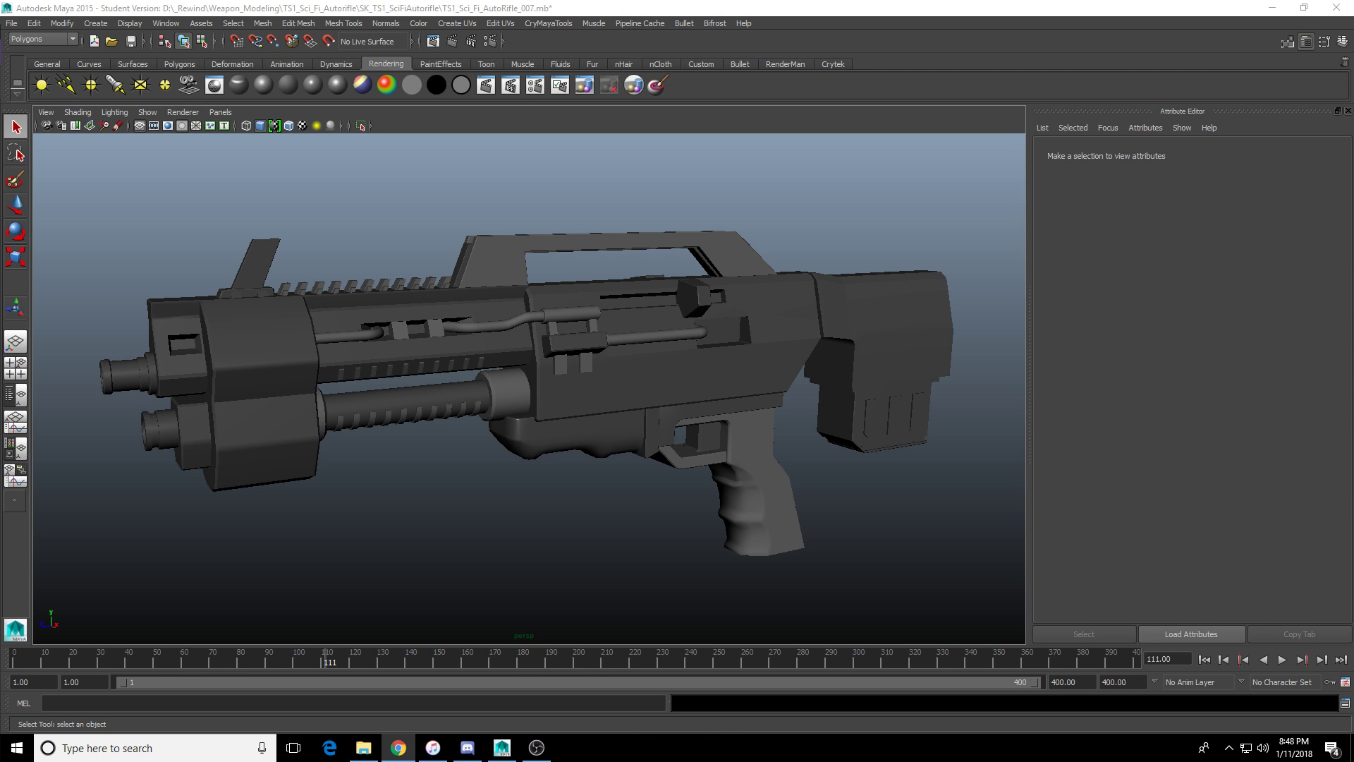
# Move the lower barrel cylinder's muzzle-end vertices back along the barrel, past the front housing and over the grooved section.
pyautogui.click(570, 6)
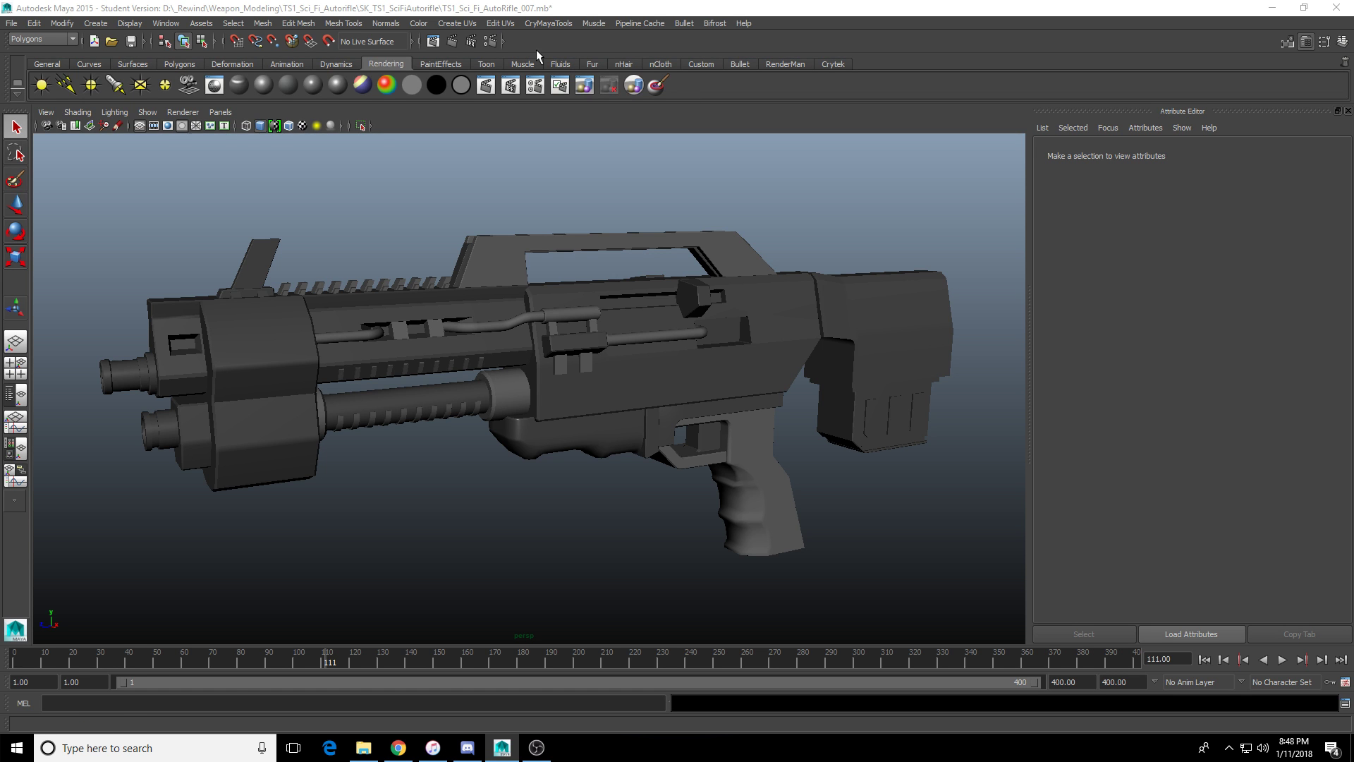
pyautogui.click(532, 7)
pyautogui.scroll(6, 661, 230)
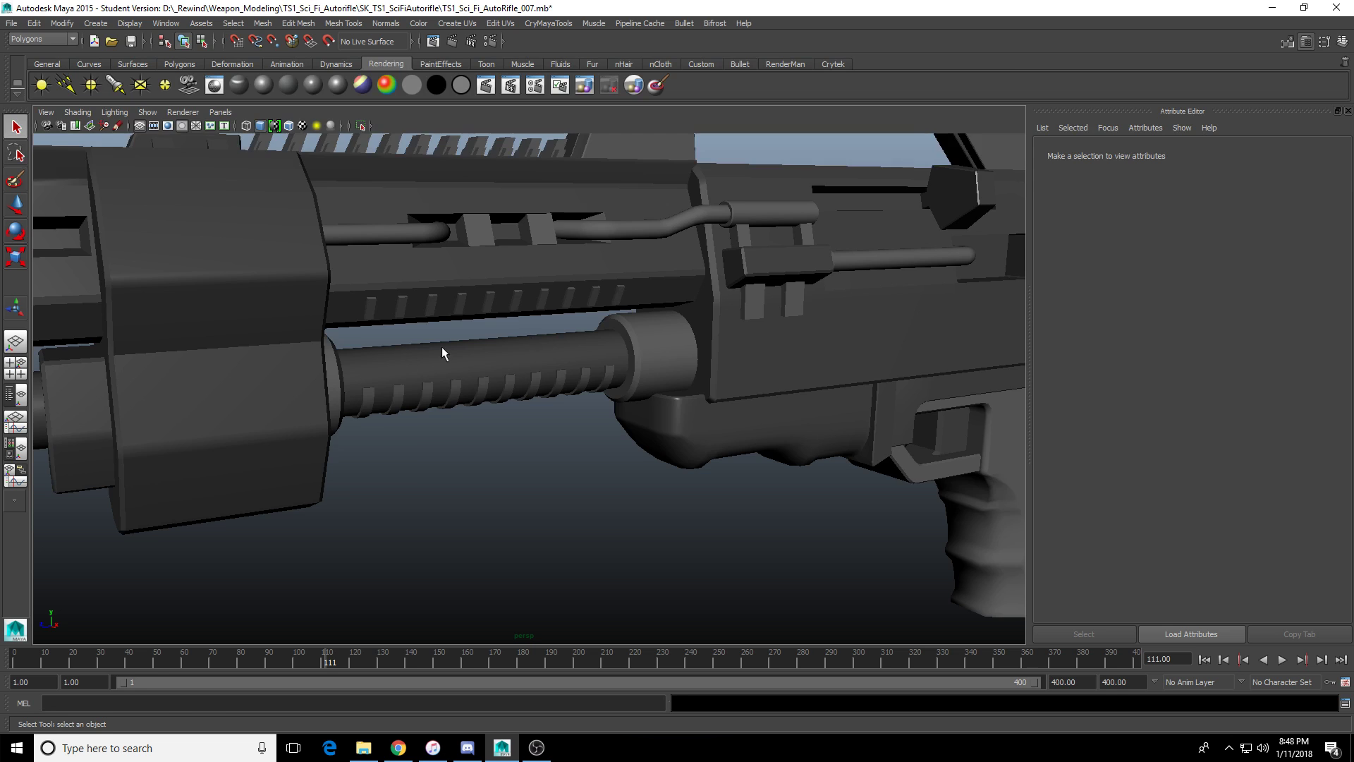
pyautogui.keyDown('alt'); pyautogui.moveTo(442, 347); pyautogui.dragTo(785, 312, button='middle'); pyautogui.keyUp('alt')
pyautogui.keyDown('alt'); pyautogui.moveTo(785, 312); pyautogui.dragTo(687, 330); pyautogui.keyUp('alt')
pyautogui.keyDown('alt'); pyautogui.moveTo(849, 369); pyautogui.dragTo(941, 410, button='middle'); pyautogui.keyUp('alt')
pyautogui.click(479, 376)
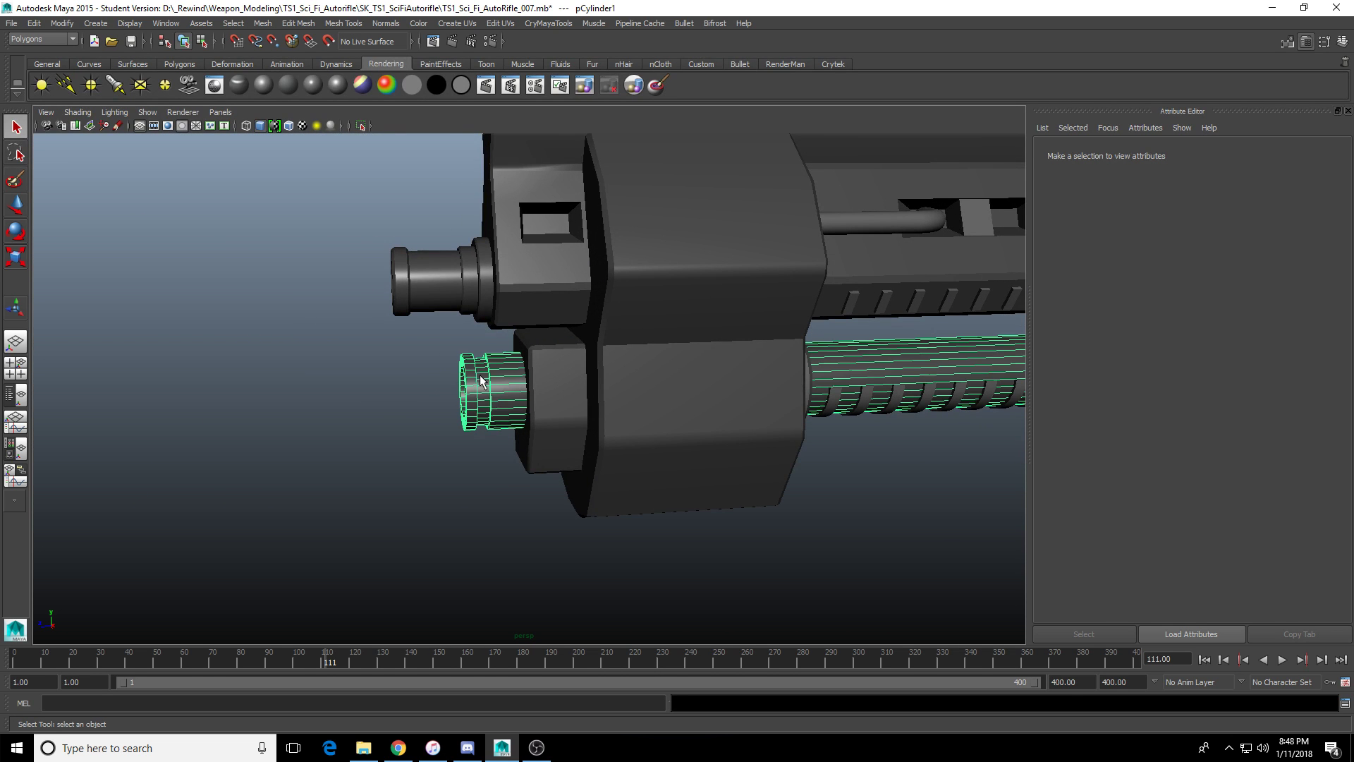
pyautogui.moveTo(515, 383); pyautogui.dragTo(451, 385, button='right')
pyautogui.press('w')
pyautogui.keyDown('alt'); pyautogui.moveTo(542, 513); pyautogui.dragTo(562, 484); pyautogui.keyUp('alt')
pyautogui.press('4')
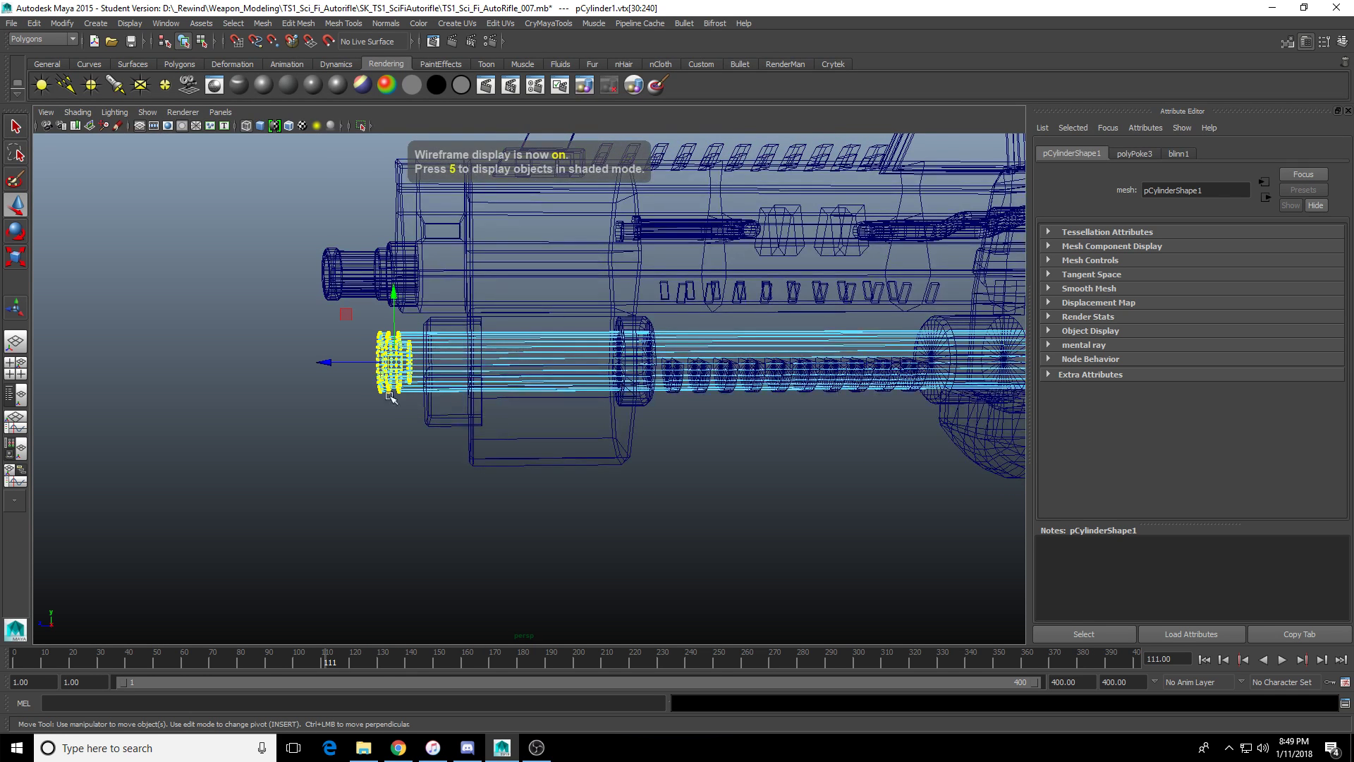
pyautogui.press('5')
pyautogui.moveTo(329, 362); pyautogui.dragTo(655, 398)
# Delete the stepped muzzle section from the front end of the lower barrel cylinder.
pyautogui.press('f')
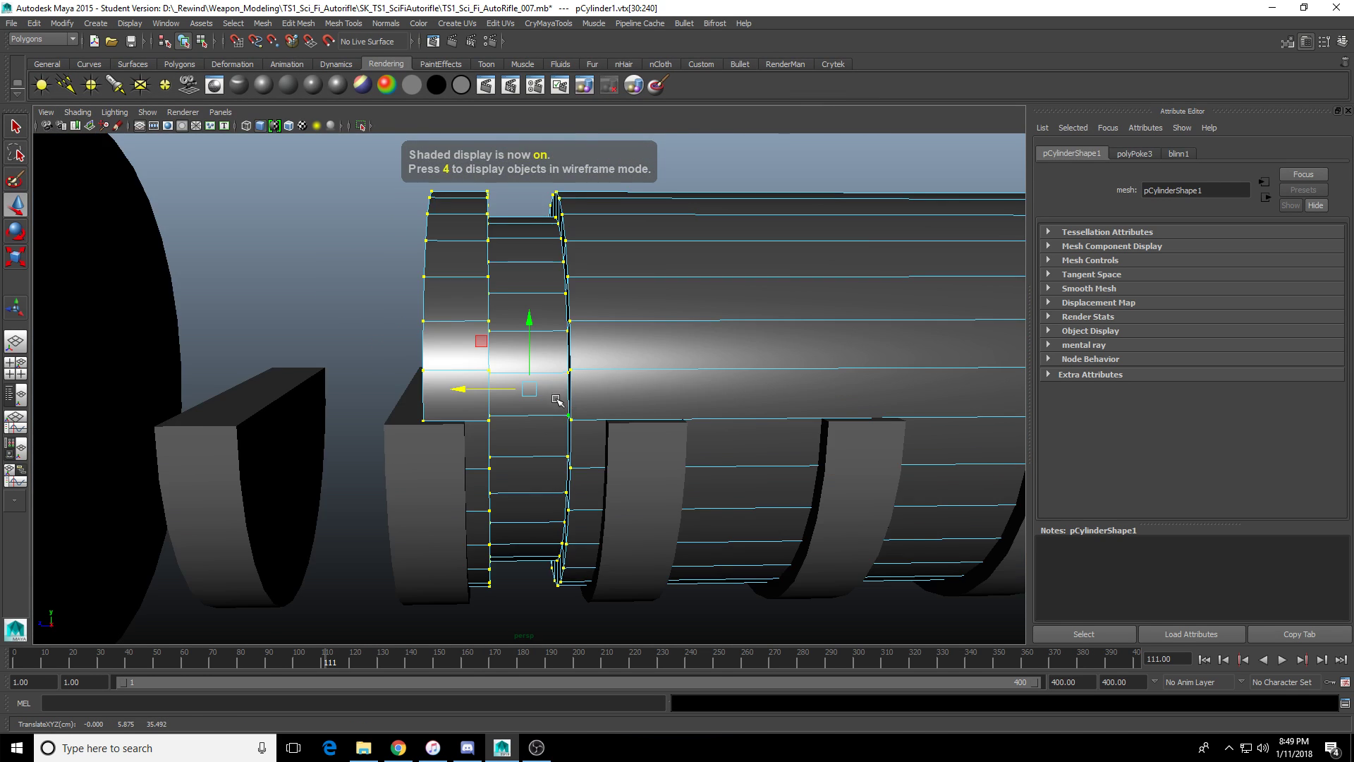
pyautogui.scroll(-5, 562, 395)
pyautogui.scroll(-1, 608, 398)
pyautogui.click(605, 421)
pyautogui.scroll(-1, 605, 421)
pyautogui.moveTo(433, 294); pyautogui.dragTo(529, 550)
pyautogui.press('Delete')
pyautogui.keyDown('alt'); pyautogui.moveTo(550, 353); pyautogui.dragTo(658, 357); pyautogui.keyUp('alt')
pyautogui.scroll(3, 596, 358)
pyautogui.press('F8')
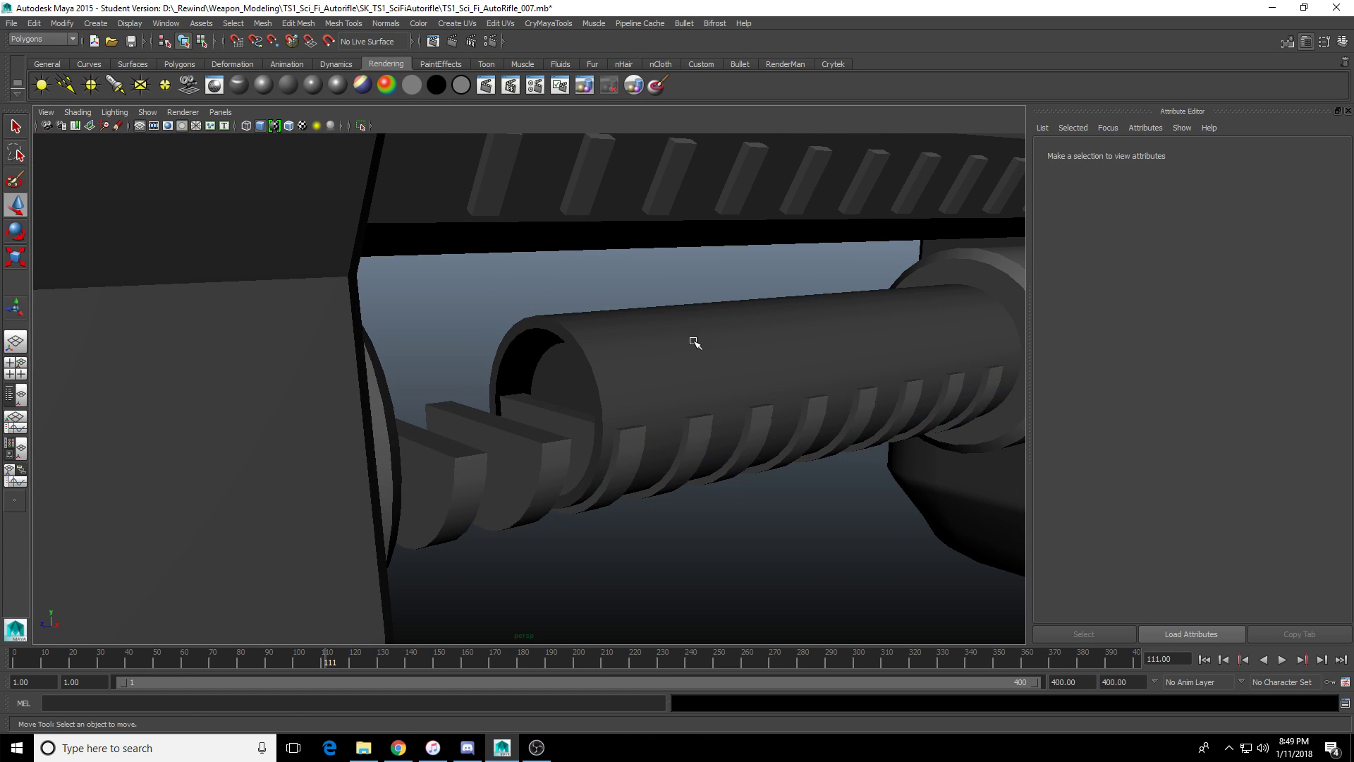
# Isolate the lower barrel cylinder and remove the inner cap faces inside its open end.
pyautogui.click(694, 342)
pyautogui.click(361, 126)
pyautogui.keyDown('alt'); pyautogui.moveTo(691, 399); pyautogui.dragTo(585, 372); pyautogui.keyUp('alt')
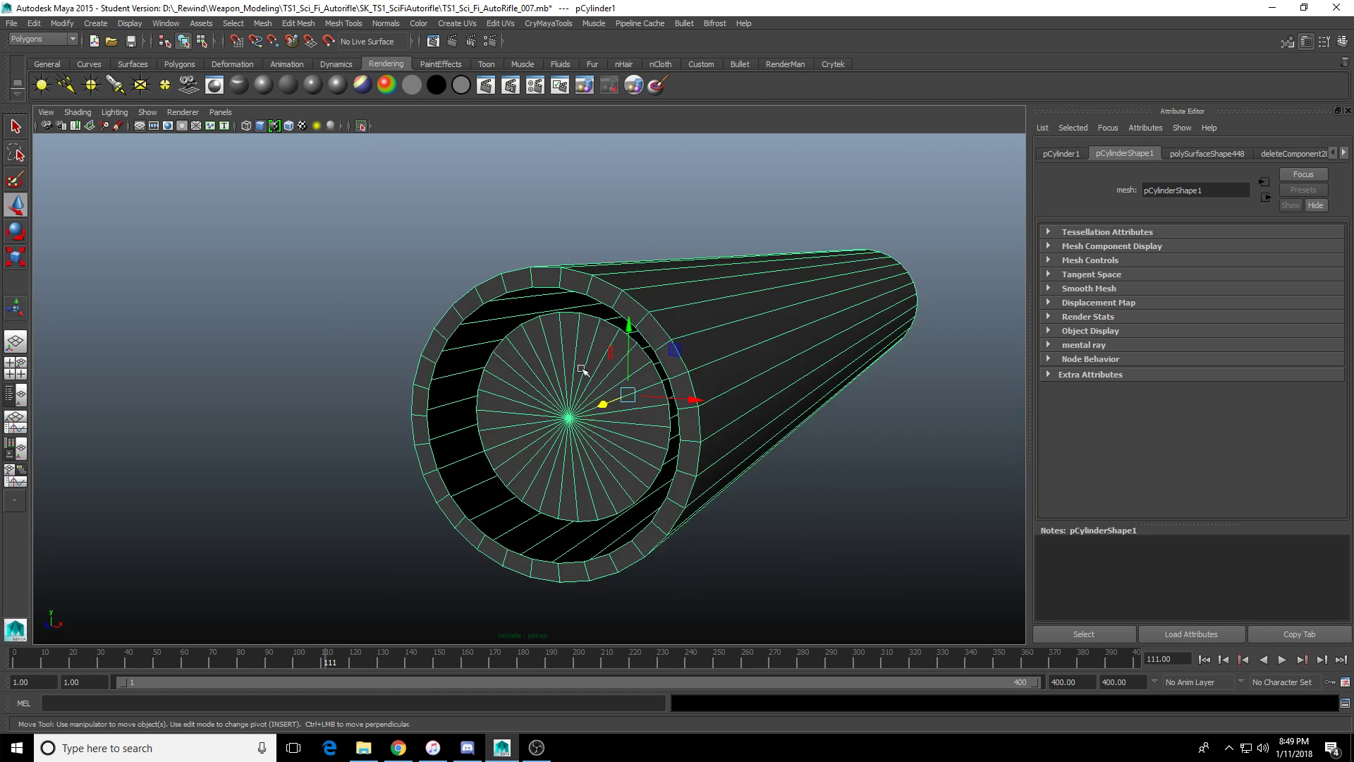
pyautogui.press('F11')
pyautogui.keyDown('alt'); pyautogui.moveTo(590, 465); pyautogui.dragTo(593, 411); pyautogui.keyUp('alt')
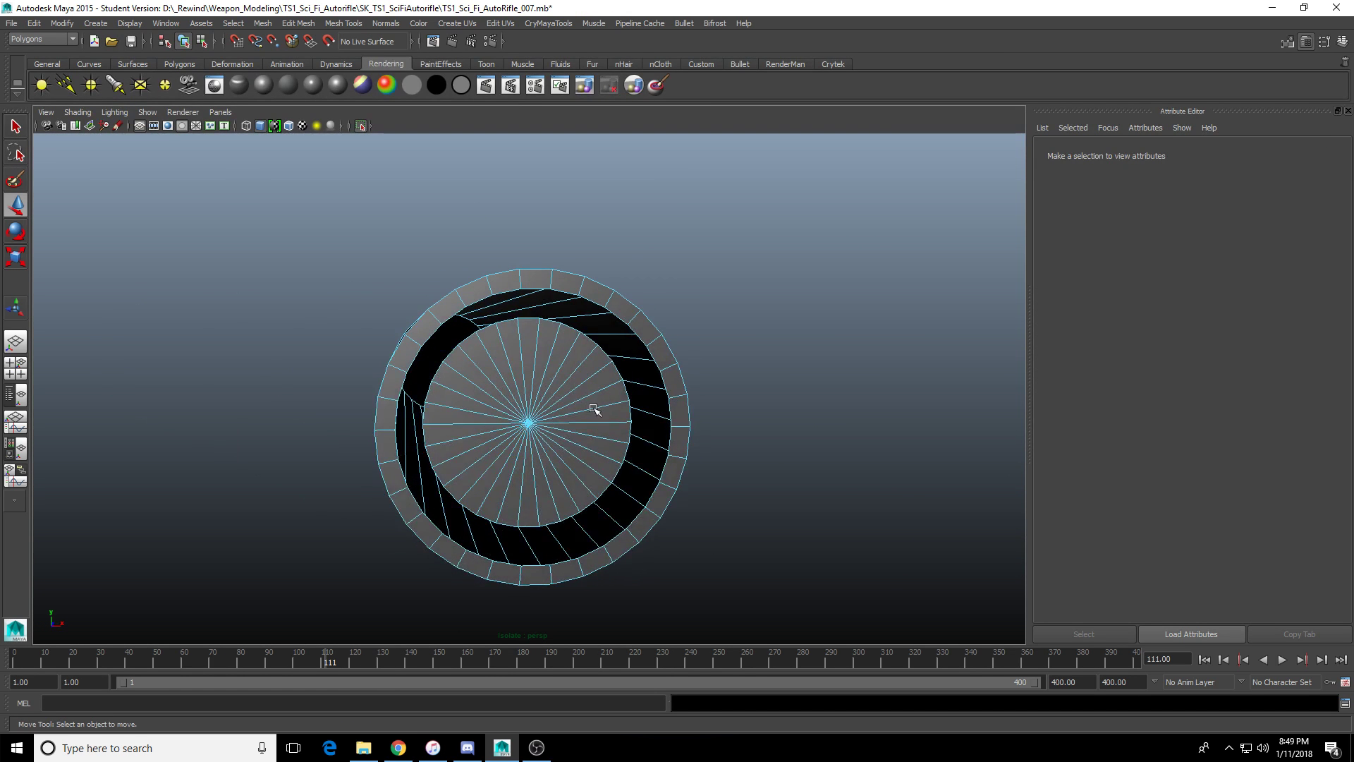
pyautogui.press('4')
pyautogui.keyDown('alt'); pyautogui.moveTo(381, 455); pyautogui.dragTo(682, 436); pyautogui.keyUp('alt')
pyautogui.hotkey('alt', 'b')
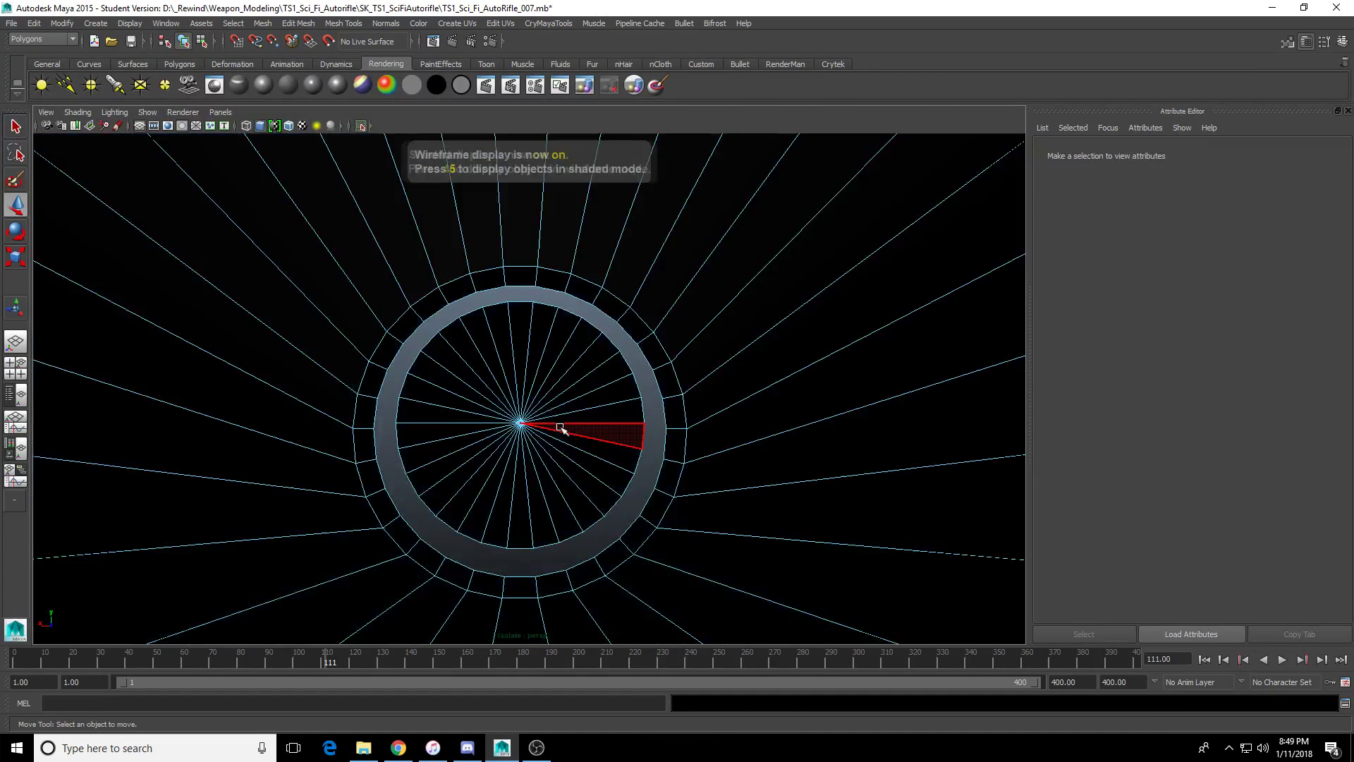
pyautogui.press('5')
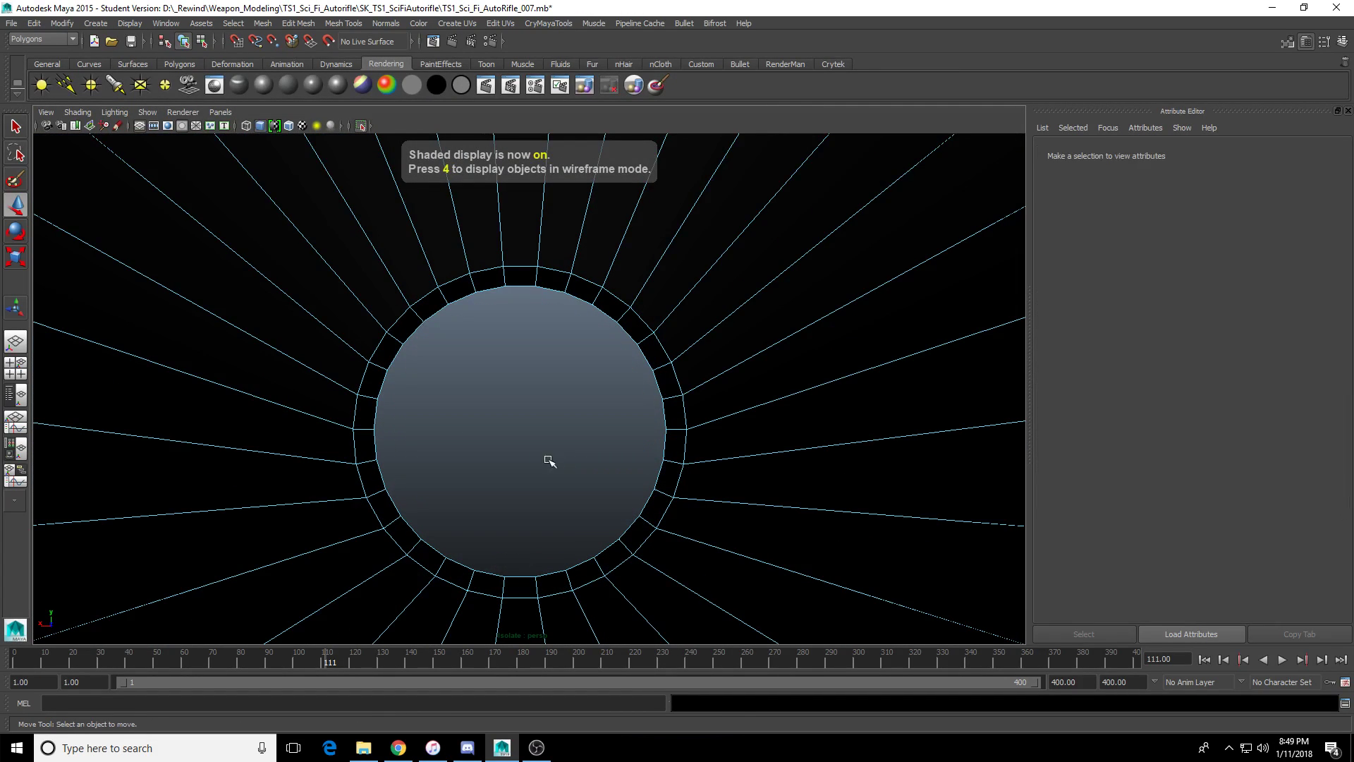
# Select the full ring of narrow rim faces around the barrel's open end and delete them.
pyautogui.click(374, 377)
pyautogui.press('q')
pyautogui.hotkey('alt', 'b')
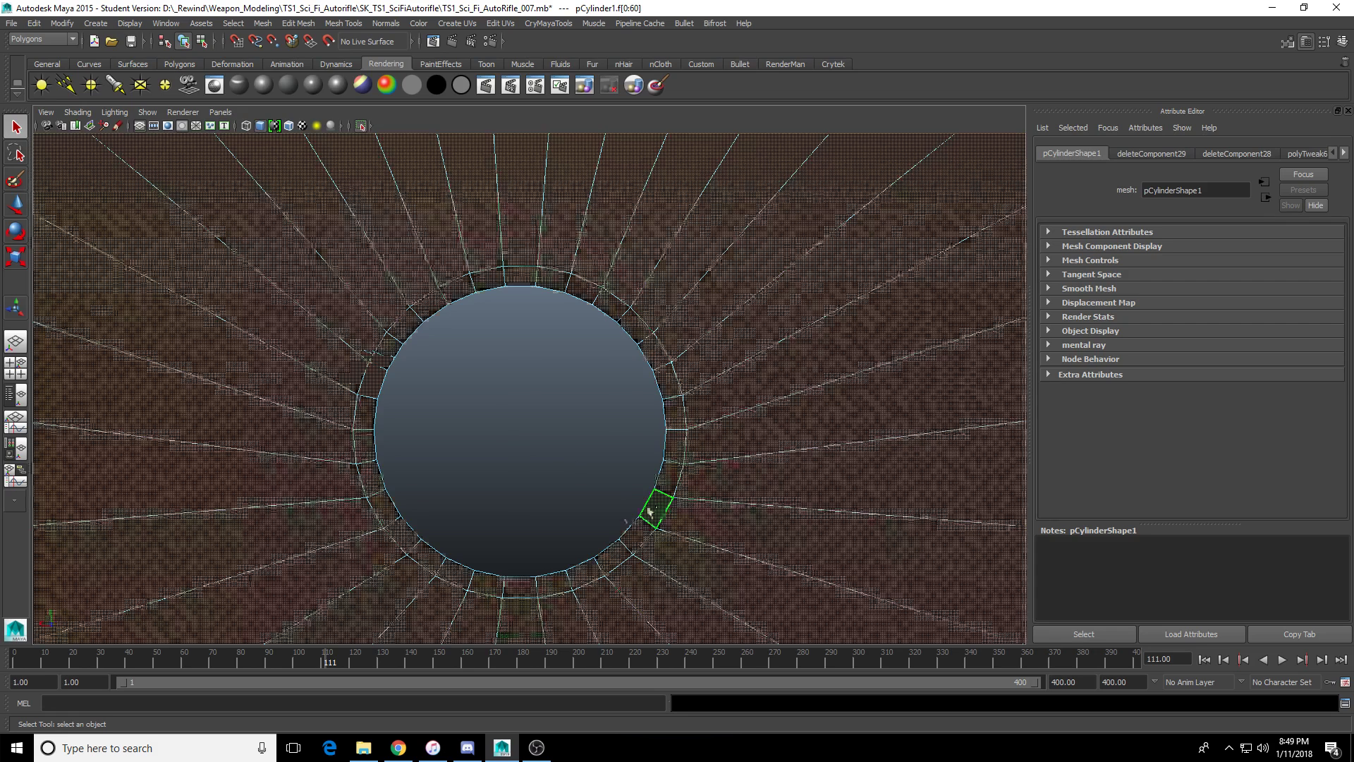
pyautogui.hotkey('alt', 'b')
pyautogui.click(384, 348)
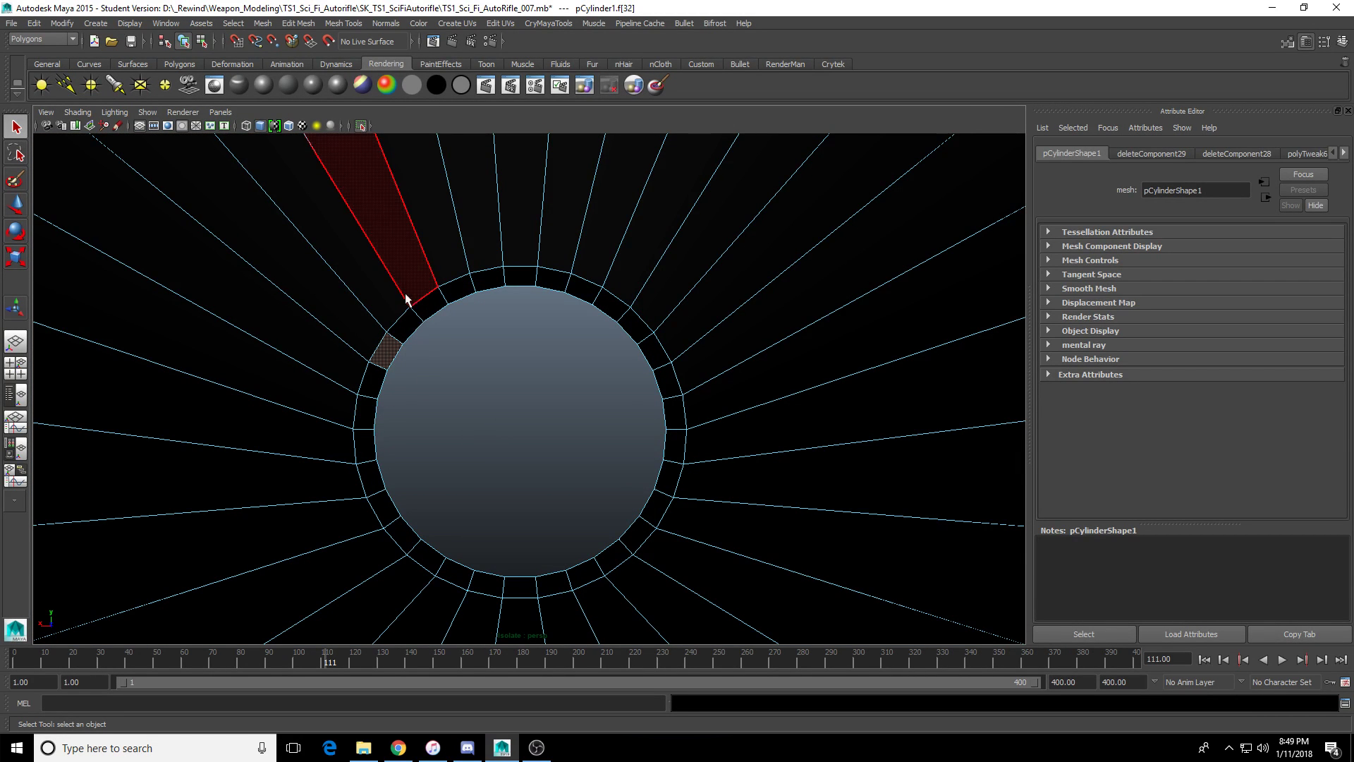
pyautogui.keyDown('shift'); pyautogui.moveTo(660, 372); pyautogui.dragTo(665, 475); pyautogui.keyUp('shift')
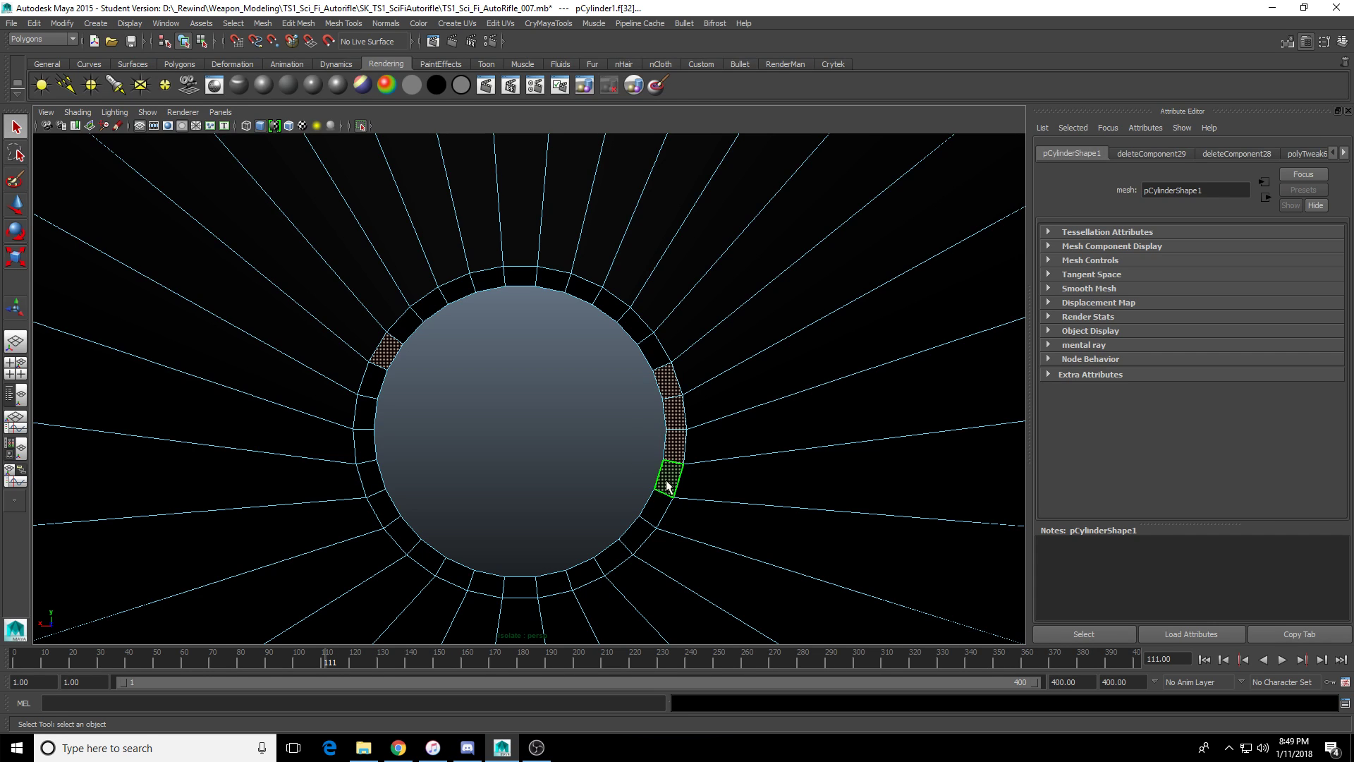
pyautogui.moveTo(670, 332)
pyautogui.keyDown('shift'); pyautogui.mouseDown()
pyautogui.moveTo(644, 348)
pyautogui.moveTo(613, 302)
pyautogui.moveTo(544, 287)
pyautogui.moveTo(421, 323)
pyautogui.mouseUp(); pyautogui.keyUp('shift')
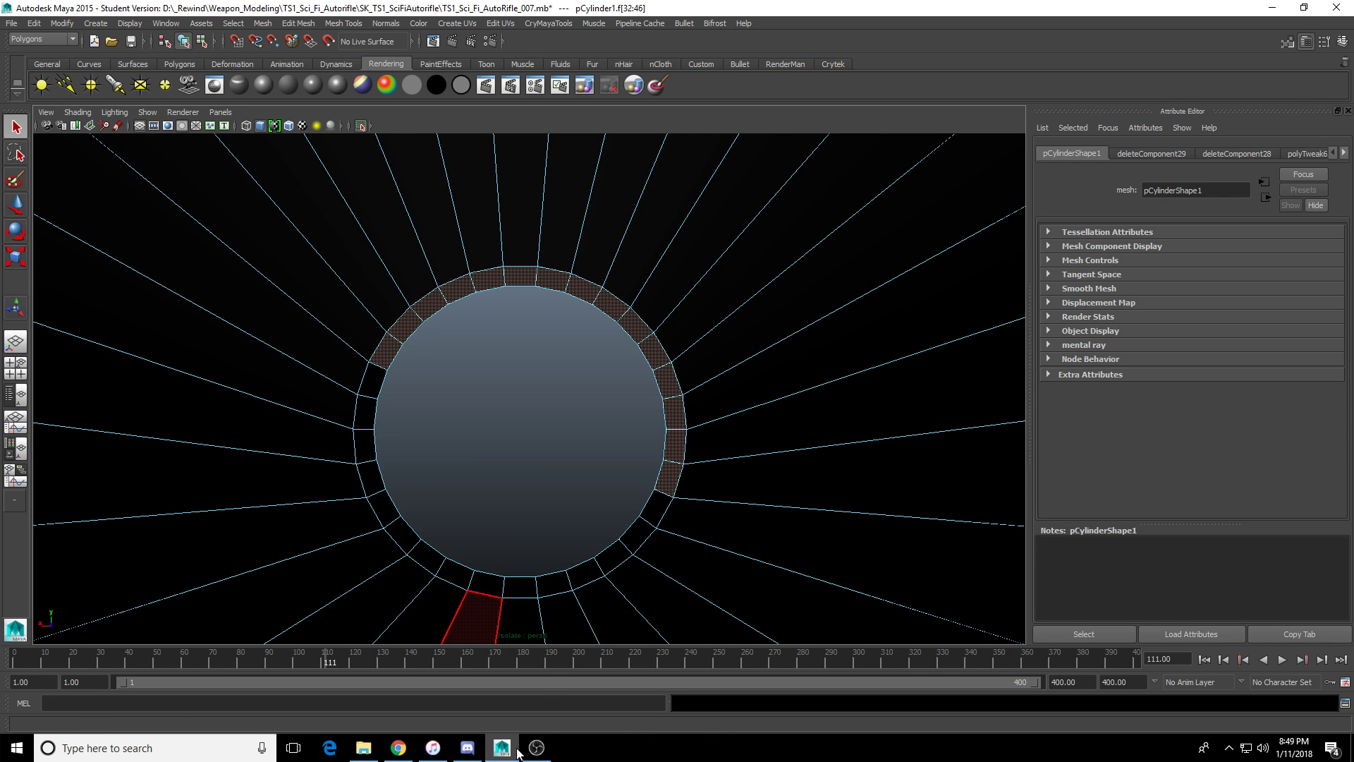
pyautogui.click(499, 6)
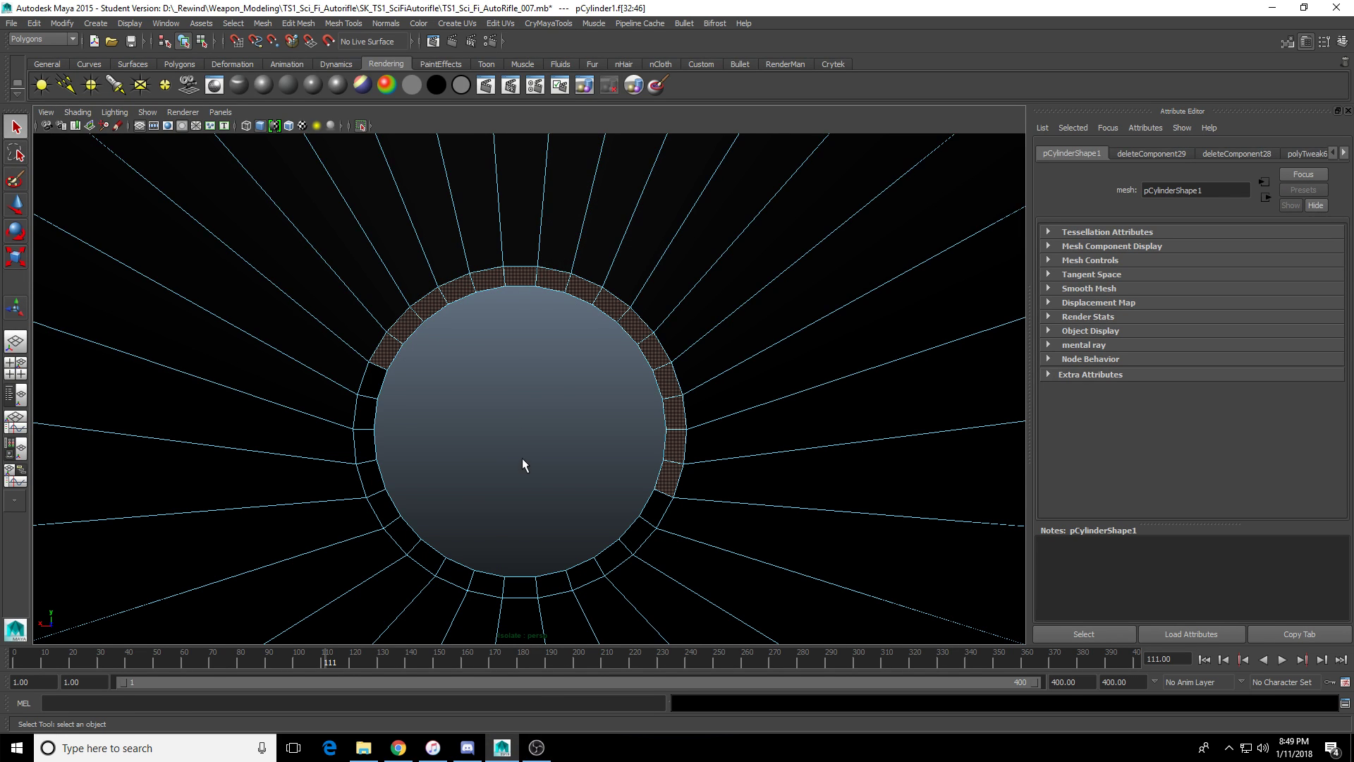
pyautogui.moveTo(382, 388)
pyautogui.keyDown('shift'); pyautogui.mouseDown()
pyautogui.moveTo(362, 408)
pyautogui.moveTo(377, 483)
pyautogui.moveTo(453, 574)
pyautogui.moveTo(512, 589)
pyautogui.moveTo(636, 517)
pyautogui.mouseUp(); pyautogui.keyUp('shift')
pyautogui.press('Delete')
pyautogui.keyDown('alt'); pyautogui.moveTo(383, 417); pyautogui.dragTo(781, 290); pyautogui.keyUp('alt')
pyautogui.press('F8')
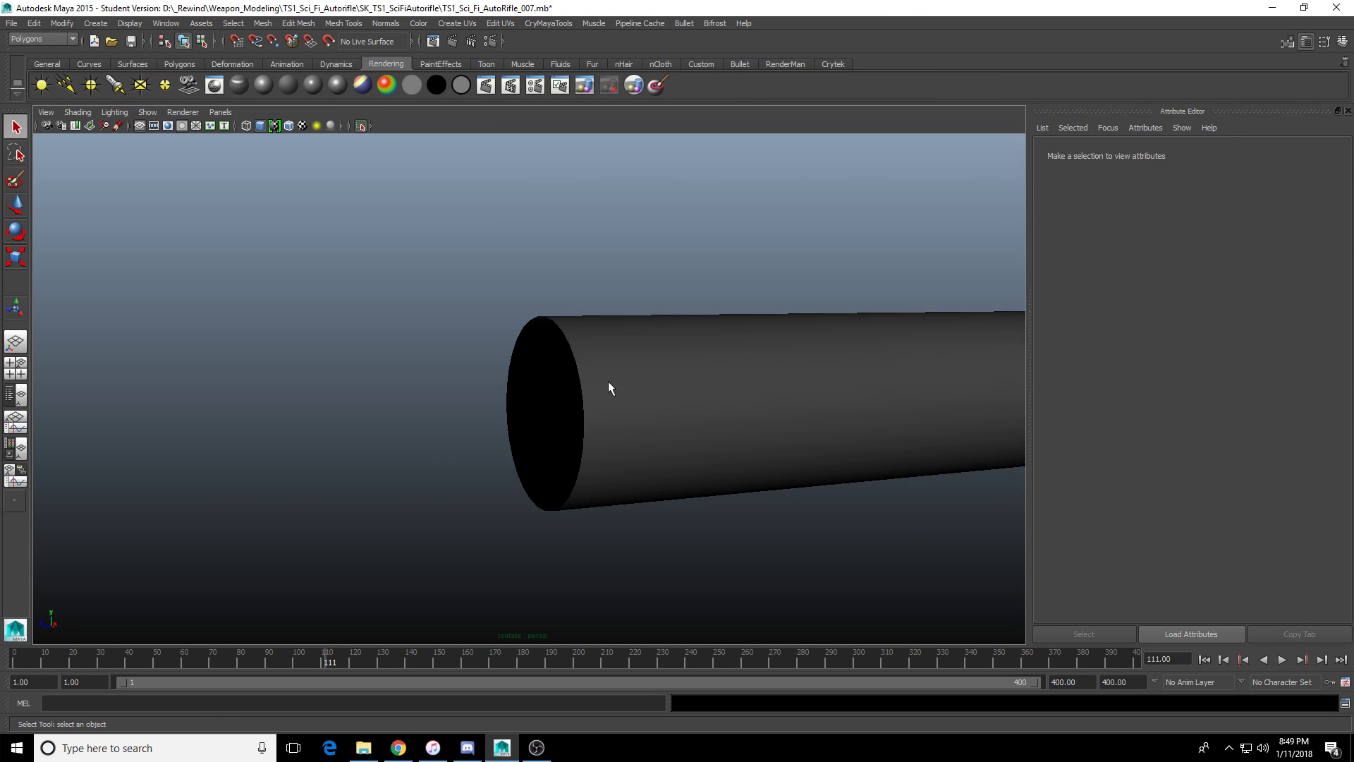
# Show the whole rifle again and extend the lower barrel's open-end vertices forward into the front housing.
pyautogui.click(611, 384)
pyautogui.click(360, 127)
pyautogui.keyDown('alt'); pyautogui.moveTo(494, 367); pyautogui.dragTo(562, 468); pyautogui.keyUp('alt')
pyautogui.press('F9')
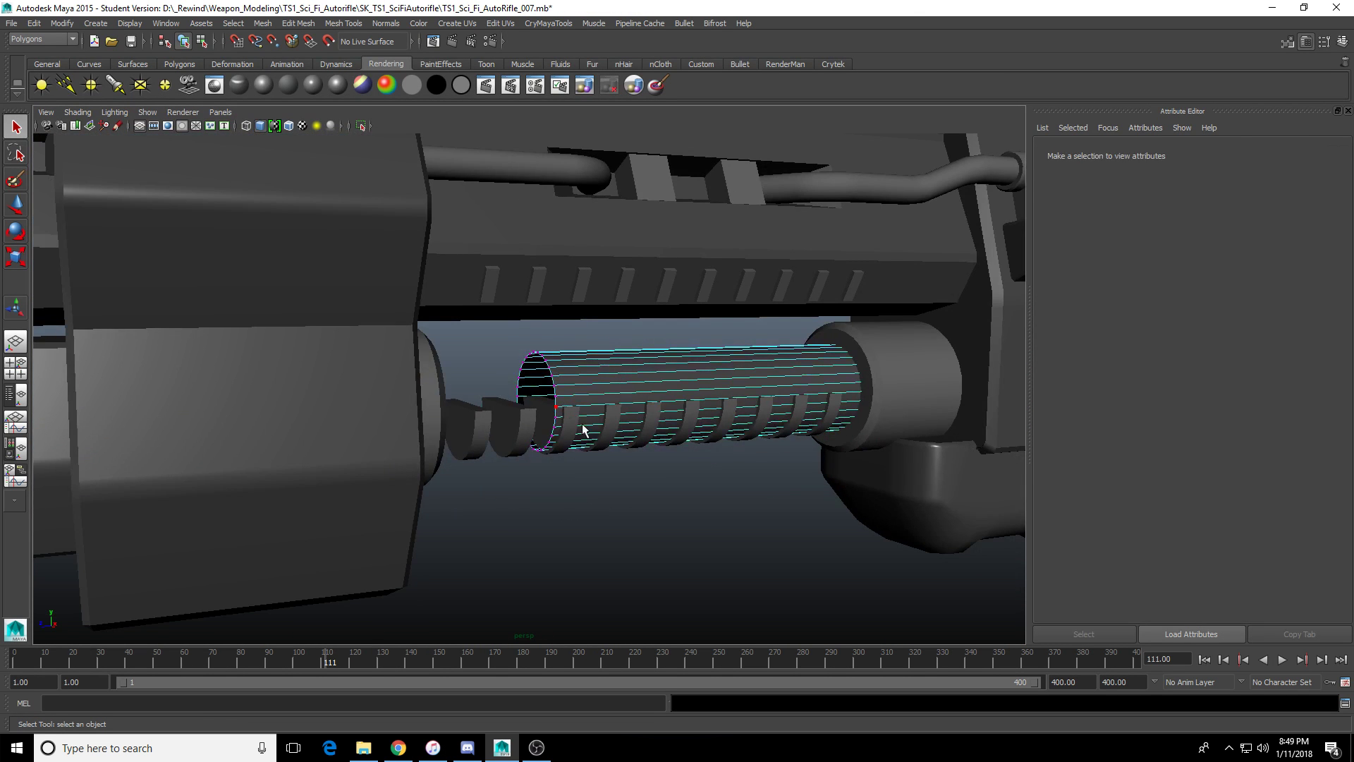
pyautogui.moveTo(471, 317); pyautogui.dragTo(647, 570)
pyautogui.press('w')
pyautogui.moveTo(653, 374); pyautogui.dragTo(483, 367, button='middle')
pyautogui.press('F8')
pyautogui.keyDown('alt'); pyautogui.moveTo(482, 366); pyautogui.dragTo(484, 520); pyautogui.keyUp('alt')
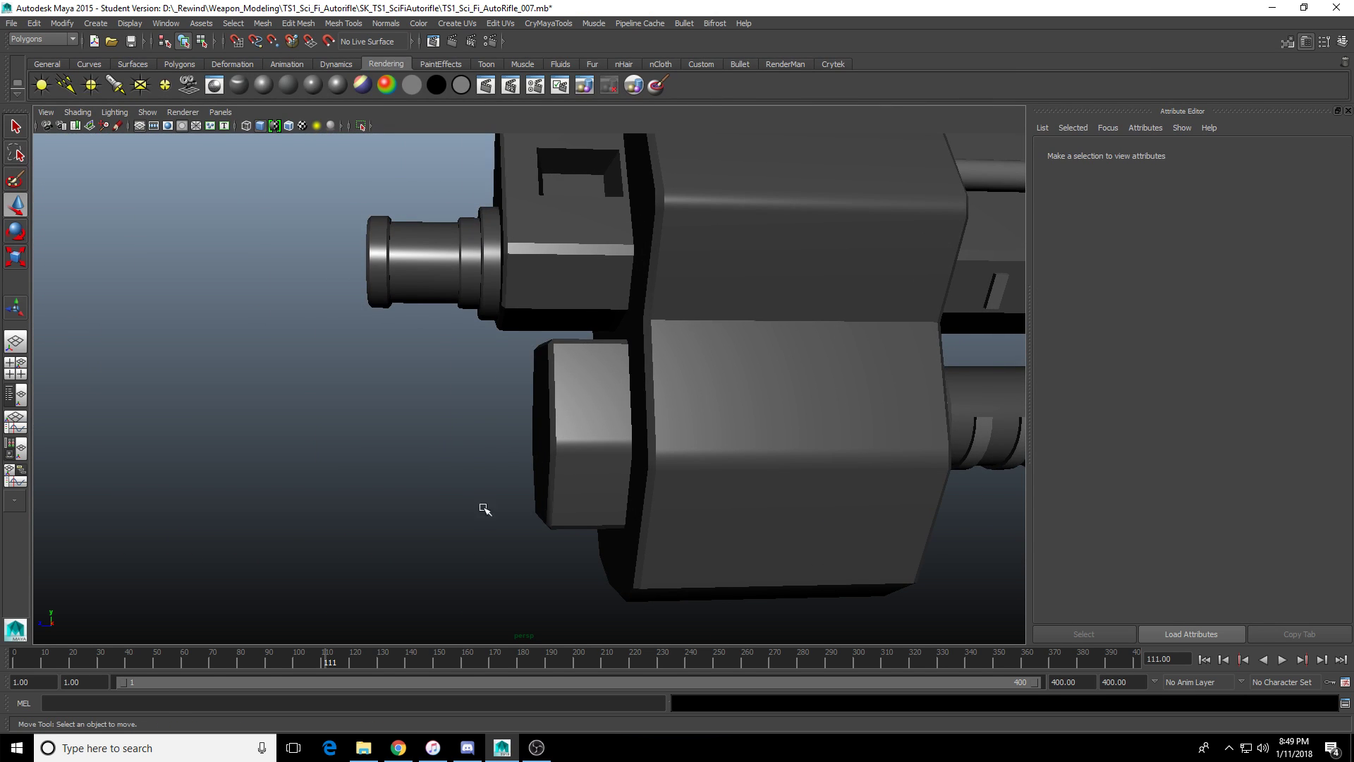
# Duplicate the lower front block of the housing and move the copy forward along the barrel axis.
pyautogui.click(567, 445)
pyautogui.keyDown('alt'); pyautogui.moveTo(346, 422); pyautogui.dragTo(550, 429); pyautogui.keyUp('alt')
pyautogui.scroll(3, 550, 429)
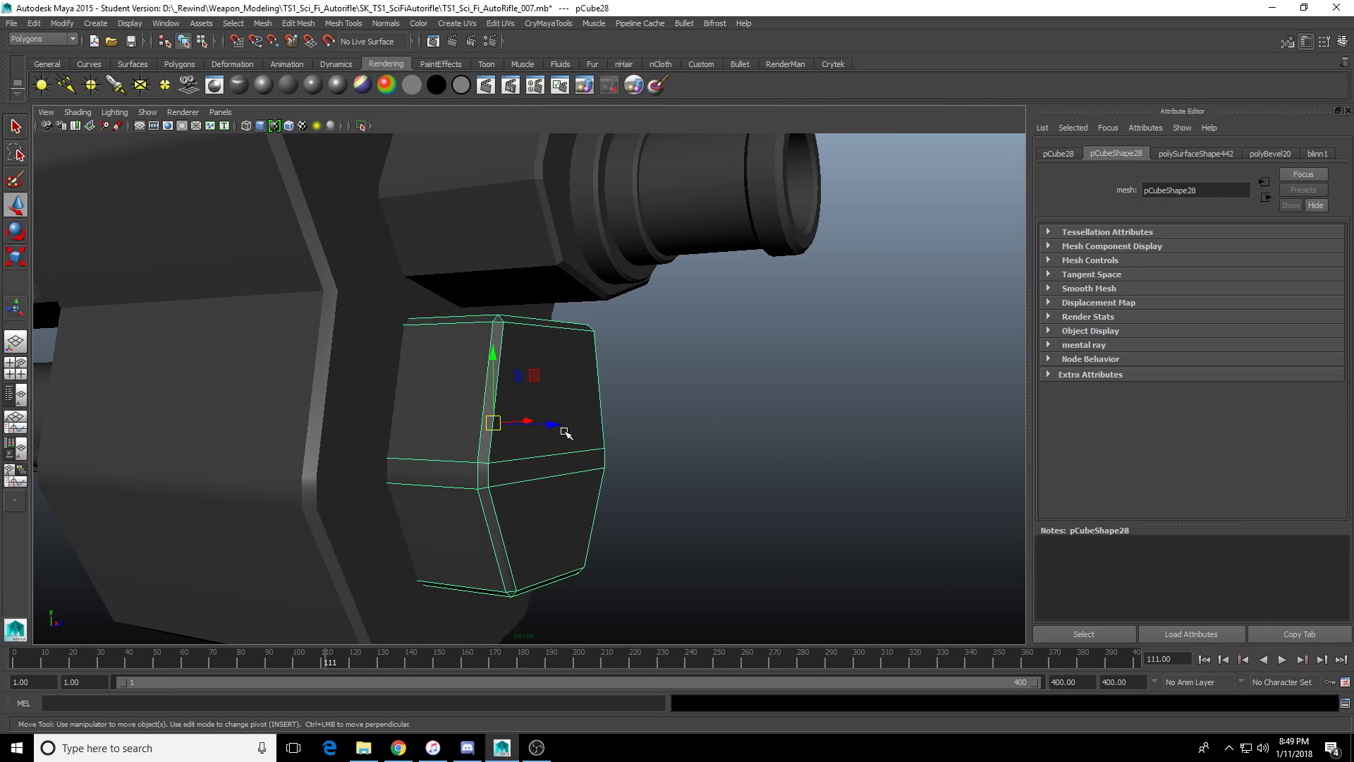
pyautogui.click(519, 467)
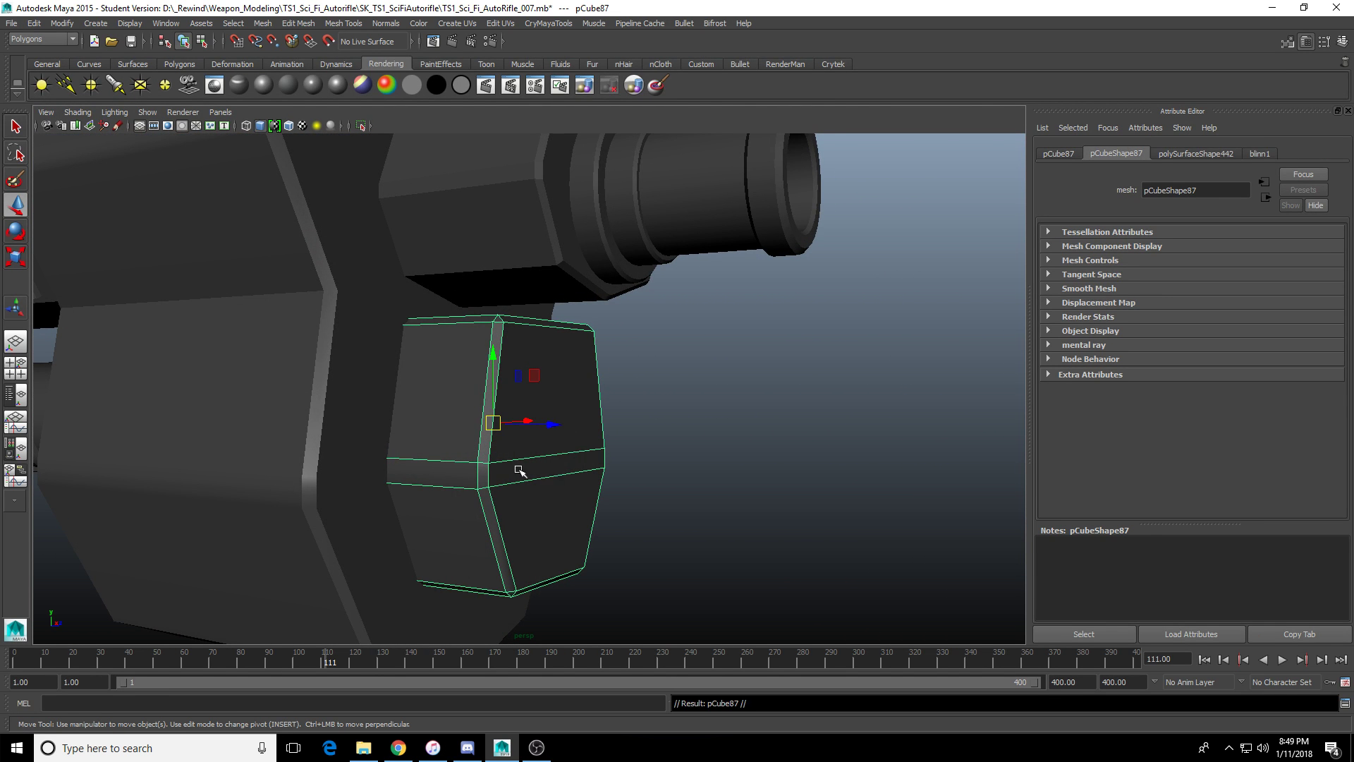
pyautogui.keyDown('alt'); pyautogui.moveTo(520, 467); pyautogui.dragTo(692, 423); pyautogui.keyUp('alt')
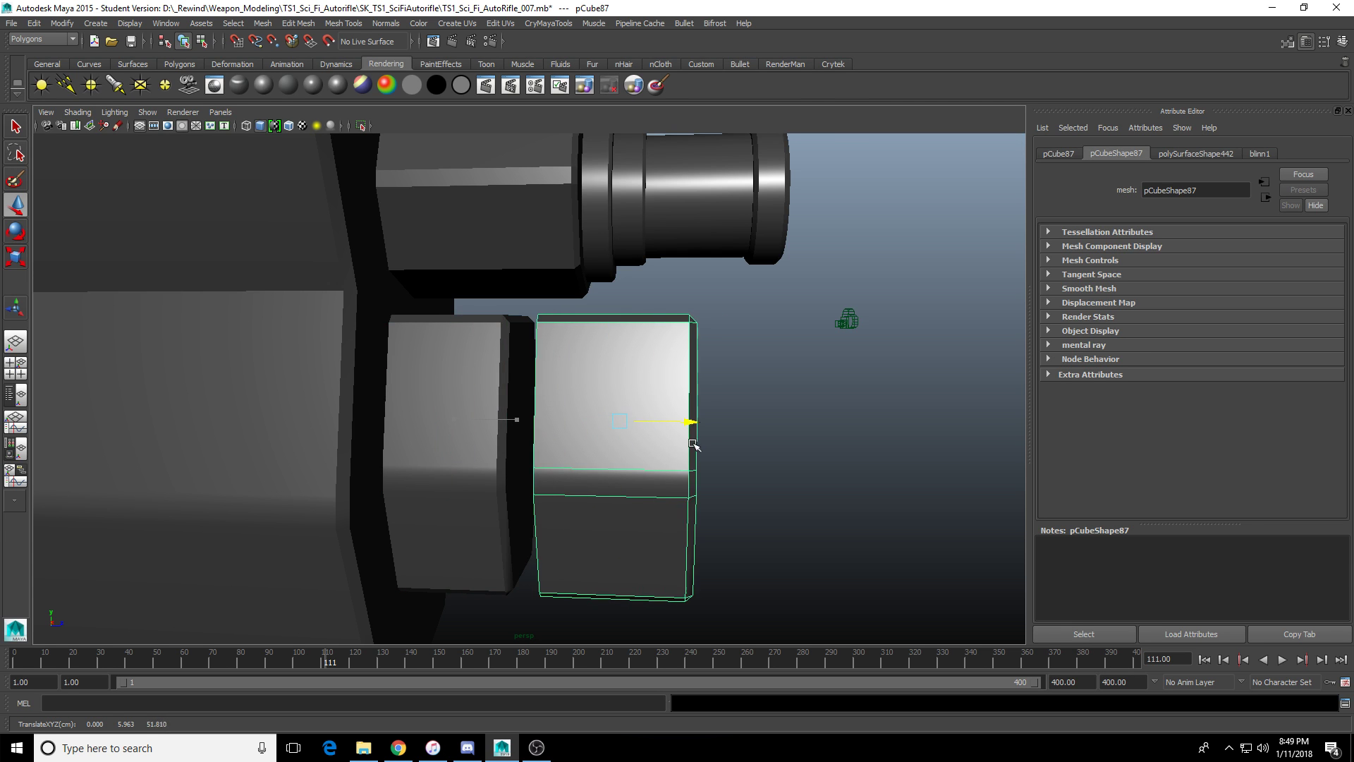
# Scale the duplicated block down and stretch it along the barrel axis.
pyautogui.press('f')
pyautogui.press('r')
pyautogui.moveTo(514, 347); pyautogui.dragTo(459, 352)
pyautogui.scroll(-2, 466, 365)
pyautogui.keyDown('alt'); pyautogui.moveTo(466, 364); pyautogui.dragTo(591, 424); pyautogui.keyUp('alt')
pyautogui.moveTo(591, 361); pyautogui.dragTo(444, 395)
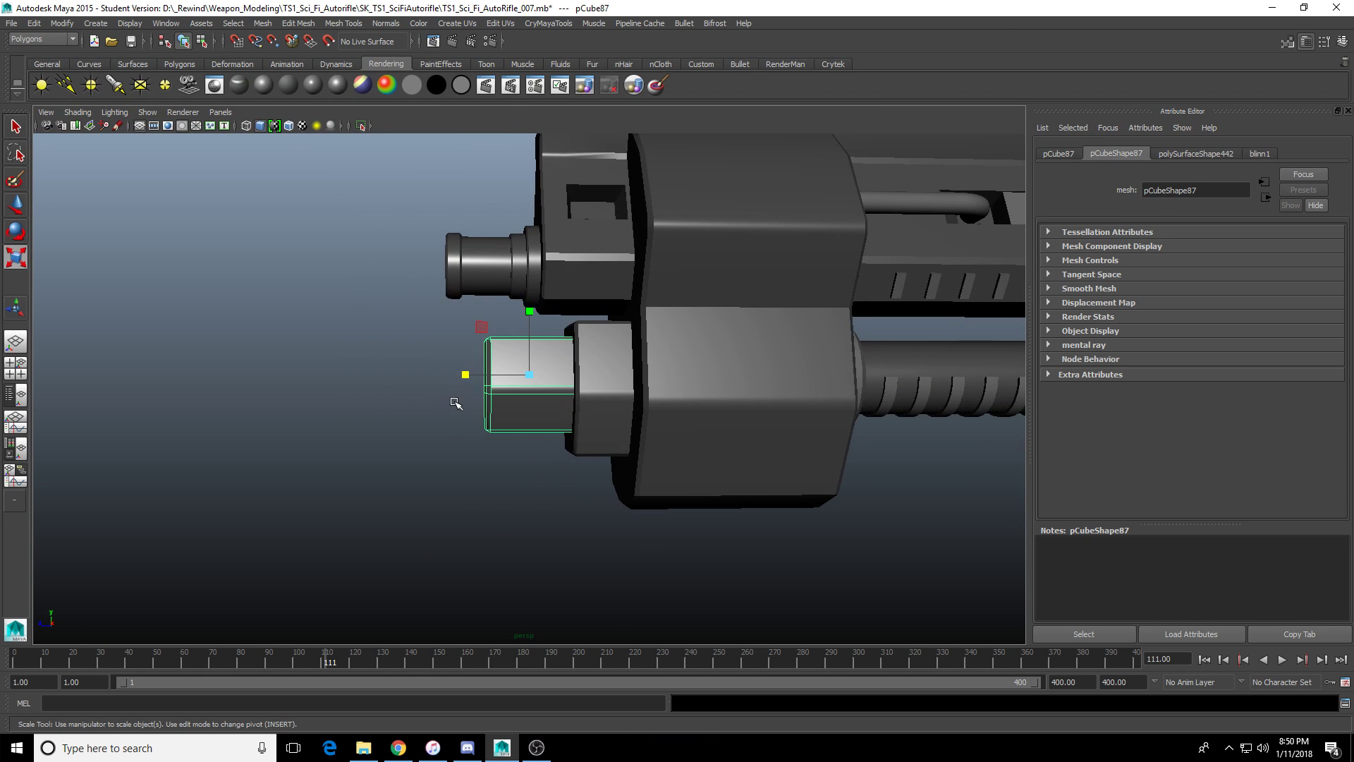
# Move the scaled copy further forward, away from the original lower front block.
pyautogui.scroll(2, 452, 466)
pyautogui.scroll(1, 452, 465)
pyautogui.press('w')
pyautogui.keyDown('alt'); pyautogui.moveTo(451, 465); pyautogui.dragTo(395, 508); pyautogui.keyUp('alt')
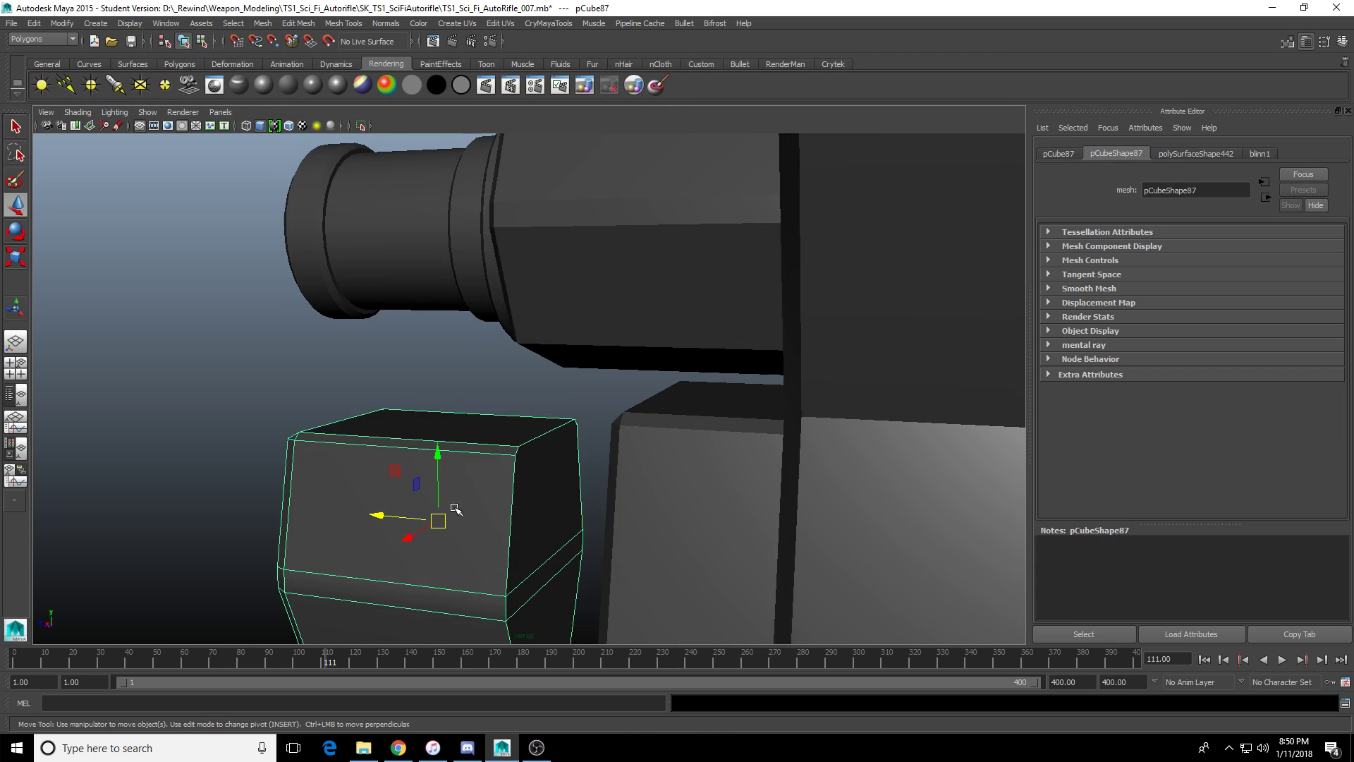
# Isolate the original lower front block and cut an edge between the upper bevel corners of its rear face.
pyautogui.click(690, 520)
pyautogui.keyDown('alt'); pyautogui.moveTo(690, 519); pyautogui.dragTo(323, 167, button='right'); pyautogui.keyUp('alt')
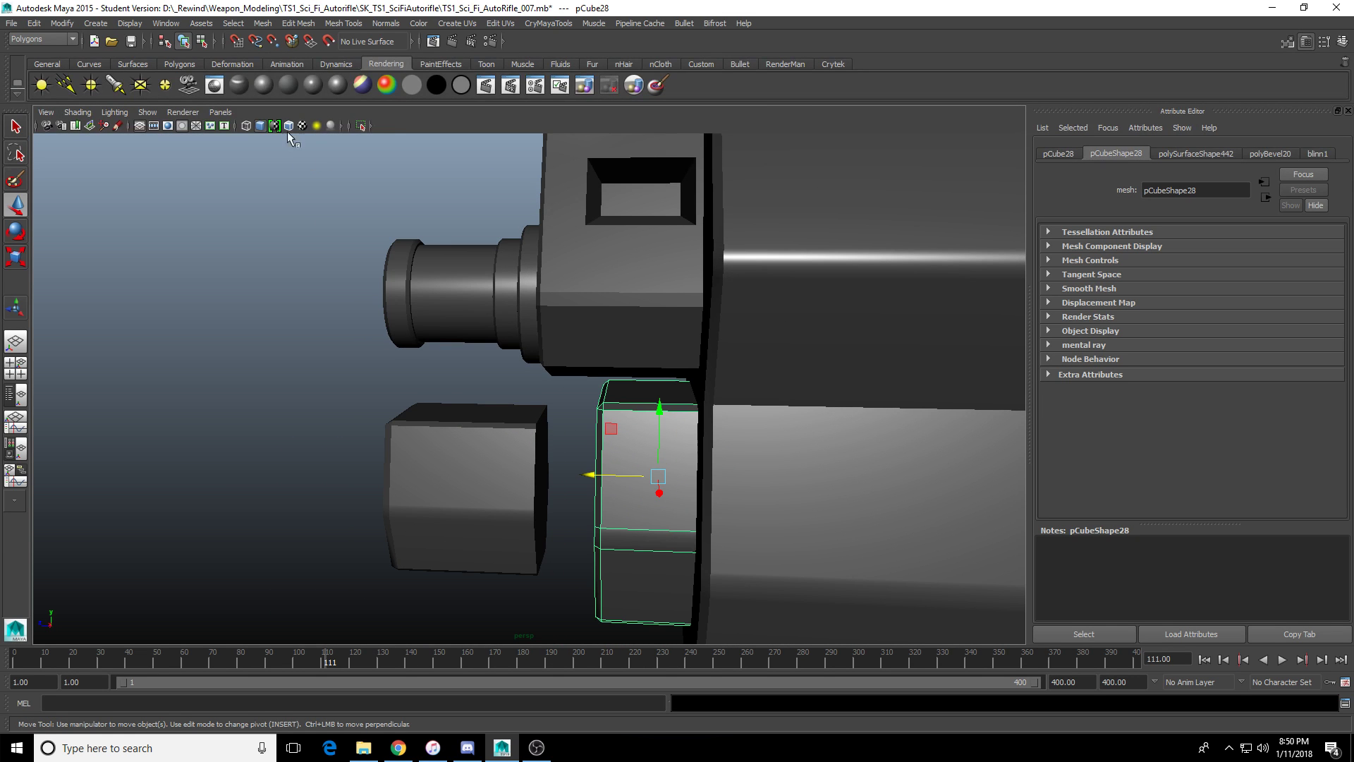
pyautogui.click(361, 125)
pyautogui.keyDown('alt'); pyautogui.moveTo(519, 314); pyautogui.dragTo(600, 196); pyautogui.keyUp('alt')
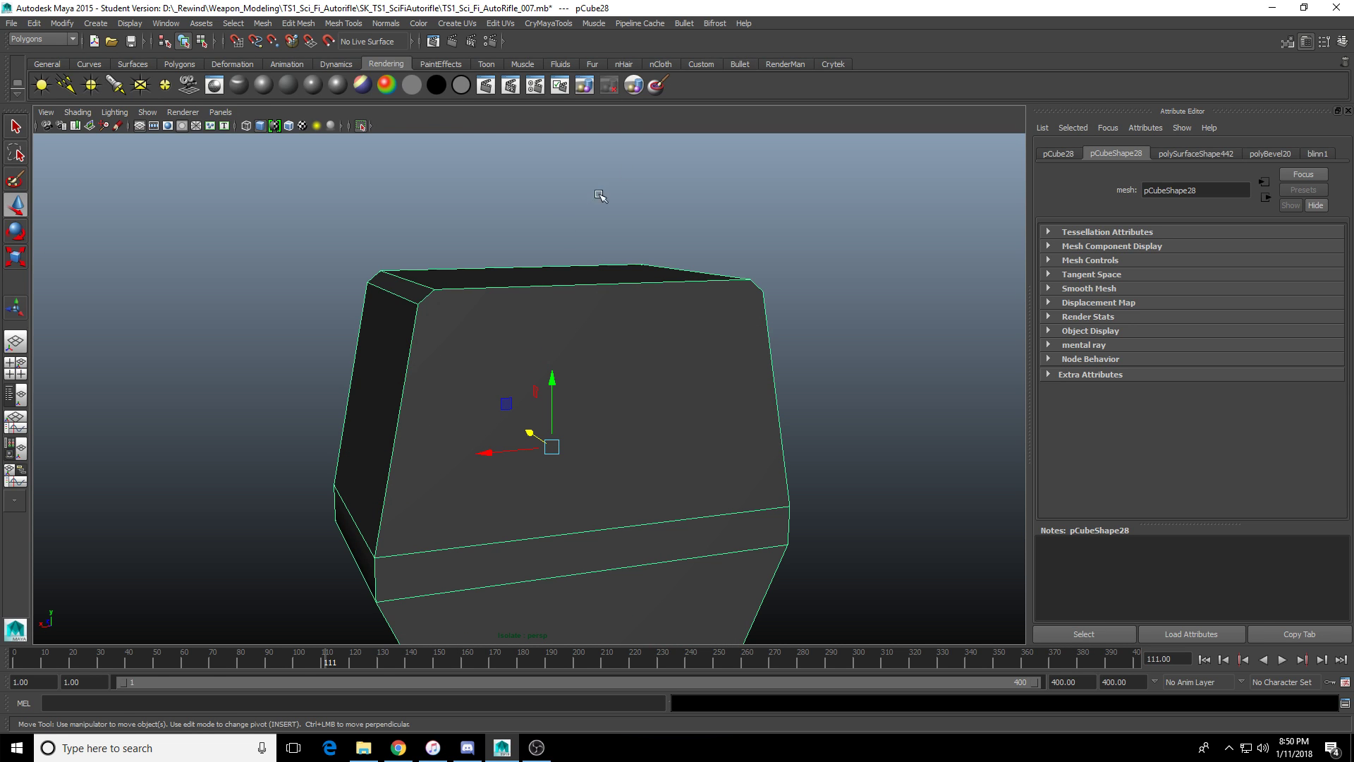
pyautogui.click(179, 63)
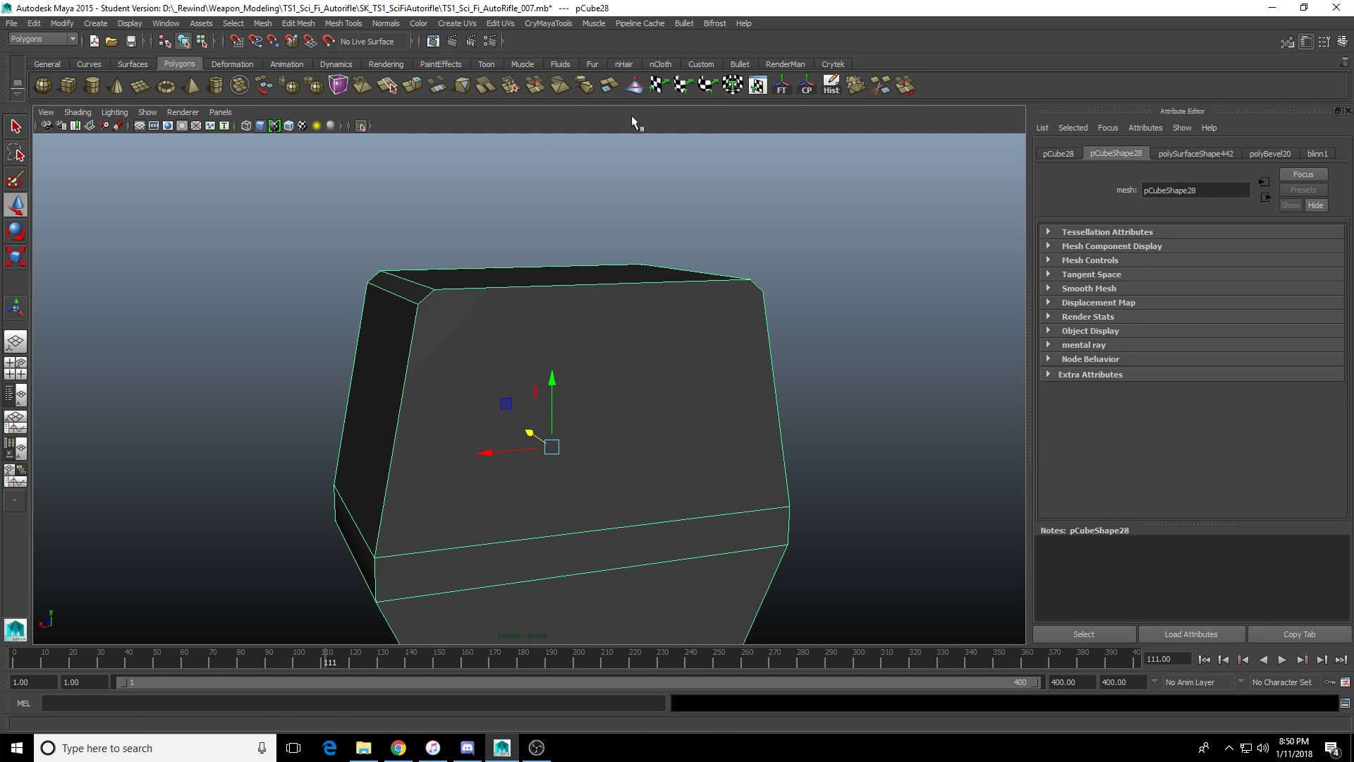
pyautogui.click(881, 86)
pyautogui.click(434, 289)
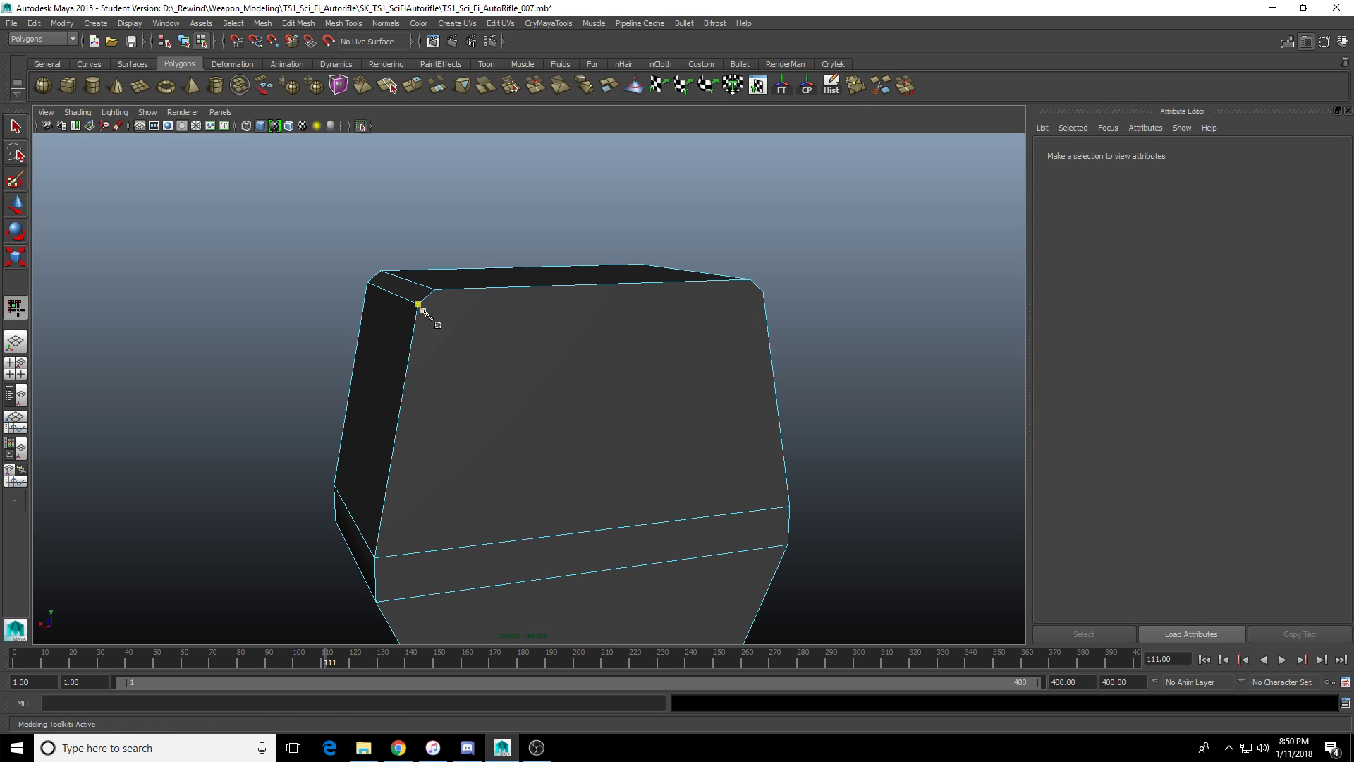
pyautogui.keyDown('alt'); pyautogui.moveTo(491, 340); pyautogui.dragTo(408, 402); pyautogui.keyUp('alt')
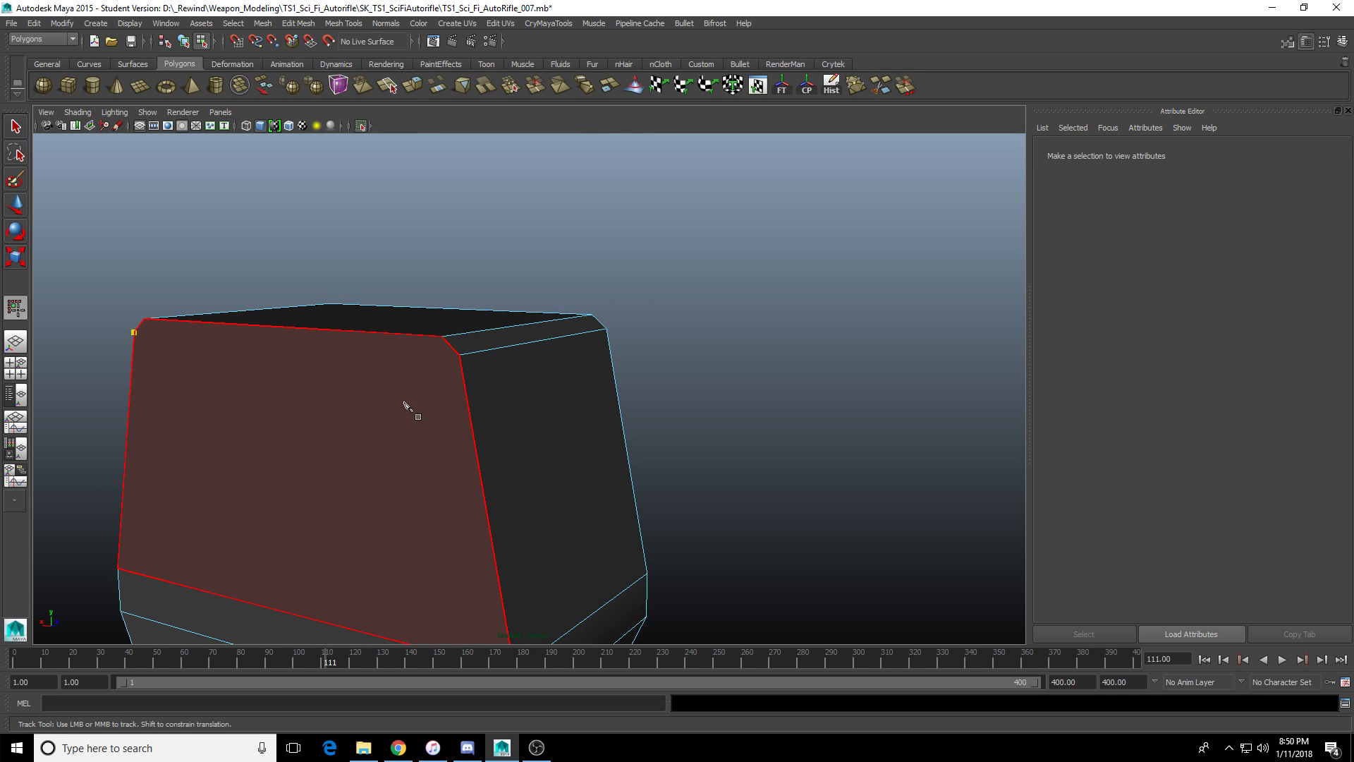
pyautogui.click(459, 356)
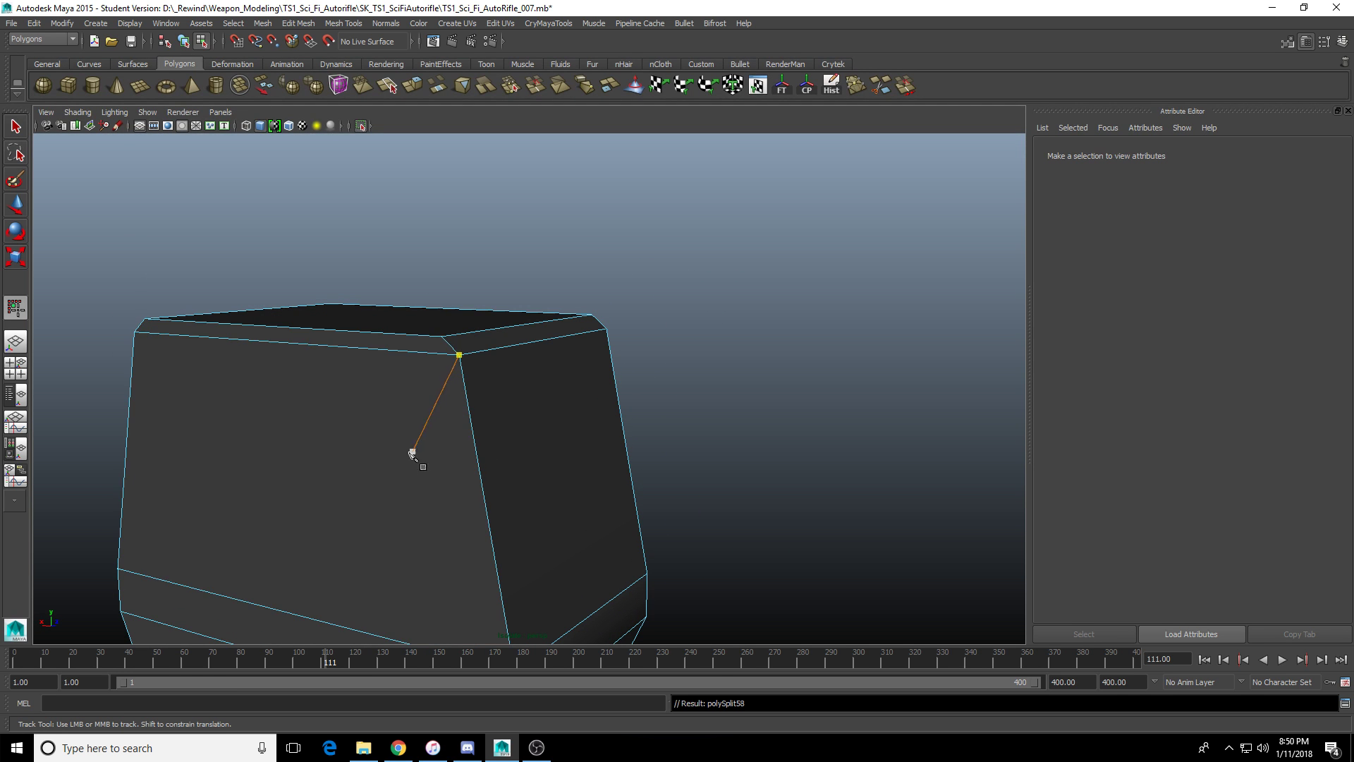
# Cut an edge between the lower bevel corners of the block's rear face and leave component editing.
pyautogui.keyDown('alt'); pyautogui.moveTo(377, 492); pyautogui.dragTo(468, 311); pyautogui.keyUp('alt')
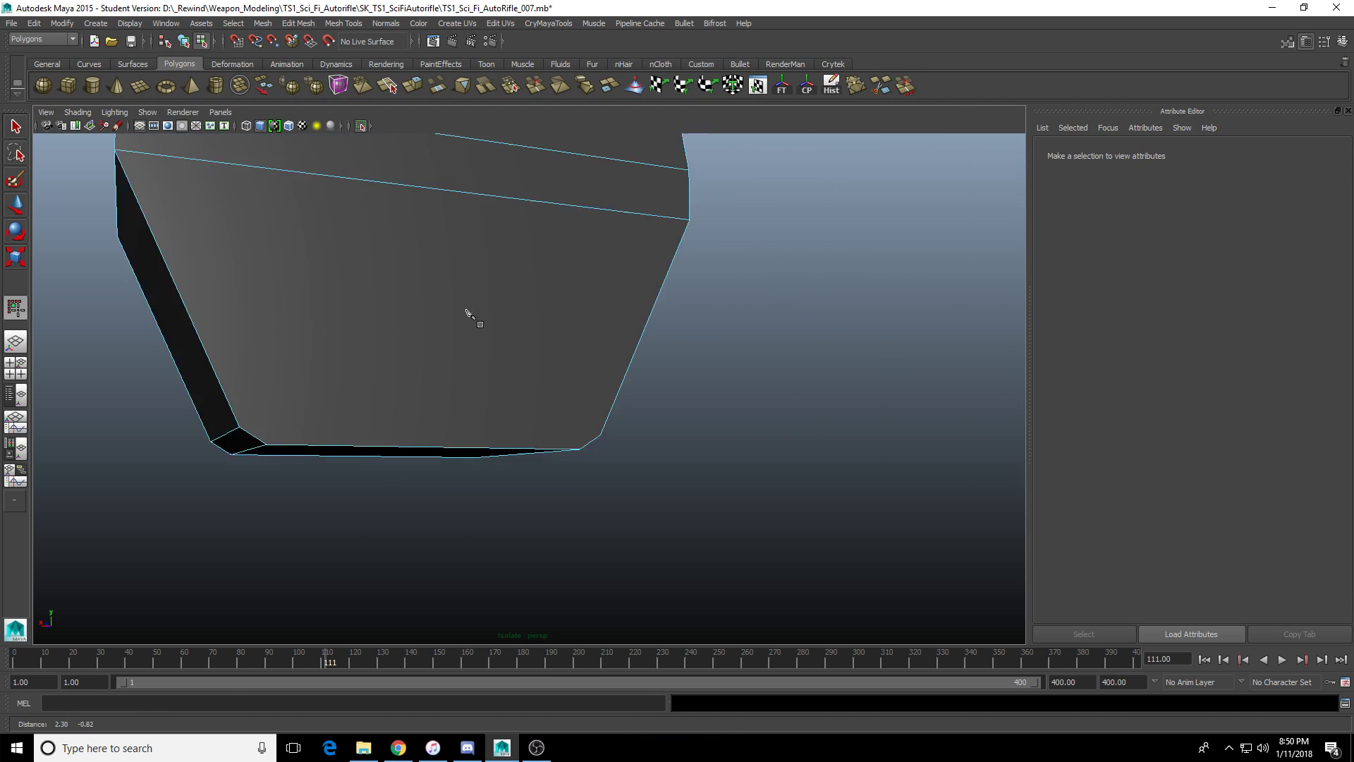
pyautogui.scroll(3, 537, 321)
pyautogui.keyDown('alt'); pyautogui.moveTo(537, 321); pyautogui.dragTo(548, 322, button='middle'); pyautogui.keyUp('alt')
pyautogui.keyDown('alt'); pyautogui.moveTo(296, 452); pyautogui.dragTo(332, 447); pyautogui.keyUp('alt')
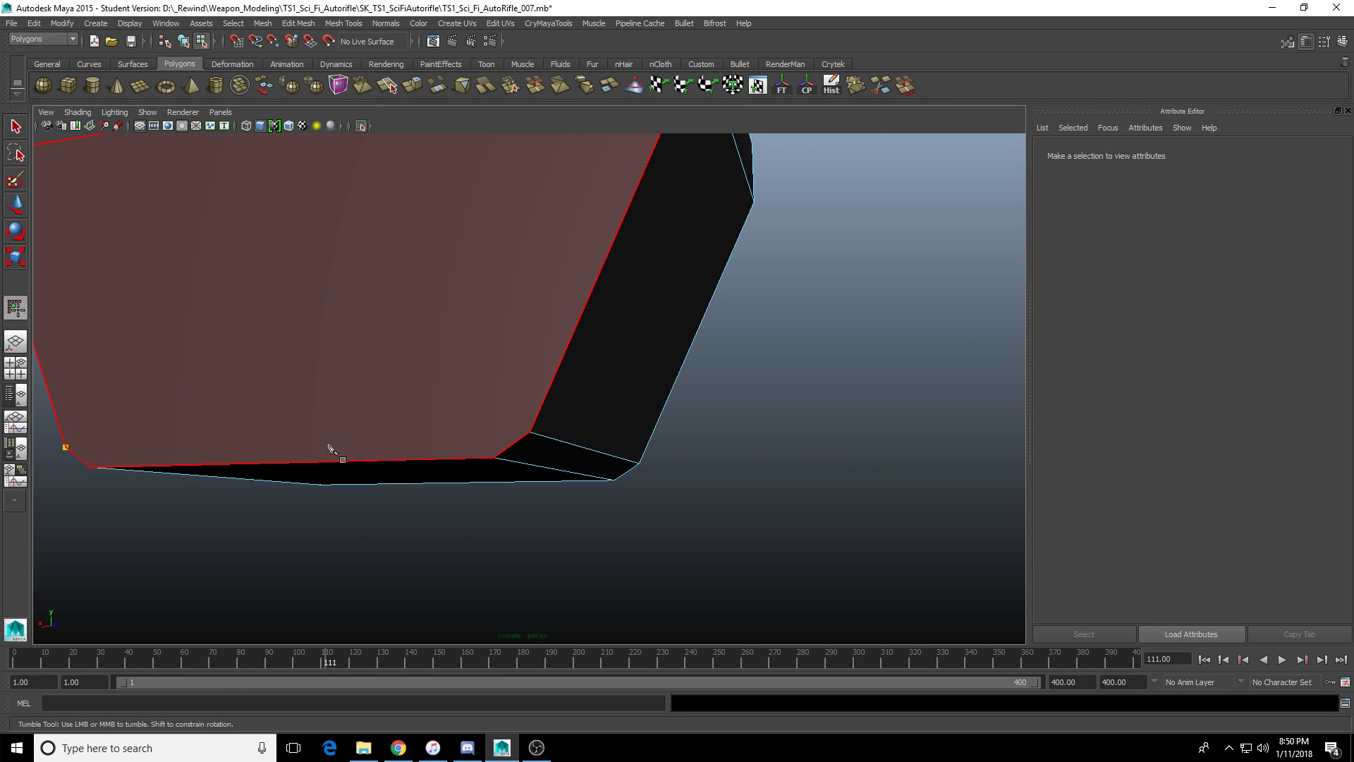
pyautogui.keyDown('alt'); pyautogui.moveTo(534, 436); pyautogui.dragTo(662, 463); pyautogui.keyUp('alt')
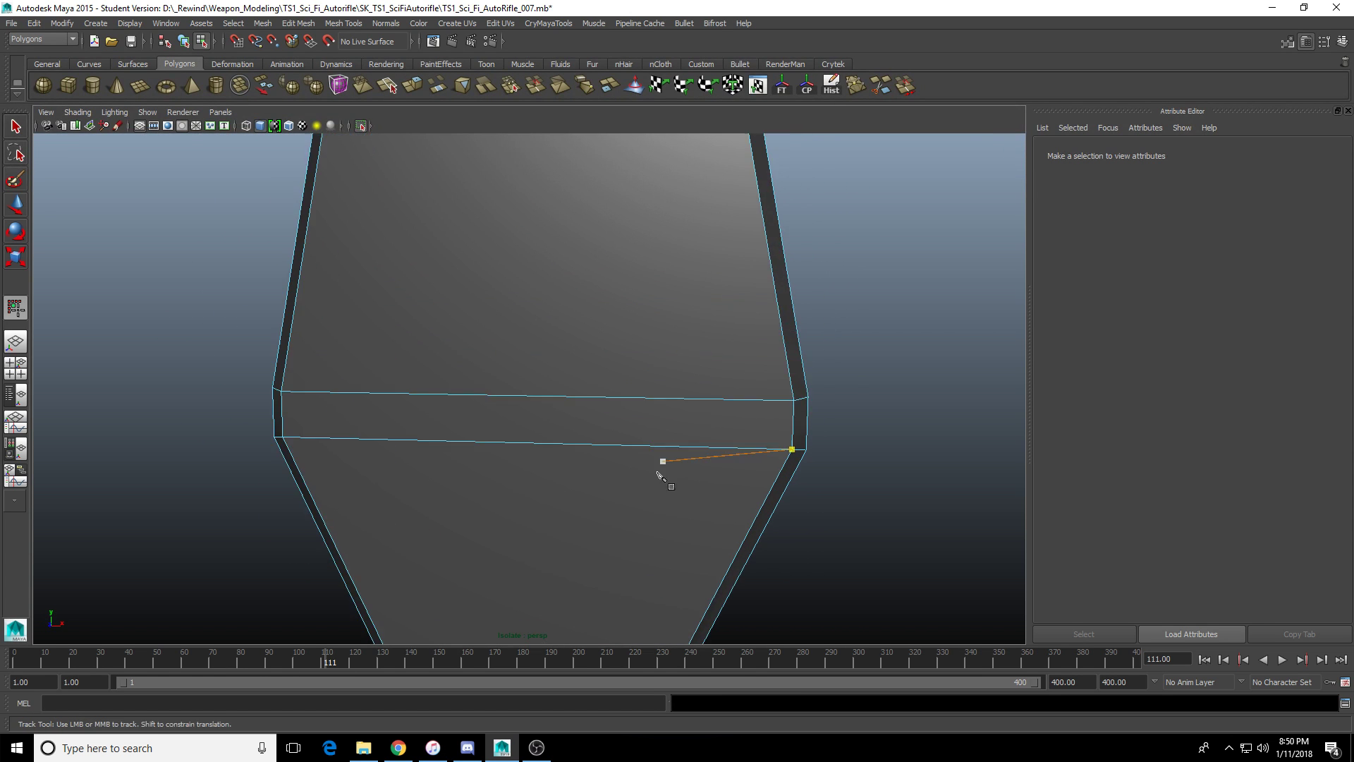
pyautogui.keyDown('alt'); pyautogui.moveTo(663, 462); pyautogui.dragTo(392, 189, button='right'); pyautogui.keyUp('alt')
pyautogui.press('w')
pyautogui.press('F8')
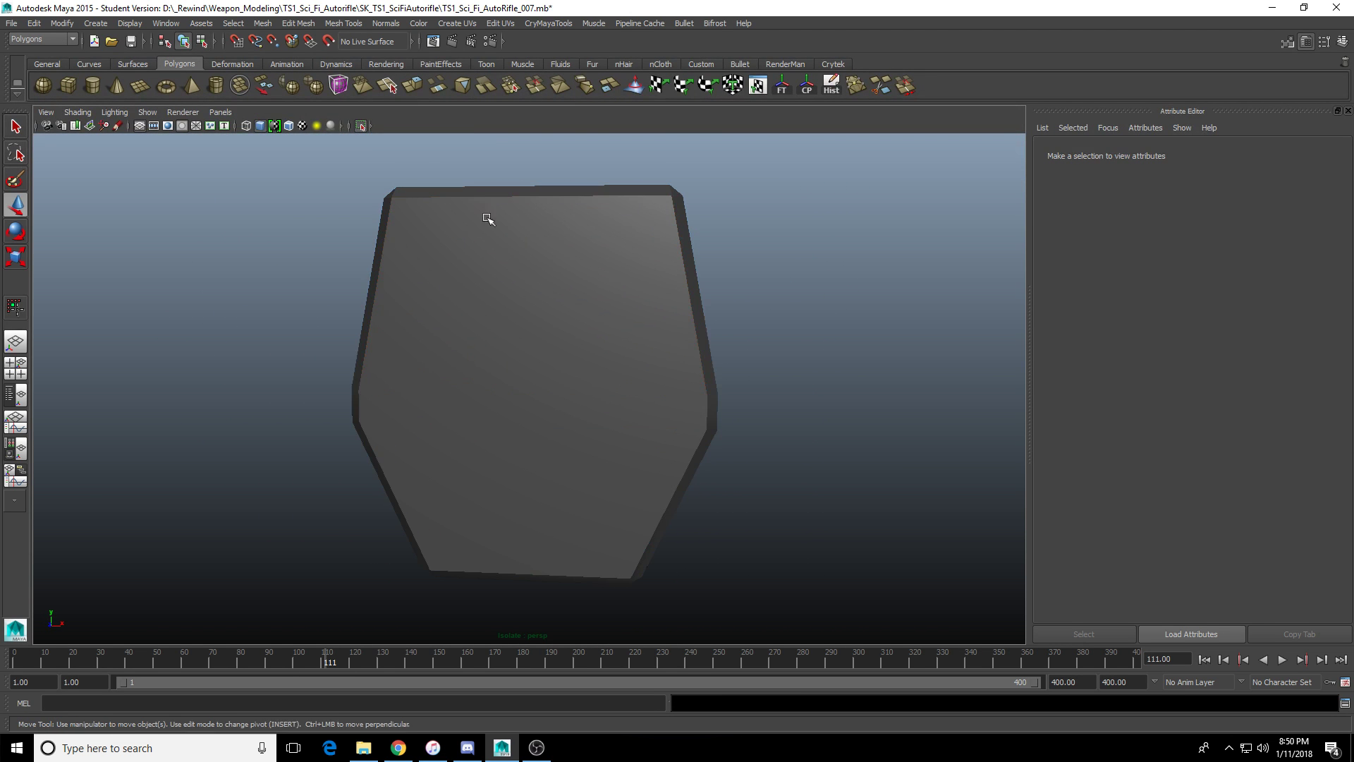
# Show the whole rifle again and select the smaller duplicated block in front of the lower housing.
pyautogui.click(362, 125)
pyautogui.keyDown('alt'); pyautogui.moveTo(434, 237); pyautogui.dragTo(459, 324); pyautogui.keyUp('alt')
pyautogui.click(462, 325)
pyautogui.keyDown('alt'); pyautogui.moveTo(557, 363); pyautogui.dragTo(447, 384); pyautogui.keyUp('alt')
pyautogui.keyDown('alt'); pyautogui.moveTo(447, 383); pyautogui.dragTo(419, 383, button='right'); pyautogui.keyUp('alt')
pyautogui.keyDown('alt'); pyautogui.moveTo(420, 383); pyautogui.dragTo(554, 414, button='middle'); pyautogui.keyUp('alt')
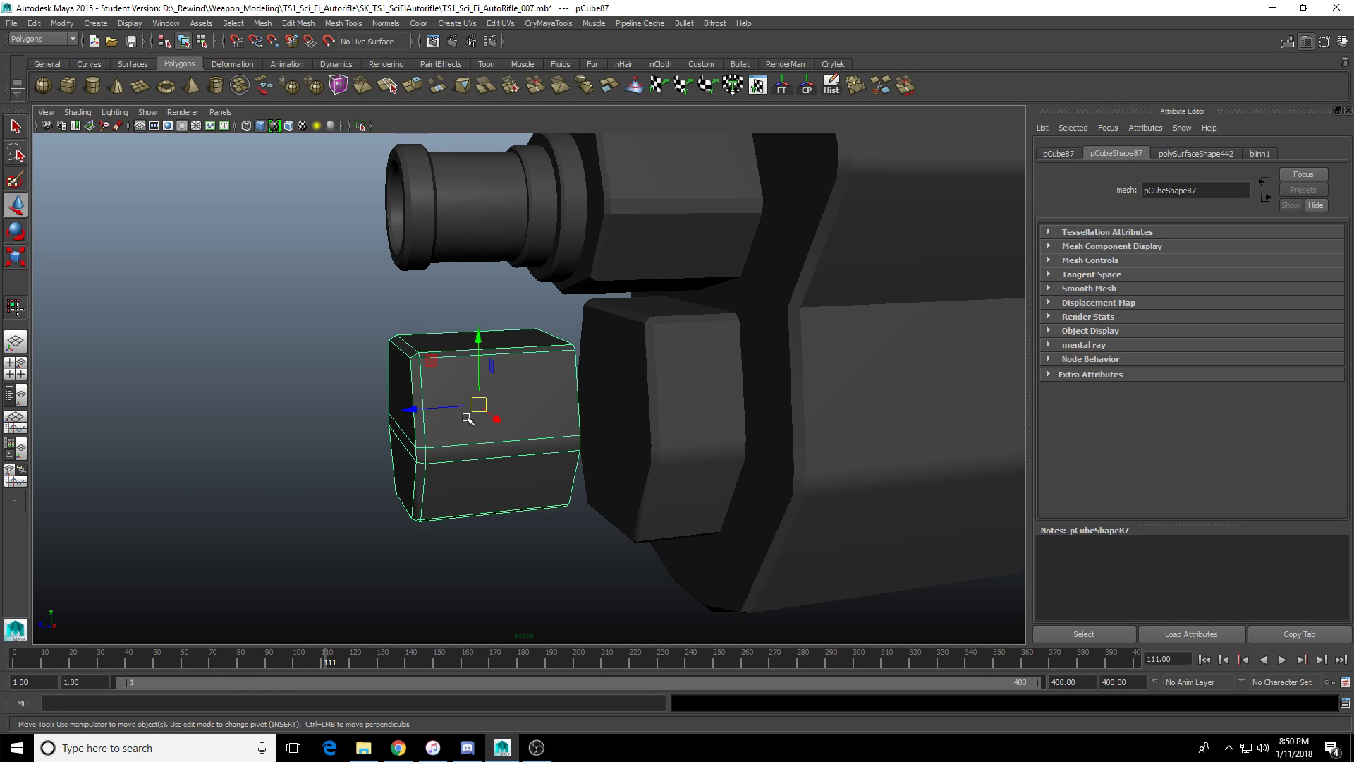
pyautogui.click(467, 748)
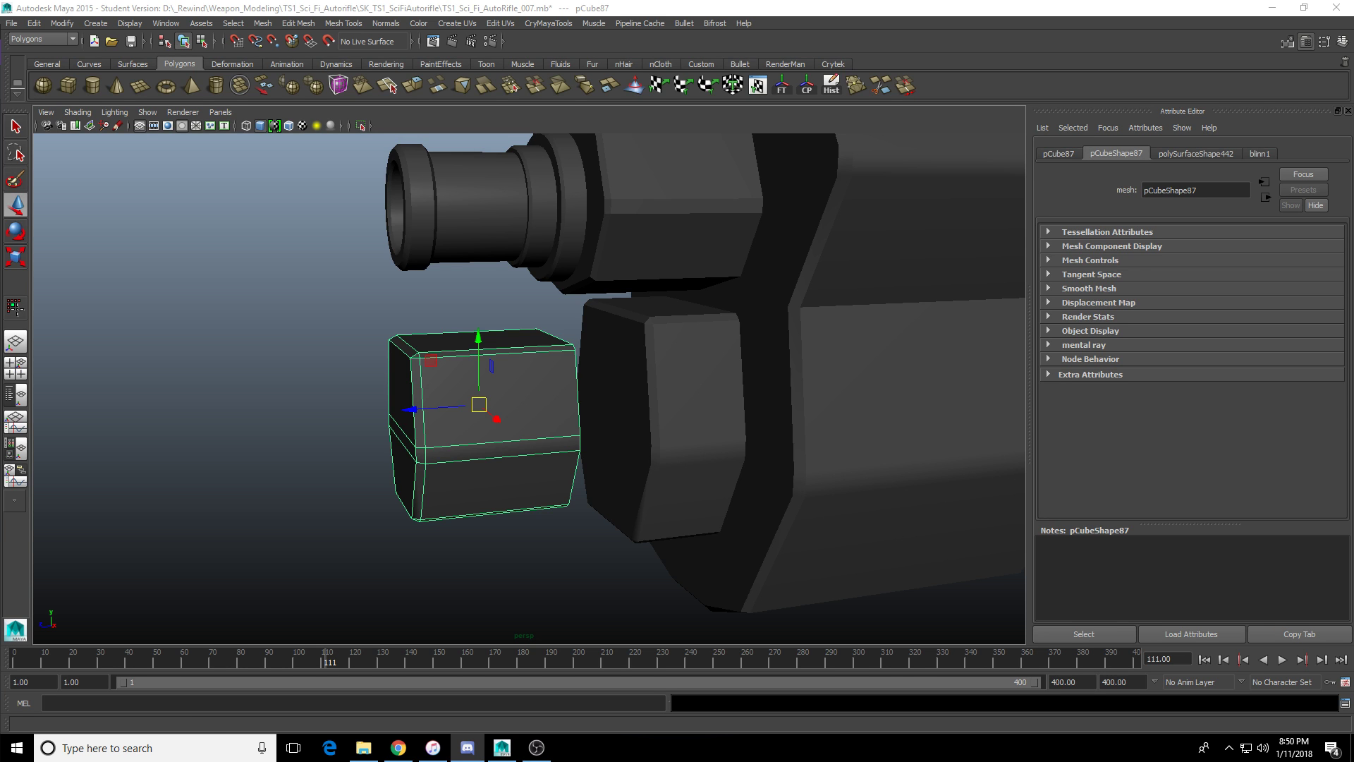
# Adjust the smaller duplicated block's position along the barrel axis so it sits against the larger lower front block.
pyautogui.hotkey('alt', 'Tab')
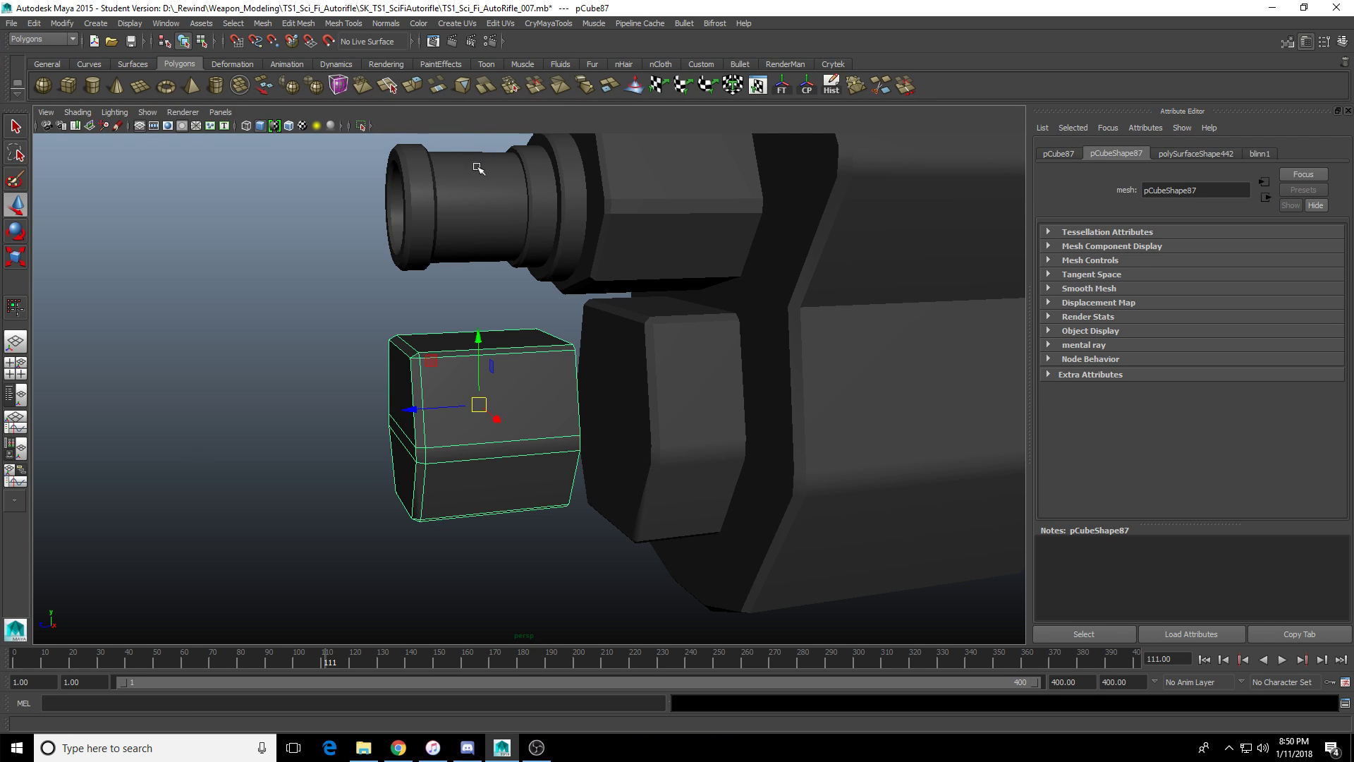
pyautogui.moveTo(470, 427)
pyautogui.keyDown('alt'); pyautogui.mouseDown()
pyautogui.moveTo(411, 417)
pyautogui.moveTo(465, 422)
pyautogui.mouseUp(); pyautogui.keyUp('alt')
pyautogui.keyDown('alt'); pyautogui.moveTo(458, 464); pyautogui.dragTo(475, 520, button='right'); pyautogui.keyUp('alt')
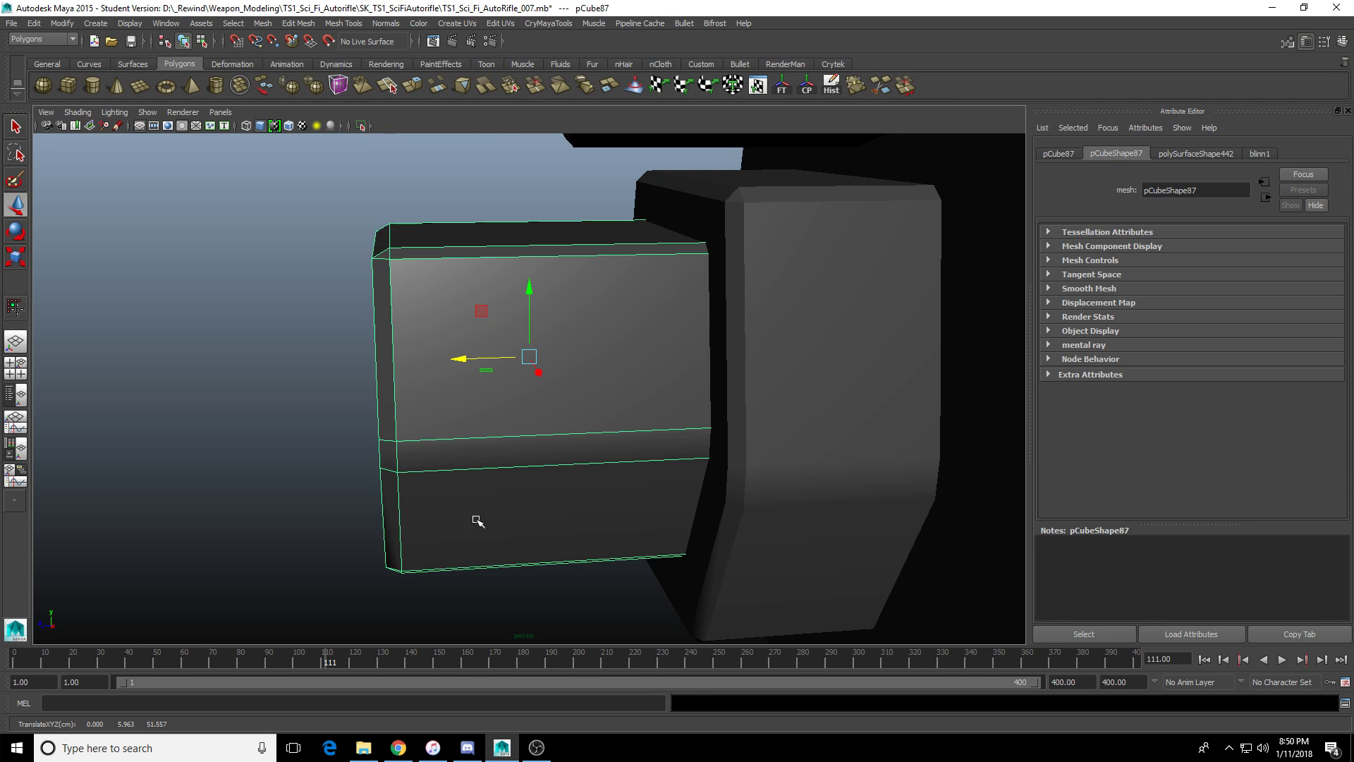
pyautogui.keyDown('alt'); pyautogui.moveTo(474, 520); pyautogui.dragTo(494, 449); pyautogui.keyUp('alt')
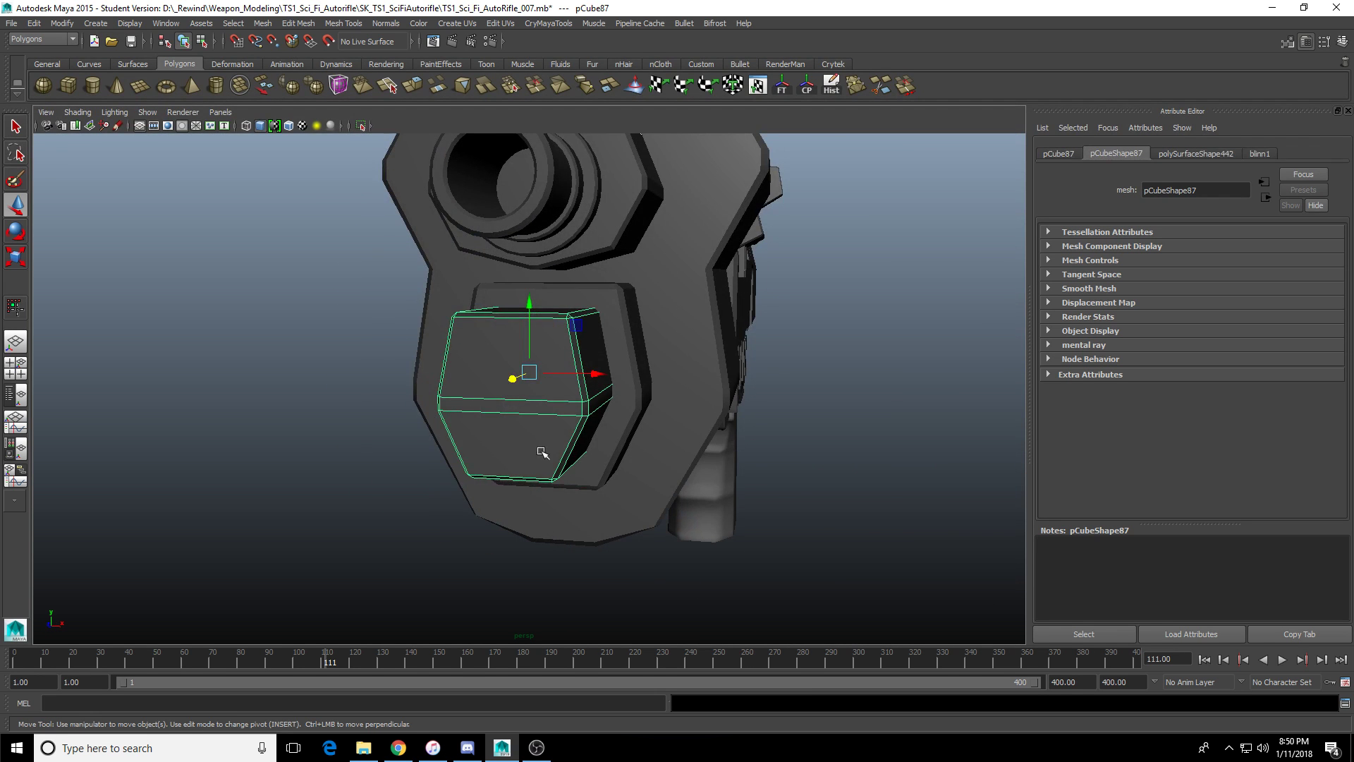
pyautogui.press('F11')
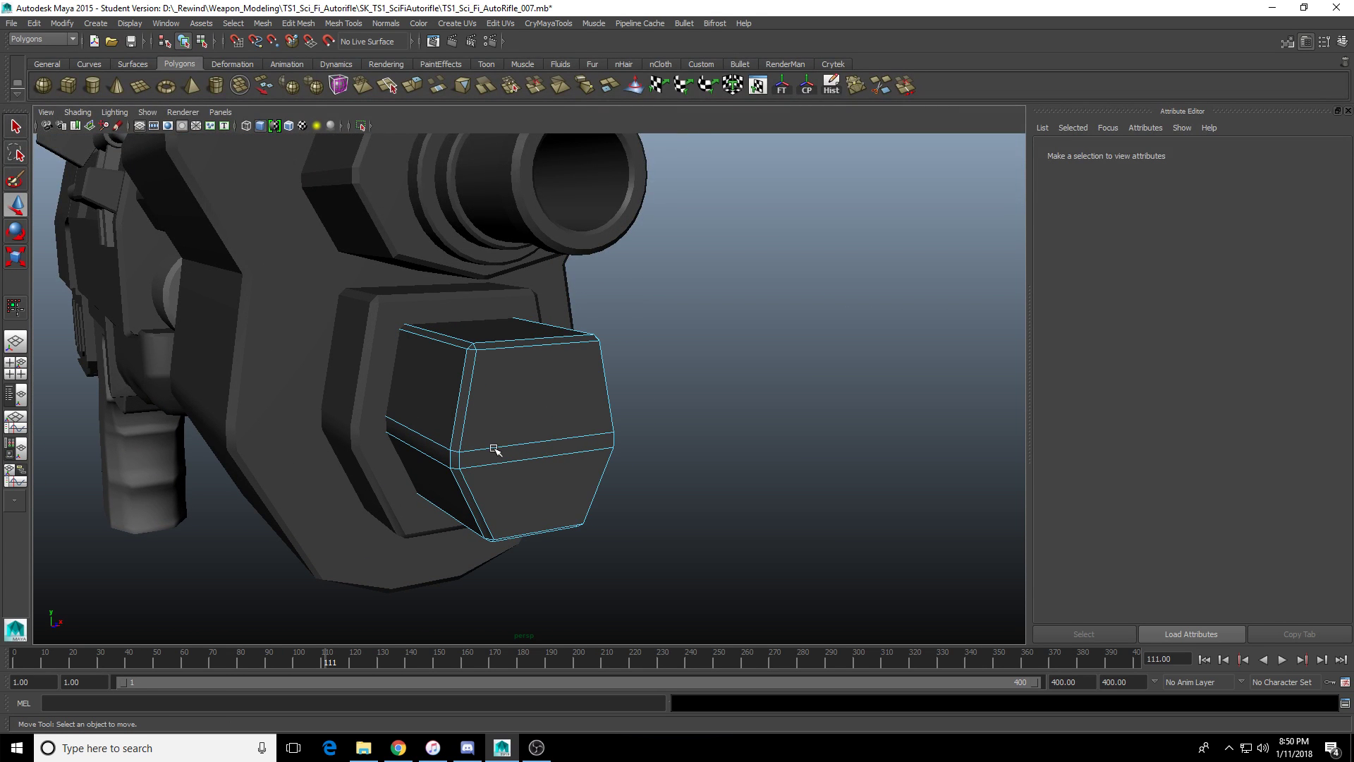
pyautogui.keyDown('alt'); pyautogui.moveTo(586, 471); pyautogui.dragTo(709, 396); pyautogui.keyUp('alt')
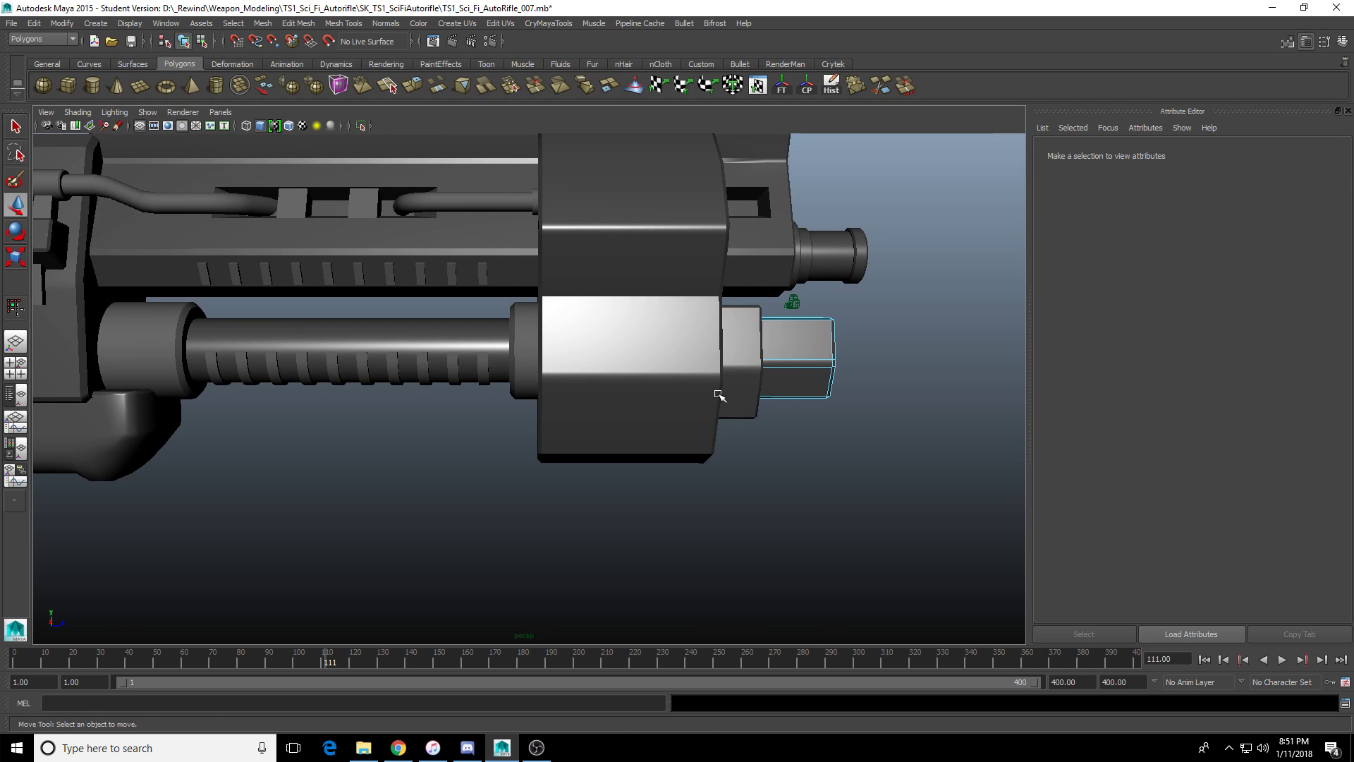
pyautogui.keyDown('alt'); pyautogui.moveTo(720, 395); pyautogui.dragTo(642, 401, button='middle'); pyautogui.keyUp('alt')
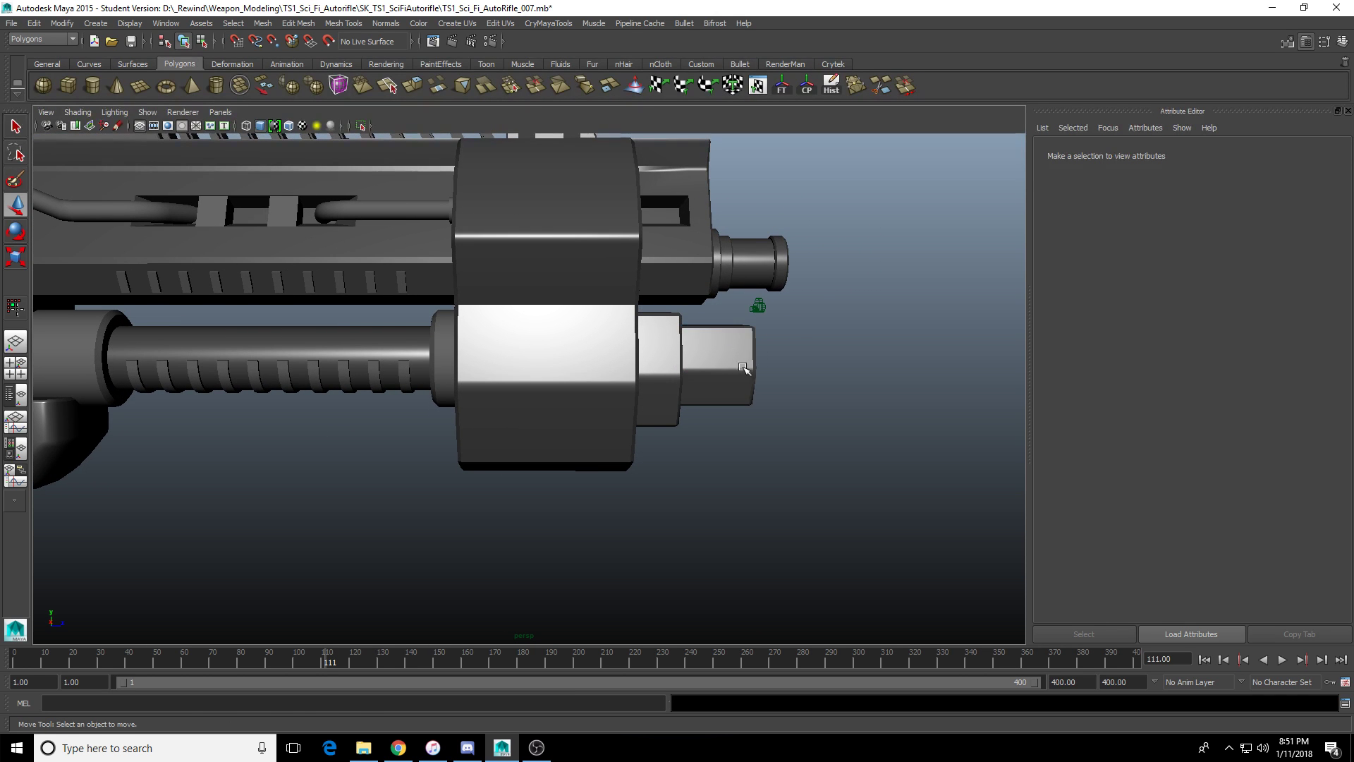
# Select both lower front blocks and fine-tune their height together, checking the alignment in the side view.
pyautogui.click(742, 367)
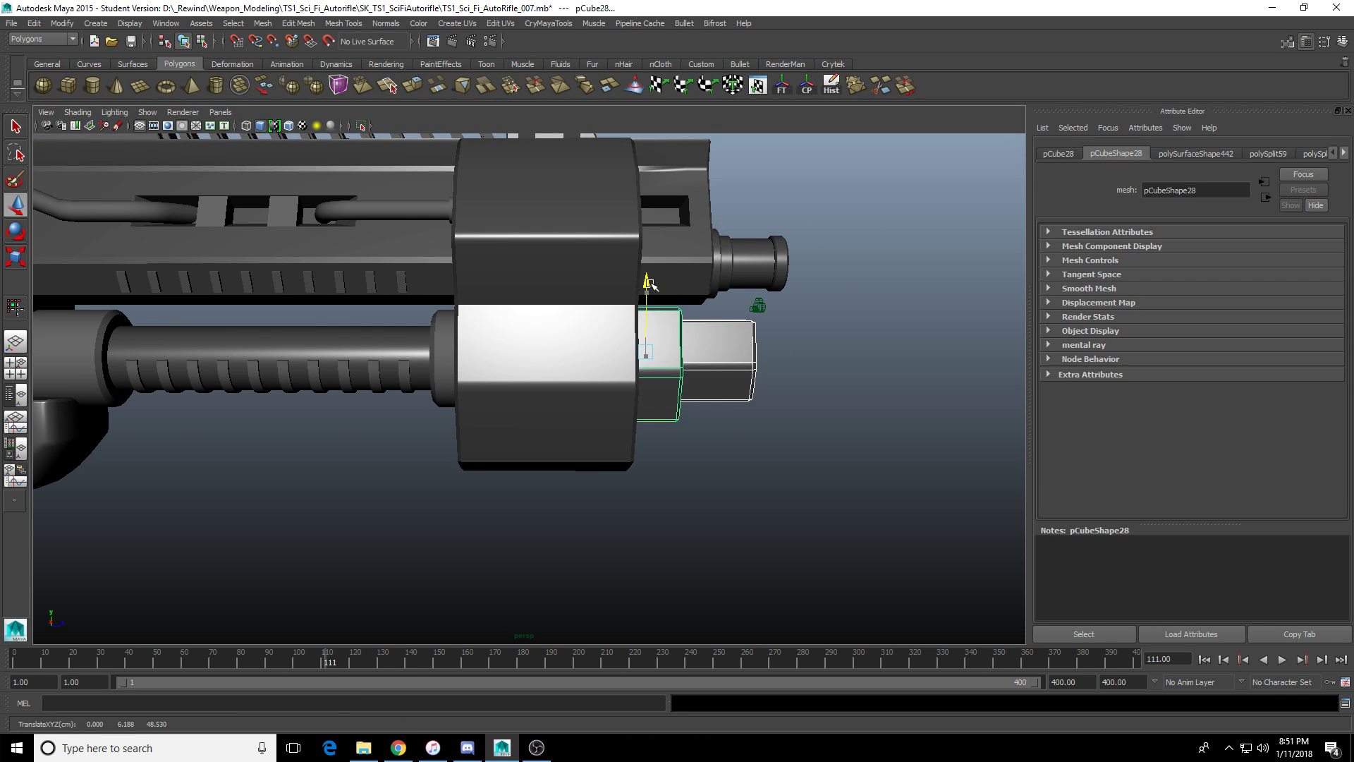
pyautogui.keyDown('alt'); pyautogui.moveTo(649, 289); pyautogui.dragTo(647, 302); pyautogui.keyUp('alt')
pyautogui.press('space')
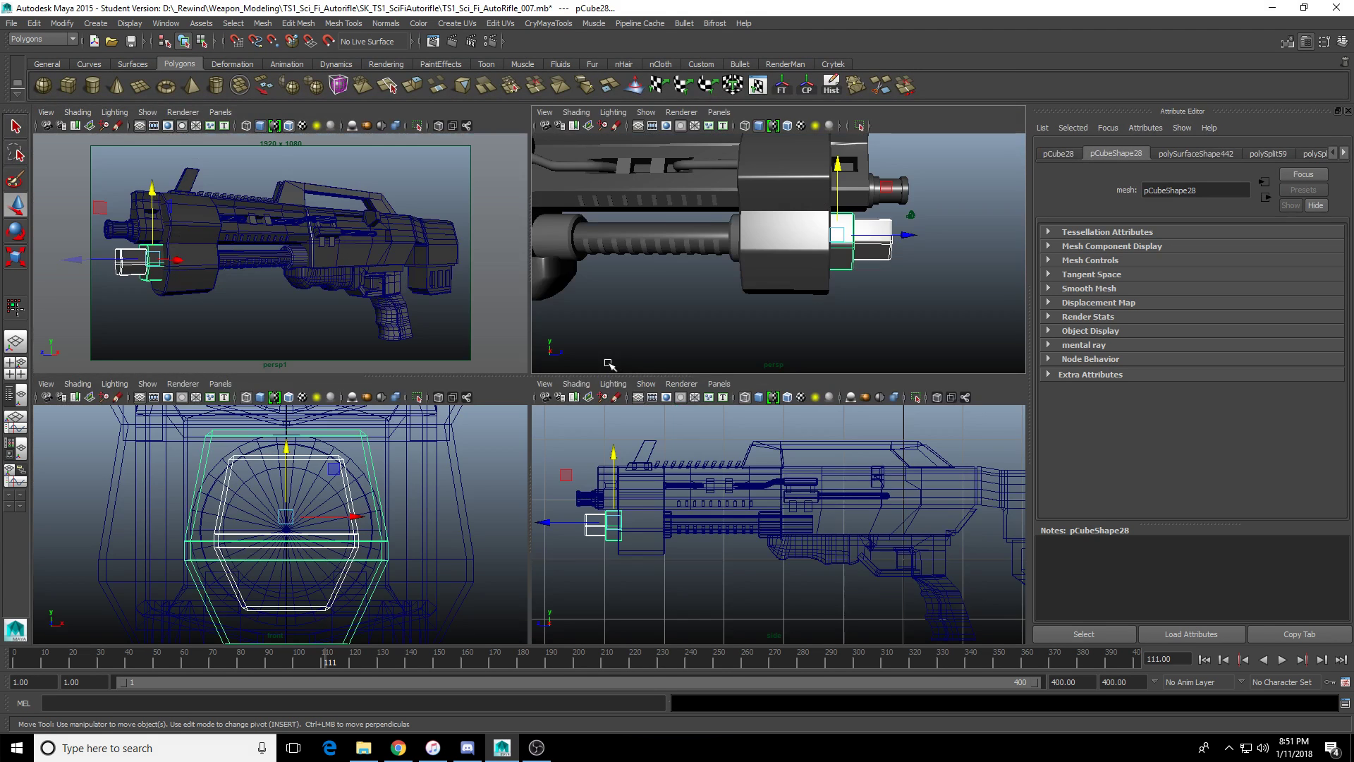
pyautogui.press('space')
pyautogui.keyDown('alt'); pyautogui.moveTo(332, 430); pyautogui.dragTo(324, 559, button='middle'); pyautogui.keyUp('alt')
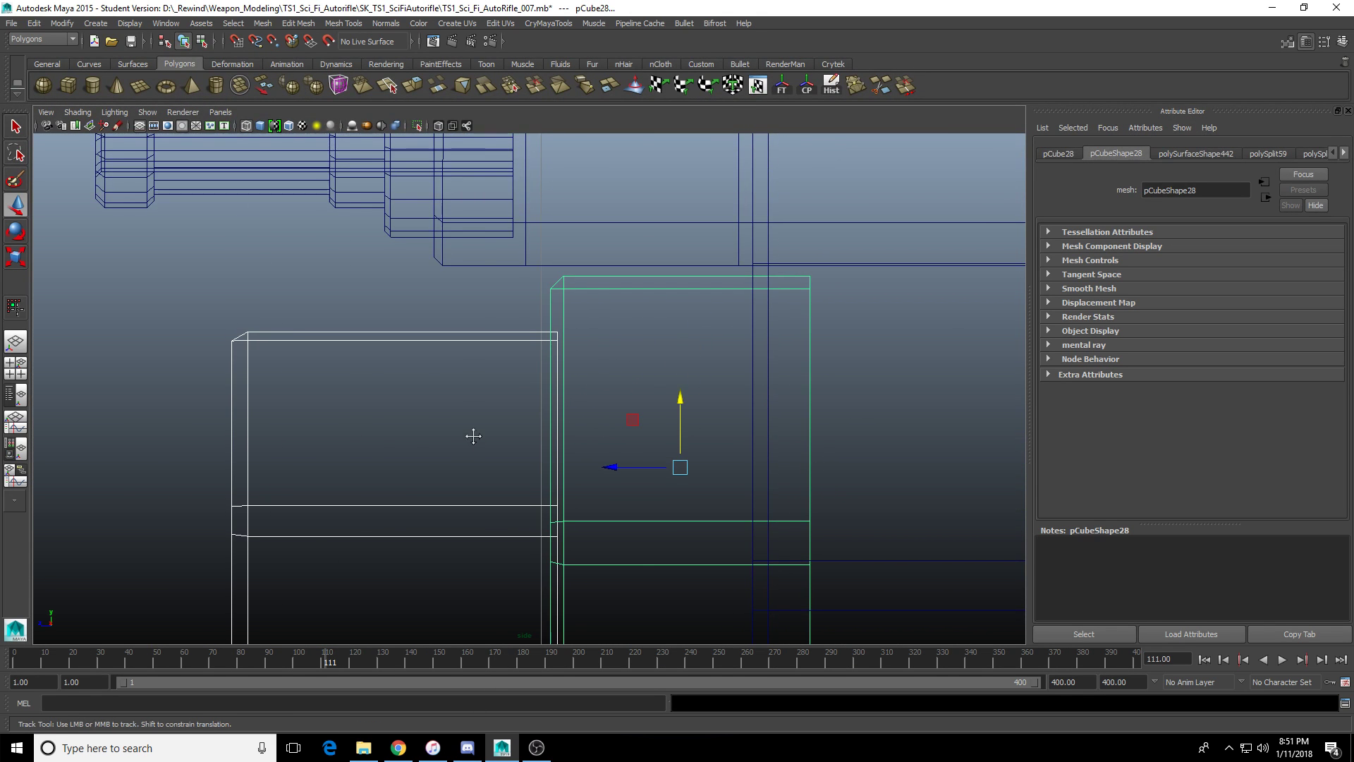
pyautogui.scroll(-8, 475, 435)
pyautogui.keyDown('alt'); pyautogui.moveTo(491, 436); pyautogui.dragTo(315, 426, button='middle'); pyautogui.keyUp('alt')
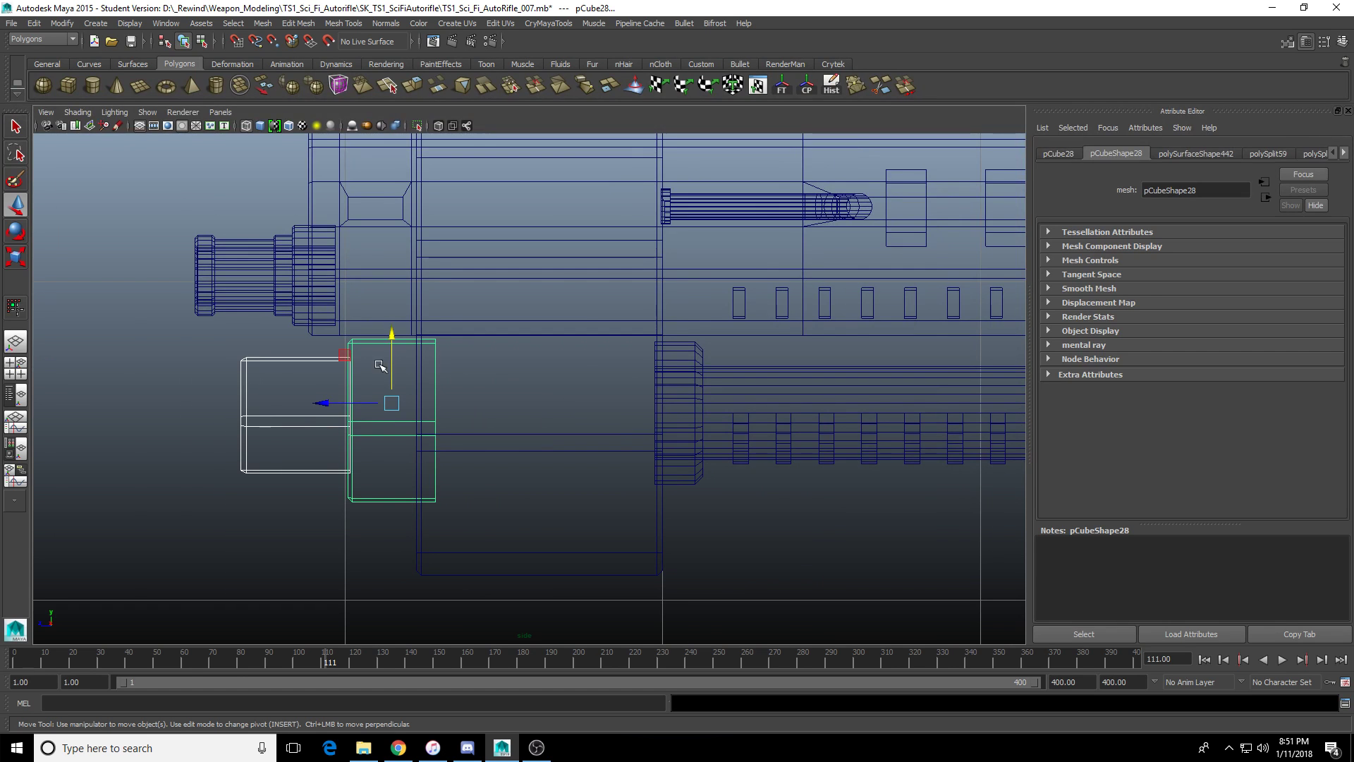
pyautogui.moveTo(393, 337); pyautogui.dragTo(396, 340)
pyautogui.keyDown('alt'); pyautogui.moveTo(305, 424); pyautogui.dragTo(445, 424, button='middle'); pyautogui.keyUp('alt')
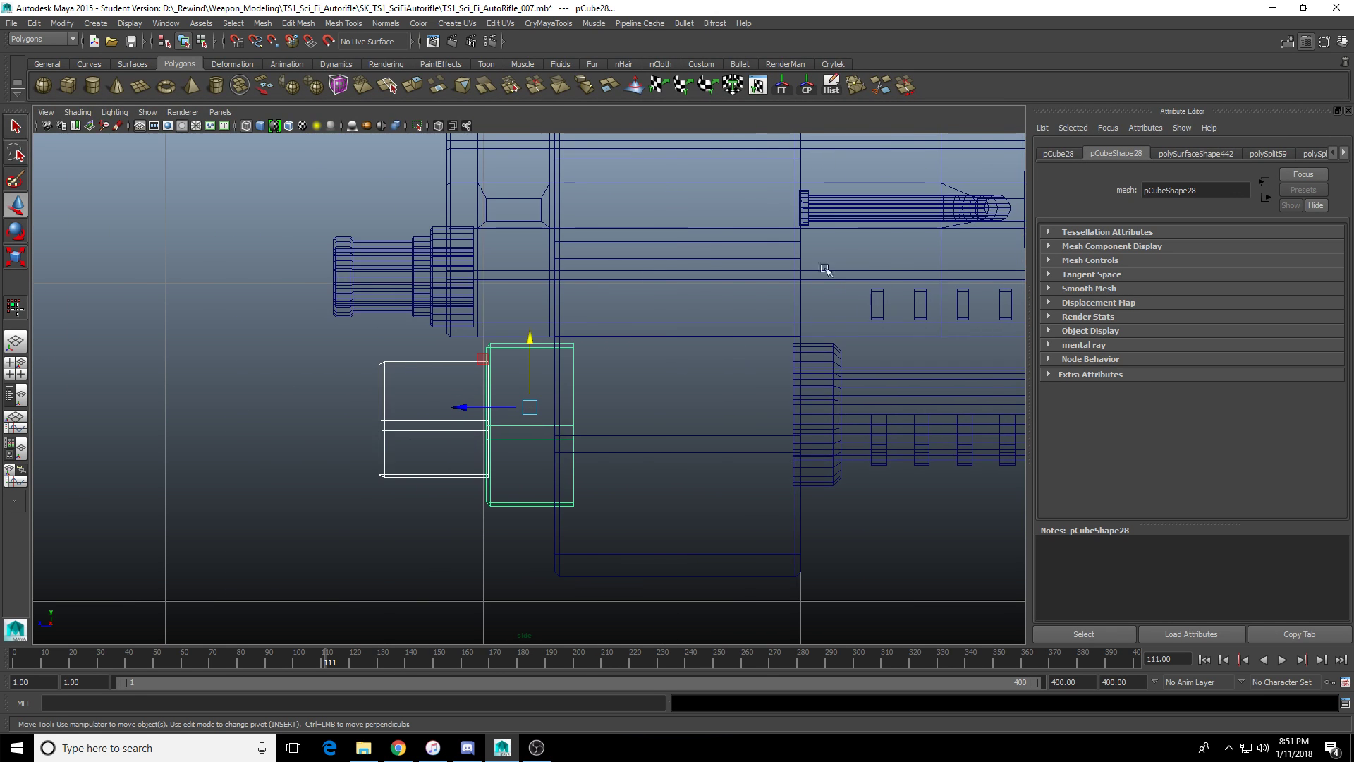
pyautogui.press('space')
pyautogui.press('space')
# Select the smaller block and pick the three faces forming its front end.
pyautogui.keyDown('alt'); pyautogui.moveTo(303, 303); pyautogui.dragTo(526, 324); pyautogui.keyUp('alt')
pyautogui.scroll(5, 613, 402)
pyautogui.click(652, 406)
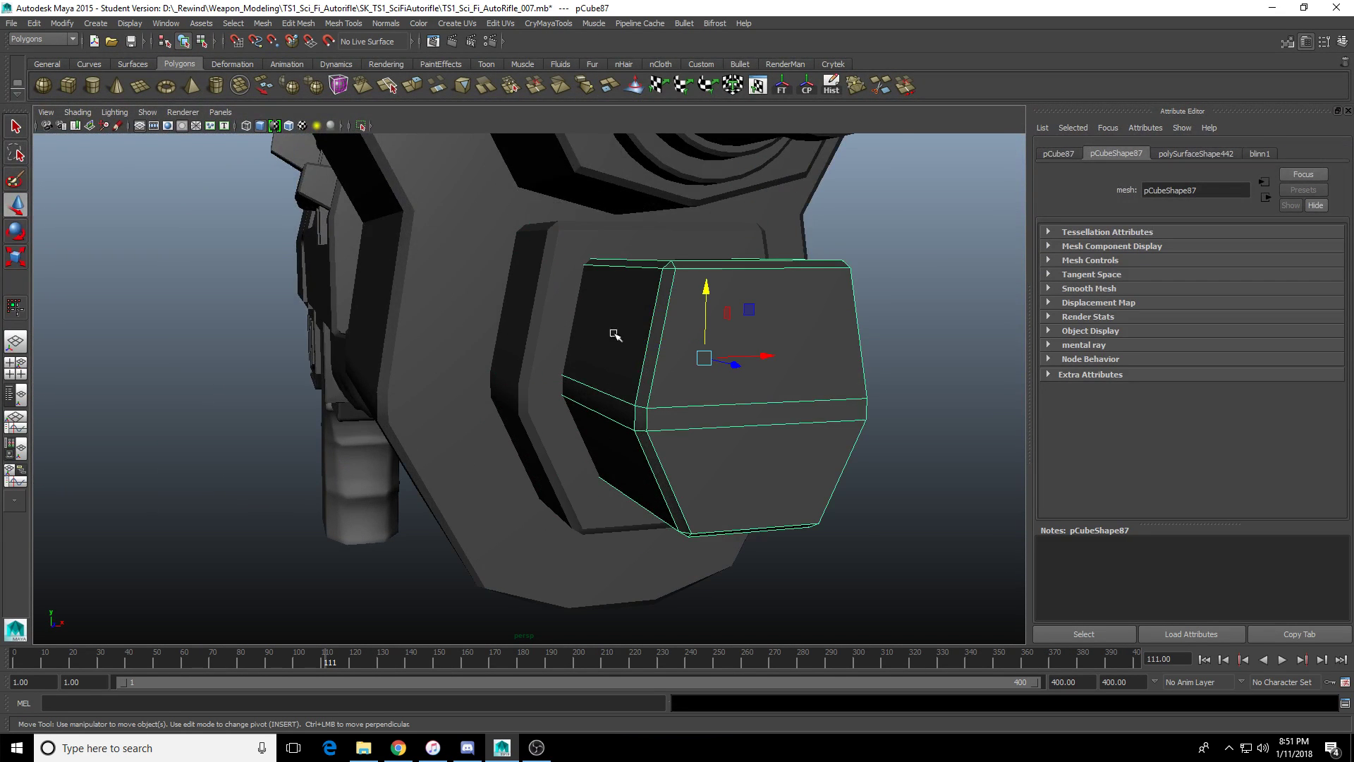
pyautogui.keyDown('alt'); pyautogui.moveTo(614, 336); pyautogui.dragTo(602, 426); pyautogui.keyUp('alt')
pyautogui.keyDown('alt'); pyautogui.moveTo(600, 497); pyautogui.dragTo(565, 426); pyautogui.keyUp('alt')
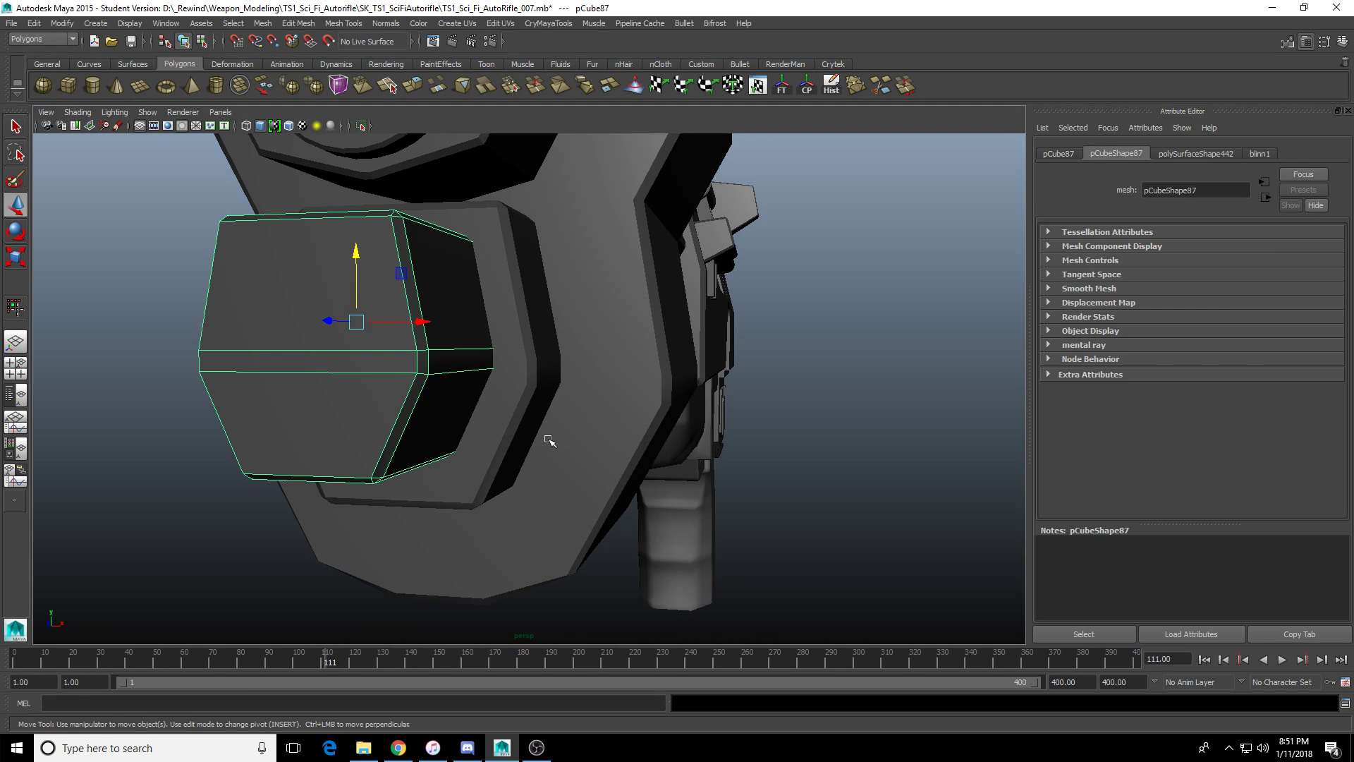
pyautogui.moveTo(449, 385)
pyautogui.keyDown('alt'); pyautogui.mouseDown()
pyautogui.moveTo(463, 375)
pyautogui.moveTo(449, 383)
pyautogui.mouseUp(); pyautogui.keyUp('alt')
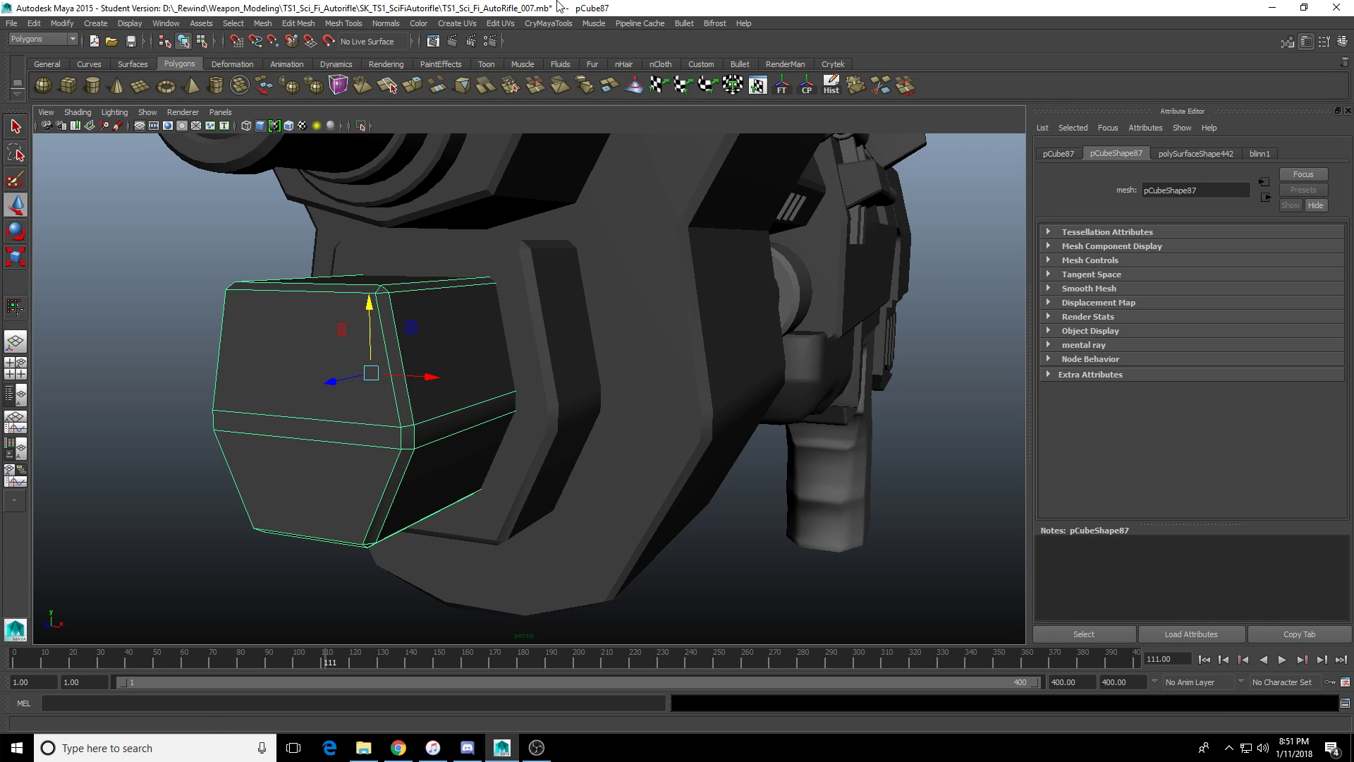
pyautogui.keyDown('alt'); pyautogui.moveTo(474, 375); pyautogui.dragTo(674, 432, button='middle'); pyautogui.keyUp('alt')
pyautogui.keyDown('alt'); pyautogui.moveTo(673, 432); pyautogui.dragTo(633, 423); pyautogui.keyUp('alt')
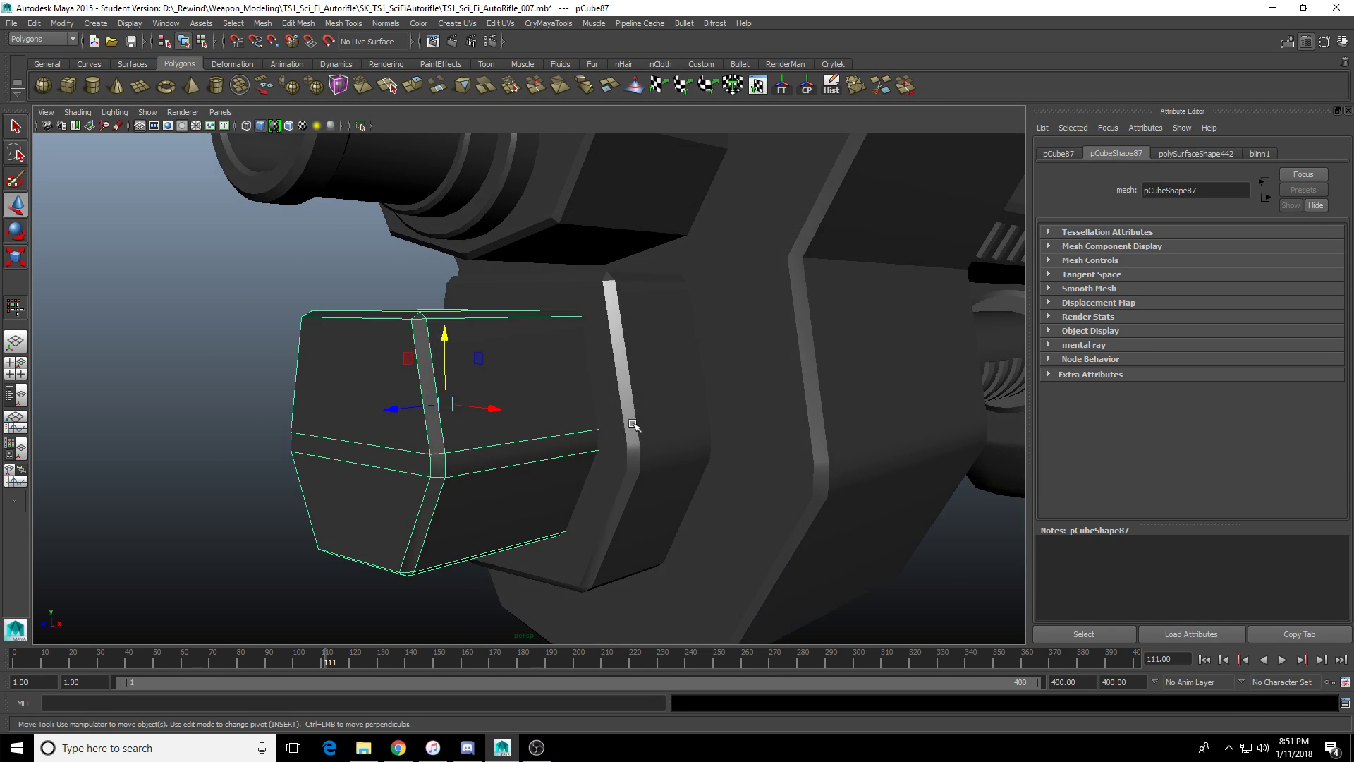
pyautogui.moveTo(394, 460); pyautogui.dragTo(392, 501, button='right')
pyautogui.press('q')
pyautogui.click(379, 415)
pyautogui.keyDown('shift'); pyautogui.click(375, 464); pyautogui.keyUp('shift')
pyautogui.keyDown('shift'); pyautogui.click(325, 508); pyautogui.keyUp('shift')
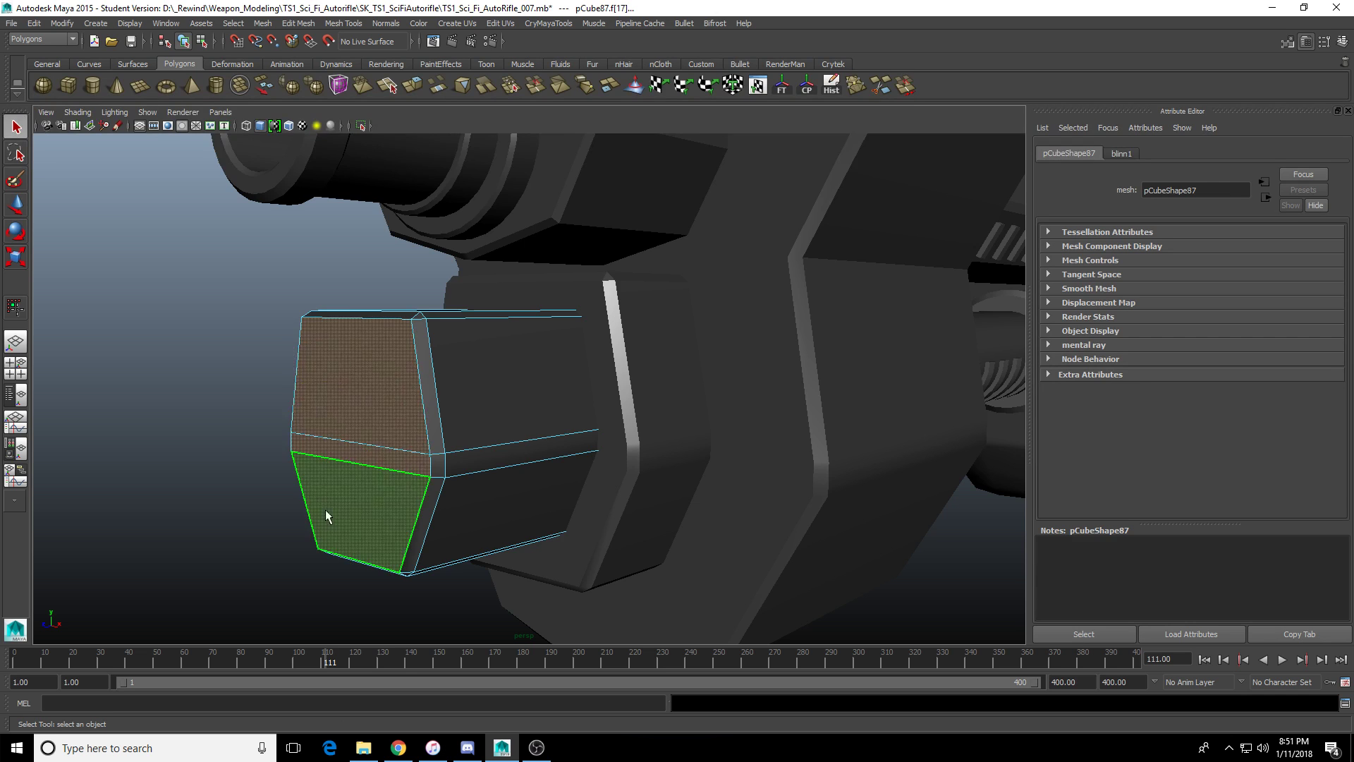
# Extrude the selected front faces in place and scale them inward to about 0.68 in X and 0.47 in Y.
pyautogui.press('f')
pyautogui.click(412, 83)
pyautogui.keyDown('alt'); pyautogui.moveTo(487, 367); pyautogui.dragTo(568, 414); pyautogui.keyUp('alt')
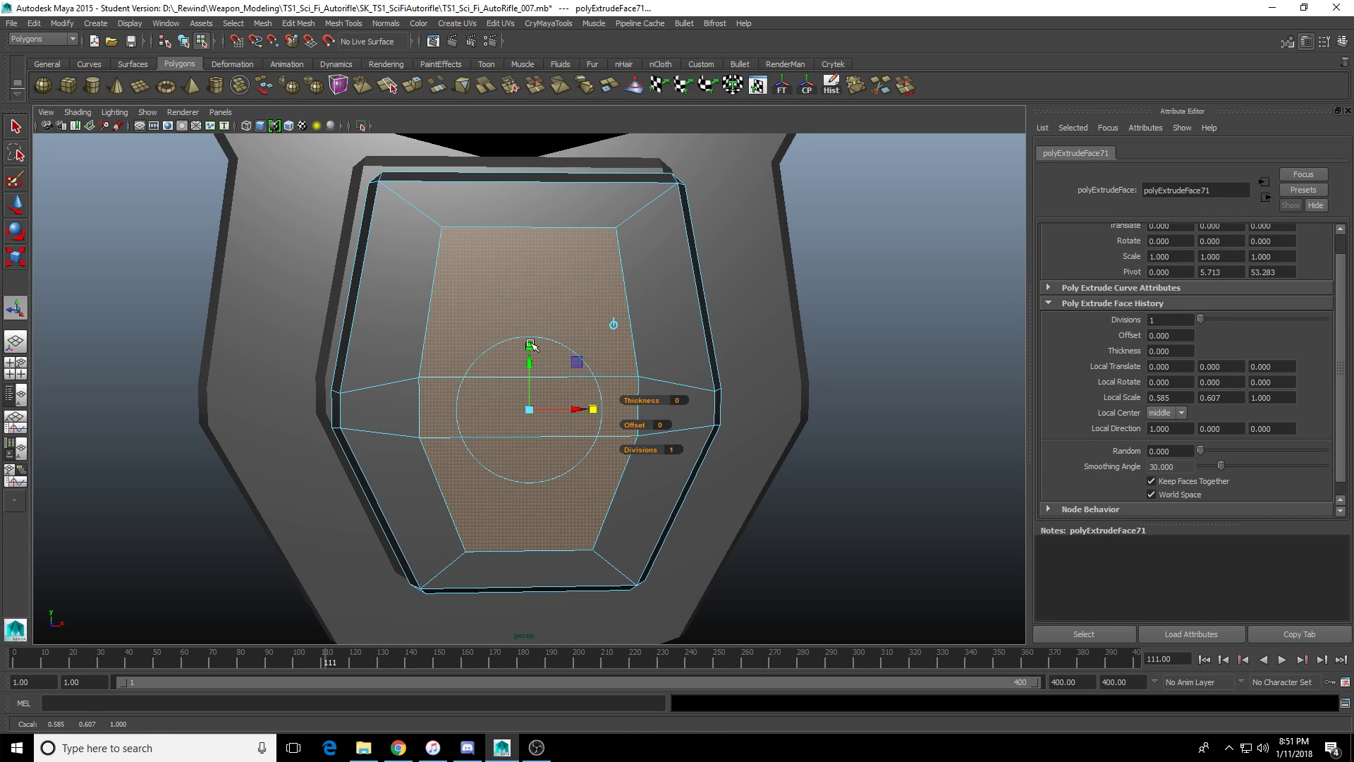
pyautogui.moveTo(531, 344)
pyautogui.mouseDown()
pyautogui.moveTo(532, 402)
pyautogui.moveTo(618, 381)
pyautogui.moveTo(575, 389)
pyautogui.moveTo(530, 337)
pyautogui.mouseUp()
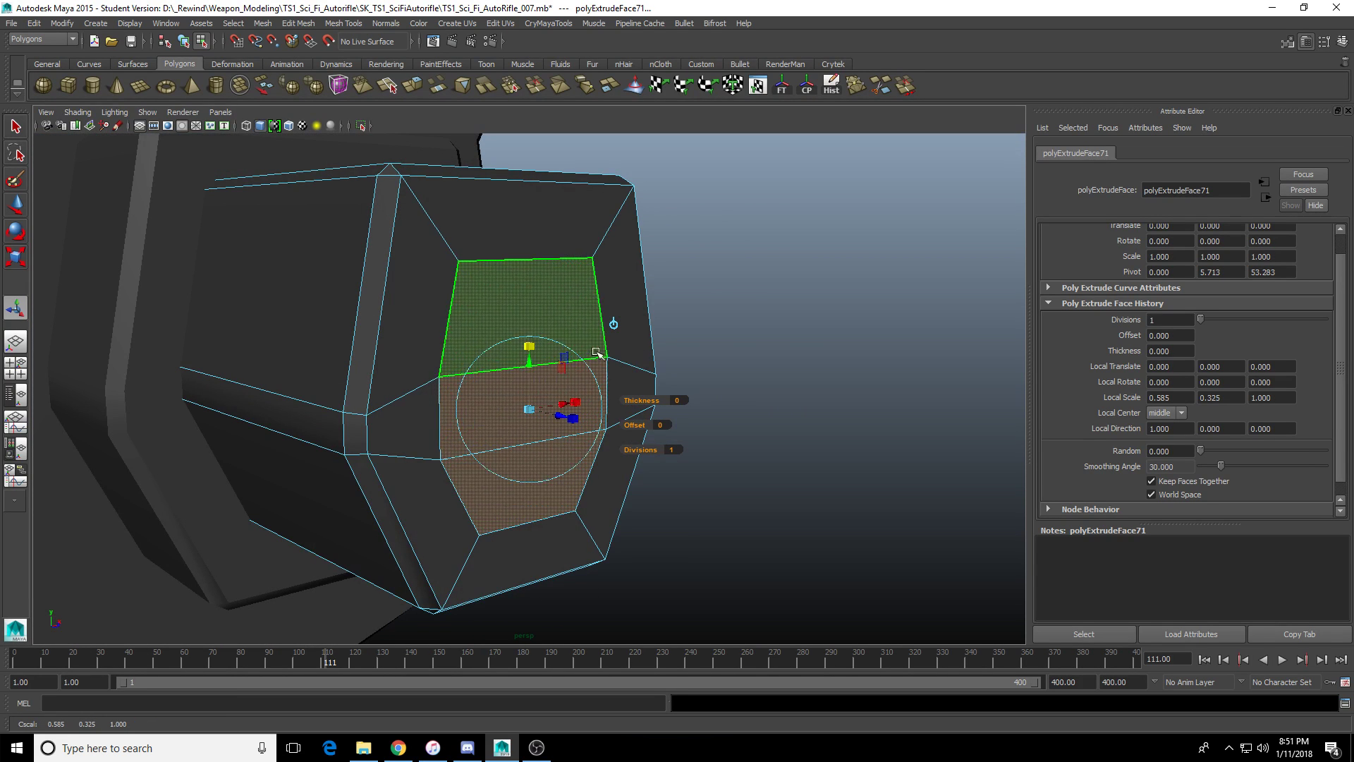
pyautogui.scroll(-3, 611, 346)
pyautogui.keyDown('alt'); pyautogui.moveTo(620, 343); pyautogui.dragTo(623, 422, button='middle'); pyautogui.keyUp('alt')
pyautogui.moveTo(623, 422)
pyautogui.keyDown('alt'); pyautogui.mouseDown()
pyautogui.moveTo(659, 463)
pyautogui.moveTo(610, 454)
pyautogui.moveTo(625, 404)
pyautogui.mouseUp(); pyautogui.keyUp('alt')
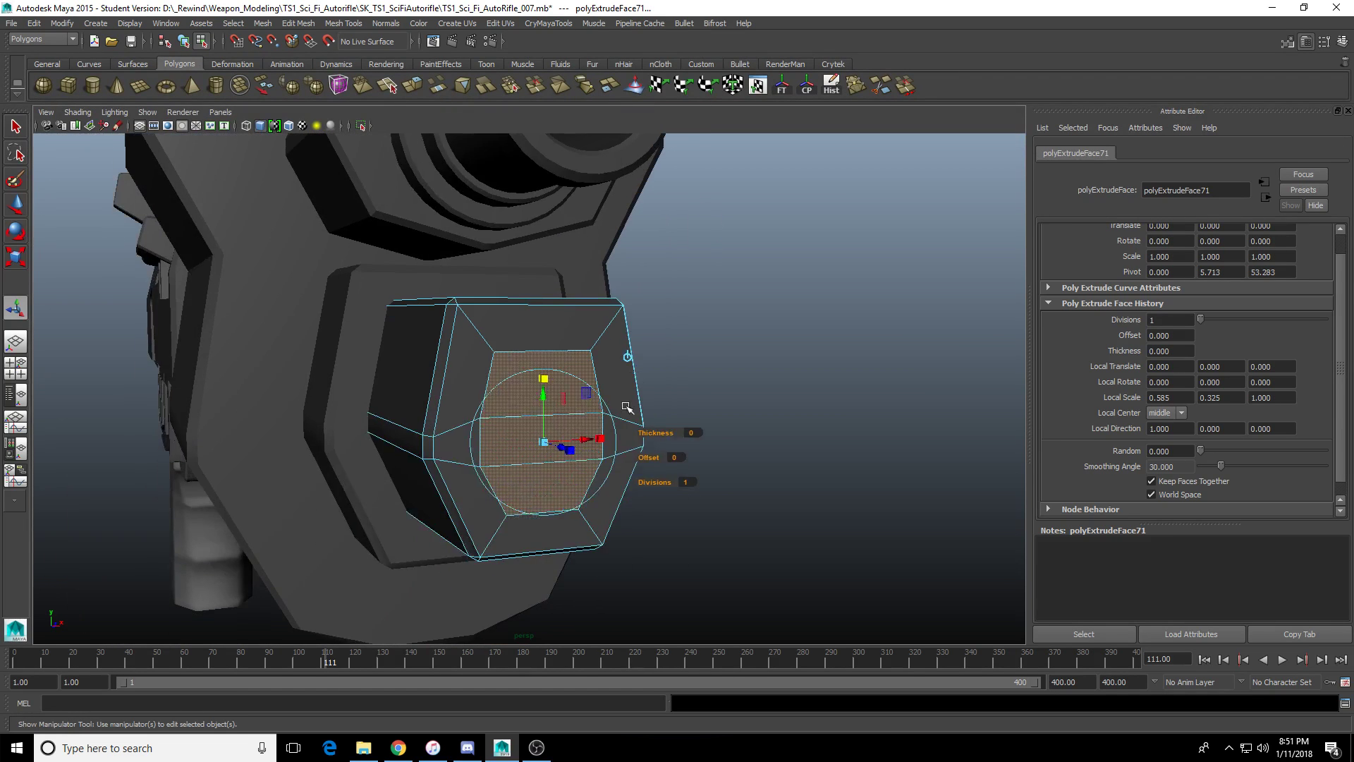
pyautogui.scroll(2, 626, 406)
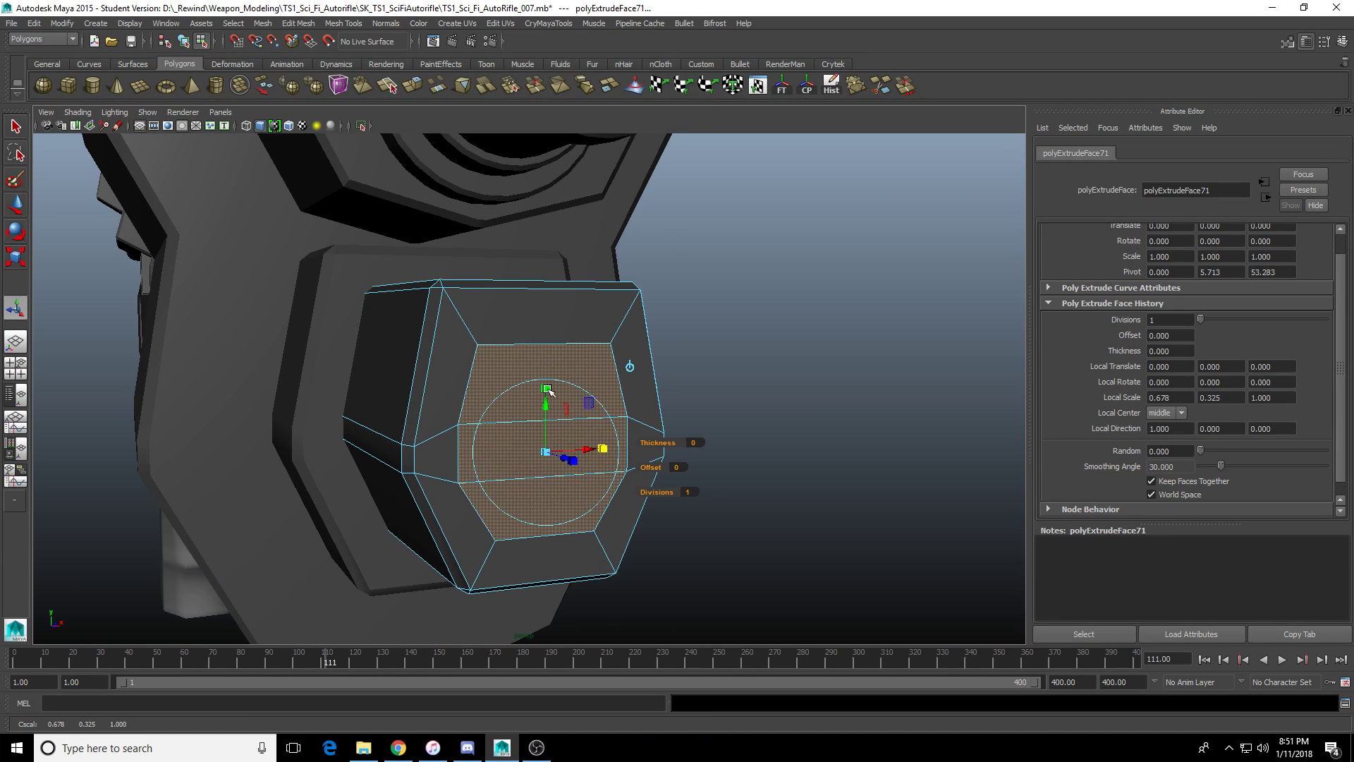
pyautogui.keyDown('alt'); pyautogui.moveTo(543, 374); pyautogui.dragTo(540, 463); pyautogui.keyUp('alt')
pyautogui.scroll(2, 589, 457)
# Try to extrude the inset front faces about 1.93 cm into the block as a recess, and leave component editing.
pyautogui.press('g')
pyautogui.keyDown('alt'); pyautogui.moveTo(553, 489); pyautogui.dragTo(334, 505); pyautogui.keyUp('alt')
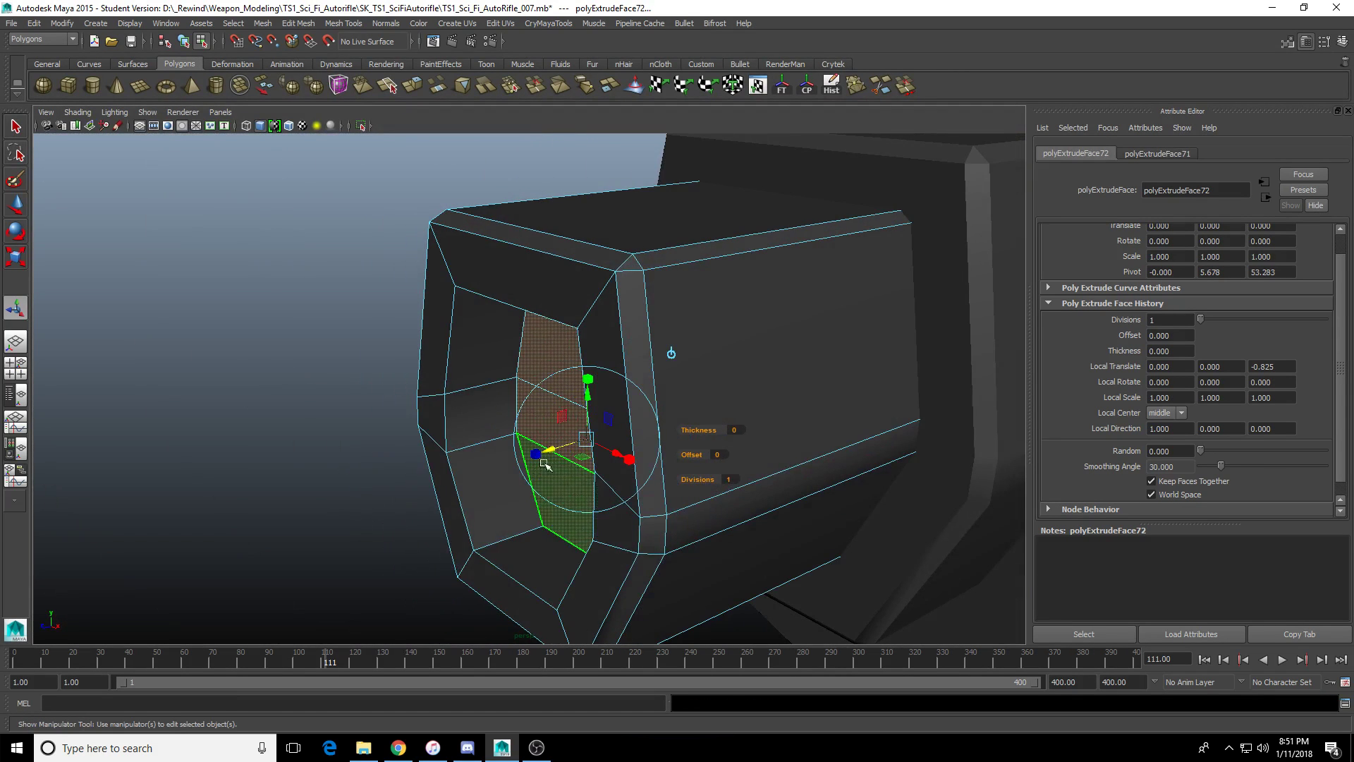
pyautogui.moveTo(546, 458); pyautogui.dragTo(594, 444)
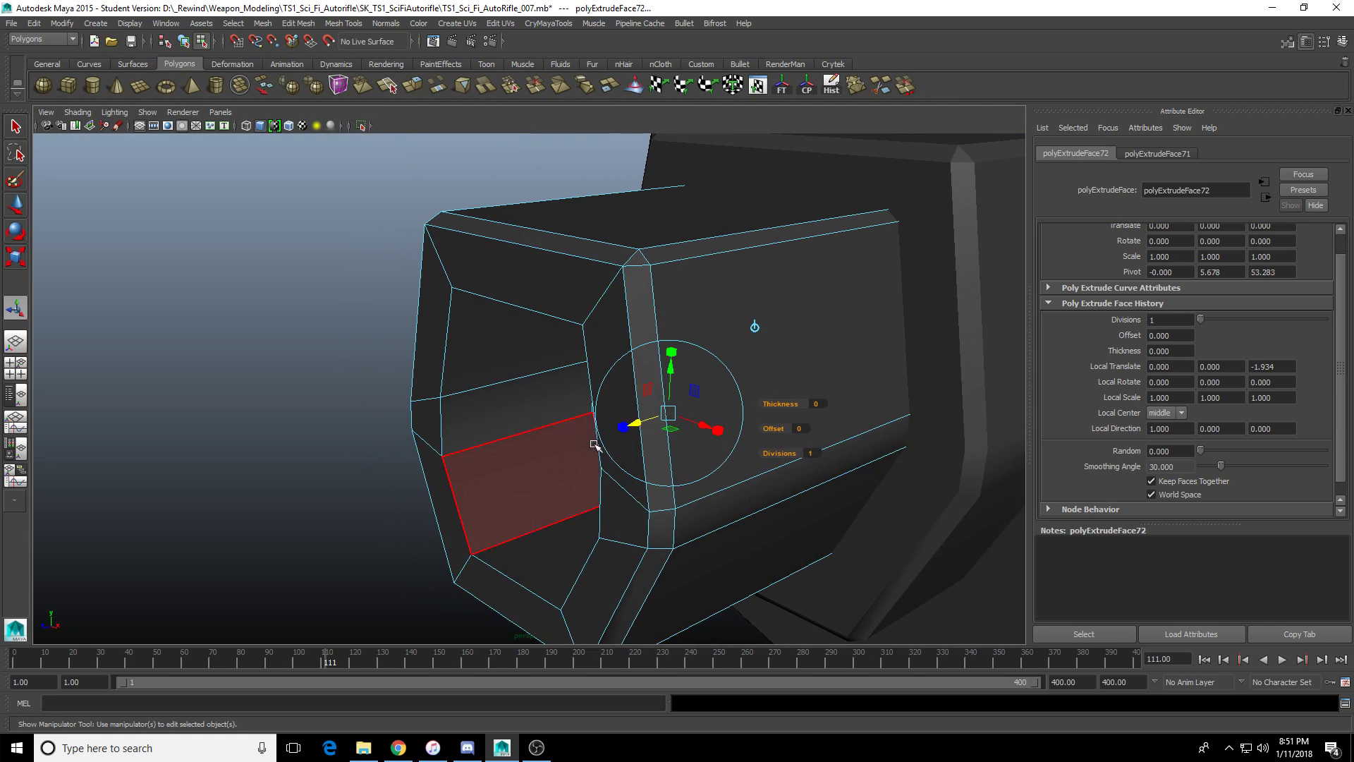
pyautogui.press('F8')
pyautogui.scroll(-6, 423, 490)
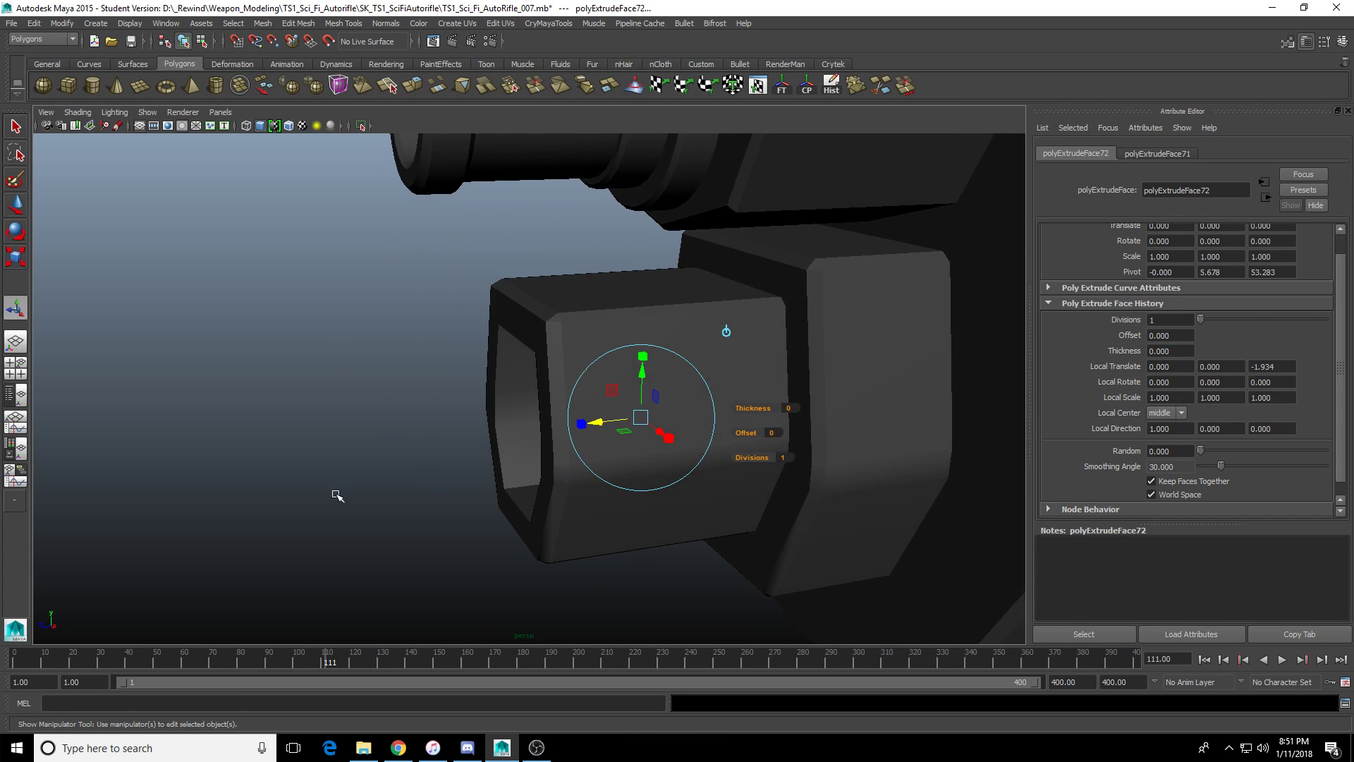
# Examine the recessed opening of the smaller block from several angles and distances.
pyautogui.click(416, 488)
pyautogui.keyDown('alt'); pyautogui.moveTo(416, 489); pyautogui.dragTo(623, 507); pyautogui.keyUp('alt')
pyautogui.scroll(5, 527, 495)
pyautogui.click(496, 455)
pyautogui.click(581, 514)
pyautogui.scroll(-5, 580, 515)
pyautogui.scroll(6, 595, 526)
pyautogui.scroll(3, 595, 526)
pyautogui.click(623, 508)
pyautogui.keyDown('alt'); pyautogui.moveTo(543, 471); pyautogui.dragTo(587, 468); pyautogui.keyUp('alt')
# Undo the recess extrusion back to the inset front faces.
pyautogui.hotkey('ctrl', 'z')
pyautogui.hotkey('ctrl', 'z')
pyautogui.hotkey('ctrl', 'z')
pyautogui.hotkey('ctrl', 'z')
pyautogui.hotkey('ctrl', 'z')
pyautogui.hotkey('ctrl', 'z')
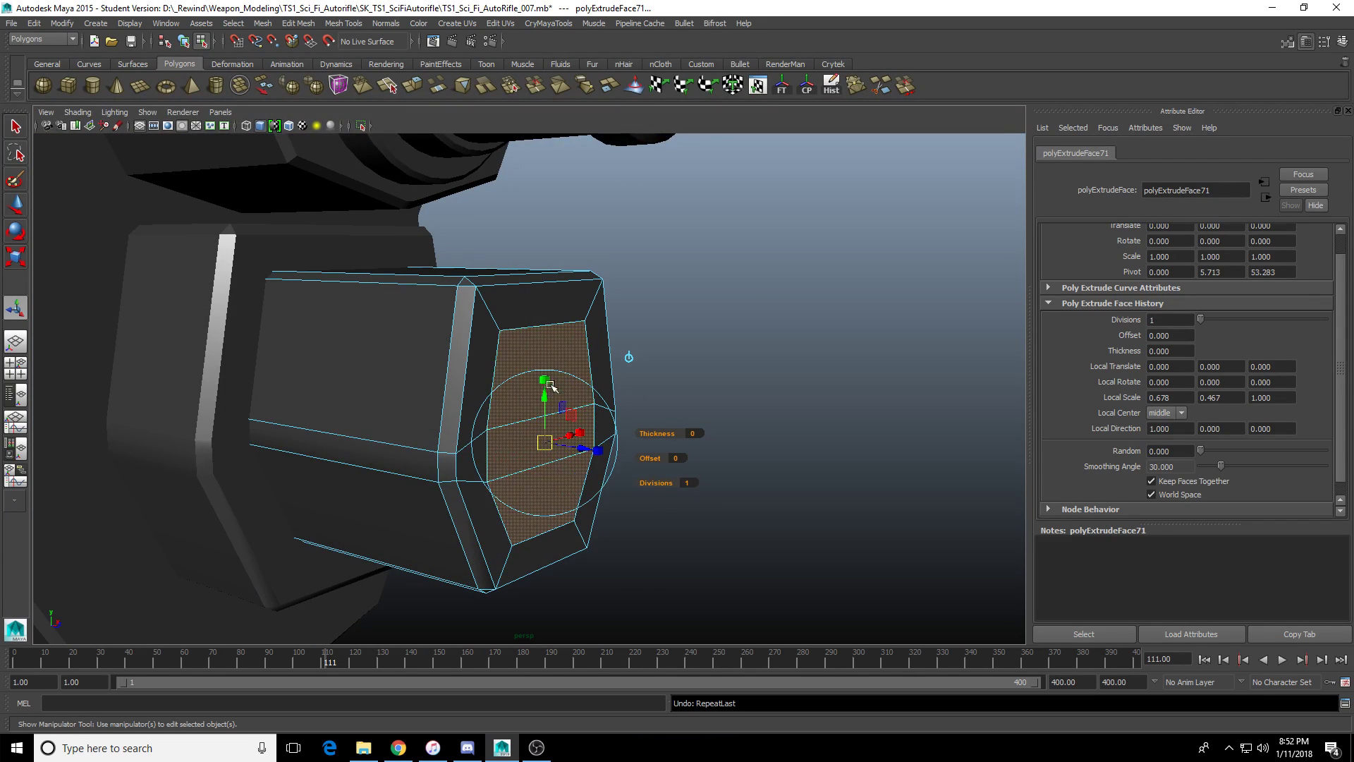
# Enlarge the inset front faces to a local scale of about 0.756 in X and 0.687 in Y.
pyautogui.moveTo(548, 383); pyautogui.dragTo(545, 358)
pyautogui.keyDown('alt'); pyautogui.moveTo(545, 357); pyautogui.dragTo(469, 354); pyautogui.keyUp('alt')
pyautogui.moveTo(541, 380); pyautogui.dragTo(541, 372)
pyautogui.keyDown('alt'); pyautogui.moveTo(541, 372); pyautogui.dragTo(512, 393); pyautogui.keyUp('alt')
pyautogui.moveTo(595, 445); pyautogui.dragTo(605, 444)
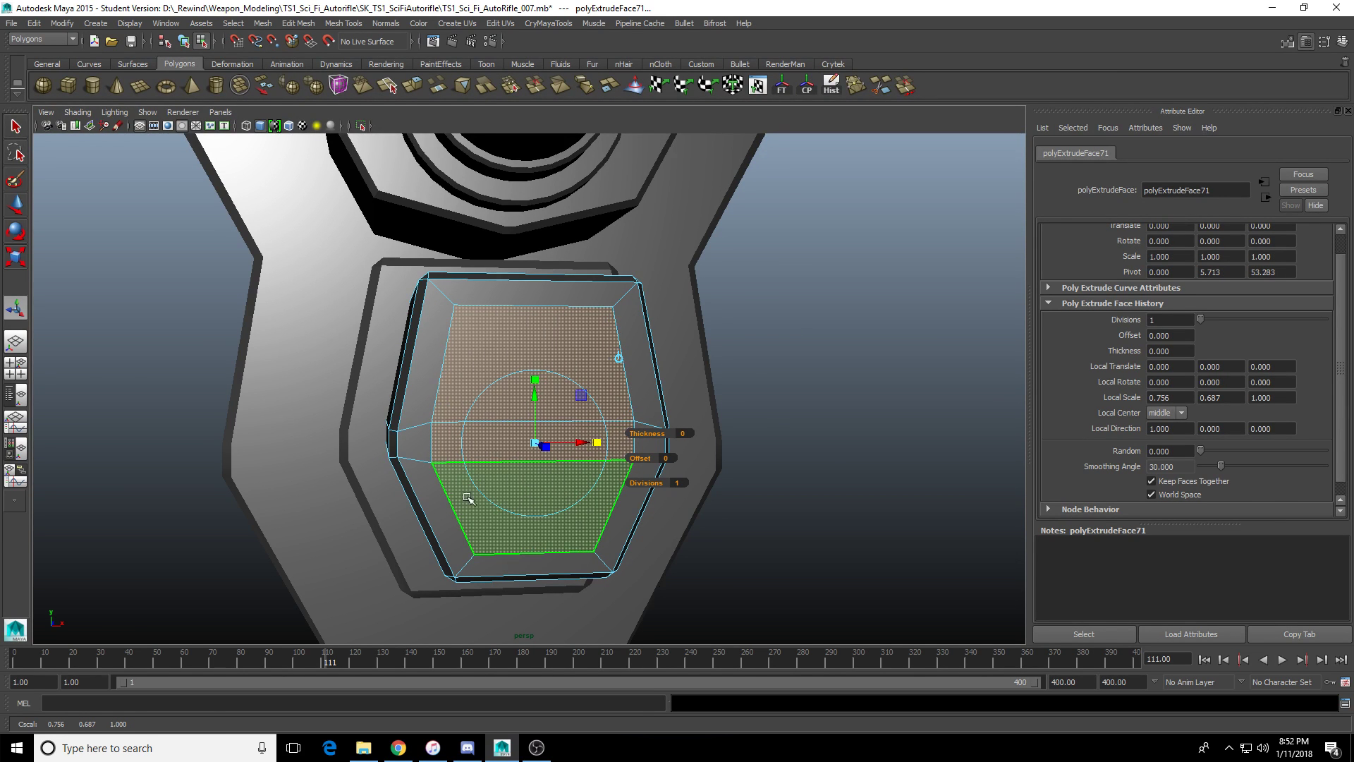
# Extrude the inset front faces forward about 1.04 cm to form a narrower muzzle tip.
pyautogui.keyDown('alt'); pyautogui.moveTo(467, 498); pyautogui.dragTo(536, 514); pyautogui.keyUp('alt')
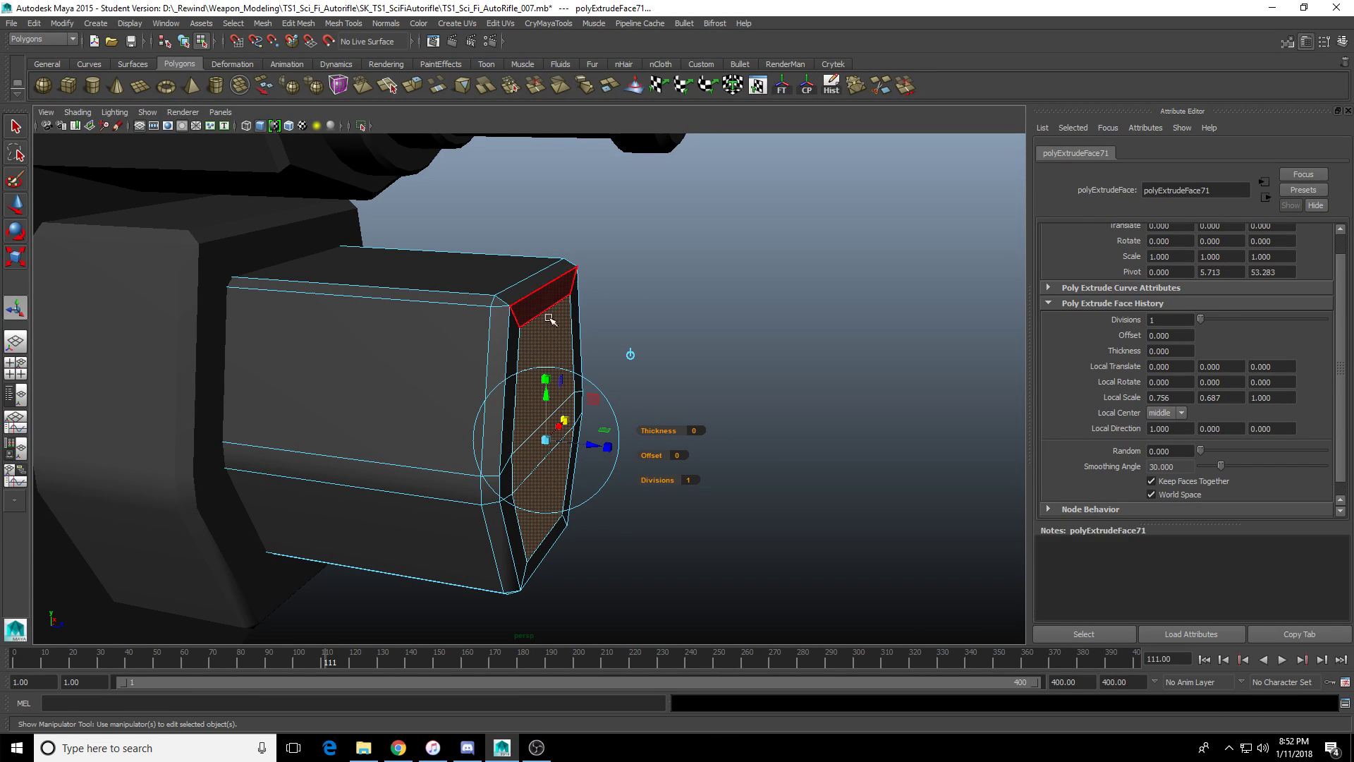
pyautogui.keyDown('alt'); pyautogui.moveTo(594, 494); pyautogui.dragTo(667, 492); pyautogui.keyUp('alt')
pyautogui.hotkey('ctrl', 'e')
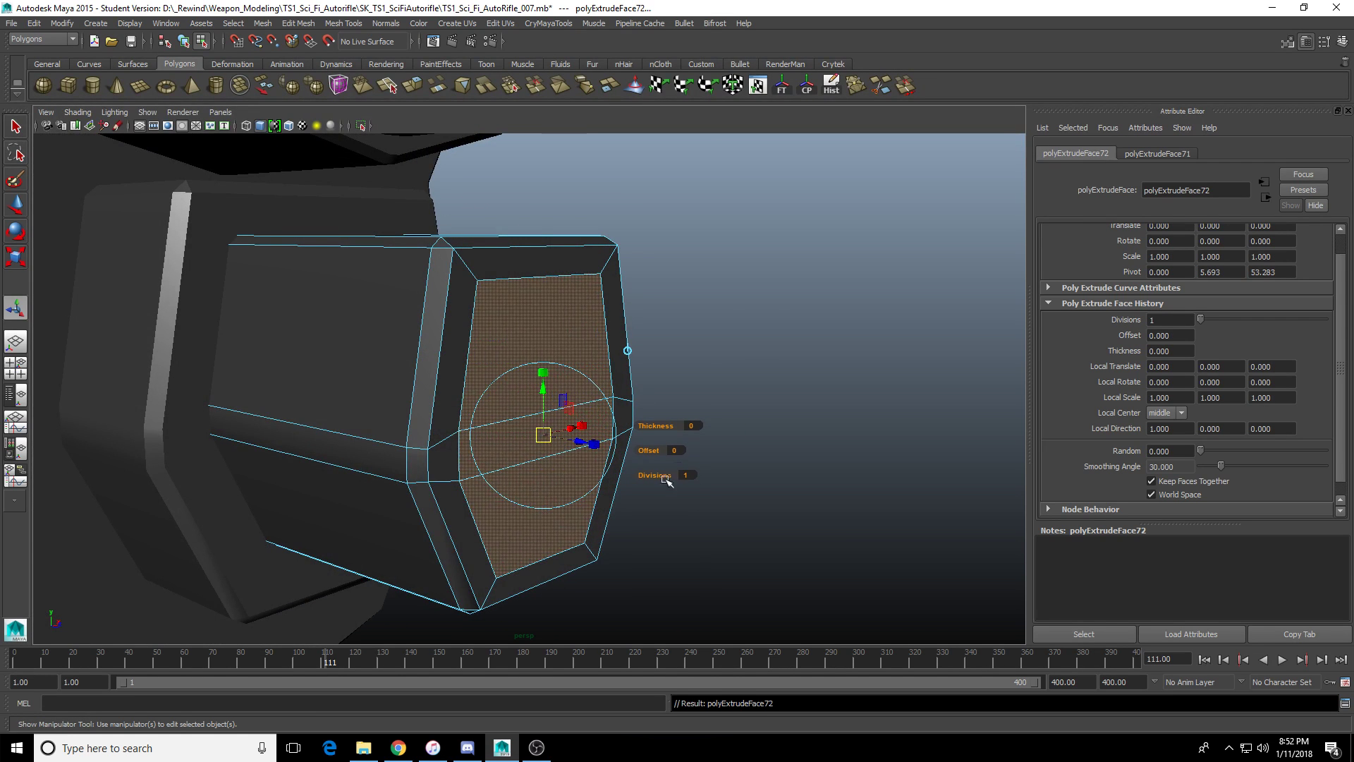
pyautogui.keyDown('alt'); pyautogui.moveTo(701, 417); pyautogui.dragTo(762, 389); pyautogui.keyUp('alt')
pyautogui.moveTo(589, 440); pyautogui.dragTo(614, 417)
# Inset the muzzle tip's end faces to about 0.83 by 0.70 scale and extrude them inward as a recess.
pyautogui.scroll(3, 615, 417)
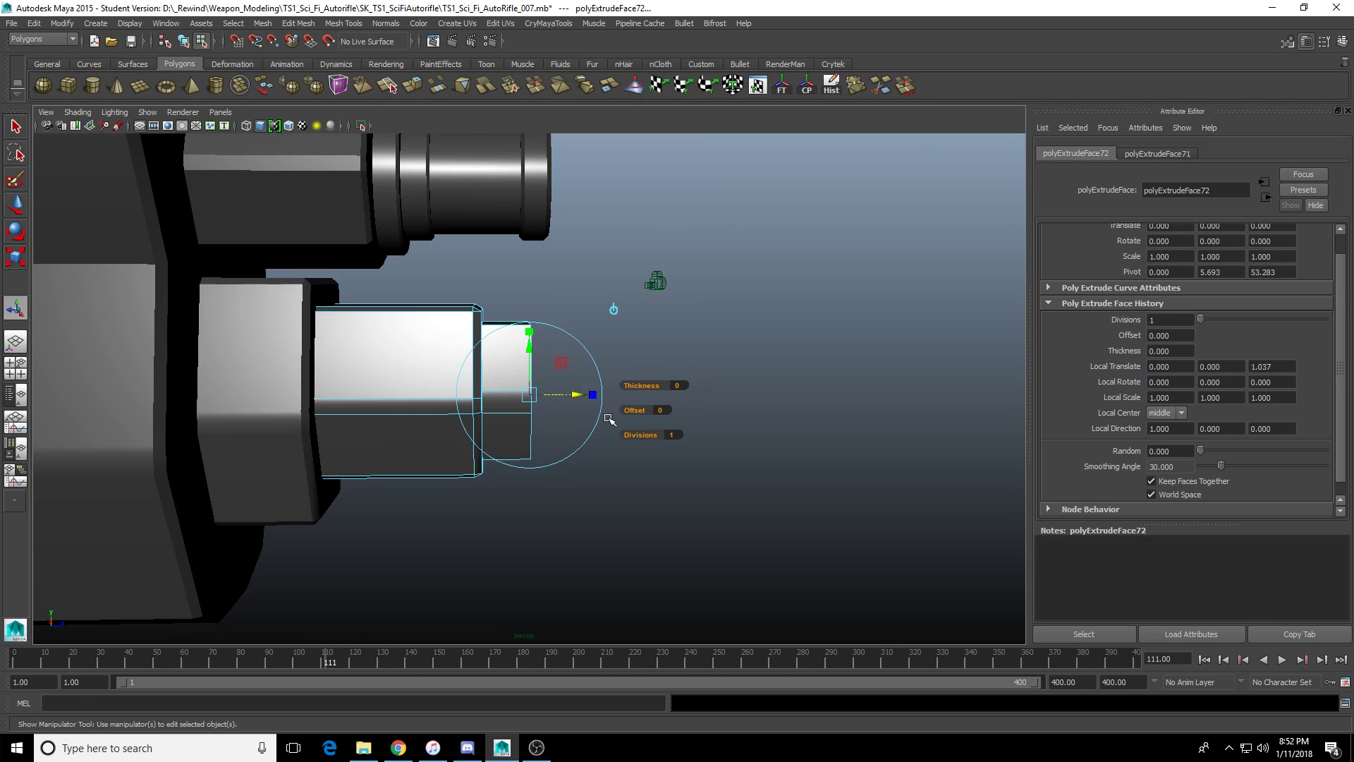
pyautogui.scroll(3, 601, 418)
pyautogui.scroll(-3, 635, 367)
pyautogui.keyDown('alt'); pyautogui.moveTo(659, 324); pyautogui.dragTo(611, 426, button='middle'); pyautogui.keyUp('alt')
pyautogui.scroll(3, 662, 353)
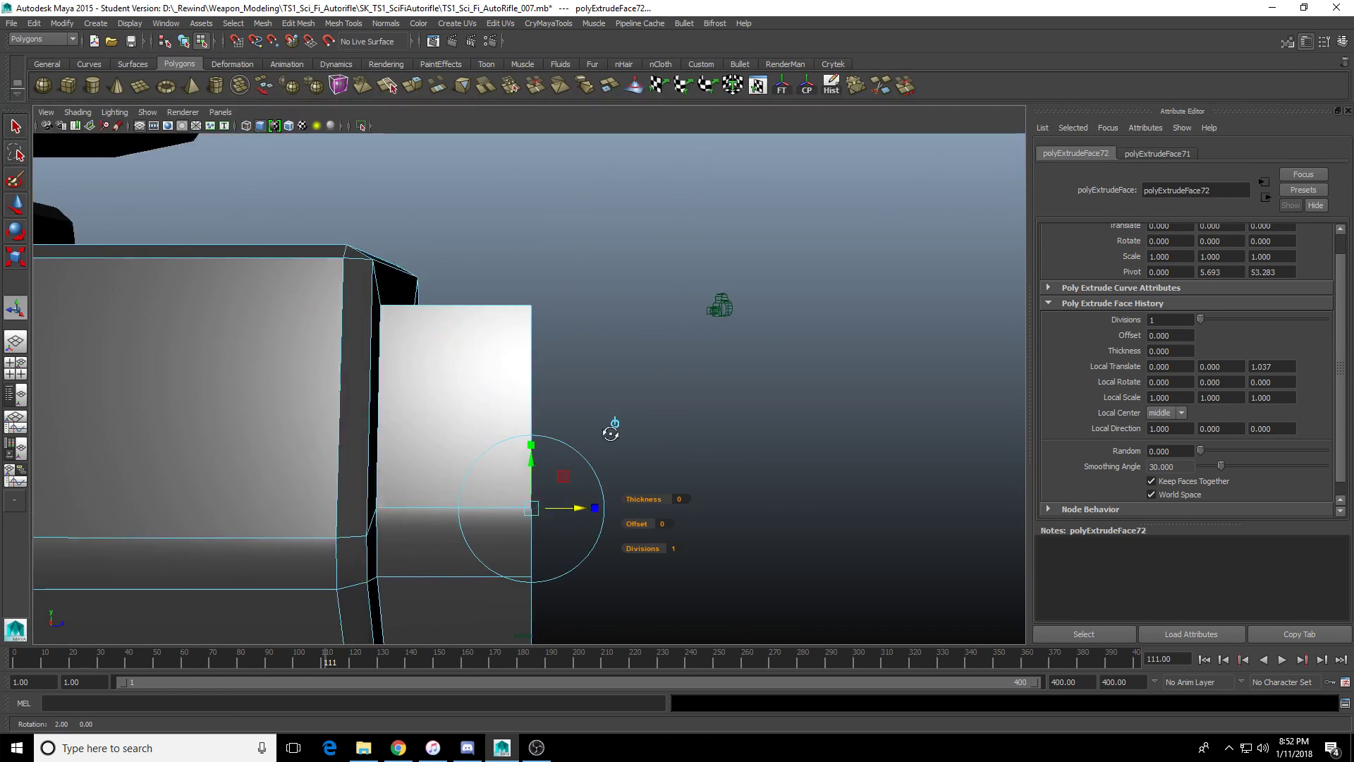
pyautogui.keyDown('alt'); pyautogui.moveTo(611, 426); pyautogui.dragTo(579, 512); pyautogui.keyUp('alt')
pyautogui.hotkey('ctrl', 'e')
pyautogui.keyDown('alt'); pyautogui.moveTo(579, 512); pyautogui.dragTo(540, 425); pyautogui.keyUp('alt')
pyautogui.moveTo(529, 365); pyautogui.dragTo(675, 427)
pyautogui.hotkey('ctrl', 'e')
# Set the local scale of the muzzle tip's inset extrusion to 0.625 in X and 0.6 in Y.
pyautogui.click(1139, 157)
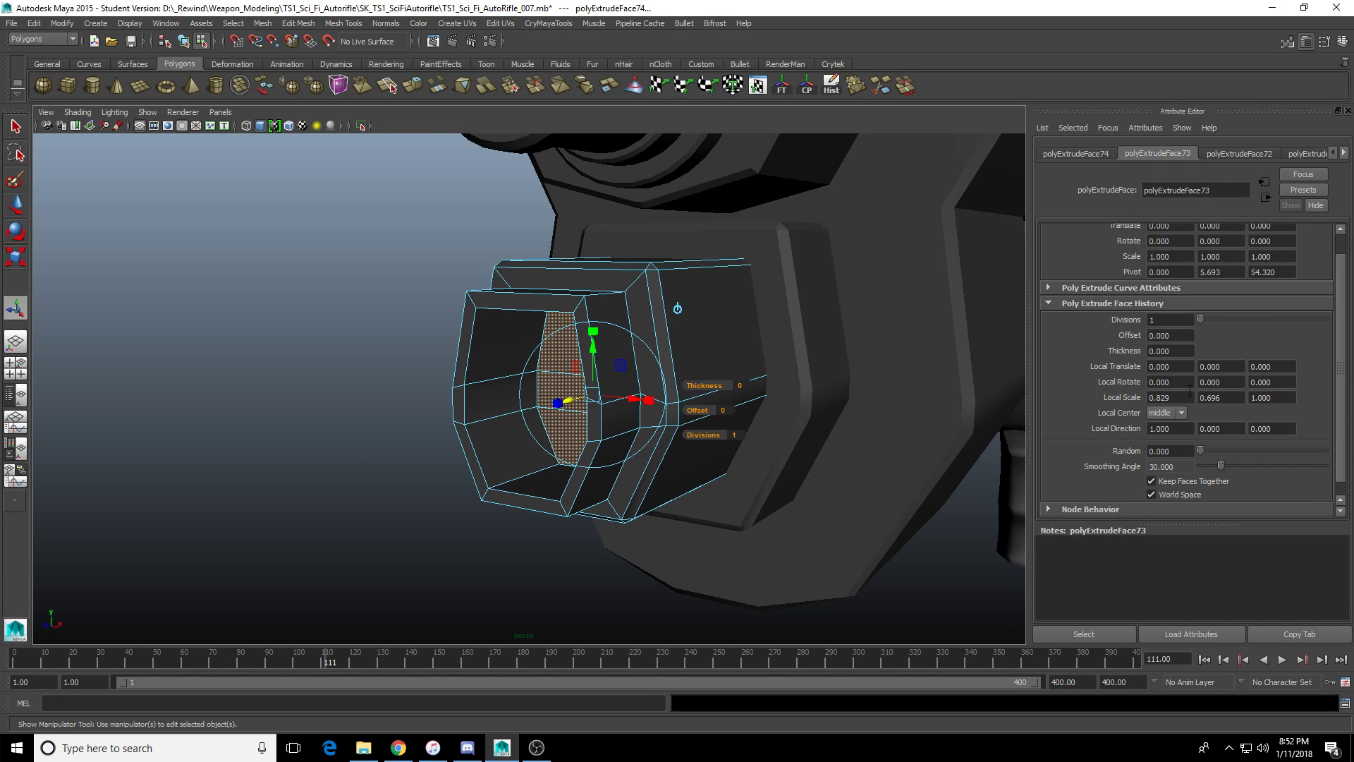
pyautogui.write('.7')
pyautogui.press('Return')
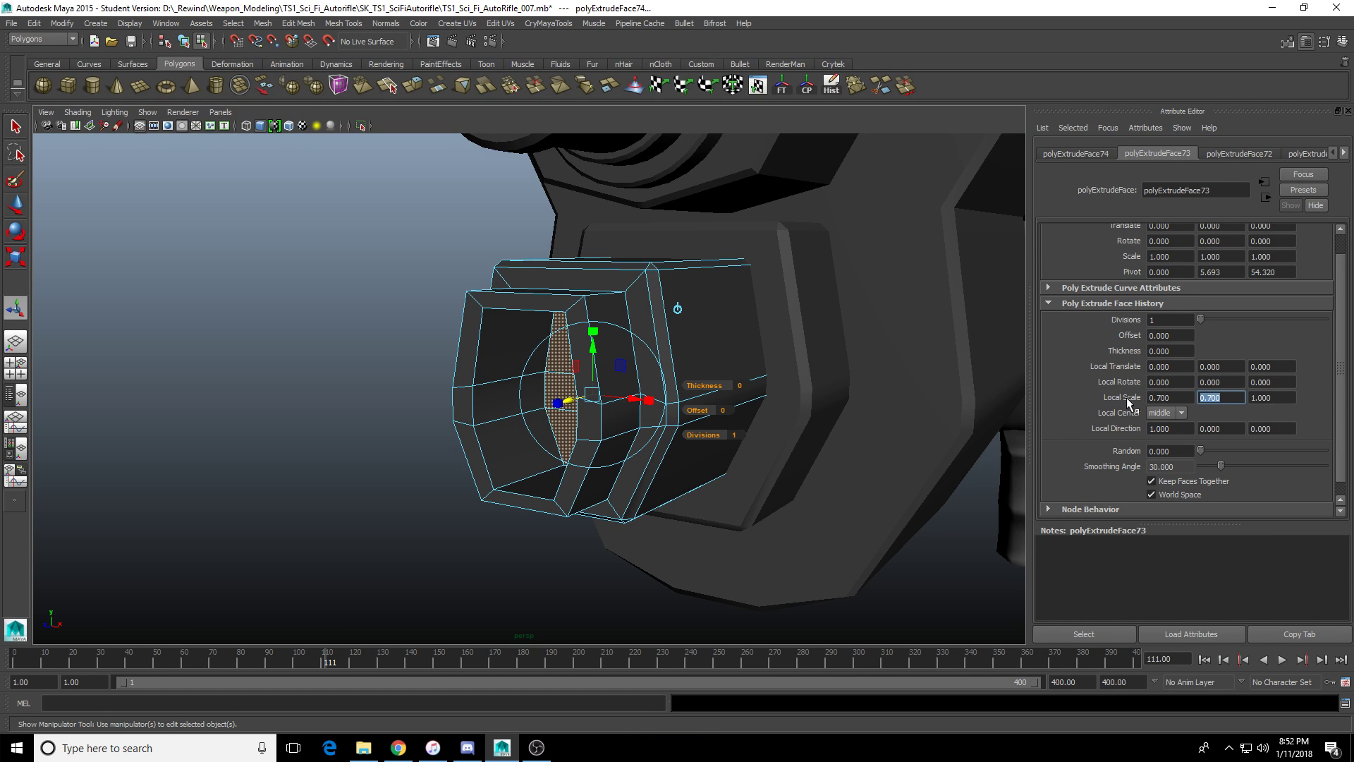
pyautogui.press('Return')
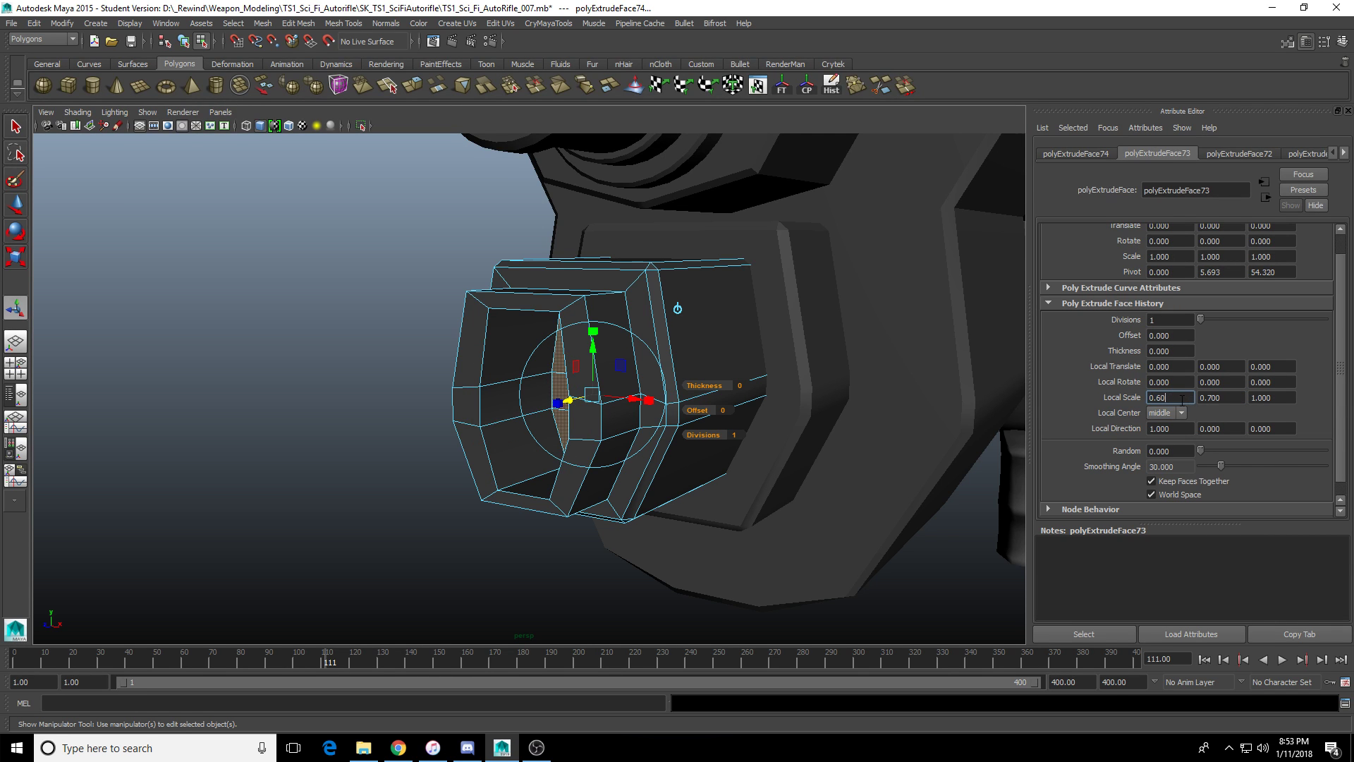
pyautogui.press('Return')
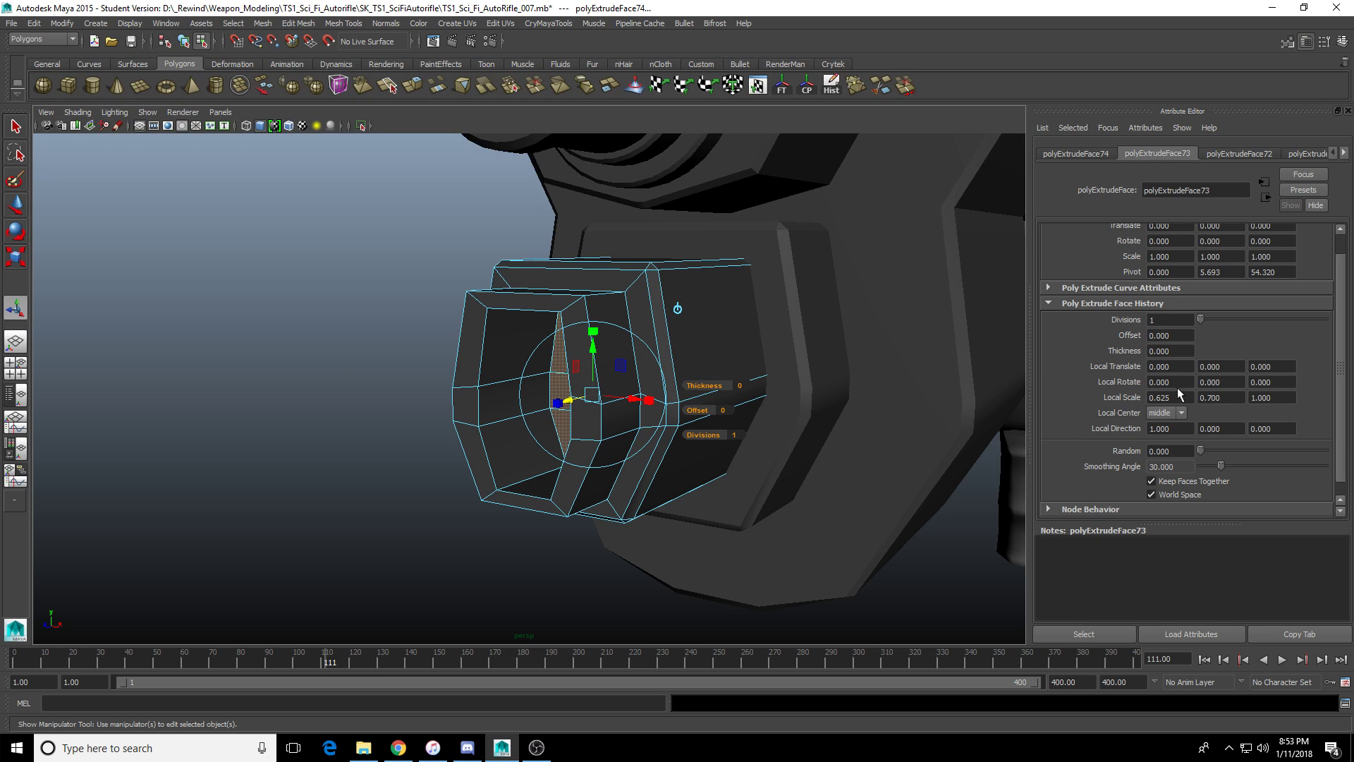
pyautogui.click(1246, 400)
pyautogui.write('0.7')
pyautogui.press('BackSpace')
pyautogui.write('6')
pyautogui.press('Return')
# Check the hollow muzzle tip from both sides, leave component editing and clear the selection.
pyautogui.keyDown('alt'); pyautogui.moveTo(611, 451); pyautogui.dragTo(569, 344); pyautogui.keyUp('alt')
pyautogui.keyDown('alt'); pyautogui.moveTo(668, 412); pyautogui.dragTo(476, 505); pyautogui.keyUp('alt')
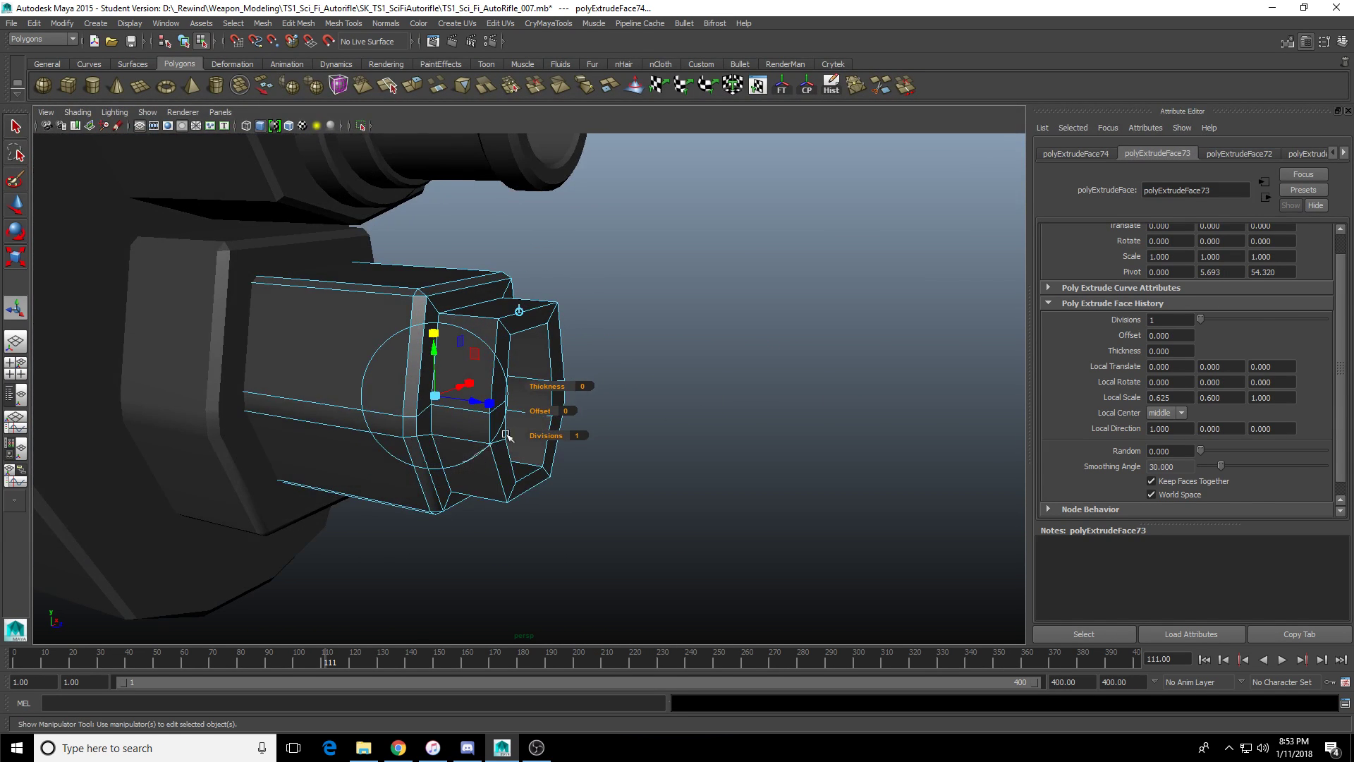
pyautogui.moveTo(506, 435)
pyautogui.keyDown('alt'); pyautogui.mouseDown()
pyautogui.moveTo(593, 477)
pyautogui.moveTo(543, 449)
pyautogui.moveTo(656, 457)
pyautogui.moveTo(339, 457)
pyautogui.moveTo(497, 436)
pyautogui.mouseUp(); pyautogui.keyUp('alt')
pyautogui.click(544, 449)
pyautogui.scroll(2, 587, 432)
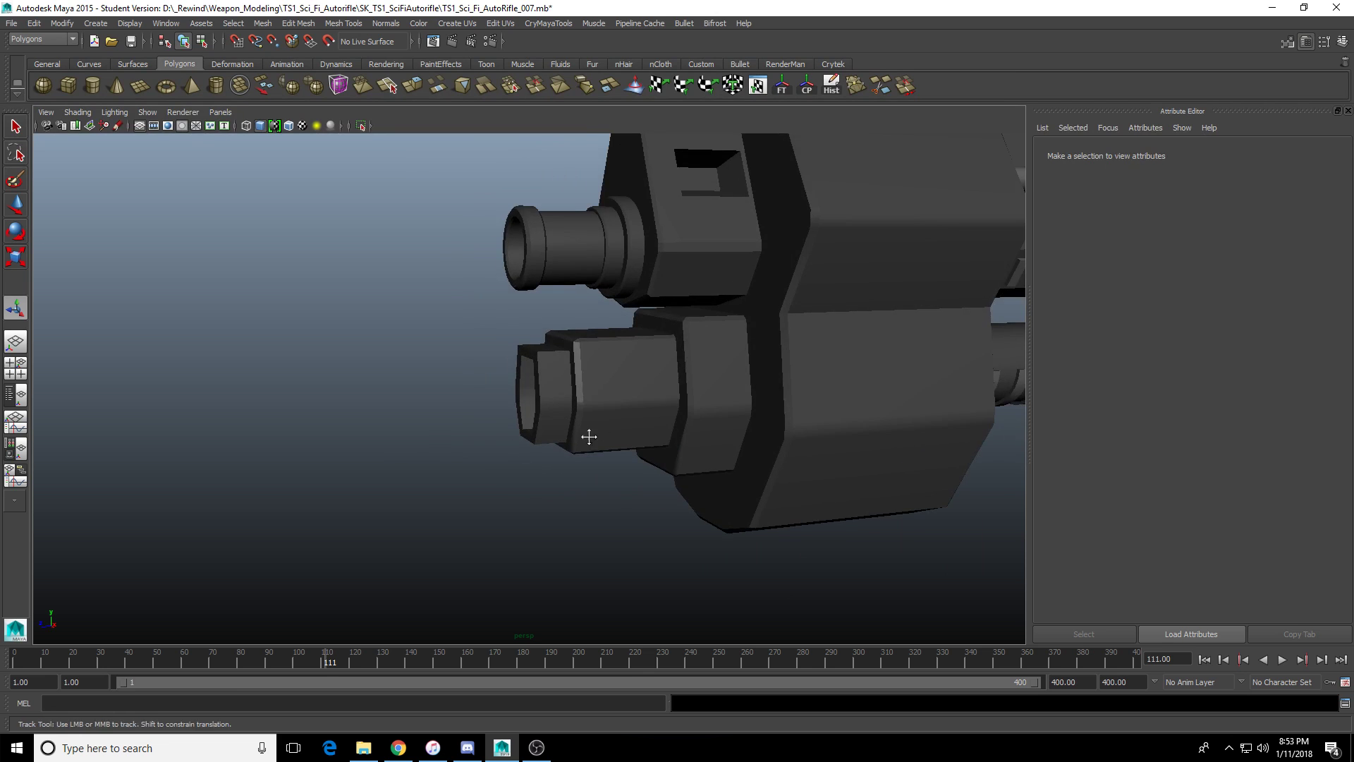
# Scale the end vertices of the lower barrel's hollow muzzle tip inward so the tip tapers, and leave vertex editing.
pyautogui.scroll(4, 516, 463)
pyautogui.click(497, 444)
pyautogui.press('F9')
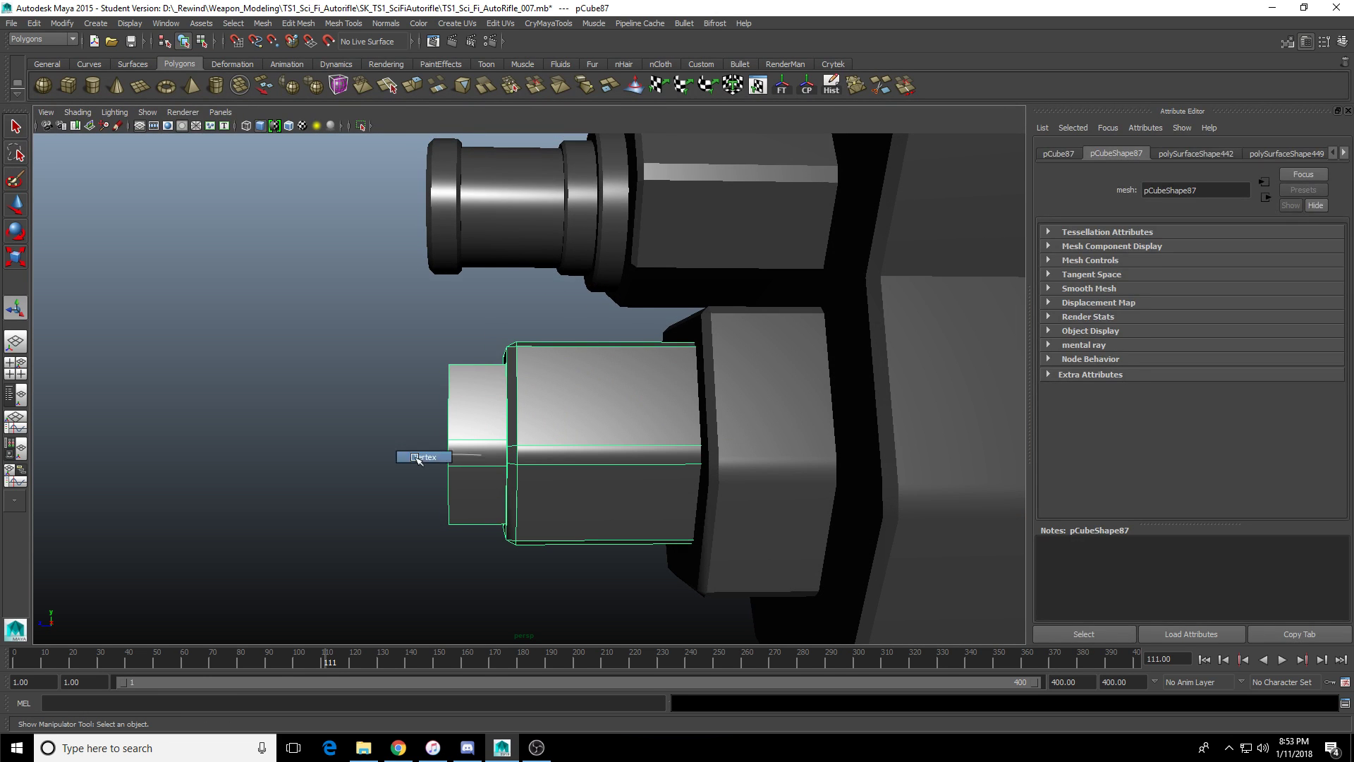
pyautogui.moveTo(392, 326); pyautogui.dragTo(465, 598)
pyautogui.press('space')
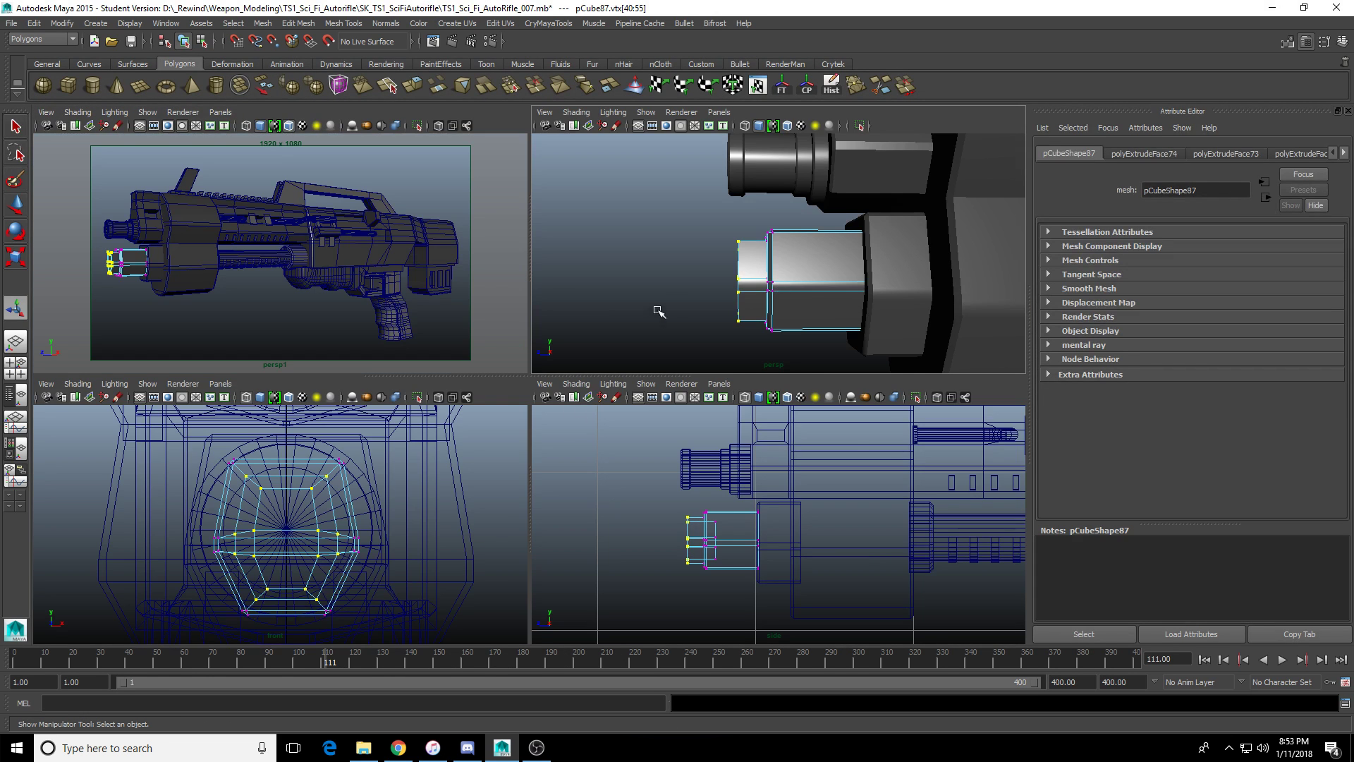
pyautogui.press('space')
pyautogui.press('r')
pyautogui.keyDown('alt'); pyautogui.moveTo(742, 318); pyautogui.dragTo(421, 418); pyautogui.keyUp('alt')
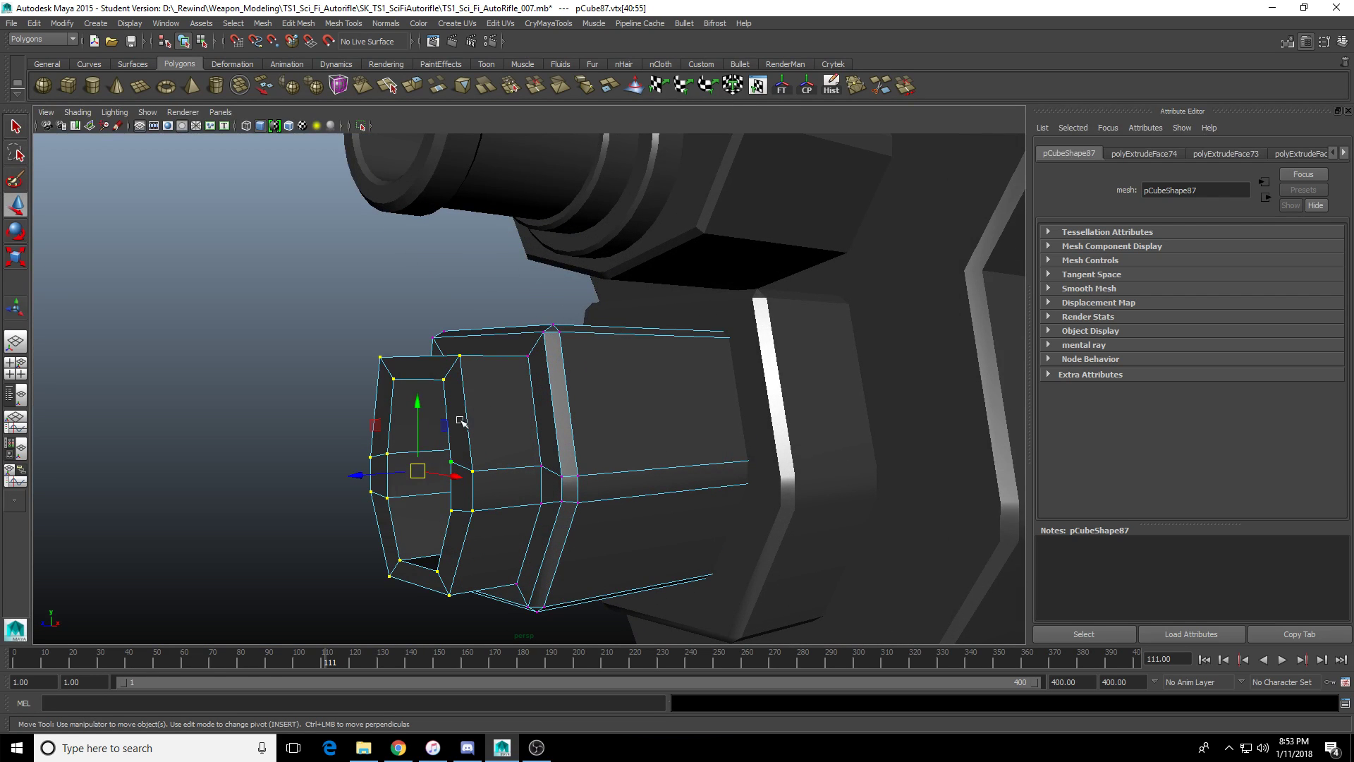
pyautogui.keyDown('alt'); pyautogui.moveTo(421, 532); pyautogui.dragTo(659, 505); pyautogui.keyUp('alt')
pyautogui.scroll(-5, 666, 499)
pyautogui.scroll(10, 668, 493)
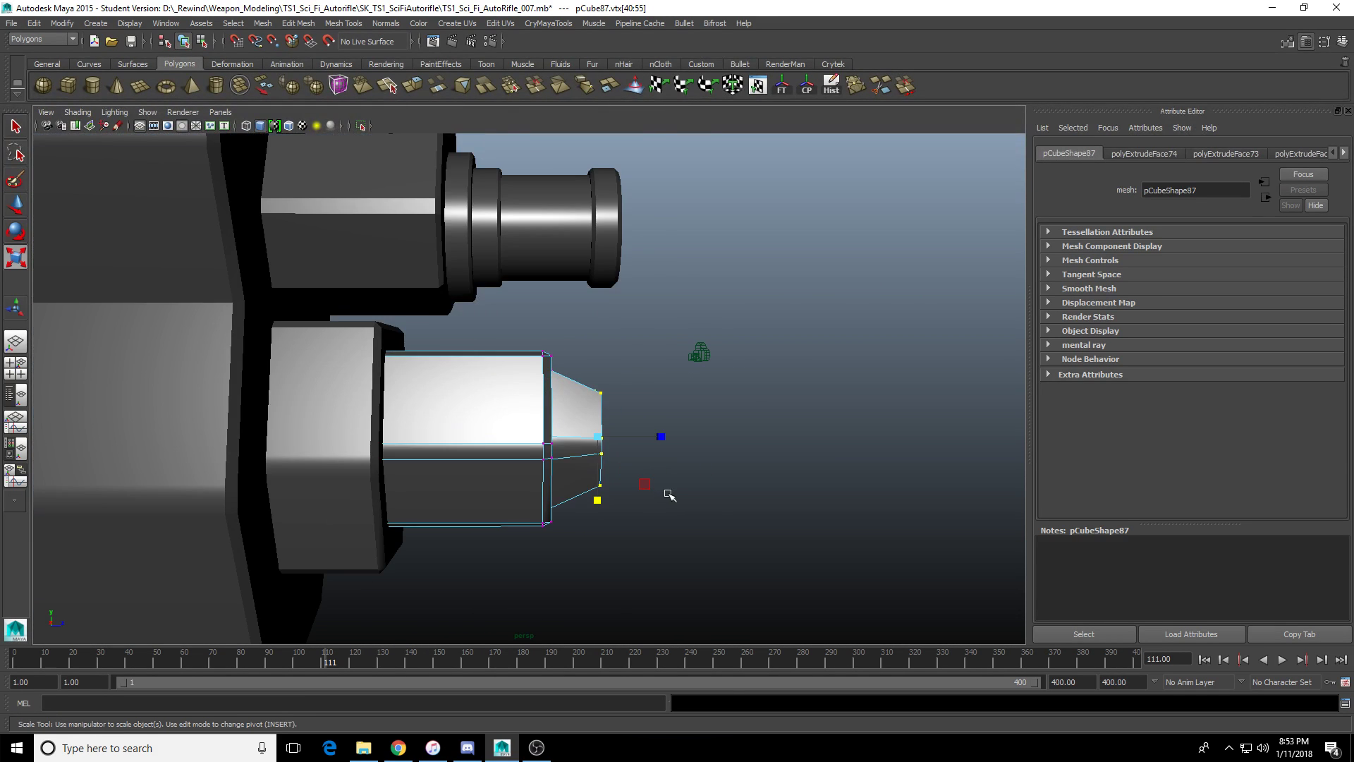
pyautogui.keyDown('alt'); pyautogui.moveTo(668, 493); pyautogui.dragTo(527, 509, button='middle'); pyautogui.keyUp('alt')
pyautogui.hotkey('ctrl', 'z')
pyautogui.keyDown('alt'); pyautogui.moveTo(439, 548); pyautogui.dragTo(376, 471); pyautogui.keyUp('alt')
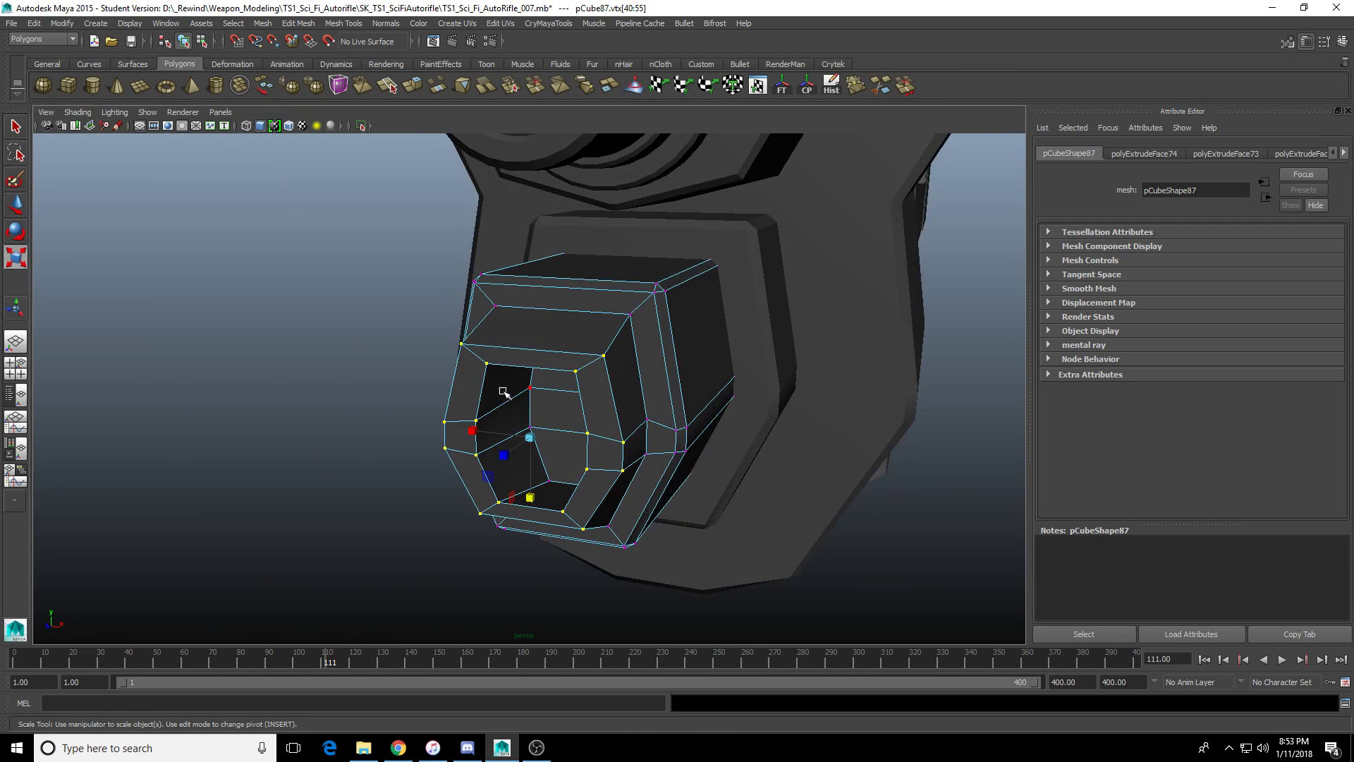
pyautogui.keyDown('alt'); pyautogui.moveTo(628, 438); pyautogui.dragTo(518, 427); pyautogui.keyUp('alt')
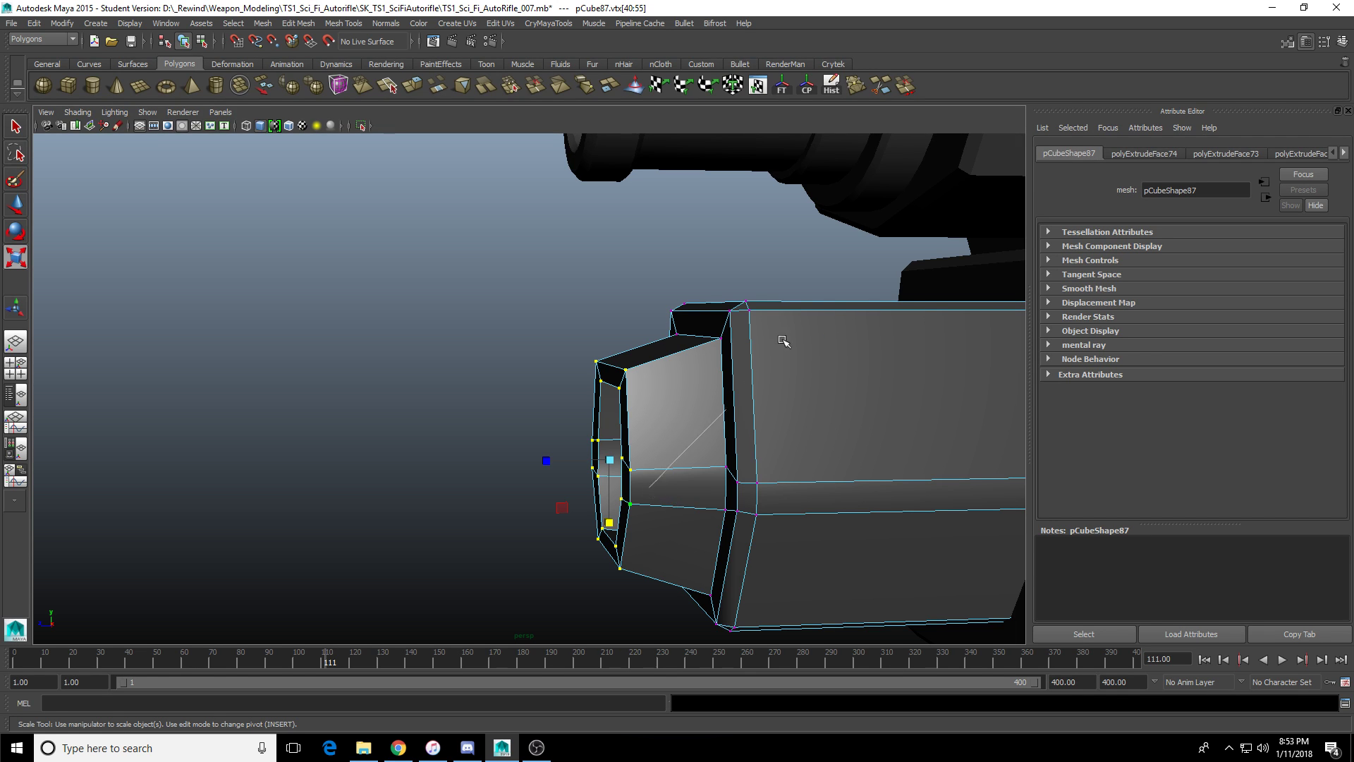
pyautogui.moveTo(783, 341); pyautogui.dragTo(786, 339, button='right')
pyautogui.moveTo(452, 494)
pyautogui.keyDown('alt'); pyautogui.mouseDown()
pyautogui.moveTo(535, 499)
pyautogui.moveTo(606, 452)
pyautogui.mouseUp(); pyautogui.keyUp('alt')
pyautogui.click(558, 404)
pyautogui.moveTo(444, 416)
pyautogui.keyDown('alt'); pyautogui.mouseDown()
pyautogui.moveTo(534, 425)
pyautogui.moveTo(462, 387)
pyautogui.moveTo(545, 428)
pyautogui.moveTo(522, 429)
pyautogui.mouseUp(); pyautogui.keyUp('alt')
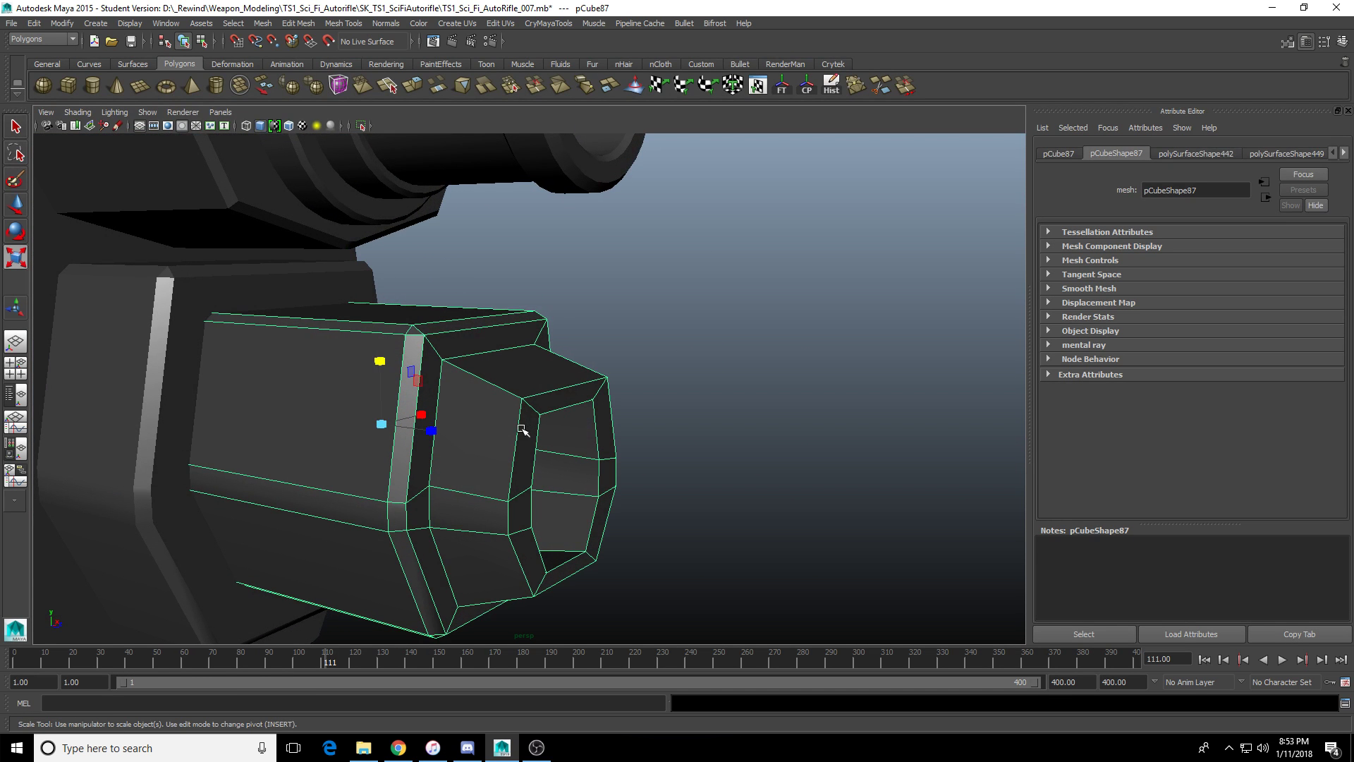
pyautogui.press('F10')
pyautogui.click(534, 395)
pyautogui.keyDown('alt'); pyautogui.moveTo(604, 491); pyautogui.dragTo(568, 475); pyautogui.keyUp('alt')
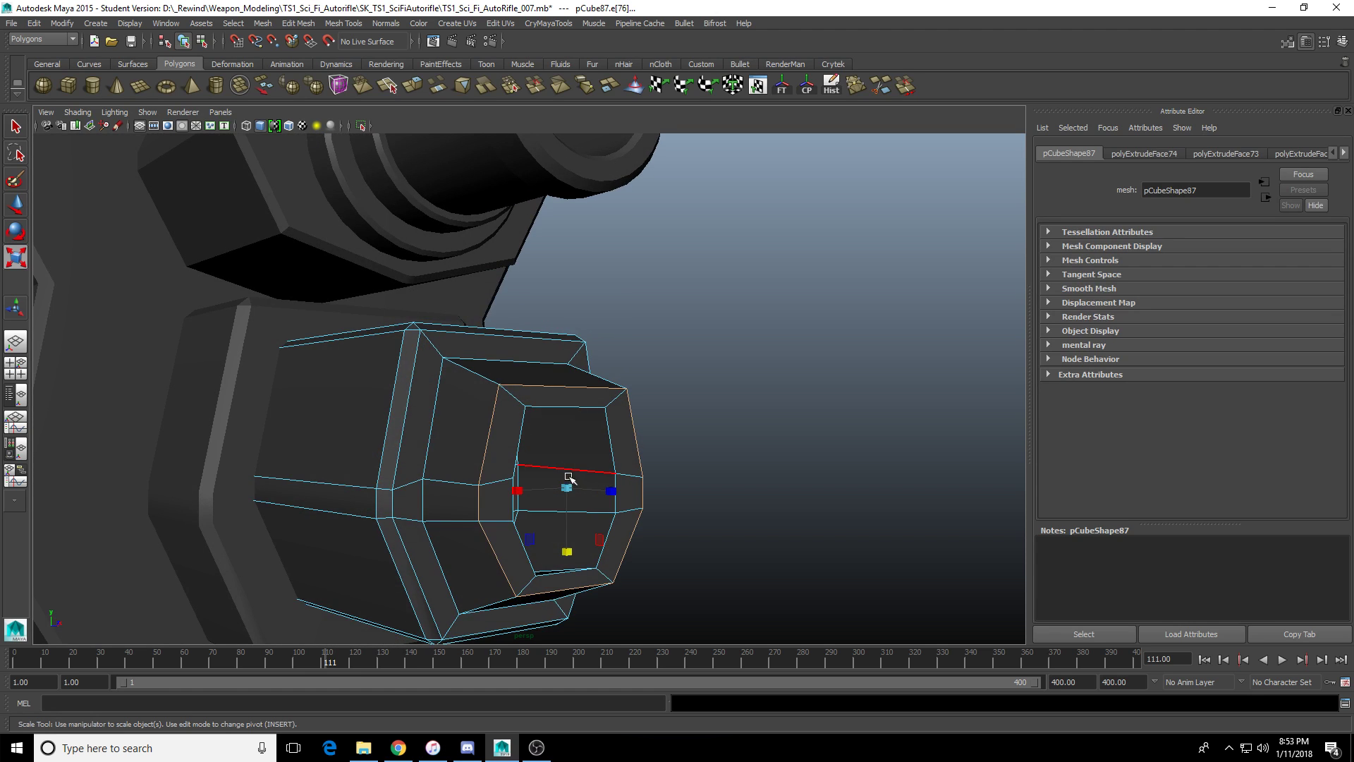
pyautogui.press('F8')
pyautogui.click(509, 385)
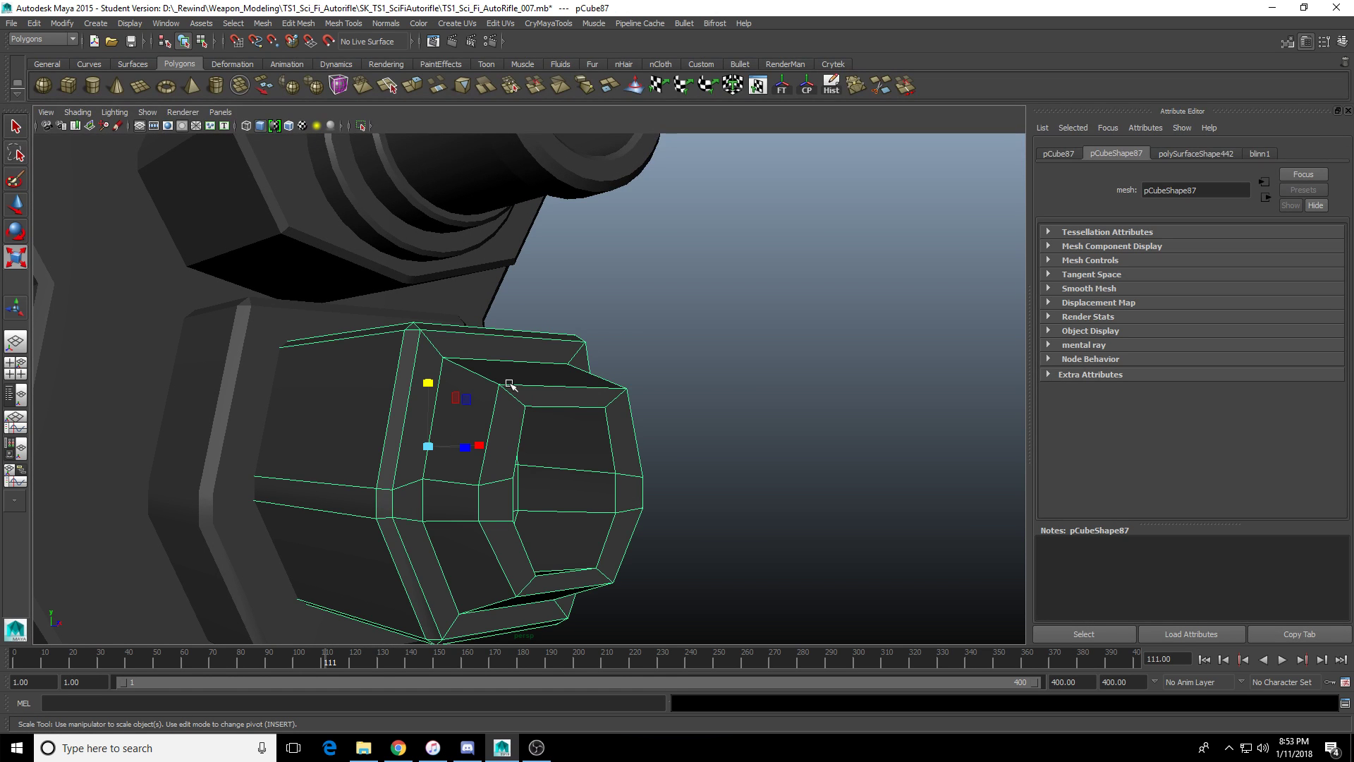
pyautogui.keyDown('alt'); pyautogui.moveTo(509, 384); pyautogui.dragTo(625, 341); pyautogui.keyUp('alt')
pyautogui.click(610, 347)
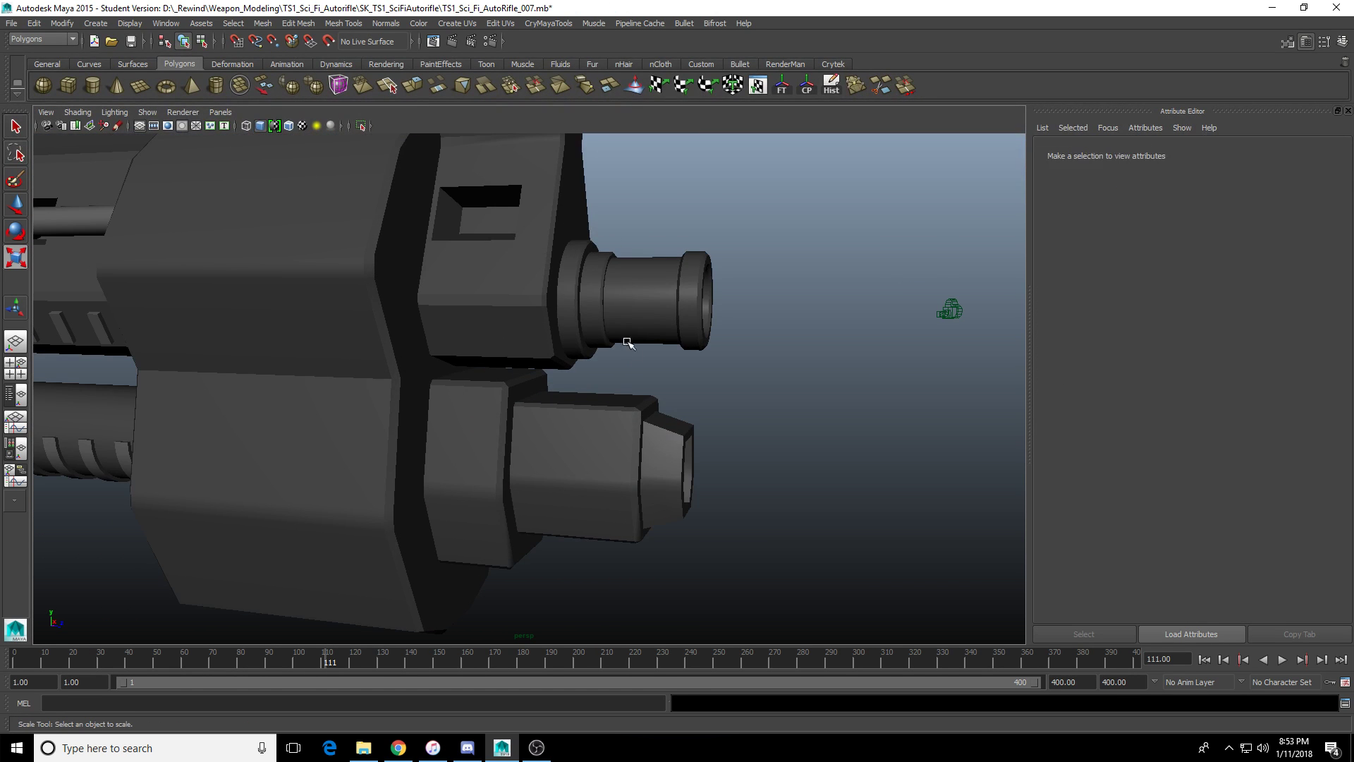
# Lengthen the upper barrel by moving the vertices of its front ring forward, and clear the selection.
pyautogui.click(620, 305)
pyautogui.scroll(5, 645, 353)
pyautogui.moveTo(718, 368); pyautogui.dragTo(643, 352, button='right')
pyautogui.scroll(-5, 673, 347)
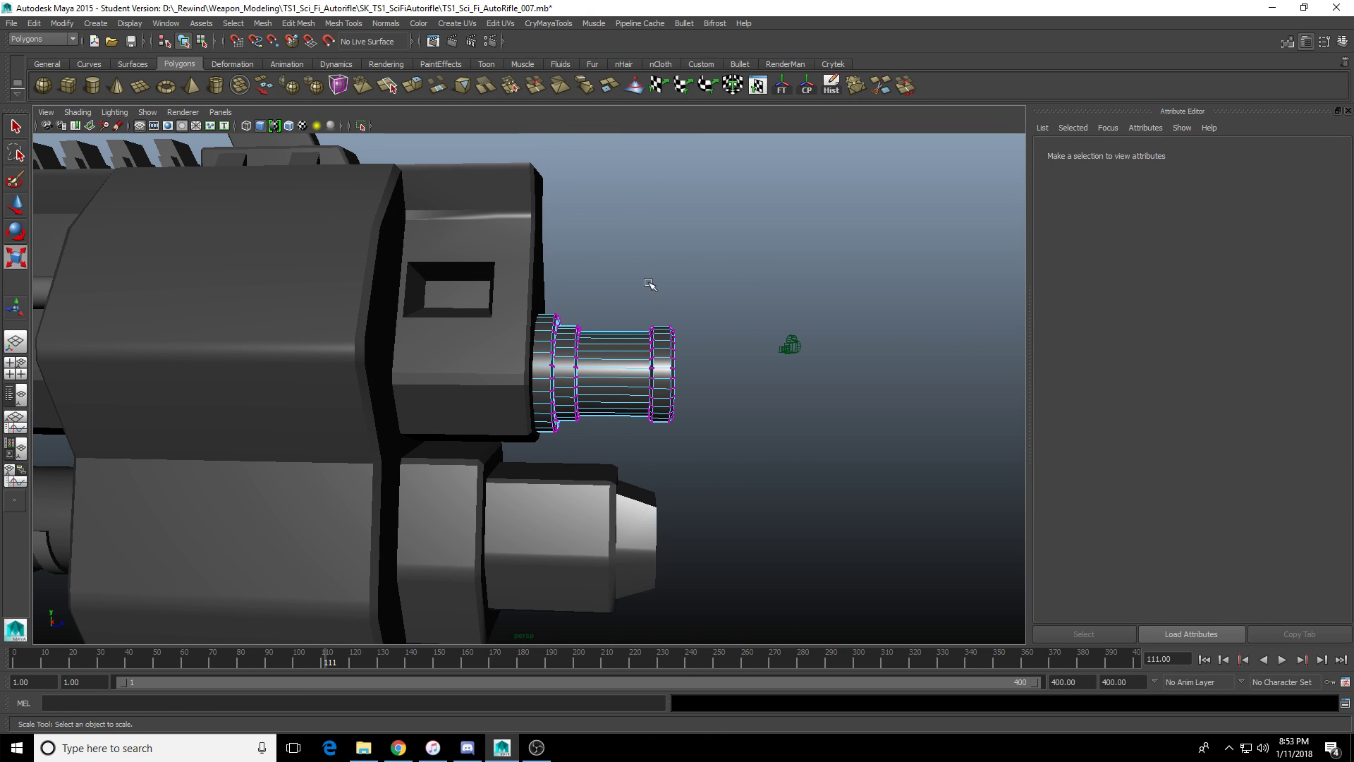
pyautogui.moveTo(645, 280); pyautogui.dragTo(648, 419)
pyautogui.press('w')
pyautogui.scroll(-2, 665, 442)
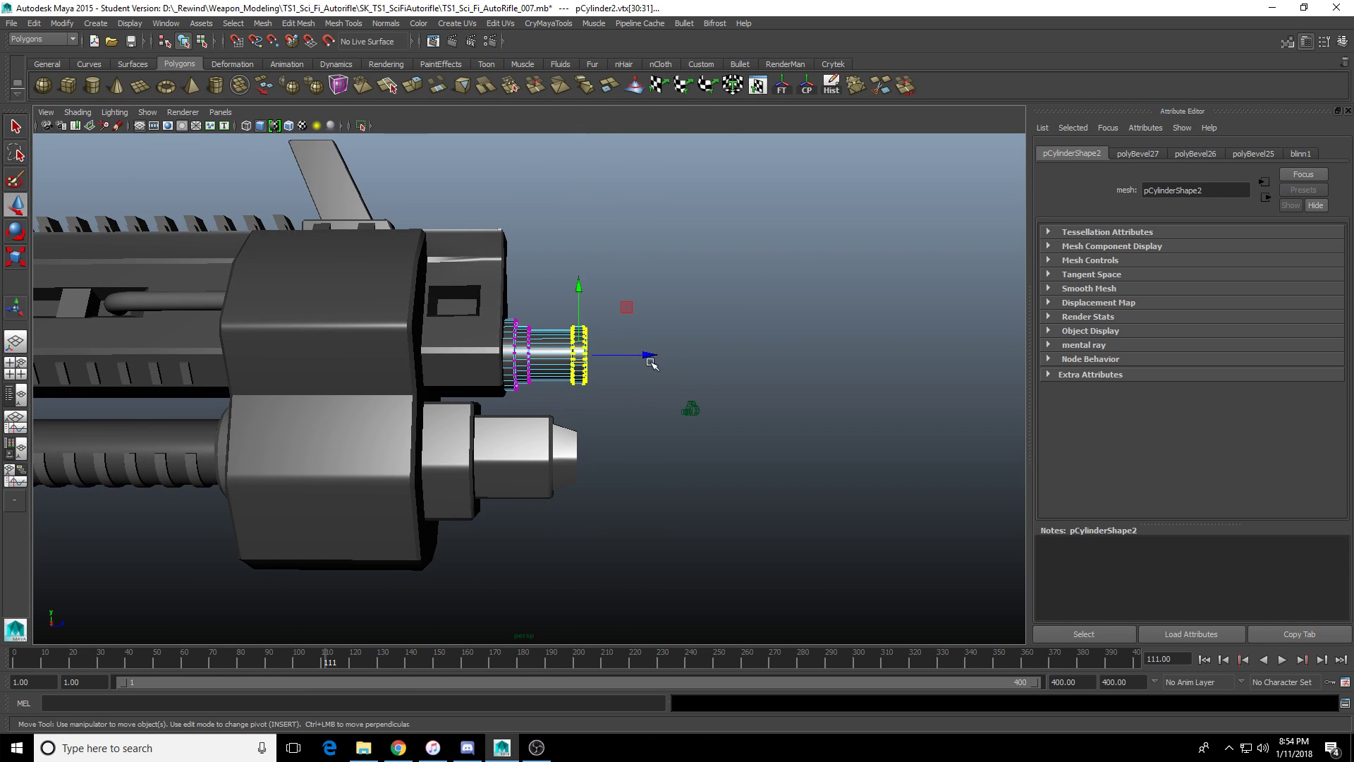
pyautogui.moveTo(651, 356); pyautogui.dragTo(395, 360)
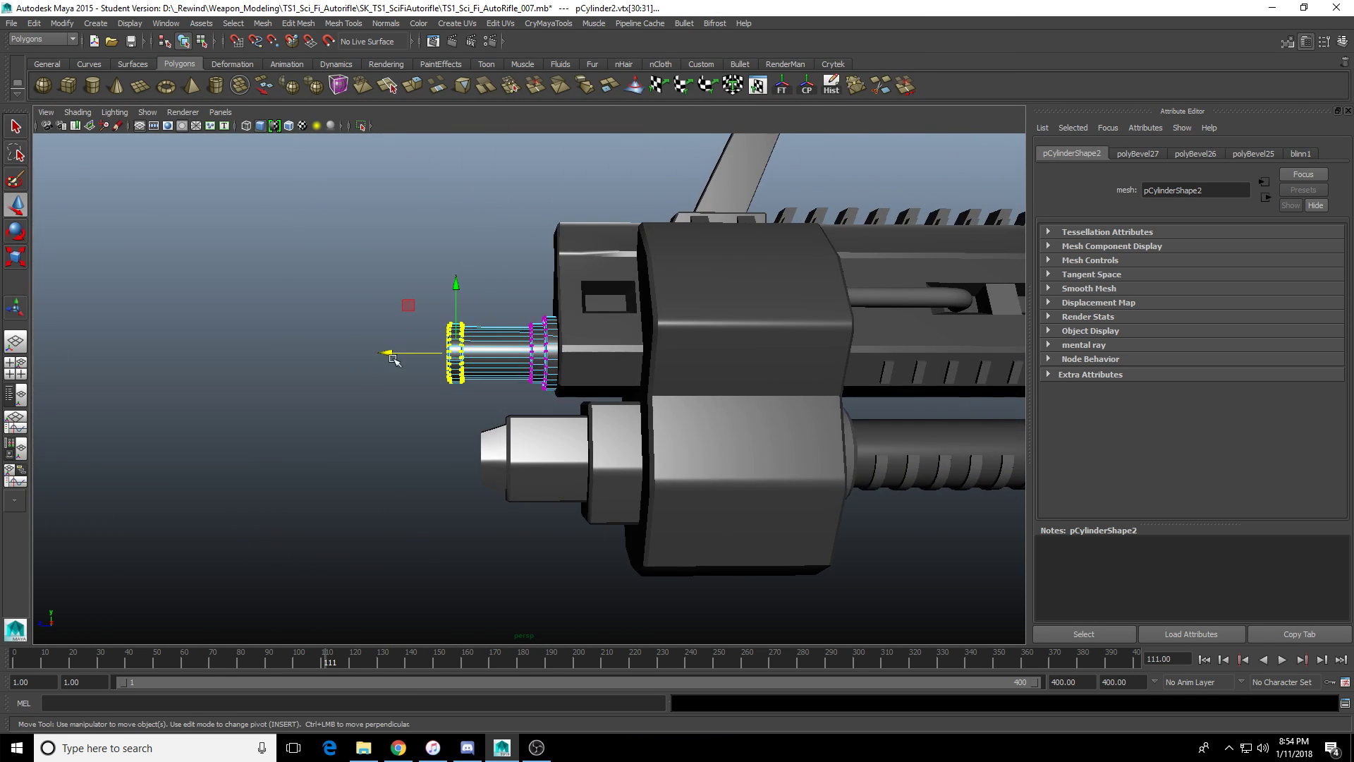
pyautogui.click(448, 307)
# Examine the whole rifle from both sides, including the barrels, rail, side pipes and carry handle.
pyautogui.keyDown('alt'); pyautogui.moveTo(449, 307); pyautogui.dragTo(569, 371); pyautogui.keyUp('alt')
pyautogui.keyDown('alt'); pyautogui.moveTo(342, 416); pyautogui.dragTo(549, 420, button='middle'); pyautogui.keyUp('alt')
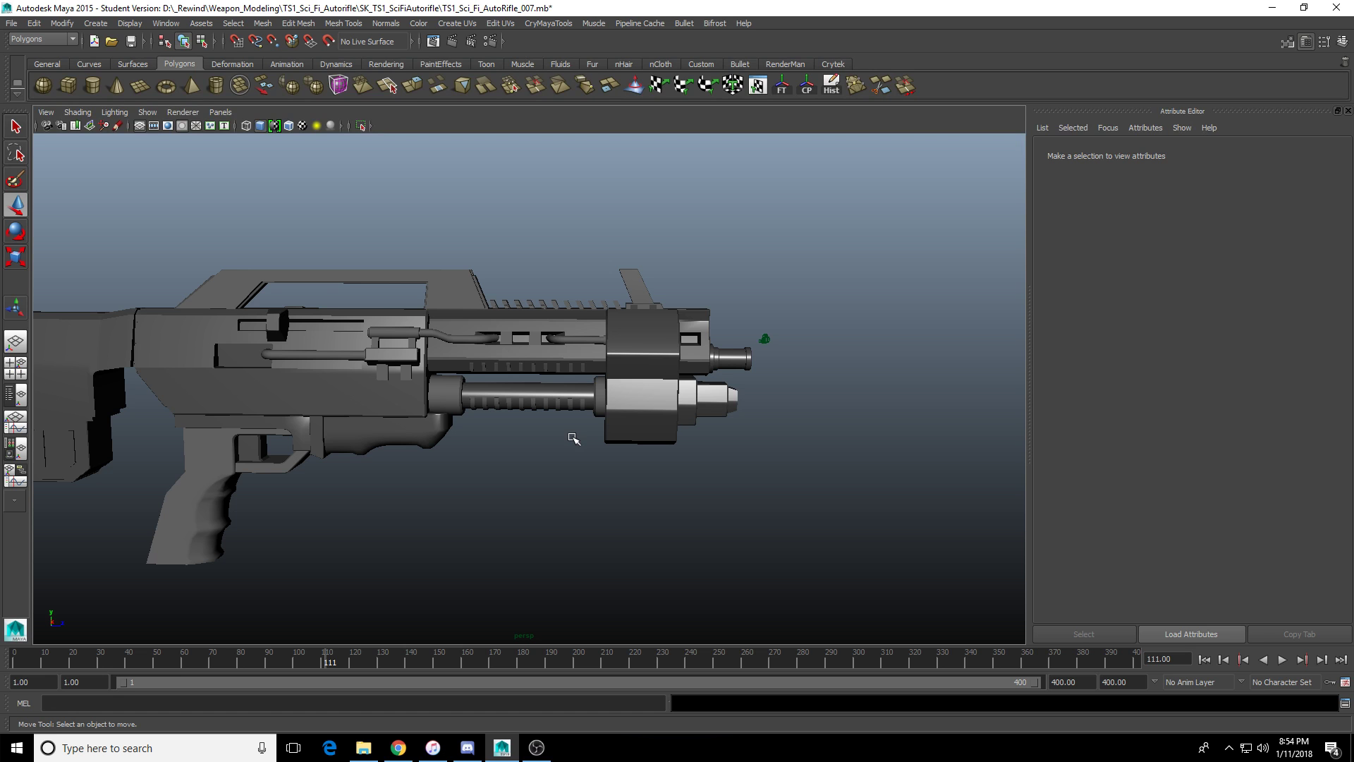
pyautogui.scroll(2, 429, 430)
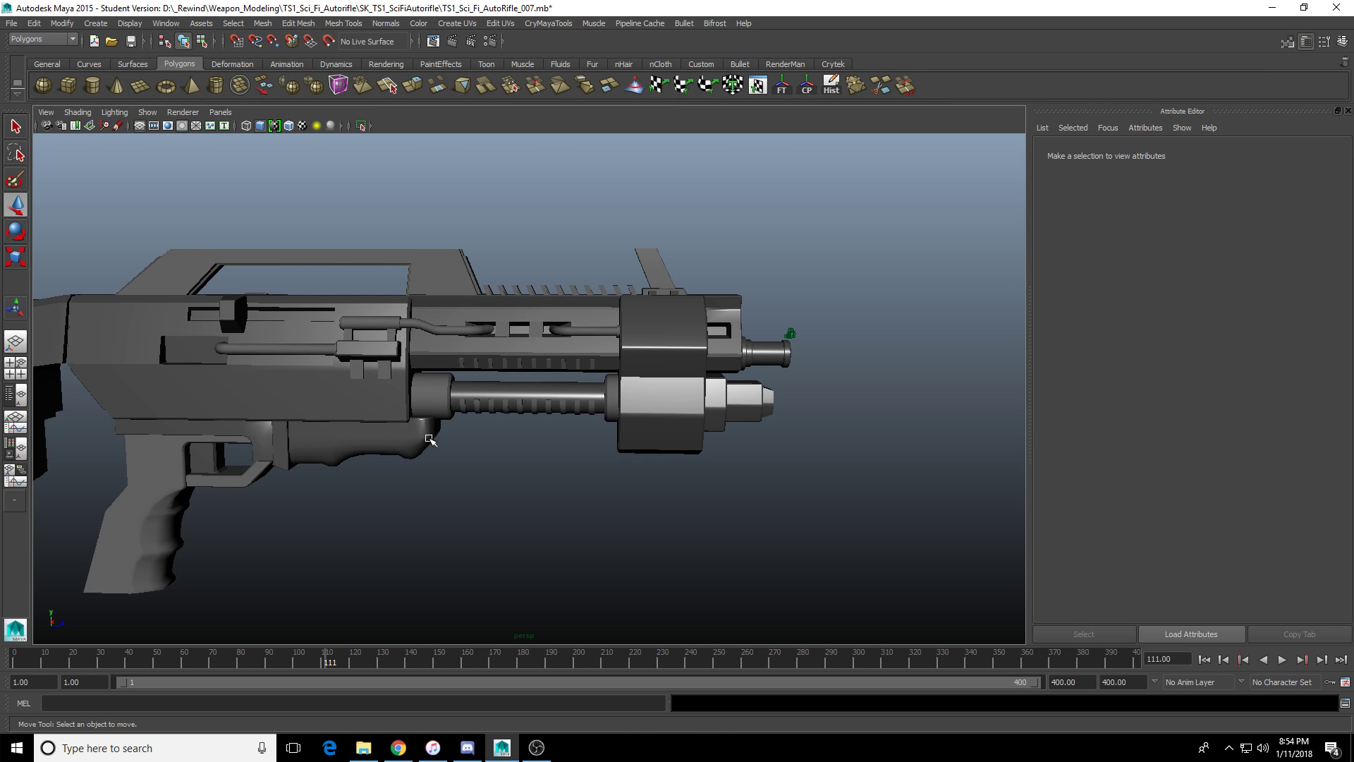
pyautogui.scroll(2, 444, 452)
pyautogui.keyDown('alt'); pyautogui.moveTo(448, 447); pyautogui.dragTo(684, 463, button='middle'); pyautogui.keyUp('alt')
pyautogui.keyDown('alt'); pyautogui.moveTo(683, 463); pyautogui.dragTo(529, 469); pyautogui.keyUp('alt')
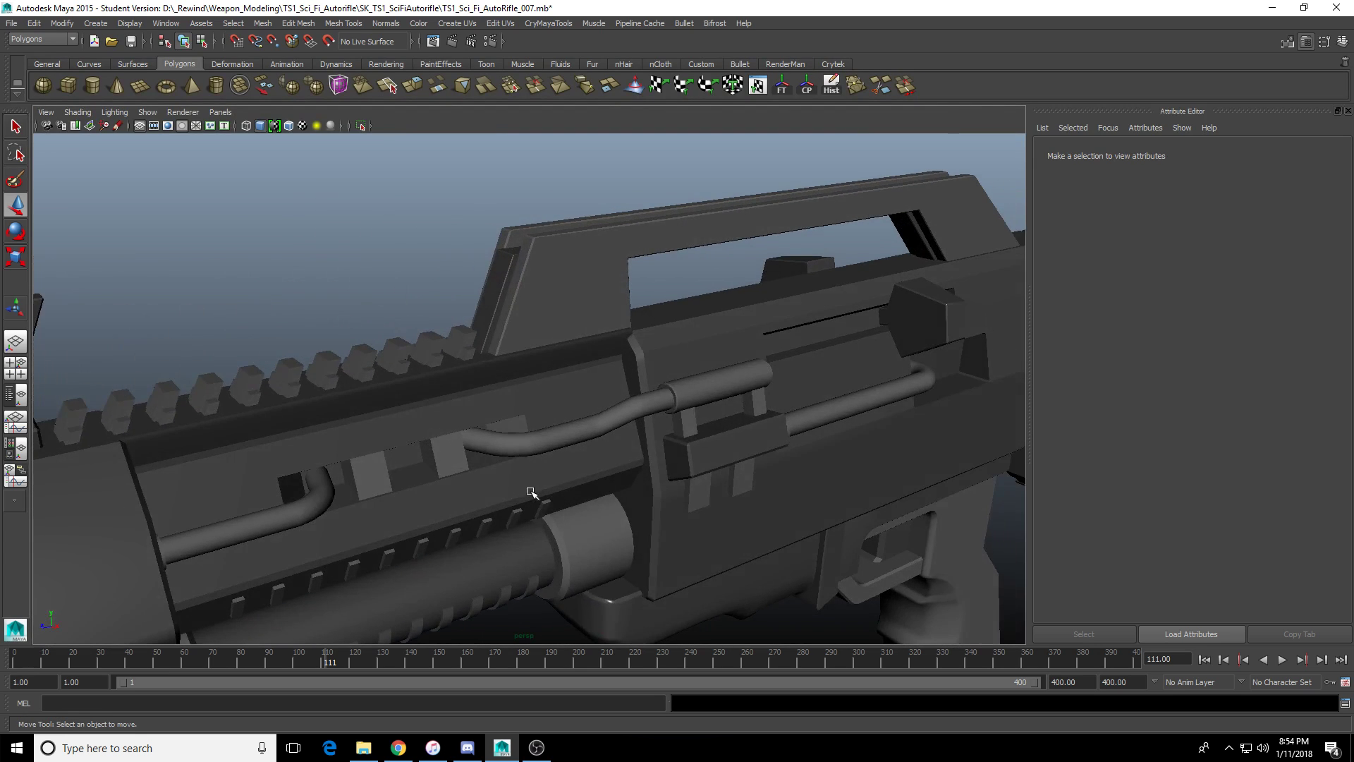
pyautogui.scroll(3, 623, 427)
pyautogui.scroll(-5, 623, 427)
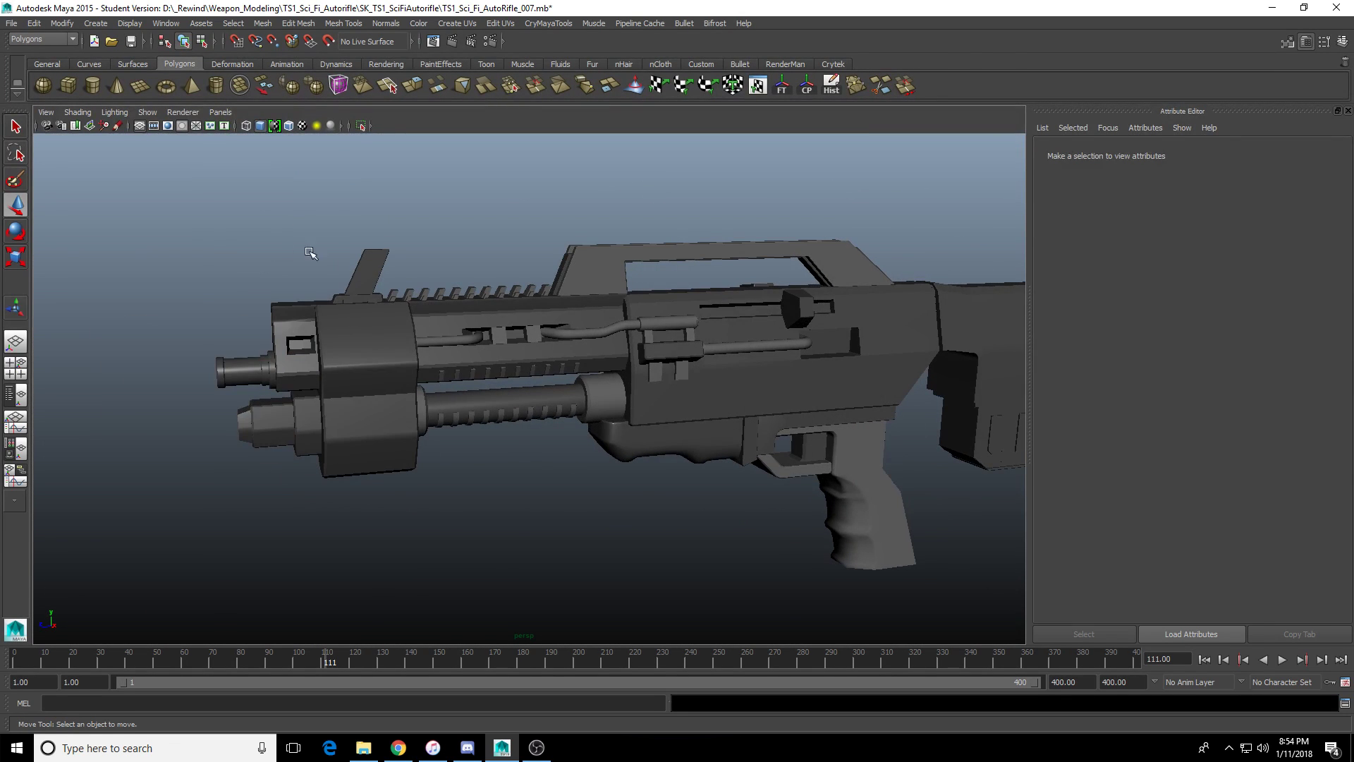
# Select all the rifle's parts, assign the existing blinn1 material to them, and clear the selection.
pyautogui.moveTo(206, 239); pyautogui.dragTo(922, 574)
pyautogui.press('f')
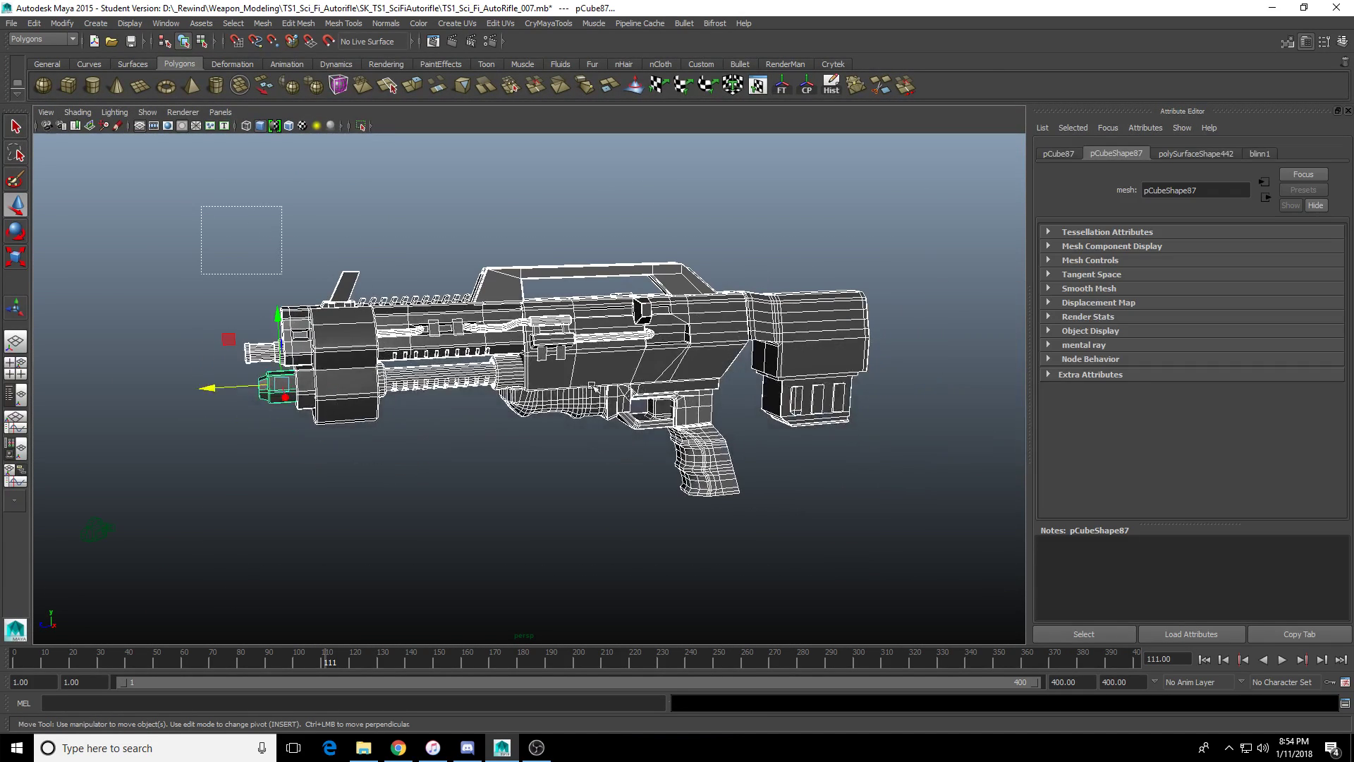
pyautogui.rightClick(553, 358)
pyautogui.moveTo(564, 640)
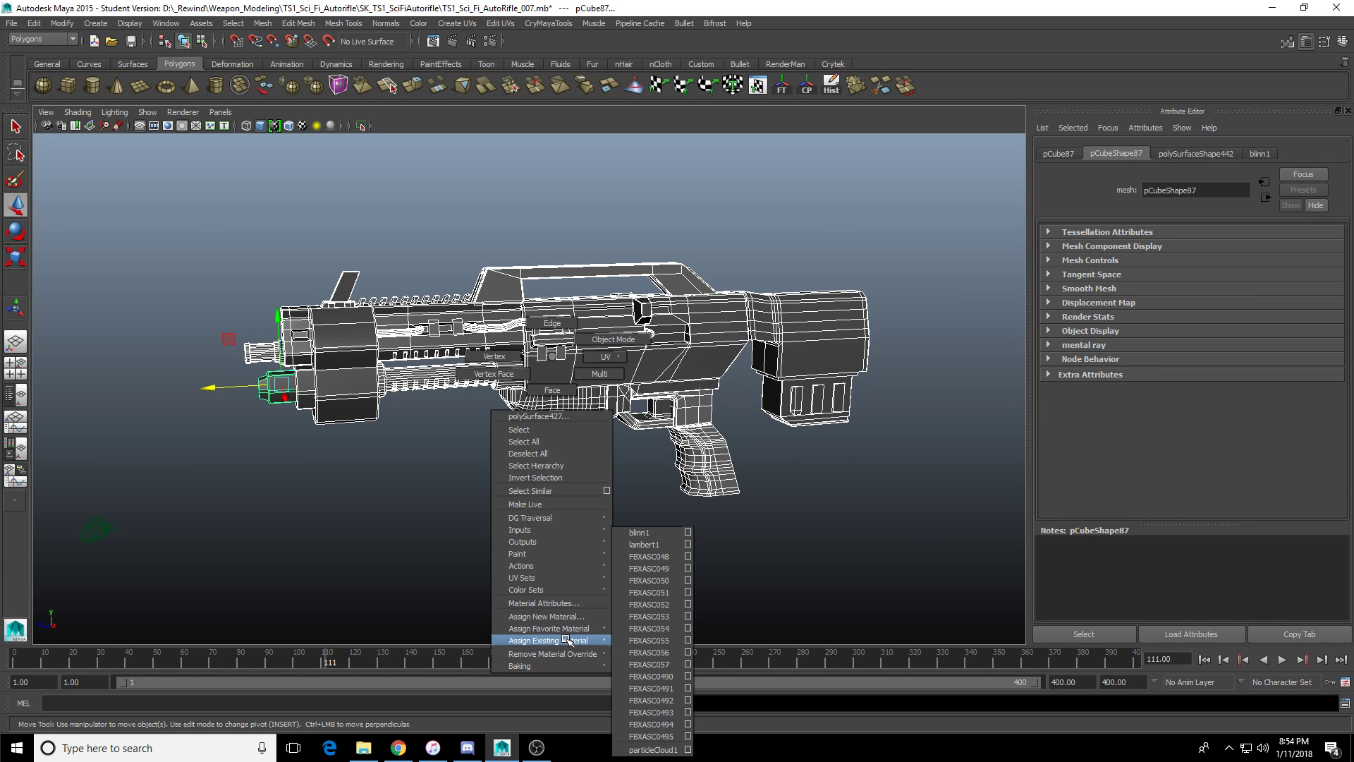
pyautogui.click(653, 538)
pyautogui.click(469, 465)
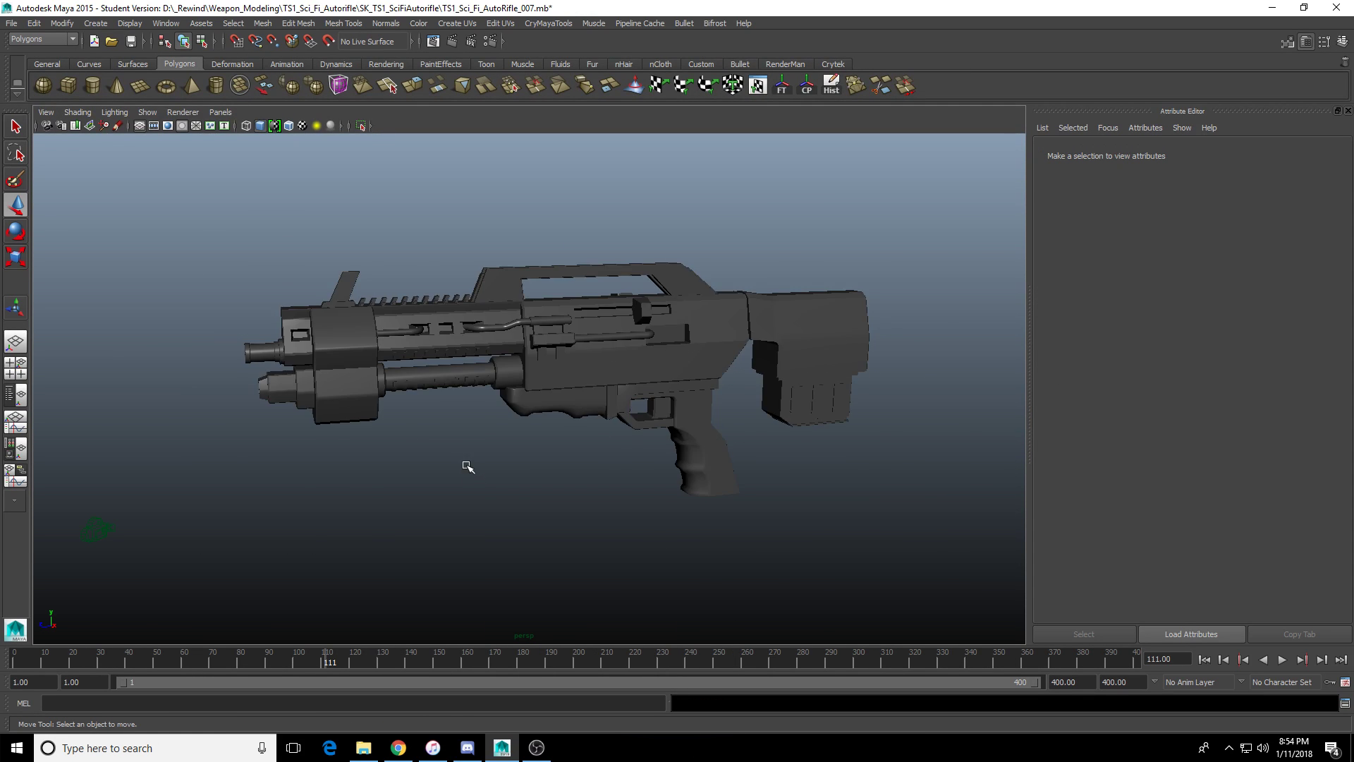
# Select the grip piece ahead of the trigger guard and isolate it in the view.
pyautogui.scroll(5, 474, 464)
pyautogui.keyDown('alt'); pyautogui.moveTo(476, 463); pyautogui.dragTo(556, 452); pyautogui.keyUp('alt')
pyautogui.keyDown('alt'); pyautogui.moveTo(631, 453); pyautogui.dragTo(560, 475, button='middle'); pyautogui.keyUp('alt')
pyautogui.scroll(5, 560, 476)
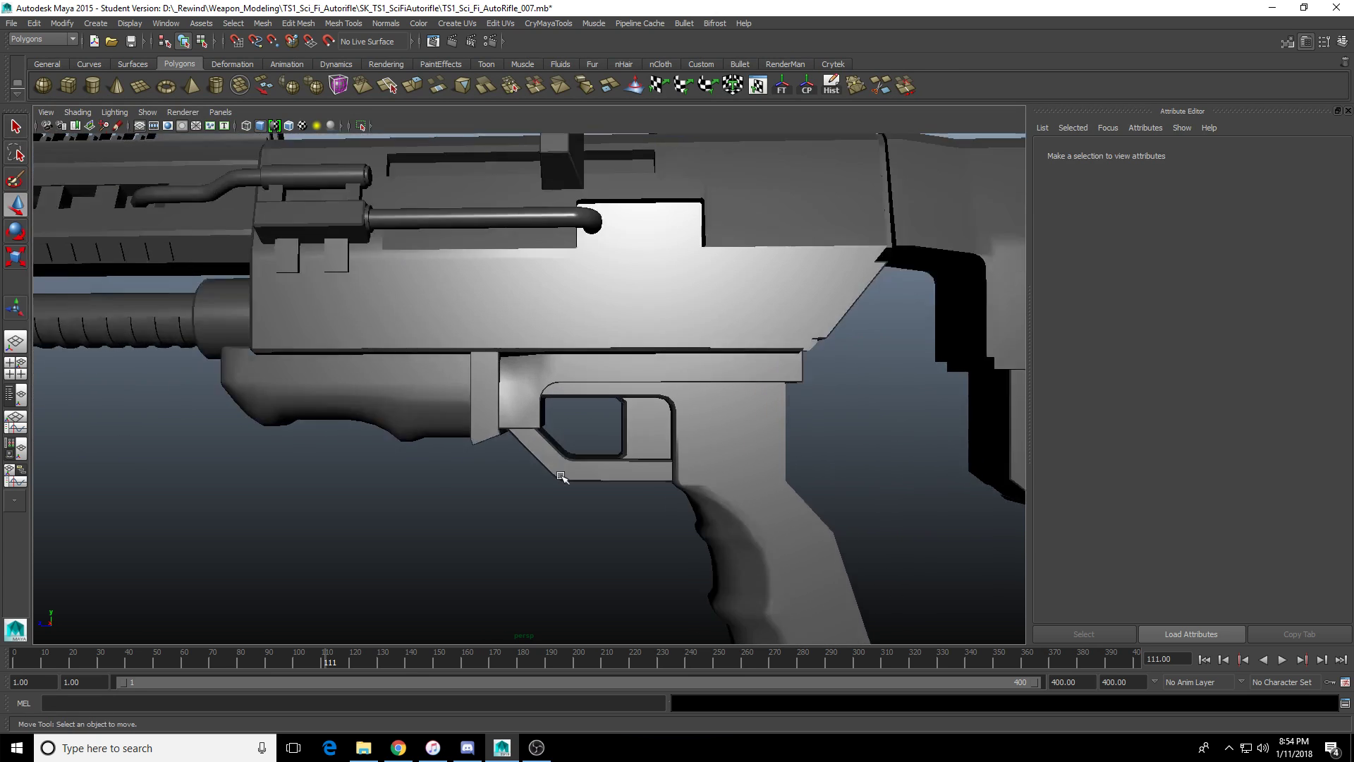
pyautogui.click(538, 418)
pyautogui.scroll(4, 515, 384)
pyautogui.keyDown('alt'); pyautogui.moveTo(514, 384); pyautogui.dragTo(535, 446, button='middle'); pyautogui.keyUp('alt')
pyautogui.keyDown('alt'); pyautogui.moveTo(537, 449); pyautogui.dragTo(437, 456); pyautogui.keyUp('alt')
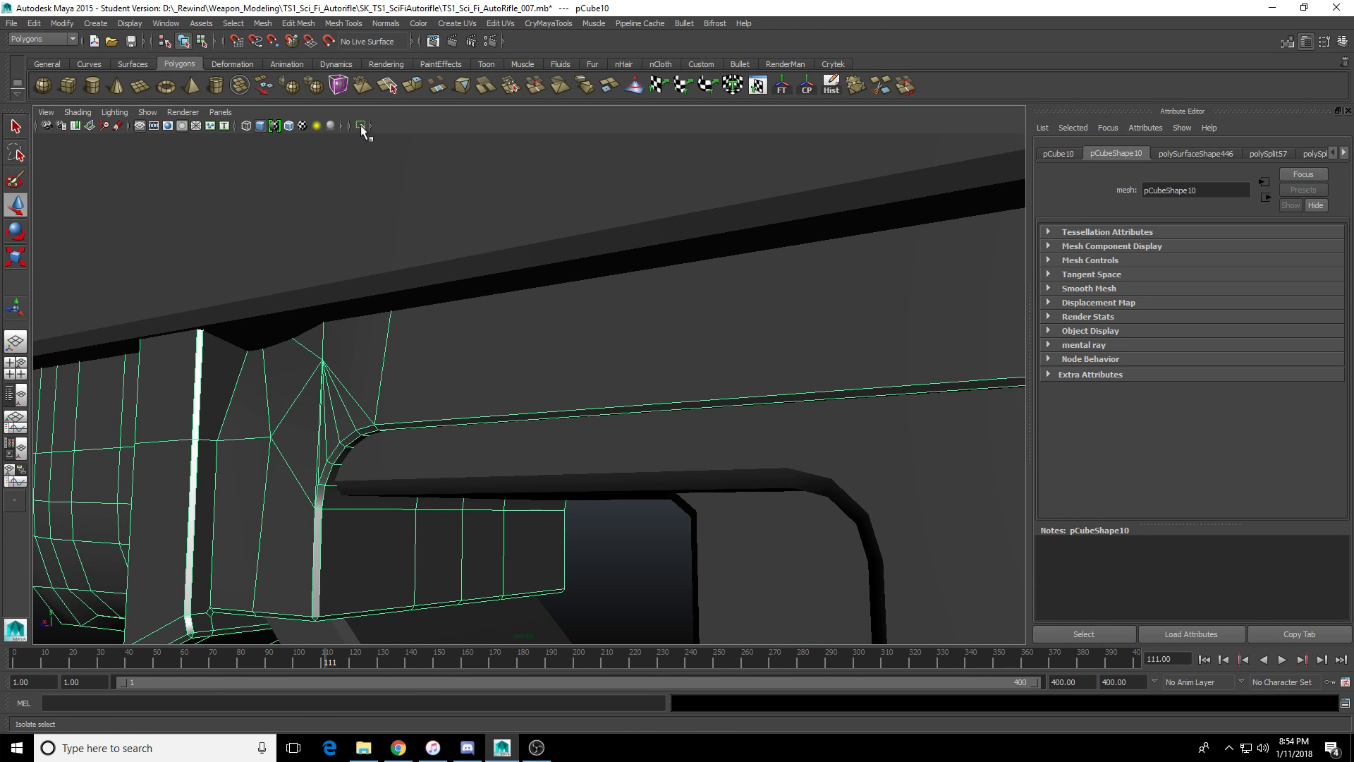
pyautogui.keyDown('alt'); pyautogui.moveTo(381, 225); pyautogui.dragTo(522, 357); pyautogui.keyUp('alt')
# Select the inner vertex near the isolated piece's upper rear corner and undo its sideways move.
pyautogui.press('F9')
pyautogui.click(445, 266)
pyautogui.hotkey('ctrl', 'z')
# Switch the camera view to the top orthographic view in wireframe and frame the selected vertex.
pyautogui.press('space')
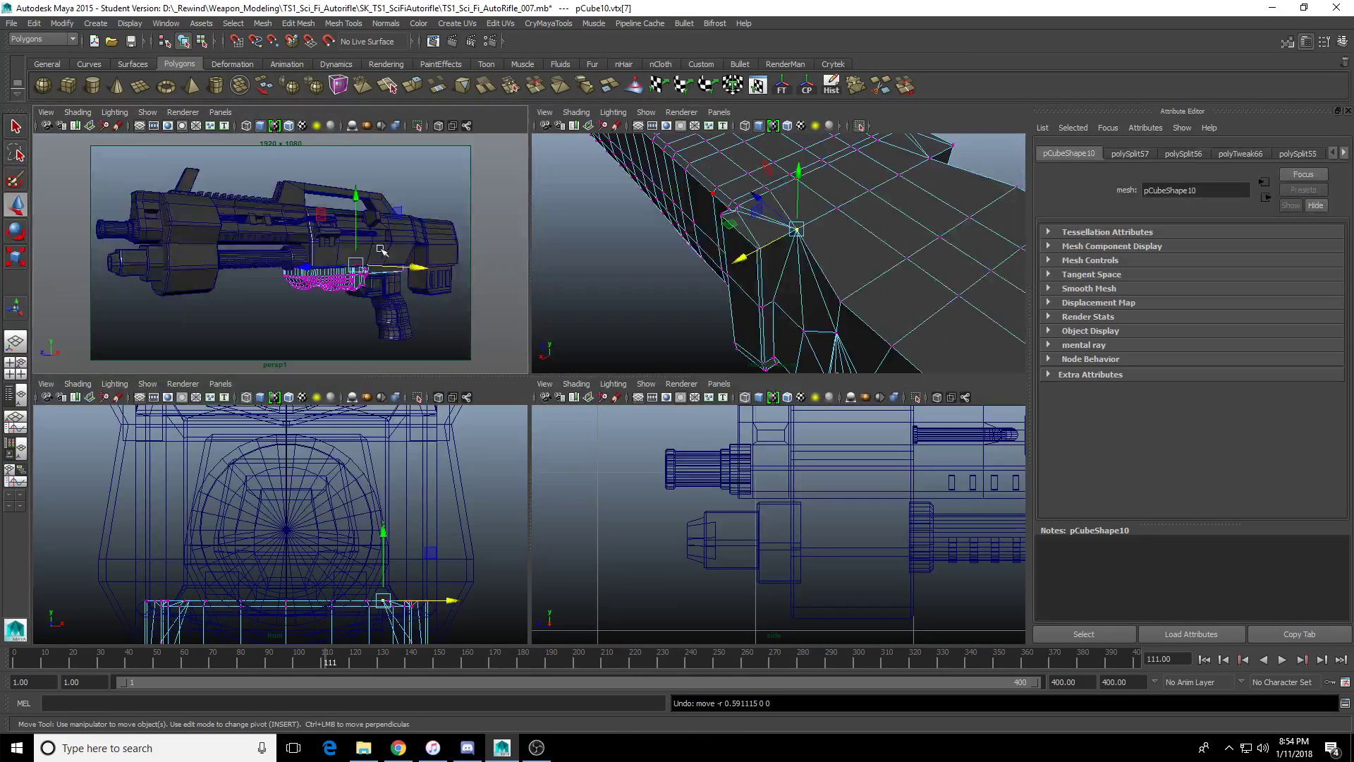
pyautogui.press('space')
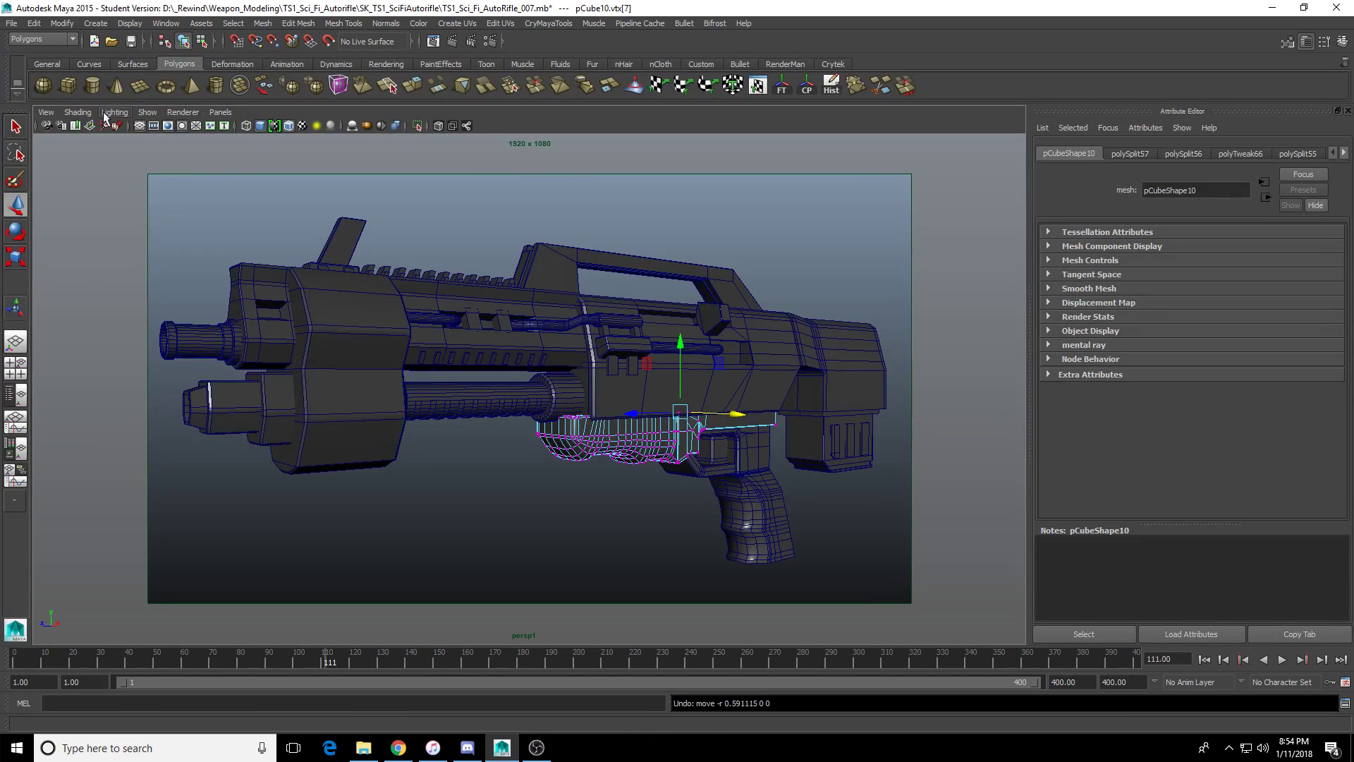
pyautogui.click(220, 112)
pyautogui.moveTo(265, 152)
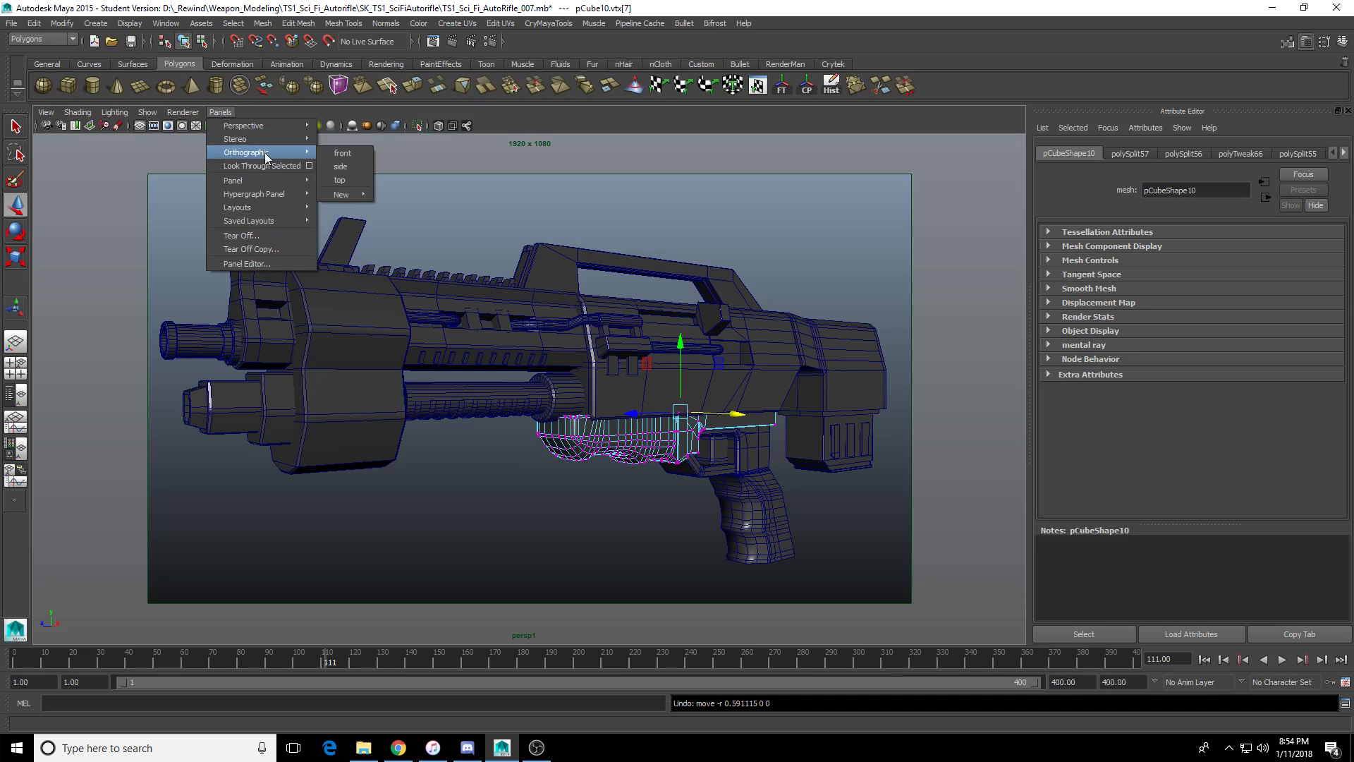
pyautogui.click(353, 181)
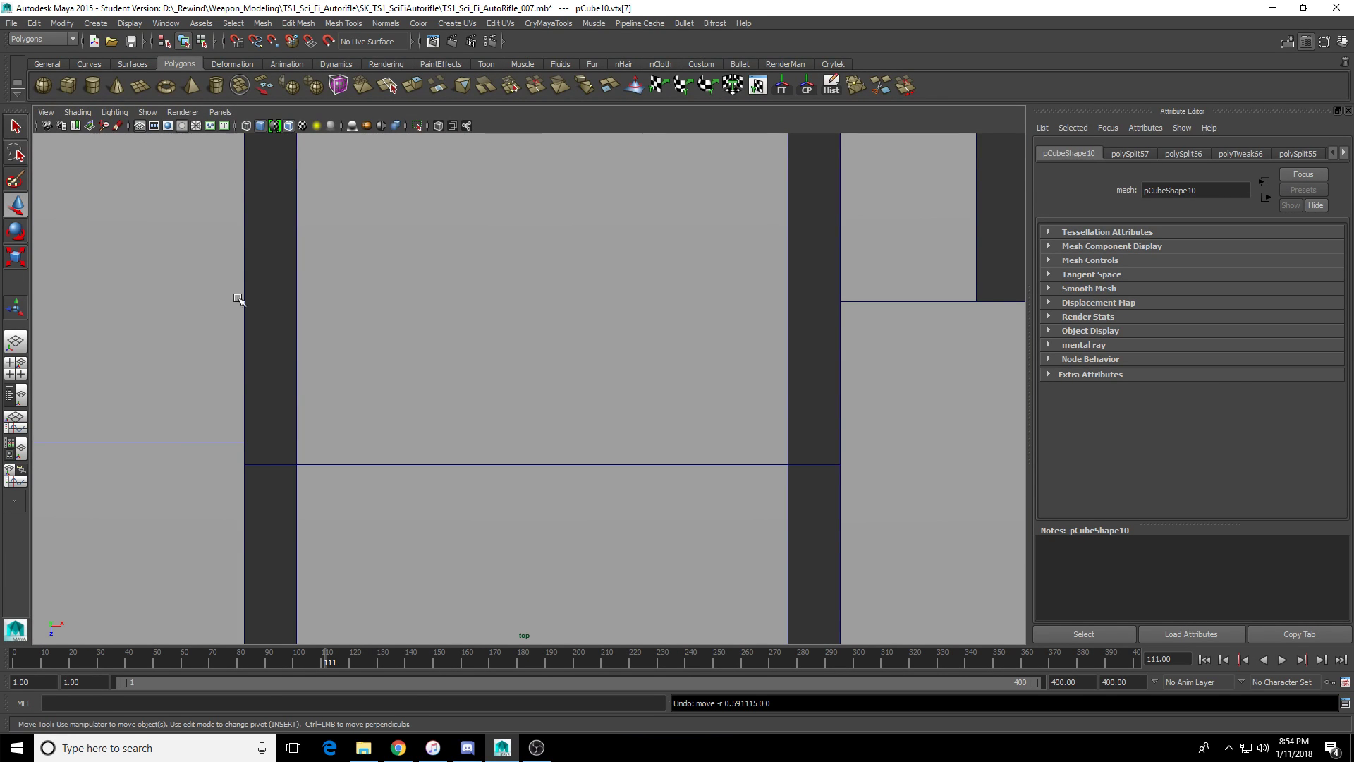
pyautogui.press('f')
pyautogui.press('4')
pyautogui.scroll(3, 381, 393)
pyautogui.scroll(-4, 536, 395)
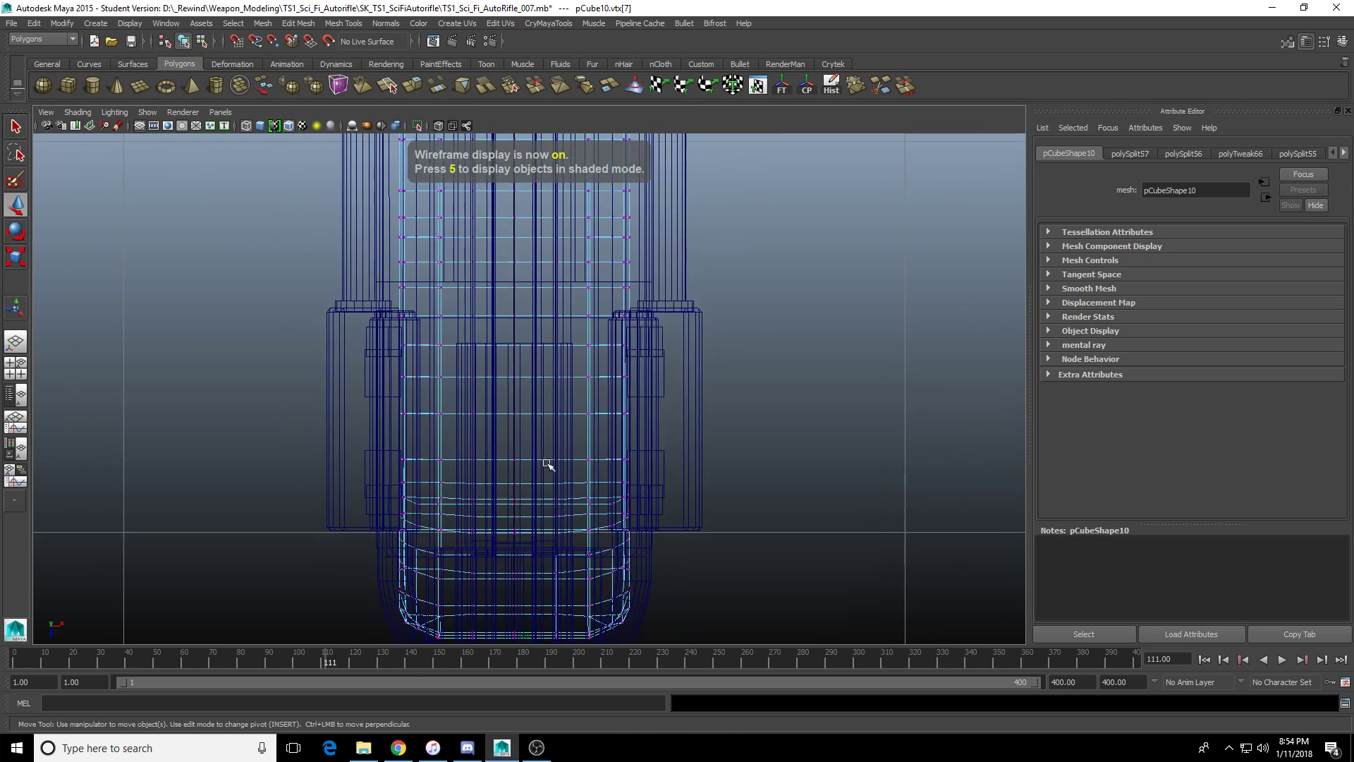
pyautogui.press('f')
pyautogui.scroll(-2, 521, 381)
pyautogui.scroll(4, 522, 385)
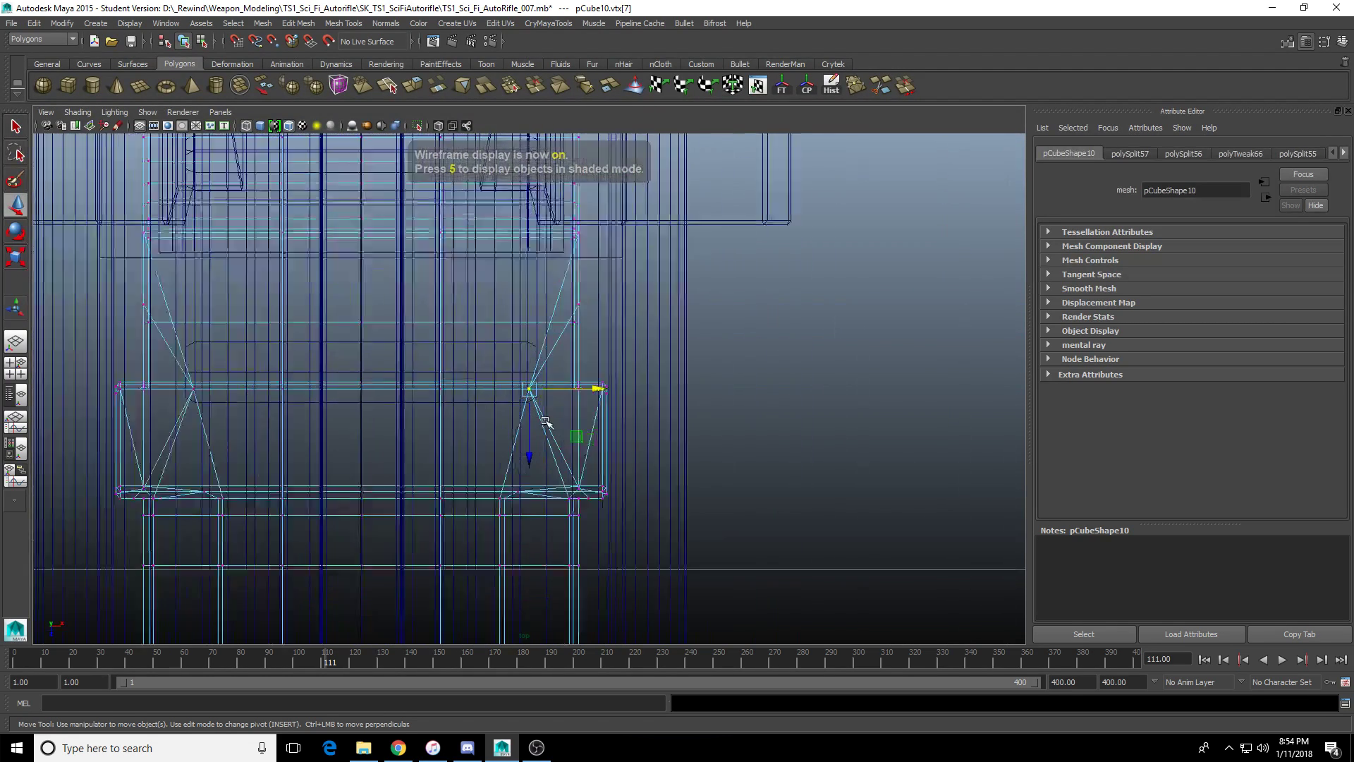
# Move the selected vertex outward along X and snap it in line with the piece's side edge.
pyautogui.press('5')
pyautogui.press('4')
pyautogui.scroll(2, 551, 415)
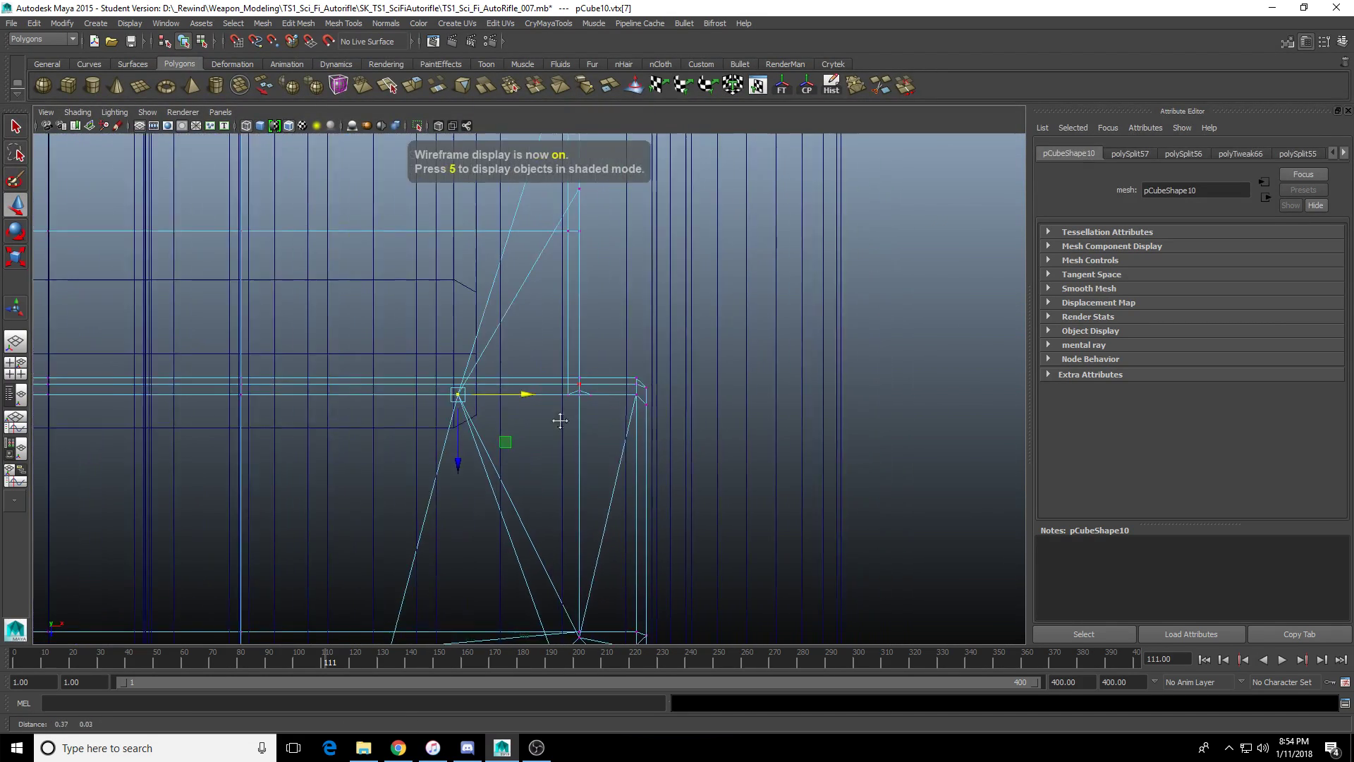
pyautogui.moveTo(440, 395); pyautogui.dragTo(587, 405)
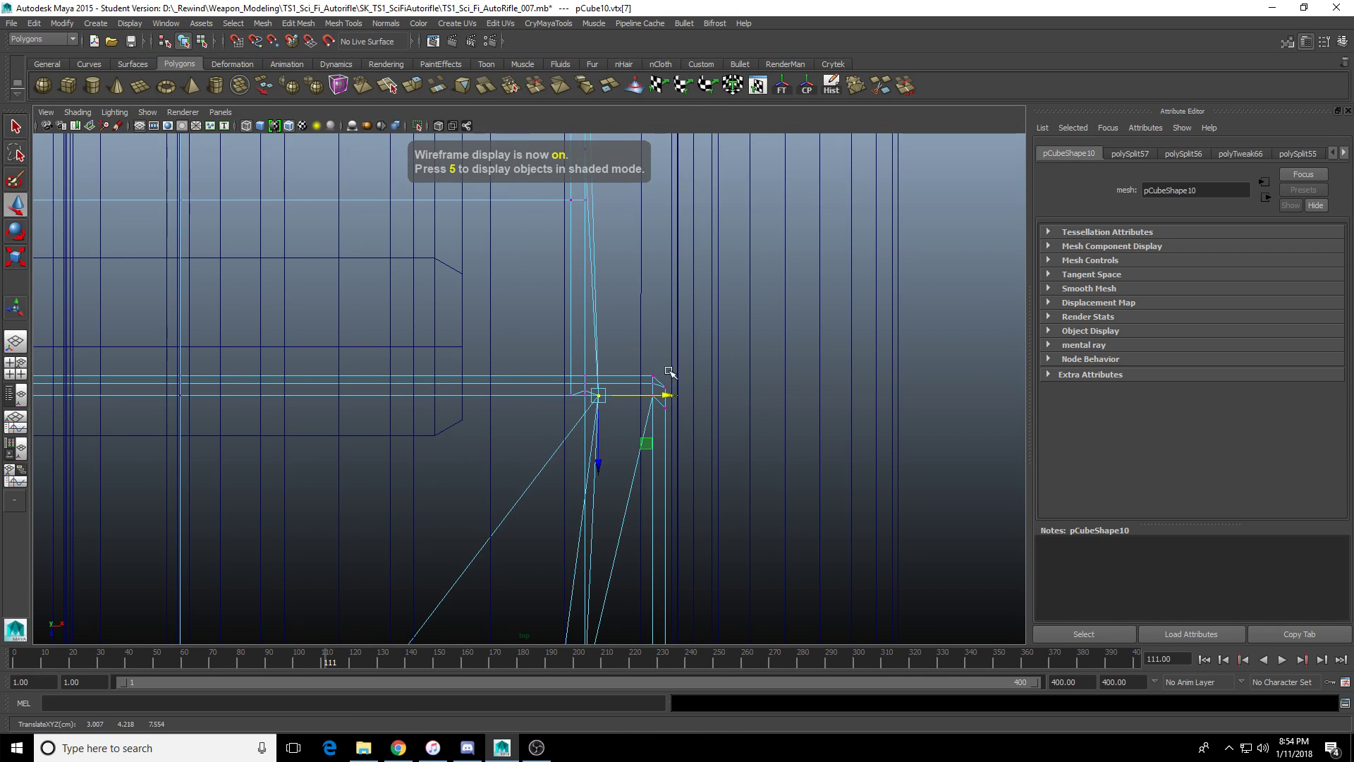
pyautogui.press('space')
pyautogui.keyDown('alt'); pyautogui.moveTo(695, 257); pyautogui.dragTo(720, 242); pyautogui.keyUp('alt')
pyautogui.scroll(6, 364, 293)
pyautogui.scroll(-3, 365, 293)
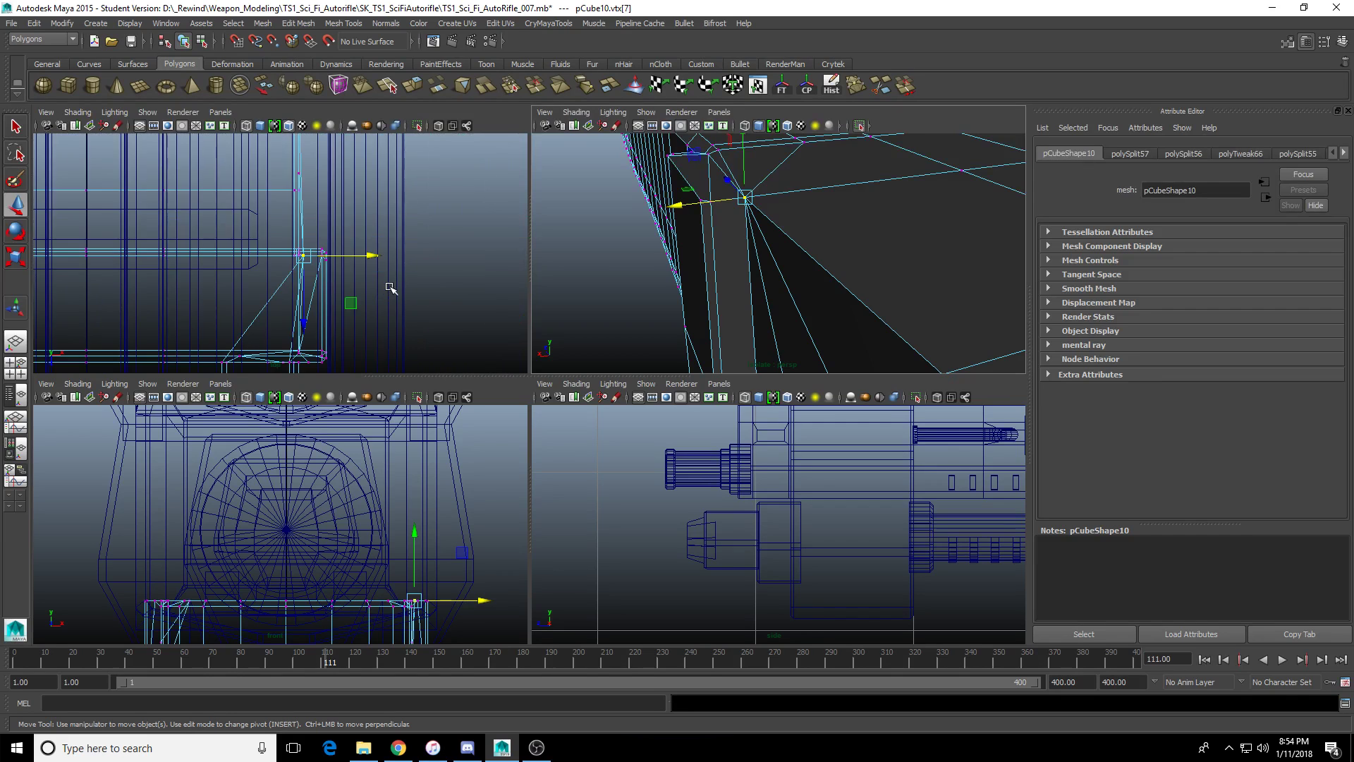
pyautogui.keyDown('alt'); pyautogui.moveTo(360, 299); pyautogui.dragTo(252, 297, button='middle'); pyautogui.keyUp('alt')
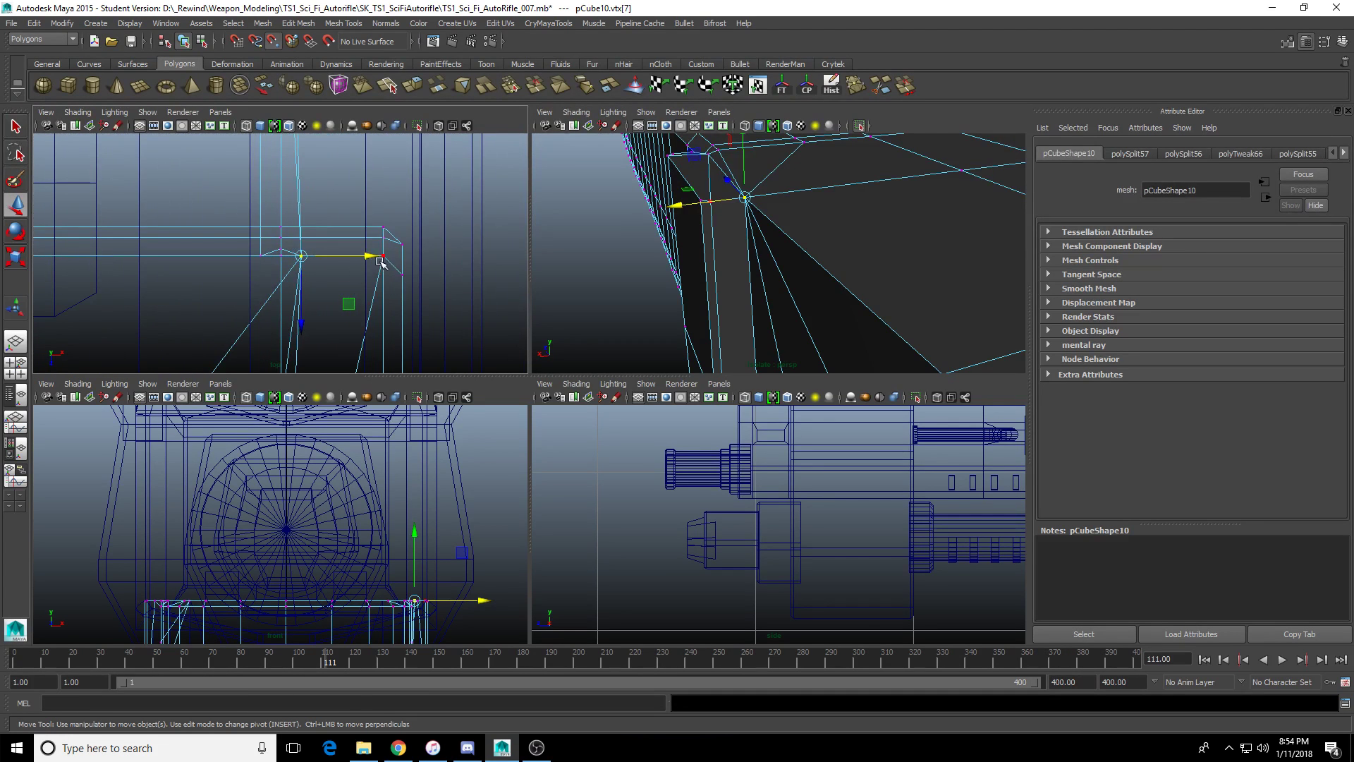
pyautogui.moveTo(381, 263); pyautogui.dragTo(361, 263)
# Move the matching inner vertex on the opposite side outward along X, in line with the piece's side edge.
pyautogui.keyDown('alt'); pyautogui.moveTo(718, 275); pyautogui.dragTo(718, 315); pyautogui.keyUp('alt')
pyautogui.press('Right')
pyautogui.press('Right')
pyautogui.press('Right')
pyautogui.press('Right')
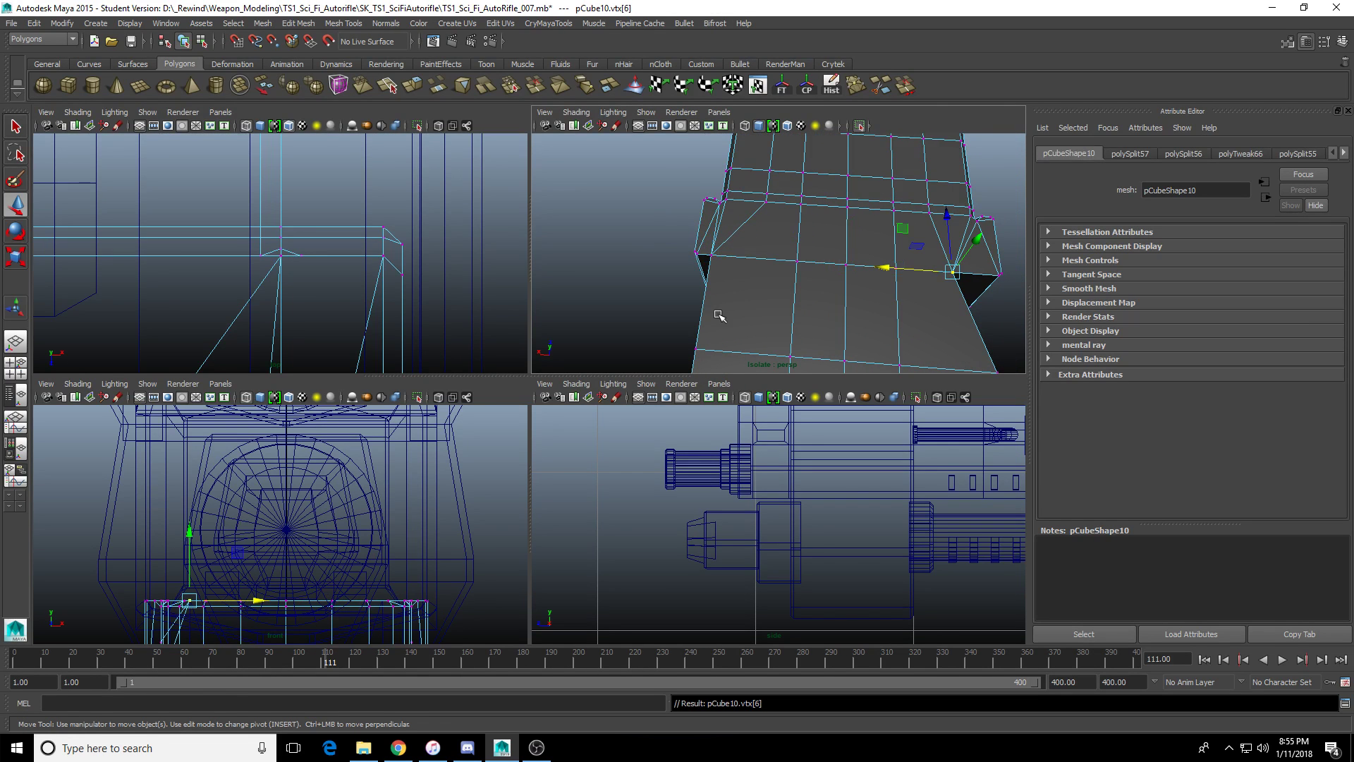
pyautogui.press('f')
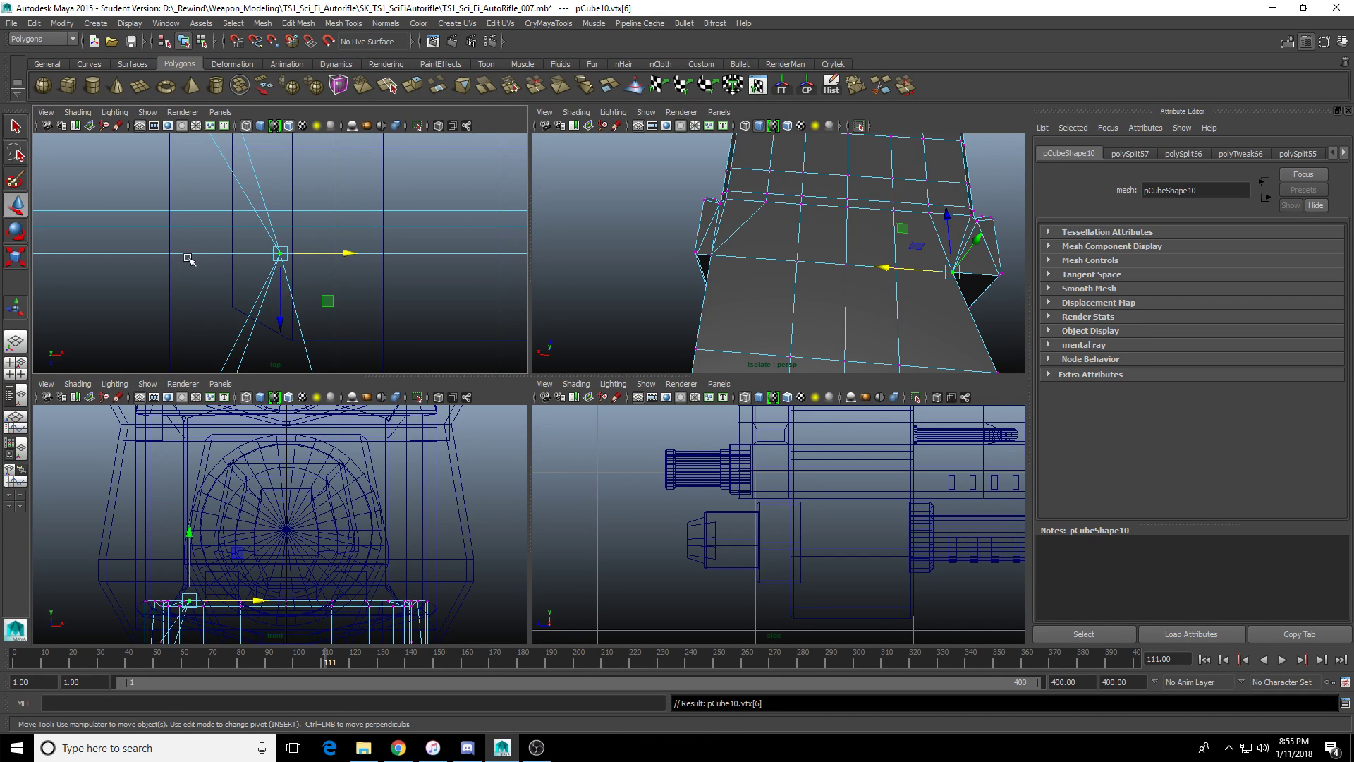
pyautogui.scroll(-5, 354, 272)
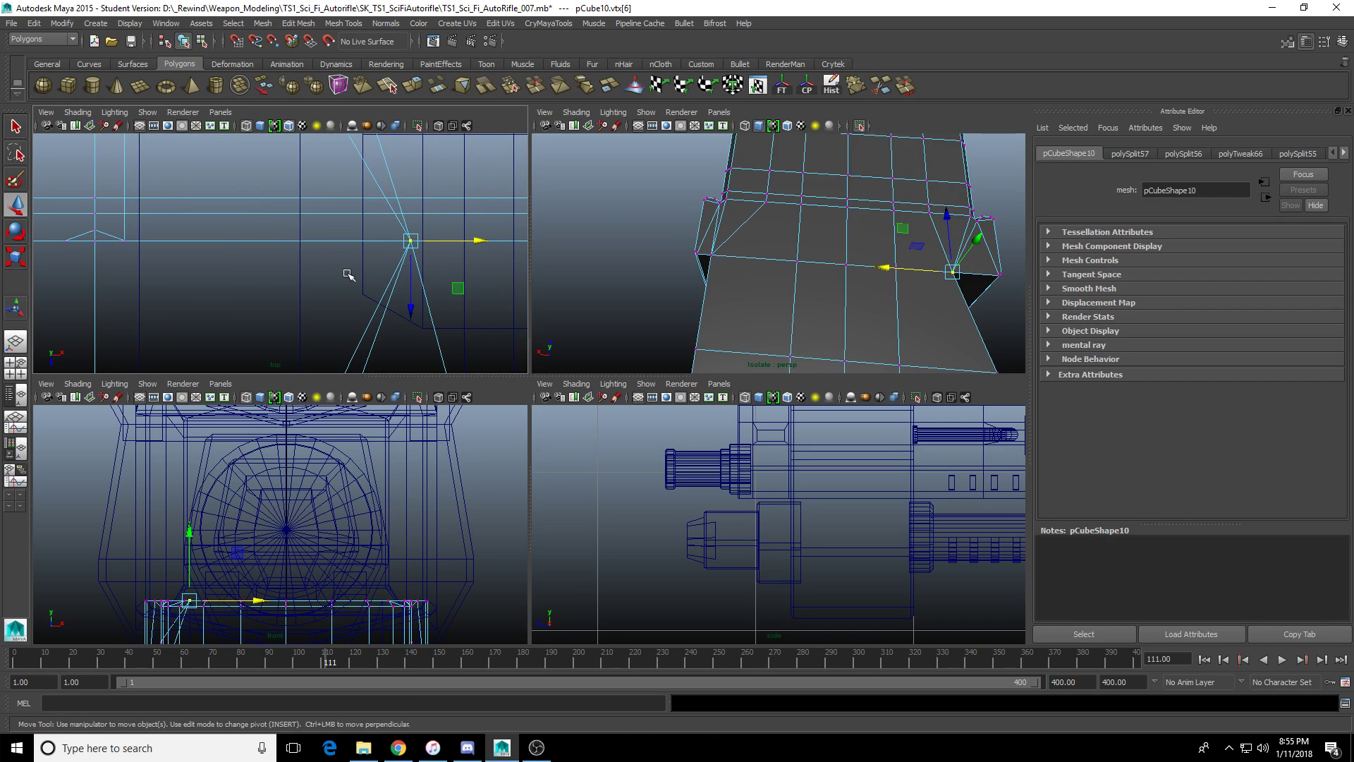
pyautogui.moveTo(403, 263); pyautogui.dragTo(350, 263)
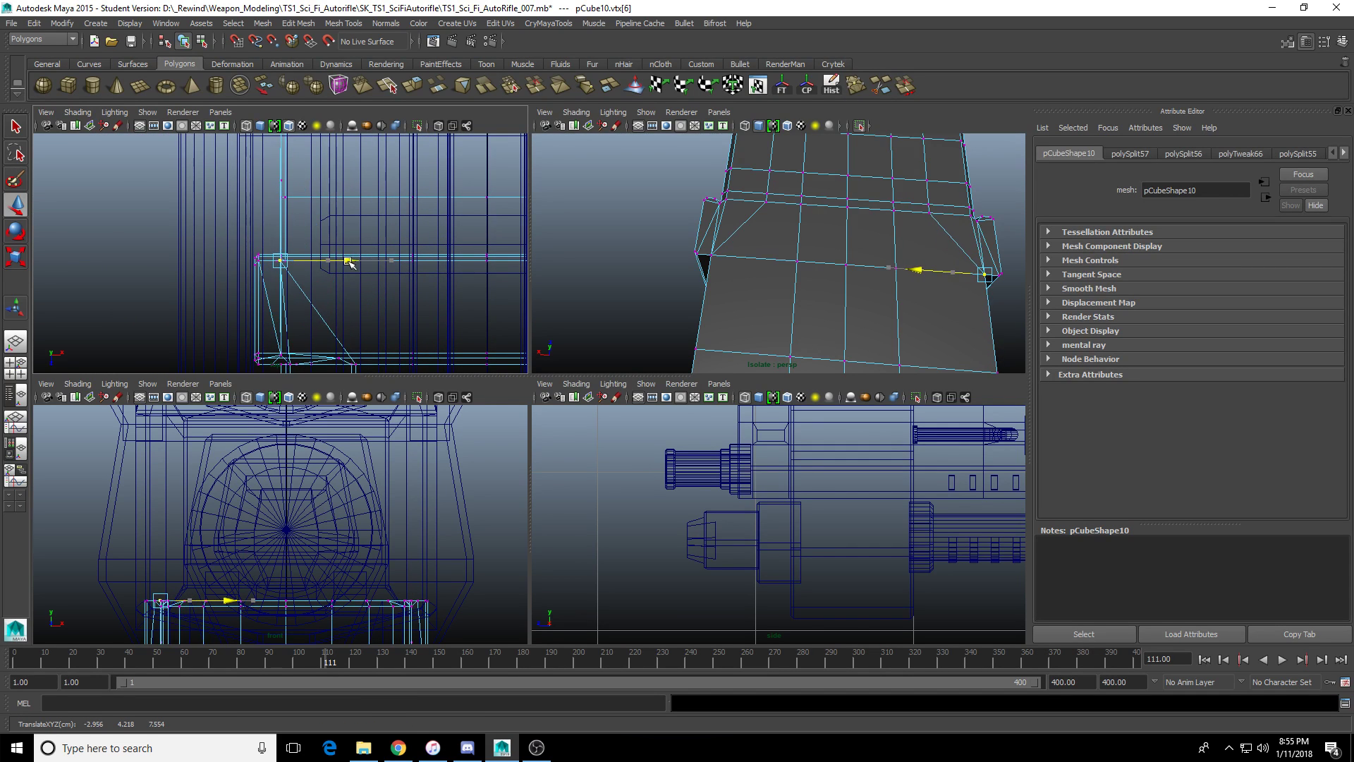
pyautogui.press('f')
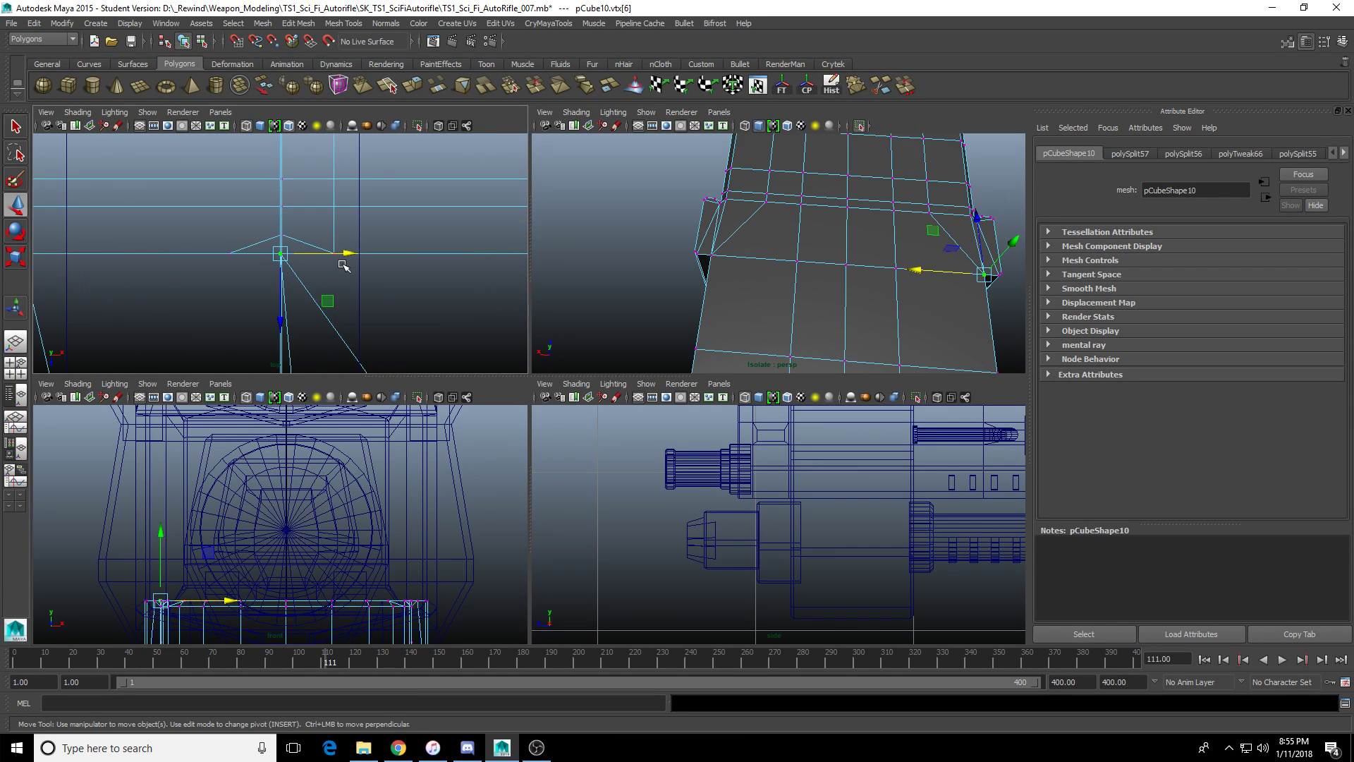
pyautogui.moveTo(343, 256); pyautogui.dragTo(294, 261)
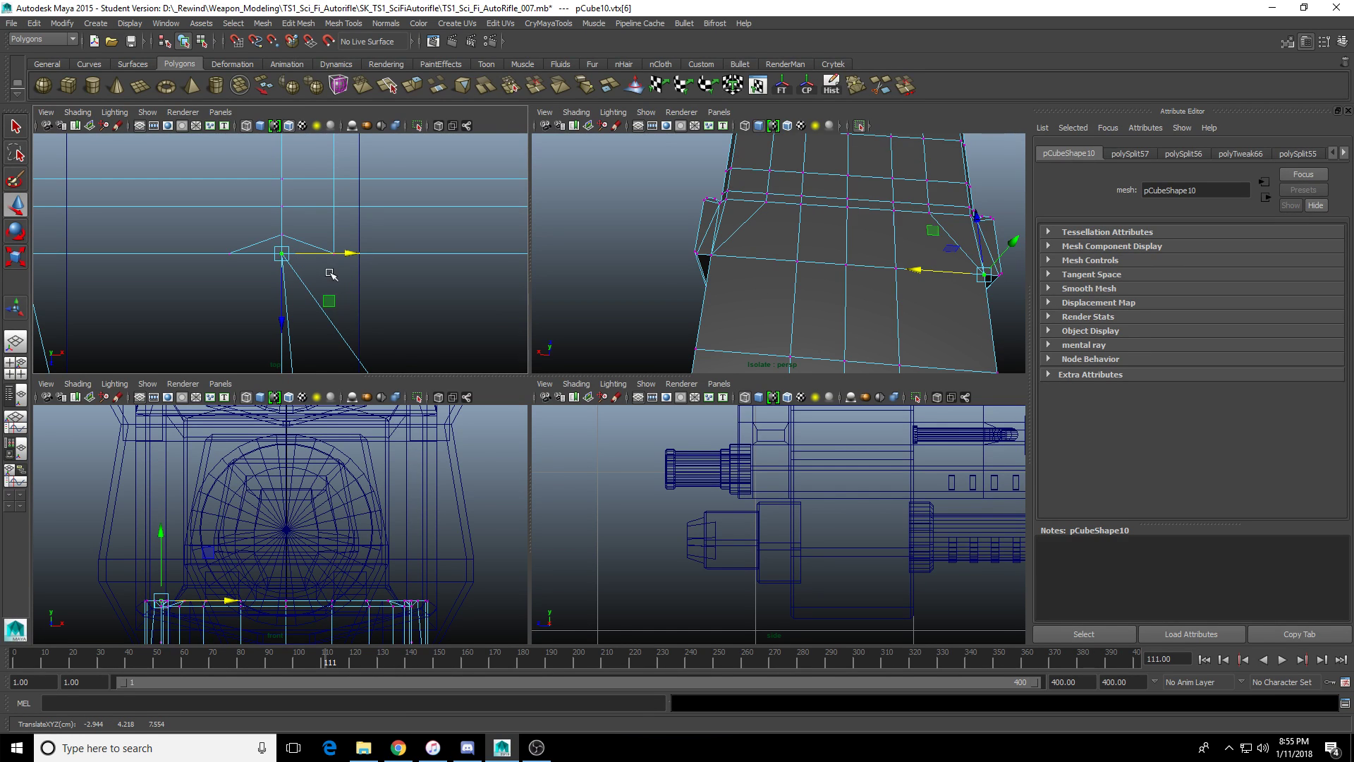
pyautogui.scroll(-4, 331, 274)
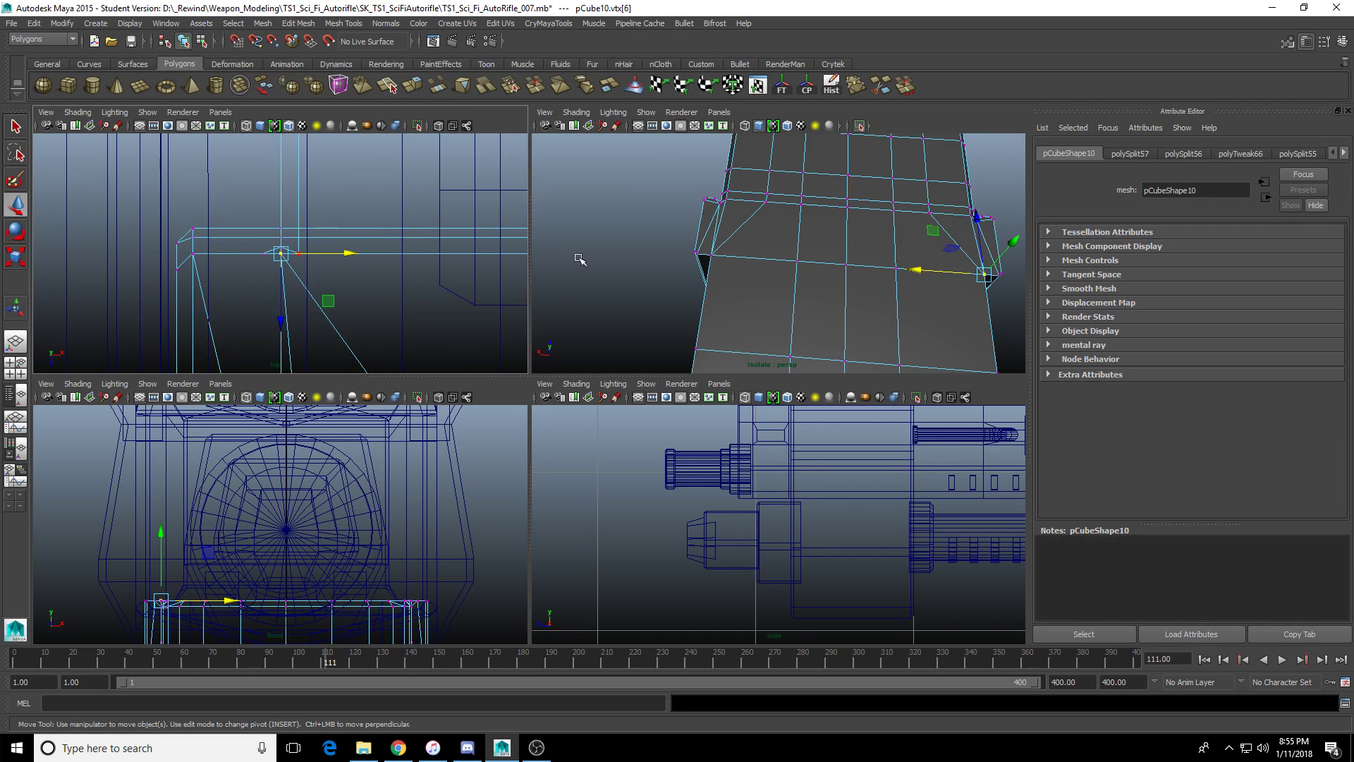
# Return the isolated piece to object mode and clear the selection in the enlarged perspective view.
pyautogui.keyDown('alt'); pyautogui.moveTo(580, 260); pyautogui.dragTo(764, 247); pyautogui.keyUp('alt')
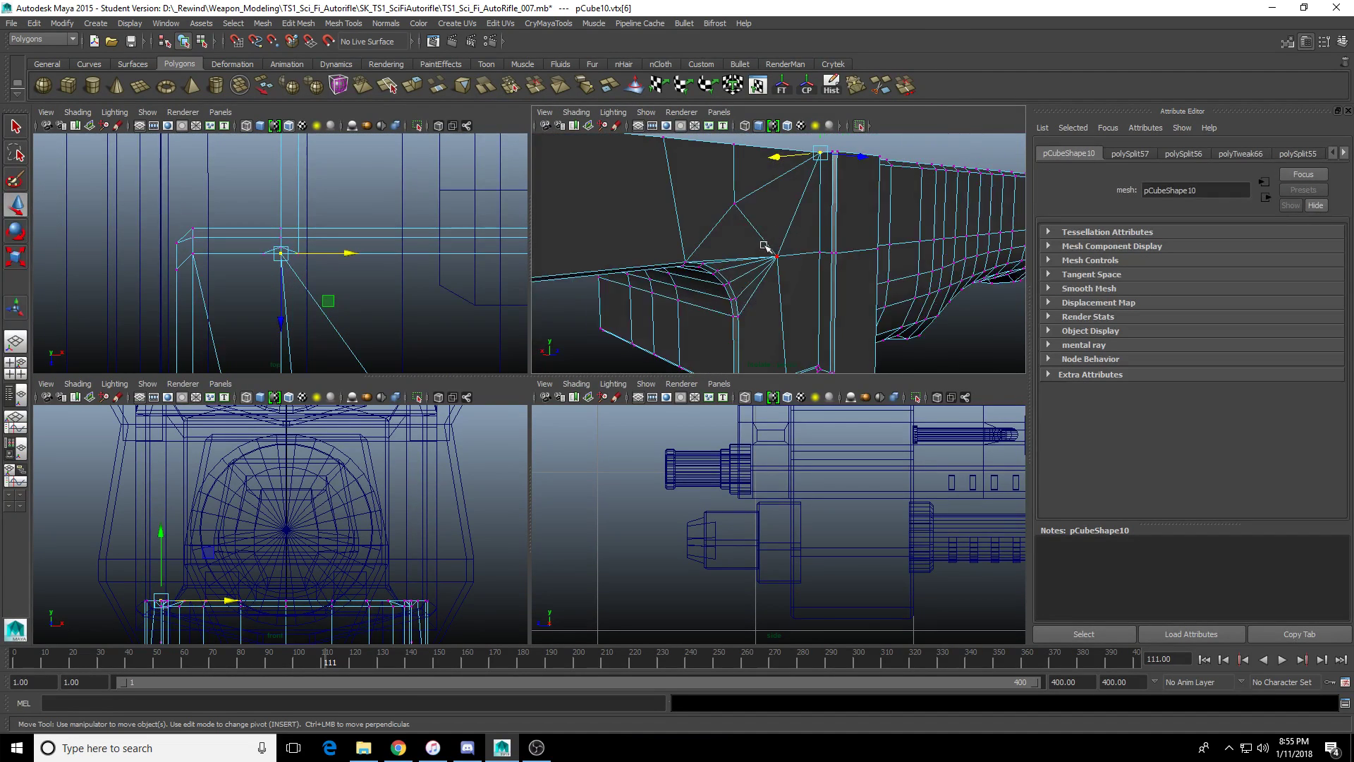
pyautogui.moveTo(764, 246); pyautogui.dragTo(811, 204, button='right')
pyautogui.click(857, 144)
pyautogui.press('space')
pyautogui.scroll(-4, 599, 327)
pyautogui.keyDown('alt'); pyautogui.moveTo(599, 326); pyautogui.dragTo(731, 345); pyautogui.keyUp('alt')
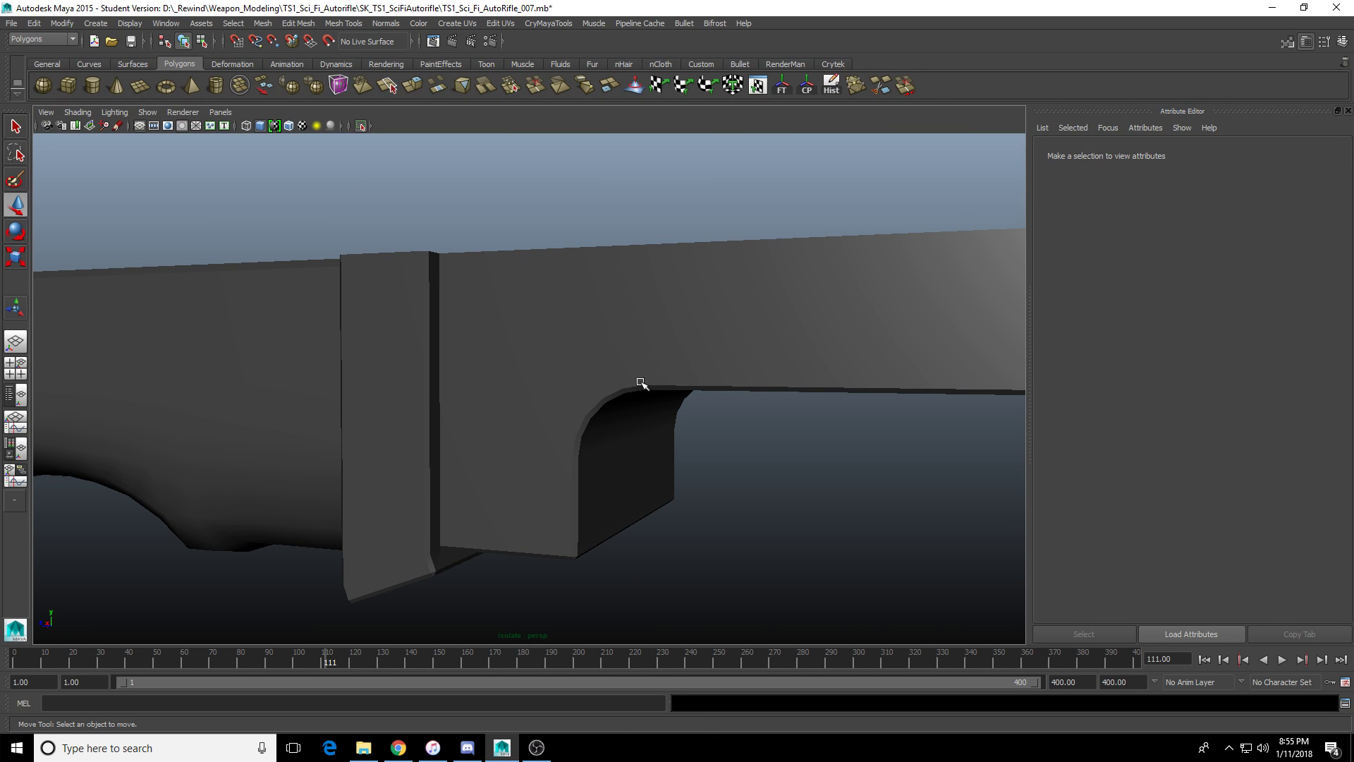
# Turn off the isolated display so that the whole rifle is shown again.
pyautogui.hotkey('alt', 'Tab')
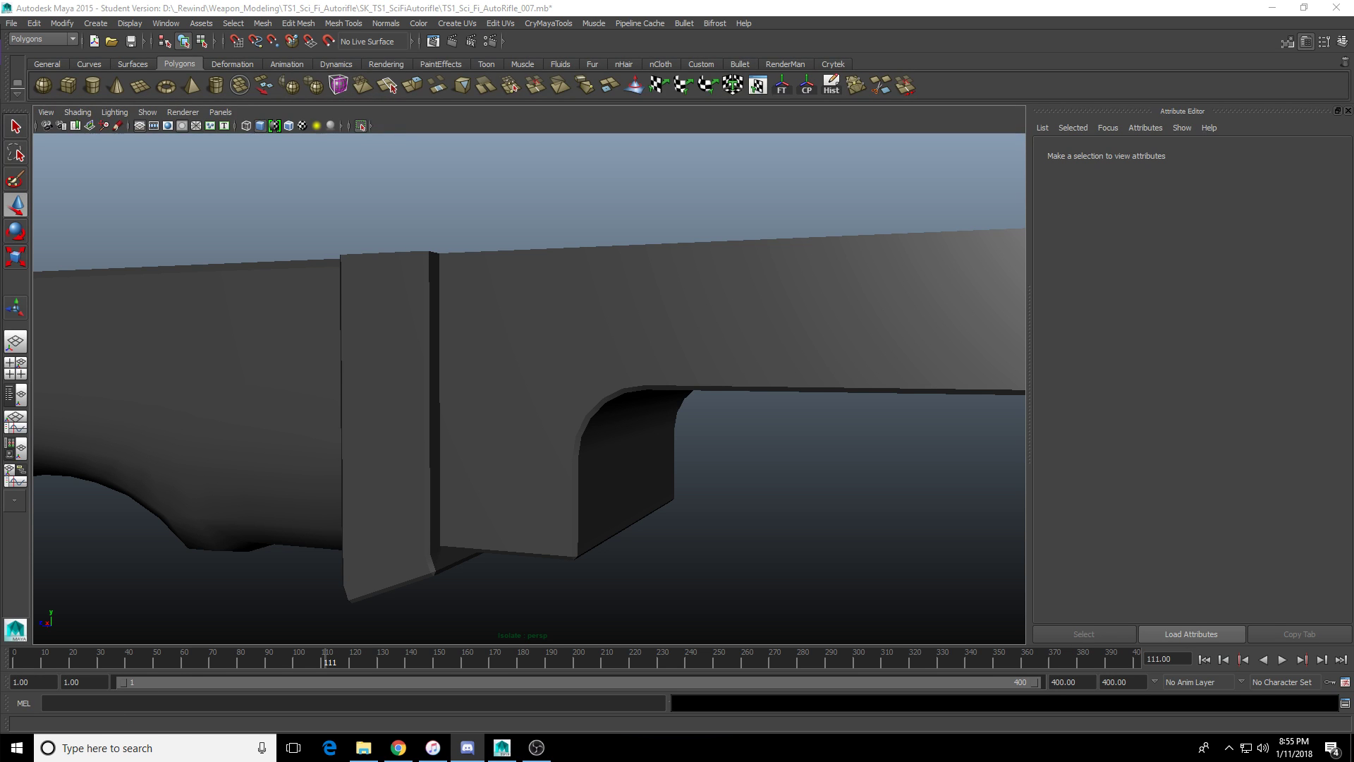
pyautogui.click(513, 6)
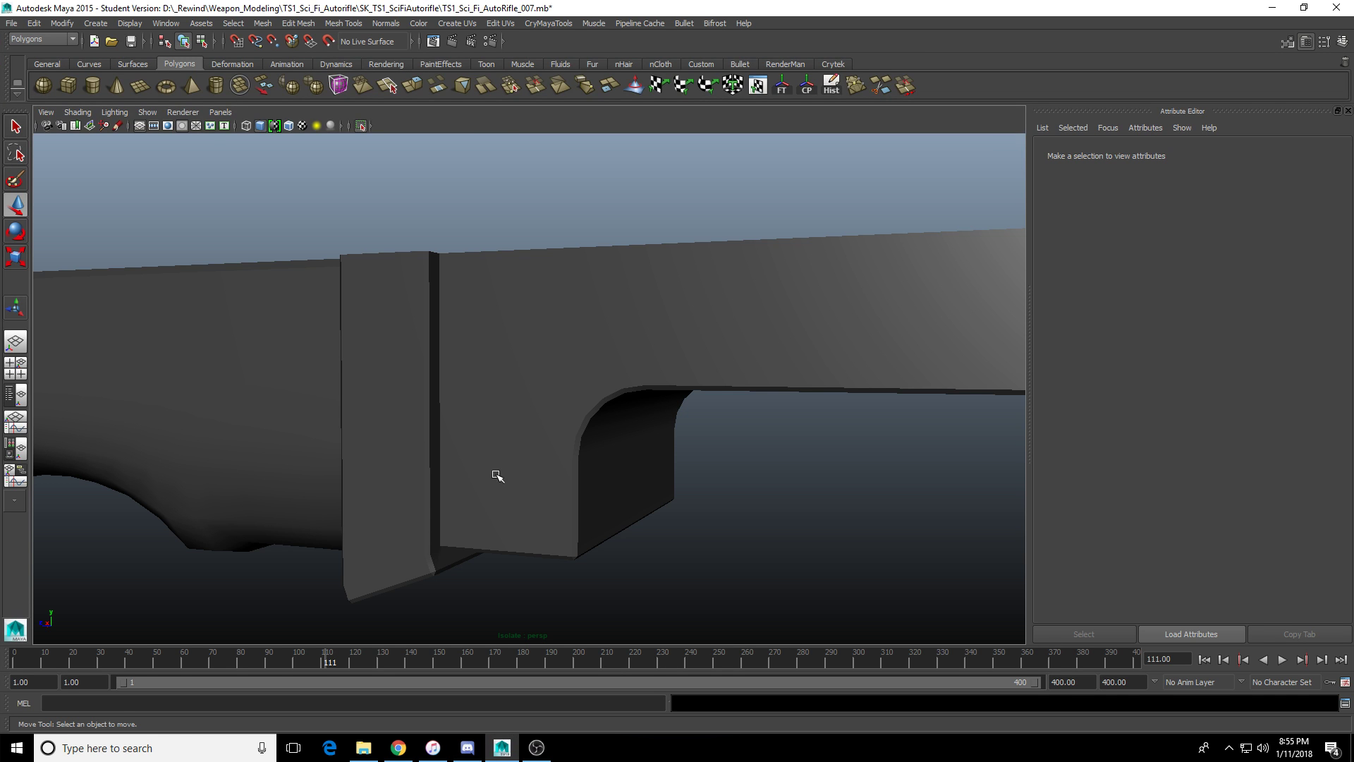
pyautogui.scroll(-3, 497, 476)
pyautogui.keyDown('alt'); pyautogui.moveTo(497, 475); pyautogui.dragTo(557, 533); pyautogui.keyUp('alt')
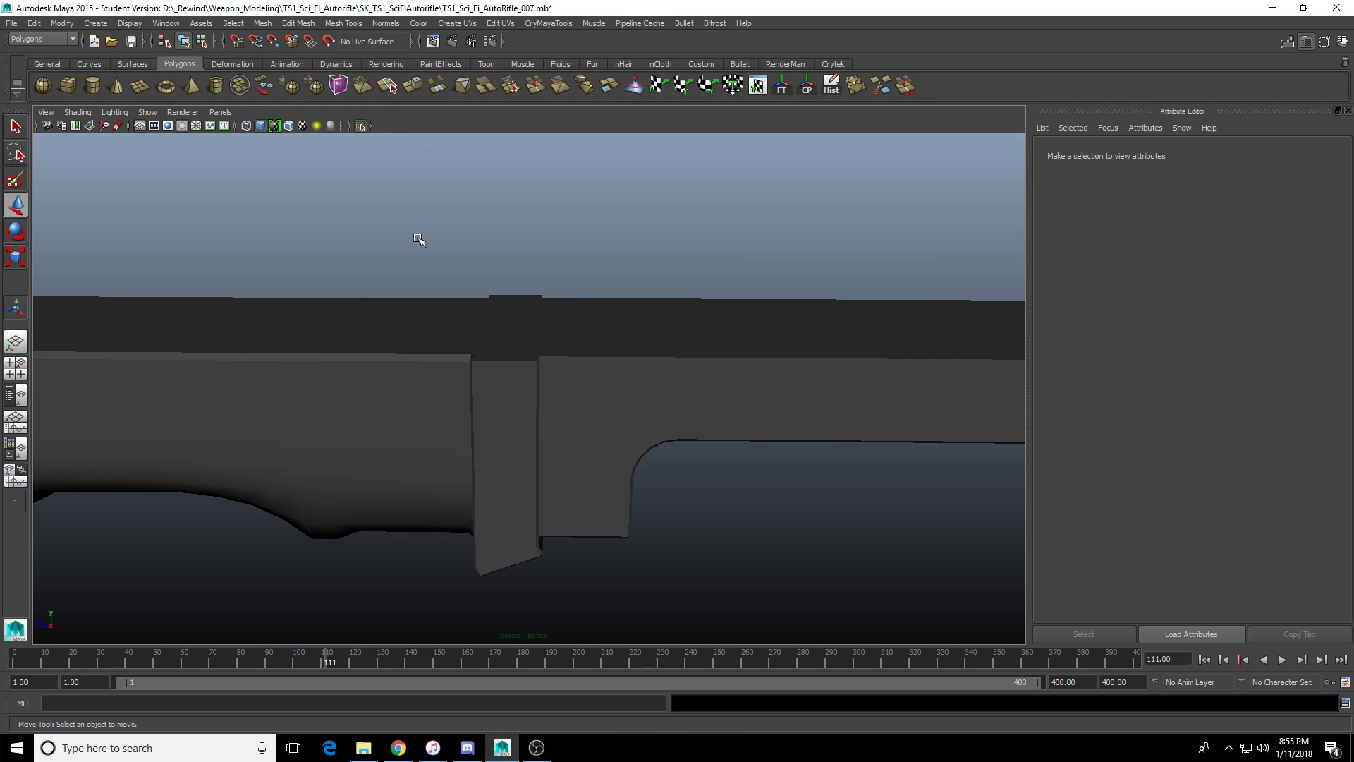
pyautogui.scroll(-3, 419, 239)
pyautogui.keyDown('alt'); pyautogui.moveTo(419, 240); pyautogui.dragTo(562, 354); pyautogui.keyUp('alt')
pyautogui.click(363, 128)
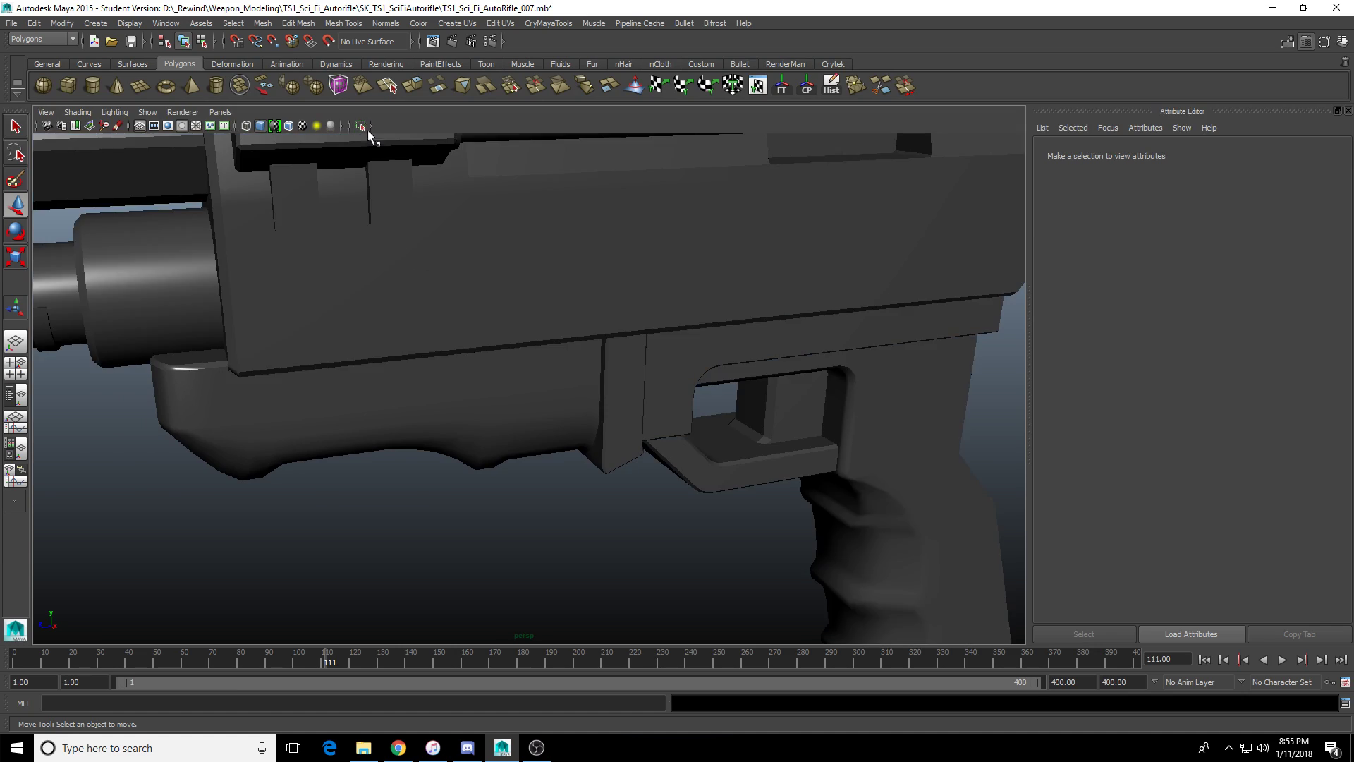
# Examine the grip piece's joint with the trigger guard, the receiver side and the barrels for remaining flaws.
pyautogui.keyDown('alt'); pyautogui.moveTo(645, 388); pyautogui.dragTo(538, 344); pyautogui.keyUp('alt')
pyautogui.scroll(3, 610, 389)
pyautogui.keyDown('alt'); pyautogui.moveTo(610, 388); pyautogui.dragTo(538, 505, button='middle'); pyautogui.keyUp('alt')
pyautogui.keyDown('alt'); pyautogui.moveTo(538, 505); pyautogui.dragTo(493, 427); pyautogui.keyUp('alt')
pyautogui.click(494, 442)
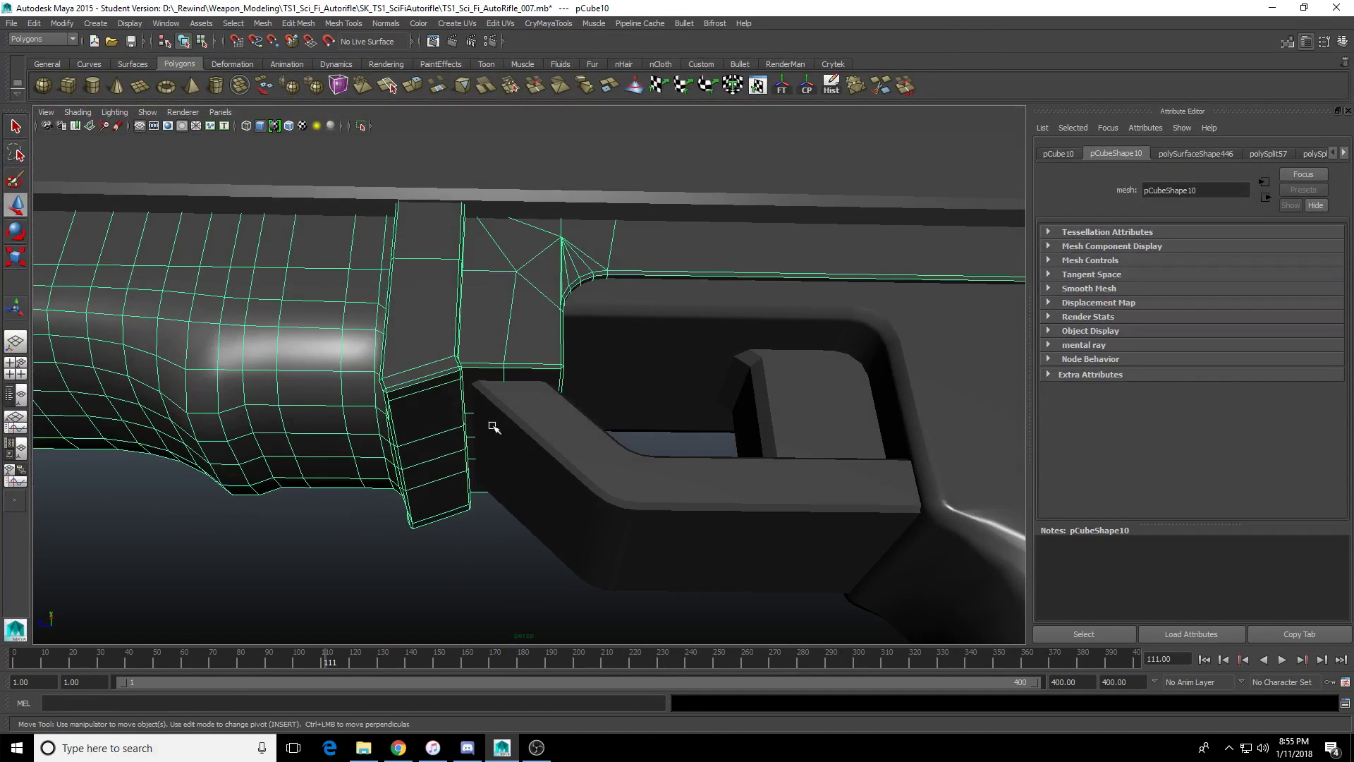
pyautogui.scroll(-4, 552, 451)
pyautogui.keyDown('alt'); pyautogui.moveTo(553, 459); pyautogui.dragTo(613, 363); pyautogui.keyUp('alt')
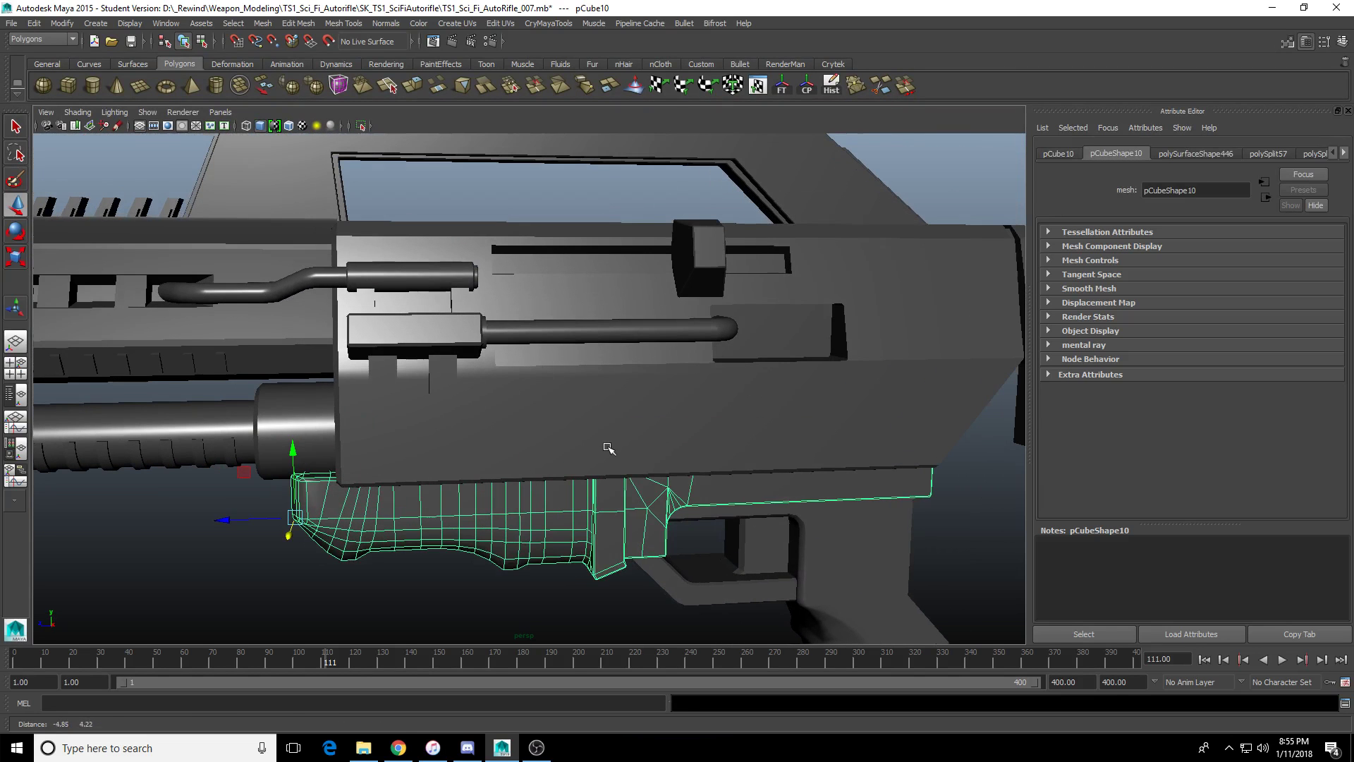
pyautogui.scroll(3, 607, 423)
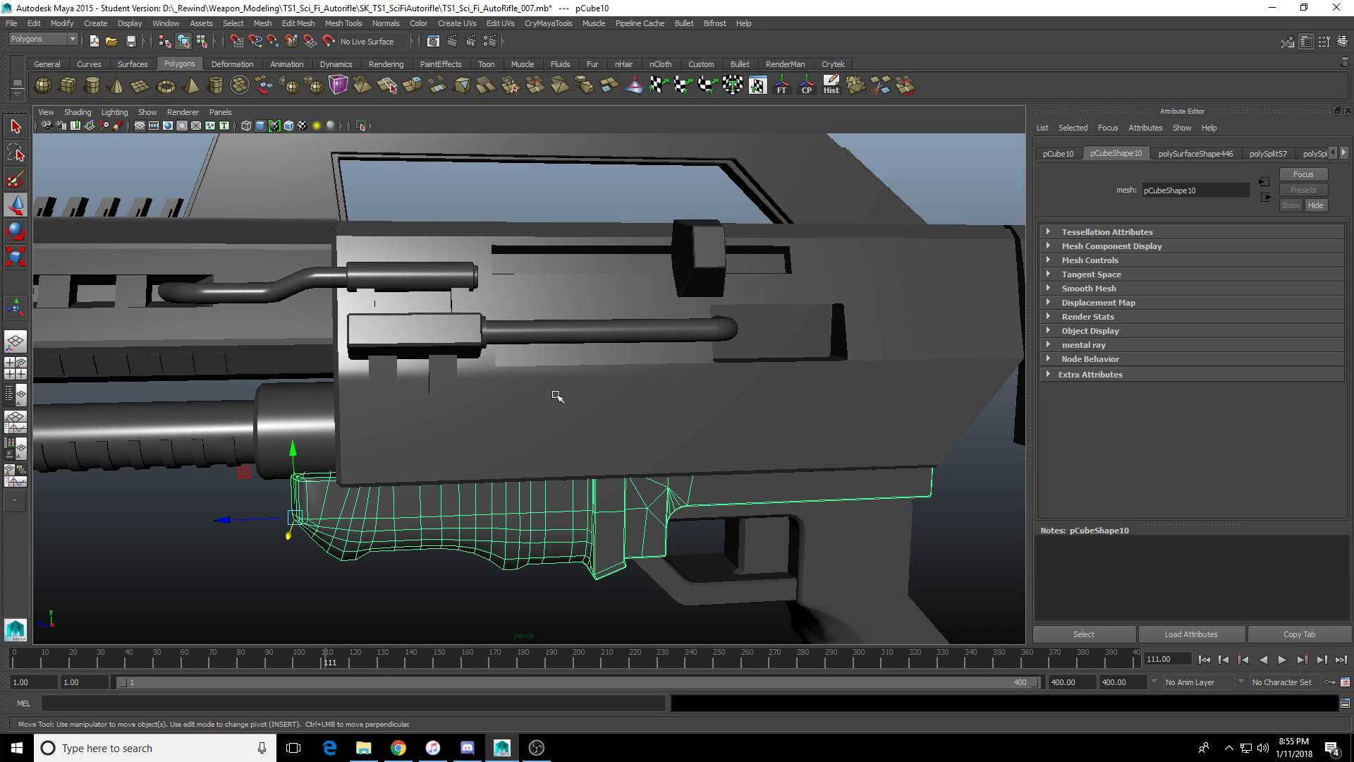
pyautogui.keyDown('alt'); pyautogui.moveTo(557, 396); pyautogui.dragTo(619, 421); pyautogui.keyUp('alt')
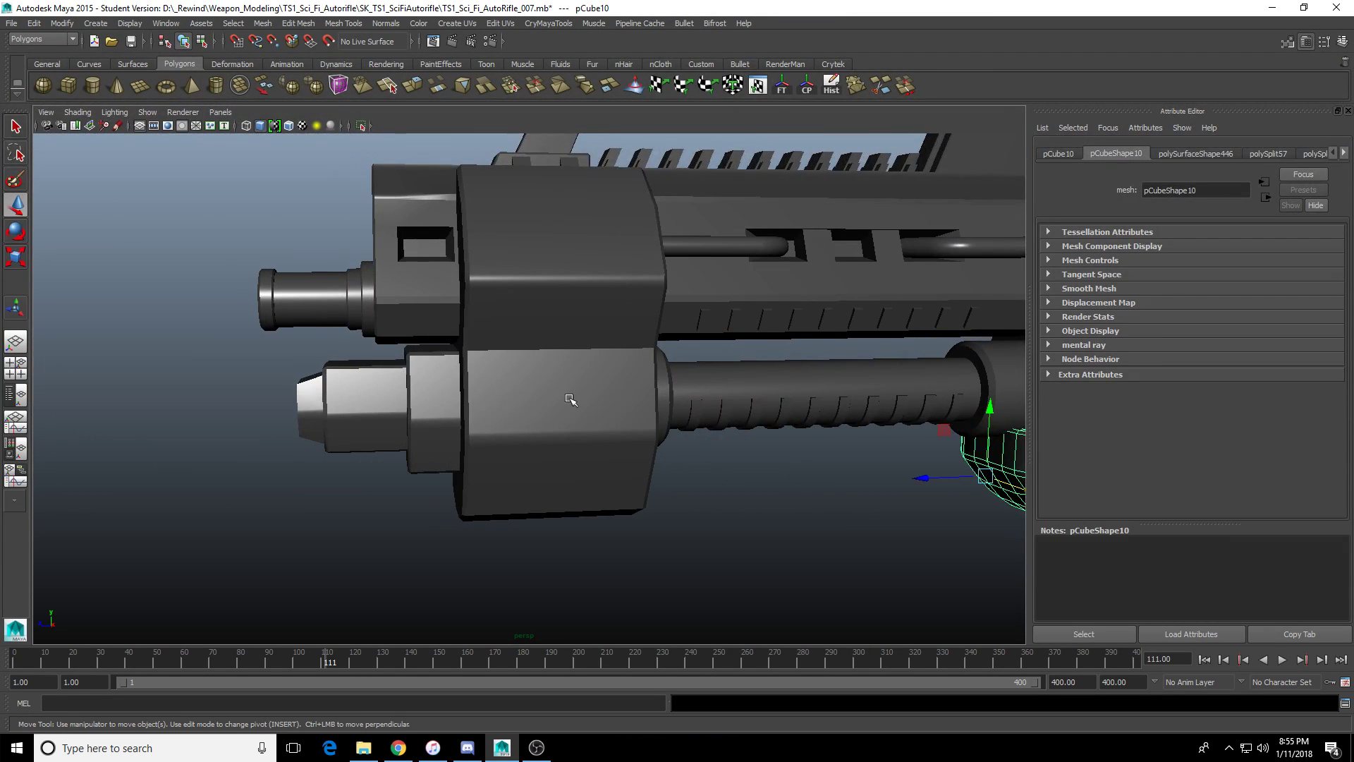
pyautogui.scroll(-4, 570, 399)
pyautogui.scroll(3, 536, 423)
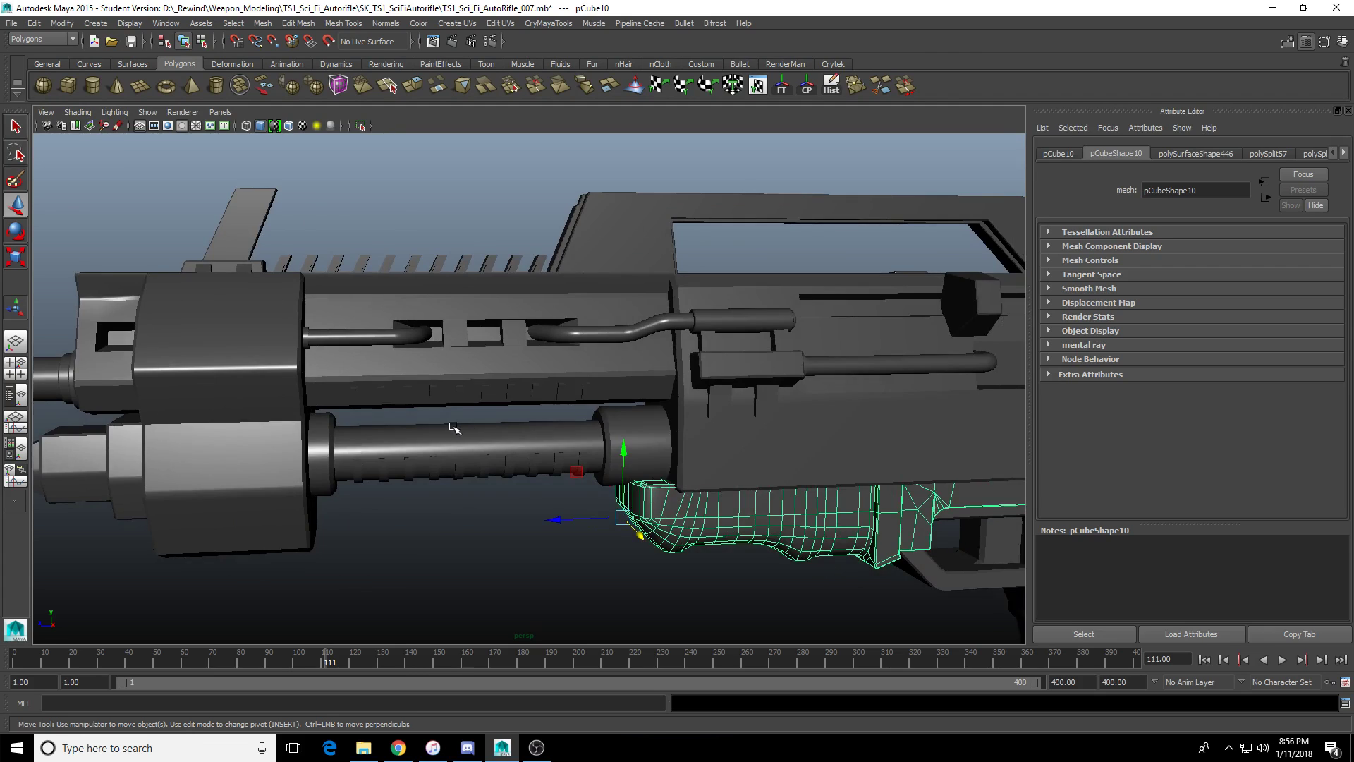
pyautogui.keyDown('alt'); pyautogui.moveTo(453, 427); pyautogui.dragTo(514, 433); pyautogui.keyUp('alt')
pyautogui.keyDown('alt'); pyautogui.moveTo(514, 433); pyautogui.dragTo(638, 363, button='right'); pyautogui.keyUp('alt')
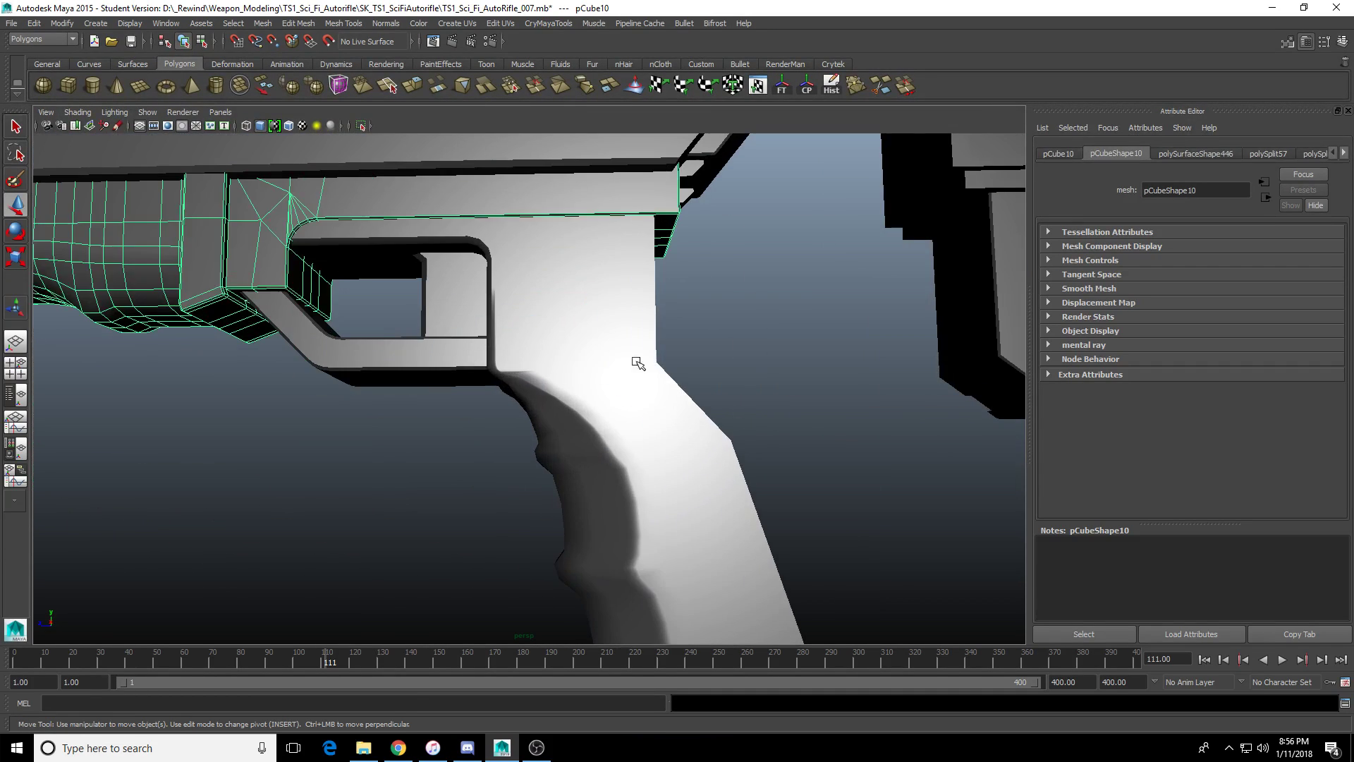
# Select the pistol grip and examine the shading and edge flow around its upper finger grooves.
pyautogui.click(650, 474)
pyautogui.keyDown('alt'); pyautogui.moveTo(649, 475); pyautogui.dragTo(641, 393); pyautogui.keyUp('alt')
pyautogui.scroll(3, 611, 384)
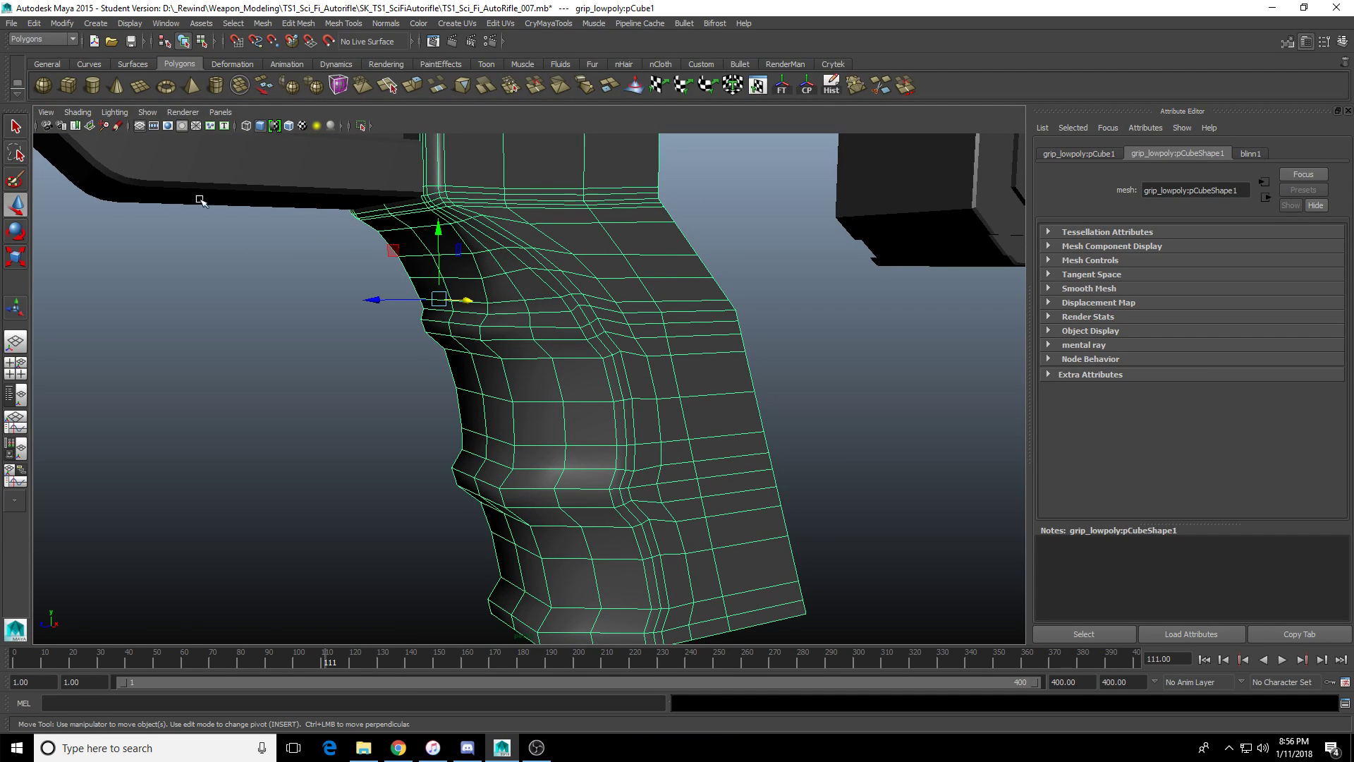
pyautogui.click(409, 361)
pyautogui.keyDown('alt'); pyautogui.moveTo(409, 361); pyautogui.dragTo(408, 390); pyautogui.keyUp('alt')
pyautogui.scroll(5, 483, 430)
pyautogui.scroll(-3, 562, 351)
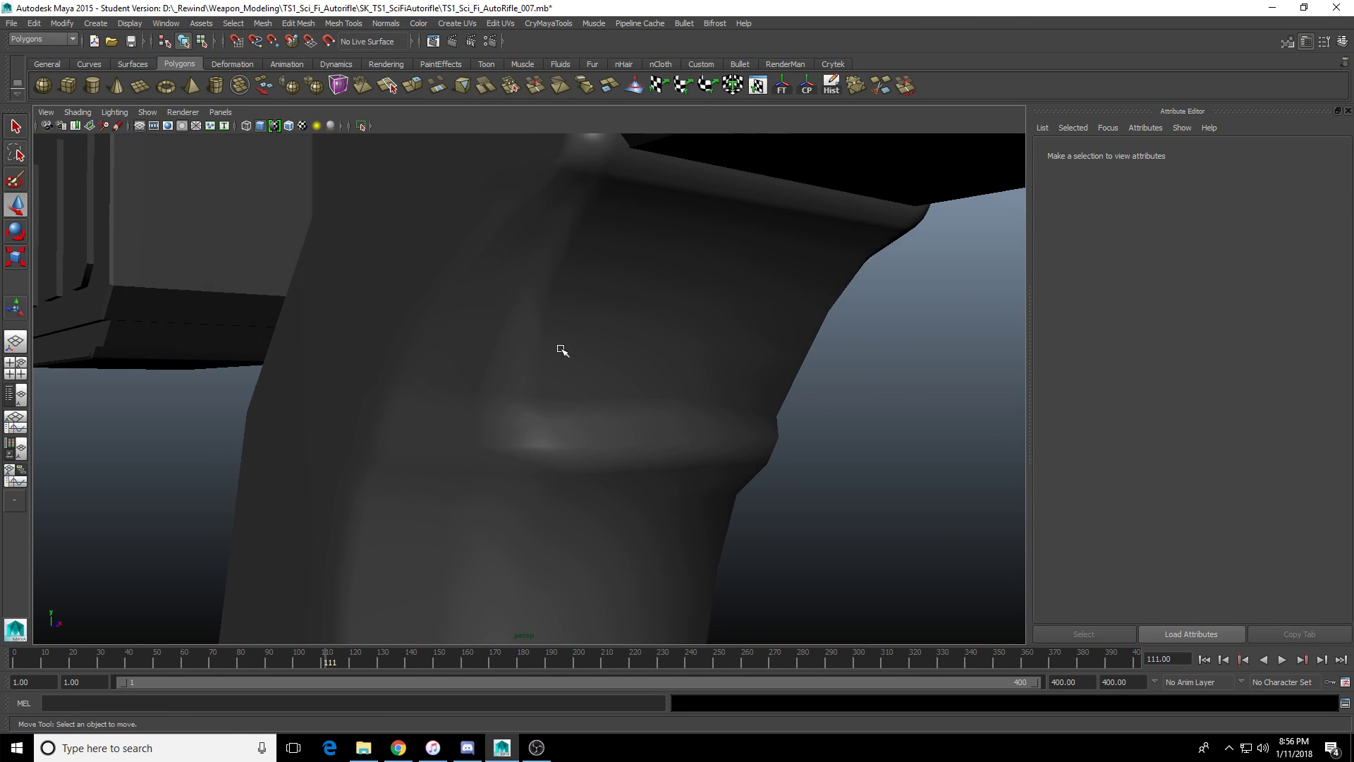
pyautogui.click(625, 374)
pyautogui.keyDown('alt'); pyautogui.moveTo(625, 374); pyautogui.dragTo(482, 266); pyautogui.keyUp('alt')
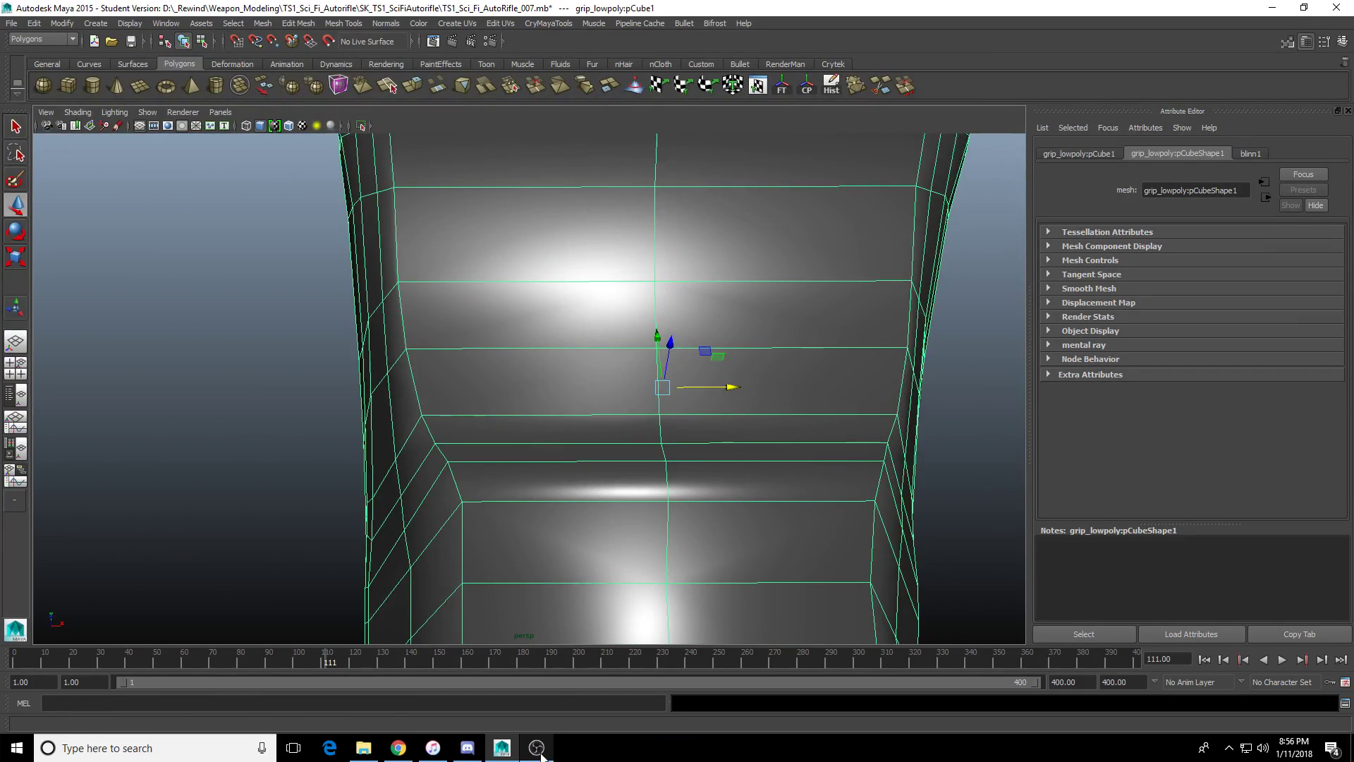
pyautogui.keyDown('alt'); pyautogui.moveTo(584, 314); pyautogui.dragTo(595, 393); pyautogui.keyUp('alt')
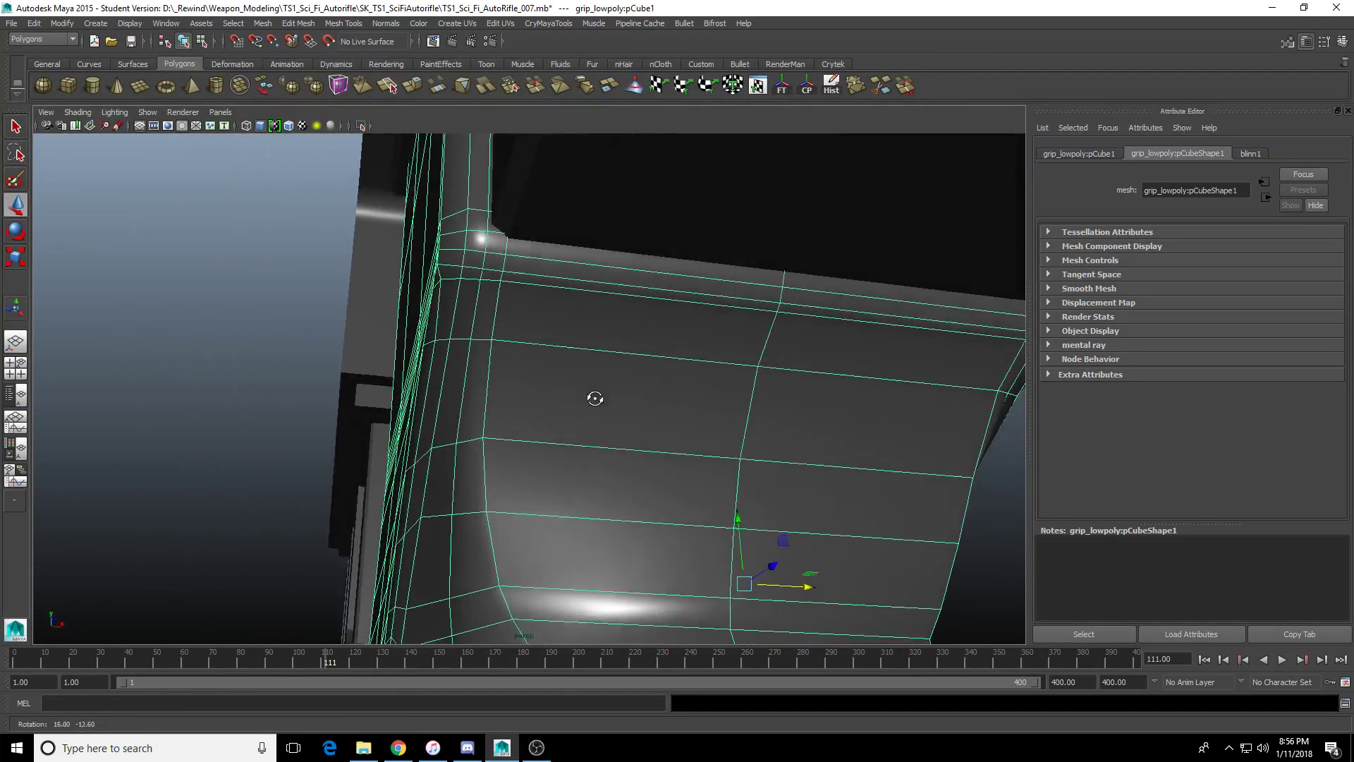
# Select the uneven vertices on the pistol grip's upper front edge and shift them slightly along Z in the side view.
pyautogui.click(478, 353)
pyautogui.click(484, 341)
pyautogui.press('f')
pyautogui.keyDown('alt'); pyautogui.moveTo(508, 437); pyautogui.dragTo(644, 474); pyautogui.keyUp('alt')
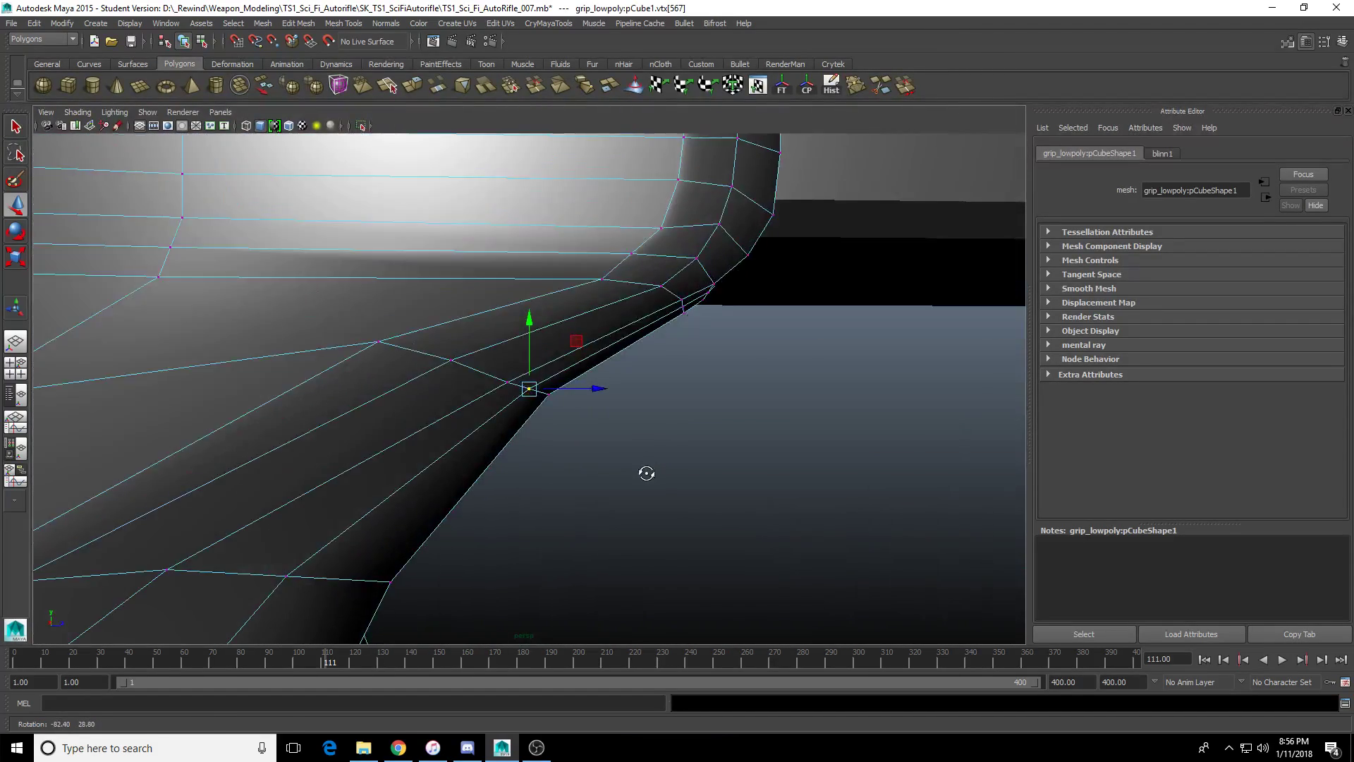
pyautogui.press('space')
pyautogui.press('space')
pyautogui.press('f')
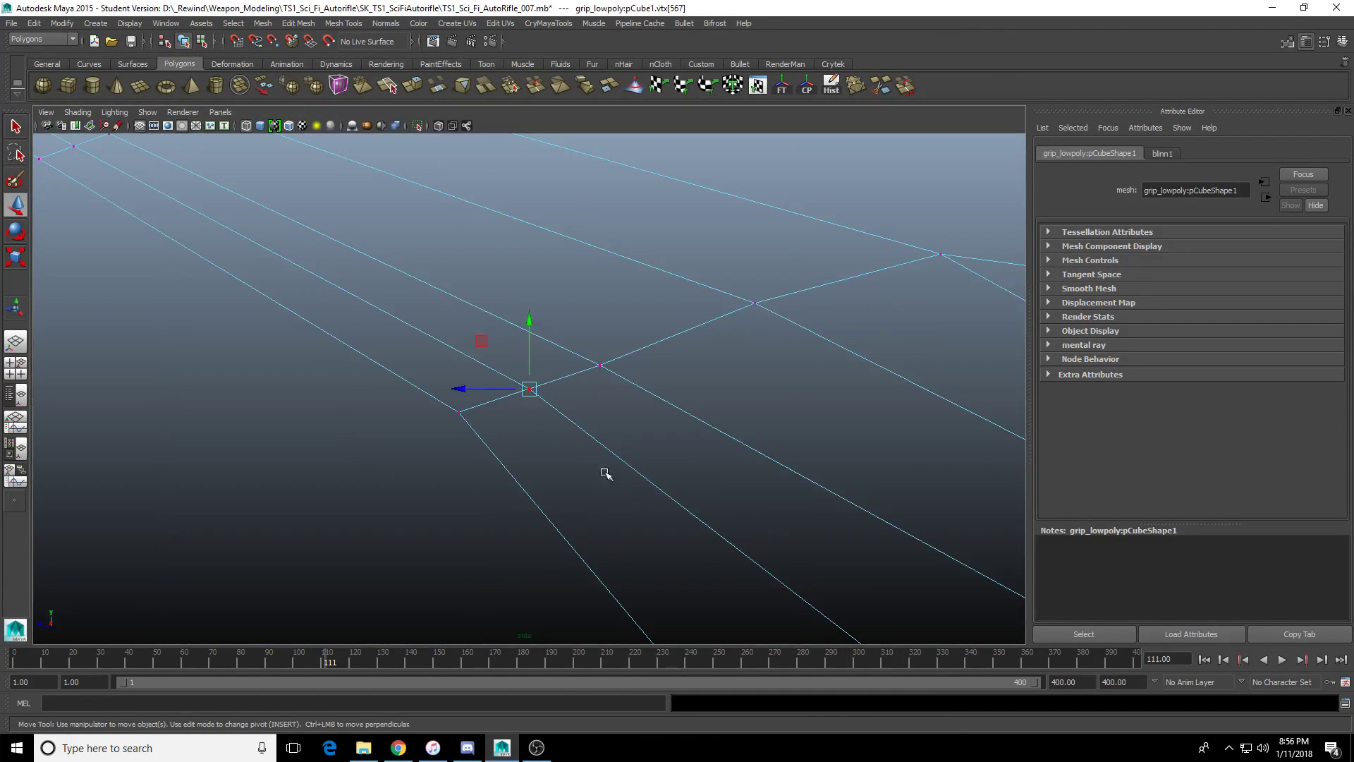
pyautogui.press('space')
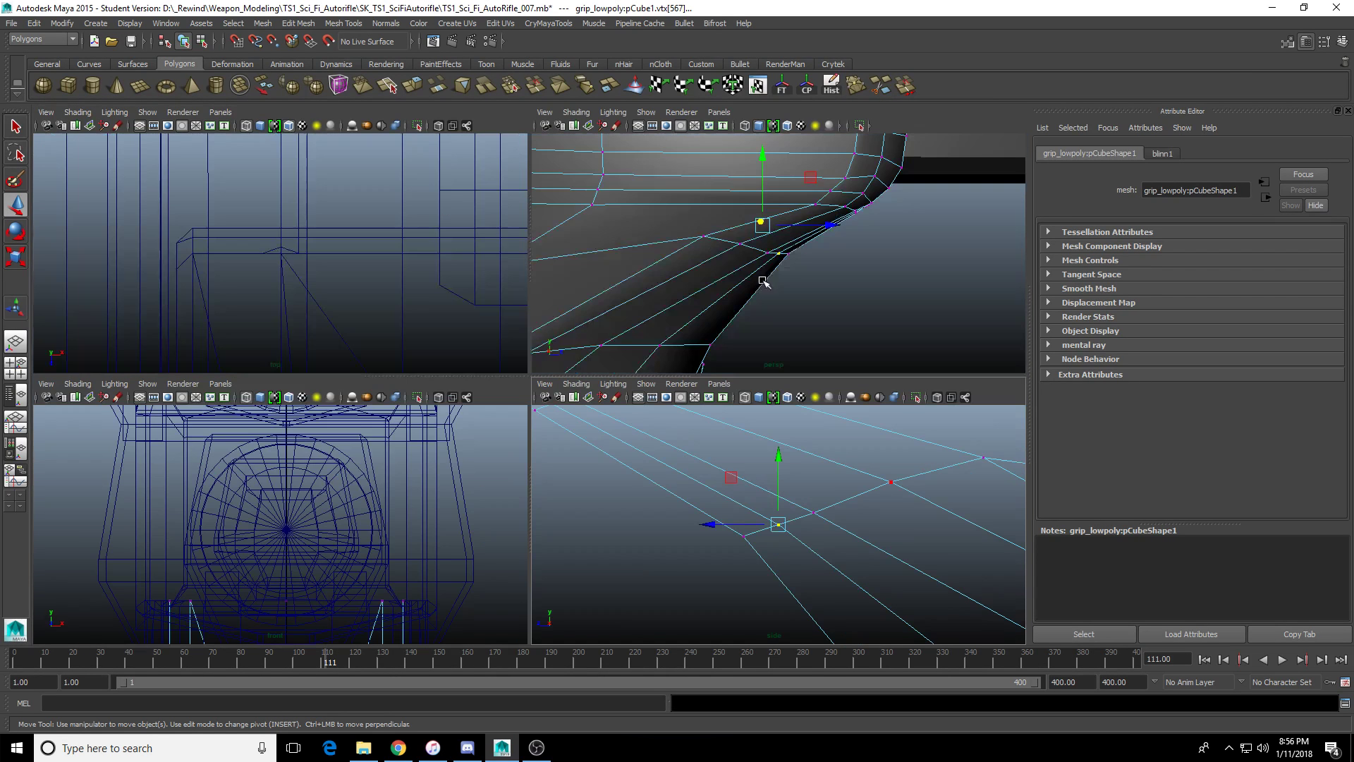
pyautogui.keyDown('alt'); pyautogui.moveTo(797, 279); pyautogui.dragTo(766, 242); pyautogui.keyUp('alt')
pyautogui.moveTo(706, 524)
pyautogui.mouseDown()
pyautogui.moveTo(734, 547)
pyautogui.moveTo(712, 523)
pyautogui.mouseUp()
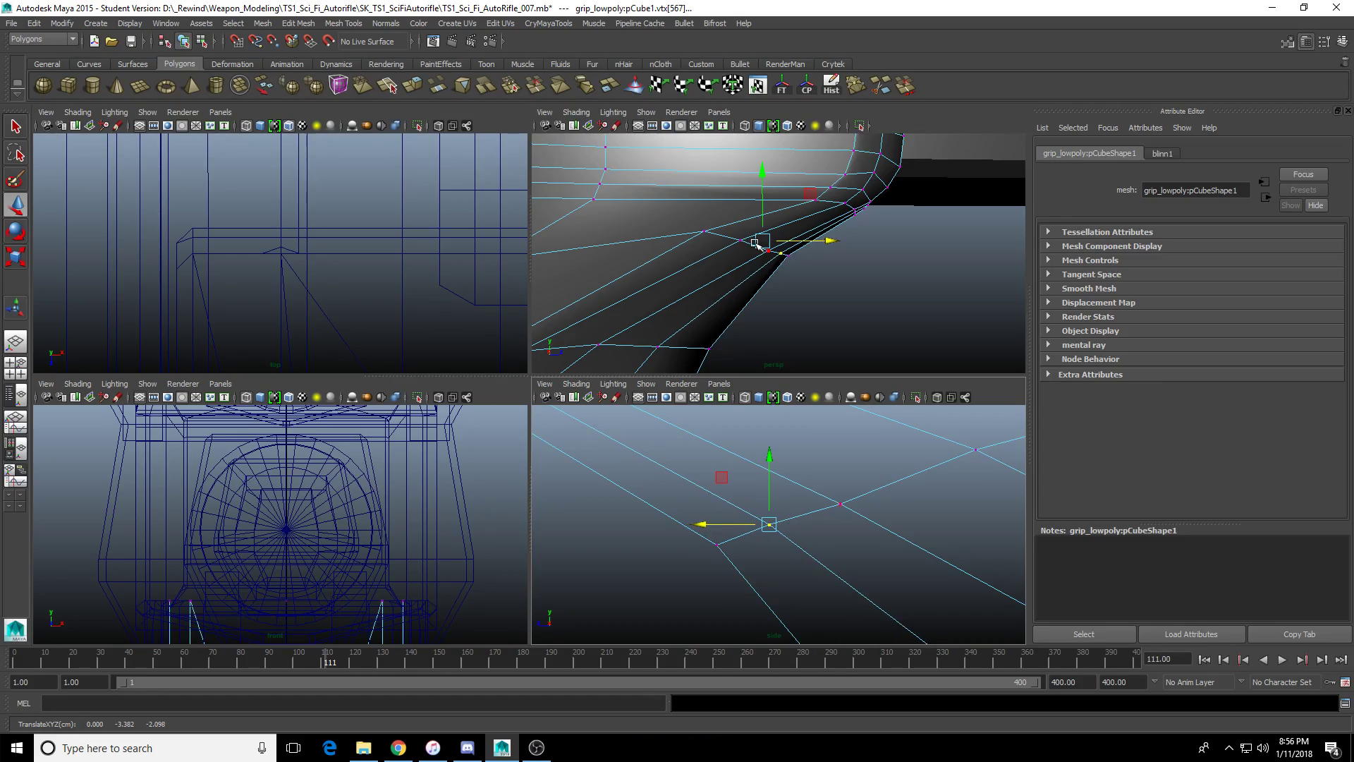
# Clear the selection and examine the pistol grip's adjusted upper front edge from several angles.
pyautogui.keyDown('alt'); pyautogui.moveTo(756, 243); pyautogui.dragTo(705, 260); pyautogui.keyUp('alt')
pyautogui.press('space')
pyautogui.keyDown('alt'); pyautogui.moveTo(723, 306); pyautogui.dragTo(735, 388); pyautogui.keyUp('alt')
pyautogui.keyDown('alt'); pyautogui.moveTo(734, 387); pyautogui.dragTo(505, 362, button='middle'); pyautogui.keyUp('alt')
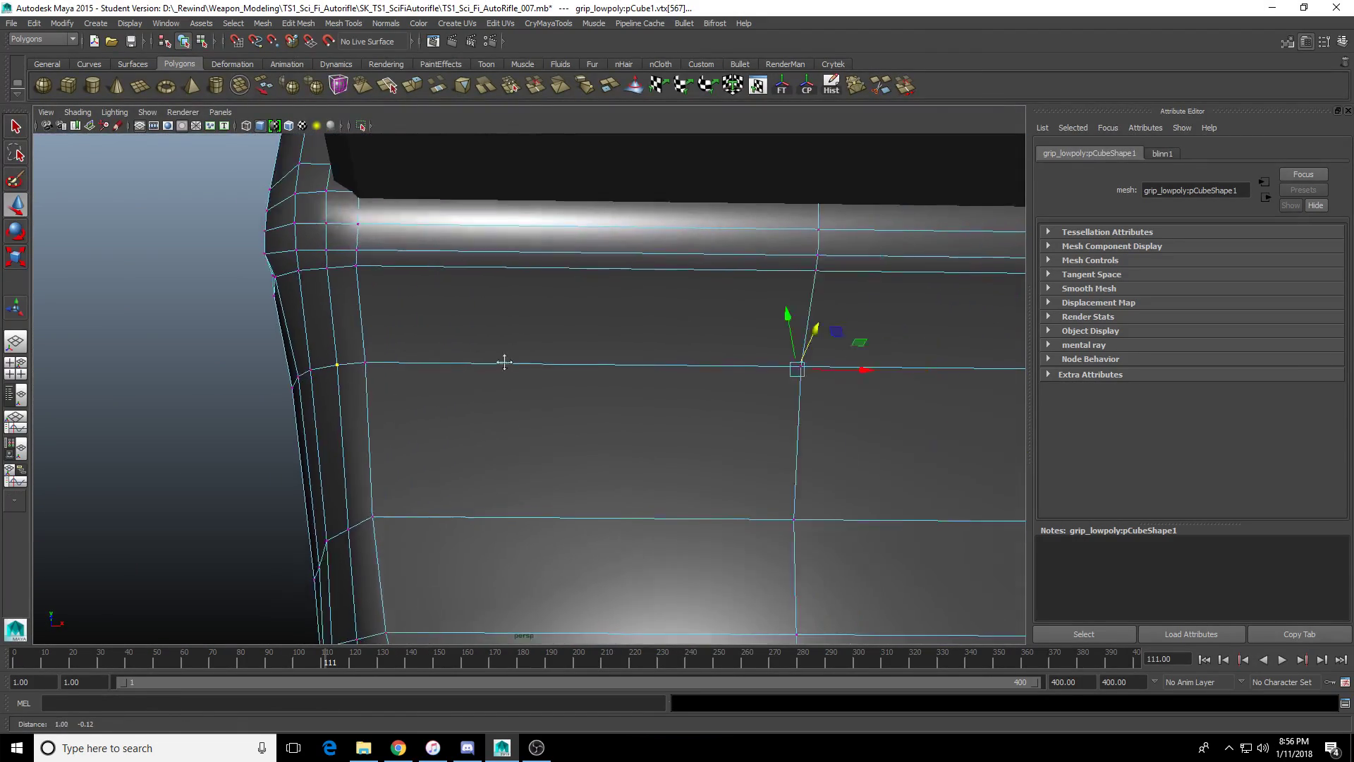
pyautogui.keyDown('alt'); pyautogui.moveTo(505, 362); pyautogui.dragTo(369, 361); pyautogui.keyUp('alt')
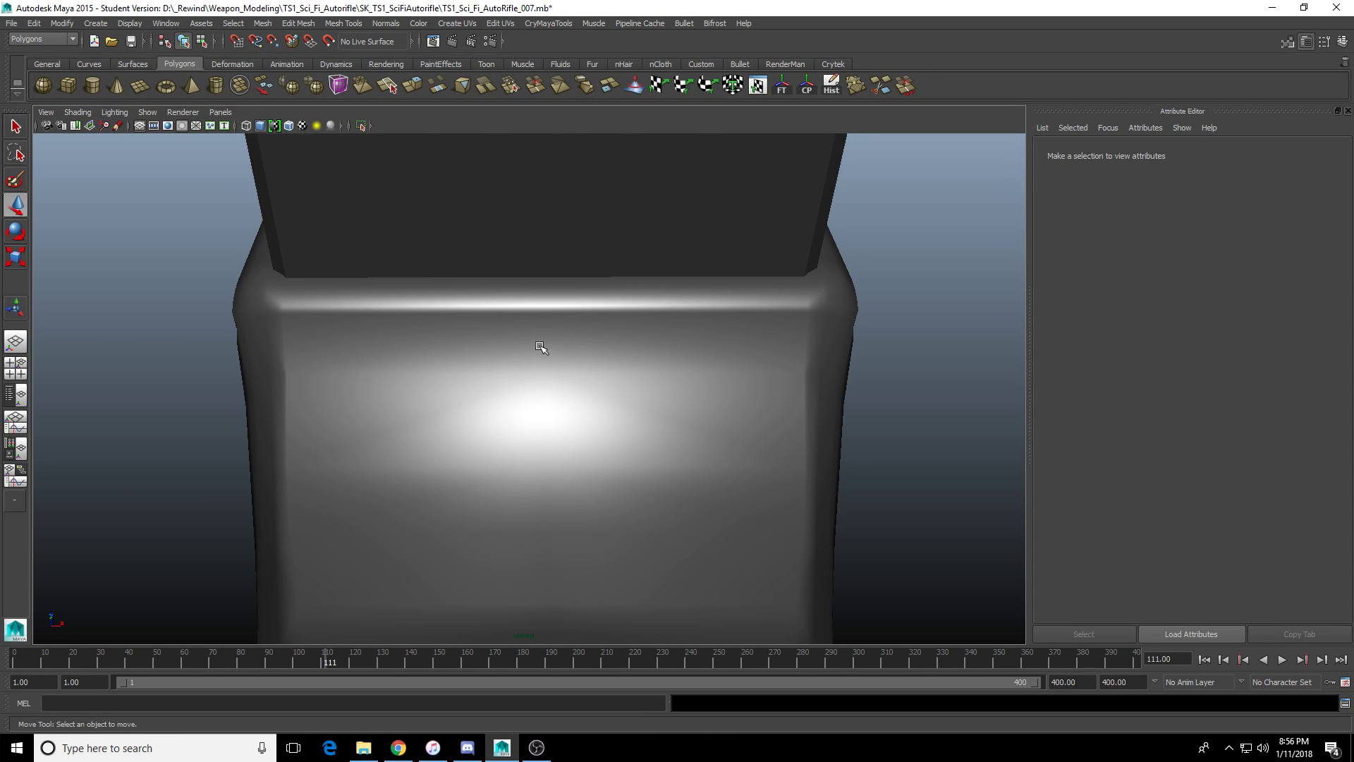
pyautogui.keyDown('alt'); pyautogui.moveTo(540, 347); pyautogui.dragTo(634, 399); pyautogui.keyUp('alt')
pyautogui.click(468, 387)
pyautogui.press('F9')
pyautogui.keyDown('alt'); pyautogui.moveTo(733, 379); pyautogui.dragTo(605, 373); pyautogui.keyUp('alt')
pyautogui.click(510, 447)
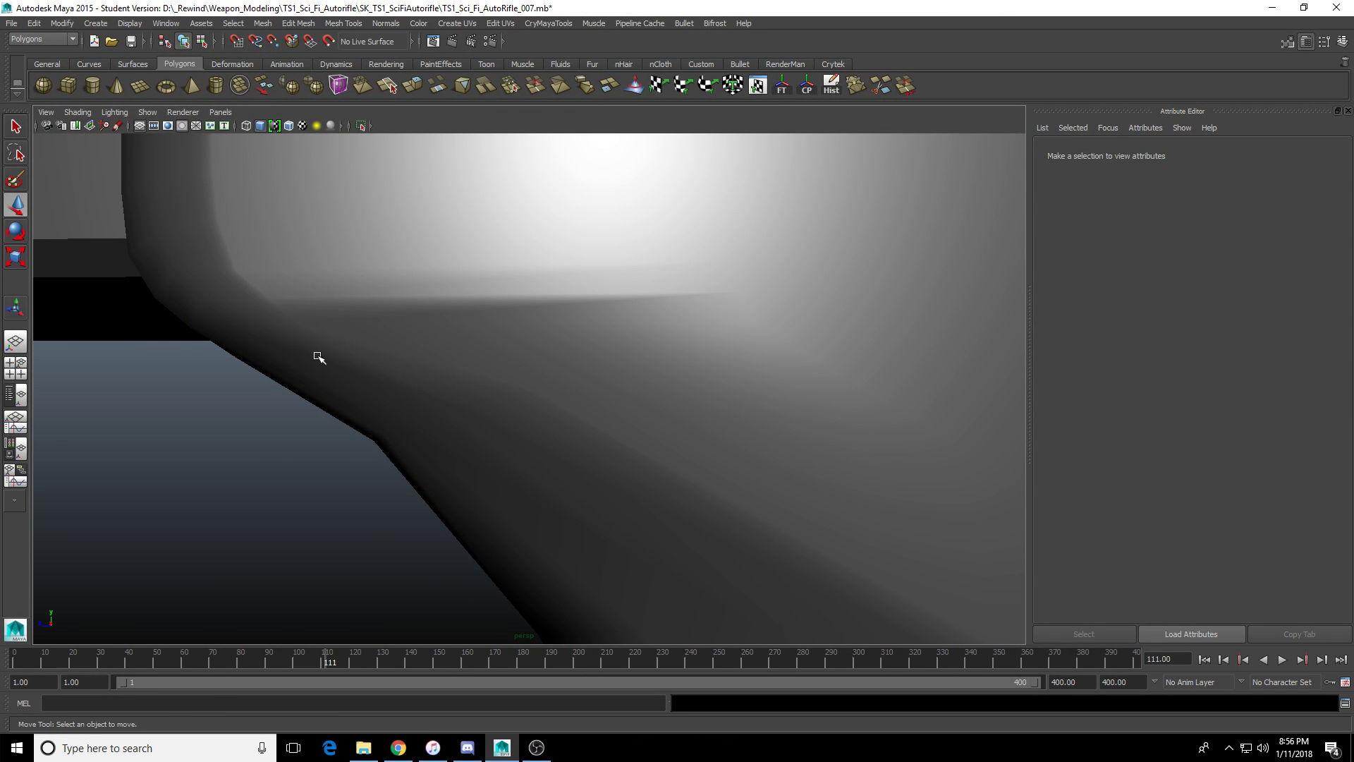
pyautogui.moveTo(317, 356)
pyautogui.keyDown('alt'); pyautogui.mouseDown()
pyautogui.moveTo(357, 360)
pyautogui.moveTo(333, 358)
pyautogui.mouseUp(); pyautogui.keyUp('alt')
pyautogui.scroll(-12, 459, 438)
pyautogui.scroll(1, 488, 468)
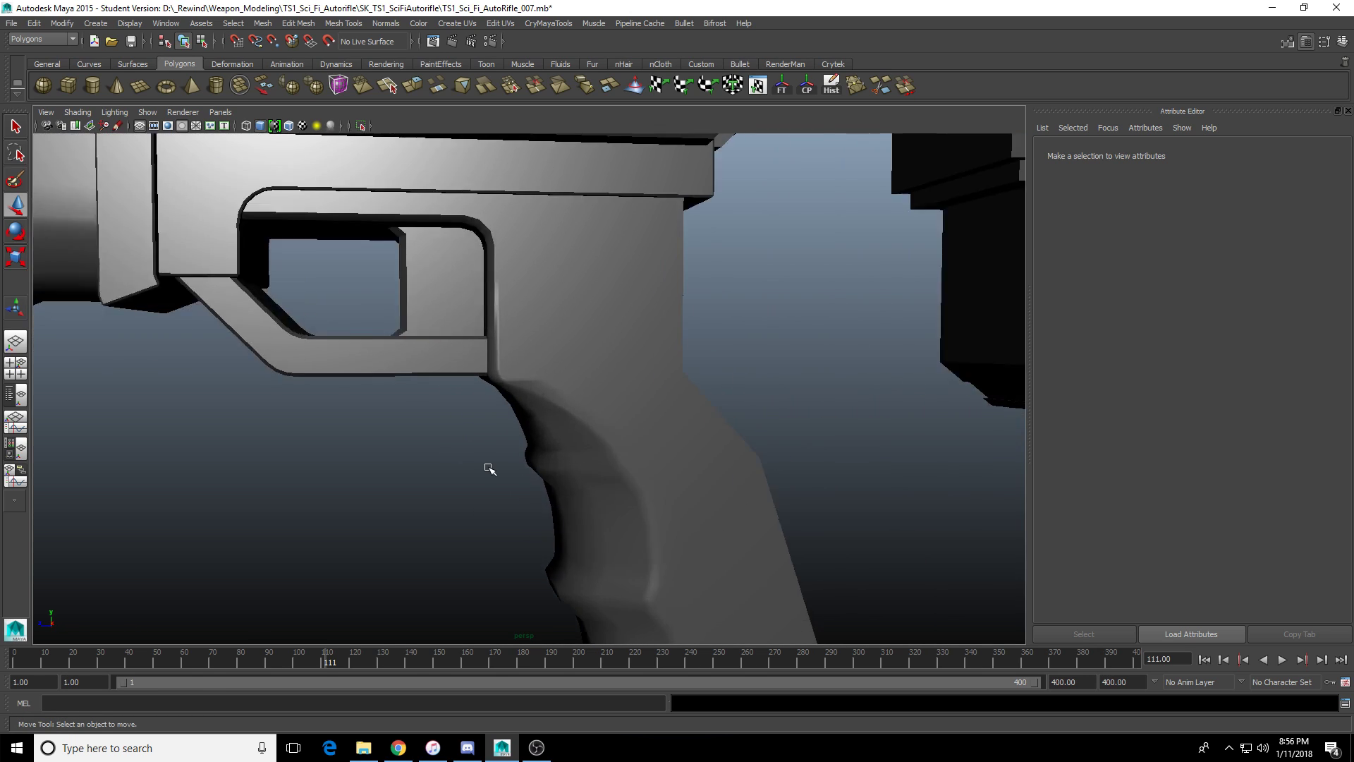
# Select the side vertex beneath the trigger guard corner, at the top of the pistol grip's finger groove.
pyautogui.scroll(4, 488, 468)
pyautogui.click(519, 472)
pyautogui.keyDown('alt'); pyautogui.moveTo(519, 472); pyautogui.dragTo(590, 378); pyautogui.keyUp('alt')
pyautogui.moveTo(590, 378); pyautogui.dragTo(525, 380, button='right')
pyautogui.scroll(-1, 537, 437)
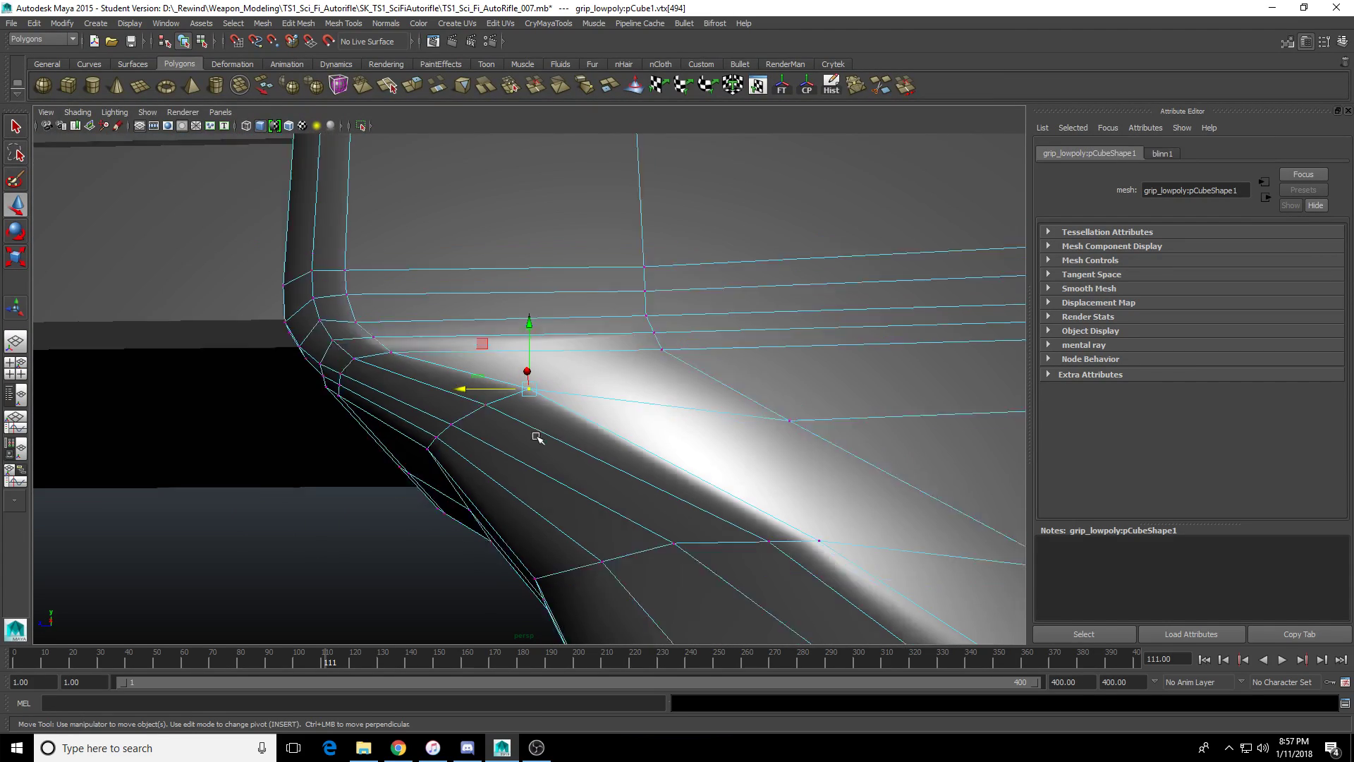
pyautogui.keyDown('alt'); pyautogui.moveTo(537, 437); pyautogui.dragTo(710, 454); pyautogui.keyUp('alt')
# Examine the position of the selected vertex beneath the trigger guard corner against its neighbouring vertices in the top view.
pyautogui.press('space')
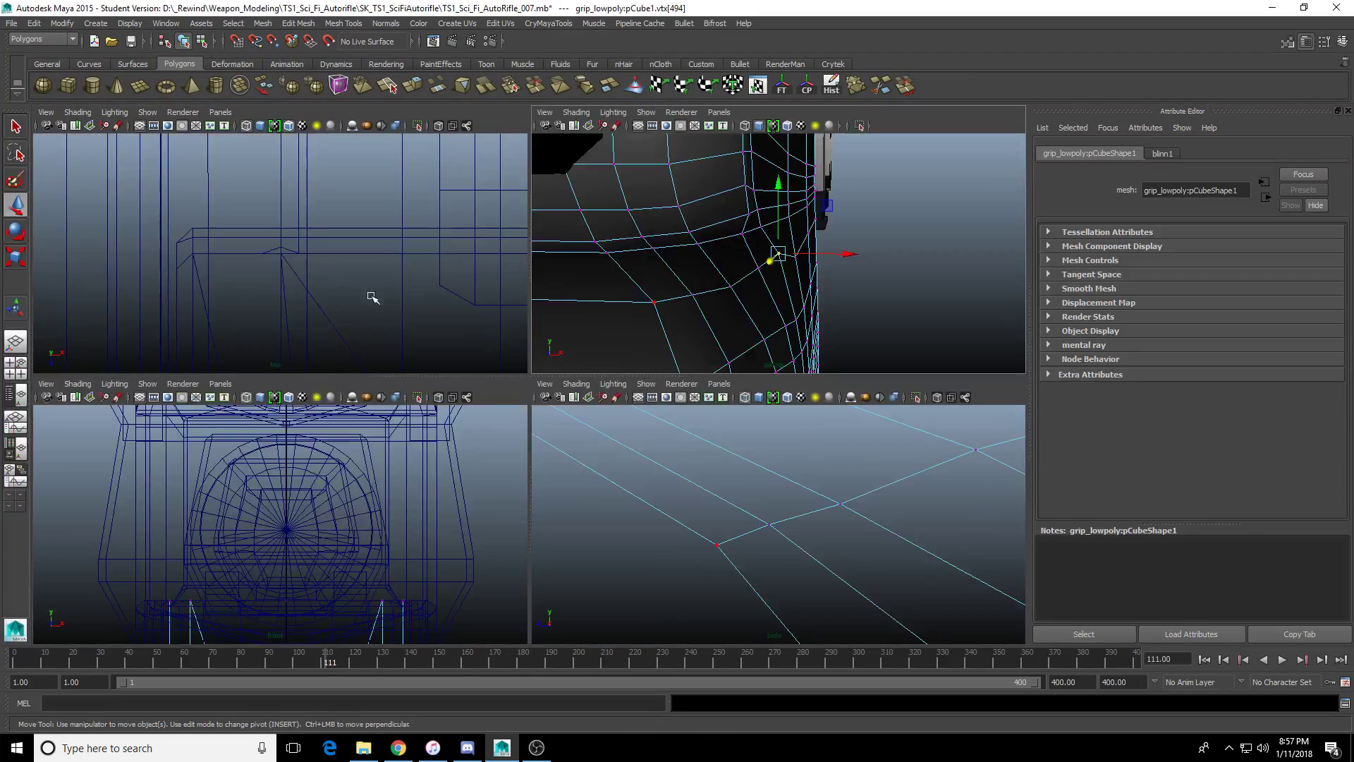
pyautogui.press('space')
pyautogui.press('f')
pyautogui.scroll(-10, 462, 416)
pyautogui.scroll(5, 504, 445)
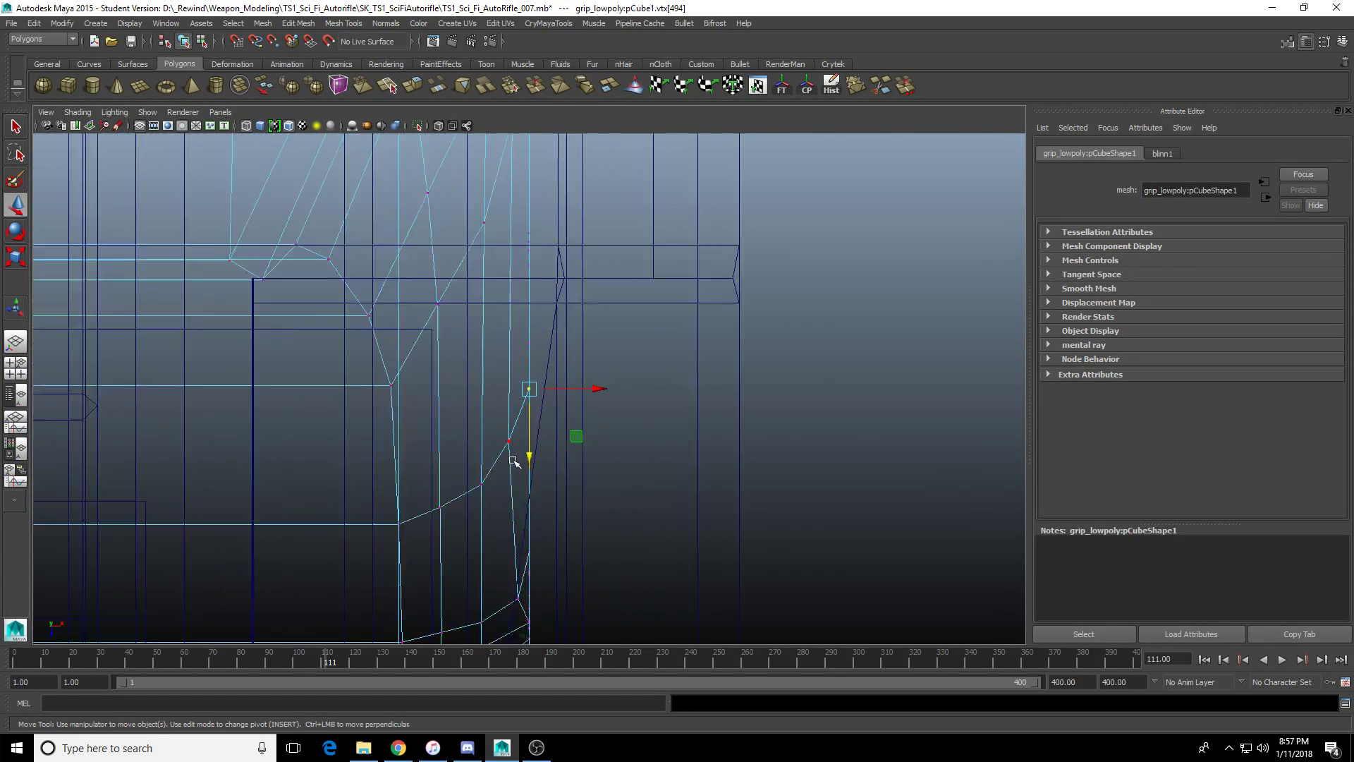
pyautogui.scroll(5, 514, 462)
pyautogui.press('space')
pyautogui.keyDown('alt'); pyautogui.moveTo(761, 263); pyautogui.dragTo(741, 257); pyautogui.keyUp('alt')
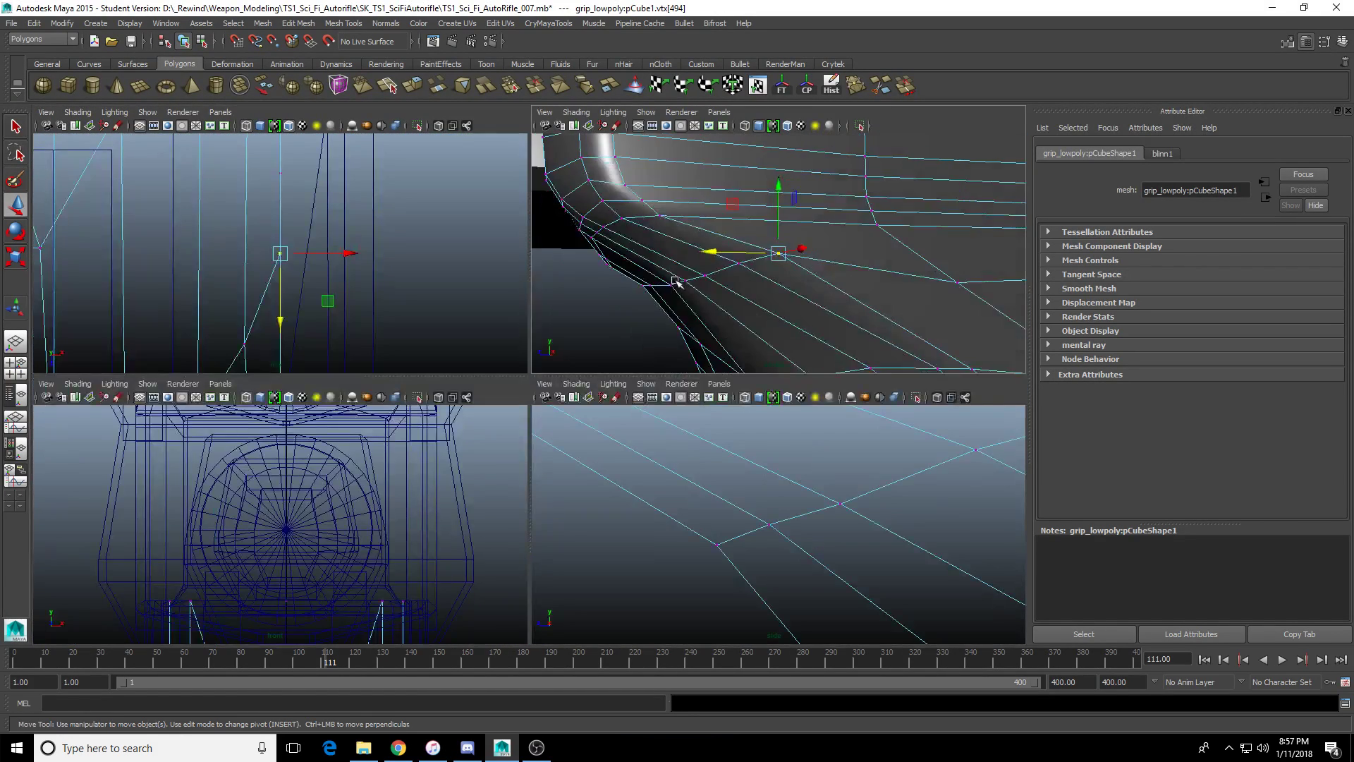
# Try to cut a new edge from the selected side vertex to the next vertex up along the grip's side panel.
pyautogui.press('space')
pyautogui.keyDown('alt'); pyautogui.moveTo(762, 303); pyautogui.dragTo(543, 392); pyautogui.keyUp('alt')
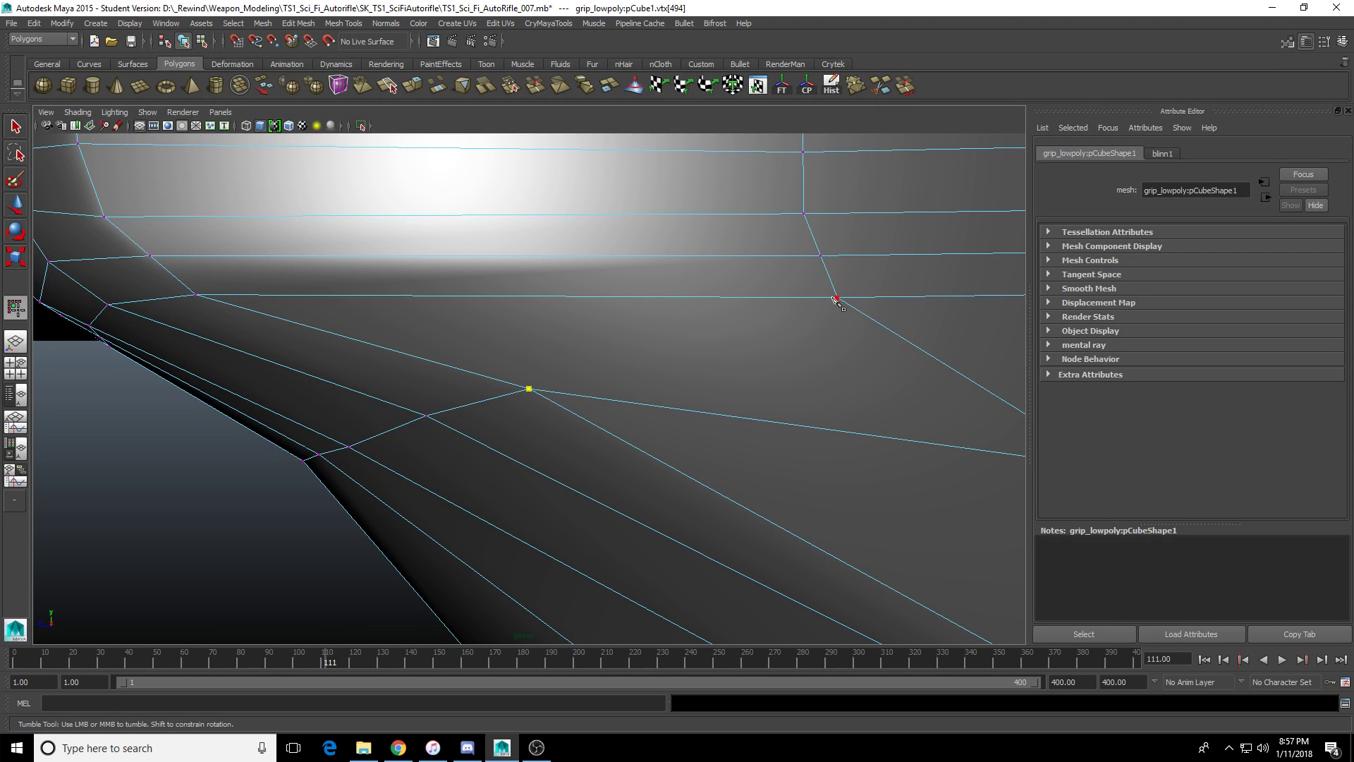
pyautogui.rightClick(627, 392)
pyautogui.scroll(-4, 538, 399)
pyautogui.keyDown('alt'); pyautogui.moveTo(538, 399); pyautogui.dragTo(632, 411); pyautogui.keyUp('alt')
pyautogui.scroll(-2, 633, 412)
# Undo the cut edge joining the side vertex to the side panel.
pyautogui.press('w')
pyautogui.hotkey('ctrl', 'z')
pyautogui.hotkey('ctrl', 'z')
pyautogui.hotkey('ctrl', 'z')
pyautogui.hotkey('ctrl', 'z')
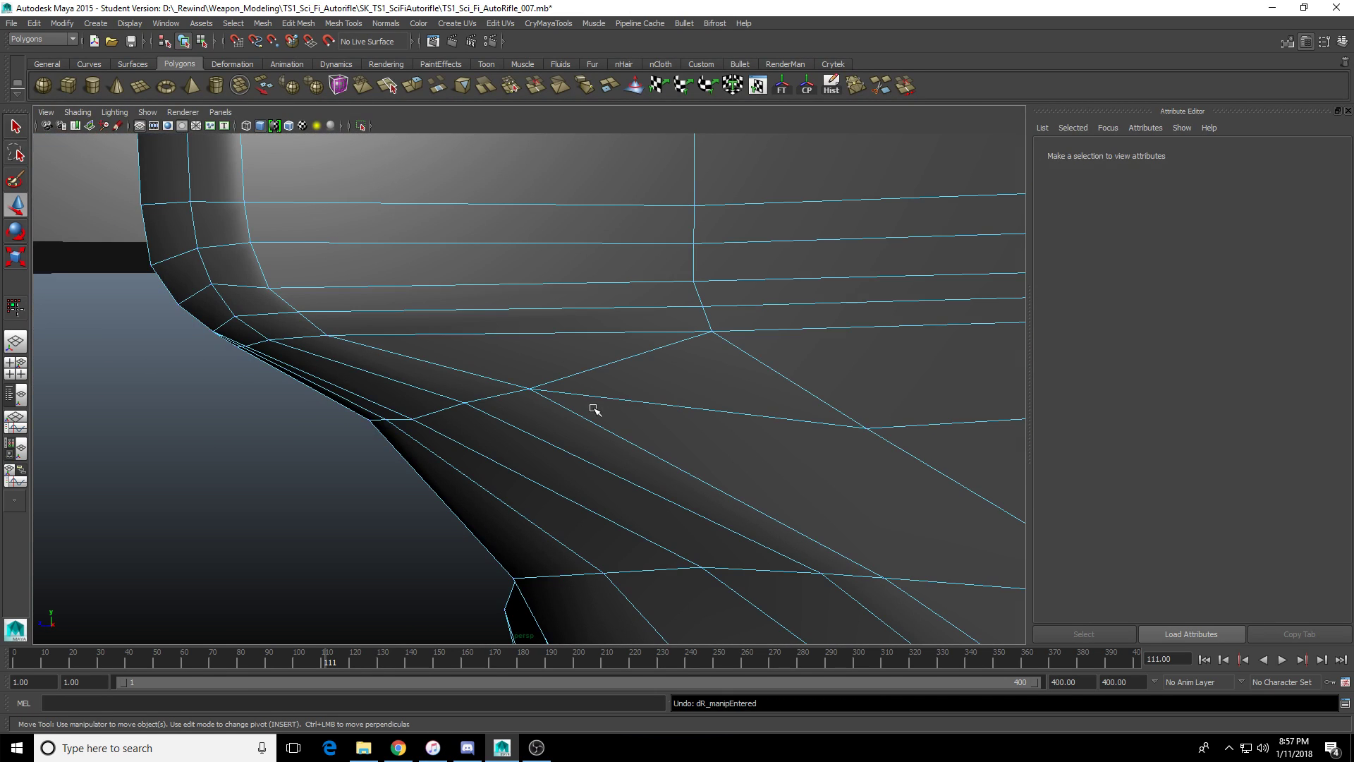
pyautogui.moveTo(592, 405)
pyautogui.keyDown('alt'); pyautogui.mouseDown()
pyautogui.moveTo(628, 381)
pyautogui.moveTo(568, 380)
pyautogui.moveTo(571, 357)
pyautogui.moveTo(586, 384)
pyautogui.mouseUp(); pyautogui.keyUp('alt')
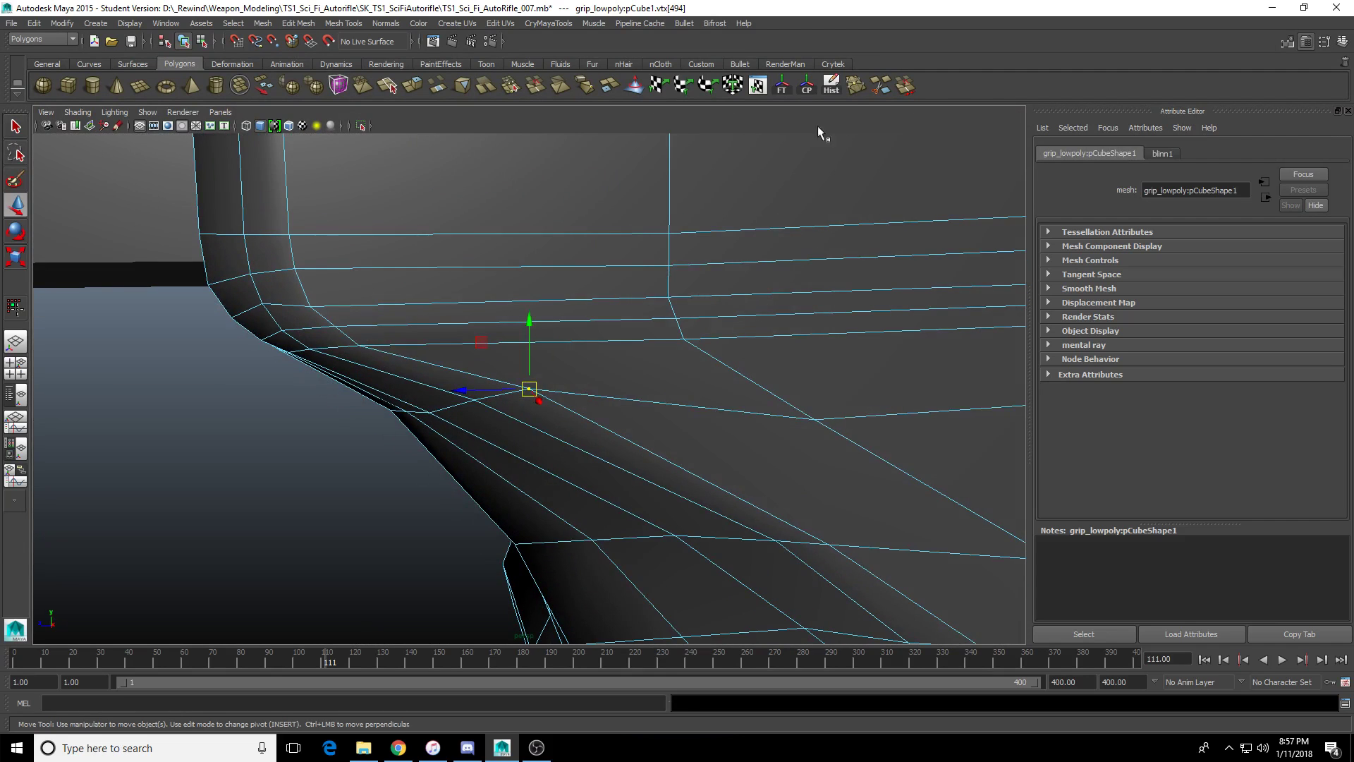
# Insert a vertical edge loop down the grip's side, just behind its rounded front edge, continuing into the finger groove.
pyautogui.keyDown('alt'); pyautogui.moveTo(538, 324); pyautogui.dragTo(550, 353, button='right'); pyautogui.keyUp('alt')
pyautogui.scroll(5, 524, 345)
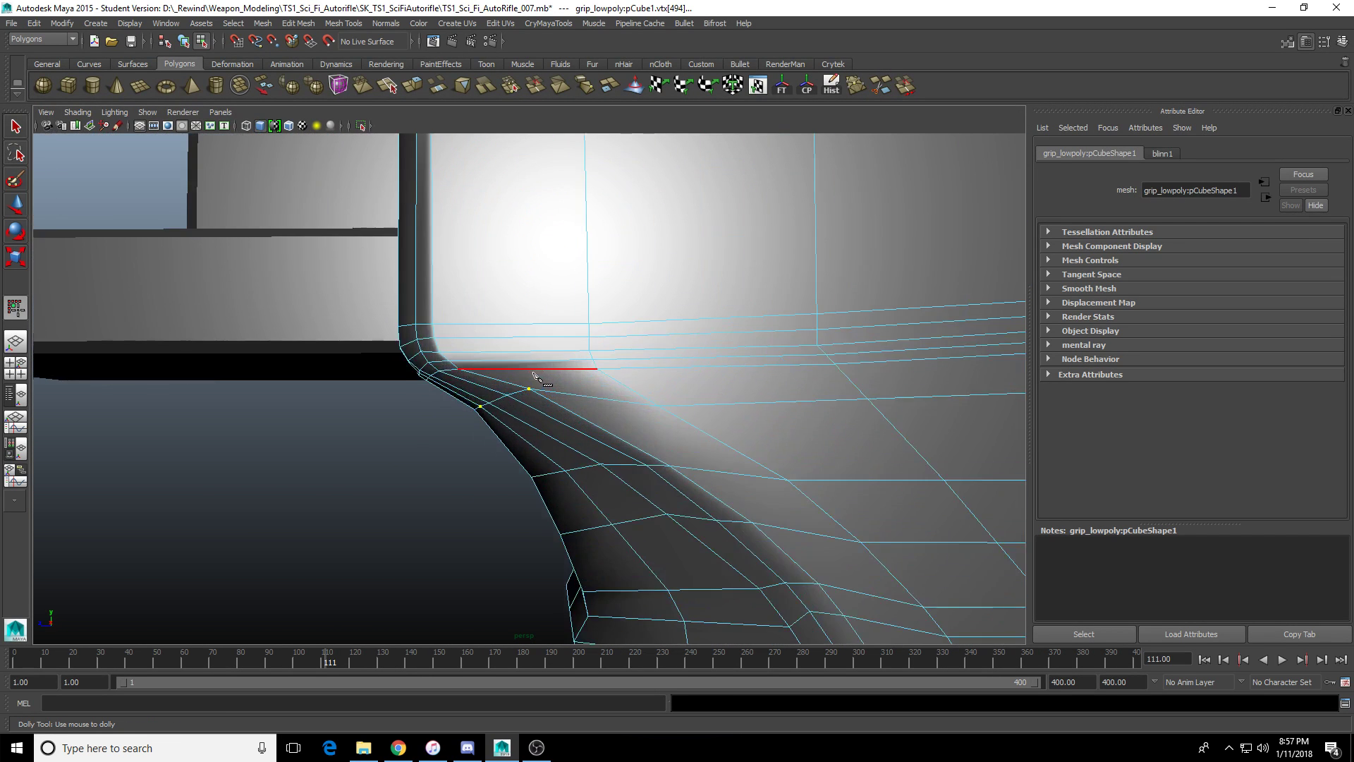
pyautogui.keyDown('ctrl'); pyautogui.click(526, 347); pyautogui.keyUp('ctrl')
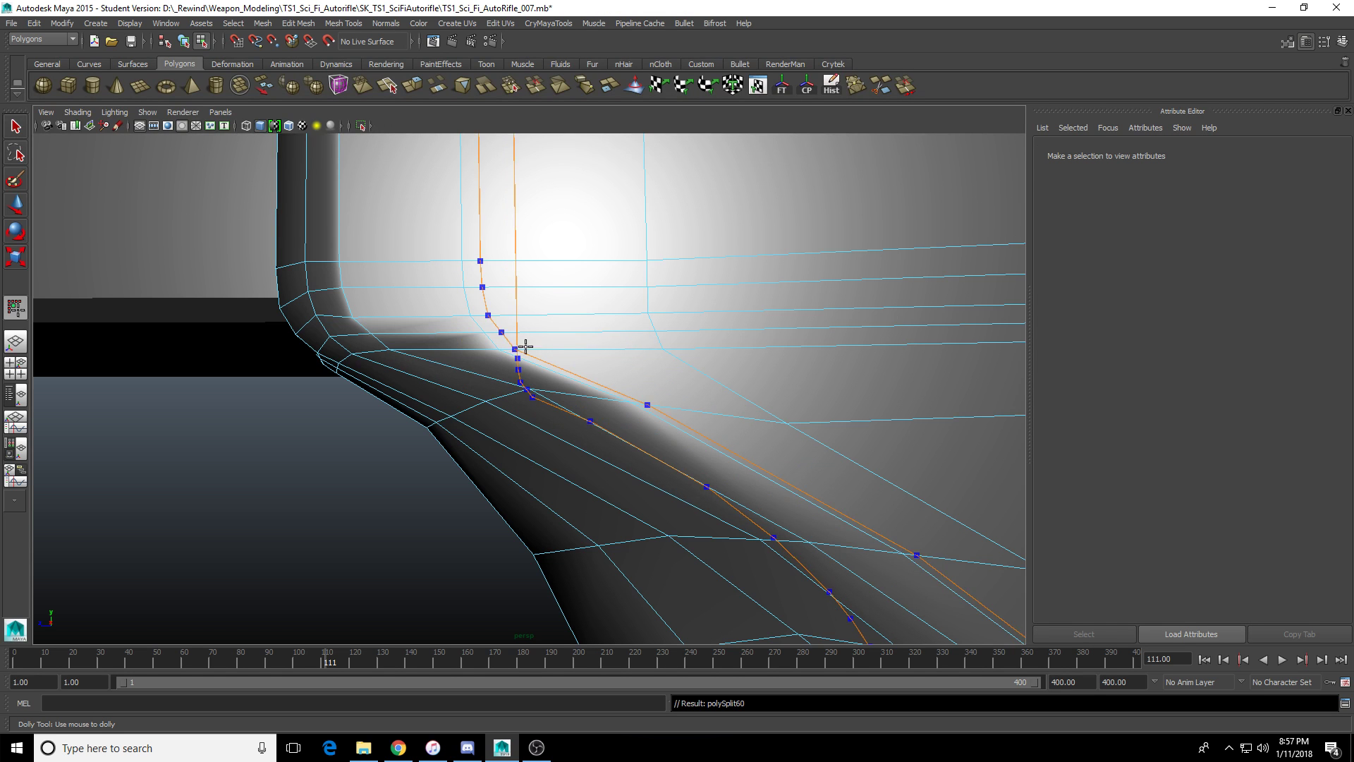
pyautogui.scroll(-6, 635, 328)
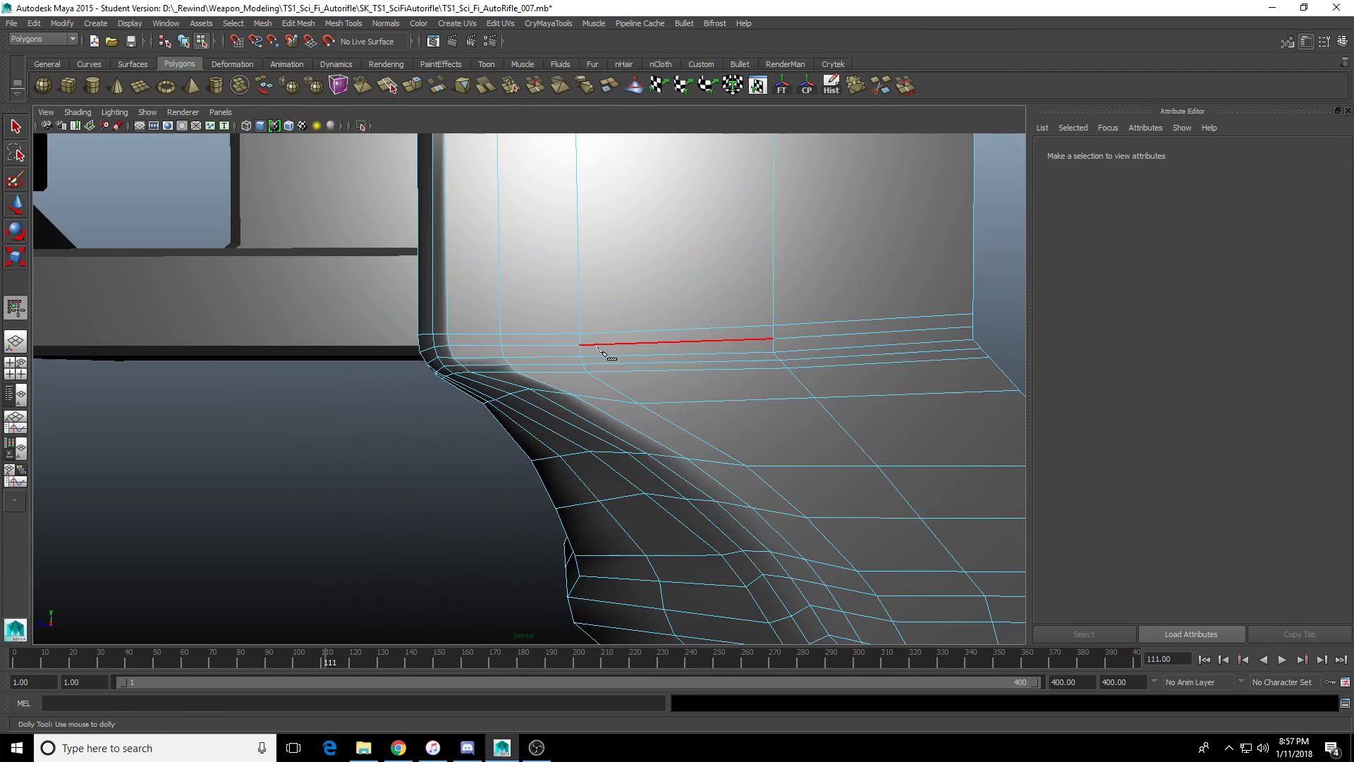
# Isolate the pistol grip in the perspective view and examine its shading around the inserted edge loop.
pyautogui.press('w')
pyautogui.keyDown('alt'); pyautogui.moveTo(668, 314); pyautogui.dragTo(376, 170); pyautogui.keyUp('alt')
pyautogui.scroll(4, 645, 366)
pyautogui.scroll(-6, 602, 365)
pyautogui.click(602, 390)
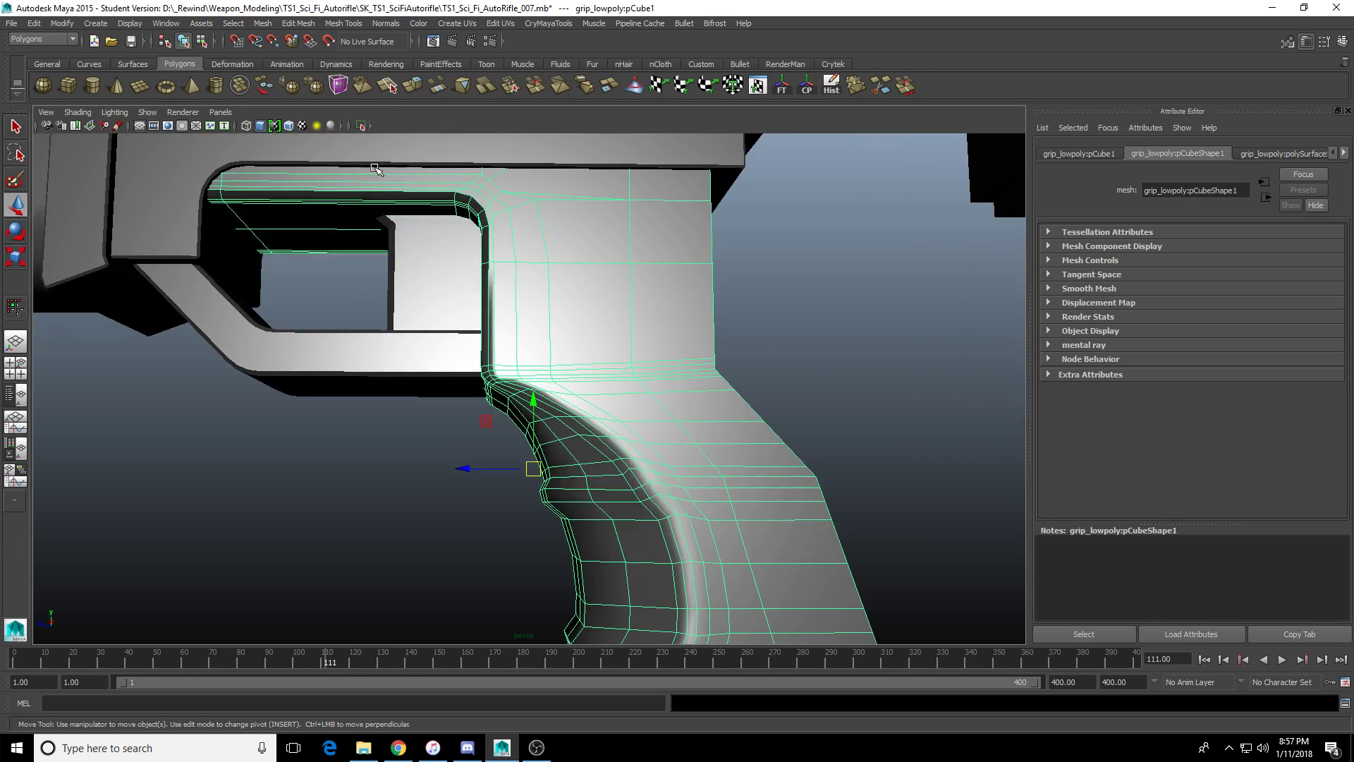
pyautogui.click(361, 127)
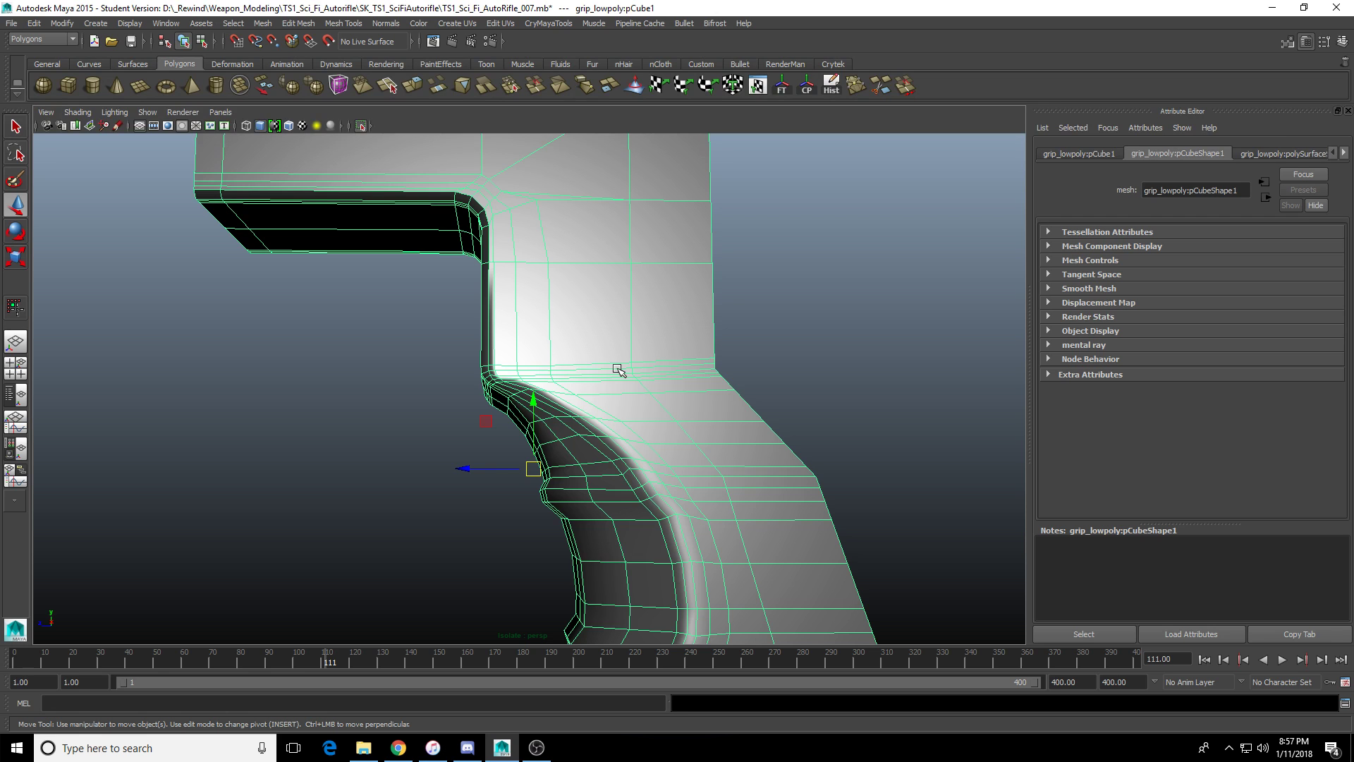
pyautogui.scroll(8, 558, 381)
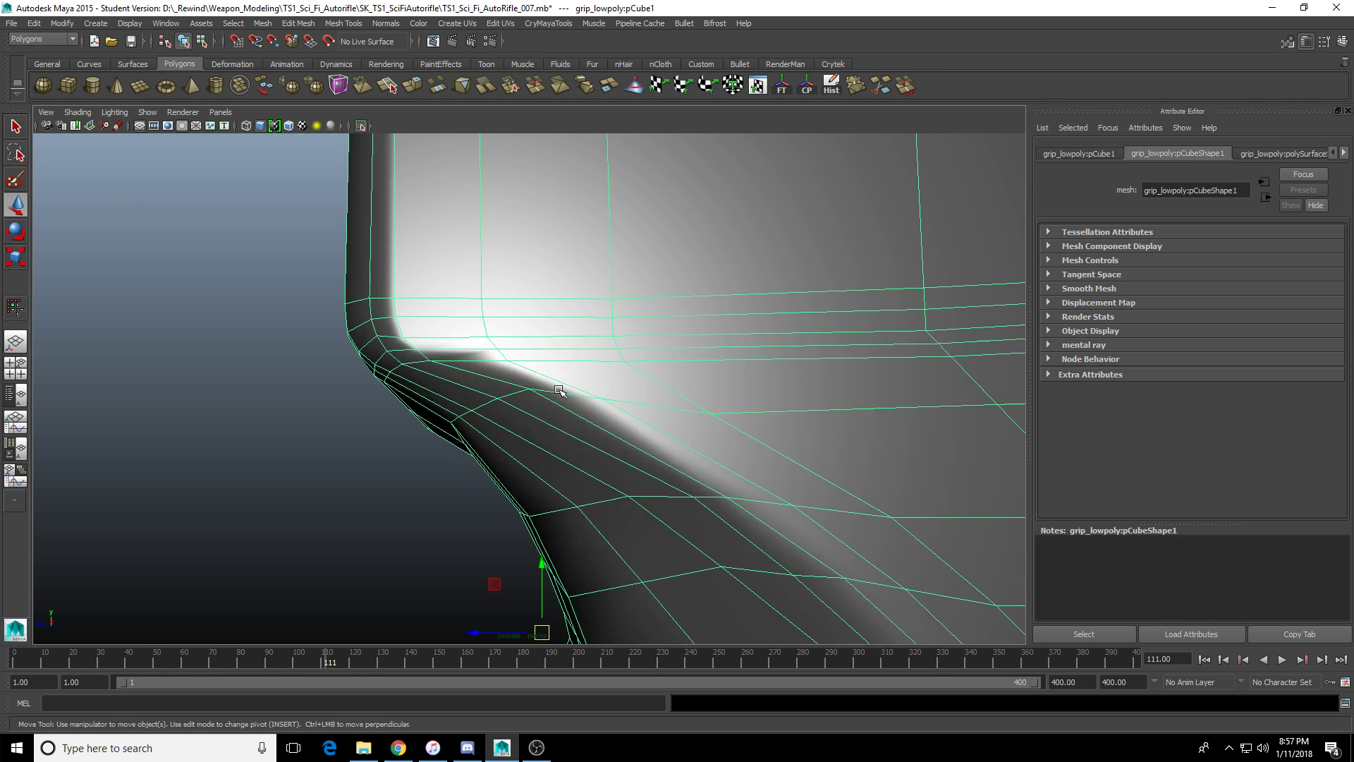
pyautogui.scroll(3, 613, 407)
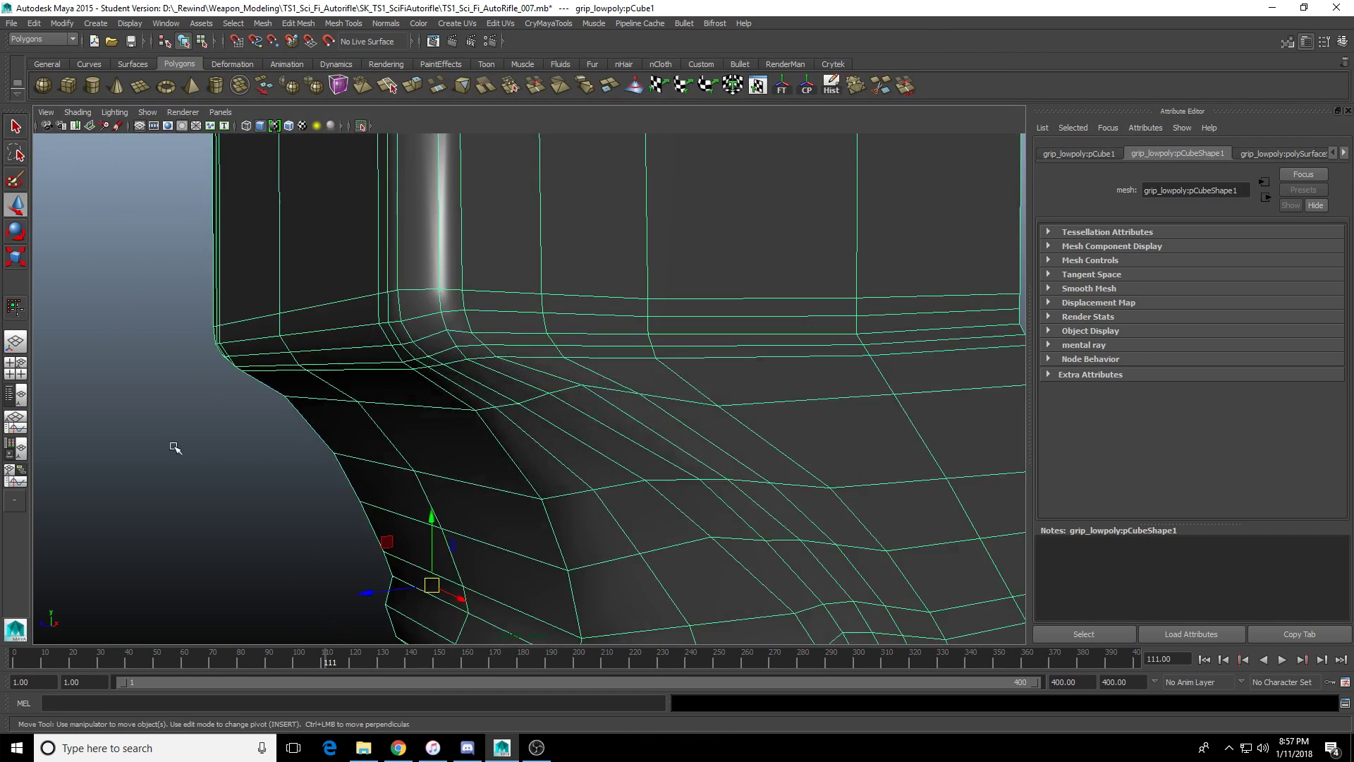
pyautogui.click(157, 438)
pyautogui.scroll(4, 402, 402)
pyautogui.click(512, 395)
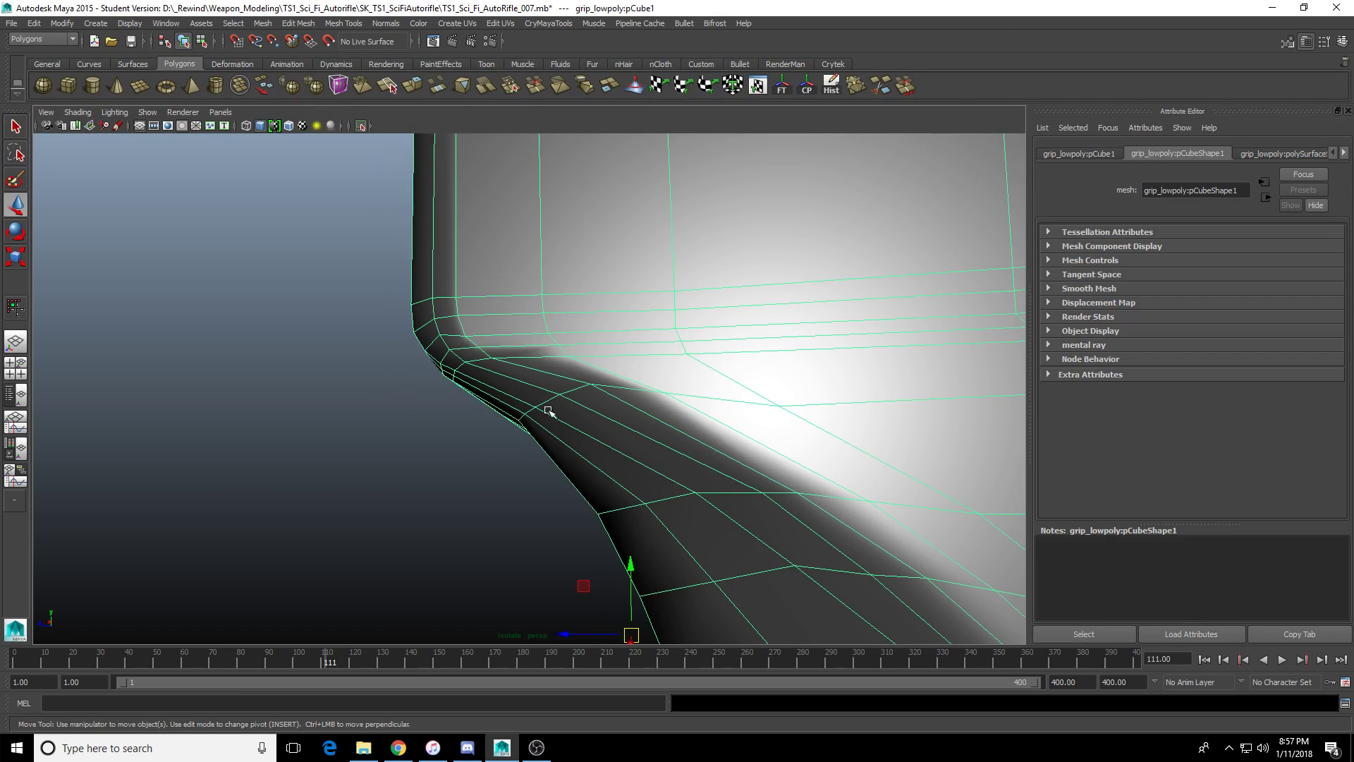
# Lower the side vertices at the top of the finger groove along Y in the side view to even out their curve.
pyautogui.keyDown('alt'); pyautogui.moveTo(551, 411); pyautogui.dragTo(443, 335); pyautogui.keyUp('alt')
pyautogui.press('F9')
pyautogui.click(352, 288)
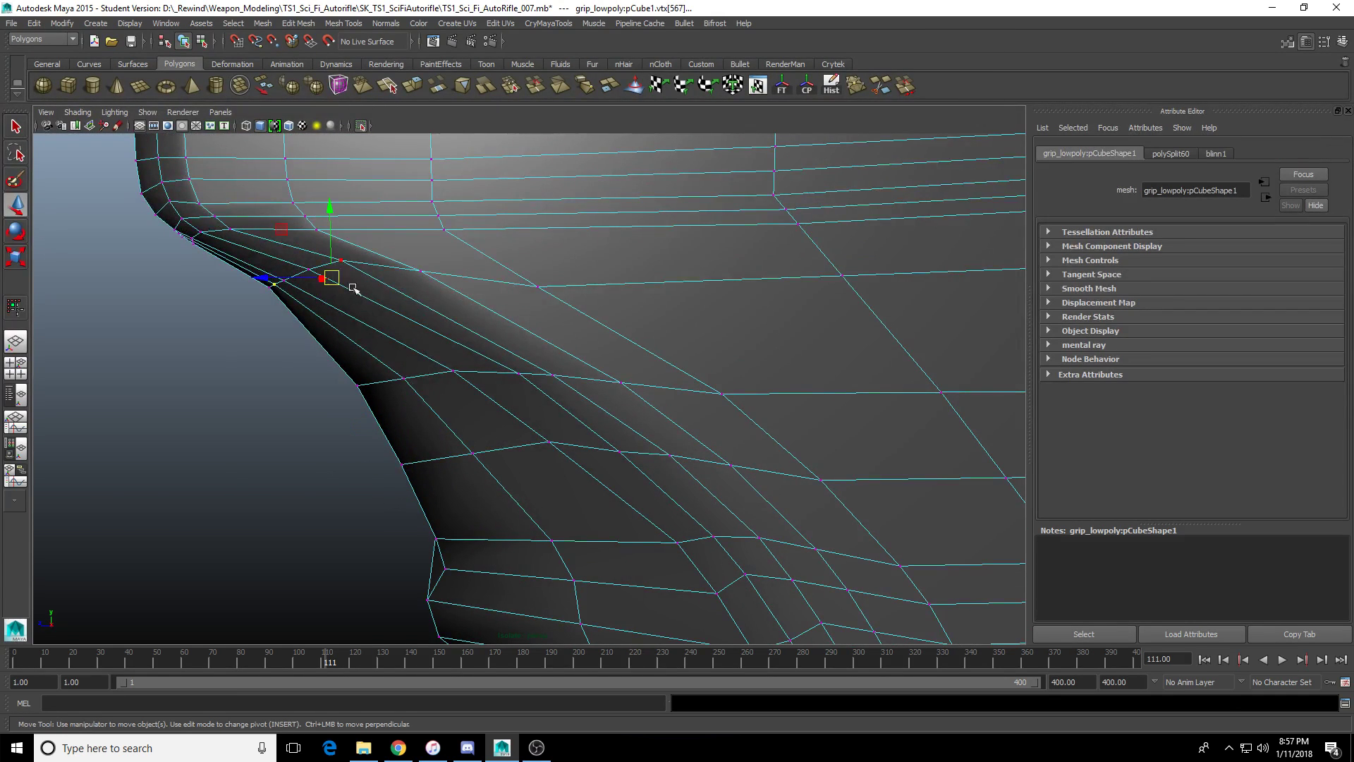
pyautogui.click(346, 263)
pyautogui.press('space')
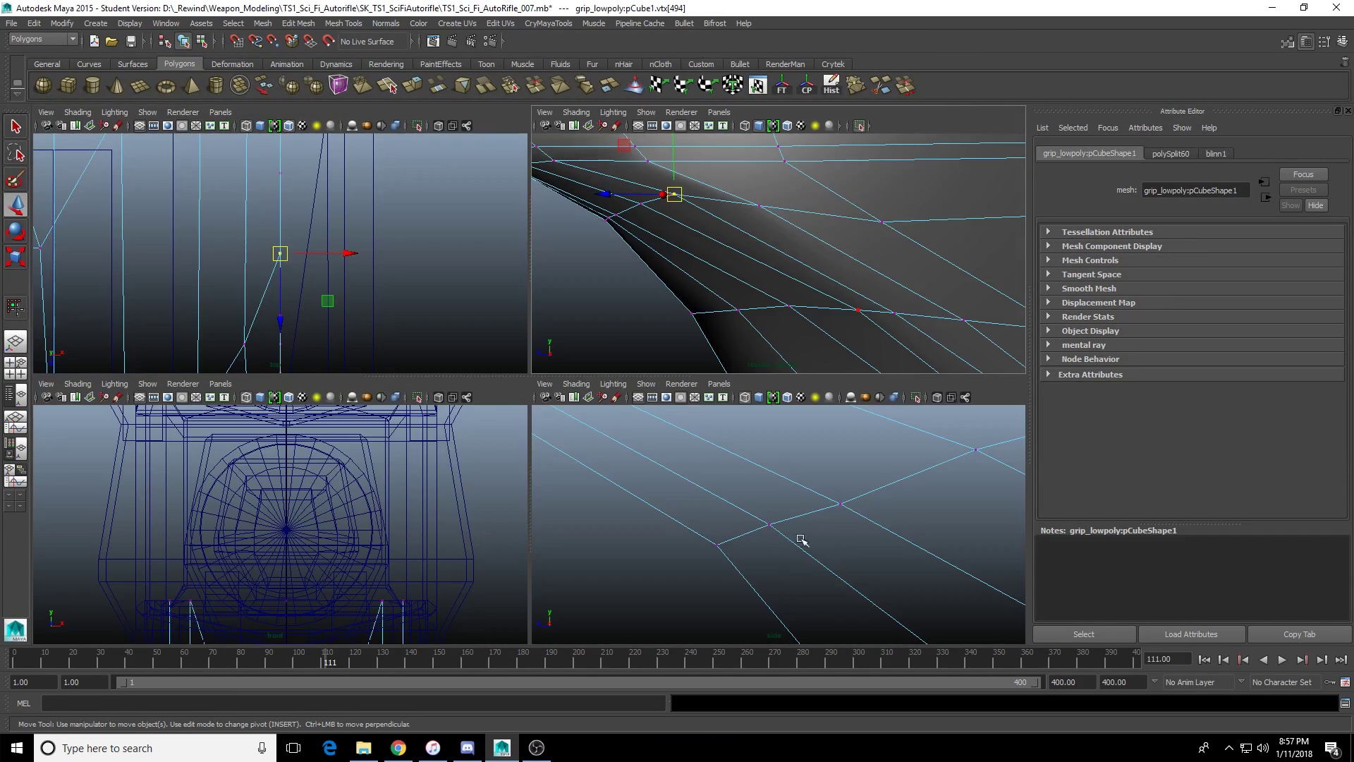
pyautogui.press('f')
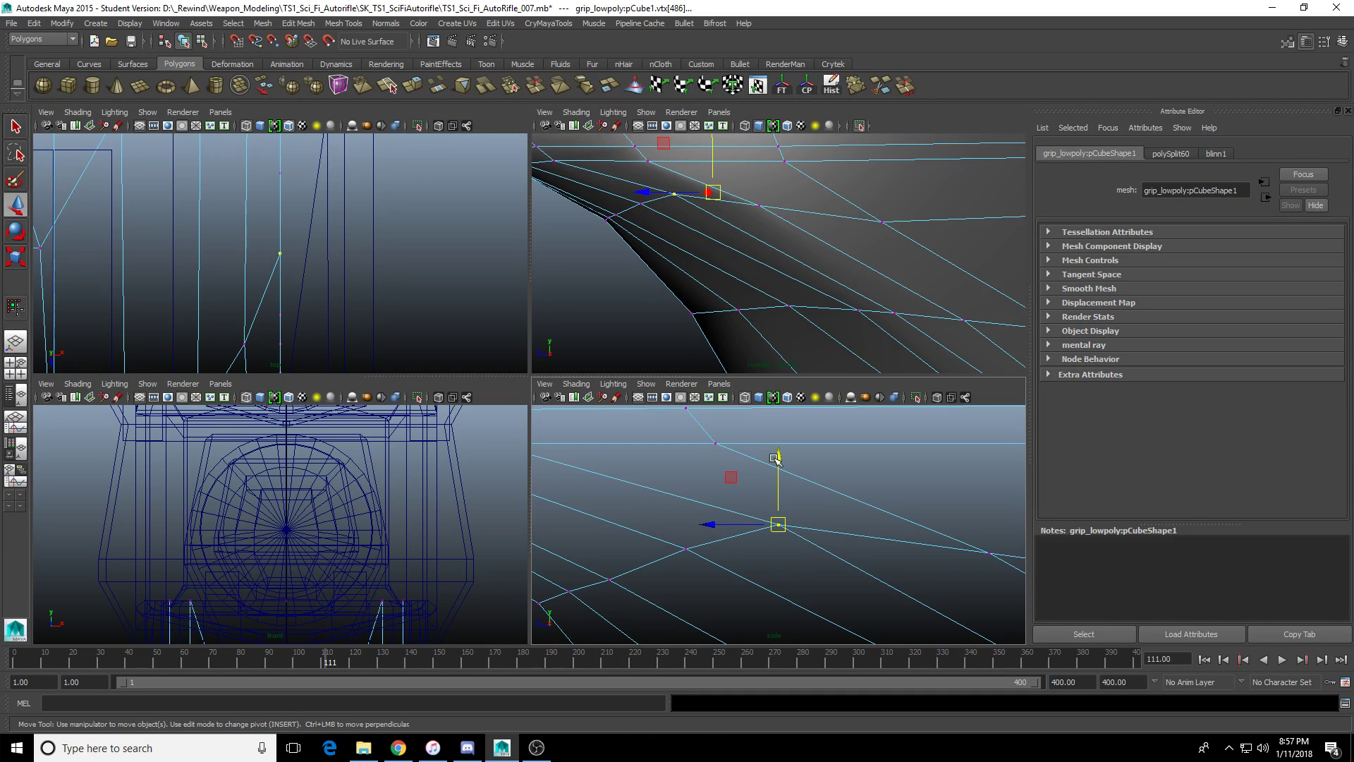
pyautogui.moveTo(775, 459); pyautogui.dragTo(781, 477)
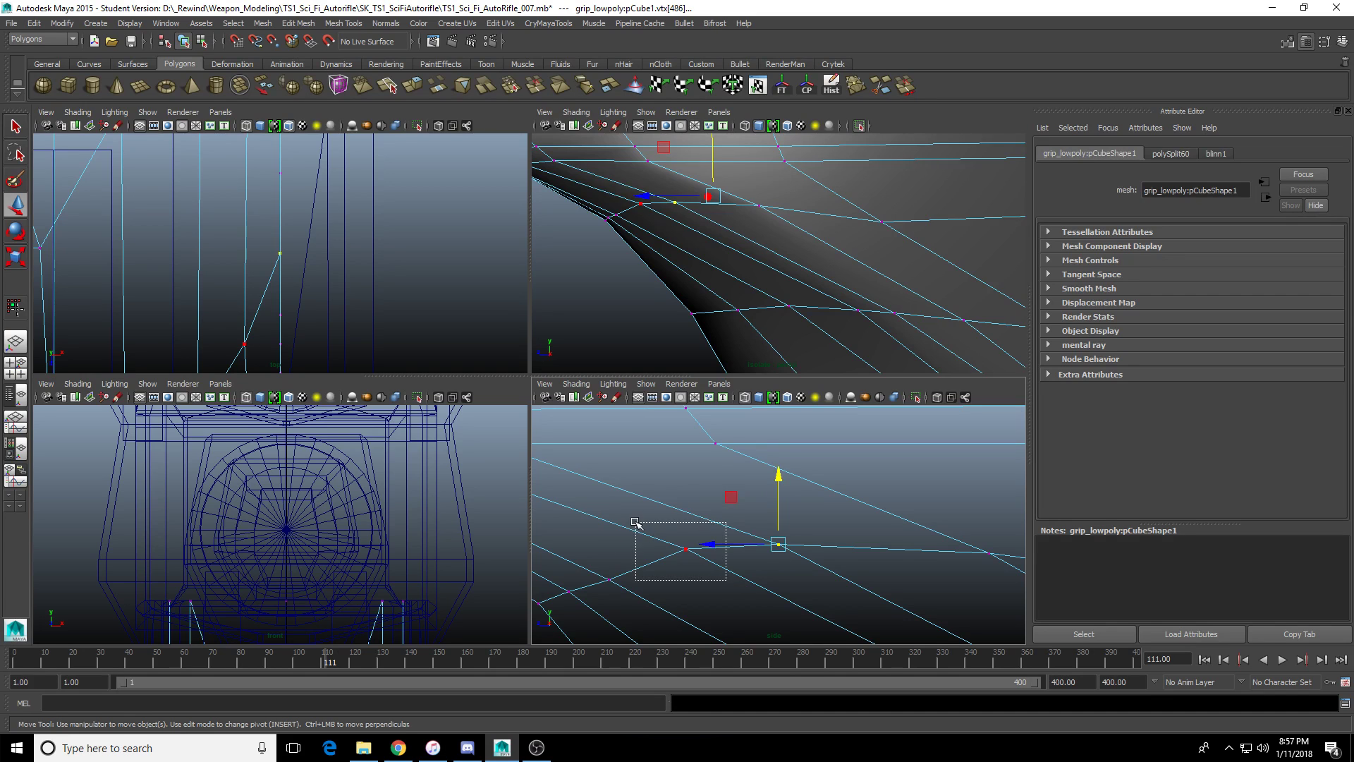
pyautogui.moveTo(635, 522); pyautogui.dragTo(635, 522)
pyautogui.moveTo(687, 482); pyautogui.dragTo(687, 493)
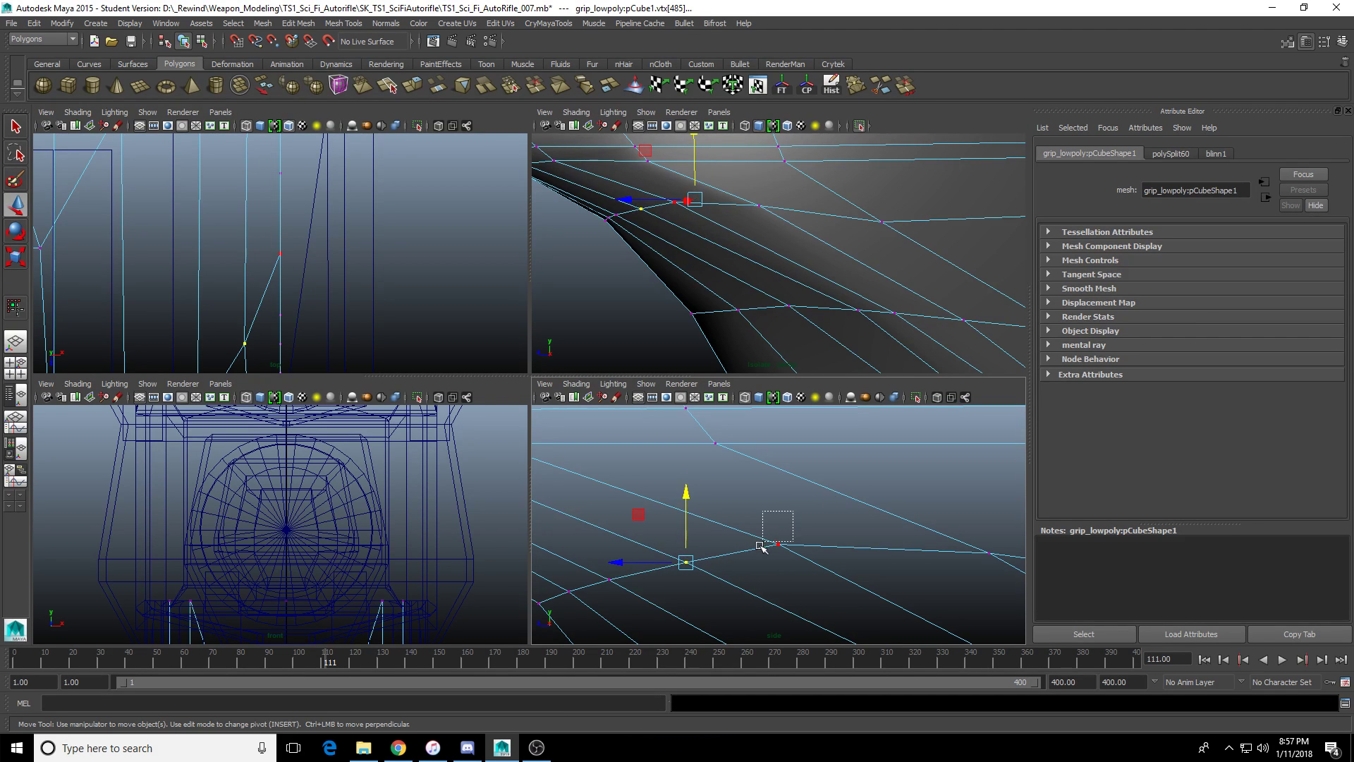
pyautogui.moveTo(776, 479); pyautogui.dragTo(780, 488)
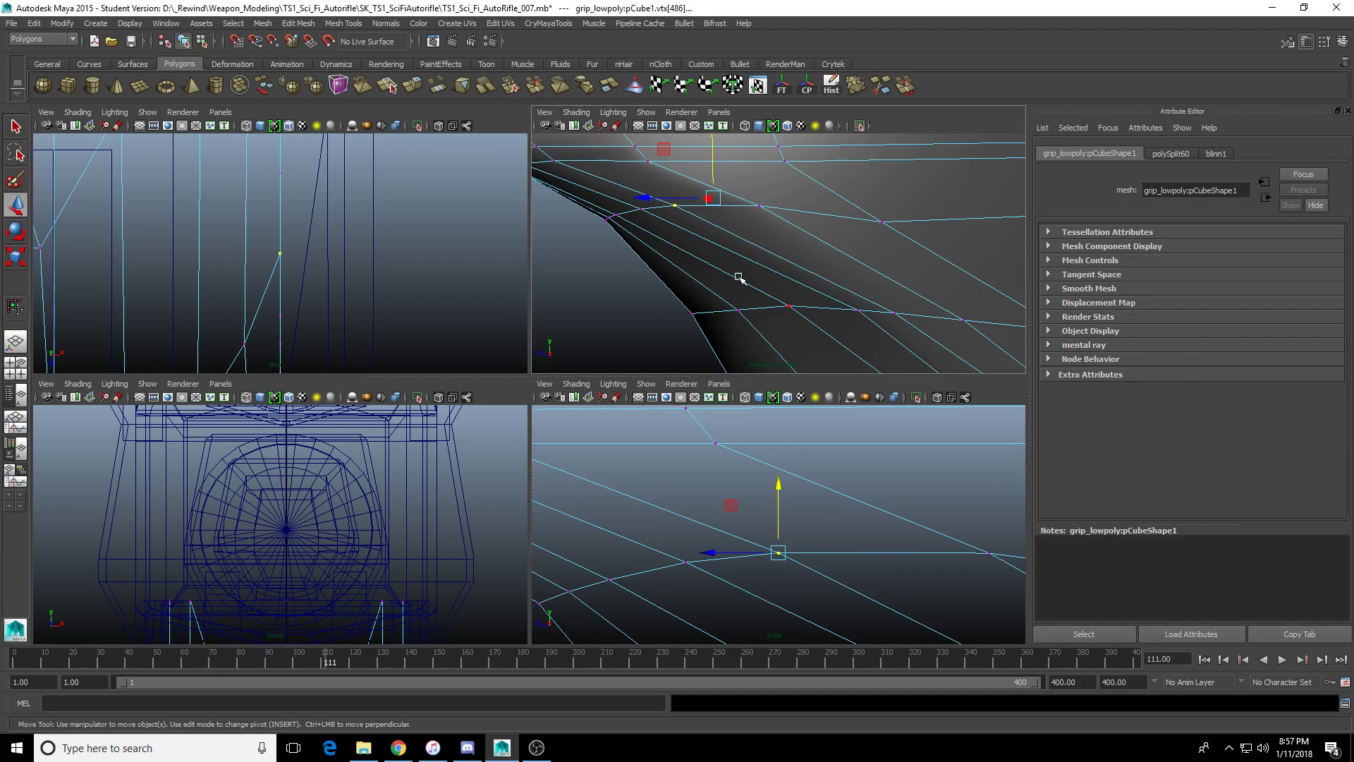
# Return the pistol grip to object mode and examine the shading along its adjusted upper front edge.
pyautogui.press('space')
pyautogui.press('F8')
pyautogui.click(713, 393)
pyautogui.keyDown('alt'); pyautogui.moveTo(709, 394); pyautogui.dragTo(652, 406); pyautogui.keyUp('alt')
pyautogui.click(553, 463)
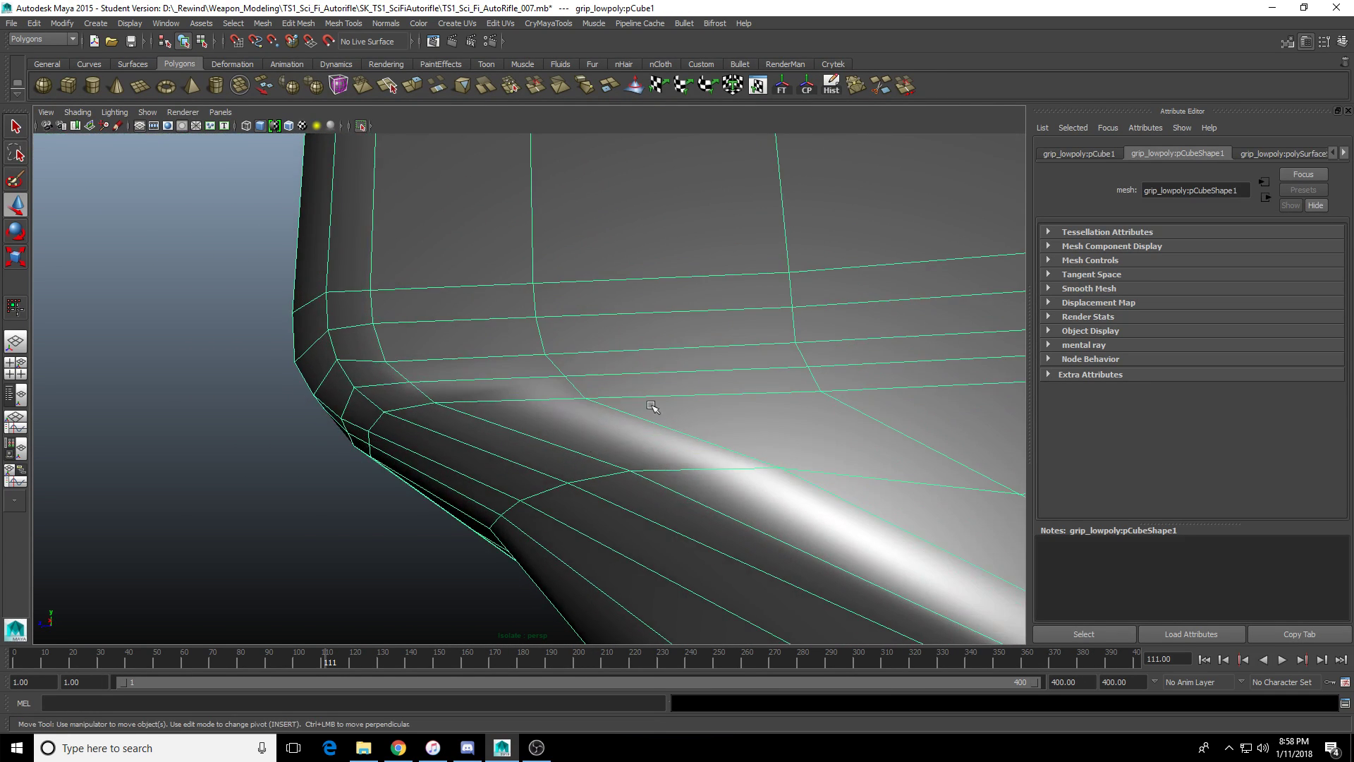
# Dull the blinn1 material with eccentricity 0.155, specular roll off 0.385 and a darker specular colour, checking the grip's shading.
pyautogui.click(1309, 153)
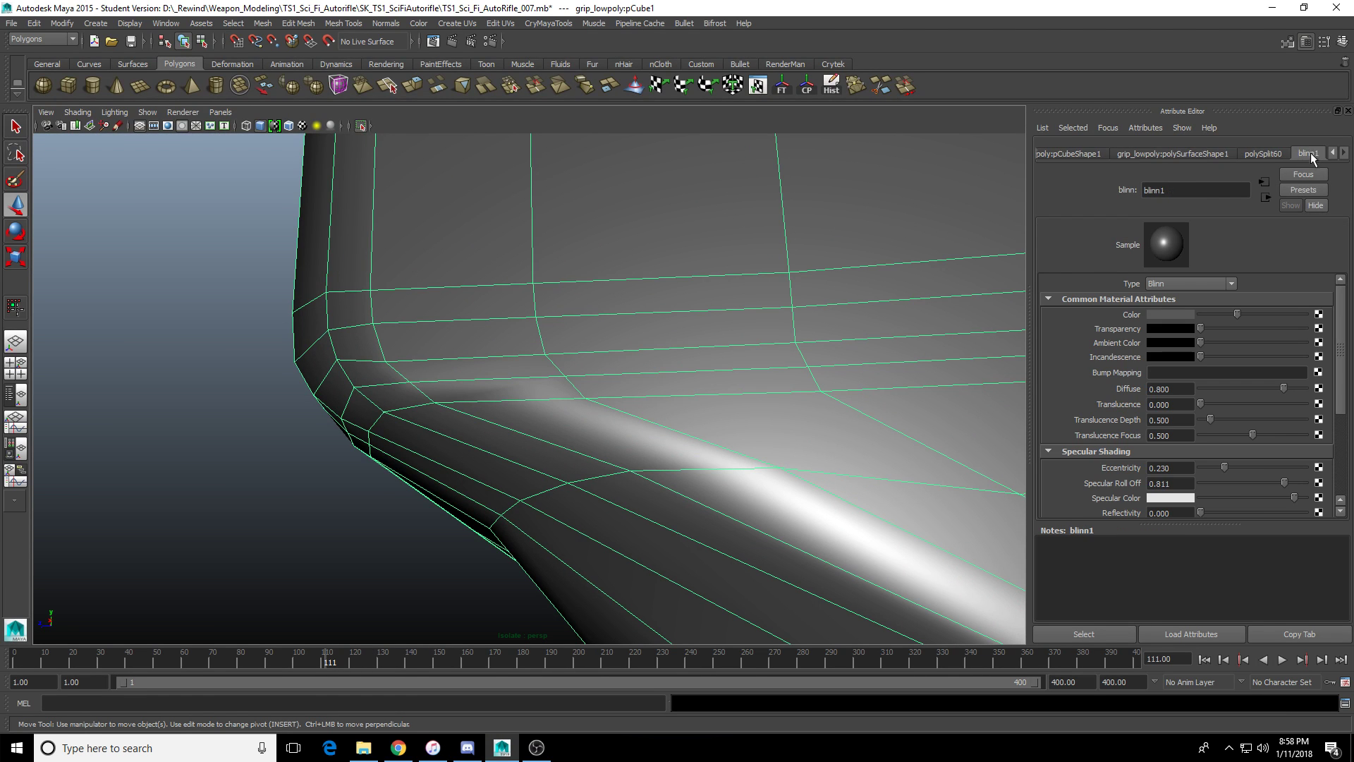
pyautogui.moveTo(1280, 497); pyautogui.dragTo(1234, 484)
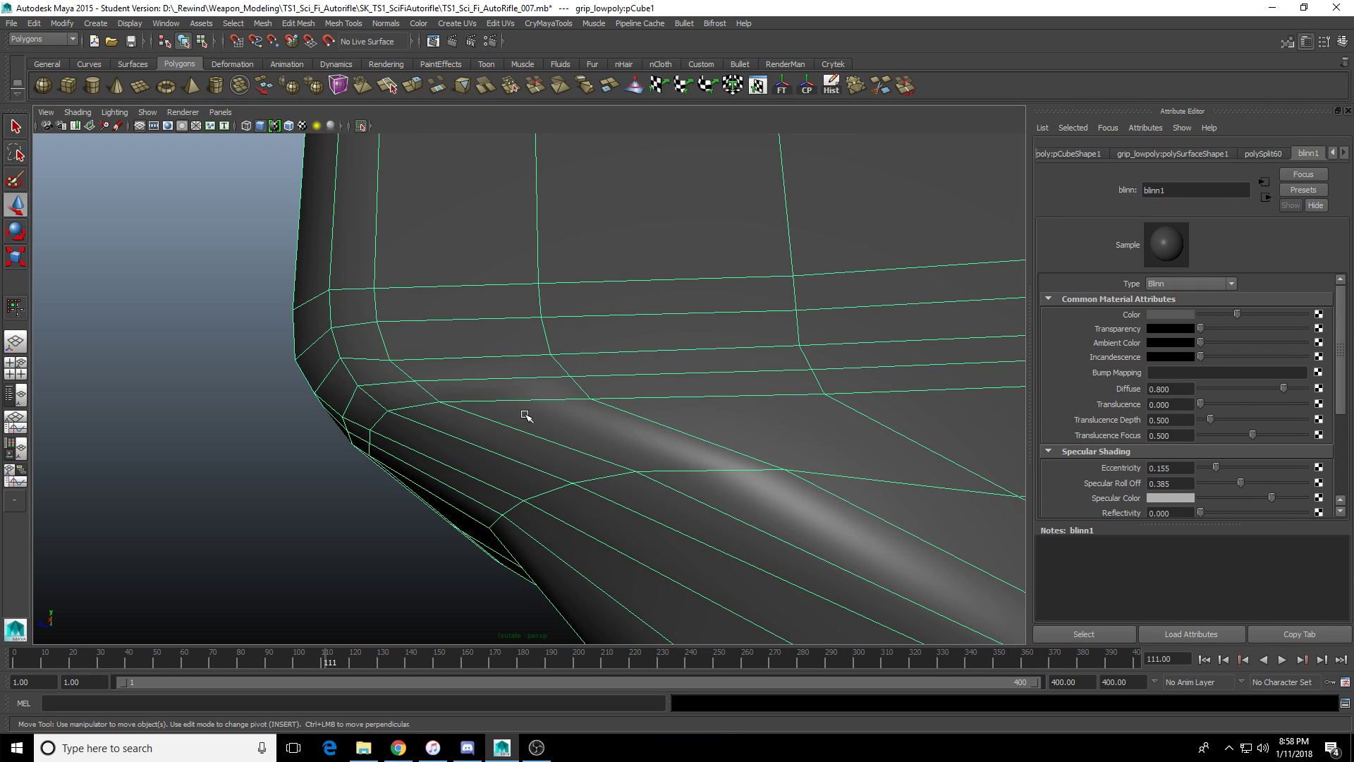
pyautogui.click(317, 538)
pyautogui.keyDown('alt'); pyautogui.moveTo(318, 538); pyautogui.dragTo(387, 517); pyautogui.keyUp('alt')
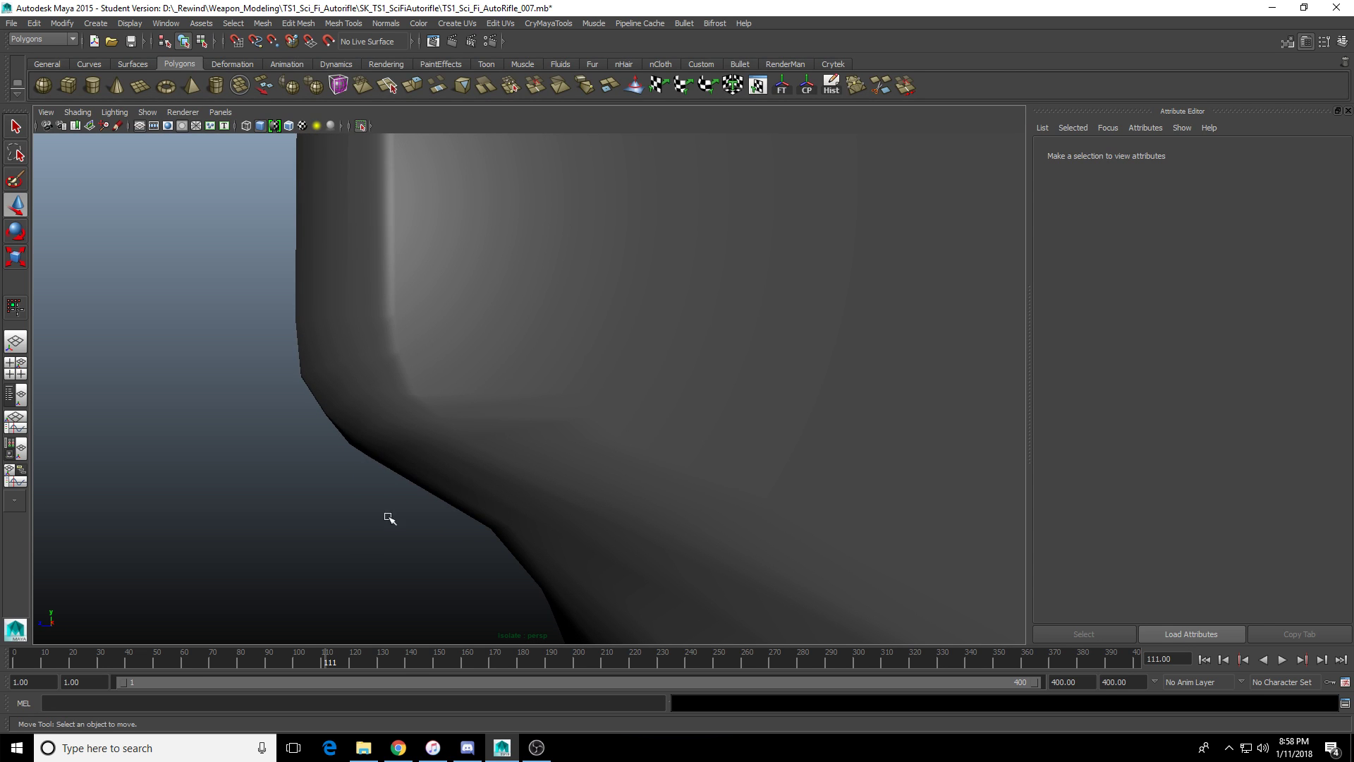
pyautogui.click(553, 454)
pyautogui.keyDown('alt'); pyautogui.moveTo(553, 454); pyautogui.dragTo(540, 436); pyautogui.keyUp('alt')
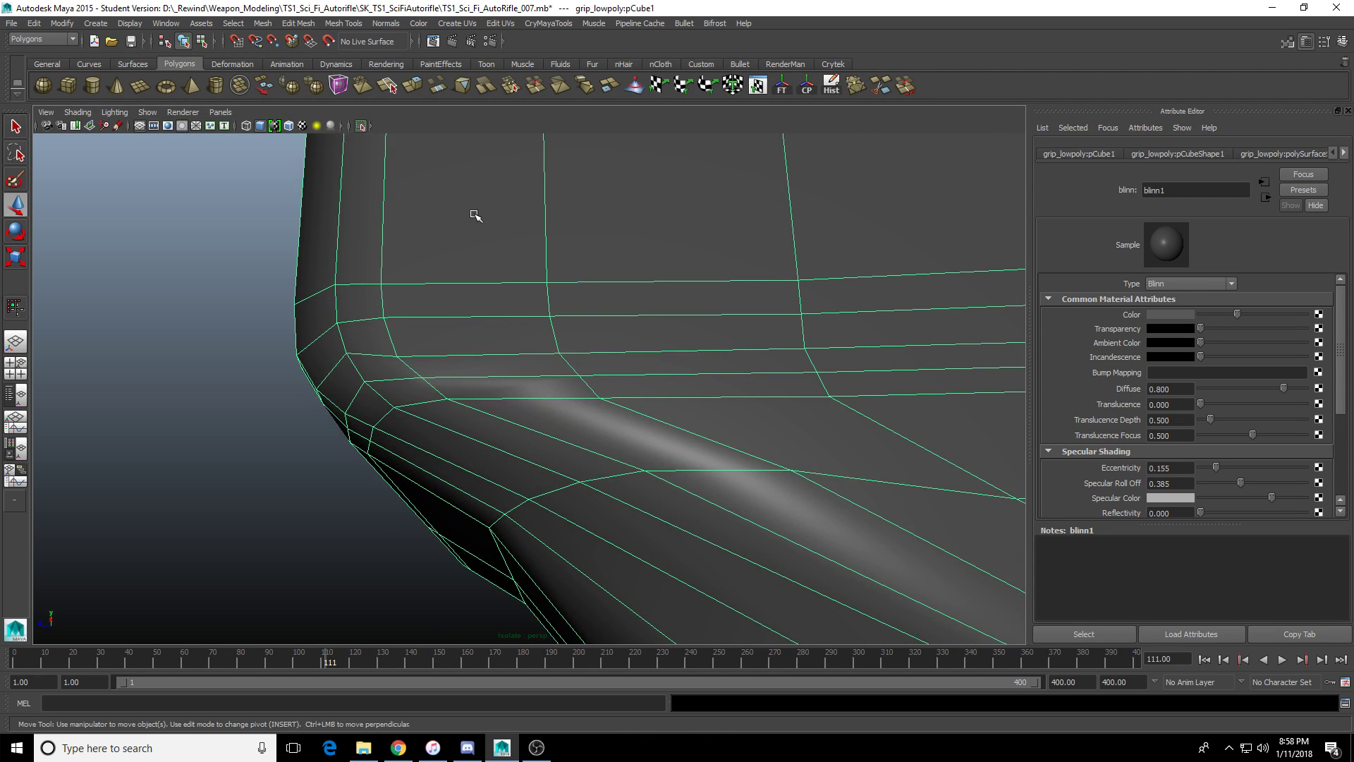
# Select the vertex on the grip's rounded front corner above the finger groove and frame it in the front and side views.
pyautogui.moveTo(666, 229)
pyautogui.keyDown('alt'); pyautogui.mouseDown()
pyautogui.moveTo(677, 317)
pyautogui.moveTo(761, 316)
pyautogui.moveTo(708, 345)
pyautogui.mouseUp(); pyautogui.keyUp('alt')
pyautogui.moveTo(708, 345); pyautogui.dragTo(638, 355, button='right')
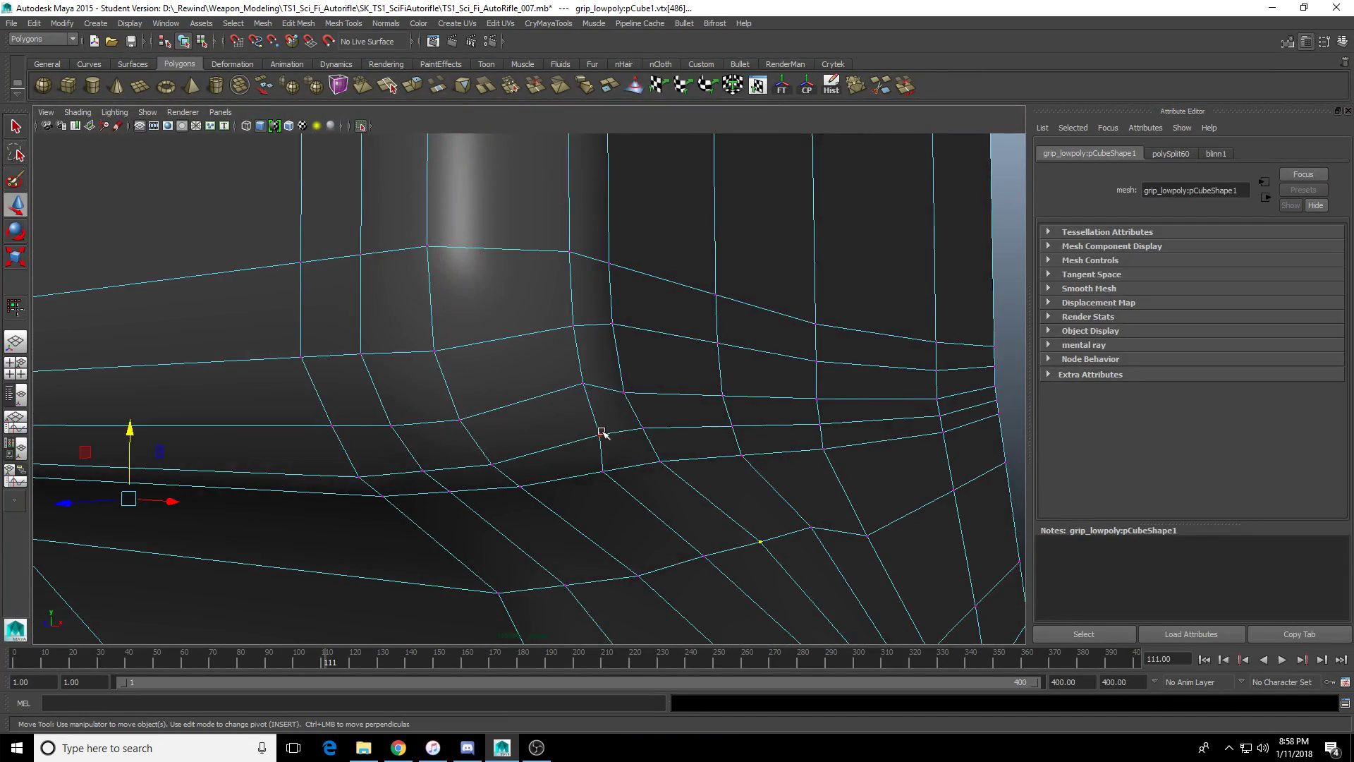
pyautogui.keyDown('alt'); pyautogui.moveTo(599, 432); pyautogui.dragTo(649, 416); pyautogui.keyUp('alt')
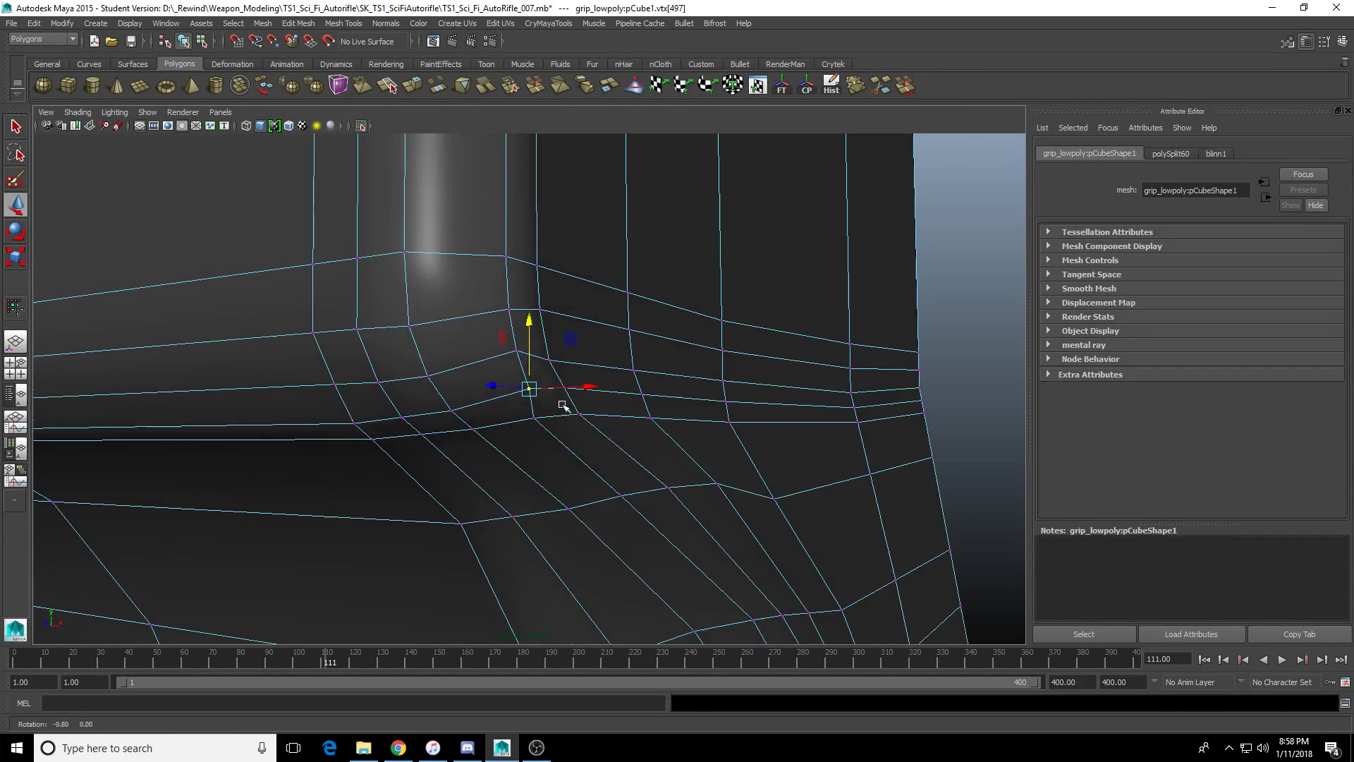
pyautogui.press('space')
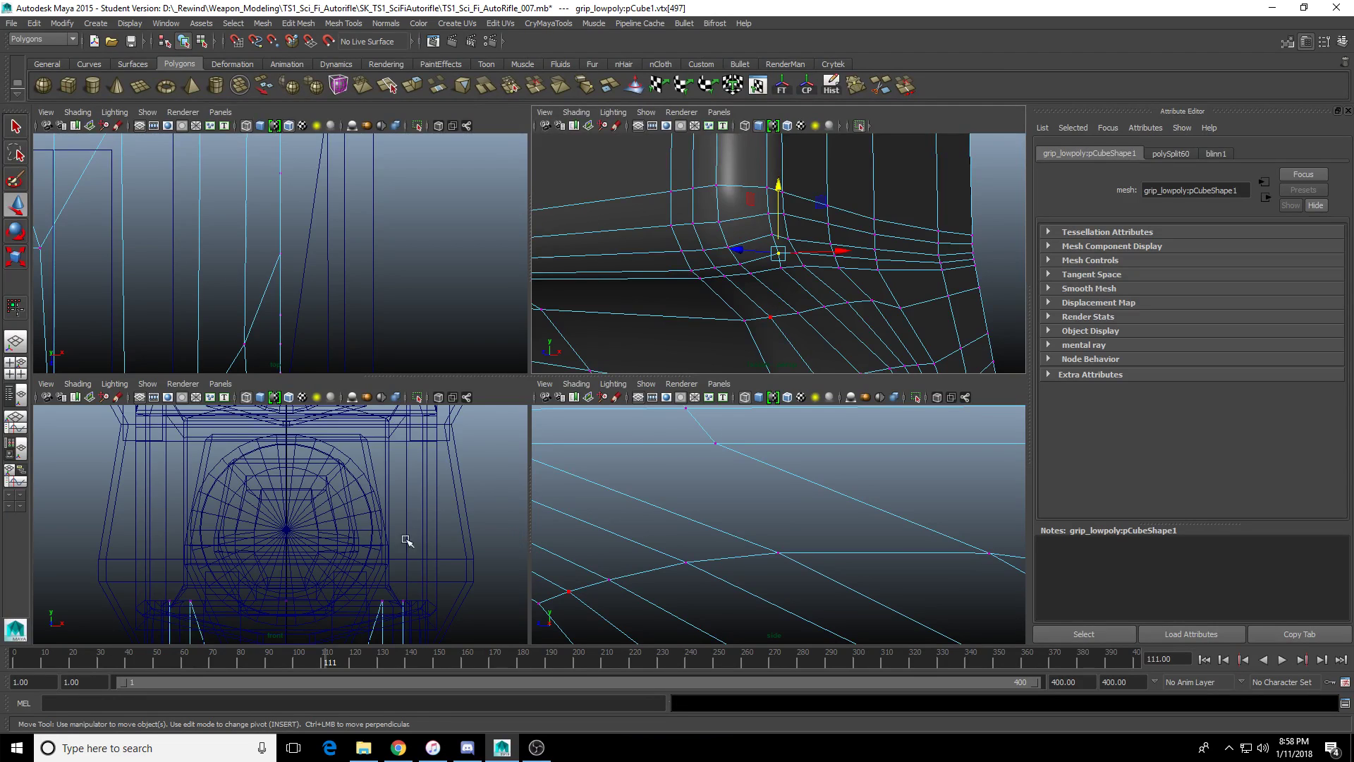
pyautogui.press('f')
pyautogui.press('space')
pyautogui.press('space')
pyautogui.press('space')
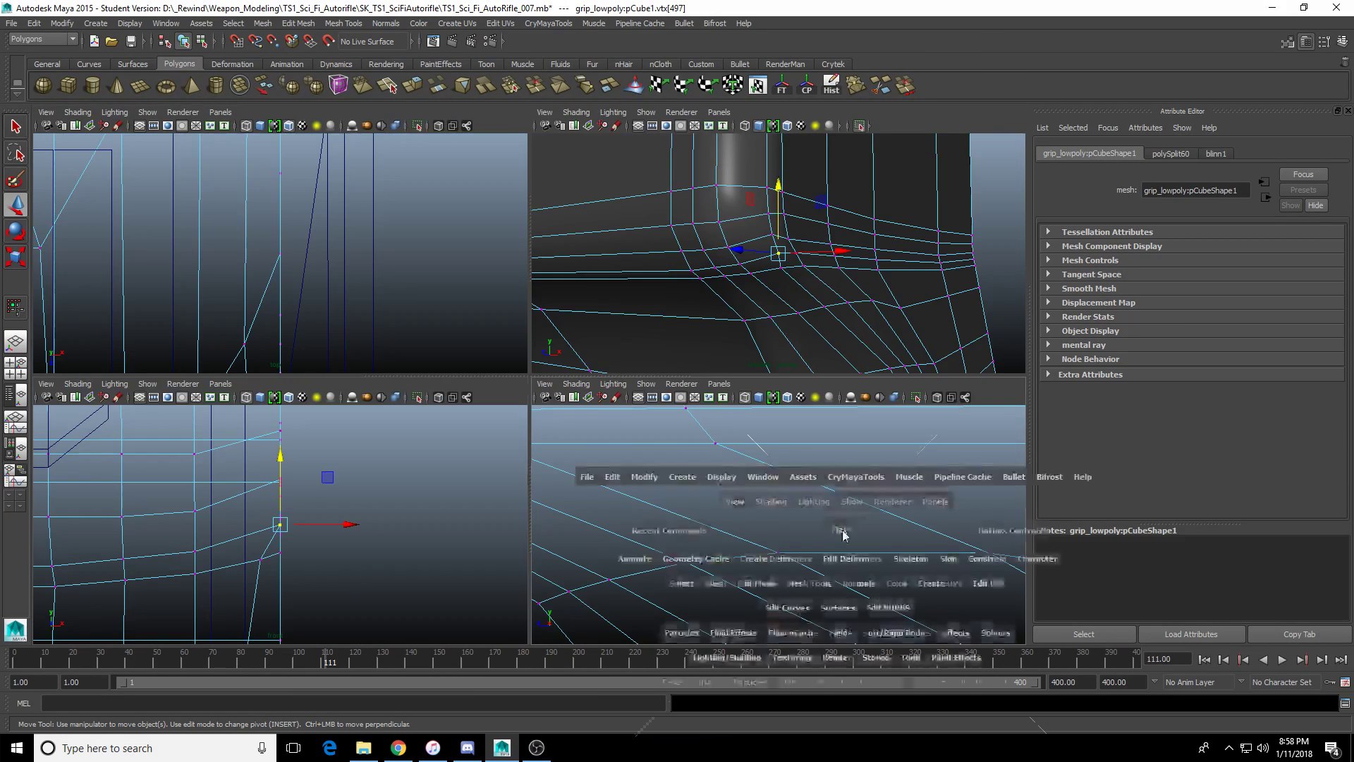
pyautogui.press('f')
# Select the matching vertices on both sides of the grip's front corner in the side view and frame them for comparison.
pyautogui.scroll(2, 559, 484)
pyautogui.moveTo(553, 429); pyautogui.dragTo(502, 353)
pyautogui.press('space')
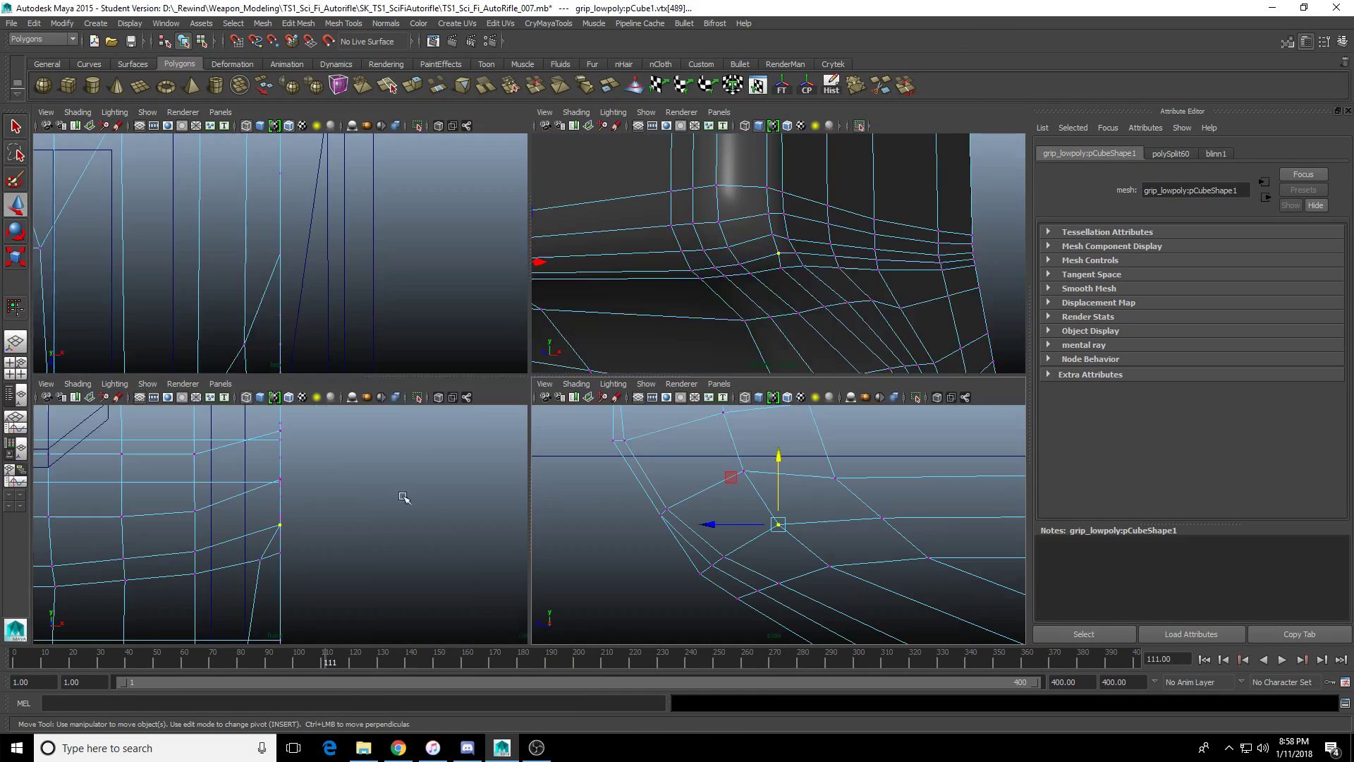
pyautogui.press('space')
pyautogui.scroll(5, 568, 465)
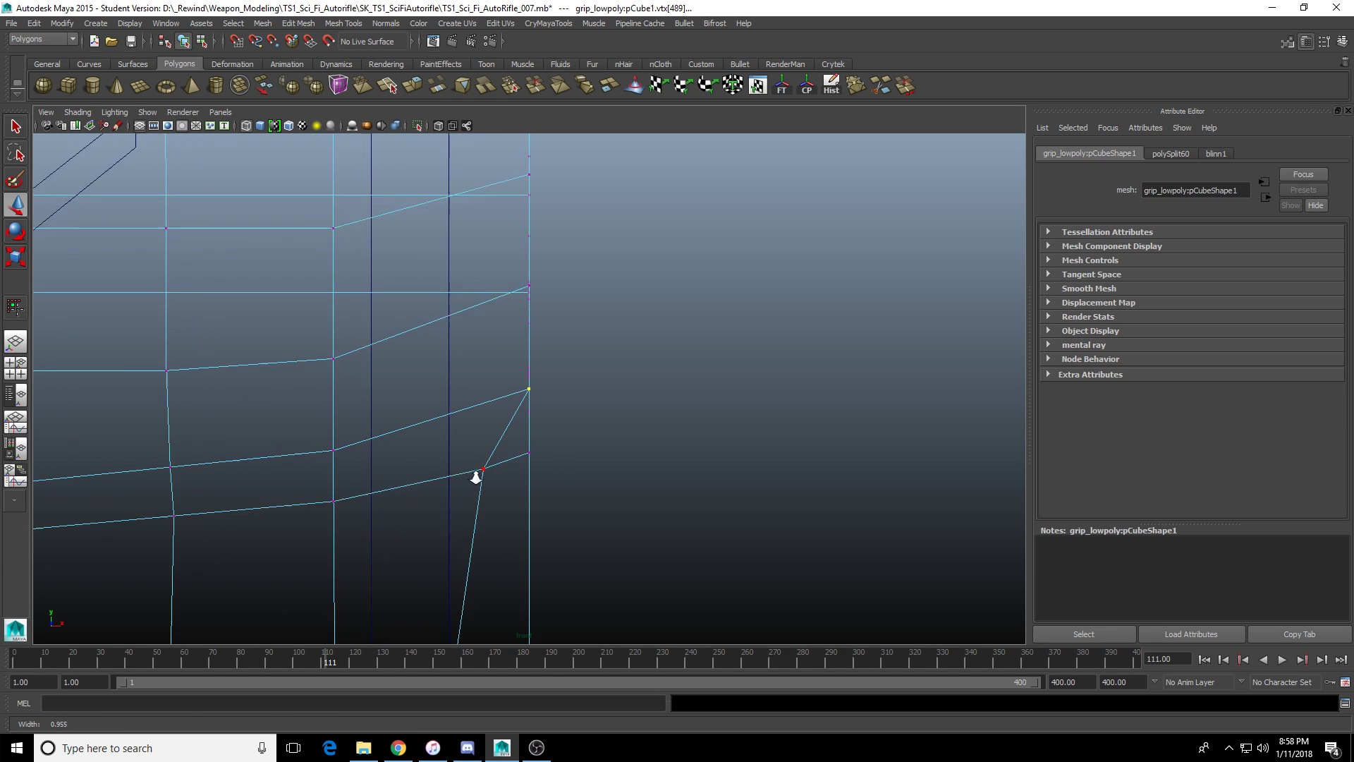
pyautogui.press('space')
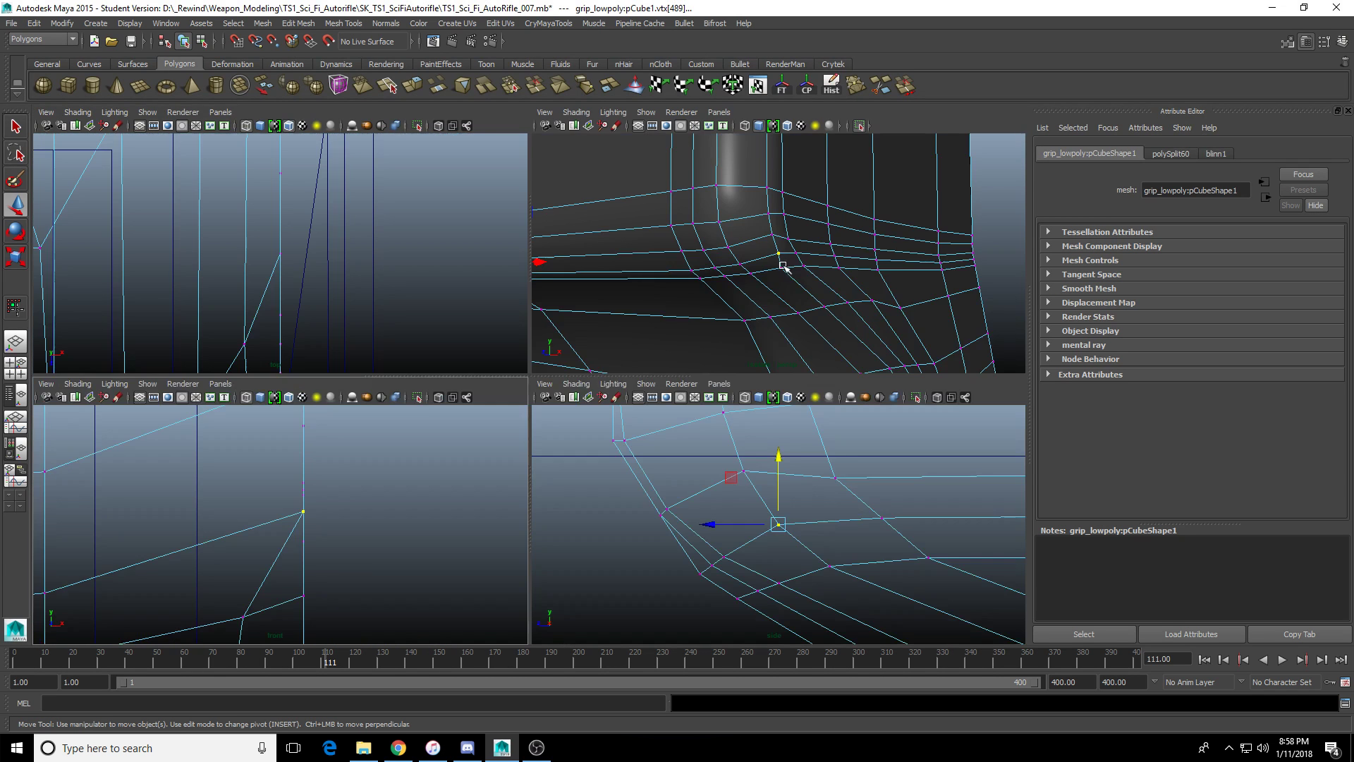
pyautogui.press('f')
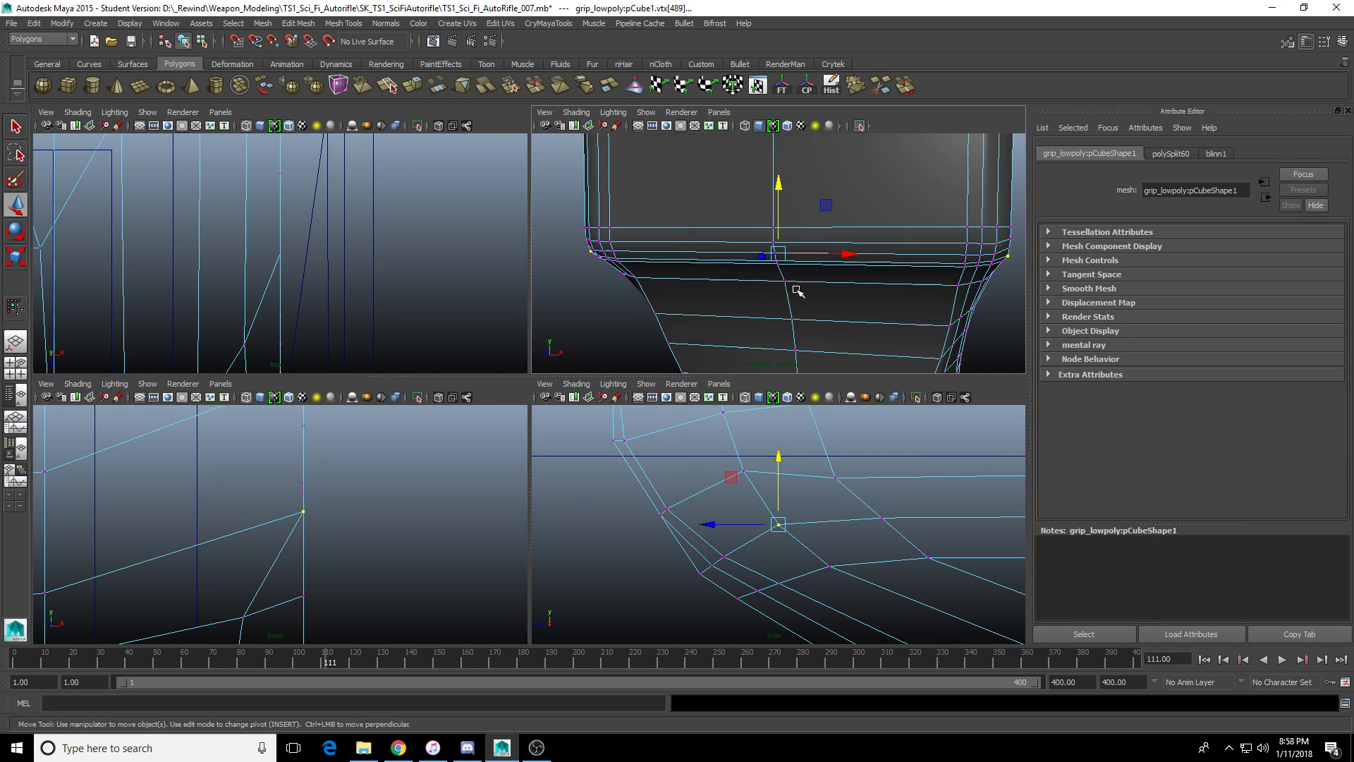
# Scale the matching front-corner vertices inward across the grip's width to about 0.993.
pyautogui.keyDown('alt'); pyautogui.moveTo(890, 301); pyautogui.dragTo(856, 307); pyautogui.keyUp('alt')
pyautogui.press('r')
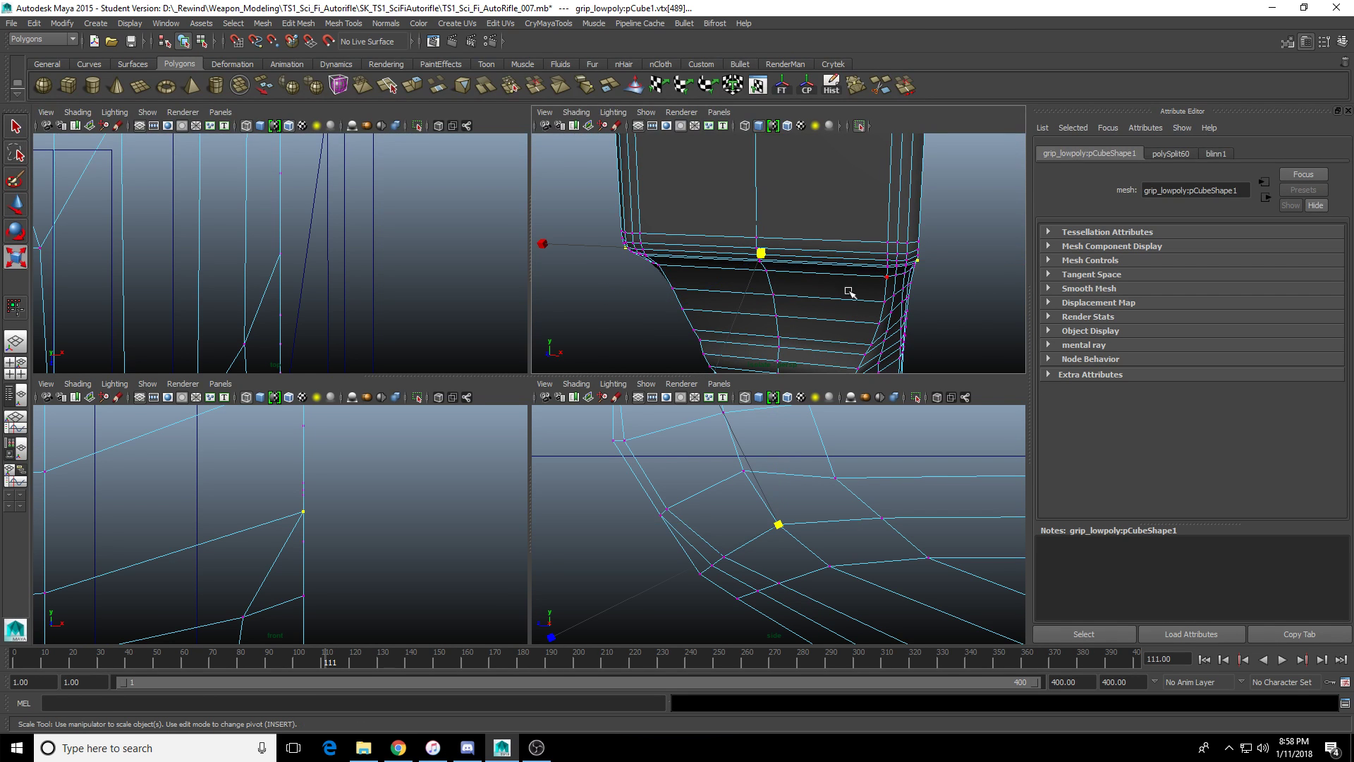
pyautogui.keyDown('alt'); pyautogui.moveTo(694, 296); pyautogui.dragTo(818, 314, button='middle'); pyautogui.keyUp('alt')
pyautogui.keyDown('alt'); pyautogui.moveTo(819, 315); pyautogui.dragTo(819, 320); pyautogui.keyUp('alt')
pyautogui.keyDown('alt'); pyautogui.moveTo(818, 320); pyautogui.dragTo(740, 303, button='right'); pyautogui.keyUp('alt')
pyautogui.keyDown('alt'); pyautogui.moveTo(740, 302); pyautogui.dragTo(650, 274); pyautogui.keyUp('alt')
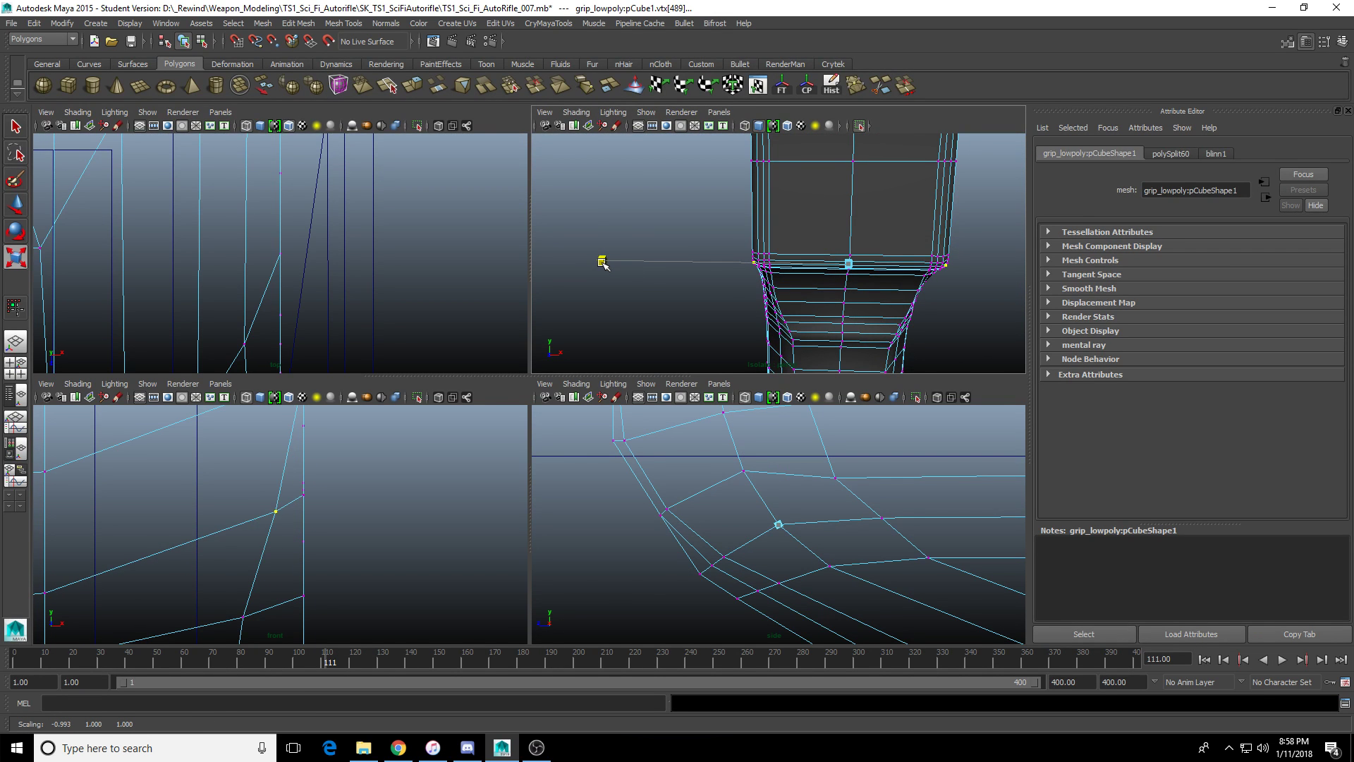
pyautogui.keyDown('alt'); pyautogui.moveTo(888, 279); pyautogui.dragTo(783, 261); pyautogui.keyUp('alt')
# Examine the edge flow at the grip's rounded side corner, framing its lower corner vertex and selecting the one directly above.
pyautogui.press('space')
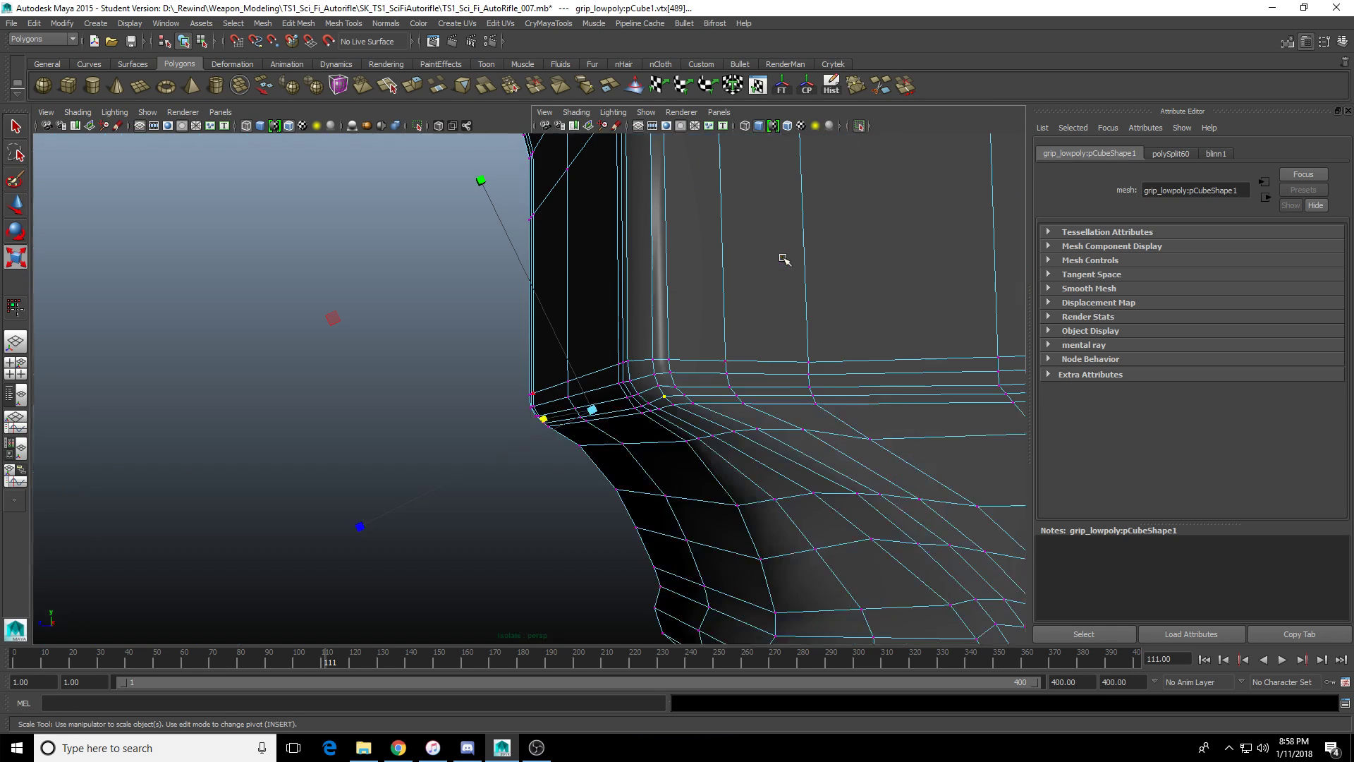
pyautogui.keyDown('alt'); pyautogui.moveTo(722, 351); pyautogui.dragTo(744, 358); pyautogui.keyUp('alt')
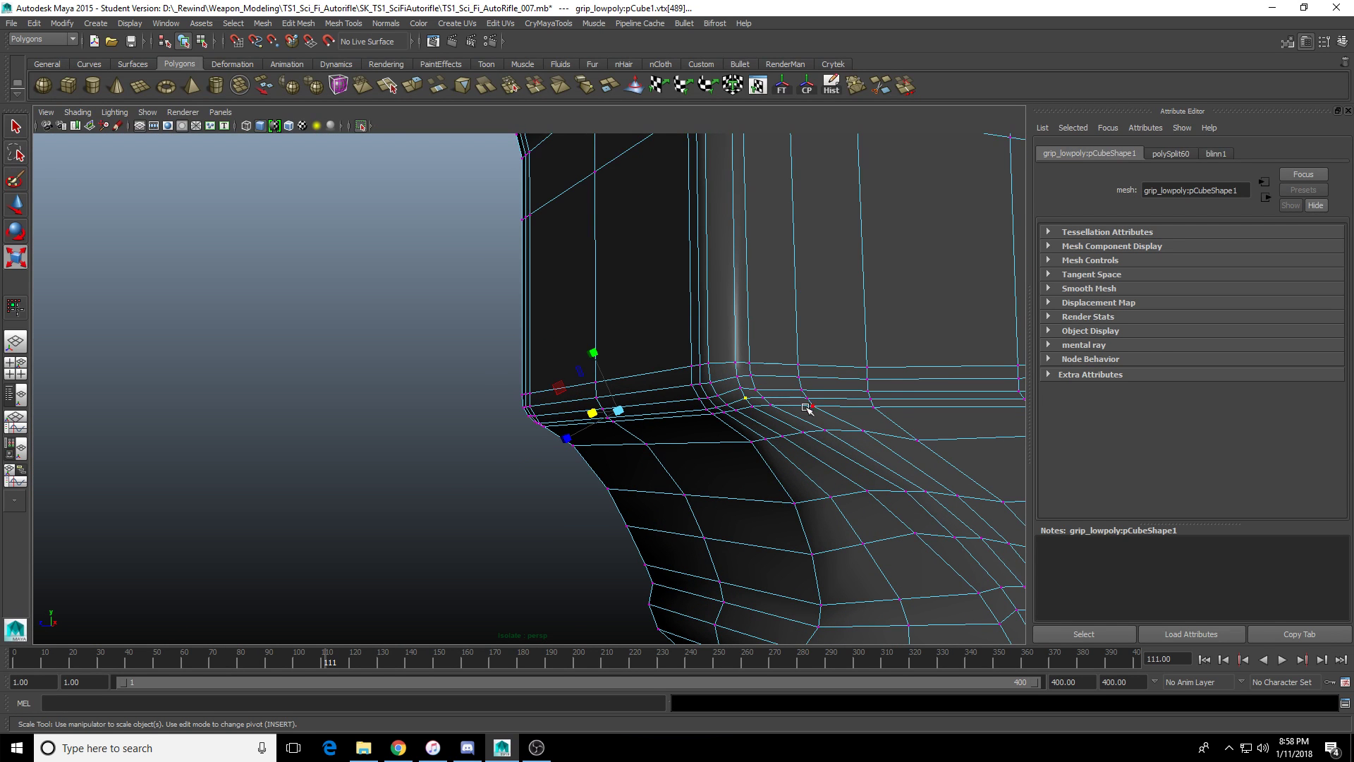
pyautogui.keyDown('alt'); pyautogui.moveTo(808, 408); pyautogui.dragTo(708, 381); pyautogui.keyUp('alt')
pyautogui.keyDown('alt'); pyautogui.moveTo(707, 380); pyautogui.dragTo(774, 384, button='right'); pyautogui.keyUp('alt')
pyautogui.moveTo(774, 385); pyautogui.dragTo(847, 384, button='right')
pyautogui.click(795, 376)
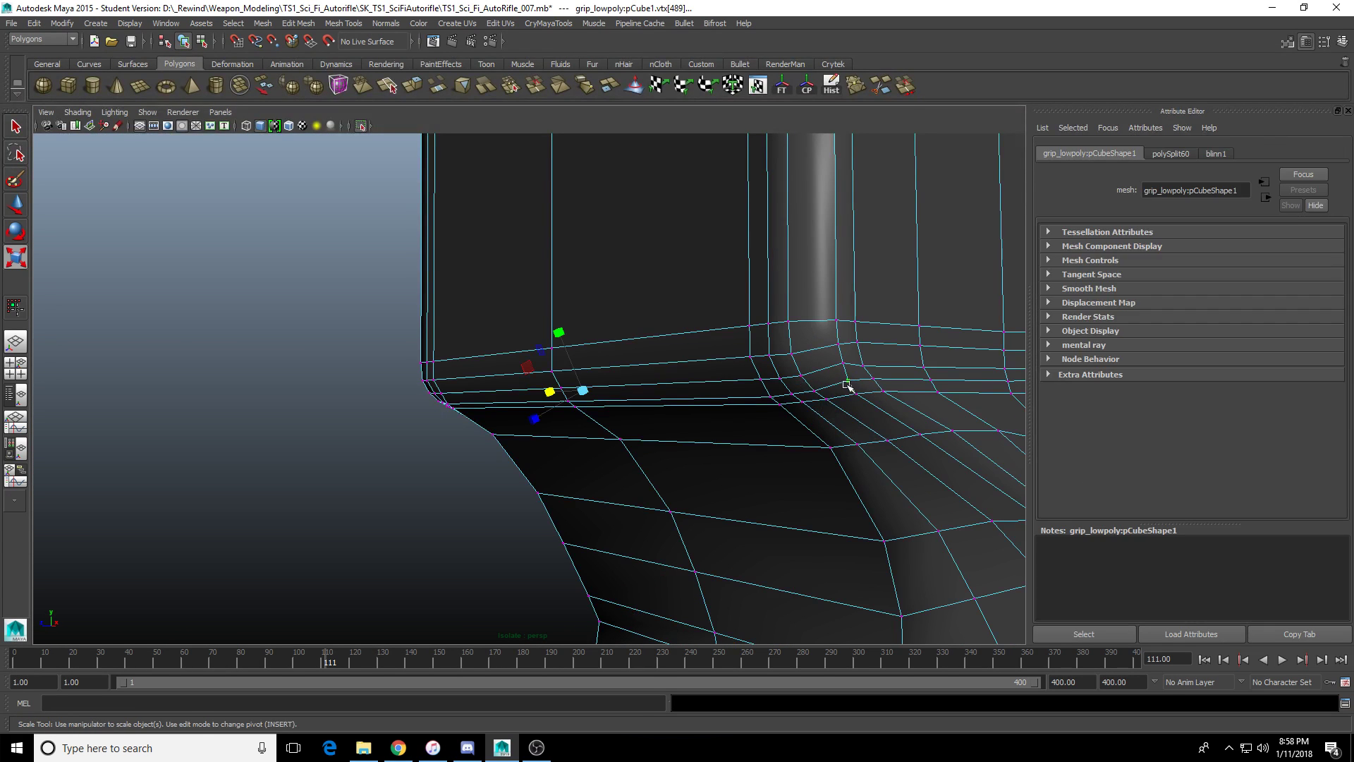
pyautogui.click(846, 384)
pyautogui.press('f')
pyautogui.keyDown('alt'); pyautogui.moveTo(716, 449); pyautogui.dragTo(591, 398); pyautogui.keyUp('alt')
pyautogui.press('w')
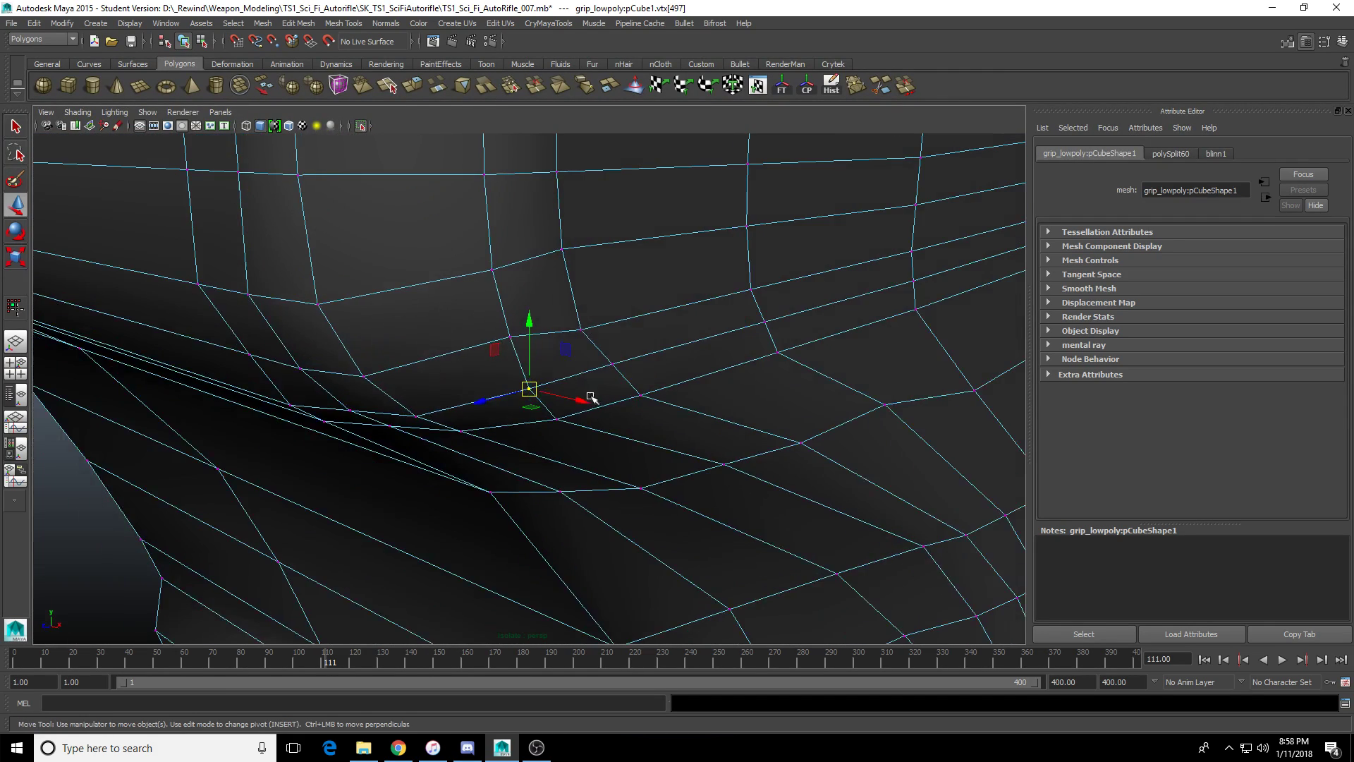
pyautogui.click(510, 337)
pyautogui.keyDown('alt'); pyautogui.moveTo(509, 337); pyautogui.dragTo(538, 390); pyautogui.keyUp('alt')
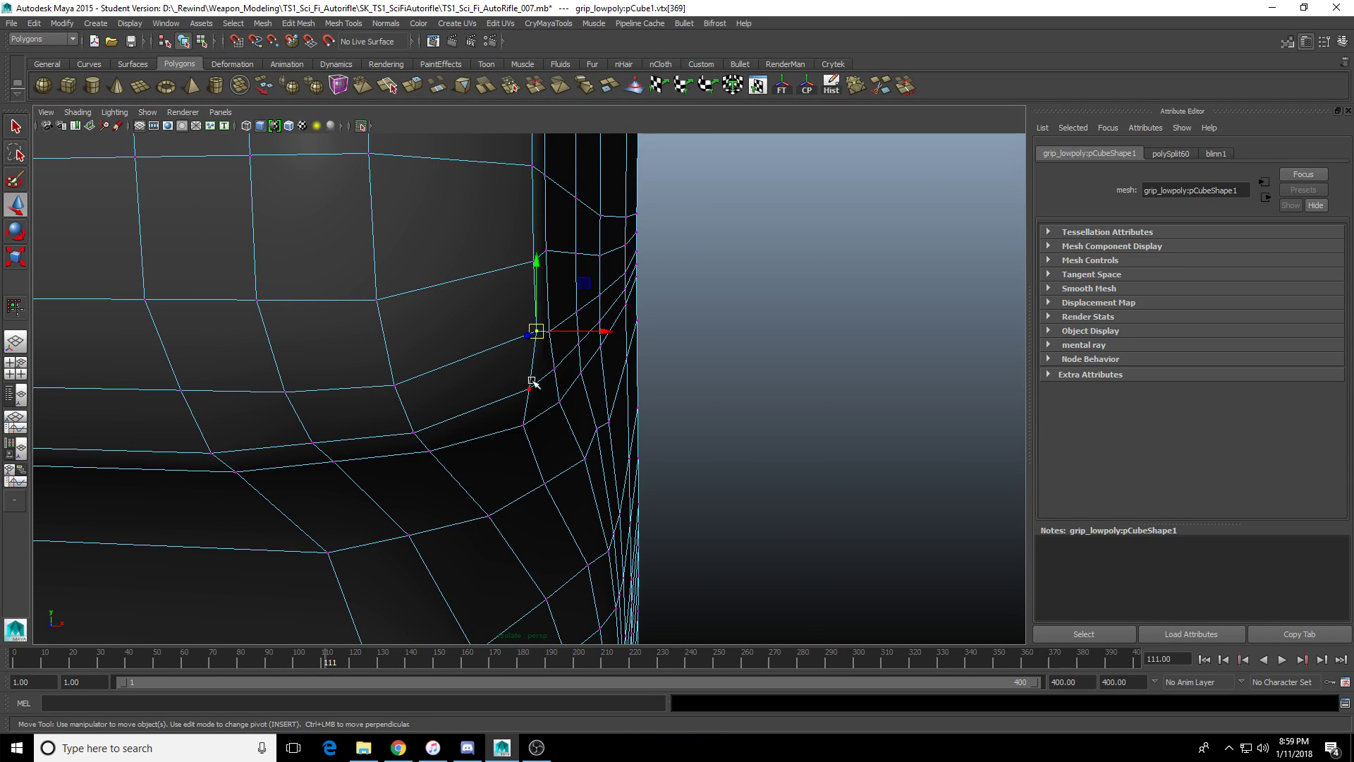
# Select the corner vertices on both sides of the grip in the side view and compare them in perspective.
pyautogui.keyDown('alt'); pyautogui.moveTo(533, 381); pyautogui.dragTo(538, 484); pyautogui.keyUp('alt')
pyautogui.press('space')
pyautogui.moveTo(656, 484); pyautogui.dragTo(774, 517)
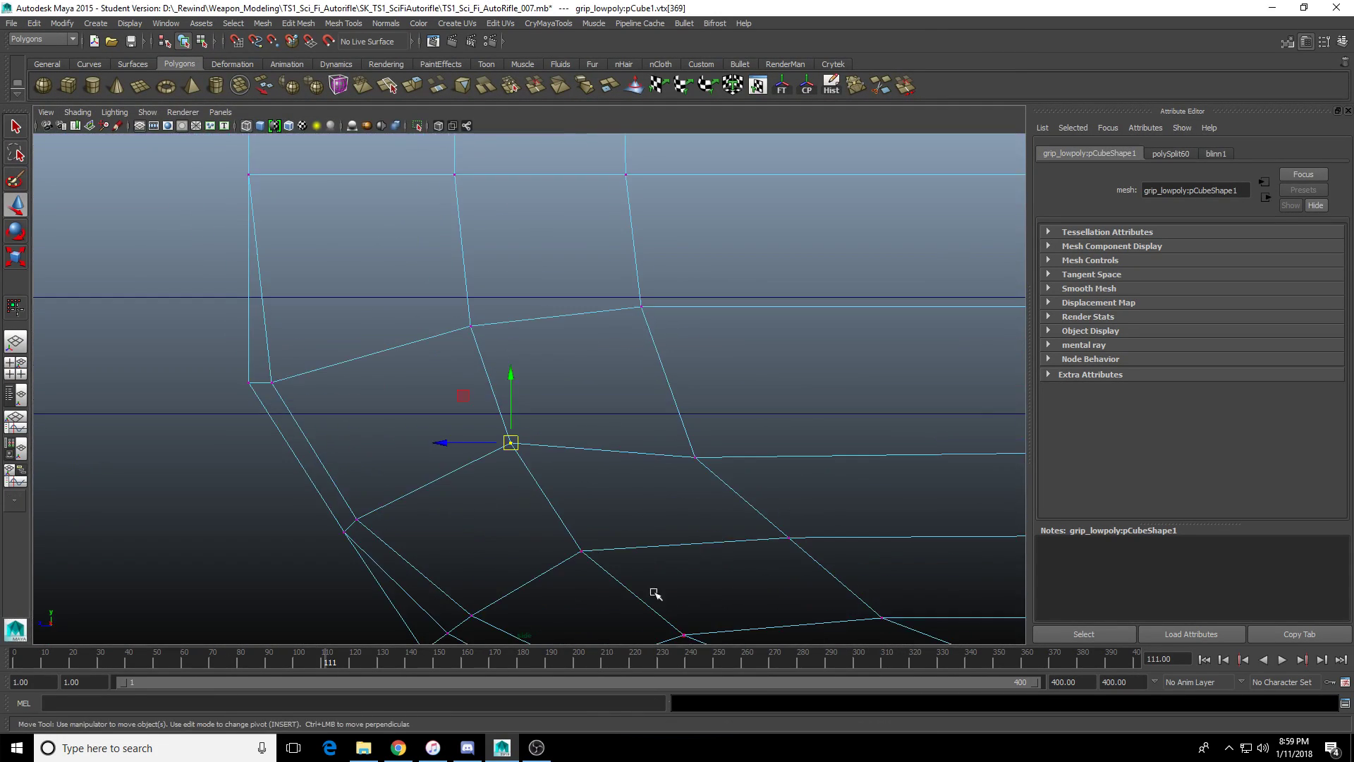
pyautogui.press('space')
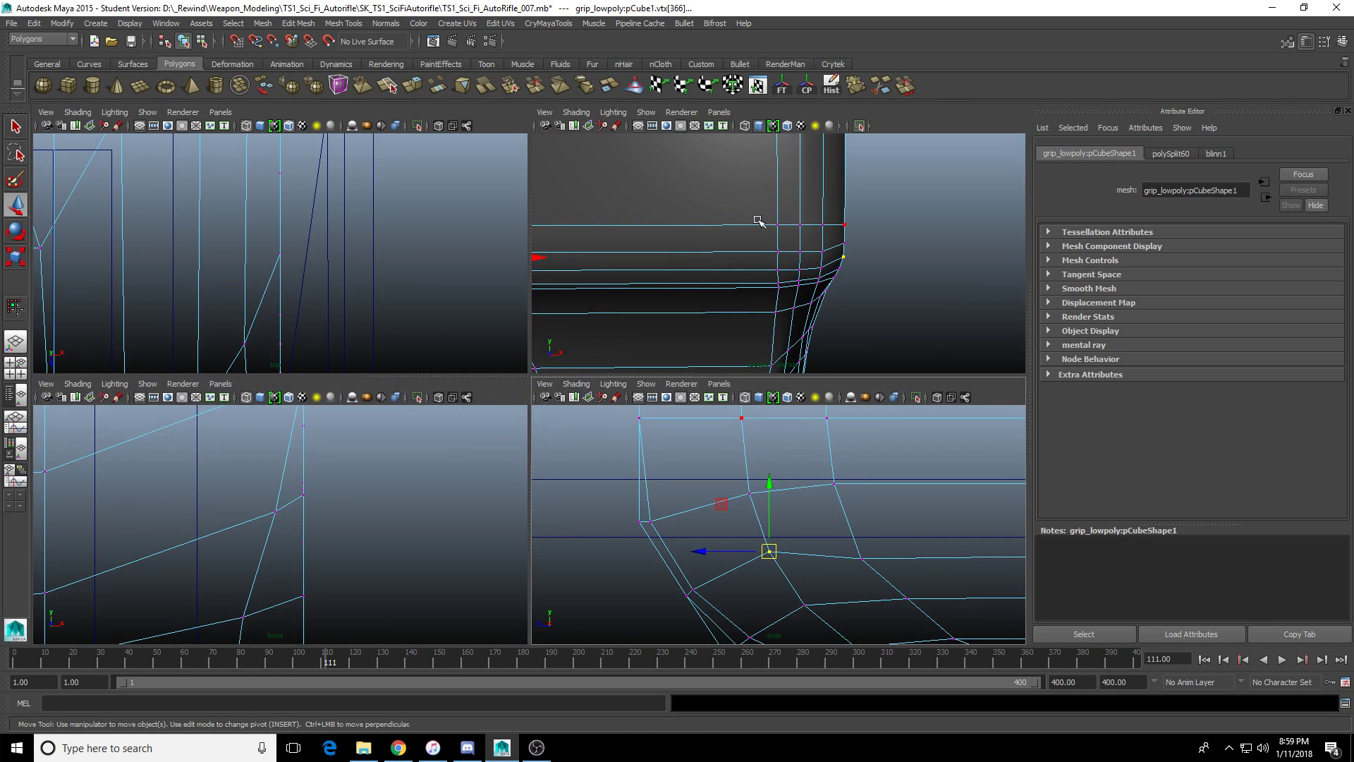
pyautogui.press('space')
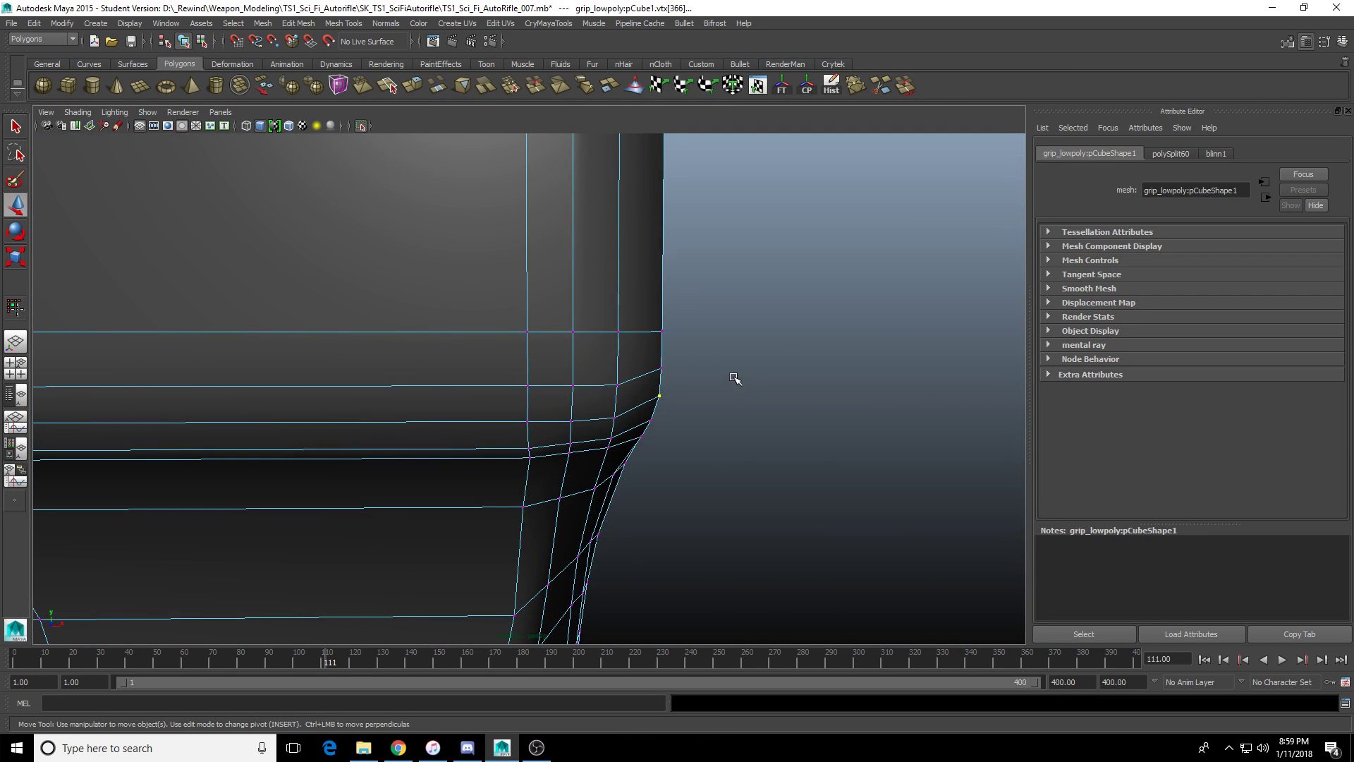
# Scale the selected corner vertices slightly inward across the grip's width, comparing their alignment in the front view.
pyautogui.press('space')
pyautogui.scroll(-3, 308, 544)
pyautogui.scroll(3, 296, 548)
pyautogui.keyDown('alt'); pyautogui.moveTo(296, 547); pyautogui.dragTo(418, 559, button='middle'); pyautogui.keyUp('alt')
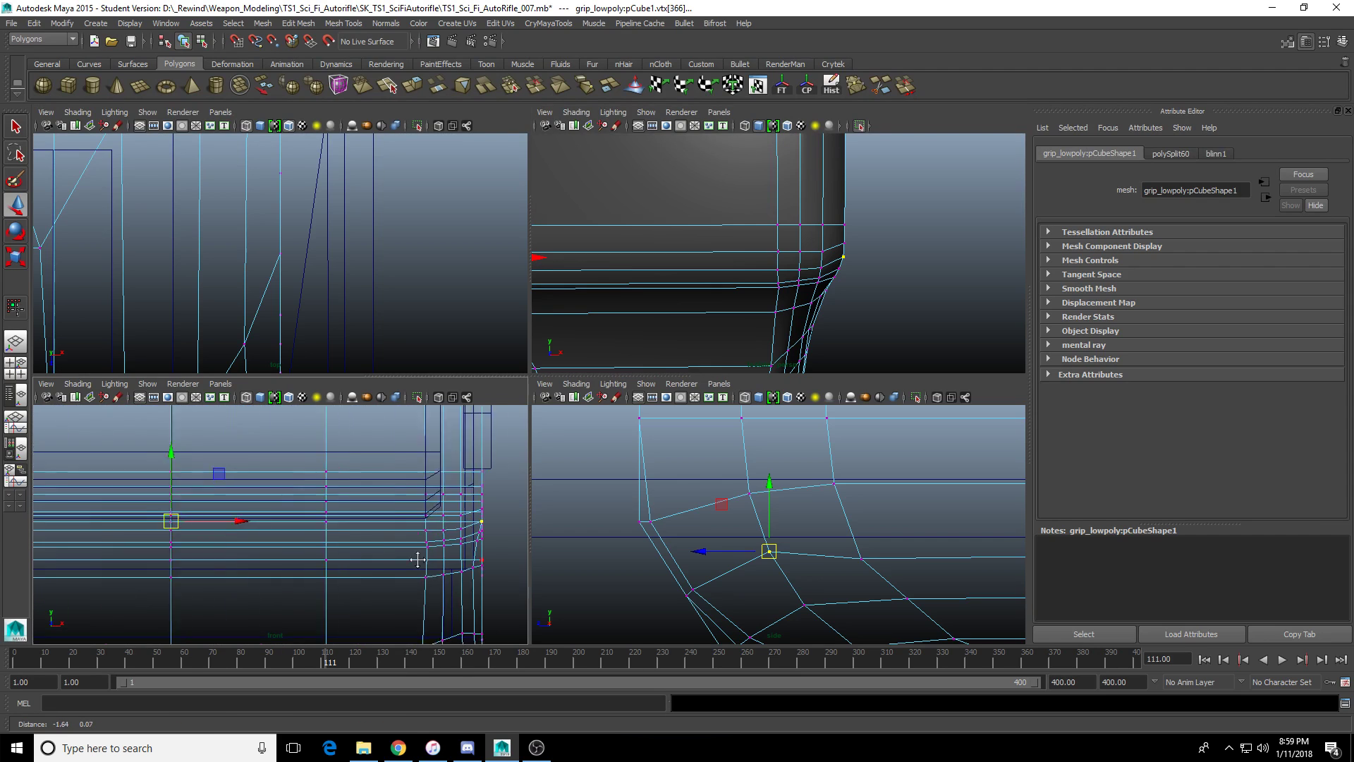
pyautogui.scroll(8, 226, 562)
pyautogui.keyDown('alt'); pyautogui.moveTo(302, 556); pyautogui.dragTo(266, 541, button='middle'); pyautogui.keyUp('alt')
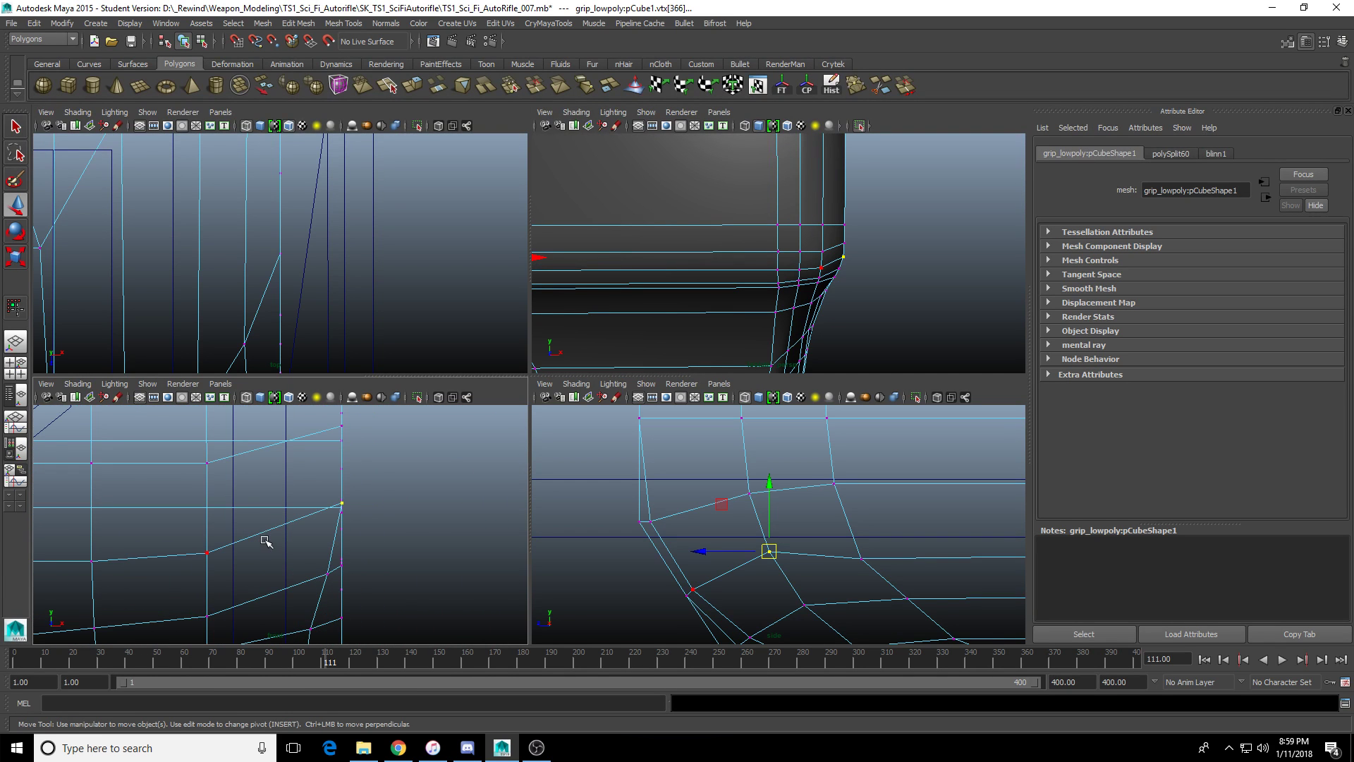
pyautogui.scroll(-2, 720, 251)
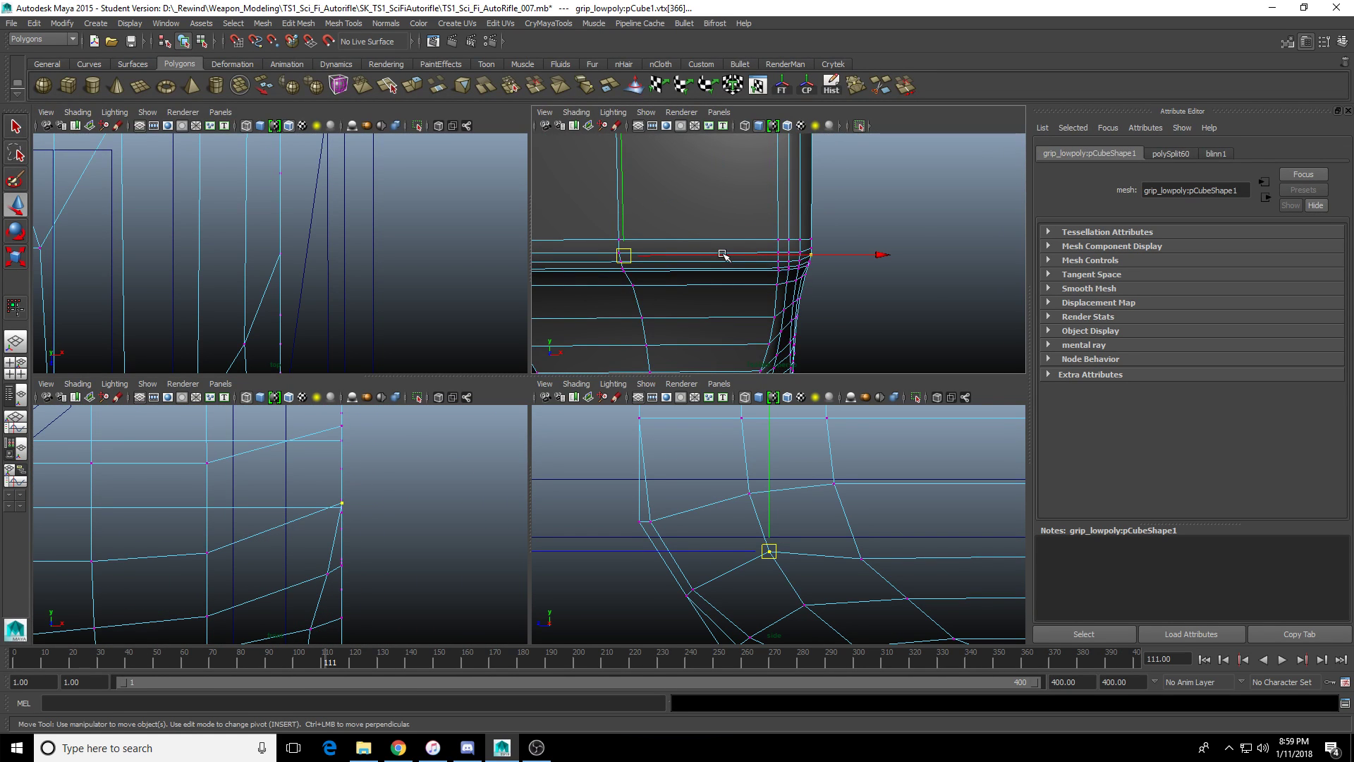
pyautogui.press('r')
pyautogui.keyDown('alt'); pyautogui.moveTo(698, 277); pyautogui.dragTo(772, 280); pyautogui.keyUp('alt')
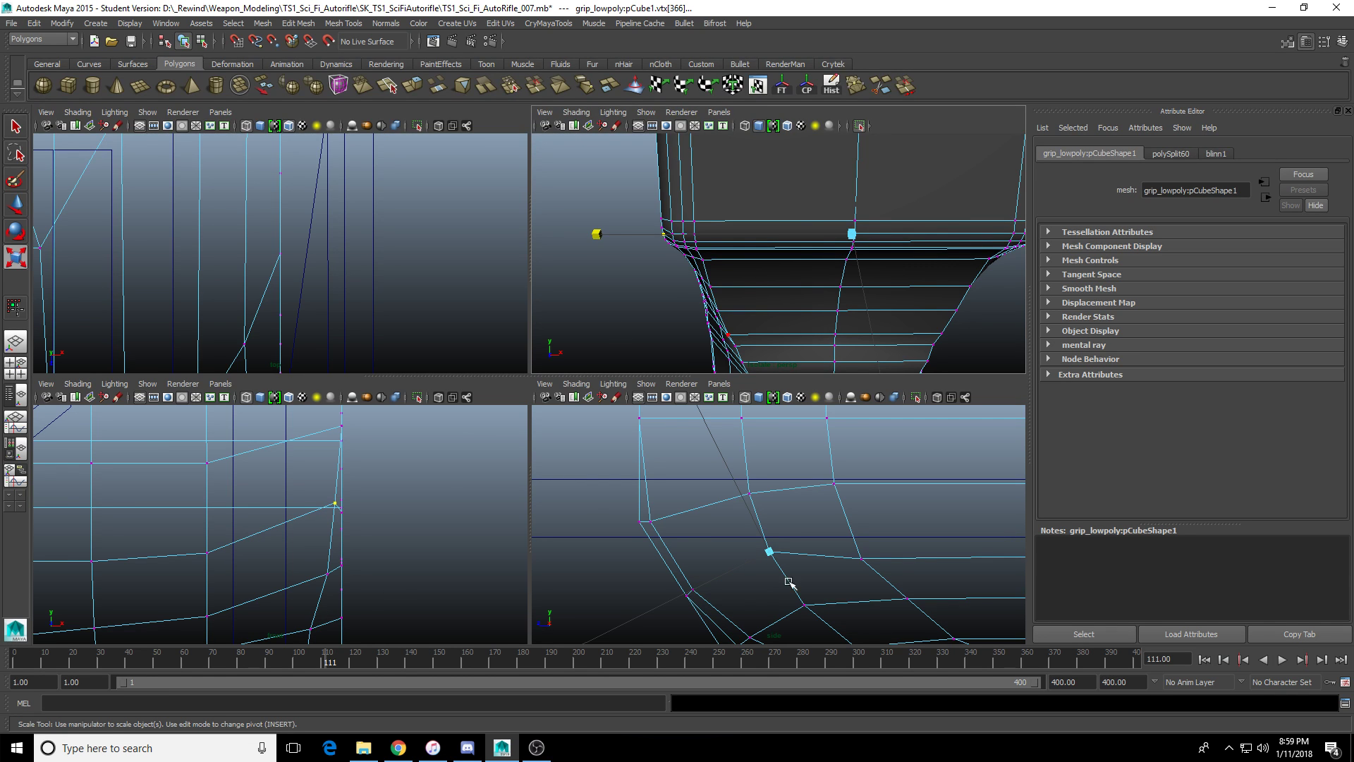
pyautogui.keyDown('alt'); pyautogui.moveTo(867, 323); pyautogui.dragTo(751, 291); pyautogui.keyUp('alt')
# Return the grip to object mode and examine the shading around its front corner and finger groove from several angles.
pyautogui.moveTo(940, 185); pyautogui.dragTo(940, 188, button='right')
pyautogui.press('space')
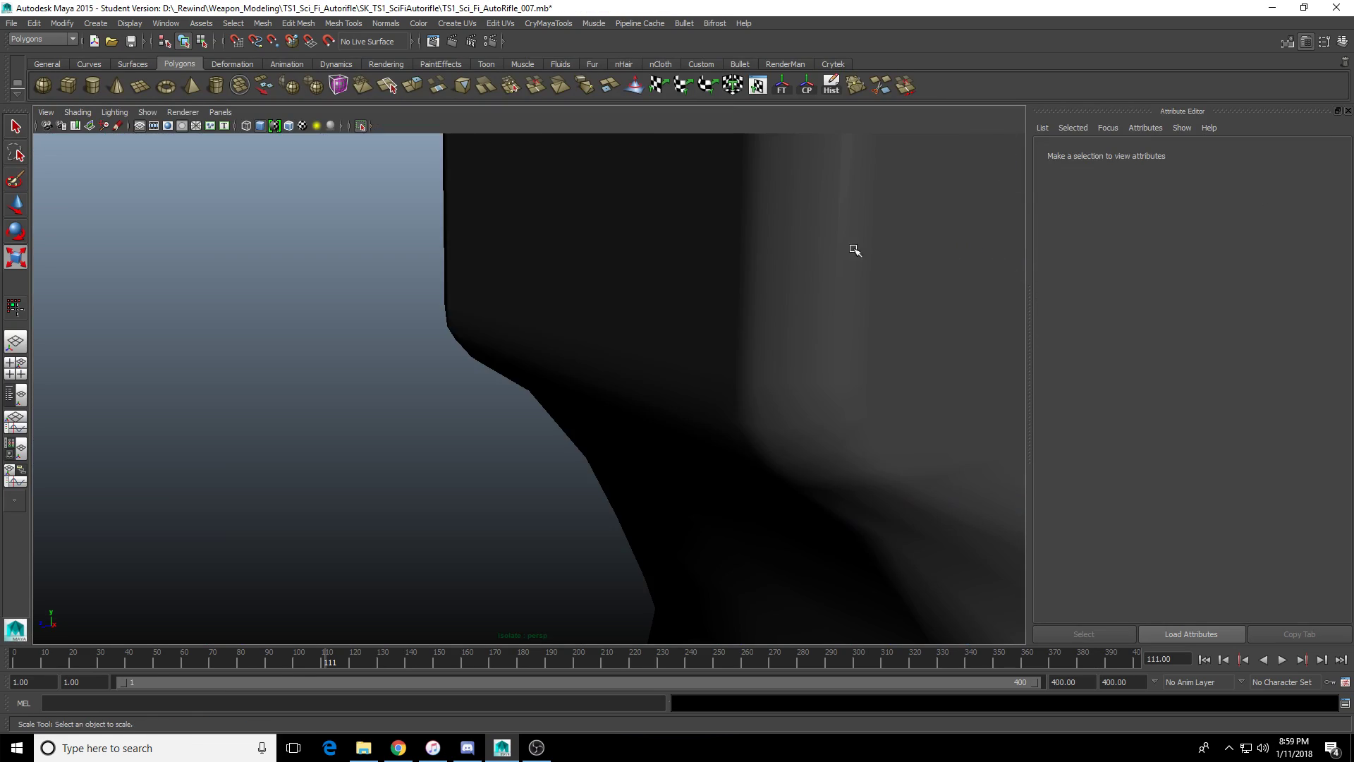
pyautogui.keyDown('alt'); pyautogui.moveTo(852, 247); pyautogui.dragTo(552, 346); pyautogui.keyUp('alt')
pyautogui.click(682, 359)
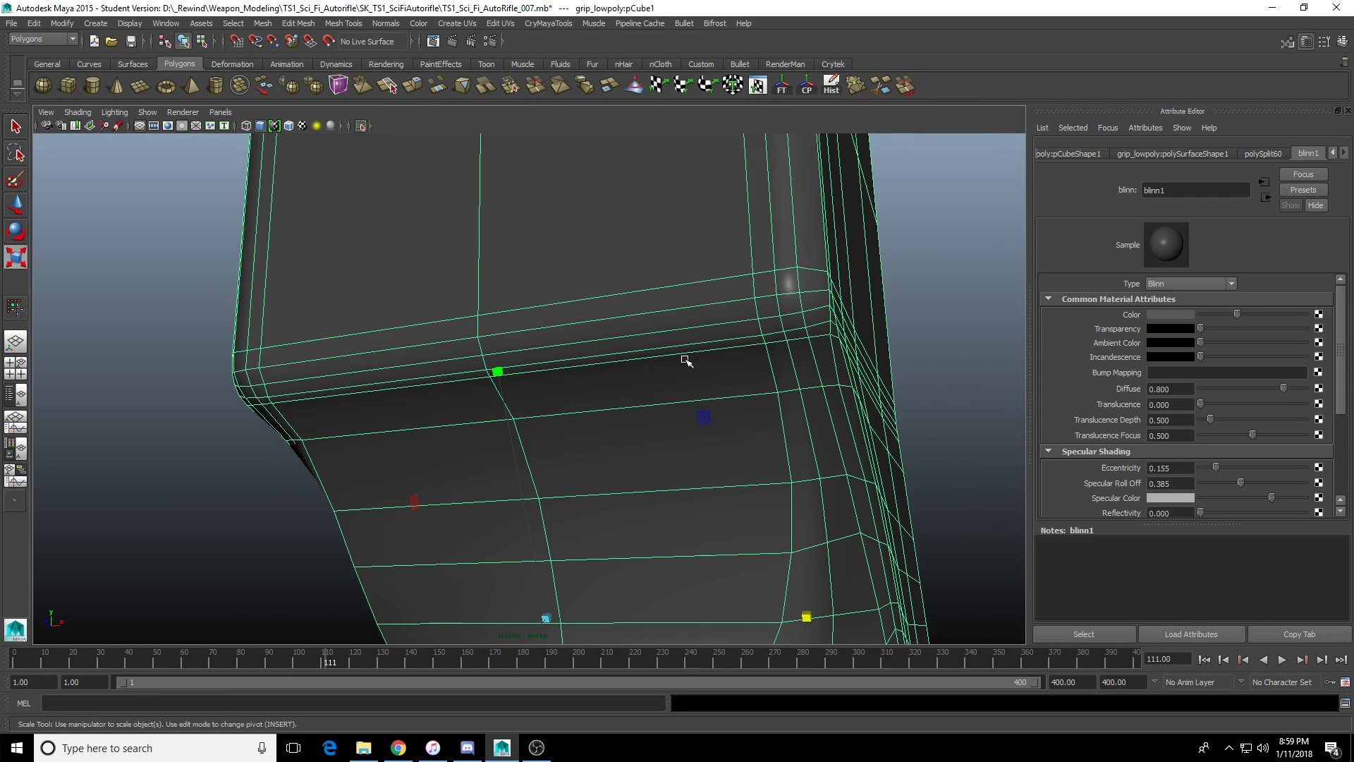
pyautogui.keyDown('alt'); pyautogui.moveTo(683, 360); pyautogui.dragTo(432, 402); pyautogui.keyUp('alt')
pyautogui.press('r')
pyautogui.click(246, 455)
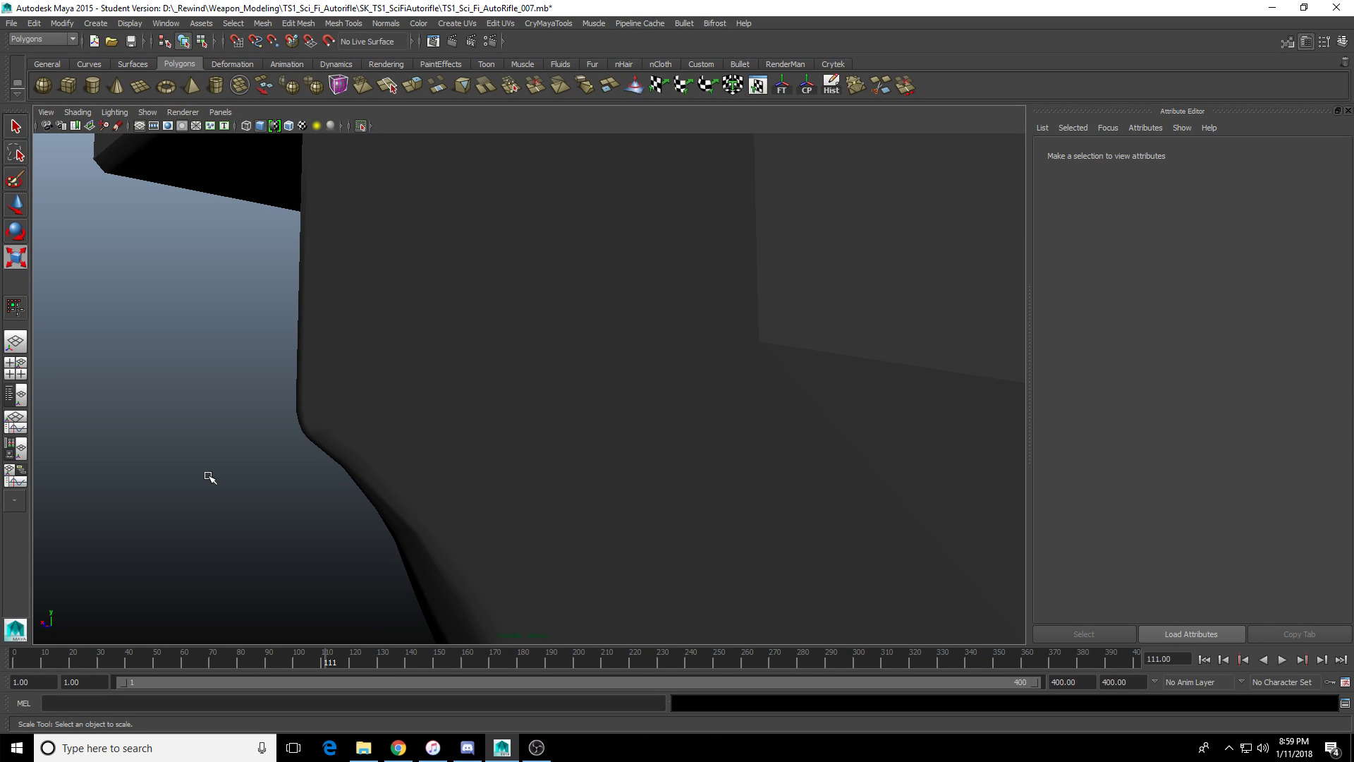
pyautogui.keyDown('alt'); pyautogui.moveTo(201, 478); pyautogui.dragTo(392, 486); pyautogui.keyUp('alt')
pyautogui.click(357, 424)
pyautogui.click(350, 484)
pyautogui.keyDown('alt'); pyautogui.moveTo(500, 470); pyautogui.dragTo(562, 499); pyautogui.keyUp('alt')
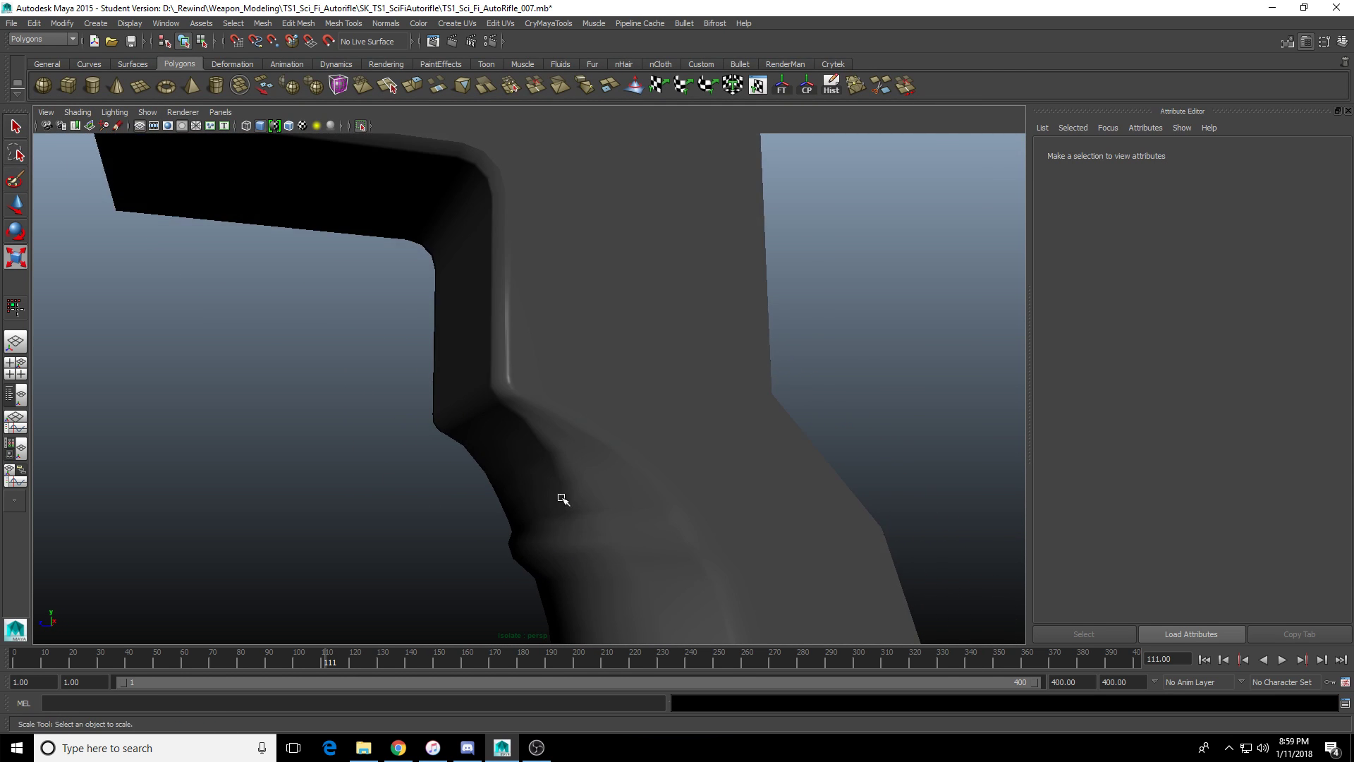
pyautogui.keyDown('alt'); pyautogui.moveTo(562, 498); pyautogui.dragTo(568, 408, button='middle'); pyautogui.keyUp('alt')
pyautogui.scroll(3, 568, 408)
# Put the grip in vertex mode and shift a pair of front-edge vertices above the finger groove slightly forward in the side view.
pyautogui.click(618, 296)
pyautogui.keyDown('alt'); pyautogui.moveTo(620, 294); pyautogui.dragTo(572, 450); pyautogui.keyUp('alt')
pyautogui.press('F9')
pyautogui.press('space')
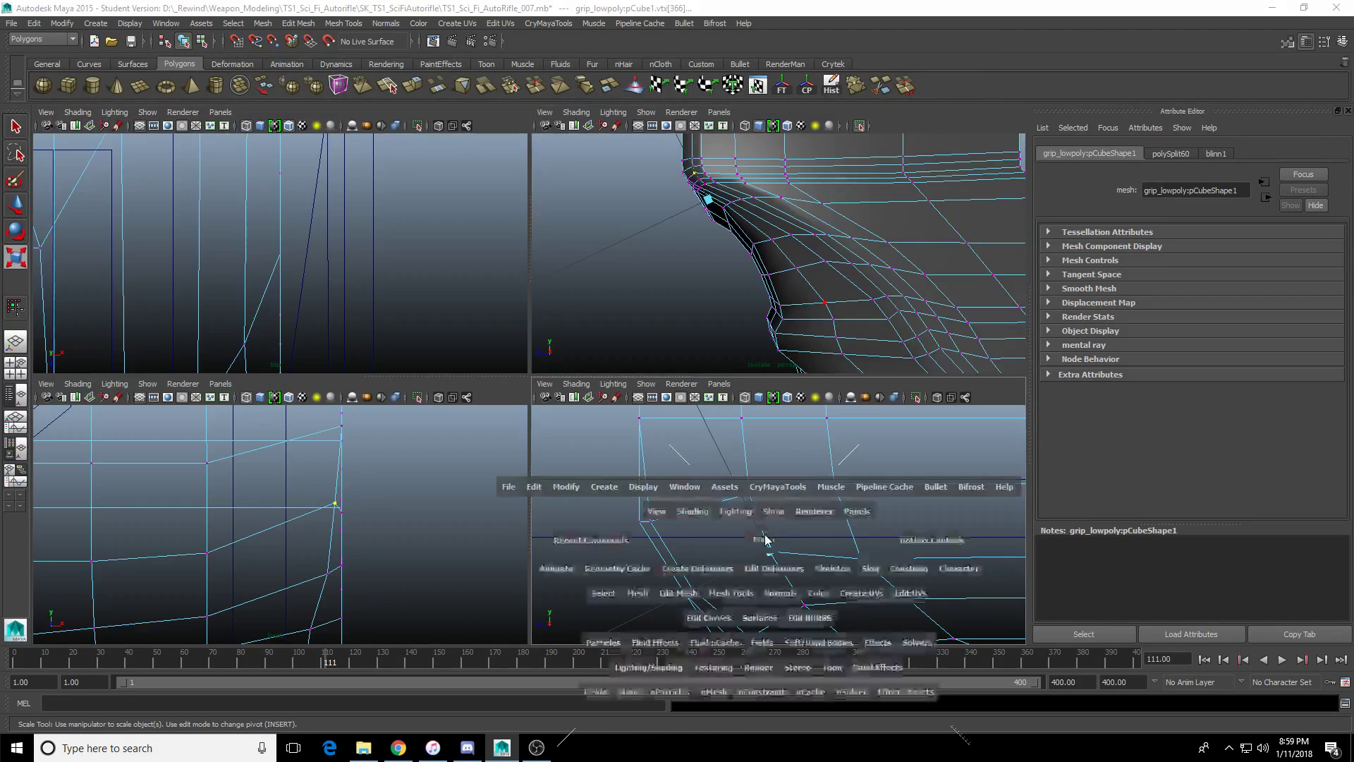
pyautogui.moveTo(755, 543); pyautogui.dragTo(621, 508)
pyautogui.scroll(3, 545, 488)
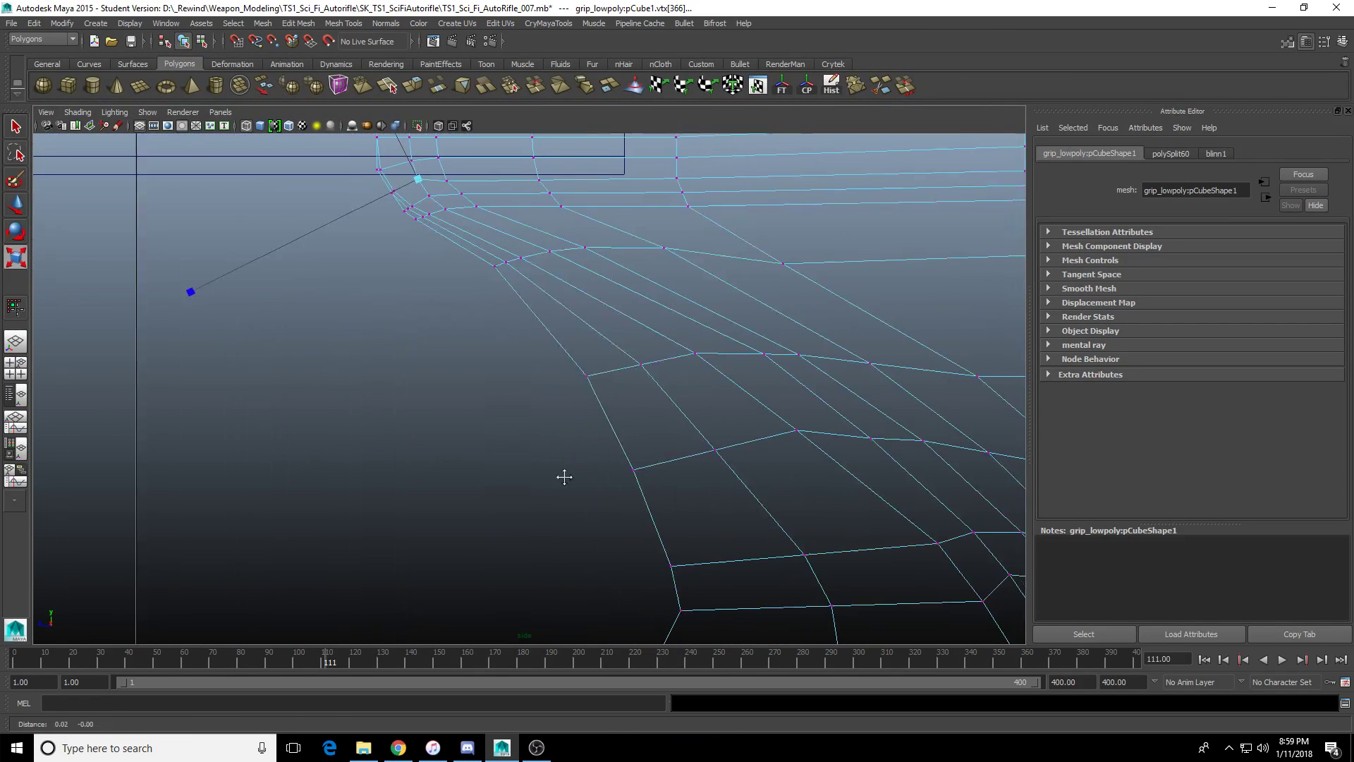
pyautogui.press('w')
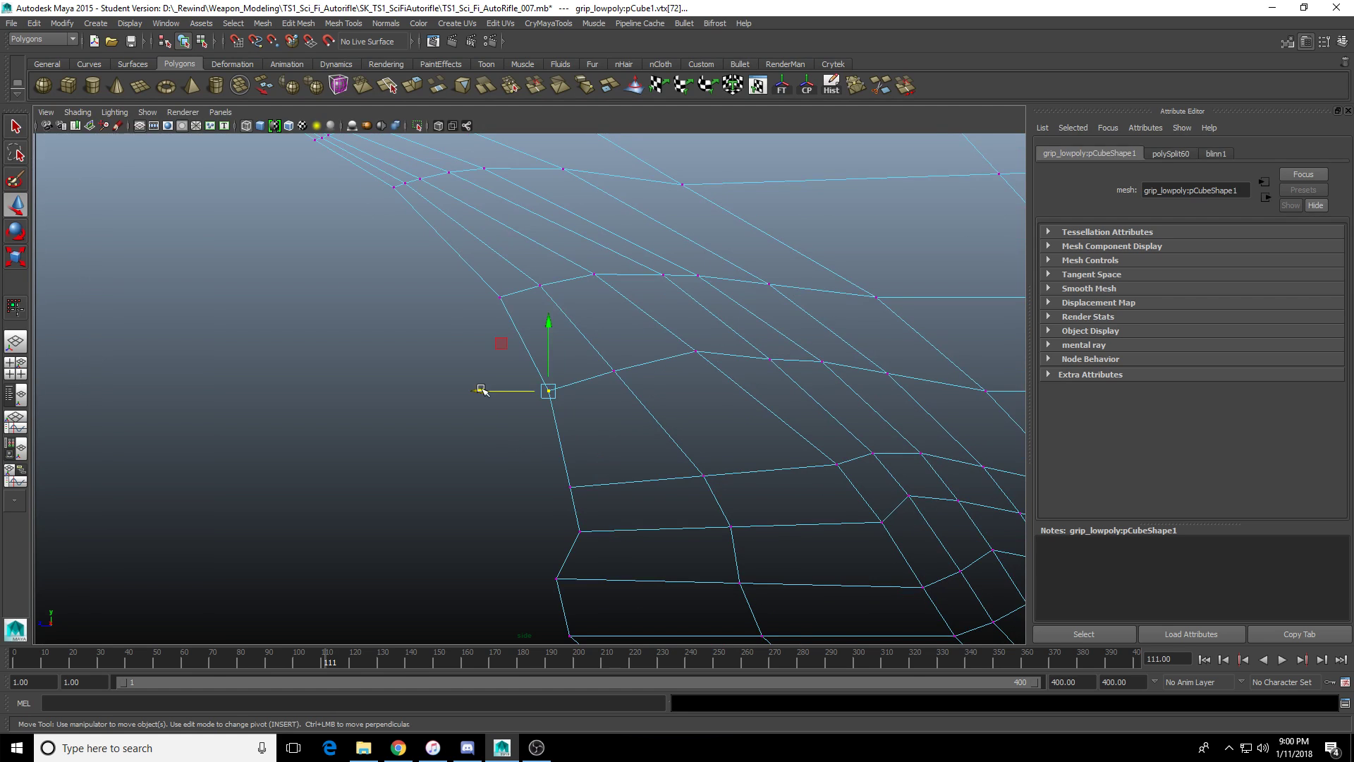
pyautogui.moveTo(482, 390); pyautogui.dragTo(477, 395)
# Raise the first three vertex pairs of the next edge row down from the front edge to even out its flow.
pyautogui.keyDown('alt'); pyautogui.moveTo(516, 490); pyautogui.dragTo(454, 349, button='middle'); pyautogui.keyUp('alt')
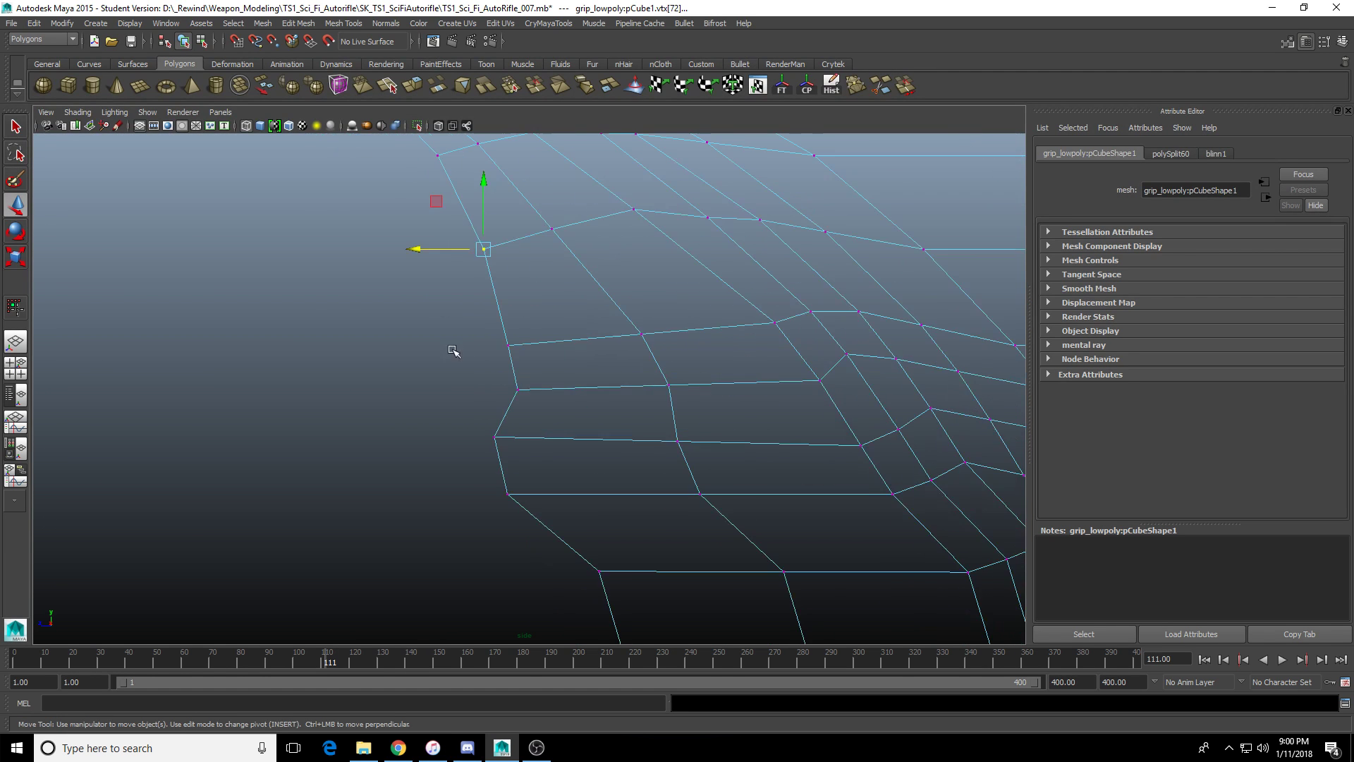
pyautogui.moveTo(495, 322); pyautogui.dragTo(535, 366)
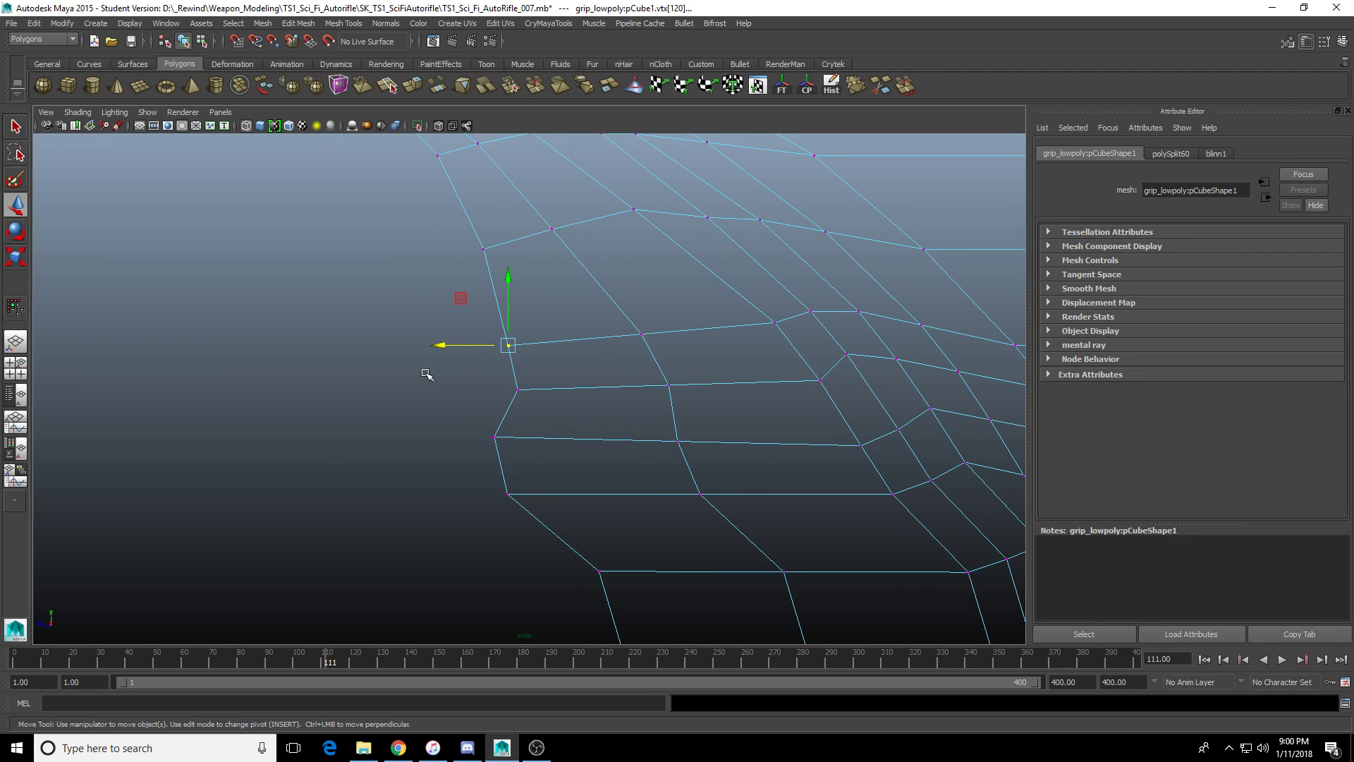
pyautogui.moveTo(447, 362); pyautogui.dragTo(649, 309)
pyautogui.moveTo(578, 273); pyautogui.dragTo(580, 264)
pyautogui.keyDown('alt'); pyautogui.moveTo(596, 294); pyautogui.dragTo(524, 394, button='middle'); pyautogui.keyUp('alt')
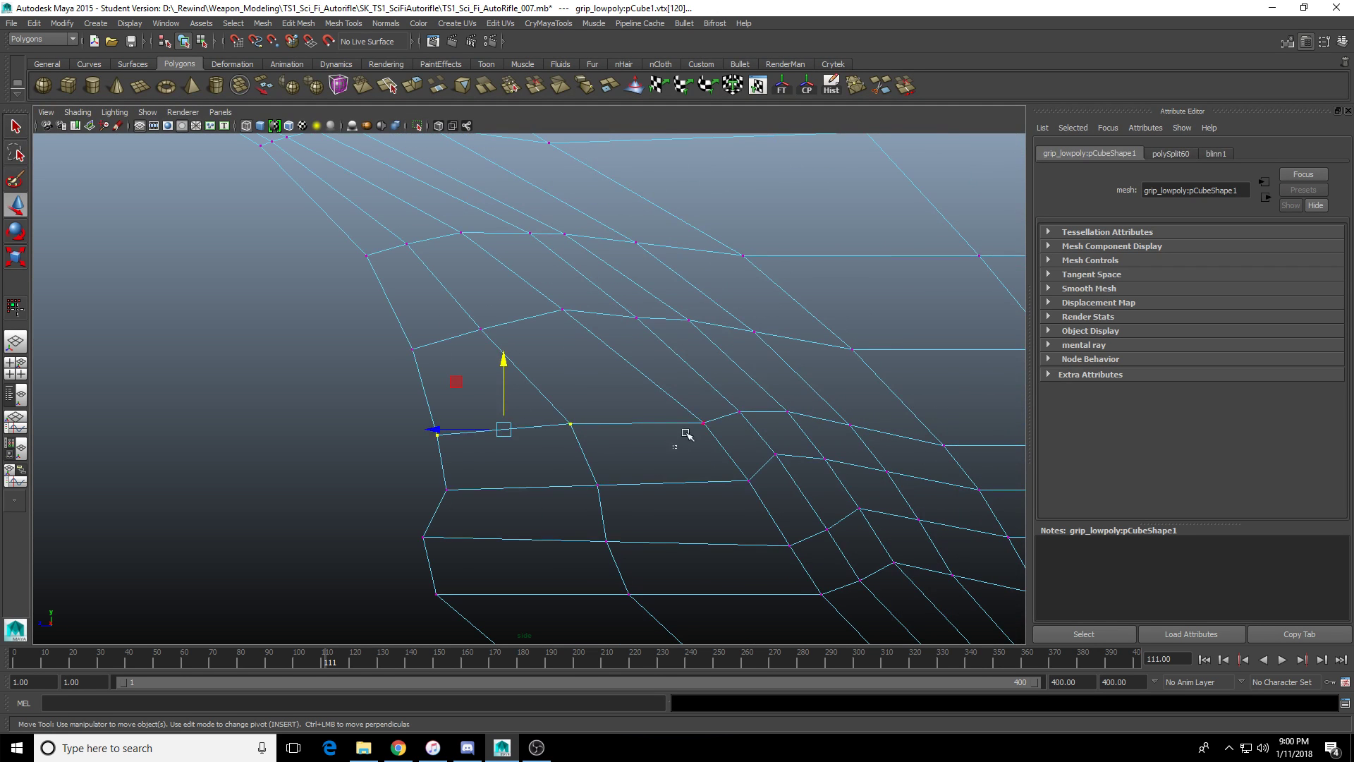
pyautogui.moveTo(685, 434); pyautogui.dragTo(713, 406)
pyautogui.moveTo(700, 351); pyautogui.dragTo(700, 347)
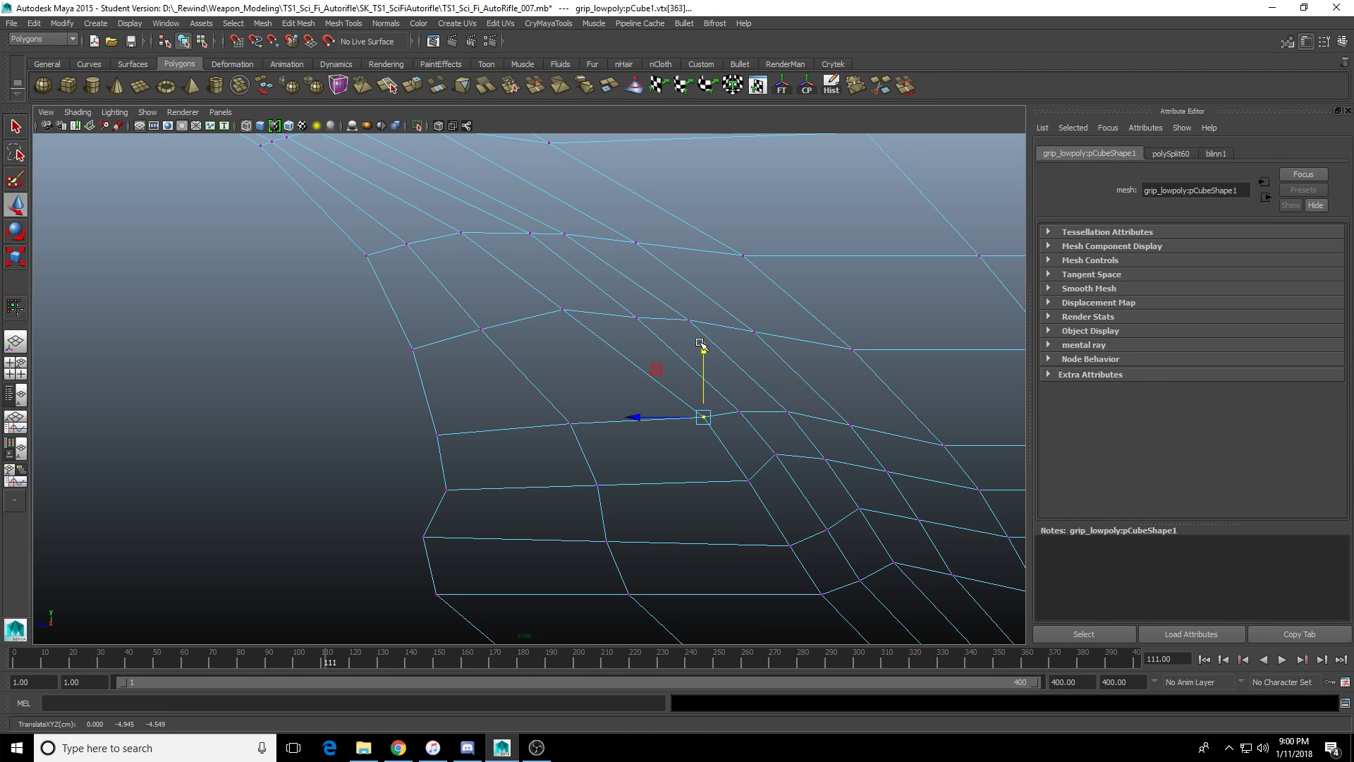
# Lower the third vertex pair of the edge row above and nudge that row's front-edge vertices horizontally.
pyautogui.moveTo(547, 335); pyautogui.dragTo(593, 292)
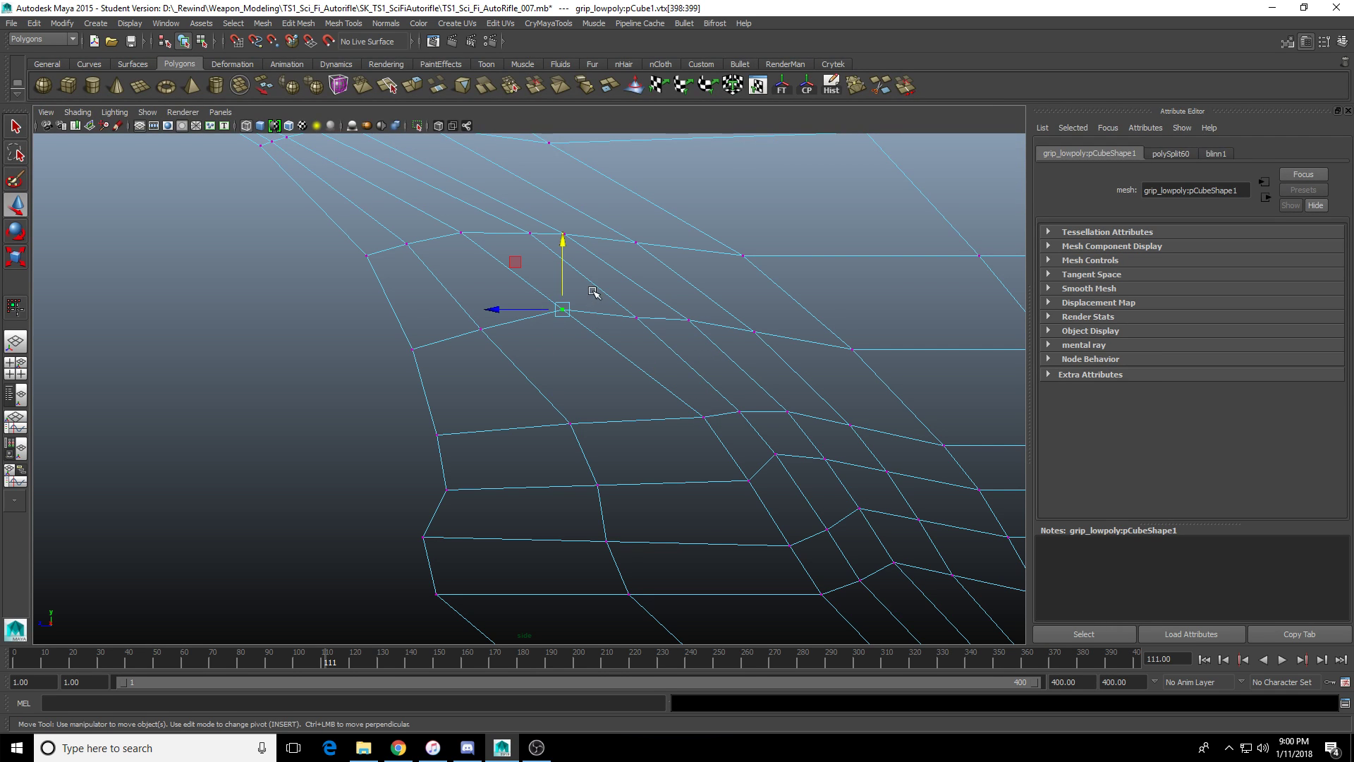
pyautogui.moveTo(559, 245); pyautogui.dragTo(562, 256)
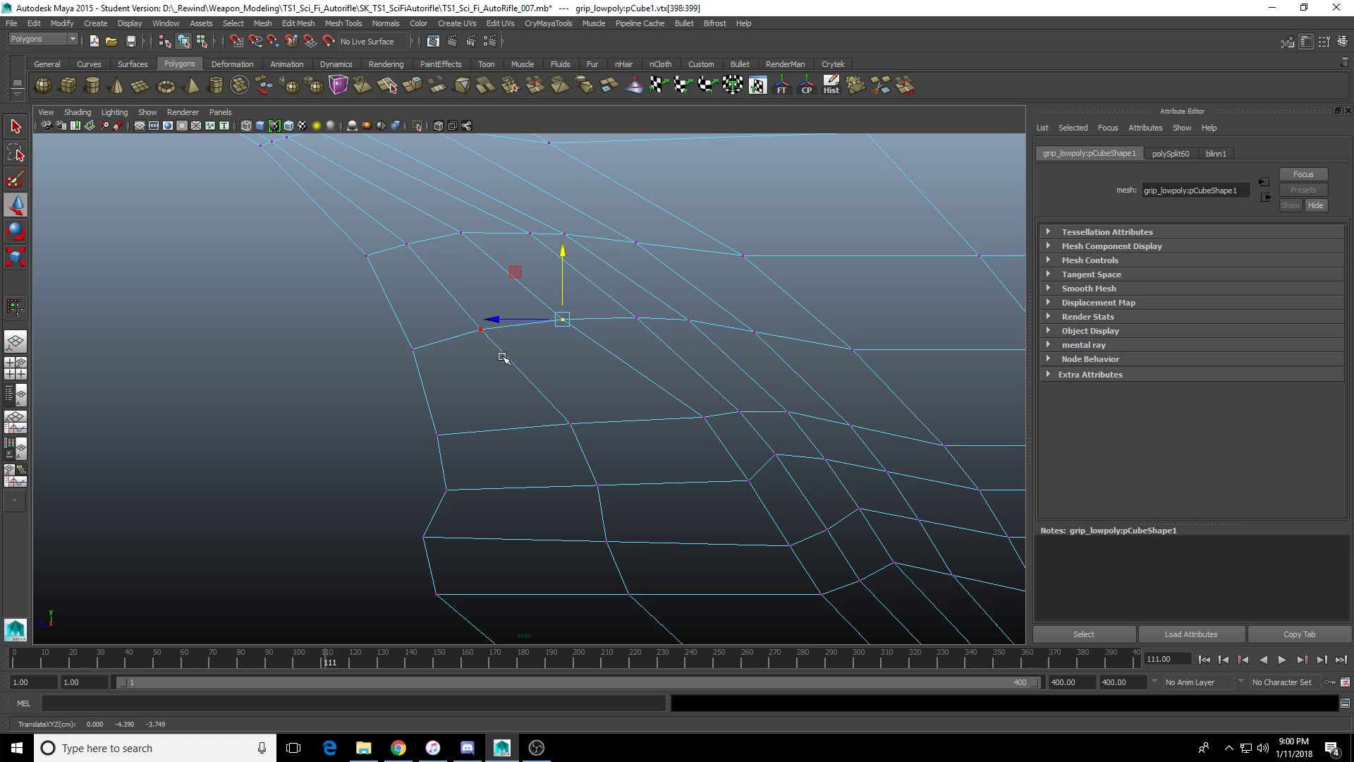
pyautogui.moveTo(375, 387); pyautogui.dragTo(424, 314)
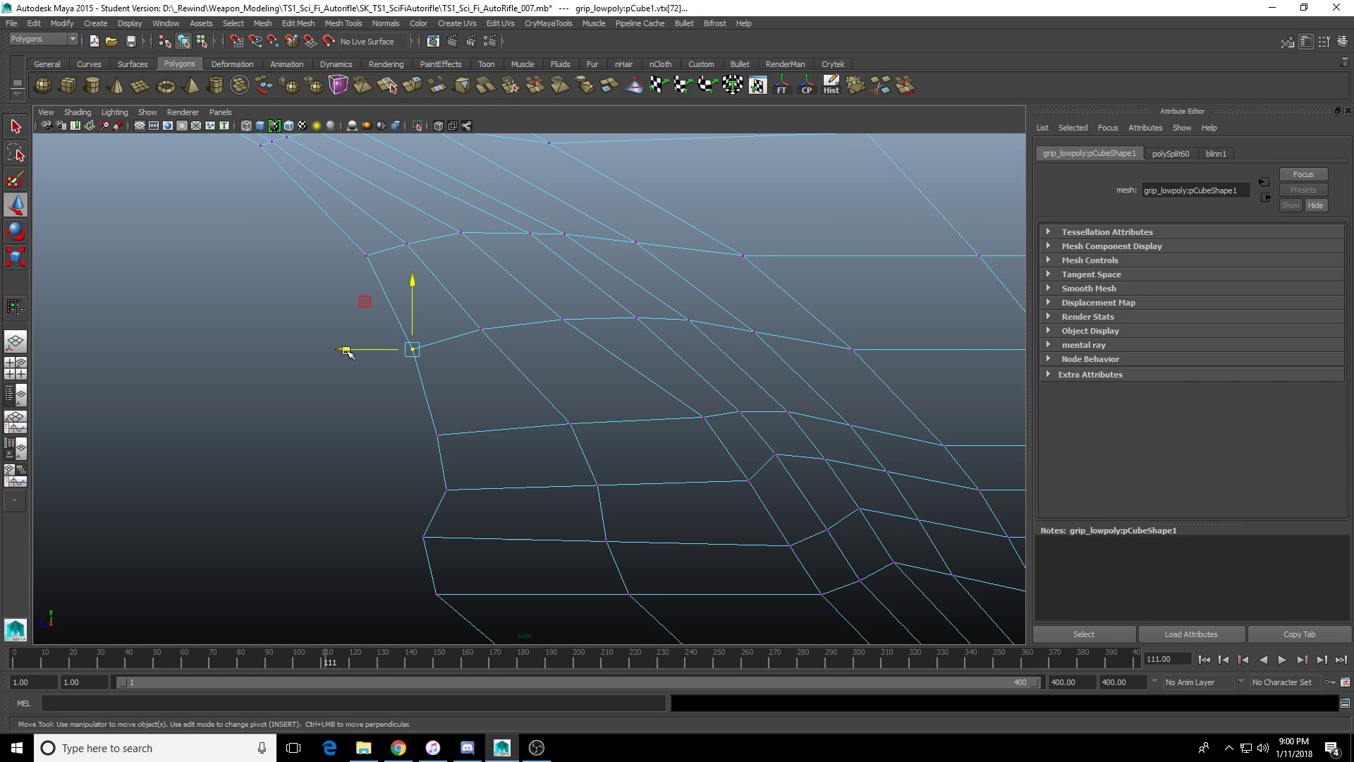
pyautogui.moveTo(345, 351); pyautogui.dragTo(347, 351)
# Select the vertex pair just behind the front edge in the upper adjusted row and examine the surrounding edge flow.
pyautogui.keyDown('alt'); pyautogui.moveTo(364, 419); pyautogui.dragTo(407, 494, button='middle'); pyautogui.keyUp('alt')
pyautogui.moveTo(545, 462); pyautogui.dragTo(491, 372)
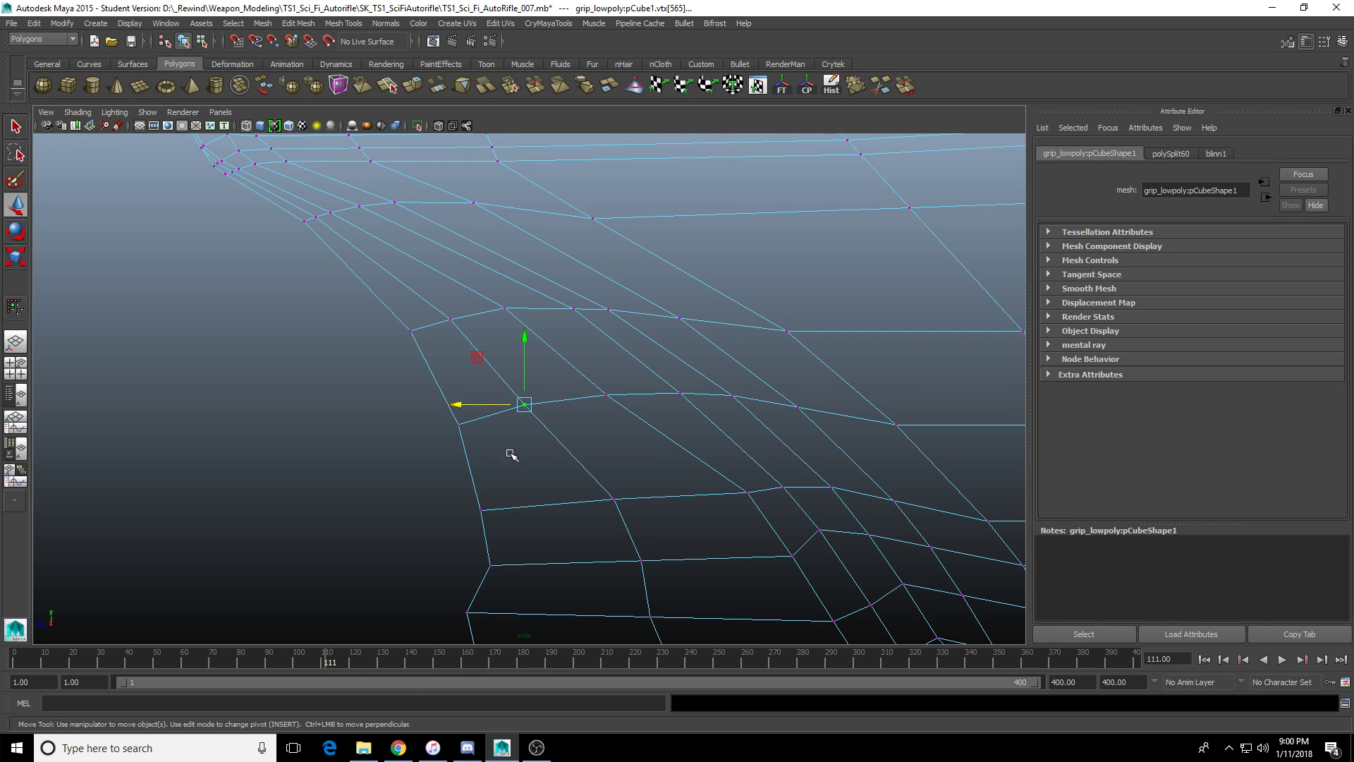
pyautogui.keyDown('alt'); pyautogui.moveTo(510, 475); pyautogui.dragTo(576, 362, button='middle'); pyautogui.keyUp('alt')
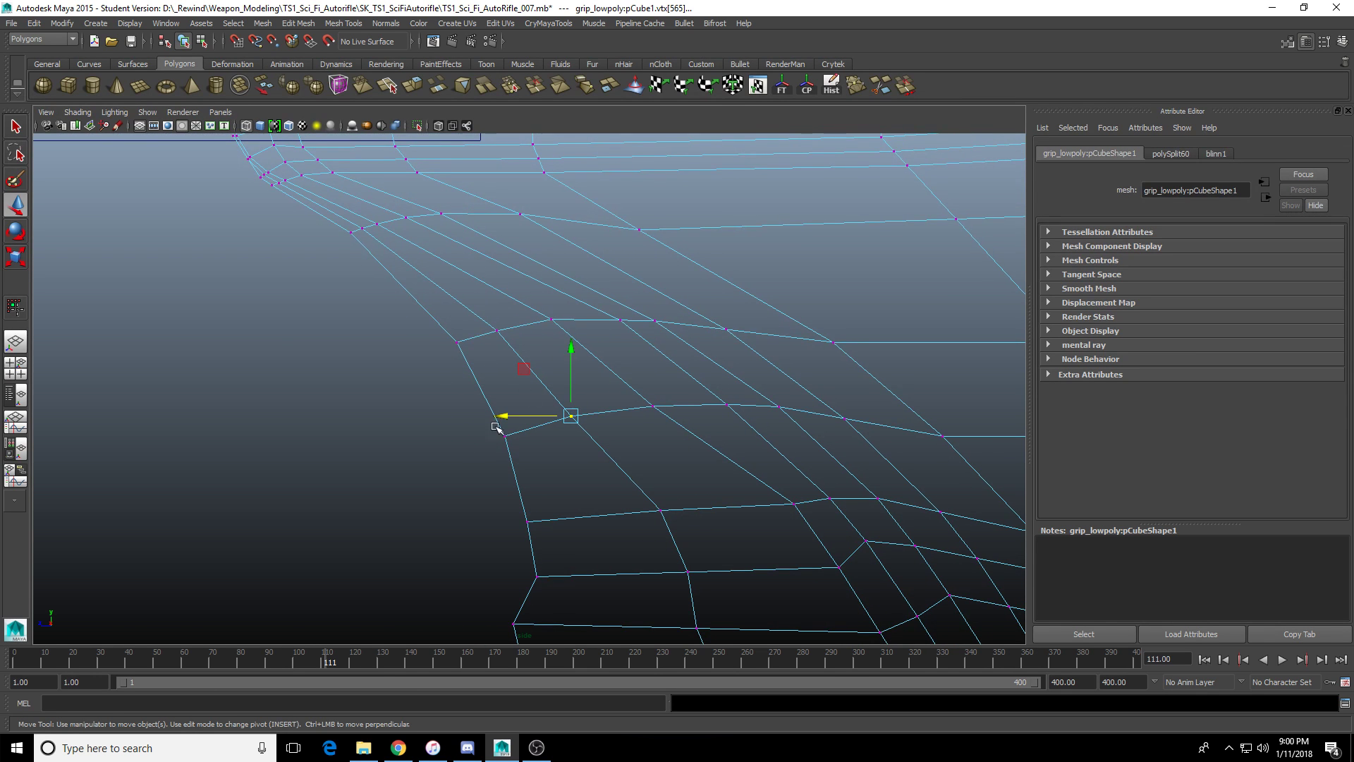
pyautogui.keyDown('alt'); pyautogui.moveTo(465, 470); pyautogui.dragTo(461, 481, button='middle'); pyautogui.keyUp('alt')
pyautogui.scroll(1, 492, 444)
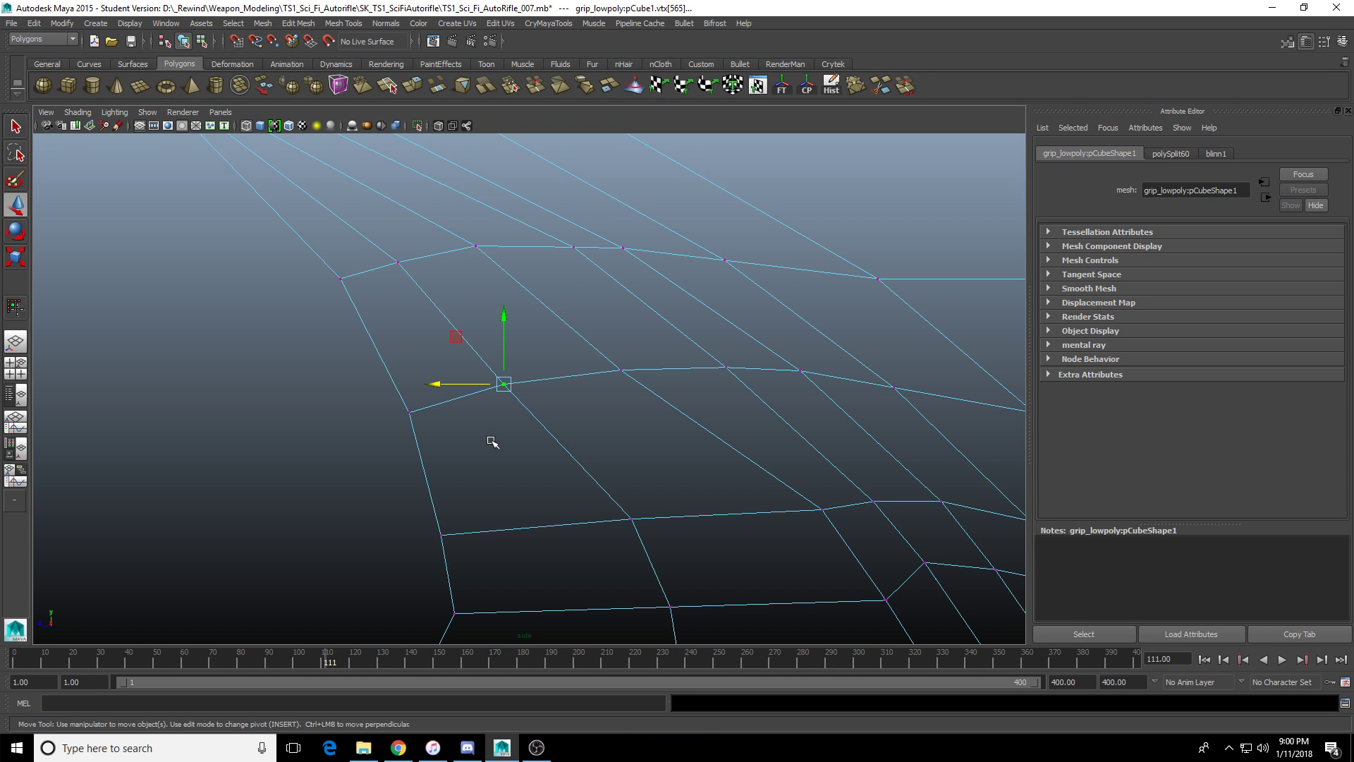
pyautogui.scroll(-4, 492, 442)
pyautogui.scroll(4, 584, 429)
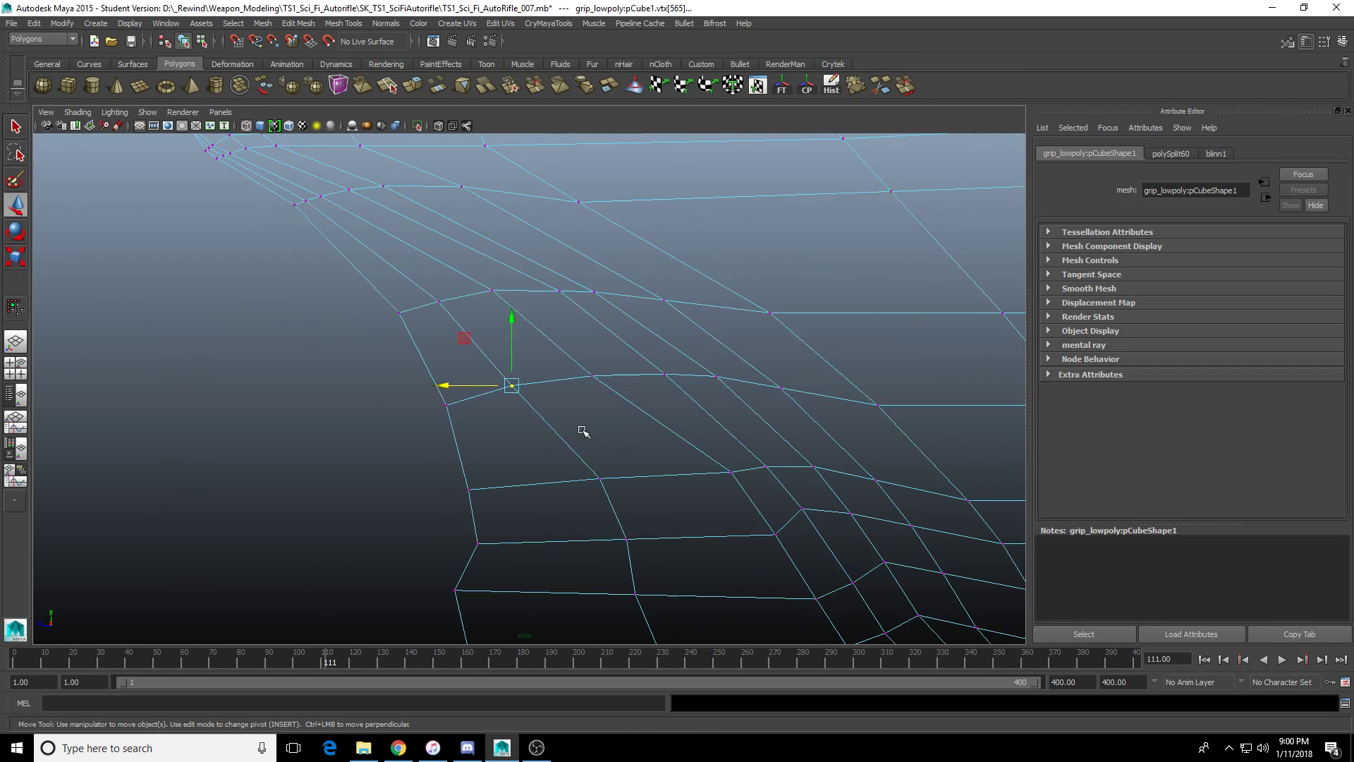
pyautogui.keyDown('alt'); pyautogui.moveTo(505, 430); pyautogui.dragTo(590, 421, button='middle'); pyautogui.keyUp('alt')
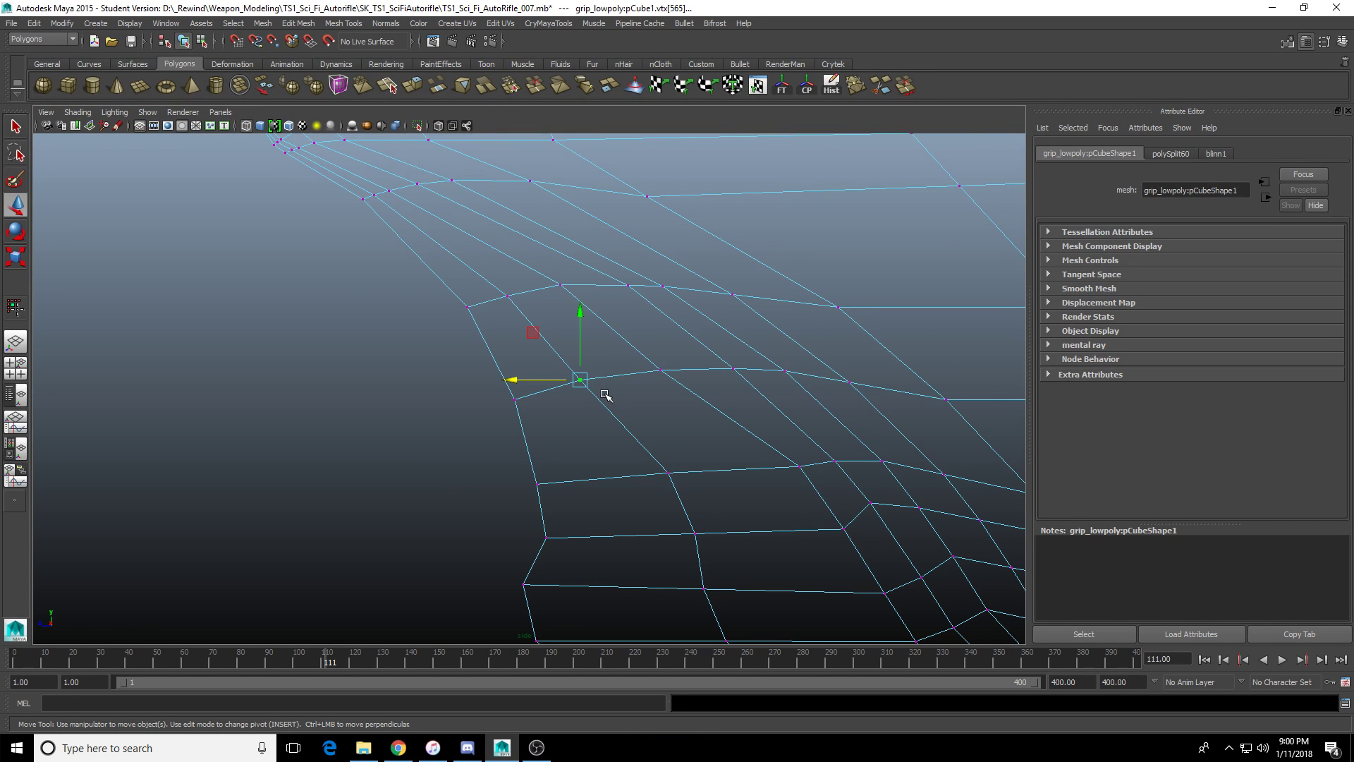
pyautogui.keyDown('alt'); pyautogui.moveTo(606, 396); pyautogui.dragTo(529, 404, button='middle'); pyautogui.keyUp('alt')
pyautogui.keyDown('alt'); pyautogui.moveTo(522, 415); pyautogui.dragTo(592, 414, button='right'); pyautogui.keyUp('alt')
pyautogui.keyDown('alt'); pyautogui.moveTo(497, 490); pyautogui.dragTo(496, 411, button='middle'); pyautogui.keyUp('alt')
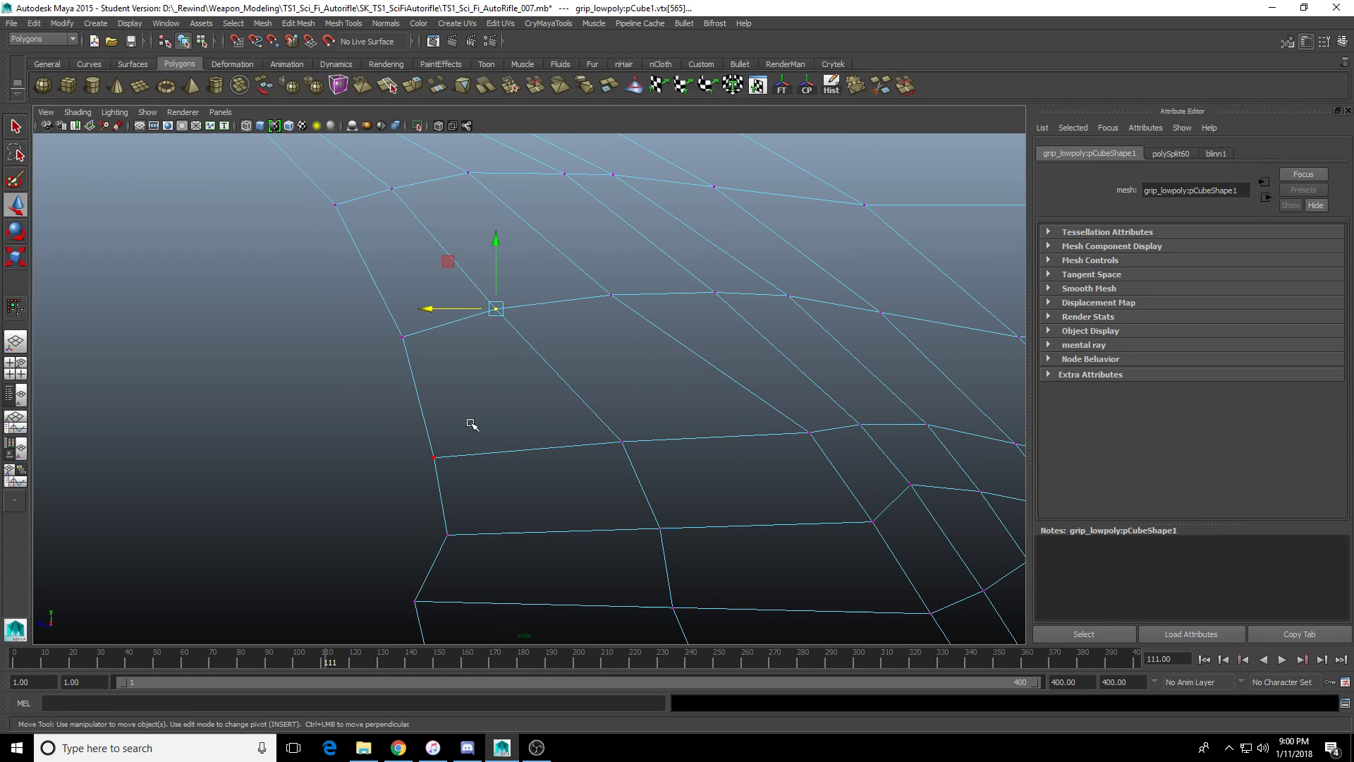
pyautogui.press('space')
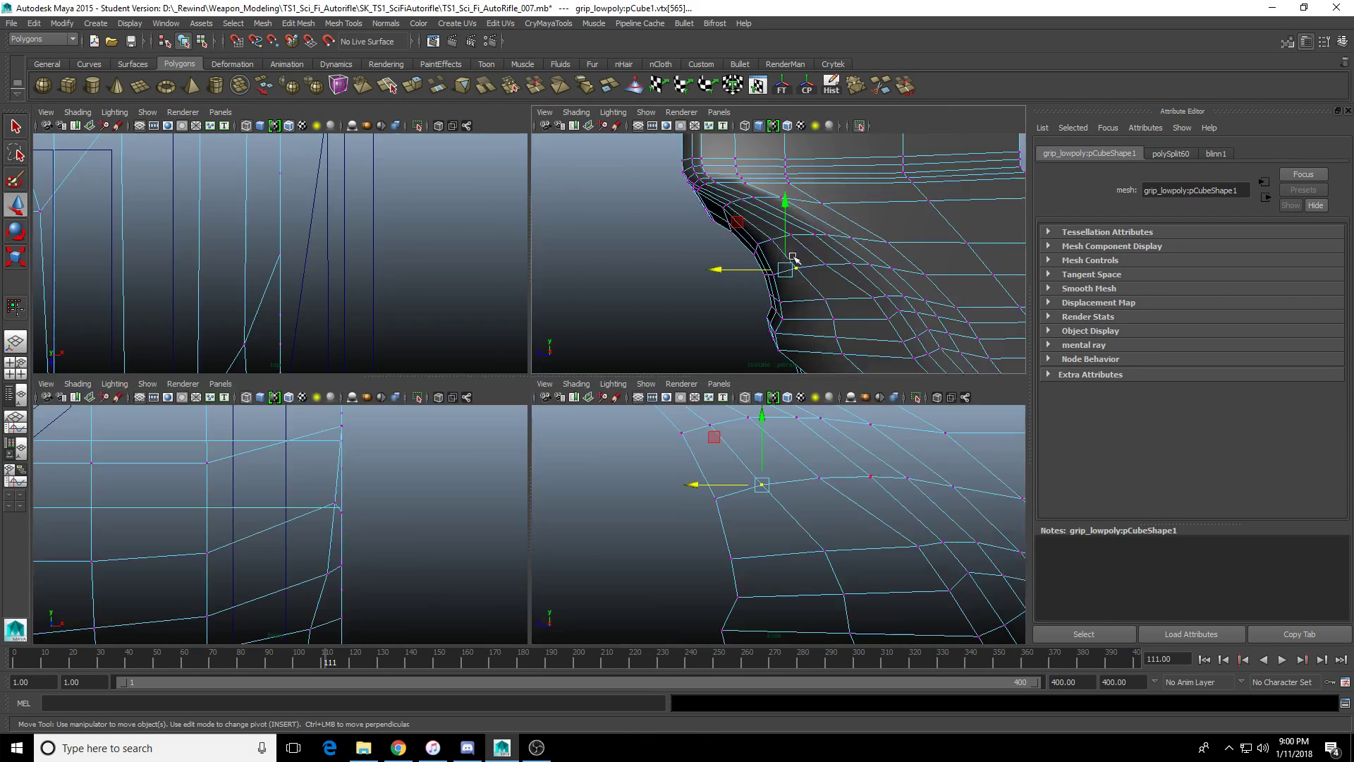
# Leave the grip's vertex mode and display the poly count for the whole rifle in the perspective view.
pyautogui.press('space')
pyautogui.scroll(-5, 361, 156)
pyautogui.click(361, 126)
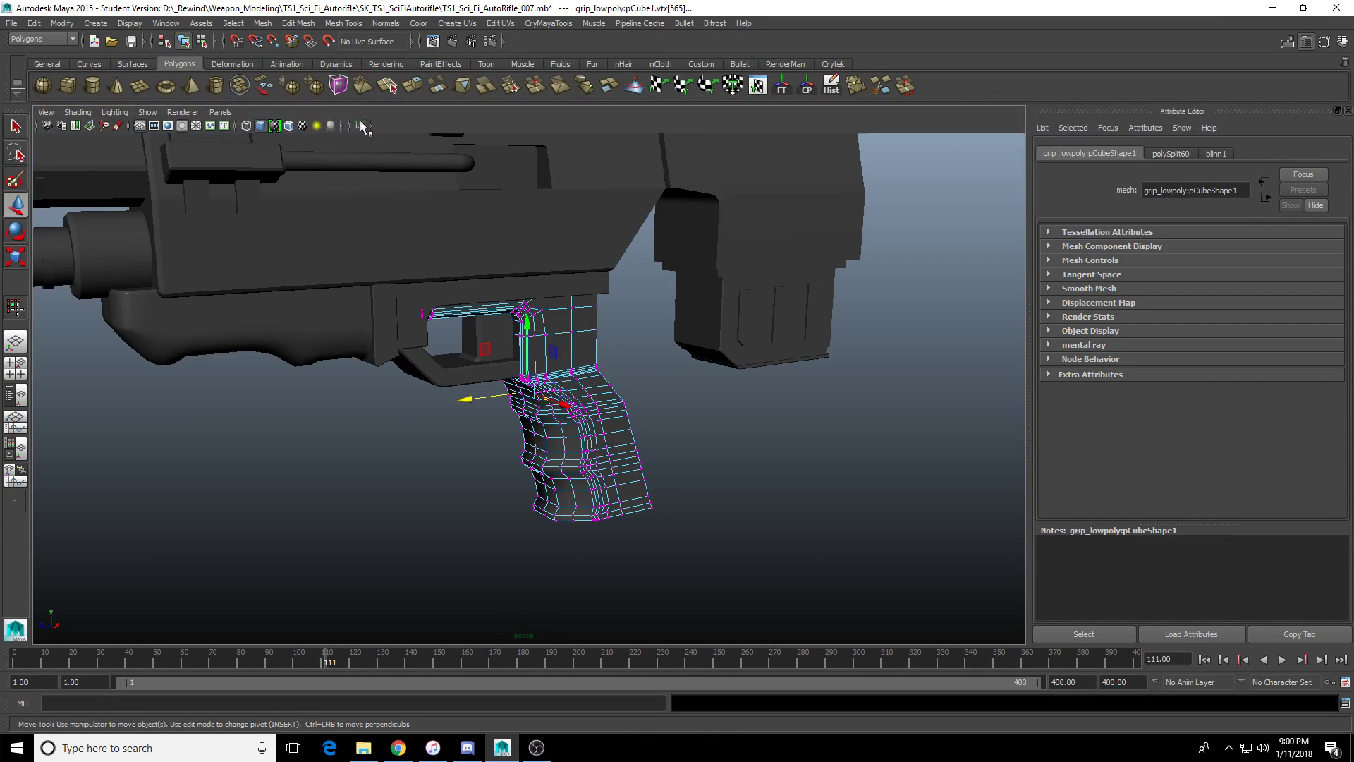
pyautogui.scroll(-3, 318, 154)
pyautogui.keyDown('alt'); pyautogui.moveTo(282, 151); pyautogui.dragTo(212, 149); pyautogui.keyUp('alt')
pyautogui.scroll(2, 180, 149)
pyautogui.click(181, 148)
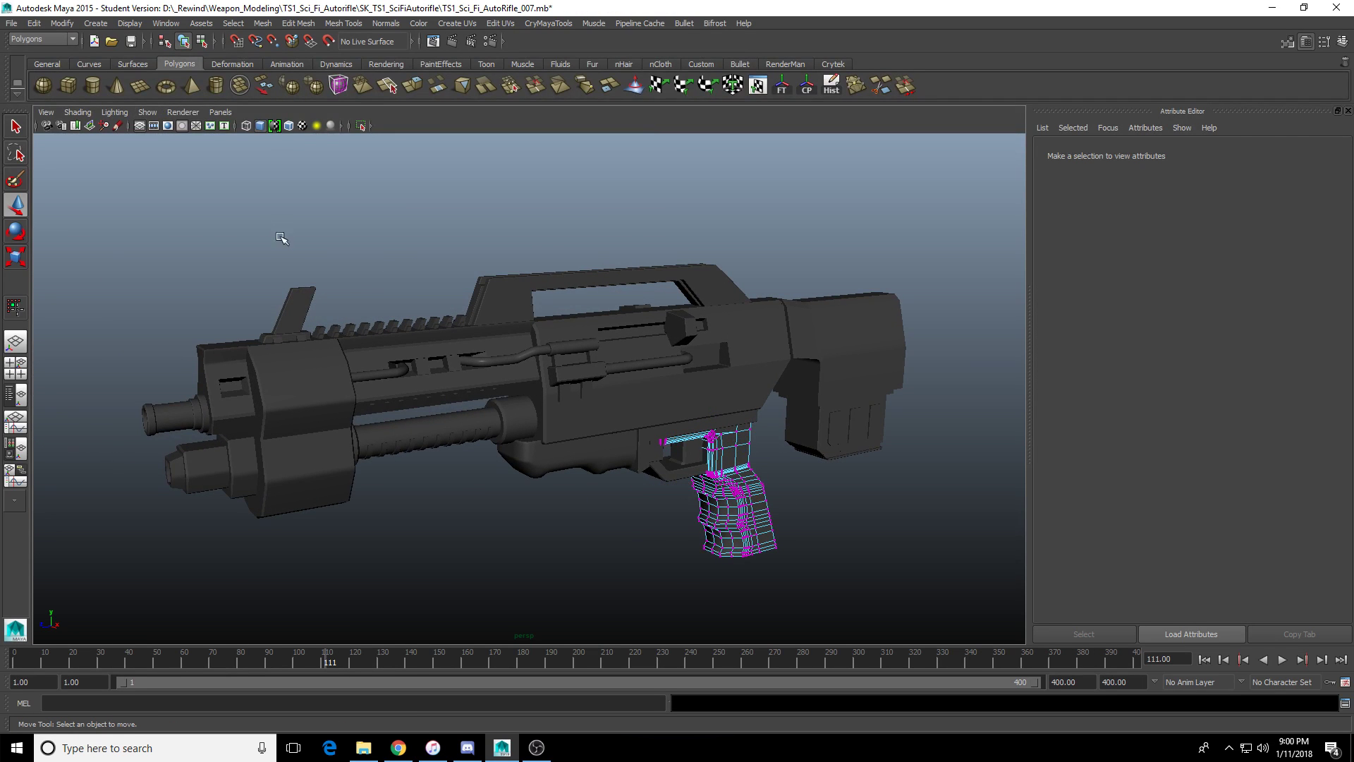
pyautogui.press('F8')
pyautogui.click(129, 23)
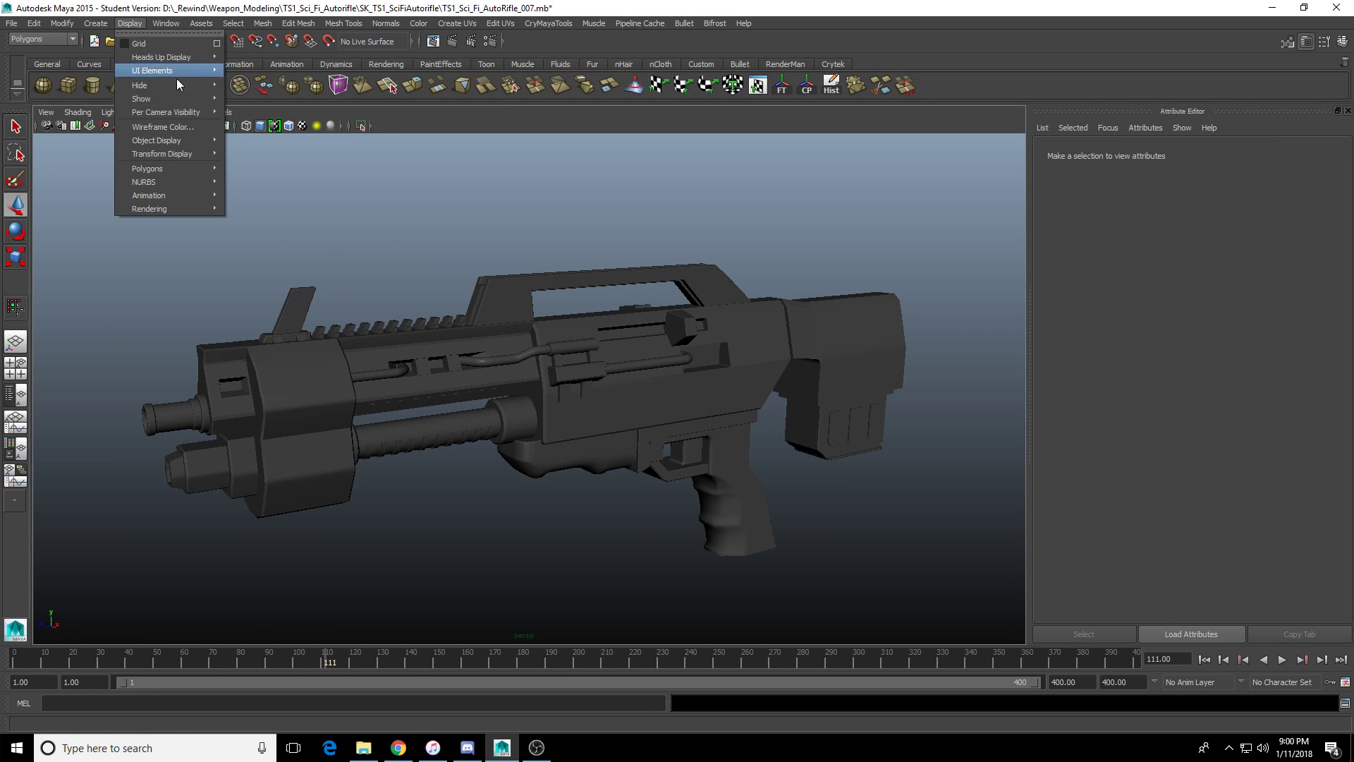
pyautogui.click(275, 98)
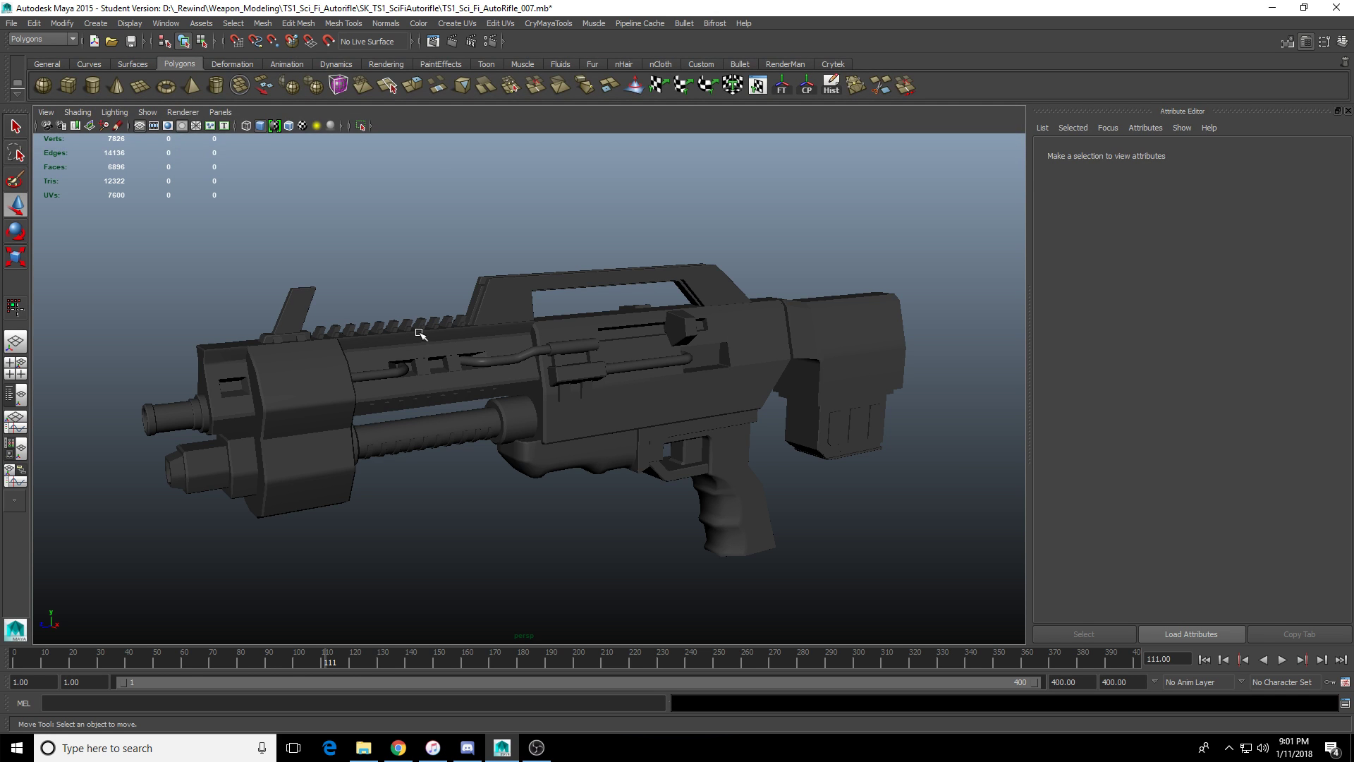
# Examine the rifle in wireframe and shaded display, and turn the poly count display off.
pyautogui.press('4')
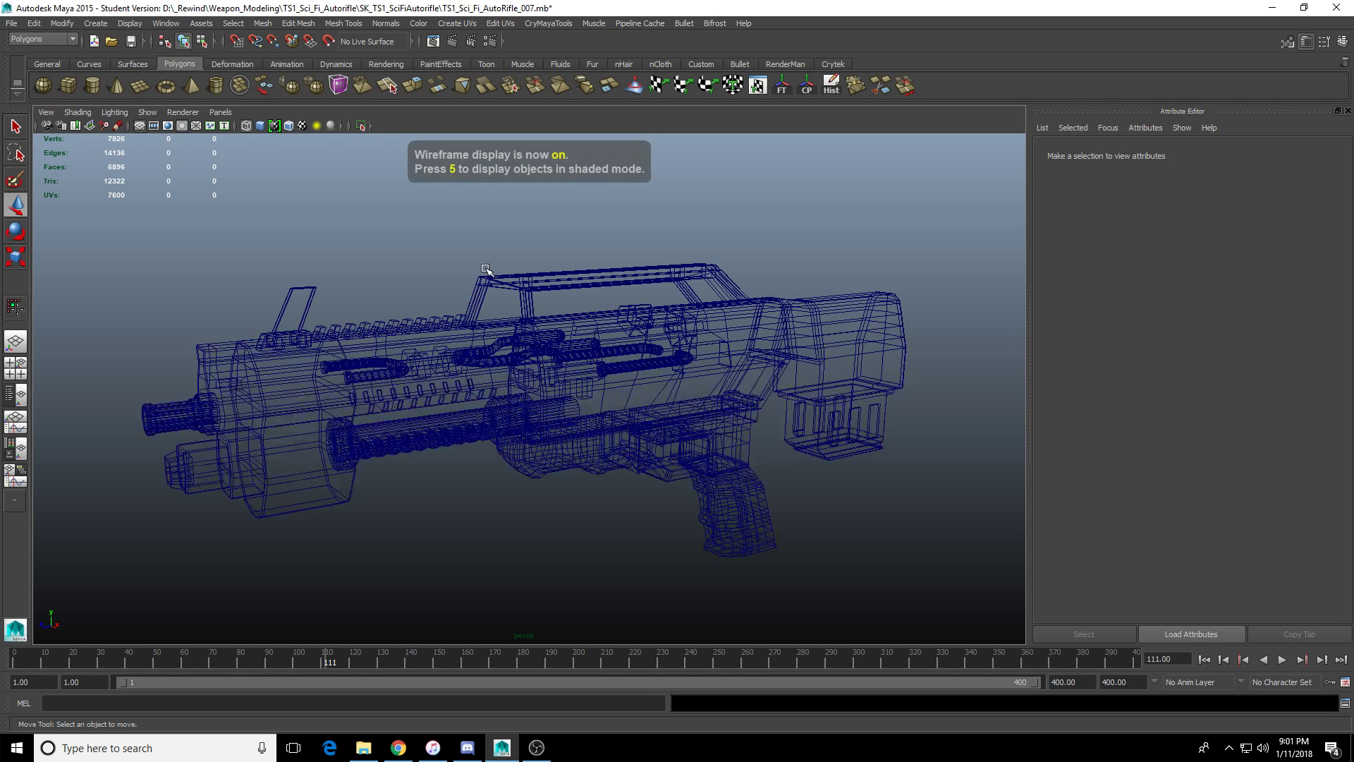
pyautogui.keyDown('alt'); pyautogui.moveTo(602, 354); pyautogui.dragTo(553, 367); pyautogui.keyUp('alt')
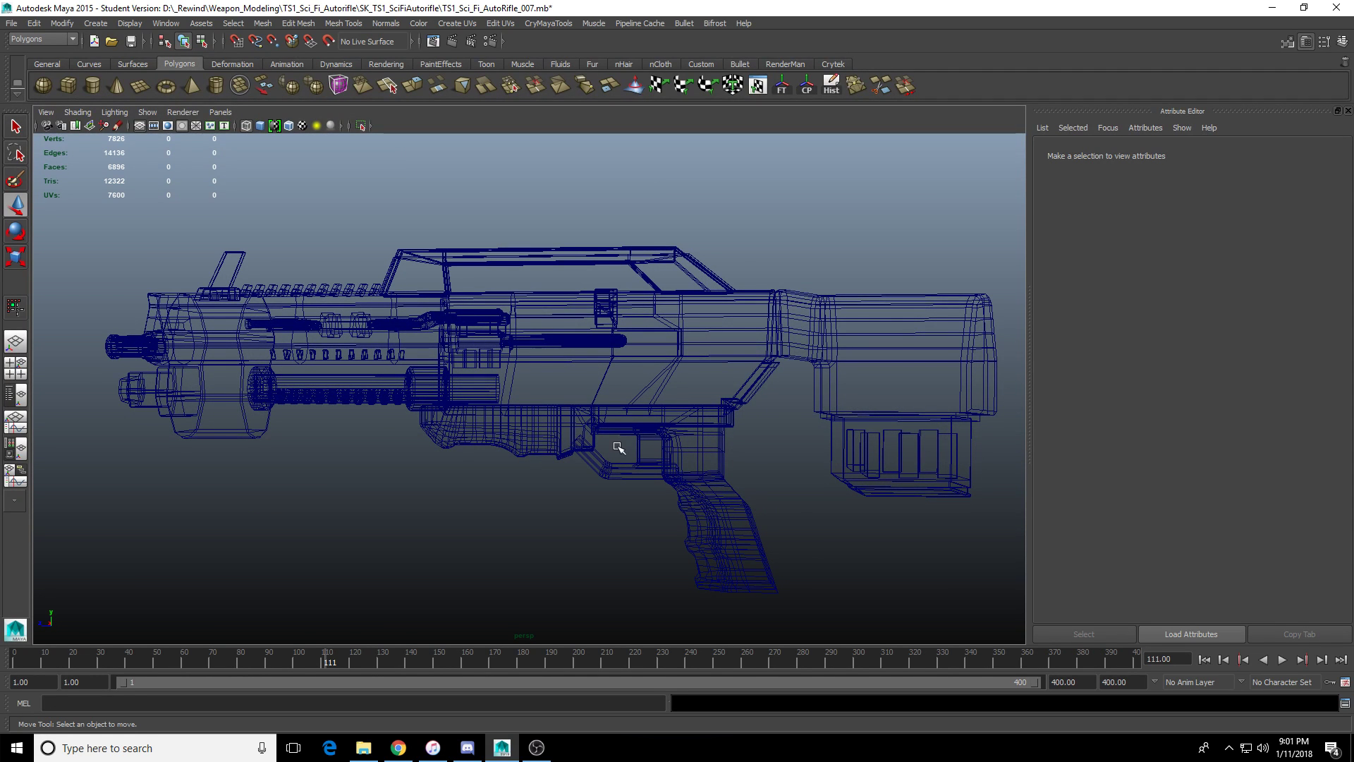
pyautogui.press('5')
pyautogui.scroll(10, 677, 417)
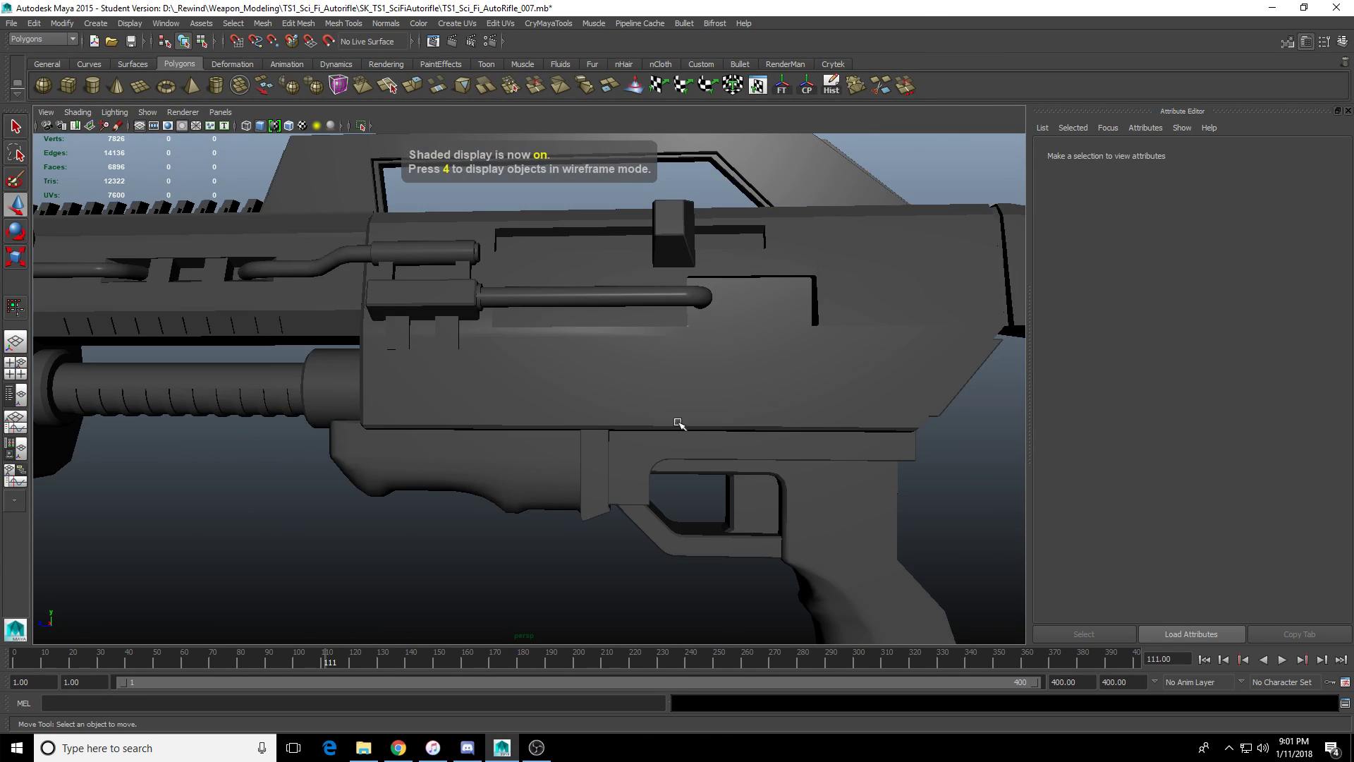
pyautogui.keyDown('alt'); pyautogui.moveTo(536, 346); pyautogui.dragTo(563, 343, button='middle'); pyautogui.keyUp('alt')
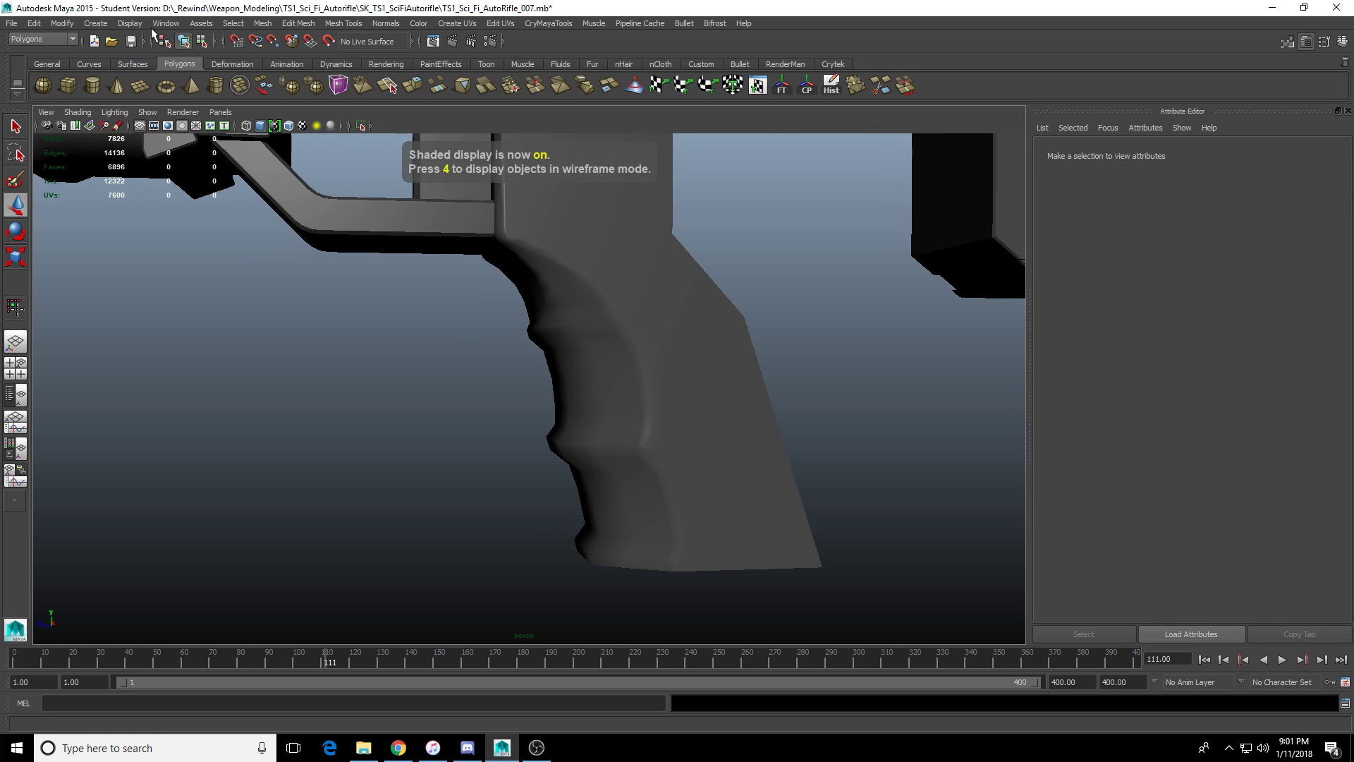
pyautogui.click(130, 23)
pyautogui.moveTo(174, 64)
pyautogui.click(259, 105)
# Select the pistol grip, put it in vertex mode and show its front edge full-size in the side view.
pyautogui.scroll(5, 463, 378)
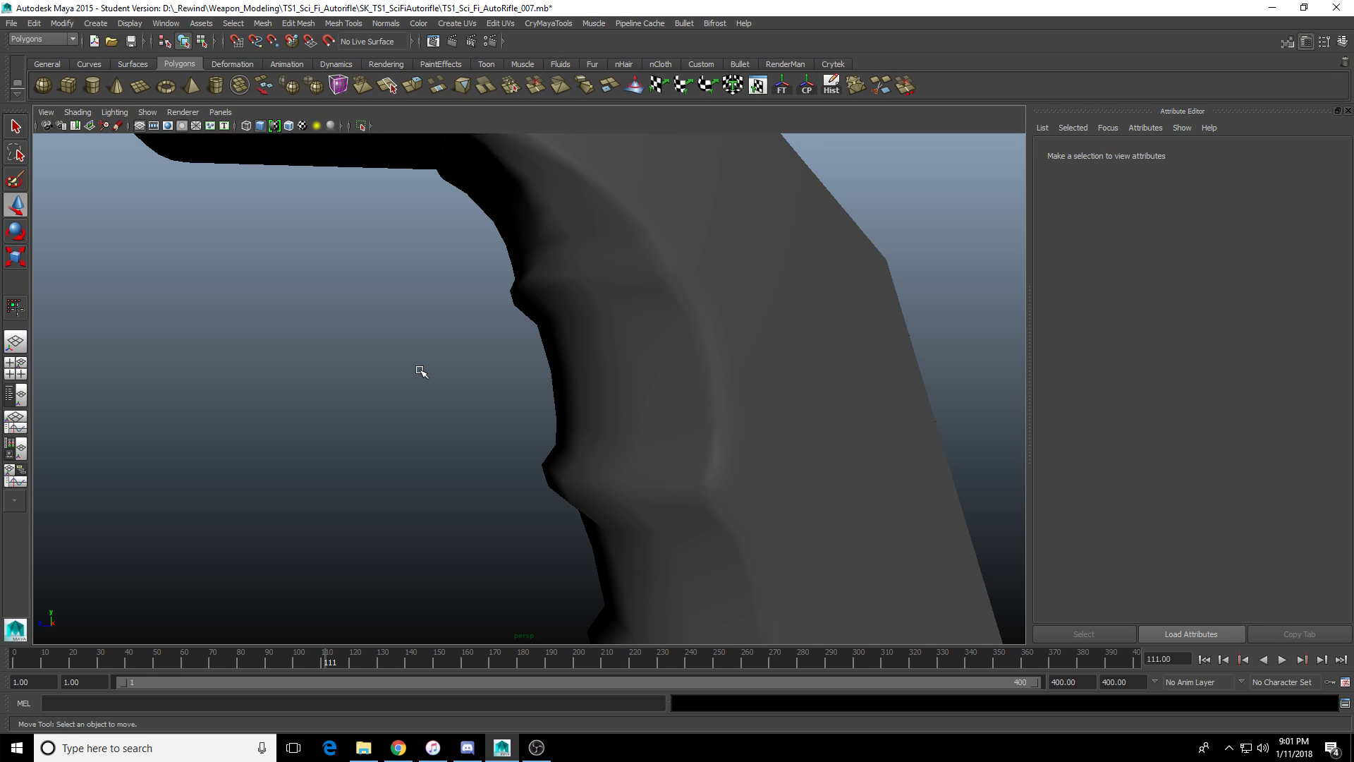
pyautogui.click(583, 371)
pyautogui.scroll(2, 601, 360)
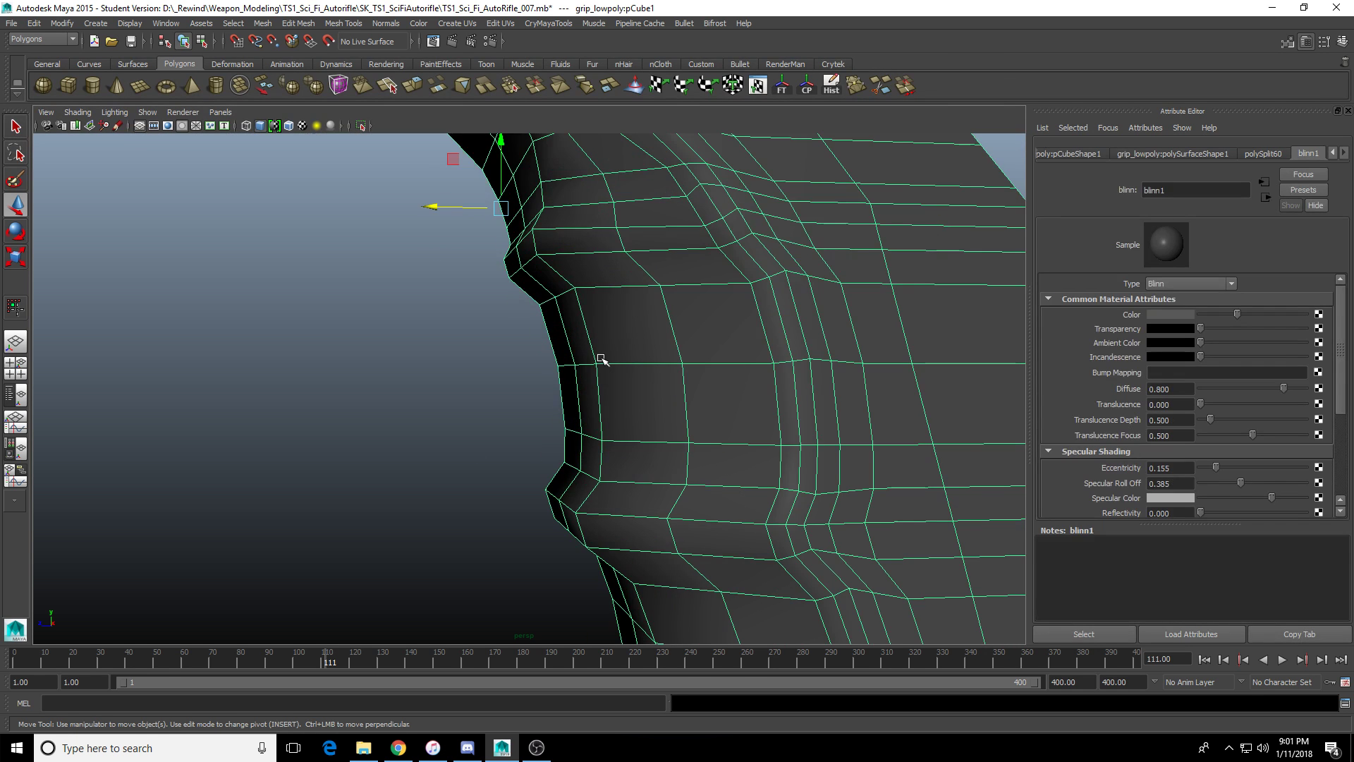
pyautogui.keyDown('alt'); pyautogui.moveTo(644, 302); pyautogui.dragTo(610, 404, button='middle'); pyautogui.keyUp('alt')
pyautogui.scroll(3, 606, 404)
pyautogui.moveTo(654, 412); pyautogui.dragTo(533, 382, button='right')
pyautogui.click(419, 283)
pyautogui.scroll(-5, 522, 381)
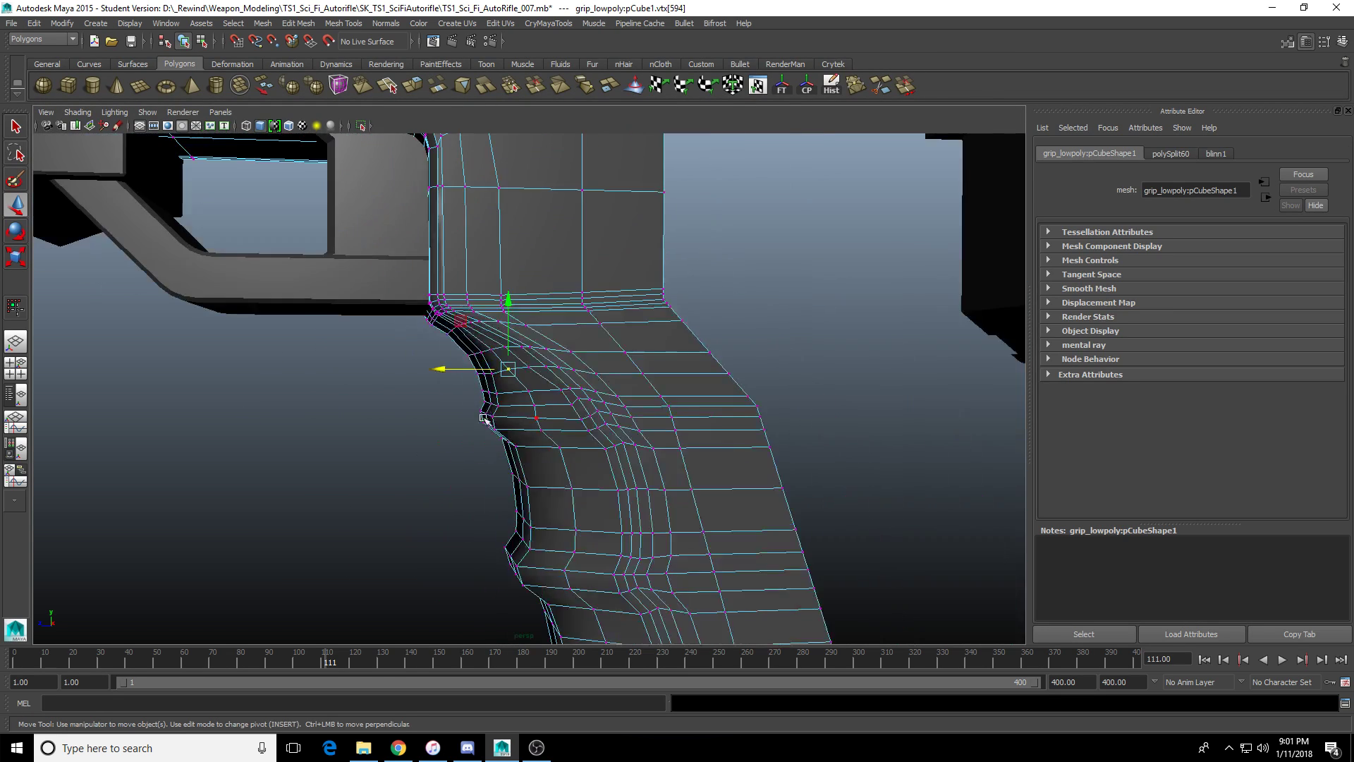
pyautogui.scroll(6, 541, 426)
pyautogui.press('space')
pyautogui.press('space')
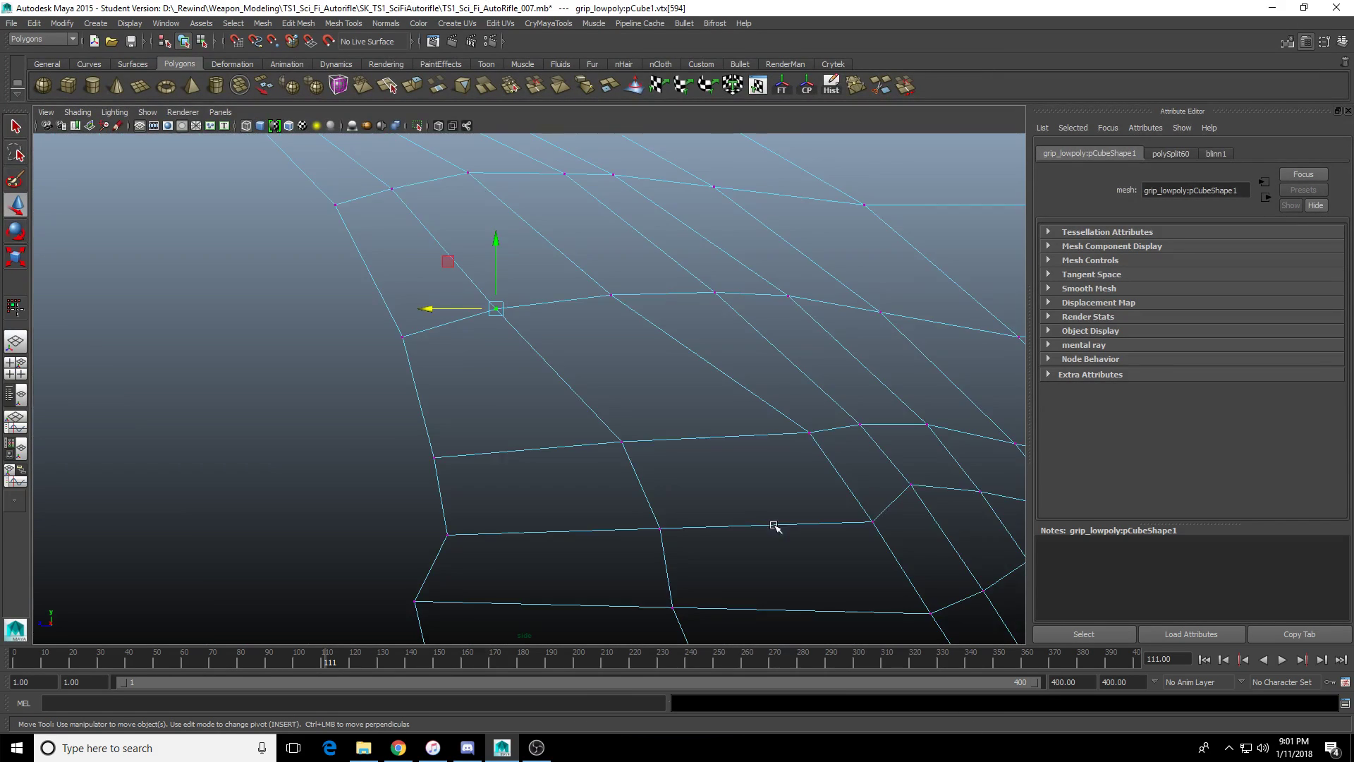
# Shift the vertex pairs just behind the front edge in the next two lower rows forward to smooth the column's flow.
pyautogui.scroll(-4, 592, 466)
pyautogui.scroll(5, 594, 475)
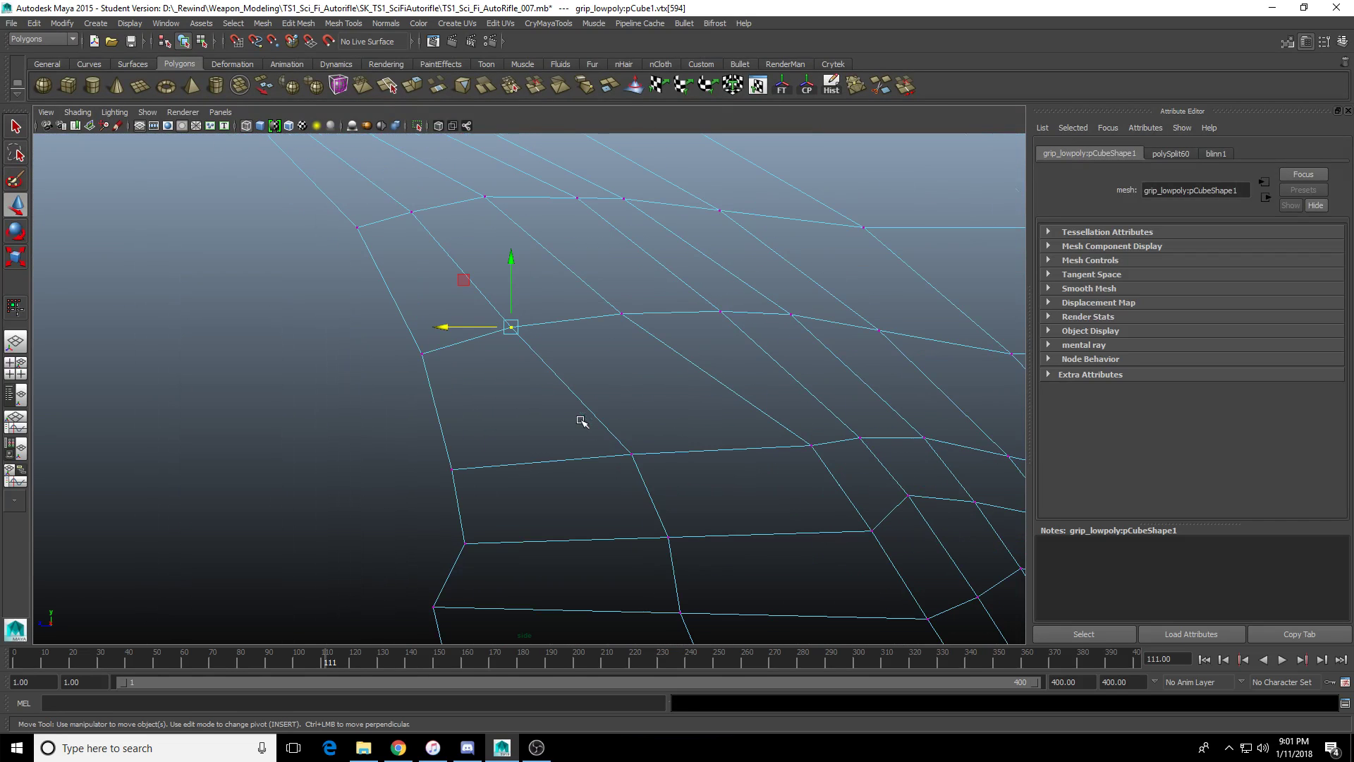
pyautogui.moveTo(574, 417); pyautogui.dragTo(675, 481)
pyautogui.moveTo(564, 455); pyautogui.dragTo(540, 456)
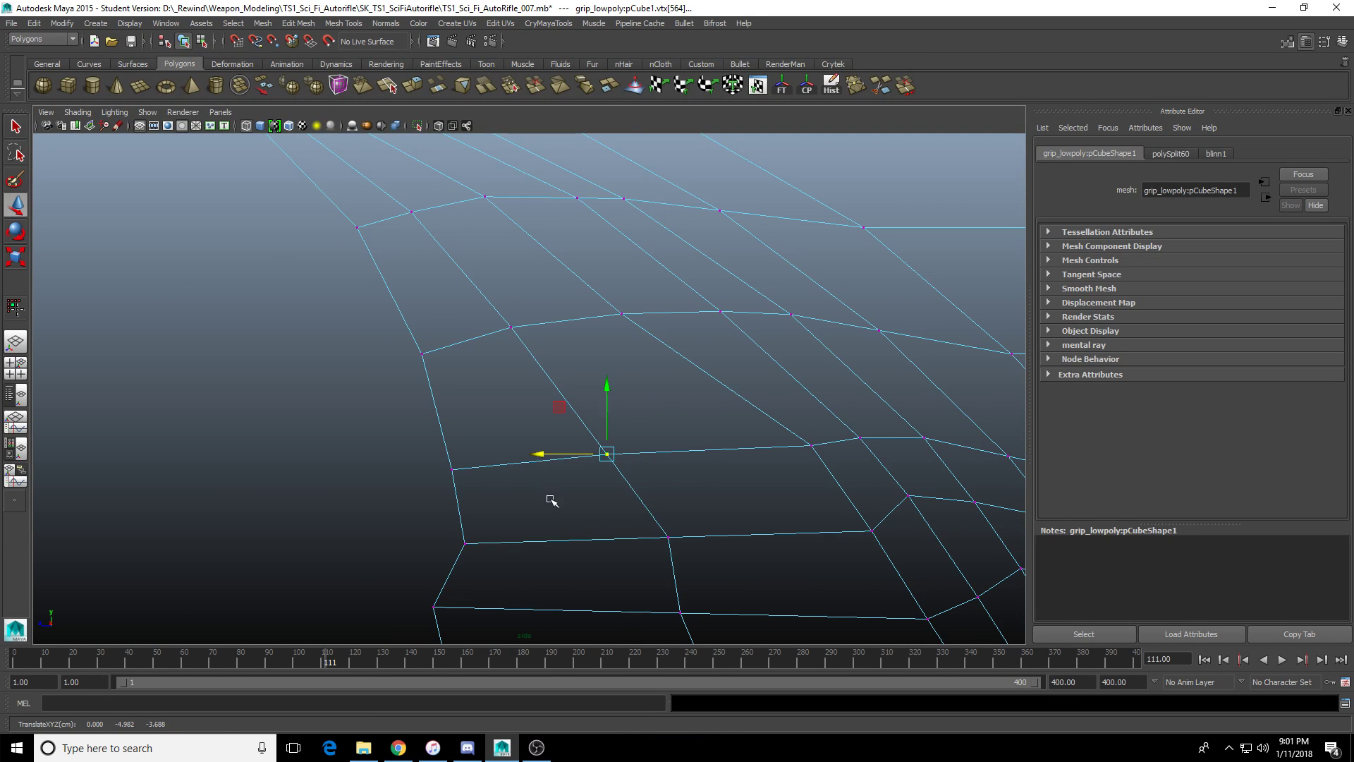
pyautogui.keyDown('alt'); pyautogui.moveTo(547, 504); pyautogui.dragTo(498, 456, button='middle'); pyautogui.keyUp('alt')
pyautogui.moveTo(565, 482)
pyautogui.mouseDown()
pyautogui.moveTo(644, 514)
pyautogui.moveTo(539, 488)
pyautogui.mouseUp()
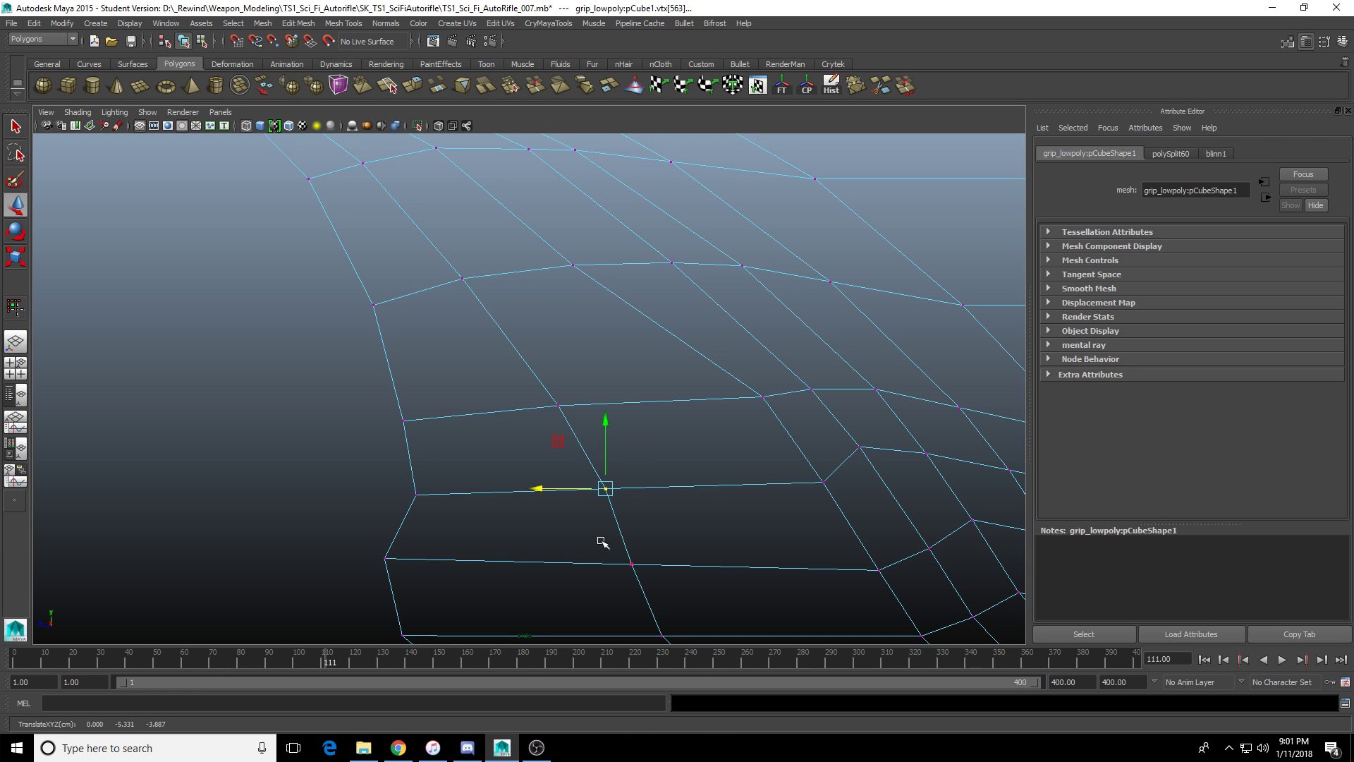
# Insert three horizontal edge loops across the grip between the existing rows above the finger groove.
pyautogui.scroll(-5, 520, 508)
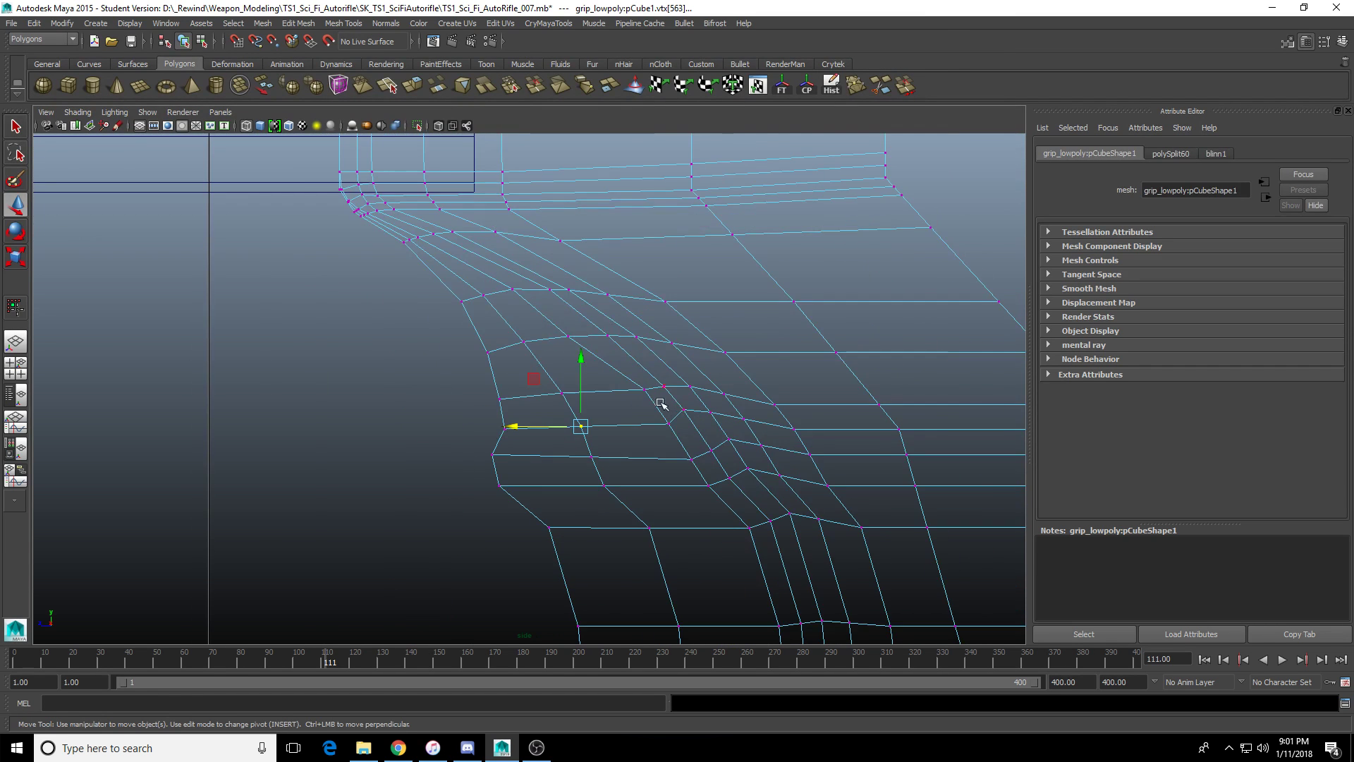
pyautogui.click(673, 388)
pyautogui.click(672, 388)
pyautogui.click(881, 86)
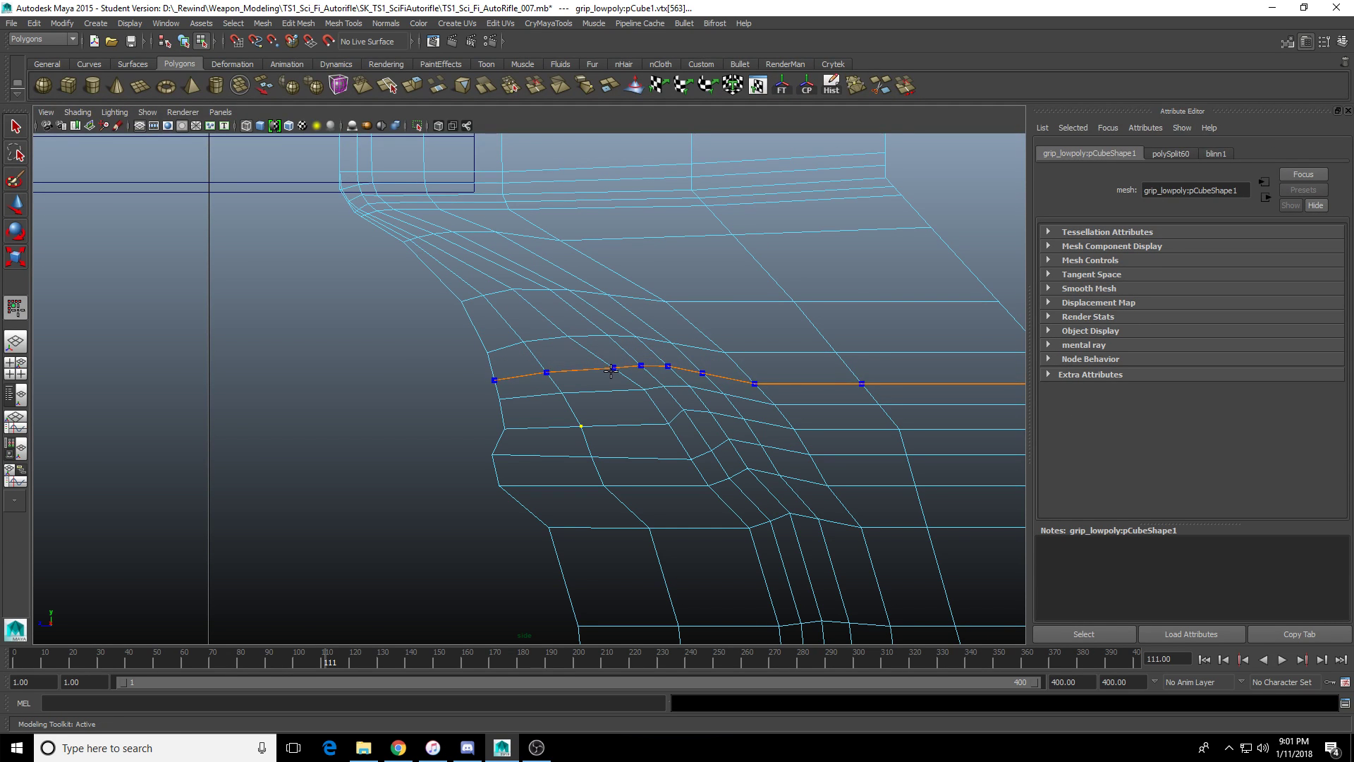
pyautogui.keyDown('ctrl'); pyautogui.click(611, 365); pyautogui.keyUp('ctrl')
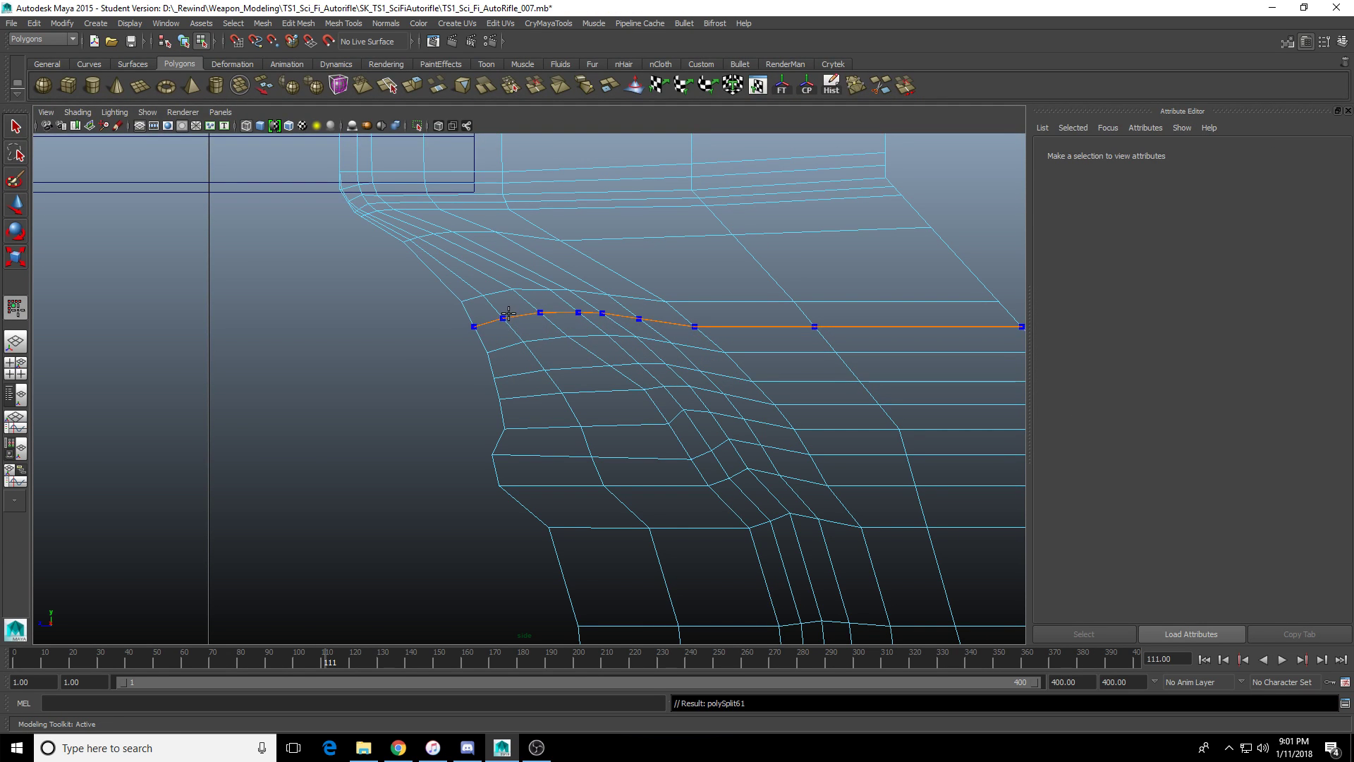
pyautogui.keyDown('ctrl'); pyautogui.click(507, 314); pyautogui.keyUp('ctrl')
pyautogui.keyDown('ctrl'); pyautogui.click(466, 265); pyautogui.keyUp('ctrl')
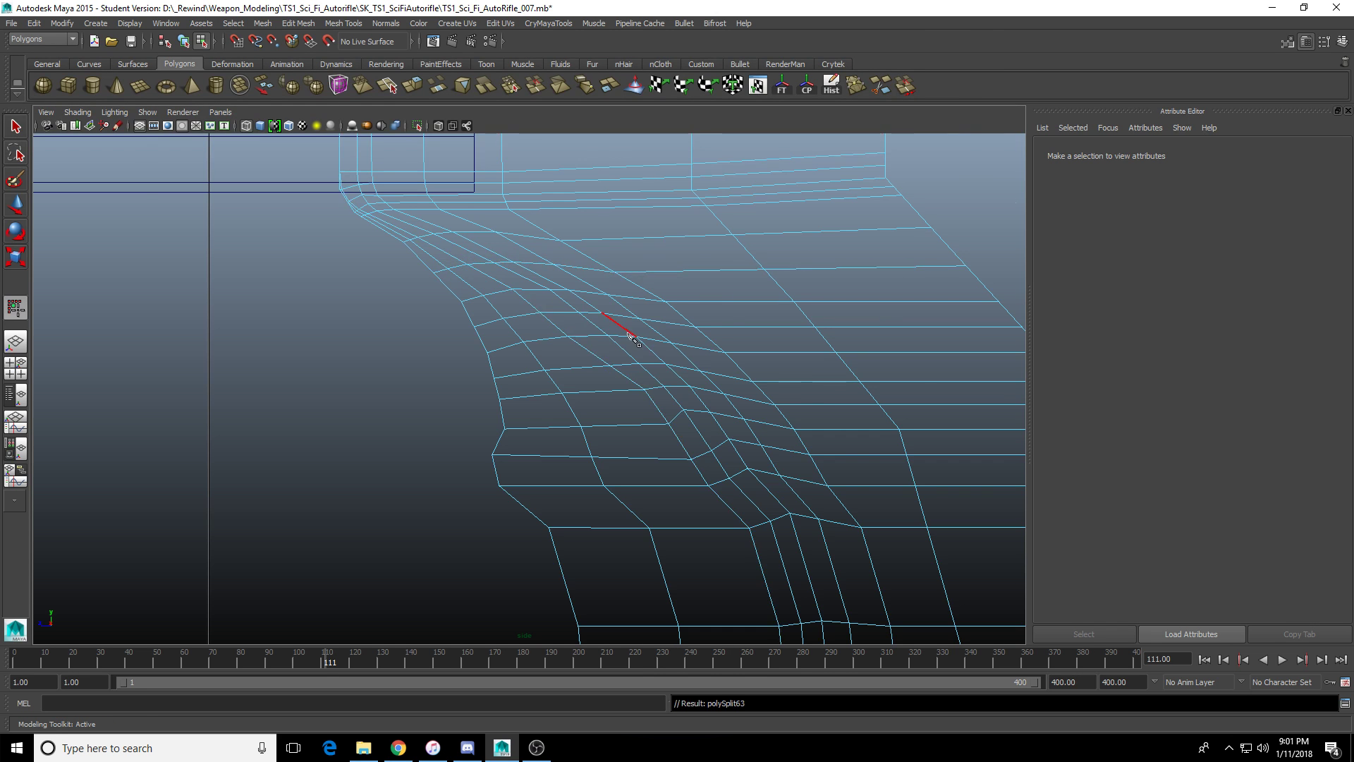
# Move the uppermost new edge loop's front-edge vertices slightly backward to round the grip's profile.
pyautogui.keyDown('alt'); pyautogui.moveTo(607, 335); pyautogui.dragTo(587, 392, button='middle'); pyautogui.keyUp('alt')
pyautogui.scroll(3, 504, 416)
pyautogui.keyDown('alt'); pyautogui.moveTo(503, 416); pyautogui.dragTo(603, 492, button='middle'); pyautogui.keyUp('alt')
pyautogui.press('w')
pyautogui.scroll(4, 241, 329)
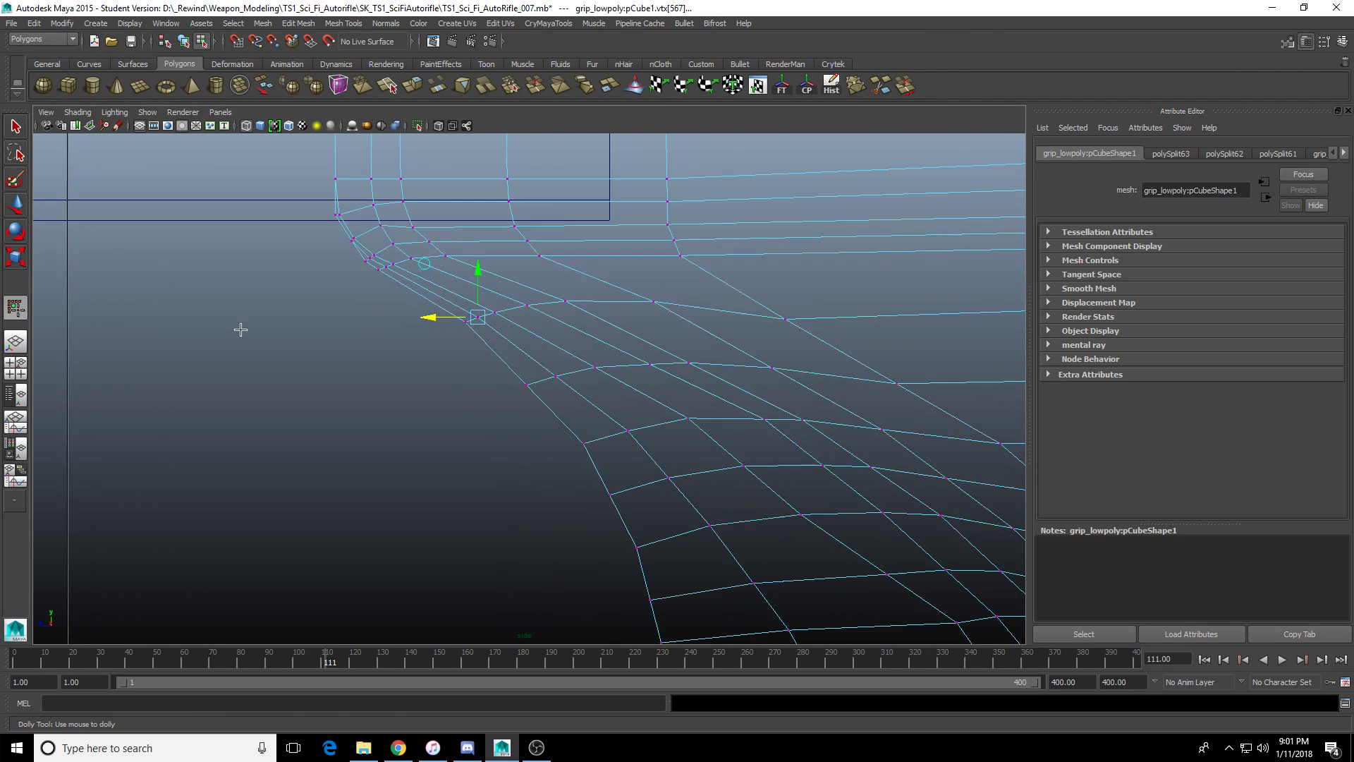
pyautogui.click(24, 208)
pyautogui.scroll(2, 352, 402)
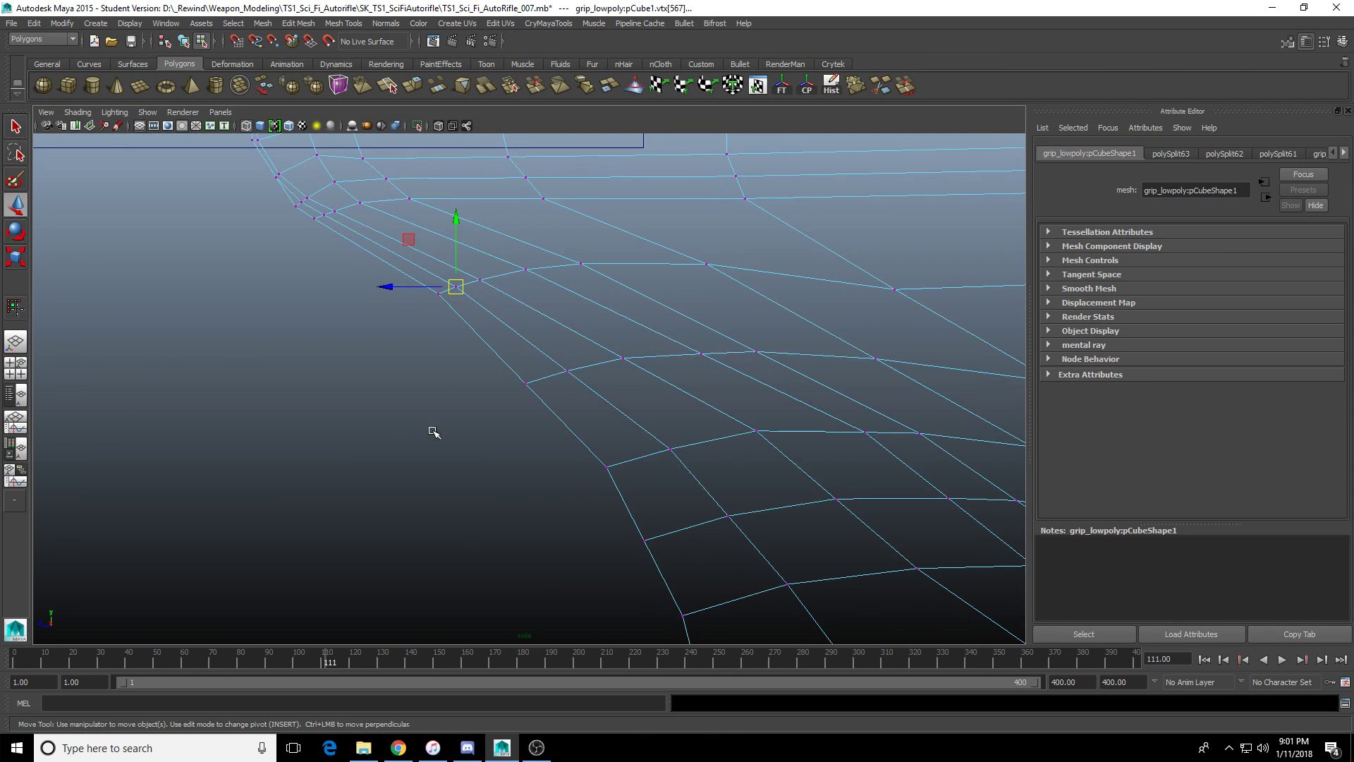
pyautogui.keyDown('alt'); pyautogui.moveTo(437, 411); pyautogui.dragTo(445, 437, button='middle'); pyautogui.keyUp('alt')
pyautogui.click(398, 365)
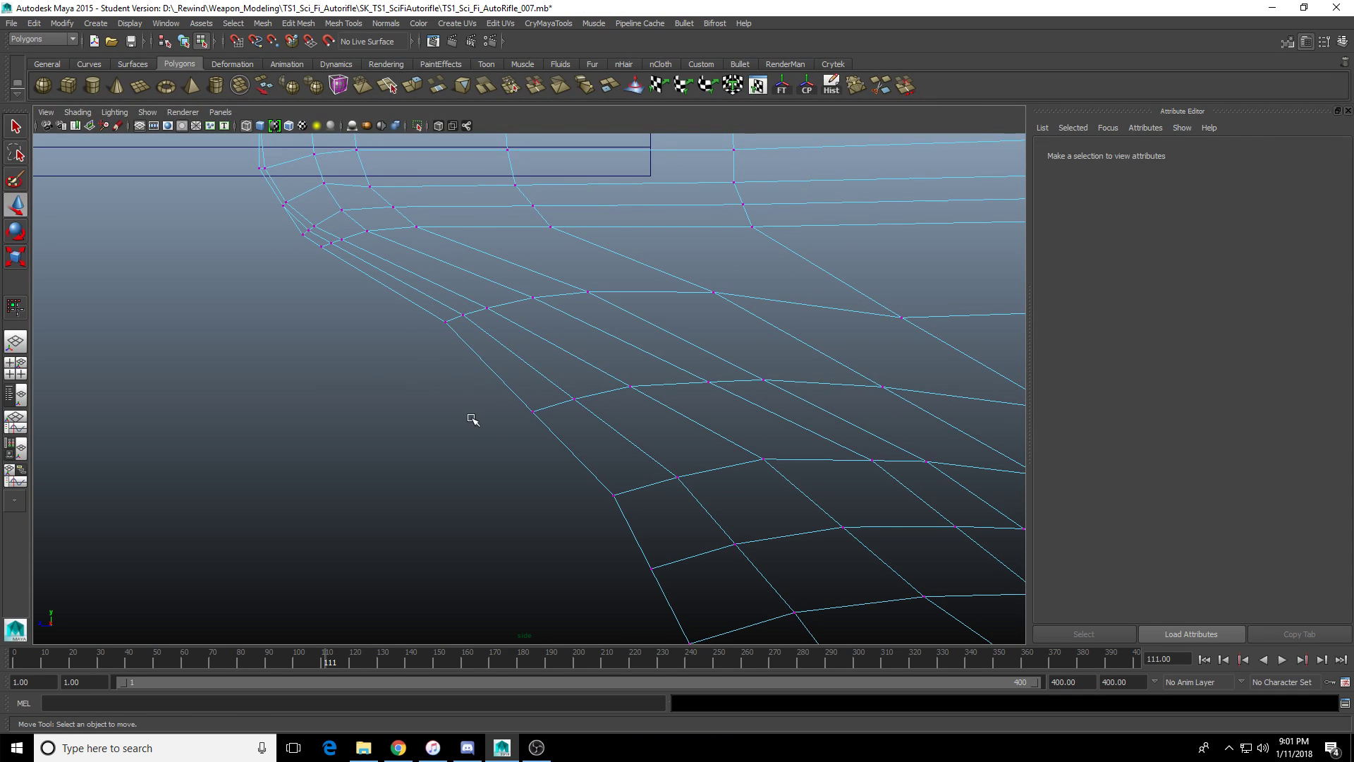
pyautogui.moveTo(476, 402); pyautogui.dragTo(544, 459)
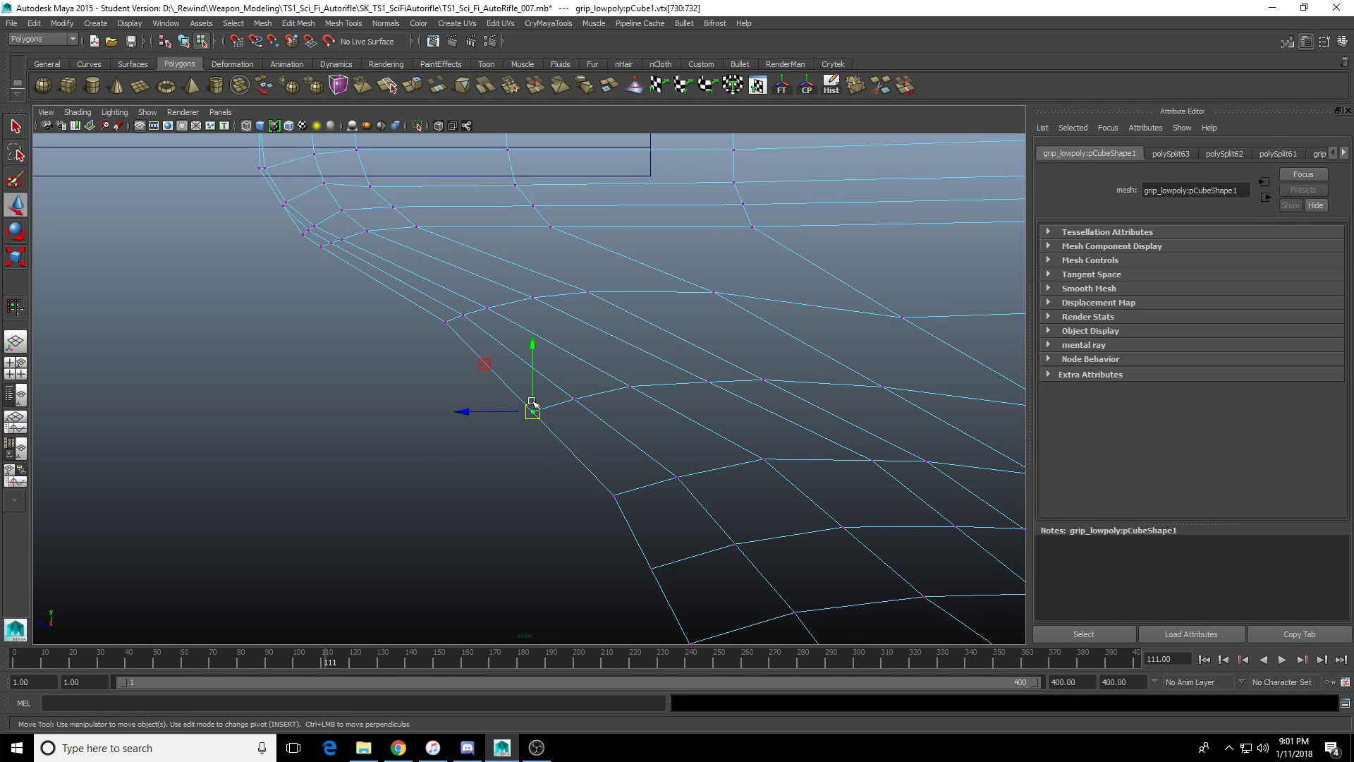
pyautogui.moveTo(460, 408); pyautogui.dragTo(476, 417)
# Reposition the front-edge vertices further down to even out the profile curve, lowering the pair two rows above the groove ridge slightly.
pyautogui.keyDown('alt'); pyautogui.moveTo(514, 477); pyautogui.dragTo(543, 446); pyautogui.keyUp('alt')
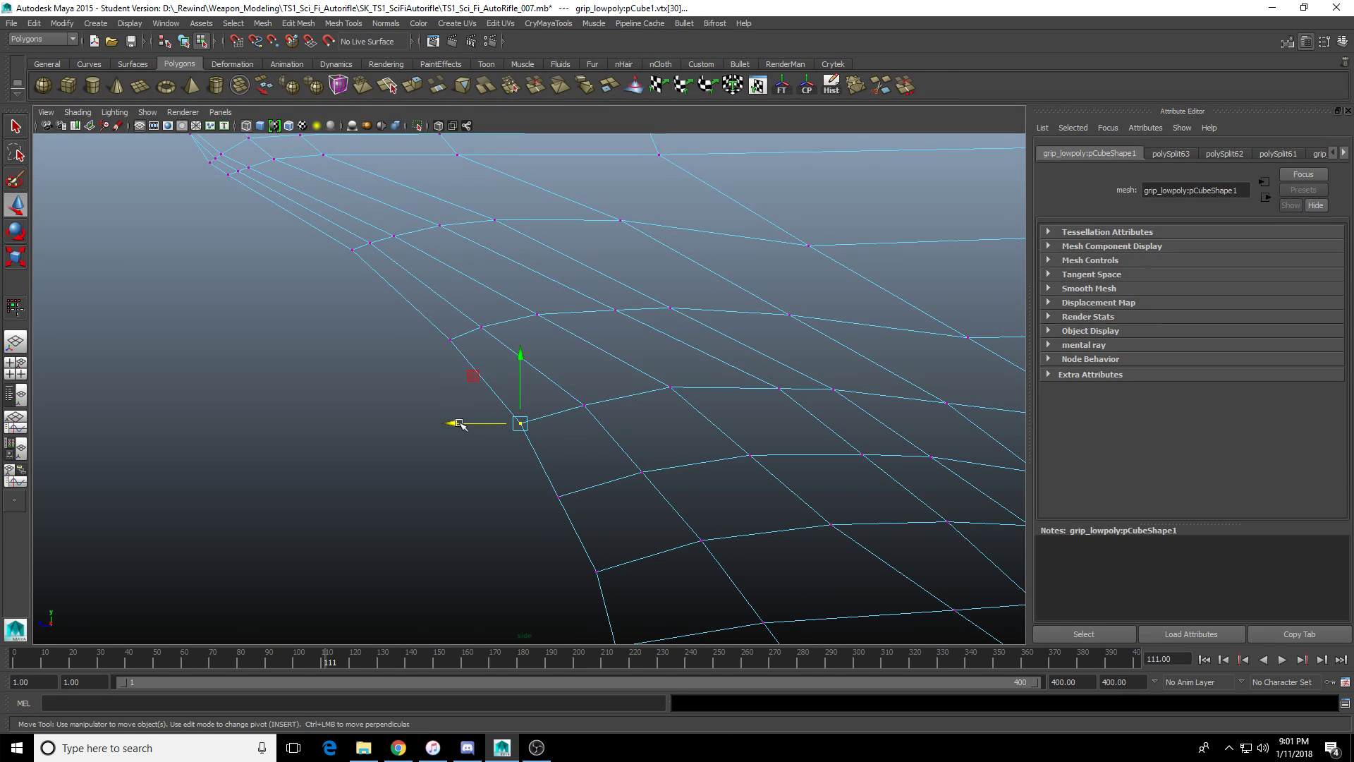
pyautogui.keyDown('alt'); pyautogui.moveTo(462, 423); pyautogui.dragTo(526, 497); pyautogui.keyUp('alt')
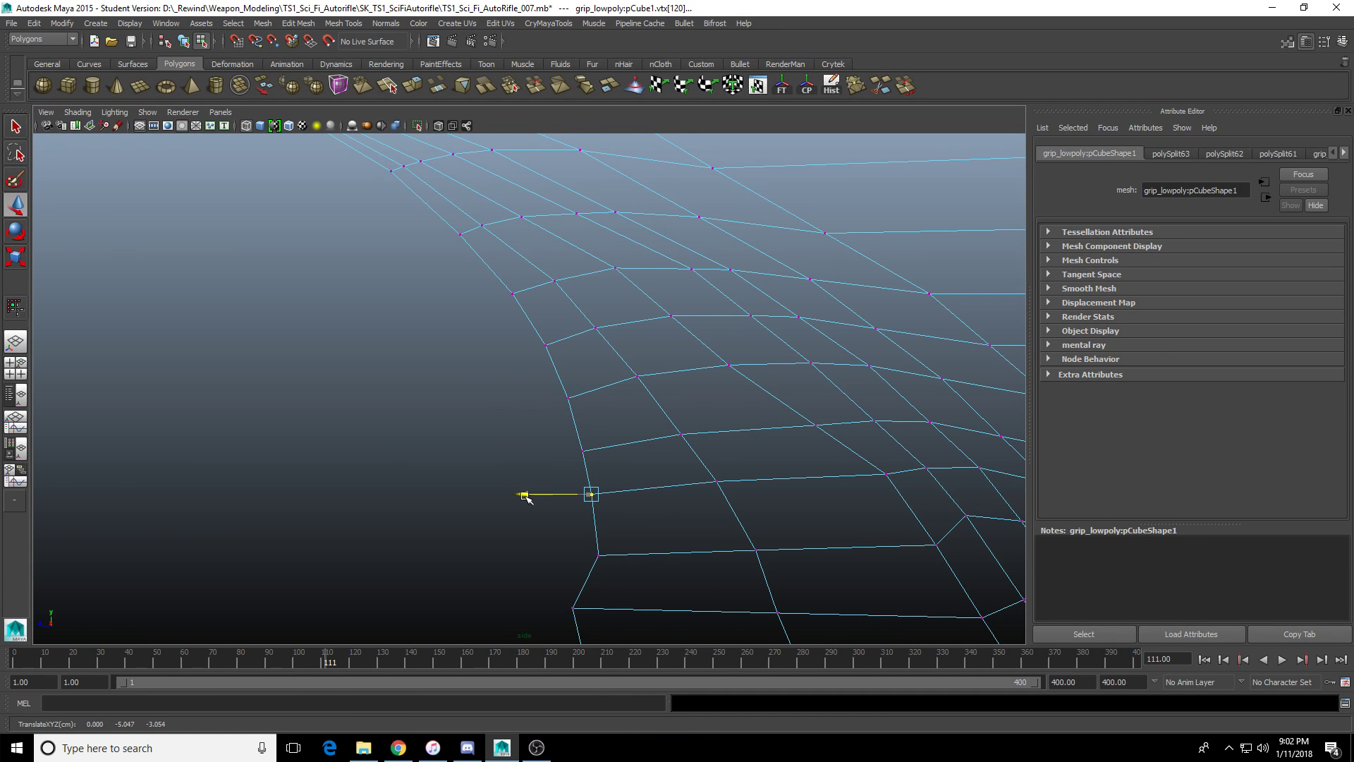
pyautogui.scroll(6, 520, 489)
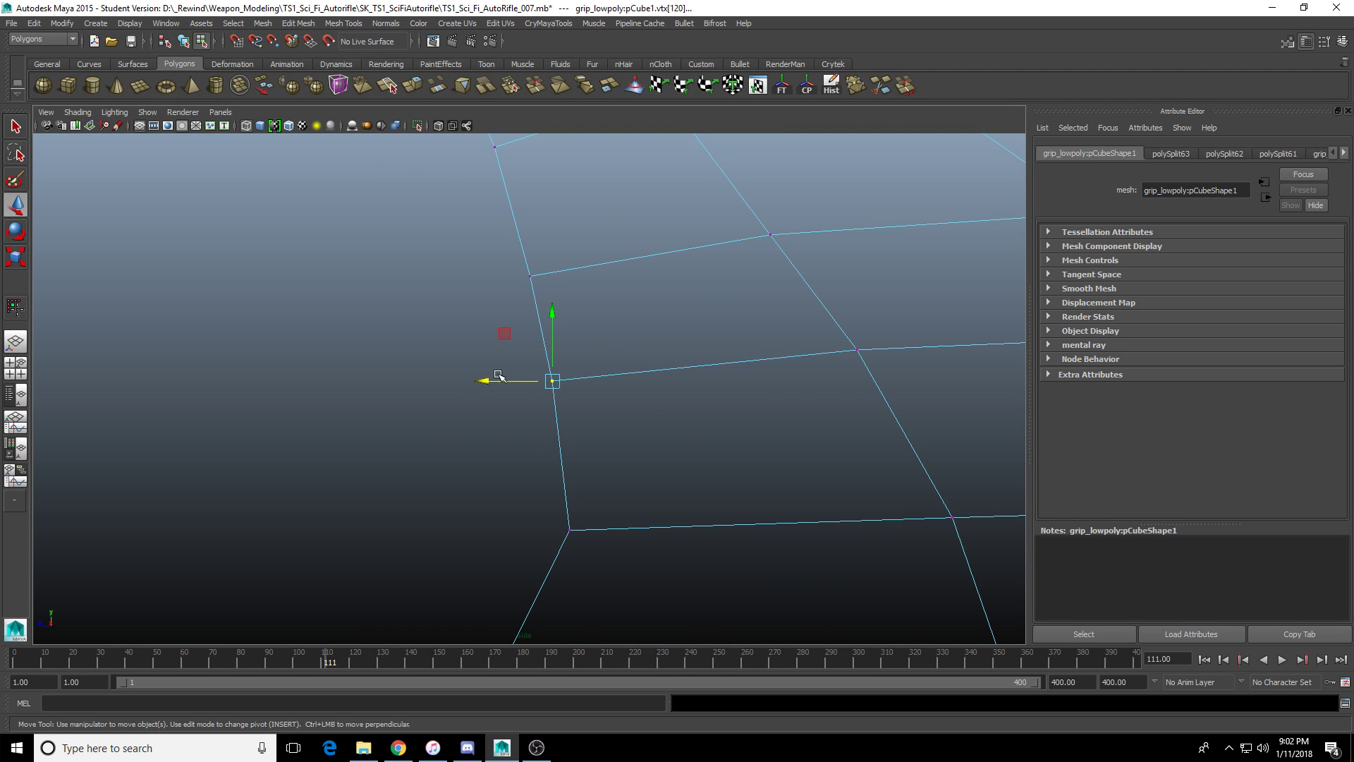
pyautogui.moveTo(556, 311); pyautogui.dragTo(554, 325)
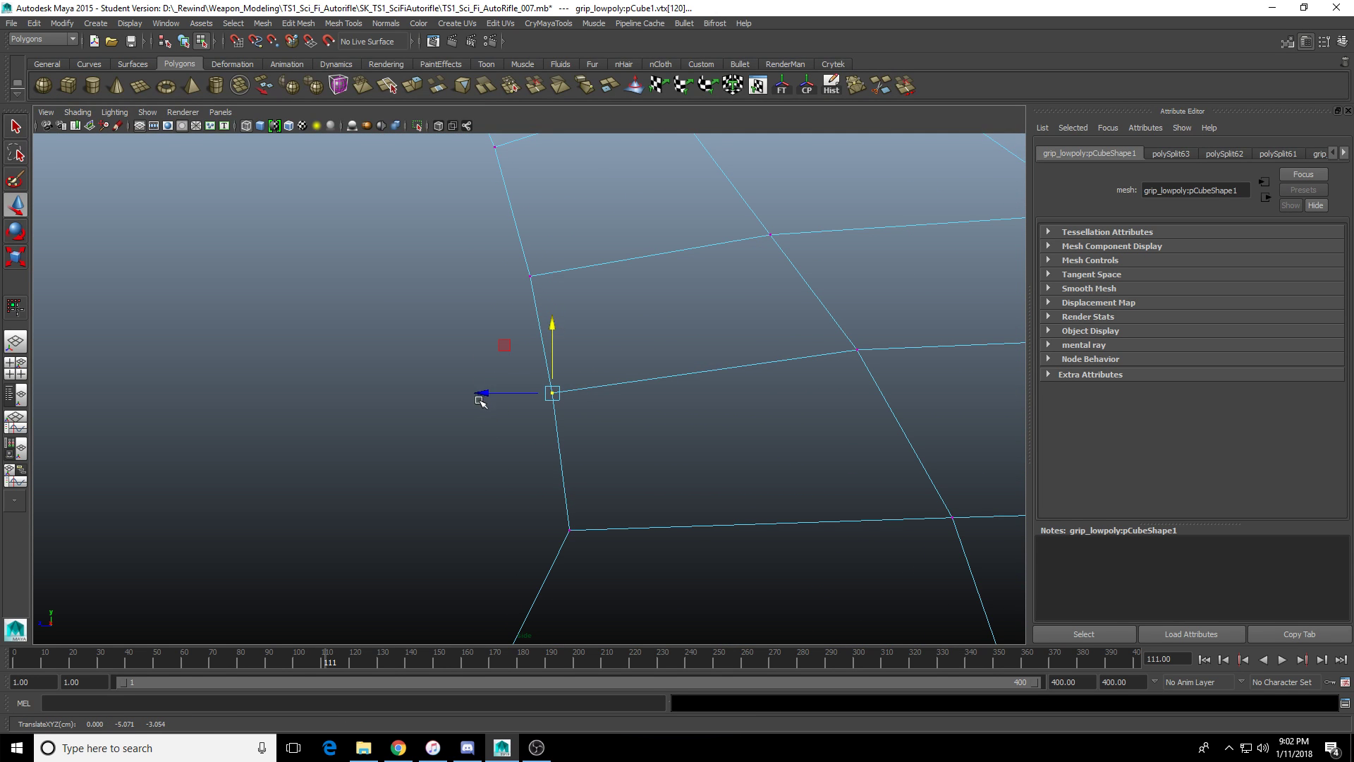
pyautogui.scroll(-6, 493, 460)
pyautogui.scroll(1, 475, 457)
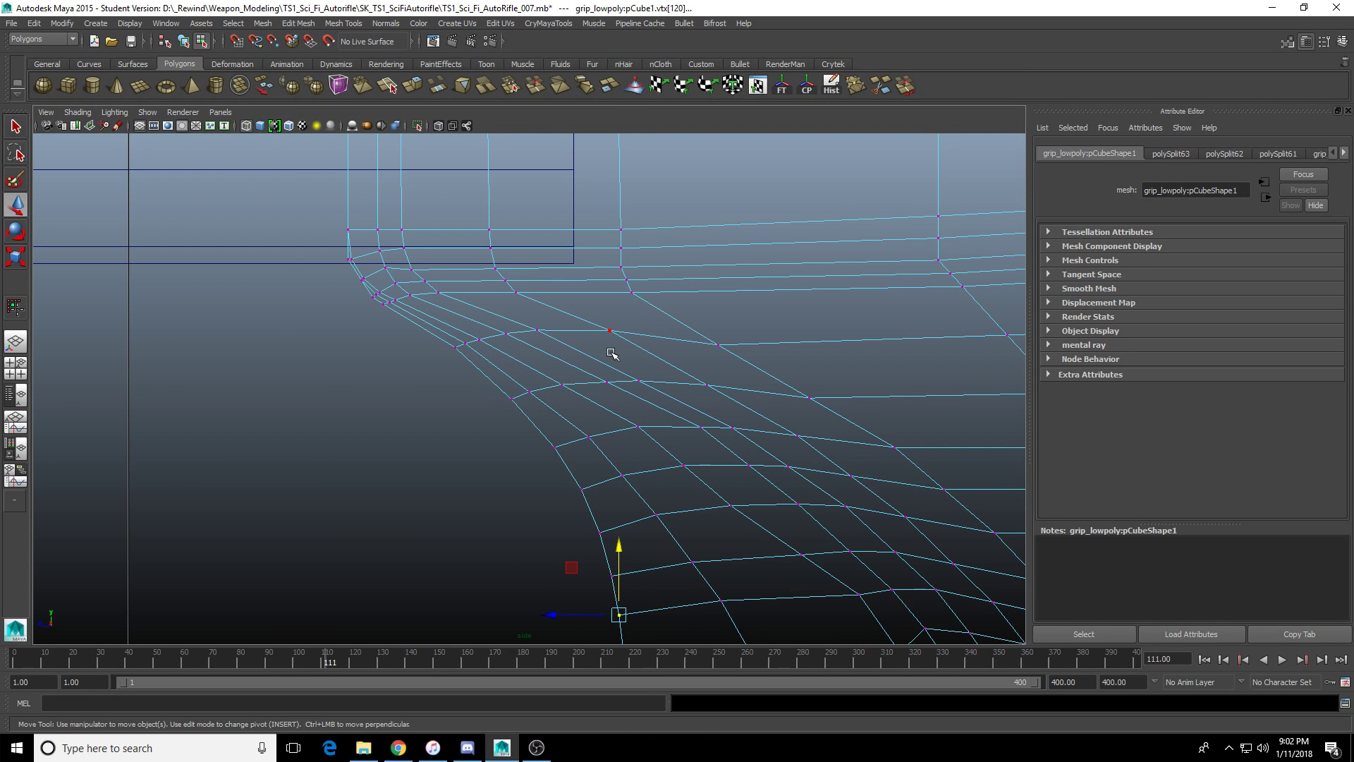
# Insert another horizontal edge loop across the grip just below the dense rows at the trigger guard corner.
pyautogui.click(650, 380)
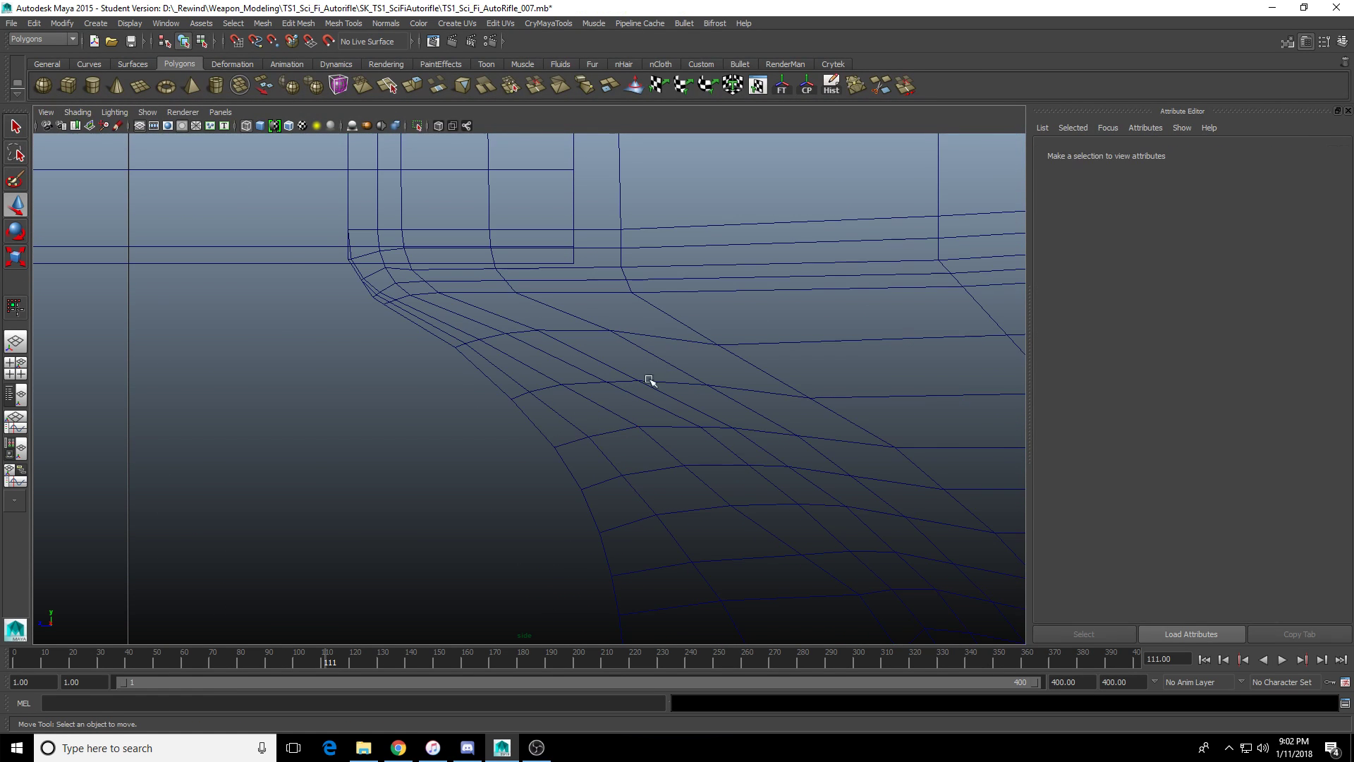
pyautogui.click(595, 381)
pyautogui.press('y')
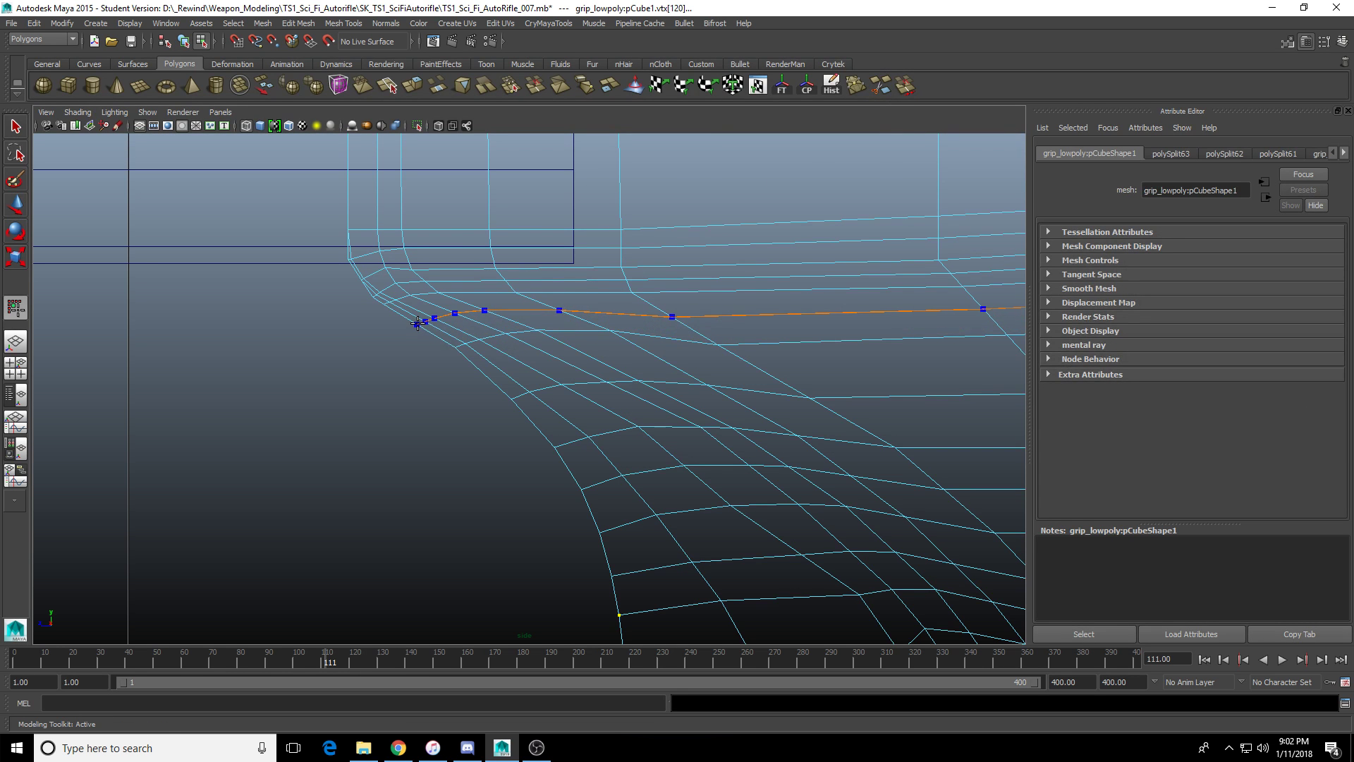
pyautogui.keyDown('ctrl'); pyautogui.click(421, 324); pyautogui.keyUp('ctrl')
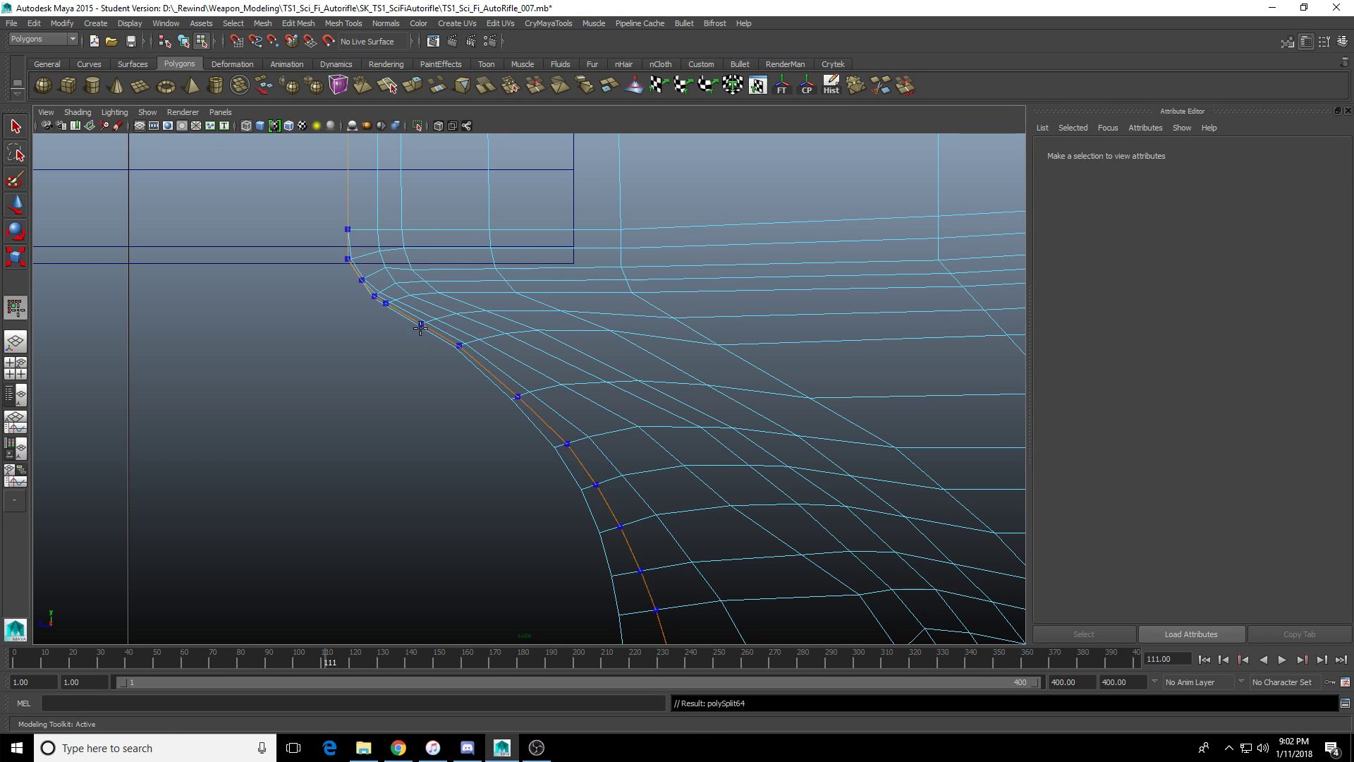
# Move the newest edge loop's front-edge vertices slightly backward to round the upper corner.
pyautogui.keyDown('alt'); pyautogui.moveTo(430, 393); pyautogui.dragTo(519, 443, button='middle'); pyautogui.keyUp('alt')
pyautogui.scroll(5, 519, 443)
pyautogui.scroll(2, 525, 450)
pyautogui.click(543, 412)
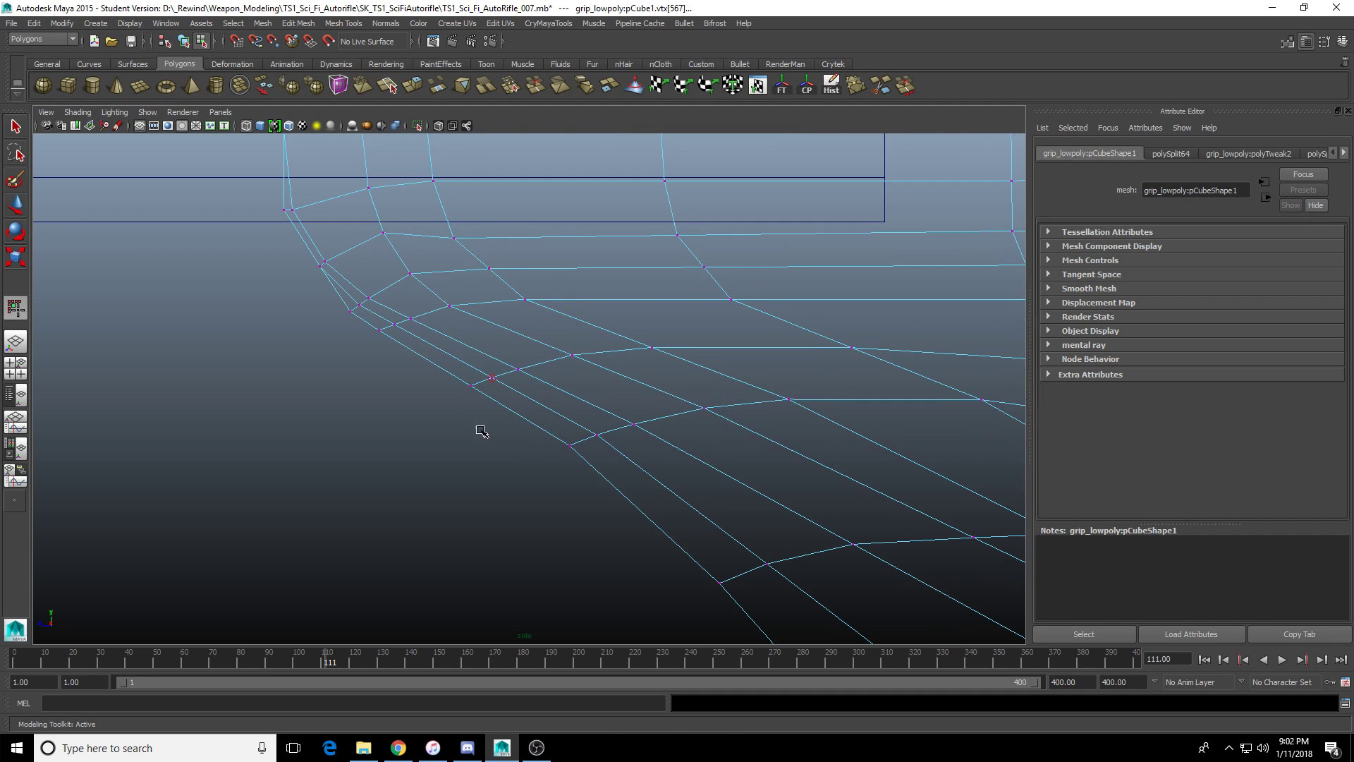
pyautogui.click(16, 205)
pyautogui.click(373, 453)
pyautogui.moveTo(429, 450); pyautogui.dragTo(484, 374)
pyautogui.scroll(2, 503, 435)
pyautogui.keyDown('alt'); pyautogui.moveTo(503, 435); pyautogui.dragTo(502, 441, button='middle'); pyautogui.keyUp('alt')
pyautogui.scroll(2, 501, 441)
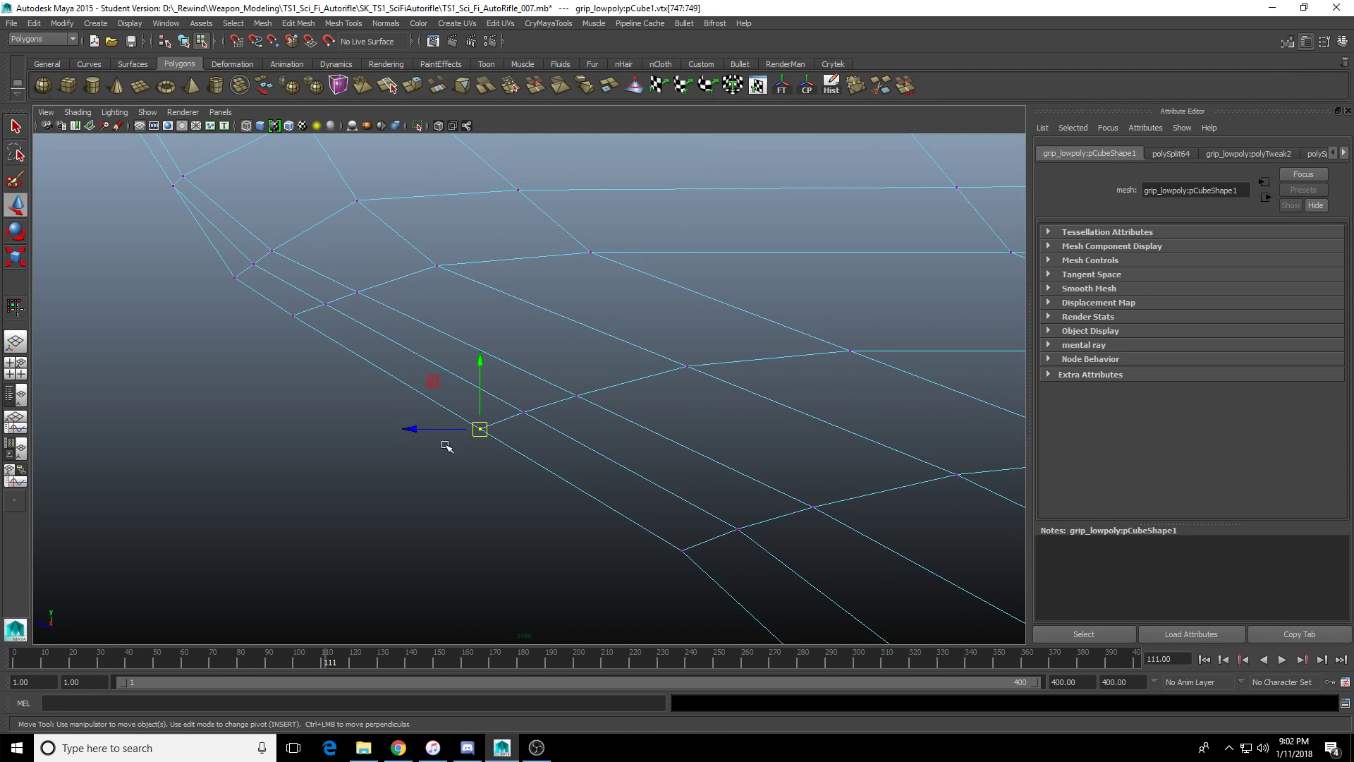
pyautogui.moveTo(413, 428); pyautogui.dragTo(424, 428)
# Try to shift the front-edge vertices one row below the newest loop horizontally, and undo the move.
pyautogui.scroll(-5, 579, 420)
pyautogui.scroll(6, 579, 420)
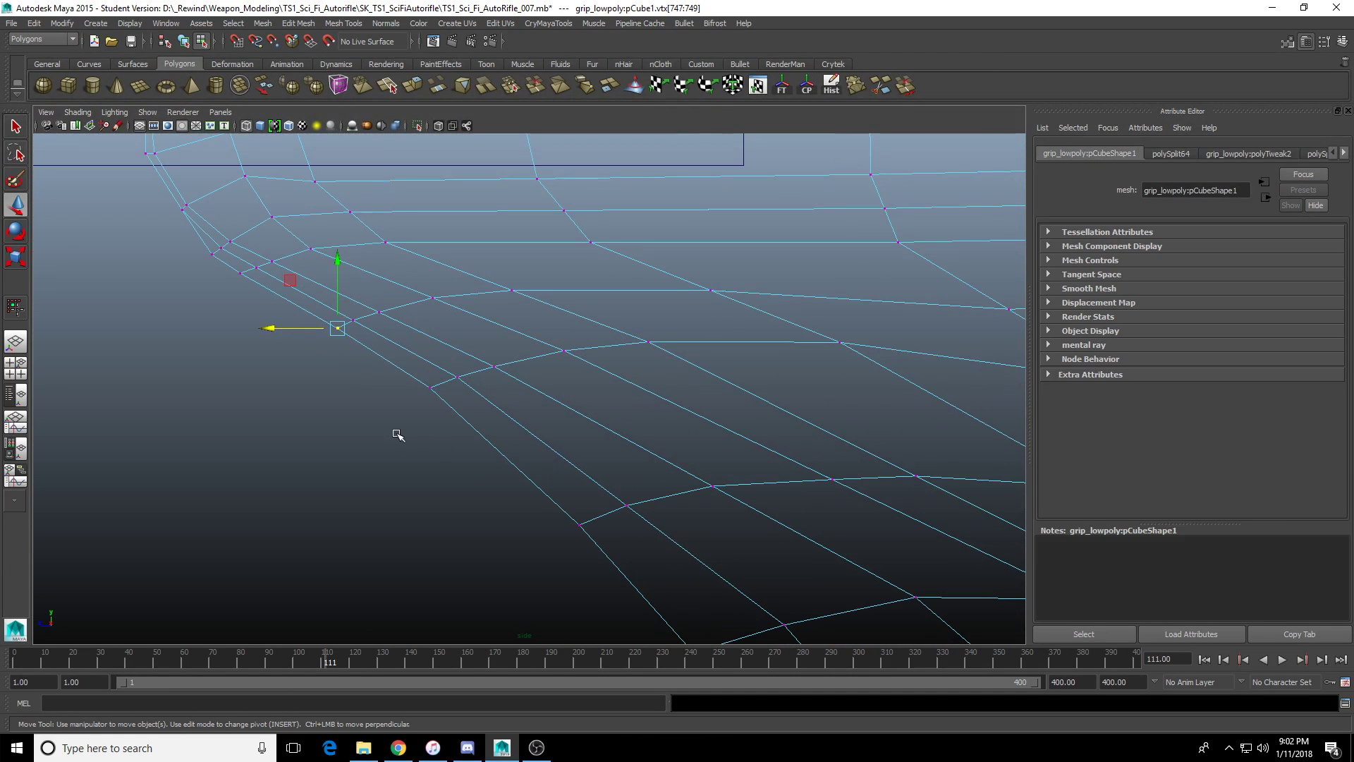
pyautogui.click(431, 387)
pyautogui.moveTo(368, 387); pyautogui.dragTo(366, 387)
pyautogui.keyDown('alt'); pyautogui.moveTo(366, 387); pyautogui.dragTo(441, 369, button='middle'); pyautogui.keyUp('alt')
pyautogui.hotkey('ctrl', 'z')
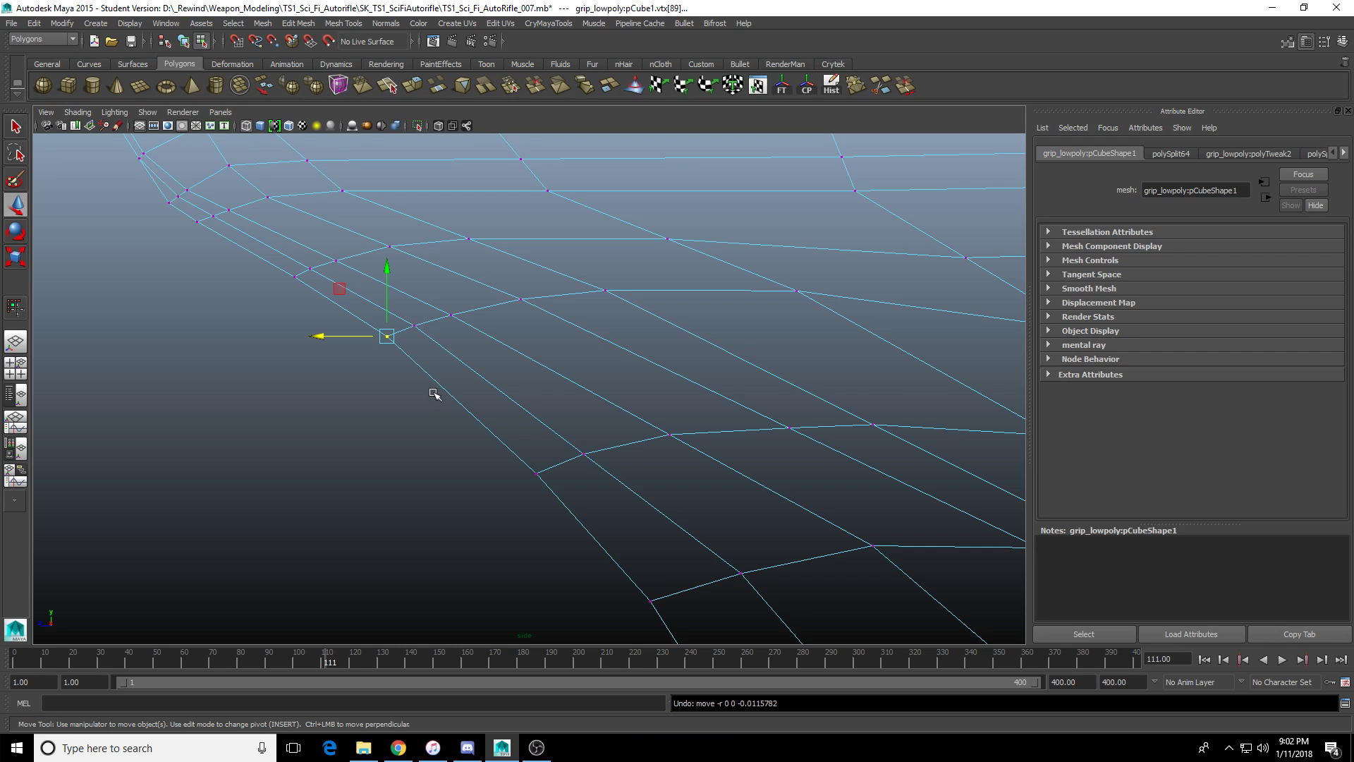
# Nudge the front-edge vertices of three successive rows, starting two rows below the newest loop, slightly backward to smooth the profile.
pyautogui.keyDown('alt'); pyautogui.moveTo(467, 402); pyautogui.dragTo(406, 381, button='middle'); pyautogui.keyUp('alt')
pyautogui.moveTo(494, 506); pyautogui.dragTo(557, 425)
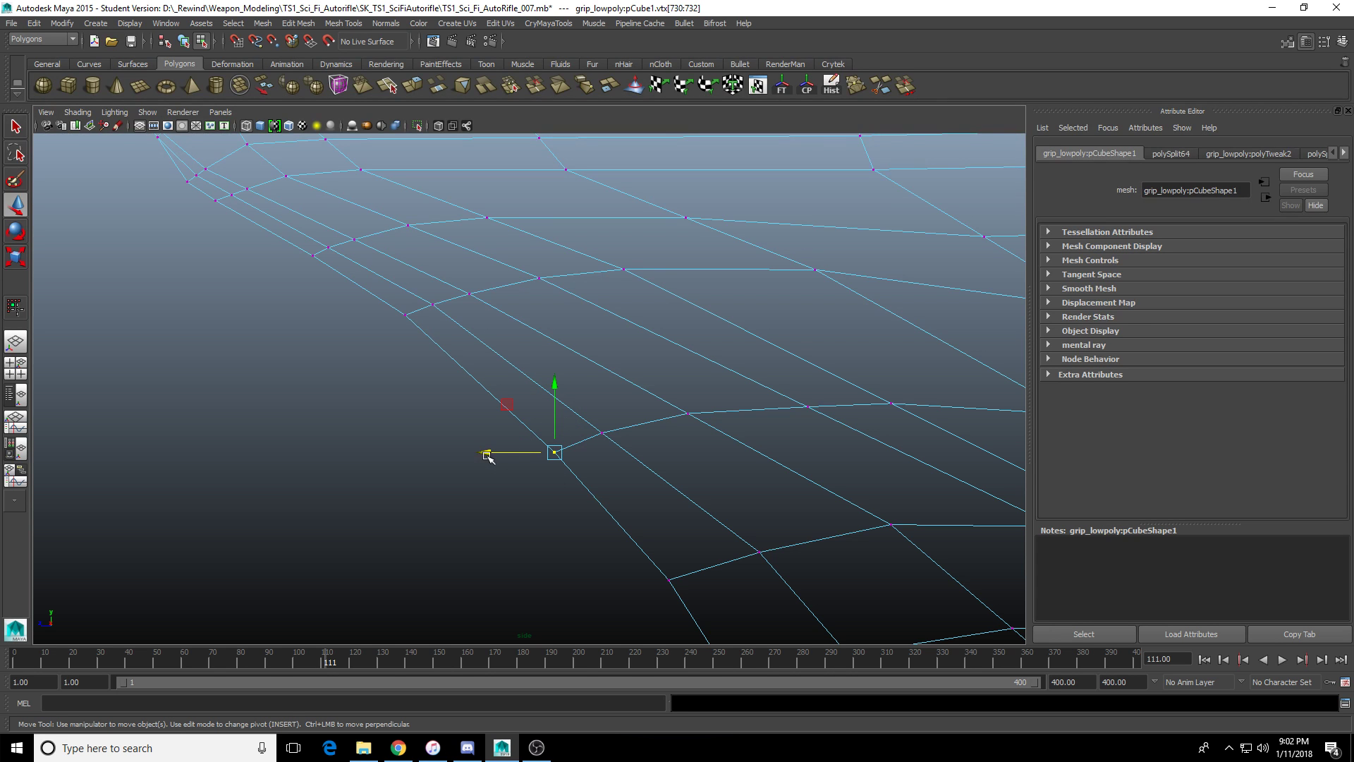
pyautogui.moveTo(487, 453); pyautogui.dragTo(493, 454)
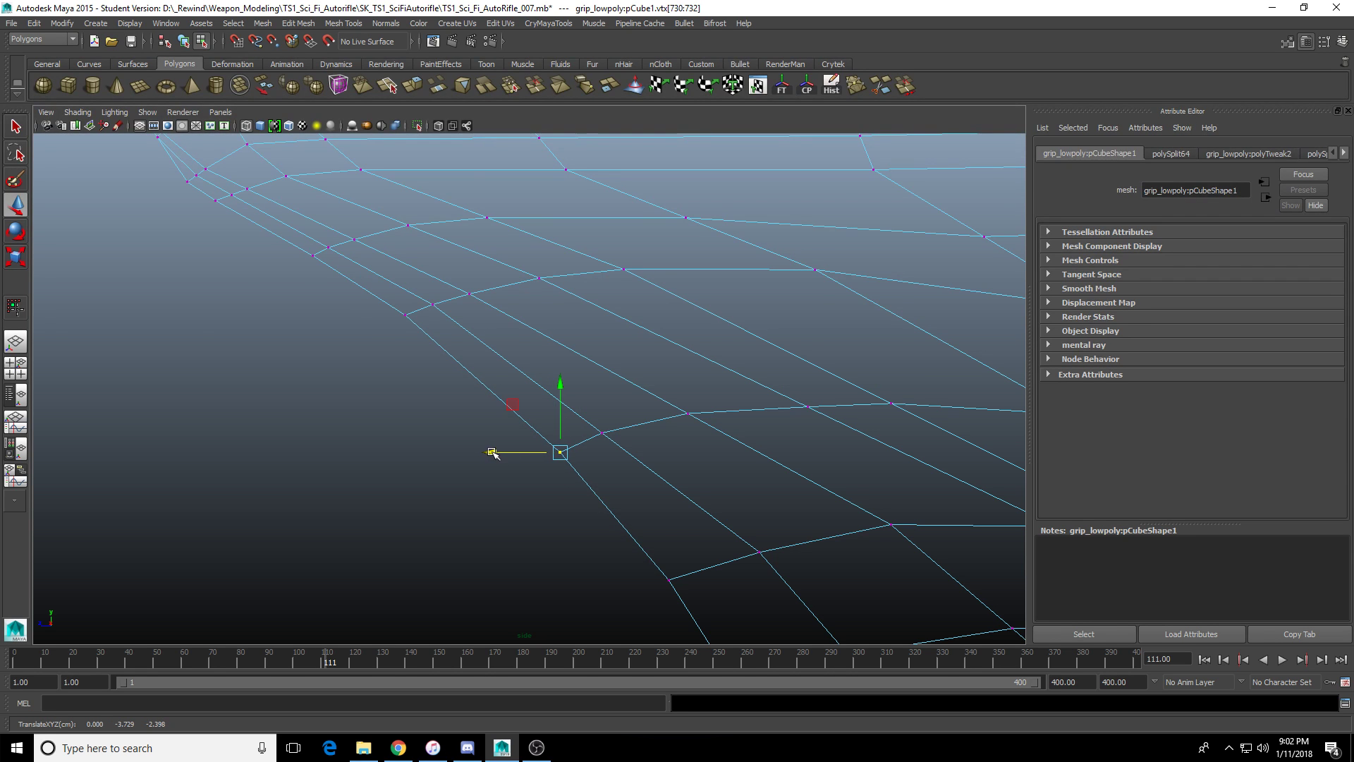
pyautogui.keyDown('alt'); pyautogui.moveTo(404, 349); pyautogui.dragTo(532, 463, button='middle'); pyautogui.keyUp('alt')
pyautogui.click(536, 464)
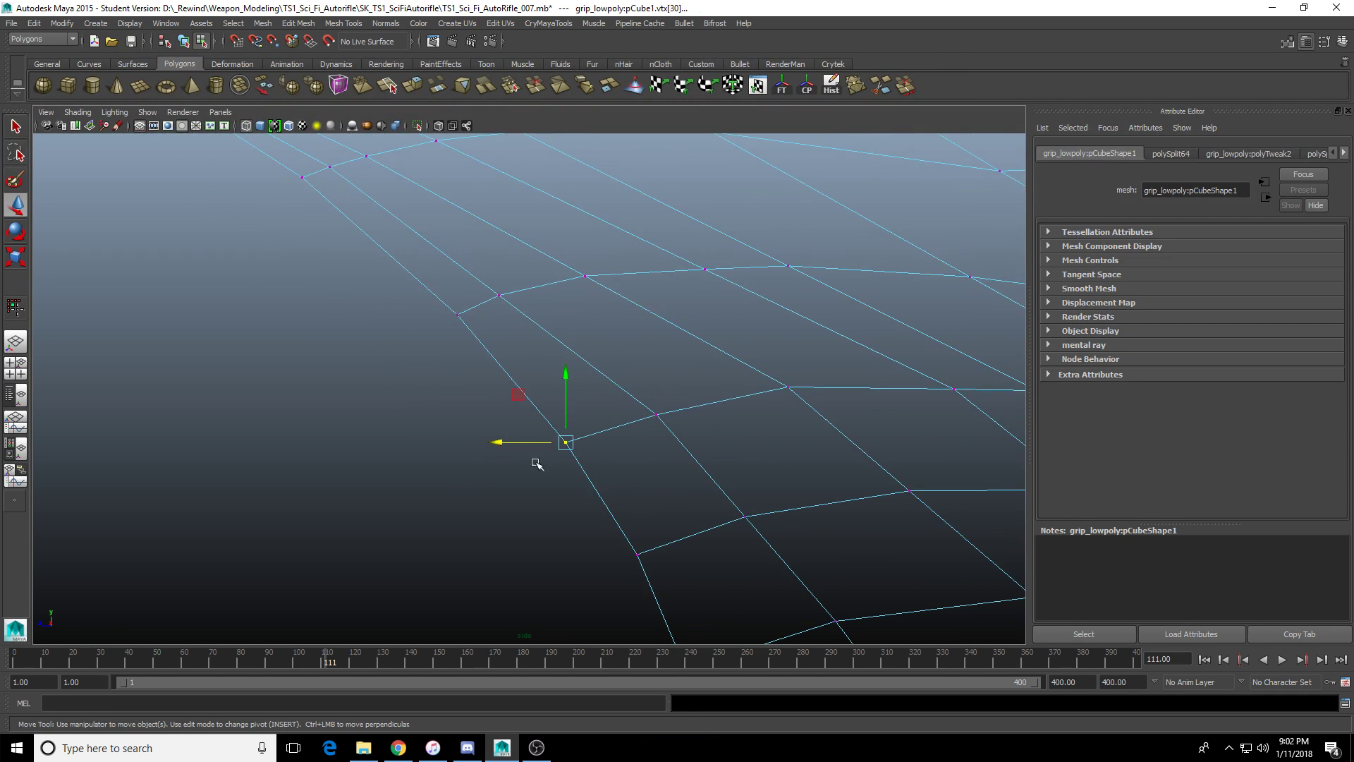
pyautogui.moveTo(504, 441); pyautogui.dragTo(509, 442)
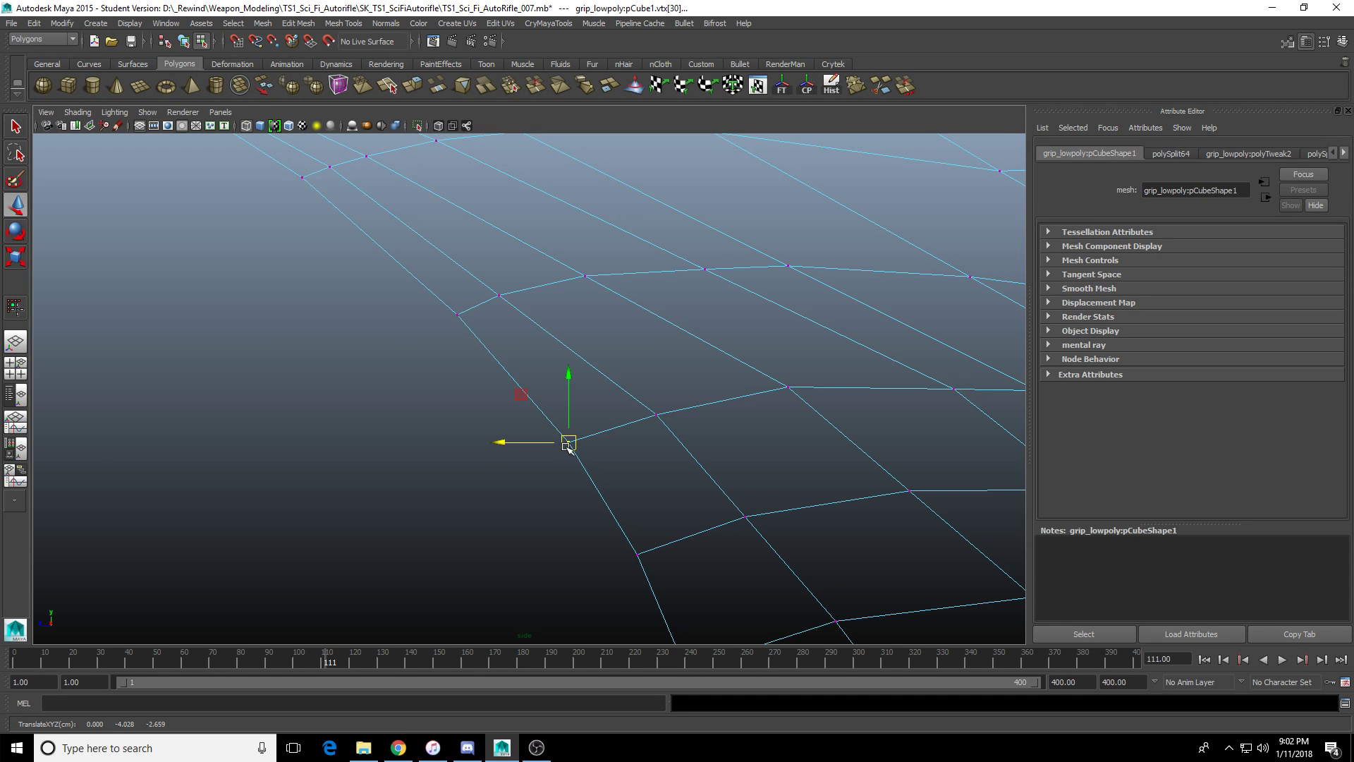
pyautogui.scroll(2, 569, 446)
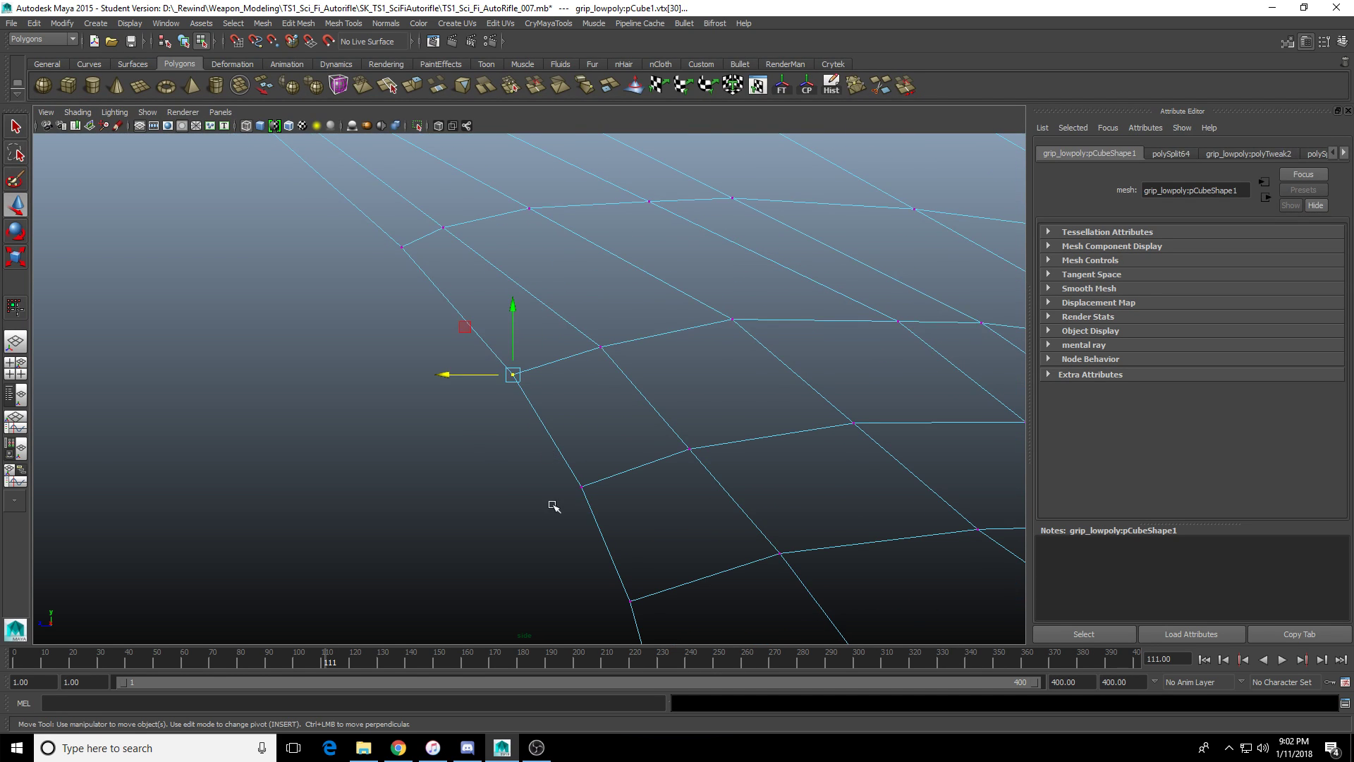
pyautogui.moveTo(536, 468); pyautogui.dragTo(611, 533)
pyautogui.moveTo(517, 488); pyautogui.dragTo(519, 488)
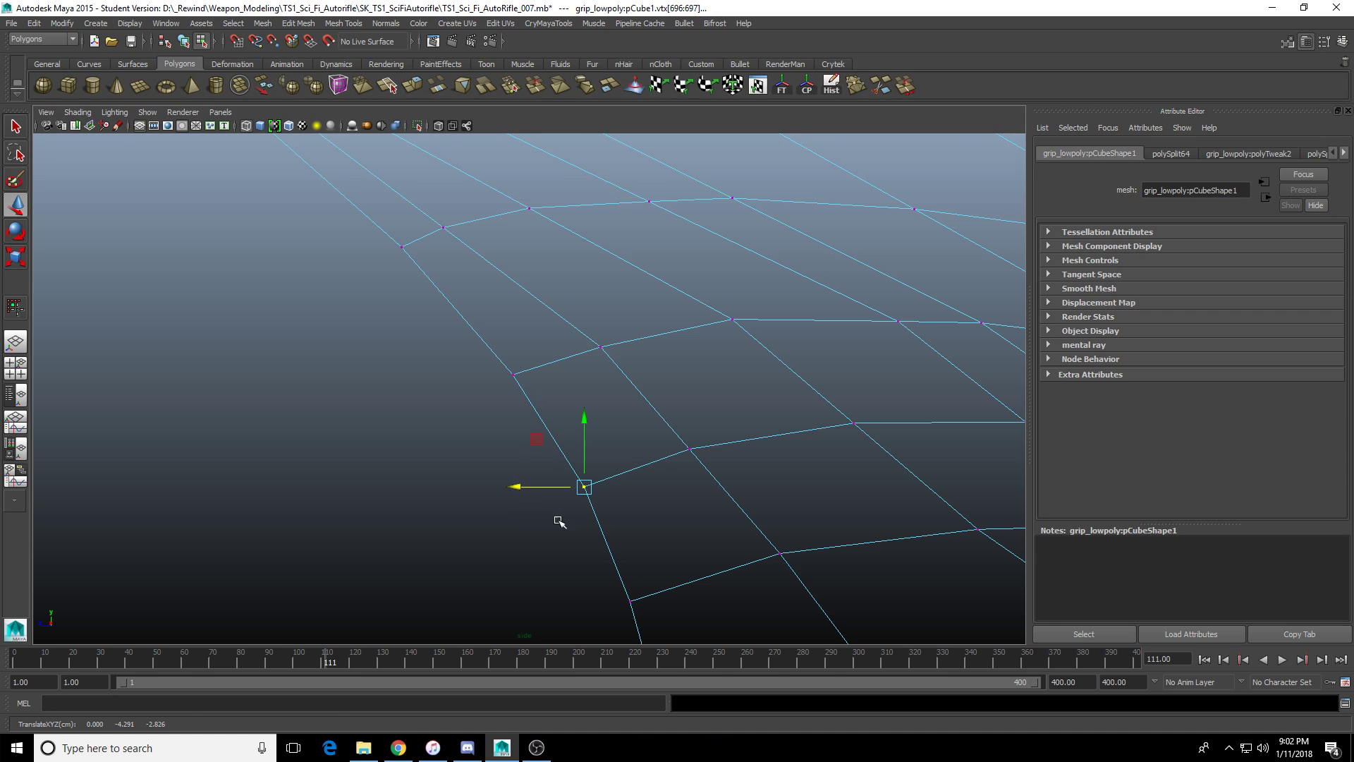
# Examine the grip's front-edge profile in side view down to the finger groove ridge.
pyautogui.scroll(1, 606, 546)
pyautogui.moveTo(515, 392); pyautogui.dragTo(588, 482)
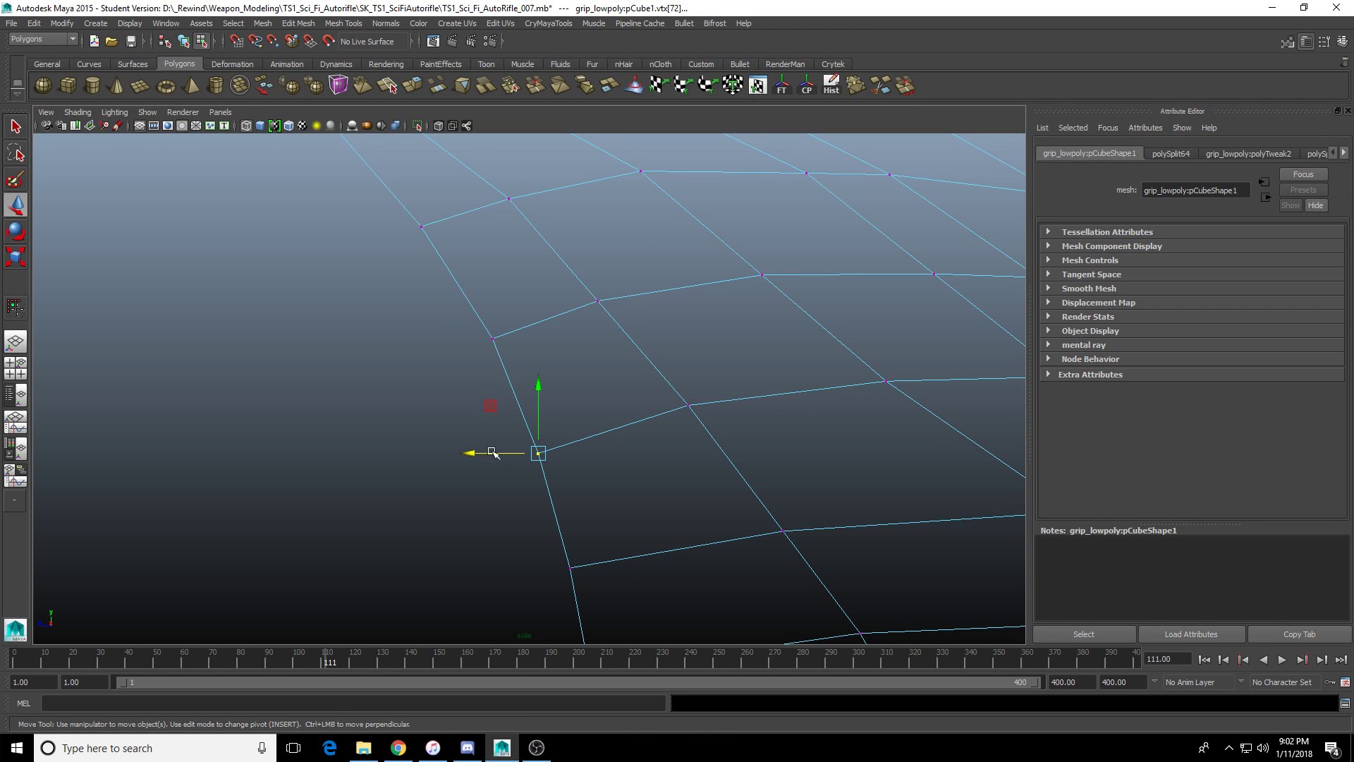
pyautogui.scroll(-3, 476, 454)
pyautogui.scroll(4, 480, 453)
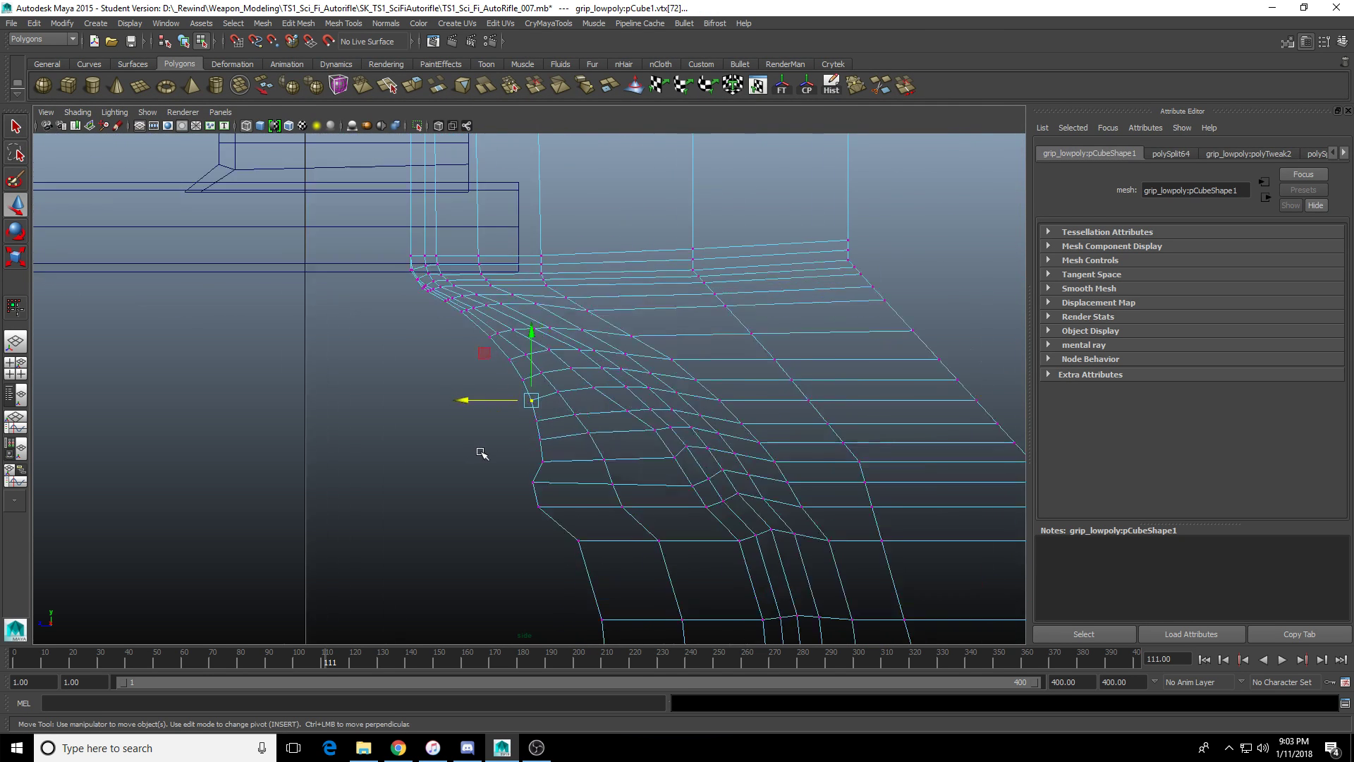
pyautogui.scroll(2, 481, 452)
pyautogui.hotkey('ctrl', 'z')
pyautogui.keyDown('alt'); pyautogui.moveTo(490, 428); pyautogui.dragTo(437, 263, button='middle'); pyautogui.keyUp('alt')
pyautogui.keyDown('alt'); pyautogui.moveTo(549, 496); pyautogui.dragTo(497, 455, button='middle'); pyautogui.keyUp('alt')
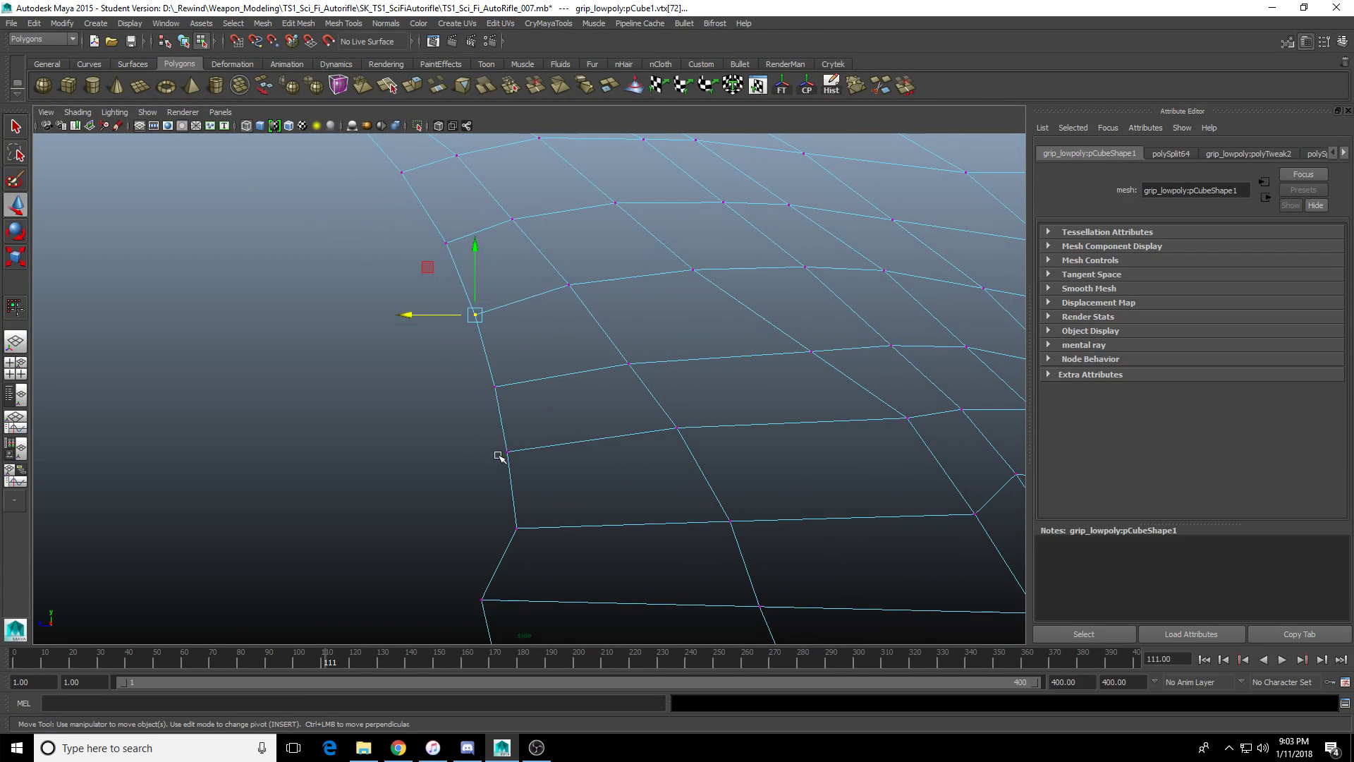
pyautogui.scroll(-5, 468, 372)
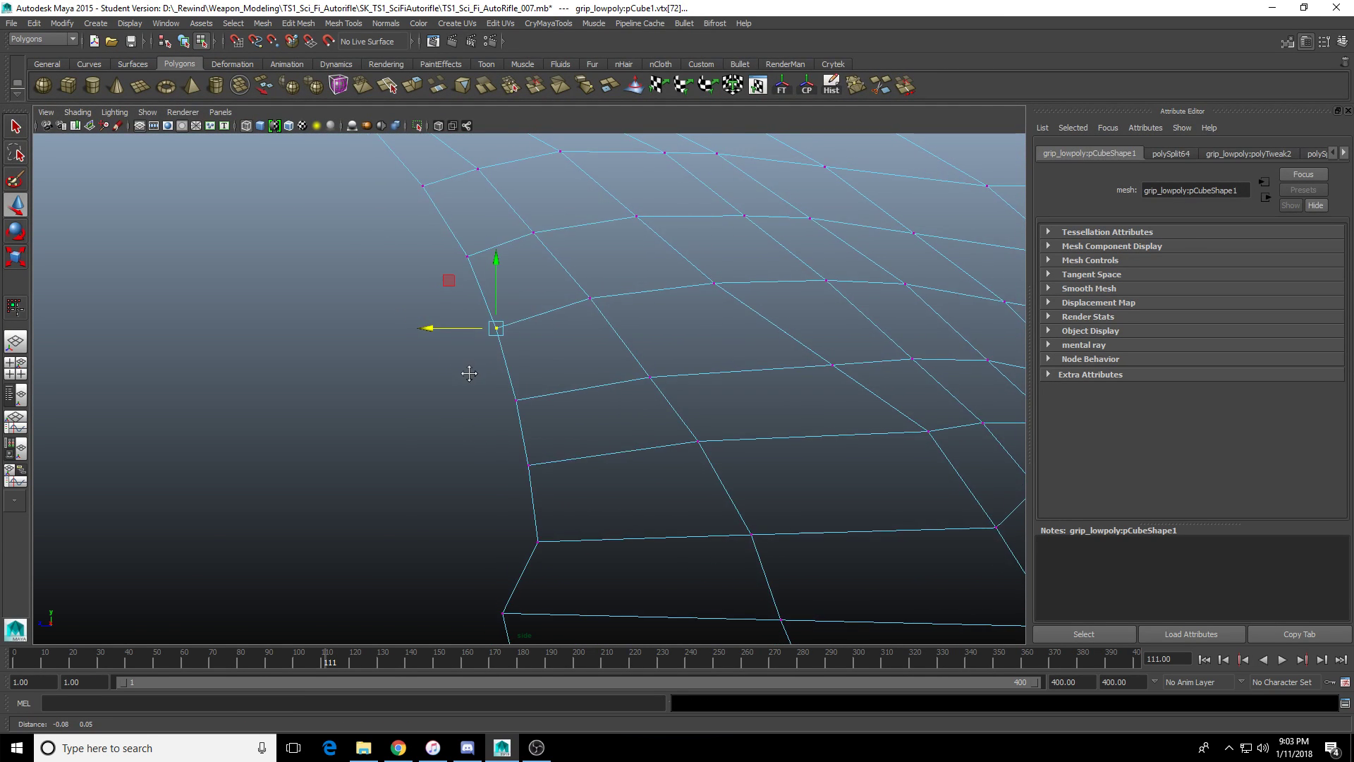
# Switch to the shaded perspective view and examine the grip's upper curve from both sides.
pyautogui.press('space')
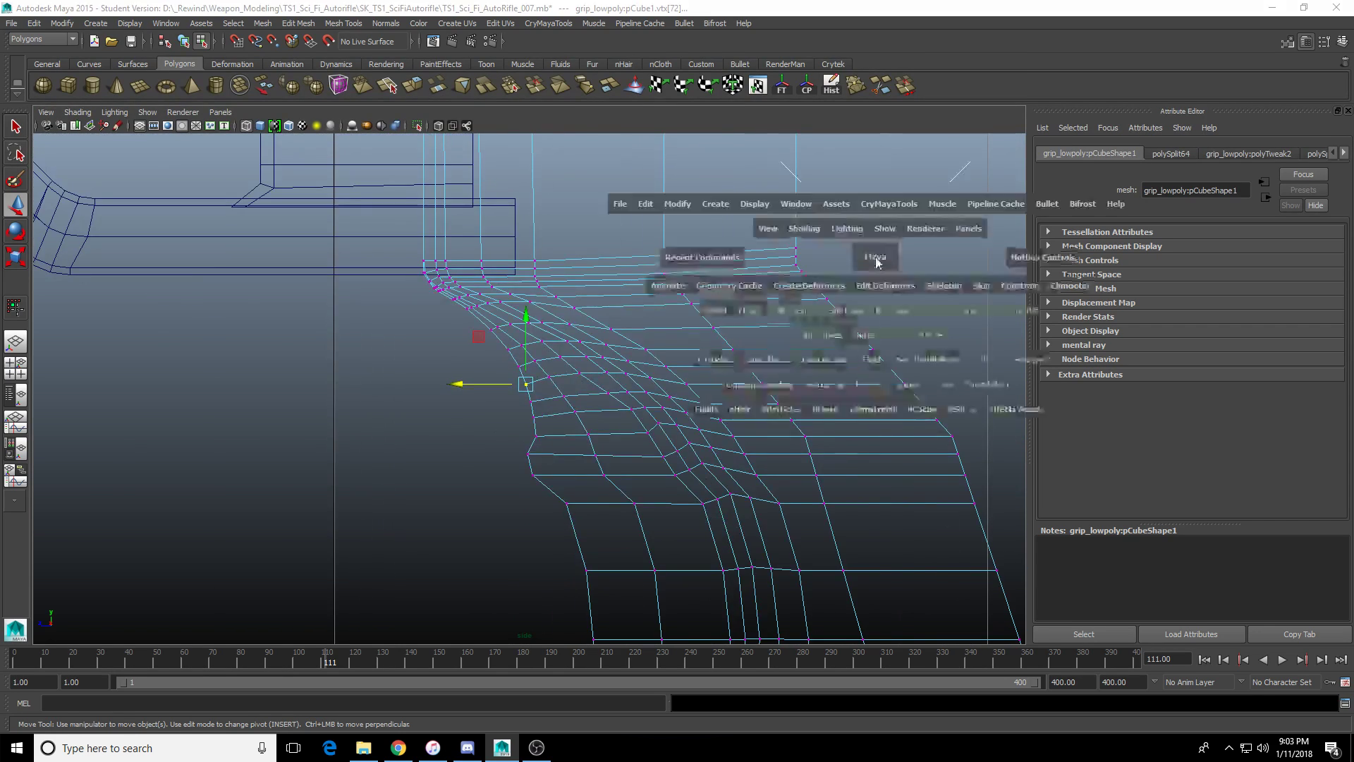
pyautogui.moveTo(866, 260); pyautogui.dragTo(866, 225)
pyautogui.click(878, 278)
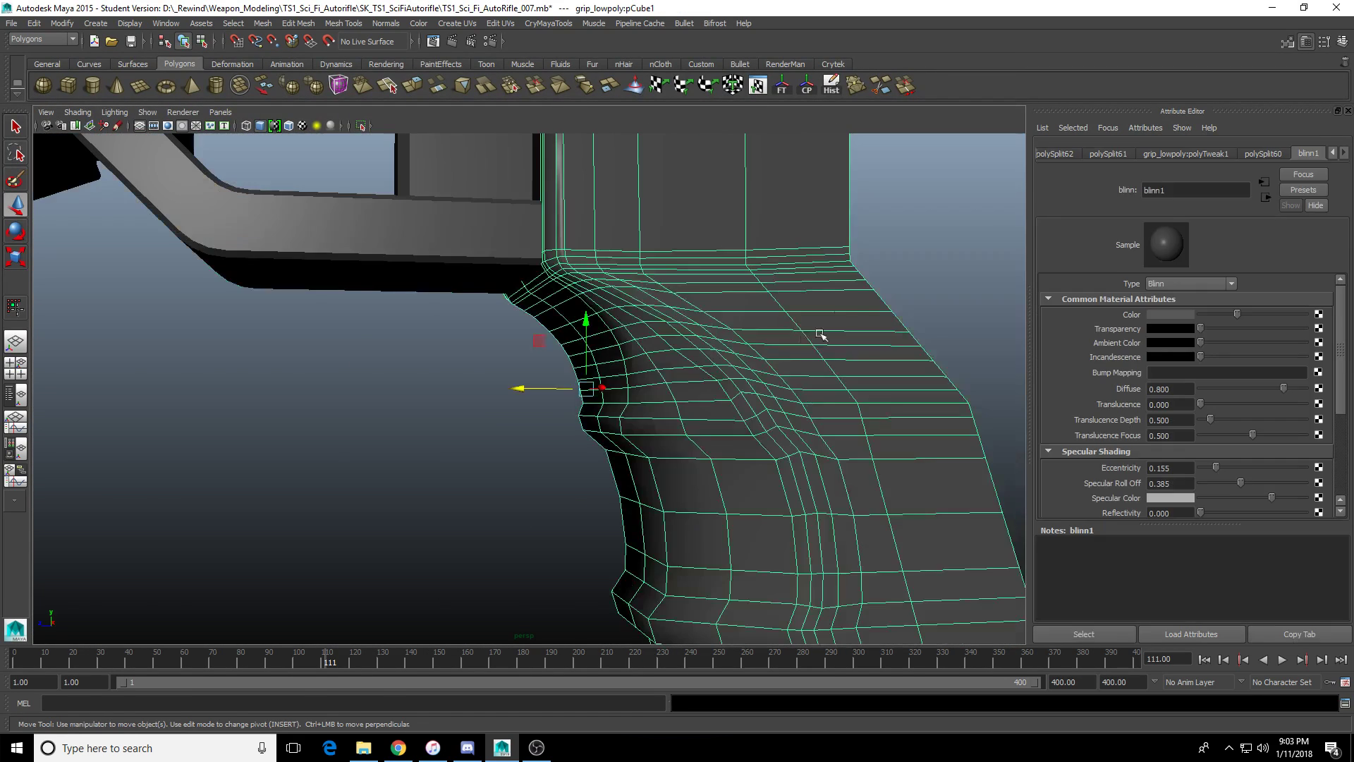
pyautogui.click(671, 357)
pyautogui.press('f')
pyautogui.moveTo(567, 483); pyautogui.dragTo(758, 242, button='right')
pyautogui.keyDown('alt'); pyautogui.moveTo(758, 241); pyautogui.dragTo(438, 414); pyautogui.keyUp('alt')
pyautogui.click(554, 449)
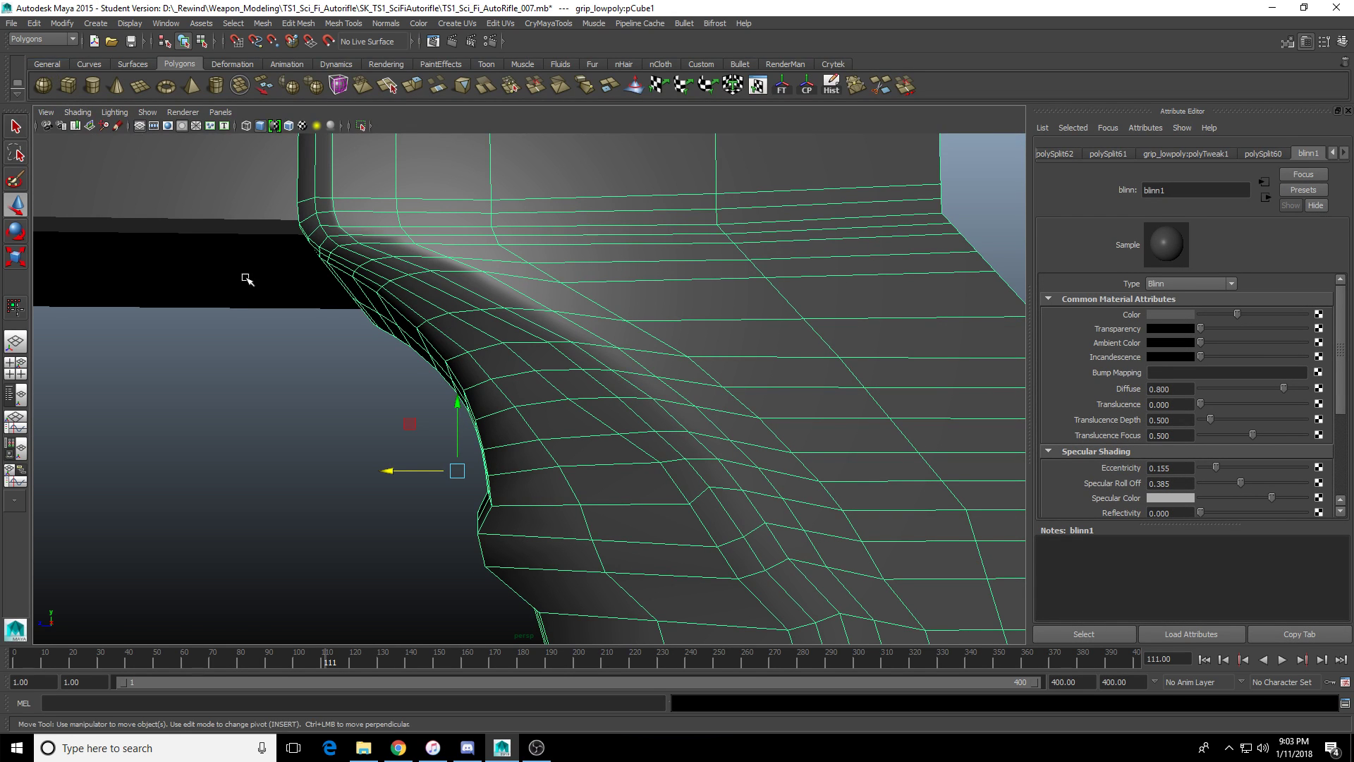
pyautogui.keyDown('alt'); pyautogui.moveTo(417, 396); pyautogui.dragTo(484, 402); pyautogui.keyUp('alt')
pyautogui.moveTo(596, 445); pyautogui.dragTo(597, 494, button='right')
pyautogui.click(533, 389)
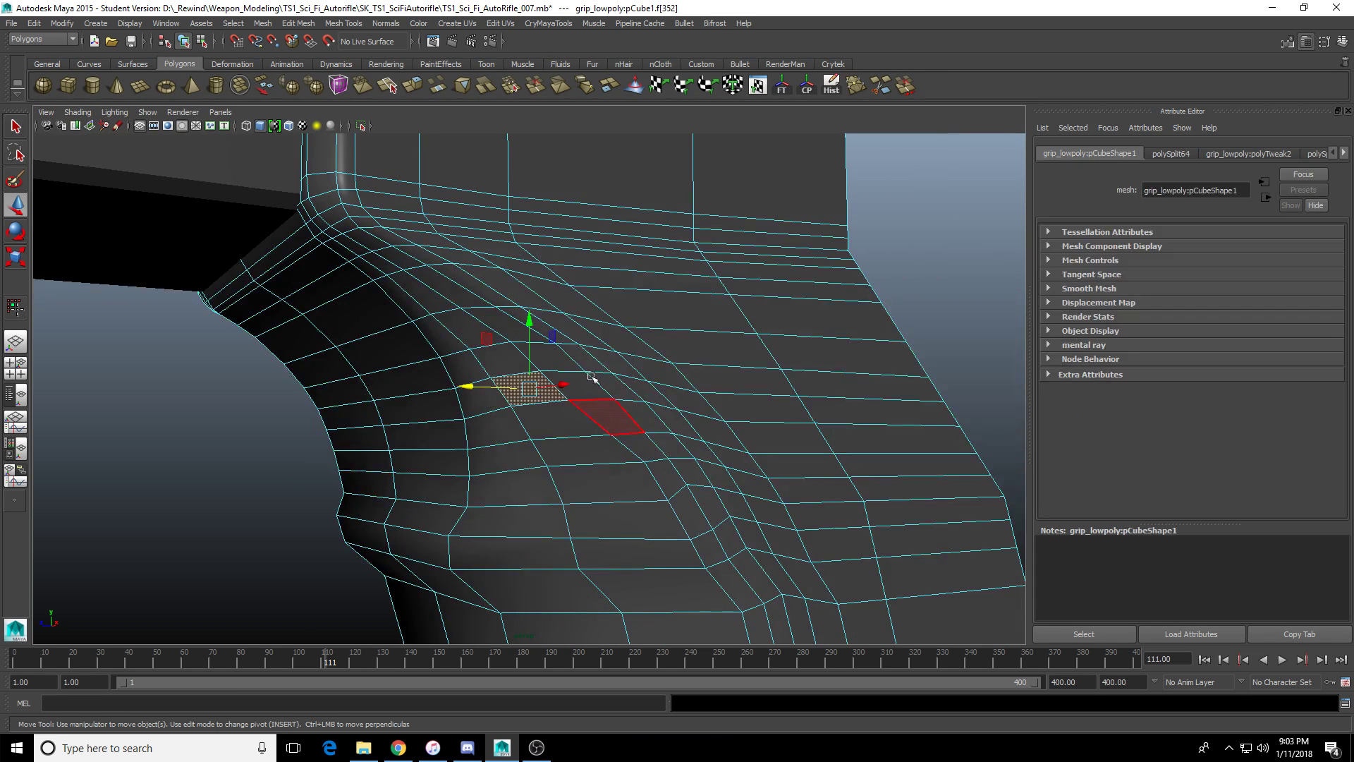
pyautogui.click(787, 283)
pyautogui.press('F8')
pyautogui.click(787, 539)
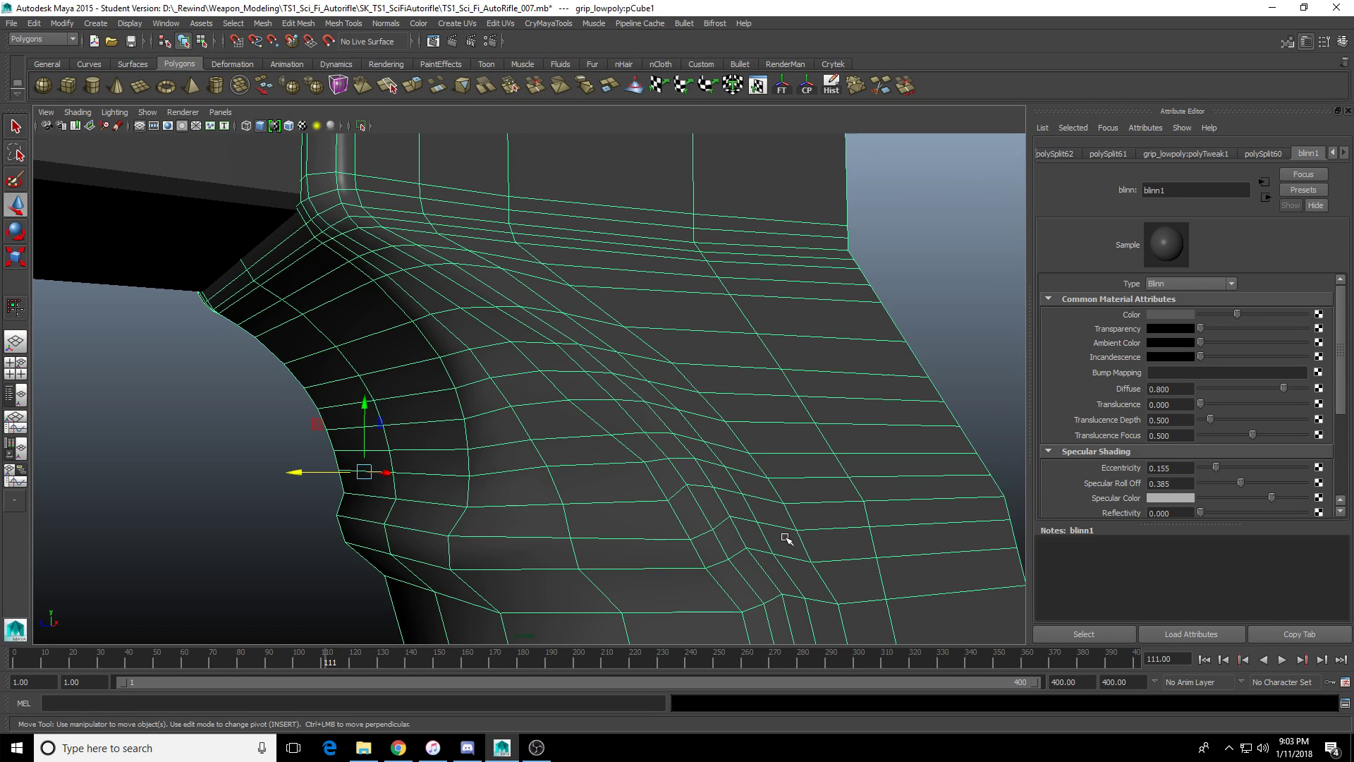
pyautogui.press('f')
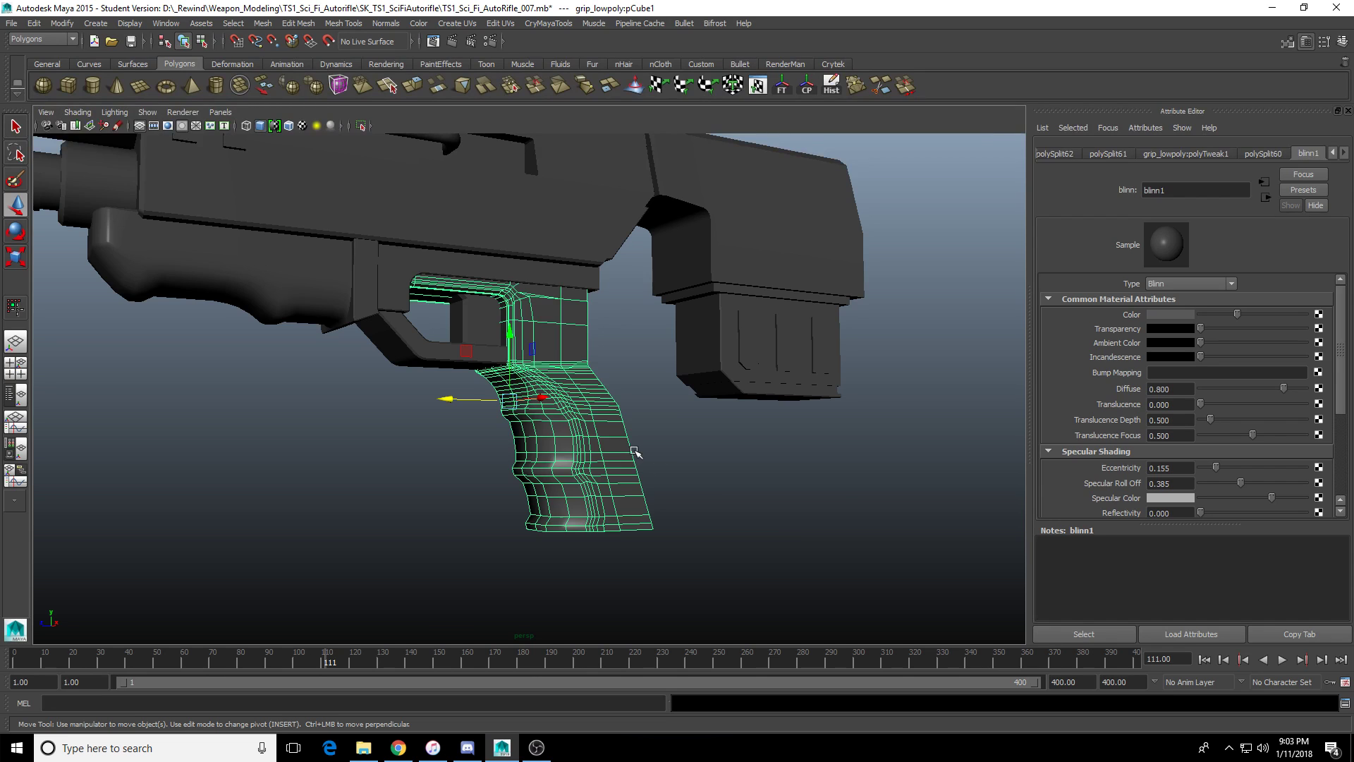
pyautogui.keyDown('alt'); pyautogui.moveTo(446, 454); pyautogui.dragTo(604, 459); pyautogui.keyUp('alt')
pyautogui.scroll(5, 571, 430)
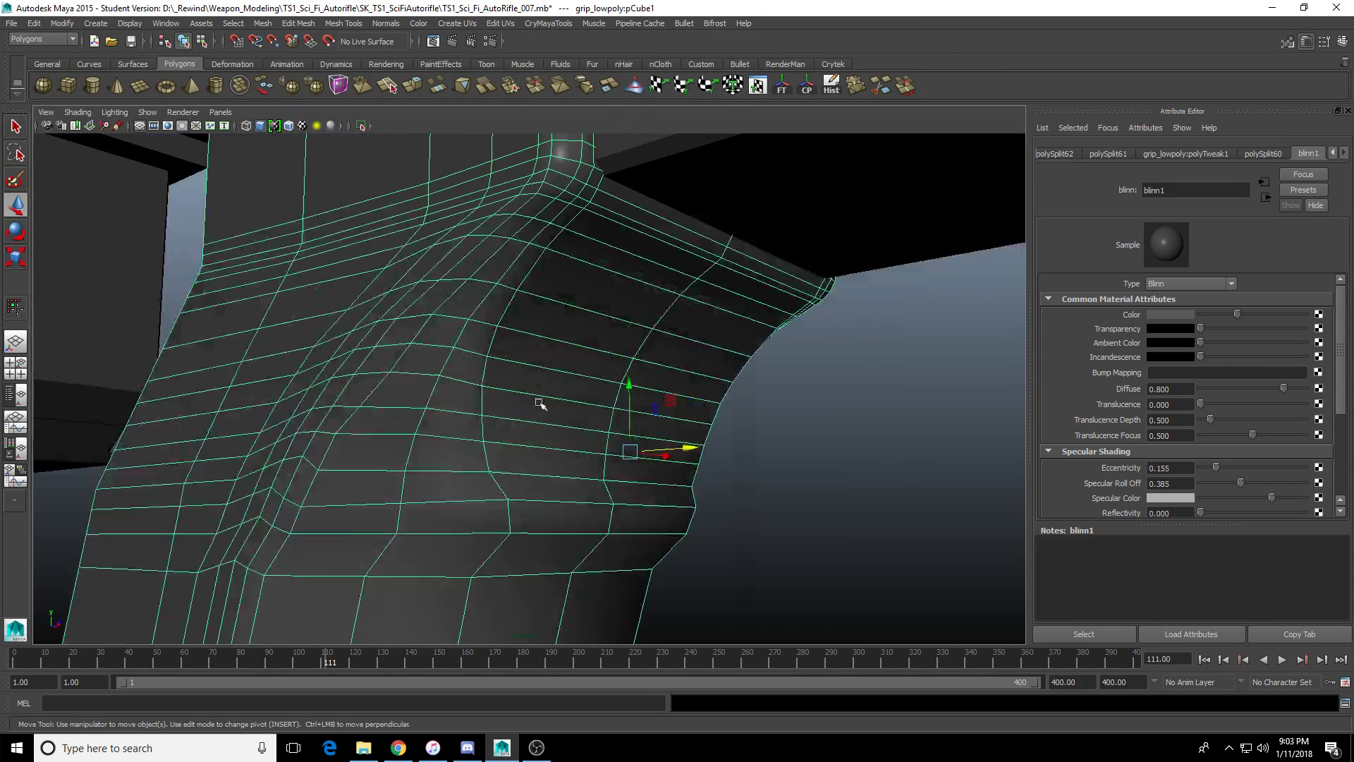
# Deselect the grip and inspect its shading around the trigger guard corner and finger grooves from several angles.
pyautogui.press('F9')
pyautogui.moveTo(305, 299); pyautogui.dragTo(386, 363)
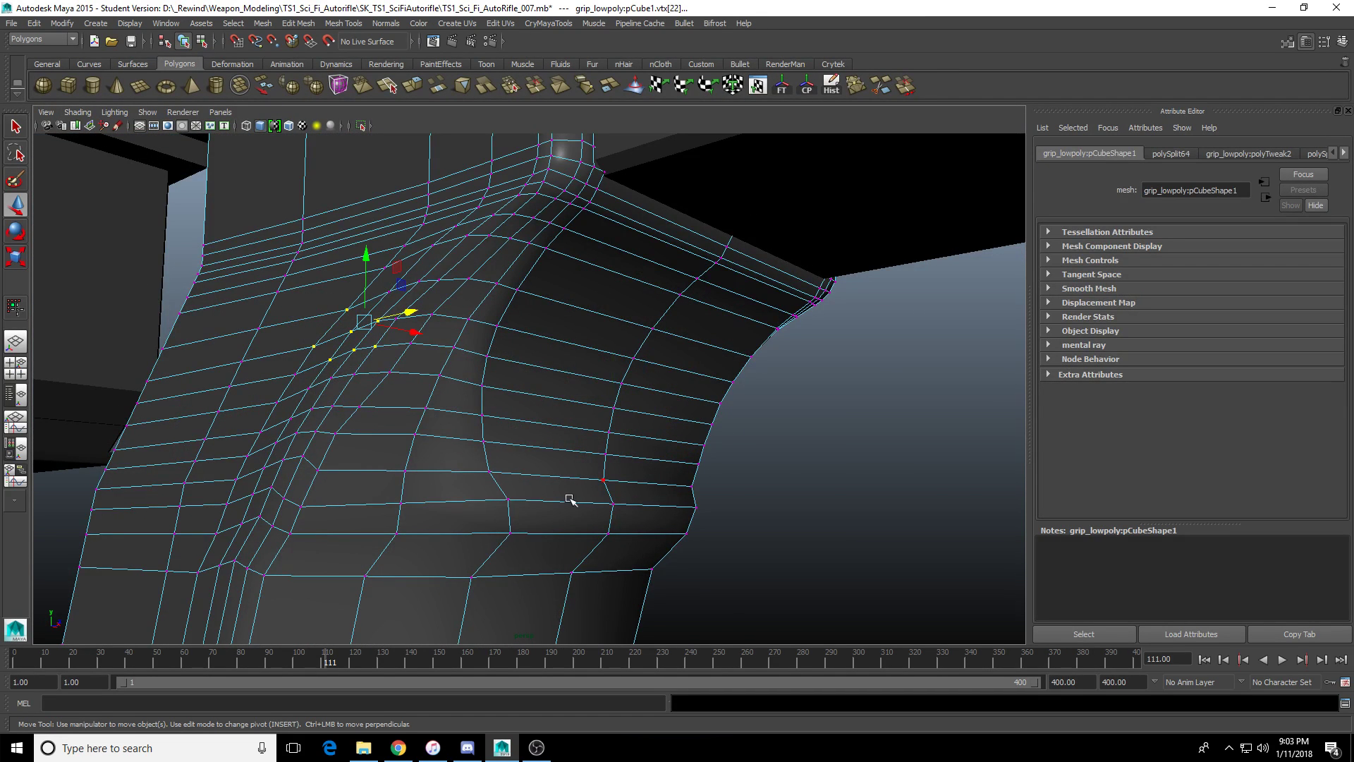
pyautogui.press('f')
pyautogui.keyDown('alt'); pyautogui.moveTo(562, 487); pyautogui.dragTo(782, 533); pyautogui.keyUp('alt')
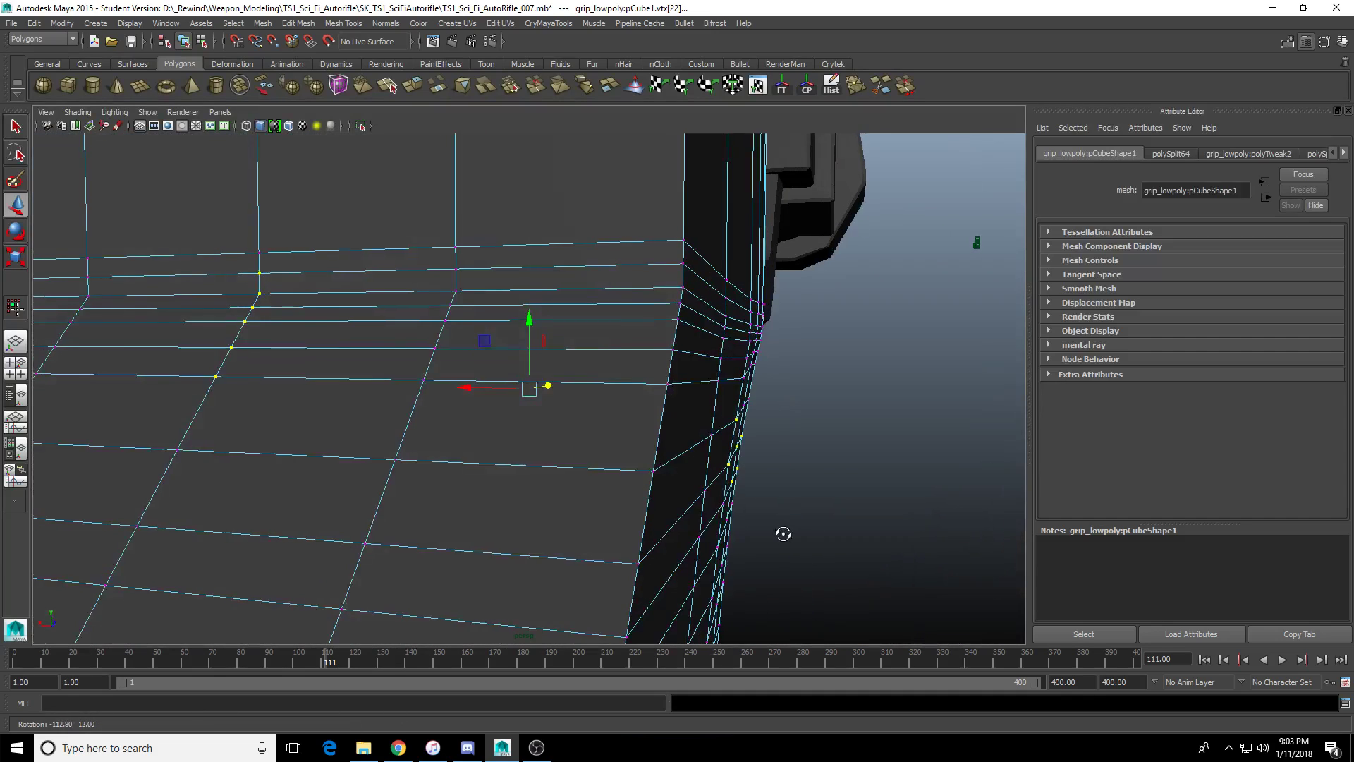
pyautogui.scroll(-5, 501, 508)
pyautogui.moveTo(501, 508); pyautogui.dragTo(557, 462, button='right')
pyautogui.click(638, 455)
pyautogui.keyDown('alt'); pyautogui.moveTo(628, 452); pyautogui.dragTo(395, 371); pyautogui.keyUp('alt')
pyautogui.click(47, 64)
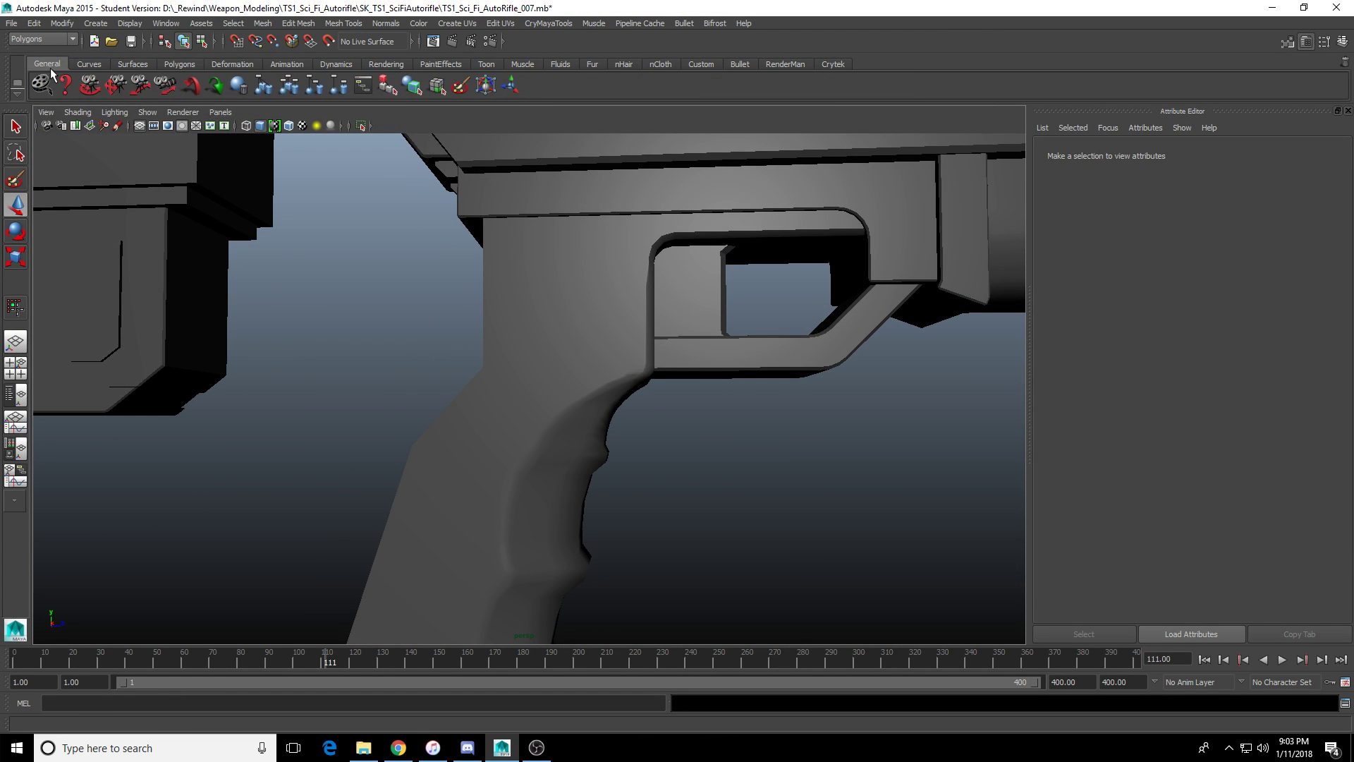
pyautogui.click(115, 84)
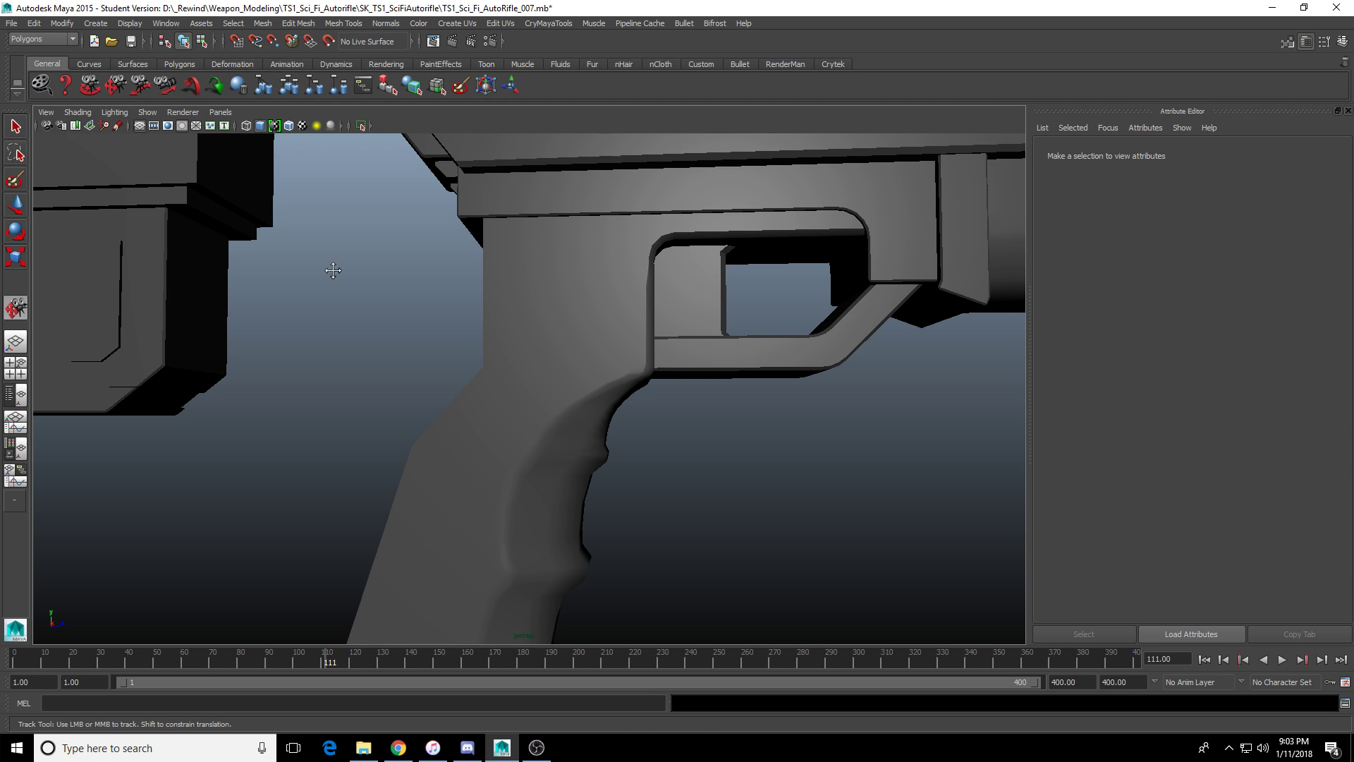
pyautogui.moveTo(333, 270); pyautogui.dragTo(557, 394)
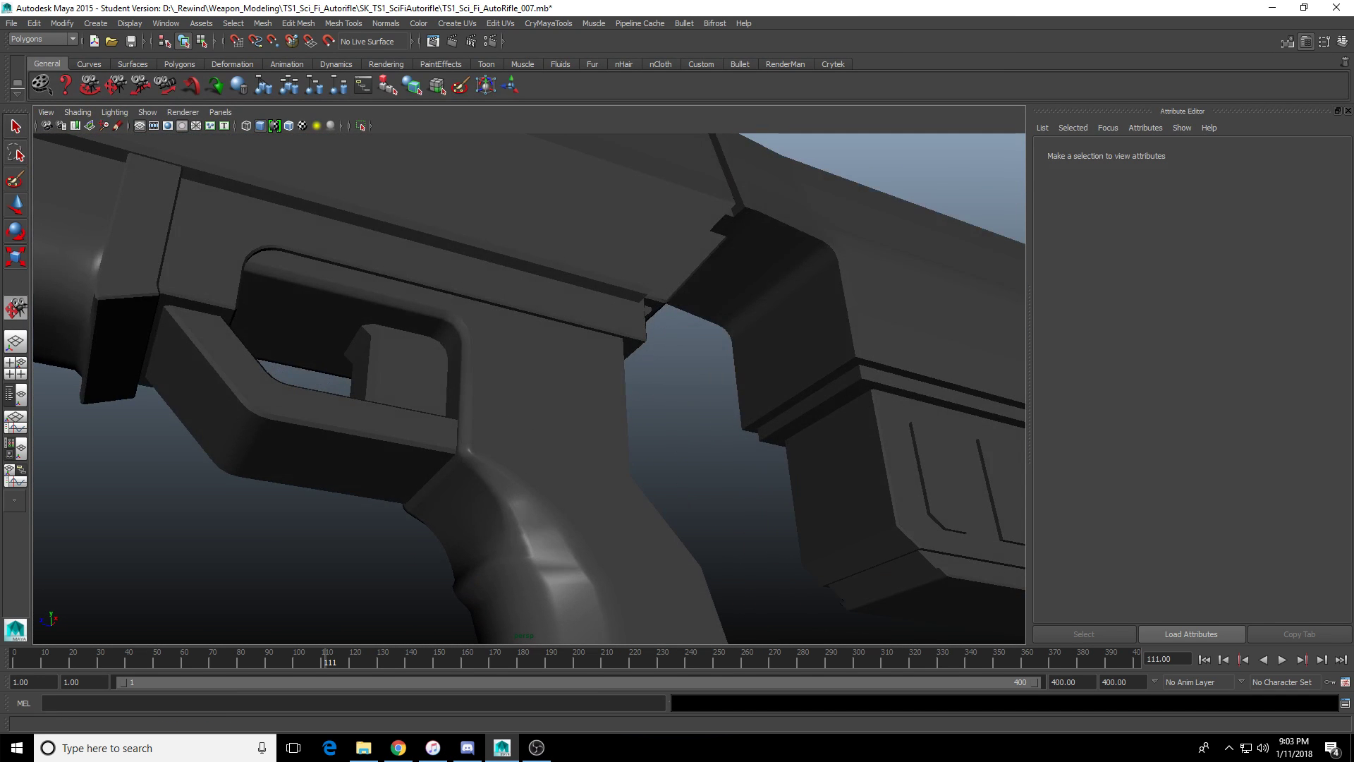
# Scale the two inner corner vertices on the row just above the wide groove faces slightly apart across the grip's width.
pyautogui.click(17, 206)
pyautogui.click(557, 499)
pyautogui.scroll(-3, 557, 498)
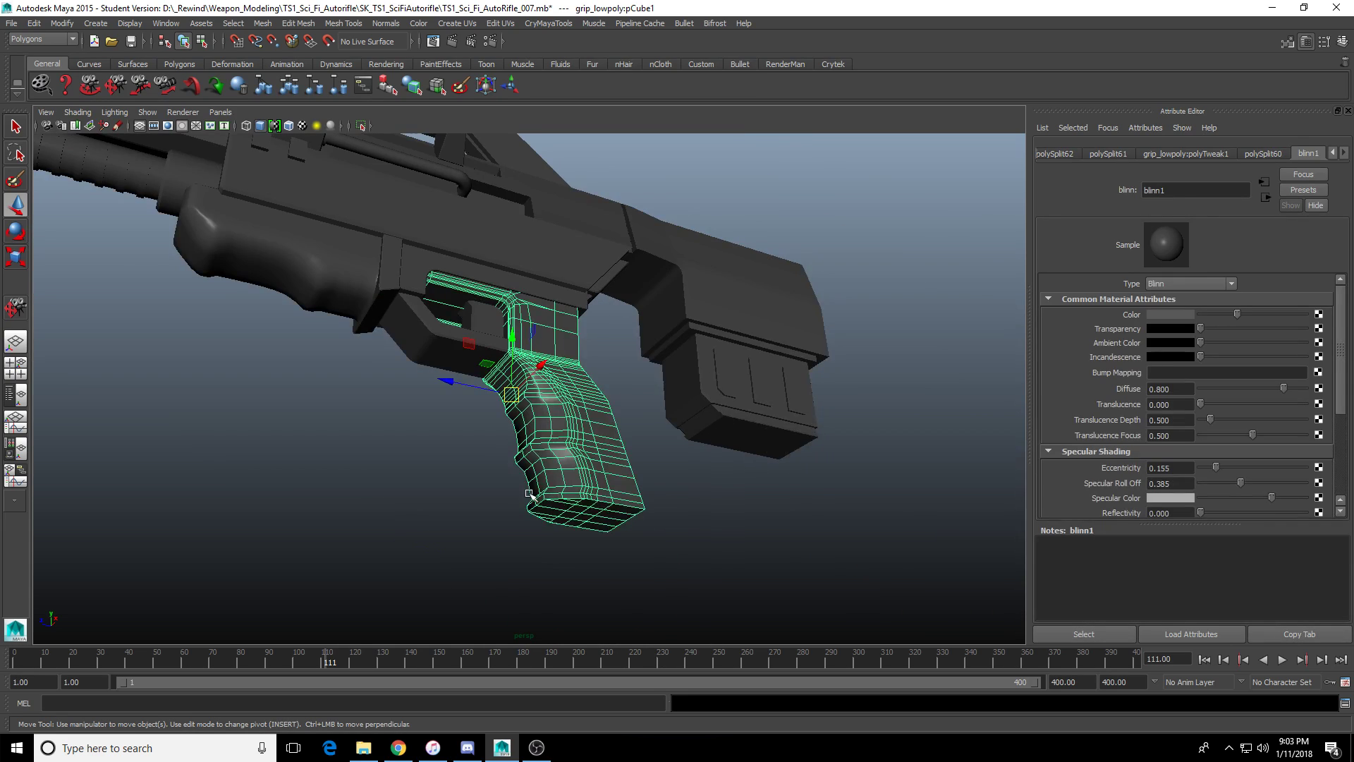
pyautogui.scroll(6, 573, 477)
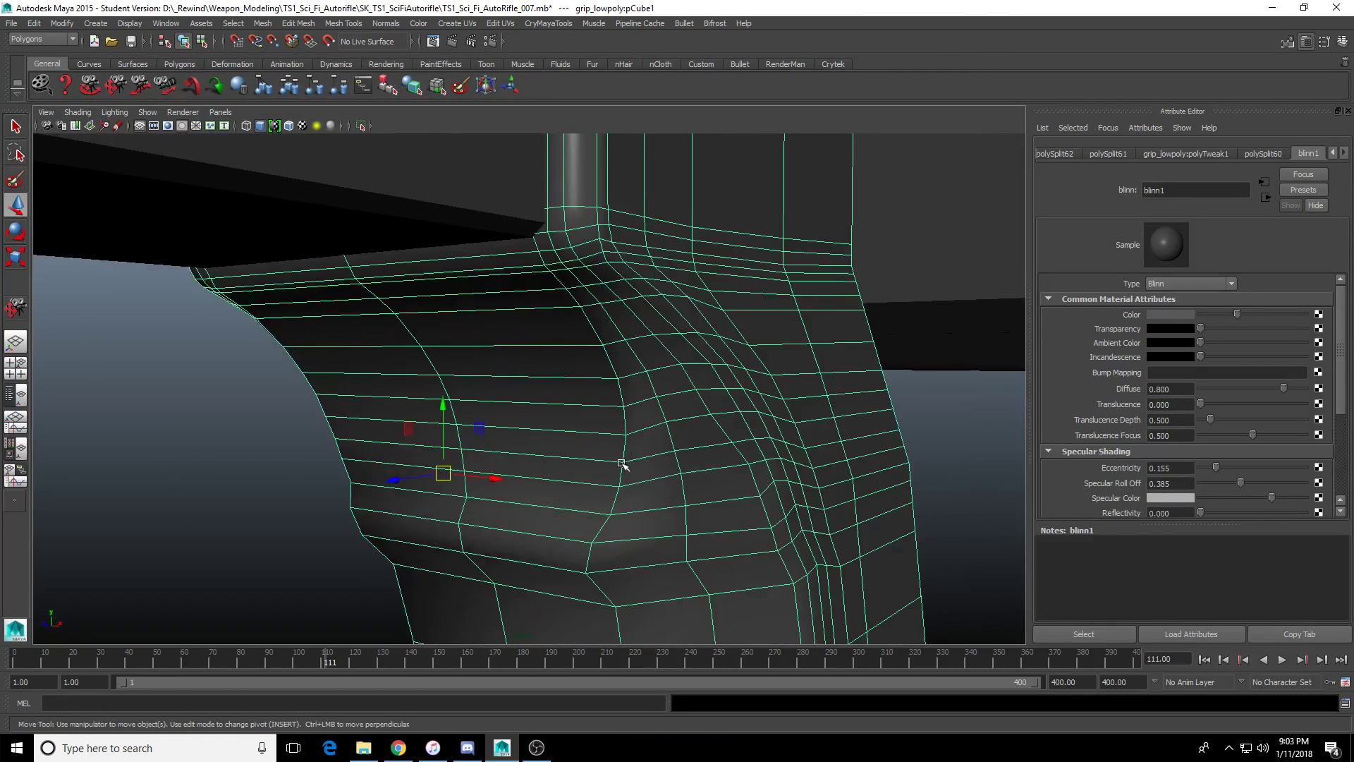
pyautogui.keyDown('alt'); pyautogui.moveTo(623, 462); pyautogui.dragTo(655, 325); pyautogui.keyUp('alt')
pyautogui.moveTo(632, 359); pyautogui.dragTo(596, 361, button='right')
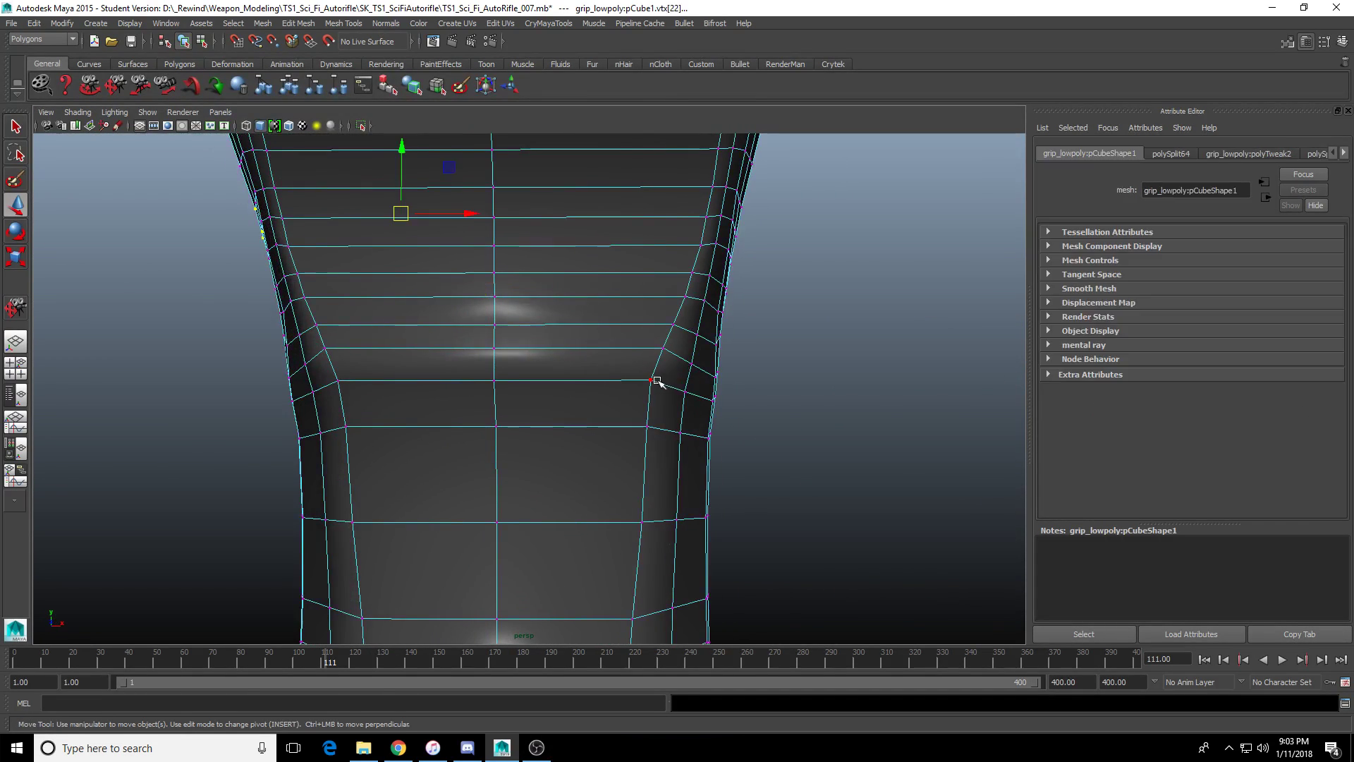
pyautogui.click(653, 382)
pyautogui.scroll(3, 393, 412)
pyautogui.keyDown('shift'); pyautogui.click(199, 383); pyautogui.keyUp('shift')
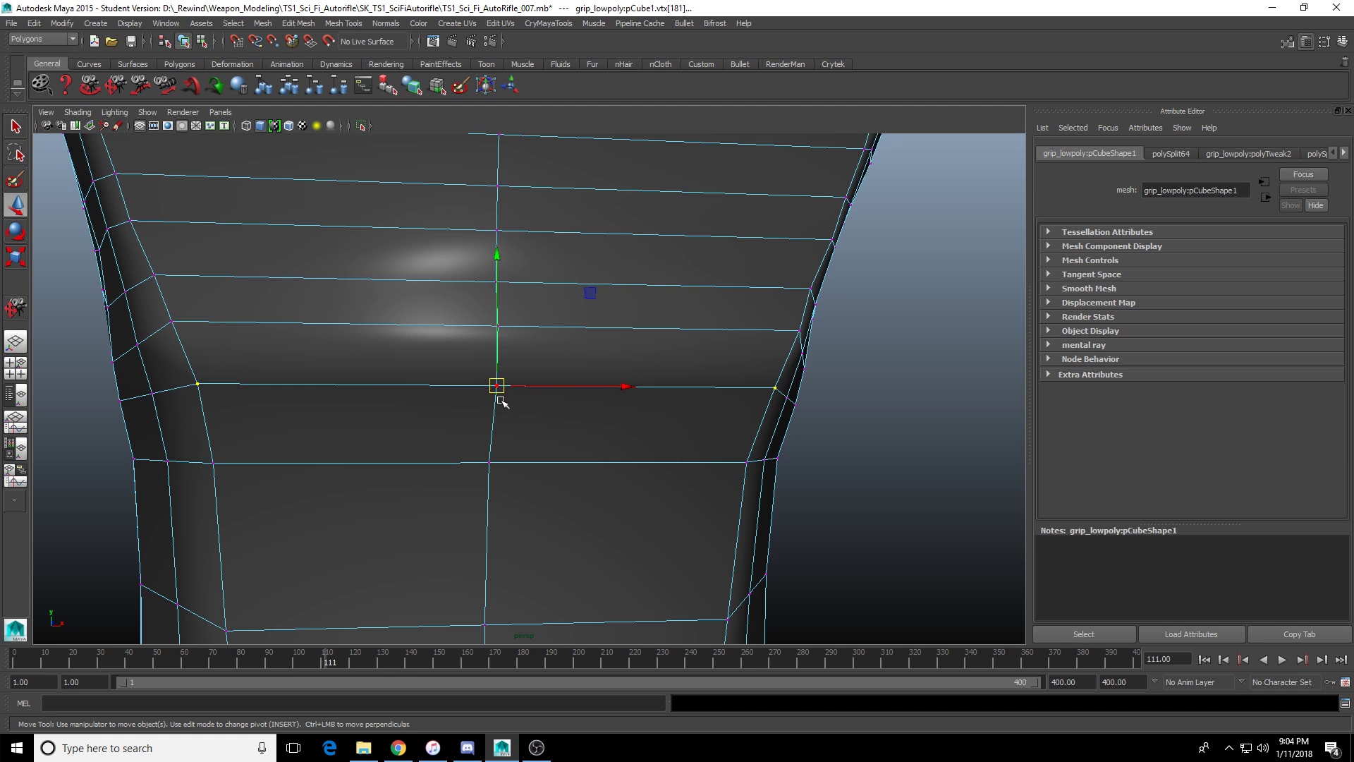
pyautogui.press('r')
pyautogui.moveTo(369, 389); pyautogui.dragTo(366, 386)
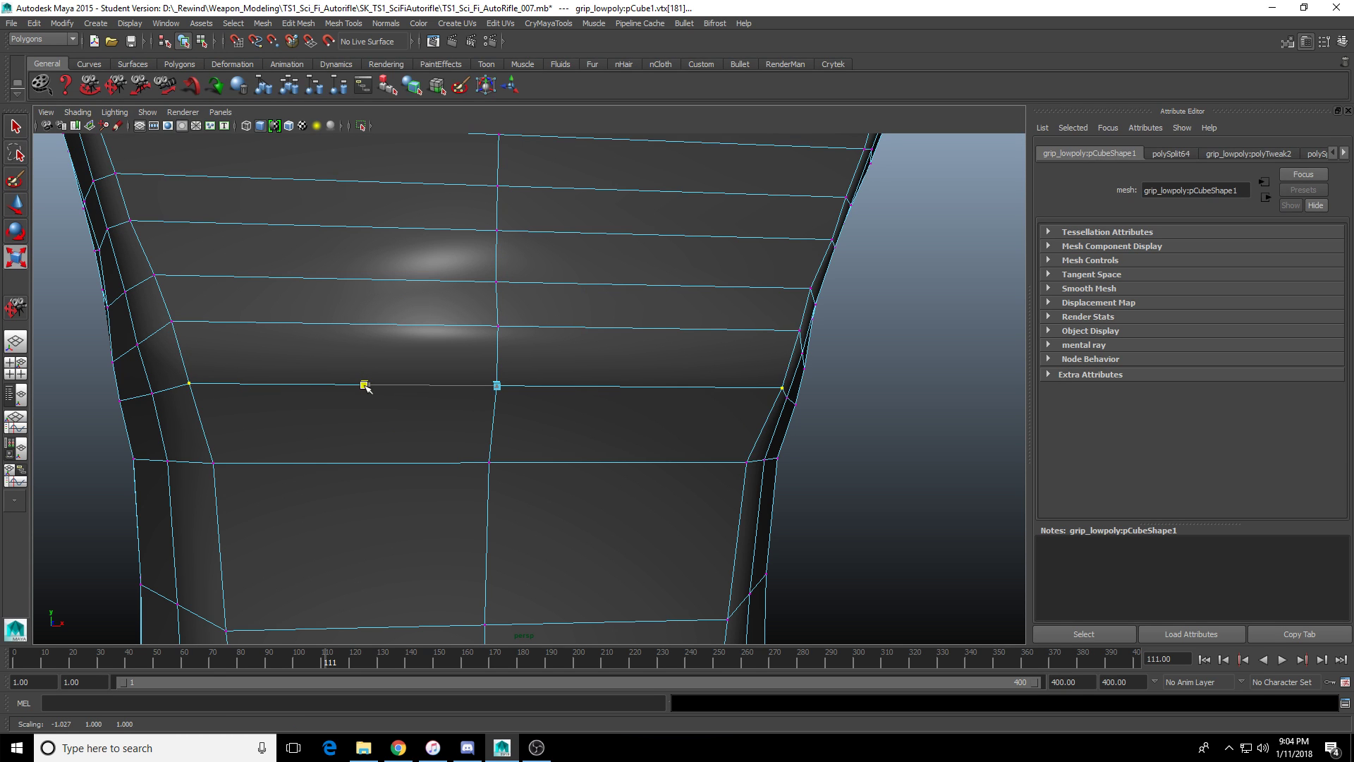
# Scale the inner corner vertex pair one row further down slightly apart across the grip's width.
pyautogui.click(213, 462)
pyautogui.keyDown('alt'); pyautogui.moveTo(226, 468); pyautogui.dragTo(286, 482); pyautogui.keyUp('alt')
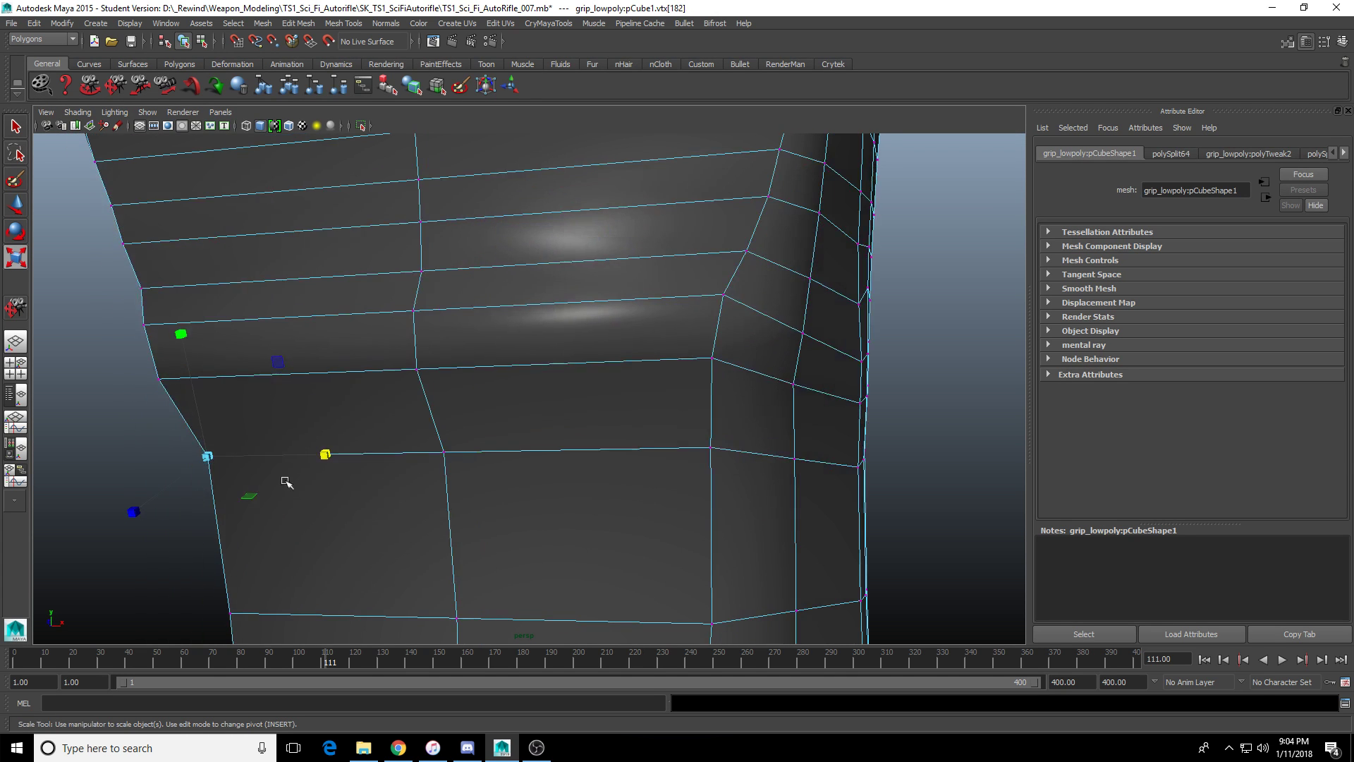
pyautogui.keyDown('shift'); pyautogui.click(703, 449); pyautogui.keyUp('shift')
pyautogui.keyDown('alt'); pyautogui.moveTo(698, 450); pyautogui.dragTo(471, 442); pyautogui.keyUp('alt')
pyautogui.moveTo(366, 433); pyautogui.dragTo(359, 433)
# In the front view, widen the inner corner vertex pair one row above the current pair slightly.
pyautogui.press('space')
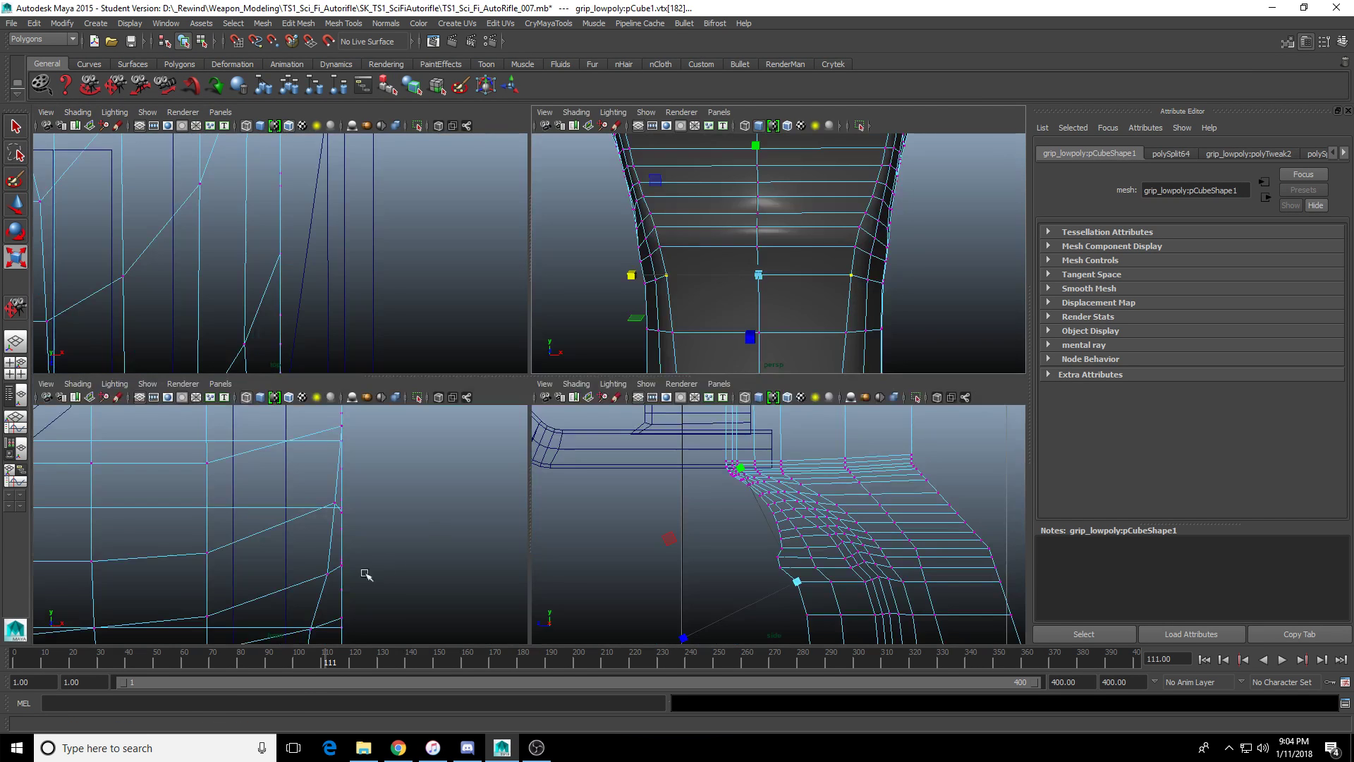
pyautogui.press('space')
pyautogui.press('f')
pyautogui.scroll(-5, 427, 481)
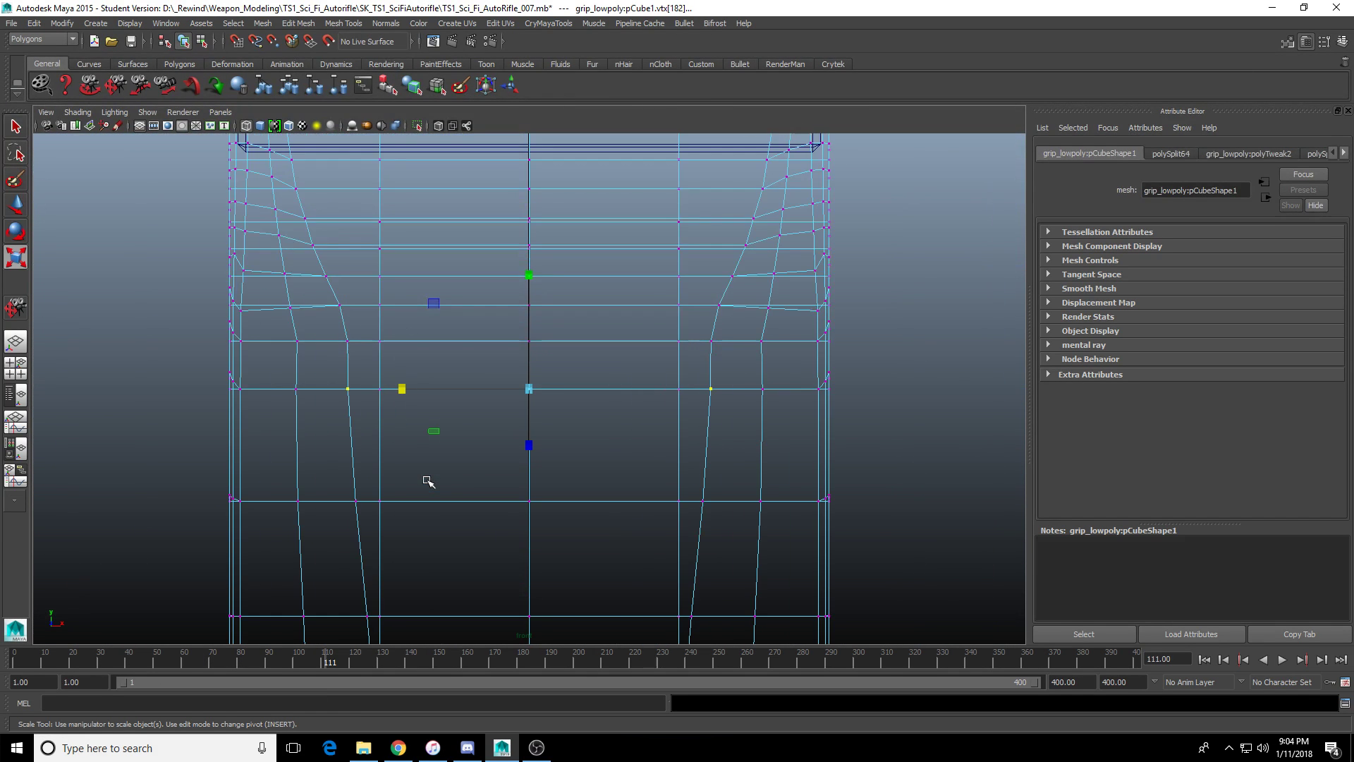
pyautogui.moveTo(333, 356); pyautogui.dragTo(714, 315)
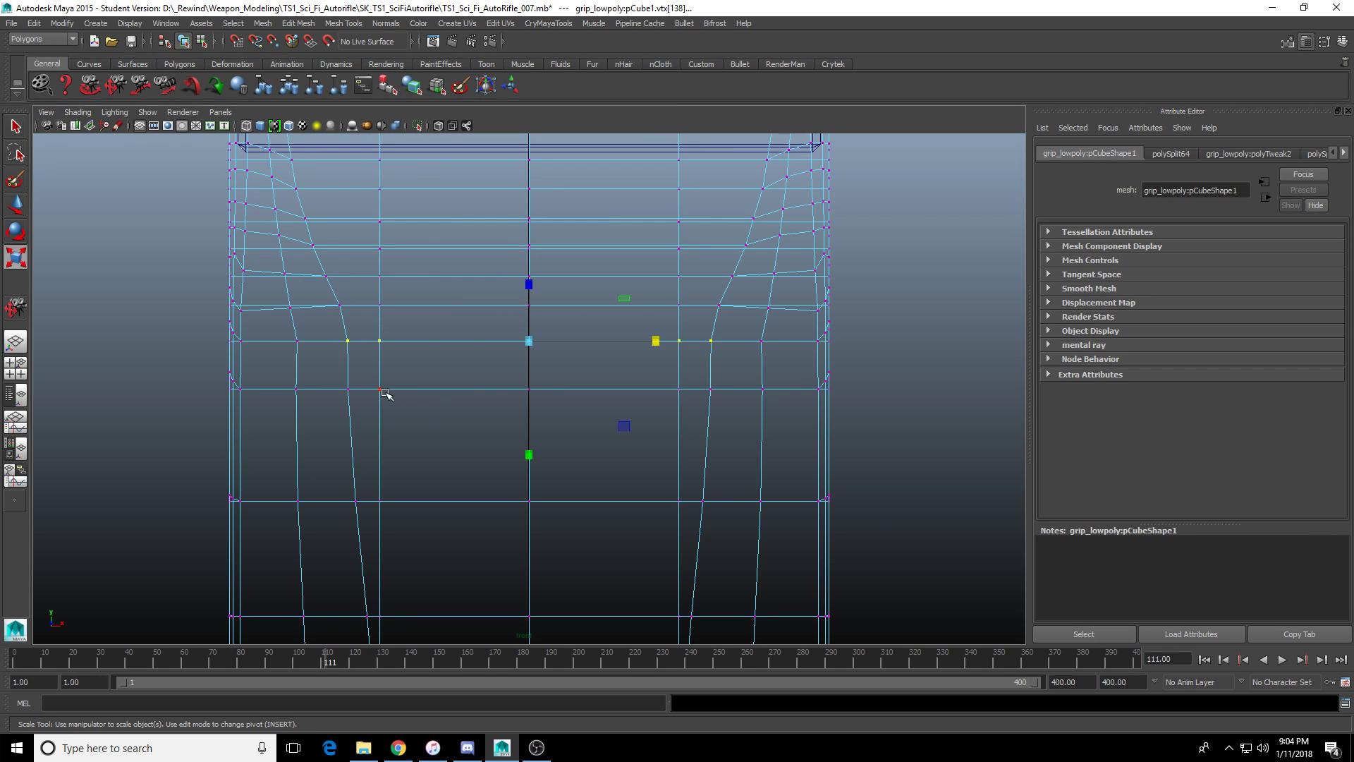
pyautogui.click(724, 340)
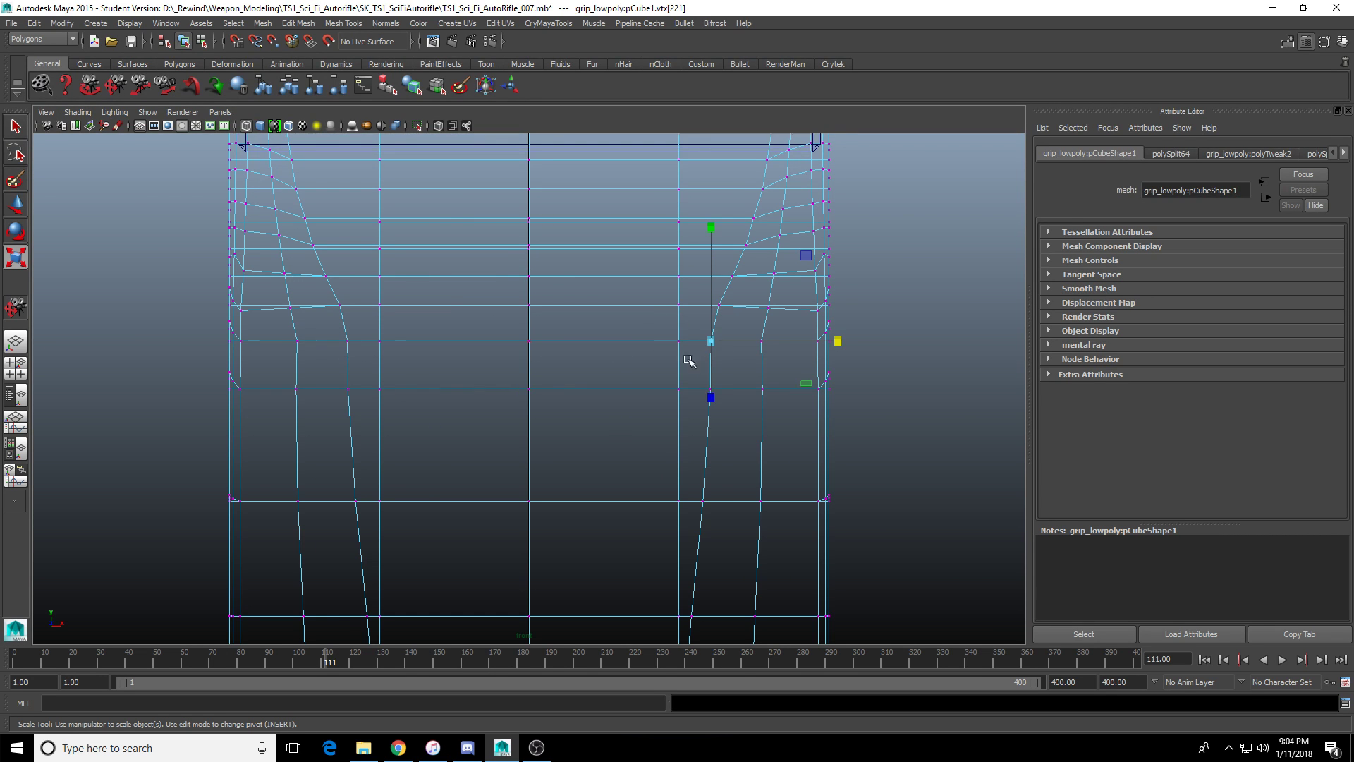
pyautogui.keyDown('shift'); pyautogui.click(340, 341); pyautogui.keyUp('shift')
pyautogui.moveTo(422, 342); pyautogui.dragTo(401, 341)
# Scale the next higher pair of inner corner vertices slightly outward to even out the side curve in front view.
pyautogui.click(339, 306)
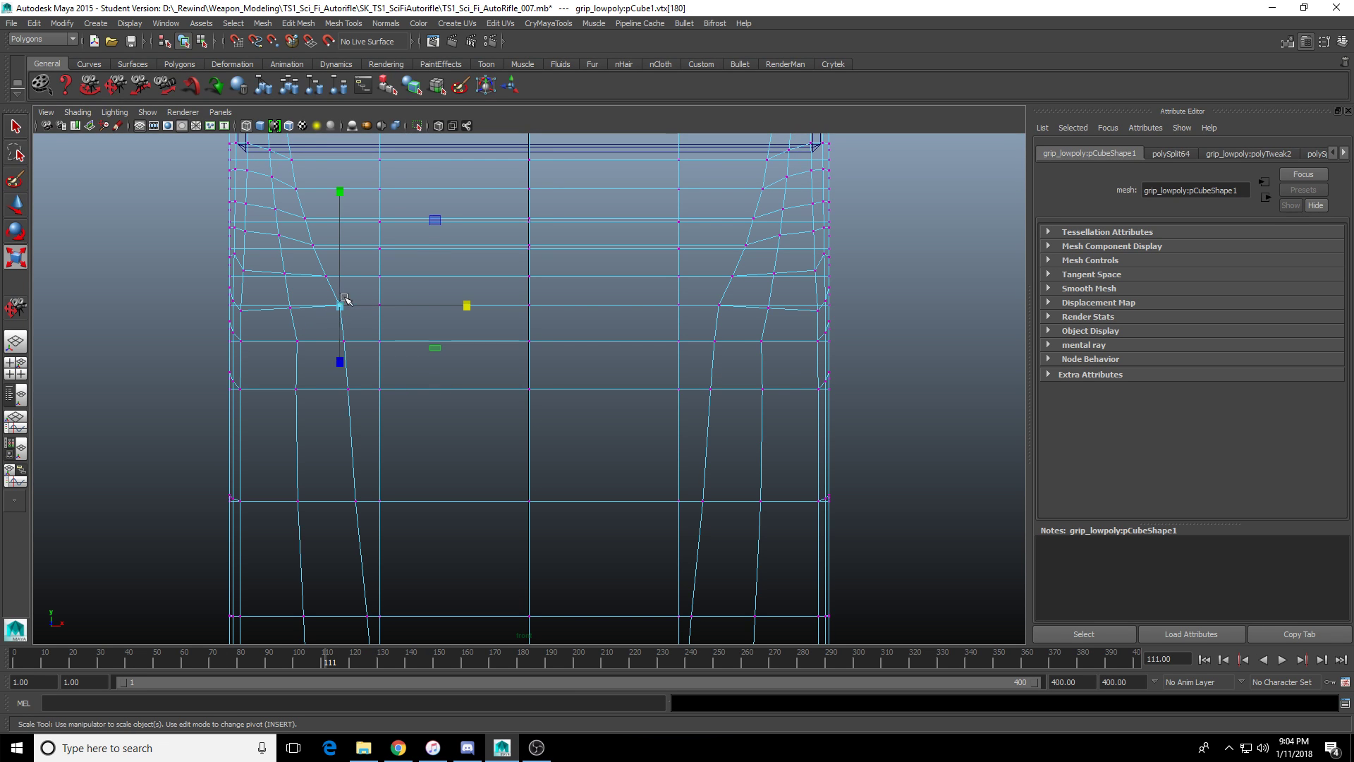
pyautogui.keyDown('shift'); pyautogui.click(716, 304); pyautogui.keyUp('shift')
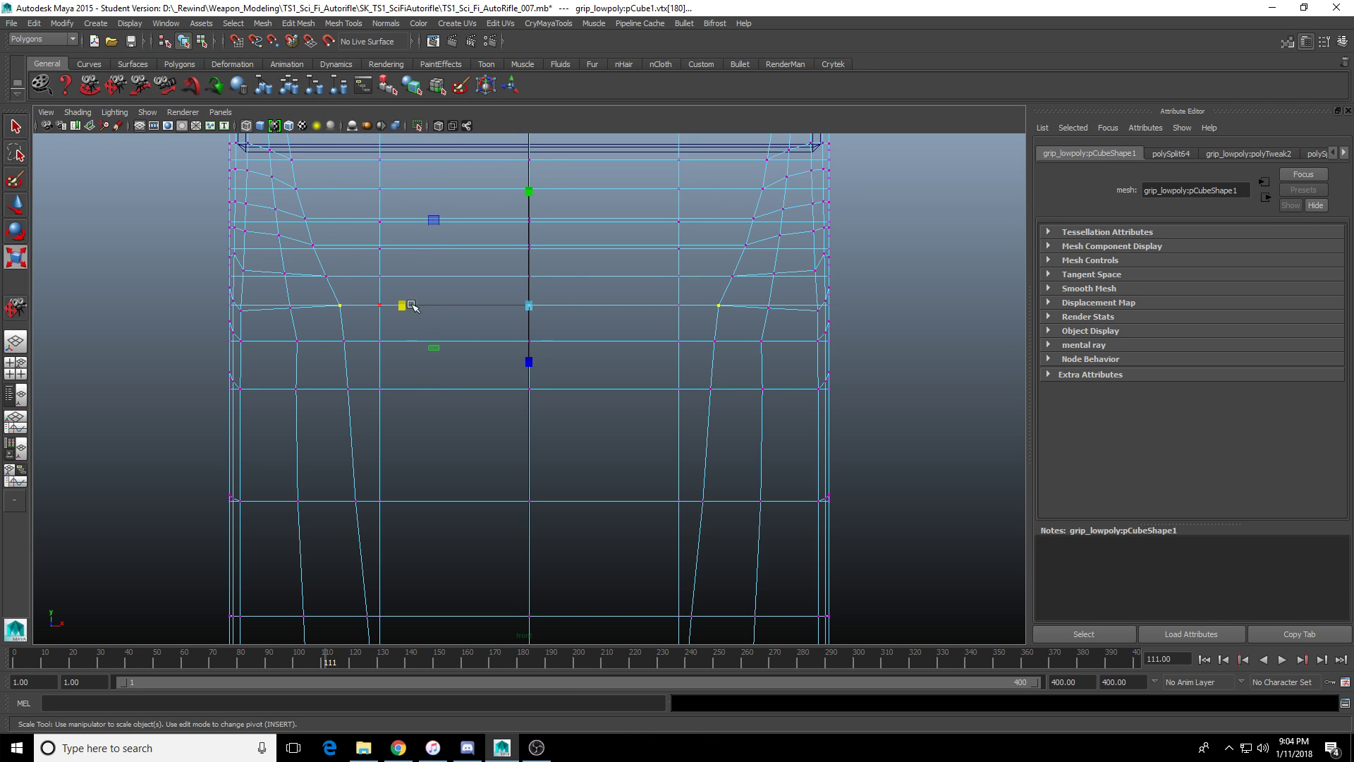
pyautogui.moveTo(411, 305); pyautogui.dragTo(400, 308)
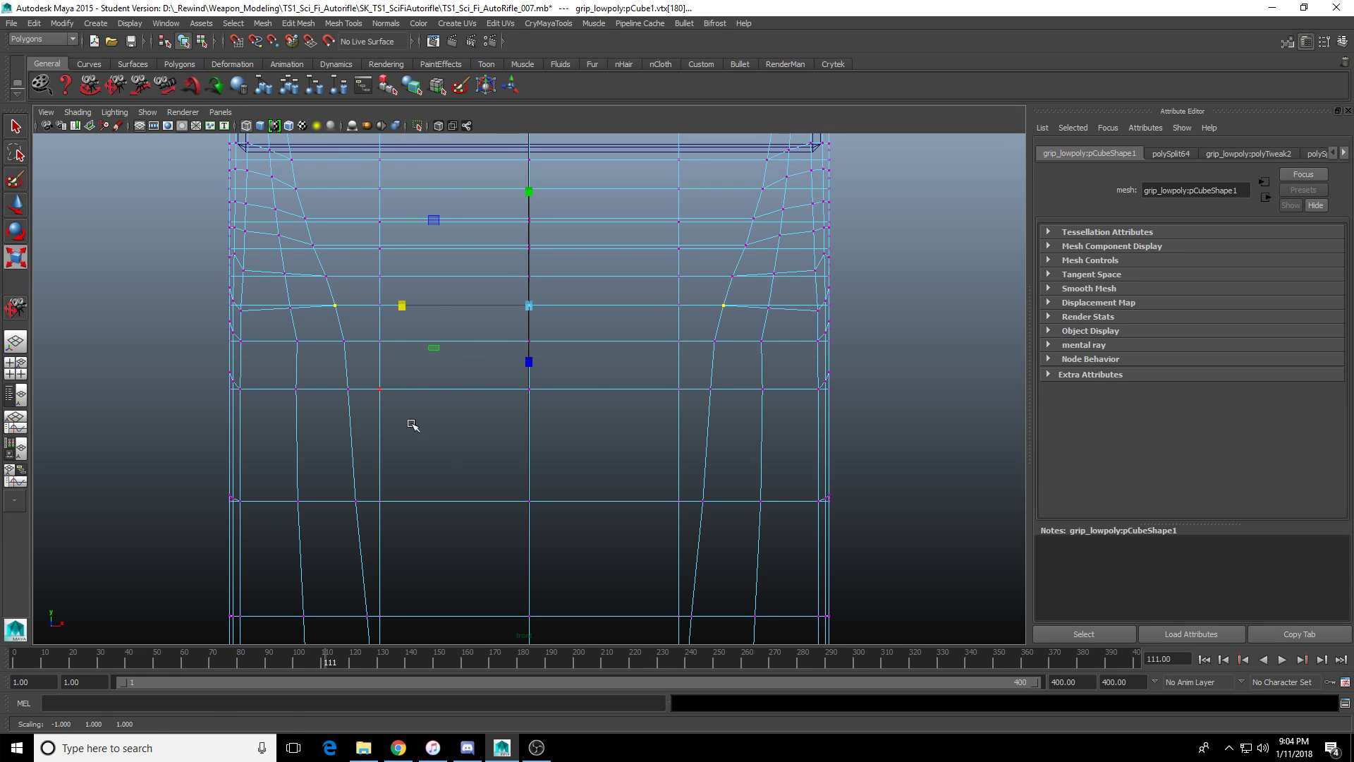
# Return to the perspective view and select the grip mesh near the upper finger groove.
pyautogui.scroll(-5, 680, 325)
pyautogui.press('space')
pyautogui.press('space')
pyautogui.keyDown('alt'); pyautogui.moveTo(795, 272); pyautogui.dragTo(525, 392); pyautogui.keyUp('alt')
pyautogui.click(656, 364)
pyautogui.click(525, 392)
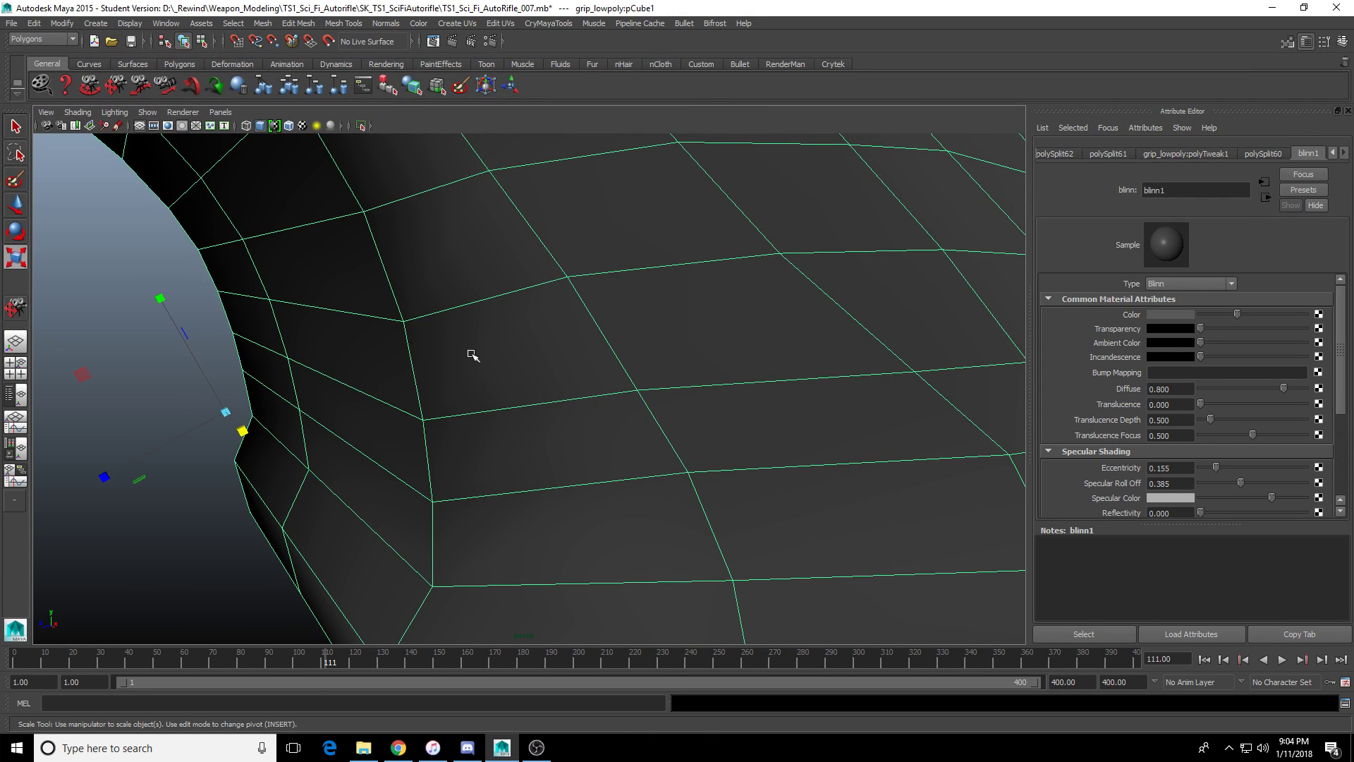
# Select the run of edges along the grip's inner corner beside the upper finger groove and soften them.
pyautogui.press('F11')
pyautogui.press('F10')
pyautogui.click(423, 356)
pyautogui.press('f')
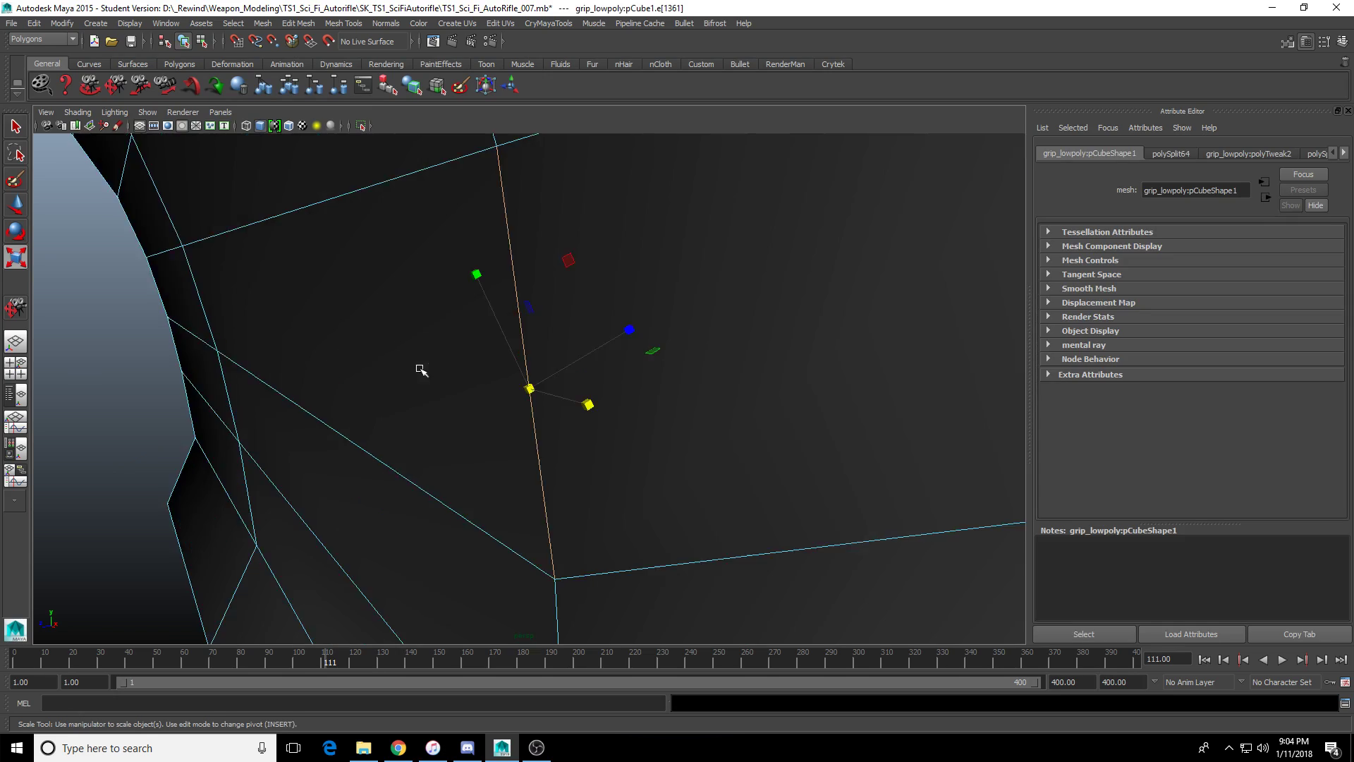
pyautogui.scroll(-3, 474, 408)
pyautogui.press('q')
pyautogui.keyDown('alt'); pyautogui.moveTo(474, 408); pyautogui.dragTo(487, 330); pyautogui.keyUp('alt')
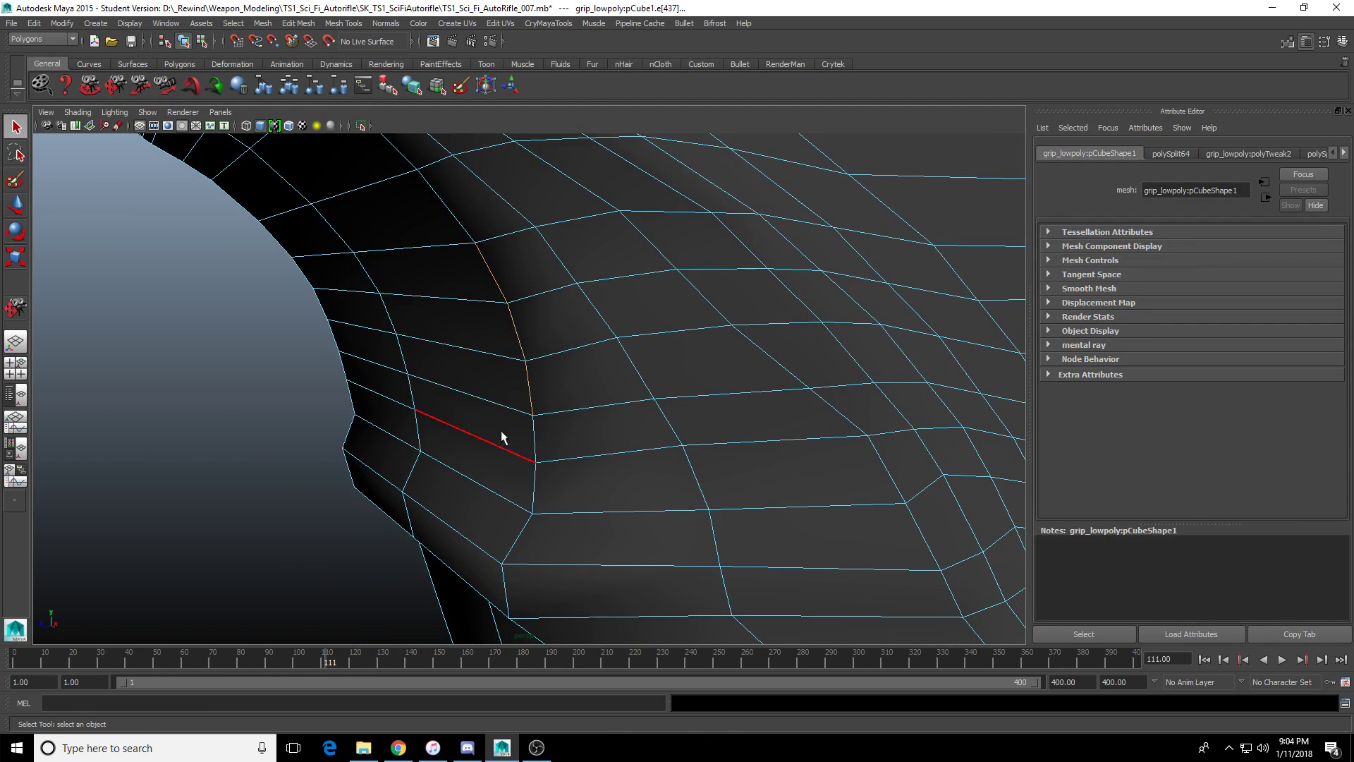
pyautogui.keyDown('alt'); pyautogui.moveTo(503, 436); pyautogui.dragTo(539, 391); pyautogui.keyUp('alt')
pyautogui.keyDown('shift'); pyautogui.moveTo(534, 383); pyautogui.dragTo(604, 393, button='right'); pyautogui.keyUp('shift')
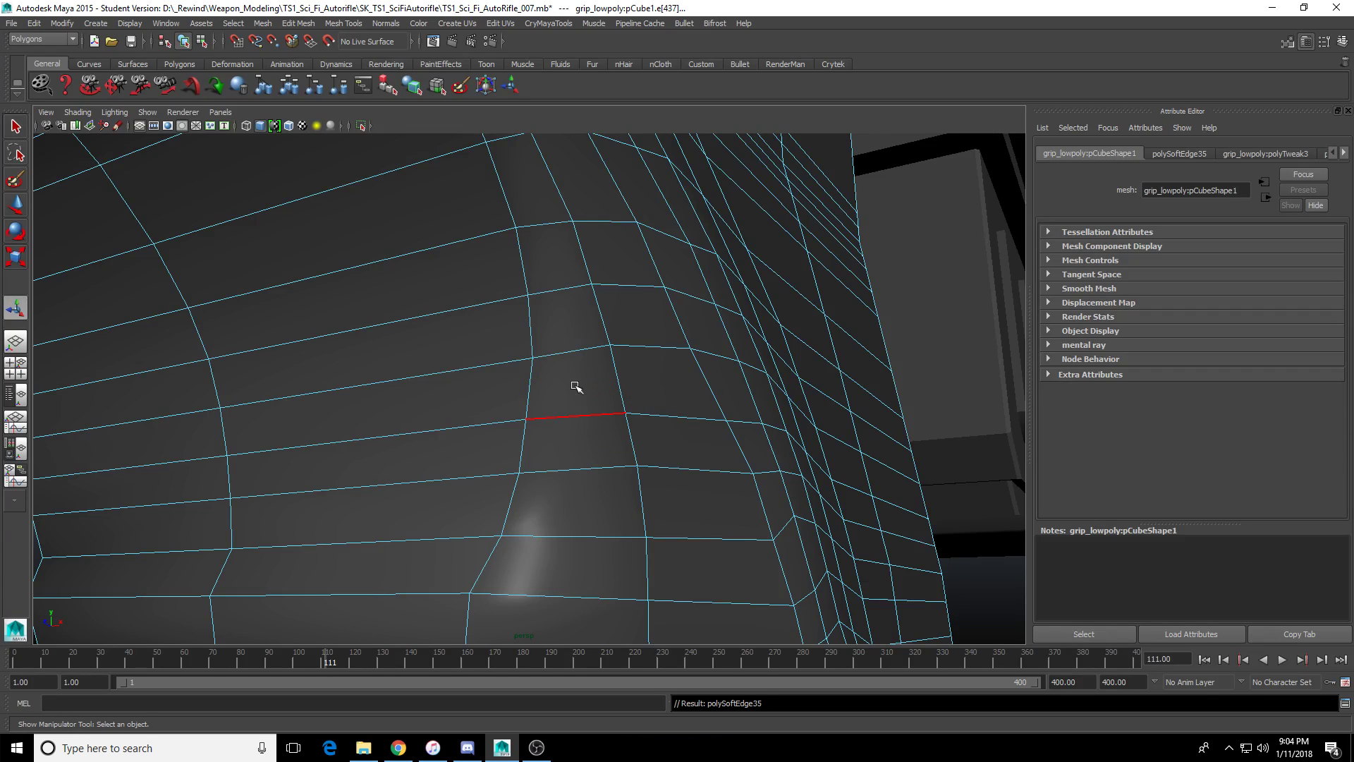
# Soften the neighbouring cross edges next to the inner corner and return to object mode.
pyautogui.keyDown('alt'); pyautogui.moveTo(576, 386); pyautogui.dragTo(591, 410); pyautogui.keyUp('alt')
pyautogui.press('g')
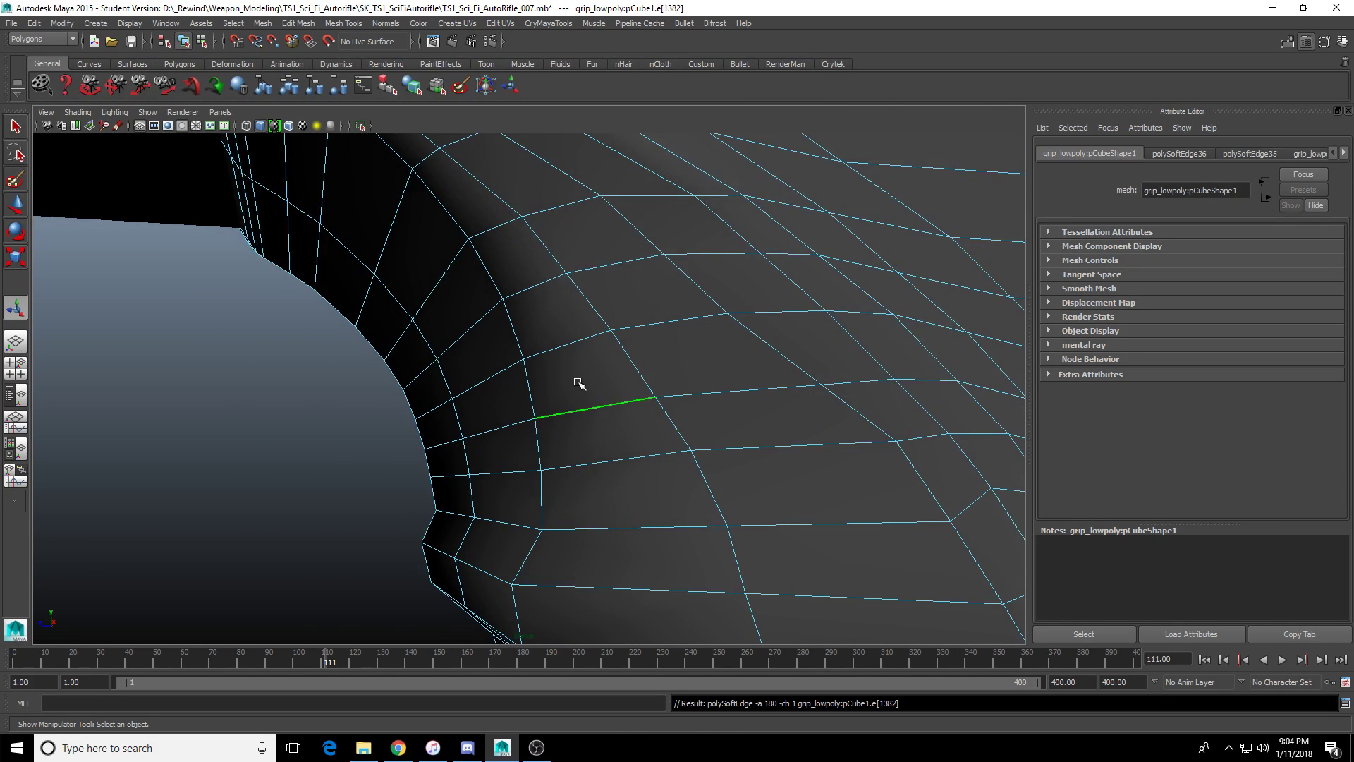
pyautogui.click(553, 306)
pyautogui.press('g')
pyautogui.keyDown('alt'); pyautogui.moveTo(631, 356); pyautogui.dragTo(520, 438, button='right'); pyautogui.keyUp('alt')
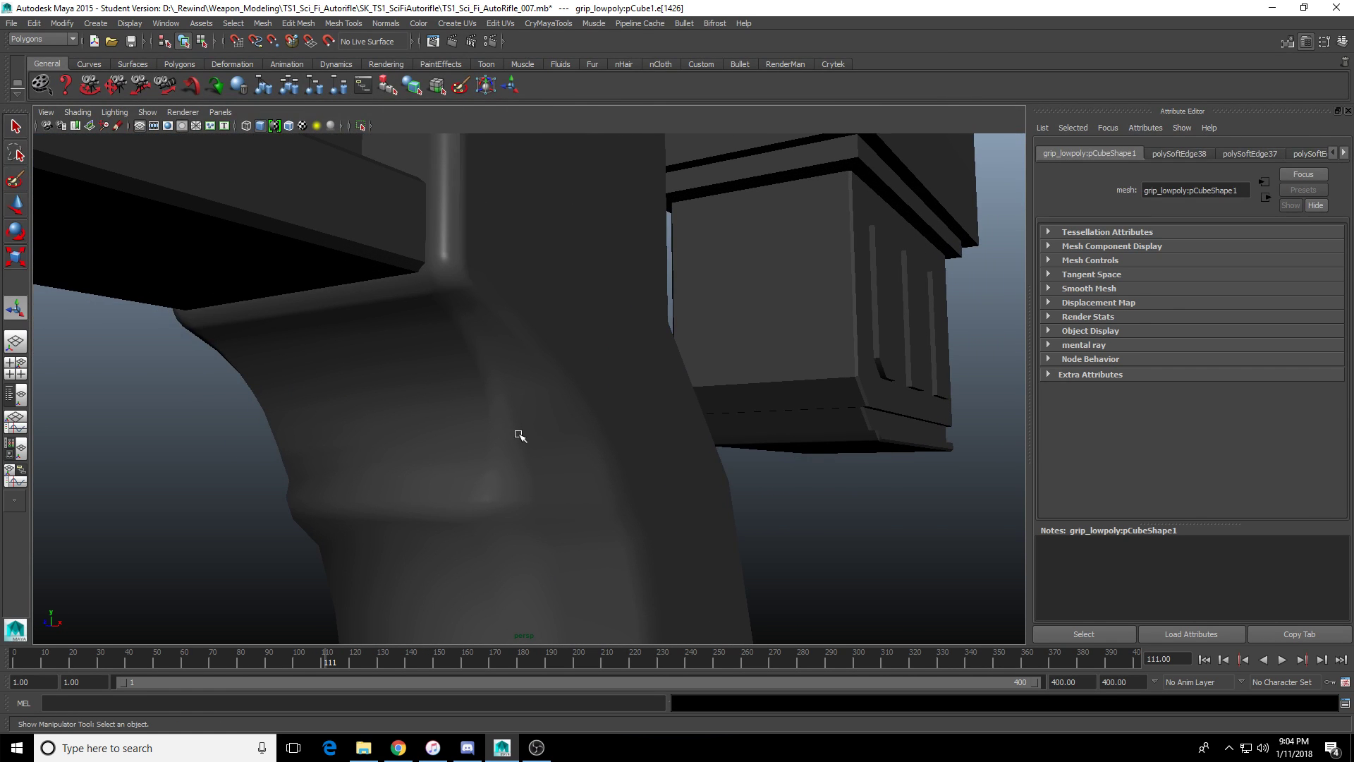
pyautogui.press('F8')
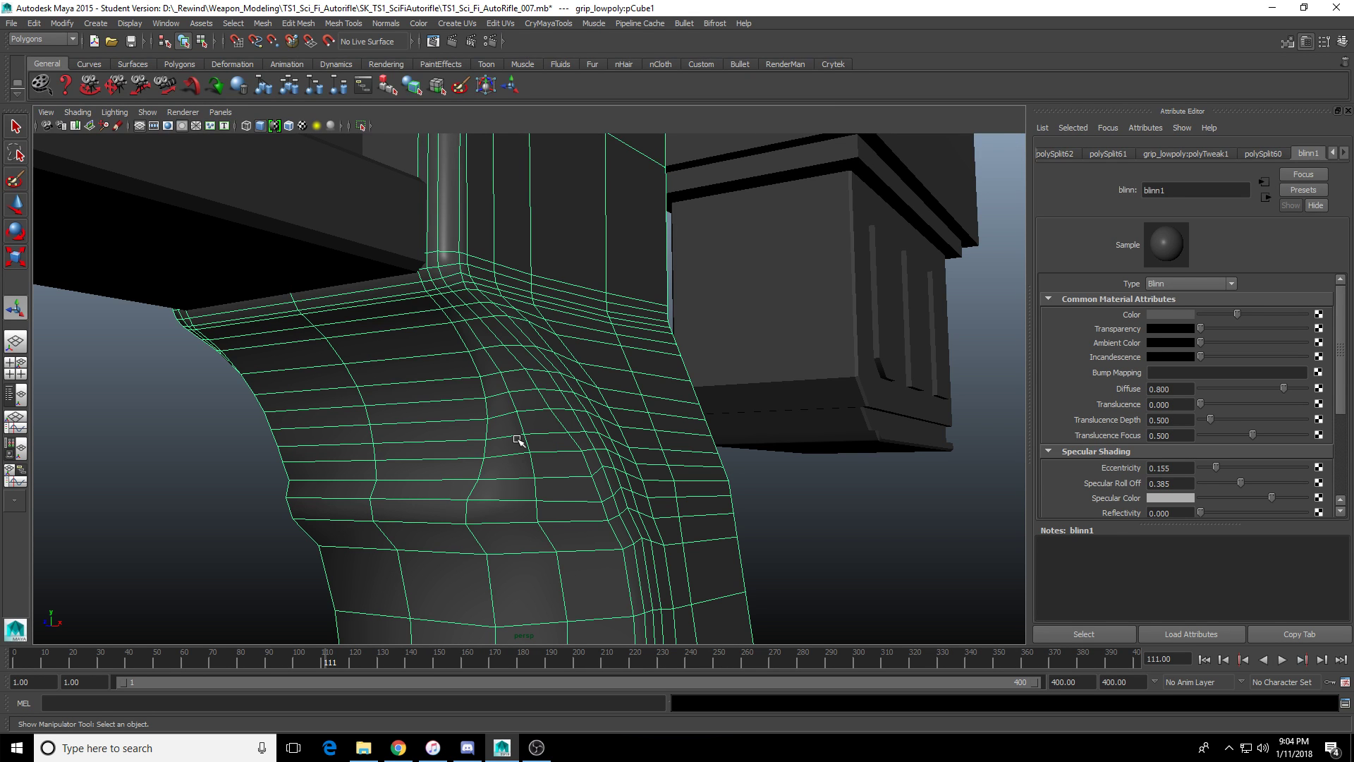
# Show the poly count overlay to check the model's polygon count, and hide it again.
pyautogui.keyDown('alt'); pyautogui.moveTo(516, 389); pyautogui.dragTo(445, 337, button='right'); pyautogui.keyUp('alt')
pyautogui.scroll(-2, 511, 350)
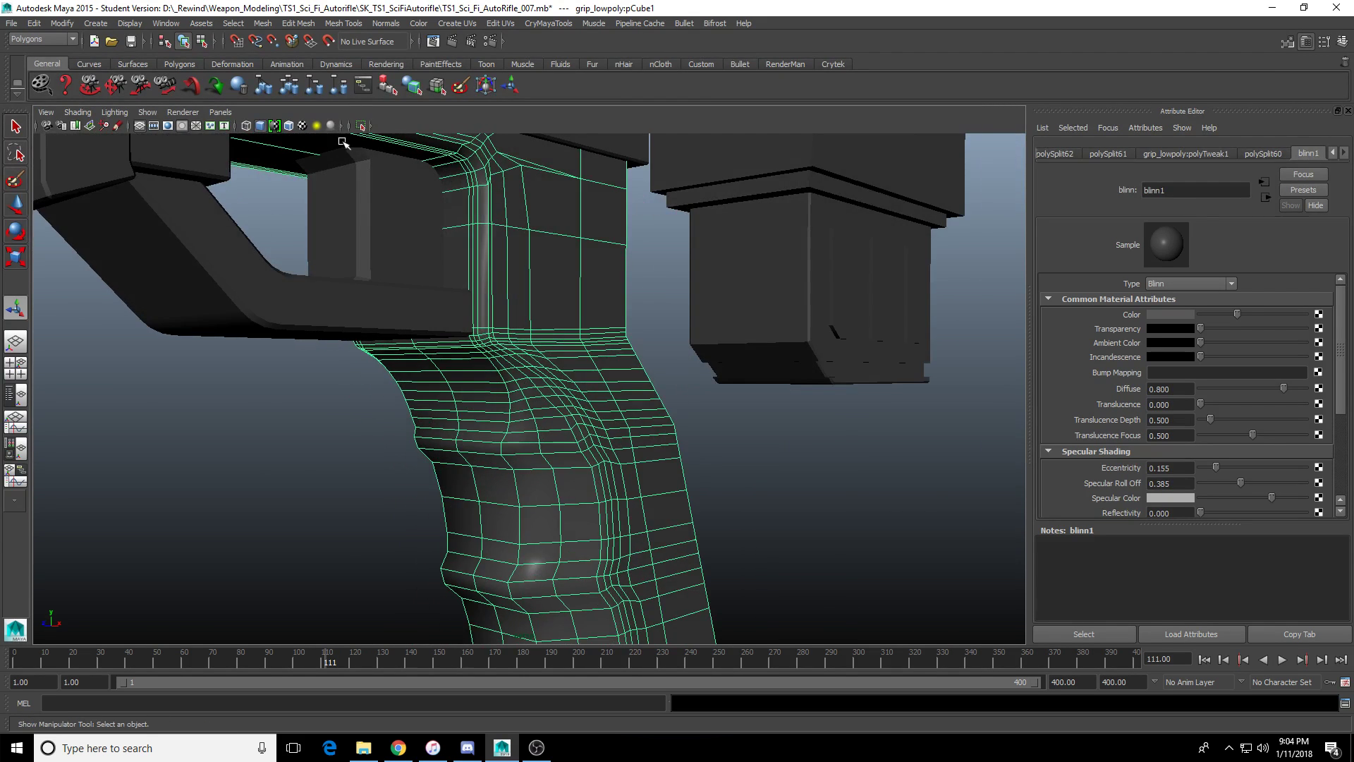
pyautogui.scroll(-3, 344, 141)
pyautogui.click(130, 24)
pyautogui.moveTo(157, 57)
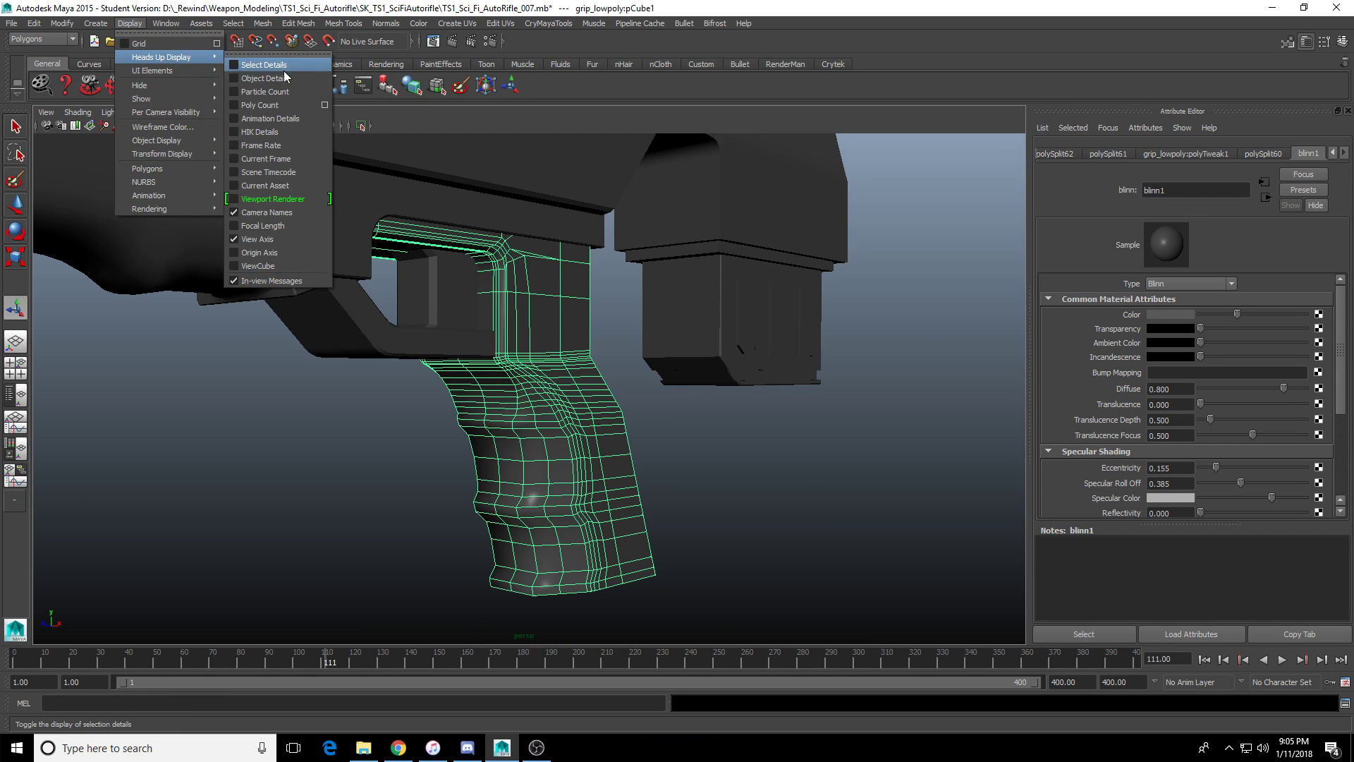
pyautogui.click(254, 71)
pyautogui.scroll(2, 373, 363)
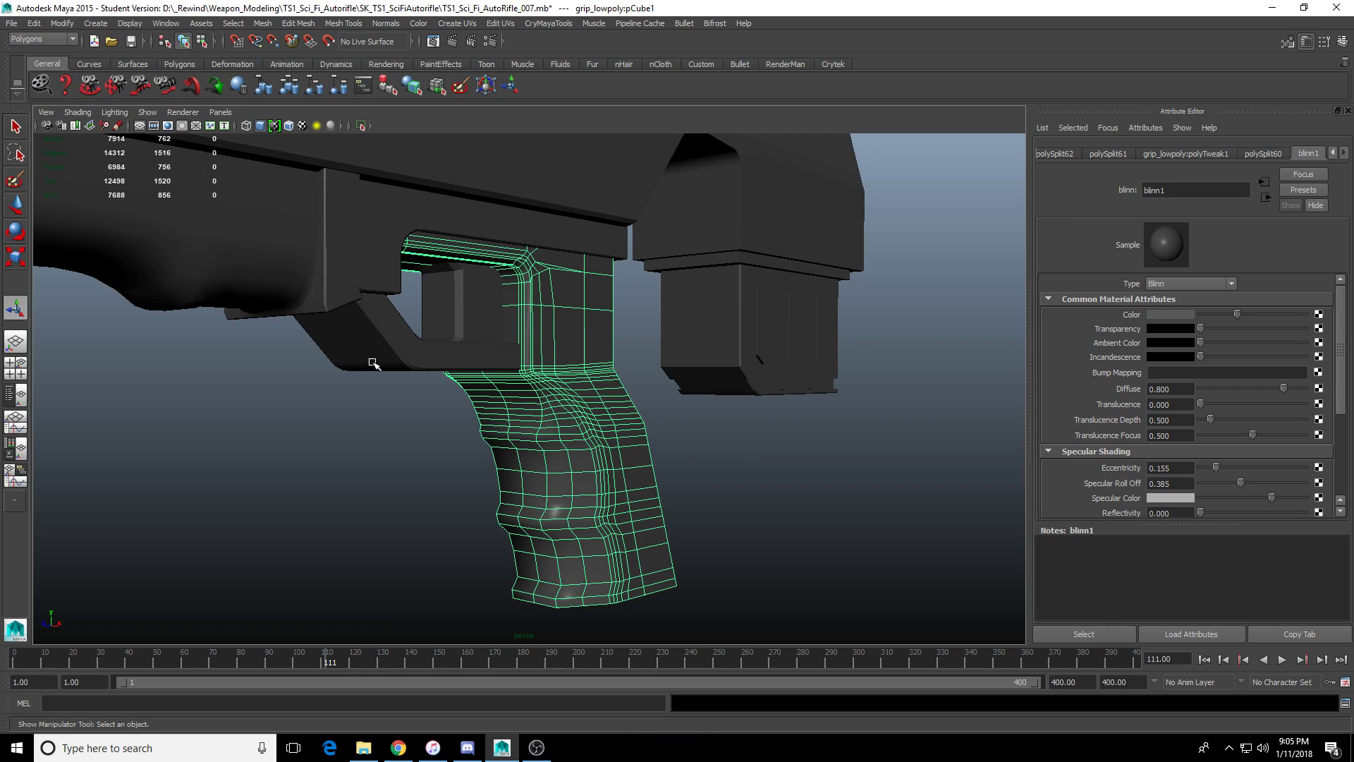
pyautogui.scroll(3, 374, 363)
pyautogui.click(127, 24)
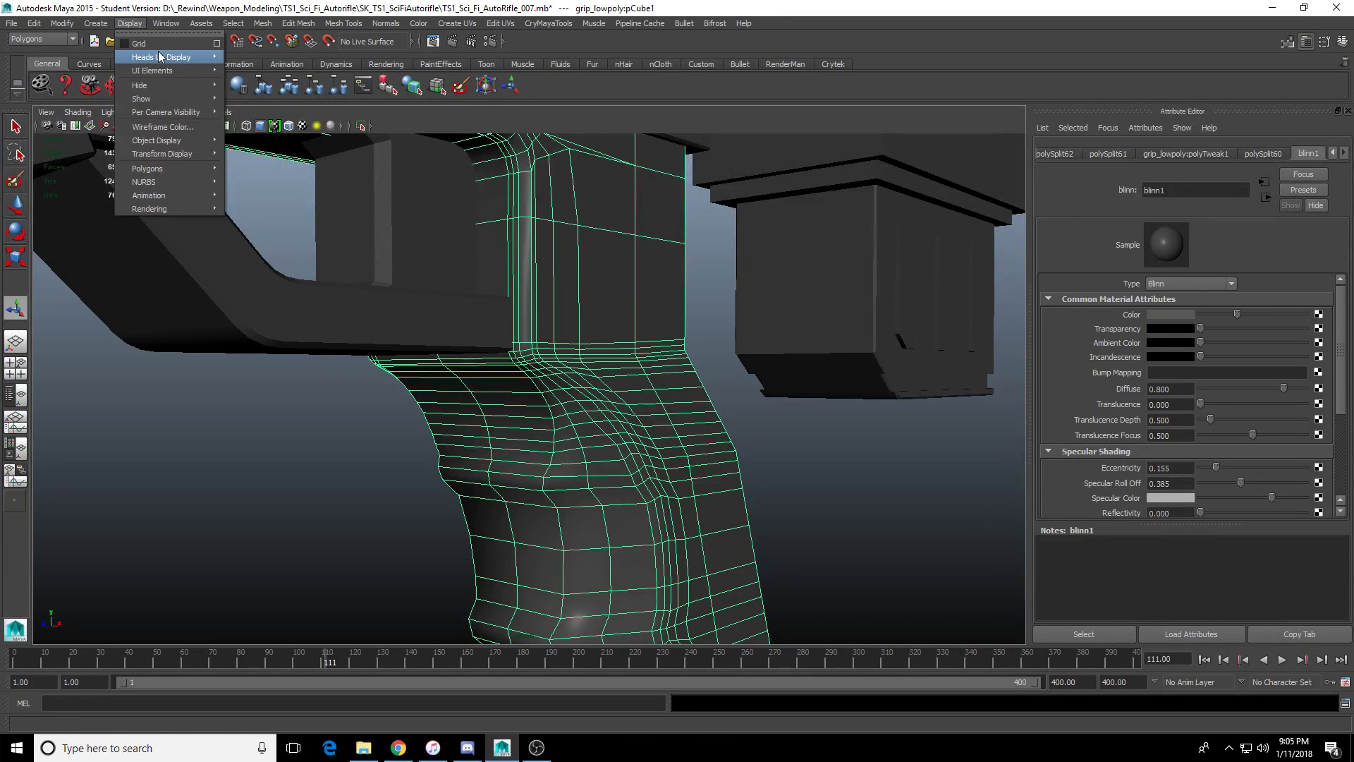
pyautogui.moveTo(156, 56)
pyautogui.click(271, 104)
# Try to bevel the inner corner edge line running down the grip past the finger grooves.
pyautogui.keyDown('alt'); pyautogui.moveTo(578, 440); pyautogui.dragTo(520, 378); pyautogui.keyUp('alt')
pyautogui.moveTo(519, 378); pyautogui.dragTo(520, 266, button='right')
pyautogui.click(545, 415)
pyautogui.keyDown('alt'); pyautogui.moveTo(545, 414); pyautogui.dragTo(632, 374); pyautogui.keyUp('alt')
pyautogui.keyDown('shift'); pyautogui.moveTo(610, 368); pyautogui.dragTo(636, 376, button='right'); pyautogui.keyUp('shift')
pyautogui.keyDown('alt'); pyautogui.moveTo(641, 365); pyautogui.dragTo(597, 471, button='middle'); pyautogui.keyUp('alt')
pyautogui.moveTo(556, 414); pyautogui.dragTo(573, 395, button='right')
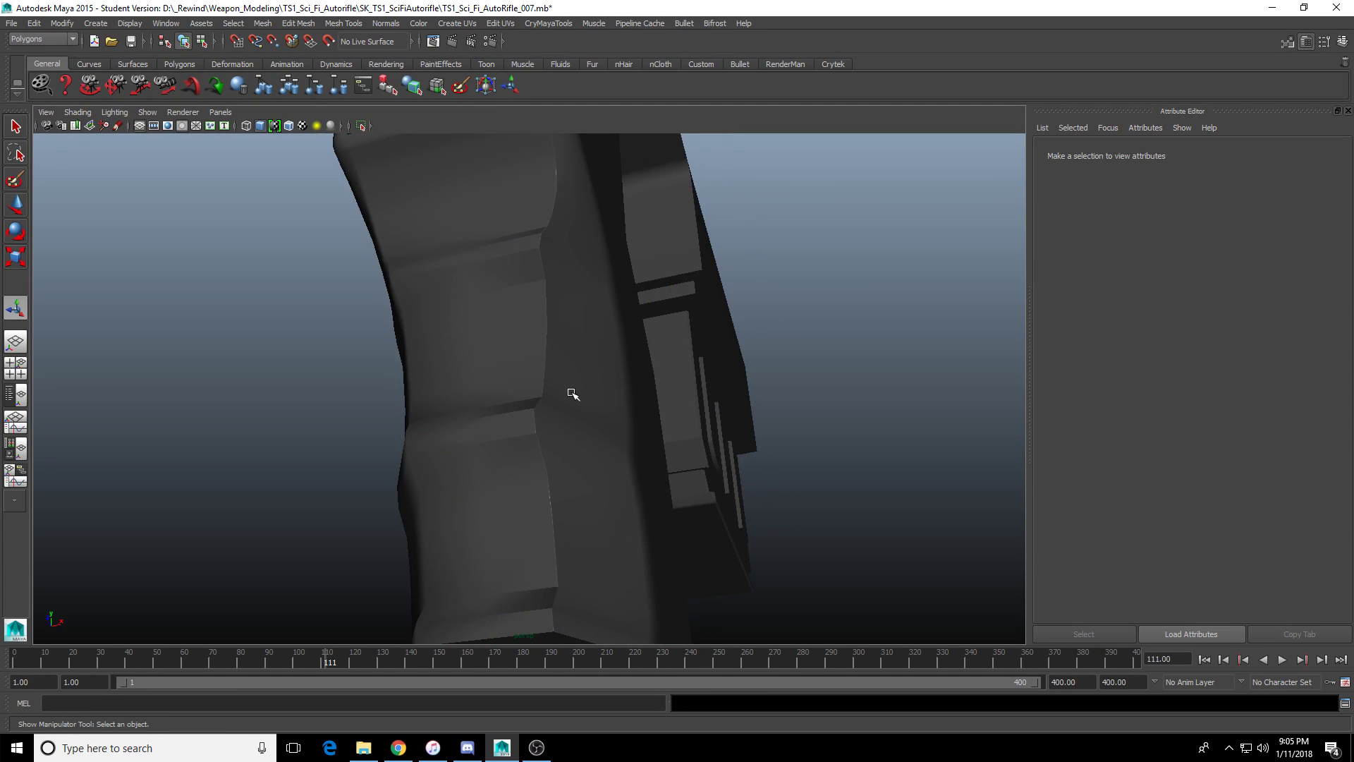
pyautogui.keyDown('alt'); pyautogui.moveTo(573, 394); pyautogui.dragTo(529, 436); pyautogui.keyUp('alt')
pyautogui.click(635, 375)
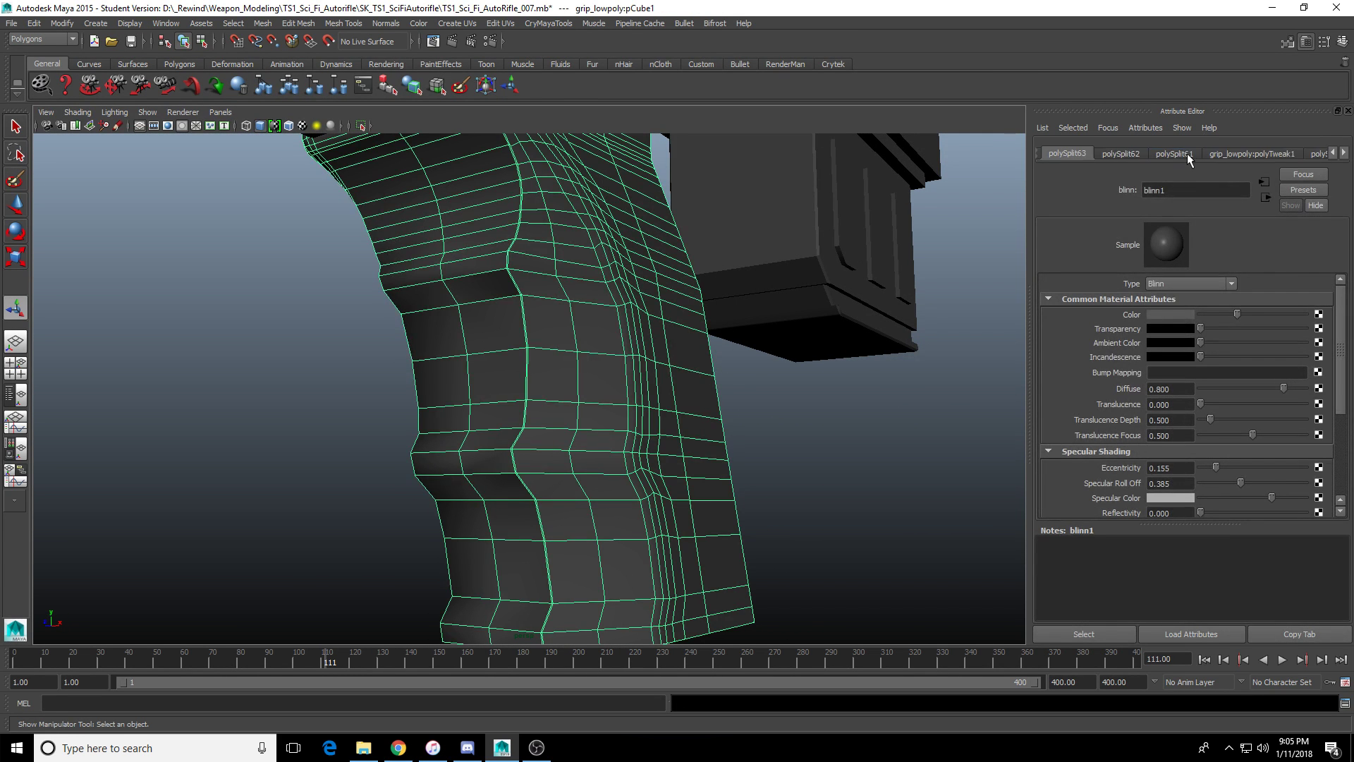
# Set the fraction of the inner corner bevel to 1, and raise it to 3.
pyautogui.click(1342, 154)
pyautogui.click(1295, 154)
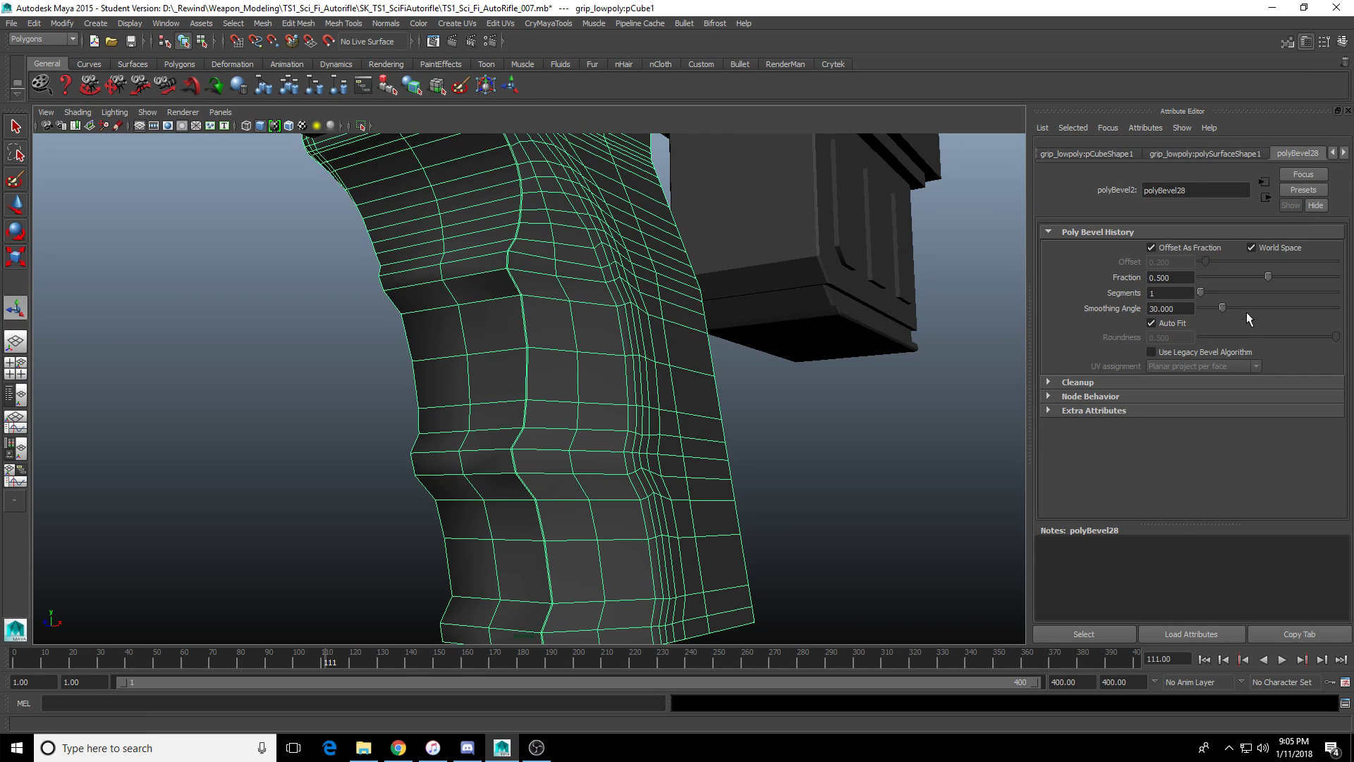
pyautogui.click(1176, 277)
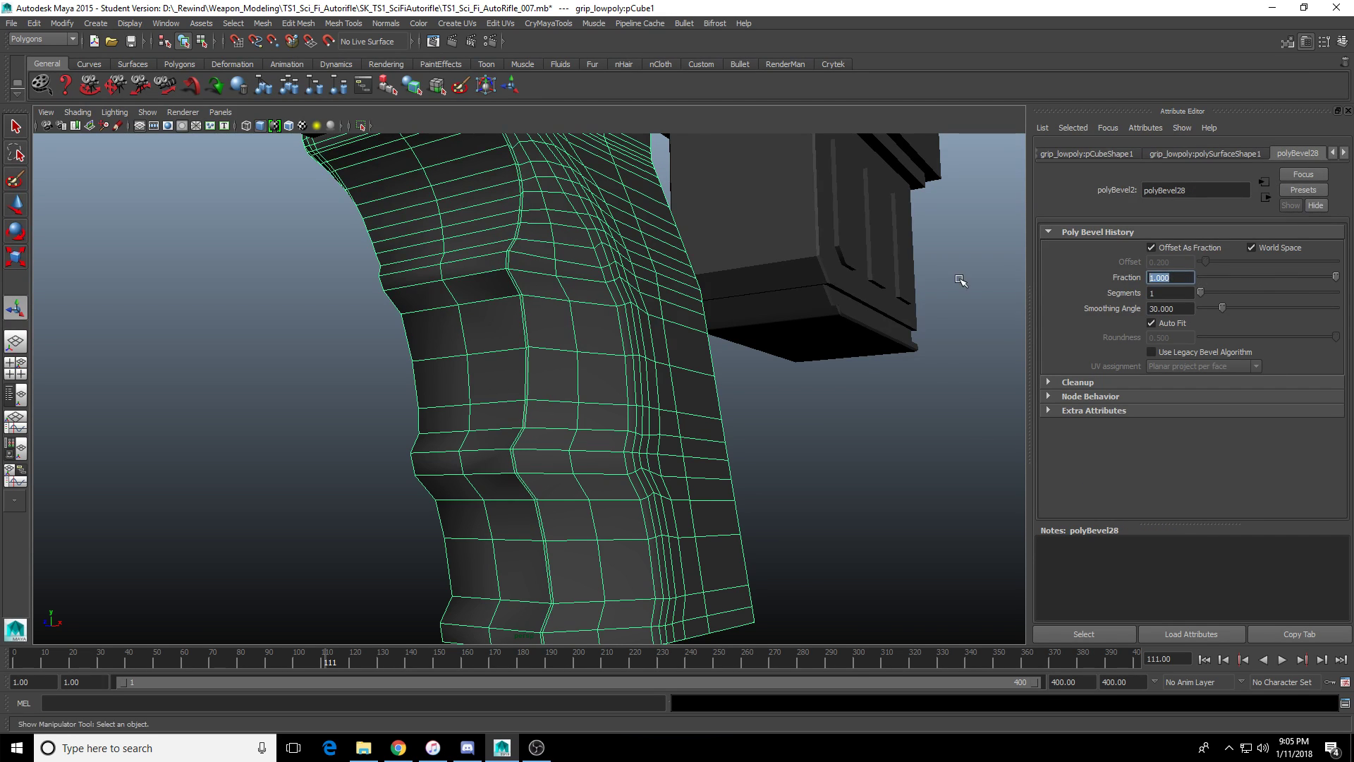
pyautogui.write('3')
pyautogui.press('Return')
pyautogui.click(867, 423)
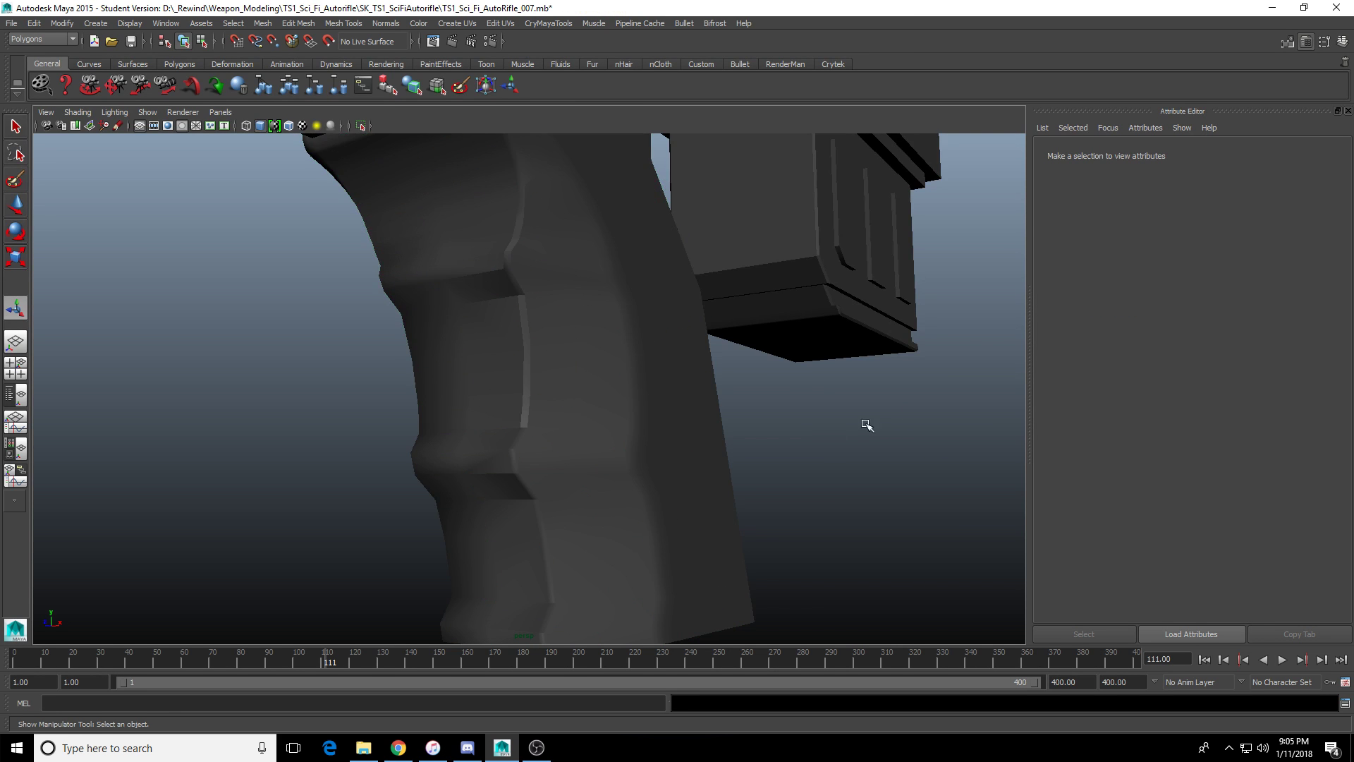
pyautogui.scroll(6, 792, 477)
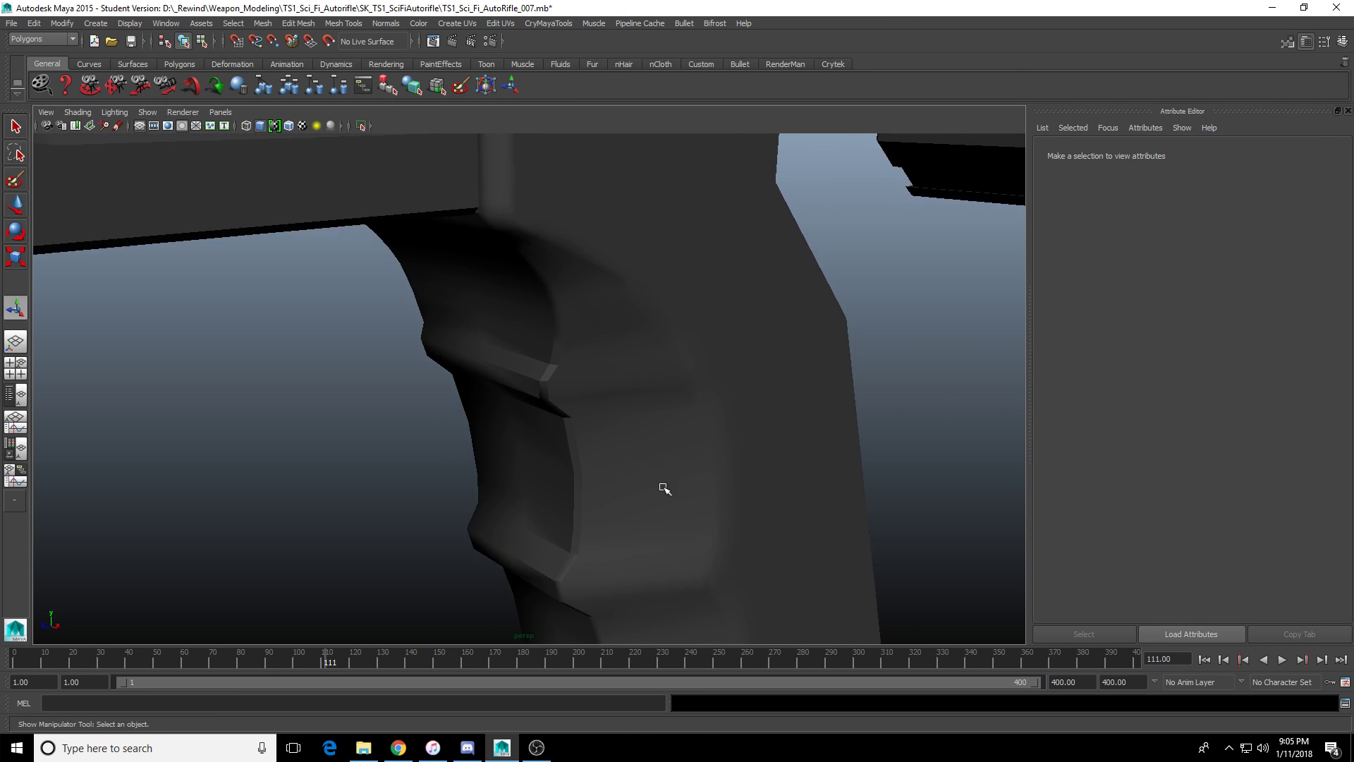
# Undo the bevel on the grip's inner corner edges together with its fraction changes.
pyautogui.hotkey('ctrl', 'z')
pyautogui.hotkey('ctrl', 'z')
pyautogui.hotkey('ctrl', 'z')
pyautogui.hotkey('ctrl', 'z')
pyautogui.hotkey('ctrl', 'z')
pyautogui.hotkey('ctrl', 'z')
pyautogui.hotkey('ctrl', 'z')
pyautogui.hotkey('ctrl', 'z')
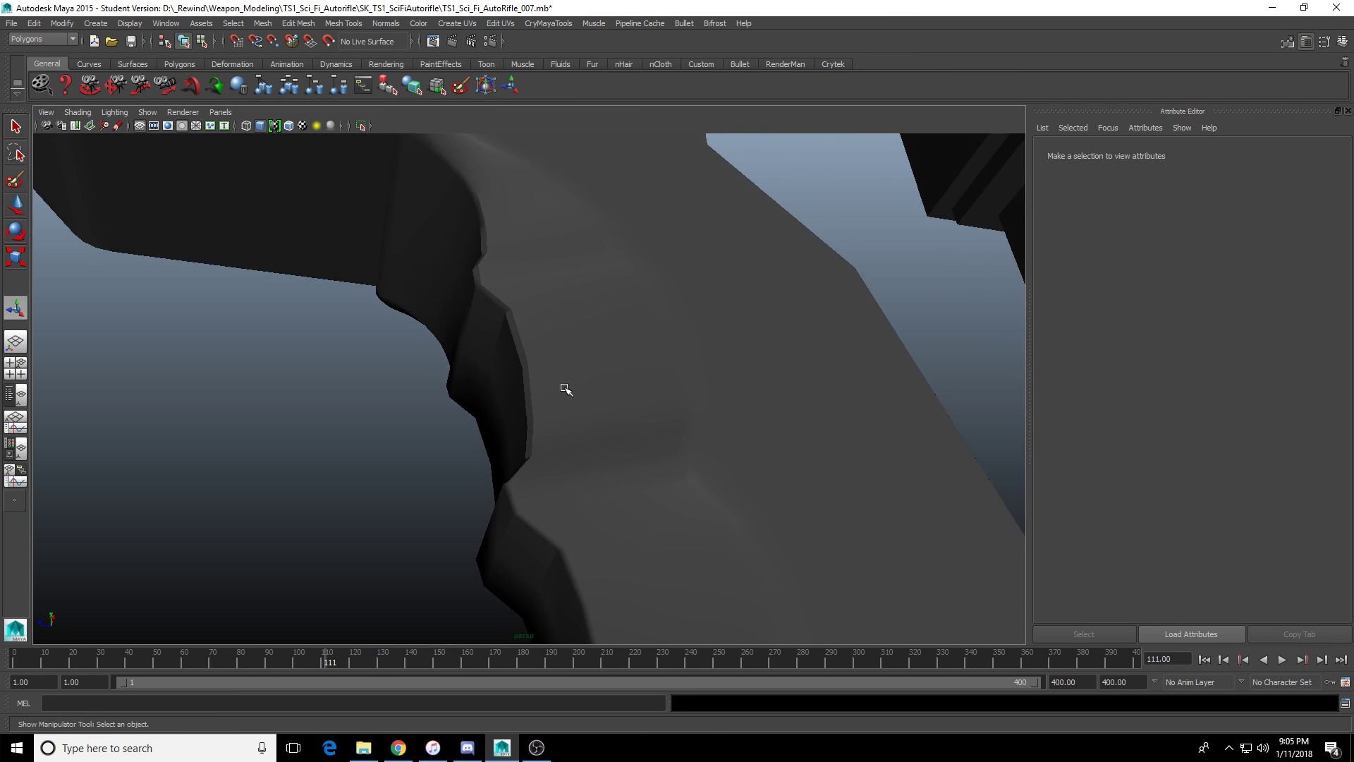
pyautogui.hotkey('ctrl', 'z')
pyautogui.hotkey('ctrl', 'z')
pyautogui.hotkey('ctrl', 'z')
pyautogui.hotkey('ctrl', 'z')
pyautogui.hotkey('ctrl', 'z')
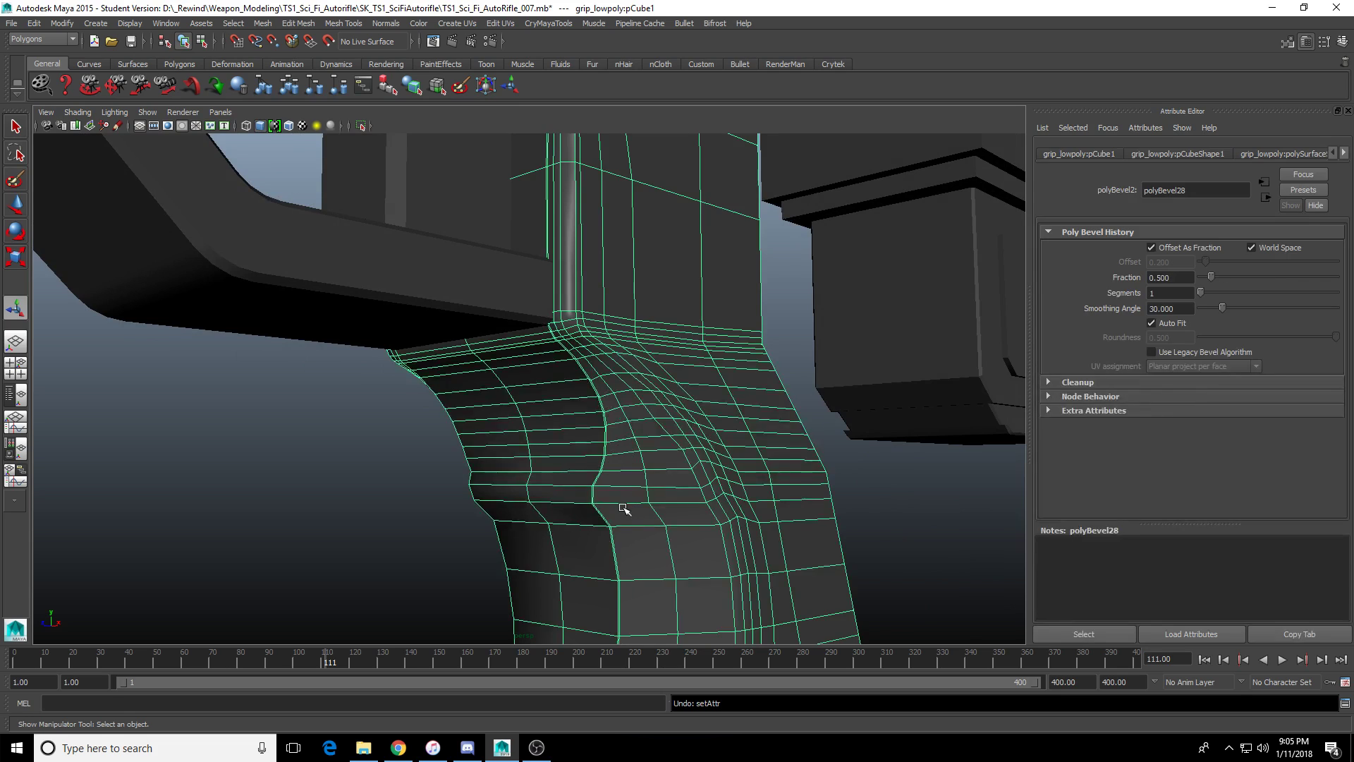
pyautogui.hotkey('ctrl', 'z')
pyautogui.hotkey('ctrl', 'z')
pyautogui.hotkey('ctrl', 'z')
pyautogui.hotkey('ctrl', 'z')
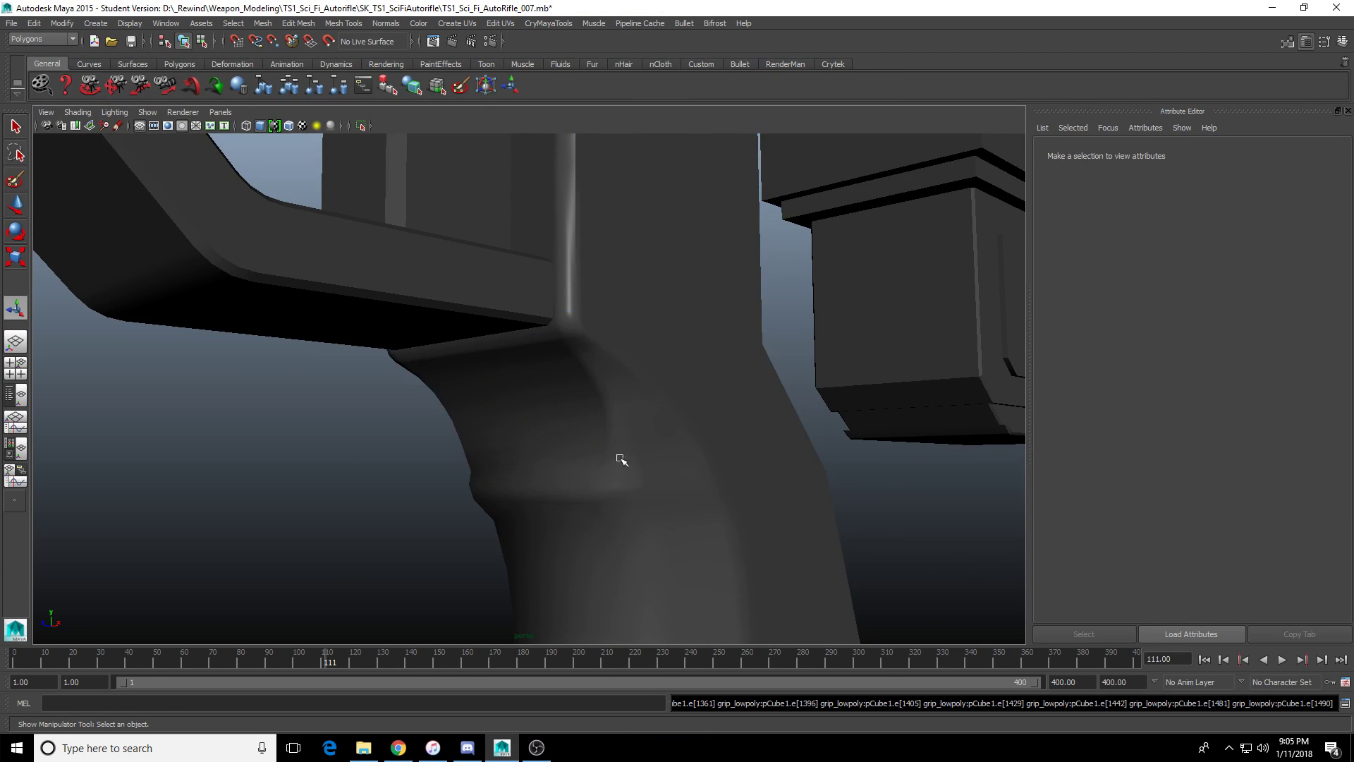
# Insert a lengthwise edge loop on the grip's side face, next to the inner corner loop by the finger grooves.
pyautogui.keyDown('alt'); pyautogui.moveTo(635, 447); pyautogui.dragTo(493, 481); pyautogui.keyUp('alt')
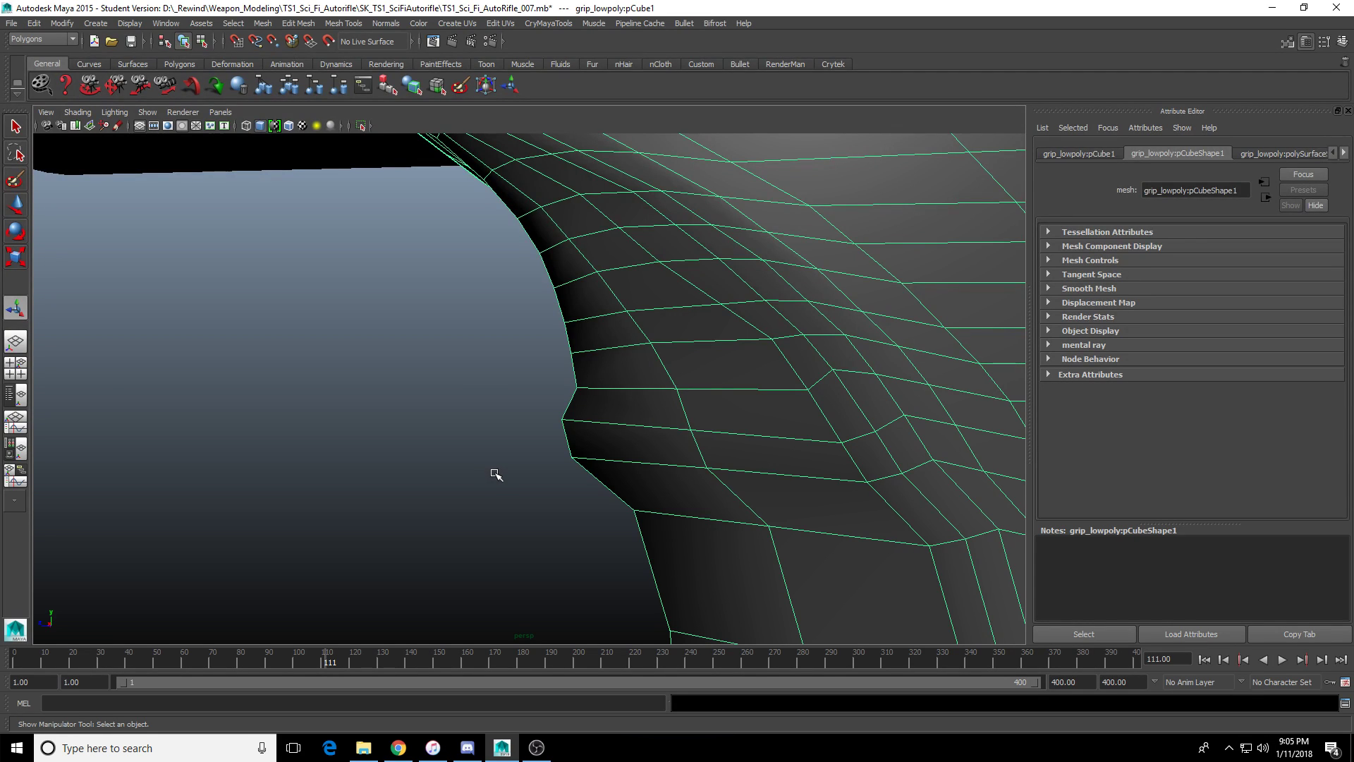
pyautogui.keyDown('alt'); pyautogui.moveTo(618, 333); pyautogui.dragTo(611, 422, button='right'); pyautogui.keyUp('alt')
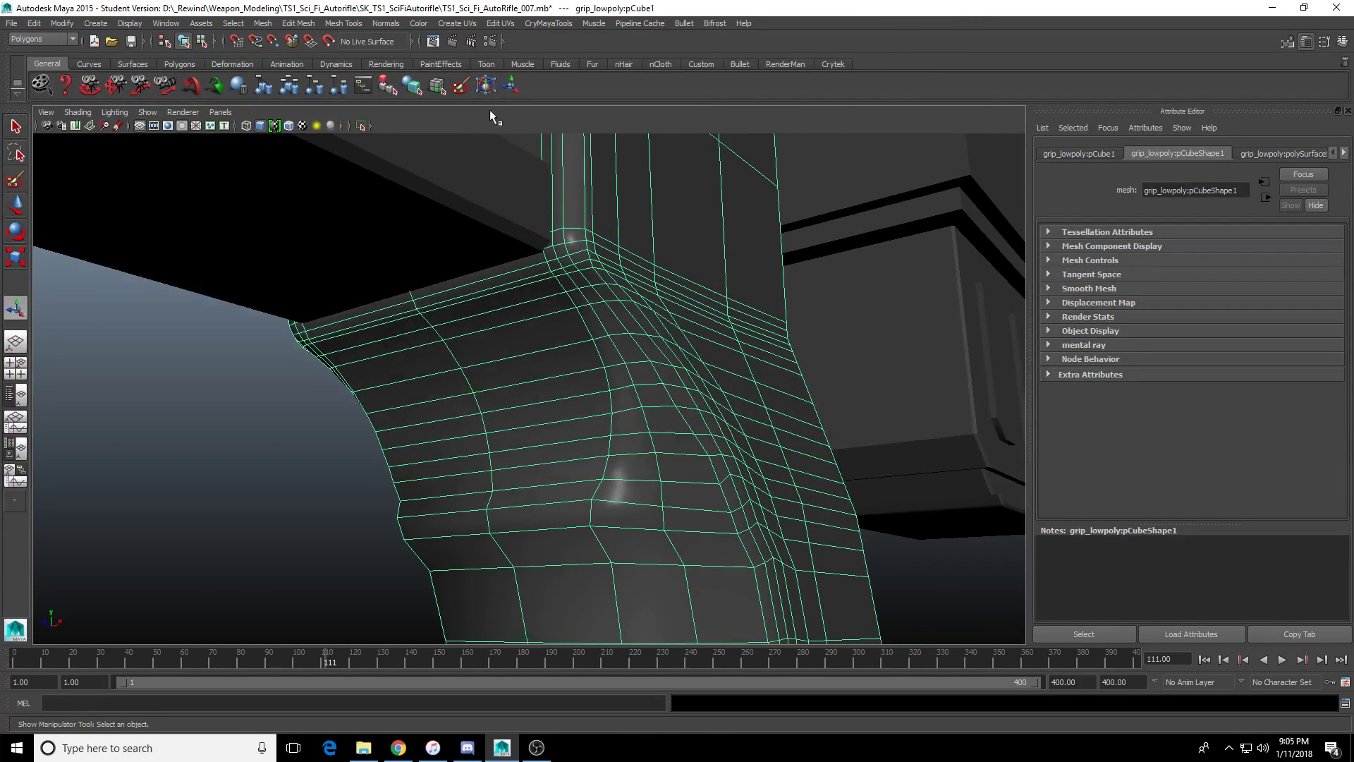
pyautogui.click(179, 64)
pyautogui.press('F9')
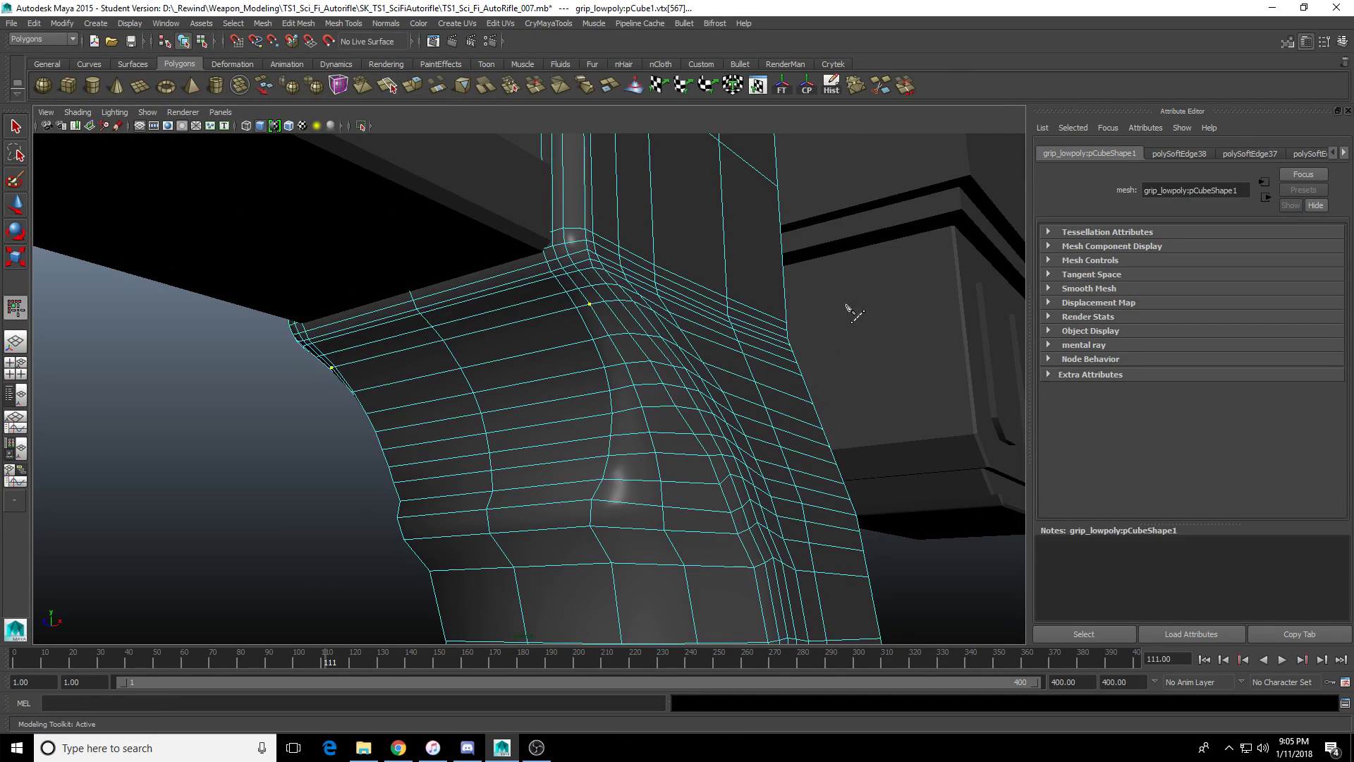
pyautogui.scroll(5, 701, 384)
pyautogui.keyDown('alt'); pyautogui.moveTo(702, 384); pyautogui.dragTo(584, 408, button='middle'); pyautogui.keyUp('alt')
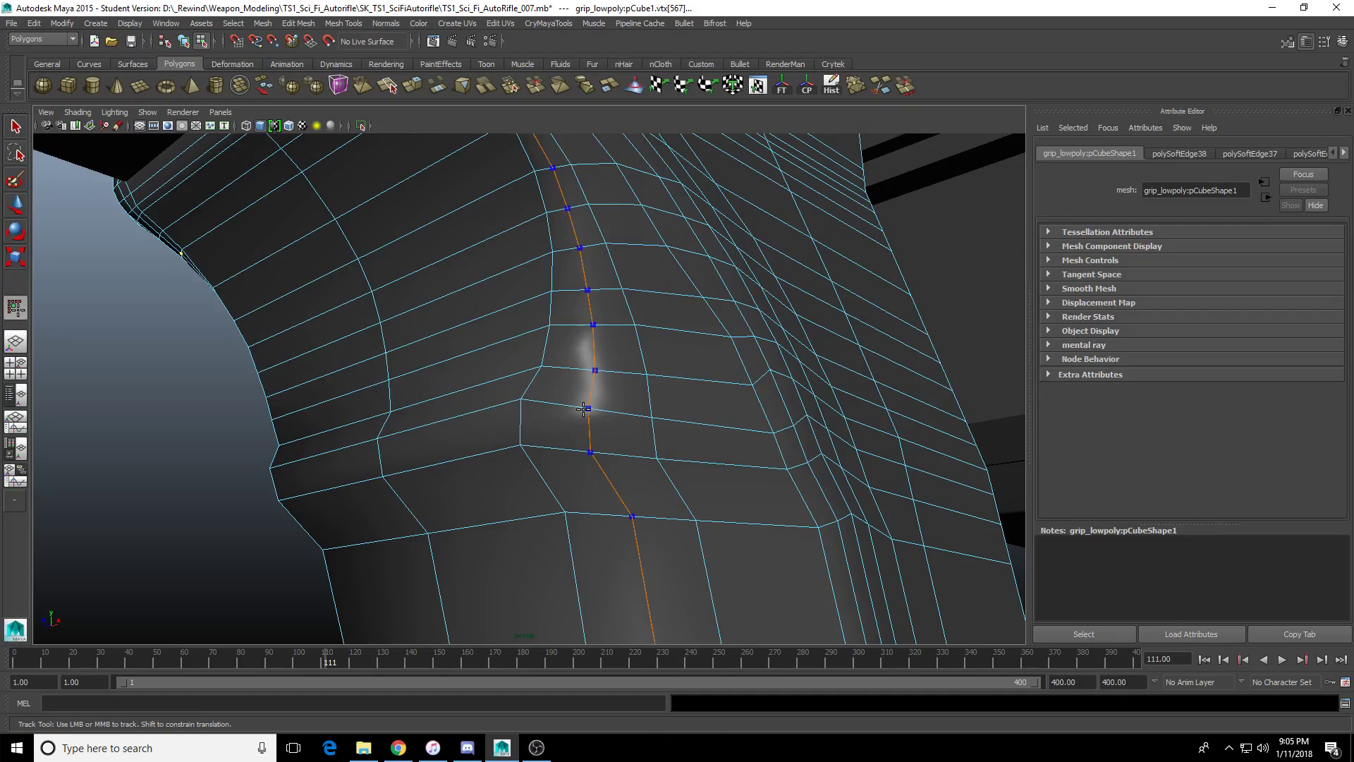
pyautogui.click(468, 438)
# Insert a matching edge loop beside the inner corner on the grip's opposite side, and reselect the grip.
pyautogui.keyDown('alt'); pyautogui.moveTo(468, 438); pyautogui.dragTo(543, 416); pyautogui.keyUp('alt')
pyautogui.scroll(-3, 550, 406)
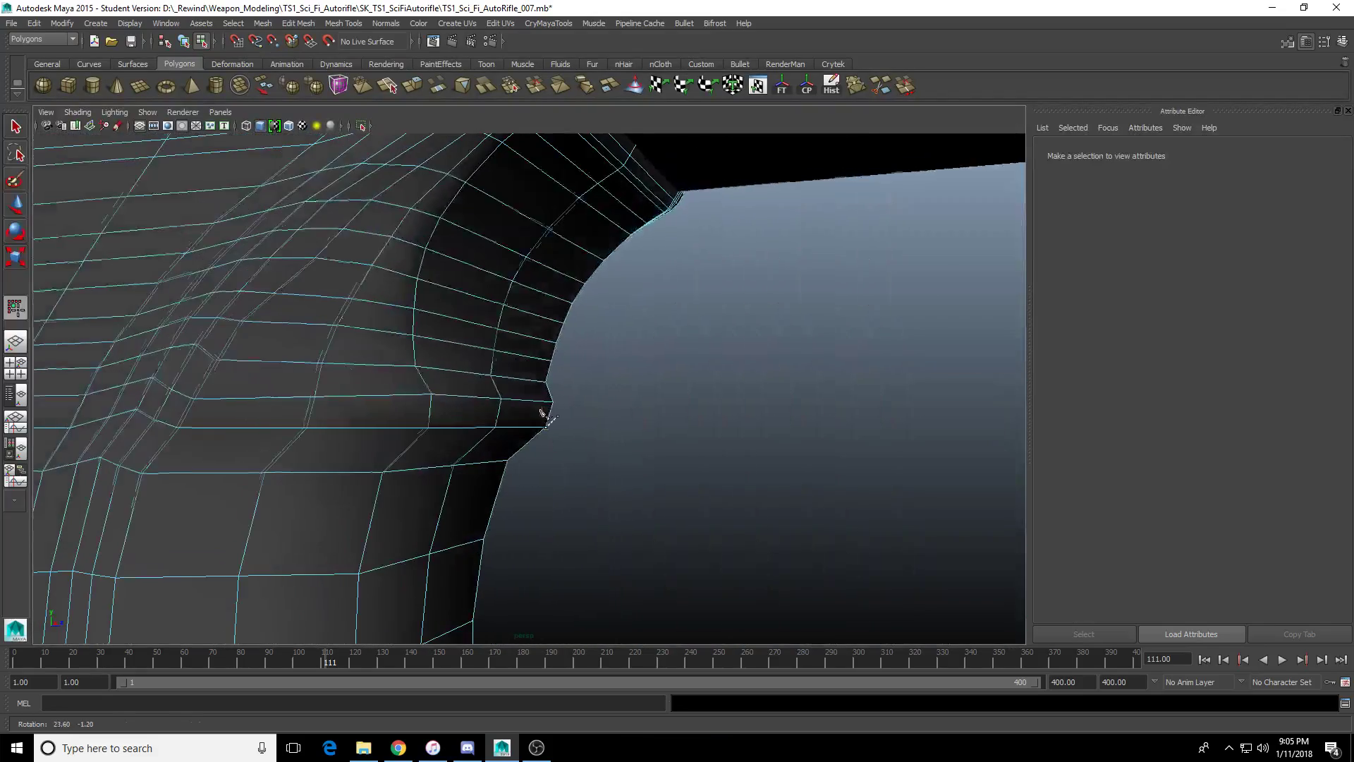
pyautogui.doubleClick(373, 404)
pyautogui.keyDown('alt'); pyautogui.moveTo(379, 399); pyautogui.dragTo(647, 456); pyautogui.keyUp('alt')
pyautogui.click(611, 408)
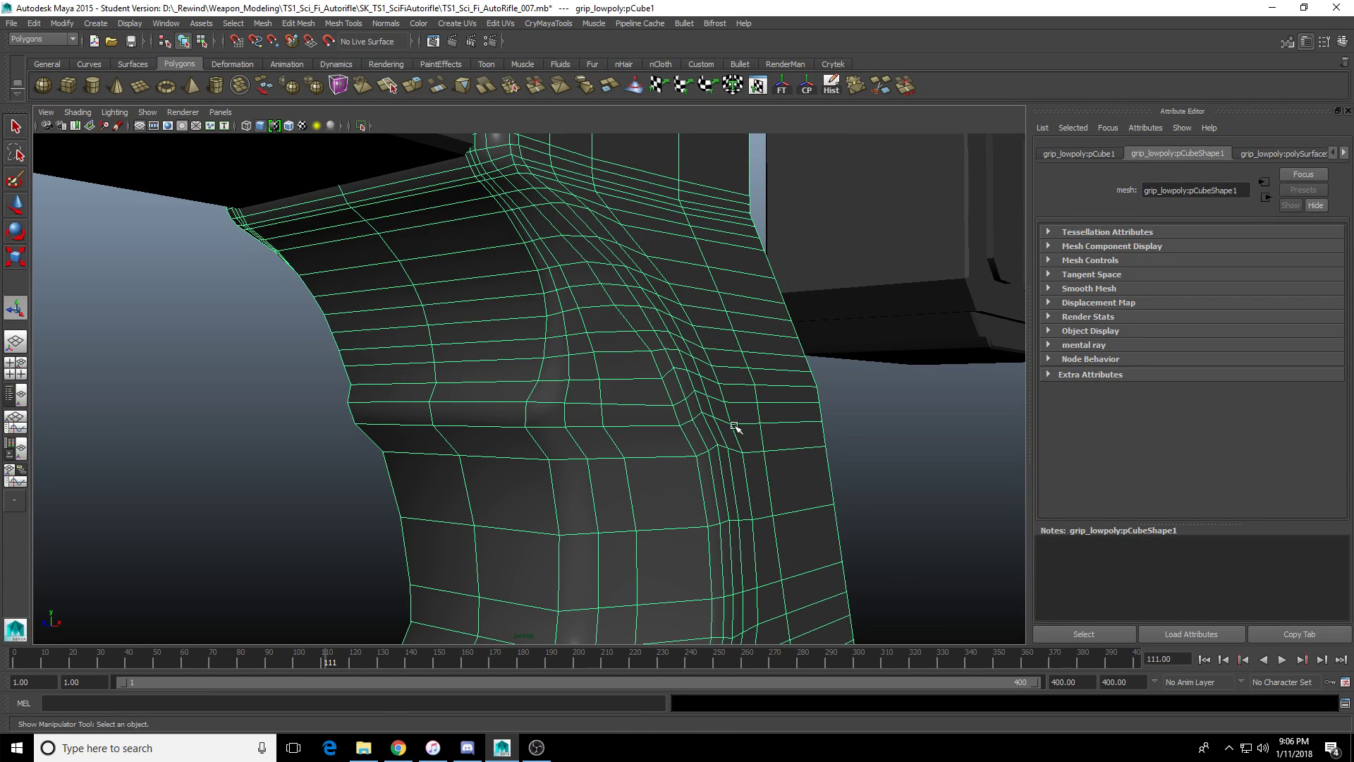
# Examine the grip's wireframe and shading around the inner corner, upper finger groove and trigger guard junction.
pyautogui.scroll(1, 548, 435)
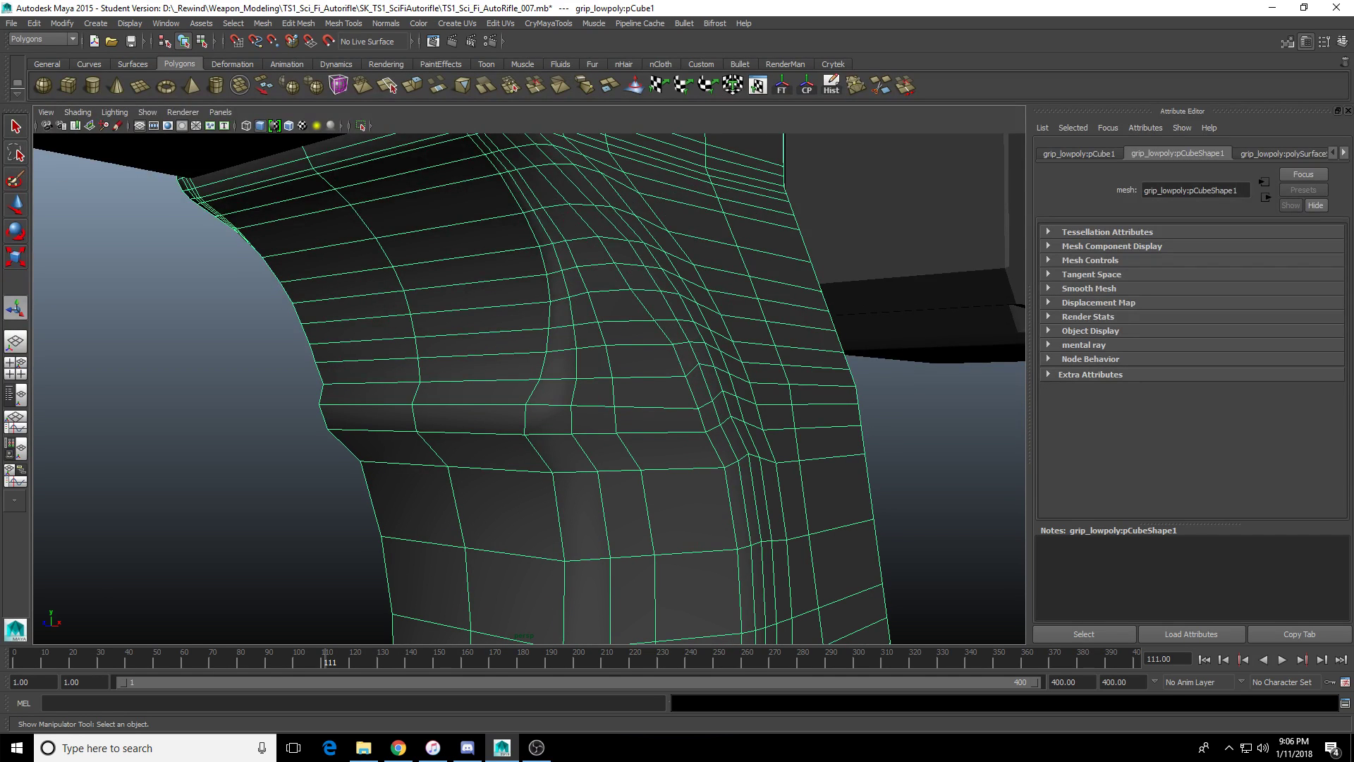
pyautogui.scroll(2, 475, 369)
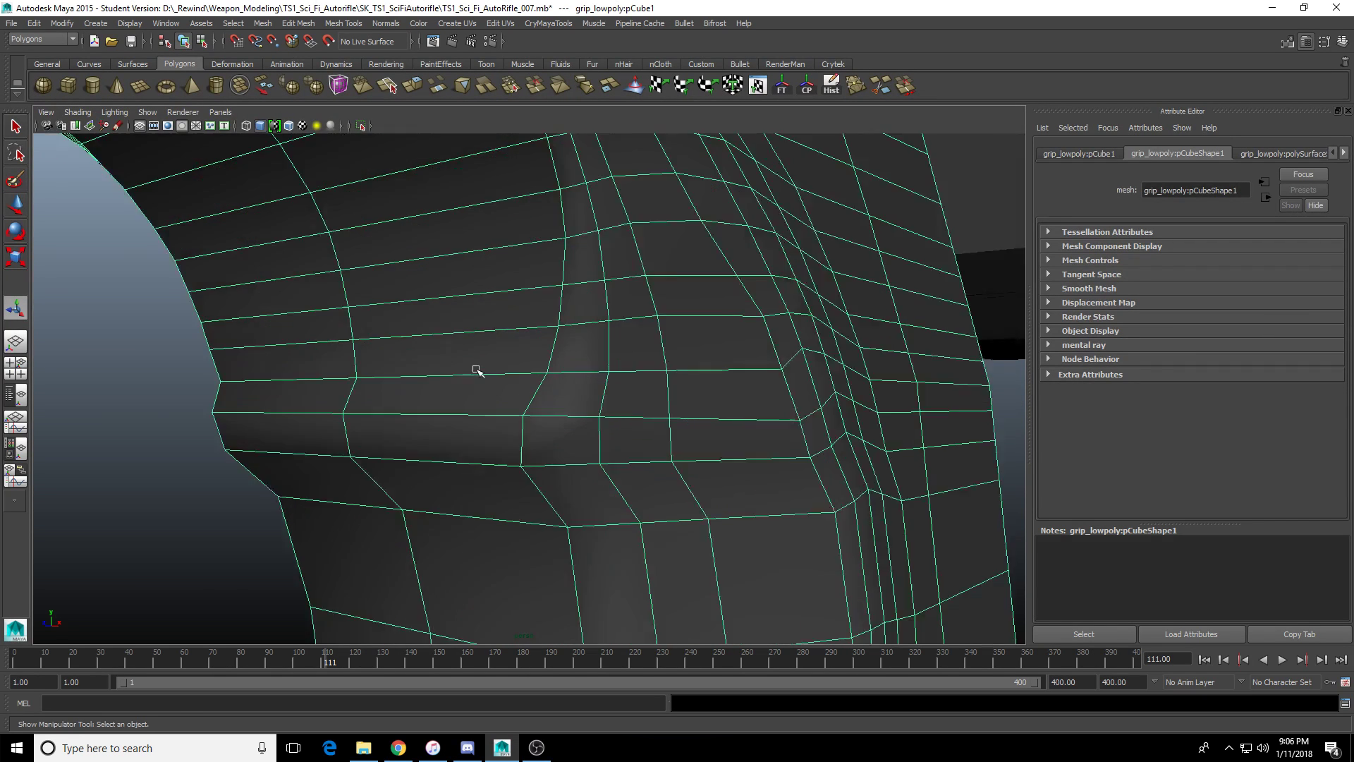
pyautogui.keyDown('alt'); pyautogui.moveTo(475, 369); pyautogui.dragTo(314, 483); pyautogui.keyUp('alt')
pyautogui.keyDown('alt'); pyautogui.moveTo(315, 484); pyautogui.dragTo(716, 416, button='right'); pyautogui.keyUp('alt')
pyautogui.keyDown('alt'); pyautogui.moveTo(715, 417); pyautogui.dragTo(477, 474); pyautogui.keyUp('alt')
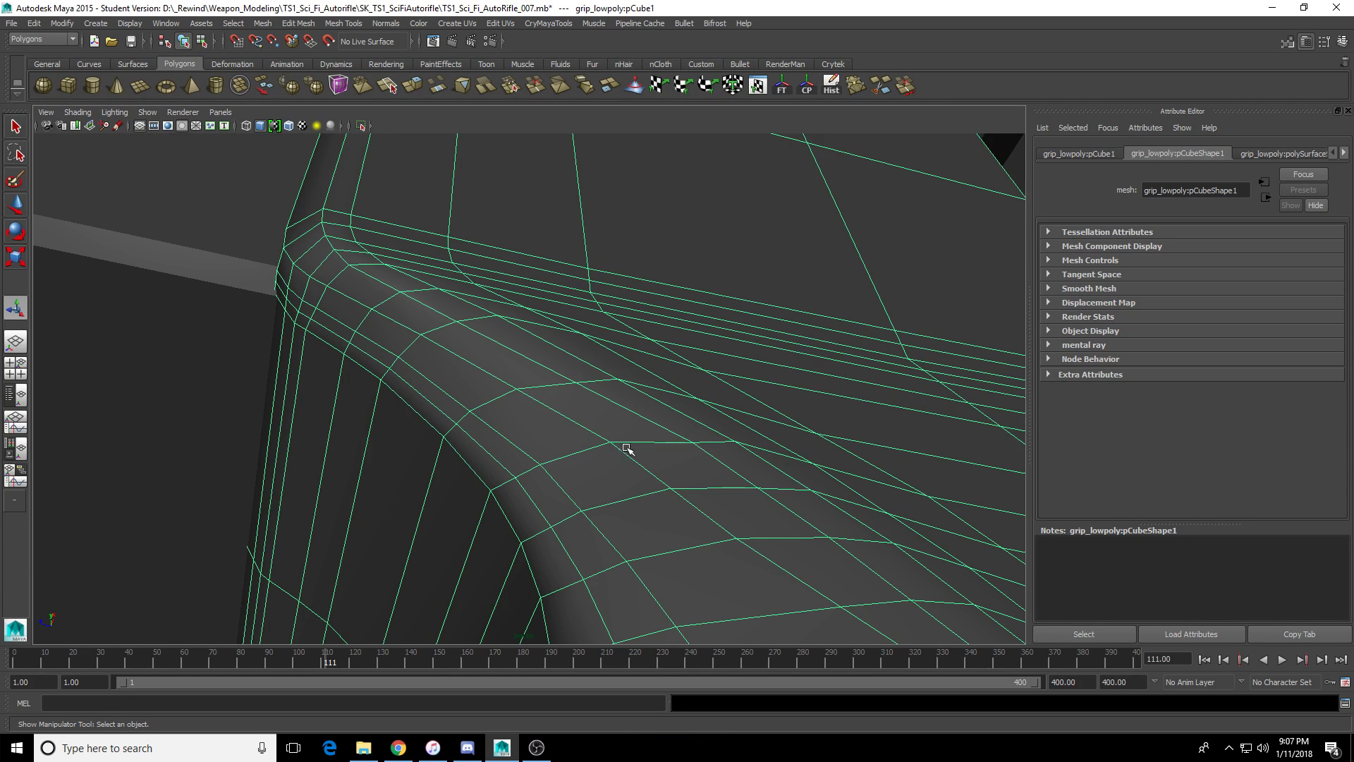
pyautogui.keyDown('alt'); pyautogui.moveTo(484, 368); pyautogui.dragTo(447, 362); pyautogui.keyUp('alt')
pyautogui.keyDown('alt'); pyautogui.moveTo(447, 363); pyautogui.dragTo(543, 408, button='middle'); pyautogui.keyUp('alt')
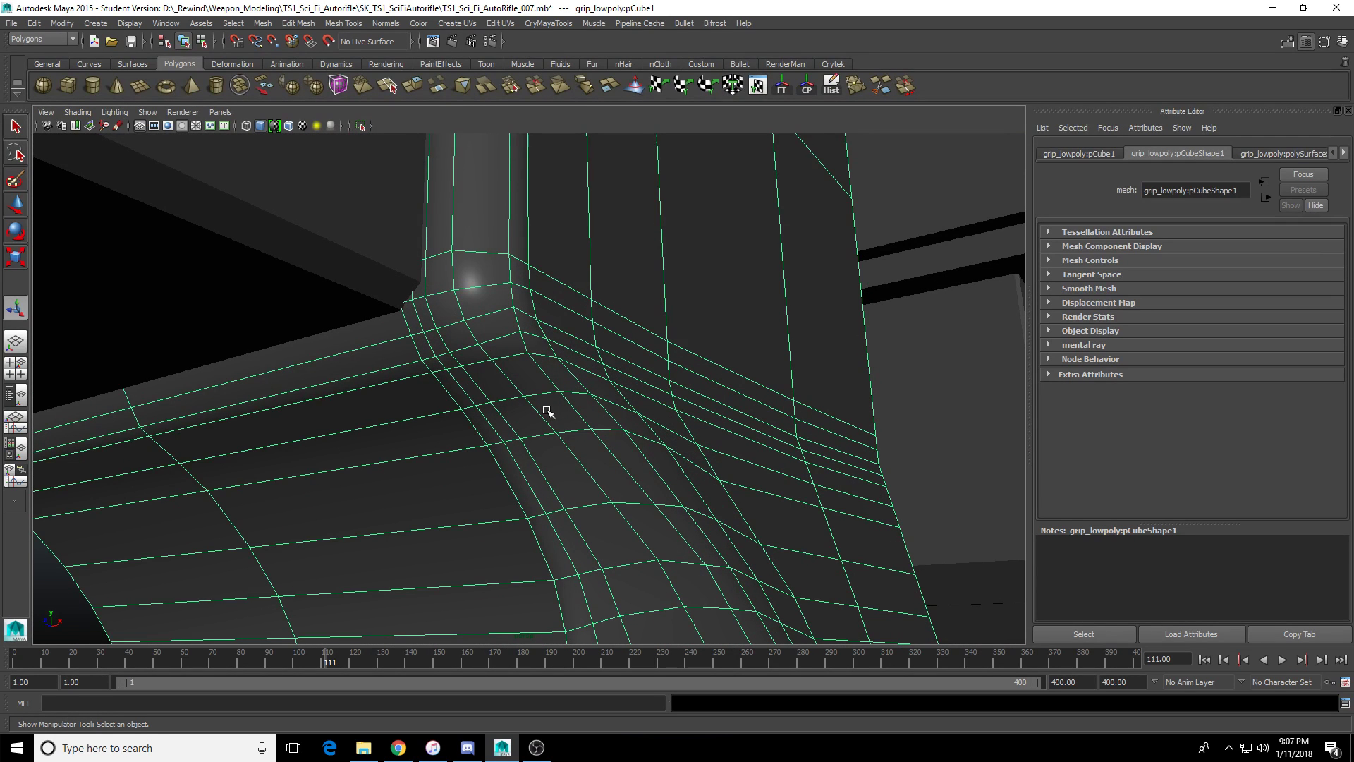
pyautogui.keyDown('alt'); pyautogui.moveTo(547, 411); pyautogui.dragTo(614, 424); pyautogui.keyUp('alt')
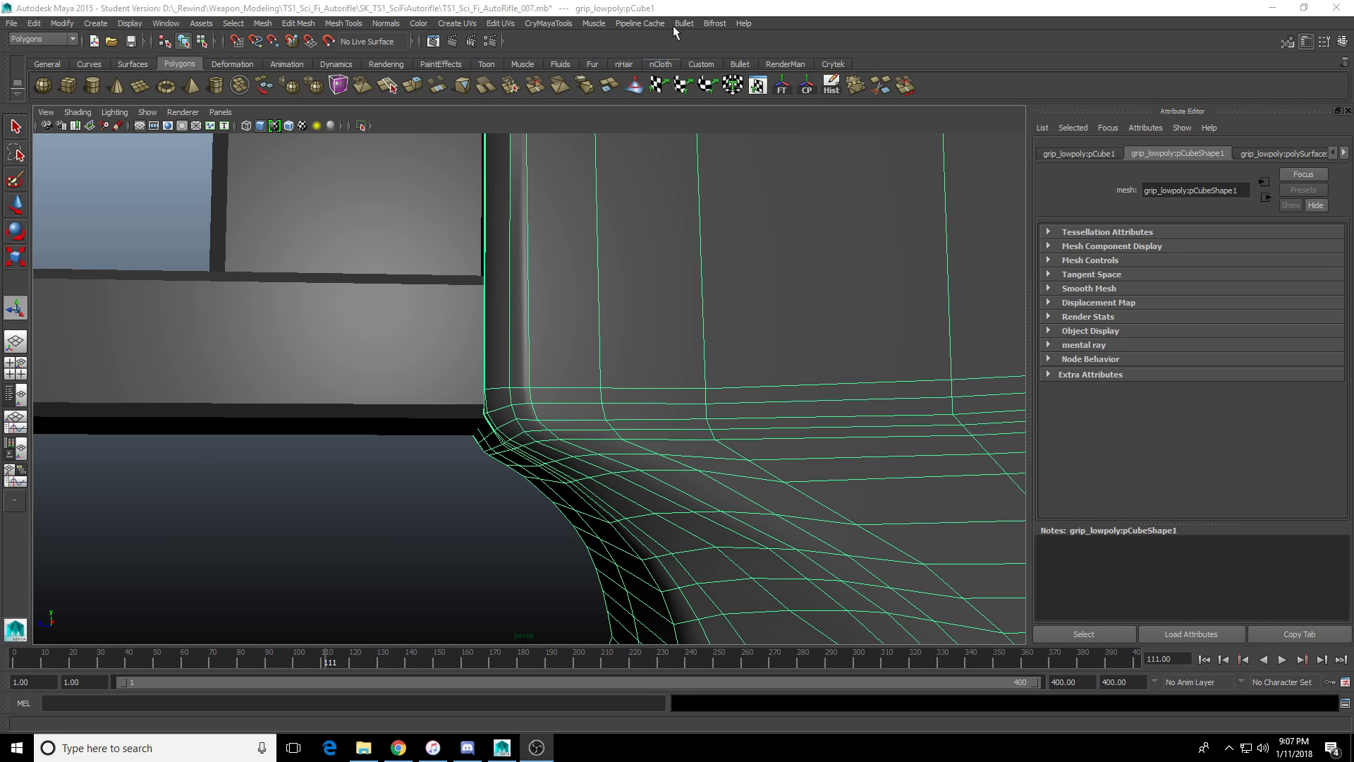
pyautogui.click(740, 438)
pyautogui.keyDown('alt'); pyautogui.moveTo(758, 450); pyautogui.dragTo(610, 505); pyautogui.keyUp('alt')
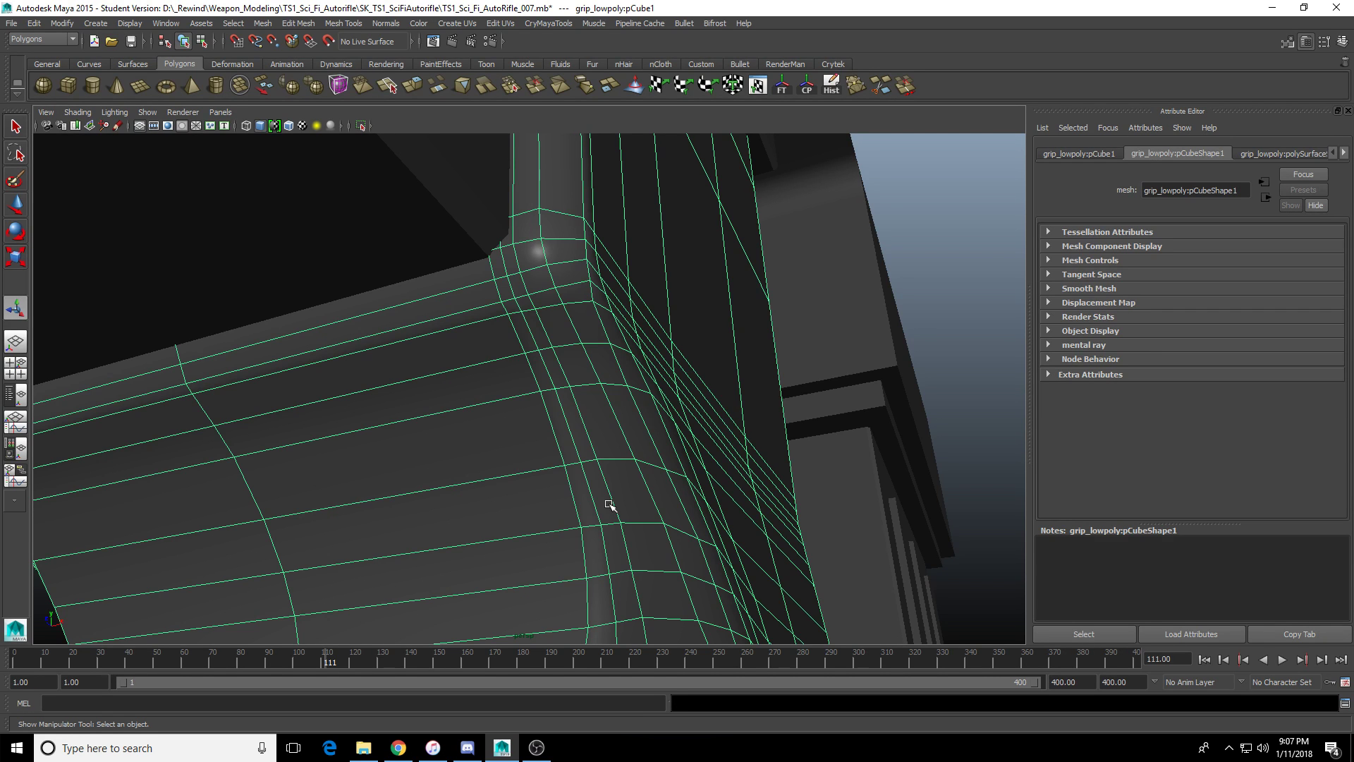
pyautogui.keyDown('alt'); pyautogui.moveTo(653, 495); pyautogui.dragTo(621, 423); pyautogui.keyUp('alt')
pyautogui.keyDown('alt'); pyautogui.moveTo(621, 423); pyautogui.dragTo(658, 428, button='middle'); pyautogui.keyUp('alt')
pyautogui.keyDown('alt'); pyautogui.moveTo(658, 428); pyautogui.dragTo(695, 414); pyautogui.keyUp('alt')
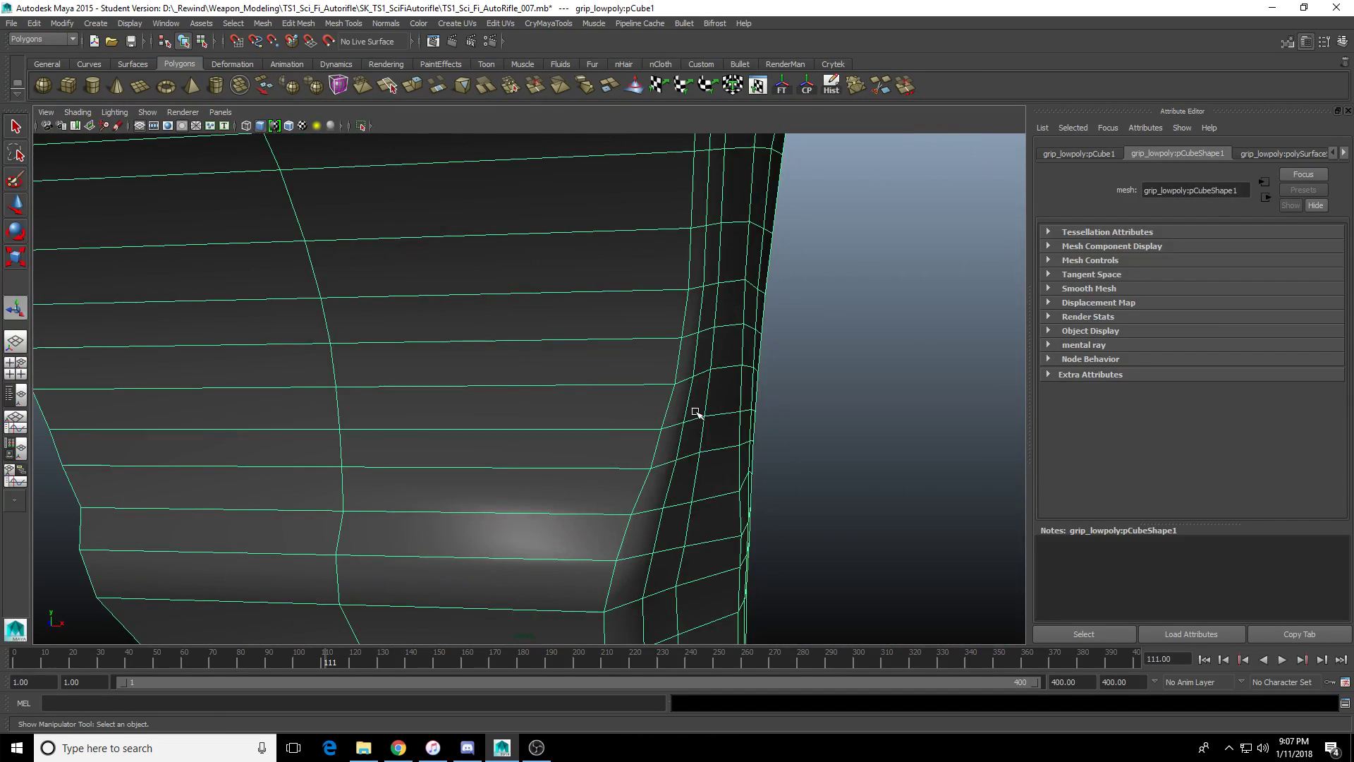
pyautogui.keyDown('alt'); pyautogui.moveTo(665, 363); pyautogui.dragTo(603, 463); pyautogui.keyUp('alt')
pyautogui.scroll(-4, 603, 464)
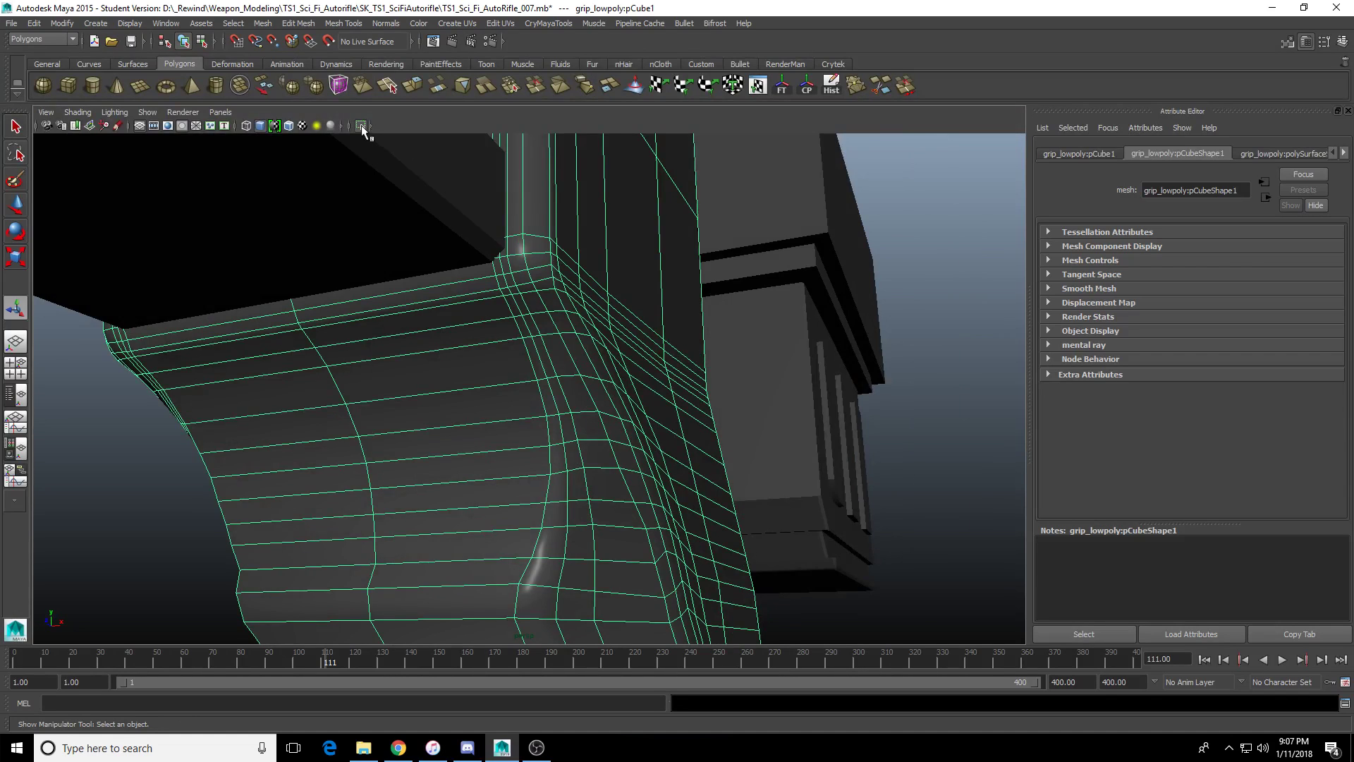
# Isolate the grip in the viewport and deselect it to check the shading around the upper finger groove.
pyautogui.click(361, 126)
pyautogui.keyDown('alt'); pyautogui.moveTo(698, 458); pyautogui.dragTo(603, 452); pyautogui.keyUp('alt')
pyautogui.click(847, 375)
pyautogui.scroll(-3, 839, 378)
pyautogui.keyDown('alt'); pyautogui.moveTo(790, 391); pyautogui.dragTo(621, 411); pyautogui.keyUp('alt')
pyautogui.scroll(-4, 575, 424)
pyautogui.scroll(4, 564, 390)
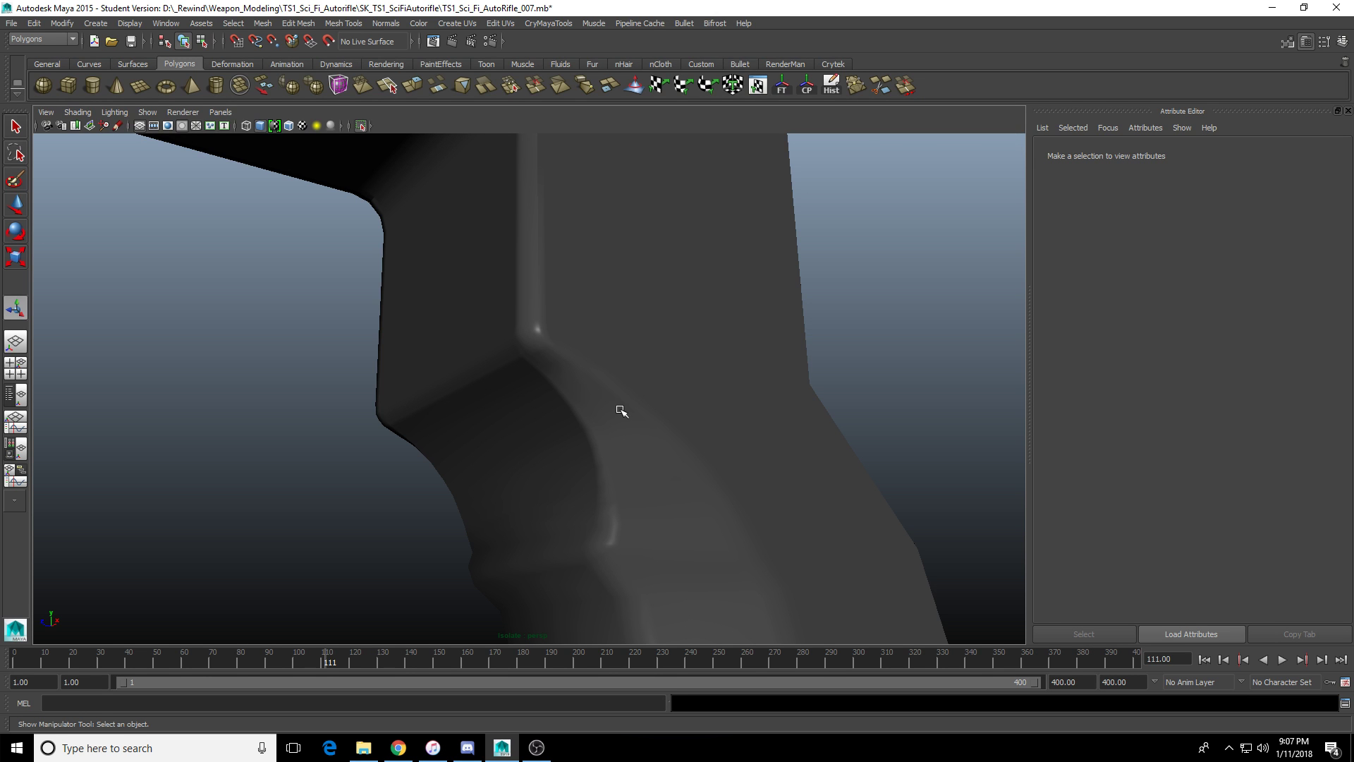
# Select the two matching lengthwise edge loops beside the inner corners on either side of the grip's finger groove surface.
pyautogui.scroll(4, 621, 411)
pyautogui.click(595, 400)
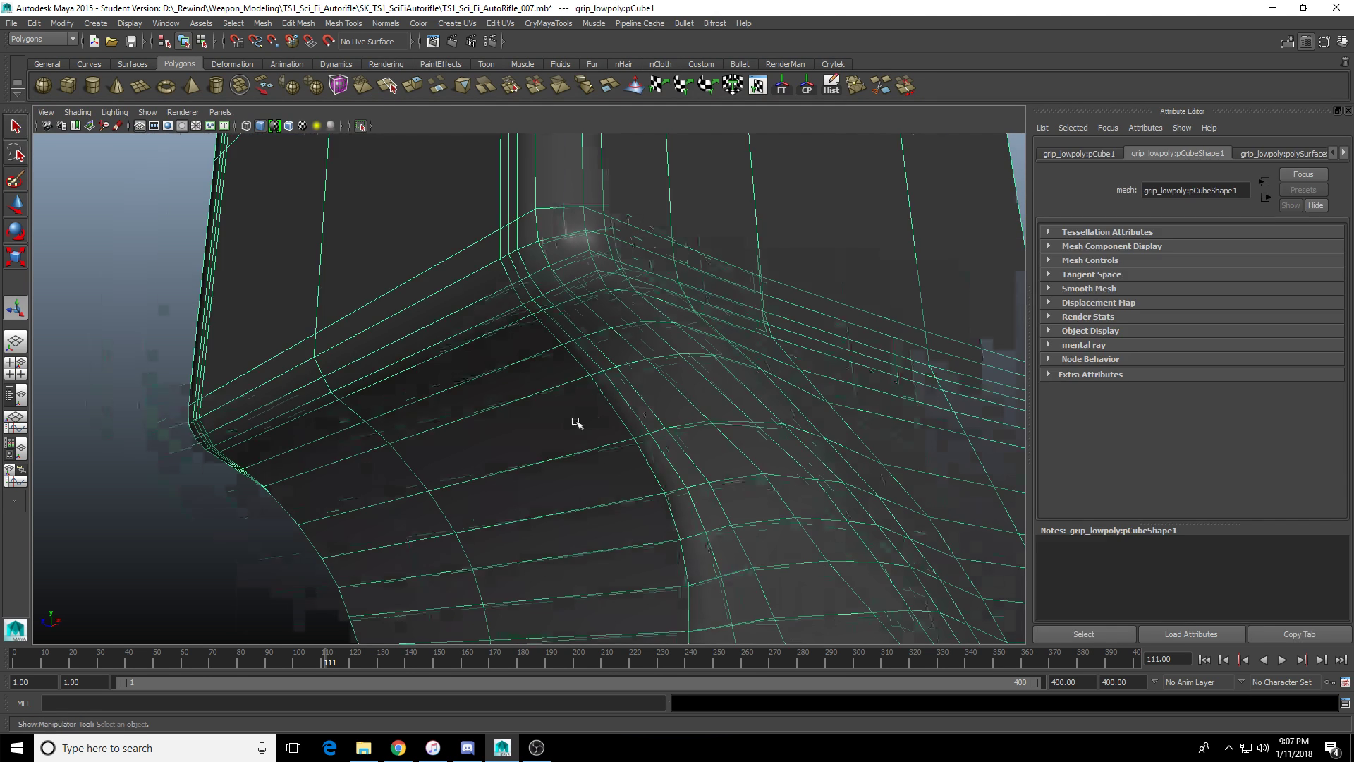
pyautogui.keyDown('alt'); pyautogui.moveTo(554, 439); pyautogui.dragTo(648, 414); pyautogui.keyUp('alt')
pyautogui.moveTo(638, 421); pyautogui.dragTo(641, 363, button='right')
pyautogui.doubleClick(649, 333)
pyautogui.scroll(-4, 647, 424)
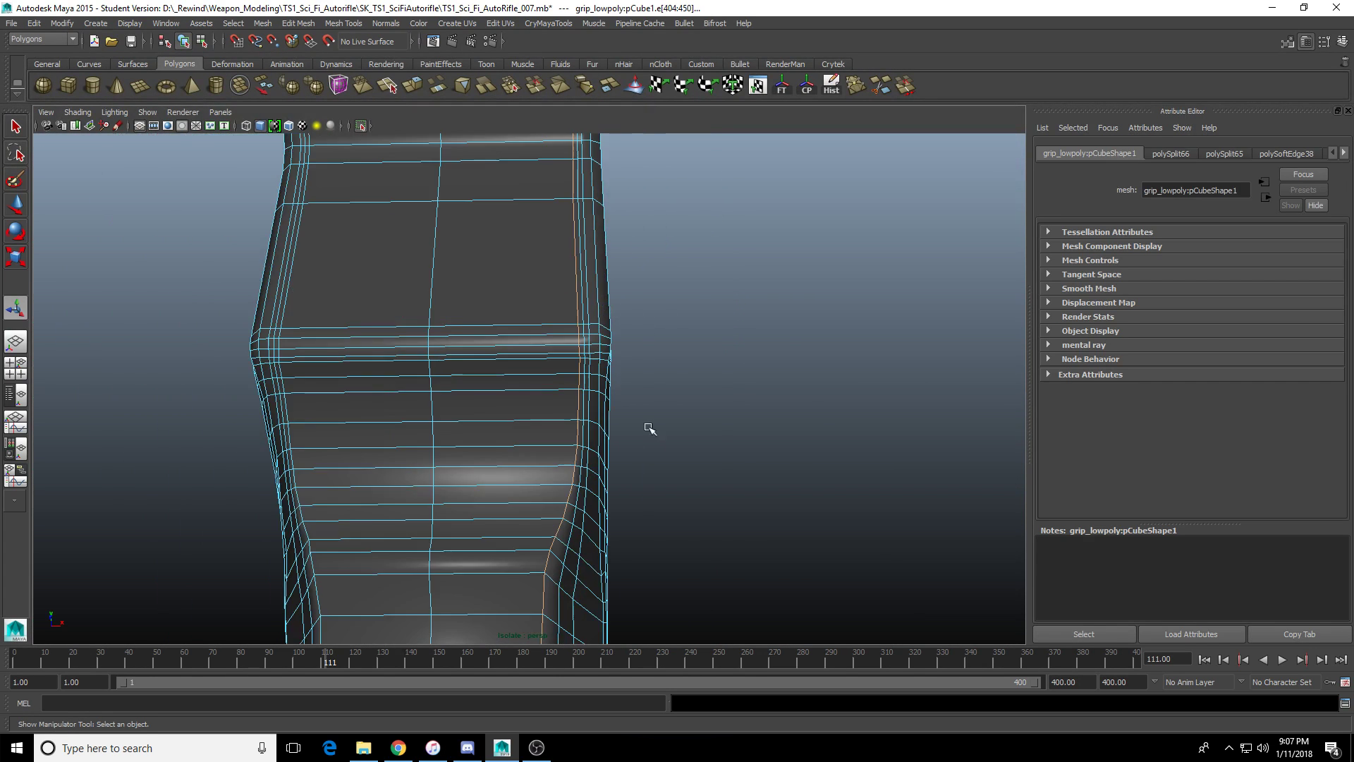
pyautogui.keyDown('alt'); pyautogui.moveTo(612, 498); pyautogui.dragTo(614, 281, button='middle'); pyautogui.keyUp('alt')
pyautogui.scroll(-3, 614, 283)
pyautogui.keyDown('alt'); pyautogui.moveTo(506, 329); pyautogui.dragTo(607, 337, button='middle'); pyautogui.keyUp('alt')
pyautogui.scroll(4, 606, 338)
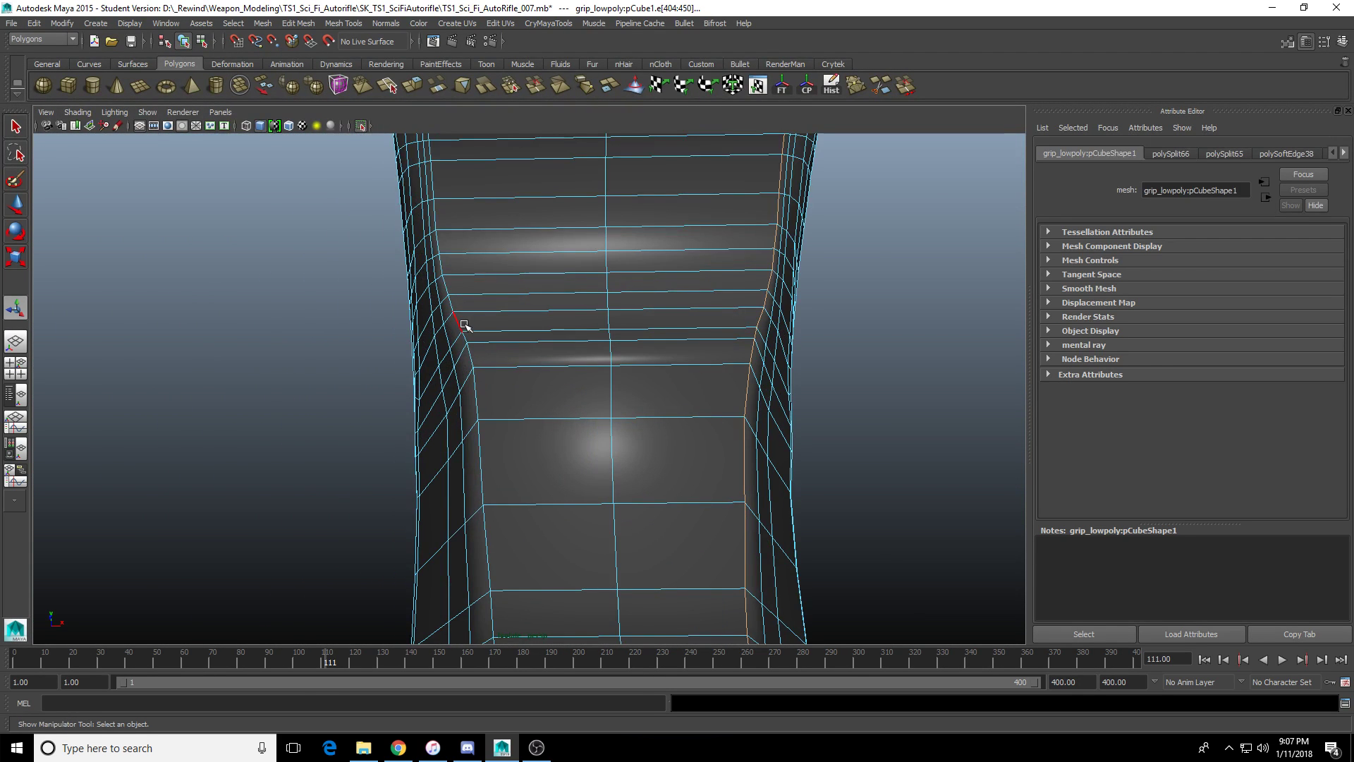
pyautogui.keyDown('shift'); pyautogui.doubleClick(461, 323); pyautogui.keyUp('shift')
# Scale the selected pair of edge loops inward across the grip's width, bringing them closer to the centre line.
pyautogui.scroll(-1, 580, 349)
pyautogui.scroll(-4, 579, 349)
pyautogui.keyDown('alt'); pyautogui.moveTo(659, 372); pyautogui.dragTo(616, 339); pyautogui.keyUp('alt')
pyautogui.keyDown('alt'); pyautogui.moveTo(616, 338); pyautogui.dragTo(616, 464, button='middle'); pyautogui.keyUp('alt')
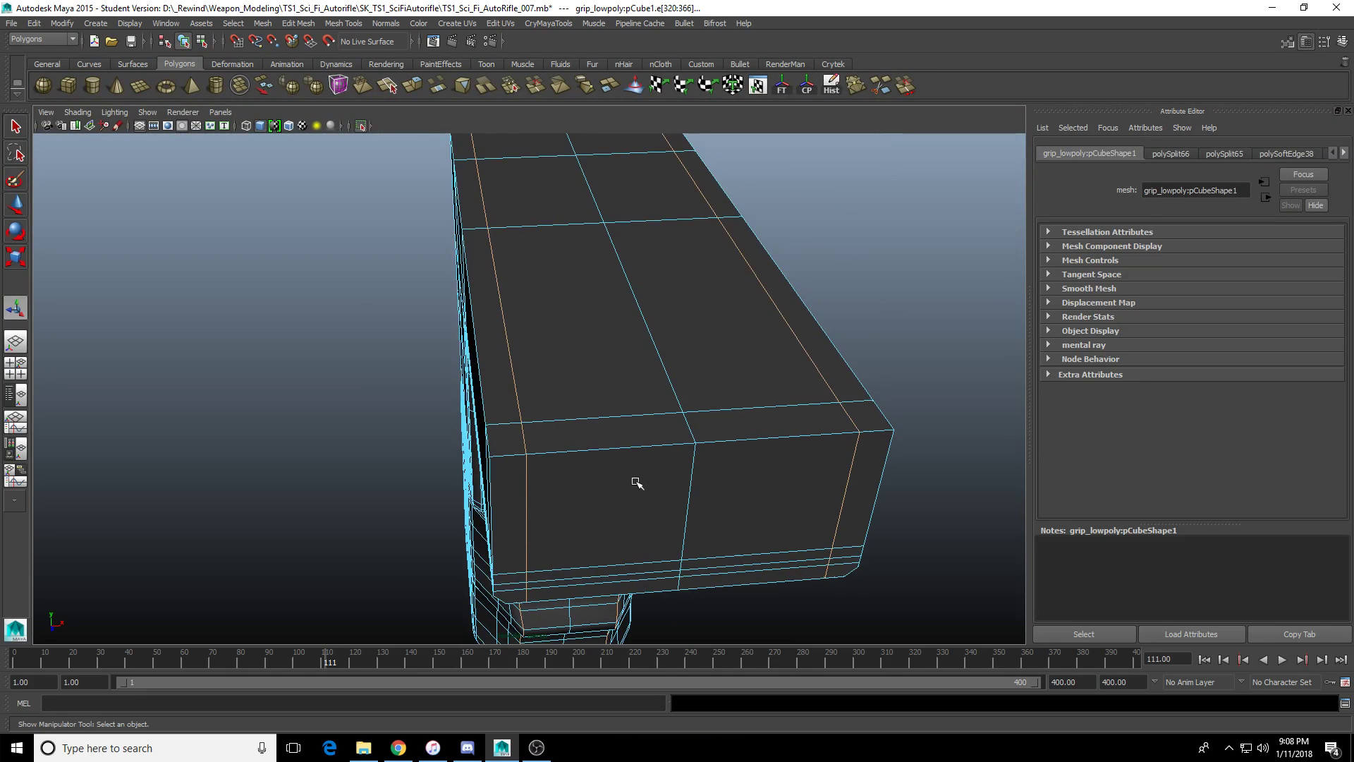
pyautogui.keyDown('alt'); pyautogui.moveTo(637, 484); pyautogui.dragTo(619, 429); pyautogui.keyUp('alt')
pyautogui.scroll(3, 619, 429)
pyautogui.press('w')
pyautogui.press('r')
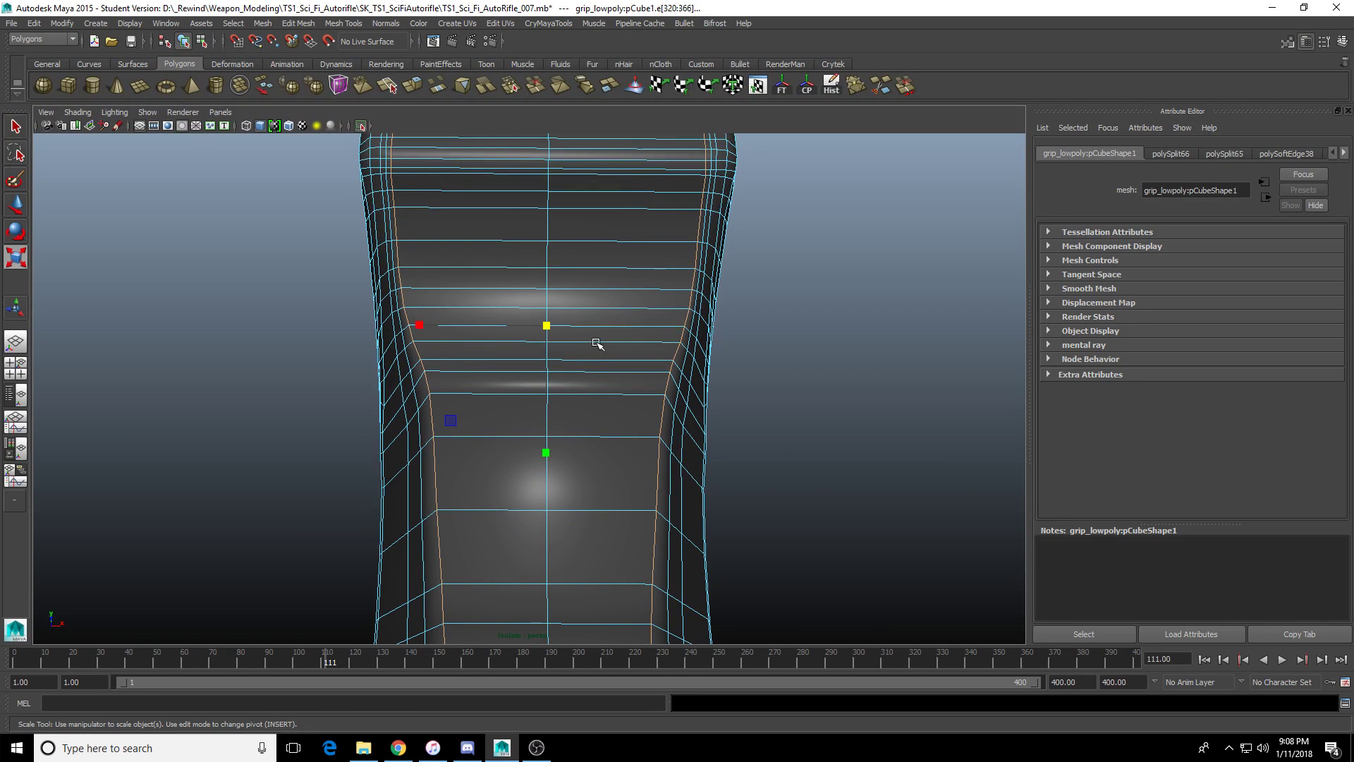
pyautogui.moveTo(417, 323); pyautogui.dragTo(587, 328)
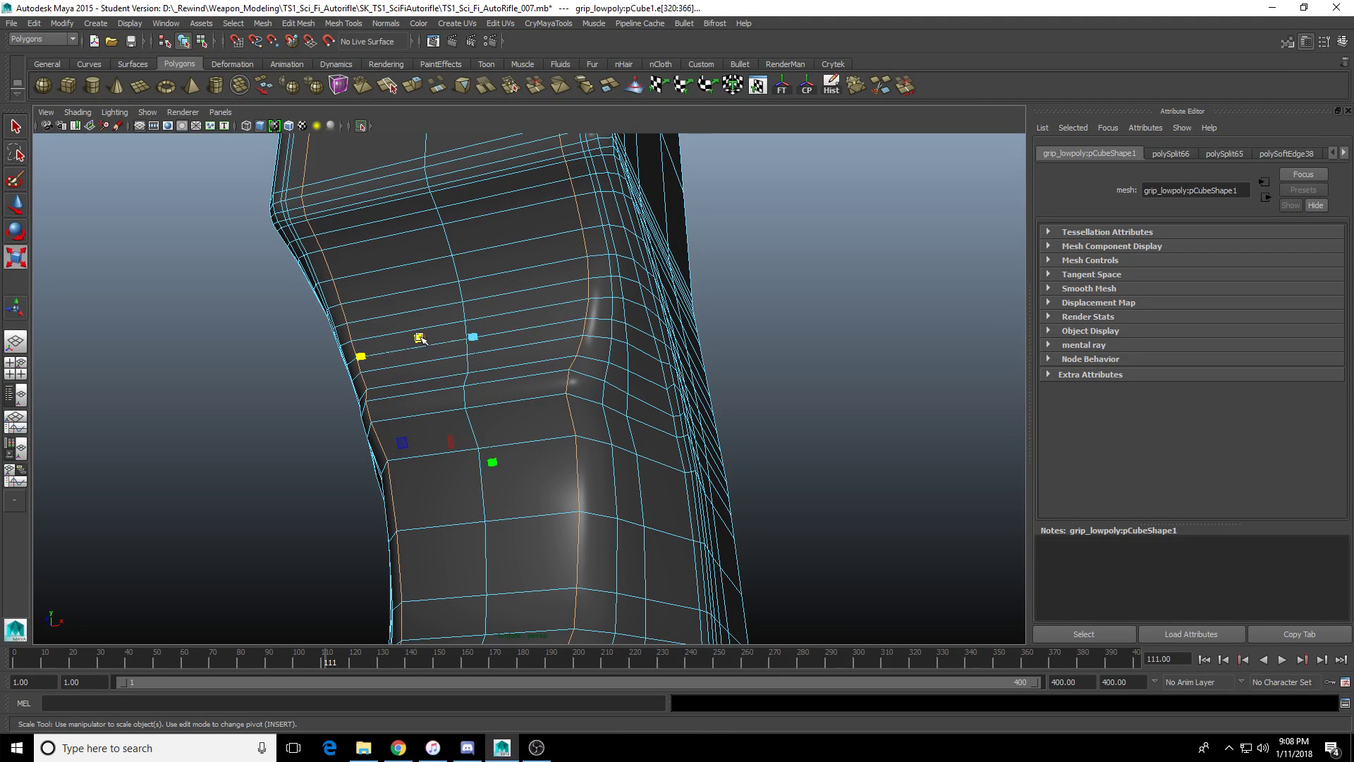
pyautogui.keyDown('alt'); pyautogui.moveTo(434, 308); pyautogui.dragTo(615, 403); pyautogui.keyUp('alt')
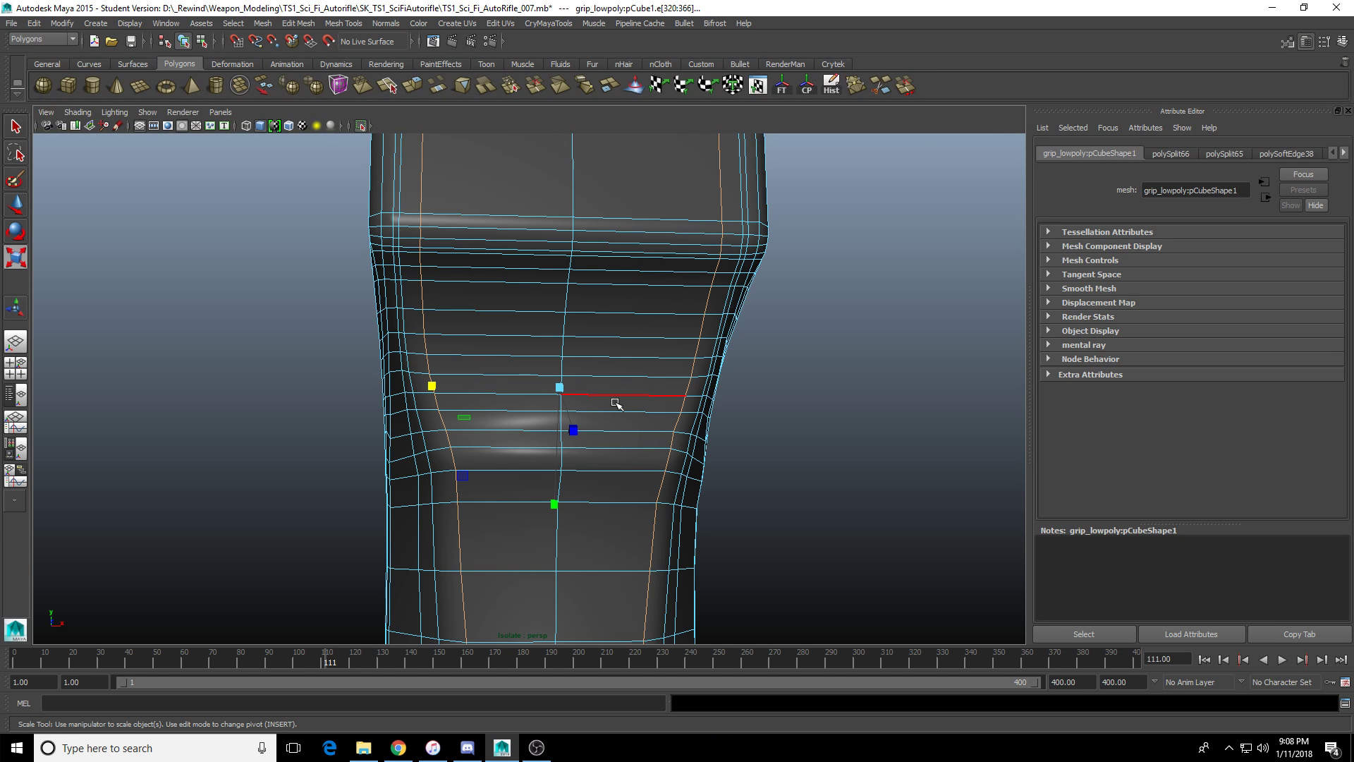
pyautogui.scroll(-8, 616, 402)
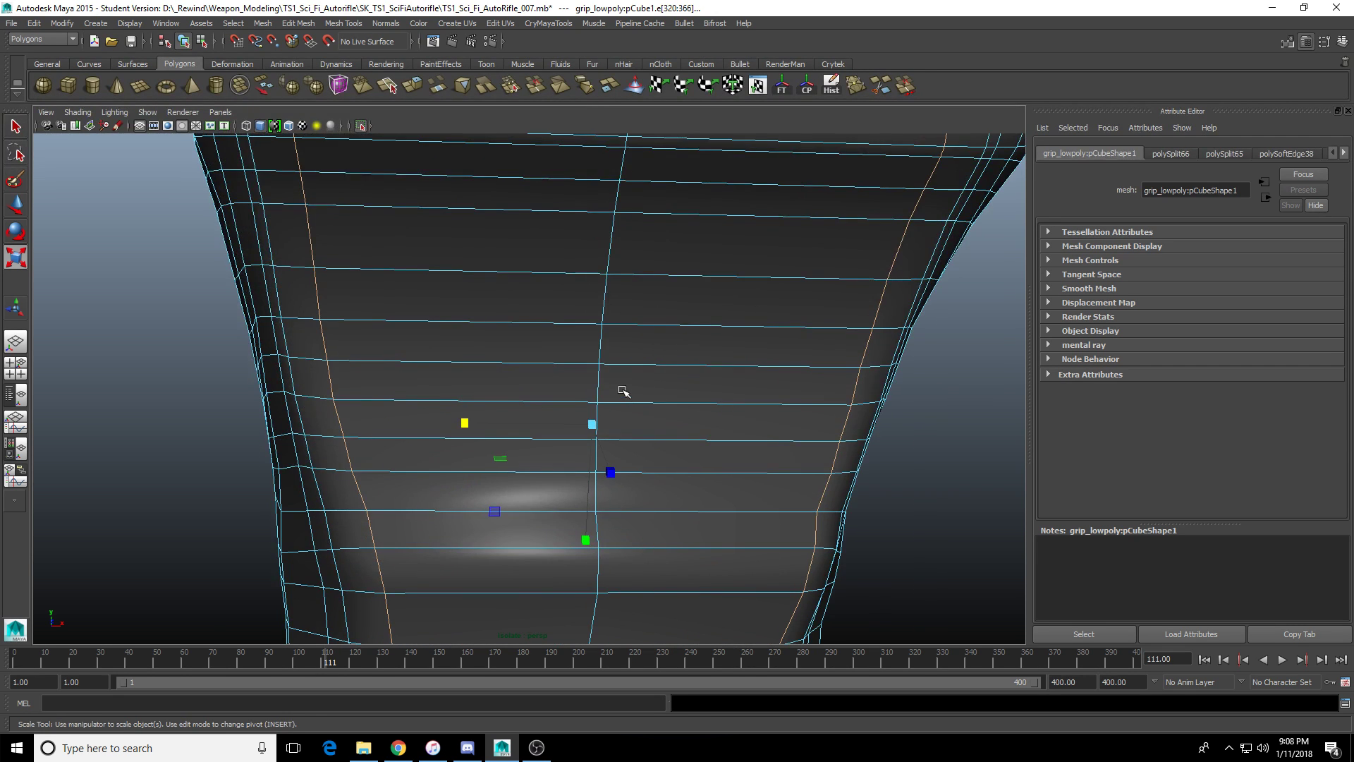
pyautogui.scroll(10, 627, 387)
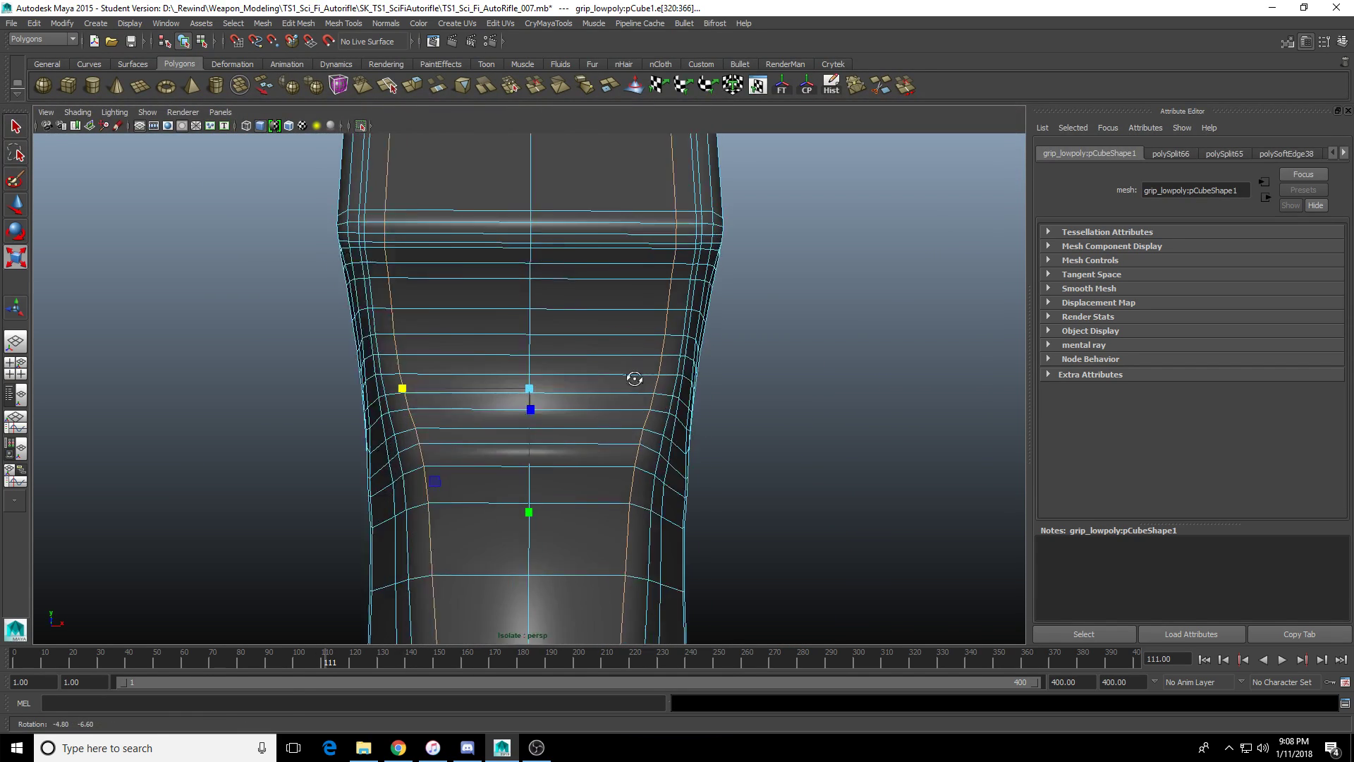
pyautogui.keyDown('alt'); pyautogui.moveTo(635, 378); pyautogui.dragTo(610, 405); pyautogui.keyUp('alt')
pyautogui.moveTo(415, 371); pyautogui.dragTo(425, 374)
# Select the neighbouring pair of lengthwise loops just outside the narrowed ones and scale them inward across the width.
pyautogui.keyDown('alt'); pyautogui.moveTo(427, 374); pyautogui.dragTo(395, 356); pyautogui.keyUp('alt')
pyautogui.doubleClick(395, 361)
pyautogui.keyDown('alt'); pyautogui.moveTo(595, 400); pyautogui.dragTo(670, 397); pyautogui.keyUp('alt')
pyautogui.keyDown('shift'); pyautogui.doubleClick(702, 387); pyautogui.keyUp('shift')
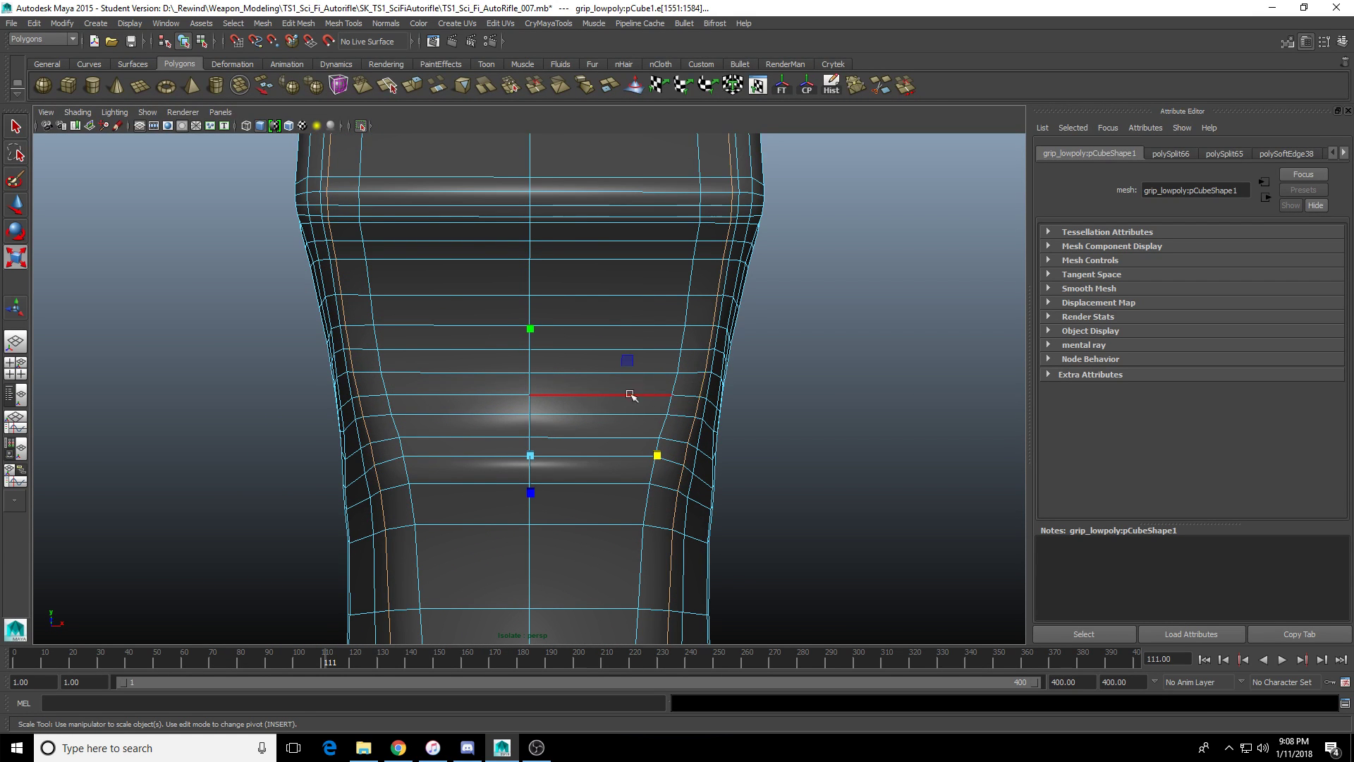
pyautogui.moveTo(651, 457); pyautogui.dragTo(565, 401)
# Insert horizontal edge loops around the grip, spread across the middle finger groove below the upper ridge.
pyautogui.click(631, 469)
pyautogui.keyDown('alt'); pyautogui.moveTo(639, 388); pyautogui.dragTo(567, 417, button='middle'); pyautogui.keyUp('alt')
pyautogui.scroll(4, 516, 354)
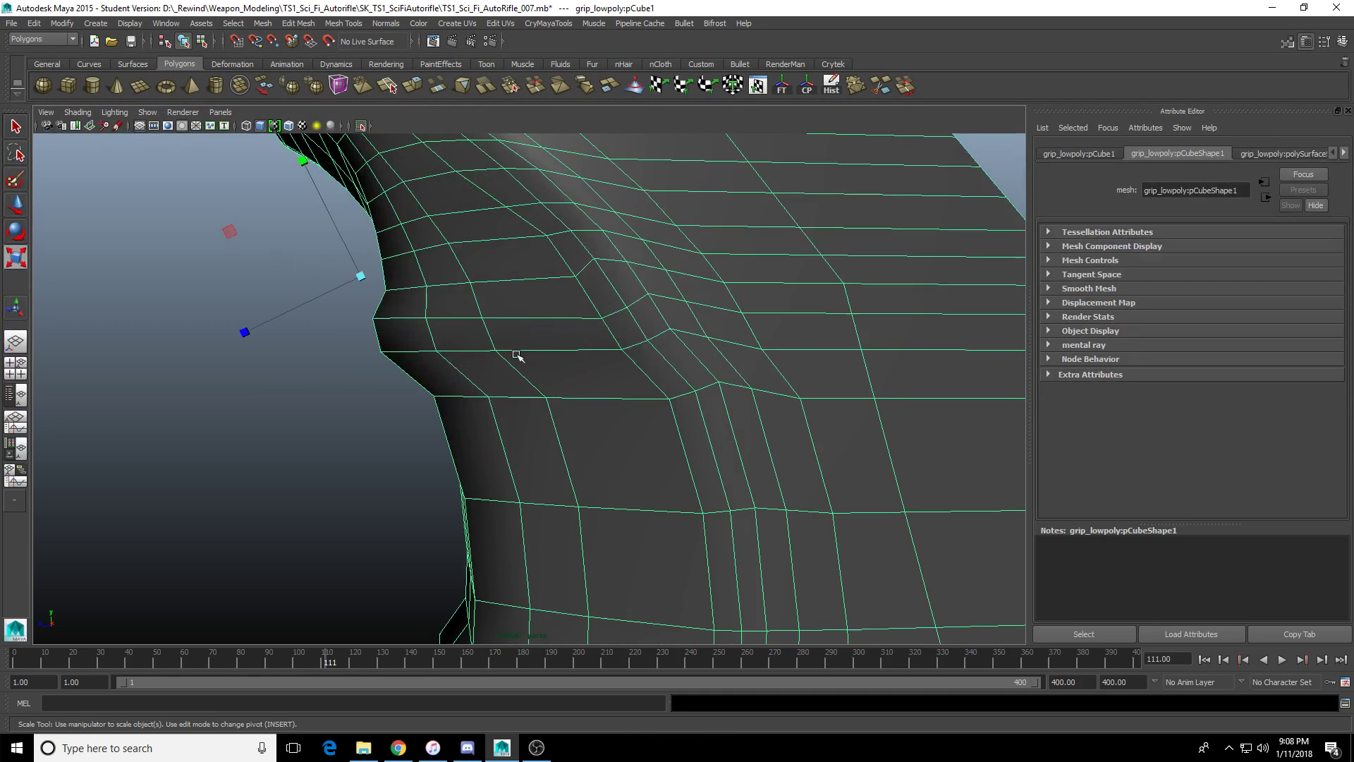
pyautogui.click(880, 87)
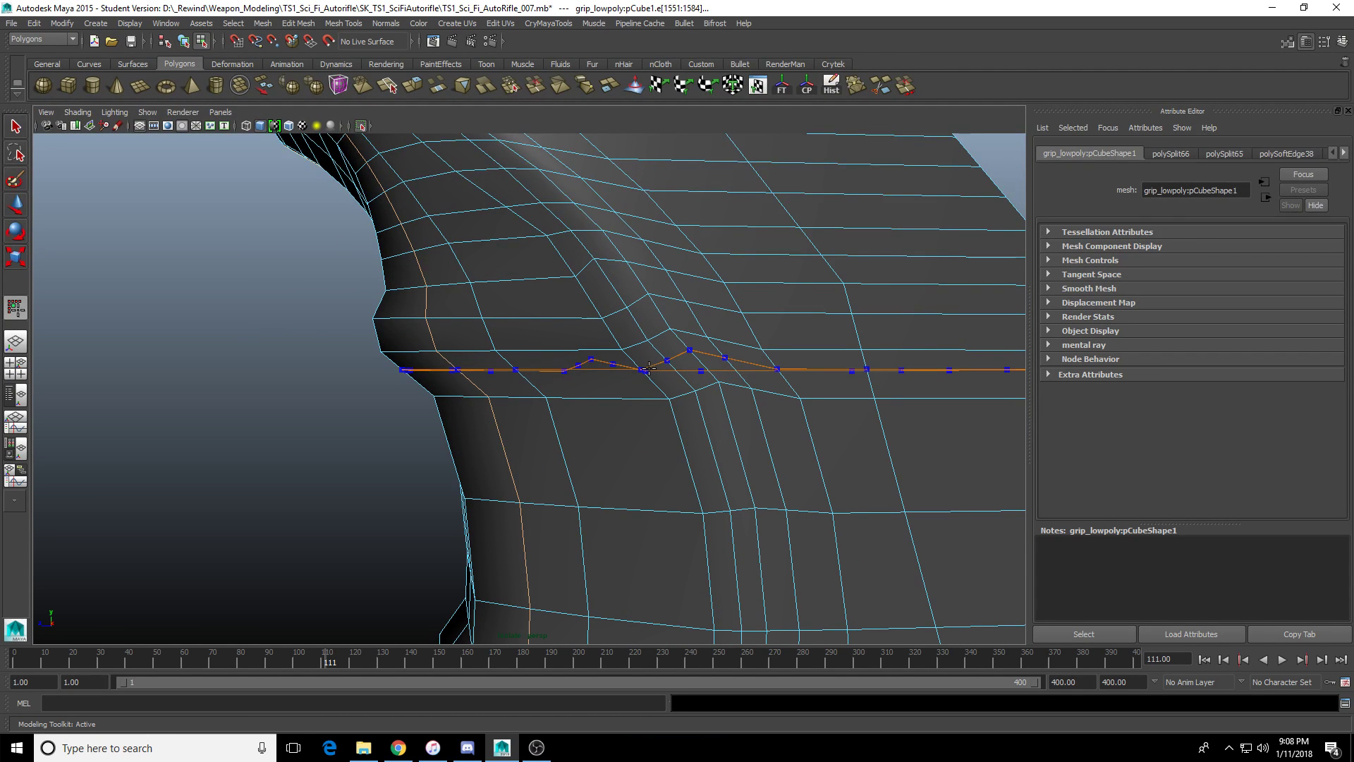
pyautogui.keyDown('ctrl'); pyautogui.click(650, 370); pyautogui.keyUp('ctrl')
pyautogui.keyDown('alt'); pyautogui.moveTo(654, 451); pyautogui.dragTo(652, 360); pyautogui.keyUp('alt')
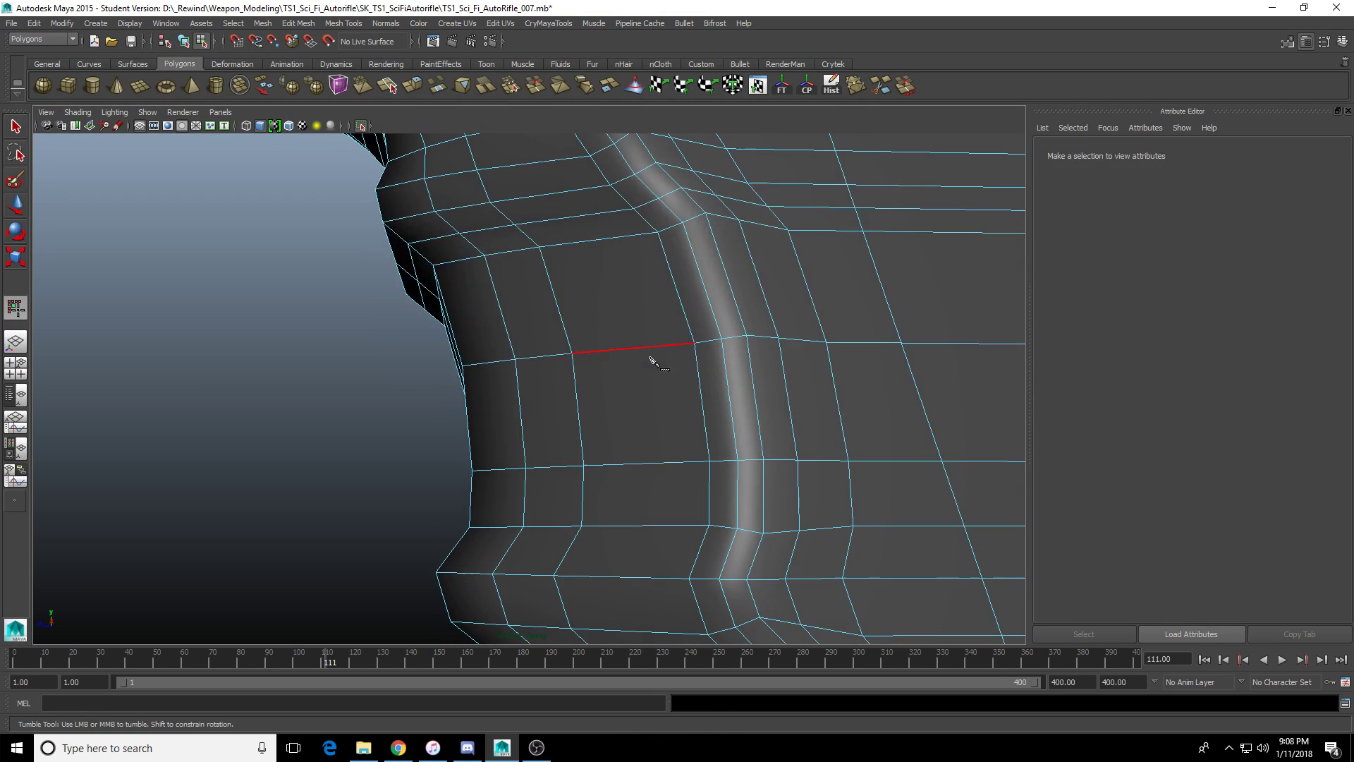
pyautogui.keyDown('alt'); pyautogui.moveTo(714, 292); pyautogui.dragTo(693, 333); pyautogui.keyUp('alt')
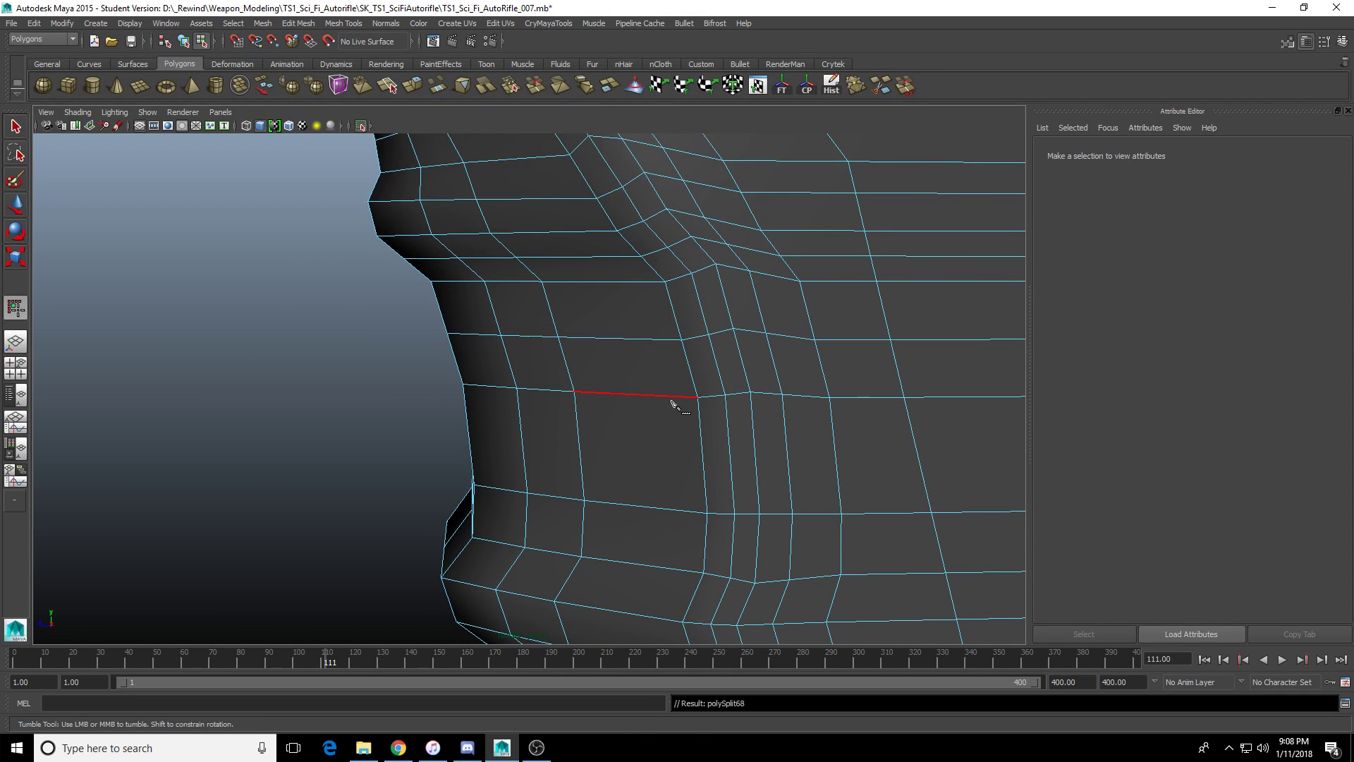
pyautogui.keyDown('alt'); pyautogui.moveTo(677, 392); pyautogui.dragTo(596, 406); pyautogui.keyUp('alt')
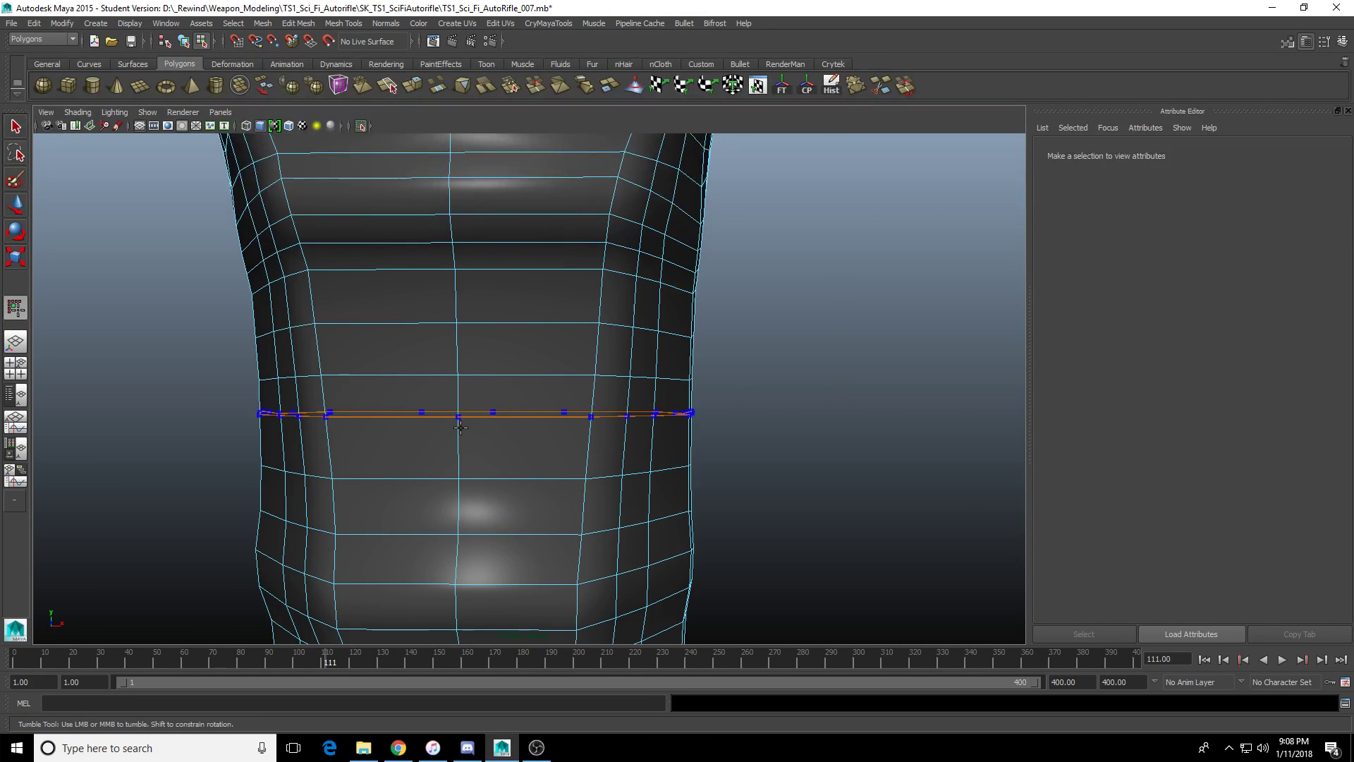
pyautogui.keyDown('ctrl'); pyautogui.click(460, 424); pyautogui.keyUp('ctrl')
# Switch the grip to vertex editing in the full-size side view and activate the Move tool at the upper finger groove.
pyautogui.keyDown('alt'); pyautogui.moveTo(618, 393); pyautogui.dragTo(749, 399); pyautogui.keyUp('alt')
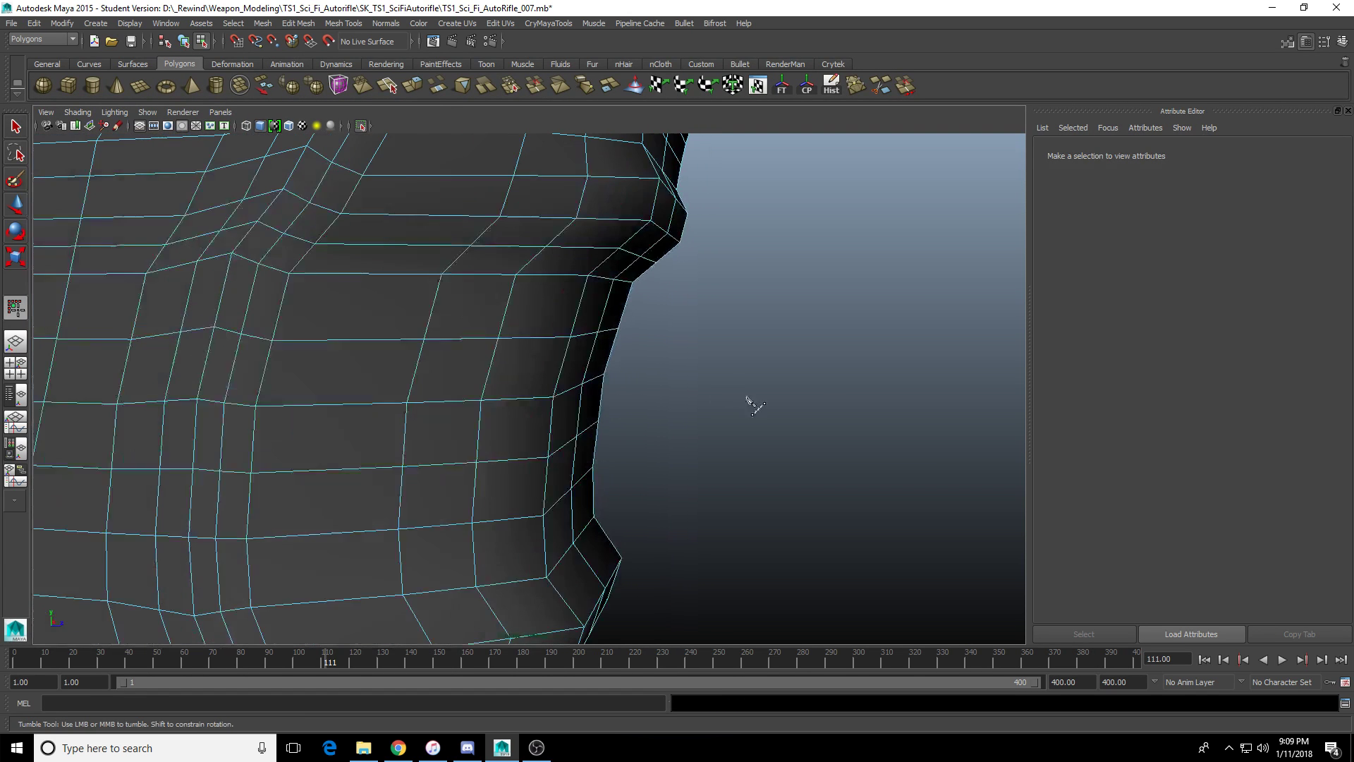
pyautogui.click(612, 402)
pyautogui.press('space')
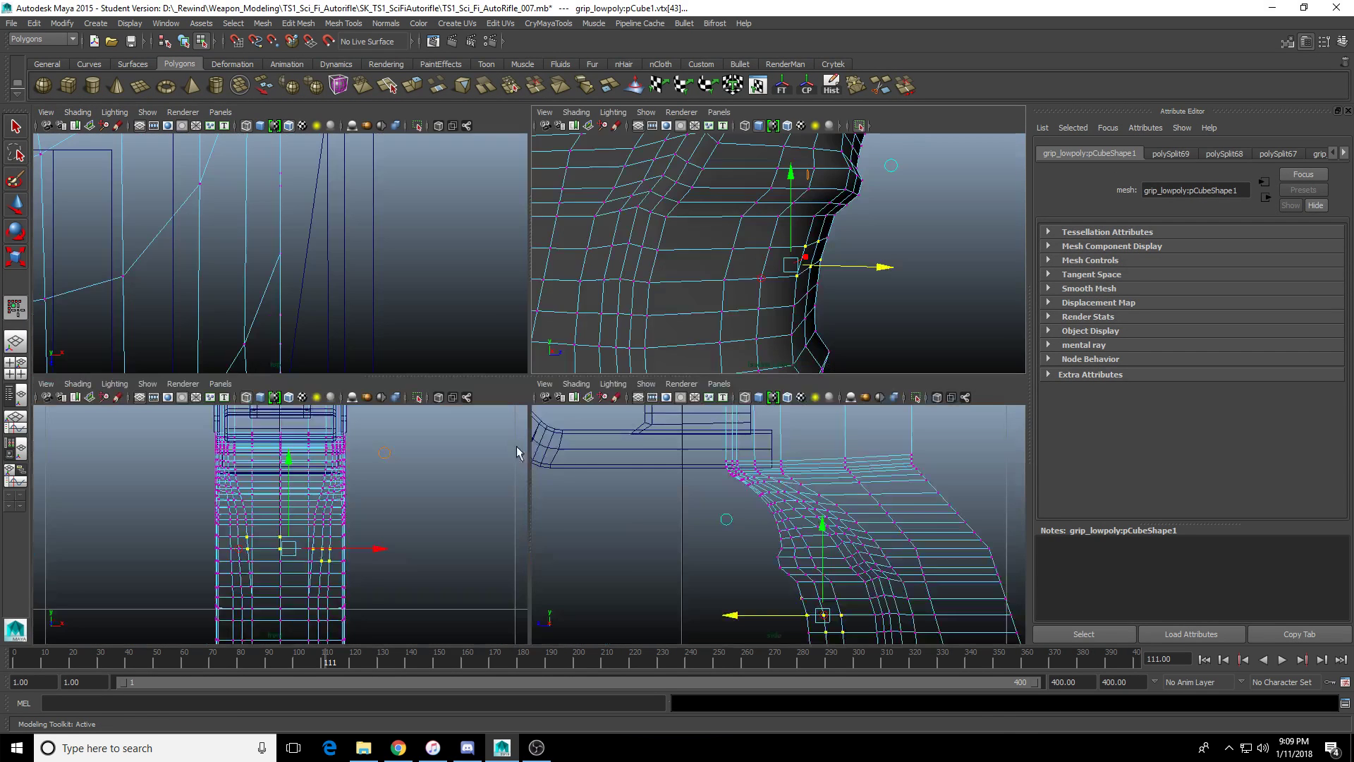
pyautogui.press('space')
pyautogui.scroll(5, 574, 437)
pyautogui.scroll(-10, 572, 435)
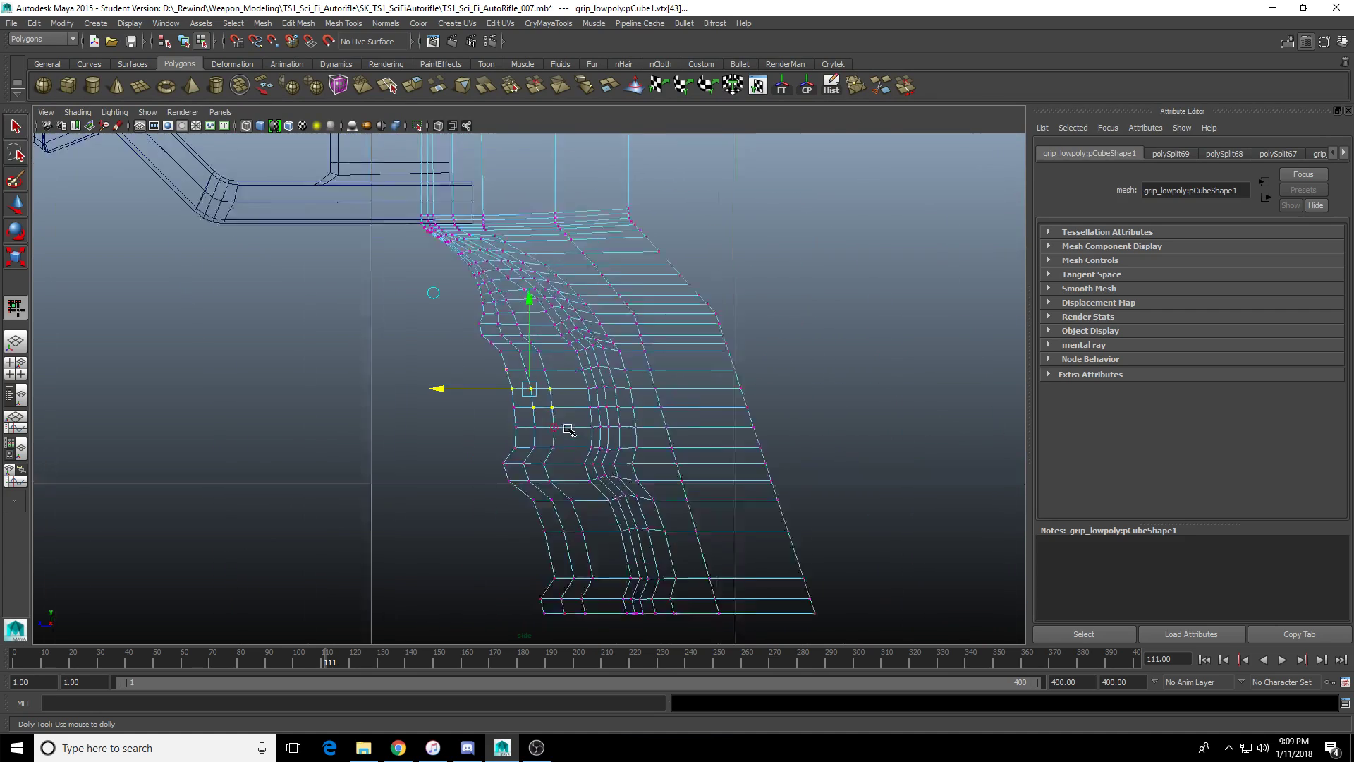
pyautogui.scroll(5, 565, 428)
pyautogui.keyDown('alt'); pyautogui.moveTo(507, 338); pyautogui.dragTo(508, 410, button='middle'); pyautogui.keyUp('alt')
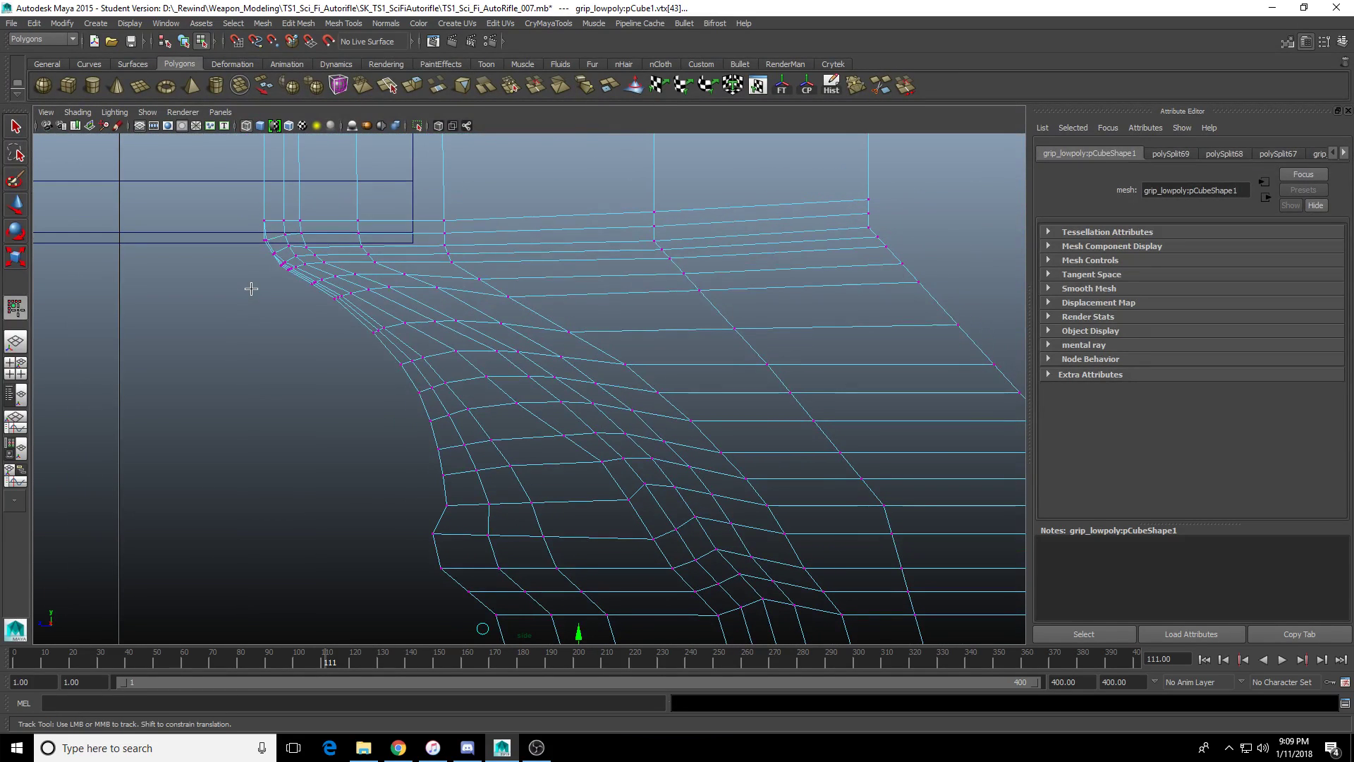
pyautogui.click(15, 205)
pyautogui.scroll(3, 534, 538)
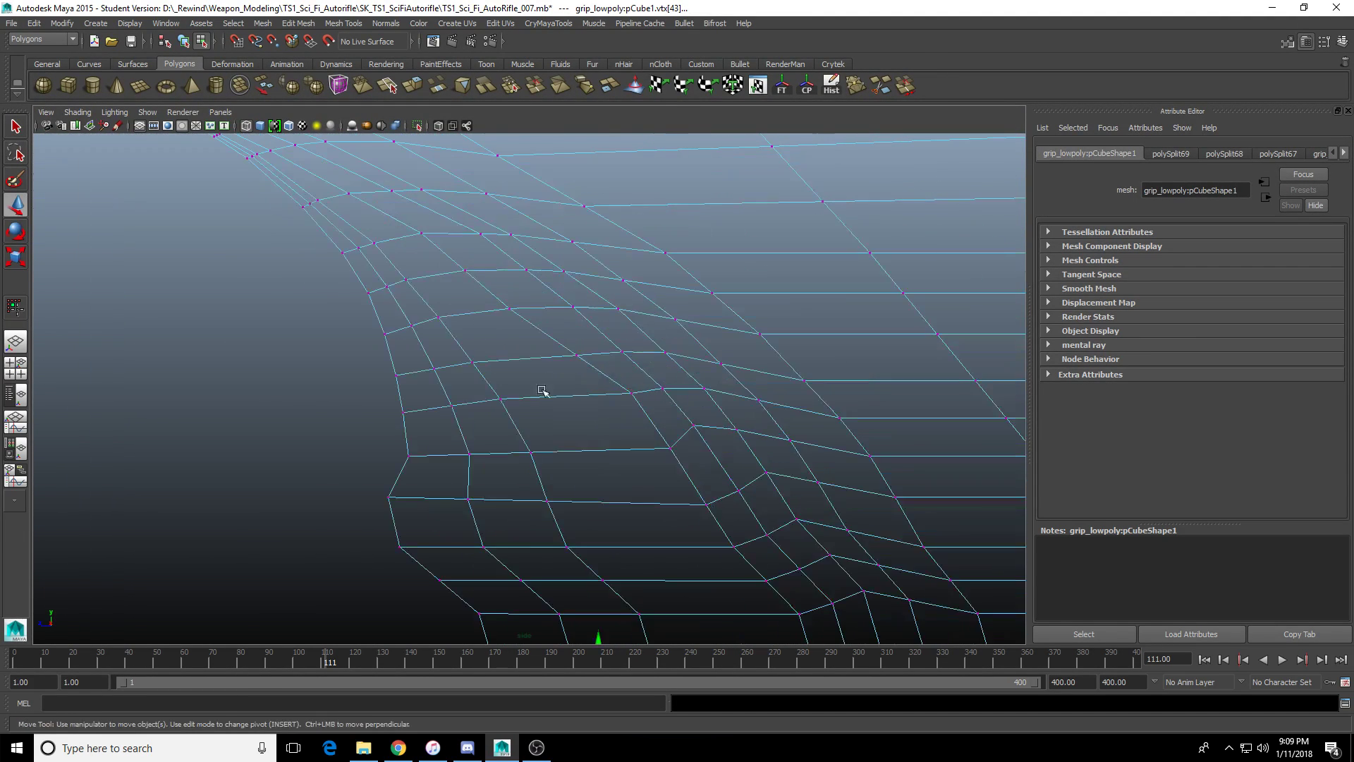
# Shift the inner corner loop's vertices in the upper finger groove slightly forward to even out the loop's curve.
pyautogui.click(576, 355)
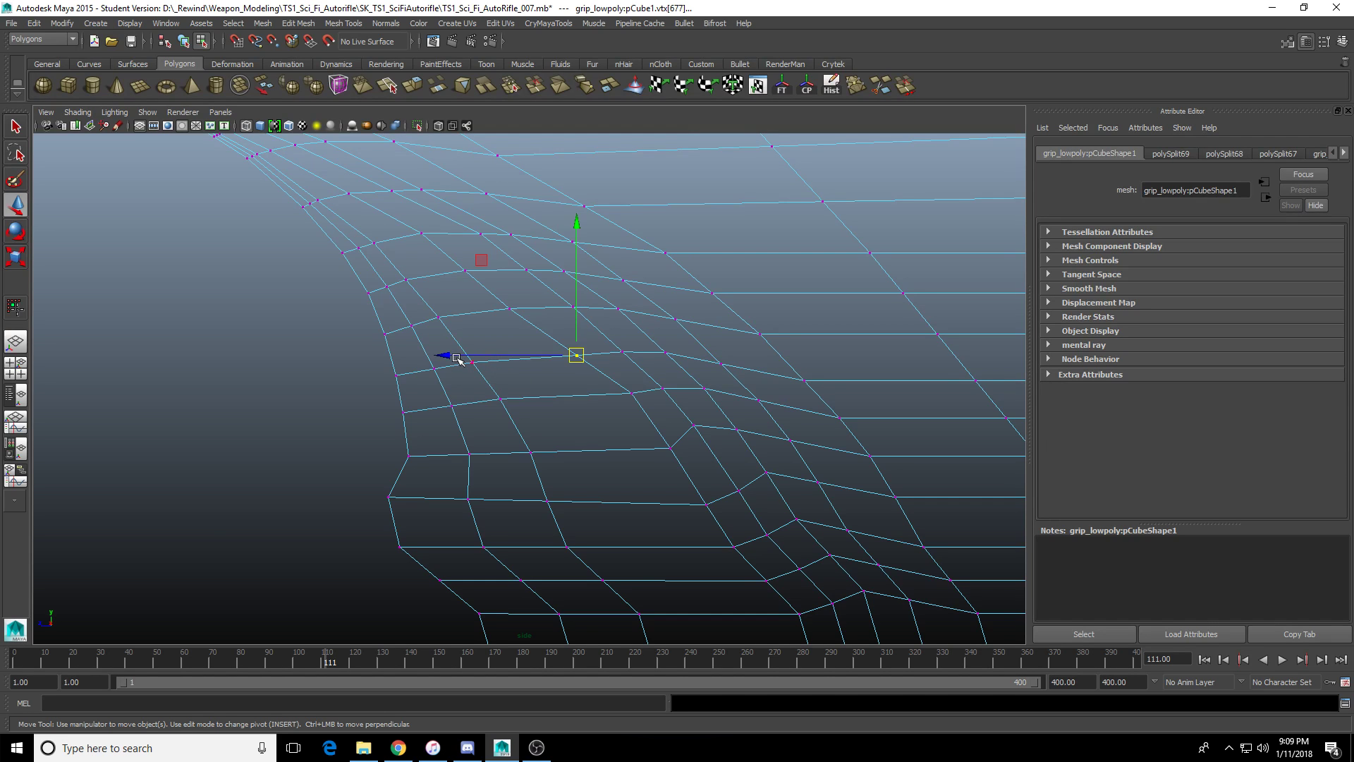
pyautogui.moveTo(456, 358); pyautogui.dragTo(442, 358)
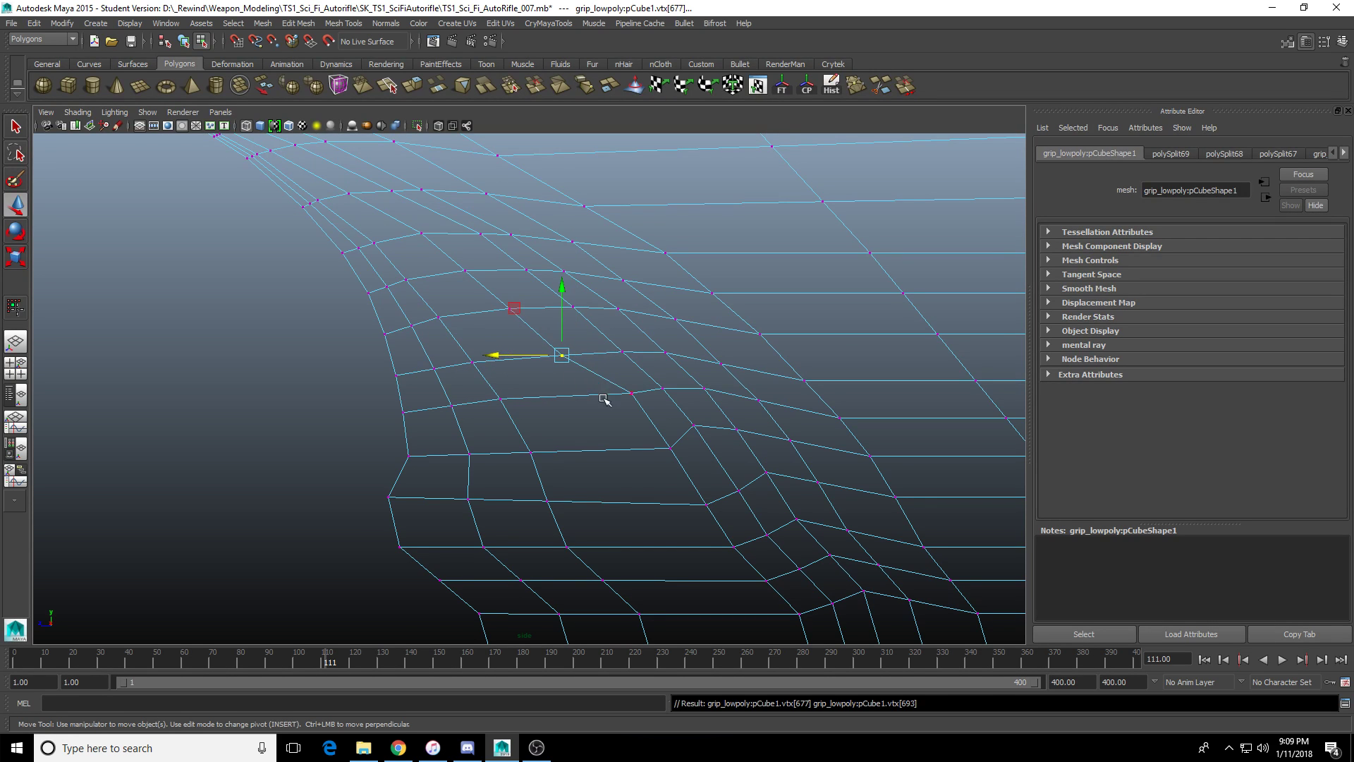
pyautogui.click(632, 392)
pyautogui.moveTo(576, 397); pyautogui.dragTo(557, 403)
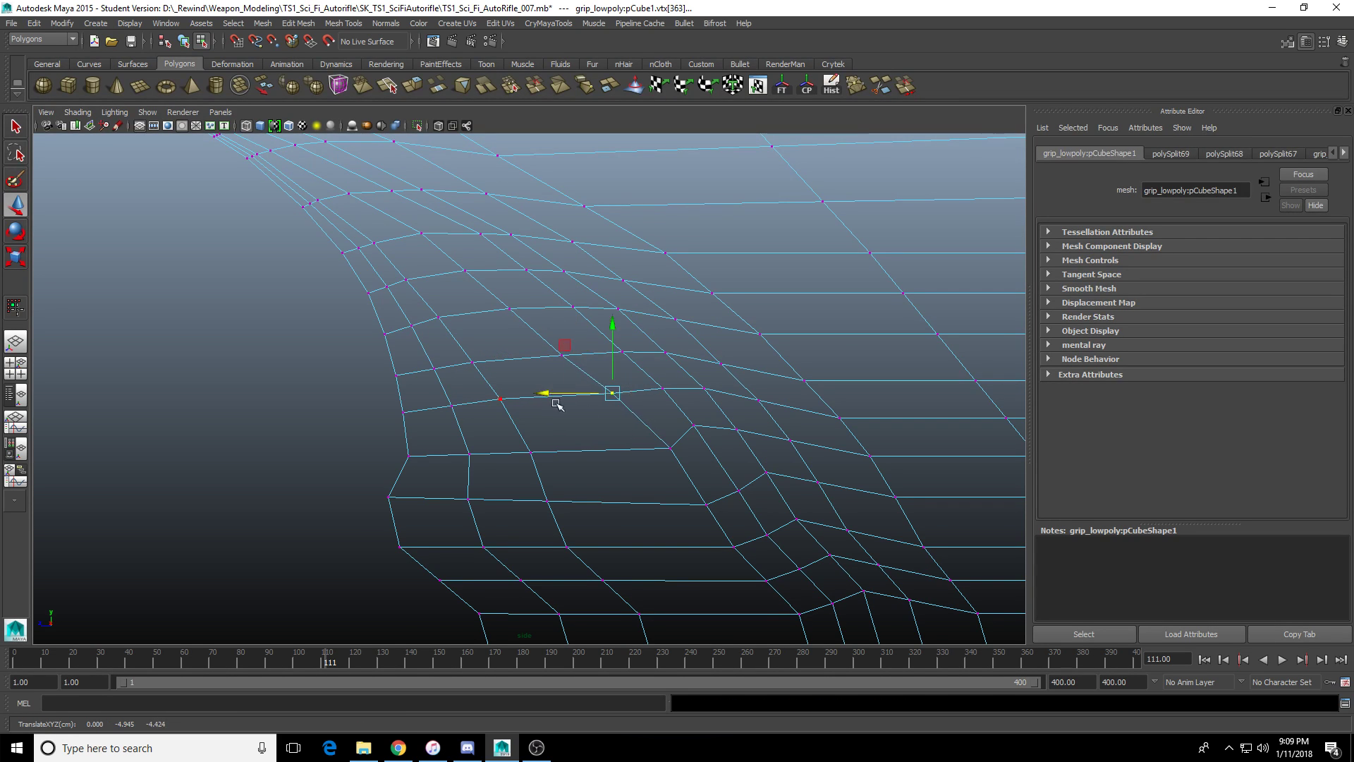
pyautogui.click(665, 451)
pyautogui.moveTo(719, 518); pyautogui.dragTo(627, 472)
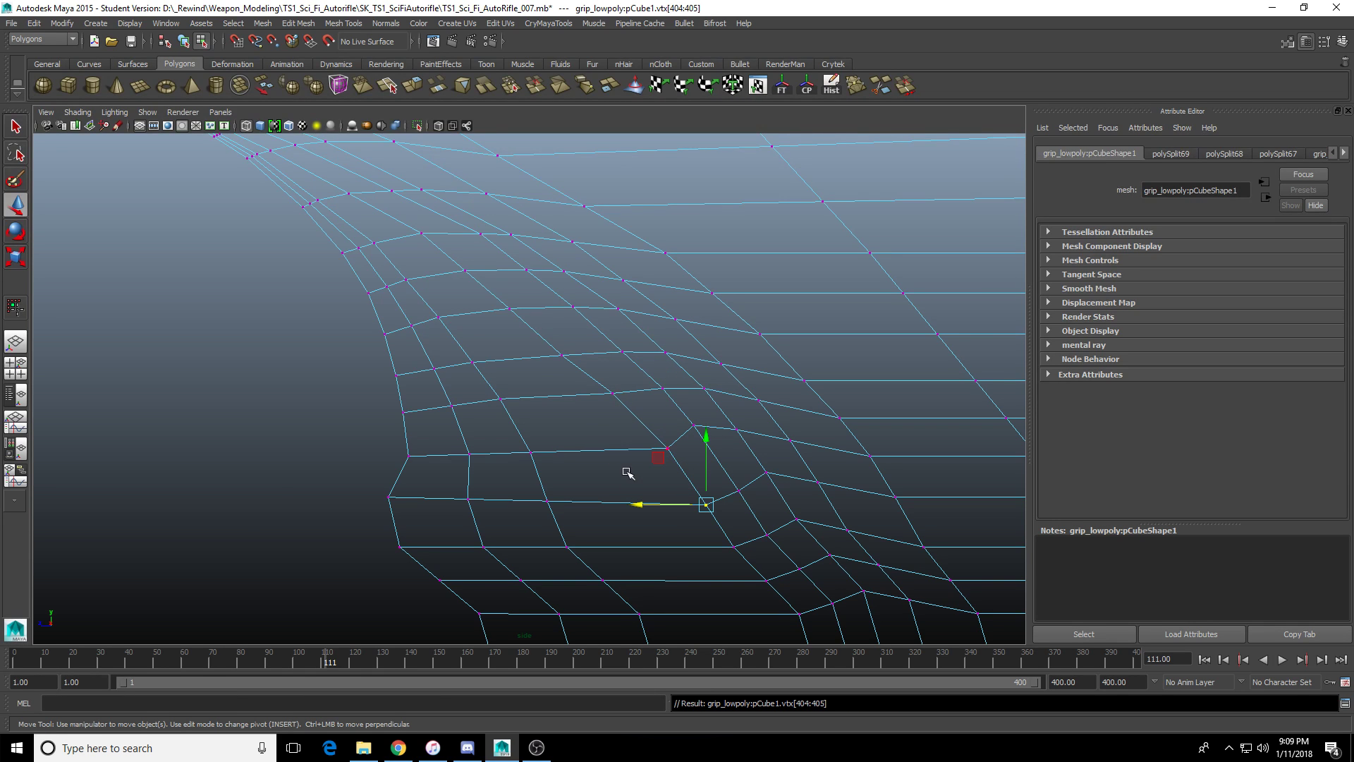
# Lower the raised vertex where the upper groove's inner corner loop bends, and nudge it slightly backward.
pyautogui.click(693, 425)
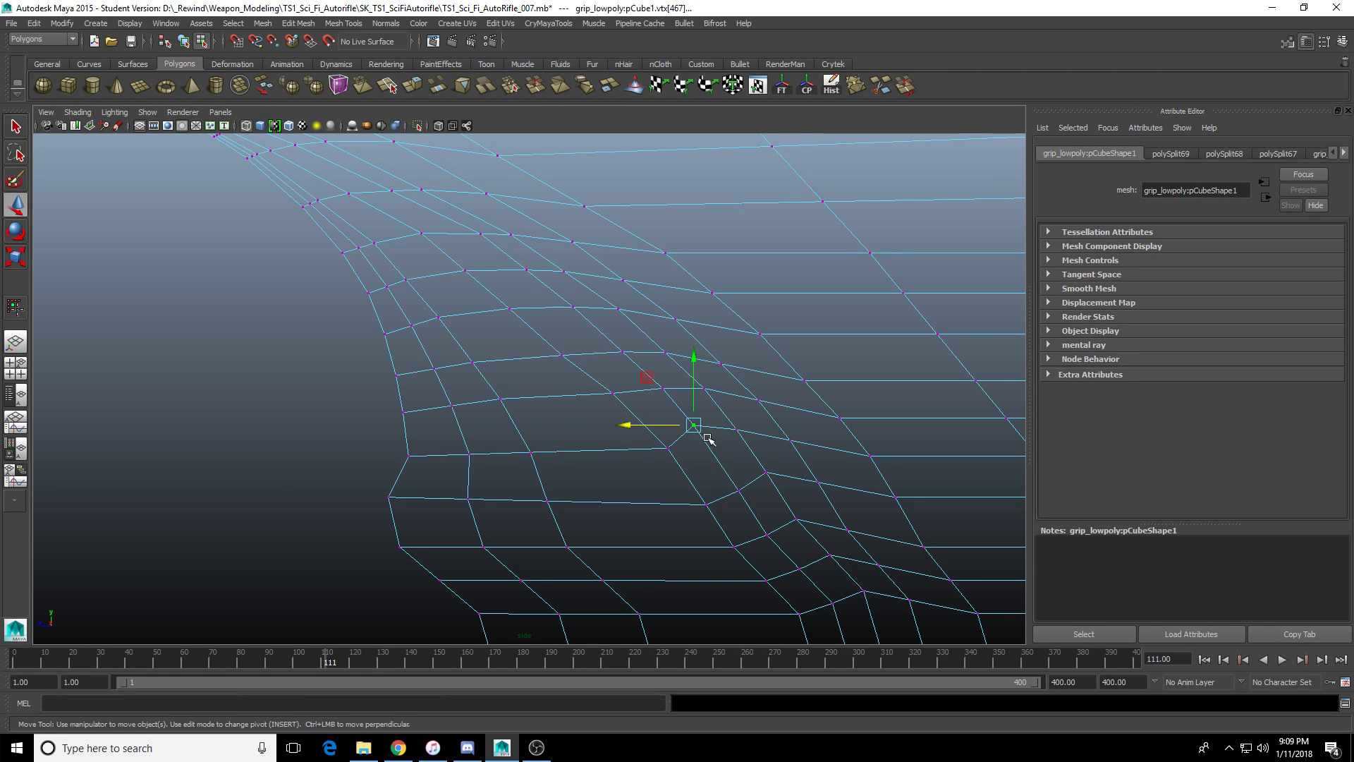
pyautogui.moveTo(694, 362); pyautogui.dragTo(694, 370)
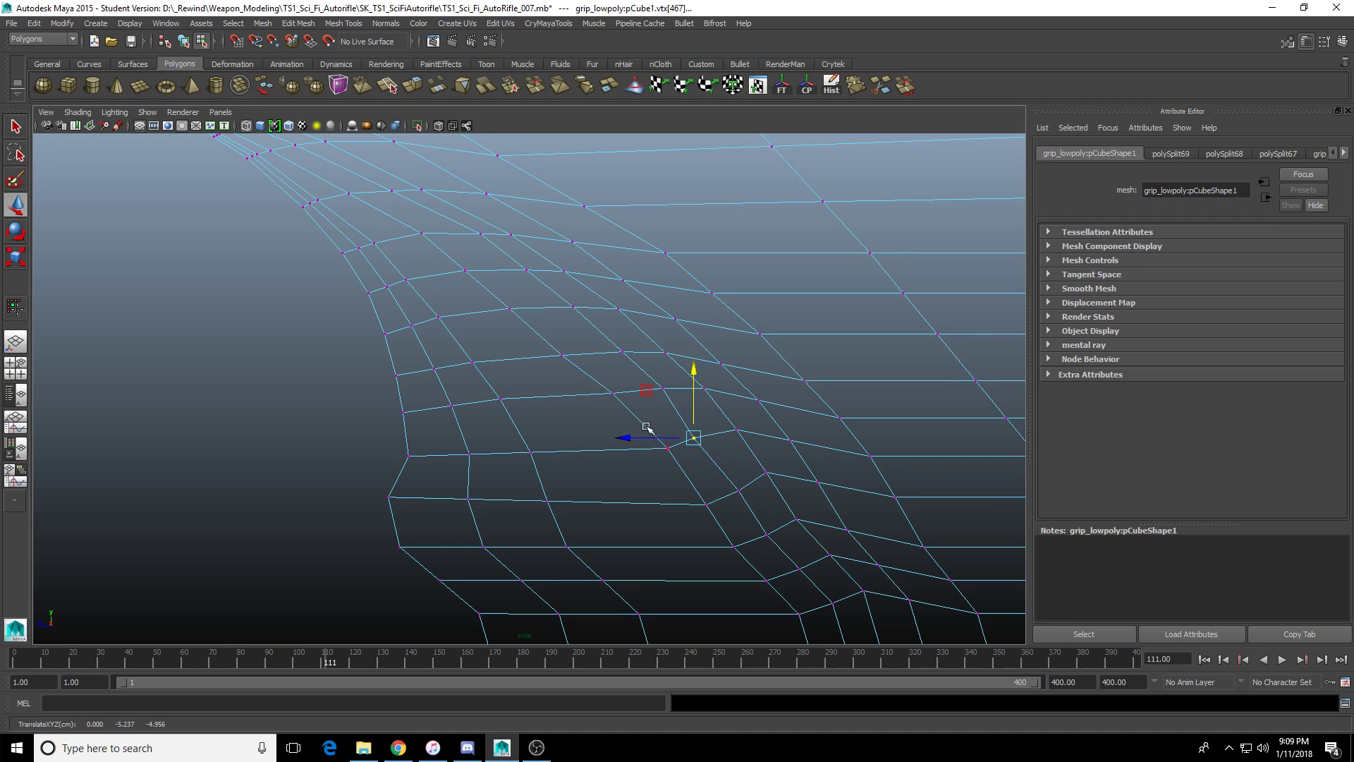
pyautogui.moveTo(619, 438); pyautogui.dragTo(625, 439)
pyautogui.moveTo(687, 372); pyautogui.dragTo(697, 366)
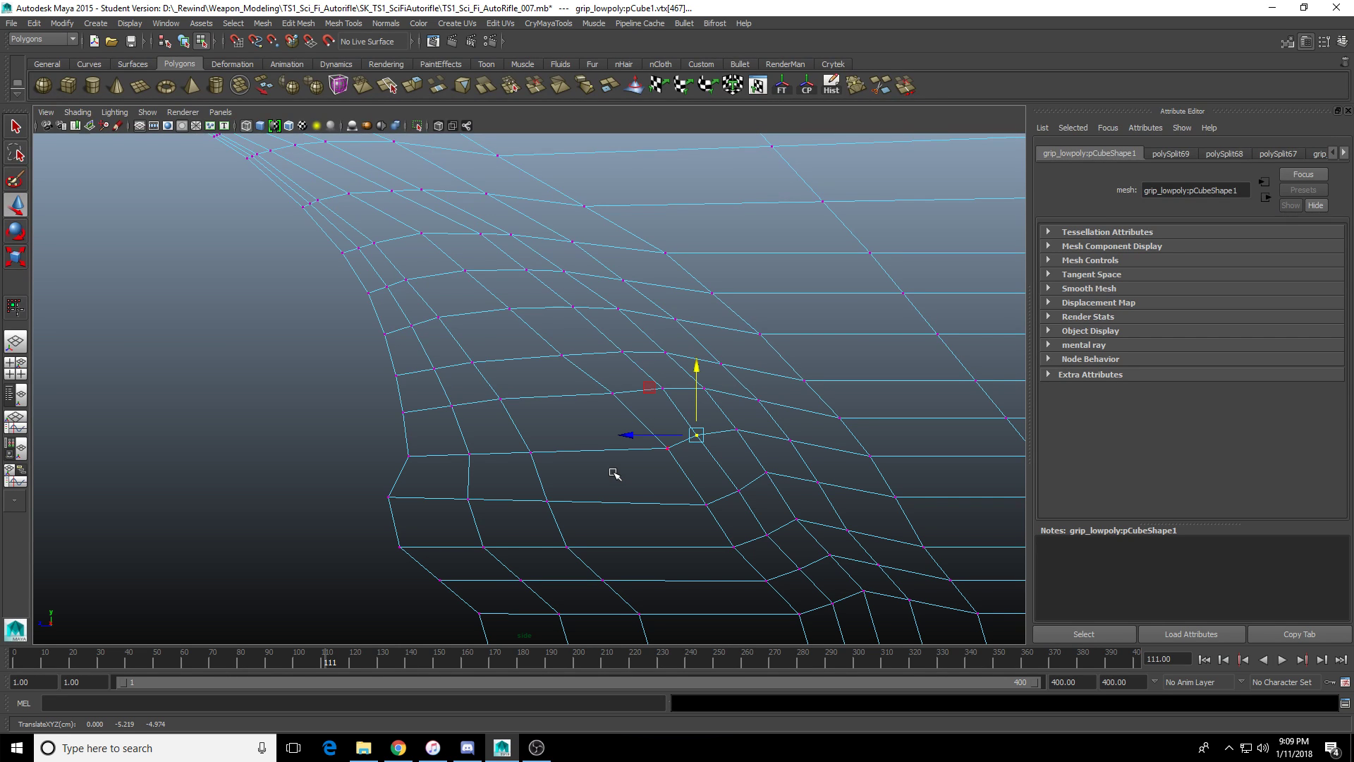
pyautogui.scroll(3, 502, 447)
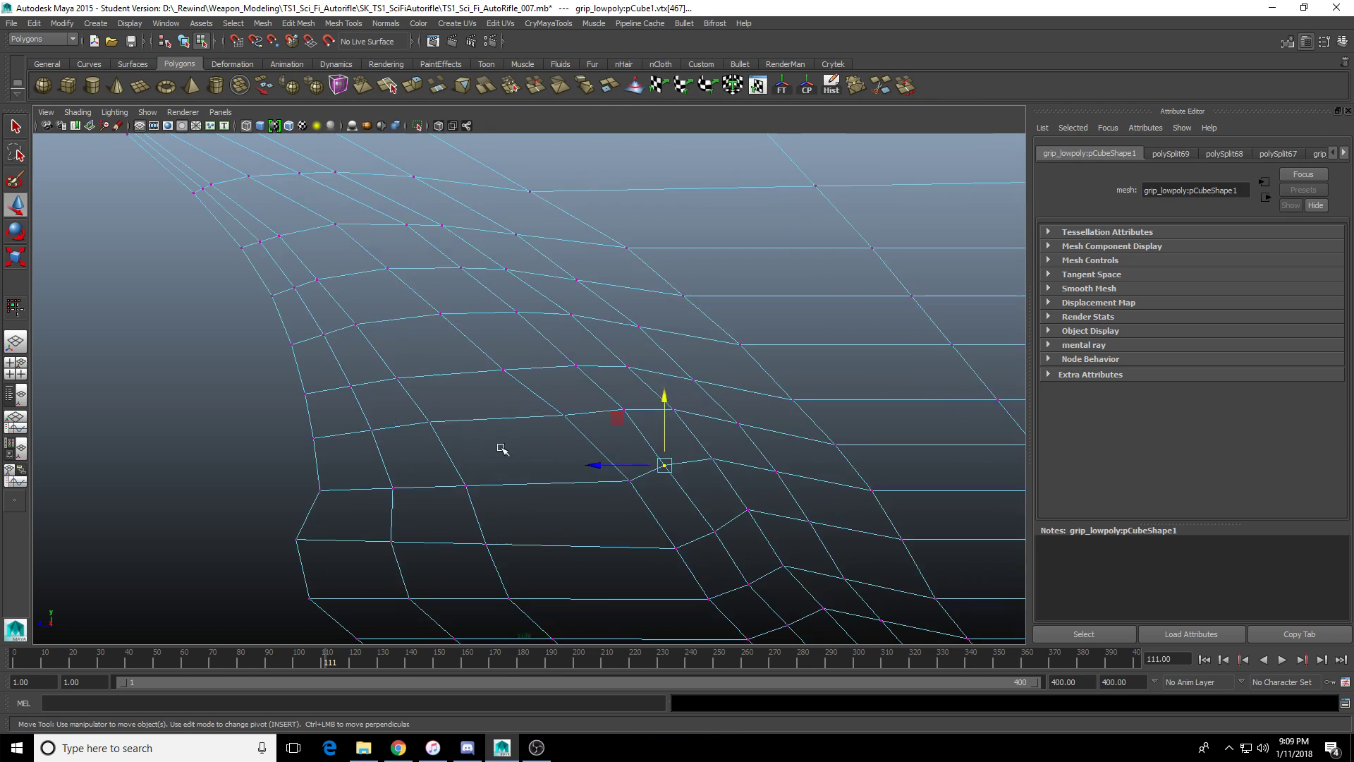
# Adjust the front edge vertices of the middle finger groove forward or backward to even out its concave profile.
pyautogui.moveTo(534, 489); pyautogui.dragTo(484, 522)
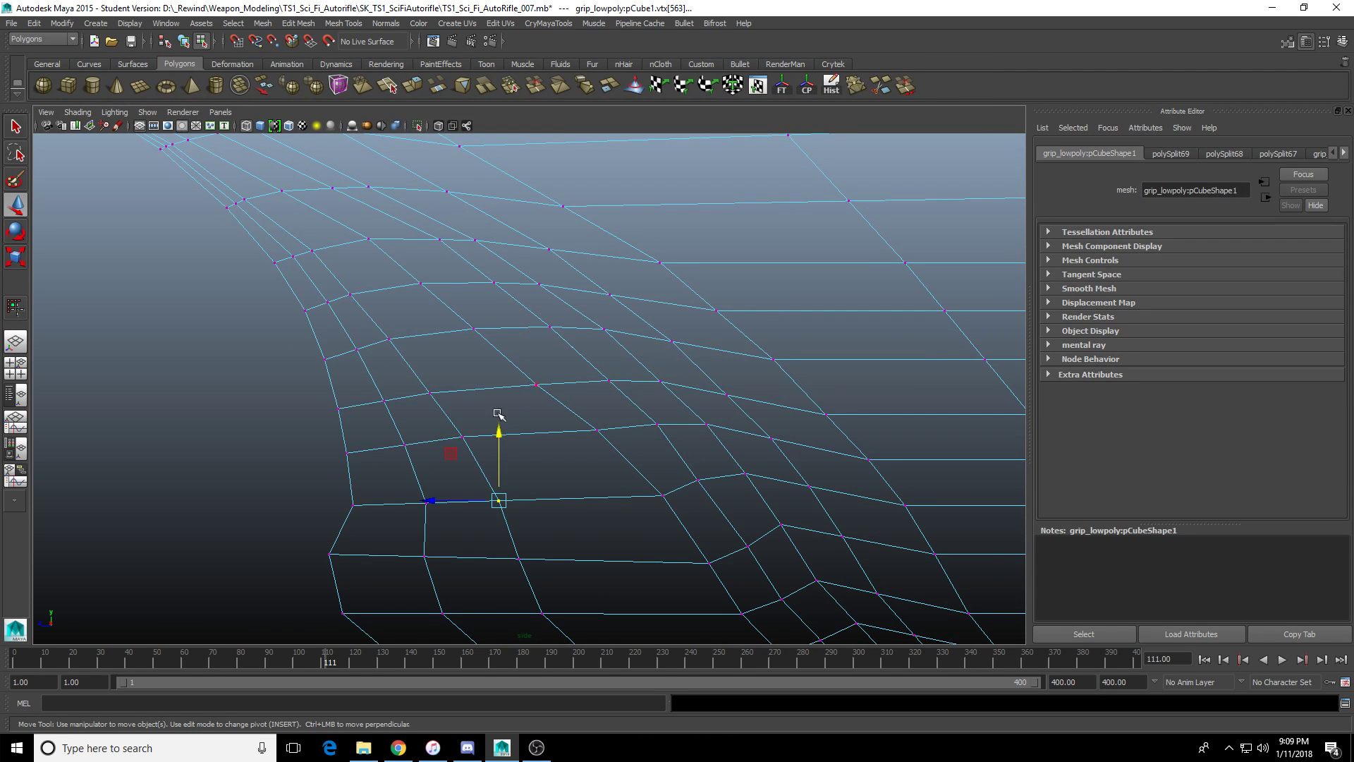
pyautogui.keyDown('alt'); pyautogui.moveTo(497, 413); pyautogui.dragTo(559, 328, button='middle'); pyautogui.keyUp('alt')
pyautogui.scroll(-4, 586, 514)
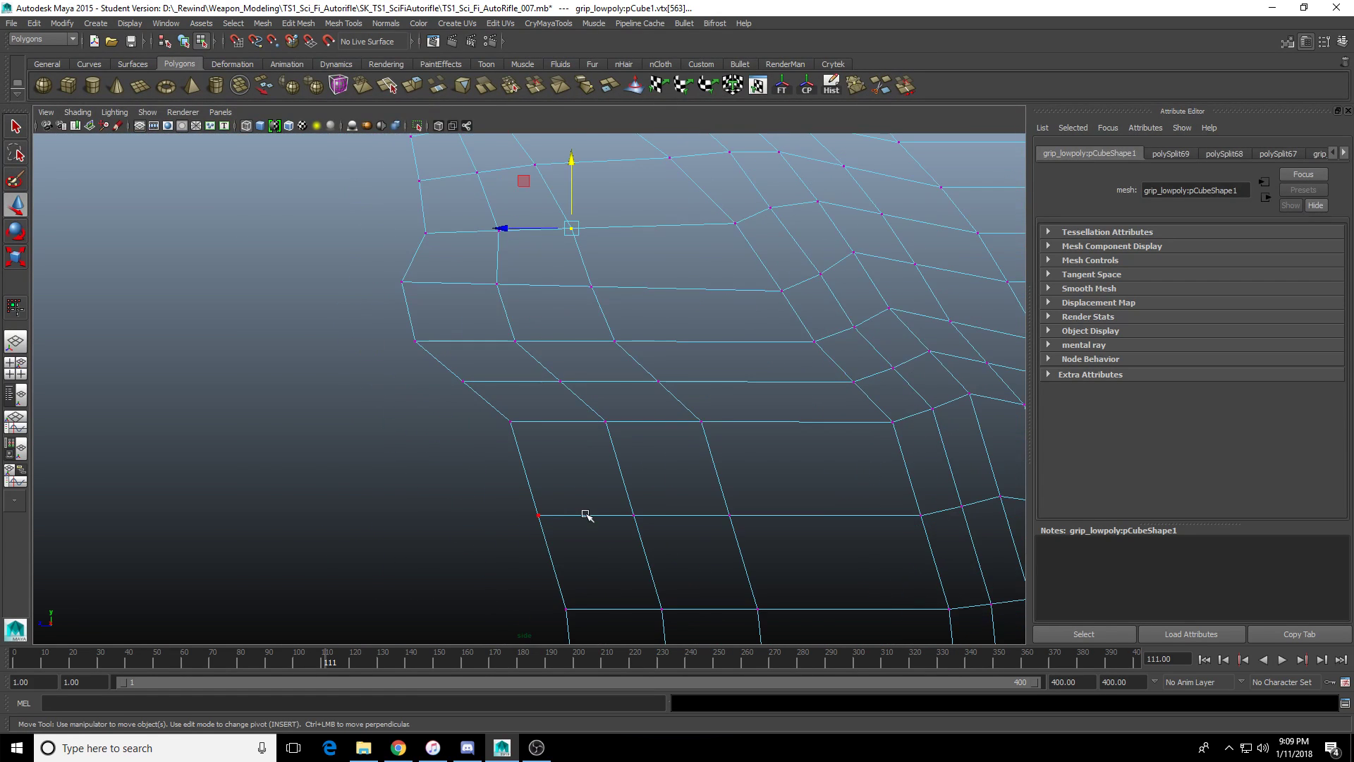
pyautogui.scroll(4, 569, 508)
pyautogui.keyDown('alt'); pyautogui.moveTo(568, 508); pyautogui.dragTo(550, 450, button='middle'); pyautogui.keyUp('alt')
pyautogui.scroll(-3, 551, 449)
pyautogui.moveTo(499, 423); pyautogui.dragTo(547, 472)
pyautogui.click(449, 448)
pyautogui.scroll(-3, 510, 500)
pyautogui.scroll(4, 511, 501)
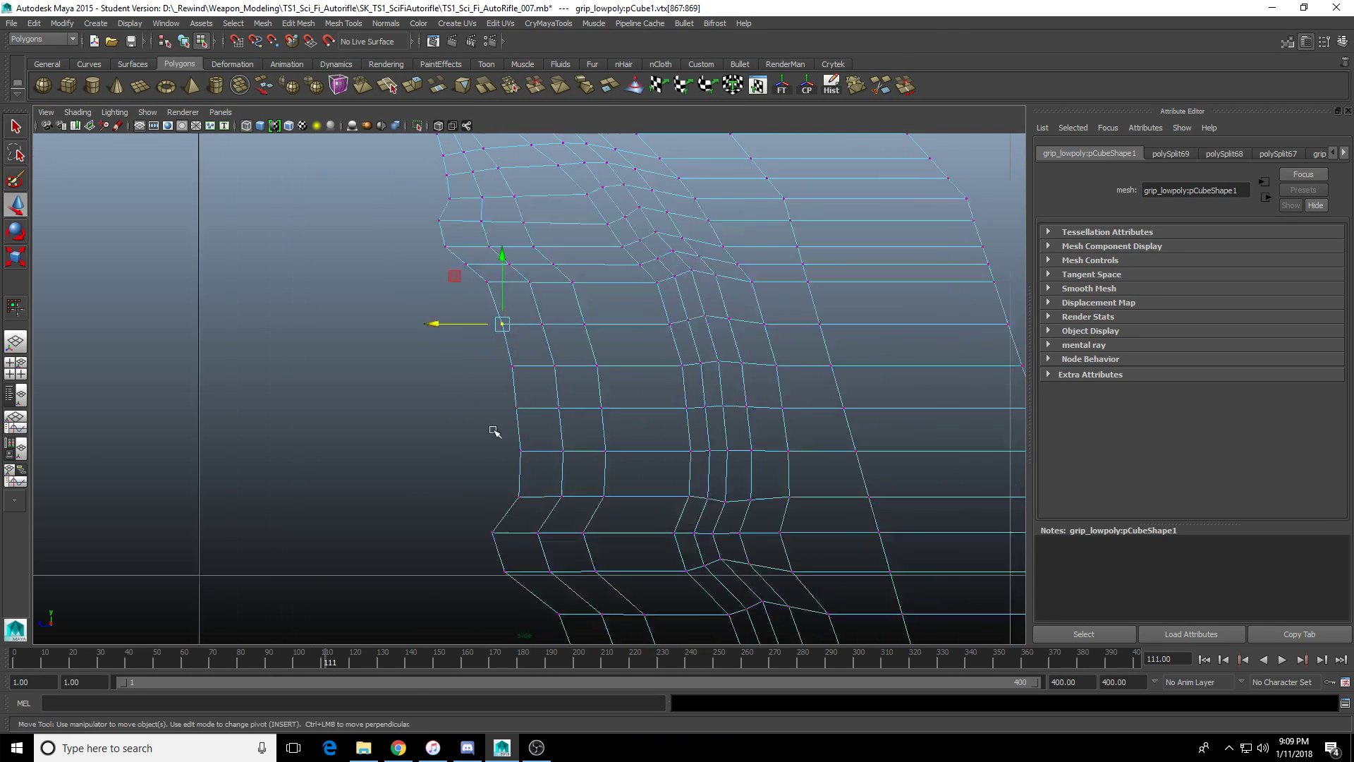
pyautogui.moveTo(511, 412); pyautogui.dragTo(550, 529)
pyautogui.scroll(-6, 523, 423)
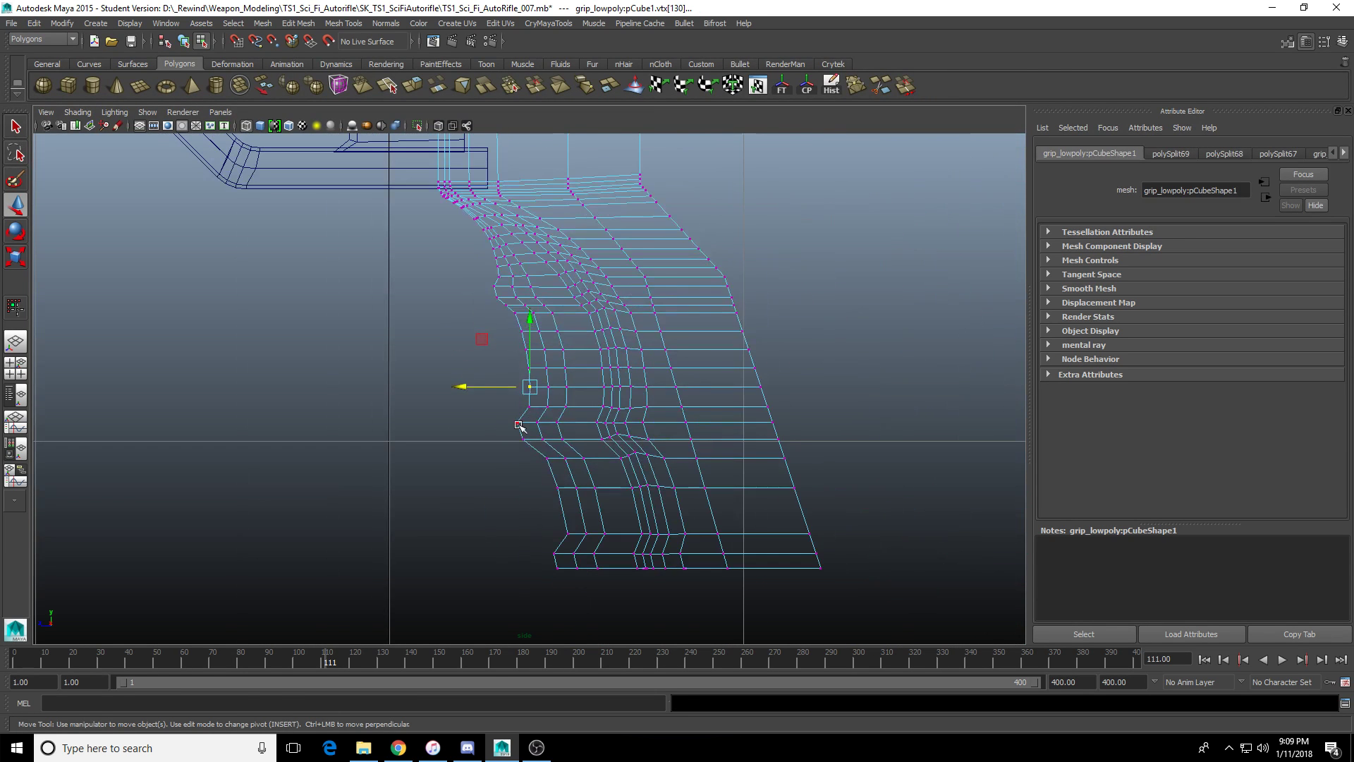
pyautogui.scroll(2, 524, 425)
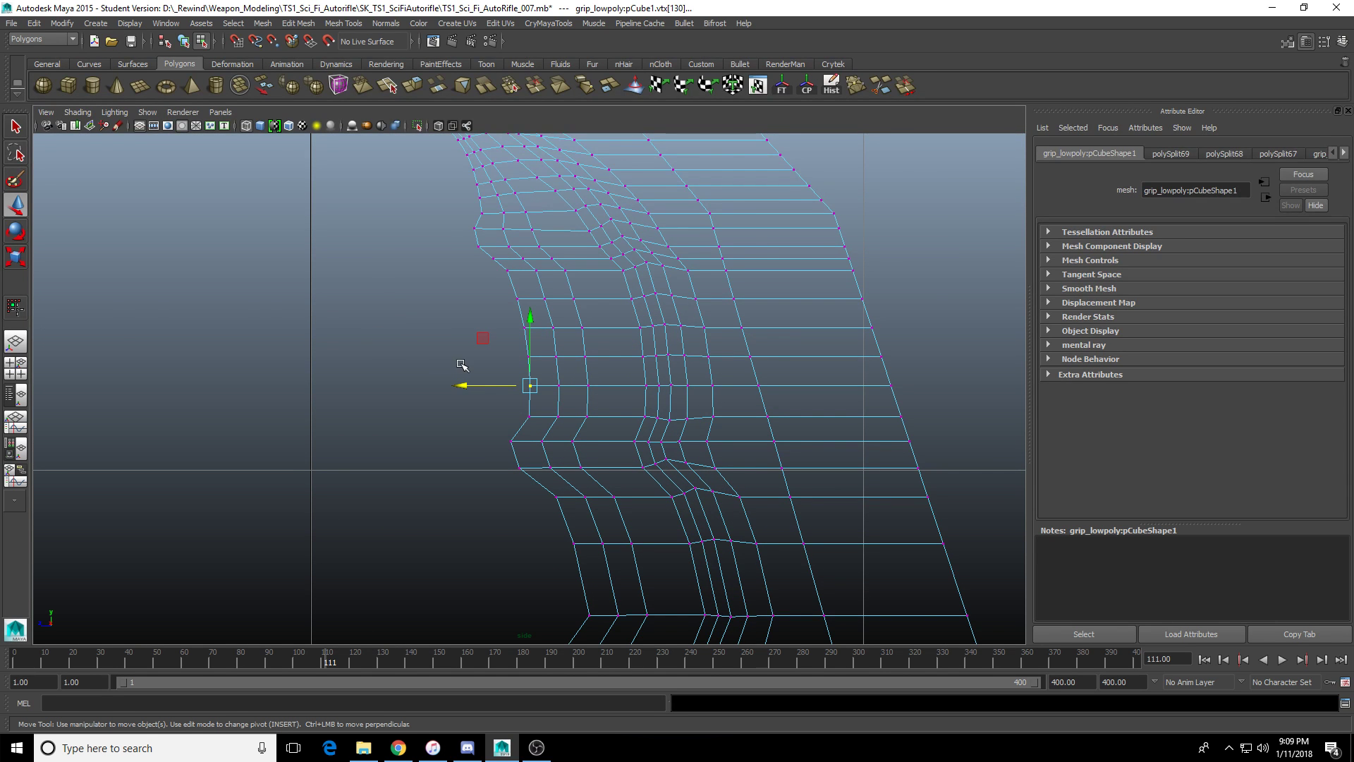
# Lower the raised inner corner vertex at the ridge beneath the middle finger groove to flatten its horizontal edge line.
pyautogui.scroll(1, 462, 364)
pyautogui.scroll(1, 486, 356)
pyautogui.scroll(2, 497, 441)
pyautogui.keyDown('alt'); pyautogui.moveTo(538, 372); pyautogui.dragTo(374, 357, button='middle'); pyautogui.keyUp('alt')
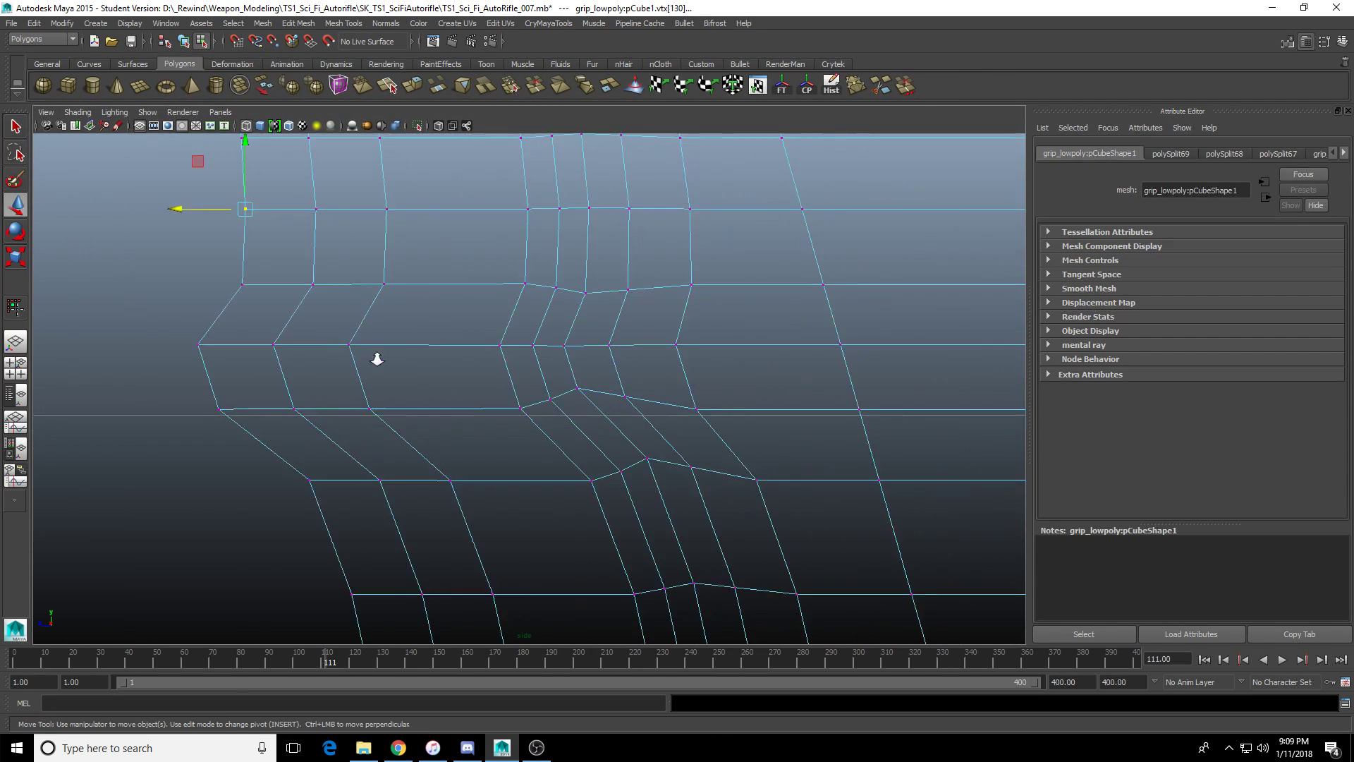
pyautogui.scroll(2, 593, 381)
pyautogui.click(597, 387)
pyautogui.moveTo(598, 326); pyautogui.dragTo(599, 338)
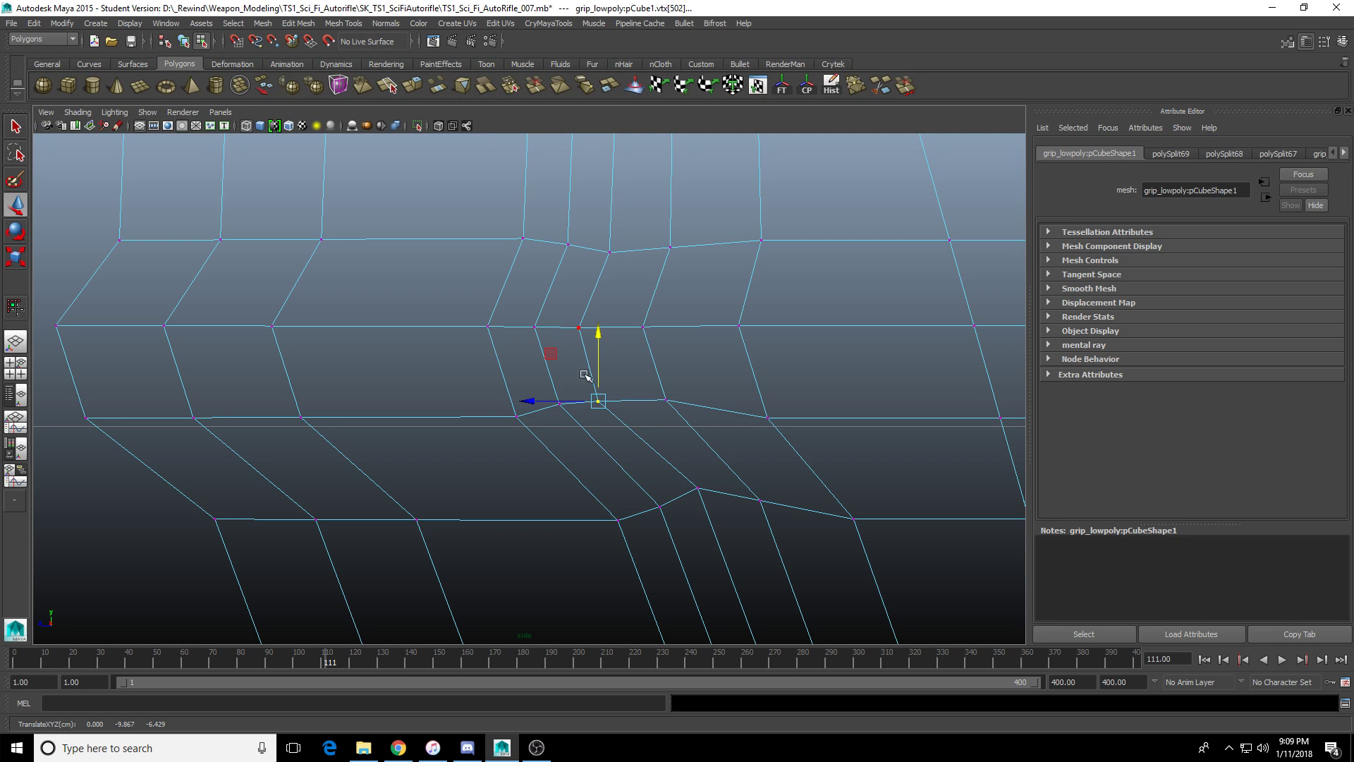
# Nudge the inner corner vertices beneath the middle finger groove, and lower the peak vertex in the row below, shifting it slightly backward.
pyautogui.moveTo(536, 399); pyautogui.dragTo(541, 401)
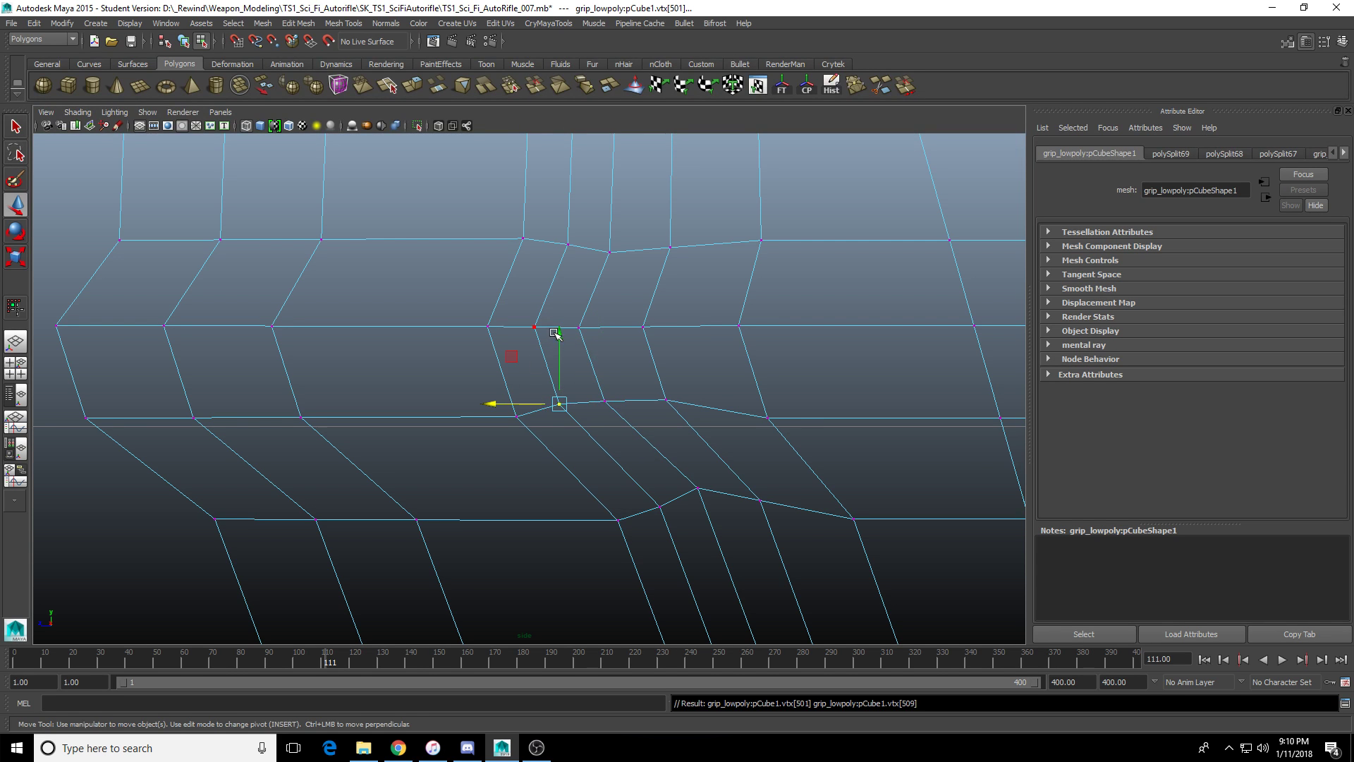
pyautogui.press('Right')
pyautogui.press('Right')
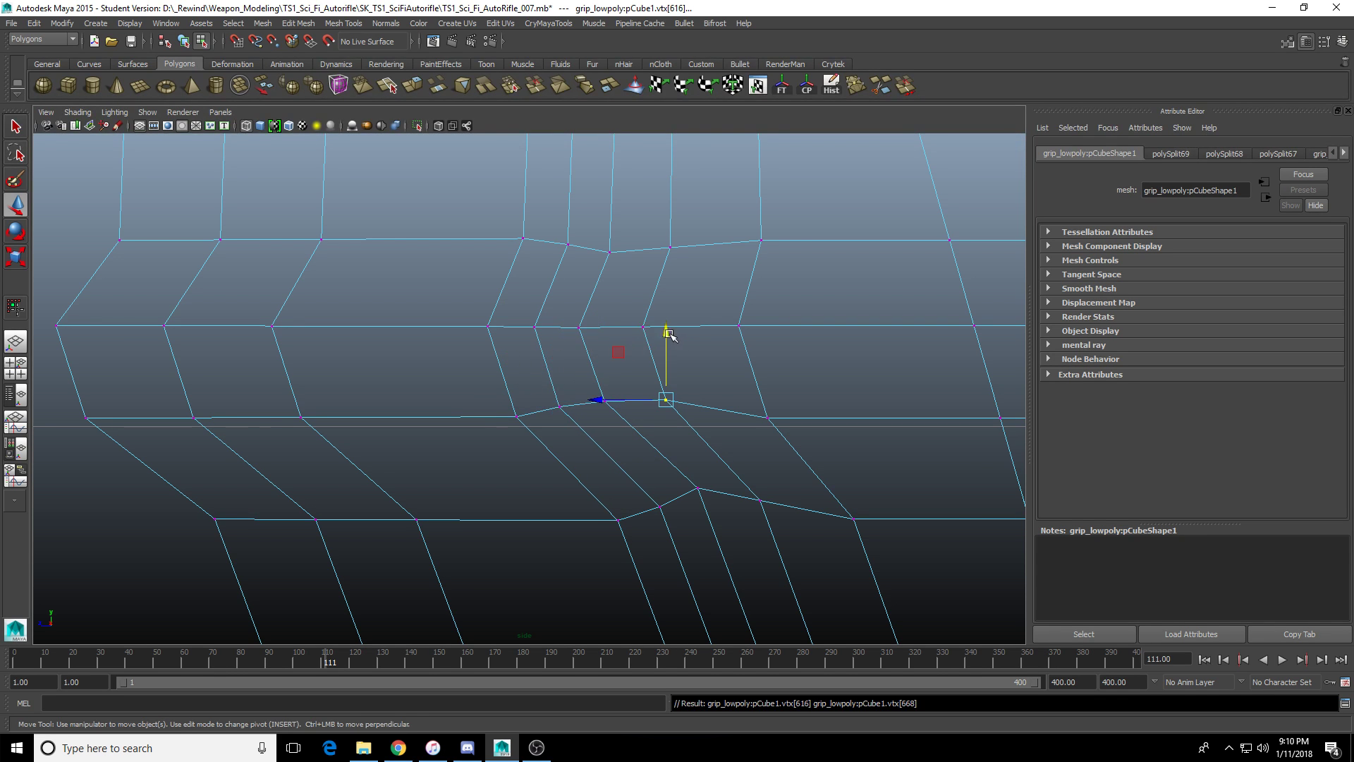
pyautogui.click(691, 489)
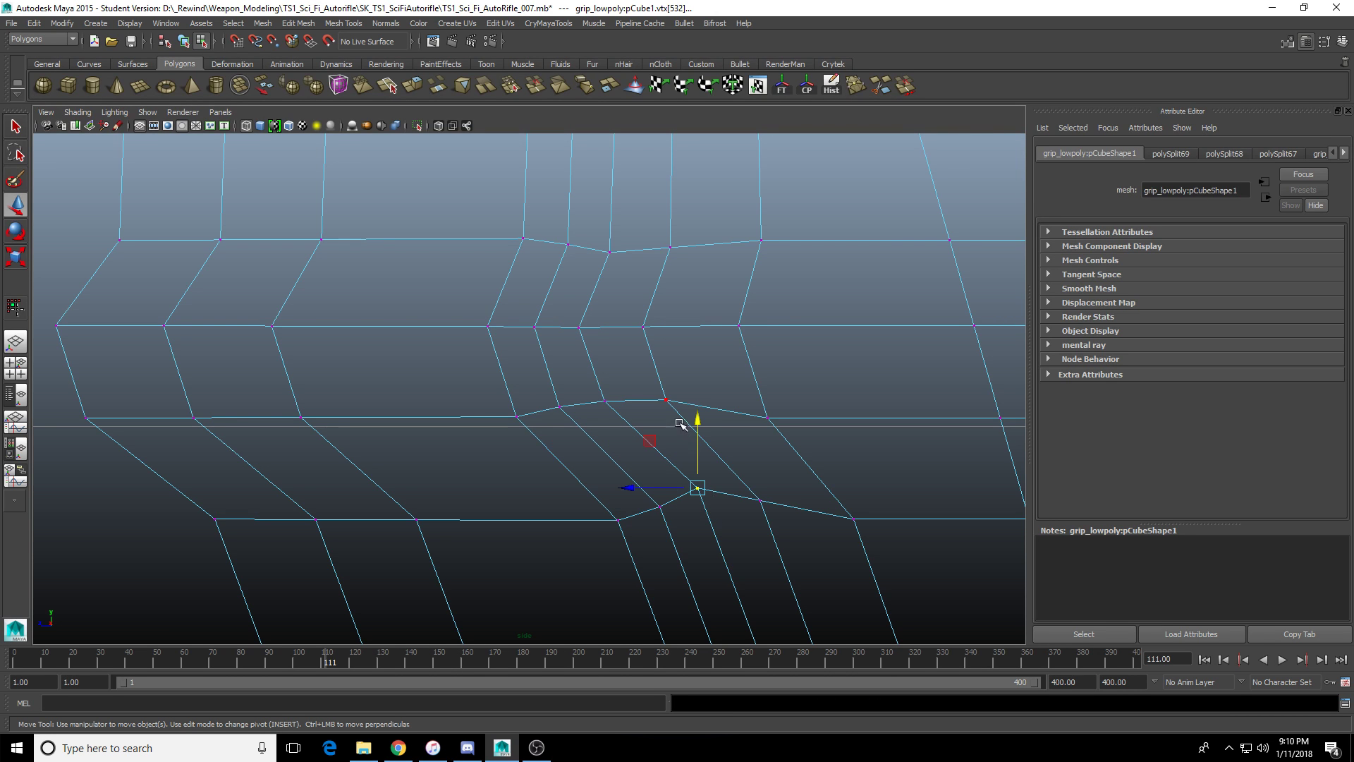
pyautogui.moveTo(699, 417); pyautogui.dragTo(699, 428)
pyautogui.moveTo(629, 498); pyautogui.dragTo(634, 498)
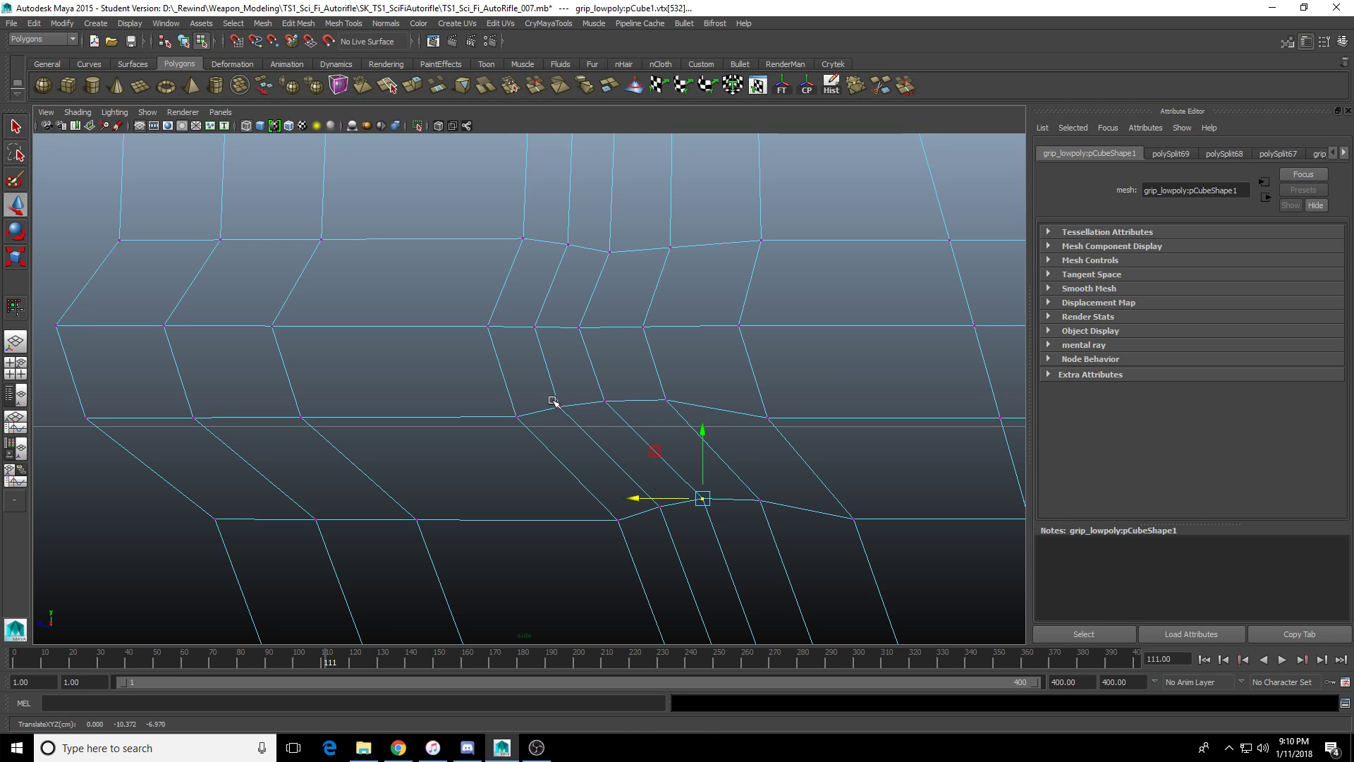
# Insert two horizontal edge loops across the lower finger groove, one in its tall lower section and one in the section above.
pyautogui.scroll(-3, 625, 427)
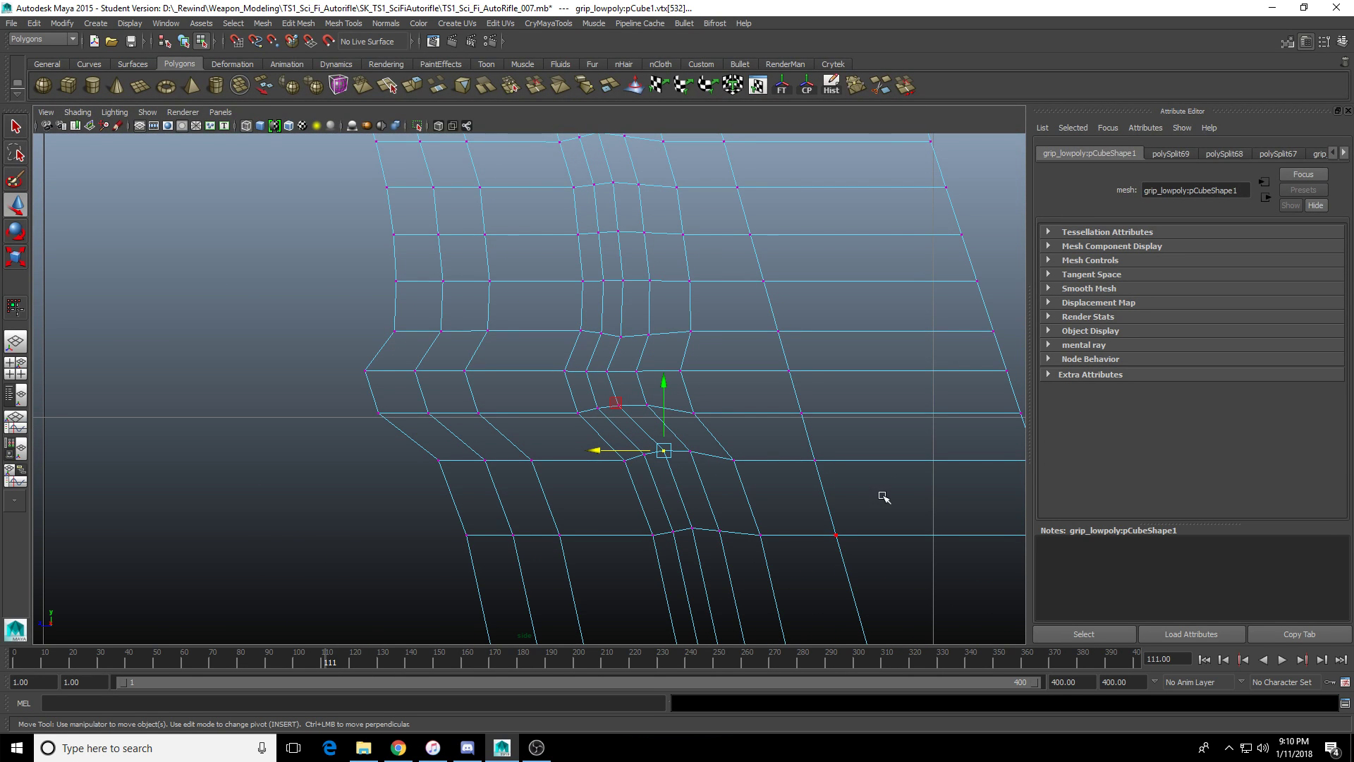
pyautogui.scroll(5, 575, 396)
pyautogui.keyDown('alt'); pyautogui.moveTo(474, 420); pyautogui.dragTo(440, 433, button='middle'); pyautogui.keyUp('alt')
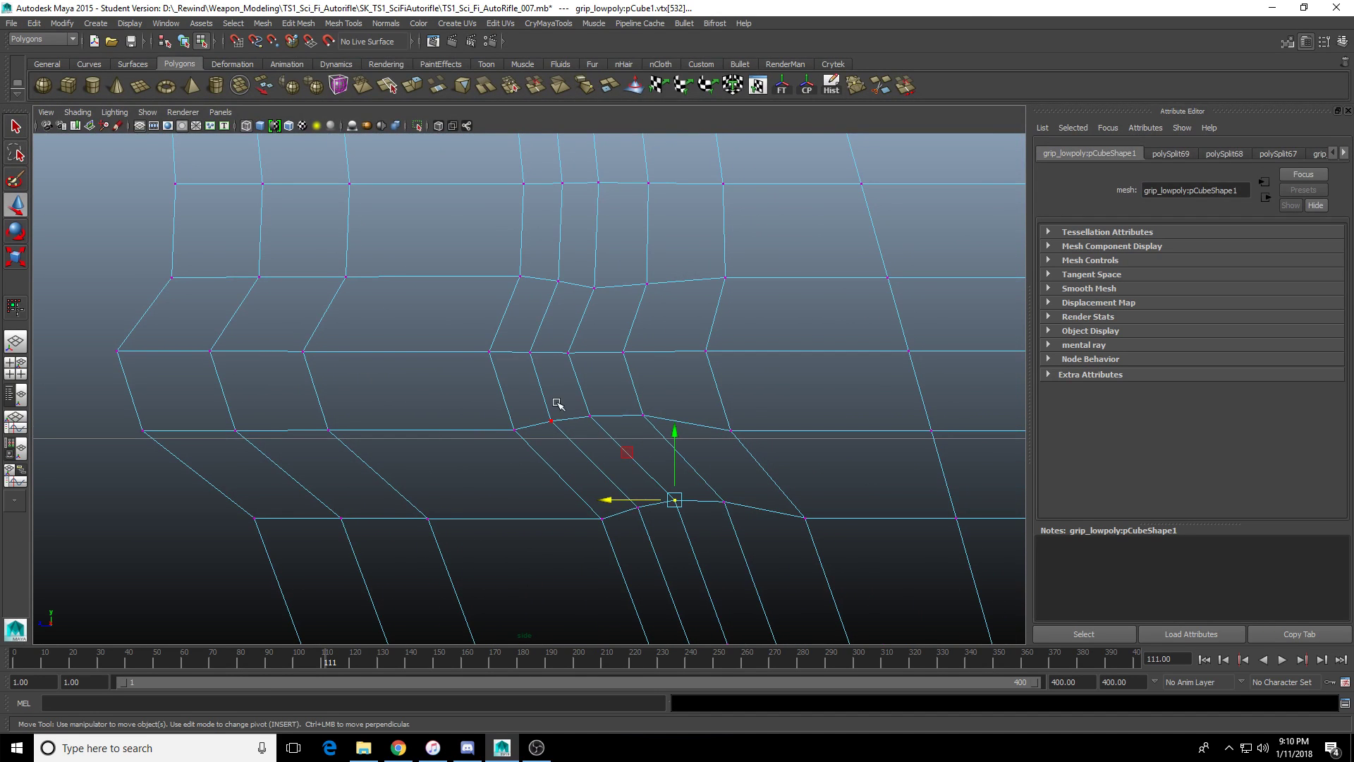
pyautogui.scroll(-4, 463, 429)
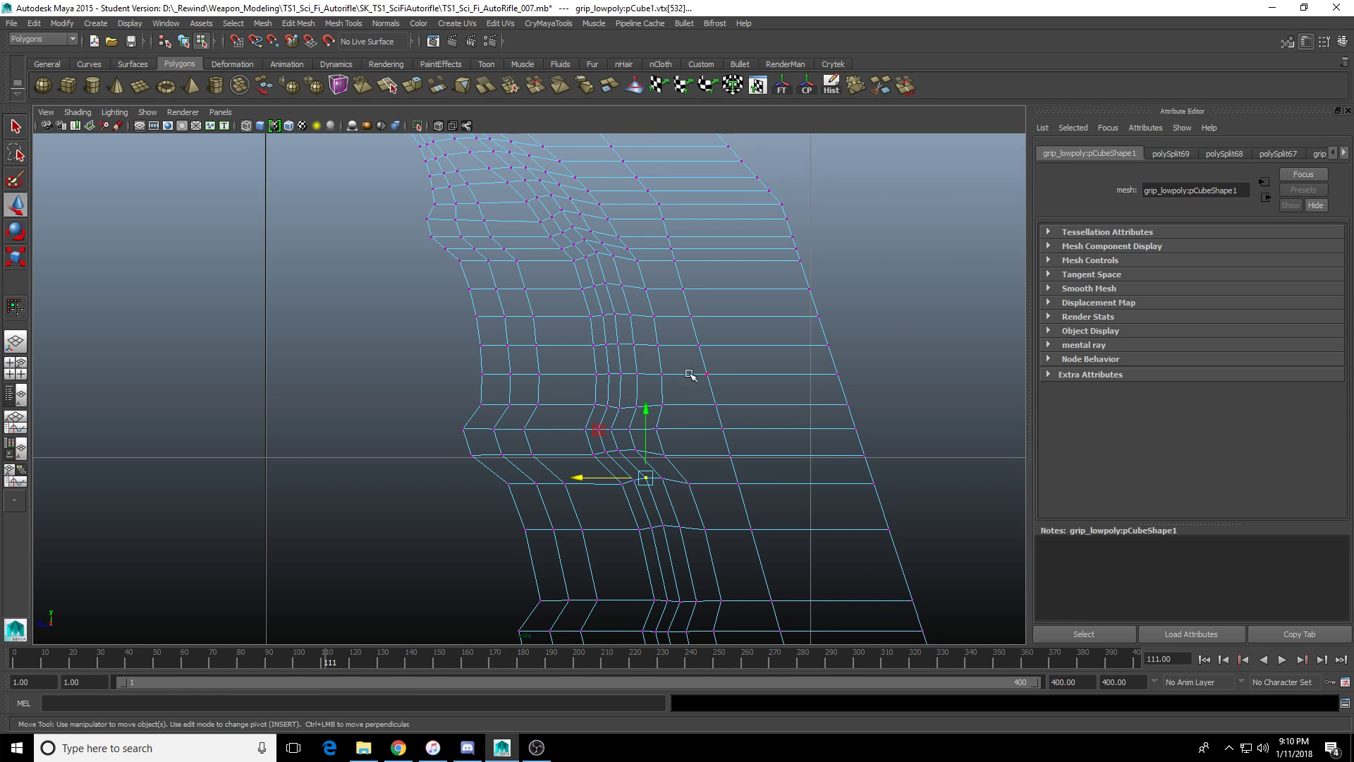
pyautogui.keyDown('alt'); pyautogui.moveTo(689, 375); pyautogui.dragTo(611, 361, button='middle'); pyautogui.keyUp('alt')
pyautogui.scroll(2, 659, 417)
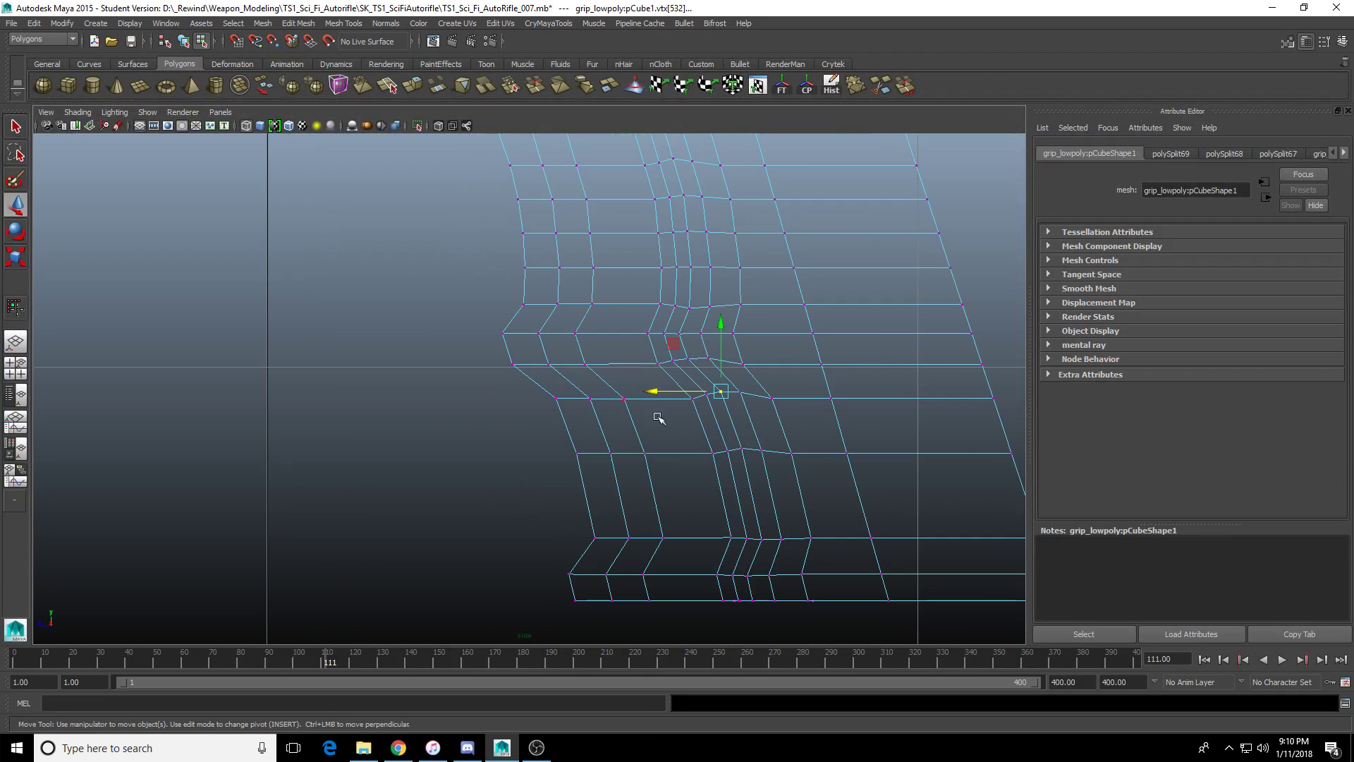
pyautogui.click(761, 449)
pyautogui.click(801, 452)
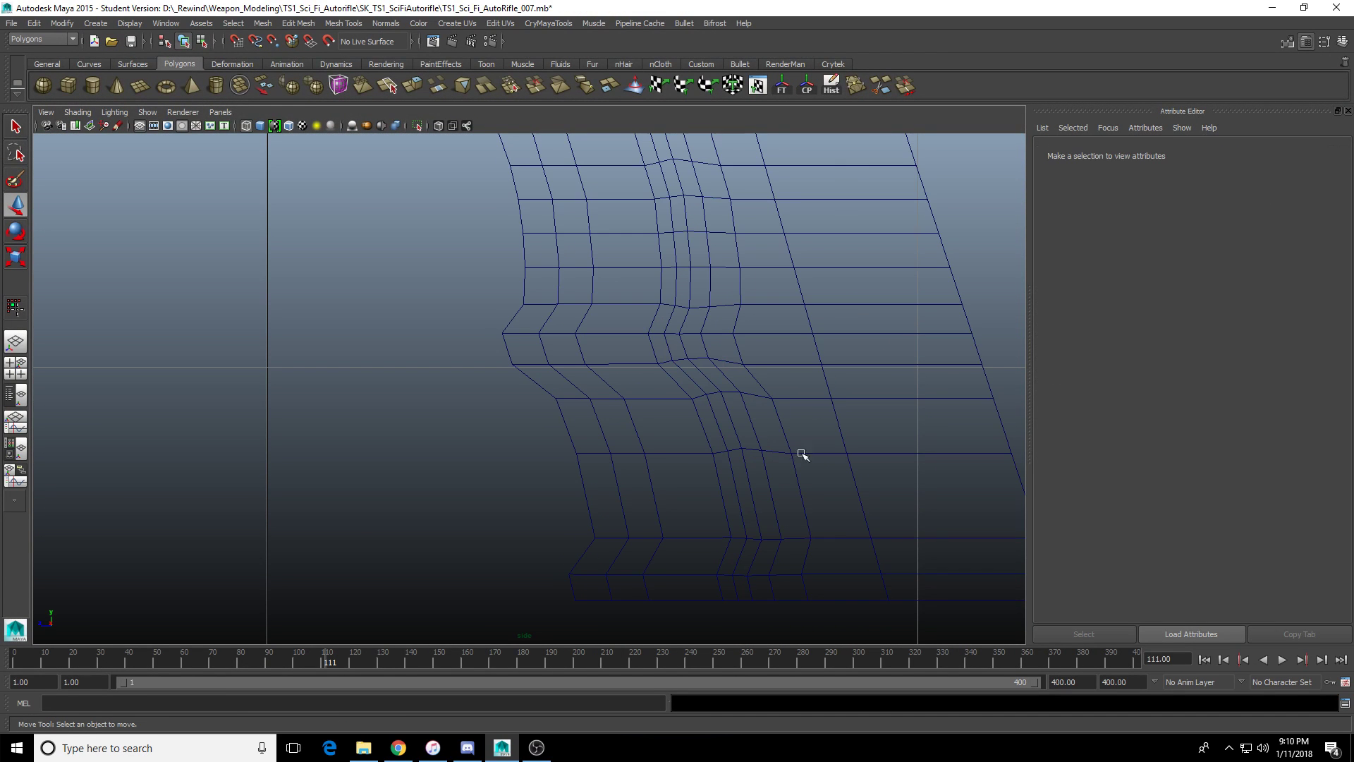
pyautogui.click(762, 450)
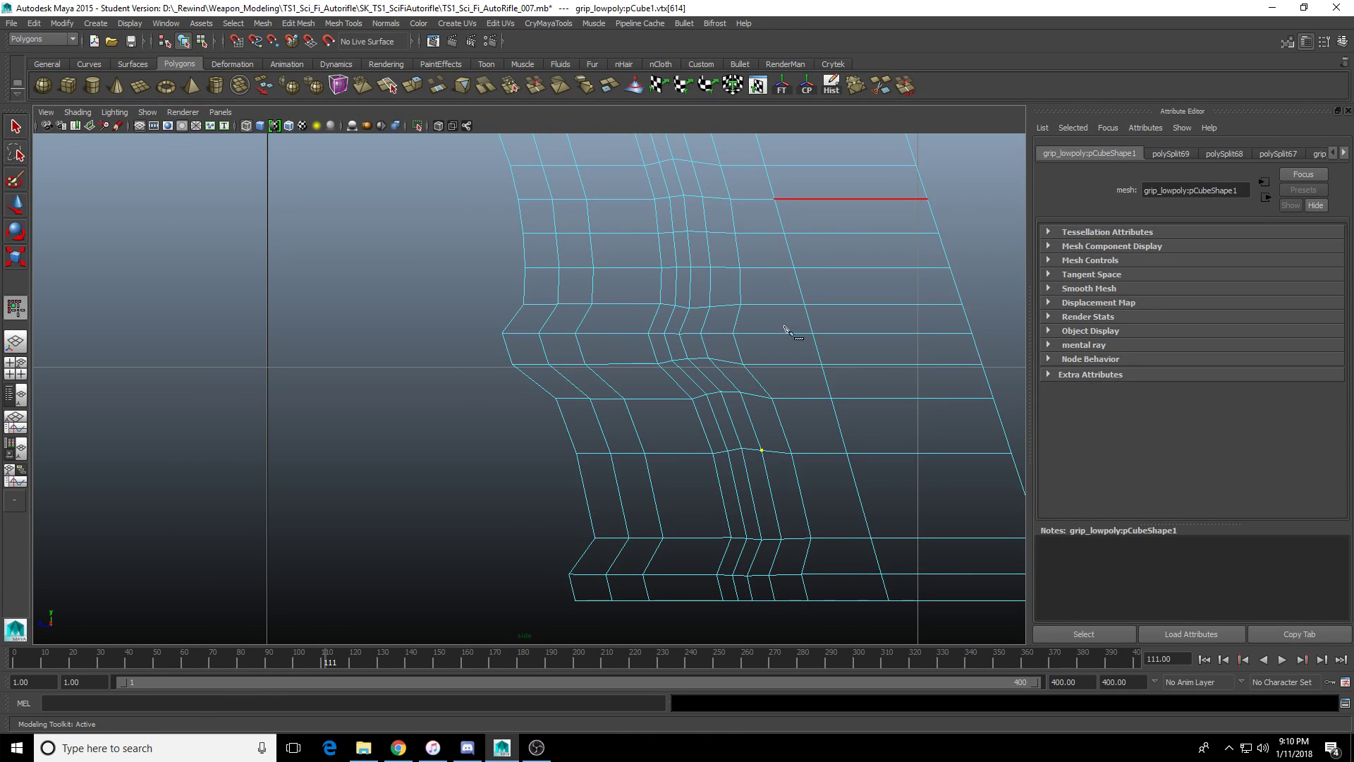
pyautogui.keyDown('alt'); pyautogui.moveTo(701, 505); pyautogui.dragTo(603, 463, button='middle'); pyautogui.keyUp('alt')
pyautogui.click(493, 452)
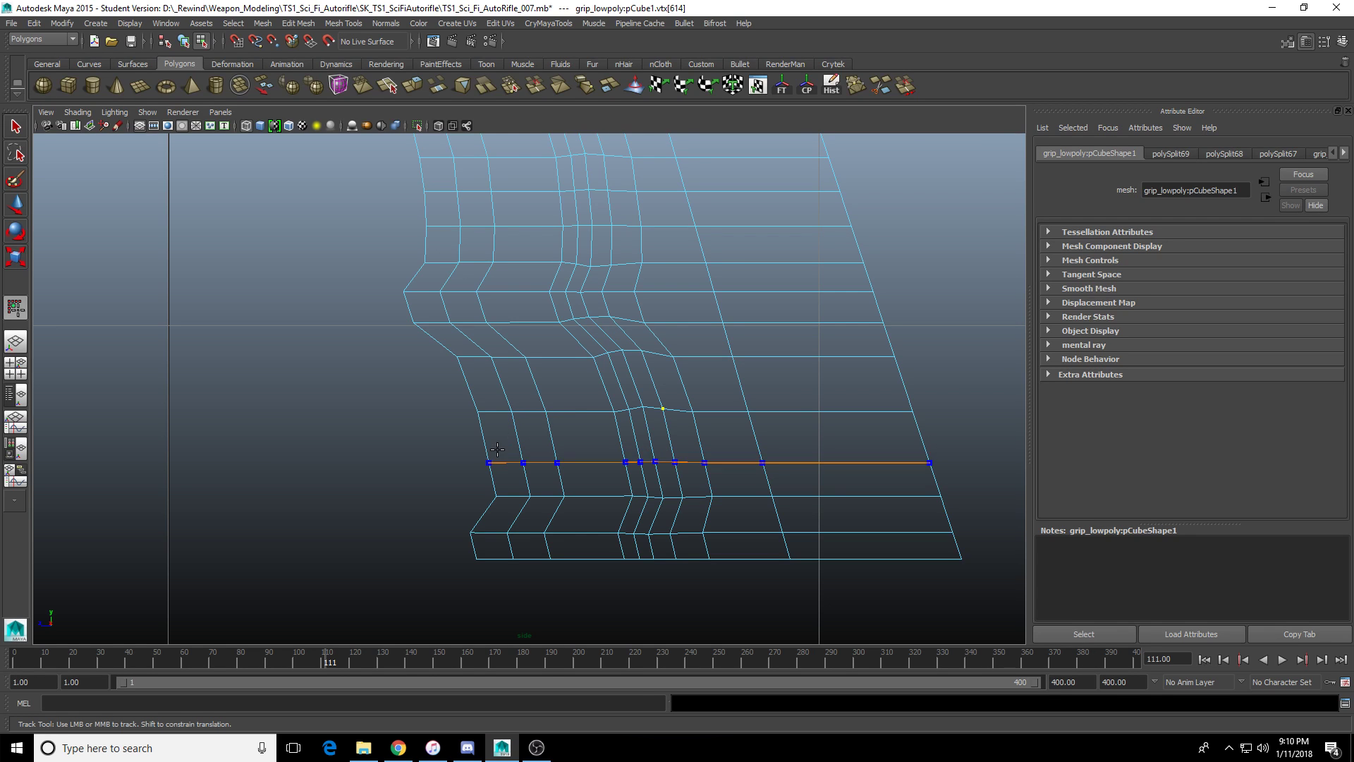
pyautogui.scroll(2, 557, 430)
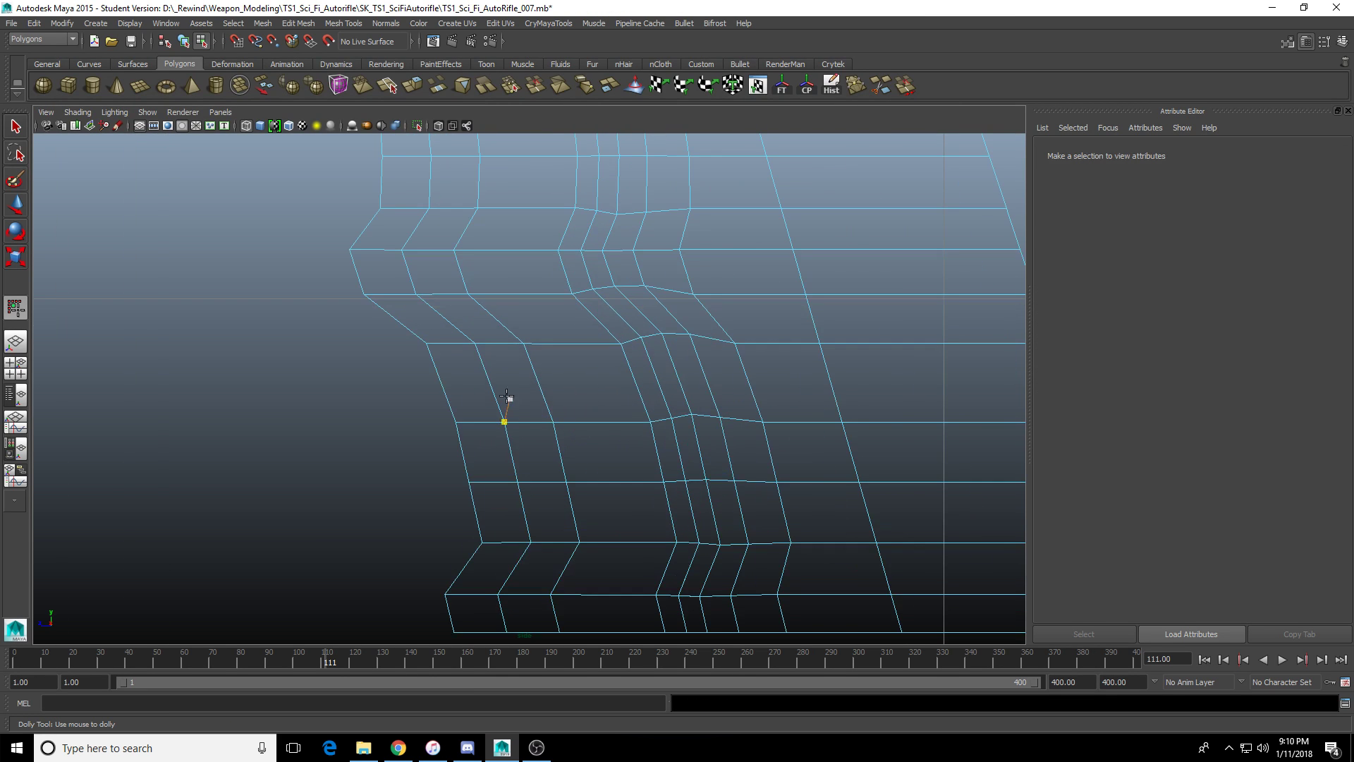
pyautogui.keyDown('ctrl'); pyautogui.click(491, 379); pyautogui.keyUp('ctrl')
# Shift the front edge vertices of the lower finger groove slightly backward to round its concave profile.
pyautogui.moveTo(692, 415); pyautogui.dragTo(526, 426, button='right')
pyautogui.moveTo(448, 398); pyautogui.dragTo(392, 419)
pyautogui.click(16, 204)
pyautogui.press('Down')
pyautogui.press('Down')
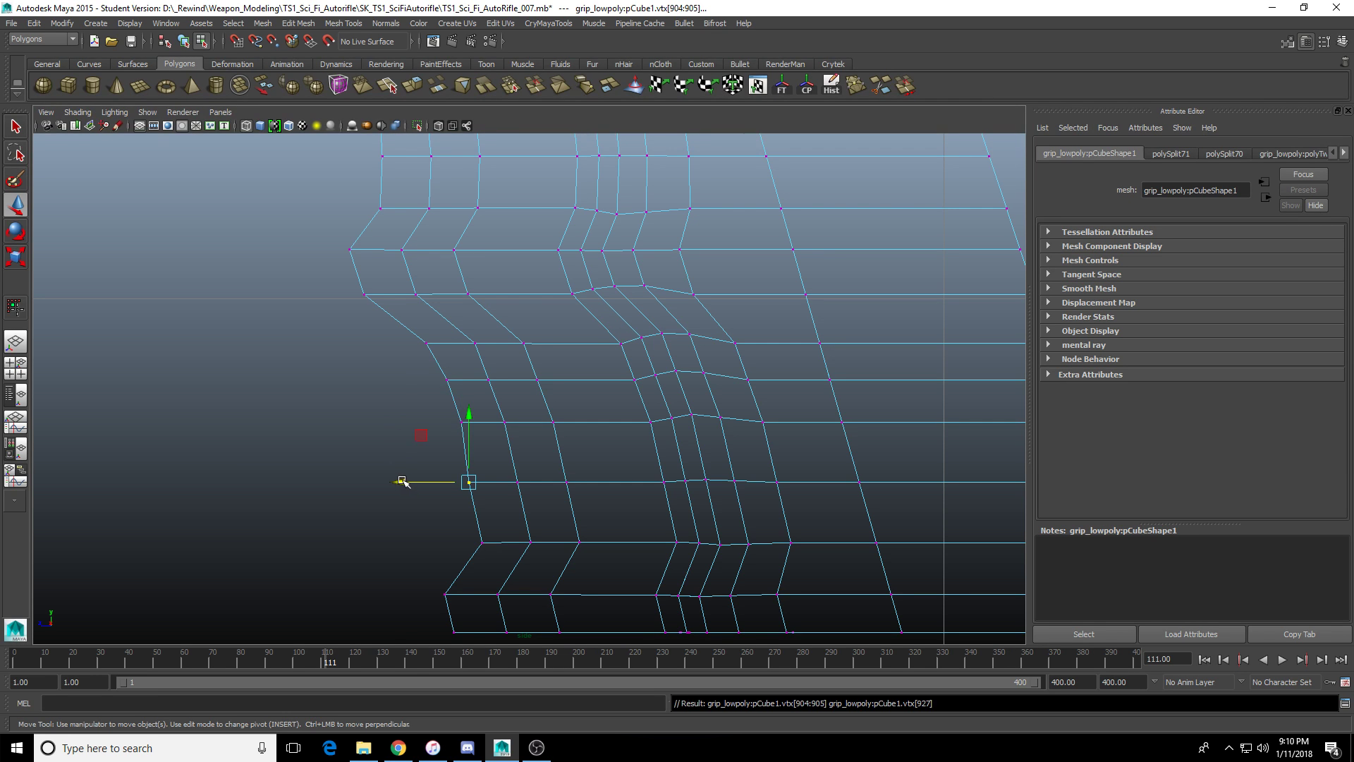
pyautogui.moveTo(404, 482); pyautogui.dragTo(410, 484)
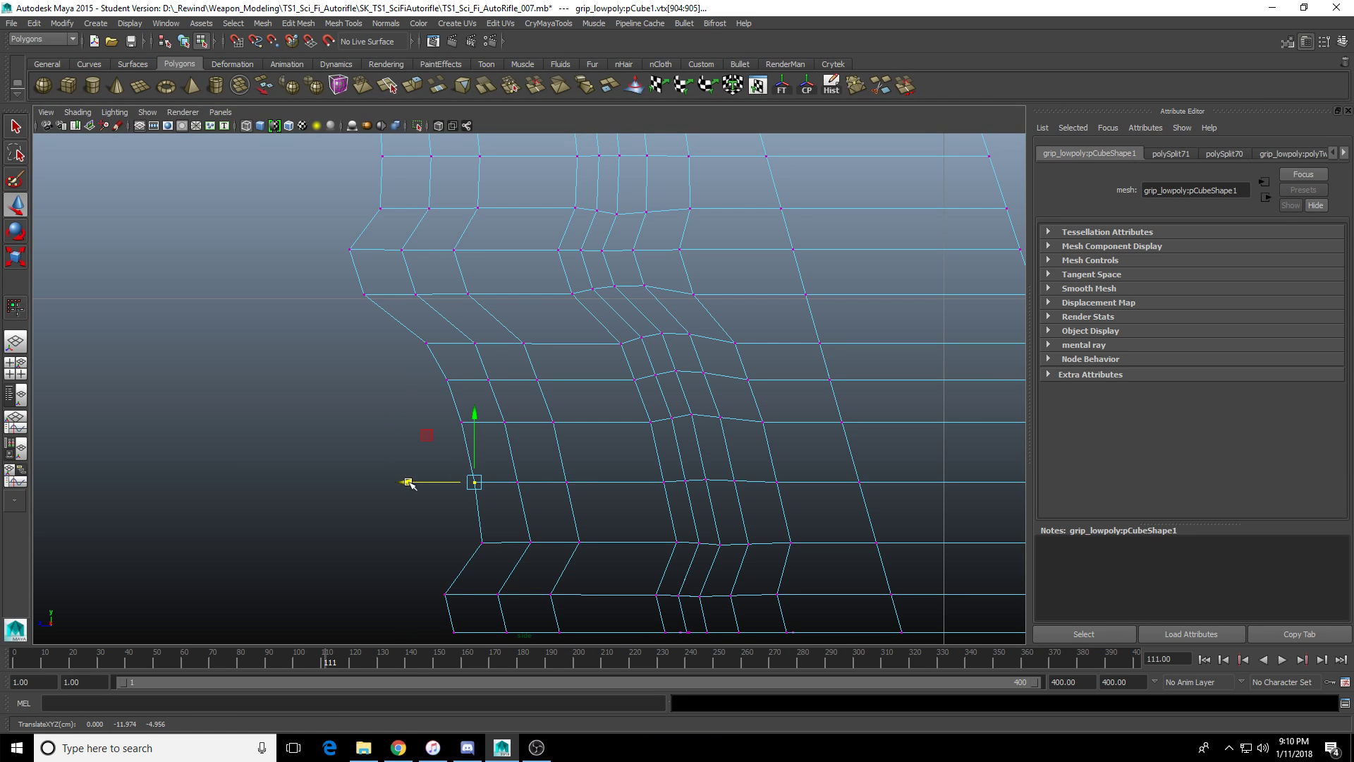
# Insert a horizontal edge loop across the ridge between the middle and lower finger grooves.
pyautogui.keyDown('alt'); pyautogui.moveTo(529, 459); pyautogui.dragTo(534, 351, button='middle'); pyautogui.keyUp('alt')
pyautogui.scroll(-3, 534, 350)
pyautogui.press('F8')
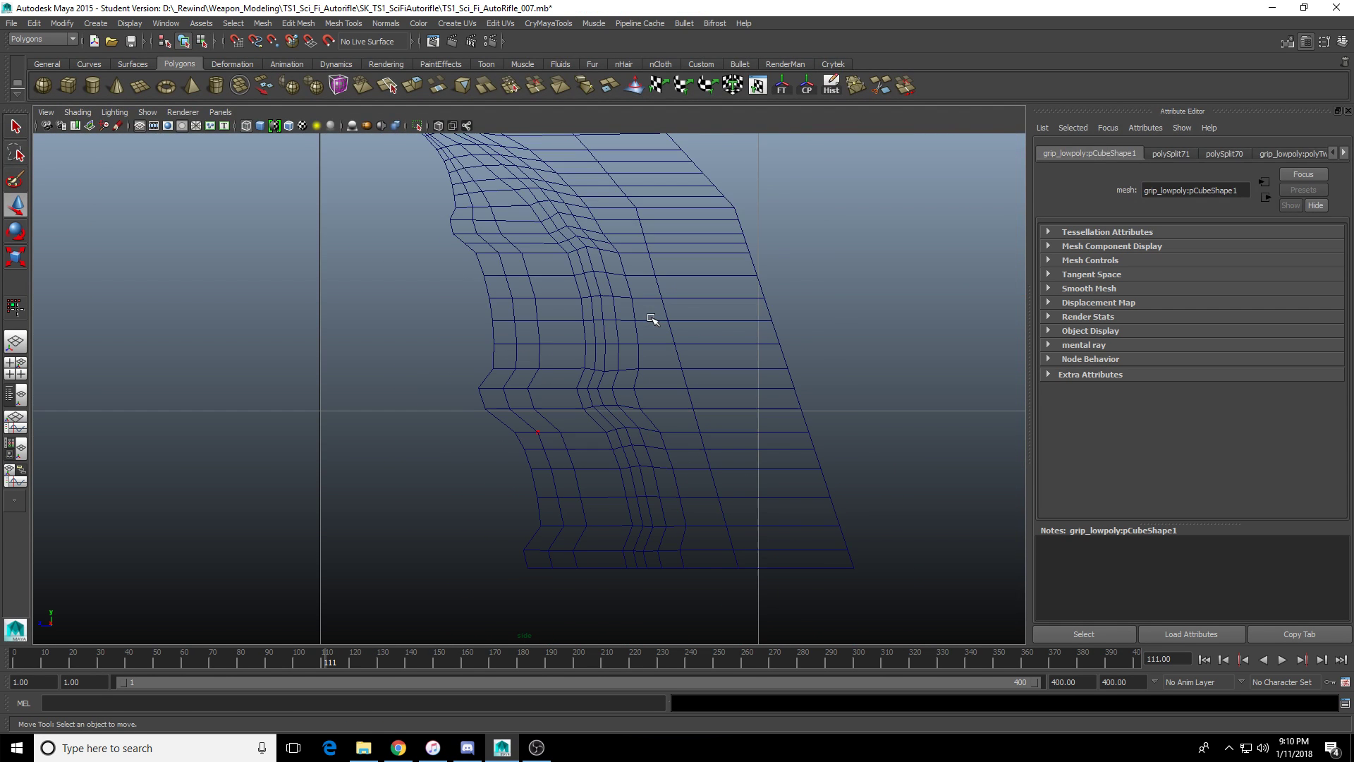
pyautogui.click(634, 363)
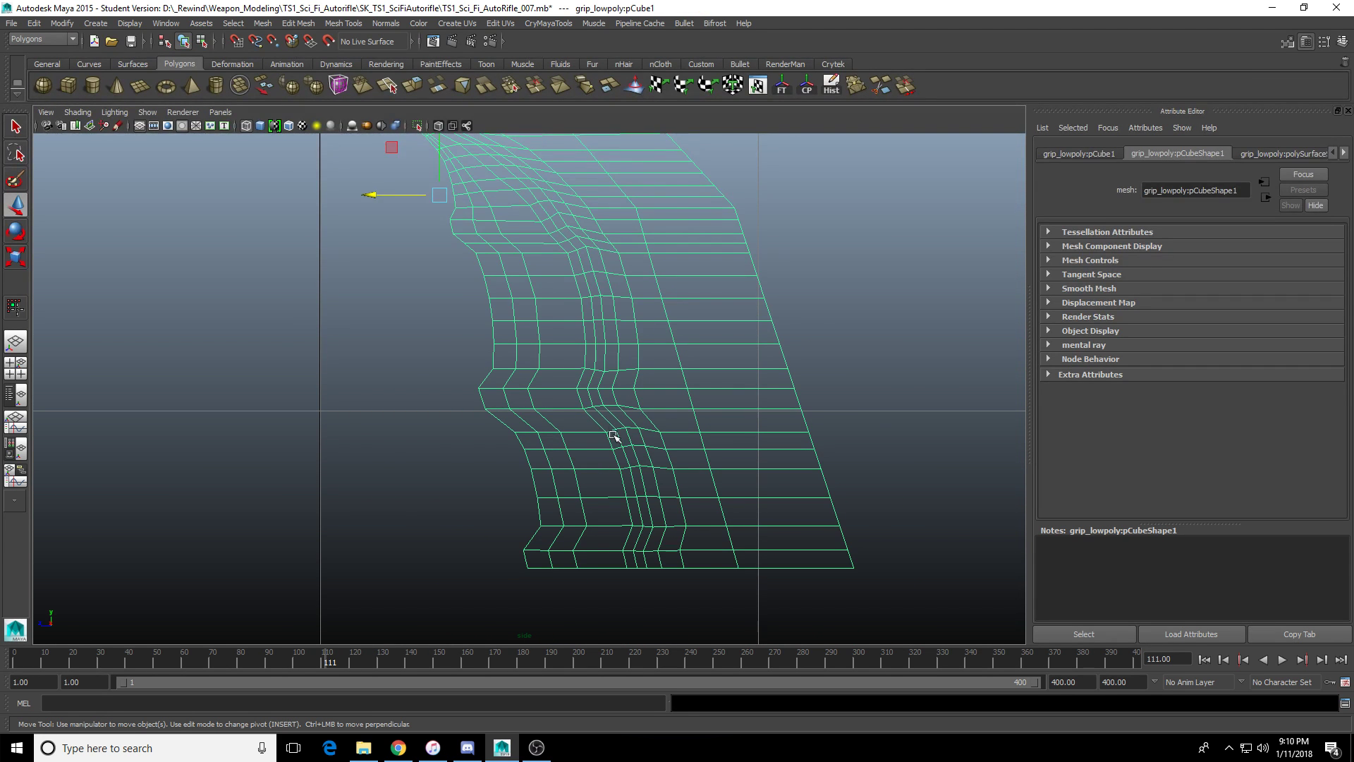
pyautogui.scroll(3, 522, 309)
pyautogui.click(883, 87)
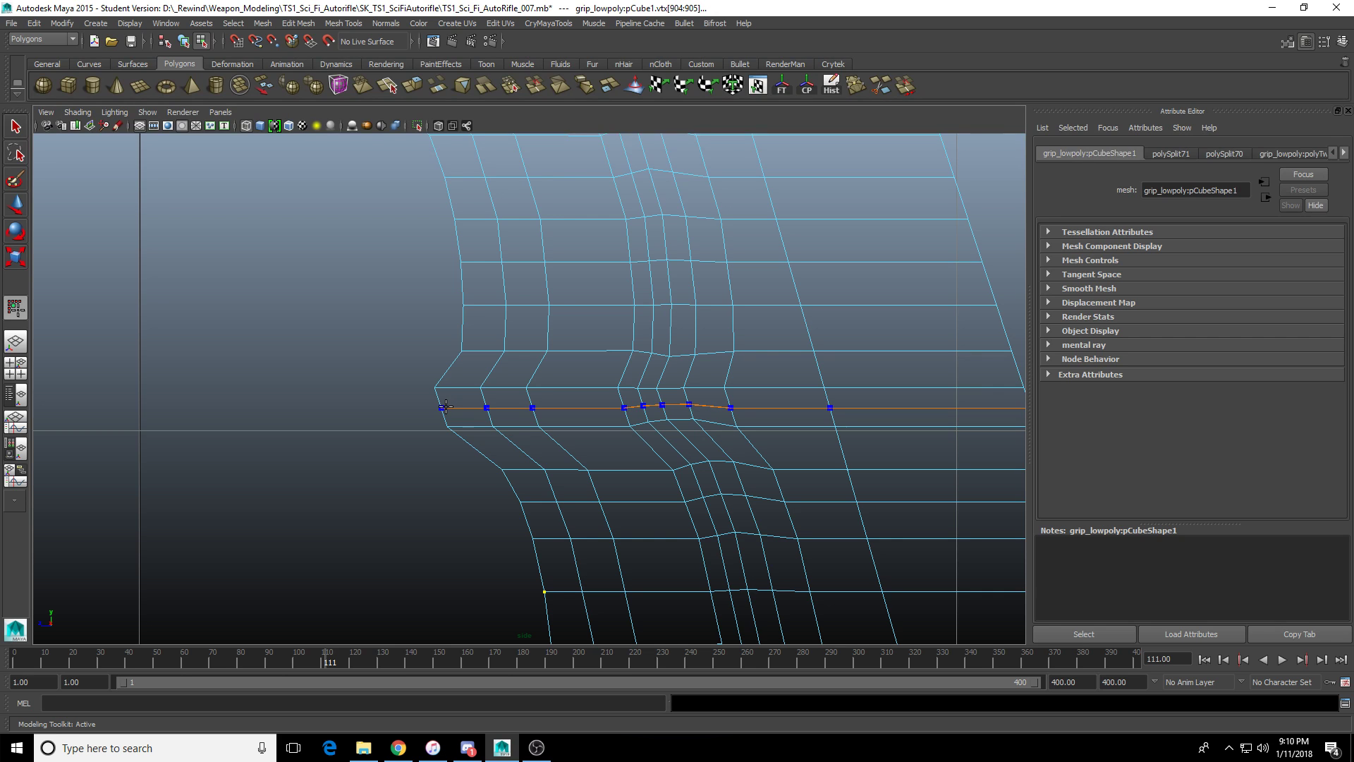
pyautogui.click(444, 407)
pyautogui.scroll(4, 445, 408)
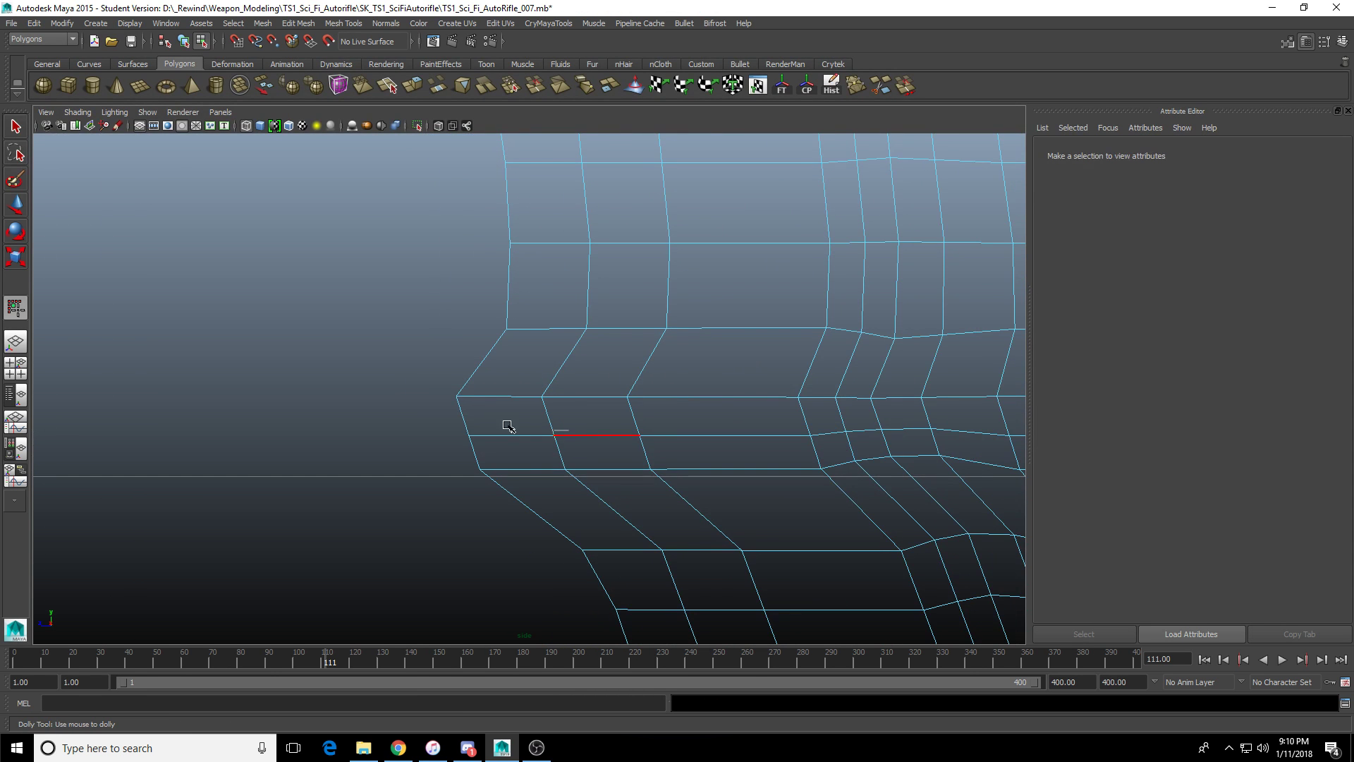
# Move the front vertices of the ridge's new loop forward until they line up vertically with the ridge's front corner above.
pyautogui.moveTo(442, 427); pyautogui.dragTo(398, 437)
pyautogui.click(20, 203)
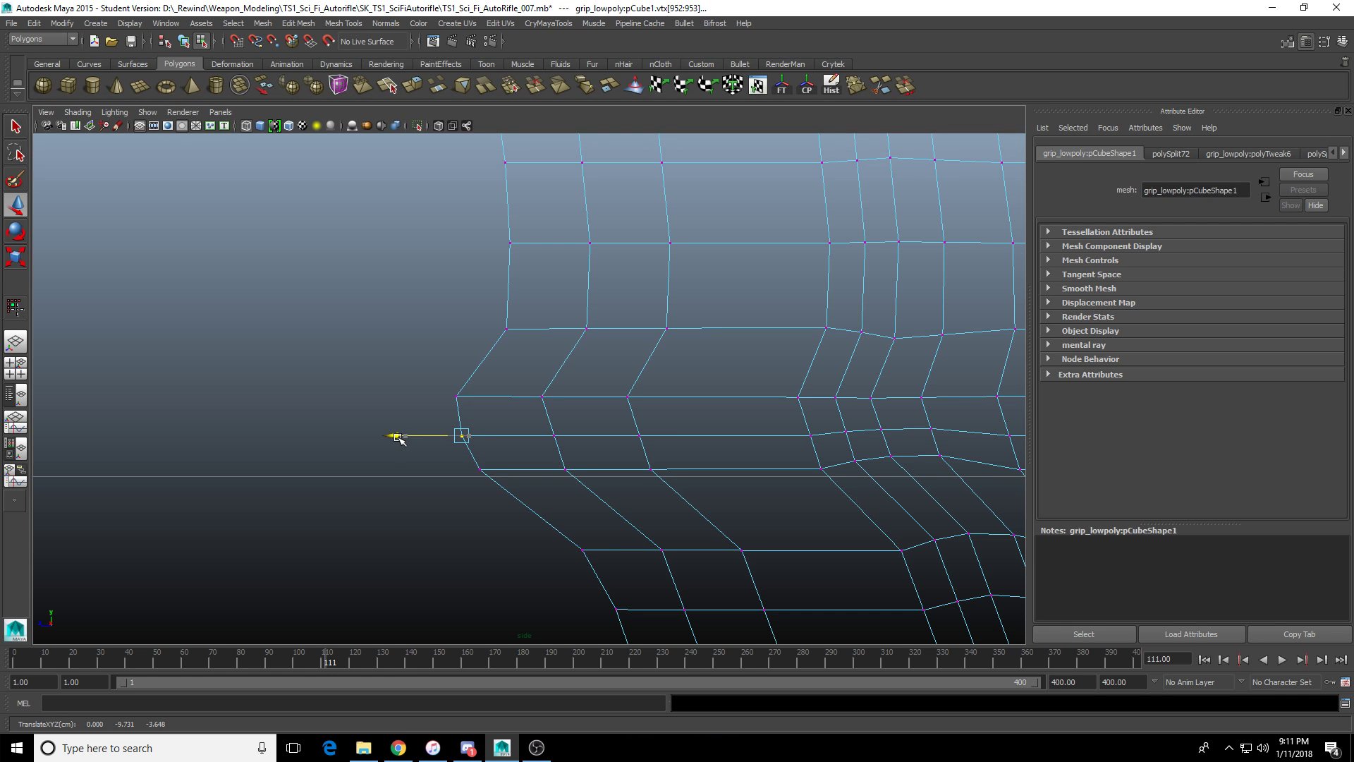
pyautogui.scroll(-3, 529, 395)
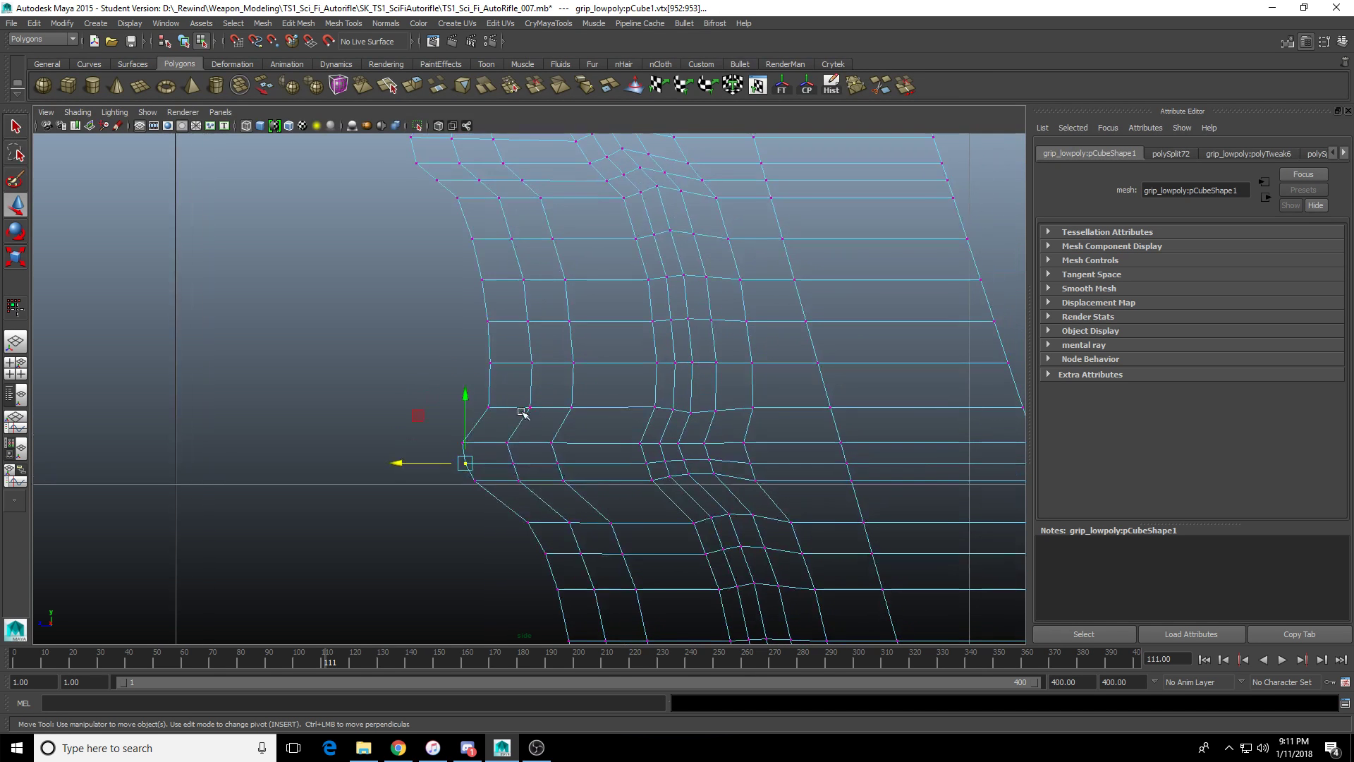
pyautogui.click(513, 463)
pyautogui.click(574, 437)
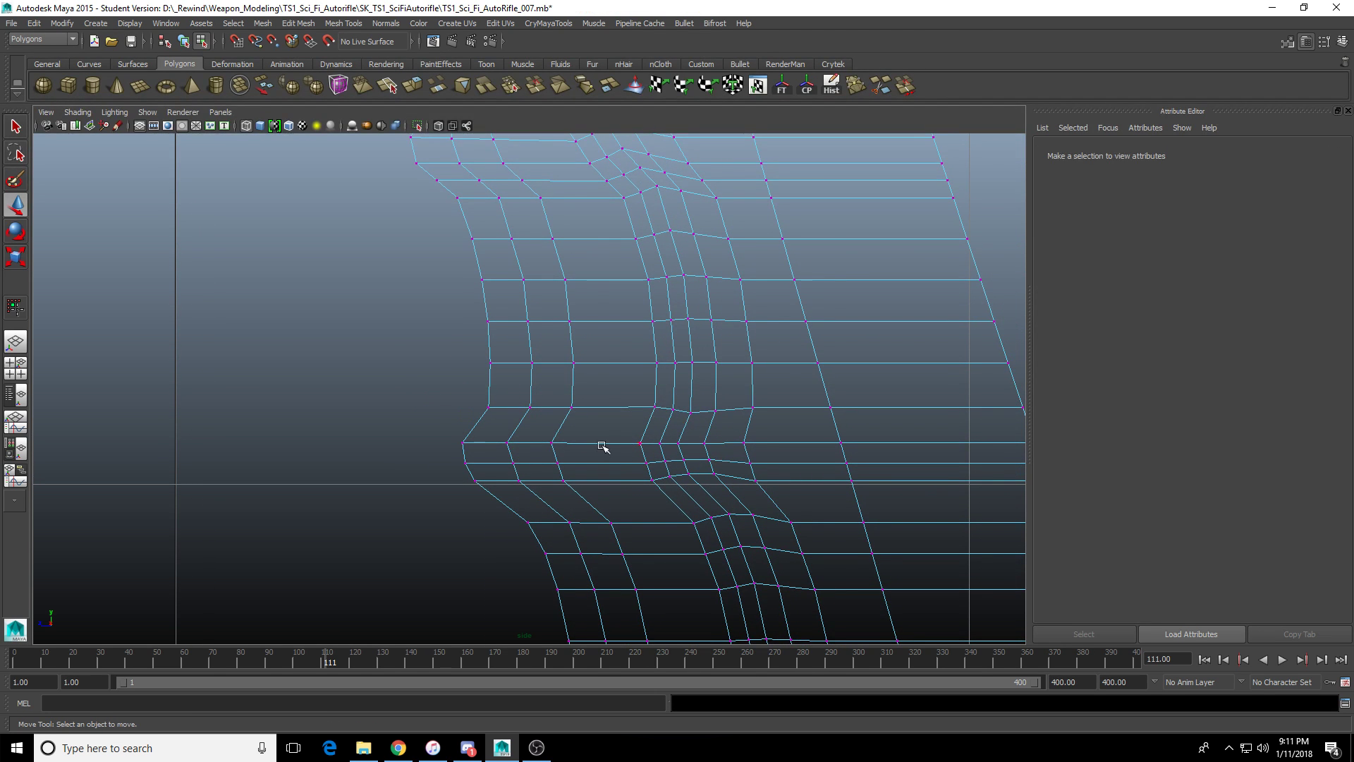
pyautogui.scroll(4, 600, 449)
pyautogui.moveTo(368, 521); pyautogui.dragTo(425, 557)
pyautogui.keyDown('alt'); pyautogui.moveTo(487, 507); pyautogui.dragTo(559, 421, button='middle'); pyautogui.keyUp('alt')
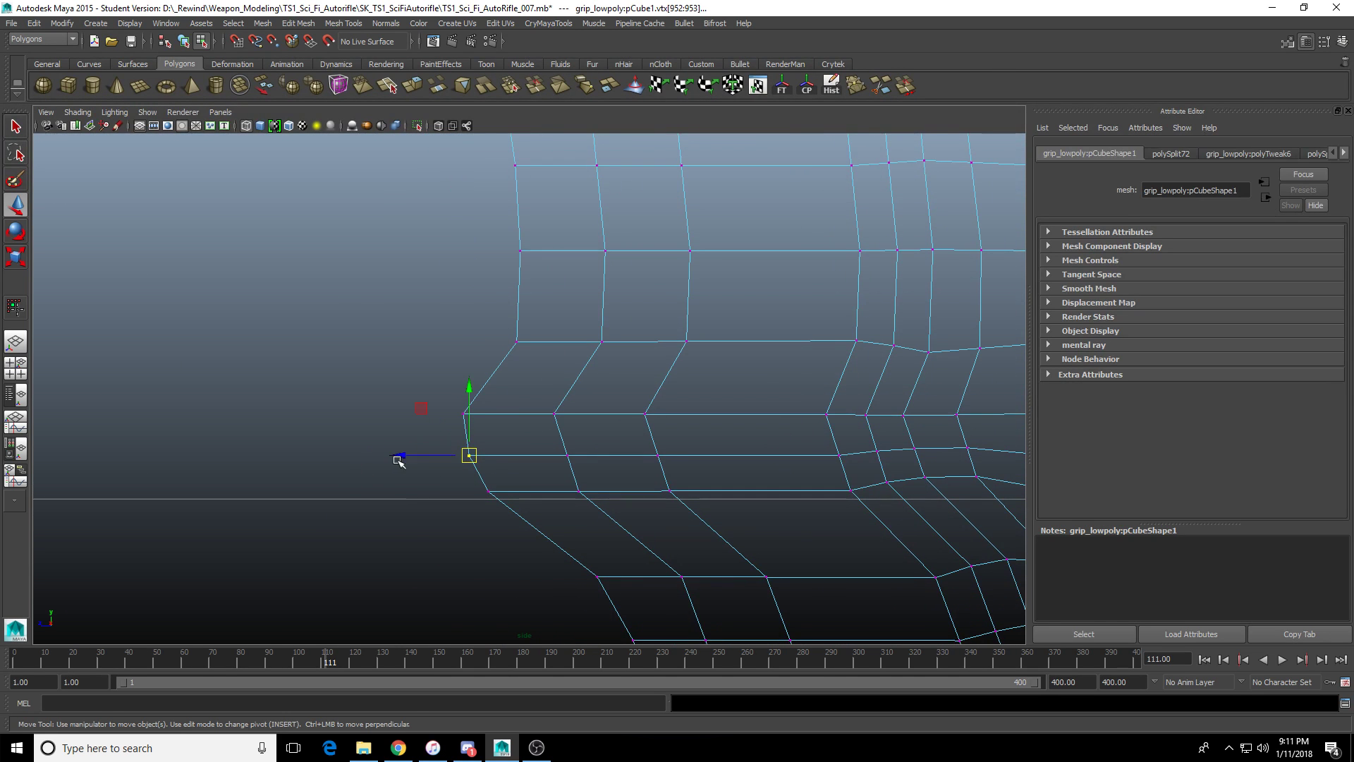
# Insert one horizontal edge loop in the sloped section above the ridge and another in the sloped section below it.
pyautogui.moveTo(552, 418); pyautogui.dragTo(499, 375, button='right')
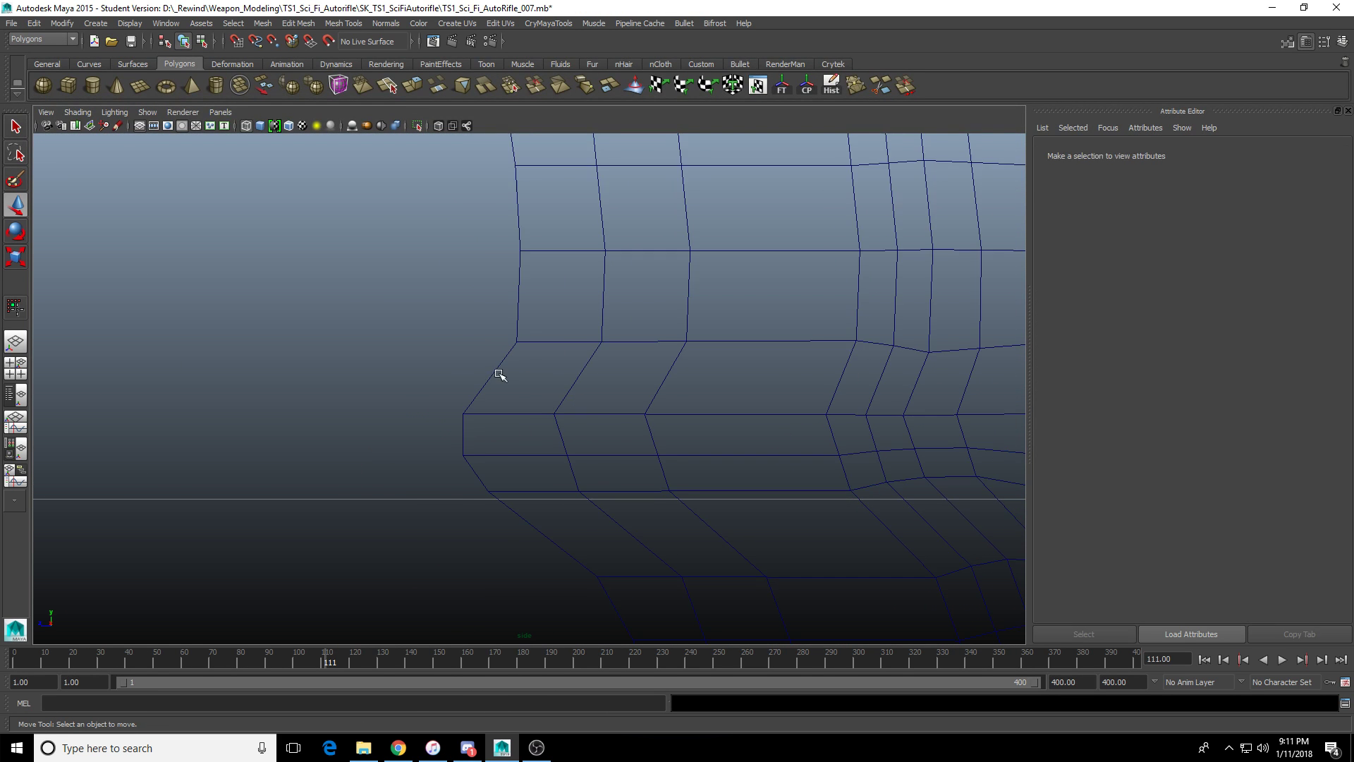
pyautogui.click(500, 375)
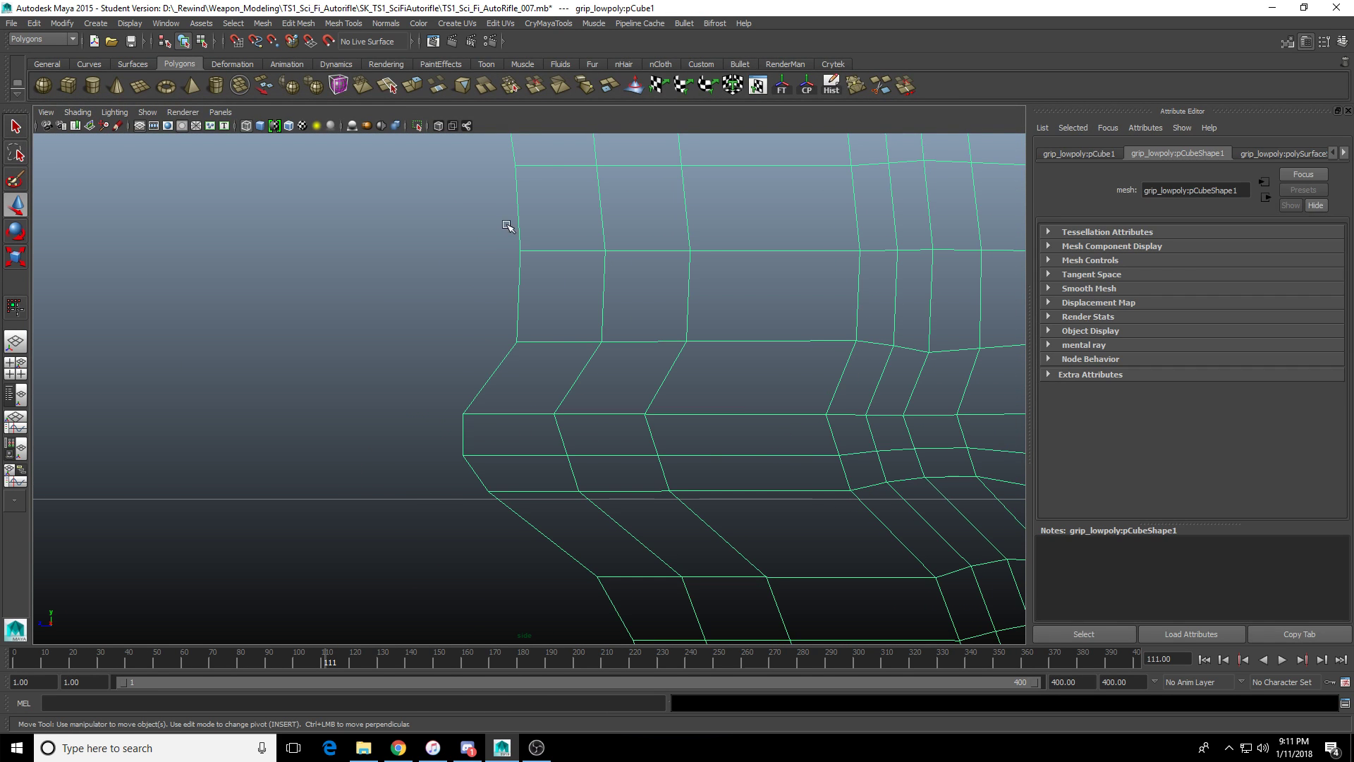
pyautogui.click(882, 86)
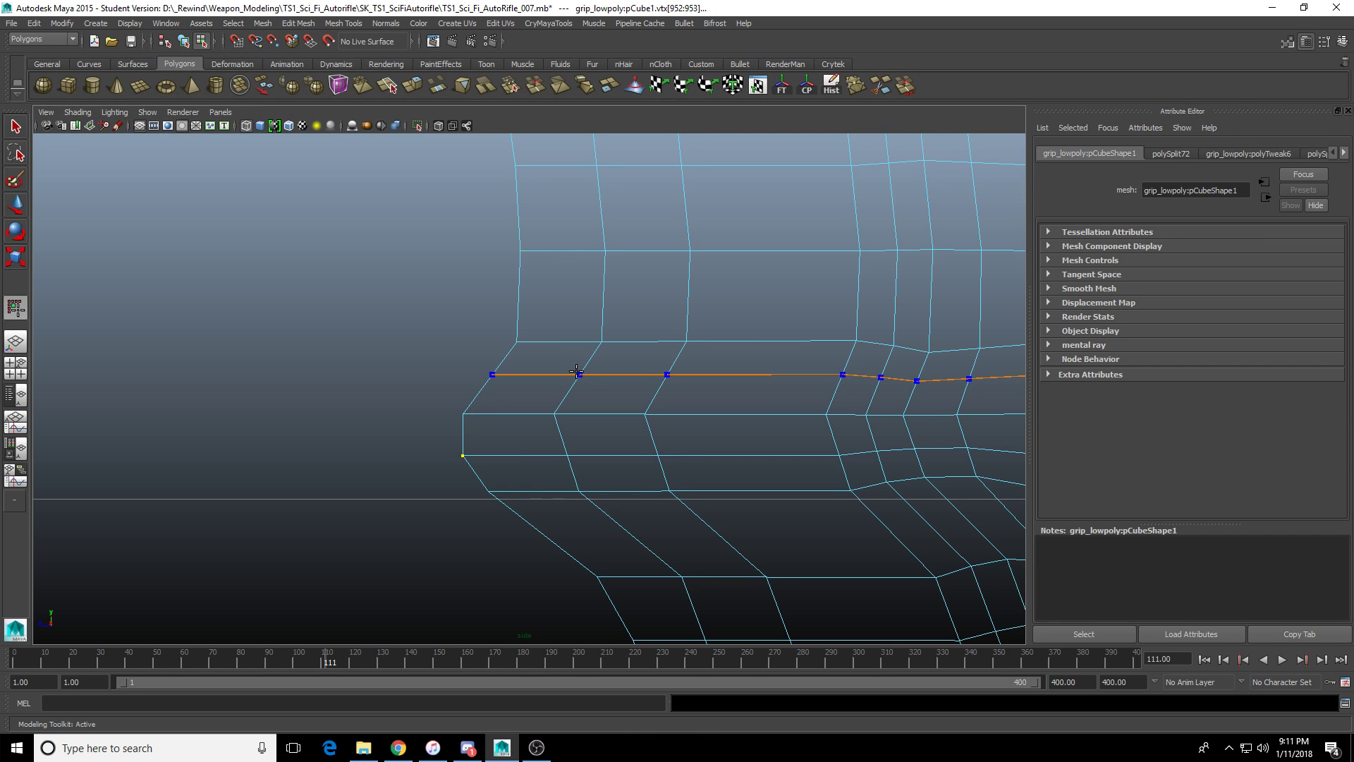
pyautogui.keyDown('ctrl'); pyautogui.click(577, 371); pyautogui.keyUp('ctrl')
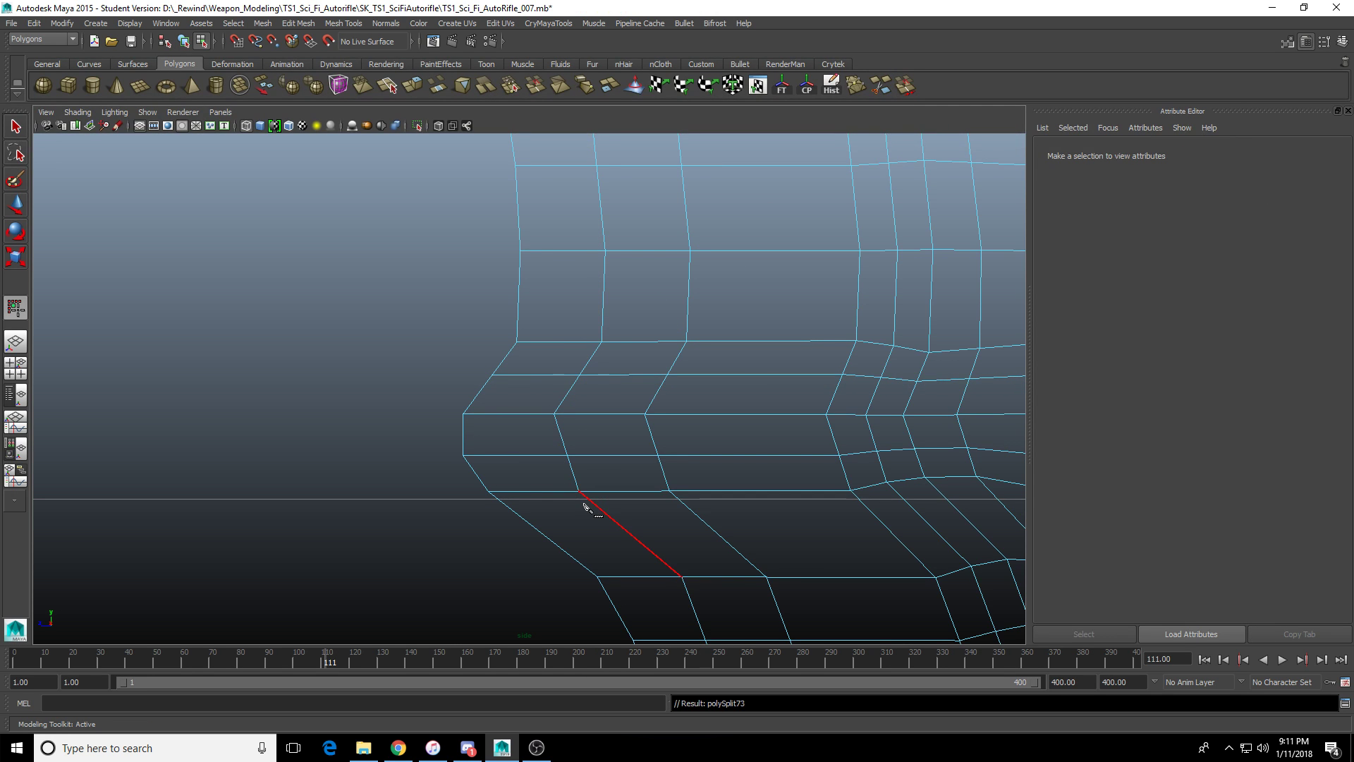
pyautogui.keyDown('alt'); pyautogui.moveTo(625, 505); pyautogui.dragTo(536, 459, button='middle'); pyautogui.keyUp('alt')
pyautogui.keyDown('ctrl'); pyautogui.click(550, 471); pyautogui.keyUp('ctrl')
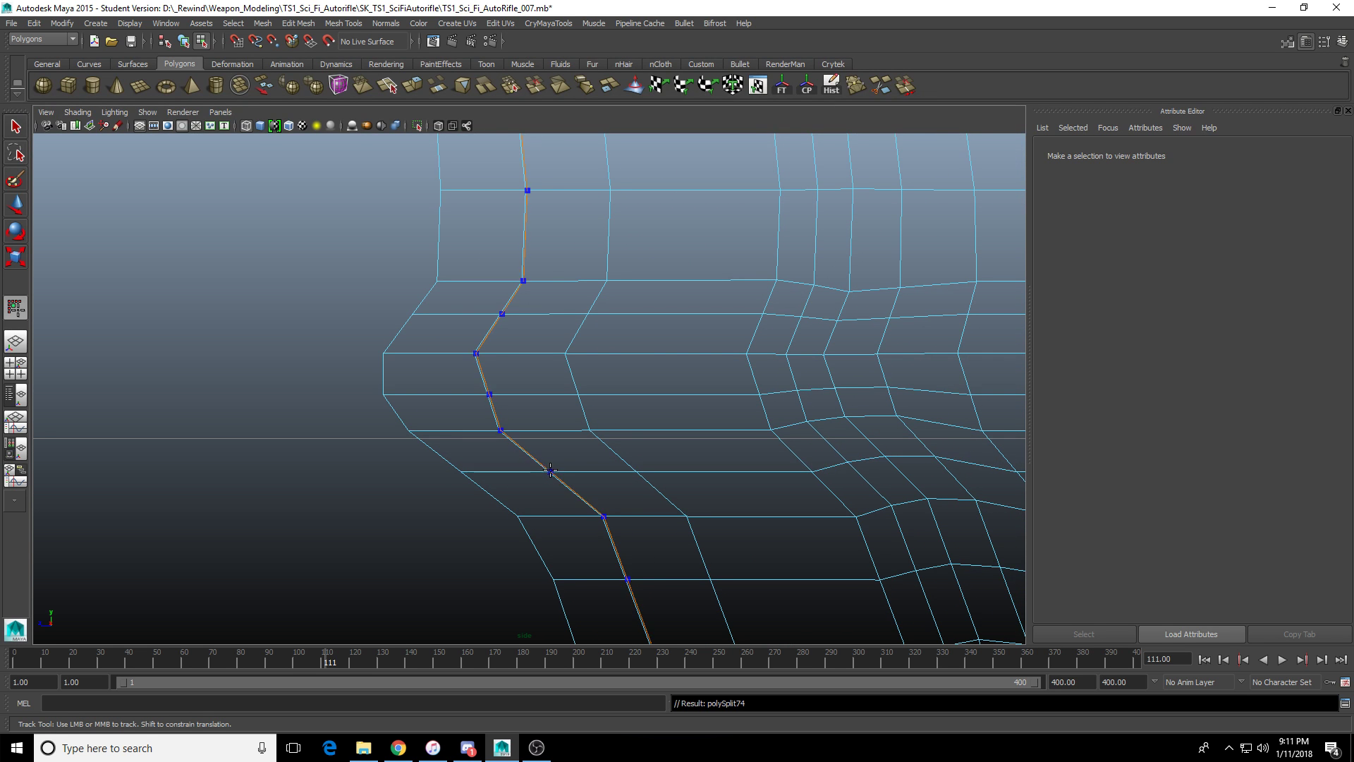
# Shift the ridge vertices on the second and third vertical loops forward or backward so those loops follow the rounded front profile.
pyautogui.press('w')
pyautogui.click(489, 395)
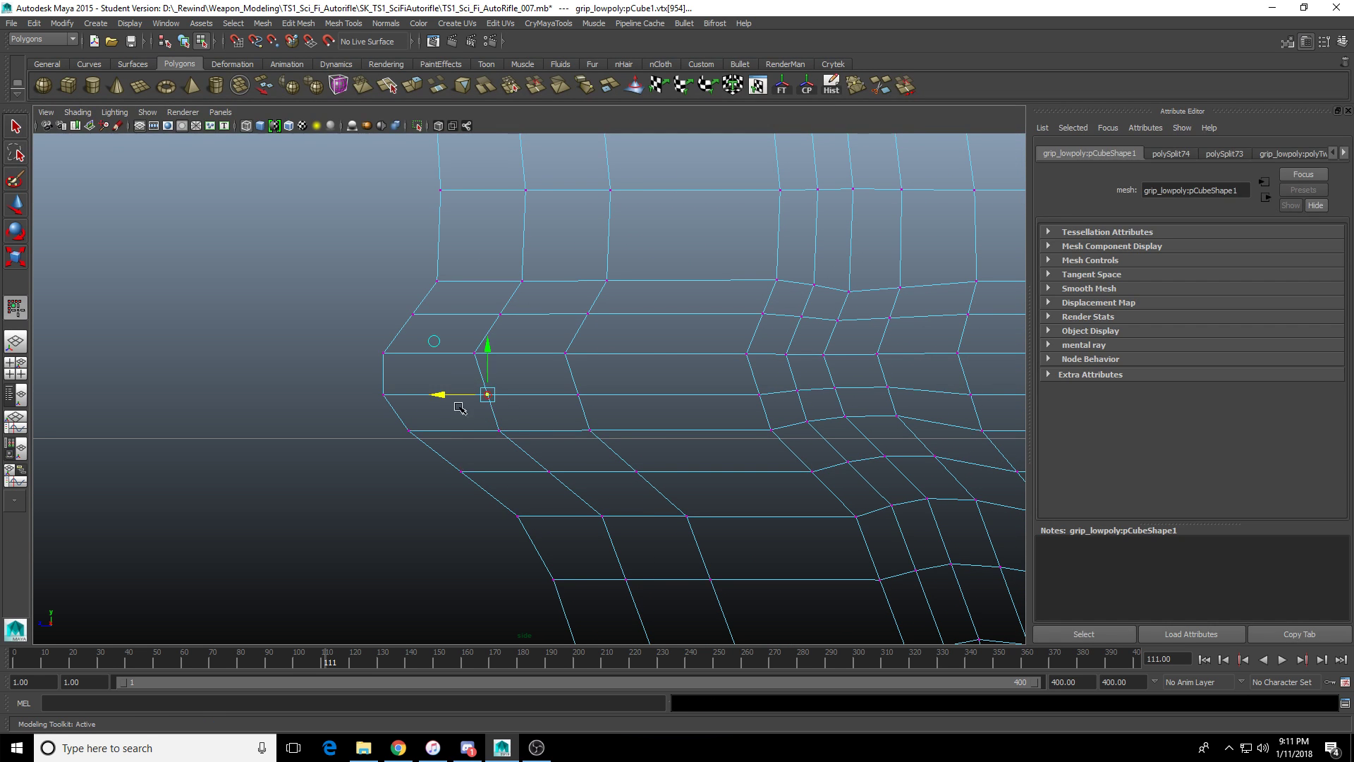
pyautogui.click(16, 205)
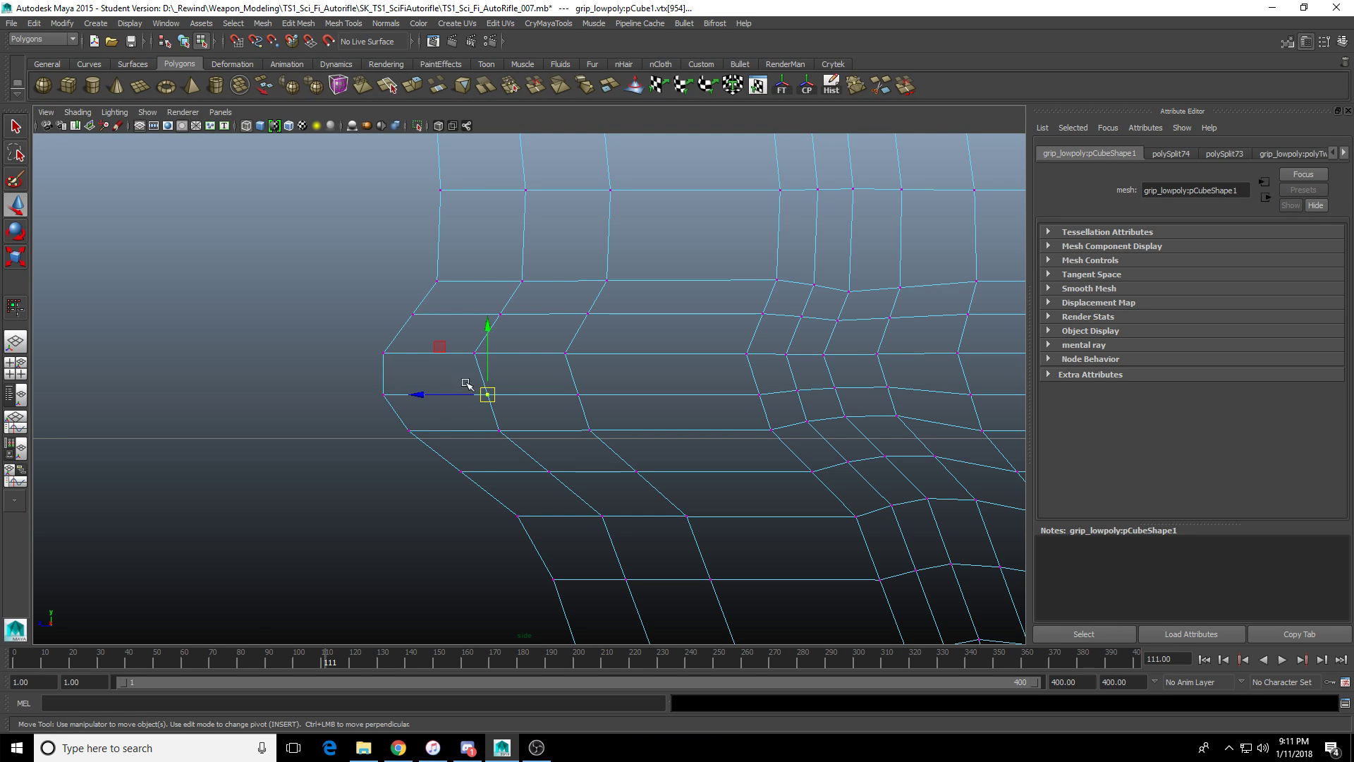
pyautogui.moveTo(436, 394); pyautogui.dragTo(414, 393)
pyautogui.moveTo(586, 381); pyautogui.dragTo(510, 394)
pyautogui.moveTo(580, 339); pyautogui.dragTo(503, 354)
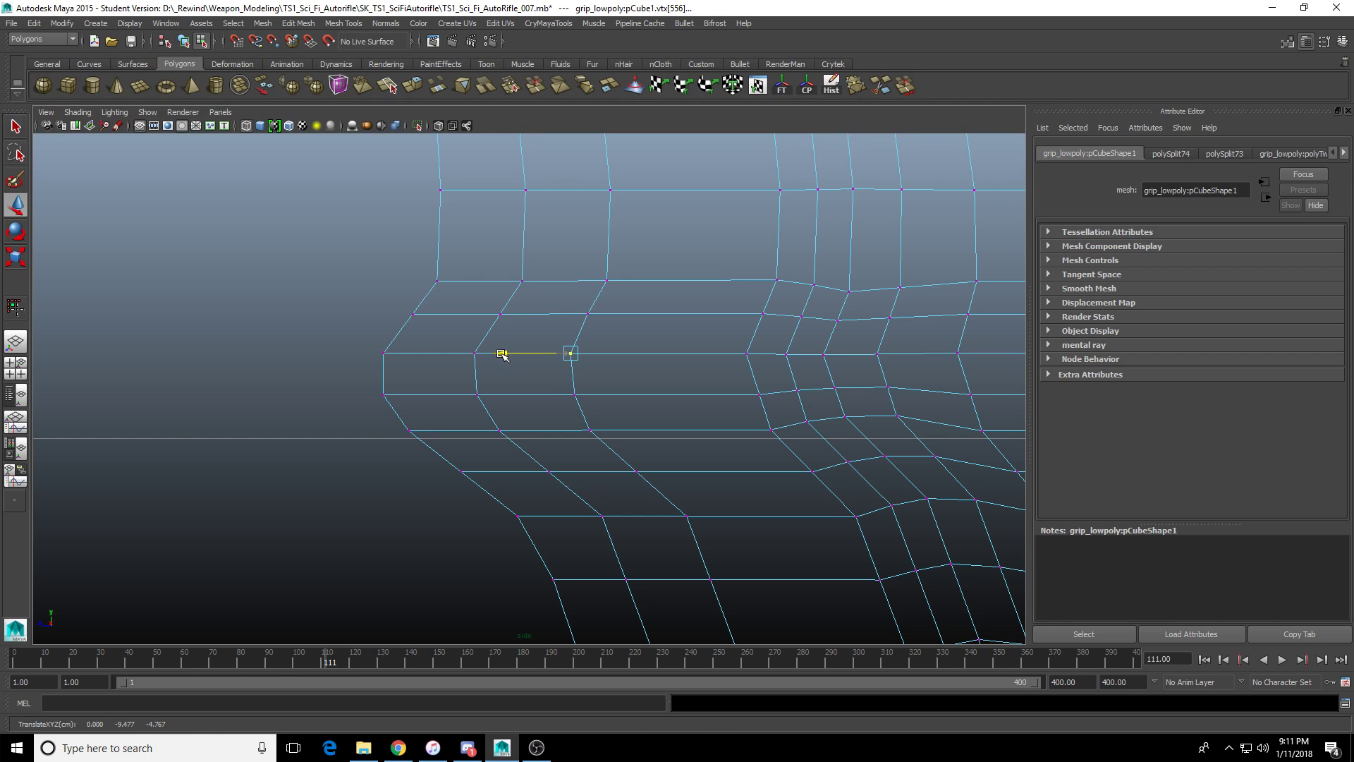
pyautogui.press('Down')
pyautogui.press('Up')
pyautogui.press('Up')
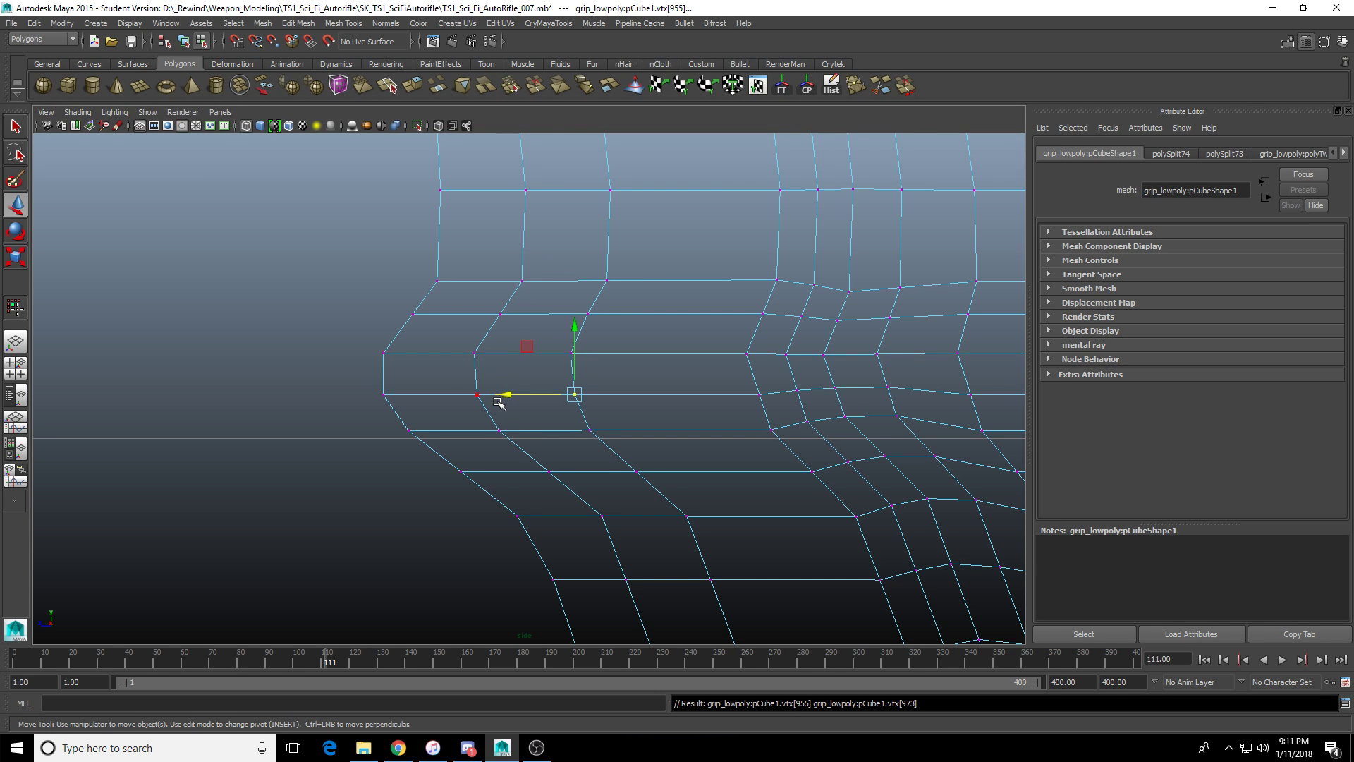
pyautogui.press('Up')
pyautogui.press('Left')
pyautogui.press('Left')
pyautogui.press('Up')
# Move the front vertices of the loops just above and below the ridge backward, and nudge the lower groove's top front vertex slightly forward.
pyautogui.moveTo(268, 322); pyautogui.dragTo(452, 297)
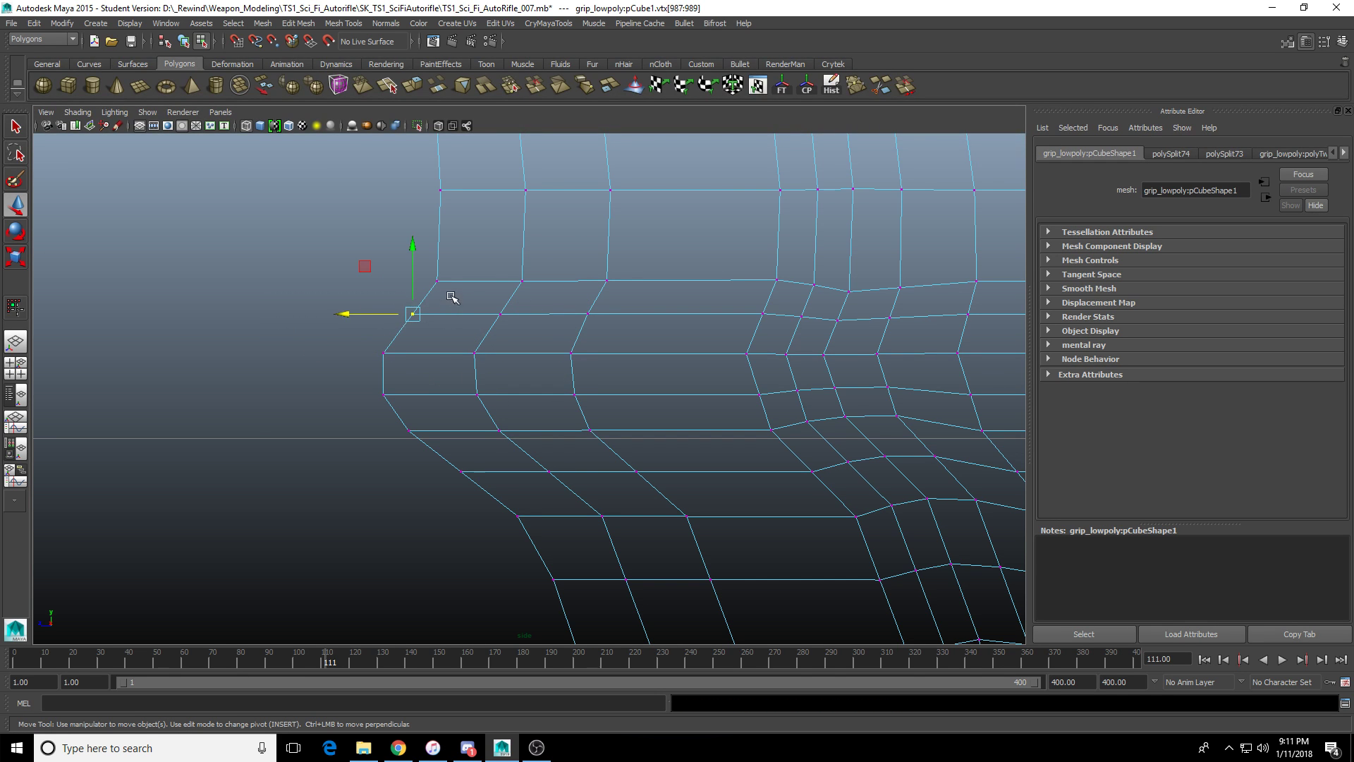
pyautogui.moveTo(337, 315); pyautogui.dragTo(362, 317)
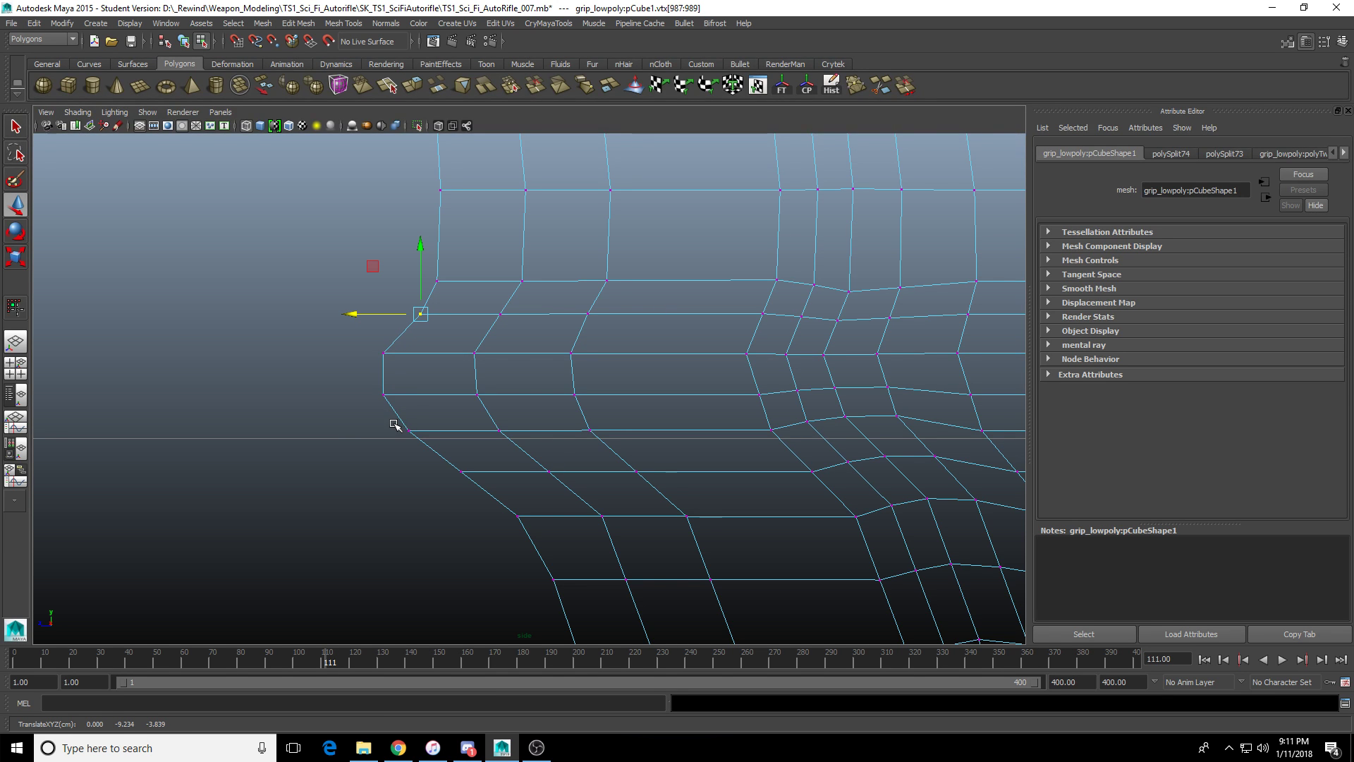
pyautogui.moveTo(377, 440); pyautogui.dragTo(481, 487)
pyautogui.moveTo(393, 475); pyautogui.dragTo(399, 475)
pyautogui.press('Right')
pyautogui.moveTo(482, 538); pyautogui.dragTo(537, 496)
pyautogui.moveTo(458, 516); pyautogui.dragTo(453, 513)
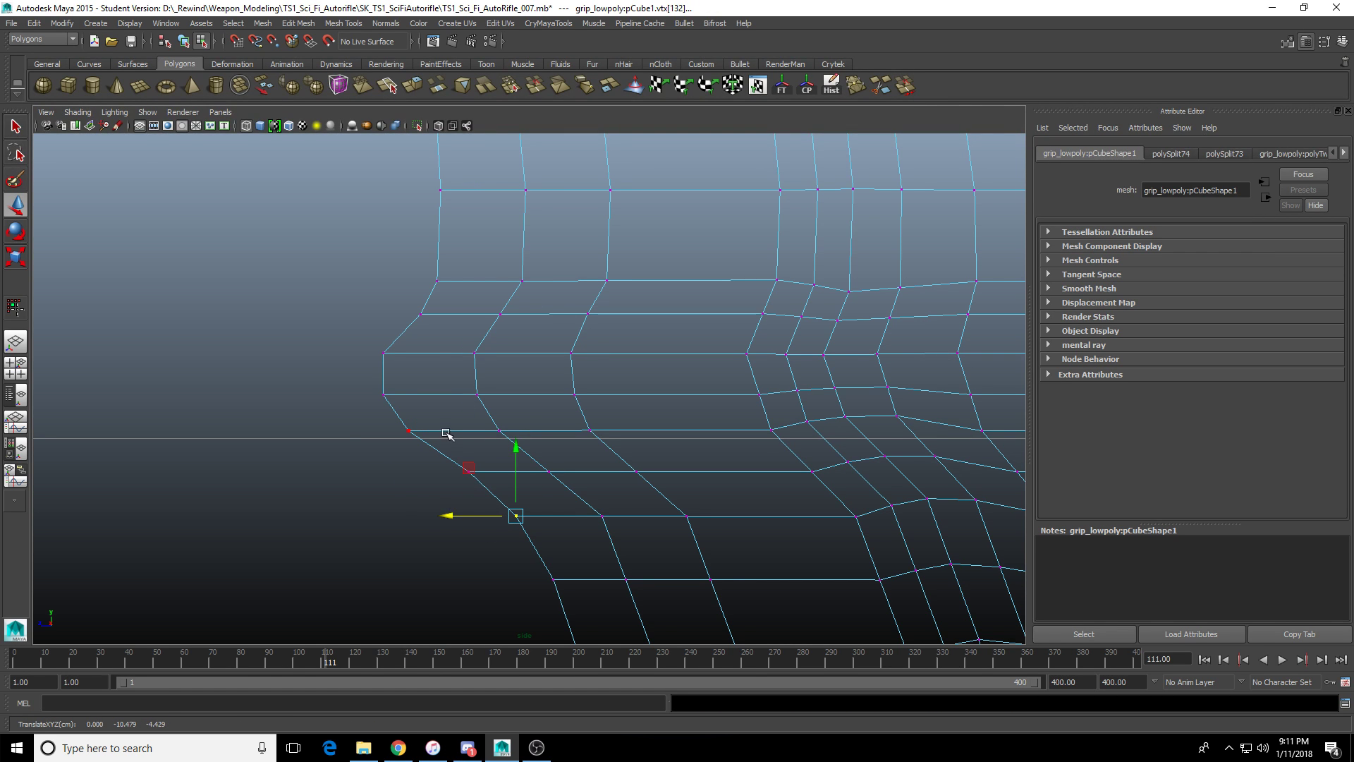
pyautogui.scroll(-5, 529, 405)
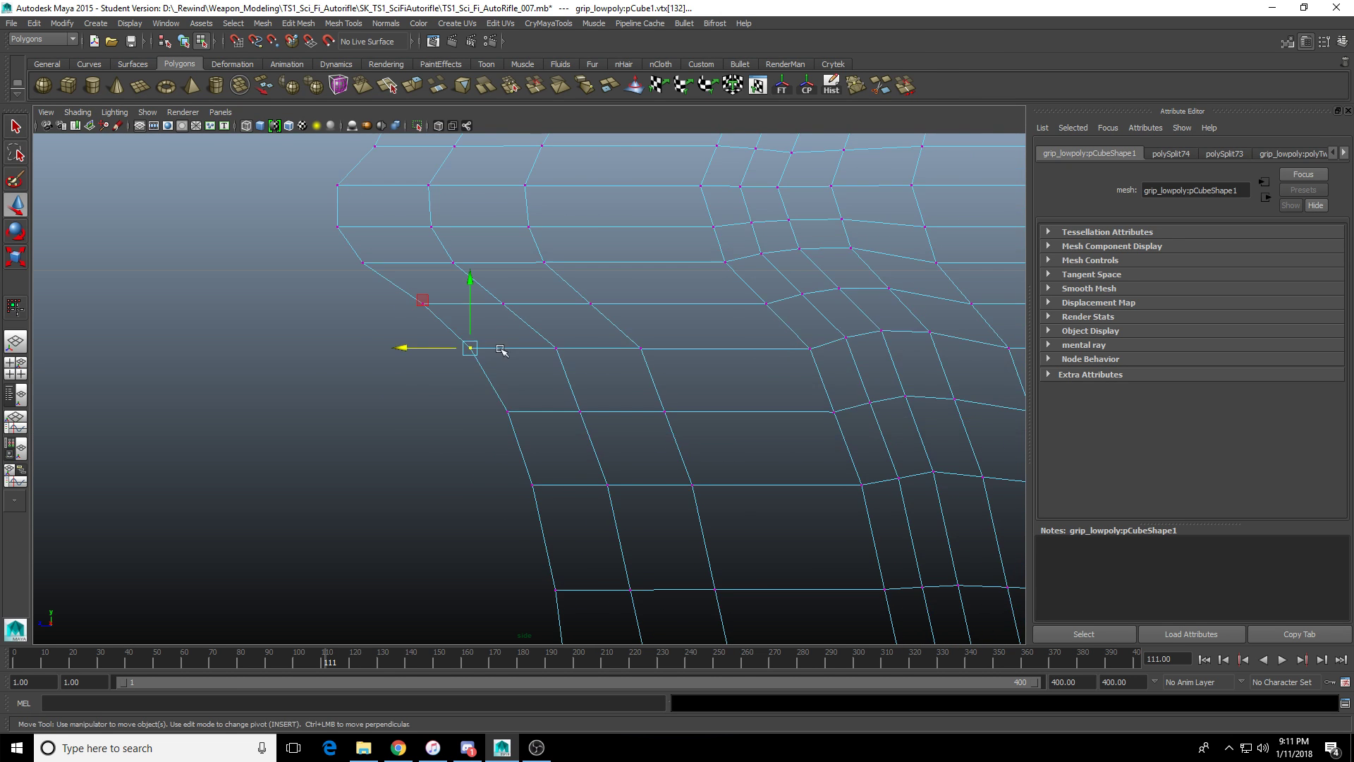
# Insert a horizontal edge loop midway through the sloped section just above the flared bottom of the grip.
pyautogui.scroll(3, 508, 445)
pyautogui.scroll(4, 484, 417)
pyautogui.keyDown('alt'); pyautogui.moveTo(522, 459); pyautogui.dragTo(459, 423, button='middle'); pyautogui.keyUp('alt')
pyautogui.scroll(-5, 471, 434)
pyautogui.scroll(2, 682, 442)
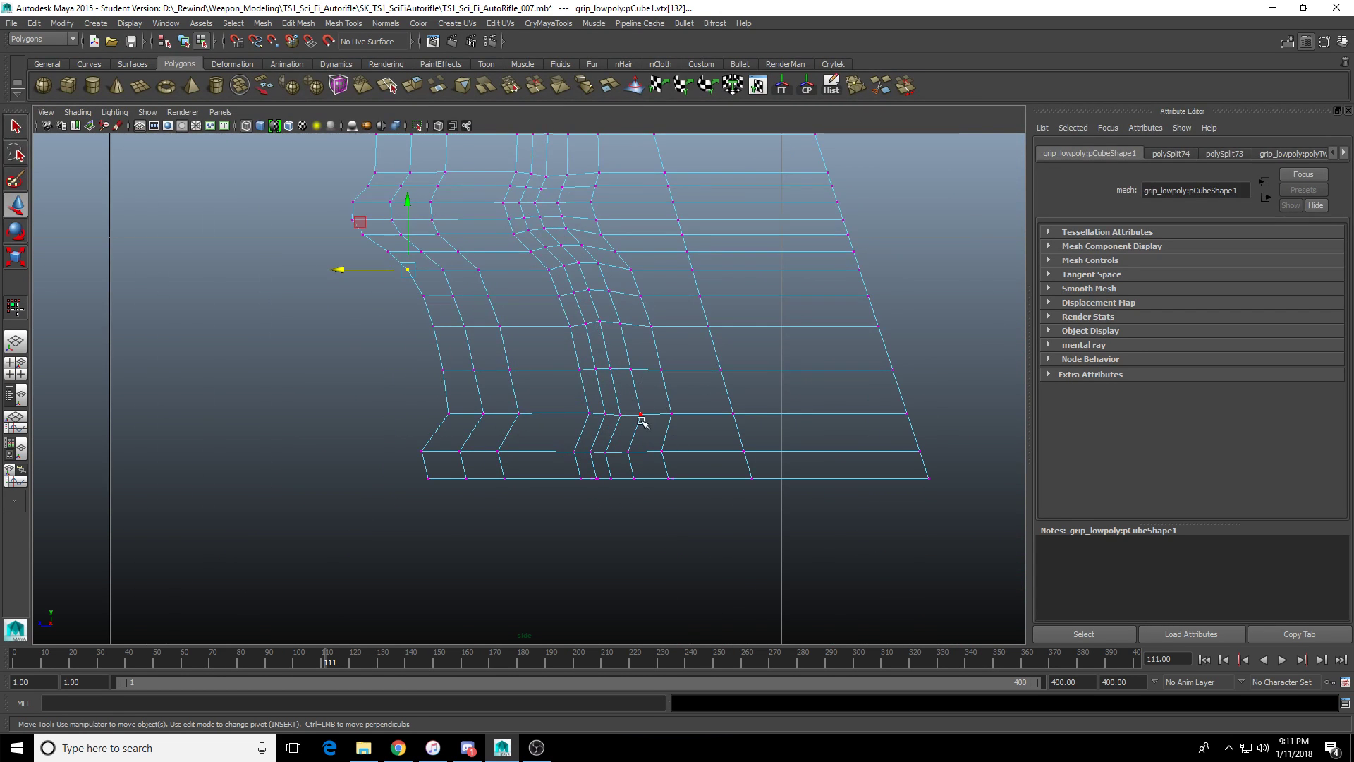
pyautogui.moveTo(646, 417); pyautogui.dragTo(695, 400, button='right')
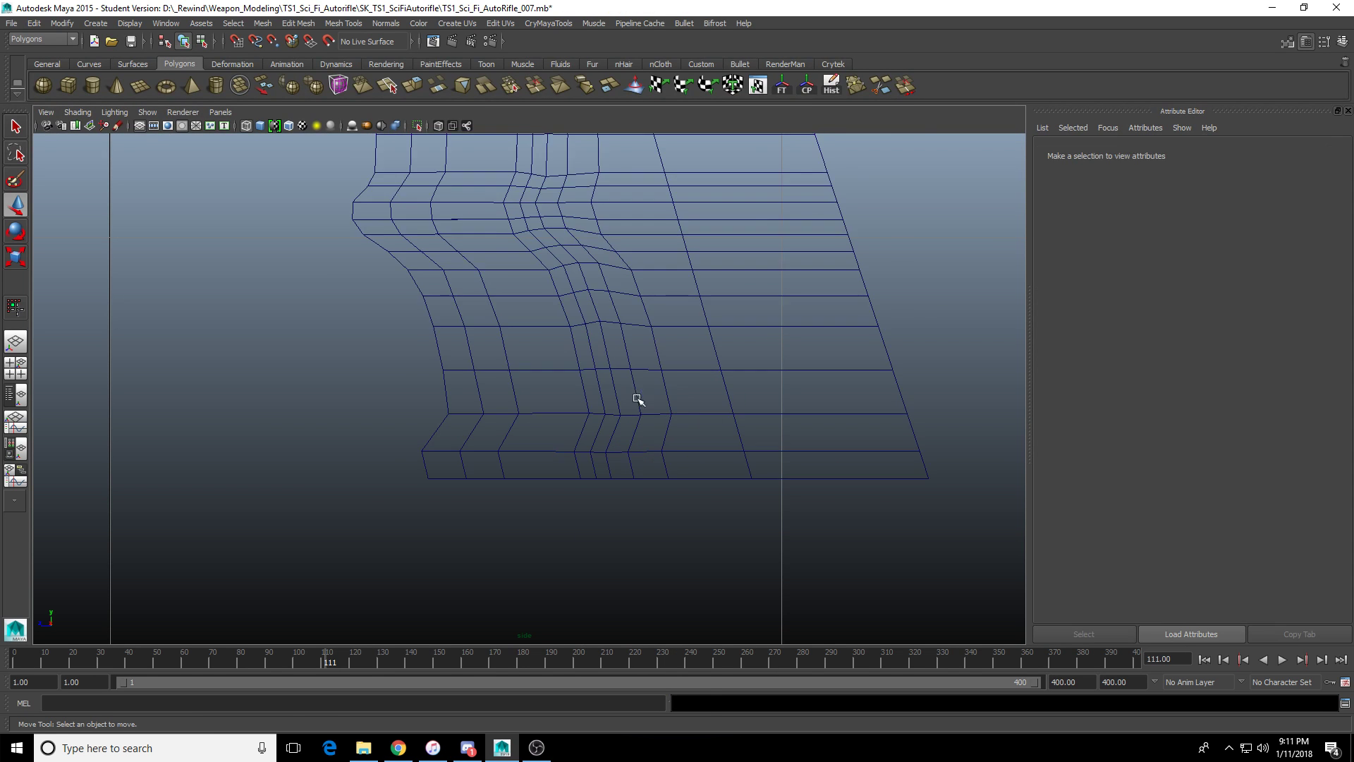
pyautogui.click(638, 398)
pyautogui.scroll(2, 632, 393)
pyautogui.click(881, 90)
pyautogui.keyDown('ctrl'); pyautogui.click(442, 456); pyautogui.keyUp('ctrl')
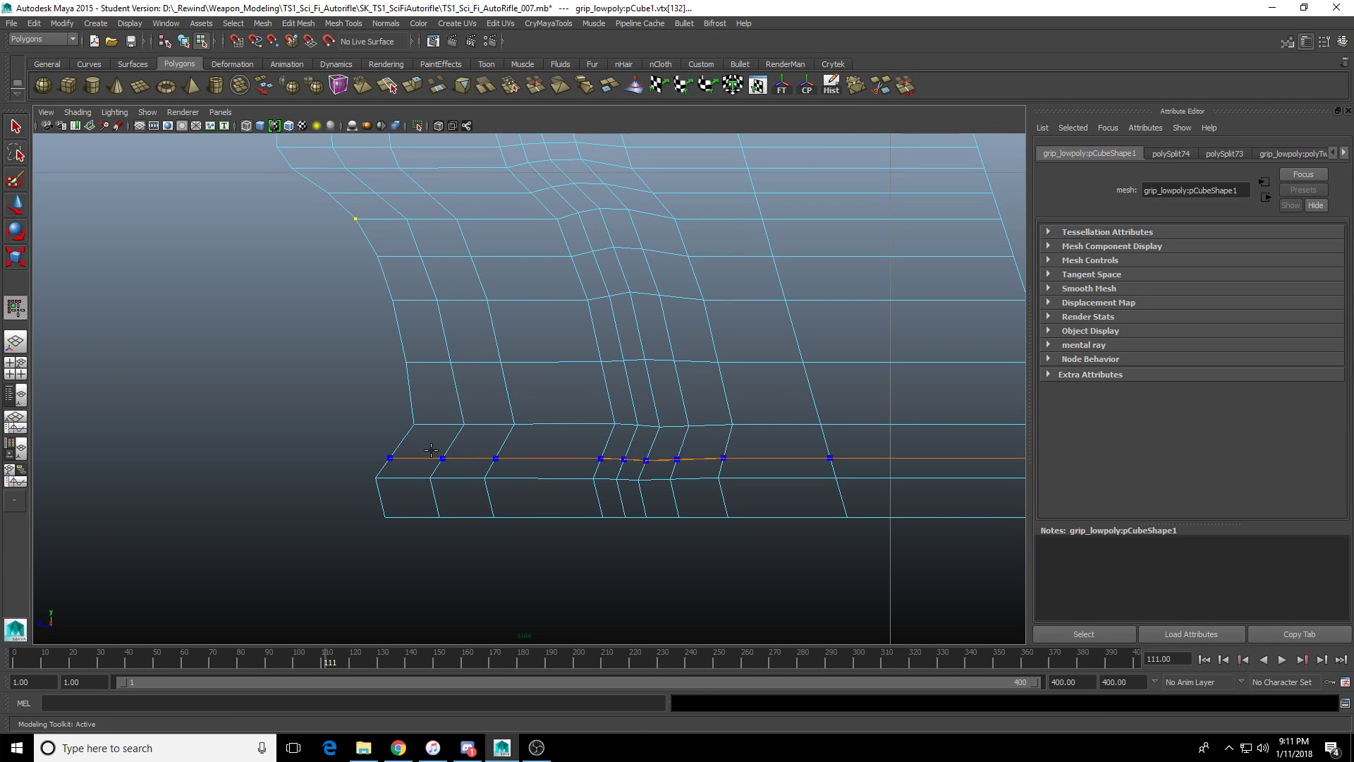
pyautogui.keyDown('ctrl'); pyautogui.moveTo(443, 456); pyautogui.dragTo(446, 452); pyautogui.keyUp('ctrl')
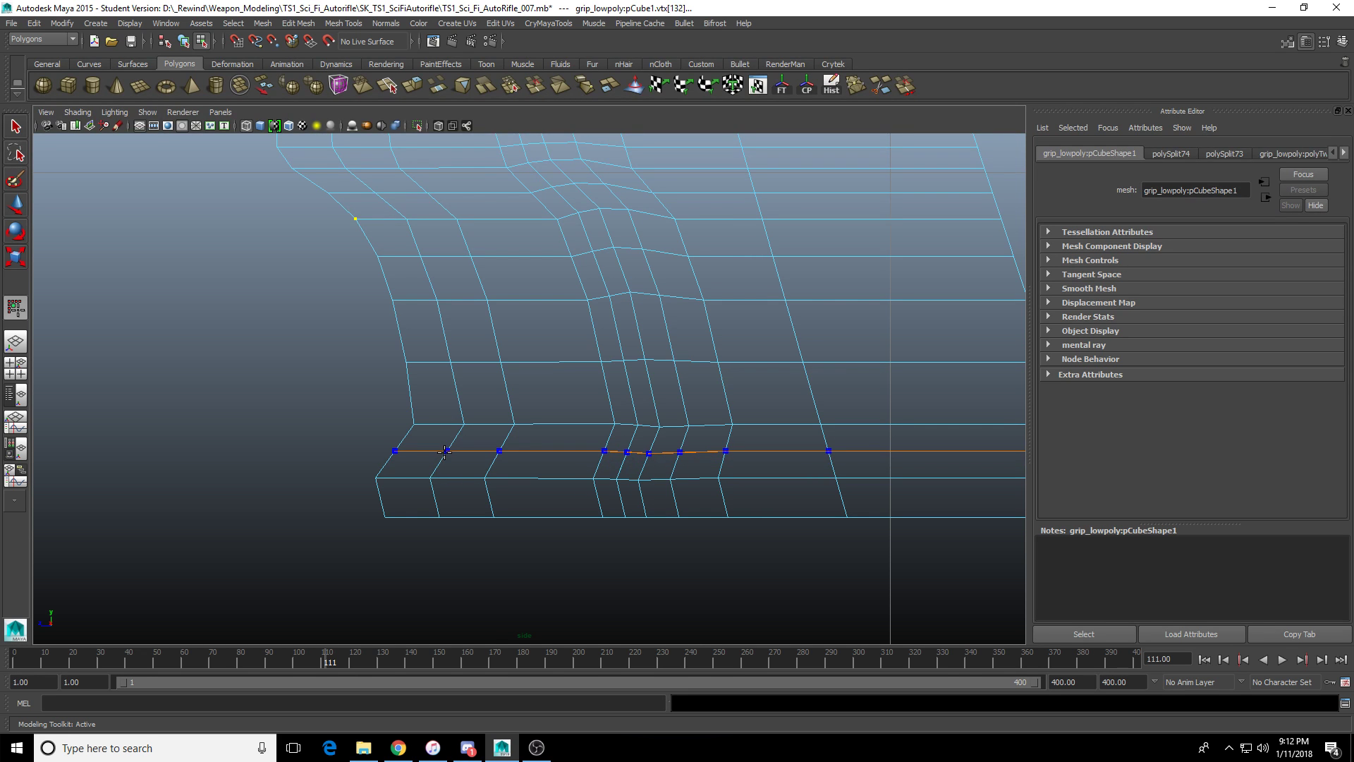
pyautogui.keyDown('ctrl'); pyautogui.click(445, 452); pyautogui.keyUp('ctrl')
# Move the front vertices of the new loop near the grip's base forward to round out the front profile.
pyautogui.scroll(4, 376, 482)
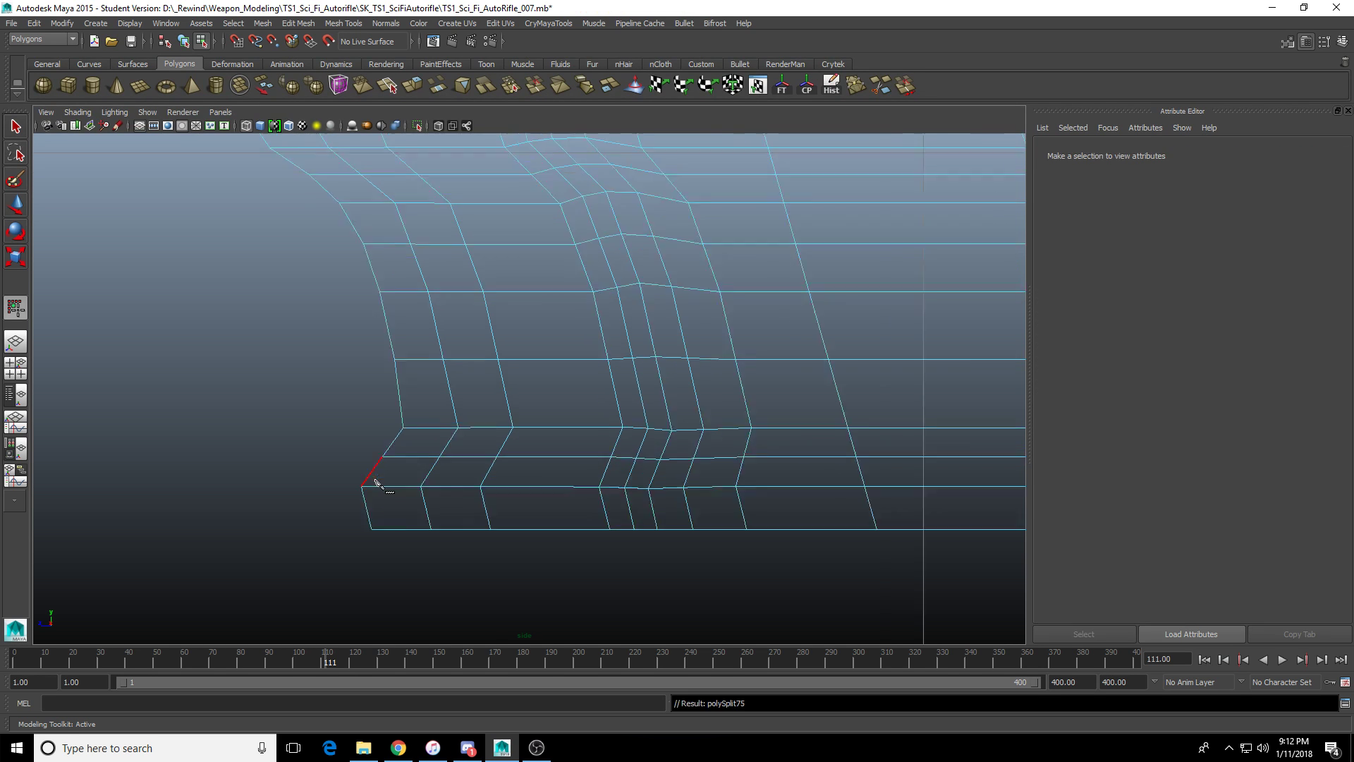
pyautogui.press('w')
pyautogui.moveTo(305, 466); pyautogui.dragTo(274, 481)
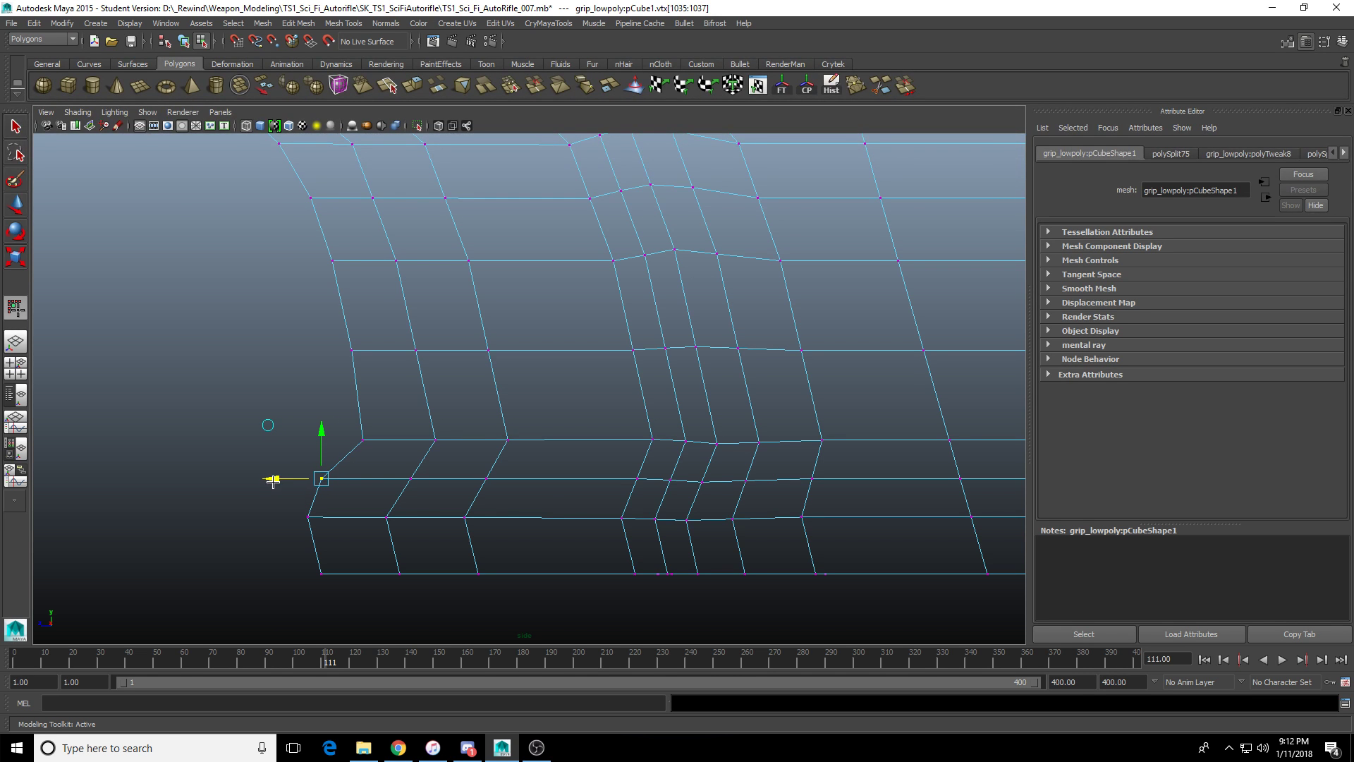
pyautogui.scroll(-7, 365, 493)
pyautogui.scroll(4, 480, 468)
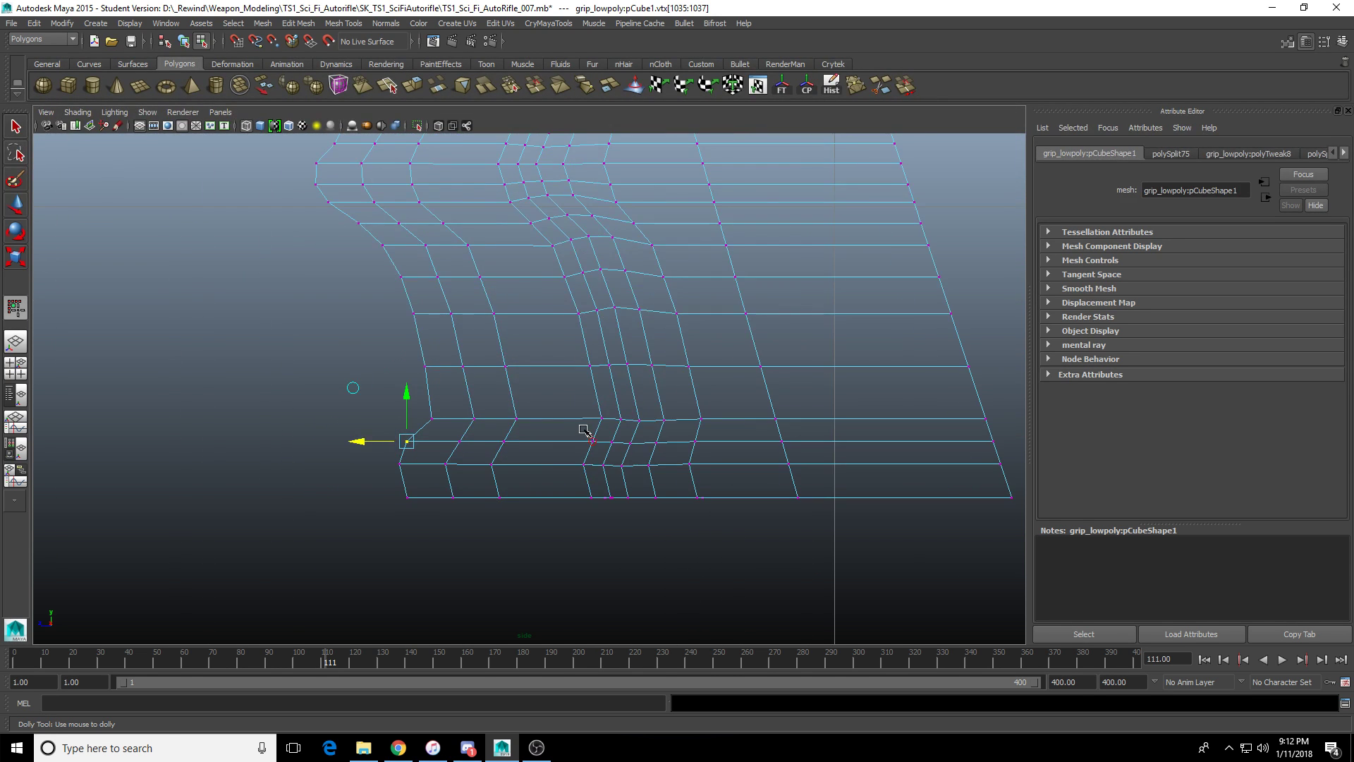
# Examine the grip mesh in the perspective view, from the finger grooves up to the rounded inner corner beneath the top bar.
pyautogui.scroll(-5, 585, 429)
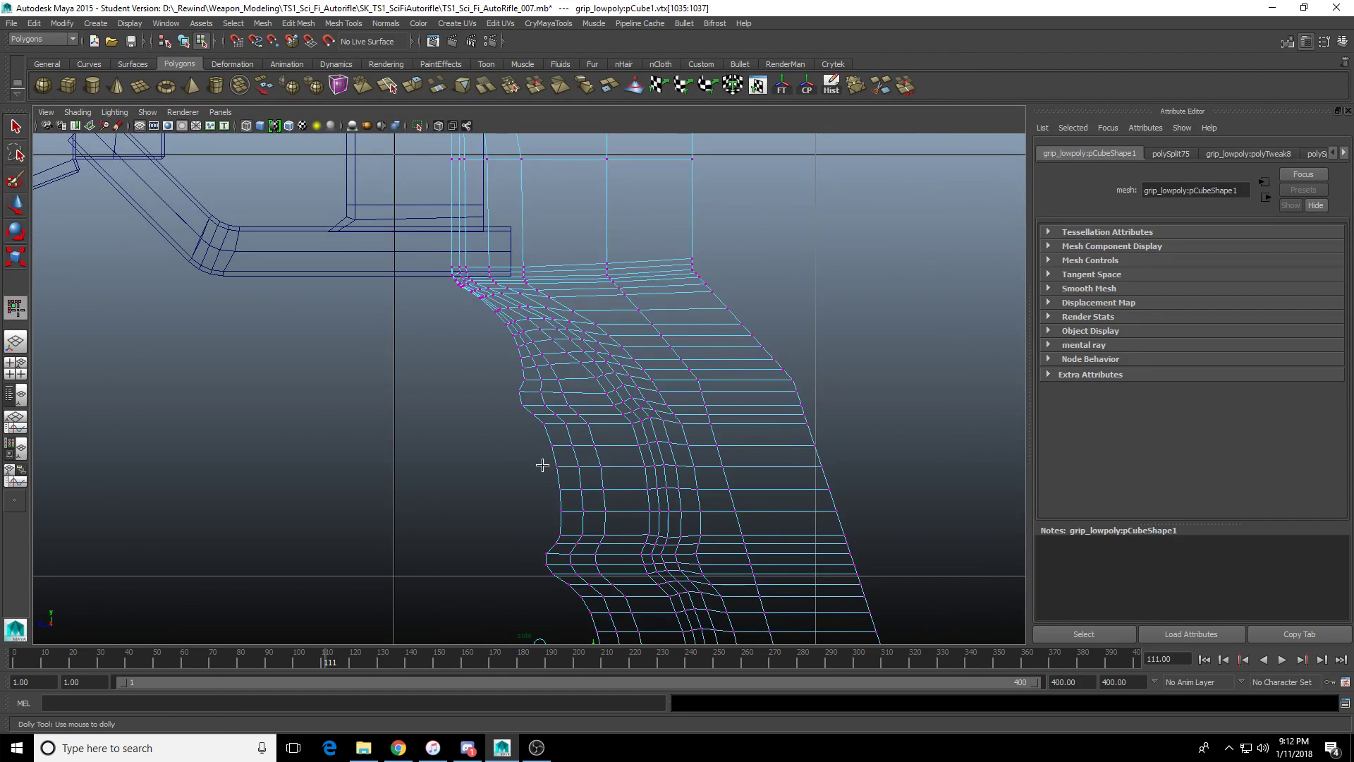
pyautogui.scroll(-3, 543, 465)
pyautogui.press('space')
pyautogui.press('space')
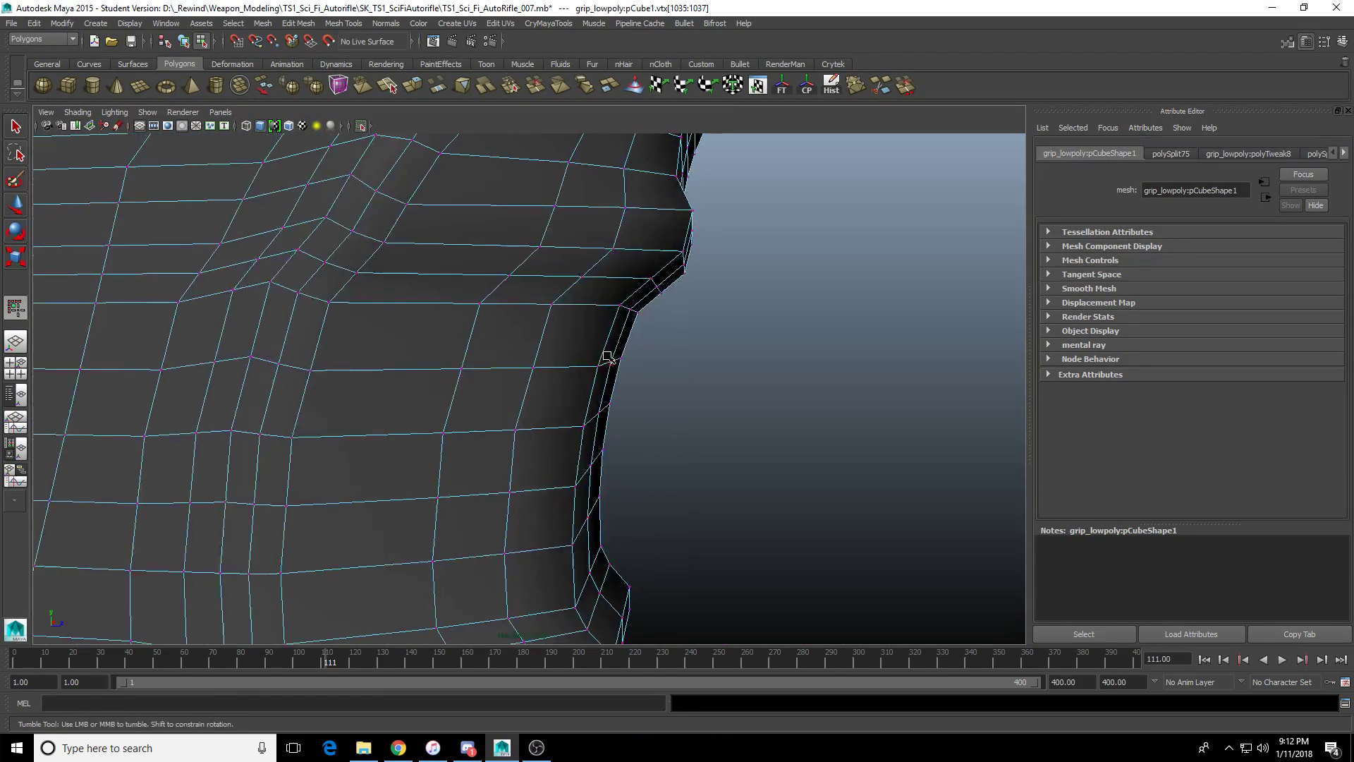
pyautogui.scroll(-5, 608, 358)
pyautogui.press('F8')
pyautogui.click(514, 343)
pyautogui.keyDown('alt'); pyautogui.moveTo(619, 224); pyautogui.dragTo(564, 236); pyautogui.keyUp('alt')
pyautogui.keyDown('alt'); pyautogui.moveTo(564, 236); pyautogui.dragTo(529, 358, button='middle'); pyautogui.keyUp('alt')
pyautogui.scroll(5, 528, 358)
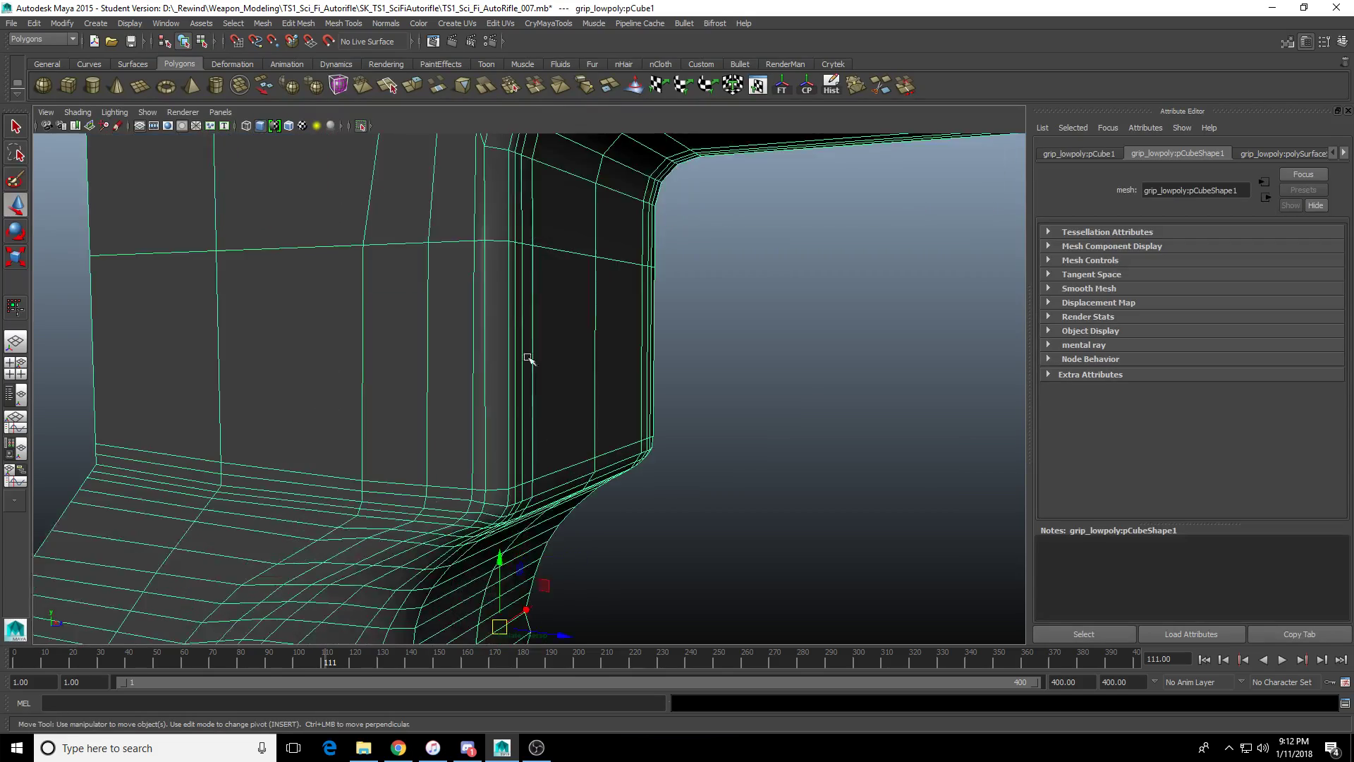
pyautogui.scroll(-2, 529, 359)
pyautogui.keyDown('alt'); pyautogui.moveTo(496, 173); pyautogui.dragTo(356, 412, button='middle'); pyautogui.keyUp('alt')
pyautogui.keyDown('alt'); pyautogui.moveTo(624, 377); pyautogui.dragTo(496, 384); pyautogui.keyUp('alt')
pyautogui.scroll(3, 541, 369)
pyautogui.scroll(-2, 547, 359)
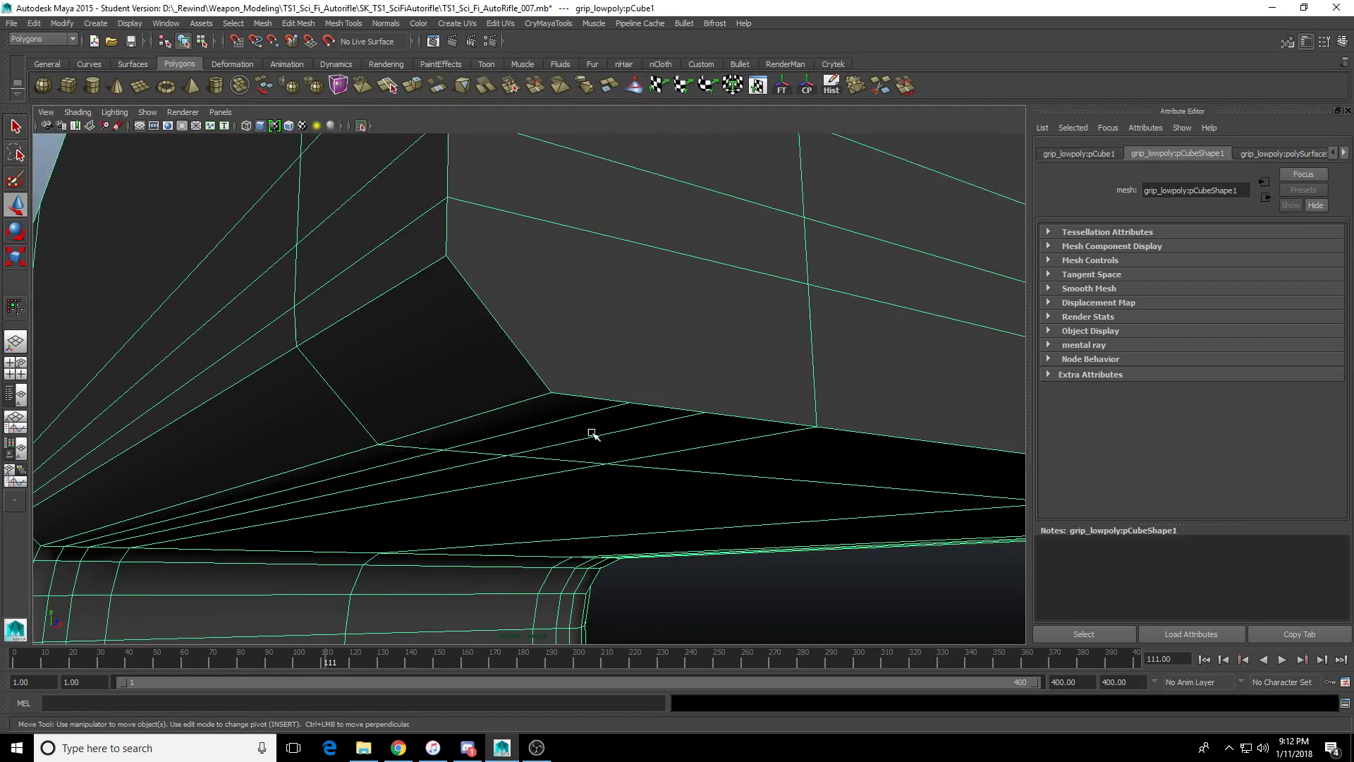
pyautogui.scroll(-3, 593, 433)
pyautogui.keyDown('alt'); pyautogui.moveTo(544, 475); pyautogui.dragTo(583, 418); pyautogui.keyUp('alt')
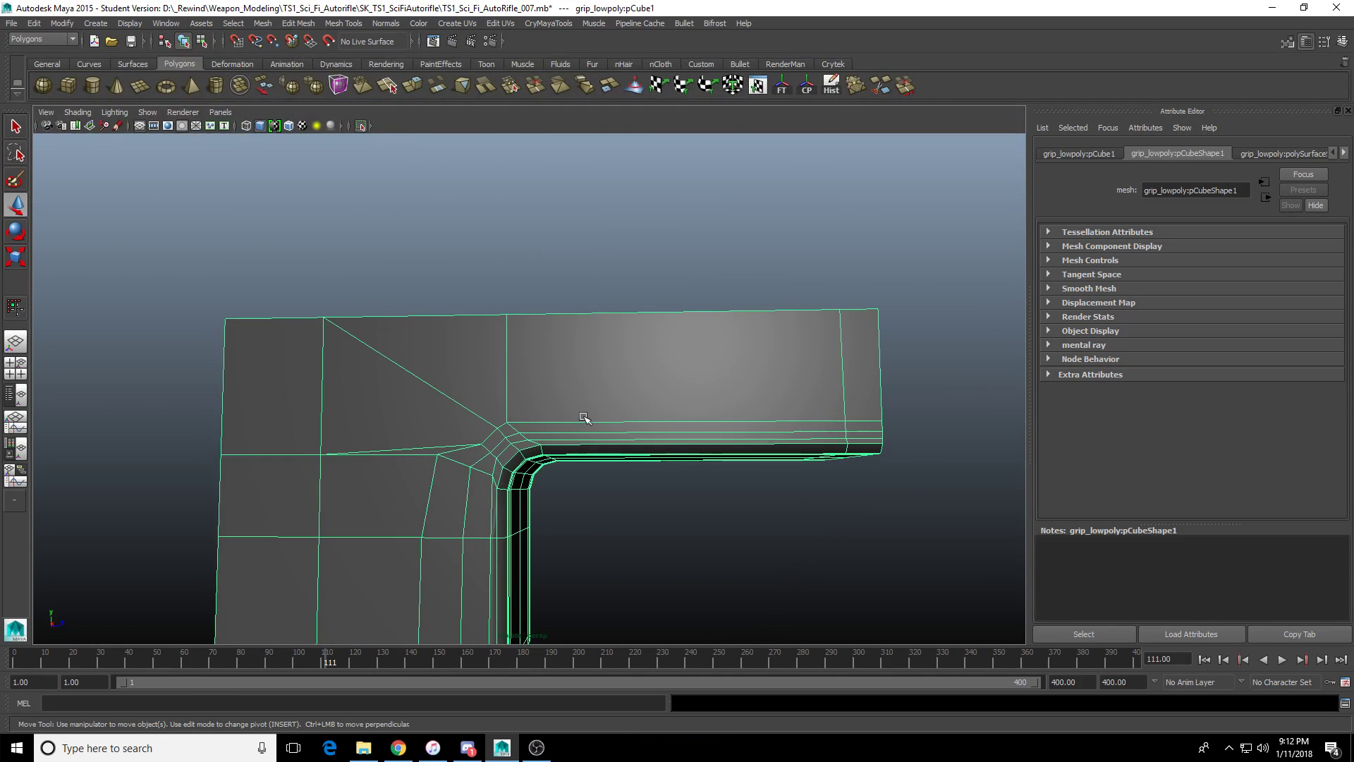
pyautogui.scroll(5, 521, 482)
pyautogui.keyDown('alt'); pyautogui.moveTo(490, 511); pyautogui.dragTo(597, 422, button='middle'); pyautogui.keyUp('alt')
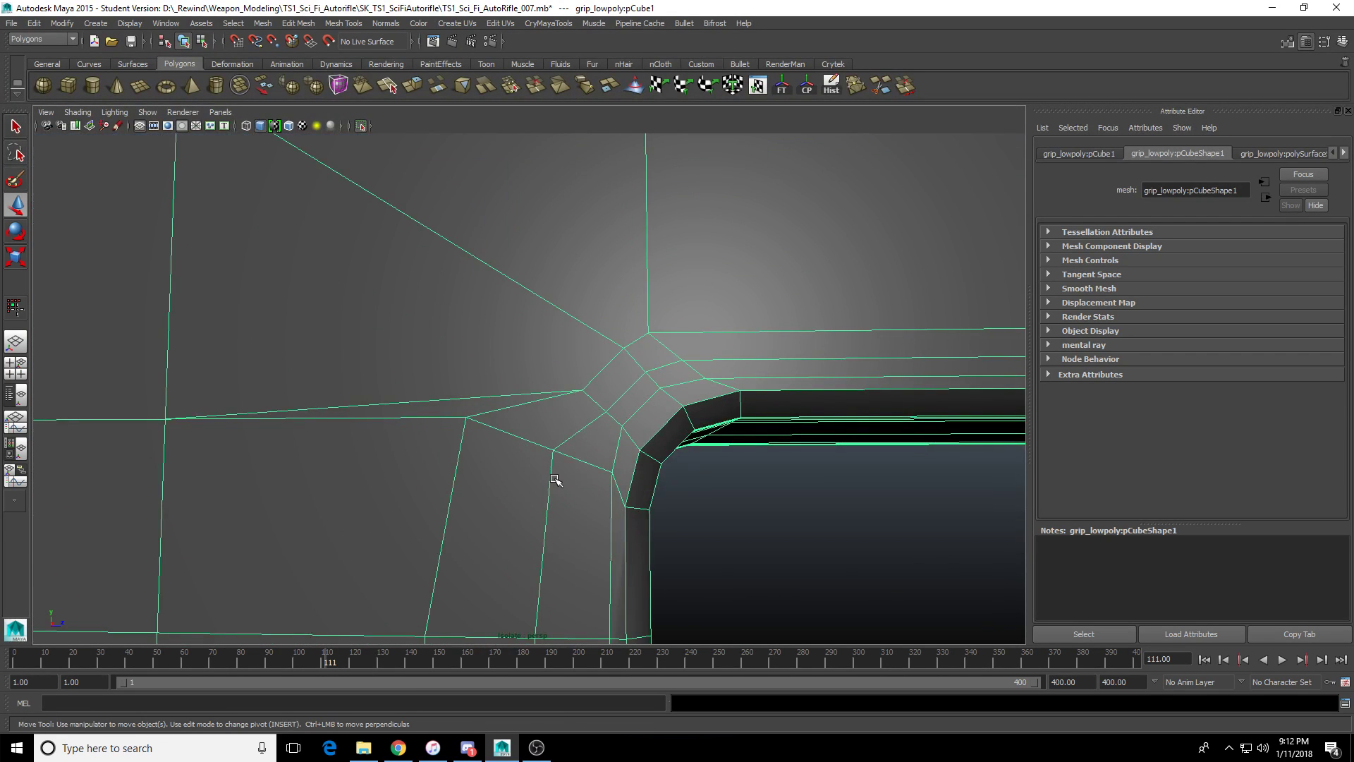
pyautogui.keyDown('alt'); pyautogui.moveTo(555, 480); pyautogui.dragTo(552, 362); pyautogui.keyUp('alt')
pyautogui.scroll(-3, 572, 342)
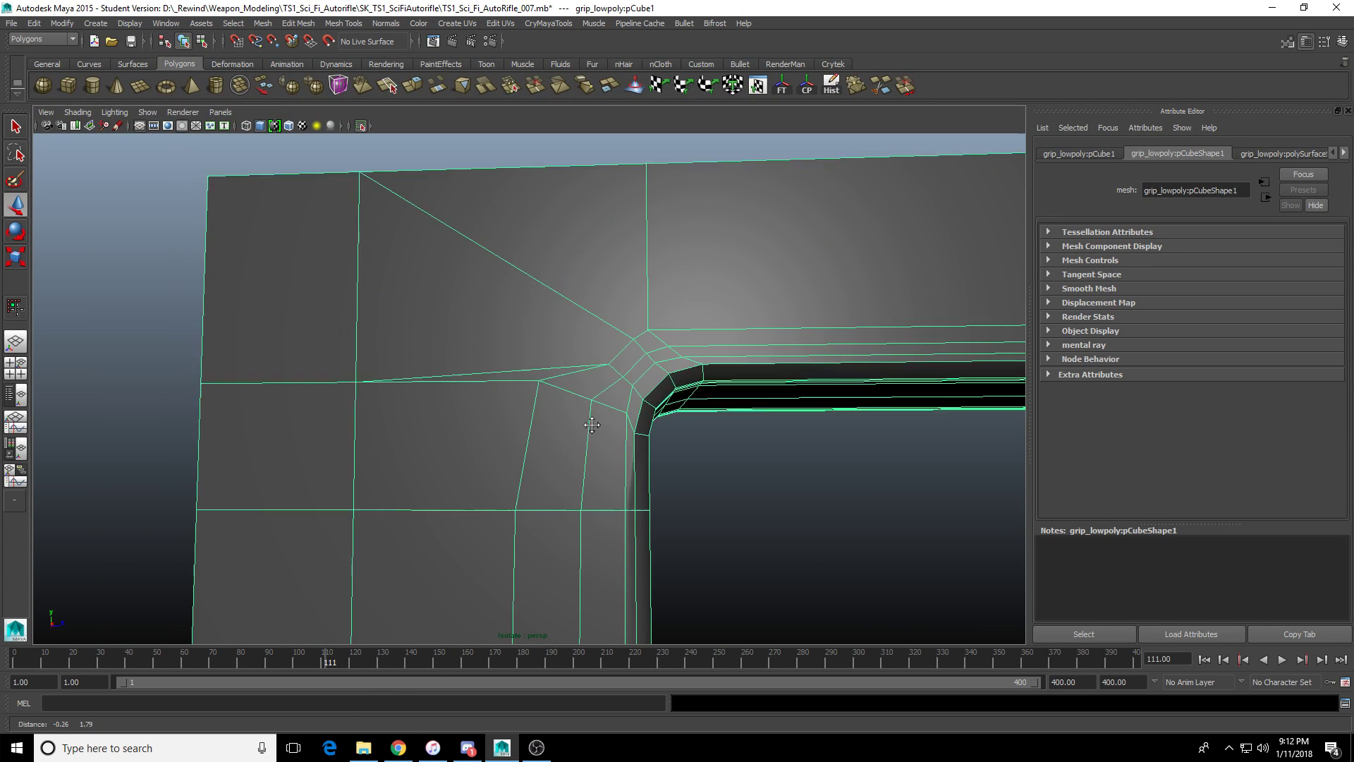
# Select the outer vertex of the rounded inner corner where several edges converge, and frame it in the side view.
pyautogui.press('F9')
pyautogui.click(608, 379)
pyautogui.press('space')
pyautogui.press('space')
pyautogui.press('f')
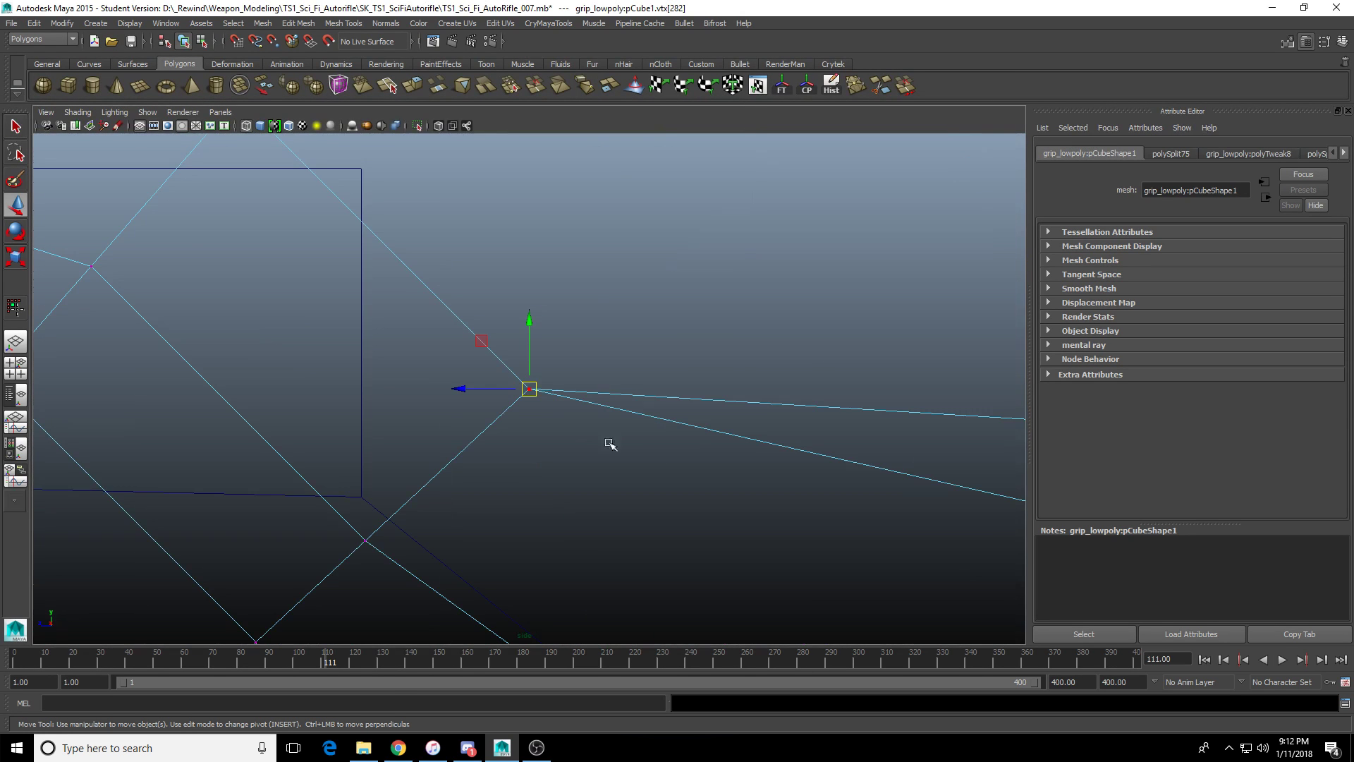
# Move the outer vertex behind the grip's rounded trigger-opening corner slightly upward and toward the rear.
pyautogui.scroll(-4, 469, 317)
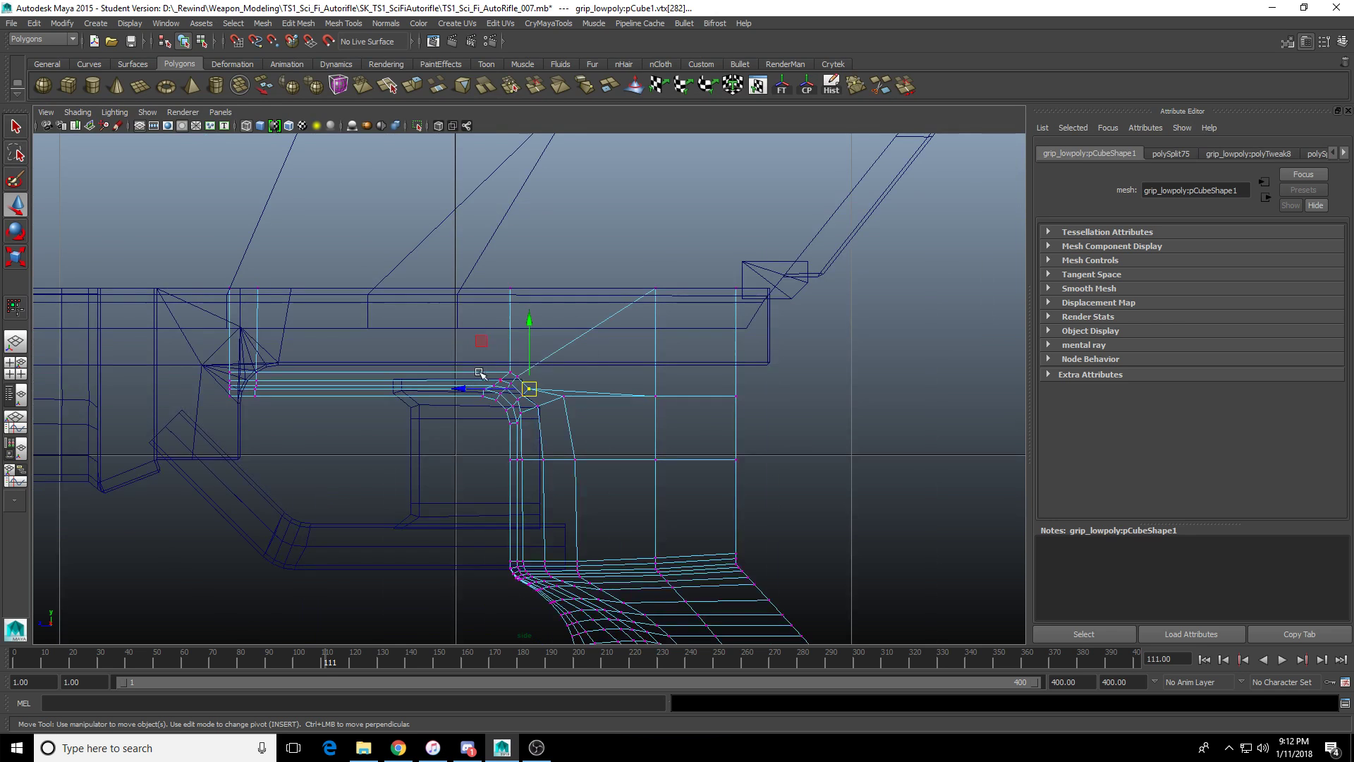
pyautogui.scroll(3, 494, 388)
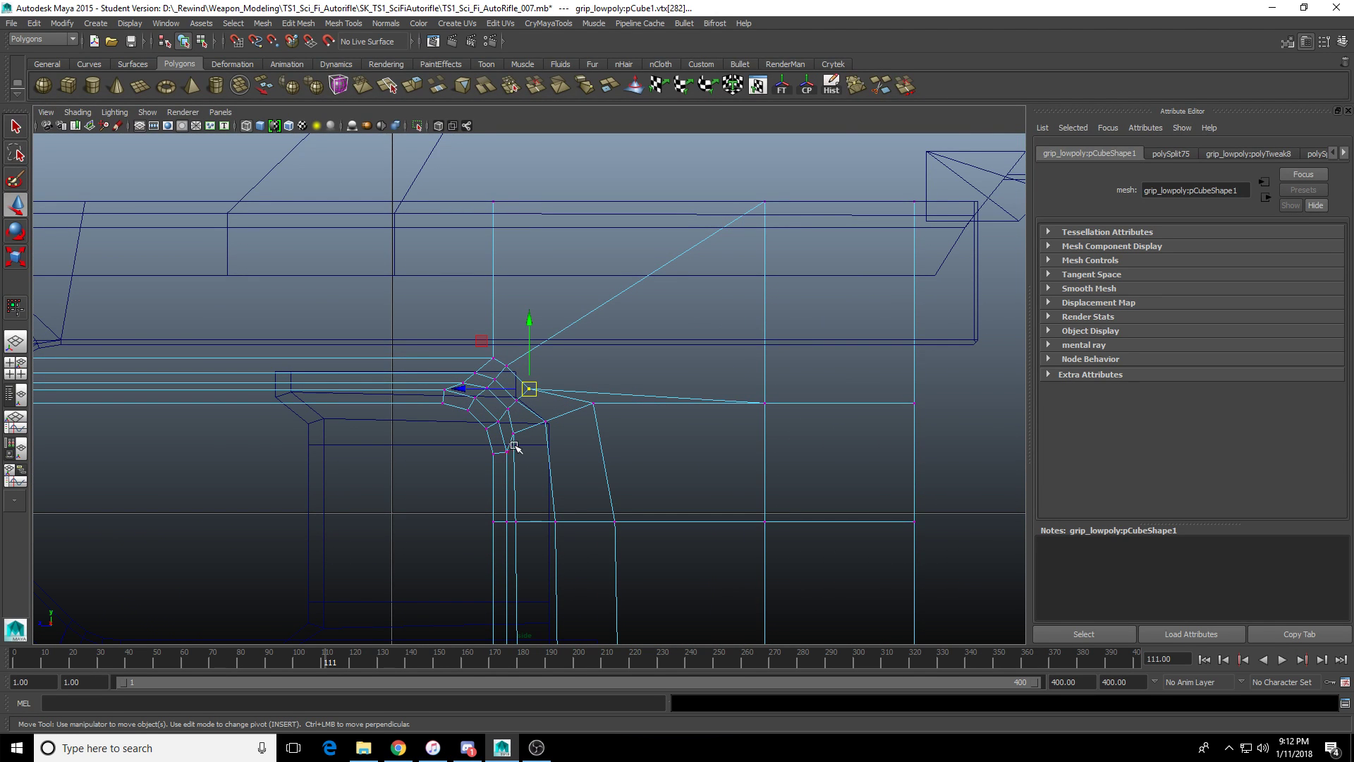
pyautogui.scroll(5, 514, 447)
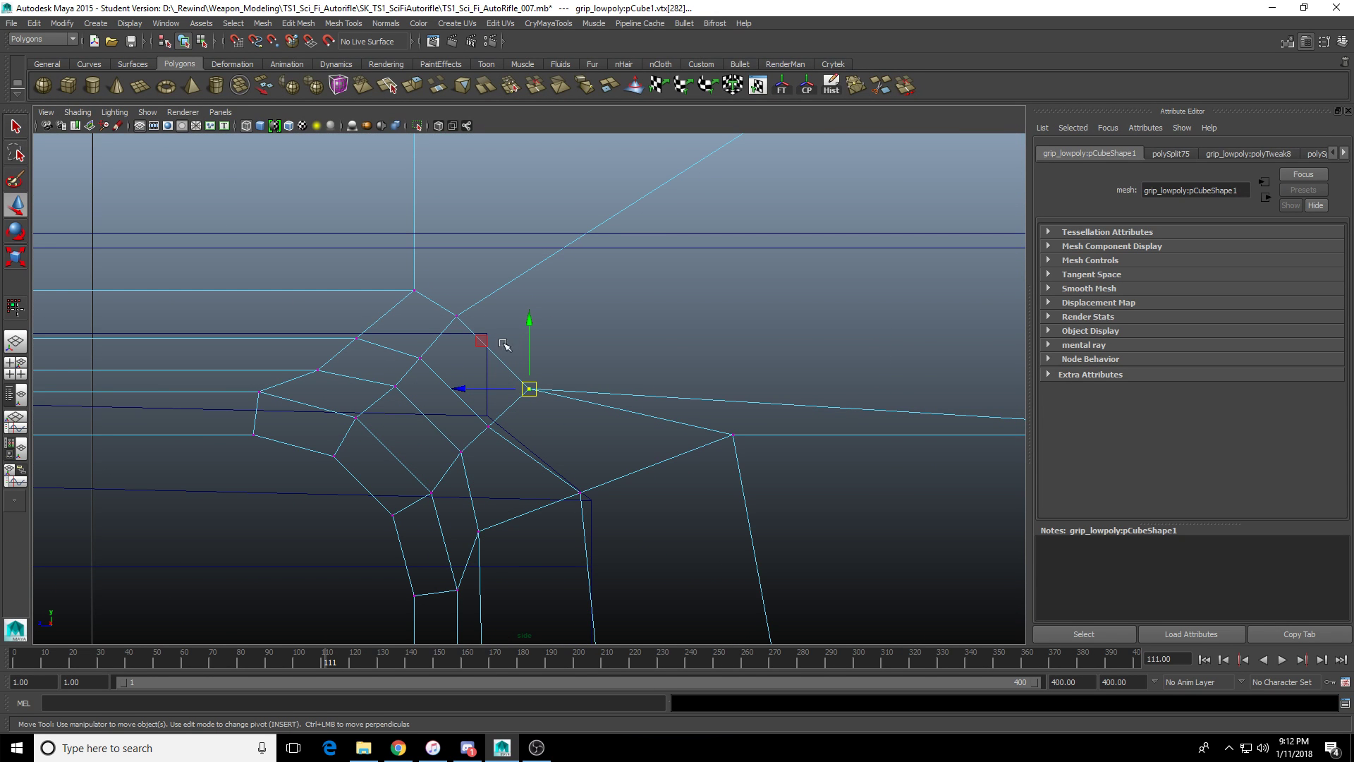
pyautogui.moveTo(529, 326); pyautogui.dragTo(530, 308)
pyautogui.moveTo(460, 372); pyautogui.dragTo(469, 373)
# Even out the rounded corner by nudging the three vertices along its upper front arc horizontally and lowering the inner vertex near its vertical side slightly.
pyautogui.keyDown('alt'); pyautogui.moveTo(399, 389); pyautogui.dragTo(509, 388, button='middle'); pyautogui.keyUp('alt')
pyautogui.click(368, 392)
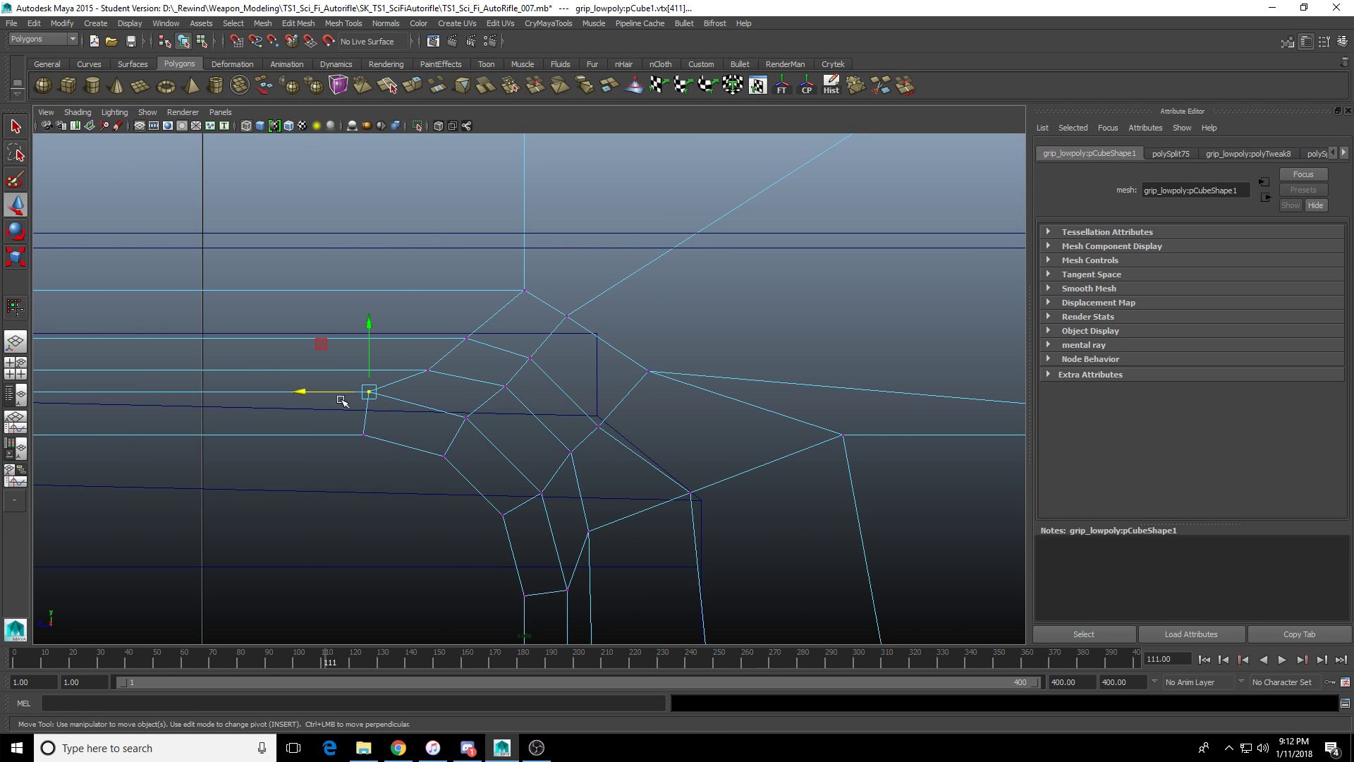
pyautogui.moveTo(304, 393); pyautogui.dragTo(313, 393)
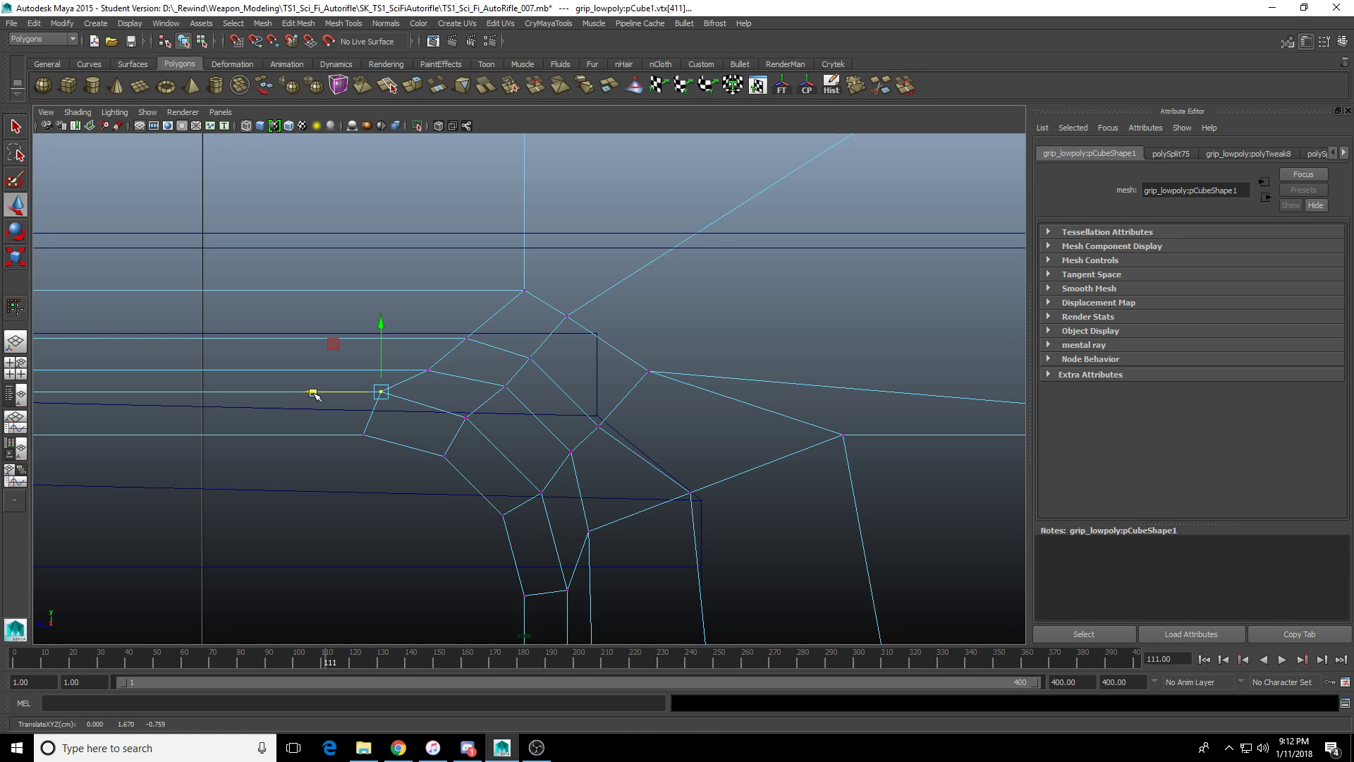
pyautogui.click(427, 369)
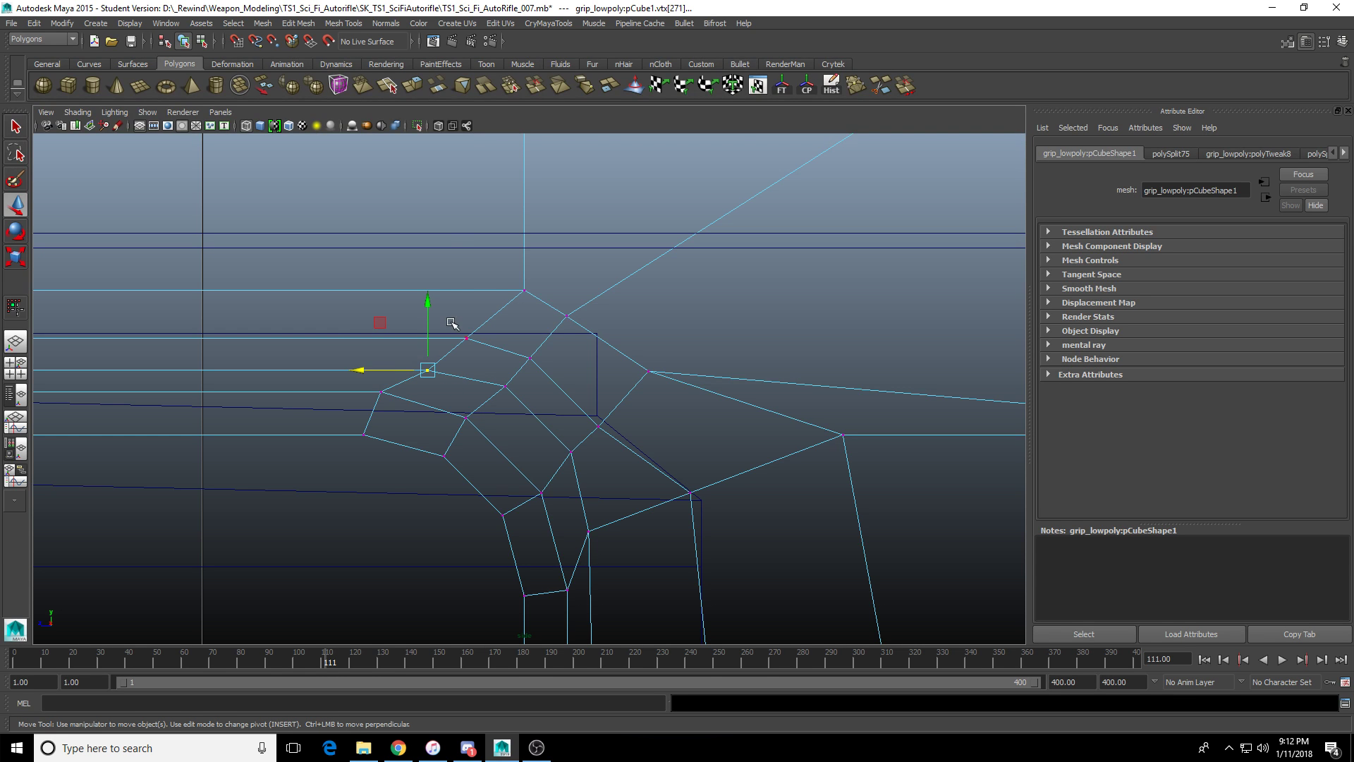
pyautogui.click(524, 290)
pyautogui.click(427, 370)
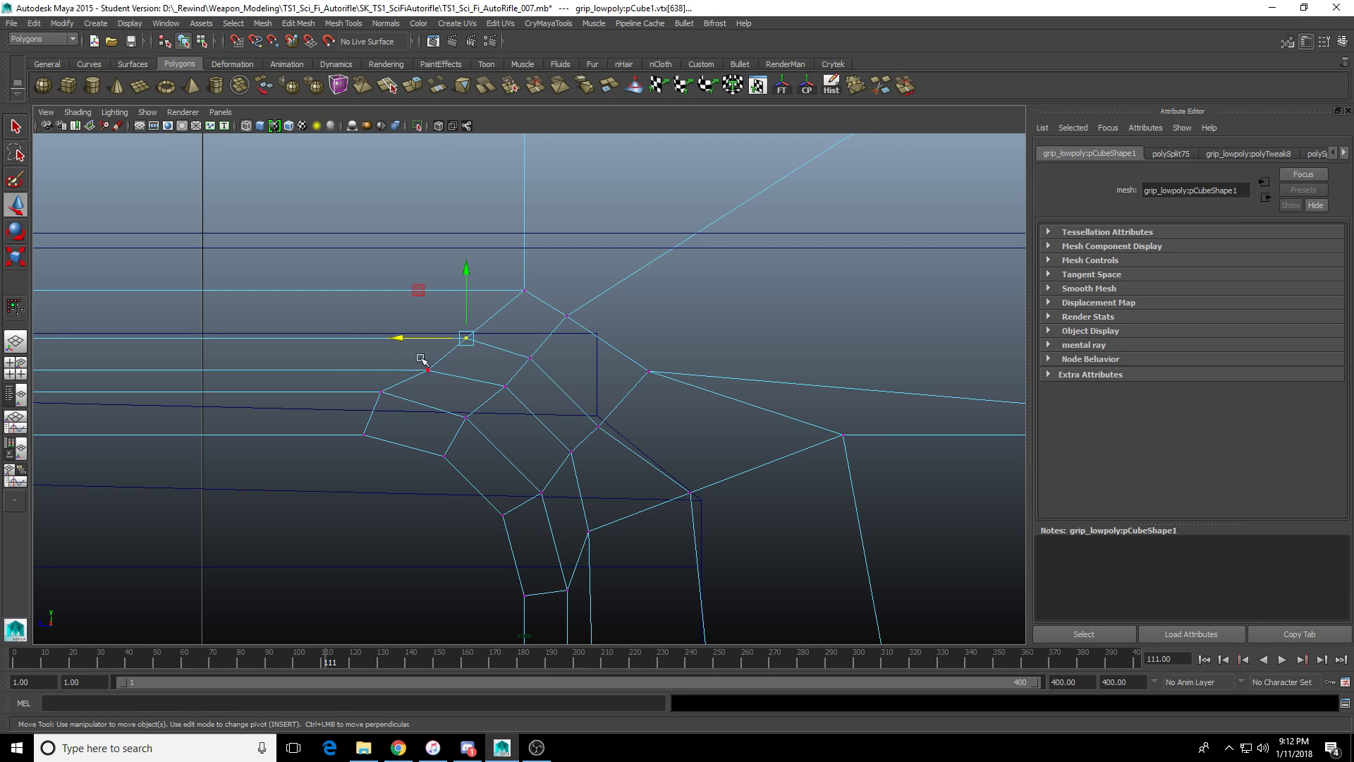
pyautogui.moveTo(364, 366); pyautogui.dragTo(404, 339)
pyautogui.click(466, 338)
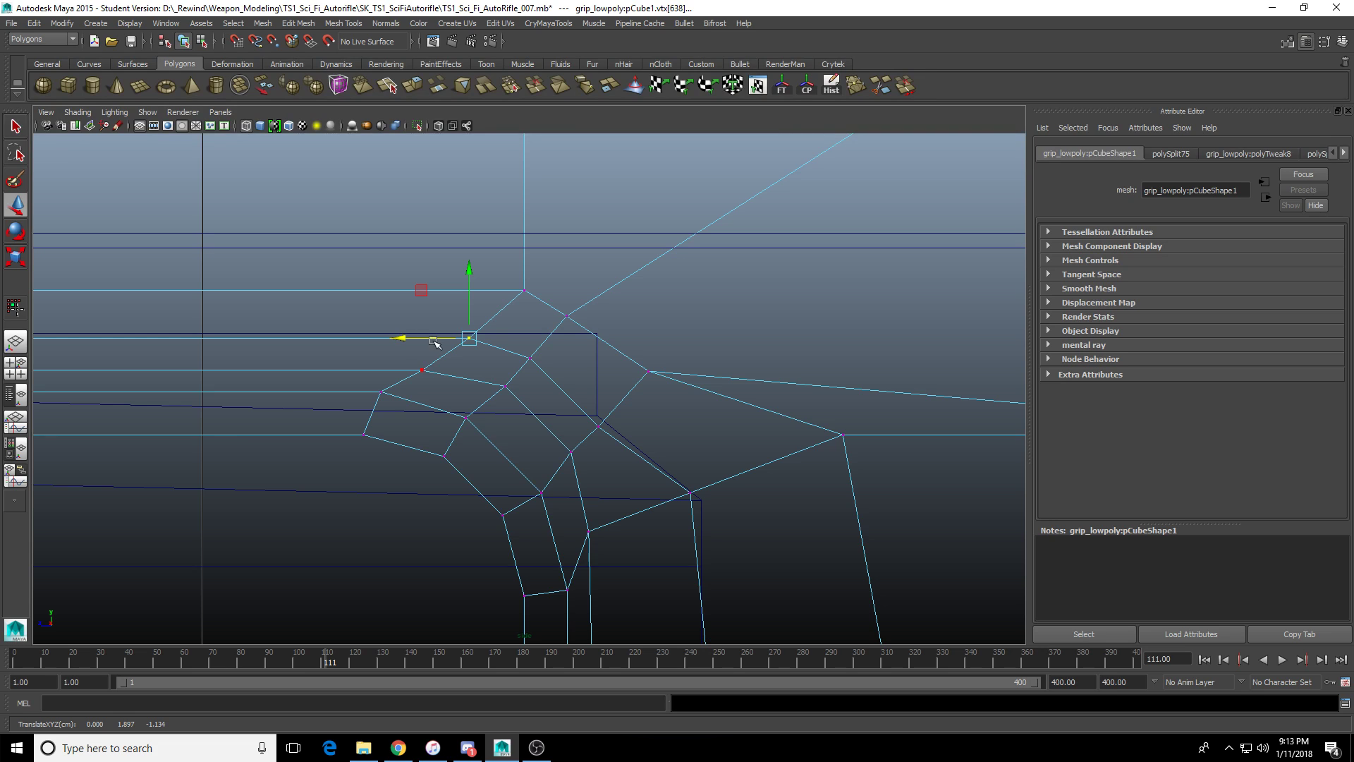
pyautogui.click(571, 452)
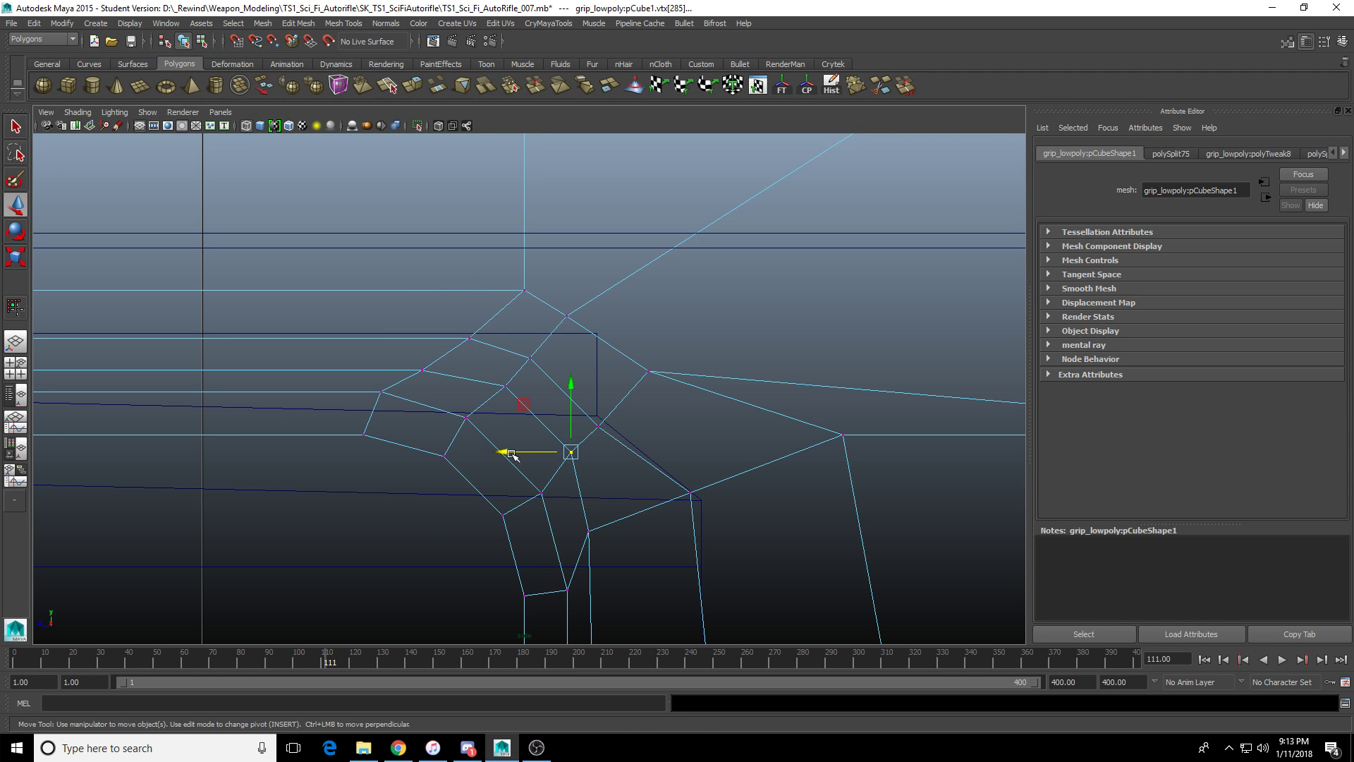
pyautogui.moveTo(572, 387); pyautogui.dragTo(573, 394)
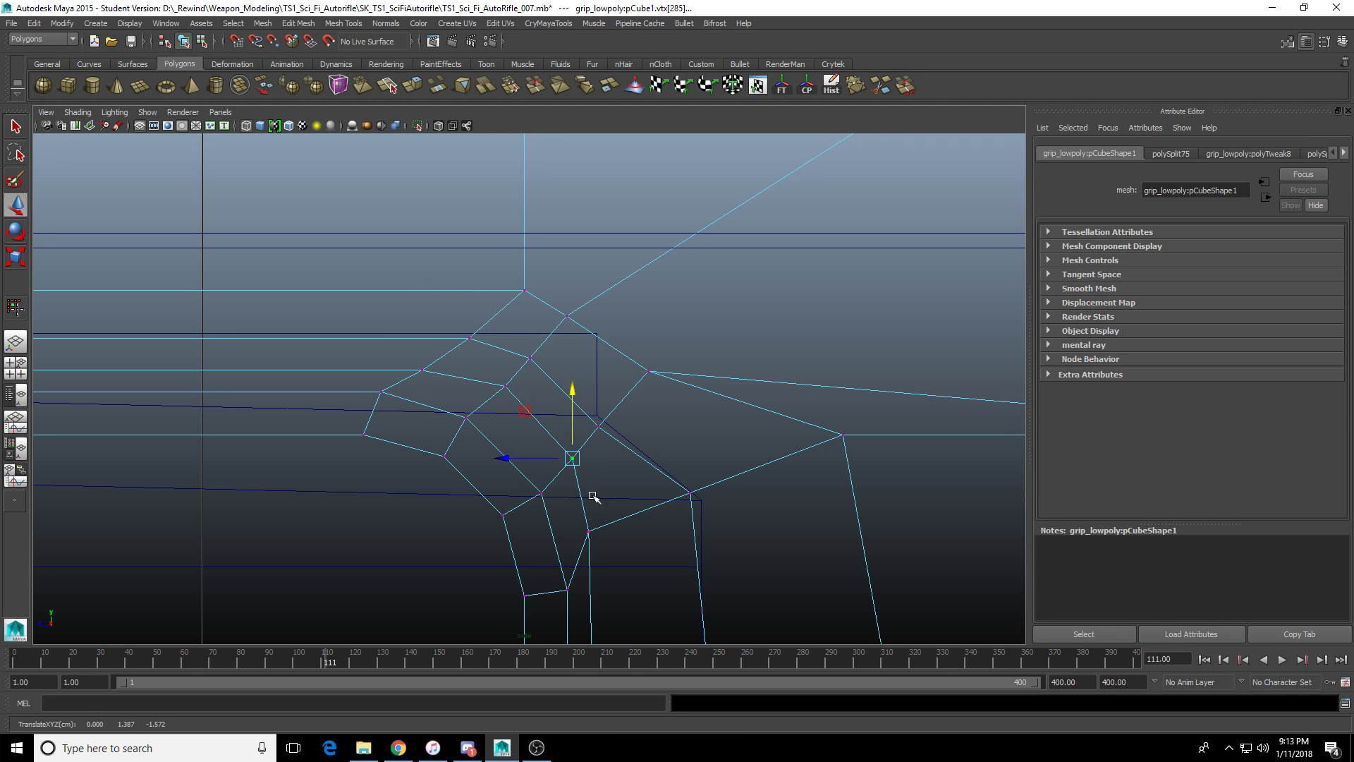
# Try shifting the vertex atop the corner's third vertical edge line toward the rear, and undo the move.
pyautogui.keyDown('alt'); pyautogui.moveTo(649, 566); pyautogui.dragTo(574, 384, button='middle'); pyautogui.keyUp('alt')
pyautogui.scroll(2, 505, 442)
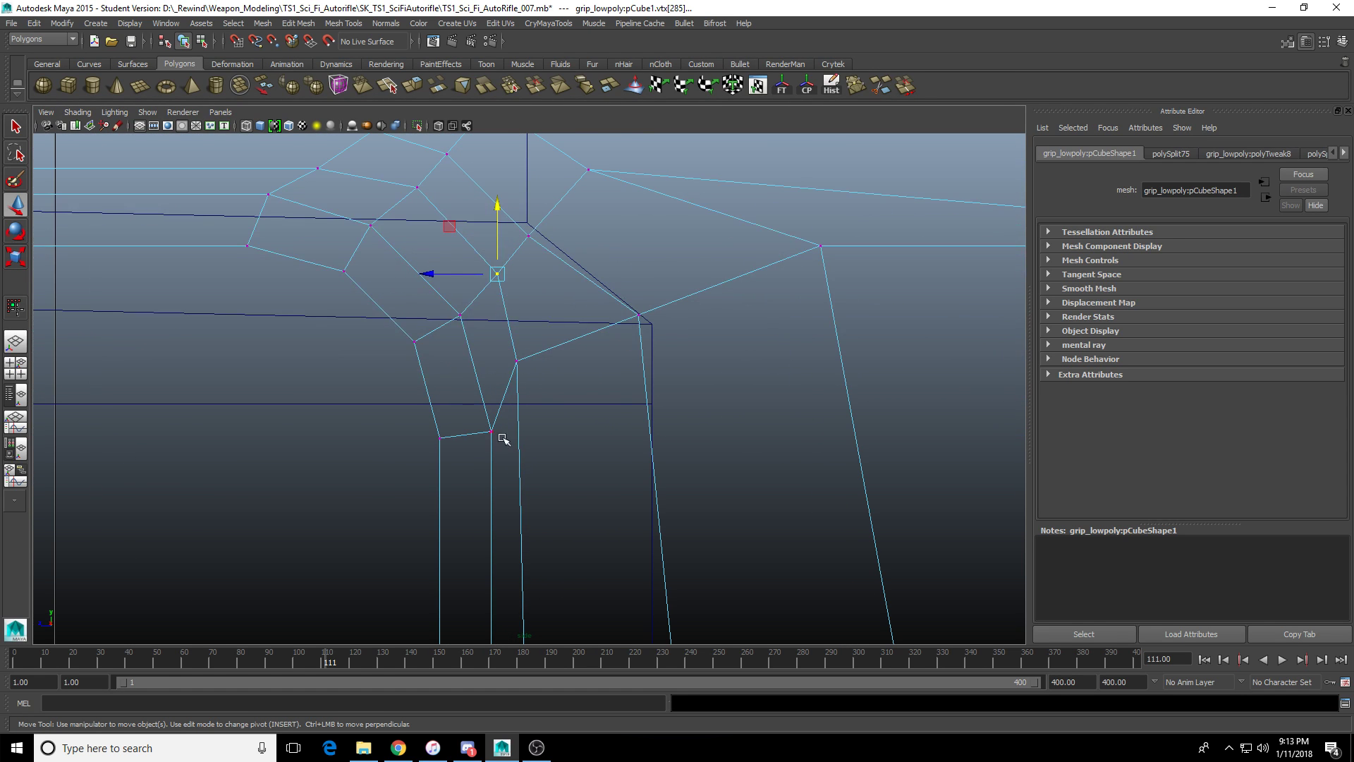
pyautogui.click(502, 438)
pyautogui.click(517, 361)
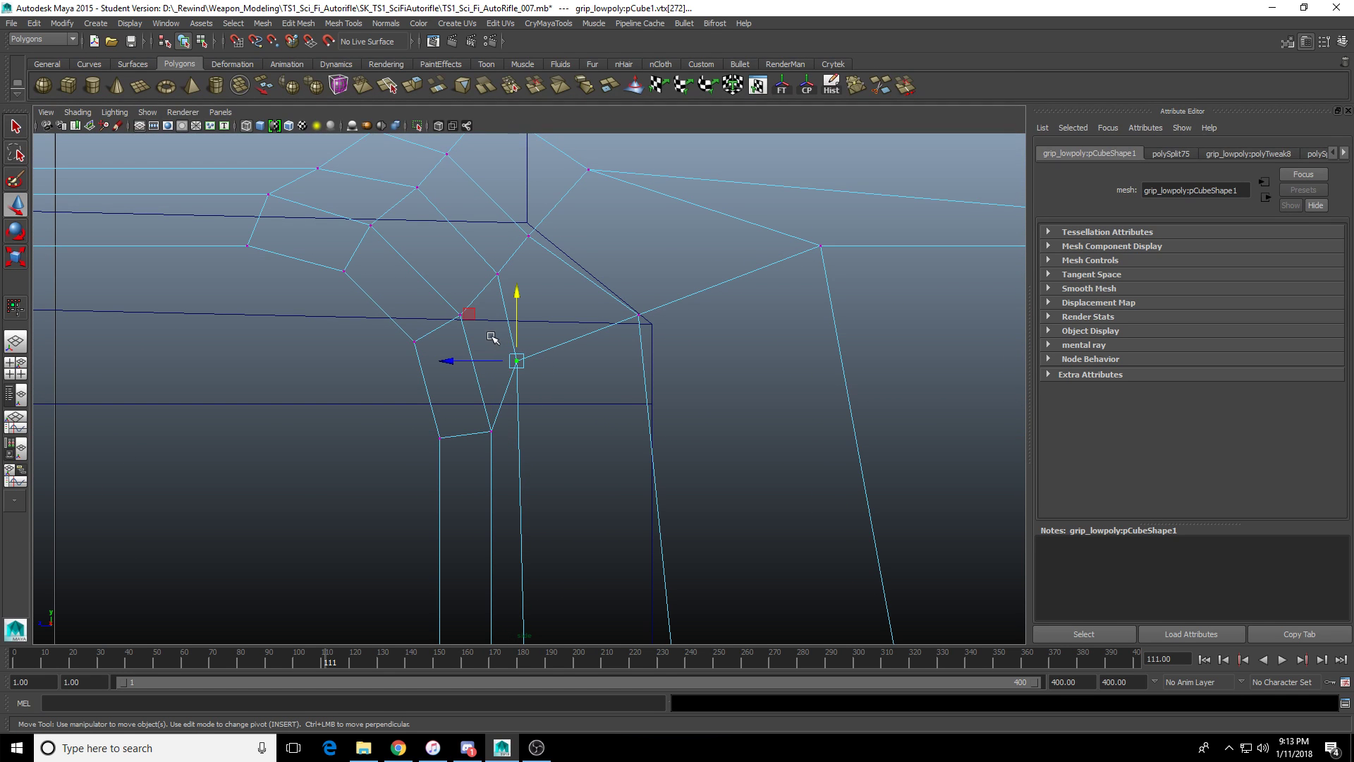
pyautogui.moveTo(449, 362); pyautogui.dragTo(457, 363)
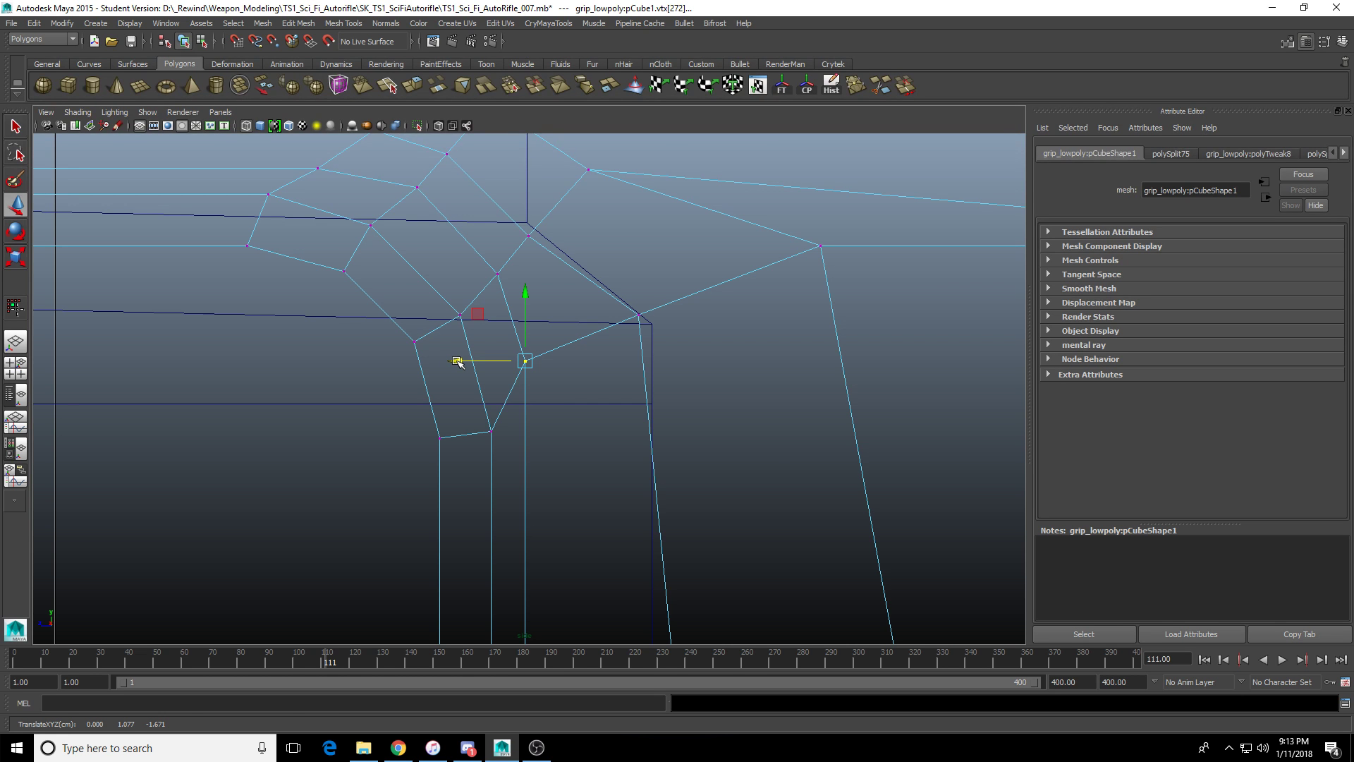
pyautogui.hotkey('ctrl', 'z')
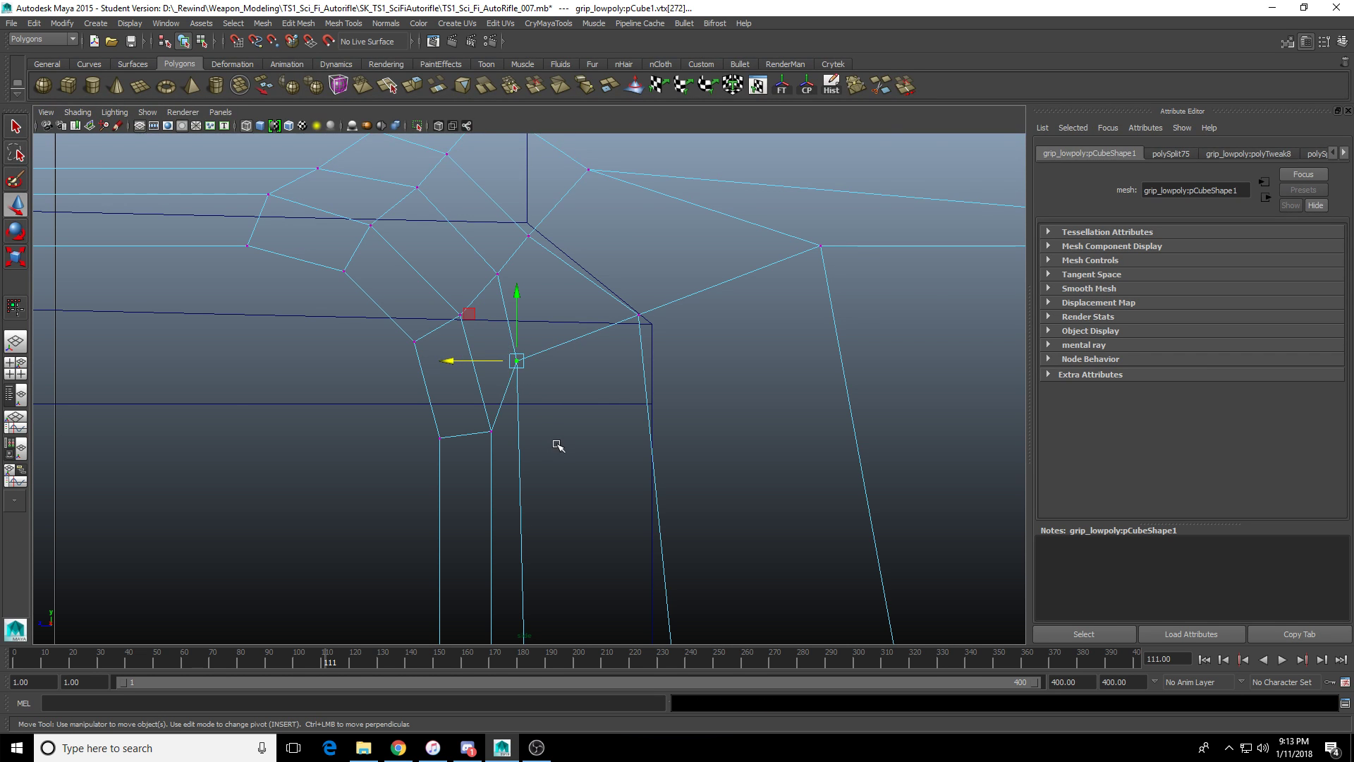
# Move only the top vertex of the corner's third vertical edge line slightly rearward to straighten that line with the vertices below.
pyautogui.scroll(-5, 584, 486)
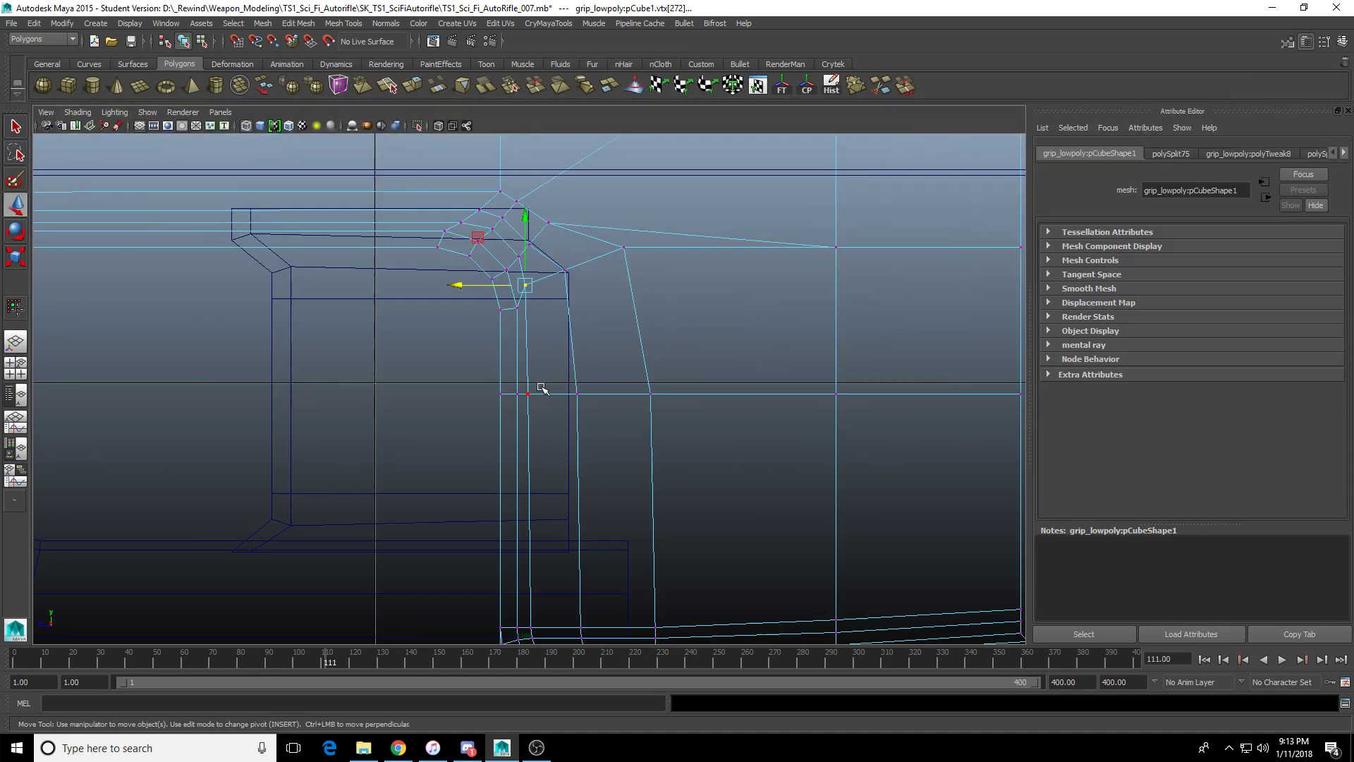
pyautogui.scroll(5, 543, 390)
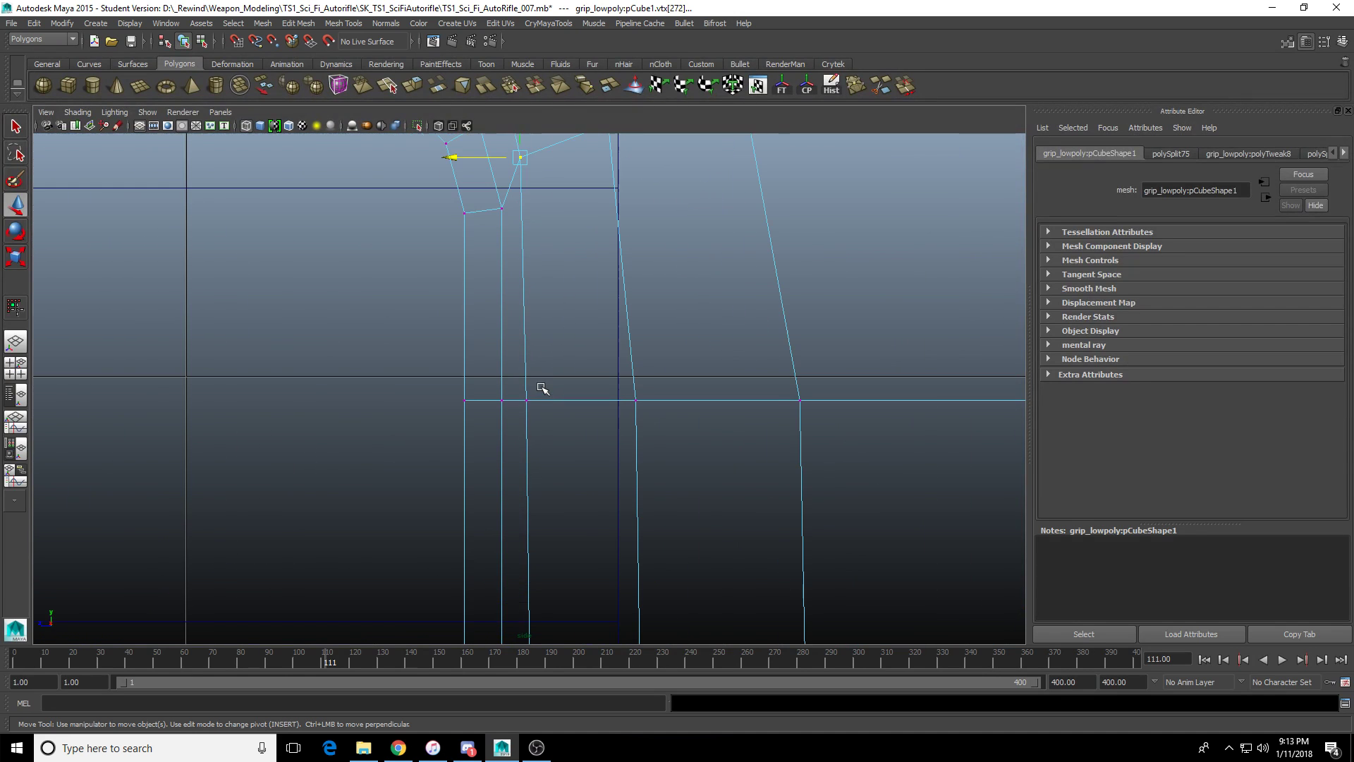
pyautogui.keyDown('shift'); pyautogui.moveTo(553, 370); pyautogui.dragTo(516, 431); pyautogui.keyUp('shift')
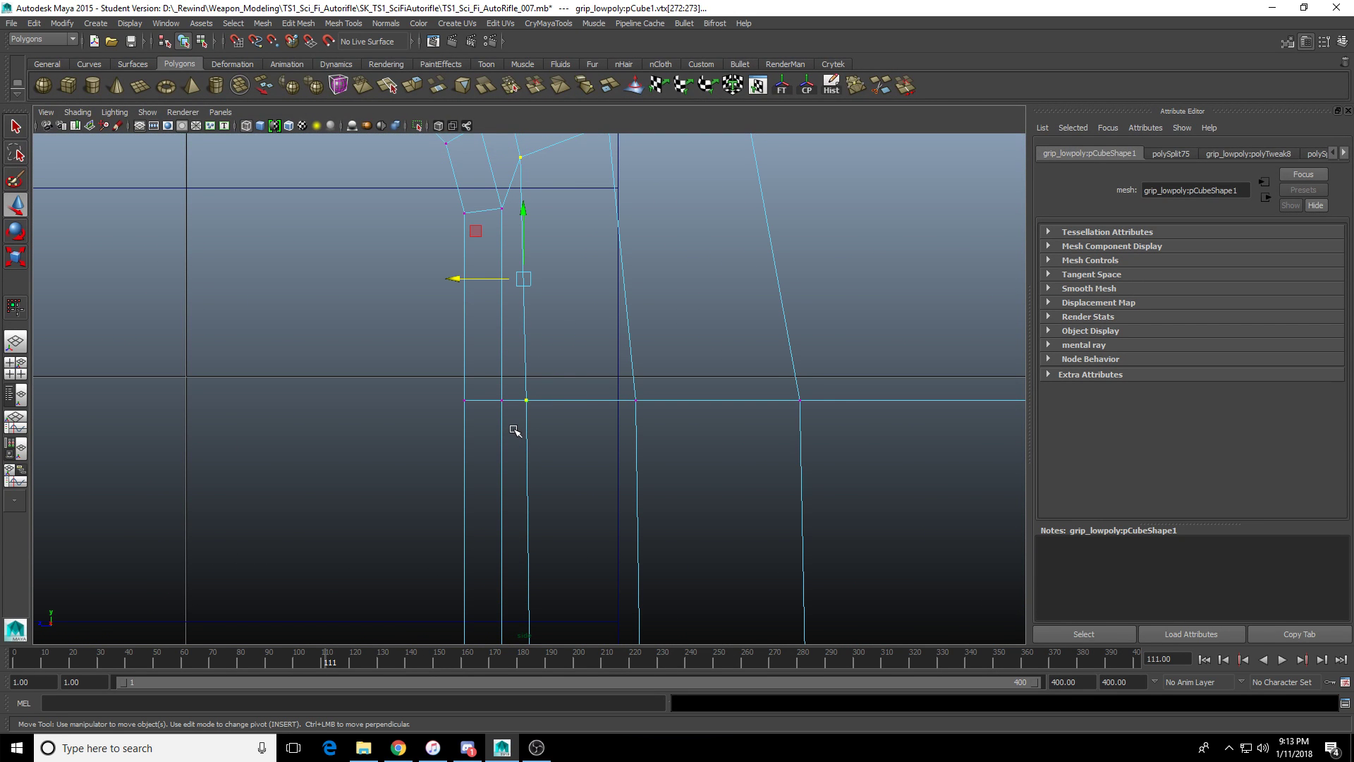
pyautogui.scroll(-5, 516, 429)
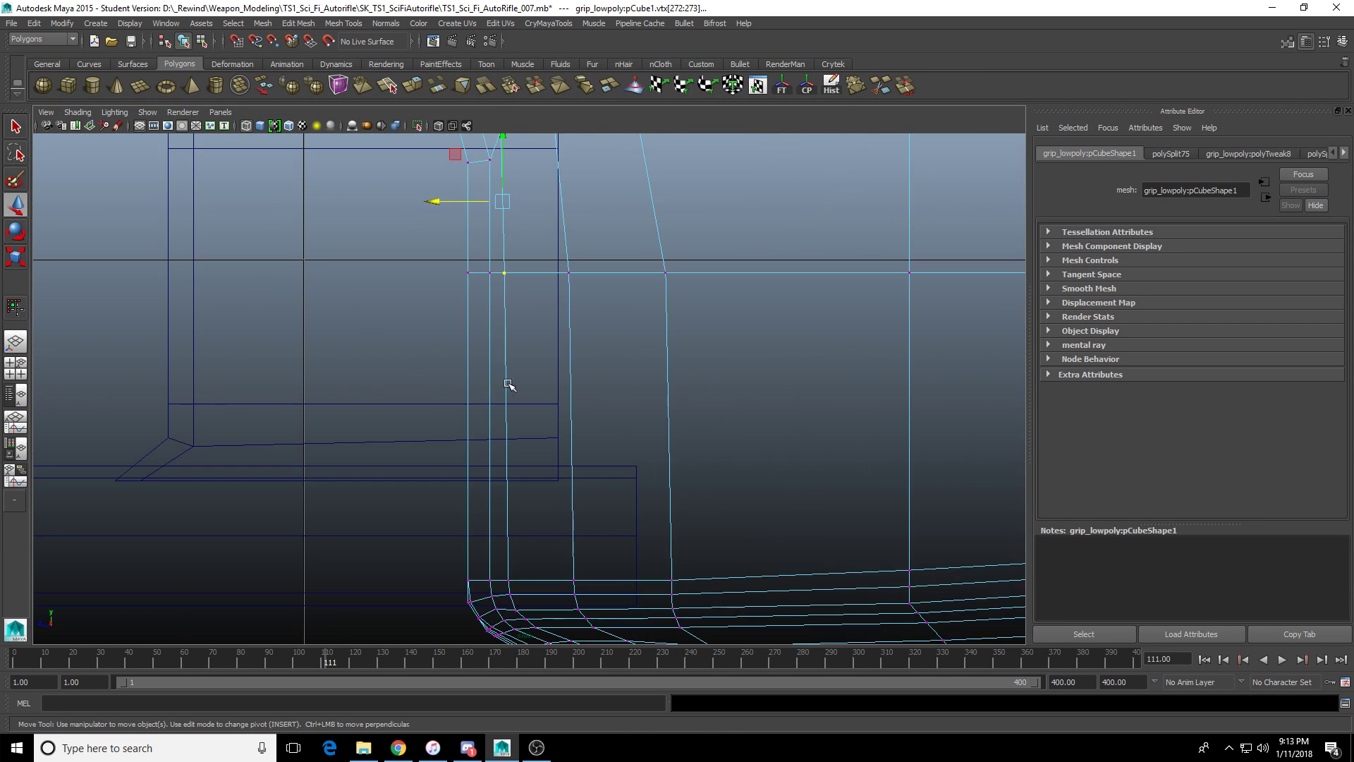
pyautogui.scroll(3, 519, 400)
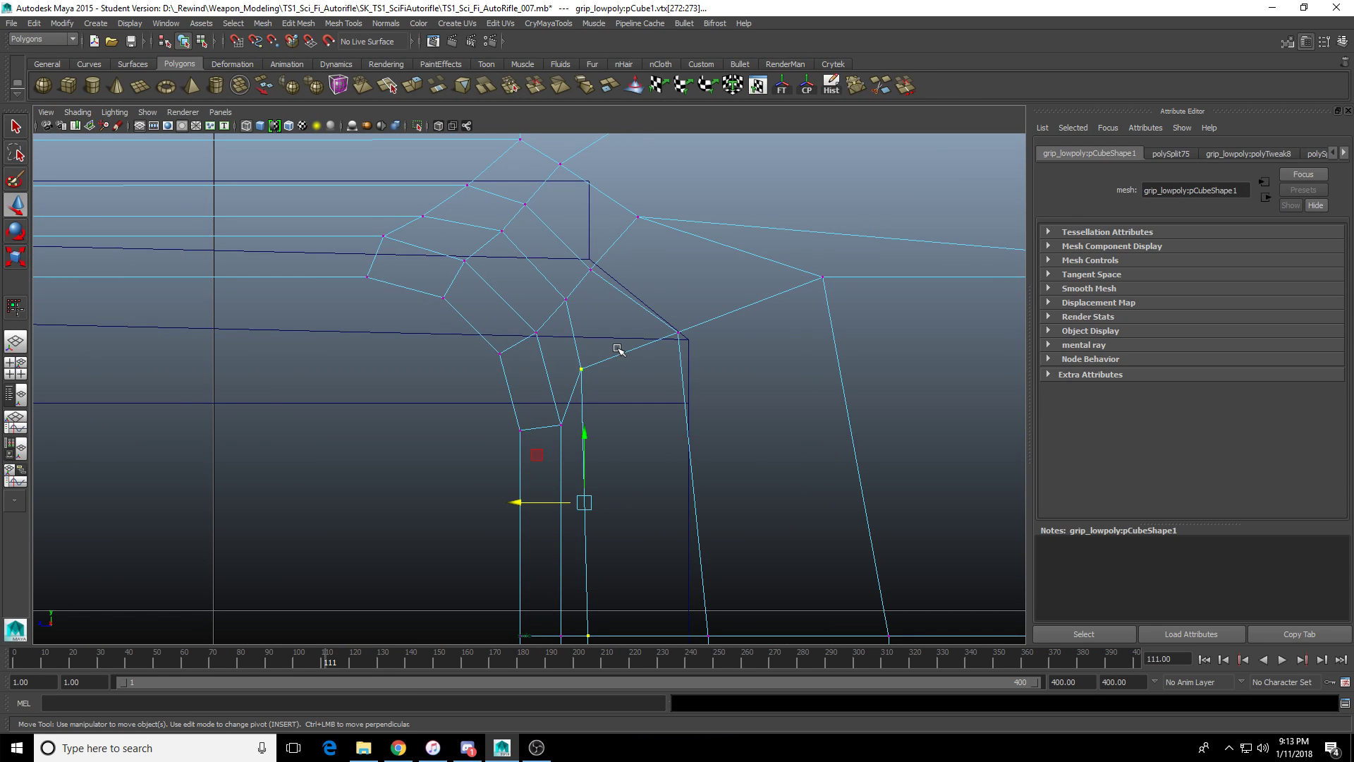
pyautogui.moveTo(618, 349); pyautogui.dragTo(564, 388)
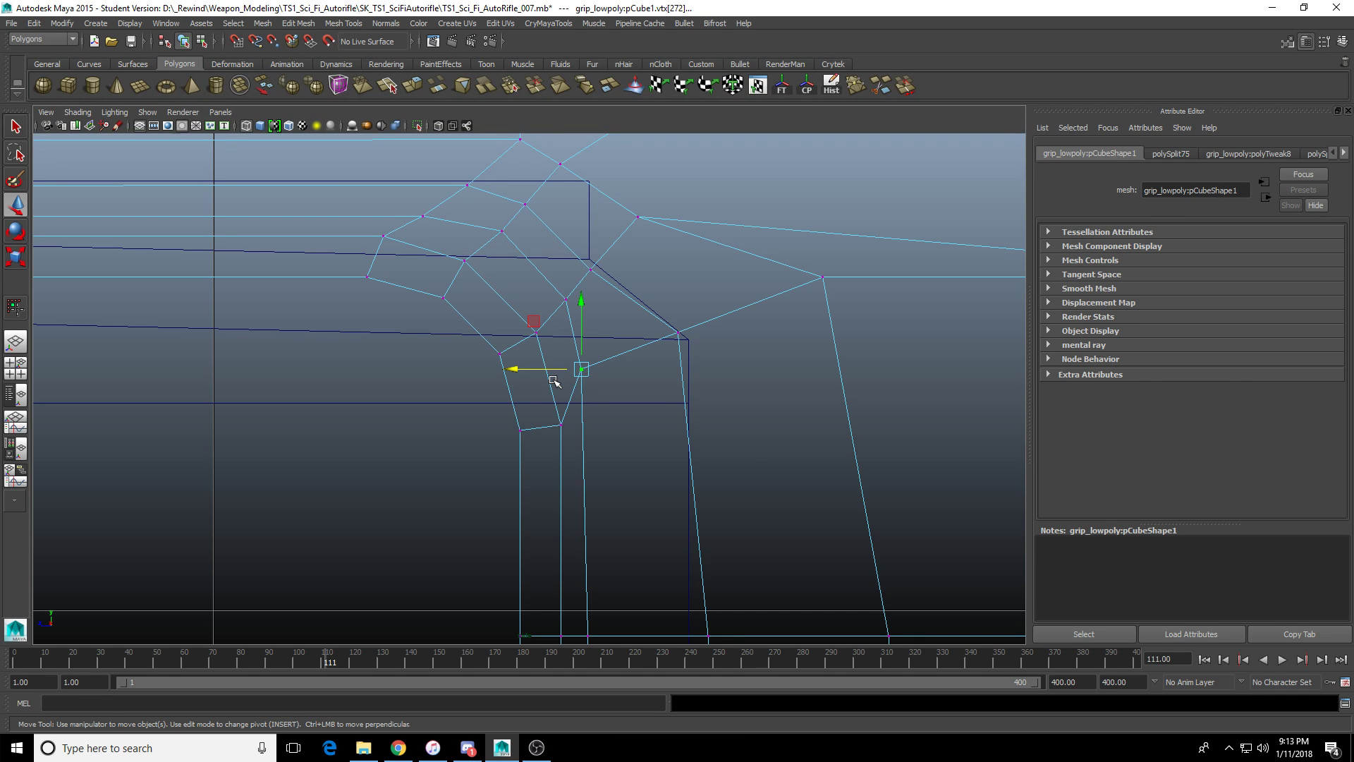
pyautogui.scroll(2, 649, 406)
pyautogui.keyDown('alt'); pyautogui.moveTo(648, 407); pyautogui.dragTo(594, 452, button='middle'); pyautogui.keyUp('alt')
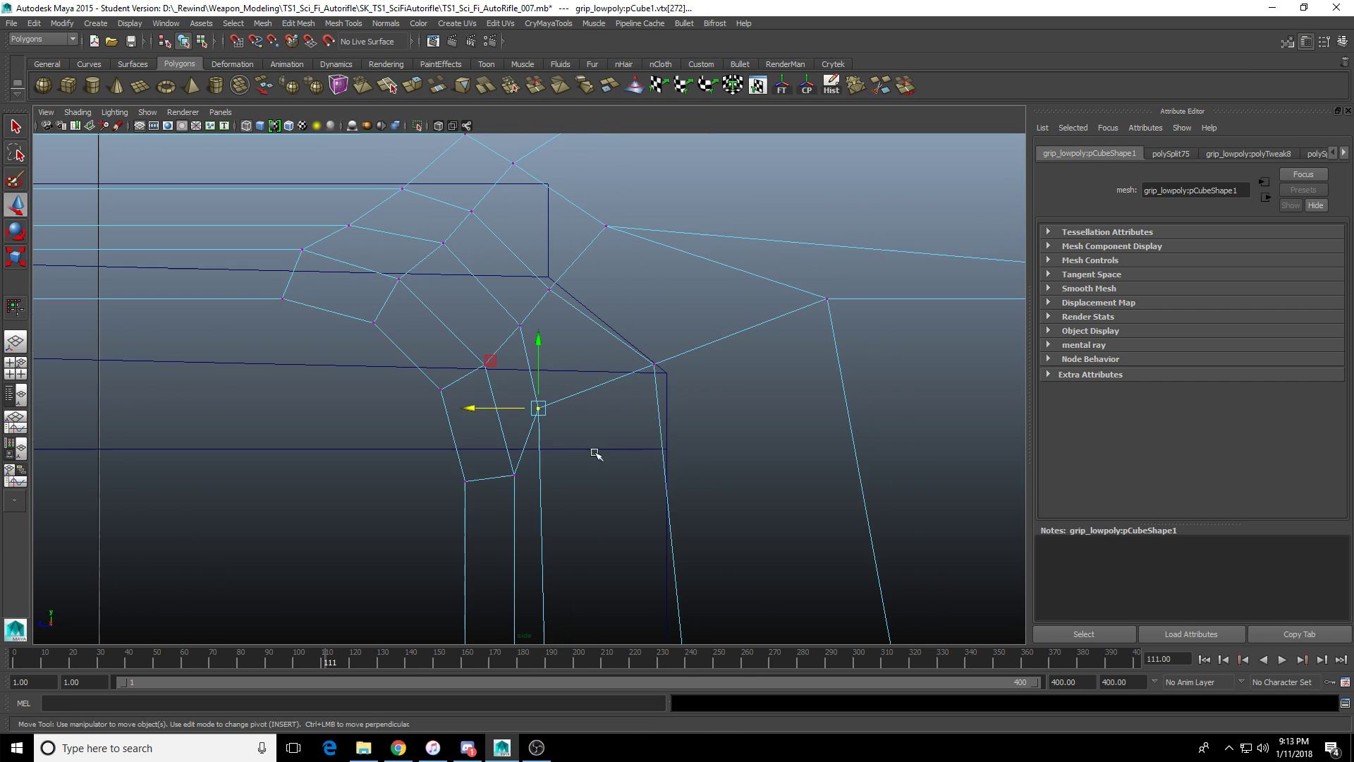
pyautogui.moveTo(471, 406); pyautogui.dragTo(477, 406)
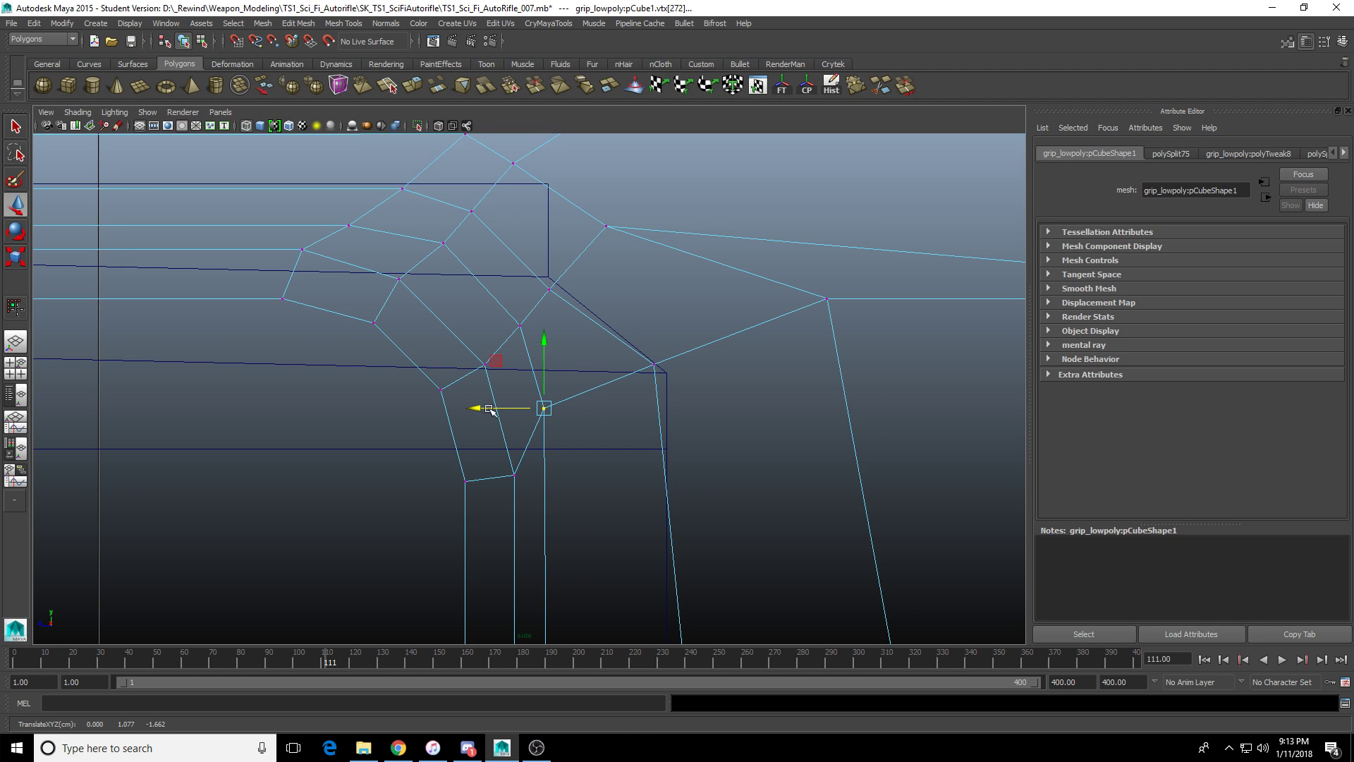
pyautogui.click(653, 365)
pyautogui.scroll(-4, 591, 367)
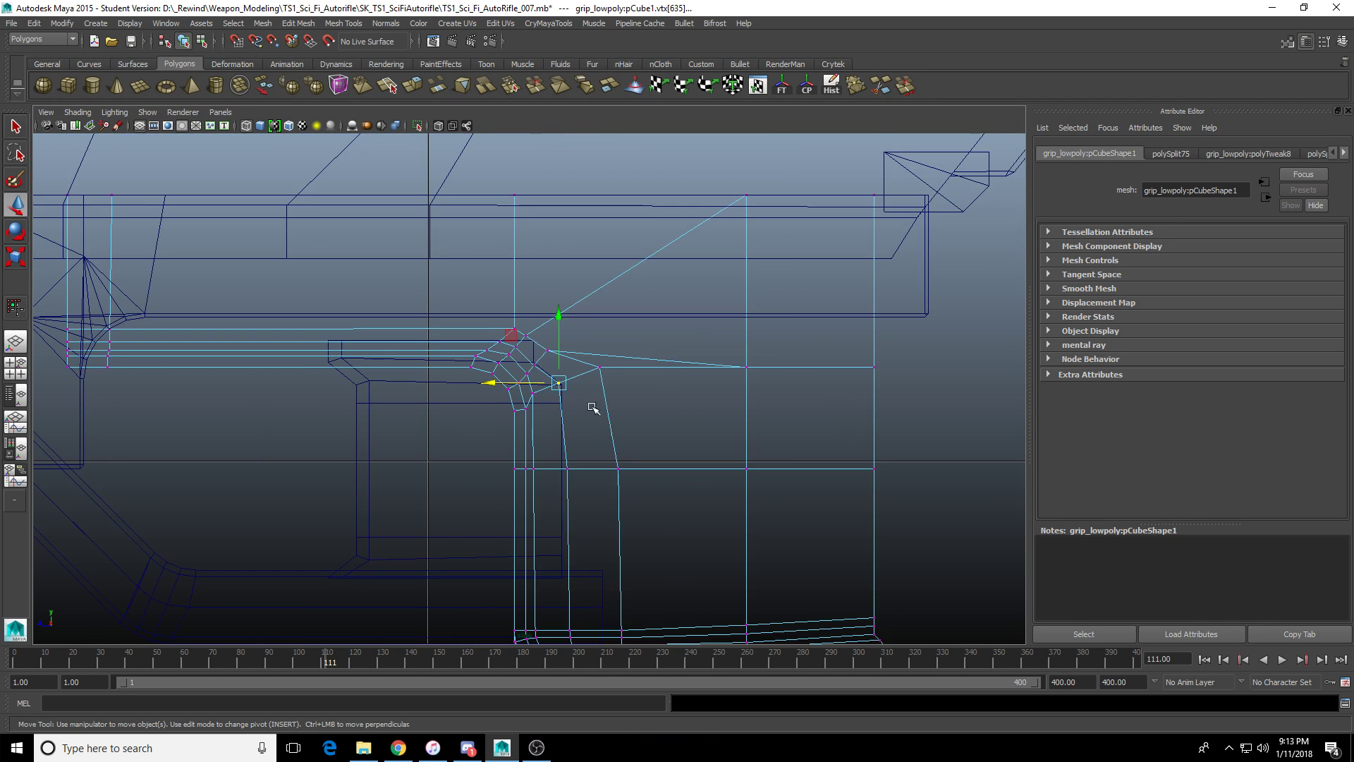
pyautogui.scroll(3, 595, 423)
pyautogui.scroll(2, 572, 436)
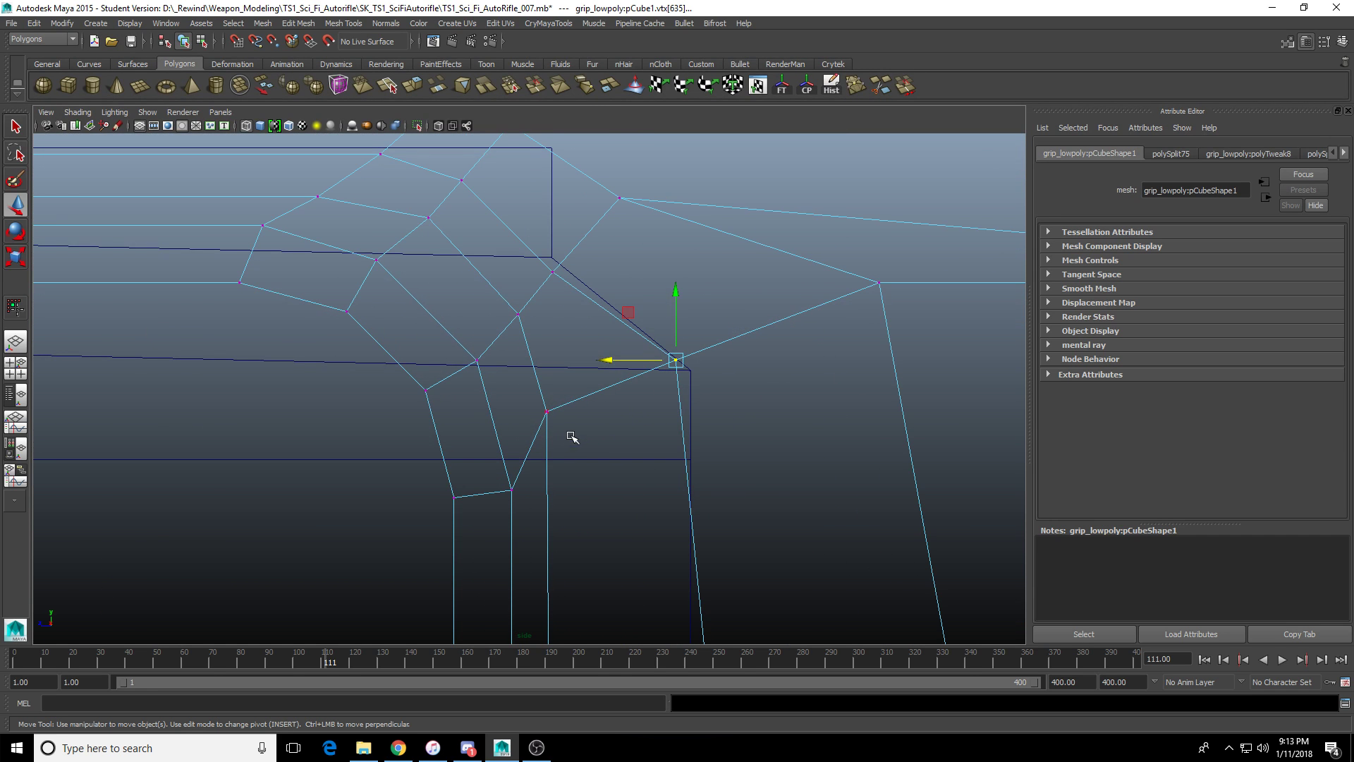
pyautogui.click(548, 410)
pyautogui.keyDown('alt'); pyautogui.moveTo(517, 464); pyautogui.dragTo(545, 337, button='middle'); pyautogui.keyUp('alt')
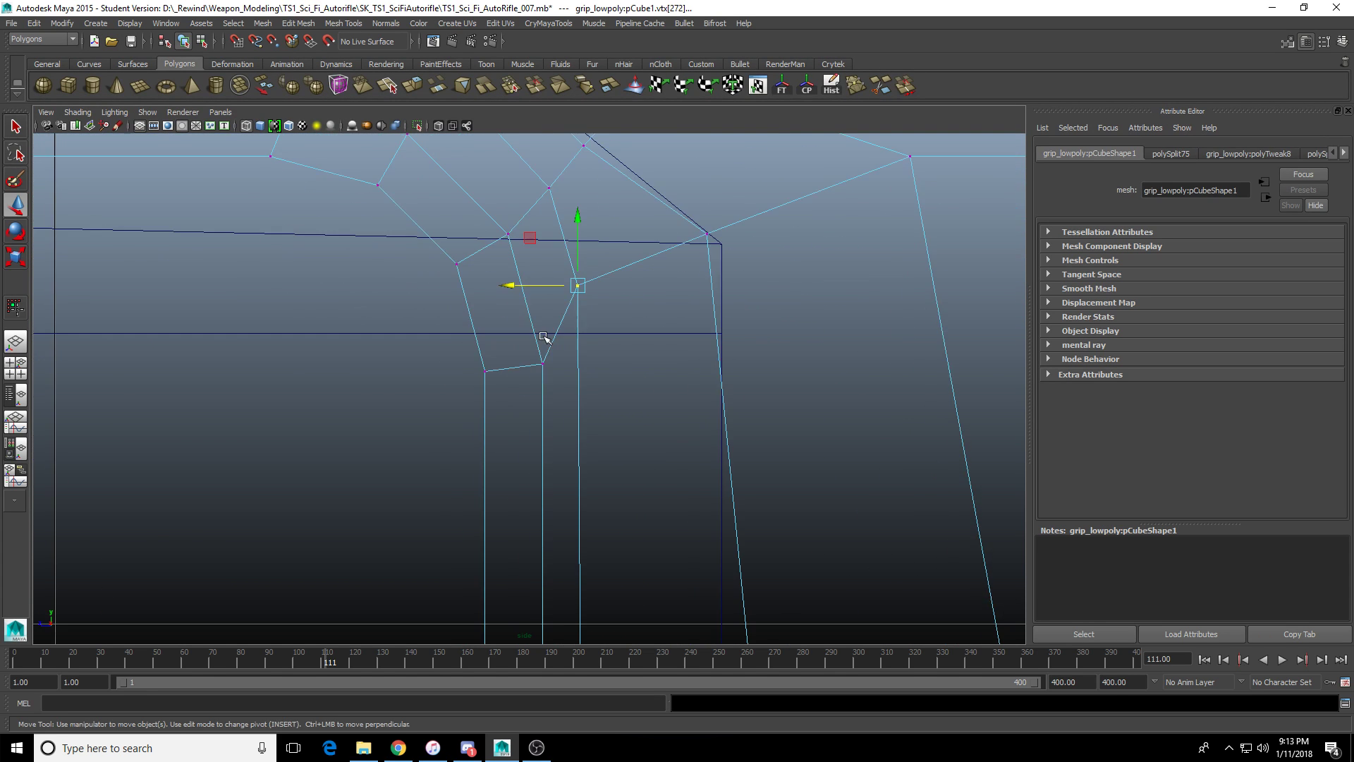
pyautogui.keyDown('alt'); pyautogui.moveTo(495, 241); pyautogui.dragTo(572, 498, button='middle'); pyautogui.keyUp('alt')
# Nudge the middle vertex of the corner's upper front arc and its neighbouring inner vertex slightly toward the front.
pyautogui.click(368, 356)
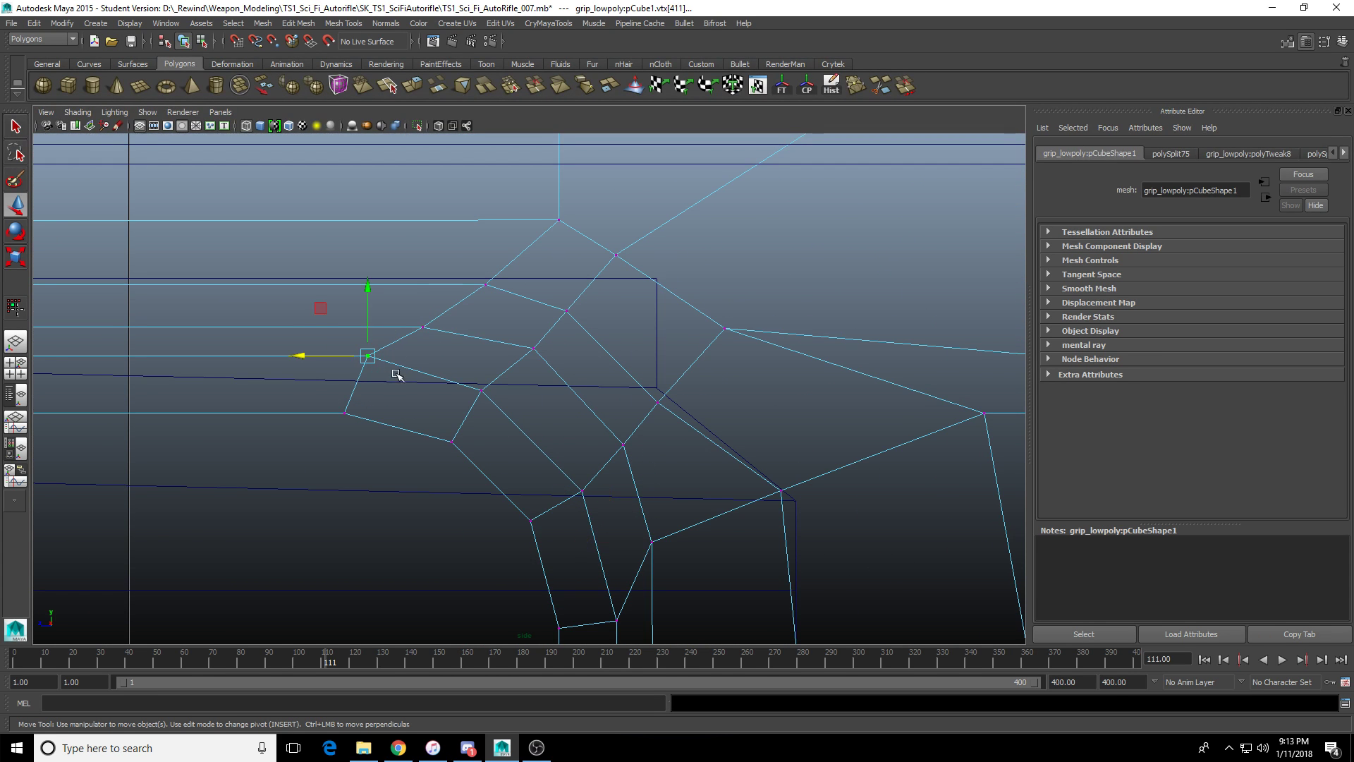
pyautogui.click(422, 327)
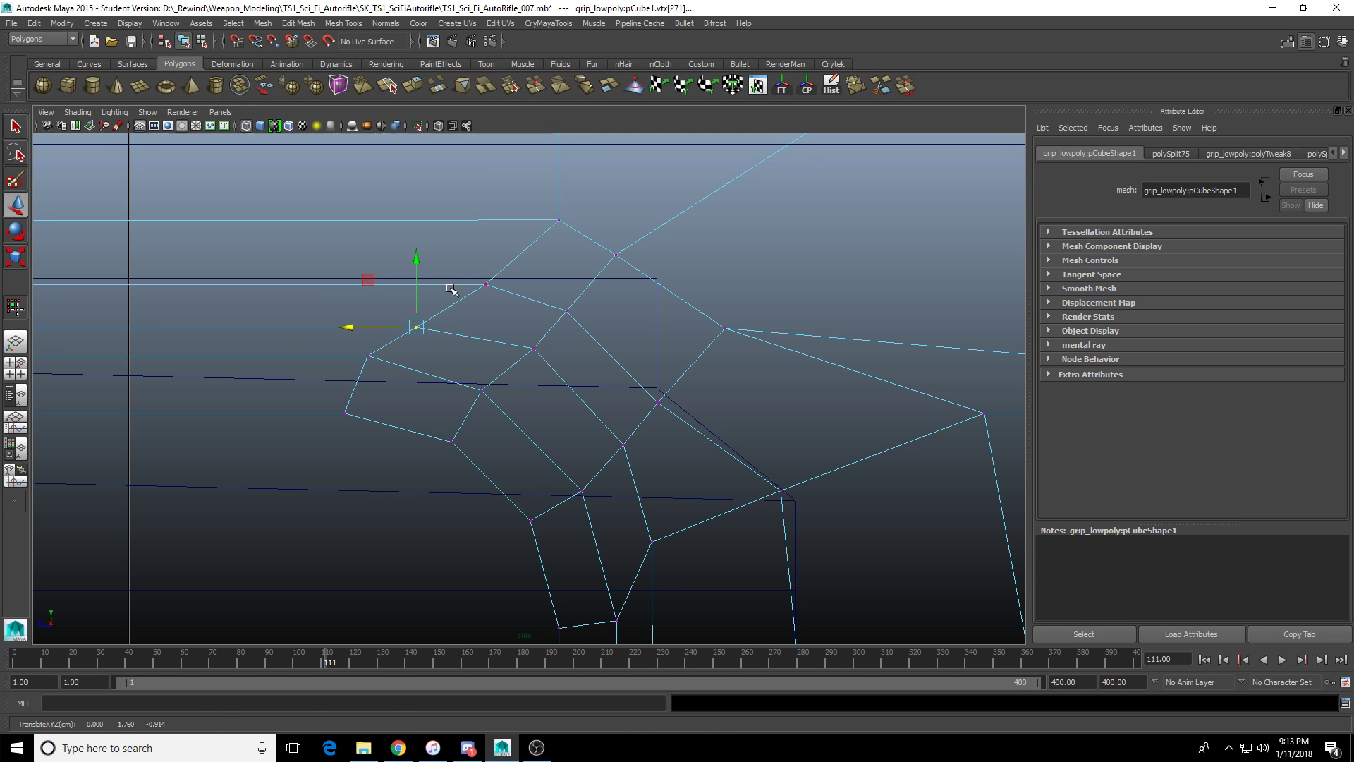
pyautogui.click(486, 284)
pyautogui.scroll(-3, 521, 292)
pyautogui.scroll(5, 518, 290)
pyautogui.moveTo(579, 376); pyautogui.dragTo(457, 358)
pyautogui.keyDown('alt'); pyautogui.moveTo(554, 315); pyautogui.dragTo(523, 357, button='middle'); pyautogui.keyUp('alt')
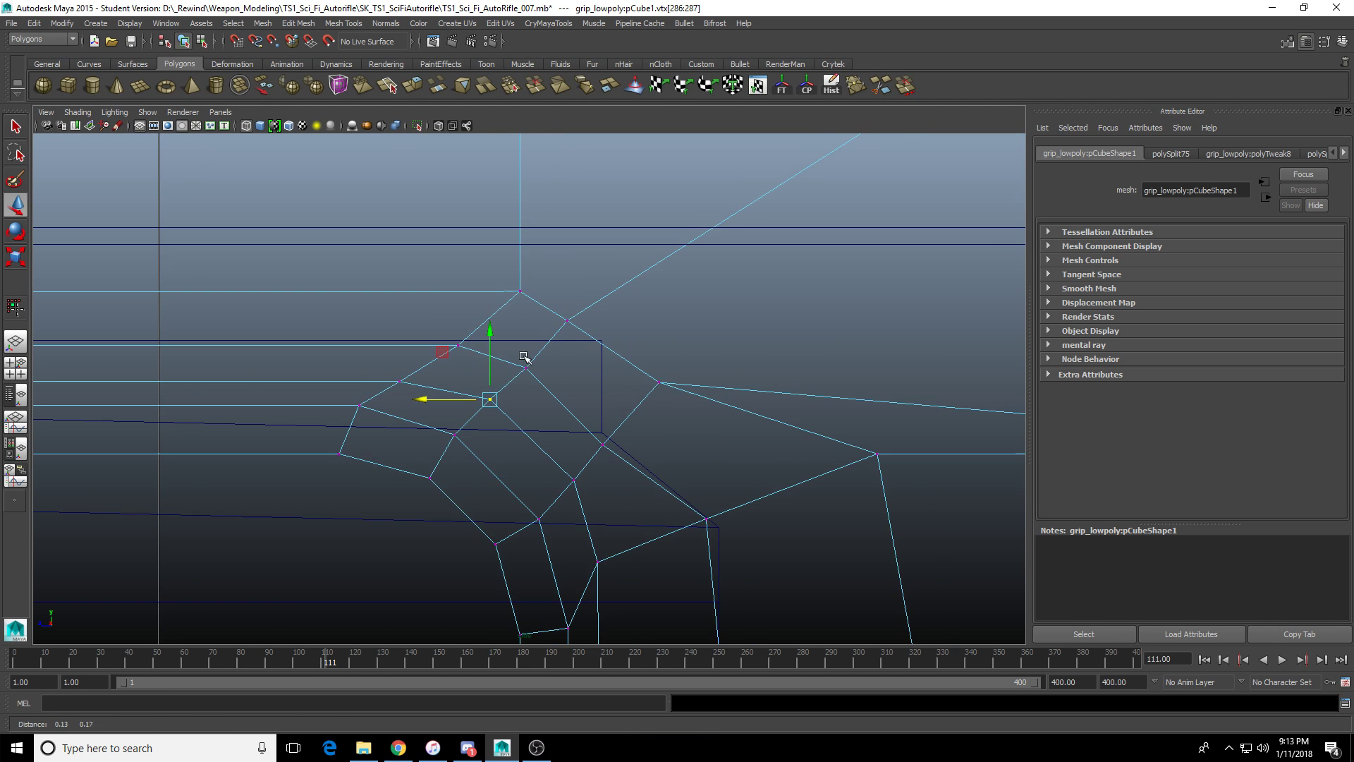
# Inspect the corner's edge flow in wireframe, following the vertical edge lines down to the top of the handle.
pyautogui.scroll(-6, 562, 371)
pyautogui.keyDown('alt'); pyautogui.moveTo(593, 467); pyautogui.dragTo(583, 390, button='middle'); pyautogui.keyUp('alt')
pyautogui.scroll(7, 592, 466)
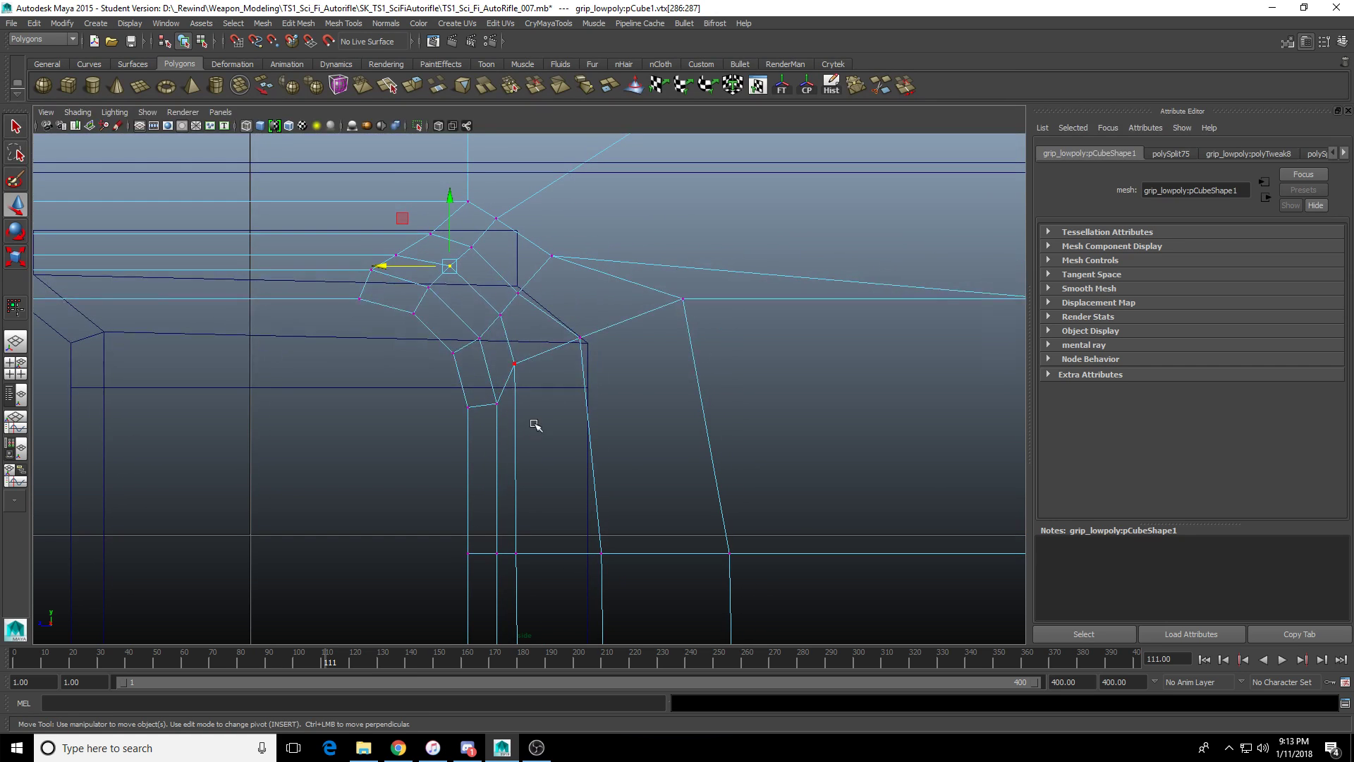
pyautogui.click(493, 398)
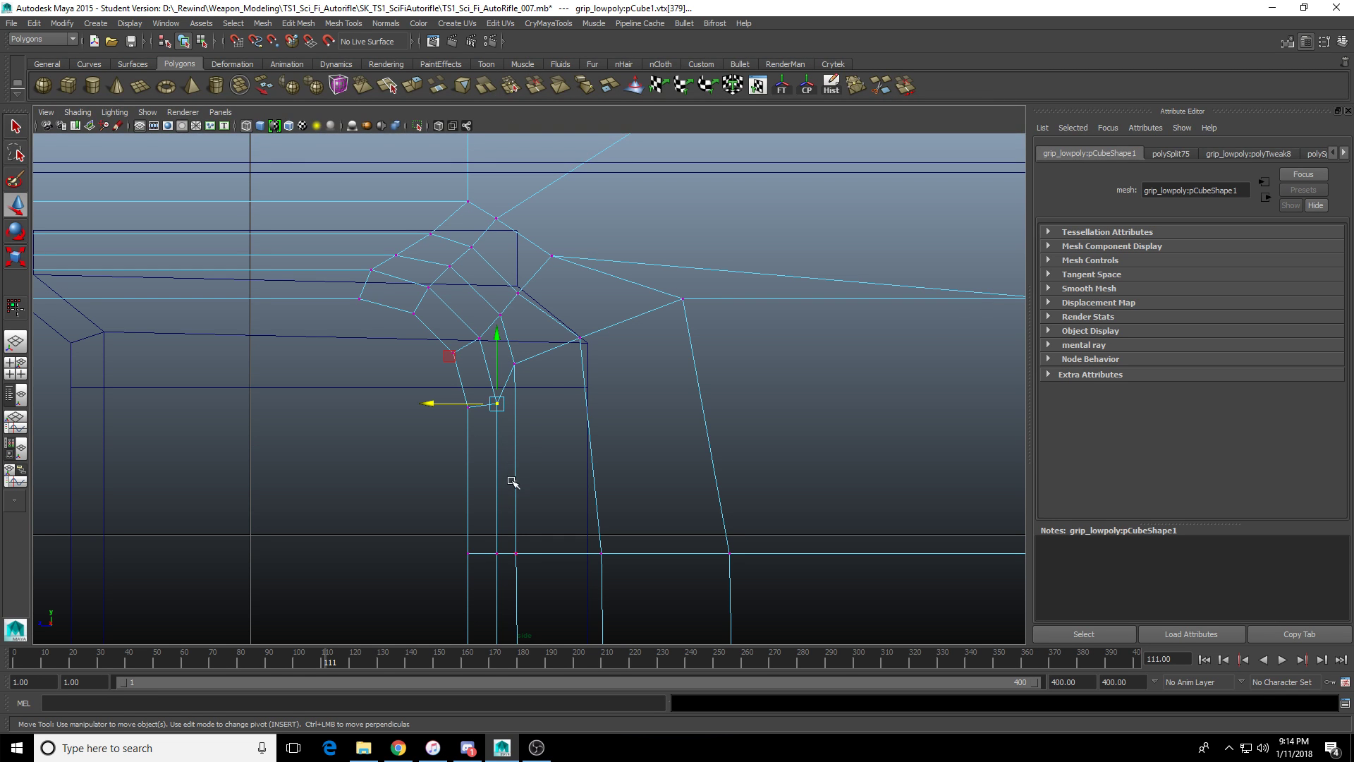
pyautogui.keyDown('alt'); pyautogui.moveTo(513, 481); pyautogui.dragTo(552, 419, button='middle'); pyautogui.keyUp('alt')
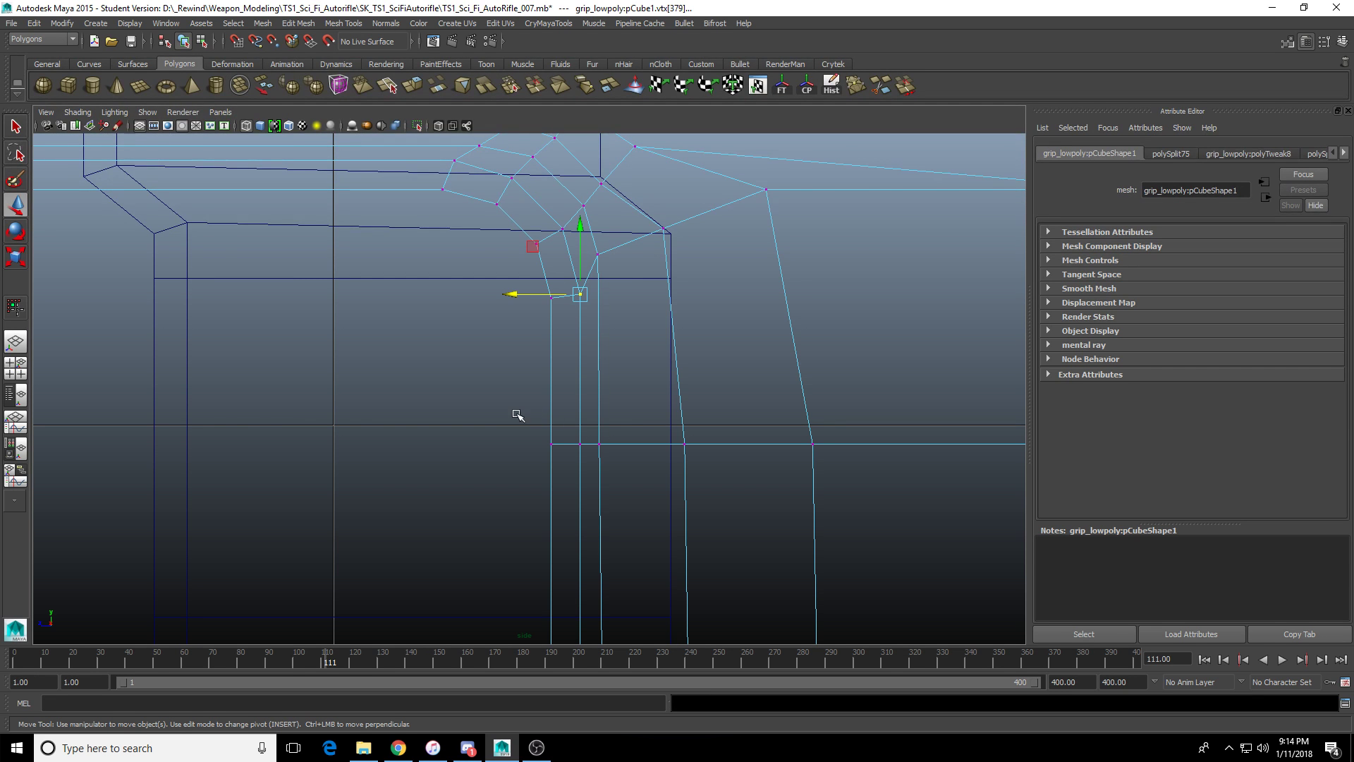
pyautogui.scroll(-4, 570, 437)
pyautogui.moveTo(558, 453)
pyautogui.keyDown('alt'); pyautogui.mouseDown(button='middle')
pyautogui.moveTo(541, 309)
pyautogui.moveTo(470, 459)
pyautogui.moveTo(533, 235)
pyautogui.mouseUp(button='middle'); pyautogui.keyUp('alt')
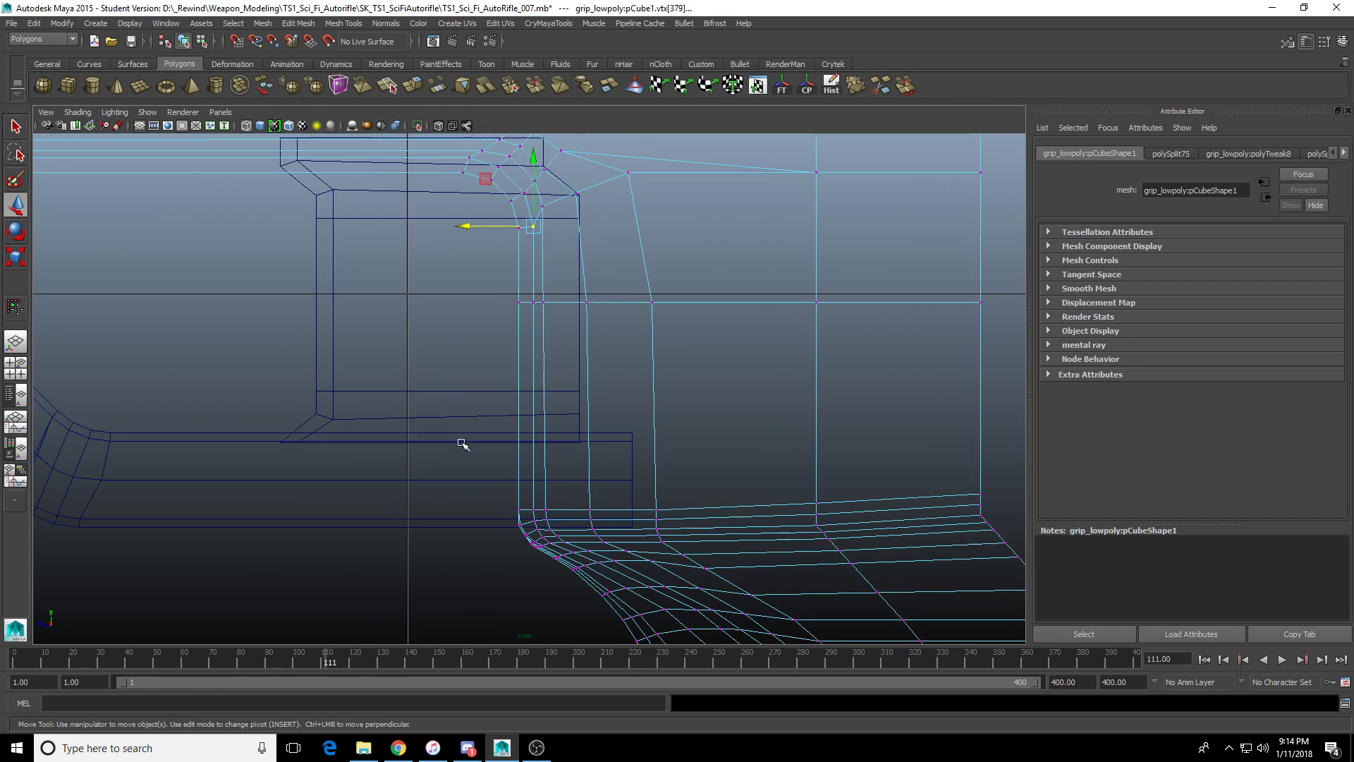
pyautogui.moveTo(462, 444)
pyautogui.keyDown('alt'); pyautogui.mouseDown(button='middle')
pyautogui.moveTo(474, 351)
pyautogui.moveTo(495, 372)
pyautogui.mouseUp(button='middle'); pyautogui.keyUp('alt')
# Return the grip mesh to object mode in the shaded perspective view and select it to check the rounded corner from below.
pyautogui.press('space')
pyautogui.press('space')
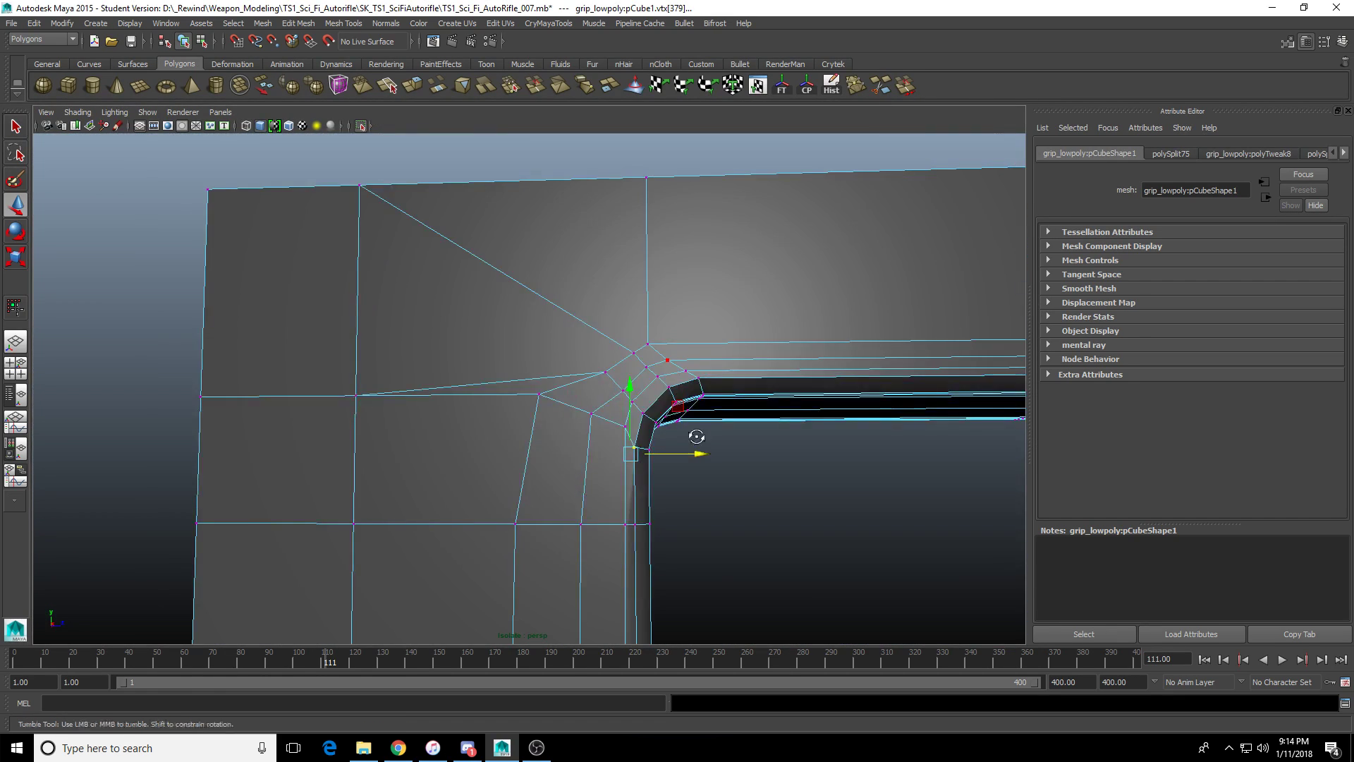
pyautogui.keyDown('alt'); pyautogui.moveTo(695, 438); pyautogui.dragTo(549, 435); pyautogui.keyUp('alt')
pyautogui.moveTo(496, 449); pyautogui.dragTo(556, 385, button='right')
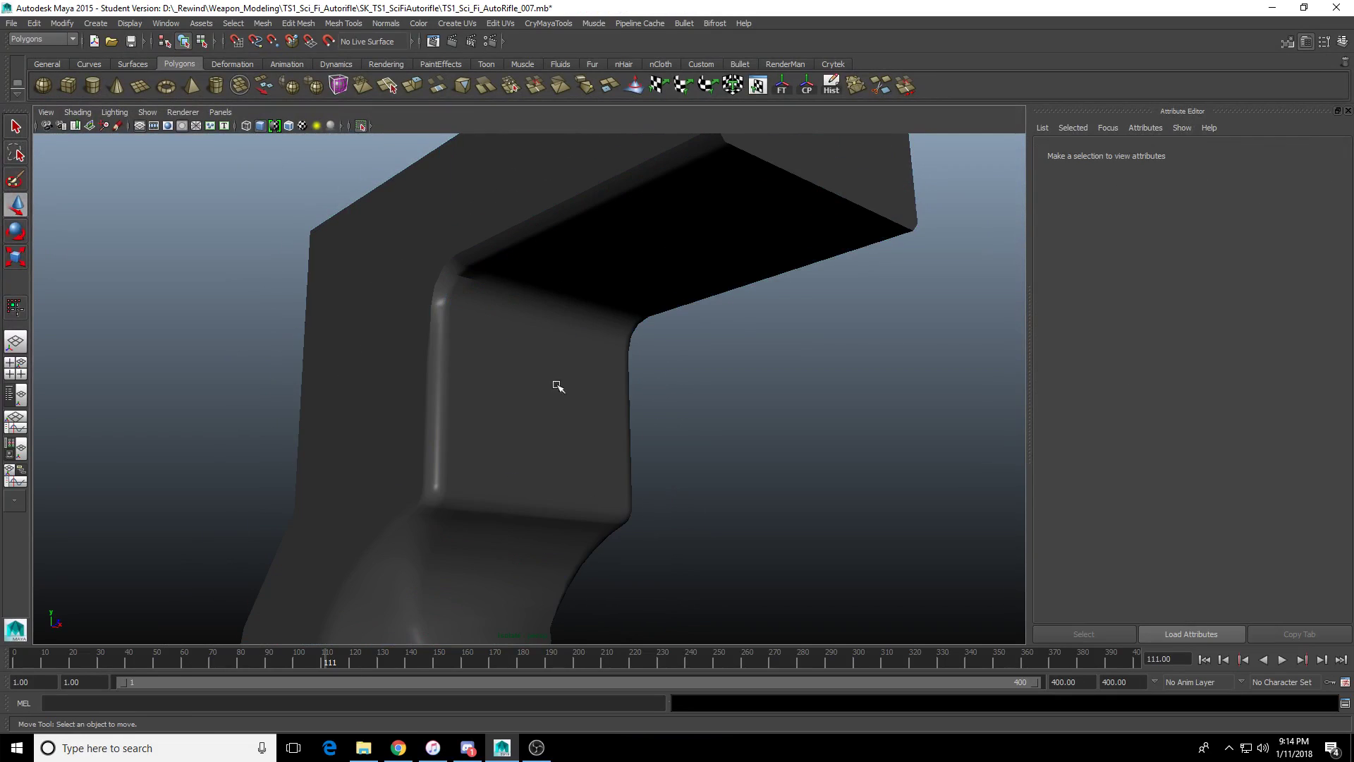
pyautogui.click(471, 502)
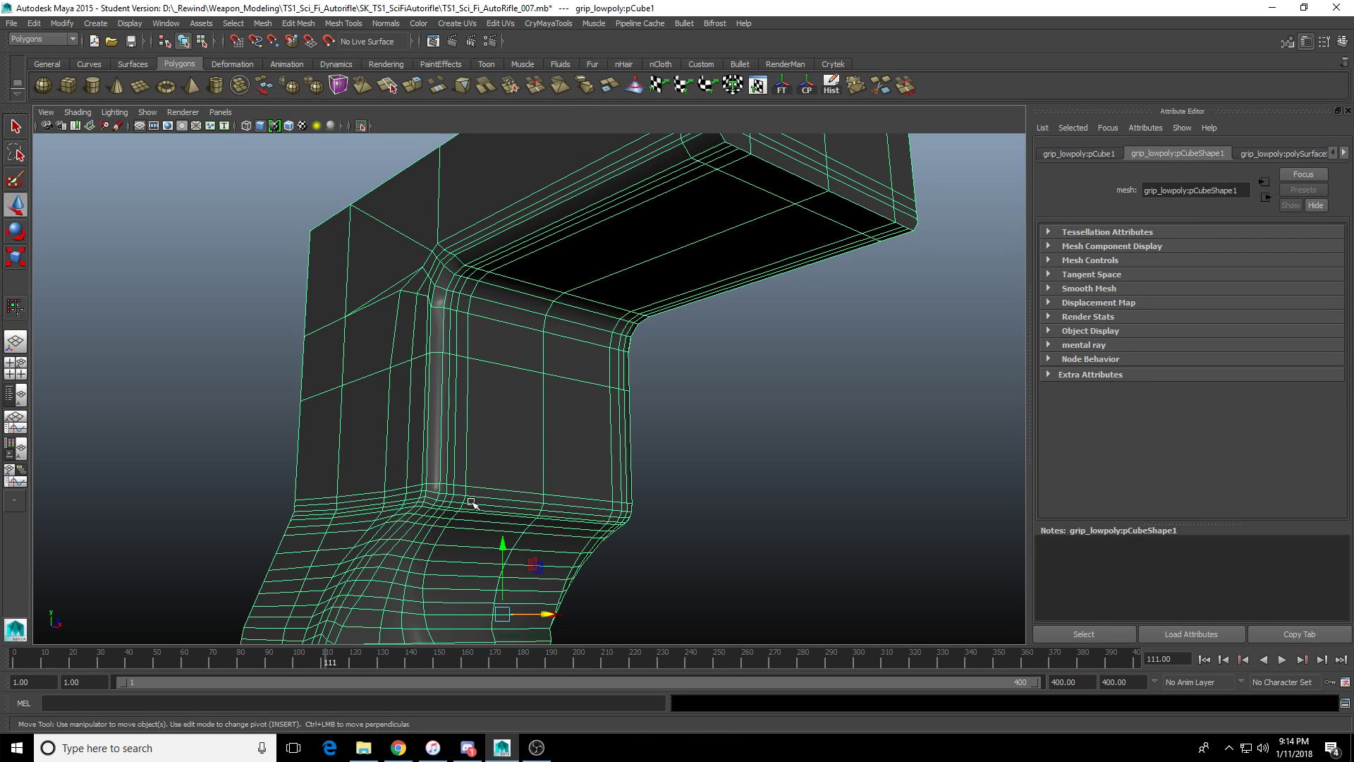
pyautogui.scroll(5, 465, 487)
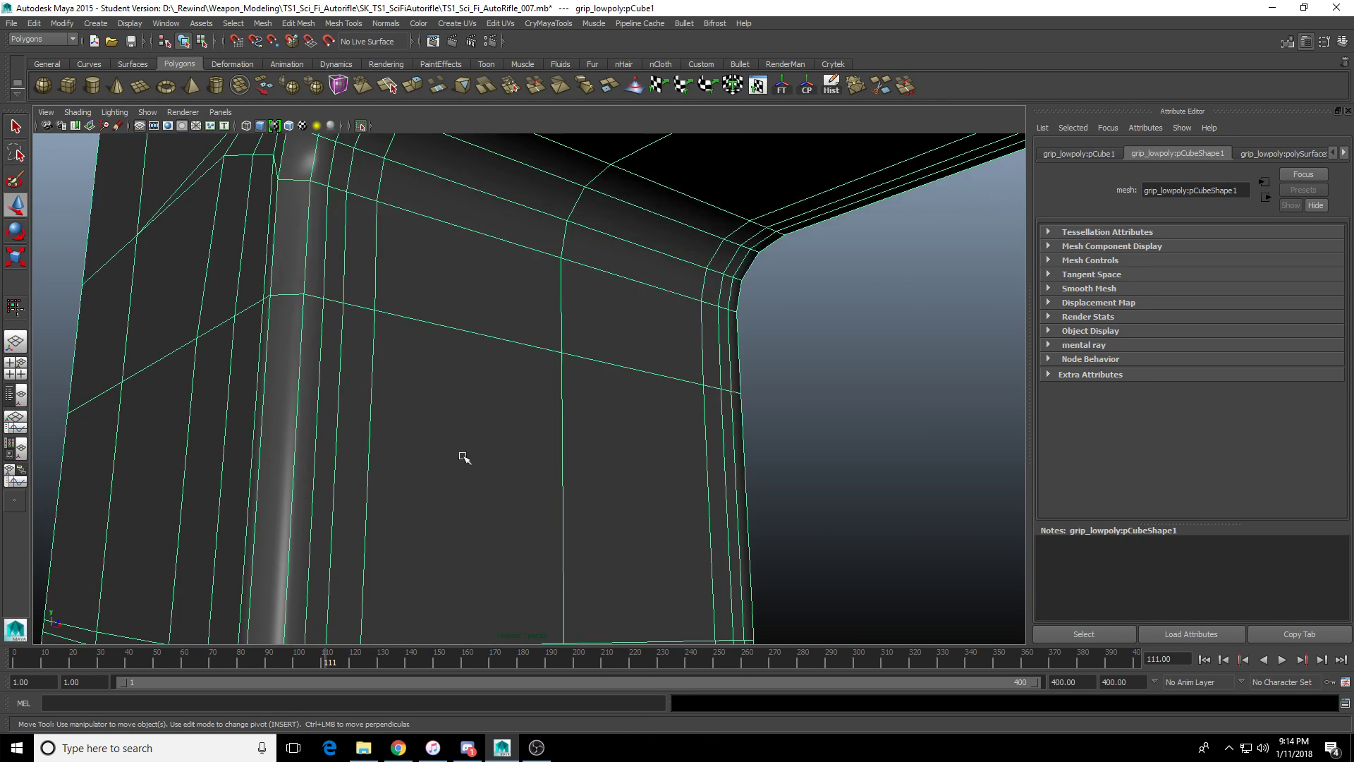
pyautogui.scroll(-3, 454, 380)
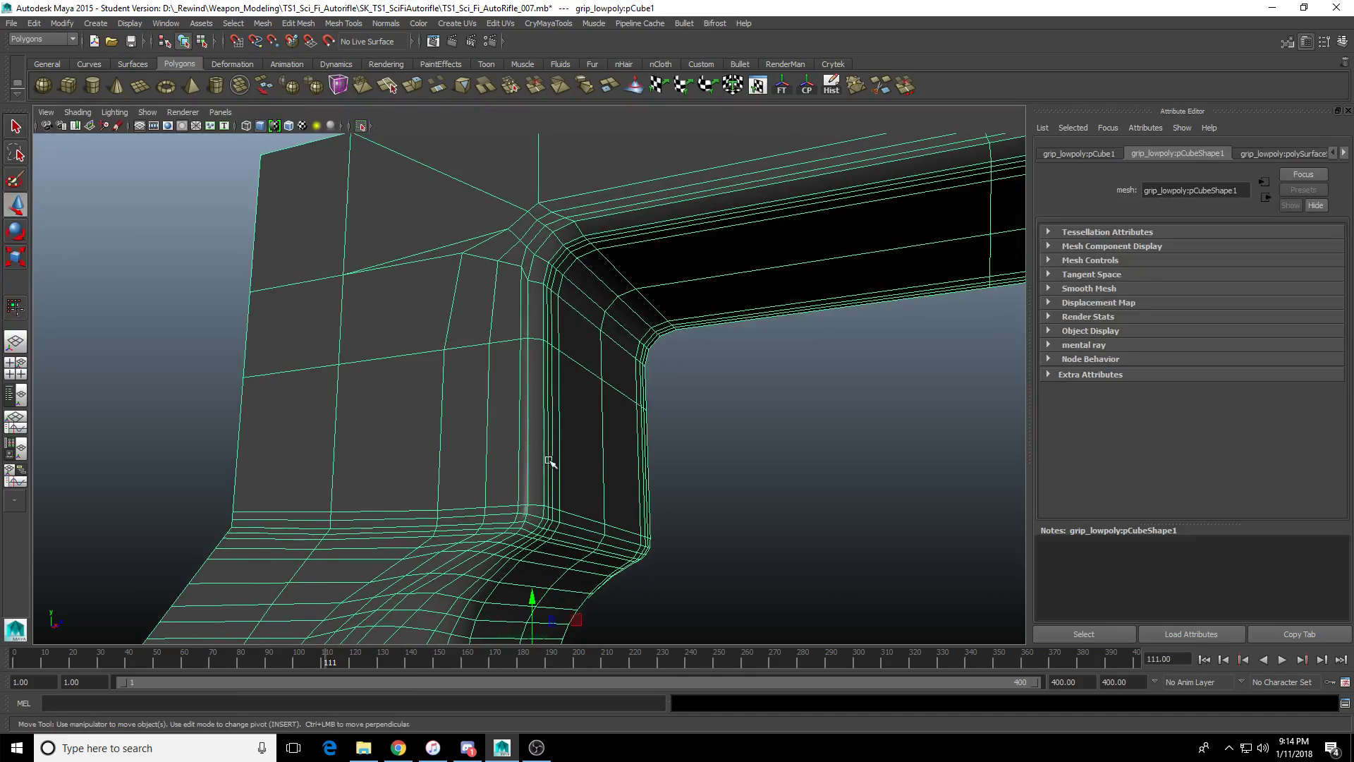
pyautogui.press('F10')
pyautogui.click(530, 394)
pyautogui.keyDown('alt'); pyautogui.moveTo(531, 393); pyautogui.dragTo(448, 394); pyautogui.keyUp('alt')
pyautogui.press('F8')
# Insert a lengthwise edge loop on the handle's curved front side, in the wide gap just ahead of the shaded ridge.
pyautogui.click(875, 90)
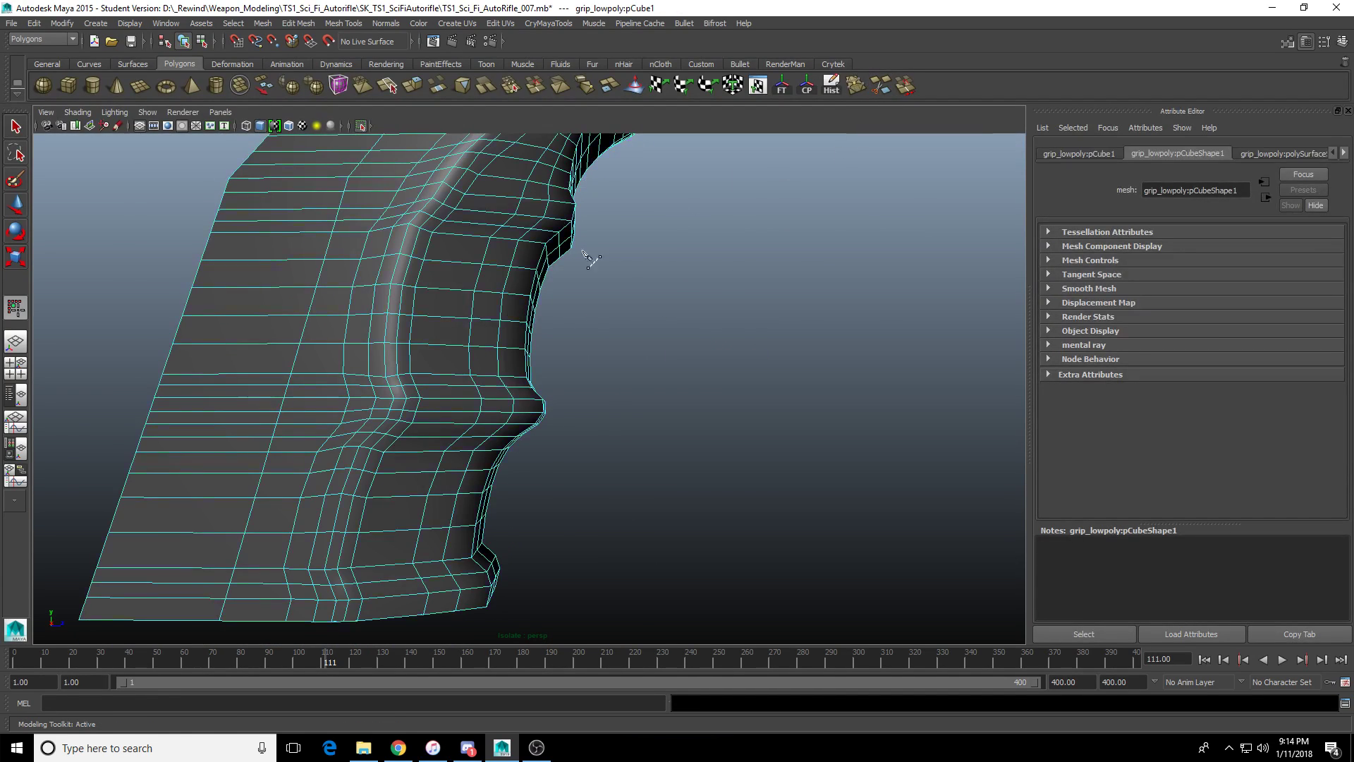
pyautogui.scroll(5, 530, 266)
pyautogui.keyDown('alt'); pyautogui.moveTo(525, 232); pyautogui.dragTo(550, 378, button='middle'); pyautogui.keyUp('alt')
pyautogui.keyDown('alt'); pyautogui.moveTo(494, 287); pyautogui.dragTo(523, 353, button='middle'); pyautogui.keyUp('alt')
pyautogui.moveTo(524, 356); pyautogui.dragTo(508, 381)
pyautogui.scroll(5, 417, 397)
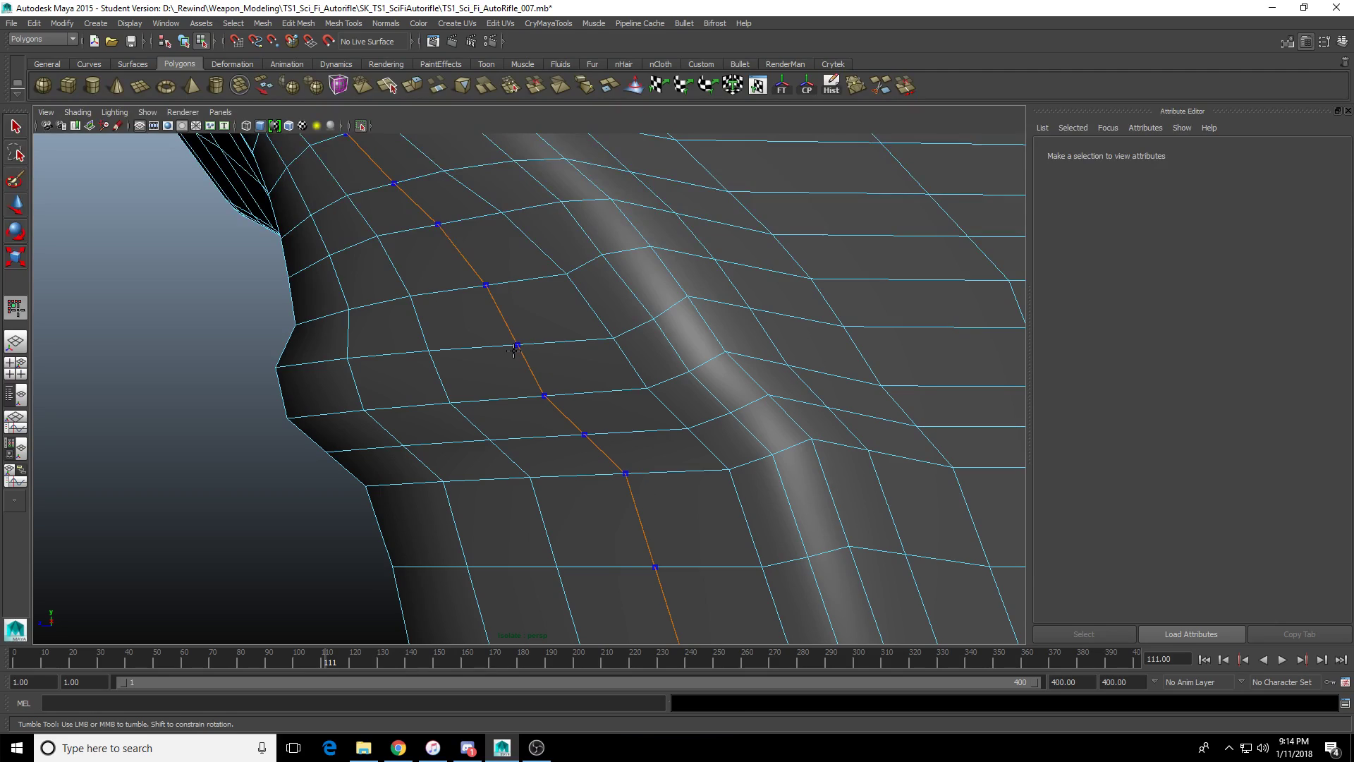
pyautogui.click(514, 349)
# Inspect the handle's edge flow from the finger grooves up to the trigger-opening corner, and return the mesh to object mode.
pyautogui.scroll(-3, 656, 411)
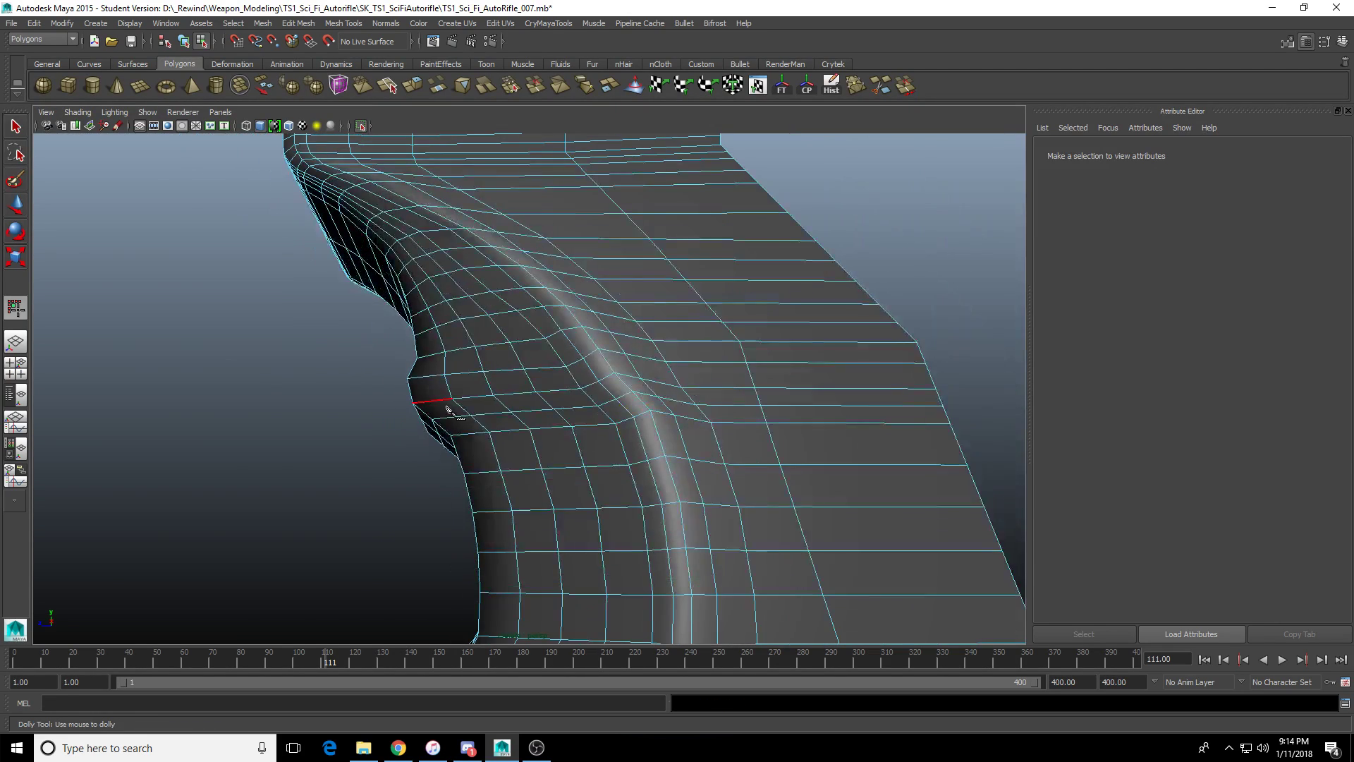
pyautogui.keyDown('alt'); pyautogui.moveTo(447, 408); pyautogui.dragTo(399, 447); pyautogui.keyUp('alt')
pyautogui.keyDown('alt'); pyautogui.moveTo(399, 447); pyautogui.dragTo(497, 561, button='middle'); pyautogui.keyUp('alt')
pyautogui.scroll(4, 446, 409)
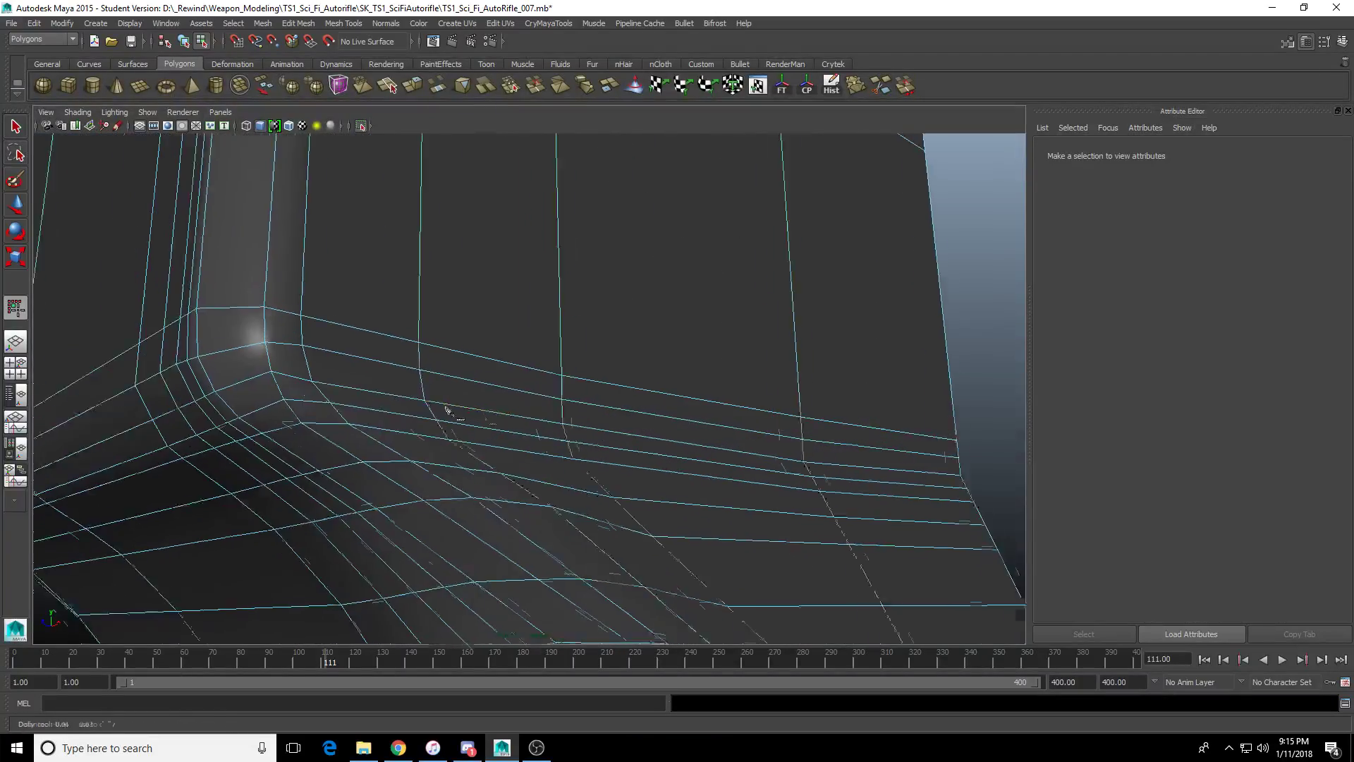
pyautogui.scroll(-5, 445, 409)
pyautogui.keyDown('alt'); pyautogui.moveTo(447, 369); pyautogui.dragTo(496, 251, button='middle'); pyautogui.keyUp('alt')
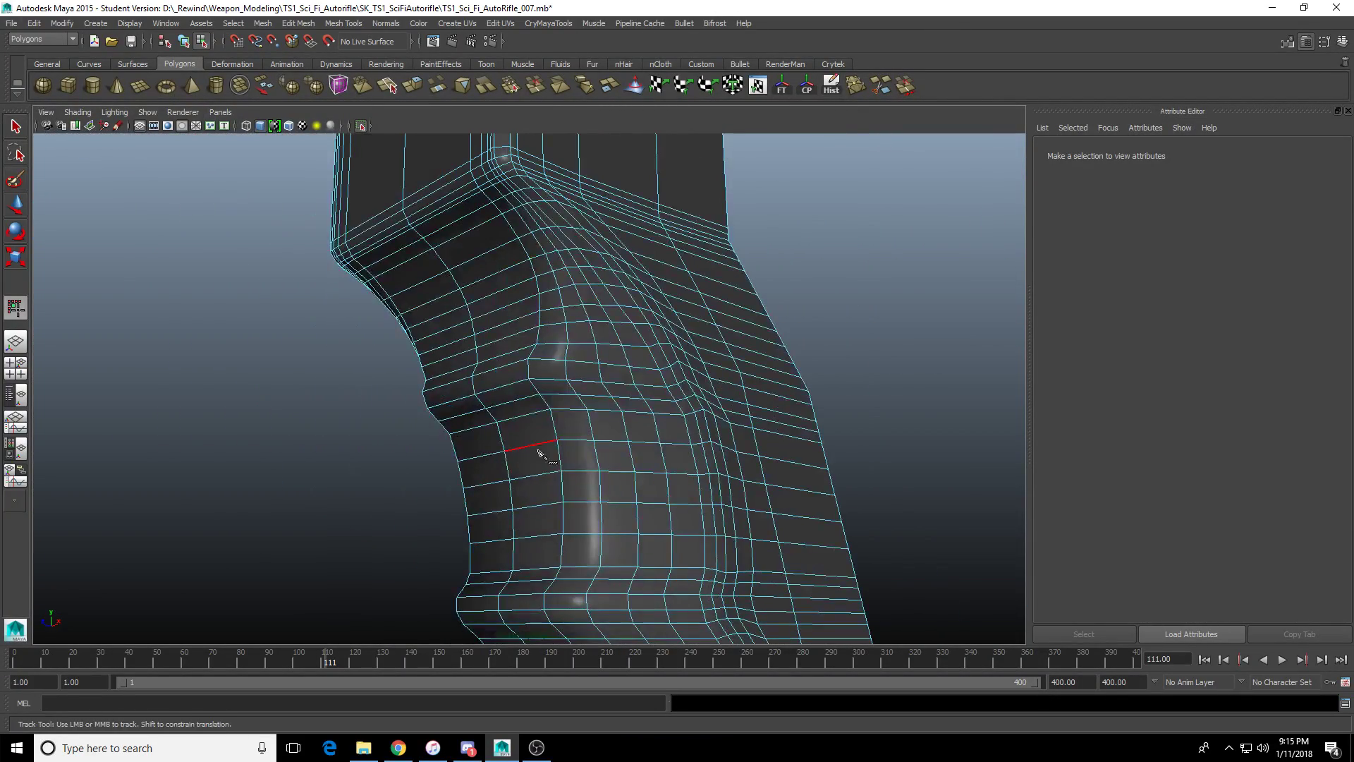
pyautogui.keyDown('alt'); pyautogui.moveTo(540, 454); pyautogui.dragTo(465, 402, button='right'); pyautogui.keyUp('alt')
pyautogui.keyDown('alt'); pyautogui.moveTo(486, 346); pyautogui.dragTo(484, 489, button='middle'); pyautogui.keyUp('alt')
pyautogui.keyDown('alt'); pyautogui.moveTo(484, 490); pyautogui.dragTo(1136, 476, button='right'); pyautogui.keyUp('alt')
pyautogui.keyDown('alt'); pyautogui.moveTo(599, 468); pyautogui.dragTo(550, 472); pyautogui.keyUp('alt')
pyautogui.press('w')
pyautogui.moveTo(551, 474); pyautogui.dragTo(562, 421, button='right')
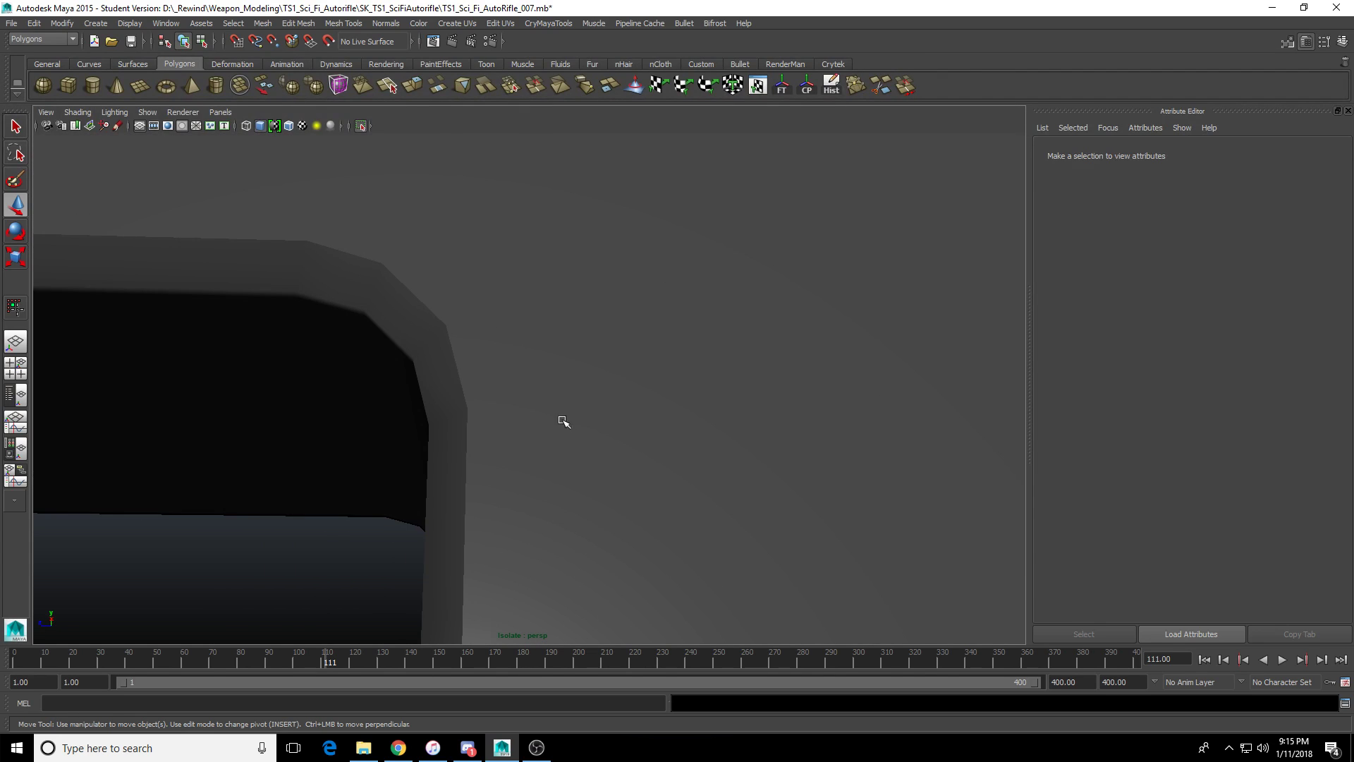
# Insert an edge loop running diagonally through the middle of the rounded trigger-opening corner and out across the grip's side.
pyautogui.click(497, 404)
pyautogui.keyDown('alt'); pyautogui.moveTo(439, 318); pyautogui.dragTo(562, 344); pyautogui.keyUp('alt')
pyautogui.click(879, 94)
pyautogui.keyDown('alt'); pyautogui.moveTo(490, 303); pyautogui.dragTo(474, 319, button='right'); pyautogui.keyUp('alt')
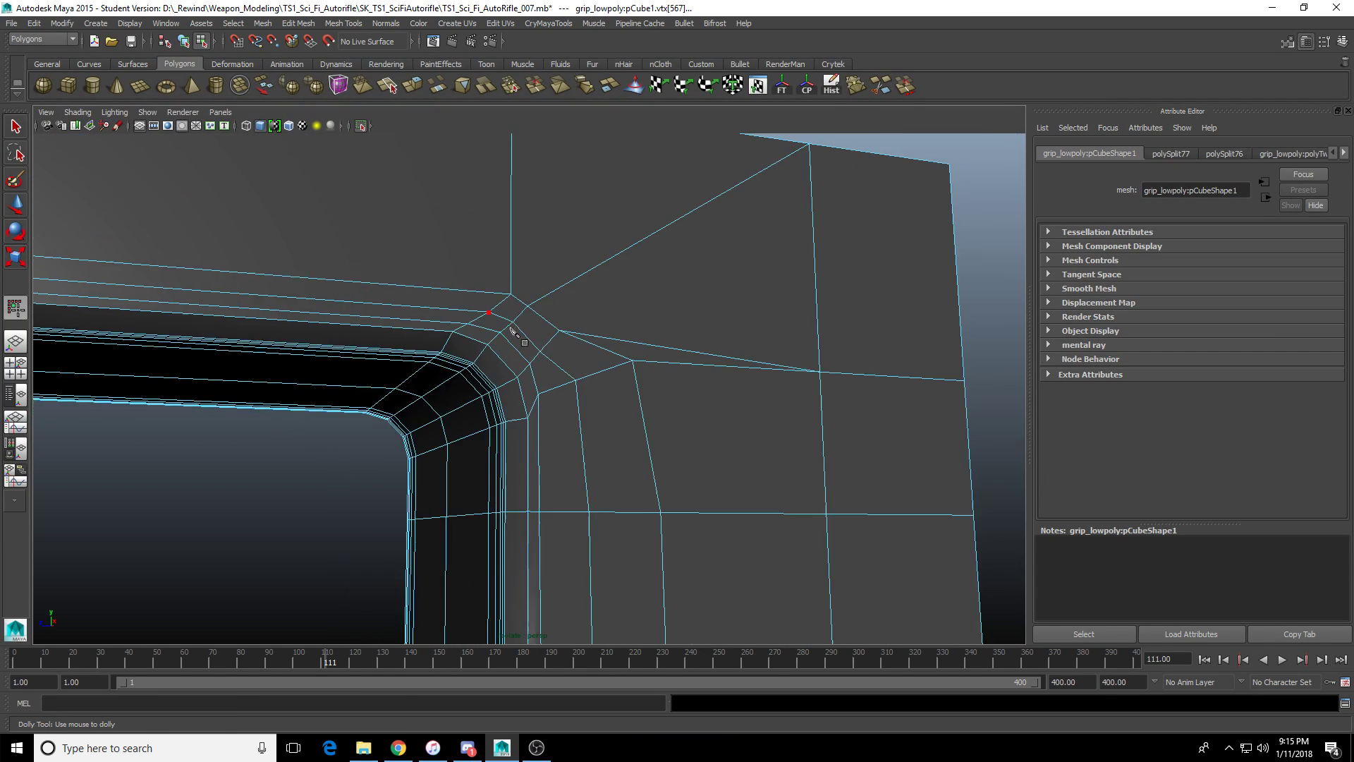
pyautogui.keyDown('alt'); pyautogui.moveTo(474, 318); pyautogui.dragTo(528, 345); pyautogui.keyUp('alt')
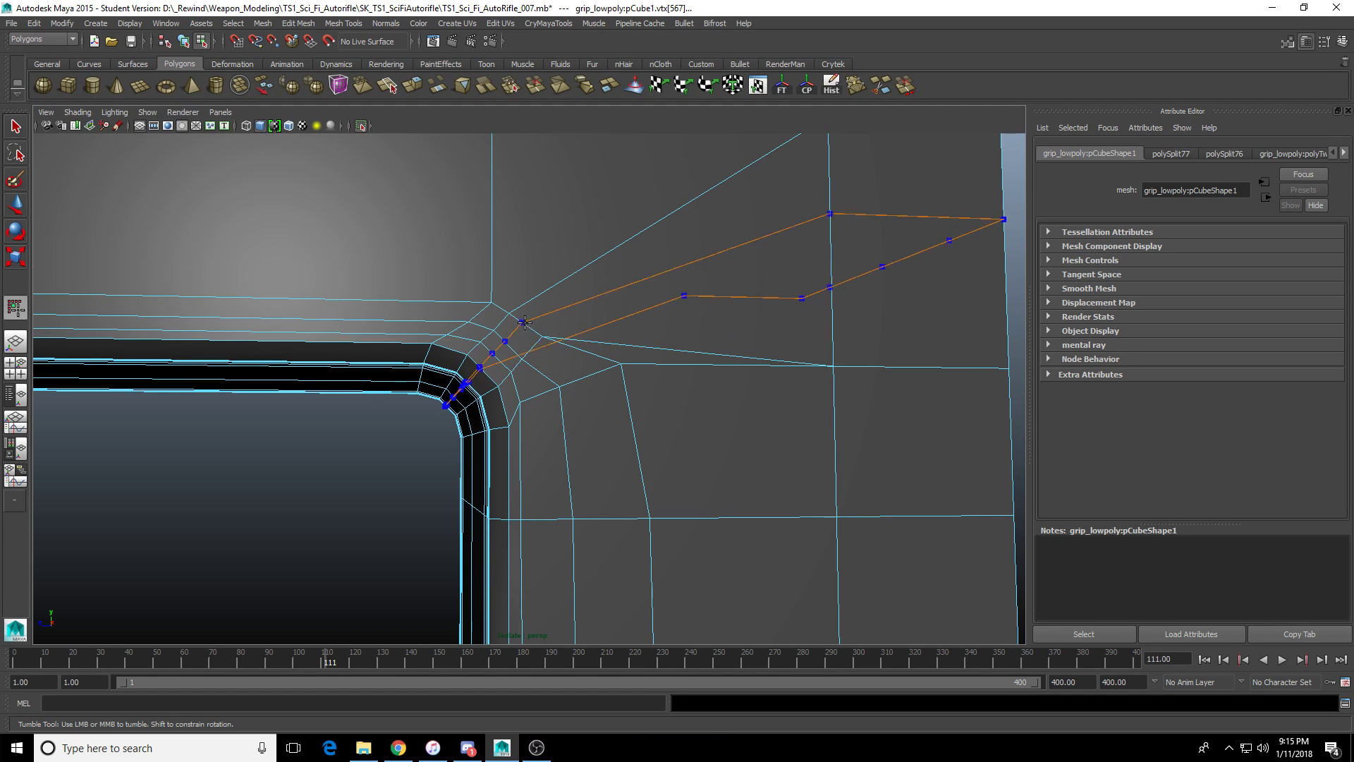
pyautogui.click(543, 337)
pyautogui.keyDown('alt'); pyautogui.moveTo(595, 317); pyautogui.dragTo(538, 332, button='right'); pyautogui.keyUp('alt')
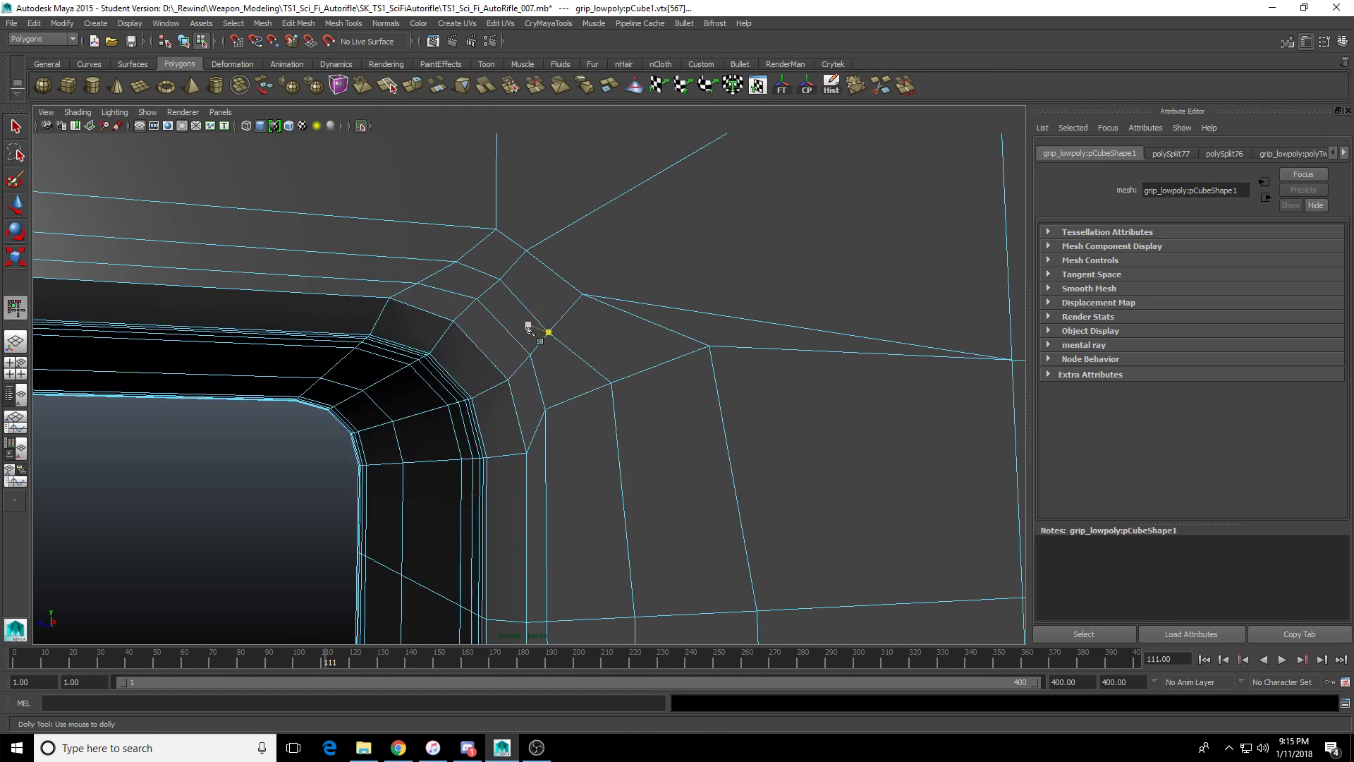
pyautogui.keyDown('alt'); pyautogui.moveTo(513, 355); pyautogui.dragTo(474, 314); pyautogui.keyUp('alt')
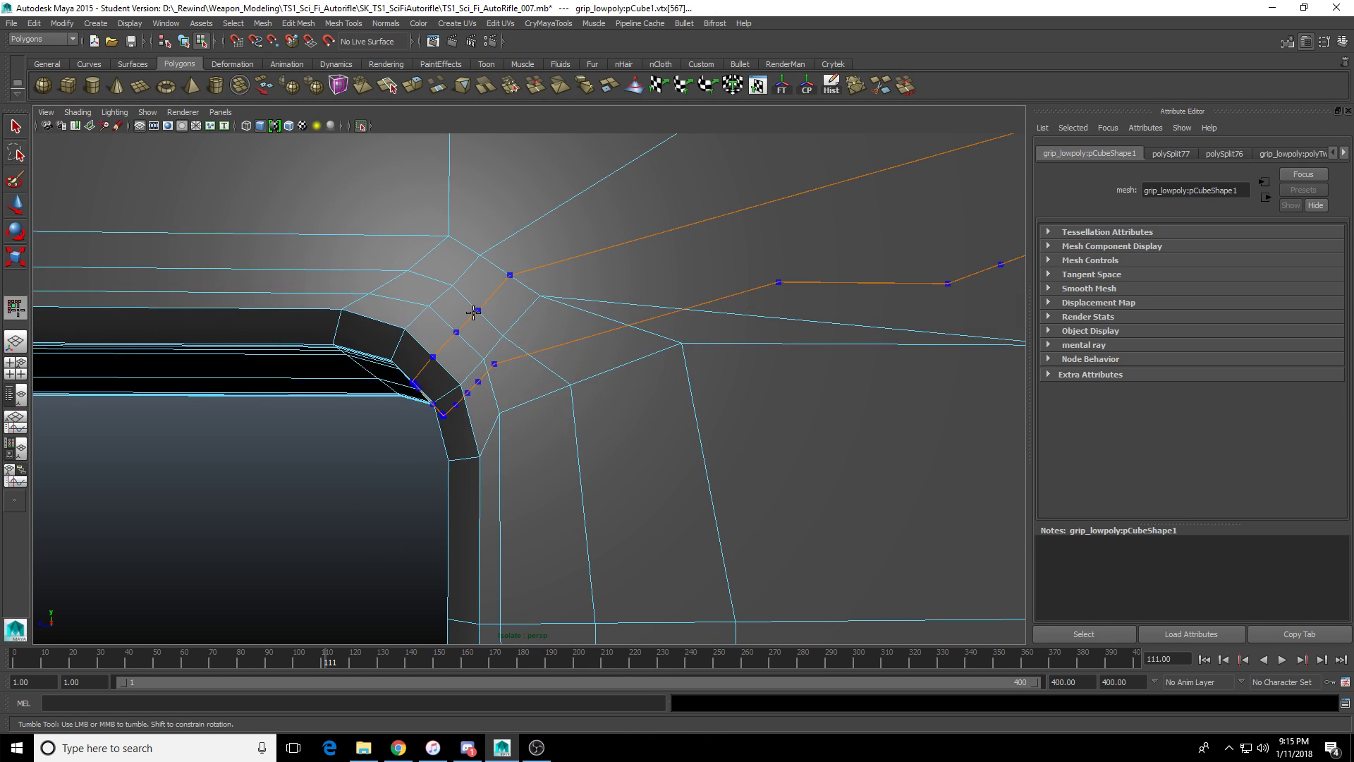
pyautogui.keyDown('alt'); pyautogui.moveTo(599, 417); pyautogui.dragTo(702, 456, button='middle'); pyautogui.keyUp('alt')
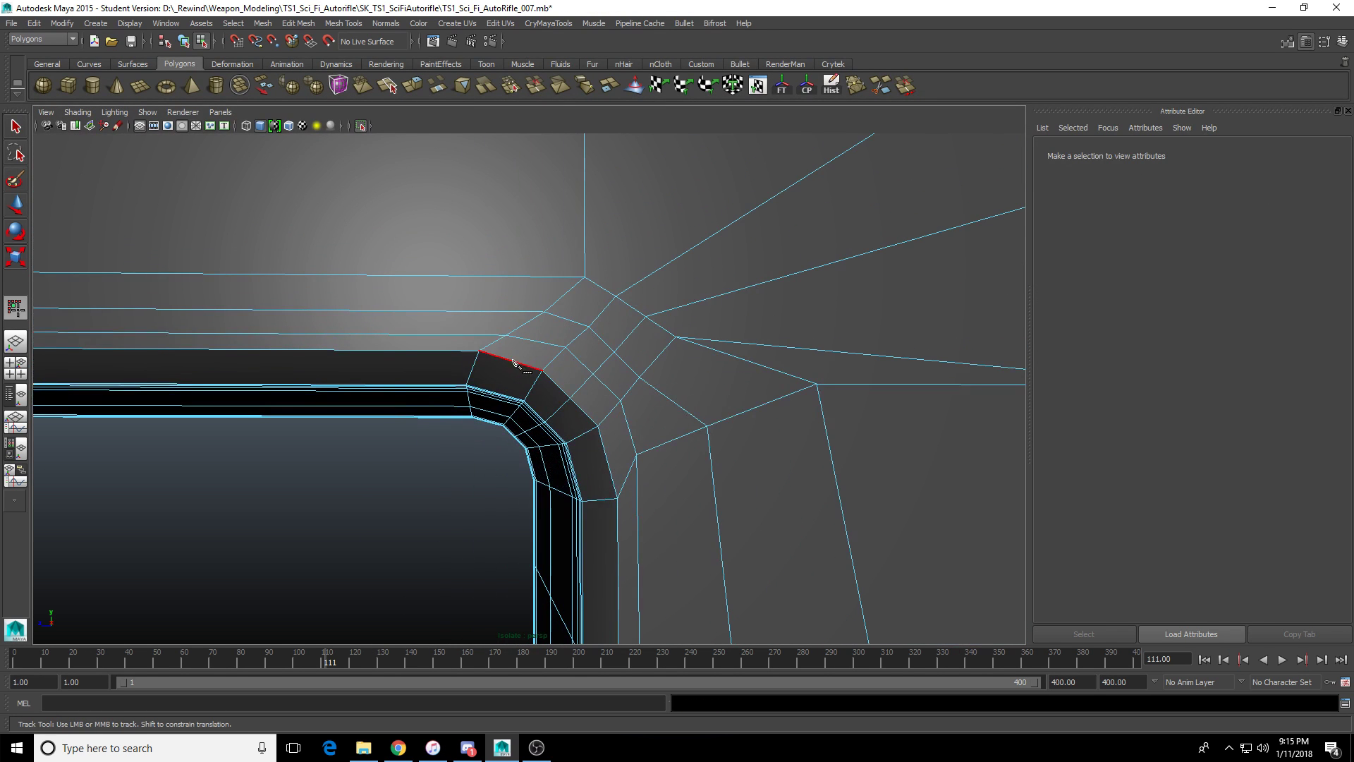
pyautogui.keyDown('alt'); pyautogui.moveTo(422, 338); pyautogui.dragTo(606, 416); pyautogui.keyUp('alt')
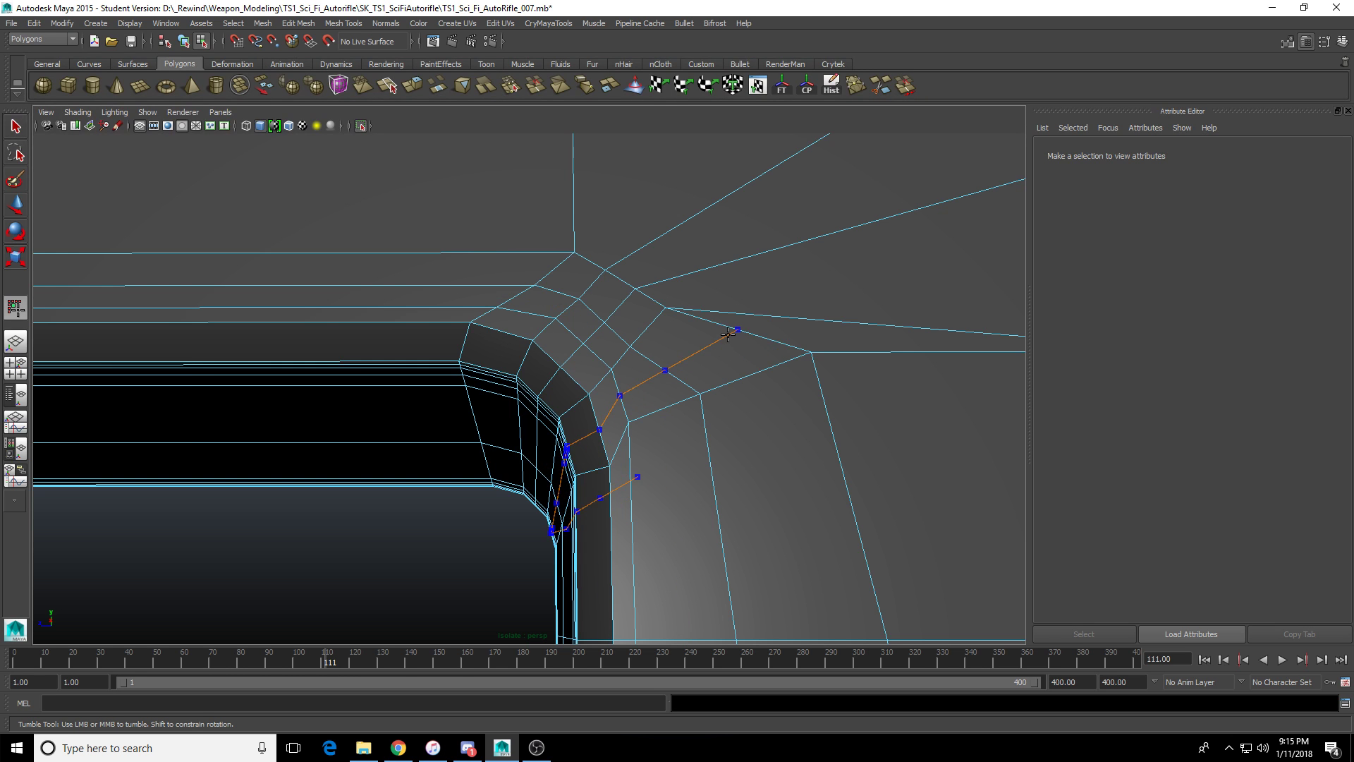
pyautogui.keyDown('alt'); pyautogui.moveTo(612, 415); pyautogui.dragTo(695, 357); pyautogui.keyUp('alt')
pyautogui.keyDown('alt'); pyautogui.moveTo(832, 345); pyautogui.dragTo(621, 394); pyautogui.keyUp('alt')
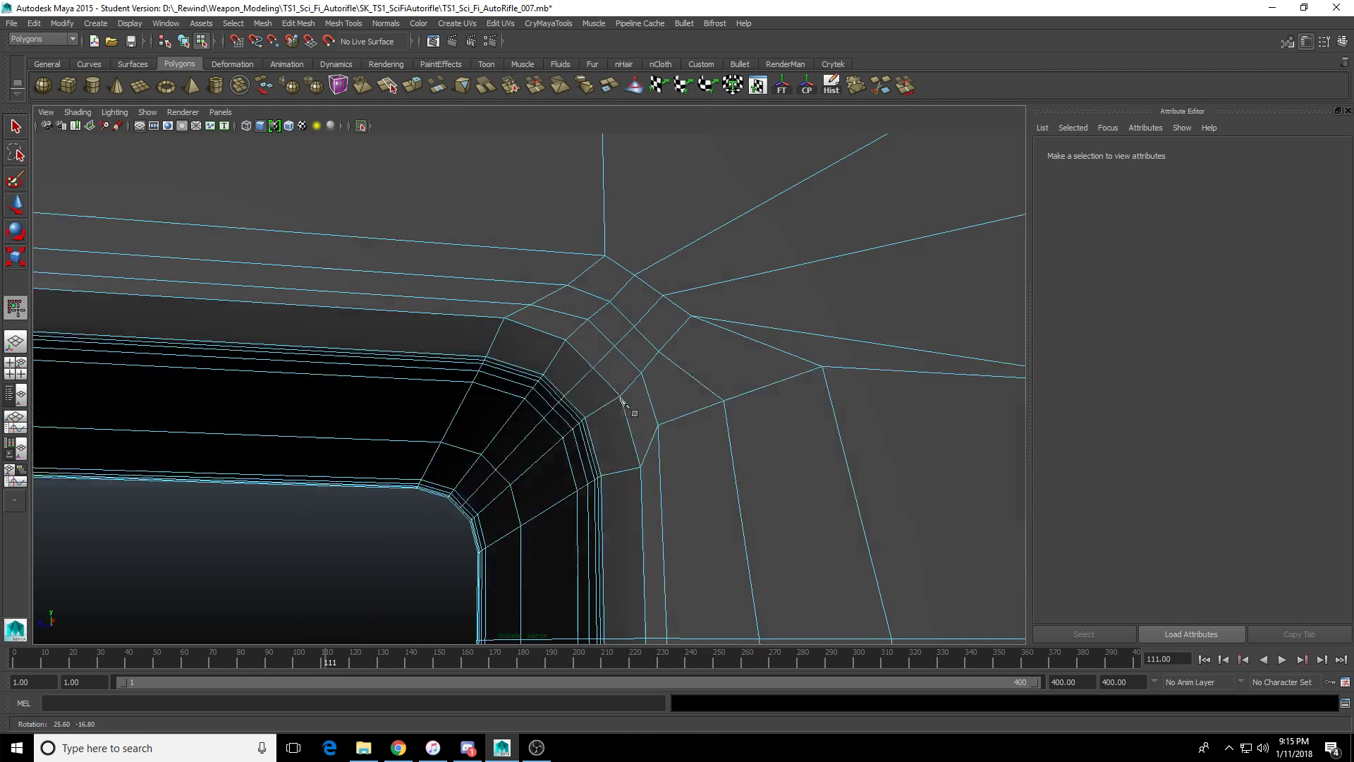
# In the side view, nudge the new middle vertices of the corner's innermost arc slightly up and rearward to round the curve.
pyautogui.click(556, 401)
pyautogui.press('space')
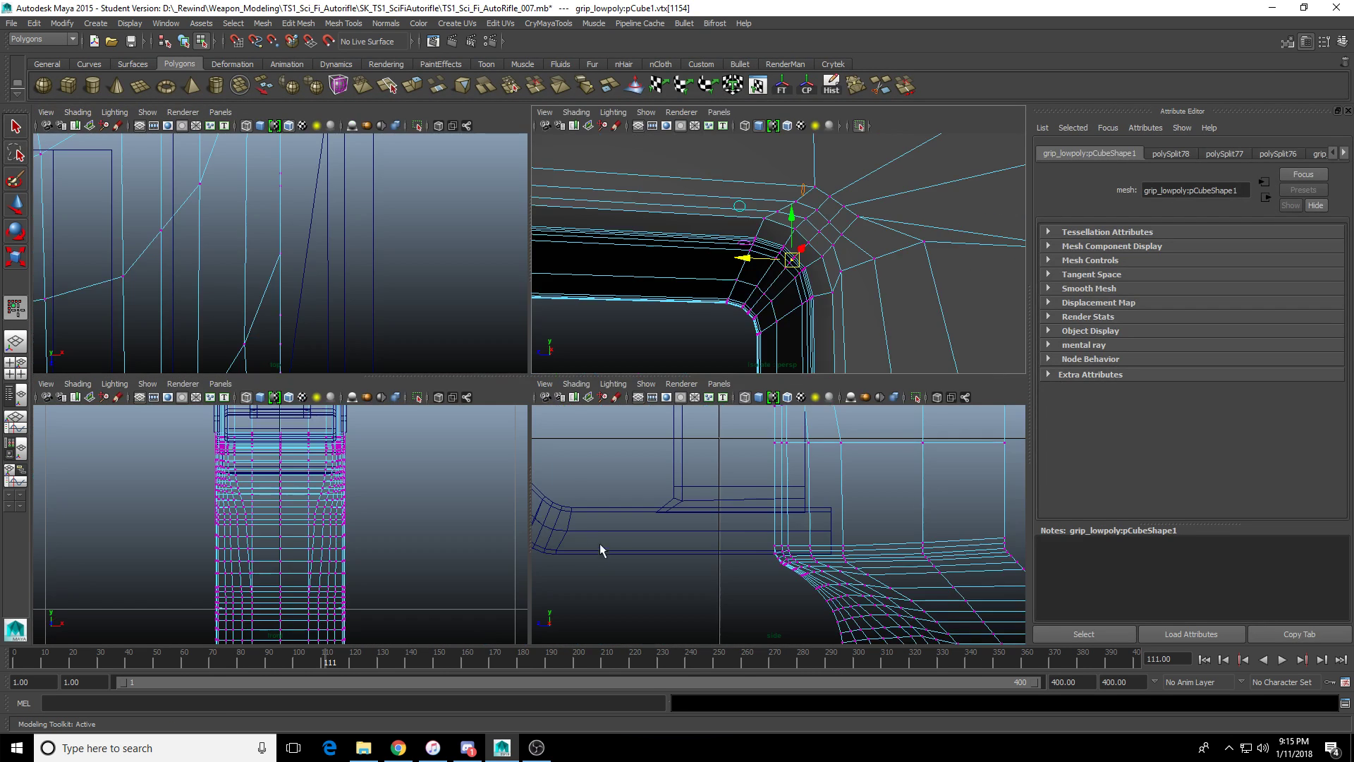
pyautogui.press('space')
pyautogui.keyDown('alt'); pyautogui.moveTo(716, 508); pyautogui.dragTo(523, 466, button='right'); pyautogui.keyUp('alt')
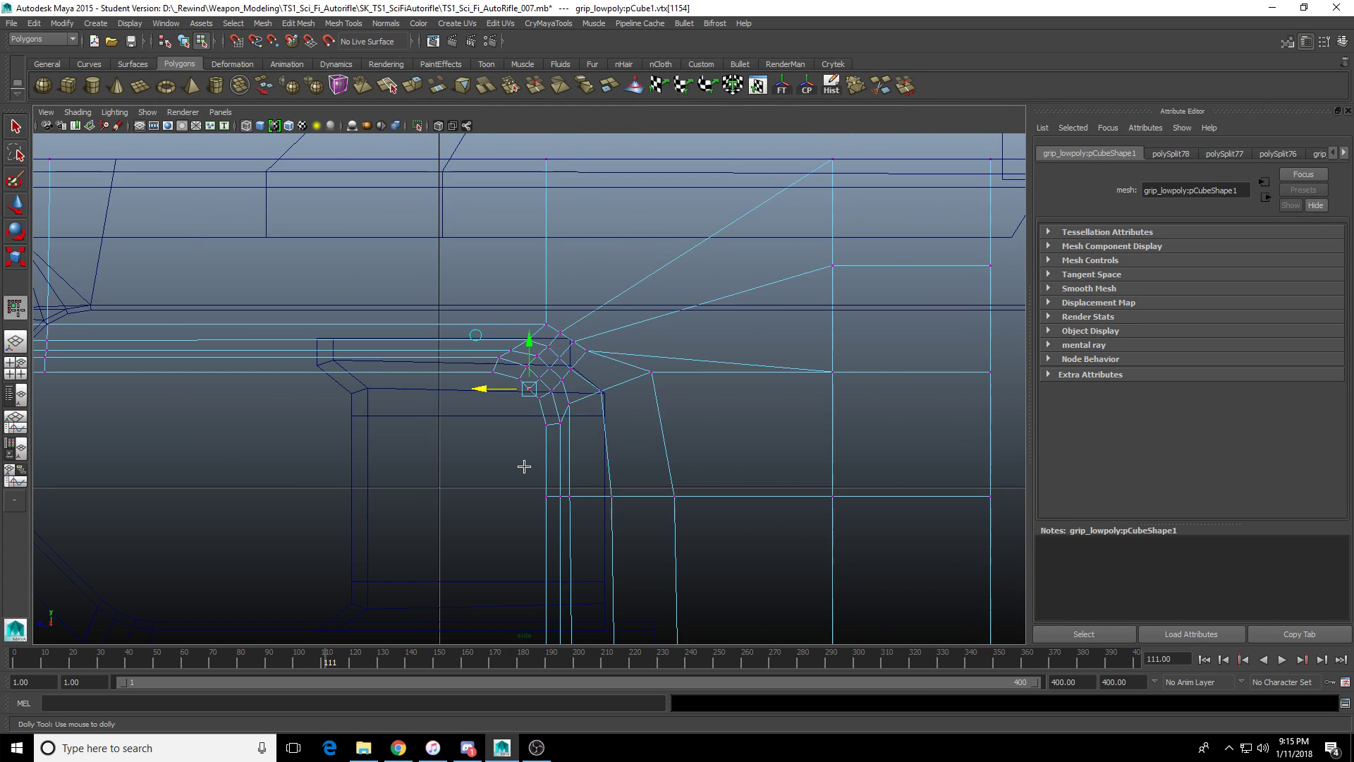
pyautogui.scroll(3, 523, 465)
pyautogui.moveTo(517, 453); pyautogui.dragTo(542, 354)
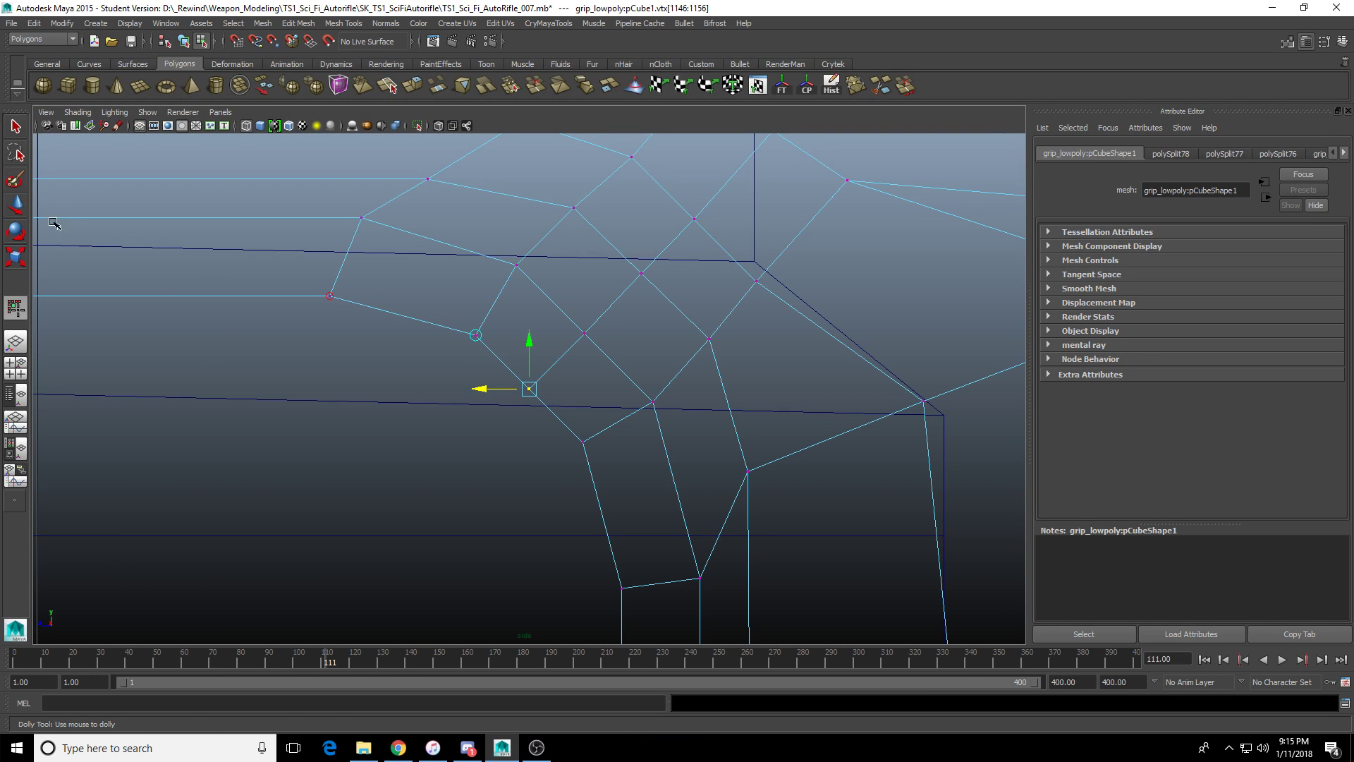
pyautogui.press('w')
pyautogui.click(484, 490)
pyautogui.moveTo(484, 494); pyautogui.dragTo(529, 316)
pyautogui.moveTo(461, 383); pyautogui.dragTo(469, 383)
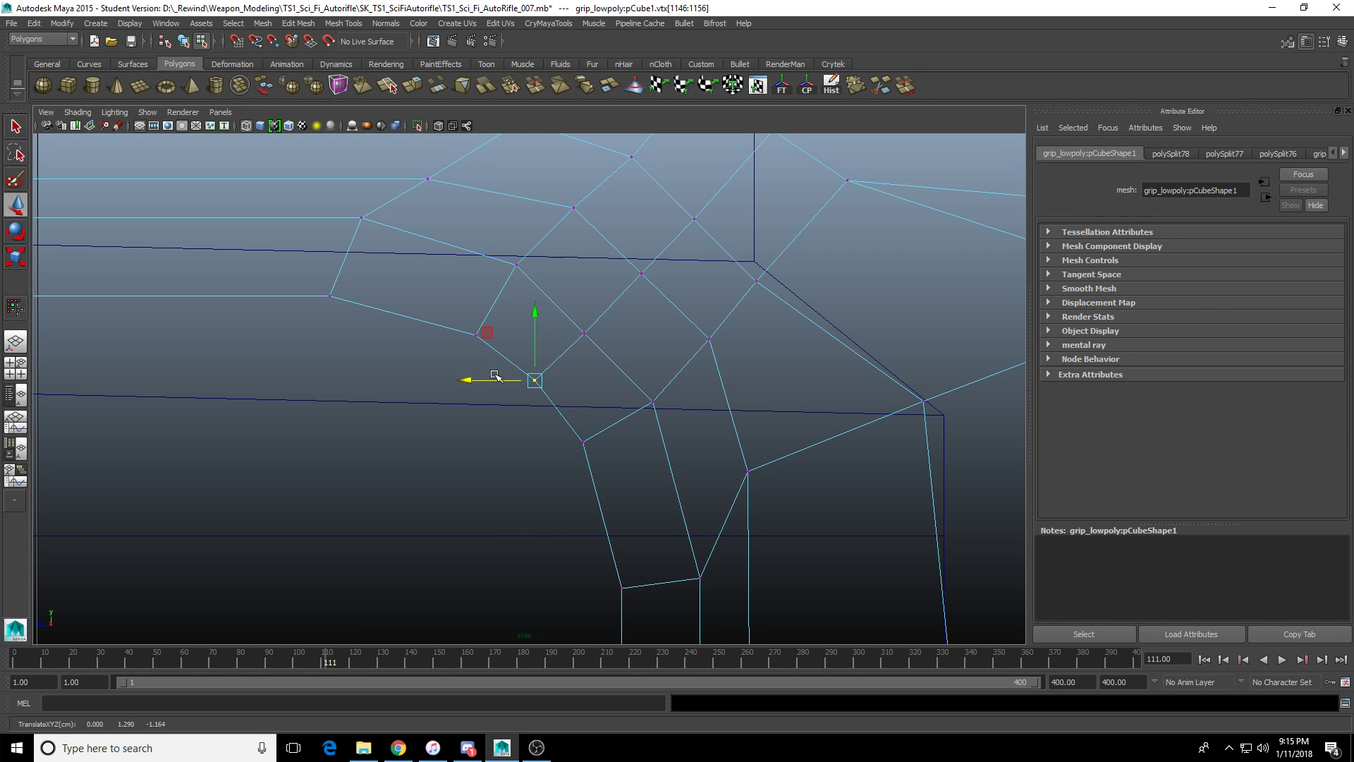
# Nudge the new middle vertex of the corner's second arc slightly up and rearward to follow the rounded curve.
pyautogui.click(585, 332)
pyautogui.moveTo(517, 334); pyautogui.dragTo(522, 333)
pyautogui.moveTo(589, 266); pyautogui.dragTo(595, 256)
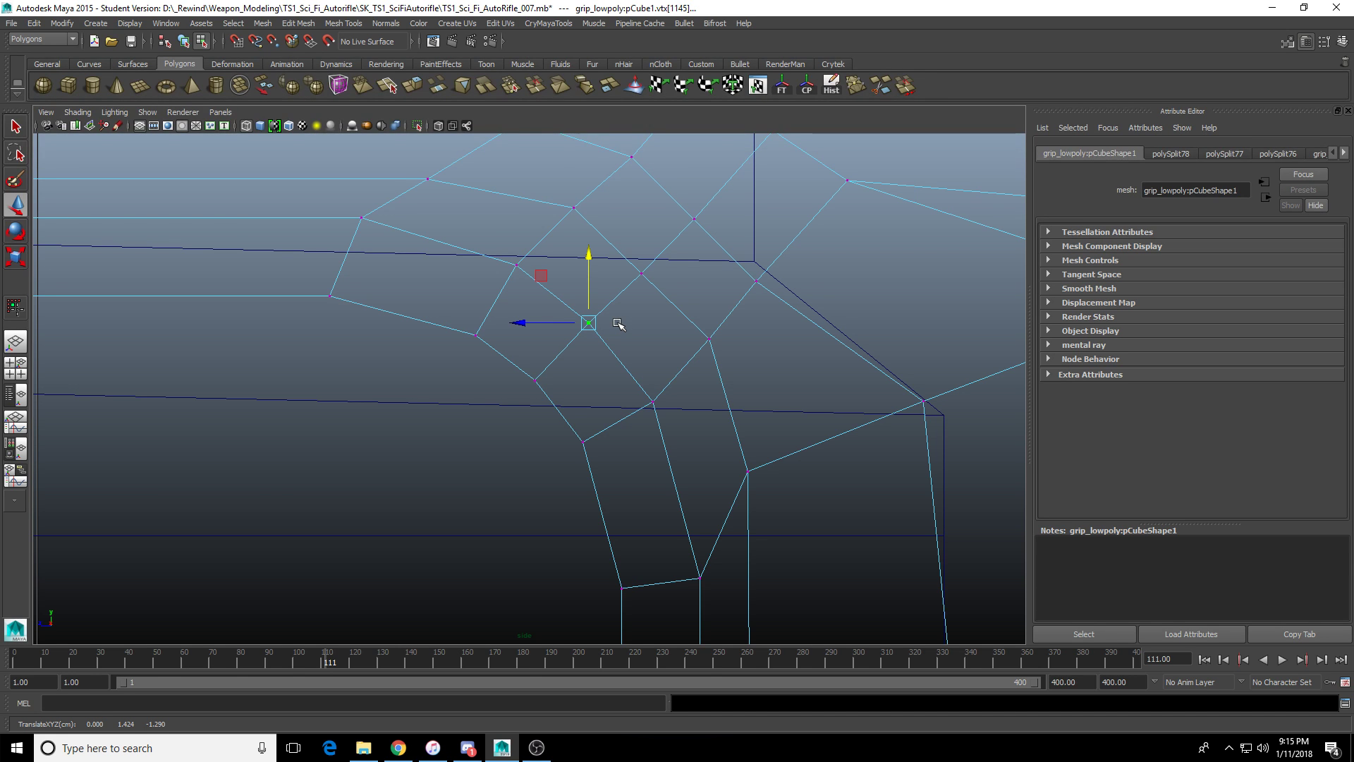
# Raise the top vertex of the corner's second vertical edge line so its arc curves evenly into the vertical line.
pyautogui.scroll(-5, 613, 469)
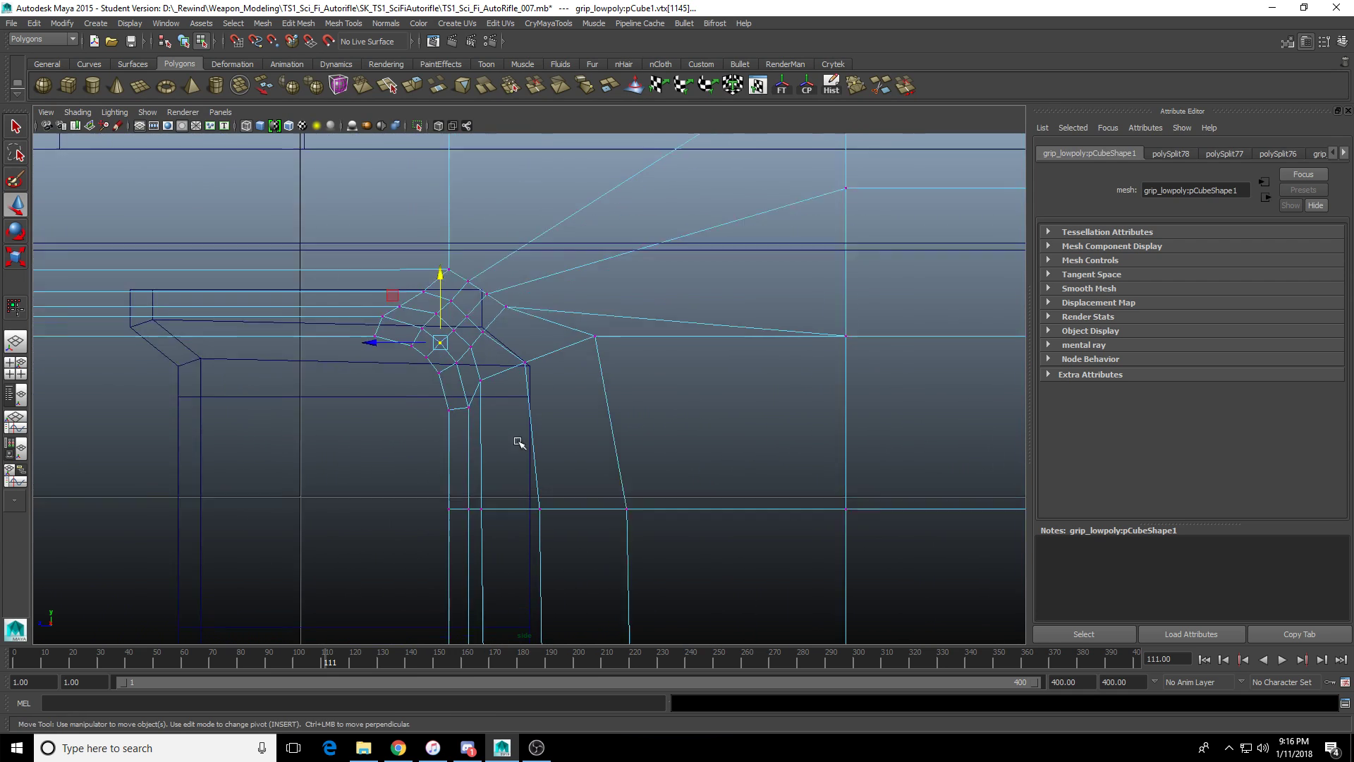
pyautogui.scroll(3, 495, 447)
pyautogui.click(594, 435)
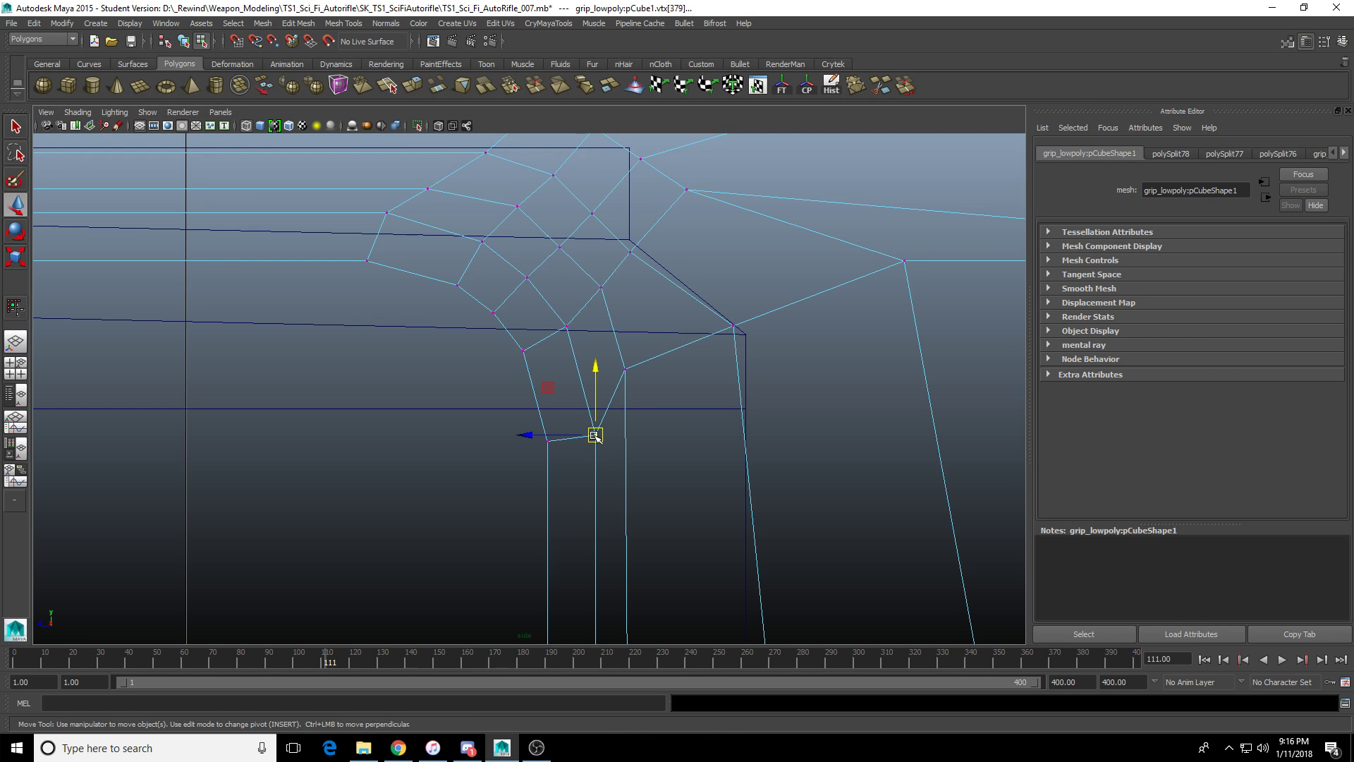
pyautogui.moveTo(592, 368); pyautogui.dragTo(598, 326)
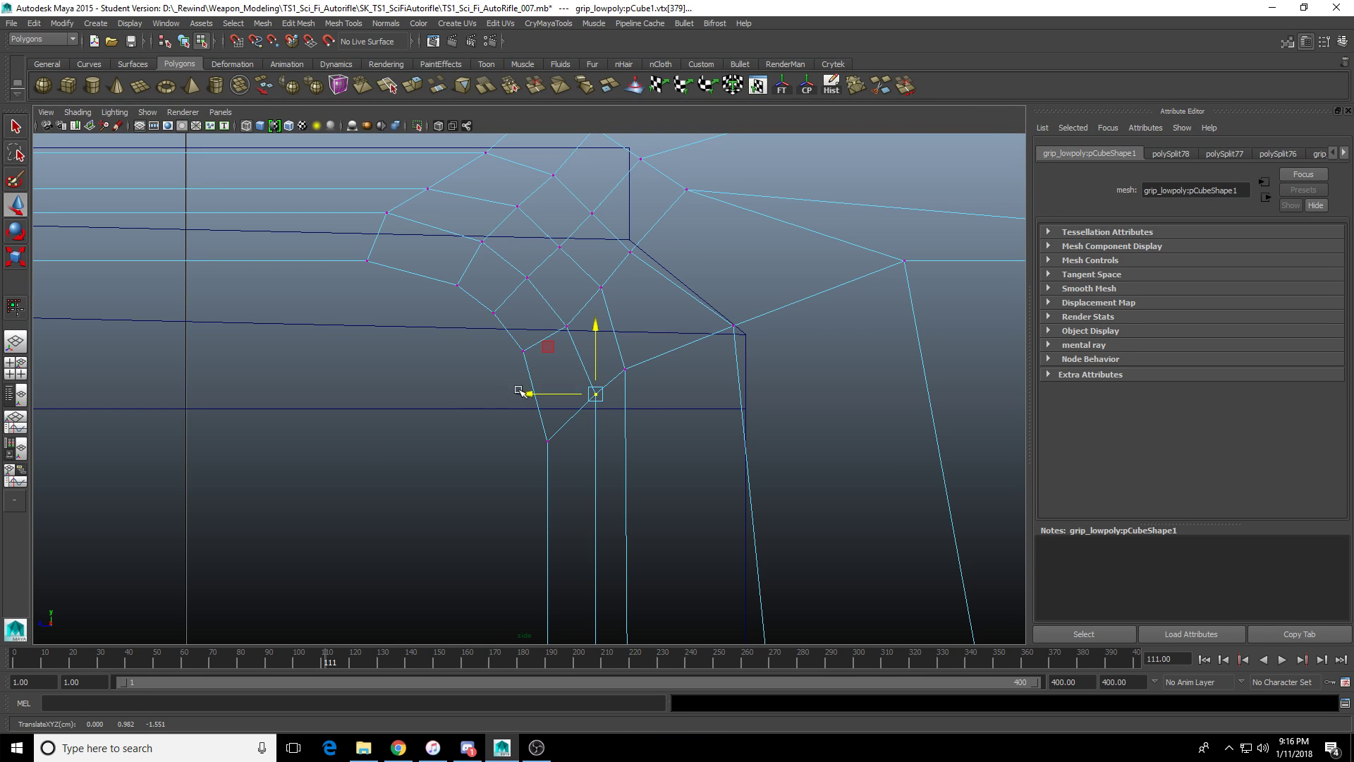
pyautogui.keyDown('alt'); pyautogui.moveTo(484, 423); pyautogui.dragTo(405, 456, button='middle'); pyautogui.keyUp('alt')
pyautogui.scroll(-2, 509, 443)
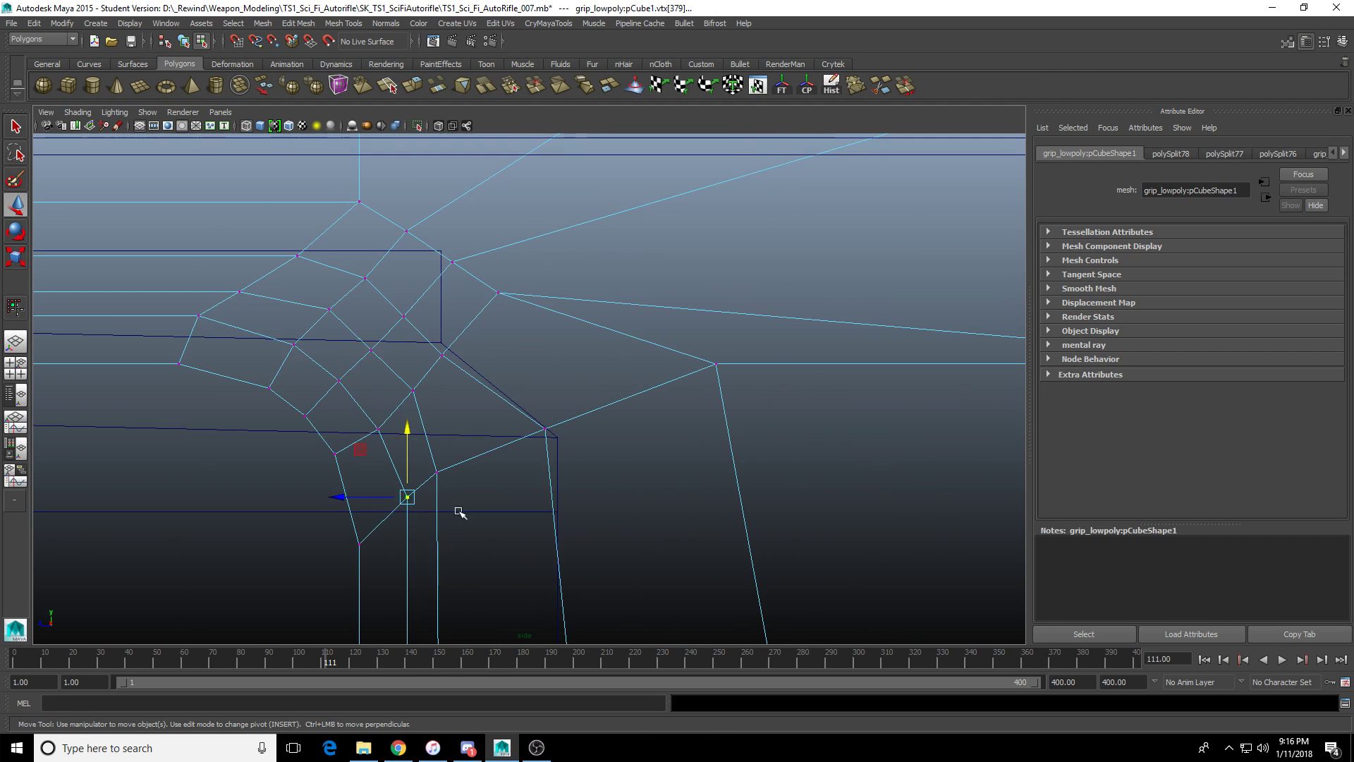
pyautogui.scroll(6, 474, 520)
pyautogui.scroll(-3, 558, 509)
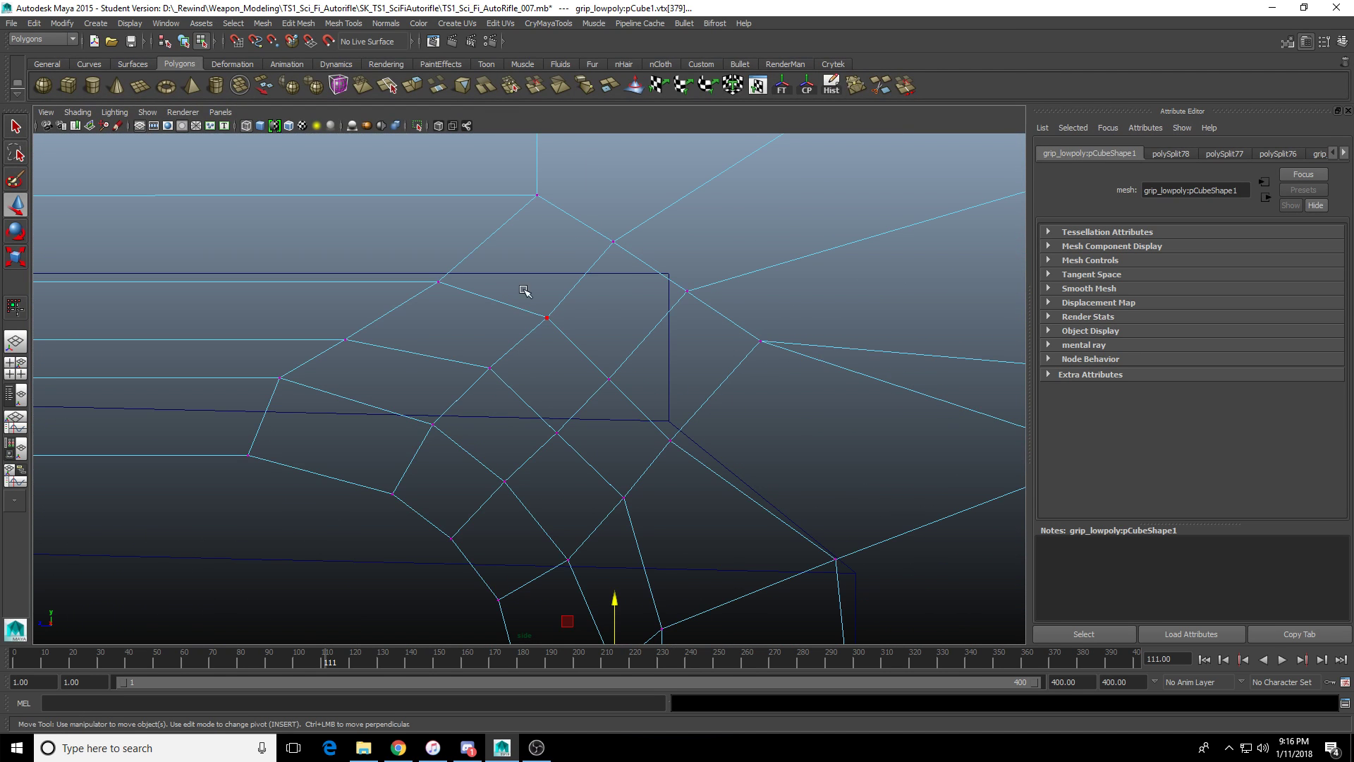
pyautogui.click(547, 310)
pyautogui.scroll(-4, 660, 425)
pyautogui.scroll(6, 660, 425)
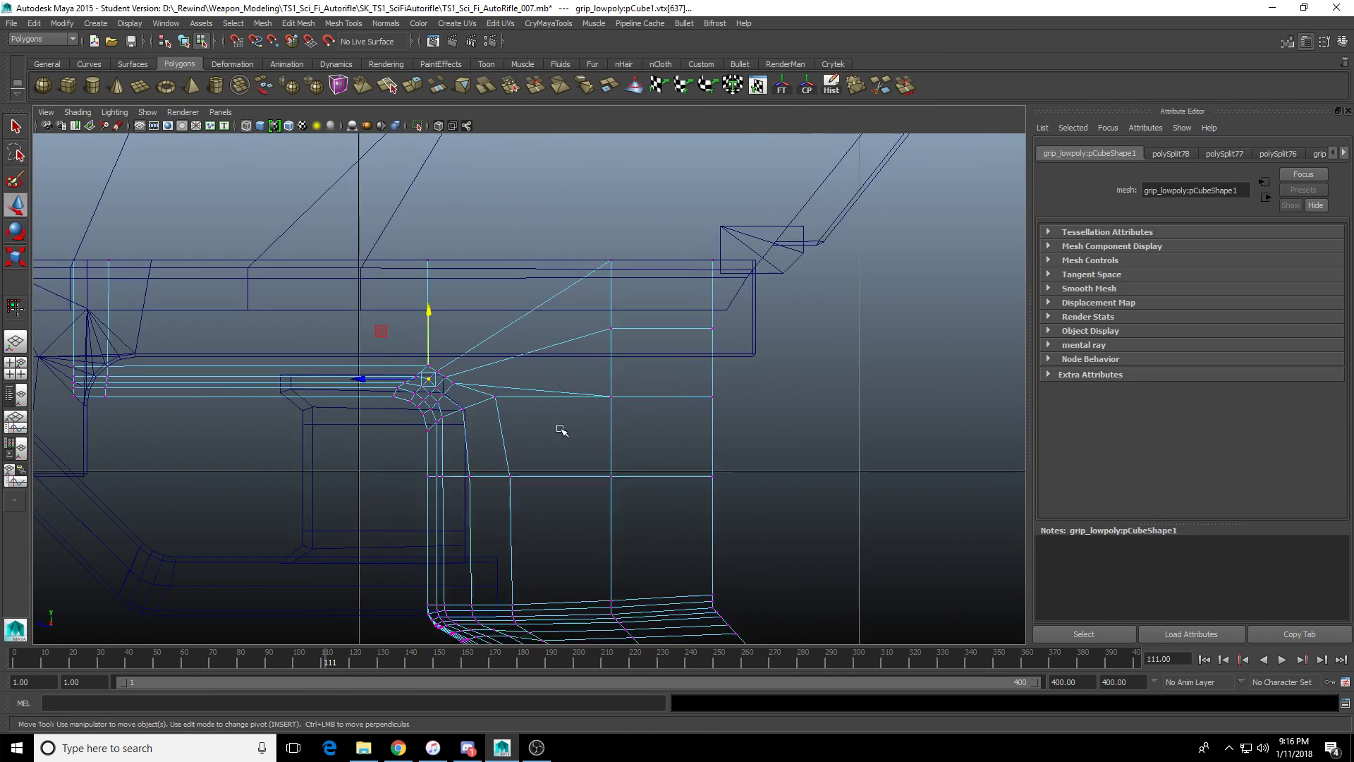
pyautogui.click(508, 397)
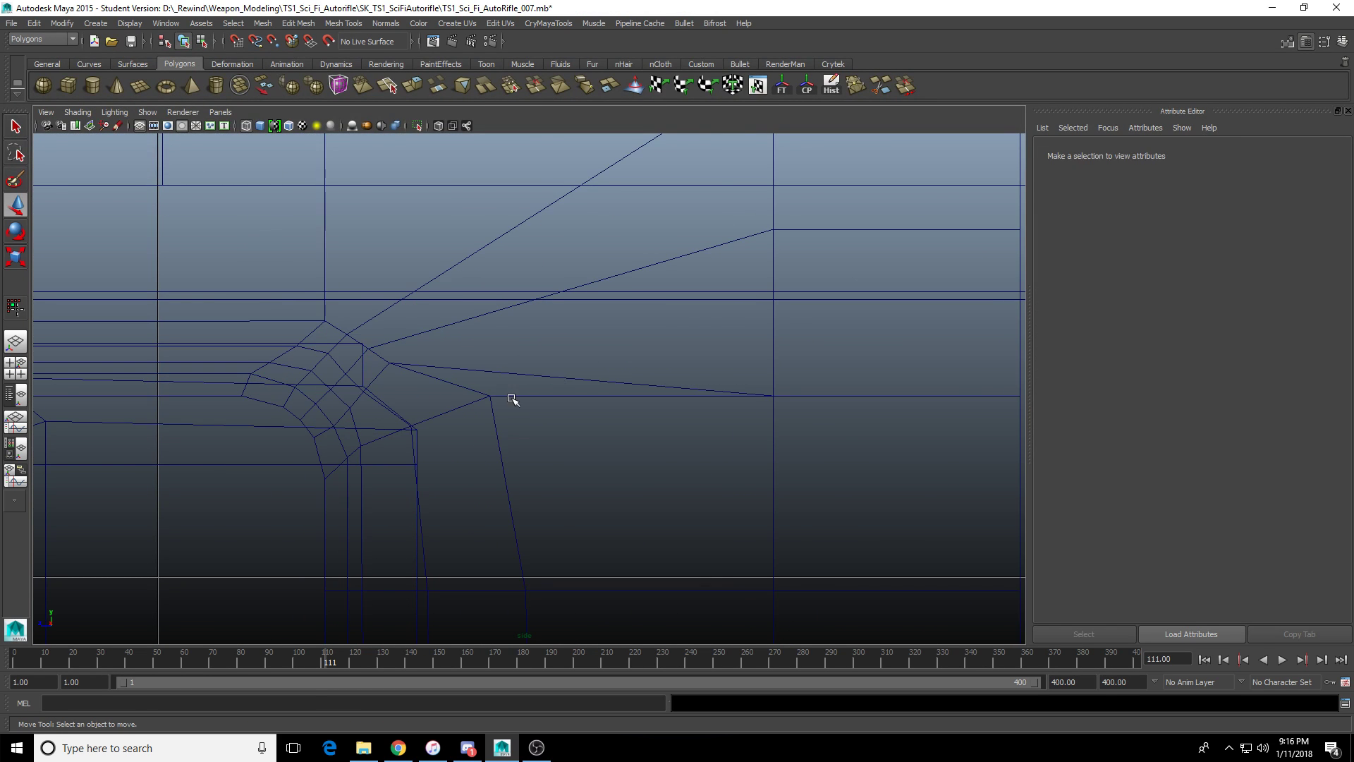
pyautogui.click(474, 417)
pyautogui.keyDown('alt'); pyautogui.moveTo(475, 417); pyautogui.dragTo(520, 427, button='middle'); pyautogui.keyUp('alt')
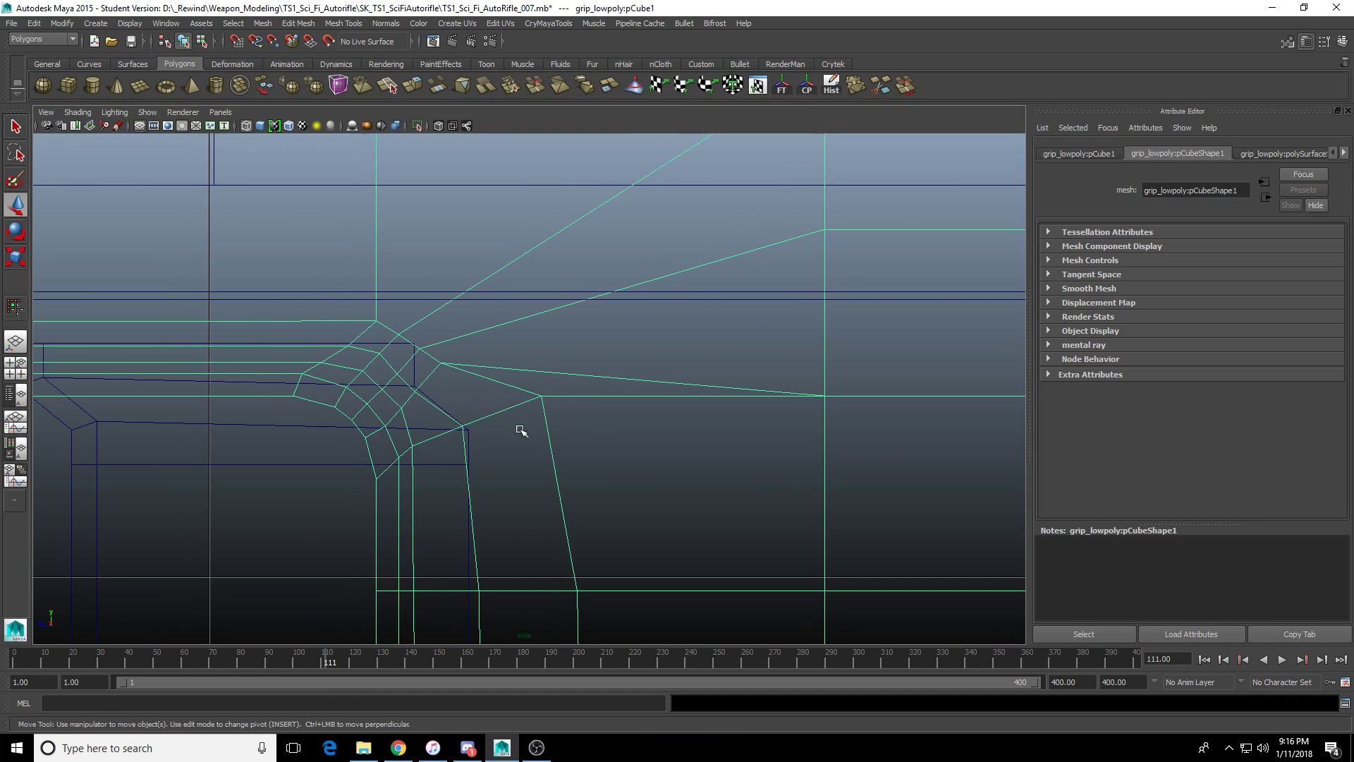
pyautogui.click(881, 85)
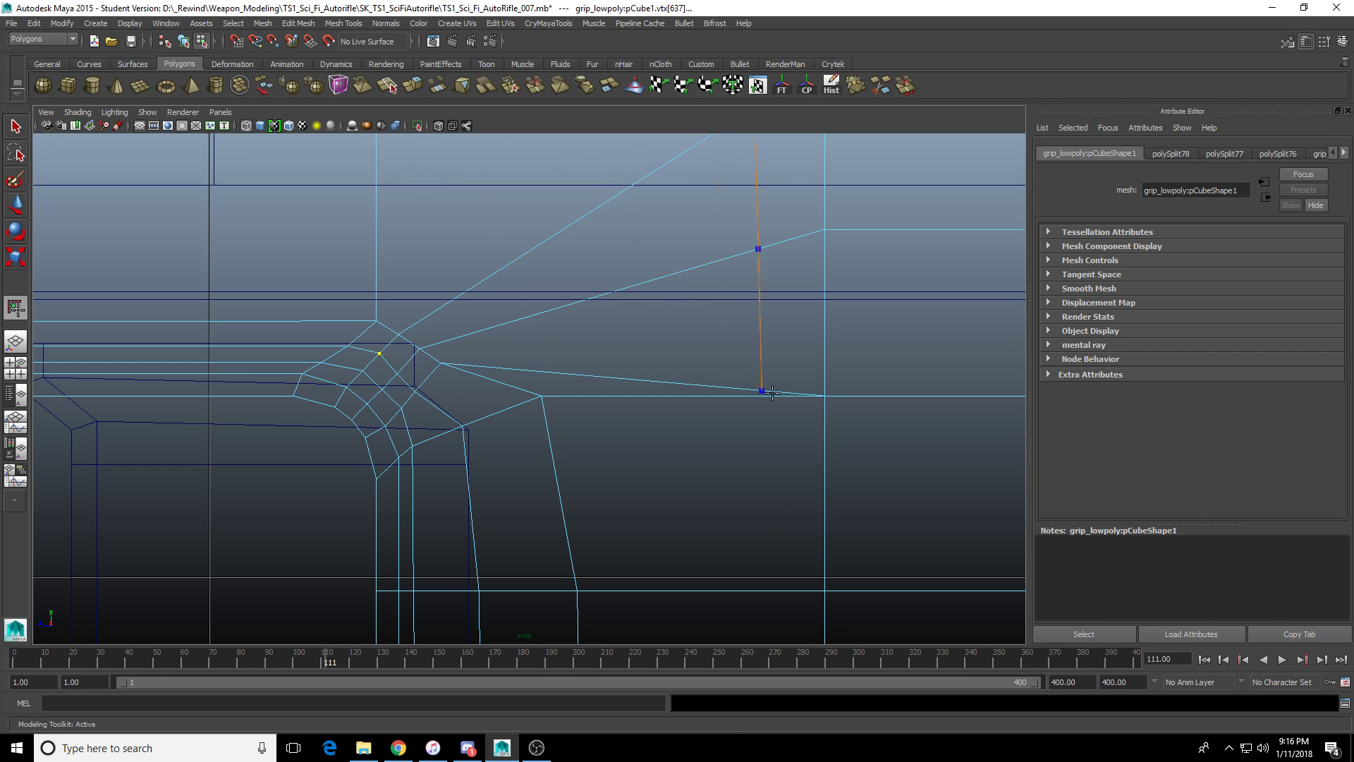
pyautogui.keyDown('alt'); pyautogui.moveTo(537, 381); pyautogui.dragTo(538, 413, button='right'); pyautogui.keyUp('alt')
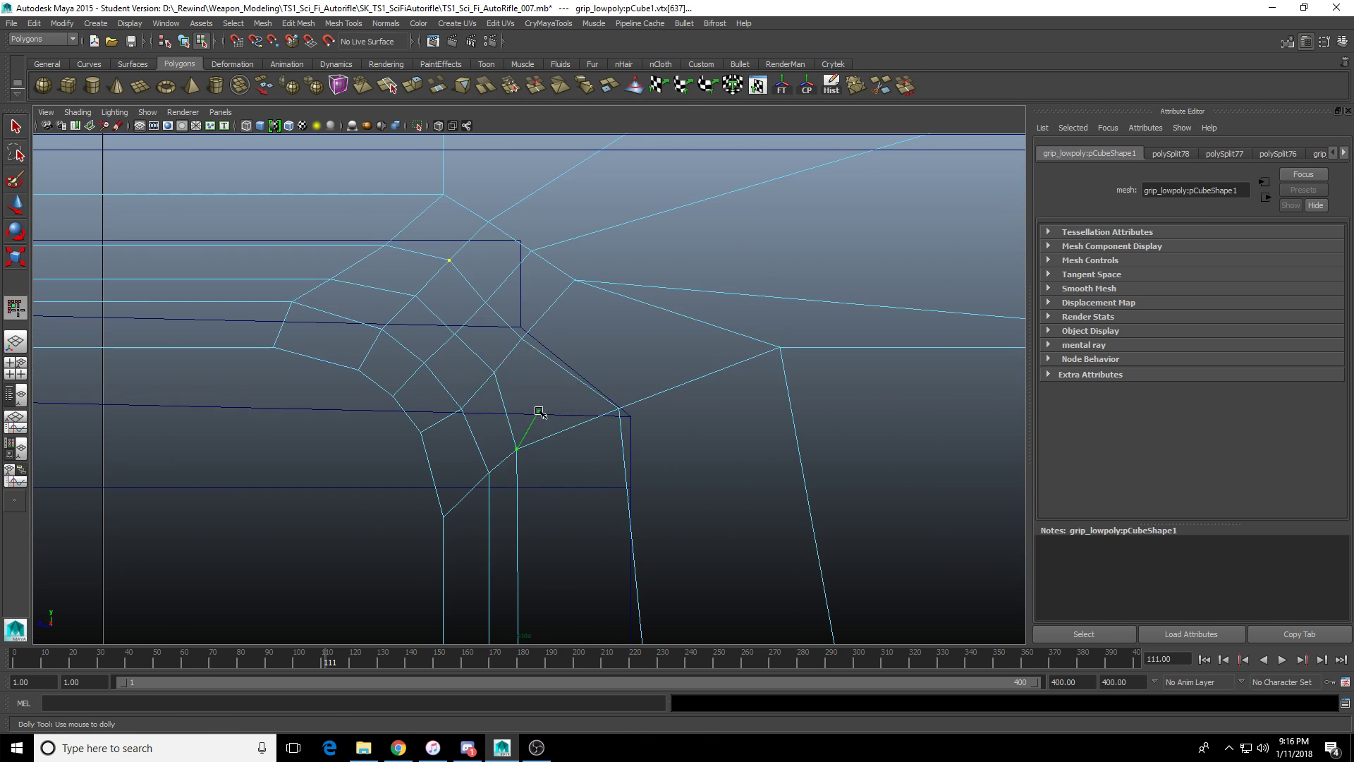
pyautogui.click(538, 339)
pyautogui.click(508, 402)
pyautogui.press('w')
pyautogui.scroll(-3, 605, 409)
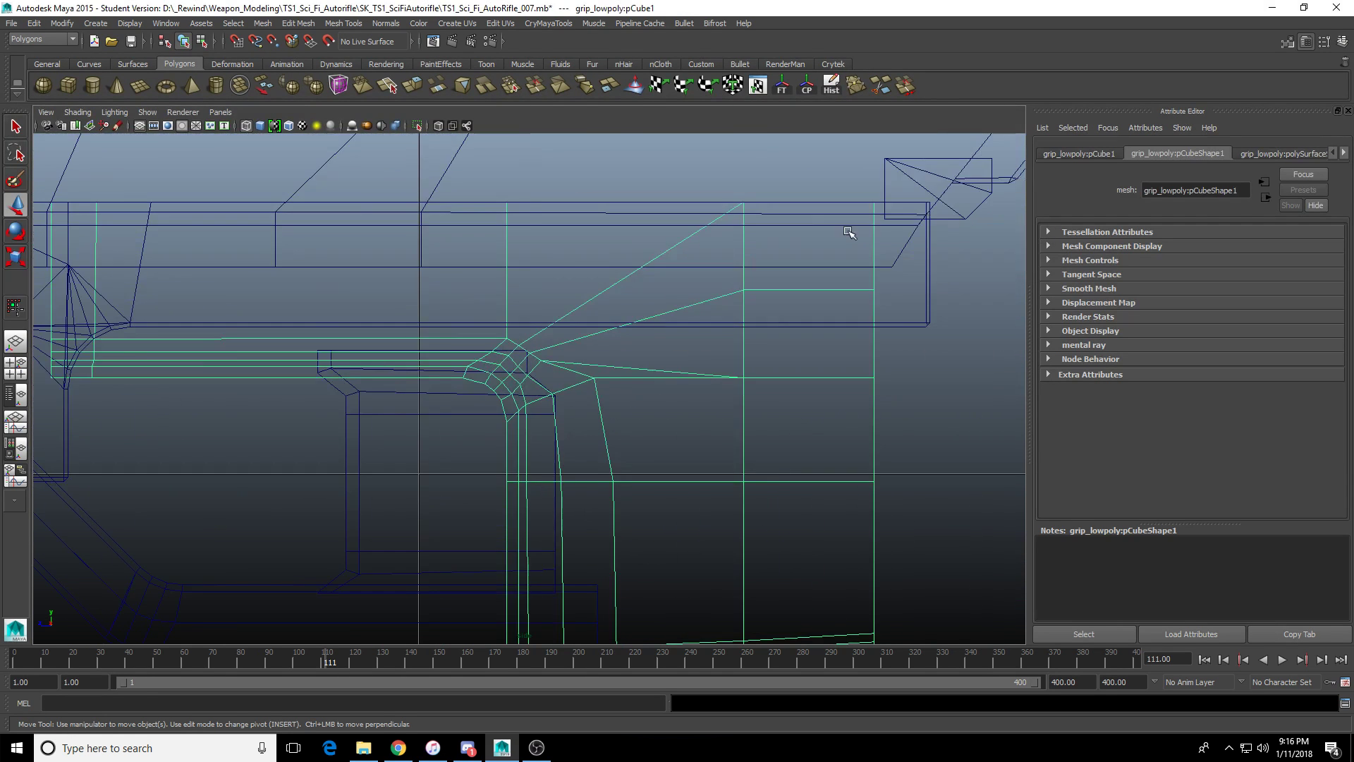
# Examine the deselected grip's shading in the perspective view, from the trigger opening around to the rear of the handle.
pyautogui.press('5')
pyautogui.moveTo(850, 233)
pyautogui.keyDown('alt'); pyautogui.mouseDown()
pyautogui.moveTo(689, 287)
pyautogui.moveTo(389, 482)
pyautogui.moveTo(432, 501)
pyautogui.moveTo(505, 486)
pyautogui.mouseUp(); pyautogui.keyUp('alt')
pyautogui.click(389, 482)
pyautogui.keyDown('alt'); pyautogui.moveTo(512, 496); pyautogui.dragTo(527, 386); pyautogui.keyUp('alt')
pyautogui.keyDown('alt'); pyautogui.moveTo(412, 337); pyautogui.dragTo(288, 357); pyautogui.keyUp('alt')
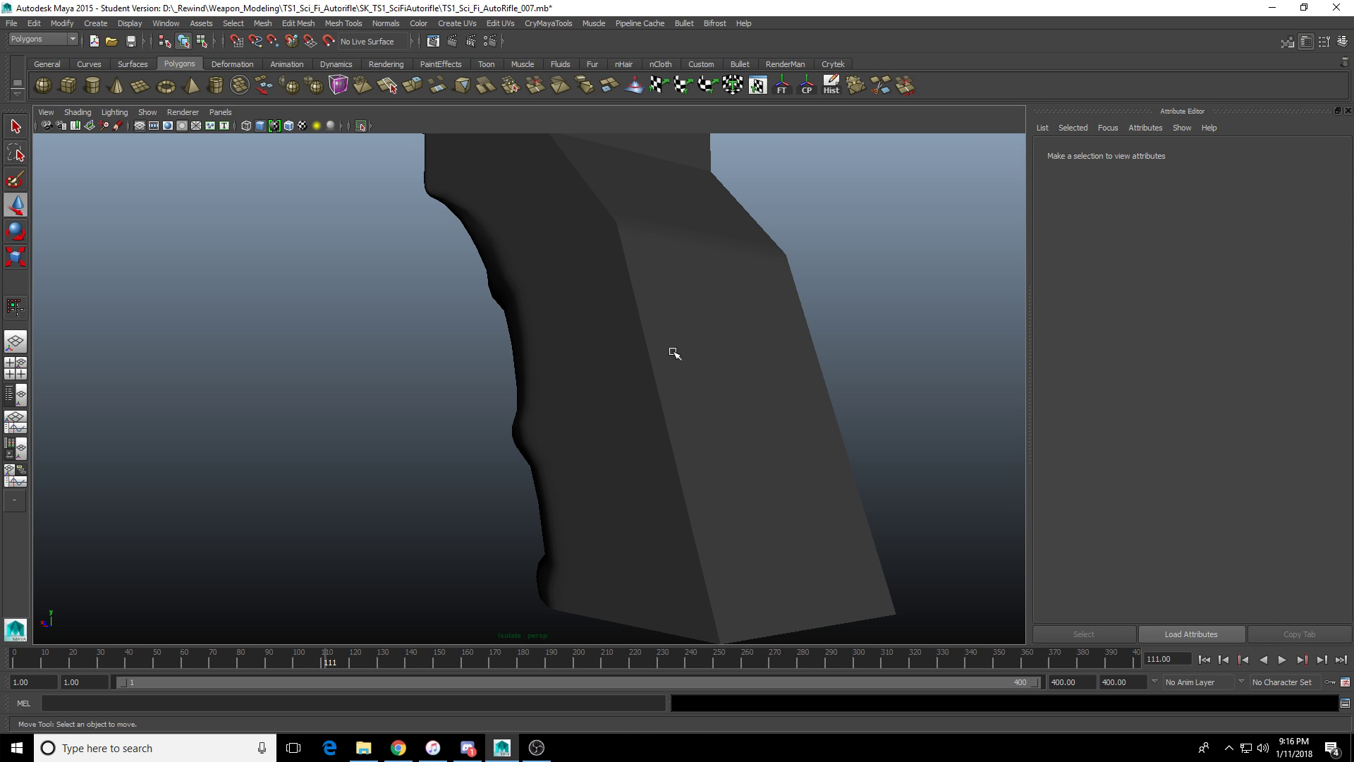
pyautogui.scroll(-2, 683, 386)
pyautogui.keyDown('alt'); pyautogui.moveTo(689, 384); pyautogui.dragTo(768, 371); pyautogui.keyUp('alt')
# Select the edges along the grip's rear corners and the edges running along its lower side border.
pyautogui.click(640, 489)
pyautogui.keyDown('alt'); pyautogui.moveTo(641, 489); pyautogui.dragTo(634, 423, button='middle'); pyautogui.keyUp('alt')
pyautogui.scroll(4, 635, 423)
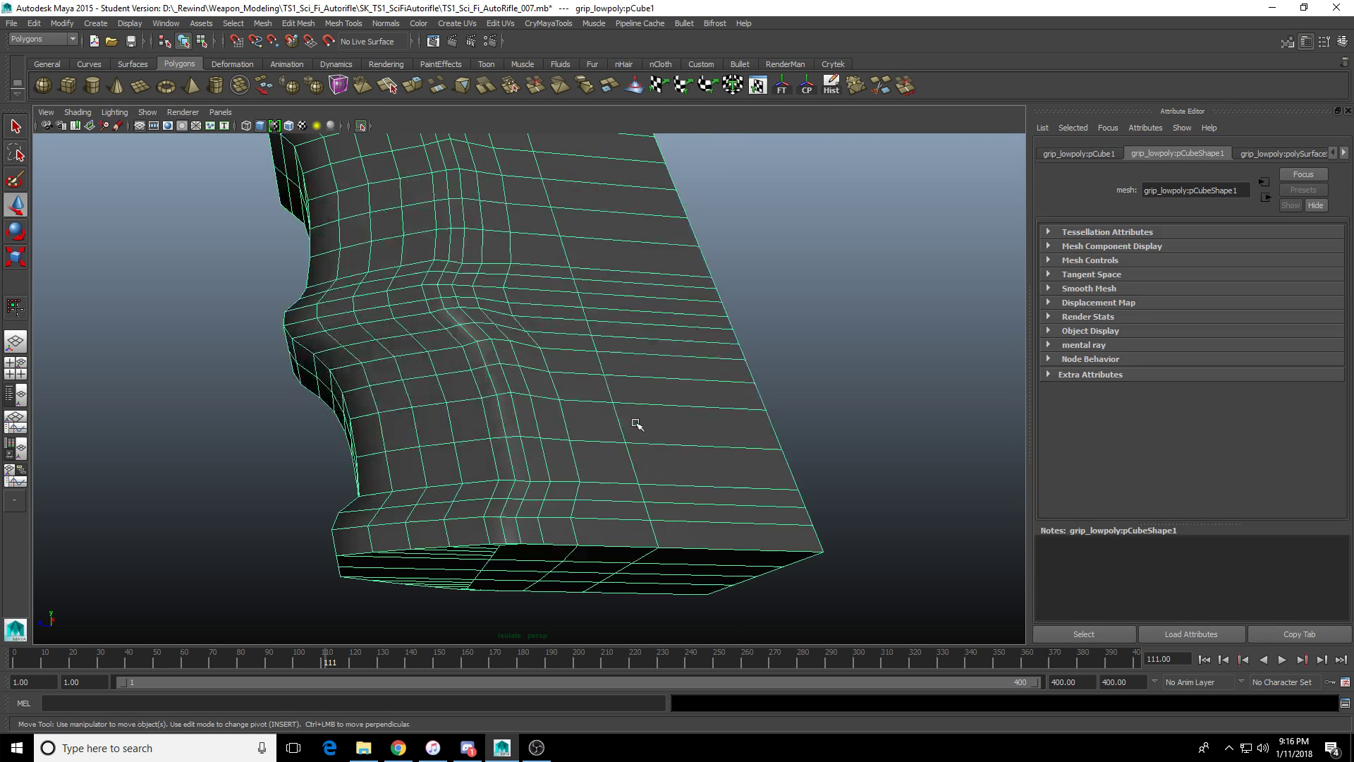
pyautogui.keyDown('alt'); pyautogui.moveTo(635, 423); pyautogui.dragTo(559, 402); pyautogui.keyUp('alt')
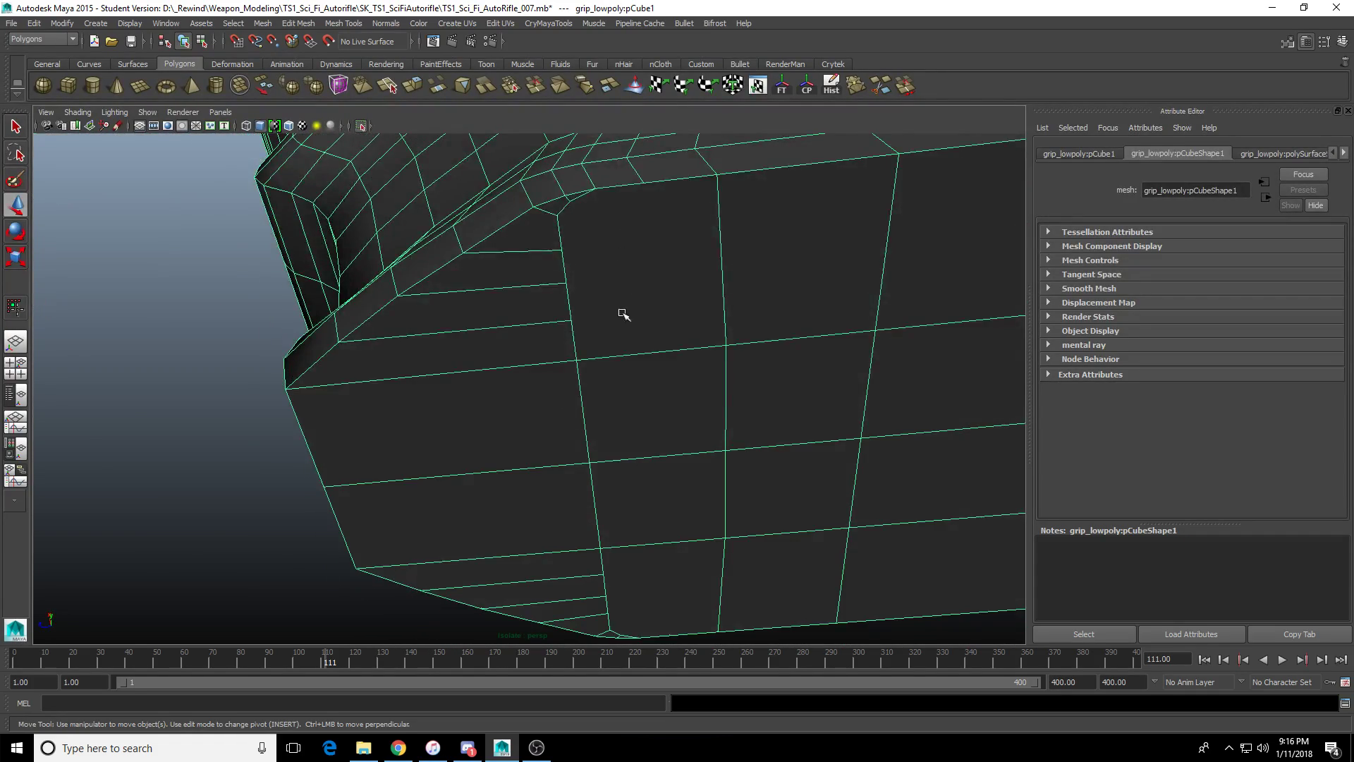
pyautogui.keyDown('alt'); pyautogui.moveTo(624, 315); pyautogui.dragTo(671, 609); pyautogui.keyUp('alt')
pyautogui.click(505, 349)
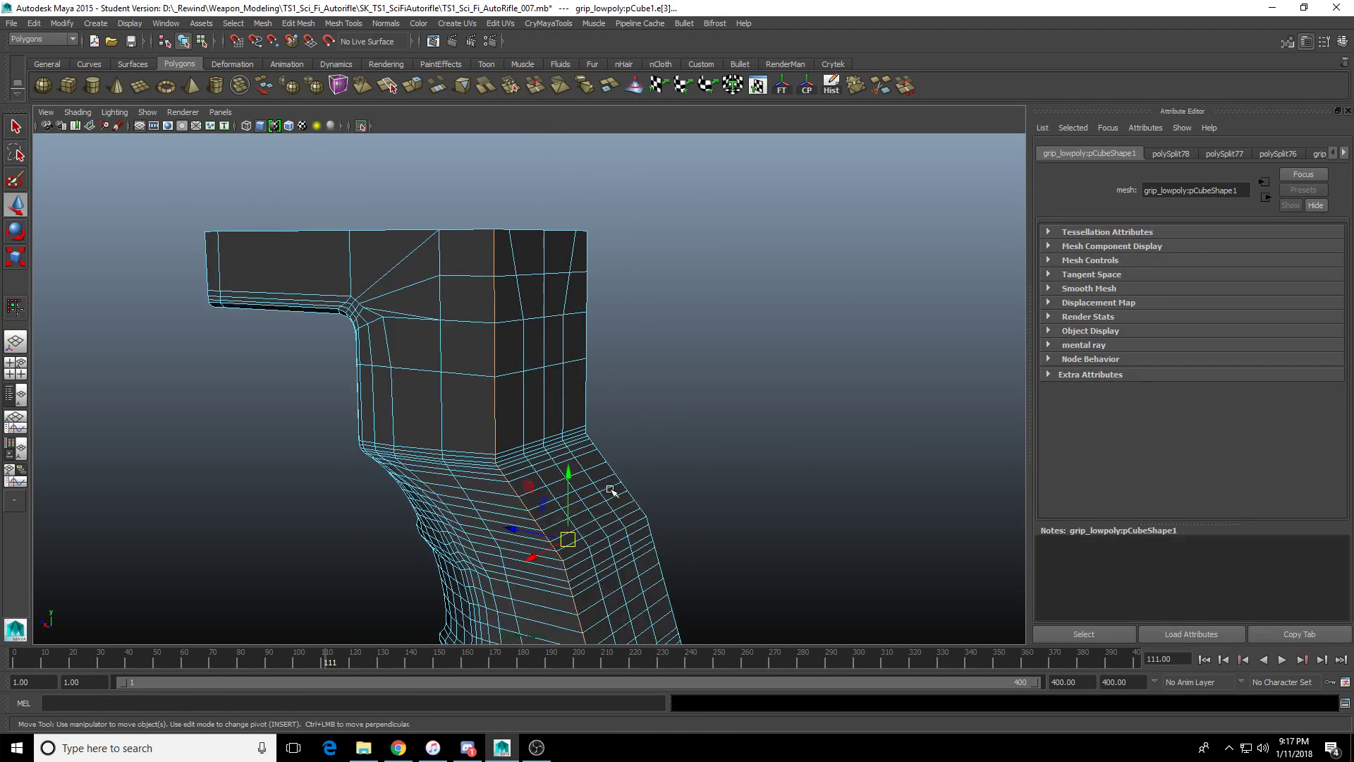
pyautogui.keyDown('alt'); pyautogui.moveTo(610, 490); pyautogui.dragTo(628, 396); pyautogui.keyUp('alt')
pyautogui.keyDown('shift'); pyautogui.click(546, 419); pyautogui.keyUp('shift')
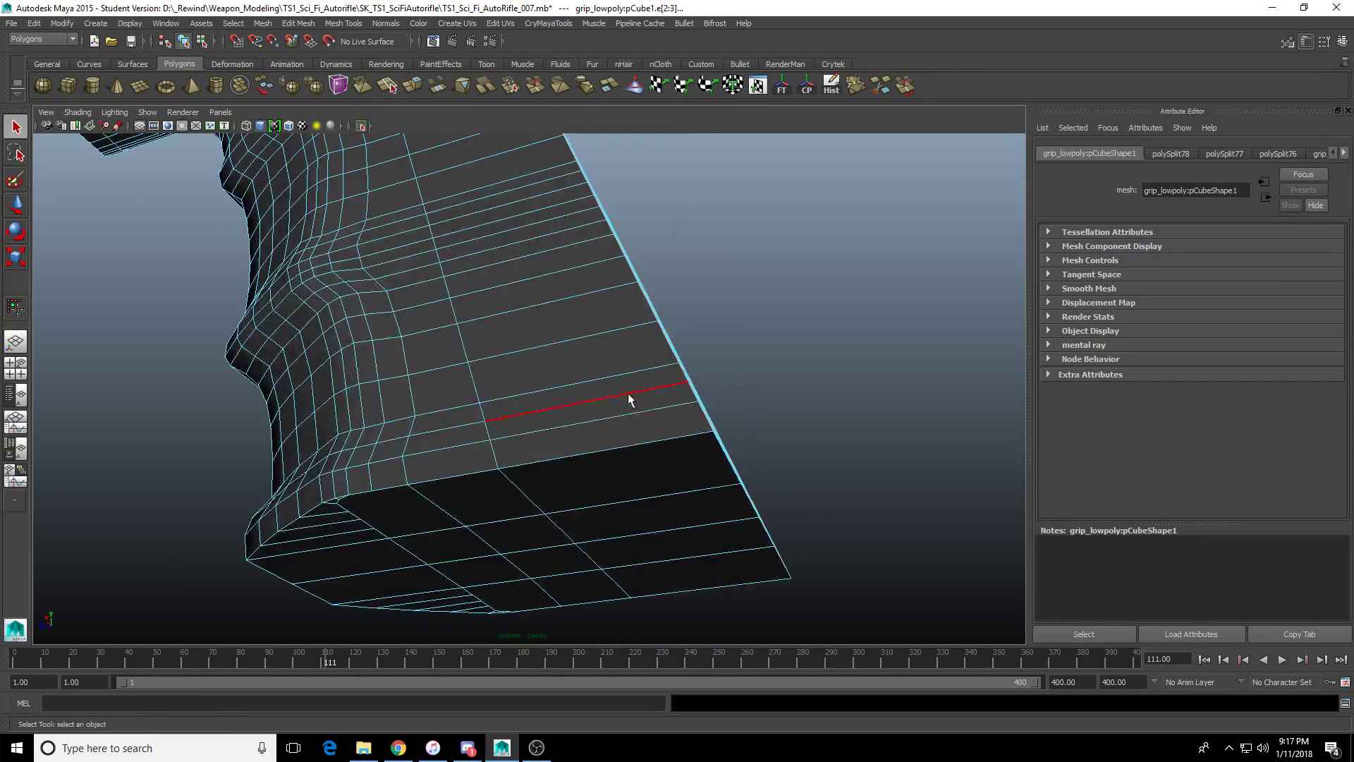
pyautogui.keyDown('alt'); pyautogui.moveTo(620, 532); pyautogui.dragTo(501, 479); pyautogui.keyUp('alt')
pyautogui.moveTo(502, 479); pyautogui.dragTo(581, 420, button='right')
pyautogui.click(581, 420)
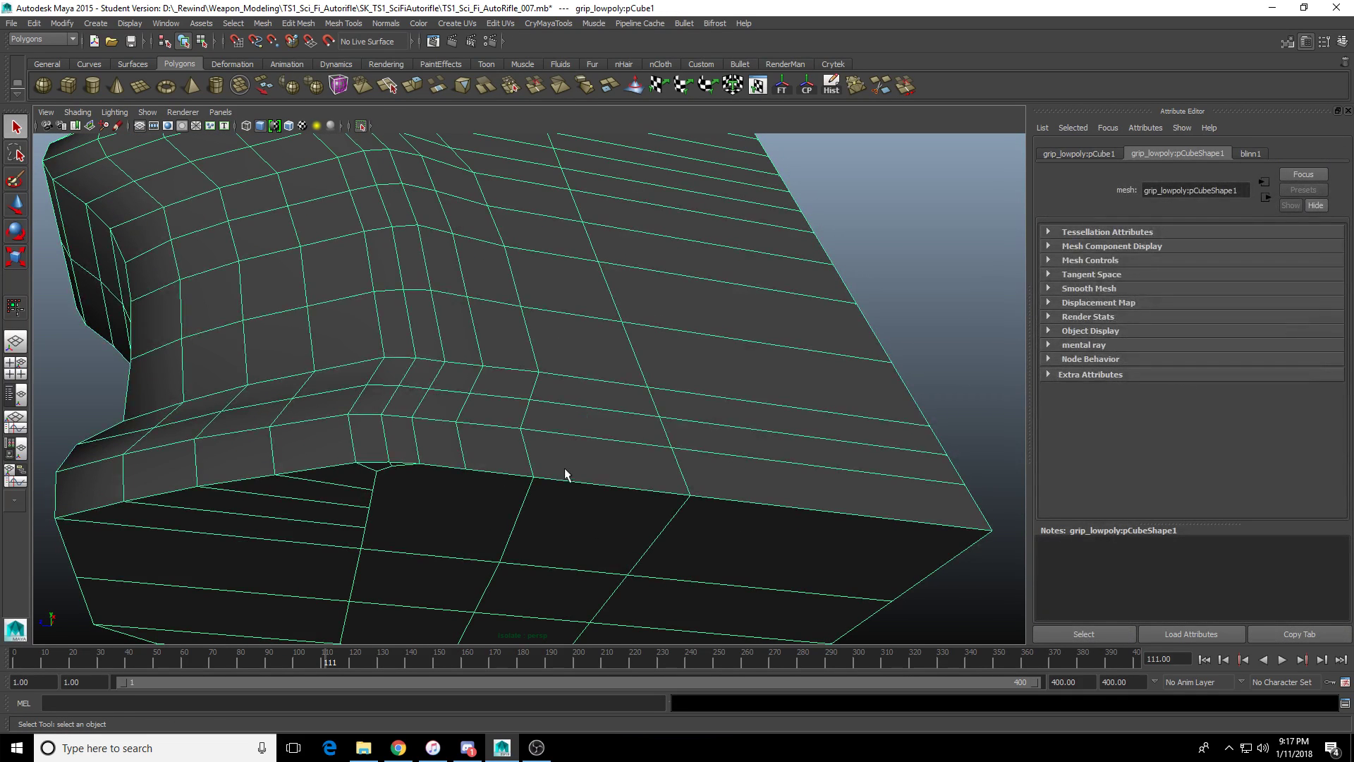
pyautogui.moveTo(562, 485); pyautogui.dragTo(604, 311, button='right')
# Save the scene, then save a new version of it as TS1_Sci_Fi_AutoRifle_008.mb.
pyautogui.hotkey('ctrl', 's')
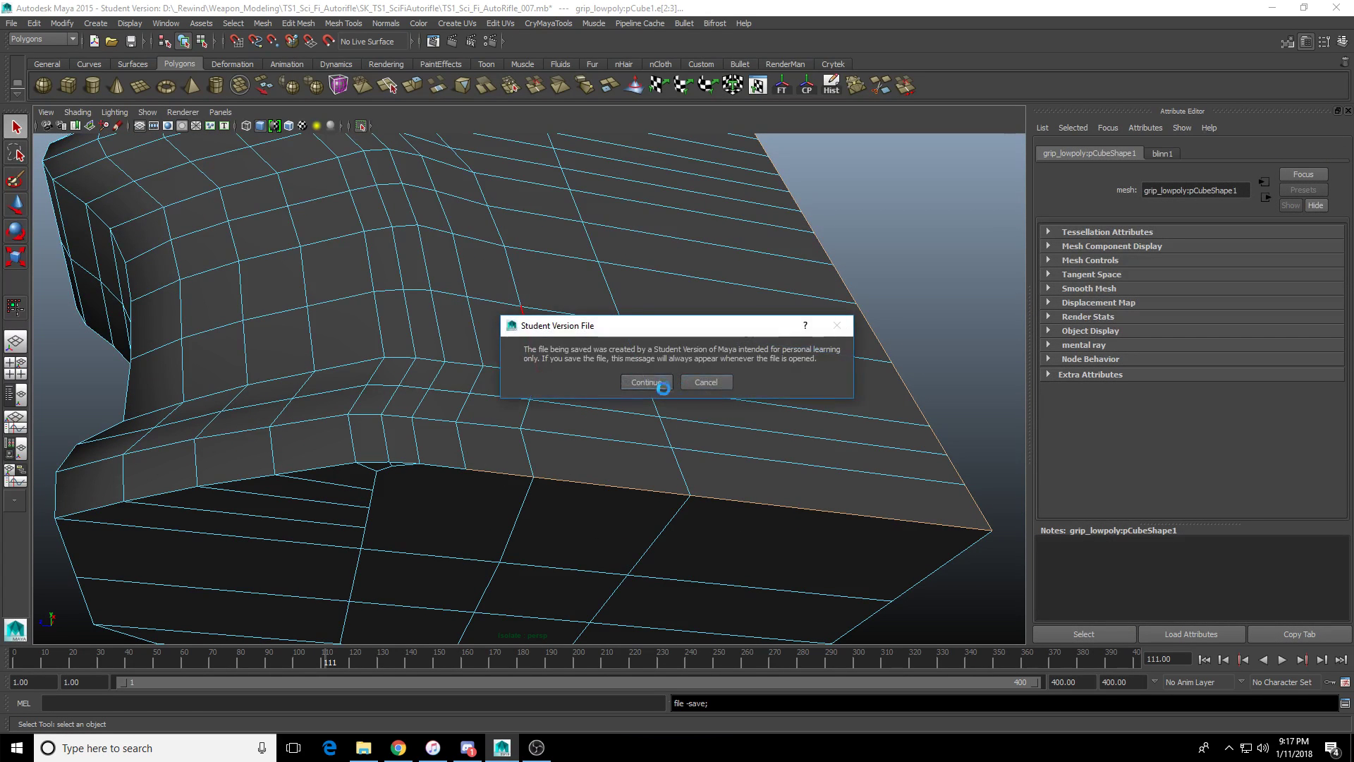
pyautogui.click(646, 385)
pyautogui.click(12, 23)
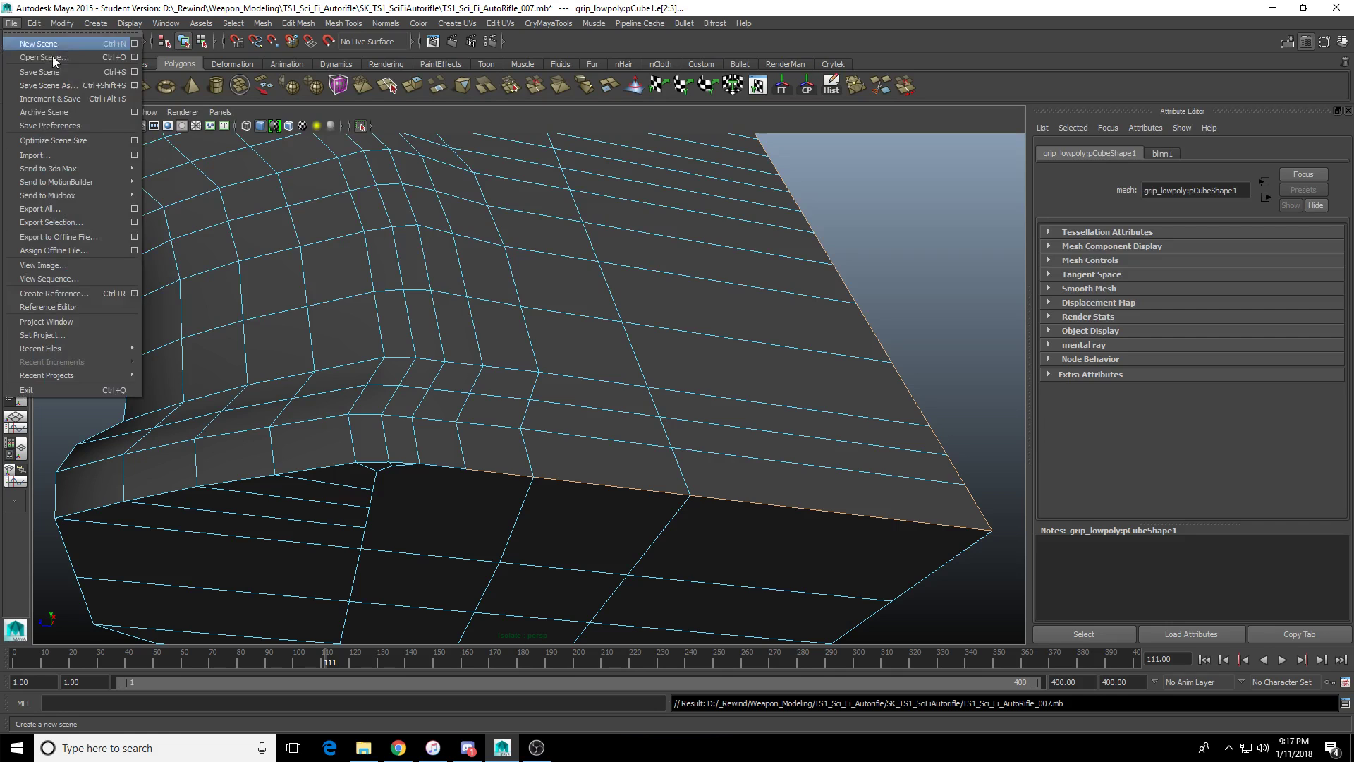
pyautogui.click(78, 85)
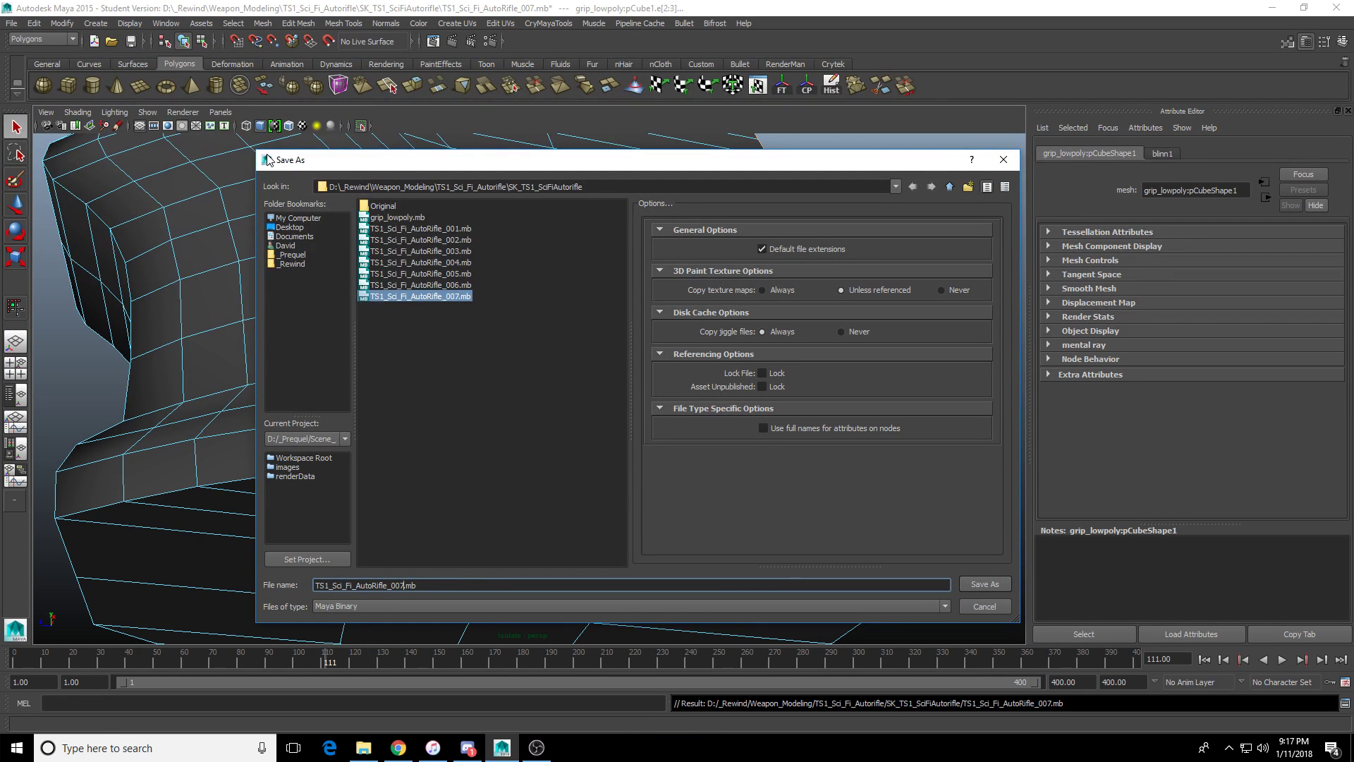
pyautogui.press('BackSpace')
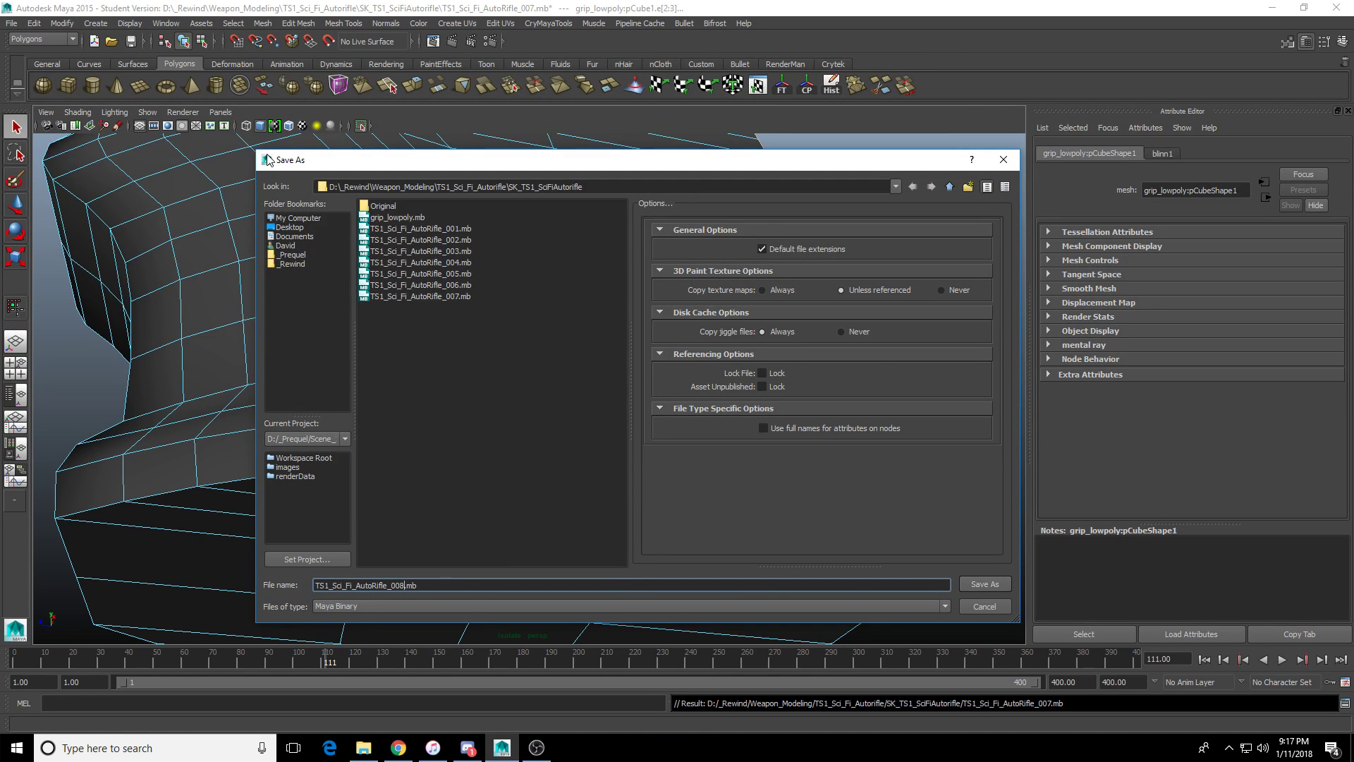
pyautogui.press('Return')
pyautogui.click(646, 382)
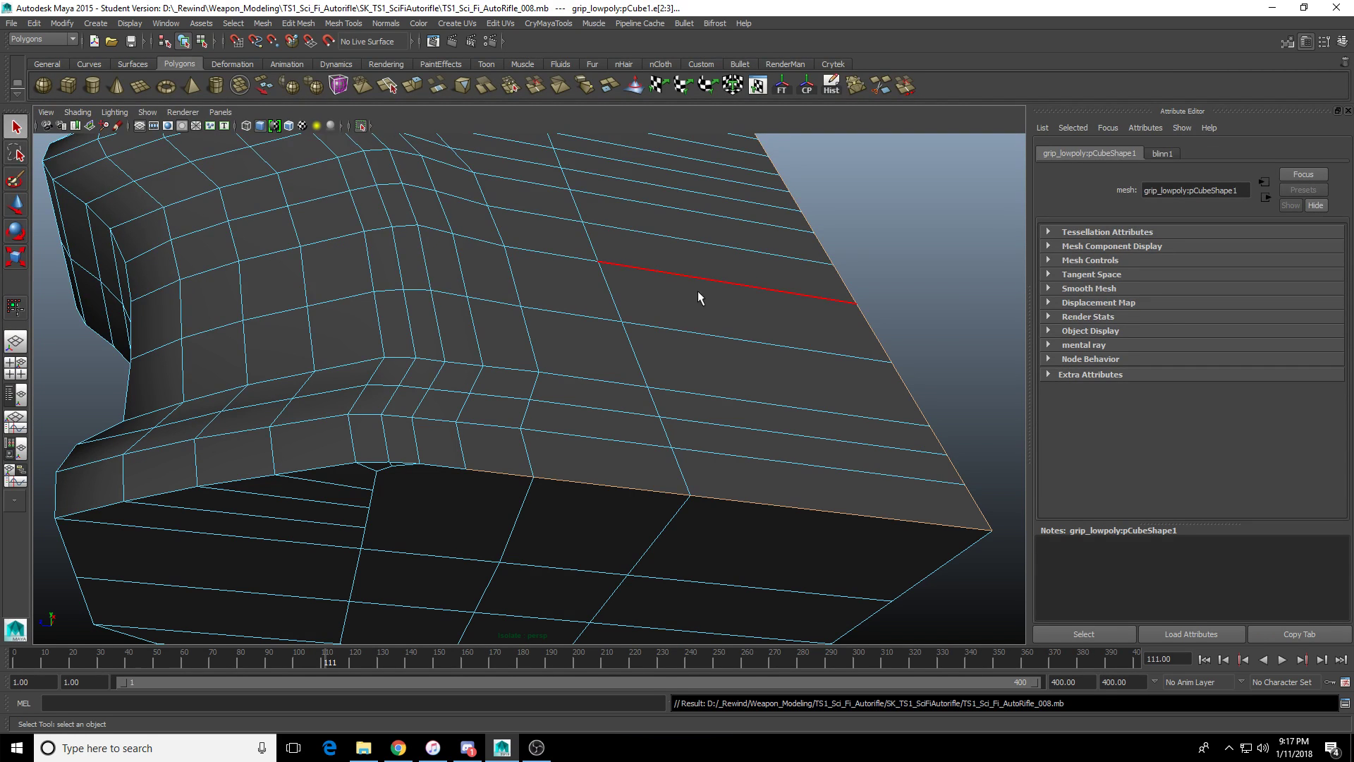
# Reselect the edges as the complete border around the underside of the grip.
pyautogui.scroll(8, 530, 409)
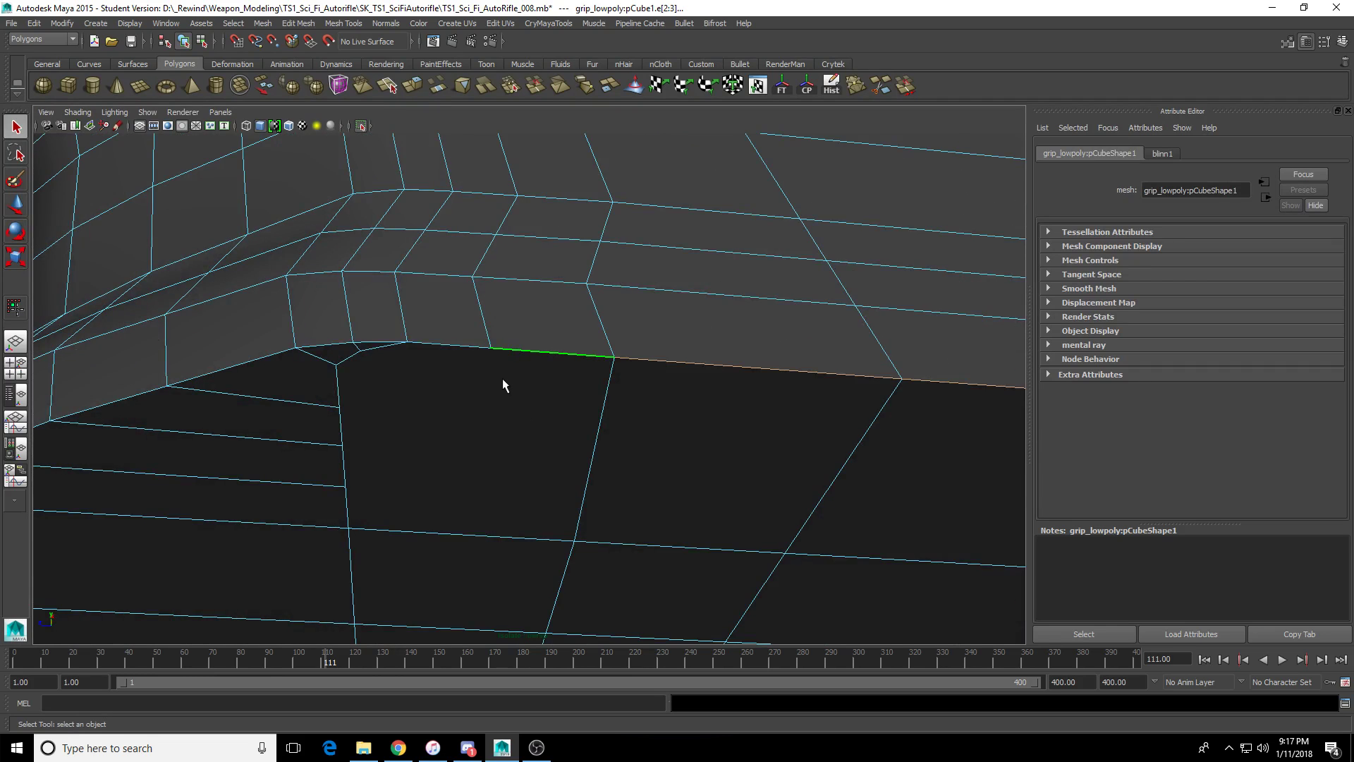
pyautogui.keyDown('alt'); pyautogui.moveTo(502, 378); pyautogui.dragTo(525, 462); pyautogui.keyUp('alt')
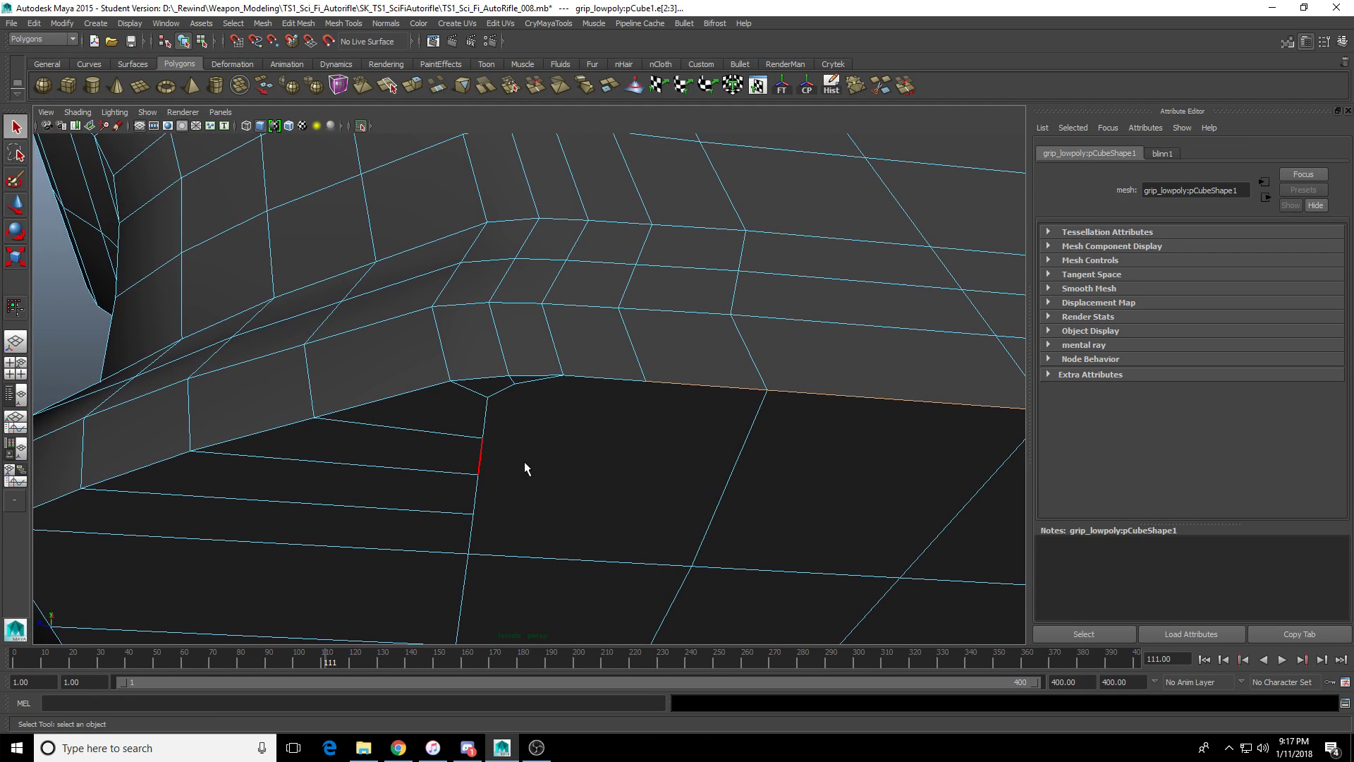
pyautogui.moveTo(550, 509)
pyautogui.keyDown('alt'); pyautogui.mouseDown()
pyautogui.moveTo(519, 361)
pyautogui.moveTo(544, 407)
pyautogui.mouseUp(); pyautogui.keyUp('alt')
pyautogui.moveTo(544, 408); pyautogui.dragTo(544, 316, button='right')
pyautogui.click(577, 289)
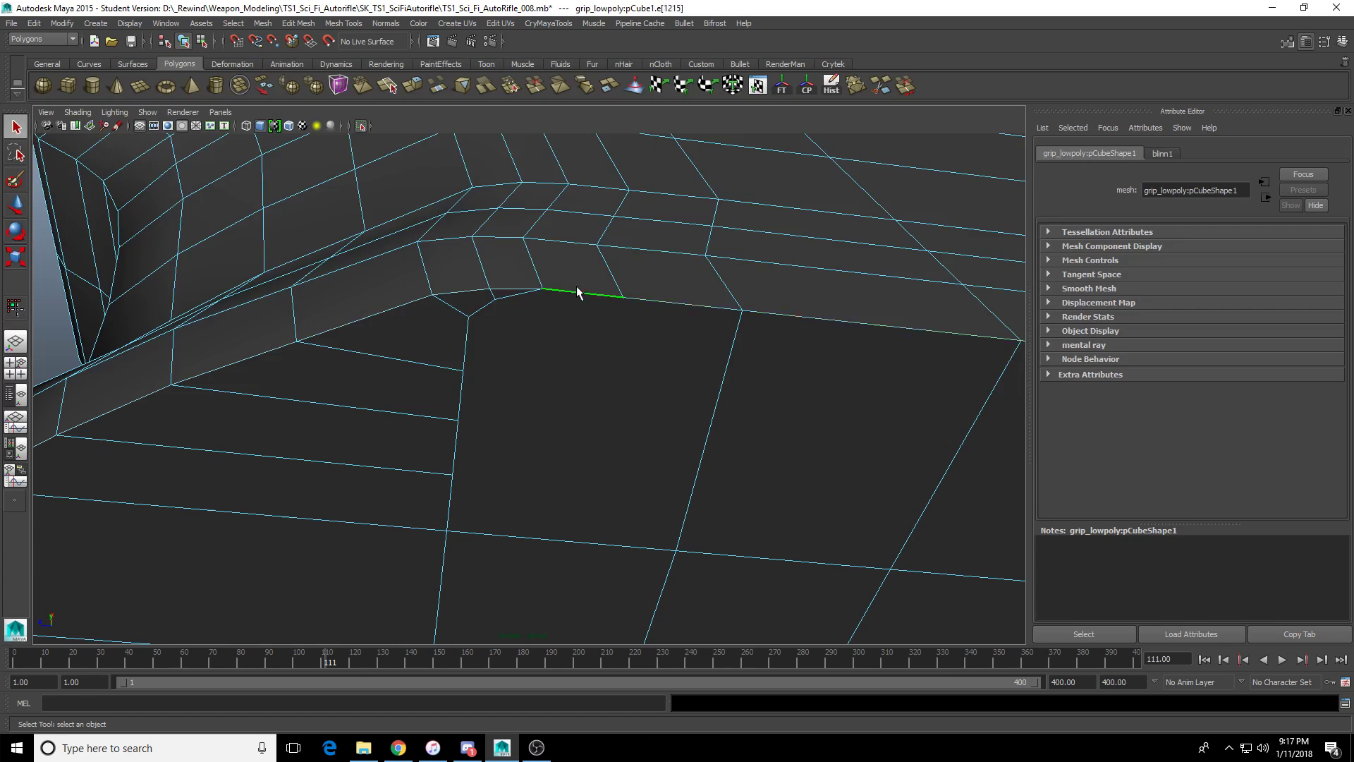
pyautogui.click(672, 311)
pyautogui.keyDown('alt'); pyautogui.moveTo(686, 312); pyautogui.dragTo(502, 317); pyautogui.keyUp('alt')
pyautogui.keyDown('shift'); pyautogui.click(519, 299); pyautogui.keyUp('shift')
pyautogui.keyDown('alt'); pyautogui.moveTo(584, 281); pyautogui.dragTo(633, 473); pyautogui.keyUp('alt')
pyautogui.click(553, 349)
pyautogui.keyDown('alt'); pyautogui.moveTo(620, 374); pyautogui.dragTo(576, 430); pyautogui.keyUp('alt')
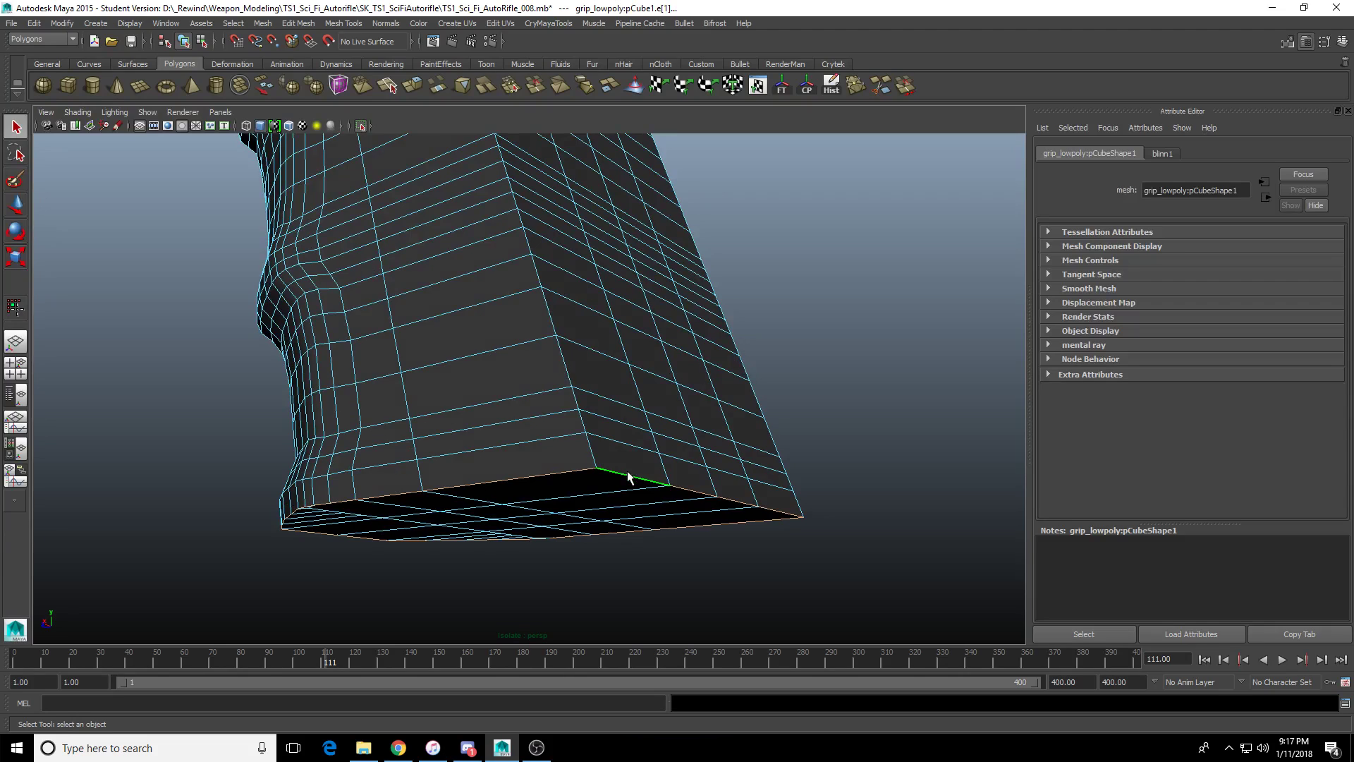
# Add the rear corner edges to the underside border selection and try to bevel these edges.
pyautogui.keyDown('alt'); pyautogui.moveTo(627, 393); pyautogui.dragTo(563, 425); pyautogui.keyUp('alt')
pyautogui.doubleClick(505, 431)
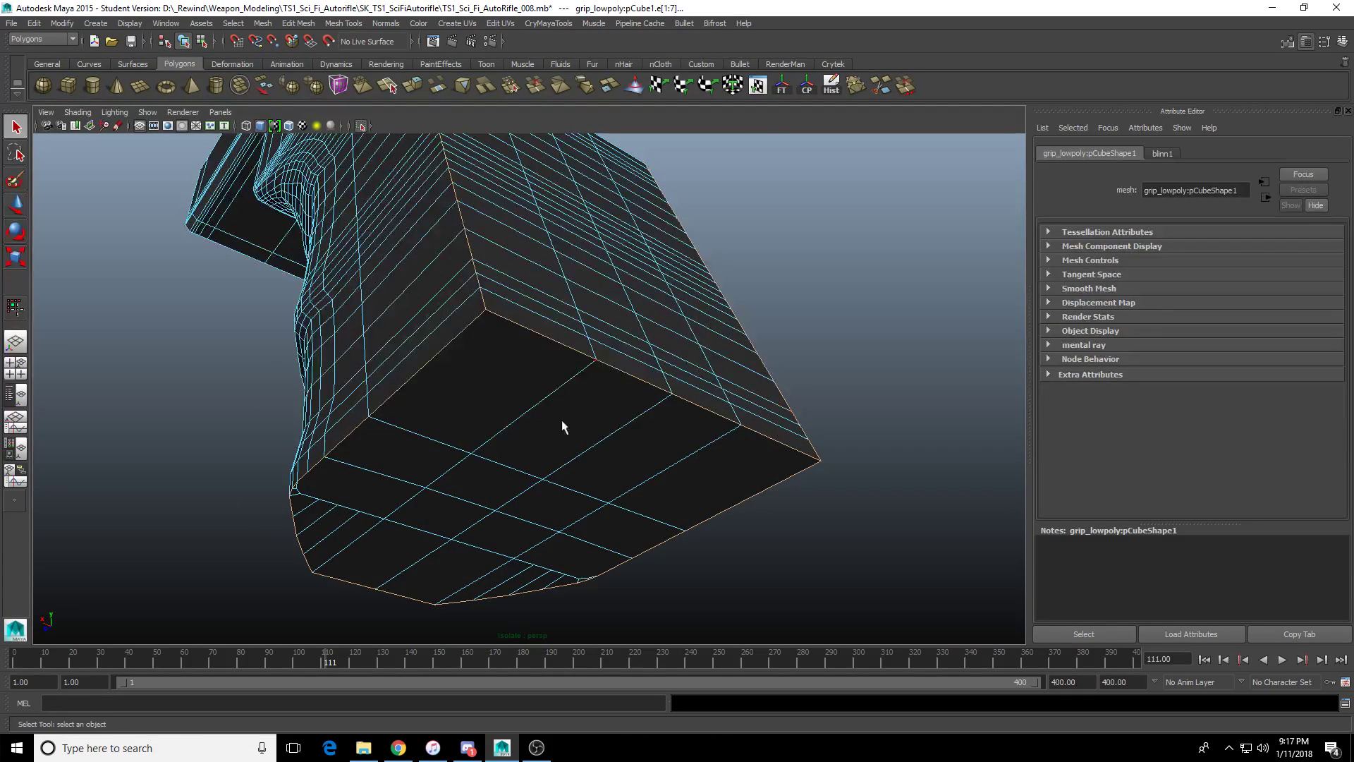
pyautogui.keyDown('shift'); pyautogui.rightClick(462, 333); pyautogui.keyUp('shift')
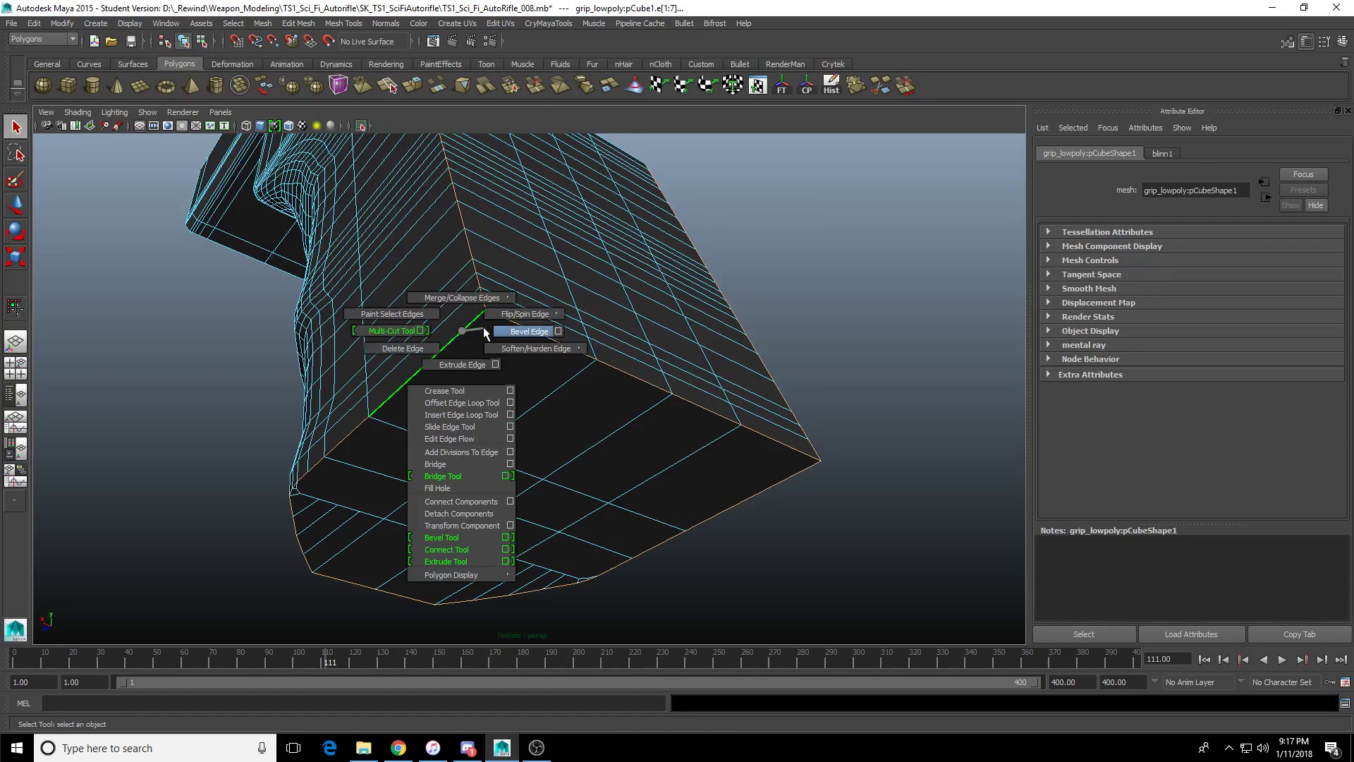
pyautogui.click(484, 327)
# Examine the underside's border edges and rounded front corners from both sides, ending with the whole grip selected.
pyautogui.keyDown('alt'); pyautogui.moveTo(475, 361); pyautogui.dragTo(522, 390); pyautogui.keyUp('alt')
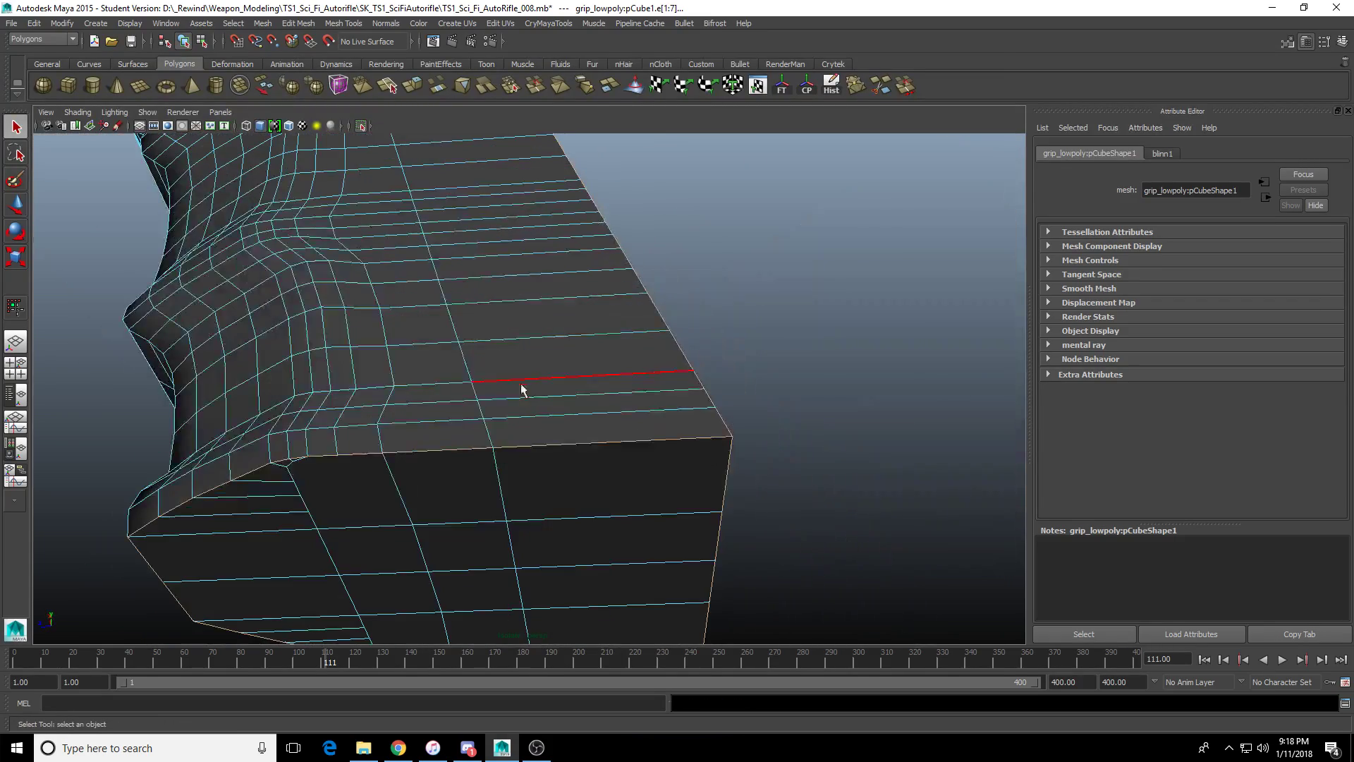
pyautogui.click(569, 447)
pyautogui.keyDown('alt'); pyautogui.moveTo(569, 446); pyautogui.dragTo(458, 433); pyautogui.keyUp('alt')
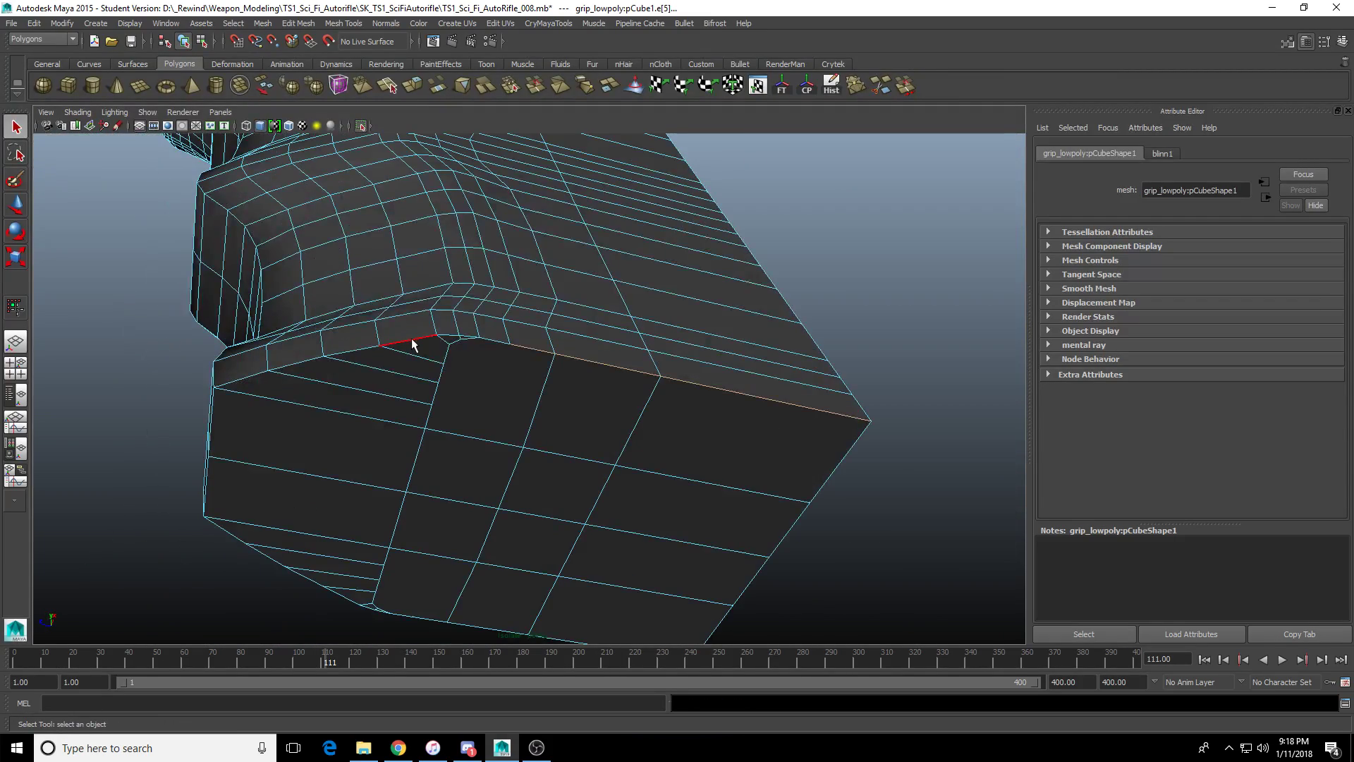
pyautogui.keyDown('alt'); pyautogui.moveTo(413, 353); pyautogui.dragTo(675, 520); pyautogui.keyUp('alt')
pyautogui.click(674, 520)
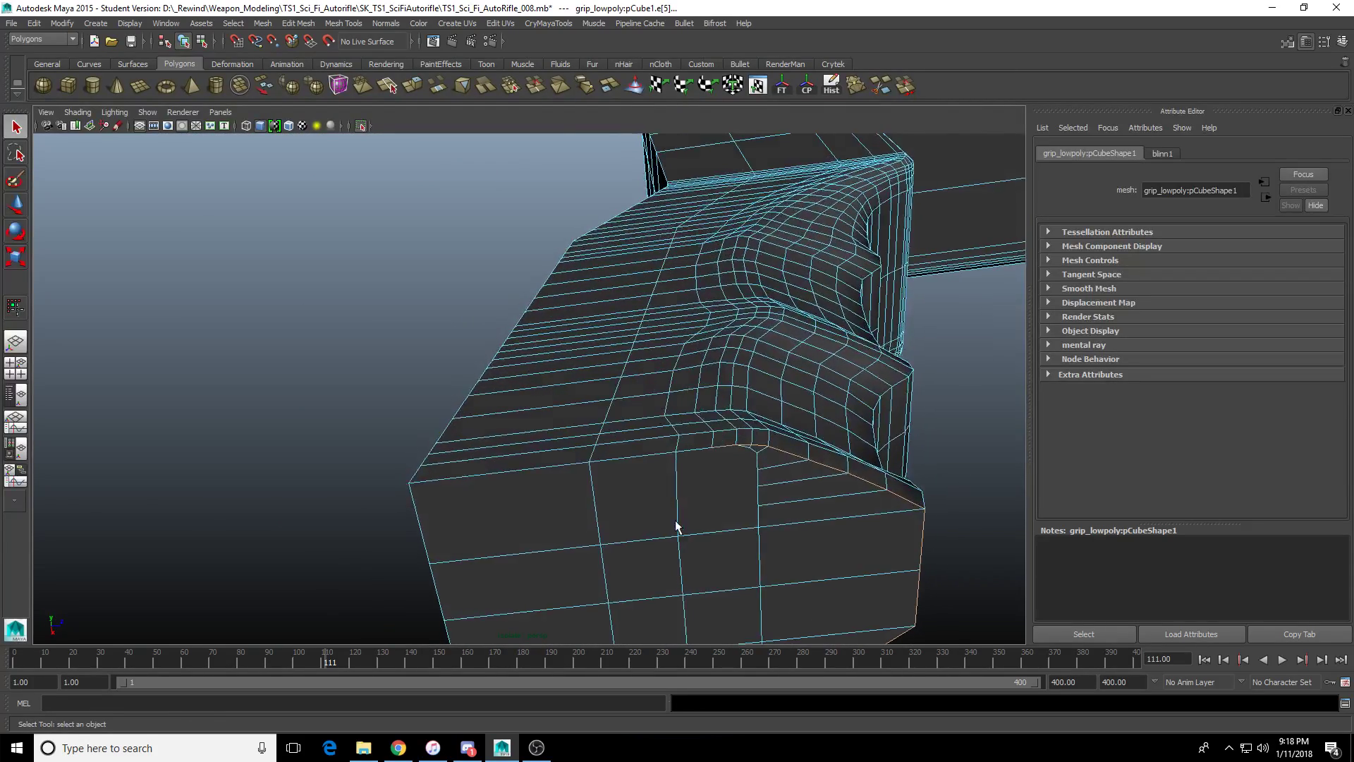
pyautogui.keyDown('alt'); pyautogui.moveTo(675, 521); pyautogui.dragTo(533, 460, button='middle'); pyautogui.keyUp('alt')
pyautogui.click(533, 460)
pyautogui.click(533, 459)
pyautogui.keyDown('alt'); pyautogui.moveTo(533, 460); pyautogui.dragTo(646, 372, button='right'); pyautogui.keyUp('alt')
pyautogui.keyDown('alt'); pyautogui.moveTo(606, 512); pyautogui.dragTo(651, 287); pyautogui.keyUp('alt')
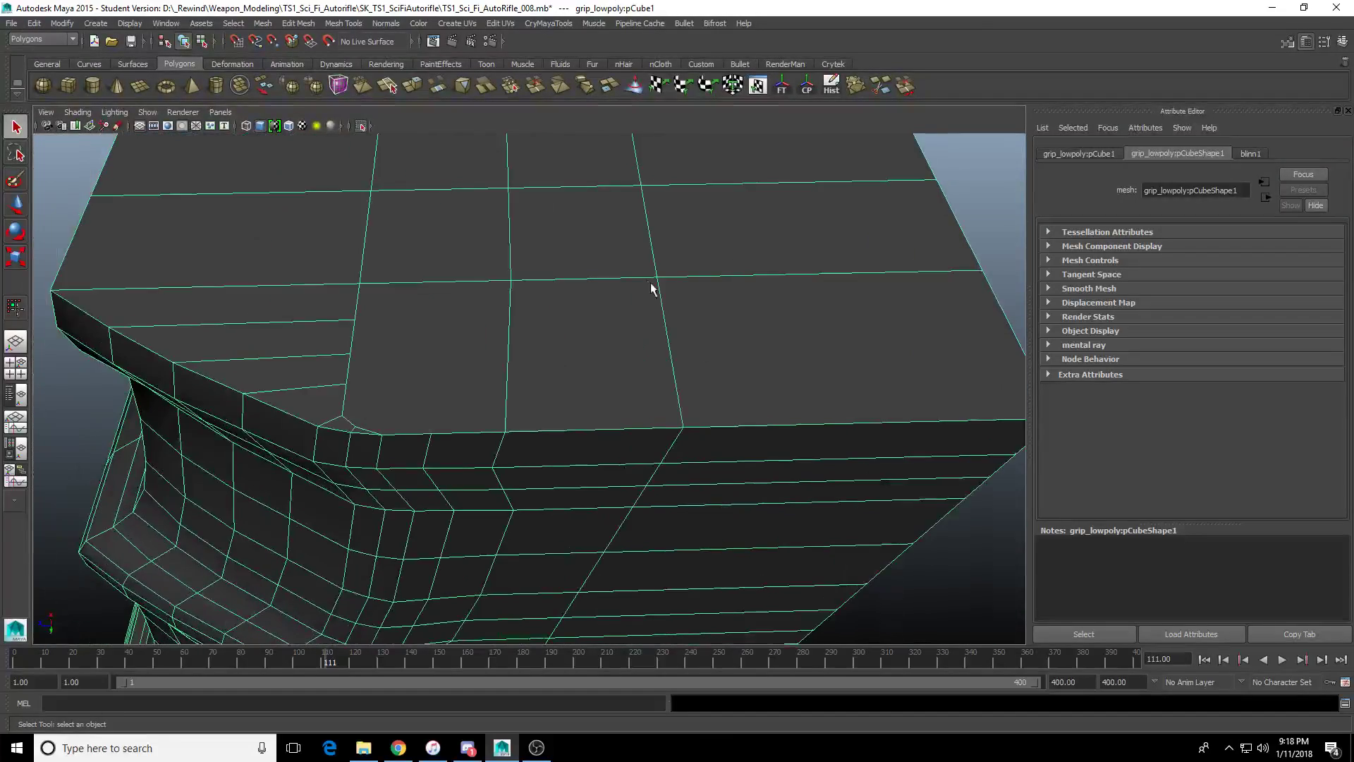
# On the underside, cut two edges from the border vertices beside one rounded corner to the nearest vertex of the middle grid line.
pyautogui.click(883, 87)
pyautogui.scroll(5, 453, 342)
pyautogui.keyDown('alt'); pyautogui.moveTo(453, 341); pyautogui.dragTo(517, 358, button='middle'); pyautogui.keyUp('alt')
pyautogui.keyDown('alt'); pyautogui.moveTo(644, 441); pyautogui.dragTo(596, 484); pyautogui.keyUp('alt')
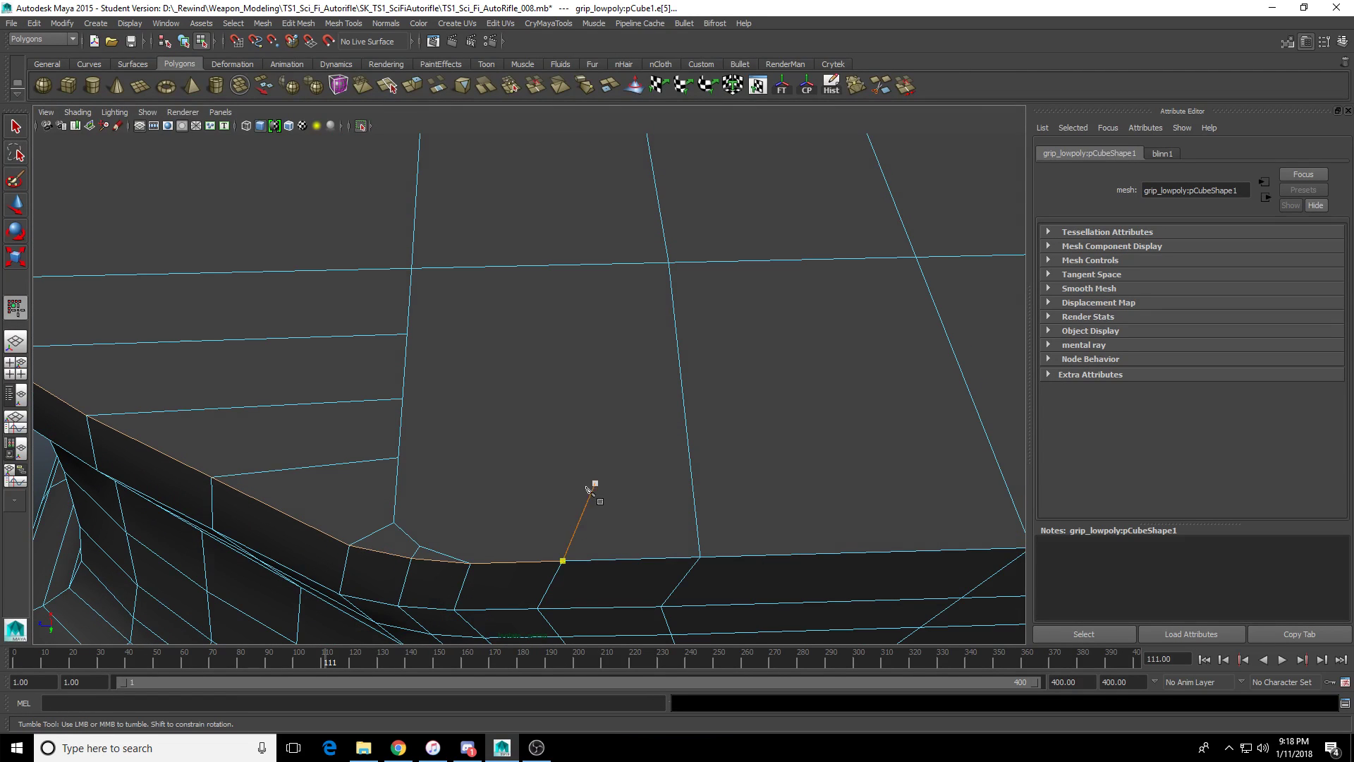
pyautogui.click(562, 562)
pyautogui.click(668, 263)
pyautogui.click(470, 563)
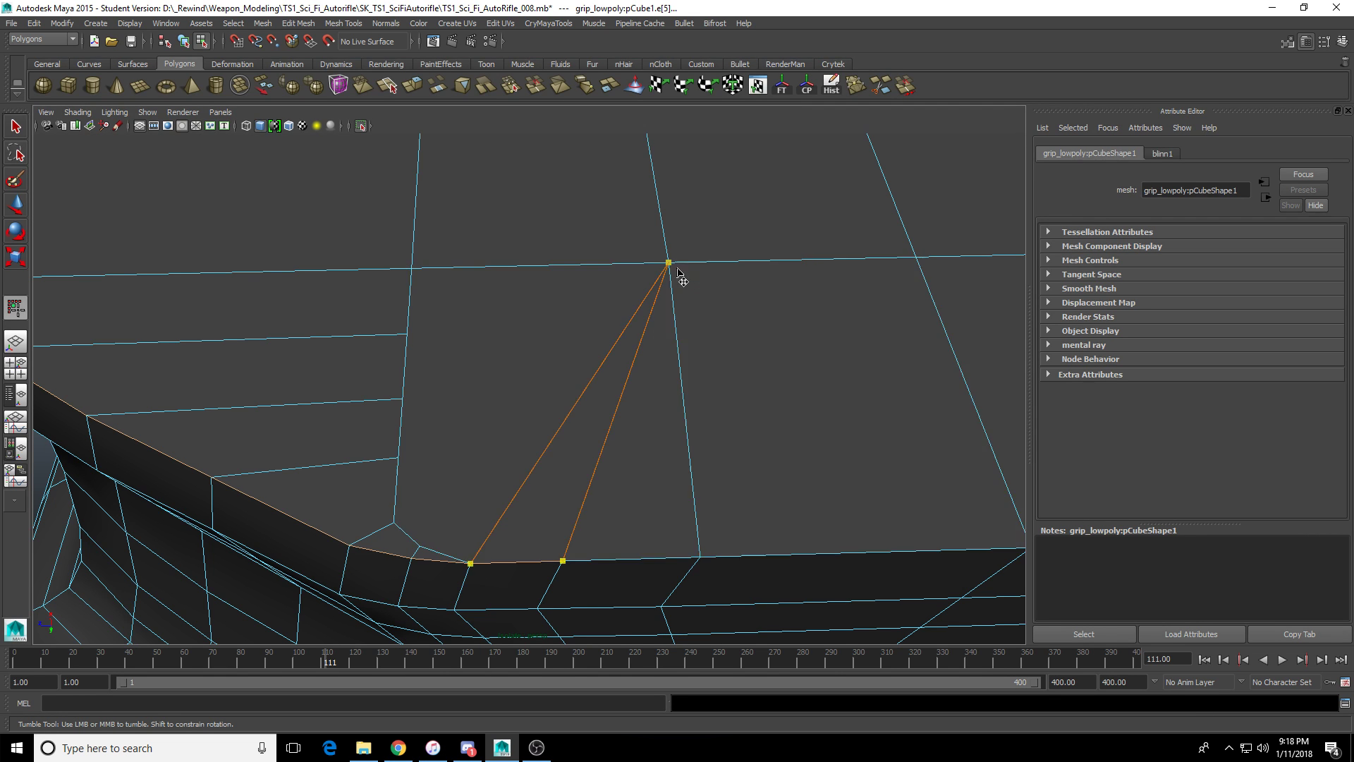
pyautogui.keyDown('alt'); pyautogui.moveTo(542, 323); pyautogui.dragTo(546, 328); pyautogui.keyUp('alt')
pyautogui.keyDown('alt'); pyautogui.moveTo(546, 328); pyautogui.dragTo(582, 328, button='right'); pyautogui.keyUp('alt')
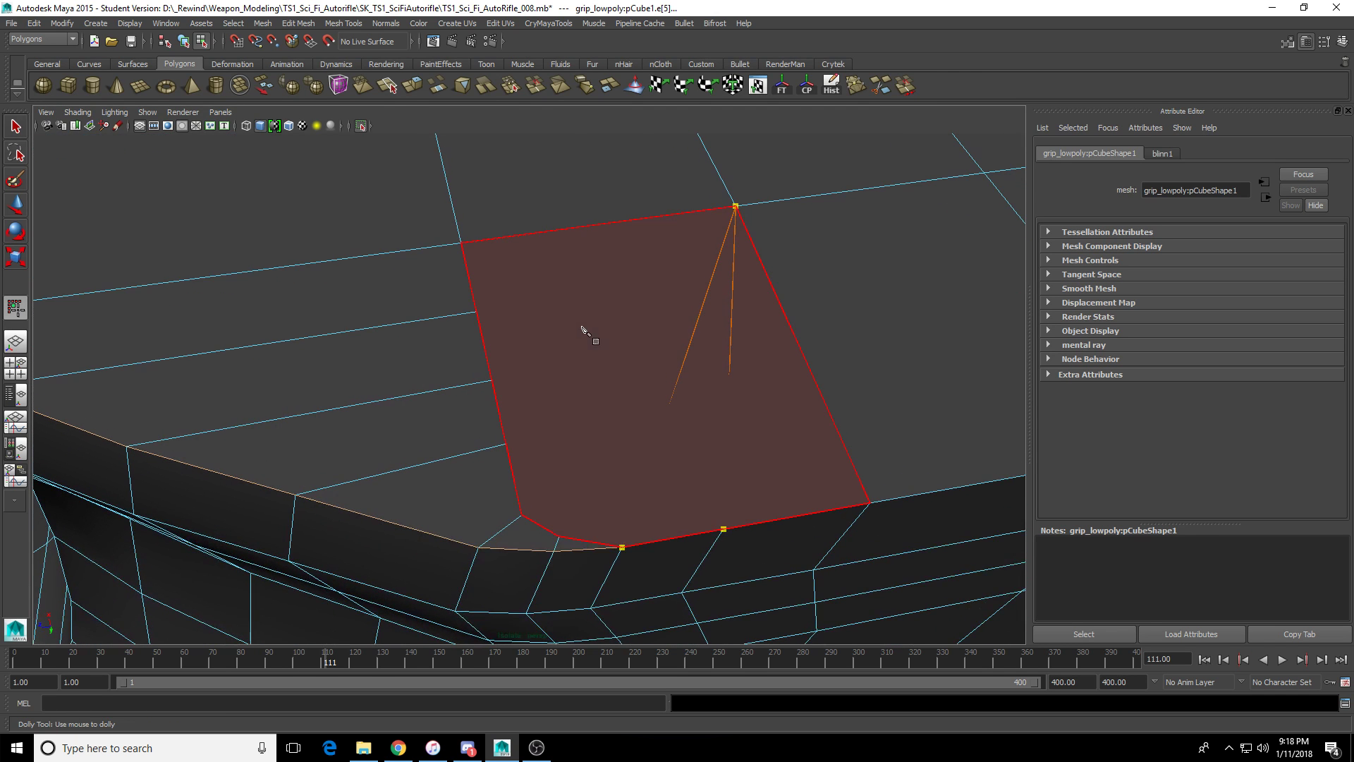
pyautogui.keyDown('alt'); pyautogui.moveTo(624, 344); pyautogui.dragTo(616, 355, button='middle'); pyautogui.keyUp('alt')
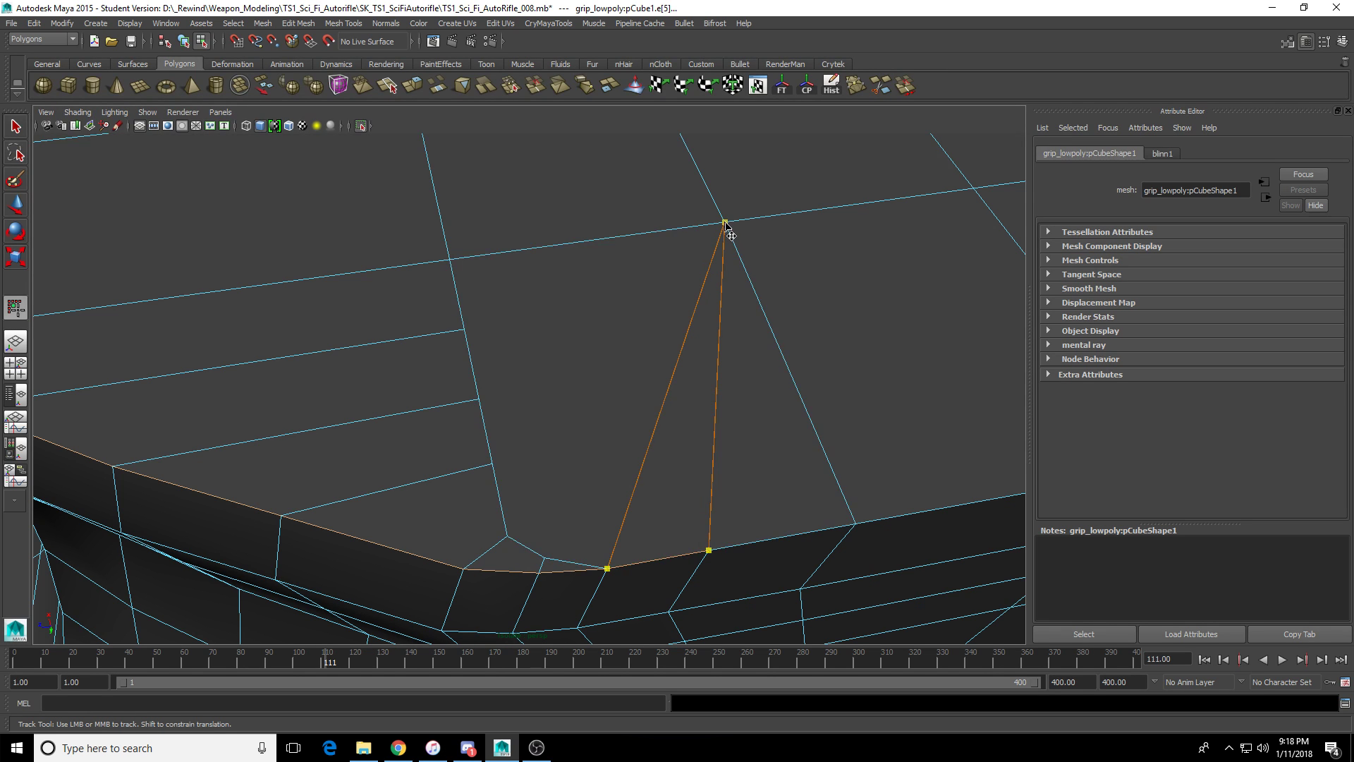
pyautogui.press('Return')
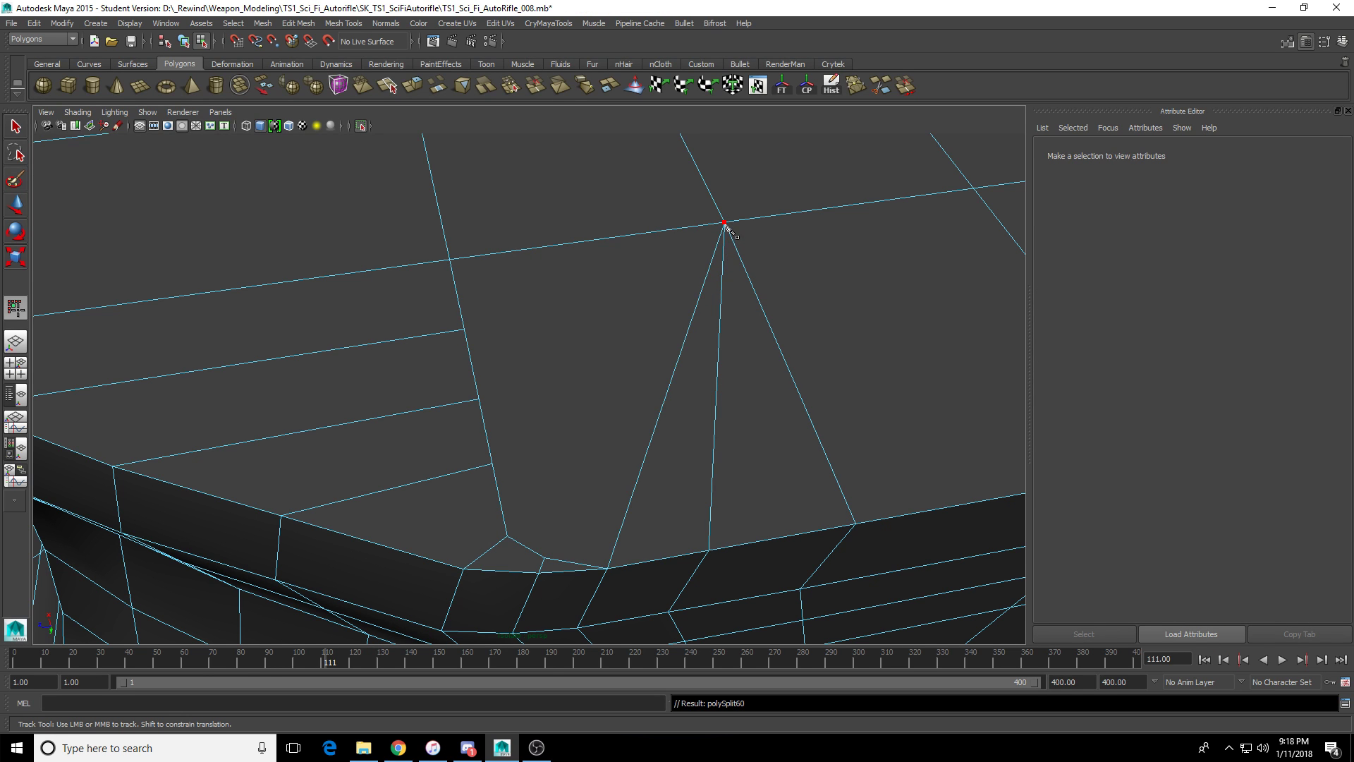
# Cut edges from the two inset vertices of the rounded corner to the same middle grid vertex.
pyautogui.click(725, 222)
pyautogui.click(546, 558)
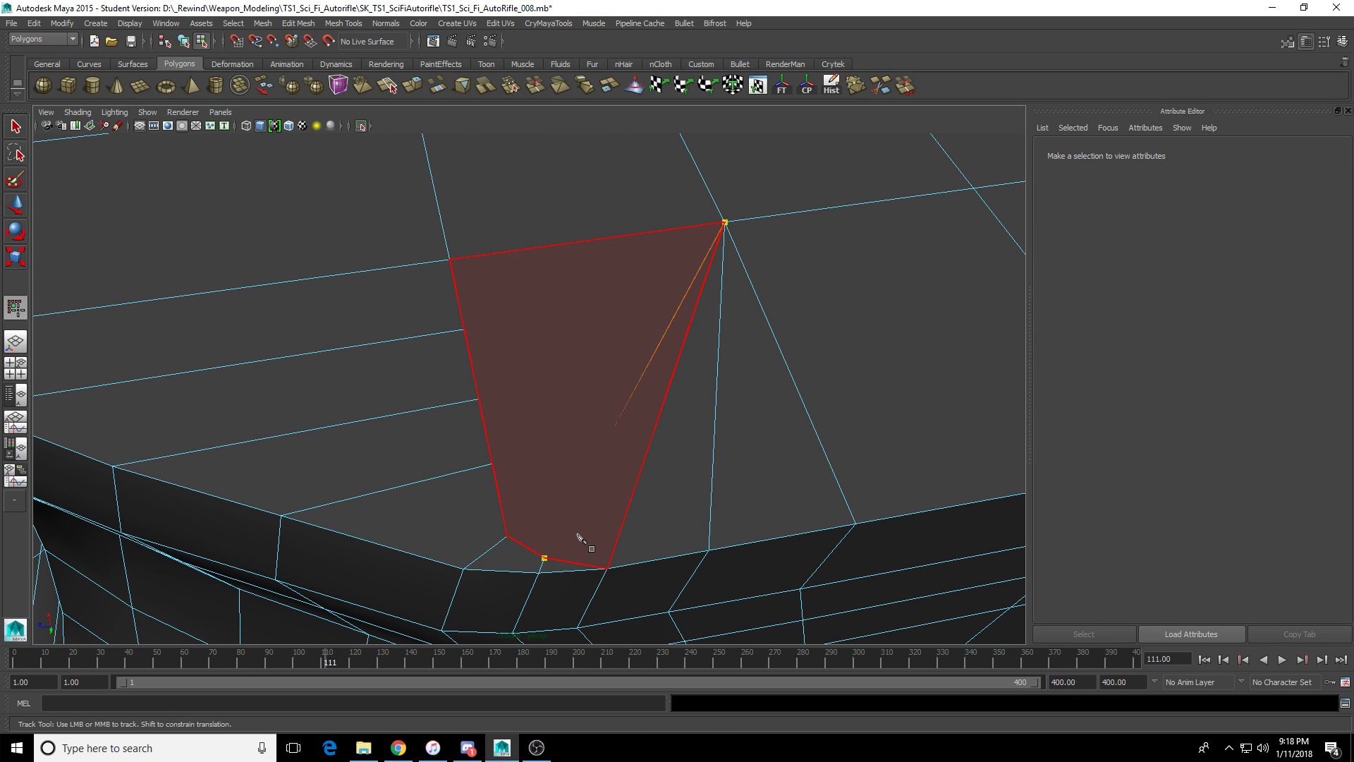
pyautogui.press('Return')
pyautogui.click(508, 536)
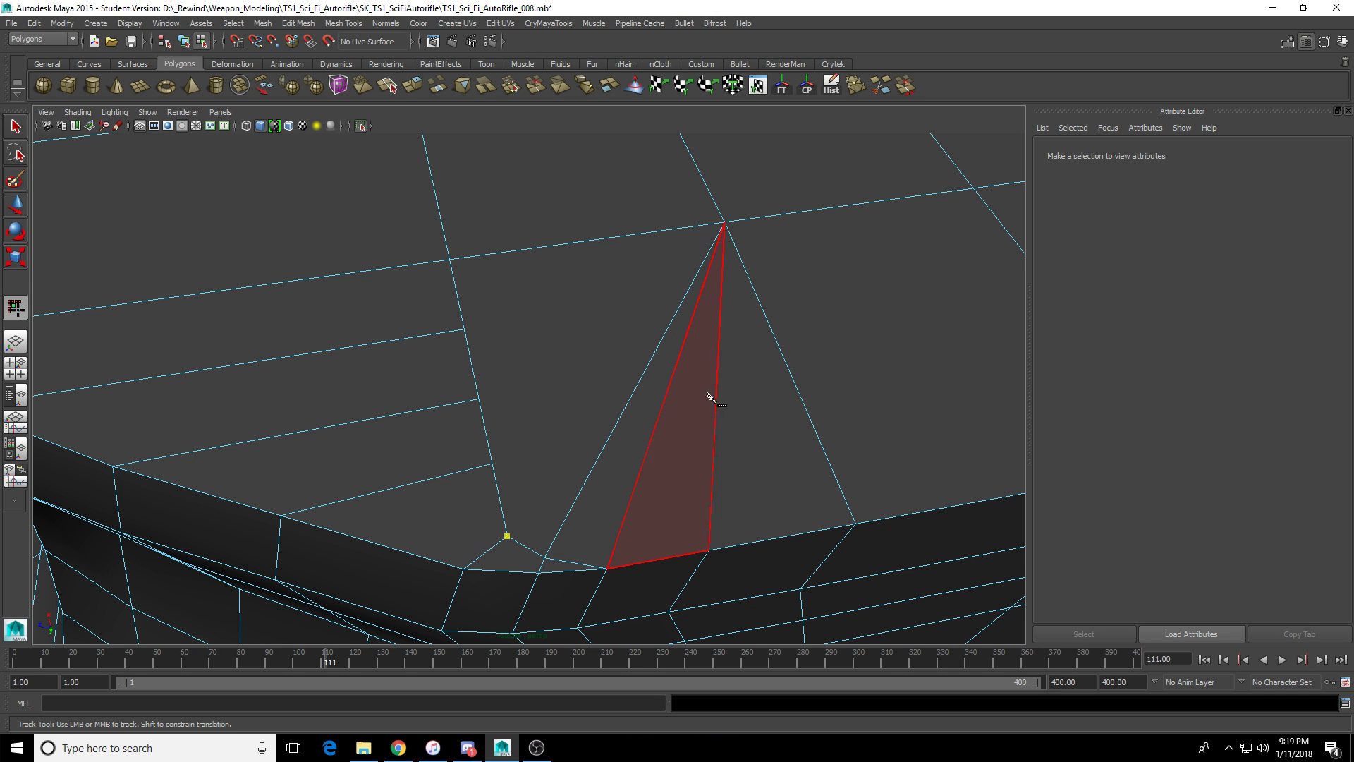
pyautogui.click(724, 225)
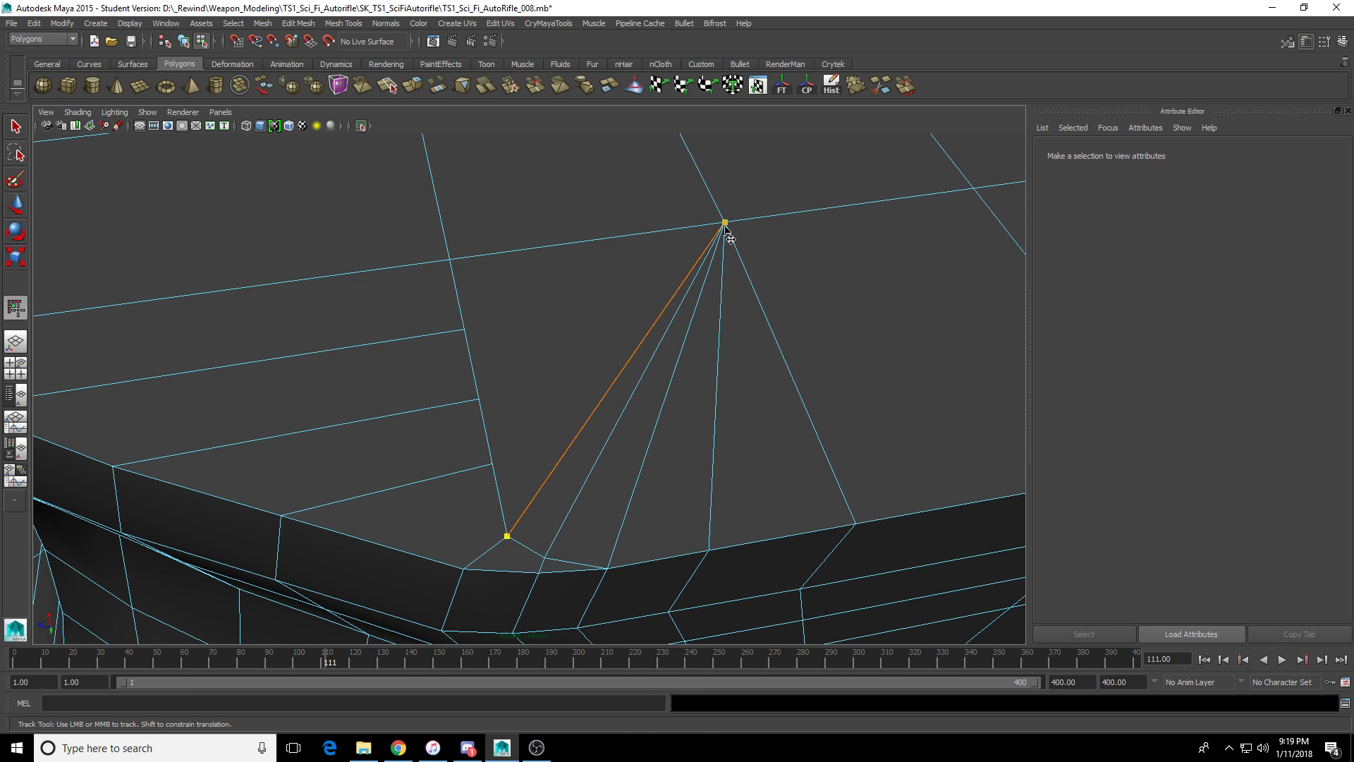
pyautogui.press('Return')
# Connect the ends of the three short front edge lines to the same middle grid vertex with new cuts.
pyautogui.click(492, 464)
pyautogui.click(725, 223)
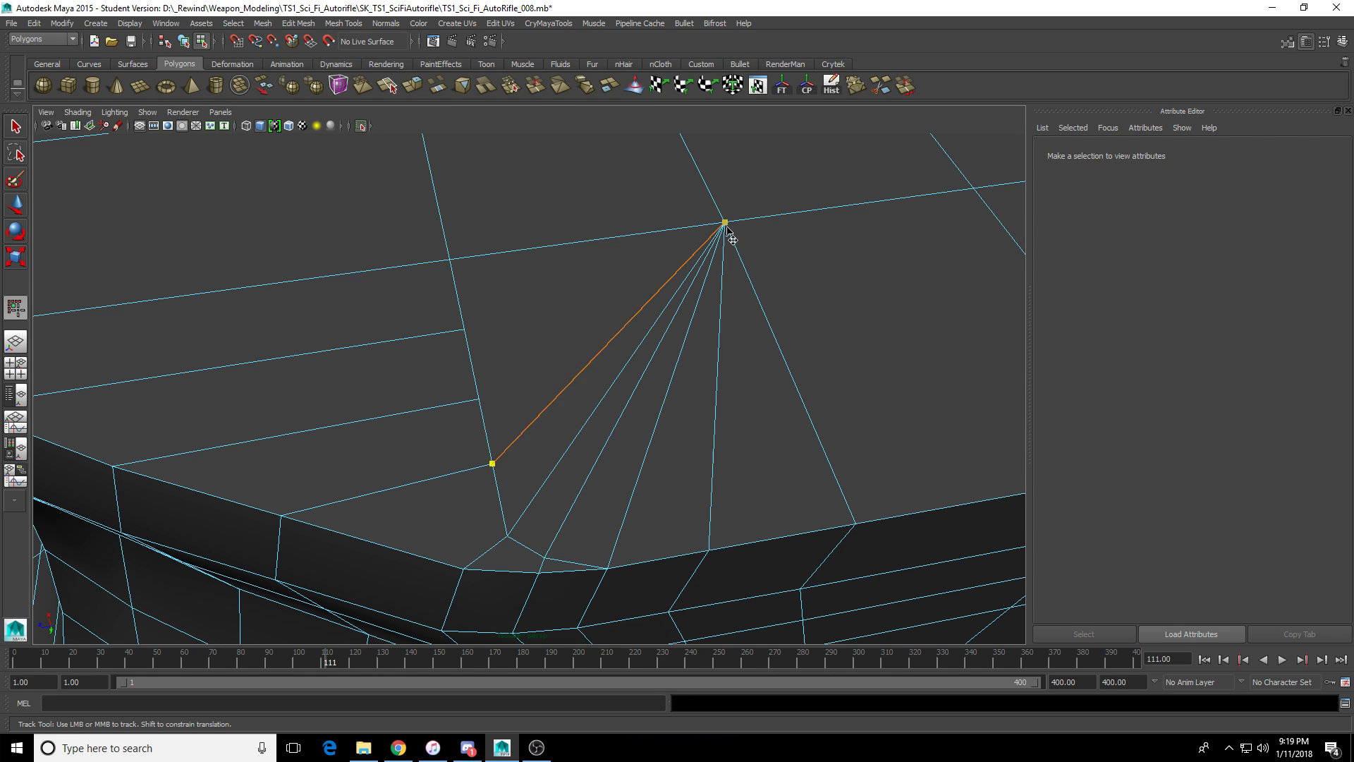
pyautogui.click(479, 400)
pyautogui.press('Return')
pyautogui.click(464, 330)
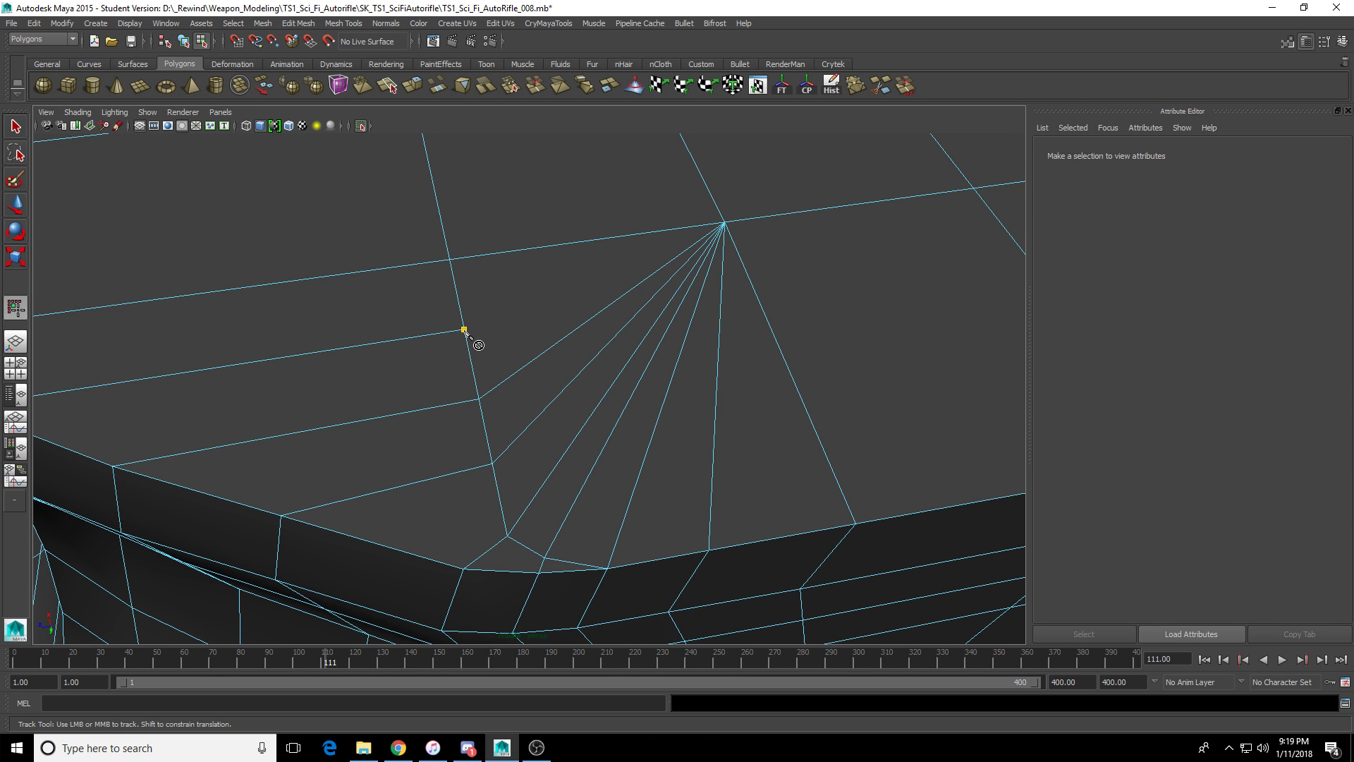
pyautogui.click(725, 223)
pyautogui.press('Return')
pyautogui.click(492, 463)
# On the underside's opposite rounded corner, cut two edges from the adjacent border vertices to the nearest middle grid vertex.
pyautogui.scroll(-5, 658, 484)
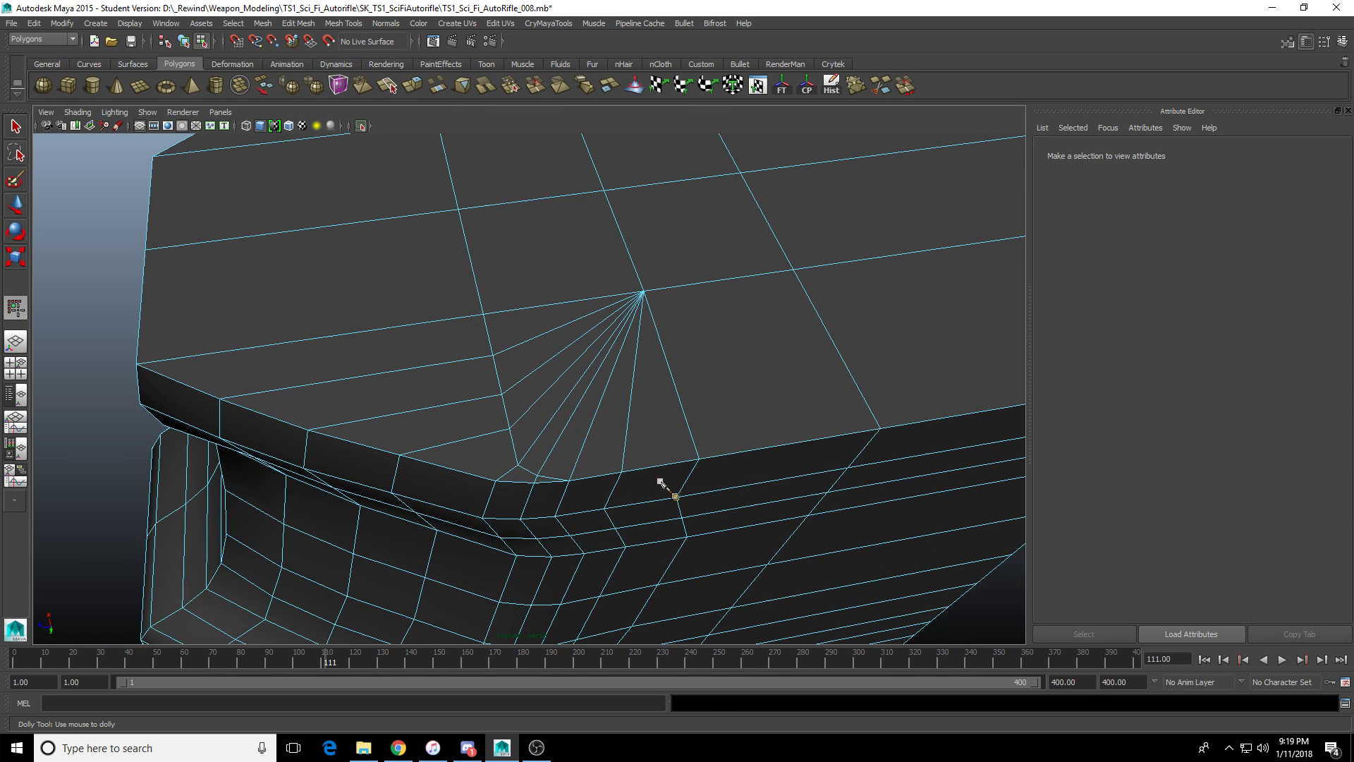
pyautogui.keyDown('alt'); pyautogui.moveTo(622, 423); pyautogui.dragTo(818, 413); pyautogui.keyUp('alt')
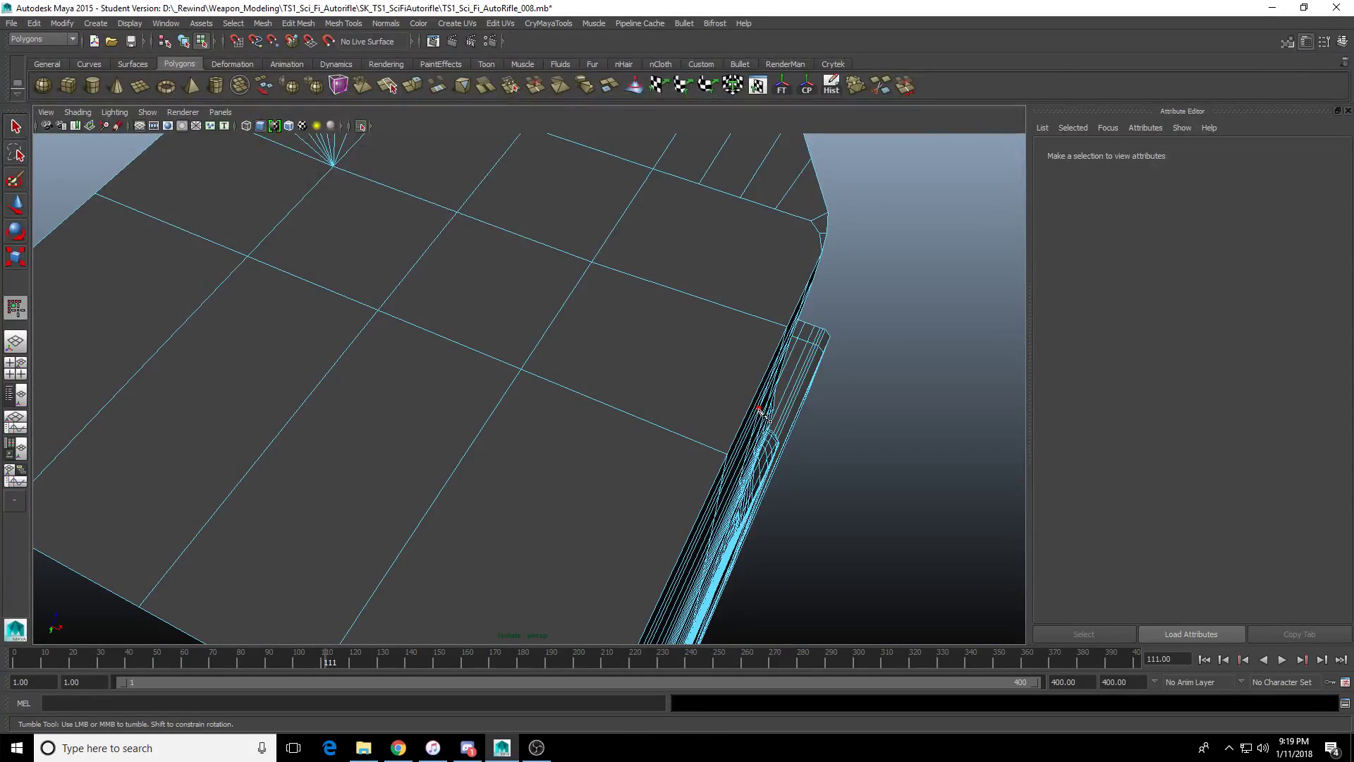
pyautogui.press('XF86AudioLowerVolume')
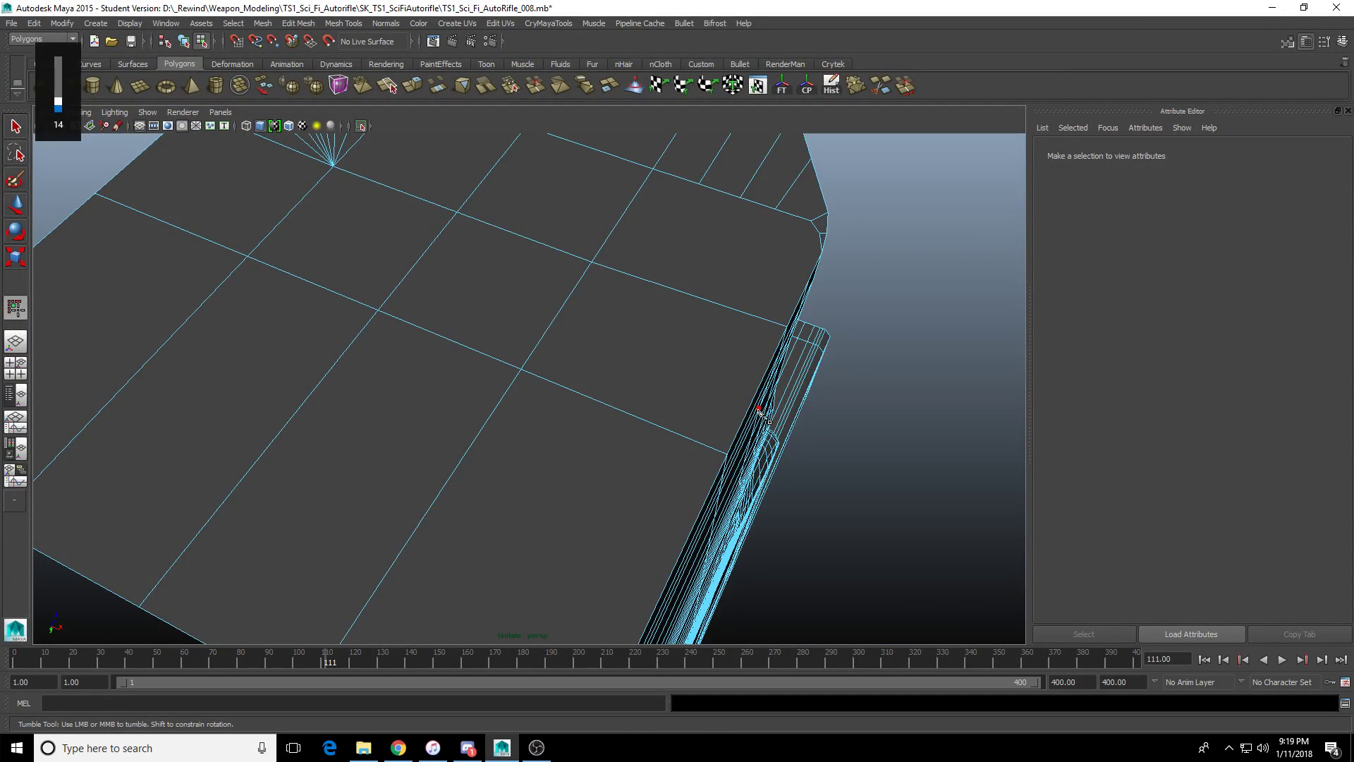
pyautogui.click(738, 430)
pyautogui.moveTo(641, 393)
pyautogui.keyDown('alt'); pyautogui.mouseDown()
pyautogui.moveTo(641, 477)
pyautogui.moveTo(471, 440)
pyautogui.moveTo(604, 478)
pyautogui.moveTo(599, 447)
pyautogui.moveTo(626, 408)
pyautogui.mouseUp(); pyautogui.keyUp('alt')
pyautogui.keyDown('alt'); pyautogui.moveTo(586, 378); pyautogui.dragTo(598, 564, button='middle'); pyautogui.keyUp('alt')
pyautogui.click(580, 563)
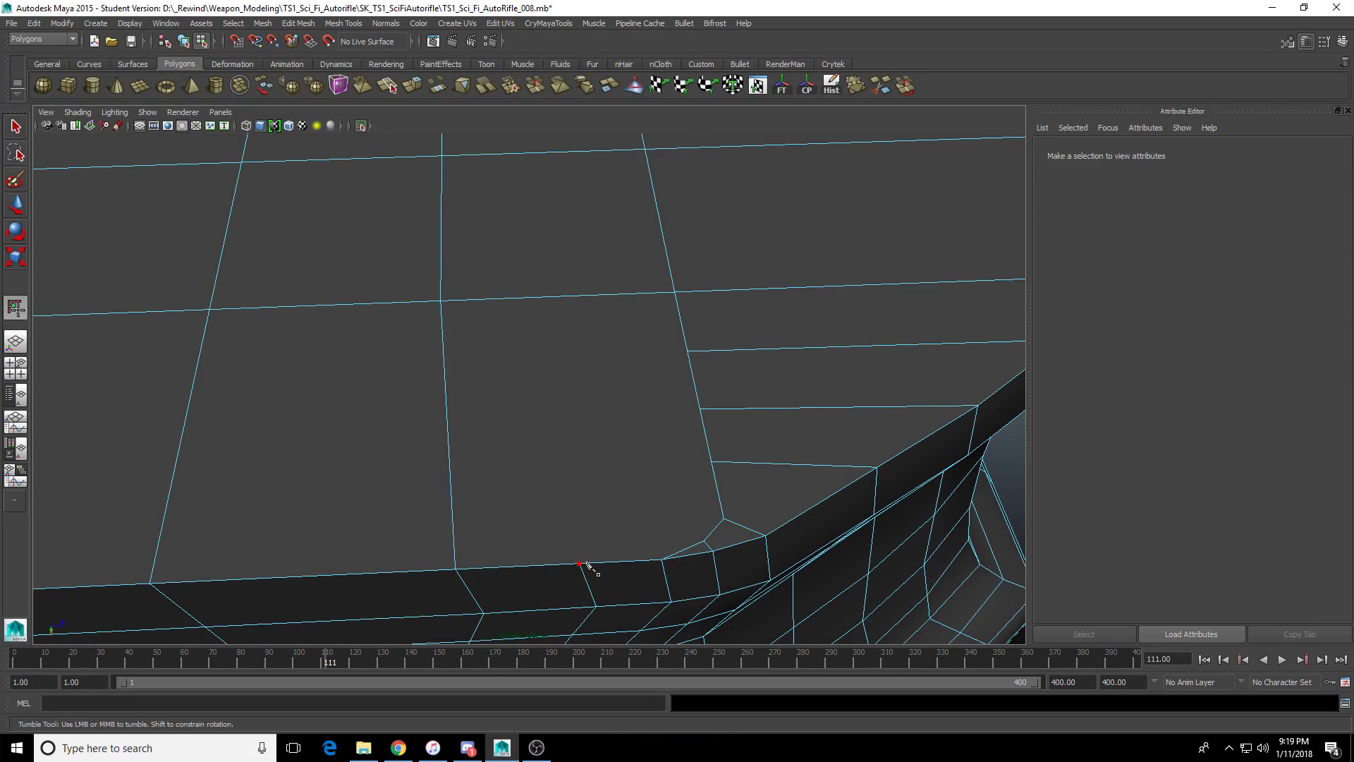
pyautogui.click(441, 301)
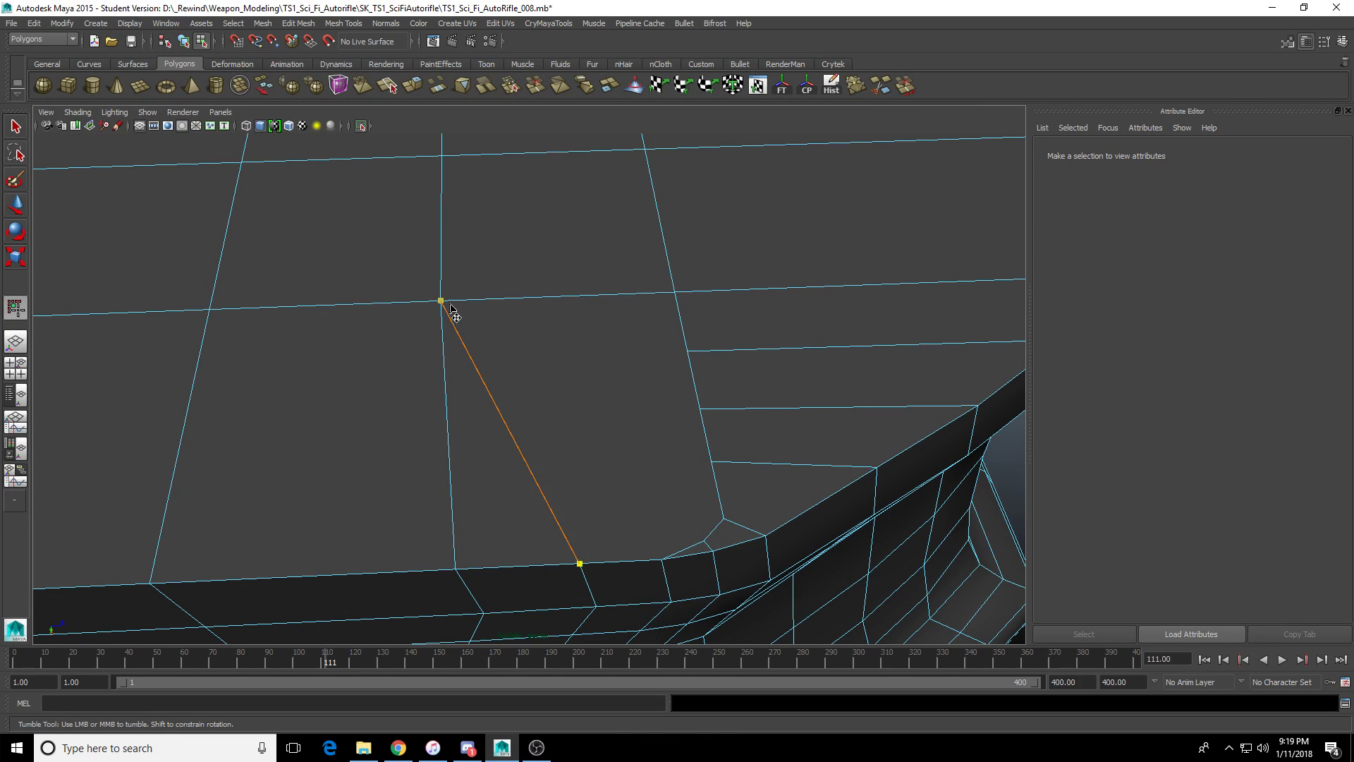
pyautogui.click(663, 561)
pyautogui.press('Return')
# Cut edges linking the opposite corner's two inset vertices to that side's middle grid vertex.
pyautogui.click(704, 541)
pyautogui.click(441, 300)
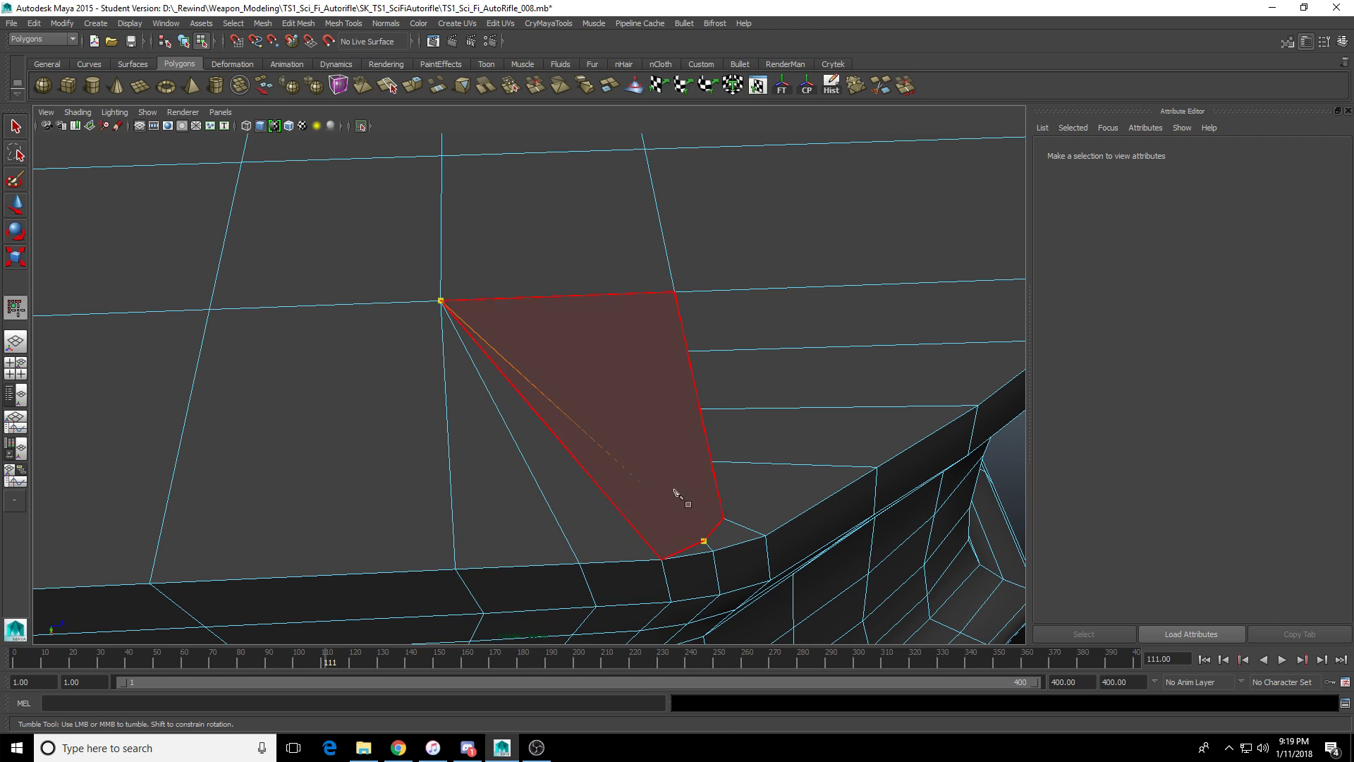
pyautogui.click(723, 518)
pyautogui.press('Return')
# Connect the ends of the three short front edge lines on this side to the shared middle grid vertex.
pyautogui.click(711, 462)
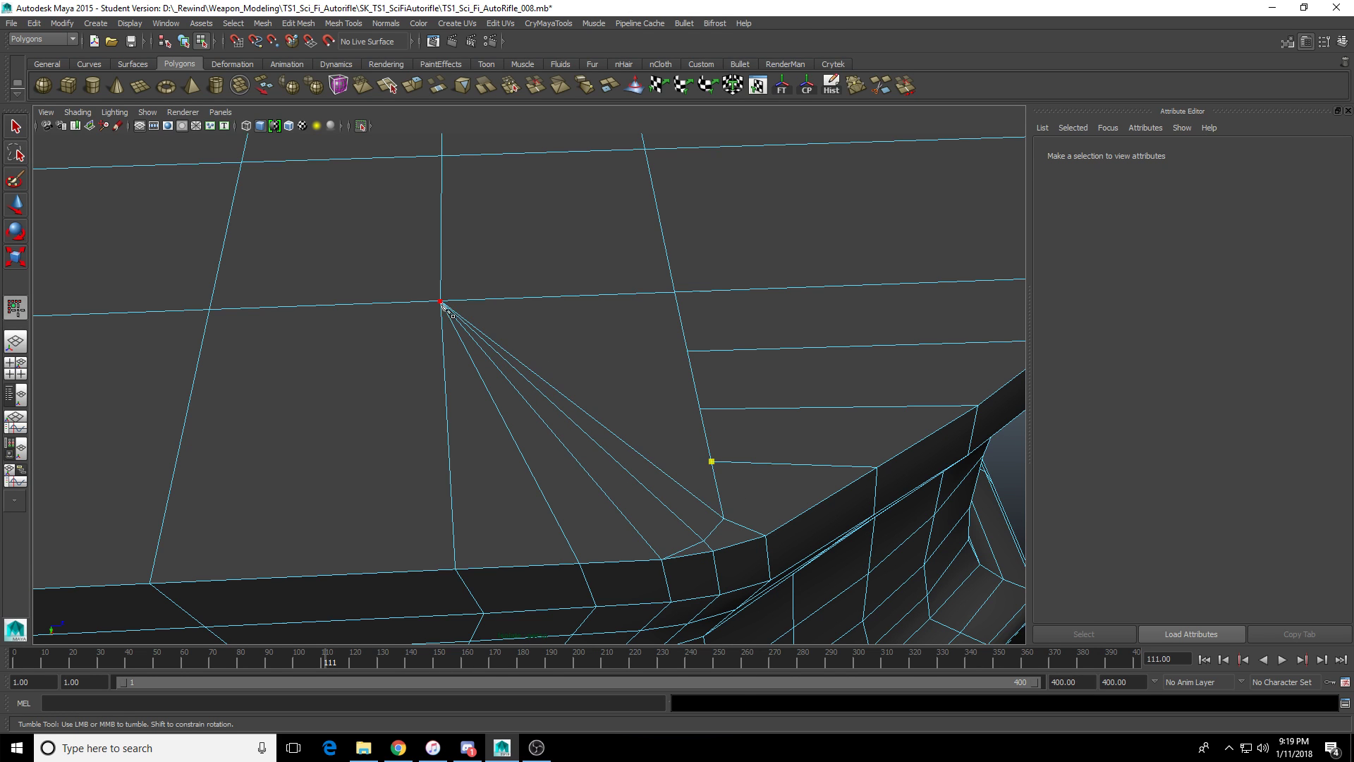
pyautogui.click(441, 301)
pyautogui.click(701, 407)
pyautogui.press('Return')
pyautogui.click(688, 351)
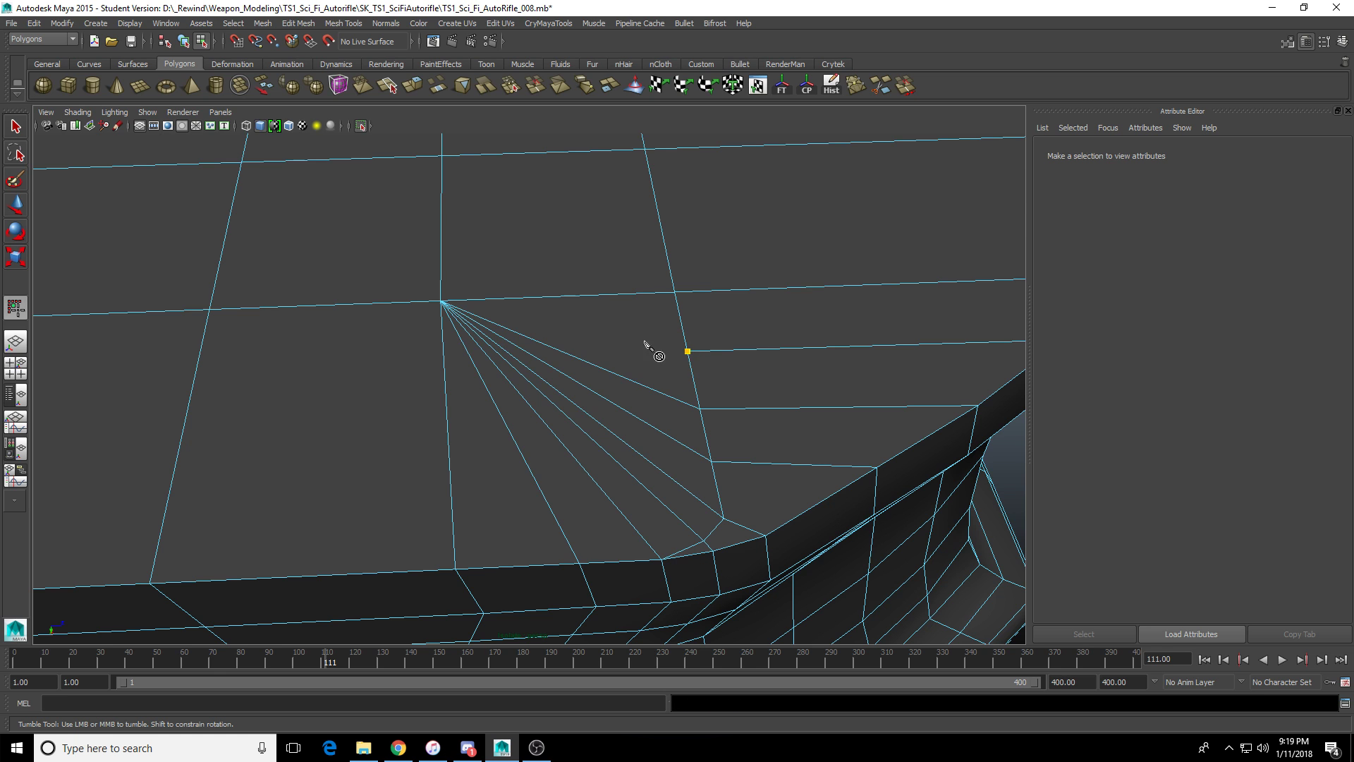
pyautogui.click(441, 301)
pyautogui.press('Return')
# Leave the cutting tool, select the whole grip and review the new edge fans at both underside corners.
pyautogui.keyDown('alt'); pyautogui.moveTo(635, 393); pyautogui.dragTo(628, 402); pyautogui.keyUp('alt')
pyautogui.keyDown('alt'); pyautogui.moveTo(628, 402); pyautogui.dragTo(592, 420, button='right'); pyautogui.keyUp('alt')
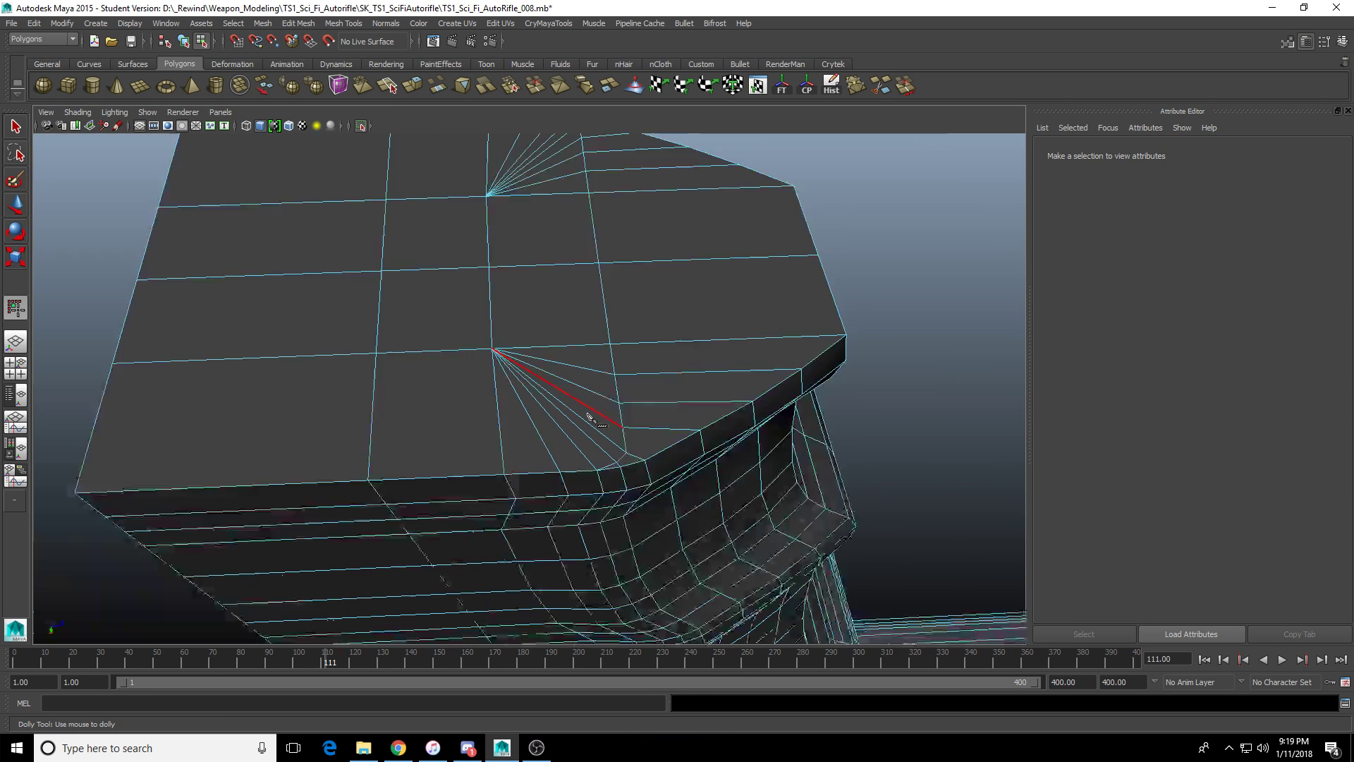
pyautogui.keyDown('alt'); pyautogui.moveTo(591, 418); pyautogui.dragTo(478, 367); pyautogui.keyUp('alt')
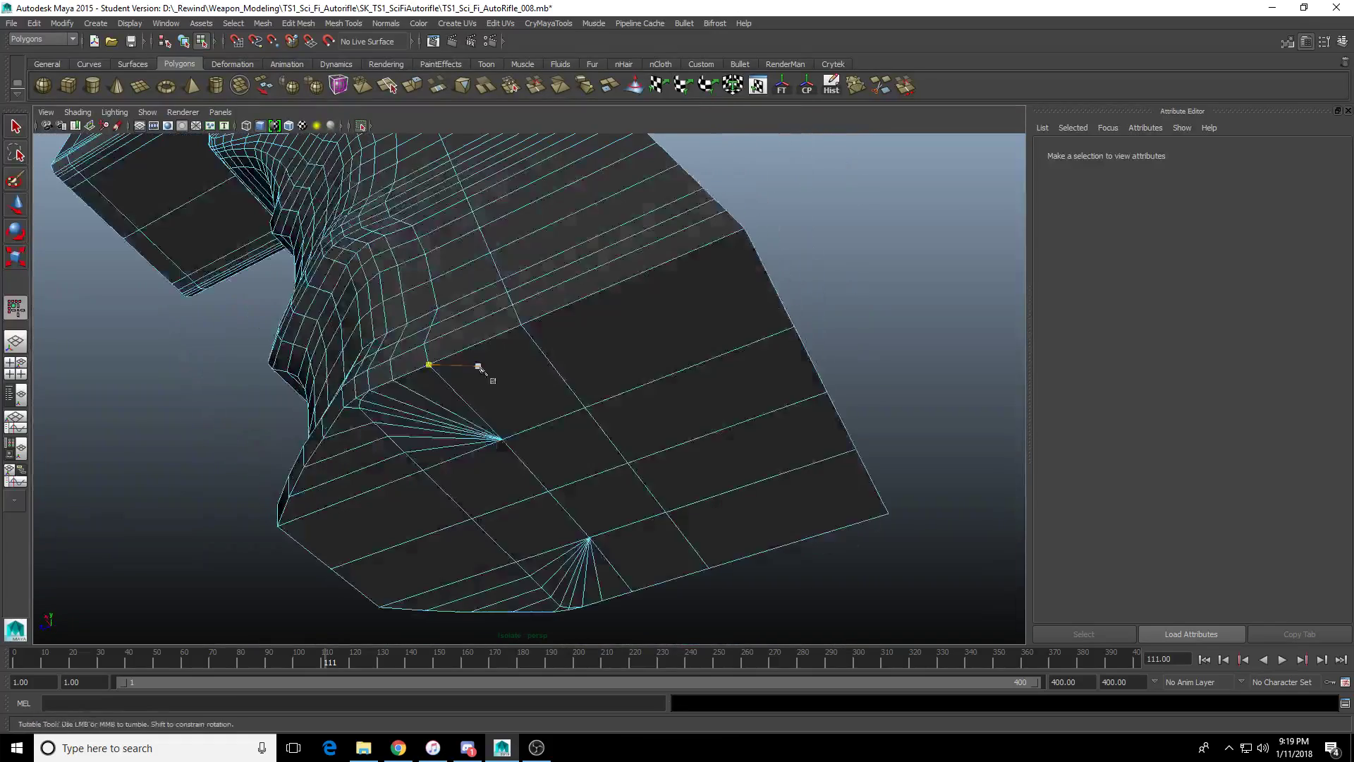
pyautogui.keyDown('alt'); pyautogui.moveTo(493, 448); pyautogui.dragTo(544, 454); pyautogui.keyUp('alt')
pyautogui.press('q')
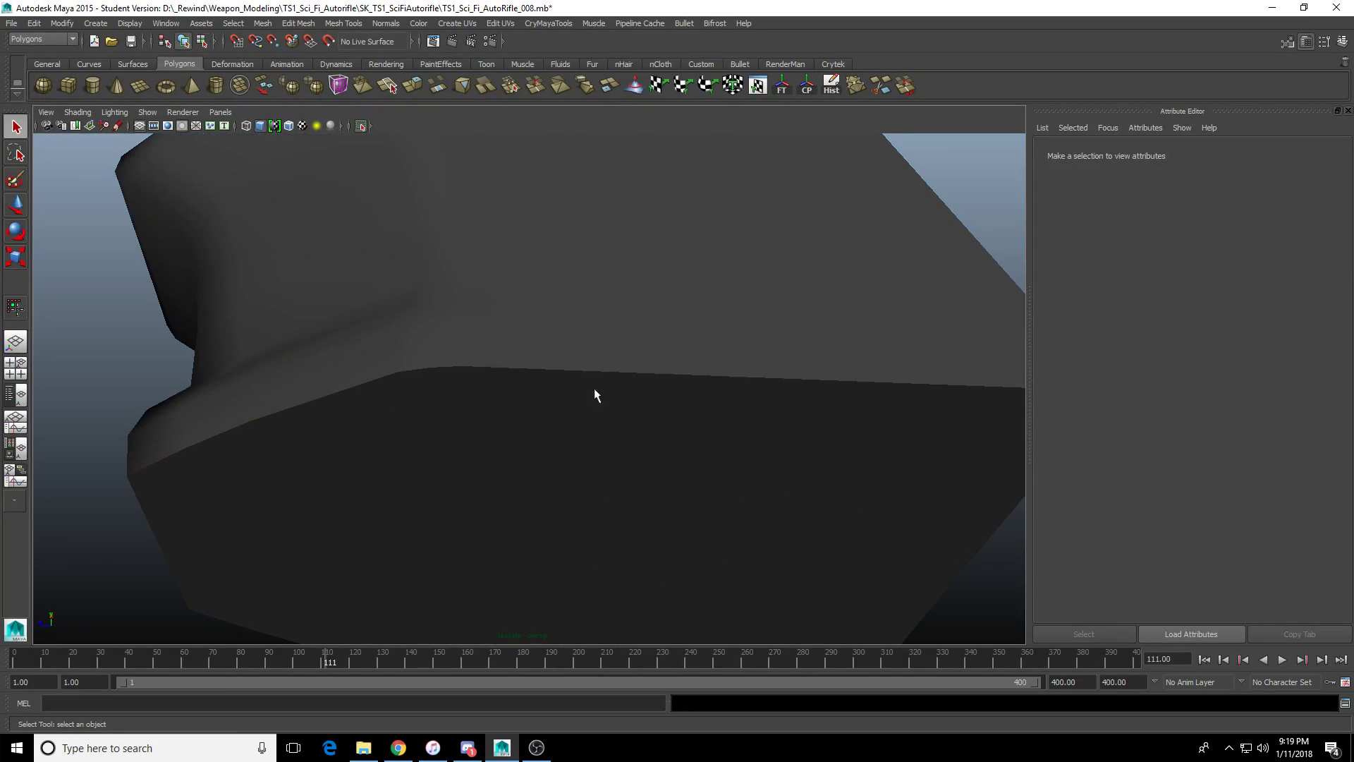
pyautogui.click(507, 448)
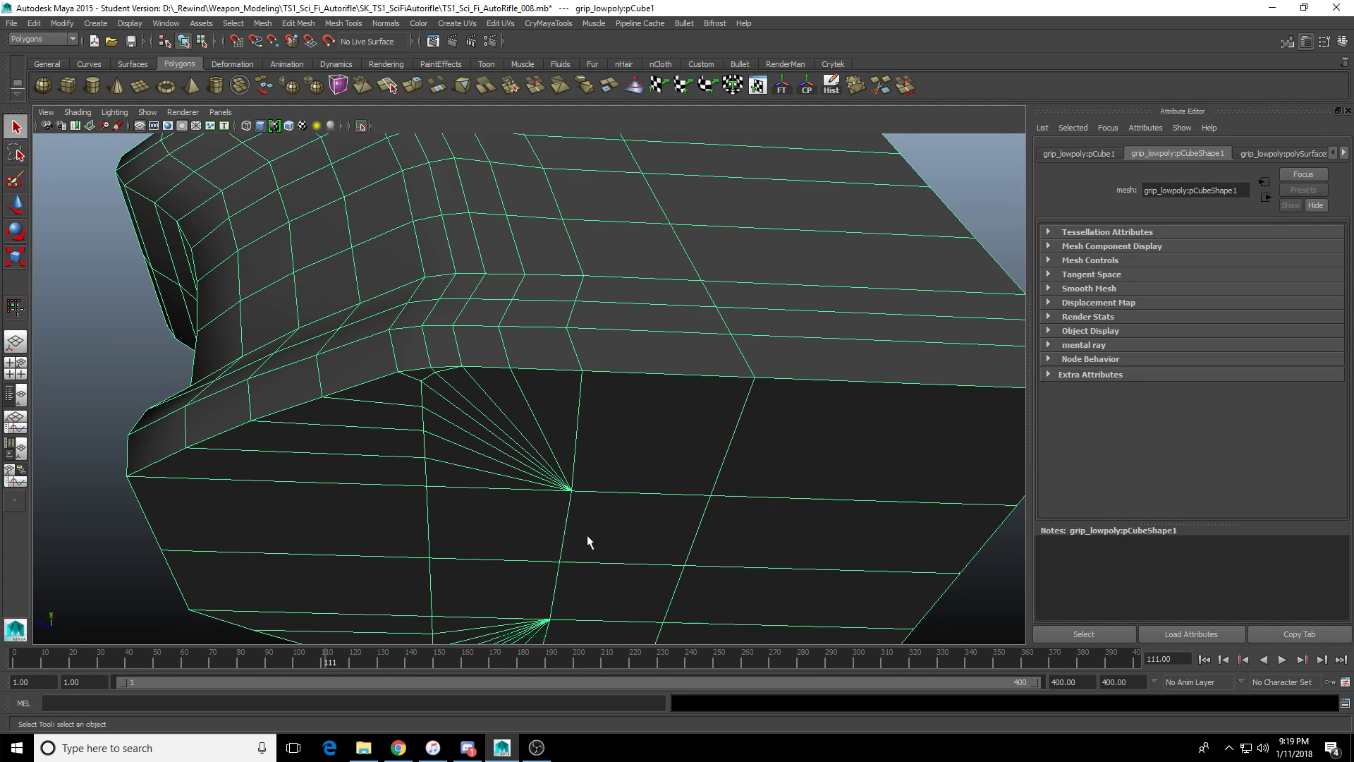
pyautogui.keyDown('alt'); pyautogui.moveTo(474, 423); pyautogui.dragTo(521, 348, button='middle'); pyautogui.keyUp('alt')
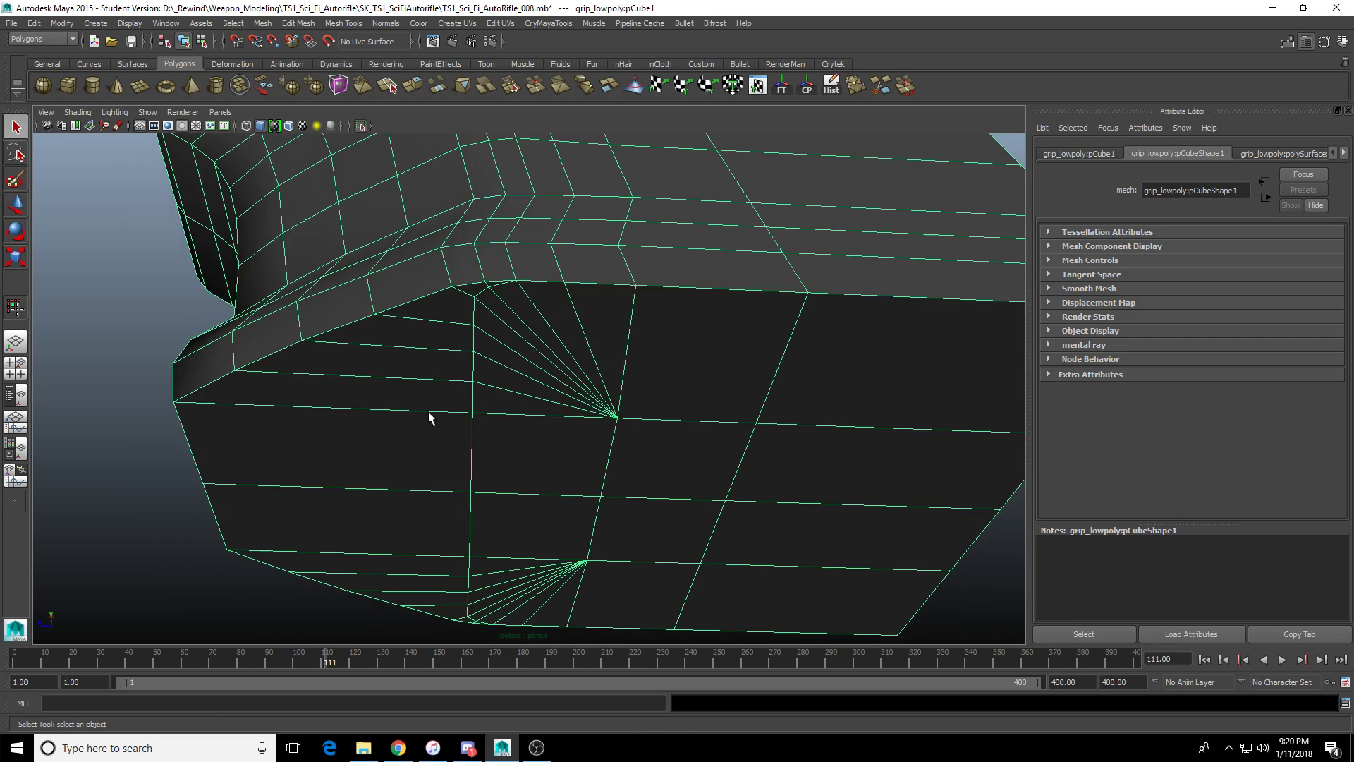
# Select all border edges around the grip's underside and bevel them.
pyautogui.moveTo(451, 485); pyautogui.dragTo(451, 353, button='right')
pyautogui.click(437, 294)
pyautogui.moveTo(462, 430); pyautogui.dragTo(517, 381, button='right')
pyautogui.click(508, 390)
pyautogui.moveTo(519, 451); pyautogui.dragTo(517, 381, button='right')
pyautogui.doubleClick(430, 297)
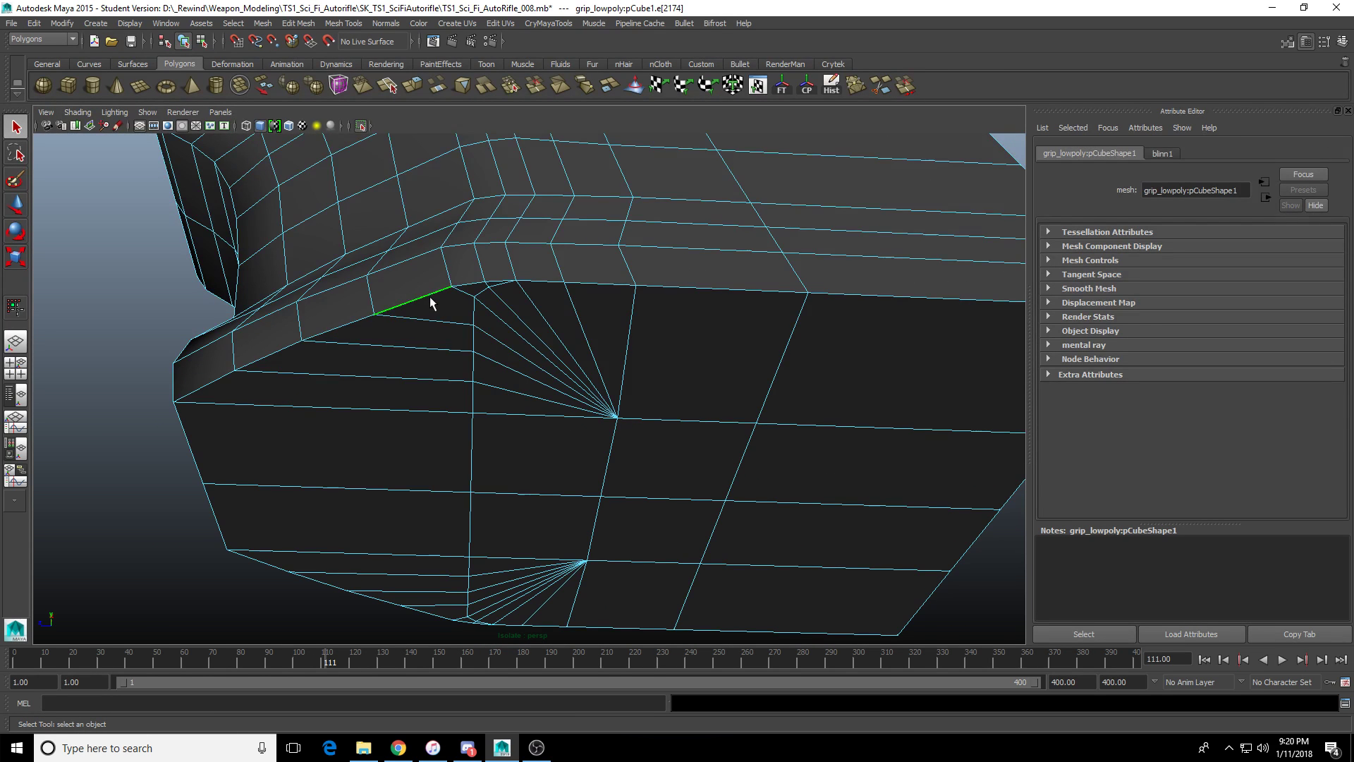
pyautogui.keyDown('shift'); pyautogui.click(595, 290); pyautogui.keyUp('shift')
pyautogui.keyDown('alt'); pyautogui.moveTo(595, 290); pyautogui.dragTo(464, 210, button='middle'); pyautogui.keyUp('alt')
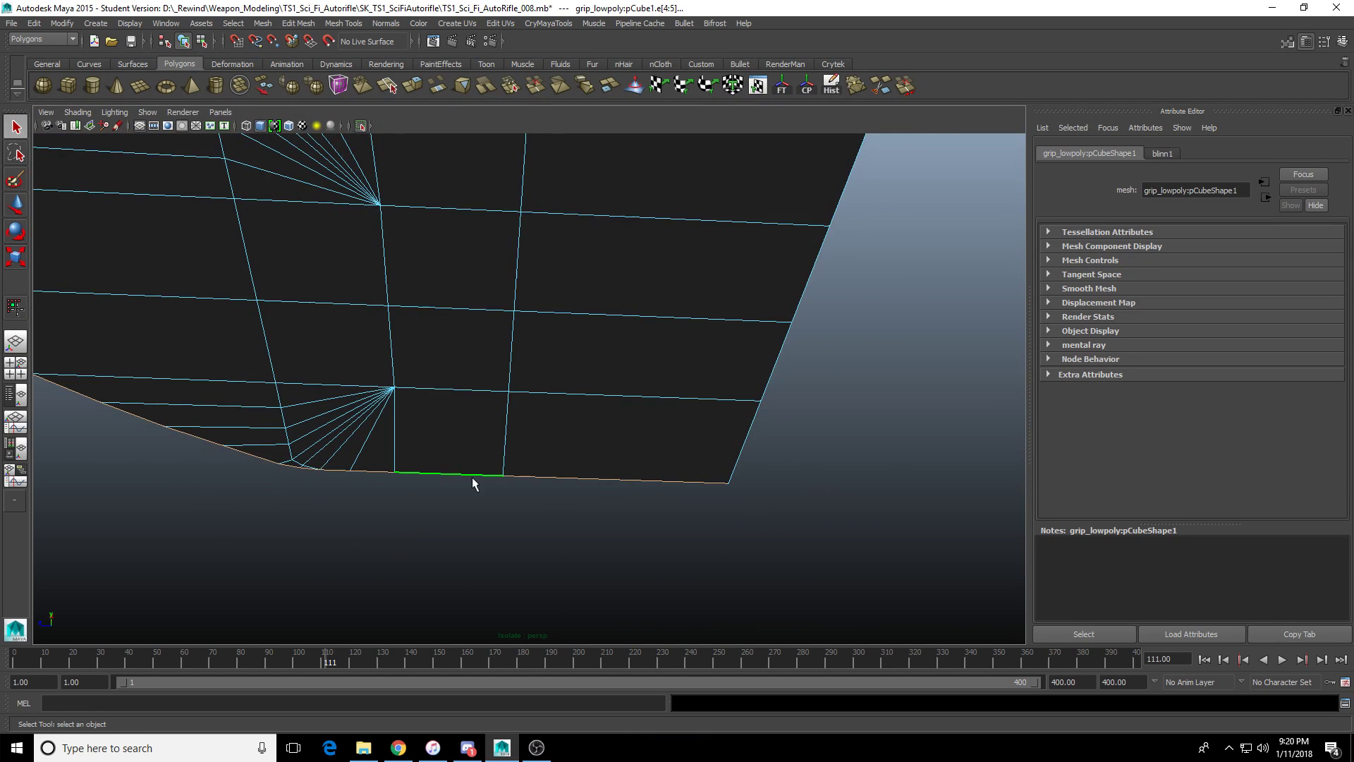
pyautogui.keyDown('alt'); pyautogui.moveTo(472, 479); pyautogui.dragTo(508, 498); pyautogui.keyUp('alt')
pyautogui.click(612, 272)
pyautogui.click(524, 217)
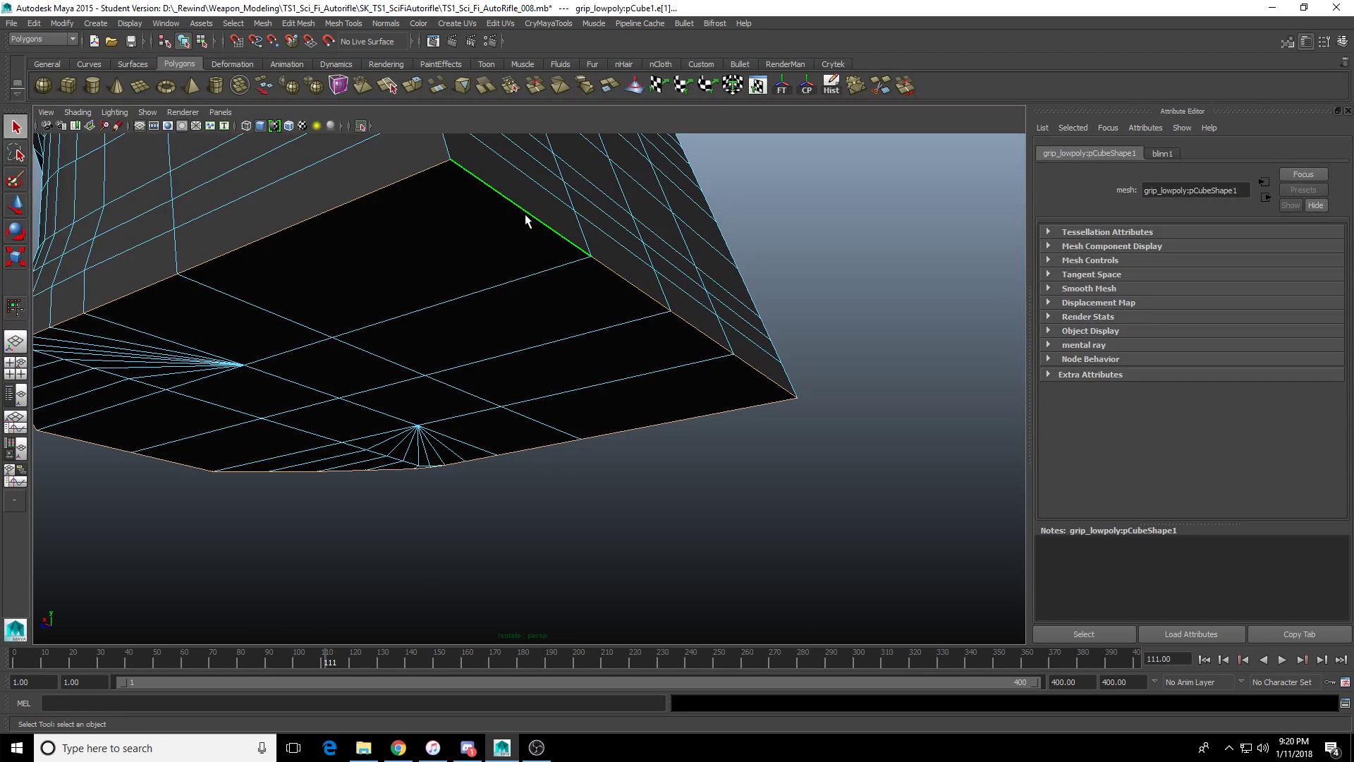
pyautogui.keyDown('shift'); pyautogui.moveTo(525, 217); pyautogui.dragTo(564, 214, button='right'); pyautogui.keyUp('shift')
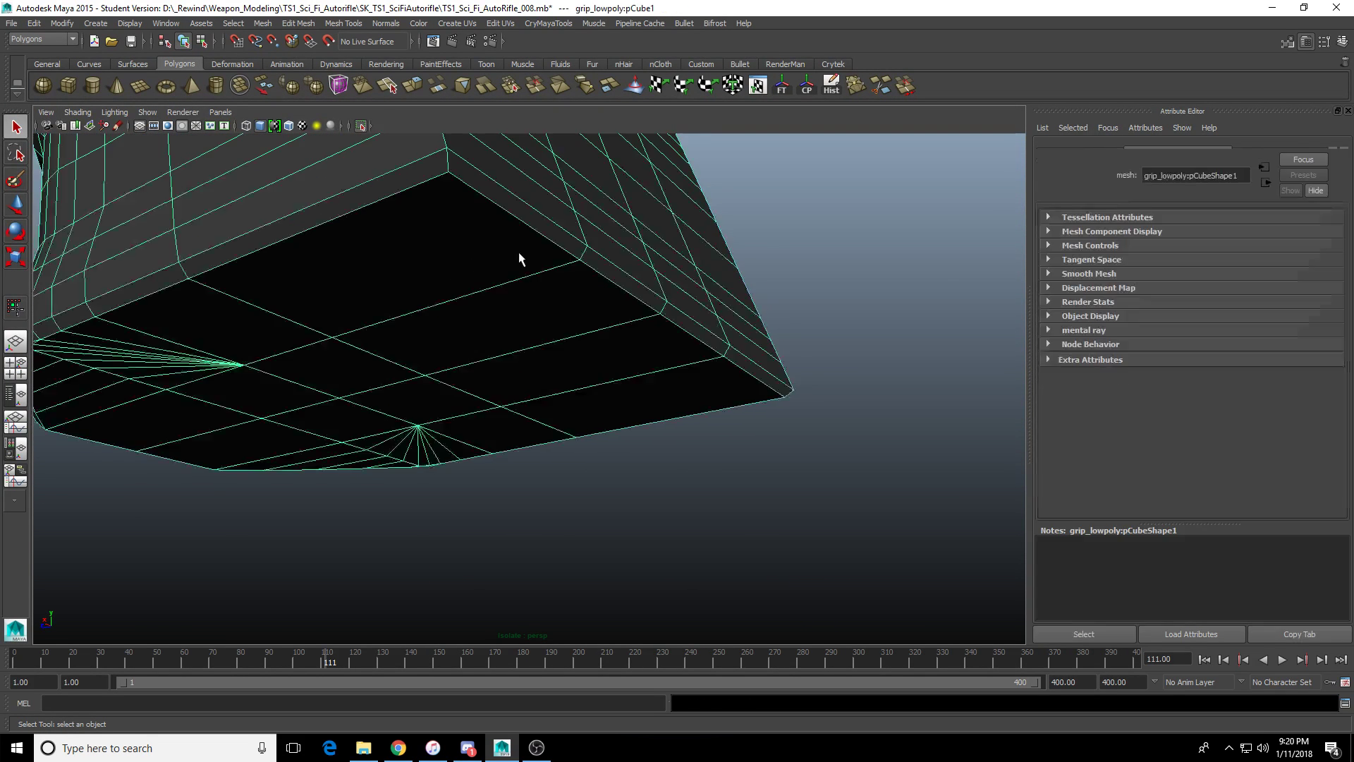
# Set the new underside bevel's fraction to 0.214 so it fits the rounded corners.
pyautogui.scroll(-3, 519, 254)
pyautogui.keyDown('alt'); pyautogui.moveTo(519, 254); pyautogui.dragTo(575, 262); pyautogui.keyUp('alt')
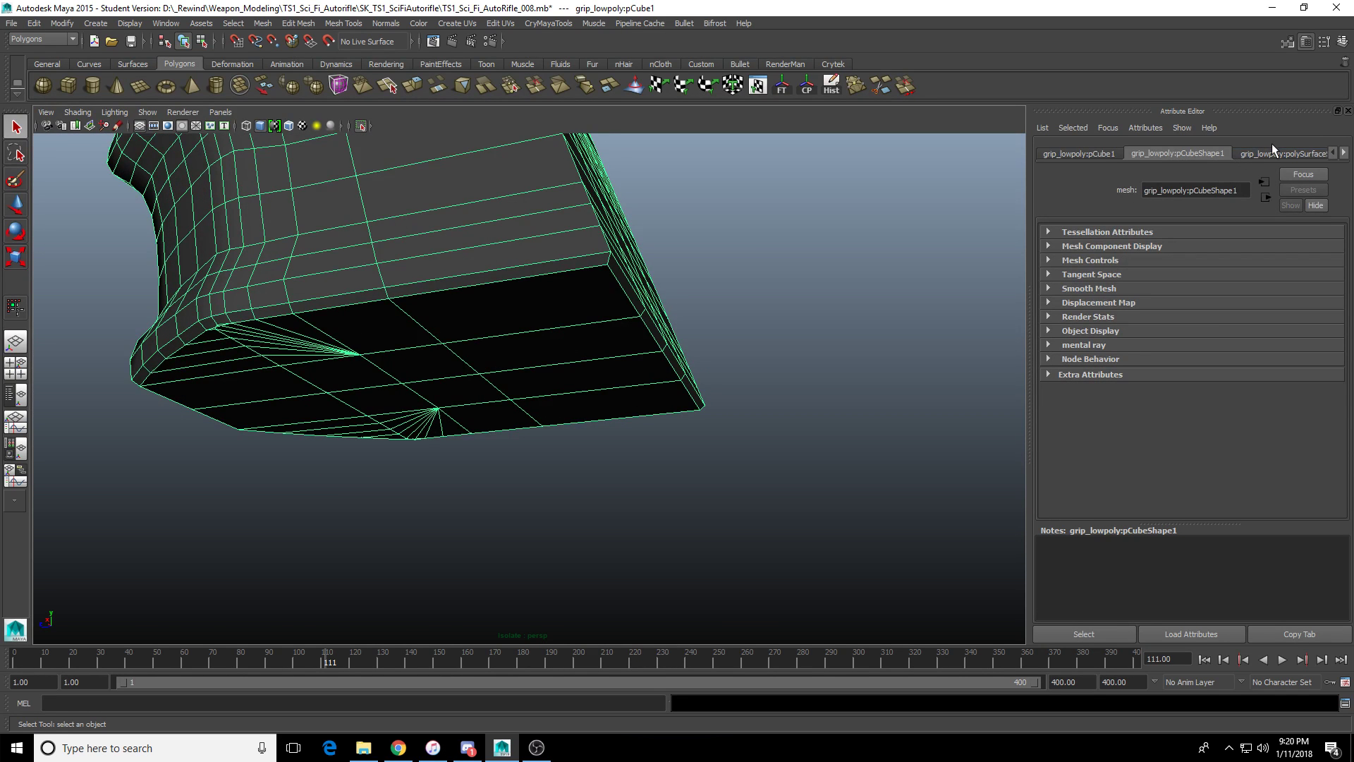
pyautogui.scroll(-2, 1272, 147)
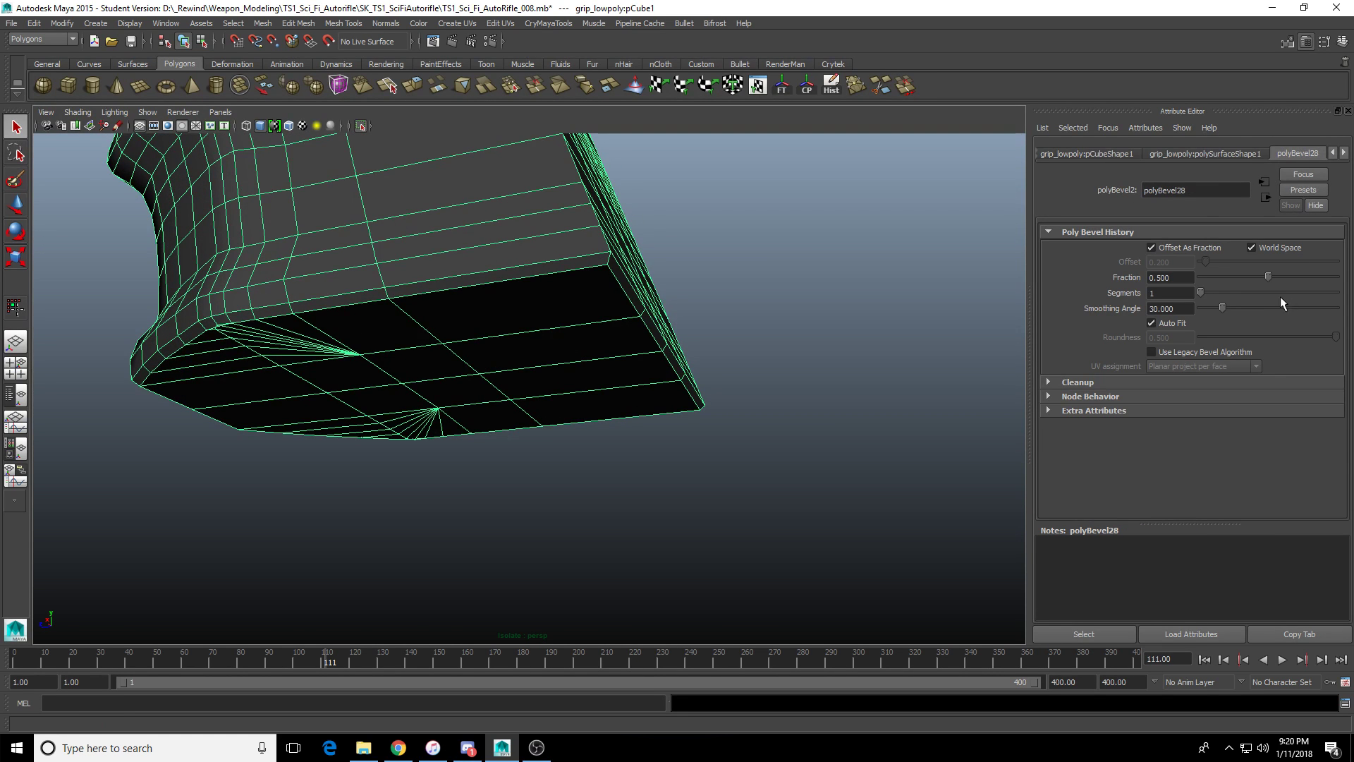
pyautogui.moveTo(1267, 276); pyautogui.dragTo(1335, 277)
pyautogui.keyDown('alt'); pyautogui.moveTo(709, 285); pyautogui.dragTo(898, 303); pyautogui.keyUp('alt')
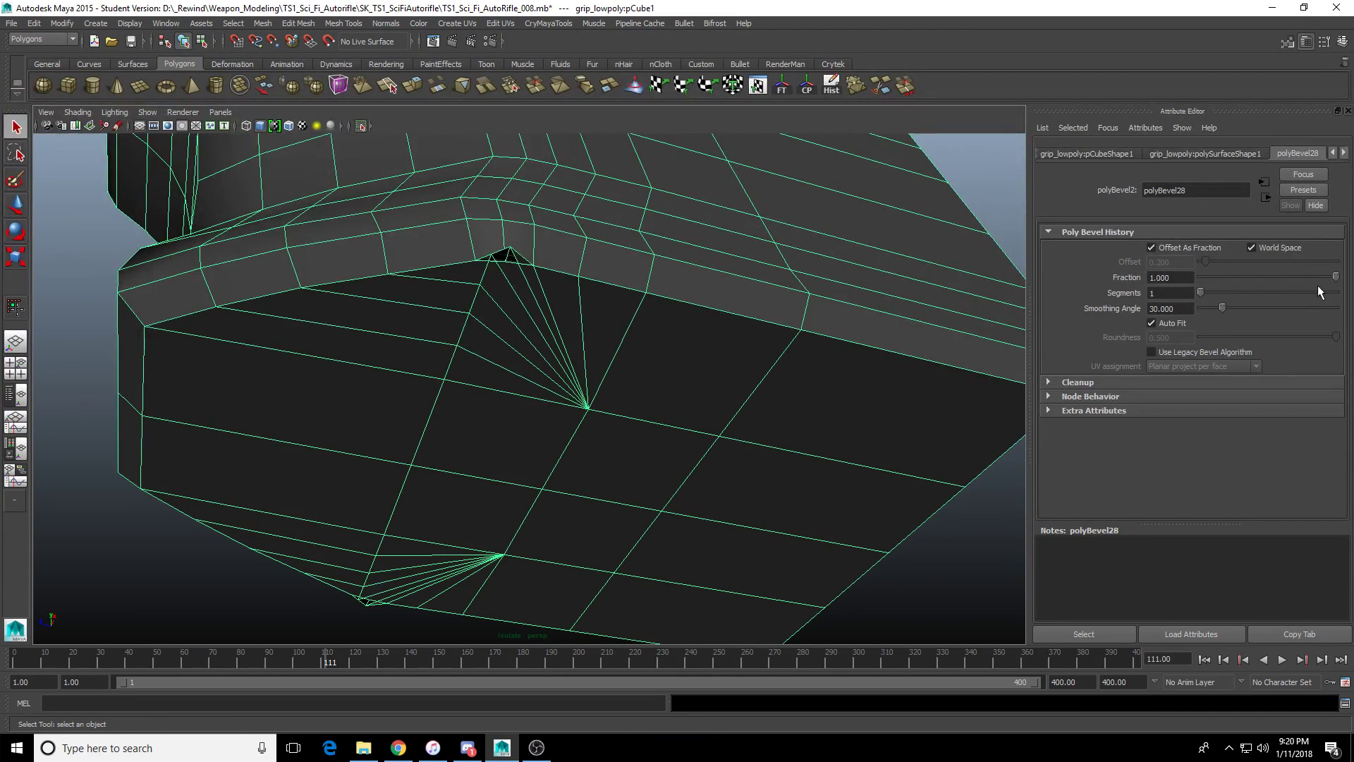
pyautogui.moveTo(1319, 290); pyautogui.dragTo(1238, 290)
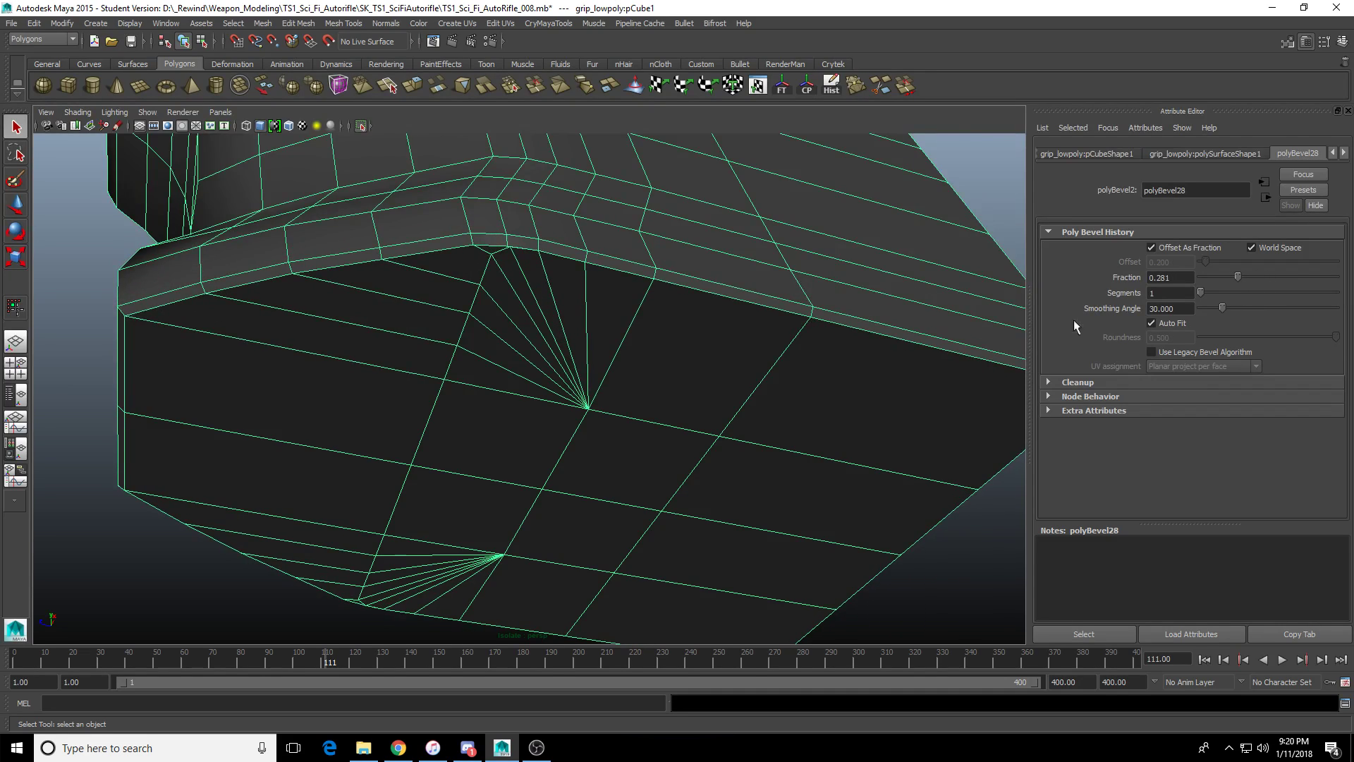
pyautogui.keyDown('alt'); pyautogui.moveTo(564, 341); pyautogui.dragTo(640, 345, button='right'); pyautogui.keyUp('alt')
pyautogui.keyDown('alt'); pyautogui.moveTo(641, 345); pyautogui.dragTo(629, 456, button='middle'); pyautogui.keyUp('alt')
pyautogui.keyDown('alt'); pyautogui.moveTo(628, 456); pyautogui.dragTo(756, 444, button='right'); pyautogui.keyUp('alt')
pyautogui.keyDown('alt'); pyautogui.moveTo(756, 445); pyautogui.dragTo(811, 406, button='middle'); pyautogui.keyUp('alt')
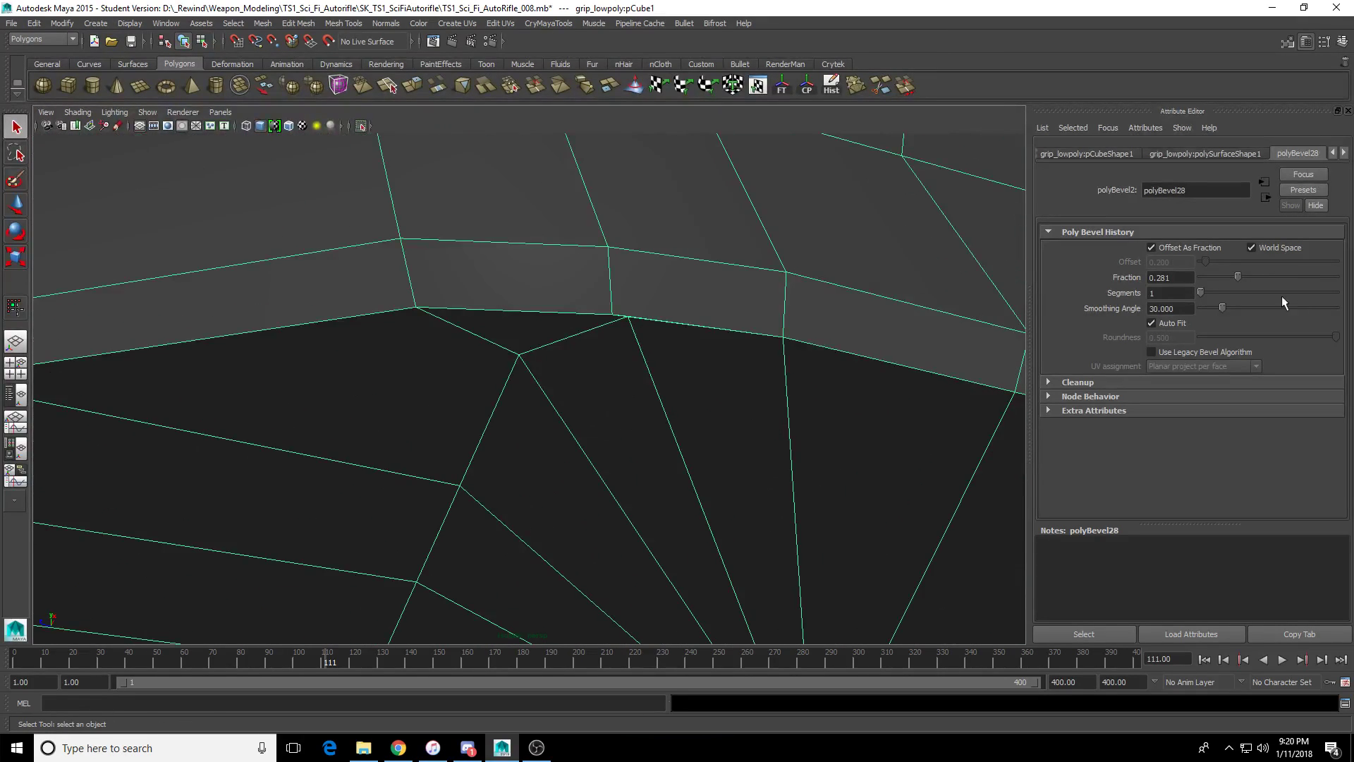
pyautogui.moveTo(1237, 279)
pyautogui.mouseDown()
pyautogui.moveTo(1205, 281)
pyautogui.moveTo(1225, 282)
pyautogui.mouseUp()
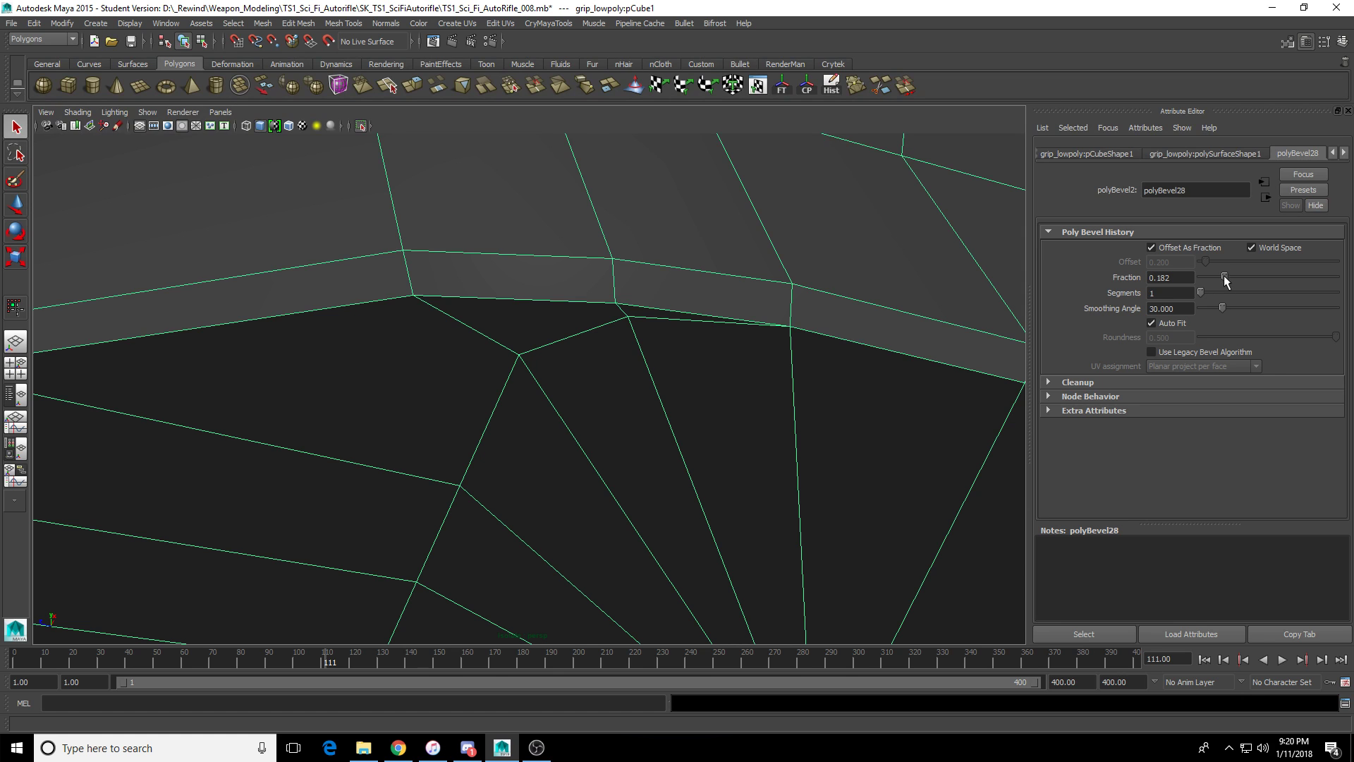
pyautogui.moveTo(1224, 275); pyautogui.dragTo(1228, 281)
# Pick the bevel vertices at the rounded corner in the side view and ready them for moving.
pyautogui.keyDown('alt'); pyautogui.moveTo(1009, 345); pyautogui.dragTo(744, 294); pyautogui.keyUp('alt')
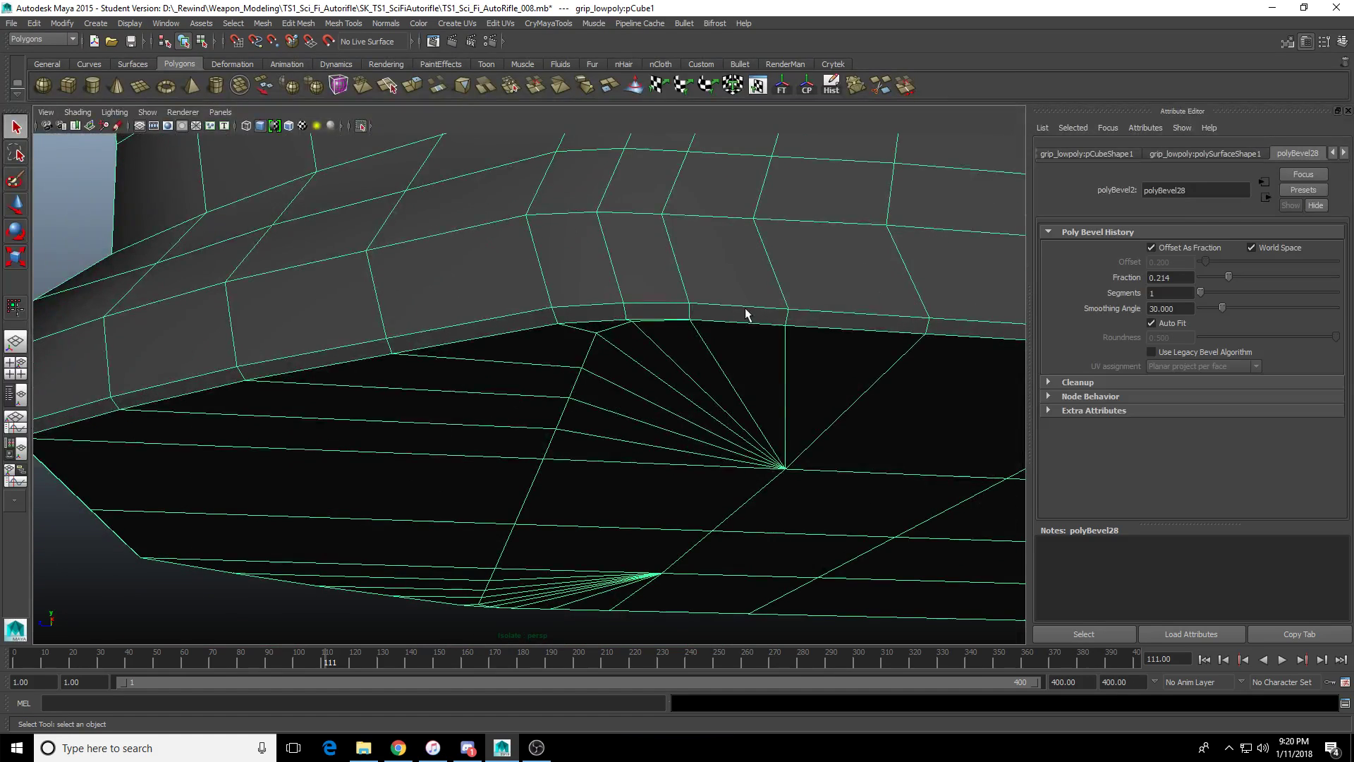
pyautogui.keyDown('alt'); pyautogui.moveTo(744, 295); pyautogui.dragTo(700, 417, button='middle'); pyautogui.keyUp('alt')
pyautogui.keyDown('alt'); pyautogui.moveTo(683, 412); pyautogui.dragTo(633, 393); pyautogui.keyUp('alt')
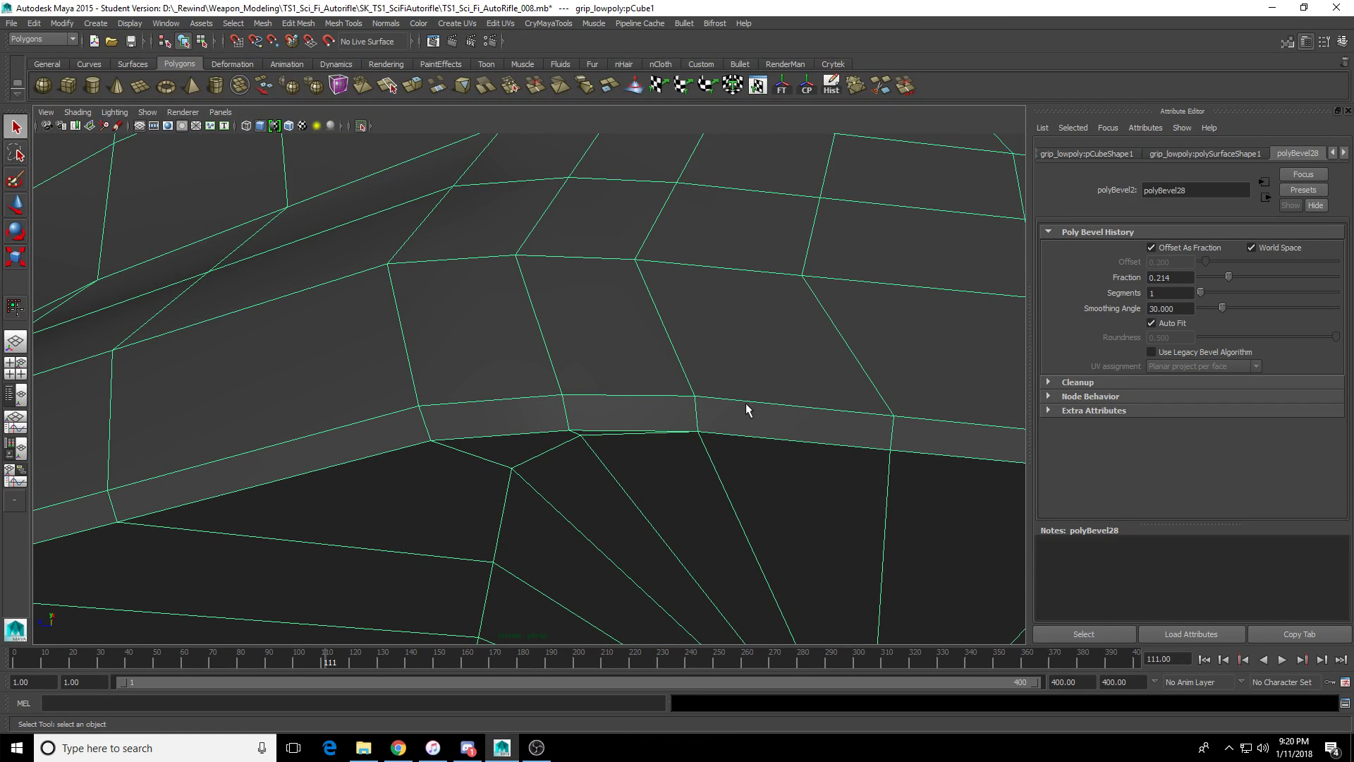
pyautogui.press('F9')
pyautogui.click(698, 431)
pyautogui.keyDown('shift'); pyautogui.click(580, 435); pyautogui.keyUp('shift')
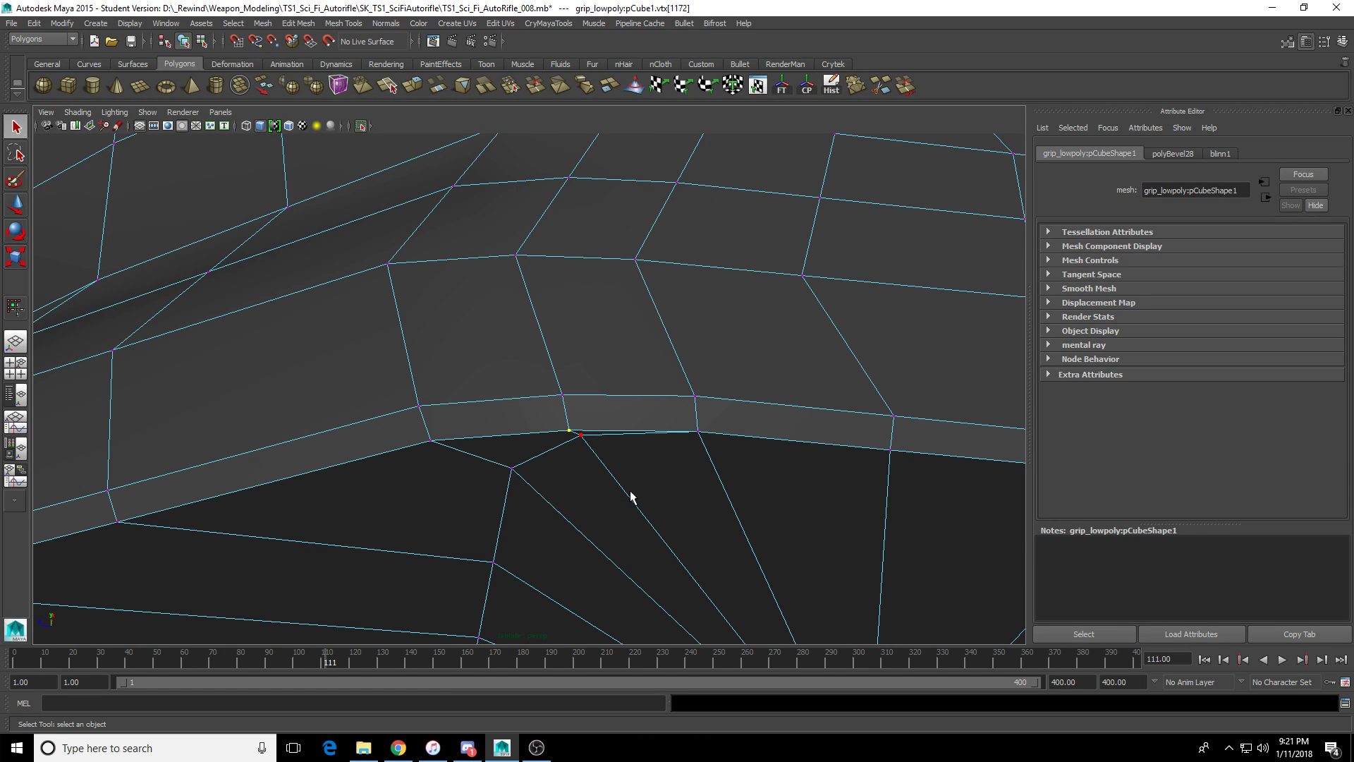
pyautogui.press('space')
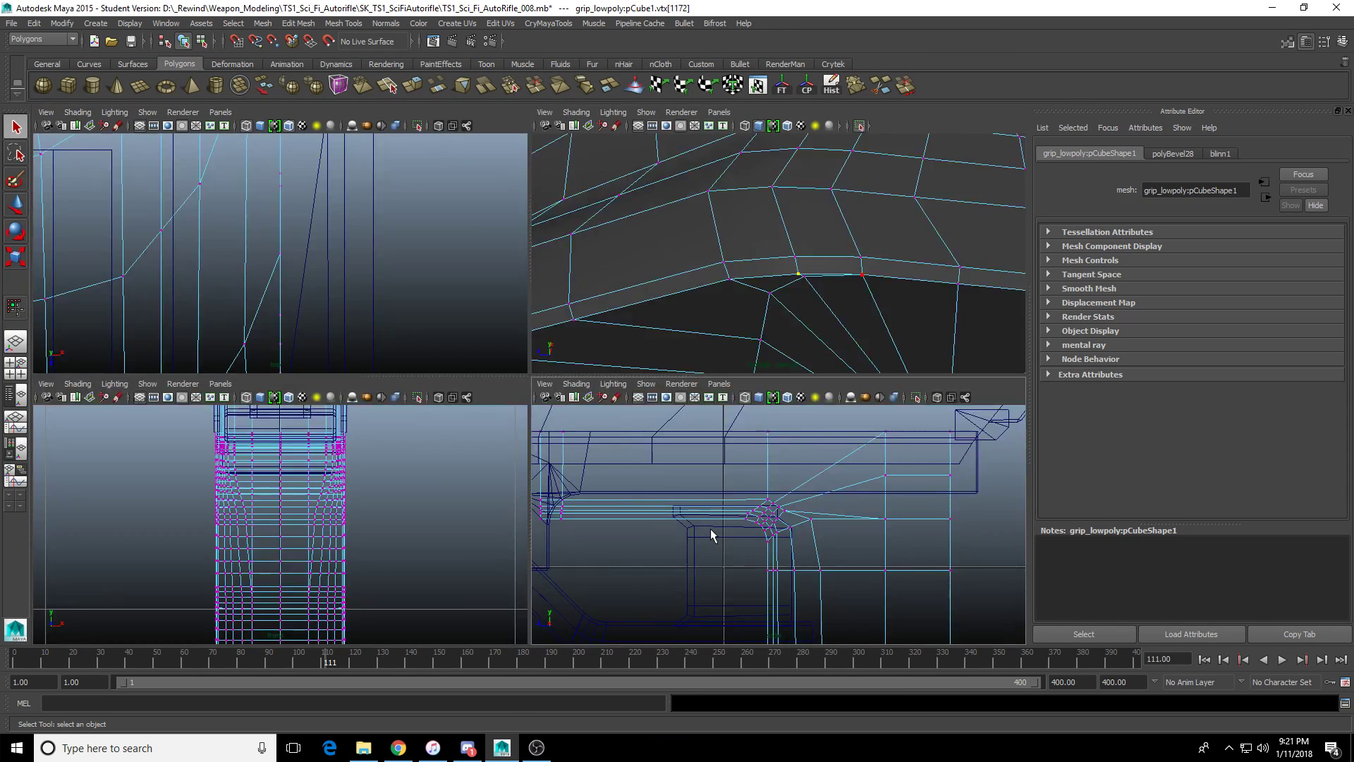
pyautogui.press('space')
pyautogui.scroll(5, 595, 415)
pyautogui.keyDown('alt'); pyautogui.moveTo(336, 436); pyautogui.dragTo(428, 457, button='middle'); pyautogui.keyUp('alt')
pyautogui.moveTo(649, 361); pyautogui.dragTo(648, 363)
pyautogui.press('w')
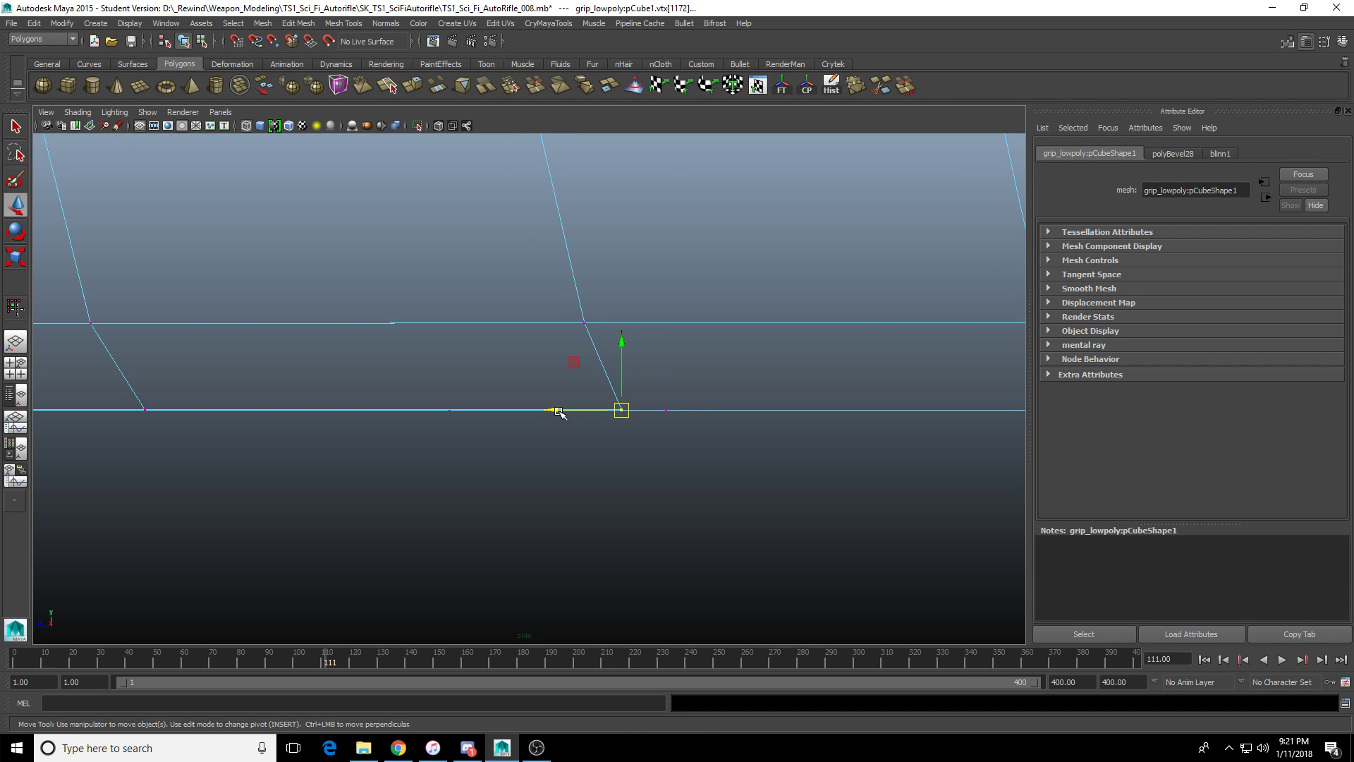
# Try to move the corner's bevel vertices horizontally along the bottom edge in the side view.
pyautogui.moveTo(494, 442); pyautogui.dragTo(434, 409)
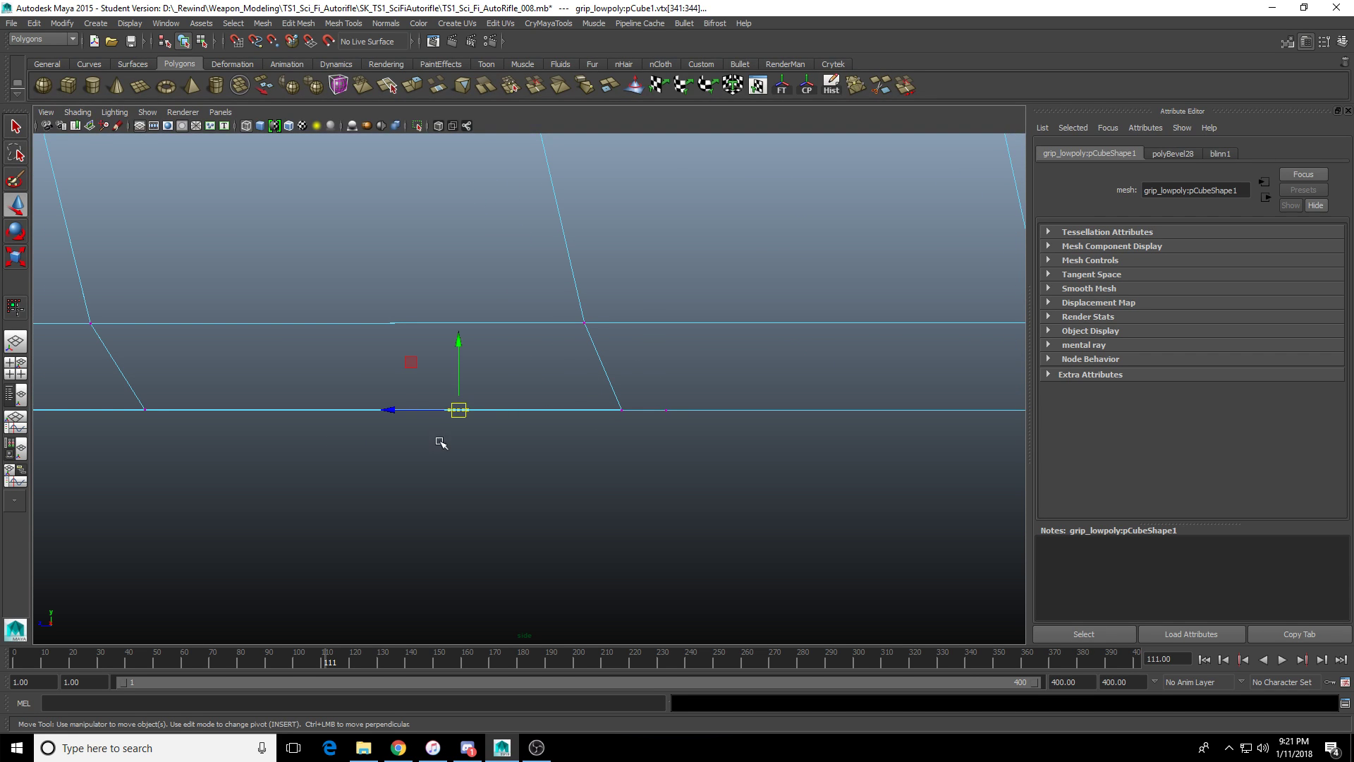
pyautogui.moveTo(620, 399); pyautogui.dragTo(630, 435)
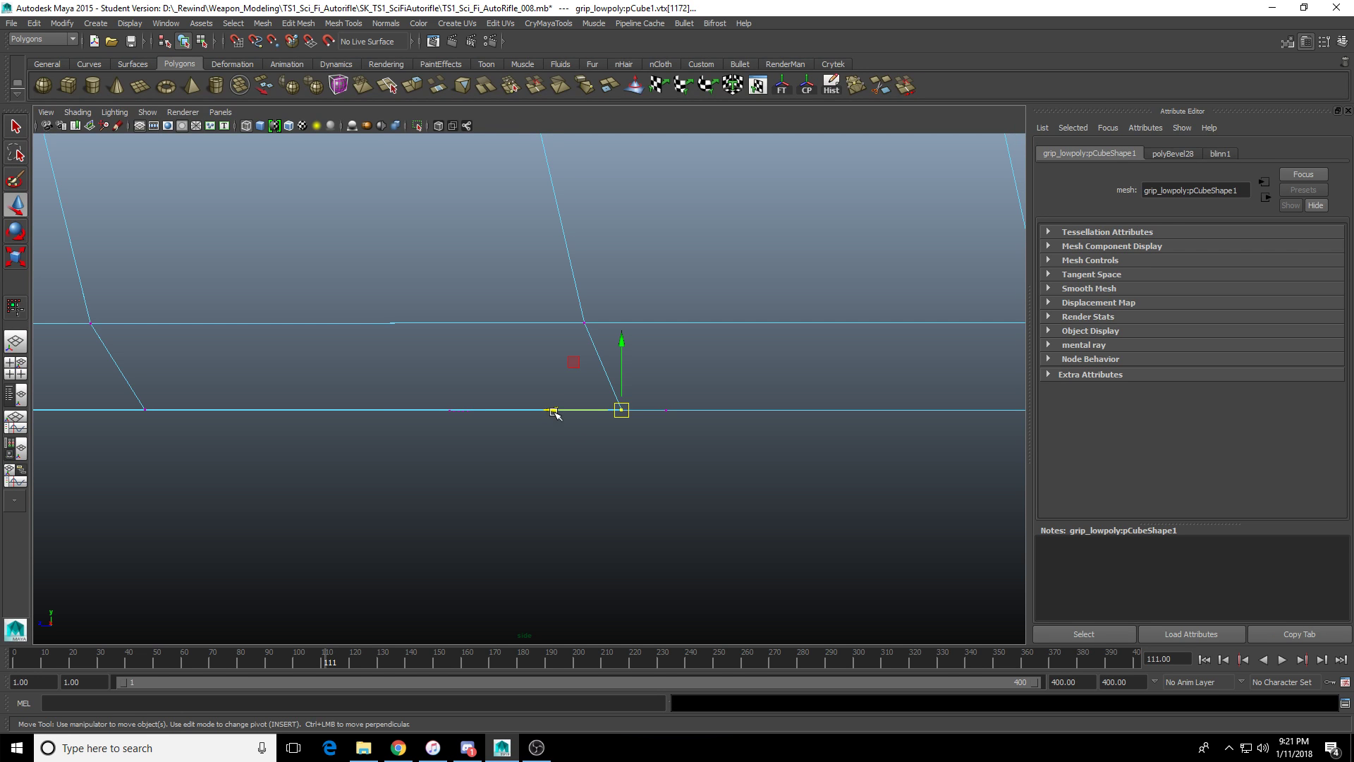
pyautogui.moveTo(554, 413); pyautogui.dragTo(538, 414)
pyautogui.hotkey('ctrl', 'z')
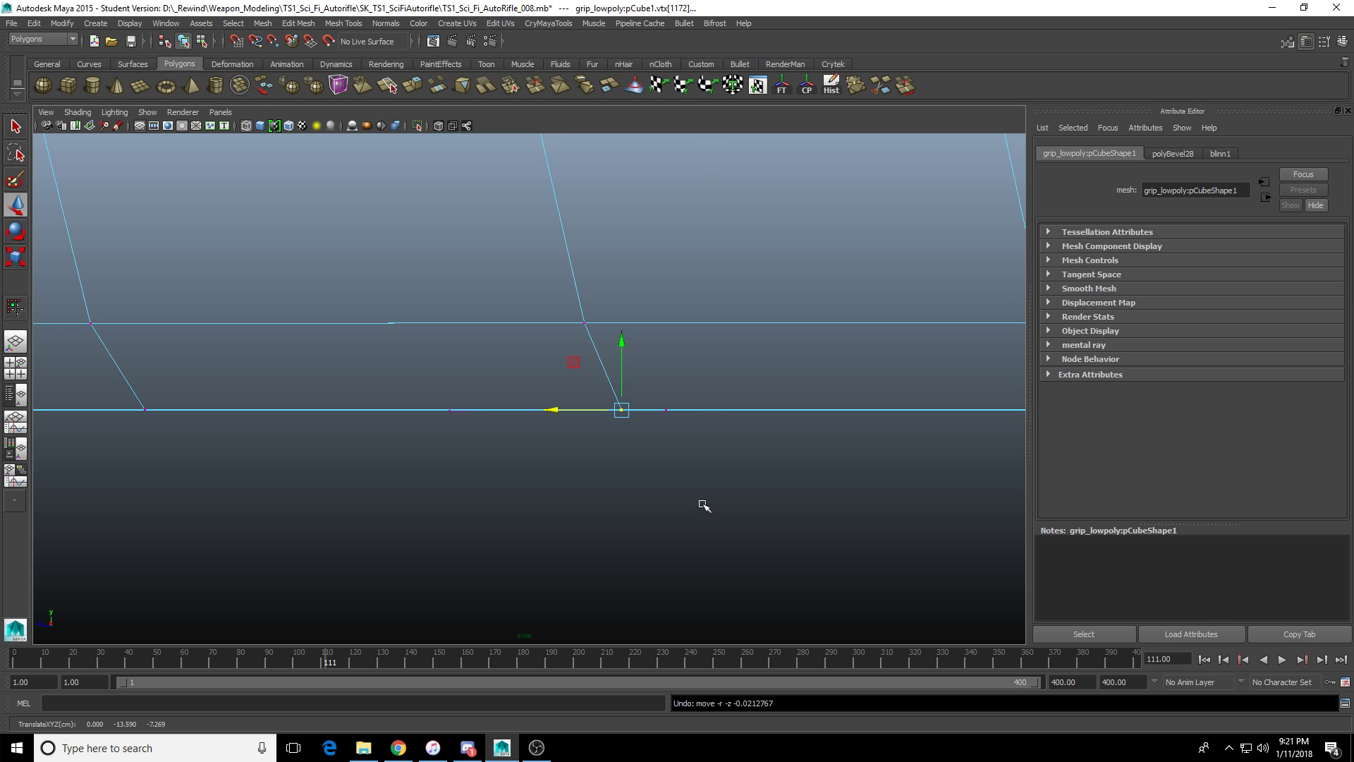
# Compare the bevel vertices along the grip's bottom edge with the edge lines above them in the side view.
pyautogui.keyDown('alt'); pyautogui.moveTo(562, 496); pyautogui.dragTo(619, 519, button='middle'); pyautogui.keyUp('alt')
pyautogui.keyDown('alt'); pyautogui.moveTo(469, 529); pyautogui.dragTo(845, 474, button='middle'); pyautogui.keyUp('alt')
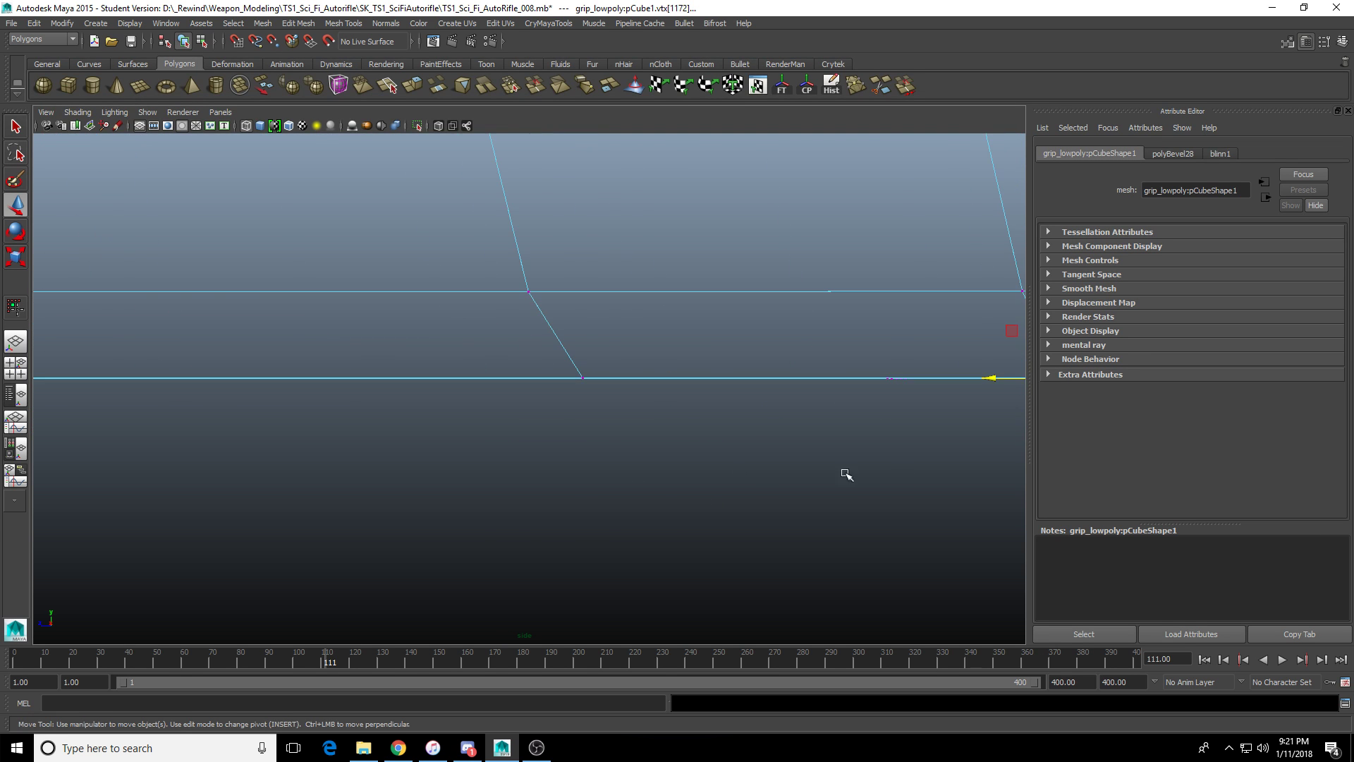
pyautogui.keyDown('alt'); pyautogui.moveTo(524, 469); pyautogui.dragTo(552, 480, button='middle'); pyautogui.keyUp('alt')
pyautogui.moveTo(549, 368); pyautogui.dragTo(629, 409)
pyautogui.scroll(-7, 535, 460)
pyautogui.scroll(3, 537, 462)
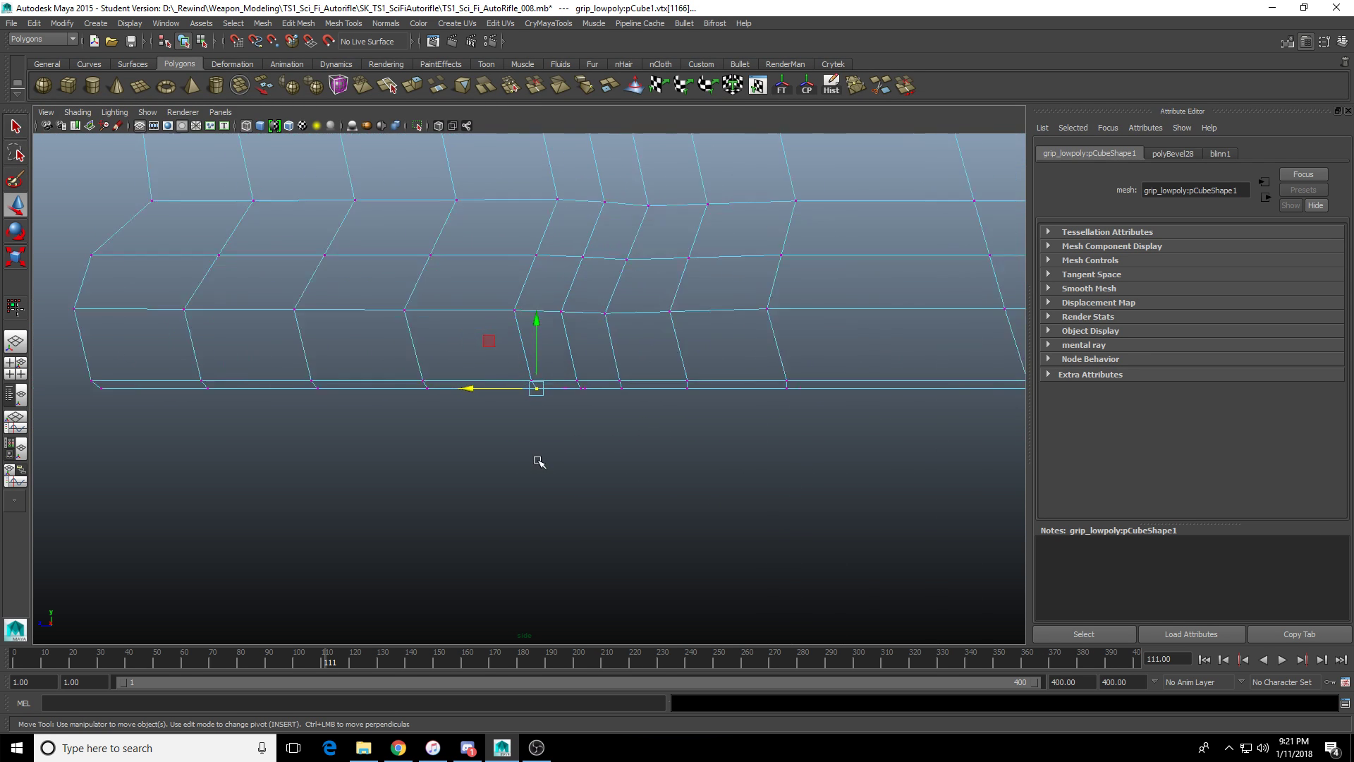
pyautogui.moveTo(542, 462)
pyautogui.keyDown('alt'); pyautogui.mouseDown(button='middle')
pyautogui.moveTo(481, 476)
pyautogui.moveTo(547, 477)
pyautogui.mouseUp(button='middle'); pyautogui.keyUp('alt')
pyautogui.scroll(1, 481, 476)
pyautogui.scroll(1, 546, 477)
pyautogui.keyDown('alt'); pyautogui.moveTo(409, 454); pyautogui.dragTo(469, 433, button='middle'); pyautogui.keyUp('alt')
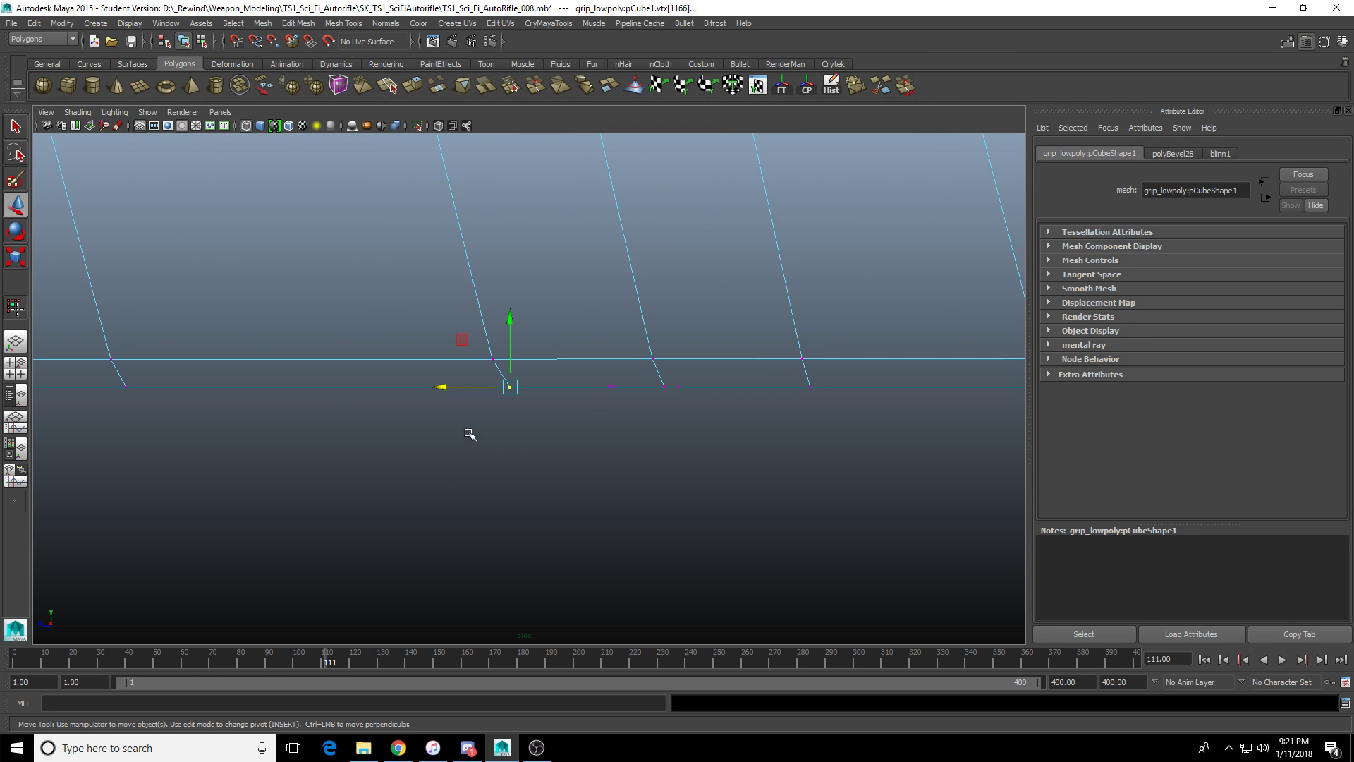
pyautogui.keyDown('alt'); pyautogui.moveTo(623, 429); pyautogui.dragTo(566, 443, button='middle'); pyautogui.keyUp('alt')
pyautogui.scroll(1, 566, 443)
pyautogui.scroll(3, 565, 443)
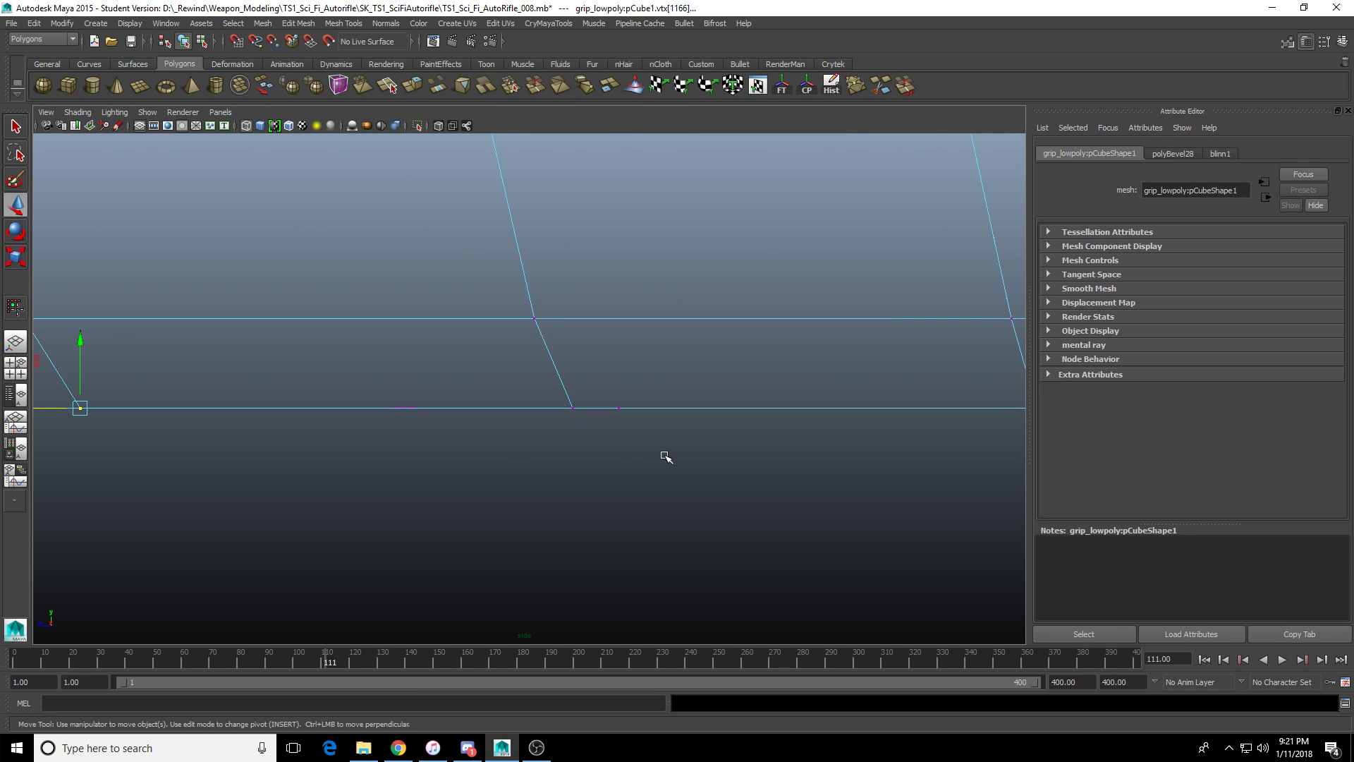
pyautogui.keyDown('alt'); pyautogui.moveTo(692, 463); pyautogui.dragTo(560, 464, button='middle'); pyautogui.keyUp('alt')
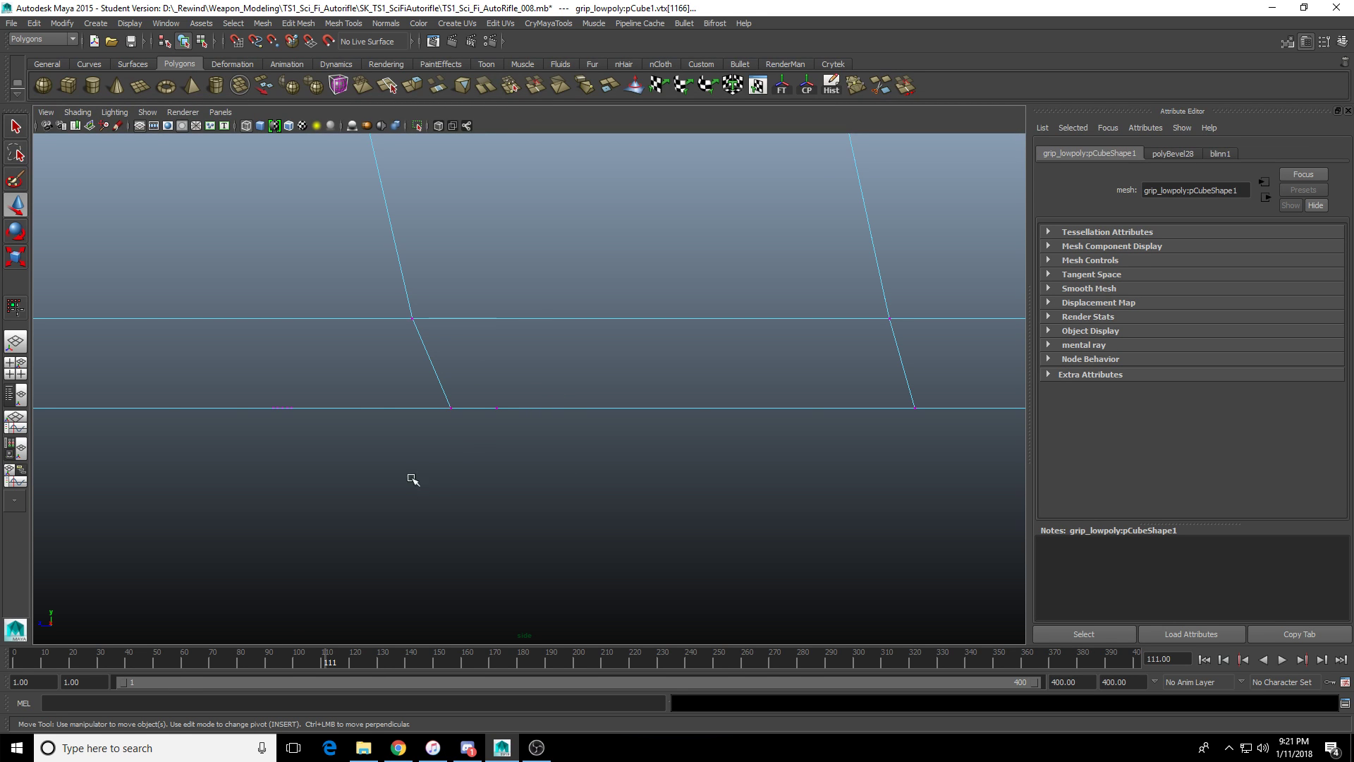
pyautogui.click(452, 408)
pyautogui.keyDown('alt'); pyautogui.moveTo(575, 451); pyautogui.dragTo(359, 451, button='middle'); pyautogui.keyUp('alt')
pyautogui.click(674, 395)
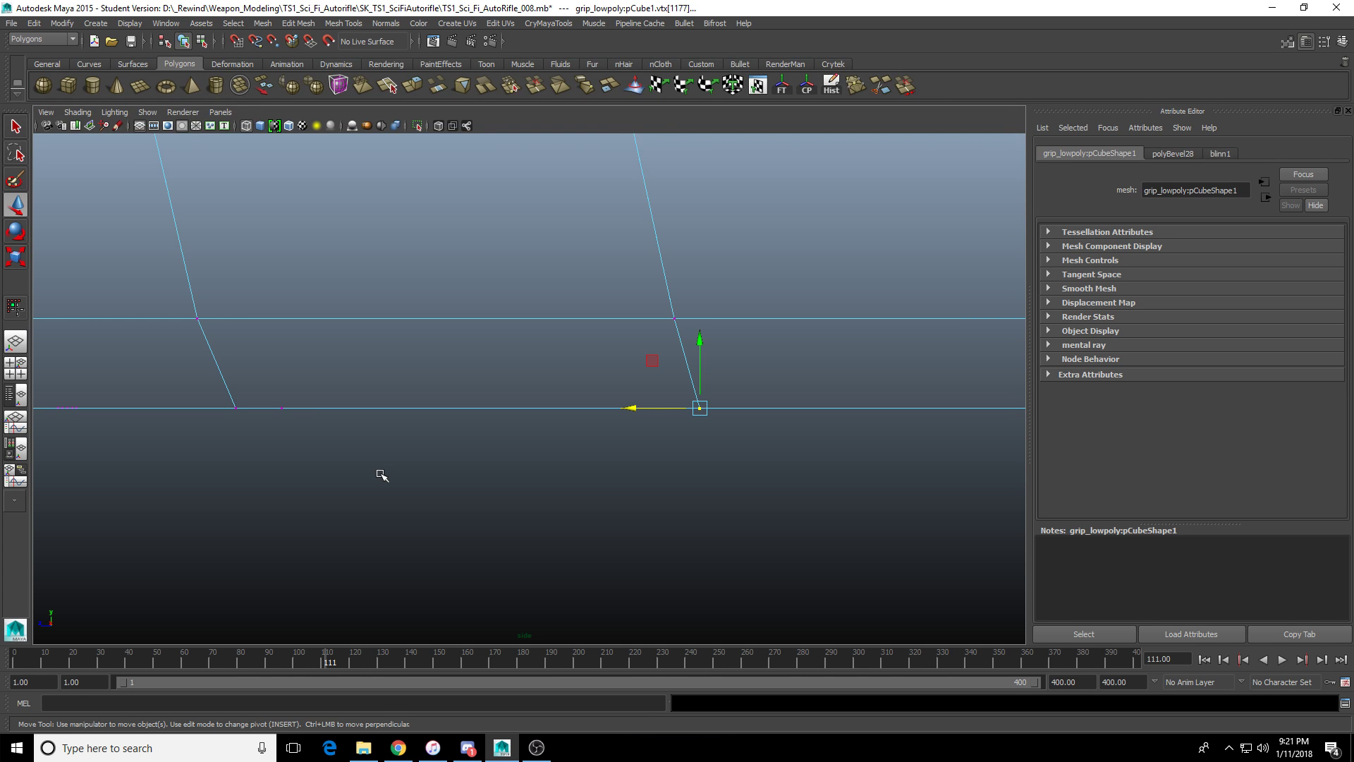
pyautogui.scroll(-5, 315, 423)
pyautogui.scroll(3, 402, 433)
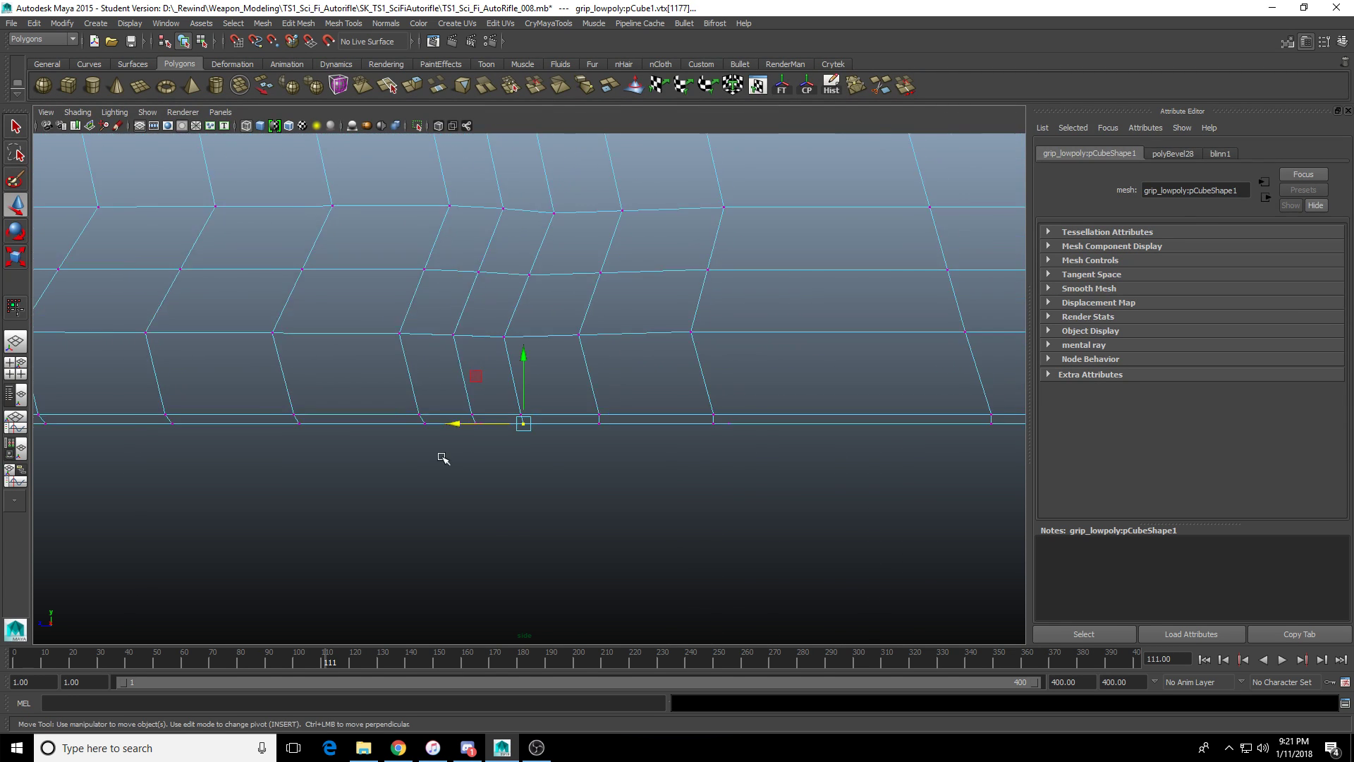
pyautogui.scroll(4, 443, 458)
pyautogui.scroll(4, 432, 451)
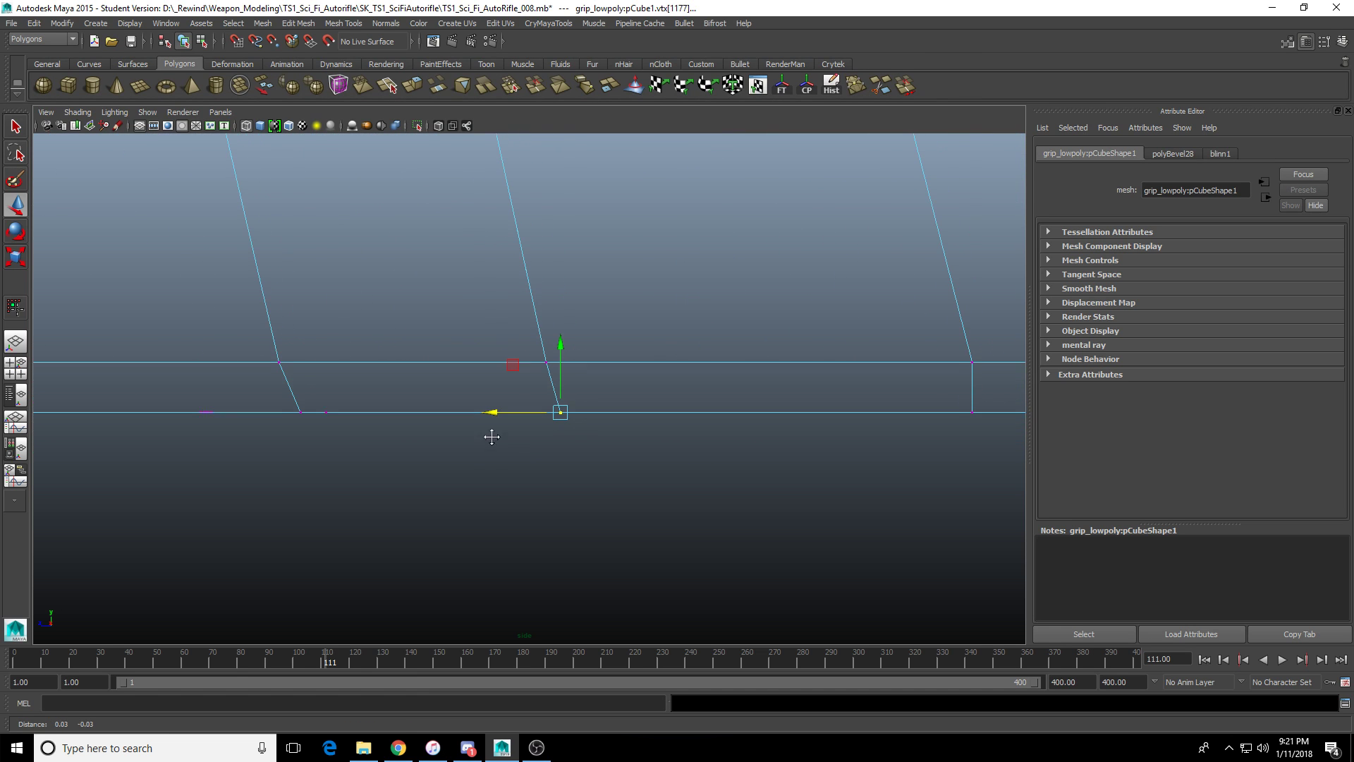
pyautogui.moveTo(487, 464); pyautogui.dragTo(616, 387)
# Inspect the underside bevel around the rounded corner in the perspective view.
pyautogui.press('space')
pyautogui.press('space')
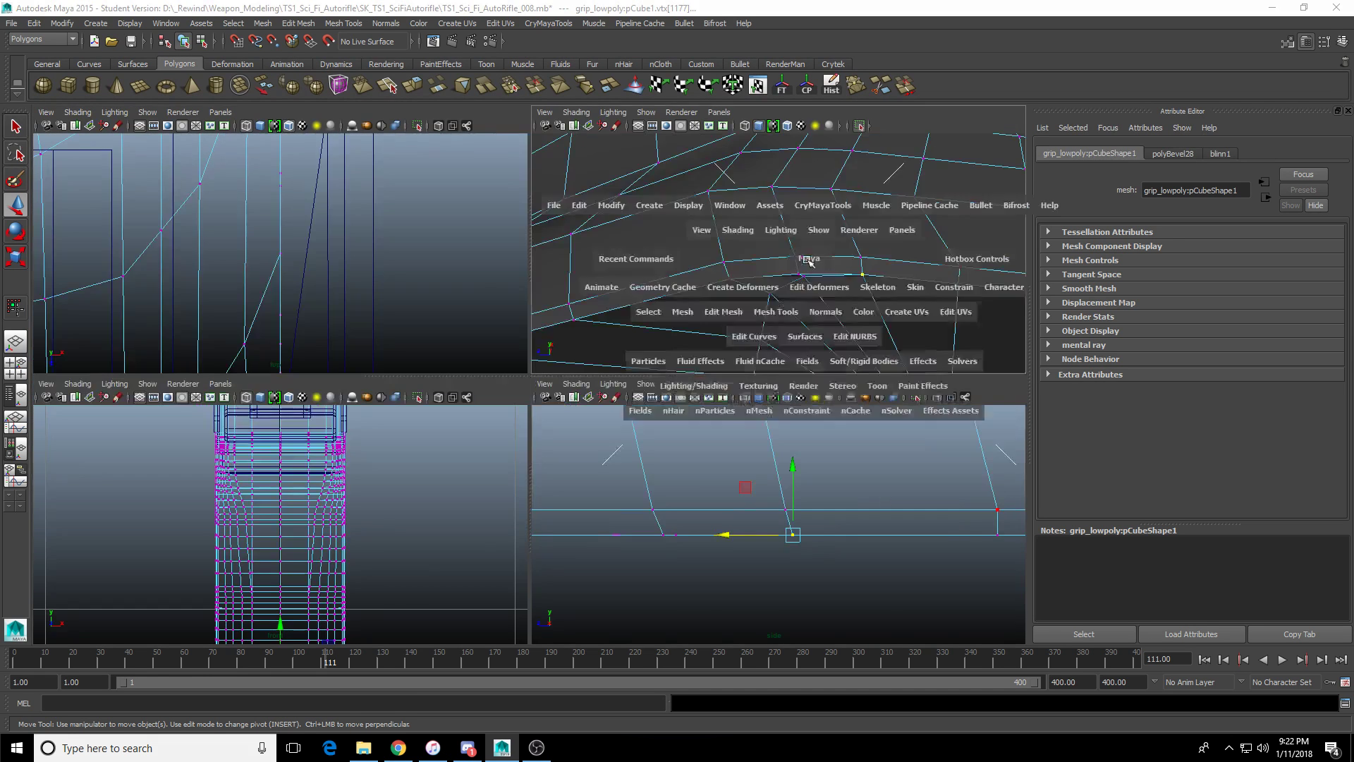
pyautogui.keyDown('alt'); pyautogui.moveTo(706, 432); pyautogui.dragTo(706, 429); pyautogui.keyUp('alt')
pyautogui.press('f')
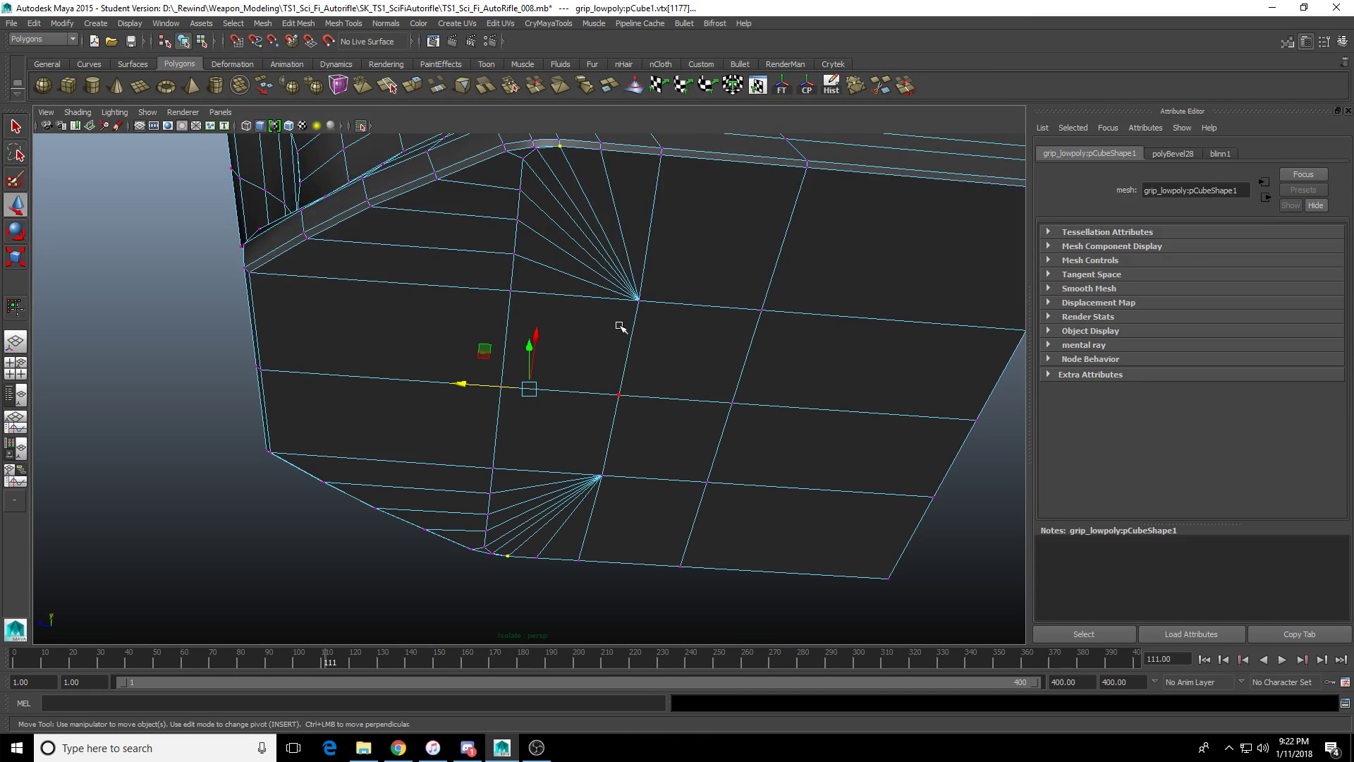
pyautogui.keyDown('alt'); pyautogui.moveTo(620, 327); pyautogui.dragTo(645, 408); pyautogui.keyUp('alt')
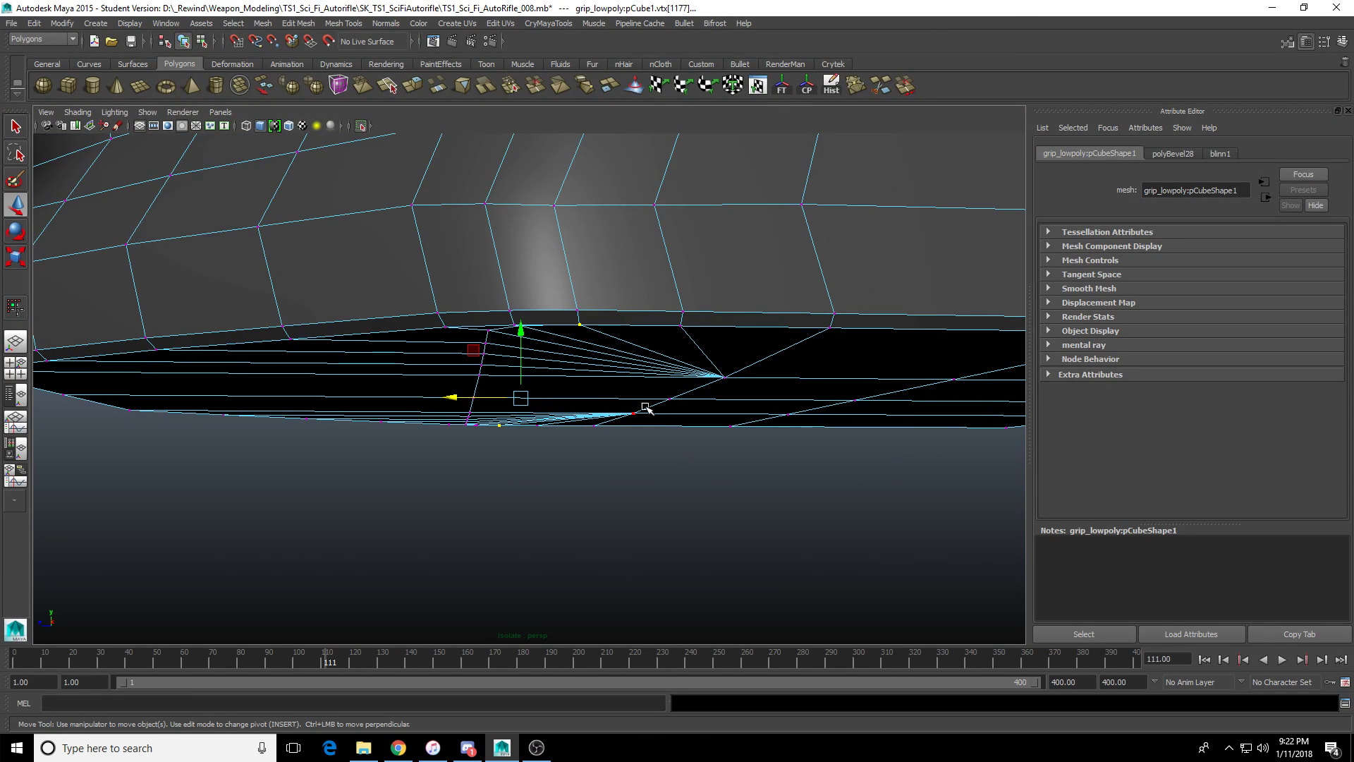
pyautogui.click(583, 315)
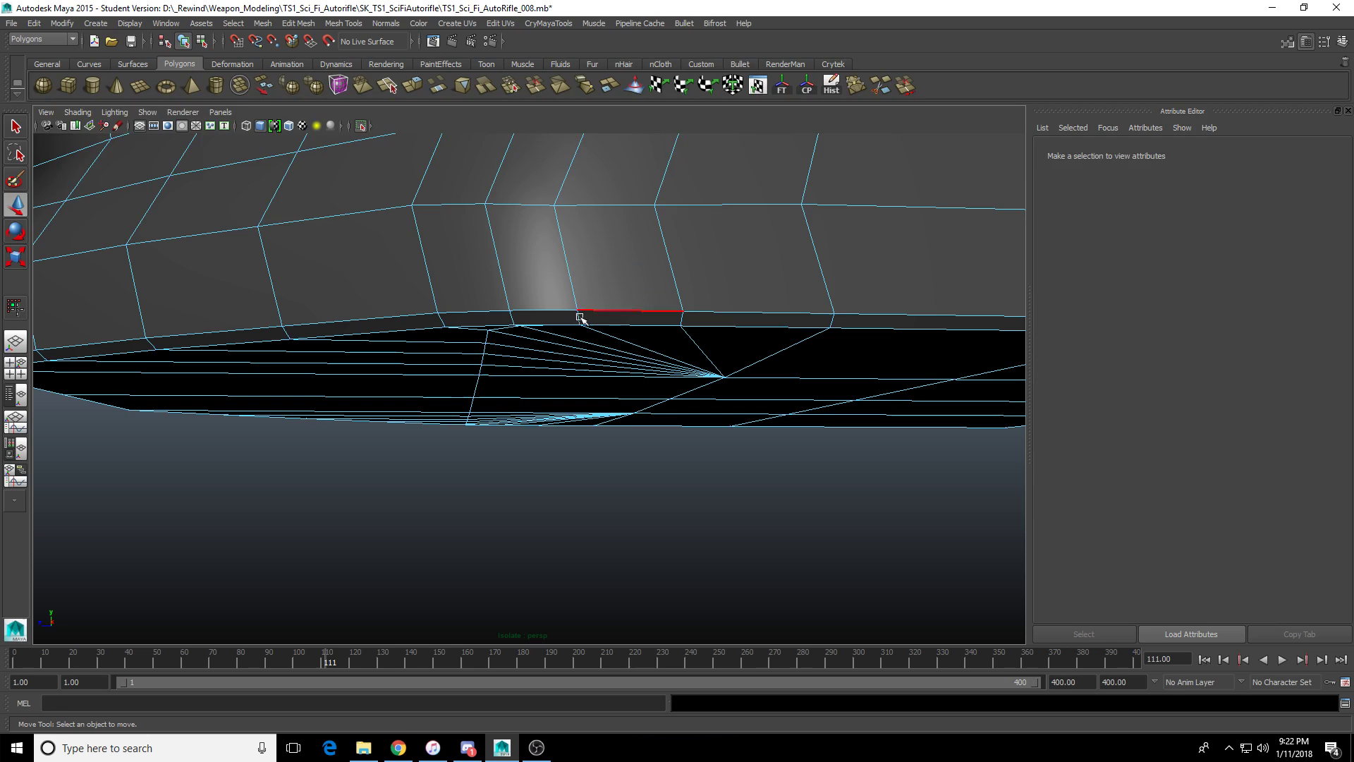
# Select the line of edges crossing the underside from one rounded corner towards the opposite one and ready it for moving.
pyautogui.click(487, 339)
pyautogui.press('f')
pyautogui.scroll(-6, 562, 392)
pyautogui.keyDown('alt'); pyautogui.moveTo(564, 395); pyautogui.dragTo(595, 477); pyautogui.keyUp('alt')
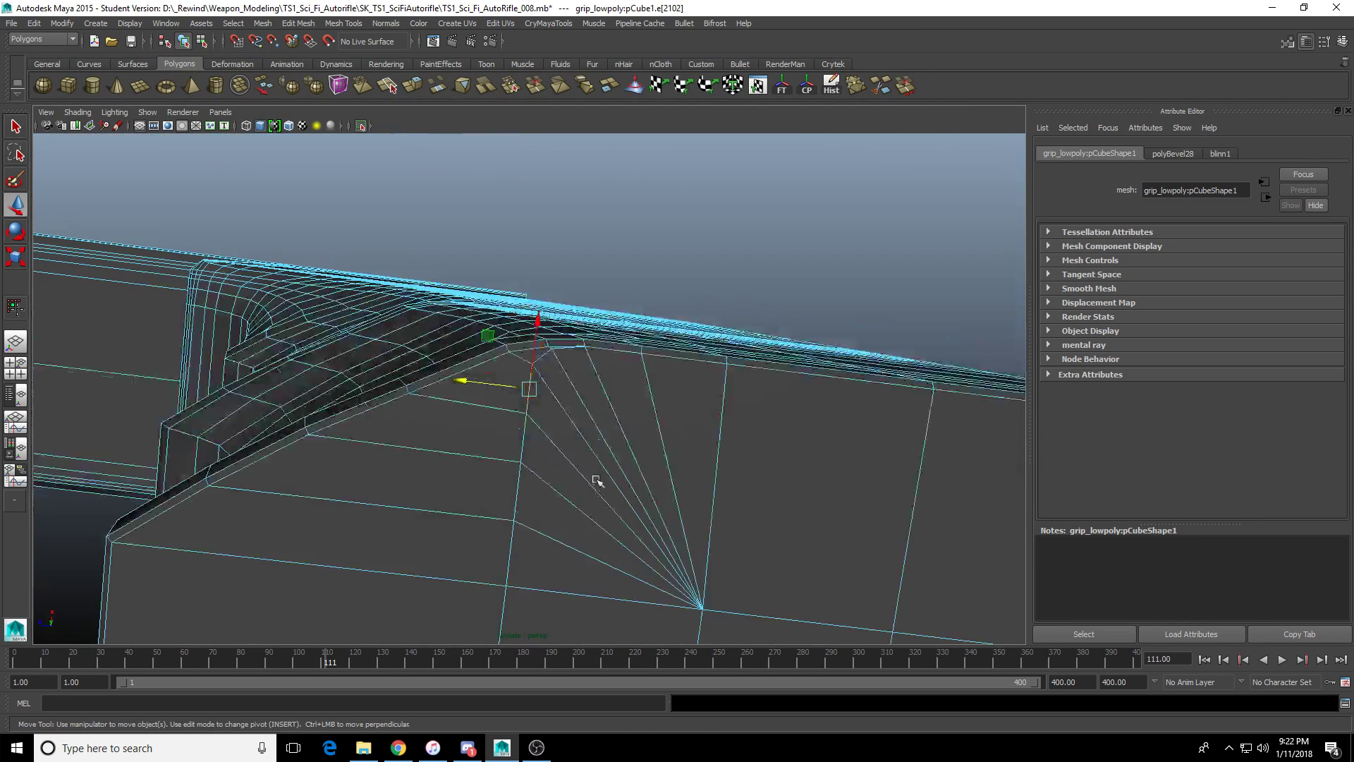
pyautogui.keyDown('alt'); pyautogui.moveTo(595, 478); pyautogui.dragTo(625, 339, button='middle'); pyautogui.keyUp('alt')
pyautogui.scroll(-3, 624, 340)
pyautogui.press('q')
pyautogui.click(555, 261)
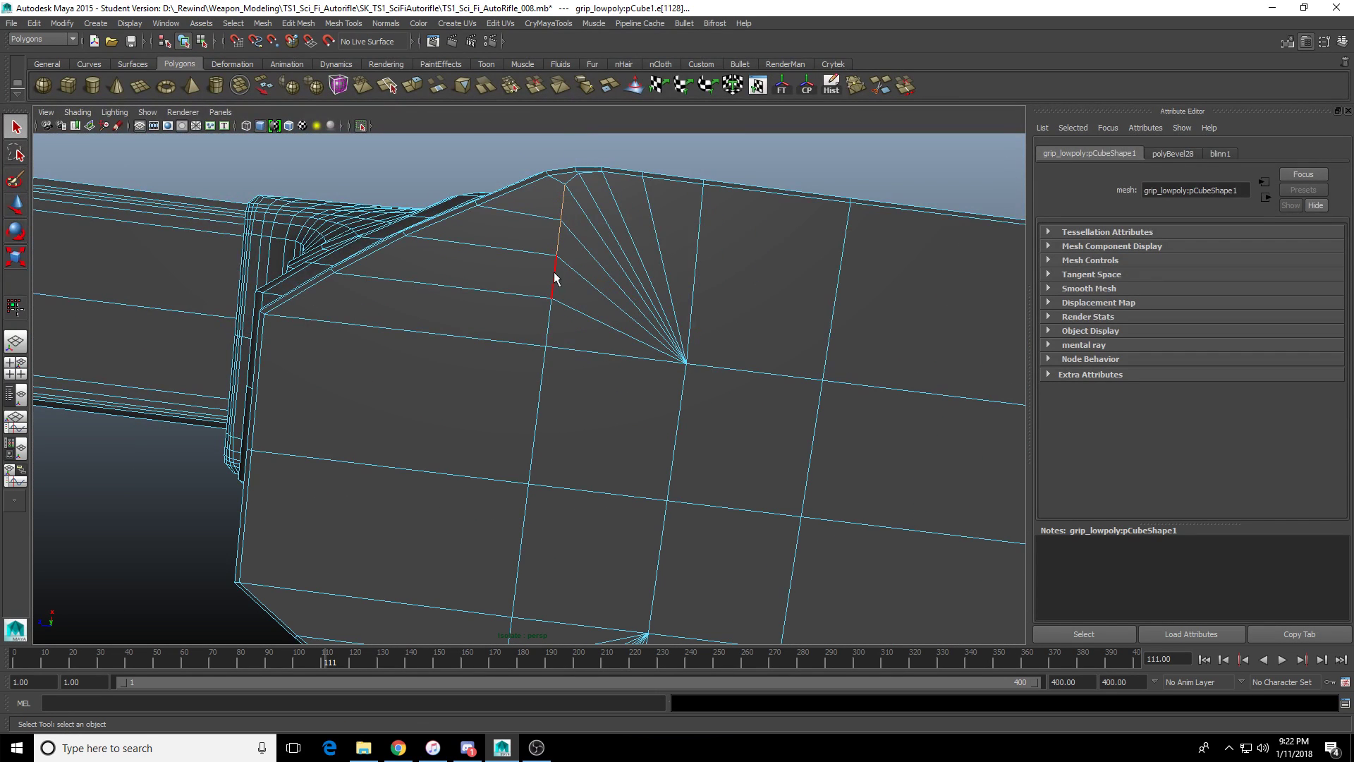
pyautogui.keyDown('shift'); pyautogui.click(553, 323); pyautogui.keyUp('shift')
pyautogui.keyDown('shift'); pyautogui.click(545, 376); pyautogui.keyUp('shift')
pyautogui.keyDown('shift'); pyautogui.click(530, 513); pyautogui.keyUp('shift')
pyautogui.keyDown('alt'); pyautogui.moveTo(530, 514); pyautogui.dragTo(560, 374, button='middle'); pyautogui.keyUp('alt')
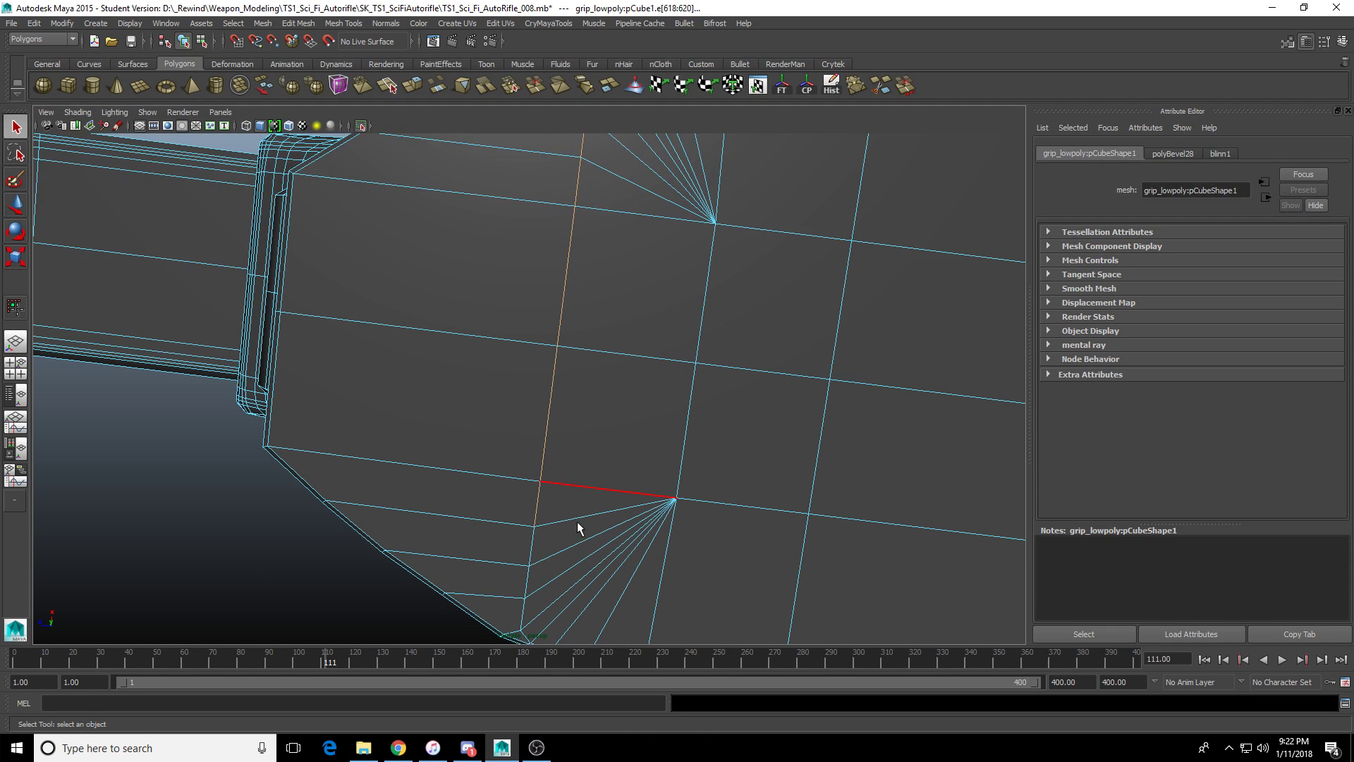
pyautogui.keyDown('alt'); pyautogui.moveTo(577, 527); pyautogui.dragTo(558, 401, button='middle'); pyautogui.keyUp('alt')
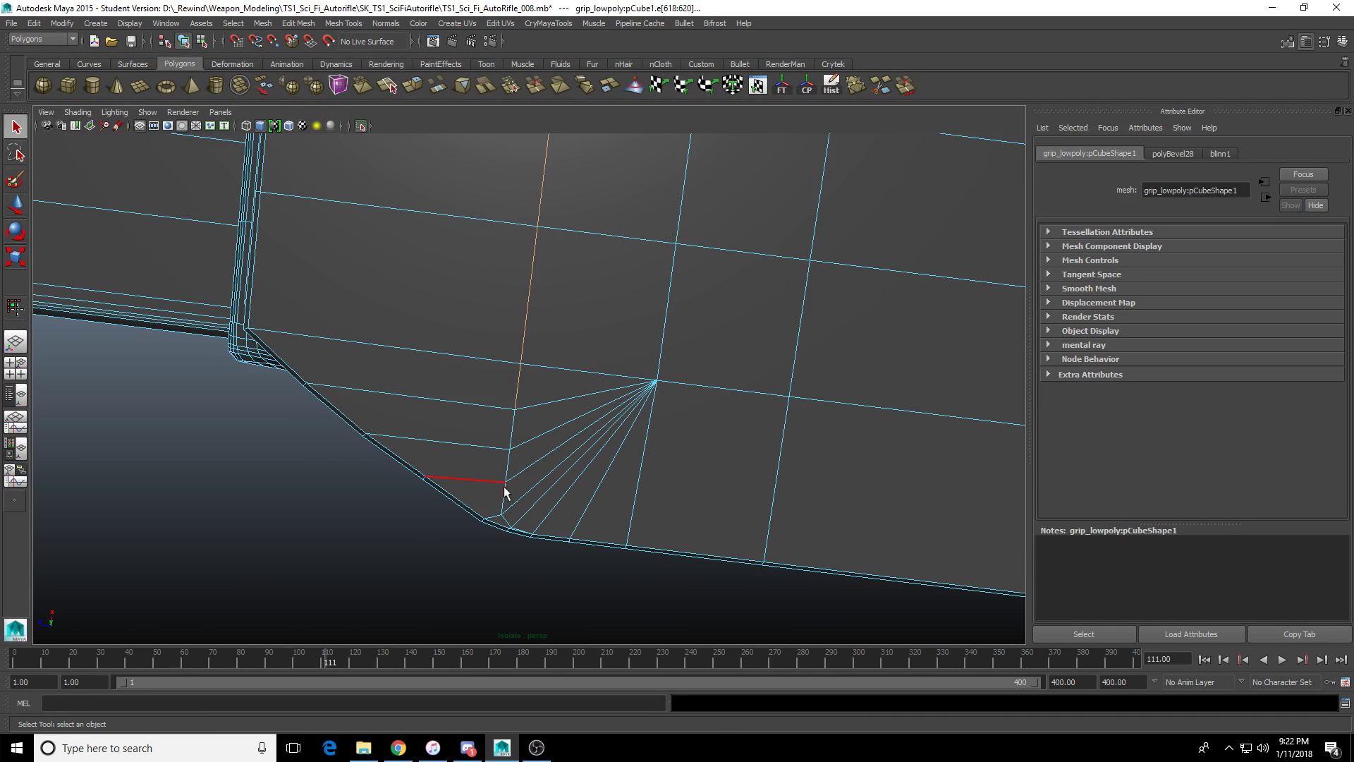
pyautogui.keyDown('alt'); pyautogui.moveTo(505, 499); pyautogui.dragTo(578, 317); pyautogui.keyUp('alt')
pyautogui.press('w')
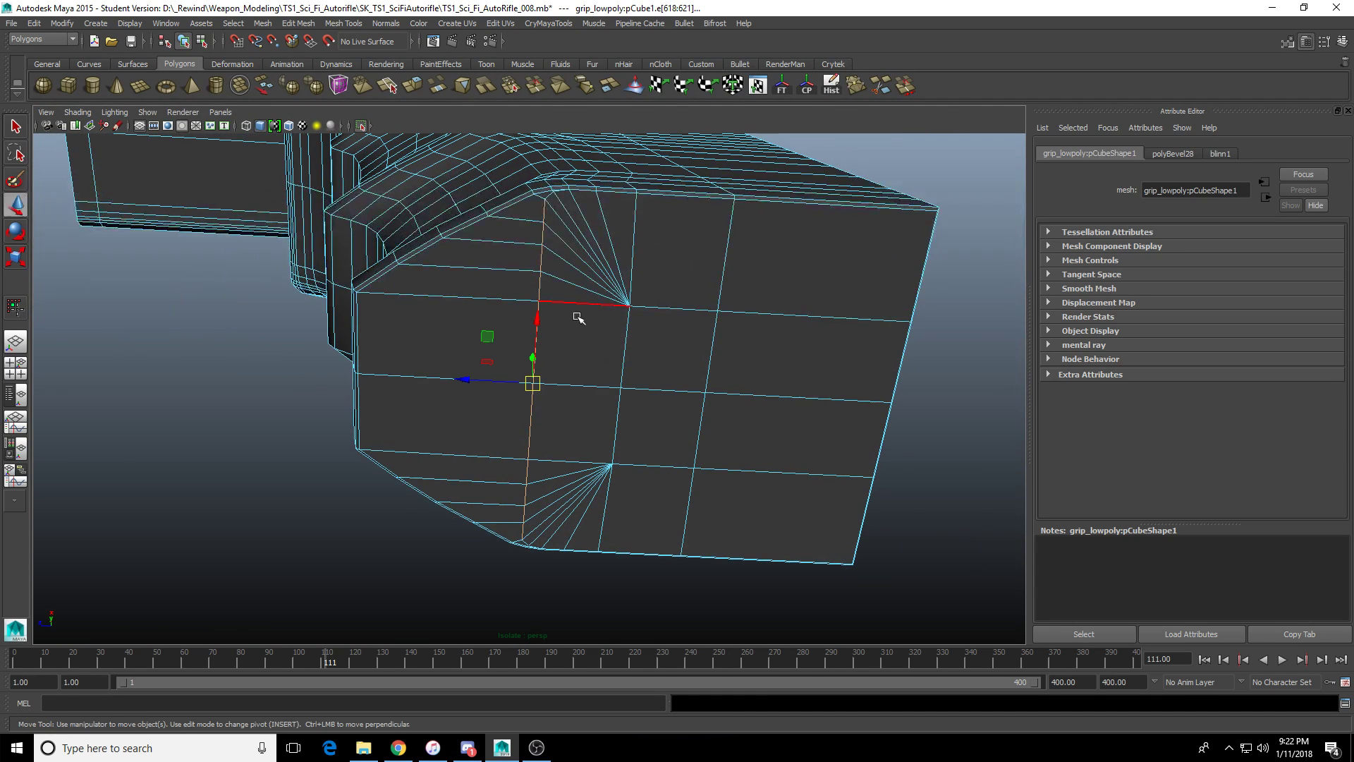
# Examine the vertices and faces around the fanned edges at the underside's rounded corners for stray geometry.
pyautogui.moveTo(574, 324); pyautogui.dragTo(637, 269, button='right')
pyautogui.scroll(2, 628, 439)
pyautogui.keyDown('alt'); pyautogui.moveTo(637, 268); pyautogui.dragTo(594, 459, button='middle'); pyautogui.keyUp('alt')
pyautogui.click(627, 439)
pyautogui.scroll(-3, 626, 460)
pyautogui.scroll(4, 599, 372)
pyautogui.scroll(-2, 583, 433)
pyautogui.scroll(3, 583, 430)
pyautogui.moveTo(594, 423); pyautogui.dragTo(550, 412, button='right')
pyautogui.click(558, 338)
pyautogui.press('f')
pyautogui.scroll(3, 537, 499)
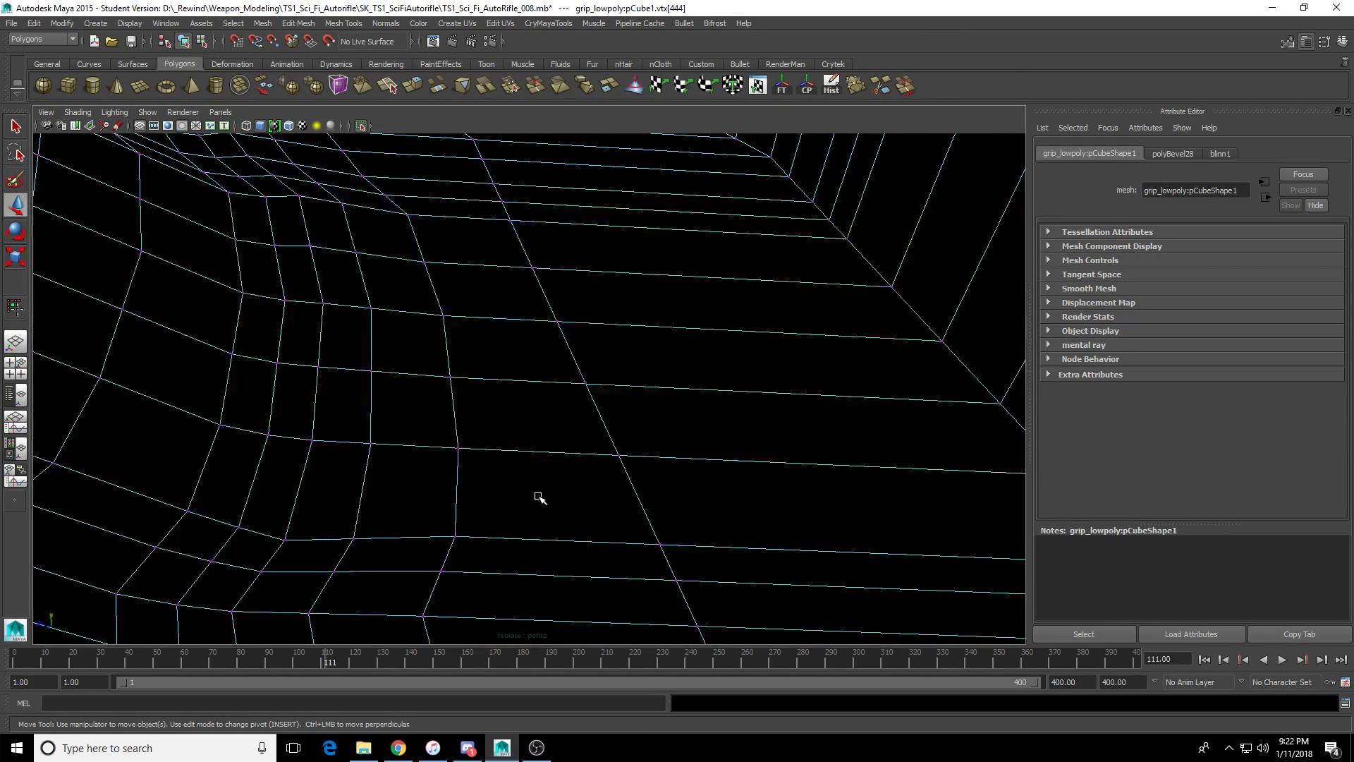
pyautogui.scroll(-4, 540, 498)
pyautogui.keyDown('alt'); pyautogui.moveTo(547, 462); pyautogui.dragTo(447, 513); pyautogui.keyUp('alt')
pyautogui.scroll(3, 500, 478)
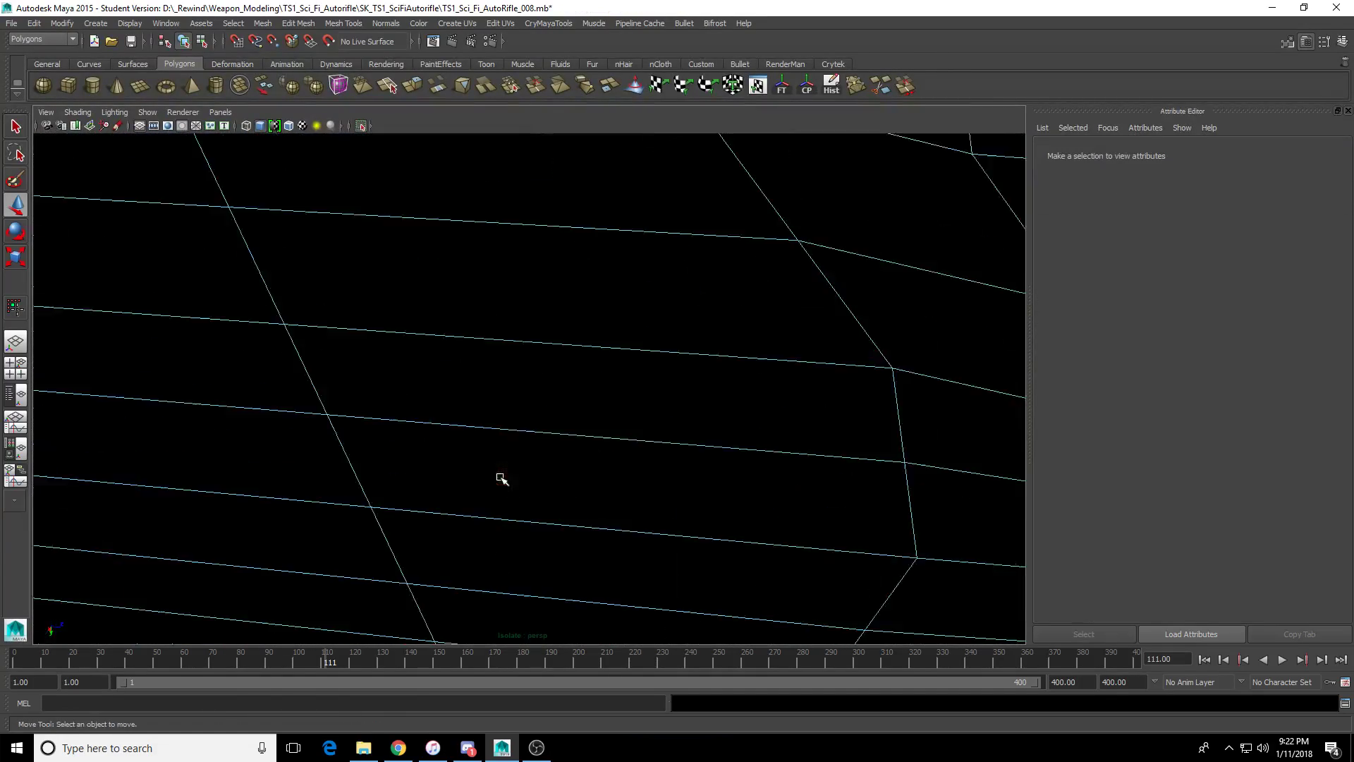
pyautogui.scroll(-3, 505, 479)
pyautogui.scroll(4, 520, 475)
pyautogui.scroll(-2, 518, 493)
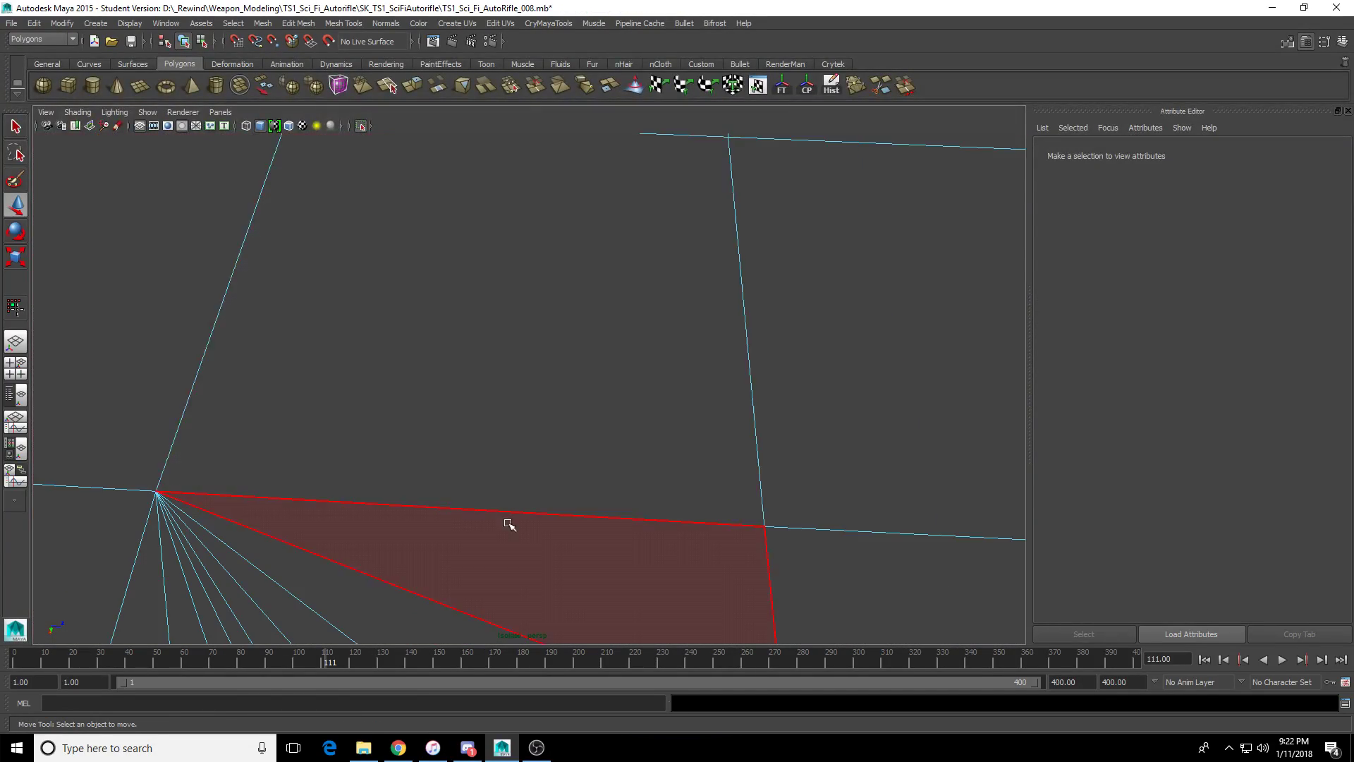
# Delete the thin sliver faces between the underside and the bevel strip at both rounded corners.
pyautogui.keyDown('alt'); pyautogui.moveTo(510, 524); pyautogui.dragTo(554, 487, button='right'); pyautogui.keyUp('alt')
pyautogui.click(558, 485)
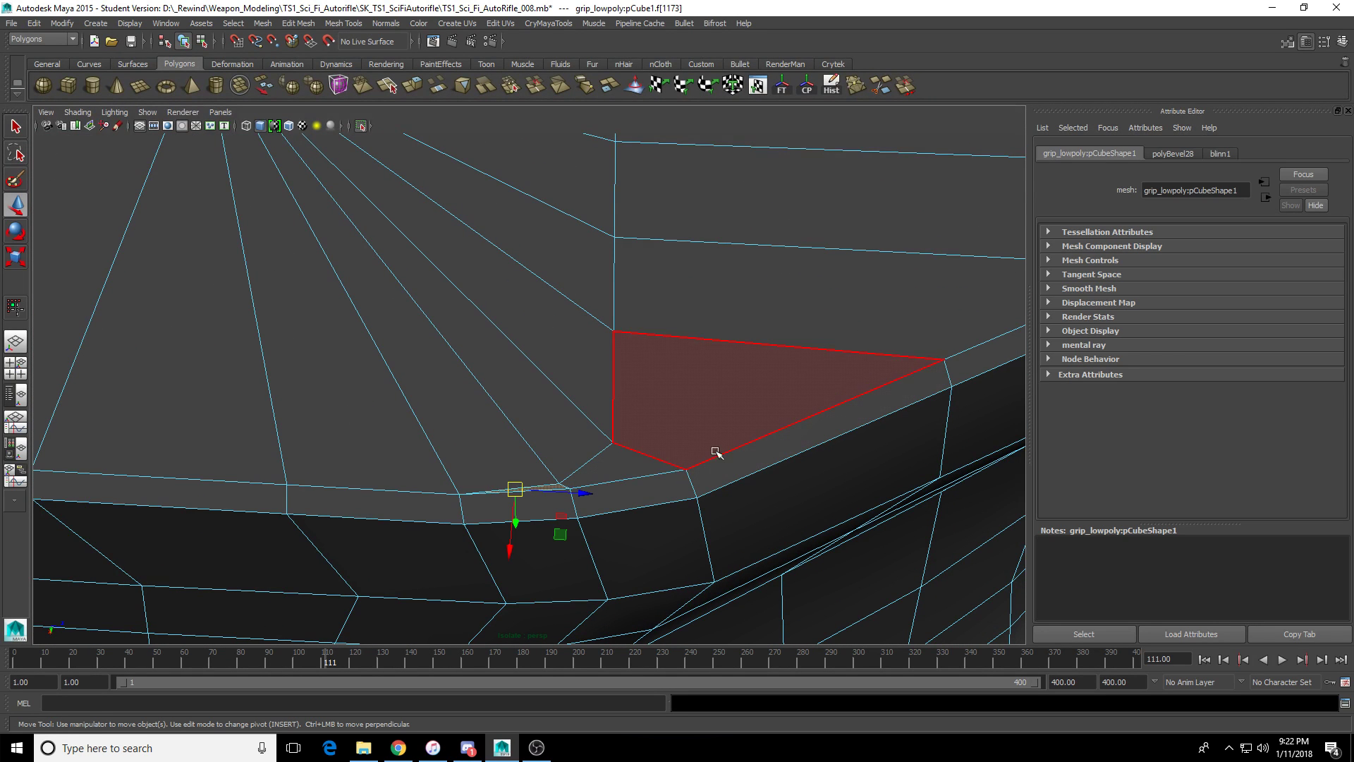
pyautogui.keyDown('ctrl'); pyautogui.click(543, 477); pyautogui.keyUp('ctrl')
pyautogui.keyDown('alt'); pyautogui.moveTo(543, 477); pyautogui.dragTo(438, 414); pyautogui.keyUp('alt')
pyautogui.keyDown('alt'); pyautogui.moveTo(438, 414); pyautogui.dragTo(664, 471, button='right'); pyautogui.keyUp('alt')
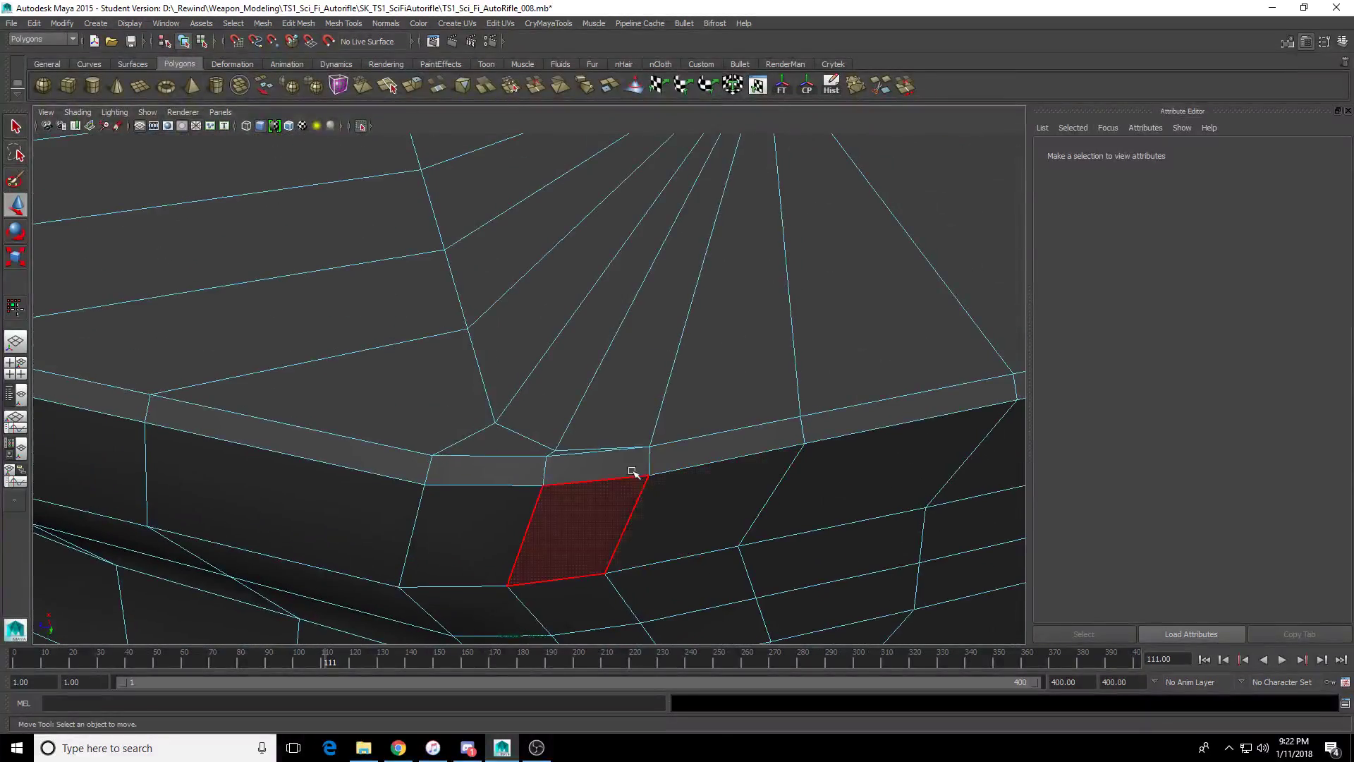
pyautogui.keyDown('alt'); pyautogui.moveTo(547, 450); pyautogui.dragTo(604, 455, button='right'); pyautogui.keyUp('alt')
pyautogui.keyDown('alt'); pyautogui.moveTo(604, 454); pyautogui.dragTo(585, 444, button='middle'); pyautogui.keyUp('alt')
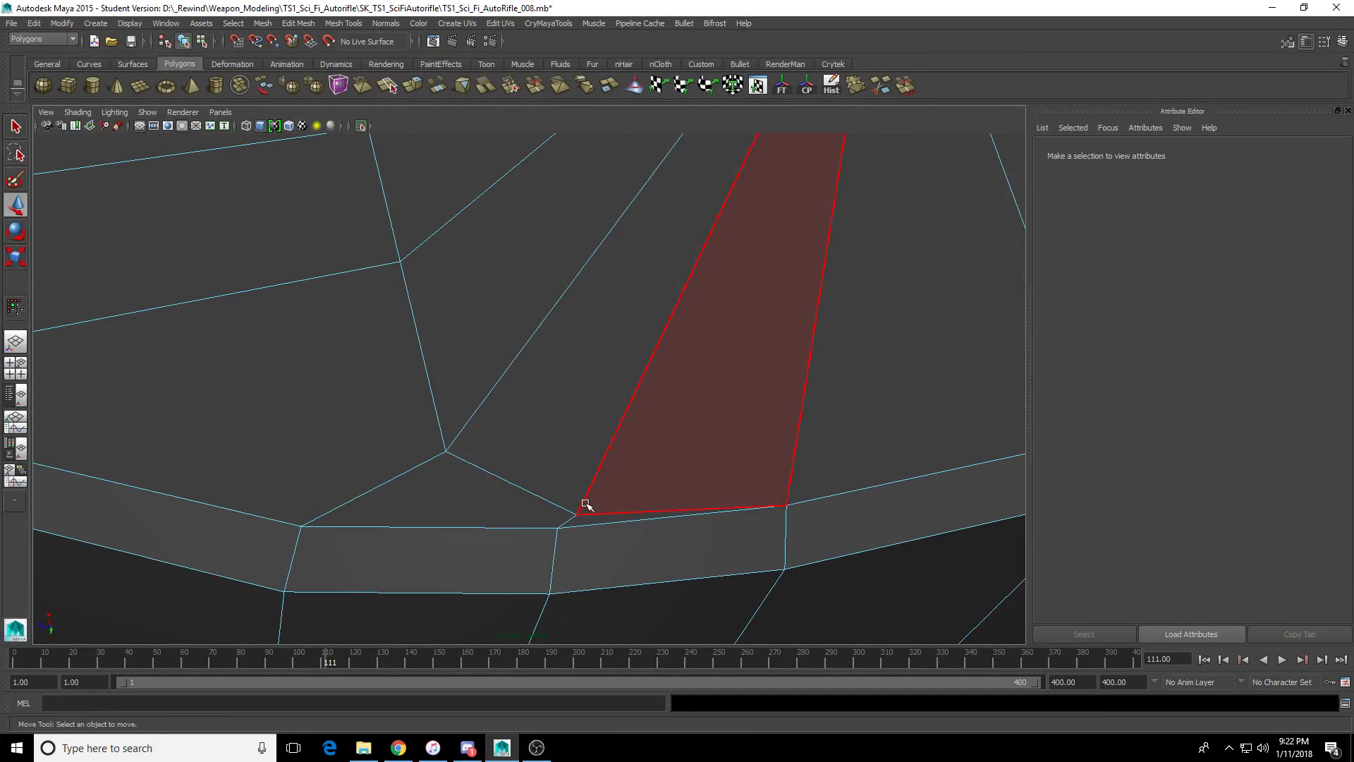
pyautogui.click(719, 535)
pyautogui.press('Delete')
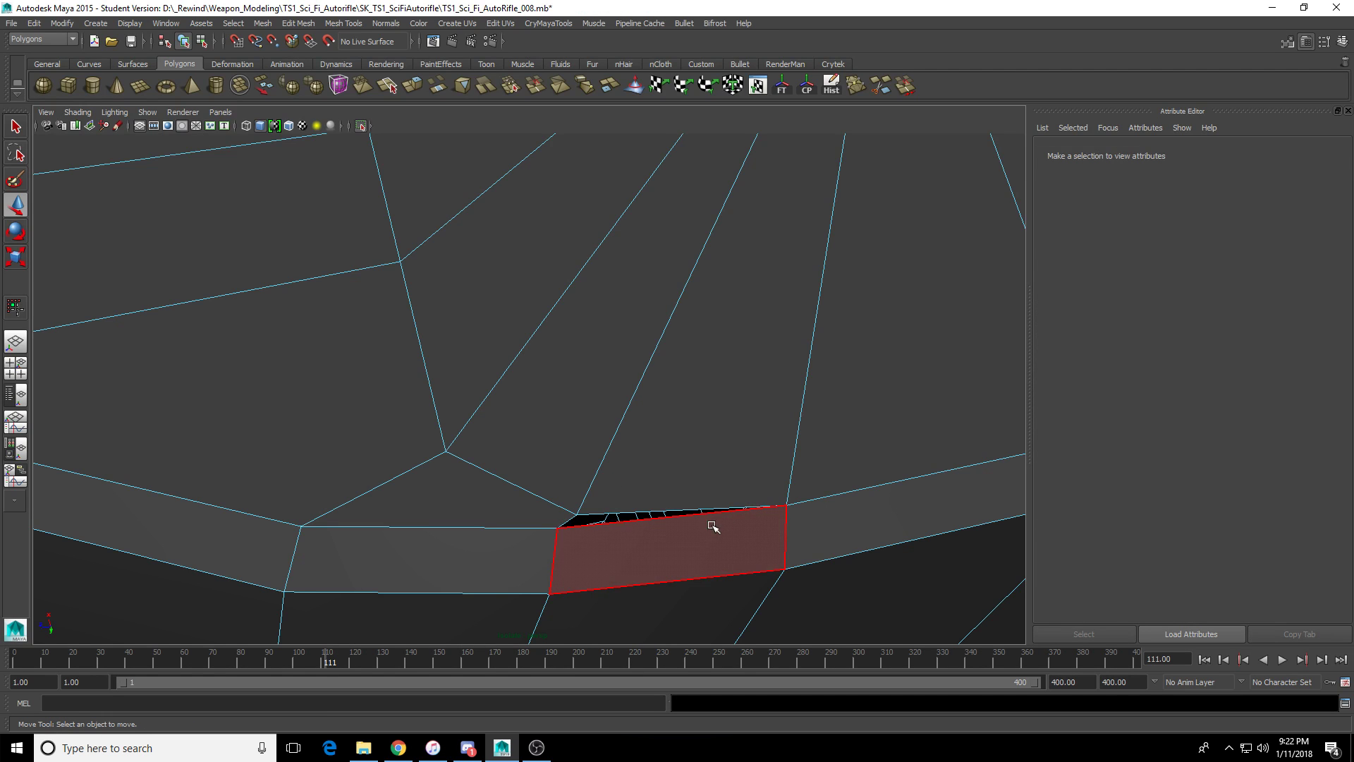
# Merge the stray underside vertex into the adjacent bevel vertex at the rounded corner to close the gap.
pyautogui.moveTo(709, 478); pyautogui.dragTo(557, 477, button='right')
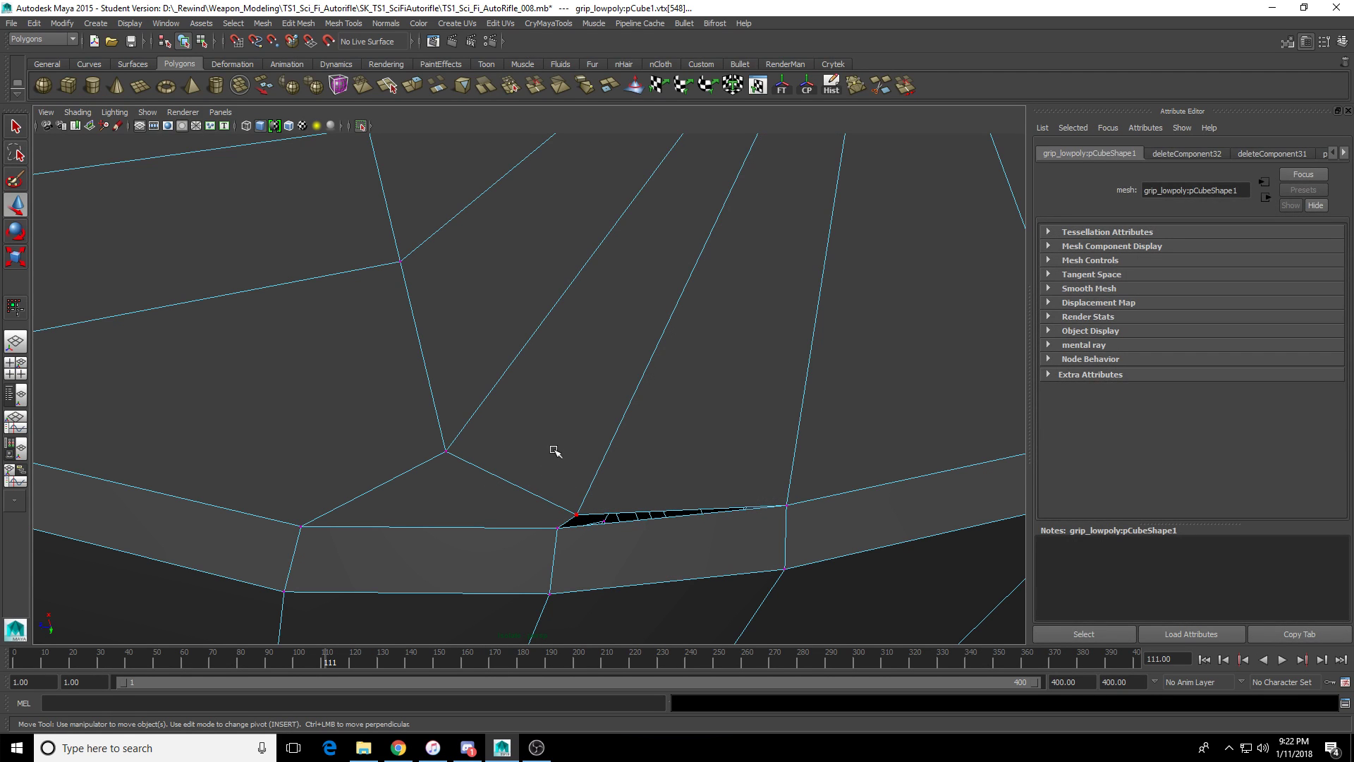
pyautogui.click(577, 514)
pyautogui.keyDown('alt'); pyautogui.moveTo(590, 508); pyautogui.dragTo(580, 382); pyautogui.keyUp('alt')
pyautogui.scroll(10, 580, 382)
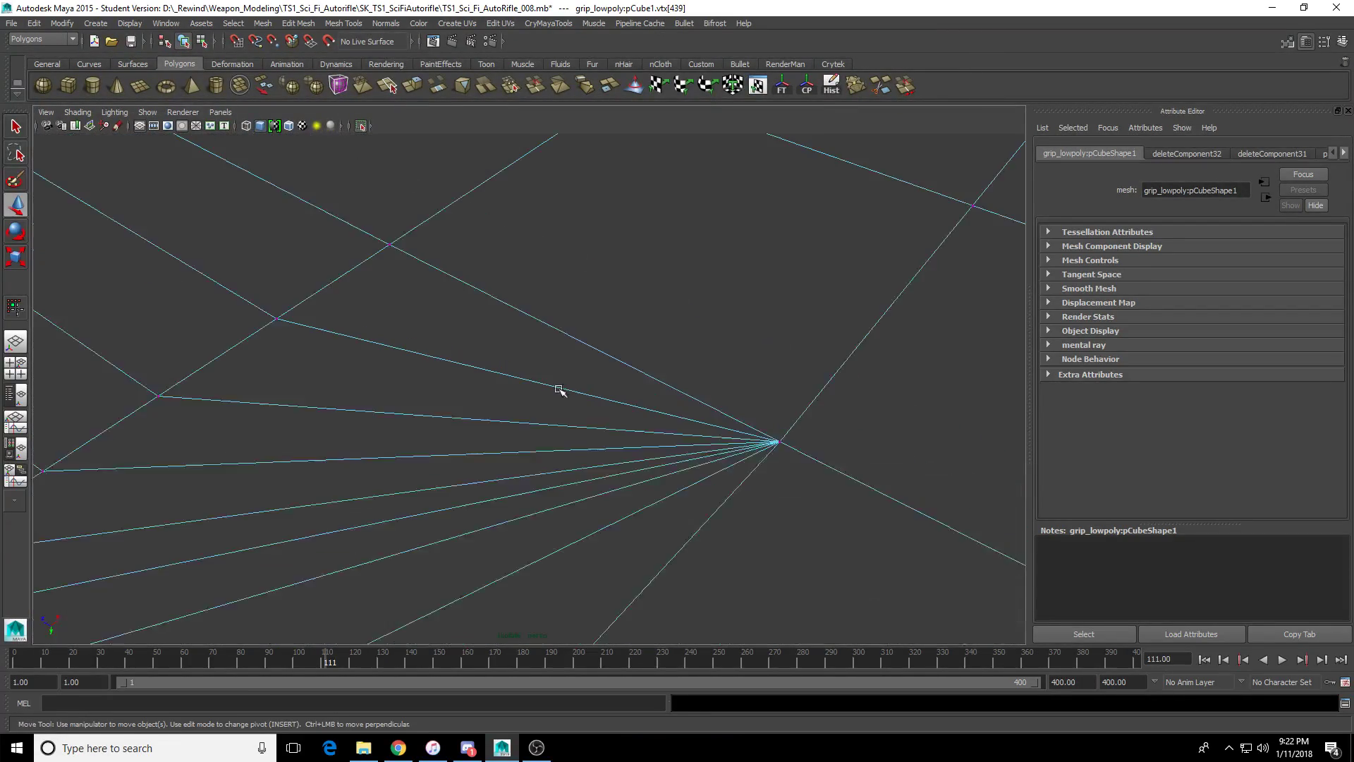
pyautogui.press('f')
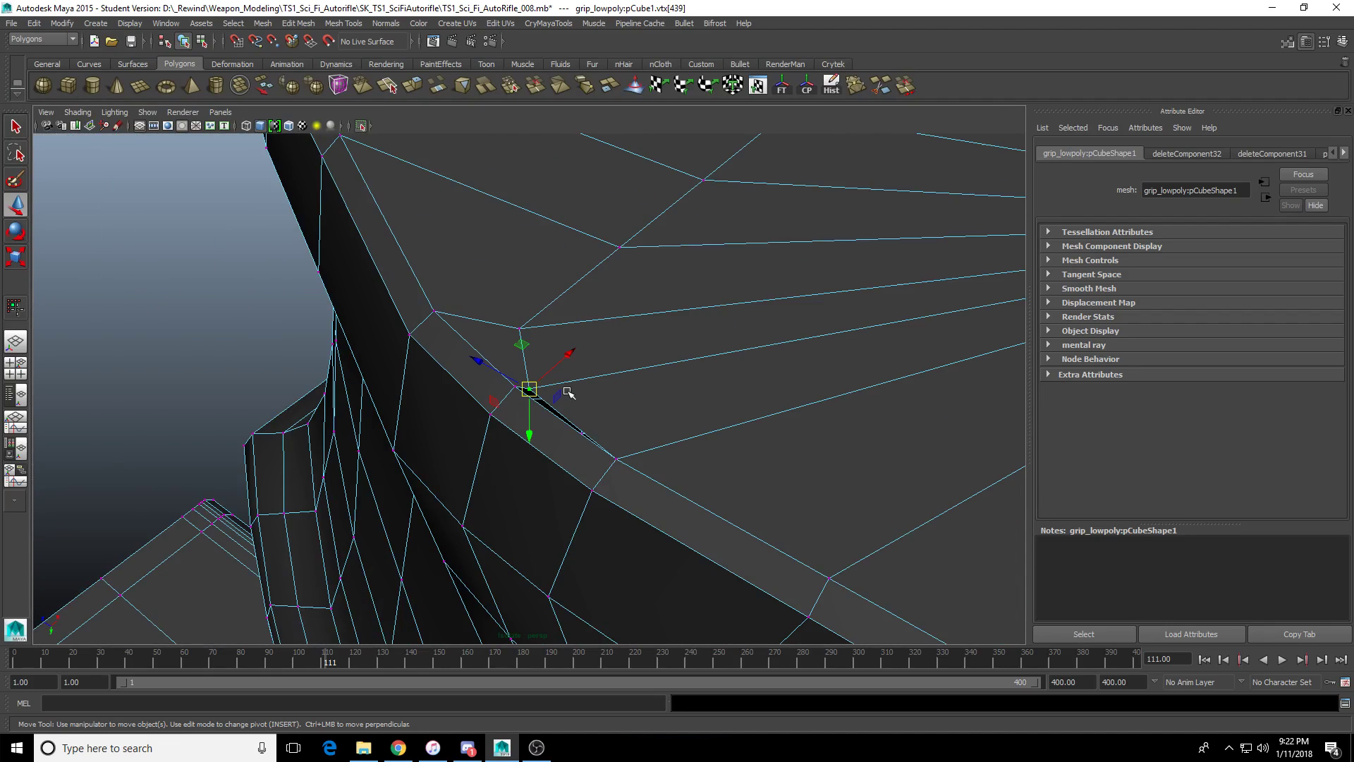
pyautogui.keyDown('alt'); pyautogui.moveTo(579, 393); pyautogui.dragTo(696, 359); pyautogui.keyUp('alt')
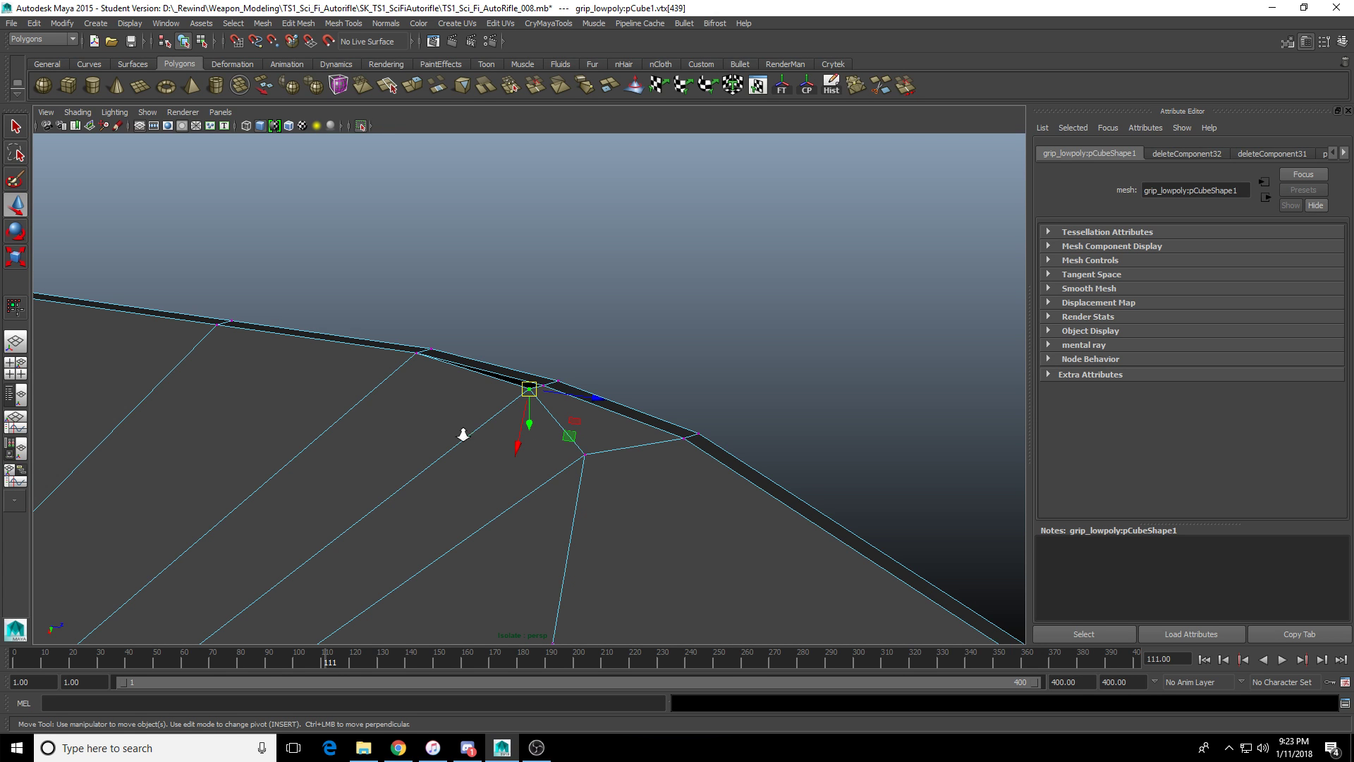
pyautogui.keyDown('alt'); pyautogui.moveTo(463, 434); pyautogui.dragTo(995, 210, button='right'); pyautogui.keyUp('alt')
pyautogui.keyDown('alt'); pyautogui.moveTo(822, 176); pyautogui.dragTo(531, 402, button='right'); pyautogui.keyUp('alt')
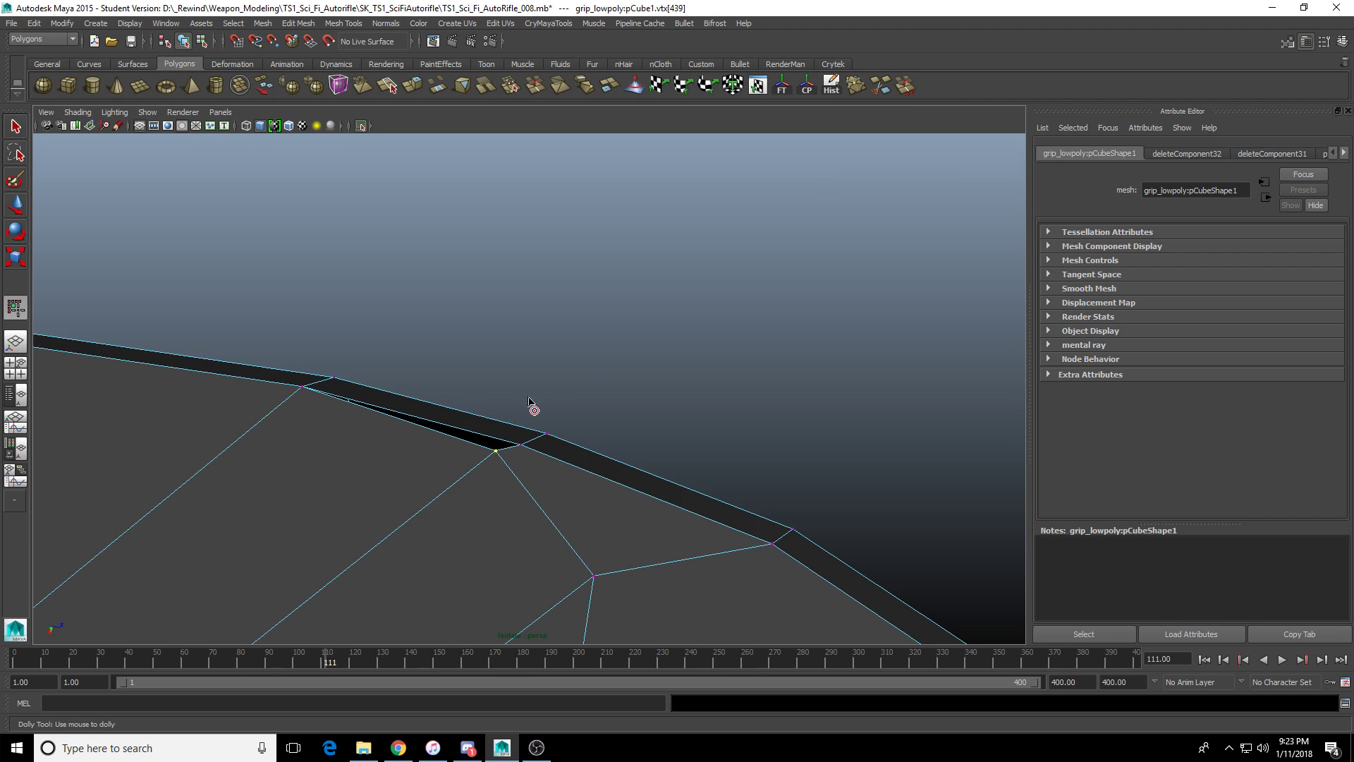
pyautogui.moveTo(495, 450); pyautogui.dragTo(519, 446)
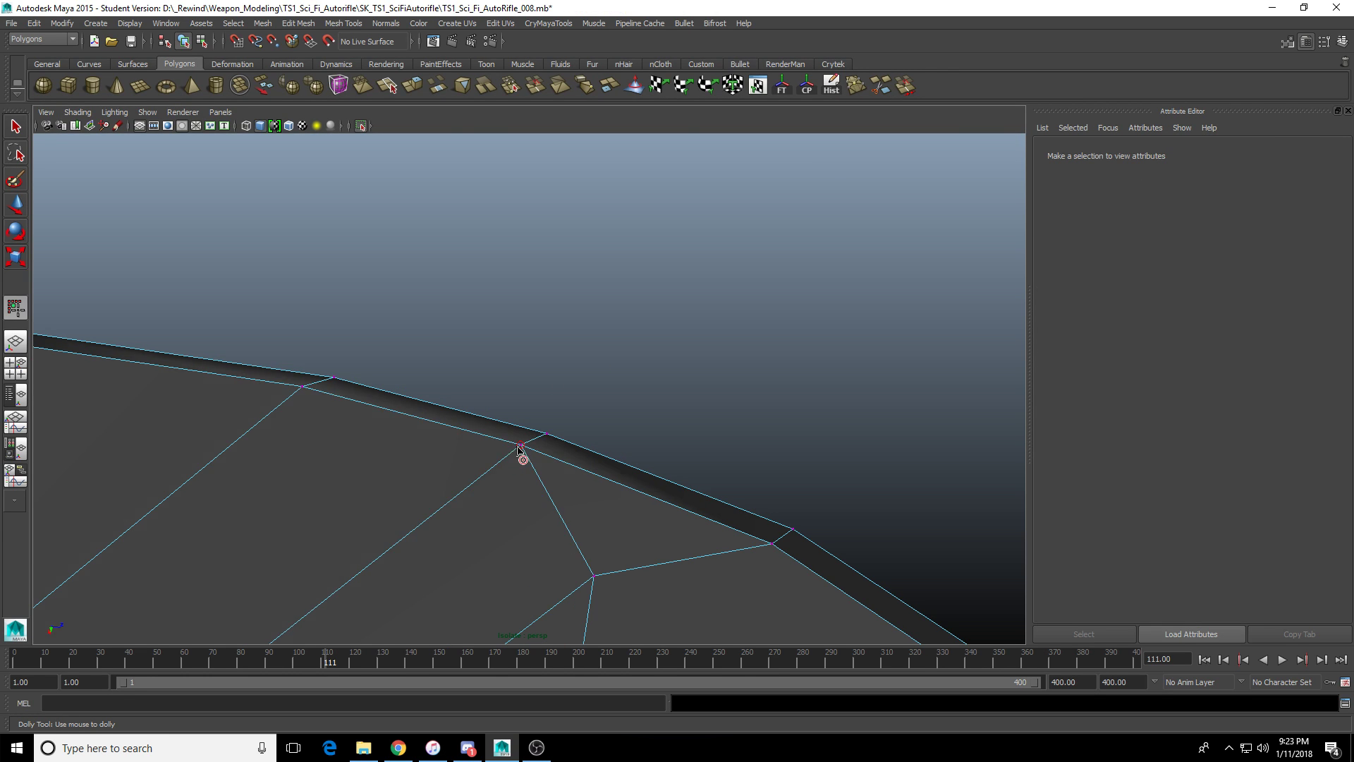
# Close the matching gap at the opposite rounded corner by merging its stray vertex into the bevel vertex.
pyautogui.keyDown('alt'); pyautogui.moveTo(518, 448); pyautogui.dragTo(494, 475, button='middle'); pyautogui.keyUp('alt')
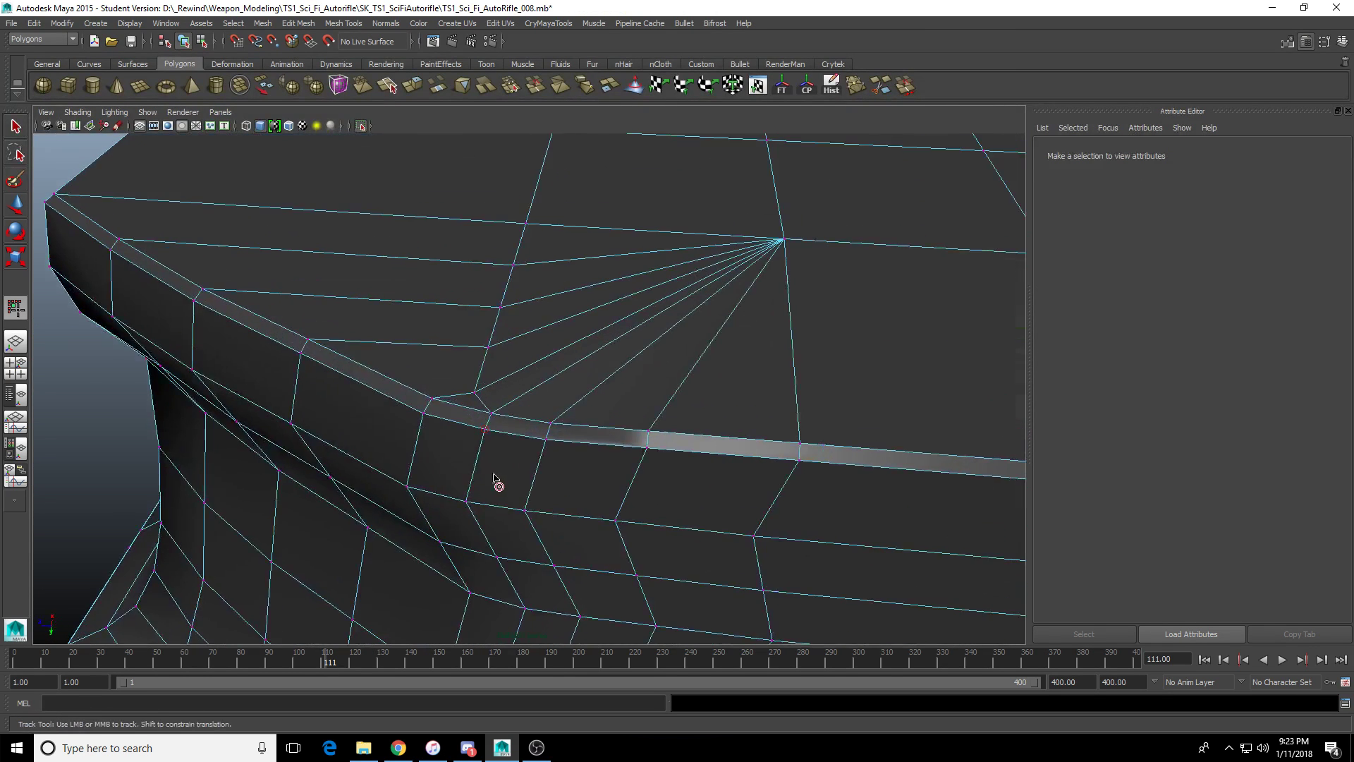
pyautogui.moveTo(494, 476)
pyautogui.keyDown('alt'); pyautogui.mouseDown()
pyautogui.moveTo(550, 466)
pyautogui.moveTo(436, 466)
pyautogui.moveTo(508, 490)
pyautogui.mouseUp(); pyautogui.keyUp('alt')
pyautogui.keyDown('alt'); pyautogui.moveTo(508, 490); pyautogui.dragTo(648, 493, button='middle'); pyautogui.keyUp('alt')
pyautogui.keyDown('alt'); pyautogui.moveTo(399, 480); pyautogui.dragTo(454, 445); pyautogui.keyUp('alt')
pyautogui.keyDown('alt'); pyautogui.moveTo(453, 444); pyautogui.dragTo(496, 449, button='right'); pyautogui.keyUp('alt')
pyautogui.keyDown('alt'); pyautogui.moveTo(496, 449); pyautogui.dragTo(559, 451); pyautogui.keyUp('alt')
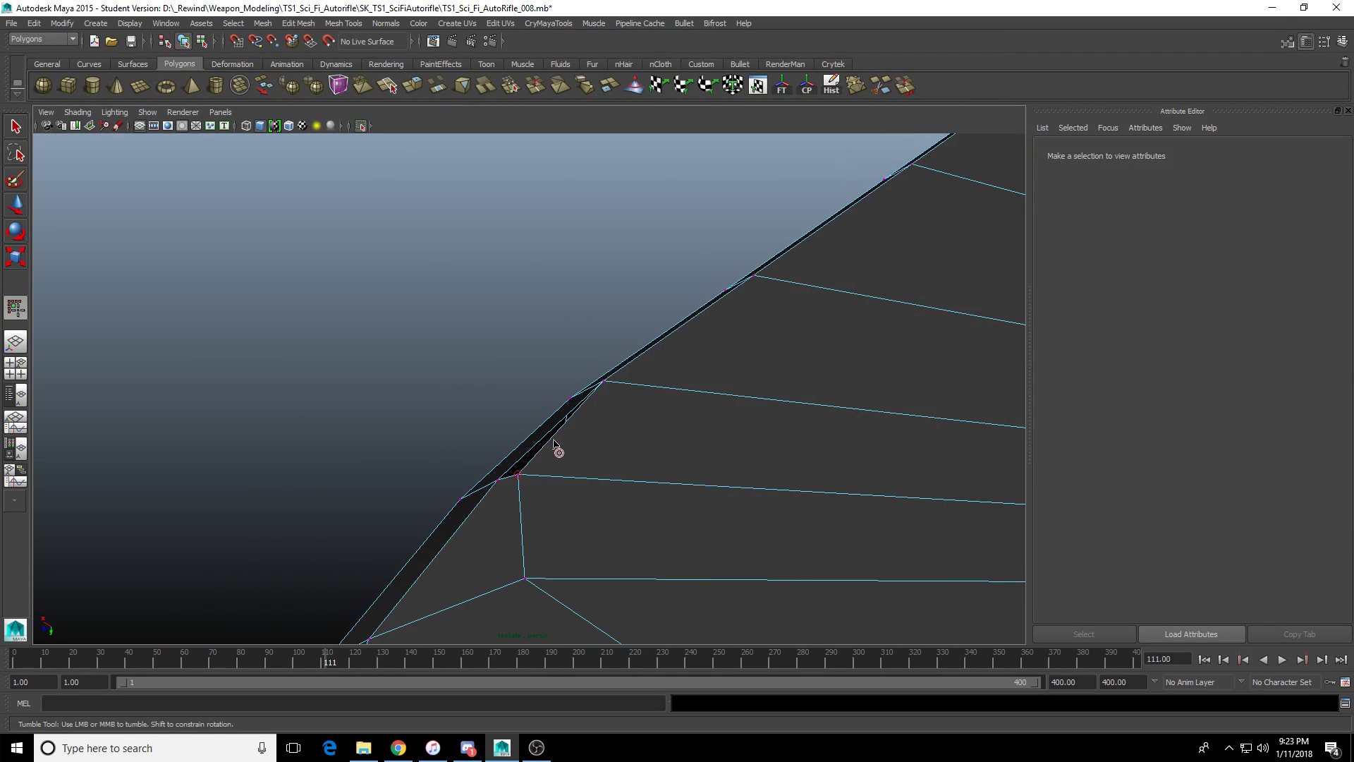
pyautogui.keyDown('alt'); pyautogui.moveTo(500, 482); pyautogui.dragTo(460, 461); pyautogui.keyUp('alt')
pyautogui.moveTo(395, 463); pyautogui.dragTo(550, 338, button='right')
pyautogui.scroll(-1, 521, 424)
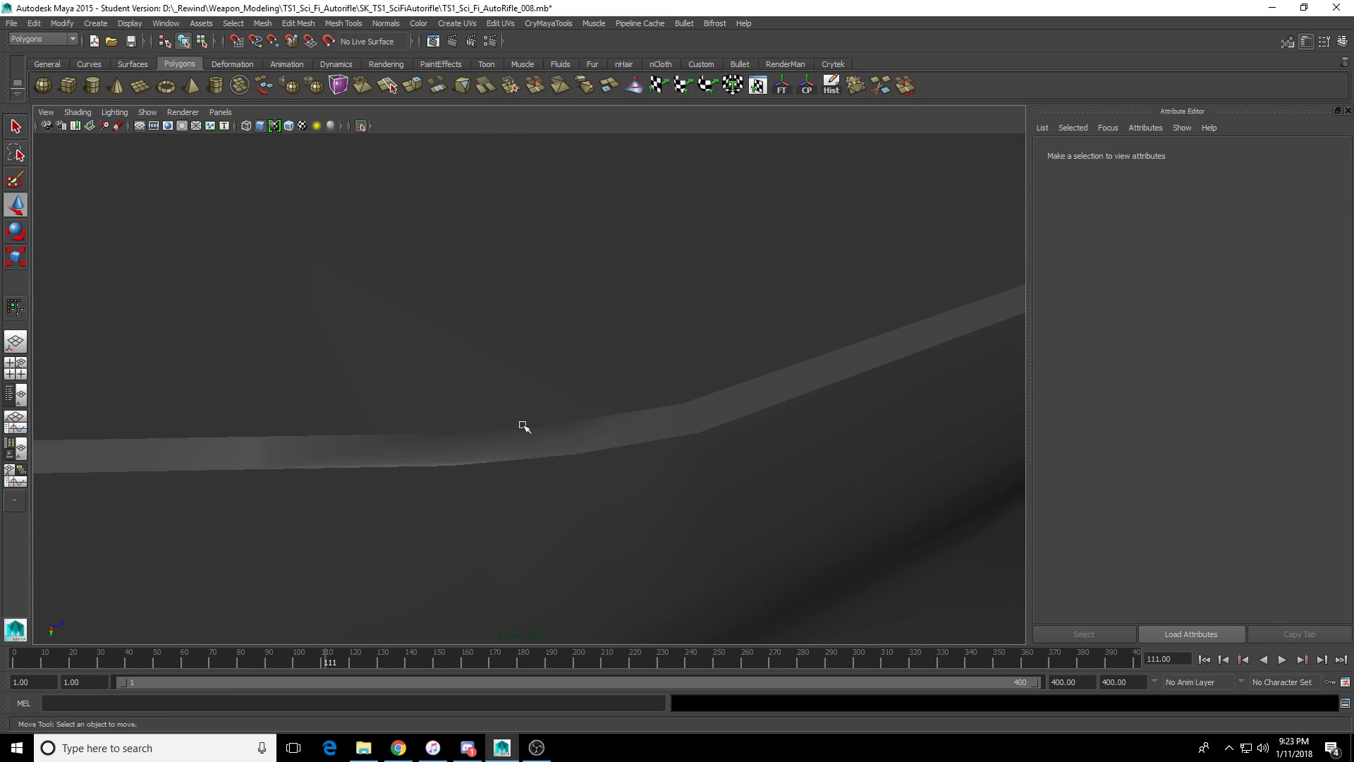
# Spin the short edge crossing the bevel strip at the underside's rounded corner once.
pyautogui.click(481, 443)
pyautogui.scroll(-2, 482, 443)
pyautogui.keyDown('alt'); pyautogui.moveTo(504, 478); pyautogui.dragTo(454, 469); pyautogui.keyUp('alt')
pyautogui.moveTo(489, 486); pyautogui.dragTo(557, 455, button='right')
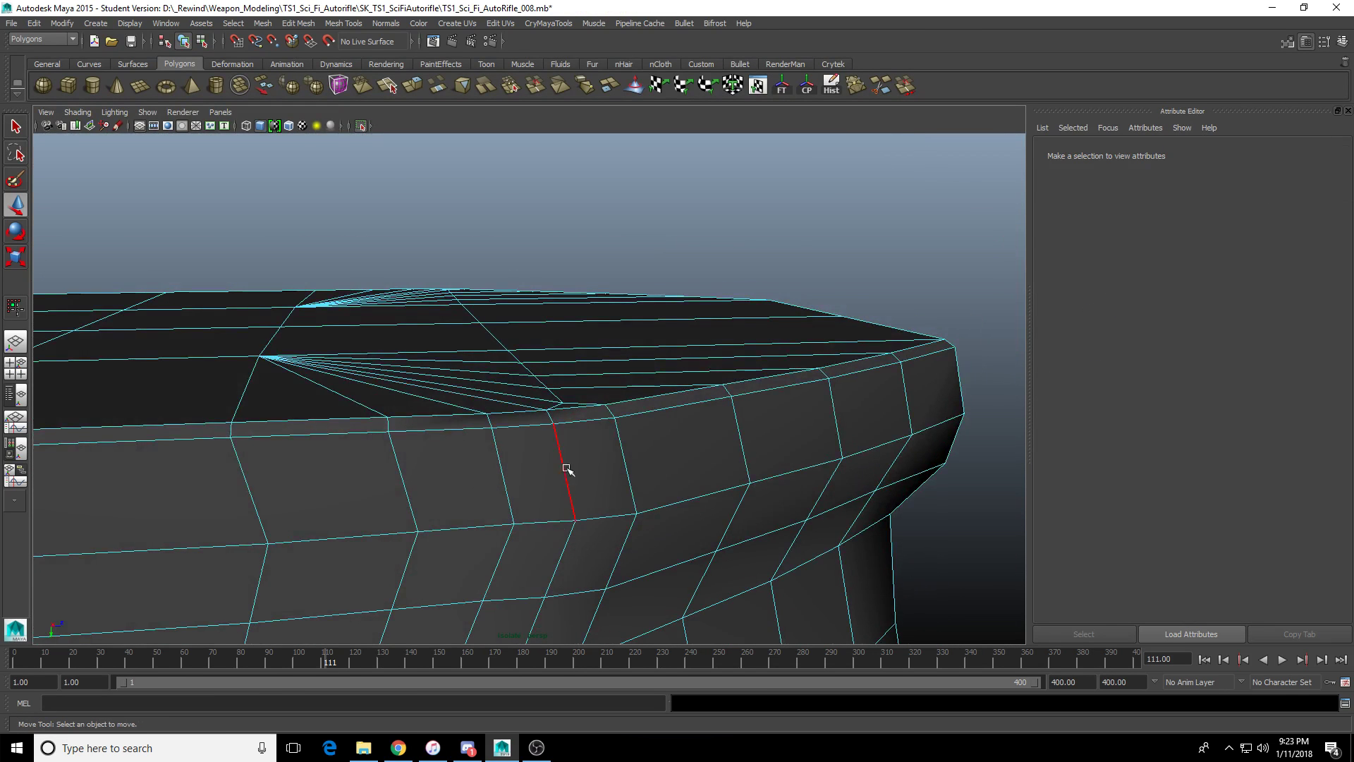
pyautogui.keyDown('alt'); pyautogui.moveTo(557, 455); pyautogui.dragTo(533, 421); pyautogui.keyUp('alt')
pyautogui.click(536, 408)
pyautogui.press('q')
pyautogui.hotkey('ctrl', 'alt', 'Right')
pyautogui.keyDown('alt'); pyautogui.moveTo(465, 518); pyautogui.dragTo(454, 484); pyautogui.keyUp('alt')
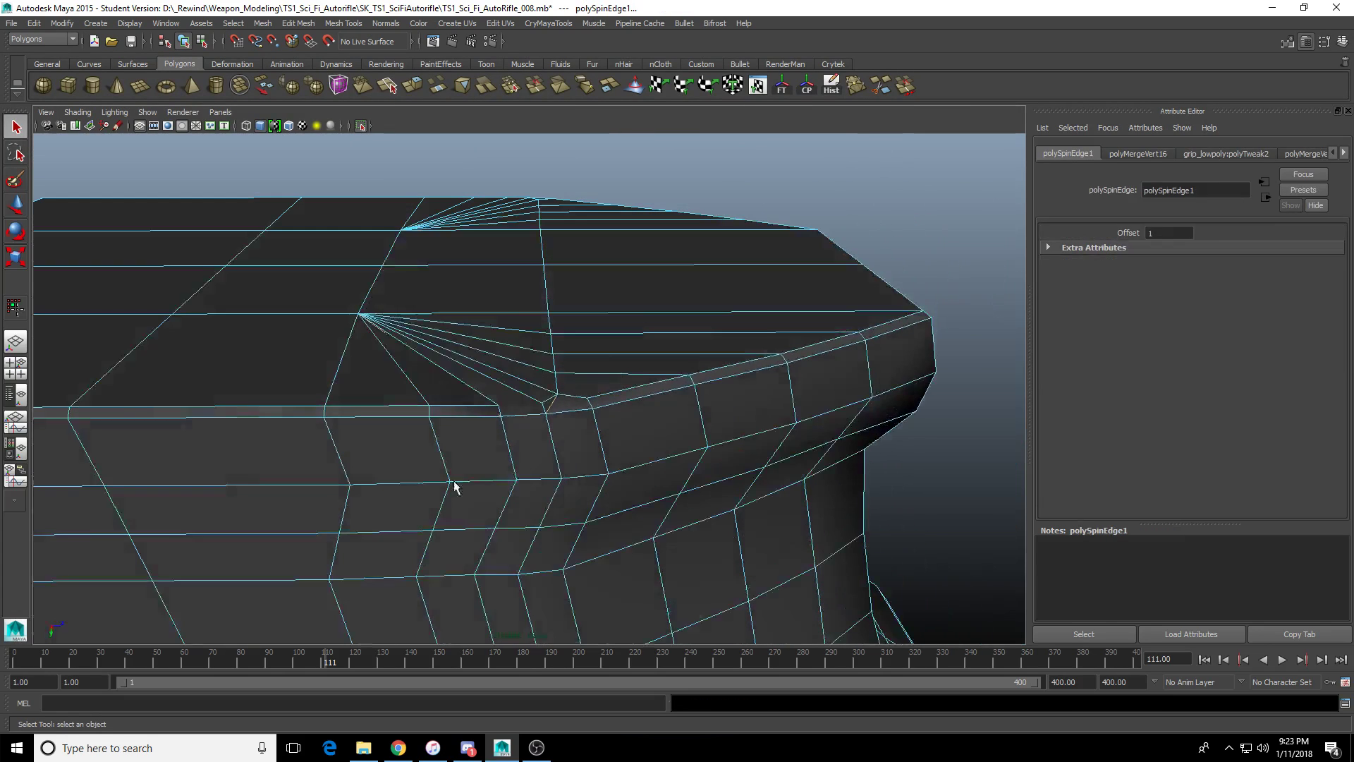
# Undo the last edge spin and harden the edges between the underside and the bevel strip at the rounded corner.
pyautogui.hotkey('ctrl', 'z')
pyautogui.keyDown('alt'); pyautogui.moveTo(609, 424); pyautogui.dragTo(535, 457); pyautogui.keyUp('alt')
pyautogui.moveTo(535, 456); pyautogui.dragTo(570, 423, button='right')
pyautogui.keyDown('alt'); pyautogui.moveTo(492, 458); pyautogui.dragTo(554, 442); pyautogui.keyUp('alt')
pyautogui.moveTo(555, 442); pyautogui.dragTo(615, 418, button='right')
pyautogui.click(584, 423)
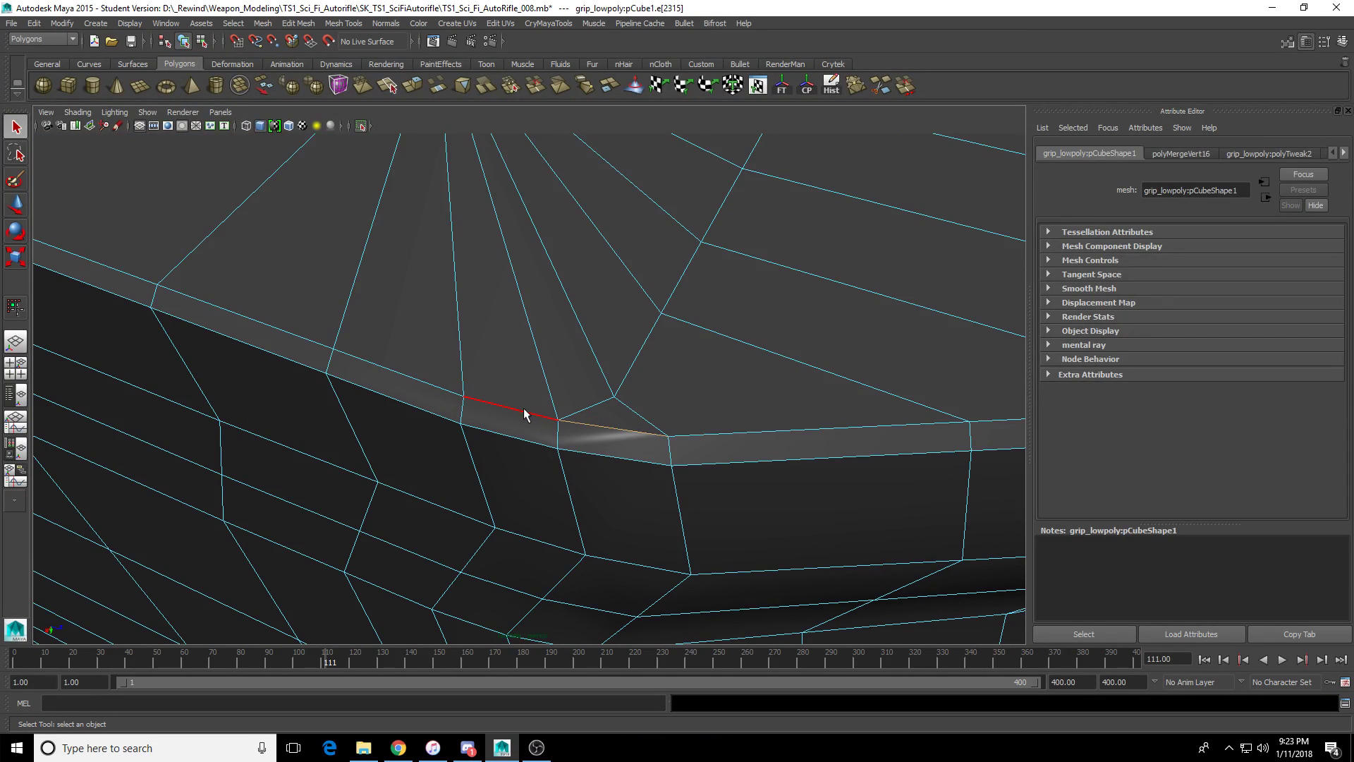
pyautogui.keyDown('shift'); pyautogui.rightClick(617, 429); pyautogui.keyUp('shift')
pyautogui.moveTo(617, 429)
pyautogui.keyDown('shift'); pyautogui.mouseDown(button='right')
pyautogui.moveTo(661, 442)
pyautogui.moveTo(695, 423)
pyautogui.moveTo(707, 461)
pyautogui.mouseUp(button='right'); pyautogui.keyUp('shift')
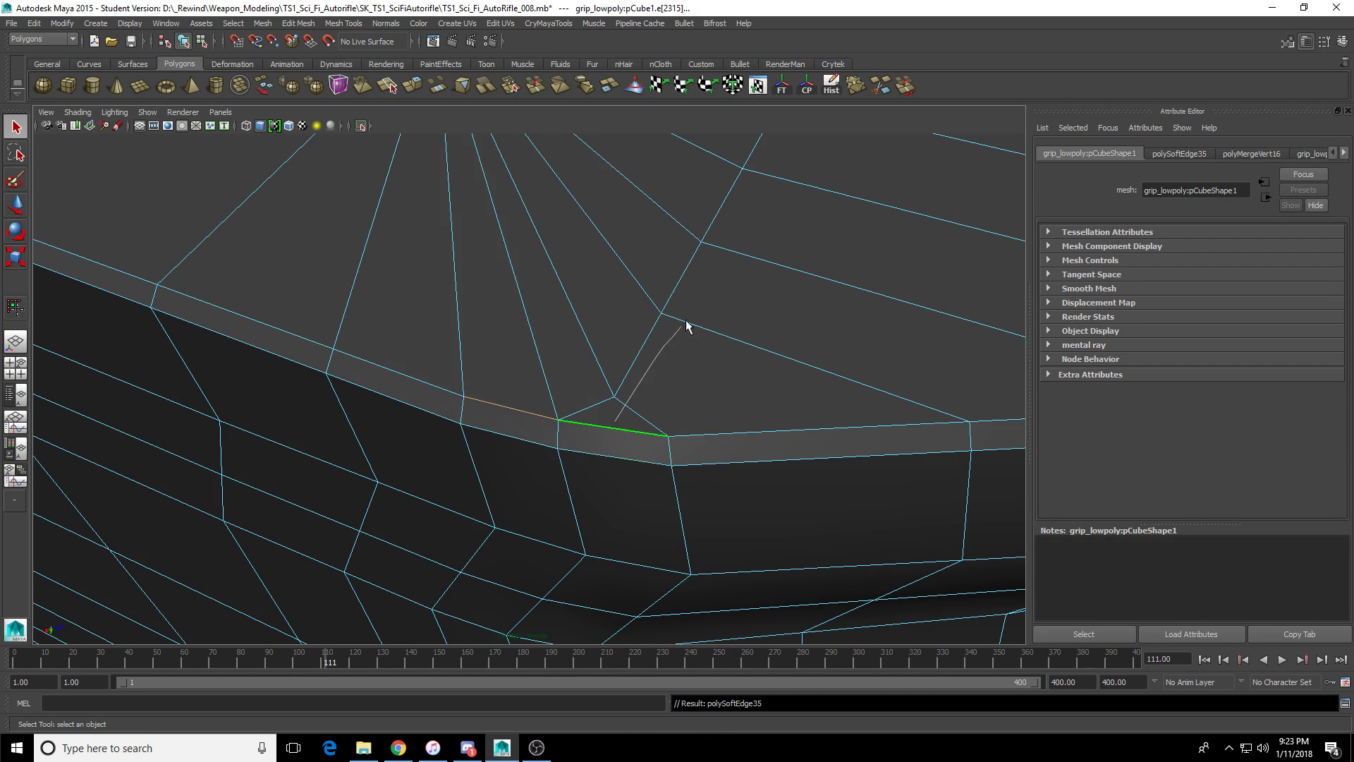
# Harden the two edges between the underside and the bevel strip at the opposite rounded corner.
pyautogui.keyDown('alt'); pyautogui.moveTo(689, 323); pyautogui.dragTo(545, 384); pyautogui.keyUp('alt')
pyautogui.hotkey('ctrl', 'b')
pyautogui.moveTo(549, 352); pyautogui.dragTo(550, 310, button='right')
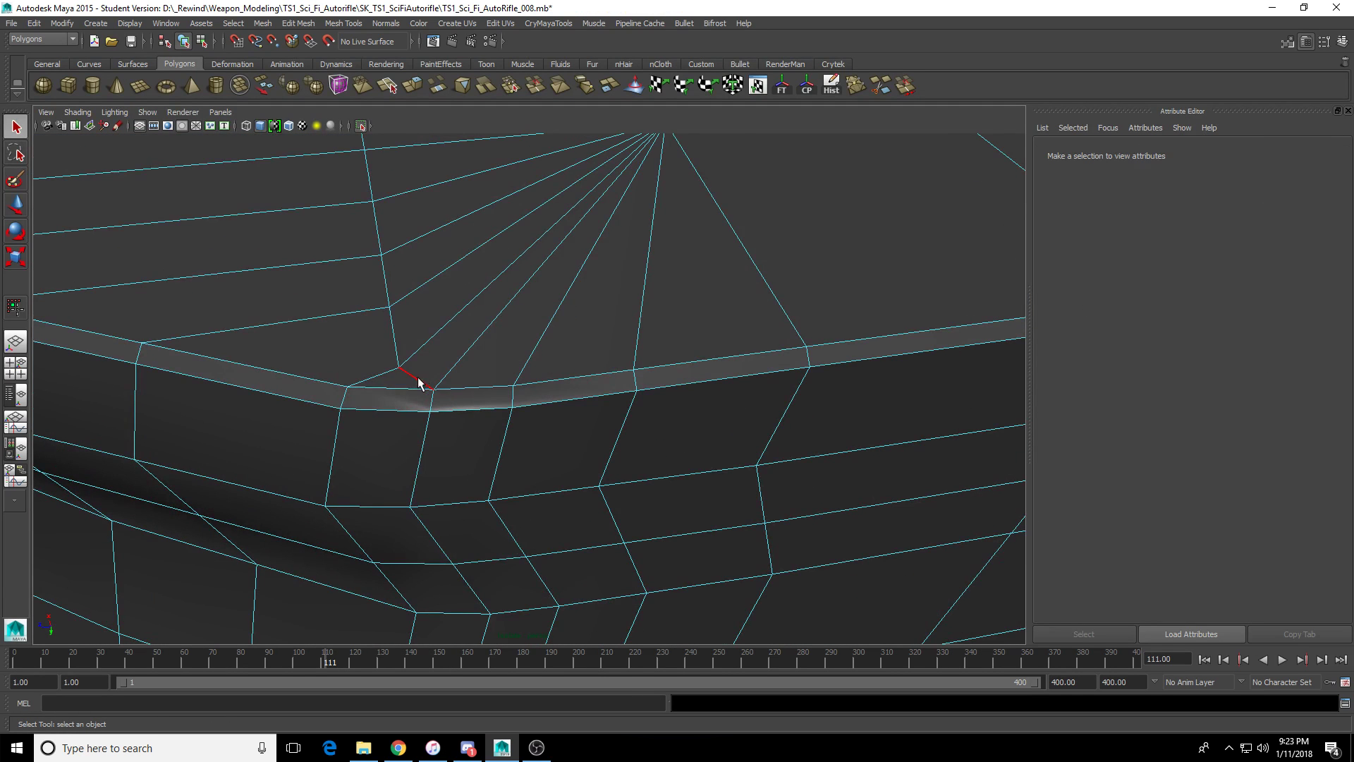
pyautogui.click(418, 385)
pyautogui.keyDown('shift'); pyautogui.click(464, 383); pyautogui.keyUp('shift')
pyautogui.press('g')
pyautogui.click(639, 295)
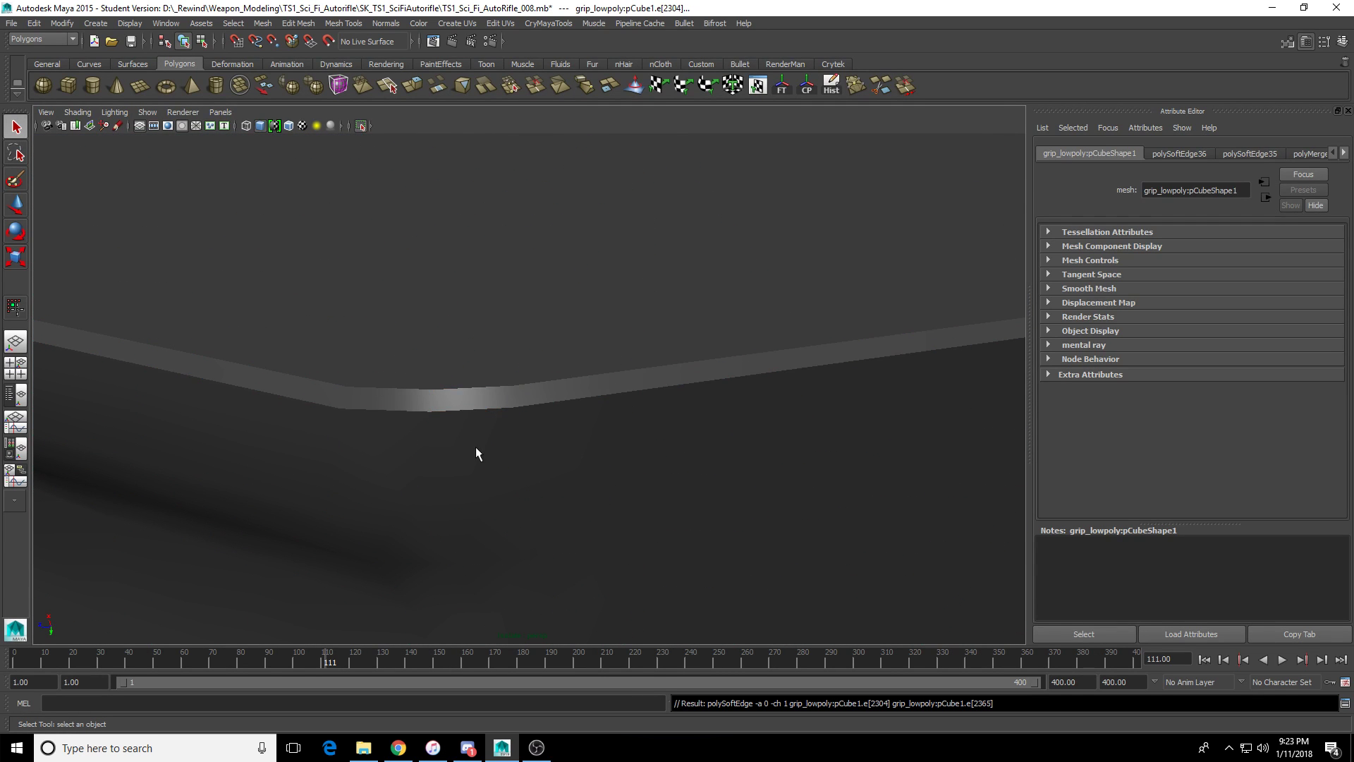
# Continue the hard edge past that corner by hardening the adjoining inner bevel edges on both sides of the bend.
pyautogui.keyDown('alt'); pyautogui.moveTo(289, 417); pyautogui.dragTo(502, 512, button='middle'); pyautogui.keyUp('alt')
pyautogui.click(502, 512)
pyautogui.moveTo(502, 512); pyautogui.dragTo(496, 472, button='right')
pyautogui.click(486, 460)
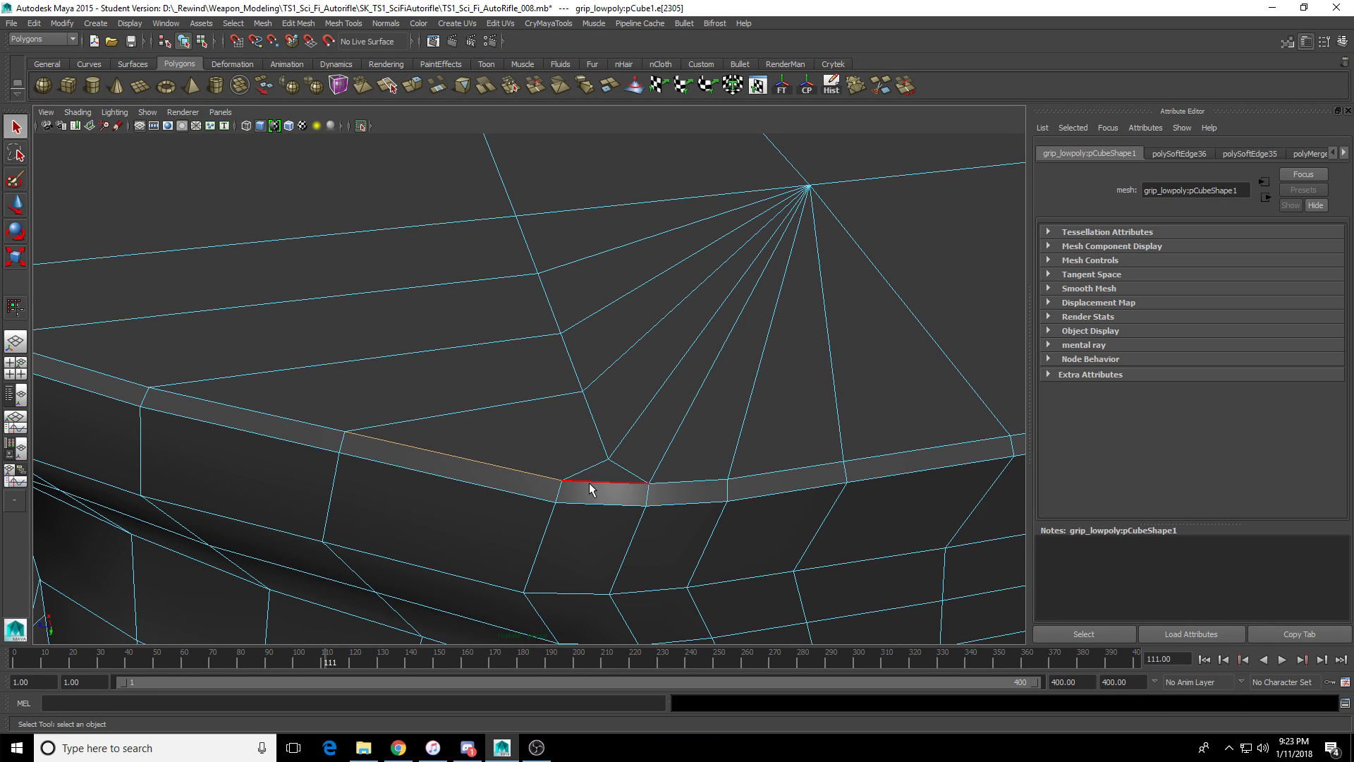
pyautogui.keyDown('shift'); pyautogui.click(590, 483); pyautogui.keyUp('shift')
pyautogui.keyDown('shift'); pyautogui.click(694, 482); pyautogui.keyUp('shift')
pyautogui.keyDown('shift'); pyautogui.click(763, 471); pyautogui.keyUp('shift')
pyautogui.press('g')
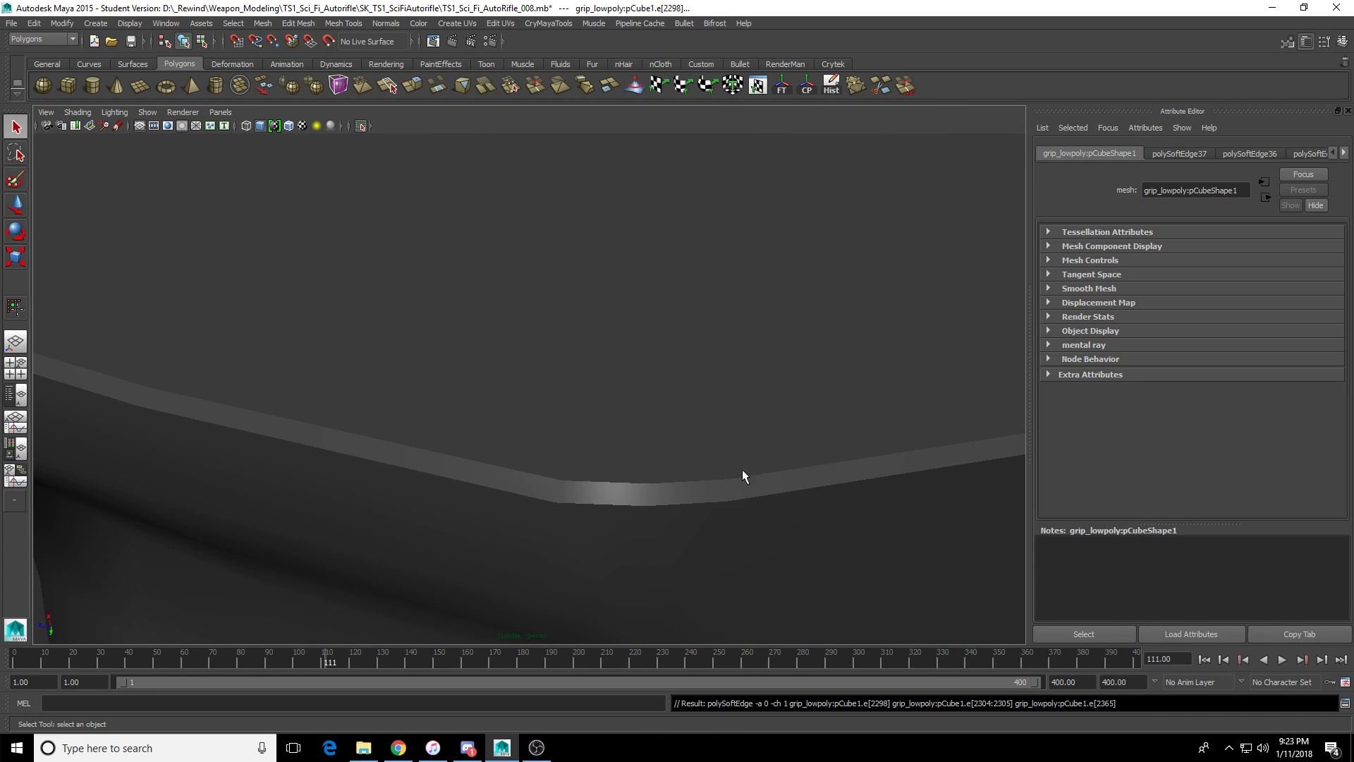
# Harden the three consecutive upper border edges of the grip's bottom band around its front corner, one by one.
pyautogui.keyDown('alt'); pyautogui.moveTo(742, 468); pyautogui.dragTo(663, 481, button='right'); pyautogui.keyUp('alt')
pyautogui.keyDown('alt'); pyautogui.moveTo(663, 480); pyautogui.dragTo(498, 379); pyautogui.keyUp('alt')
pyautogui.click(497, 379)
pyautogui.keyDown('alt'); pyautogui.moveTo(497, 380); pyautogui.dragTo(531, 428, button='middle'); pyautogui.keyUp('alt')
pyautogui.scroll(3, 531, 429)
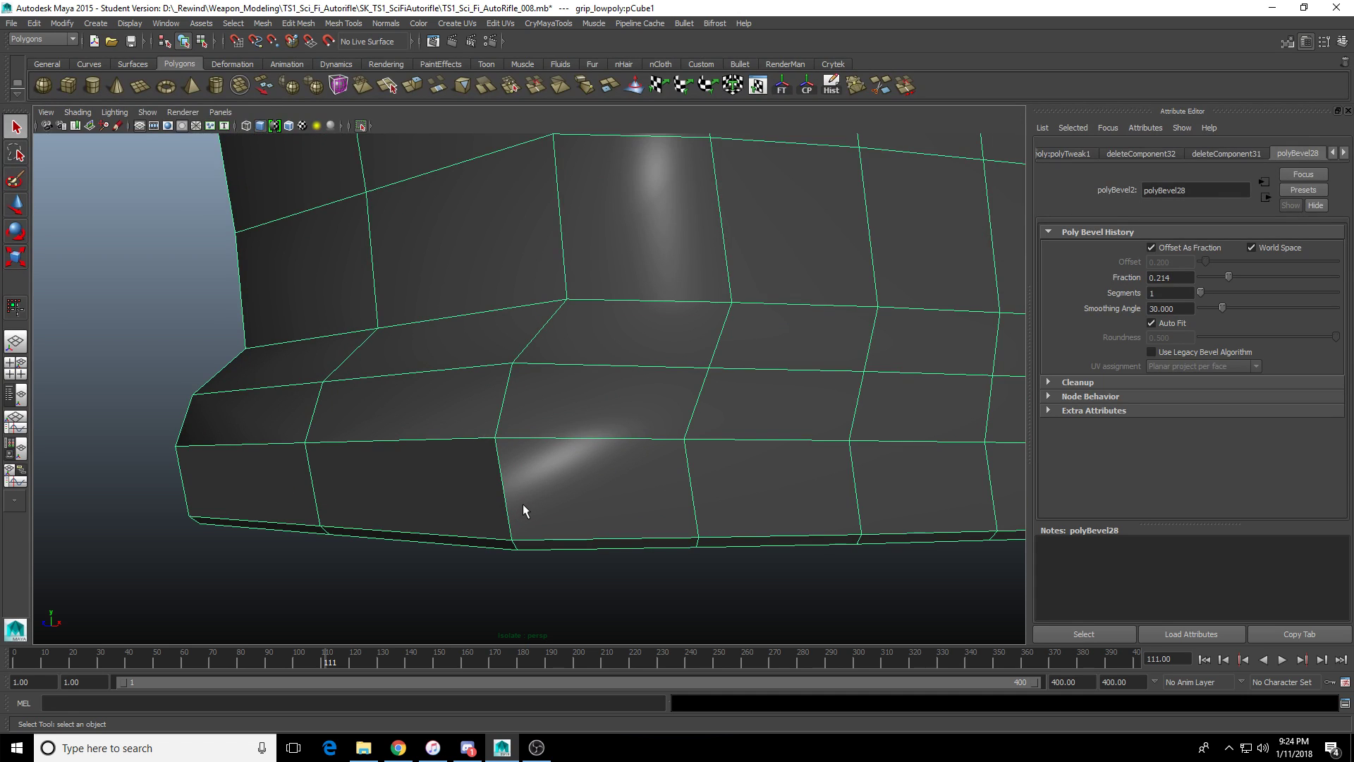
pyautogui.press('F10')
pyautogui.click(557, 451)
pyautogui.click(561, 451)
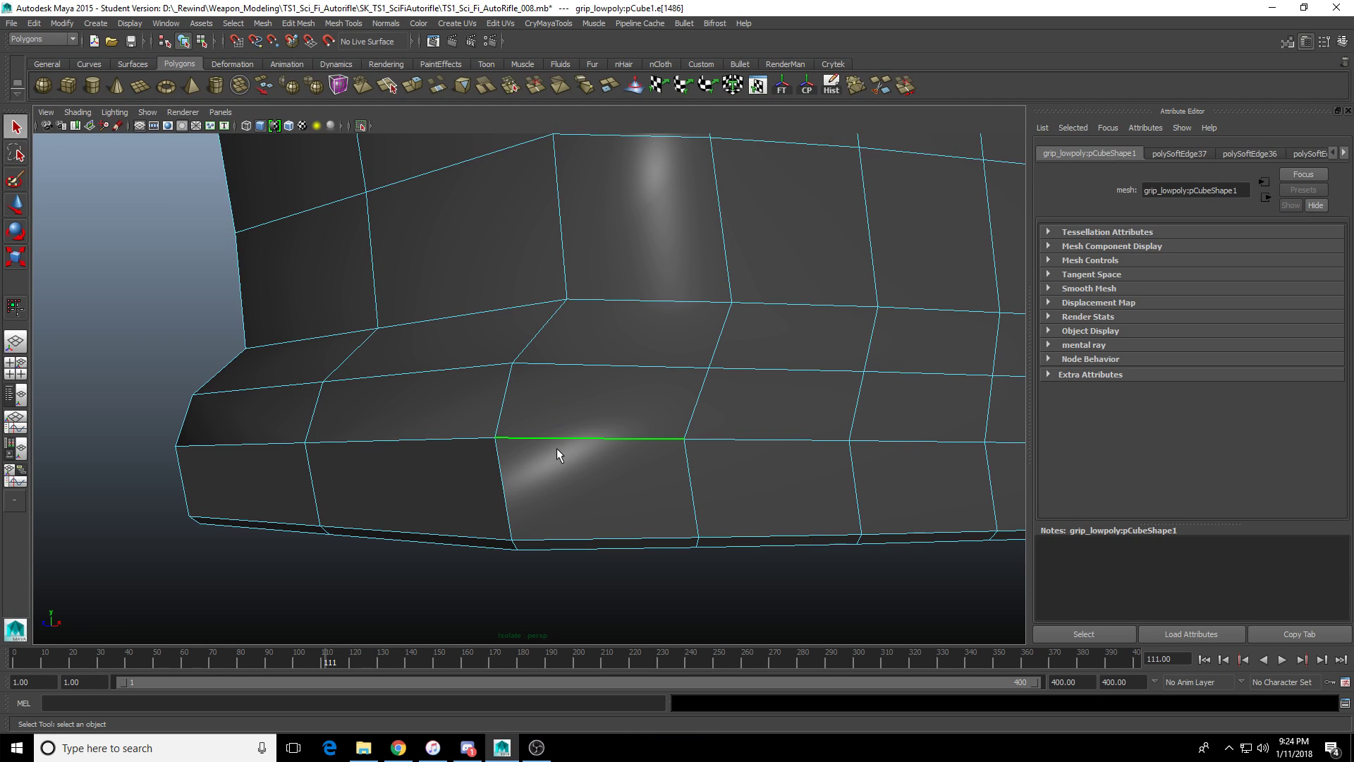
pyautogui.press('g')
pyautogui.click(395, 436)
pyautogui.press('g')
pyautogui.click(254, 448)
pyautogui.press('g')
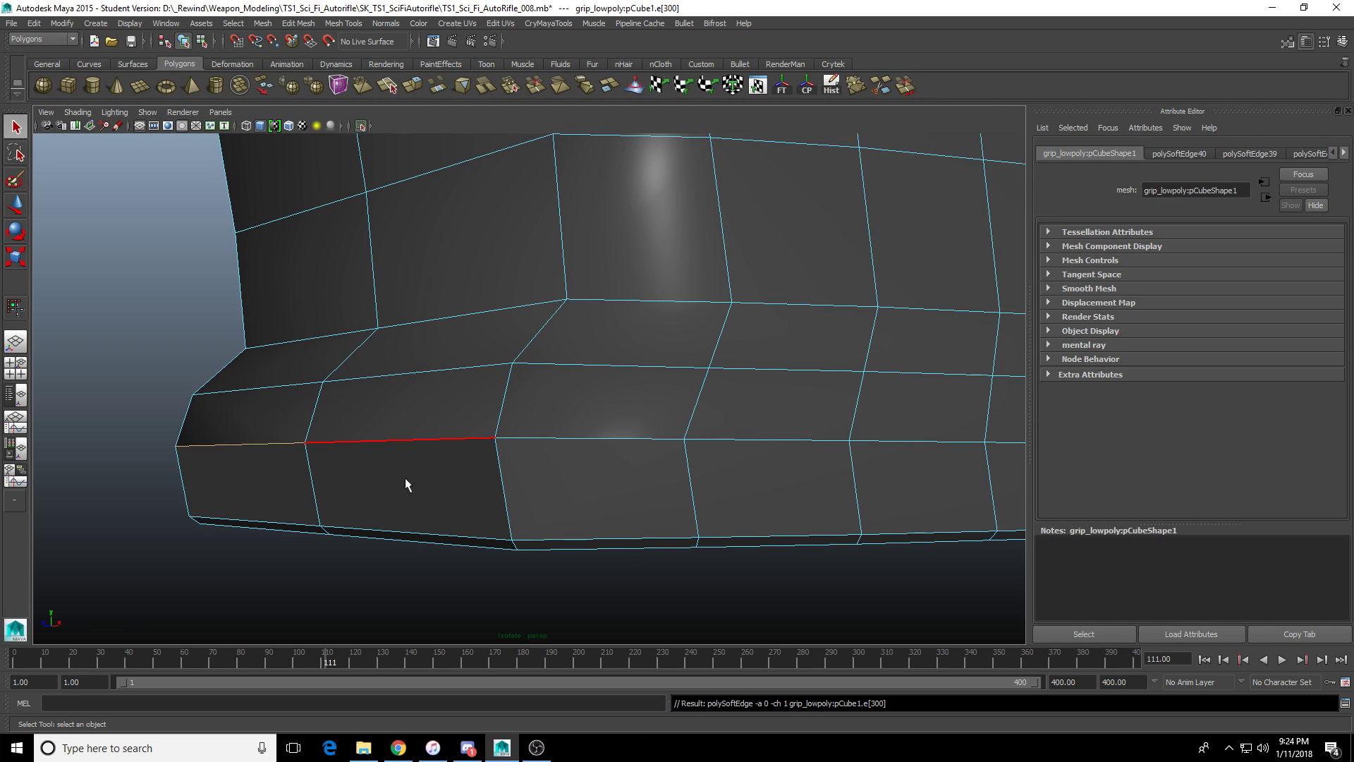
# Harden the matching upper border edge of the bottom band on the other side of the grip.
pyautogui.click(445, 487)
pyautogui.keyDown('alt'); pyautogui.moveTo(454, 488); pyautogui.dragTo(638, 499); pyautogui.keyUp('alt')
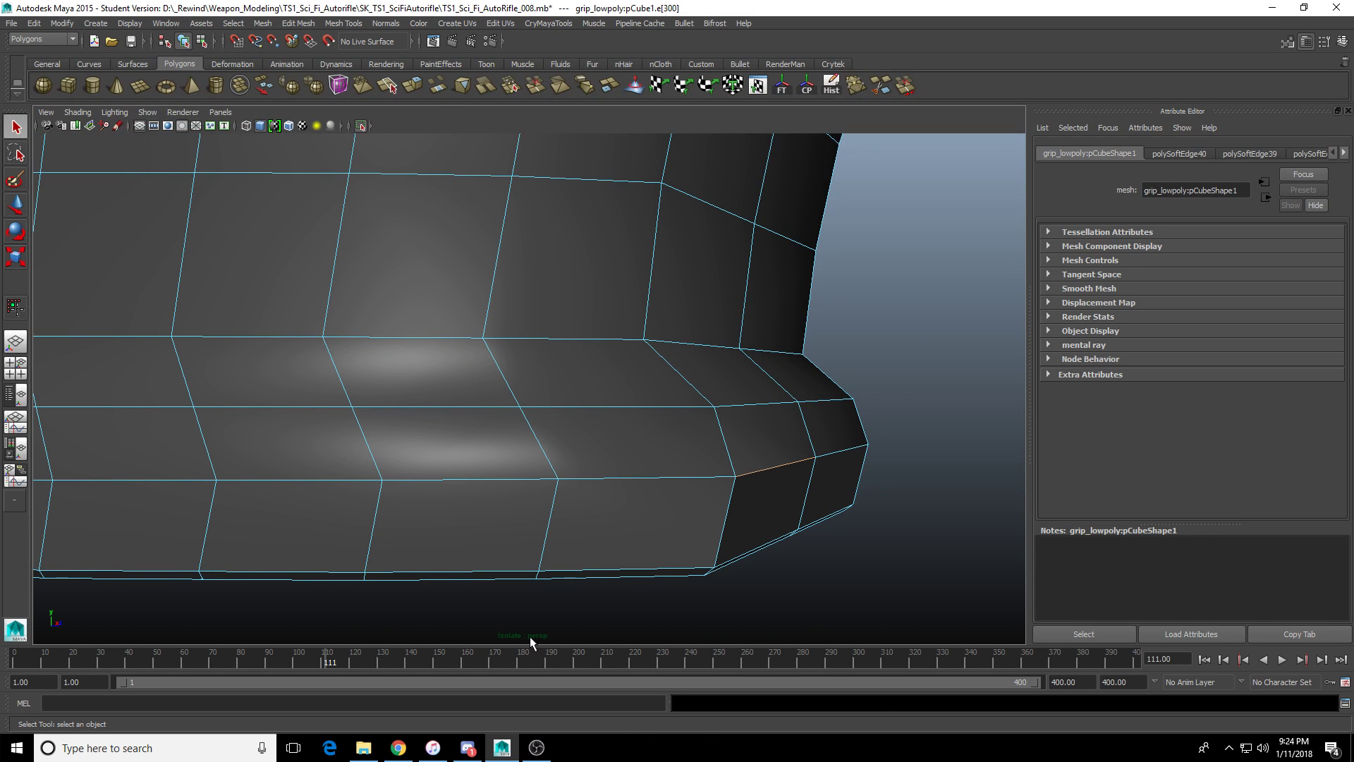
pyautogui.click(696, 479)
pyautogui.press('g')
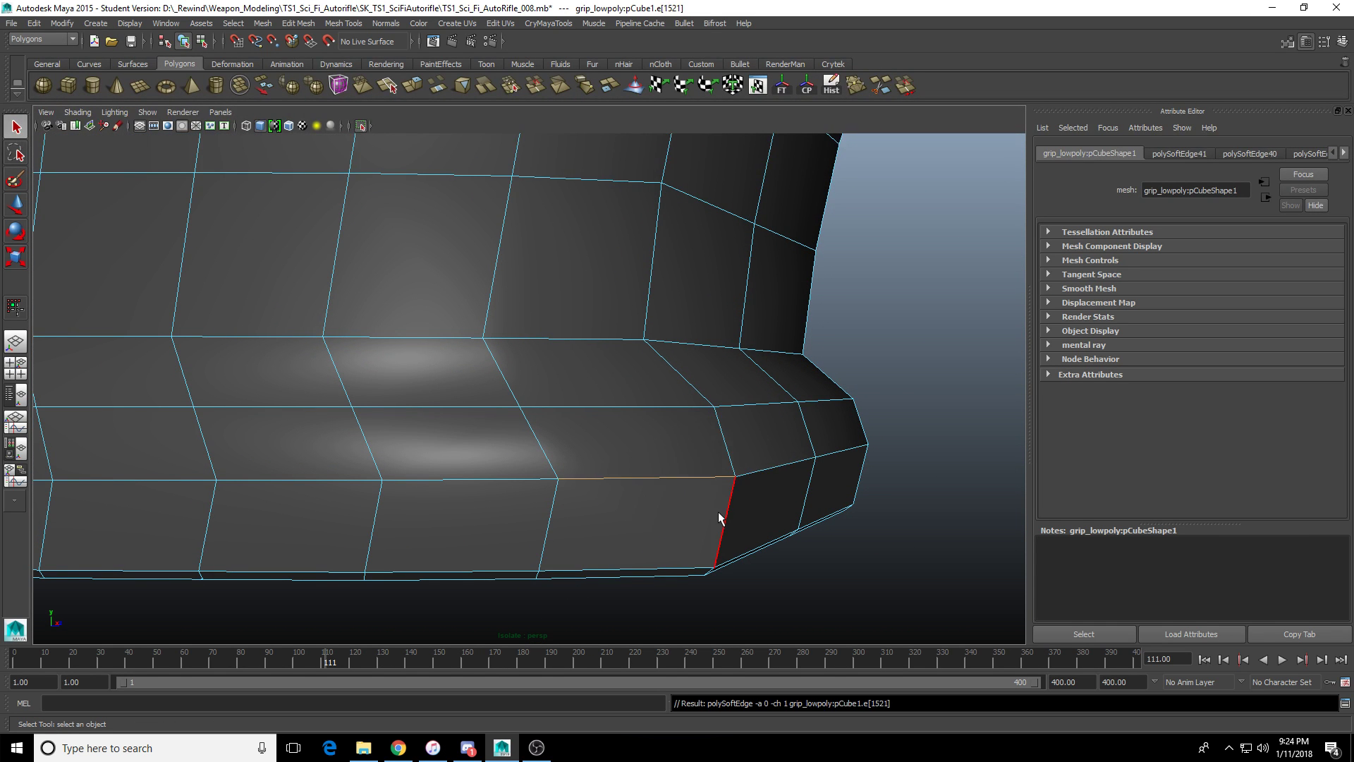
pyautogui.keyDown('alt'); pyautogui.moveTo(719, 518); pyautogui.dragTo(741, 501); pyautogui.keyUp('alt')
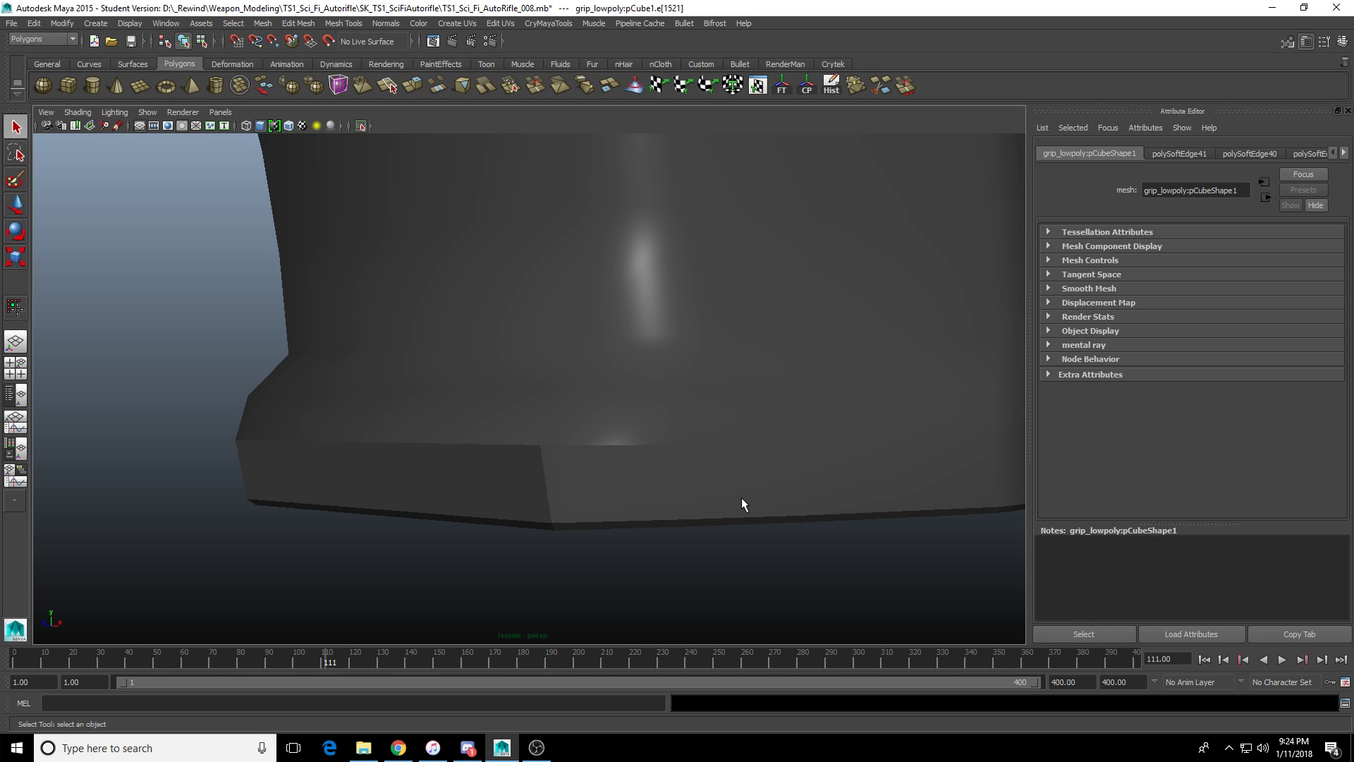
# Soften the vertical edges of the grip's bottom band at both front corners.
pyautogui.click(672, 412)
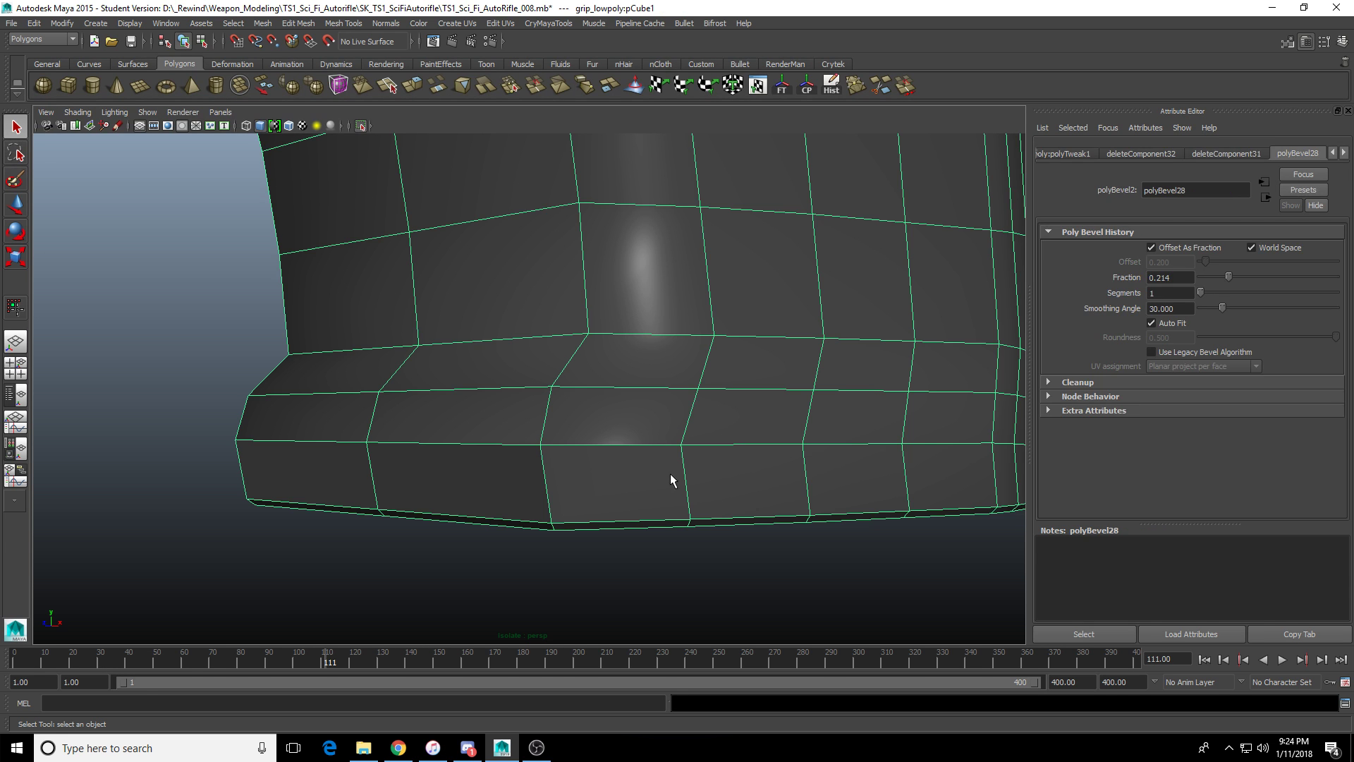
pyautogui.moveTo(670, 474); pyautogui.dragTo(670, 423, button='right')
pyautogui.click(565, 489)
pyautogui.keyDown('alt'); pyautogui.moveTo(455, 477); pyautogui.dragTo(574, 463); pyautogui.keyUp('alt')
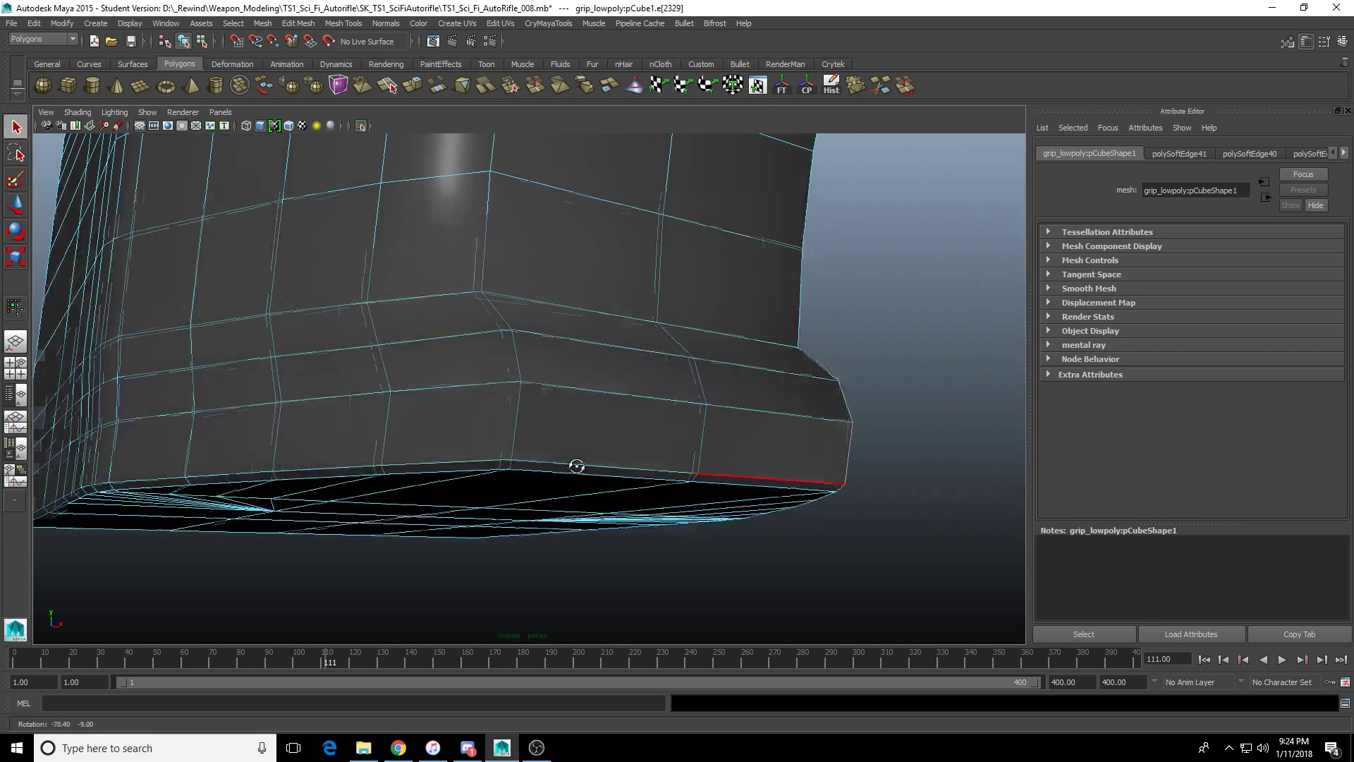
pyautogui.click(519, 423)
pyautogui.keyDown('alt'); pyautogui.moveTo(520, 423); pyautogui.dragTo(560, 487); pyautogui.keyUp('alt')
pyautogui.scroll(2, 561, 487)
pyautogui.keyDown('alt'); pyautogui.moveTo(561, 486); pyautogui.dragTo(584, 486, button='middle'); pyautogui.keyUp('alt')
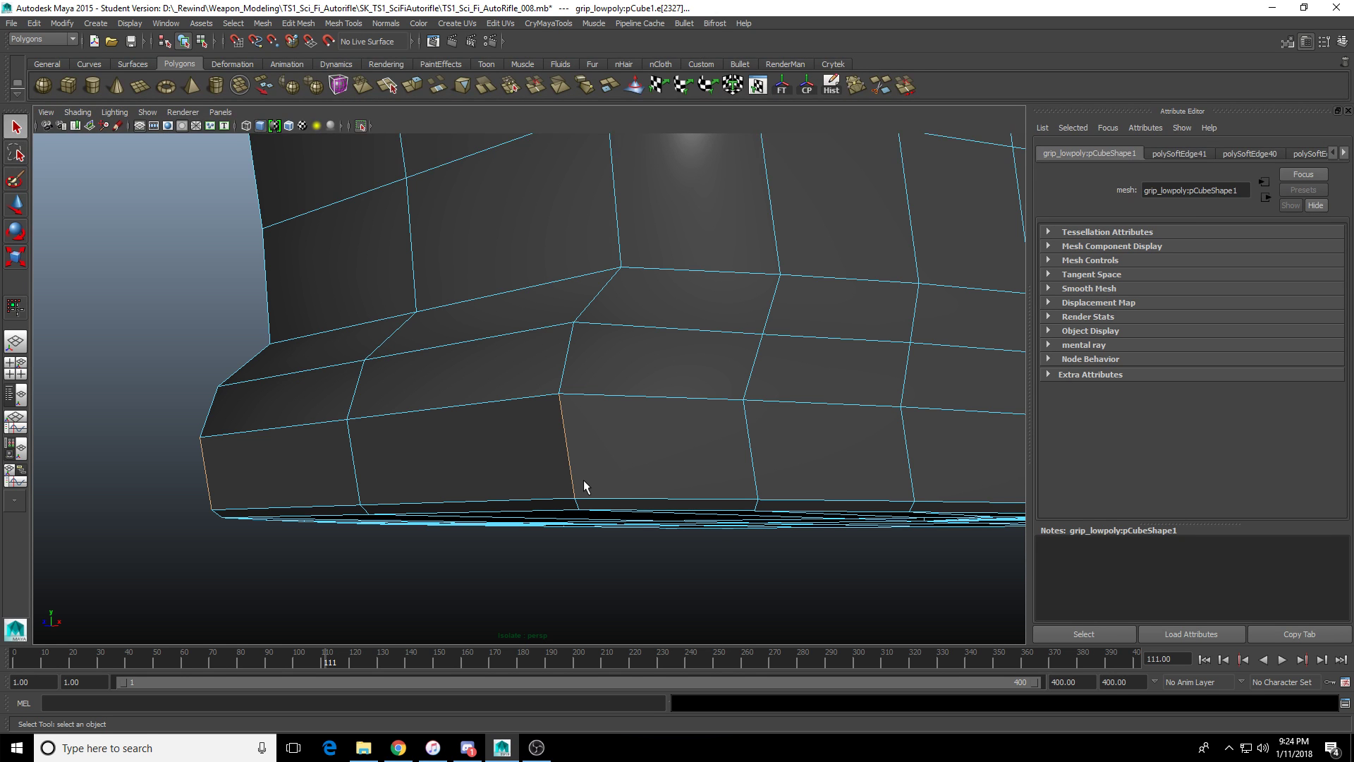
pyautogui.press('a')
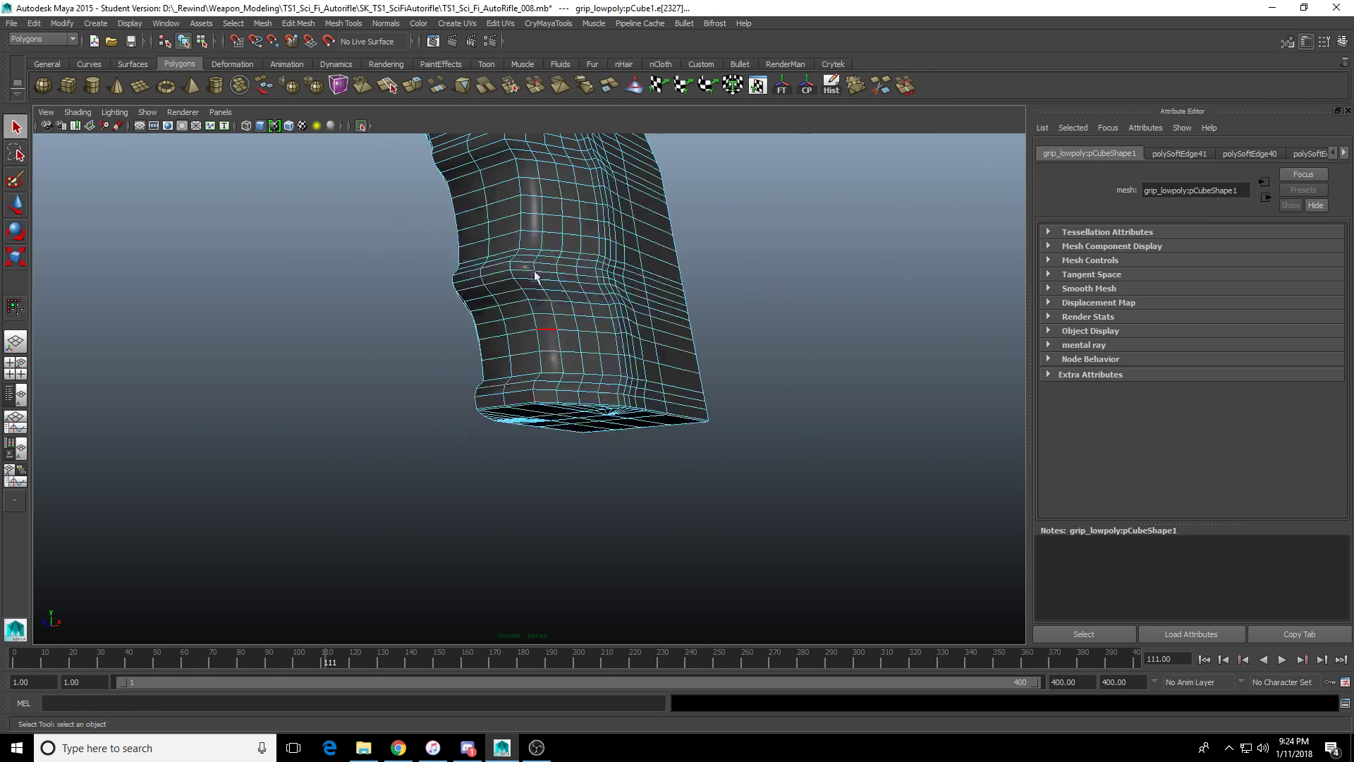
pyautogui.scroll(6, 572, 440)
pyautogui.keyDown('alt'); pyautogui.moveTo(575, 452); pyautogui.dragTo(529, 143, button='middle'); pyautogui.keyUp('alt')
pyautogui.scroll(5, 584, 386)
pyautogui.keyDown('alt'); pyautogui.moveTo(612, 407); pyautogui.dragTo(592, 304, button='middle'); pyautogui.keyUp('alt')
pyautogui.keyDown('alt'); pyautogui.moveTo(592, 305); pyautogui.dragTo(625, 423); pyautogui.keyUp('alt')
pyautogui.click(640, 426)
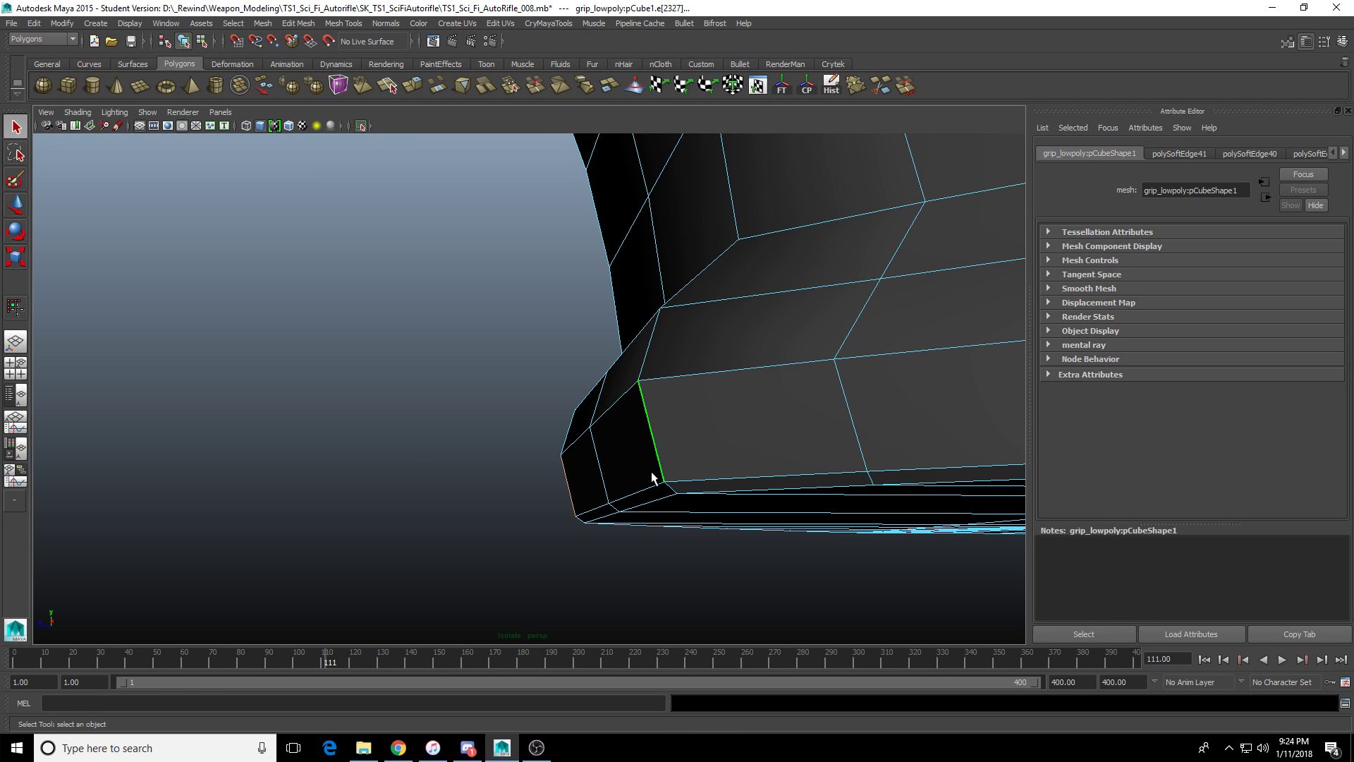
pyautogui.keyDown('alt'); pyautogui.moveTo(599, 393); pyautogui.dragTo(662, 488); pyautogui.keyUp('alt')
pyautogui.click(628, 486)
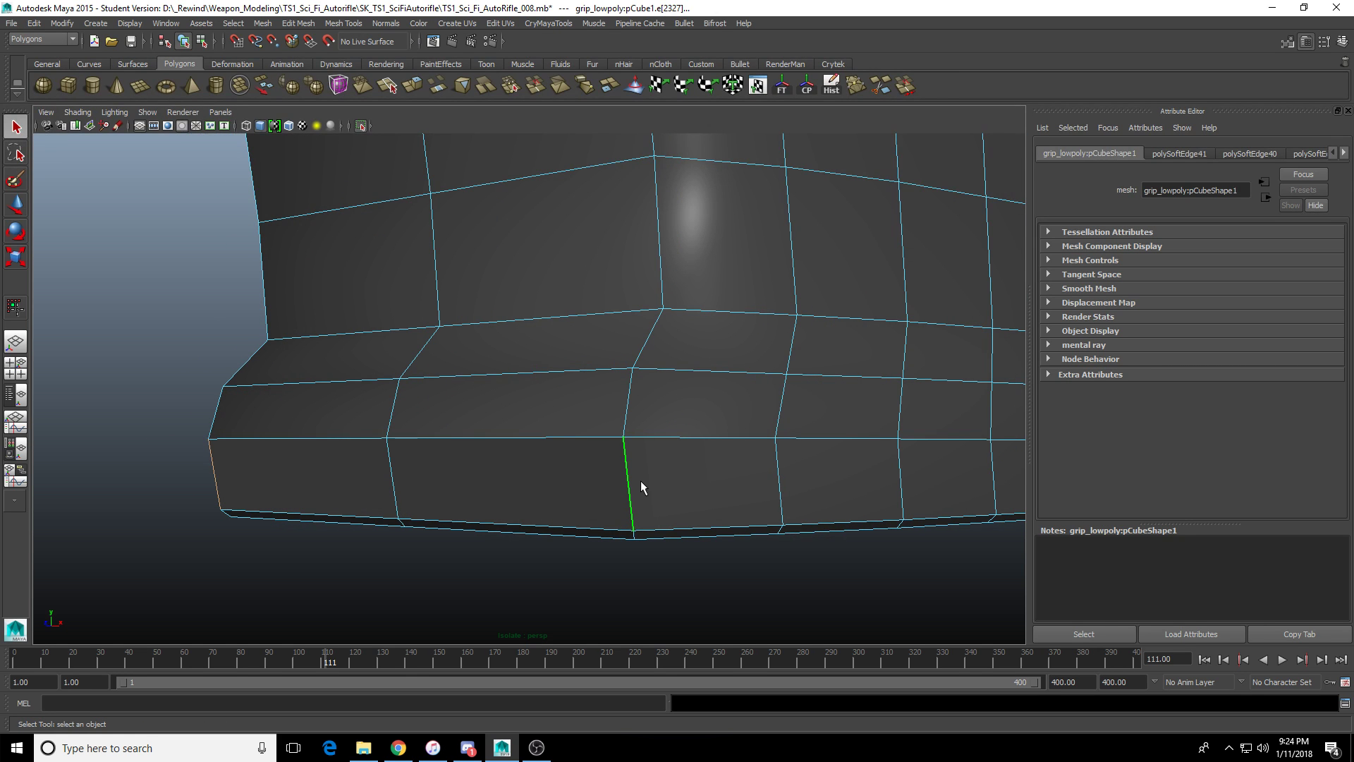
pyautogui.keyDown('alt'); pyautogui.moveTo(641, 487); pyautogui.dragTo(282, 506); pyautogui.keyUp('alt')
pyautogui.keyDown('shift'); pyautogui.click(626, 492); pyautogui.keyUp('shift')
pyautogui.keyDown('alt'); pyautogui.moveTo(513, 495); pyautogui.dragTo(540, 512); pyautogui.keyUp('alt')
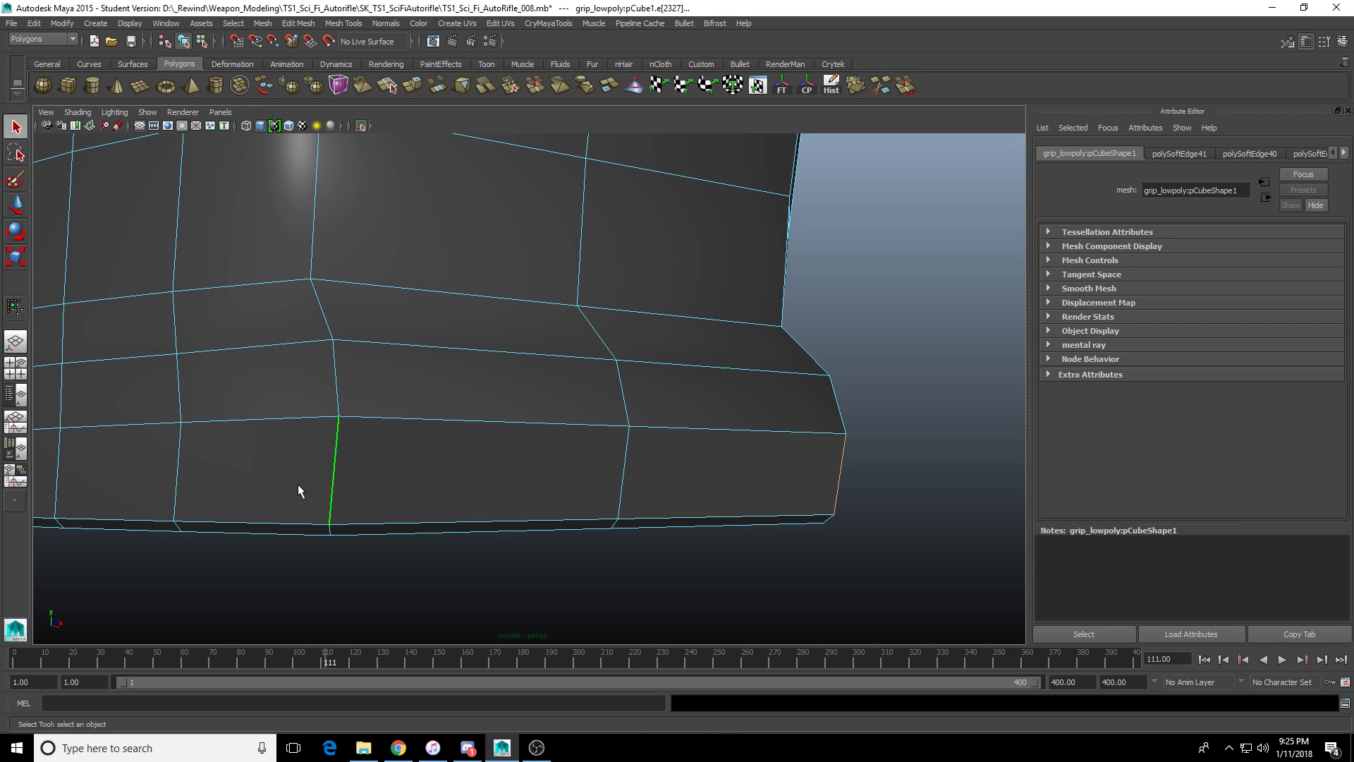
pyautogui.keyDown('alt'); pyautogui.moveTo(421, 471); pyautogui.dragTo(434, 425); pyautogui.keyUp('alt')
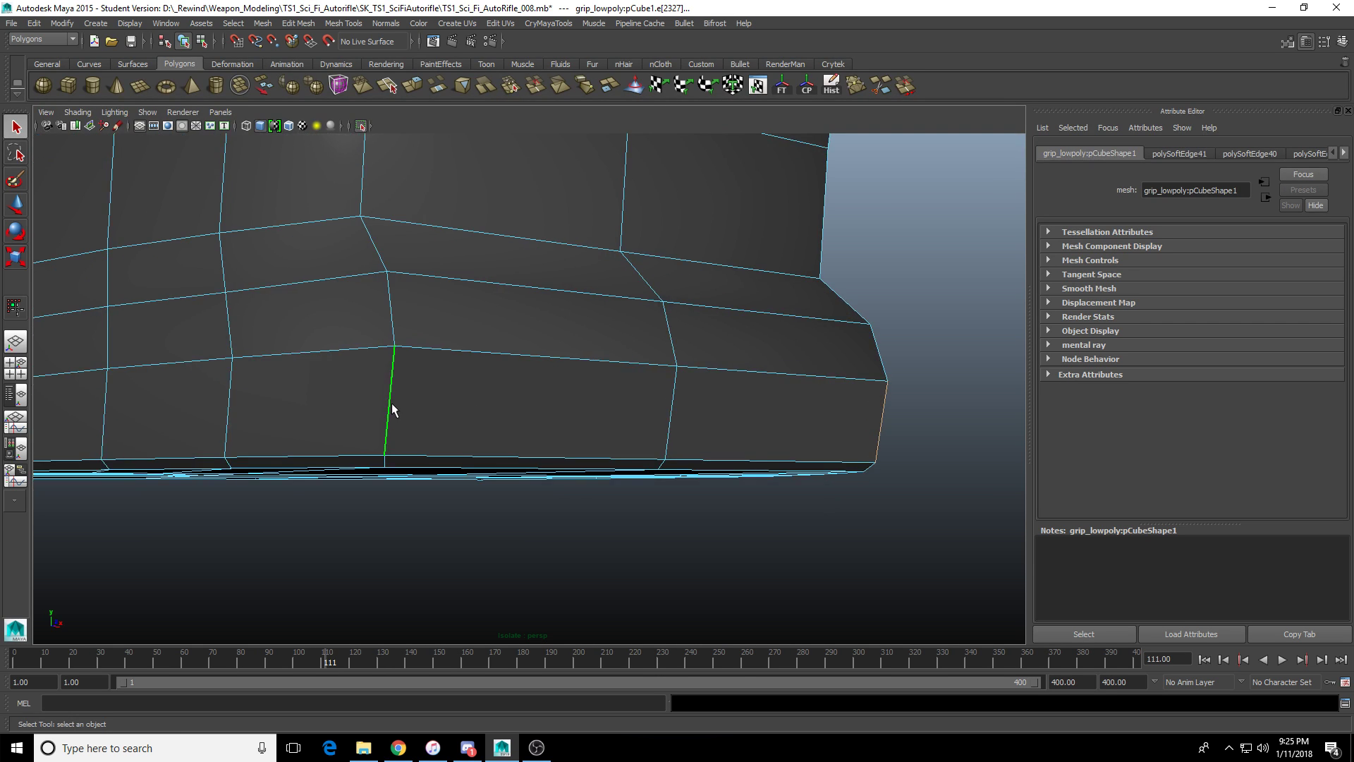
pyautogui.keyDown('shift'); pyautogui.moveTo(391, 410); pyautogui.dragTo(450, 409, button='right'); pyautogui.keyUp('shift')
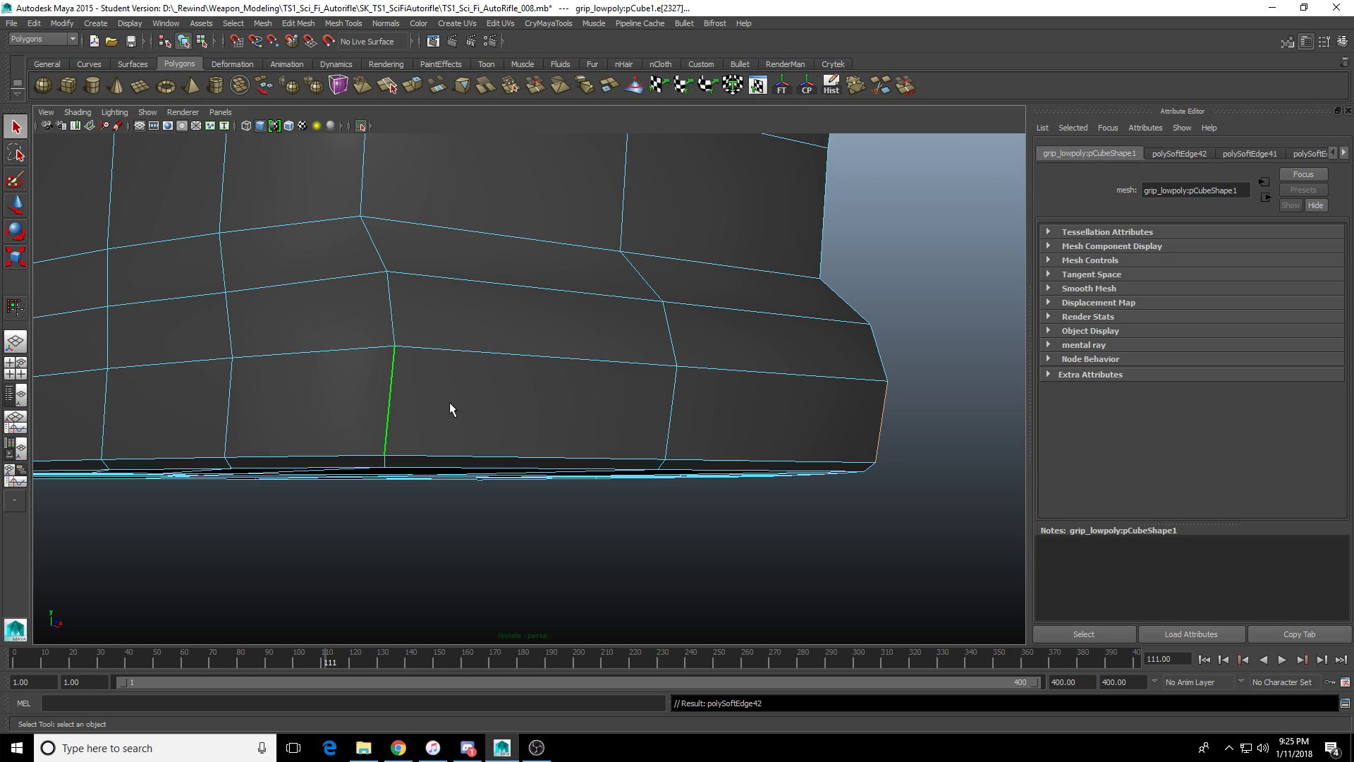
# Harden the two edges between the bottom band and the bevel strip across the front of the grip.
pyautogui.keyDown('alt'); pyautogui.moveTo(450, 409); pyautogui.dragTo(719, 356); pyautogui.keyUp('alt')
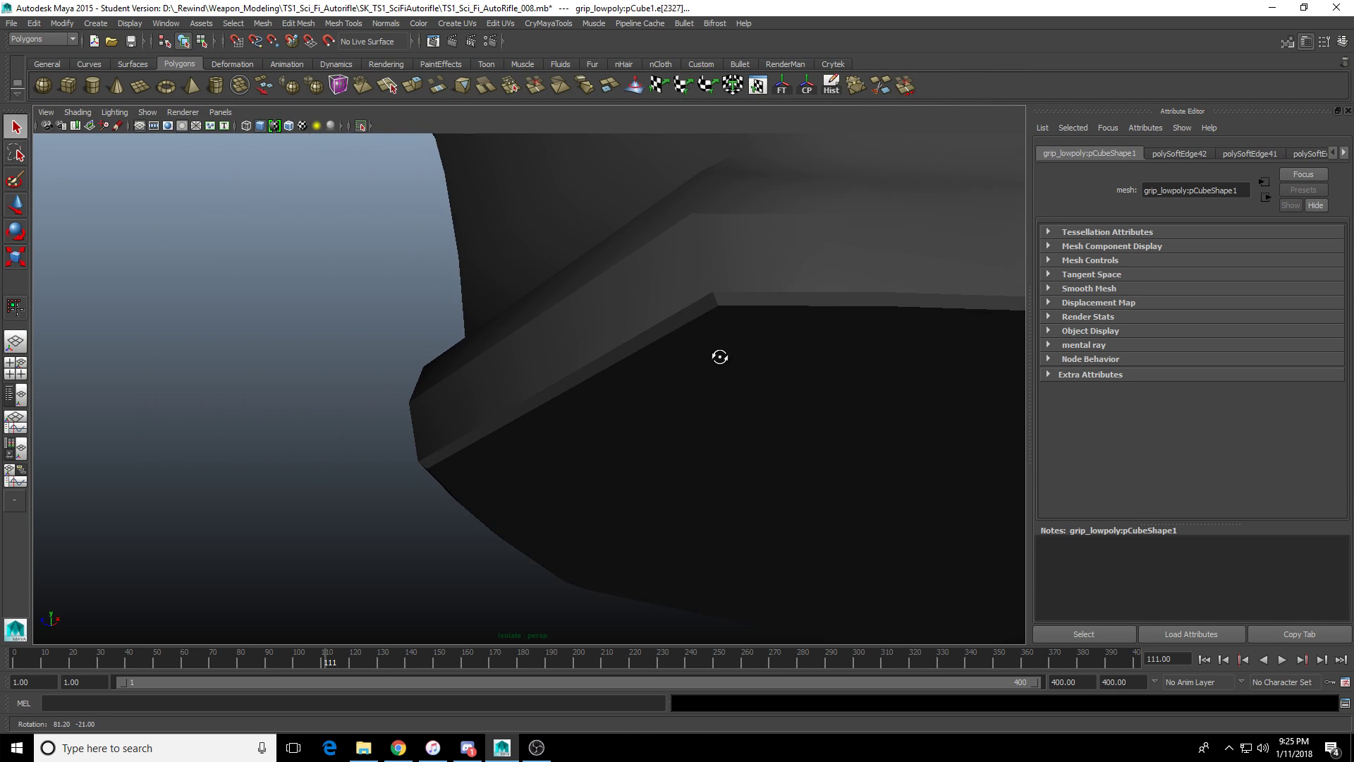
pyautogui.click(696, 303)
pyautogui.press('f')
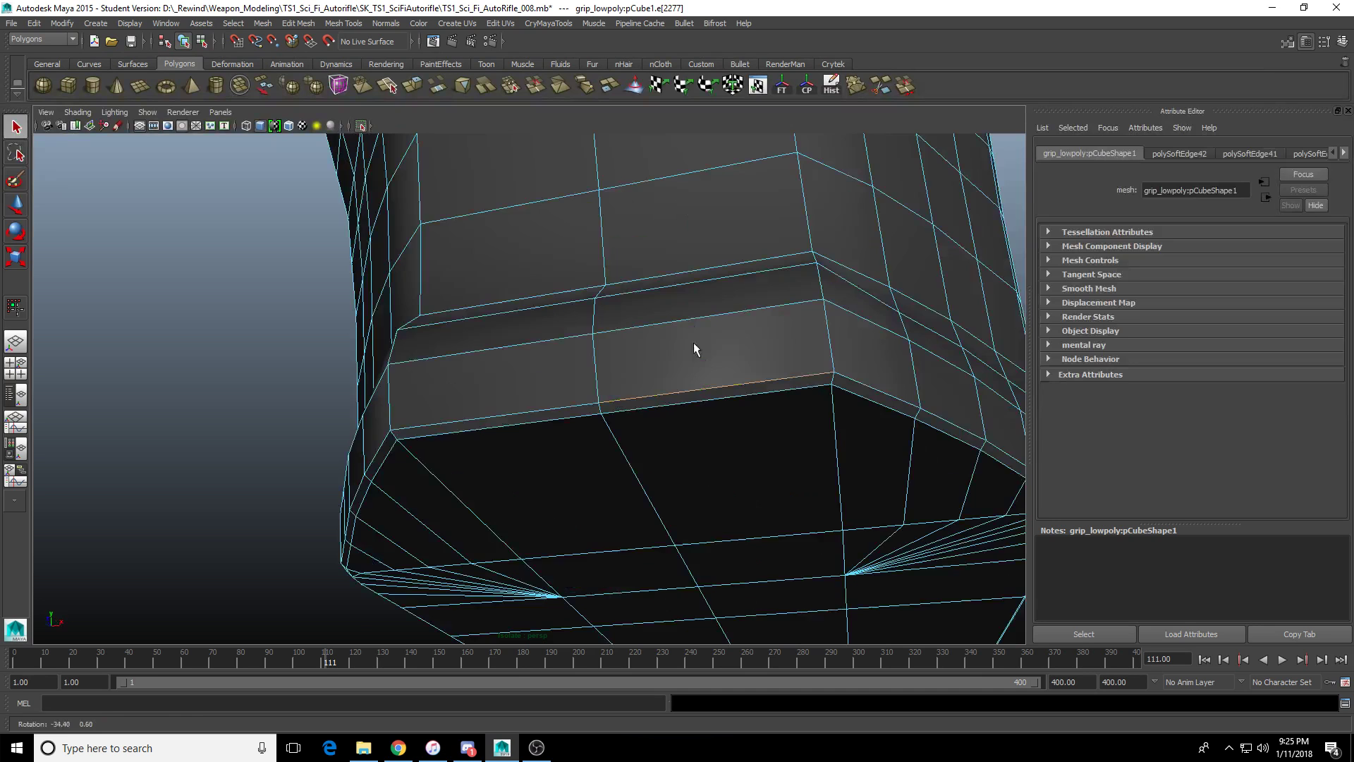
pyautogui.keyDown('shift'); pyautogui.click(561, 408); pyautogui.keyUp('shift')
pyautogui.press('f')
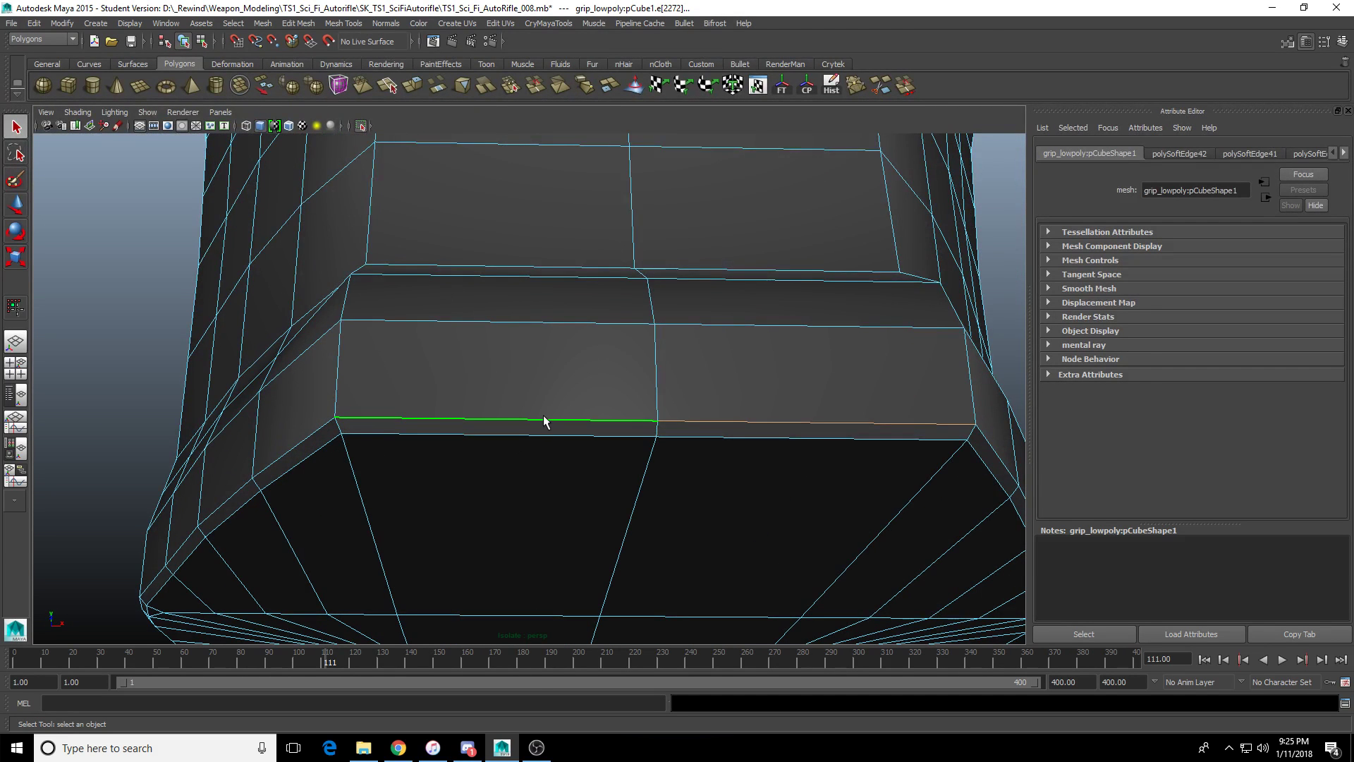
pyautogui.keyDown('shift'); pyautogui.moveTo(543, 421); pyautogui.dragTo(637, 446, button='right'); pyautogui.keyUp('shift')
pyautogui.click(616, 383)
# Soften the short edges crossing the bevel strip at both front corners.
pyautogui.keyDown('alt'); pyautogui.moveTo(616, 383); pyautogui.dragTo(523, 421); pyautogui.keyUp('alt')
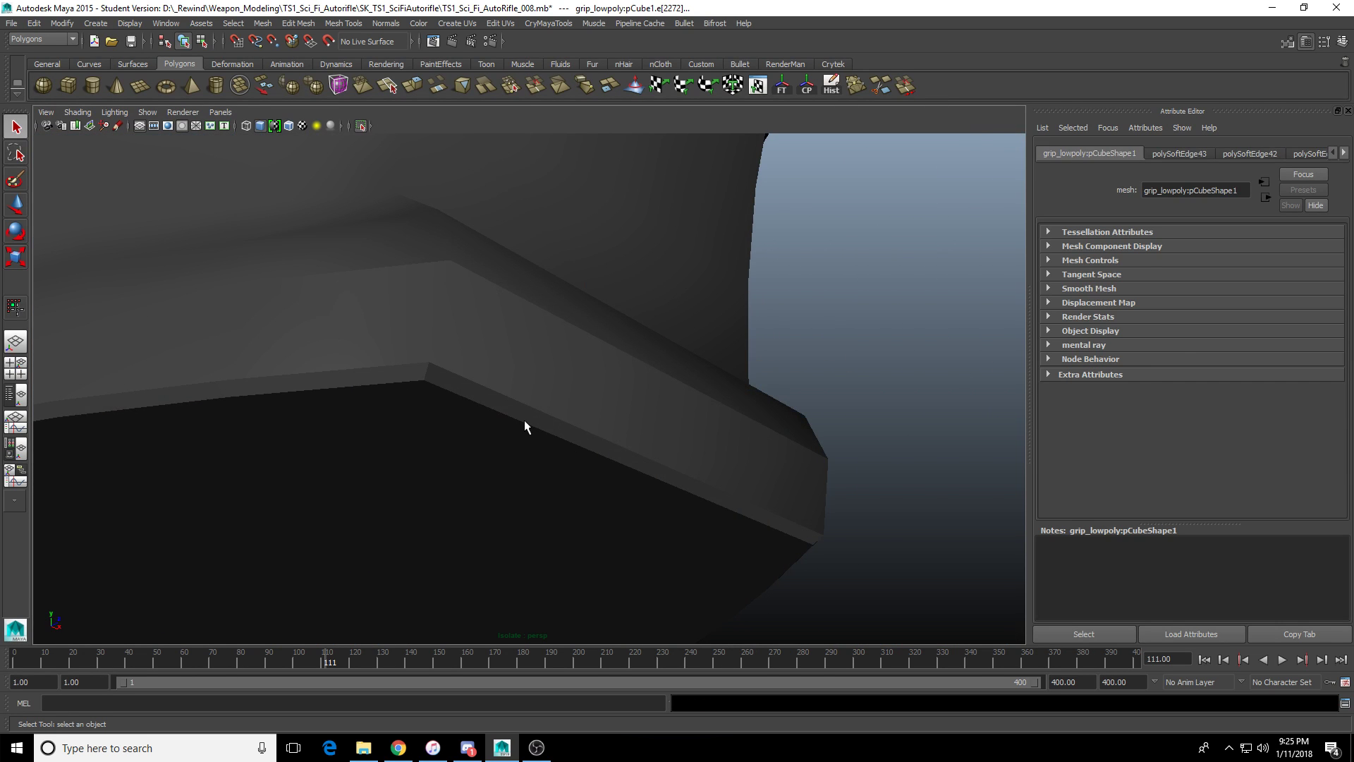
pyautogui.click(425, 381)
pyautogui.keyDown('alt'); pyautogui.moveTo(425, 381); pyautogui.dragTo(606, 478, button='middle'); pyautogui.keyUp('alt')
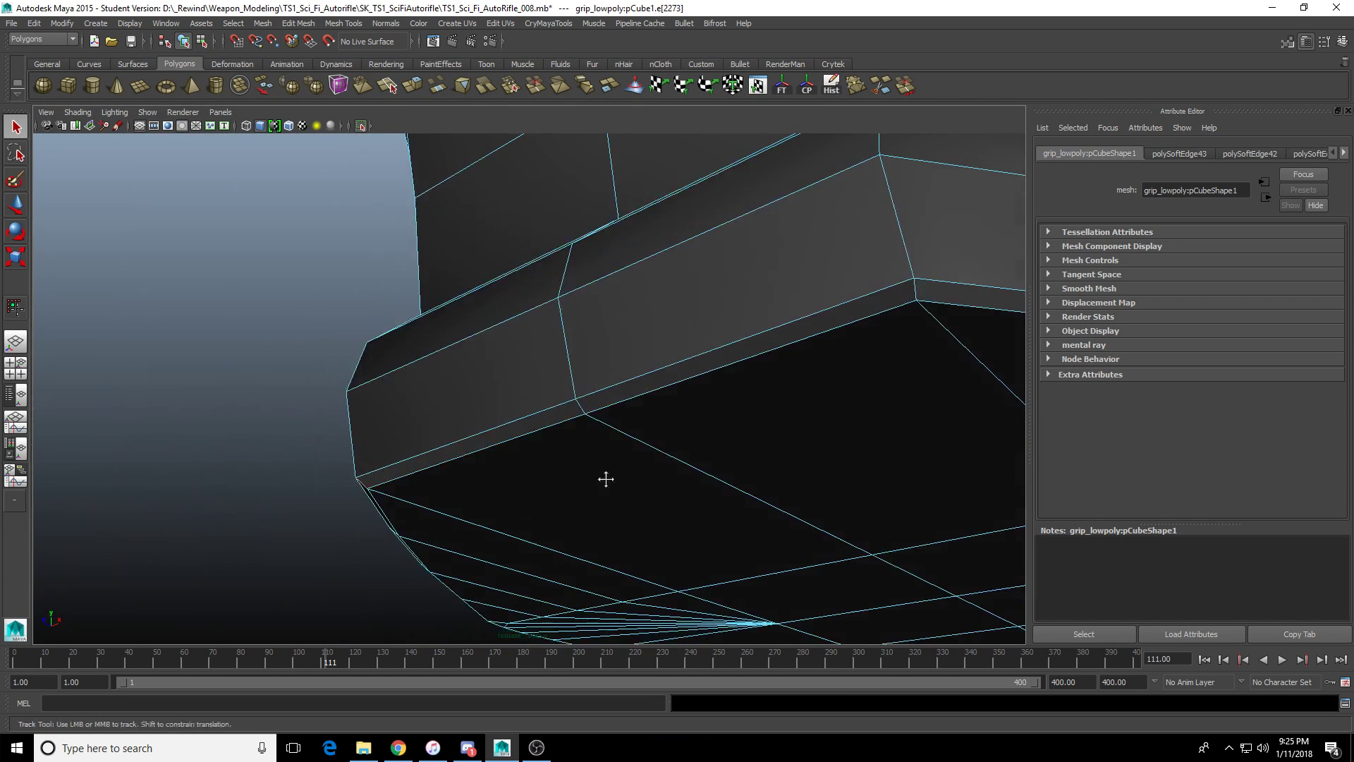
pyautogui.keyDown('alt'); pyautogui.moveTo(606, 479); pyautogui.dragTo(632, 459); pyautogui.keyUp('alt')
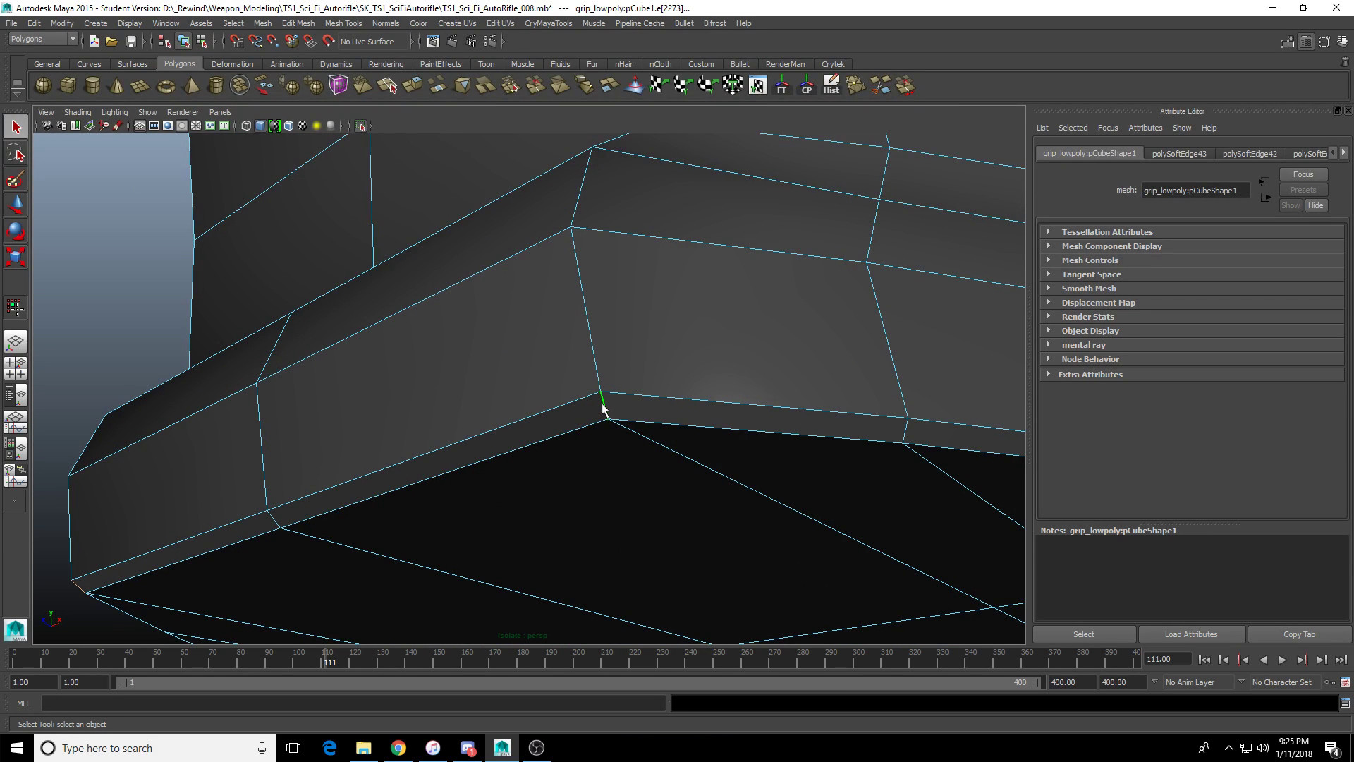
pyautogui.keyDown('shift'); pyautogui.moveTo(603, 407); pyautogui.dragTo(605, 448, button='right'); pyautogui.keyUp('shift')
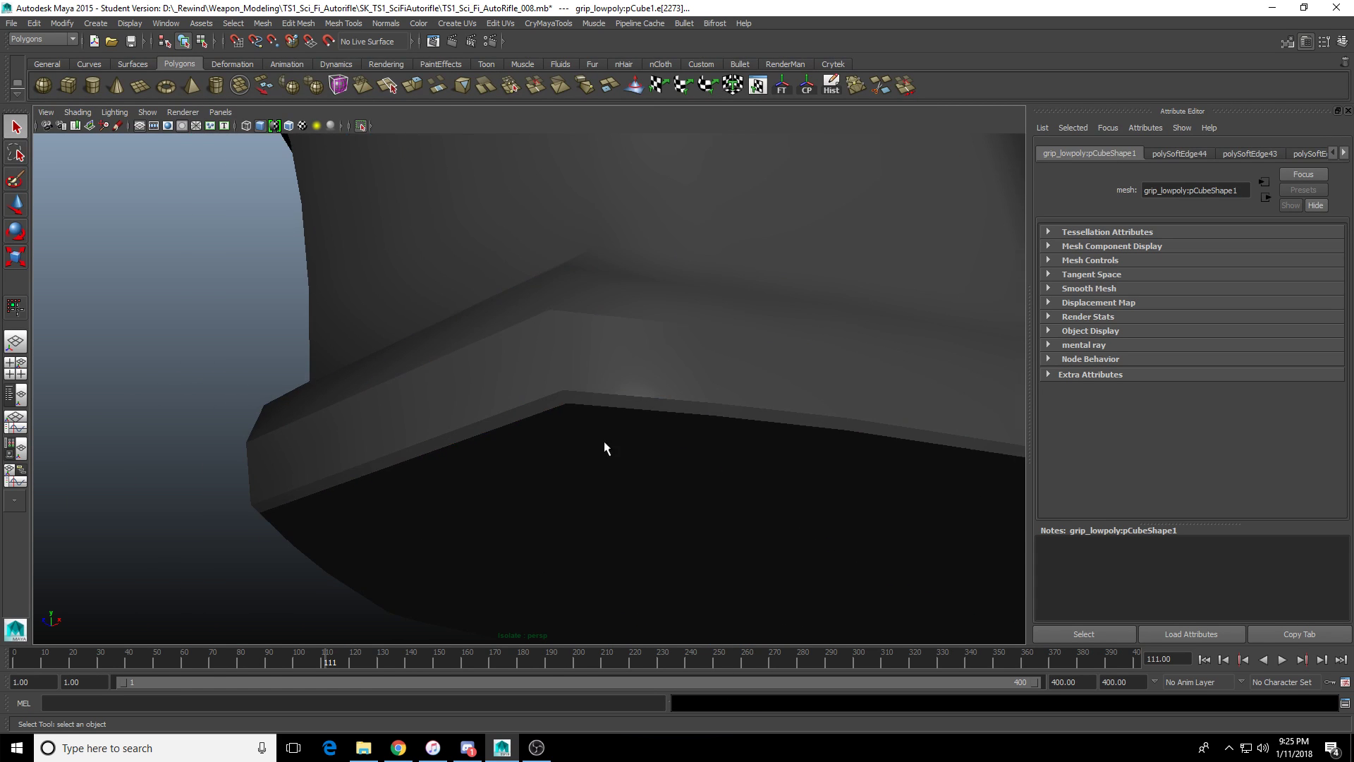
# Soften the bottom band's upper border edges across the front and around its corners, leaving component mode with nothing selected.
pyautogui.keyDown('alt'); pyautogui.moveTo(605, 449); pyautogui.dragTo(562, 508); pyautogui.keyUp('alt')
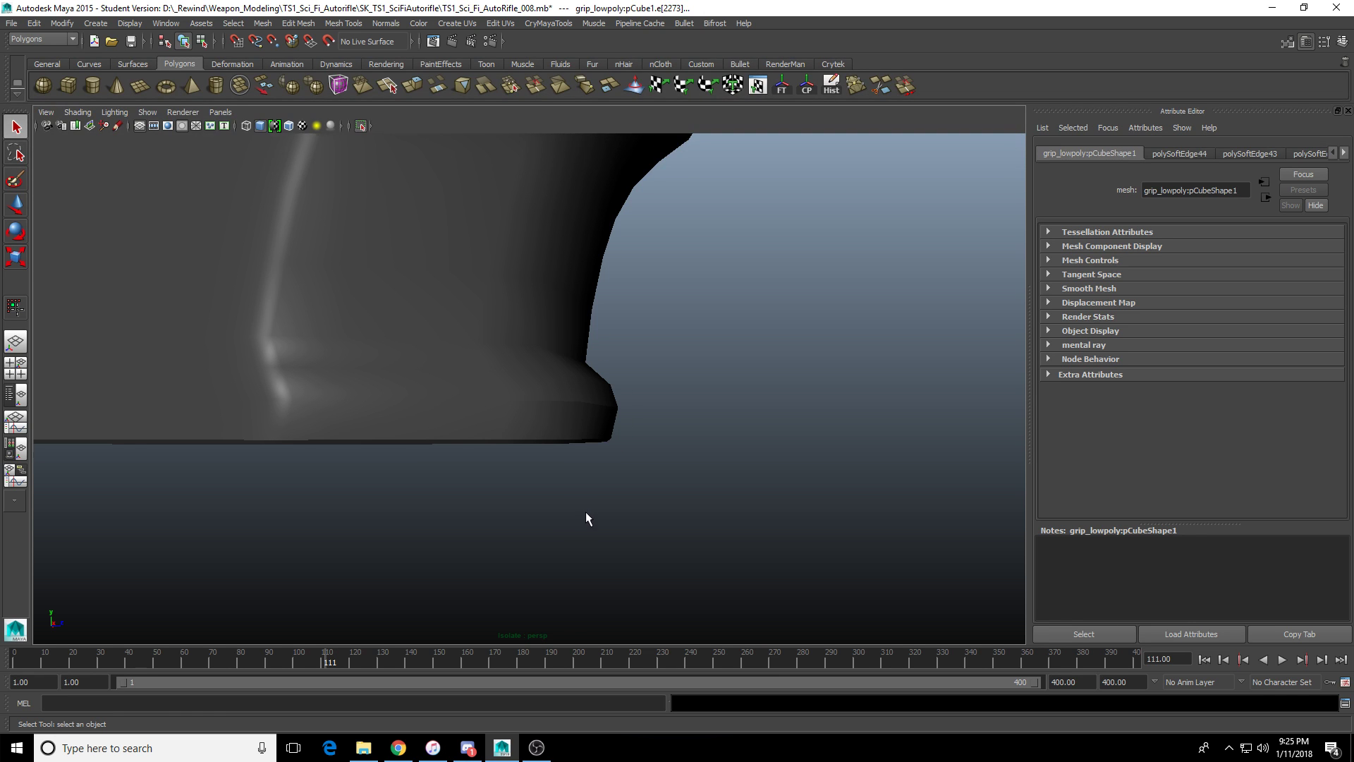
pyautogui.keyDown('alt'); pyautogui.moveTo(585, 511); pyautogui.dragTo(557, 475); pyautogui.keyUp('alt')
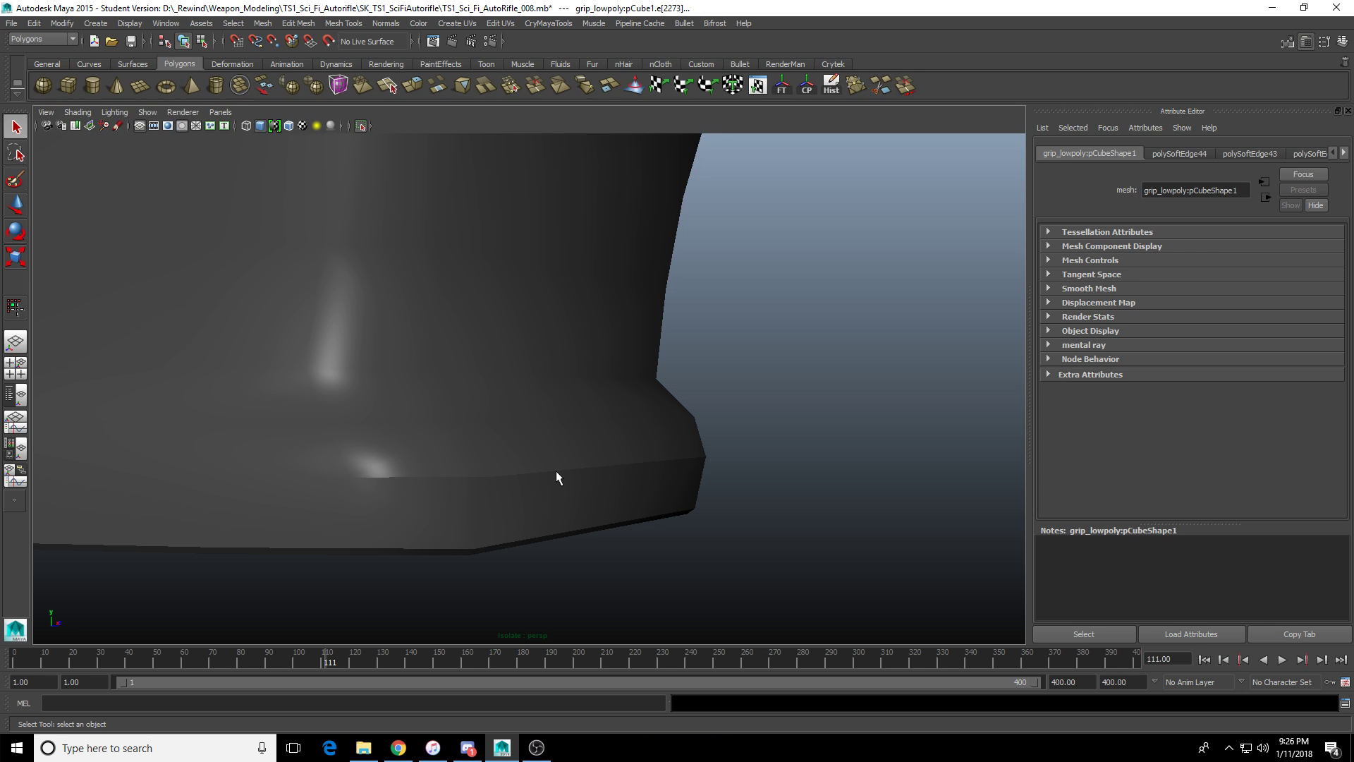
pyautogui.scroll(-5, 574, 514)
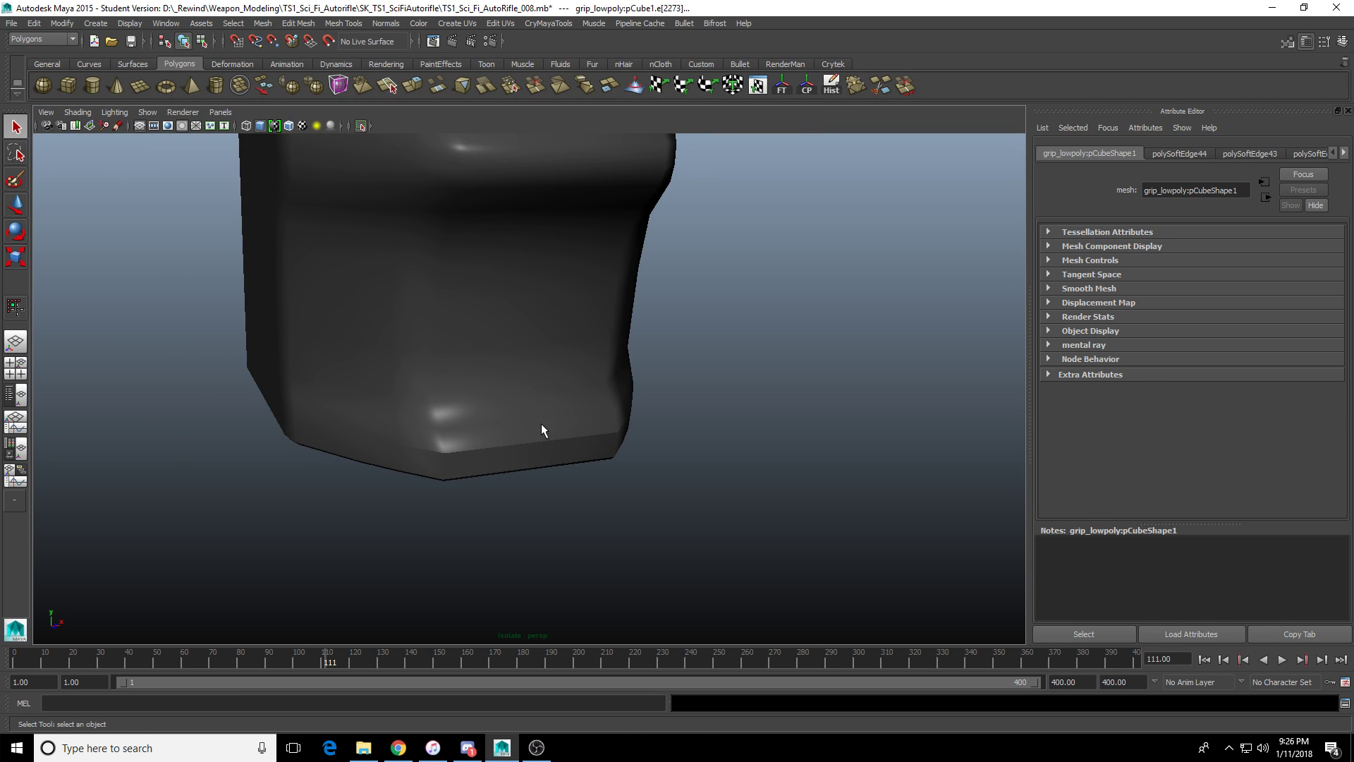
pyautogui.press('1')
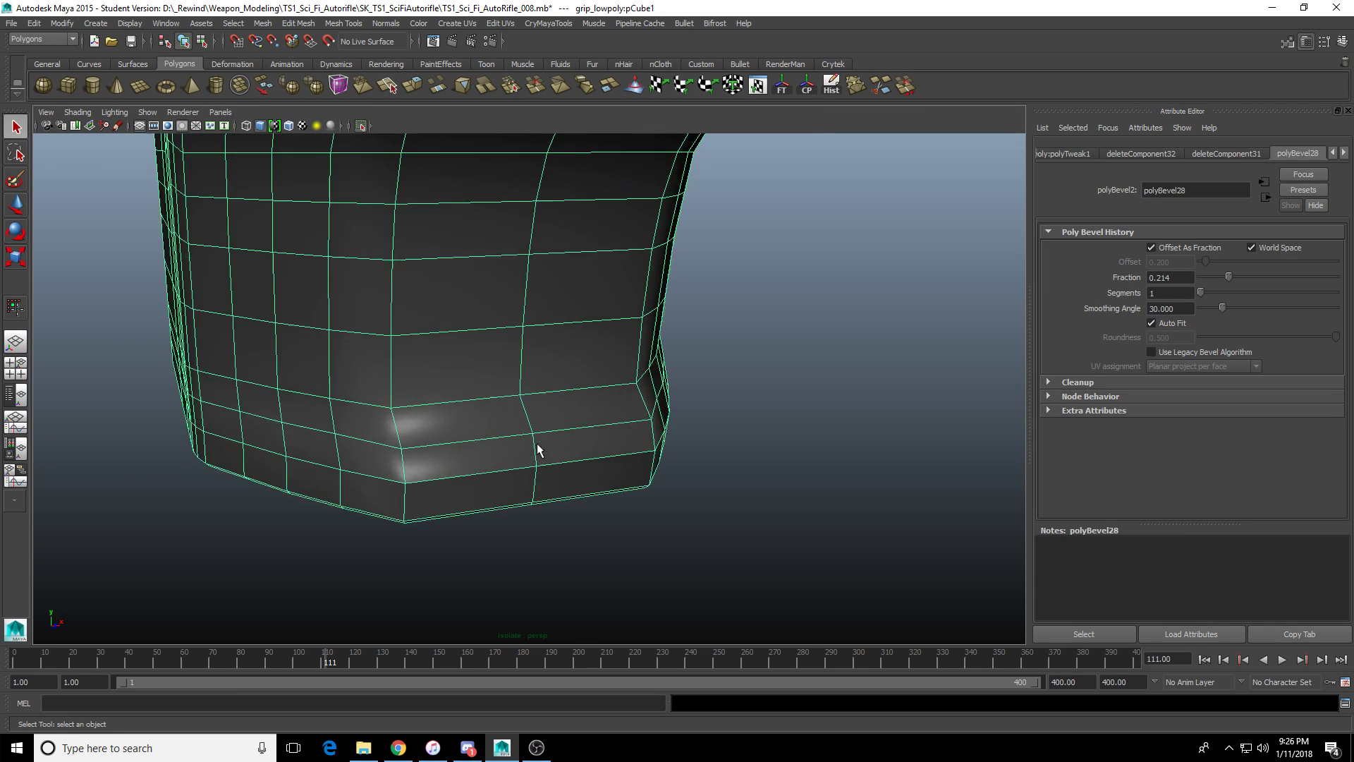
pyautogui.press('F10')
pyautogui.click(392, 423)
pyautogui.keyDown('shift'); pyautogui.click(463, 426); pyautogui.keyUp('shift')
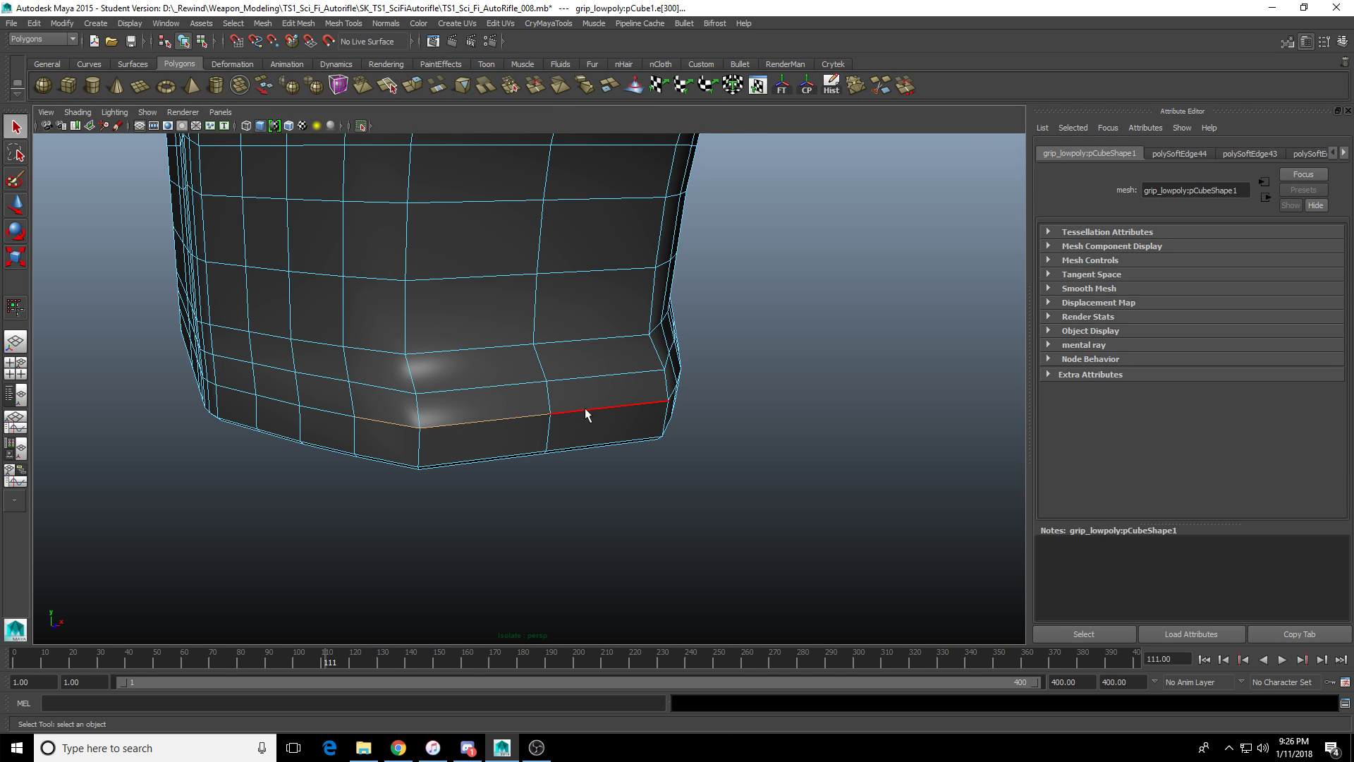
pyautogui.keyDown('alt'); pyautogui.moveTo(590, 414); pyautogui.dragTo(615, 438); pyautogui.keyUp('alt')
pyautogui.scroll(3, 619, 437)
pyautogui.press('f')
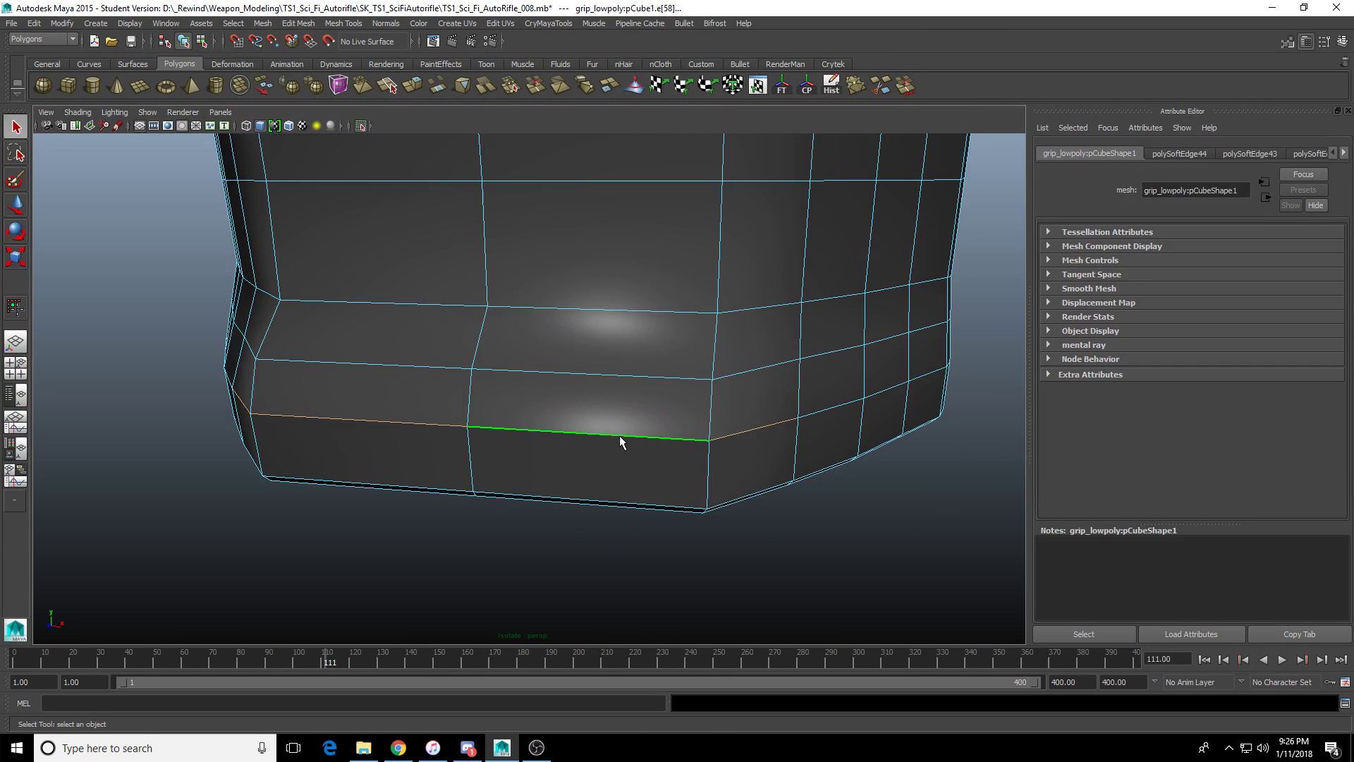
pyautogui.keyDown('shift'); pyautogui.moveTo(615, 435); pyautogui.dragTo(686, 436, button='right'); pyautogui.keyUp('shift')
pyautogui.keyDown('alt'); pyautogui.moveTo(627, 427); pyautogui.dragTo(591, 441); pyautogui.keyUp('alt')
pyautogui.press('F8')
pyautogui.click(696, 475)
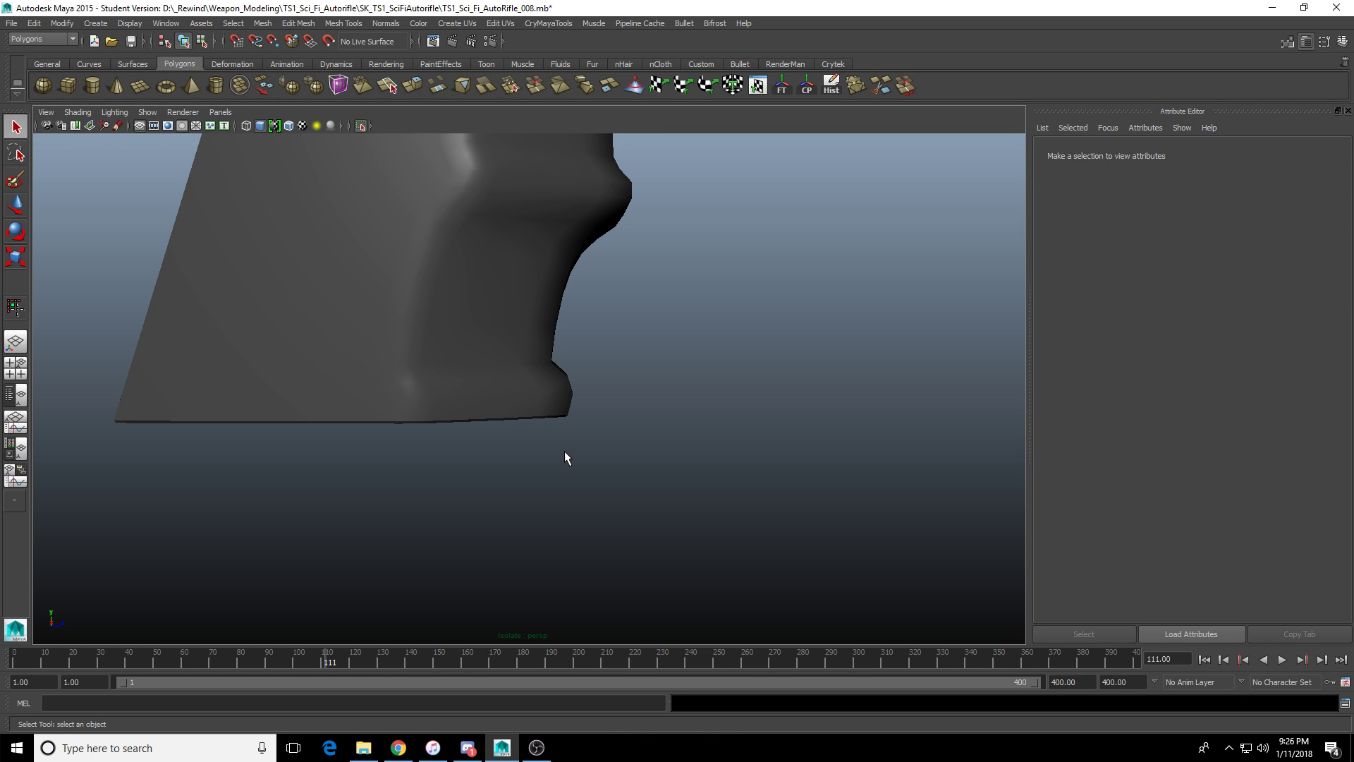
# Examine the shading of the grip's bottom band, sides and finger grooves from several angles.
pyautogui.keyDown('alt'); pyautogui.moveTo(564, 451); pyautogui.dragTo(562, 456); pyautogui.keyUp('alt')
pyautogui.keyDown('alt'); pyautogui.moveTo(468, 438); pyautogui.dragTo(275, 360); pyautogui.keyUp('alt')
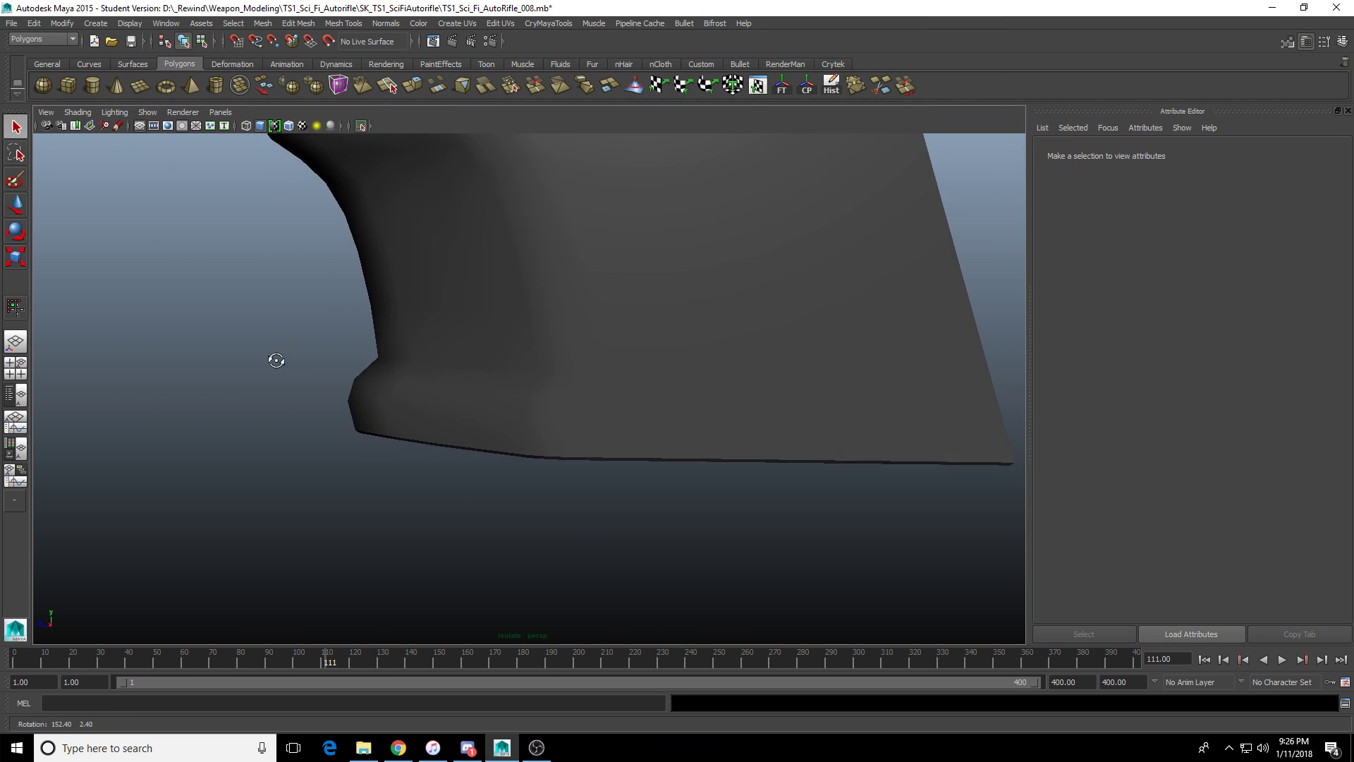
pyautogui.keyDown('alt'); pyautogui.moveTo(275, 360); pyautogui.dragTo(458, 458, button='middle'); pyautogui.keyUp('alt')
pyautogui.keyDown('alt'); pyautogui.moveTo(457, 458); pyautogui.dragTo(572, 484); pyautogui.keyUp('alt')
pyautogui.click(569, 444)
pyautogui.click(438, 432)
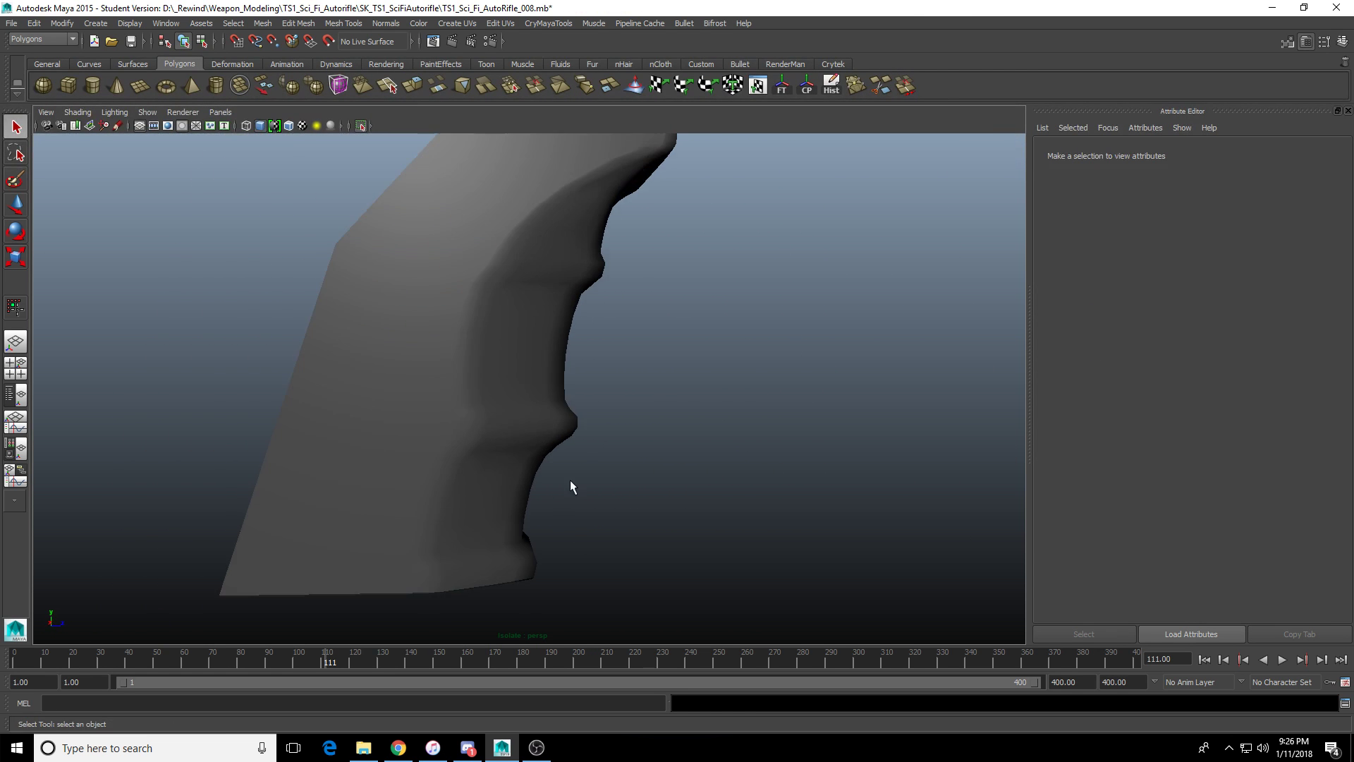
# Bevel the long vertical edge loops running down both rear corners of the grip.
pyautogui.click(422, 448)
pyautogui.keyDown('alt'); pyautogui.moveTo(422, 448); pyautogui.dragTo(574, 487); pyautogui.keyUp('alt')
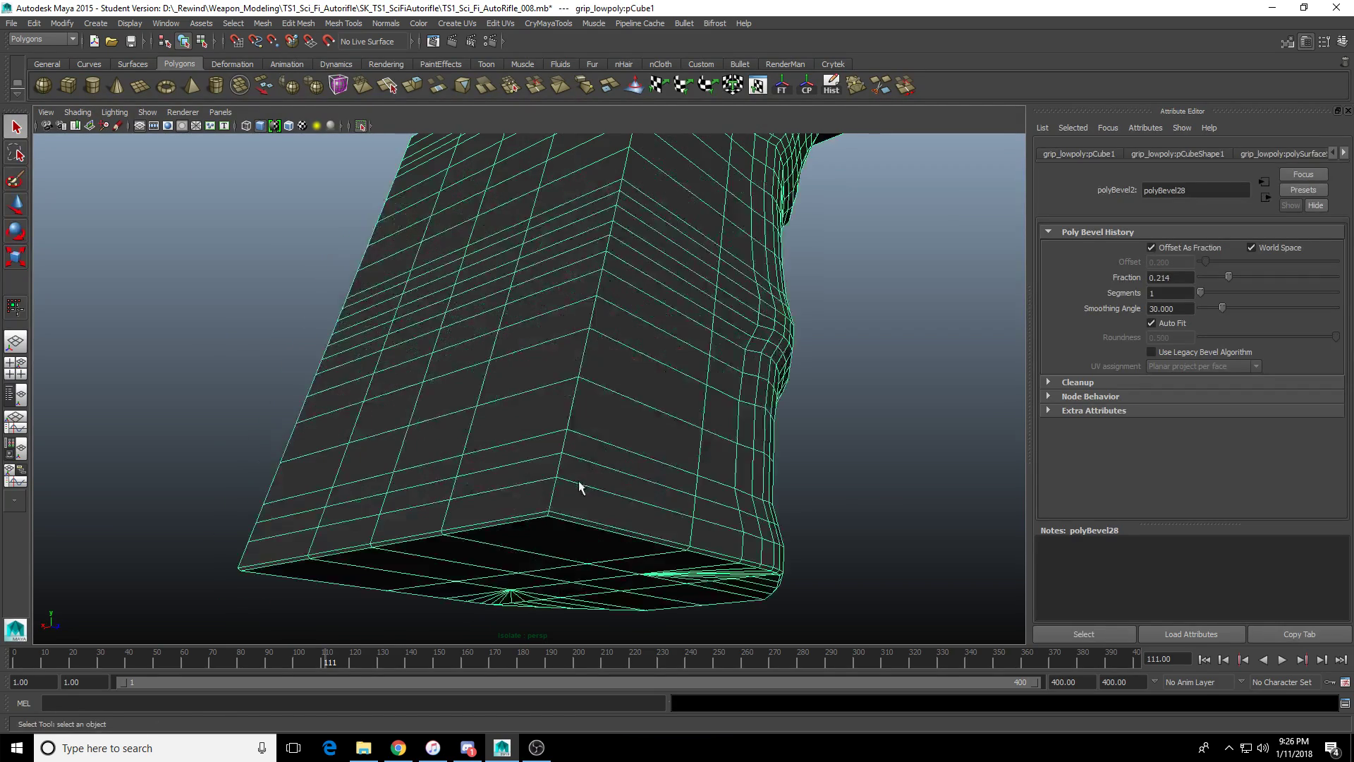
pyautogui.press('F10')
pyautogui.click(581, 407)
pyautogui.keyDown('alt'); pyautogui.moveTo(582, 407); pyautogui.dragTo(551, 401); pyautogui.keyUp('alt')
pyautogui.scroll(-3, 562, 404)
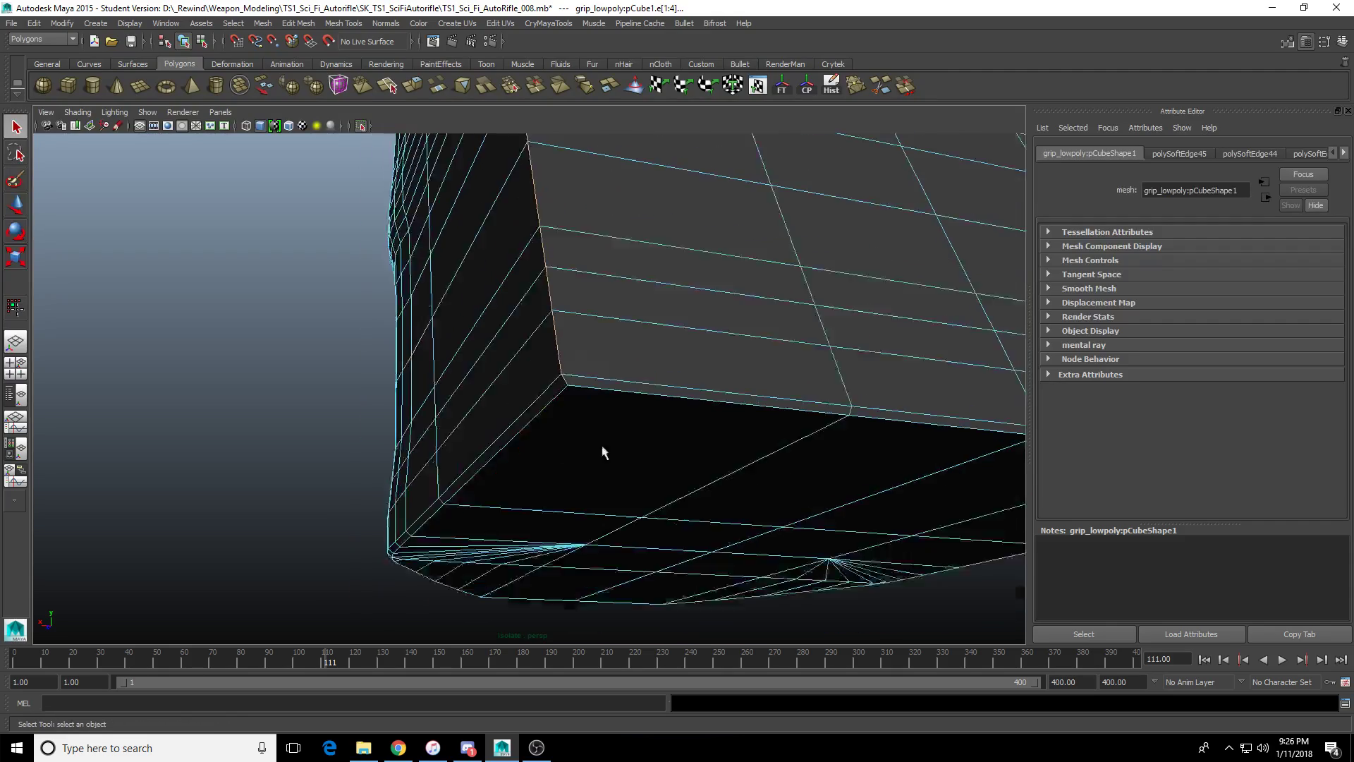
pyautogui.keyDown('alt'); pyautogui.moveTo(604, 447); pyautogui.dragTo(575, 456); pyautogui.keyUp('alt')
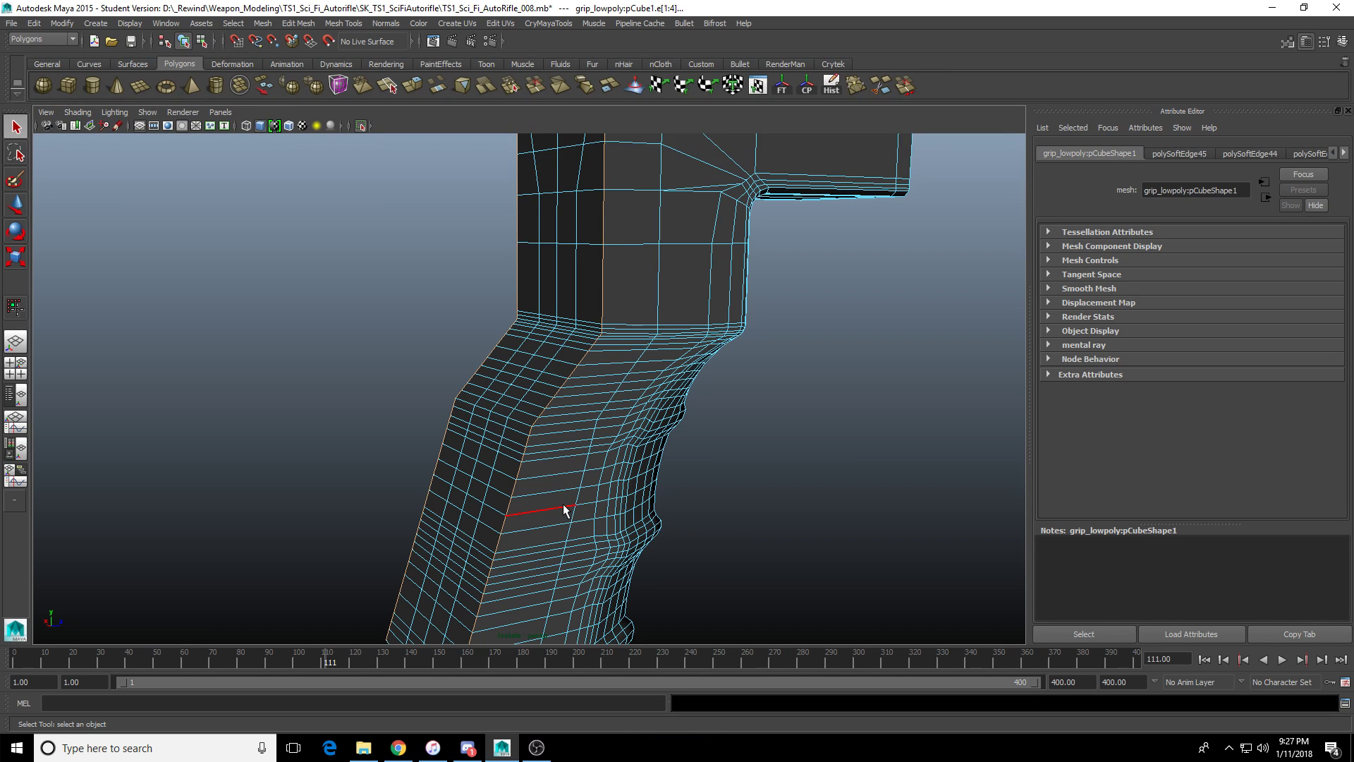
pyautogui.keyDown('alt'); pyautogui.moveTo(546, 507); pyautogui.dragTo(589, 473, button='middle'); pyautogui.keyUp('alt')
pyautogui.scroll(6, 578, 464)
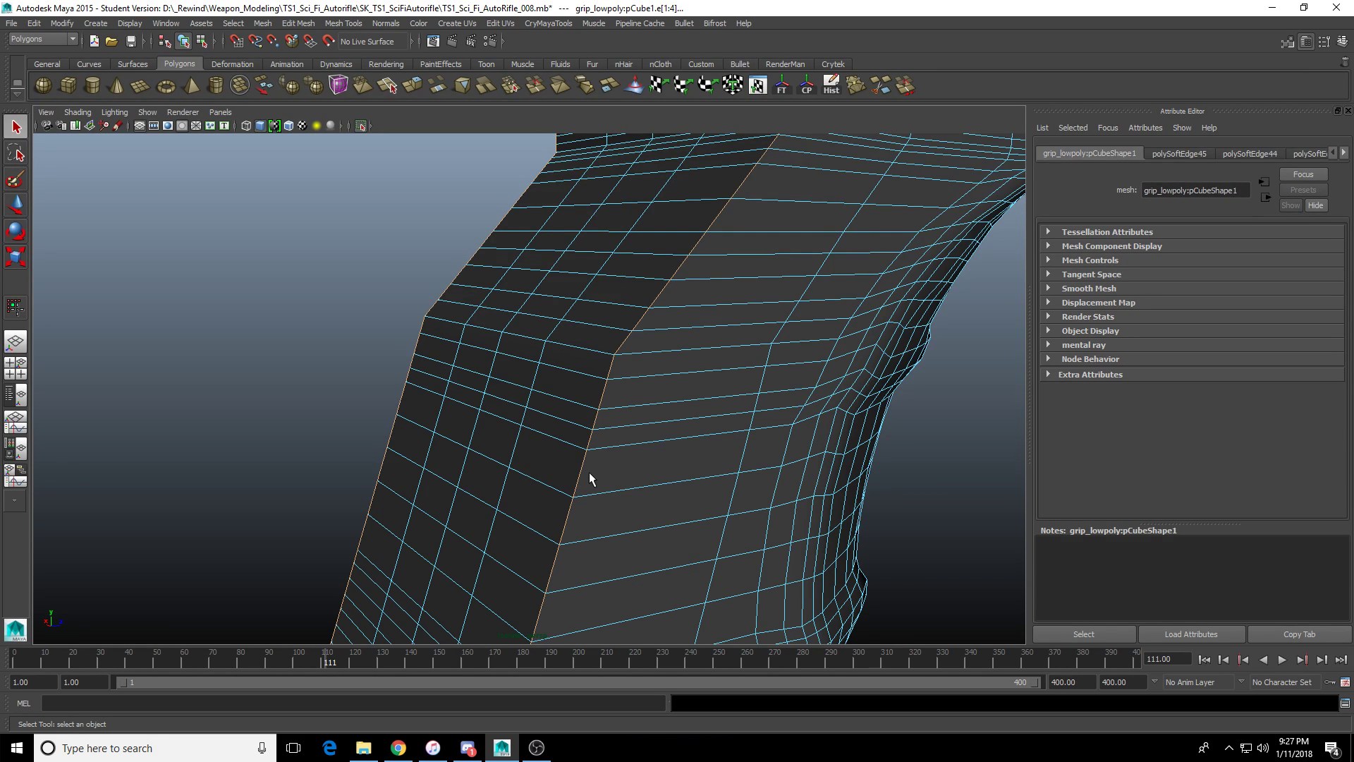
pyautogui.keyDown('alt'); pyautogui.moveTo(632, 402); pyautogui.dragTo(608, 424); pyautogui.keyUp('alt')
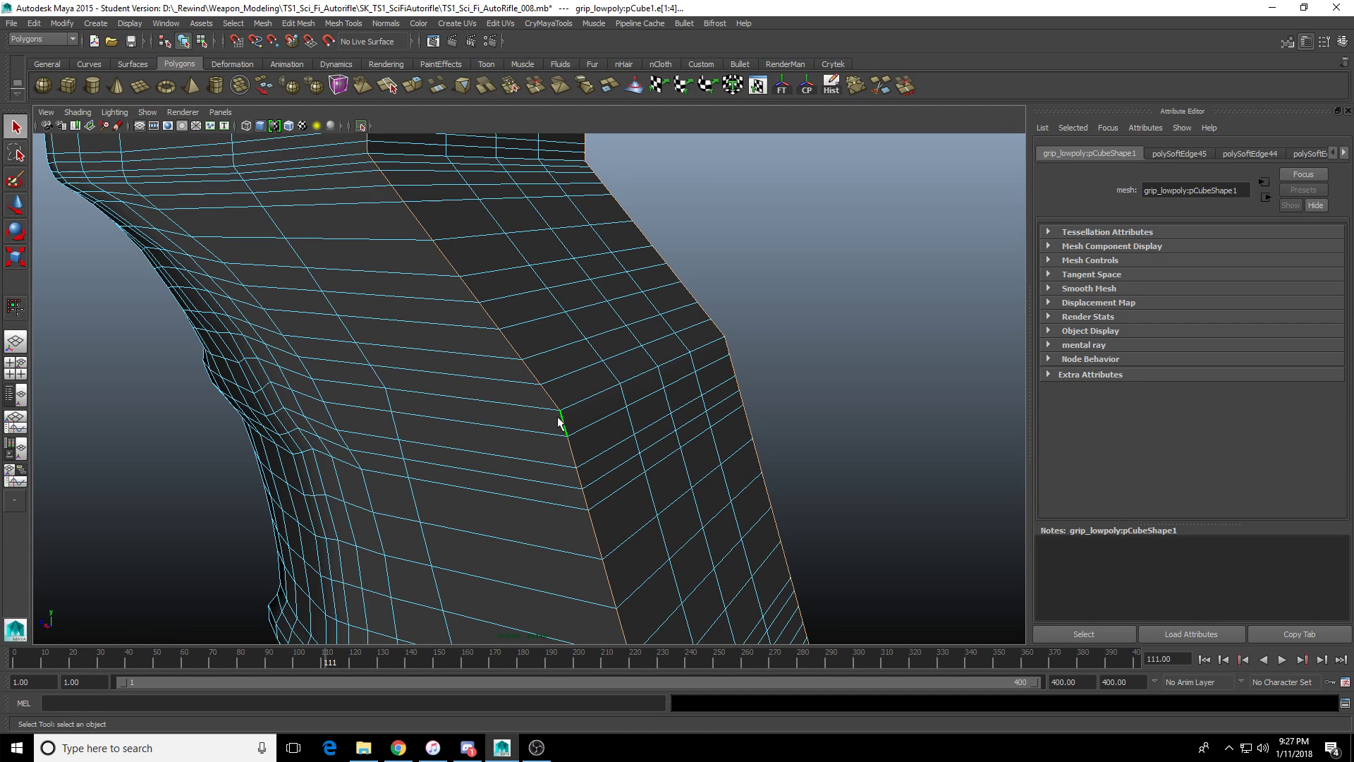
pyautogui.moveTo(562, 423); pyautogui.dragTo(600, 425, button='right')
pyautogui.click(599, 424)
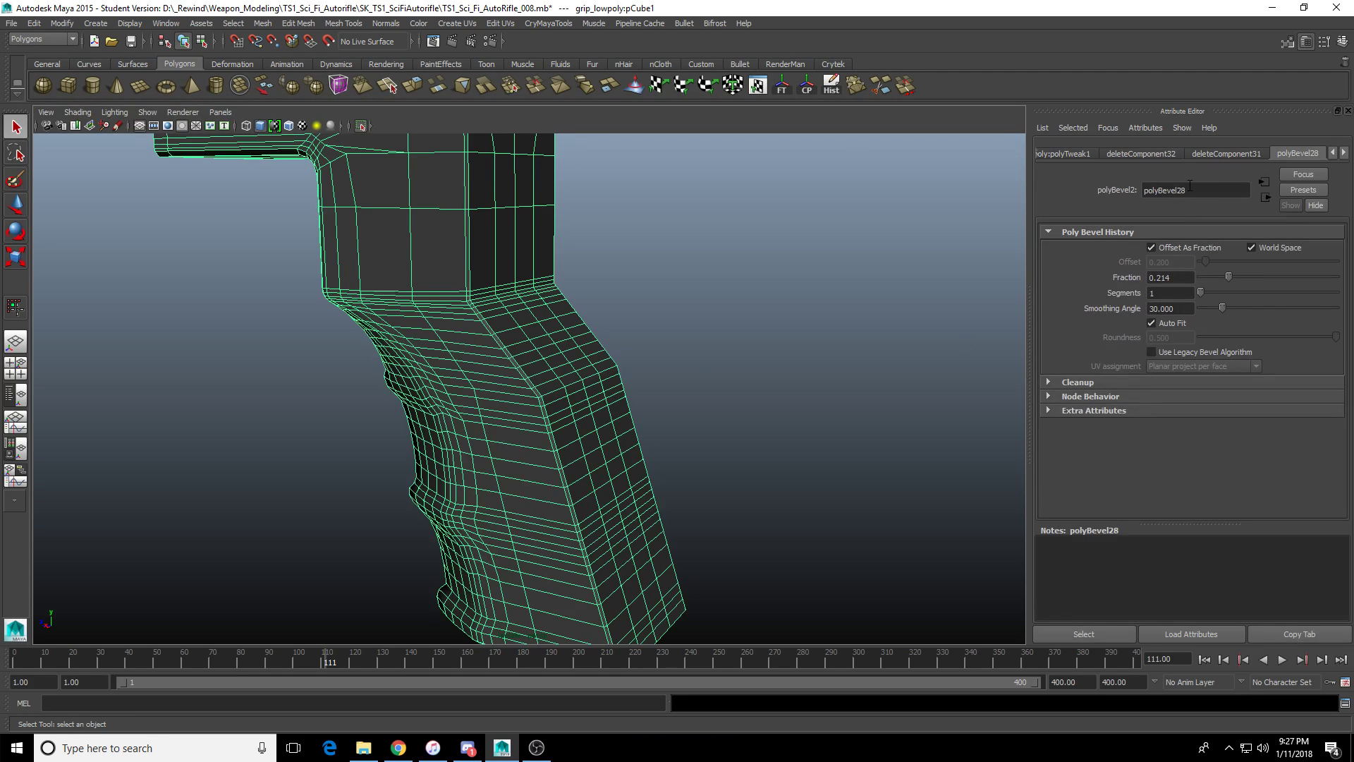
# Open the settings of the new rear-corner bevel and set its fraction to 2.5.
pyautogui.scroll(6, 1174, 153)
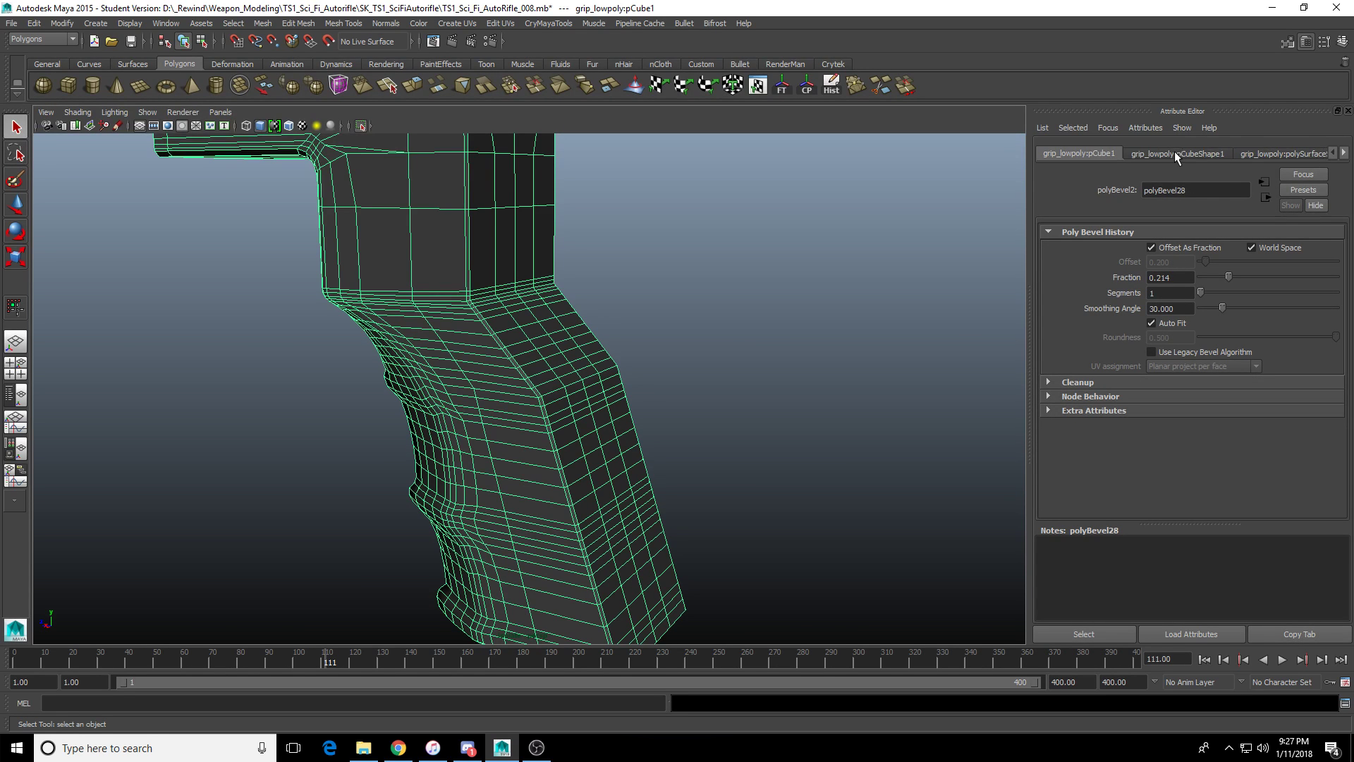
pyautogui.click(1343, 153)
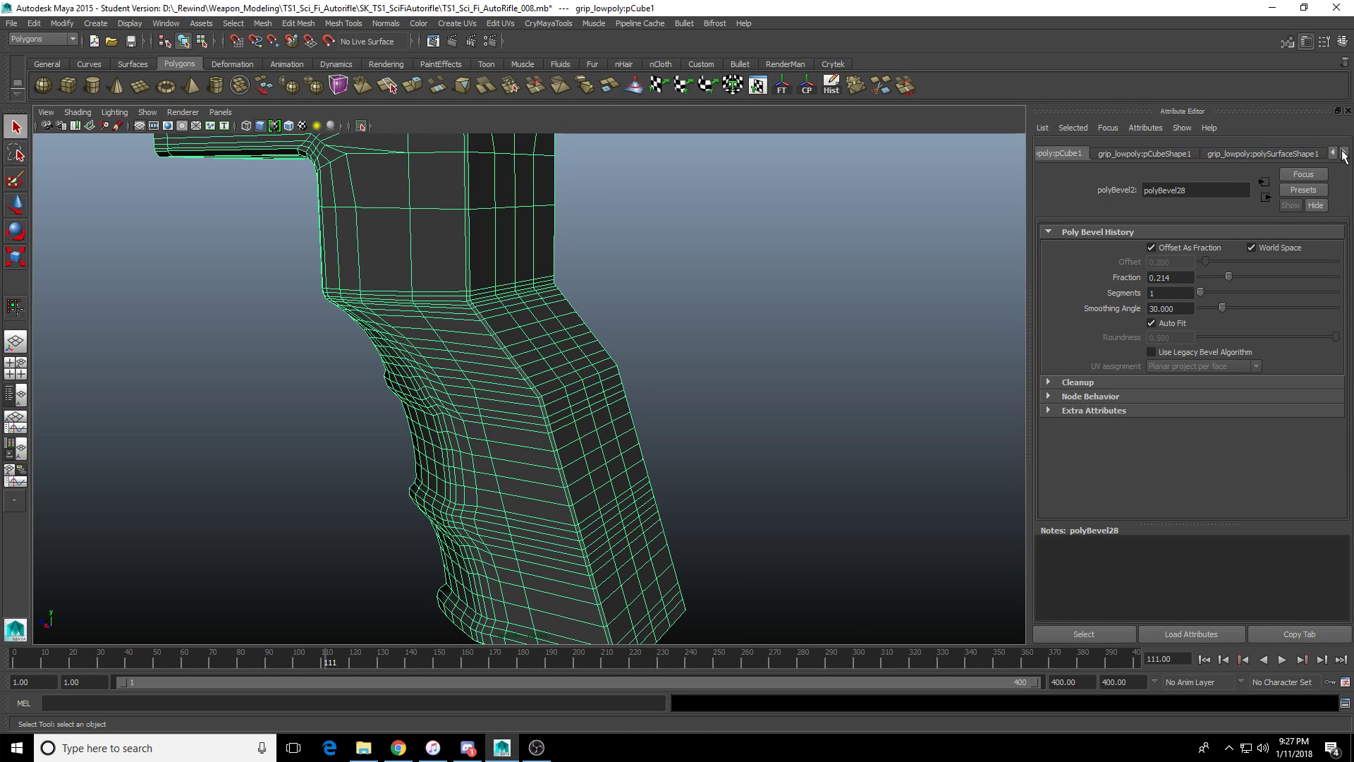
pyautogui.click(1240, 153)
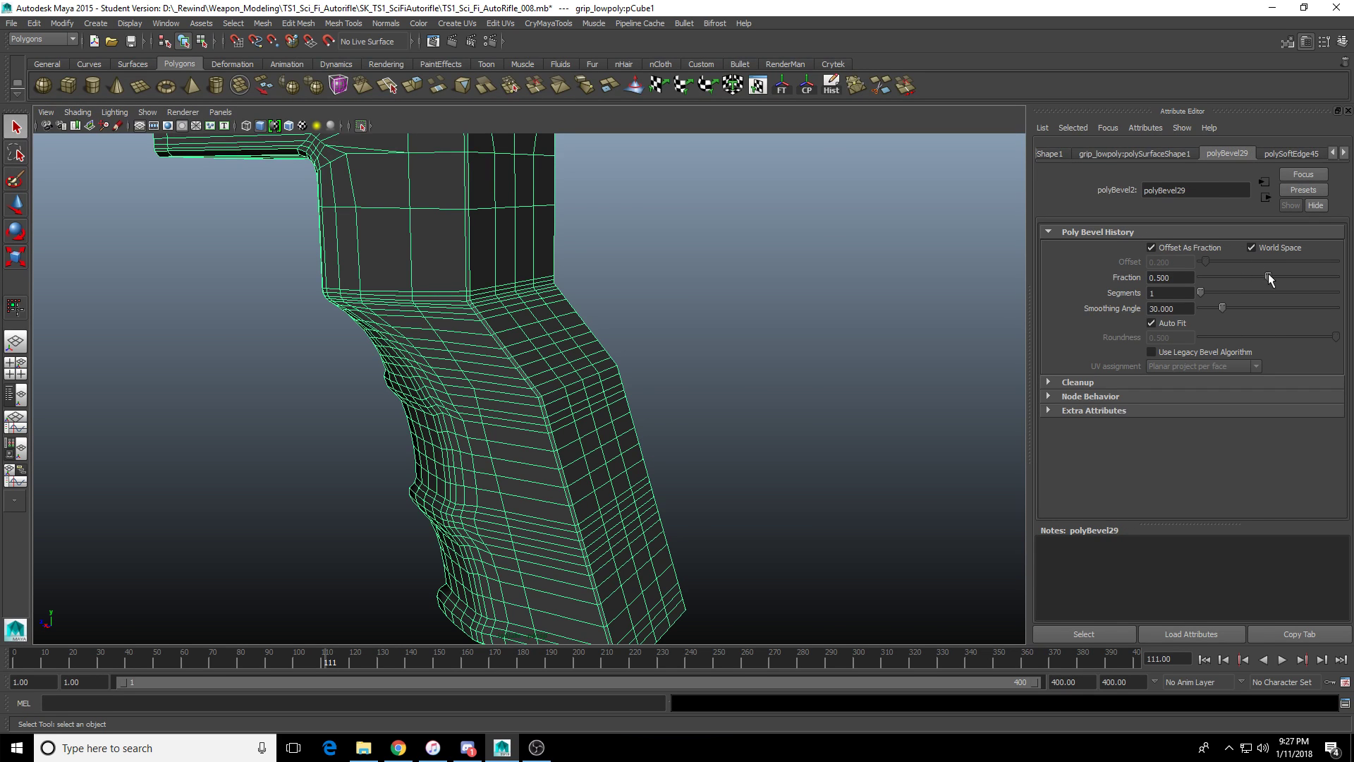
pyautogui.moveTo(1269, 277); pyautogui.dragTo(1336, 277)
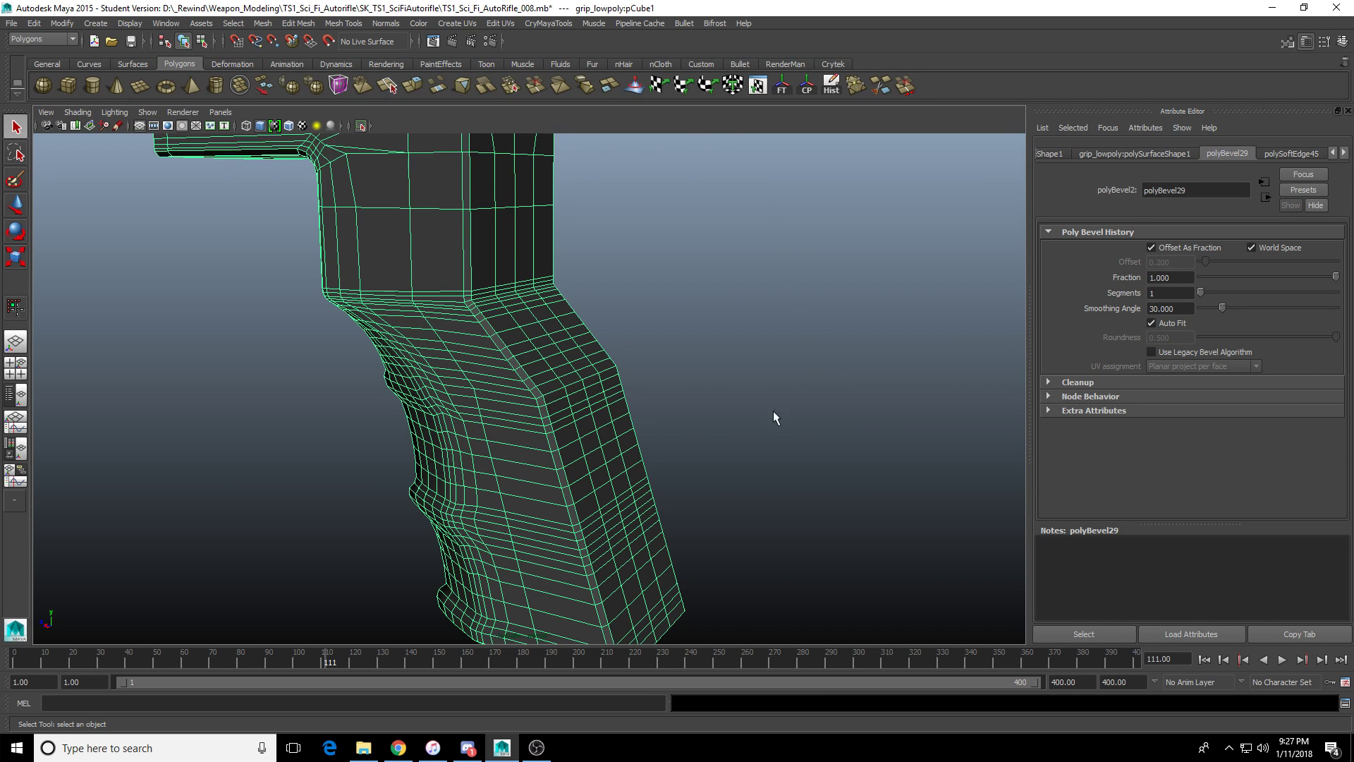
pyautogui.keyDown('alt'); pyautogui.moveTo(773, 411); pyautogui.dragTo(928, 365); pyautogui.keyUp('alt')
pyautogui.scroll(5, 756, 387)
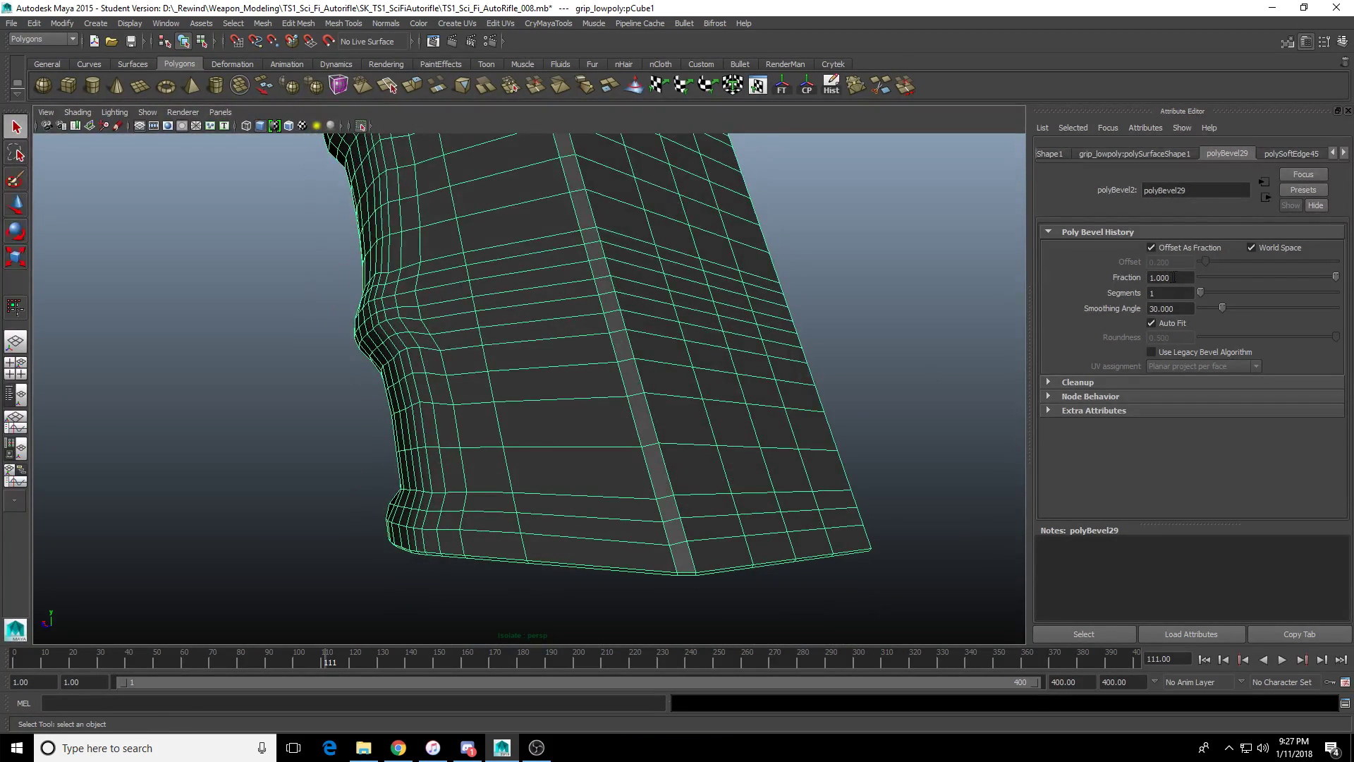
pyautogui.click(1174, 277)
pyautogui.write('2.5')
pyautogui.press('Return')
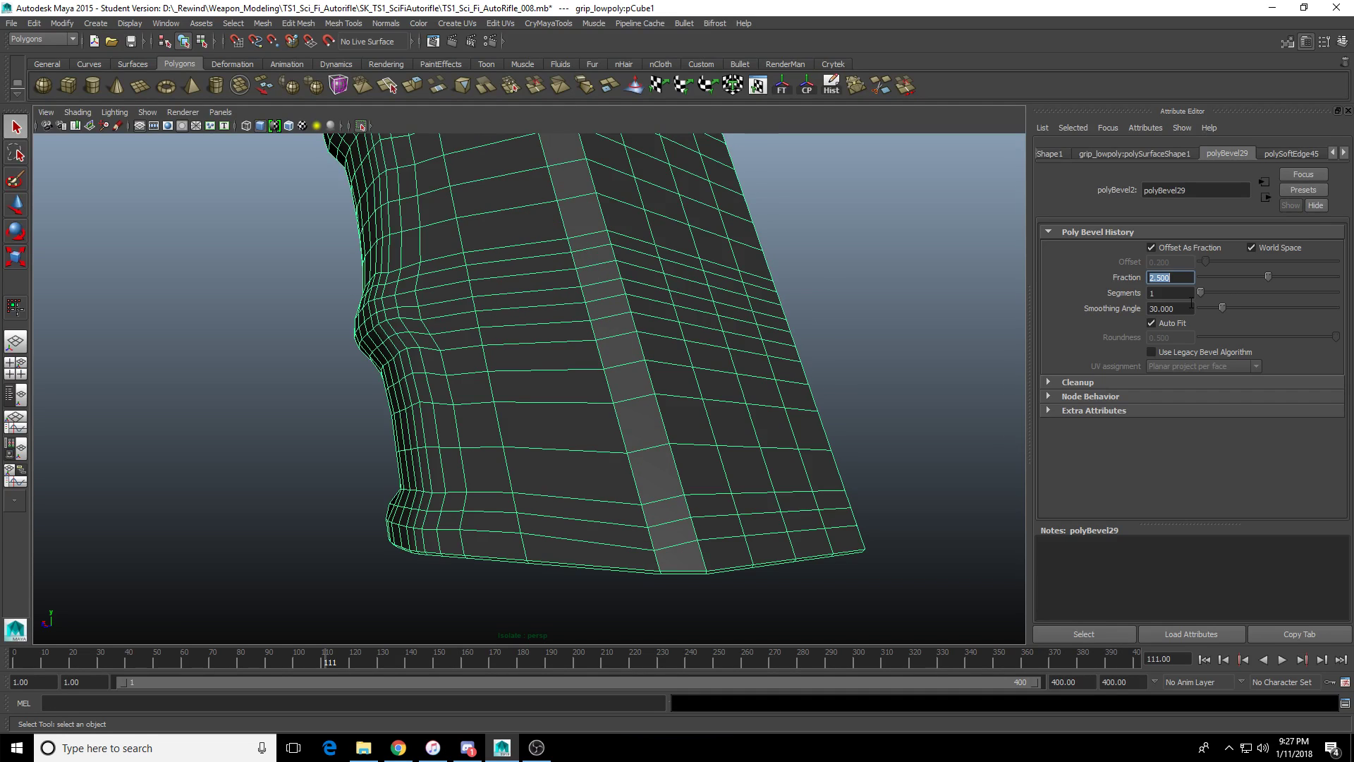
# Try a fraction of 3.25 for the grip's rear-corner bevel.
pyautogui.scroll(-3, 703, 336)
pyautogui.keyDown('alt'); pyautogui.moveTo(703, 336); pyautogui.dragTo(557, 416); pyautogui.keyUp('alt')
pyautogui.scroll(5, 553, 492)
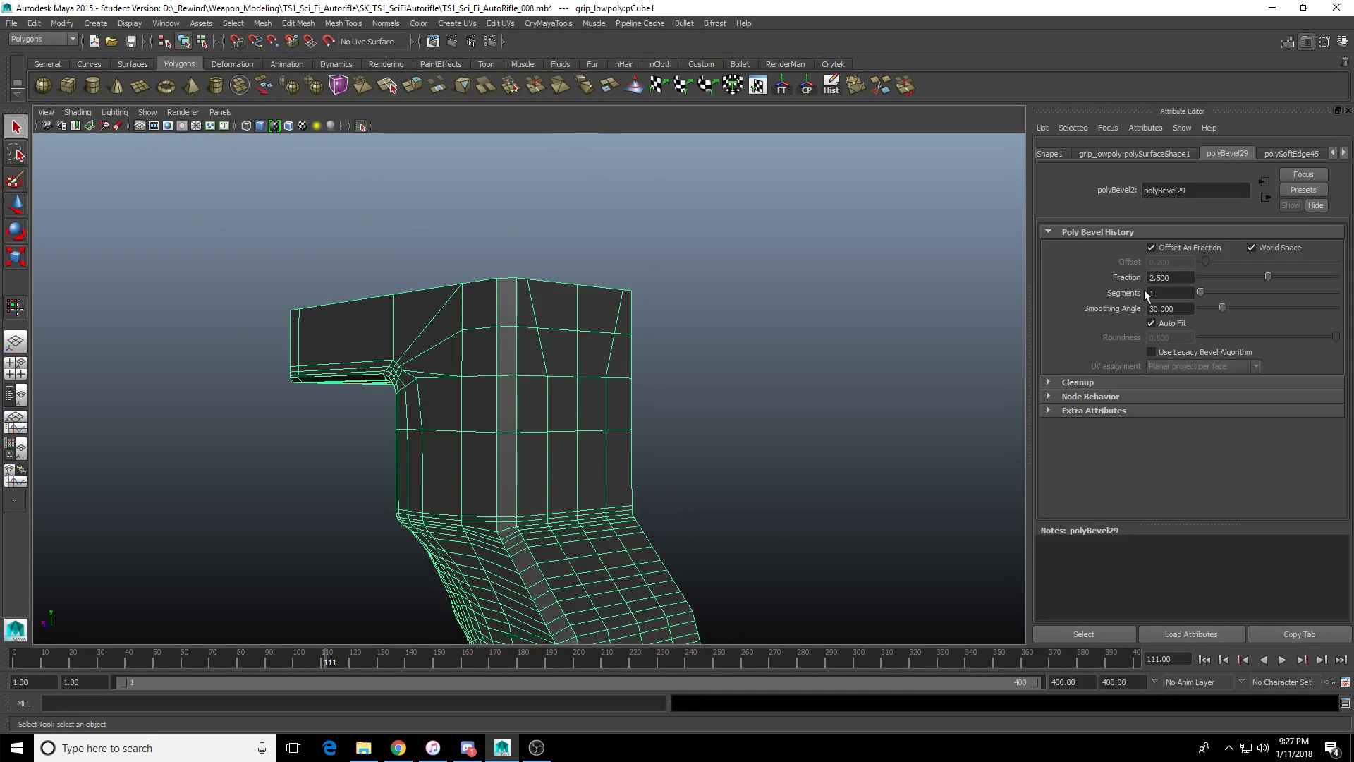
pyautogui.click(1151, 278)
pyautogui.write('3.25')
pyautogui.press('Return')
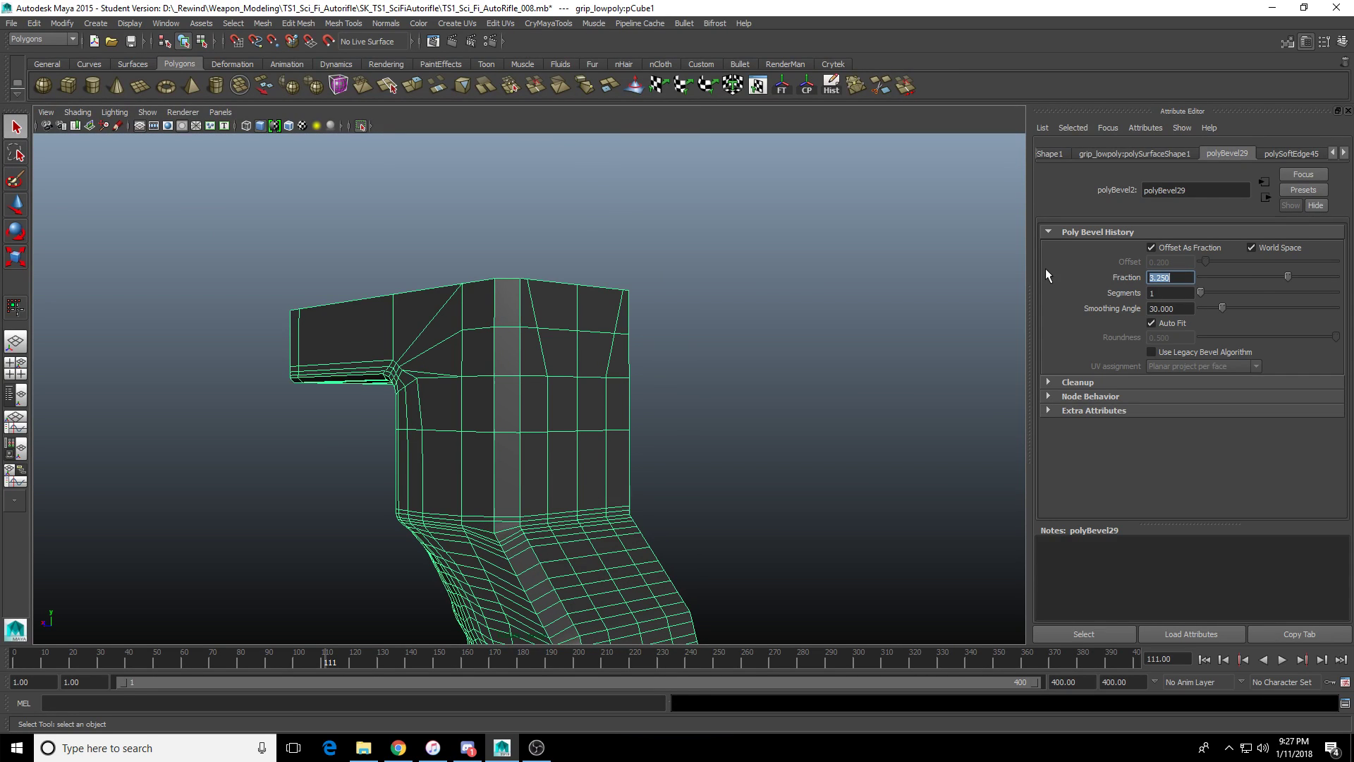
# Set the fraction of the grip's rear-corner bevel to 4.
pyautogui.keyDown('alt'); pyautogui.moveTo(557, 493); pyautogui.dragTo(514, 384, button='middle'); pyautogui.keyUp('alt')
pyautogui.scroll(3, 514, 383)
pyautogui.moveTo(516, 389)
pyautogui.keyDown('alt'); pyautogui.mouseDown()
pyautogui.moveTo(584, 378)
pyautogui.moveTo(531, 407)
pyautogui.mouseUp(); pyautogui.keyUp('alt')
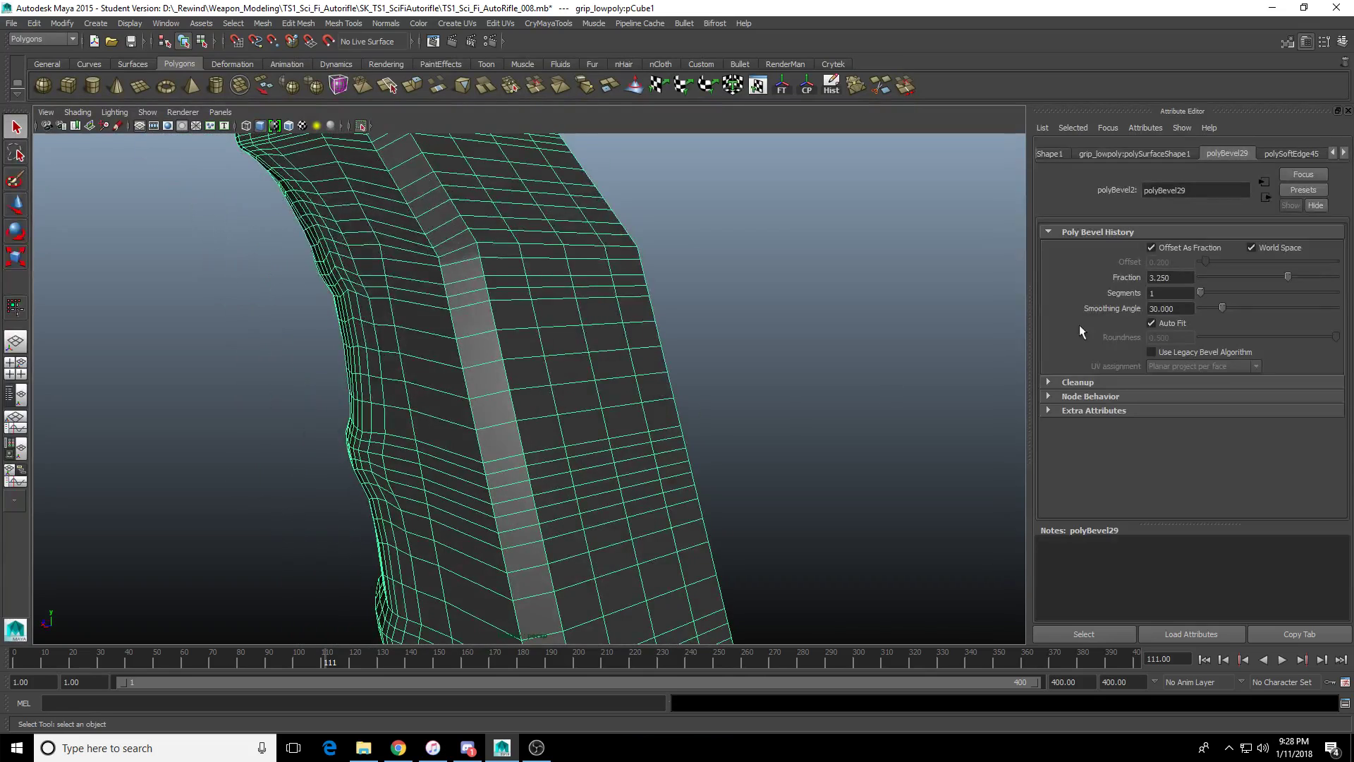
pyautogui.scroll(-3, 600, 373)
pyautogui.keyDown('alt'); pyautogui.moveTo(592, 373); pyautogui.dragTo(647, 451, button='middle'); pyautogui.keyUp('alt')
pyautogui.click(1181, 277)
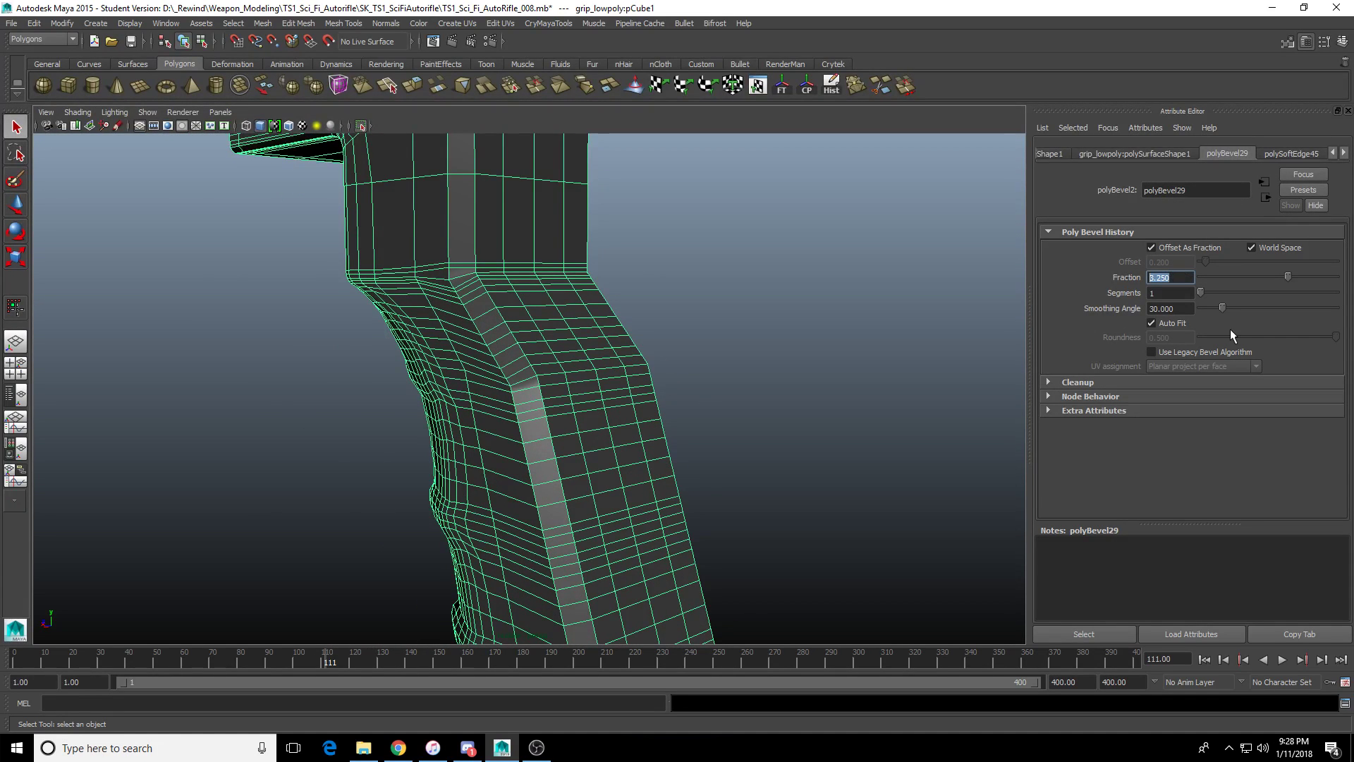
pyautogui.write('4')
pyautogui.press('Return')
# Deselect the grip and turn off its isolation to show the whole rifle.
pyautogui.keyDown('alt'); pyautogui.moveTo(847, 338); pyautogui.dragTo(643, 404); pyautogui.keyUp('alt')
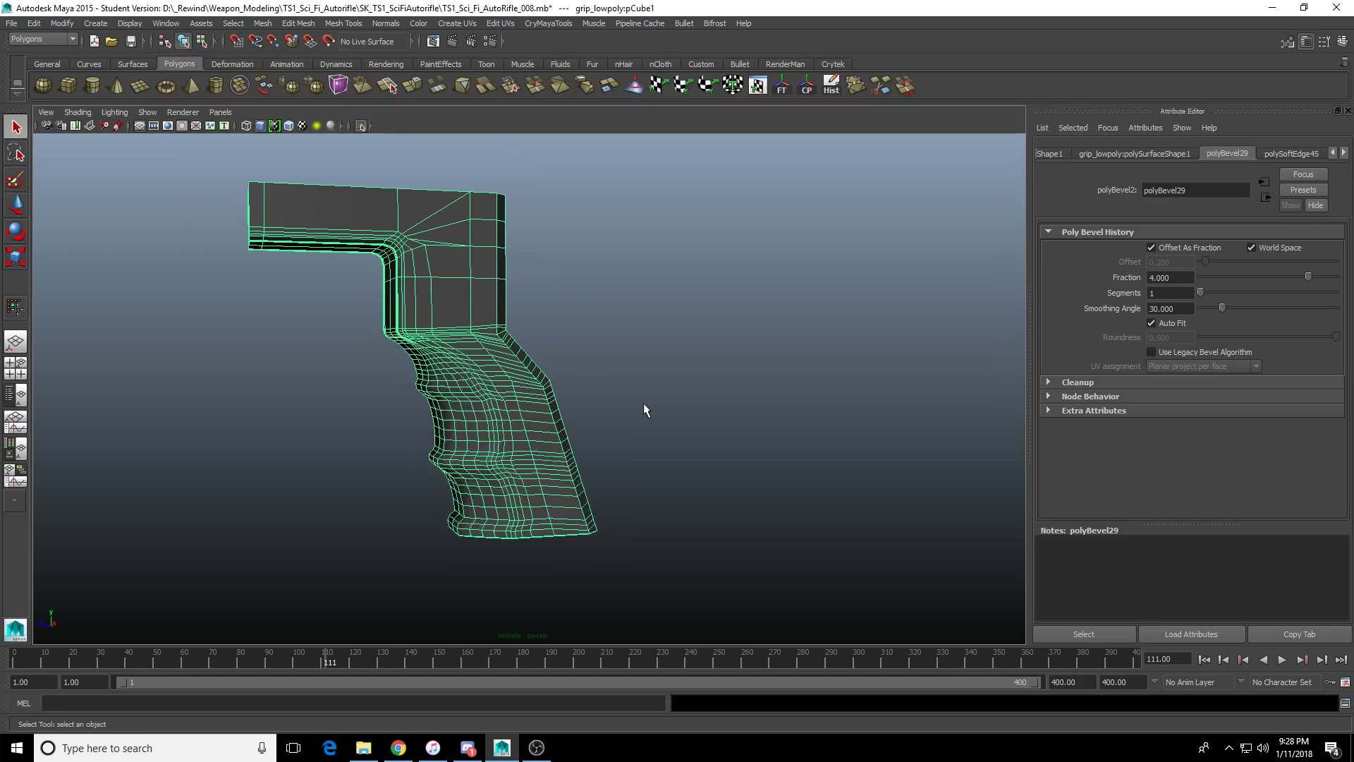
pyautogui.click(682, 421)
pyautogui.click(361, 126)
pyautogui.keyDown('alt'); pyautogui.moveTo(432, 214); pyautogui.dragTo(282, 398); pyautogui.keyUp('alt')
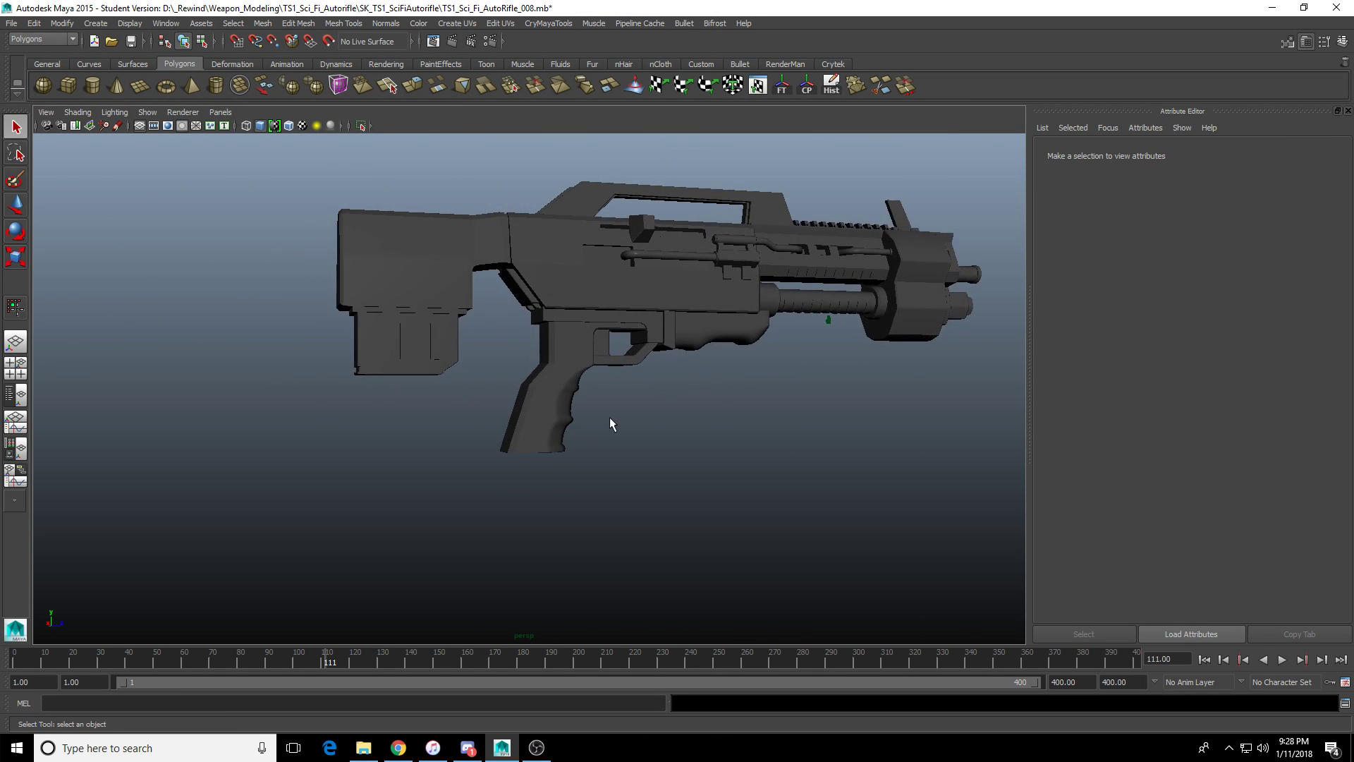
pyautogui.moveTo(610, 418)
pyautogui.keyDown('alt'); pyautogui.mouseDown()
pyautogui.moveTo(644, 439)
pyautogui.moveTo(621, 433)
pyautogui.mouseUp(); pyautogui.keyUp('alt')
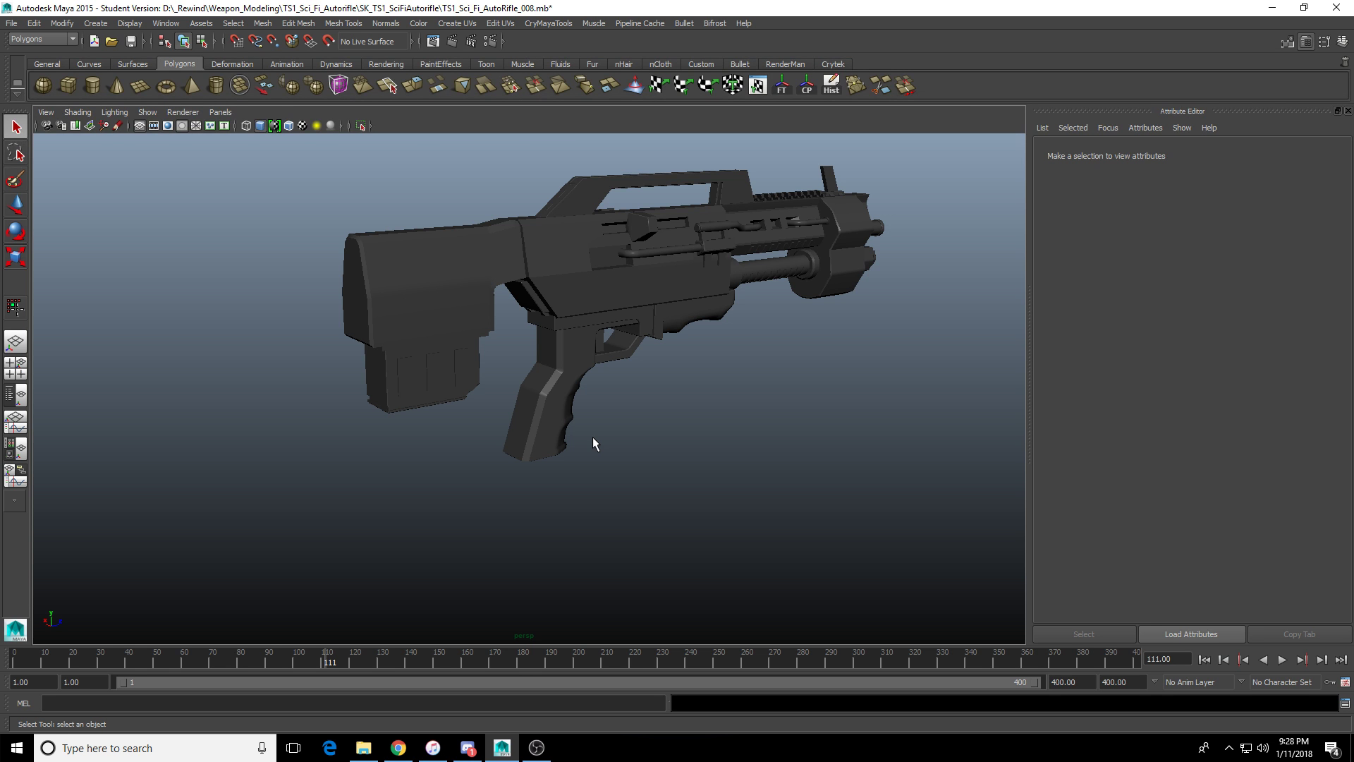
# Bevel the long edge loops bordering the chamfer strips at both rear corners of the grip.
pyautogui.scroll(6, 587, 443)
pyautogui.click(626, 381)
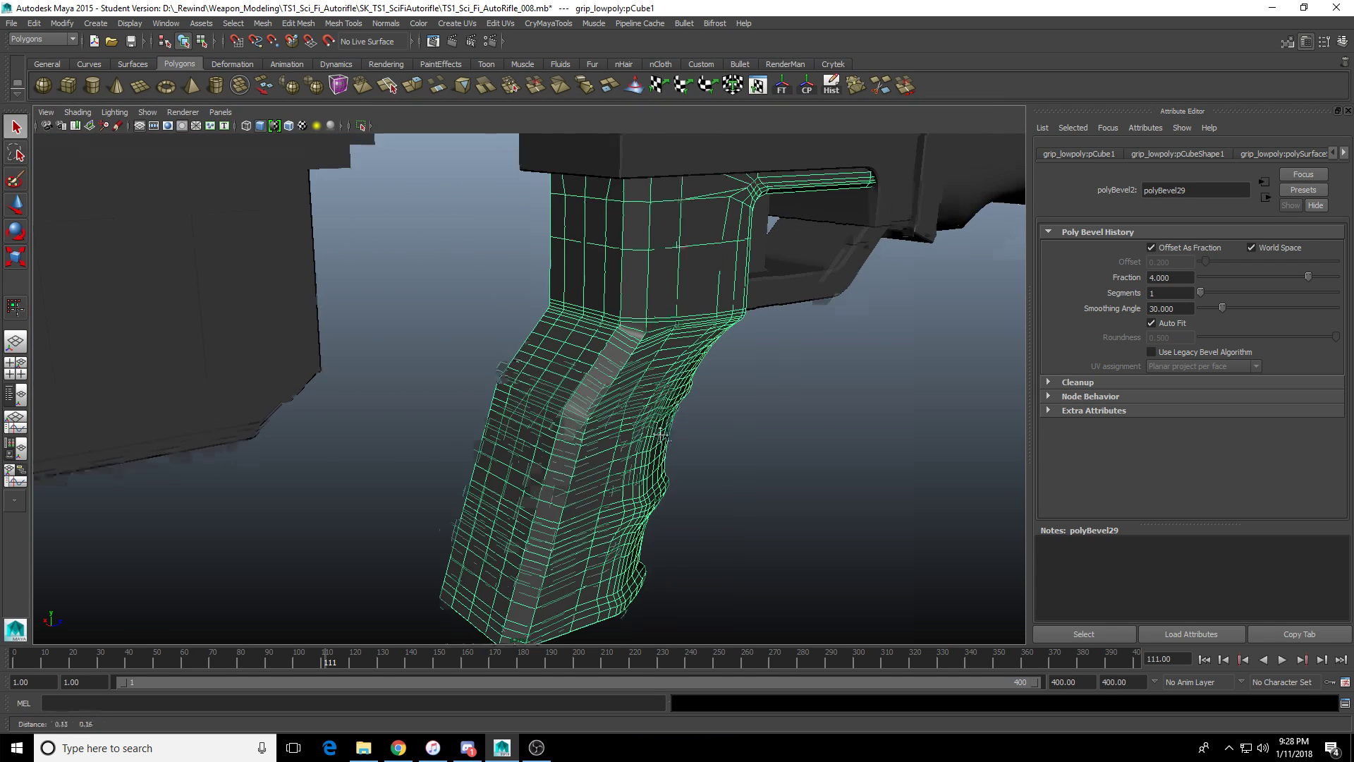
pyautogui.scroll(5, 585, 539)
pyautogui.moveTo(540, 502); pyautogui.dragTo(520, 430, button='right')
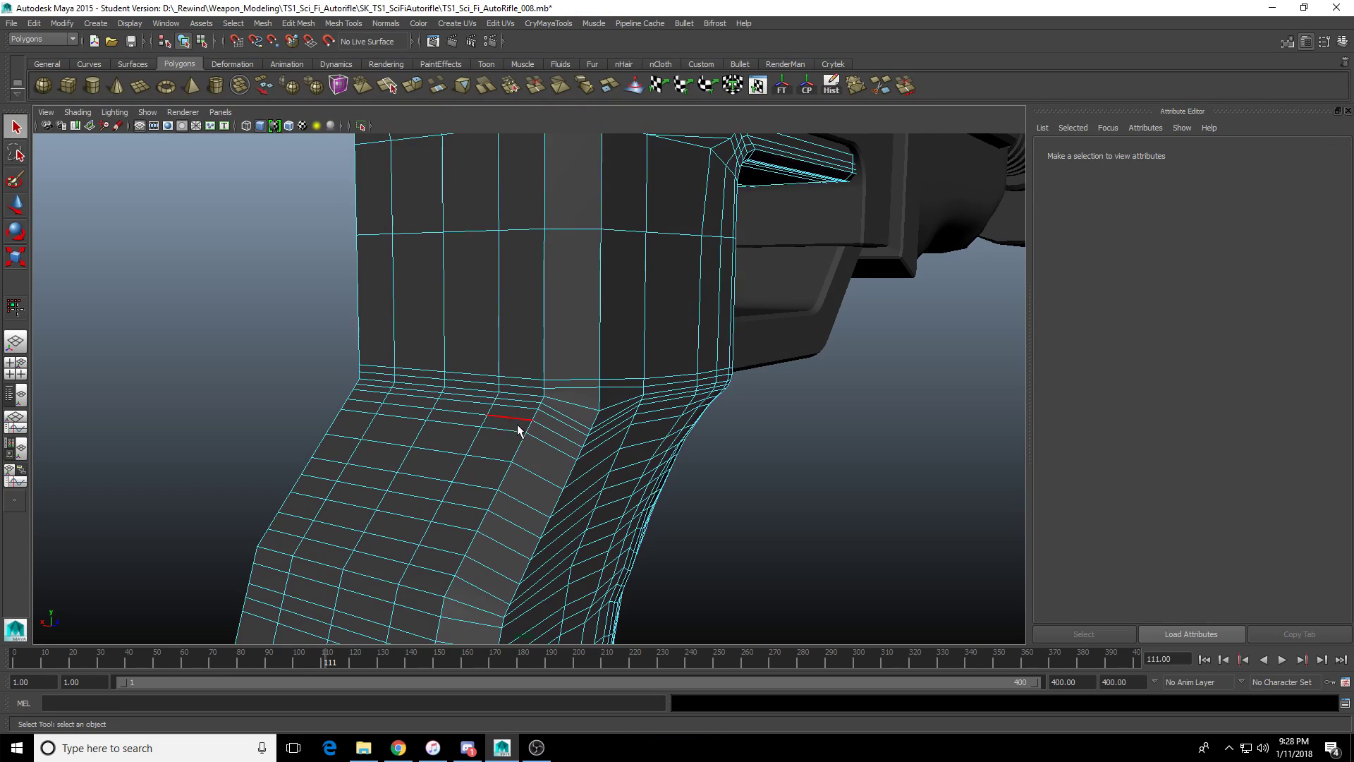
pyautogui.click(520, 453)
pyautogui.keyDown('alt'); pyautogui.moveTo(519, 453); pyautogui.dragTo(625, 351); pyautogui.keyUp('alt')
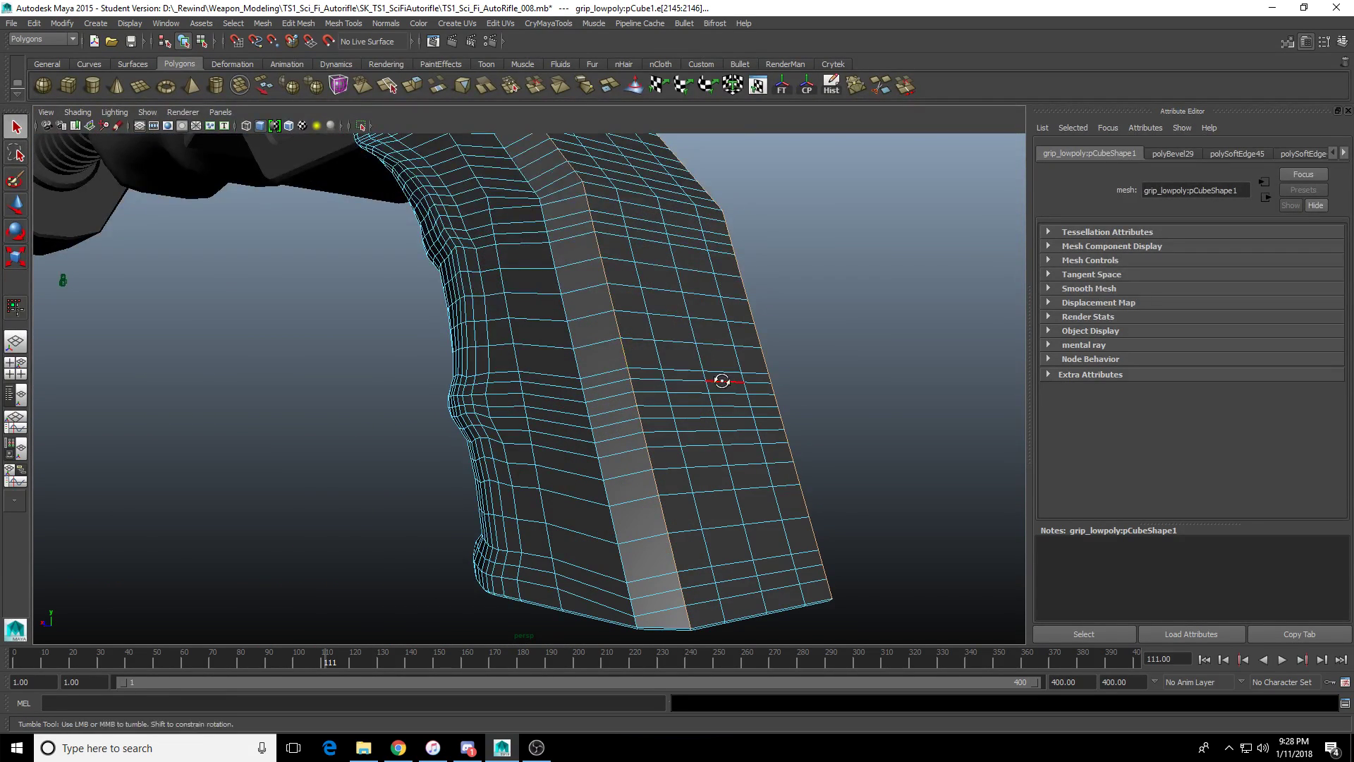
pyautogui.keyDown('alt'); pyautogui.moveTo(721, 381); pyautogui.dragTo(605, 395); pyautogui.keyUp('alt')
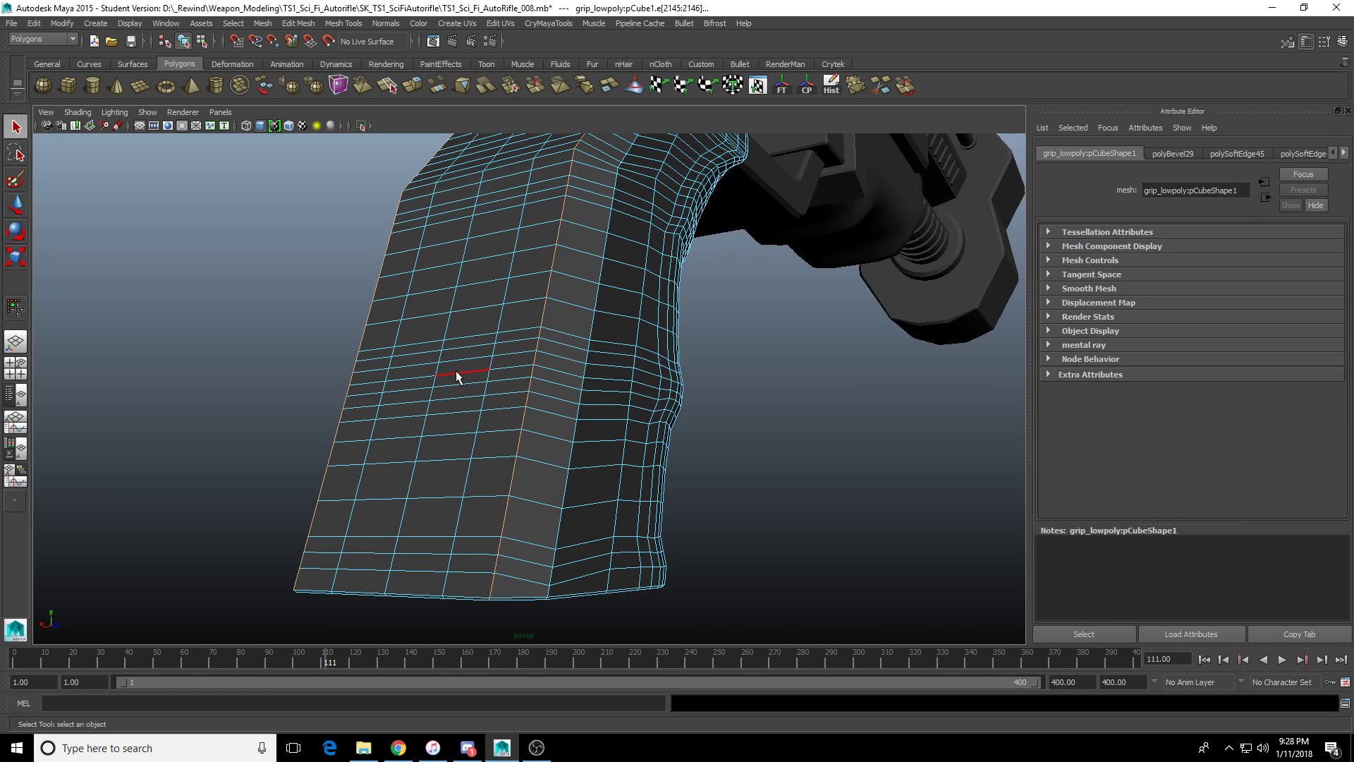
pyautogui.keyDown('alt'); pyautogui.moveTo(456, 371); pyautogui.dragTo(523, 390, button='right'); pyautogui.keyUp('alt')
pyautogui.keyDown('alt'); pyautogui.moveTo(541, 334); pyautogui.dragTo(548, 379, button='middle'); pyautogui.keyUp('alt')
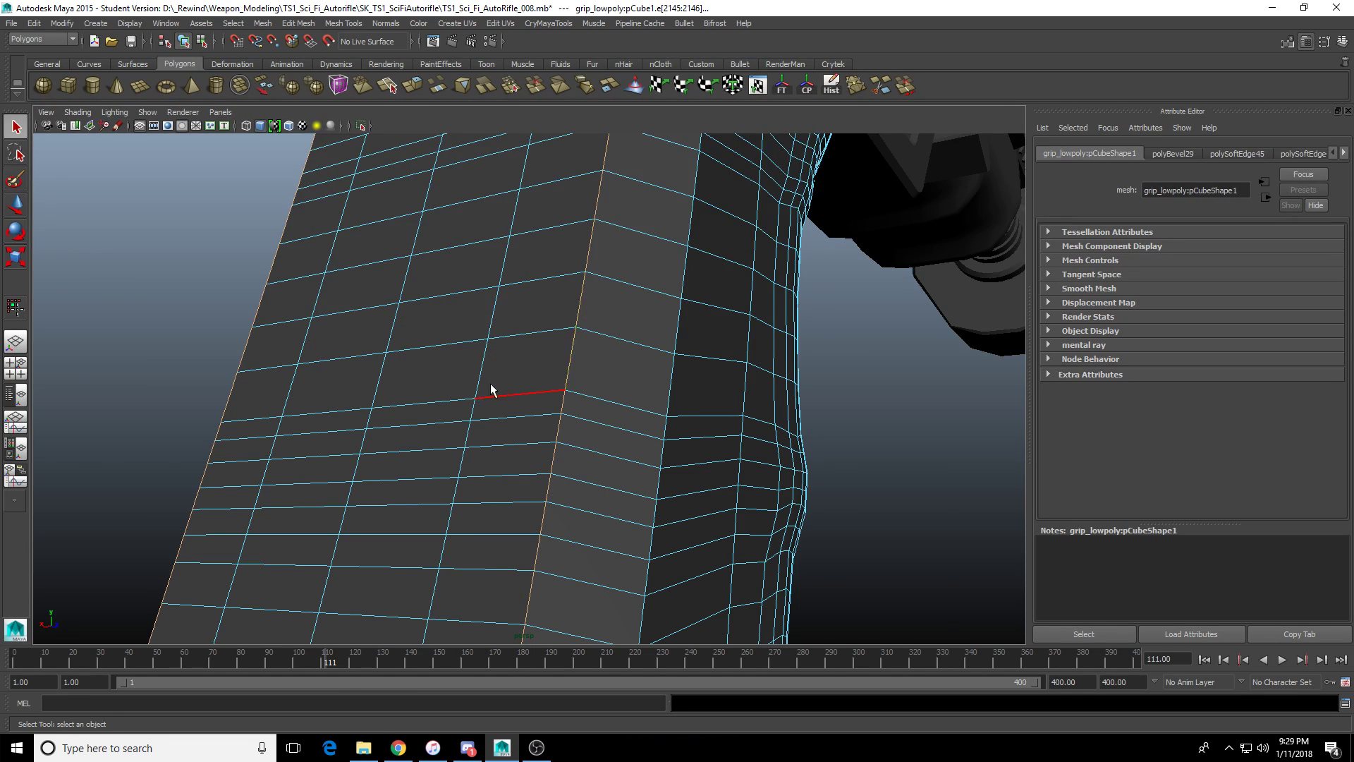
pyautogui.keyDown('alt'); pyautogui.moveTo(491, 389); pyautogui.dragTo(453, 384); pyautogui.keyUp('alt')
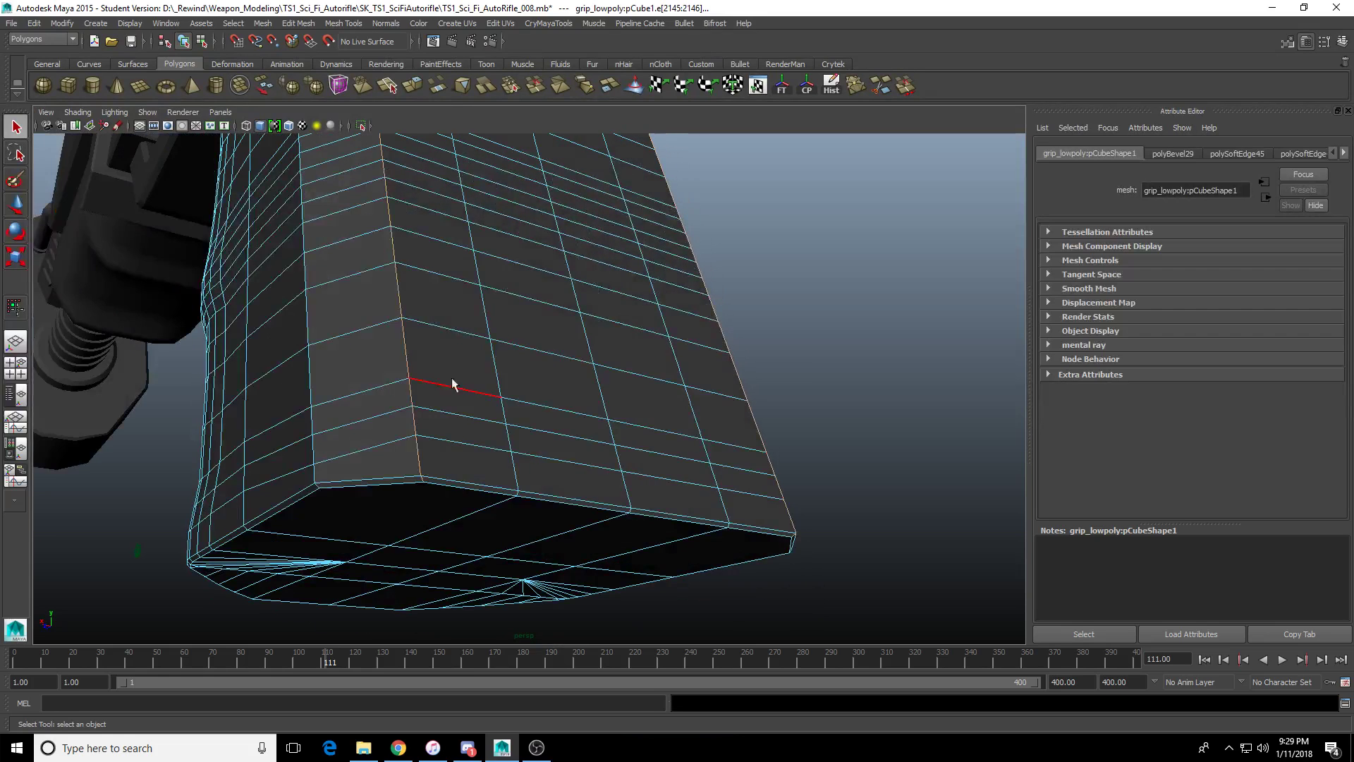
pyautogui.keyDown('shift'); pyautogui.moveTo(440, 359); pyautogui.dragTo(533, 333, button='right'); pyautogui.keyUp('shift')
pyautogui.scroll(-3, 519, 369)
pyautogui.click(532, 333)
# Open the settings of the second rear-corner bevel and set its fraction to 2.
pyautogui.click(1245, 155)
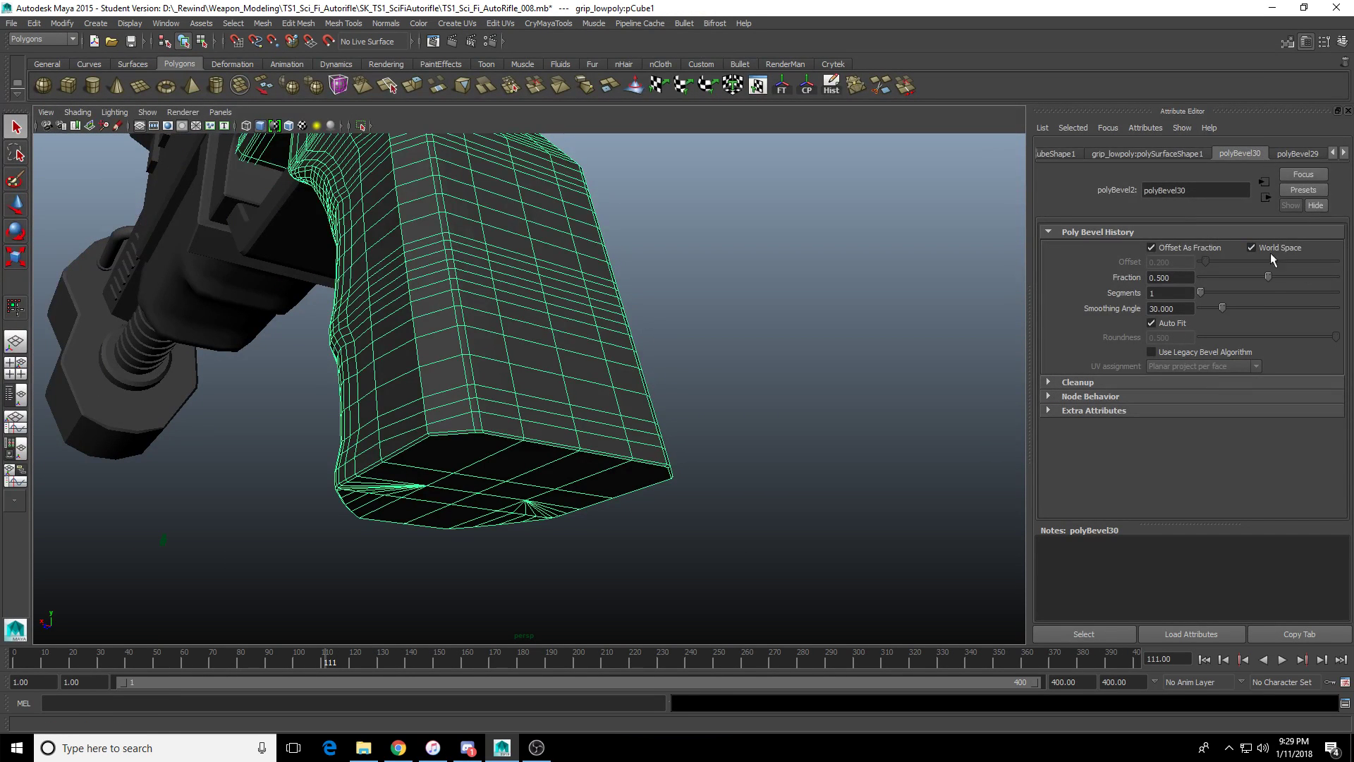
pyautogui.moveTo(1268, 276); pyautogui.dragTo(1335, 277)
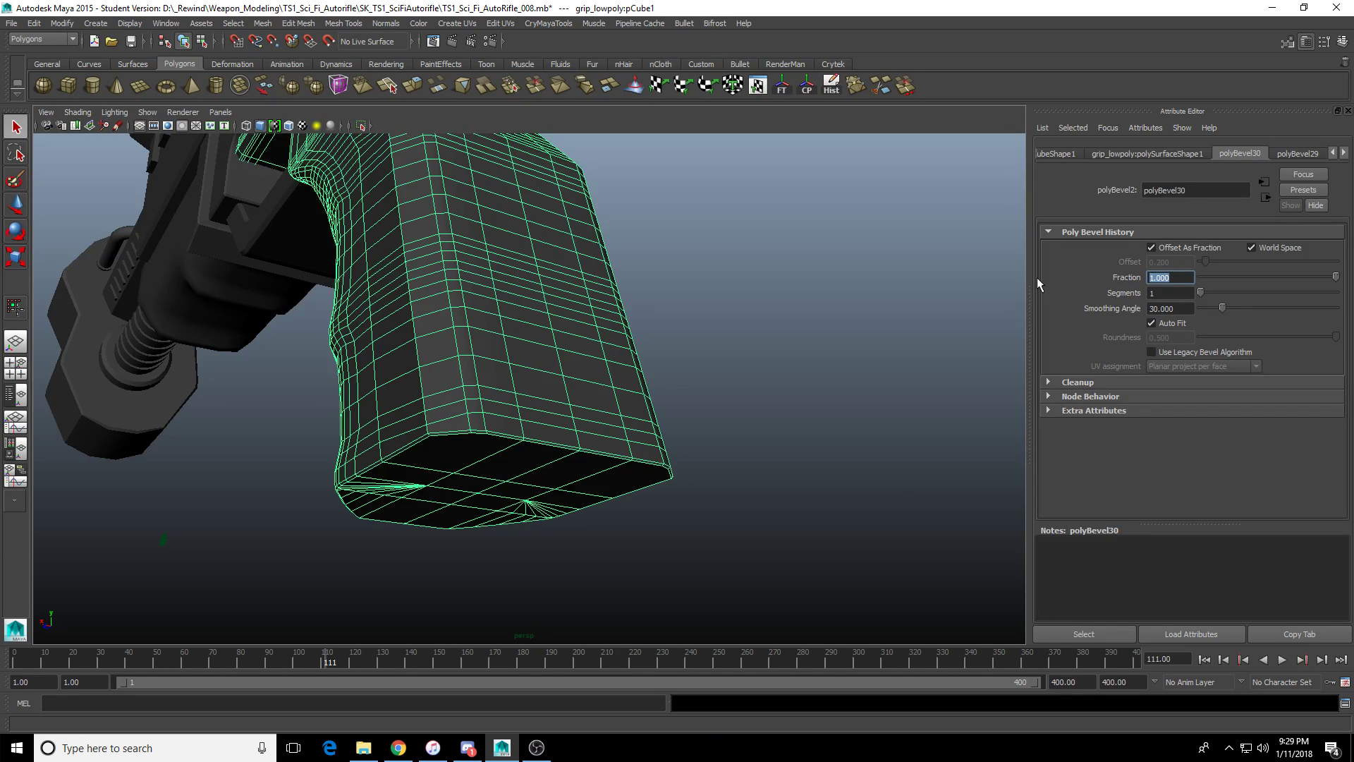
pyautogui.write('1.5')
pyautogui.press('Return')
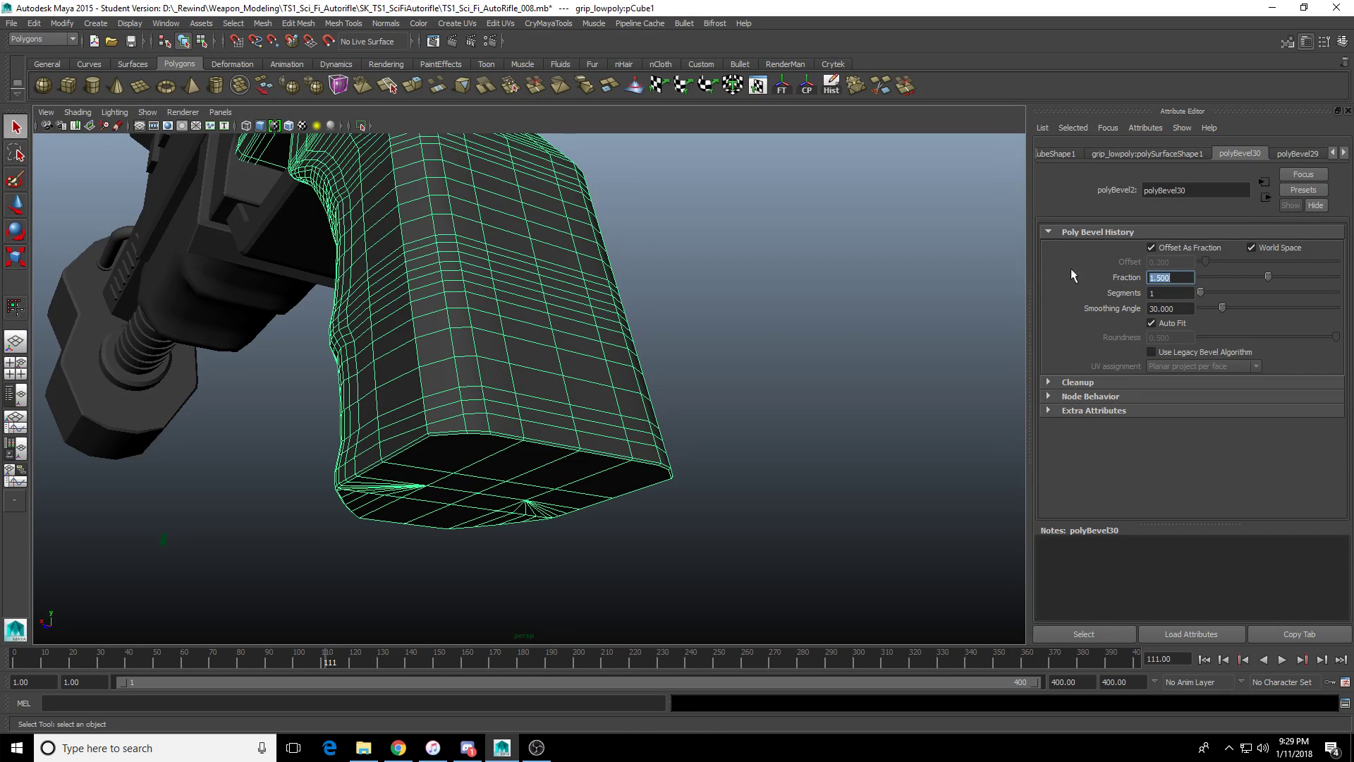
pyautogui.write('2')
pyautogui.press('Return')
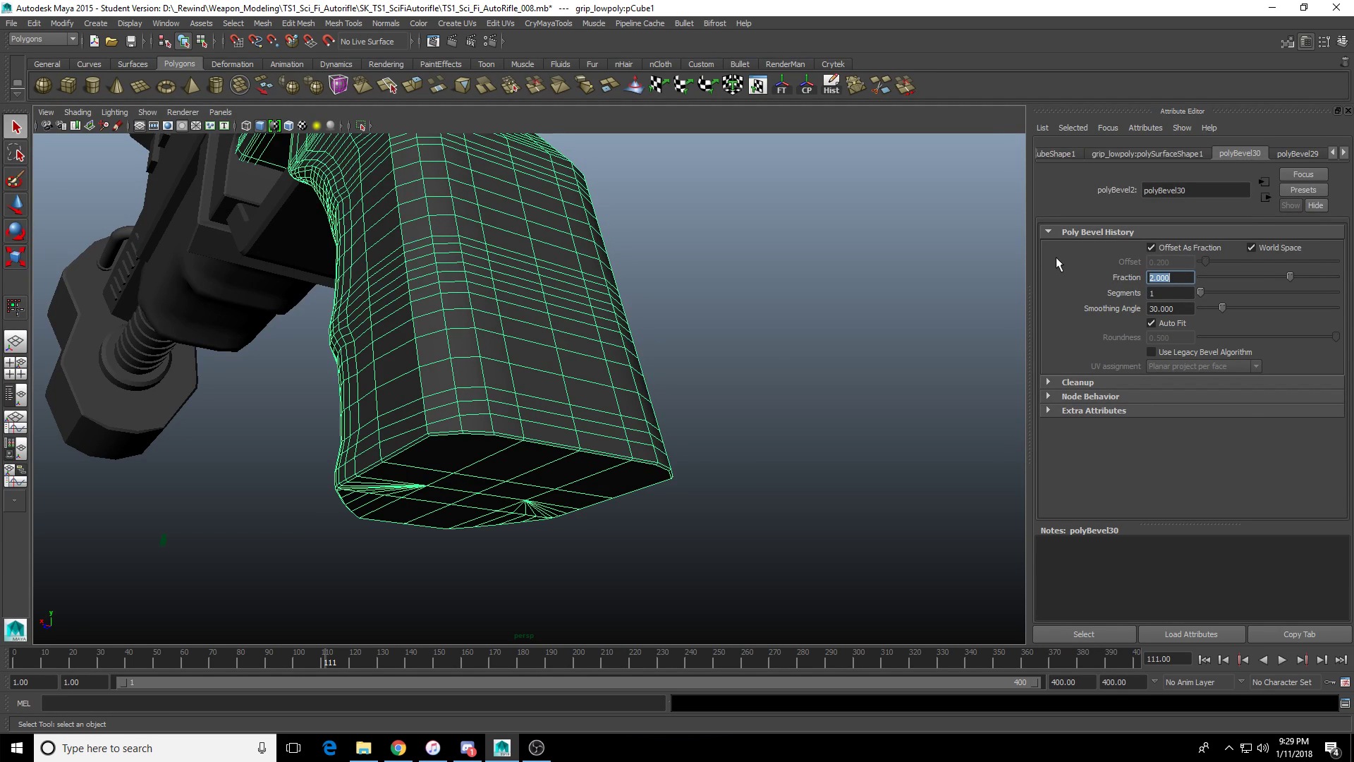
# Isolate the selected grip mesh in the viewport.
pyautogui.keyDown('alt'); pyautogui.moveTo(680, 318); pyautogui.dragTo(603, 408); pyautogui.keyUp('alt')
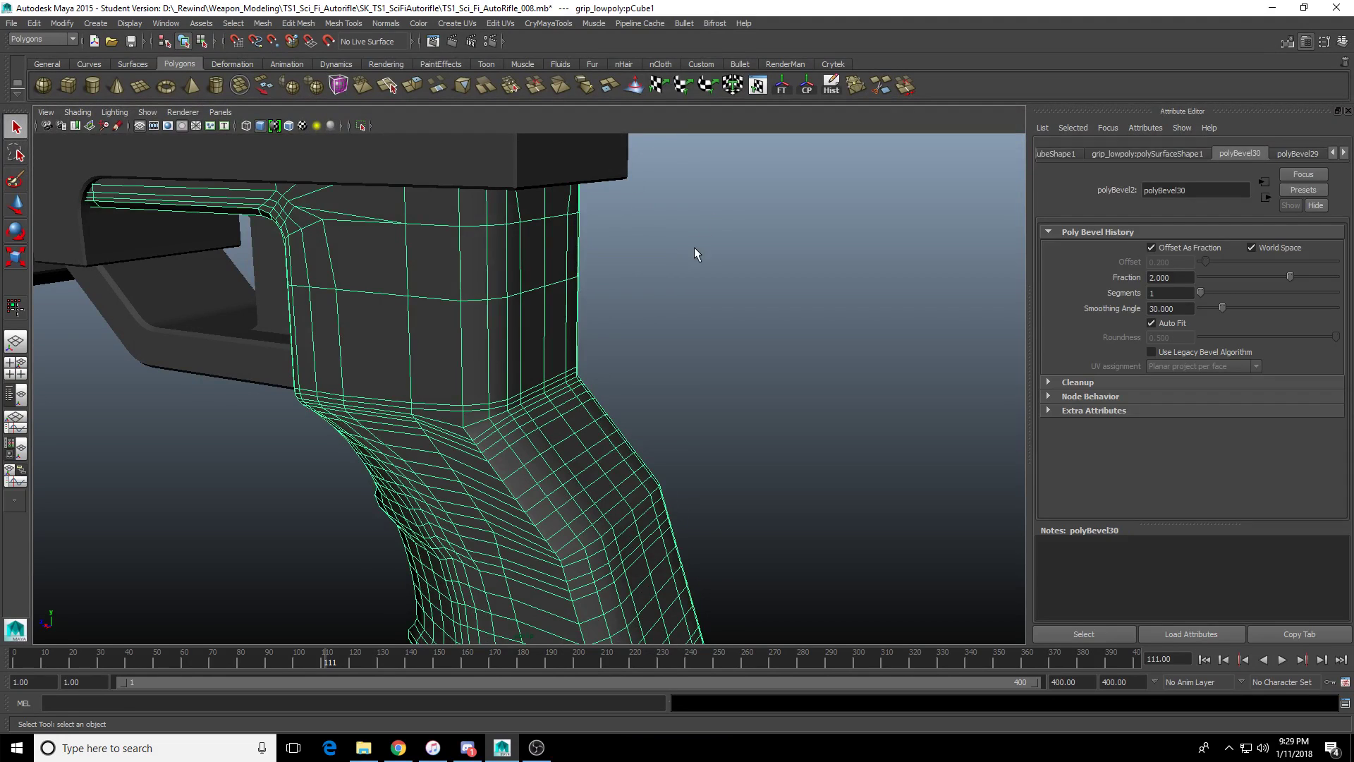
pyautogui.click(412, 179)
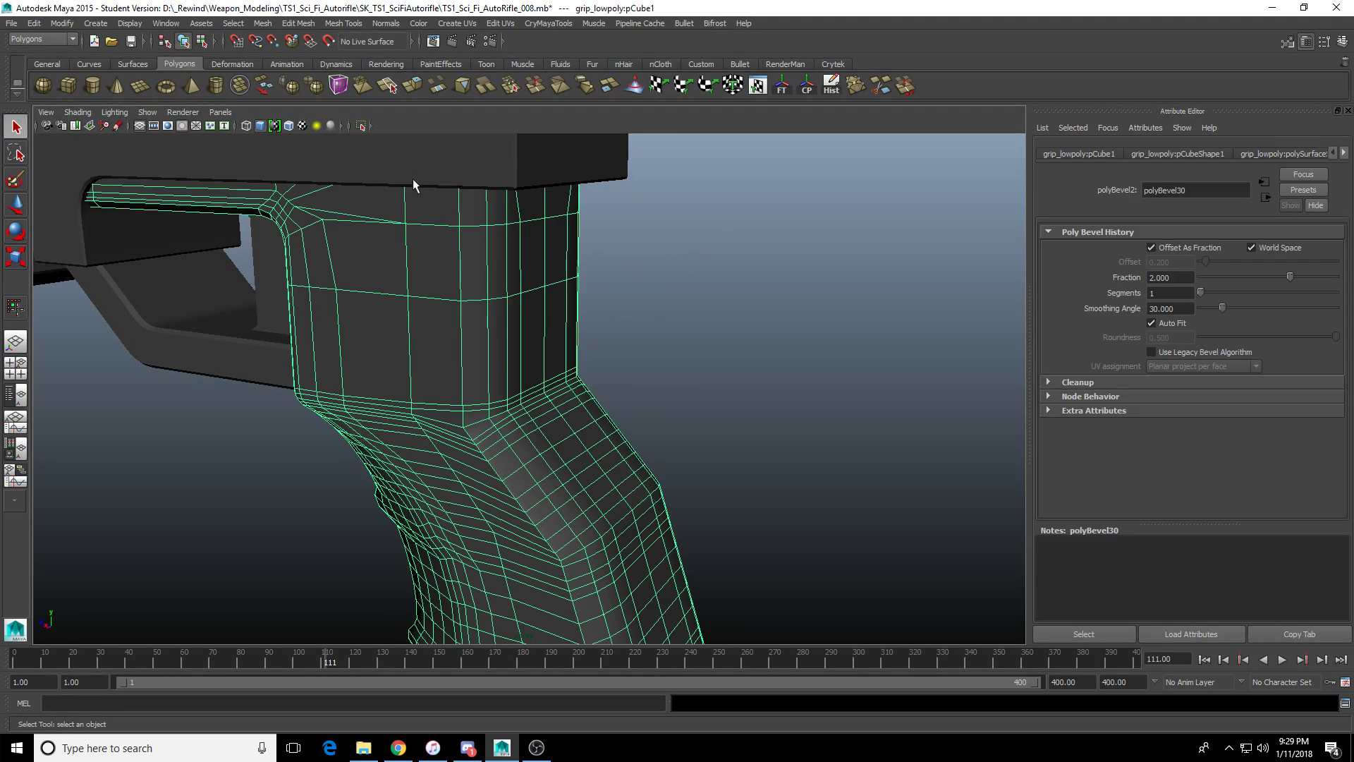
pyautogui.click(361, 126)
# Scale the two rear-corner vertices on the grip's top edge closer together so they sit inside the bevelled corners.
pyautogui.keyDown('alt'); pyautogui.moveTo(633, 273); pyautogui.dragTo(531, 329); pyautogui.keyUp('alt')
pyautogui.moveTo(531, 329); pyautogui.dragTo(420, 383, button='right')
pyautogui.keyDown('alt'); pyautogui.moveTo(420, 388); pyautogui.dragTo(701, 459); pyautogui.keyUp('alt')
pyautogui.scroll(4, 677, 477)
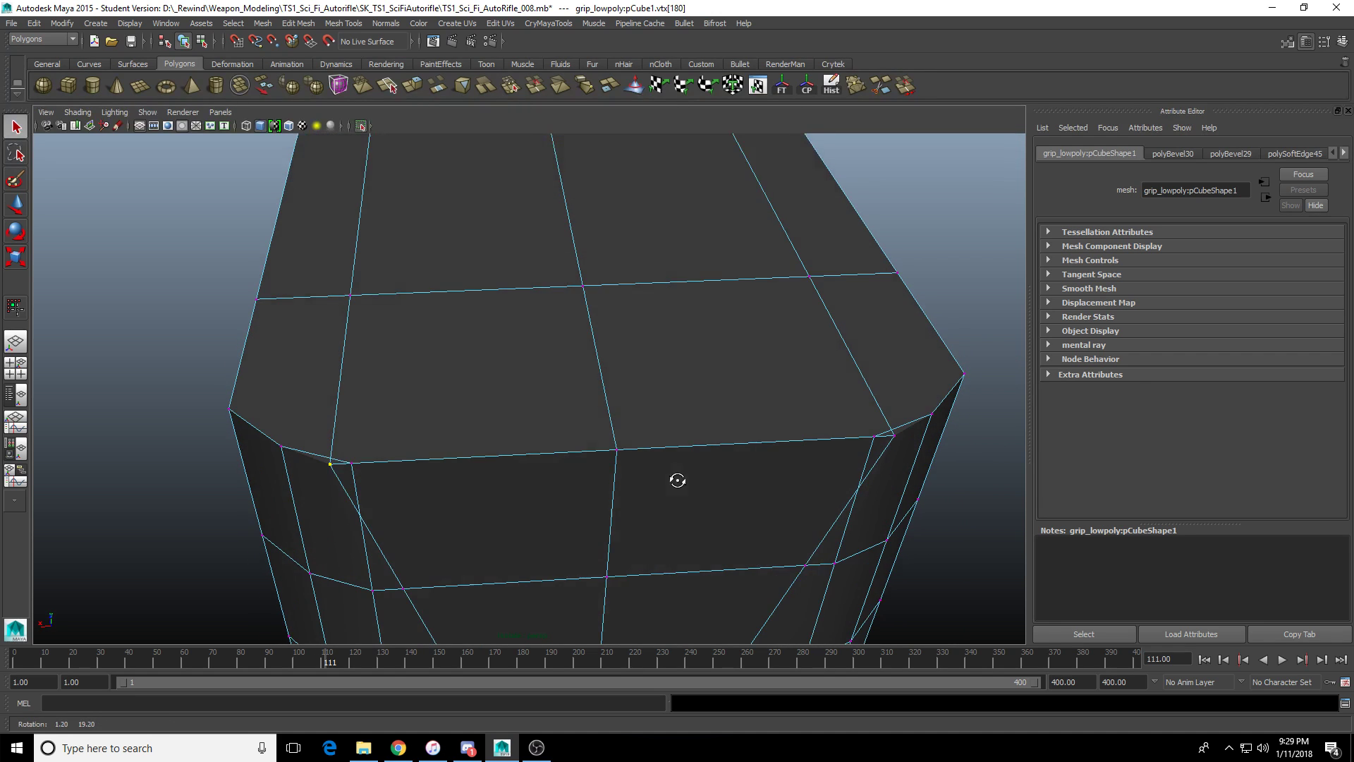
pyautogui.keyDown('shift'); pyautogui.click(893, 436); pyautogui.keyUp('shift')
pyautogui.press('w')
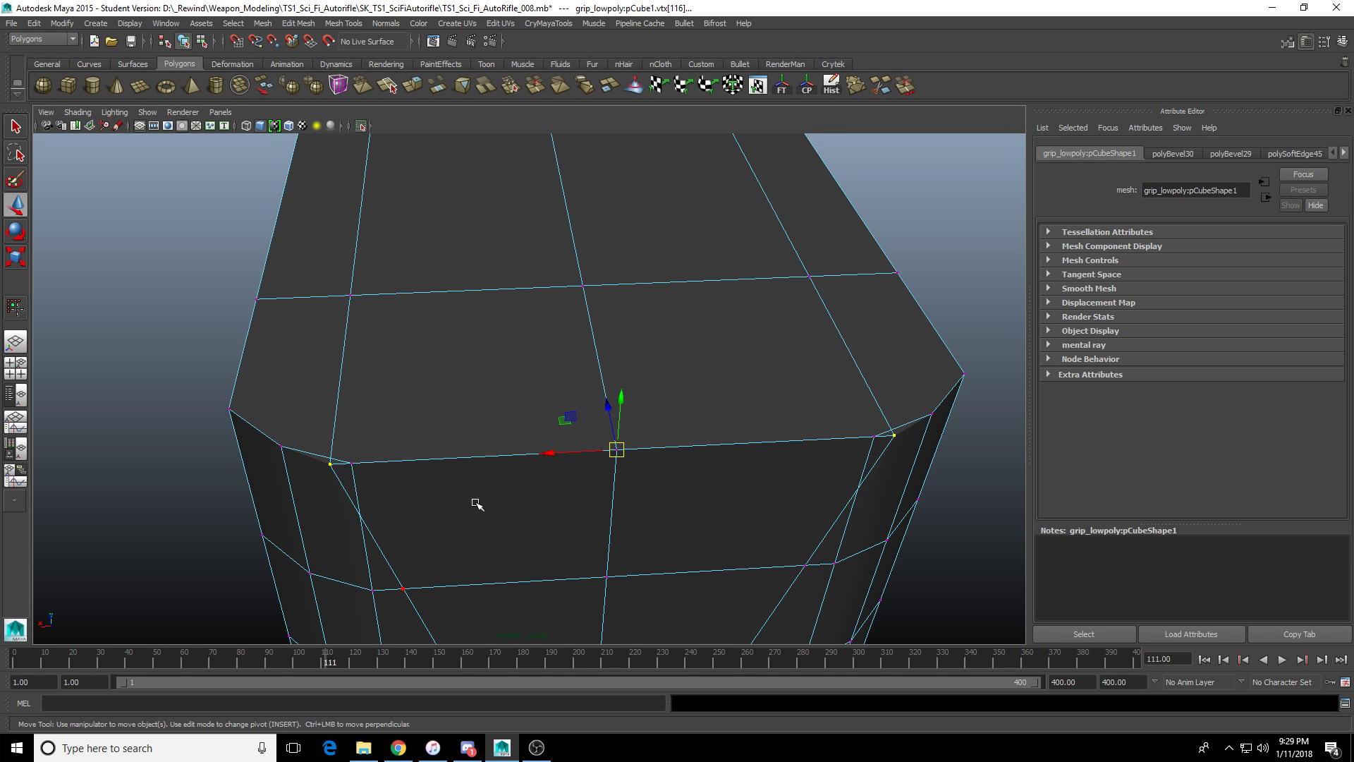
pyautogui.press('r')
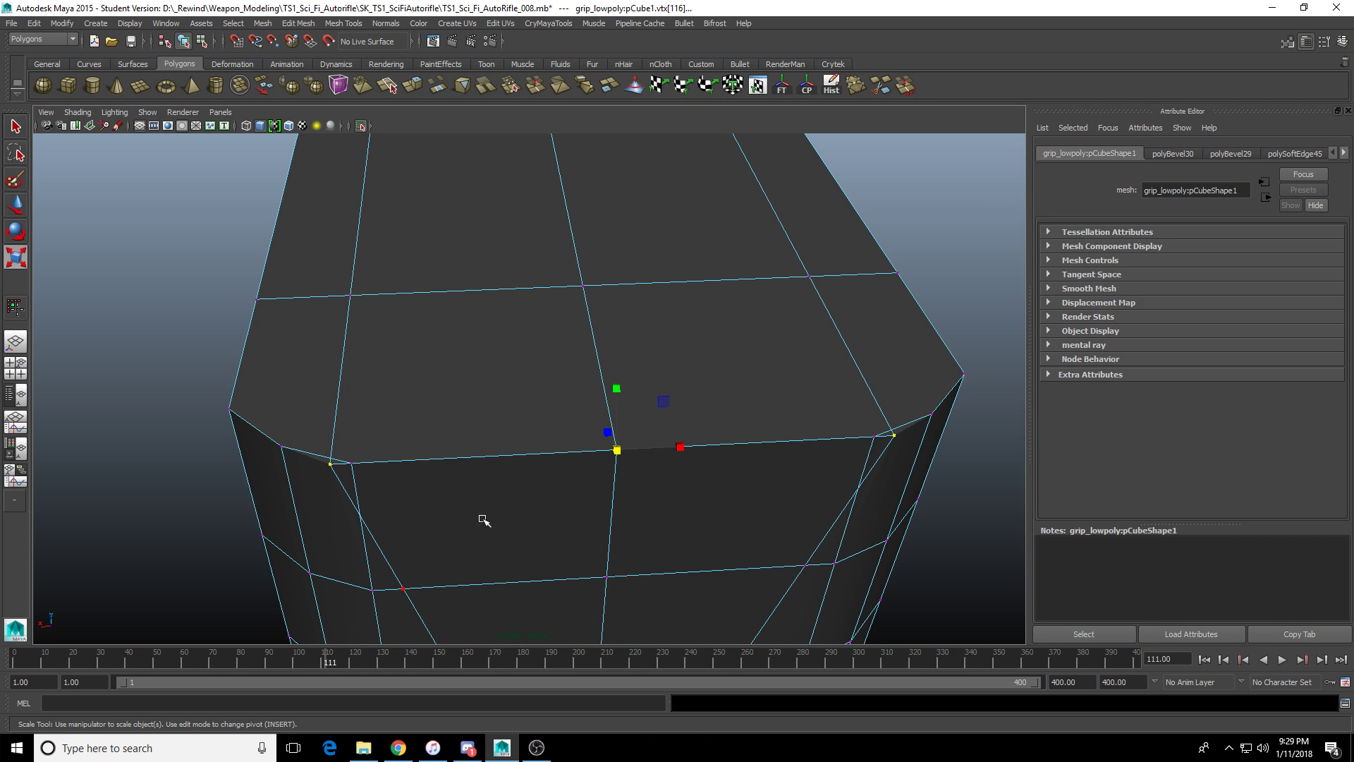
pyautogui.moveTo(680, 447)
pyautogui.mouseDown()
pyautogui.moveTo(659, 451)
pyautogui.moveTo(667, 460)
pyautogui.moveTo(663, 445)
pyautogui.mouseUp()
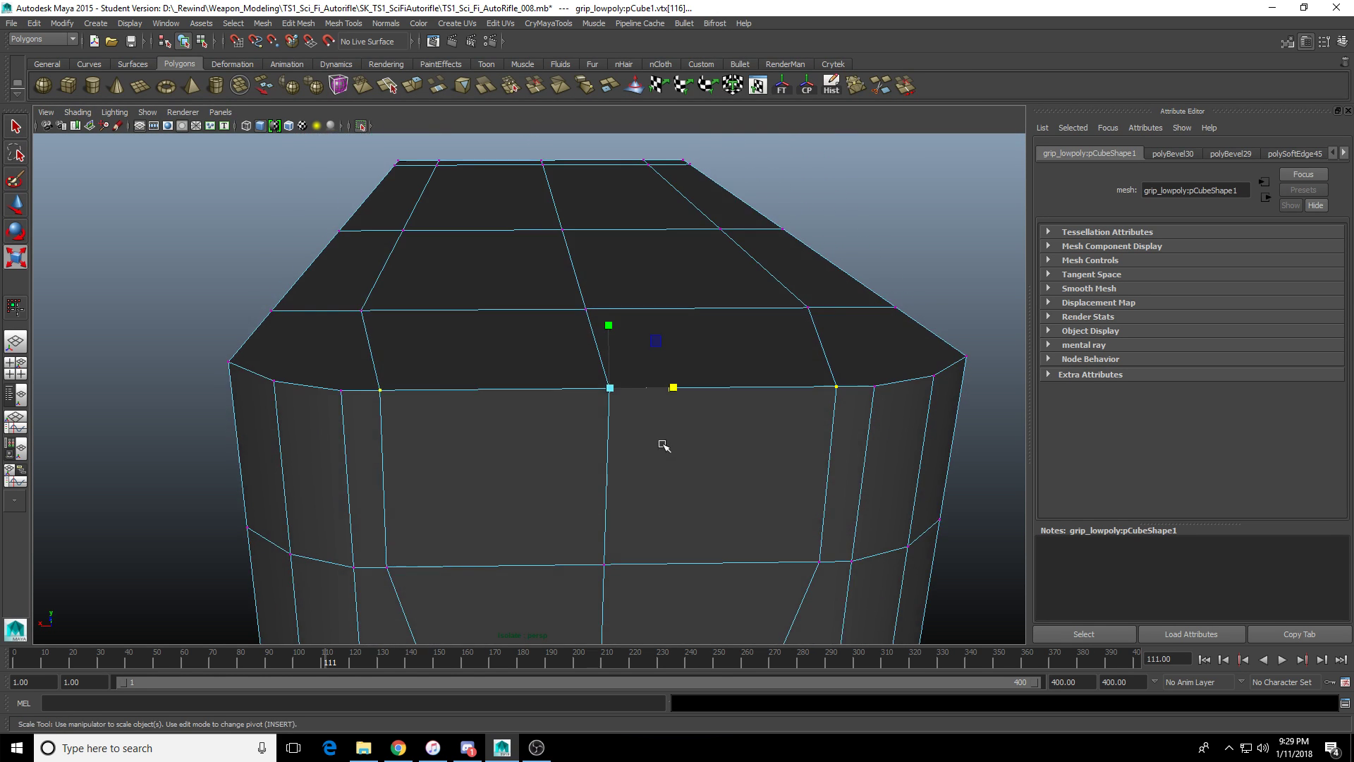
pyautogui.moveTo(673, 387); pyautogui.dragTo(673, 390)
# Scale the matching vertex pair one row below the top rear edge closer together along the grip's width.
pyautogui.keyDown('alt'); pyautogui.moveTo(311, 514); pyautogui.dragTo(529, 360); pyautogui.keyUp('alt')
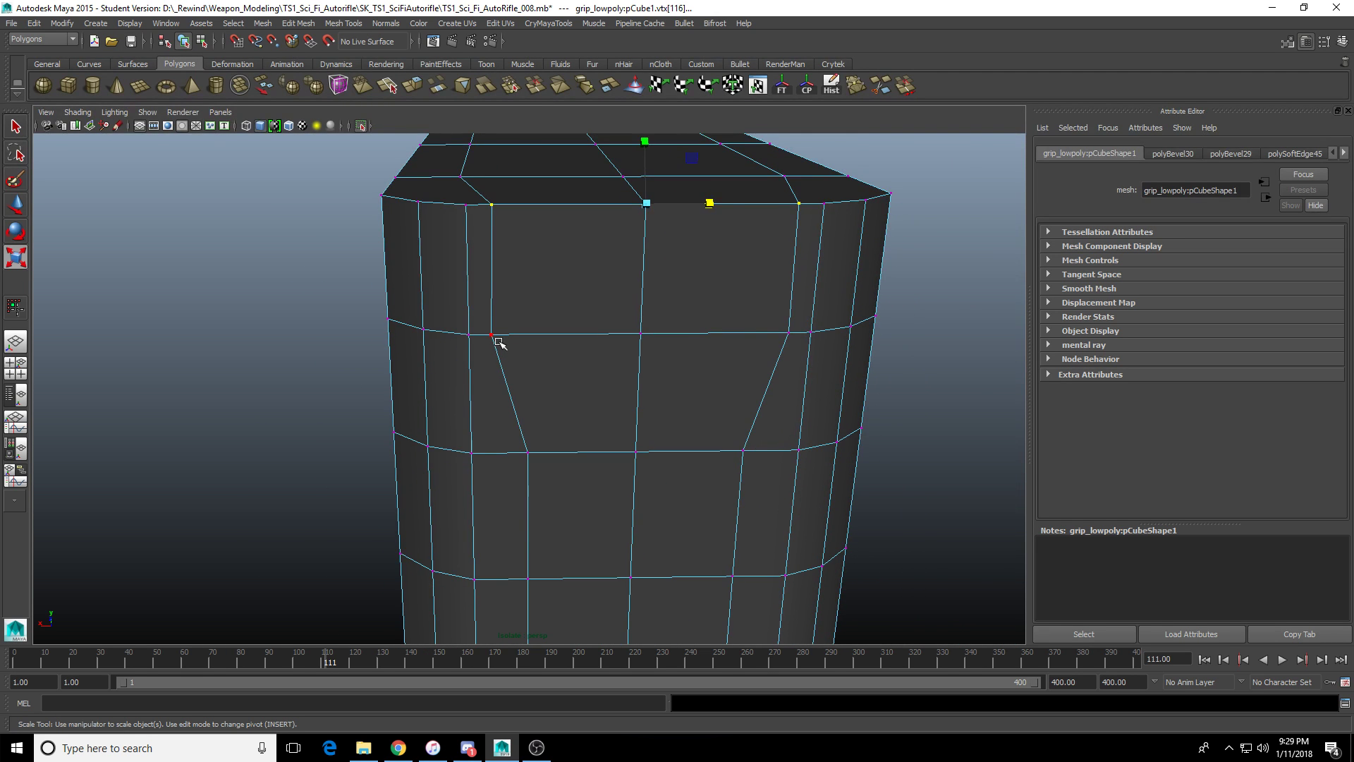
pyautogui.click(499, 343)
pyautogui.keyDown('shift'); pyautogui.click(788, 341); pyautogui.keyUp('shift')
pyautogui.keyDown('alt'); pyautogui.moveTo(783, 352); pyautogui.dragTo(453, 447); pyautogui.keyUp('alt')
pyautogui.keyDown('alt'); pyautogui.moveTo(454, 447); pyautogui.dragTo(537, 440, button='middle'); pyautogui.keyUp('alt')
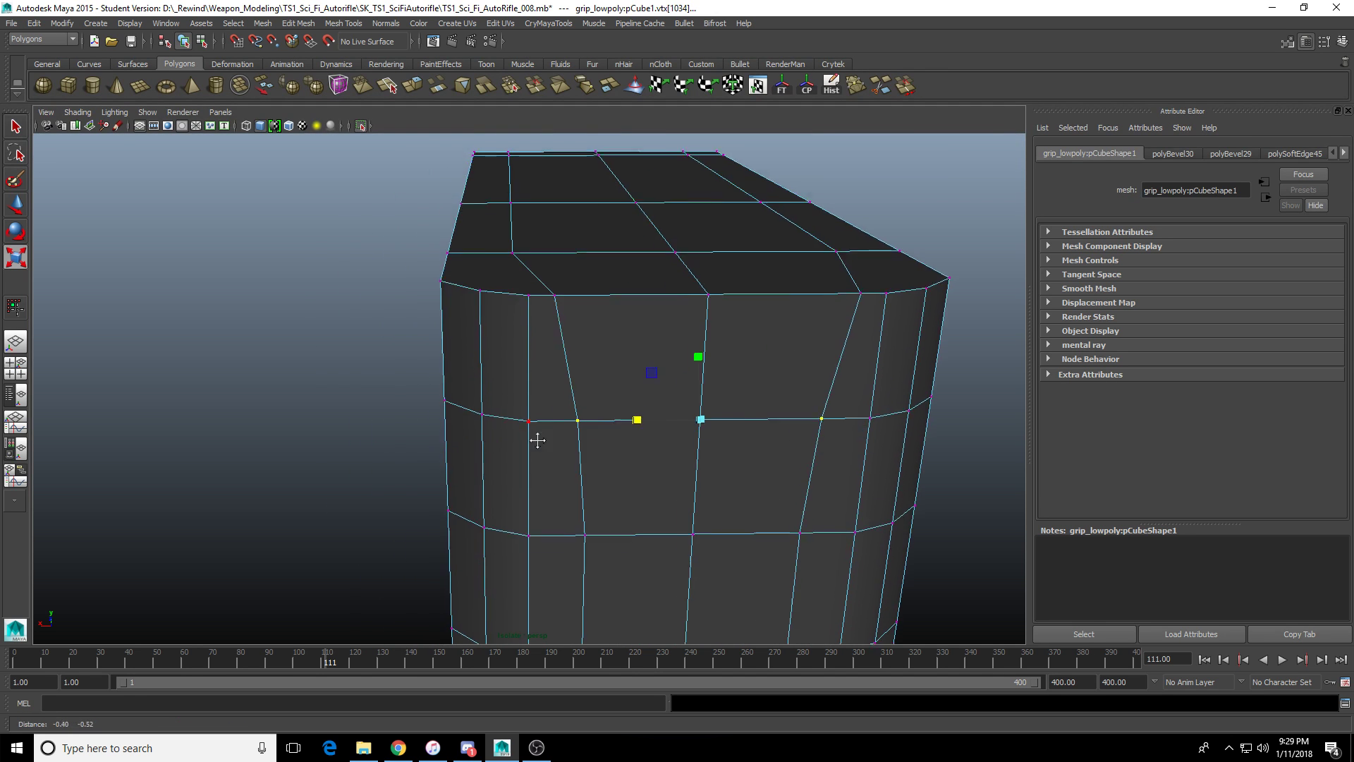
pyautogui.moveTo(537, 440)
pyautogui.keyDown('alt'); pyautogui.mouseDown()
pyautogui.moveTo(560, 390)
pyautogui.moveTo(562, 474)
pyautogui.moveTo(624, 403)
pyautogui.moveTo(599, 348)
pyautogui.moveTo(556, 378)
pyautogui.moveTo(574, 395)
pyautogui.moveTo(579, 463)
pyautogui.moveTo(679, 453)
pyautogui.mouseUp(); pyautogui.keyUp('alt')
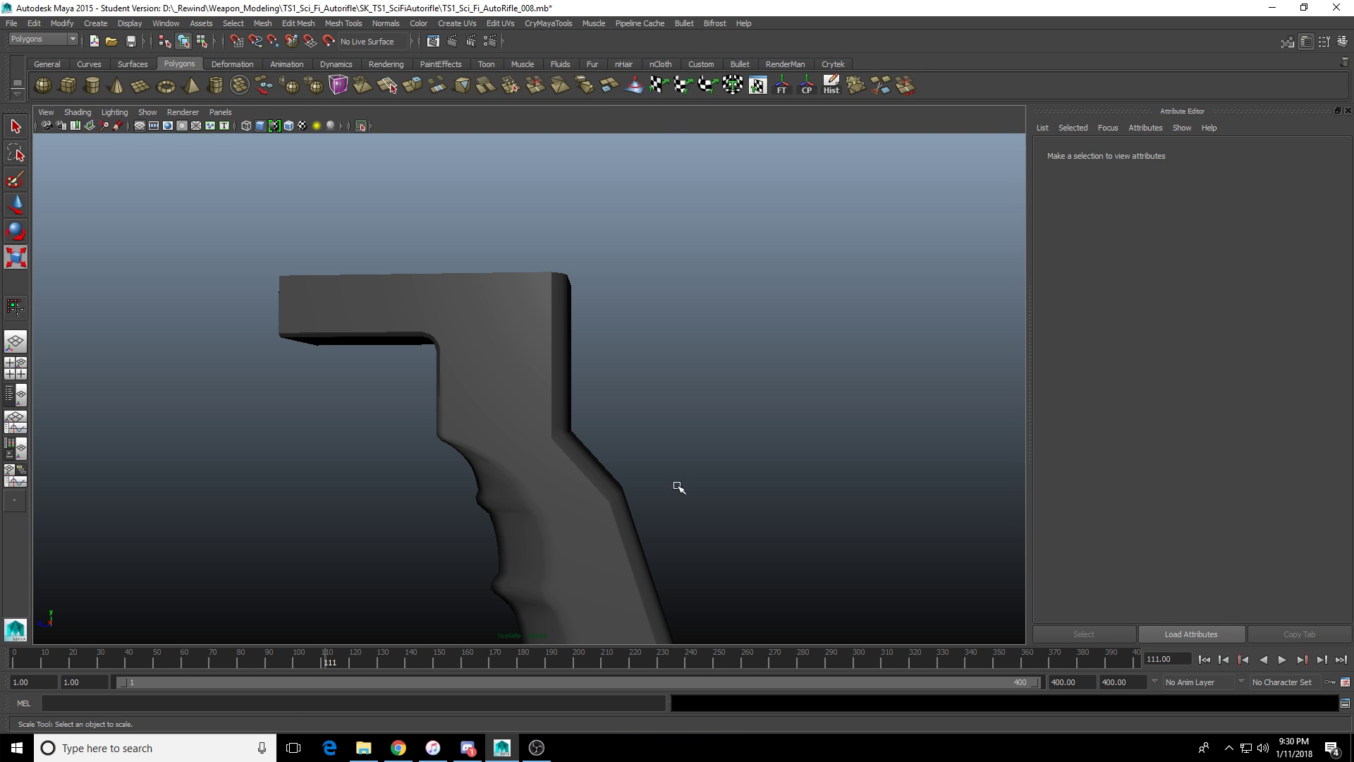
# Bevel the long edge loops where the rounded rear corners meet the flat sides of the grip.
pyautogui.scroll(4, 579, 457)
pyautogui.keyDown('alt'); pyautogui.moveTo(577, 457); pyautogui.dragTo(587, 454); pyautogui.keyUp('alt')
pyautogui.click(608, 484)
pyautogui.moveTo(620, 463); pyautogui.dragTo(608, 414, button='right')
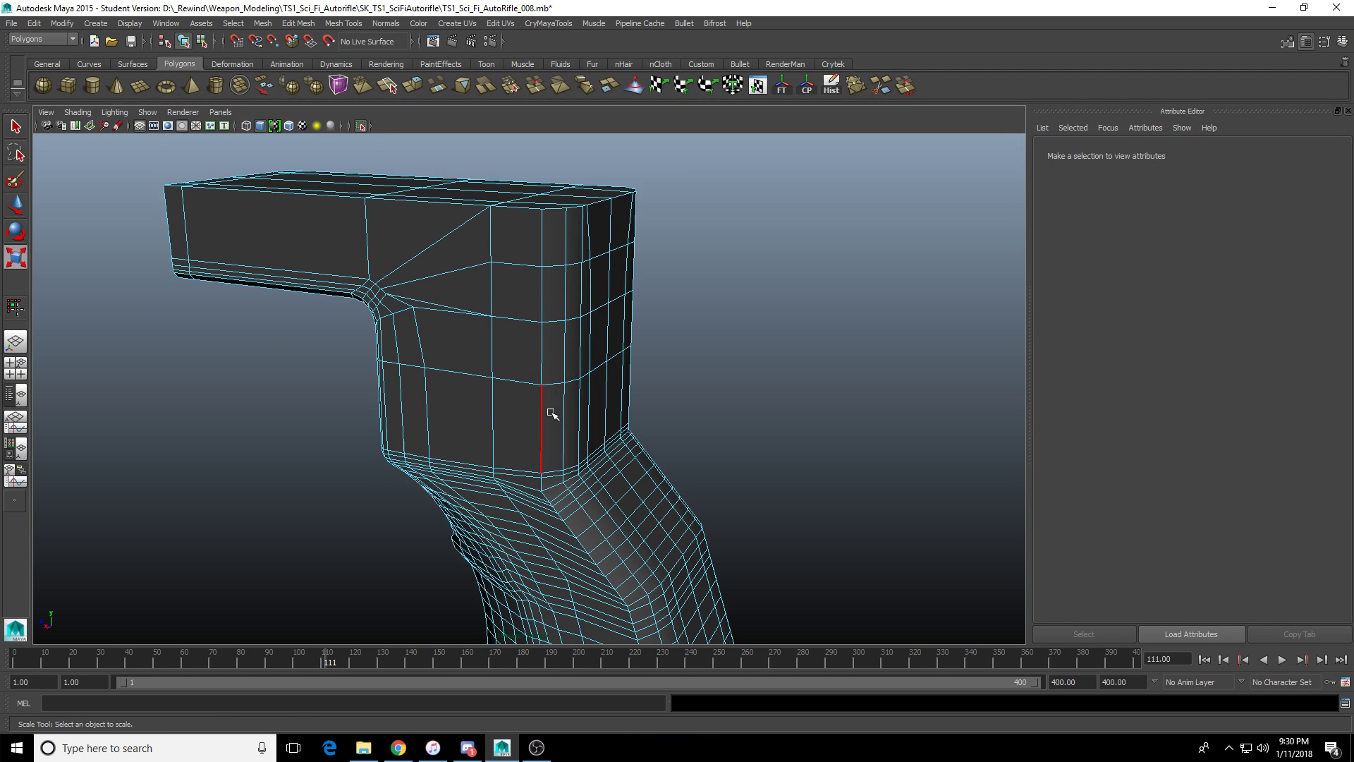
pyautogui.click(551, 414)
pyautogui.keyDown('alt'); pyautogui.moveTo(551, 414); pyautogui.dragTo(721, 450); pyautogui.keyUp('alt')
pyautogui.doubleClick(590, 407)
pyautogui.press('q')
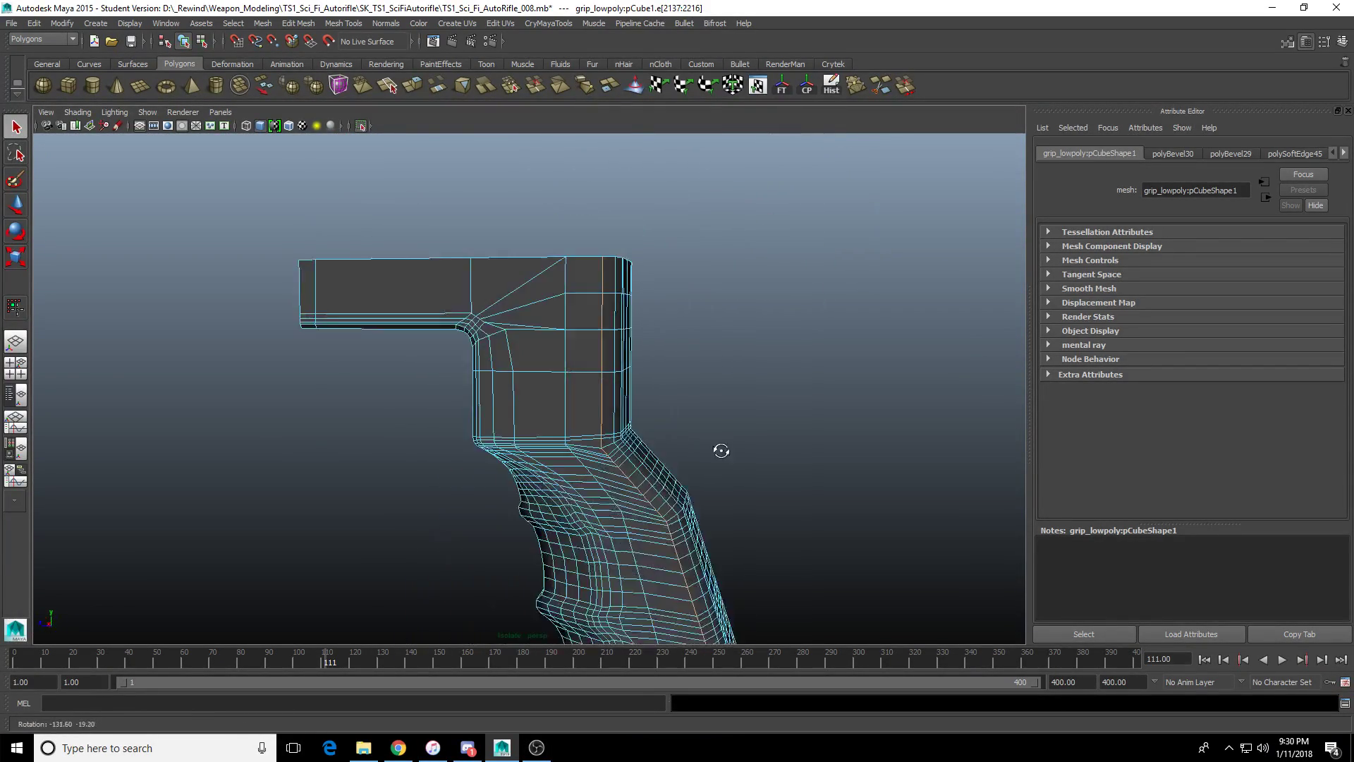
pyautogui.scroll(3, 606, 450)
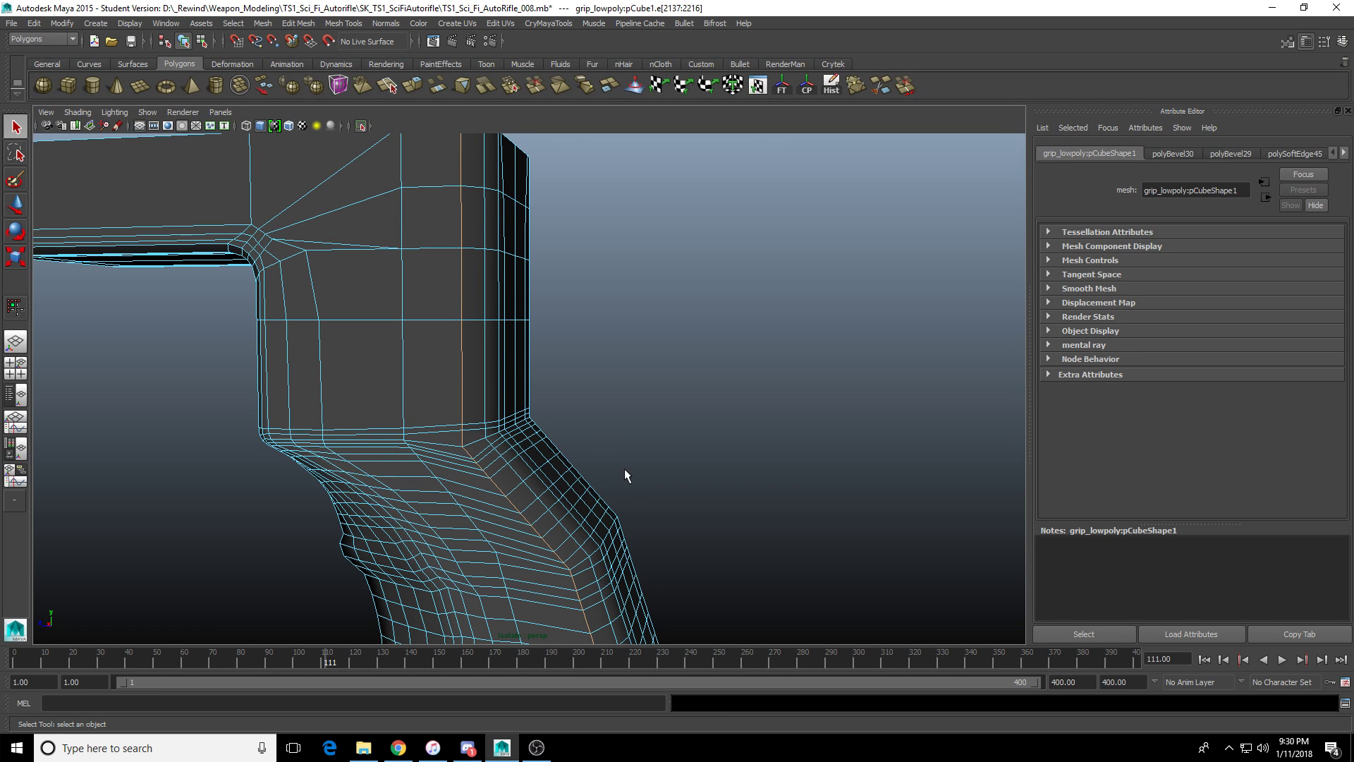
pyautogui.keyDown('alt'); pyautogui.moveTo(463, 468); pyautogui.dragTo(517, 429); pyautogui.keyUp('alt')
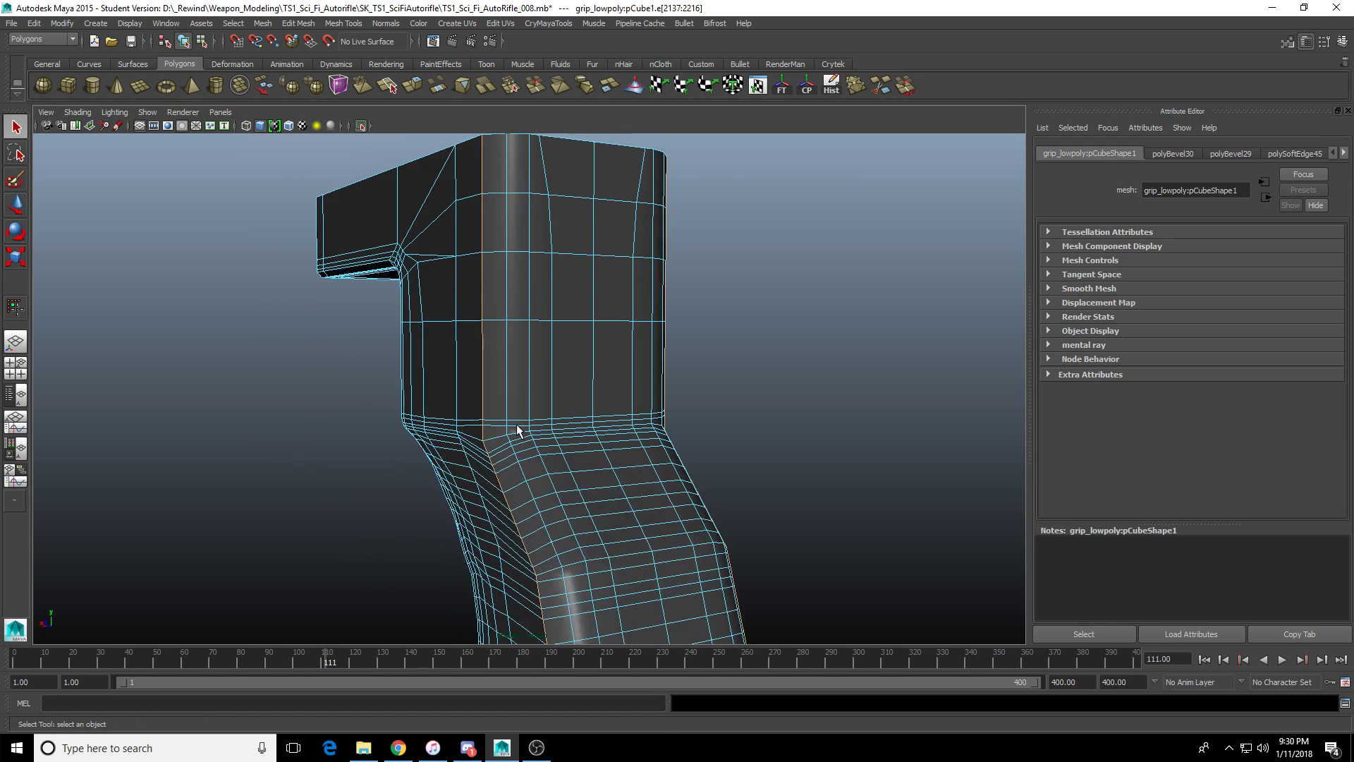
pyautogui.keyDown('alt'); pyautogui.moveTo(517, 428); pyautogui.dragTo(574, 484, button='right'); pyautogui.keyUp('alt')
pyautogui.keyDown('alt'); pyautogui.moveTo(574, 484); pyautogui.dragTo(639, 405); pyautogui.keyUp('alt')
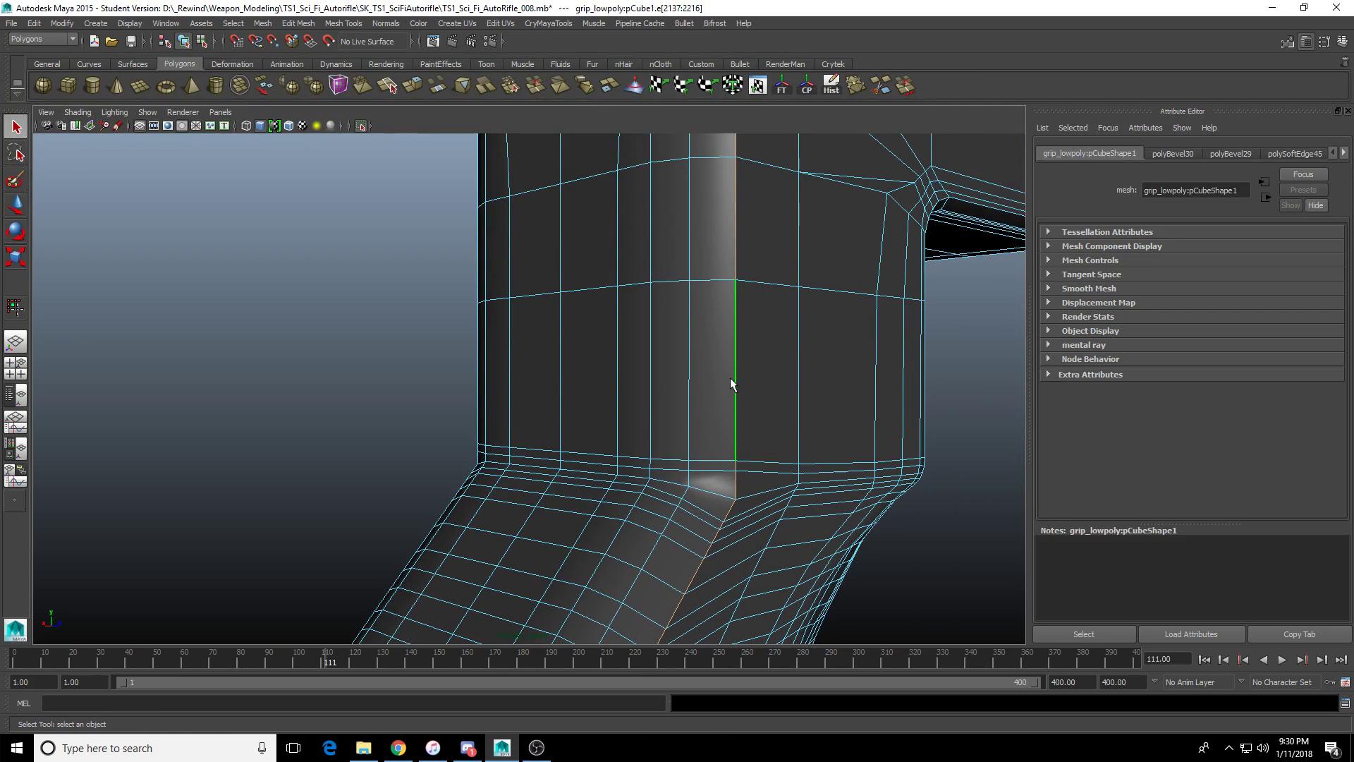
pyautogui.keyDown('shift'); pyautogui.moveTo(730, 379); pyautogui.dragTo(661, 364, button='right'); pyautogui.keyUp('shift')
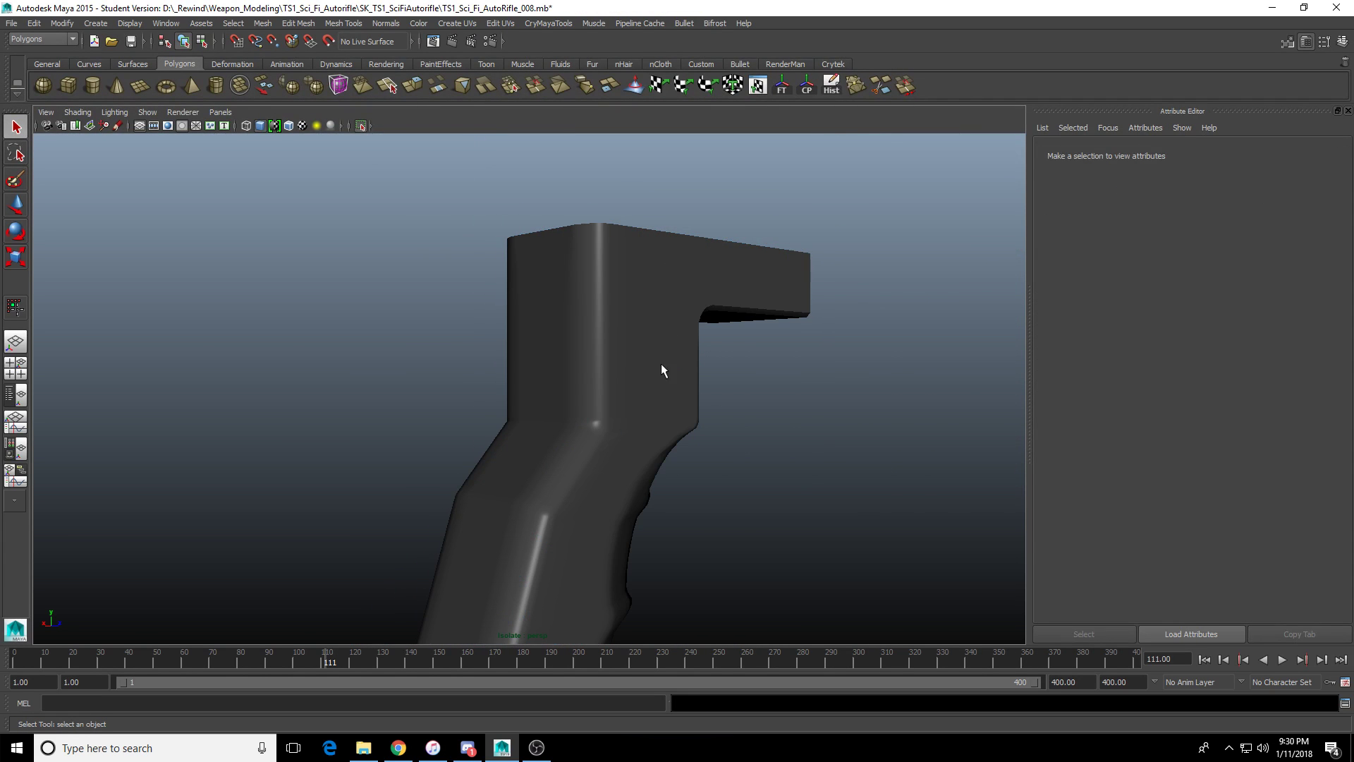
# Open the settings of the new side-loop bevel on the grip and raise its fraction to 0.547.
pyautogui.click(663, 366)
pyautogui.click(1157, 152)
pyautogui.keyDown('alt'); pyautogui.moveTo(790, 331); pyautogui.dragTo(732, 361); pyautogui.keyUp('alt')
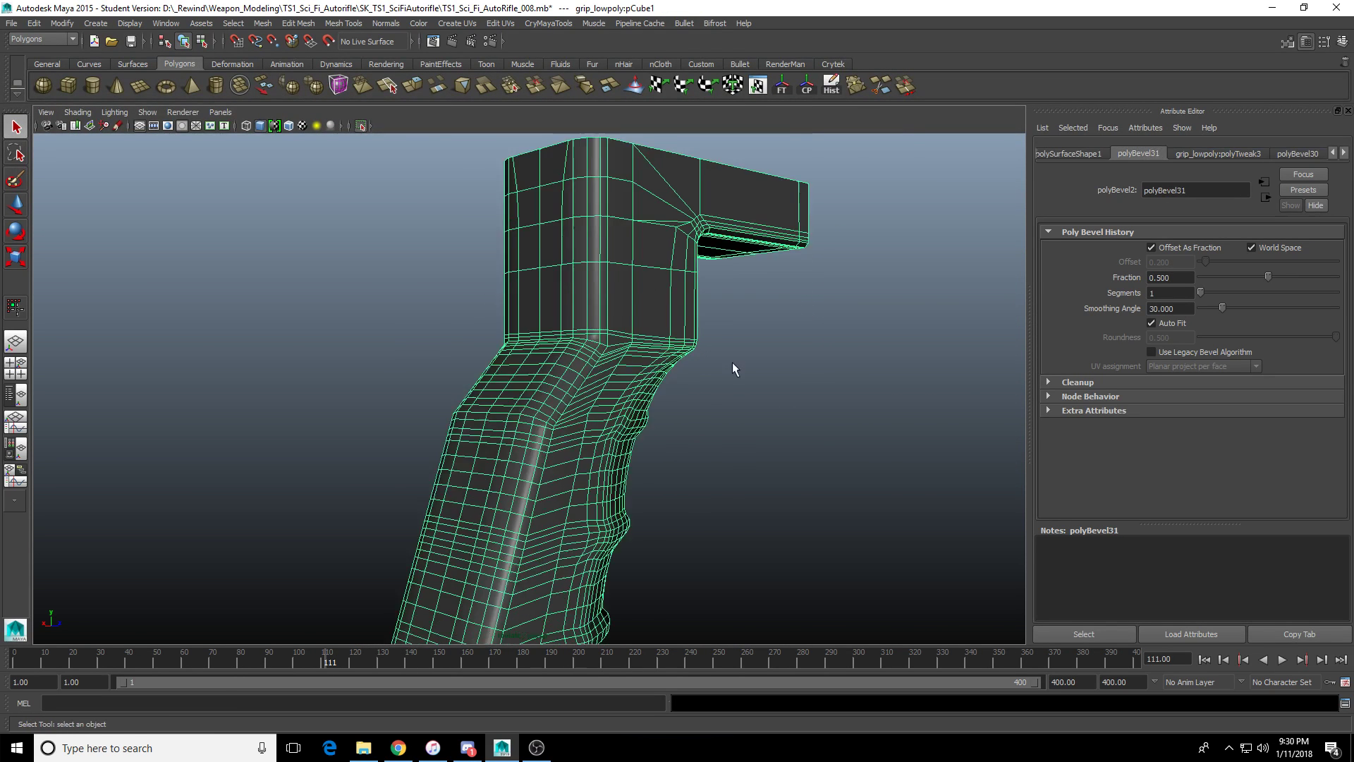
pyautogui.keyDown('alt'); pyautogui.moveTo(732, 362); pyautogui.dragTo(667, 409, button='right'); pyautogui.keyUp('alt')
pyautogui.moveTo(1259, 276); pyautogui.dragTo(1274, 297)
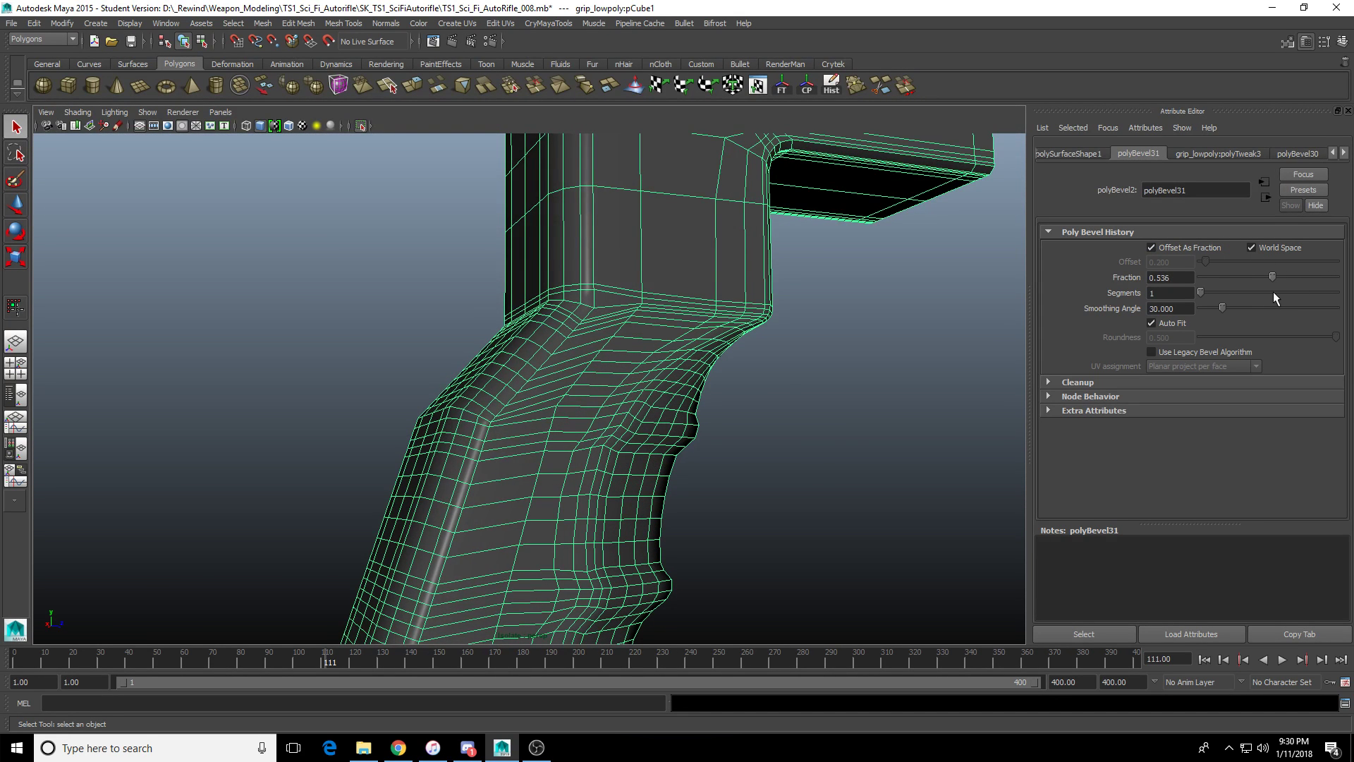
pyautogui.keyDown('alt'); pyautogui.moveTo(811, 374); pyautogui.dragTo(769, 386); pyautogui.keyUp('alt')
pyautogui.click(762, 389)
pyautogui.keyDown('alt'); pyautogui.moveTo(752, 391); pyautogui.dragTo(705, 404); pyautogui.keyUp('alt')
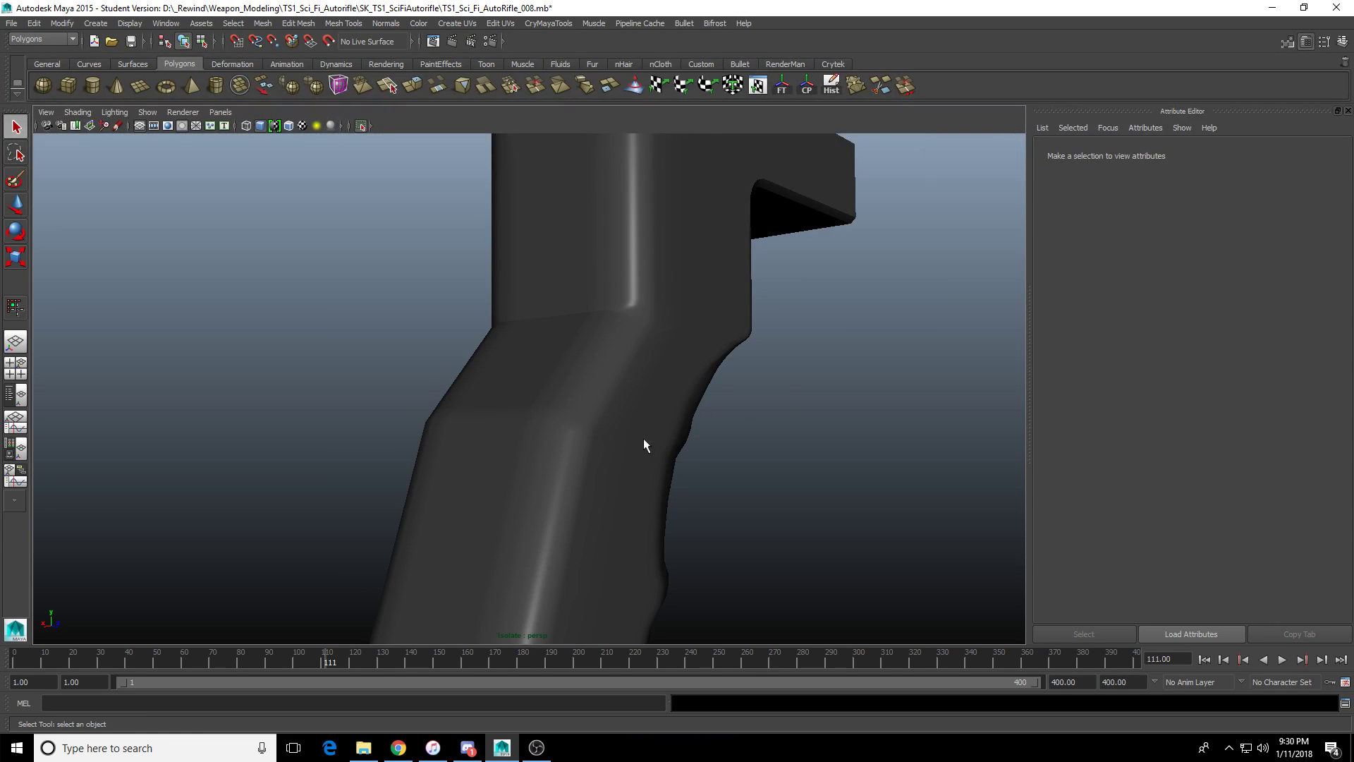
pyautogui.keyDown('alt'); pyautogui.moveTo(643, 441); pyautogui.dragTo(571, 387); pyautogui.keyUp('alt')
# Reselect the grip and increase the side-loop bevel's fraction further, then deselect the mesh to check the rounding.
pyautogui.click(511, 401)
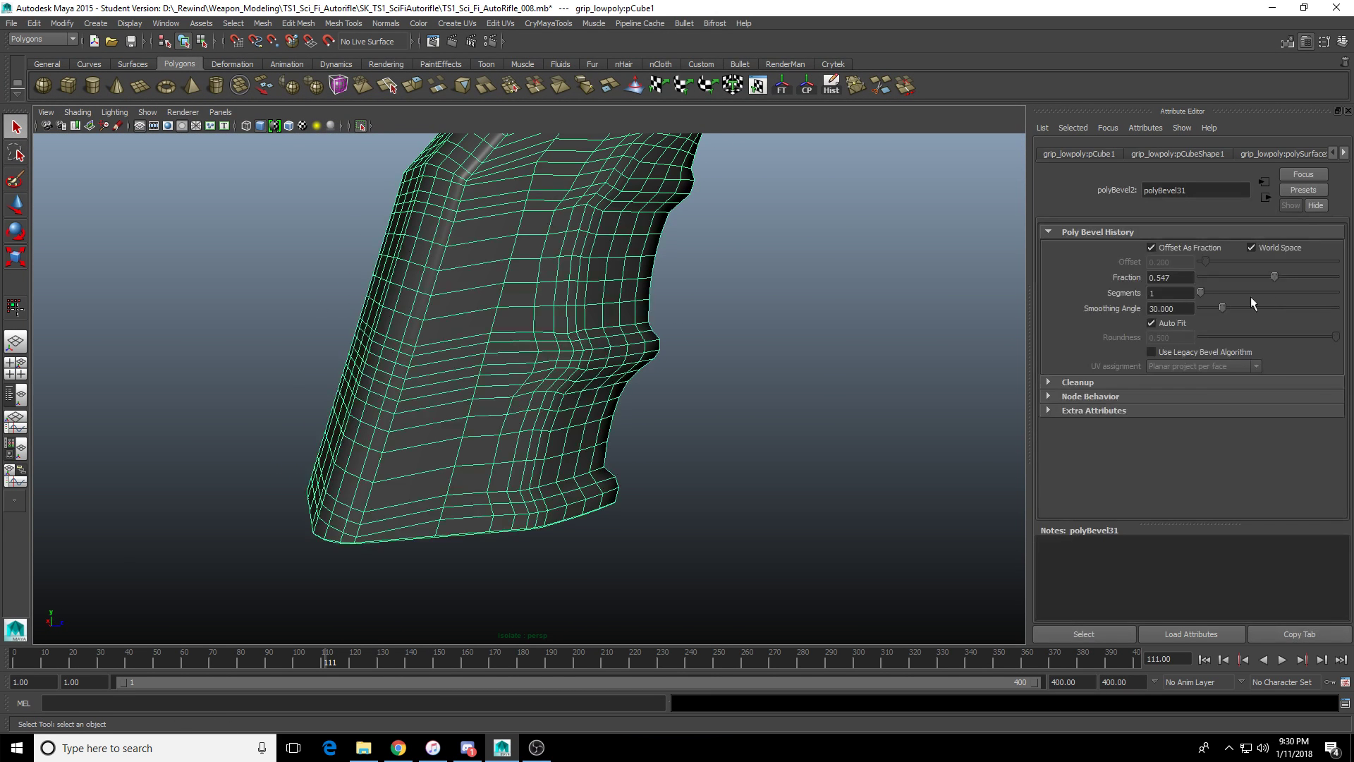
pyautogui.moveTo(1275, 276); pyautogui.dragTo(1305, 284)
pyautogui.keyDown('alt'); pyautogui.moveTo(797, 343); pyautogui.dragTo(709, 330); pyautogui.keyUp('alt')
pyautogui.click(706, 325)
pyautogui.keyDown('alt'); pyautogui.moveTo(689, 294); pyautogui.dragTo(636, 564, button='middle'); pyautogui.keyUp('alt')
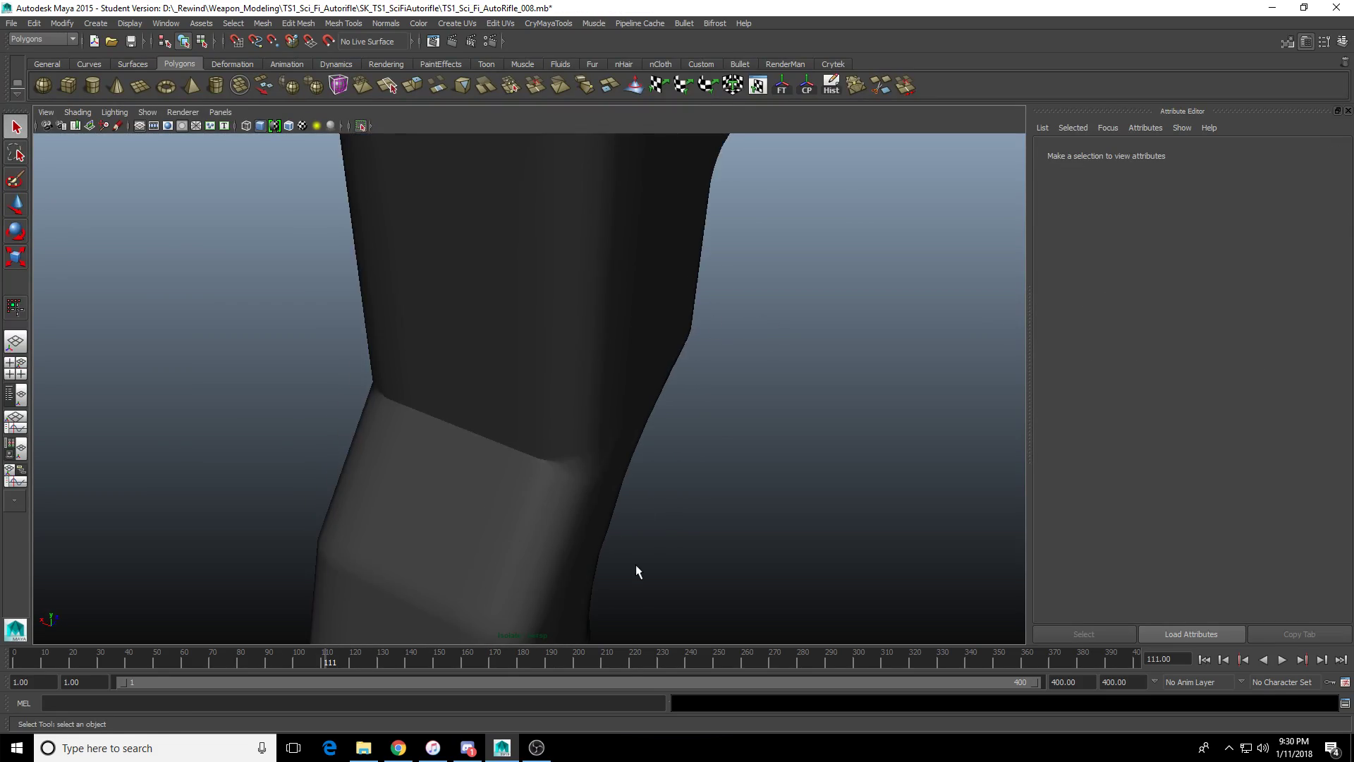
# In the side view, raise the low vertices at the rear bend until they line up with the horizontal edge row beside them.
pyautogui.keyDown('alt'); pyautogui.moveTo(636, 572); pyautogui.dragTo(581, 453, button='right'); pyautogui.keyUp('alt')
pyautogui.click(474, 383)
pyautogui.click(466, 348)
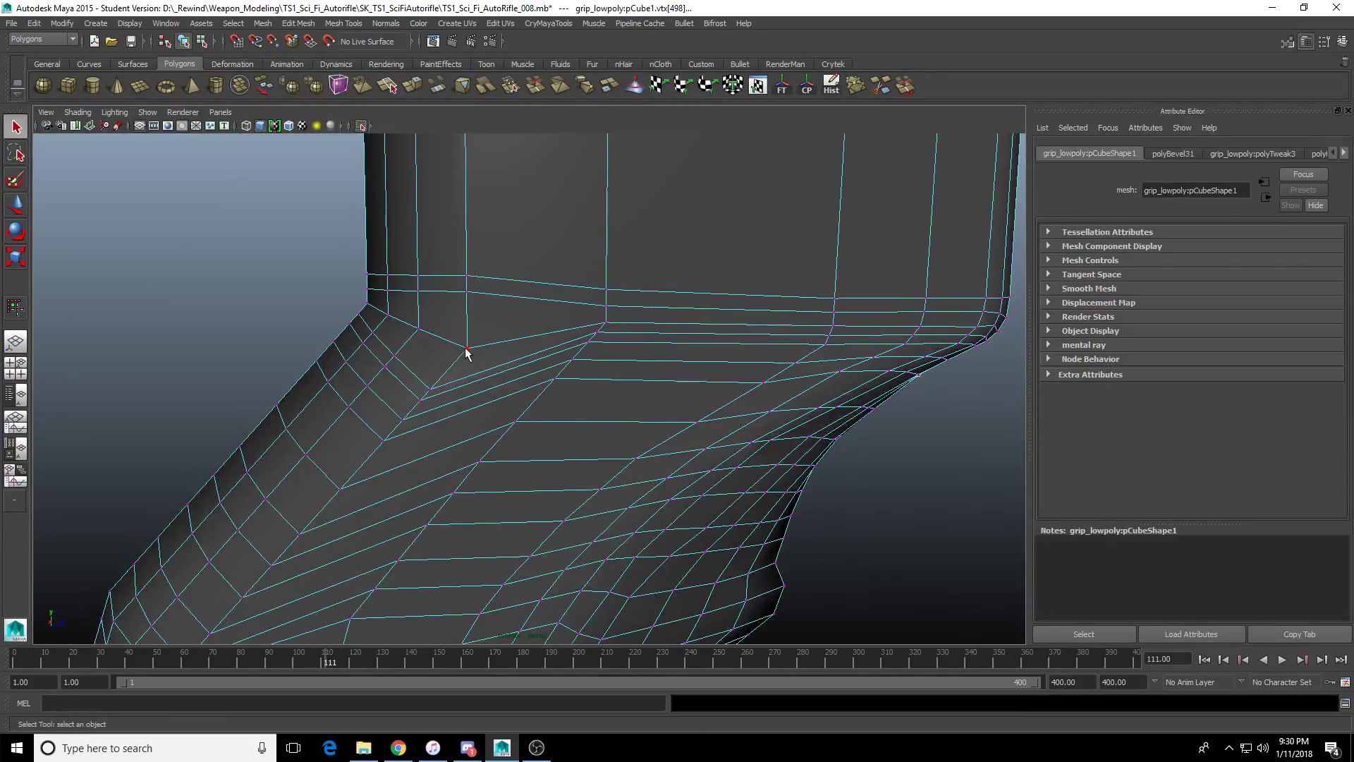
pyautogui.click(465, 348)
pyautogui.press('space')
pyautogui.press('space')
pyautogui.press('f')
pyautogui.keyDown('alt'); pyautogui.moveTo(727, 505); pyautogui.dragTo(608, 488, button='right'); pyautogui.keyUp('alt')
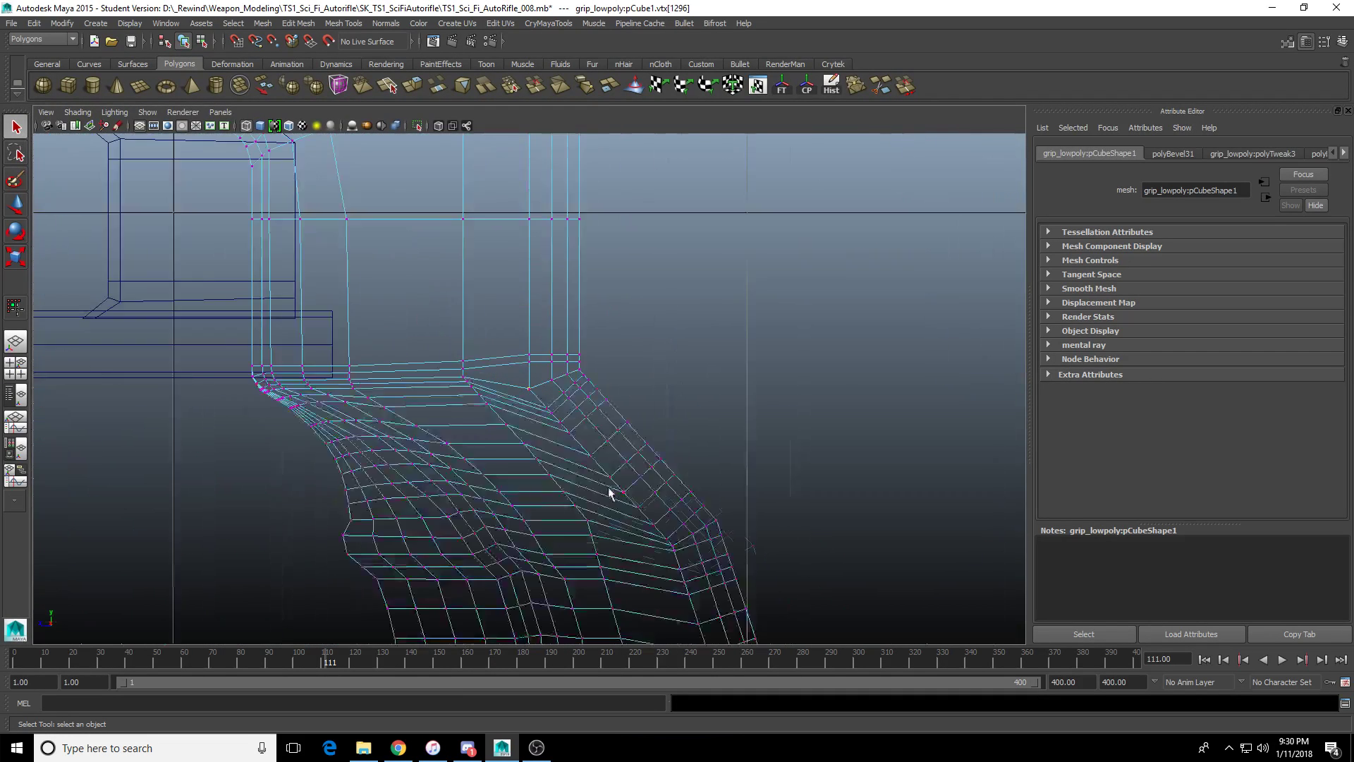
pyautogui.scroll(5, 592, 486)
pyautogui.moveTo(477, 355); pyautogui.dragTo(540, 406)
pyautogui.press('w')
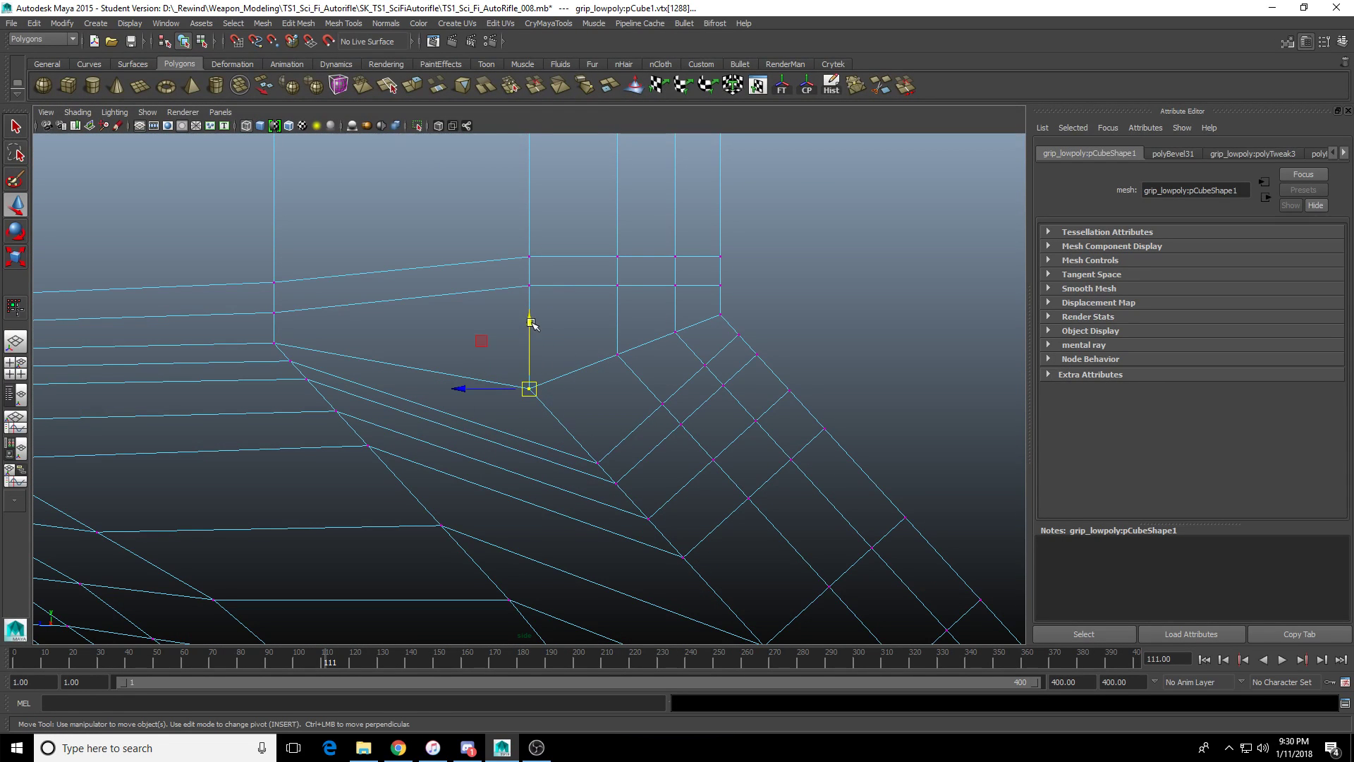
pyautogui.moveTo(530, 321); pyautogui.dragTo(531, 279)
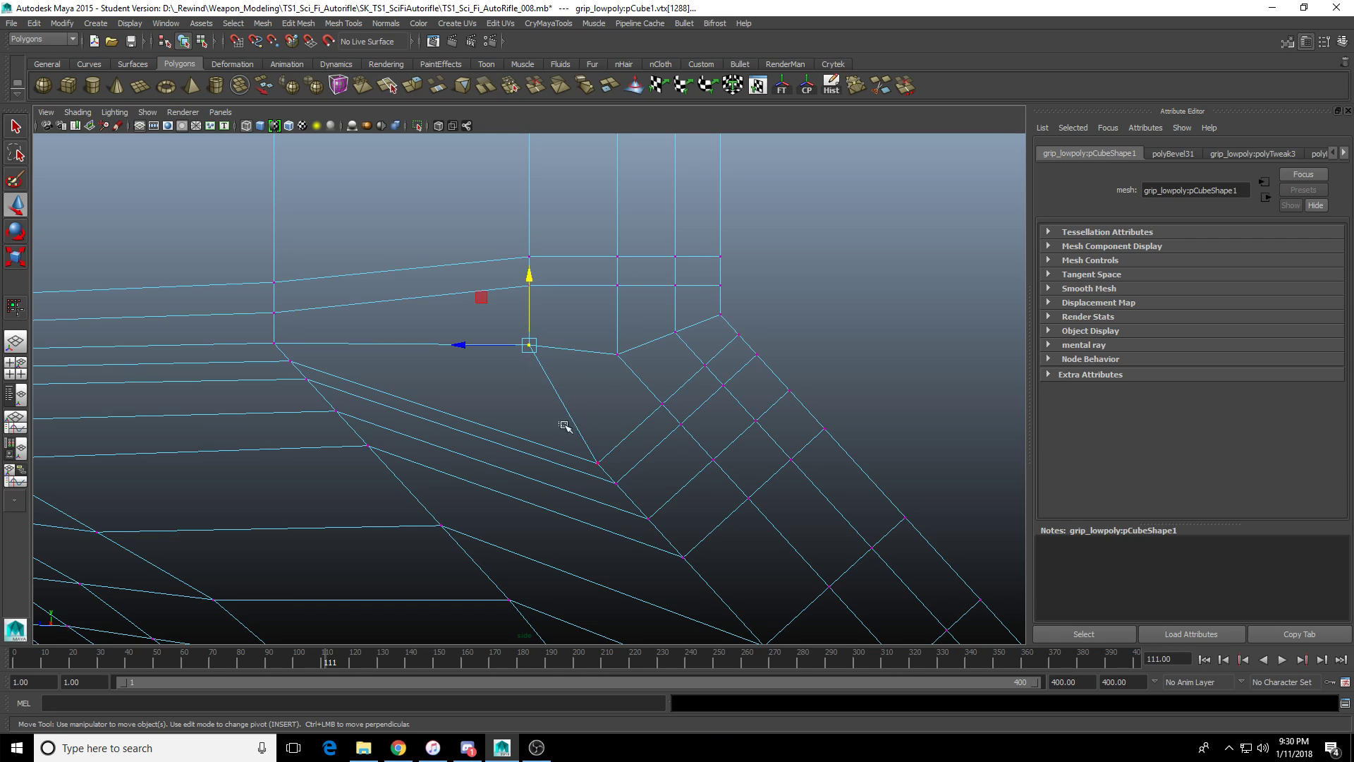
# Move the next two vertex pairs down the bevelled loop upward and forward to even out the edge flow below the bend.
pyautogui.moveTo(564, 426); pyautogui.dragTo(620, 470)
pyautogui.moveTo(596, 398); pyautogui.dragTo(598, 339)
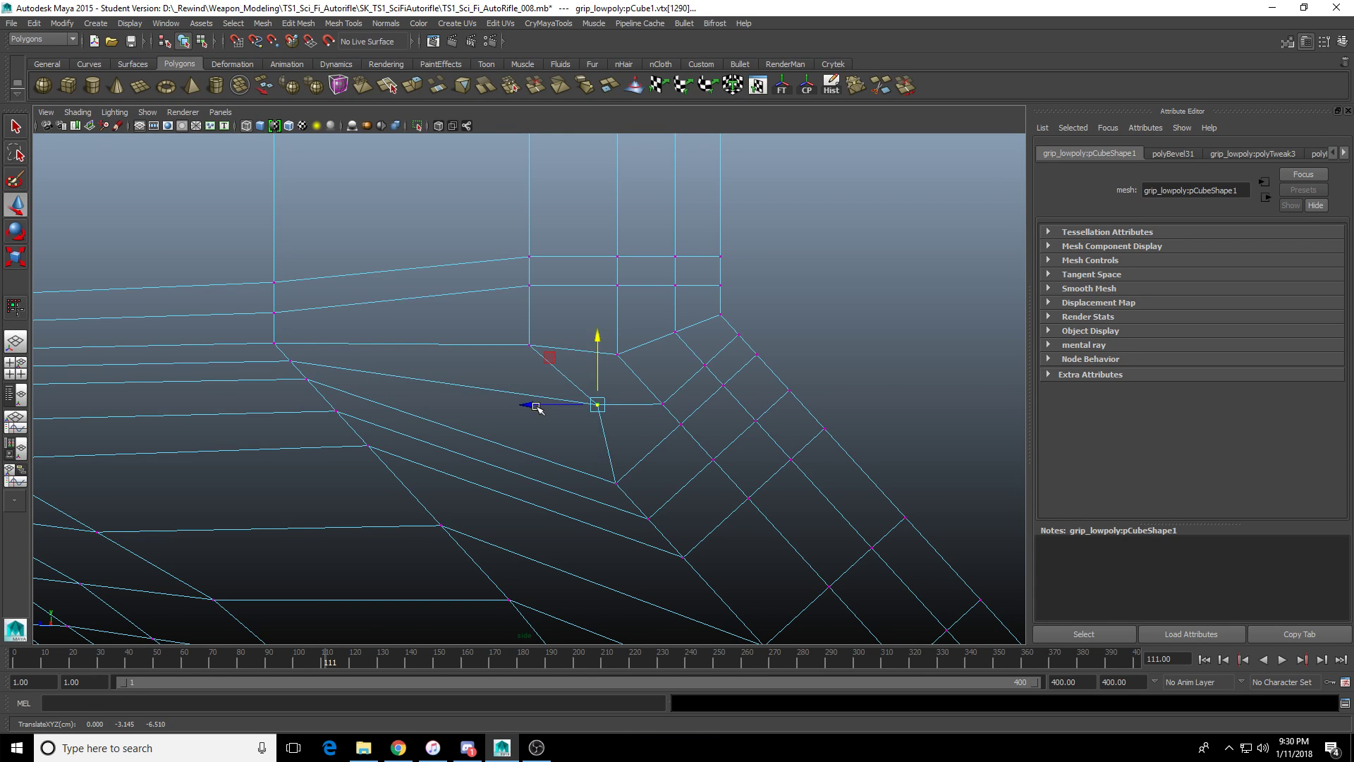
pyautogui.moveTo(536, 408); pyautogui.dragTo(496, 406)
pyautogui.moveTo(589, 453); pyautogui.dragTo(641, 498)
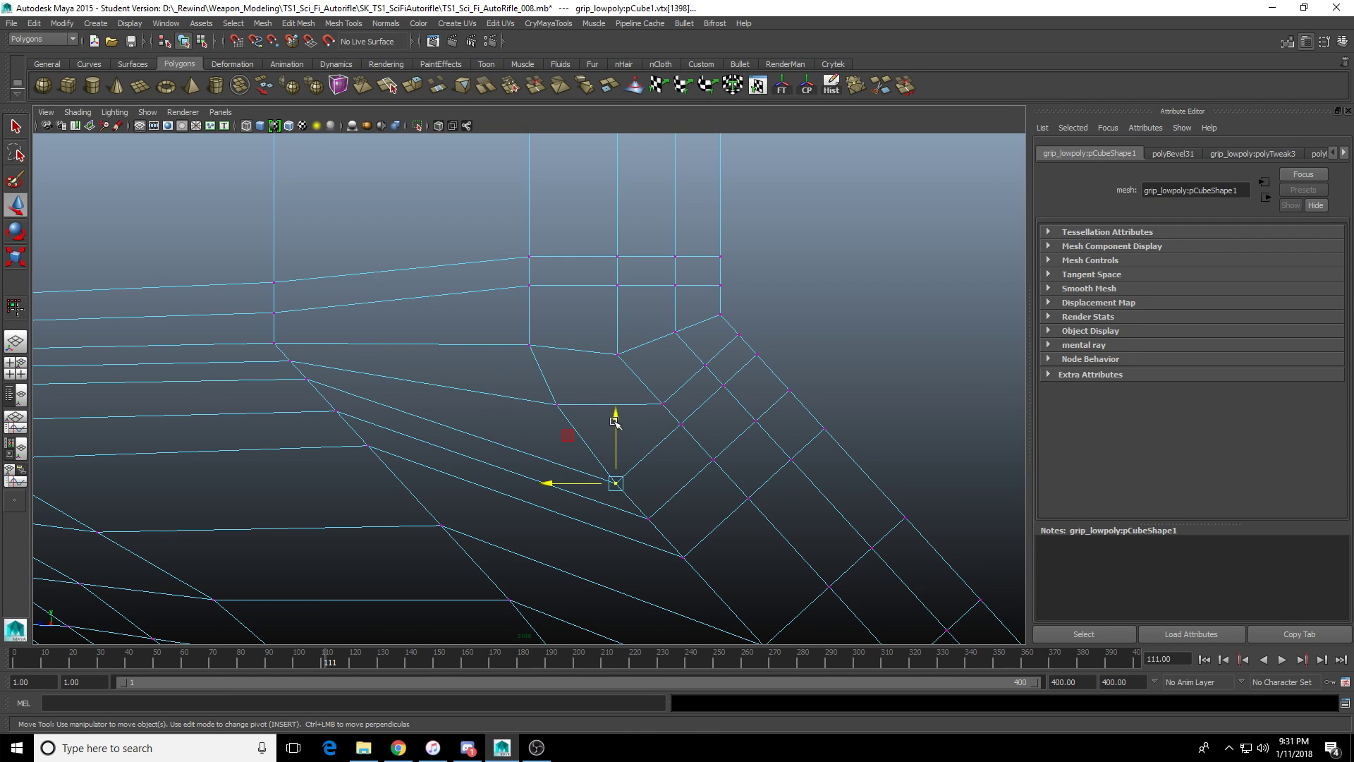
pyautogui.moveTo(614, 421); pyautogui.dragTo(615, 394)
pyautogui.moveTo(548, 456); pyautogui.dragTo(530, 456)
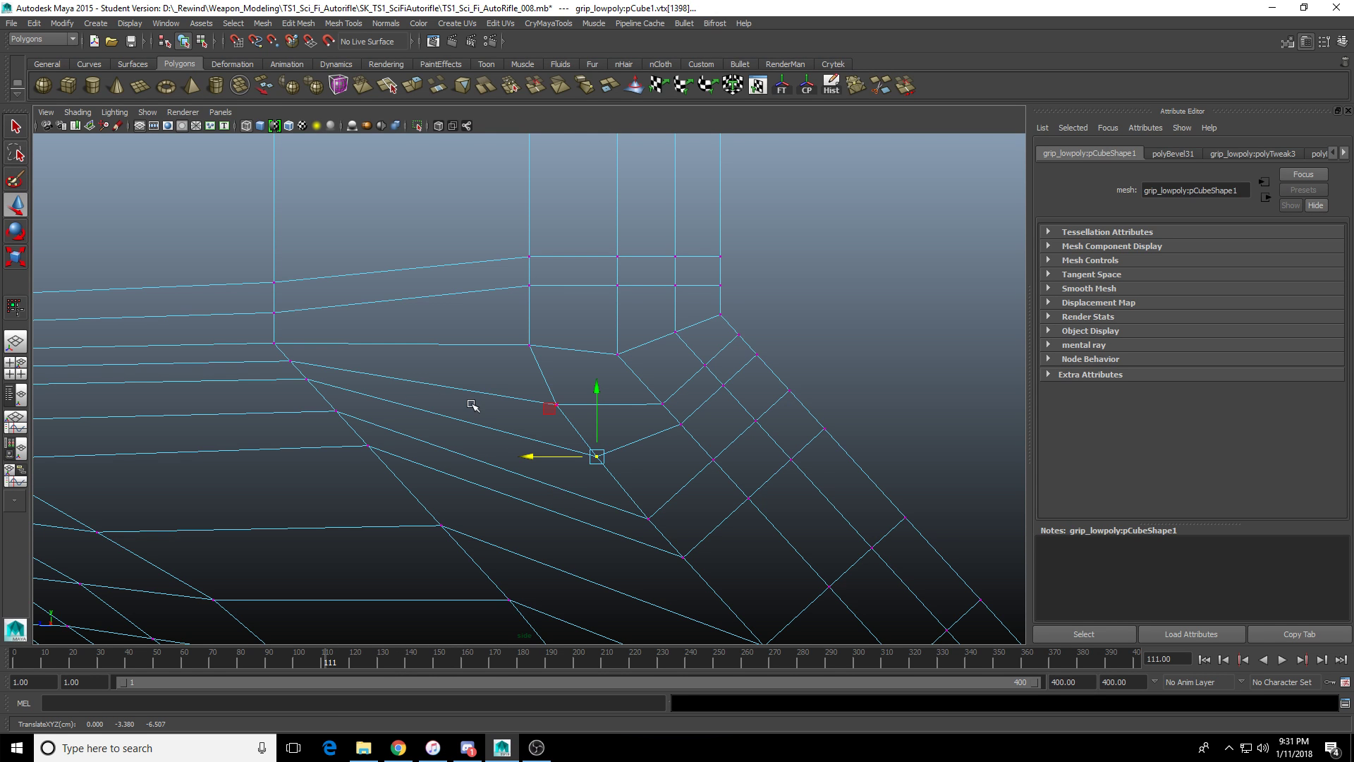
# Examine the shading and edge flow around the rear bend of the grip in the perspective view.
pyautogui.press('space')
pyautogui.press('space')
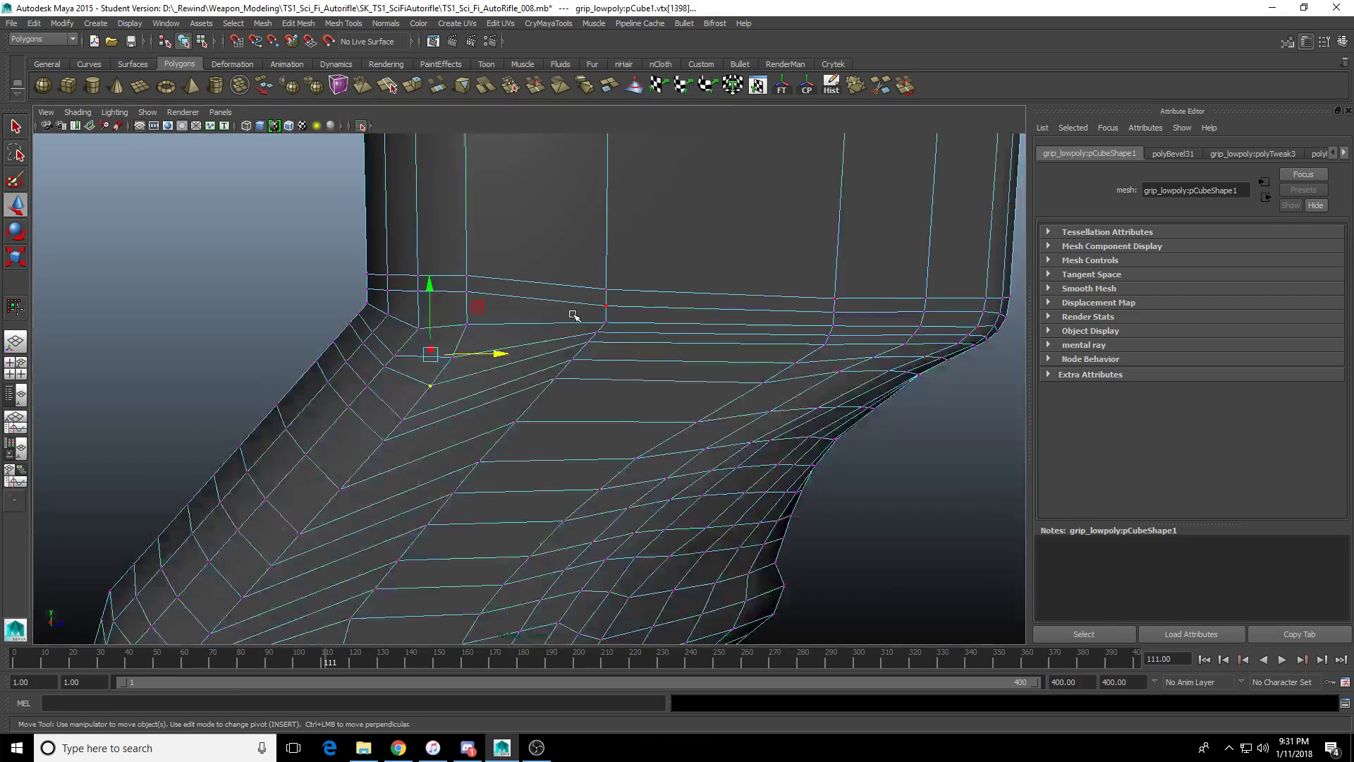
pyautogui.keyDown('alt'); pyautogui.moveTo(523, 306); pyautogui.dragTo(460, 403); pyautogui.keyUp('alt')
pyautogui.moveTo(460, 403); pyautogui.dragTo(525, 370, button='right')
pyautogui.keyDown('alt'); pyautogui.moveTo(474, 404); pyautogui.dragTo(544, 390); pyautogui.keyUp('alt')
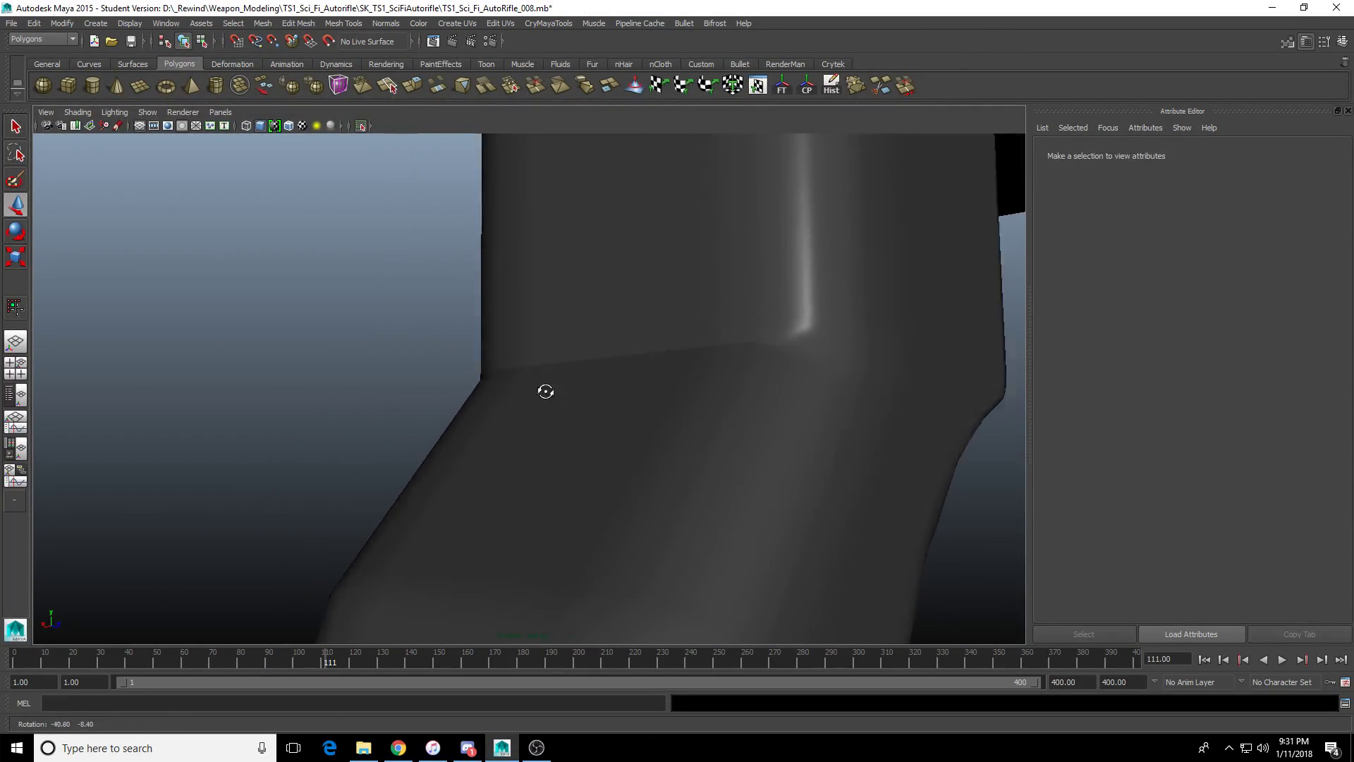
pyautogui.click(650, 411)
pyautogui.moveTo(667, 432); pyautogui.dragTo(686, 372, button='right')
pyautogui.keyDown('alt'); pyautogui.moveTo(683, 383); pyautogui.dragTo(584, 469); pyautogui.keyUp('alt')
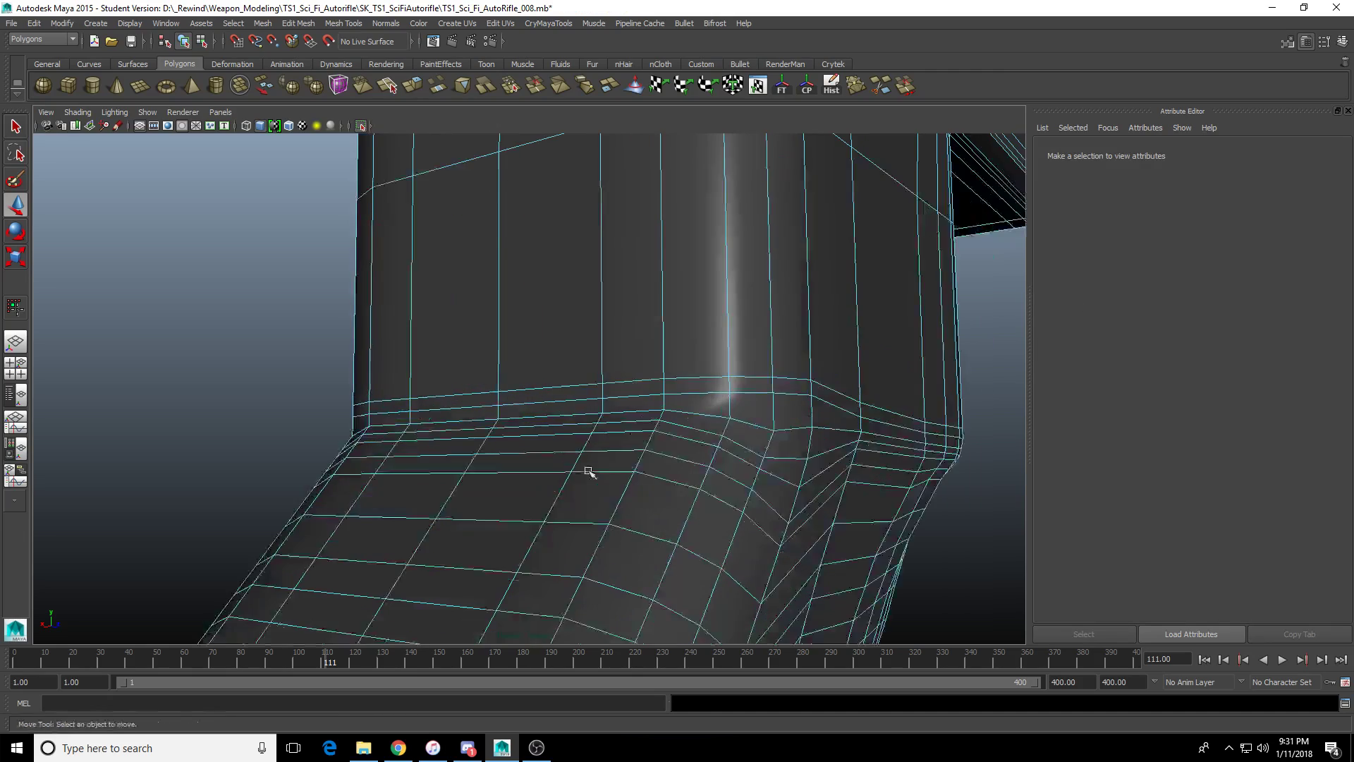
# In the side view, nudge the rearmost bend vertex slightly backward and raise the third vertices along the bend's edge row.
pyautogui.click(636, 411)
pyautogui.moveTo(638, 413); pyautogui.dragTo(600, 427, button='right')
pyautogui.click(663, 411)
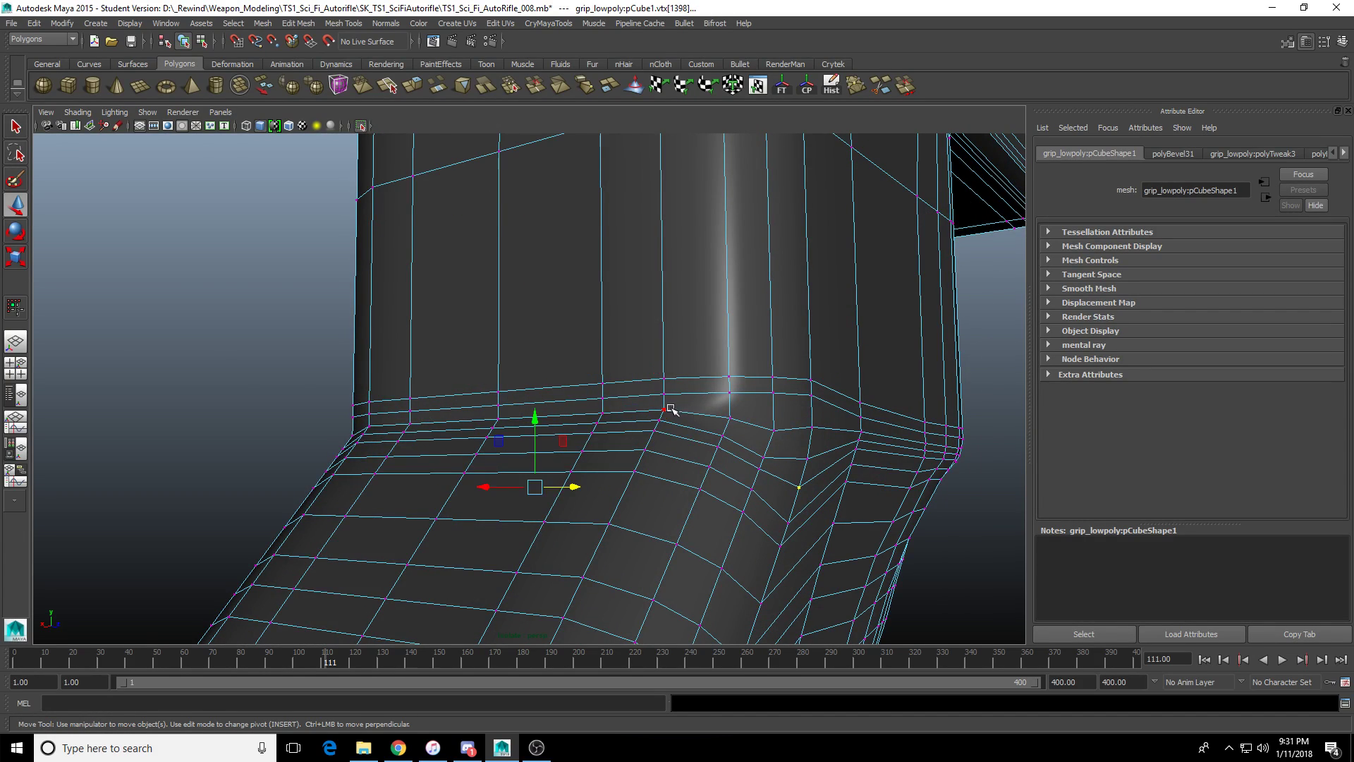
pyautogui.press('space')
pyautogui.press('space')
pyautogui.scroll(-5, 670, 447)
pyautogui.scroll(8, 604, 436)
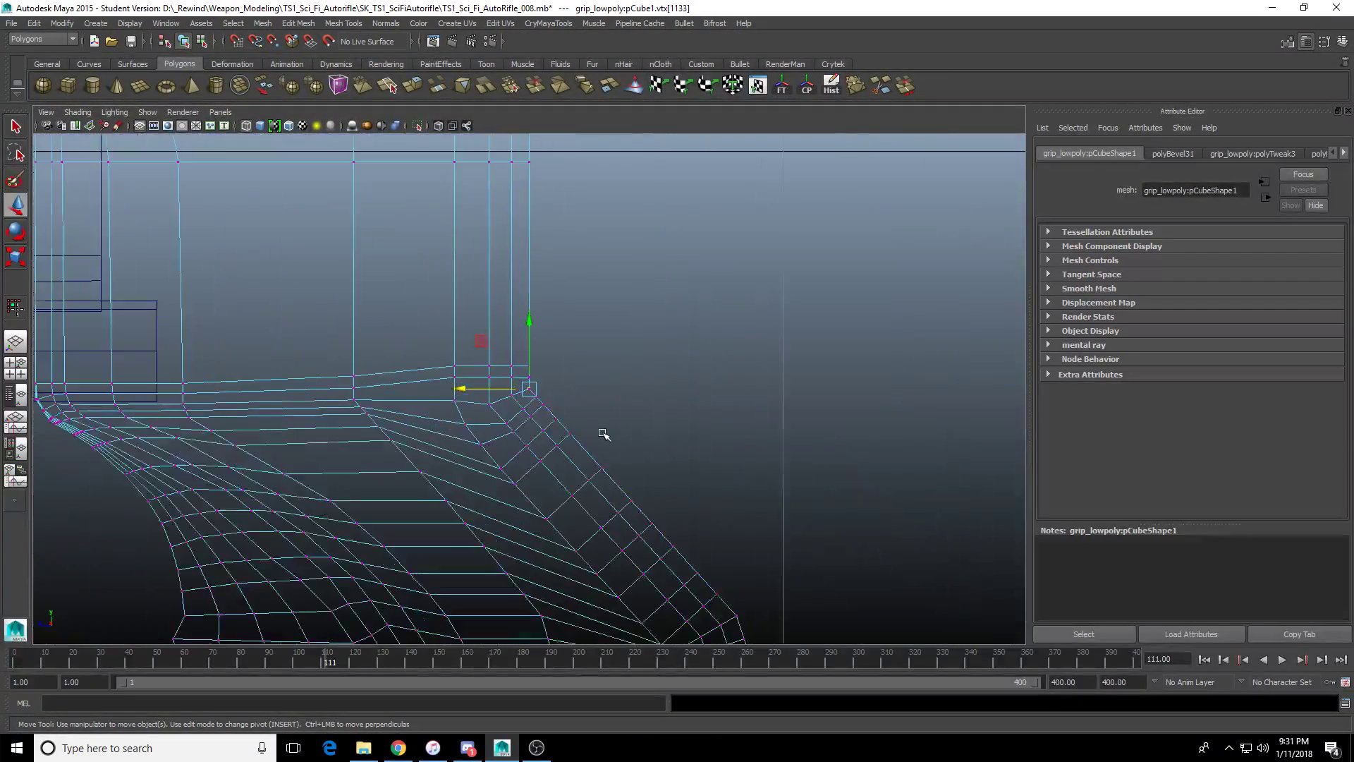
pyautogui.scroll(4, 600, 434)
pyautogui.moveTo(597, 371); pyautogui.dragTo(446, 439)
pyautogui.moveTo(299, 436); pyautogui.dragTo(321, 488)
pyautogui.moveTo(311, 405); pyautogui.dragTo(312, 371)
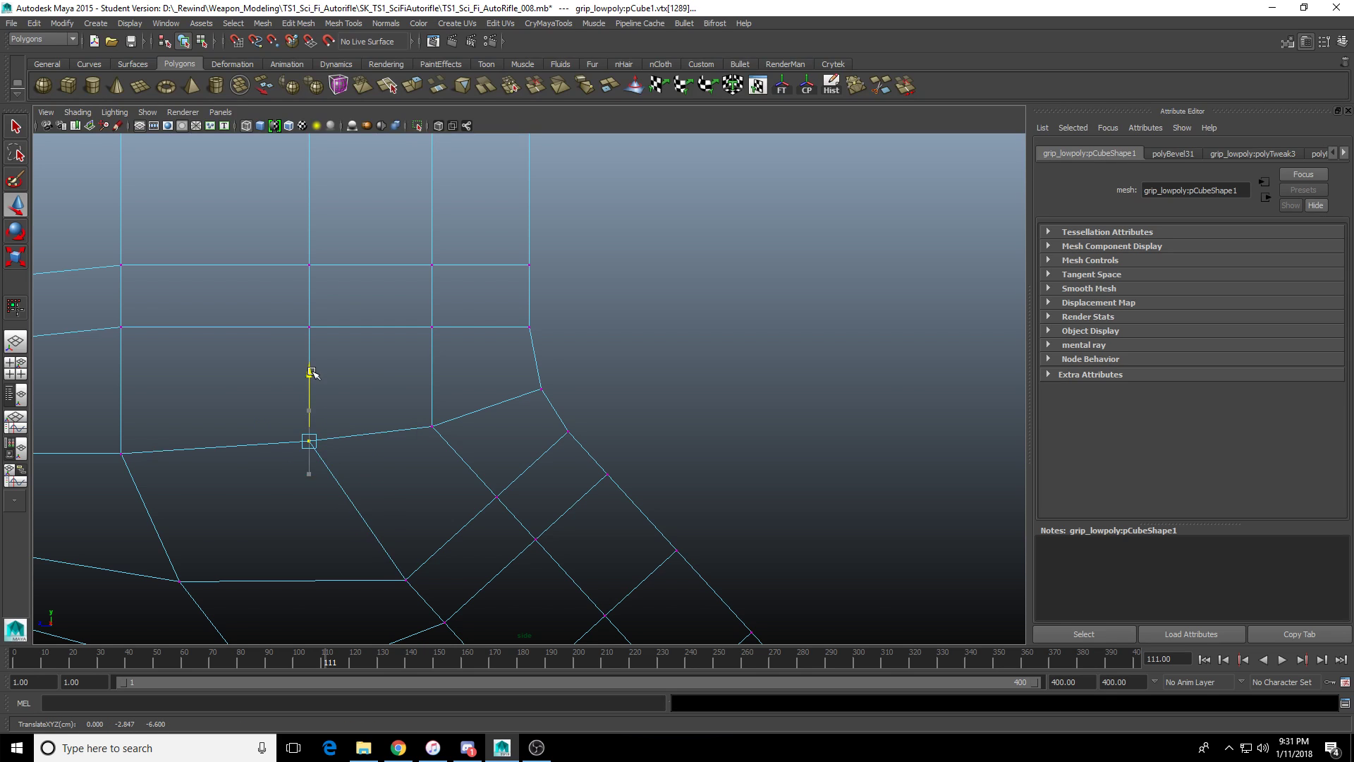
# Raise the vertices one row below the bend on the same loop and shift them slightly forward.
pyautogui.scroll(-3, 395, 430)
pyautogui.click(478, 439)
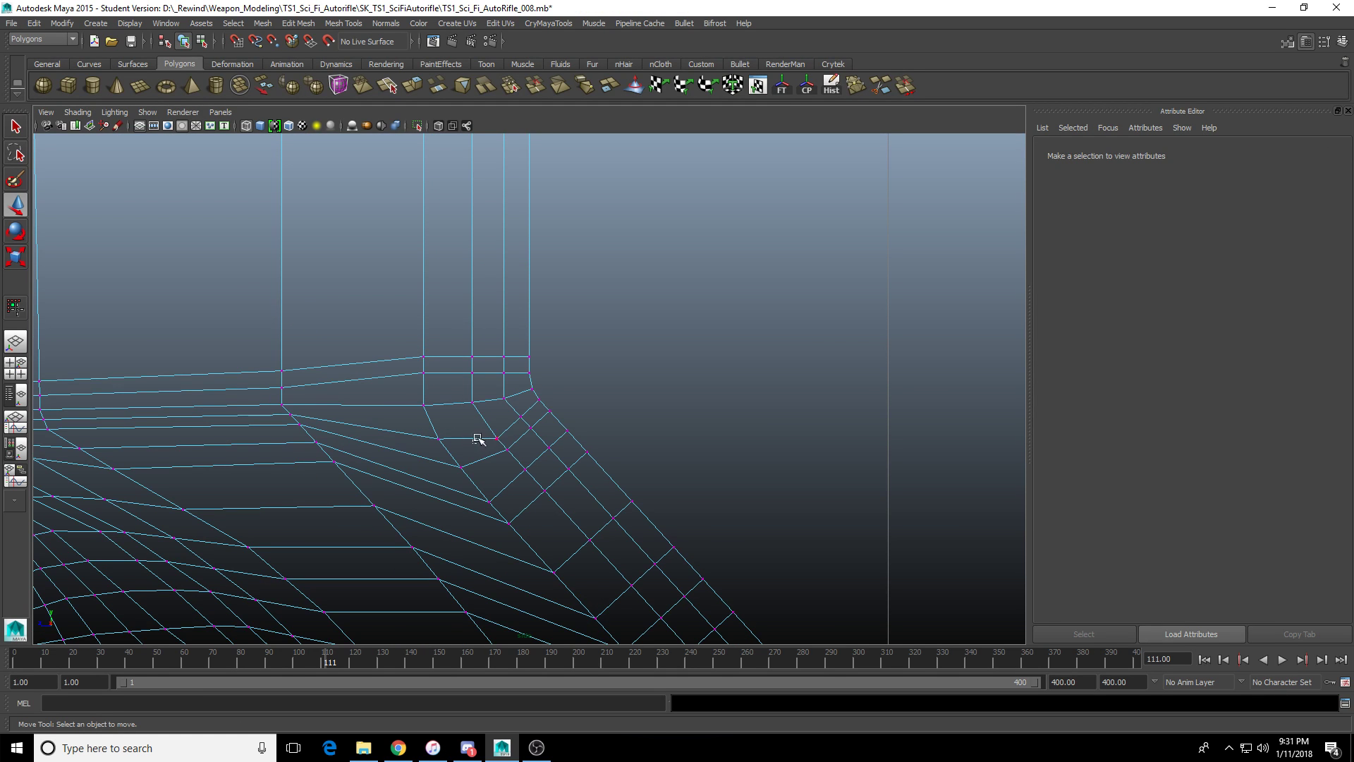
pyautogui.moveTo(478, 439); pyautogui.dragTo(504, 421)
pyautogui.moveTo(498, 370); pyautogui.dragTo(498, 359)
pyautogui.moveTo(434, 429); pyautogui.dragTo(428, 429)
# Nudge the third vertices of the bend's edge row slightly backward to smooth the curve into the lower grip.
pyautogui.scroll(5, 437, 410)
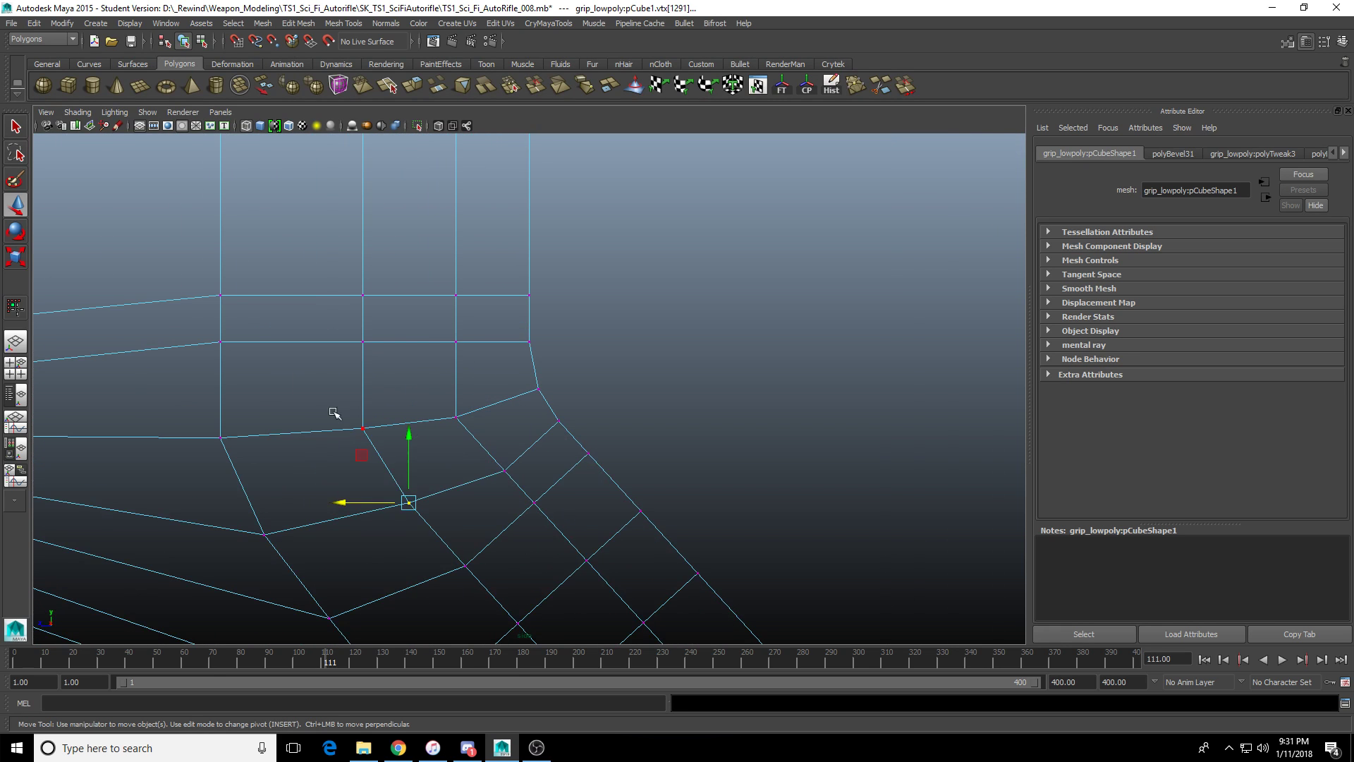
pyautogui.moveTo(333, 413); pyautogui.dragTo(381, 452)
pyautogui.moveTo(297, 426); pyautogui.dragTo(302, 428)
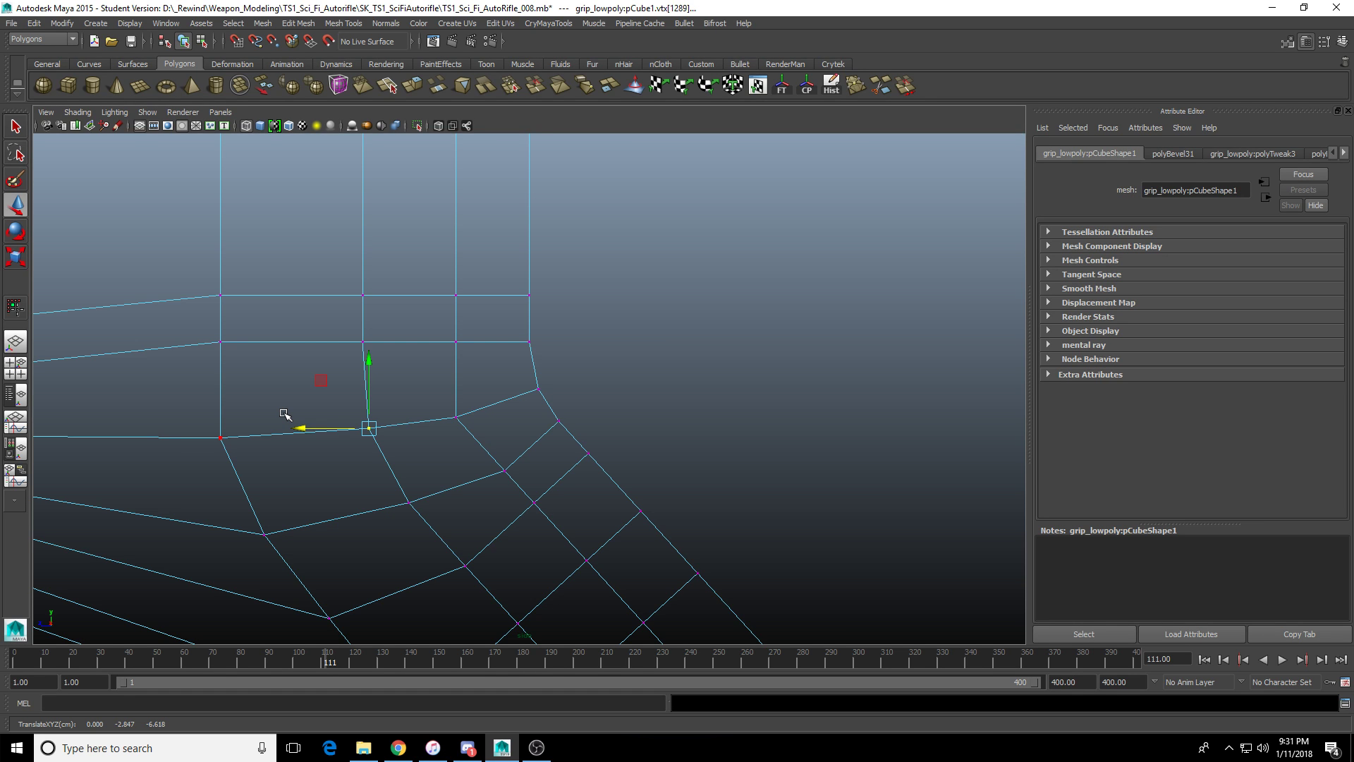
pyautogui.scroll(-10, 598, 407)
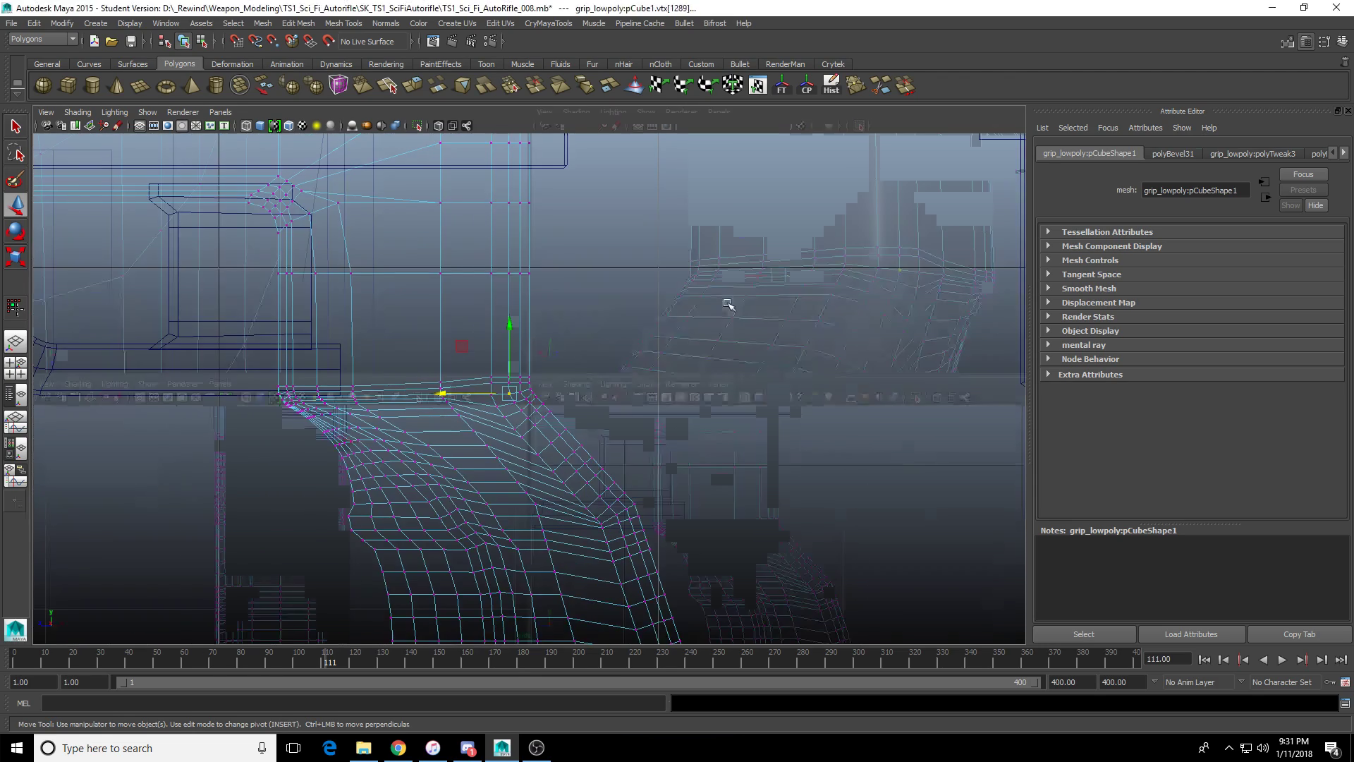
# Inspect the rifle's front end in the perspective view, checking the muzzle cylinder and the block beneath it.
pyautogui.press('space')
pyautogui.press('space')
pyautogui.scroll(-5, 674, 326)
pyautogui.scroll(-5, 400, 336)
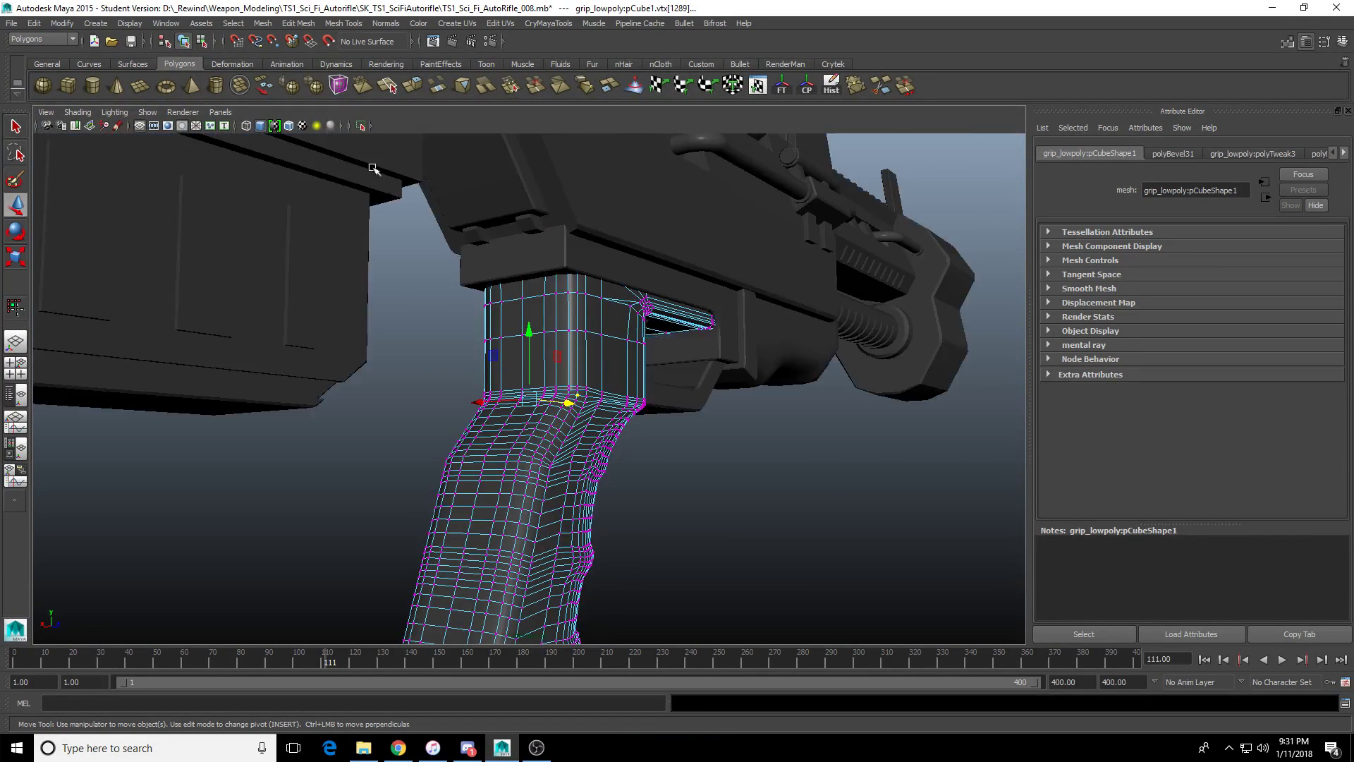
pyautogui.keyDown('alt'); pyautogui.moveTo(400, 336); pyautogui.dragTo(397, 387); pyautogui.keyUp('alt')
pyautogui.keyDown('alt'); pyautogui.moveTo(397, 387); pyautogui.dragTo(624, 387, button='middle'); pyautogui.keyUp('alt')
pyautogui.keyDown('alt'); pyautogui.moveTo(624, 387); pyautogui.dragTo(712, 381); pyautogui.keyUp('alt')
pyautogui.keyDown('alt'); pyautogui.moveTo(712, 381); pyautogui.dragTo(860, 342, button='middle'); pyautogui.keyUp('alt')
pyautogui.click(624, 336)
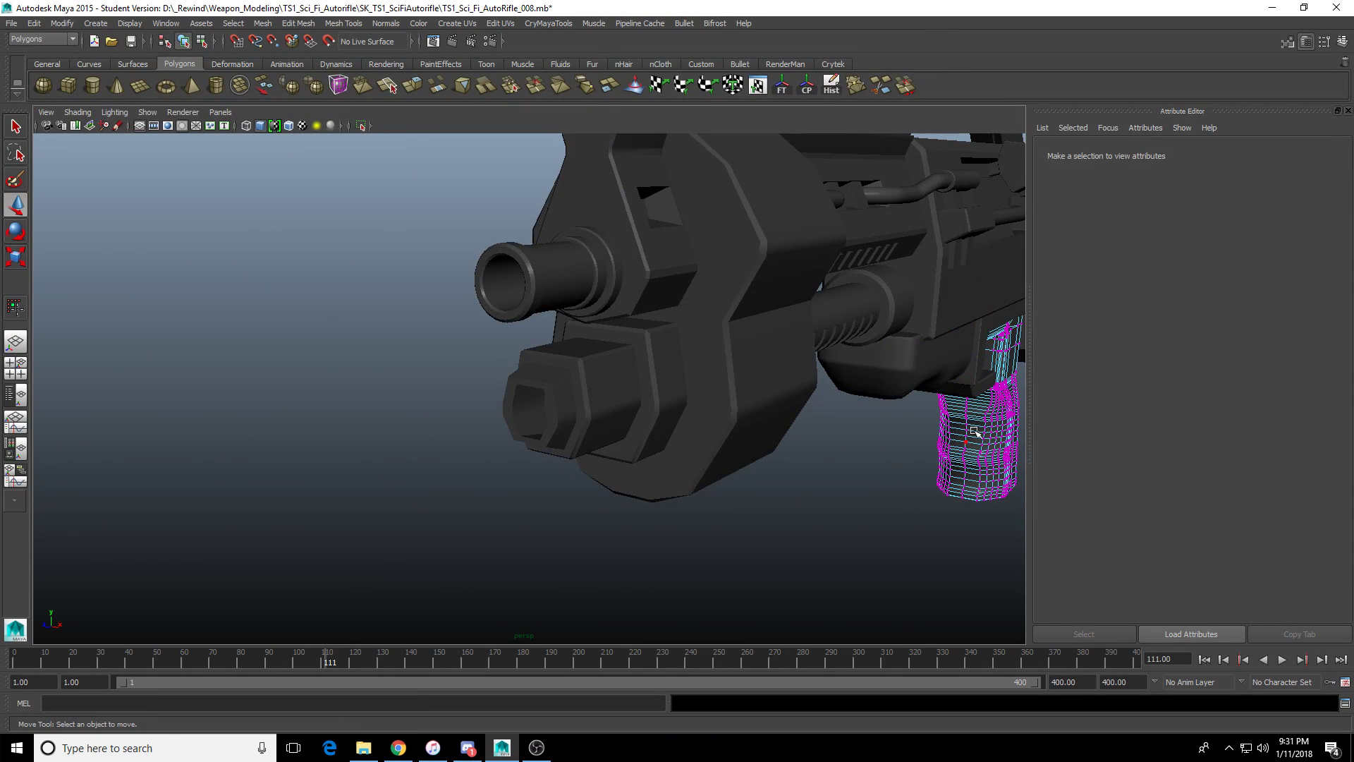
pyautogui.moveTo(975, 432); pyautogui.dragTo(1005, 406, button='right')
pyautogui.keyDown('alt'); pyautogui.moveTo(669, 323); pyautogui.dragTo(674, 429, button='middle'); pyautogui.keyUp('alt')
pyautogui.scroll(8, 674, 429)
pyautogui.click(479, 372)
pyautogui.keyDown('alt'); pyautogui.moveTo(705, 463); pyautogui.dragTo(705, 461); pyautogui.keyUp('alt')
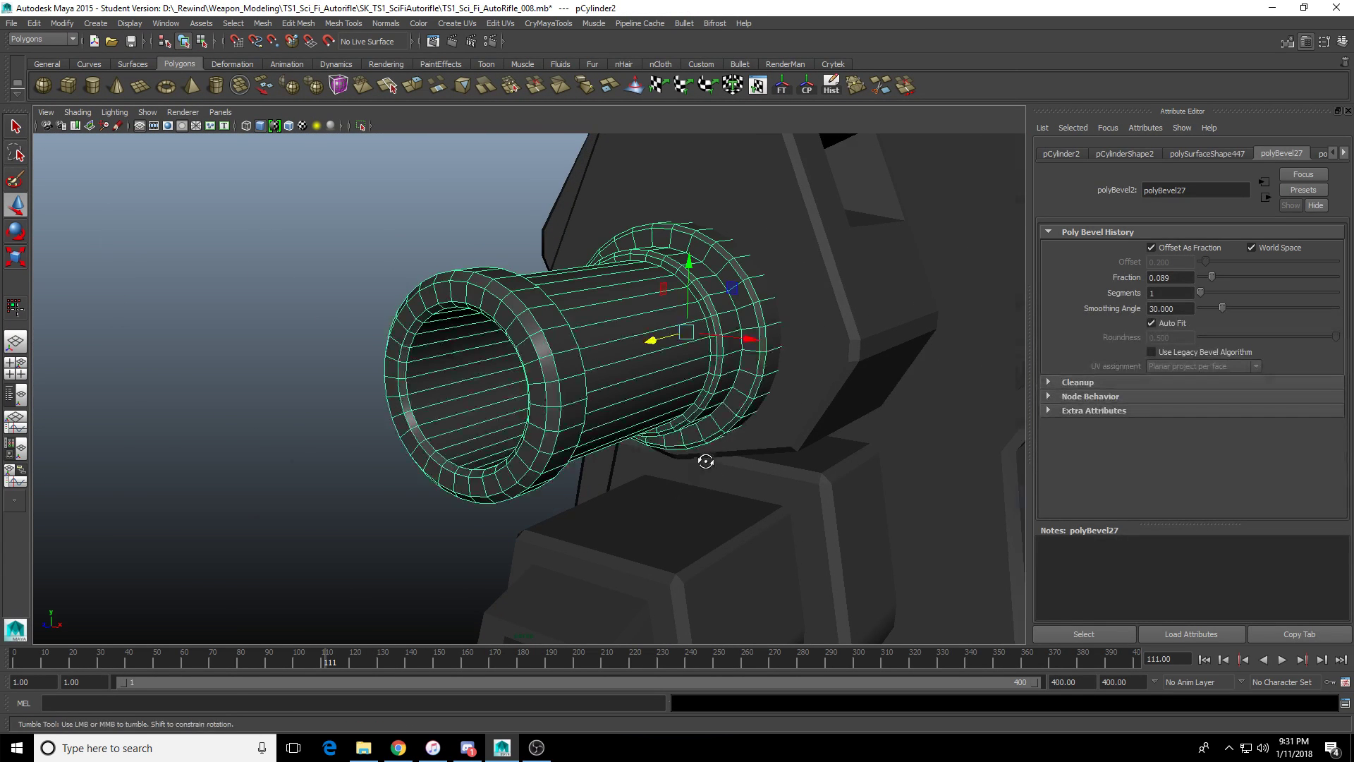
pyautogui.scroll(-6, 705, 461)
pyautogui.keyDown('alt'); pyautogui.moveTo(560, 417); pyautogui.dragTo(574, 387); pyautogui.keyUp('alt')
pyautogui.click(426, 383)
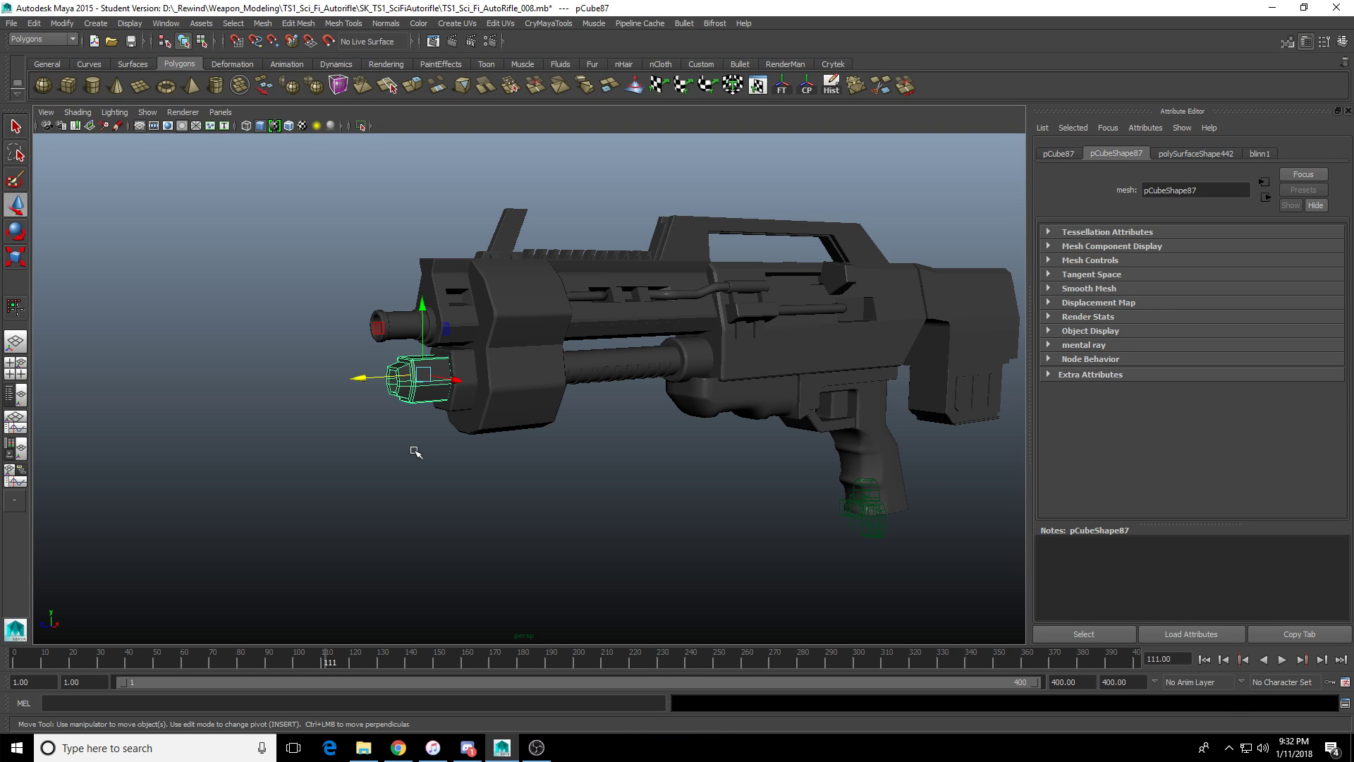
# Examine the grip's wireframe and shading around the rear bend from close up.
pyautogui.scroll(3, 611, 381)
pyautogui.keyDown('alt'); pyautogui.moveTo(611, 382); pyautogui.dragTo(465, 446); pyautogui.keyUp('alt')
pyautogui.scroll(4, 585, 446)
pyautogui.keyDown('alt'); pyautogui.moveTo(584, 445); pyautogui.dragTo(611, 494); pyautogui.keyUp('alt')
pyautogui.keyDown('alt'); pyautogui.moveTo(611, 495); pyautogui.dragTo(645, 522, button='middle'); pyautogui.keyUp('alt')
pyautogui.click(475, 369)
pyautogui.scroll(5, 538, 400)
pyautogui.keyDown('alt'); pyautogui.moveTo(447, 395); pyautogui.dragTo(734, 417); pyautogui.keyUp('alt')
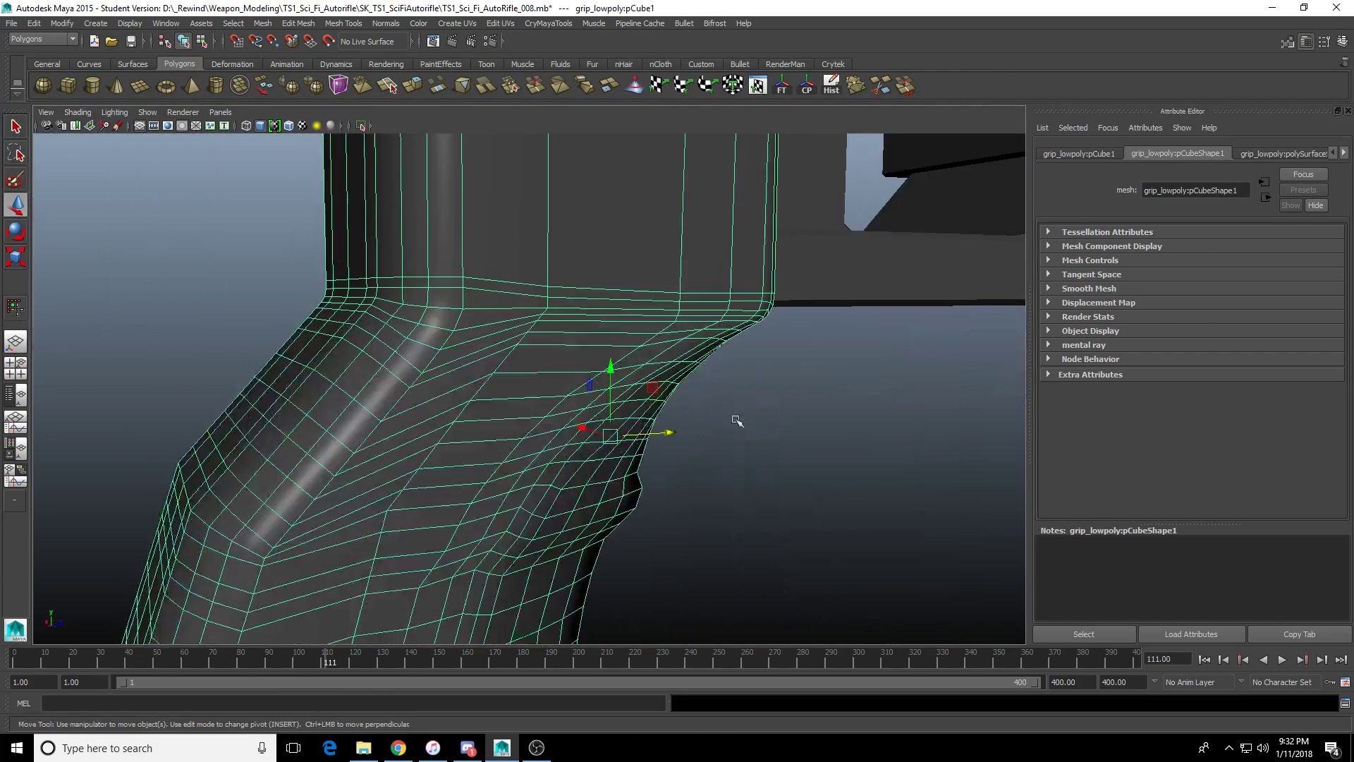
# In the side view, nudge the second-column vertices of the bend's edge row slightly backward.
pyautogui.keyDown('alt'); pyautogui.moveTo(491, 432); pyautogui.dragTo(631, 444, button='middle'); pyautogui.keyUp('alt')
pyautogui.moveTo(585, 400); pyautogui.dragTo(520, 403, button='right')
pyautogui.scroll(3, 516, 457)
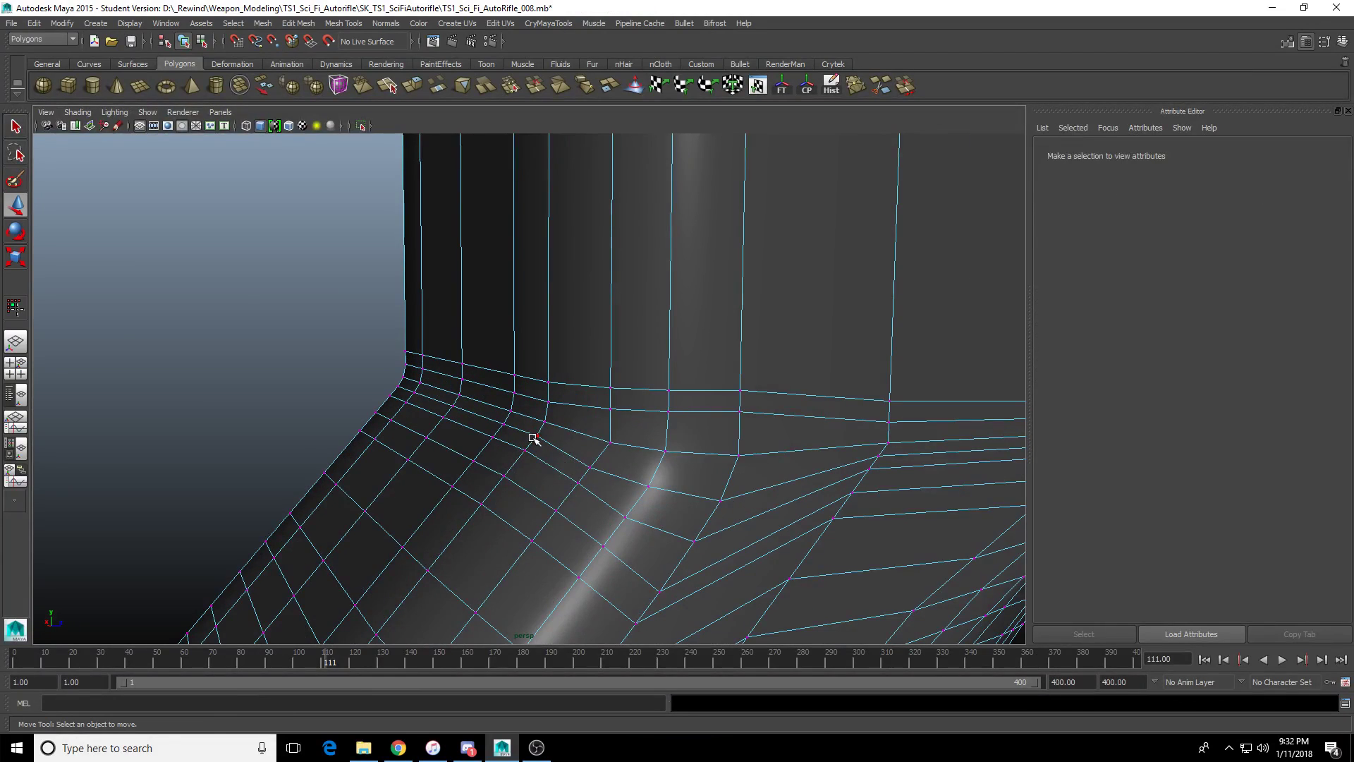
pyautogui.click(536, 426)
pyautogui.press('space')
pyautogui.press('space')
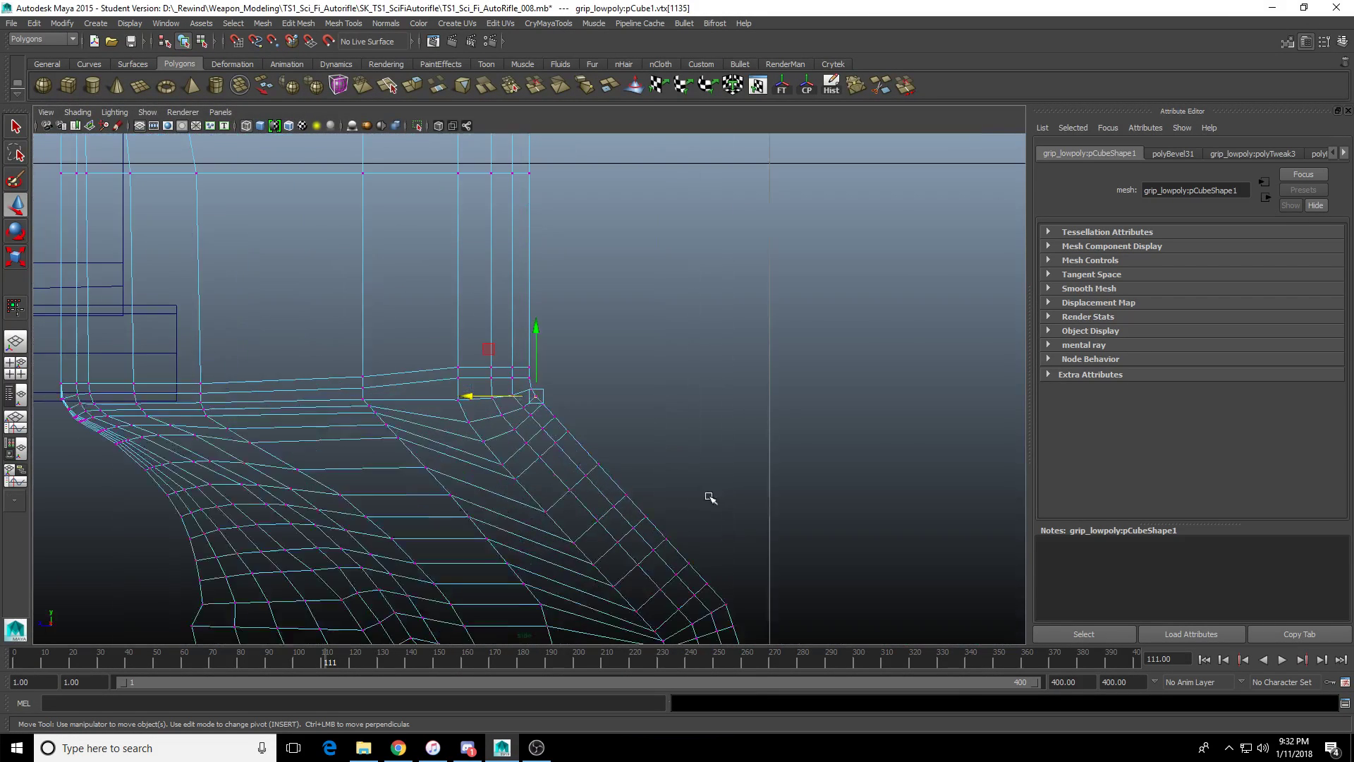
pyautogui.scroll(5, 701, 496)
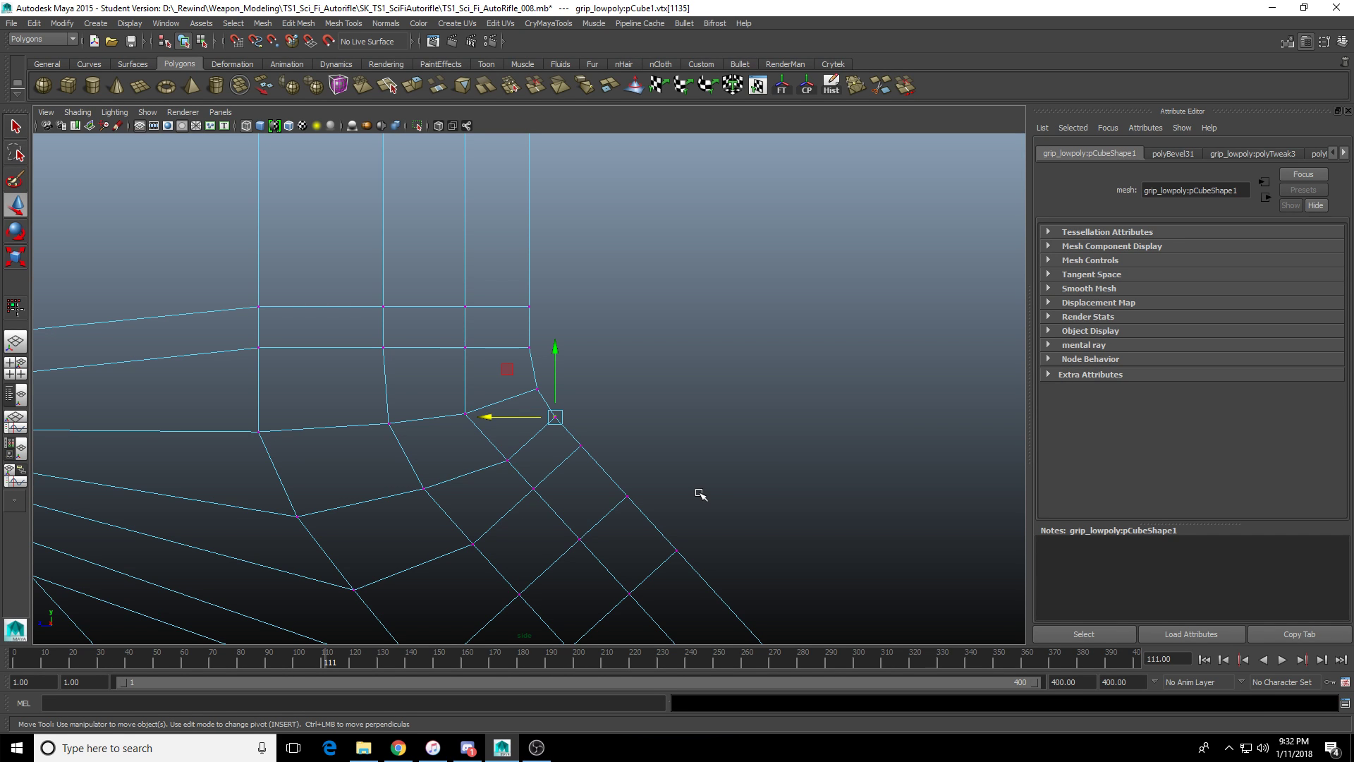
pyautogui.scroll(6, 620, 466)
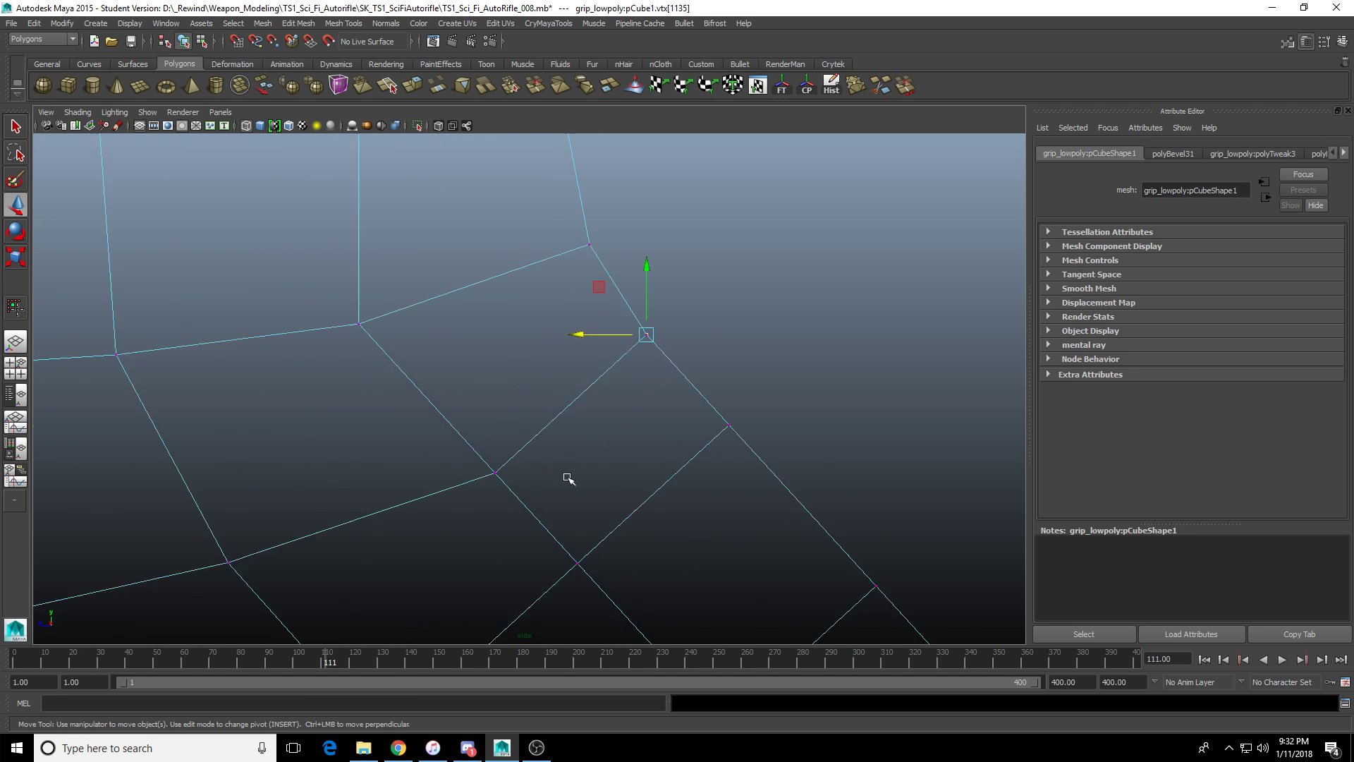
pyautogui.scroll(-2, 582, 465)
pyautogui.moveTo(466, 478); pyautogui.dragTo(611, 586)
pyautogui.press('f')
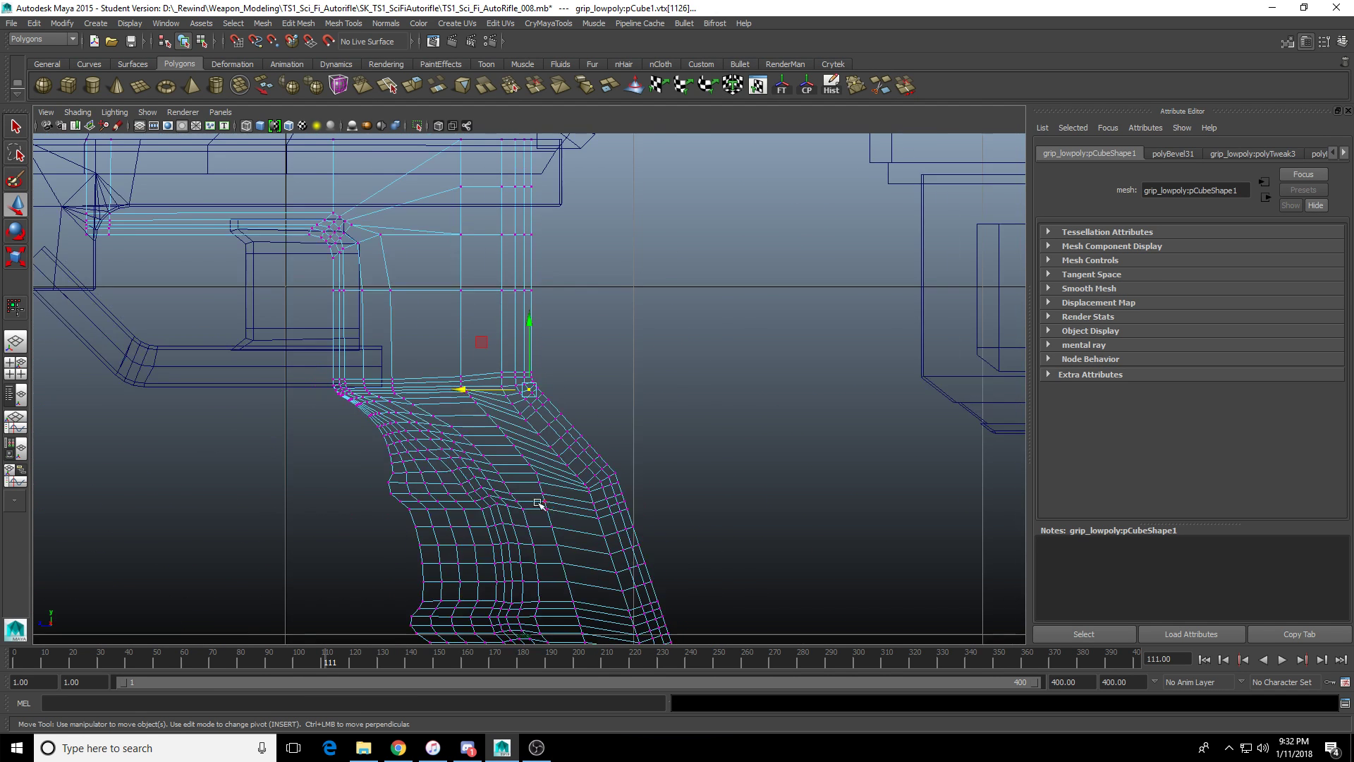
pyautogui.scroll(2, 548, 480)
pyautogui.moveTo(450, 325); pyautogui.dragTo(495, 357)
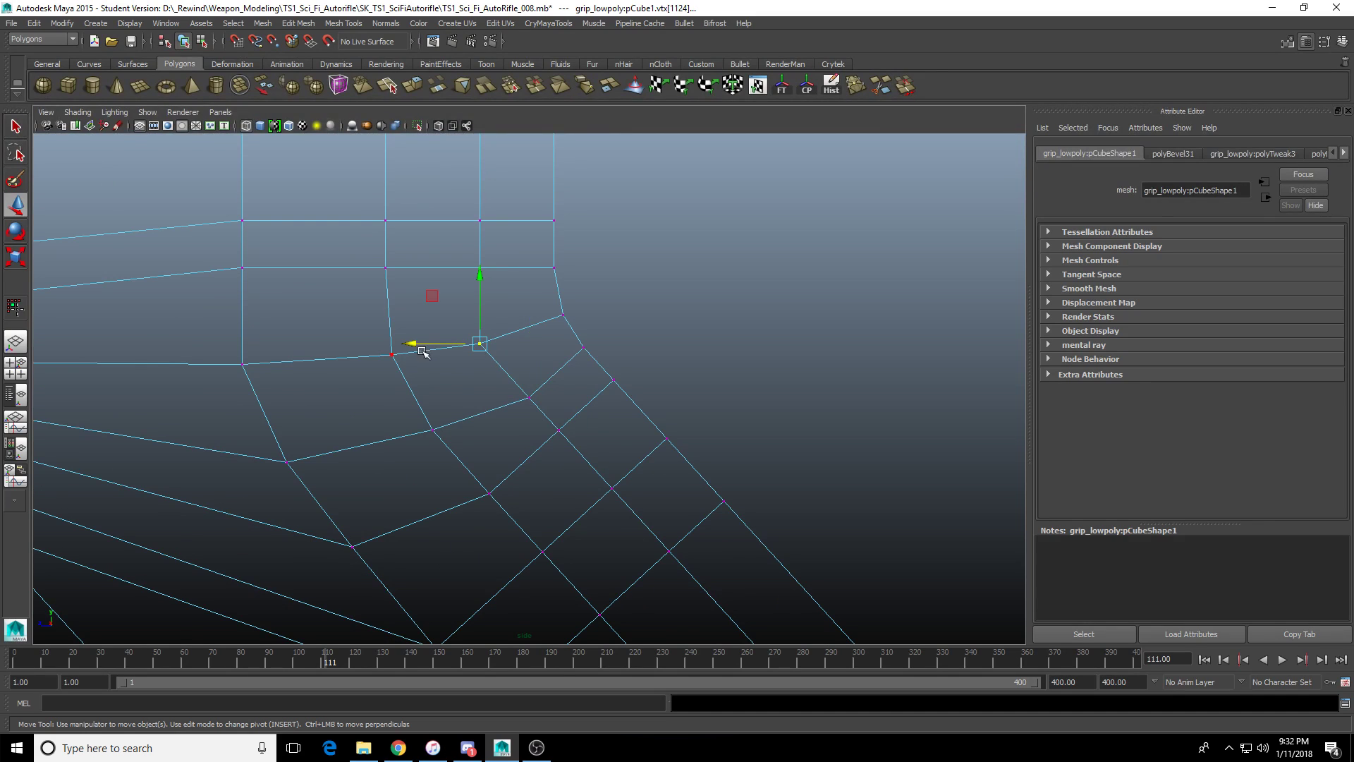
pyautogui.moveTo(415, 343); pyautogui.dragTo(426, 342)
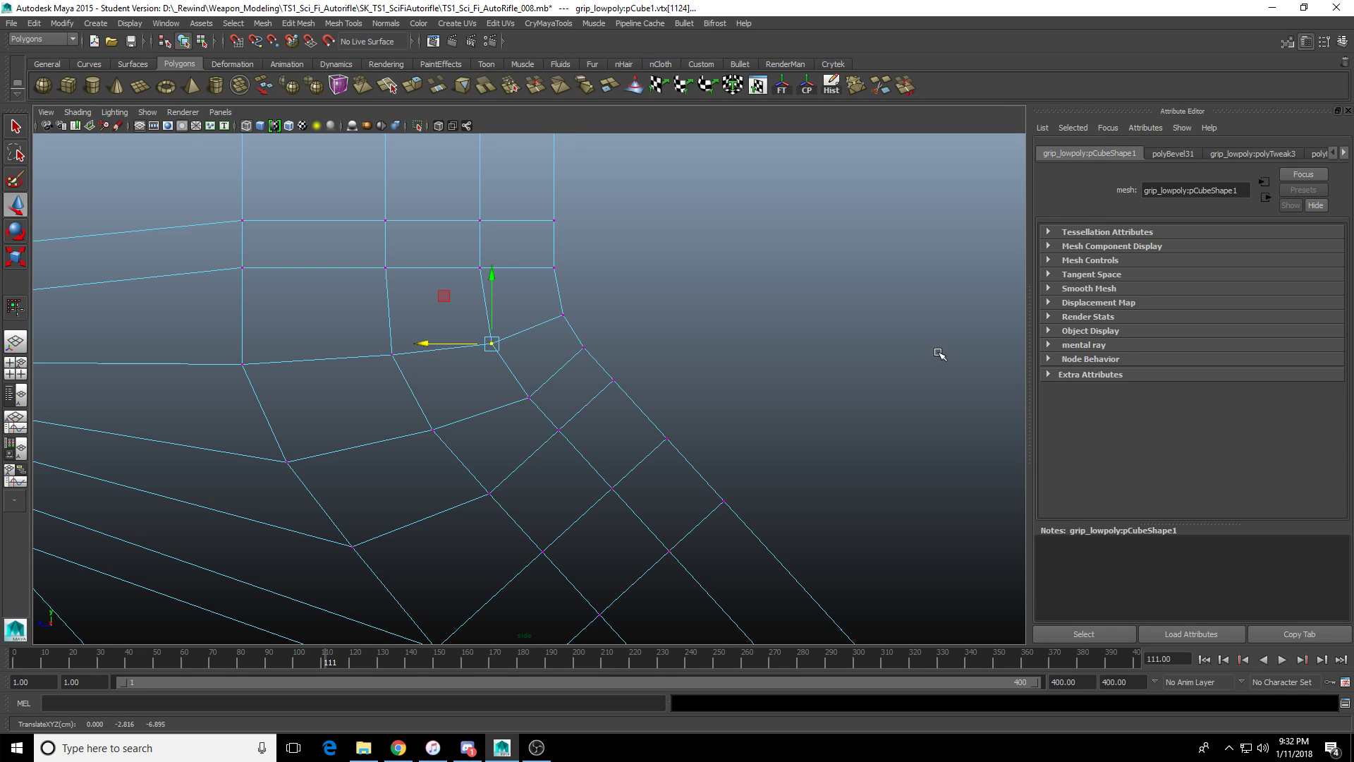
# Slightly lower the fourth- and third-column vertices, counted from the rear edge, in the row just above the bend.
pyautogui.keyDown('alt'); pyautogui.moveTo(540, 324); pyautogui.dragTo(581, 383, button='middle'); pyautogui.keyUp('alt')
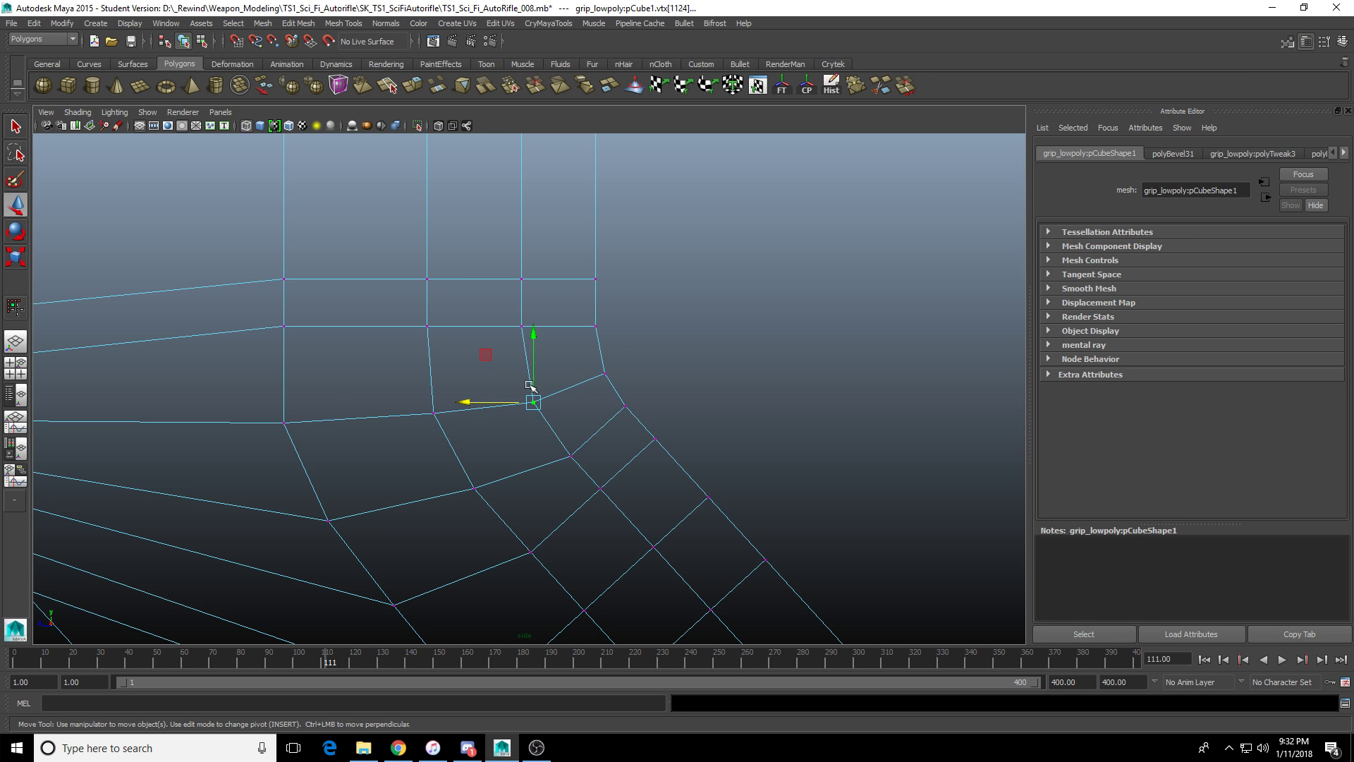
pyautogui.click(265, 322)
pyautogui.scroll(-3, 284, 272)
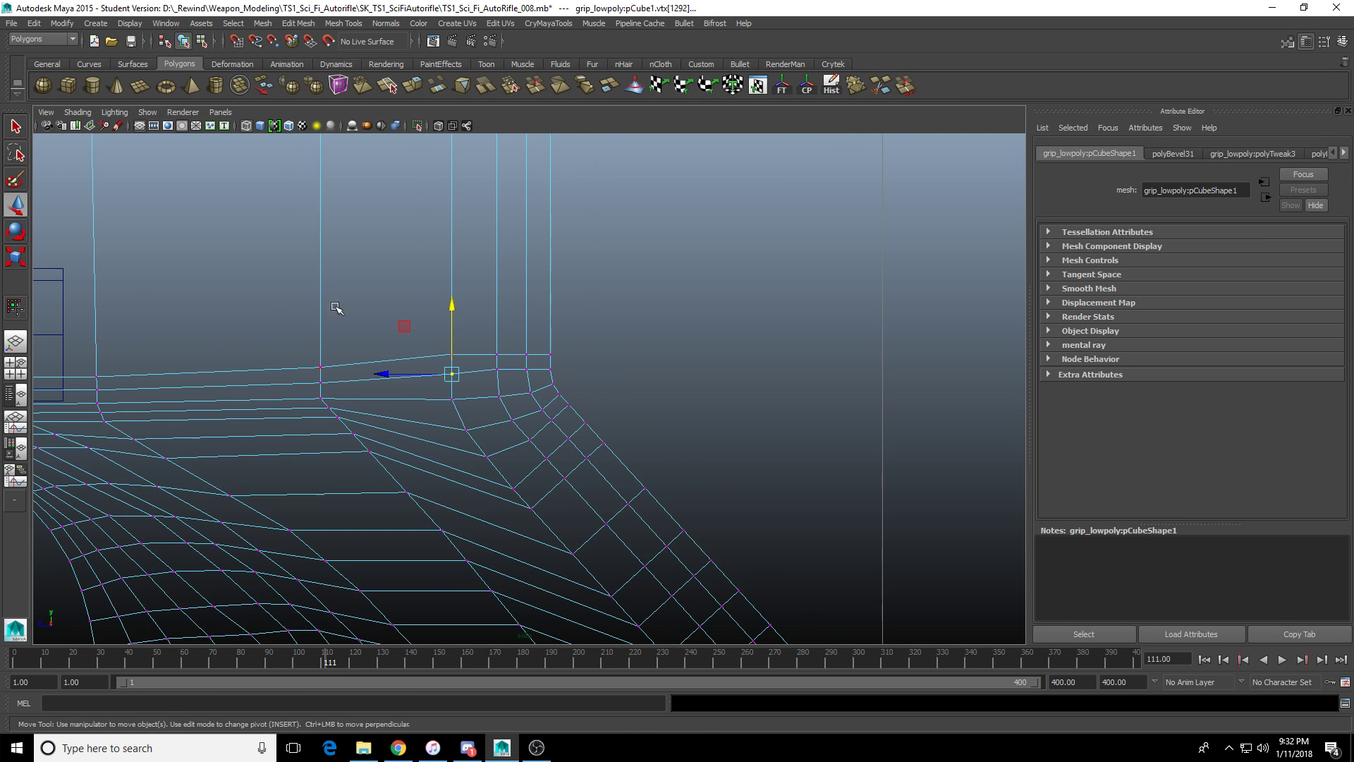
pyautogui.scroll(3, 459, 361)
pyautogui.click(458, 347)
pyautogui.moveTo(459, 283); pyautogui.dragTo(463, 289)
pyautogui.keyDown('alt'); pyautogui.moveTo(349, 362); pyautogui.dragTo(508, 381, button='middle'); pyautogui.keyUp('alt')
pyautogui.scroll(-3, 198, 318)
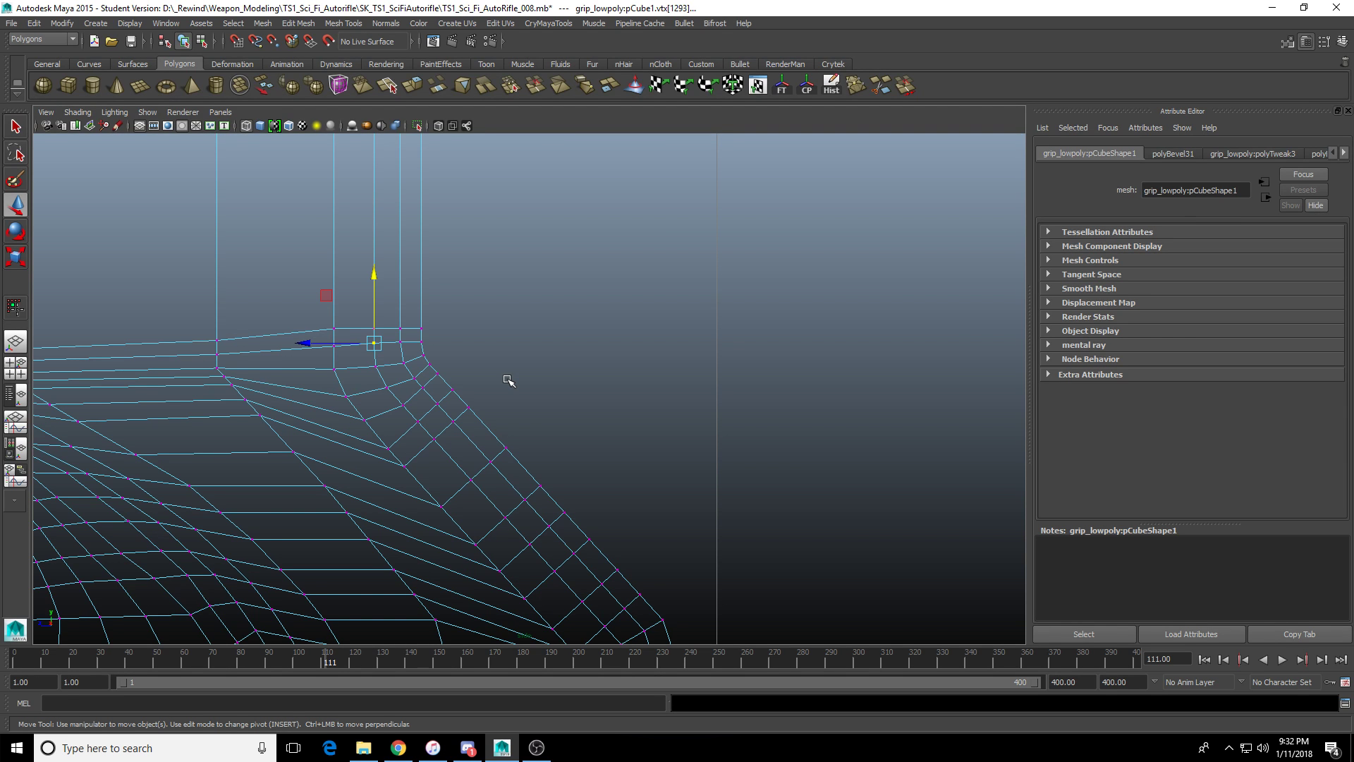
# Shift the rearmost vertices of the row just above the bend slightly backward to round the rear outline.
pyautogui.scroll(-2, 509, 381)
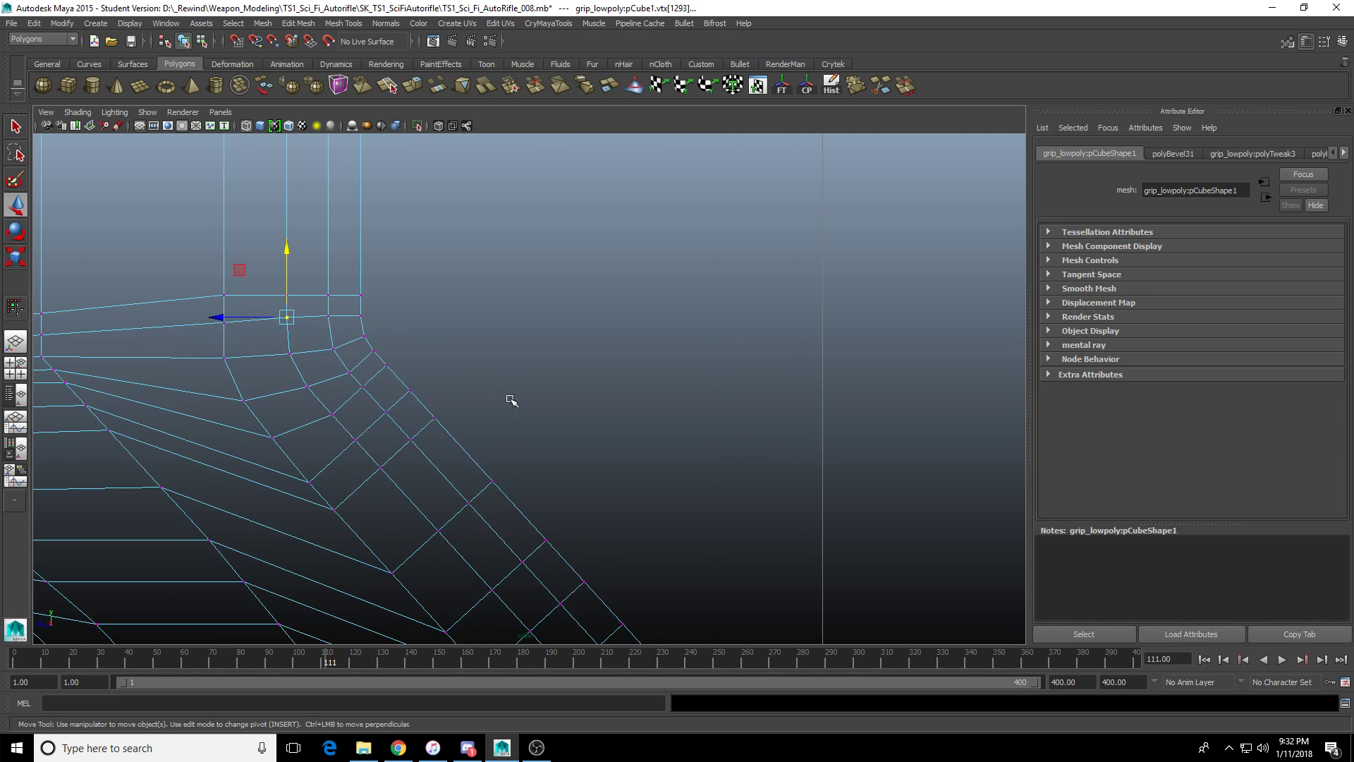
pyautogui.keyDown('alt'); pyautogui.moveTo(511, 399); pyautogui.dragTo(590, 383, button='middle'); pyautogui.keyUp('alt')
pyautogui.scroll(2, 591, 385)
pyautogui.moveTo(551, 270); pyautogui.dragTo(509, 286)
pyautogui.moveTo(468, 285); pyautogui.dragTo(468, 324, button='middle')
pyautogui.click(455, 315)
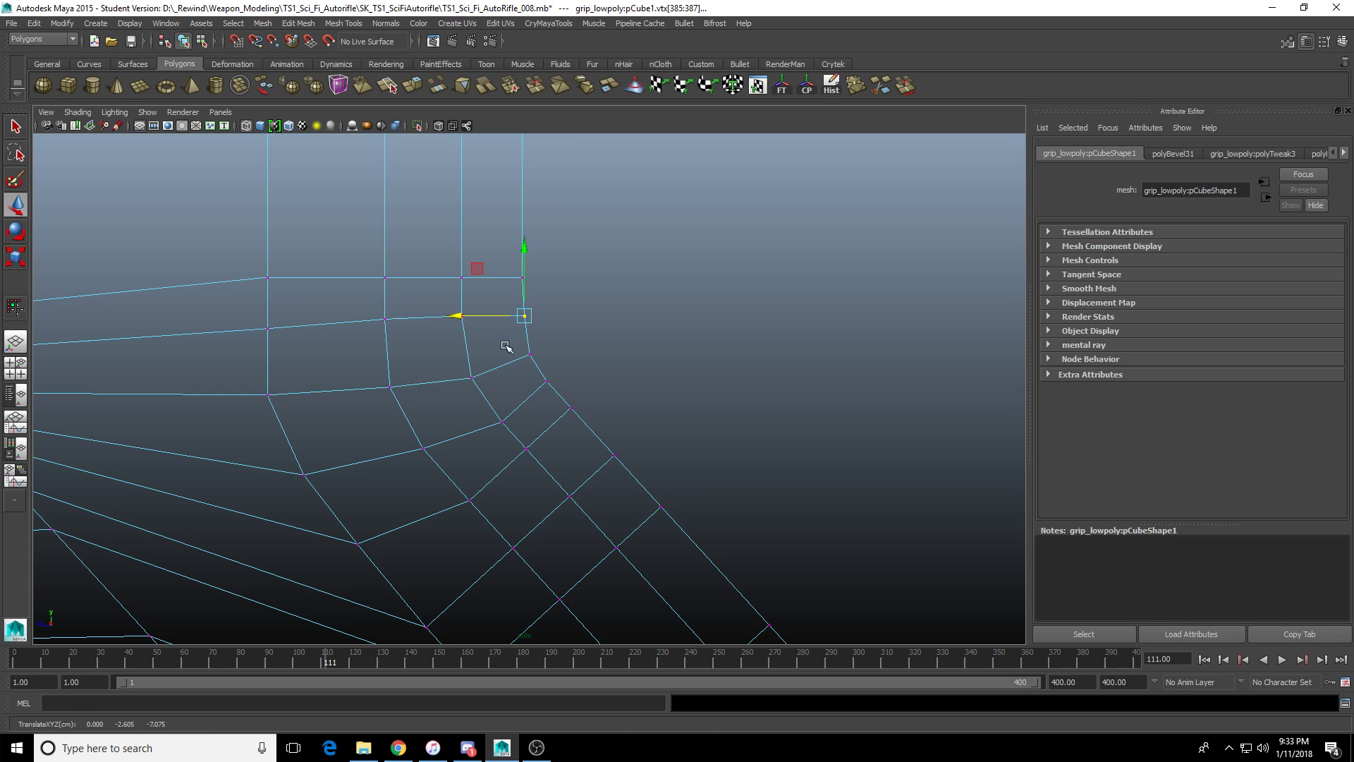
# Nudge the rear-edge vertices one row below the bend slightly down and backward to smooth the outline.
pyautogui.moveTo(561, 351); pyautogui.dragTo(520, 395)
pyautogui.scroll(2, 511, 387)
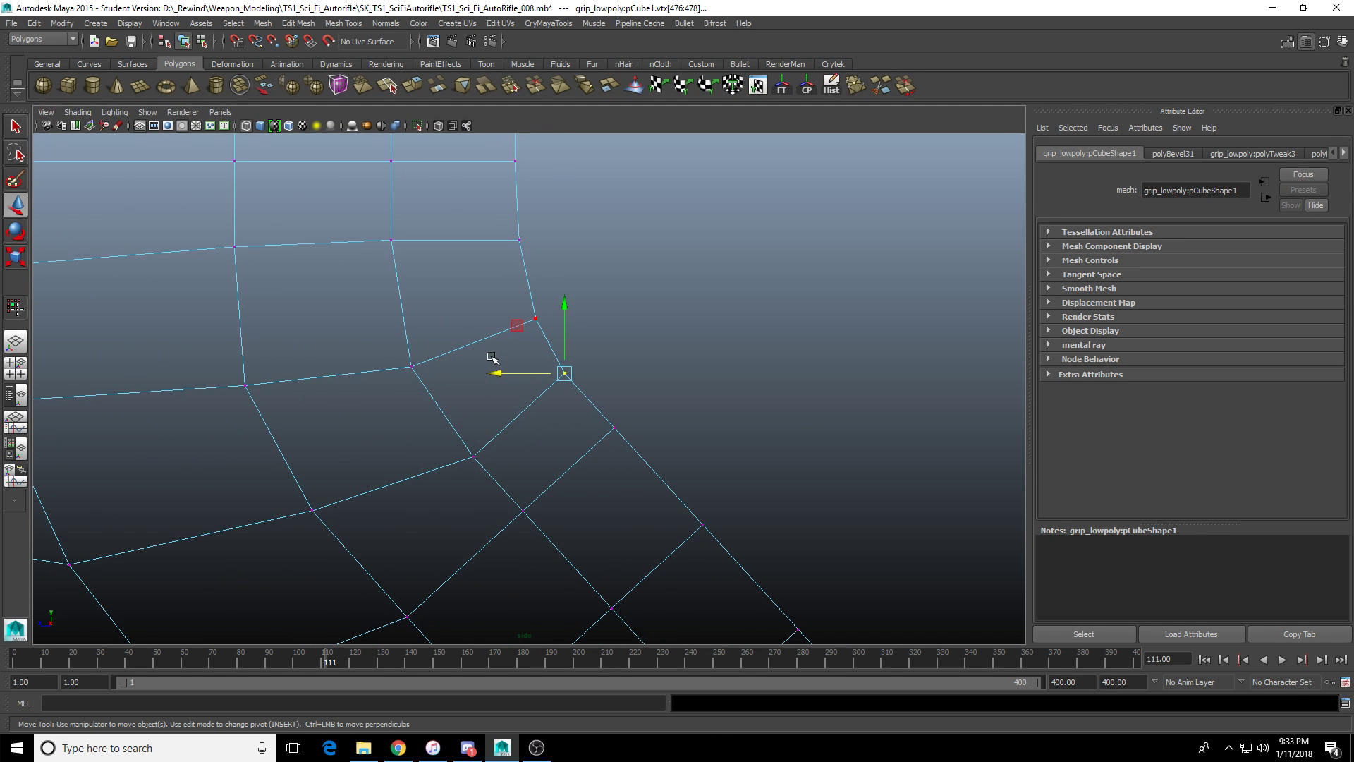
pyautogui.scroll(2, 493, 366)
pyautogui.click(518, 367)
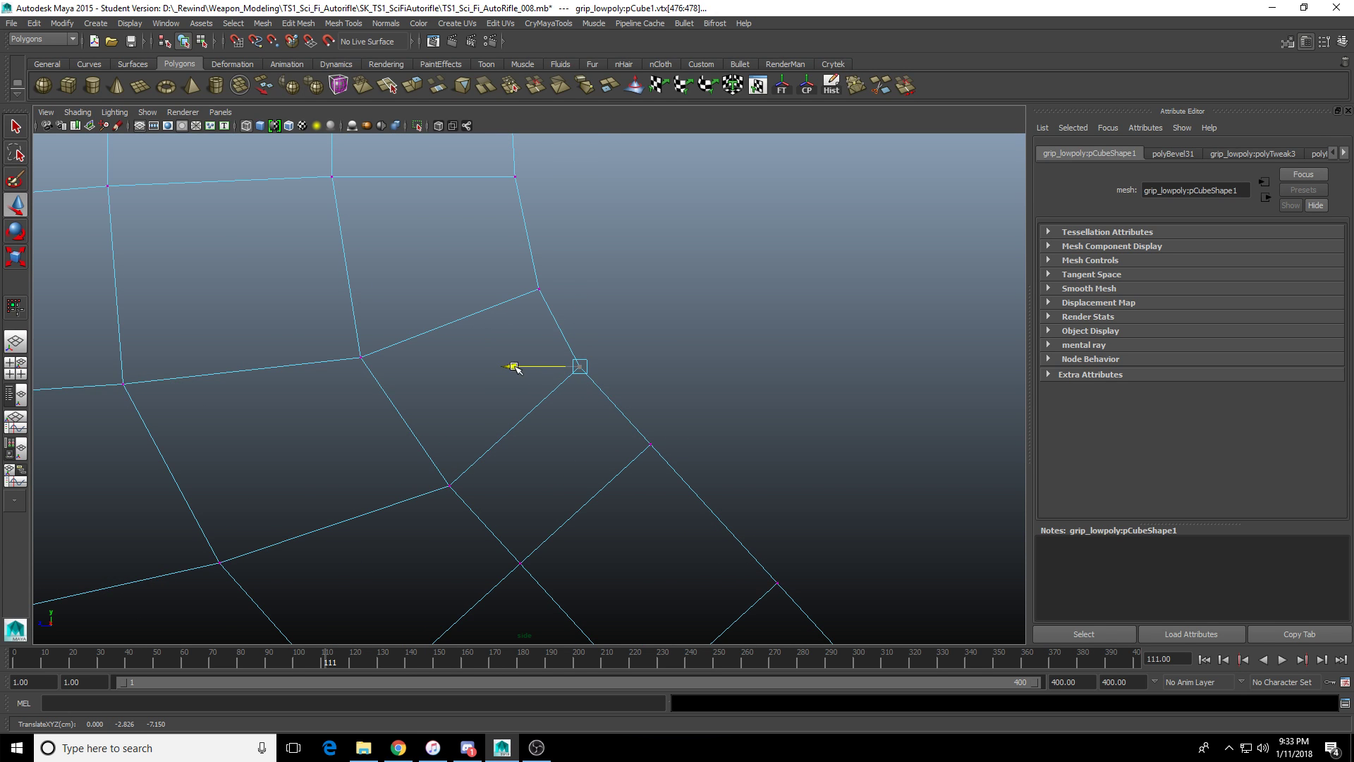
pyautogui.moveTo(581, 302); pyautogui.dragTo(583, 306)
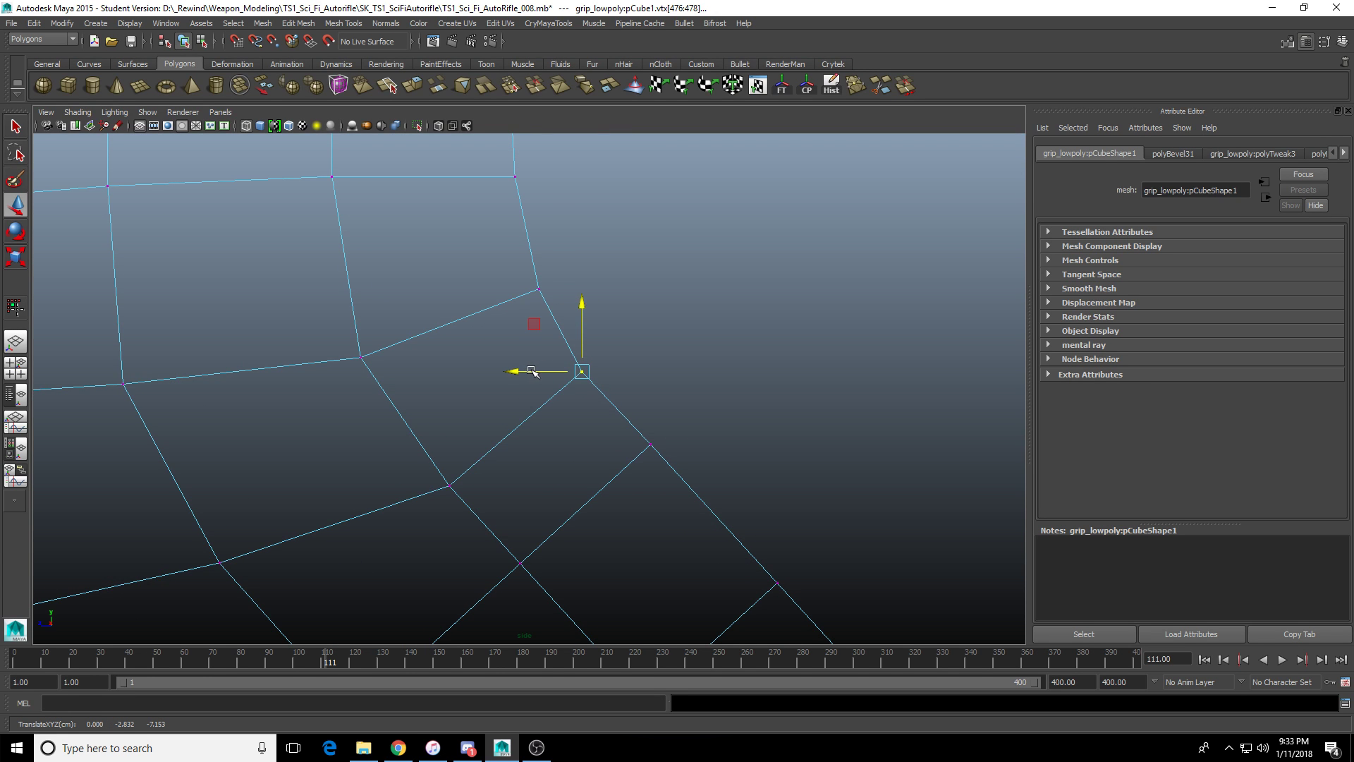
pyautogui.moveTo(520, 371); pyautogui.dragTo(521, 373)
pyautogui.scroll(-5, 579, 389)
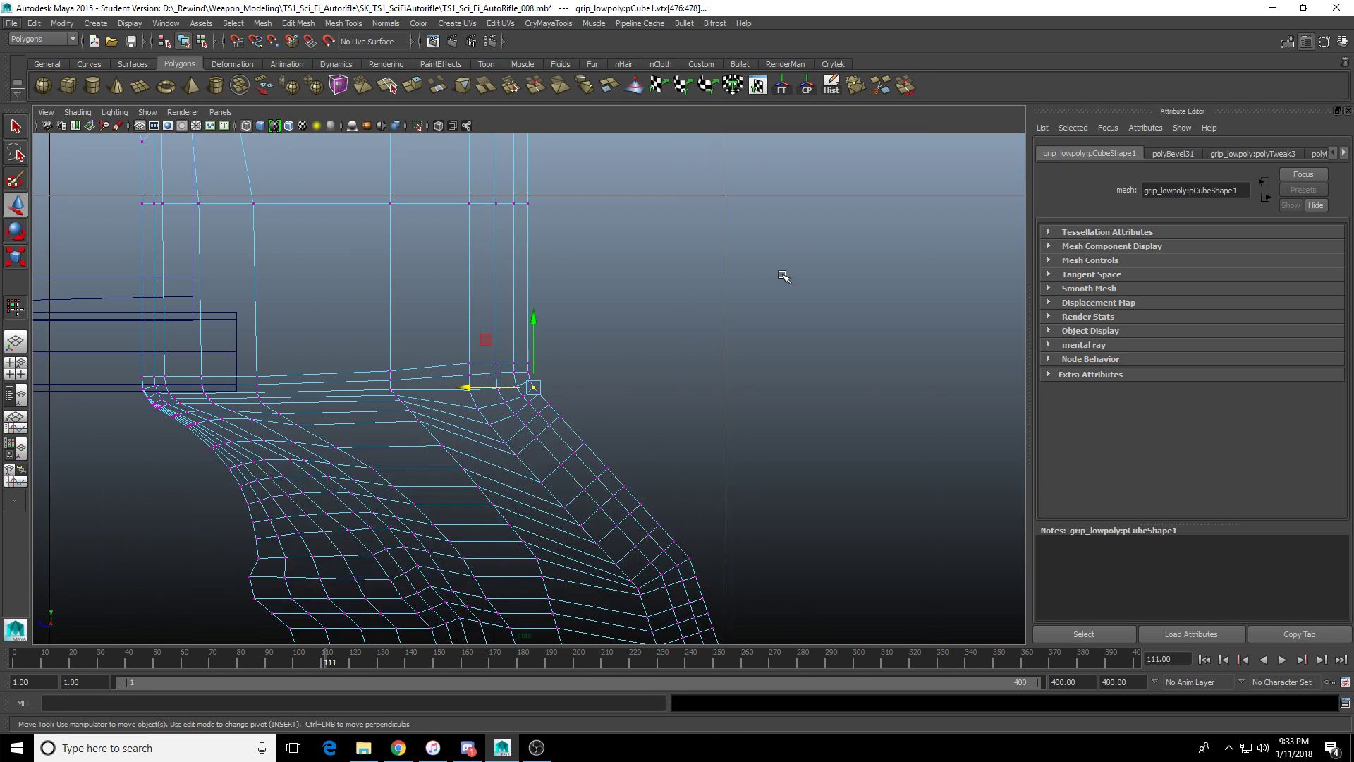
# Check the bend's shading in the perspective view and select the edge loop running through the bend.
pyautogui.keyDown('alt'); pyautogui.moveTo(776, 305); pyautogui.dragTo(773, 302); pyautogui.keyUp('alt')
pyautogui.press('space')
pyautogui.press('space')
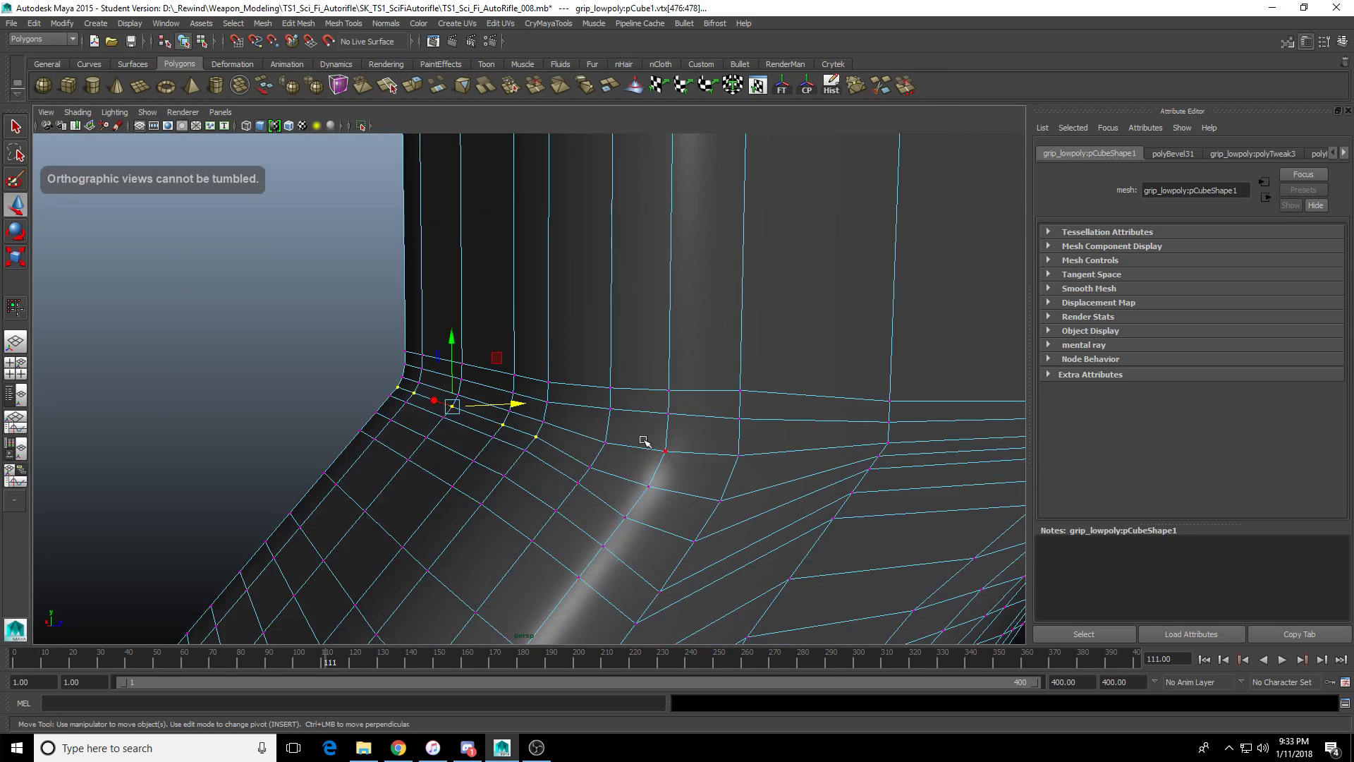
pyautogui.keyDown('alt'); pyautogui.moveTo(644, 442); pyautogui.dragTo(661, 323); pyautogui.keyUp('alt')
pyautogui.scroll(-5, 750, 338)
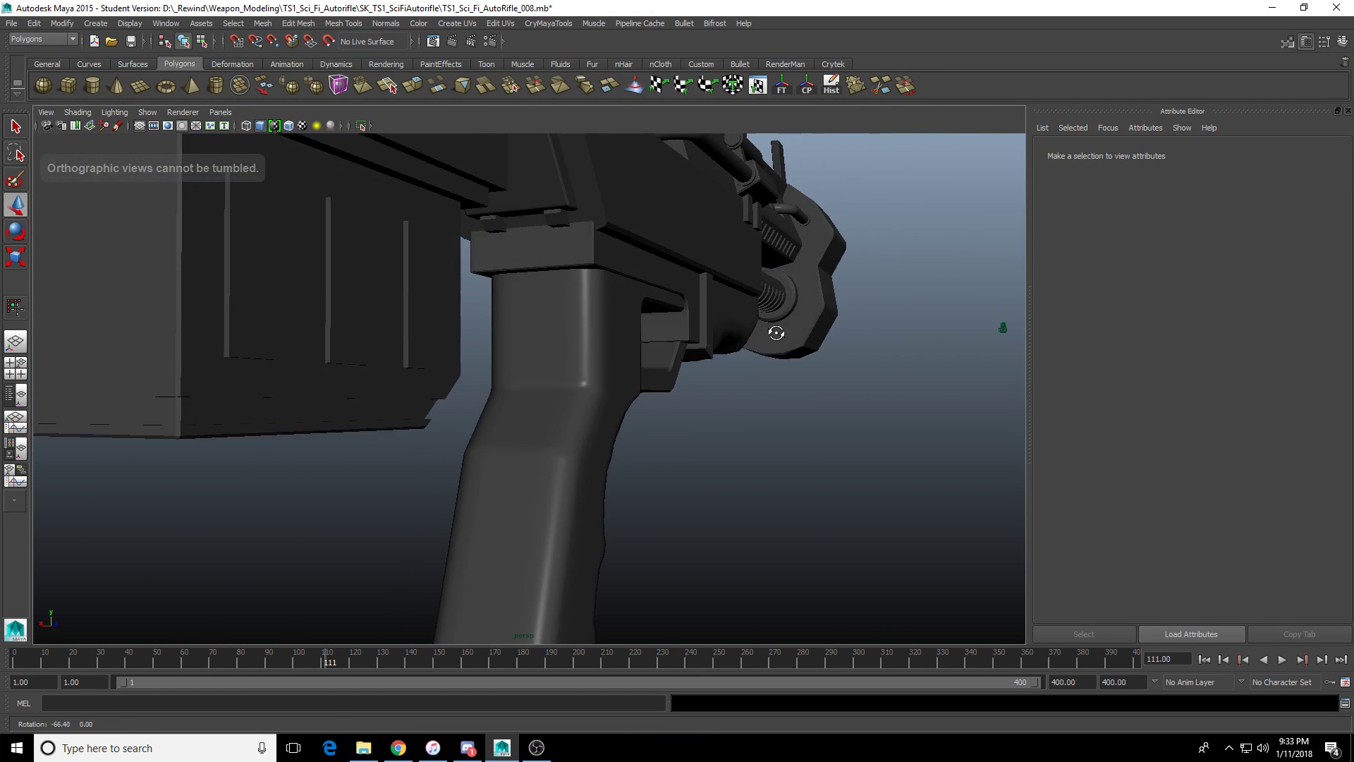
pyautogui.scroll(8, 705, 364)
pyautogui.scroll(3, 705, 364)
pyautogui.keyDown('alt'); pyautogui.moveTo(711, 395); pyautogui.dragTo(647, 332); pyautogui.keyUp('alt')
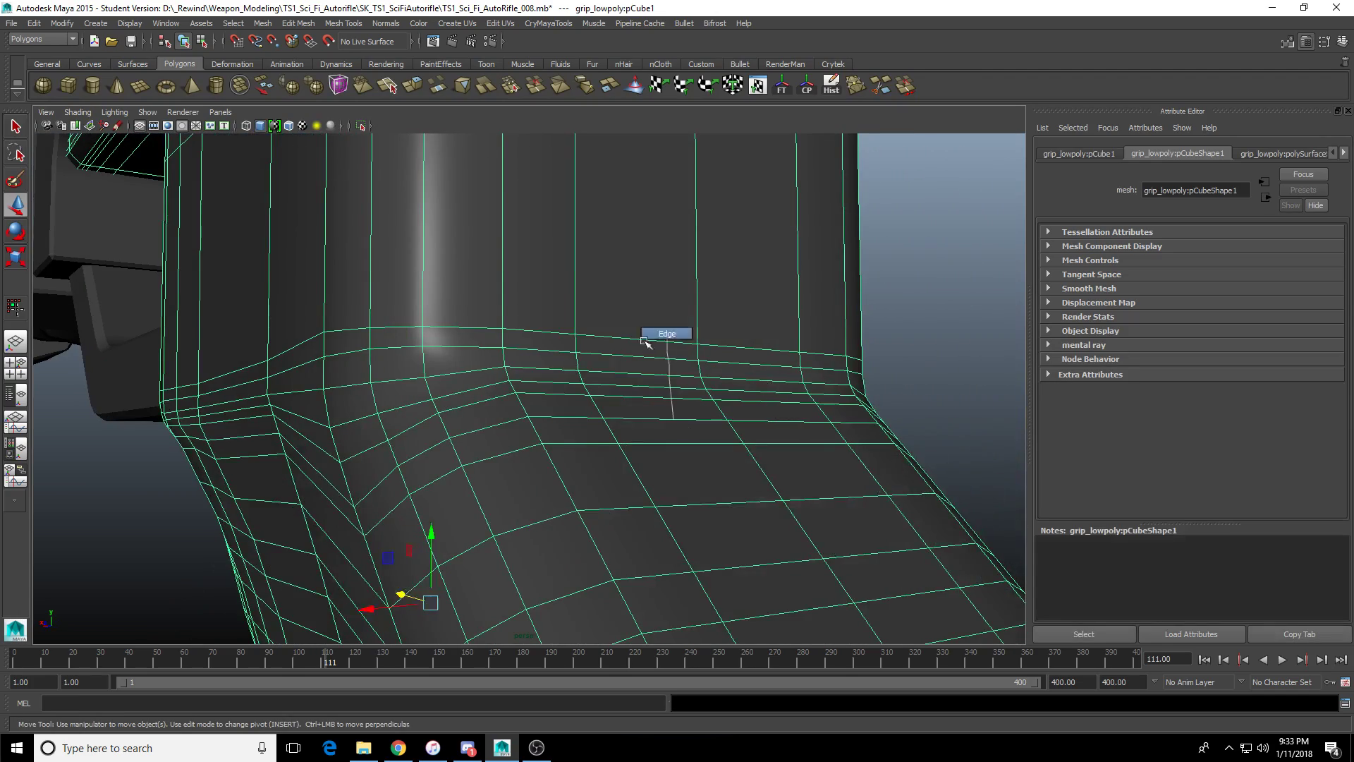
pyautogui.click(592, 339)
pyautogui.doubleClick(573, 368)
pyautogui.keyDown('alt'); pyautogui.moveTo(572, 368); pyautogui.dragTo(608, 426); pyautogui.keyUp('alt')
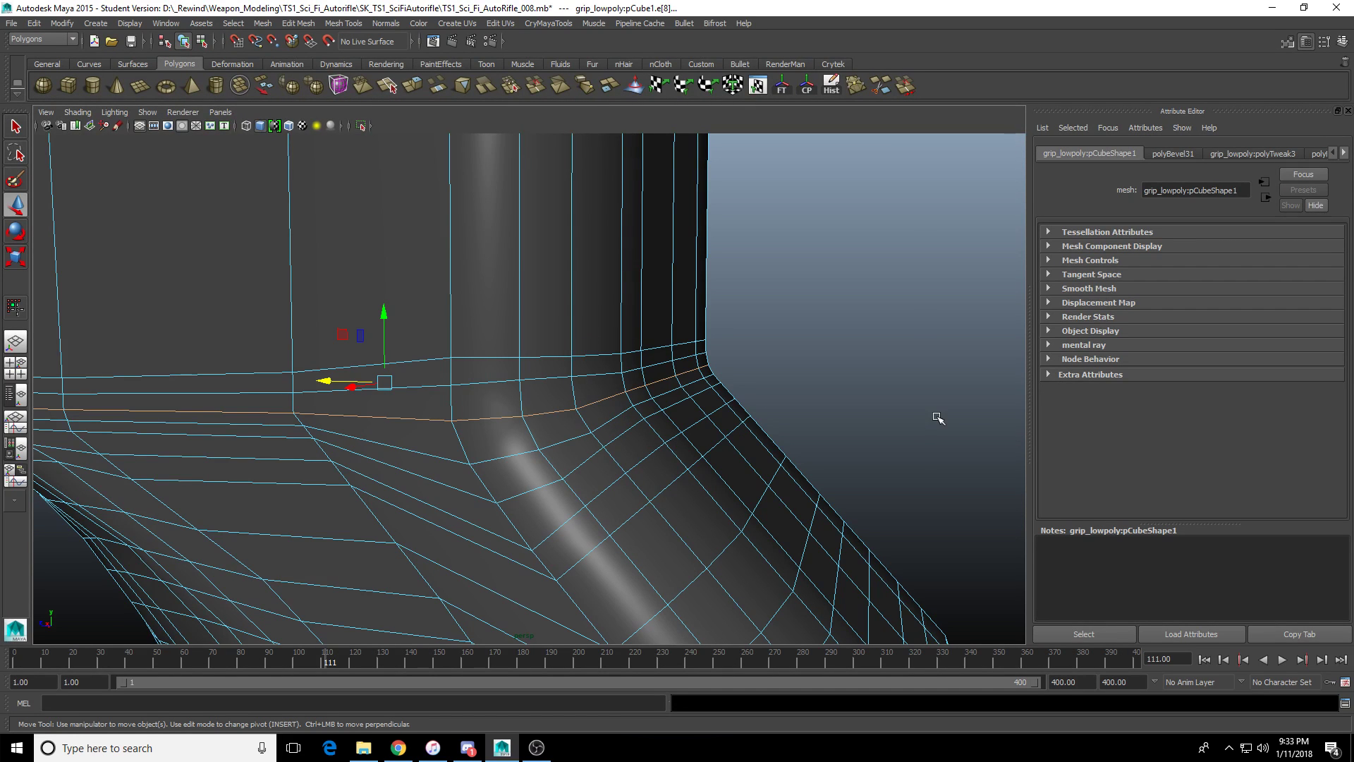
# Insert an edge loop around the upper part of the grip, a short distance above the rows at the bend.
pyautogui.press('space')
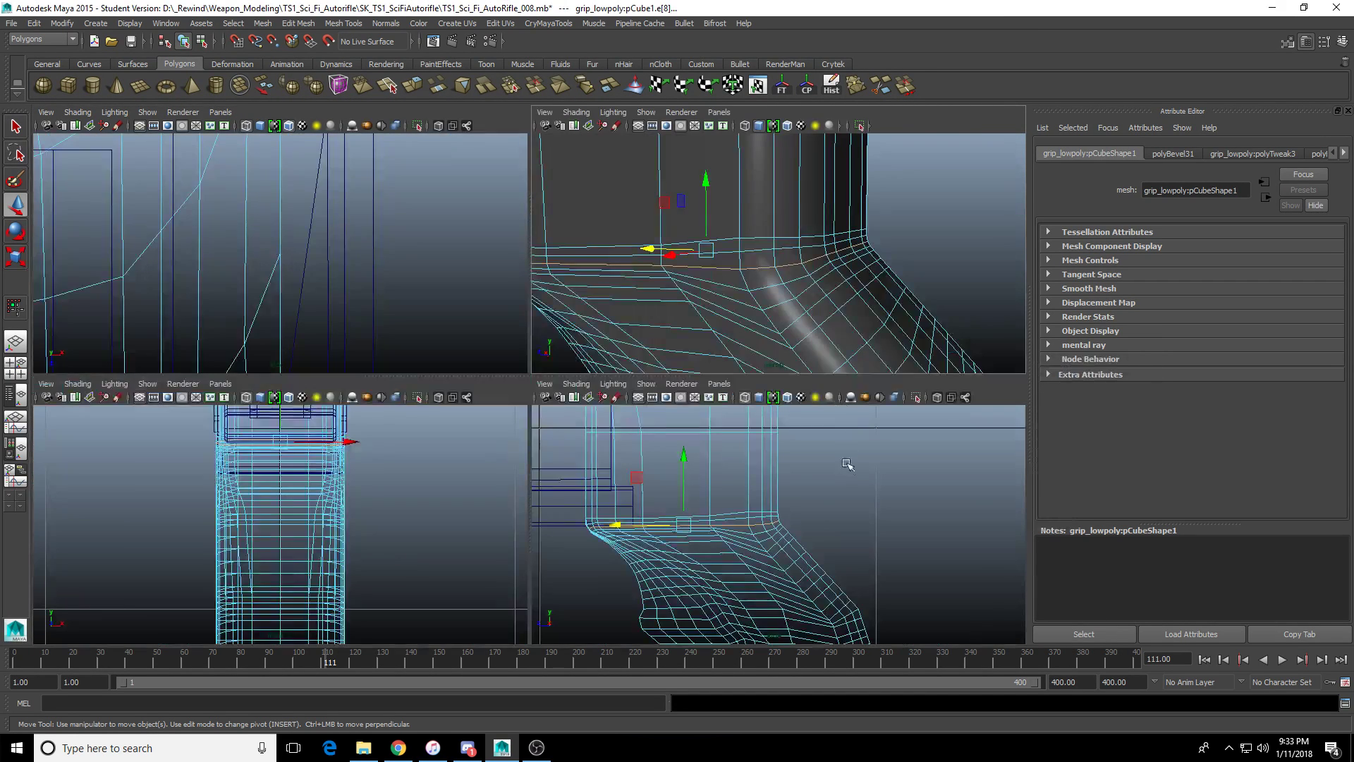
pyautogui.press('space')
pyautogui.scroll(2, 553, 414)
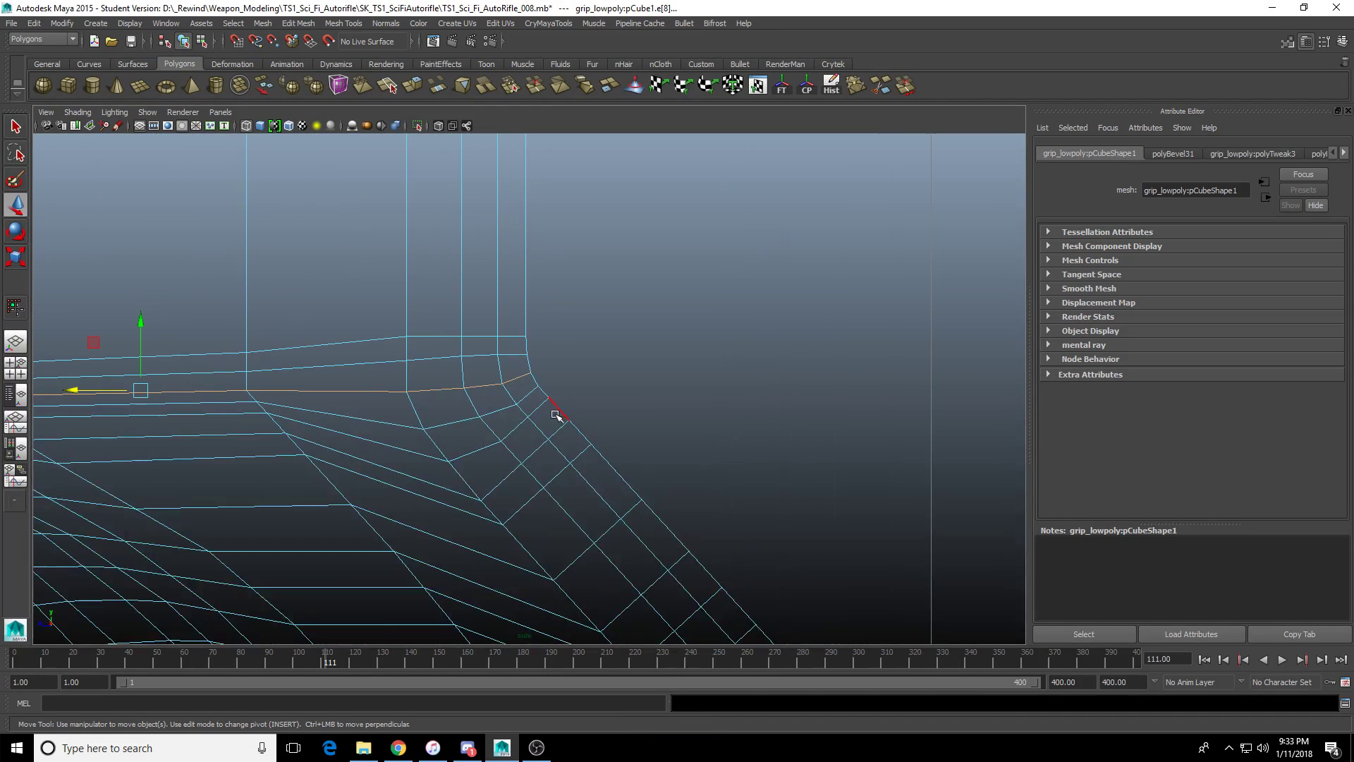
pyautogui.scroll(4, 484, 402)
pyautogui.moveTo(509, 419); pyautogui.dragTo(452, 418, button='right')
pyautogui.moveTo(509, 342); pyautogui.dragTo(614, 397)
pyautogui.scroll(-4, 546, 410)
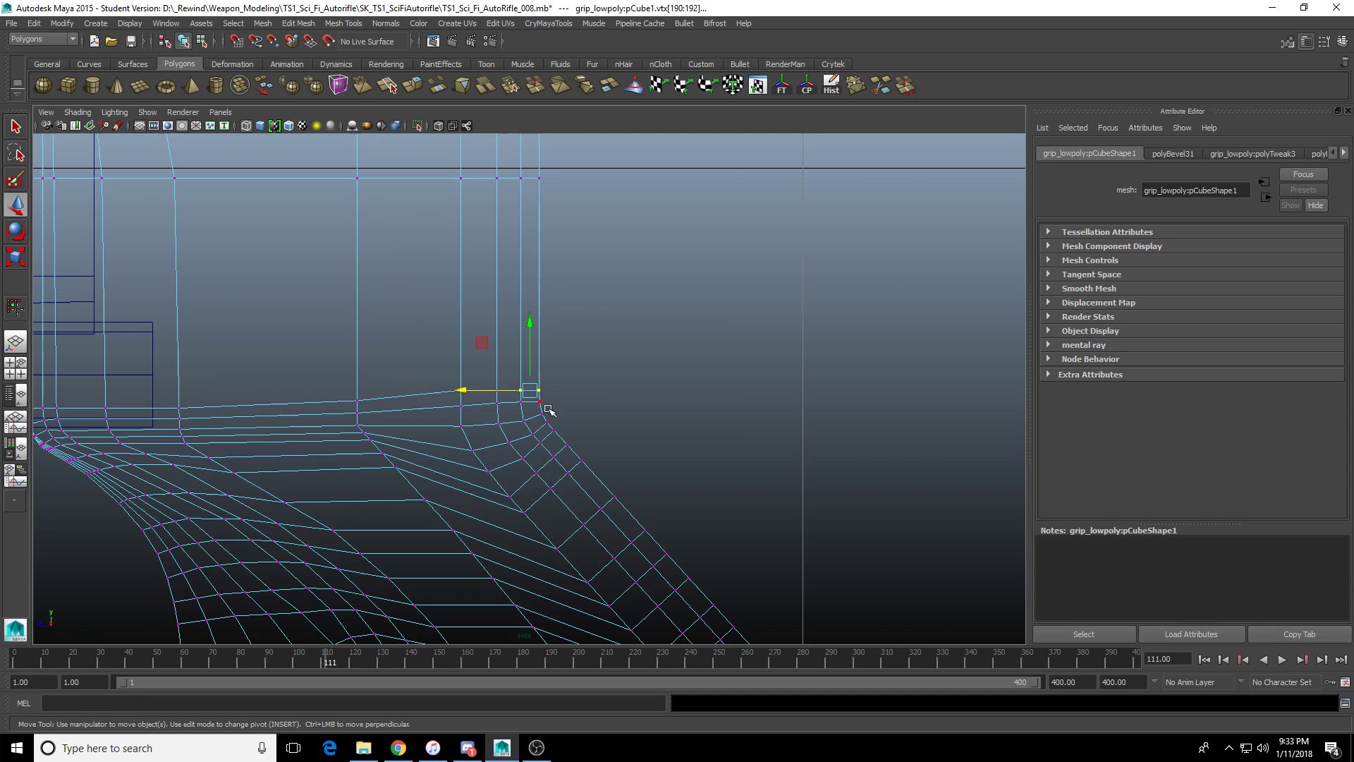
pyautogui.scroll(2, 532, 411)
pyautogui.moveTo(437, 373); pyautogui.dragTo(511, 290, button='right')
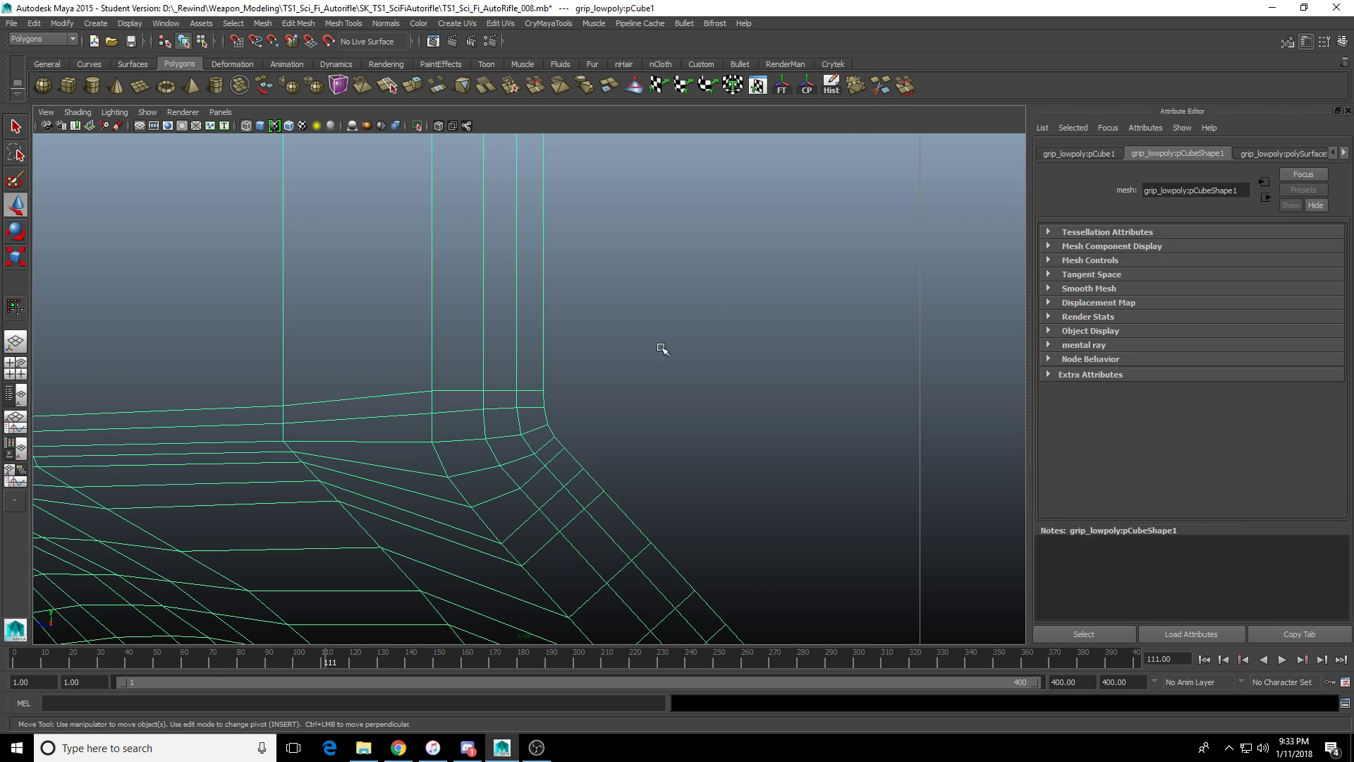
pyautogui.click(880, 84)
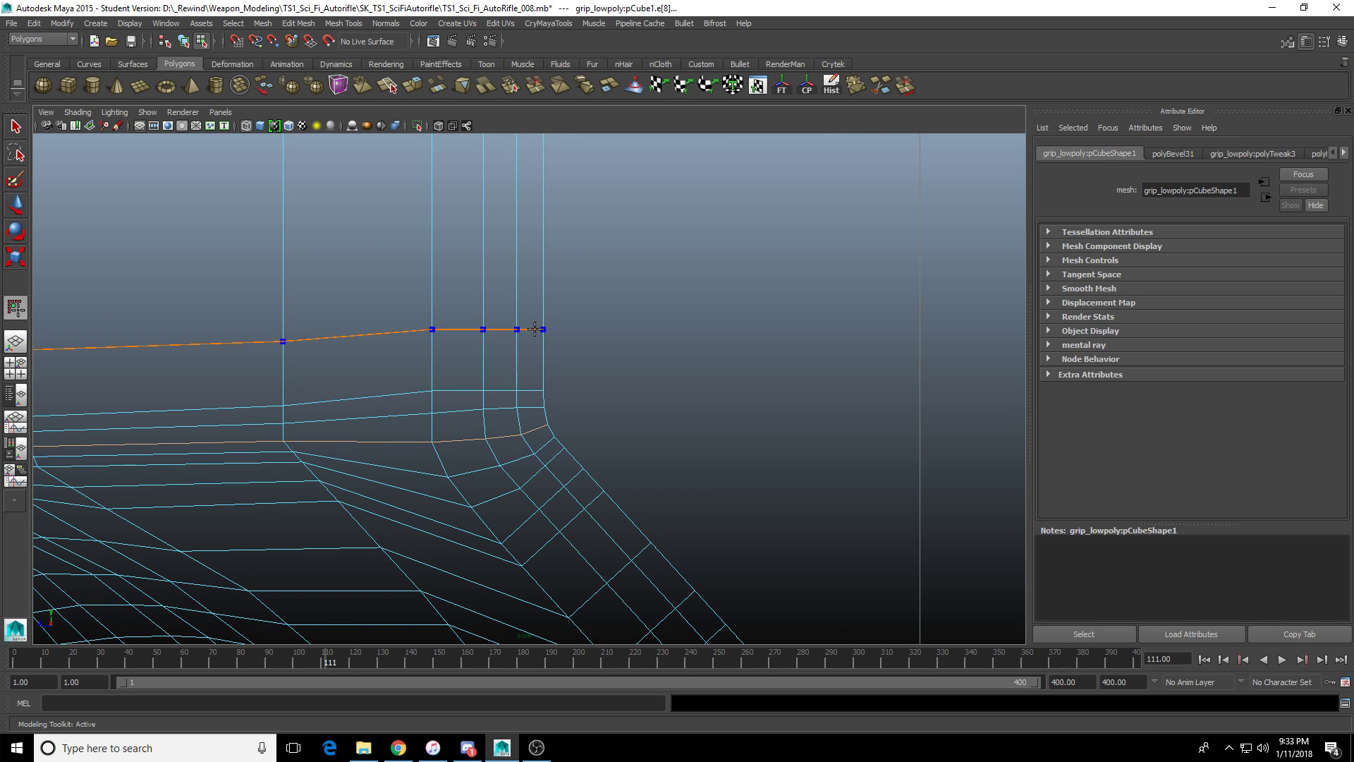
pyautogui.scroll(-3, 328, 385)
pyautogui.scroll(3, 402, 383)
pyautogui.click(504, 386)
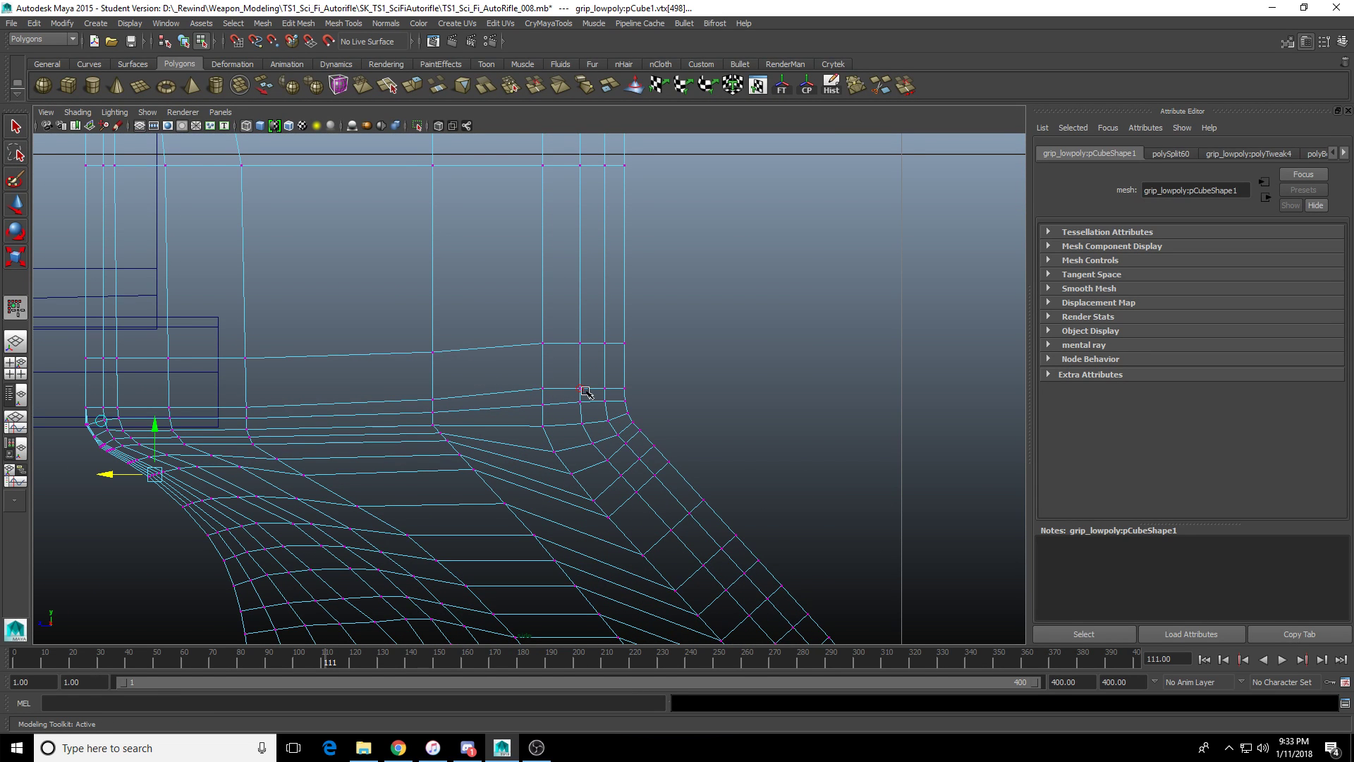
# Slightly raise the vertices of the three rearmost columns in the row directly below the new edge loop.
pyautogui.keyDown('alt'); pyautogui.moveTo(426, 392); pyautogui.dragTo(664, 390, button='right'); pyautogui.keyUp('alt')
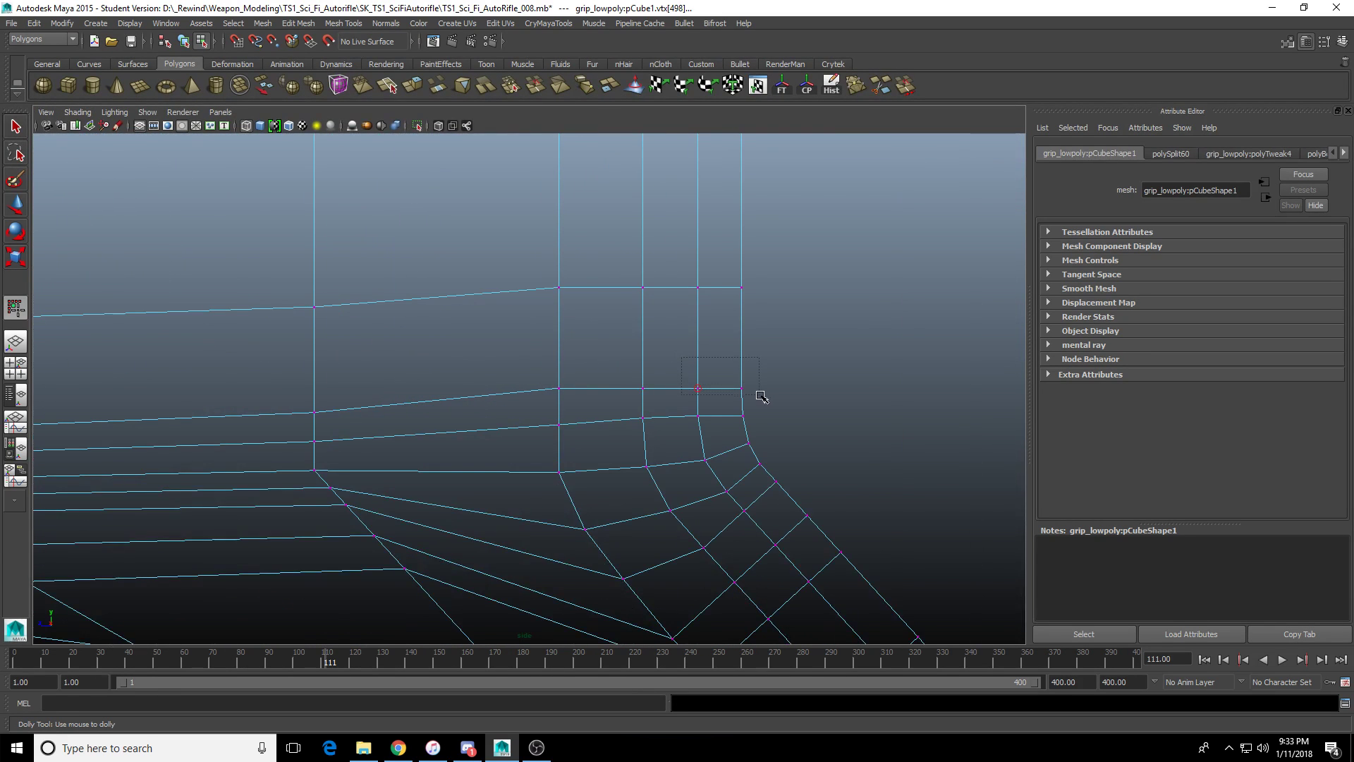
pyautogui.moveTo(762, 397); pyautogui.dragTo(763, 397)
pyautogui.click(18, 205)
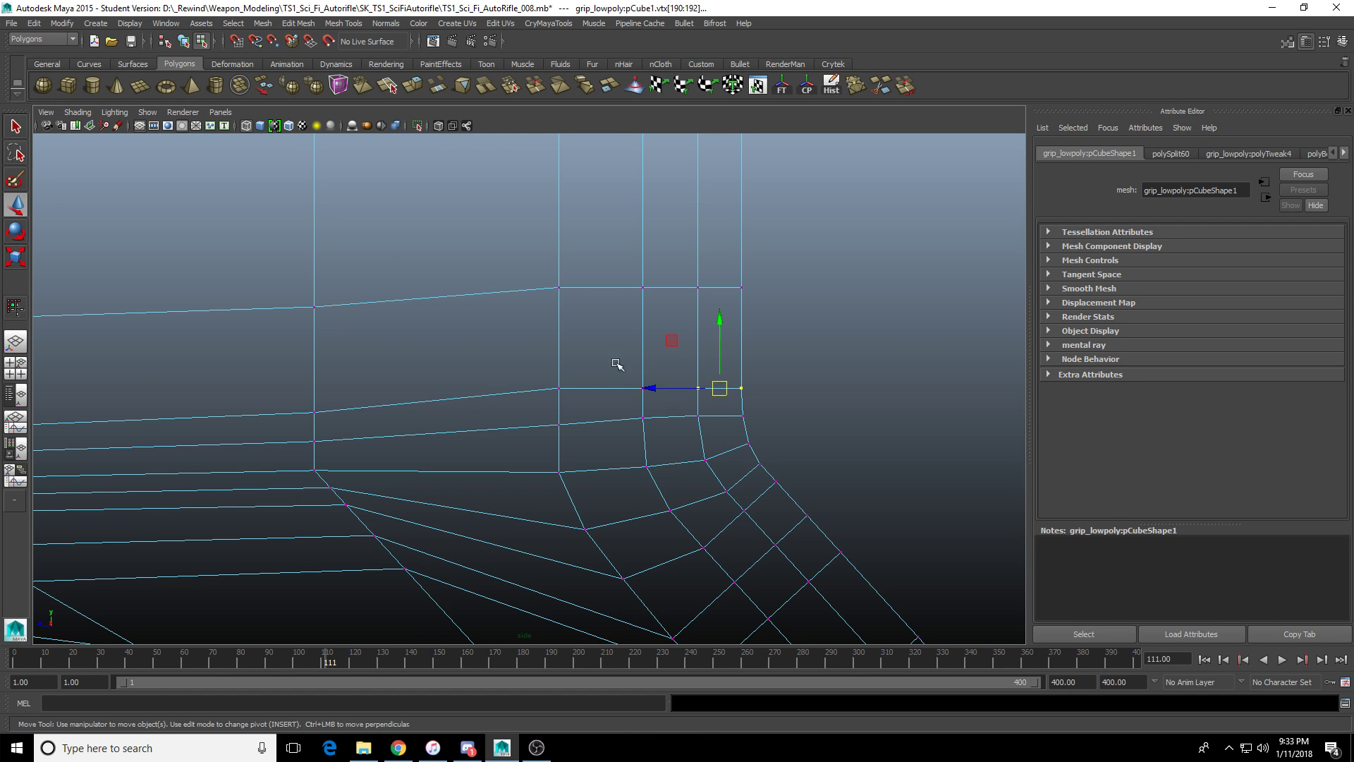
pyautogui.click(644, 368)
pyautogui.hotkey('ctrl', 'z')
pyautogui.hotkey('ctrl', 'z')
pyautogui.hotkey('ctrl', 'z')
pyautogui.hotkey('ctrl', 'z')
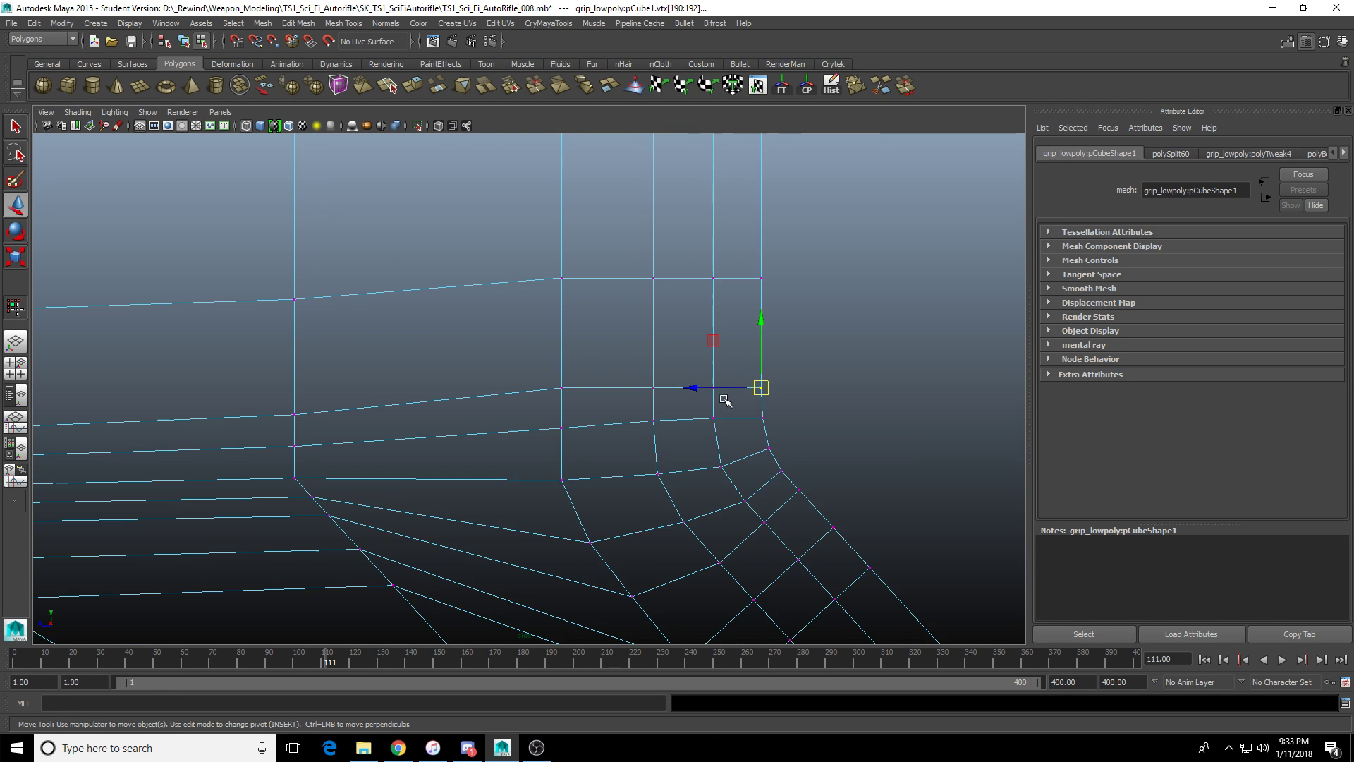
pyautogui.moveTo(629, 362); pyautogui.dragTo(630, 342)
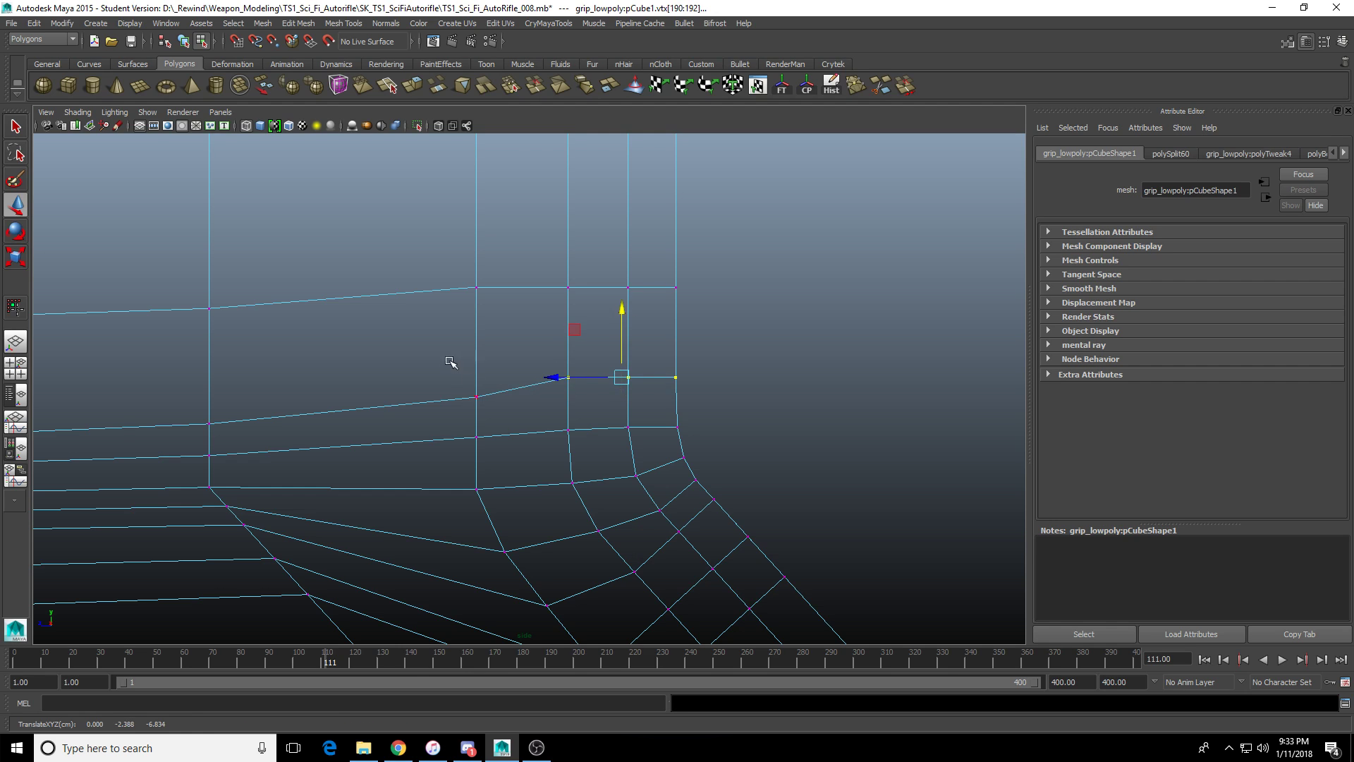
# Raise the fourth-column vertex in the row below the new edge loop and shift that row's rearmost vertex slightly backward.
pyautogui.click(476, 397)
pyautogui.moveTo(476, 330); pyautogui.dragTo(475, 311)
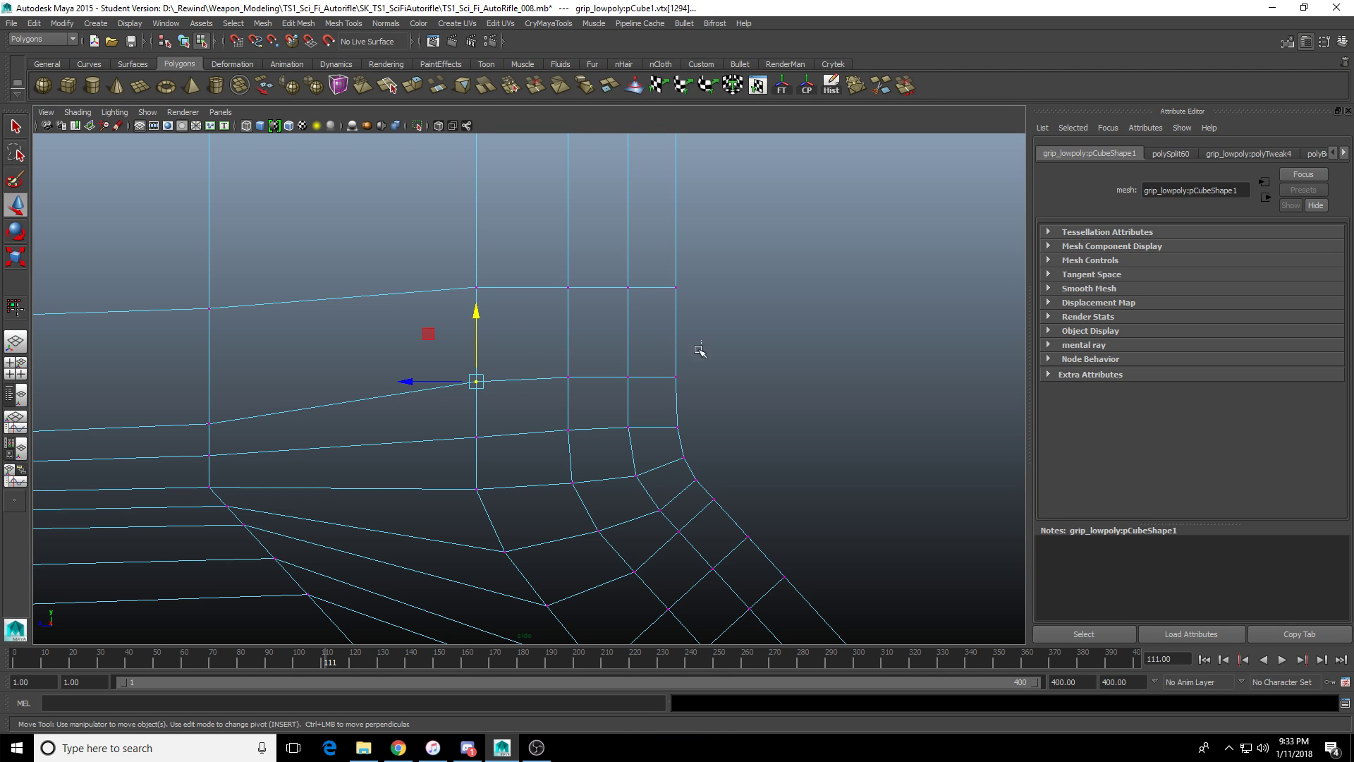
pyautogui.moveTo(701, 351); pyautogui.dragTo(619, 379)
pyautogui.click(617, 378)
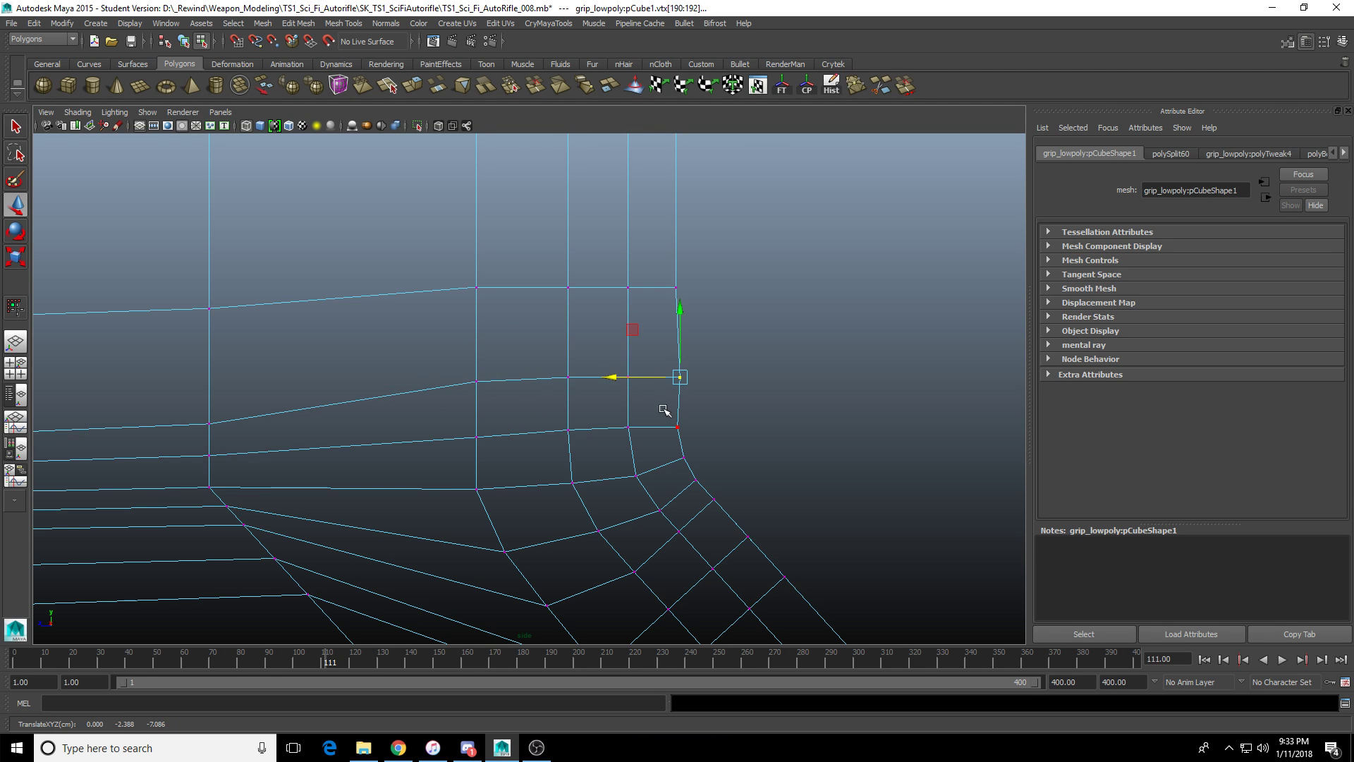
pyautogui.scroll(1, 652, 412)
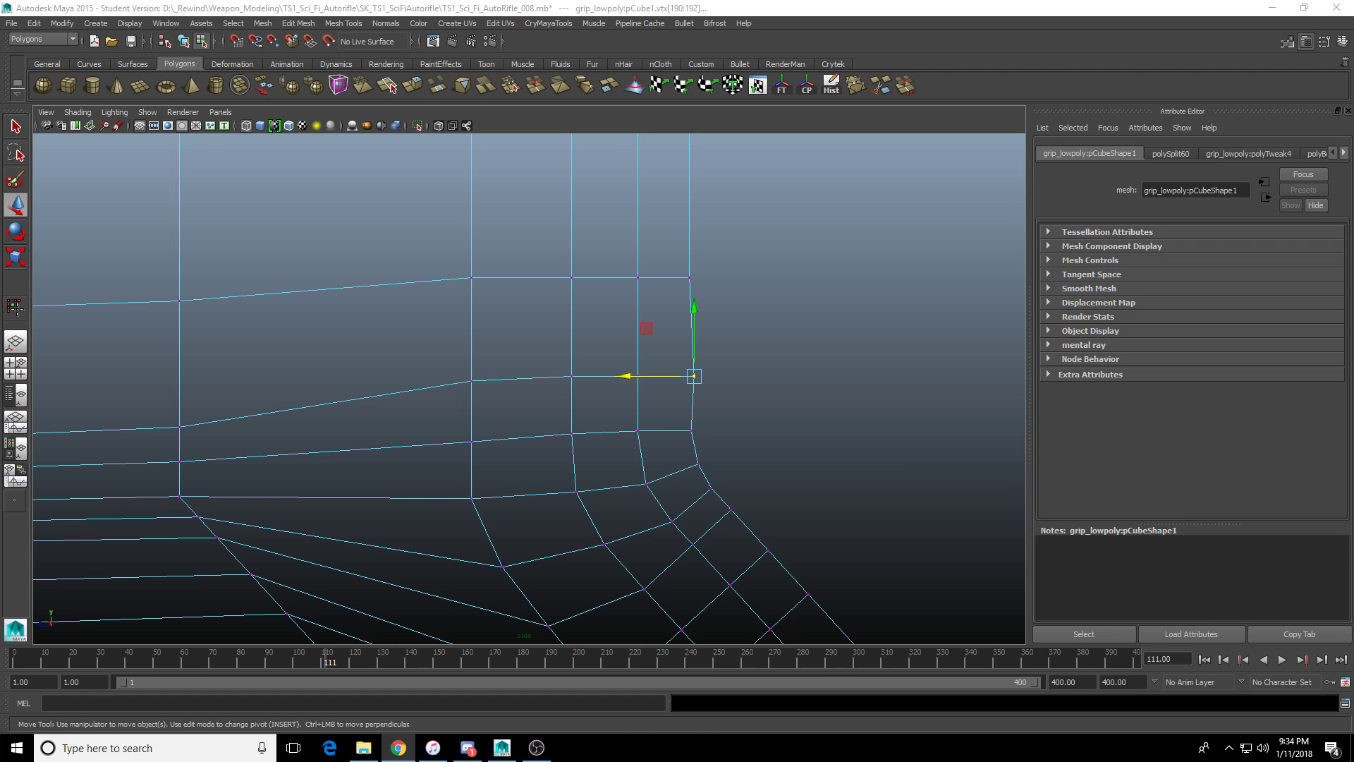
pyautogui.hotkey('alt', 'Tab')
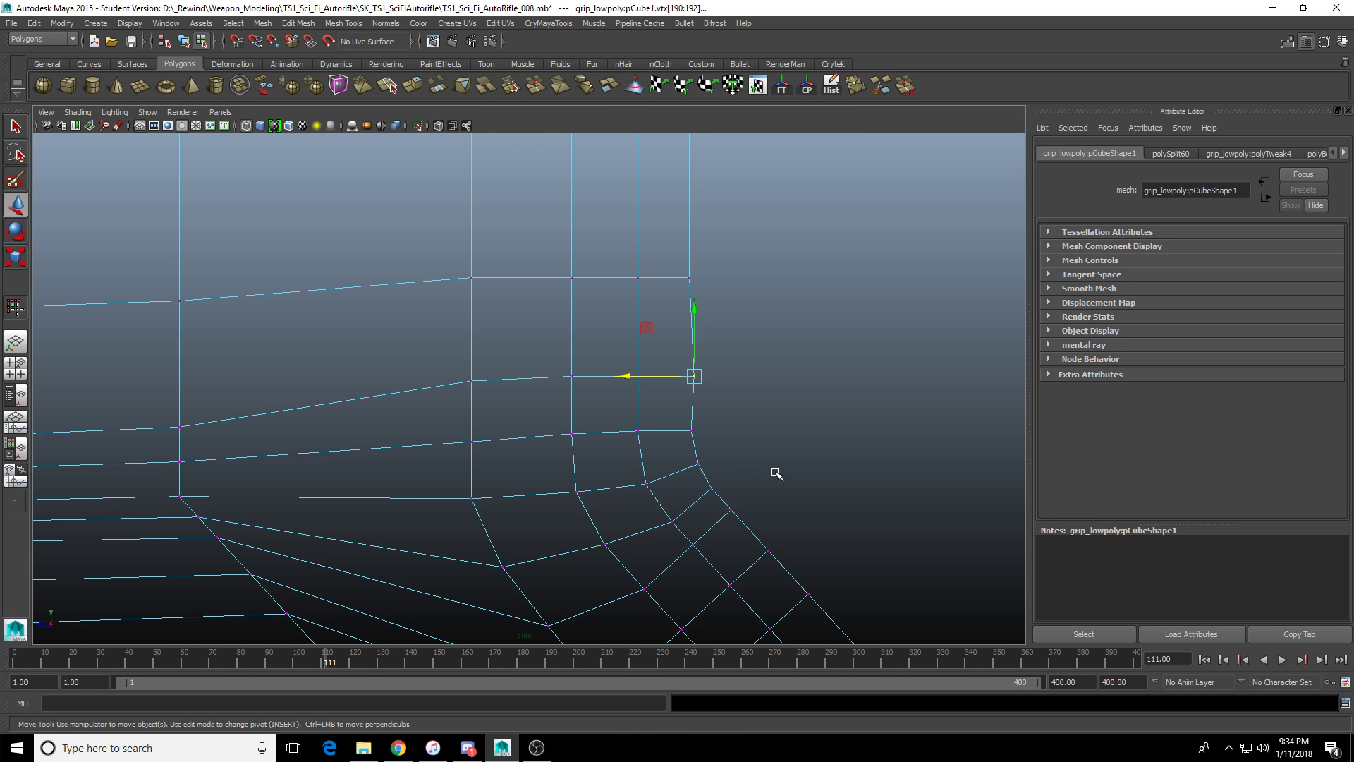
# Shift the rear-edge vertices of the next three rows down slightly backward to round the bend's outline.
pyautogui.keyDown('alt'); pyautogui.moveTo(776, 473); pyautogui.dragTo(662, 402, button='middle'); pyautogui.keyUp('alt')
pyautogui.moveTo(591, 356); pyautogui.dragTo(533, 372)
pyautogui.moveTo(601, 414); pyautogui.dragTo(540, 403)
pyautogui.moveTo(616, 441); pyautogui.dragTo(592, 418)
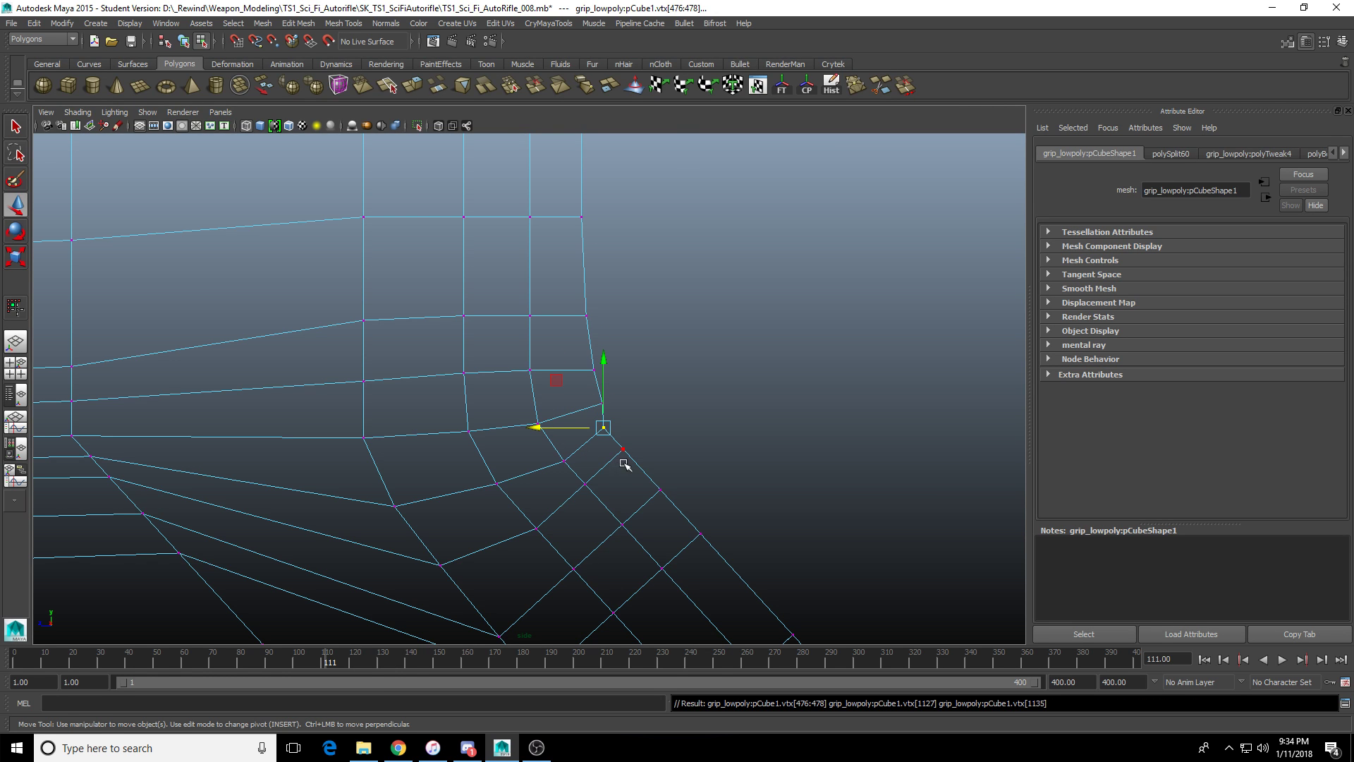
pyautogui.keyDown('alt'); pyautogui.moveTo(689, 460); pyautogui.dragTo(532, 363, button='middle'); pyautogui.keyUp('alt')
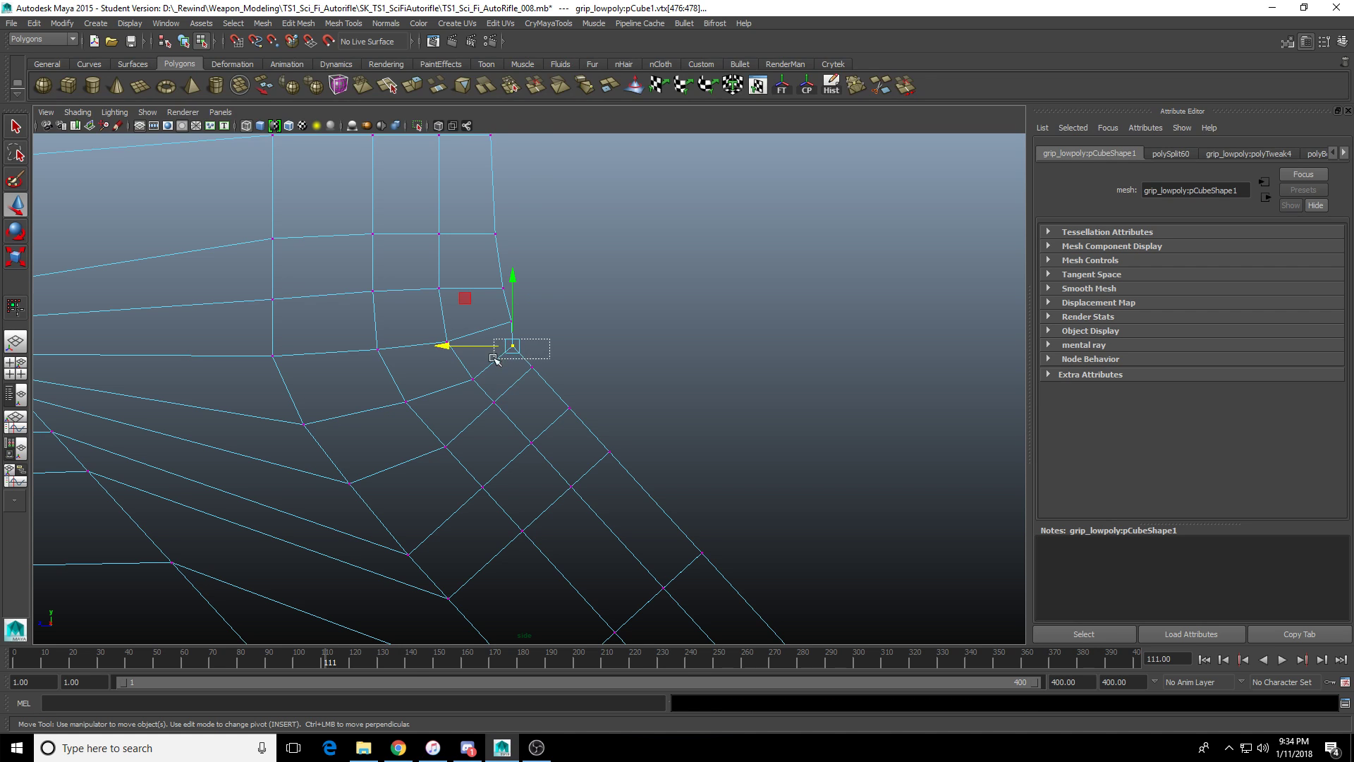
pyautogui.moveTo(444, 346); pyautogui.dragTo(455, 346)
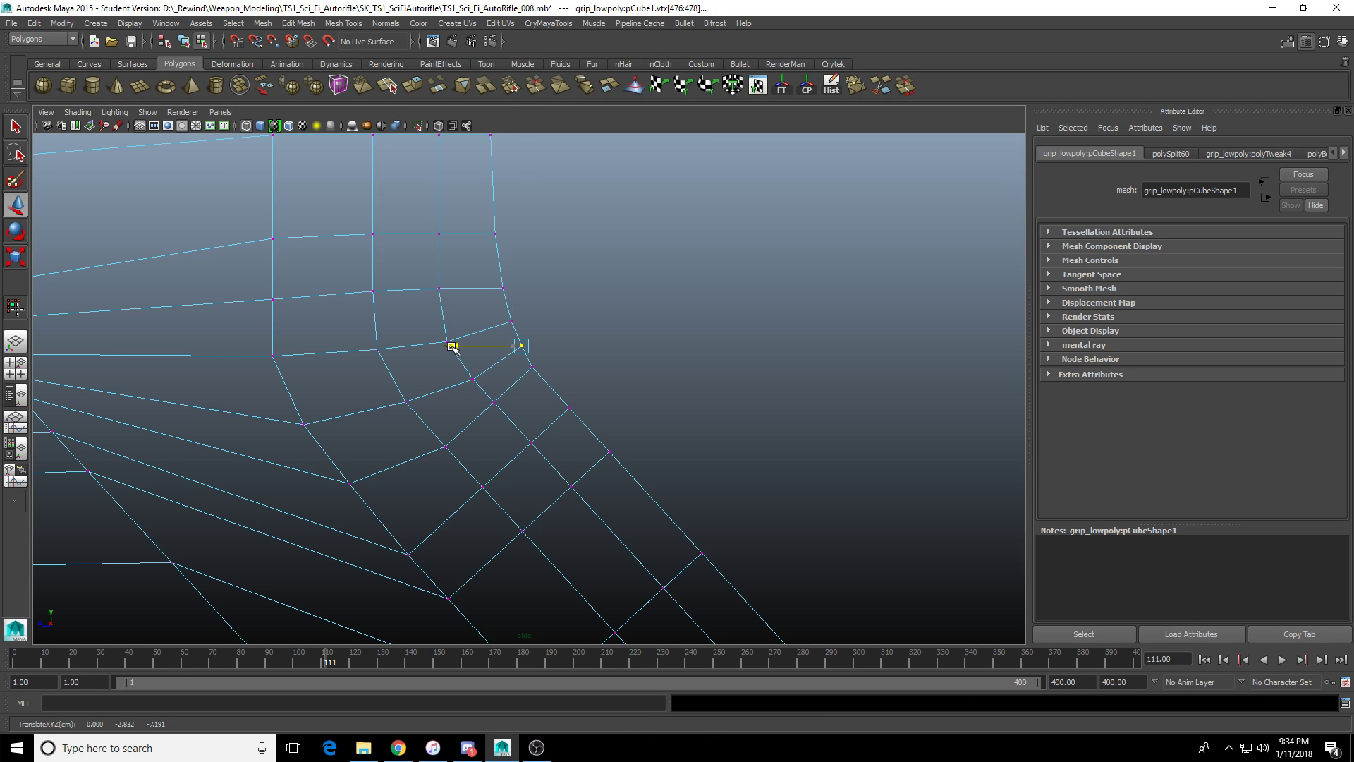
# Nudge the rear-edge vertex at the start of the sloped section, one row further down, slightly backward.
pyautogui.scroll(1, 471, 354)
pyautogui.press('Down')
pyautogui.press('Down')
pyautogui.moveTo(570, 349); pyautogui.dragTo(522, 376)
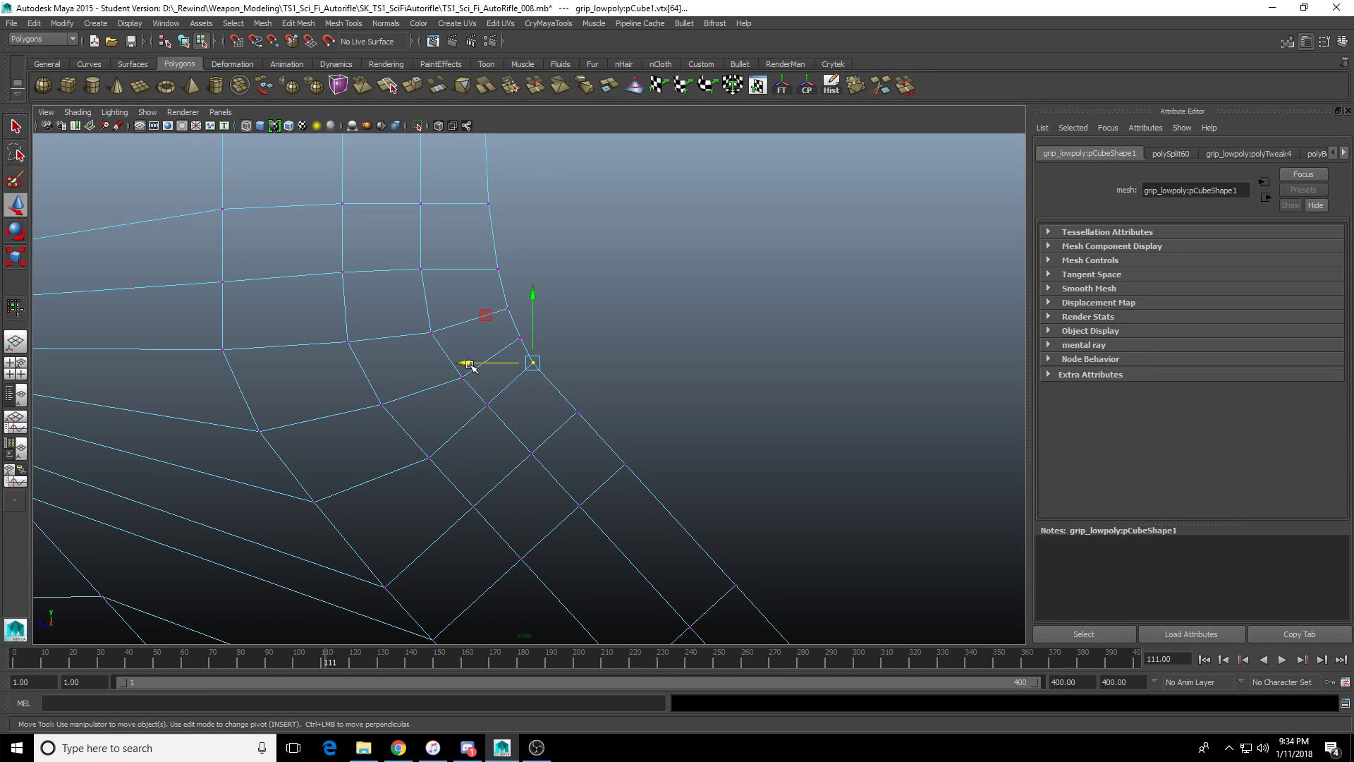
pyautogui.scroll(3, 520, 402)
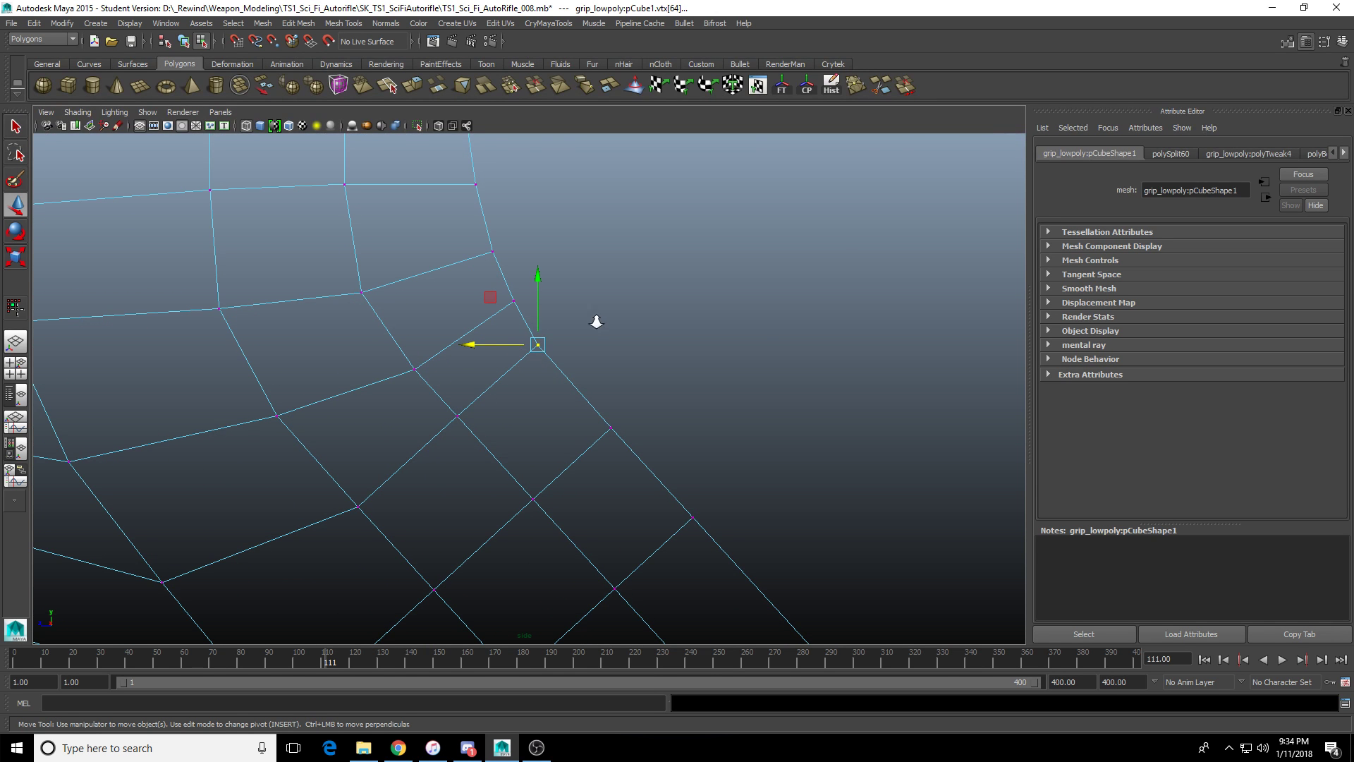
# Readjust the rearmost vertex in the row directly below the upper edge loop with a very small backward nudge.
pyautogui.scroll(-7, 597, 322)
pyautogui.keyDown('alt'); pyautogui.moveTo(597, 321); pyautogui.dragTo(599, 369, button='middle'); pyautogui.keyUp('alt')
pyautogui.scroll(3, 598, 368)
pyautogui.scroll(2, 520, 296)
pyautogui.keyDown('alt'); pyautogui.moveTo(520, 280); pyautogui.dragTo(548, 388, button='middle'); pyautogui.keyUp('alt')
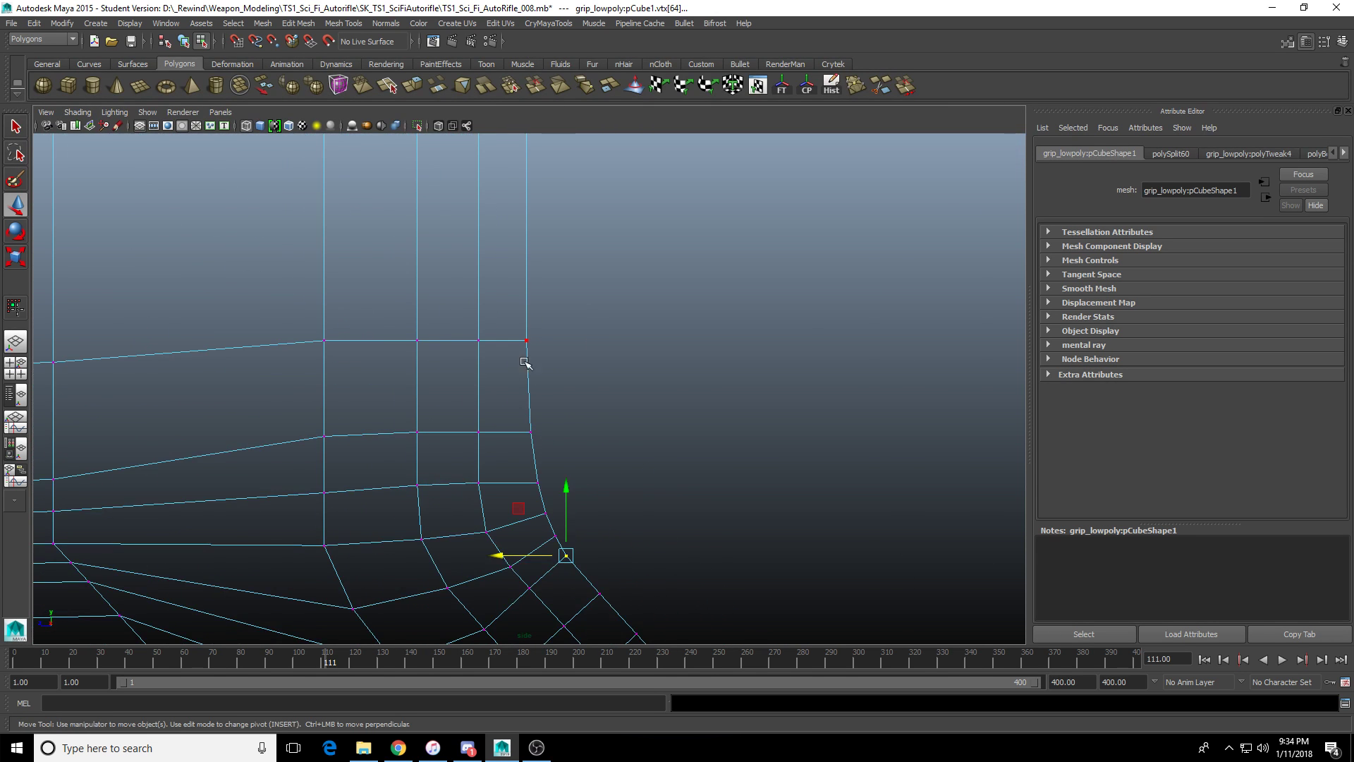
pyautogui.moveTo(524, 363); pyautogui.dragTo(568, 459)
pyautogui.scroll(1, 568, 459)
pyautogui.moveTo(461, 445); pyautogui.dragTo(467, 444)
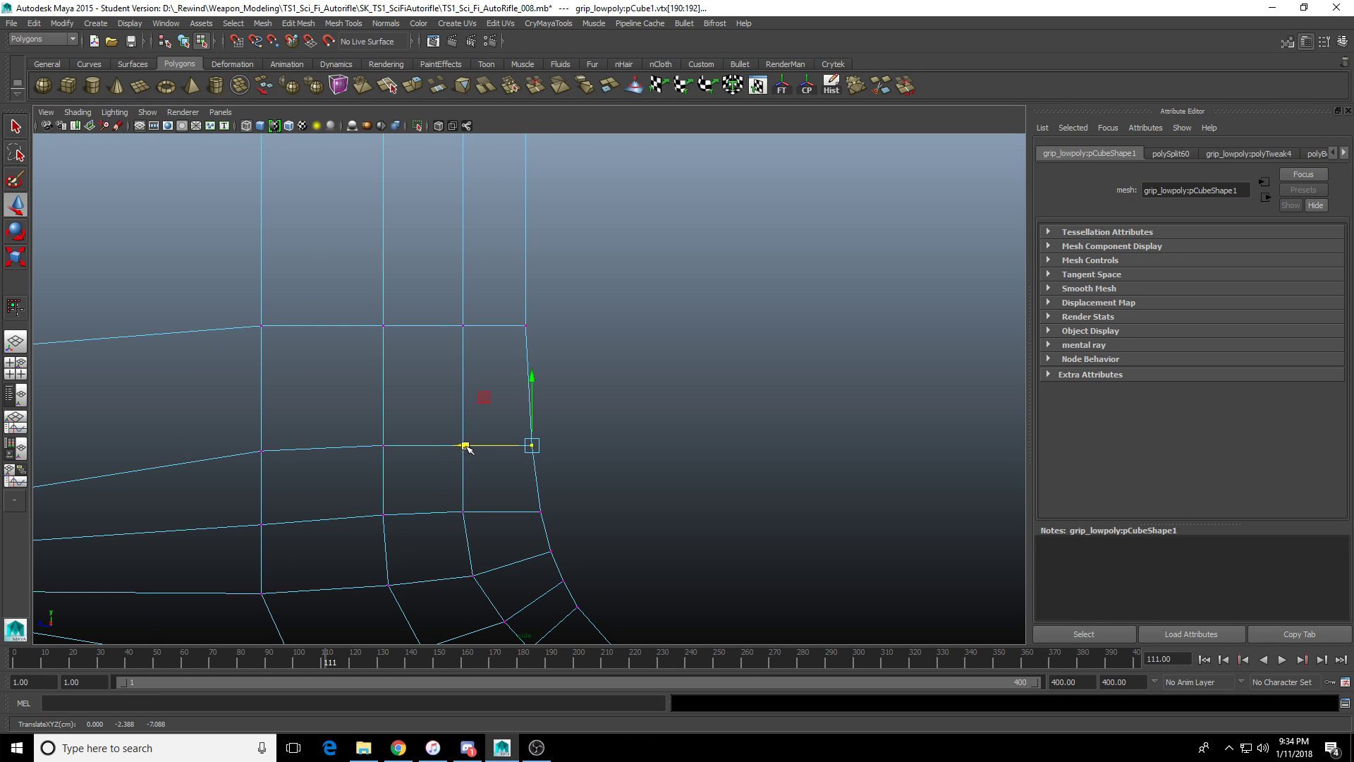
# Insert another edge loop across the upper grip, a short distance above the previously added one.
pyautogui.click(622, 417)
pyautogui.click(525, 444)
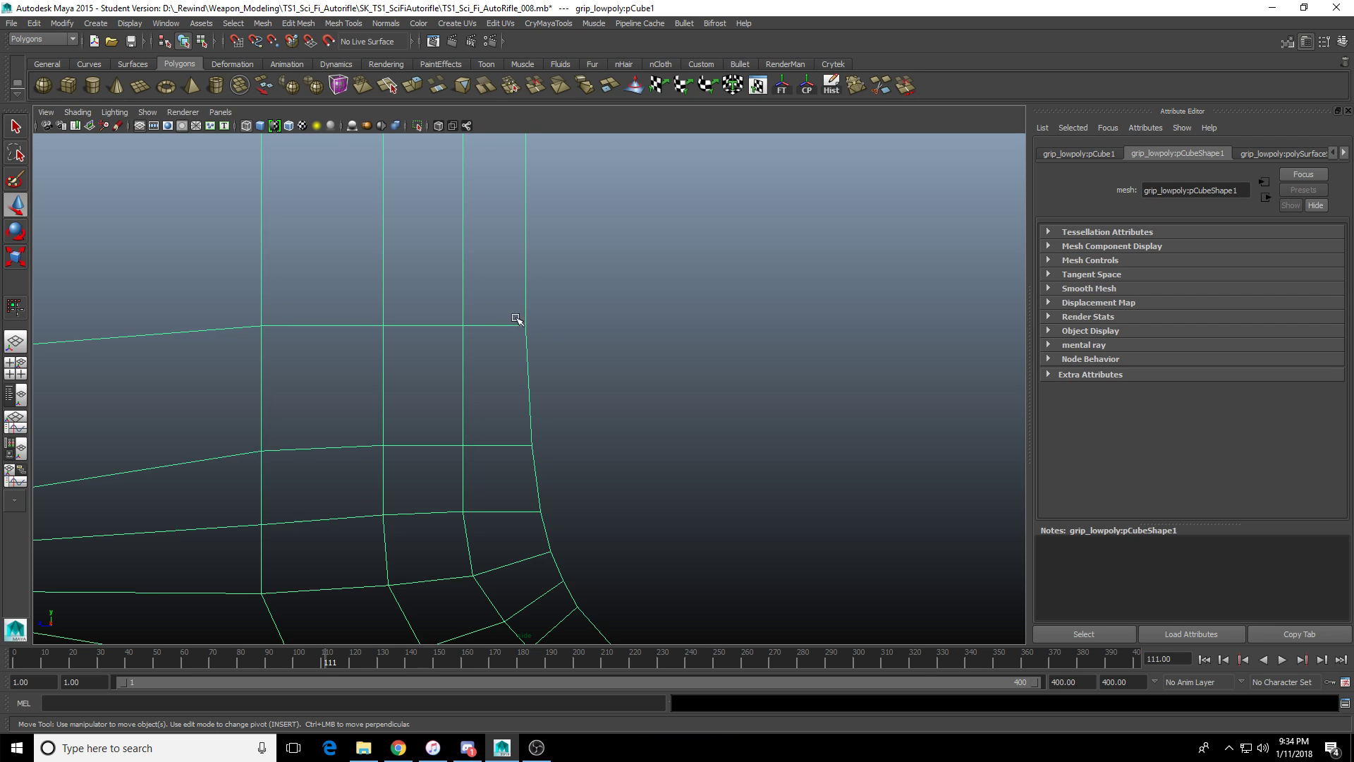
pyautogui.press('F9')
pyautogui.moveTo(515, 319); pyautogui.dragTo(544, 340)
pyautogui.scroll(4, 493, 339)
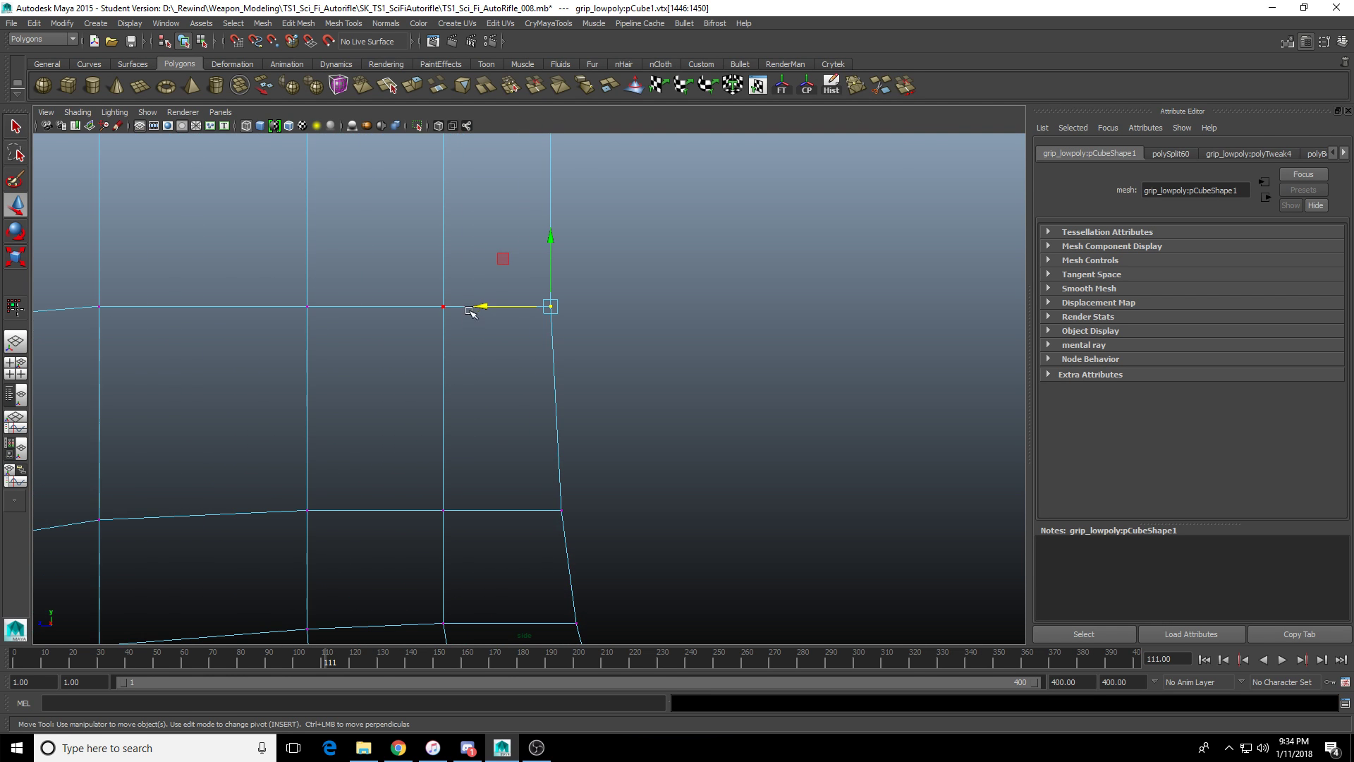
pyautogui.scroll(-4, 471, 311)
pyautogui.keyDown('alt'); pyautogui.moveTo(471, 311); pyautogui.dragTo(480, 389, button='middle'); pyautogui.keyUp('alt')
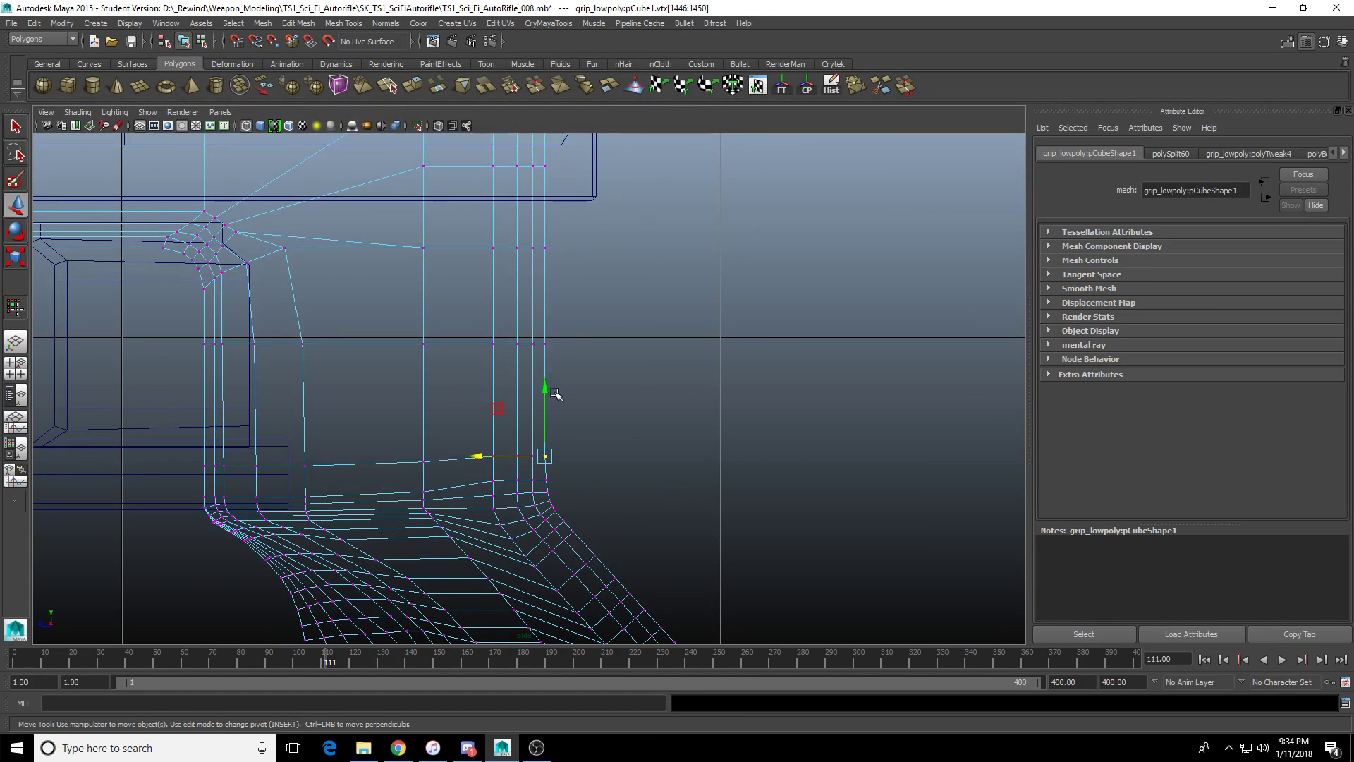
pyautogui.scroll(2, 555, 393)
pyautogui.click(493, 366)
pyautogui.click(534, 352)
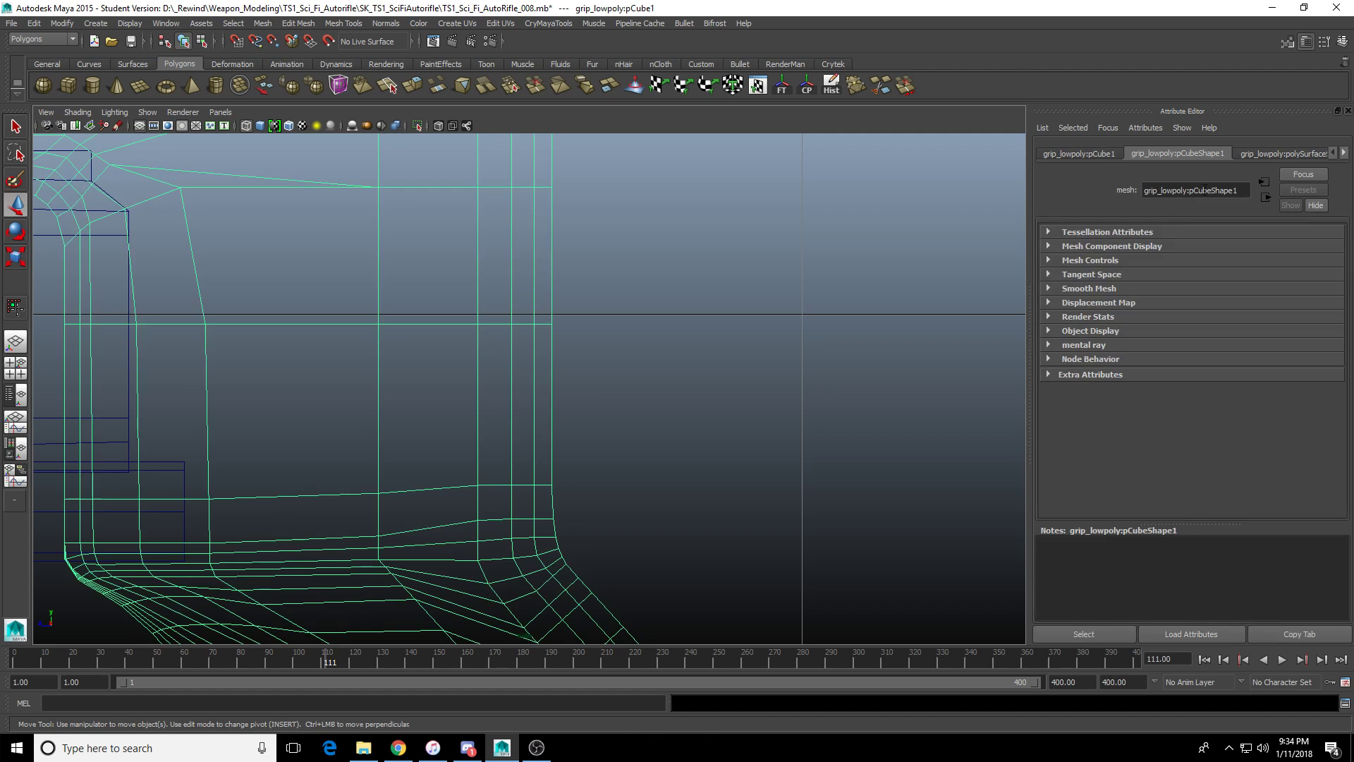
pyautogui.click(882, 94)
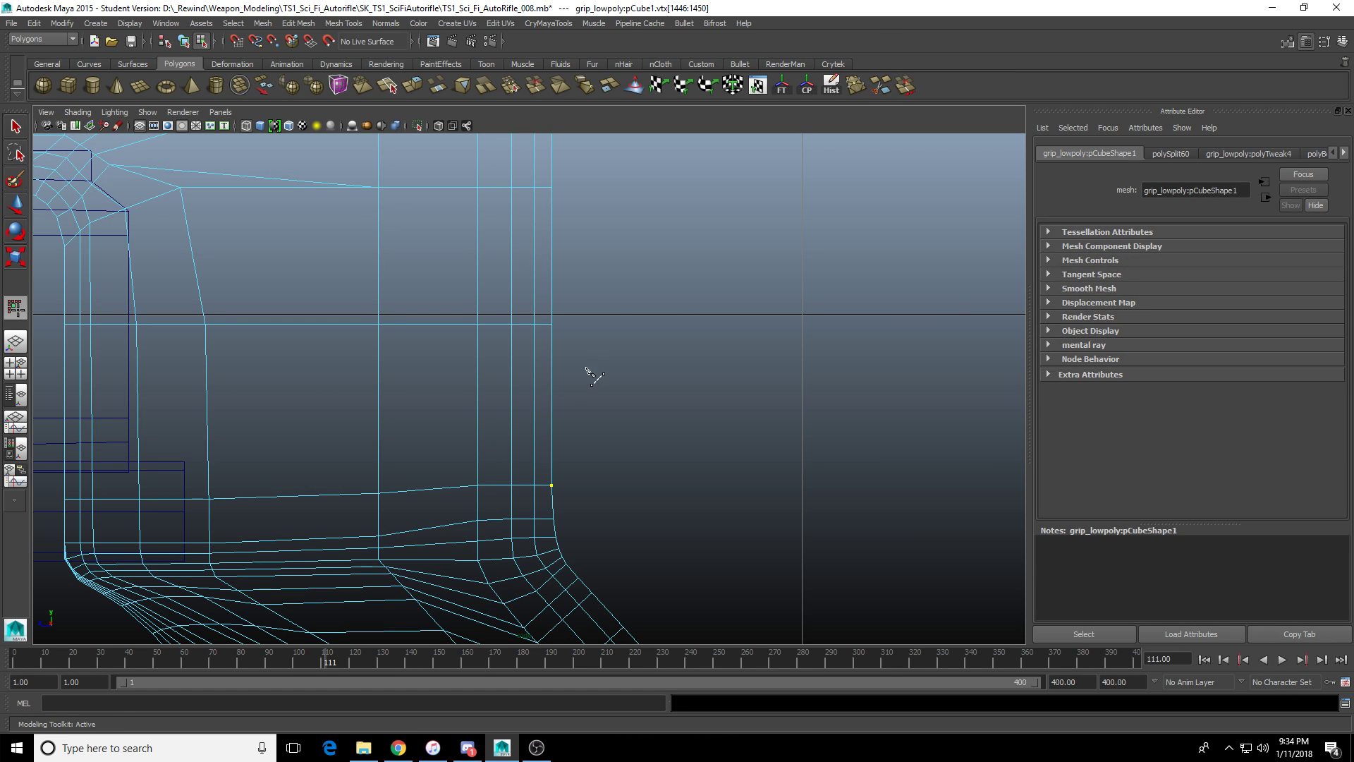
pyautogui.keyDown('ctrl'); pyautogui.click(552, 440); pyautogui.keyUp('ctrl')
# Move the rearmost vertex of the lower of the two added edge loops slightly backward.
pyautogui.press('q')
pyautogui.scroll(4, 572, 416)
pyautogui.click(571, 486)
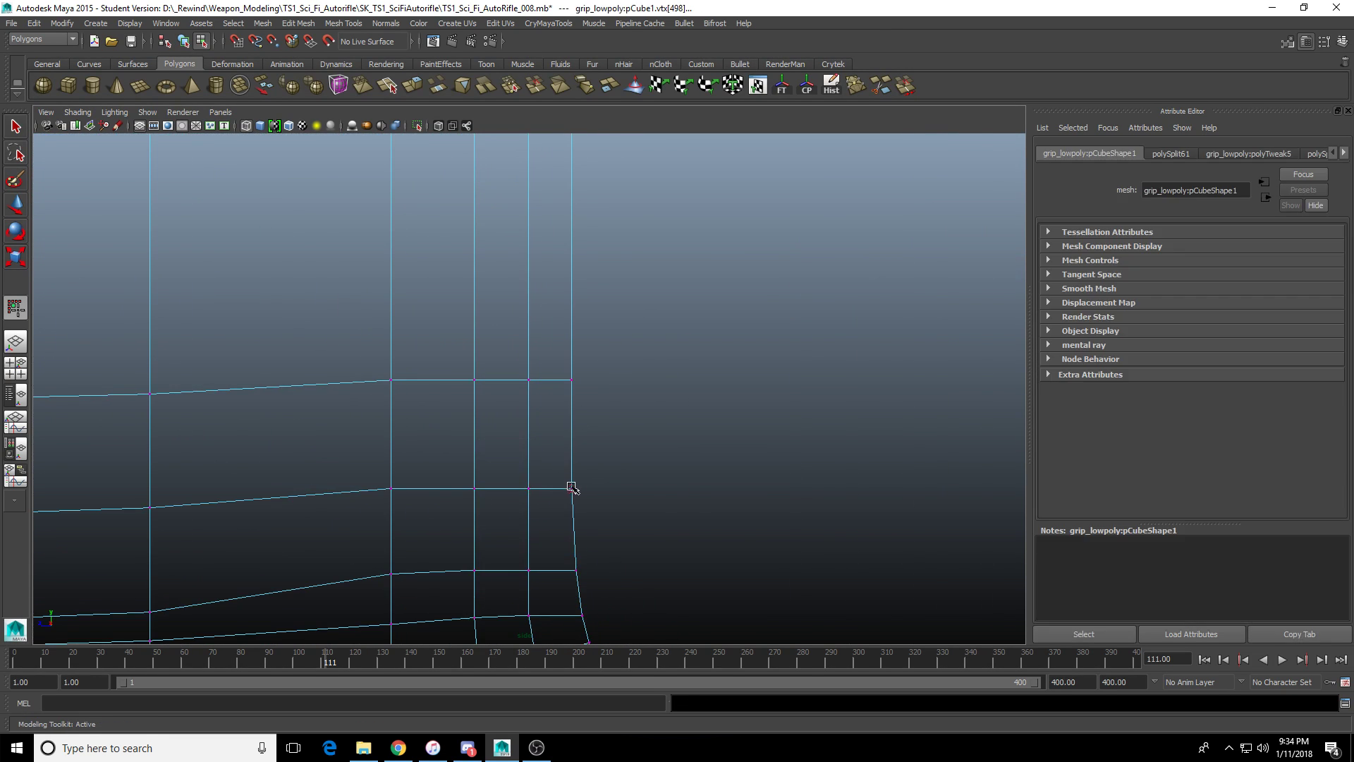
pyautogui.keyDown('alt'); pyautogui.moveTo(572, 487); pyautogui.dragTo(492, 398, button='middle'); pyautogui.keyUp('alt')
pyautogui.scroll(2, 508, 384)
pyautogui.moveTo(529, 373); pyautogui.dragTo(466, 432)
pyautogui.scroll(1, 441, 404)
pyautogui.scroll(-8, 441, 402)
pyautogui.keyDown('alt'); pyautogui.moveTo(454, 394); pyautogui.dragTo(507, 325, button='middle'); pyautogui.keyUp('alt')
pyautogui.scroll(2, 508, 325)
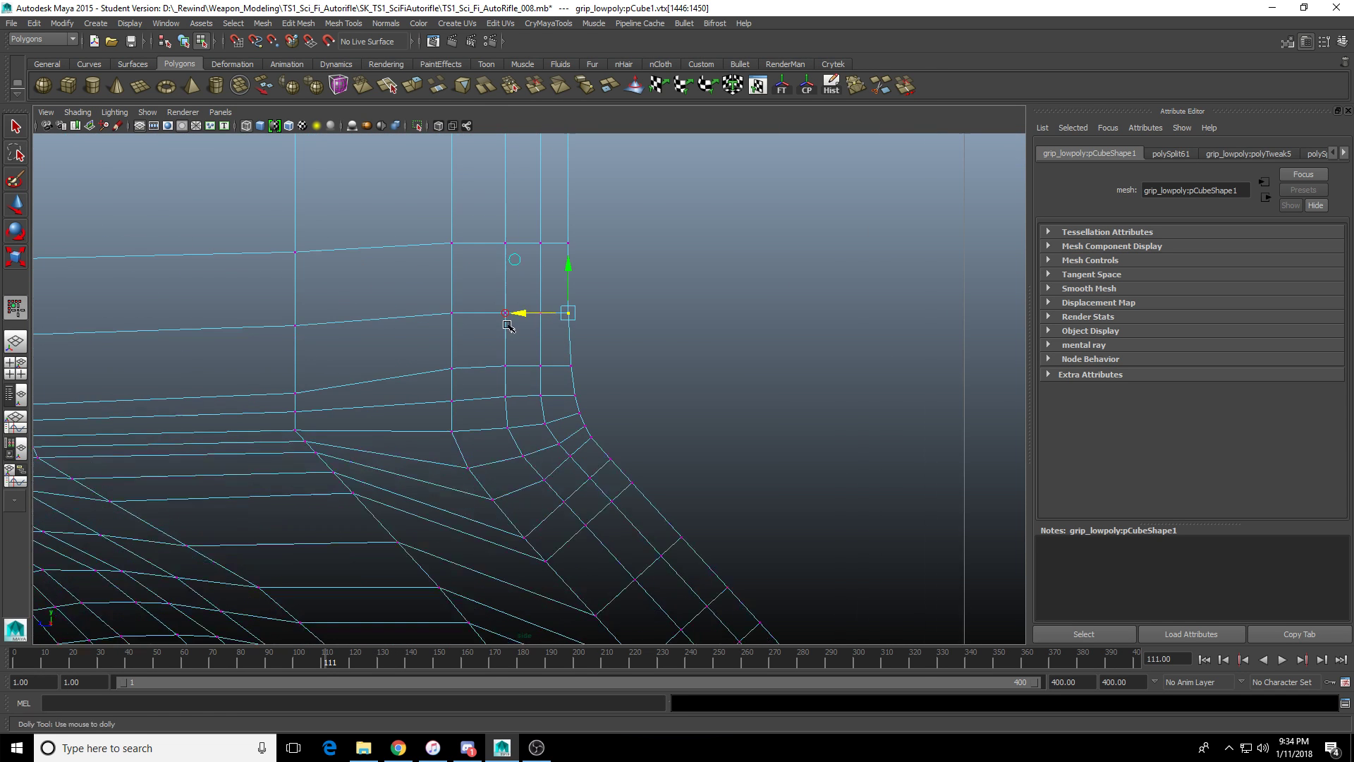
pyautogui.scroll(4, 508, 325)
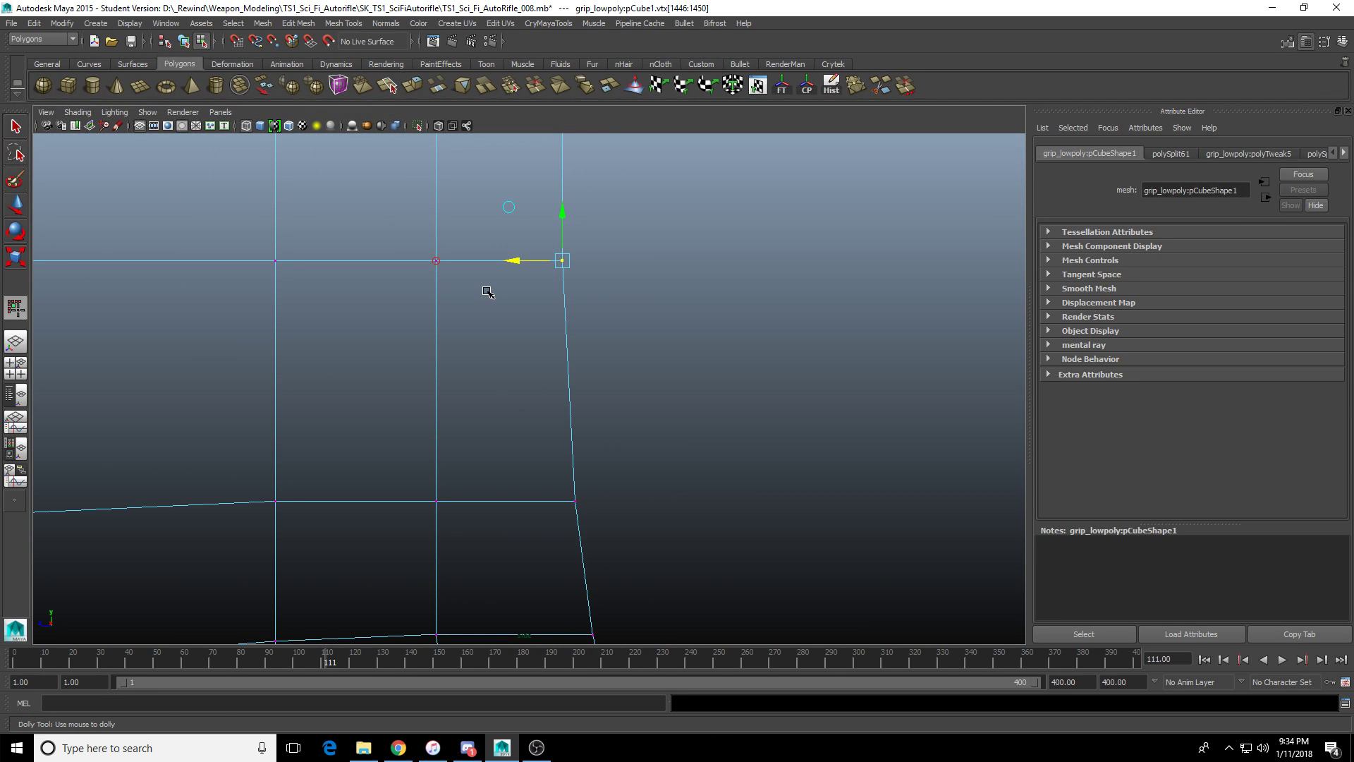
pyautogui.moveTo(516, 261); pyautogui.dragTo(519, 261)
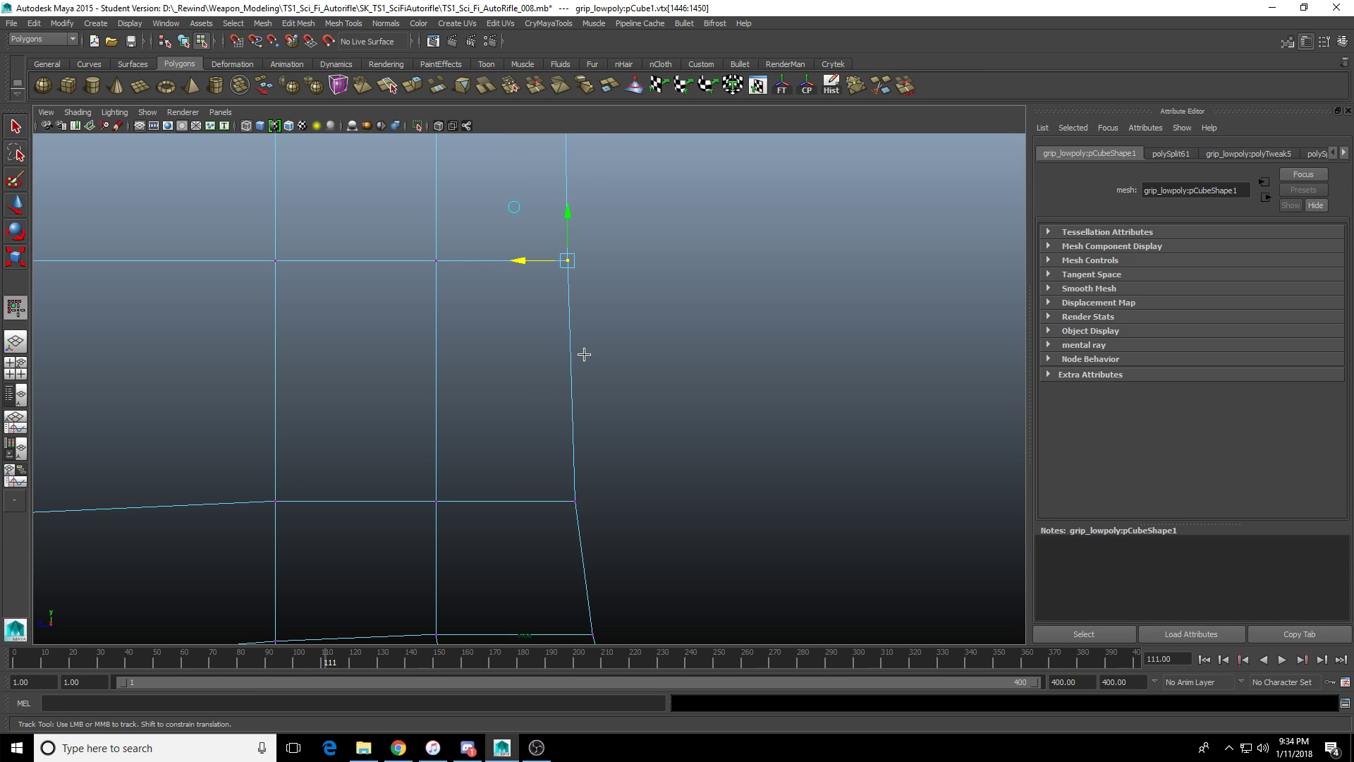
# Move the rearmost vertex in the row beneath the lower added edge loop slightly backward to continue the curve.
pyautogui.keyDown('alt'); pyautogui.moveTo(583, 353); pyautogui.dragTo(572, 258, button='middle'); pyautogui.keyUp('alt')
pyautogui.moveTo(539, 352); pyautogui.dragTo(521, 406)
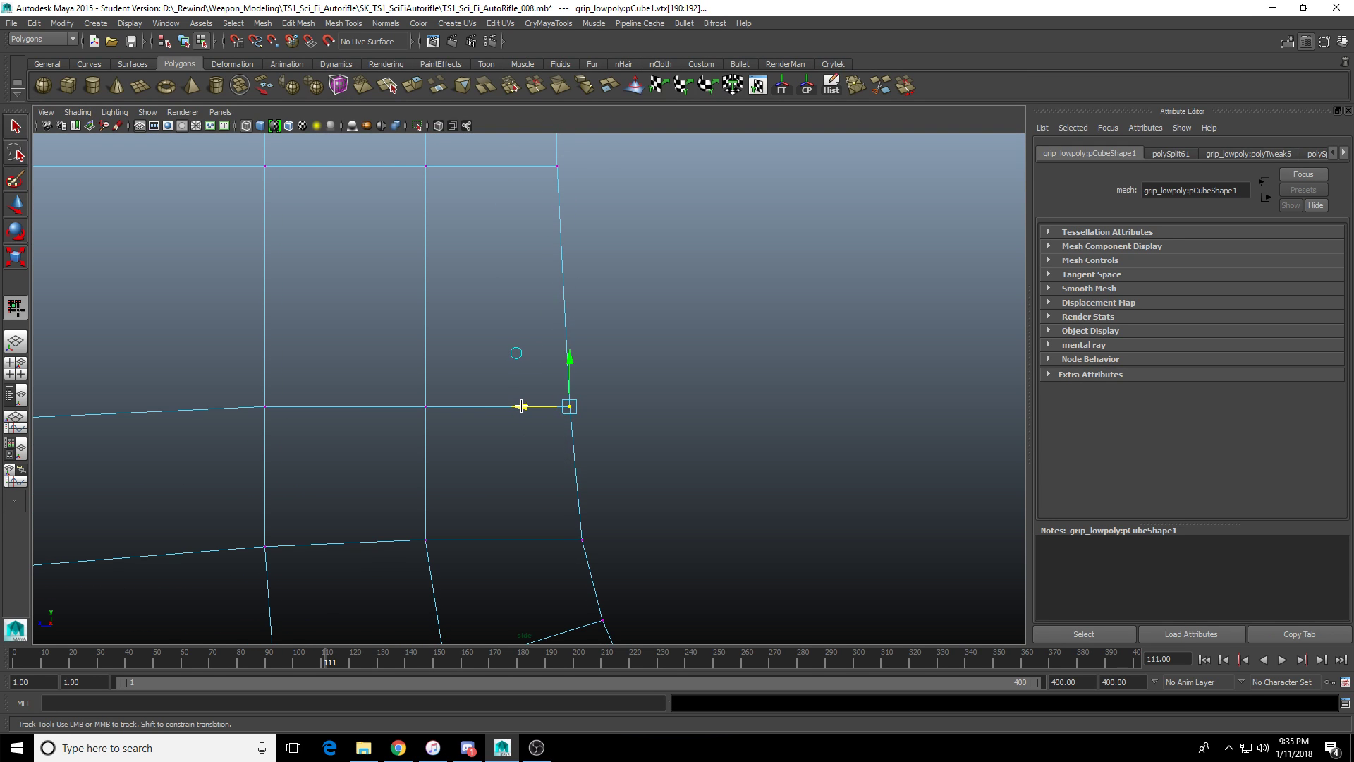
pyautogui.keyDown('alt'); pyautogui.moveTo(521, 406); pyautogui.dragTo(565, 402, button='middle'); pyautogui.keyUp('alt')
# Shift the rearmost vertices of the lower added edge loop and of the row beneath it slightly forward.
pyautogui.moveTo(565, 402); pyautogui.dragTo(502, 463)
pyautogui.keyDown('alt'); pyautogui.moveTo(502, 463); pyautogui.dragTo(574, 346, button='right'); pyautogui.keyUp('alt')
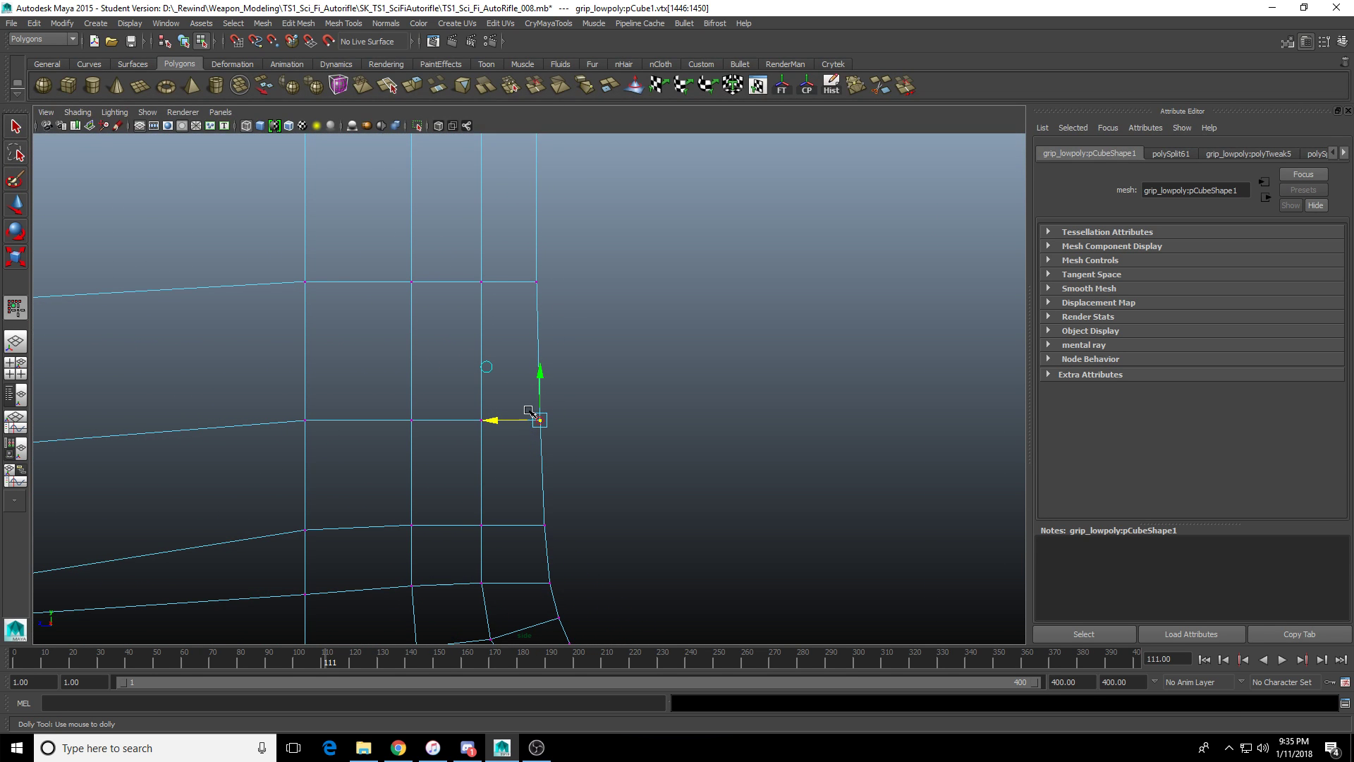
pyautogui.keyDown('alt'); pyautogui.moveTo(531, 417); pyautogui.dragTo(525, 437, button='right'); pyautogui.keyUp('alt')
pyautogui.moveTo(502, 432); pyautogui.dragTo(497, 430)
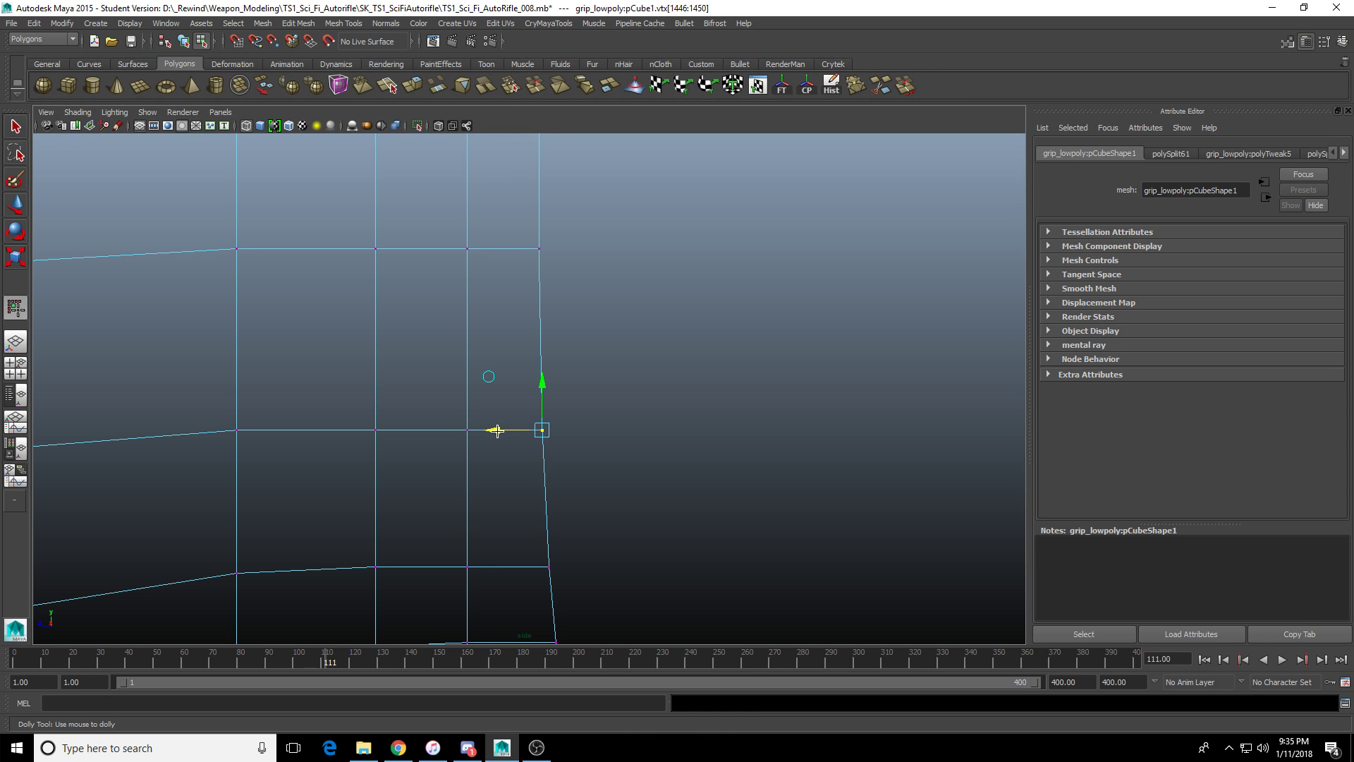
pyautogui.keyDown('alt'); pyautogui.moveTo(564, 509); pyautogui.dragTo(575, 360, button='middle'); pyautogui.keyUp('alt')
pyautogui.moveTo(586, 405); pyautogui.dragTo(525, 453)
pyautogui.keyDown('alt'); pyautogui.moveTo(525, 453); pyautogui.dragTo(550, 458, button='right'); pyautogui.keyUp('alt')
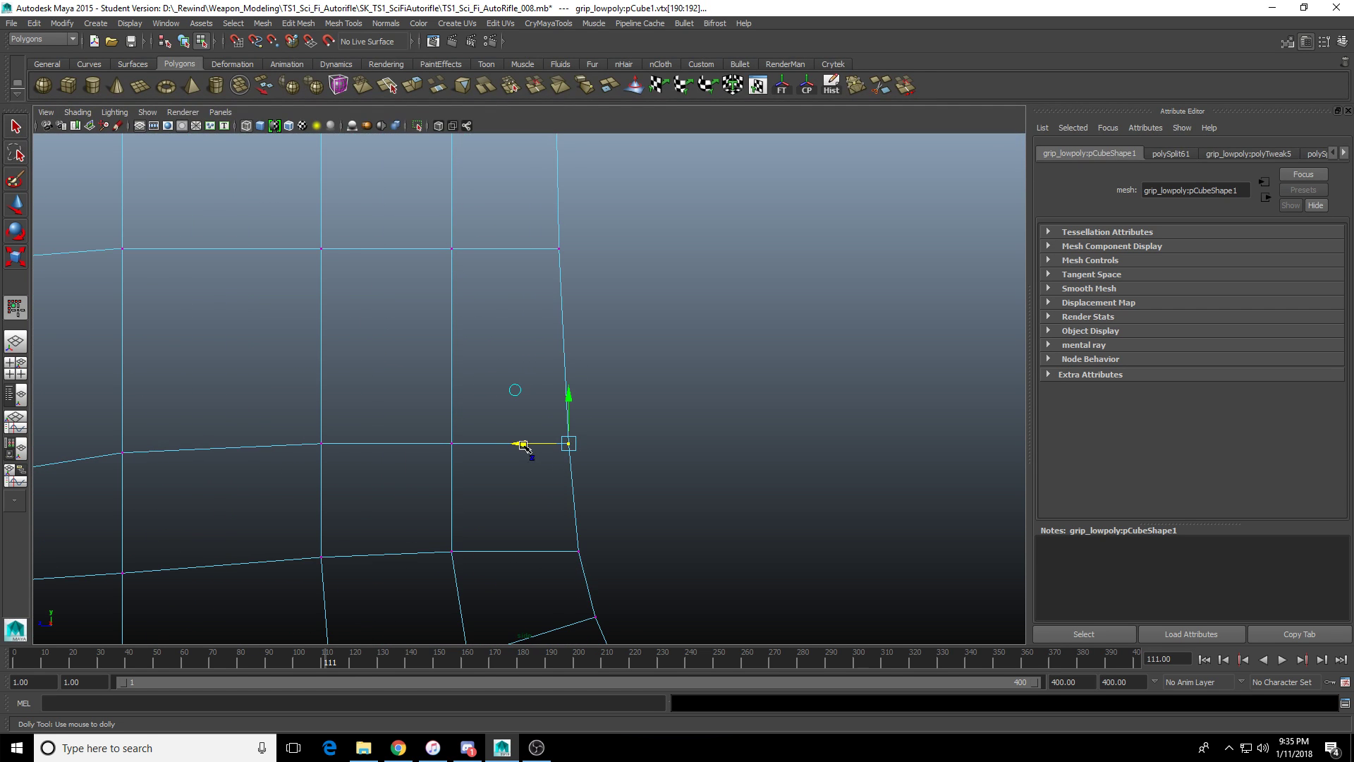
pyautogui.moveTo(524, 445); pyautogui.dragTo(521, 445)
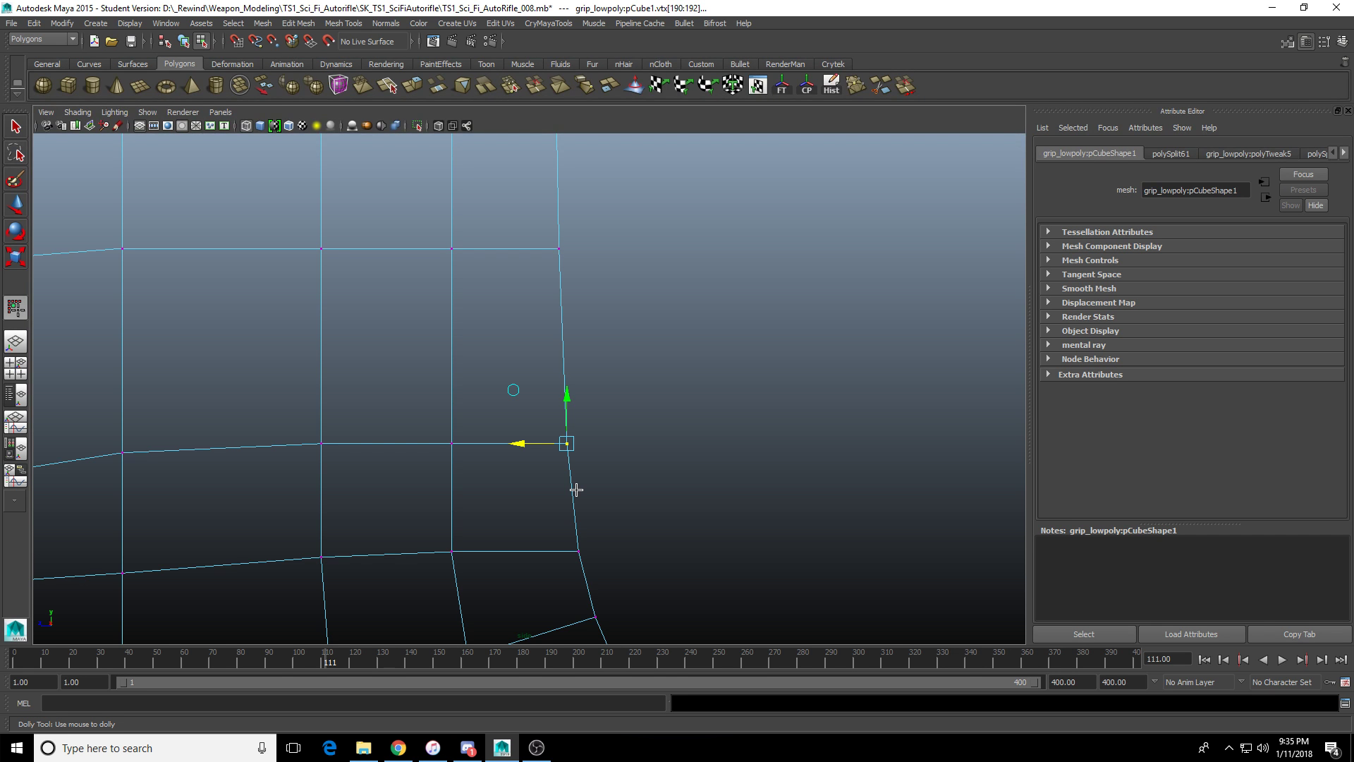
# Locate the grip's lower rear bend and inspect its corner vertex row in the perspective view.
pyautogui.keyDown('alt'); pyautogui.moveTo(725, 416); pyautogui.dragTo(689, 422, button='right'); pyautogui.keyUp('alt')
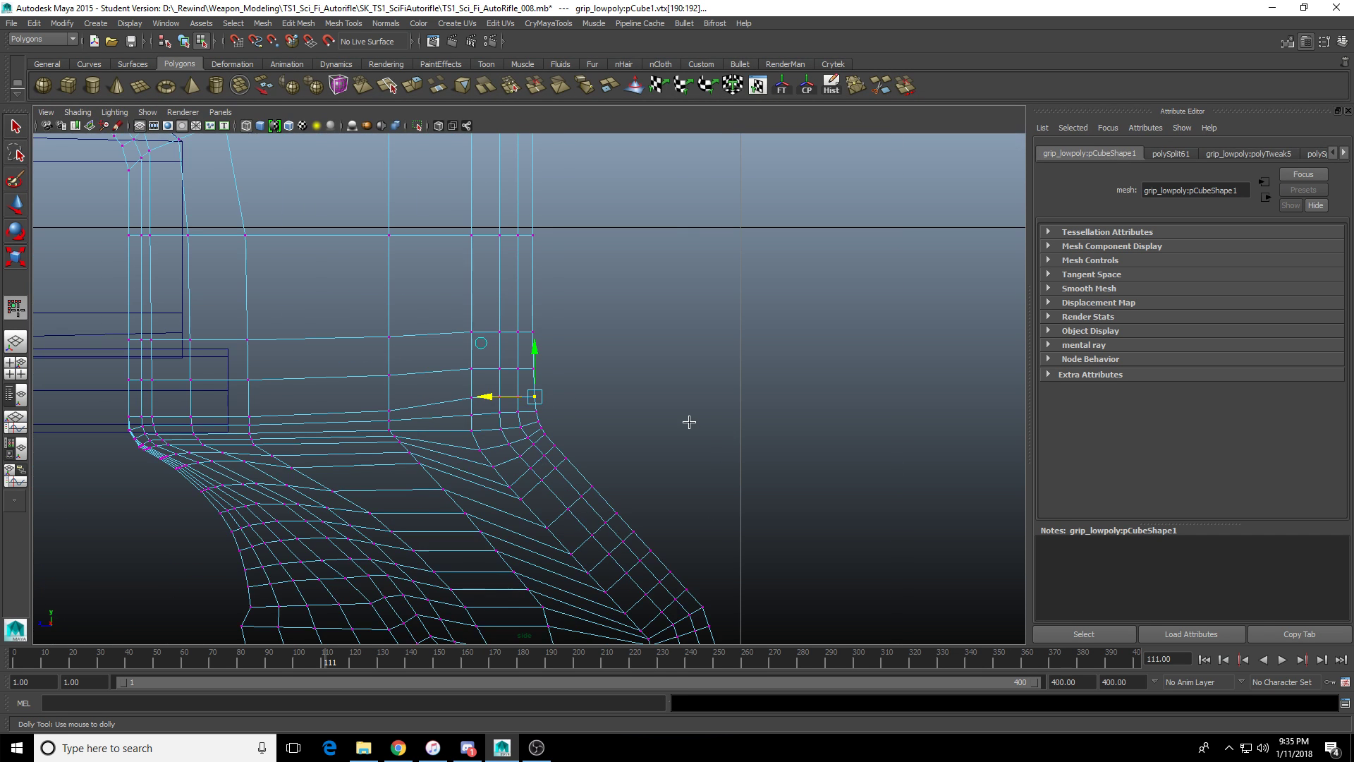
pyautogui.keyDown('alt'); pyautogui.moveTo(657, 462); pyautogui.dragTo(599, 320, button='middle'); pyautogui.keyUp('alt')
pyautogui.keyDown('alt'); pyautogui.moveTo(633, 433); pyautogui.dragTo(545, 326, button='middle'); pyautogui.keyUp('alt')
pyautogui.keyDown('alt'); pyautogui.moveTo(496, 385); pyautogui.dragTo(543, 420, button='right'); pyautogui.keyUp('alt')
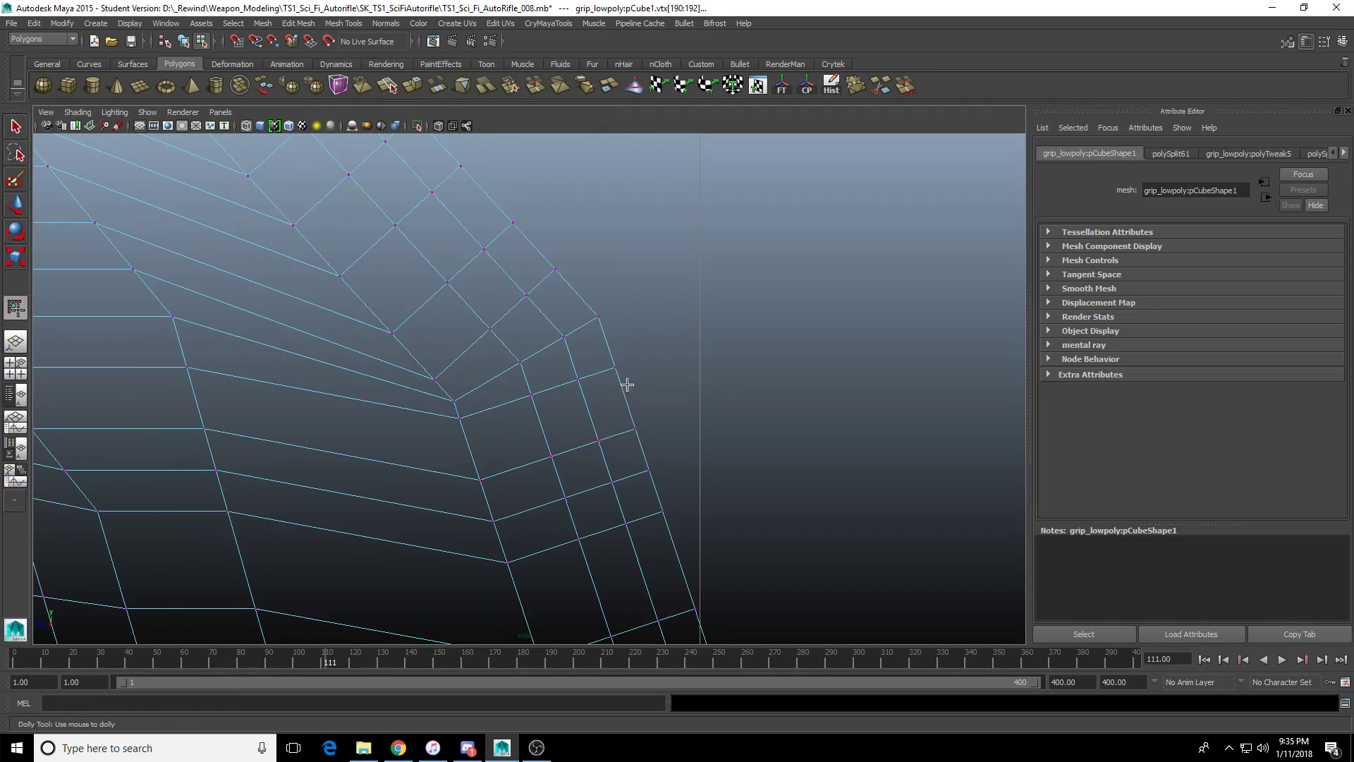
pyautogui.keyDown('alt'); pyautogui.moveTo(626, 384); pyautogui.dragTo(572, 448, button='middle'); pyautogui.keyUp('alt')
pyautogui.keyDown('alt'); pyautogui.moveTo(556, 378); pyautogui.dragTo(578, 375, button='right'); pyautogui.keyUp('alt')
pyautogui.moveTo(564, 364); pyautogui.dragTo(538, 392)
pyautogui.press('space')
pyautogui.press('space')
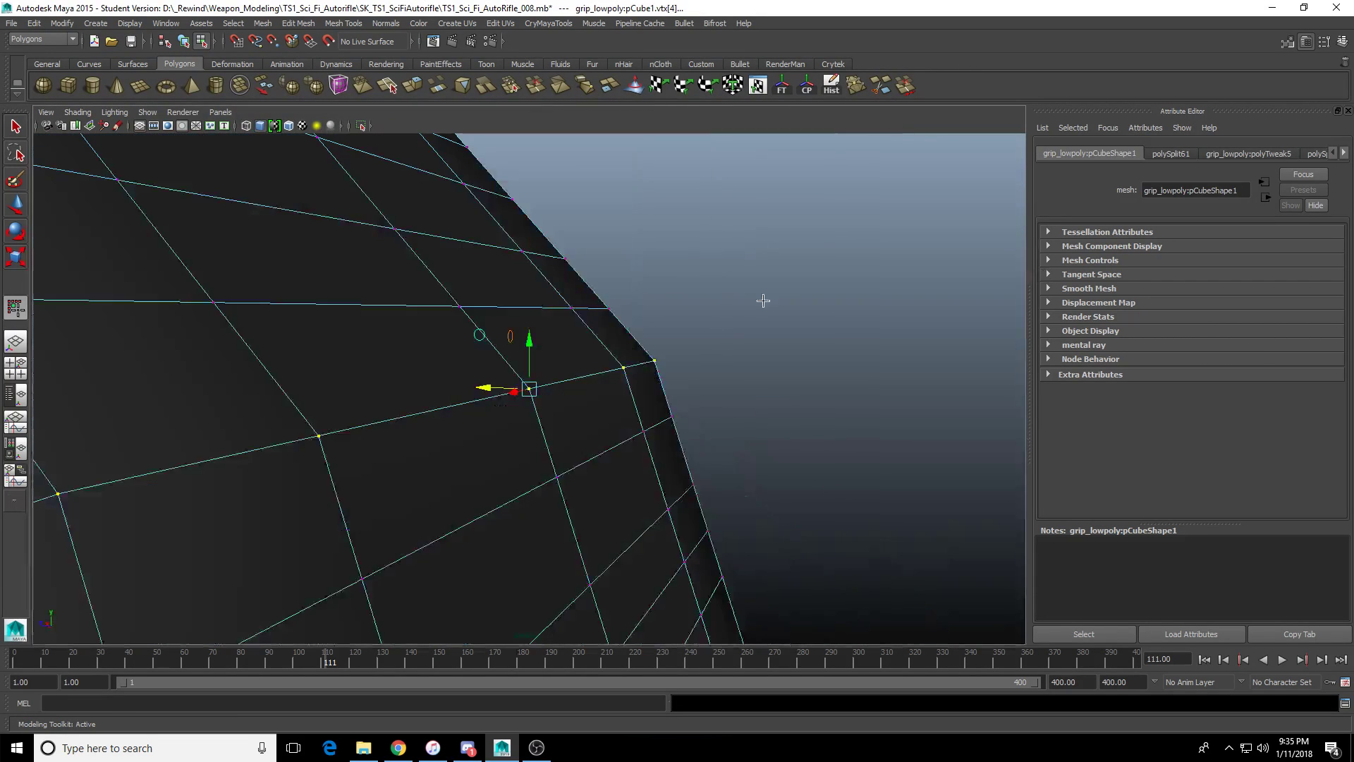
# Bevel the edge loop running around the grip through the lower rear bend.
pyautogui.moveTo(480, 475); pyautogui.dragTo(534, 344, button='right')
pyautogui.click(401, 476)
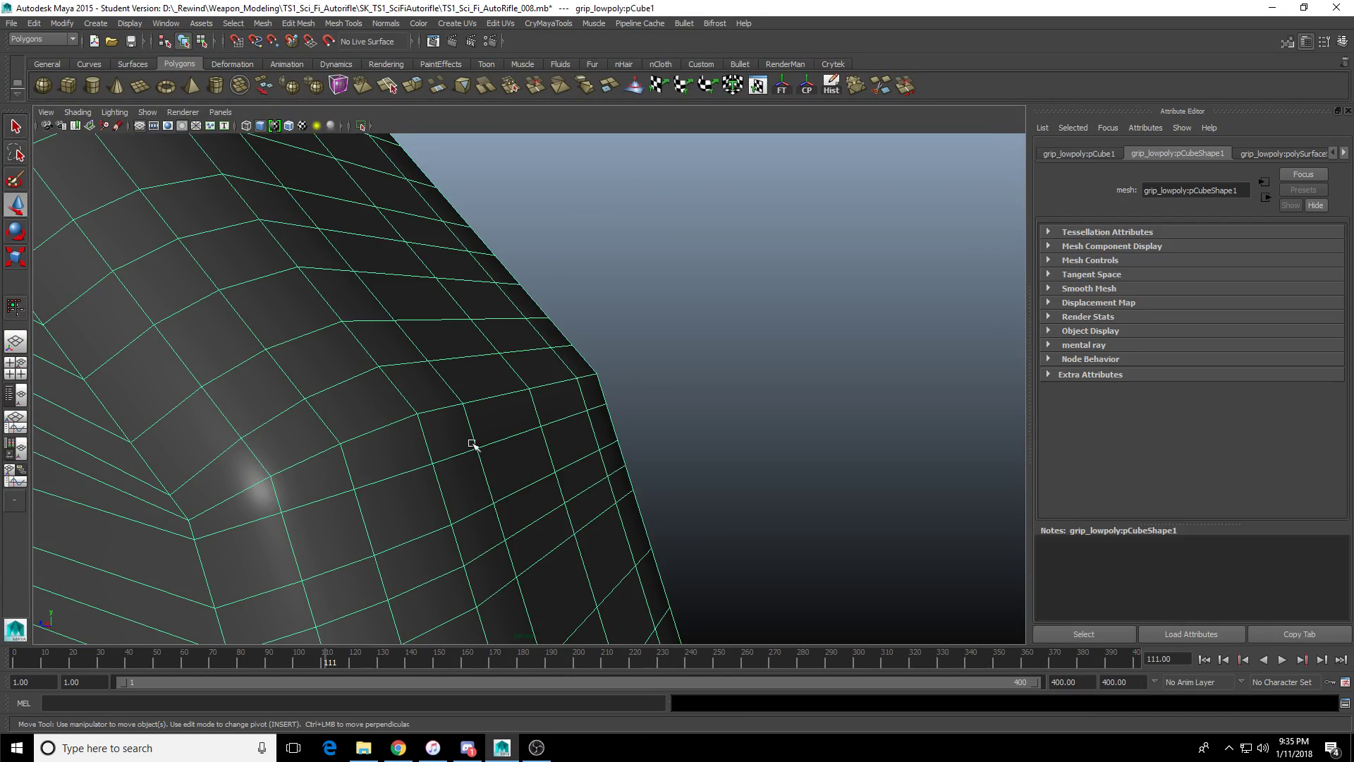
pyautogui.doubleClick(440, 407)
pyautogui.moveTo(472, 444); pyautogui.dragTo(395, 416, button='right')
pyautogui.keyDown('alt'); pyautogui.moveTo(395, 416); pyautogui.dragTo(339, 423); pyautogui.keyUp('alt')
pyautogui.press('f')
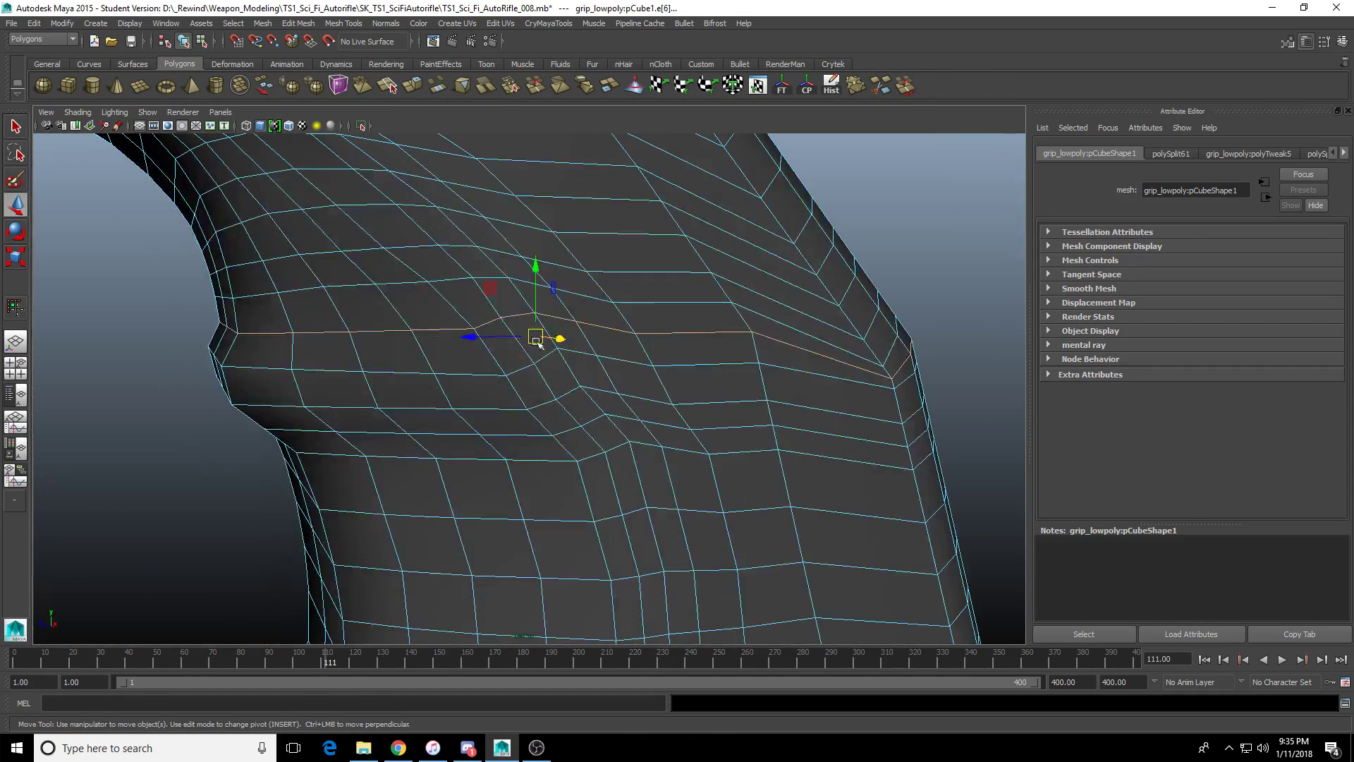
pyautogui.keyDown('shift'); pyautogui.rightClick(448, 331); pyautogui.keyUp('shift')
pyautogui.keyDown('shift'); pyautogui.moveTo(447, 331); pyautogui.dragTo(485, 330, button='right'); pyautogui.keyUp('shift')
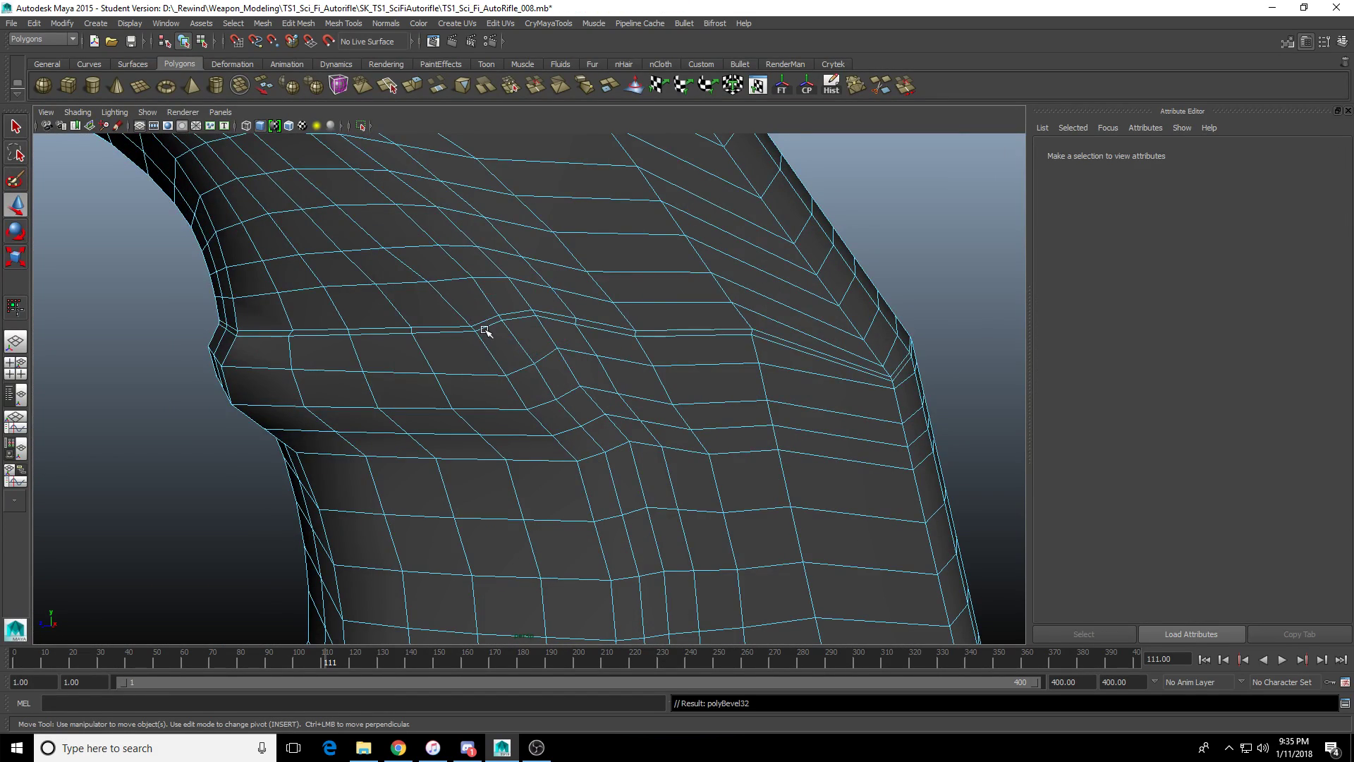
# Widen the new bevel around the grip's rear bend by setting its fraction to 1.5.
pyautogui.keyDown('alt'); pyautogui.moveTo(486, 330); pyautogui.dragTo(536, 348); pyautogui.keyUp('alt')
pyautogui.moveTo(536, 348); pyautogui.dragTo(689, 264, button='right')
pyautogui.click(689, 265)
pyautogui.keyDown('alt'); pyautogui.moveTo(689, 264); pyautogui.dragTo(657, 334); pyautogui.keyUp('alt')
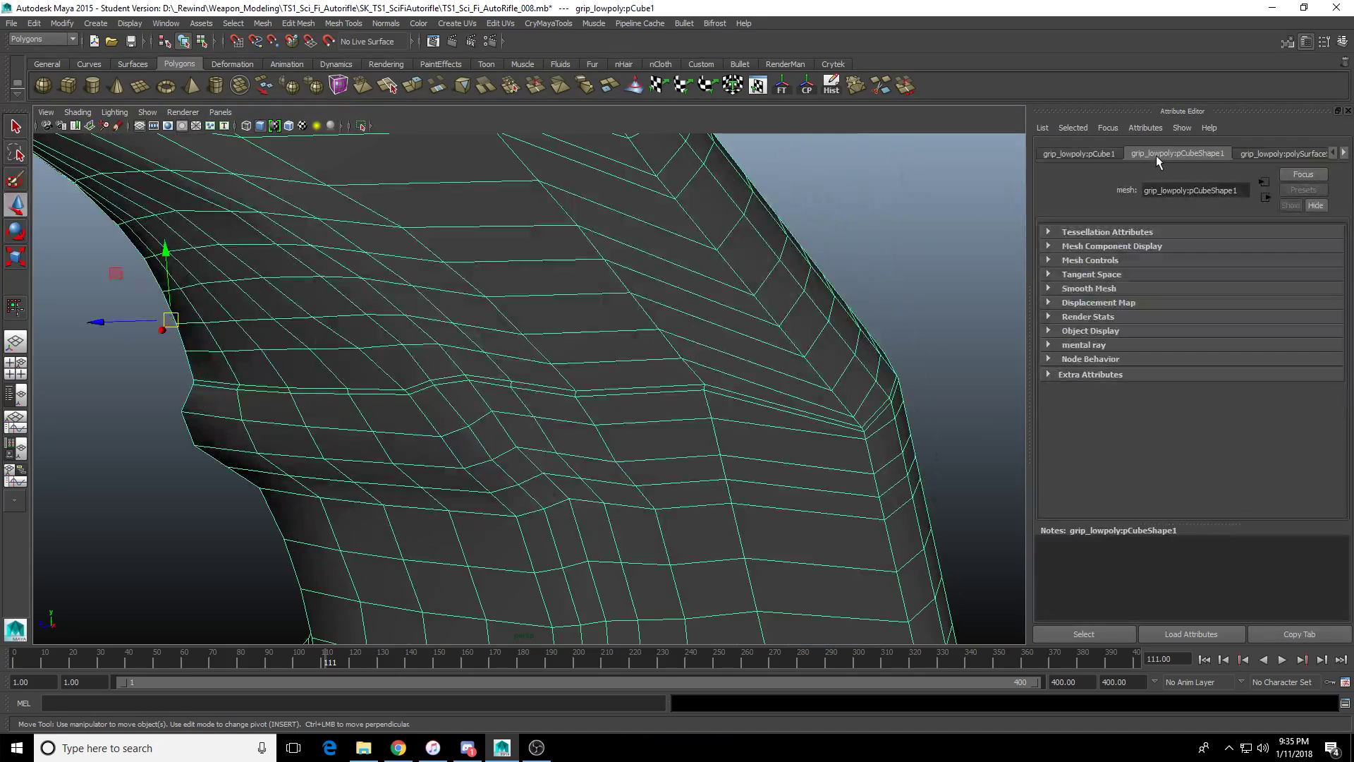
pyautogui.scroll(1, 1157, 156)
pyautogui.scroll(-2, 1156, 156)
pyautogui.scroll(-2, 1156, 155)
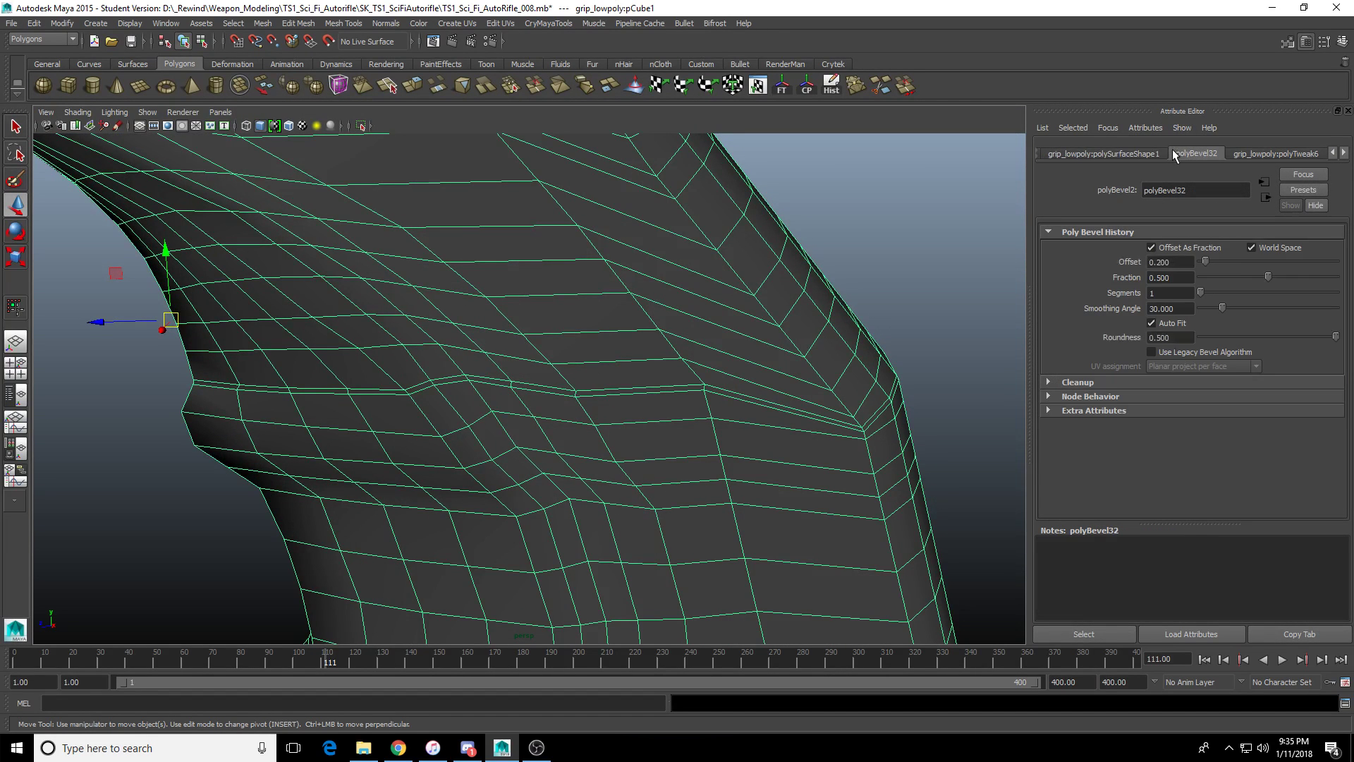
pyautogui.moveTo(1268, 275); pyautogui.dragTo(1340, 277)
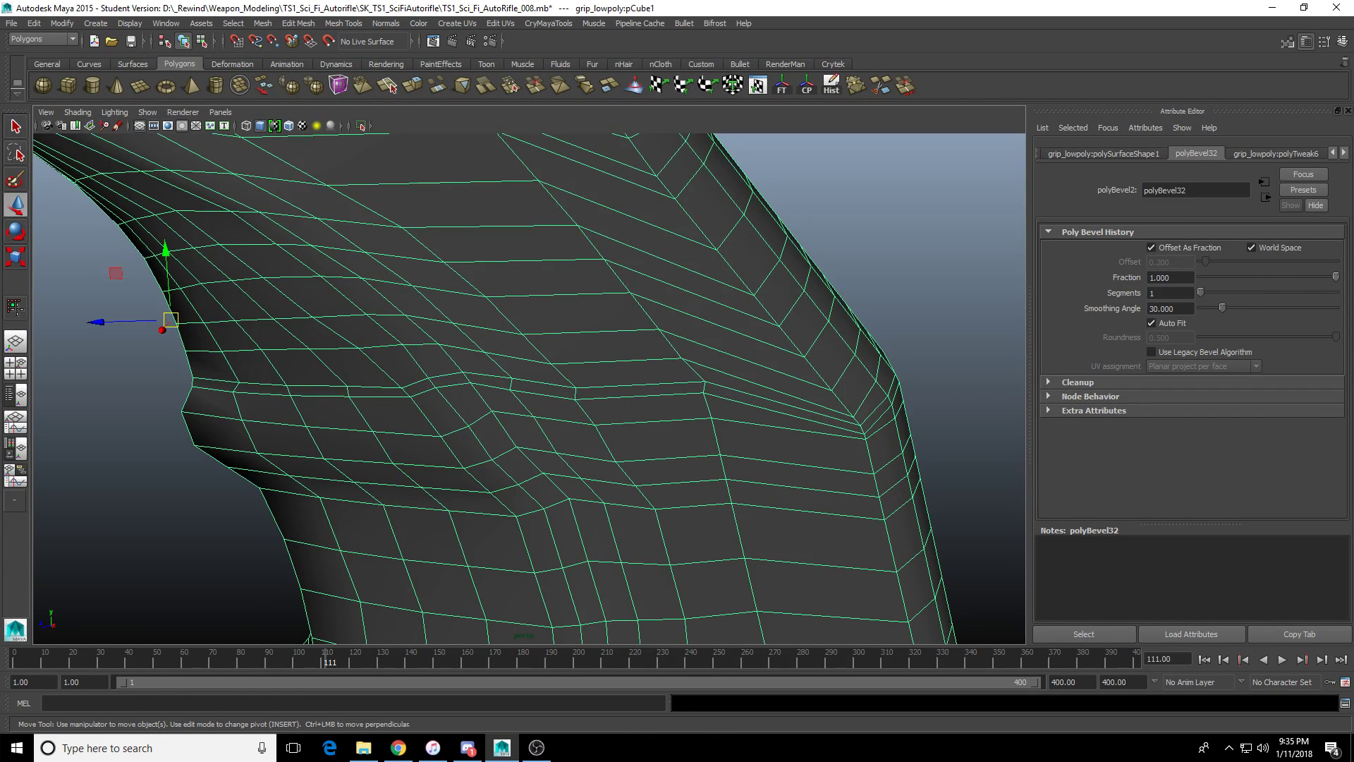
pyautogui.keyDown('alt'); pyautogui.moveTo(945, 331); pyautogui.dragTo(1203, 295); pyautogui.keyUp('alt')
pyautogui.click(1169, 278)
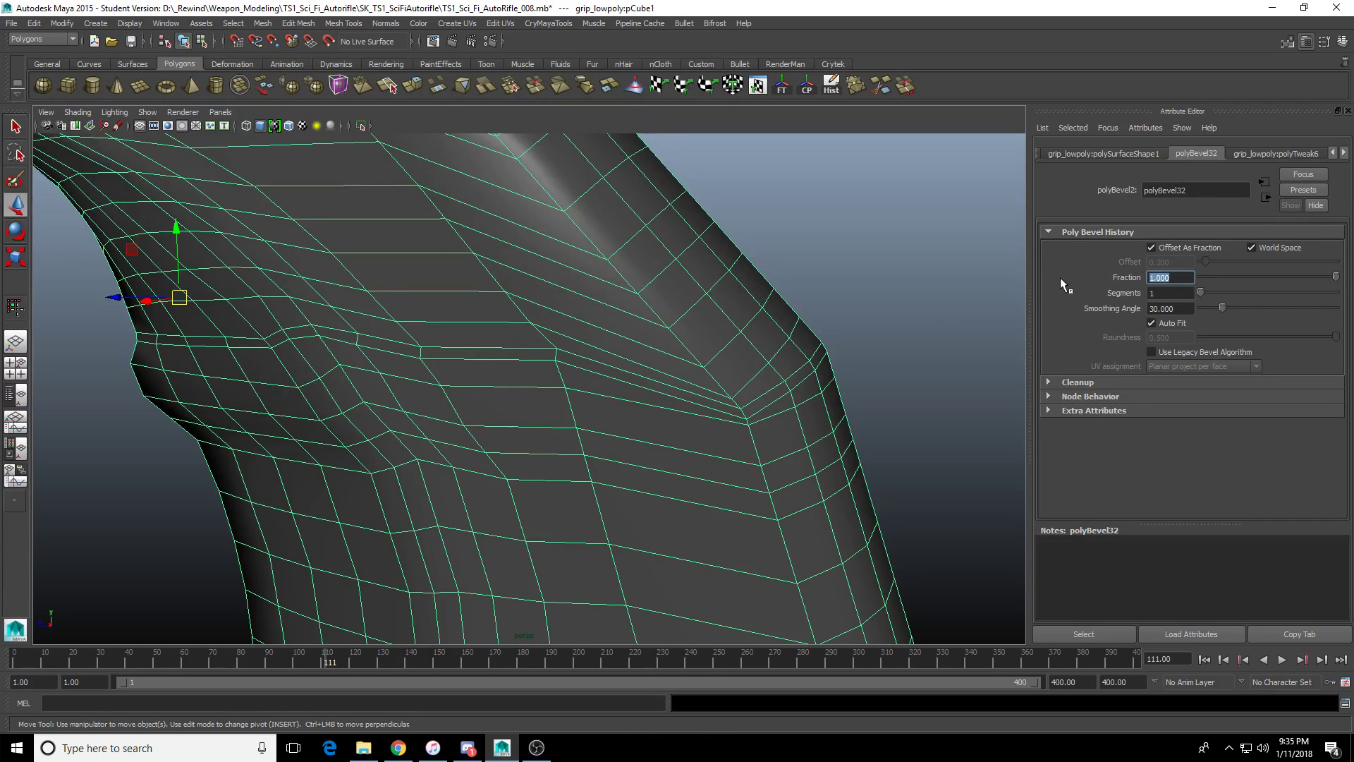
pyautogui.write('1.5')
pyautogui.press('Return')
# Examine the widened bevel at the rear bend and the grip's overall shading from several angles.
pyautogui.keyDown('alt'); pyautogui.moveTo(808, 411); pyautogui.dragTo(698, 393, button='middle'); pyautogui.keyUp('alt')
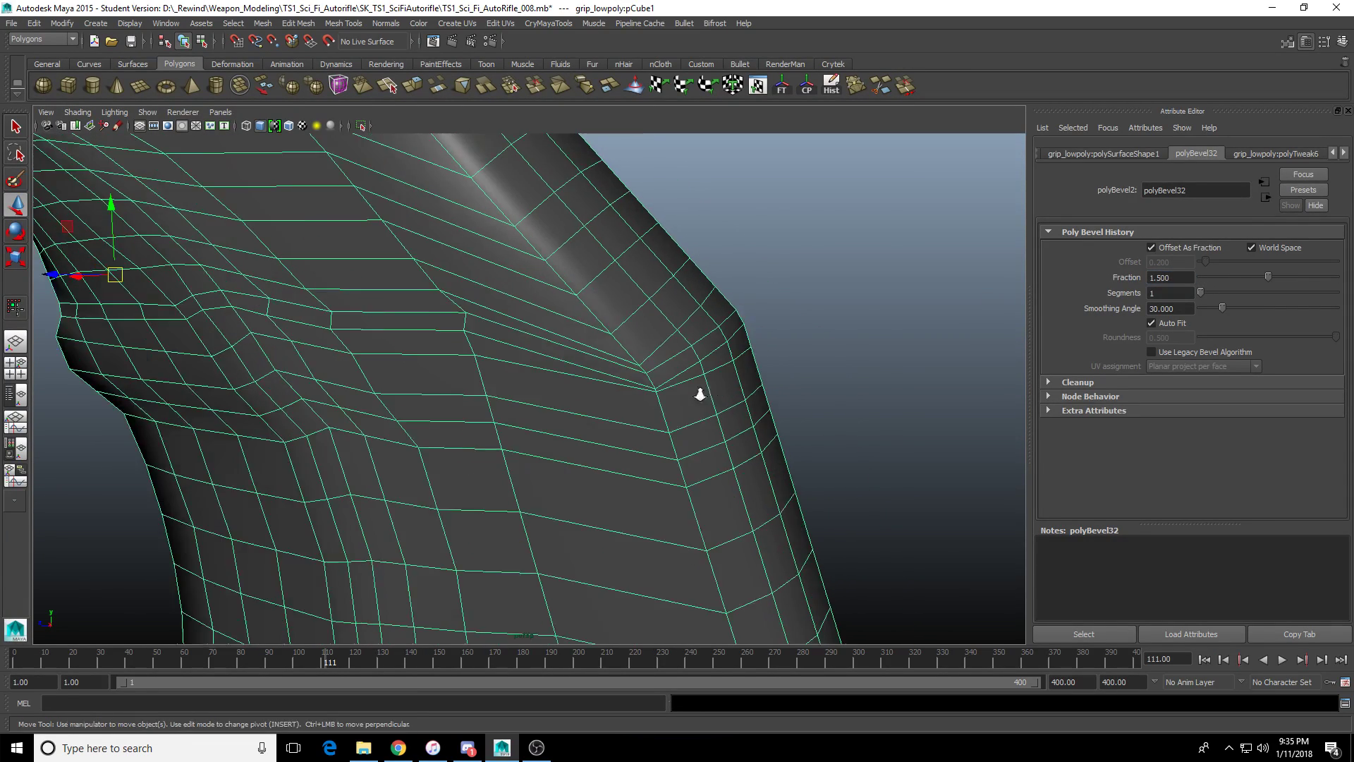
pyautogui.keyDown('alt'); pyautogui.moveTo(698, 393); pyautogui.dragTo(818, 406, button='right'); pyautogui.keyUp('alt')
pyautogui.keyDown('alt'); pyautogui.moveTo(776, 407); pyautogui.dragTo(763, 405); pyautogui.keyUp('alt')
pyautogui.keyDown('alt'); pyautogui.moveTo(763, 406); pyautogui.dragTo(725, 402, button='right'); pyautogui.keyUp('alt')
pyautogui.keyDown('alt'); pyautogui.moveTo(726, 402); pyautogui.dragTo(620, 421); pyautogui.keyUp('alt')
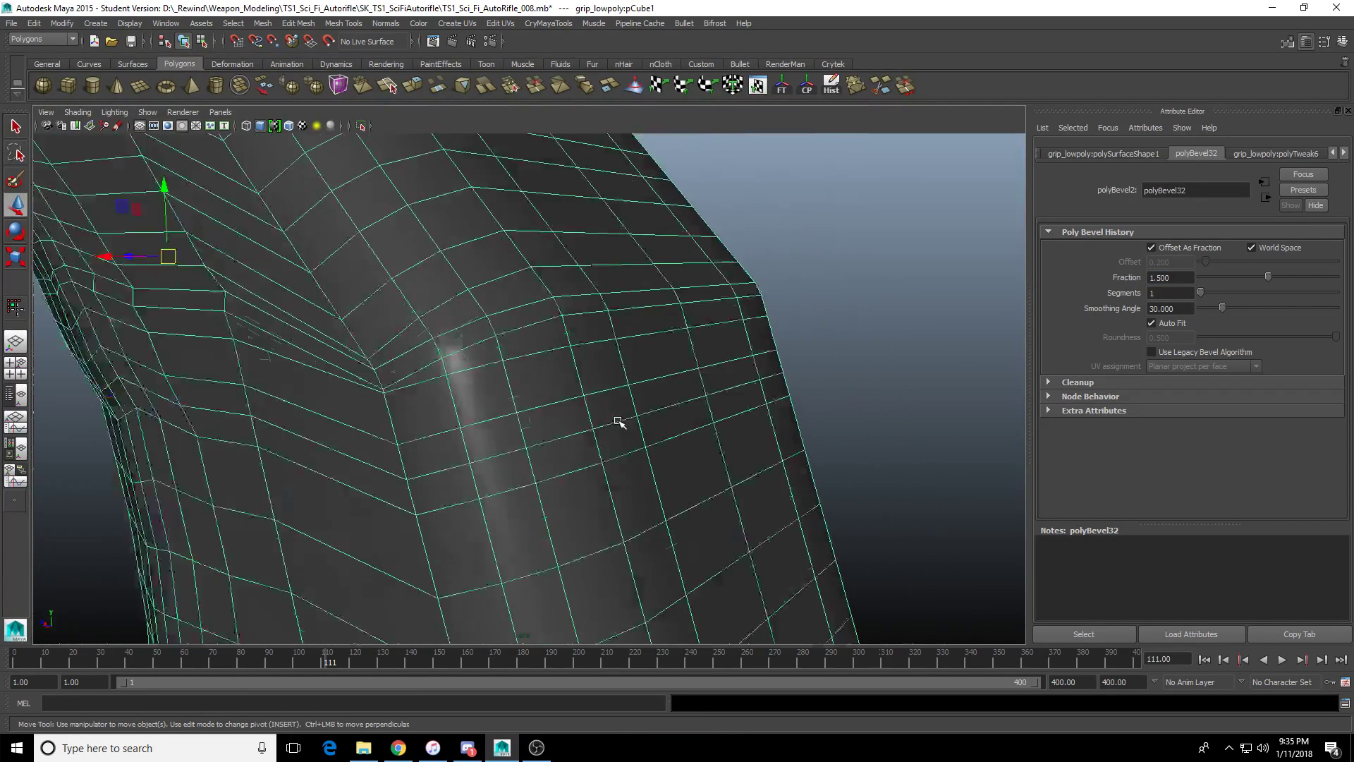
pyautogui.click(743, 405)
pyautogui.keyDown('alt'); pyautogui.moveTo(743, 404); pyautogui.dragTo(922, 401); pyautogui.keyUp('alt')
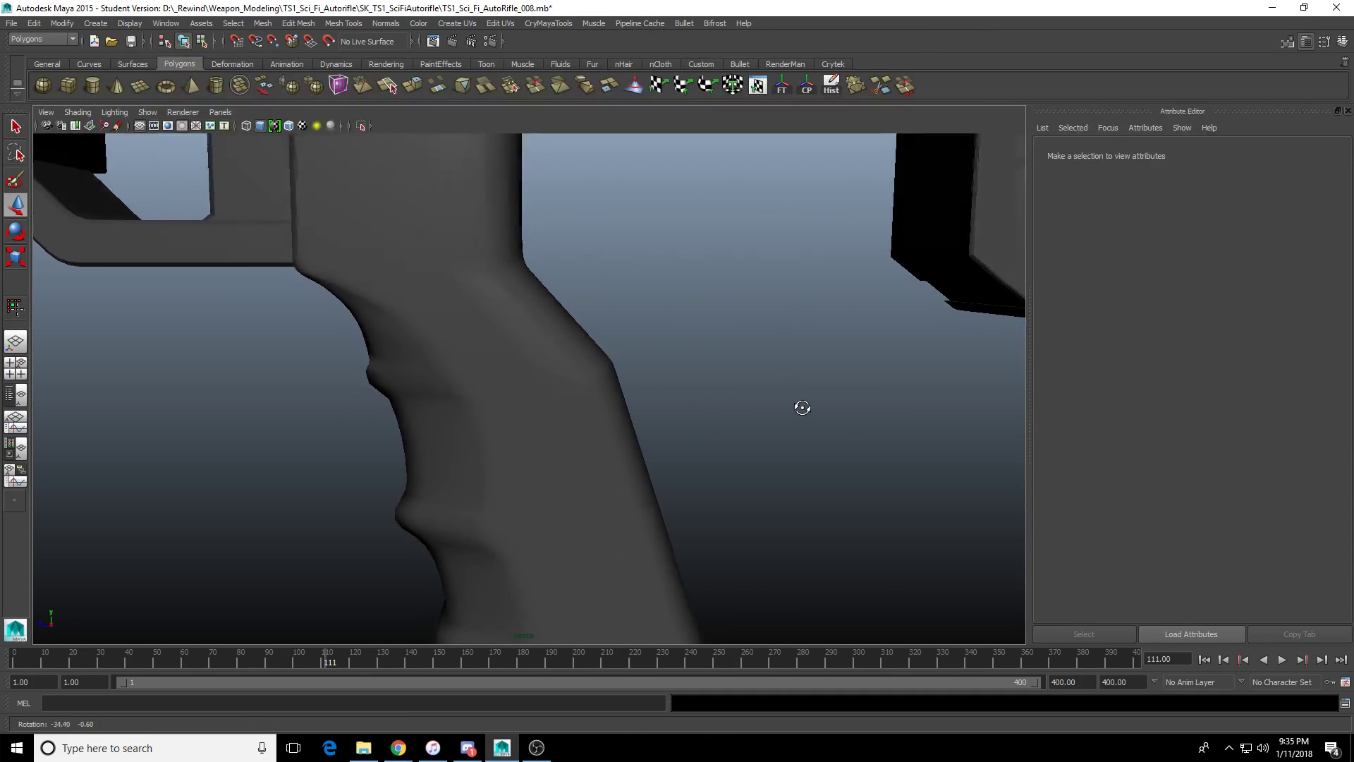
pyautogui.keyDown('alt'); pyautogui.moveTo(564, 397); pyautogui.dragTo(680, 404, button='right'); pyautogui.keyUp('alt')
pyautogui.keyDown('alt'); pyautogui.moveTo(653, 419); pyautogui.dragTo(621, 534, button='middle'); pyautogui.keyUp('alt')
# In the side view, move the vertex just behind the grip's front edge on the upper bevel row slightly forward.
pyautogui.click(593, 459)
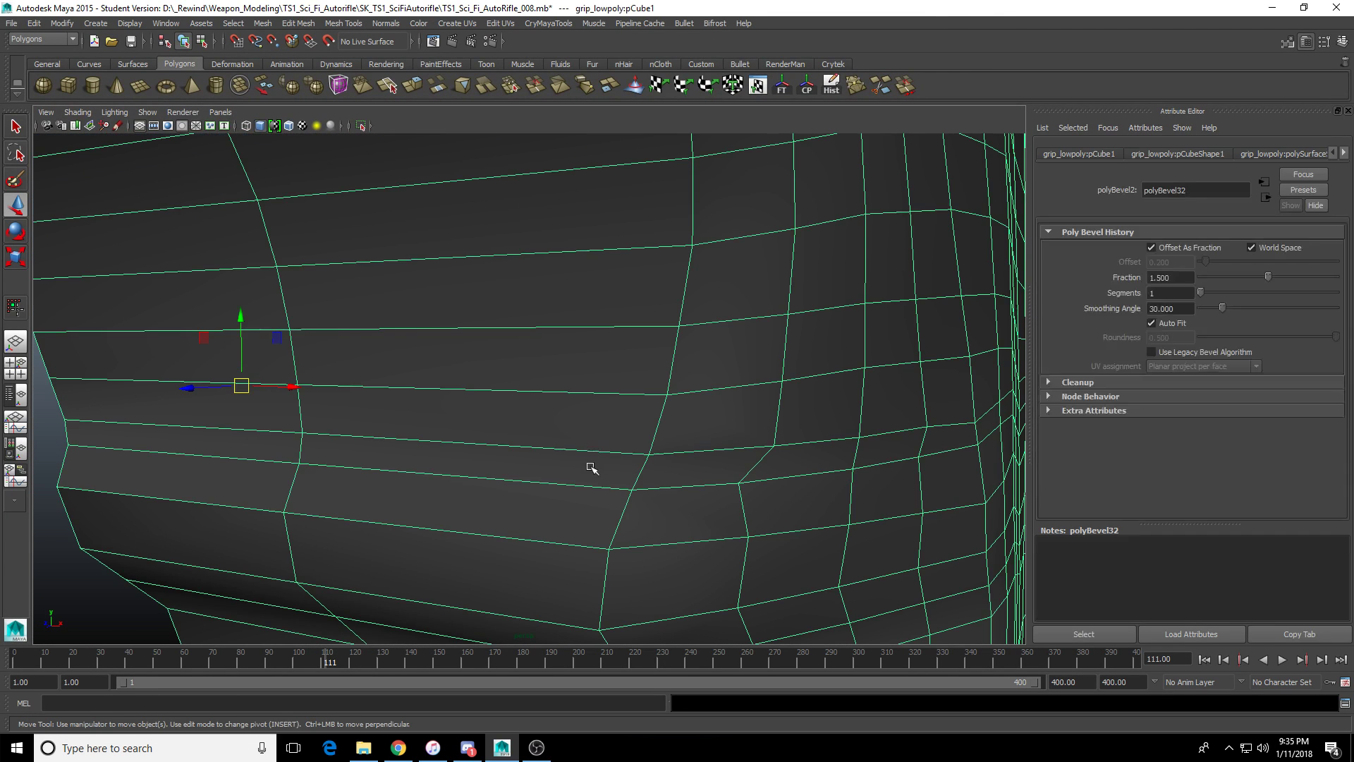
pyautogui.moveTo(607, 451); pyautogui.dragTo(505, 472, button='right')
pyautogui.click(565, 478)
pyautogui.press('f')
pyautogui.press('q')
pyautogui.press('F9')
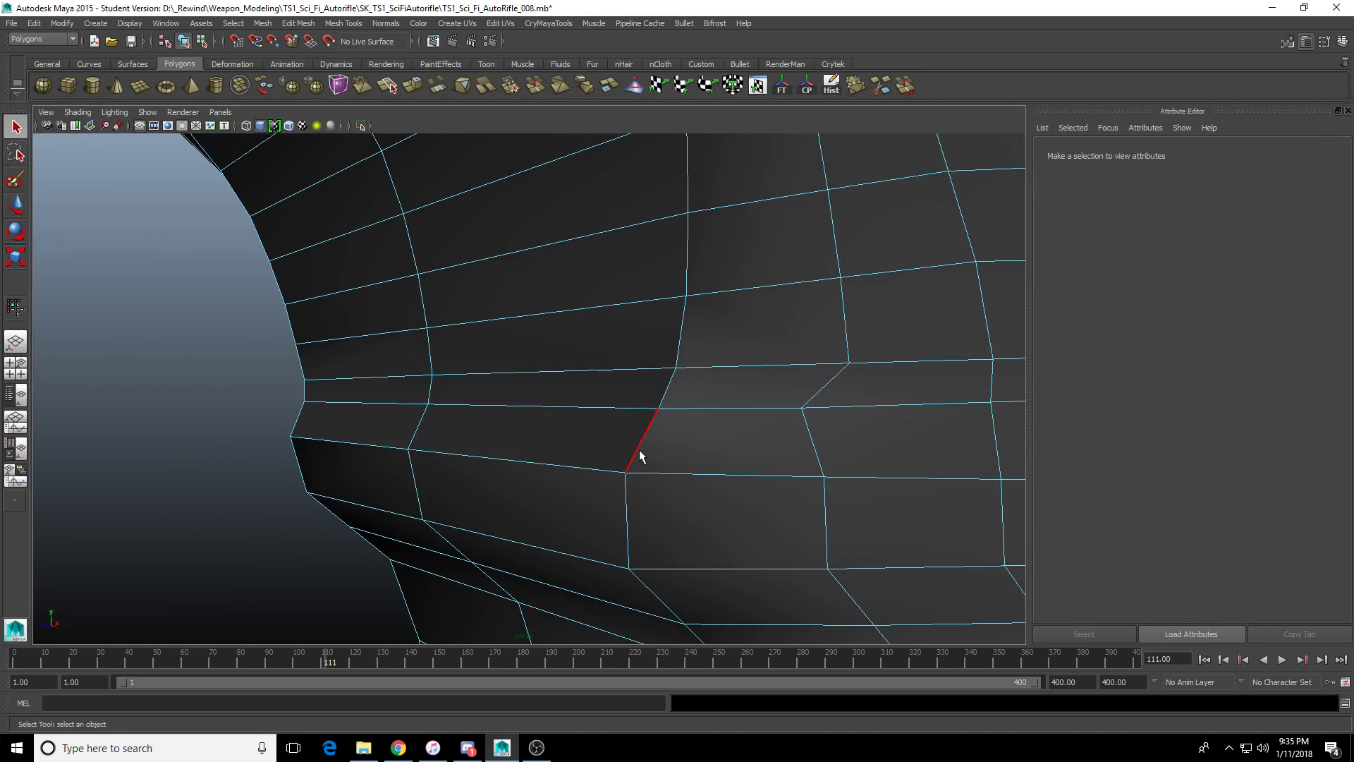
pyautogui.keyDown('alt'); pyautogui.moveTo(640, 454); pyautogui.dragTo(580, 453); pyautogui.keyUp('alt')
pyautogui.click(645, 328)
pyautogui.press('space')
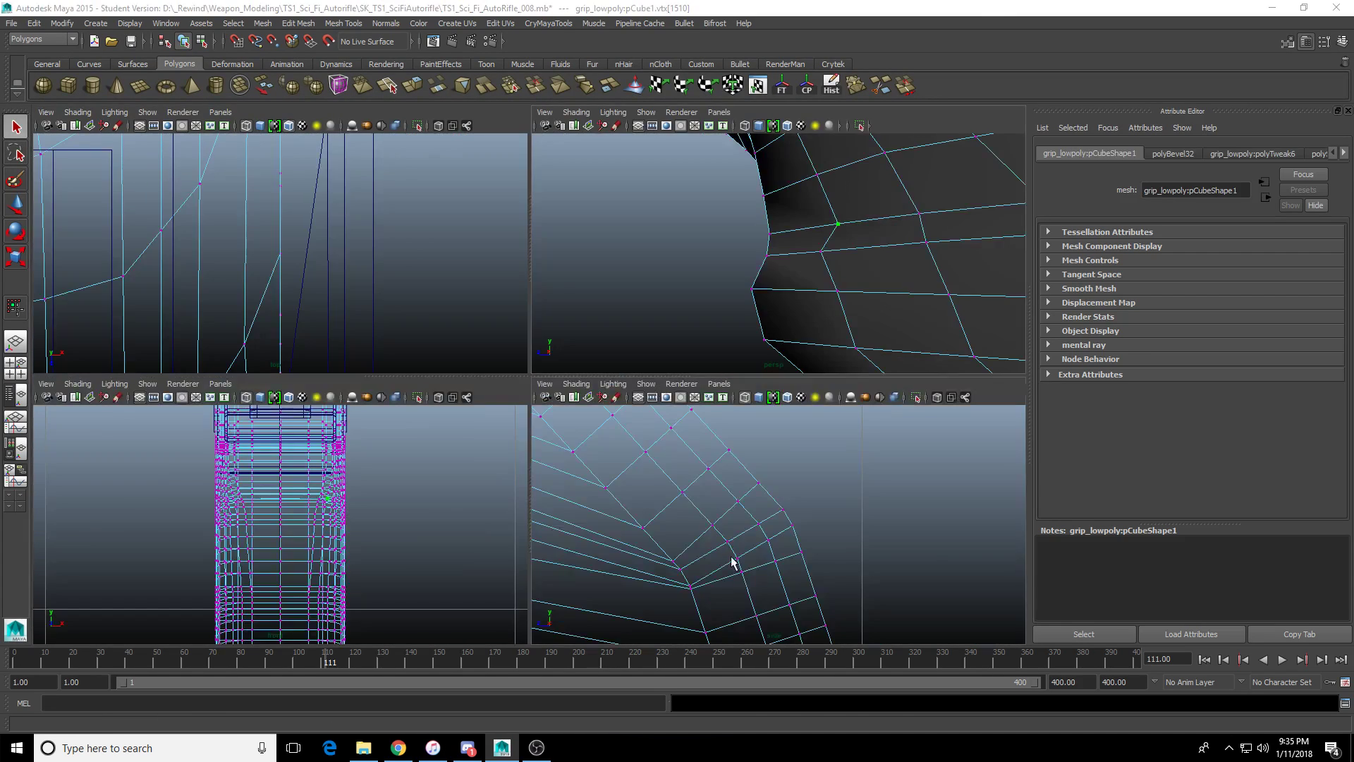
pyautogui.press('space')
pyautogui.scroll(-5, 590, 444)
pyautogui.scroll(5, 591, 447)
pyautogui.scroll(2, 591, 447)
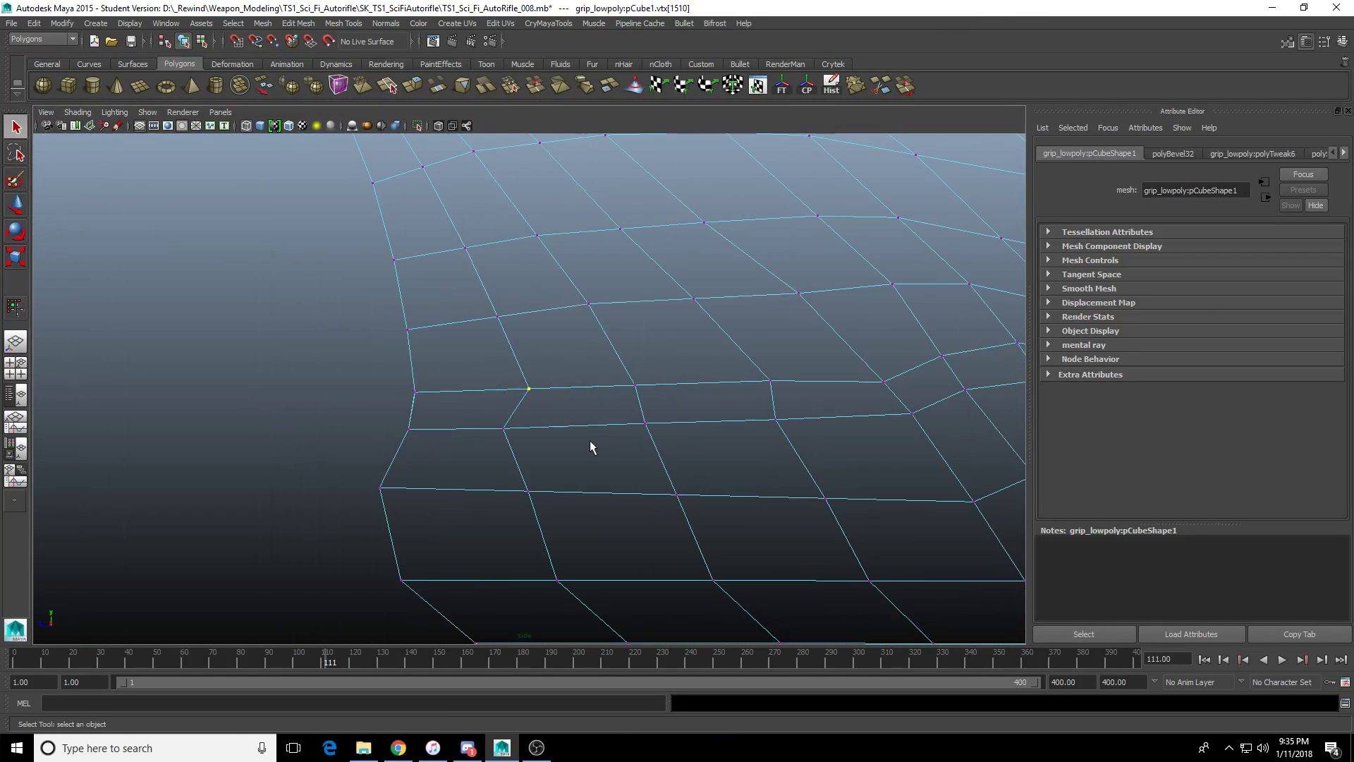
pyautogui.scroll(2, 444, 414)
pyautogui.scroll(2, 719, 362)
pyautogui.press('w')
pyautogui.moveTo(719, 363); pyautogui.dragTo(741, 338)
pyautogui.click(384, 390)
pyautogui.moveTo(321, 382); pyautogui.dragTo(295, 393)
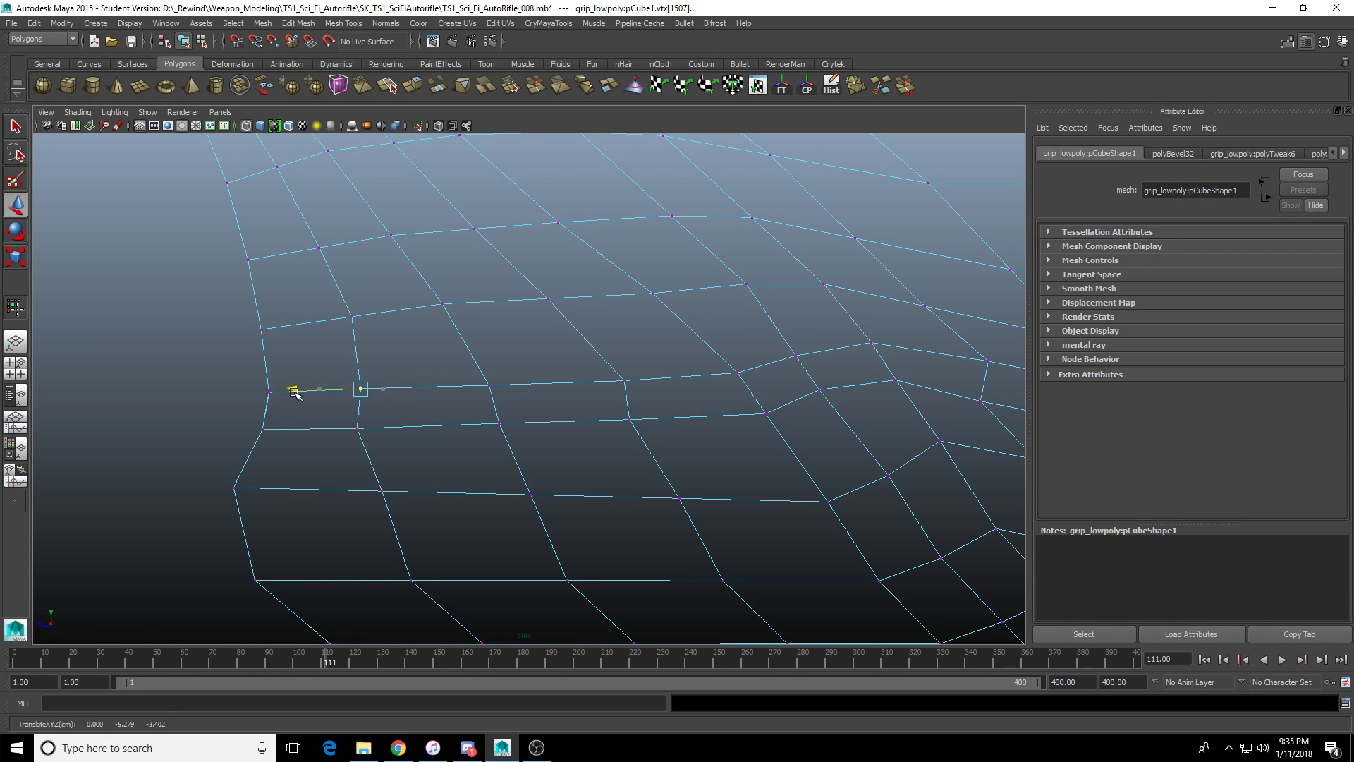
# Shift the corresponding vertex in the row directly beneath the bevel slightly forward to even out the vertical edge flow.
pyautogui.keyDown('alt'); pyautogui.moveTo(295, 392); pyautogui.dragTo(361, 403, button='middle'); pyautogui.keyUp('alt')
pyautogui.click(447, 499)
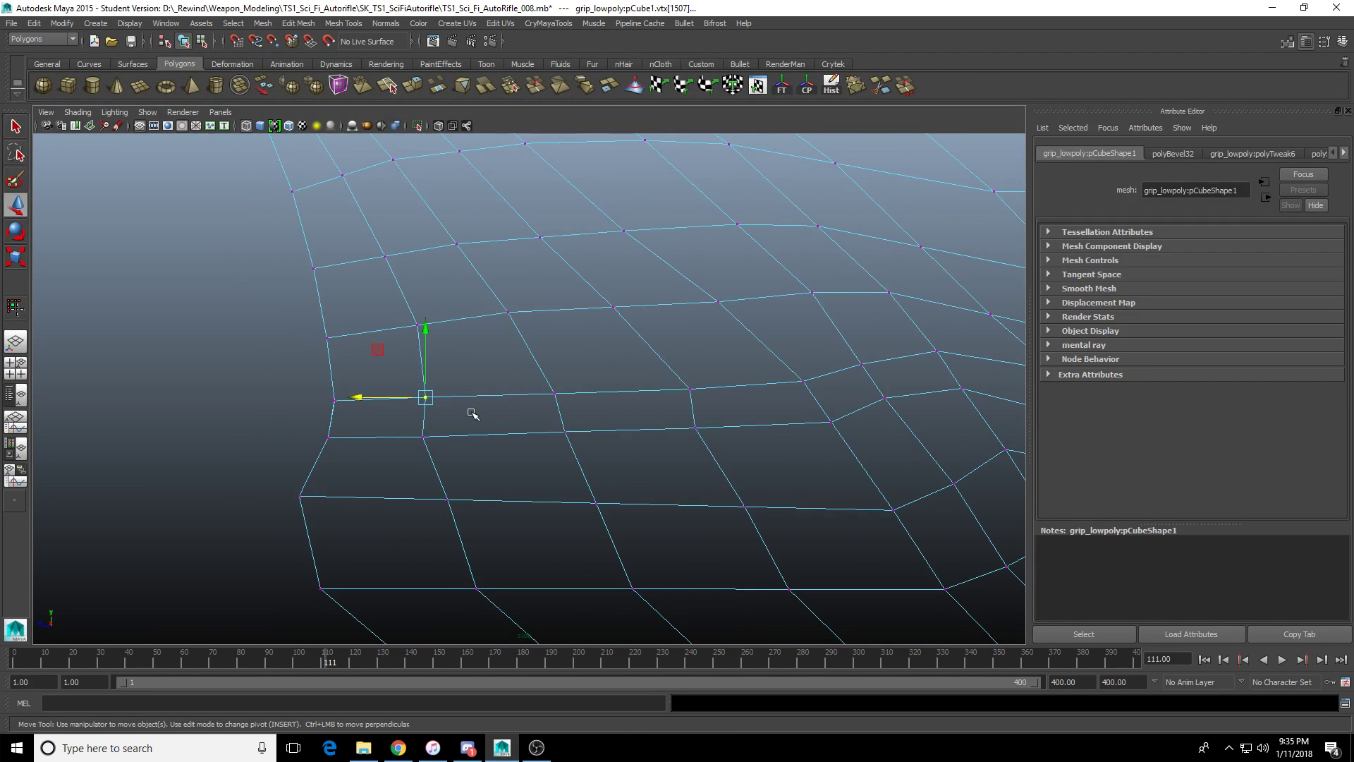
pyautogui.moveTo(385, 499); pyautogui.dragTo(369, 502)
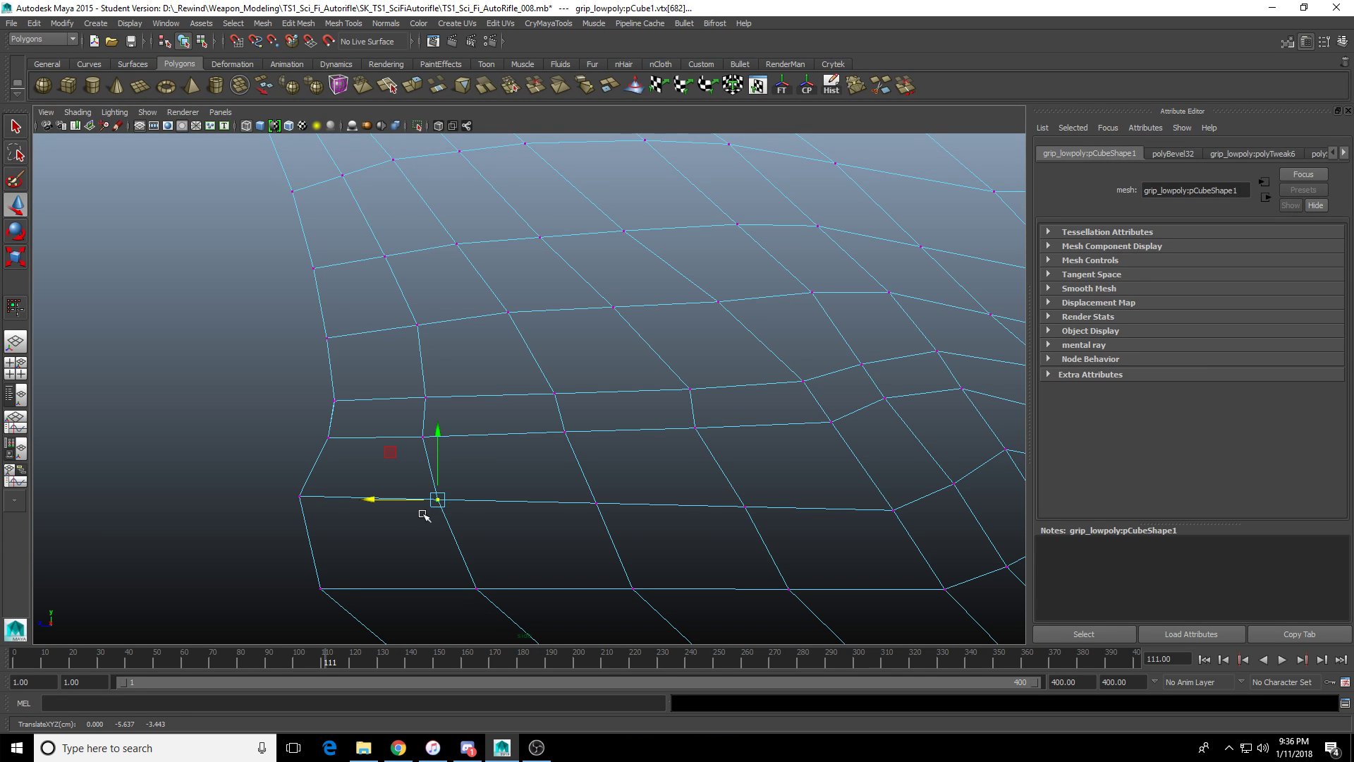
pyautogui.keyDown('alt'); pyautogui.moveTo(447, 489); pyautogui.dragTo(601, 459); pyautogui.keyUp('alt')
pyautogui.moveTo(522, 441); pyautogui.dragTo(508, 441)
# Lower the front centre vertex of the upper bevel row to the same height as the adjacent front vertex.
pyautogui.keyDown('alt'); pyautogui.moveTo(433, 413); pyautogui.dragTo(494, 406); pyautogui.keyUp('alt')
pyautogui.moveTo(462, 402); pyautogui.dragTo(553, 453)
pyautogui.keyDown('alt'); pyautogui.moveTo(465, 440); pyautogui.dragTo(502, 383); pyautogui.keyUp('alt')
pyautogui.keyDown('alt'); pyautogui.moveTo(502, 384); pyautogui.dragTo(486, 415, button='right'); pyautogui.keyUp('alt')
pyautogui.click(485, 415)
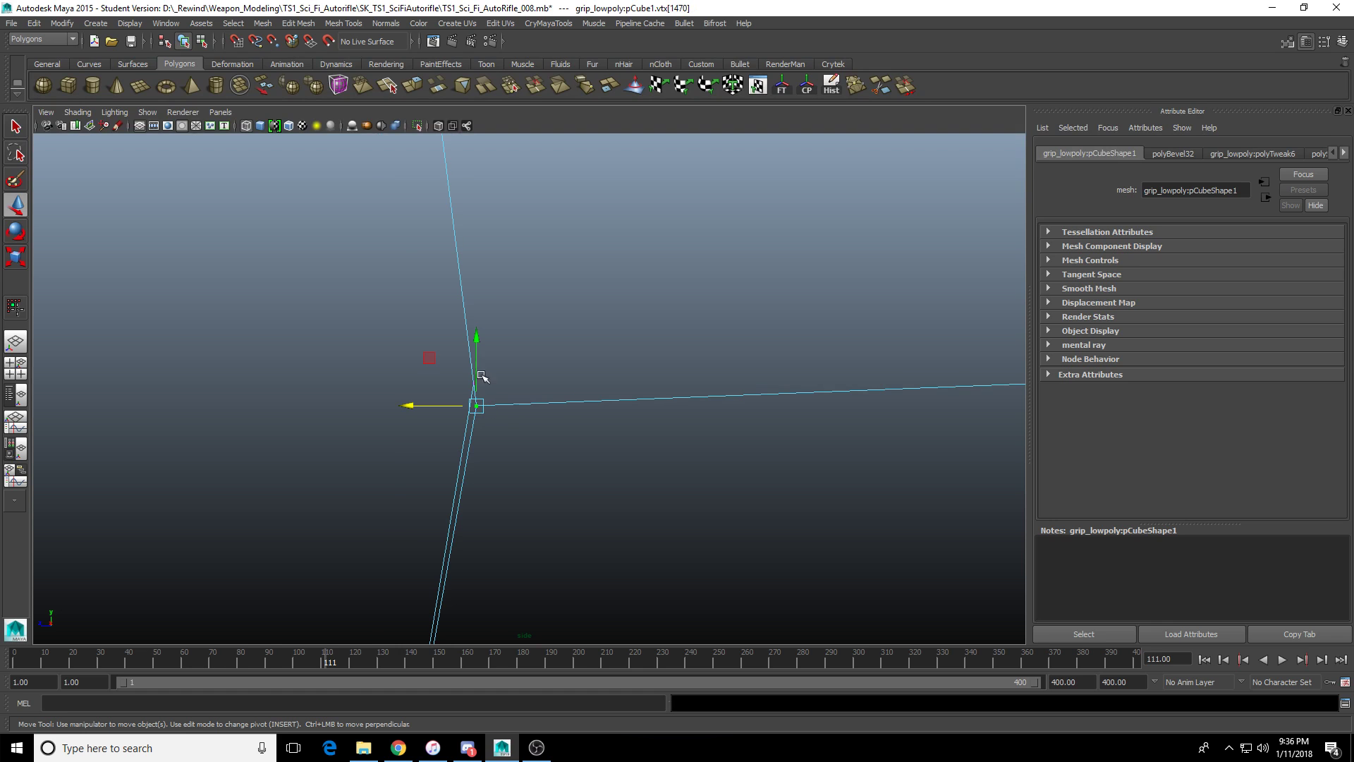
pyautogui.click(480, 343)
pyautogui.keyDown('alt'); pyautogui.moveTo(478, 340); pyautogui.dragTo(688, 373, button='middle'); pyautogui.keyUp('alt')
pyautogui.hotkey('ctrl', 'z')
pyautogui.moveTo(547, 353); pyautogui.dragTo(663, 389)
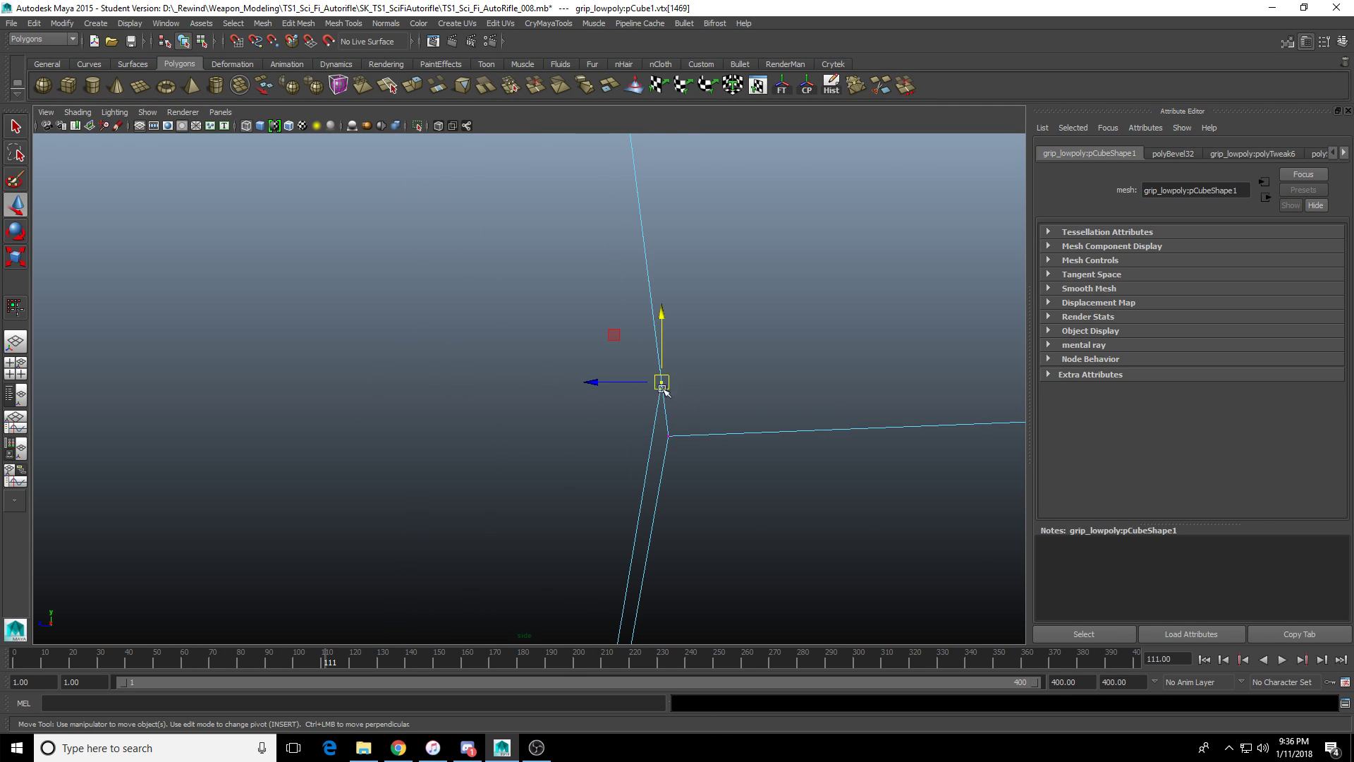
pyautogui.moveTo(662, 315); pyautogui.dragTo(663, 322)
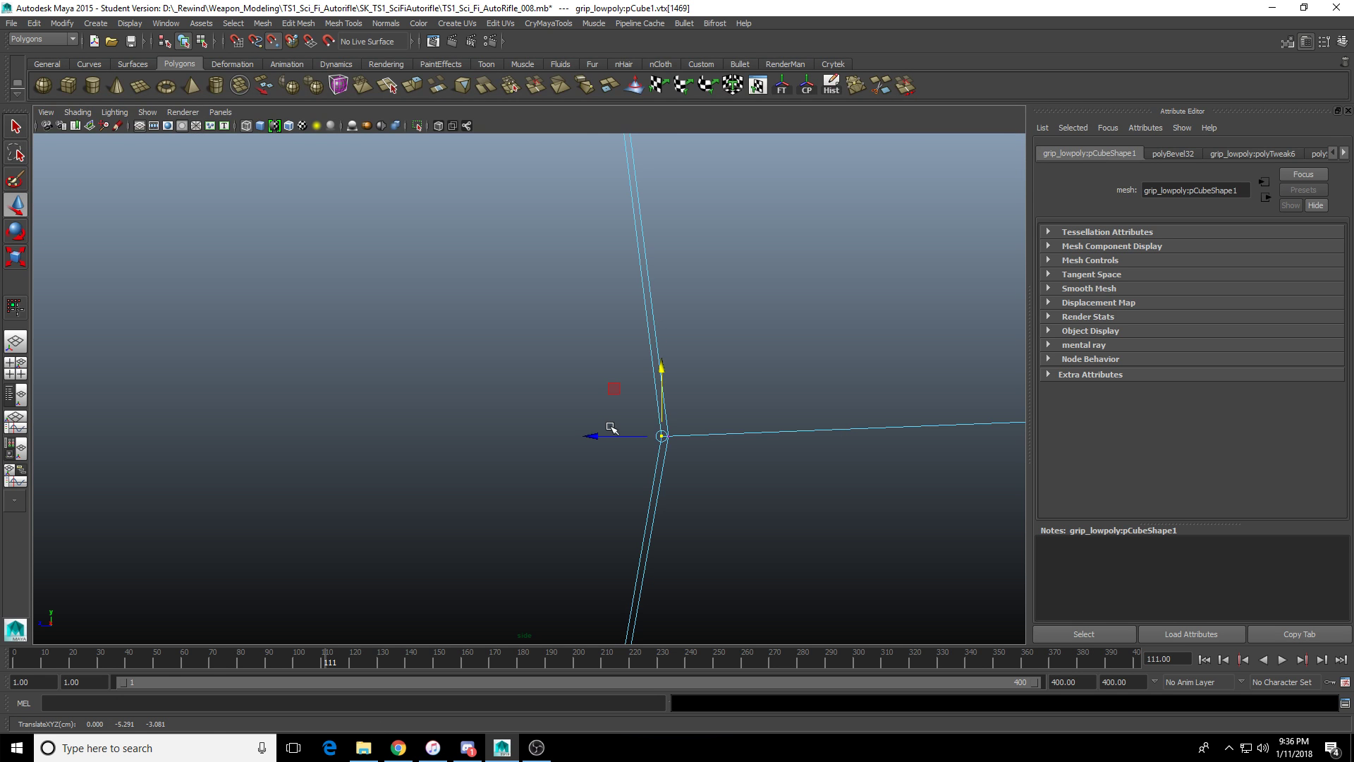
# Soften the hard edges running down the side of the grip's front ridge near the bevel in the perspective view.
pyautogui.press('f')
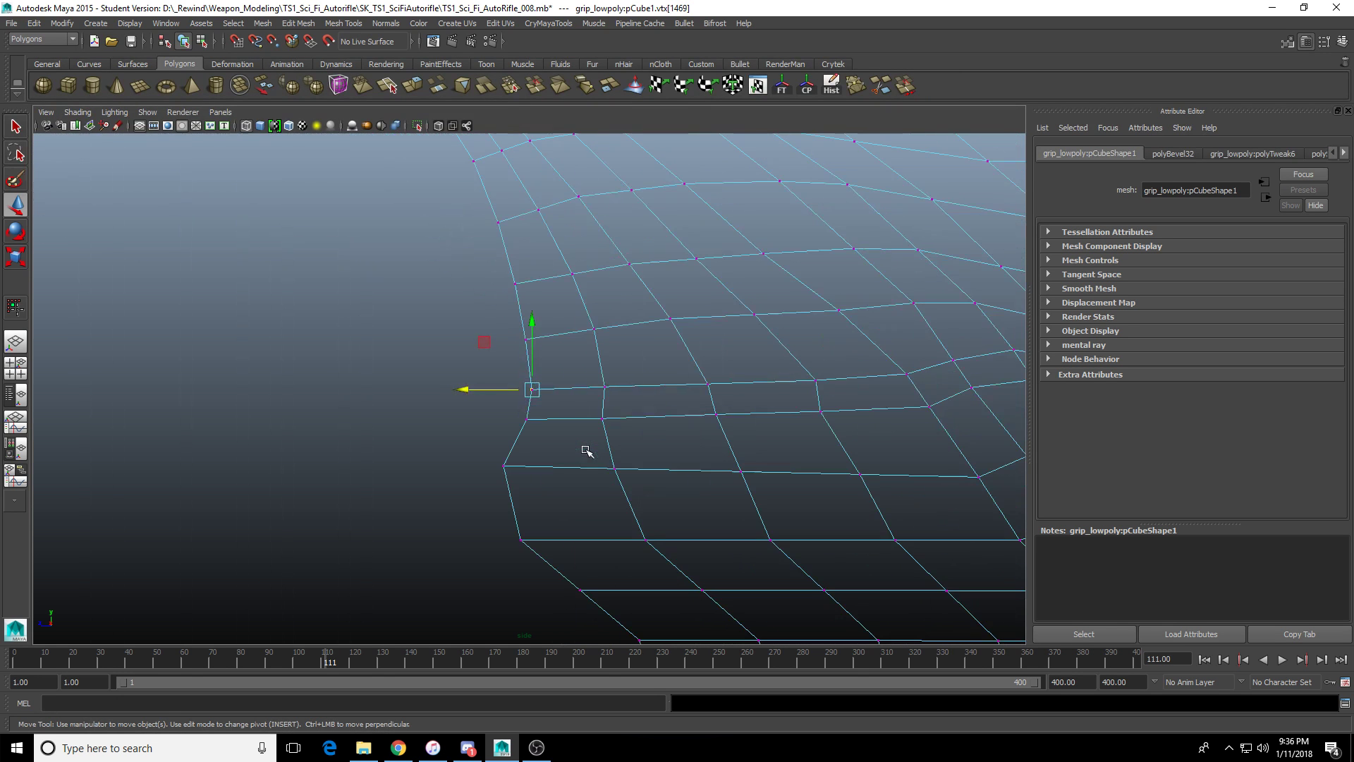
pyautogui.scroll(3, 584, 473)
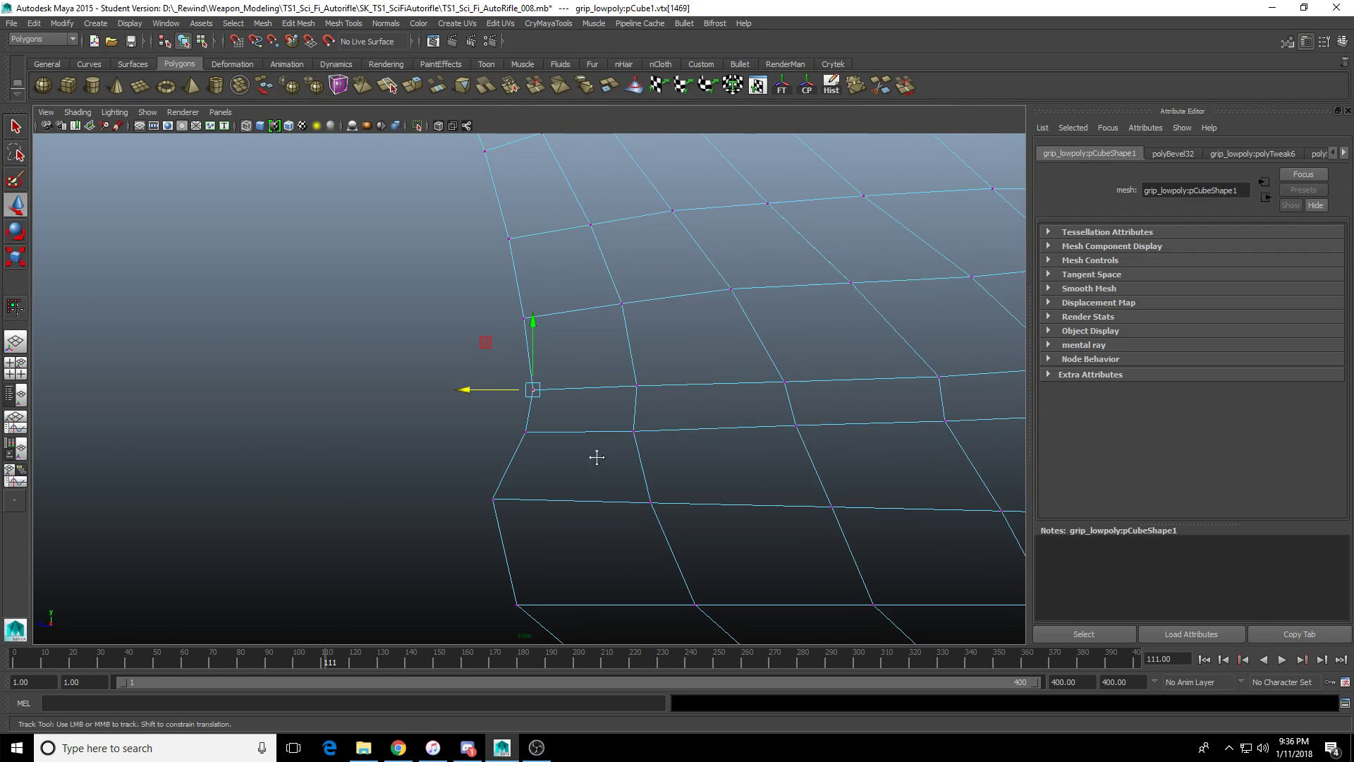
pyautogui.keyDown('alt'); pyautogui.moveTo(596, 457); pyautogui.dragTo(441, 383, button='middle'); pyautogui.keyUp('alt')
pyautogui.scroll(-3, 525, 369)
pyautogui.press('space')
pyautogui.press('space')
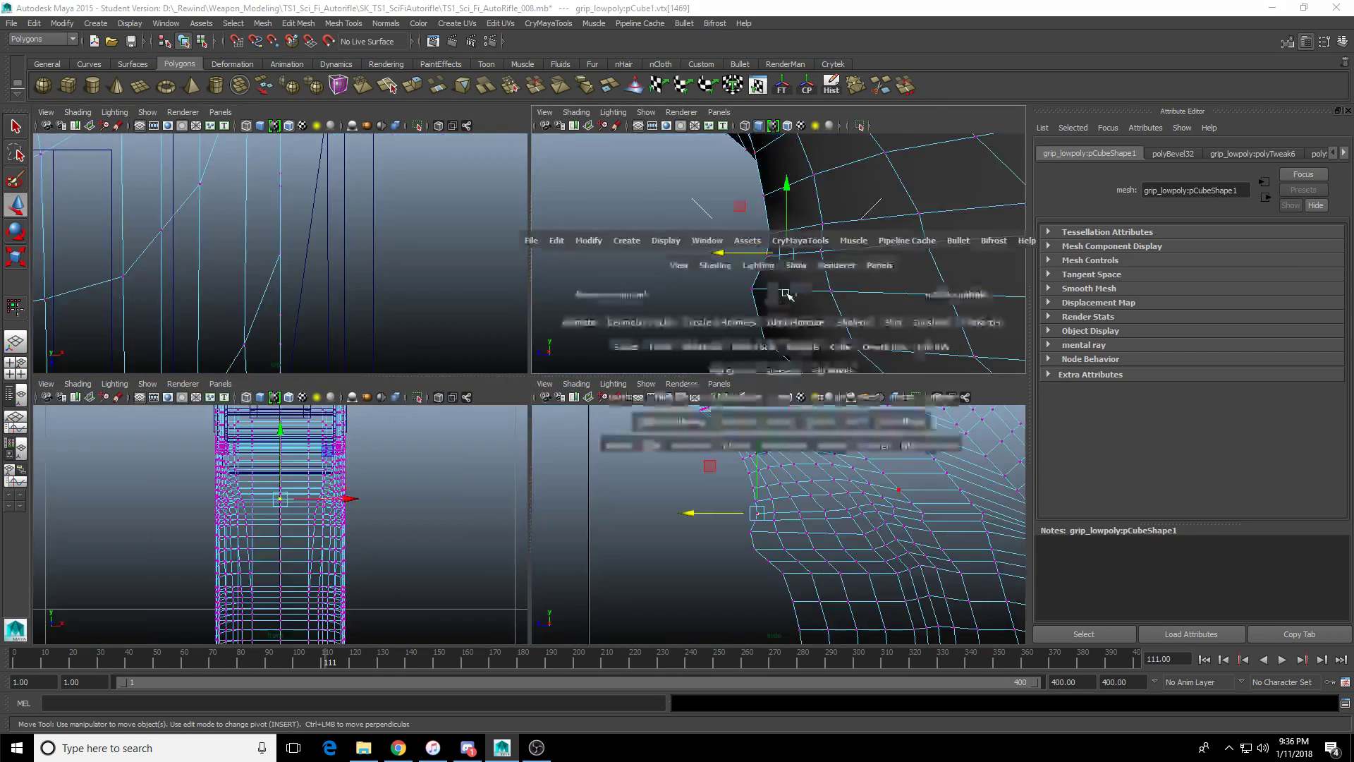
pyautogui.keyDown('alt'); pyautogui.moveTo(662, 375); pyautogui.dragTo(714, 385); pyautogui.keyUp('alt')
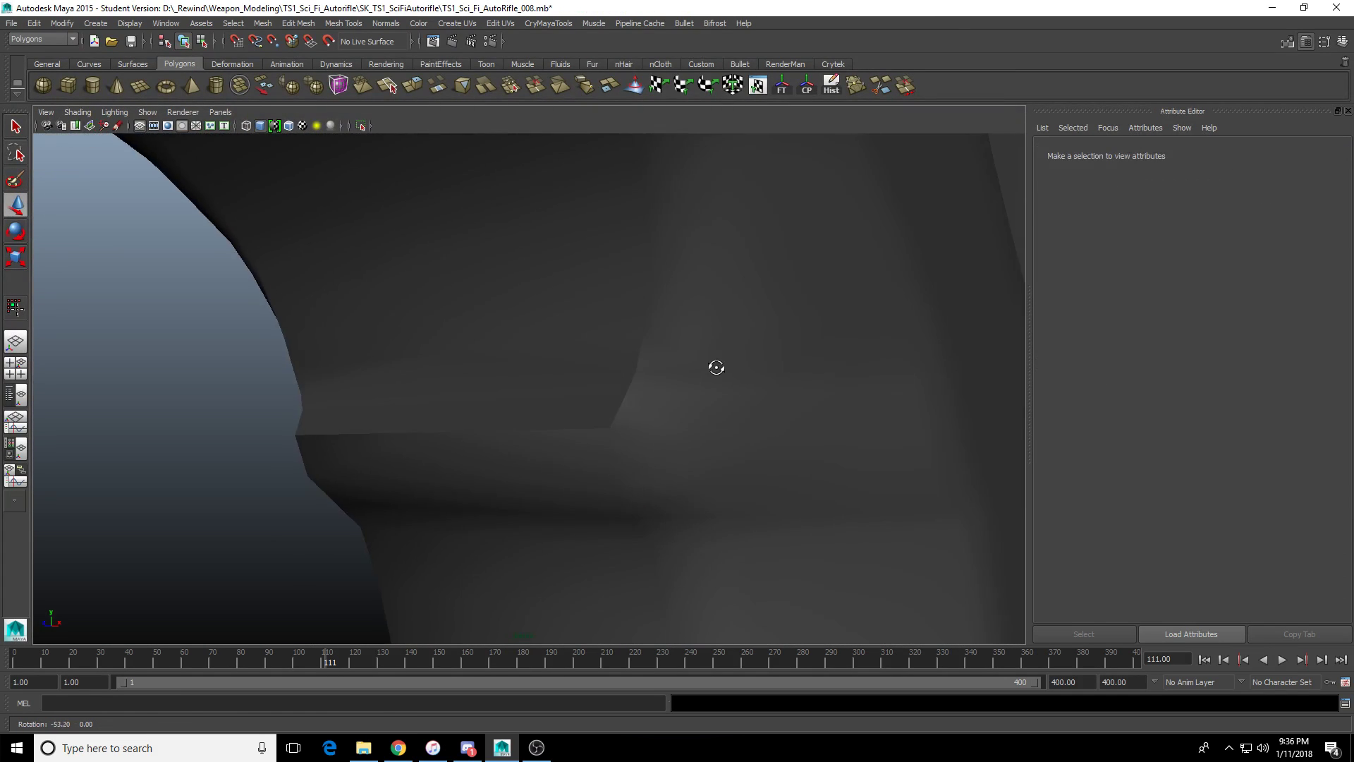
pyautogui.click(623, 393)
pyautogui.scroll(3, 634, 387)
pyautogui.press('q')
pyautogui.click(613, 388)
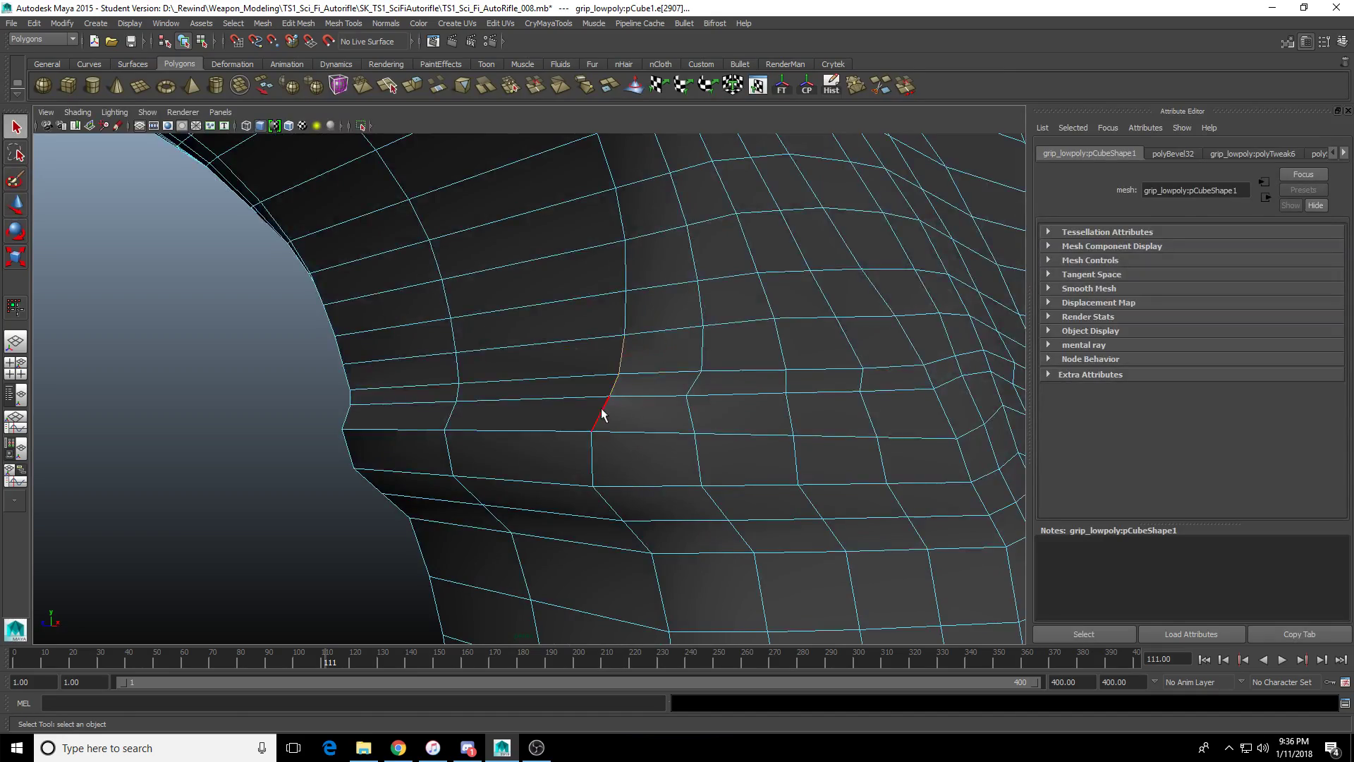
pyautogui.keyDown('alt'); pyautogui.moveTo(602, 415); pyautogui.dragTo(548, 359); pyautogui.keyUp('alt')
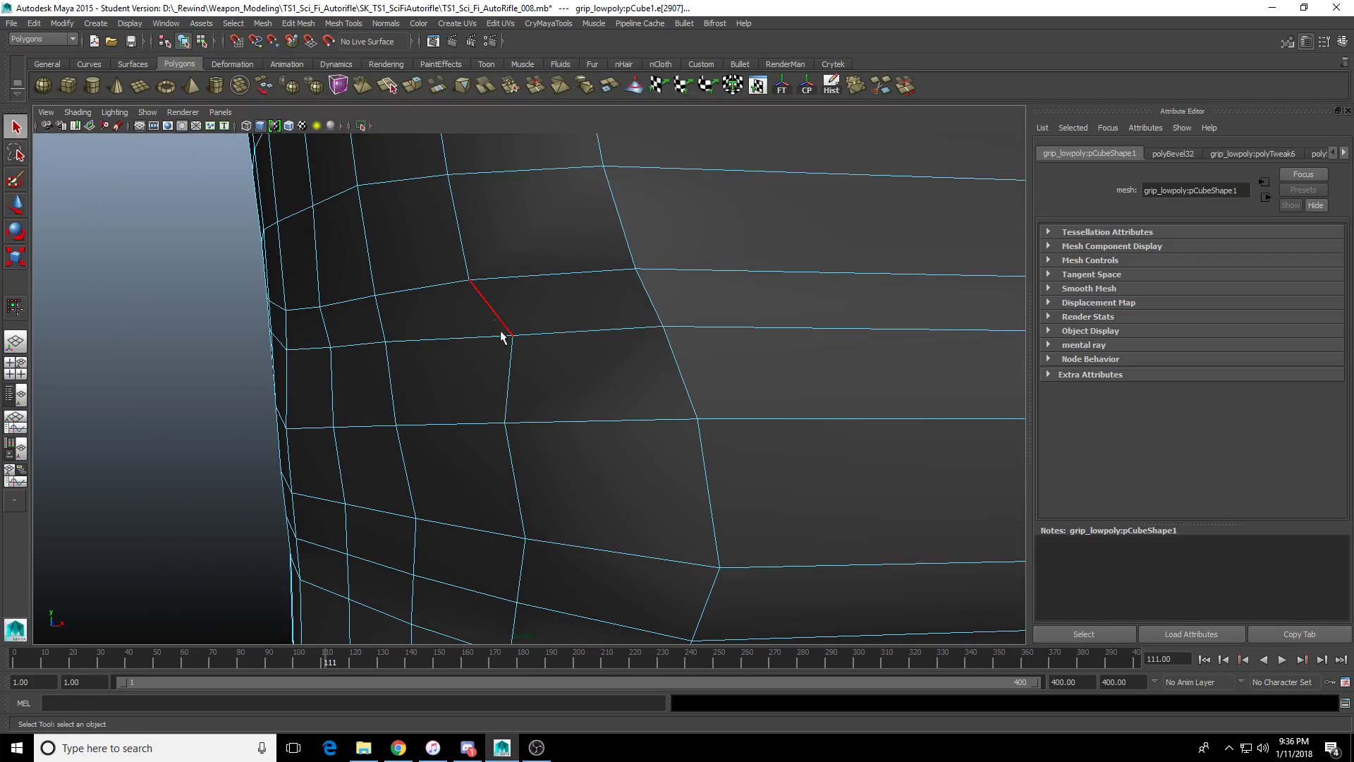
pyautogui.keyDown('shift'); pyautogui.moveTo(507, 405); pyautogui.dragTo(632, 404, button='right'); pyautogui.keyUp('shift')
# Soften the hard edges at the front ridge's corner and the horizontal ones running across the front of the grip.
pyautogui.keyDown('alt'); pyautogui.moveTo(632, 403); pyautogui.dragTo(649, 416); pyautogui.keyUp('alt')
pyautogui.click(649, 419)
pyautogui.moveTo(648, 419); pyautogui.dragTo(646, 381, button='right')
pyautogui.click(554, 366)
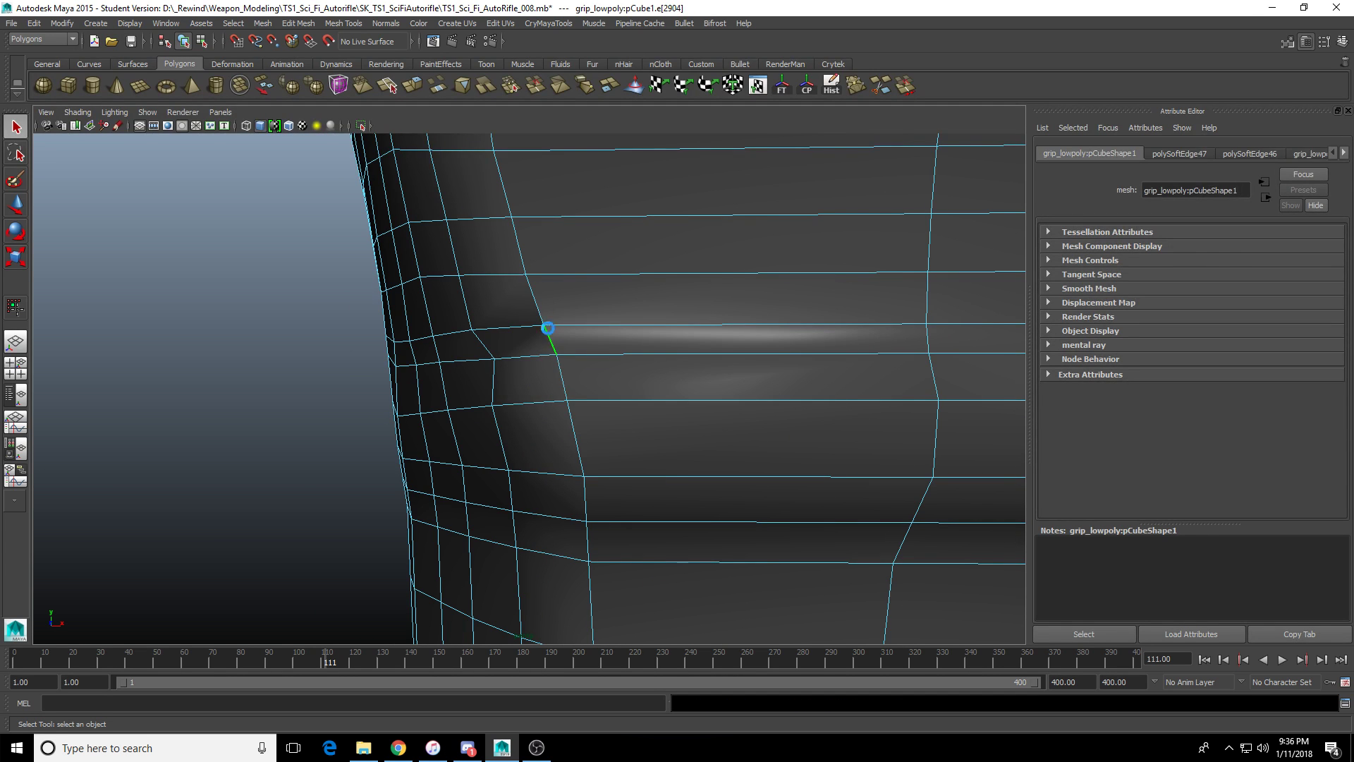
pyautogui.keyDown('alt'); pyautogui.moveTo(632, 365); pyautogui.dragTo(589, 379); pyautogui.keyUp('alt')
pyautogui.click(598, 365)
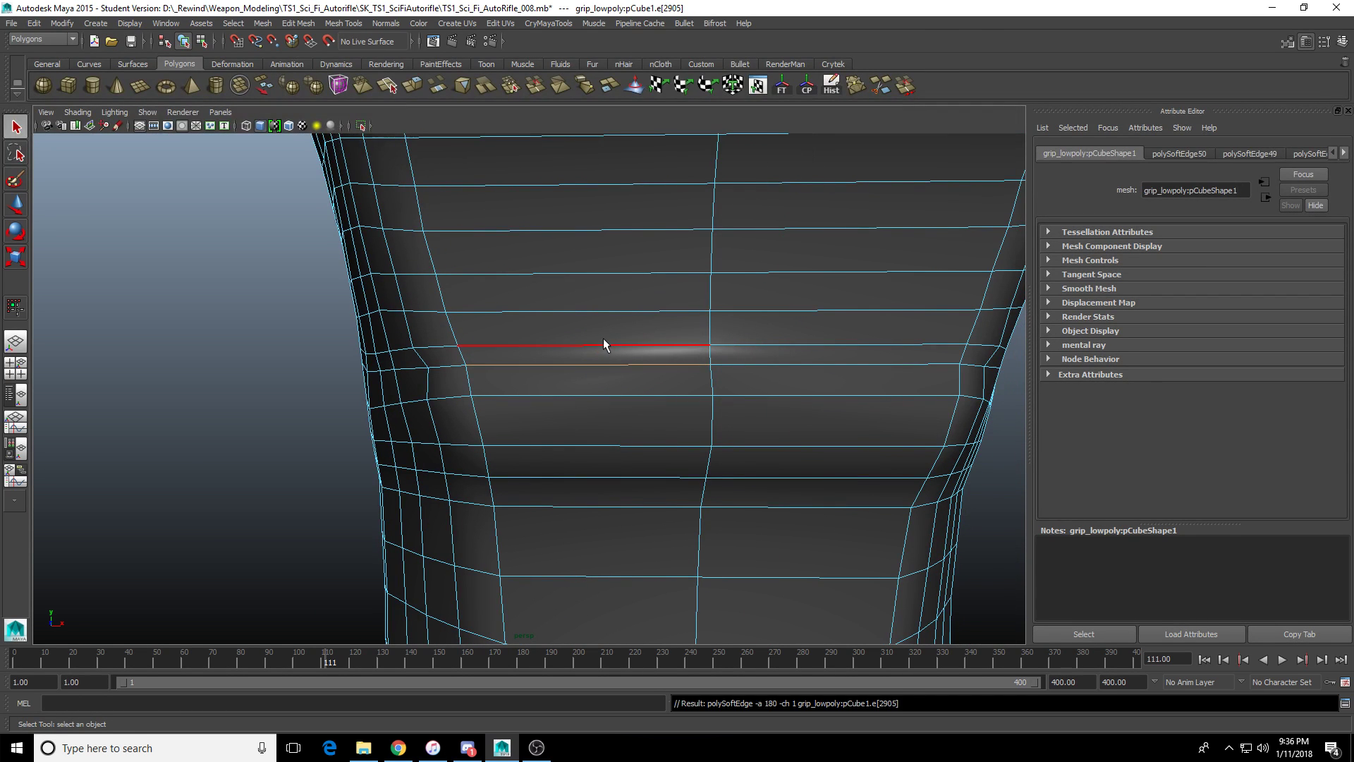
pyautogui.click(737, 395)
pyautogui.click(671, 398)
pyautogui.press('g')
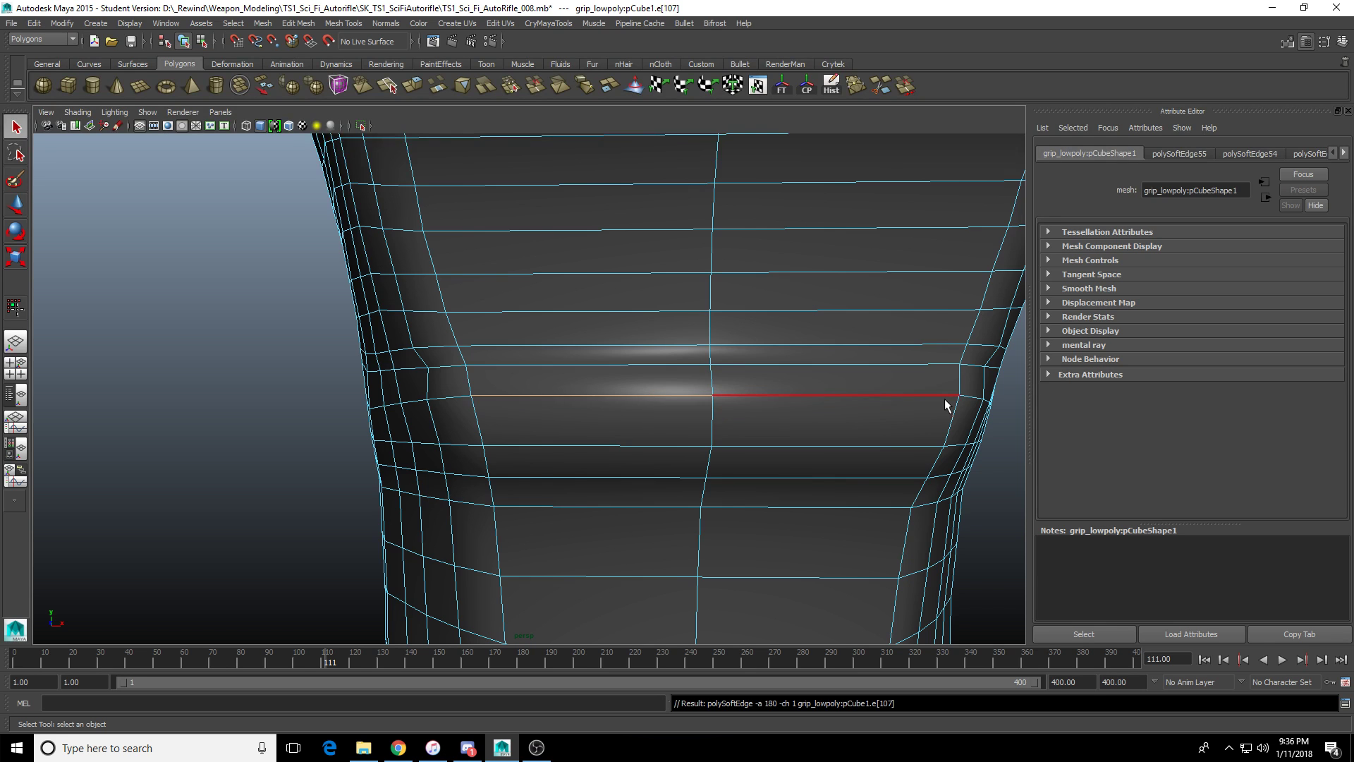
# Soften the remaining hard edges around the front ridge's corner on the other side of the grip.
pyautogui.keyDown('alt'); pyautogui.moveTo(945, 401); pyautogui.dragTo(780, 357); pyautogui.keyUp('alt')
pyautogui.click(783, 302)
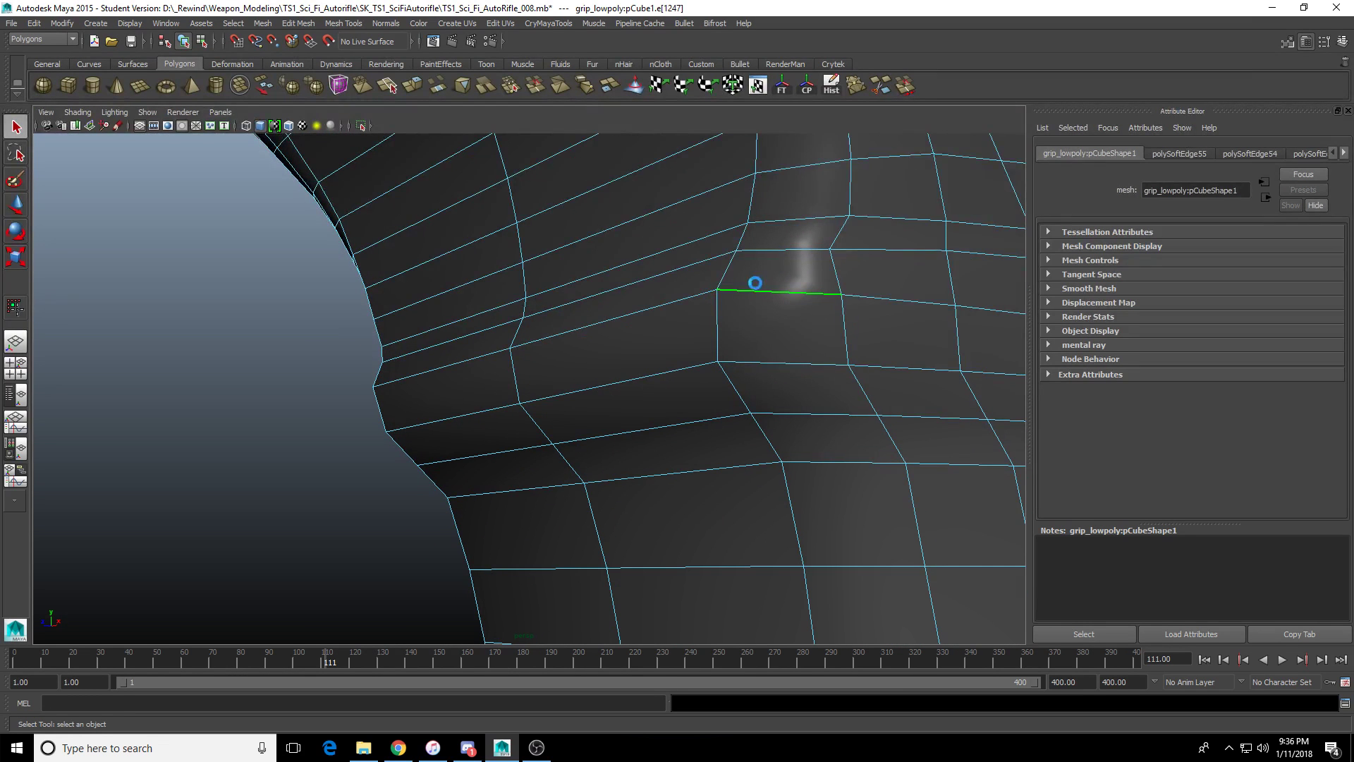
pyautogui.press('g')
pyautogui.click(751, 201)
pyautogui.press('g')
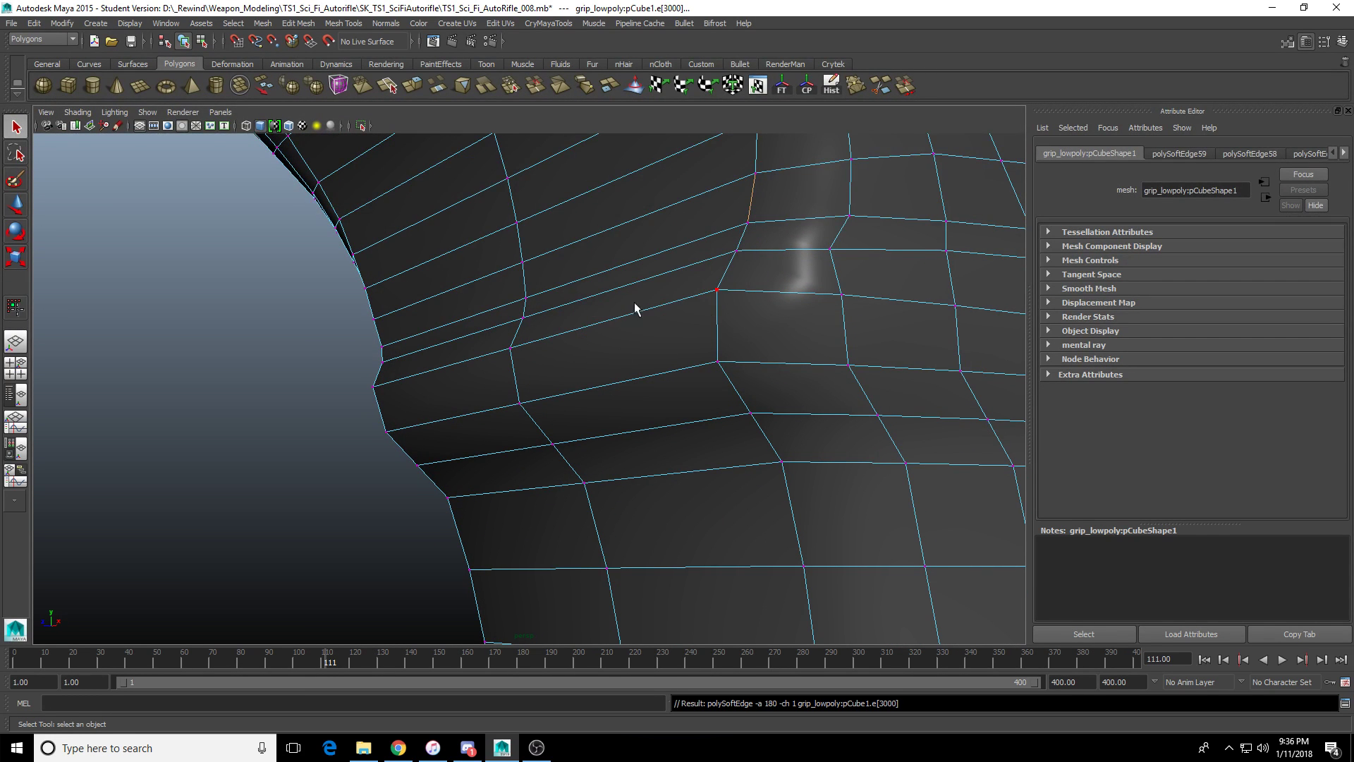
# Level the protruding front vertices beneath the bevel with the vertex behind them and move them slightly forward.
pyautogui.click(718, 292)
pyautogui.press('space')
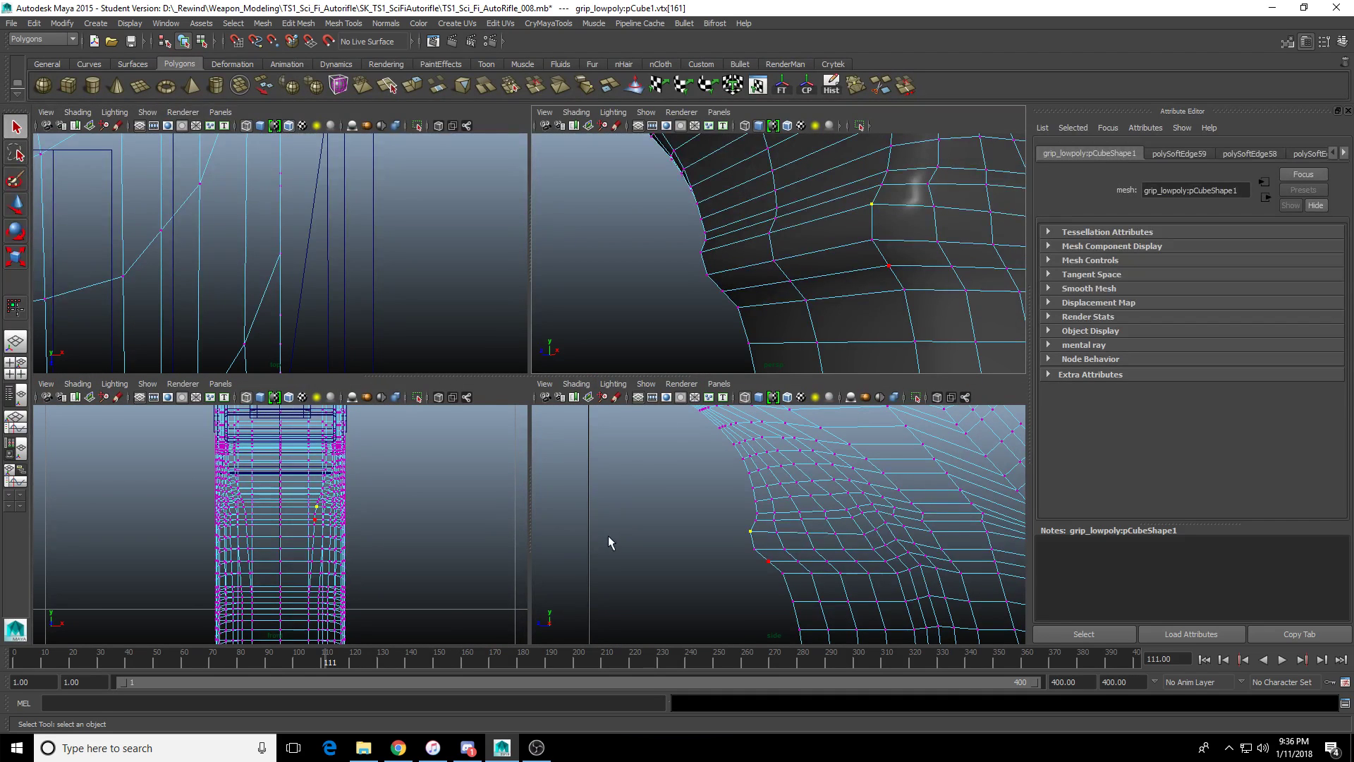
pyautogui.press('space')
pyautogui.press('f')
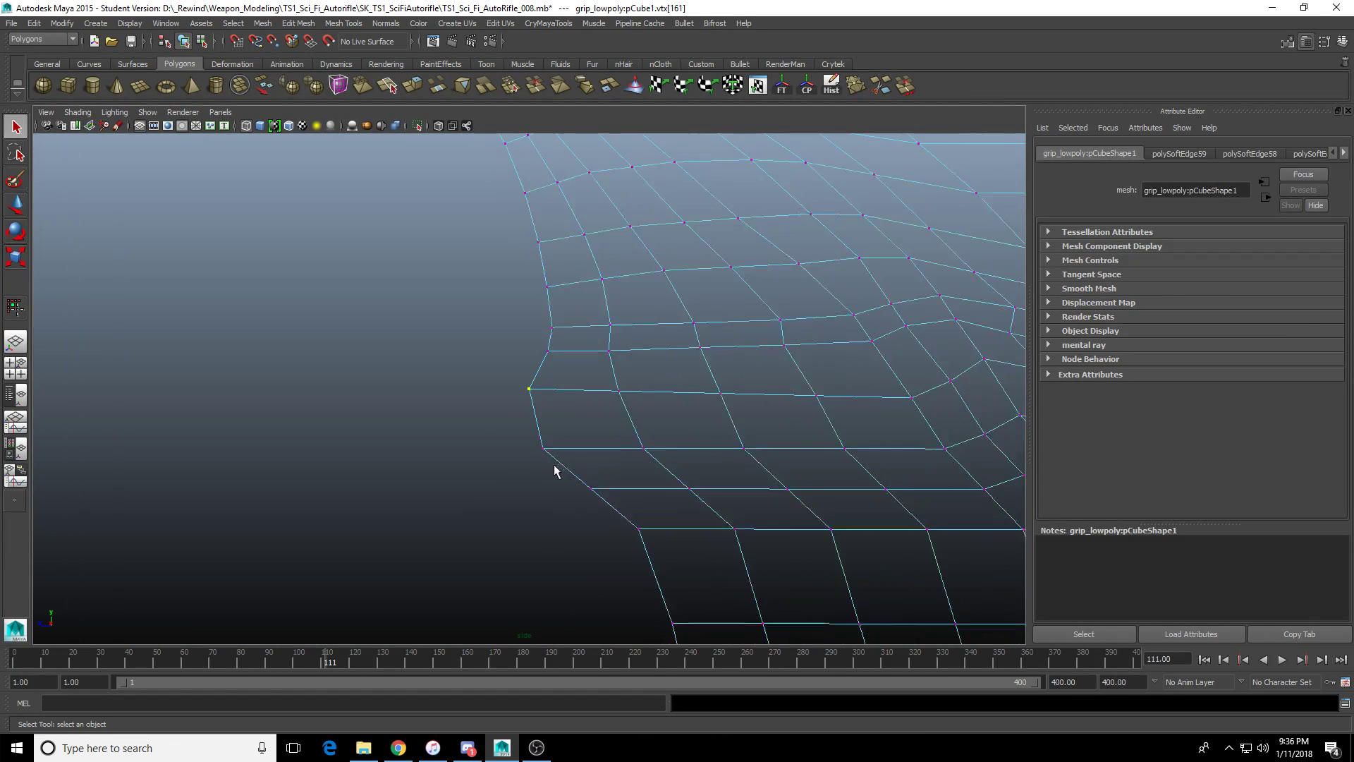
pyautogui.scroll(2, 554, 471)
pyautogui.moveTo(498, 417); pyautogui.dragTo(562, 383)
pyautogui.press('w')
pyautogui.scroll(2, 562, 384)
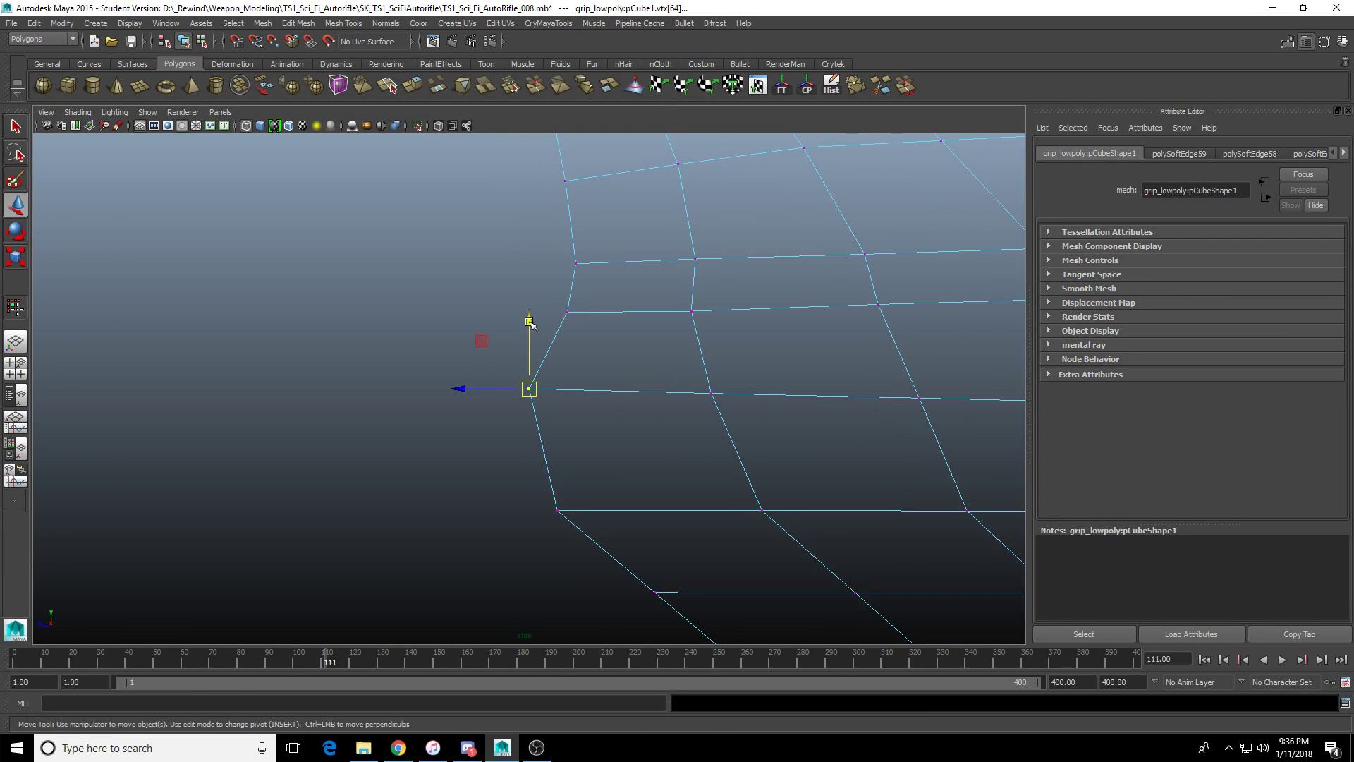
pyautogui.moveTo(529, 322); pyautogui.dragTo(530, 329)
pyautogui.moveTo(462, 395); pyautogui.dragTo(644, 393)
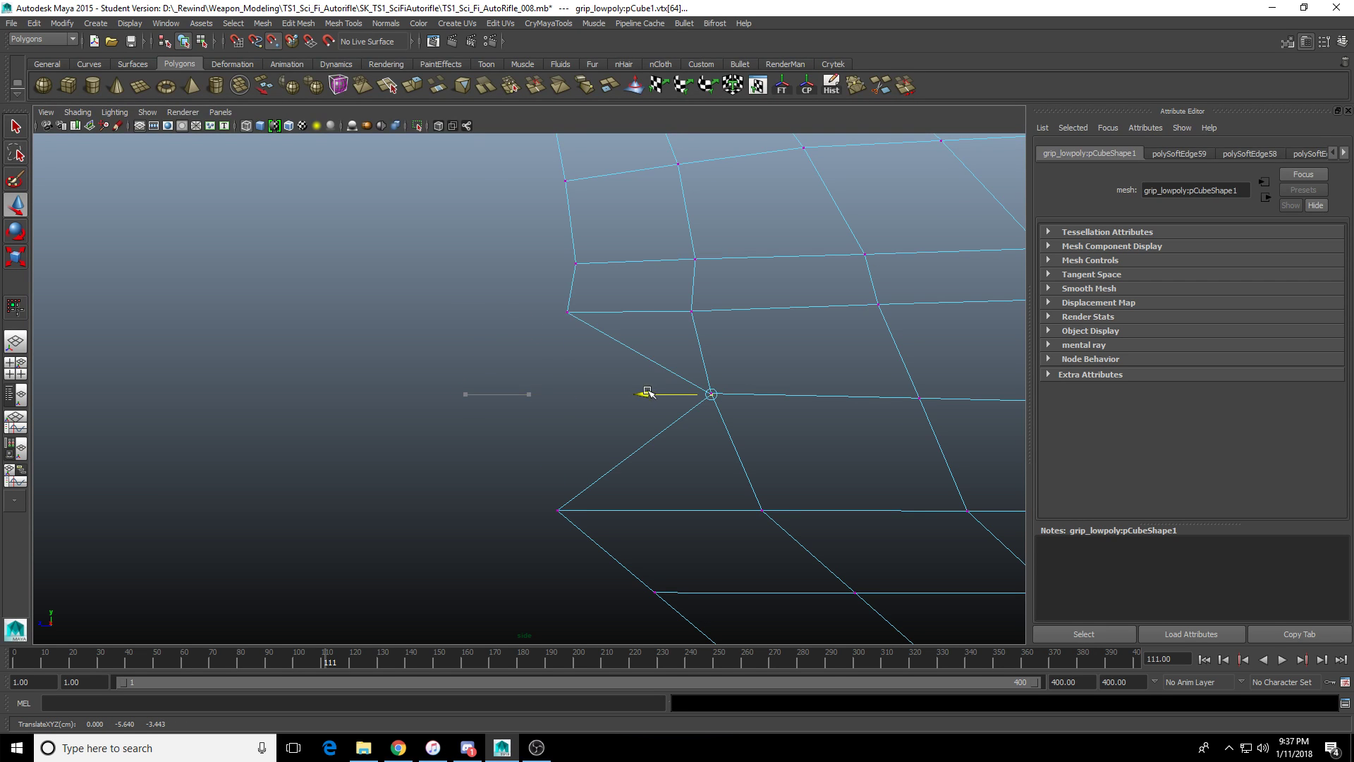
pyautogui.moveTo(705, 327)
pyautogui.mouseDown()
pyautogui.moveTo(707, 247)
pyautogui.moveTo(707, 327)
pyautogui.mouseUp()
pyautogui.moveTo(652, 399); pyautogui.dragTo(449, 399)
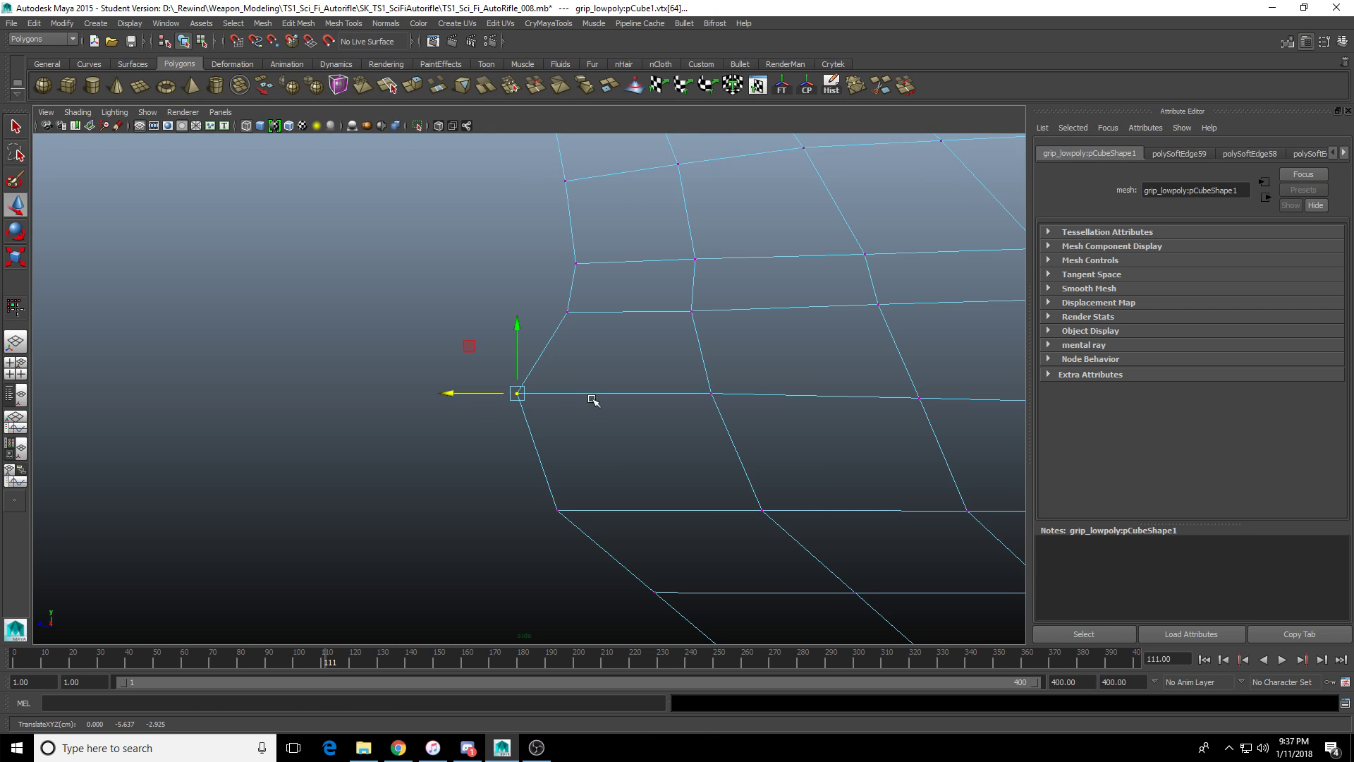
# Raise the two frontmost vertex positions of the upper bevel row slightly and lower the frontmost vertices of the lower bevel row.
pyautogui.keyDown('alt'); pyautogui.moveTo(584, 404); pyautogui.dragTo(477, 457, button='middle'); pyautogui.keyUp('alt')
pyautogui.scroll(-5, 468, 394)
pyautogui.scroll(3, 464, 398)
pyautogui.scroll(1, 463, 398)
pyautogui.moveTo(431, 377); pyautogui.dragTo(612, 409)
pyautogui.moveTo(505, 324); pyautogui.dragTo(505, 312)
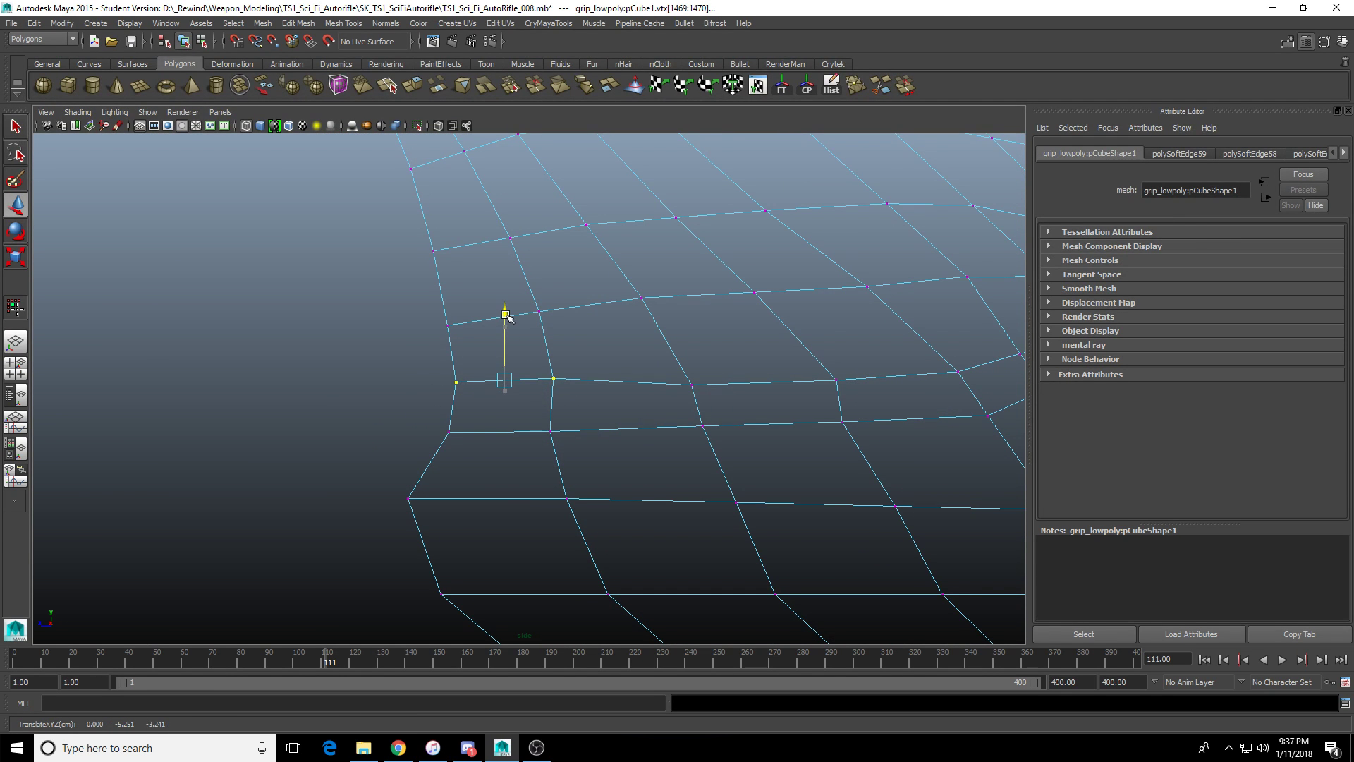
pyautogui.moveTo(417, 420); pyautogui.dragTo(466, 450)
pyautogui.moveTo(447, 362); pyautogui.dragTo(447, 368)
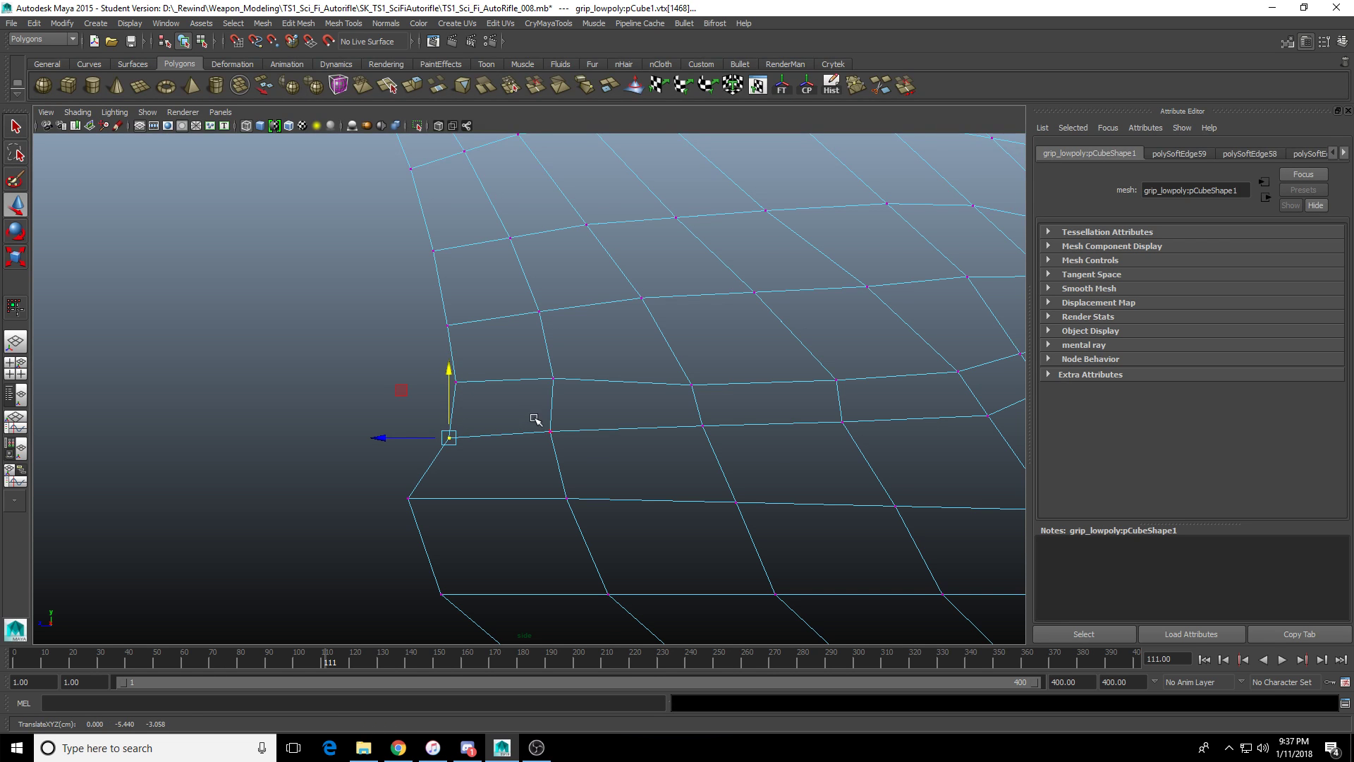
# Lower the second vertices of the lower bevel row slightly and raise the third and fourth of the upper row level with the second.
pyautogui.moveTo(534, 417); pyautogui.dragTo(565, 446)
pyautogui.moveTo(551, 365); pyautogui.dragTo(550, 367)
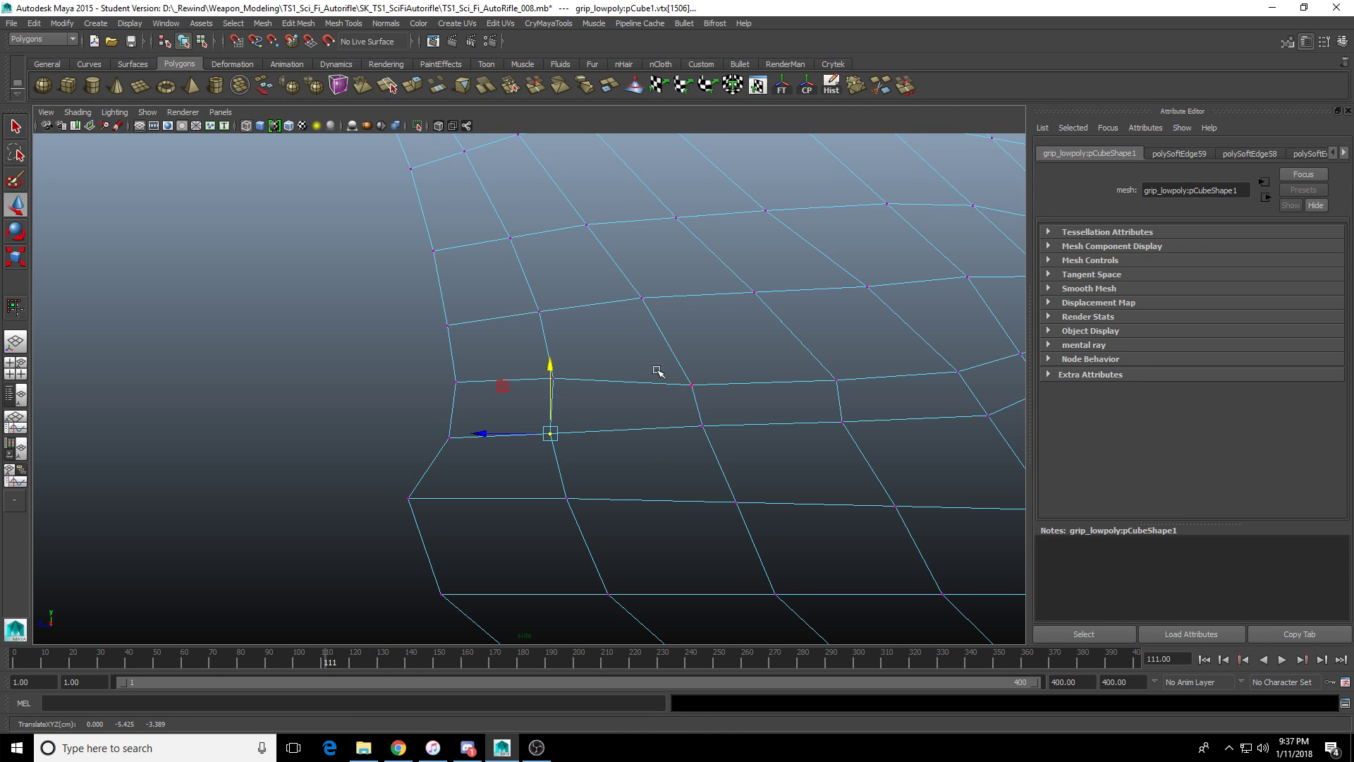
pyautogui.moveTo(660, 370); pyautogui.dragTo(710, 403)
pyautogui.moveTo(692, 316); pyautogui.dragTo(691, 308)
pyautogui.moveTo(811, 361); pyautogui.dragTo(856, 400)
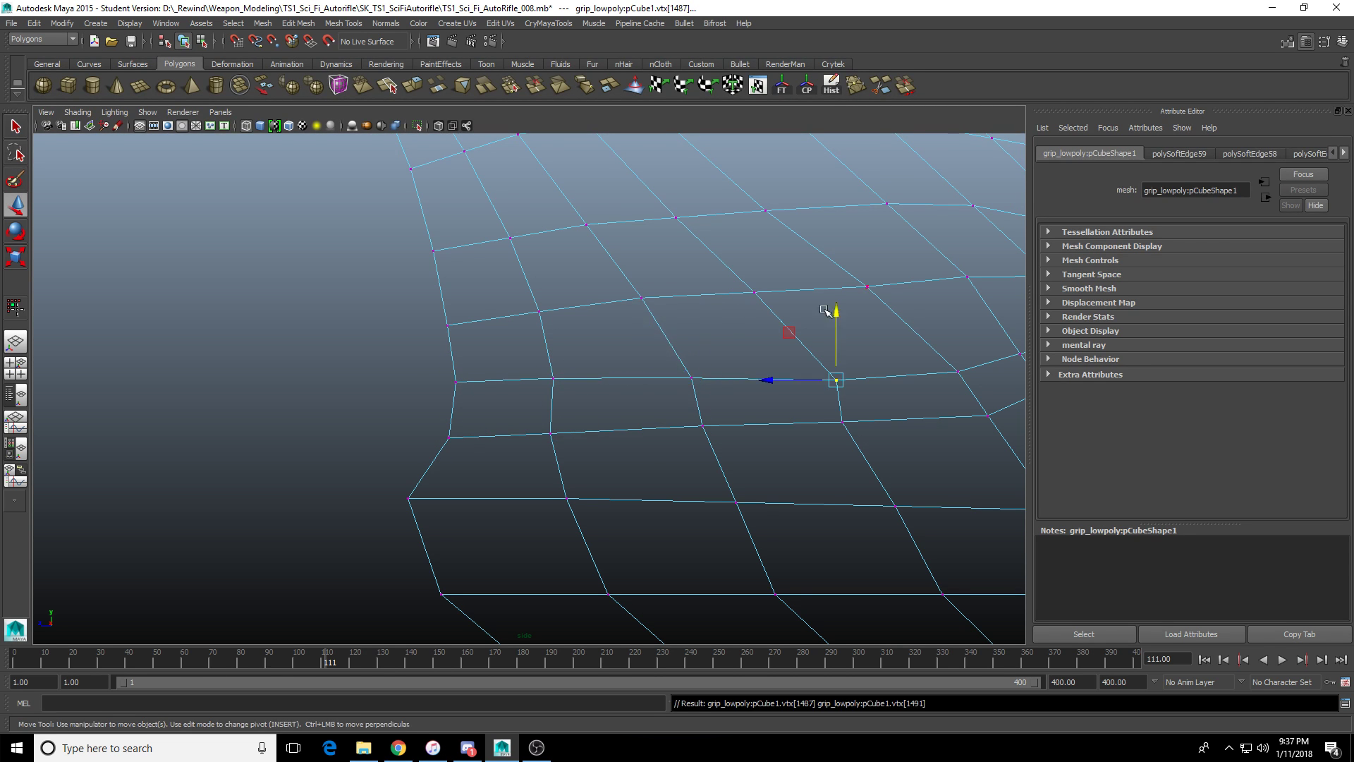
pyautogui.moveTo(839, 315); pyautogui.dragTo(838, 313)
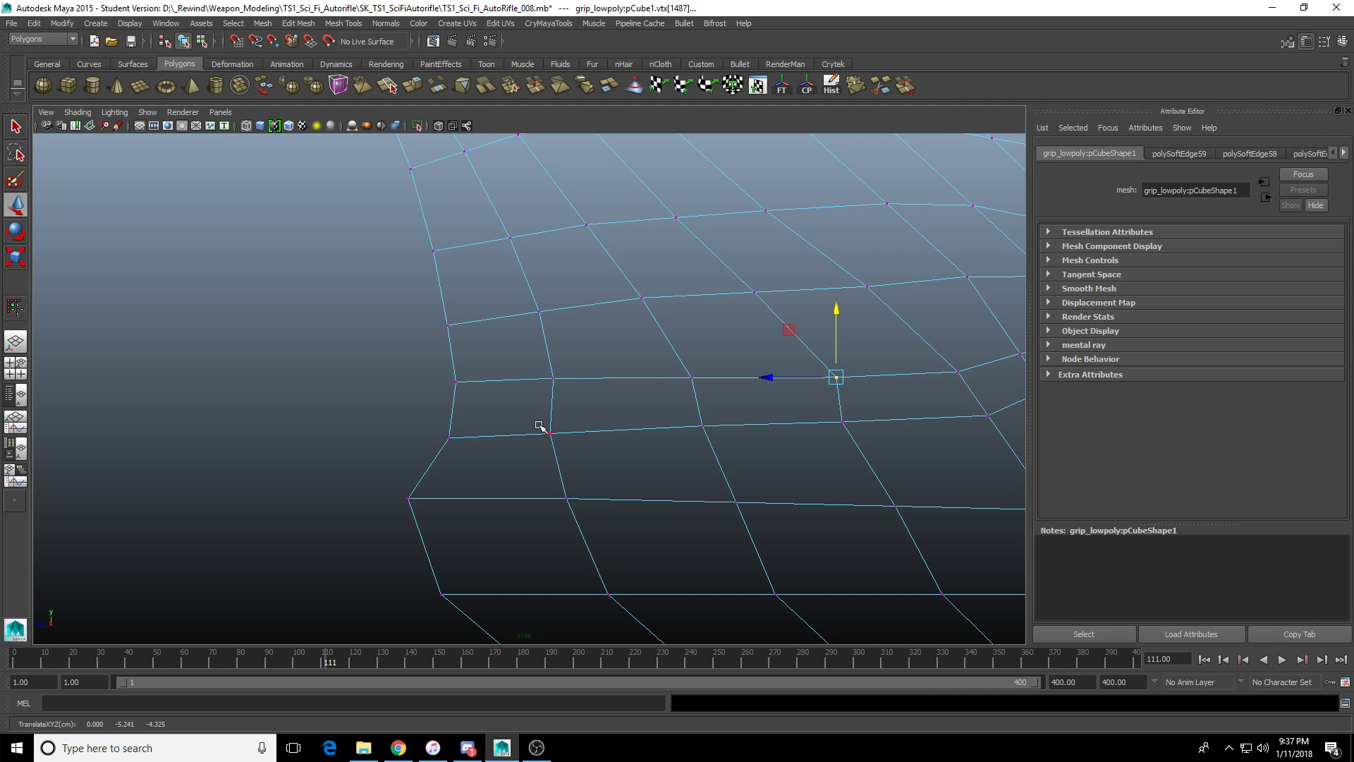
# Lower the third and fourth vertices of the lower bevel row level with the second, and shift the upper row's fourth vertices slightly forward.
pyautogui.moveTo(646, 417); pyautogui.dragTo(733, 467)
pyautogui.moveTo(702, 358); pyautogui.dragTo(709, 366)
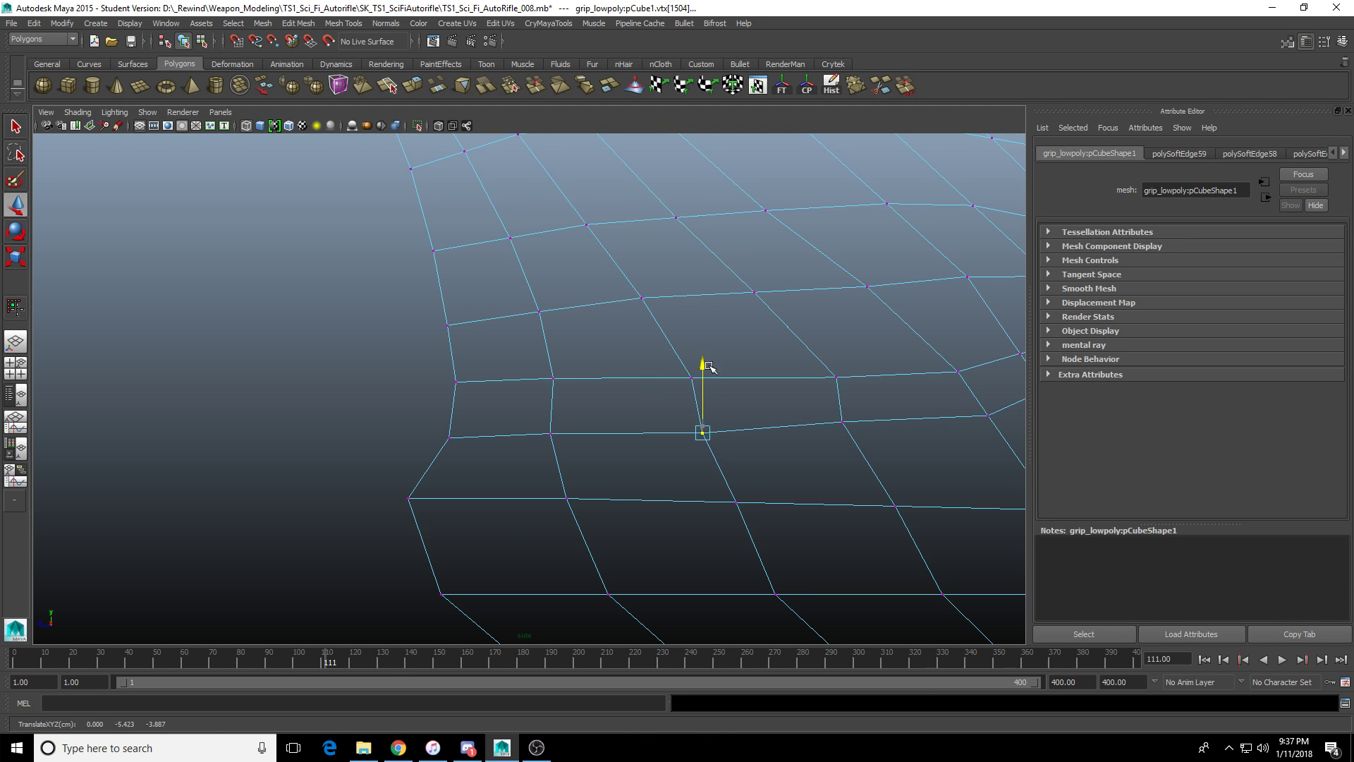
pyautogui.moveTo(871, 451); pyautogui.dragTo(751, 379)
pyautogui.click(839, 376)
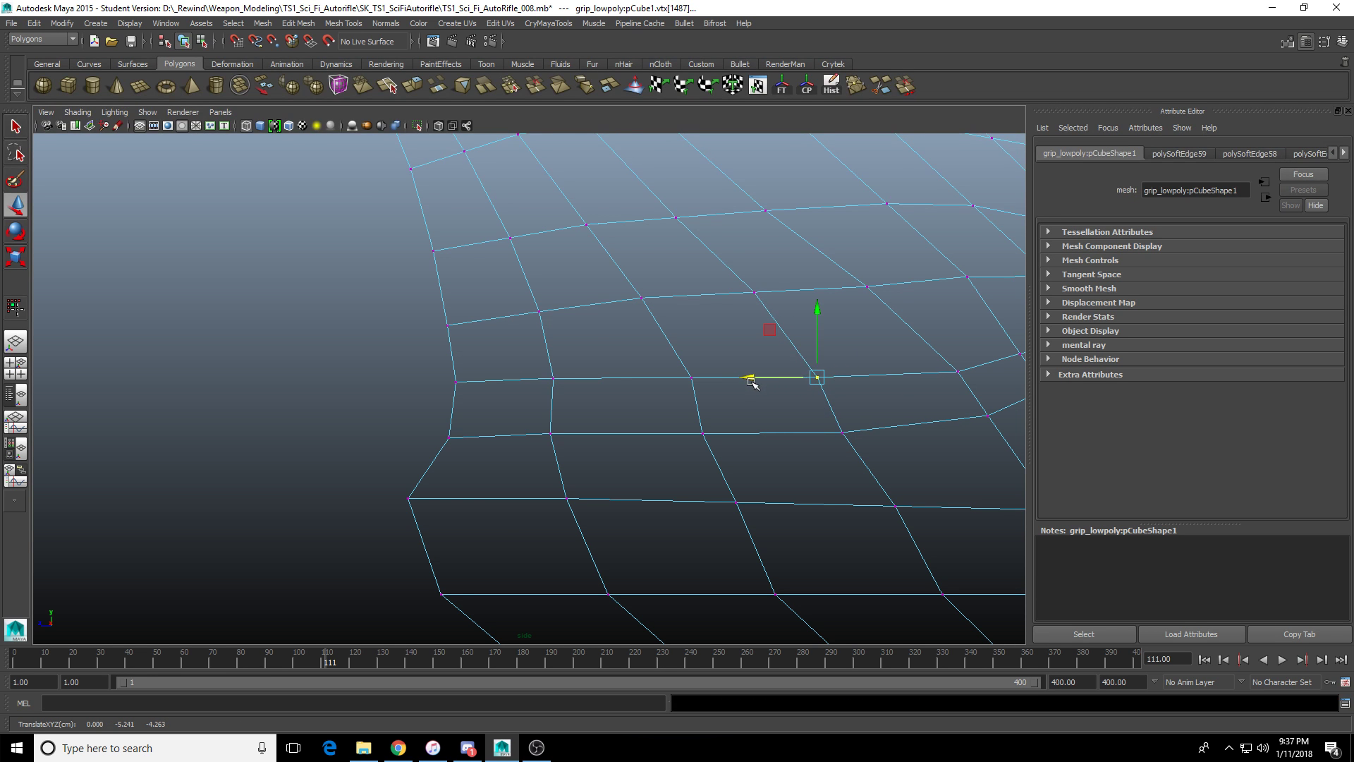
# Scale the second vertices of the lower bevel row, on both sides of the grip, slightly farther apart across its width.
pyautogui.scroll(-8, 752, 384)
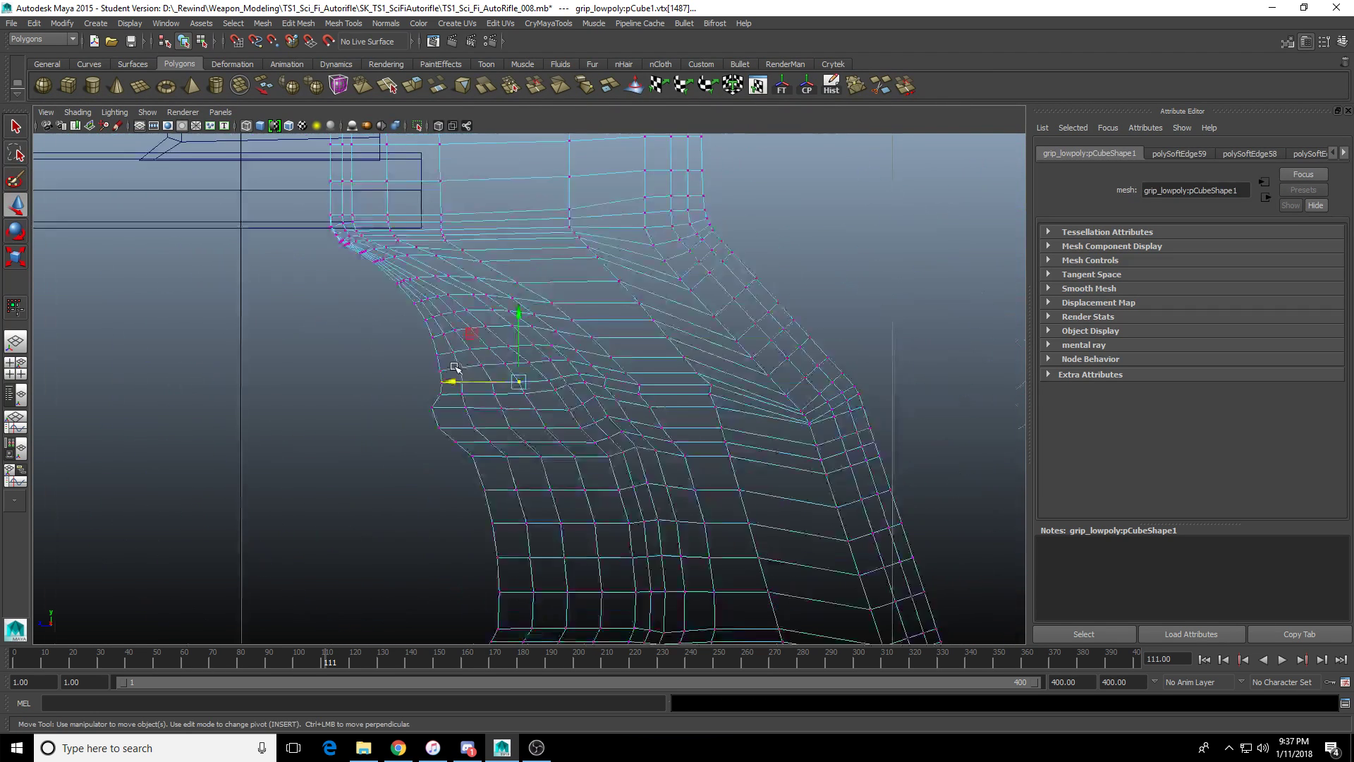
pyautogui.scroll(2, 625, 440)
pyautogui.press('space')
pyautogui.press('space')
pyautogui.keyDown('alt'); pyautogui.moveTo(766, 404); pyautogui.dragTo(853, 417); pyautogui.keyUp('alt')
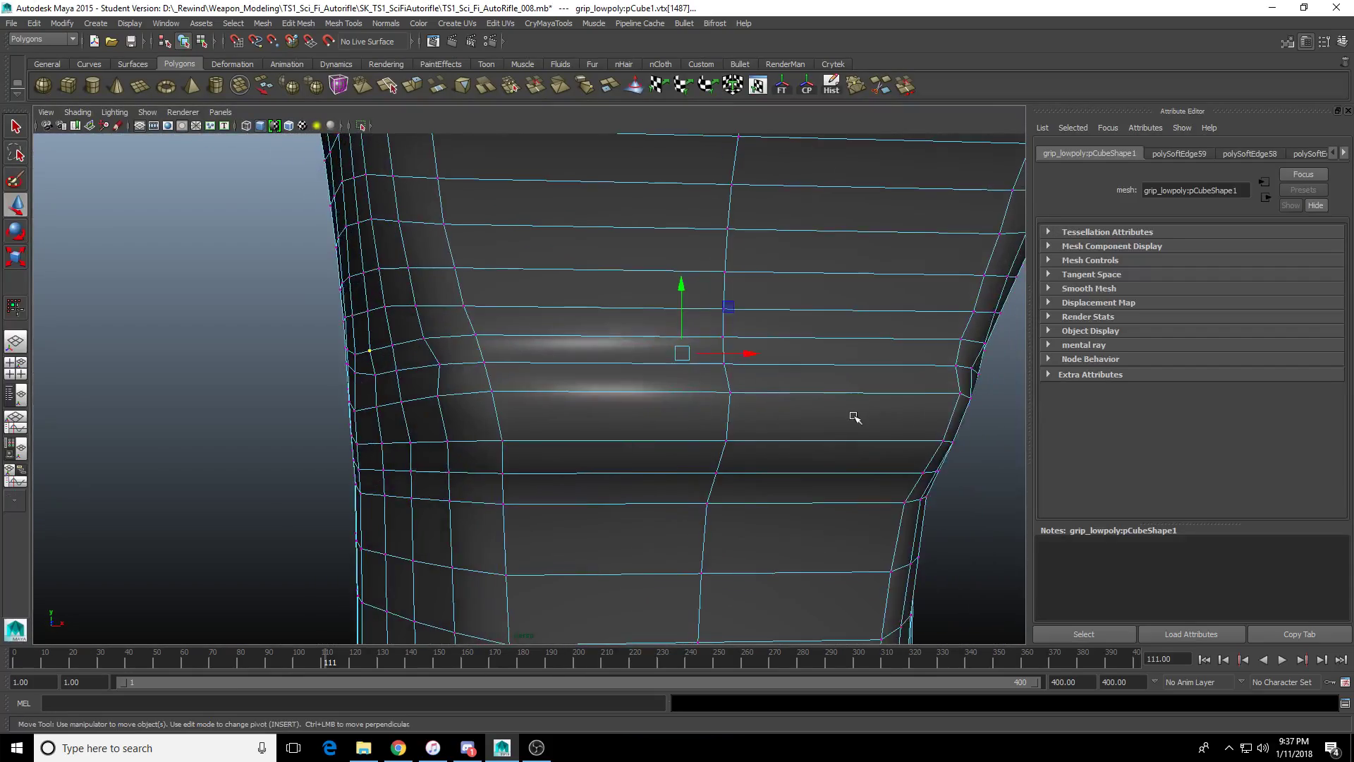
pyautogui.keyDown('alt'); pyautogui.moveTo(853, 416); pyautogui.dragTo(625, 441, button='middle'); pyautogui.keyUp('alt')
pyautogui.keyDown('alt'); pyautogui.moveTo(626, 443); pyautogui.dragTo(595, 432); pyautogui.keyUp('alt')
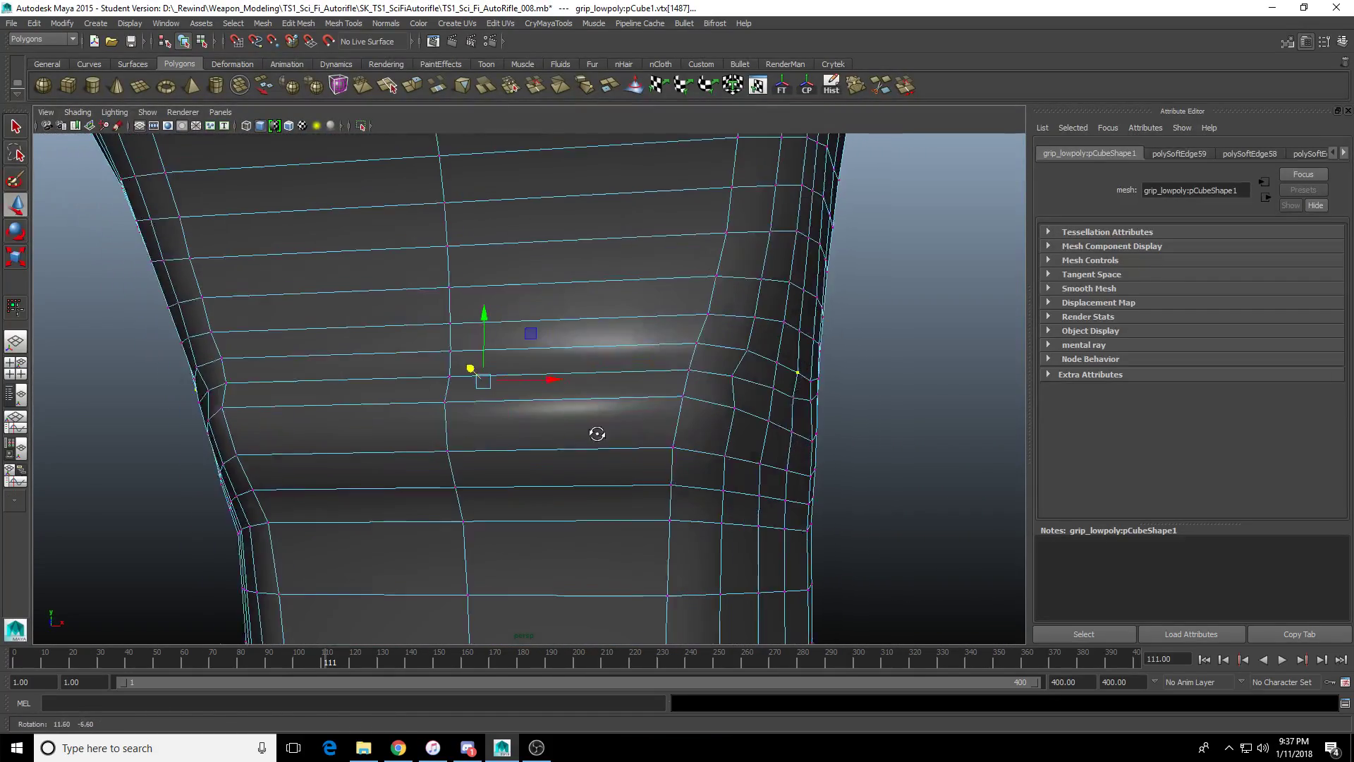
pyautogui.click(737, 383)
pyautogui.keyDown('alt'); pyautogui.moveTo(737, 383); pyautogui.dragTo(453, 414); pyautogui.keyUp('alt')
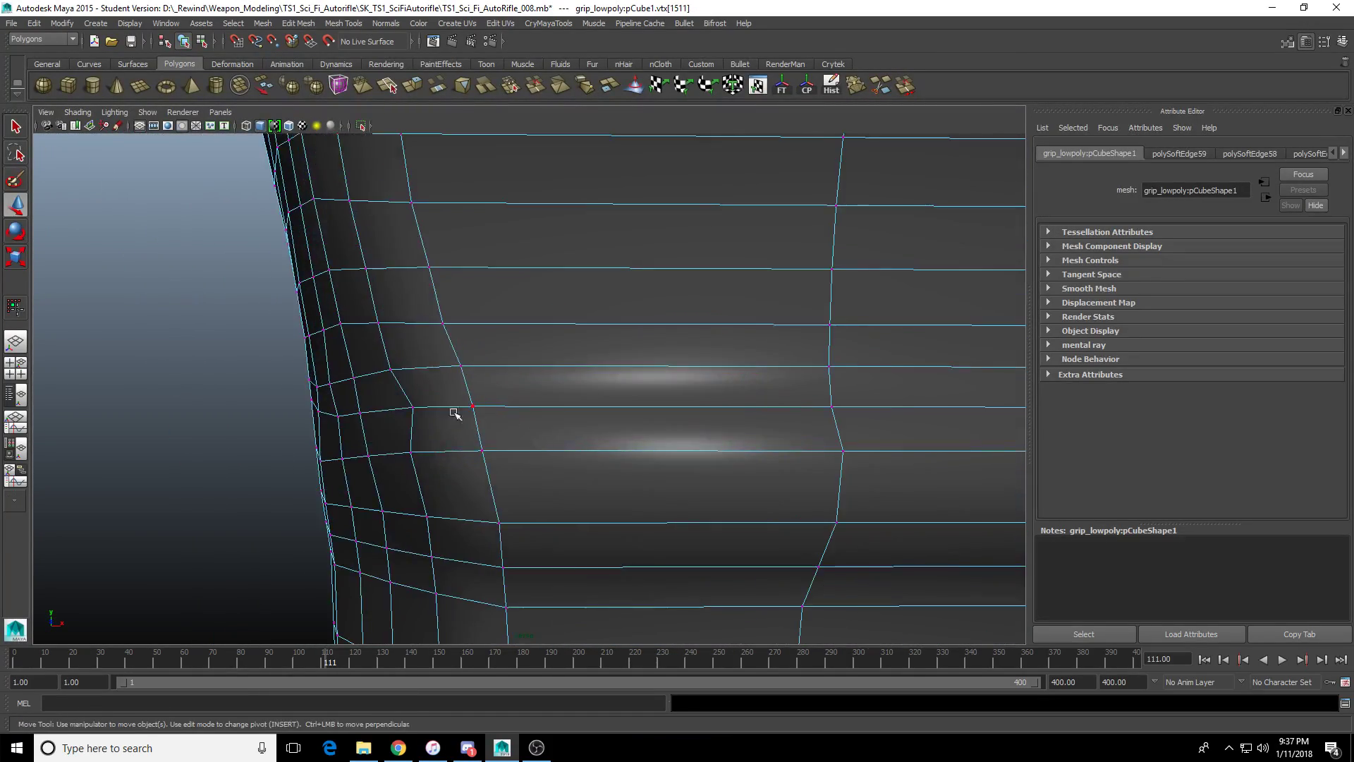
pyautogui.keyDown('shift'); pyautogui.click(417, 407); pyautogui.keyUp('shift')
pyautogui.keyDown('alt'); pyautogui.moveTo(785, 463); pyautogui.dragTo(755, 453); pyautogui.keyUp('alt')
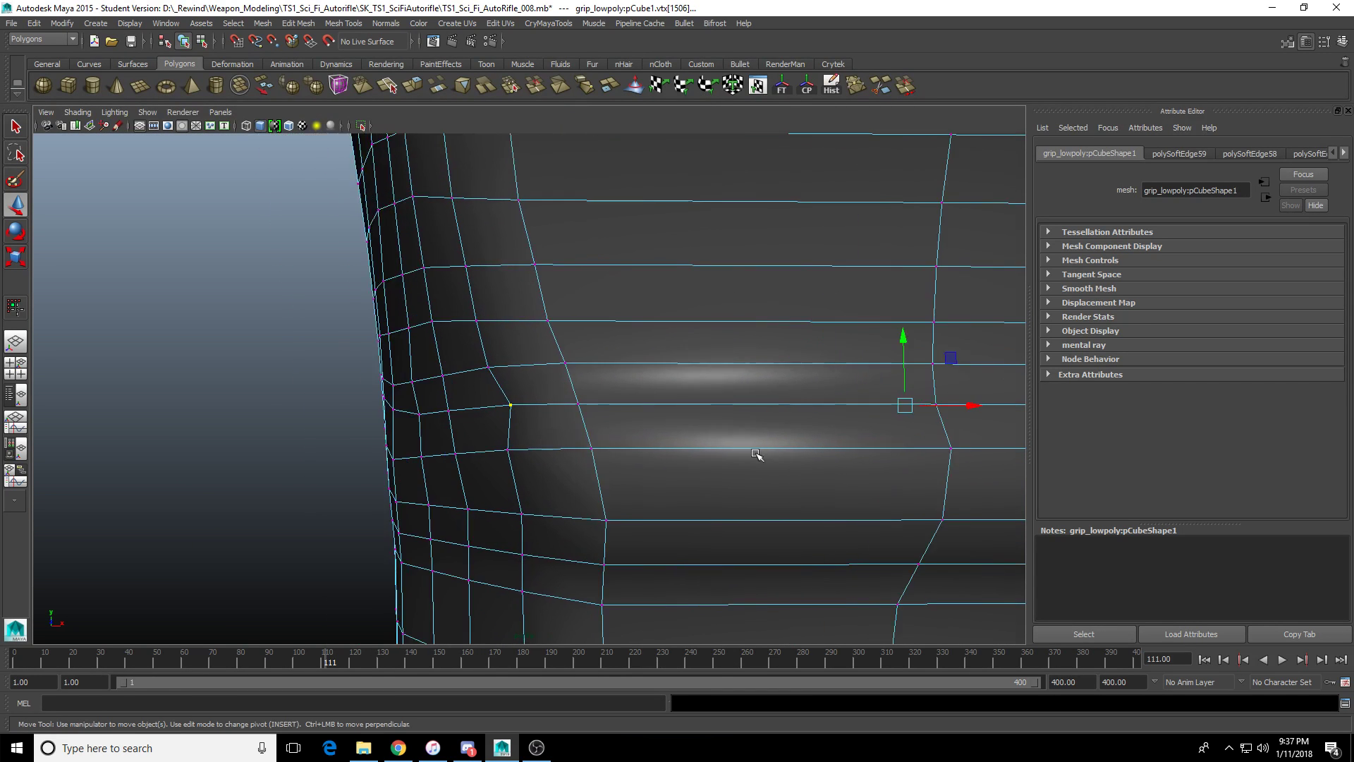
pyautogui.scroll(5, 706, 453)
pyautogui.keyDown('alt'); pyautogui.moveTo(651, 453); pyautogui.dragTo(654, 439, button='middle'); pyautogui.keyUp('alt')
pyautogui.scroll(-4, 682, 411)
pyautogui.press('space')
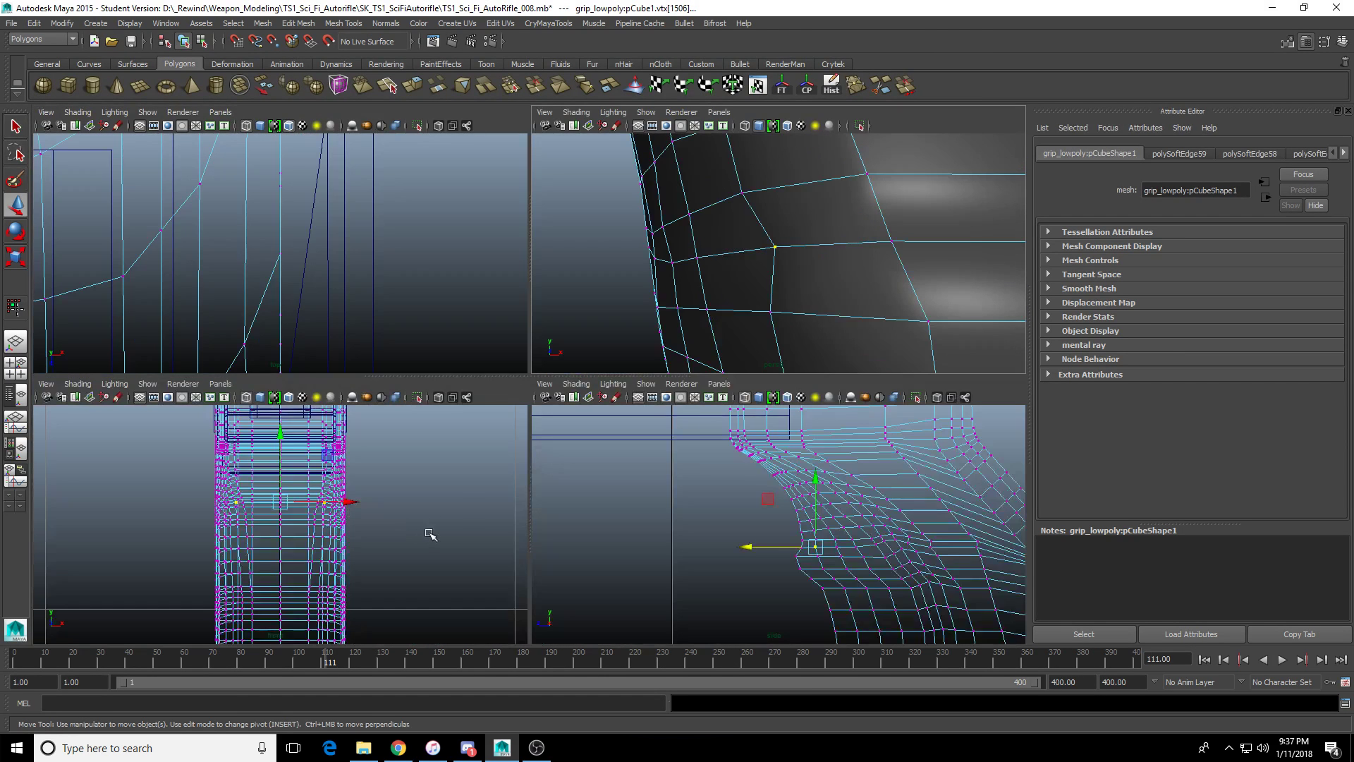
pyautogui.scroll(5, 346, 541)
pyautogui.keyDown('alt'); pyautogui.moveTo(348, 538); pyautogui.dragTo(330, 566, button='middle'); pyautogui.keyUp('alt')
pyautogui.press('=')
pyautogui.press('=')
pyautogui.press('=')
pyautogui.scroll(-4, 339, 553)
pyautogui.press('r')
pyautogui.keyDown('alt'); pyautogui.moveTo(413, 568); pyautogui.dragTo(400, 574, button='middle'); pyautogui.keyUp('alt')
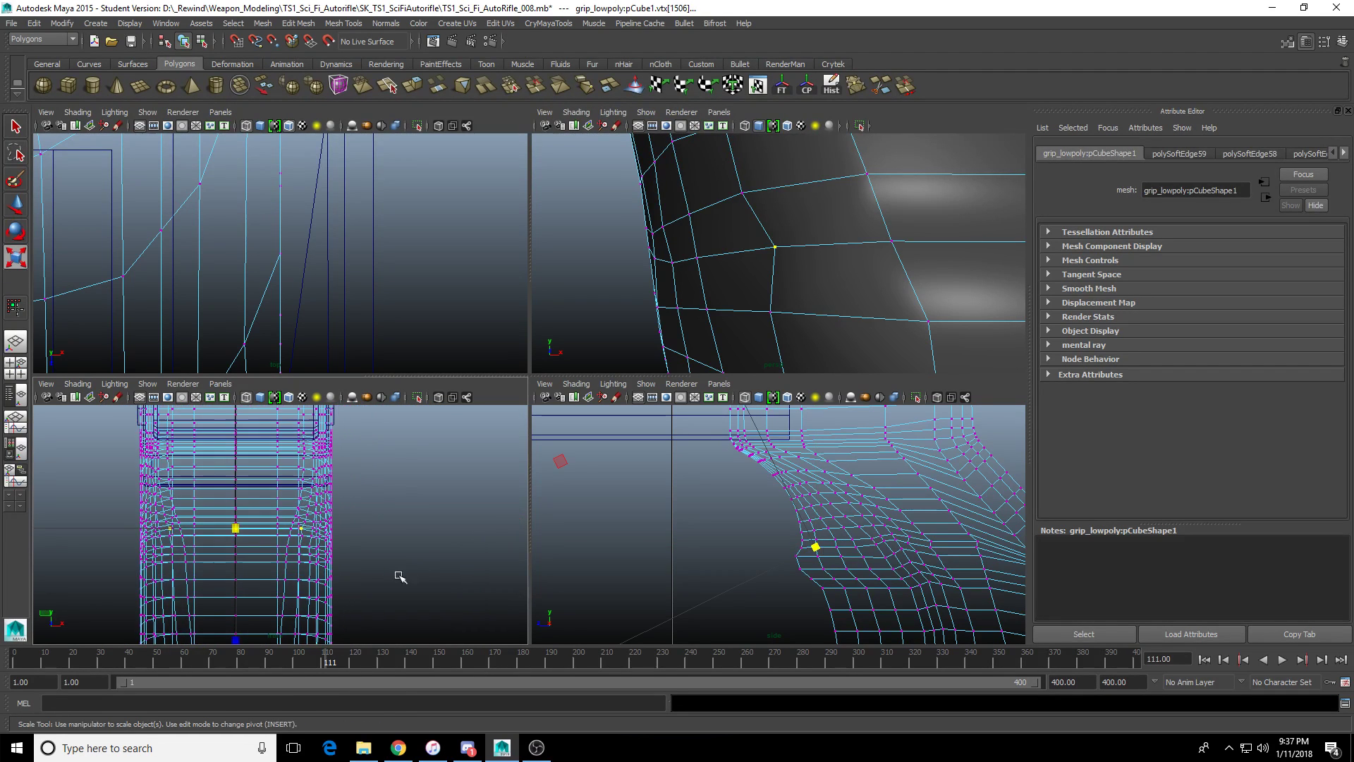
pyautogui.moveTo(231, 574)
pyautogui.keyDown('alt'); pyautogui.mouseDown(button='middle')
pyautogui.moveTo(444, 573)
pyautogui.moveTo(247, 561)
pyautogui.mouseUp(button='middle'); pyautogui.keyUp('alt')
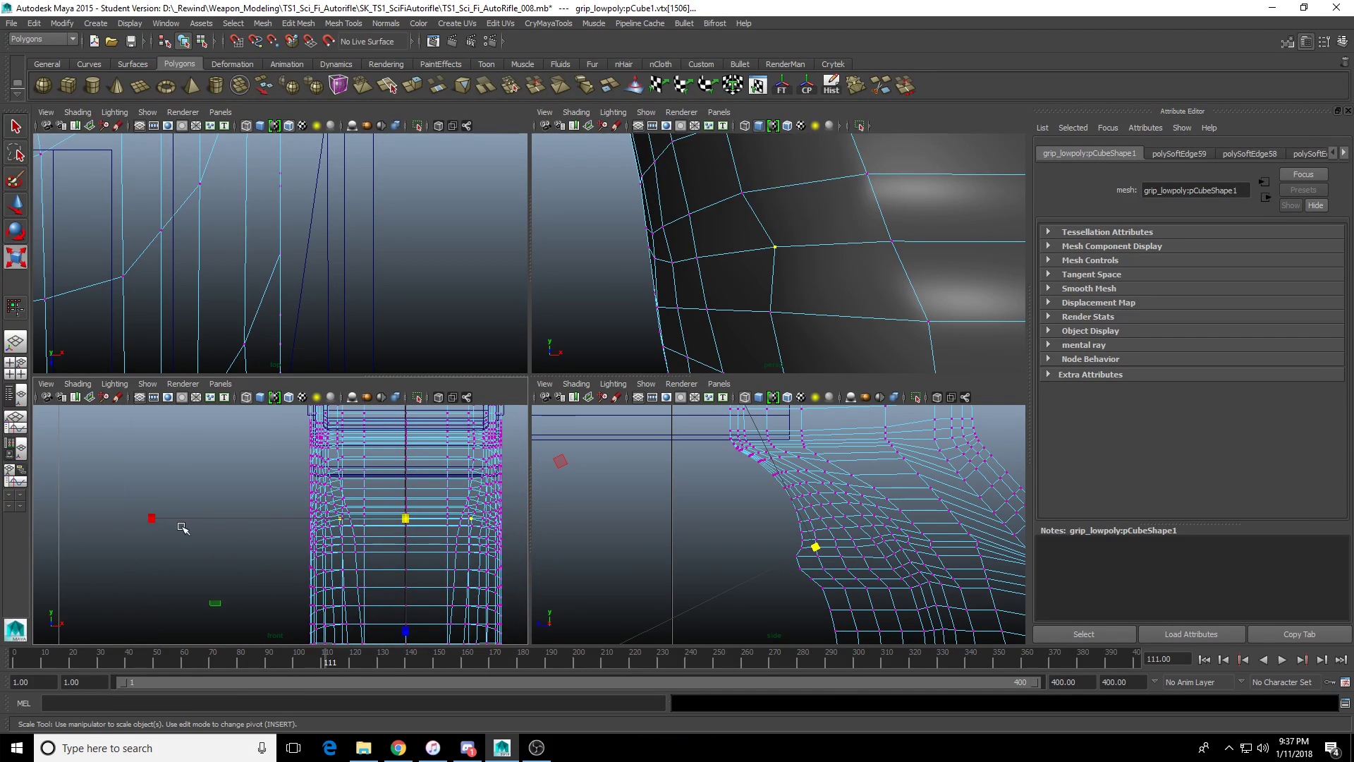
pyautogui.moveTo(150, 519); pyautogui.dragTo(143, 520)
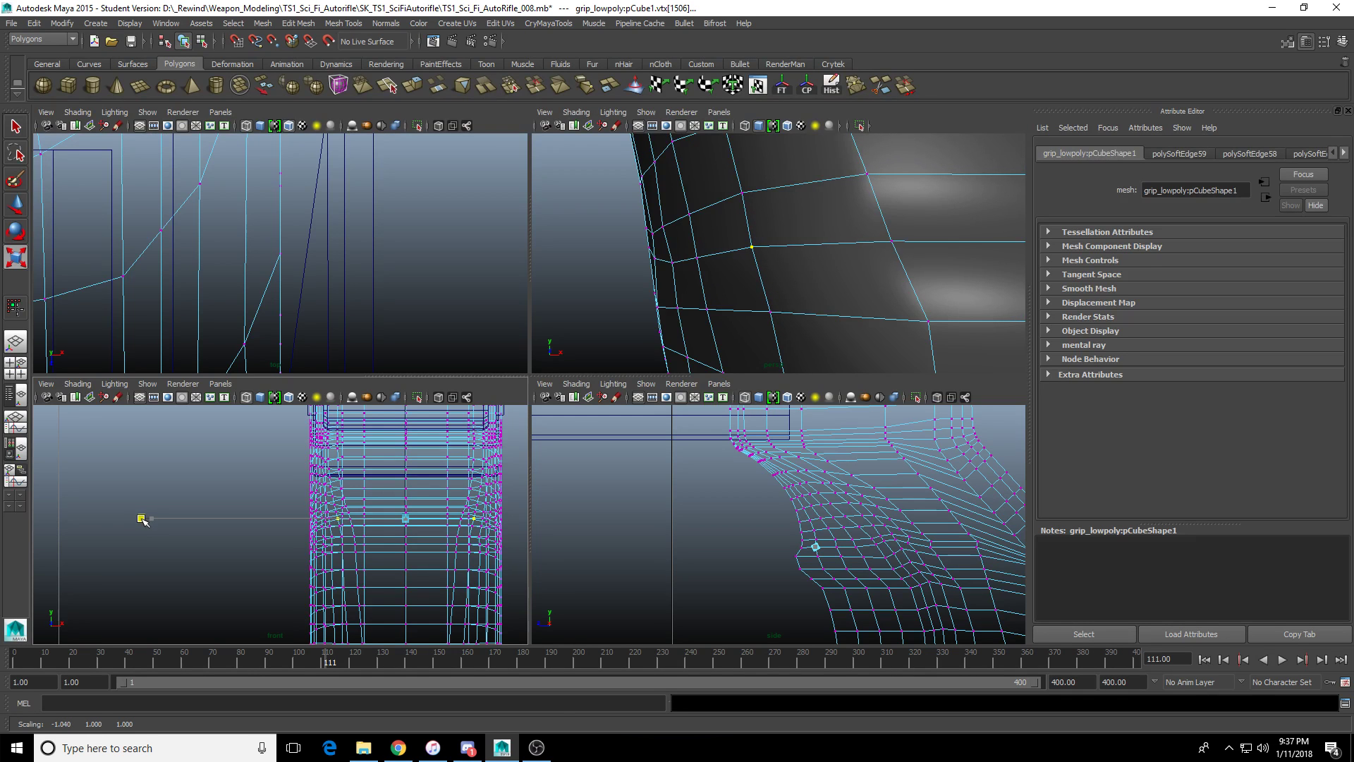
# Move the lower bevel row's second vertices slightly backward and the upper row's third vertices slightly forward.
pyautogui.keyDown('alt'); pyautogui.moveTo(705, 353); pyautogui.dragTo(864, 333); pyautogui.keyUp('alt')
pyautogui.scroll(6, 769, 551)
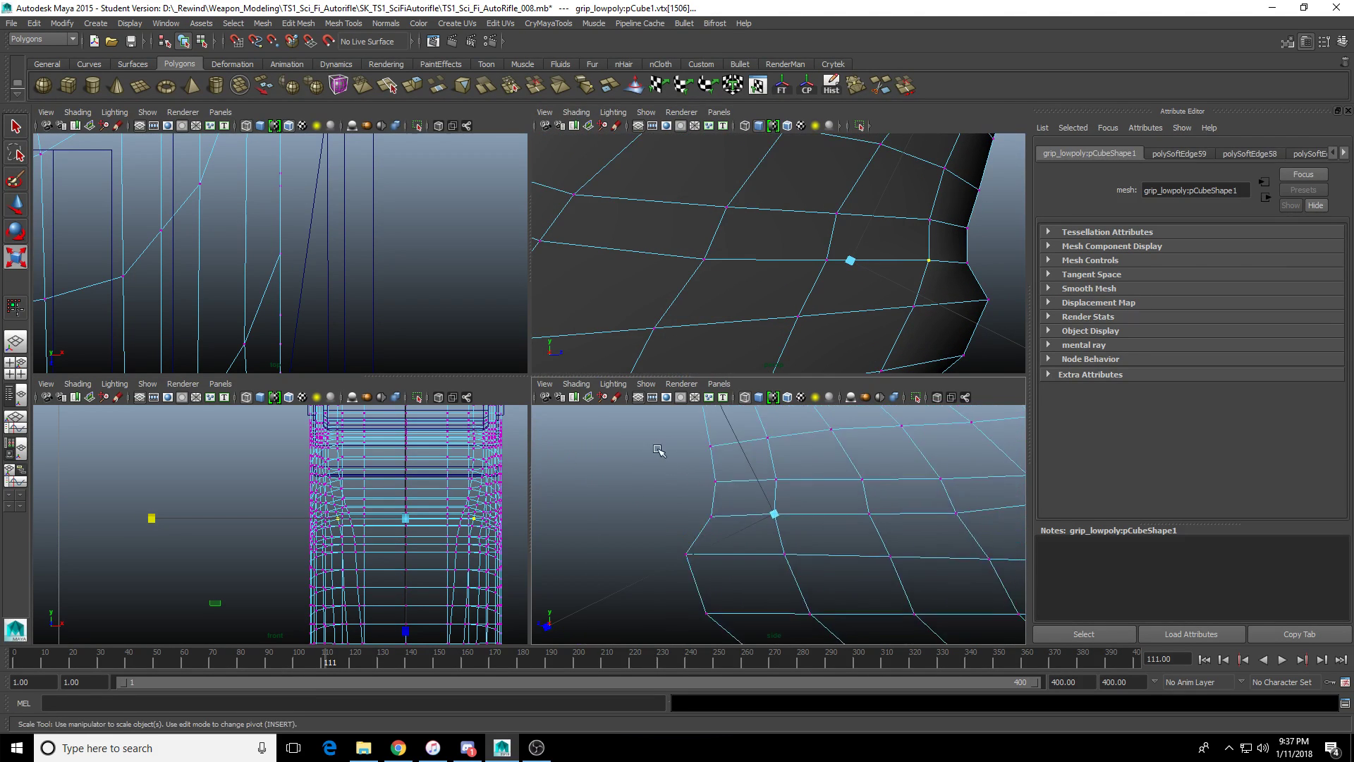
pyautogui.press('w')
pyautogui.moveTo(683, 512); pyautogui.dragTo(681, 509, button='middle')
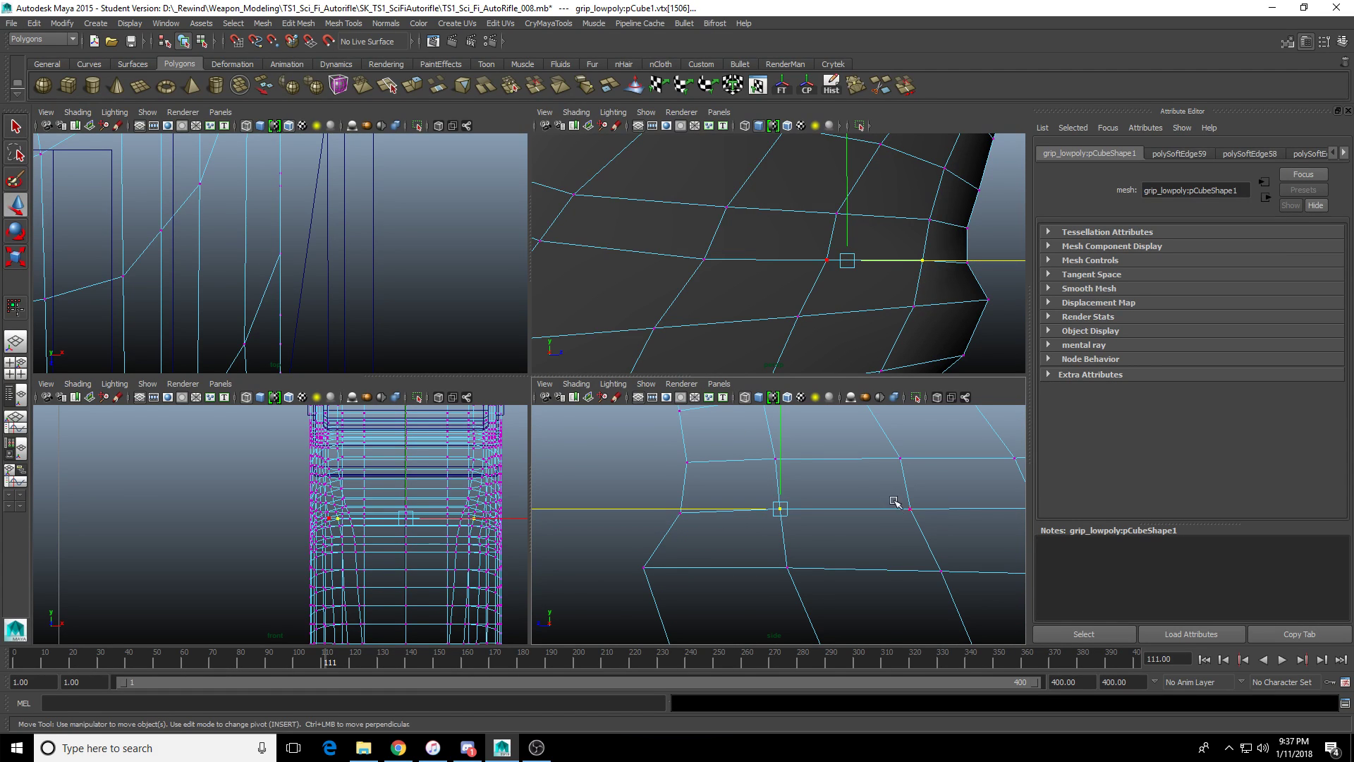
pyautogui.keyDown('alt'); pyautogui.moveTo(898, 501); pyautogui.dragTo(825, 540, button='middle'); pyautogui.keyUp('alt')
pyautogui.click(832, 496)
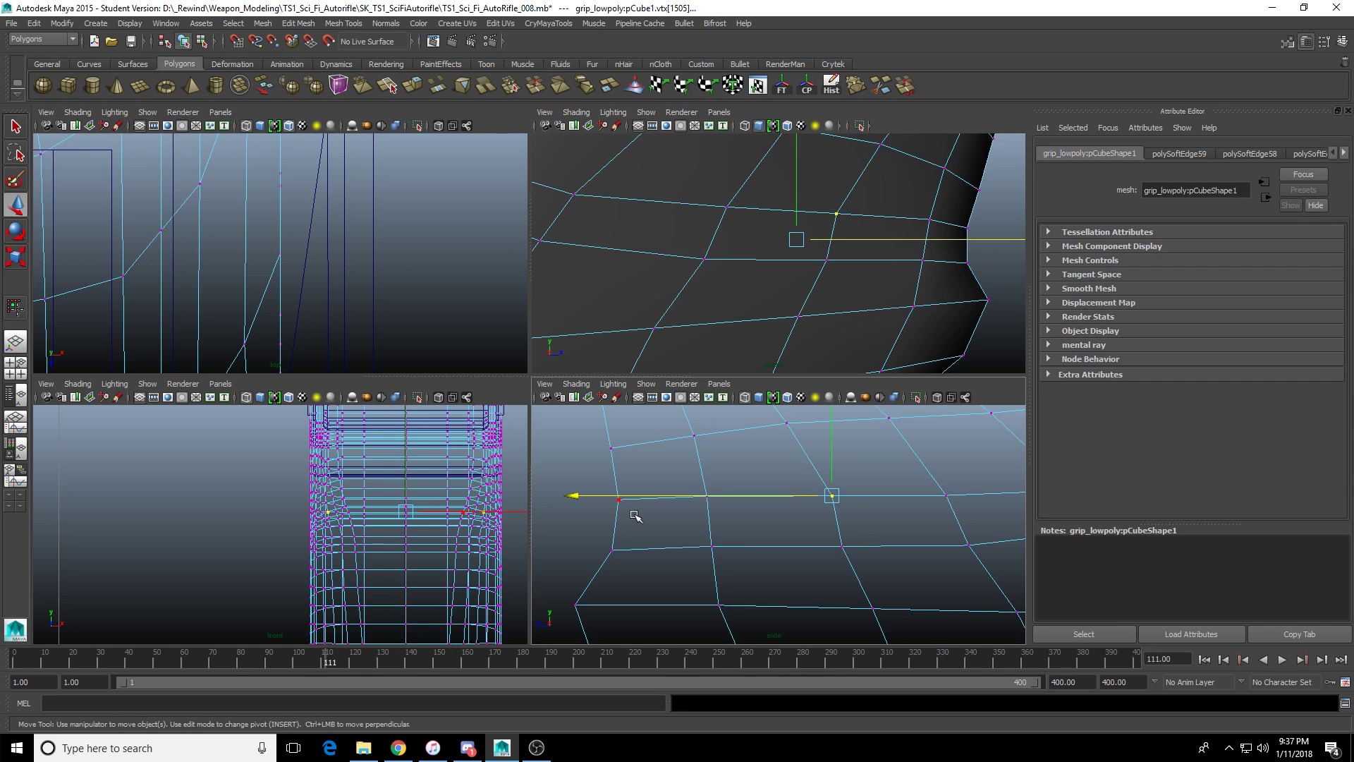
pyautogui.moveTo(585, 500); pyautogui.dragTo(570, 493)
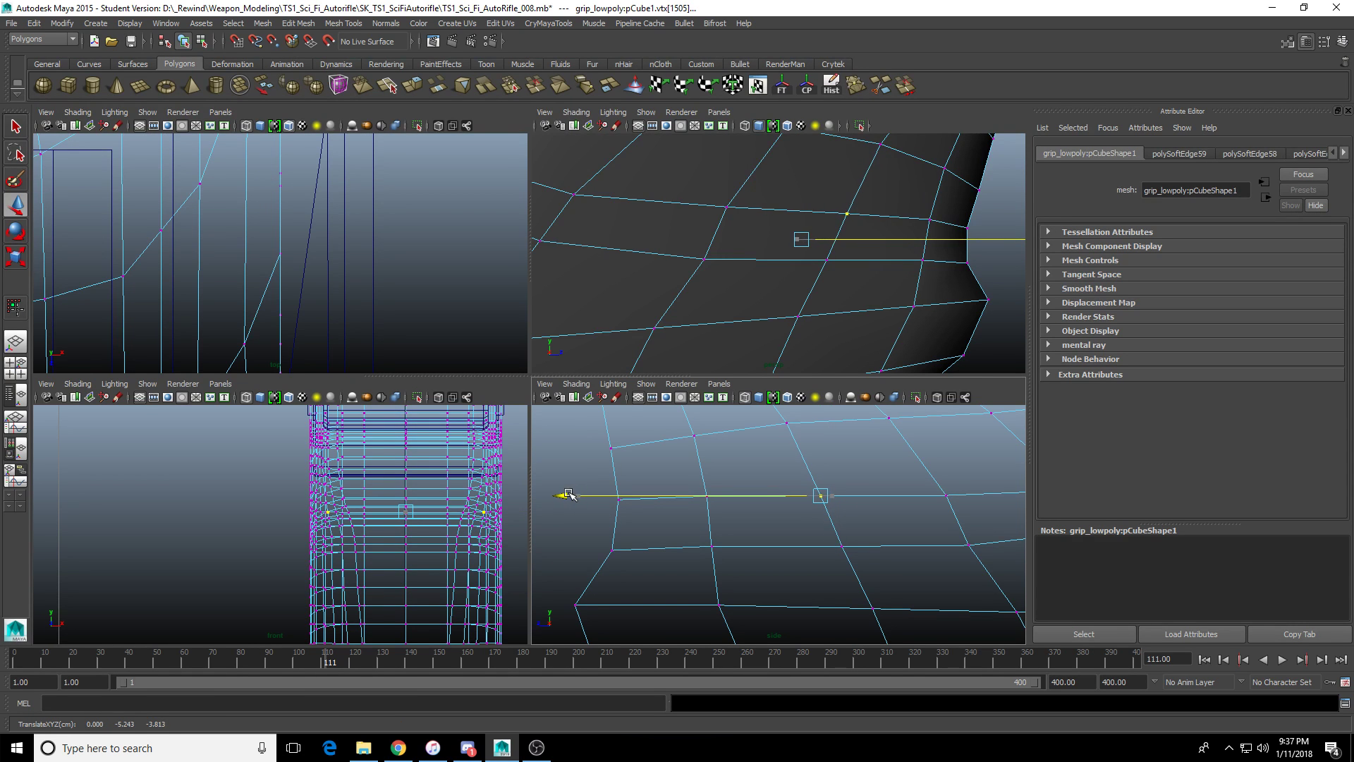
# Leave vertex editing on the grip and save the scene.
pyautogui.scroll(-5, 857, 301)
pyautogui.keyDown('alt'); pyautogui.moveTo(857, 301); pyautogui.dragTo(708, 301); pyautogui.keyUp('alt')
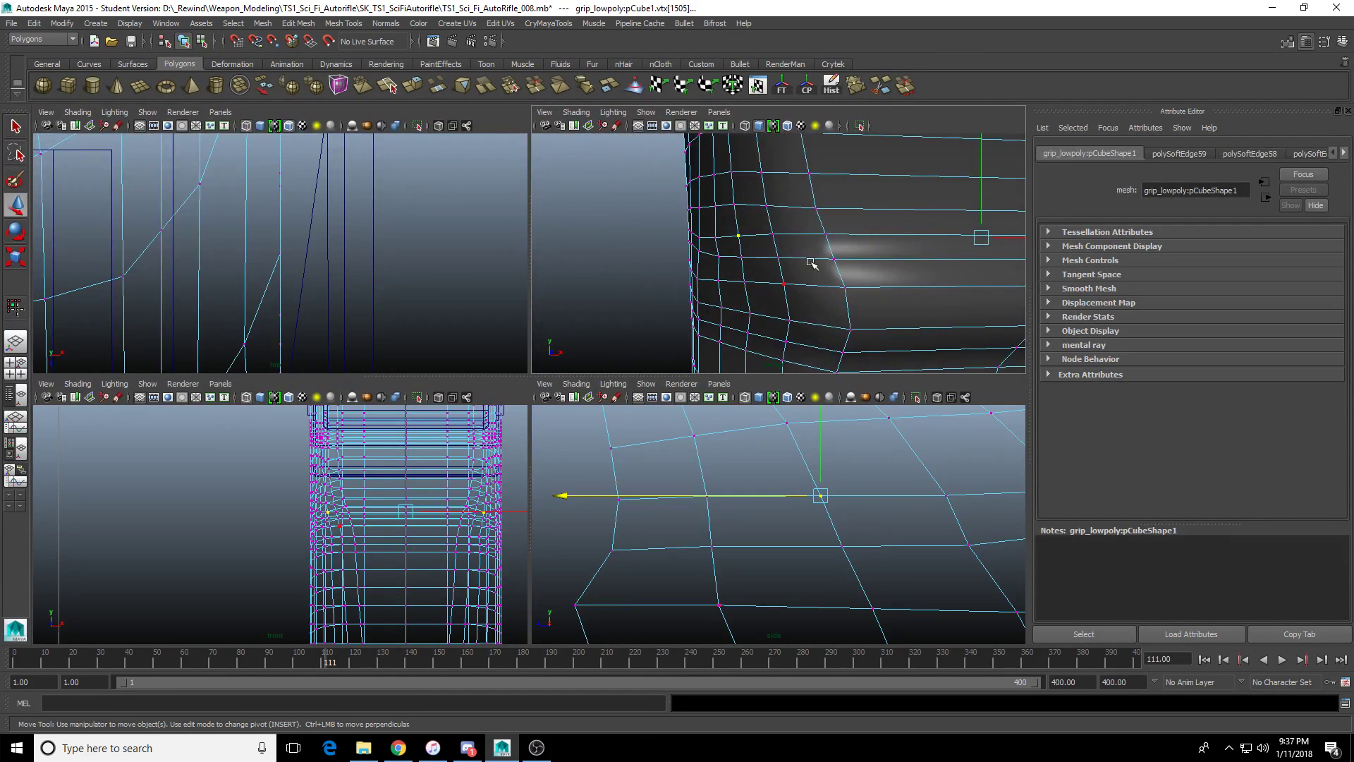
pyautogui.click(691, 323)
pyautogui.press('space')
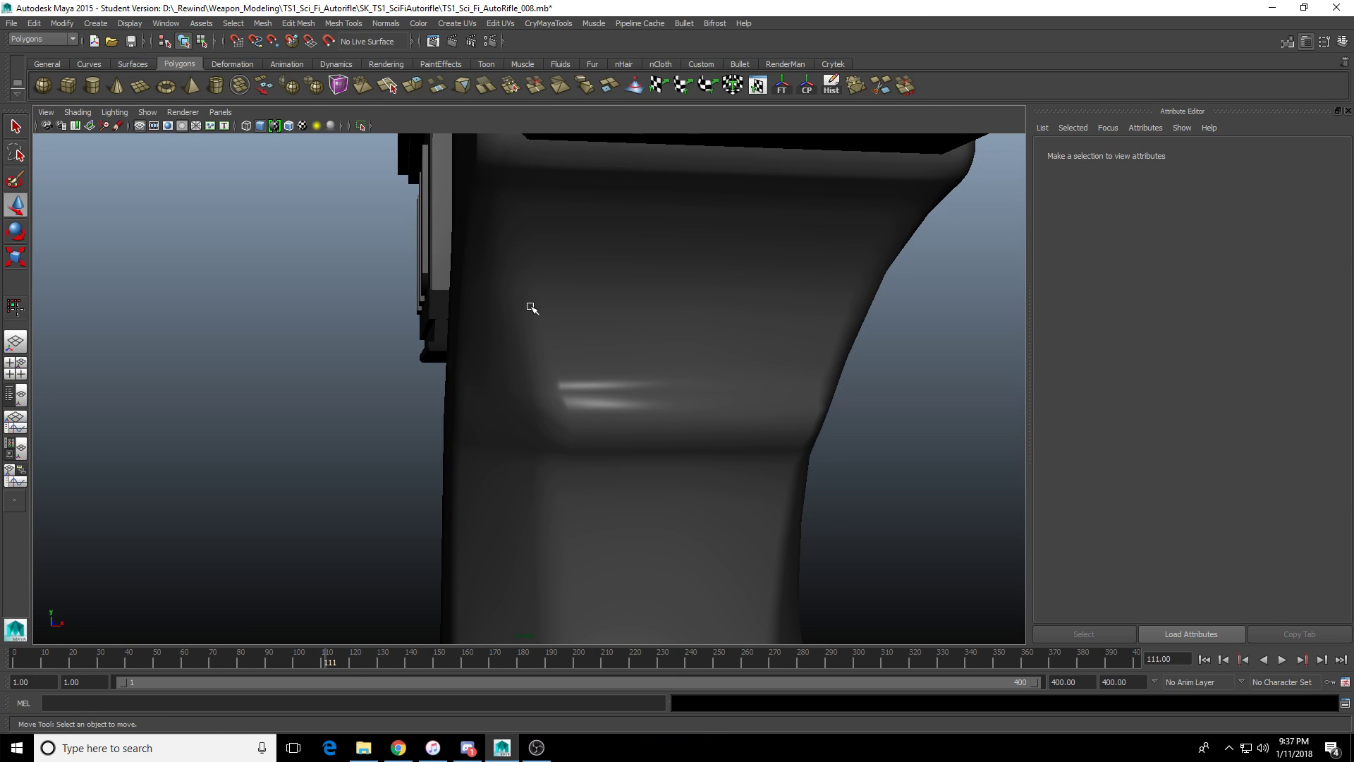
pyautogui.click(618, 340)
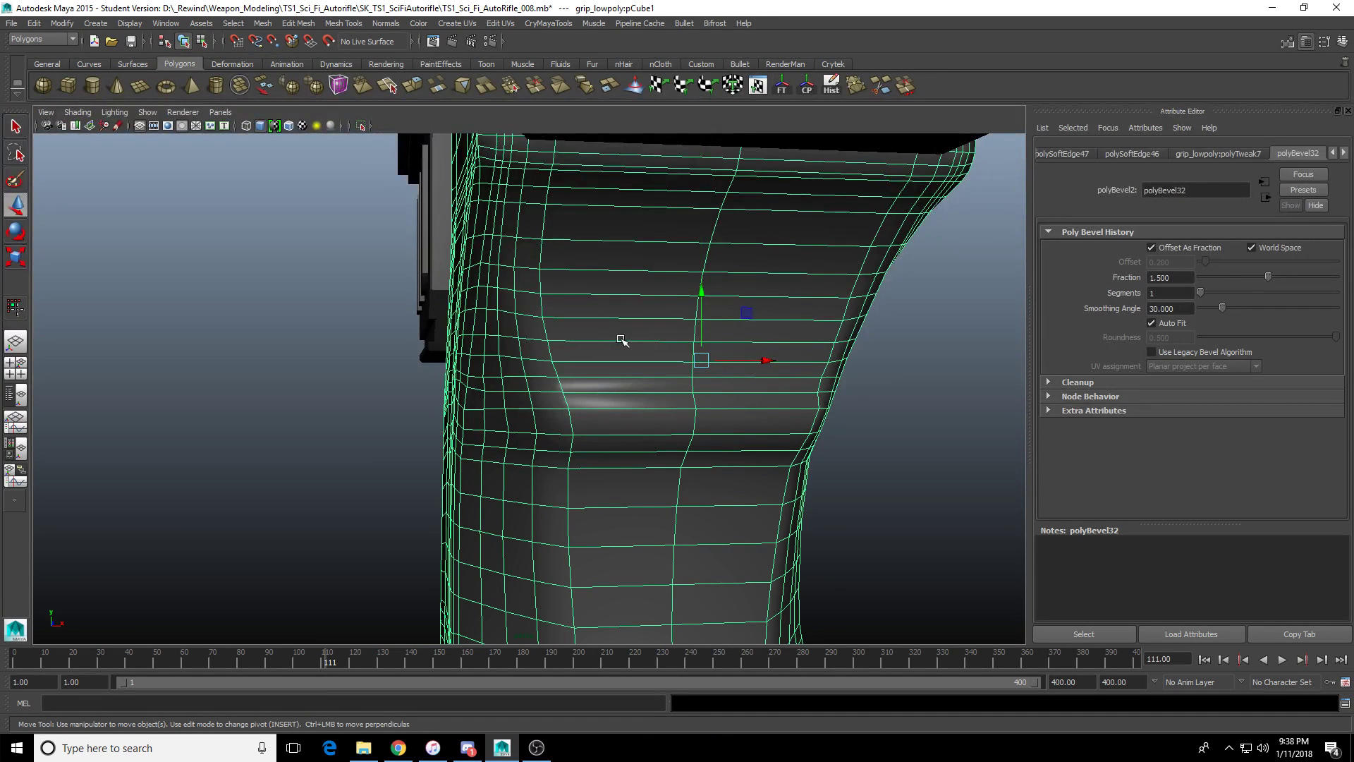
pyautogui.hotkey('ctrl', 's')
pyautogui.click(648, 384)
# Examine the smooth shading of the unselected grip and its finger grooves from both sides.
pyautogui.scroll(-2, 750, 438)
pyautogui.click(945, 446)
pyautogui.keyDown('alt'); pyautogui.moveTo(945, 446); pyautogui.dragTo(591, 340); pyautogui.keyUp('alt')
pyautogui.scroll(3, 591, 423)
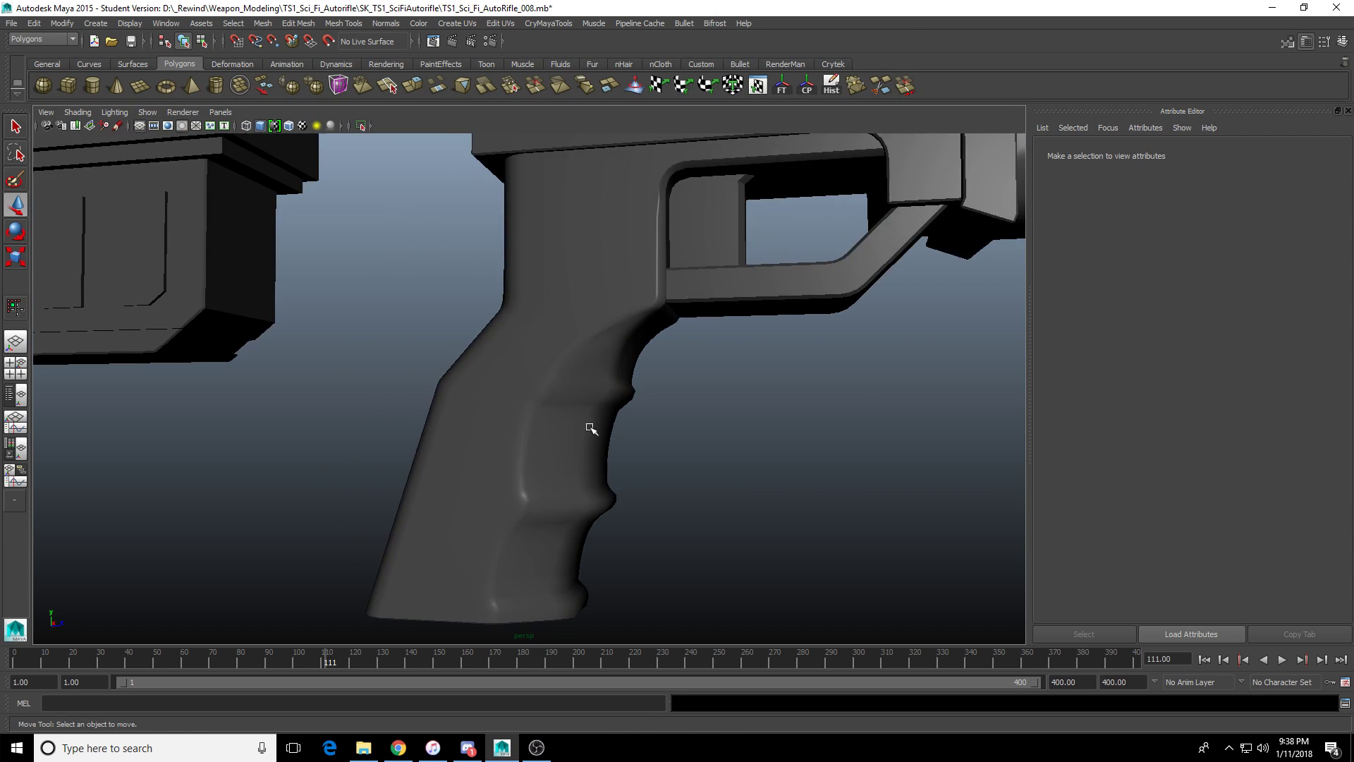
pyautogui.keyDown('alt'); pyautogui.moveTo(591, 428); pyautogui.dragTo(615, 442); pyautogui.keyUp('alt')
pyautogui.scroll(-8, 621, 429)
pyautogui.scroll(5, 541, 430)
pyautogui.scroll(3, 600, 442)
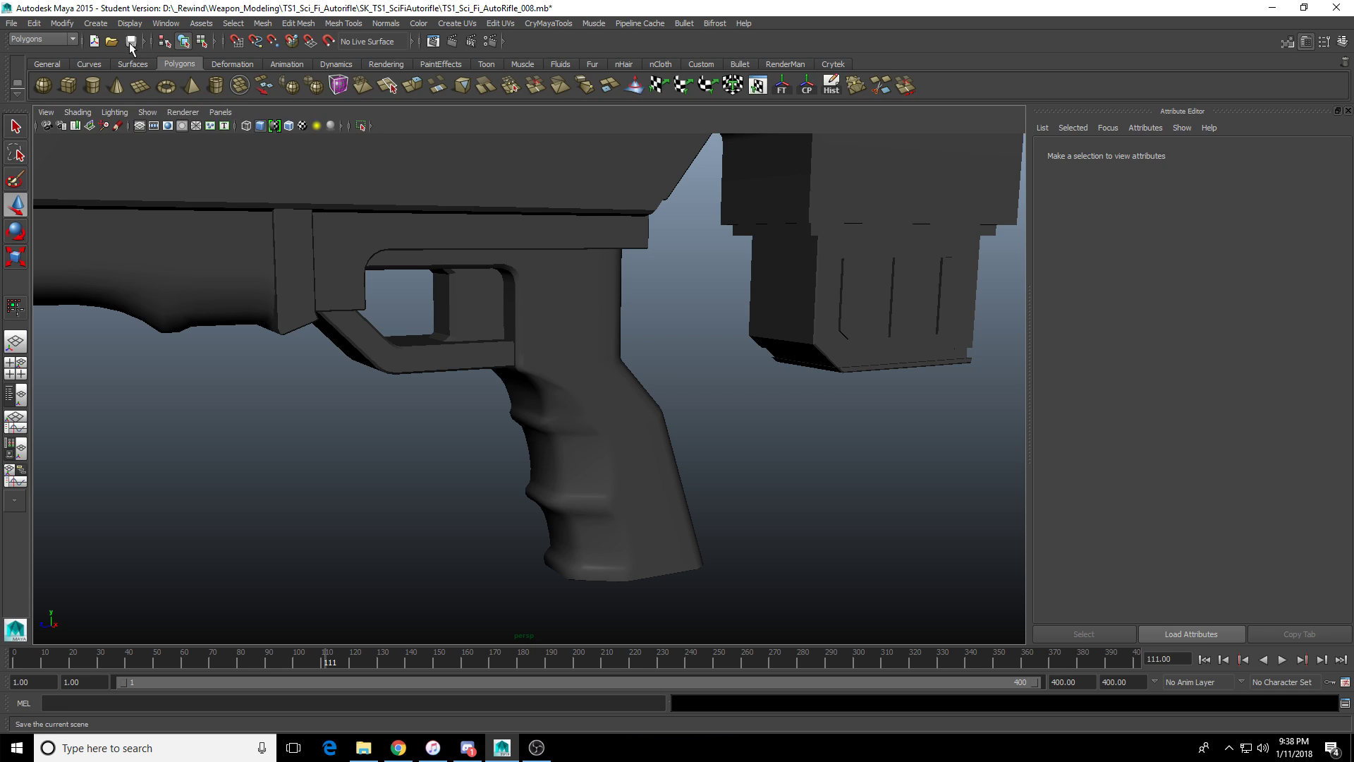
# Save the current scene again under its existing file name.
pyautogui.press('q')
pyautogui.hotkey('ctrl', 's')
pyautogui.click(646, 382)
pyautogui.press('w')
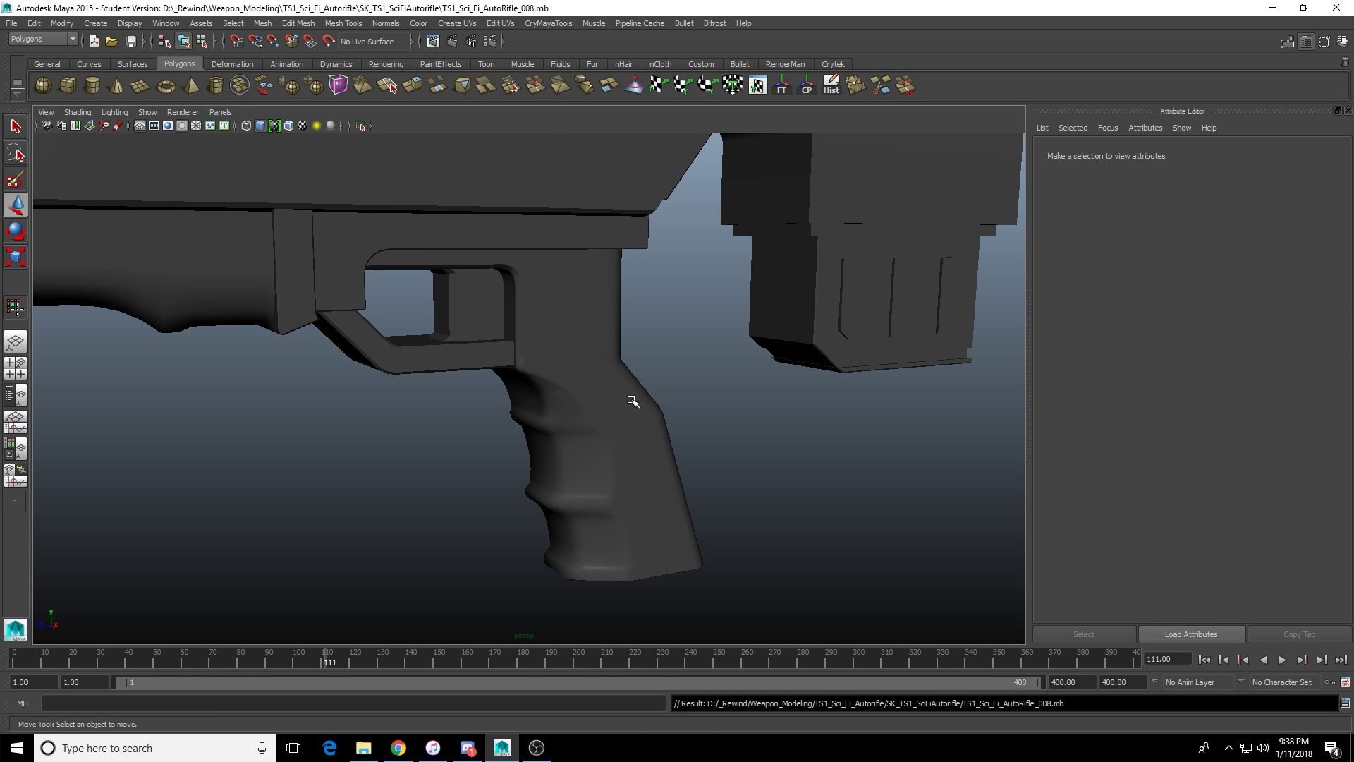
# Bring the whole rifle into view from its side to check the grip against the other parts.
pyautogui.keyDown('alt'); pyautogui.moveTo(637, 401); pyautogui.dragTo(547, 371, button='right'); pyautogui.keyUp('alt')
pyautogui.keyDown('alt'); pyautogui.moveTo(547, 371); pyautogui.dragTo(710, 403); pyautogui.keyUp('alt')
pyautogui.keyDown('alt'); pyautogui.moveTo(723, 403); pyautogui.dragTo(718, 462, button='middle'); pyautogui.keyUp('alt')
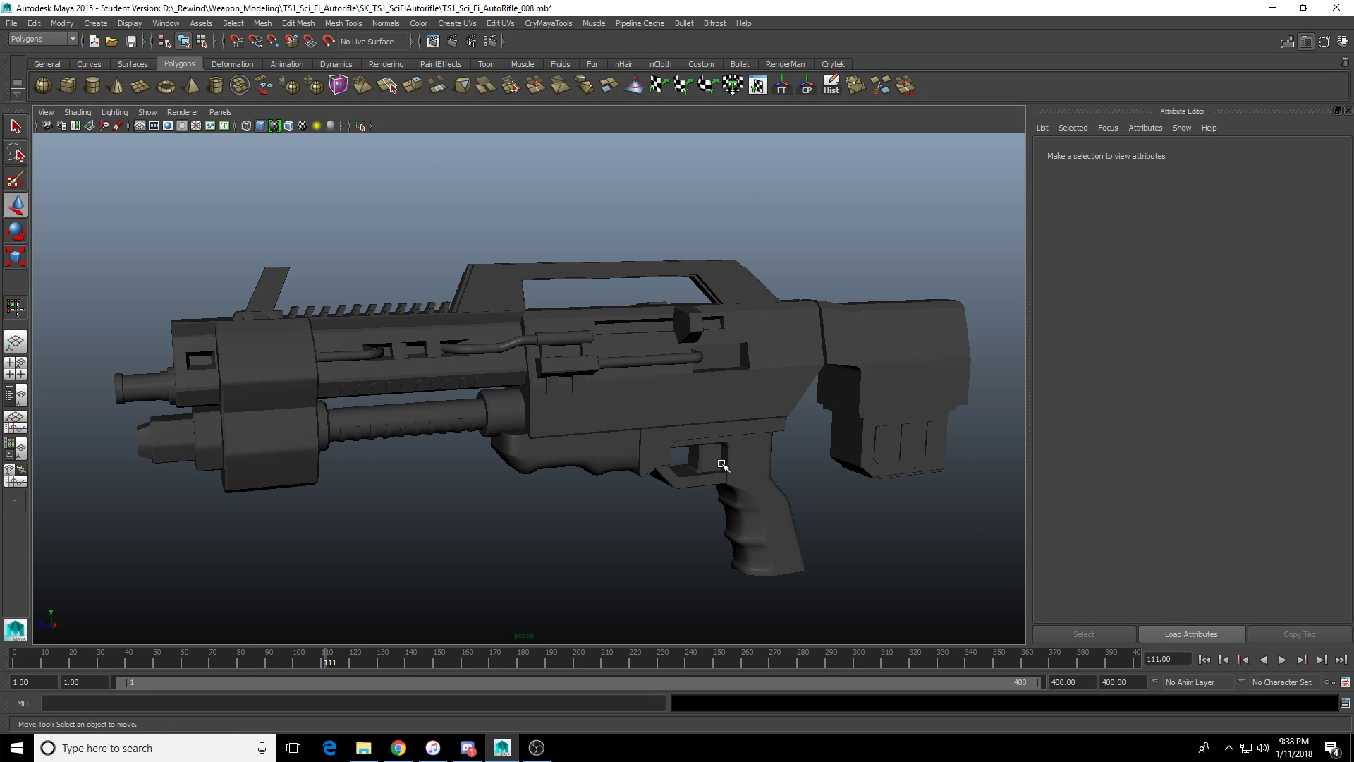
# Save the autorifle scene over its existing file.
pyautogui.press('q')
pyautogui.click(130, 41)
pyautogui.click(656, 381)
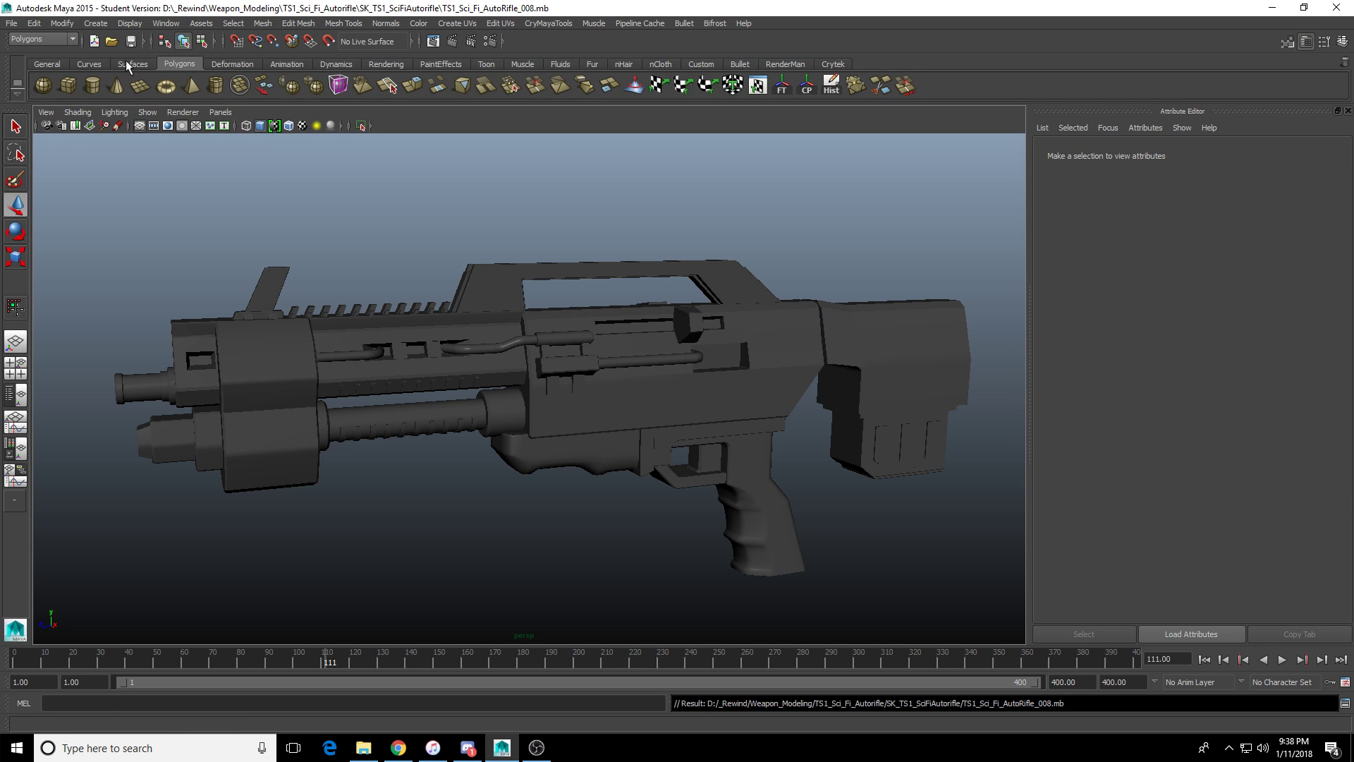
# Open the scene FP_Prox_Mine_005.mb from the FP_Prox_Mine/FP_ProxMine folder.
pyautogui.click(112, 40)
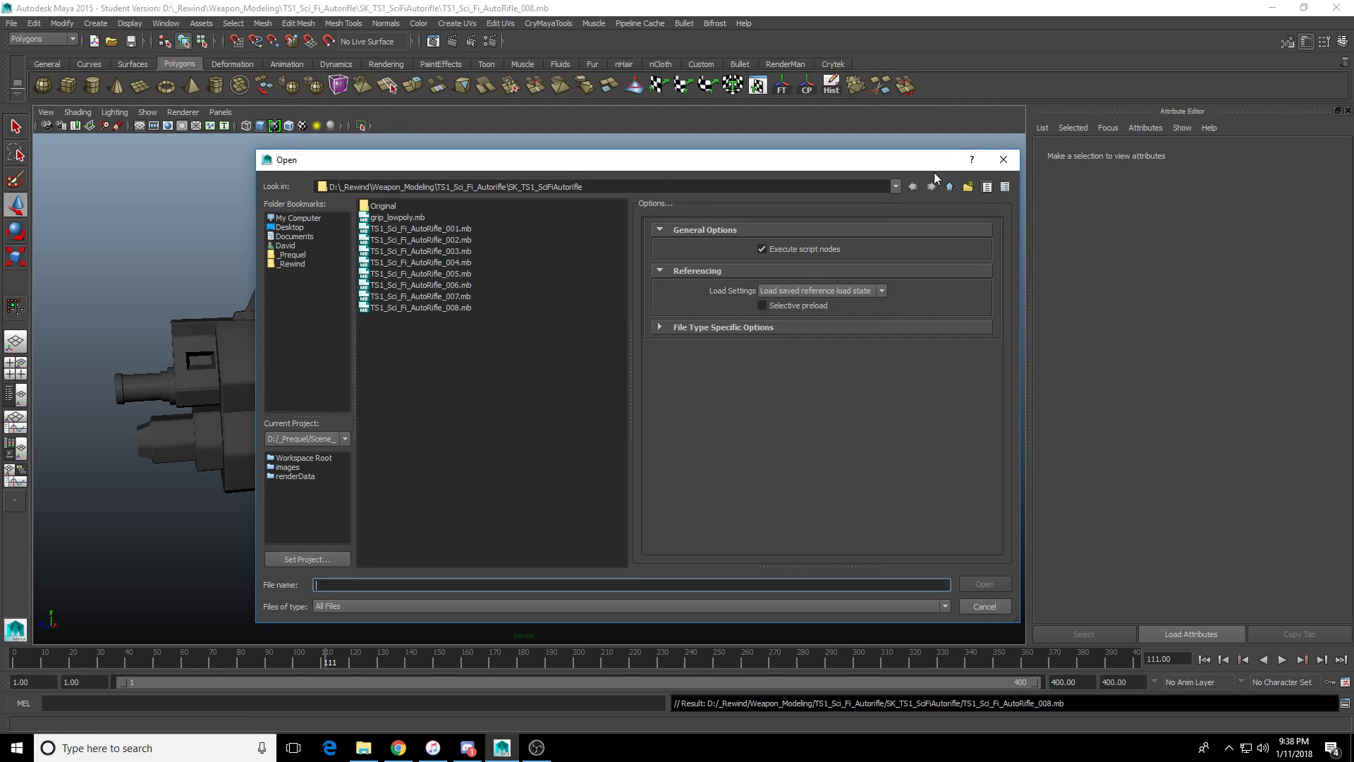
pyautogui.click(949, 186)
pyautogui.click(950, 187)
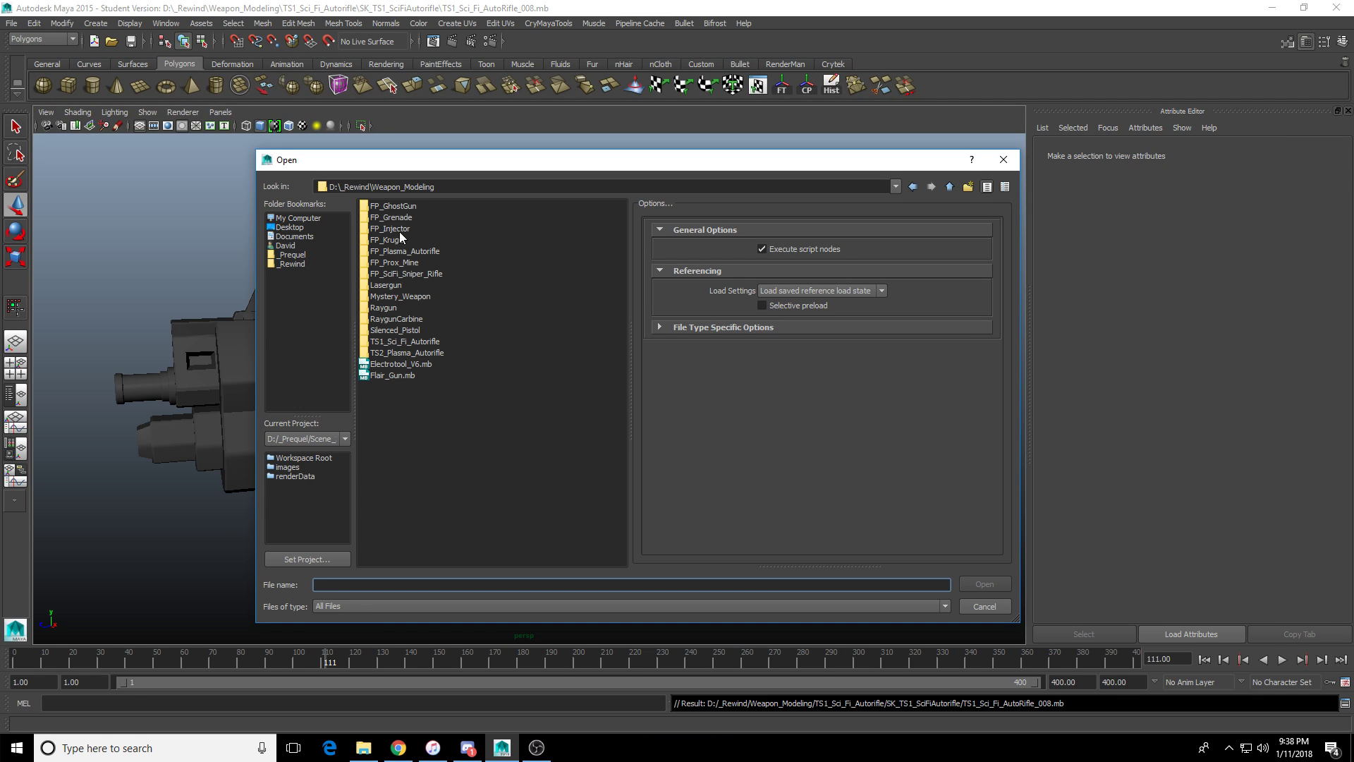
pyautogui.doubleClick(406, 265)
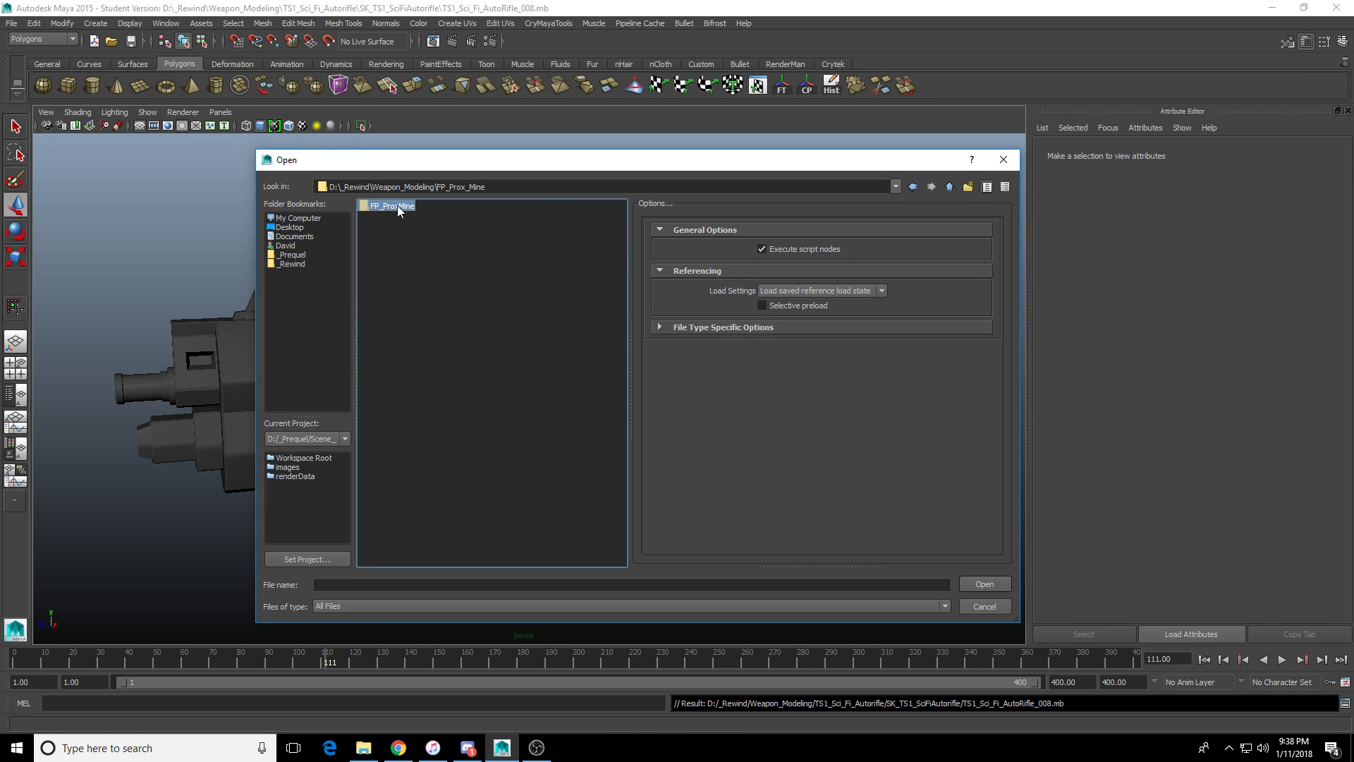
pyautogui.doubleClick(395, 205)
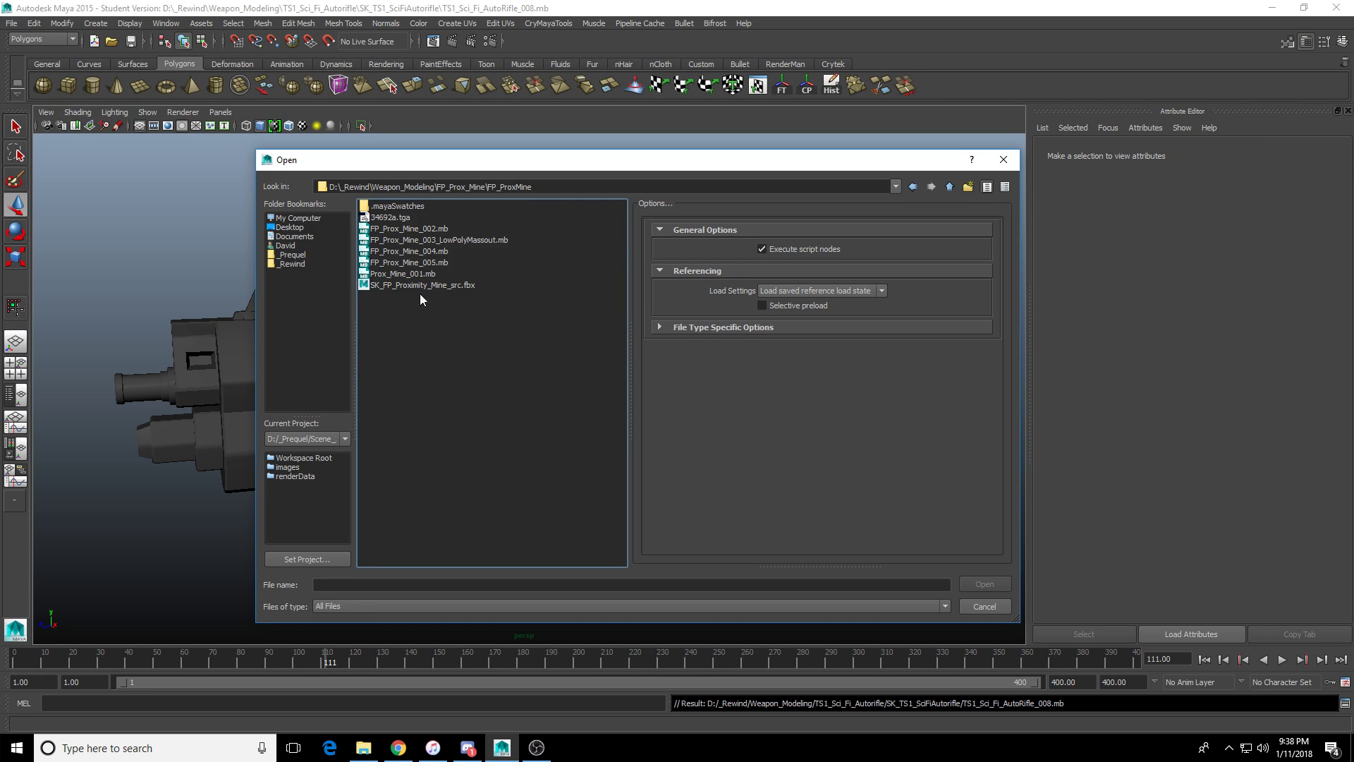
pyautogui.doubleClick(437, 261)
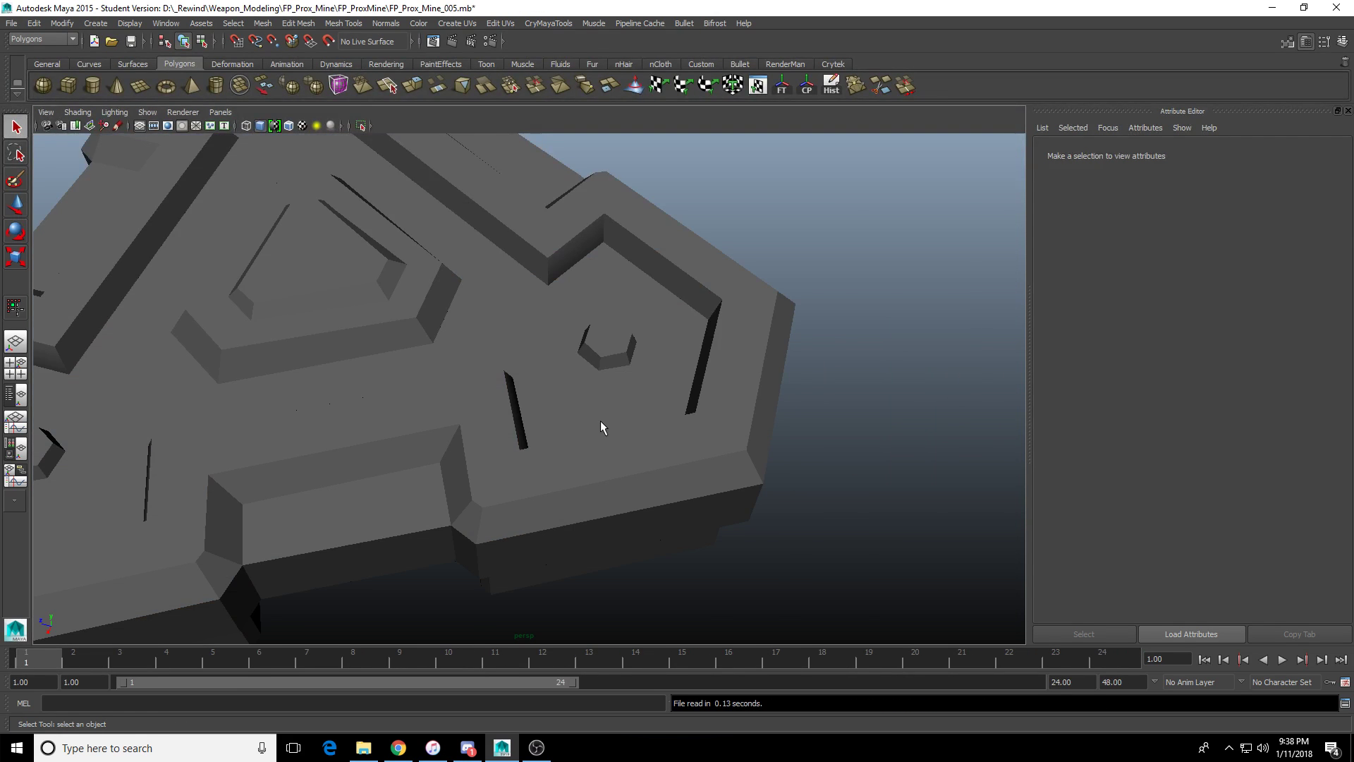
# Select the proximity mine mesh and show the Channel Box / Layer Editor in place of the Attribute Editor.
pyautogui.scroll(-5, 599, 421)
pyautogui.keyDown('alt'); pyautogui.moveTo(453, 392); pyautogui.dragTo(518, 371); pyautogui.keyUp('alt')
pyautogui.keyDown('alt'); pyautogui.moveTo(366, 406); pyautogui.dragTo(488, 378, button='middle'); pyautogui.keyUp('alt')
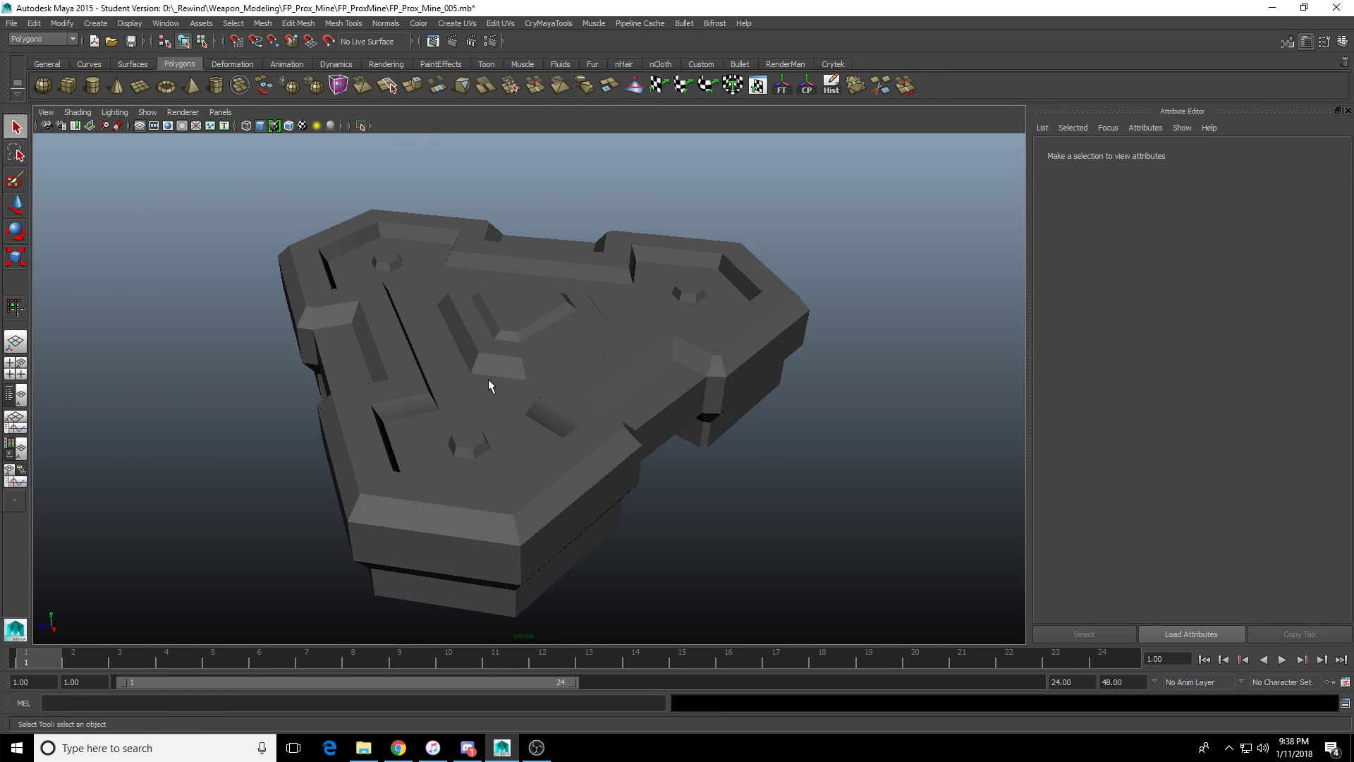
pyautogui.click(488, 379)
pyautogui.keyDown('alt'); pyautogui.moveTo(355, 417); pyautogui.dragTo(628, 396); pyautogui.keyUp('alt')
pyautogui.scroll(4, 601, 395)
pyautogui.press('w')
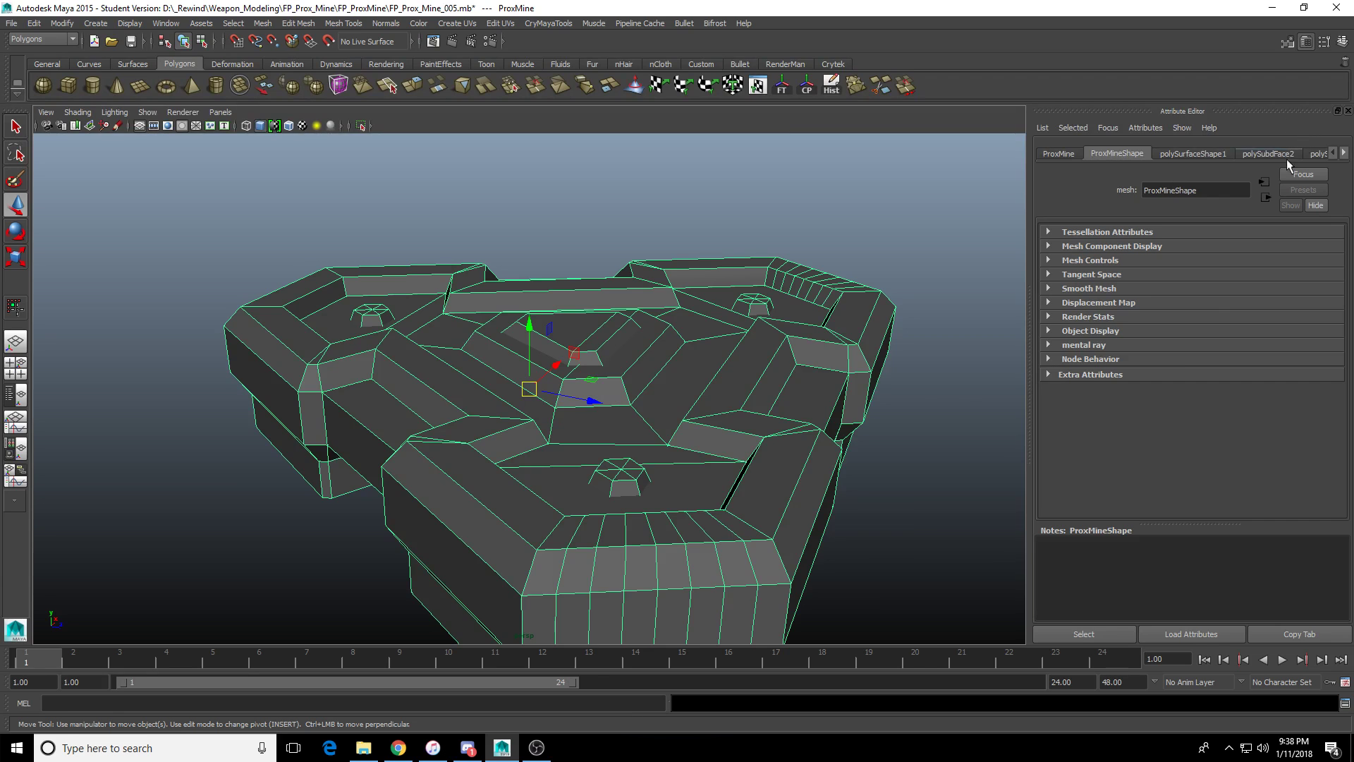
pyautogui.hotkey('ctrl', 'a')
pyautogui.click(1347, 138)
pyautogui.click(1348, 192)
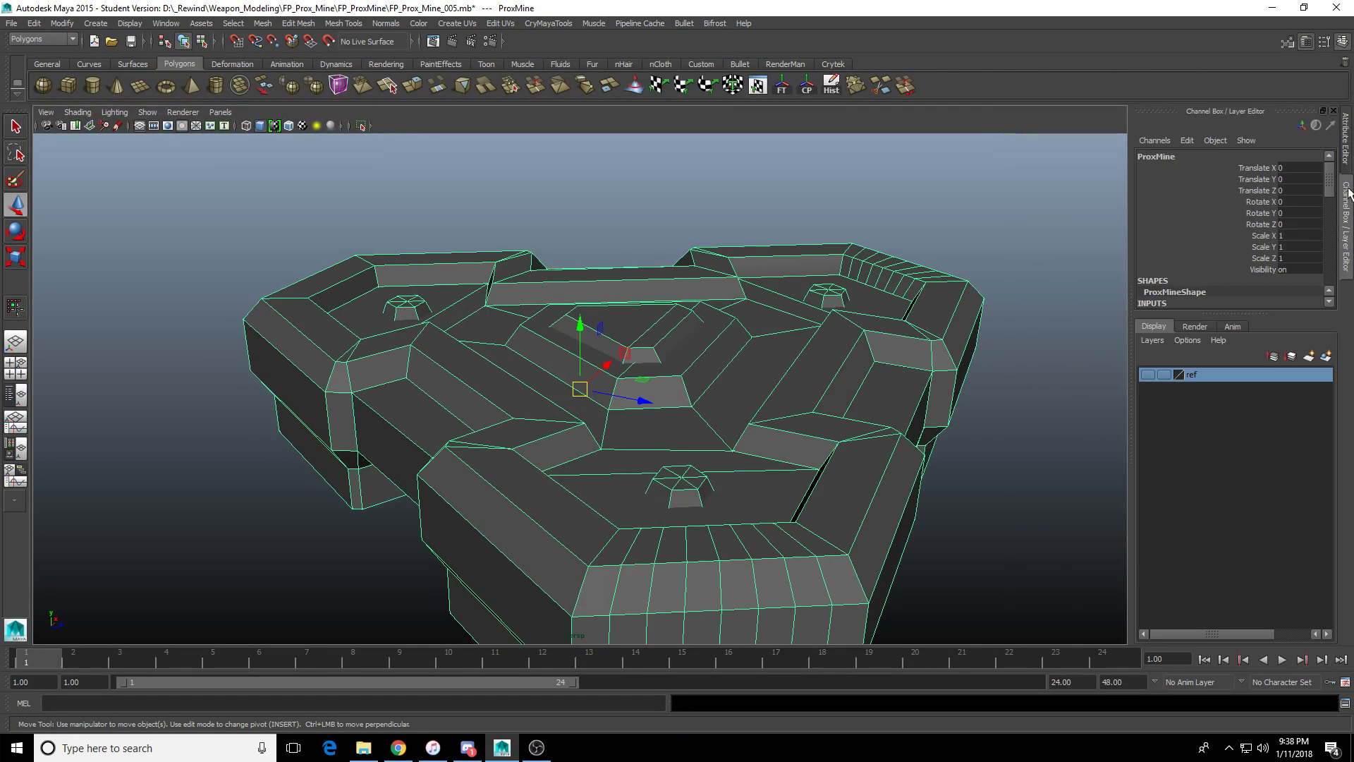
# Examine the selected mine's edge layout from the side and from above, undoing the accidental move.
pyautogui.keyDown('alt'); pyautogui.moveTo(774, 325); pyautogui.dragTo(1046, 392); pyautogui.keyUp('alt')
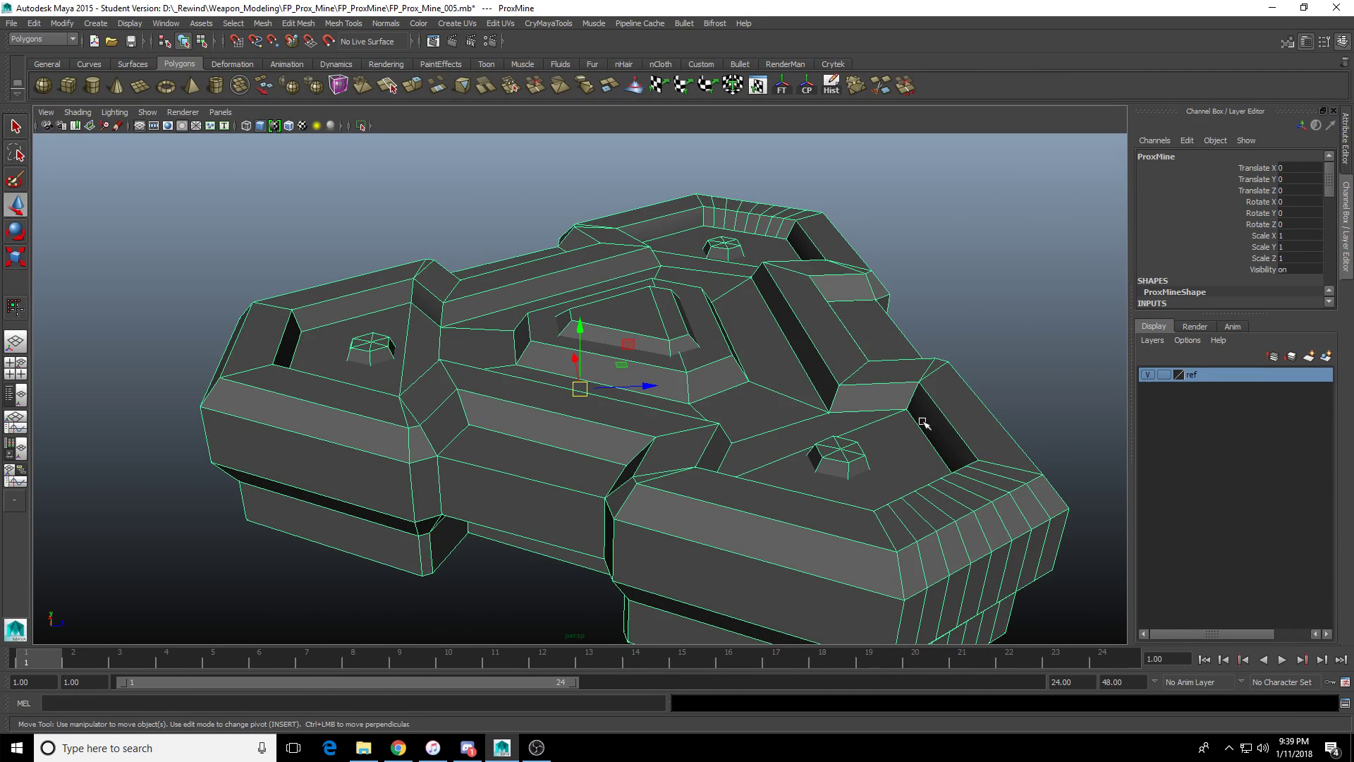
pyautogui.keyDown('alt'); pyautogui.moveTo(923, 422); pyautogui.dragTo(859, 425); pyautogui.keyUp('alt')
pyautogui.scroll(-3, 858, 426)
pyautogui.hotkey('ctrl', 'z')
pyautogui.keyDown('alt'); pyautogui.moveTo(592, 381); pyautogui.dragTo(811, 340); pyautogui.keyUp('alt')
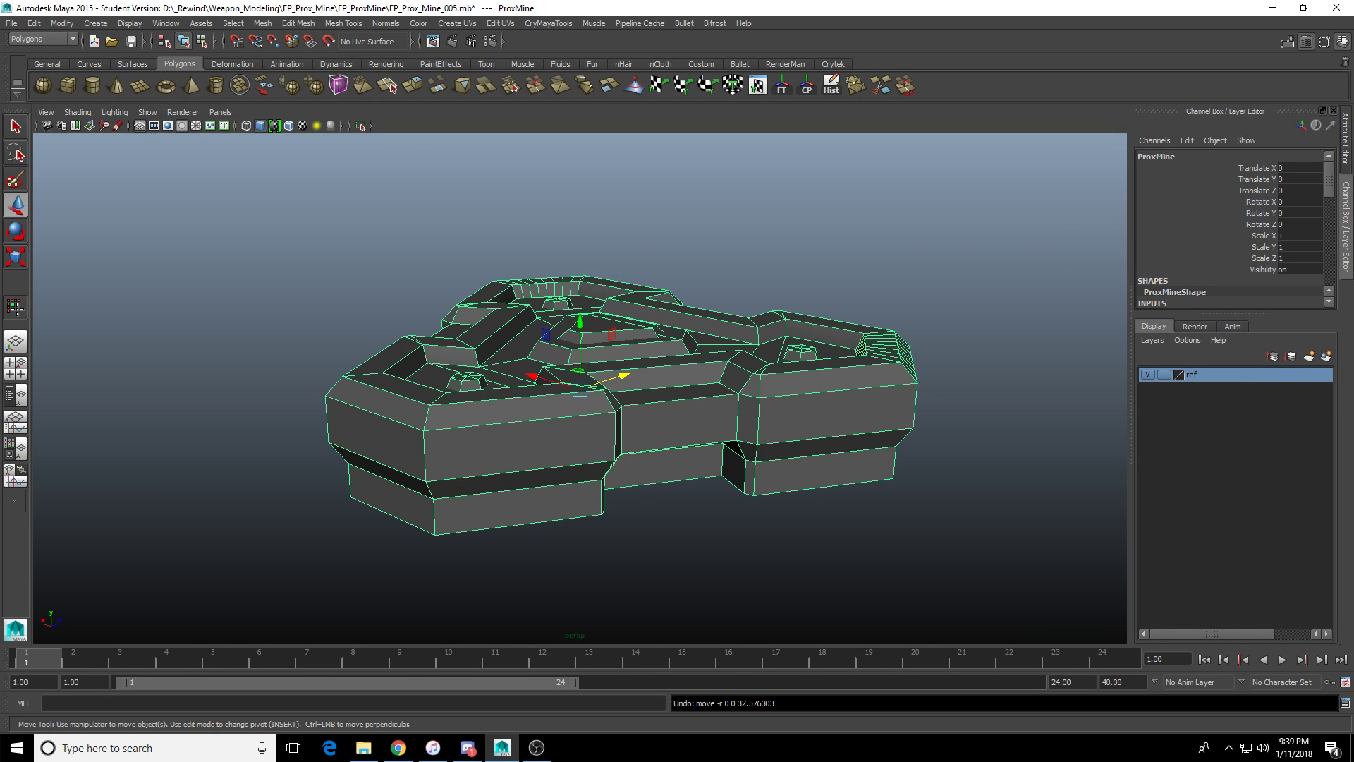
pyautogui.keyDown('alt'); pyautogui.moveTo(876, 387); pyautogui.dragTo(884, 242); pyautogui.keyUp('alt')
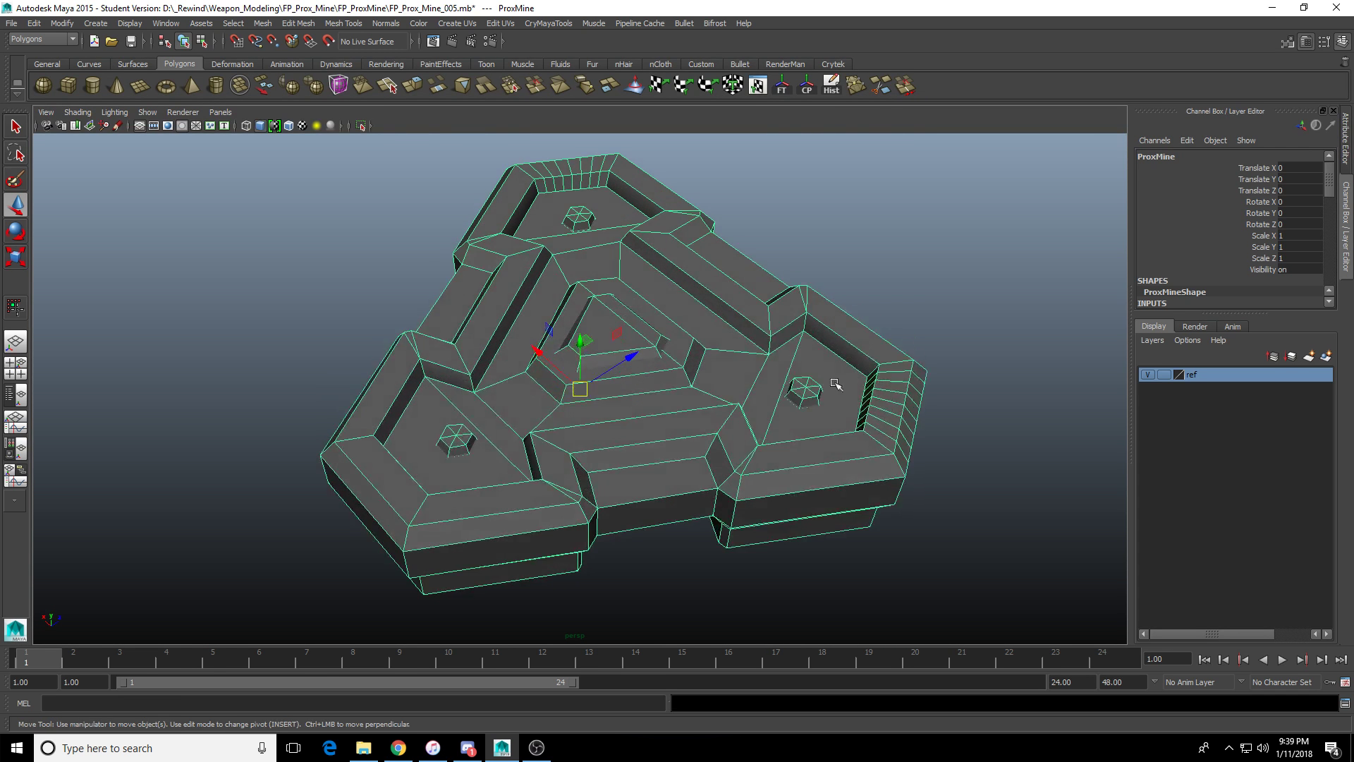
# Deselect the mine to examine its shaded recesses and bevels, and reselect it to inspect the top surface's wireframe.
pyautogui.click(884, 242)
pyautogui.keyDown('alt'); pyautogui.moveTo(960, 294); pyautogui.dragTo(744, 275); pyautogui.keyUp('alt')
pyautogui.scroll(4, 846, 302)
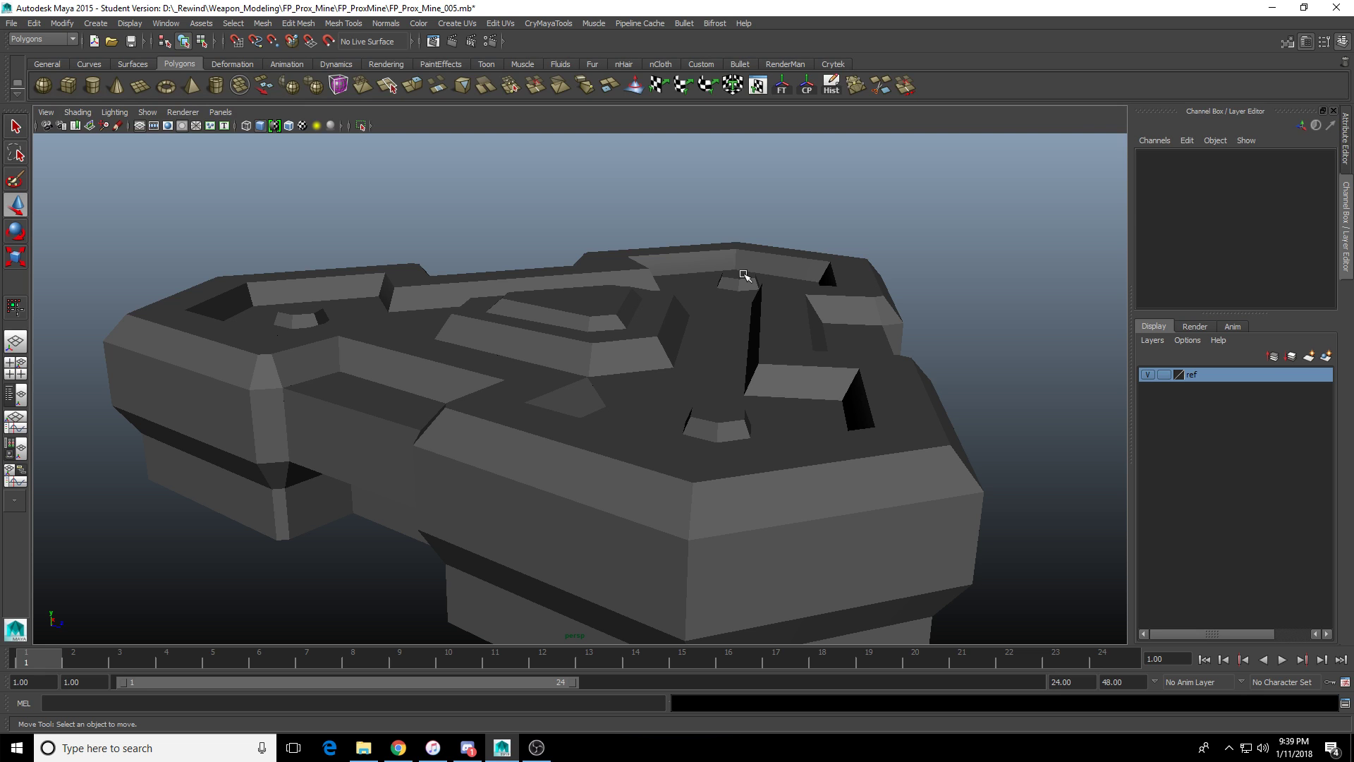
pyautogui.keyDown('alt'); pyautogui.moveTo(794, 313); pyautogui.dragTo(643, 369); pyautogui.keyUp('alt')
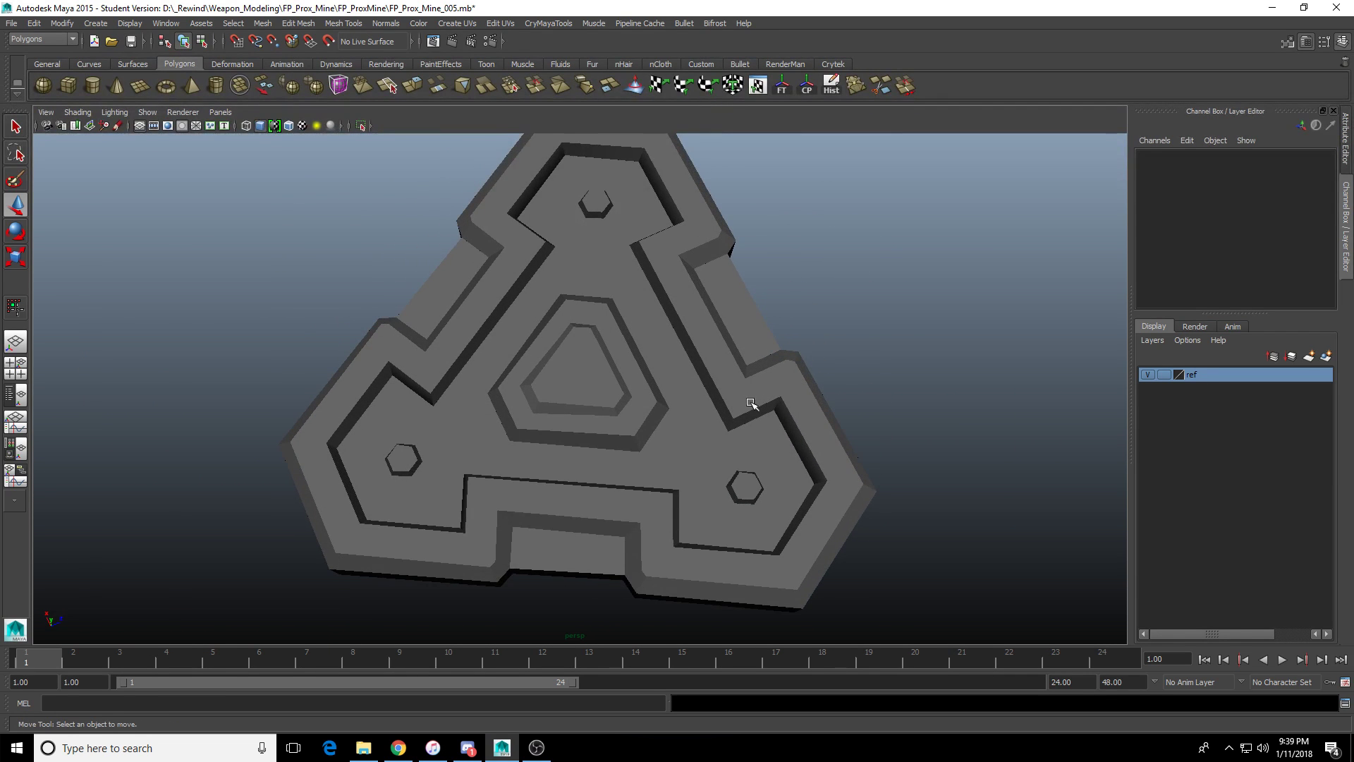
pyautogui.keyDown('alt'); pyautogui.moveTo(750, 403); pyautogui.dragTo(748, 441); pyautogui.keyUp('alt')
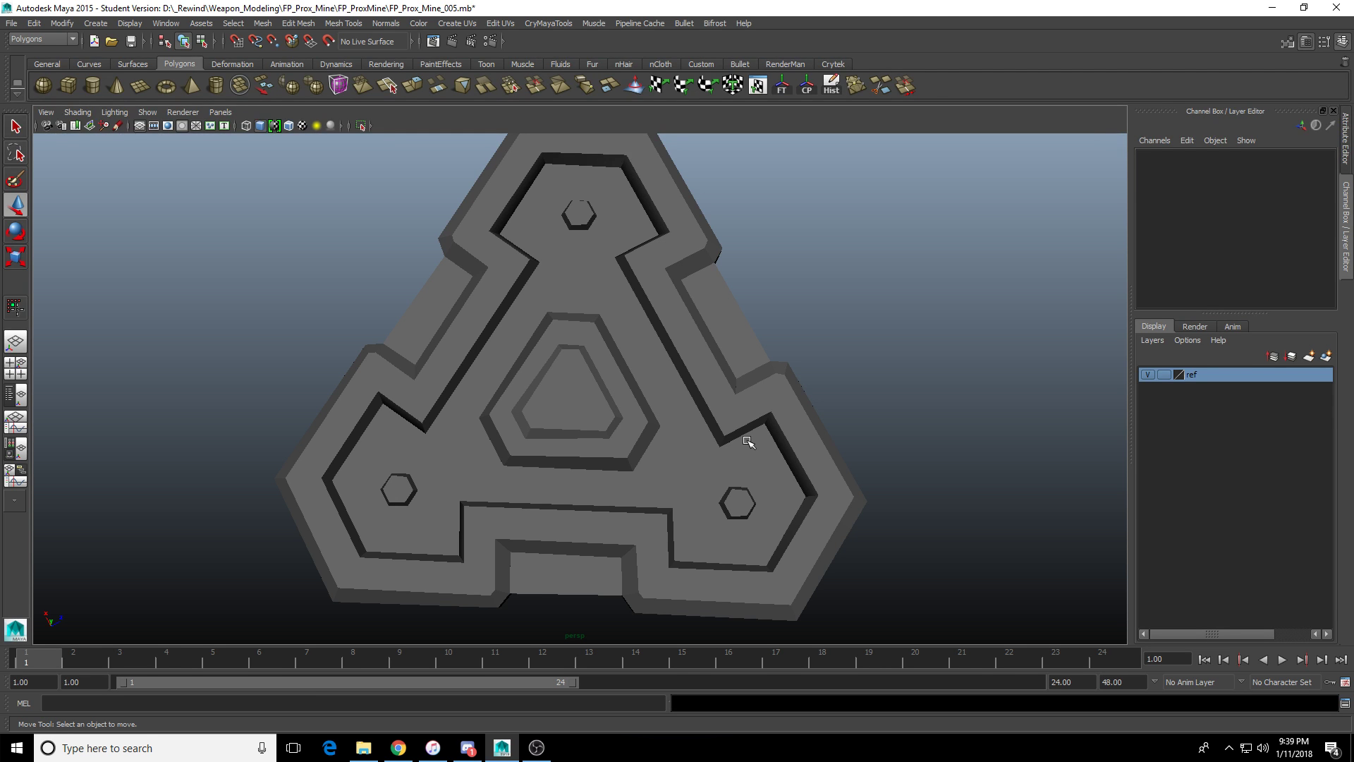
pyautogui.scroll(3, 520, 369)
pyautogui.click(423, 374)
pyautogui.moveTo(423, 375)
pyautogui.keyDown('alt'); pyautogui.mouseDown()
pyautogui.moveTo(408, 387)
pyautogui.moveTo(437, 381)
pyautogui.mouseUp(); pyautogui.keyUp('alt')
pyautogui.keyDown('alt'); pyautogui.moveTo(318, 315); pyautogui.dragTo(385, 387); pyautogui.keyUp('alt')
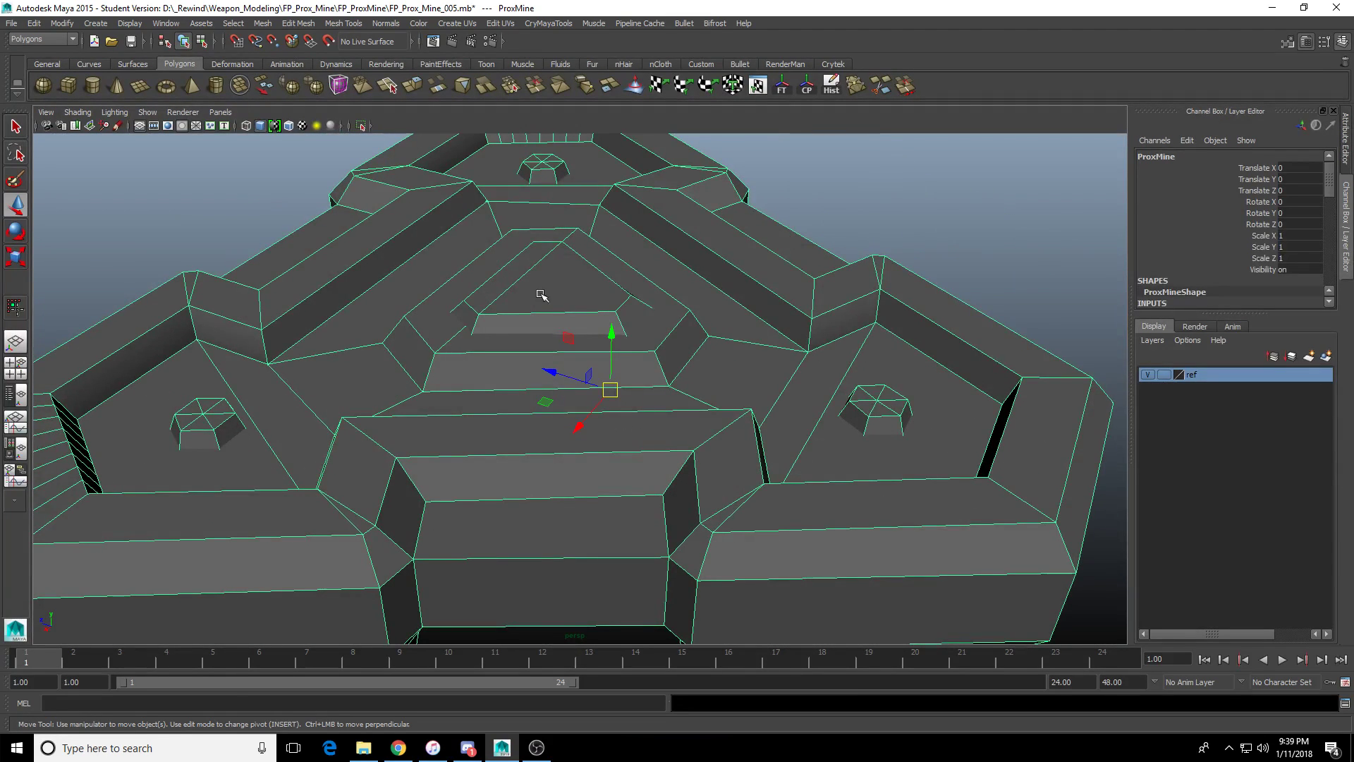
pyautogui.keyDown('alt'); pyautogui.moveTo(750, 417); pyautogui.dragTo(808, 457); pyautogui.keyUp('alt')
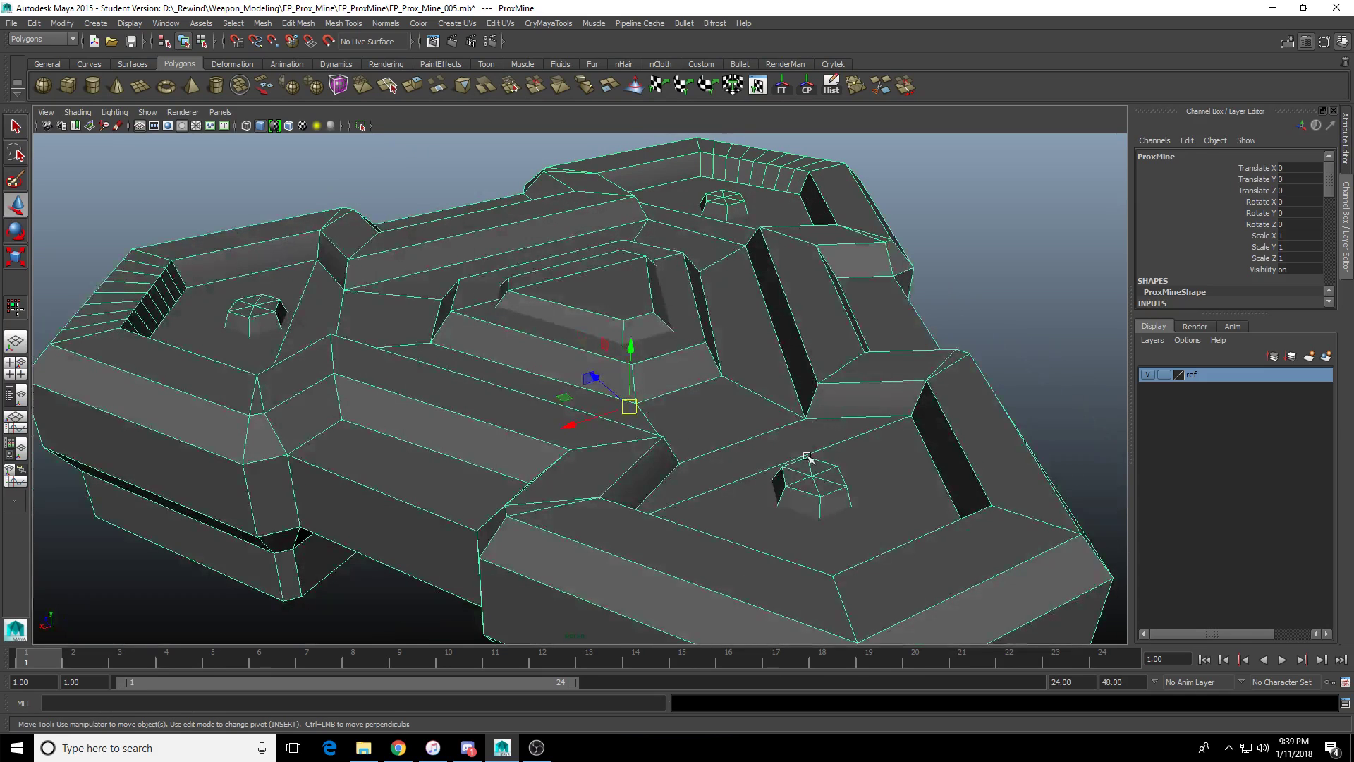
# Open the scene TS1_Sci_Fi_AutoRifle_008.mb from the TS1_Sci_Fi_Autorifle/SK_TS1_SciFiAutorifle folder.
pyautogui.click(109, 44)
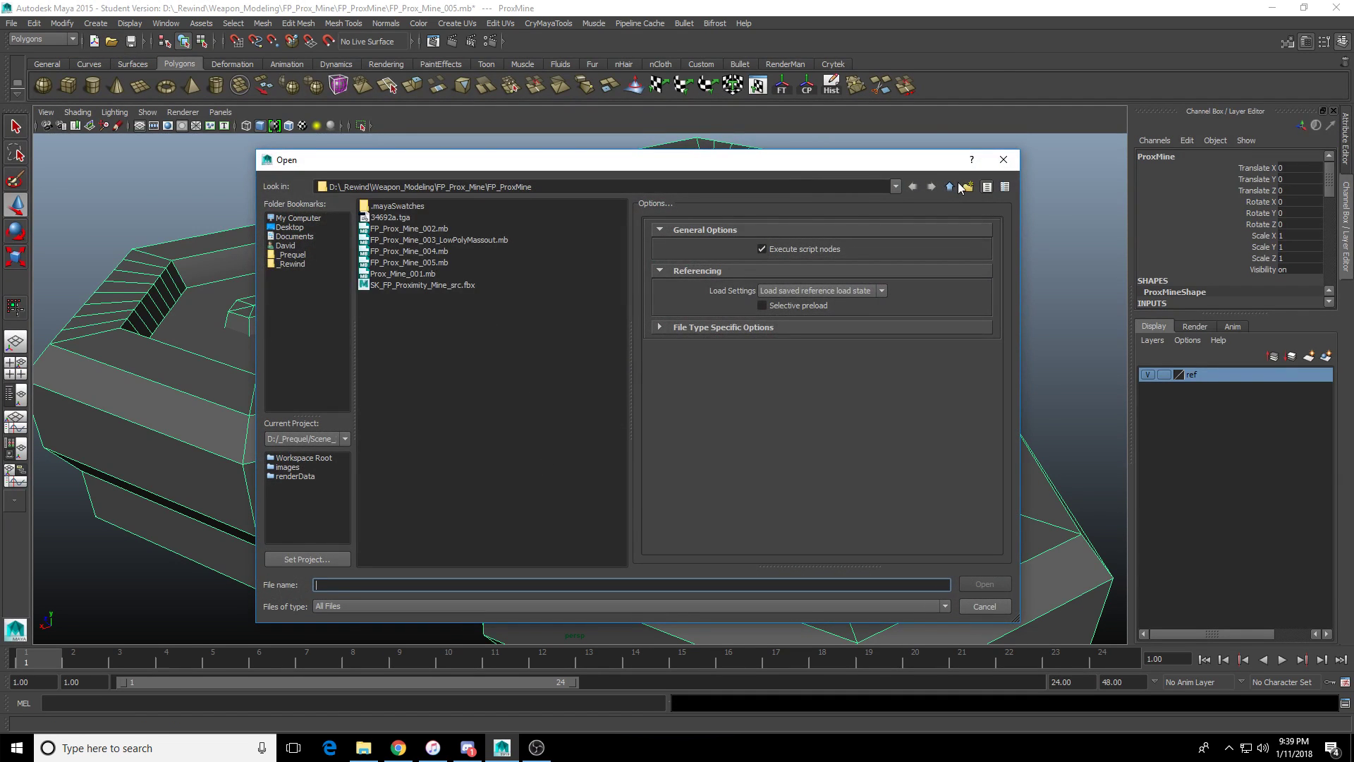
pyautogui.click(950, 187)
pyautogui.click(950, 187)
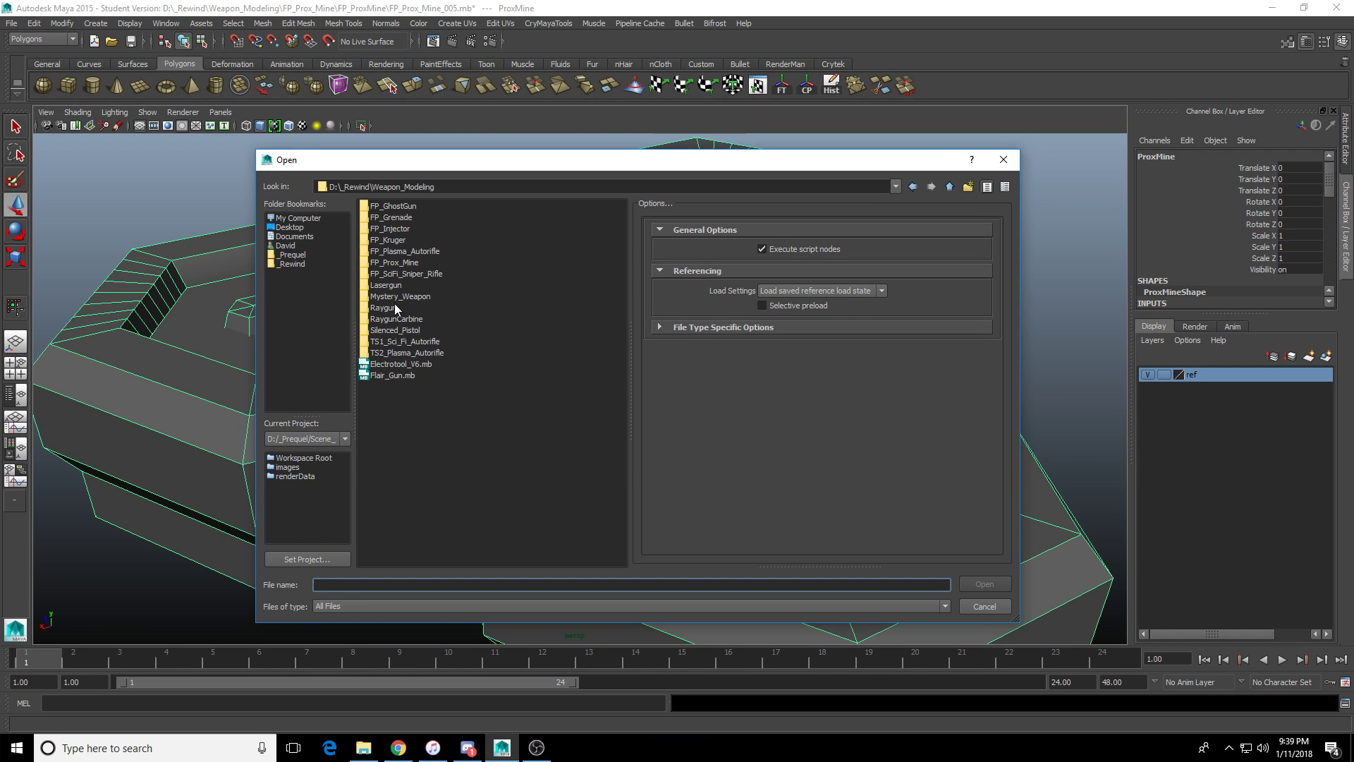
pyautogui.doubleClick(404, 342)
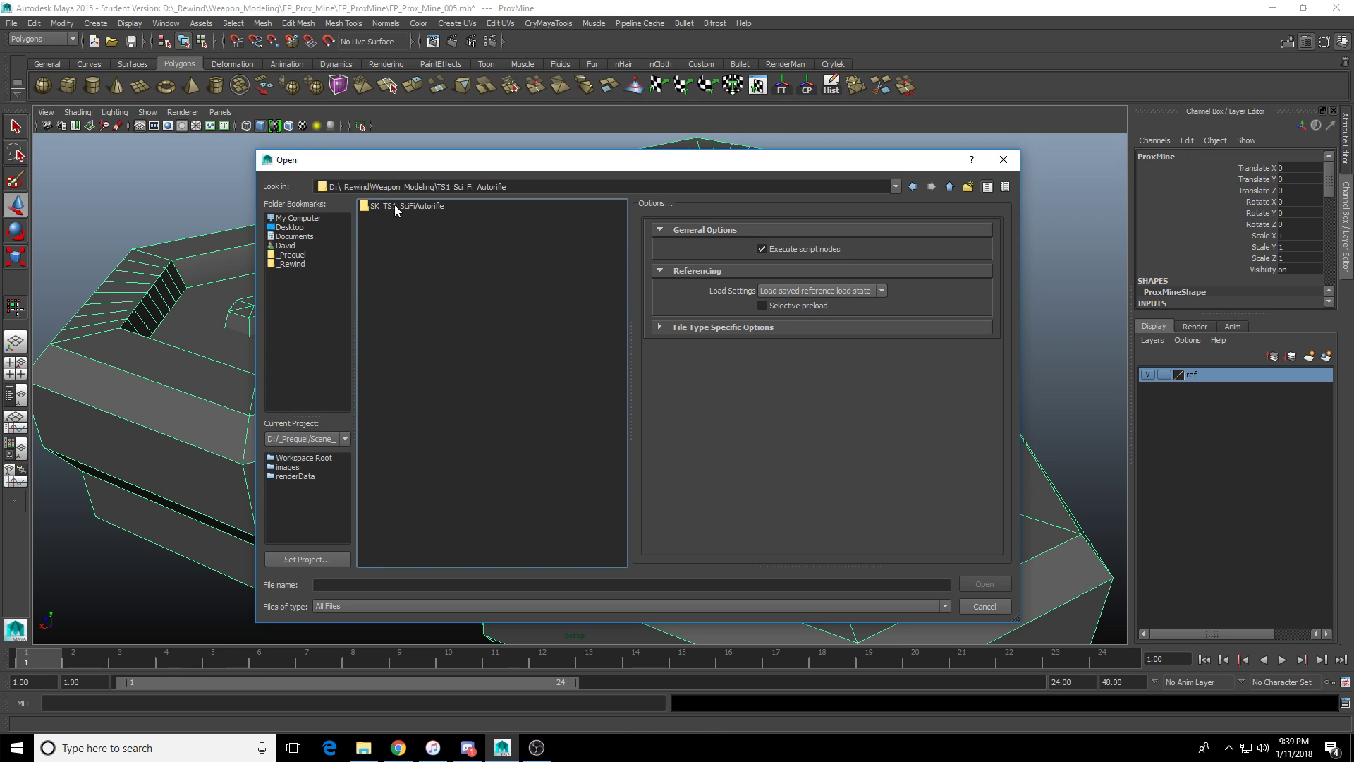
pyautogui.doubleClick(397, 206)
pyautogui.click(426, 308)
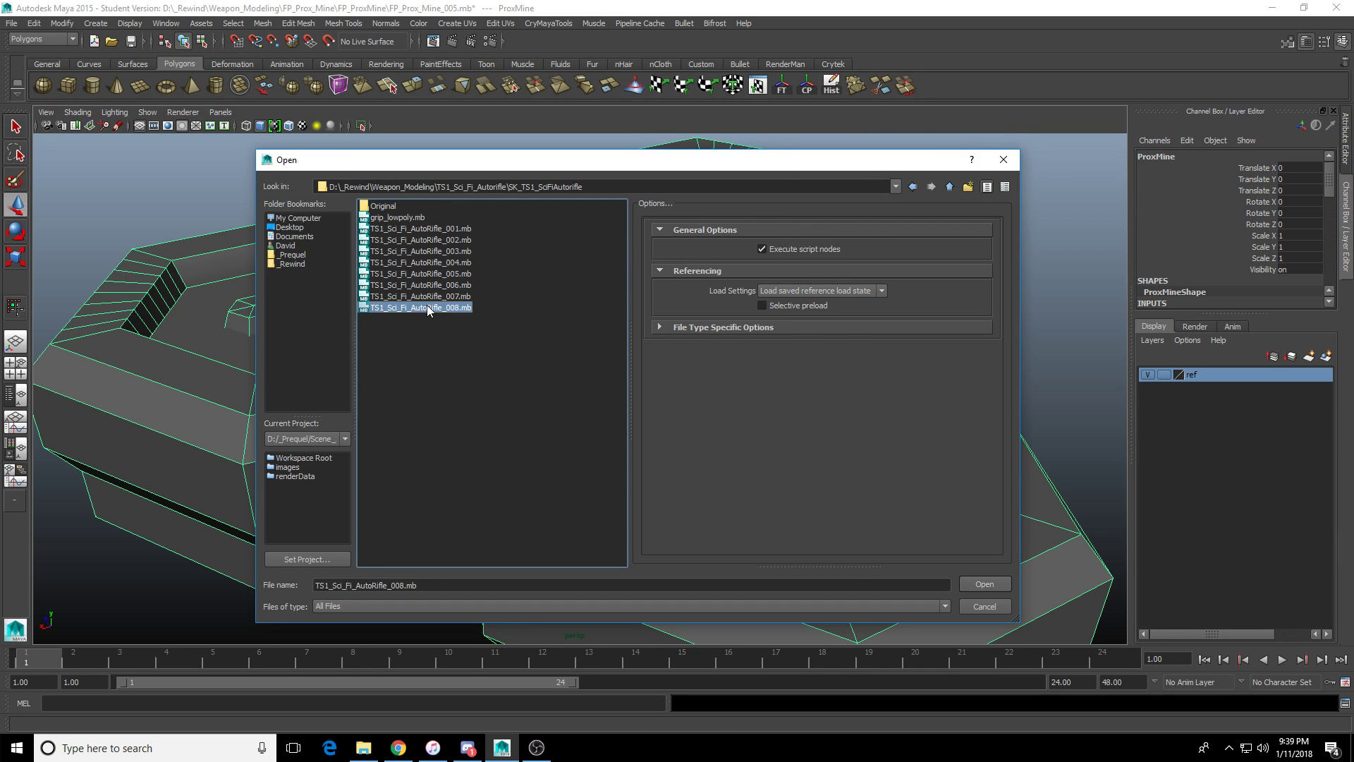
pyautogui.doubleClick(426, 307)
pyautogui.click(682, 379)
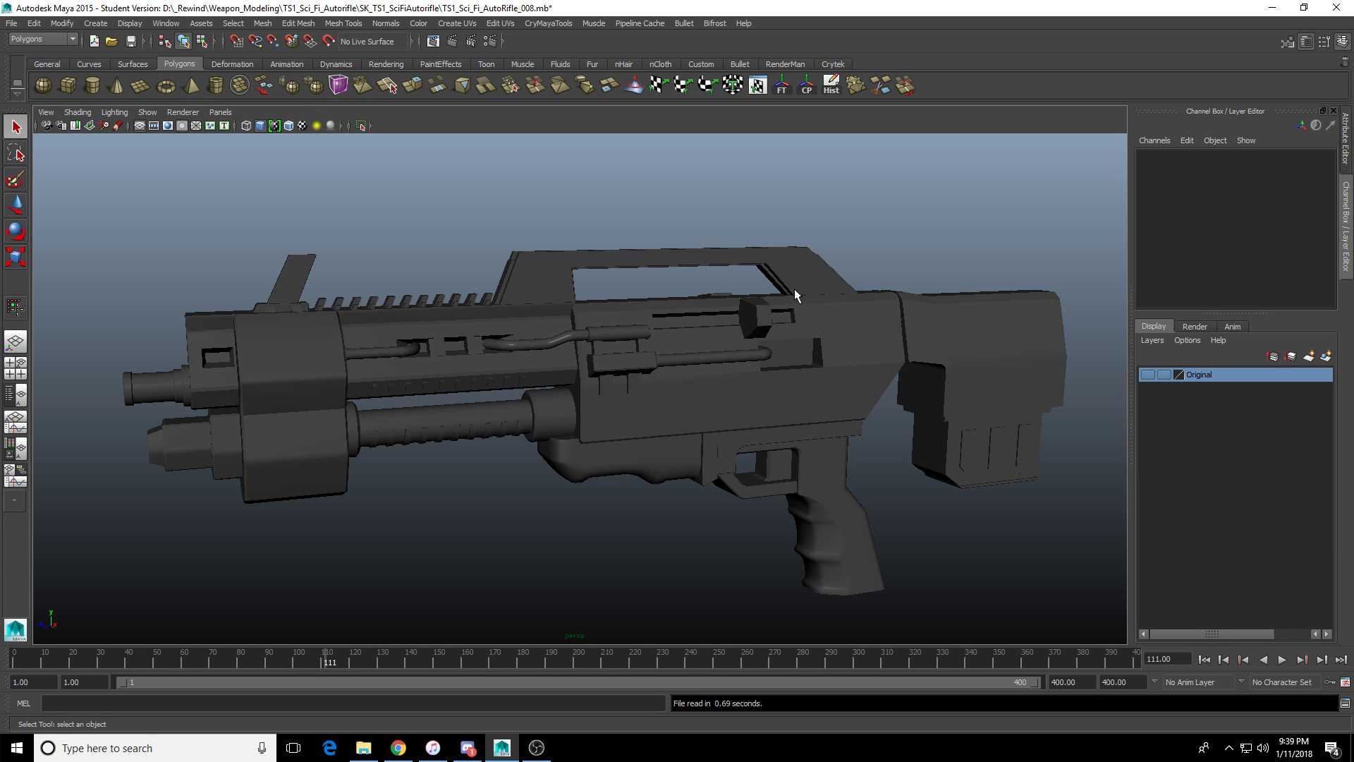
# Select the rifle's pistol grip mesh and switch it to vertex editing.
pyautogui.scroll(5, 778, 327)
pyautogui.keyDown('alt'); pyautogui.moveTo(779, 328); pyautogui.dragTo(498, 306, button='middle'); pyautogui.keyUp('alt')
pyautogui.scroll(3, 659, 417)
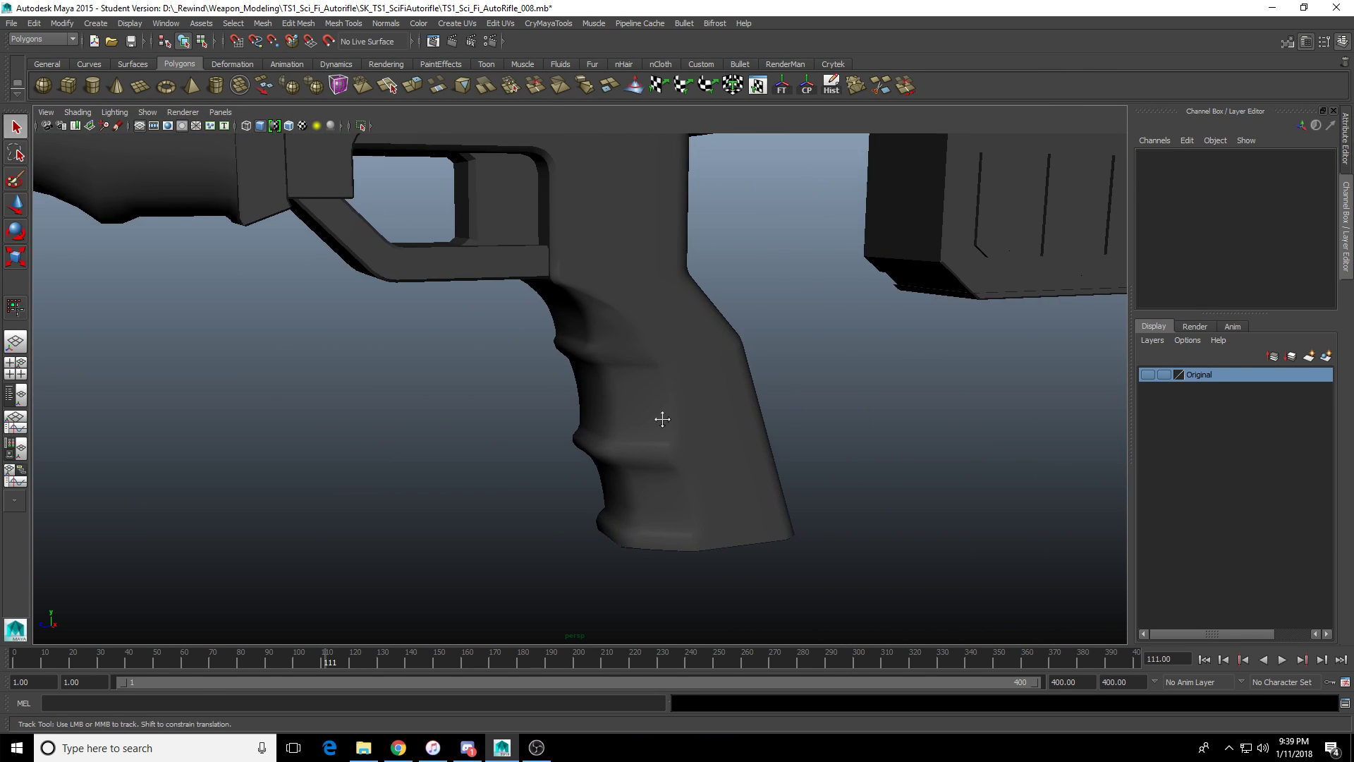
pyautogui.click(624, 400)
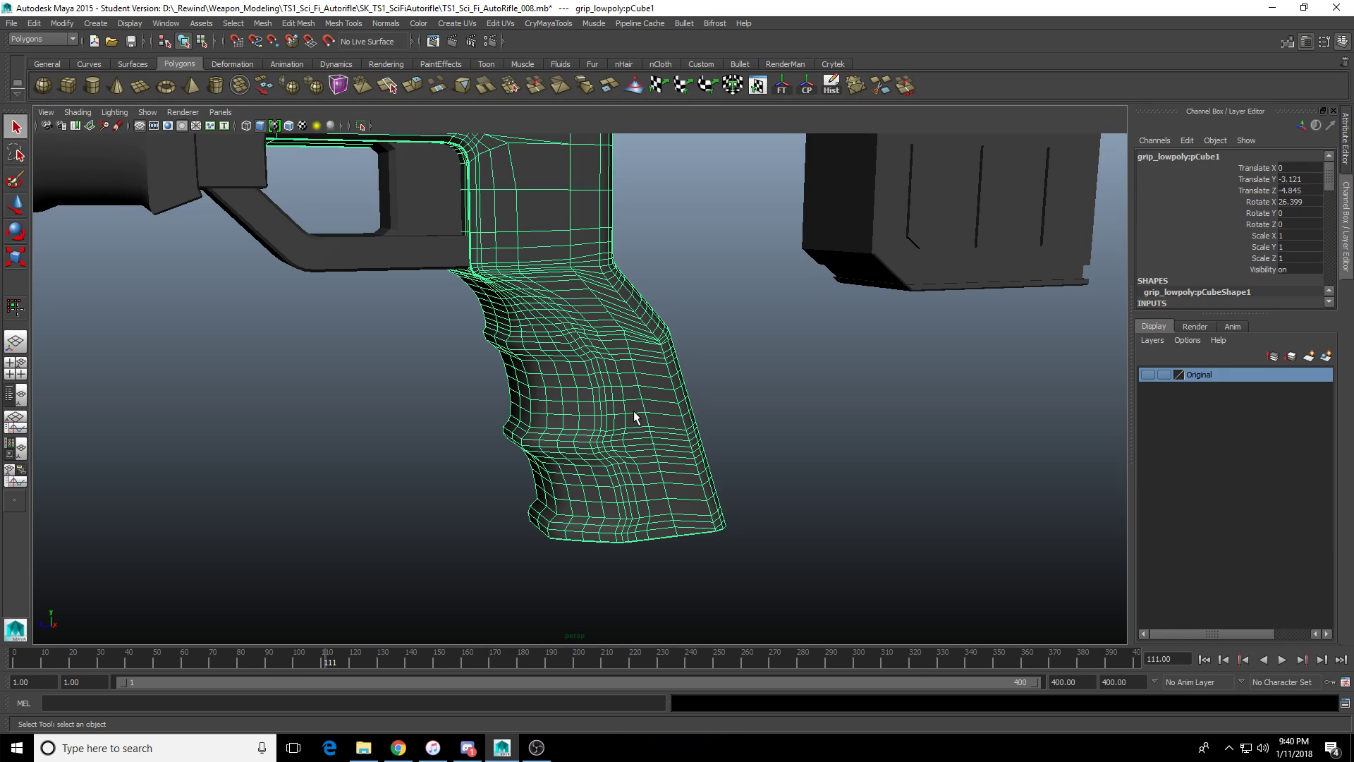
pyautogui.scroll(5, 617, 416)
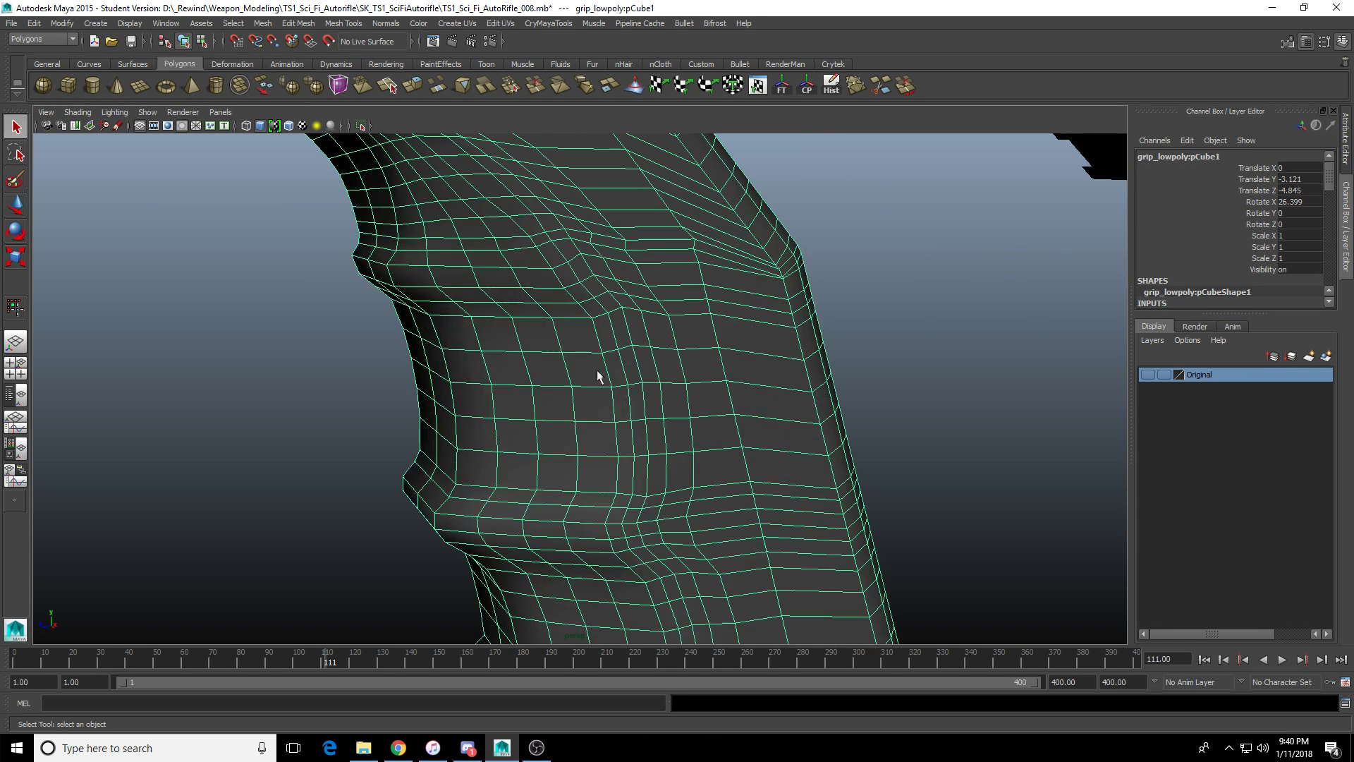
pyautogui.moveTo(598, 378); pyautogui.dragTo(599, 363, button='right')
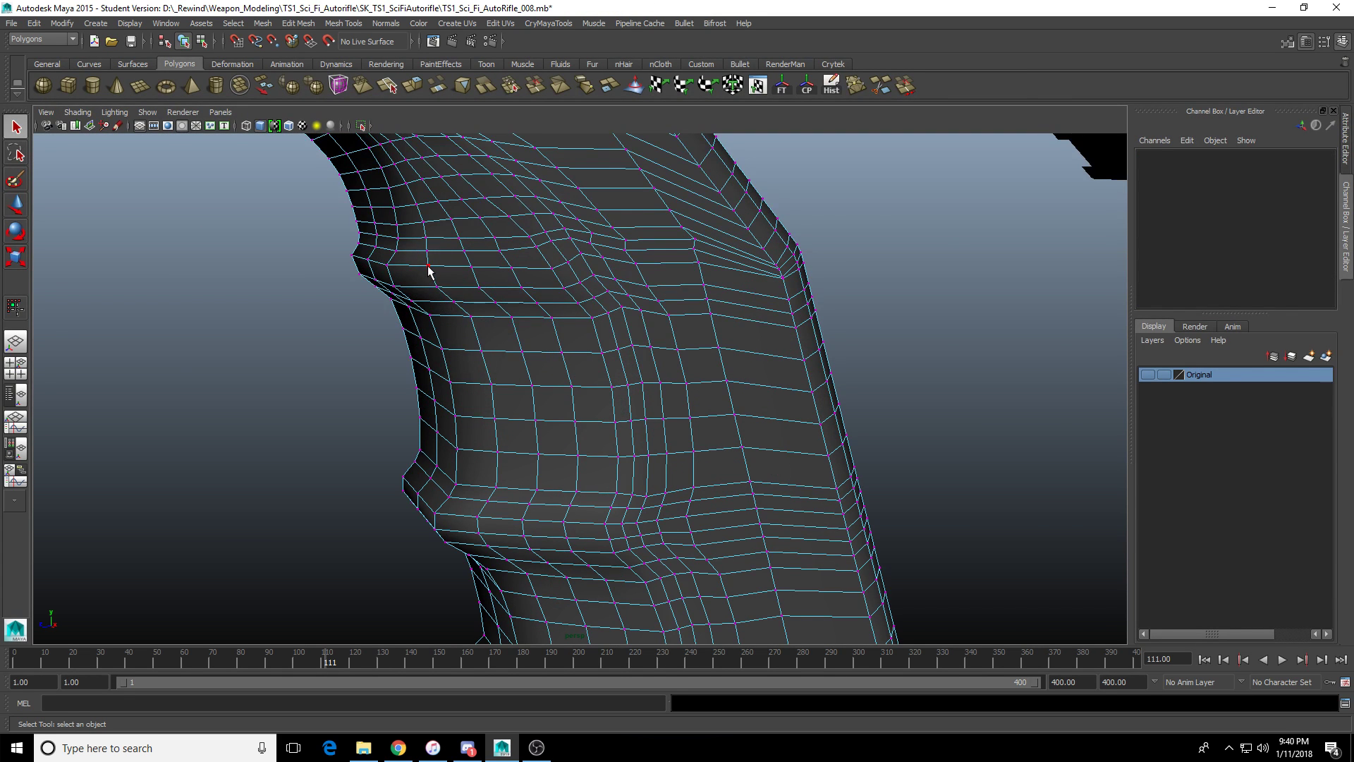
# Shift the vertices just behind the tip of the grip's upper finger ridge slightly toward the front edge in the side view.
pyautogui.click(428, 268)
pyautogui.scroll(5, 547, 378)
pyautogui.press('w')
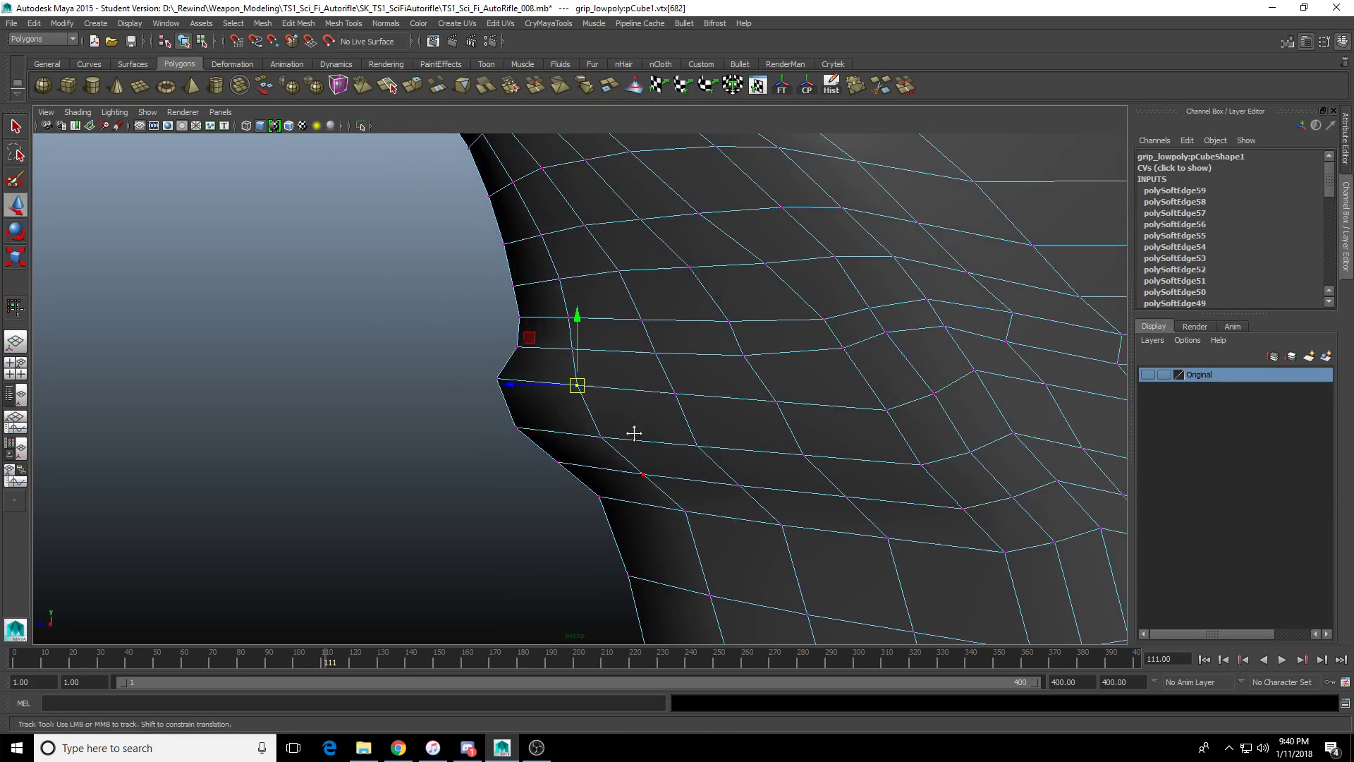
pyautogui.keyDown('alt'); pyautogui.moveTo(634, 433); pyautogui.dragTo(617, 386, button='middle'); pyautogui.keyUp('alt')
pyautogui.keyDown('alt'); pyautogui.moveTo(618, 386); pyautogui.dragTo(610, 378); pyautogui.keyUp('alt')
pyautogui.press('space')
pyautogui.press('f')
pyautogui.press('space')
pyautogui.scroll(-10, 634, 471)
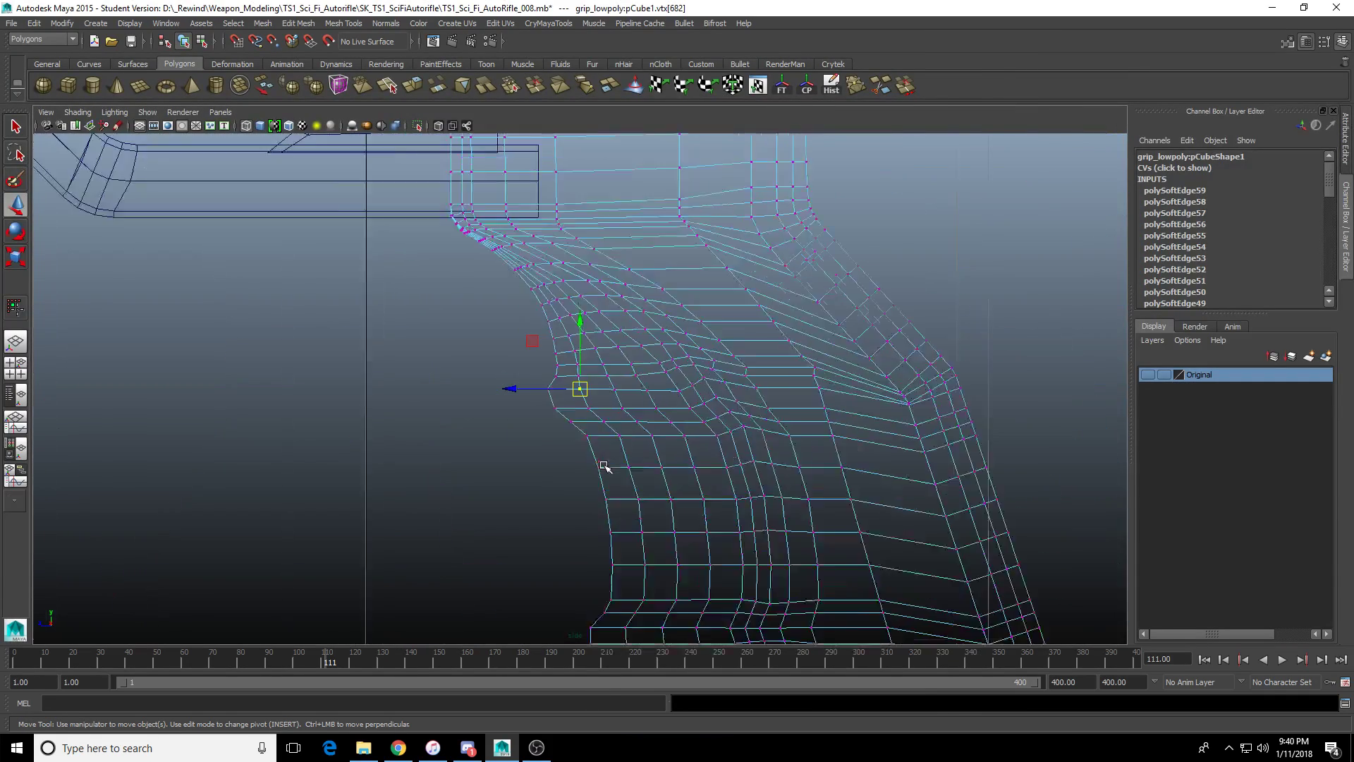
pyautogui.scroll(8, 605, 464)
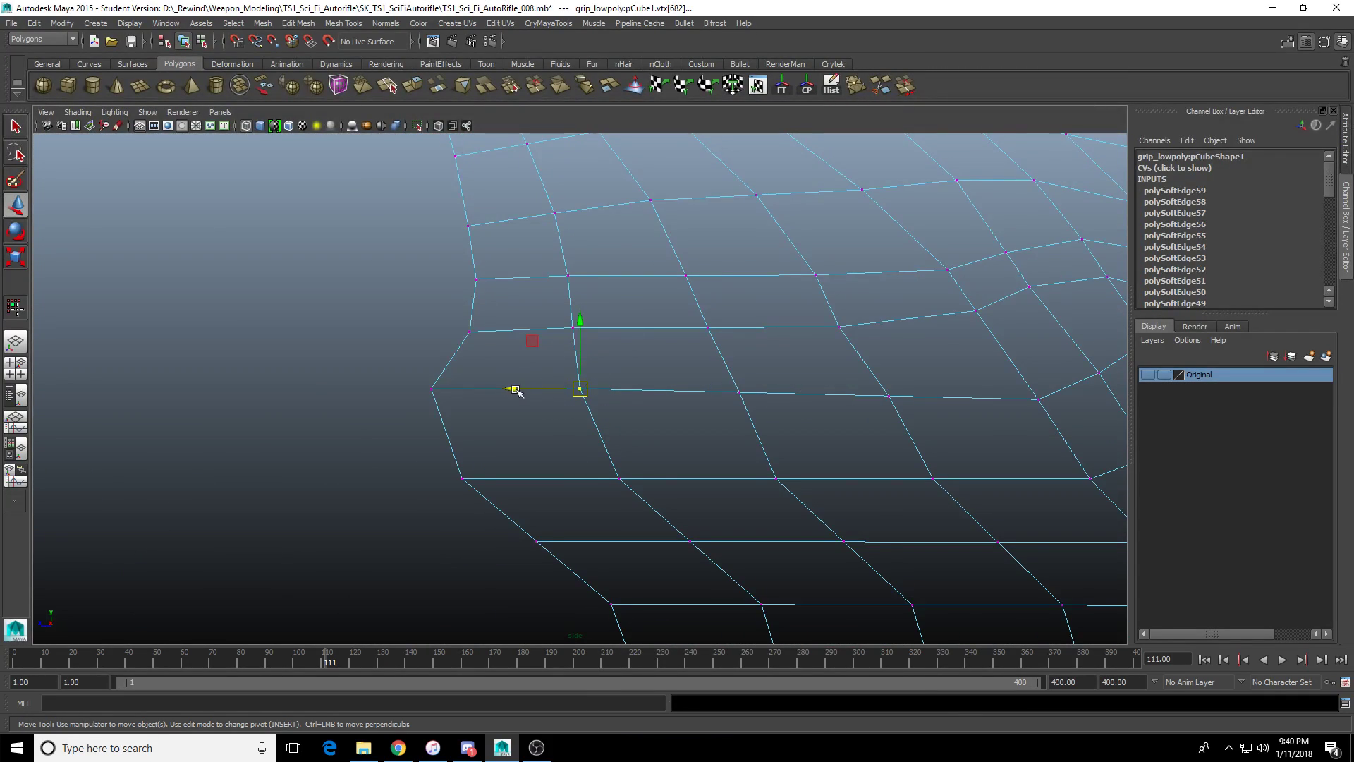
pyautogui.moveTo(516, 389); pyautogui.dragTo(520, 413)
# Shift the vertices directly below the adjusted ones slightly toward the grip's front edge.
pyautogui.click(615, 482)
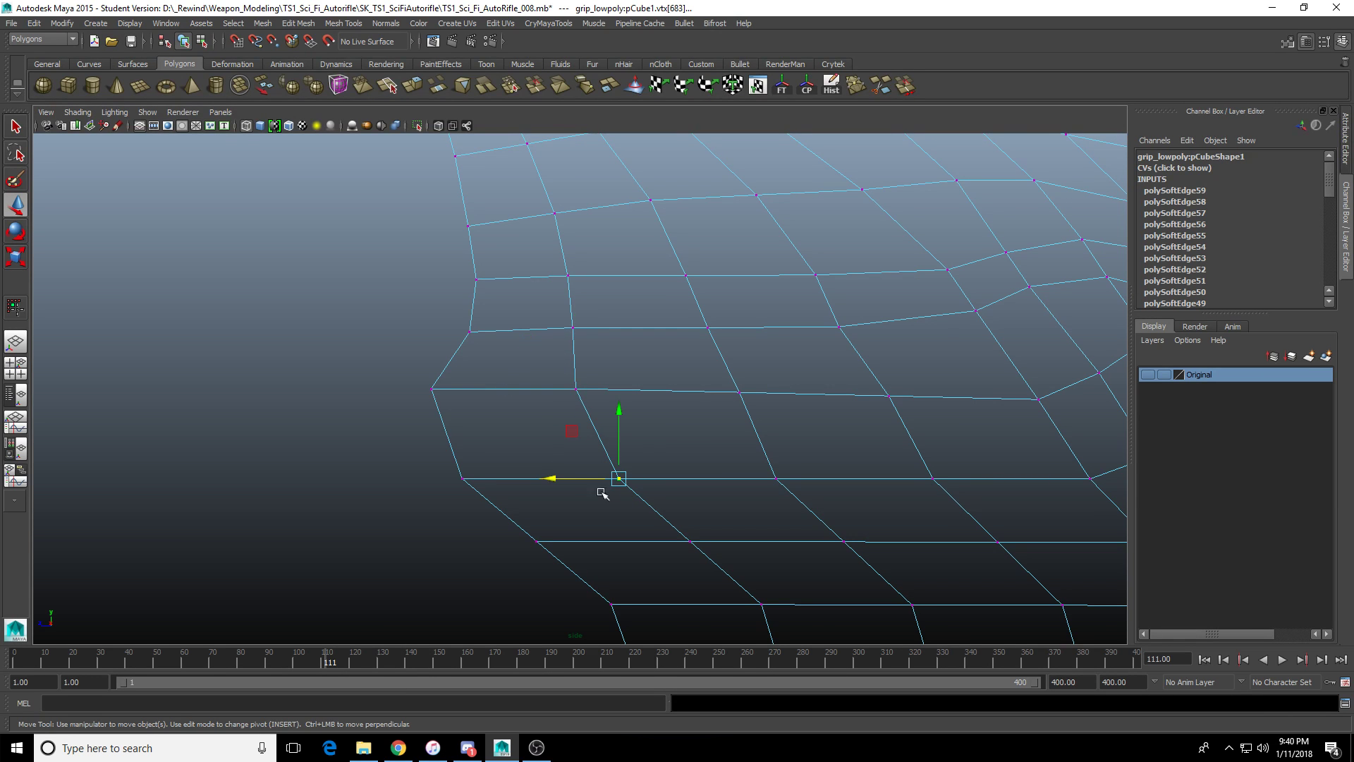
pyautogui.moveTo(552, 478); pyautogui.dragTo(544, 478)
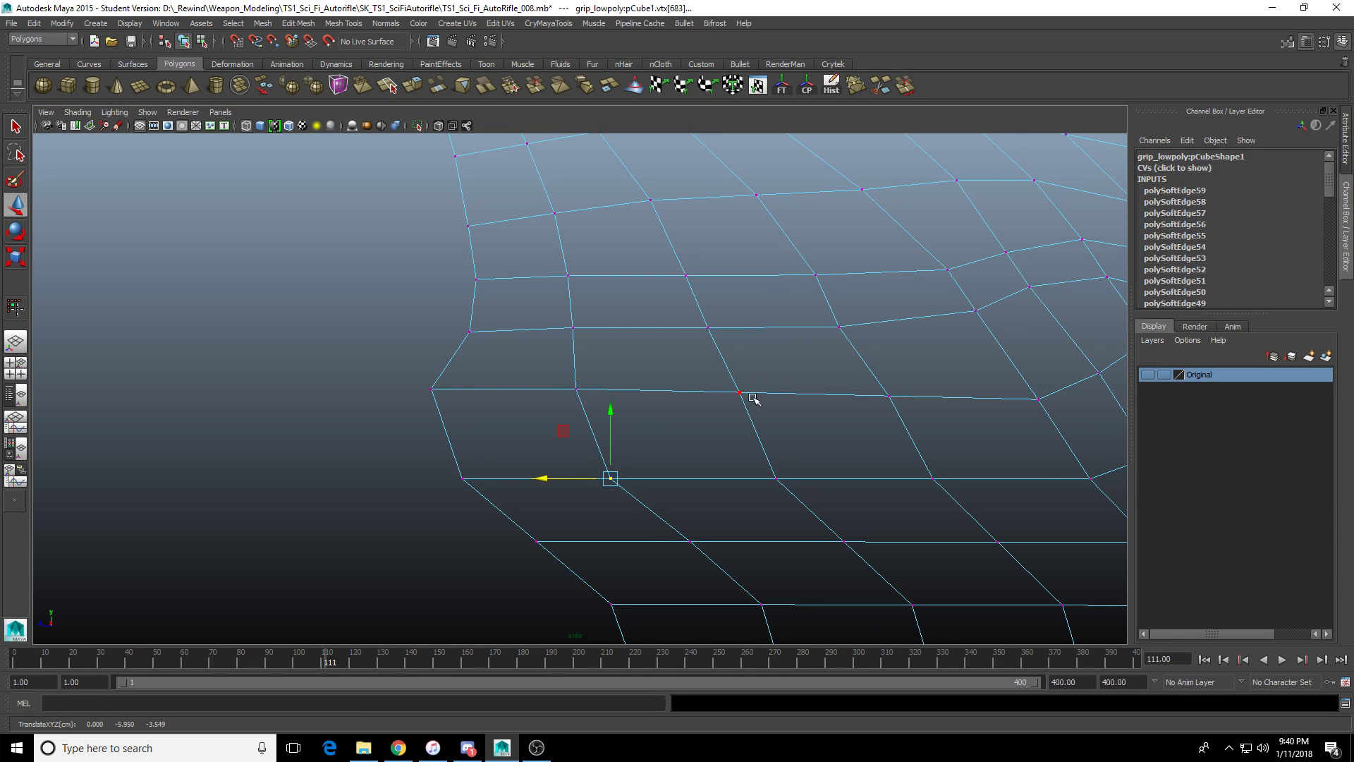
pyautogui.scroll(-5, 778, 369)
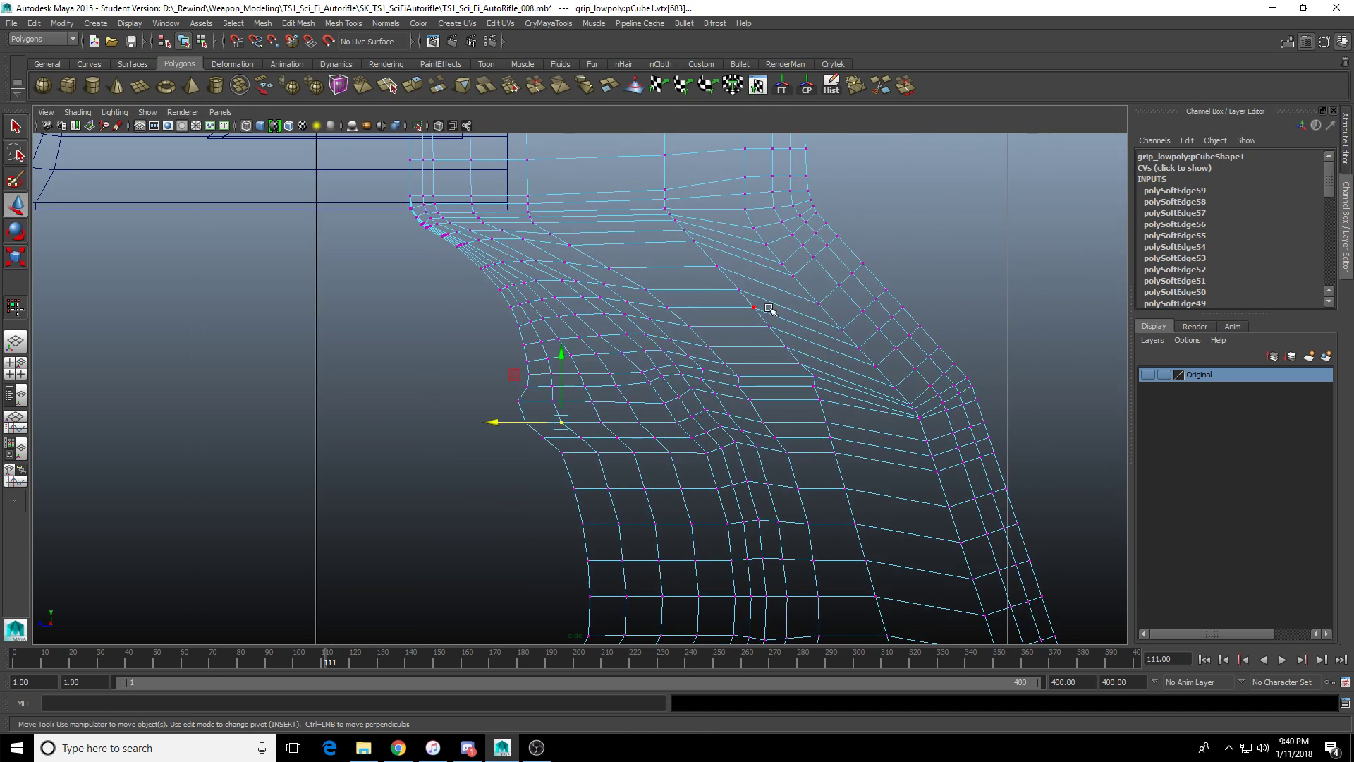
# Return to the perspective view, leave vertex editing and inspect the shading and wireframe around the grip's upper finger ridge.
pyautogui.press('space')
pyautogui.press('space')
pyautogui.scroll(-3, 882, 313)
pyautogui.click(865, 299)
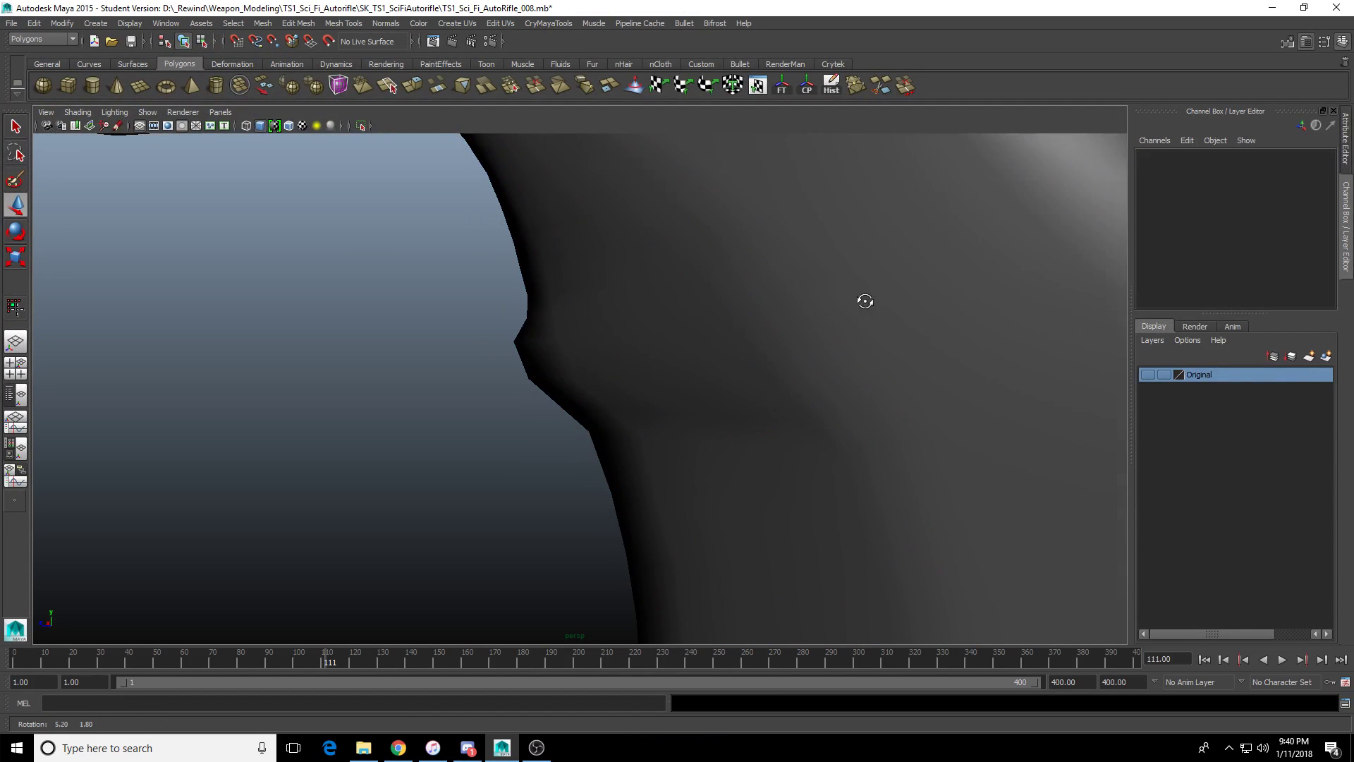
pyautogui.keyDown('alt'); pyautogui.moveTo(864, 299); pyautogui.dragTo(825, 320); pyautogui.keyUp('alt')
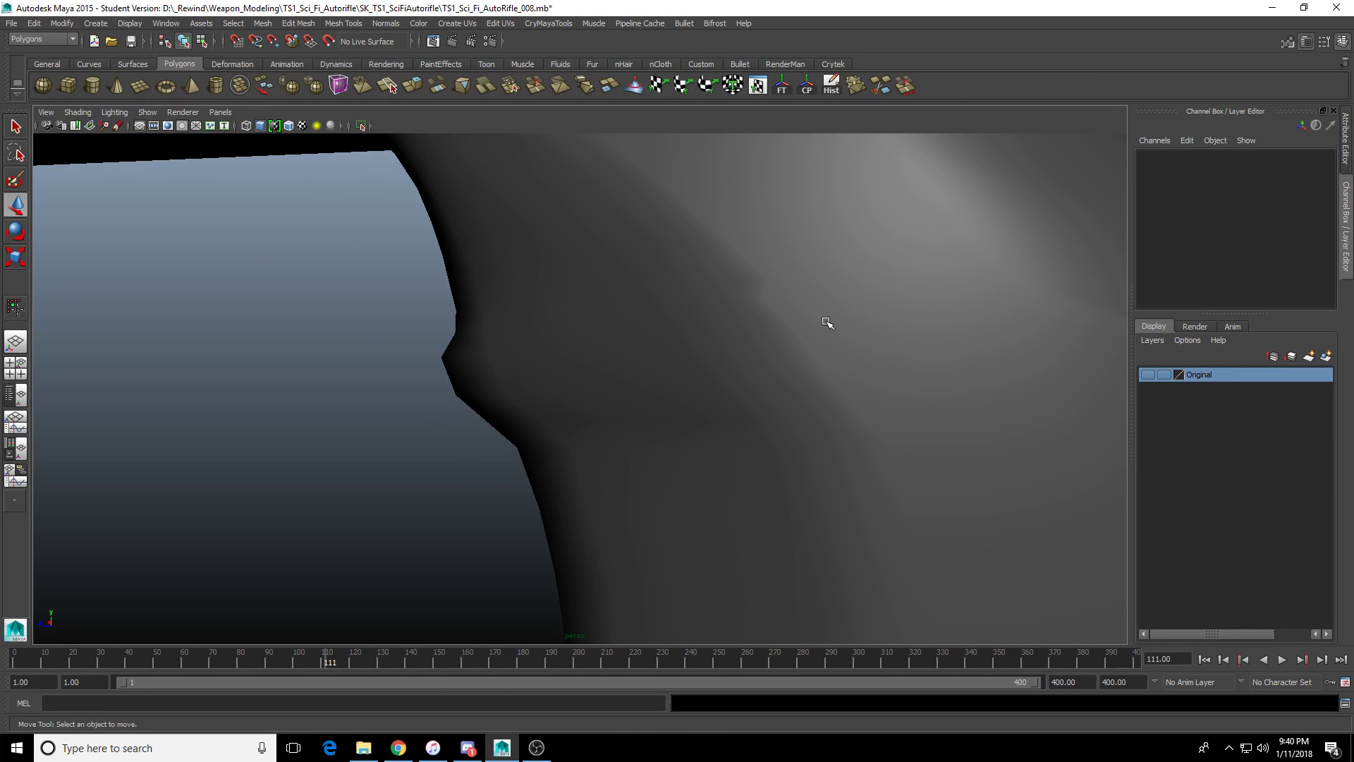
pyautogui.click(840, 323)
pyautogui.scroll(2, 794, 370)
pyautogui.moveTo(794, 370)
pyautogui.keyDown('alt'); pyautogui.mouseDown()
pyautogui.moveTo(852, 366)
pyautogui.moveTo(816, 383)
pyautogui.mouseUp(); pyautogui.keyUp('alt')
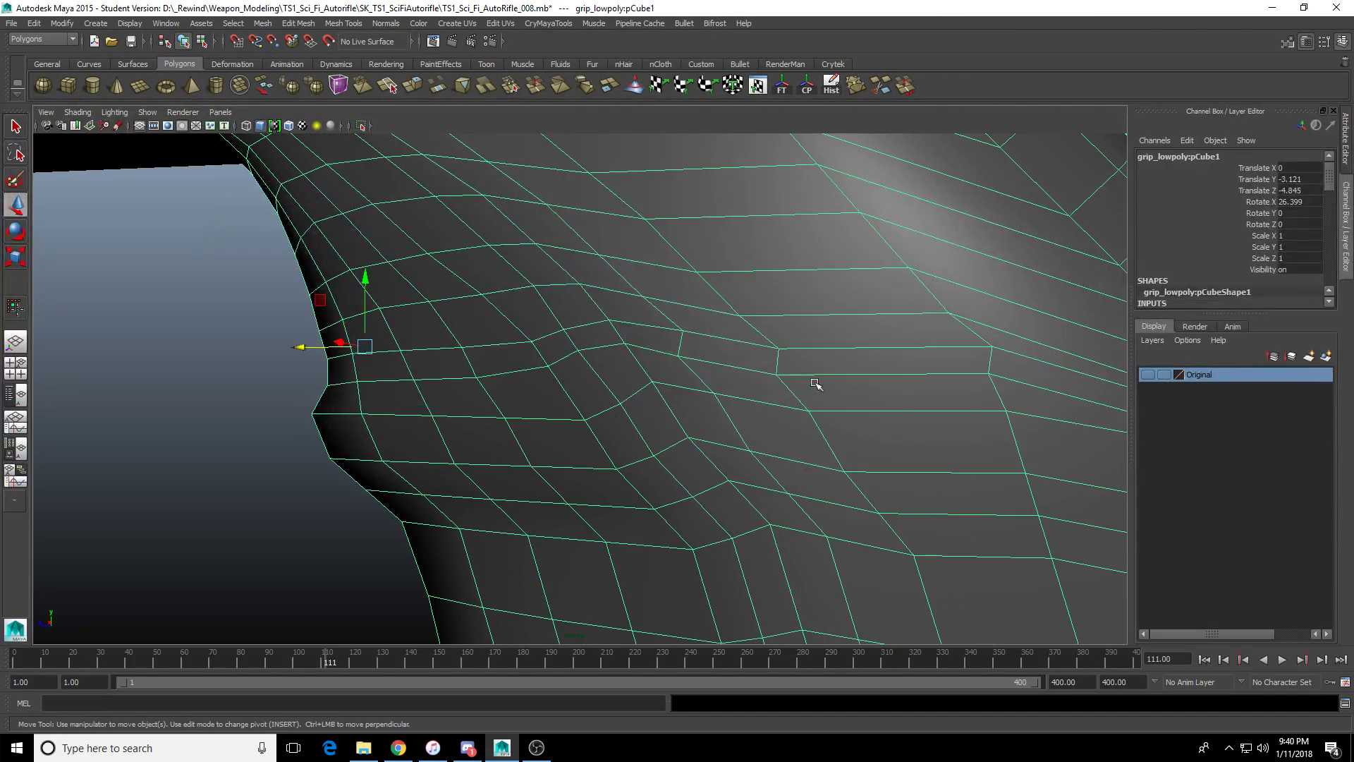
# Switch the grip to vertex editing and straighten the short kinked edge behind the upper finger ridge in the side view by shifting its end vertices.
pyautogui.press('F8')
pyautogui.click(680, 329)
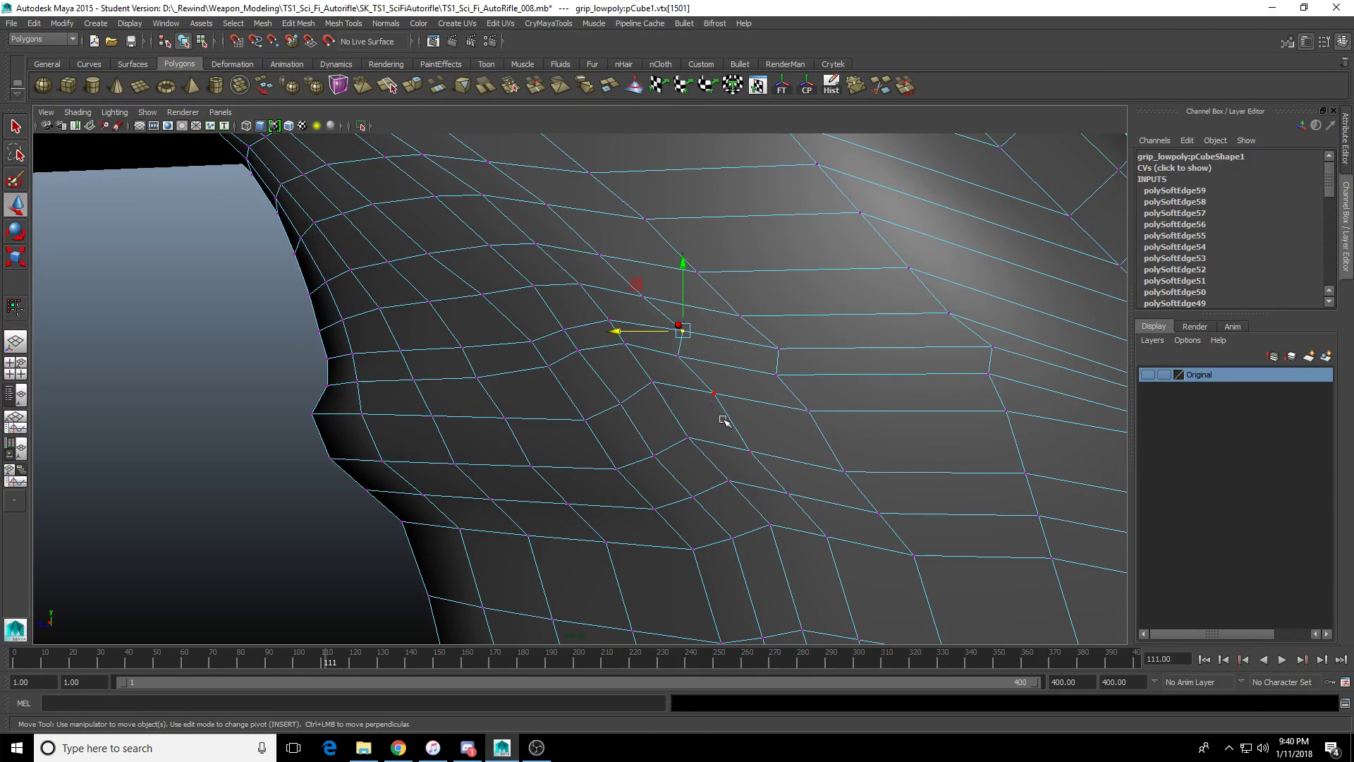
pyautogui.keyDown('shift'); pyautogui.click(840, 484); pyautogui.keyUp('shift')
pyautogui.press('f')
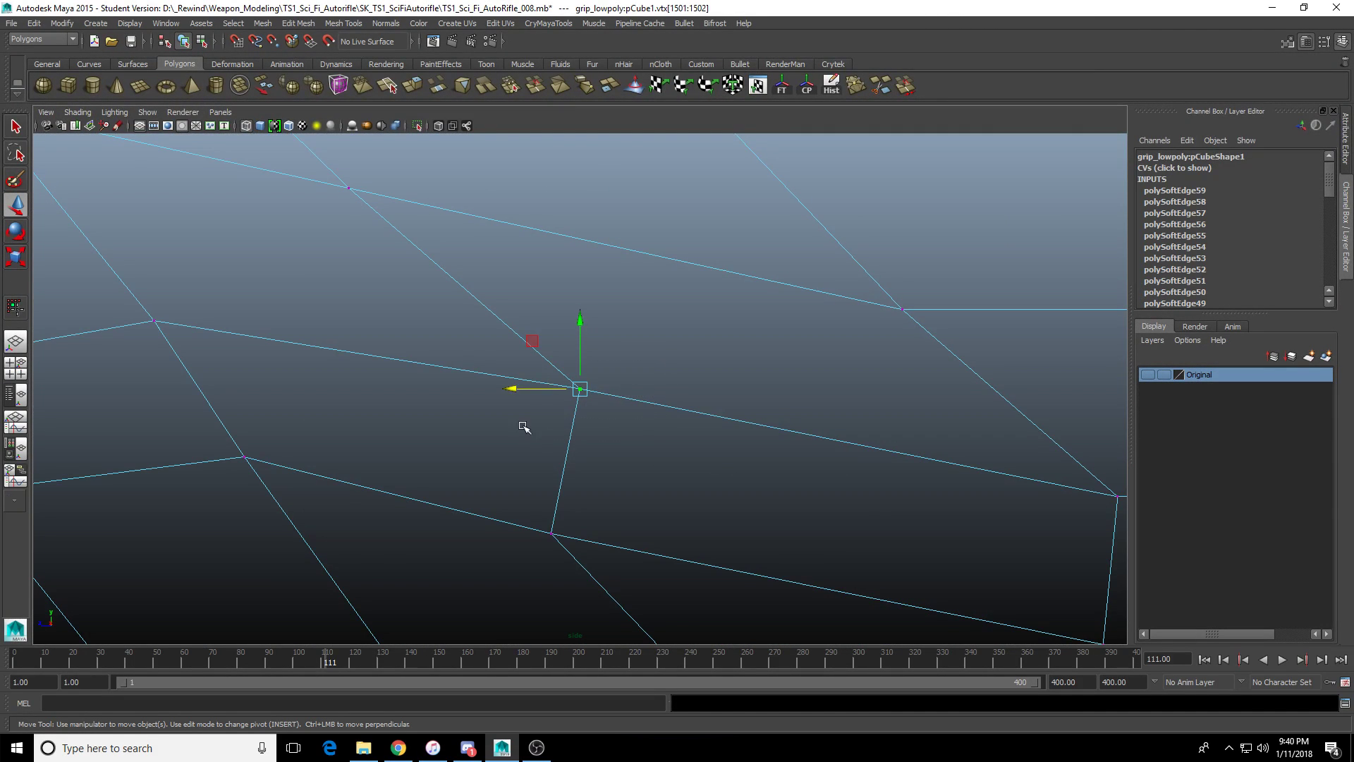
pyautogui.scroll(-5, 523, 428)
pyautogui.scroll(4, 528, 406)
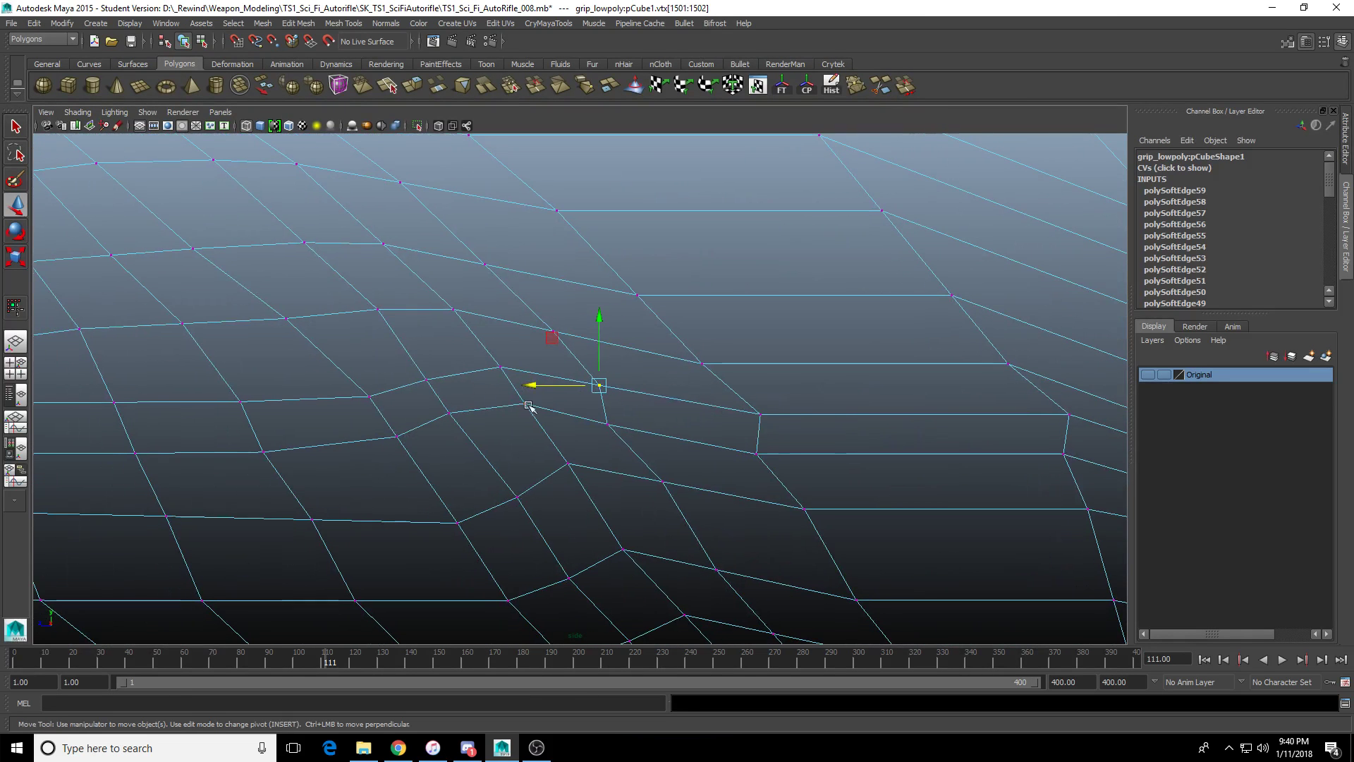
pyautogui.moveTo(530, 385); pyautogui.dragTo(555, 425)
# Shift the upper vertices of the next two kinked edges toward the grip's front edge to line them up with their columns.
pyautogui.press('Down')
pyautogui.press('Right')
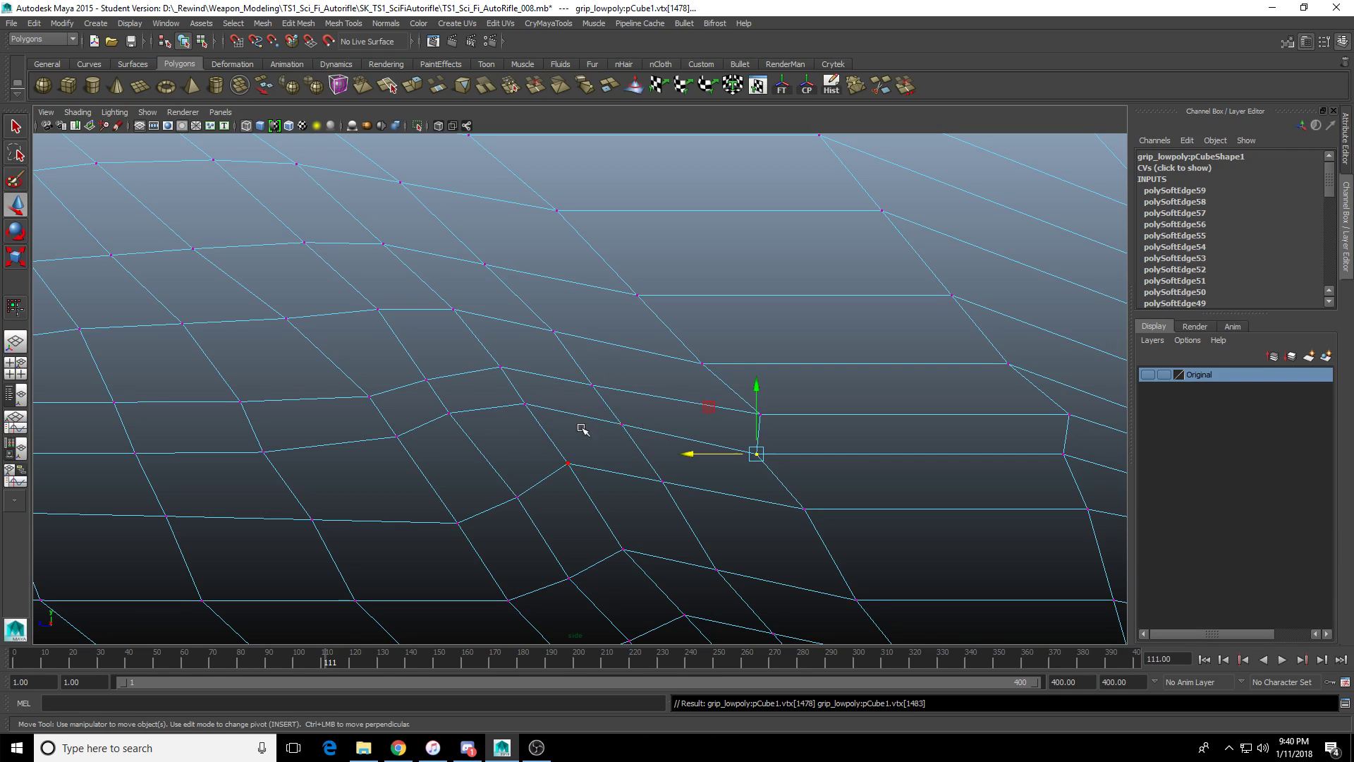
pyautogui.press('Up')
pyautogui.moveTo(694, 415); pyautogui.dragTo(669, 416)
pyautogui.press('Right')
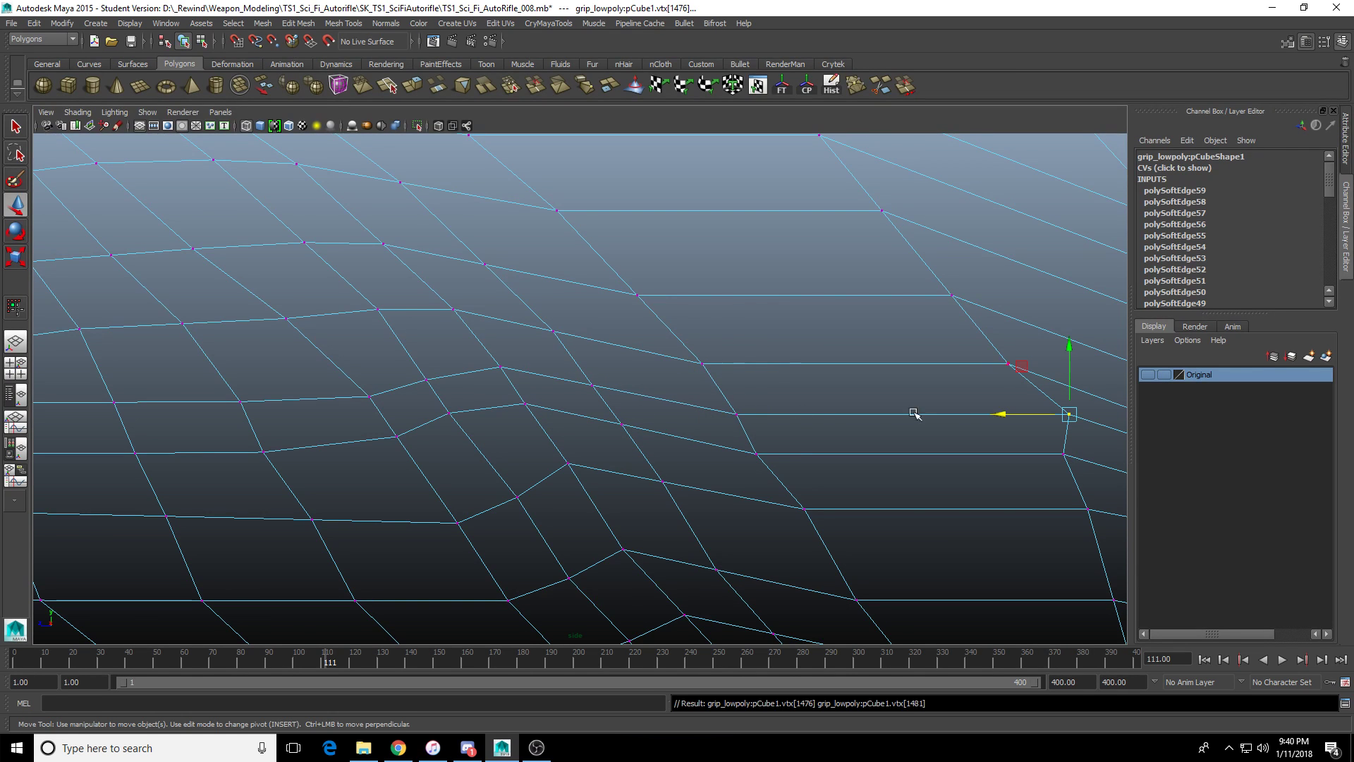
pyautogui.moveTo(1001, 414); pyautogui.dragTo(976, 414)
pyautogui.press('Down')
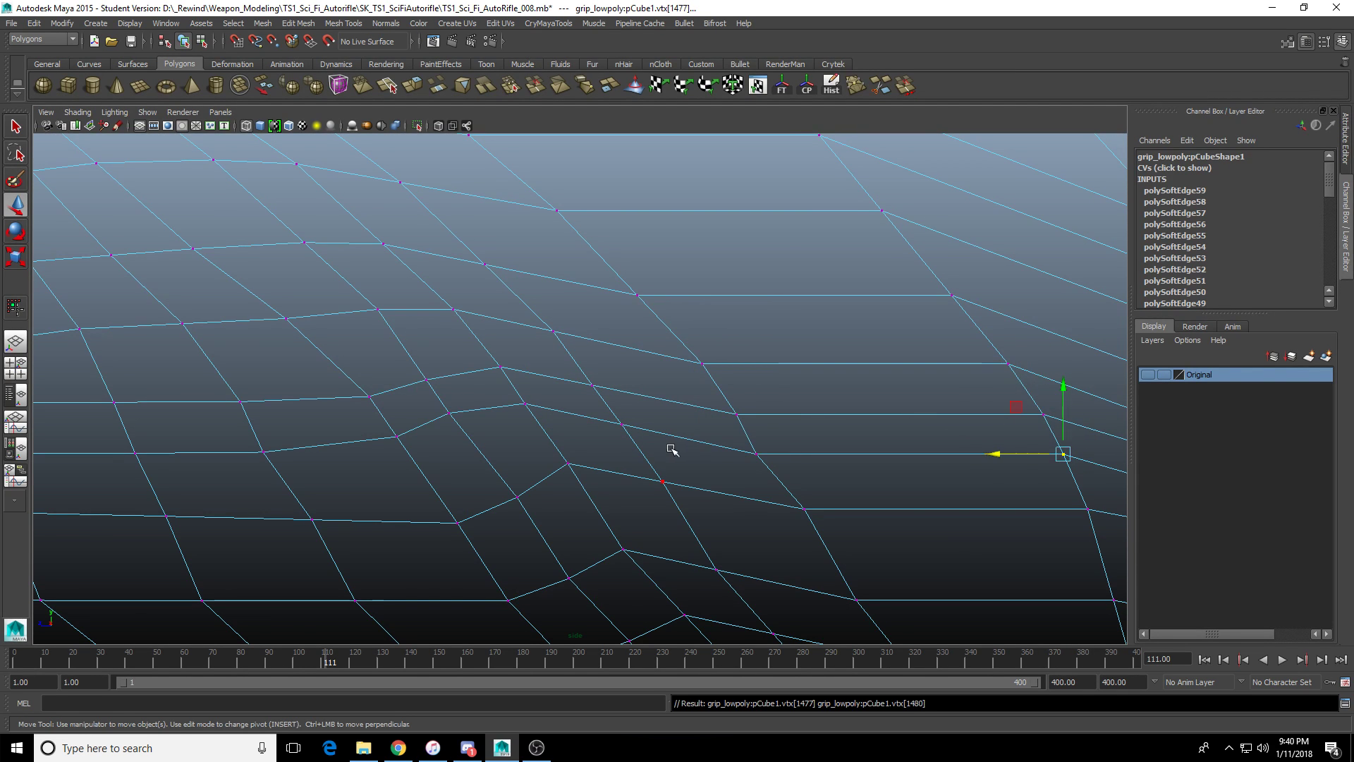
# Lower the vertices at the finger ridge's tip and those just ahead of them, nudging the front ones slightly toward the back edge.
pyautogui.press('Left')
pyautogui.press('Left')
pyautogui.press('Left')
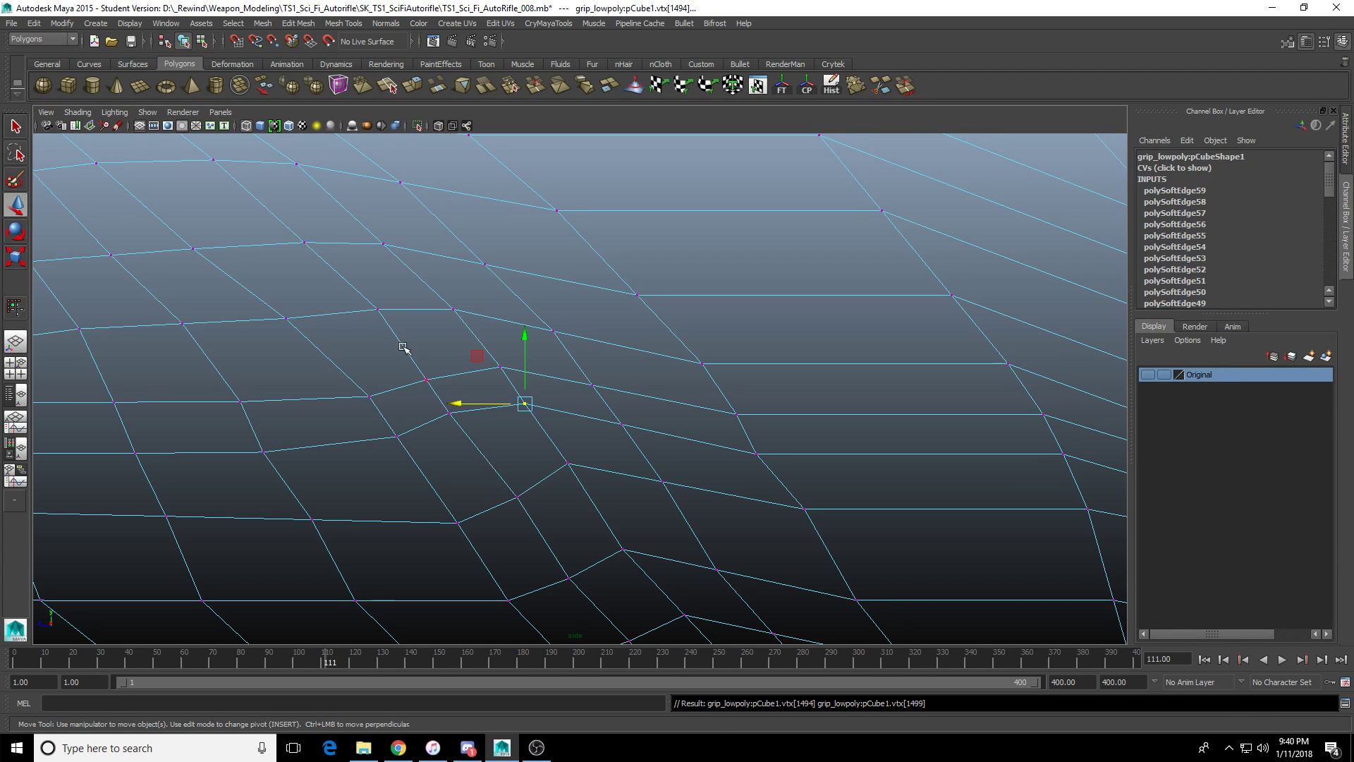
pyautogui.moveTo(402, 342); pyautogui.dragTo(440, 383)
pyautogui.click(509, 399)
pyautogui.click(449, 414)
pyautogui.moveTo(449, 349); pyautogui.dragTo(452, 362)
pyautogui.moveTo(385, 426); pyautogui.dragTo(396, 426)
pyautogui.click(522, 405)
pyautogui.moveTo(526, 339); pyautogui.dragTo(526, 352)
# Lower the crest vertices one row below and nudge them toward the back edge, then even out the two neighbours ahead of them.
pyautogui.click(565, 462)
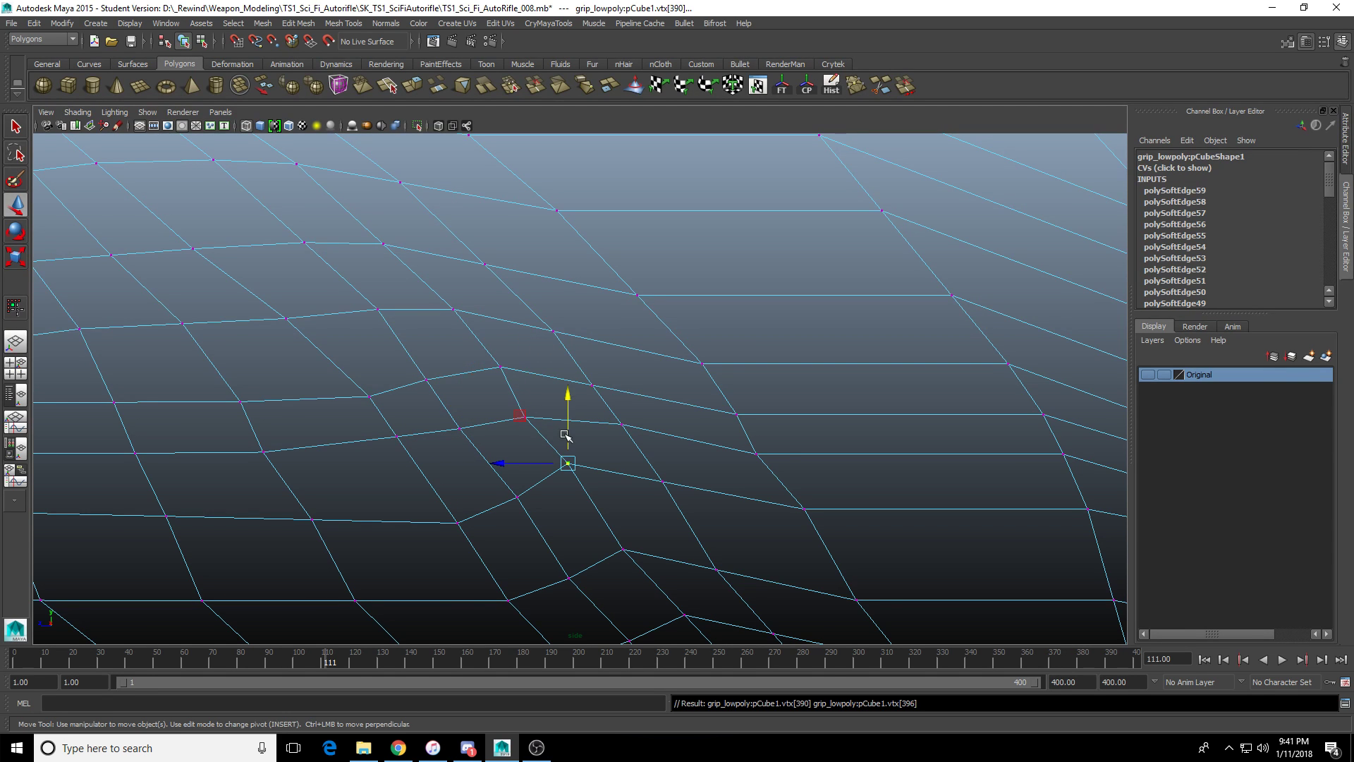
pyautogui.moveTo(570, 409); pyautogui.dragTo(570, 426)
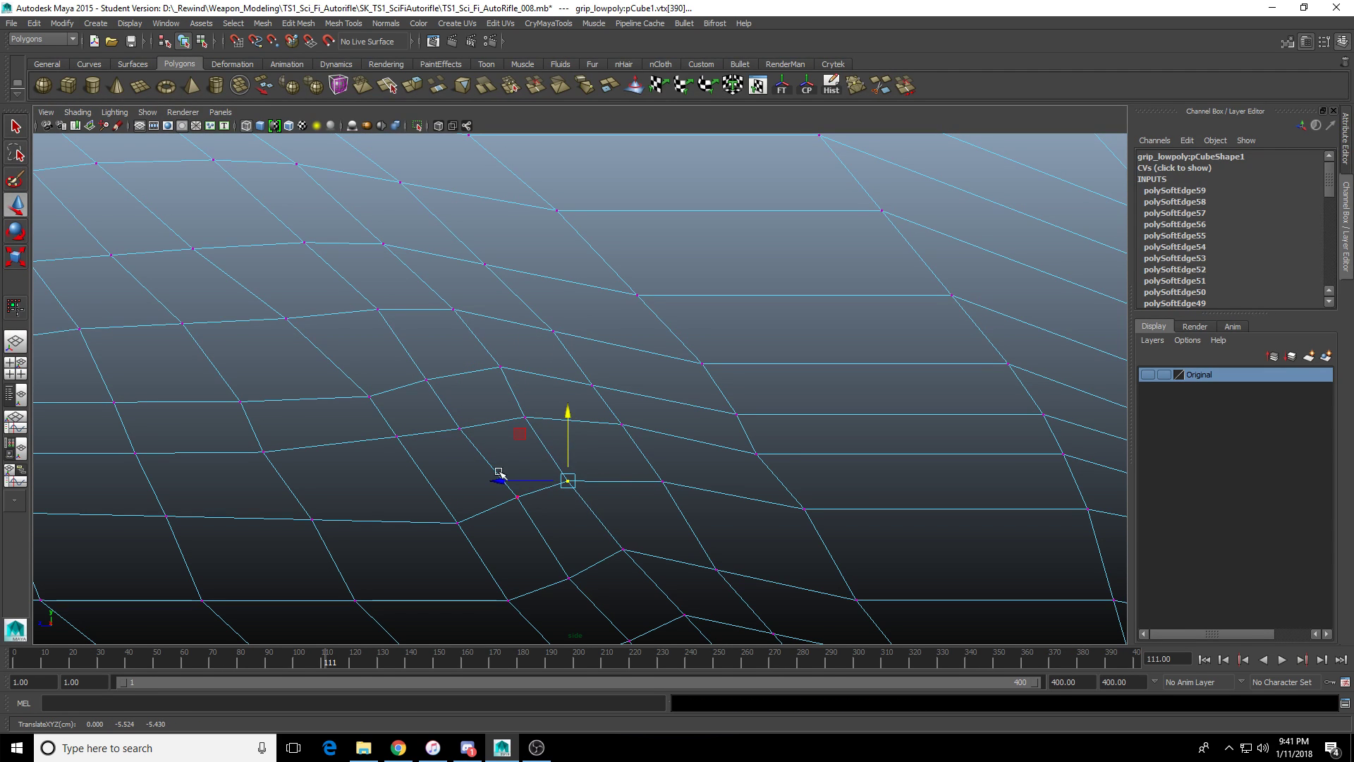
pyautogui.moveTo(499, 479); pyautogui.dragTo(505, 482)
pyautogui.click(508, 486)
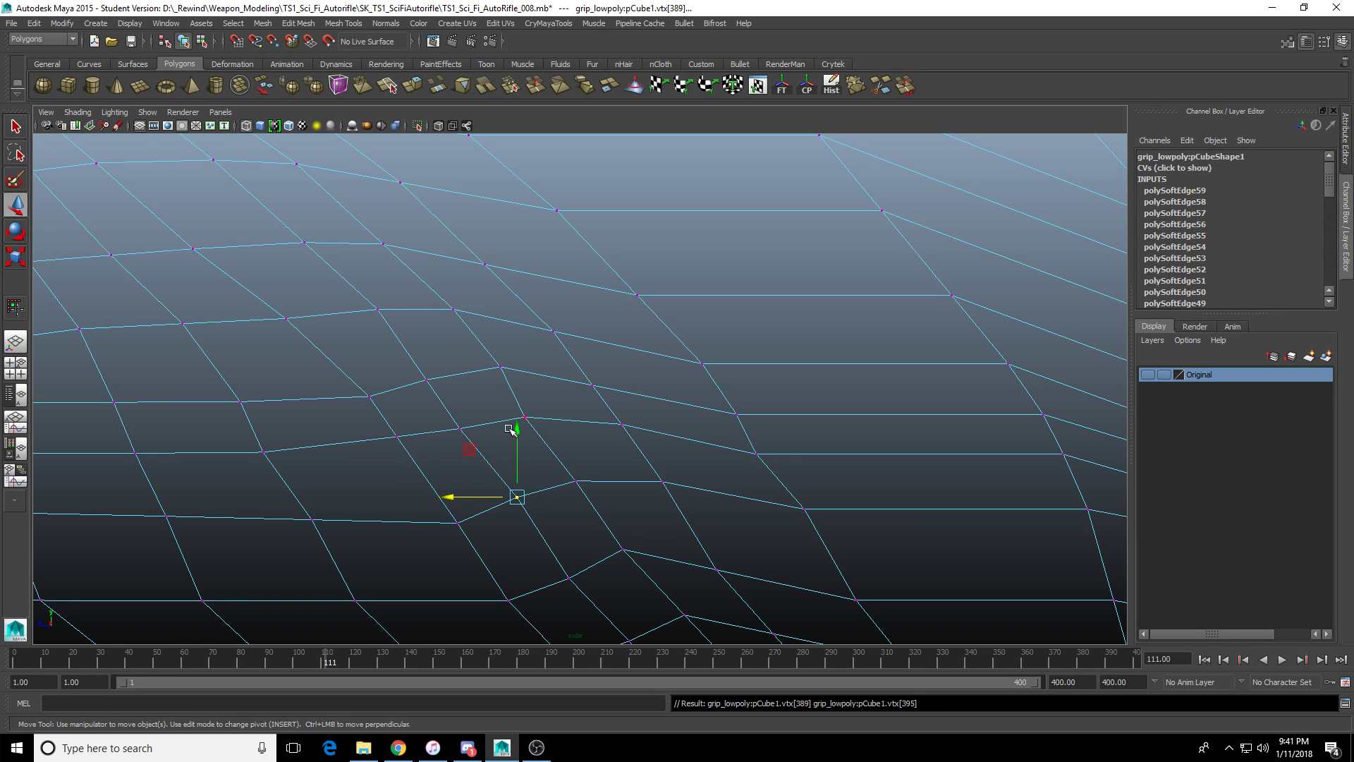
pyautogui.moveTo(509, 428); pyautogui.dragTo(509, 434)
pyautogui.moveTo(447, 512); pyautogui.dragTo(467, 531)
pyautogui.moveTo(458, 453); pyautogui.dragTo(462, 449)
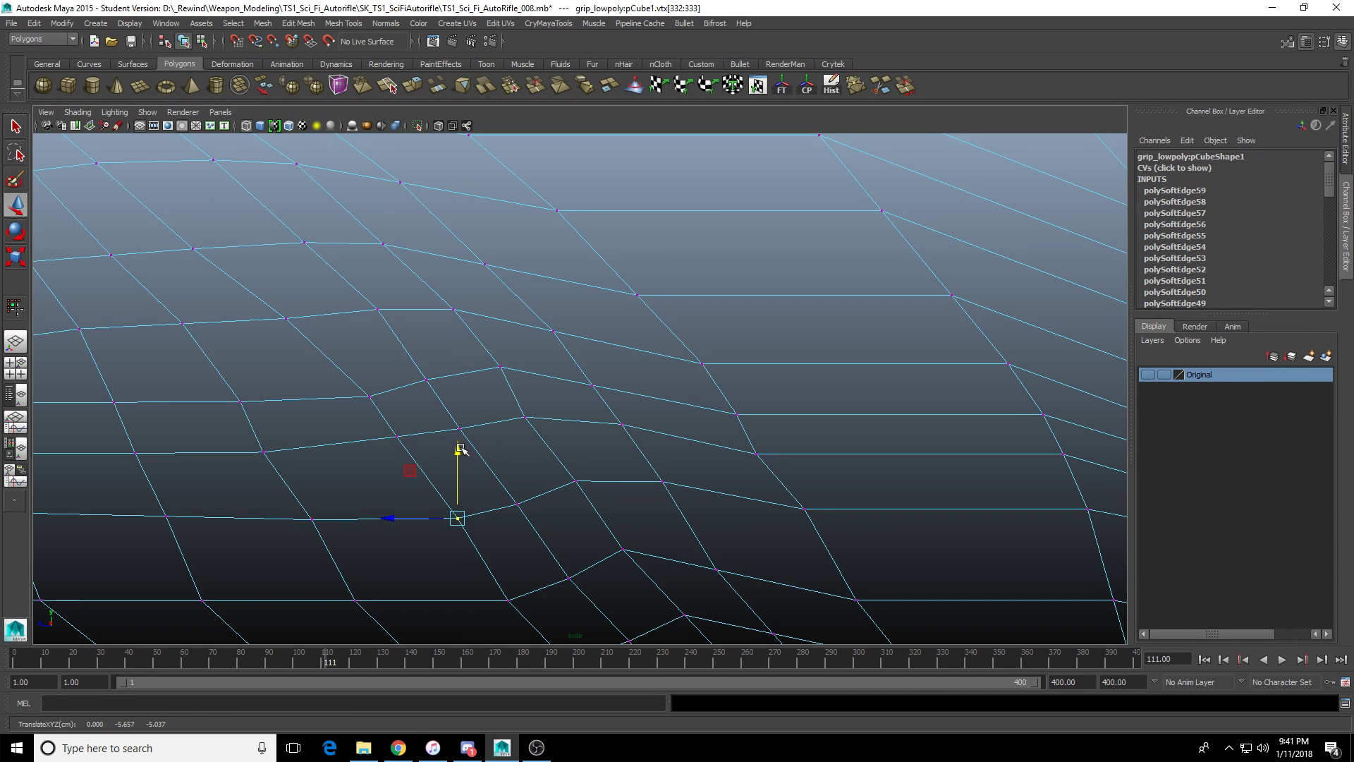
# Lower the crest vertices farther down the grip's side, near the lower end of the finger ridge, by a small amount.
pyautogui.moveTo(516, 356); pyautogui.dragTo(430, 367)
pyautogui.scroll(-7, 484, 374)
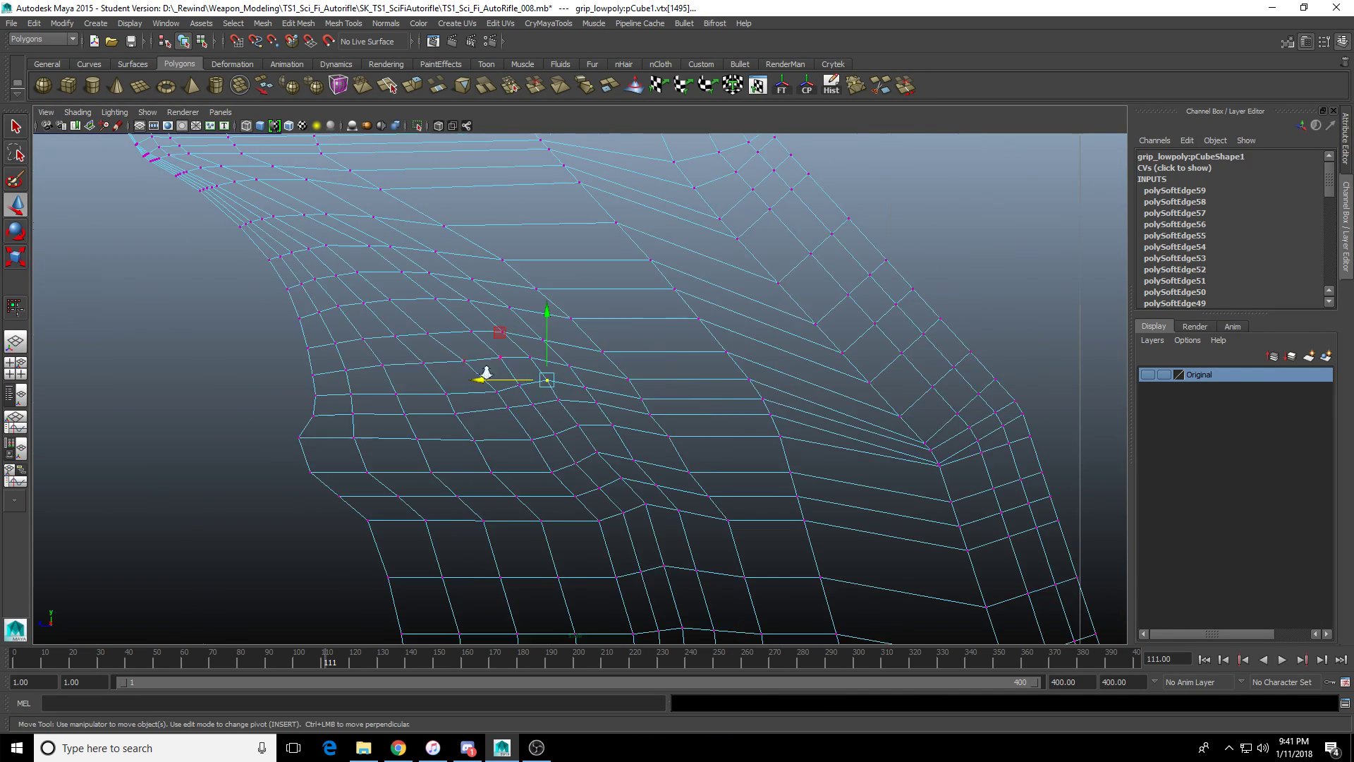
pyautogui.keyDown('alt'); pyautogui.moveTo(524, 381); pyautogui.dragTo(536, 386, button='right'); pyautogui.keyUp('alt')
pyautogui.moveTo(583, 435); pyautogui.dragTo(653, 507)
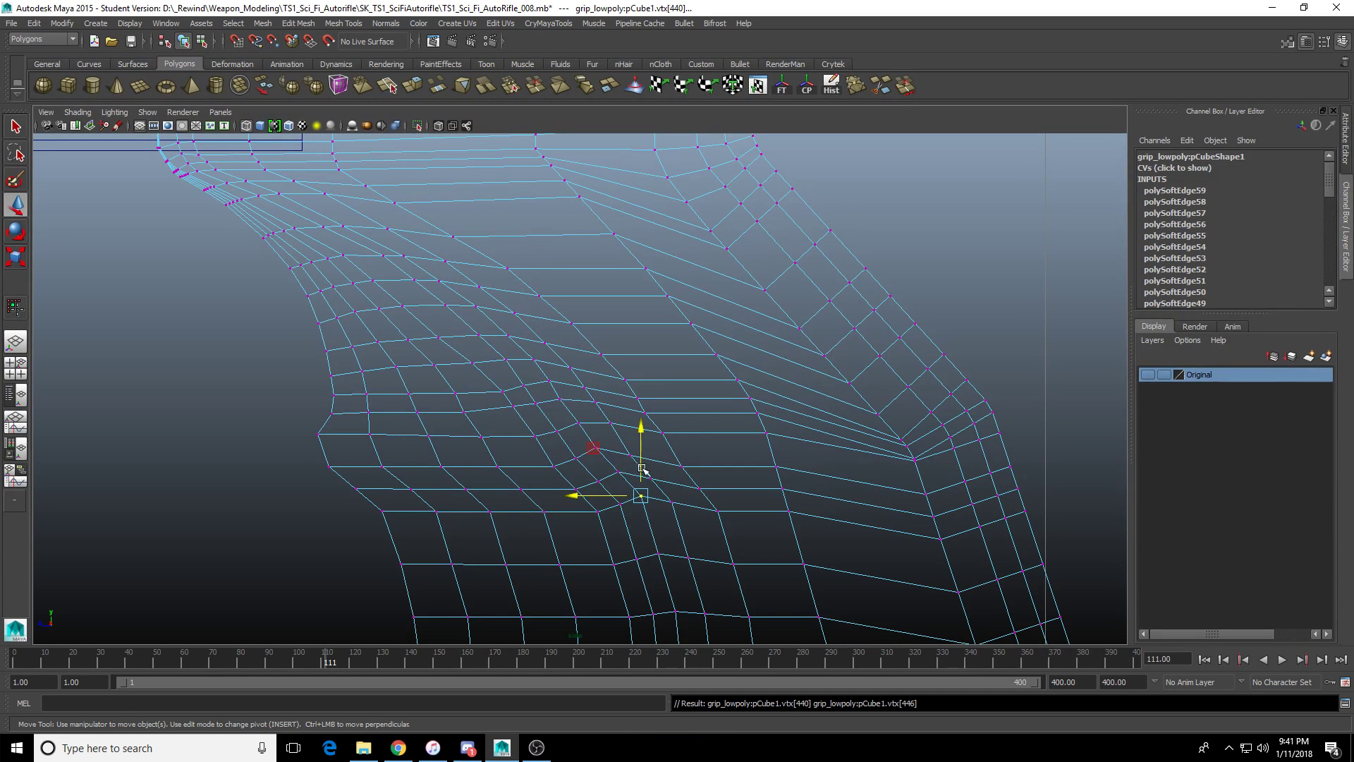
pyautogui.moveTo(639, 429); pyautogui.dragTo(642, 435)
pyautogui.press('Right')
pyautogui.press('Left')
pyautogui.press('Left')
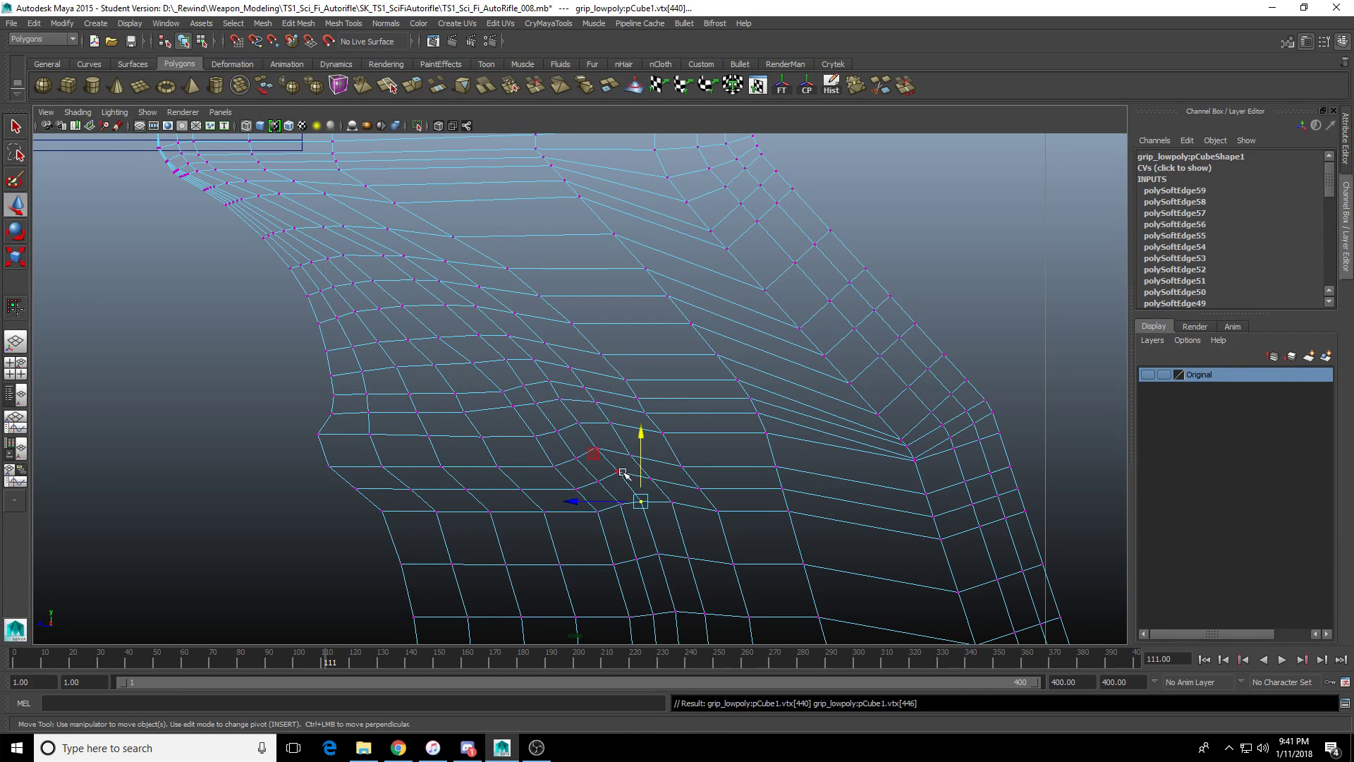
# Lower the crest vertices one row above the last adjusted ones slightly to even the row spacing.
pyautogui.press('Up')
pyautogui.press('Right')
pyautogui.press('Up')
pyautogui.press('Down')
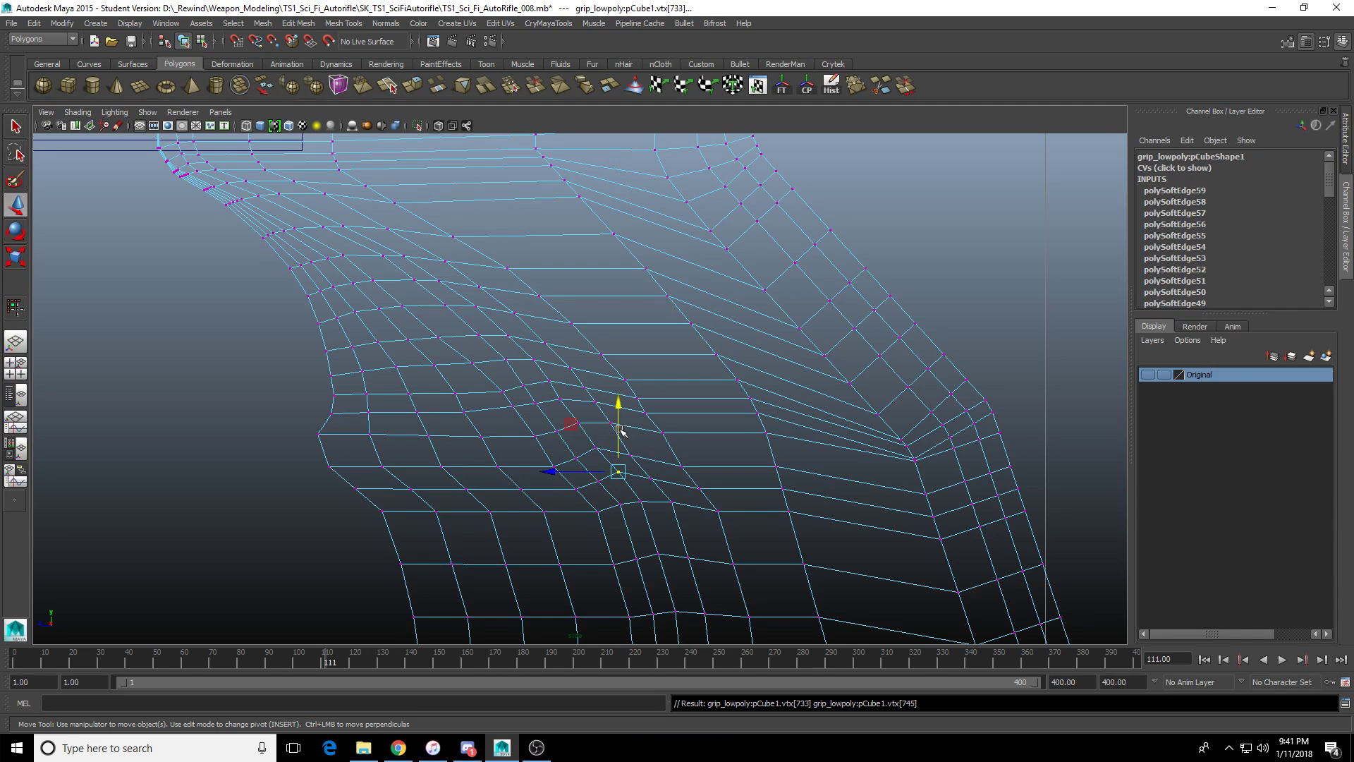
pyautogui.moveTo(617, 403); pyautogui.dragTo(621, 408)
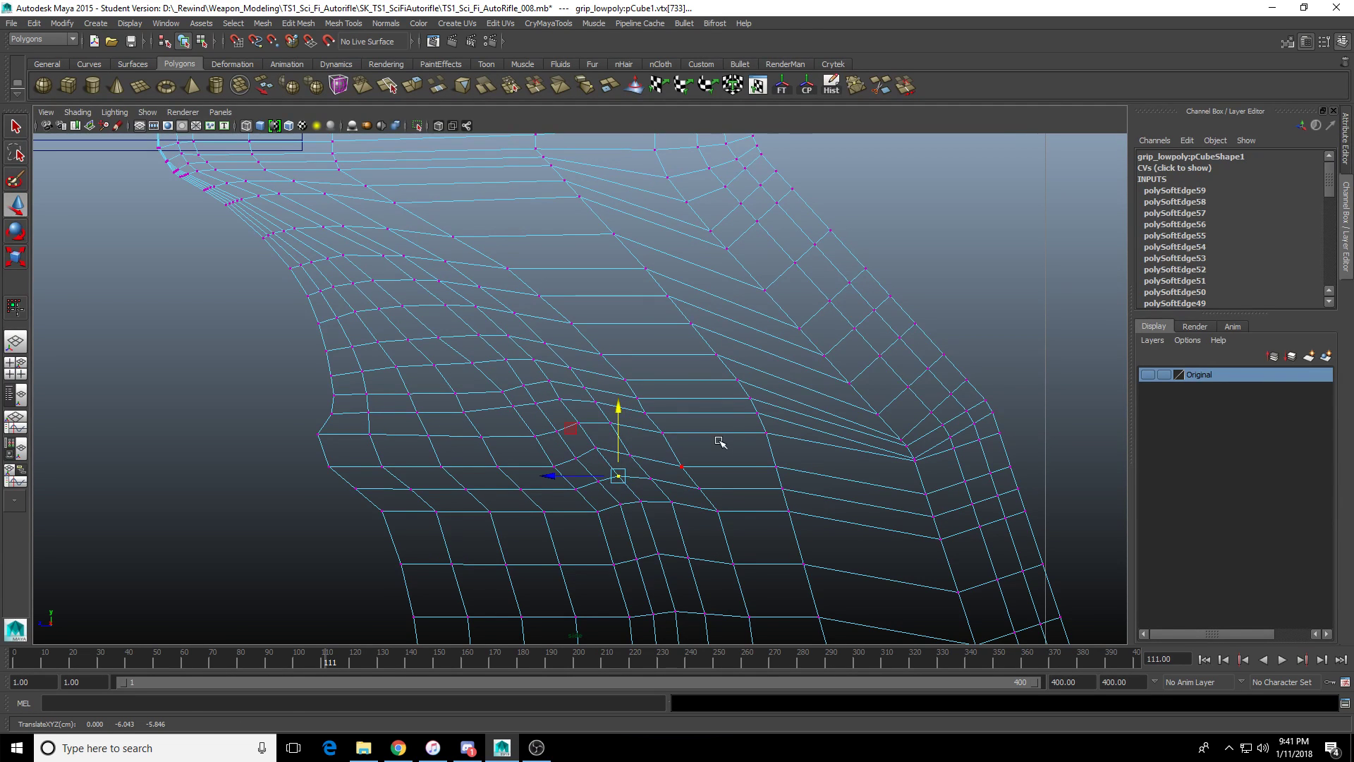
# Return to the perspective view, leave vertex editing and examine the shading and wireframe around the grip's upper finger ridge and trigger guard.
pyautogui.press('space')
pyautogui.press('space')
pyautogui.scroll(-3, 787, 365)
pyautogui.moveTo(779, 352); pyautogui.dragTo(826, 314, button='right')
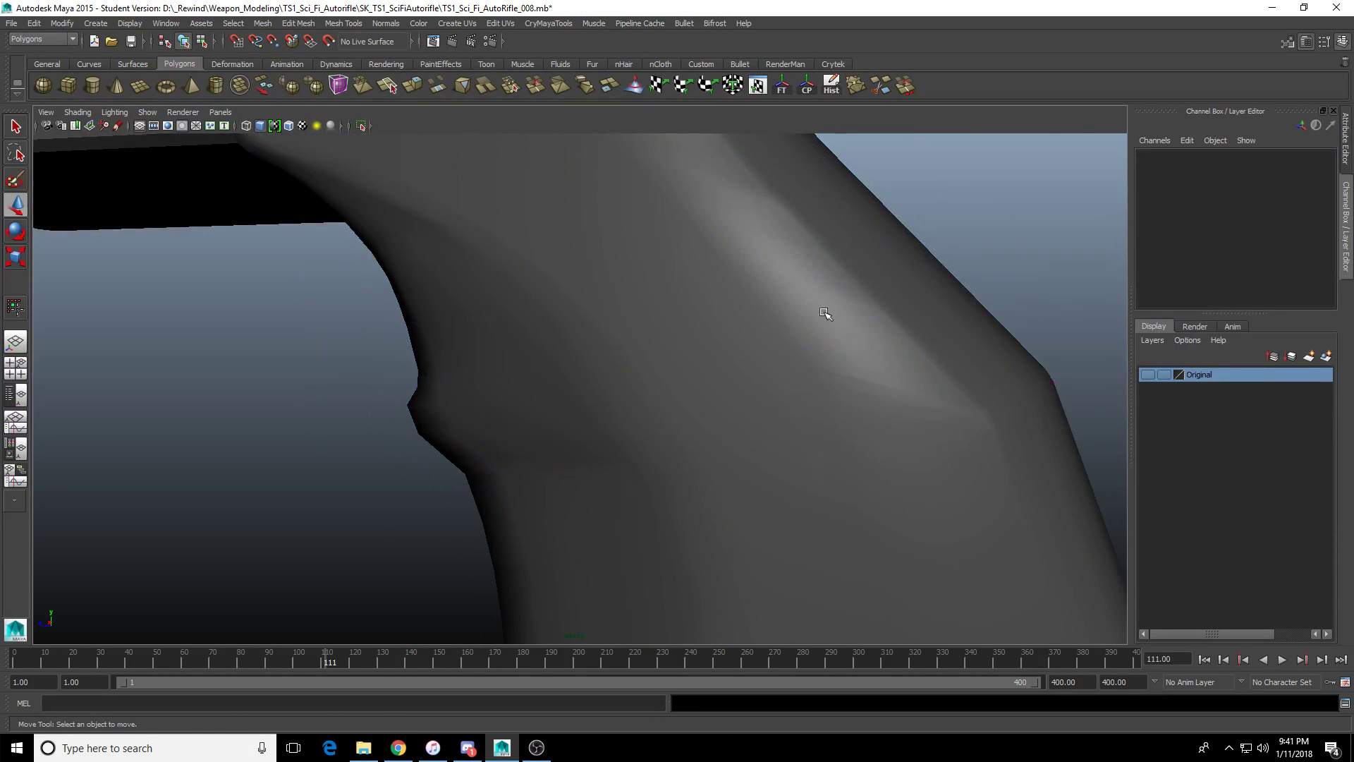
pyautogui.moveTo(825, 313)
pyautogui.keyDown('alt'); pyautogui.mouseDown()
pyautogui.moveTo(834, 335)
pyautogui.moveTo(786, 326)
pyautogui.moveTo(809, 329)
pyautogui.mouseUp(); pyautogui.keyUp('alt')
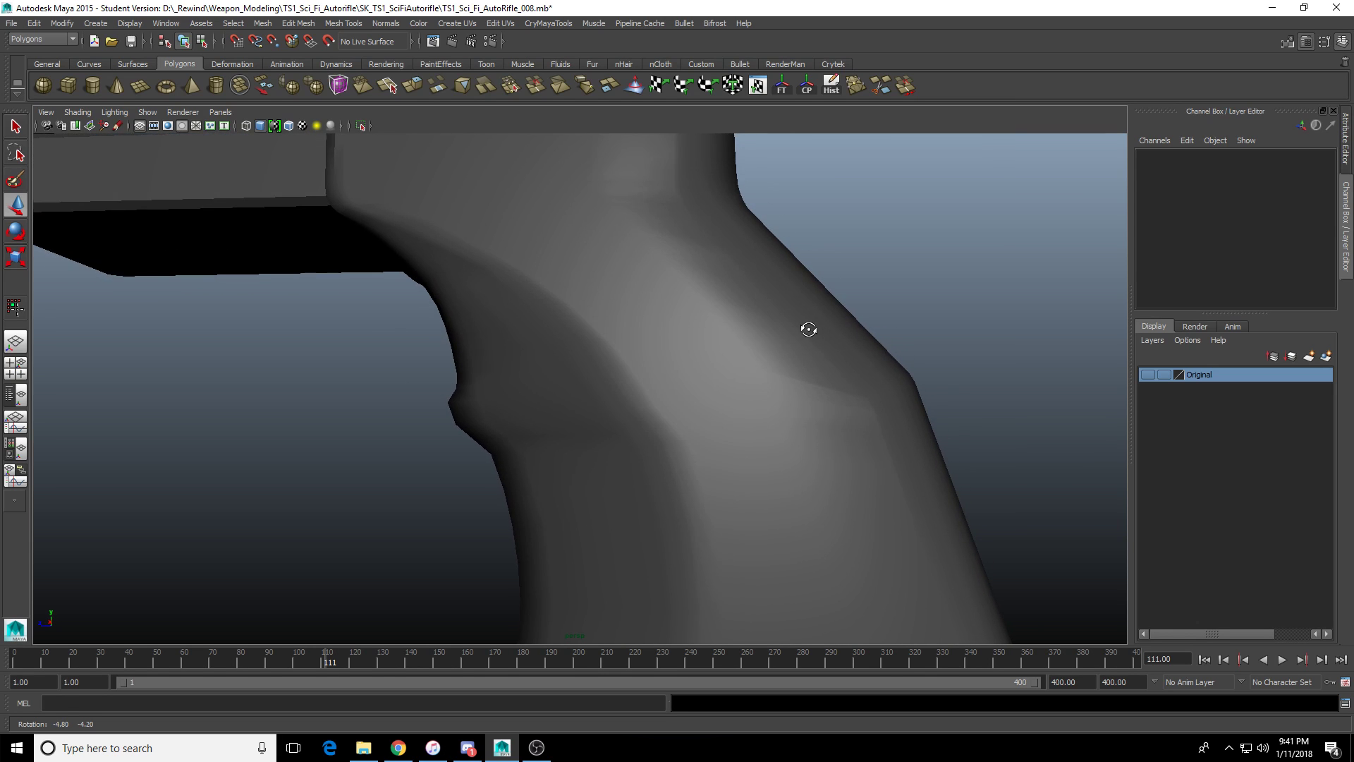
pyautogui.scroll(-3, 818, 329)
pyautogui.keyDown('alt'); pyautogui.moveTo(601, 293); pyautogui.dragTo(804, 450); pyautogui.keyUp('alt')
pyautogui.click(749, 400)
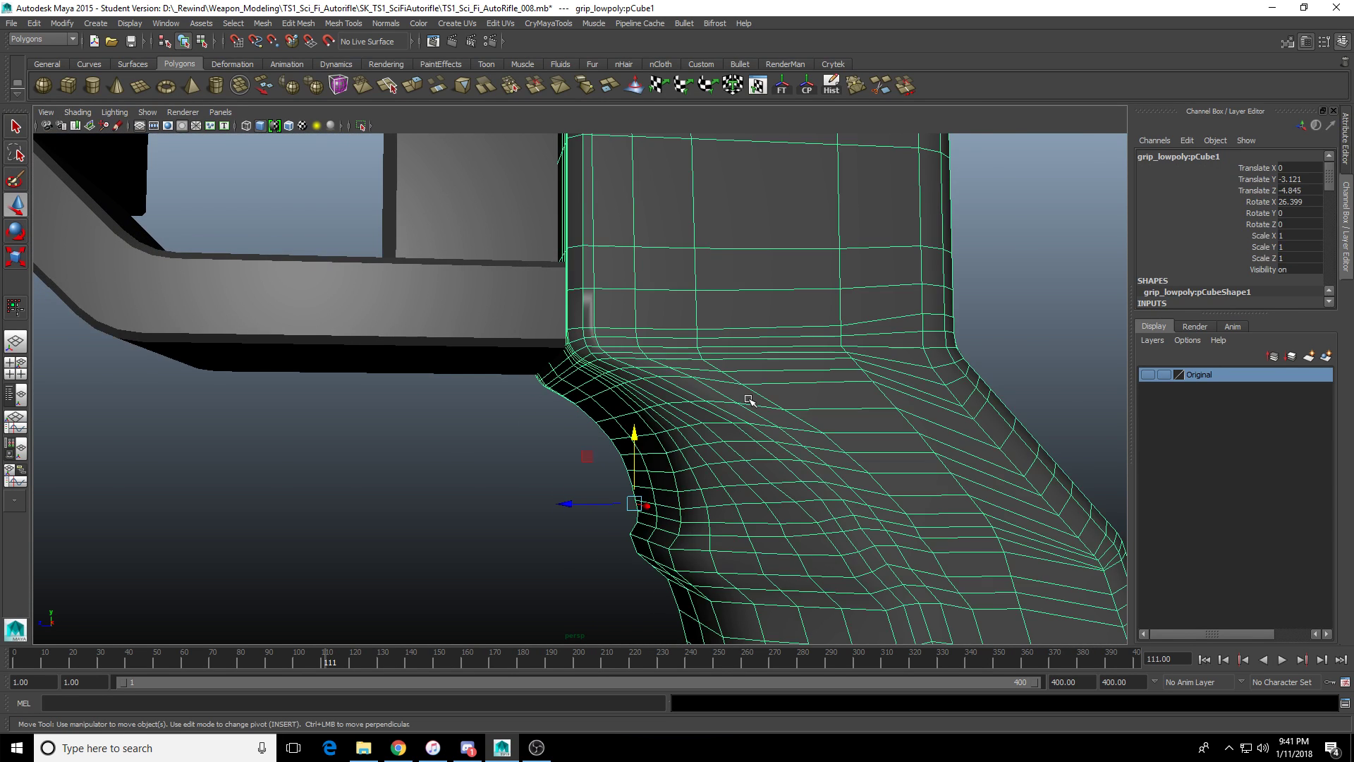
pyautogui.scroll(2, 748, 400)
pyautogui.scroll(-2, 753, 405)
pyautogui.click(572, 453)
pyautogui.scroll(-3, 612, 466)
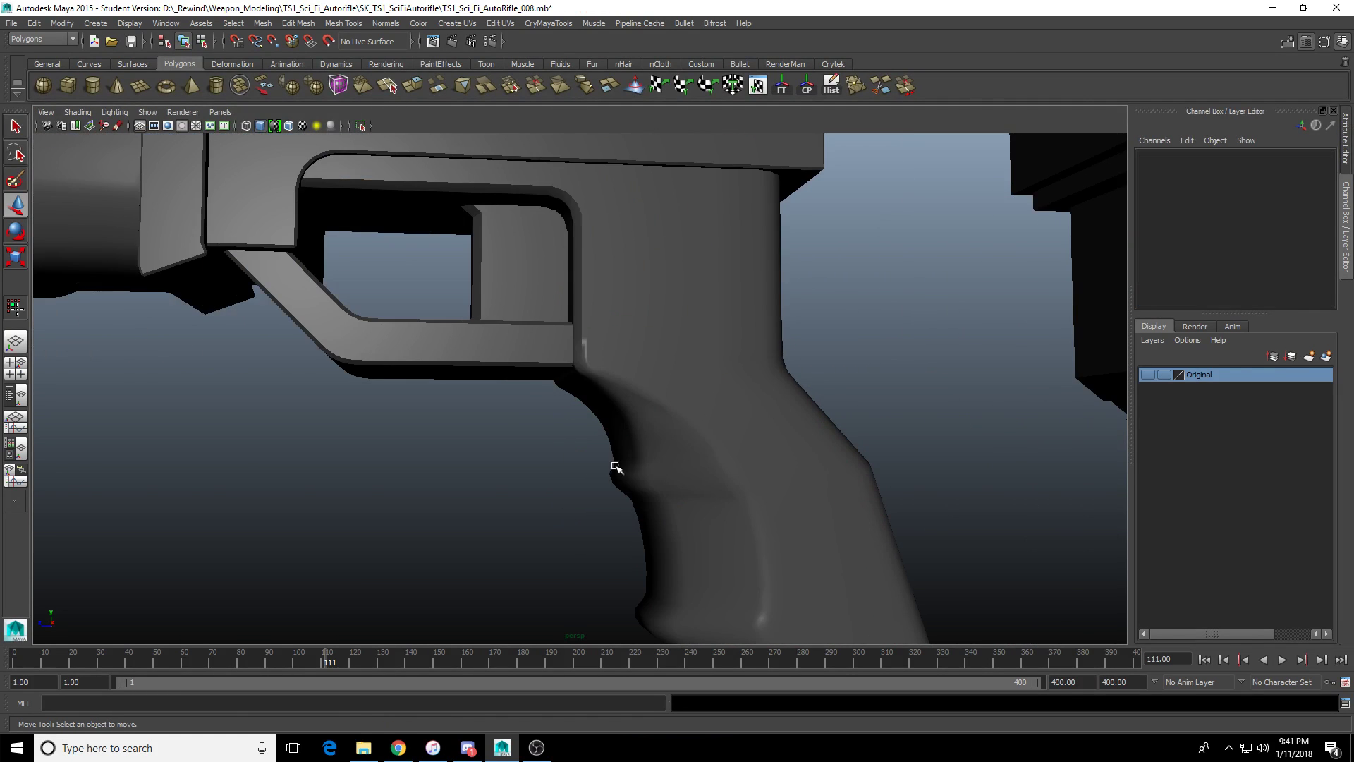
# Select the grip mesh and soften the vertical edges at its lower front corner beside the trigger guard.
pyautogui.keyDown('alt'); pyautogui.moveTo(538, 441); pyautogui.dragTo(604, 381); pyautogui.keyUp('alt')
pyautogui.click(605, 381)
pyautogui.keyDown('alt'); pyautogui.moveTo(605, 380); pyautogui.dragTo(616, 384, button='middle'); pyautogui.keyUp('alt')
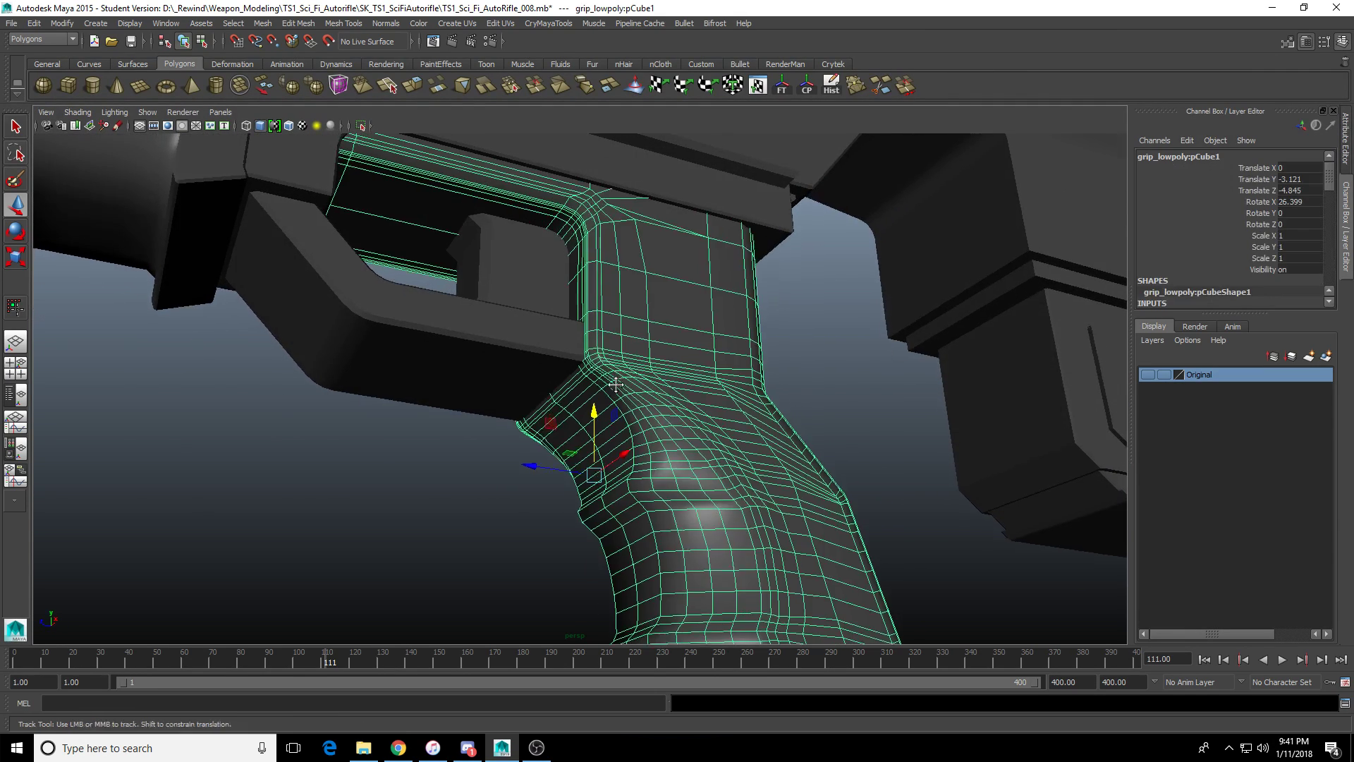
pyautogui.scroll(5, 616, 385)
pyautogui.click(1095, 315)
pyautogui.keyDown('alt'); pyautogui.moveTo(1095, 315); pyautogui.dragTo(759, 359); pyautogui.keyUp('alt')
pyautogui.click(626, 293)
pyautogui.keyDown('alt'); pyautogui.moveTo(625, 293); pyautogui.dragTo(704, 463, button='right'); pyautogui.keyUp('alt')
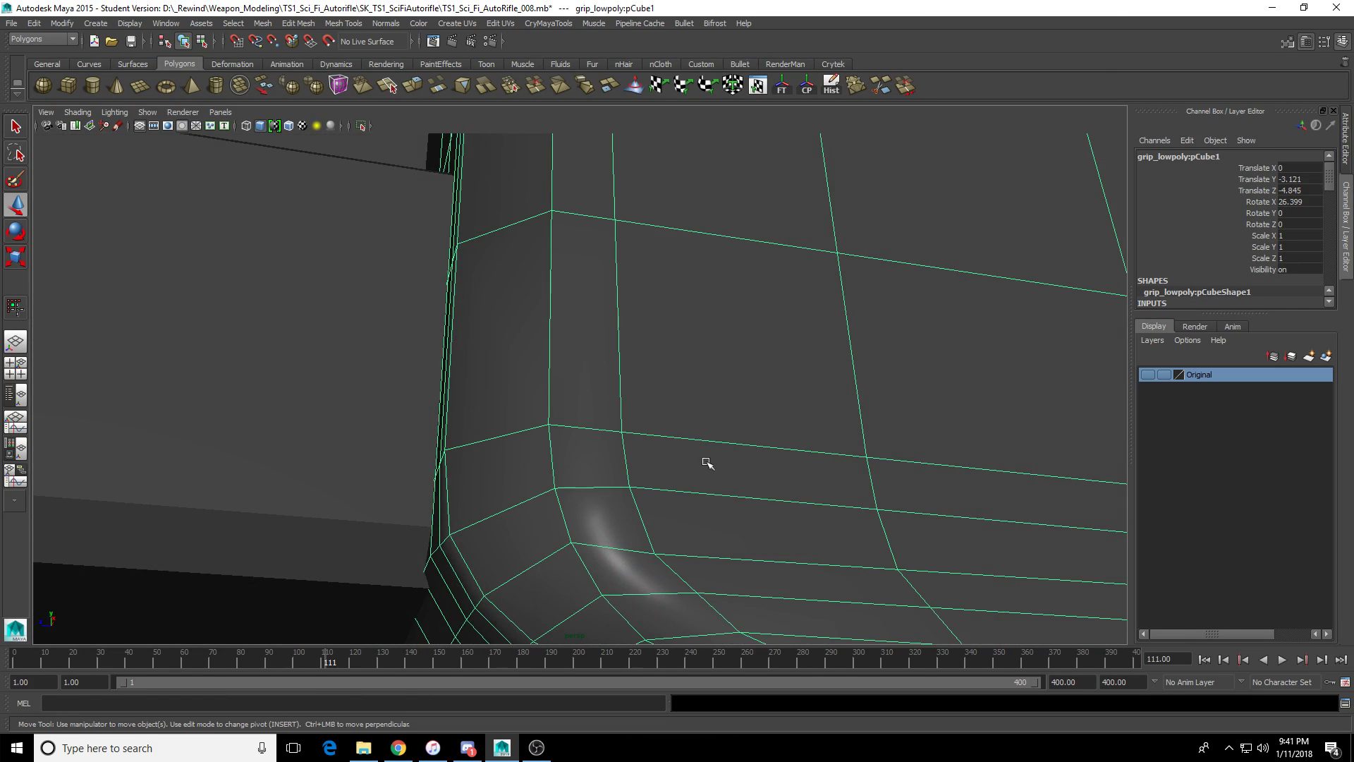
pyautogui.press('F10')
pyautogui.press('q')
pyautogui.click(553, 465)
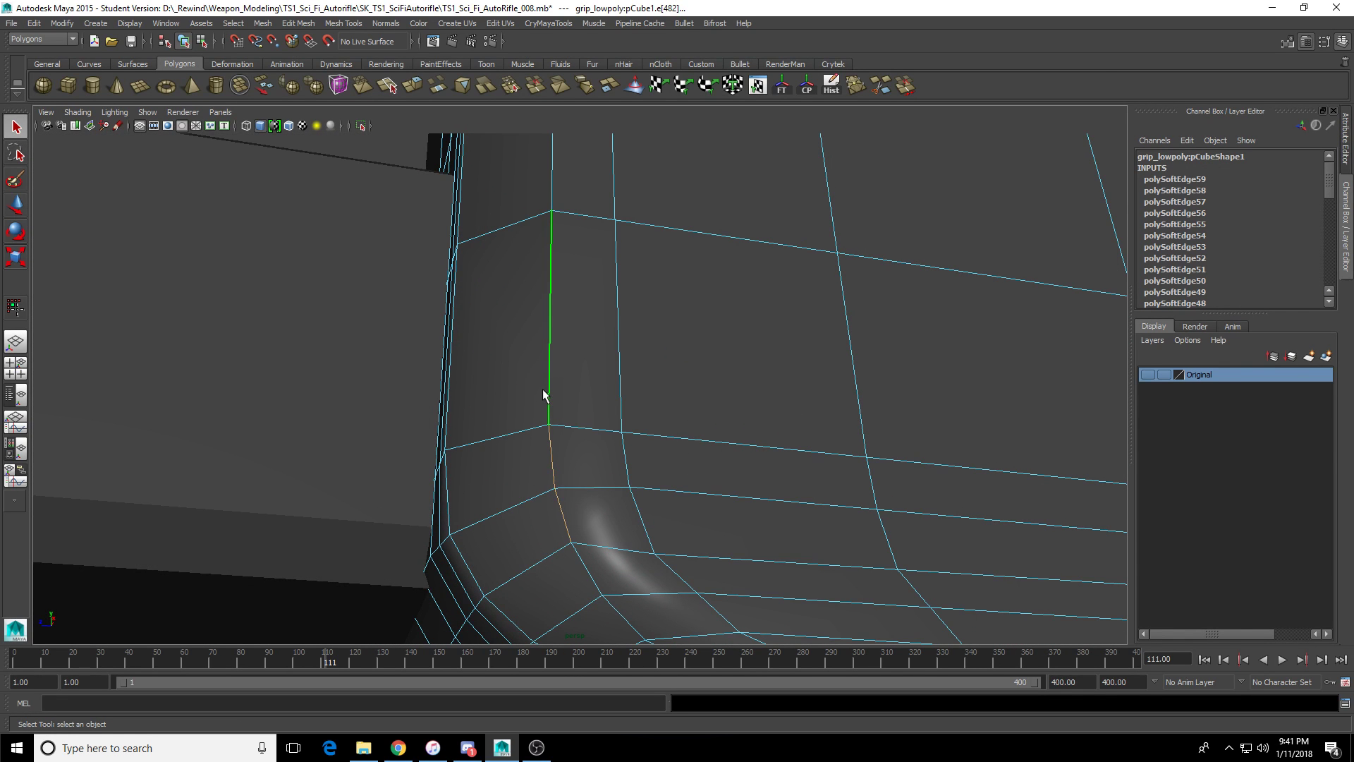
pyautogui.keyDown('shift'); pyautogui.moveTo(542, 390); pyautogui.dragTo(631, 419, button='right'); pyautogui.keyUp('shift')
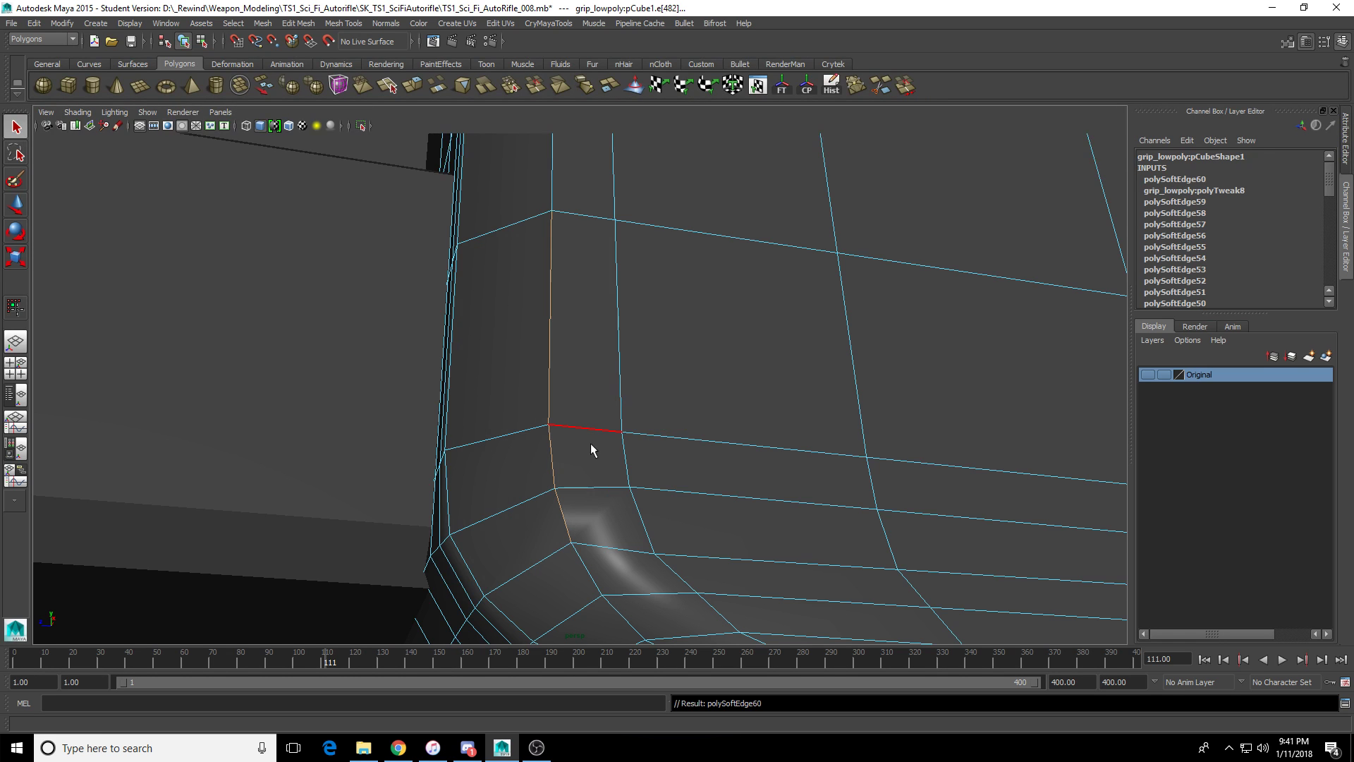
pyautogui.moveTo(590, 443)
pyautogui.keyDown('alt'); pyautogui.mouseDown()
pyautogui.moveTo(783, 353)
pyautogui.moveTo(782, 369)
pyautogui.moveTo(819, 360)
pyautogui.moveTo(750, 349)
pyautogui.moveTo(756, 424)
pyautogui.moveTo(604, 362)
pyautogui.moveTo(599, 445)
pyautogui.mouseUp(); pyautogui.keyUp('alt')
pyautogui.hotkey('ctrl', 'z')
pyautogui.keyDown('shift'); pyautogui.moveTo(580, 300); pyautogui.dragTo(666, 316, button='right'); pyautogui.keyUp('shift')
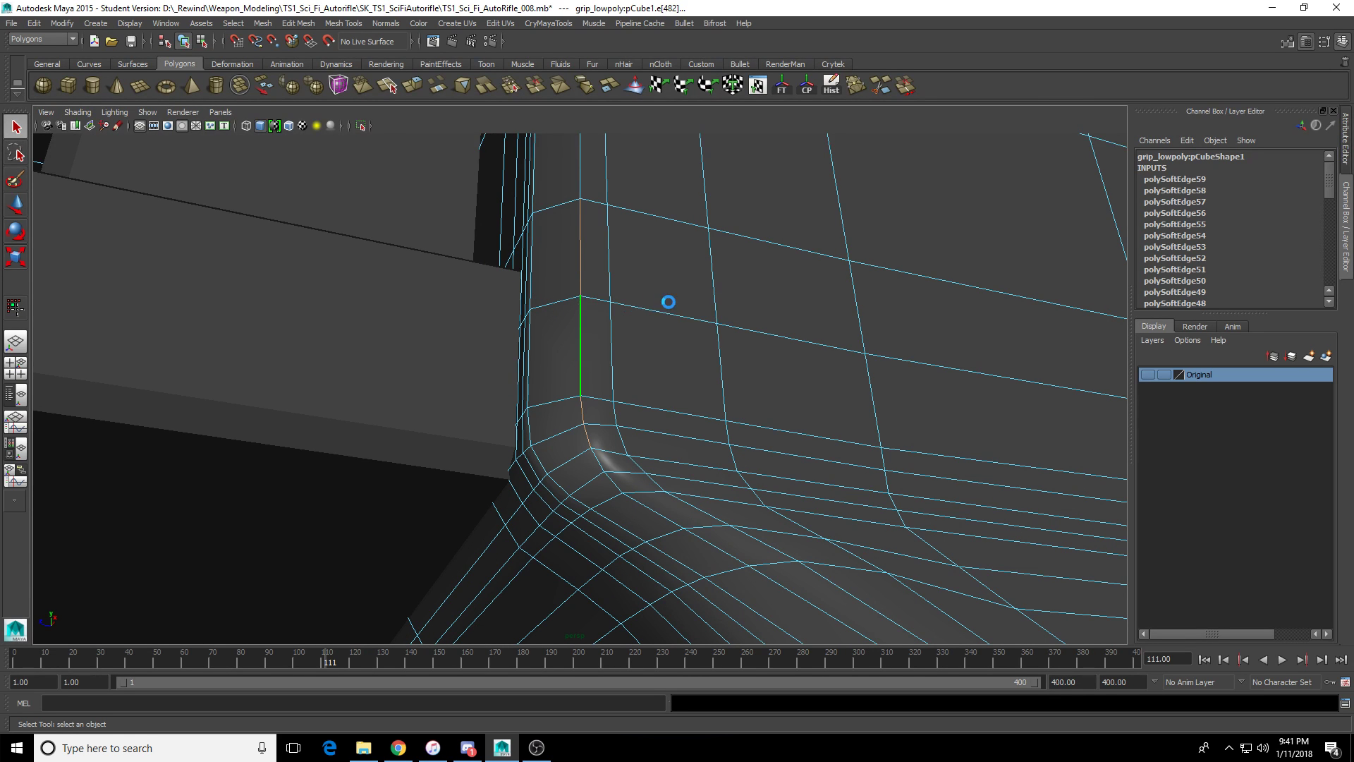
# Select the full edge loop running up the grip's front corner and around the trigger opening, and apply Soften Edge.
pyautogui.keyDown('alt'); pyautogui.moveTo(668, 302); pyautogui.dragTo(636, 487); pyautogui.keyUp('alt')
pyautogui.keyDown('alt'); pyautogui.moveTo(636, 487); pyautogui.dragTo(633, 531, button='middle'); pyautogui.keyUp('alt')
pyautogui.click(603, 454)
pyautogui.moveTo(602, 453); pyautogui.dragTo(599, 356, button='right')
pyautogui.doubleClick(574, 299)
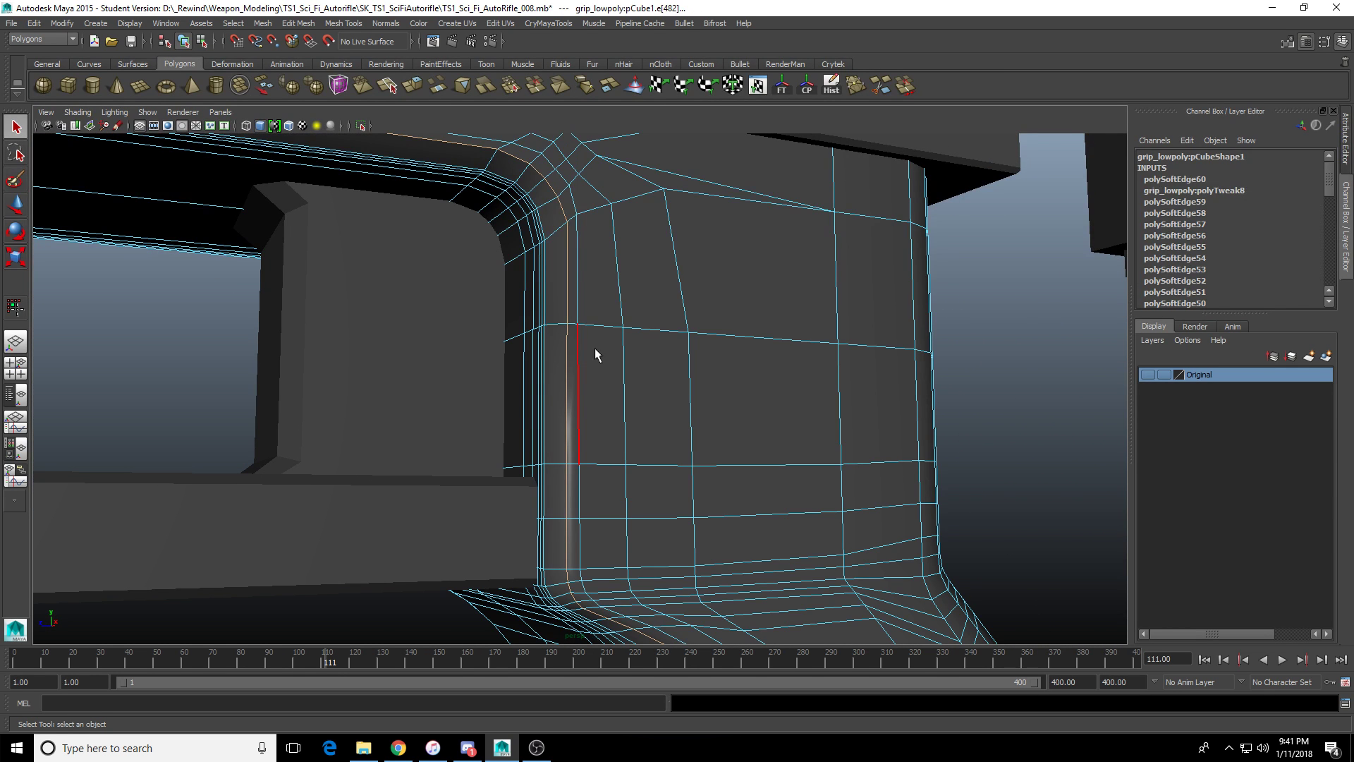
pyautogui.click(567, 309)
pyautogui.keyDown('shift'); pyautogui.rightClick(567, 310); pyautogui.keyUp('shift')
pyautogui.moveTo(640, 325)
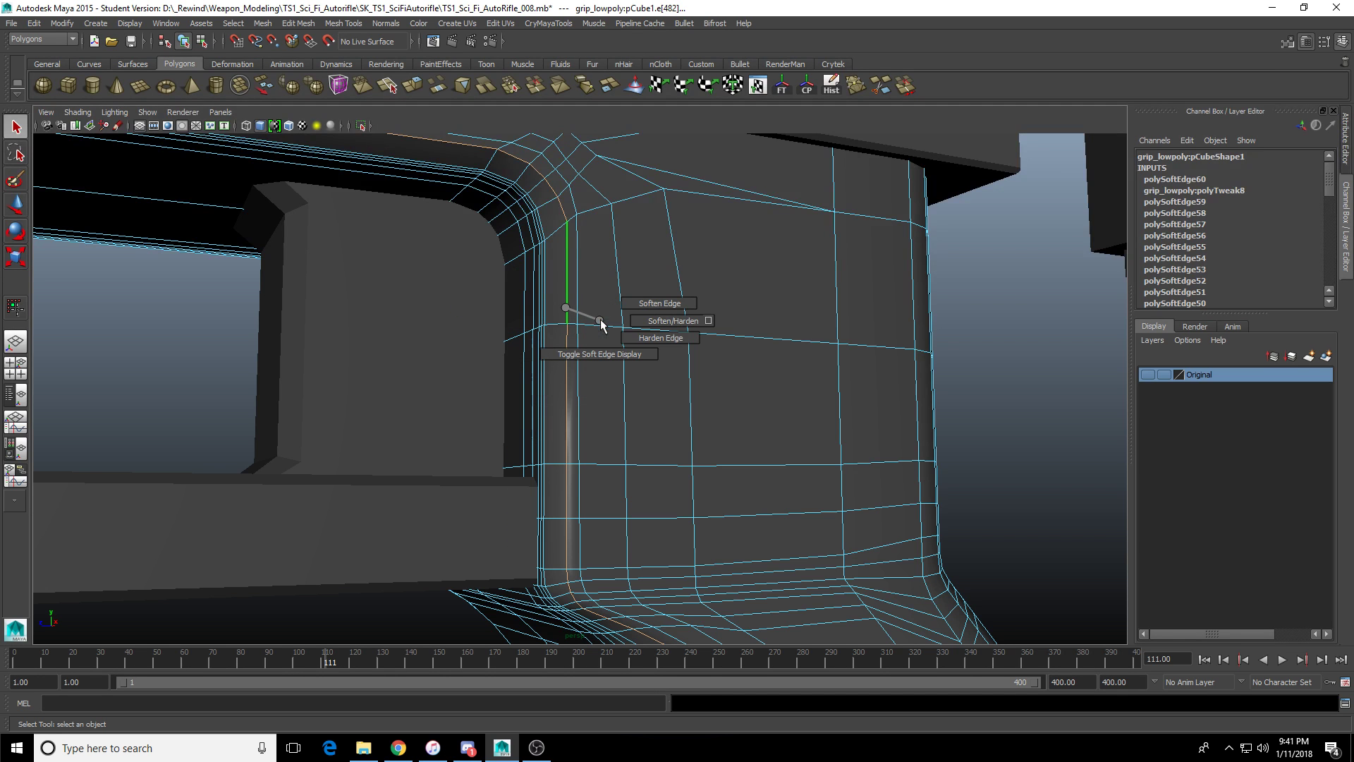
pyautogui.click(649, 302)
pyautogui.keyDown('alt'); pyautogui.moveTo(649, 303); pyautogui.dragTo(656, 399); pyautogui.keyUp('alt')
# Soften the matching front corner edge loop on the opposite side of the grip.
pyautogui.click(621, 391)
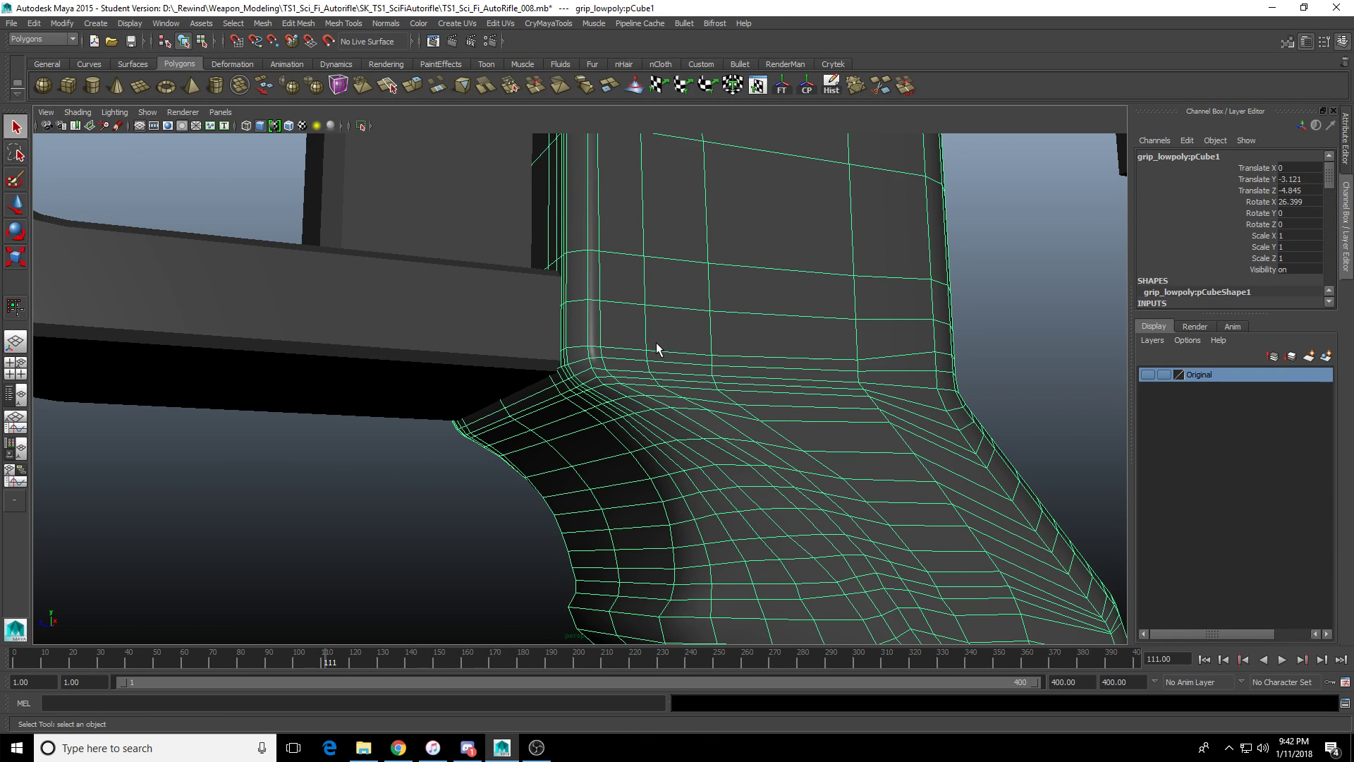
pyautogui.keyDown('alt'); pyautogui.moveTo(625, 383); pyautogui.dragTo(614, 459); pyautogui.keyUp('alt')
pyautogui.click(798, 468)
pyautogui.click(640, 499)
pyautogui.press('F10')
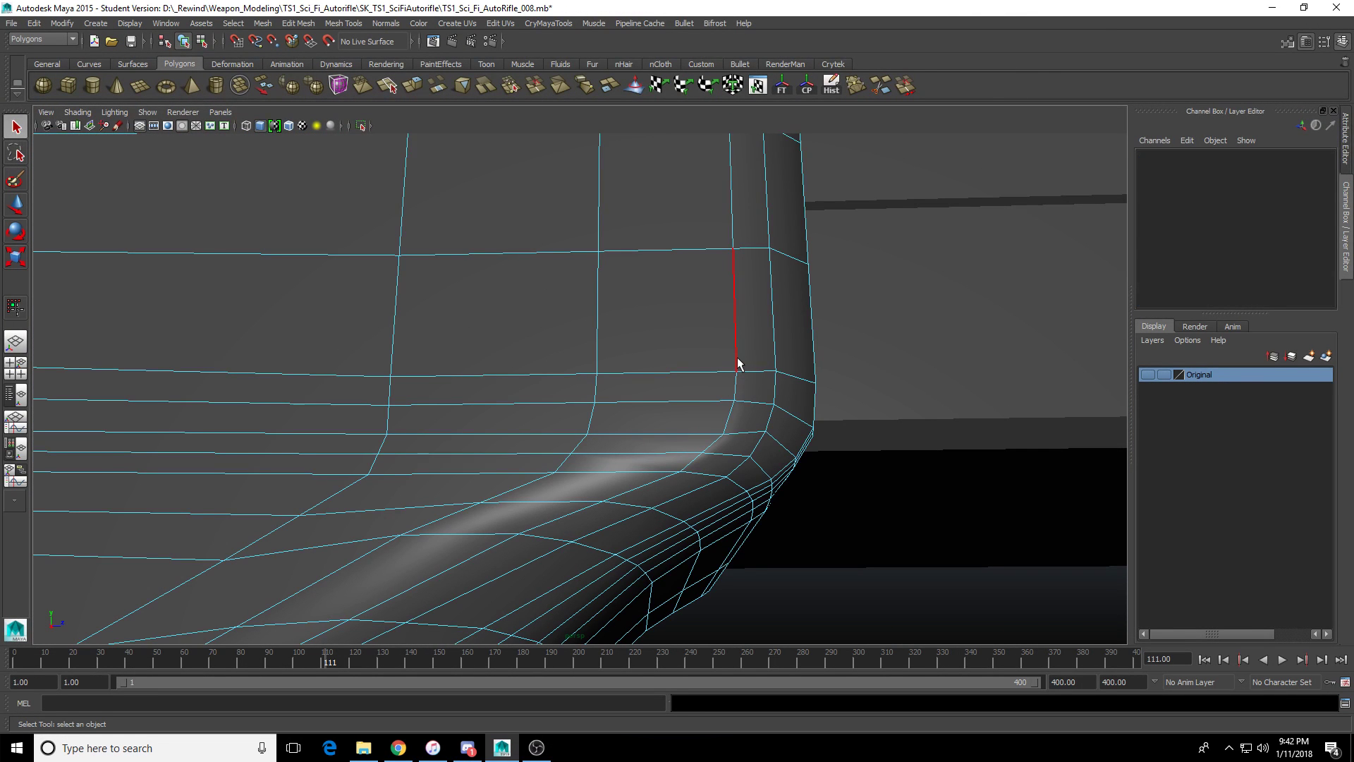
pyautogui.doubleClick(734, 363)
pyautogui.keyDown('alt'); pyautogui.moveTo(734, 362); pyautogui.dragTo(725, 369); pyautogui.keyUp('alt')
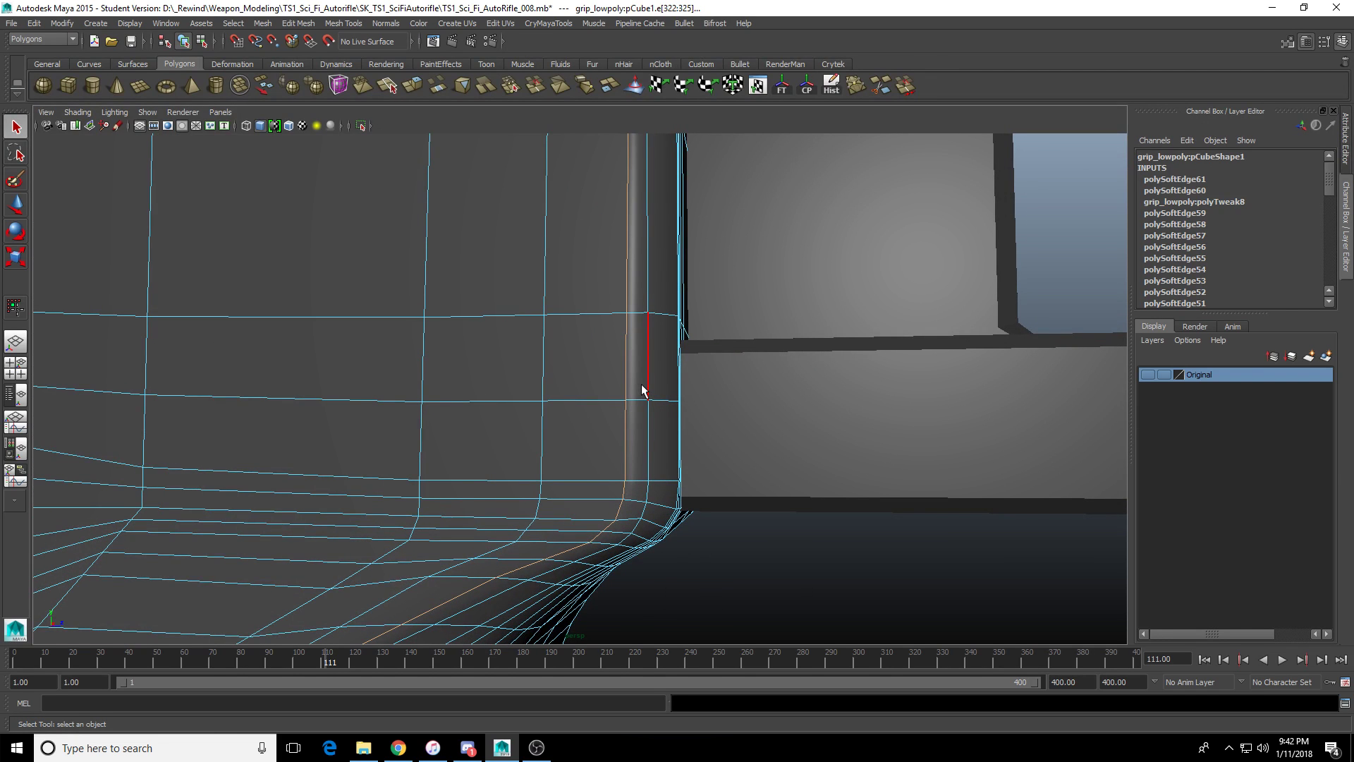
pyautogui.hotkey('ctrl', 'shift', 's')
# Soften the adjacent edge loop around the trigger opening on the same side and check the grip's smooth shading.
pyautogui.keyDown('alt'); pyautogui.moveTo(569, 435); pyautogui.dragTo(459, 387); pyautogui.keyUp('alt')
pyautogui.press('F8')
pyautogui.rightClick(459, 387)
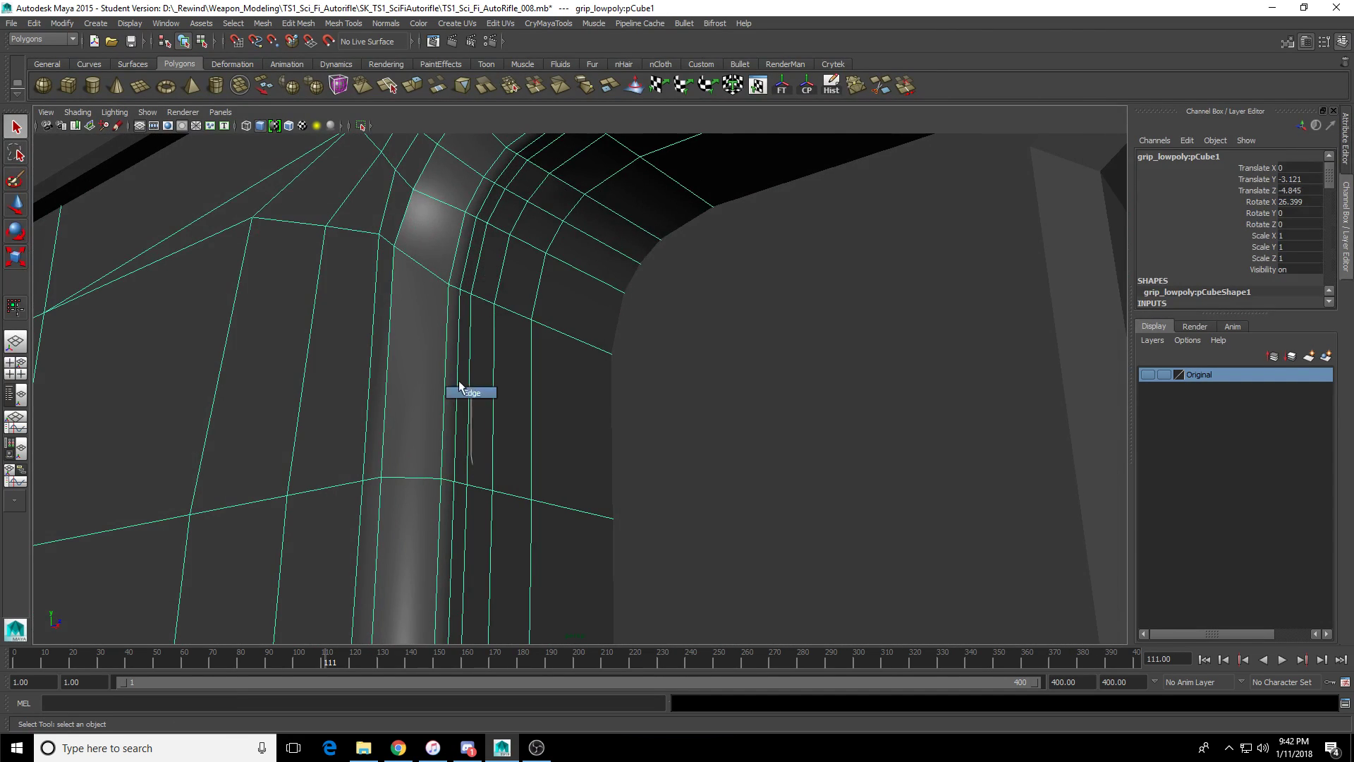
pyautogui.doubleClick(384, 363)
pyautogui.keyDown('alt'); pyautogui.moveTo(385, 362); pyautogui.dragTo(569, 459); pyautogui.keyUp('alt')
pyautogui.press('3')
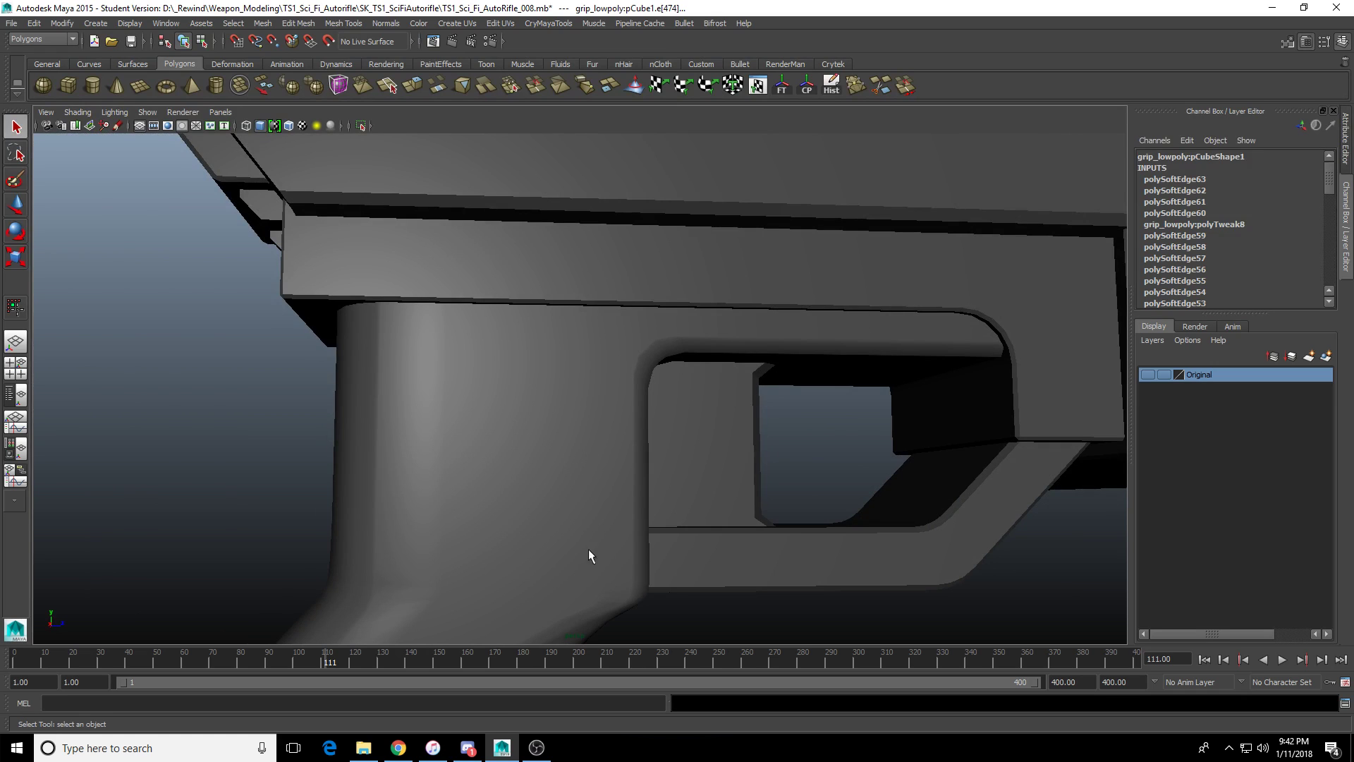
pyautogui.click(433, 747)
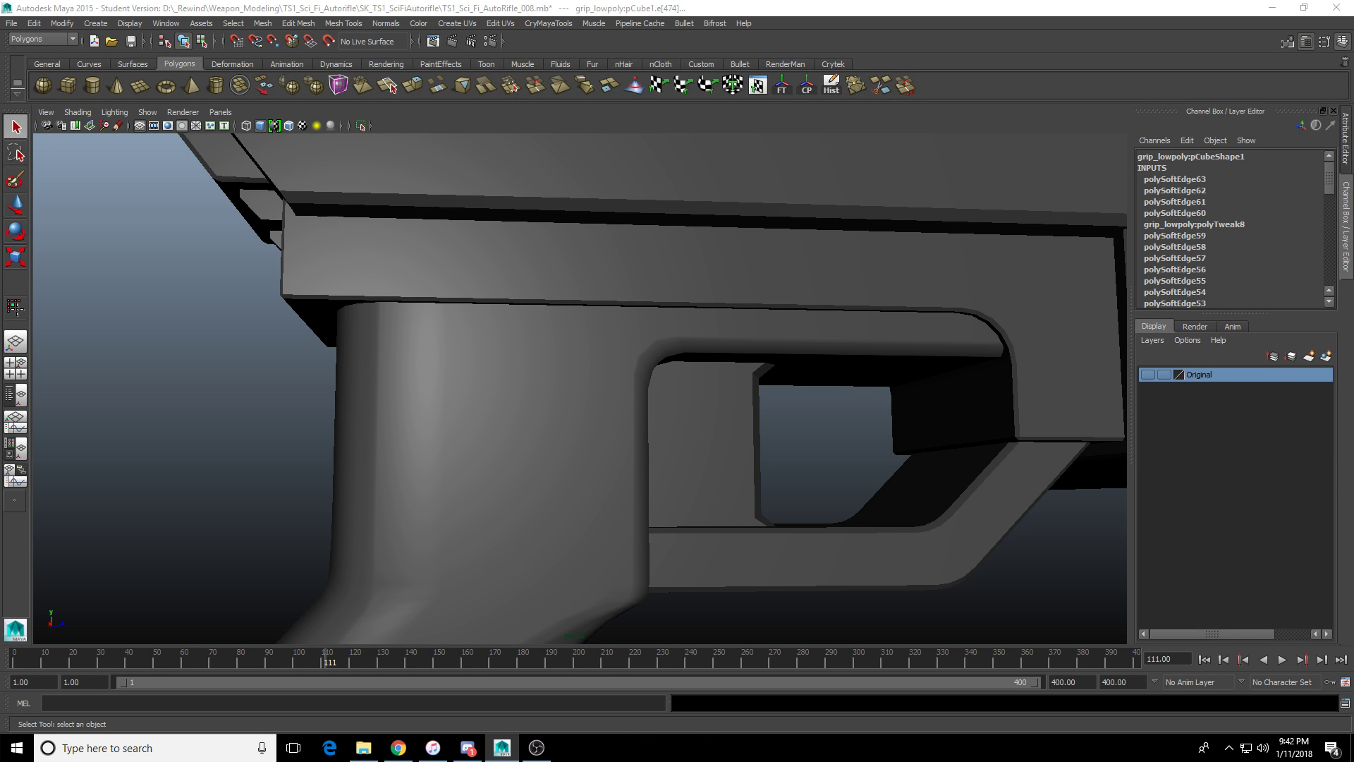
pyautogui.hotkey('alt', 'Tab')
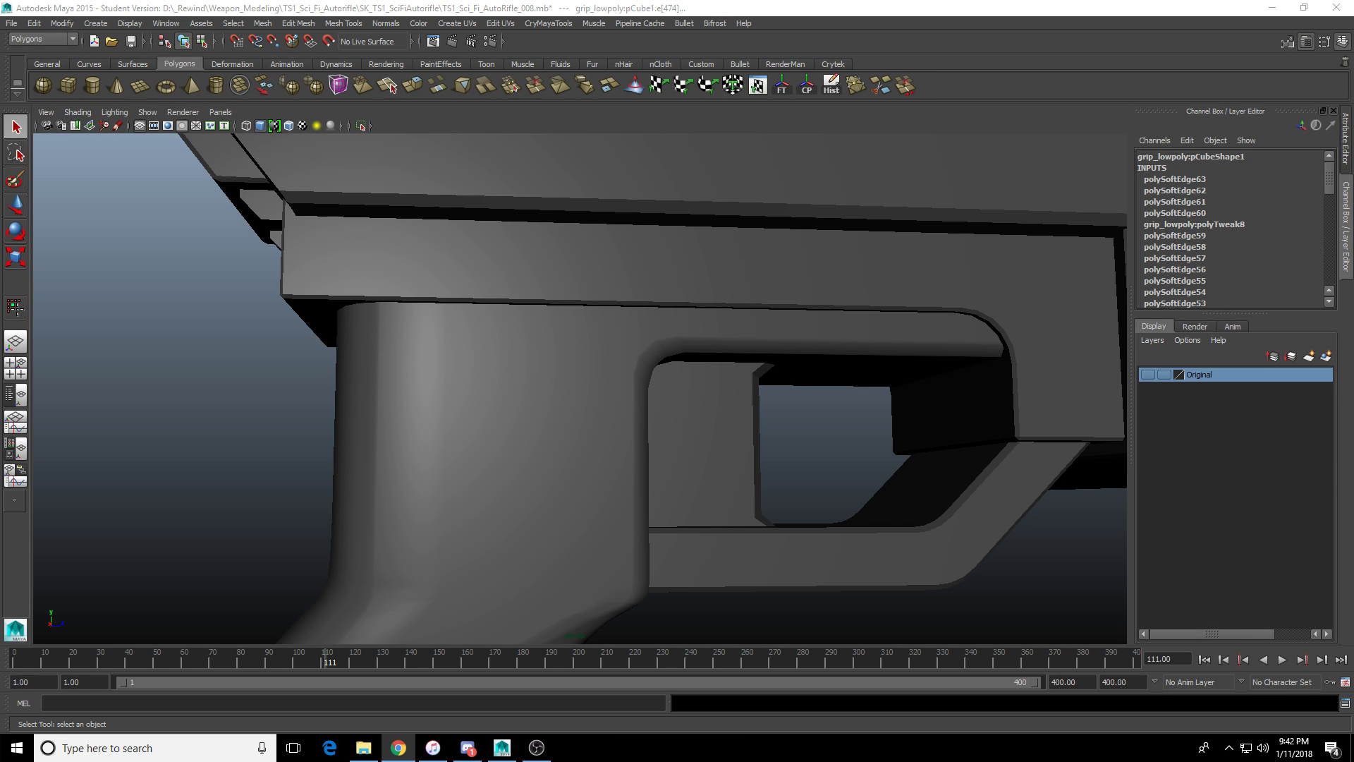
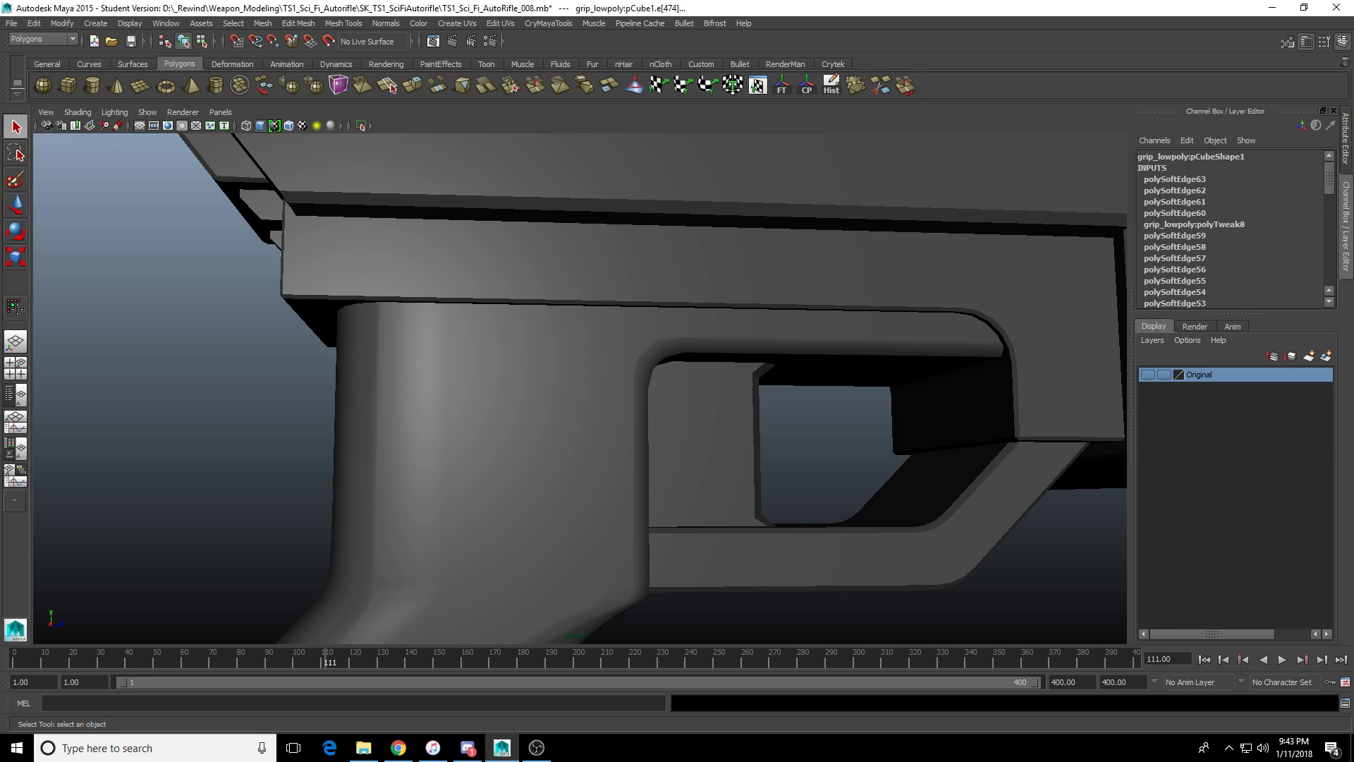
# Select the edge loop around the grip's upper bend and apply Soften Edge.
pyautogui.hotkey('alt', 'Tab')
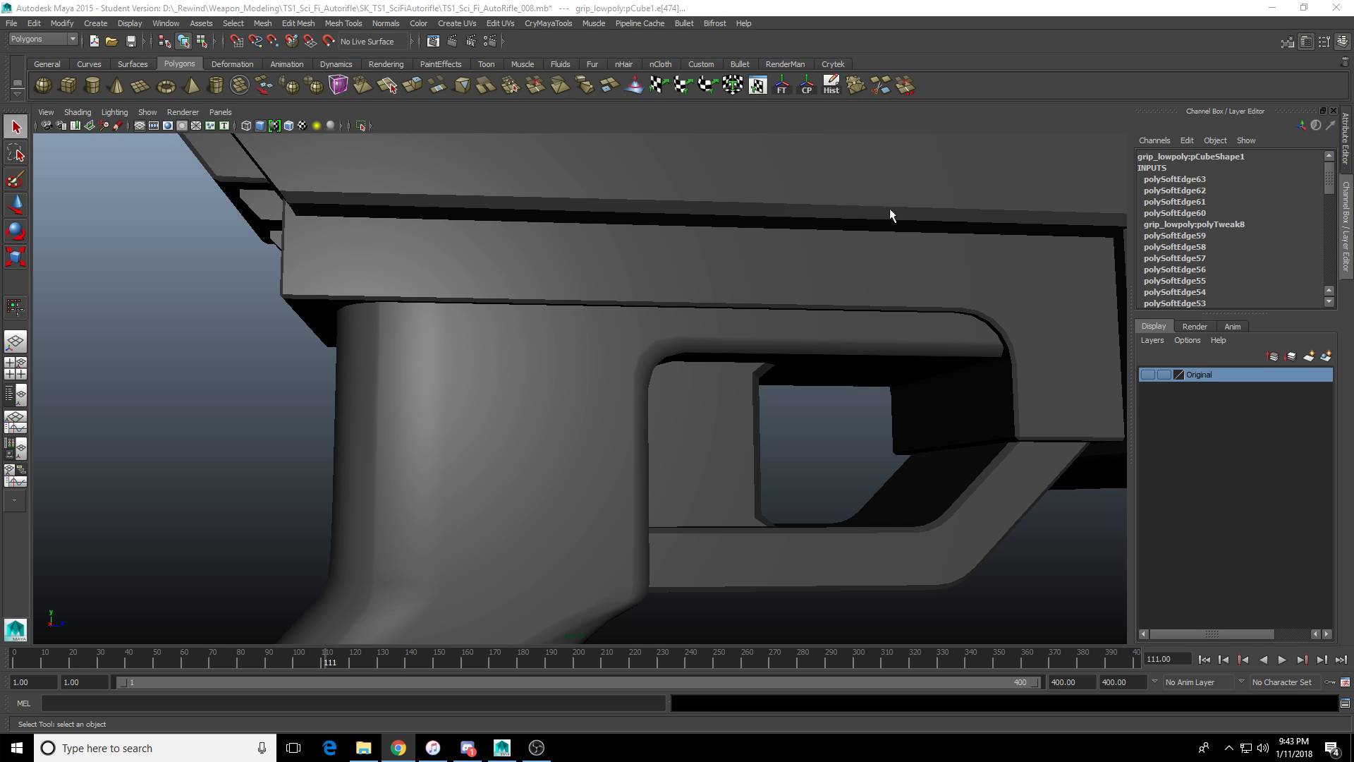
pyautogui.keyDown('alt'); pyautogui.moveTo(595, 323); pyautogui.dragTo(602, 414); pyautogui.keyUp('alt')
pyautogui.press('F8')
pyautogui.keyDown('alt'); pyautogui.moveTo(602, 414); pyautogui.dragTo(626, 379, button='right'); pyautogui.keyUp('alt')
pyautogui.keyDown('alt'); pyautogui.moveTo(627, 378); pyautogui.dragTo(505, 423); pyautogui.keyUp('alt')
pyautogui.click(351, 327)
pyautogui.click(574, 422)
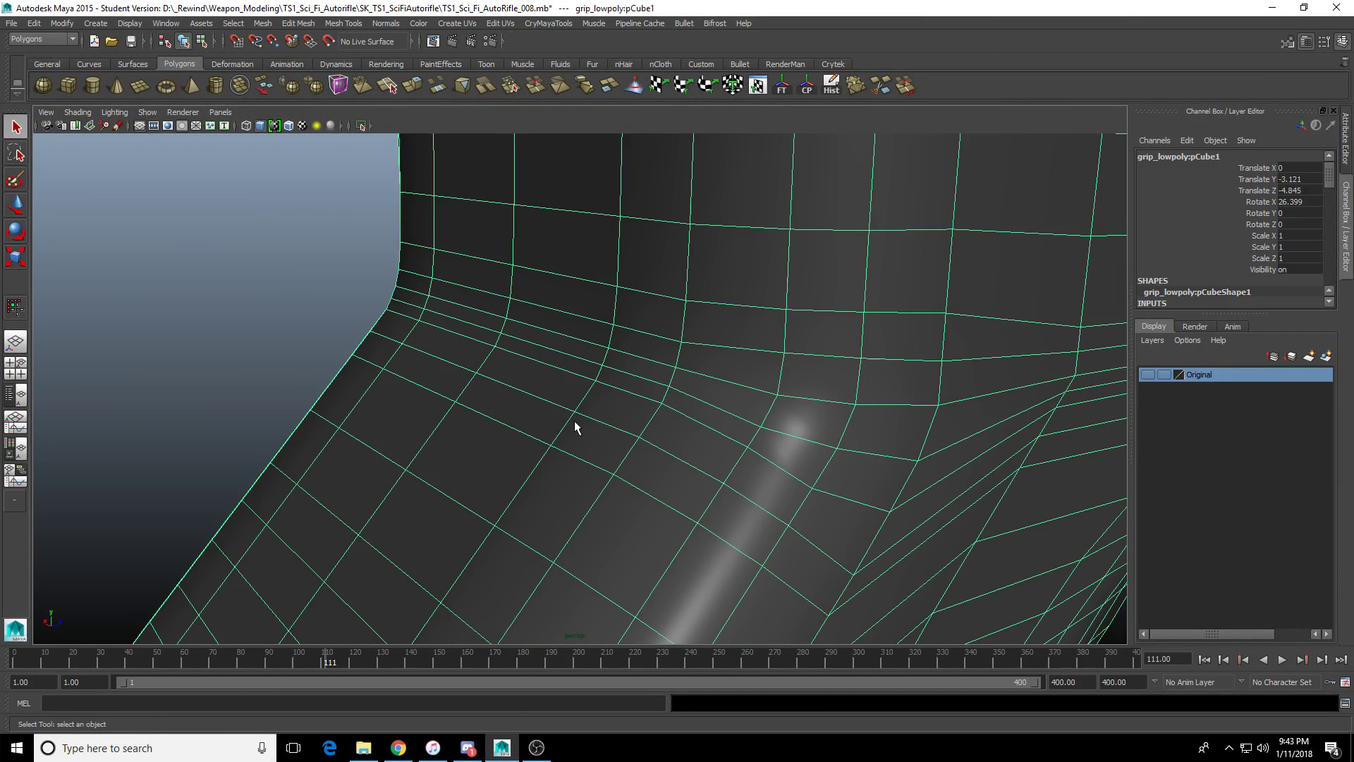
pyautogui.press('F10')
pyautogui.click(663, 363)
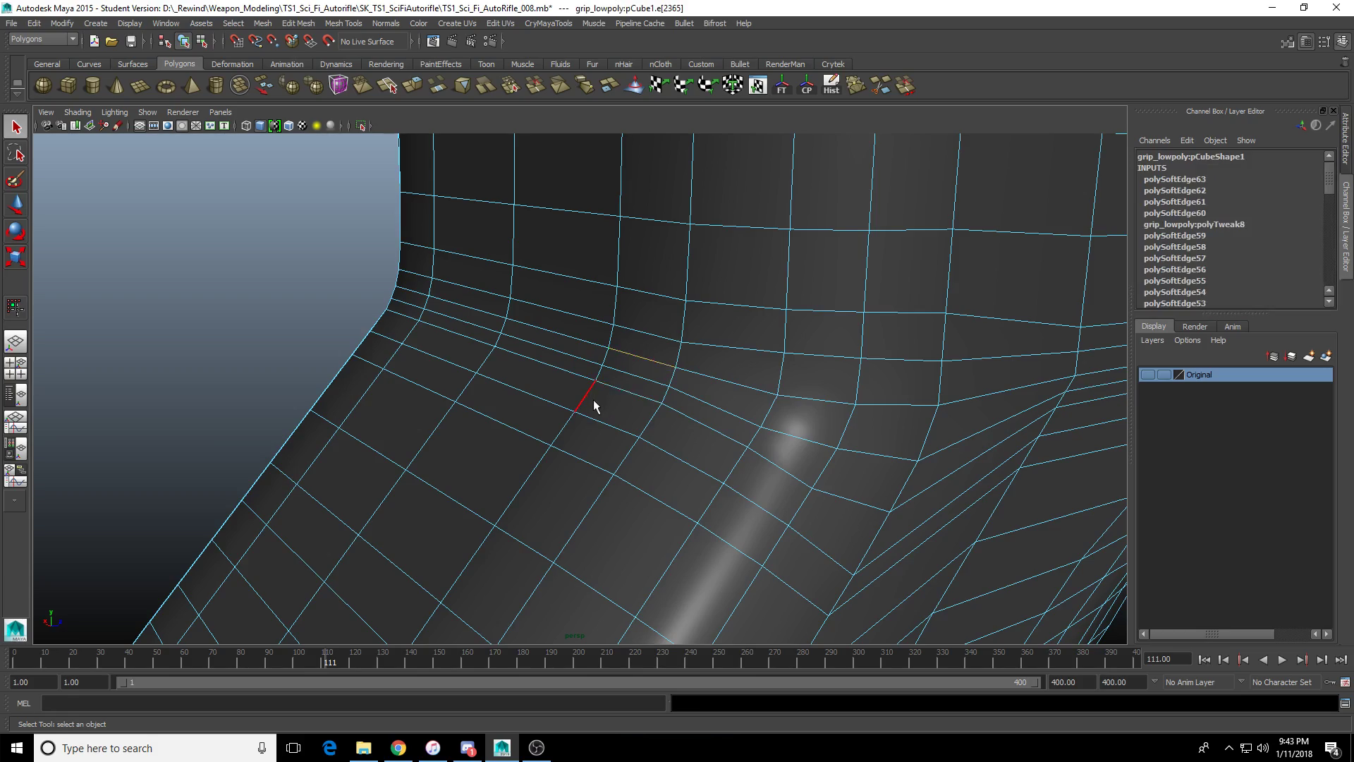
pyautogui.doubleClick(561, 341)
pyautogui.moveTo(681, 378)
pyautogui.keyDown('alt'); pyautogui.mouseDown()
pyautogui.moveTo(562, 383)
pyautogui.moveTo(574, 369)
pyautogui.moveTo(508, 363)
pyautogui.moveTo(663, 383)
pyautogui.mouseUp(); pyautogui.keyUp('alt')
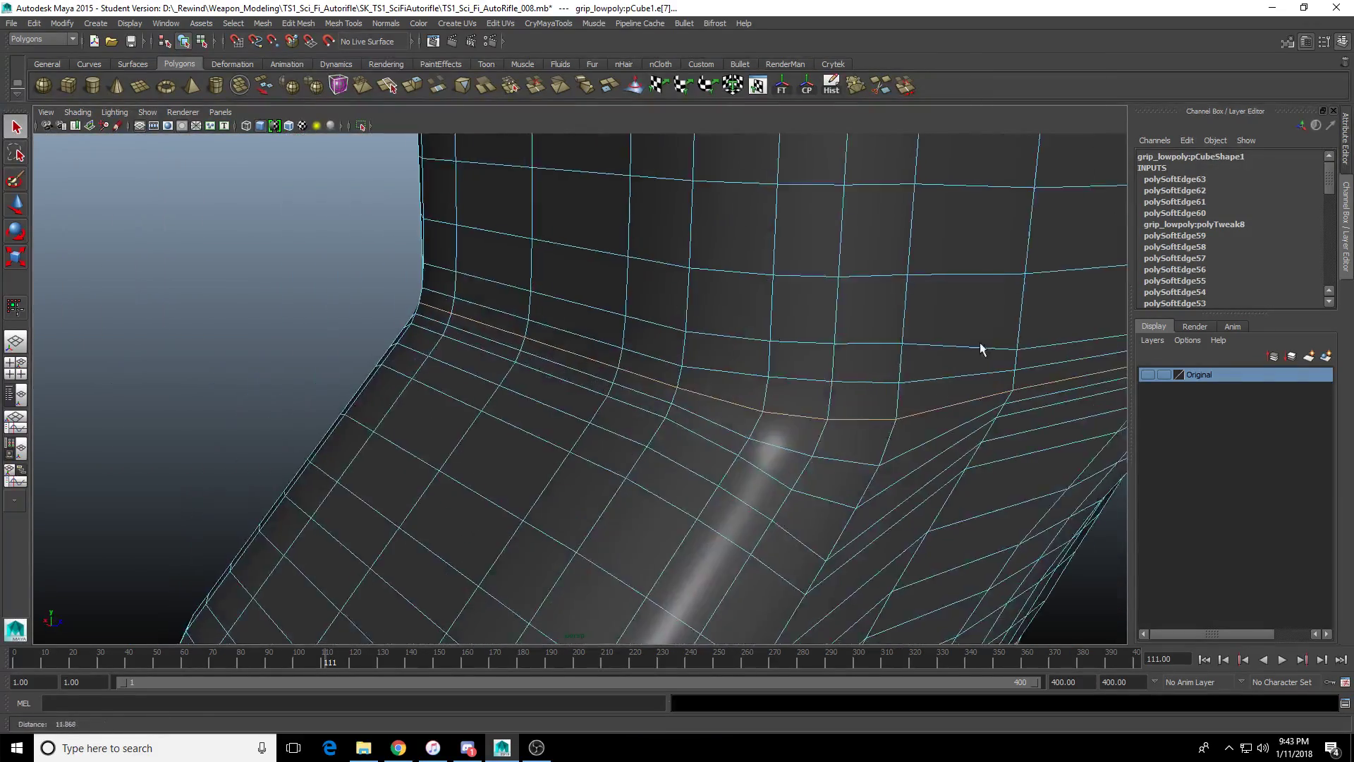
pyautogui.keyDown('shift'); pyautogui.moveTo(663, 383); pyautogui.dragTo(730, 385, button='right'); pyautogui.keyUp('shift')
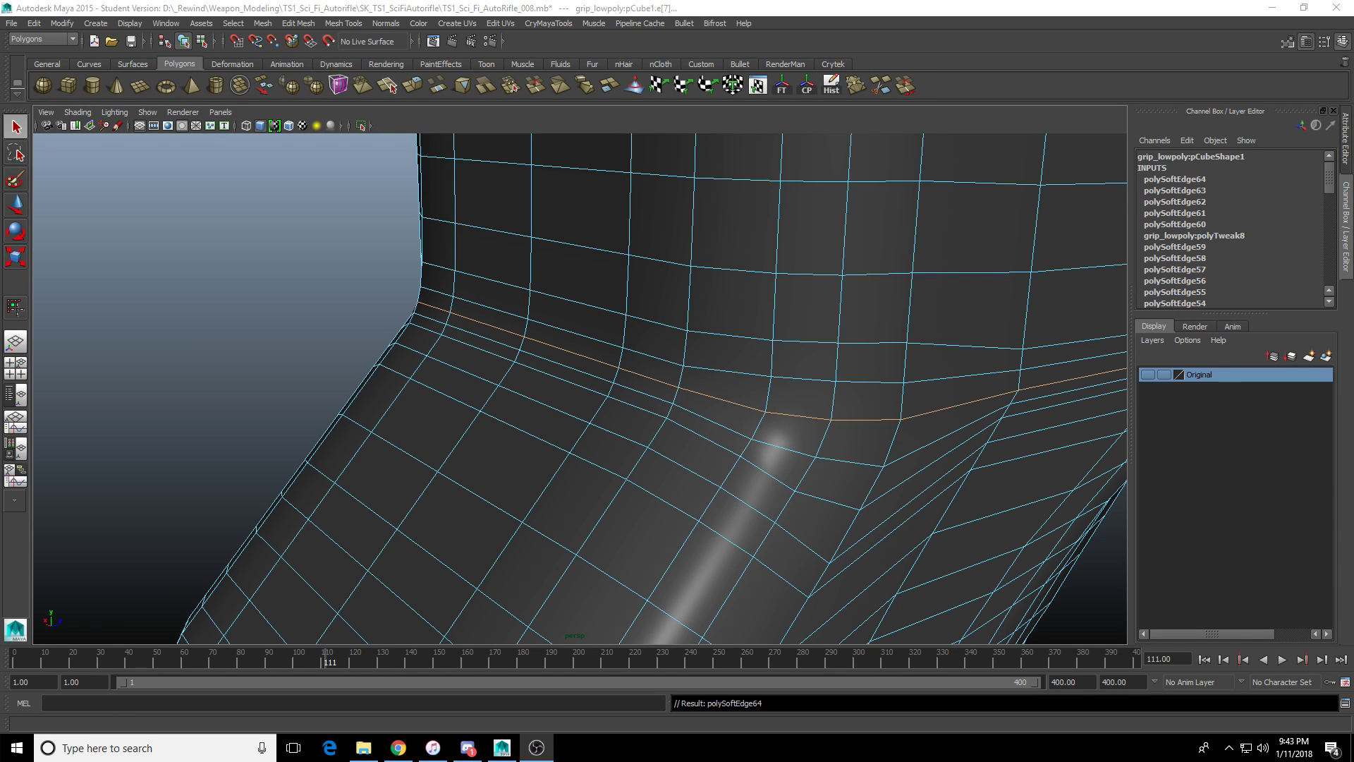
# Deselect the grip and examine the smooth shading around its rear bends.
pyautogui.click(476, 8)
pyautogui.scroll(-3, 559, 280)
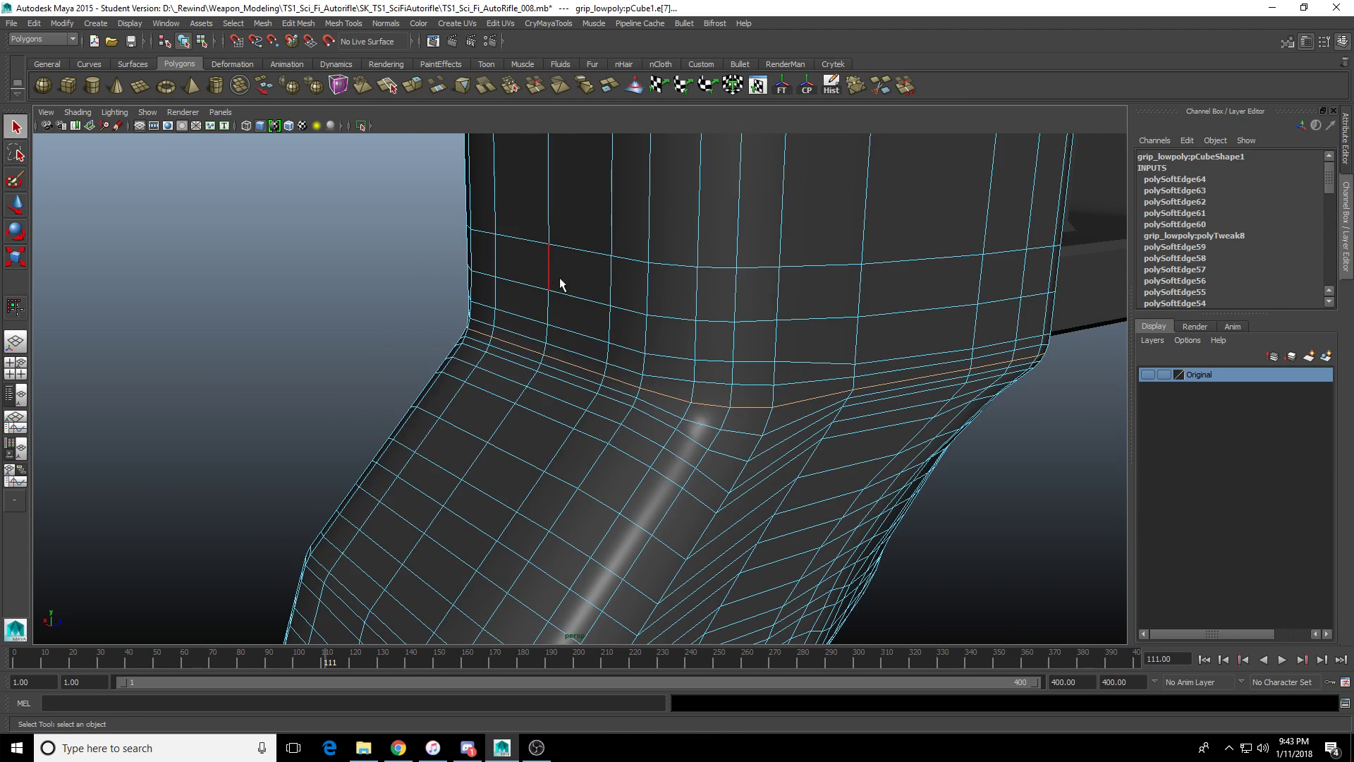
pyautogui.keyDown('alt'); pyautogui.moveTo(631, 363); pyautogui.dragTo(554, 374); pyautogui.keyUp('alt')
pyautogui.scroll(-3, 548, 402)
pyautogui.click(348, 378)
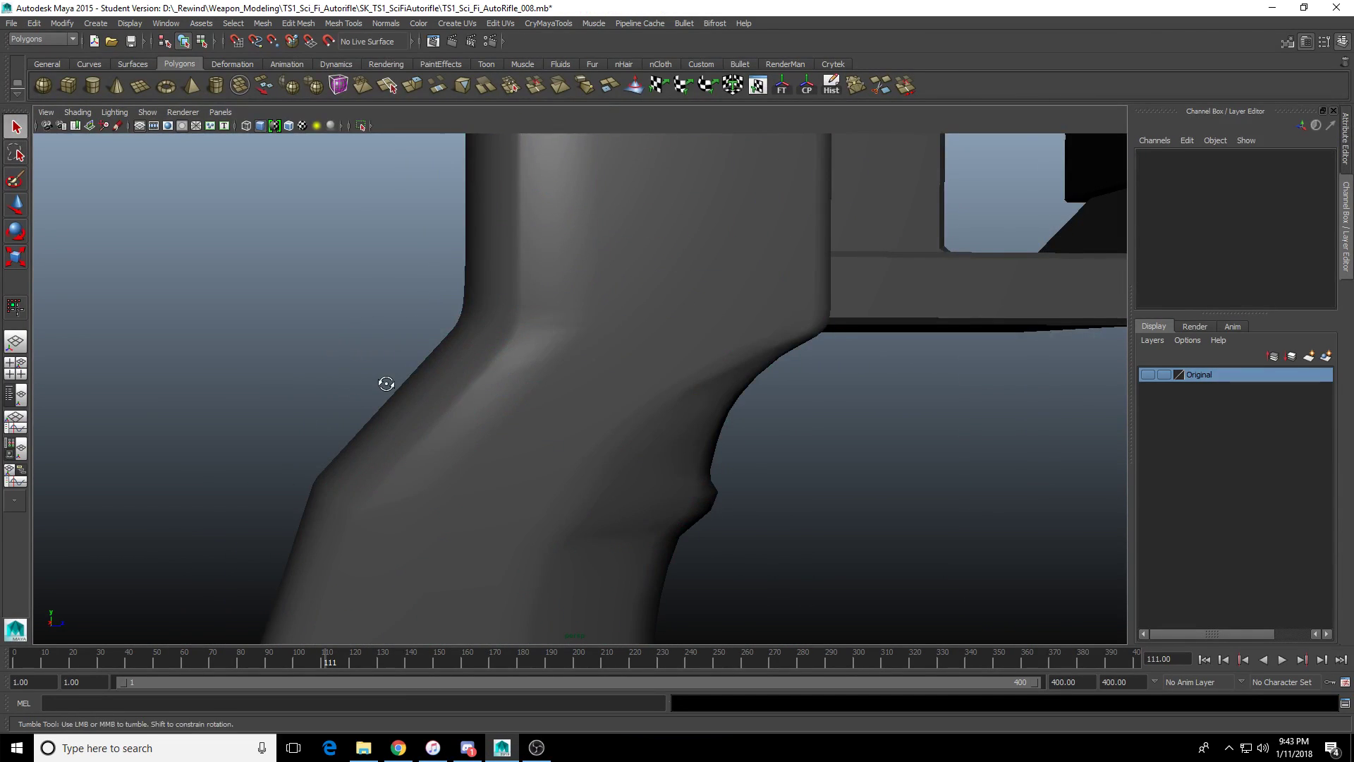
pyautogui.keyDown('alt'); pyautogui.moveTo(384, 384); pyautogui.dragTo(587, 422); pyautogui.keyUp('alt')
pyautogui.scroll(5, 587, 422)
# Pick a vertex at the inner corner of the grip's lower rear bend and locate it in the side view.
pyautogui.click(477, 354)
pyautogui.keyDown('alt'); pyautogui.moveTo(419, 299); pyautogui.dragTo(582, 414, button='middle'); pyautogui.keyUp('alt')
pyautogui.scroll(3, 506, 362)
pyautogui.moveTo(582, 415); pyautogui.dragTo(524, 407, button='right')
pyautogui.click(523, 414)
pyautogui.press('space')
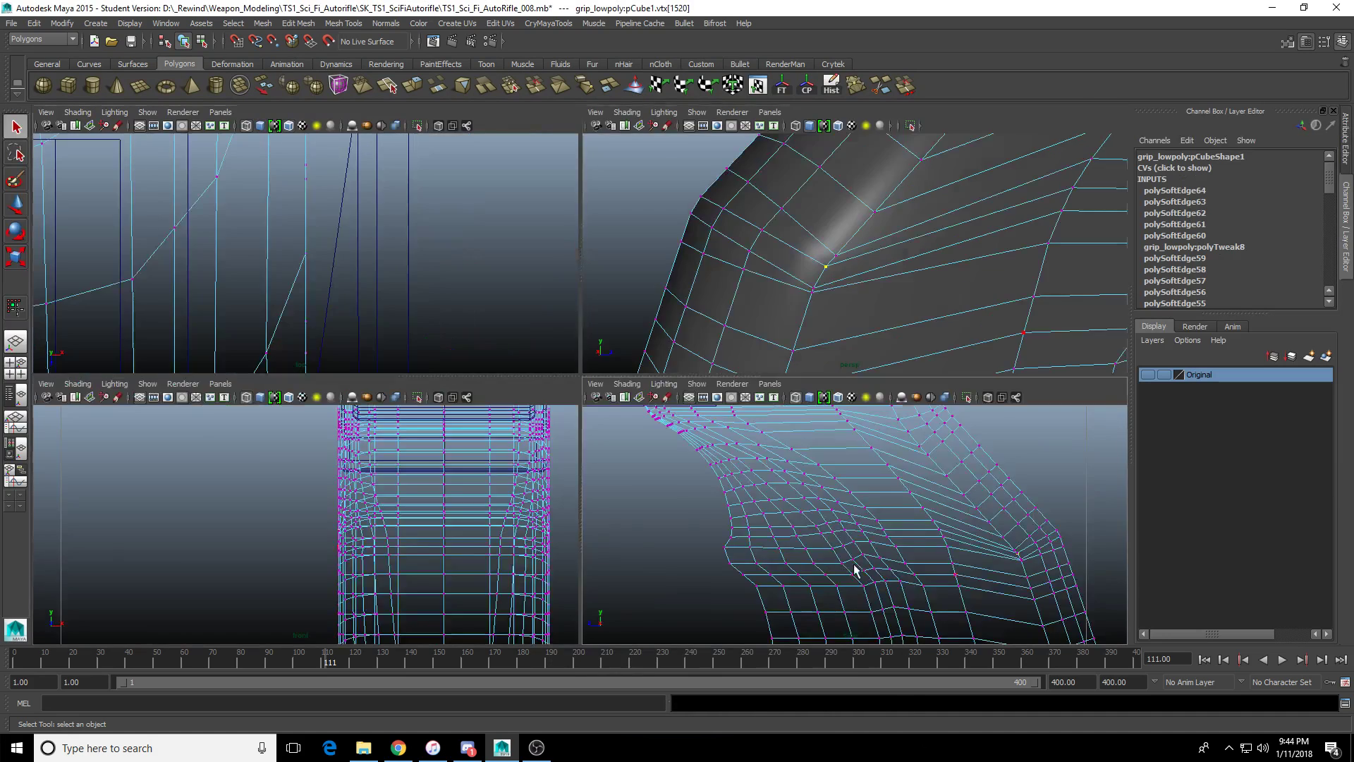
pyautogui.press('space')
pyautogui.scroll(-2, 633, 462)
pyautogui.scroll(1, 634, 465)
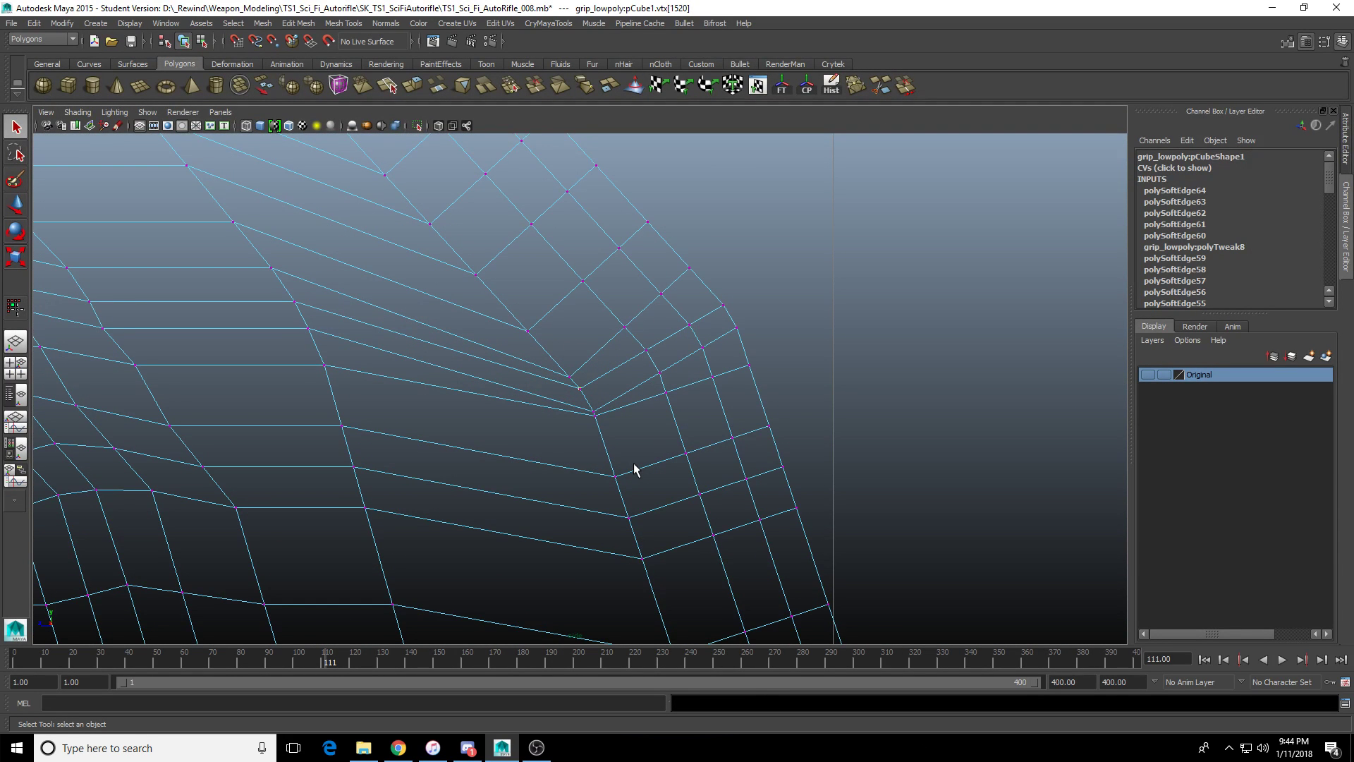
pyautogui.scroll(-3, 667, 432)
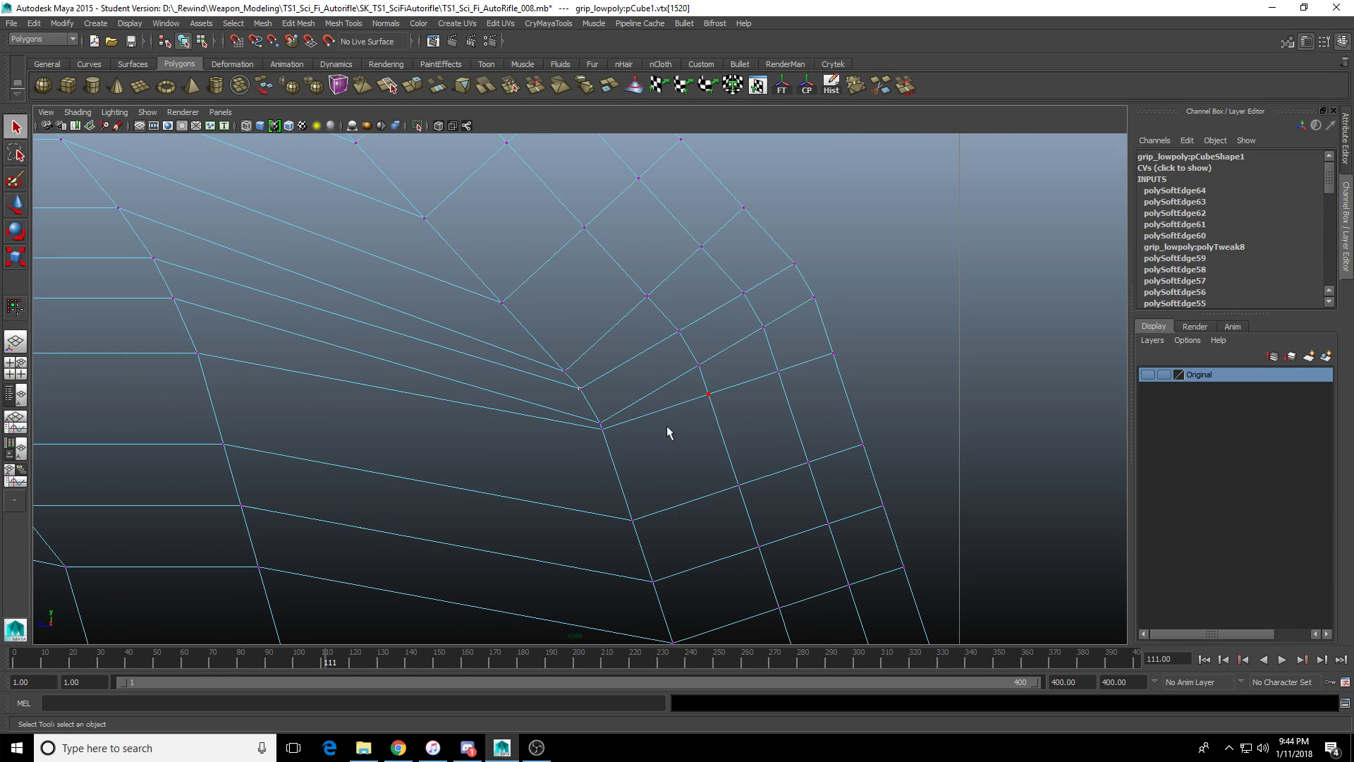
# Reposition the two uppermost vertex pairs at the lower rear bend's inner corner to even out the edge spacing.
pyautogui.click(590, 427)
pyautogui.scroll(-3, 598, 437)
pyautogui.scroll(5, 598, 437)
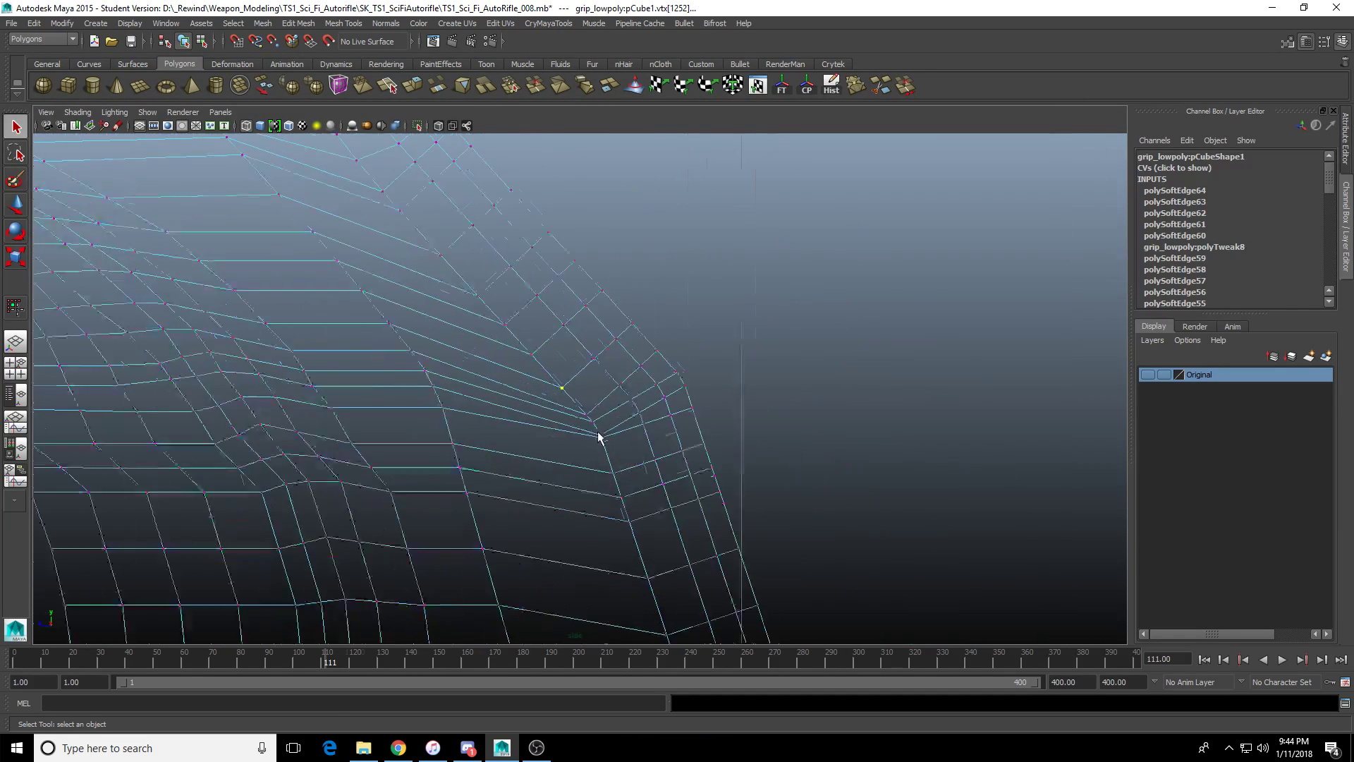
pyautogui.press('w')
pyautogui.moveTo(550, 319); pyautogui.dragTo(550, 304)
pyautogui.press('Down')
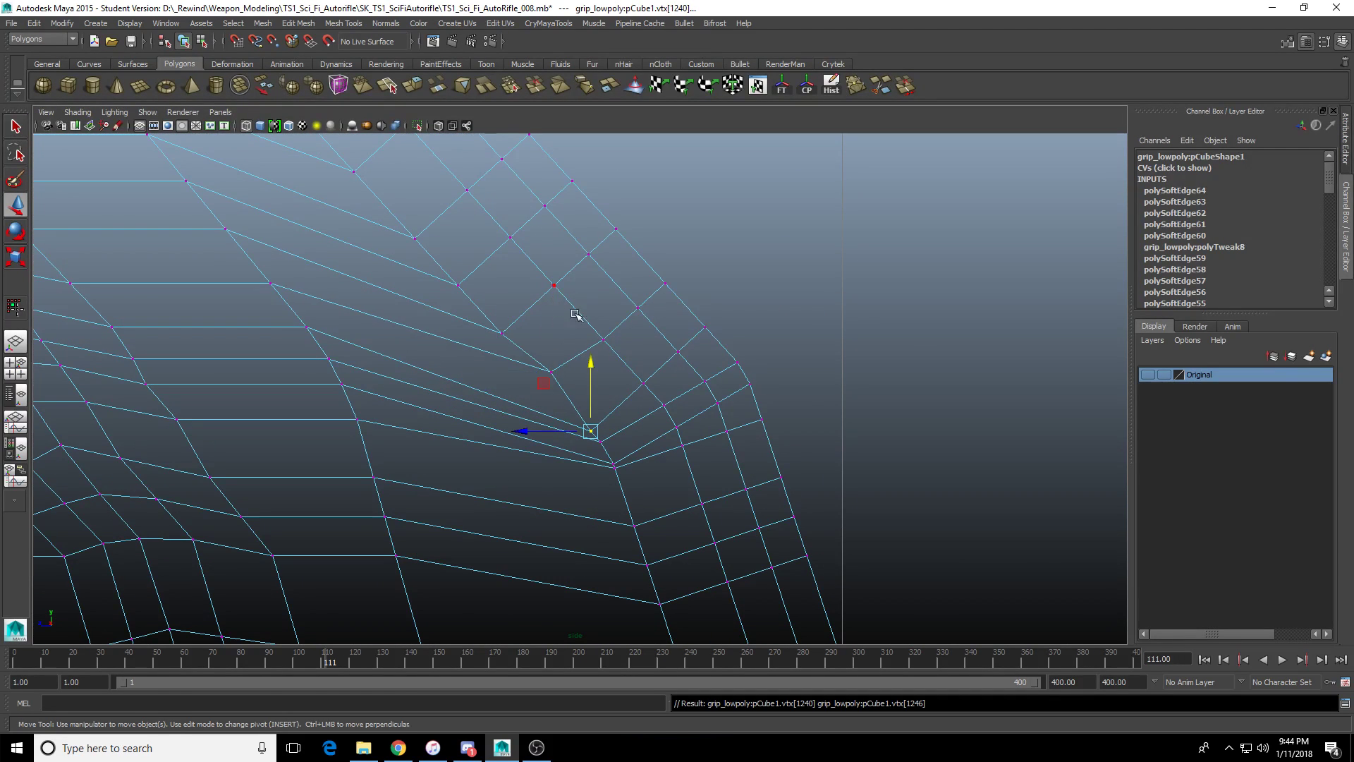
pyautogui.moveTo(593, 363)
pyautogui.mouseDown()
pyautogui.moveTo(592, 338)
pyautogui.moveTo(612, 375)
pyautogui.mouseUp()
# Shift the next vertex pairs down the same edge line to round the inner side of the lower rear bend.
pyautogui.press('Down')
pyautogui.press('Down')
pyautogui.scroll(4, 605, 482)
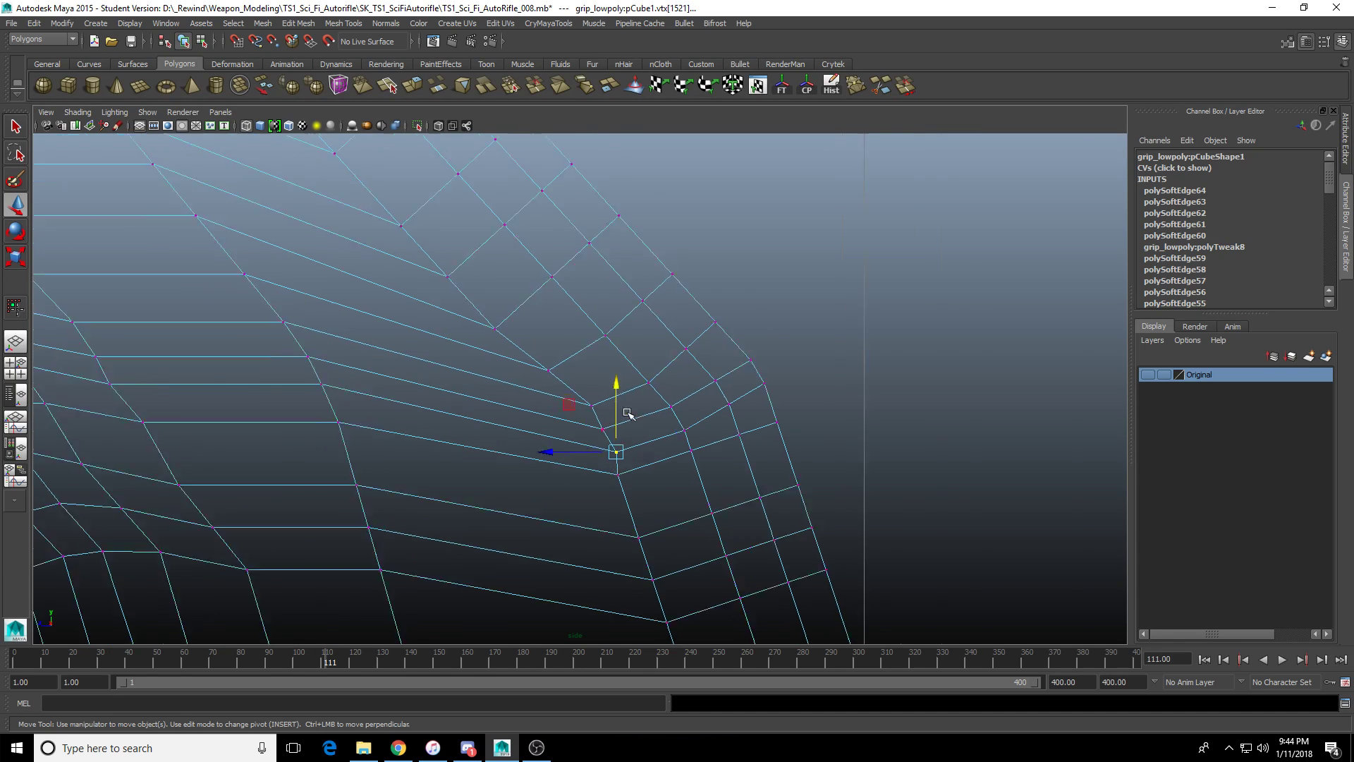
pyautogui.moveTo(574, 492); pyautogui.dragTo(565, 494)
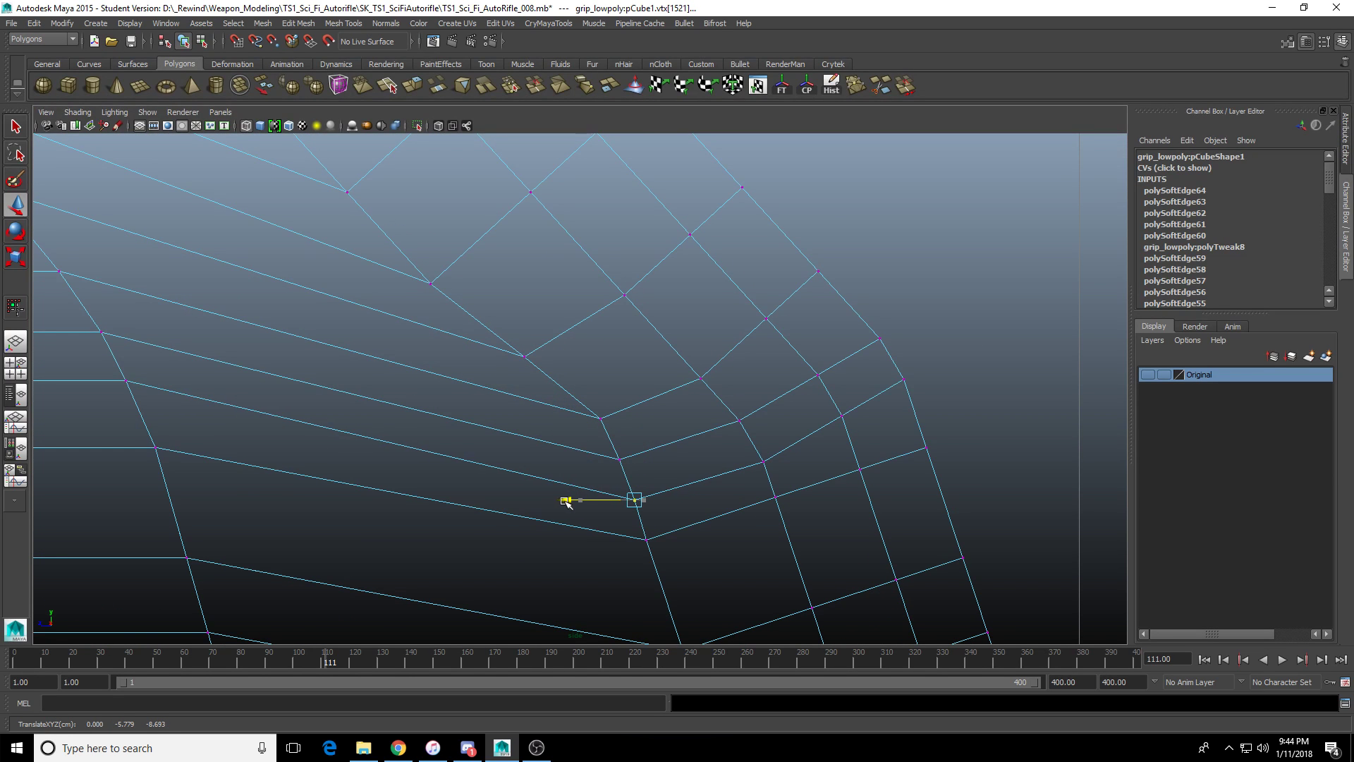
# Nudge the bend's two upper vertex pairs slightly higher to smooth the inner edge line.
pyautogui.press('Up')
pyautogui.press('Up')
pyautogui.moveTo(602, 356); pyautogui.dragTo(603, 350)
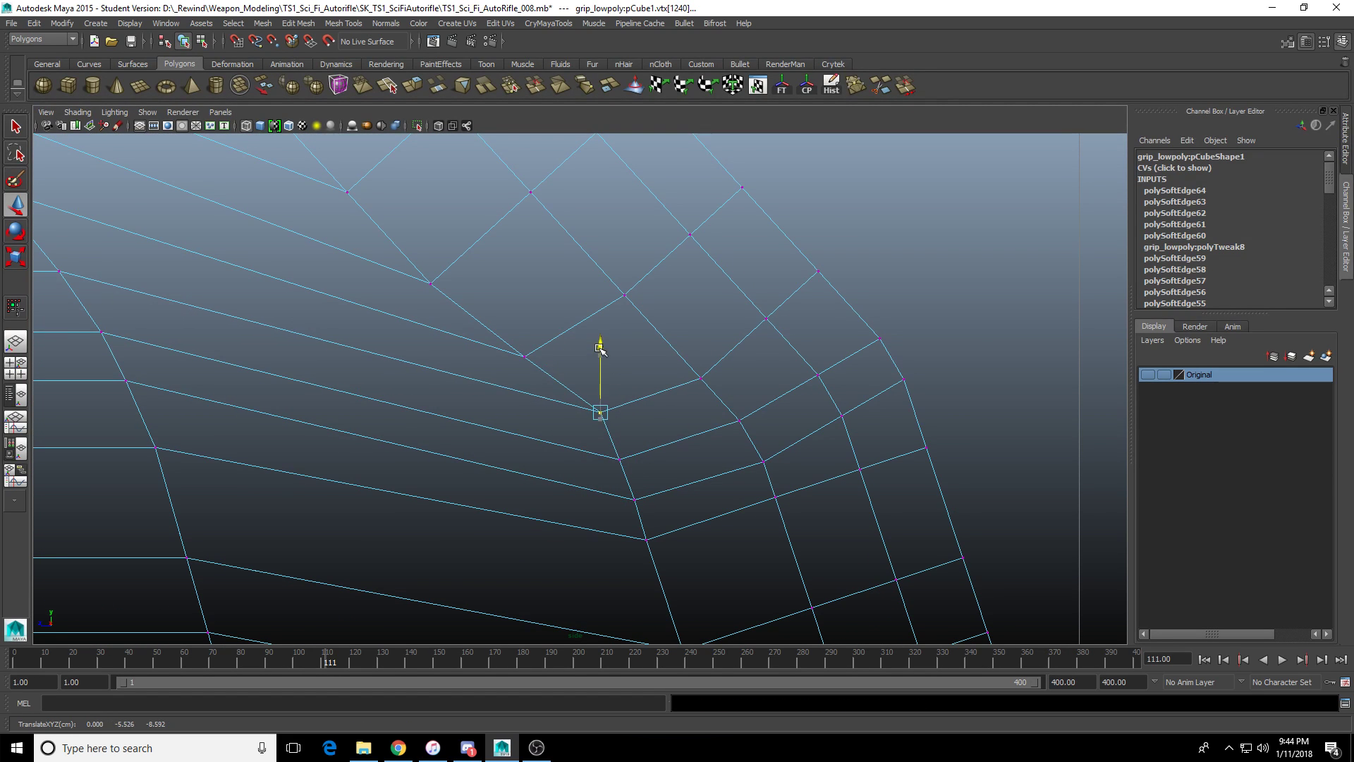
pyautogui.press('Up')
pyautogui.moveTo(524, 303); pyautogui.dragTo(523, 280)
pyautogui.scroll(-5, 476, 289)
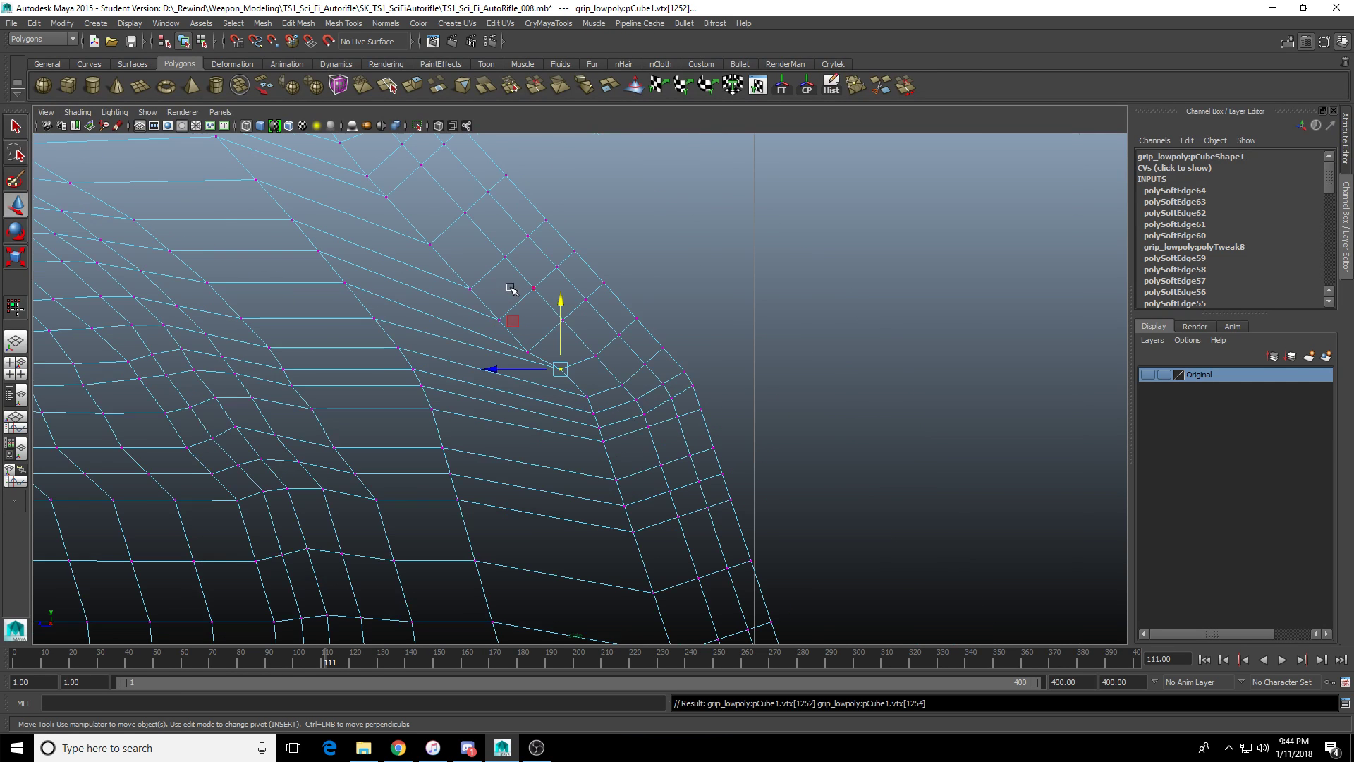
# Raise the vertex pairs farther up the slanted inner edge line to spread their spacing evenly.
pyautogui.scroll(2, 452, 368)
pyautogui.moveTo(453, 404); pyautogui.dragTo(493, 314)
pyautogui.press('Up')
pyautogui.click(461, 258)
pyautogui.moveTo(476, 233); pyautogui.dragTo(476, 229)
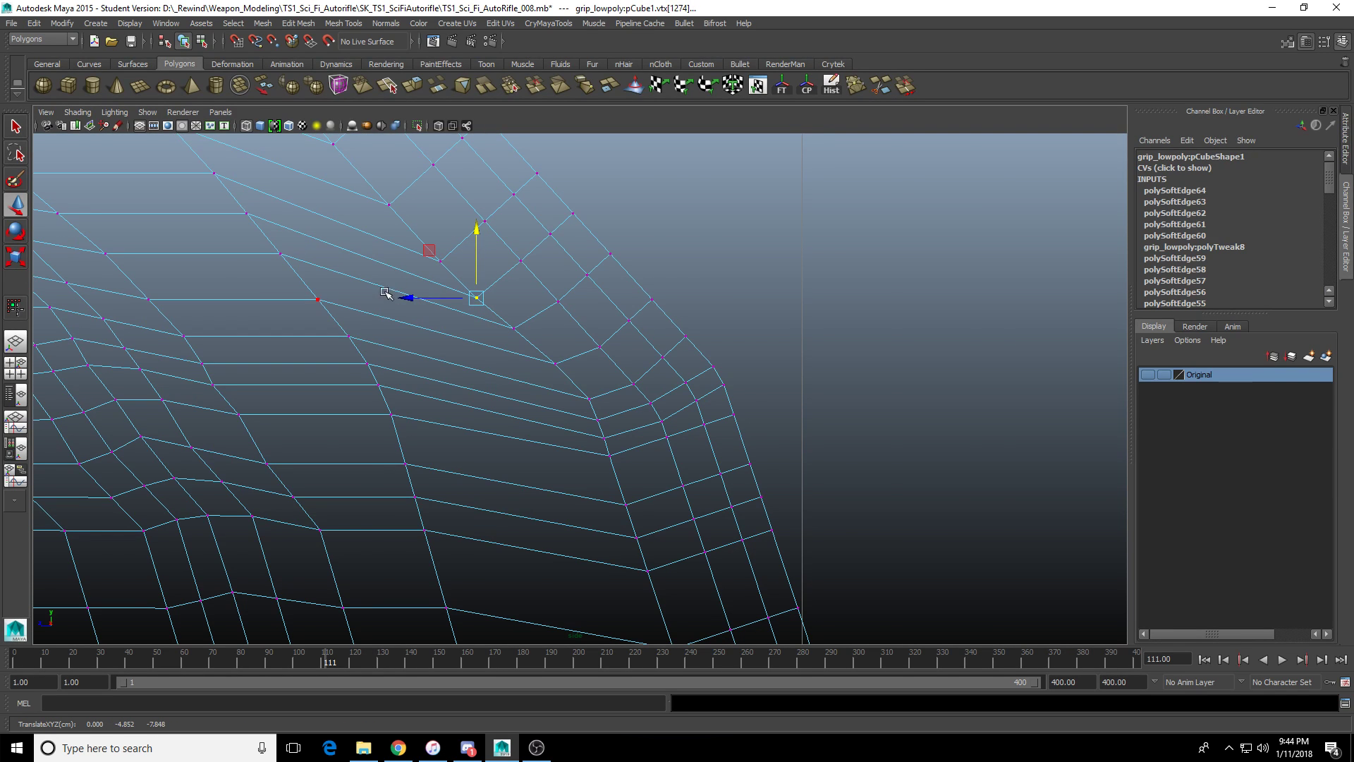
# Fine-tune the vertex pairs at the lower bend's inner corner with a slight upward nudge.
pyautogui.scroll(3, 565, 381)
pyautogui.click(591, 407)
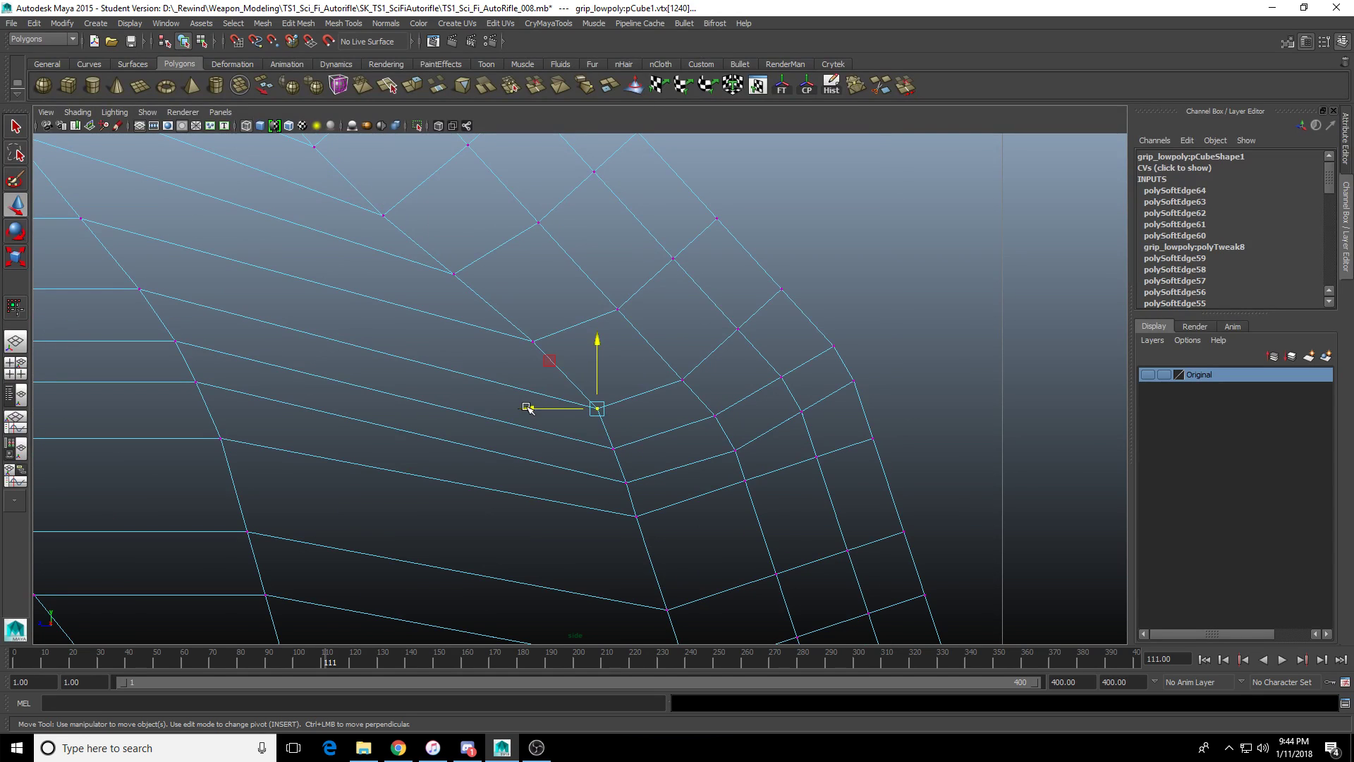
pyautogui.click(611, 449)
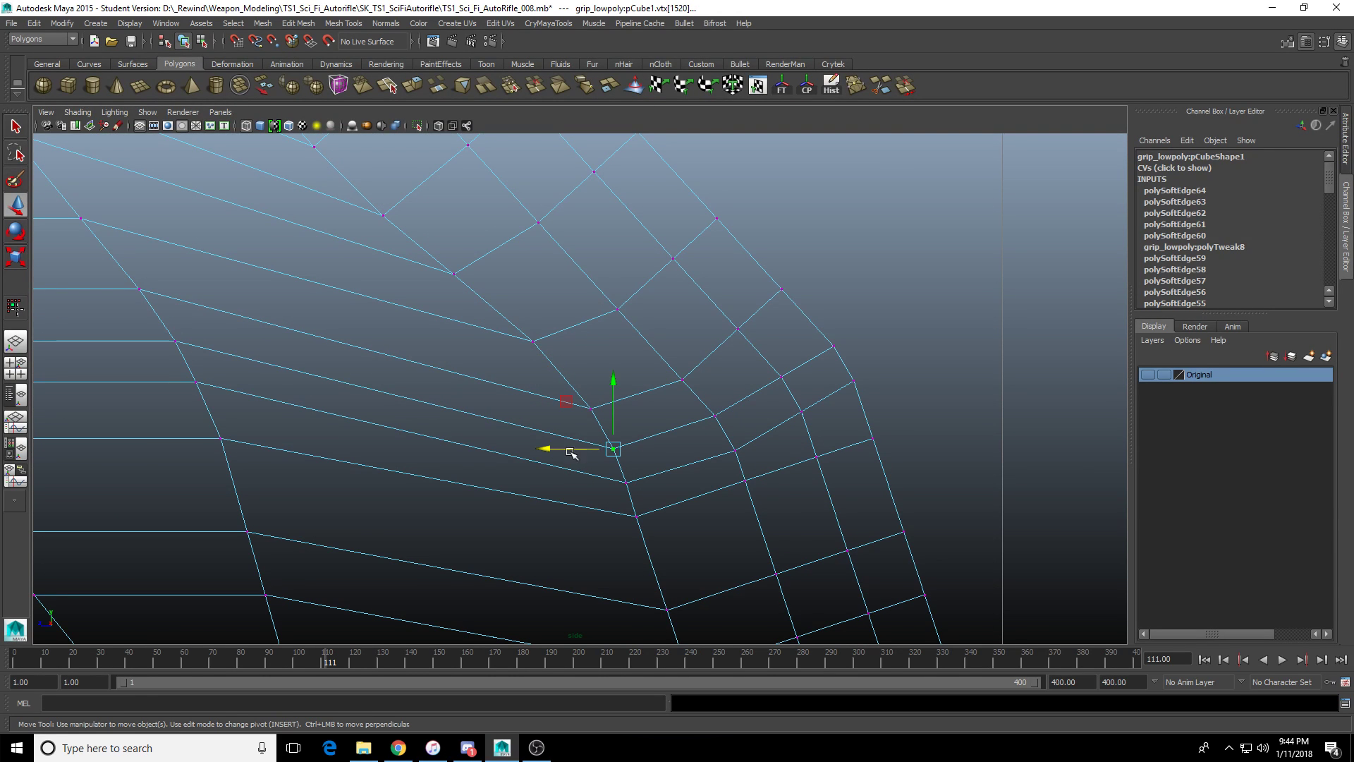
pyautogui.moveTo(613, 420); pyautogui.dragTo(613, 418)
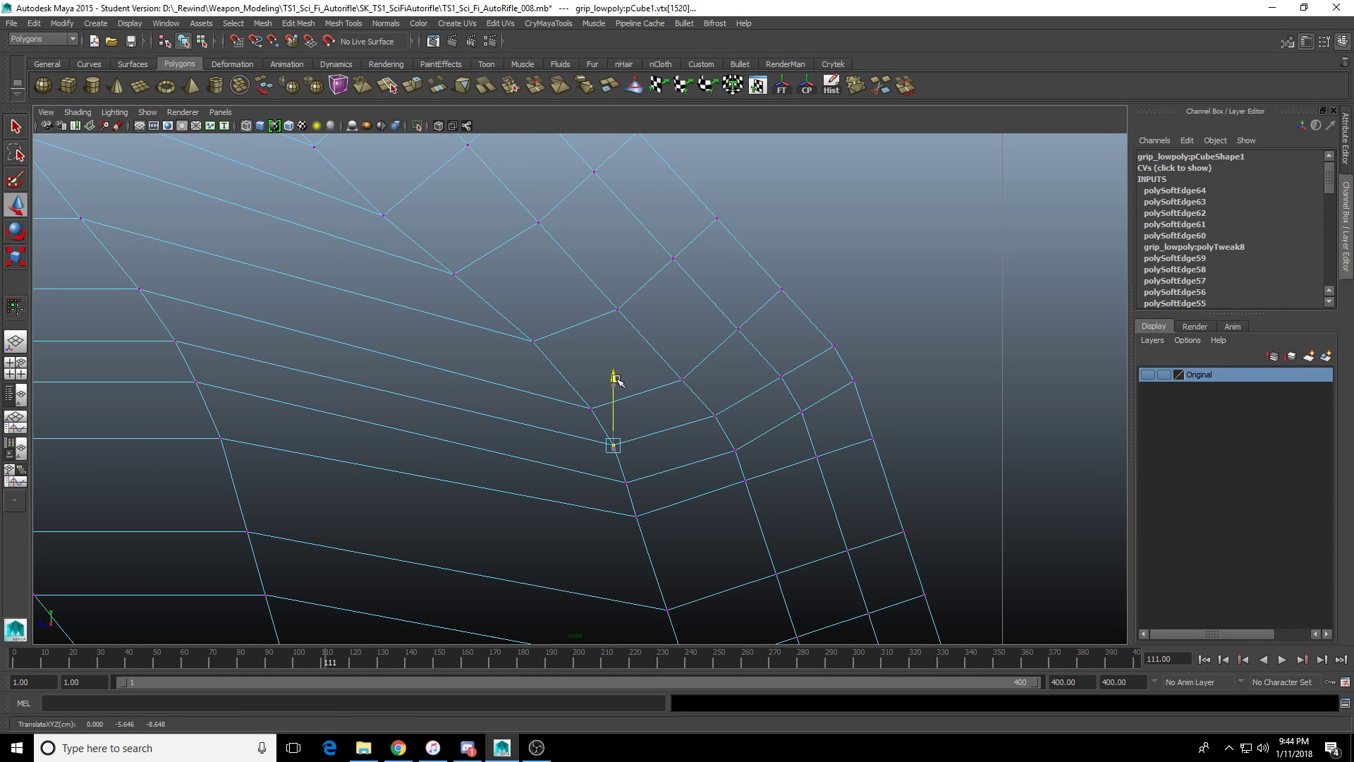
pyautogui.scroll(-5, 621, 437)
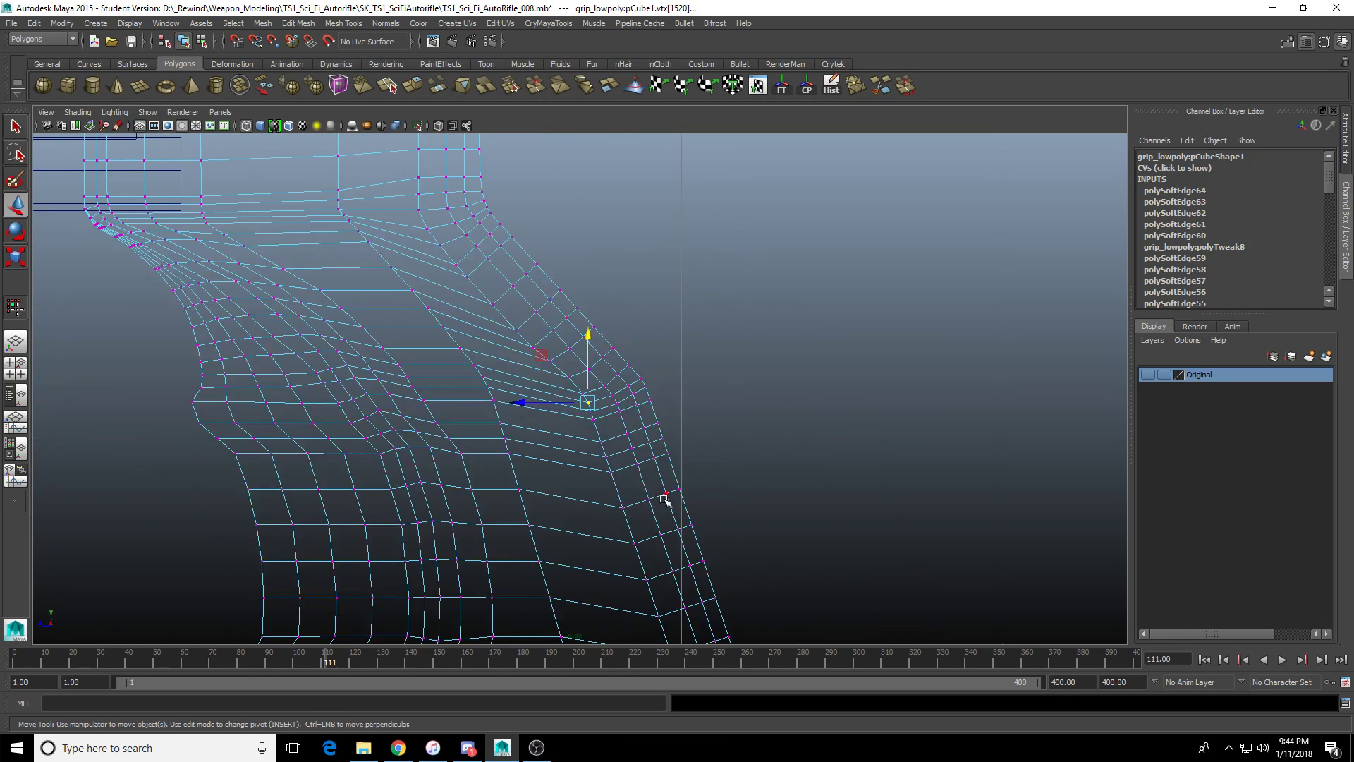
pyautogui.scroll(5, 608, 451)
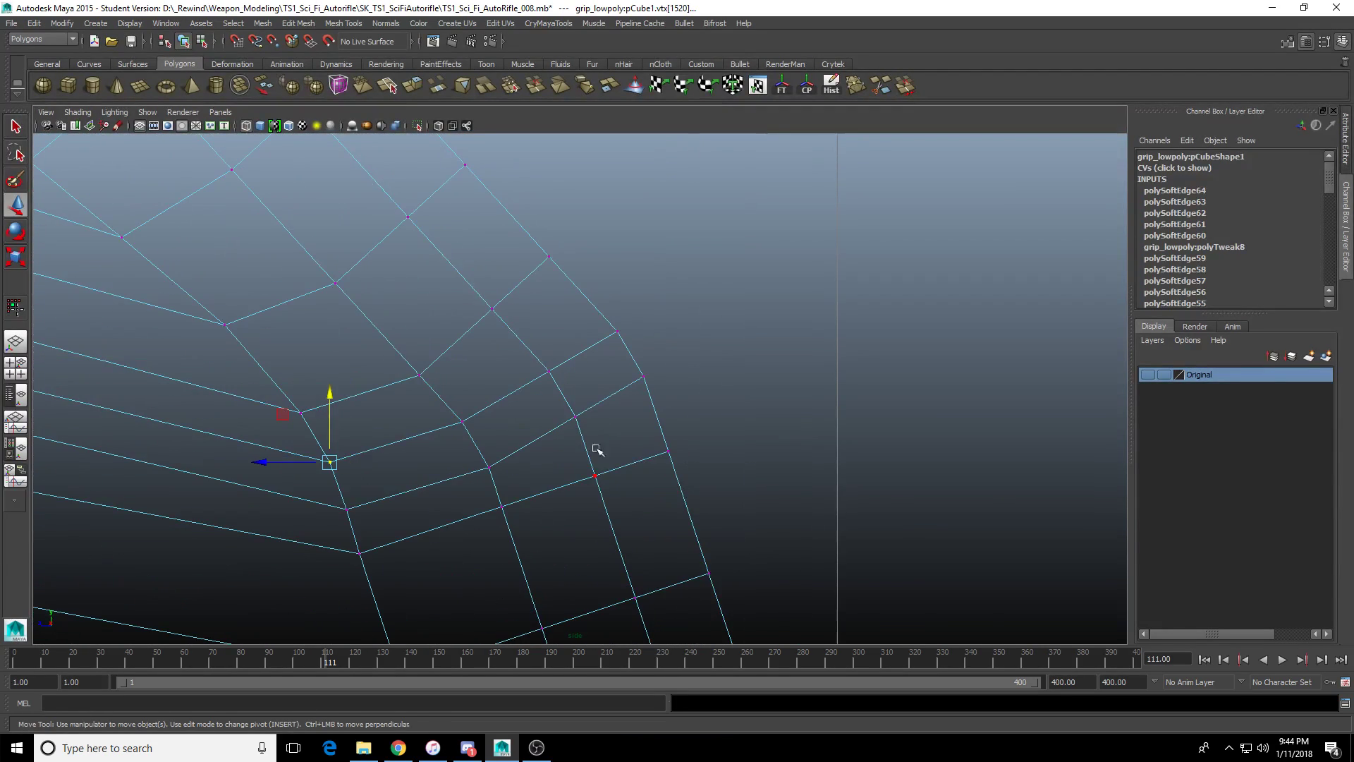
pyautogui.scroll(-6, 603, 409)
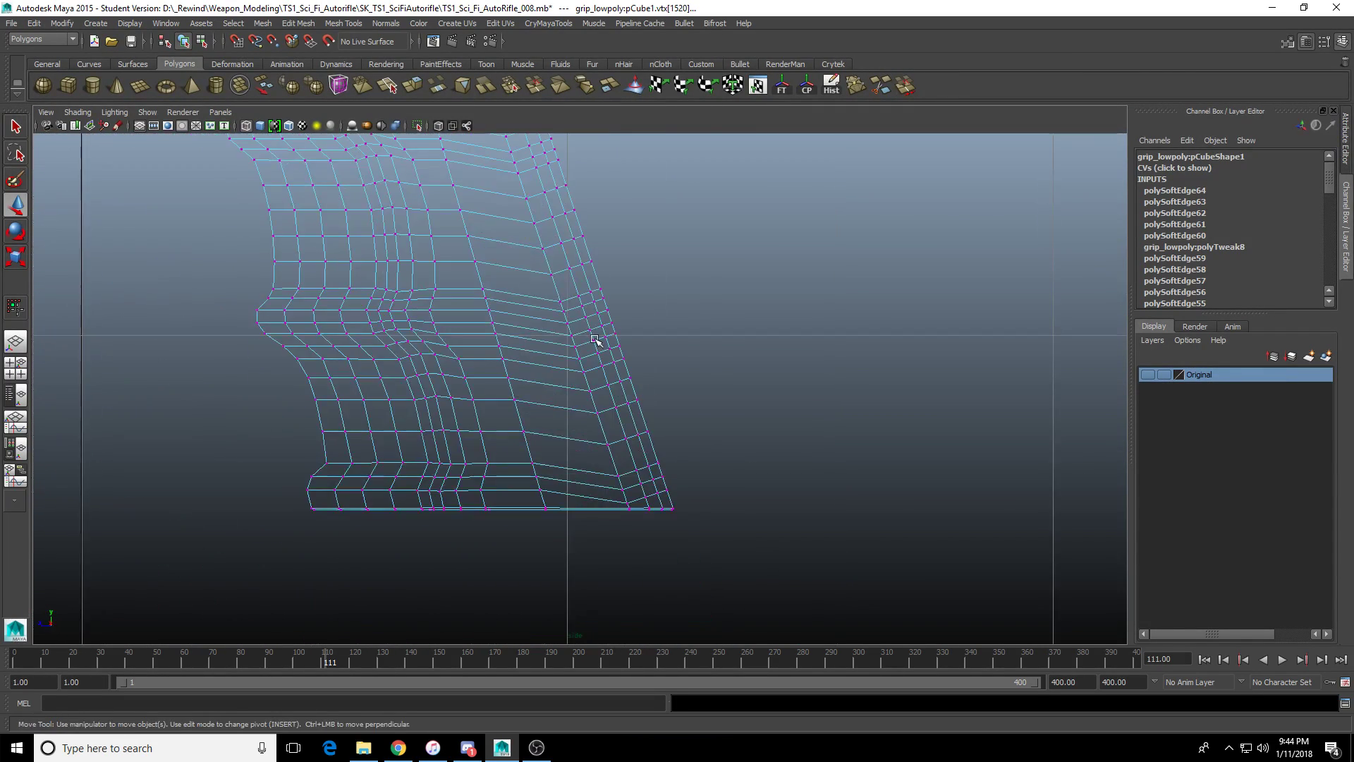
# Return to the perspective view, deselect the grip, and inspect the smooth shading around its upper bend.
pyautogui.press('space')
pyautogui.press('space')
pyautogui.scroll(-5, 816, 393)
pyautogui.click(637, 462)
pyautogui.keyDown('alt'); pyautogui.moveTo(638, 462); pyautogui.dragTo(463, 498); pyautogui.keyUp('alt')
pyautogui.scroll(5, 955, 450)
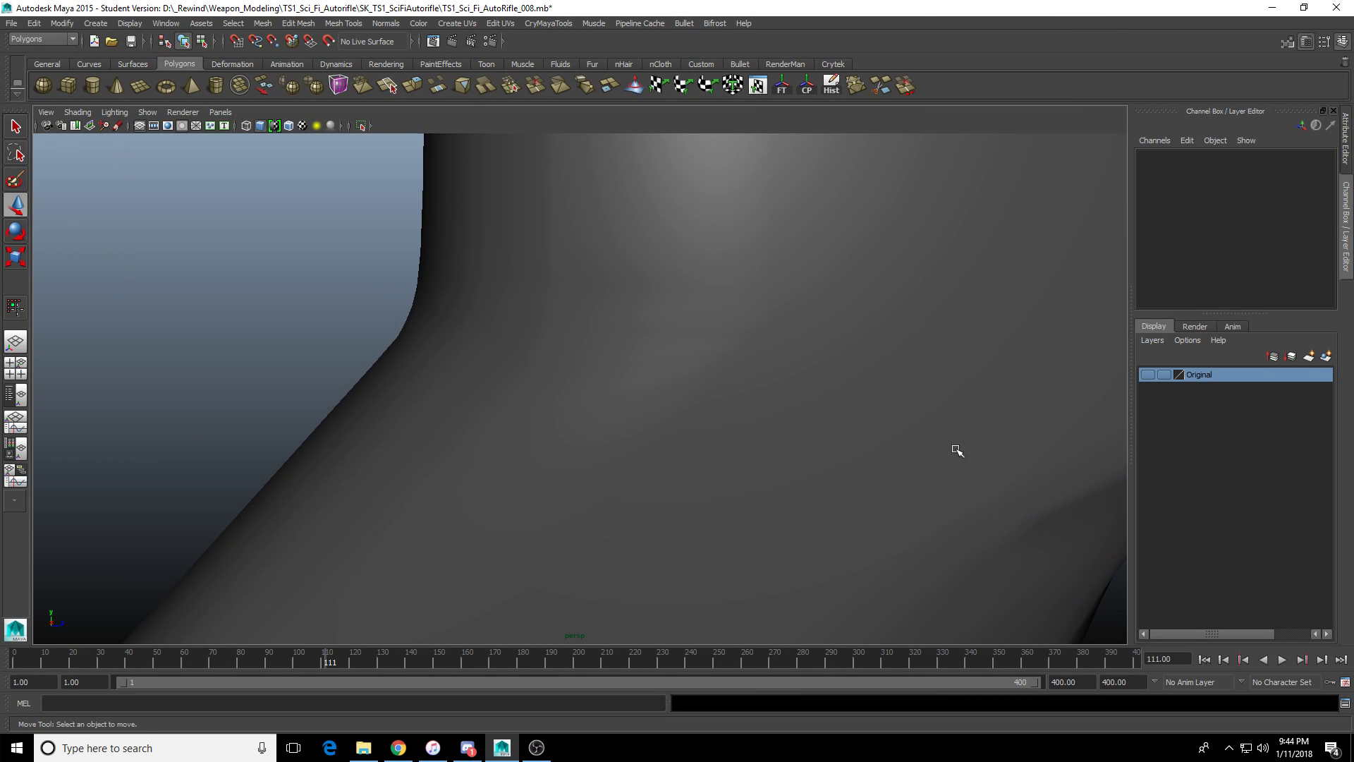
# Select the inner corner vertices just below the grip's upper rear bend and nudge them horizontally in the side view.
pyautogui.click(612, 355)
pyautogui.moveTo(612, 355); pyautogui.dragTo(531, 375, button='right')
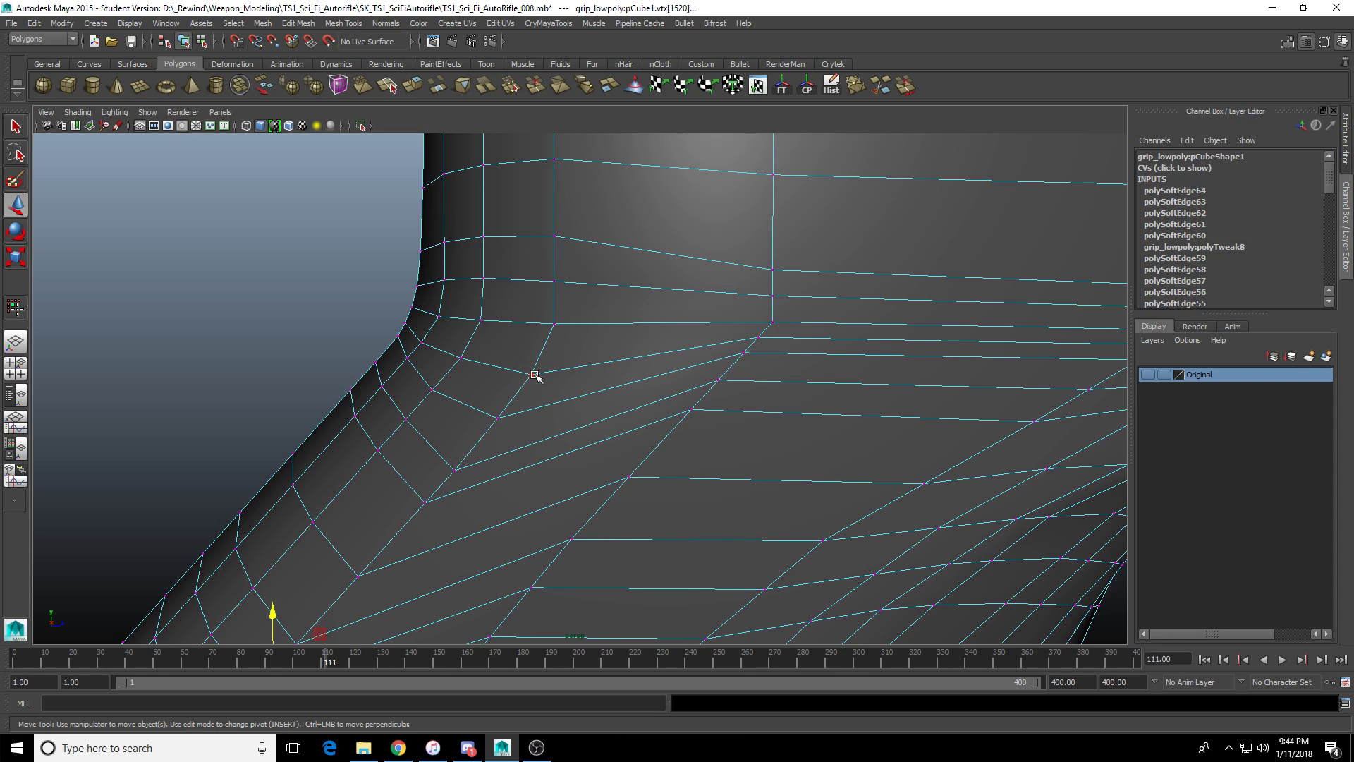
pyautogui.click(531, 374)
pyautogui.press('space')
pyautogui.press('space')
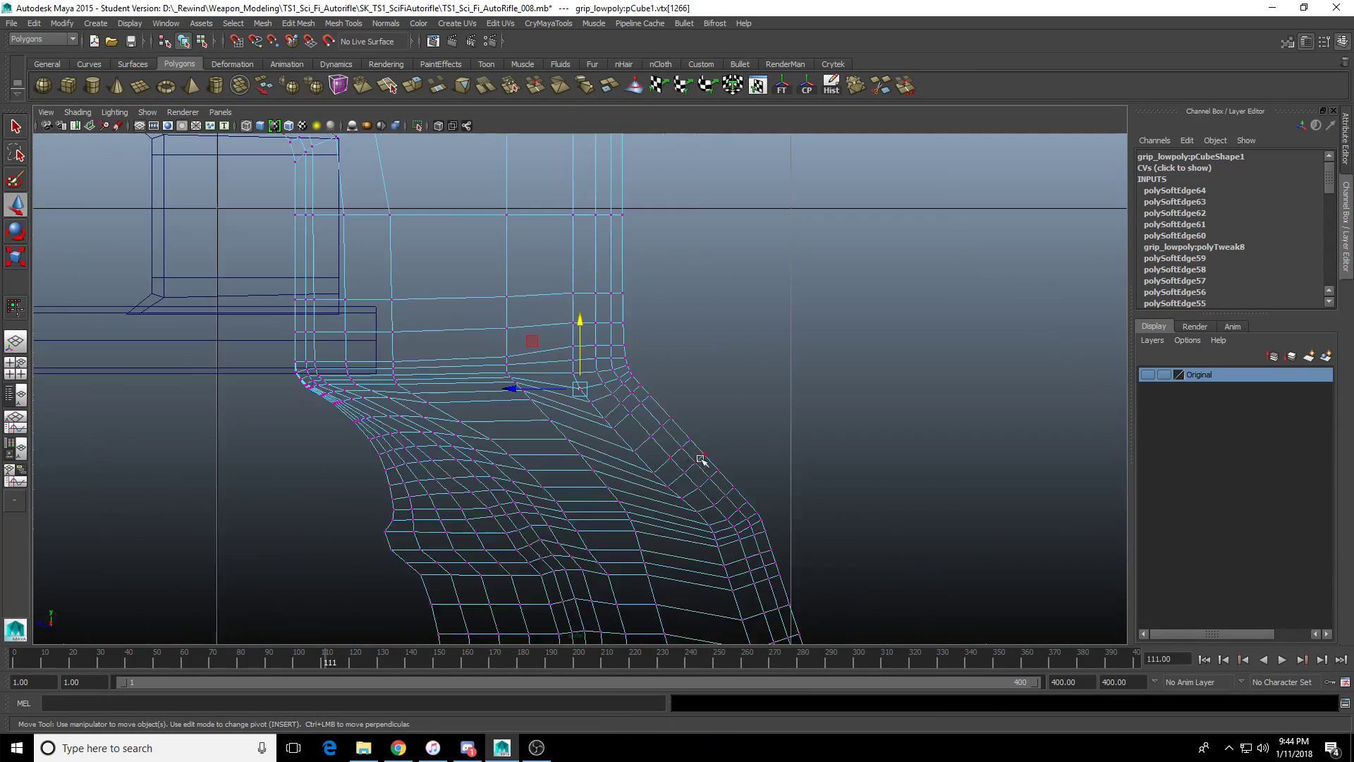
pyautogui.scroll(3, 630, 459)
pyautogui.scroll(4, 627, 458)
pyautogui.moveTo(557, 450); pyautogui.dragTo(584, 302)
pyautogui.moveTo(517, 370); pyautogui.dragTo(514, 370)
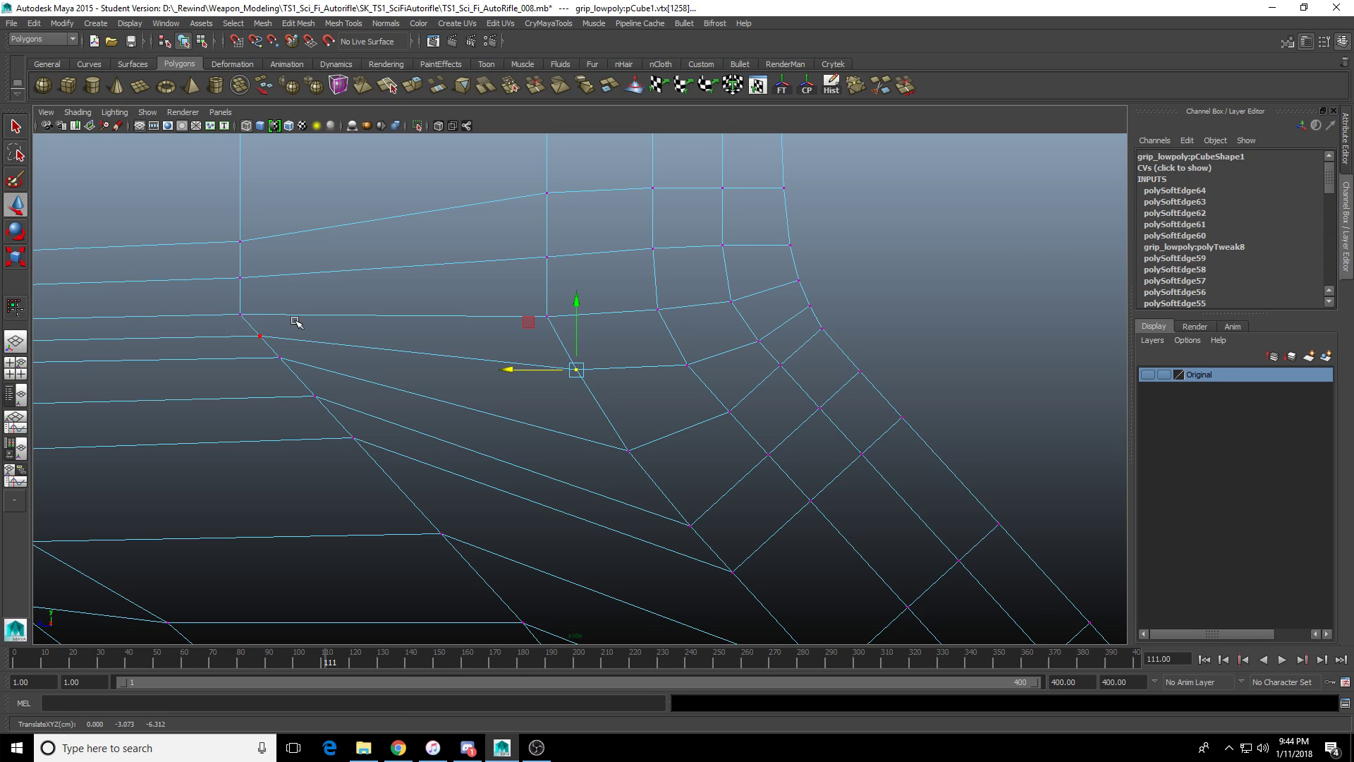
# Adjust successive vertex pairs below the upper bend on the grip's central edge line to form a smoother curve.
pyautogui.moveTo(297, 322); pyautogui.dragTo(187, 337)
pyautogui.press('Down')
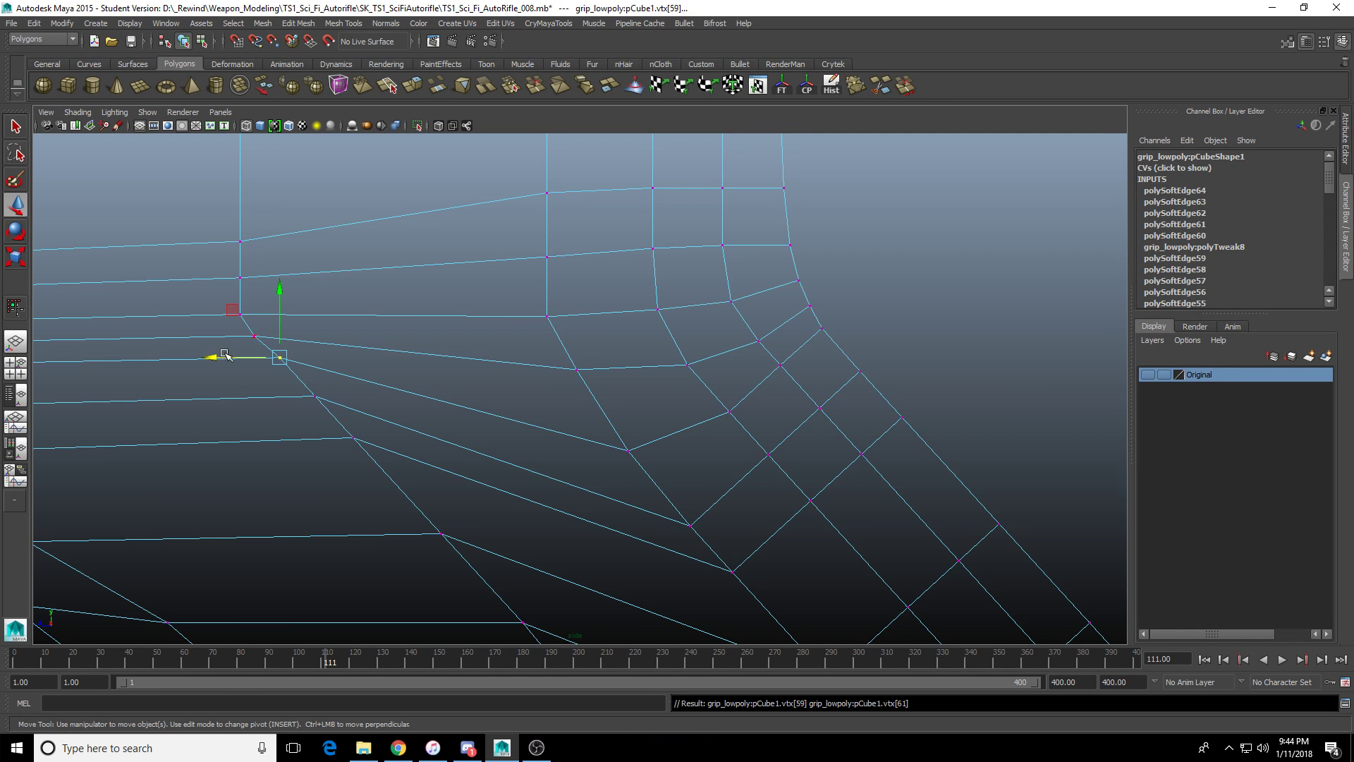
pyautogui.press('Down')
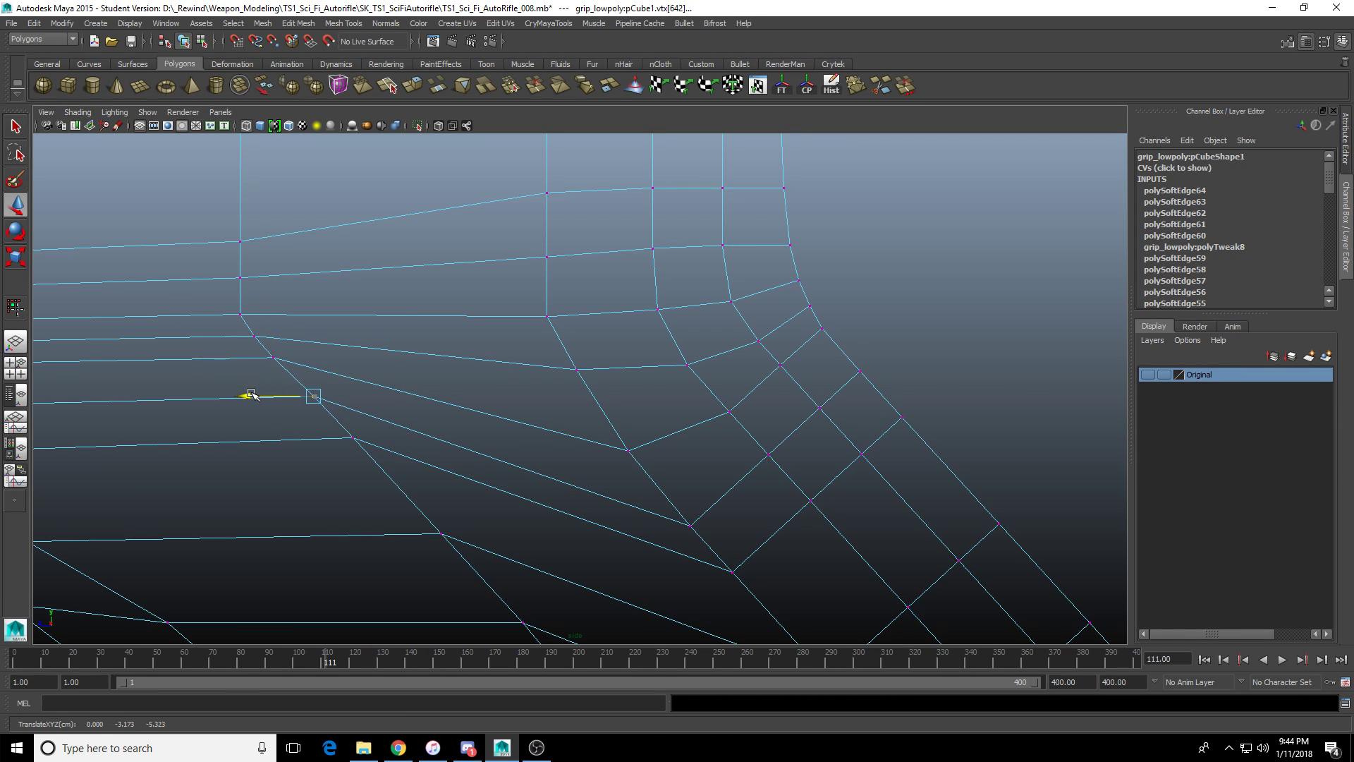
pyautogui.press('Down')
pyautogui.moveTo(350, 368); pyautogui.dragTo(357, 387)
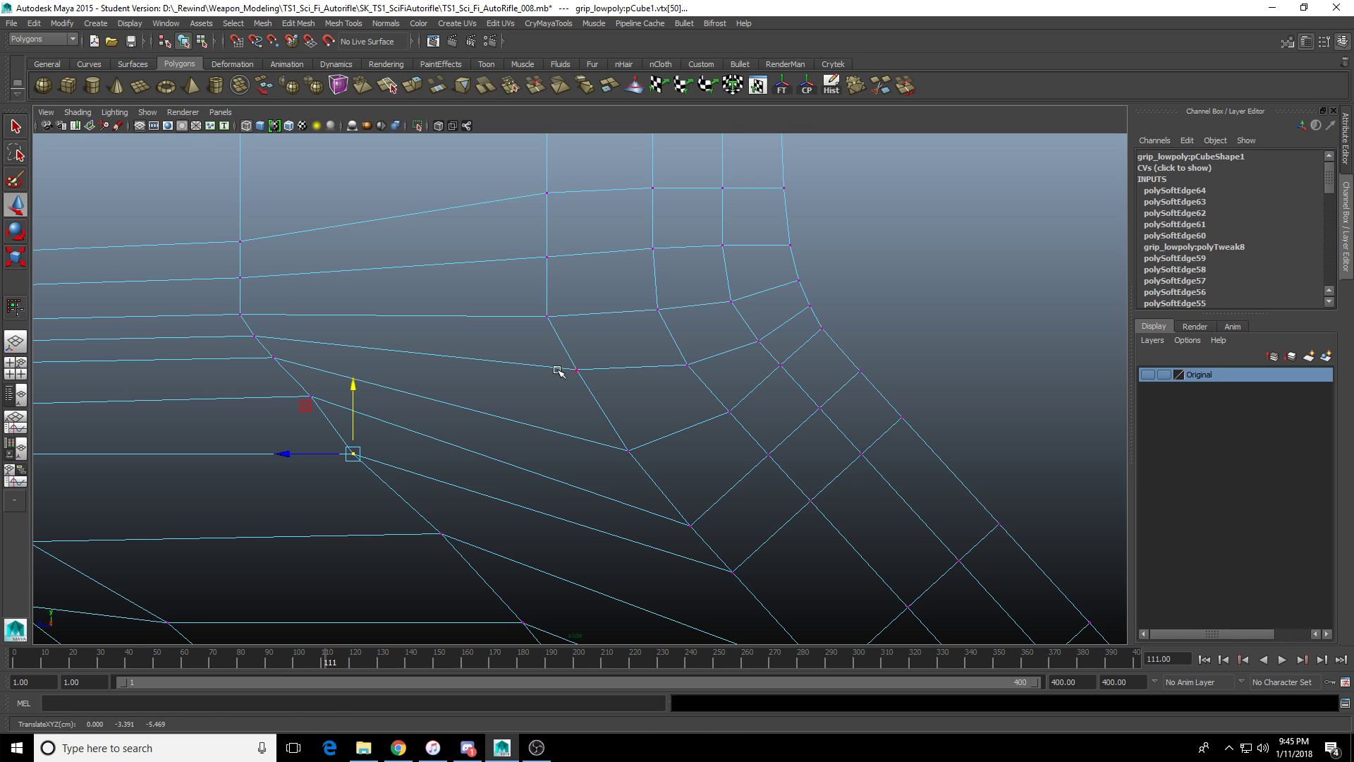
# Shift the next two vertex pairs farther down the central edge line toward the grip's front.
pyautogui.scroll(-8, 565, 386)
pyautogui.keyDown('alt'); pyautogui.moveTo(539, 386); pyautogui.dragTo(536, 372, button='middle'); pyautogui.keyUp('alt')
pyautogui.scroll(6, 536, 388)
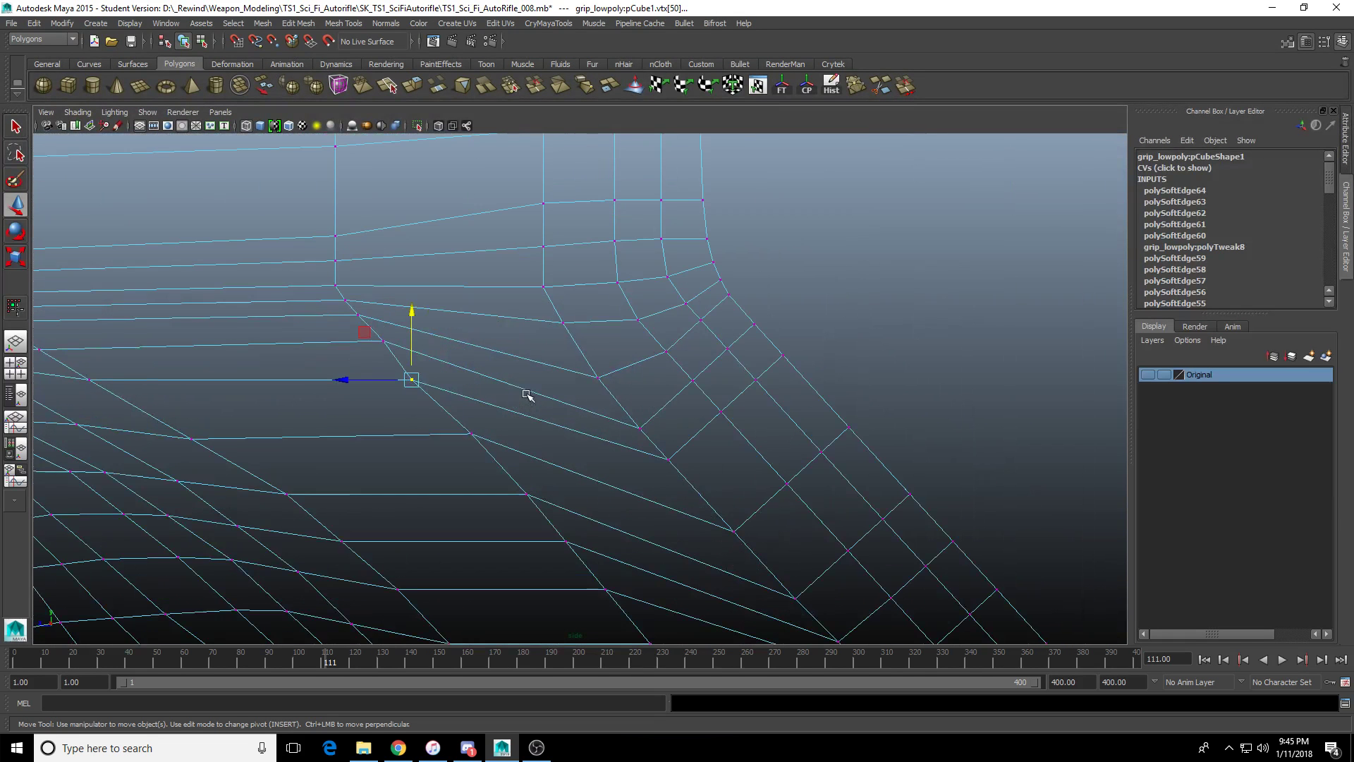
pyautogui.moveTo(492, 455); pyautogui.dragTo(455, 394)
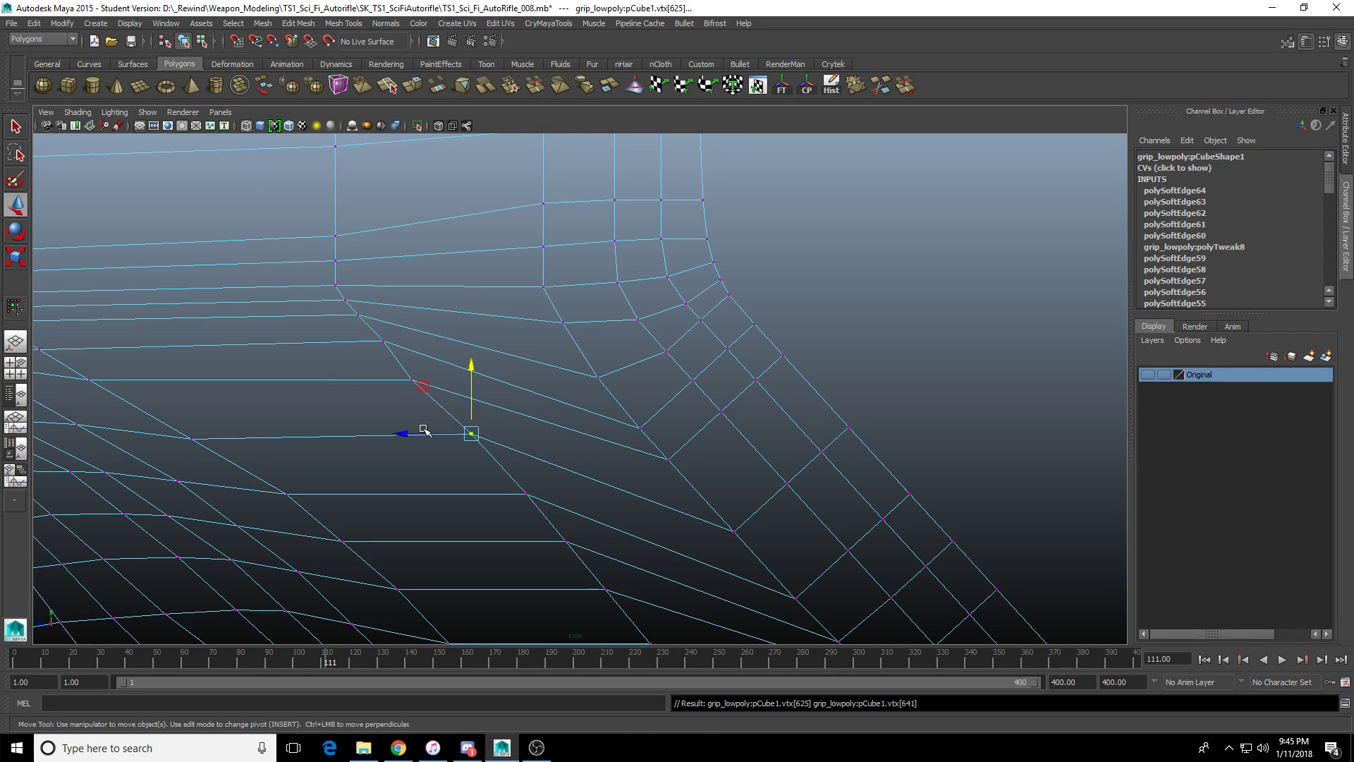
pyautogui.moveTo(407, 433); pyautogui.dragTo(399, 433)
pyautogui.moveTo(551, 517); pyautogui.dragTo(494, 465)
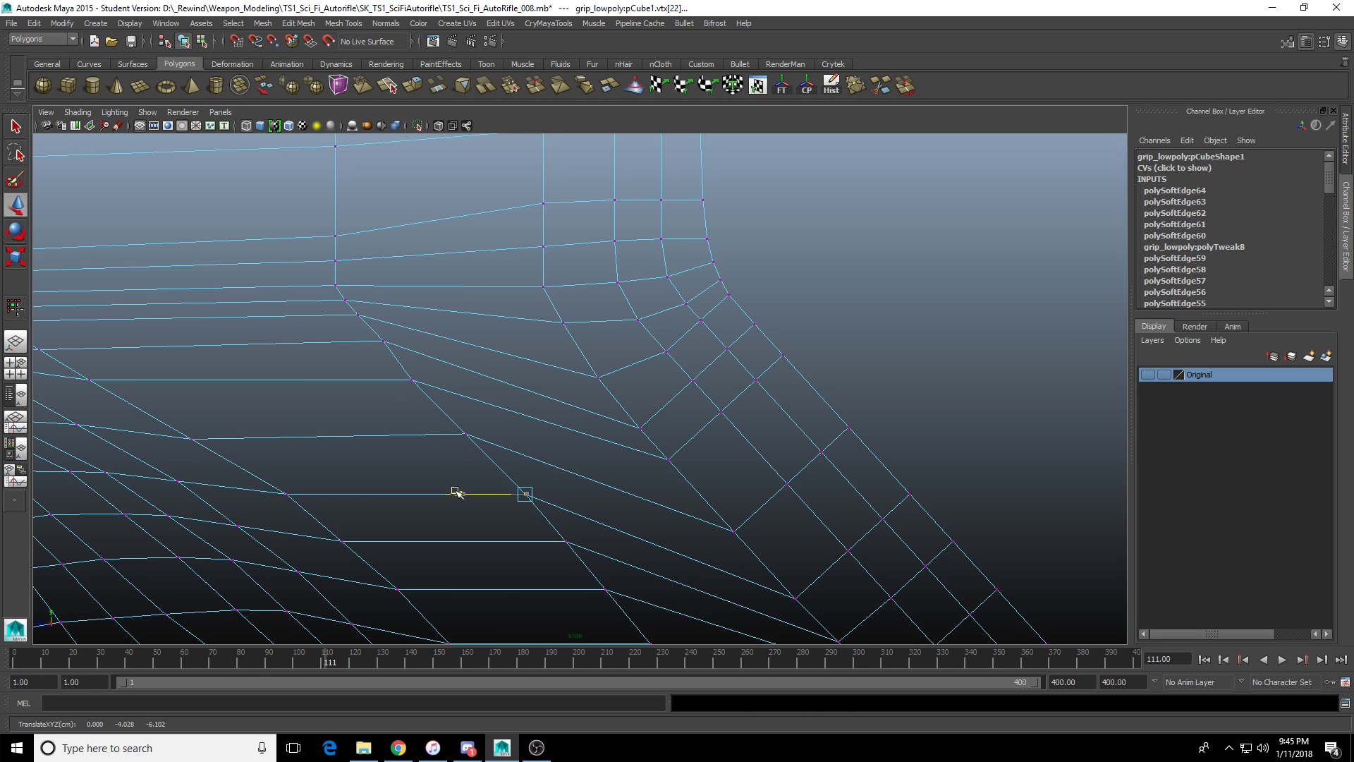
# Try inserting an edge loop down the grip's side between the central edge line and the rear edge, using the side view.
pyautogui.scroll(-5, 573, 508)
pyautogui.moveTo(572, 507); pyautogui.dragTo(698, 400, button='right')
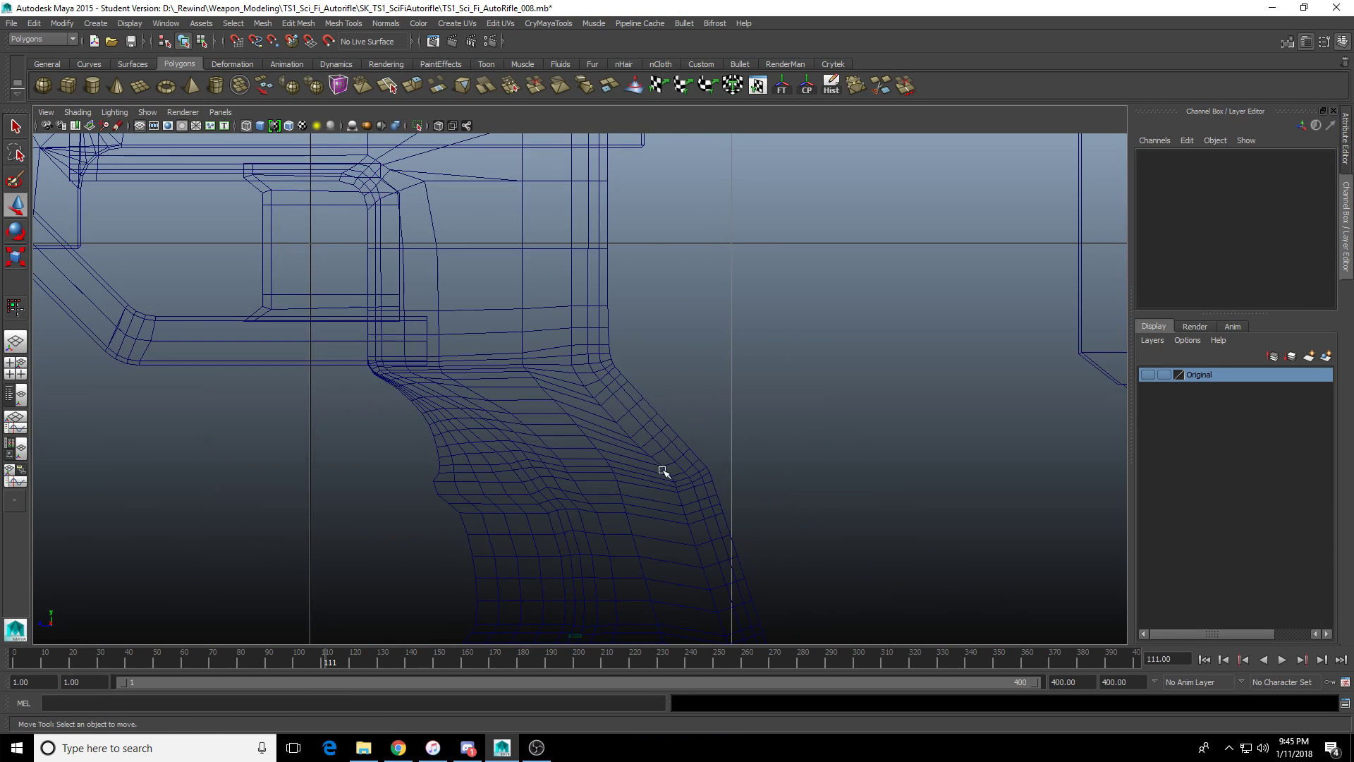
pyautogui.click(661, 467)
pyautogui.click(880, 85)
pyautogui.scroll(2, 786, 257)
pyautogui.scroll(1, 578, 385)
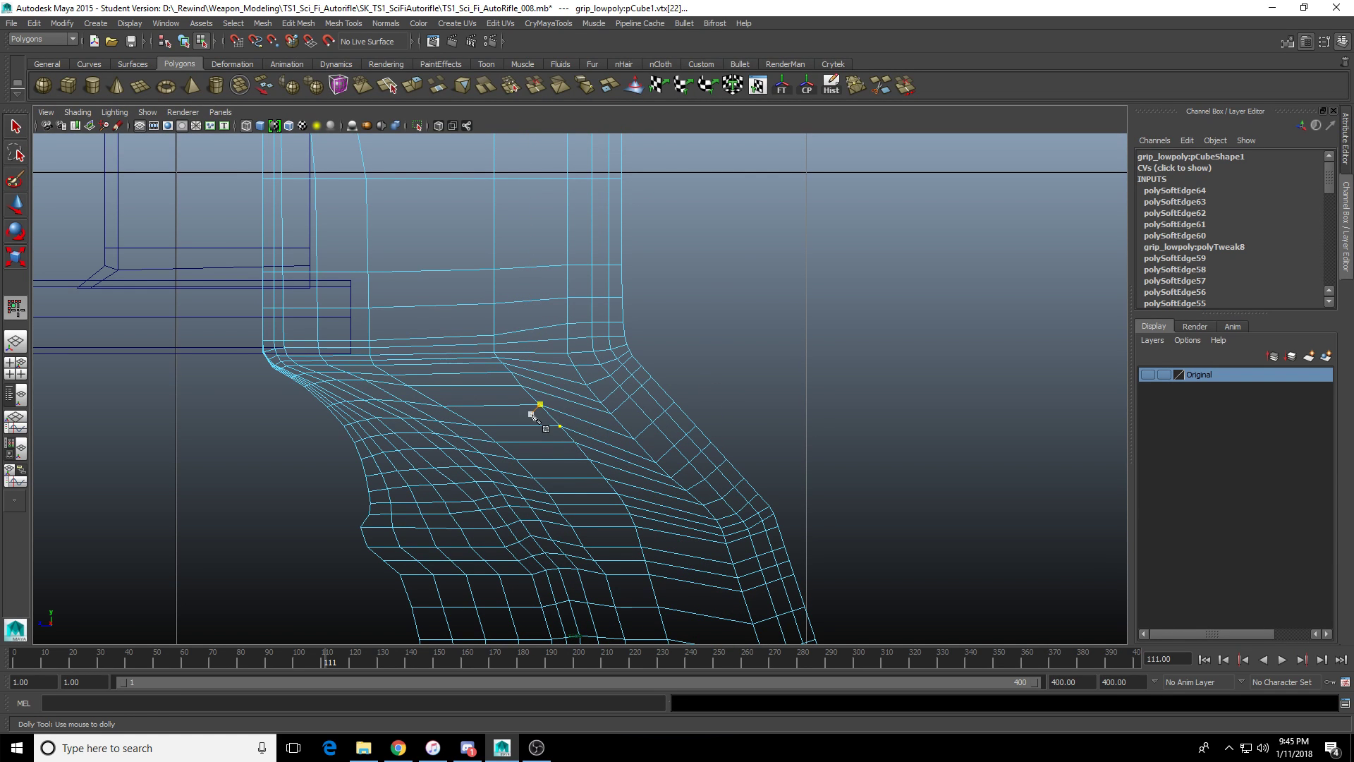
pyautogui.keyDown('ctrl'); pyautogui.click(562, 383); pyautogui.keyUp('ctrl')
pyautogui.scroll(2, 590, 395)
pyautogui.scroll(2, 589, 397)
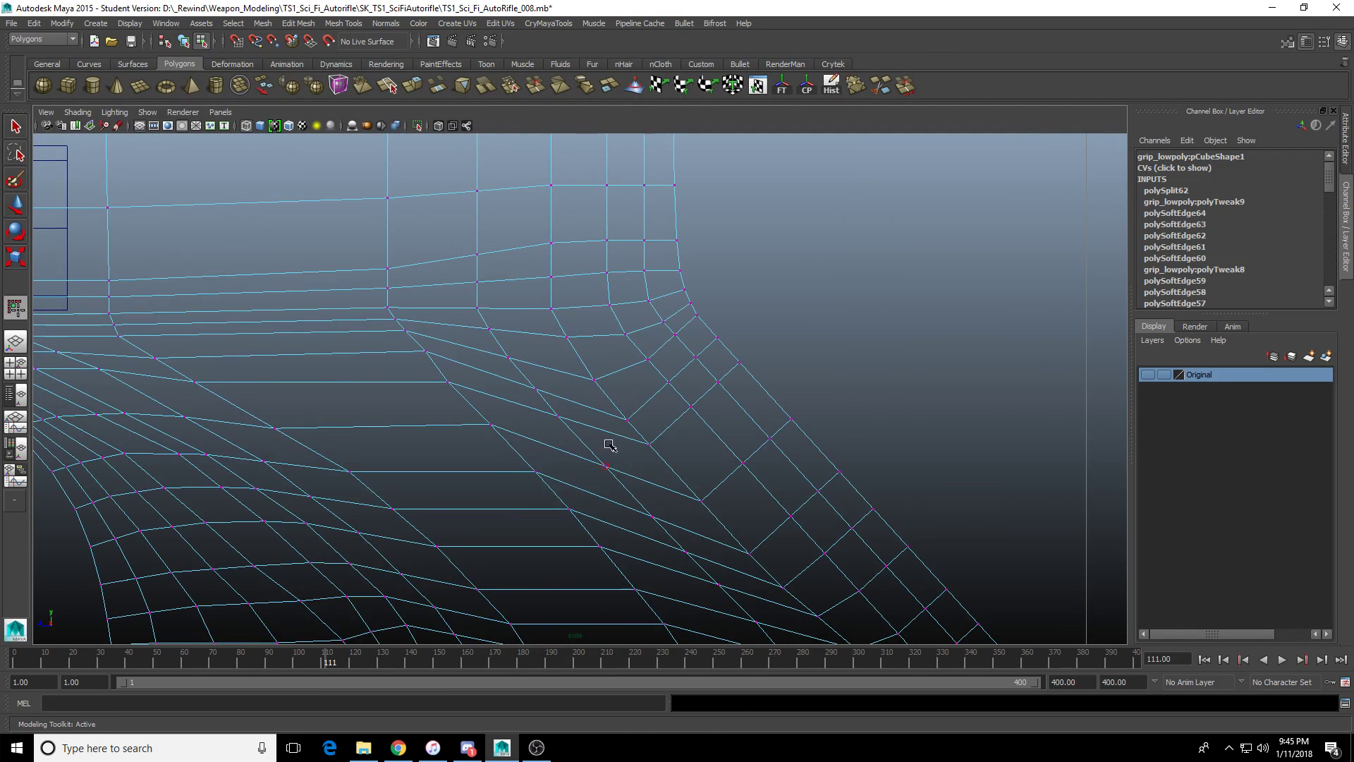
# Try raising the inner corner vertex at the grip's upper rear bend, and undo the move.
pyautogui.keyDown('alt'); pyautogui.moveTo(607, 447); pyautogui.dragTo(439, 311, button='middle'); pyautogui.keyUp('alt')
pyautogui.click(467, 340)
pyautogui.scroll(2, 261, 256)
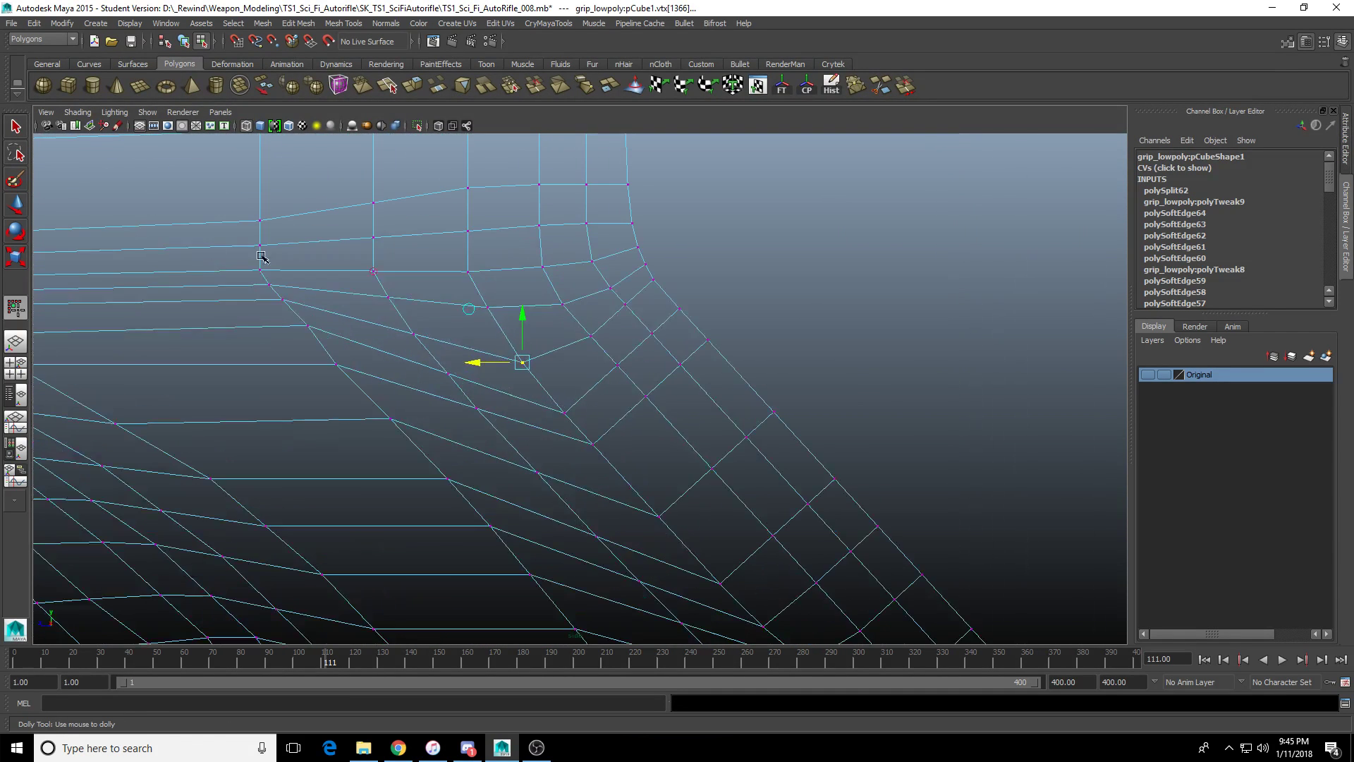
pyautogui.press('w')
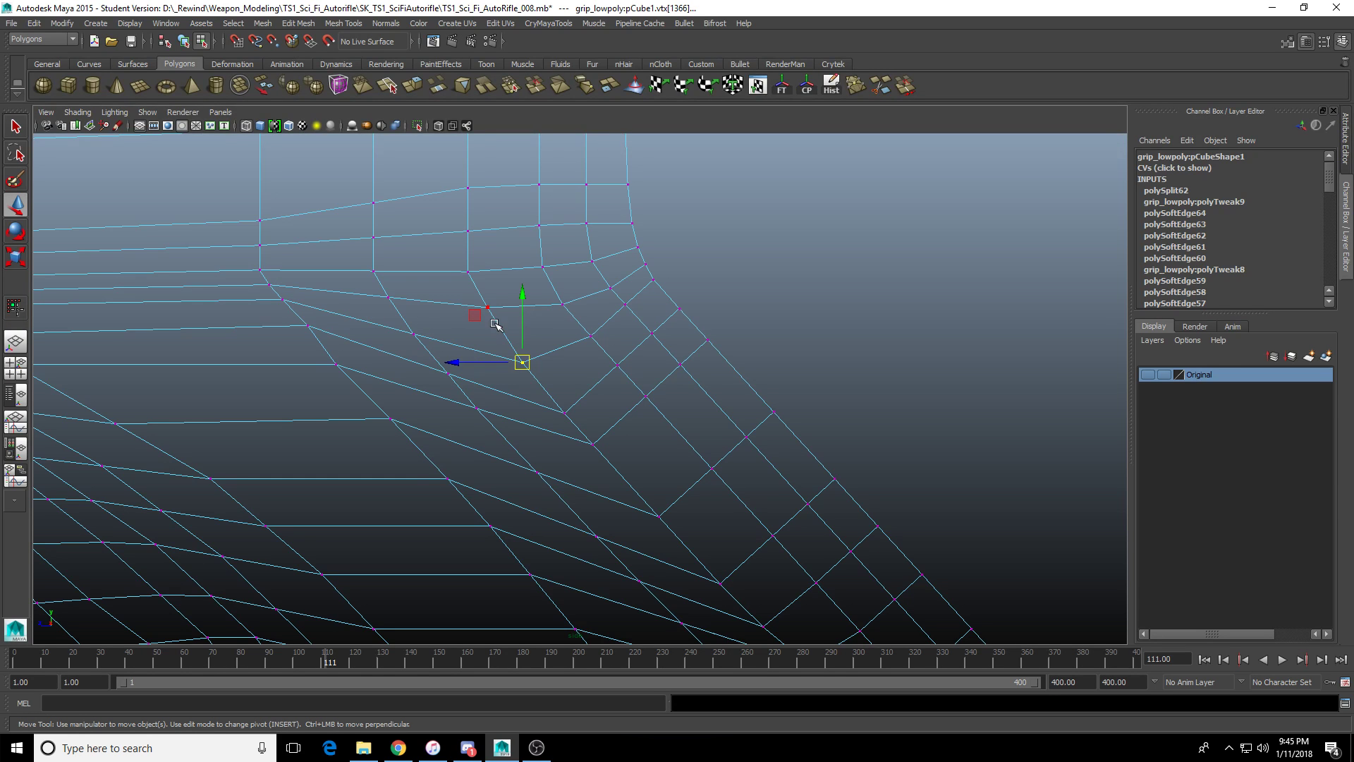
pyautogui.moveTo(520, 299); pyautogui.dragTo(527, 269)
pyautogui.hotkey('ctrl', 'z')
# Check the inserted edge loop in the perspective view and undo it.
pyautogui.press('space')
pyautogui.press('space')
pyautogui.scroll(-5, 750, 374)
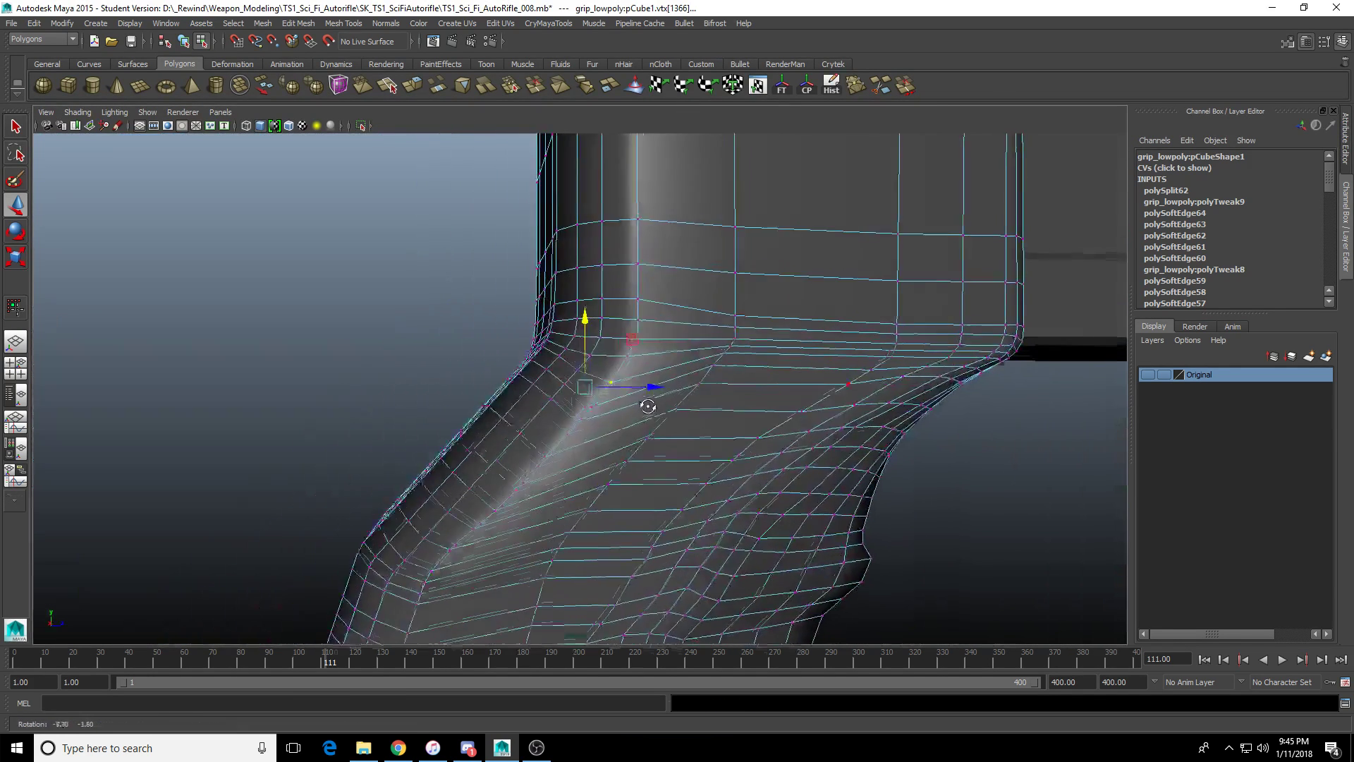
pyautogui.keyDown('alt'); pyautogui.moveTo(644, 395); pyautogui.dragTo(763, 404); pyautogui.keyUp('alt')
pyautogui.hotkey('ctrl', 'z')
pyautogui.hotkey('ctrl', 'z')
pyautogui.hotkey('ctrl', 'z')
pyautogui.hotkey('ctrl', 'z')
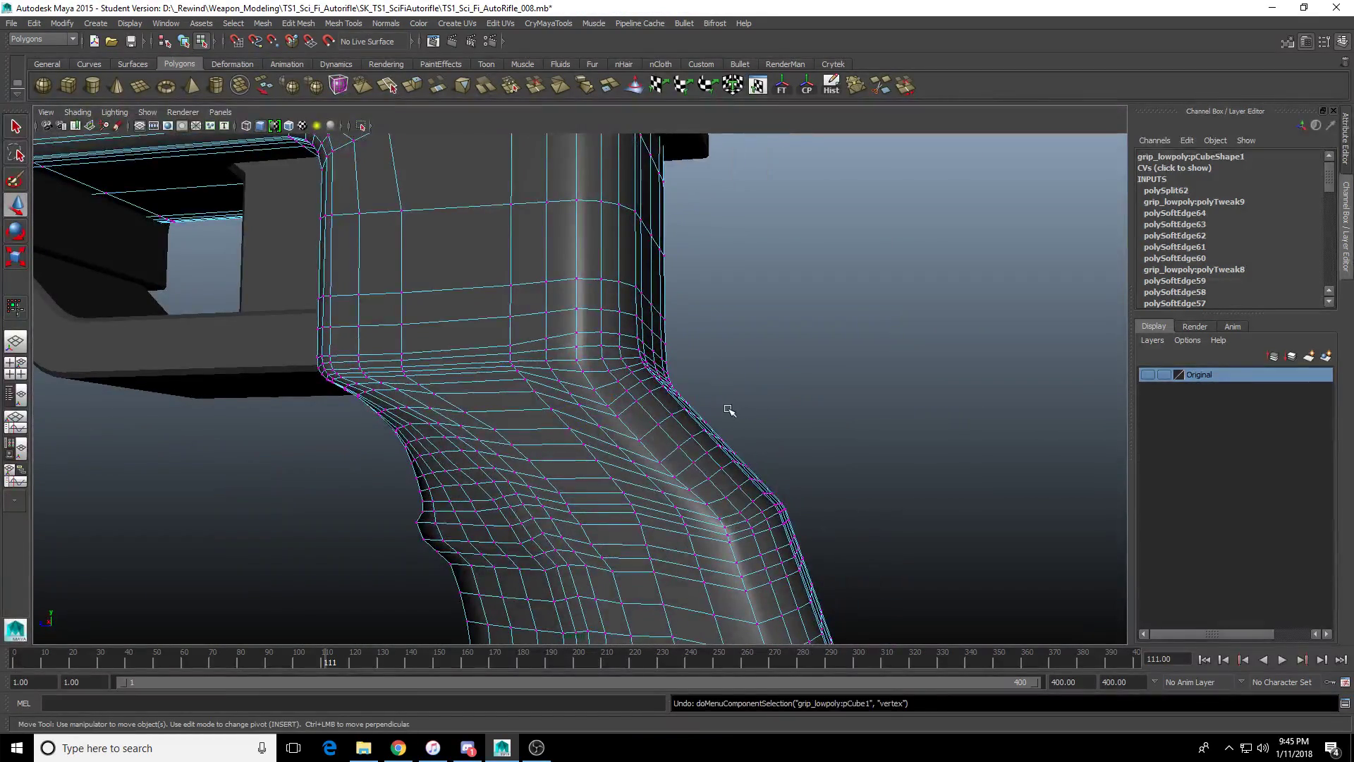
# Inspect the grip's bends, finger grooves and bottom cap from several angles, with and without its wireframe.
pyautogui.keyDown('alt'); pyautogui.moveTo(722, 406); pyautogui.dragTo(756, 339, button='middle'); pyautogui.keyUp('alt')
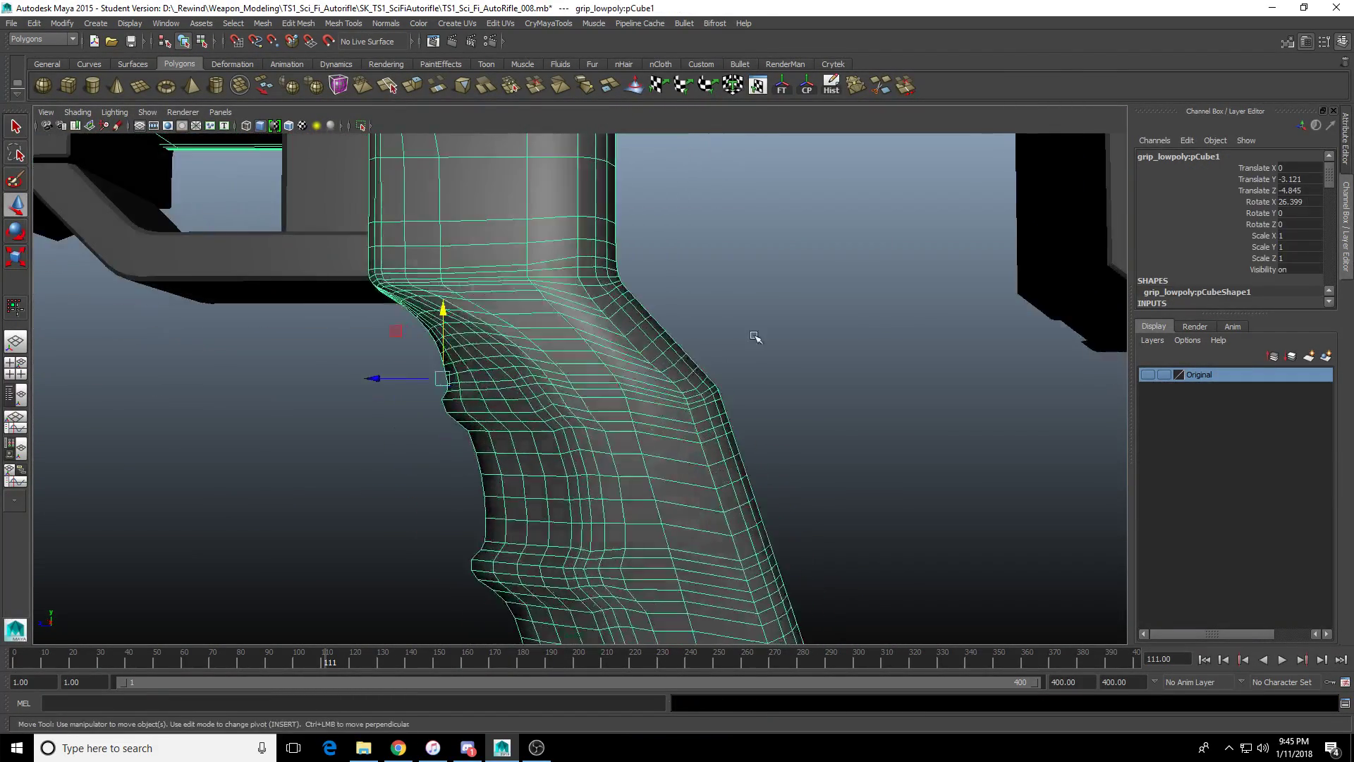
pyautogui.click(755, 426)
pyautogui.scroll(4, 756, 426)
pyautogui.keyDown('alt'); pyautogui.moveTo(707, 442); pyautogui.dragTo(621, 404); pyautogui.keyUp('alt')
pyautogui.click(621, 405)
pyautogui.scroll(-8, 620, 404)
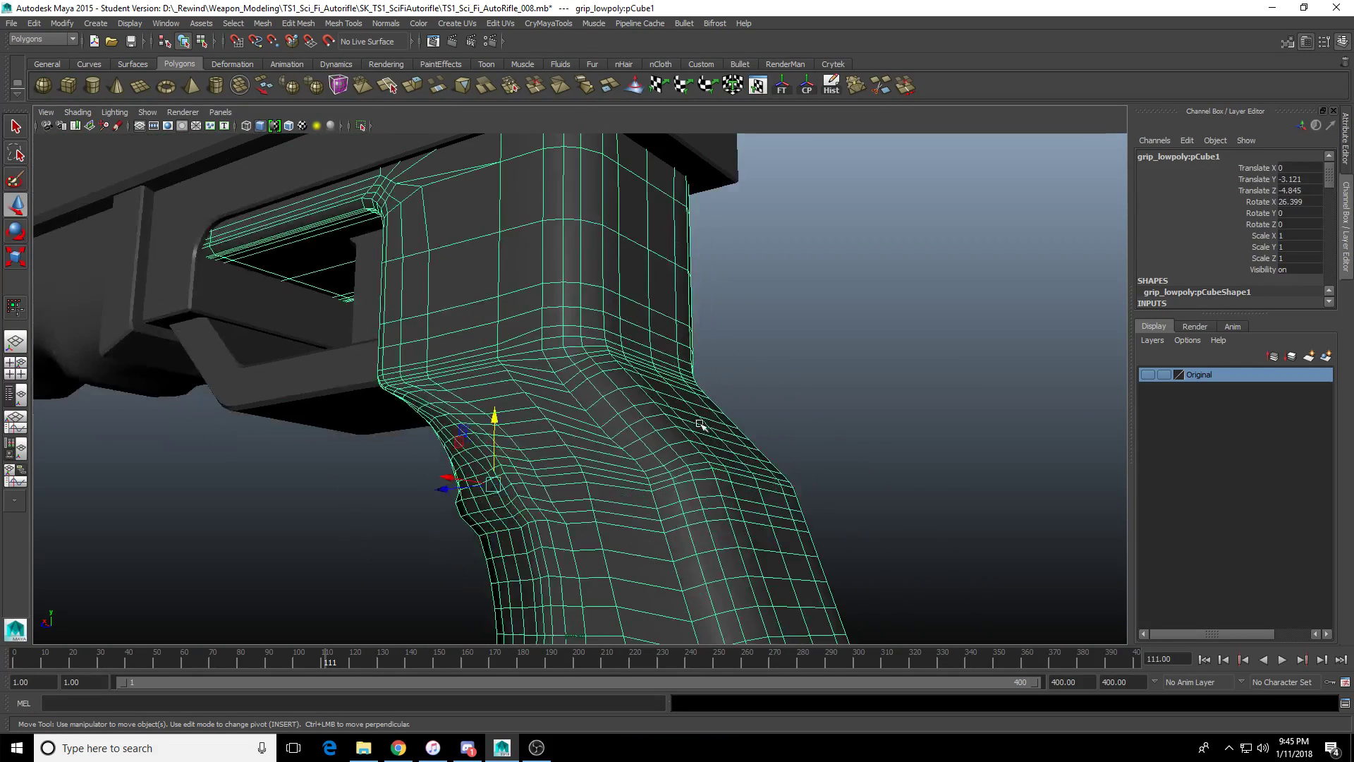
pyautogui.click(807, 442)
pyautogui.keyDown('alt'); pyautogui.moveTo(806, 441); pyautogui.dragTo(796, 341); pyautogui.keyUp('alt')
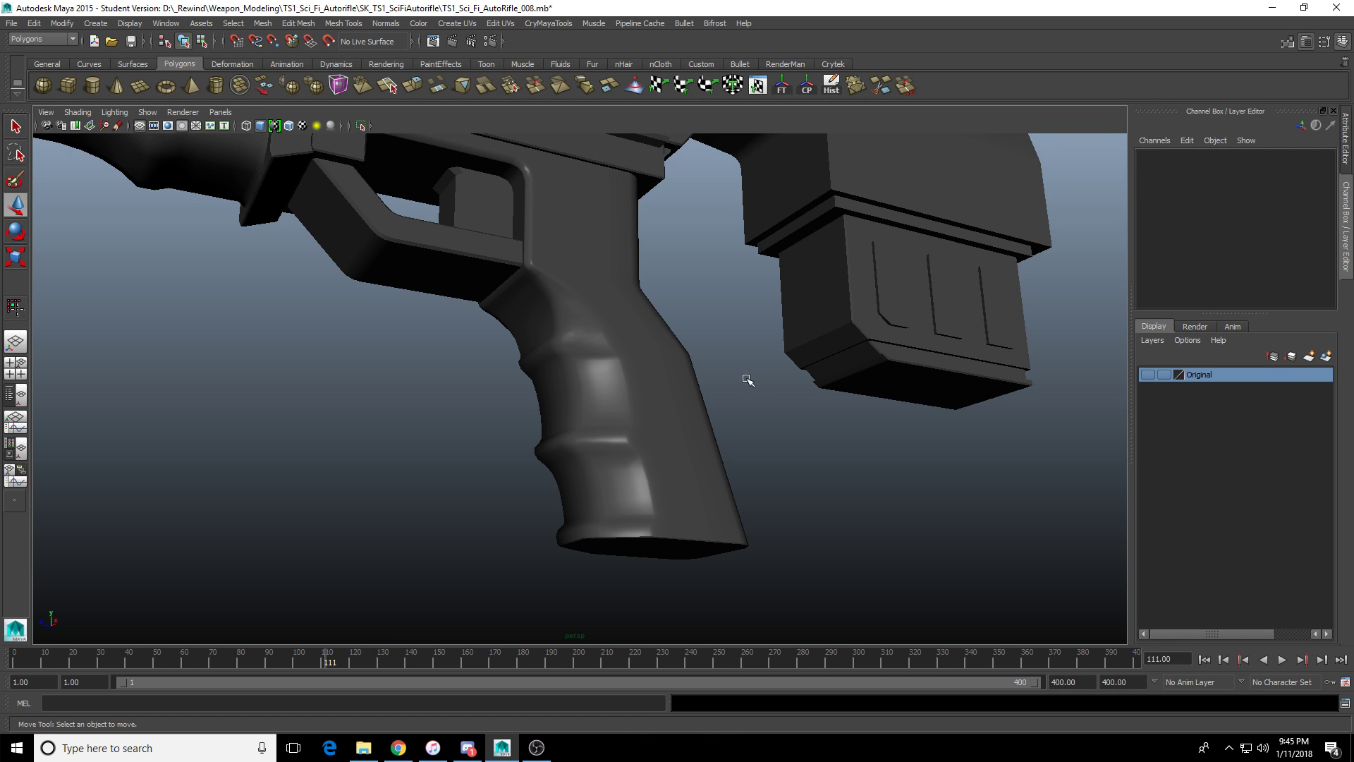
pyautogui.scroll(2, 585, 372)
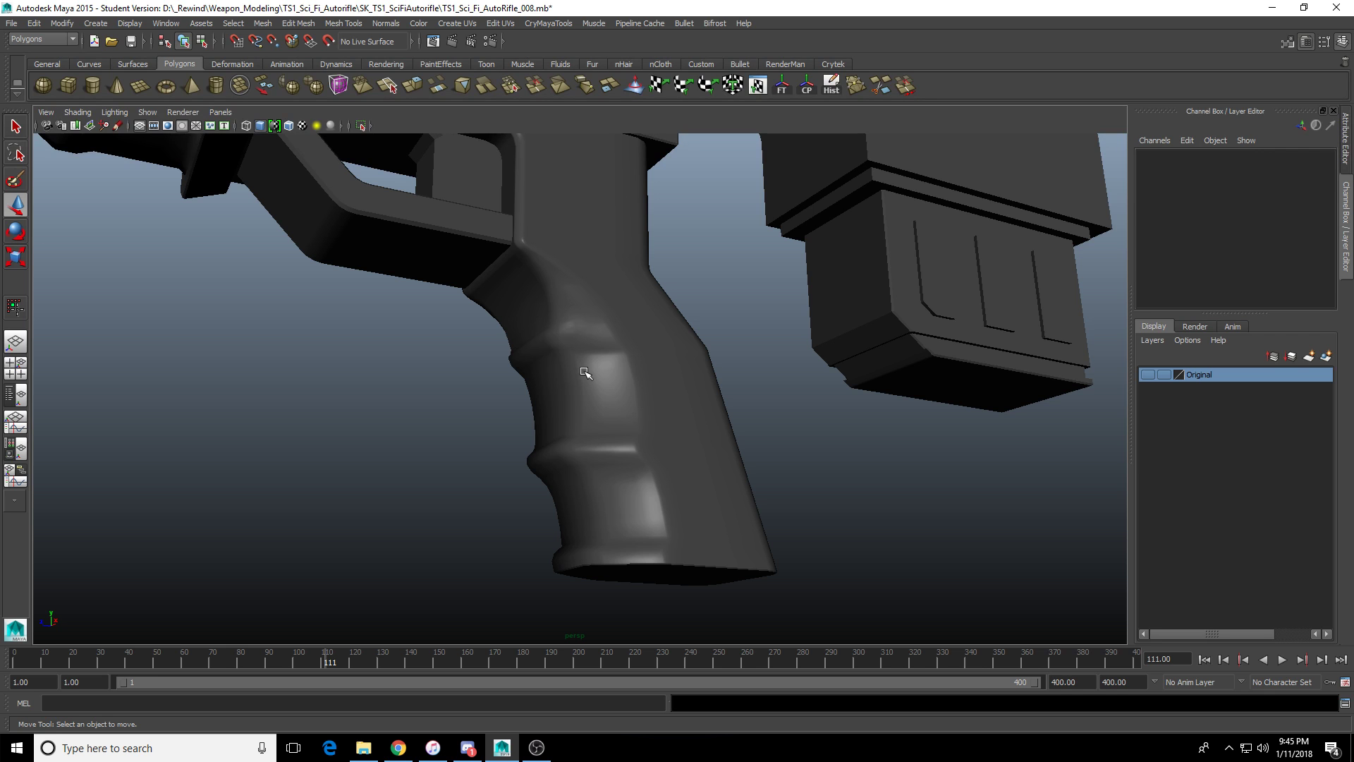
pyautogui.scroll(5, 583, 404)
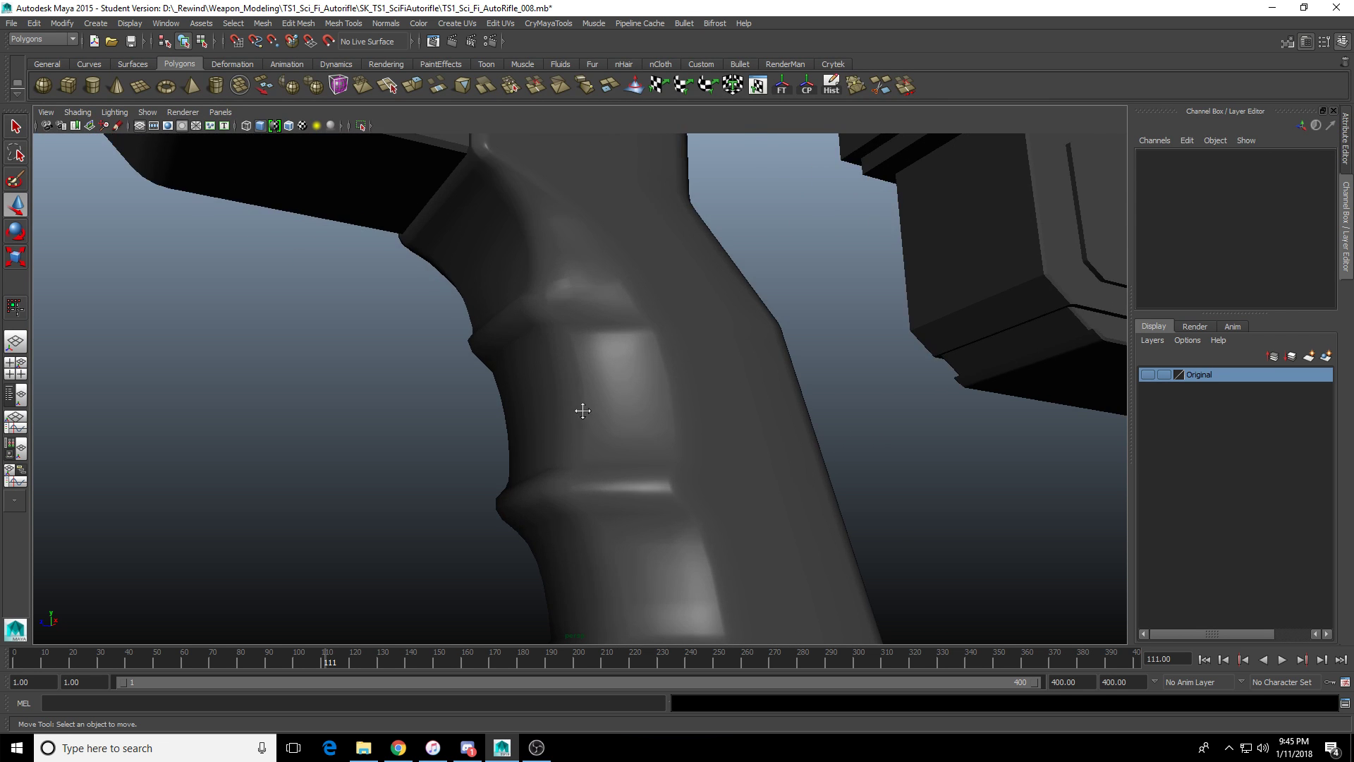
pyautogui.click(543, 404)
pyautogui.keyDown('alt'); pyautogui.moveTo(513, 295); pyautogui.dragTo(571, 390); pyautogui.keyUp('alt')
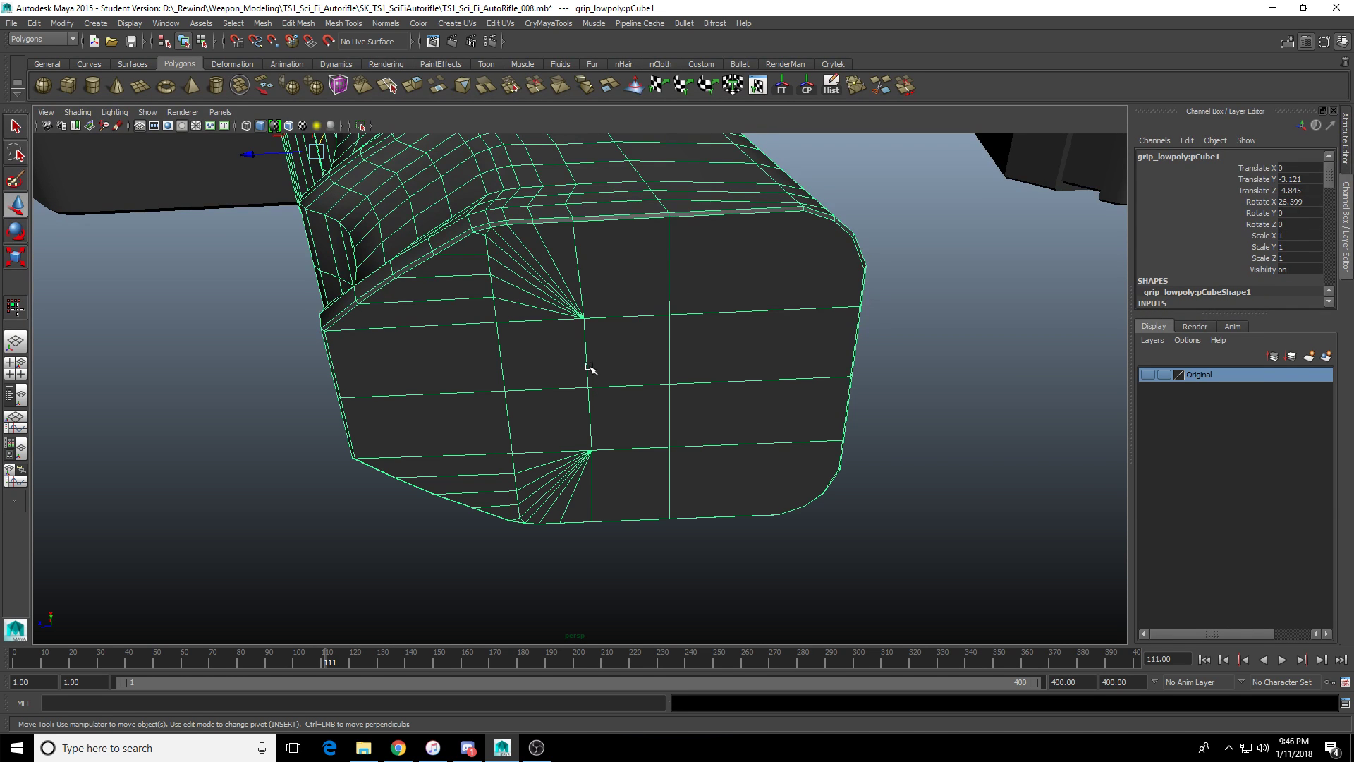
# Clear the grip's construction history and, with the grip selected, bring its bottom cap into view.
pyautogui.moveTo(363, 296)
pyautogui.keyDown('alt'); pyautogui.mouseDown()
pyautogui.moveTo(475, 336)
pyautogui.moveTo(469, 363)
pyautogui.moveTo(308, 345)
pyautogui.moveTo(357, 378)
pyautogui.moveTo(647, 396)
pyautogui.moveTo(583, 395)
pyautogui.moveTo(659, 489)
pyautogui.moveTo(827, 451)
pyautogui.moveTo(698, 396)
pyautogui.moveTo(659, 402)
pyautogui.moveTo(656, 430)
pyautogui.moveTo(533, 418)
pyautogui.mouseUp(); pyautogui.keyUp('alt')
pyautogui.click(308, 346)
pyautogui.click(544, 381)
pyautogui.click(826, 451)
pyautogui.click(653, 387)
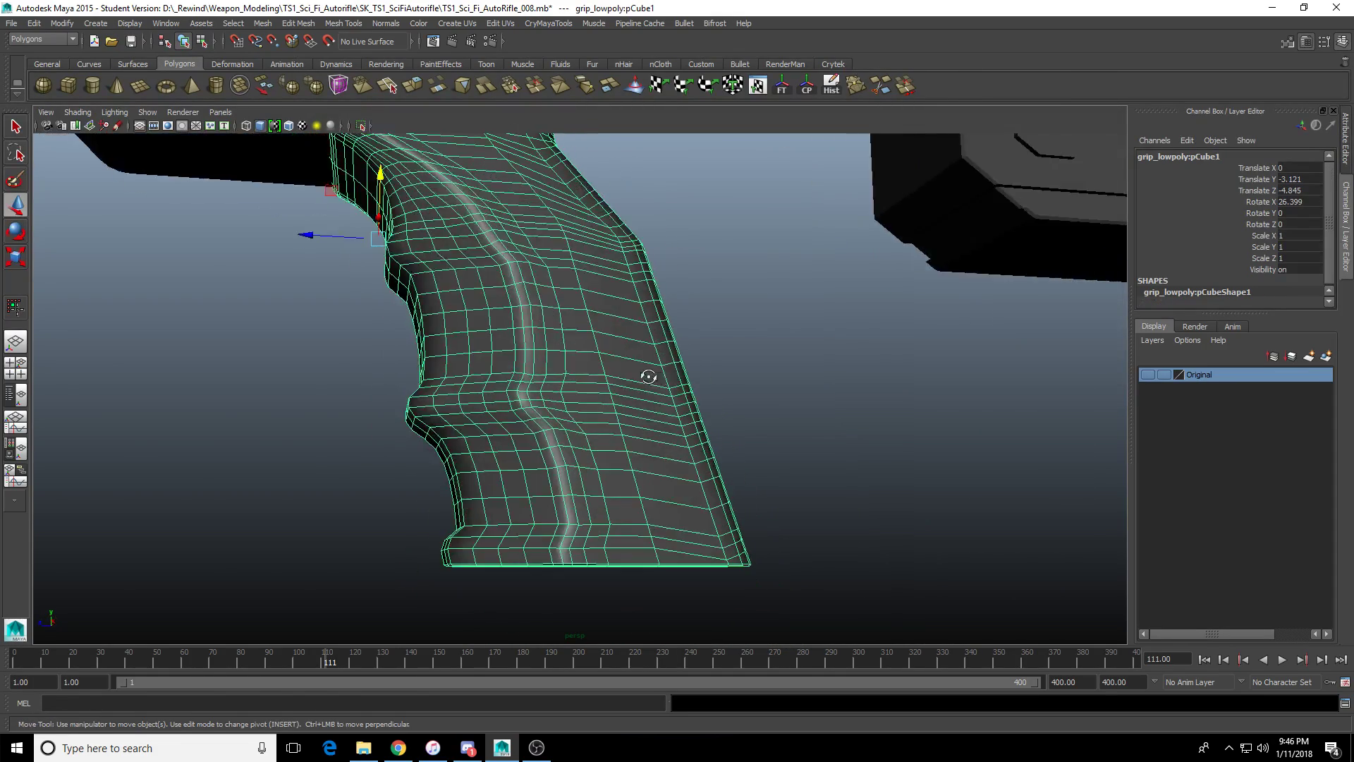
pyautogui.keyDown('alt'); pyautogui.moveTo(648, 376); pyautogui.dragTo(565, 387); pyautogui.keyUp('alt')
pyautogui.keyDown('alt'); pyautogui.moveTo(565, 387); pyautogui.dragTo(606, 381, button='right'); pyautogui.keyUp('alt')
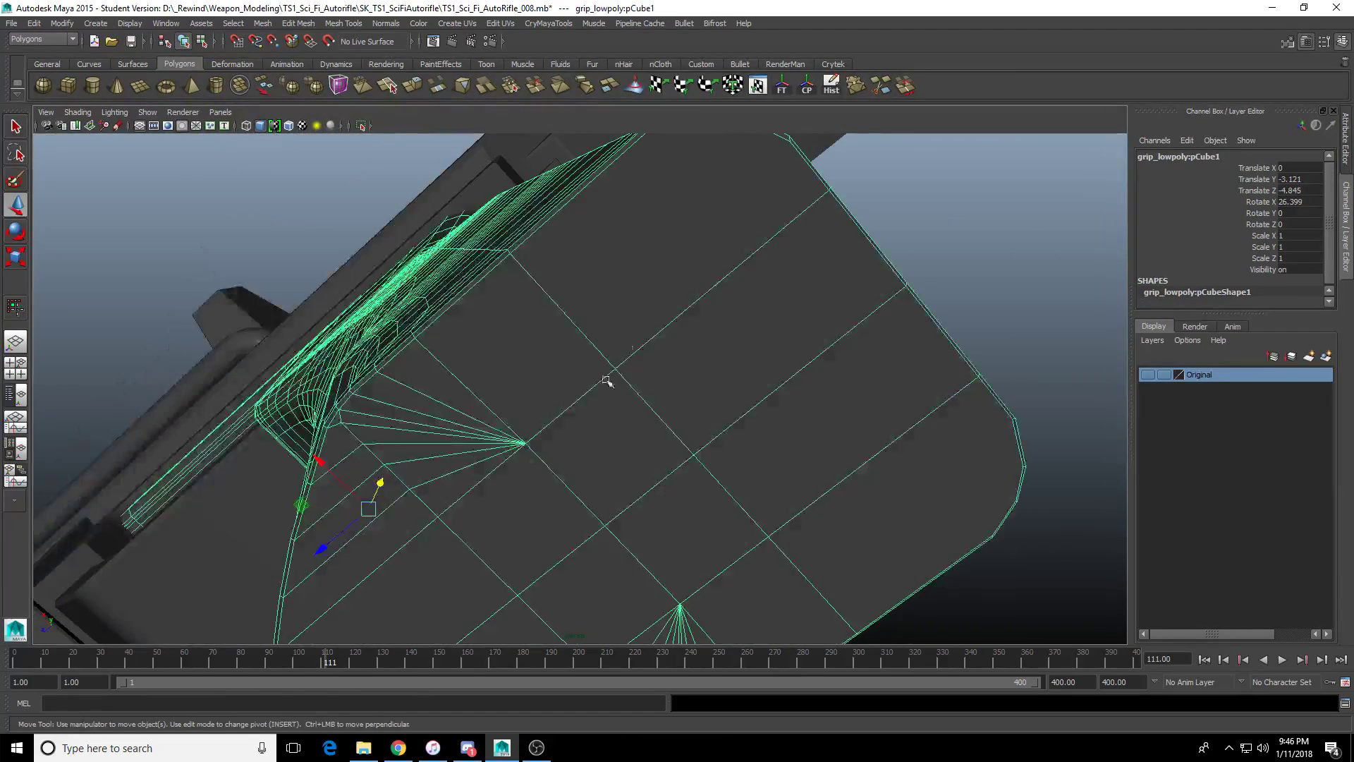
# Select the large multi-sided face at one rear corner of the grip's bottom cap.
pyautogui.press('F11')
pyautogui.click(635, 266)
pyautogui.keyDown('alt'); pyautogui.moveTo(635, 266); pyautogui.dragTo(692, 456); pyautogui.keyUp('alt')
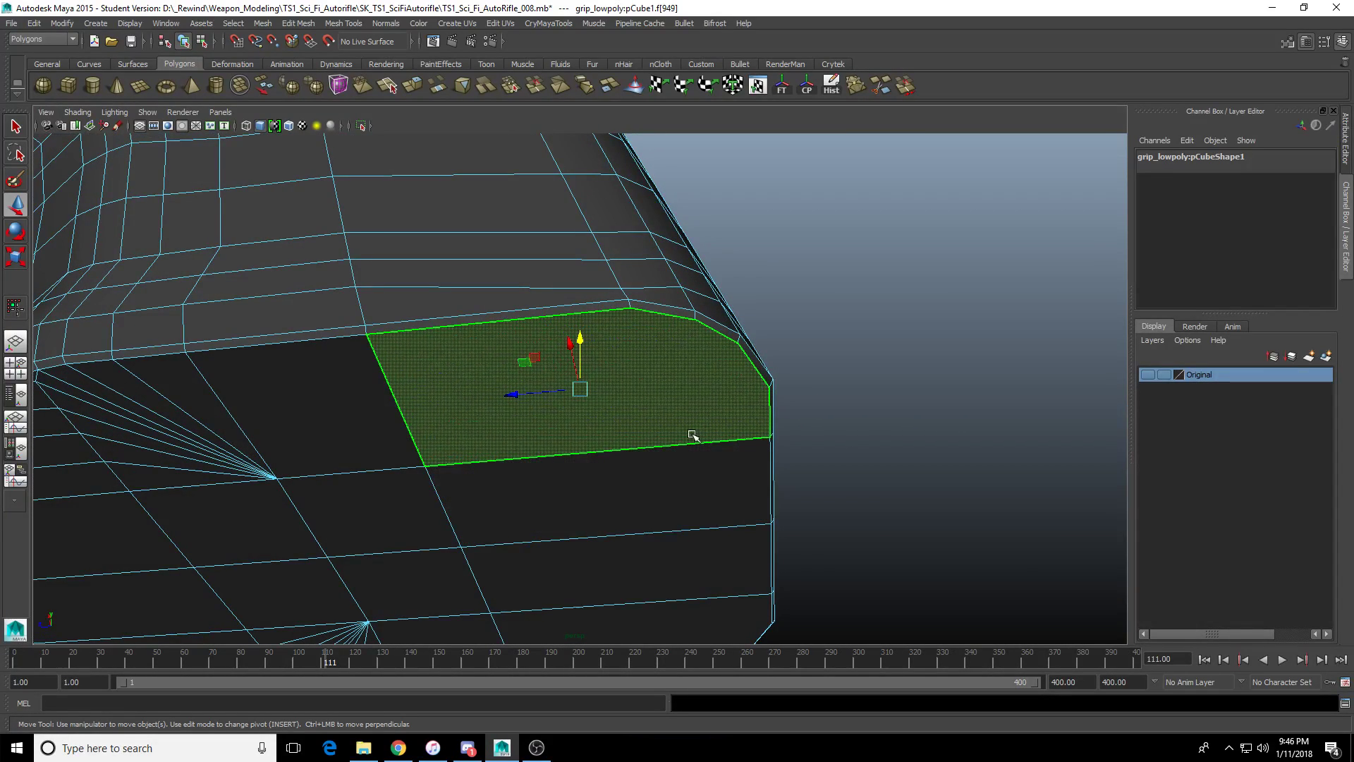
pyautogui.keyDown('alt'); pyautogui.moveTo(672, 505); pyautogui.dragTo(610, 455); pyautogui.keyUp('alt')
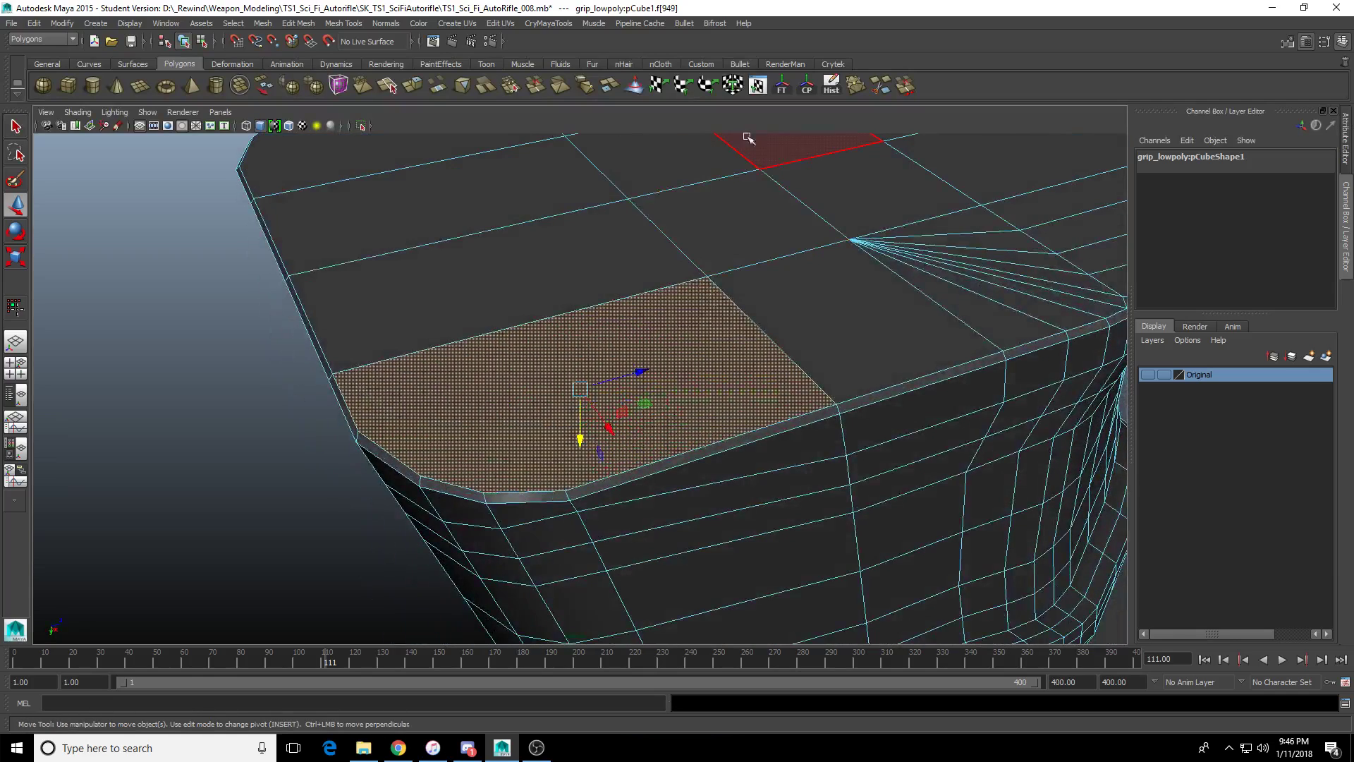
# Try cutting the selected corner face from its rounded rim to the inner vertex, and undo the misplaced cut.
pyautogui.click(881, 85)
pyautogui.keyDown('alt'); pyautogui.moveTo(715, 321); pyautogui.dragTo(725, 309); pyautogui.keyUp('alt')
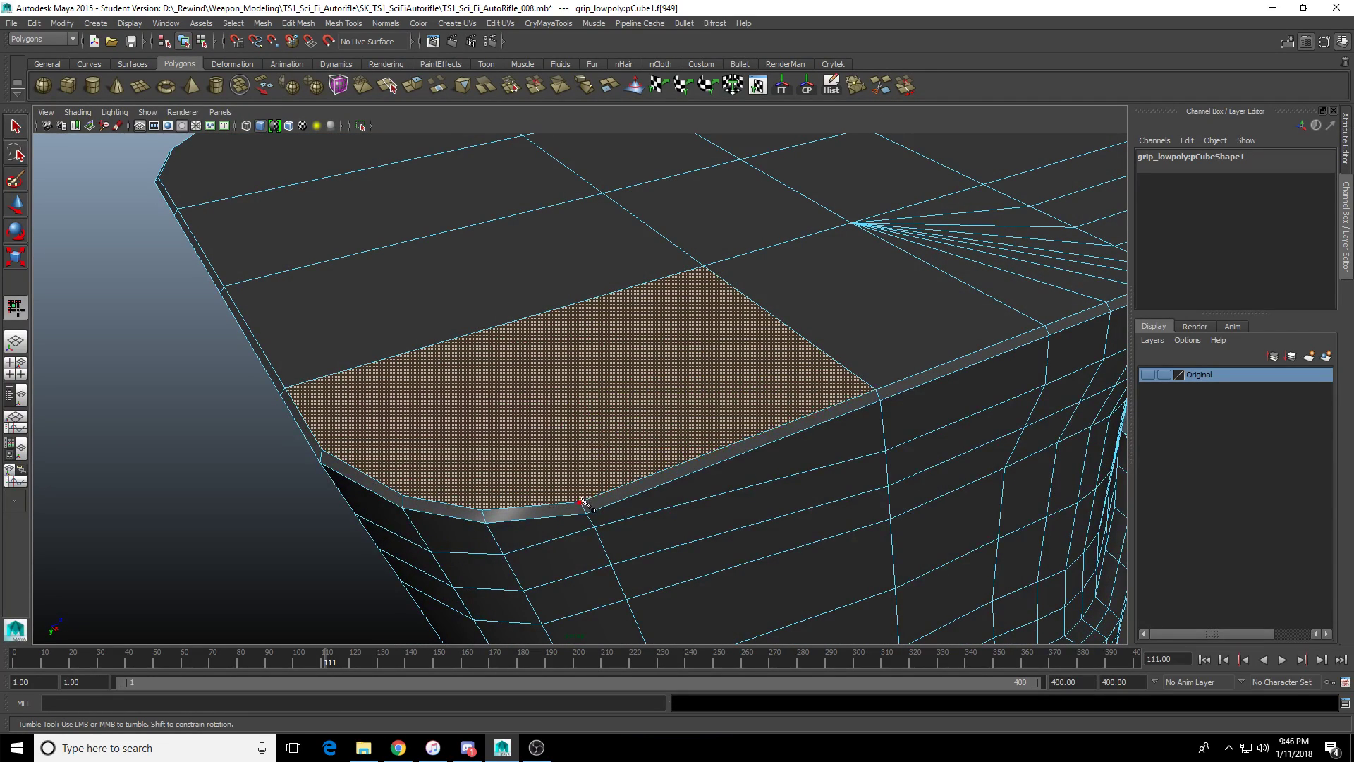
pyautogui.click(703, 267)
pyautogui.keyDown('alt'); pyautogui.moveTo(639, 406); pyautogui.dragTo(695, 421); pyautogui.keyUp('alt')
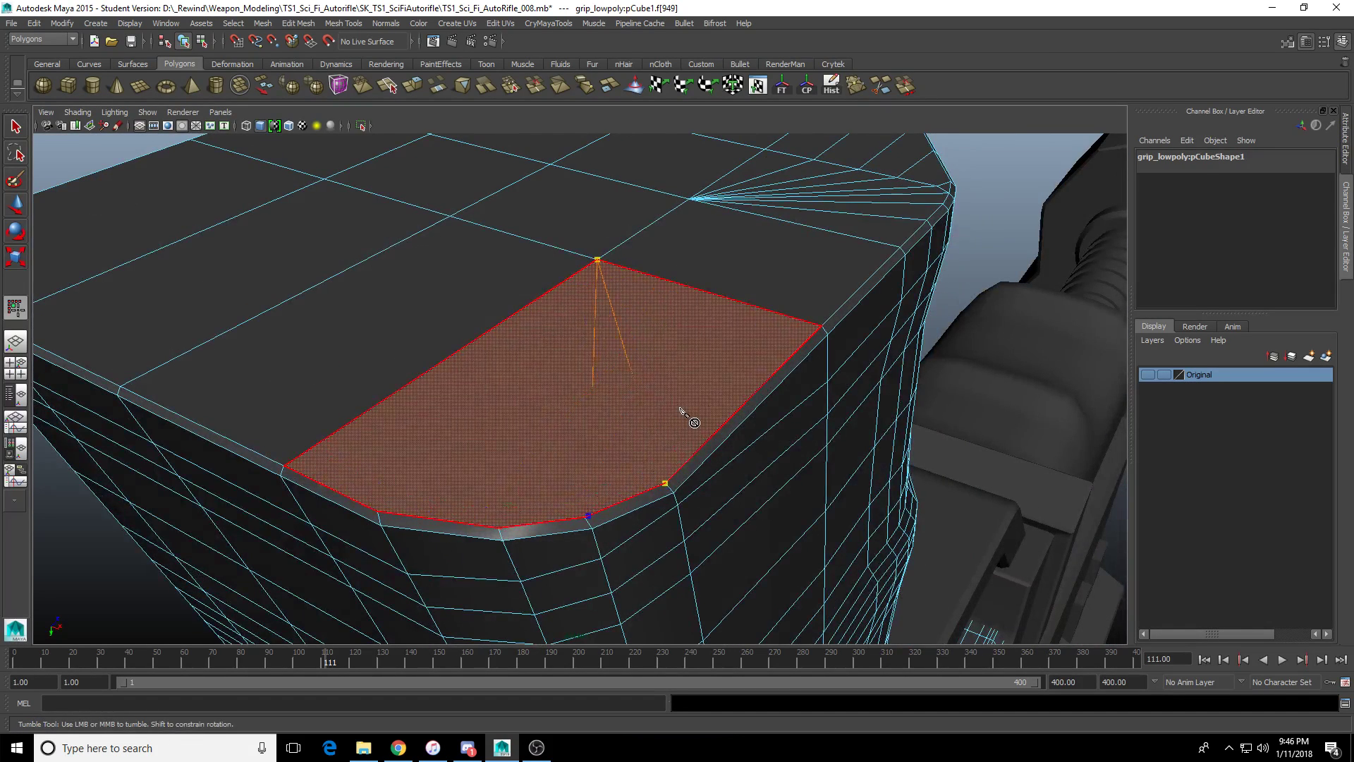
pyautogui.hotkey('ctrl', 'z')
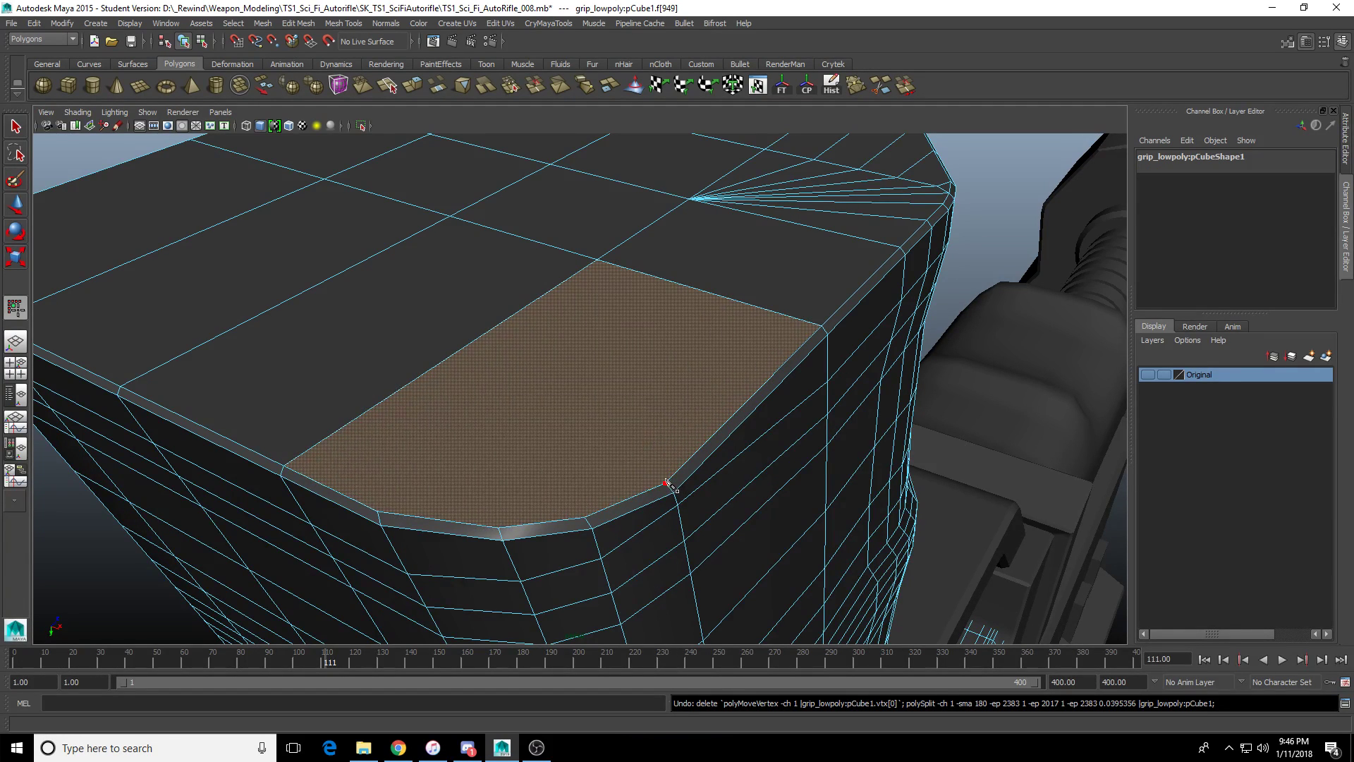
# Cut edges from the first two rim vertices of the rounded corner to the bottom cap's inner vertex.
pyautogui.click(667, 485)
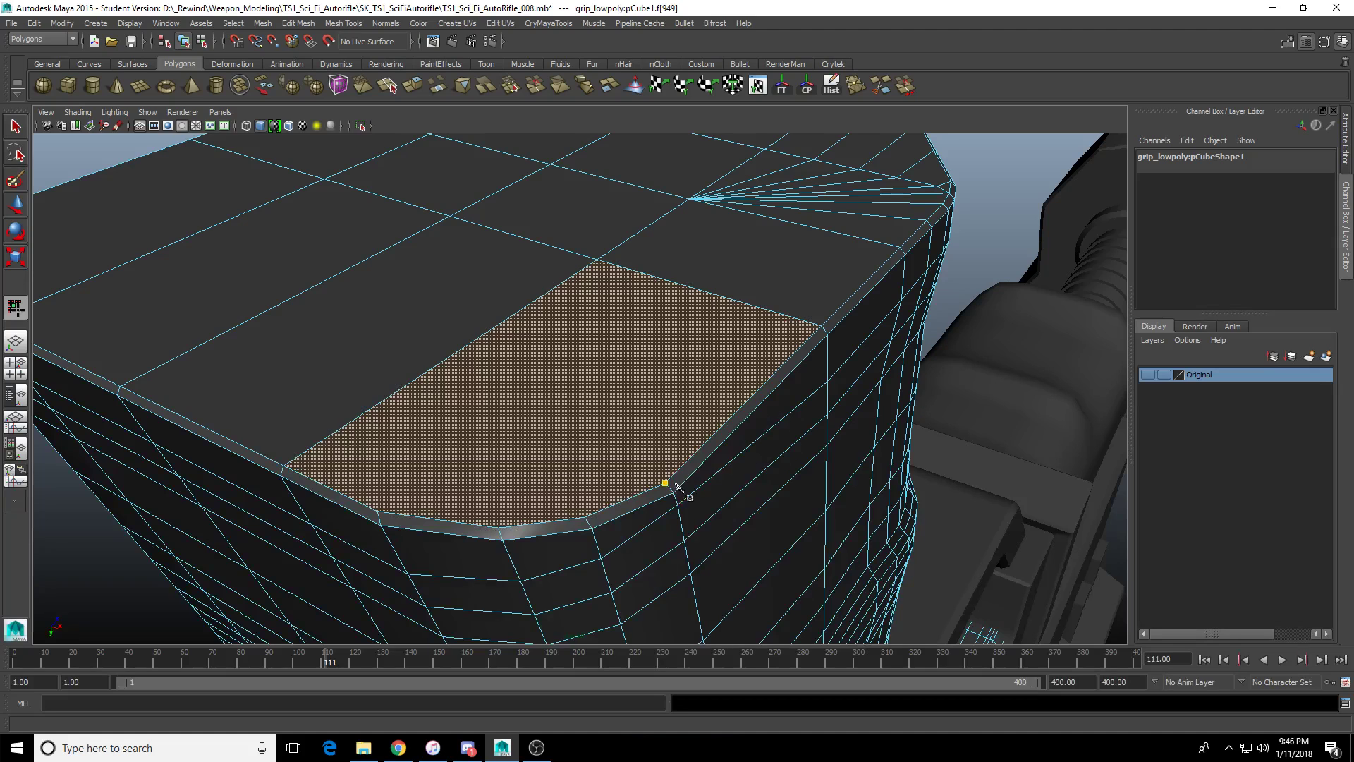
pyautogui.click(598, 260)
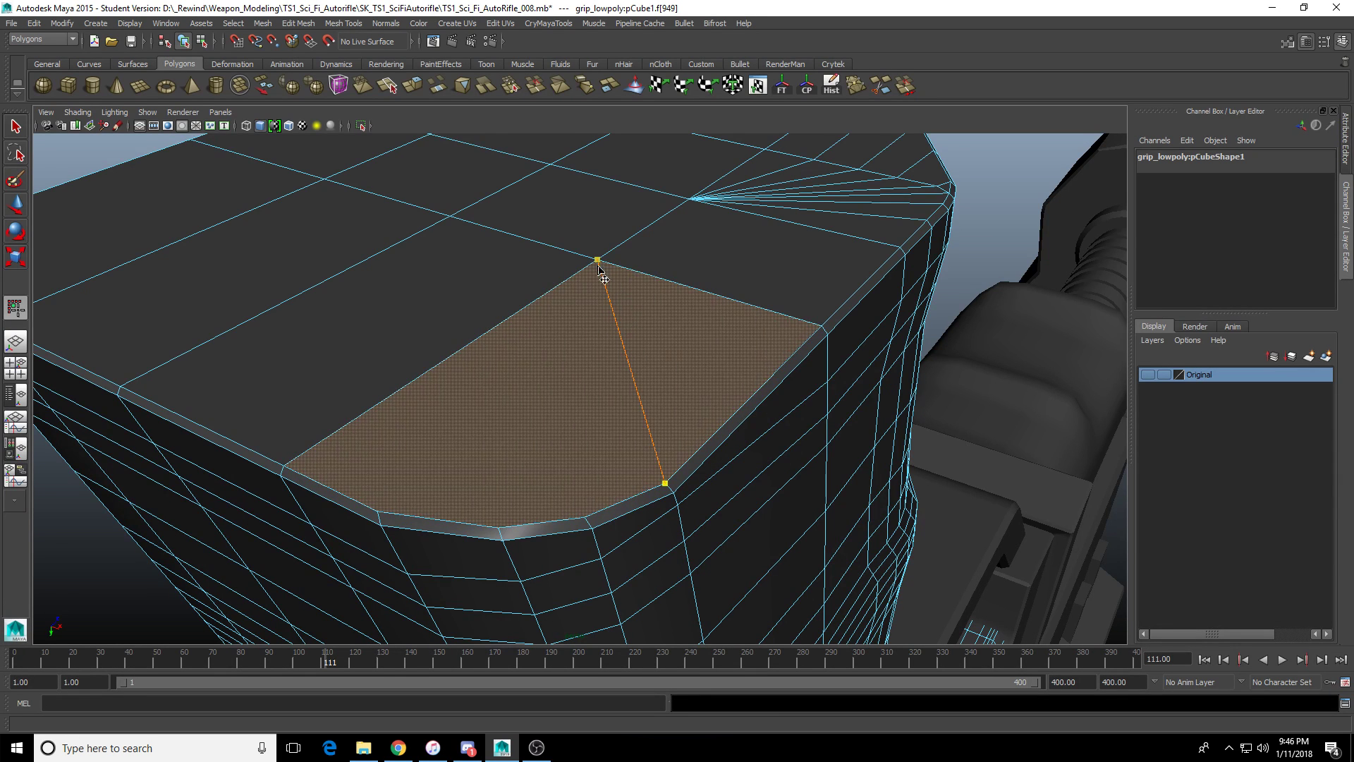
pyautogui.click(585, 520)
pyautogui.press('Return')
# Connect the remaining two rim vertices of the same rounded corner to the inner vertex, completing the fan of edges.
pyautogui.scroll(5, 610, 363)
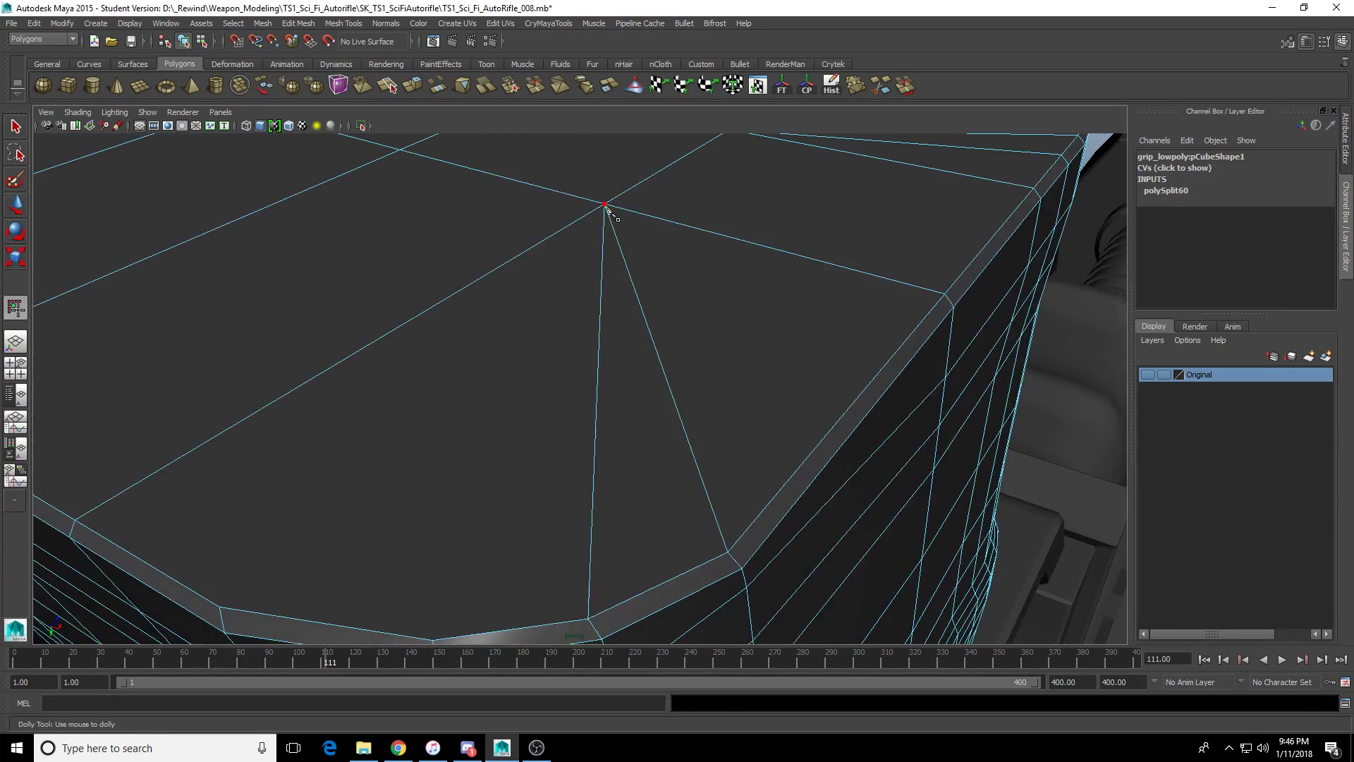
pyautogui.keyDown('alt'); pyautogui.moveTo(568, 318); pyautogui.dragTo(614, 301, button='middle'); pyautogui.keyUp('alt')
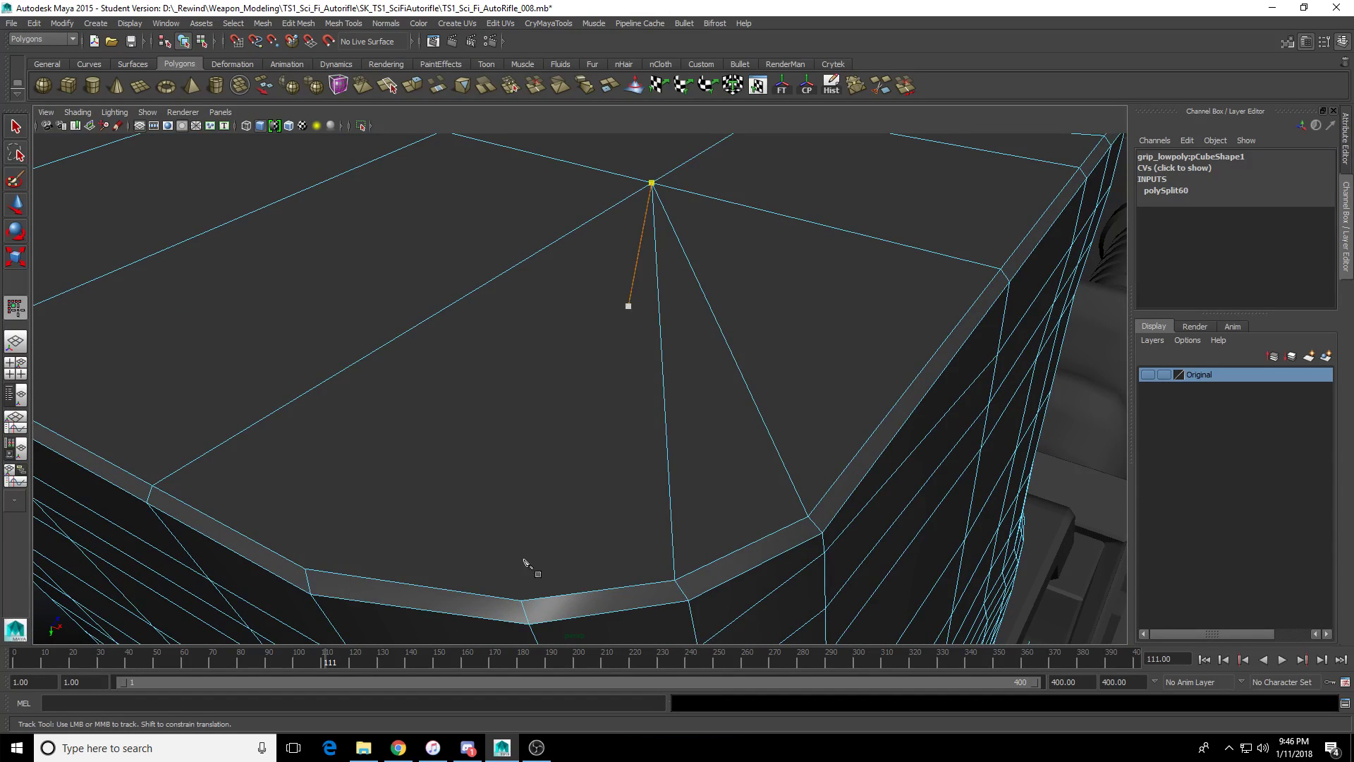
pyautogui.click(522, 602)
pyautogui.click(652, 183)
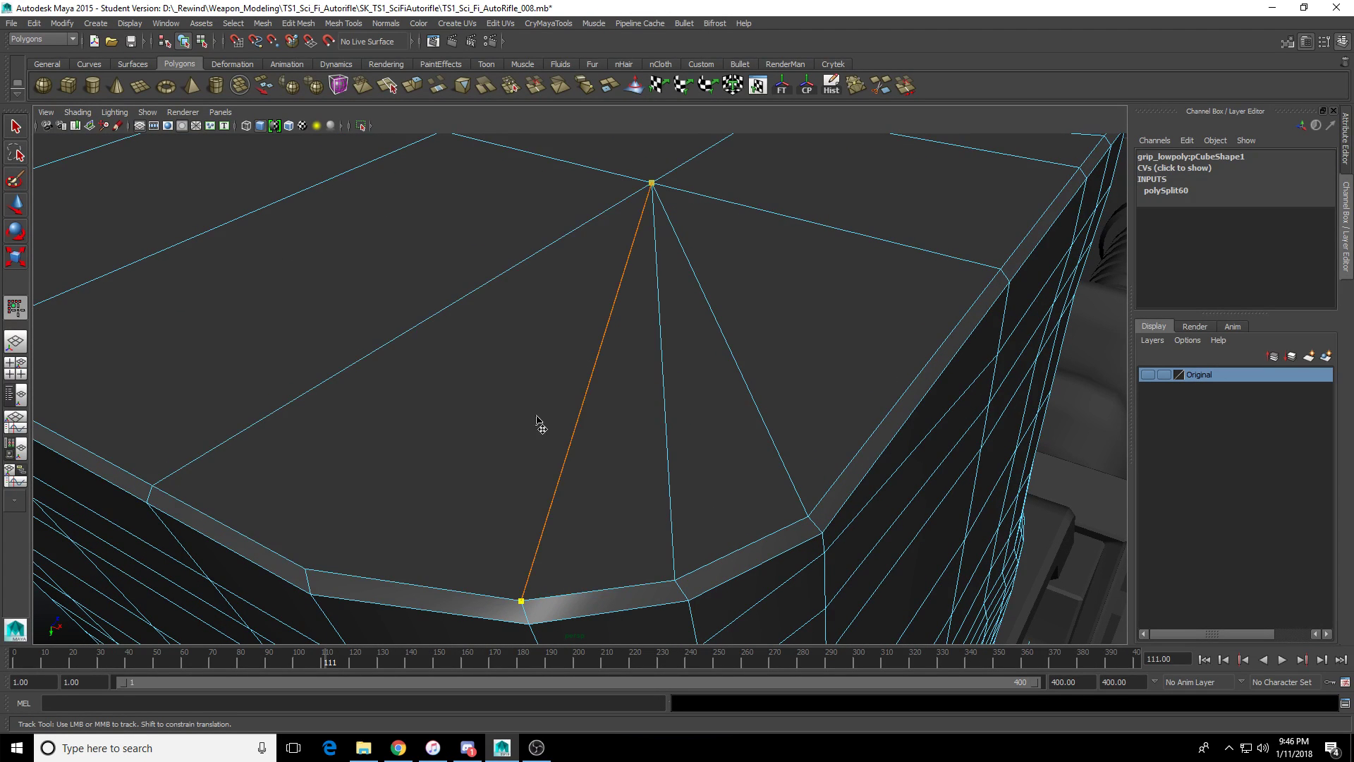
pyautogui.click(306, 568)
pyautogui.press('Return')
# Cut edges from two neighbouring rim vertices of the opposite rear corner to that corner's inner vertex on the bottom cap.
pyautogui.click(521, 600)
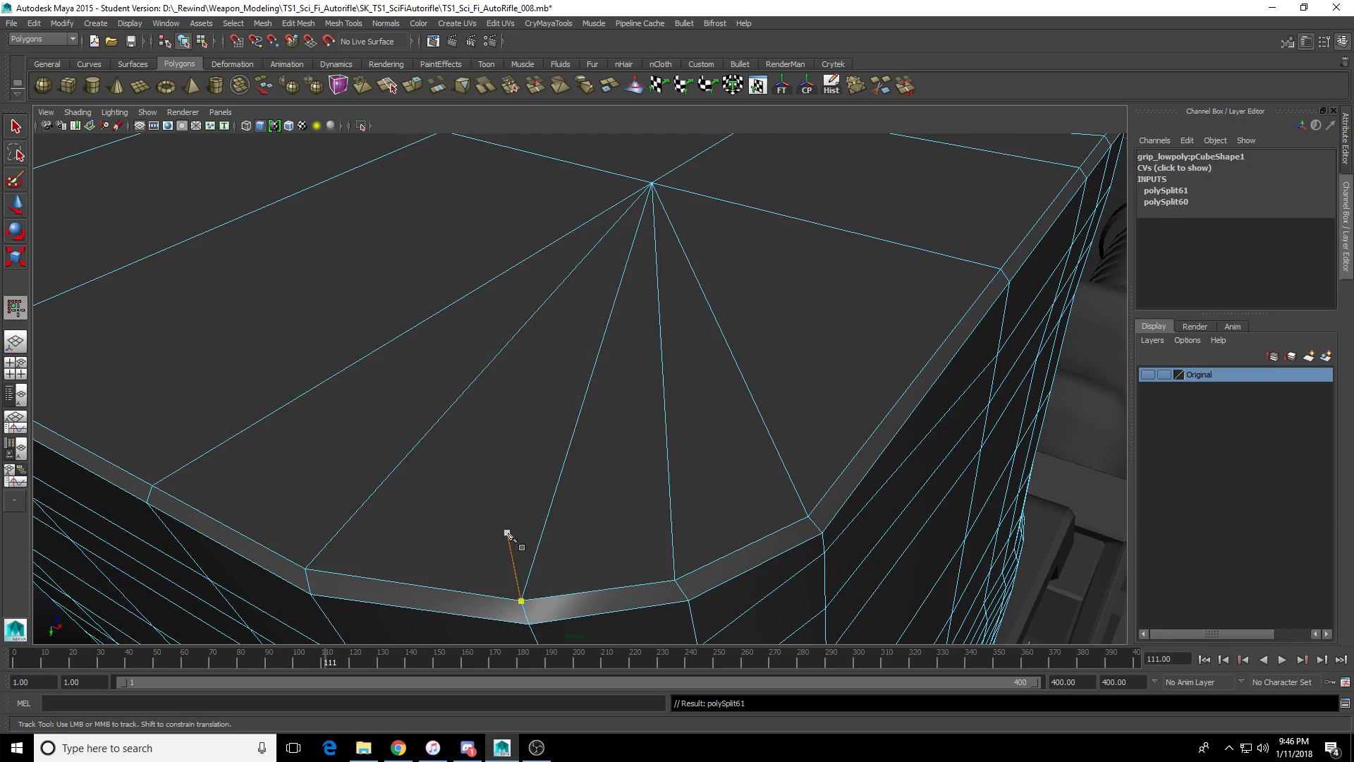
pyautogui.scroll(-3, 508, 534)
pyautogui.click(393, 511)
pyautogui.click(277, 459)
pyautogui.keyDown('alt'); pyautogui.moveTo(407, 419); pyautogui.dragTo(478, 423); pyautogui.keyUp('alt')
pyautogui.keyDown('alt'); pyautogui.moveTo(477, 423); pyautogui.dragTo(792, 332, button='middle'); pyautogui.keyUp('alt')
pyautogui.click(550, 453)
pyautogui.keyDown('alt'); pyautogui.moveTo(463, 366); pyautogui.dragTo(932, 352, button='middle'); pyautogui.keyUp('alt')
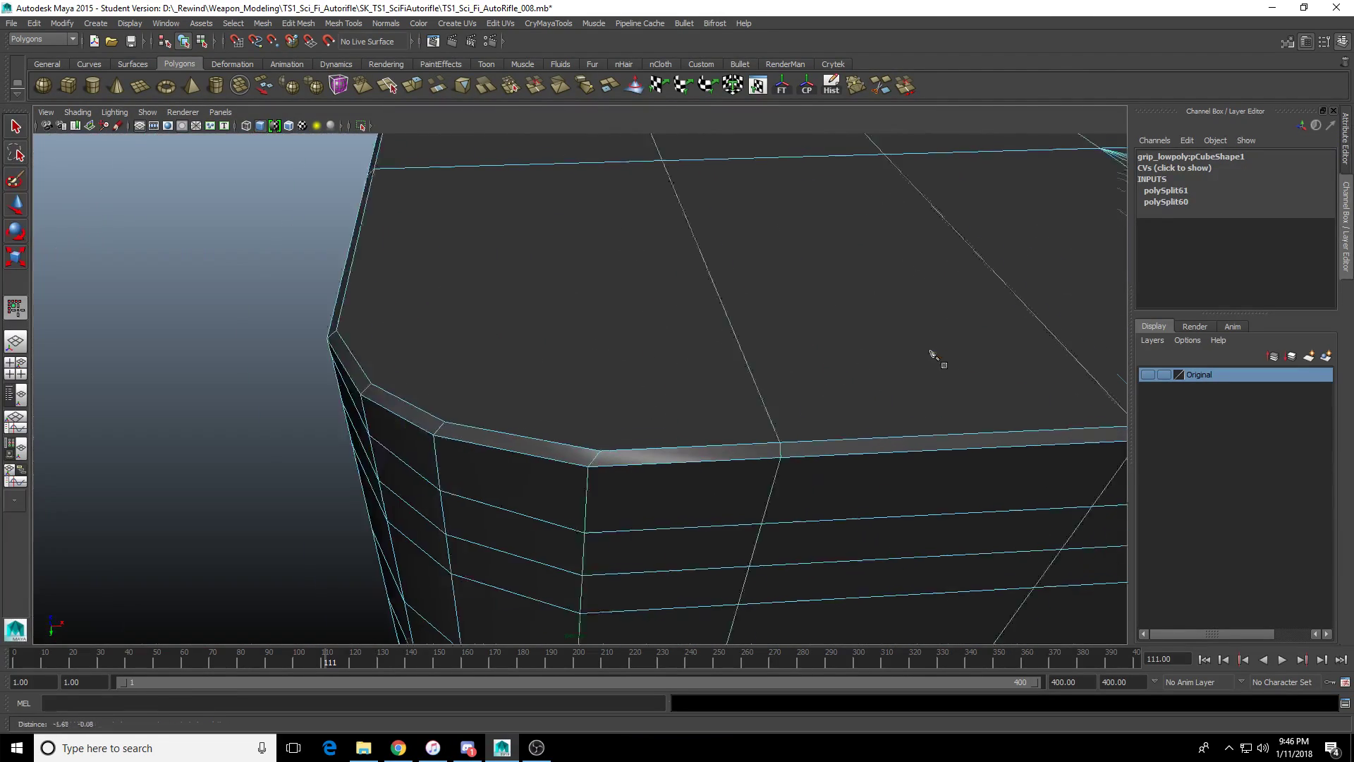
pyautogui.keyDown('alt'); pyautogui.moveTo(520, 386); pyautogui.dragTo(590, 438); pyautogui.keyUp('alt')
pyautogui.scroll(3, 590, 438)
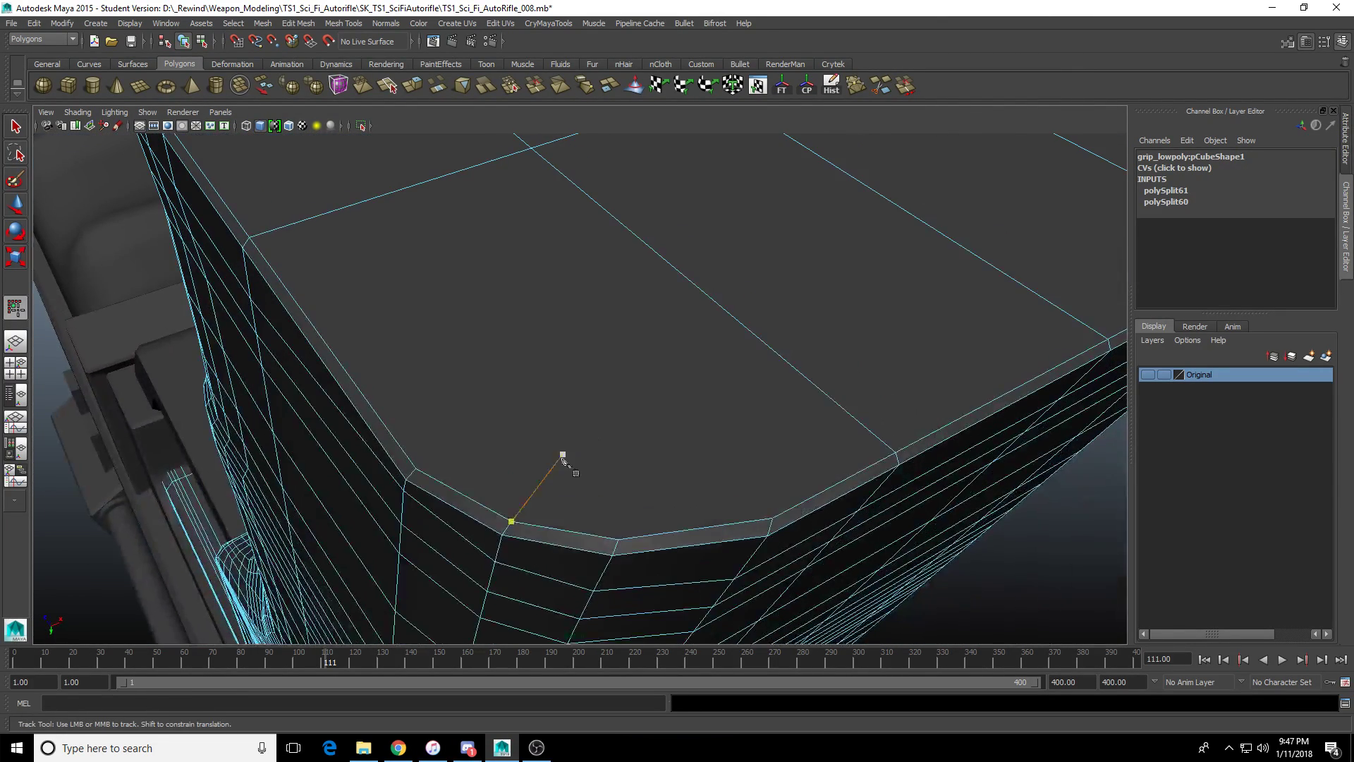
pyautogui.click(772, 519)
pyautogui.click(531, 149)
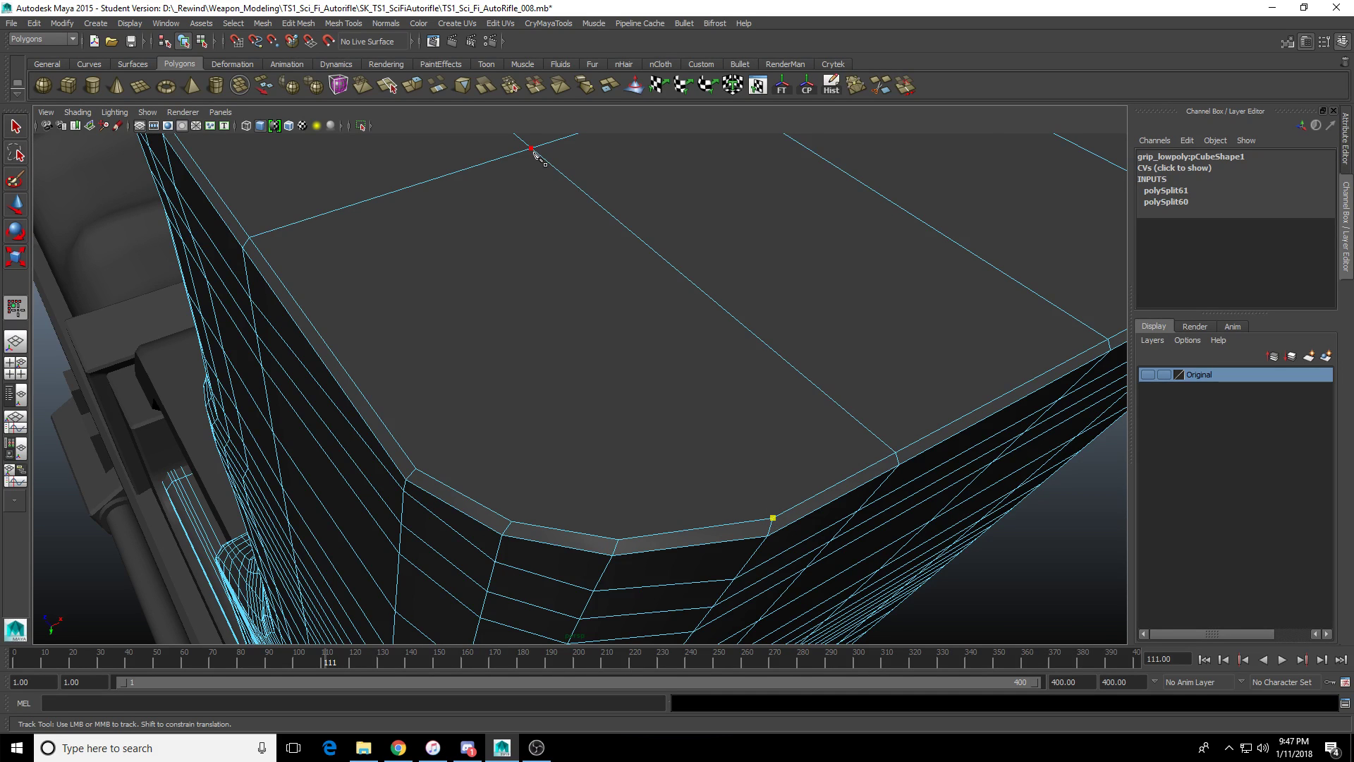
pyautogui.click(618, 539)
pyautogui.press('Return')
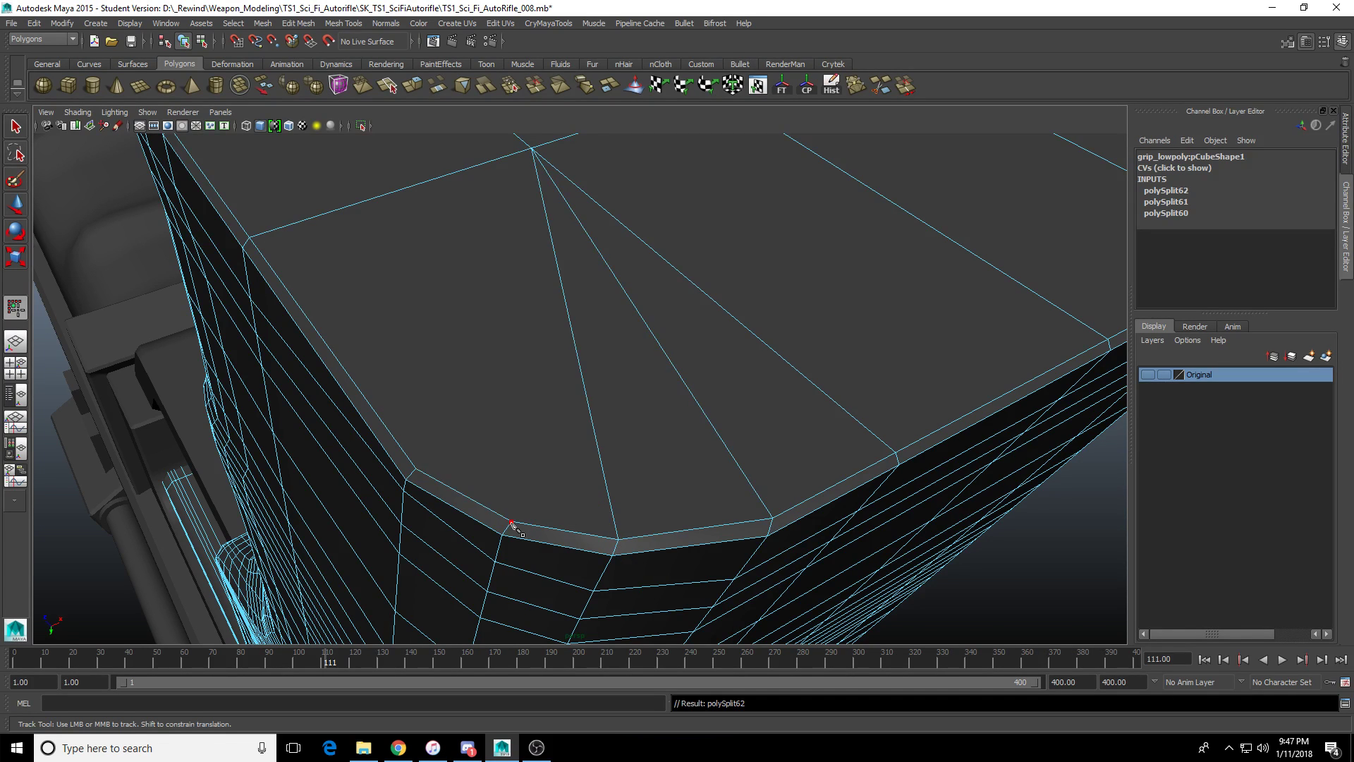
# Connect the last two rim vertices of the opposite rear corner to its inner vertex.
pyautogui.click(512, 521)
pyautogui.click(531, 149)
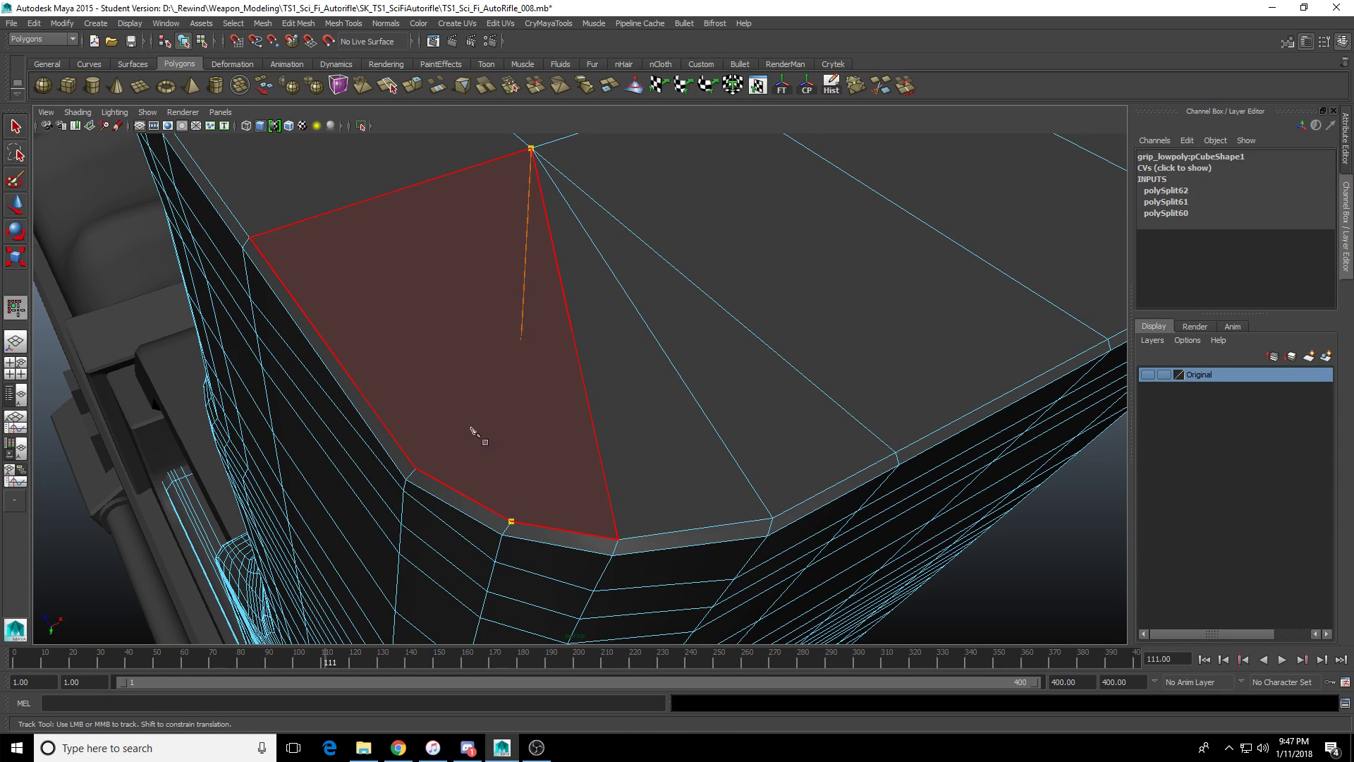
pyautogui.click(416, 469)
pyautogui.press('Return')
pyautogui.click(416, 468)
pyautogui.keyDown('alt'); pyautogui.moveTo(457, 470); pyautogui.dragTo(624, 431); pyautogui.keyUp('alt')
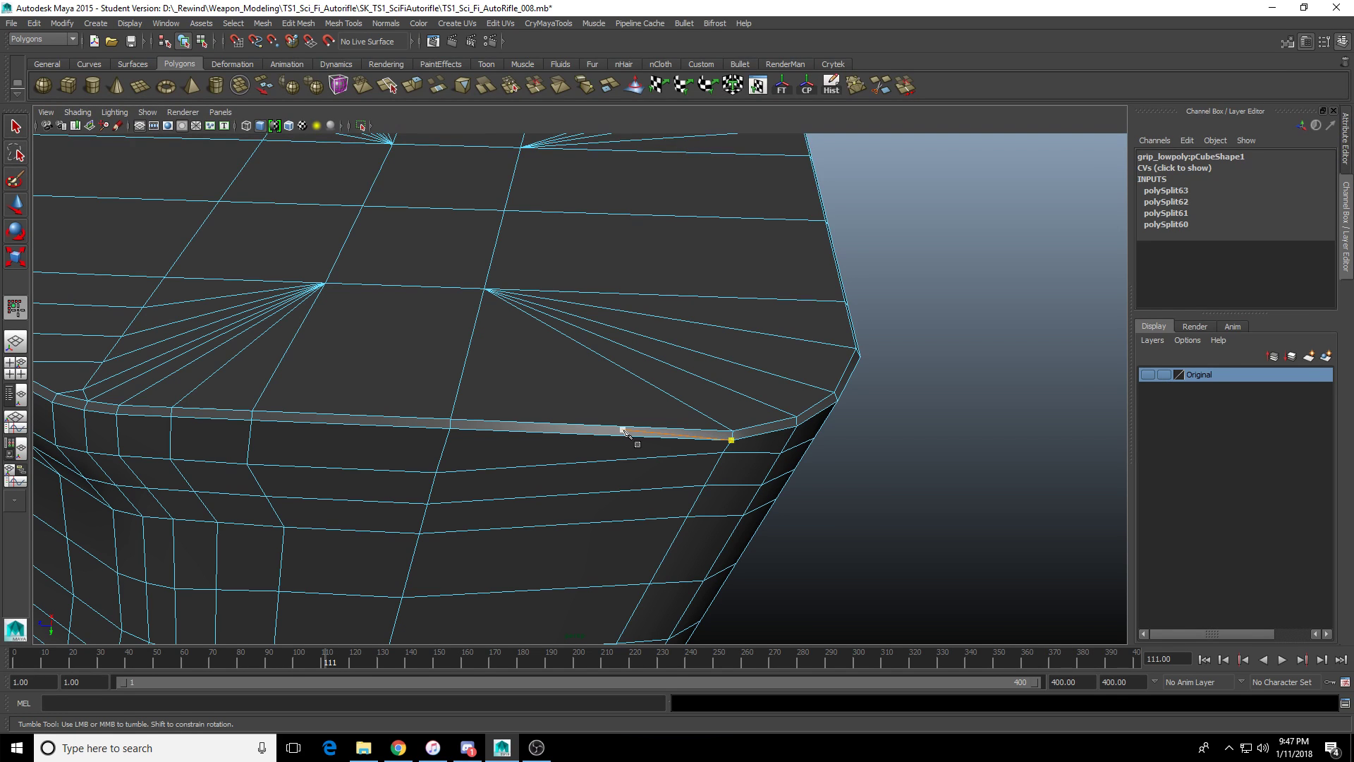
pyautogui.hotkey('ctrl', 'z')
pyautogui.click(450, 418)
pyautogui.keyDown('alt'); pyautogui.moveTo(544, 399); pyautogui.dragTo(579, 388); pyautogui.keyUp('alt')
pyautogui.hotkey('ctrl', 'z')
# Leave the cutting tool, examine the bottom cap's topology, and deselect the grip.
pyautogui.press('w')
pyautogui.scroll(-4, 477, 391)
pyautogui.keyDown('alt'); pyautogui.moveTo(478, 396); pyautogui.dragTo(504, 458); pyautogui.keyUp('alt')
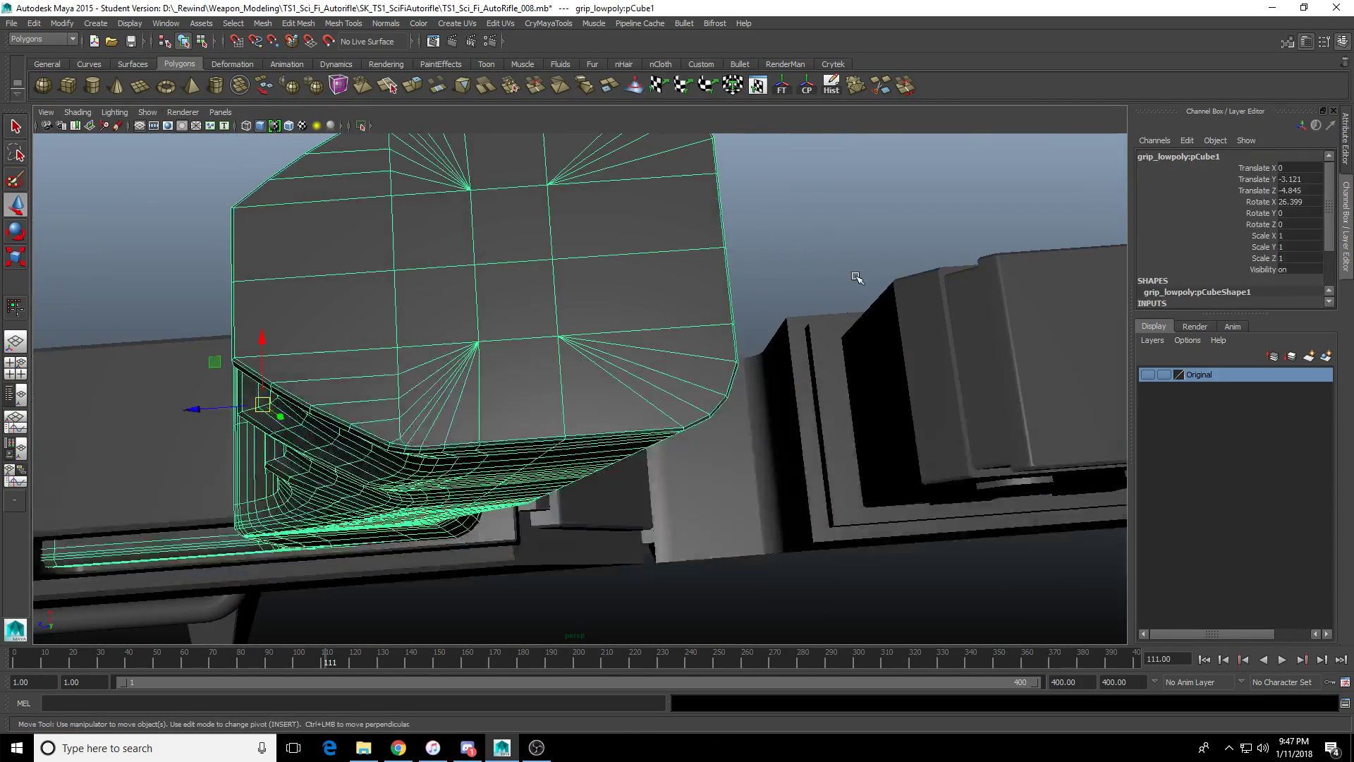
pyautogui.click(822, 213)
pyautogui.click(703, 329)
# Raise the two lowest side vertices at the grip's lower rear corner, just above the bottom rim, in the side view.
pyautogui.keyDown('alt'); pyautogui.moveTo(712, 266); pyautogui.dragTo(710, 369); pyautogui.keyUp('alt')
pyautogui.press('F9')
pyautogui.scroll(3, 696, 387)
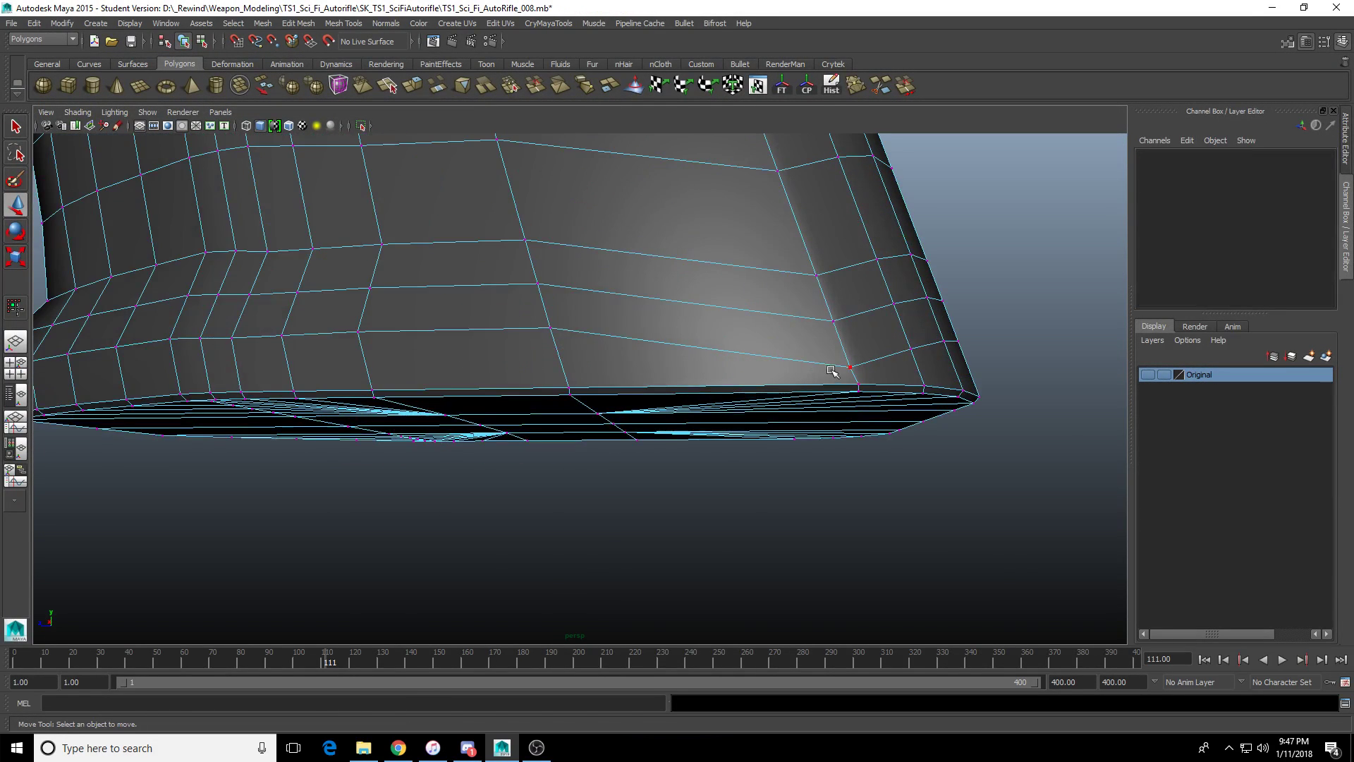
pyautogui.click(829, 368)
pyautogui.press('space')
pyautogui.press('space')
pyautogui.press('f')
pyautogui.scroll(-4, 728, 474)
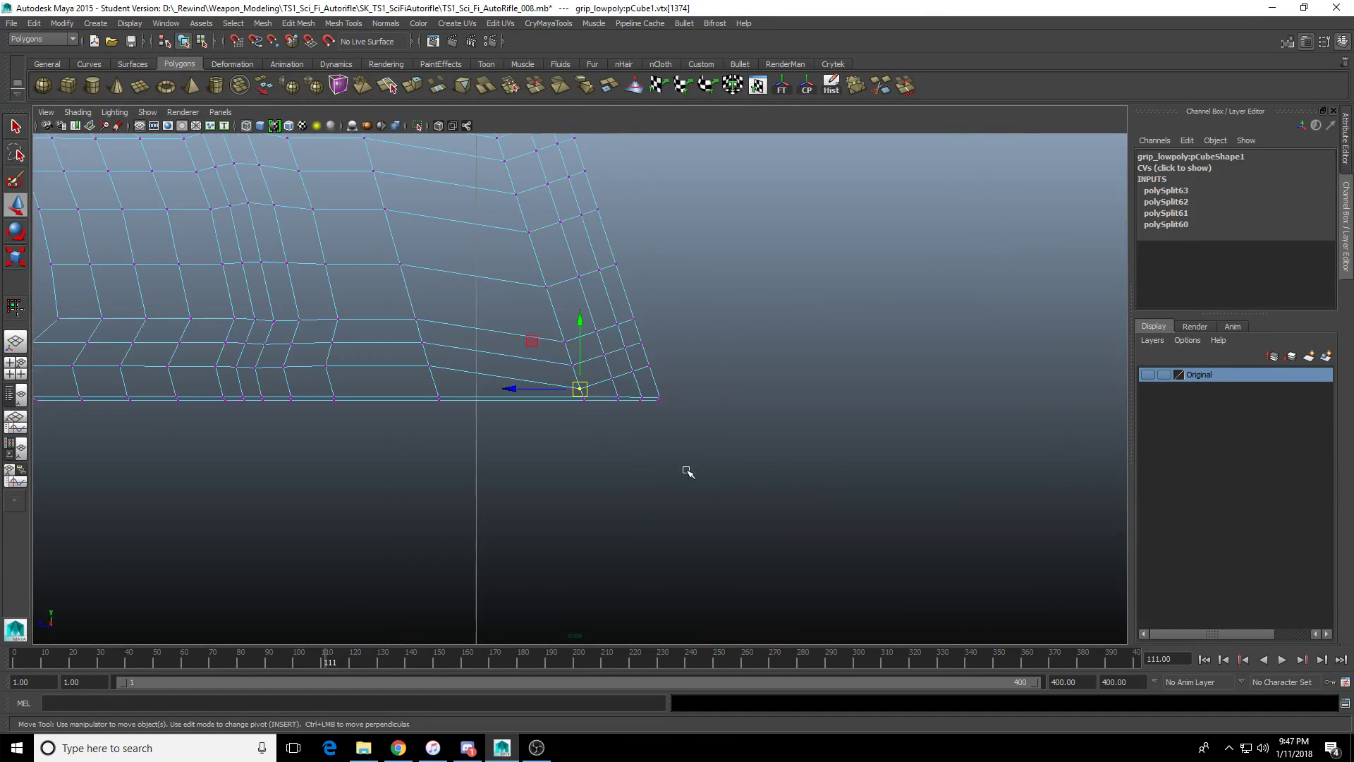
pyautogui.scroll(3, 574, 462)
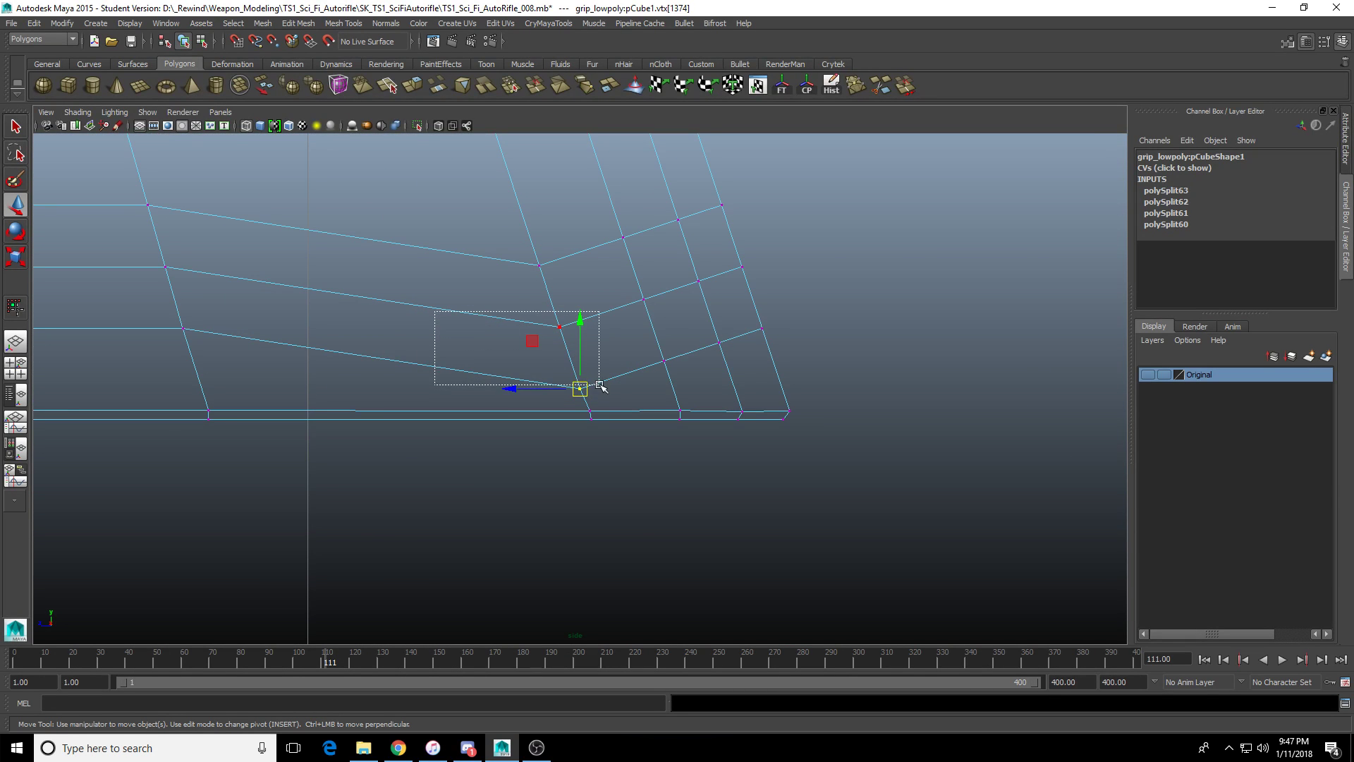
pyautogui.moveTo(570, 291); pyautogui.dragTo(570, 266)
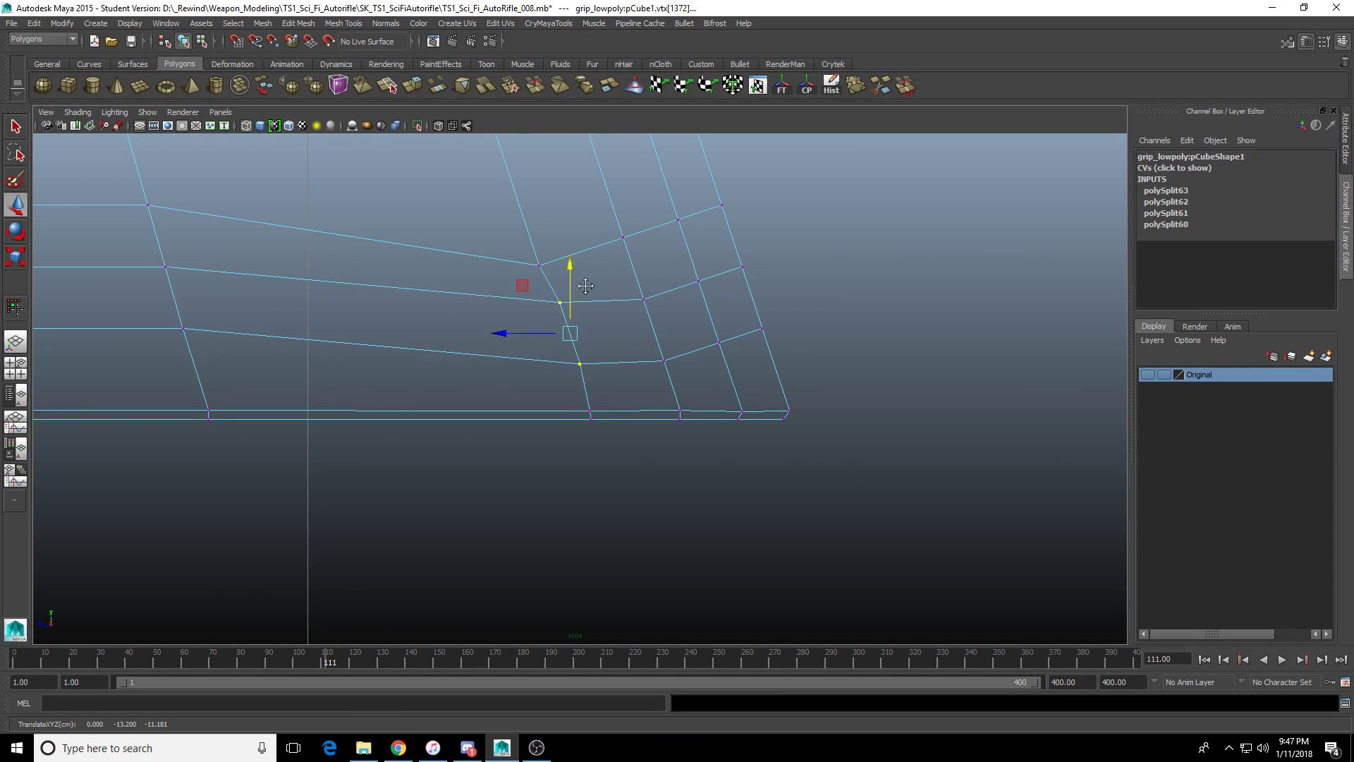
# Raise the next vertex up in the same rear column to even out the edge flow, and return to object mode.
pyautogui.keyDown('alt'); pyautogui.moveTo(585, 286); pyautogui.dragTo(644, 380, button='middle'); pyautogui.keyUp('alt')
pyautogui.moveTo(555, 316); pyautogui.dragTo(605, 278)
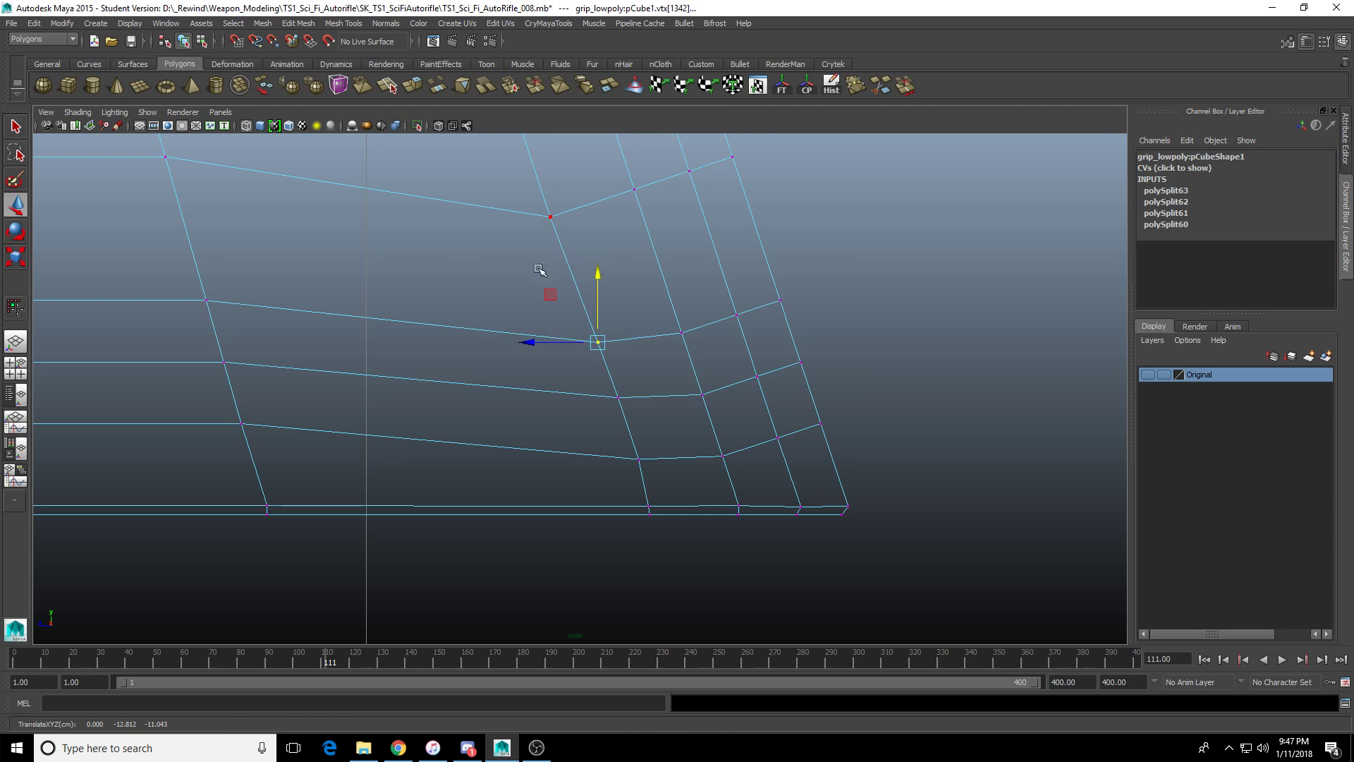
pyautogui.scroll(-5, 611, 443)
pyautogui.keyDown('alt'); pyautogui.moveTo(489, 405); pyautogui.dragTo(585, 480, button='middle'); pyautogui.keyUp('alt')
pyautogui.press('space')
pyautogui.press('space')
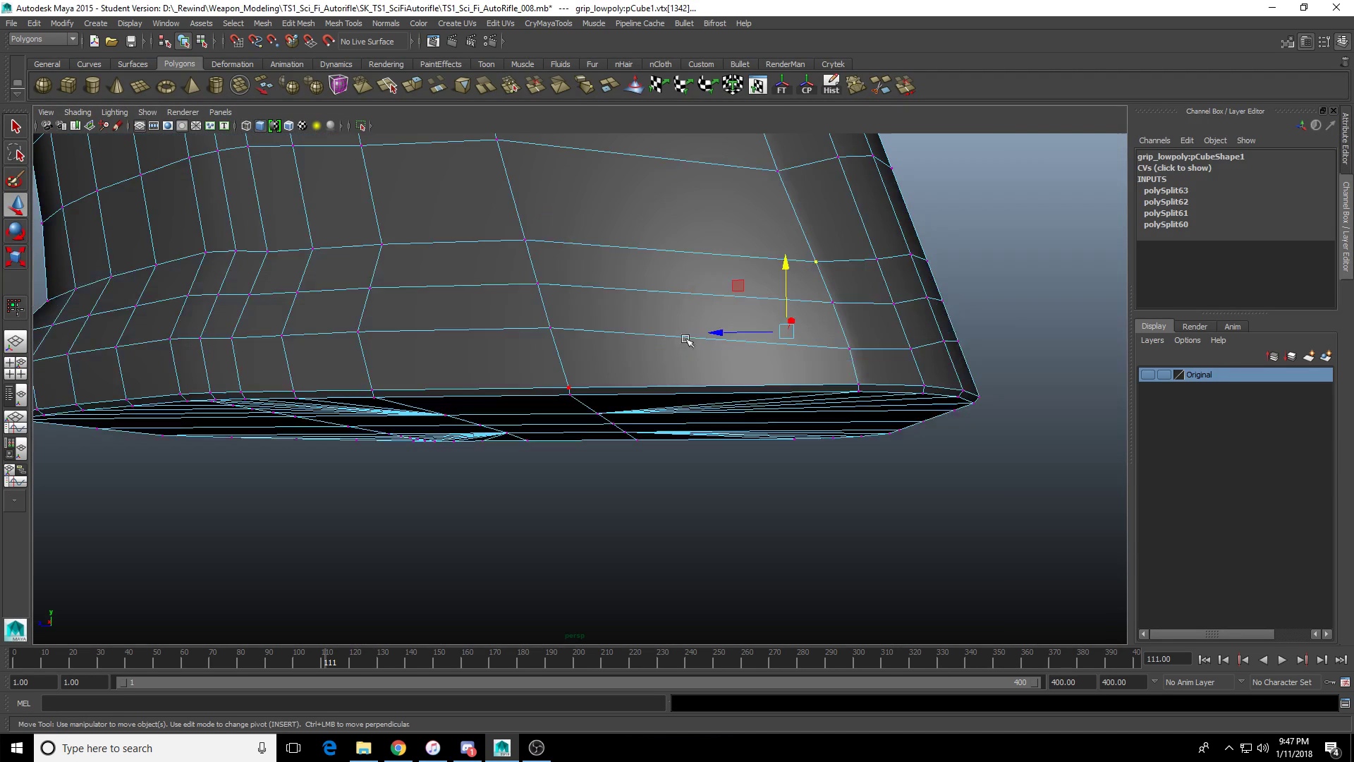
pyautogui.moveTo(684, 338); pyautogui.dragTo(705, 312, button='right')
# Examine the grip's bottom cap and side shading from several angles and against the whole rifle.
pyautogui.scroll(-5, 677, 307)
pyautogui.keyDown('alt'); pyautogui.moveTo(671, 306); pyautogui.dragTo(731, 278); pyautogui.keyUp('alt')
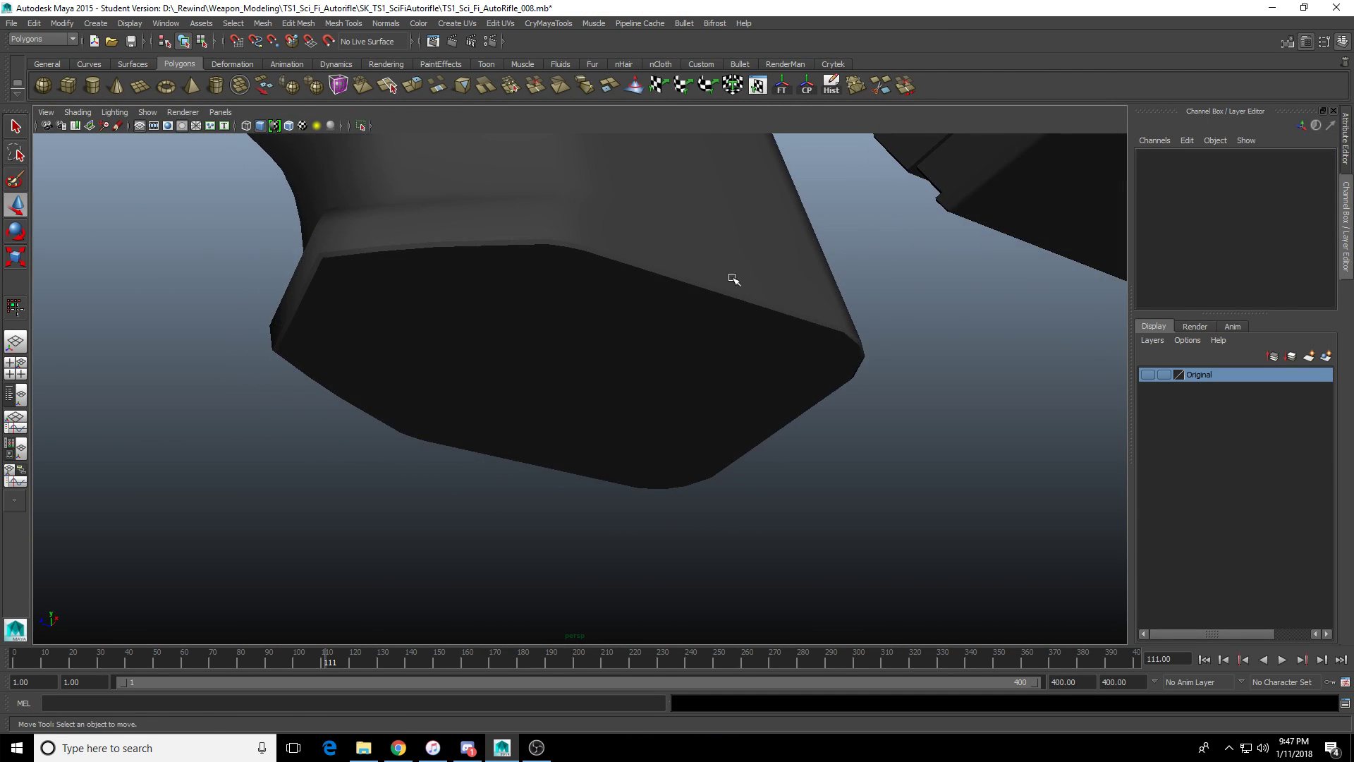
pyautogui.click(730, 280)
pyautogui.scroll(-4, 677, 313)
pyautogui.keyDown('alt'); pyautogui.moveTo(662, 324); pyautogui.dragTo(705, 356); pyautogui.keyUp('alt')
pyautogui.click(789, 347)
pyautogui.keyDown('alt'); pyautogui.moveTo(789, 347); pyautogui.dragTo(673, 392); pyautogui.keyUp('alt')
pyautogui.scroll(6, 557, 390)
pyautogui.click(634, 411)
pyautogui.scroll(-6, 634, 411)
pyautogui.click(673, 392)
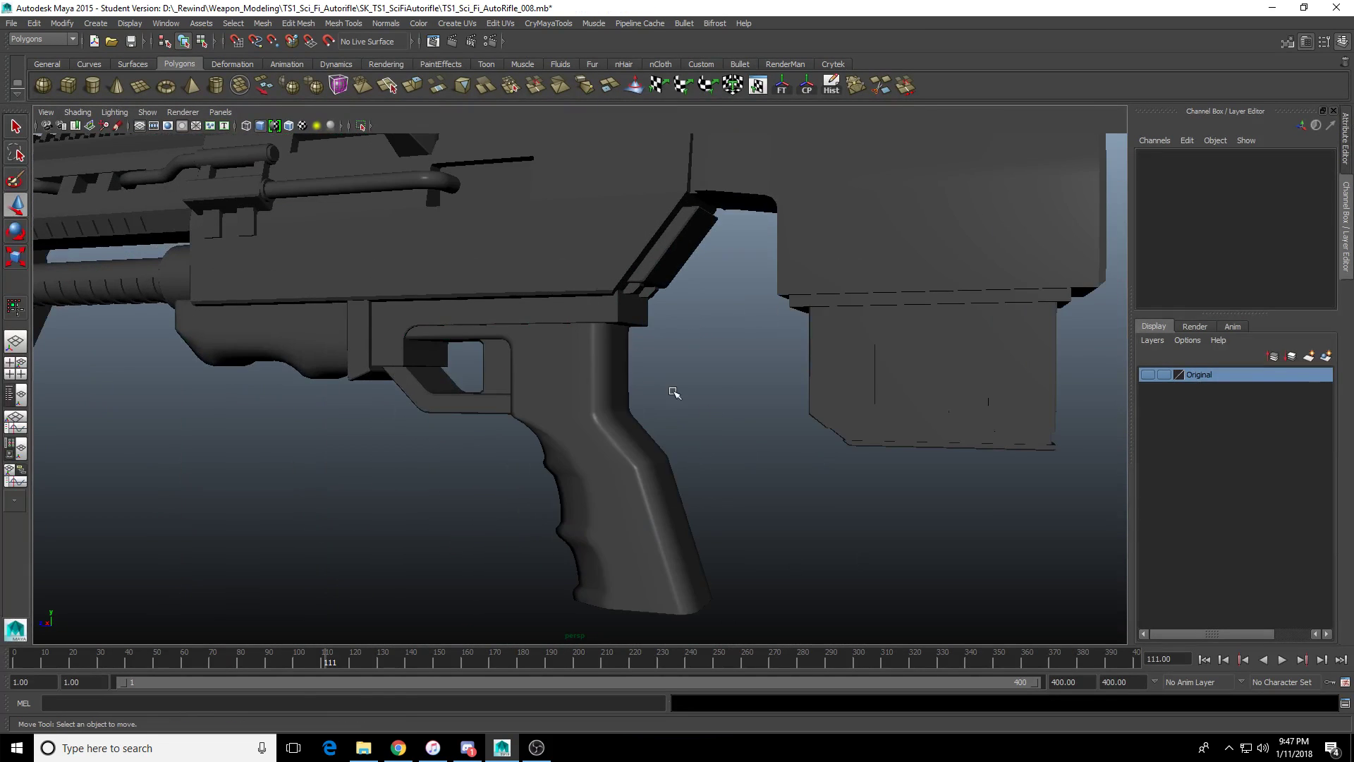
pyautogui.scroll(-3, 658, 407)
pyautogui.click(610, 430)
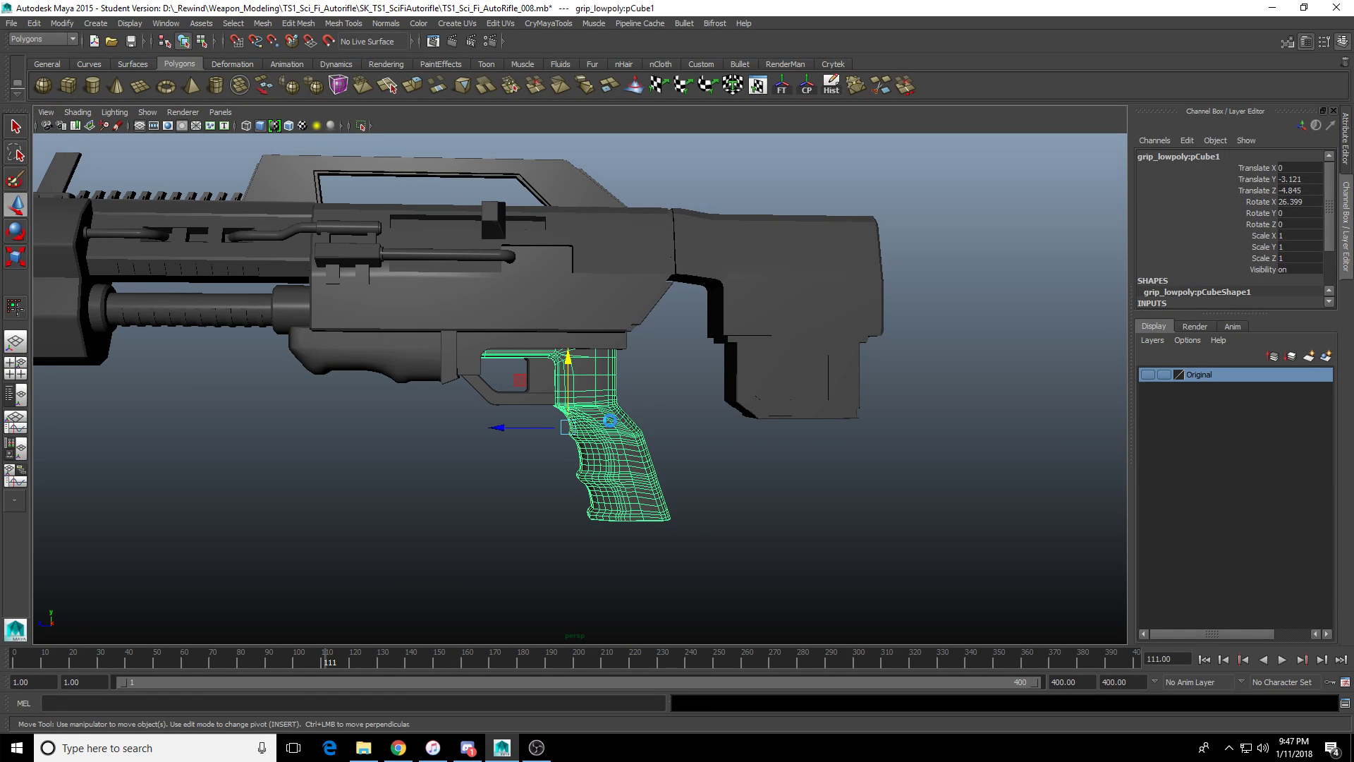
# Save the scene and turn on the Poly Count heads-up display.
pyautogui.hotkey('ctrl', 's')
pyautogui.press('Return')
pyautogui.click(130, 23)
pyautogui.moveTo(172, 70)
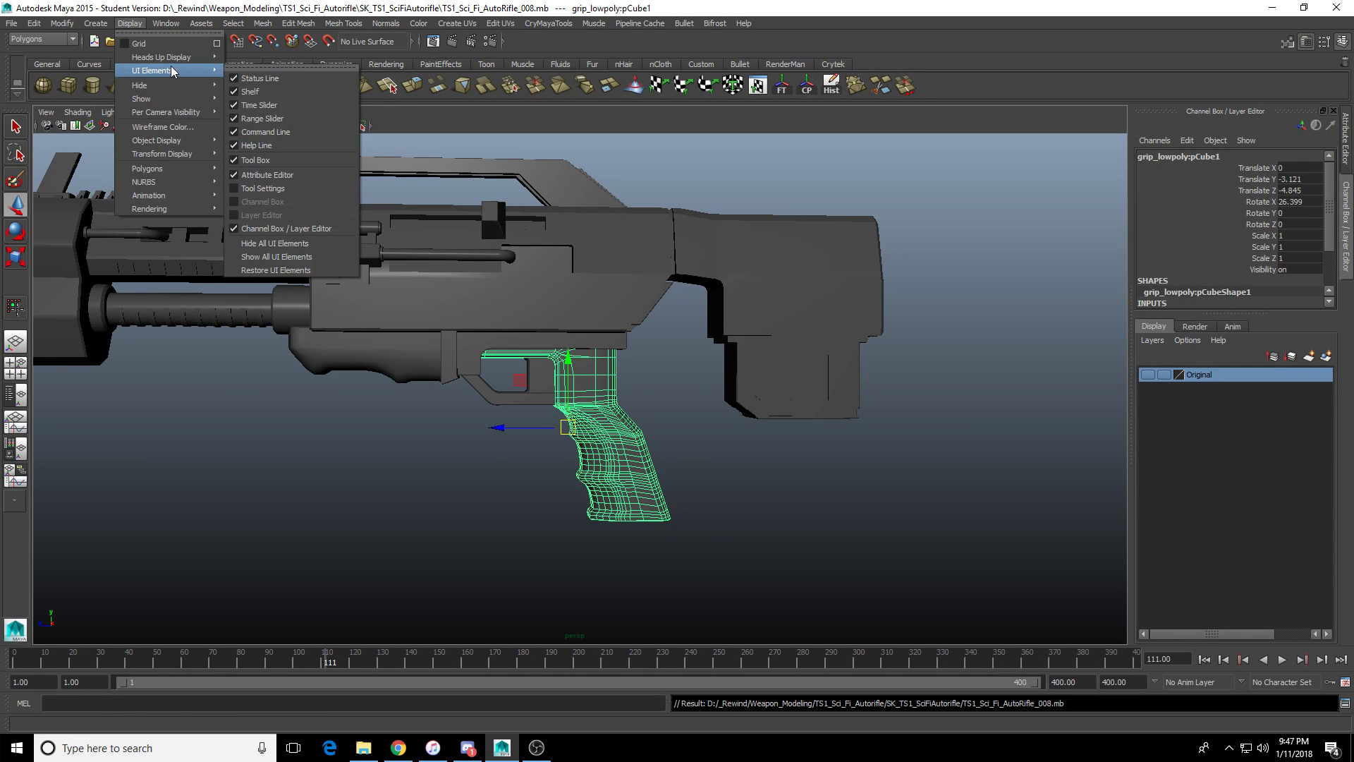
pyautogui.click(267, 106)
# Check the grip's polygon count and wireframe density, isolating it briefly, and turn the Poly Count display off.
pyautogui.scroll(3, 317, 205)
pyautogui.keyDown('alt'); pyautogui.moveTo(339, 244); pyautogui.dragTo(423, 278); pyautogui.keyUp('alt')
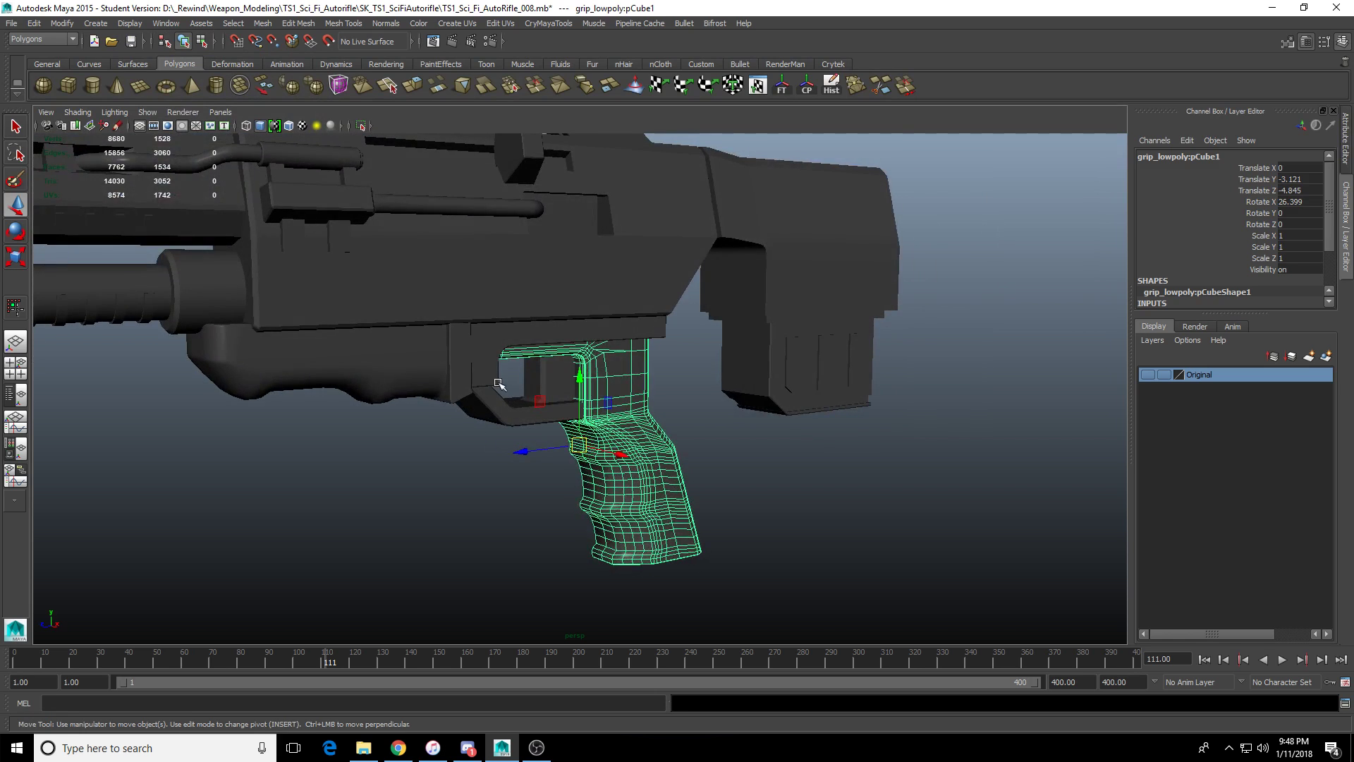
pyautogui.keyDown('alt'); pyautogui.moveTo(513, 395); pyautogui.dragTo(497, 259, button='middle'); pyautogui.keyUp('alt')
pyautogui.keyDown('alt'); pyautogui.moveTo(527, 369); pyautogui.dragTo(601, 389, button='middle'); pyautogui.keyUp('alt')
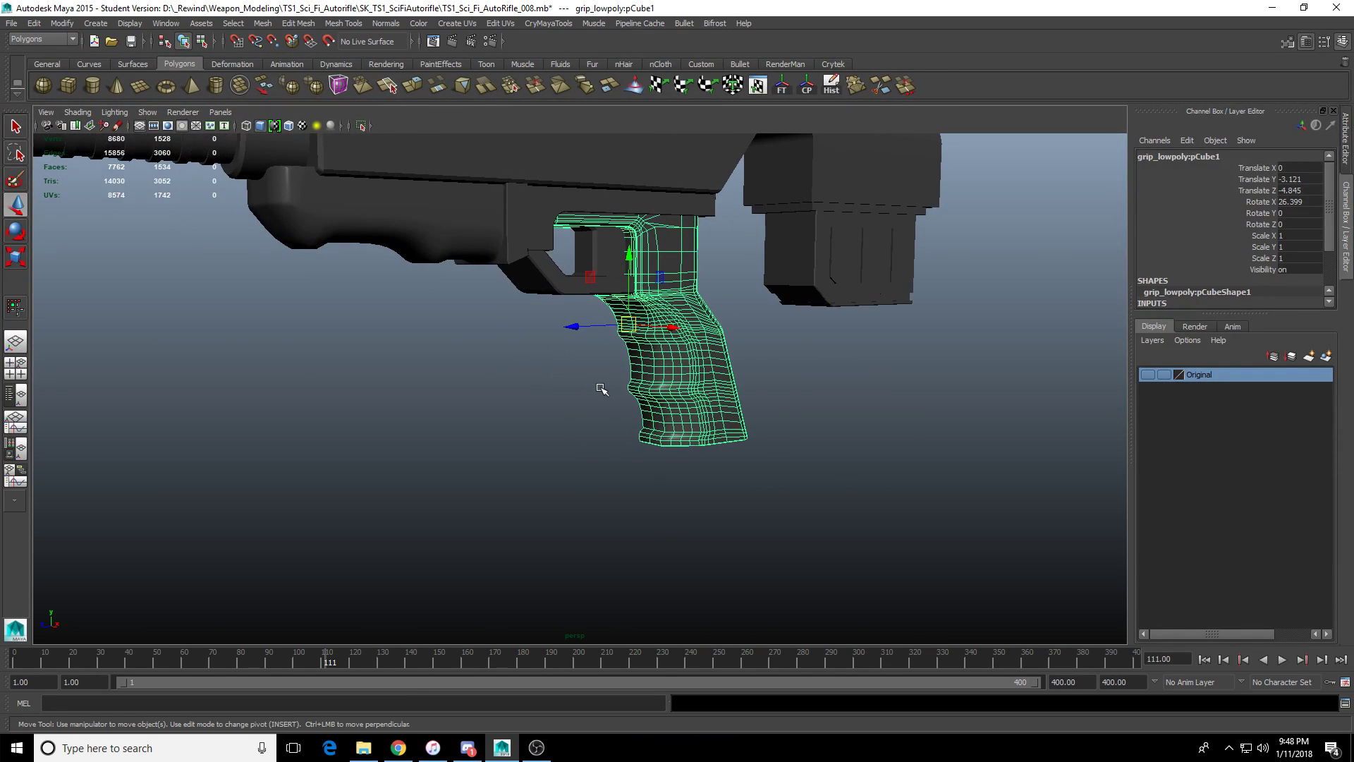
pyautogui.scroll(4, 686, 411)
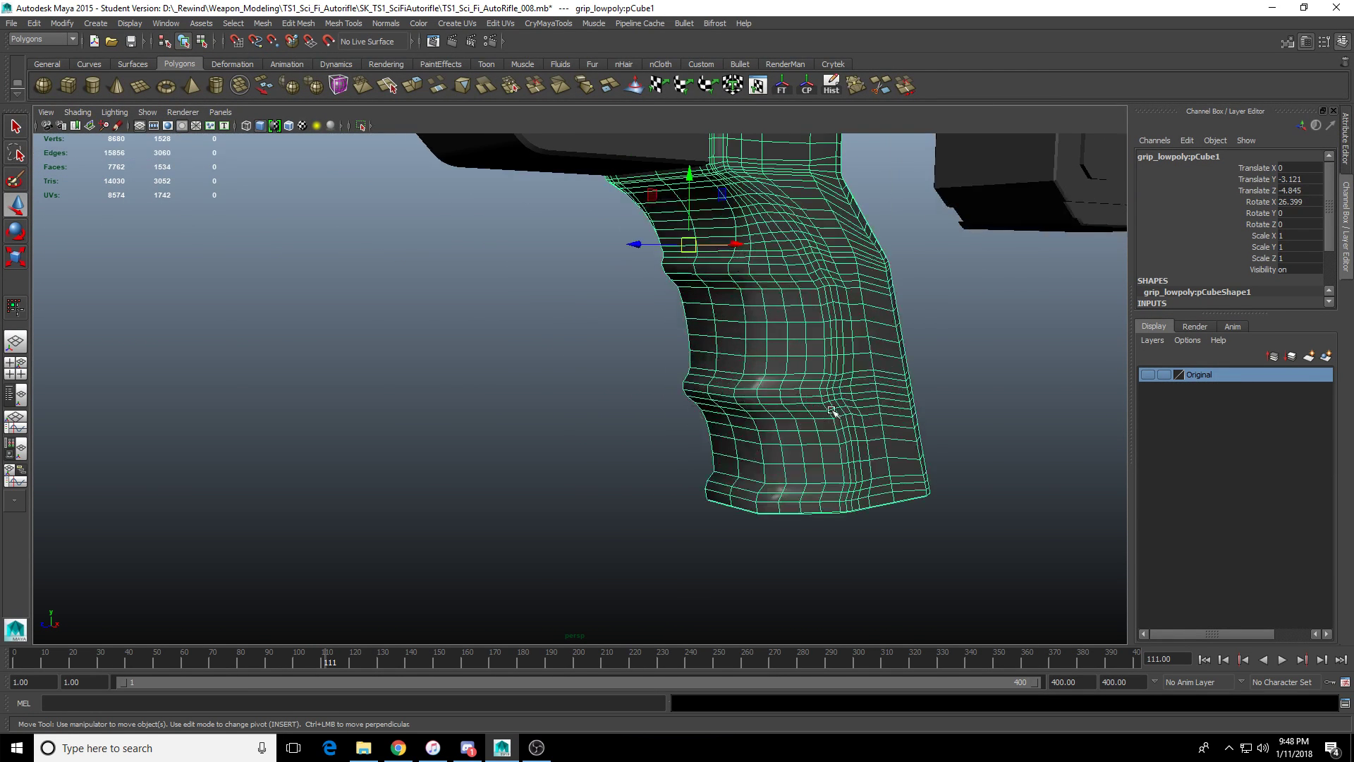
pyautogui.scroll(2, 709, 381)
pyautogui.keyDown('alt'); pyautogui.moveTo(704, 360); pyautogui.dragTo(683, 398, button='middle'); pyautogui.keyUp('alt')
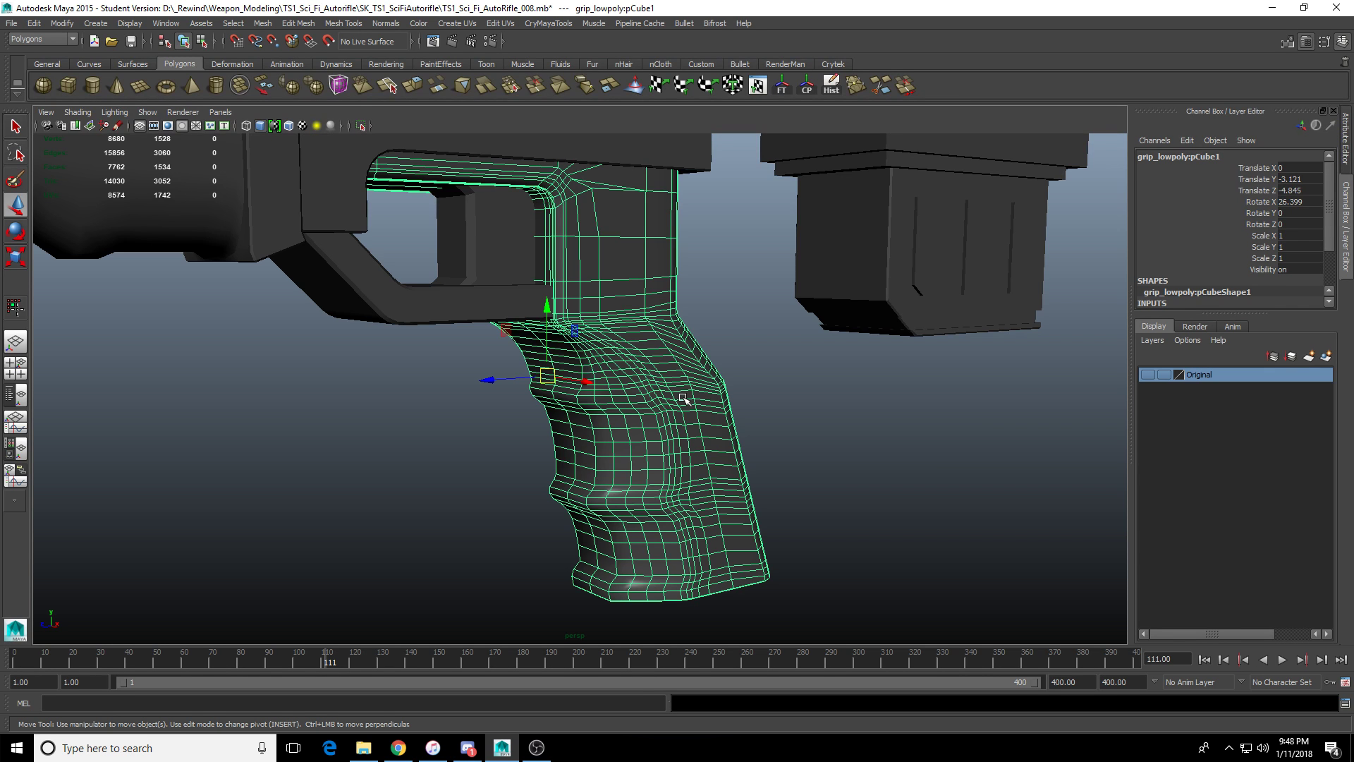
pyautogui.click(361, 126)
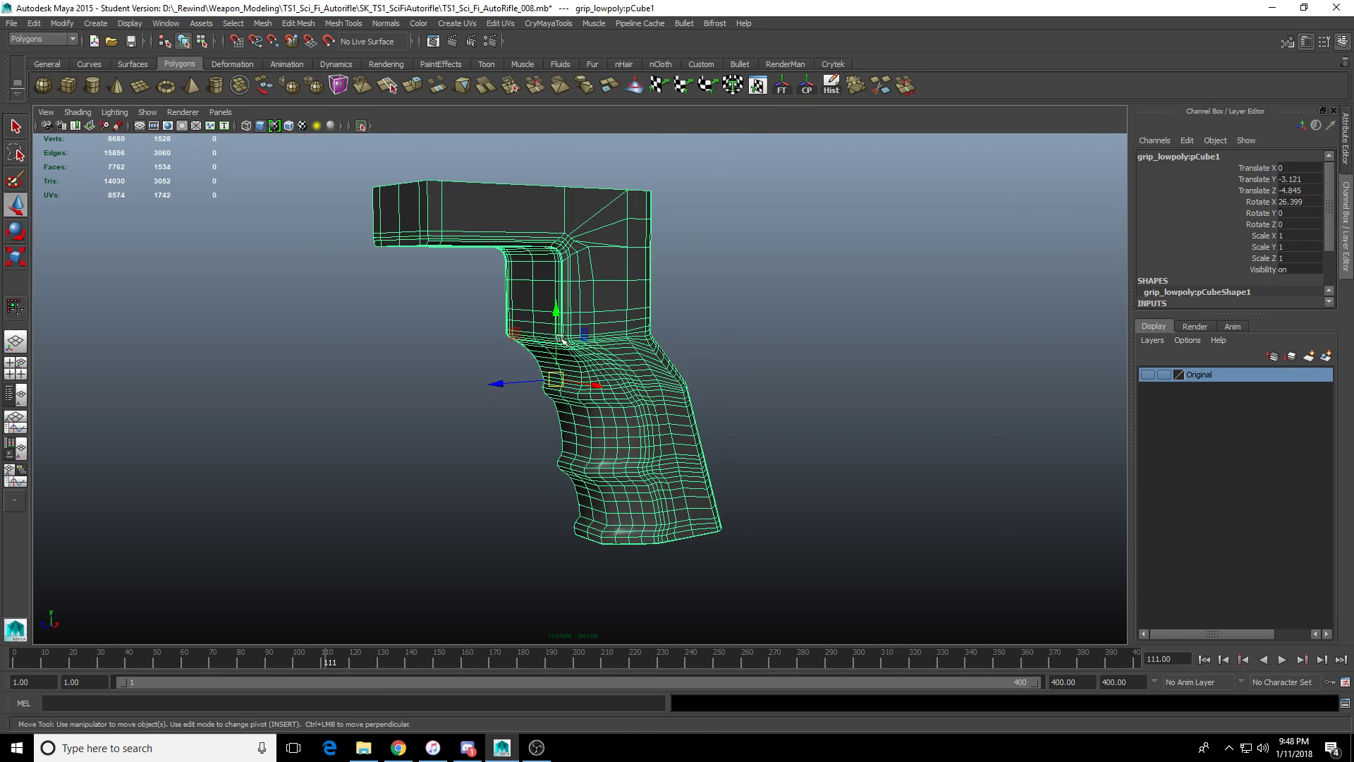
pyautogui.click(361, 126)
pyautogui.click(119, 24)
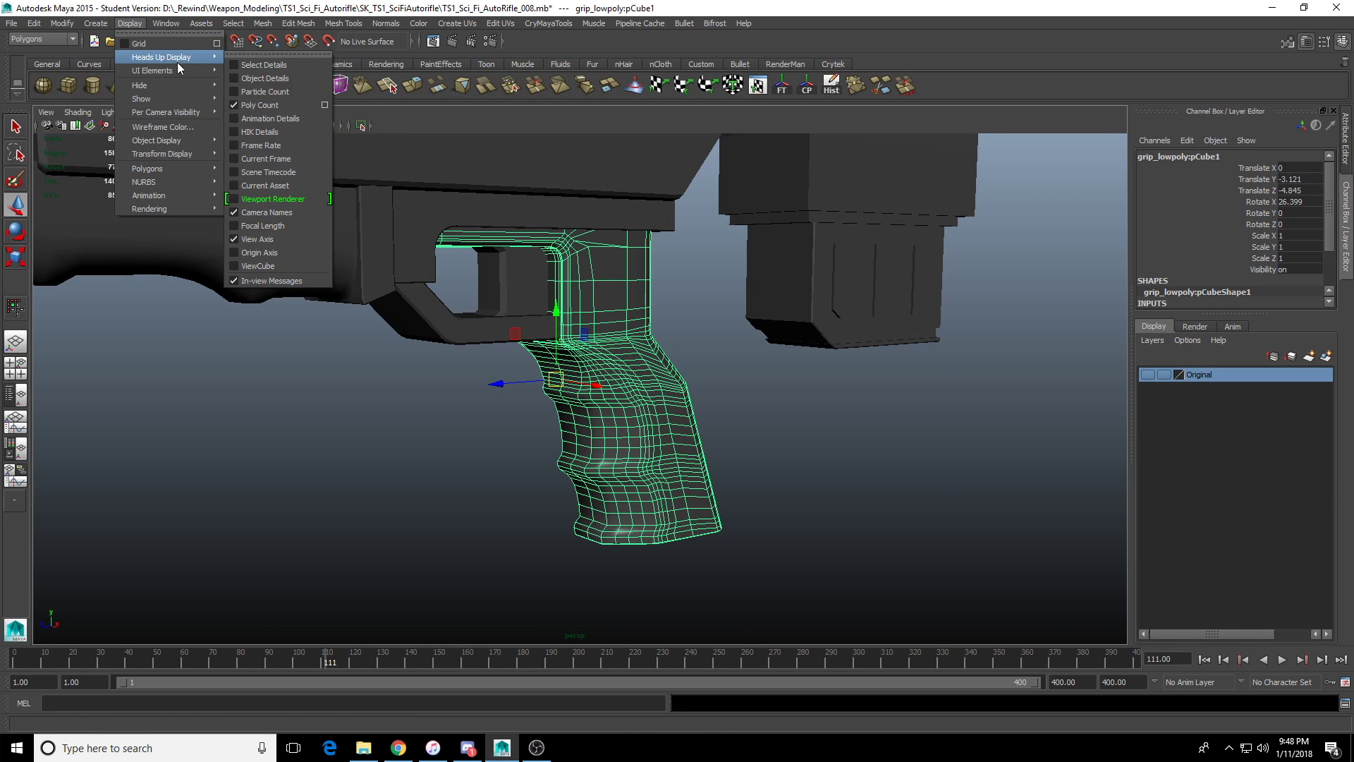
pyautogui.click(275, 97)
# Examine the rifle's receiver details, barrel shroud, front sight, and upper and lower muzzle parts.
pyautogui.scroll(-5, 604, 377)
pyautogui.keyDown('alt'); pyautogui.moveTo(604, 378); pyautogui.dragTo(562, 387); pyautogui.keyUp('alt')
pyautogui.click(528, 339)
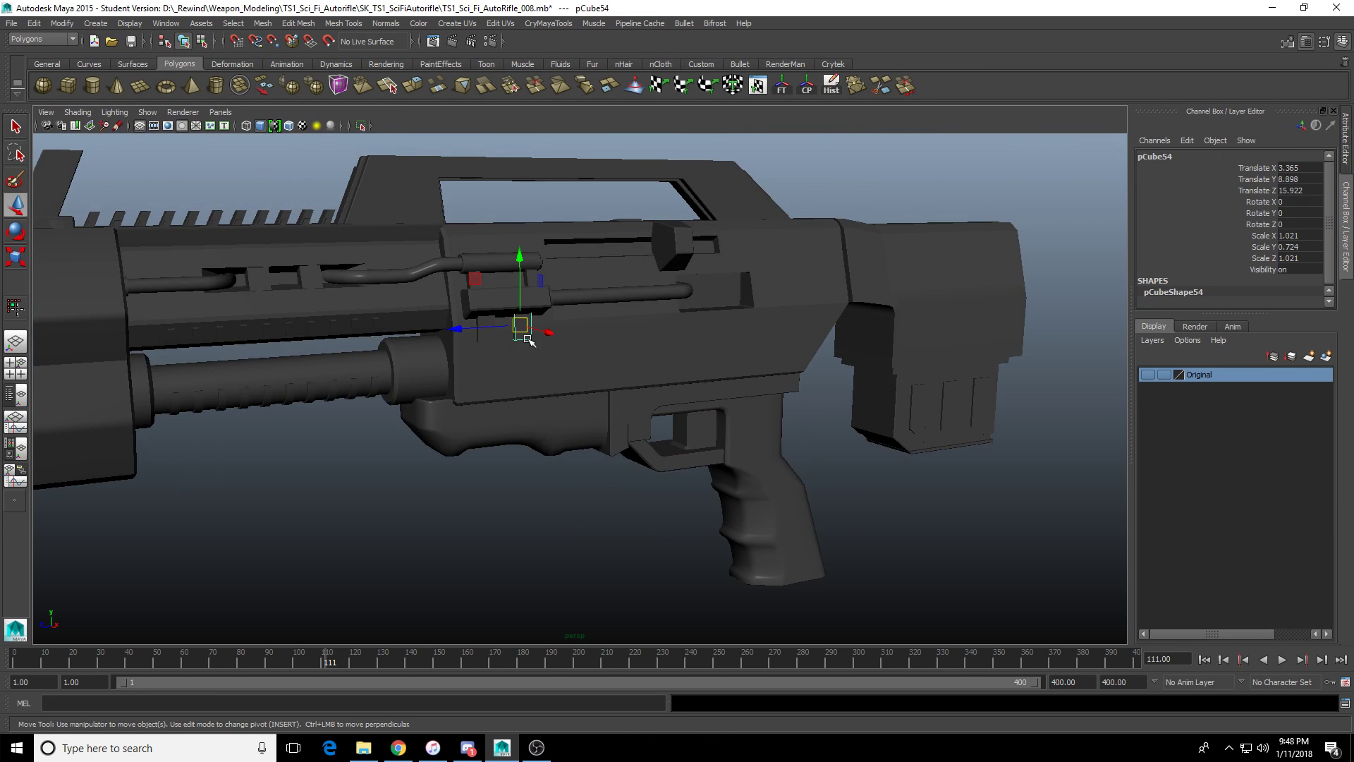
pyautogui.keyDown('alt'); pyautogui.moveTo(528, 339); pyautogui.dragTo(621, 413, button='middle'); pyautogui.keyUp('alt')
pyautogui.click(318, 347)
pyautogui.keyDown('alt'); pyautogui.moveTo(301, 380); pyautogui.dragTo(565, 322, button='middle'); pyautogui.keyUp('alt')
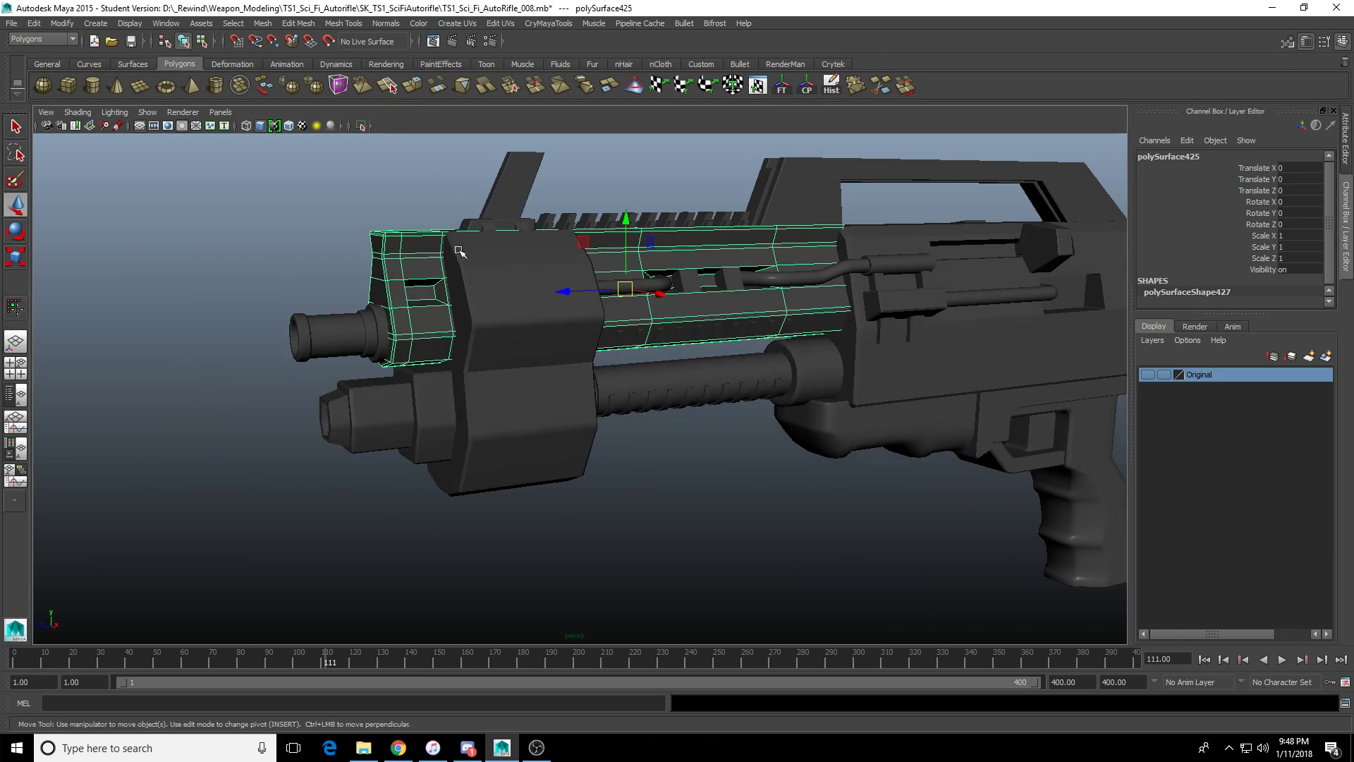
pyautogui.click(518, 186)
pyautogui.keyDown('alt'); pyautogui.moveTo(450, 325); pyautogui.dragTo(366, 342); pyautogui.keyUp('alt')
pyautogui.keyDown('alt'); pyautogui.moveTo(364, 341); pyautogui.dragTo(556, 369, button='middle'); pyautogui.keyUp('alt')
pyautogui.keyDown('alt'); pyautogui.moveTo(556, 369); pyautogui.dragTo(818, 403, button='right'); pyautogui.keyUp('alt')
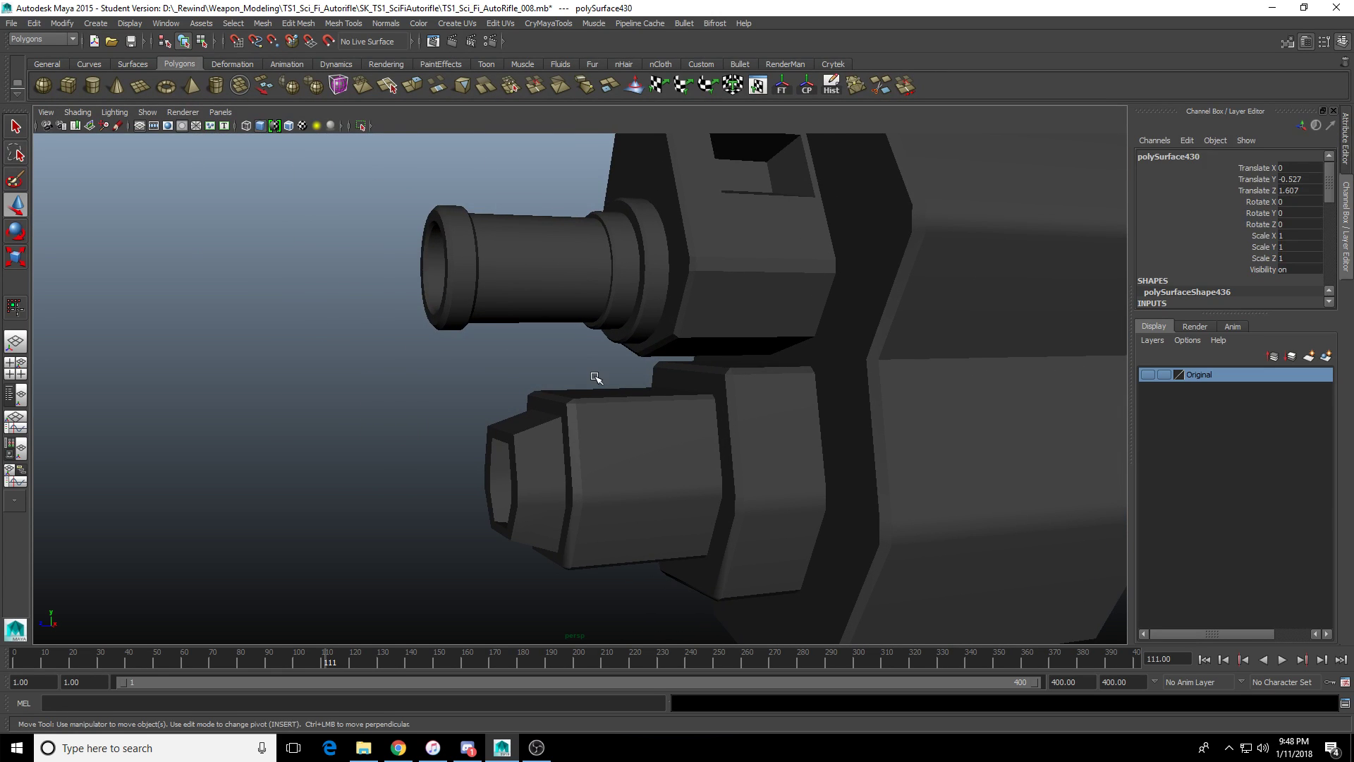
pyautogui.click(598, 376)
pyautogui.keyDown('alt'); pyautogui.moveTo(618, 369); pyautogui.dragTo(475, 423); pyautogui.keyUp('alt')
pyautogui.click(480, 441)
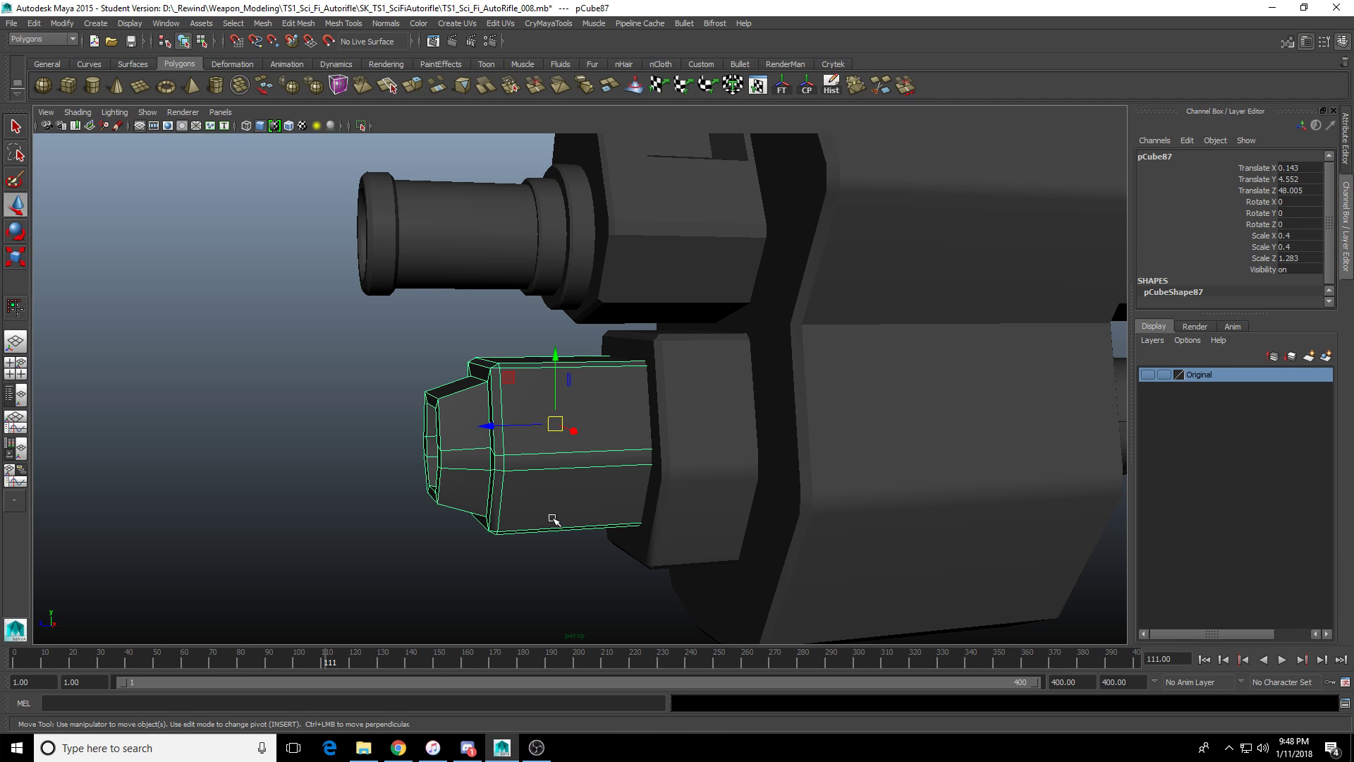
# Examine the front housing block from both sides, along with the bent pipe entering it.
pyautogui.scroll(-2, 599, 495)
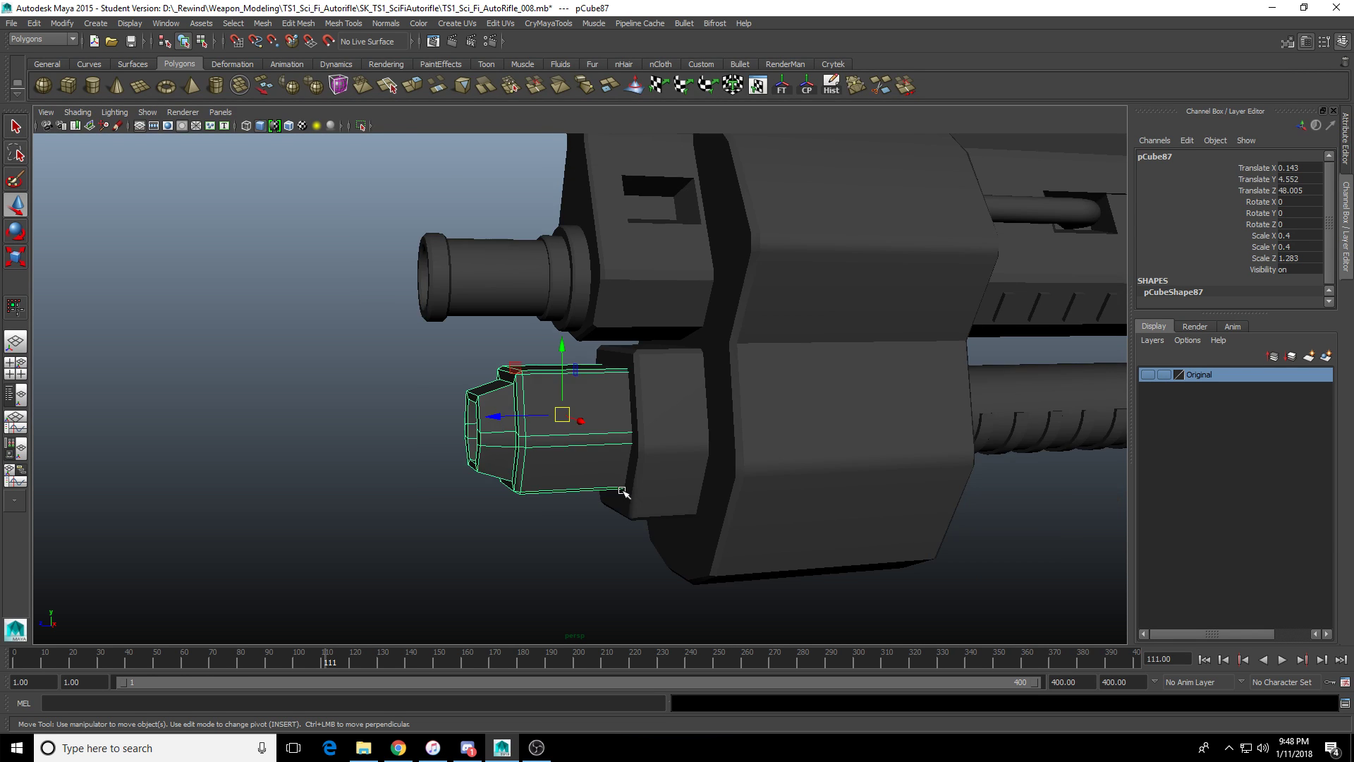
pyautogui.keyDown('alt'); pyautogui.moveTo(812, 469); pyautogui.dragTo(578, 532, button='middle'); pyautogui.keyUp('alt')
pyautogui.keyDown('alt'); pyautogui.moveTo(519, 406); pyautogui.dragTo(496, 411); pyautogui.keyUp('alt')
pyautogui.click(313, 440)
pyautogui.press('f')
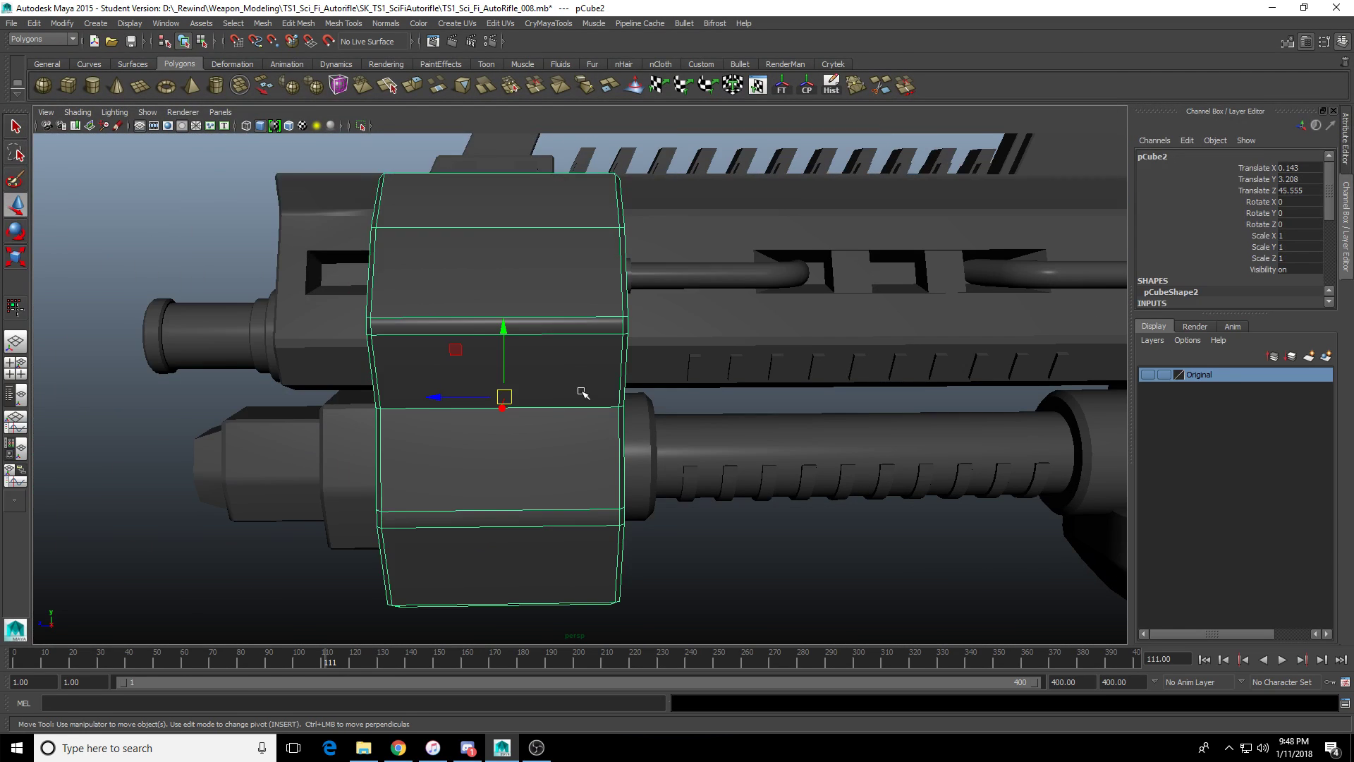
pyautogui.keyDown('alt'); pyautogui.moveTo(584, 387); pyautogui.dragTo(545, 454); pyautogui.keyUp('alt')
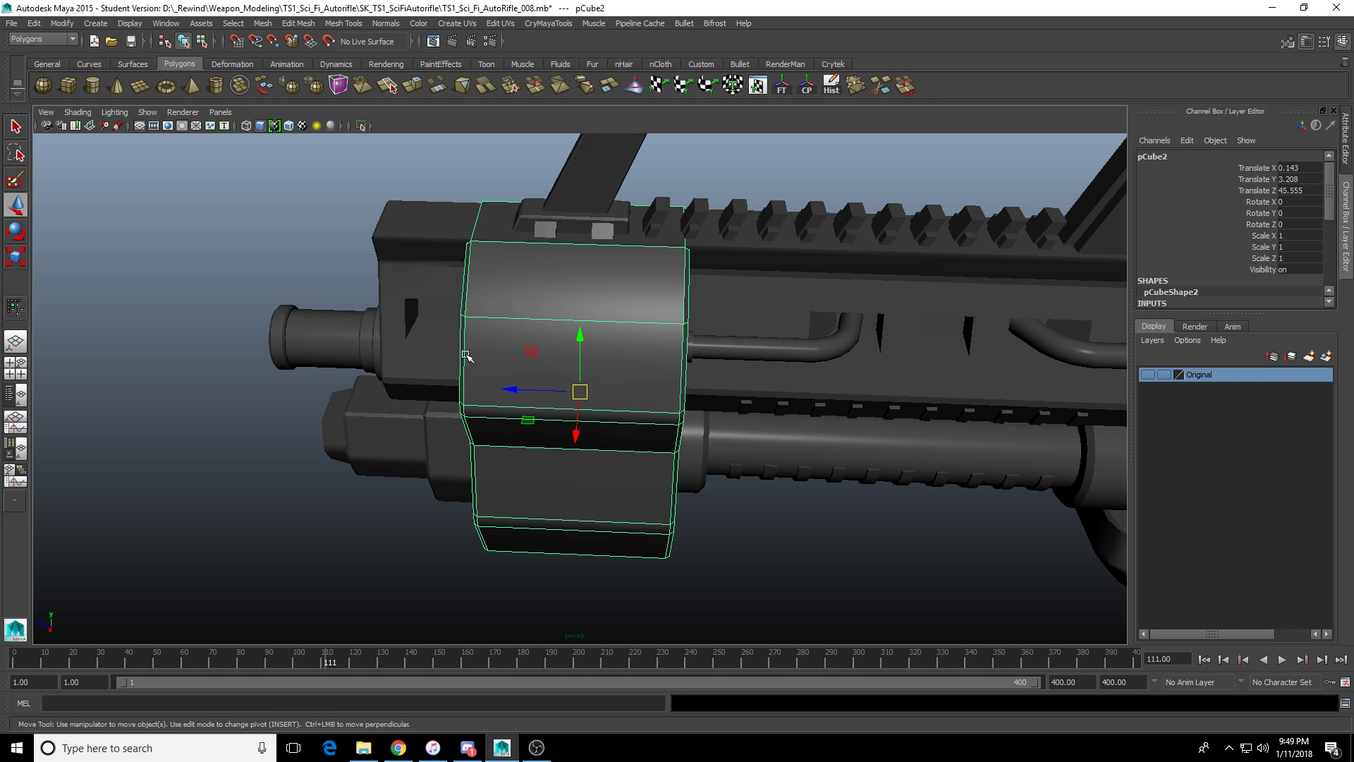
pyautogui.keyDown('alt'); pyautogui.moveTo(488, 418); pyautogui.dragTo(795, 399); pyautogui.keyUp('alt')
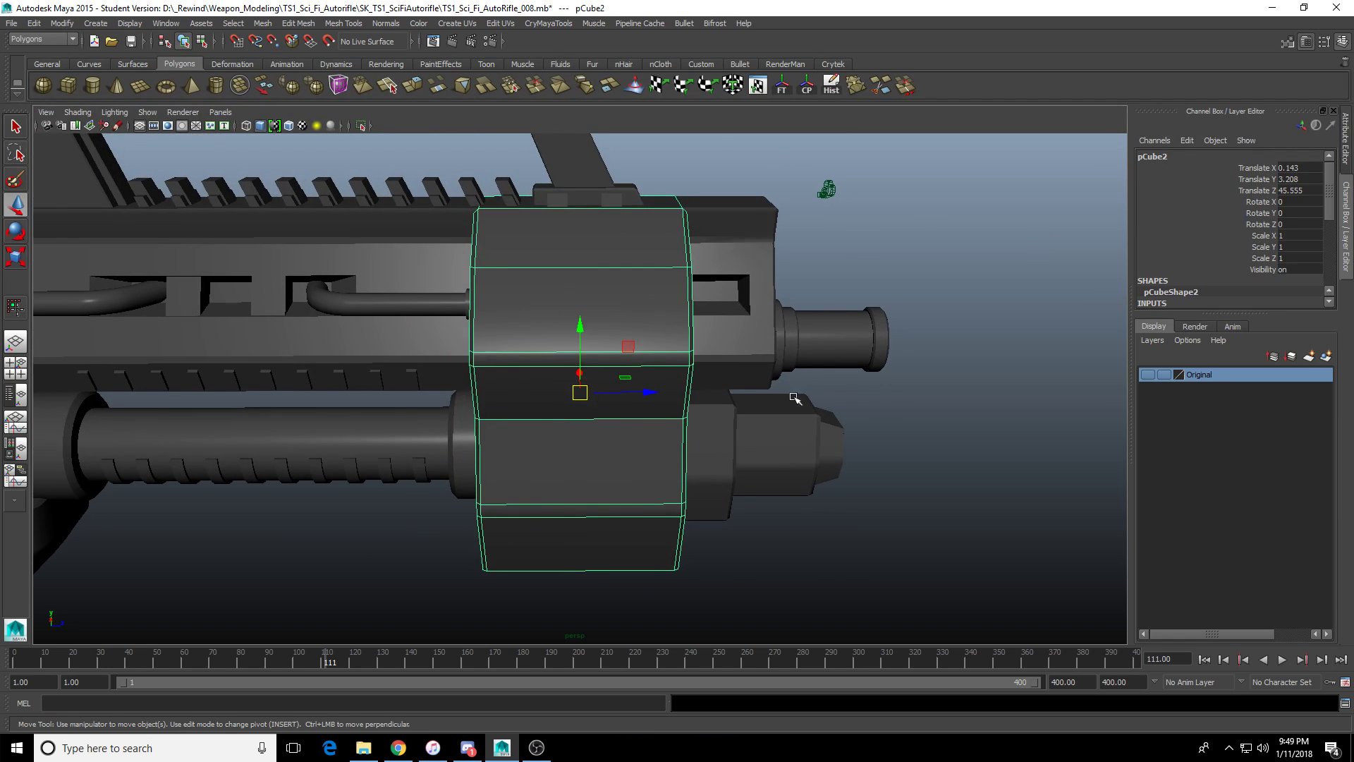
pyautogui.click(435, 296)
pyautogui.keyDown('alt'); pyautogui.moveTo(437, 297); pyautogui.dragTo(479, 368); pyautogui.keyUp('alt')
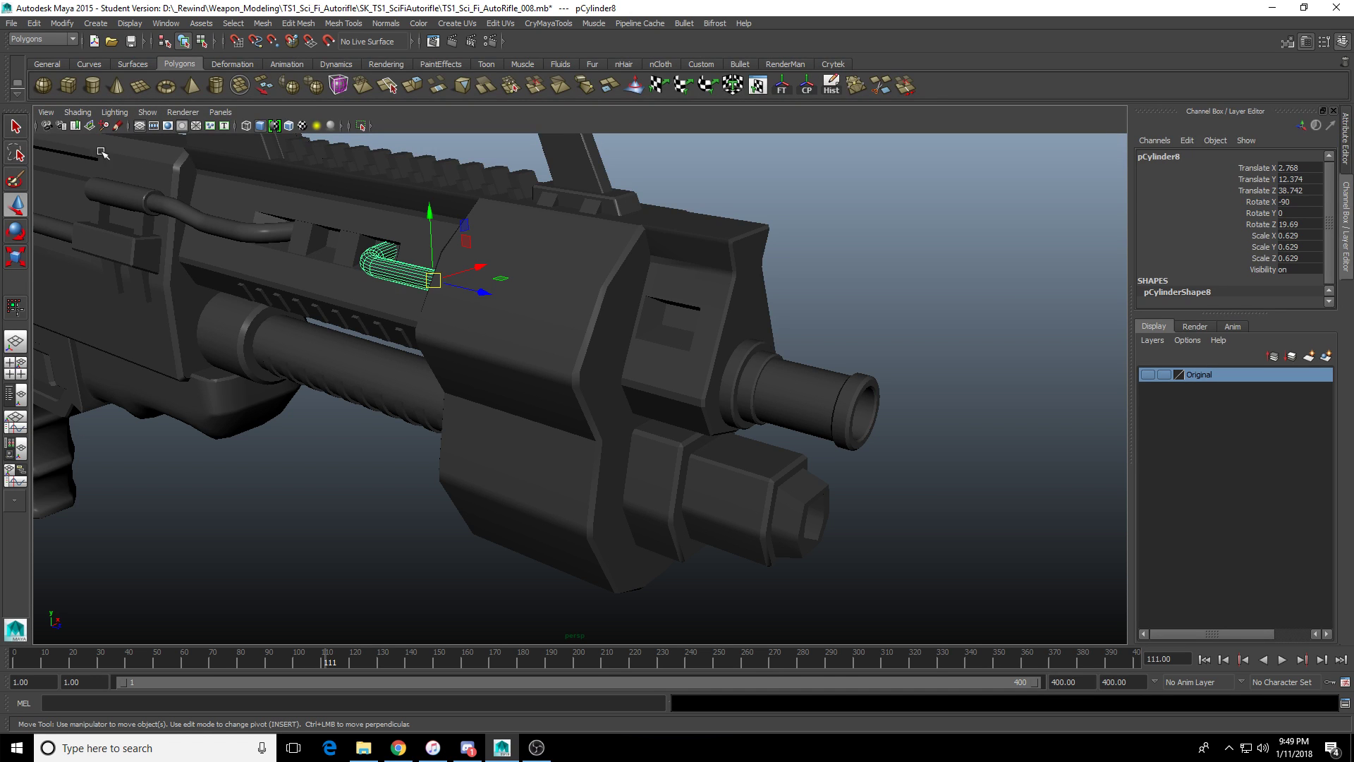
# Create a polygon cylinder near the lower muzzle and rotate it 90° about X to lie along the barrel.
pyautogui.click(94, 87)
pyautogui.keyDown('alt'); pyautogui.moveTo(494, 381); pyautogui.dragTo(564, 402); pyautogui.keyUp('alt')
pyautogui.keyDown('alt'); pyautogui.moveTo(564, 402); pyautogui.dragTo(501, 368, button='middle'); pyautogui.keyUp('alt')
pyautogui.moveTo(777, 548)
pyautogui.mouseDown()
pyautogui.moveTo(798, 546)
pyautogui.moveTo(819, 472)
pyautogui.moveTo(861, 550)
pyautogui.moveTo(850, 538)
pyautogui.mouseUp()
pyautogui.press('e')
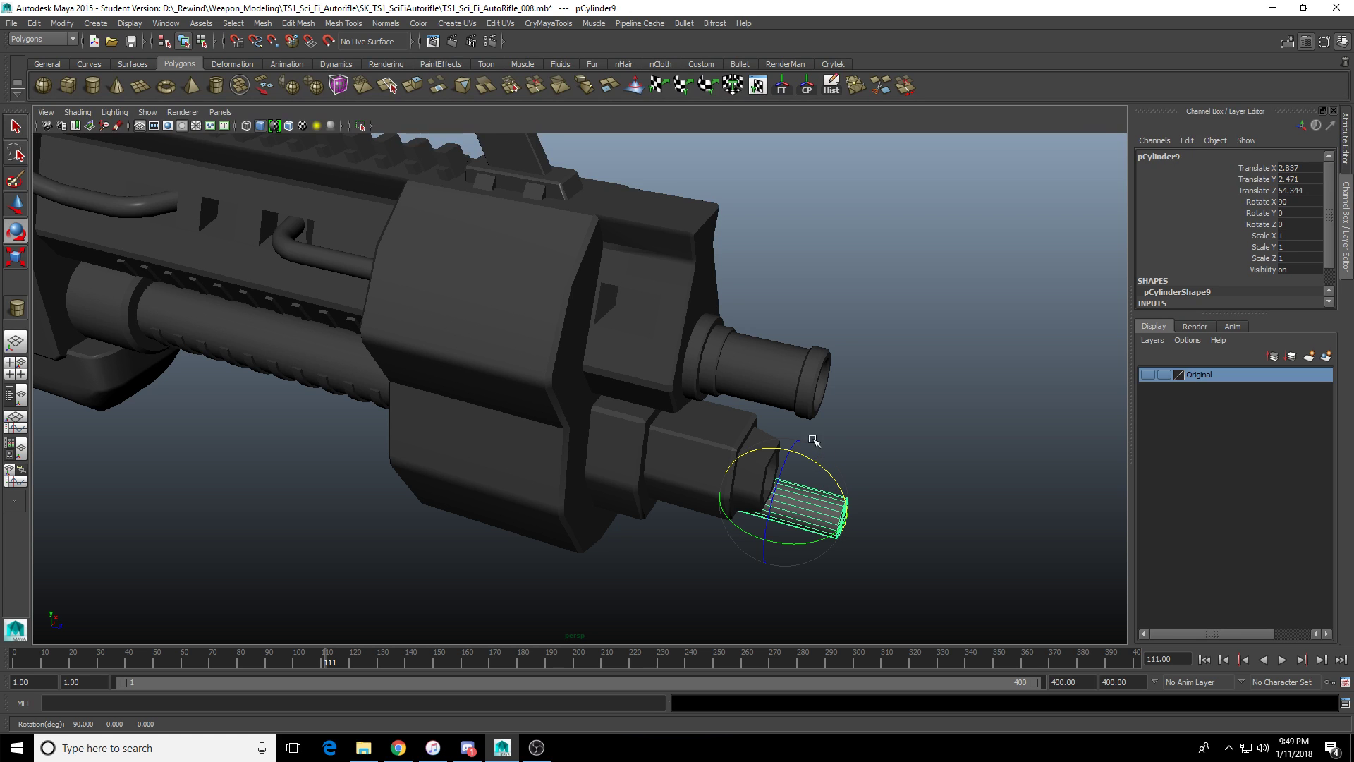
# Move the front vertices of the block behind the lower muzzle forward to line up with the upper housing's front face.
pyautogui.keyDown('alt'); pyautogui.moveTo(836, 451); pyautogui.dragTo(866, 441); pyautogui.keyUp('alt')
pyautogui.keyDown('alt'); pyautogui.moveTo(823, 495); pyautogui.dragTo(645, 346); pyautogui.keyUp('alt')
pyautogui.click(628, 406)
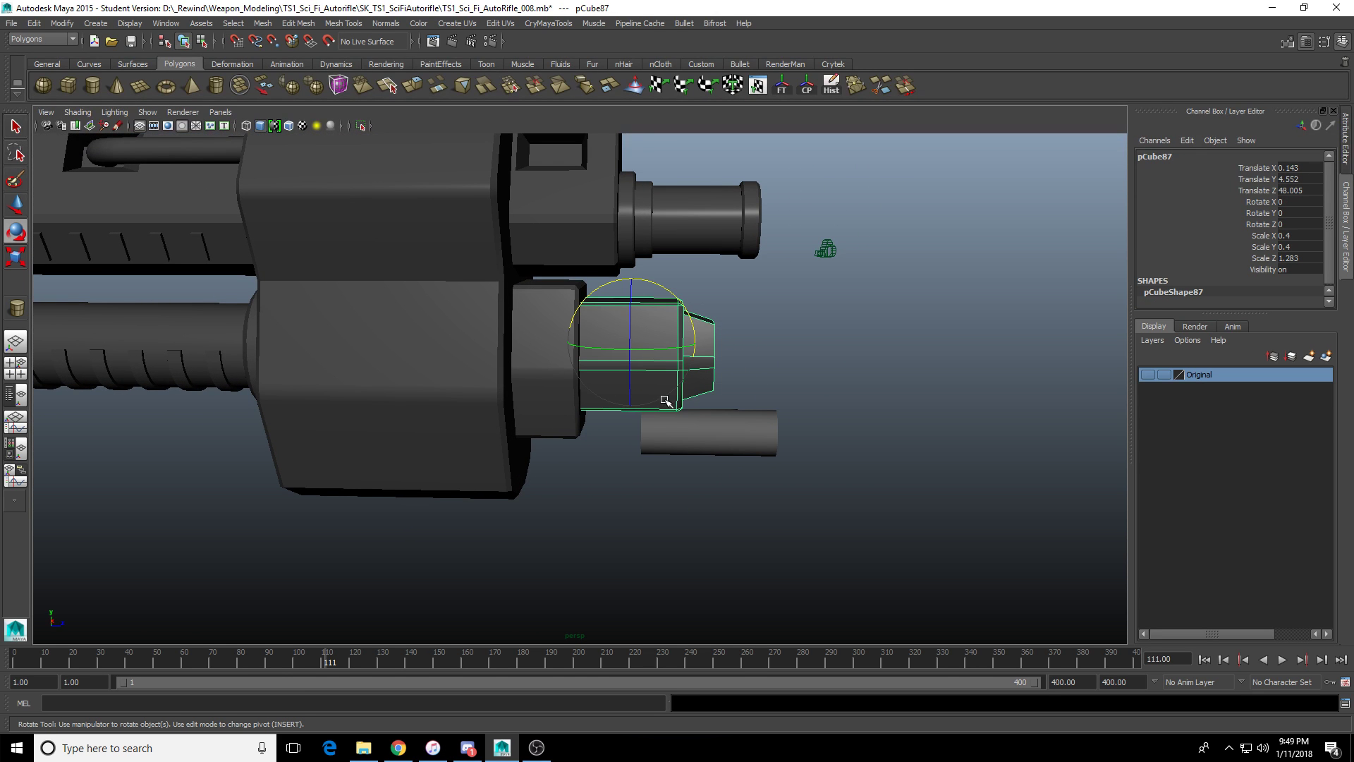
pyautogui.click(554, 428)
pyautogui.click(610, 409)
pyautogui.click(575, 421)
pyautogui.click(569, 446)
pyautogui.keyDown('alt'); pyautogui.moveTo(569, 446); pyautogui.dragTo(622, 352); pyautogui.keyUp('alt')
pyautogui.moveTo(627, 188); pyautogui.dragTo(522, 557)
pyautogui.press('w')
pyautogui.moveTo(629, 372); pyautogui.dragTo(680, 362)
pyautogui.scroll(2, 680, 363)
pyautogui.keyDown('alt'); pyautogui.moveTo(680, 362); pyautogui.dragTo(653, 438, button='middle'); pyautogui.keyUp('alt')
pyautogui.keyDown('alt'); pyautogui.moveTo(614, 279); pyautogui.dragTo(574, 315); pyautogui.keyUp('alt')
# Try to move the block's front vertices back toward the front housing in the side view.
pyautogui.press('space')
pyautogui.press('space')
pyautogui.press('space')
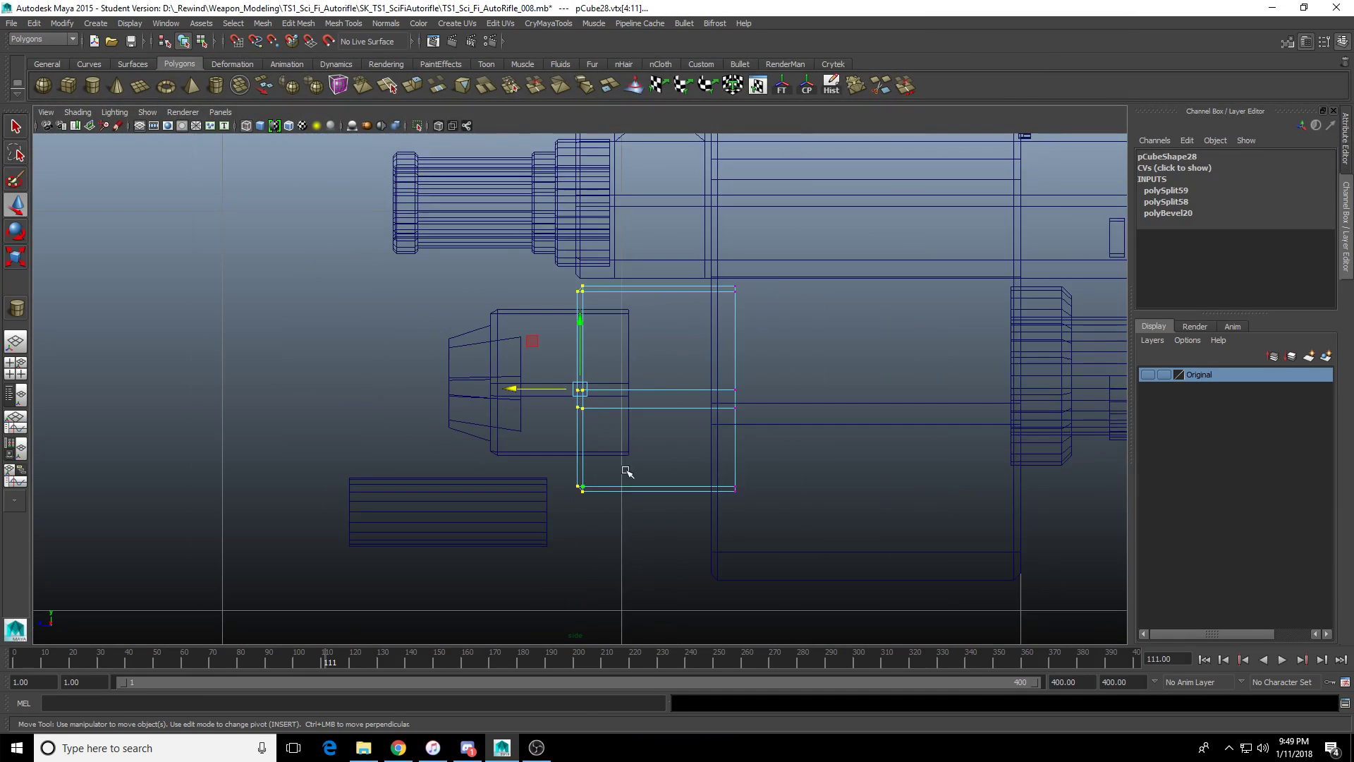
pyautogui.scroll(3, 566, 395)
pyautogui.moveTo(566, 395); pyautogui.dragTo(596, 392, button='middle')
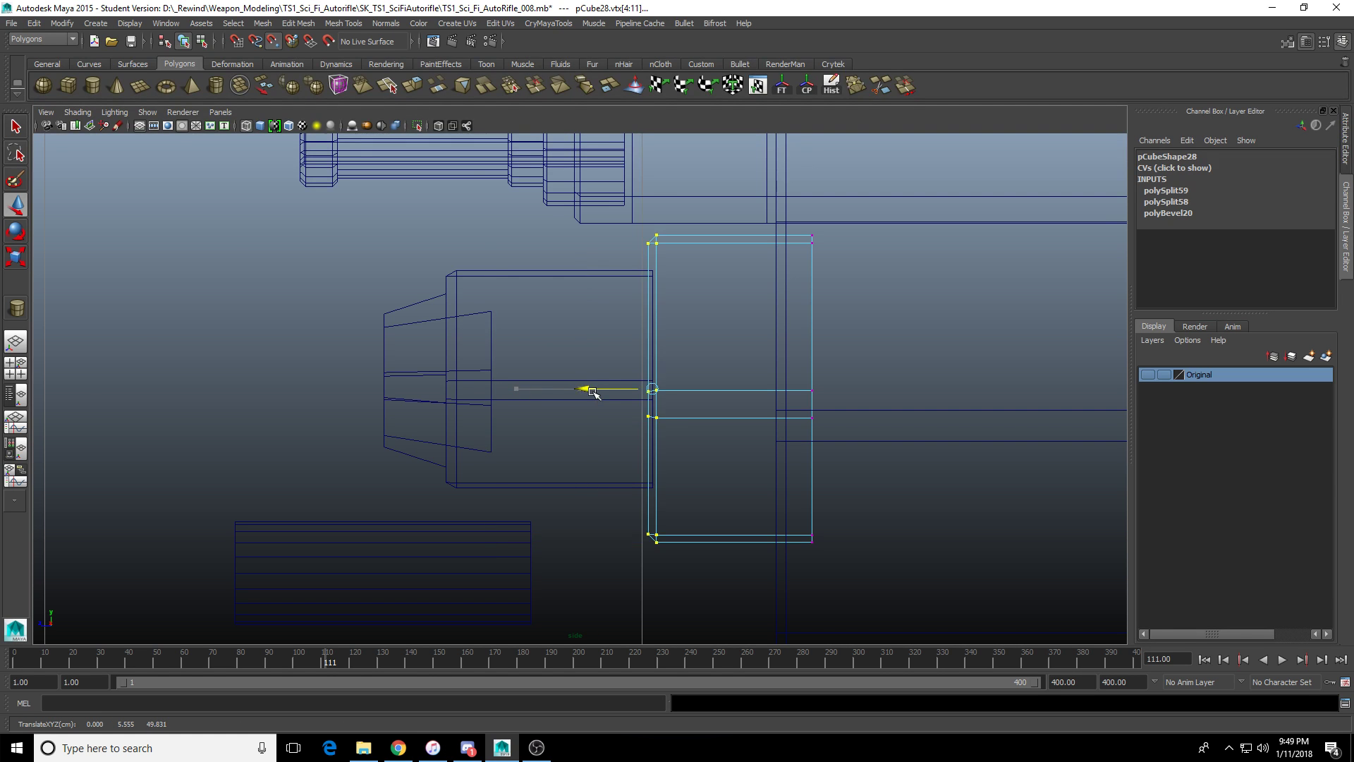
pyautogui.hotkey('ctrl', 'z')
# Scale the block's front vertices slightly closer together along the barrel axis, restore shaded display, and return to object mode.
pyautogui.scroll(2, 607, 392)
pyautogui.moveTo(378, 490); pyautogui.dragTo(501, 499, button='middle')
pyautogui.scroll(1, 501, 499)
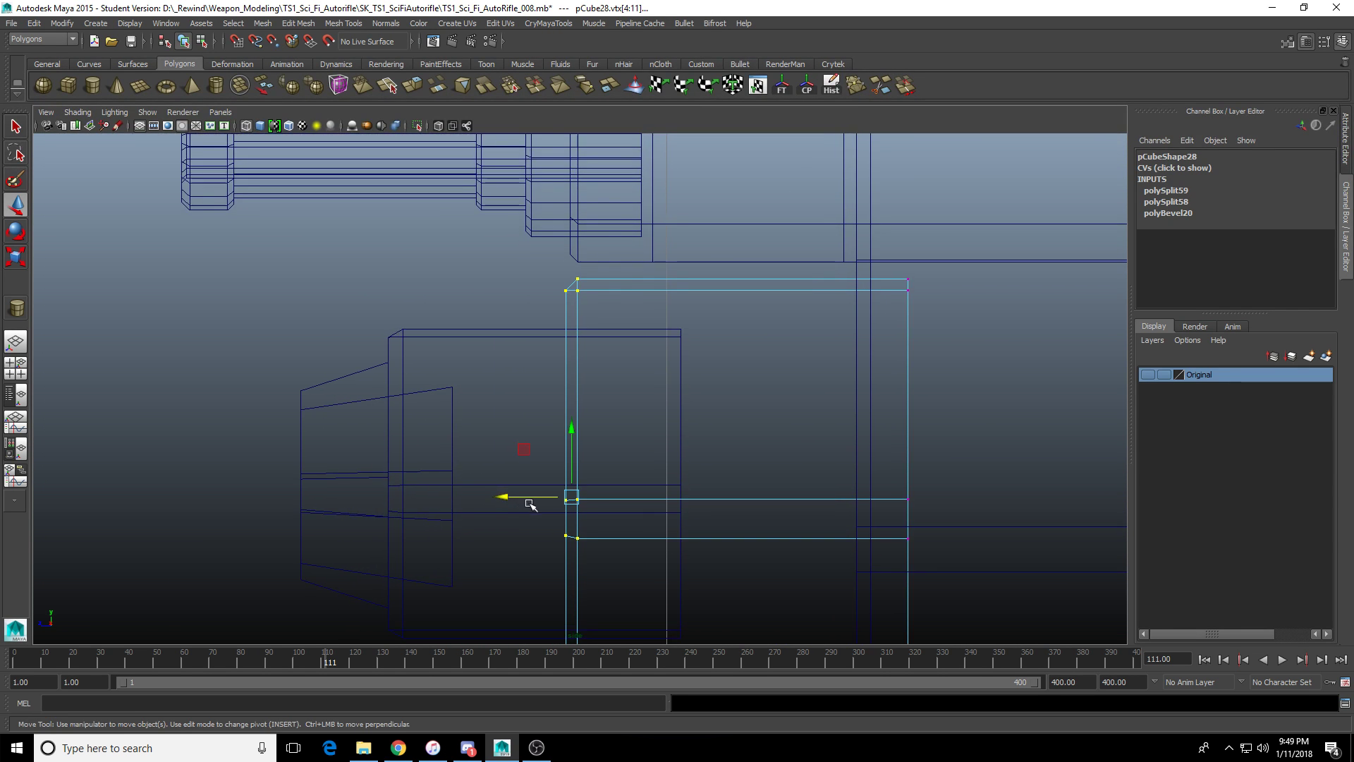
pyautogui.press('r')
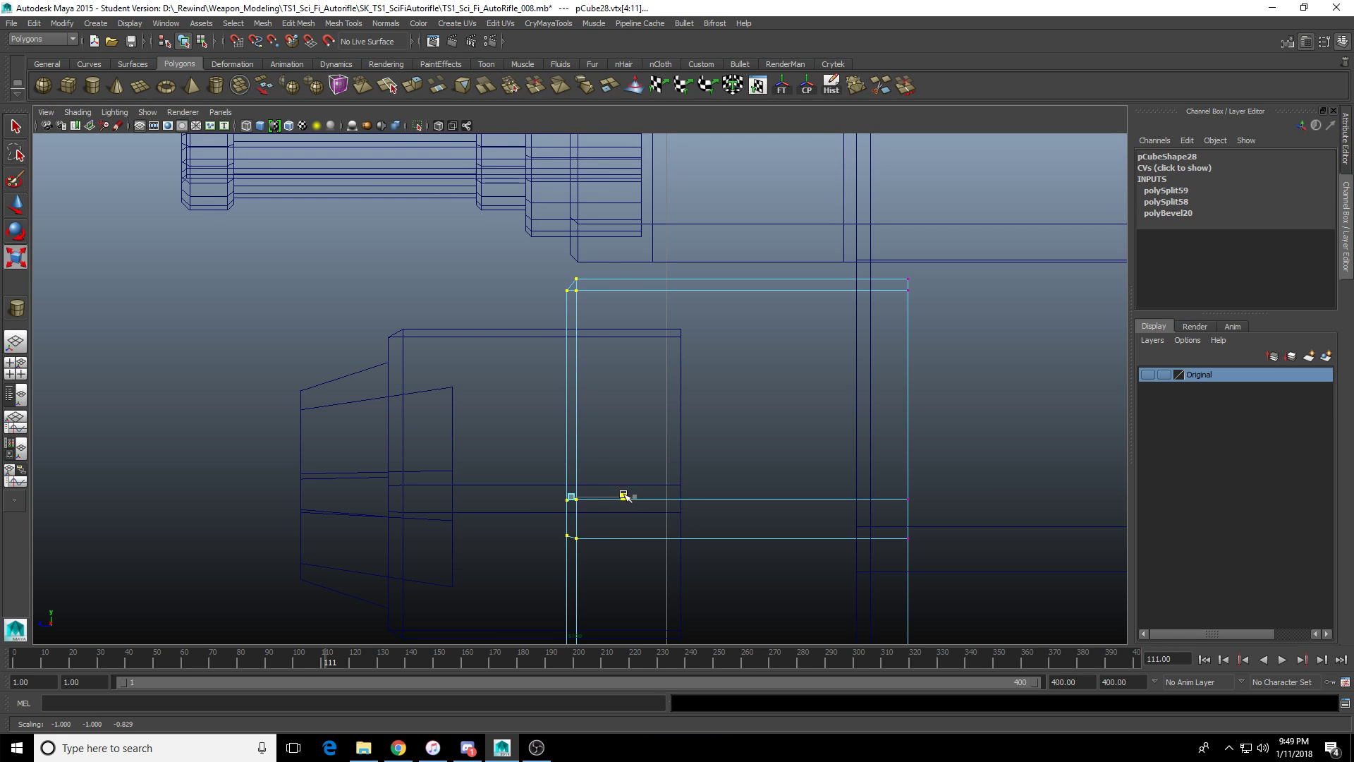
pyautogui.moveTo(624, 496); pyautogui.dragTo(621, 498, button='middle')
pyautogui.press('w')
pyautogui.click(511, 494)
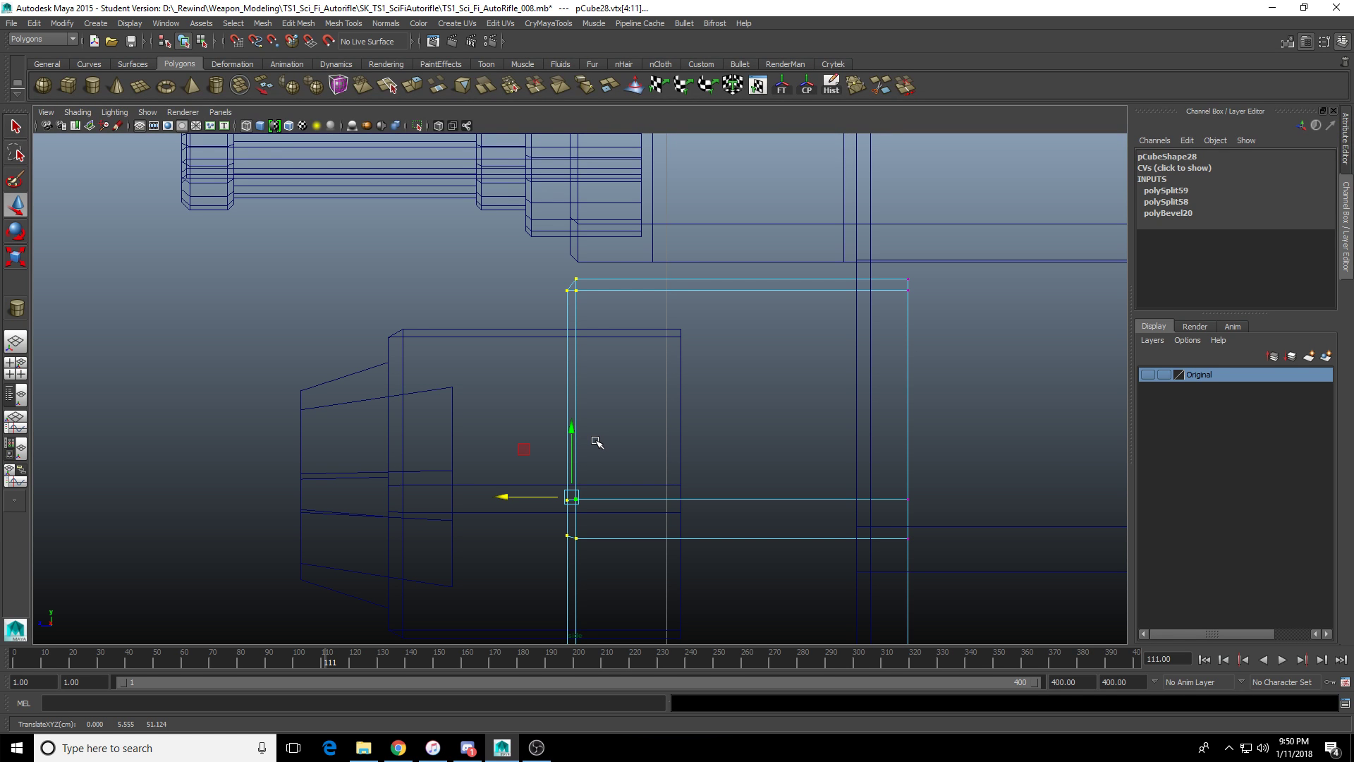
pyautogui.press('5')
pyautogui.scroll(-5, 605, 445)
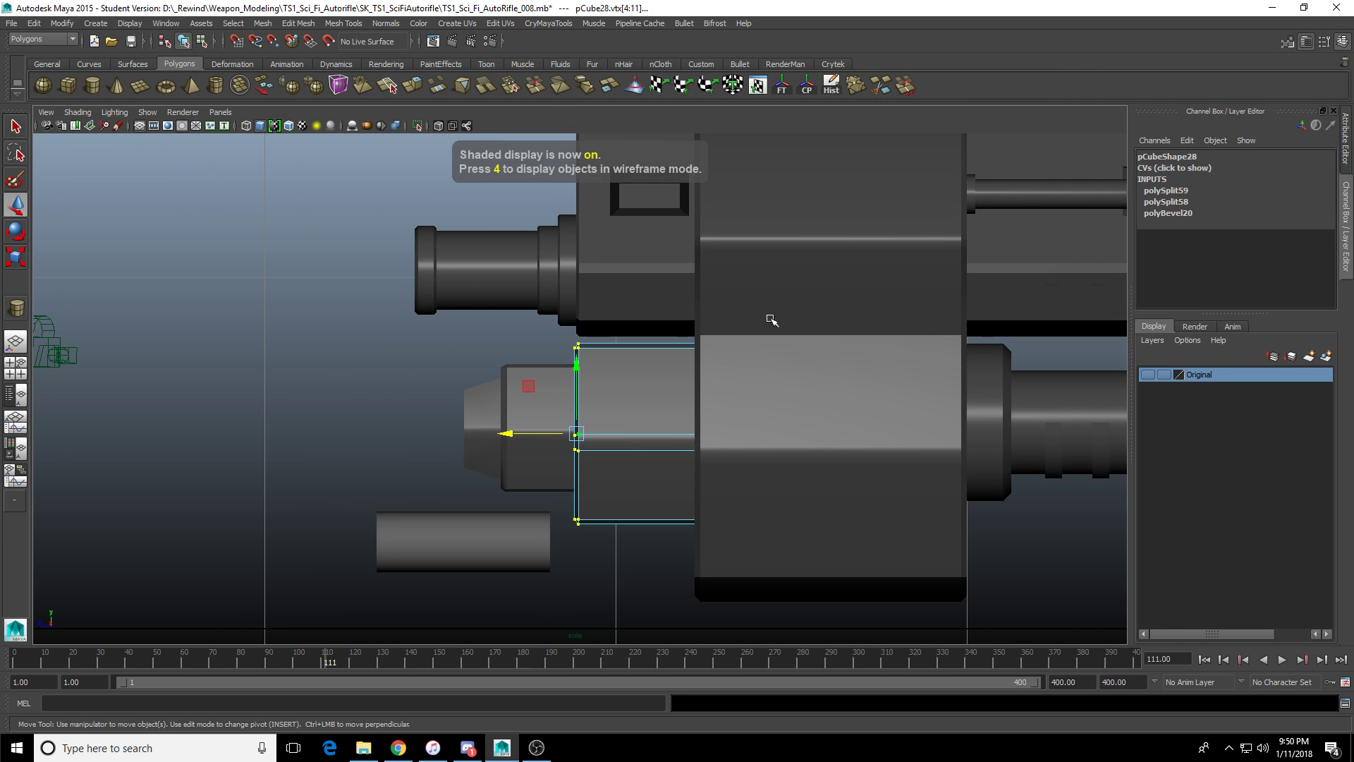
pyautogui.moveTo(770, 320); pyautogui.dragTo(793, 305, button='right')
# Examine the front housing and the extended lower block against the upper muzzle housing in the perspective view.
pyautogui.scroll(-3, 638, 383)
pyautogui.click(637, 383)
pyautogui.scroll(-4, 683, 387)
pyautogui.press('space')
pyautogui.press('space')
pyautogui.keyDown('alt'); pyautogui.moveTo(767, 288); pyautogui.dragTo(840, 290); pyautogui.keyUp('alt')
pyautogui.click(411, 320)
pyautogui.keyDown('alt'); pyautogui.moveTo(564, 338); pyautogui.dragTo(658, 458, button='middle'); pyautogui.keyUp('alt')
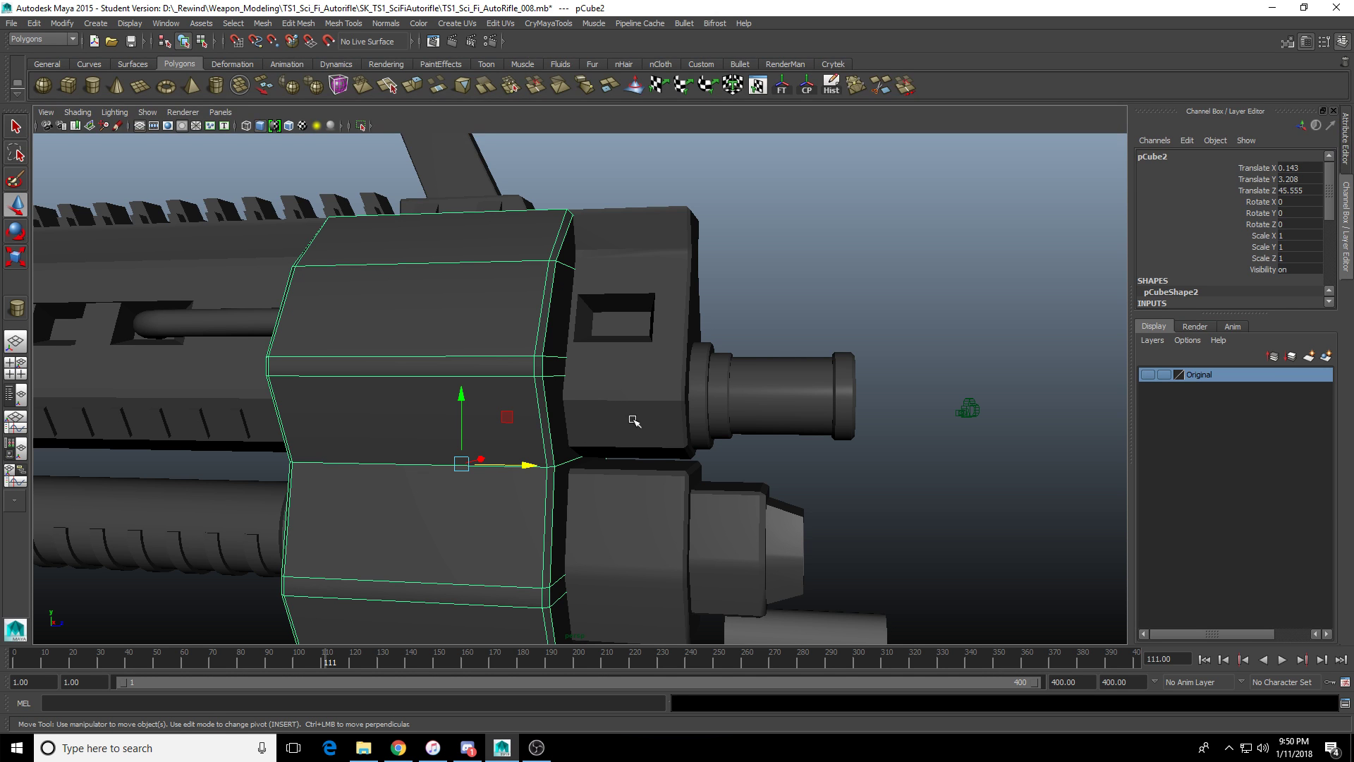
pyautogui.keyDown('alt'); pyautogui.moveTo(578, 421); pyautogui.dragTo(727, 449); pyautogui.keyUp('alt')
pyautogui.scroll(2, 691, 431)
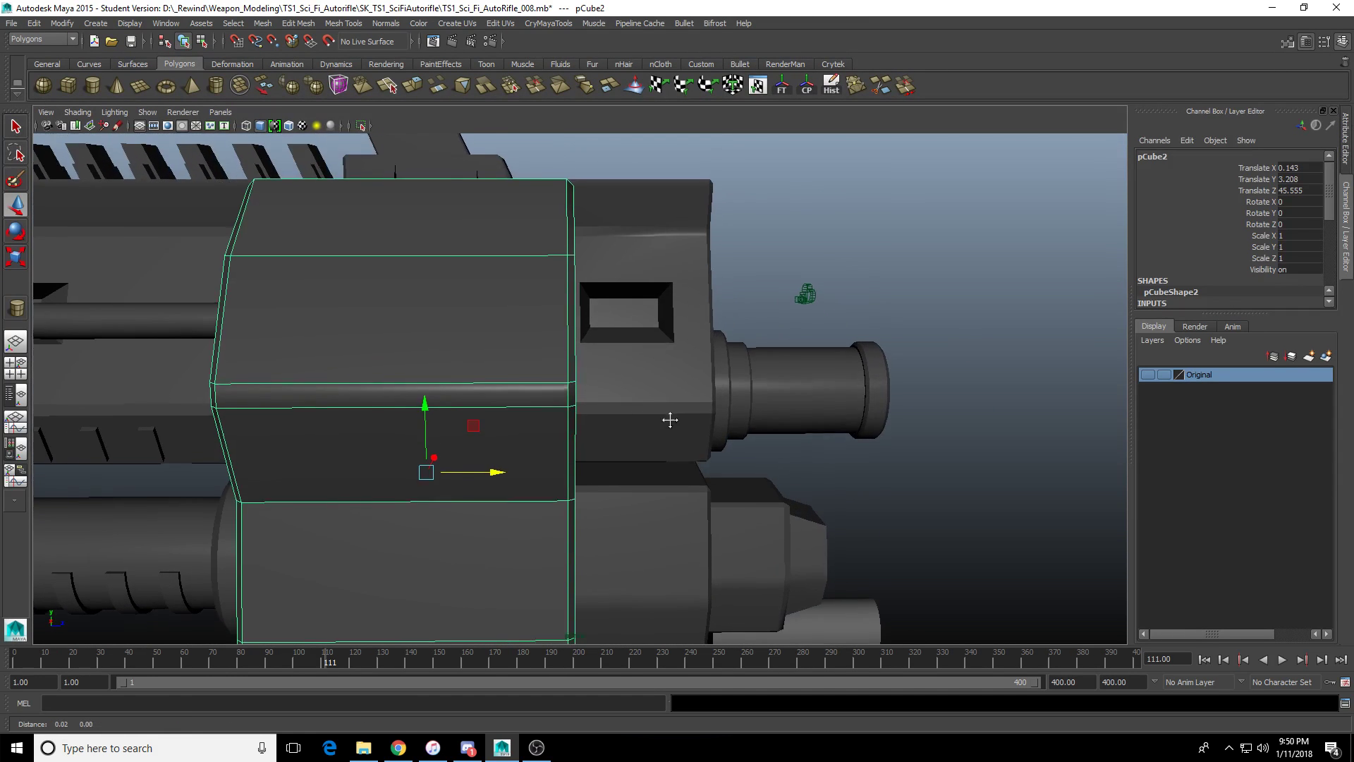
# Select the cylinder beside the muzzle barrel, open its construction attributes, and set its cap subdivisions to 0.
pyautogui.keyDown('alt'); pyautogui.moveTo(668, 419); pyautogui.dragTo(667, 463, button='middle'); pyautogui.keyUp('alt')
pyautogui.keyDown('alt'); pyautogui.moveTo(759, 551); pyautogui.dragTo(722, 477, button='middle'); pyautogui.keyUp('alt')
pyautogui.keyDown('alt'); pyautogui.moveTo(644, 307); pyautogui.dragTo(696, 461); pyautogui.keyUp('alt')
pyautogui.click(716, 502)
pyautogui.keyDown('alt'); pyautogui.moveTo(810, 538); pyautogui.dragTo(712, 437); pyautogui.keyUp('alt')
pyautogui.moveTo(652, 387)
pyautogui.mouseDown()
pyautogui.moveTo(652, 268)
pyautogui.moveTo(635, 352)
pyautogui.moveTo(536, 395)
pyautogui.moveTo(521, 465)
pyautogui.moveTo(554, 473)
pyautogui.moveTo(516, 389)
pyautogui.moveTo(666, 385)
pyautogui.mouseUp()
pyautogui.hotkey('ctrl', 'a')
pyautogui.click(1203, 153)
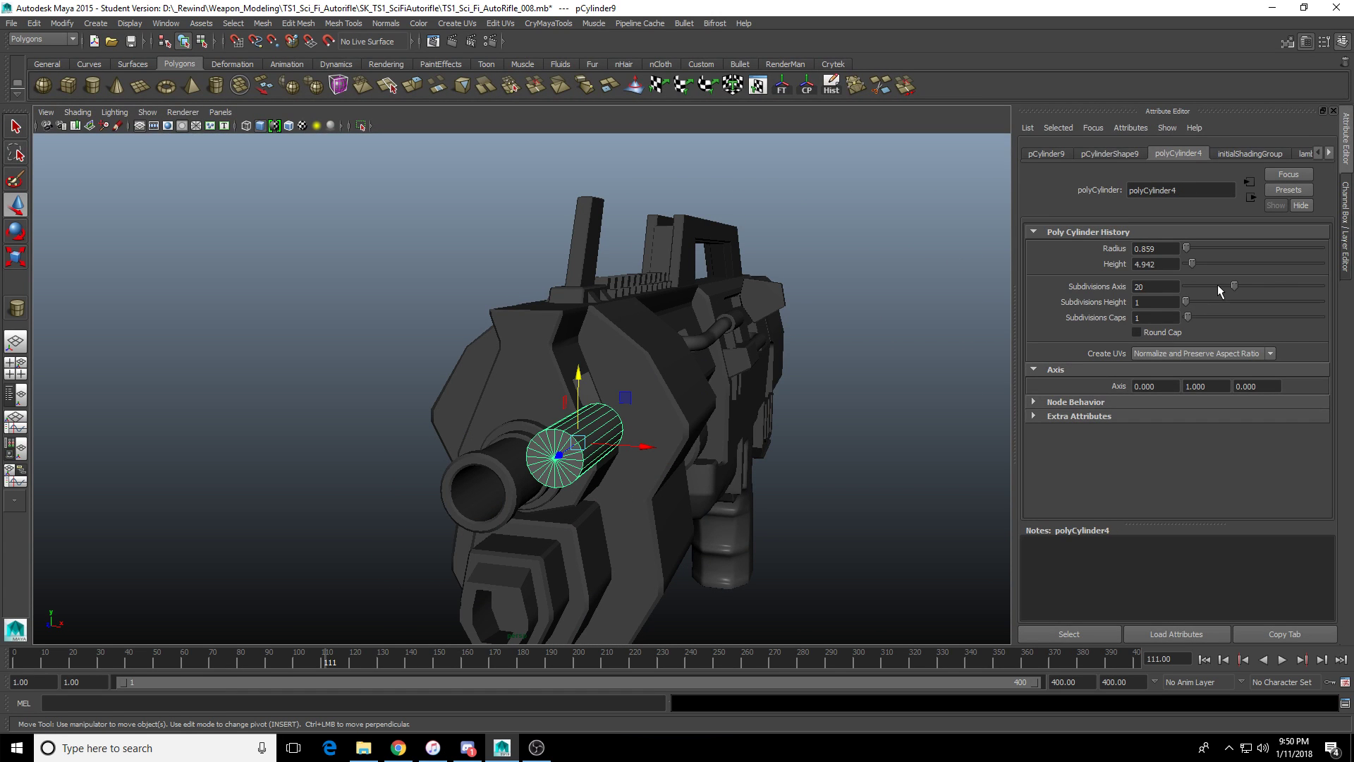
pyautogui.moveTo(1188, 317); pyautogui.dragTo(1168, 320)
# Move the cylinder sideways and back along the barrel axis through the housing to the end of the bent side pipe.
pyautogui.keyDown('alt'); pyautogui.moveTo(767, 359); pyautogui.dragTo(559, 406); pyautogui.keyUp('alt')
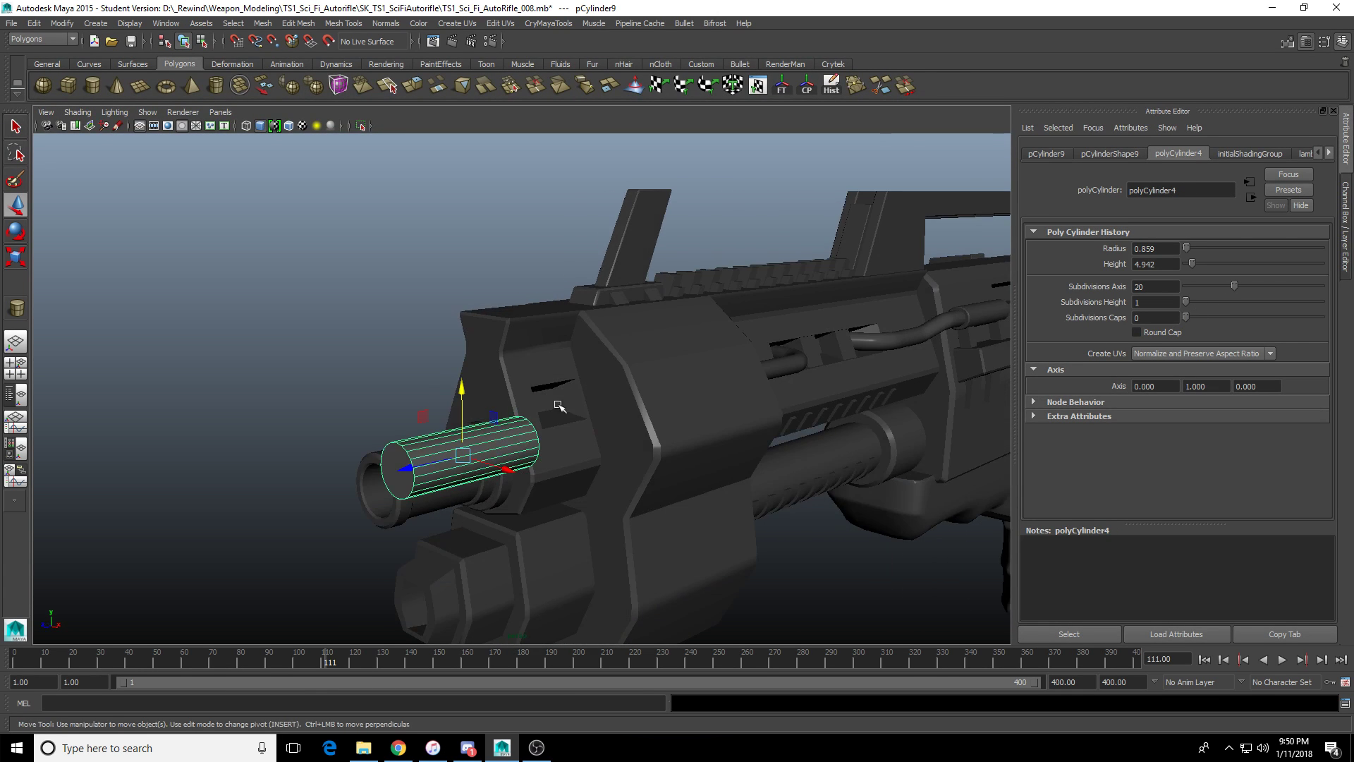
pyautogui.moveTo(414, 465); pyautogui.dragTo(435, 438)
pyautogui.press('f')
pyautogui.scroll(-8, 435, 438)
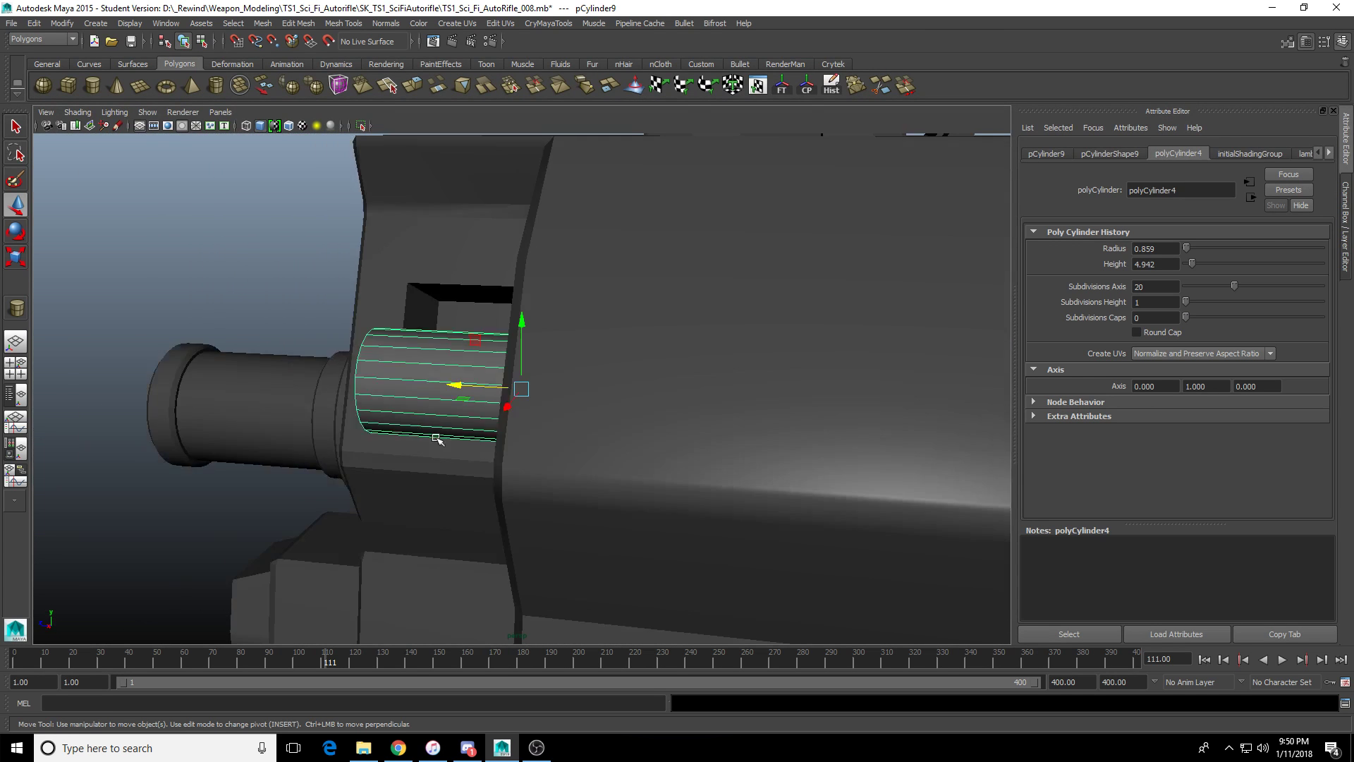
pyautogui.moveTo(455, 393); pyautogui.dragTo(726, 393)
pyautogui.press('f')
pyautogui.keyDown('alt'); pyautogui.moveTo(603, 423); pyautogui.dragTo(448, 387); pyautogui.keyUp('alt')
pyautogui.press('r')
pyautogui.press('w')
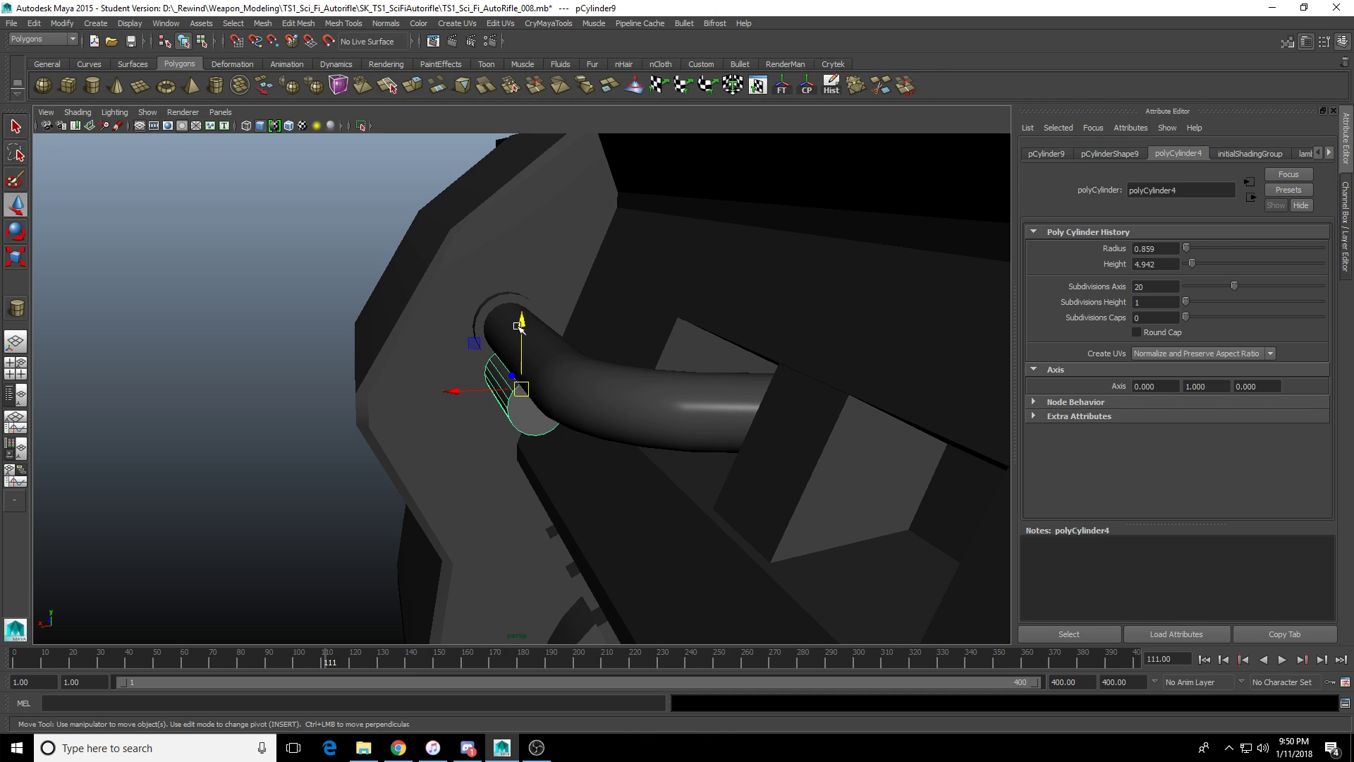
# Scale the cylinder to 0.471 and centre it on the side pipe at X 2.763 and Y 12.380.
pyautogui.moveTo(525, 292); pyautogui.dragTo(634, 308)
pyautogui.press('f')
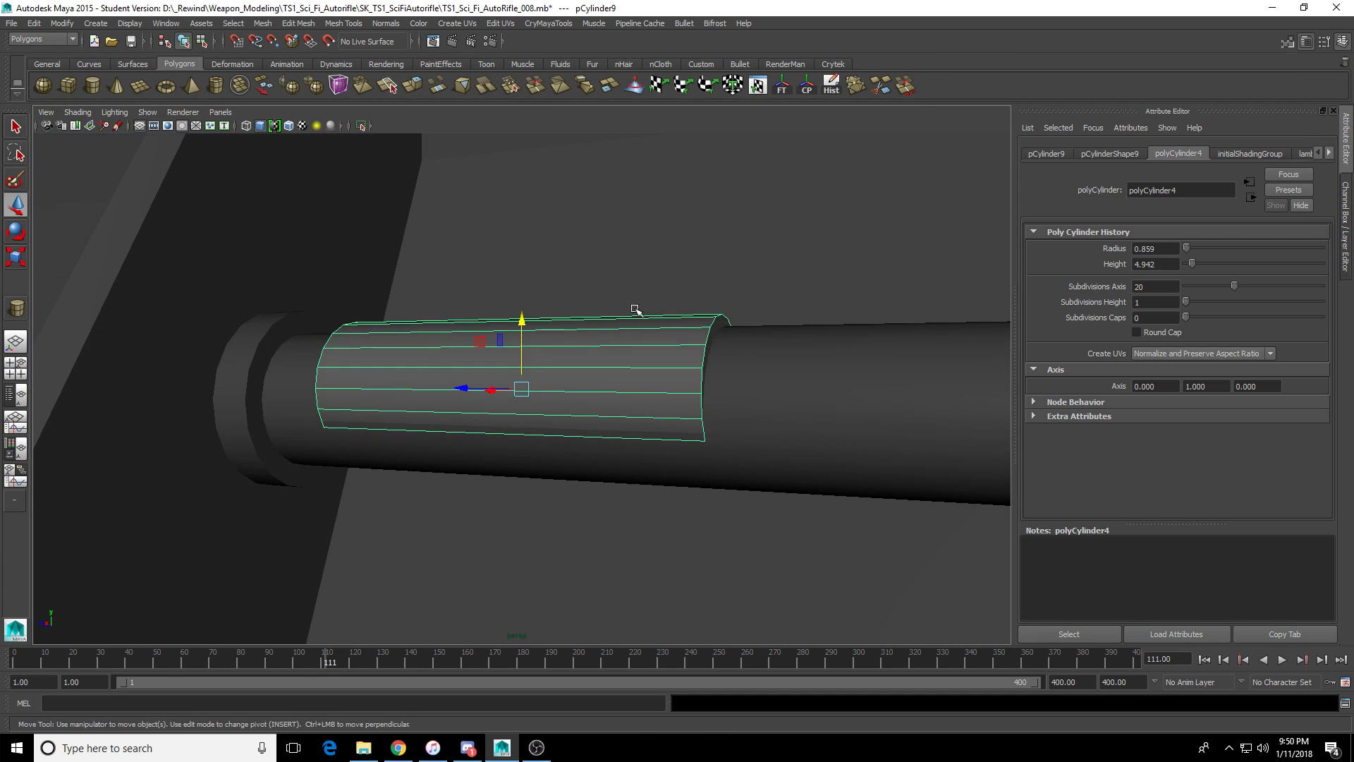
pyautogui.press('r')
pyautogui.press('w')
pyautogui.keyDown('alt'); pyautogui.moveTo(528, 367); pyautogui.dragTo(487, 384); pyautogui.keyUp('alt')
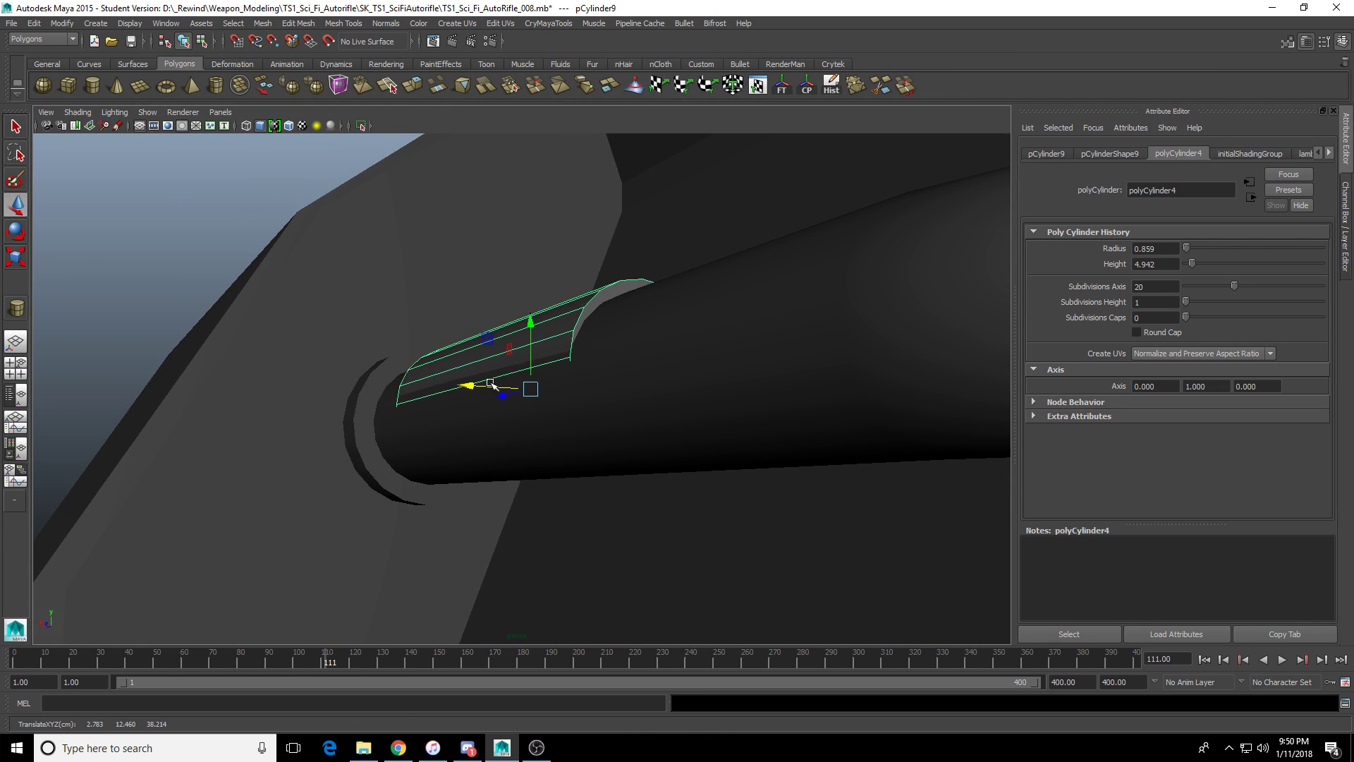
pyautogui.moveTo(526, 321); pyautogui.dragTo(468, 396)
pyautogui.press('r')
pyautogui.press('w')
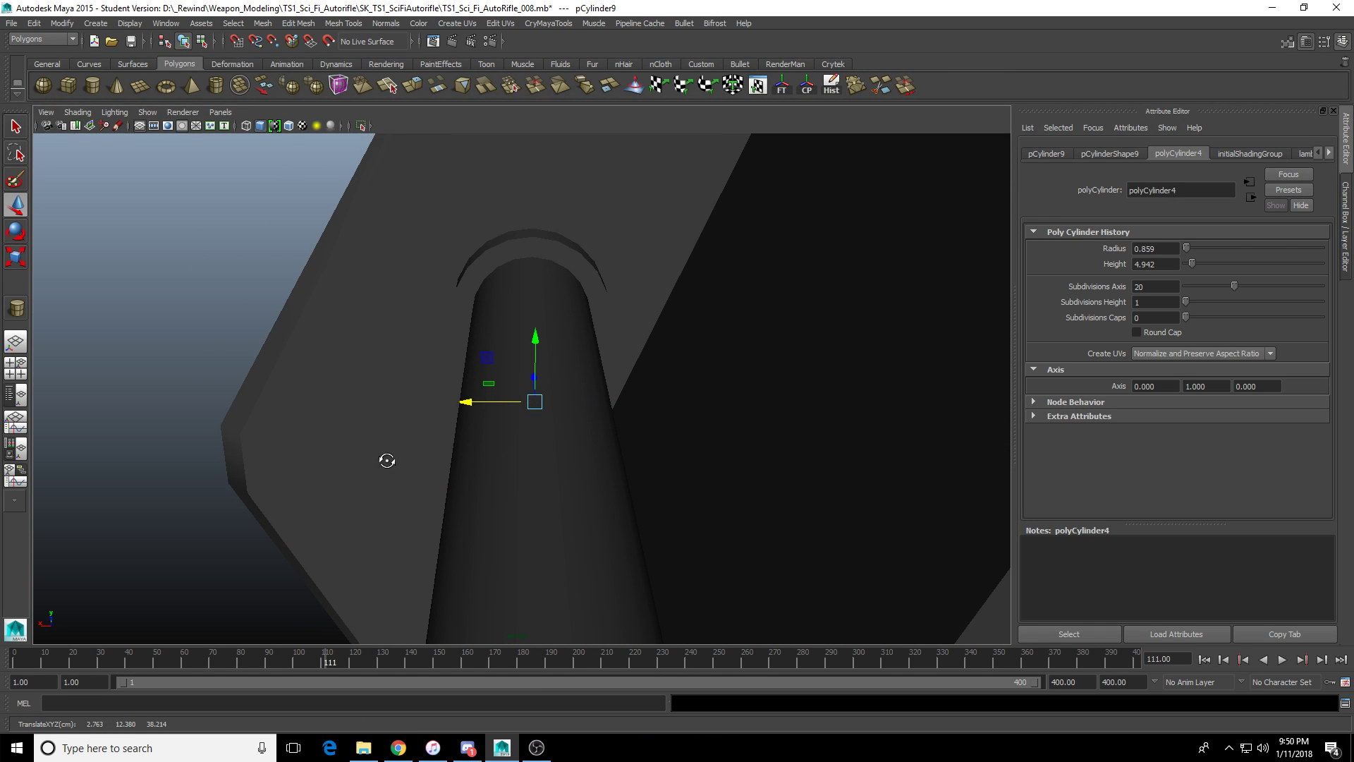
# Move the cylinder forward along the barrel axis to Z 48.634, so it protrudes from the housing's front face.
pyautogui.keyDown('alt'); pyautogui.moveTo(387, 459); pyautogui.dragTo(565, 429); pyautogui.keyUp('alt')
pyautogui.scroll(-8, 539, 473)
pyautogui.keyDown('alt'); pyautogui.moveTo(439, 415); pyautogui.dragTo(582, 421, button='middle'); pyautogui.keyUp('alt')
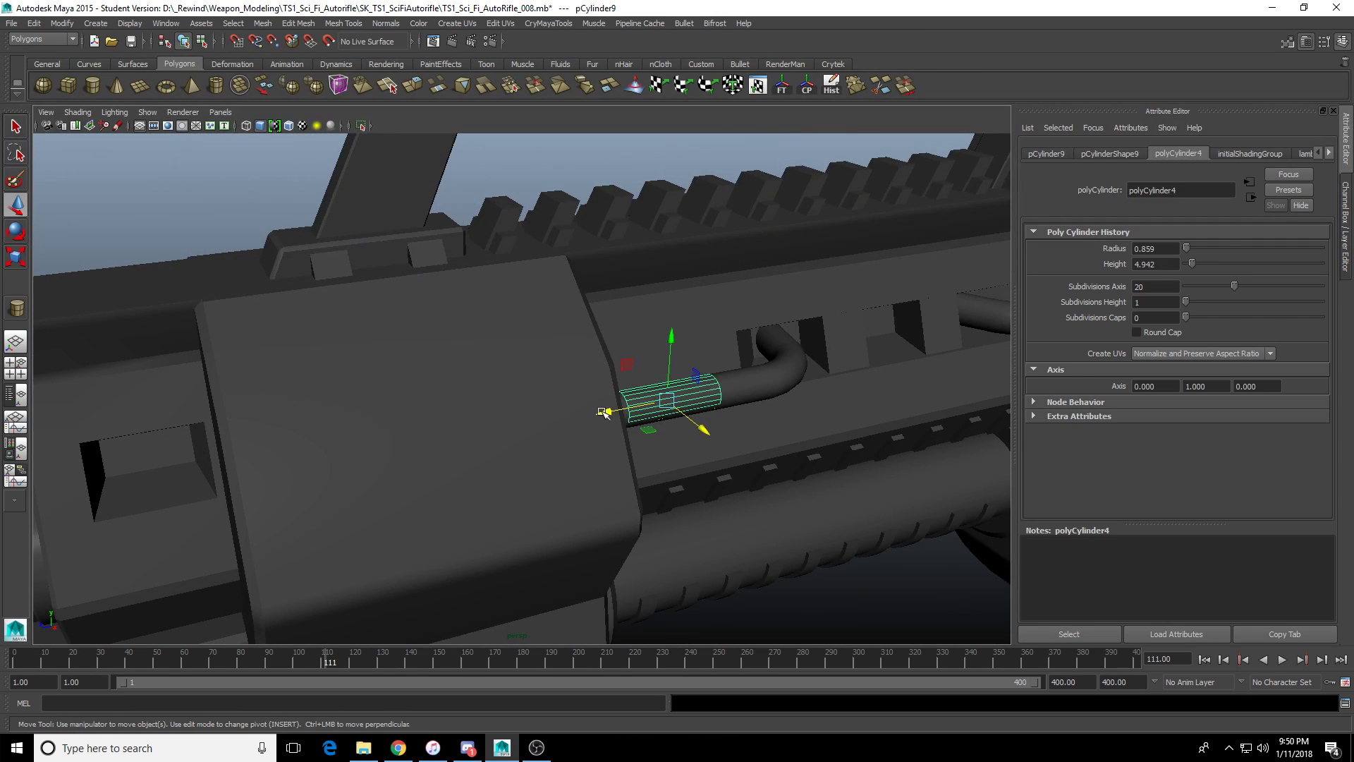
pyautogui.moveTo(603, 411); pyautogui.dragTo(237, 498)
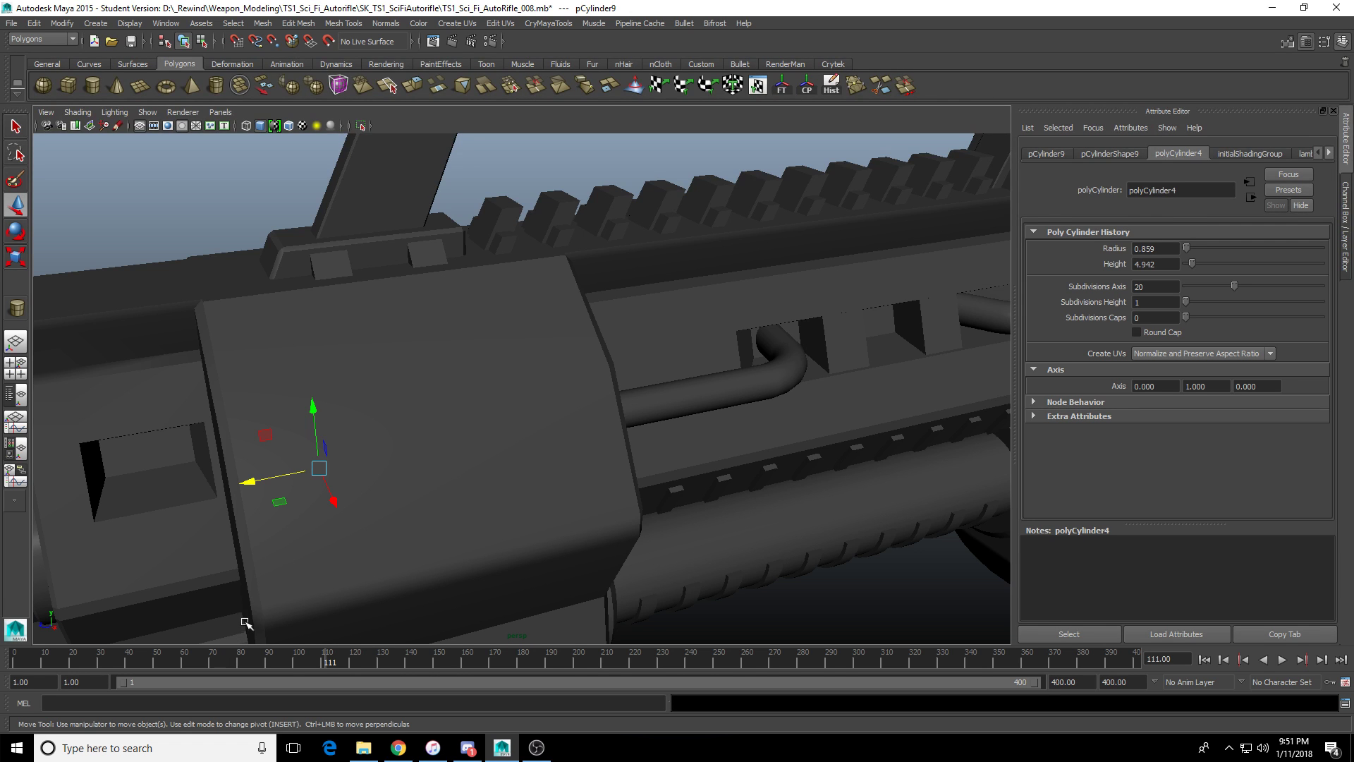
pyautogui.keyDown('alt'); pyautogui.moveTo(313, 469); pyautogui.dragTo(538, 393, button='right'); pyautogui.keyUp('alt')
pyautogui.scroll(4, 537, 392)
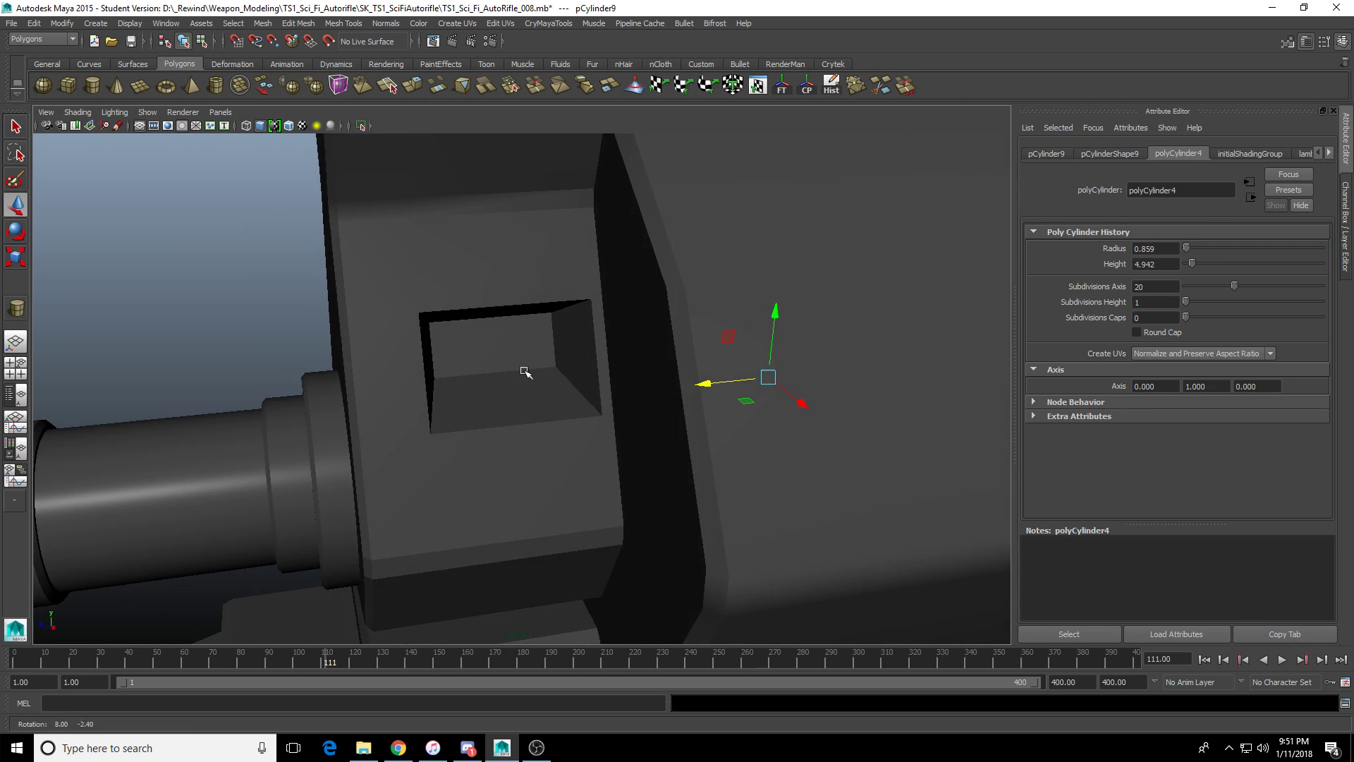
pyautogui.moveTo(705, 385); pyautogui.dragTo(466, 525)
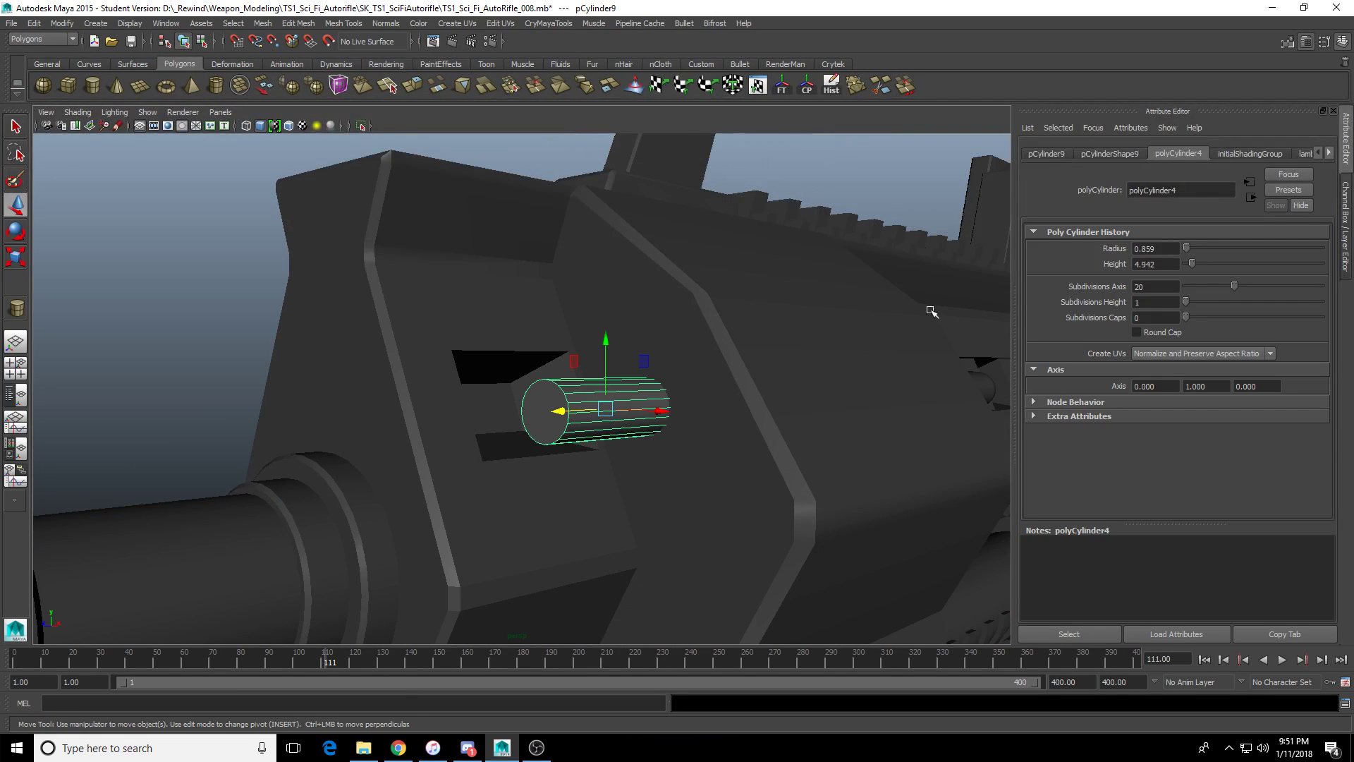
# Bring up the Outliner and move directionalLight3 up beside the other directional lights near the top of the list.
pyautogui.moveTo(1353, 172); pyautogui.dragTo(931, 0)
pyautogui.scroll(-10, 945, 367)
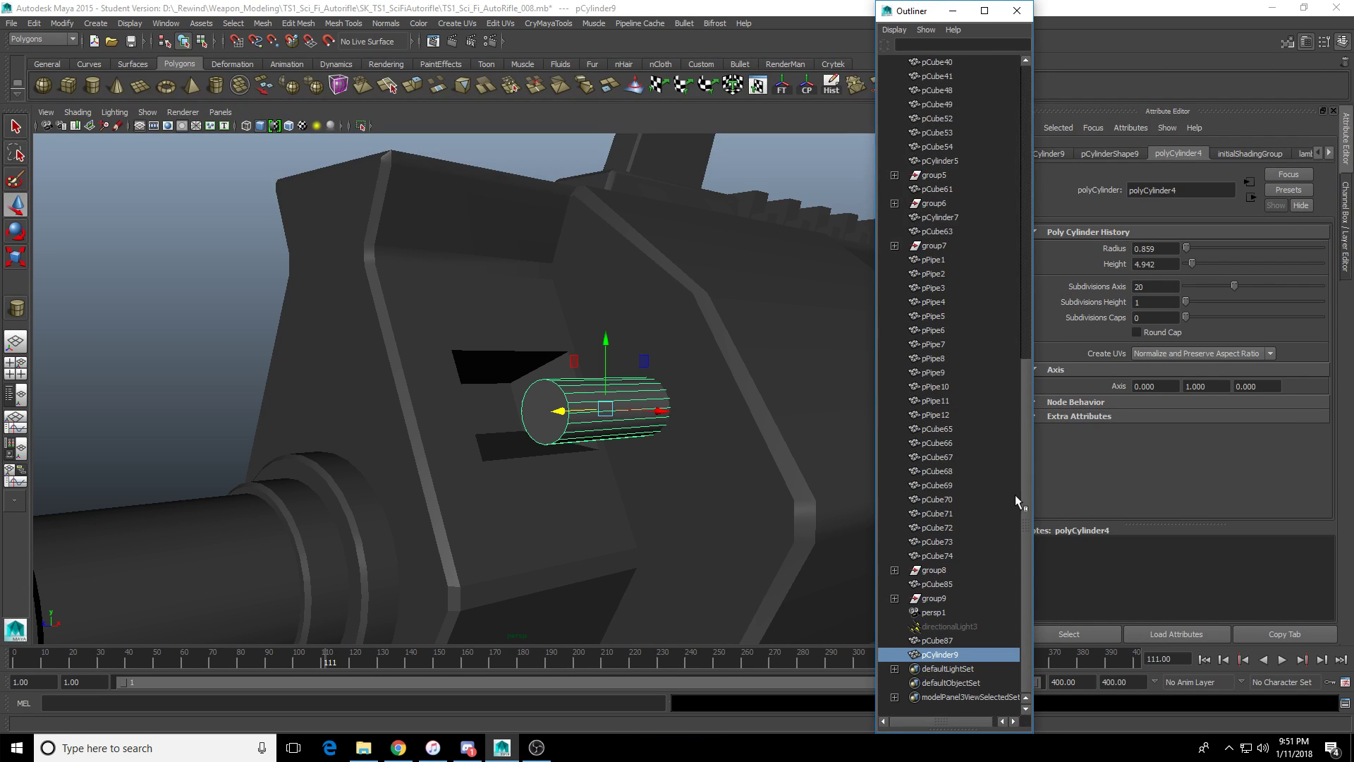
pyautogui.moveTo(1026, 497); pyautogui.dragTo(1020, 581)
pyautogui.click(949, 626)
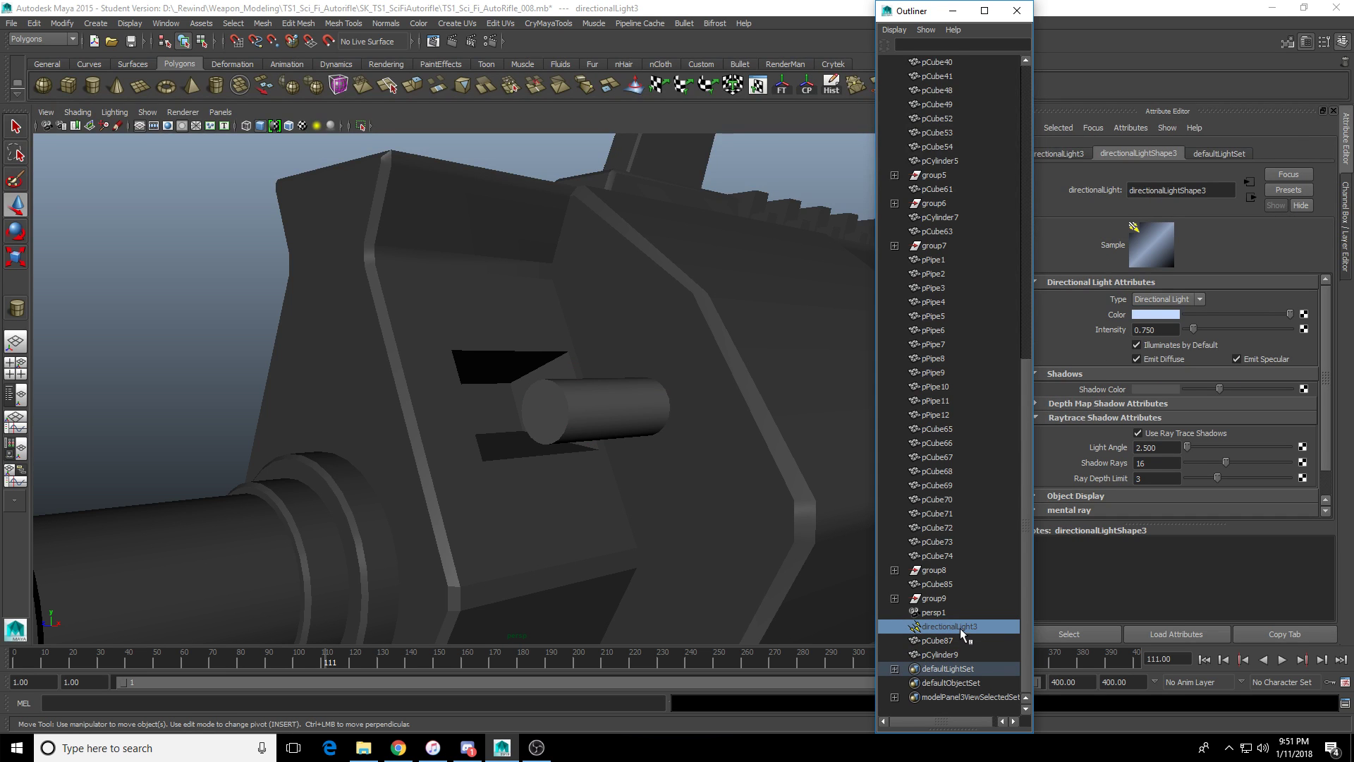
pyautogui.moveTo(959, 628); pyautogui.dragTo(962, 88, button='middle')
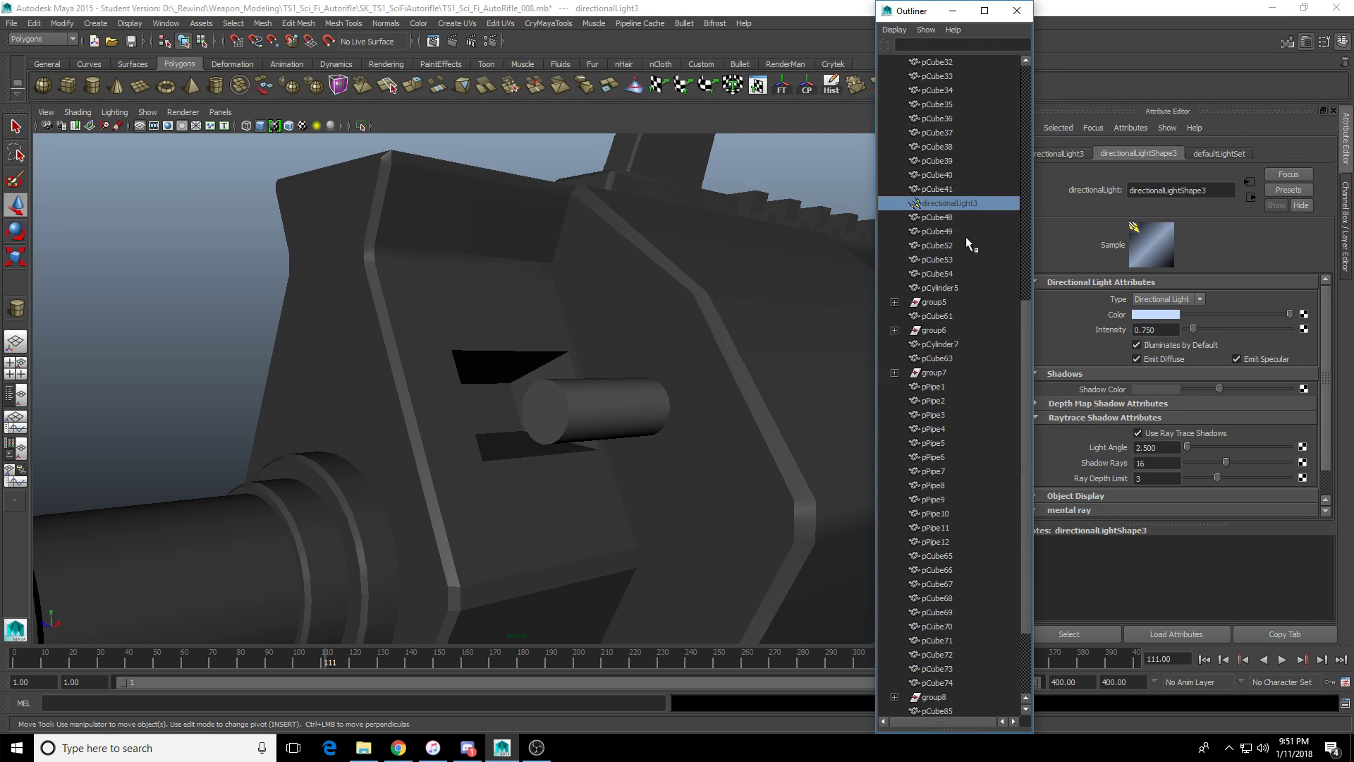
pyautogui.scroll(10, 954, 560)
pyautogui.moveTo(951, 654); pyautogui.dragTo(953, 118, button='middle')
# Reorder camera2 and persp1 directly below the default cameras in the Outliner, select group1, and put the Outliner away.
pyautogui.click(937, 401)
pyautogui.scroll(-13, 945, 493)
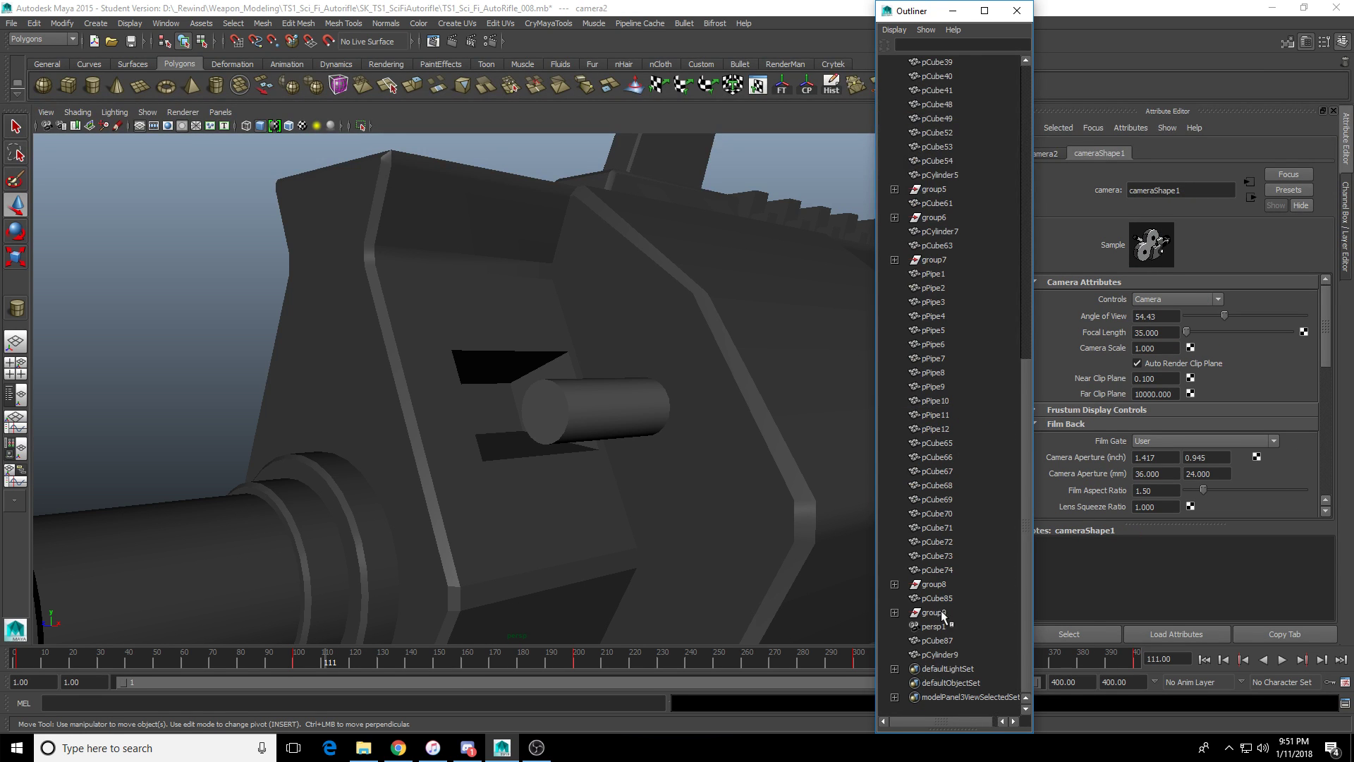
pyautogui.click(935, 626)
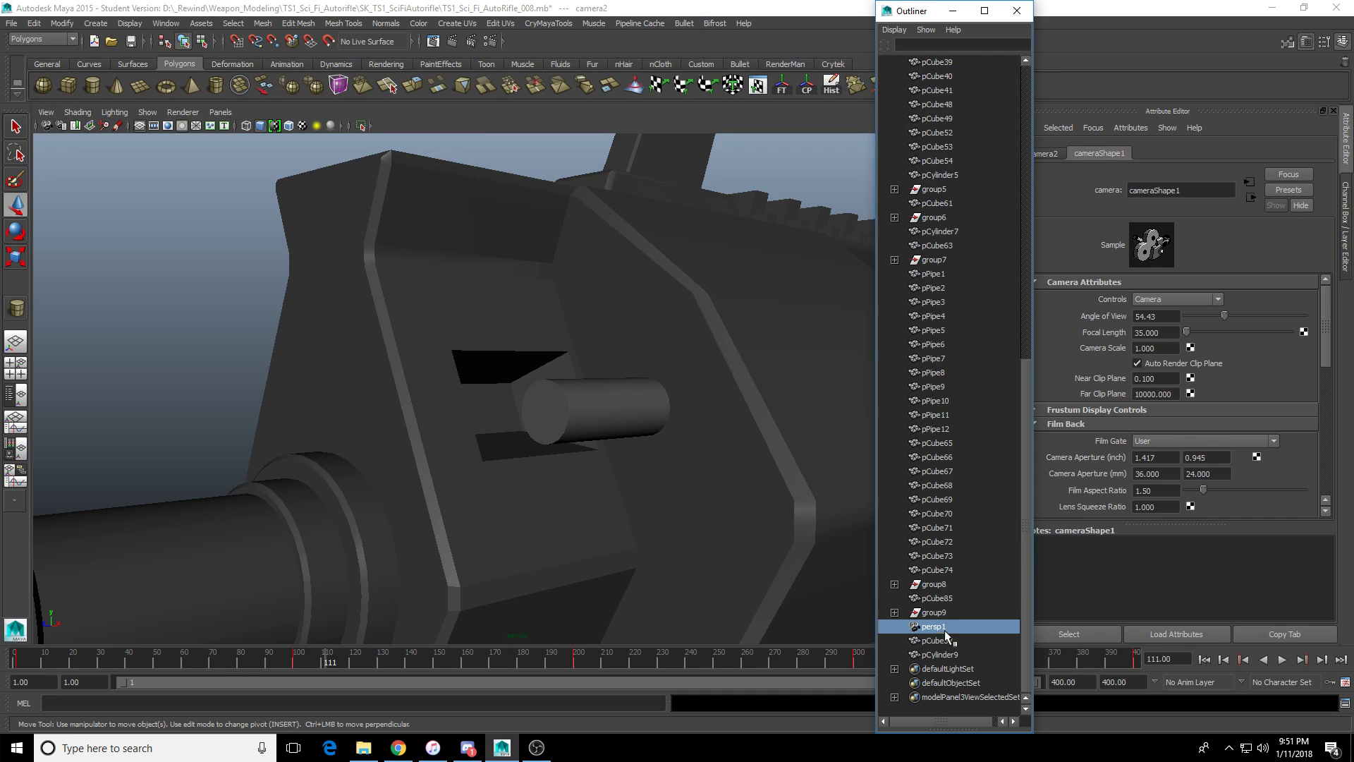
pyautogui.moveTo(938, 629); pyautogui.dragTo(928, 74, button='middle')
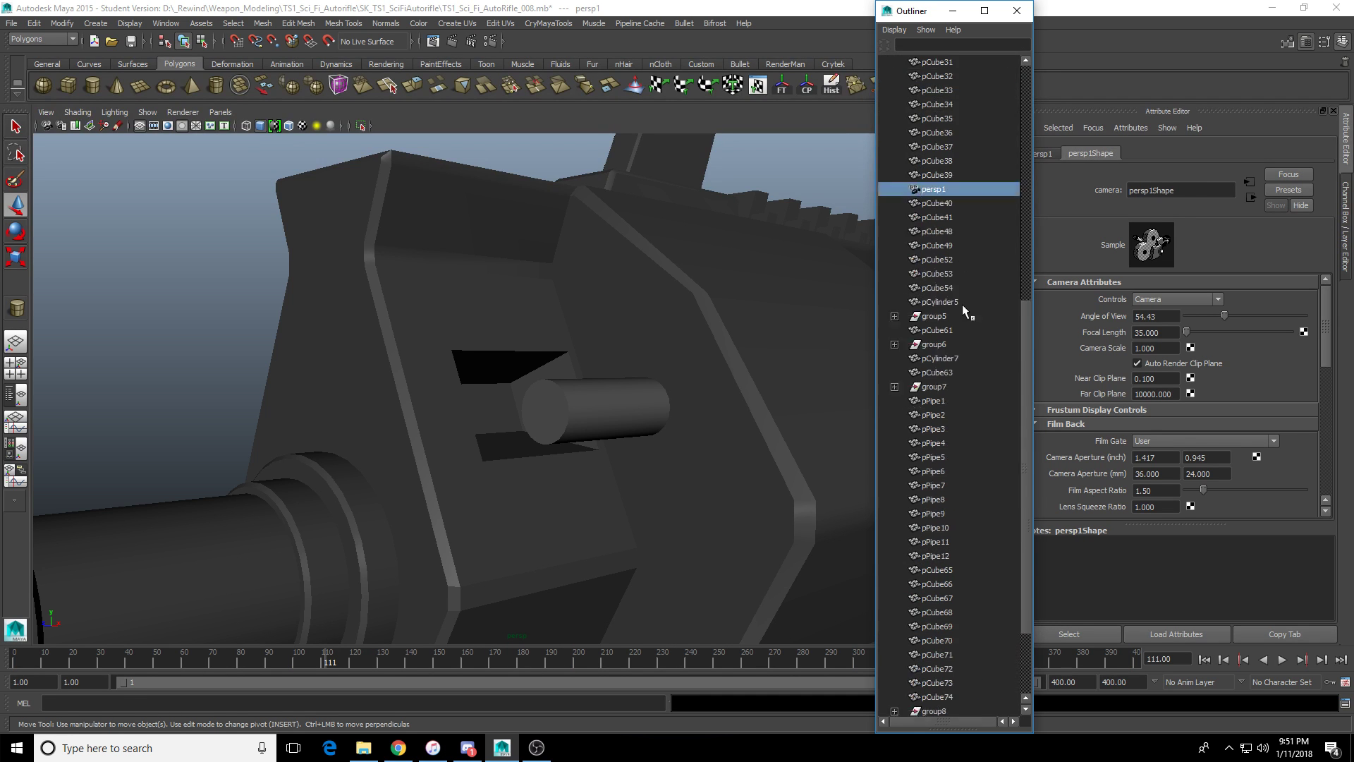
pyautogui.scroll(13, 962, 303)
pyautogui.moveTo(928, 642); pyautogui.dragTo(943, 130, button='middle')
pyautogui.moveTo(959, 392); pyautogui.dragTo(959, 416)
pyautogui.moveTo(959, 416); pyautogui.dragTo(953, 143, button='middle')
pyautogui.click(938, 273)
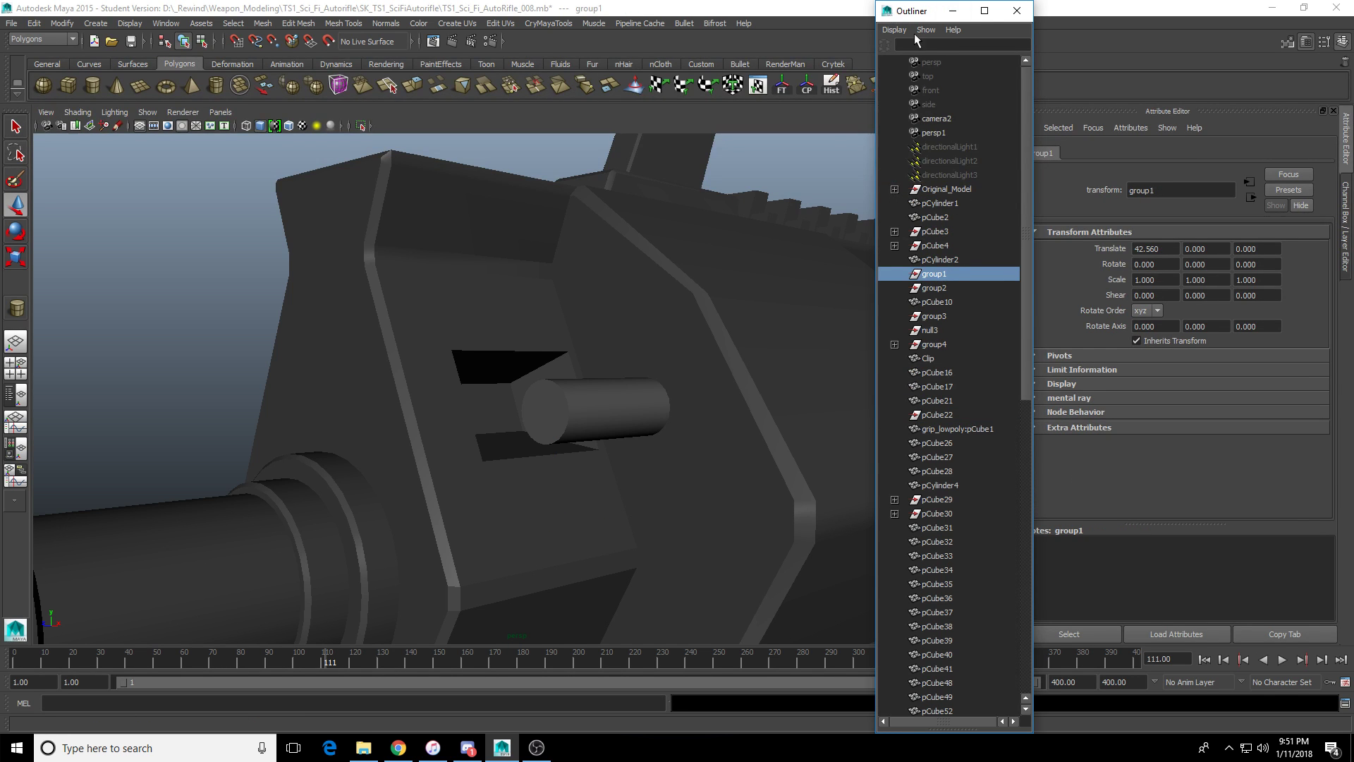
pyautogui.scroll(-3, 929, 126)
pyautogui.scroll(3, 938, 308)
pyautogui.moveTo(917, 13); pyautogui.dragTo(1353, 213)
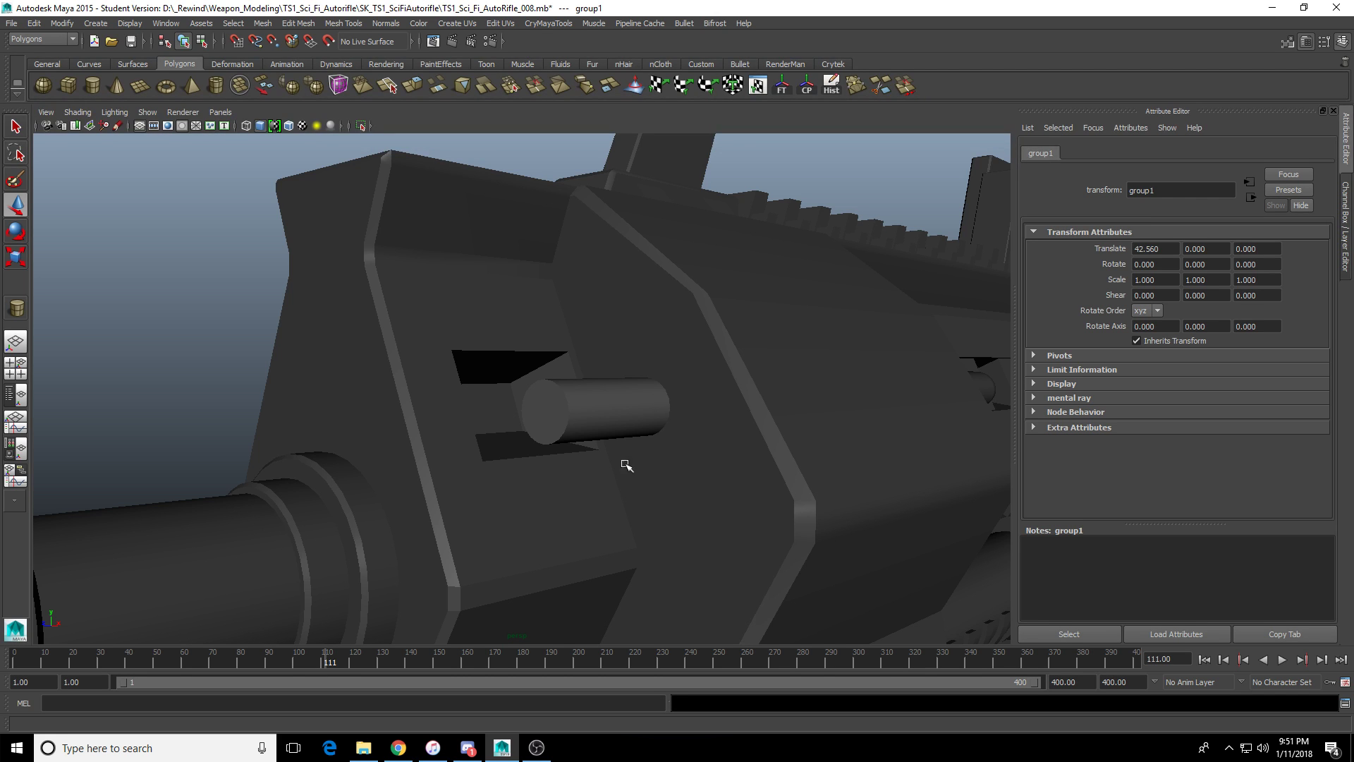
# Select the small cylinder at the housing's front and raise it to Y 12.648.
pyautogui.click(558, 416)
pyautogui.press('f')
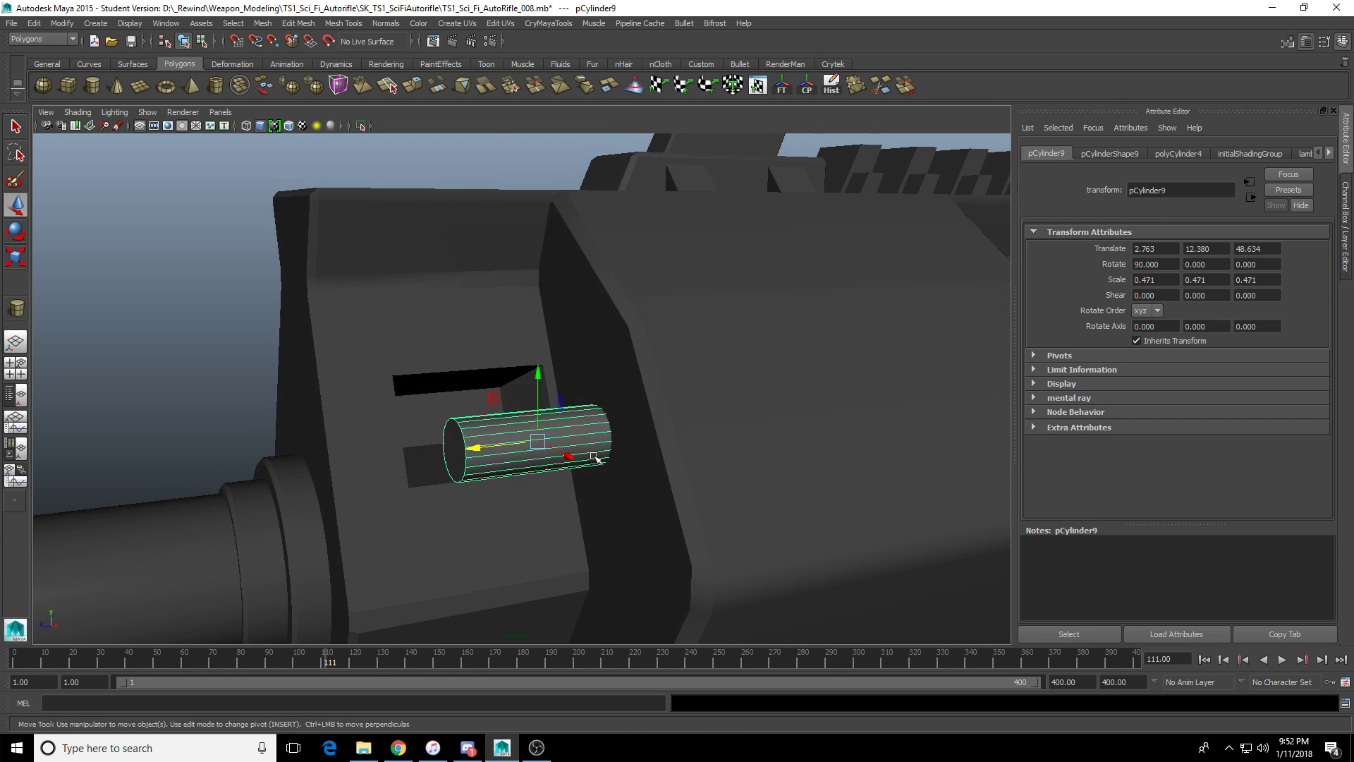
pyautogui.scroll(-5, 522, 451)
pyautogui.keyDown('alt'); pyautogui.moveTo(521, 449); pyautogui.dragTo(643, 456); pyautogui.keyUp('alt')
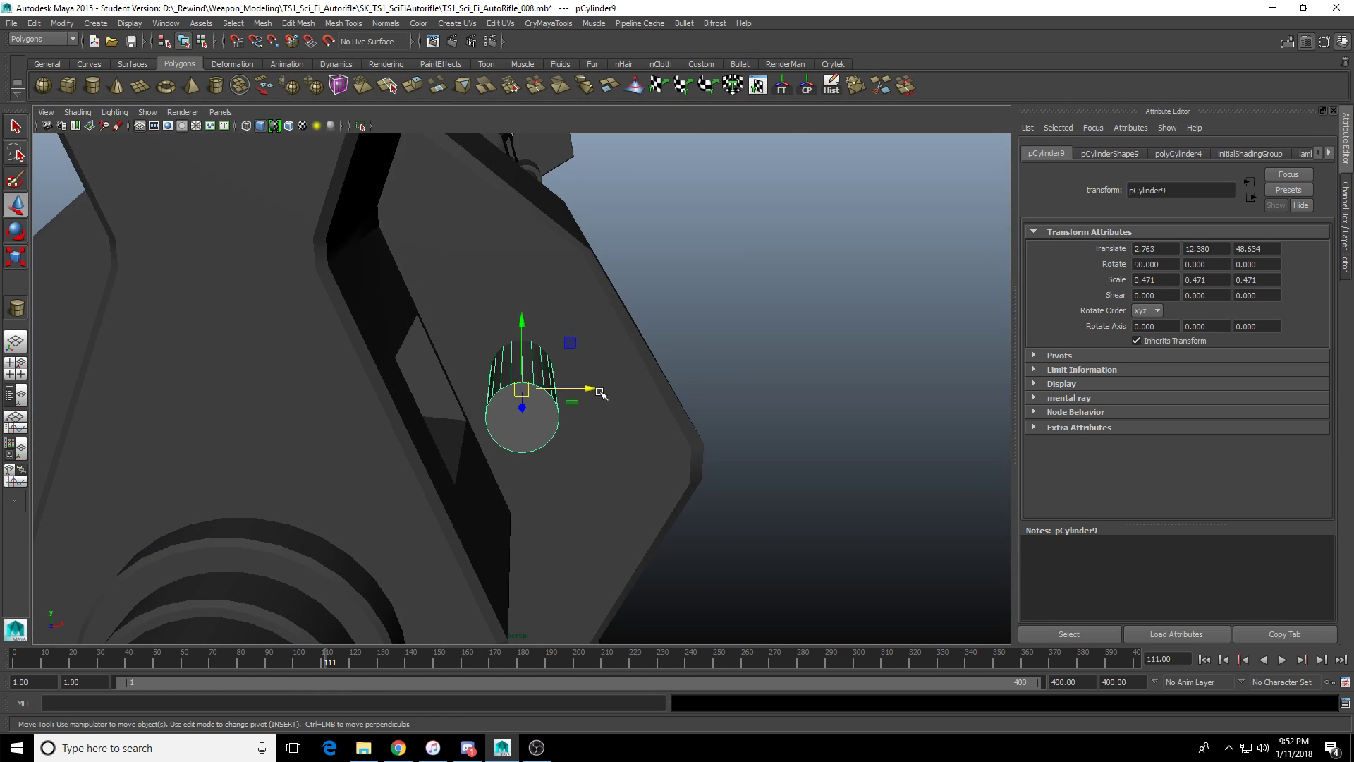
pyautogui.keyDown('alt'); pyautogui.moveTo(672, 392); pyautogui.dragTo(568, 455); pyautogui.keyUp('alt')
pyautogui.scroll(-3, 604, 404)
pyautogui.scroll(4, 556, 466)
pyautogui.moveTo(513, 420); pyautogui.dragTo(515, 384)
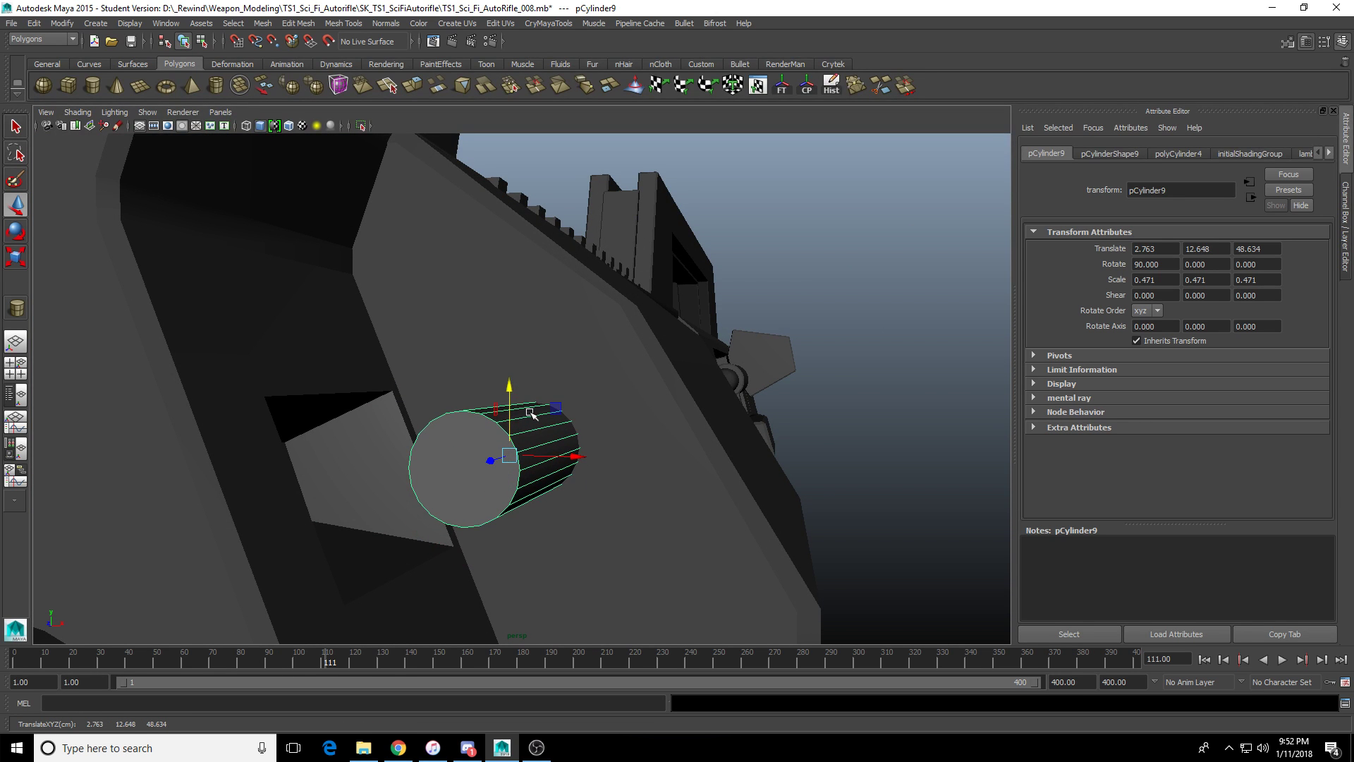
# Shorten the cylinder along its length to a Y scale of 0.088.
pyautogui.keyDown('alt'); pyautogui.moveTo(592, 418); pyautogui.dragTo(637, 481); pyautogui.keyUp('alt')
pyautogui.press('r')
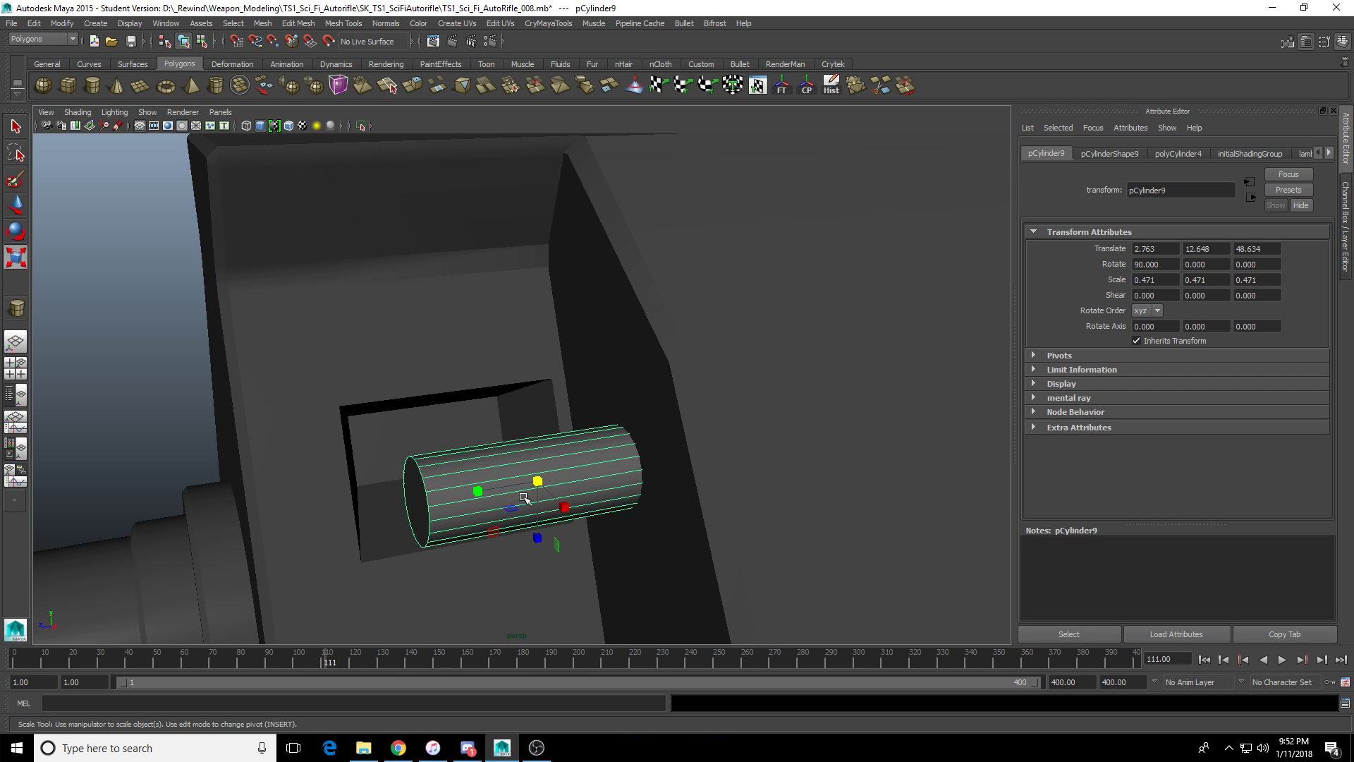
pyautogui.moveTo(485, 491); pyautogui.dragTo(616, 463)
# Position the shortened cylinder against the housing's front face at Z 48.201.
pyautogui.press('w')
pyautogui.press('f')
pyautogui.scroll(-4, 602, 463)
pyautogui.scroll(-4, 627, 463)
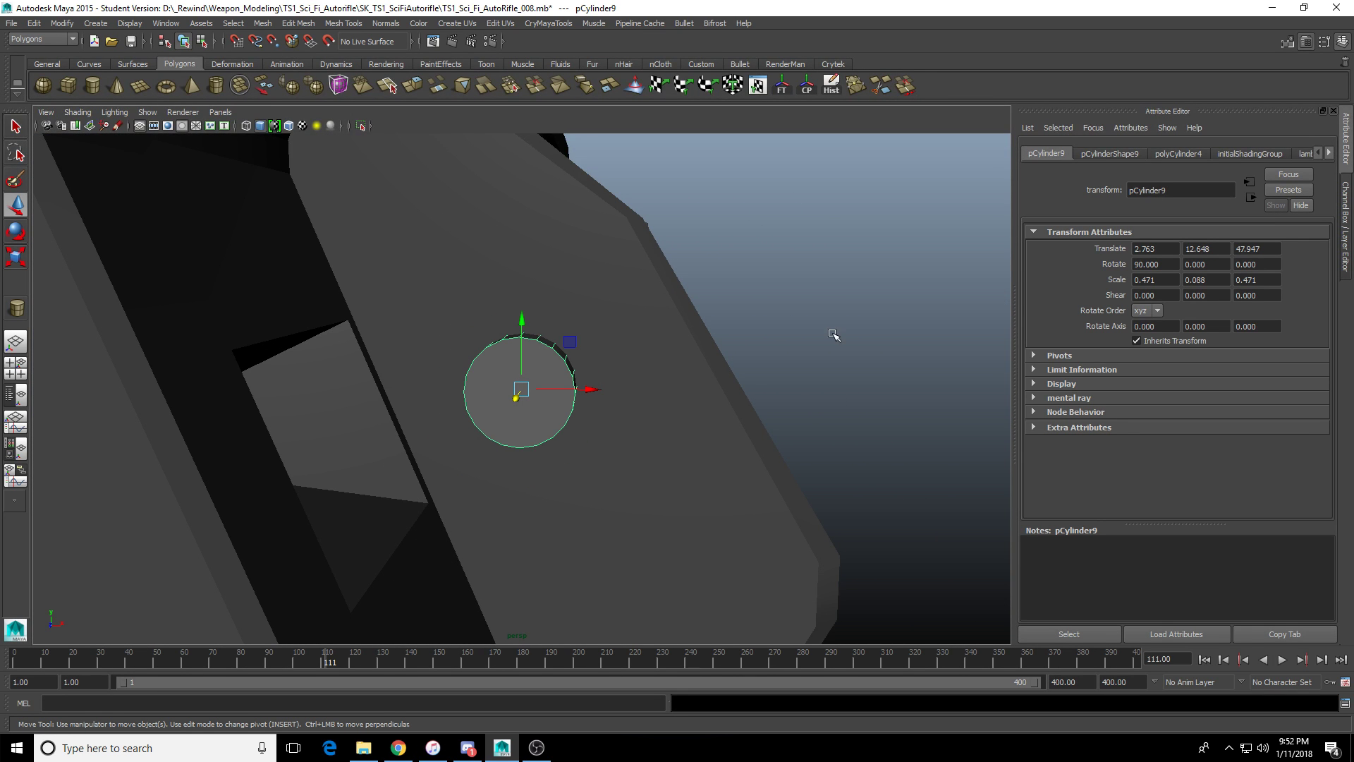
pyautogui.keyDown('alt'); pyautogui.moveTo(604, 367); pyautogui.dragTo(364, 414); pyautogui.keyUp('alt')
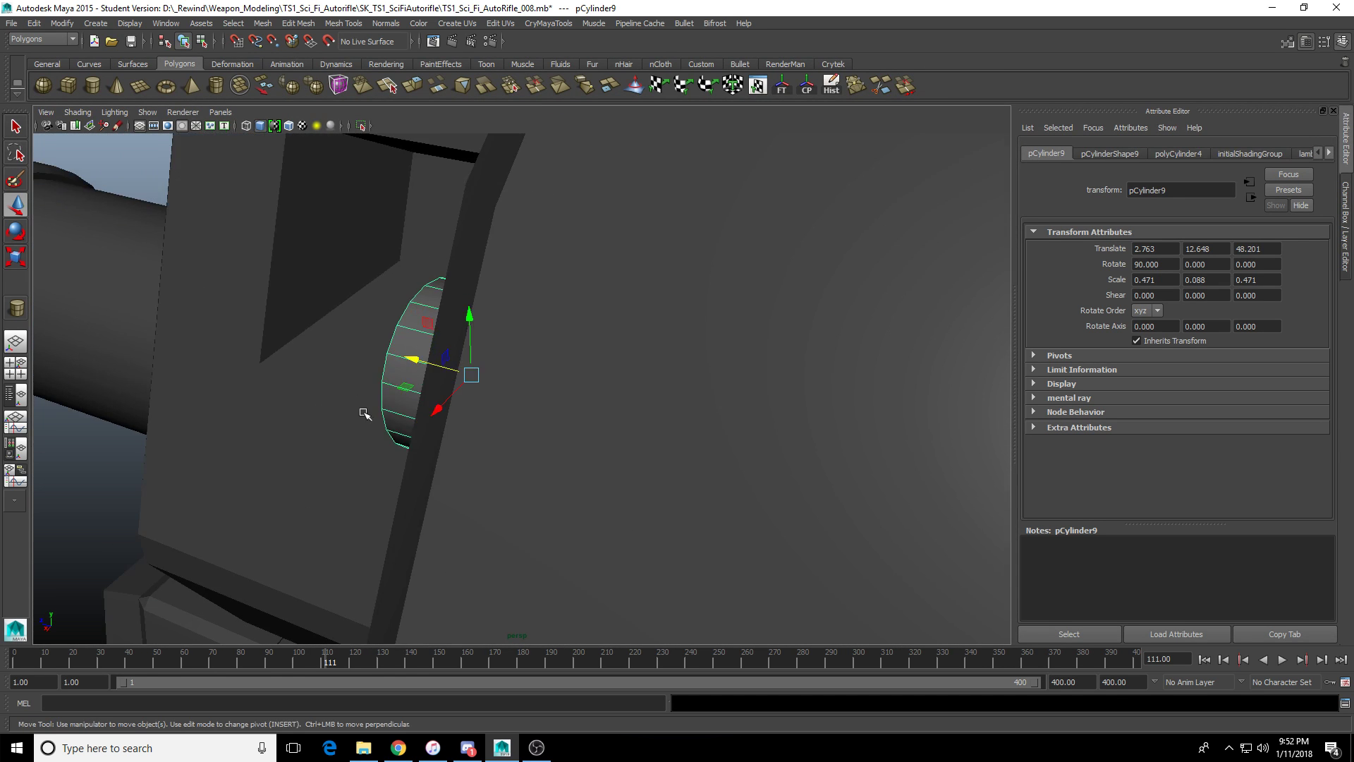
pyautogui.keyDown('alt'); pyautogui.moveTo(364, 413); pyautogui.dragTo(494, 468, button='middle'); pyautogui.keyUp('alt')
# Extrude the cylinder's rear cap face and enlarge it to a local Y scale of 1.204.
pyautogui.moveTo(513, 464); pyautogui.dragTo(513, 504, button='right')
pyautogui.keyDown('alt'); pyautogui.moveTo(525, 462); pyautogui.dragTo(602, 445); pyautogui.keyUp('alt')
pyautogui.click(600, 424)
pyautogui.press('q')
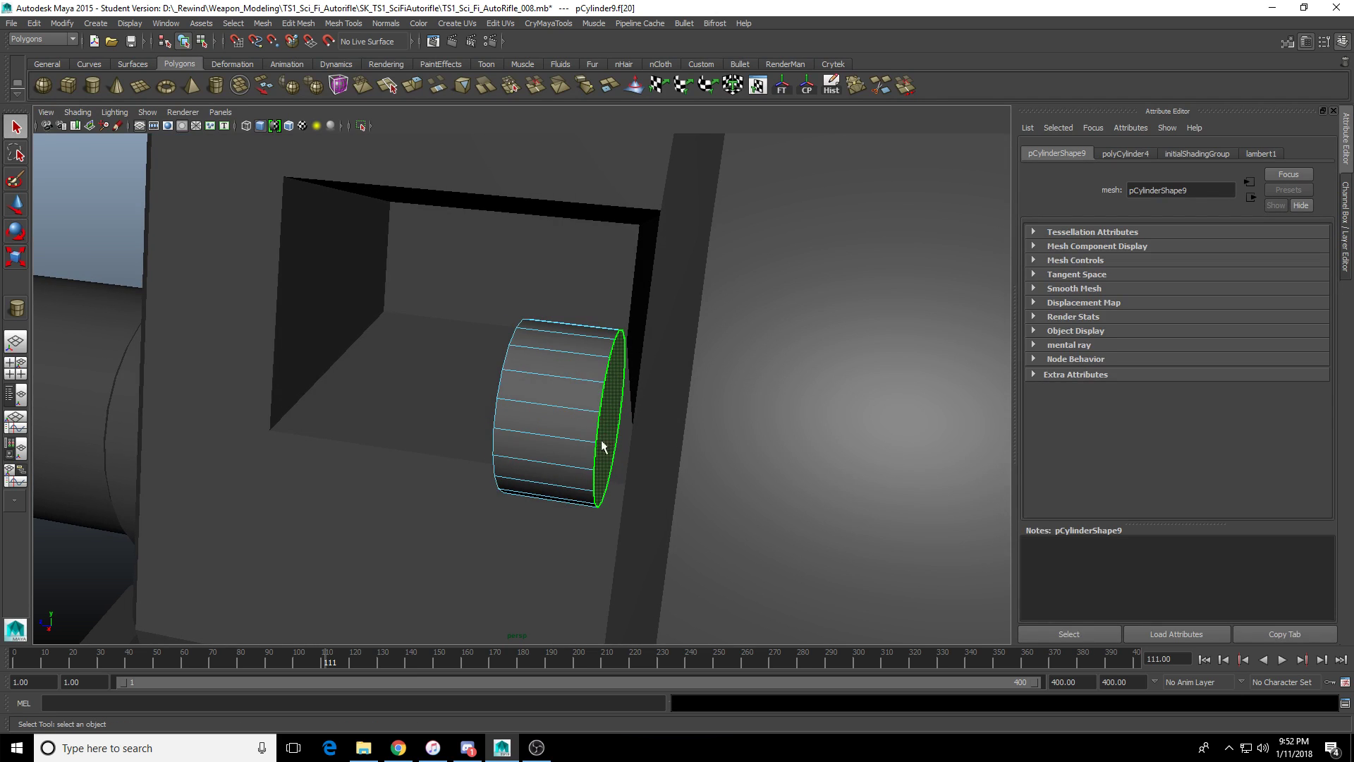
pyautogui.keyDown('shift'); pyautogui.moveTo(610, 428); pyautogui.dragTo(619, 455, button='right'); pyautogui.keyUp('shift')
pyautogui.keyDown('alt'); pyautogui.moveTo(619, 455); pyautogui.dragTo(557, 500); pyautogui.keyUp('alt')
pyautogui.keyDown('alt'); pyautogui.moveTo(557, 499); pyautogui.dragTo(575, 506); pyautogui.keyUp('alt')
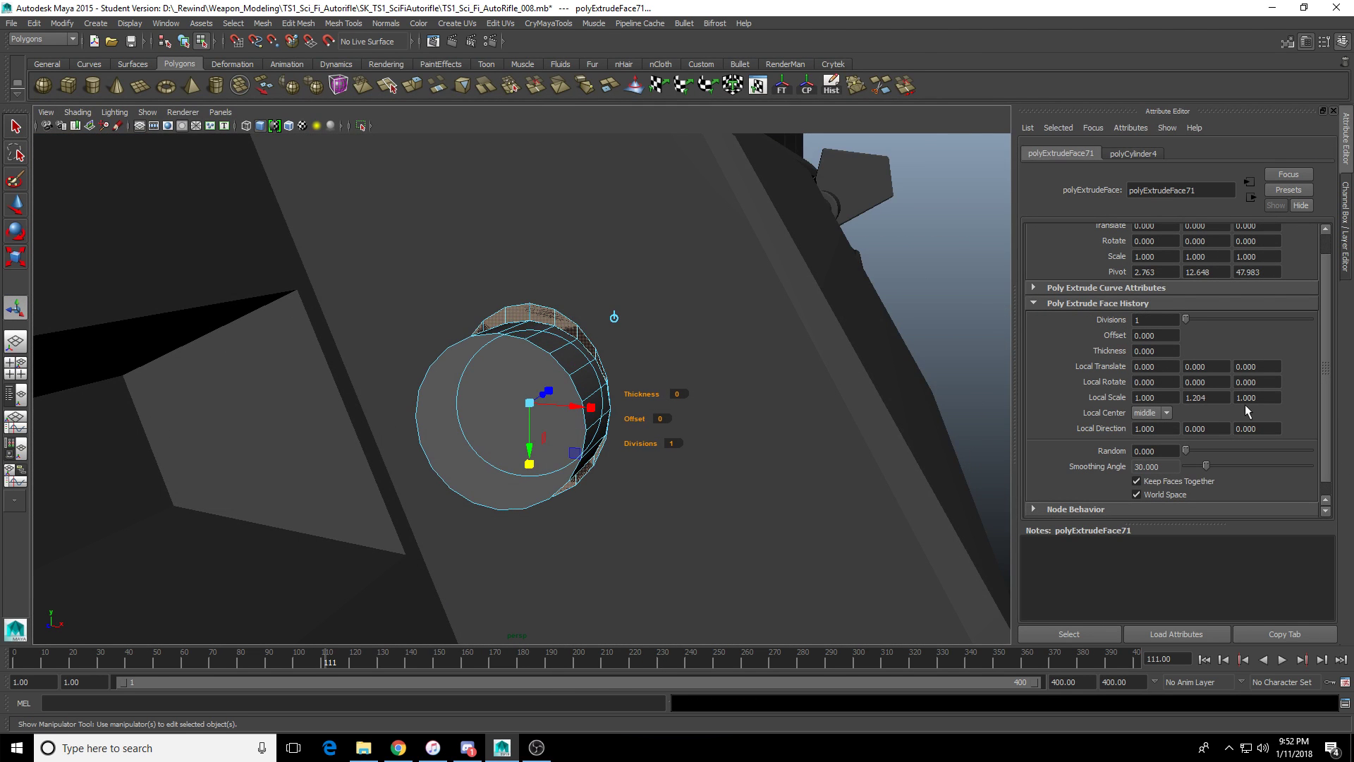
# Try a local Y scale of 1.35 on the extrusion, then set its local X and Y scale to 1.25.
pyautogui.doubleClick(1206, 397)
pyautogui.write('1.35')
pyautogui.press('Return')
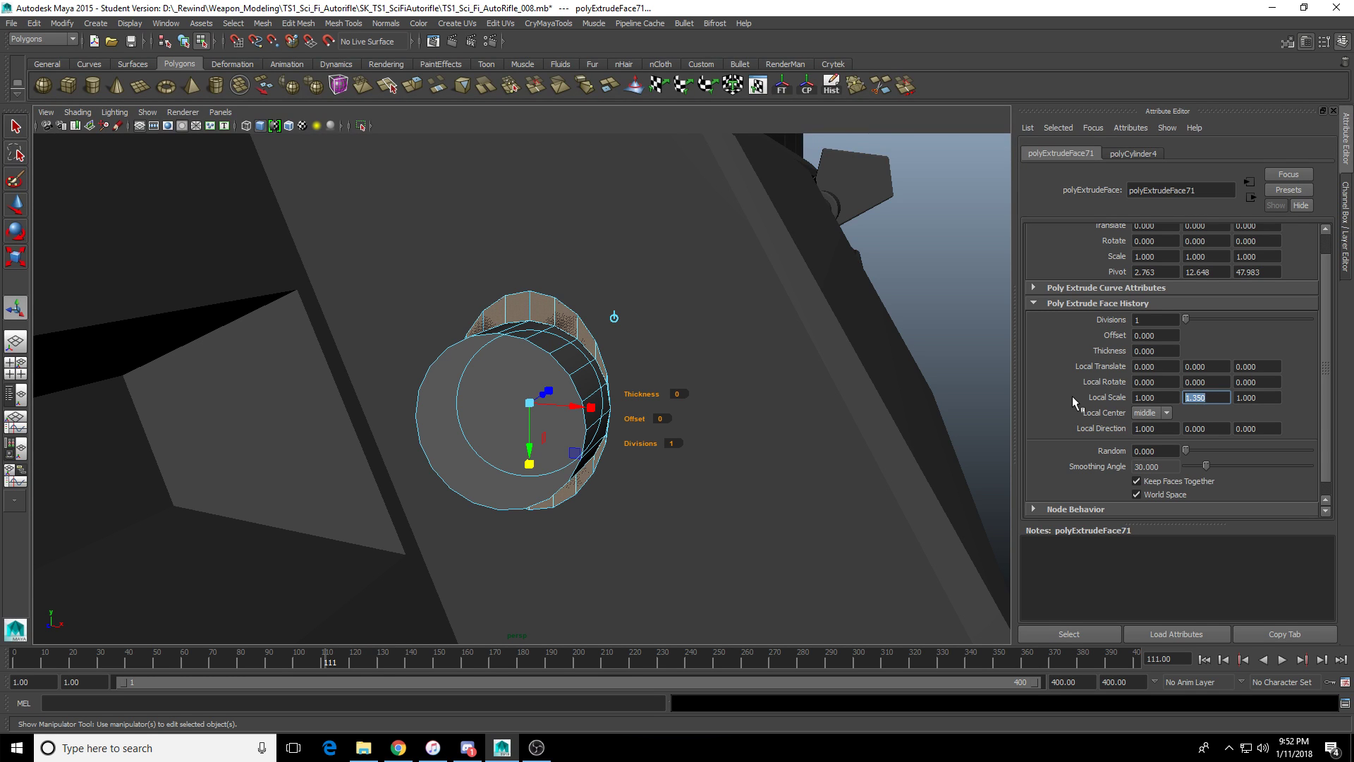
pyautogui.write('1.25')
pyautogui.press('Return')
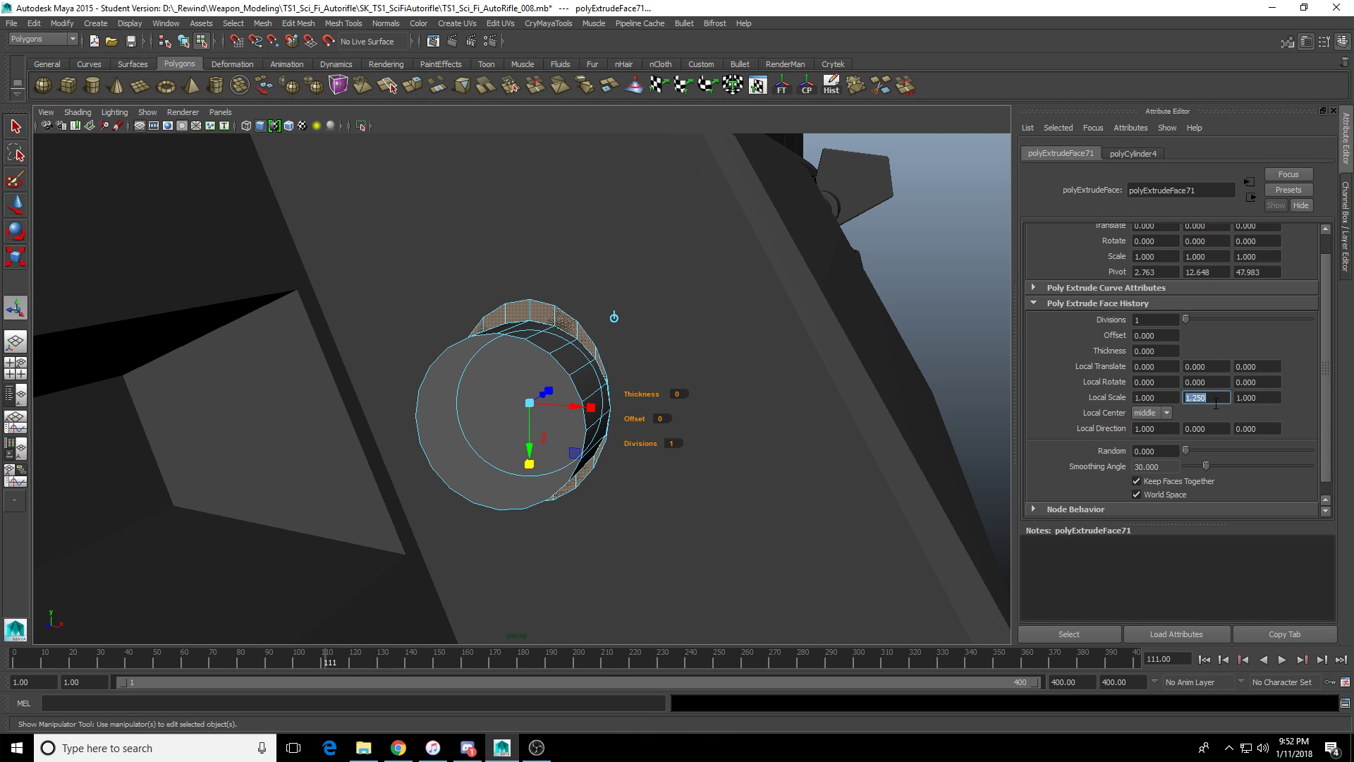
pyautogui.doubleClick(1141, 397)
pyautogui.write('1.250')
pyautogui.press('Return')
pyautogui.keyDown('alt'); pyautogui.moveTo(805, 331); pyautogui.dragTo(751, 360); pyautogui.keyUp('alt')
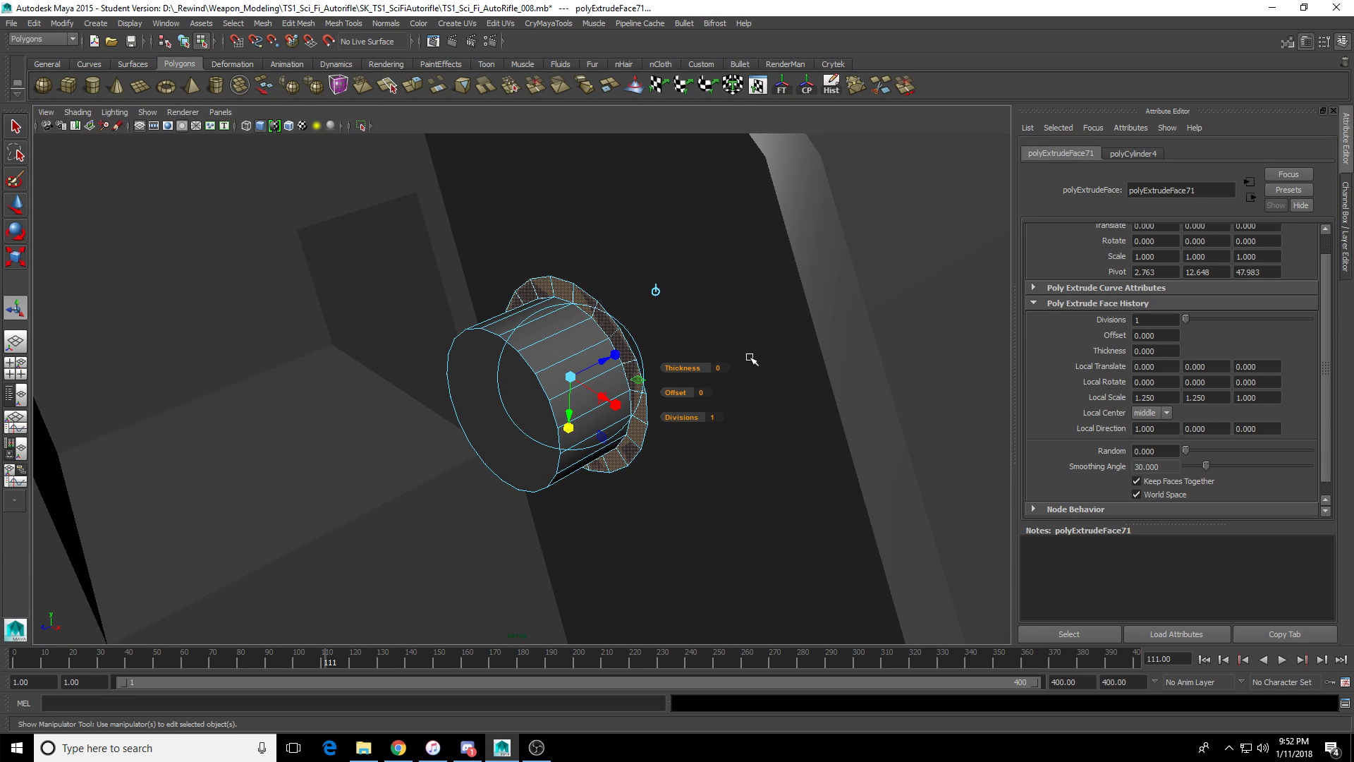
# Extrude the widened rear face 0.253 back toward the housing to form a collar, and return to object mode.
pyautogui.keyDown('alt'); pyautogui.moveTo(757, 322); pyautogui.dragTo(644, 432); pyautogui.keyUp('alt')
pyautogui.hotkey('ctrl', 'e')
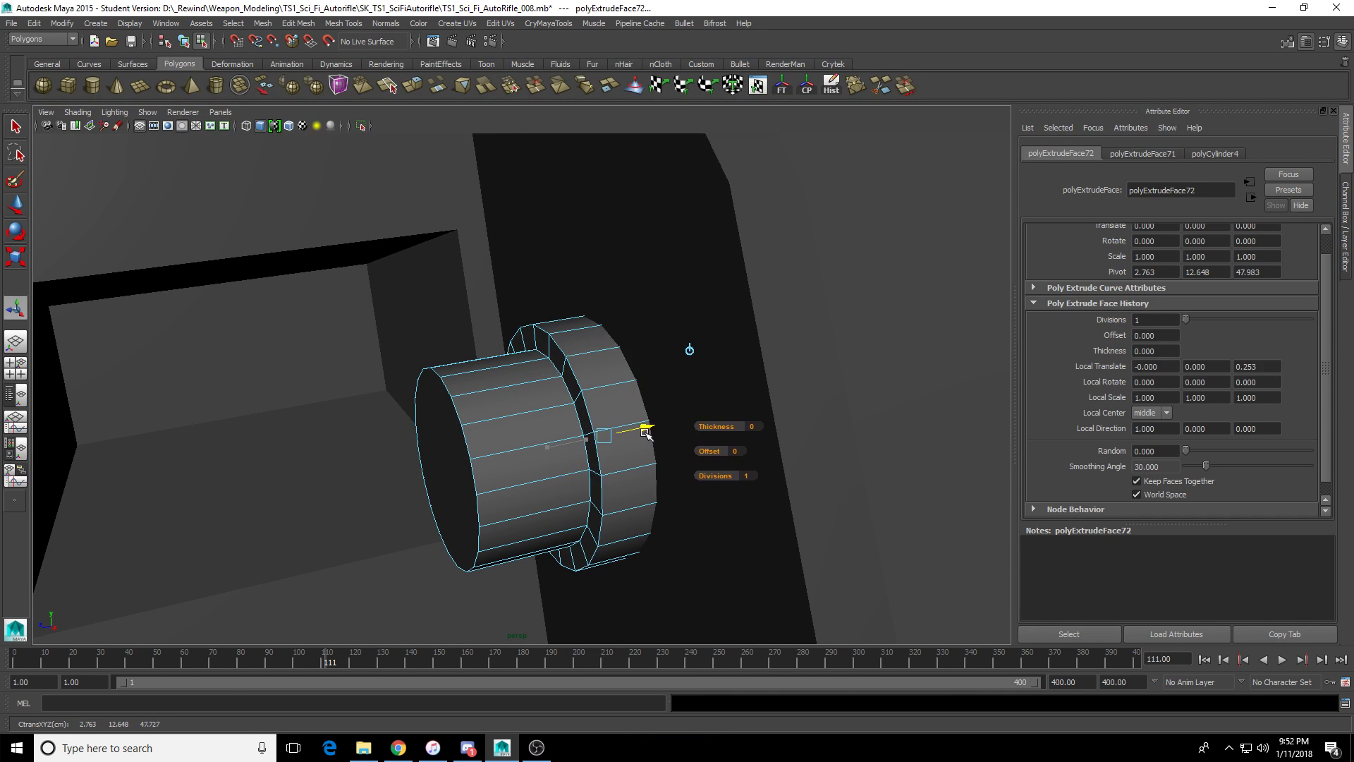
pyautogui.press('F8')
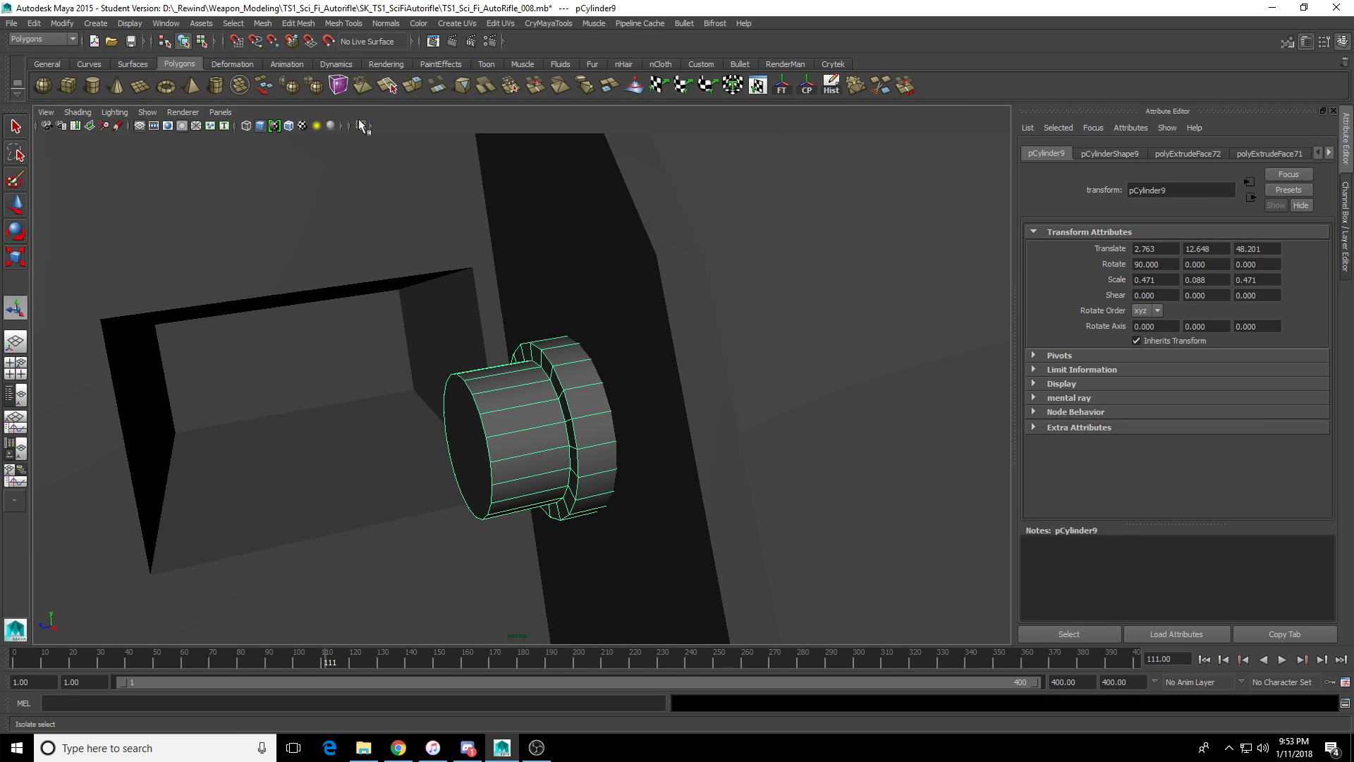
# Isolate the cylinder, poke its rear cap face, show the whole rifle again, and return to object mode.
pyautogui.click(361, 125)
pyautogui.keyDown('alt'); pyautogui.moveTo(409, 199); pyautogui.dragTo(507, 423); pyautogui.keyUp('alt')
pyautogui.press('F11')
pyautogui.click(599, 479)
pyautogui.keyDown('shift'); pyautogui.moveTo(619, 456); pyautogui.dragTo(638, 363, button='right'); pyautogui.keyUp('shift')
pyautogui.click(361, 125)
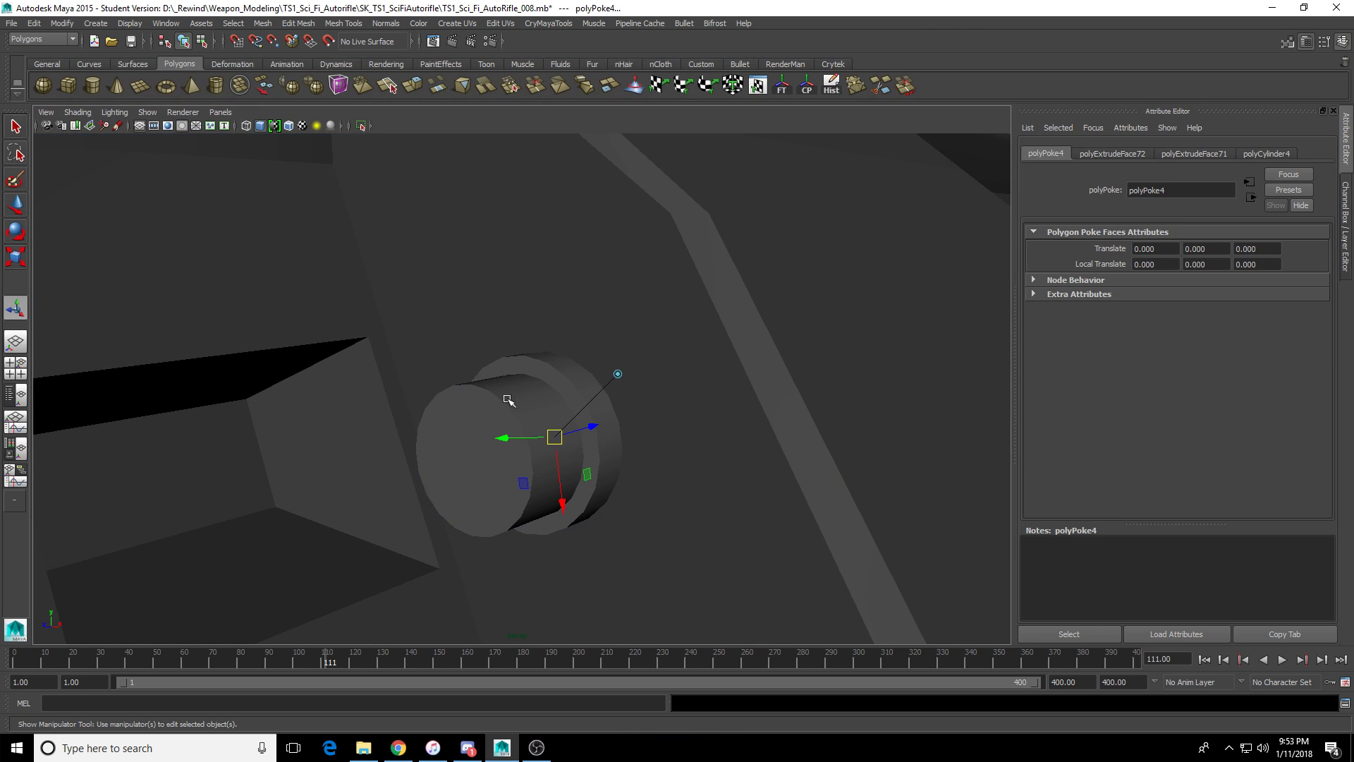
pyautogui.click(507, 393)
pyautogui.keyDown('alt'); pyautogui.moveTo(508, 392); pyautogui.dragTo(447, 311); pyautogui.keyUp('alt')
pyautogui.scroll(5, 505, 418)
pyautogui.press('F8')
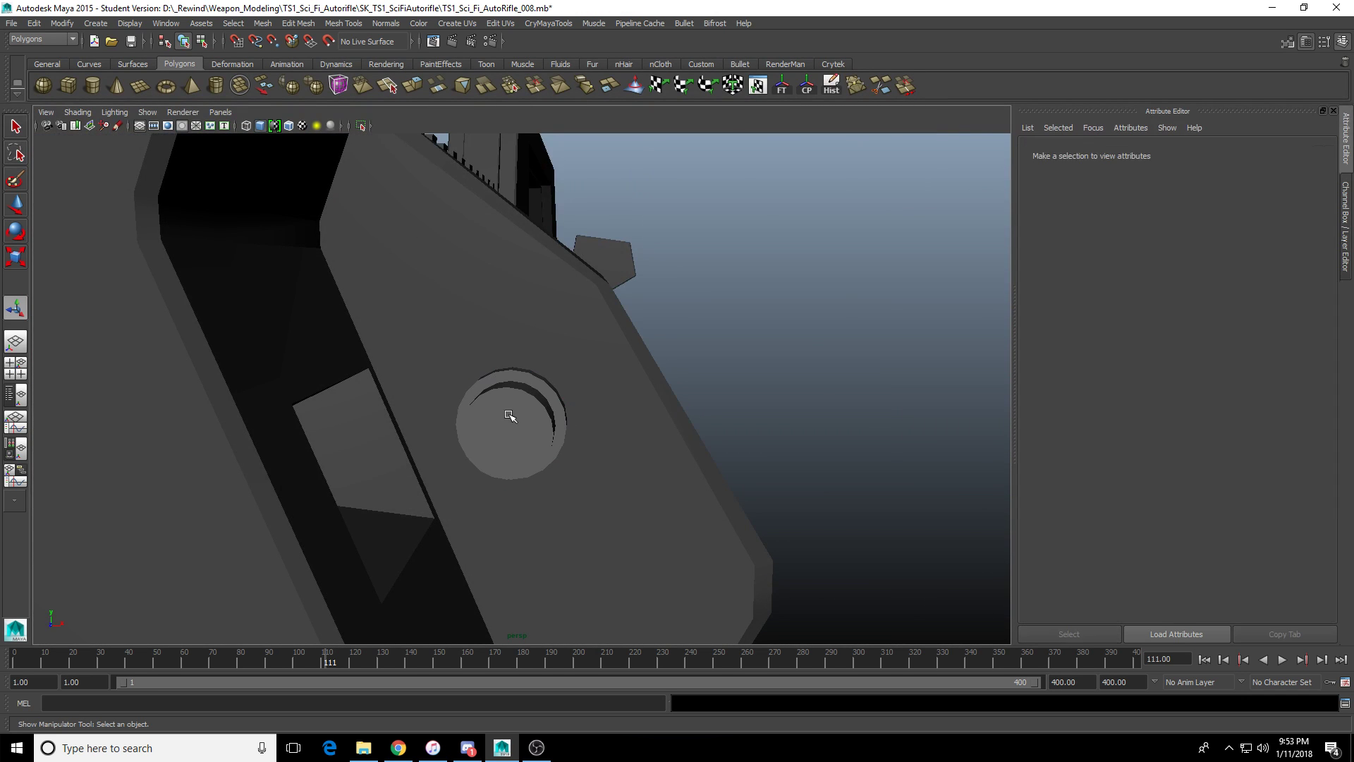
# Extrude the cylinder fitting's front cap face and tilt the extrusion about its local Y axis.
pyautogui.click(508, 417)
pyautogui.press('w')
pyautogui.moveTo(507, 416)
pyautogui.keyDown('alt'); pyautogui.mouseDown()
pyautogui.moveTo(384, 469)
pyautogui.moveTo(506, 434)
pyautogui.mouseUp(); pyautogui.keyUp('alt')
pyautogui.moveTo(506, 434); pyautogui.dragTo(506, 488, button='right')
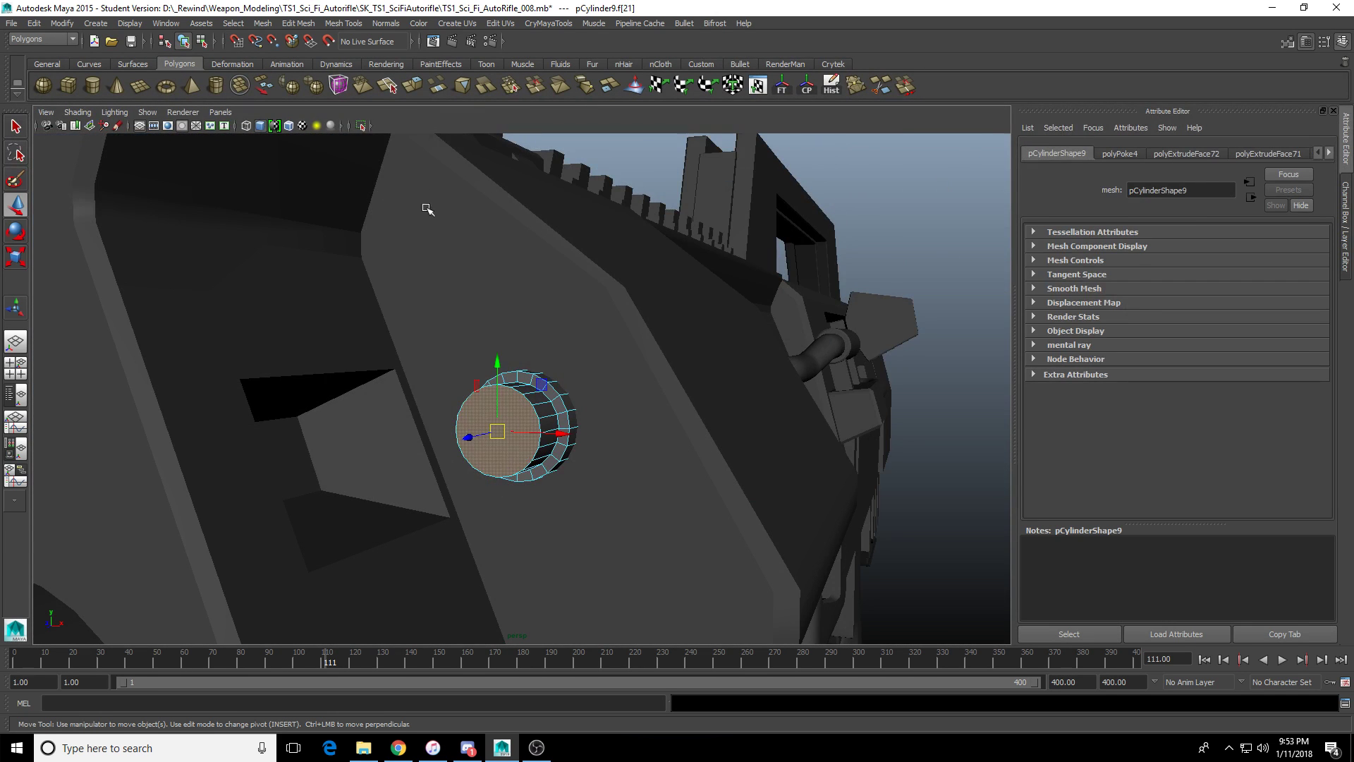
pyautogui.click(412, 86)
pyautogui.keyDown('alt'); pyautogui.moveTo(520, 345); pyautogui.dragTo(451, 431); pyautogui.keyUp('alt')
pyautogui.moveTo(497, 486); pyautogui.dragTo(905, 407)
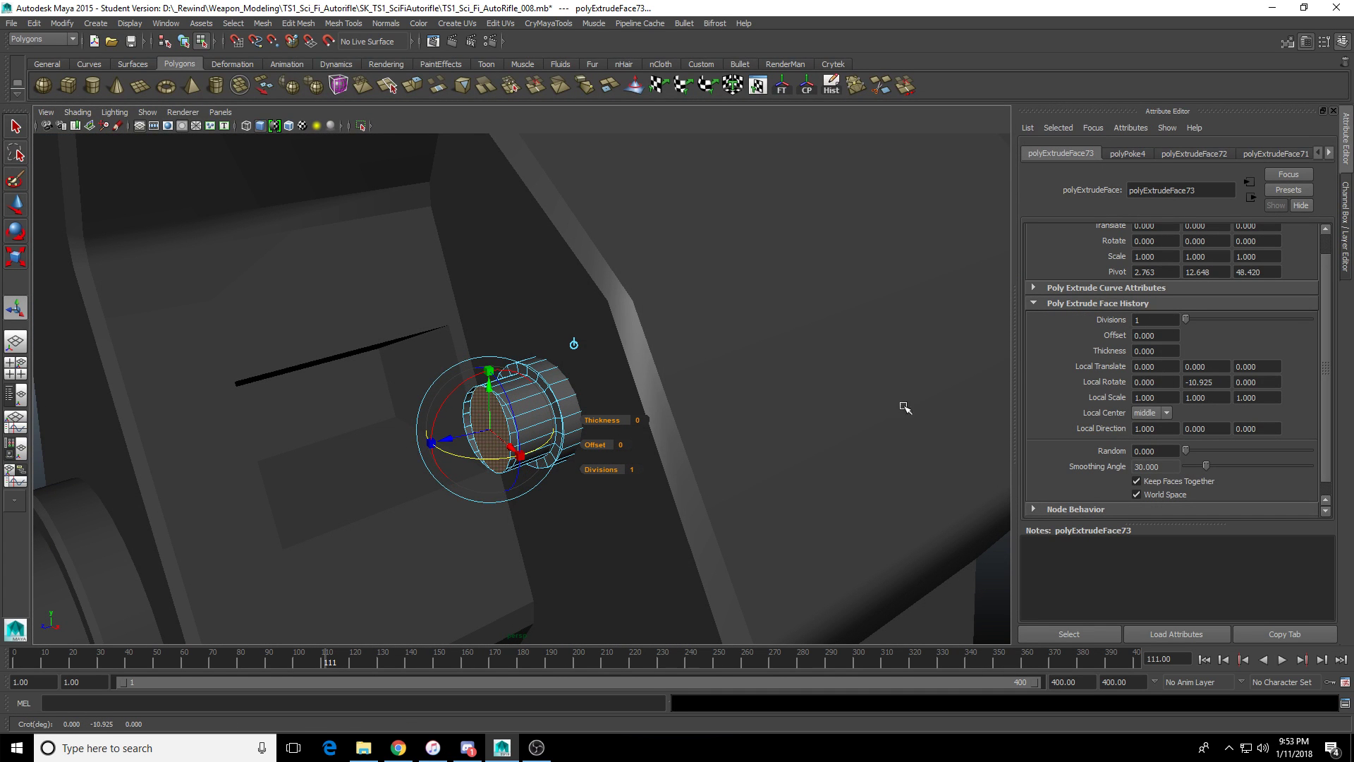
# Set the extrusion's local Y rotation to -15 and pull the face outward to a local Z translation of 0.246.
pyautogui.doubleClick(1227, 380)
pyautogui.write('-153')
pyautogui.press('Return')
pyautogui.doubleClick(1223, 381)
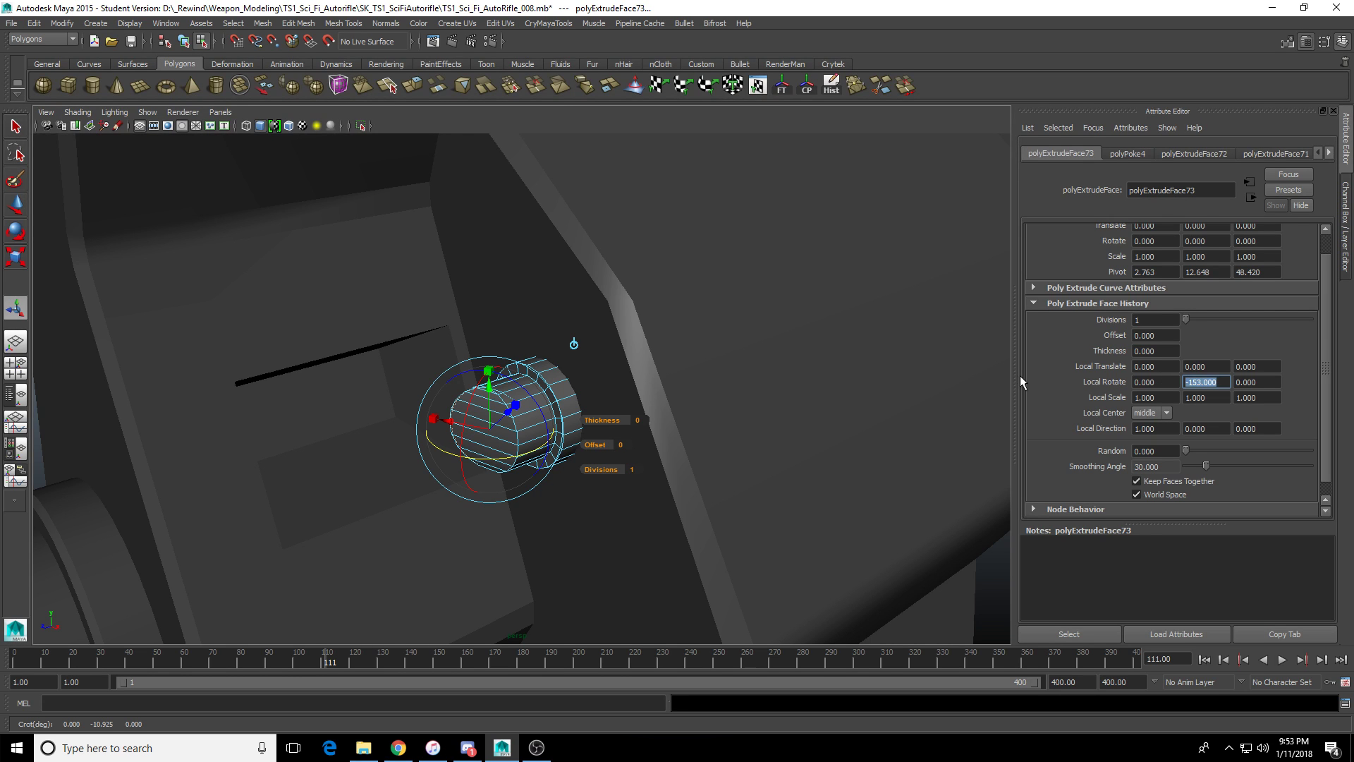
pyautogui.write('-15')
pyautogui.press('Return')
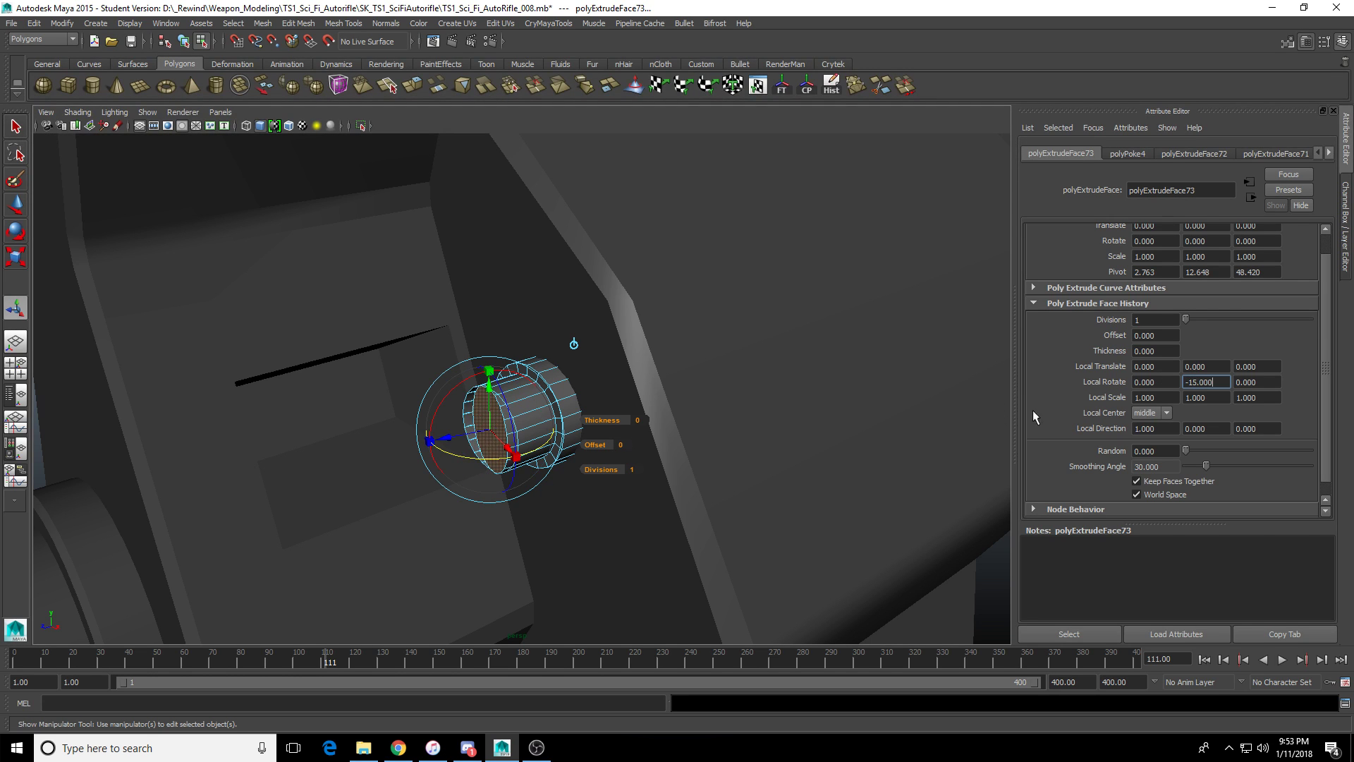
pyautogui.keyDown('alt'); pyautogui.moveTo(648, 407); pyautogui.dragTo(668, 405); pyautogui.keyUp('alt')
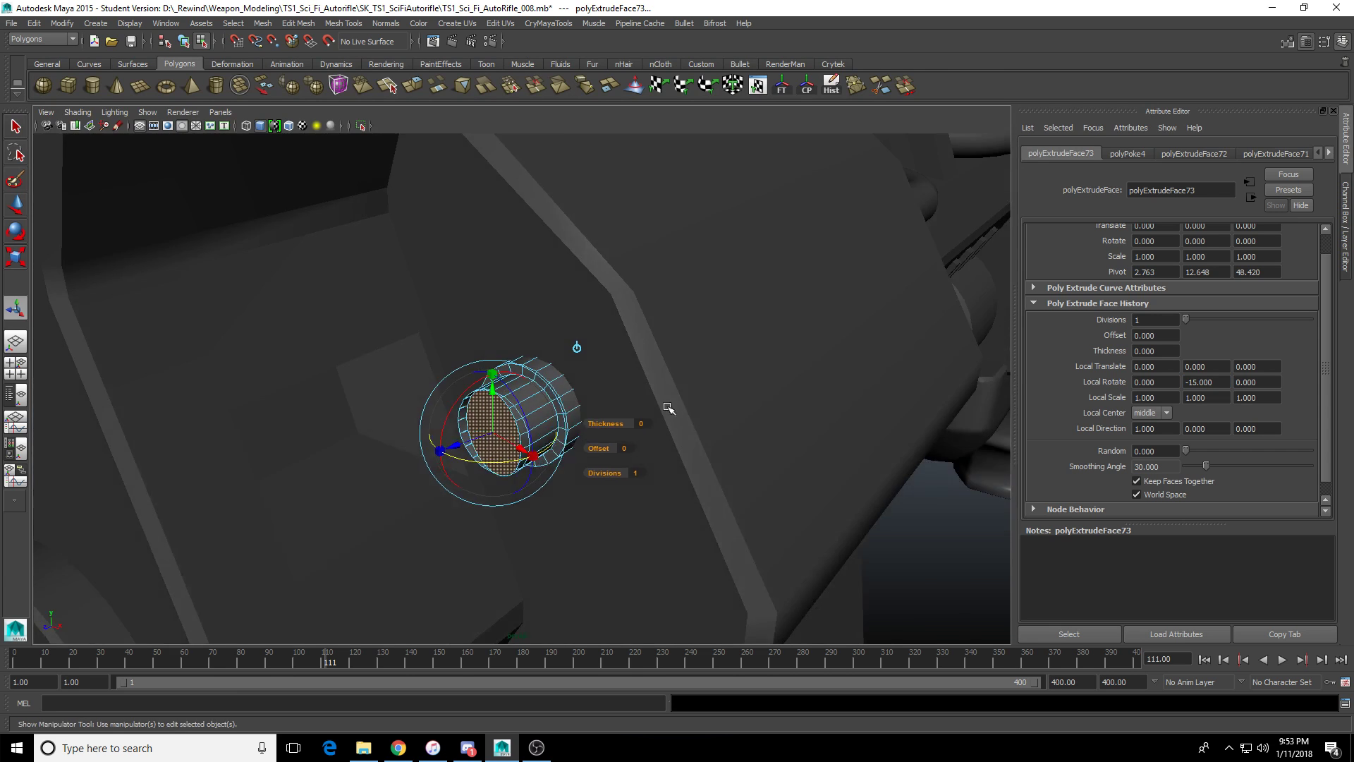
pyautogui.keyDown('alt'); pyautogui.moveTo(667, 405); pyautogui.dragTo(734, 383, button='right'); pyautogui.keyUp('alt')
pyautogui.keyDown('alt'); pyautogui.moveTo(734, 384); pyautogui.dragTo(701, 383); pyautogui.keyUp('alt')
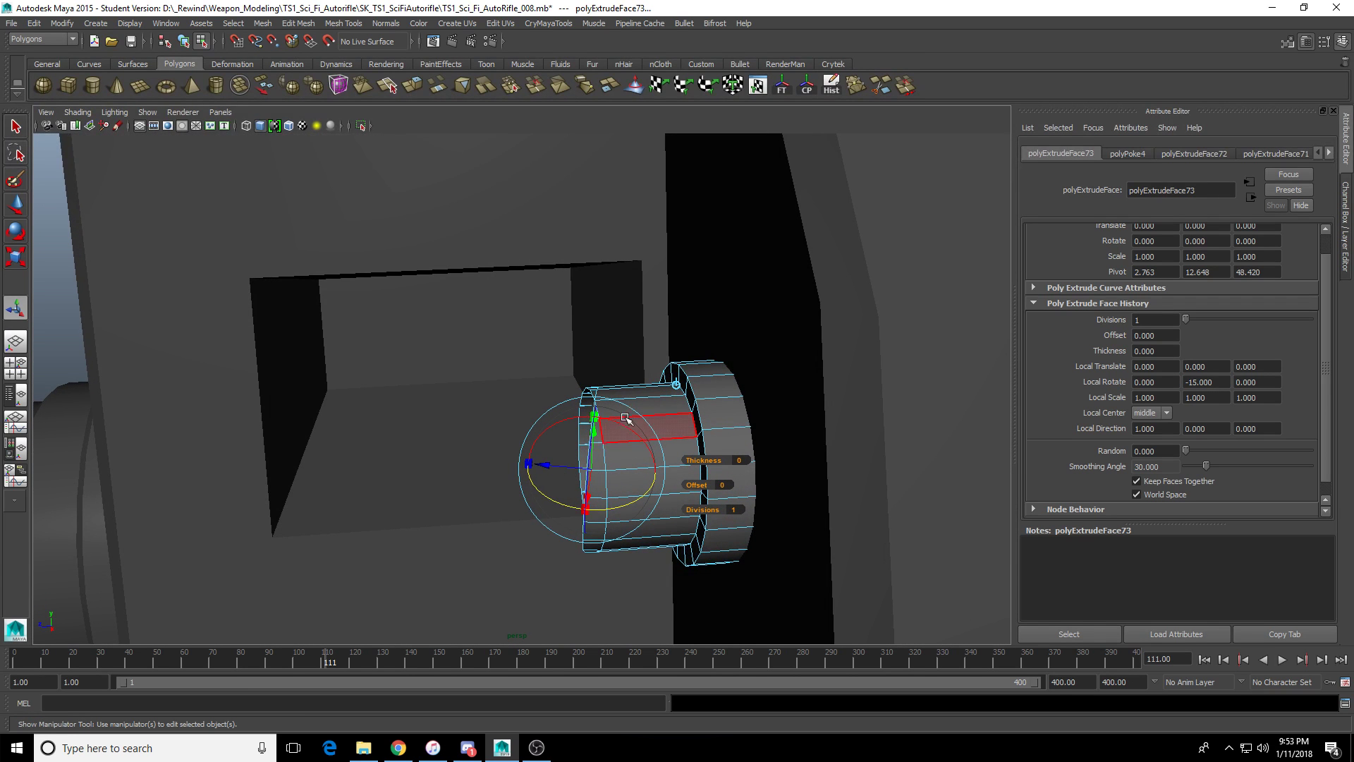
pyautogui.keyDown('alt'); pyautogui.moveTo(738, 277); pyautogui.dragTo(760, 270); pyautogui.keyUp('alt')
pyautogui.moveTo(550, 469); pyautogui.dragTo(507, 467)
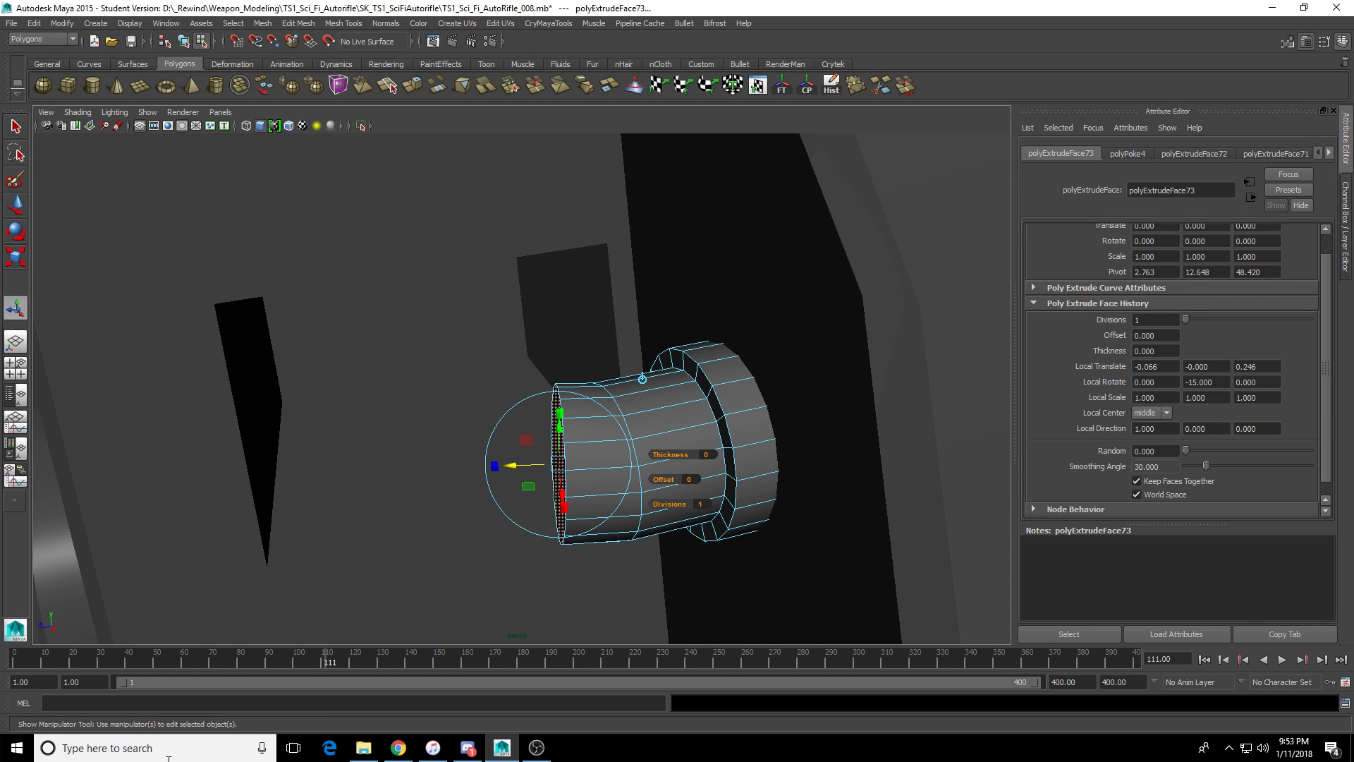
# Extrude the end face again with a local Y rotation of -15 and pull out the bend's second segment.
pyautogui.hotkey('ctrl', 'e')
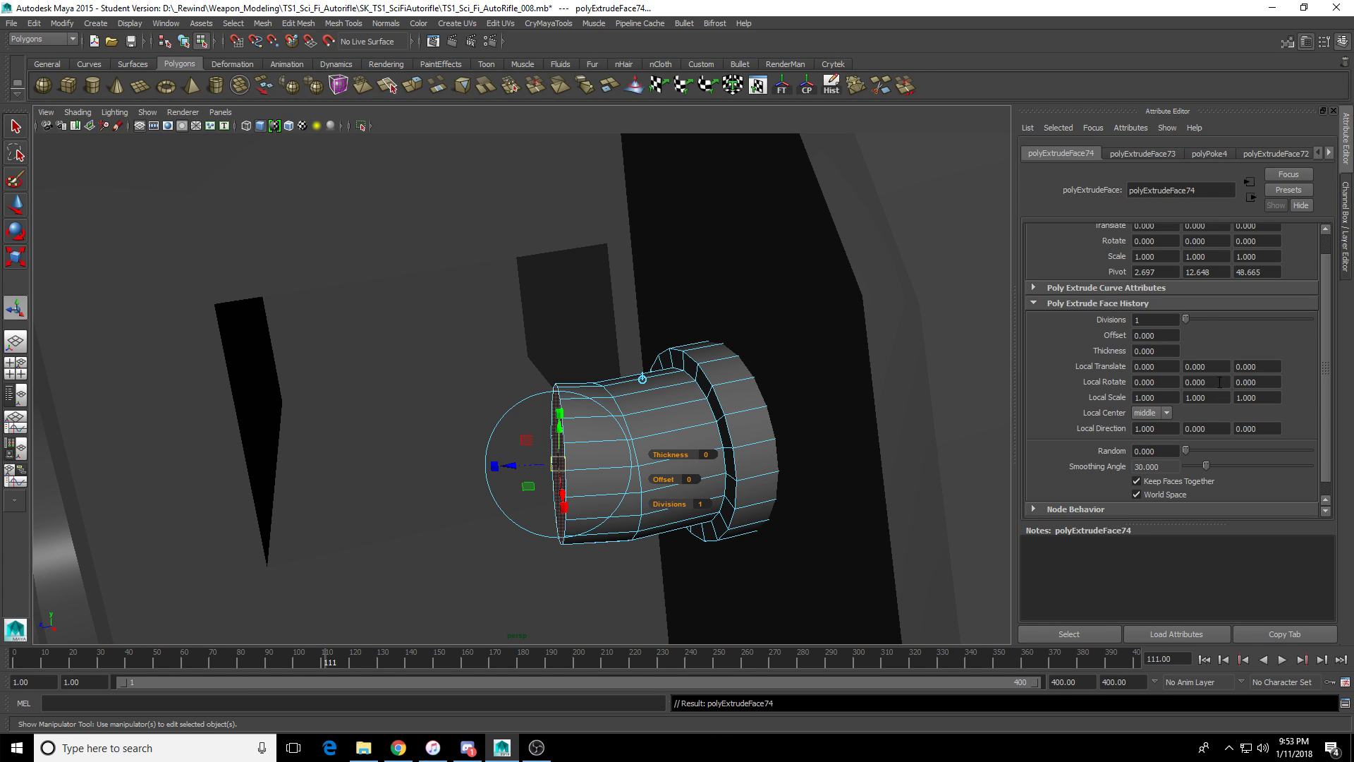
pyautogui.press('Return')
pyautogui.keyDown('alt'); pyautogui.moveTo(844, 374); pyautogui.dragTo(689, 254); pyautogui.keyUp('alt')
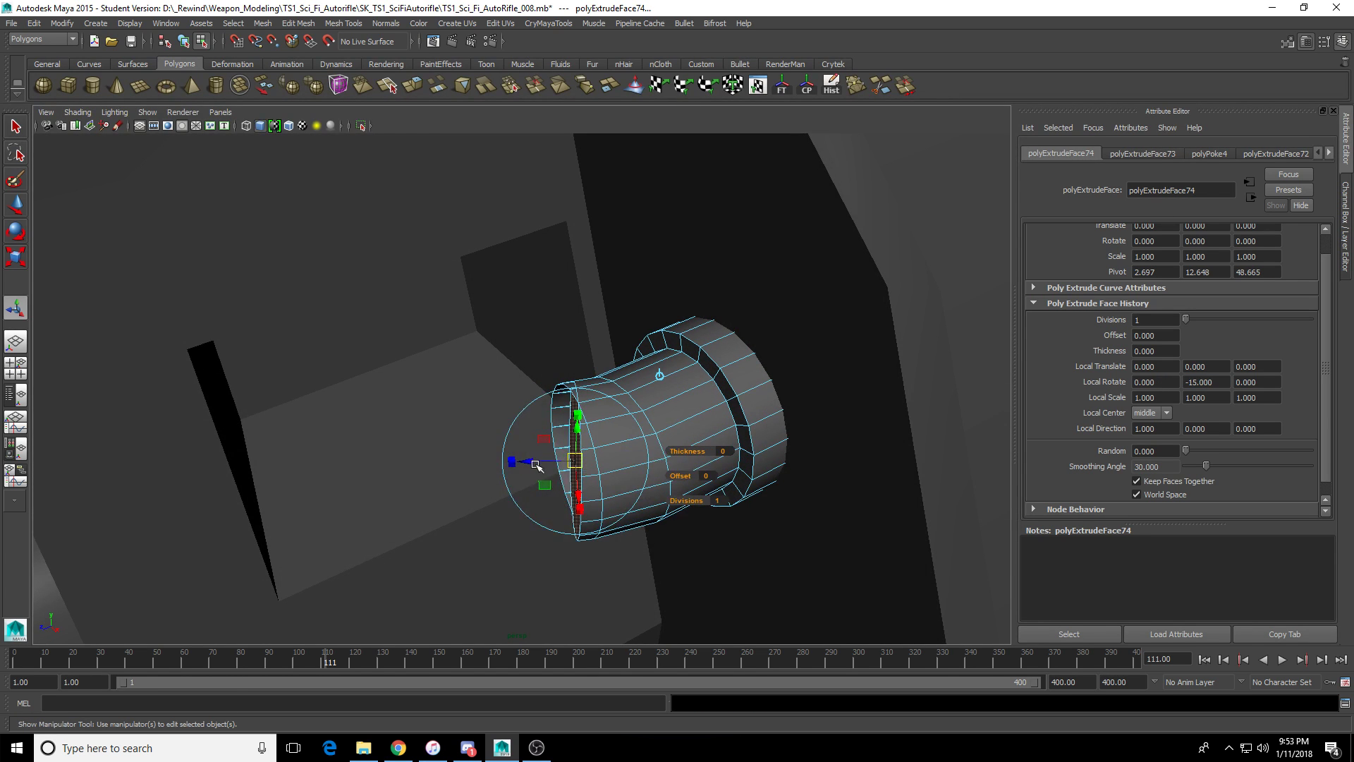
pyautogui.moveTo(494, 460); pyautogui.dragTo(476, 454)
pyautogui.keyDown('alt'); pyautogui.moveTo(408, 370); pyautogui.dragTo(441, 369); pyautogui.keyUp('alt')
# Extrude a third bend segment with a local Y rotation of -15 and a local Z translation of 0.245.
pyautogui.hotkey('ctrl', 'e')
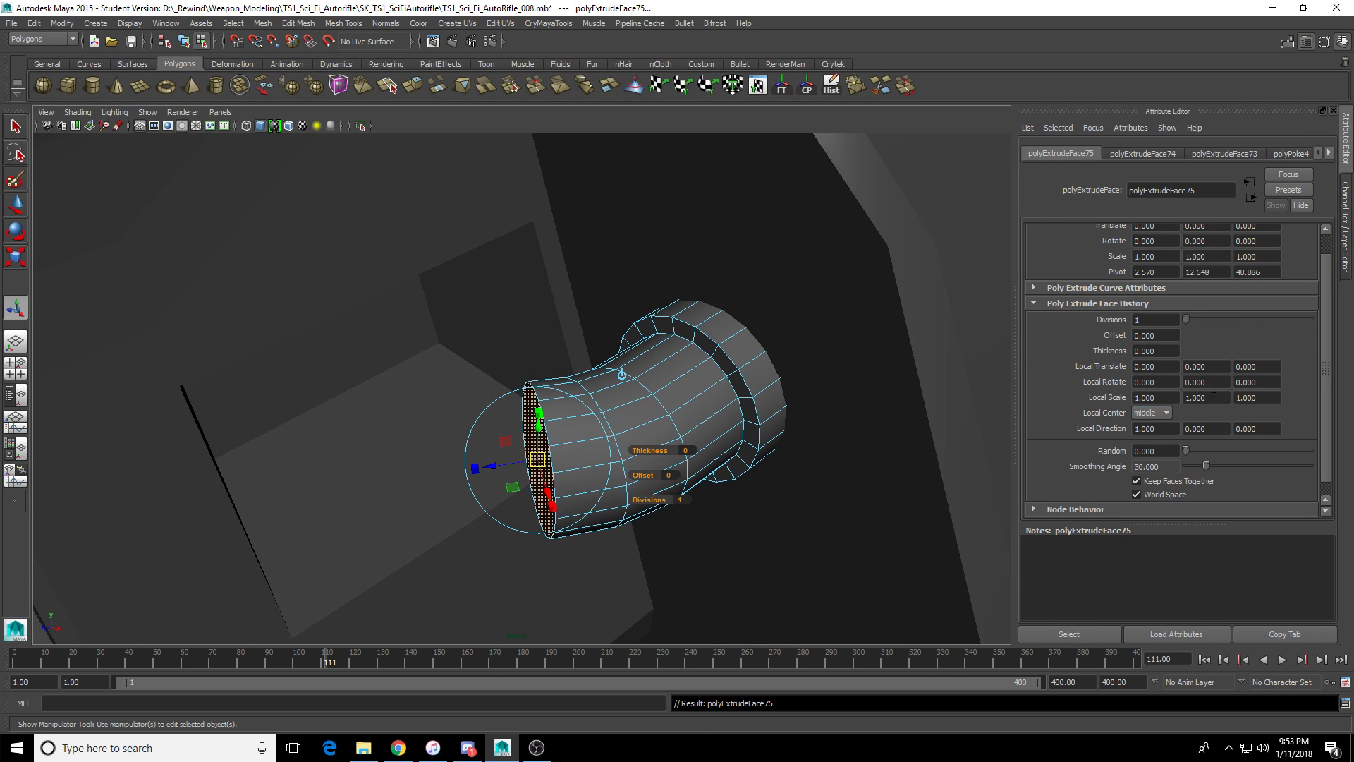
pyautogui.write('-15')
pyautogui.press('Return')
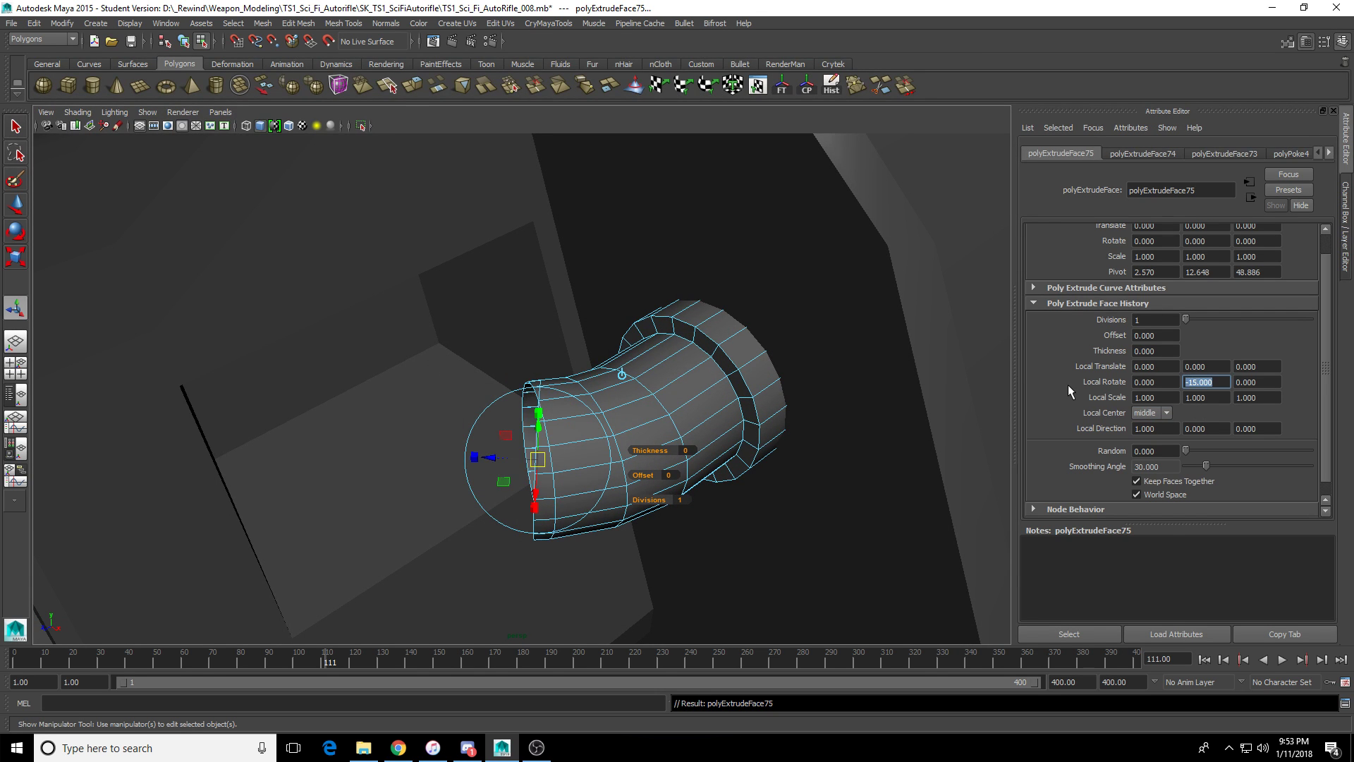
pyautogui.keyDown('alt'); pyautogui.moveTo(908, 402); pyautogui.dragTo(725, 309); pyautogui.keyUp('alt')
pyautogui.moveTo(506, 456); pyautogui.dragTo(466, 464)
# Extrude a fourth bend segment with a local Y rotation of -15 and a local Z translation of 0.247.
pyautogui.hotkey('ctrl', 'e')
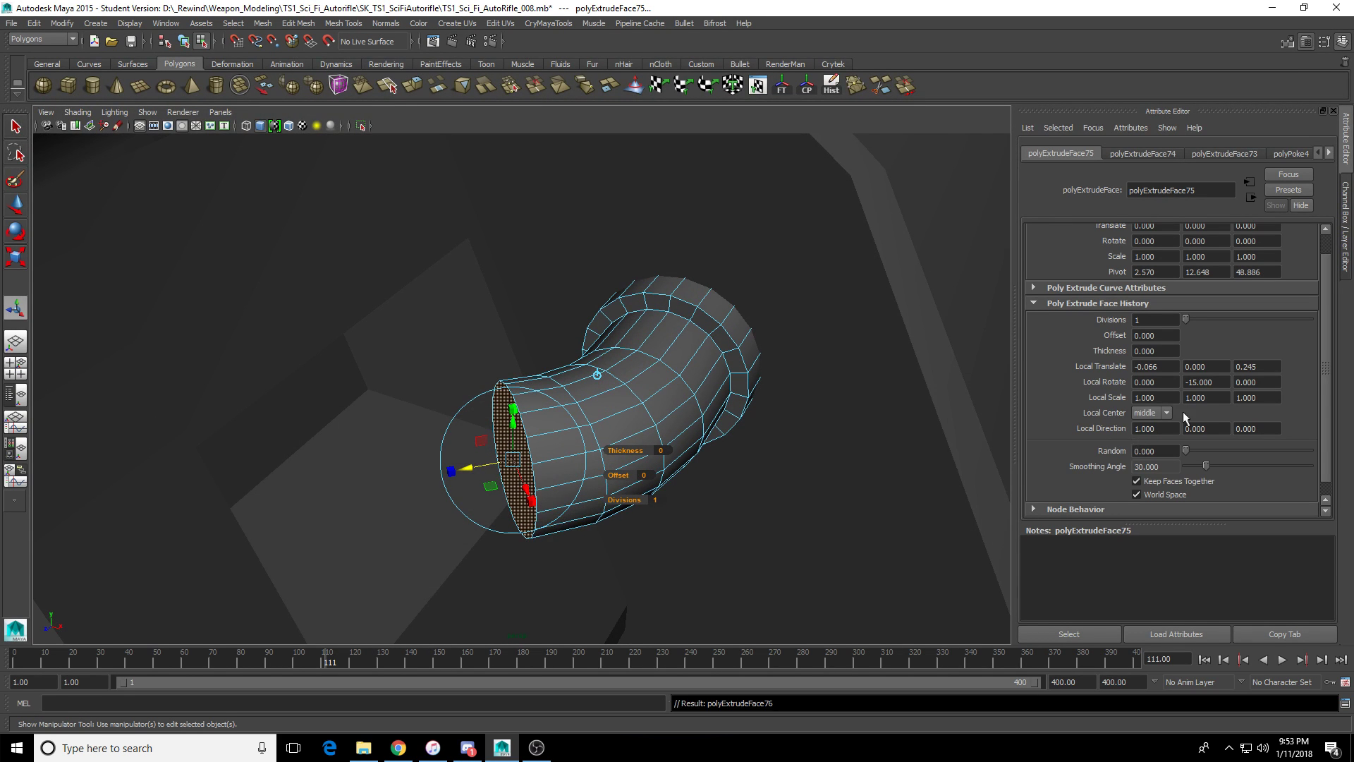
pyautogui.moveTo(1205, 382); pyautogui.dragTo(1194, 382)
pyautogui.press('Return')
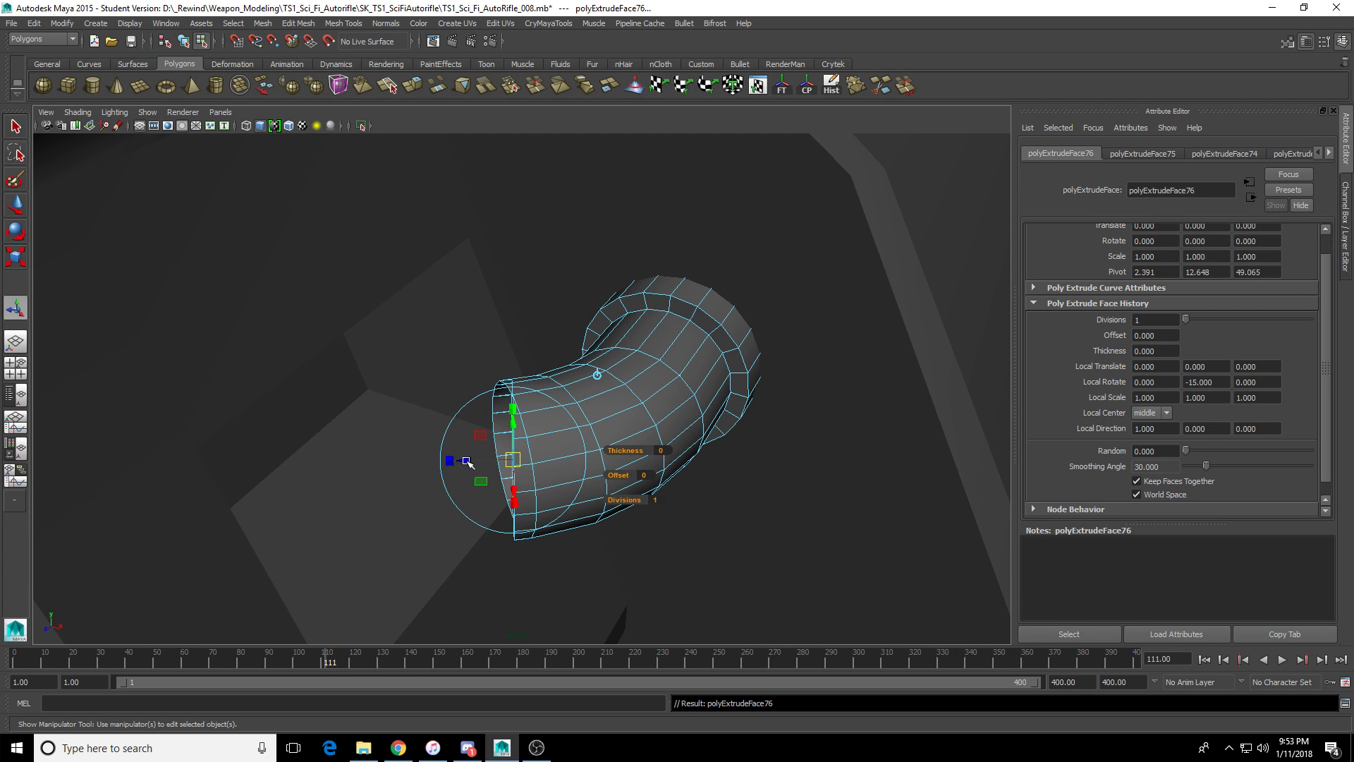
pyautogui.moveTo(457, 464); pyautogui.dragTo(414, 461)
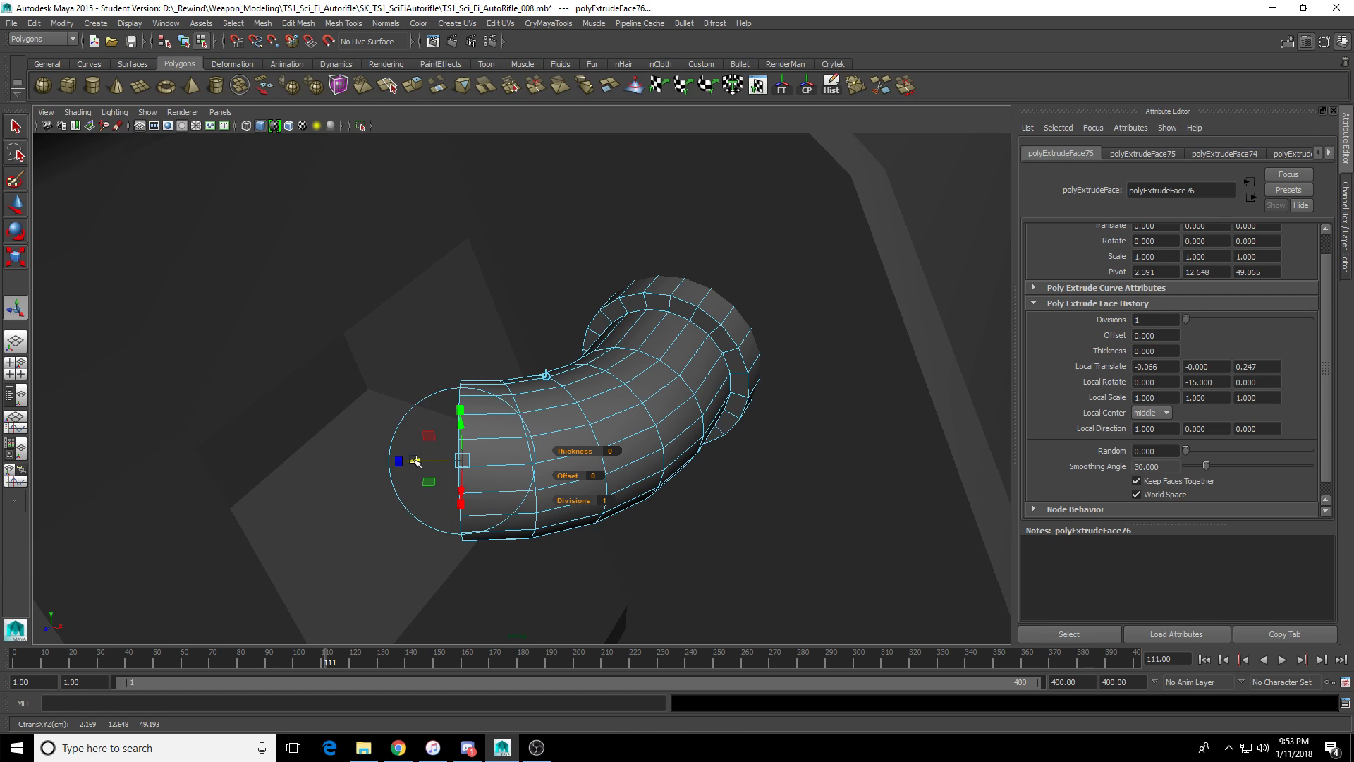
pyautogui.keyDown('alt'); pyautogui.moveTo(468, 566); pyautogui.dragTo(486, 566); pyautogui.keyUp('alt')
# Extrude a fifth bend segment with a local Y rotation of -15 and a local Z translation of 0.246.
pyautogui.hotkey('ctrl', 'e')
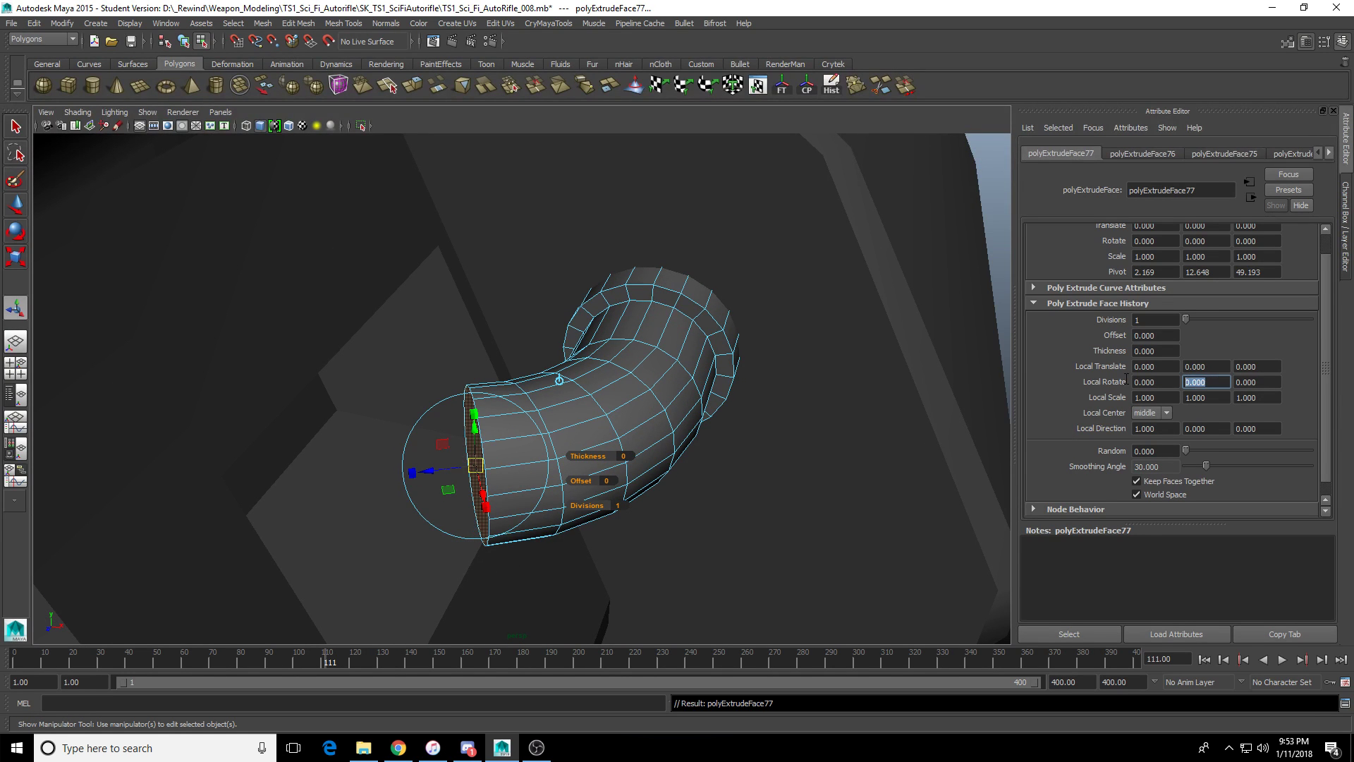
pyautogui.write('-15')
pyautogui.press('Return')
pyautogui.keyDown('alt'); pyautogui.moveTo(720, 402); pyautogui.dragTo(407, 481); pyautogui.keyUp('alt')
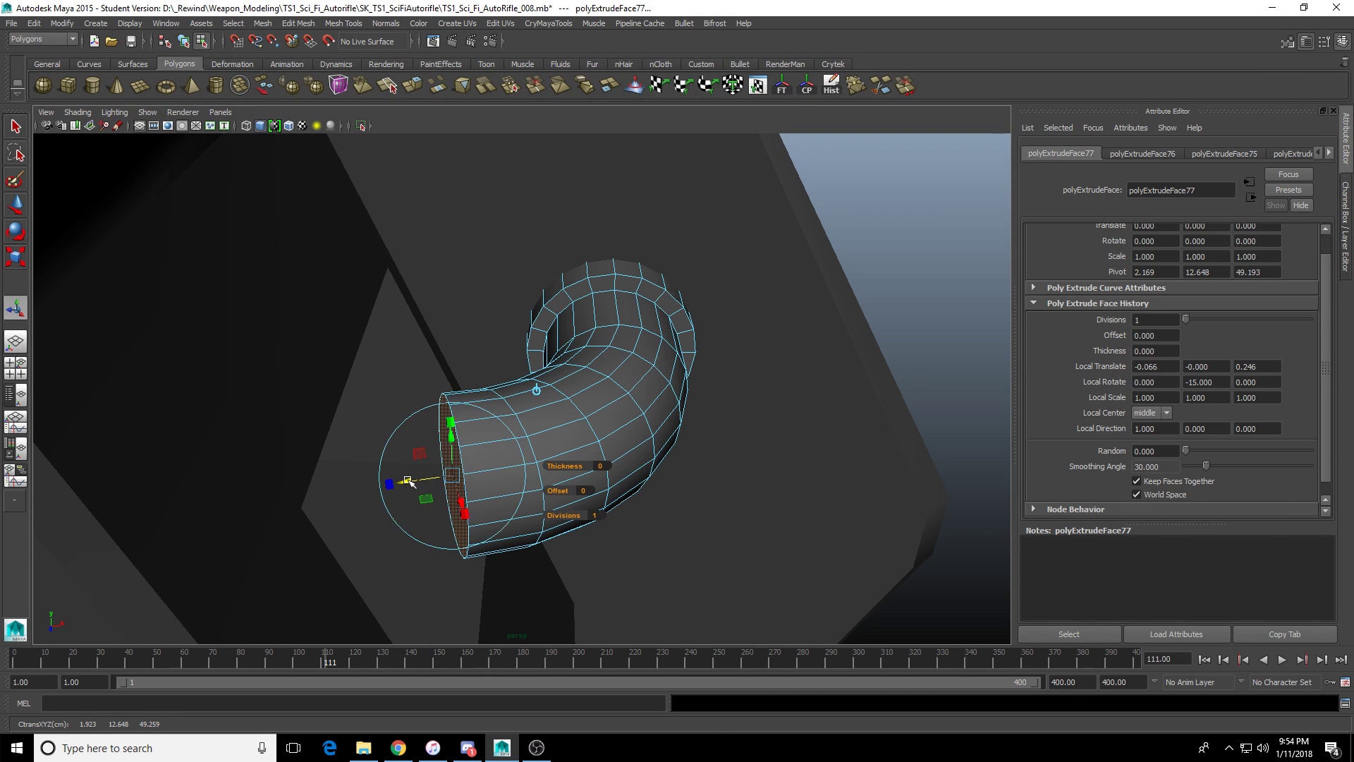
pyautogui.keyDown('alt'); pyautogui.moveTo(530, 542); pyautogui.dragTo(488, 522); pyautogui.keyUp('alt')
# Extrude the end face with a local Y rotation of -15 and run it 1.324 along local Z into the rectangular recess.
pyautogui.hotkey('ctrl', 'e')
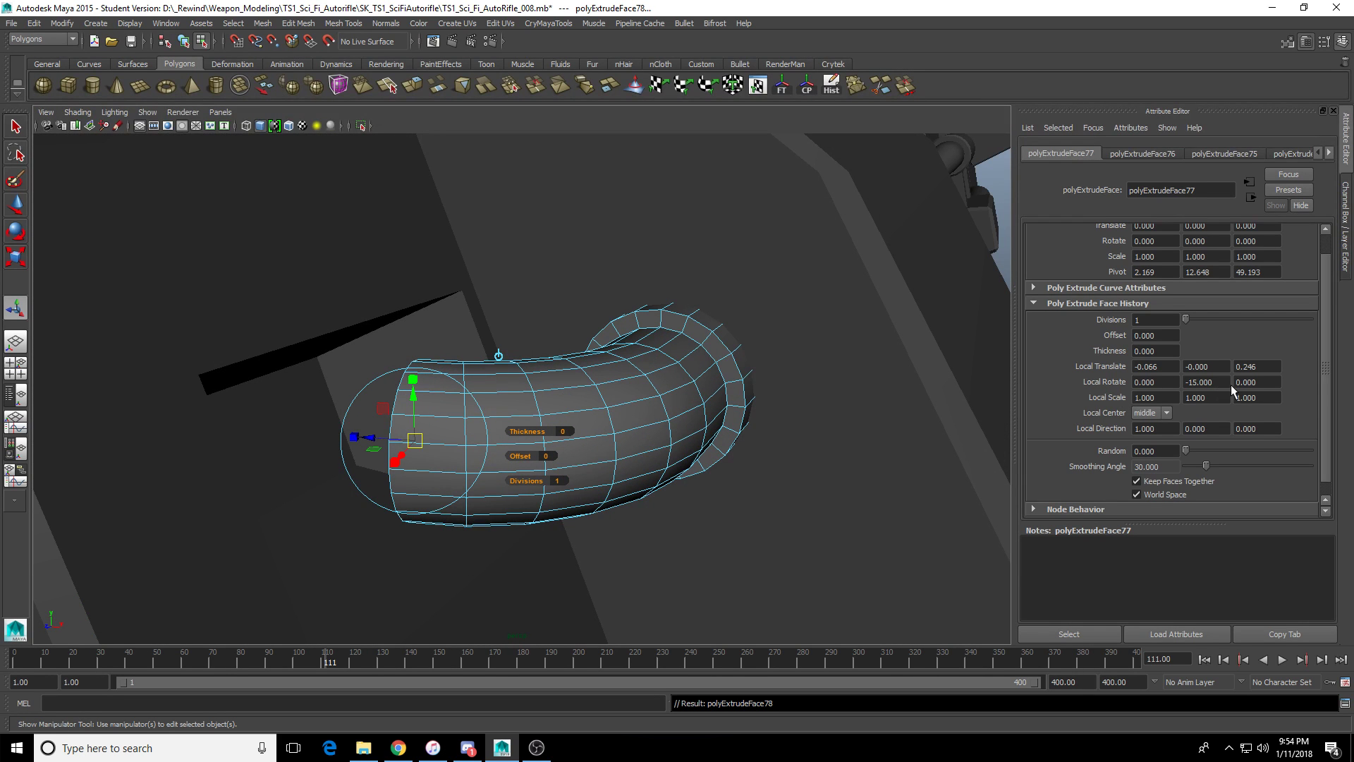
pyautogui.write('-15')
pyautogui.press('Return')
pyautogui.keyDown('alt'); pyautogui.moveTo(656, 267); pyautogui.dragTo(613, 332); pyautogui.keyUp('alt')
pyautogui.moveTo(414, 492); pyautogui.dragTo(482, 403)
pyautogui.moveTo(350, 399); pyautogui.dragTo(286, 392)
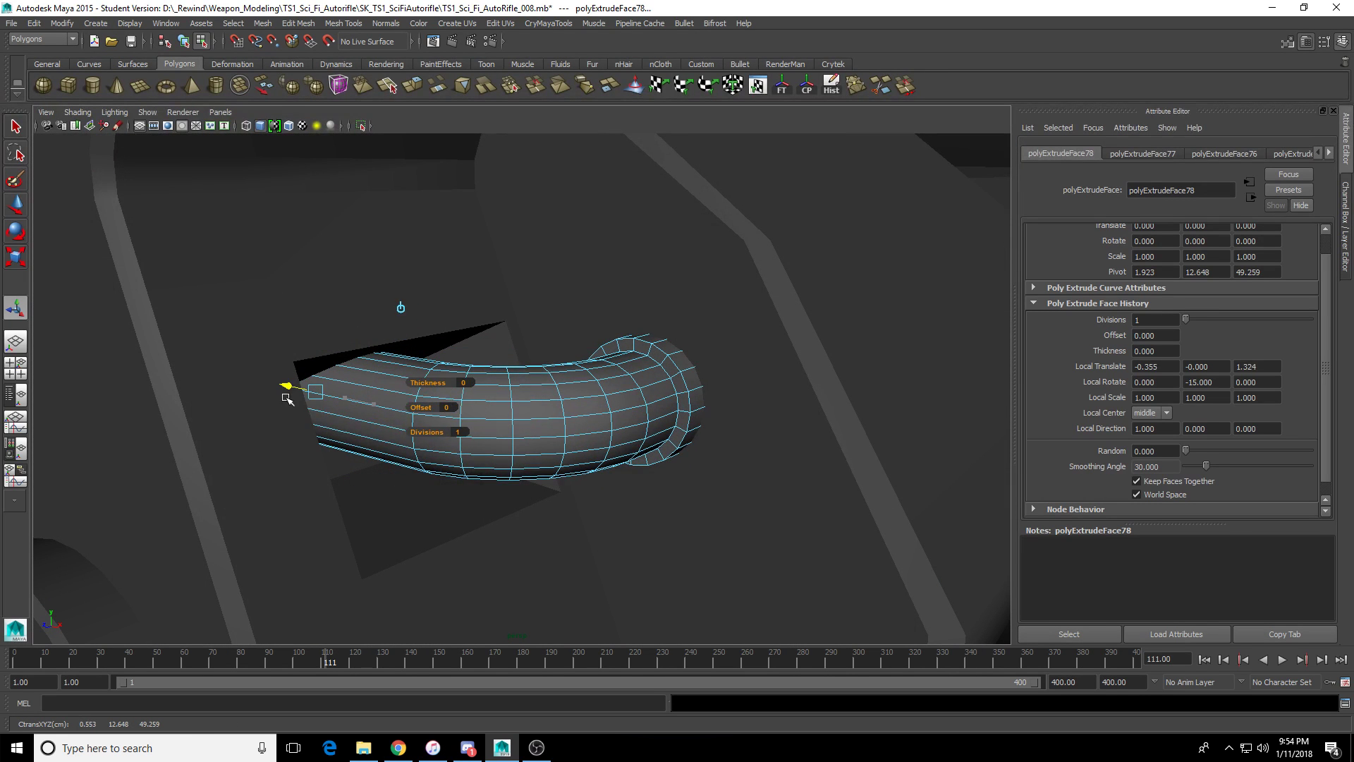
# Return to object mode, undo a trial downward move, and rotate the bent pipe to 9.905 about Z.
pyautogui.moveTo(515, 427); pyautogui.dragTo(565, 405, button='right')
pyautogui.press('w')
pyautogui.keyDown('alt'); pyautogui.moveTo(564, 405); pyautogui.dragTo(698, 451); pyautogui.keyUp('alt')
pyautogui.moveTo(588, 343); pyautogui.dragTo(634, 382)
pyautogui.press('e')
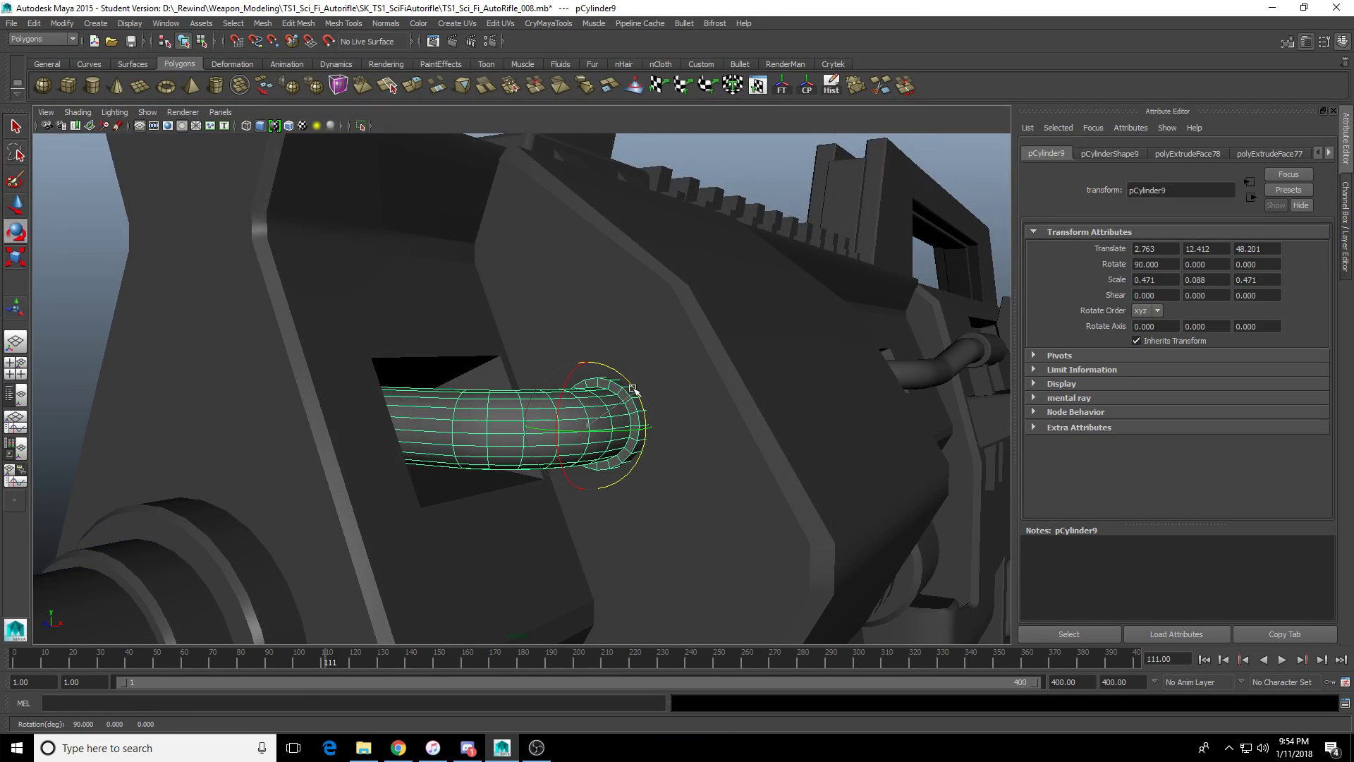
pyautogui.hotkey('ctrl', 'z')
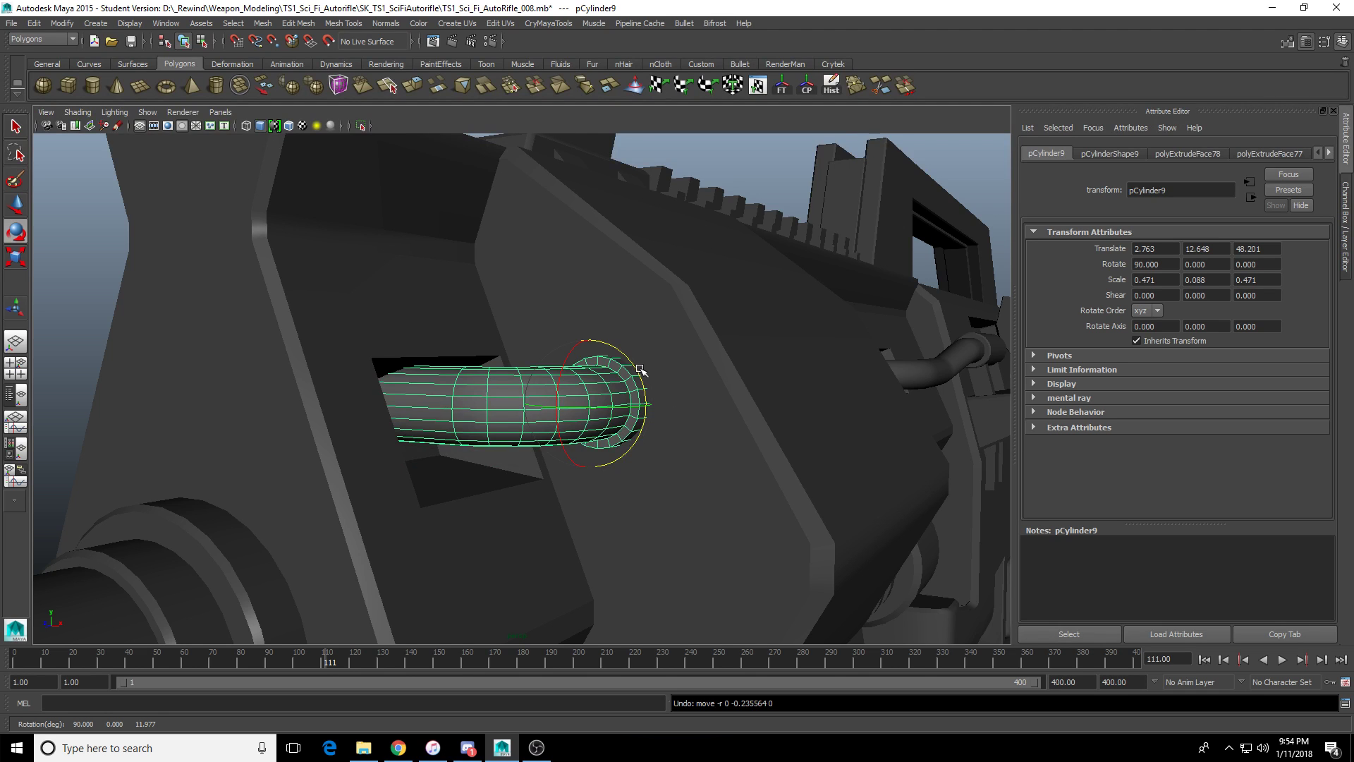
pyautogui.moveTo(640, 368); pyautogui.dragTo(583, 477)
# In the side view, move the bend's vertices slightly back toward the housing to shorten the pipe, and return to object mode.
pyautogui.press('space')
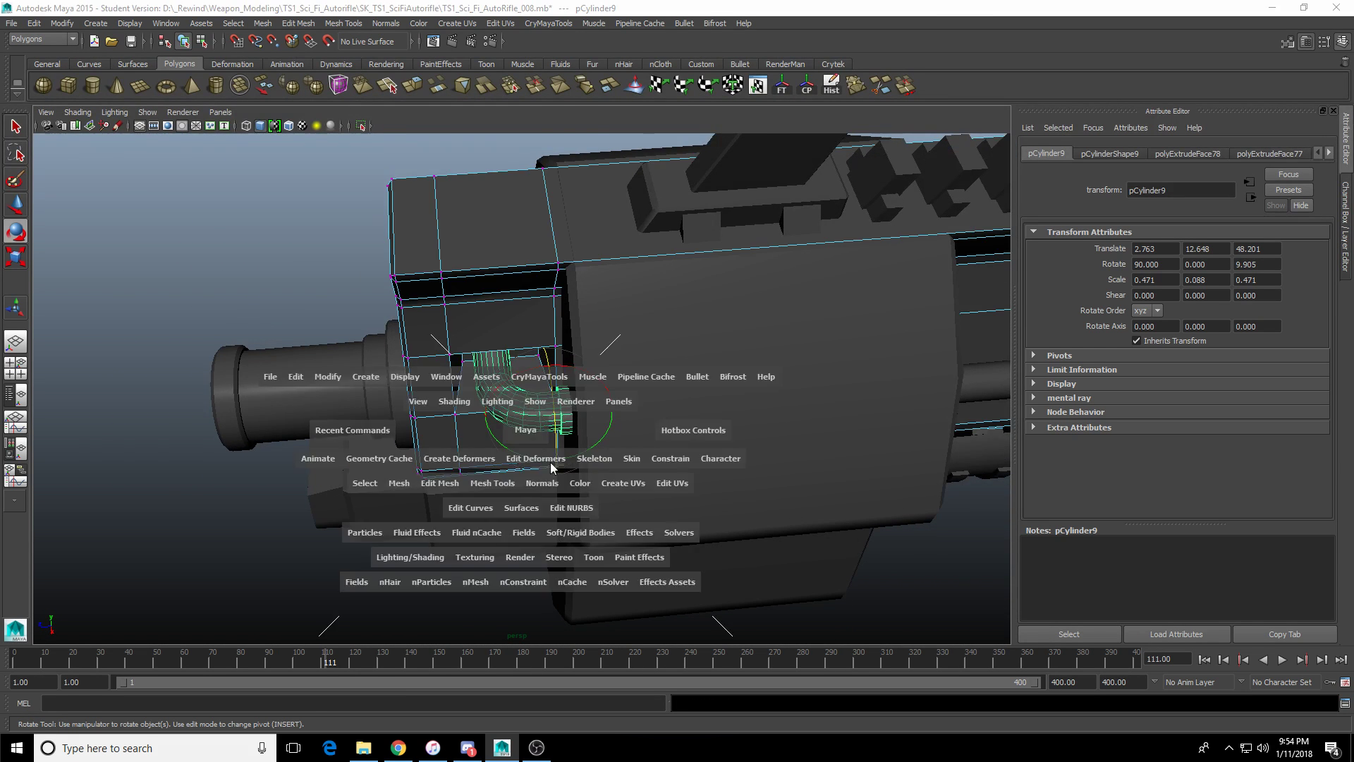
pyautogui.press('space')
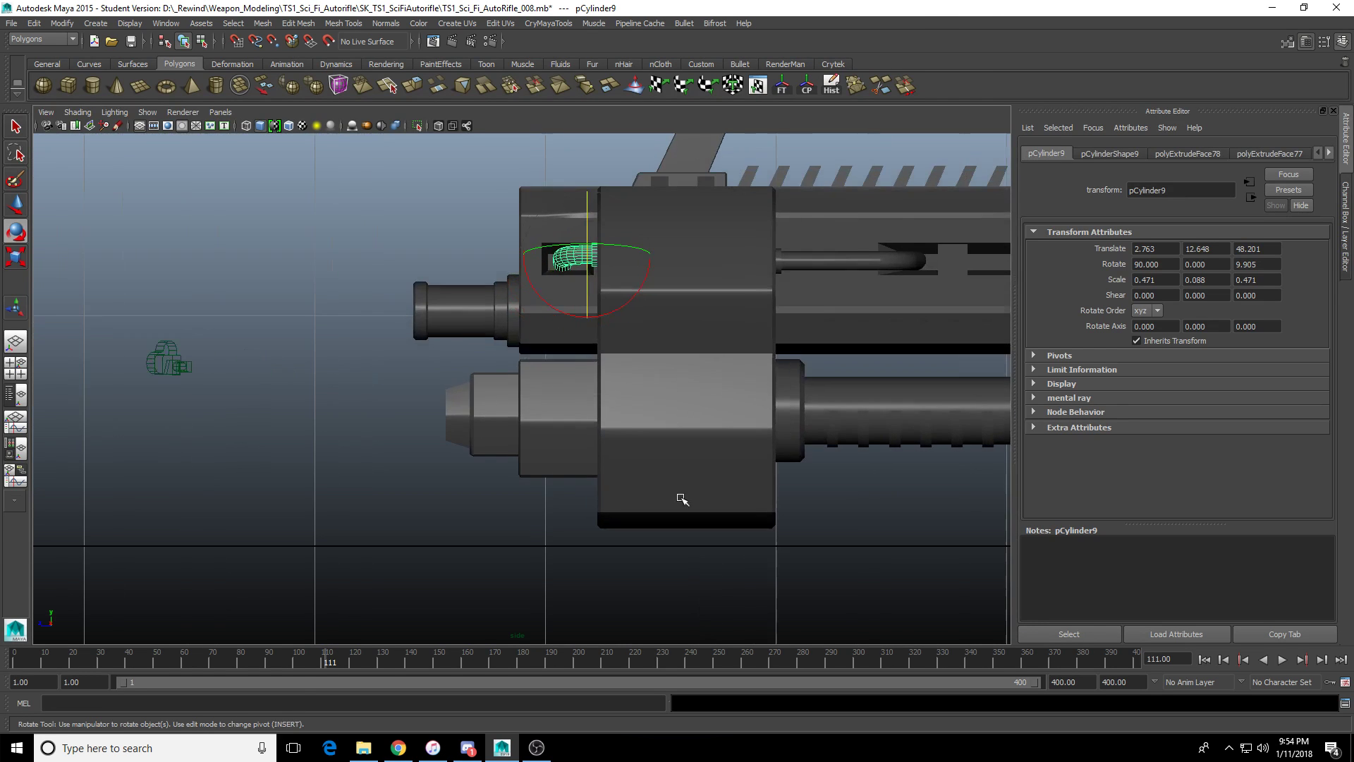
pyautogui.scroll(3, 682, 498)
pyautogui.keyDown('alt'); pyautogui.moveTo(682, 499); pyautogui.dragTo(498, 586, button='middle'); pyautogui.keyUp('alt')
pyautogui.scroll(5, 499, 586)
pyautogui.moveTo(504, 456); pyautogui.dragTo(418, 426, button='right')
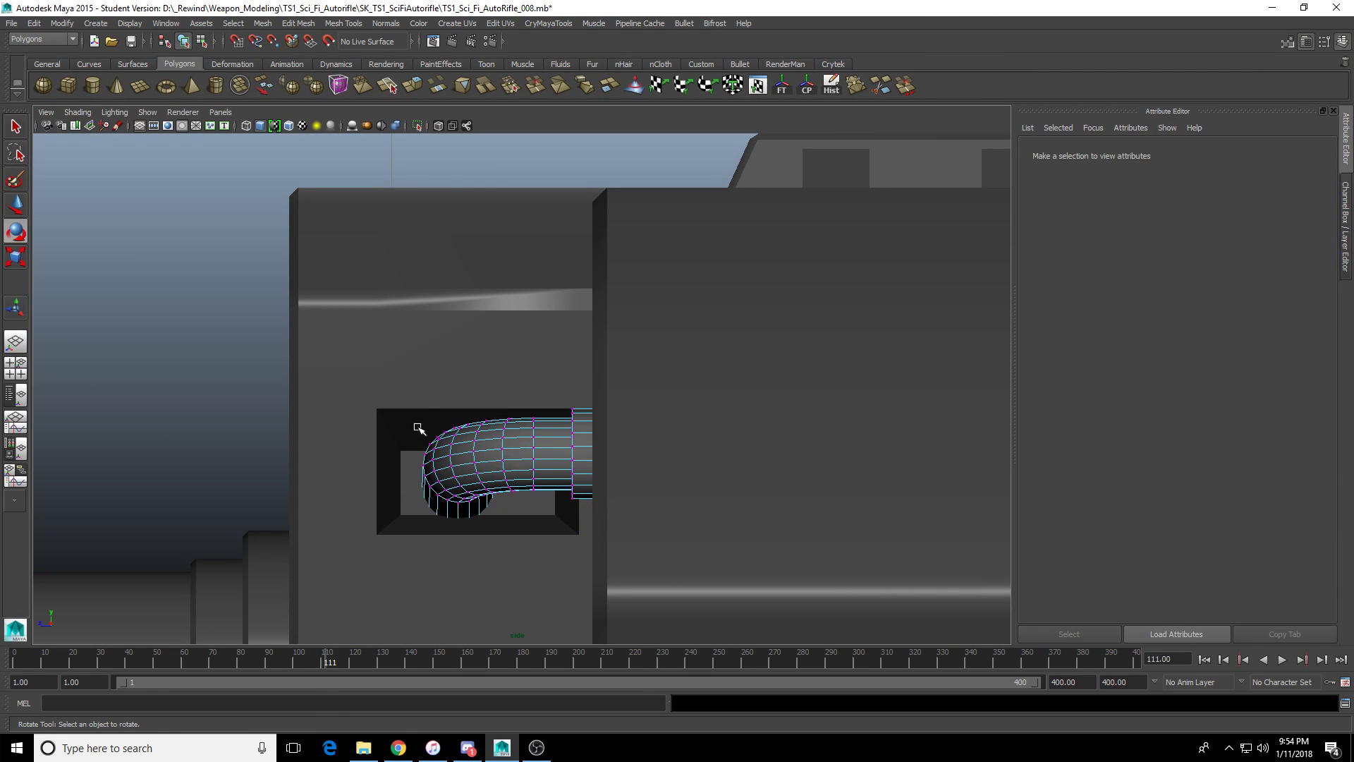
pyautogui.moveTo(387, 384); pyautogui.dragTo(543, 601)
pyautogui.press('w')
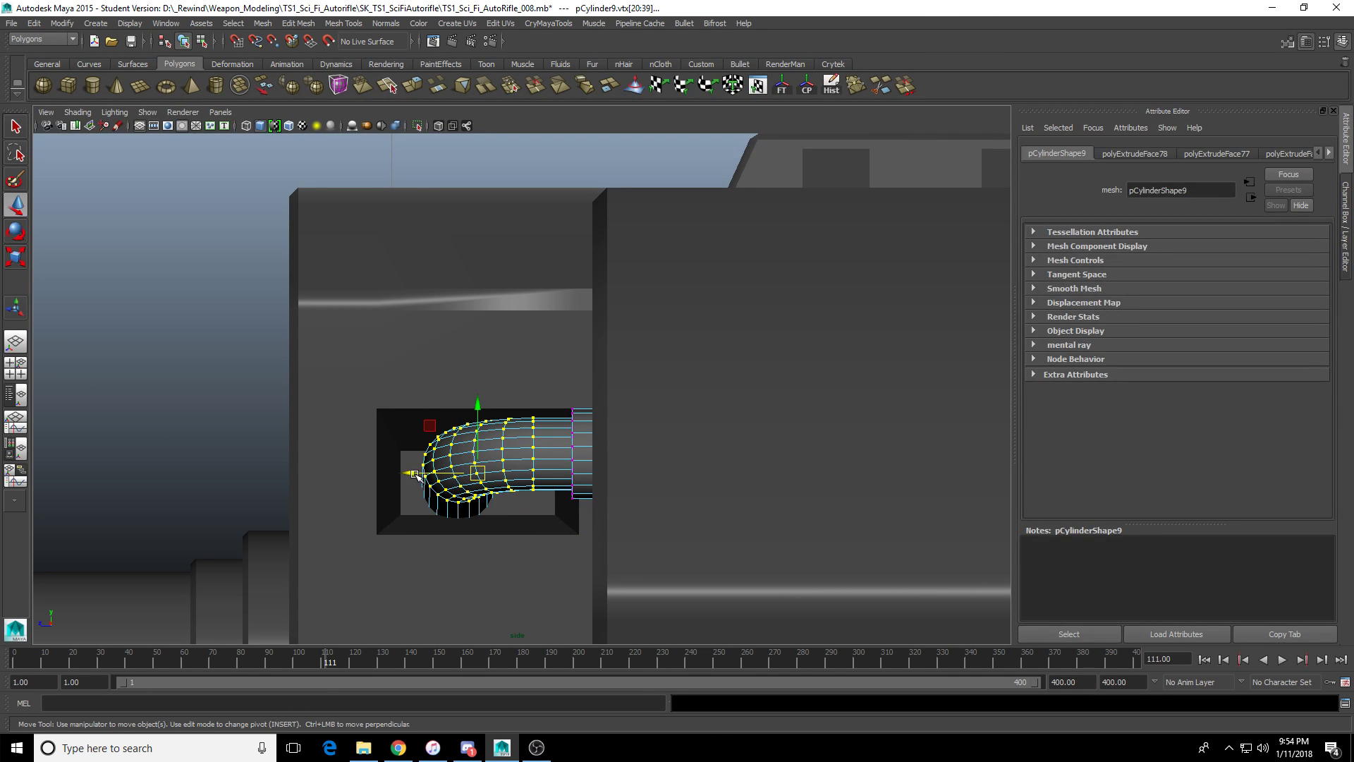
pyautogui.moveTo(416, 475); pyautogui.dragTo(431, 477)
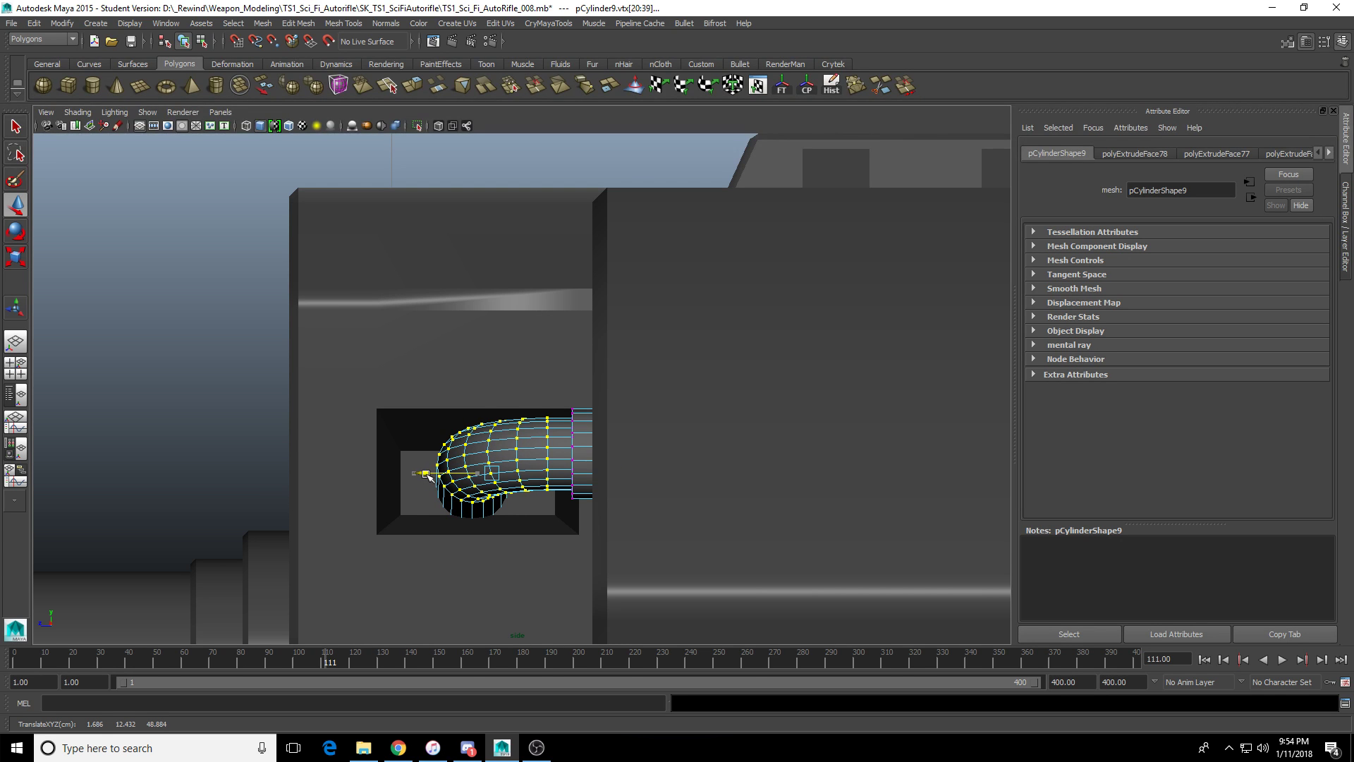
pyautogui.moveTo(536, 459); pyautogui.dragTo(638, 392, button='right')
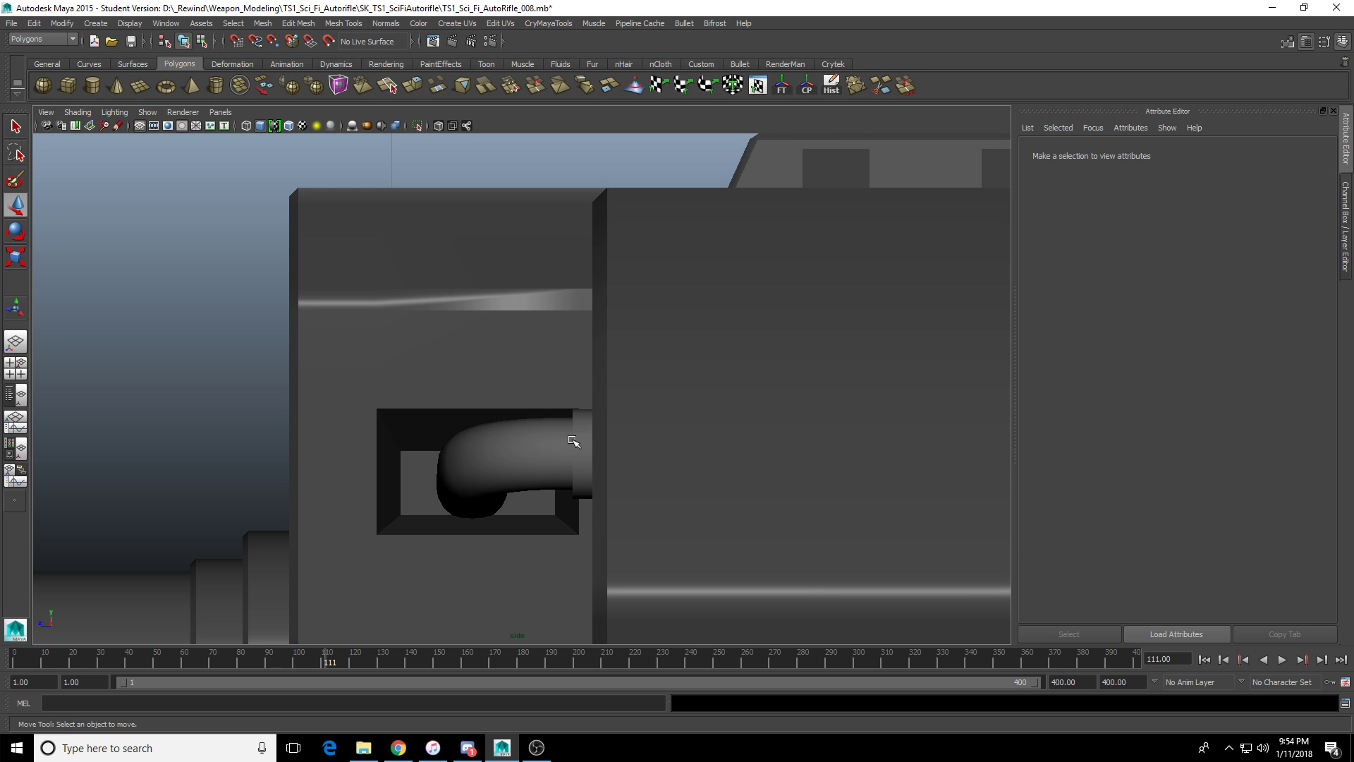
# Examine the rifle's side pipes and overall profile in perspective, ending on the new bent pipe at the front.
pyautogui.keyDown('alt'); pyautogui.moveTo(650, 325); pyautogui.dragTo(506, 396); pyautogui.keyUp('alt')
pyautogui.press('space')
pyautogui.press('space')
pyautogui.click(816, 472)
pyautogui.keyDown('alt'); pyautogui.moveTo(816, 472); pyautogui.dragTo(634, 383); pyautogui.keyUp('alt')
pyautogui.keyDown('alt'); pyautogui.moveTo(549, 355); pyautogui.dragTo(595, 359); pyautogui.keyUp('alt')
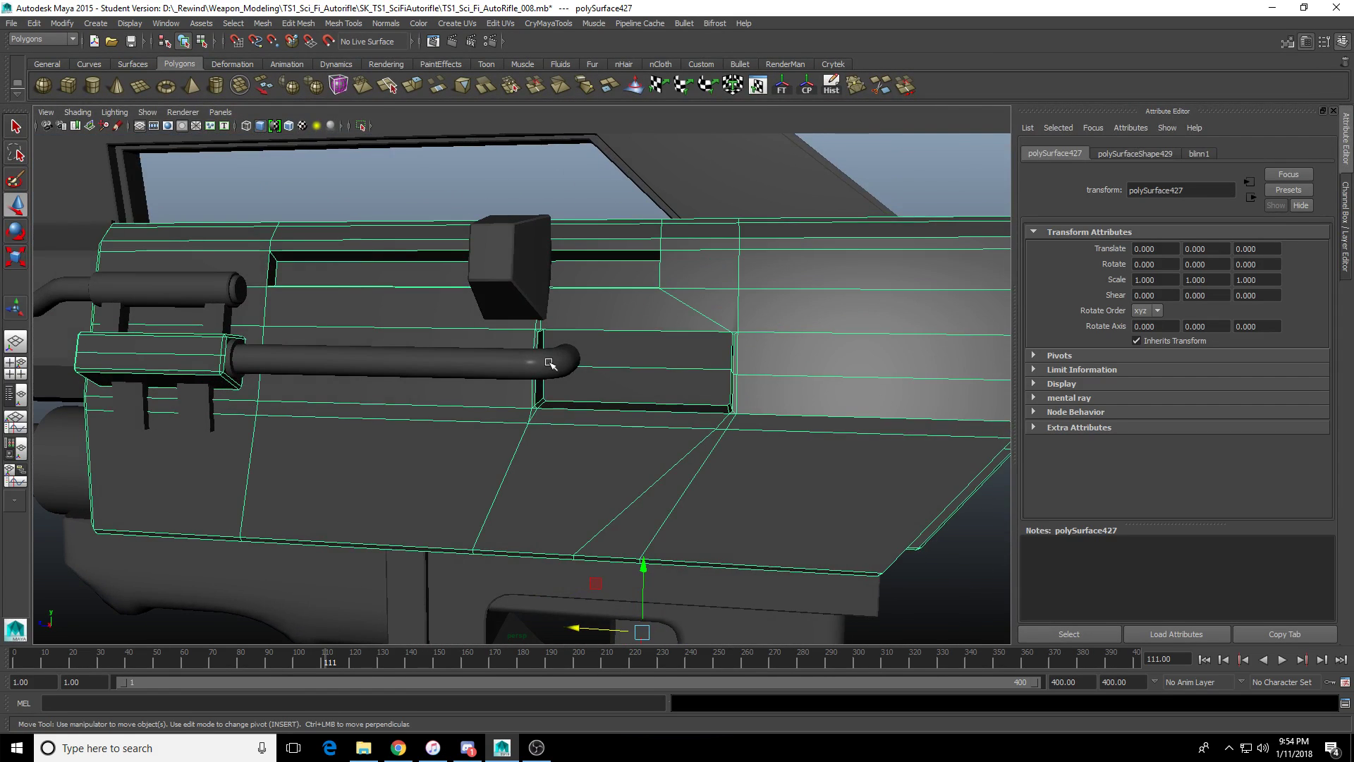
pyautogui.keyDown('alt'); pyautogui.moveTo(284, 369); pyautogui.dragTo(562, 372, button='middle'); pyautogui.keyUp('alt')
pyautogui.keyDown('alt'); pyautogui.moveTo(562, 371); pyautogui.dragTo(412, 360); pyautogui.keyUp('alt')
pyautogui.keyDown('alt'); pyautogui.moveTo(413, 360); pyautogui.dragTo(544, 402, button='middle'); pyautogui.keyUp('alt')
pyautogui.scroll(-5, 557, 427)
pyautogui.keyDown('alt'); pyautogui.moveTo(572, 451); pyautogui.dragTo(627, 497); pyautogui.keyUp('alt')
pyautogui.scroll(-2, 627, 497)
pyautogui.keyDown('alt'); pyautogui.moveTo(627, 497); pyautogui.dragTo(399, 436, button='middle'); pyautogui.keyUp('alt')
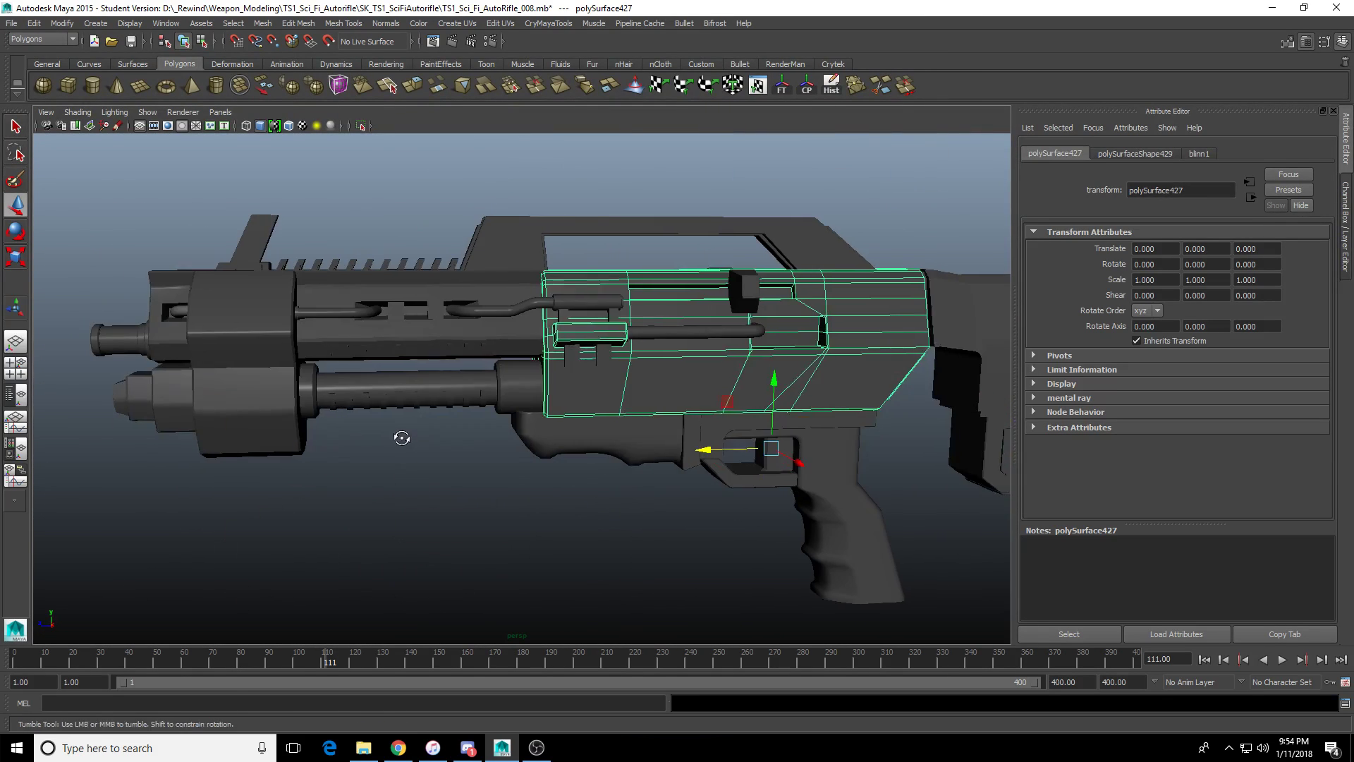
pyautogui.keyDown('alt'); pyautogui.moveTo(399, 435); pyautogui.dragTo(444, 463); pyautogui.keyUp('alt')
pyautogui.keyDown('alt'); pyautogui.moveTo(445, 463); pyautogui.dragTo(528, 487, button='middle'); pyautogui.keyUp('alt')
pyautogui.scroll(5, 528, 486)
pyautogui.keyDown('alt'); pyautogui.moveTo(529, 486); pyautogui.dragTo(445, 447); pyautogui.keyUp('alt')
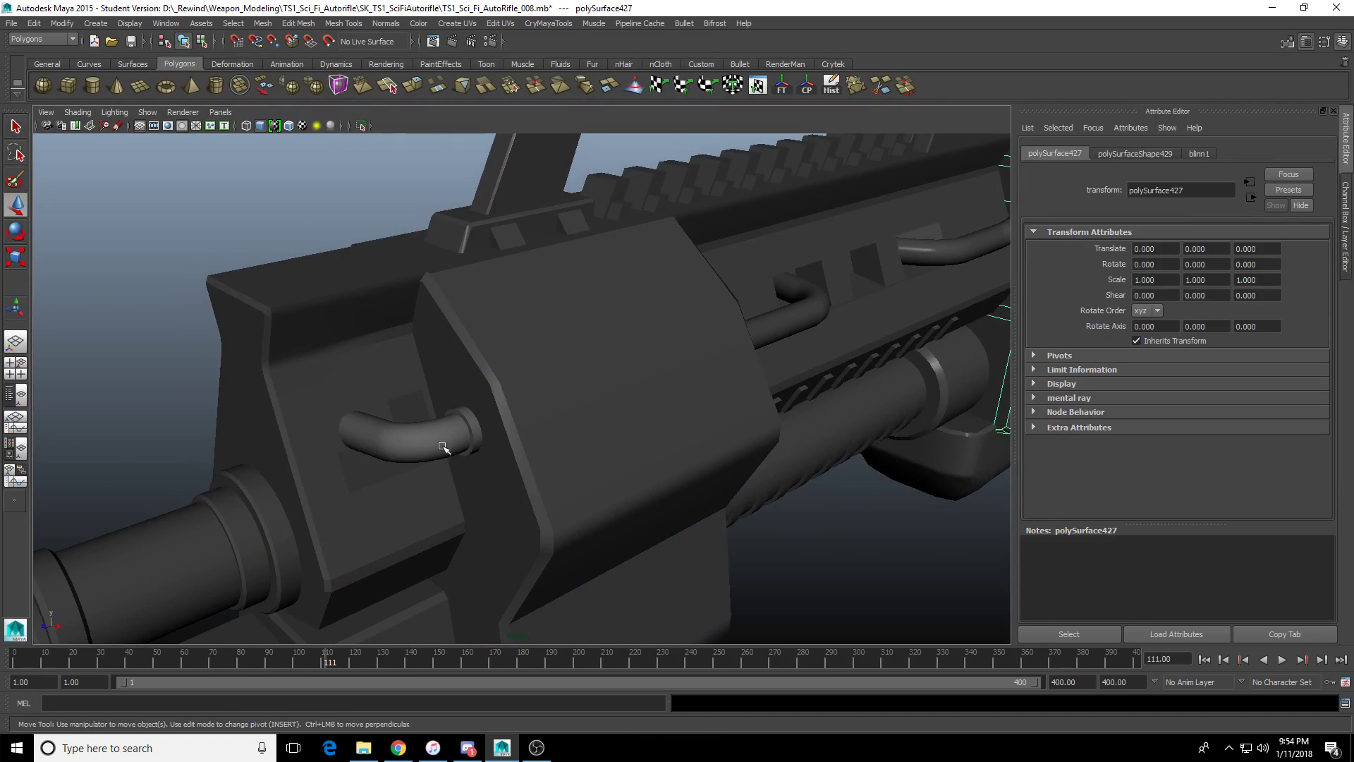
# Frame the bent pipe, bevel the edge loop around its collar's front rim, and return to object mode.
pyautogui.click(443, 450)
pyautogui.press('f')
pyautogui.press('q')
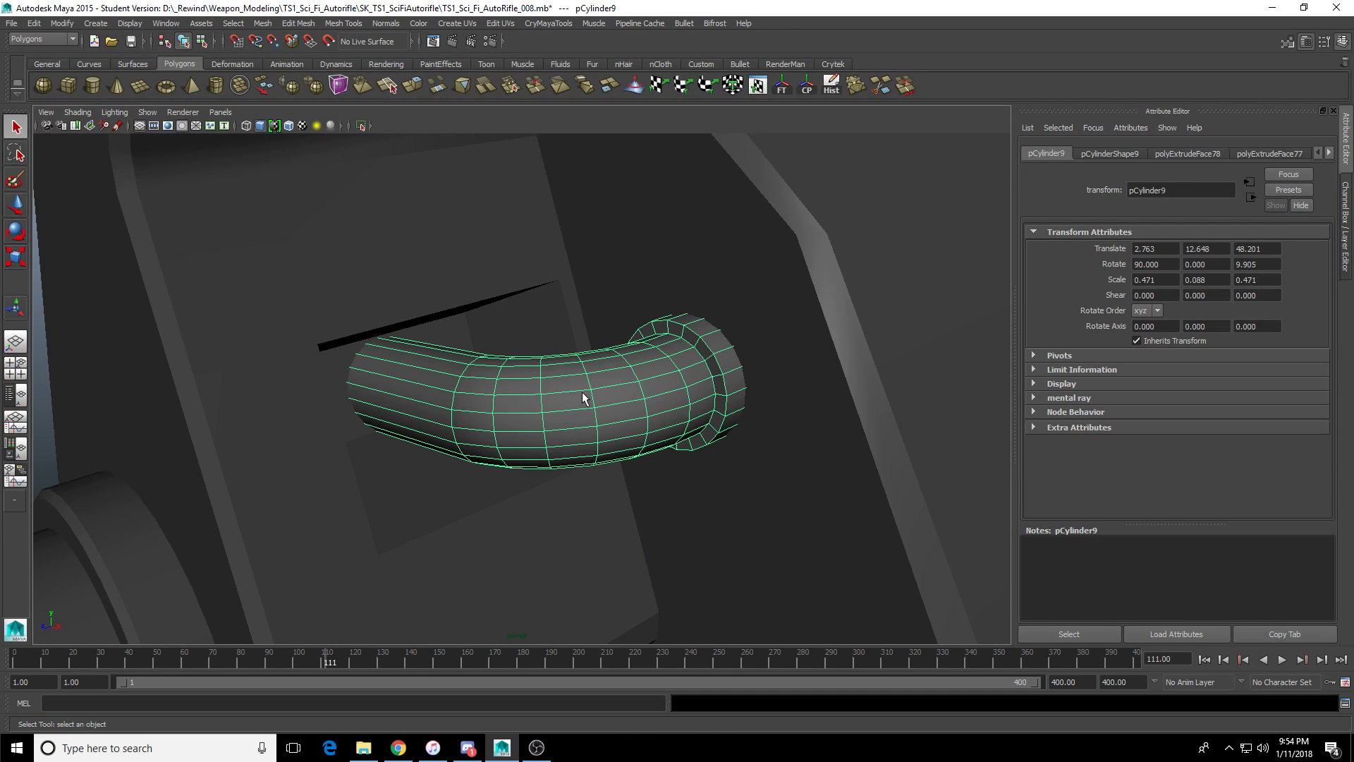
pyautogui.keyDown('shift'); pyautogui.rightClick(583, 397); pyautogui.keyUp('shift')
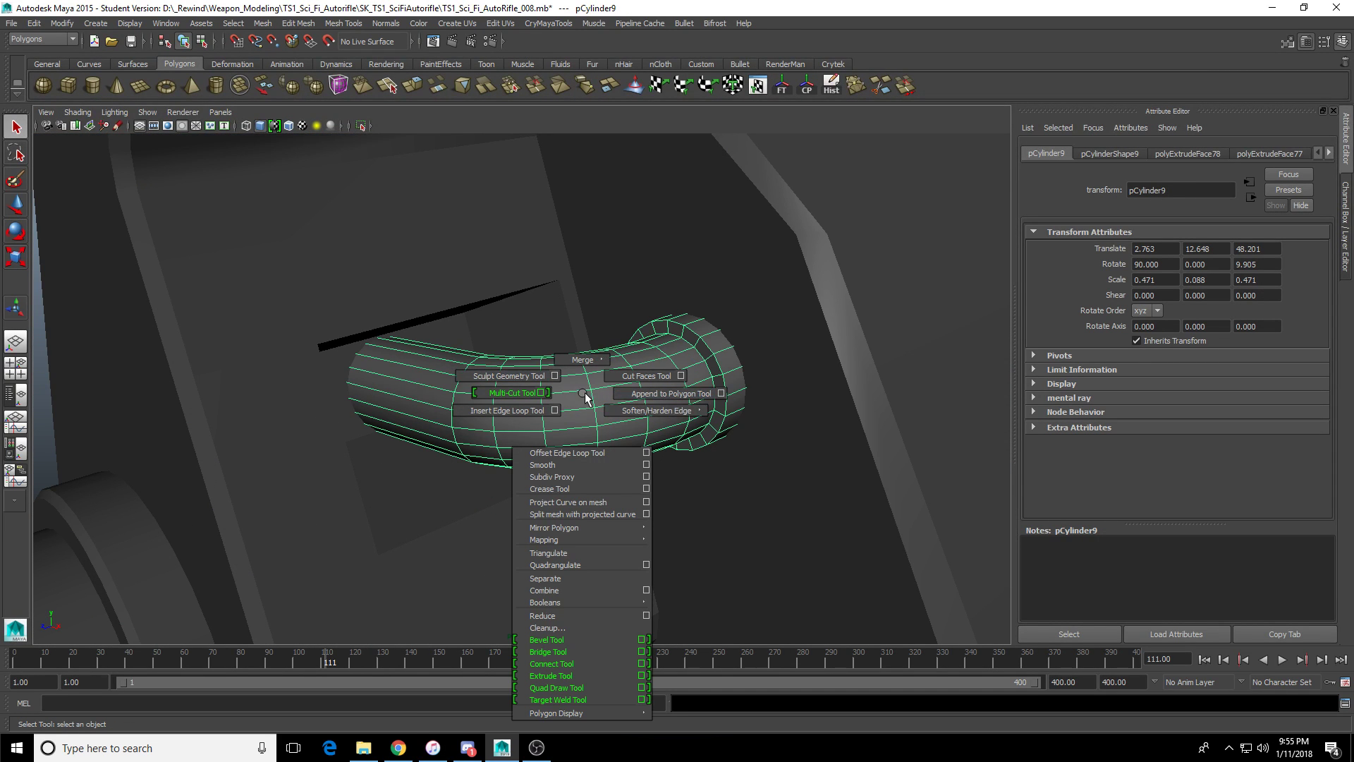
pyautogui.moveTo(595, 399); pyautogui.dragTo(698, 533, button='right')
pyautogui.scroll(3, 698, 494)
pyautogui.keyDown('alt'); pyautogui.moveTo(698, 437); pyautogui.dragTo(562, 480, button='middle'); pyautogui.keyUp('alt')
pyautogui.moveTo(562, 479); pyautogui.dragTo(564, 443, button='right')
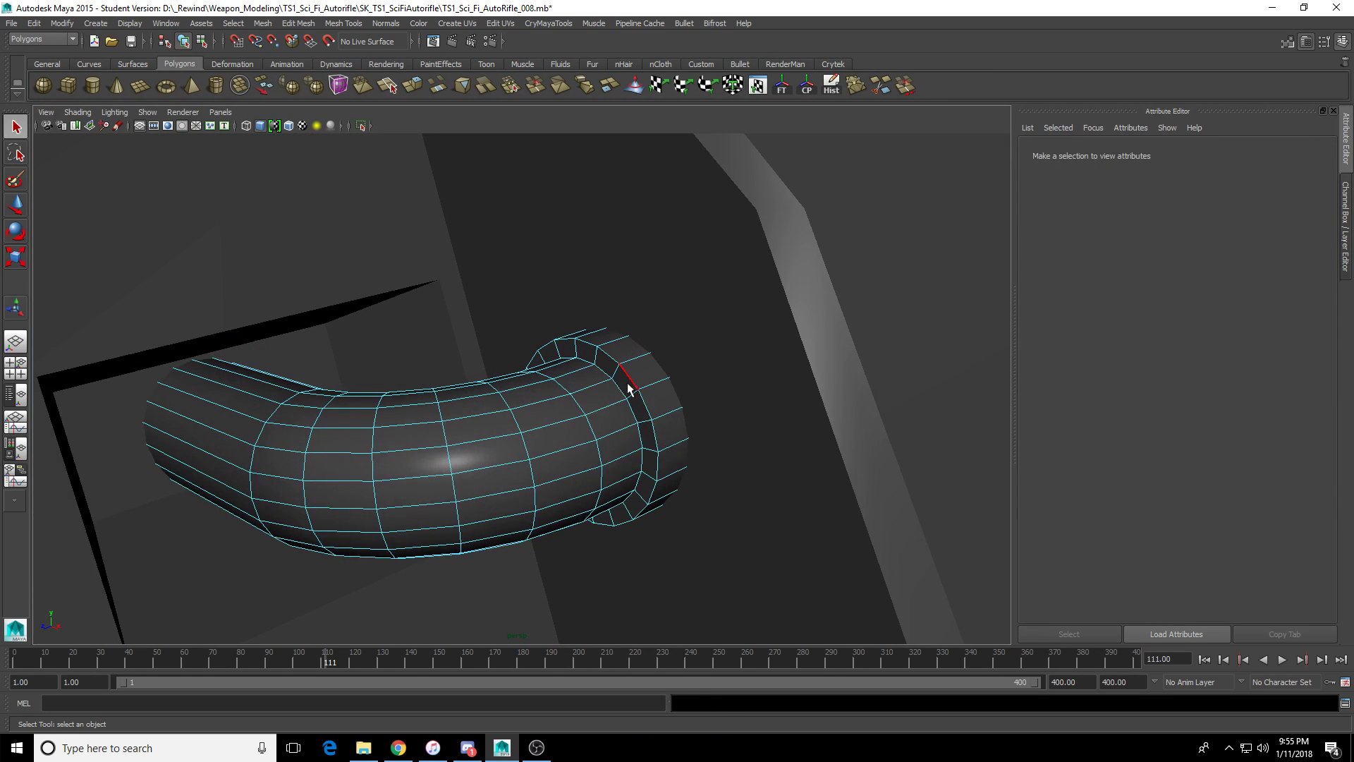
pyautogui.doubleClick(628, 383)
pyautogui.moveTo(630, 386); pyautogui.dragTo(631, 346, button='right')
pyautogui.click(621, 416)
# Set the collar bevel's fraction to 0.240.
pyautogui.press('t')
pyautogui.click(1176, 153)
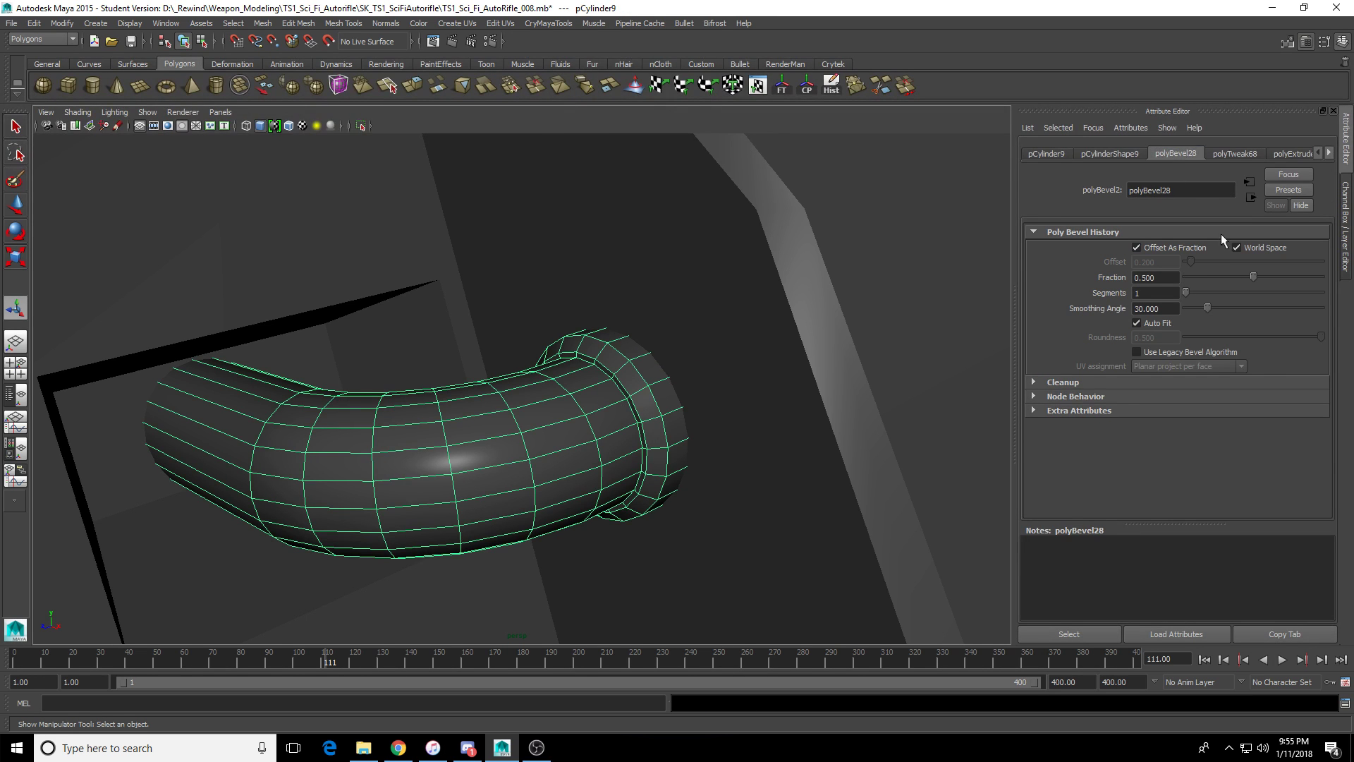
pyautogui.moveTo(1246, 277); pyautogui.dragTo(1217, 285)
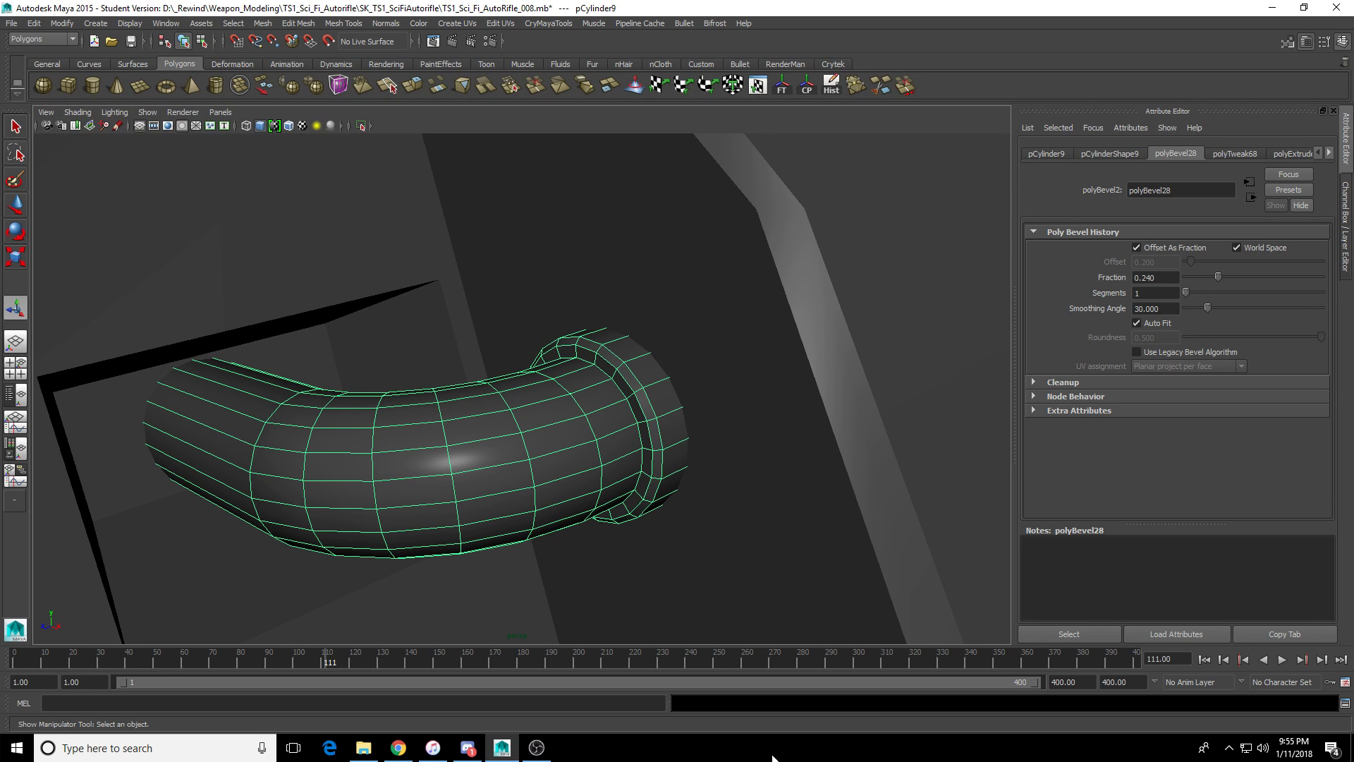
# Bevel the edge loop around the collar rim of the side pipe just behind the front housing, and return to object mode.
pyautogui.scroll(-7, 717, 428)
pyautogui.keyDown('alt'); pyautogui.moveTo(715, 426); pyautogui.dragTo(665, 468); pyautogui.keyUp('alt')
pyautogui.keyDown('alt'); pyautogui.moveTo(666, 468); pyautogui.dragTo(489, 392, button='middle'); pyautogui.keyUp('alt')
pyautogui.click(494, 372)
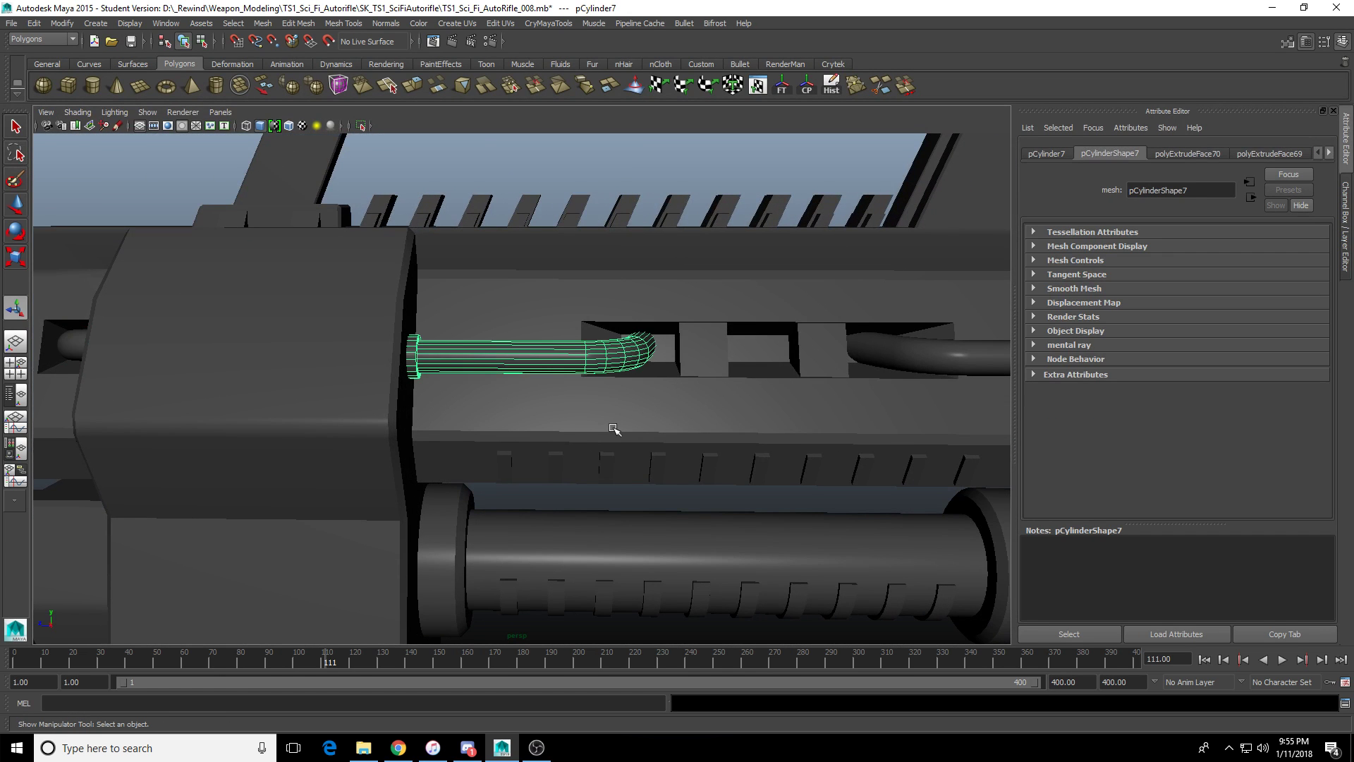
pyautogui.moveTo(616, 428)
pyautogui.keyDown('alt'); pyautogui.mouseDown()
pyautogui.moveTo(565, 426)
pyautogui.moveTo(610, 429)
pyautogui.mouseUp(); pyautogui.keyUp('alt')
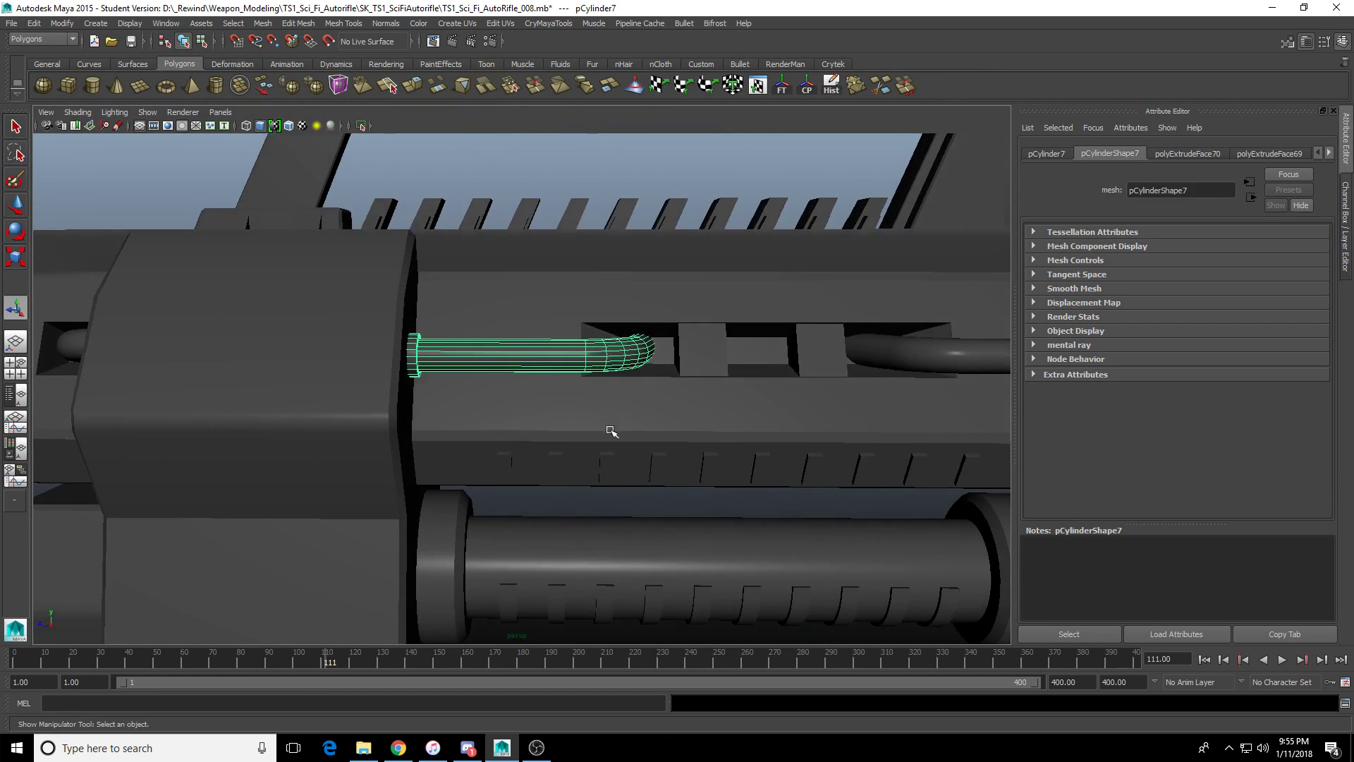
pyautogui.scroll(5, 609, 430)
pyautogui.keyDown('alt'); pyautogui.moveTo(609, 430); pyautogui.dragTo(812, 585, button='middle'); pyautogui.keyUp('alt')
pyautogui.keyDown('alt'); pyautogui.moveTo(813, 585); pyautogui.dragTo(689, 604); pyautogui.keyUp('alt')
pyautogui.keyDown('alt'); pyautogui.moveTo(689, 605); pyautogui.dragTo(680, 361, button='middle'); pyautogui.keyUp('alt')
pyautogui.keyDown('alt'); pyautogui.moveTo(680, 361); pyautogui.dragTo(611, 411); pyautogui.keyUp('alt')
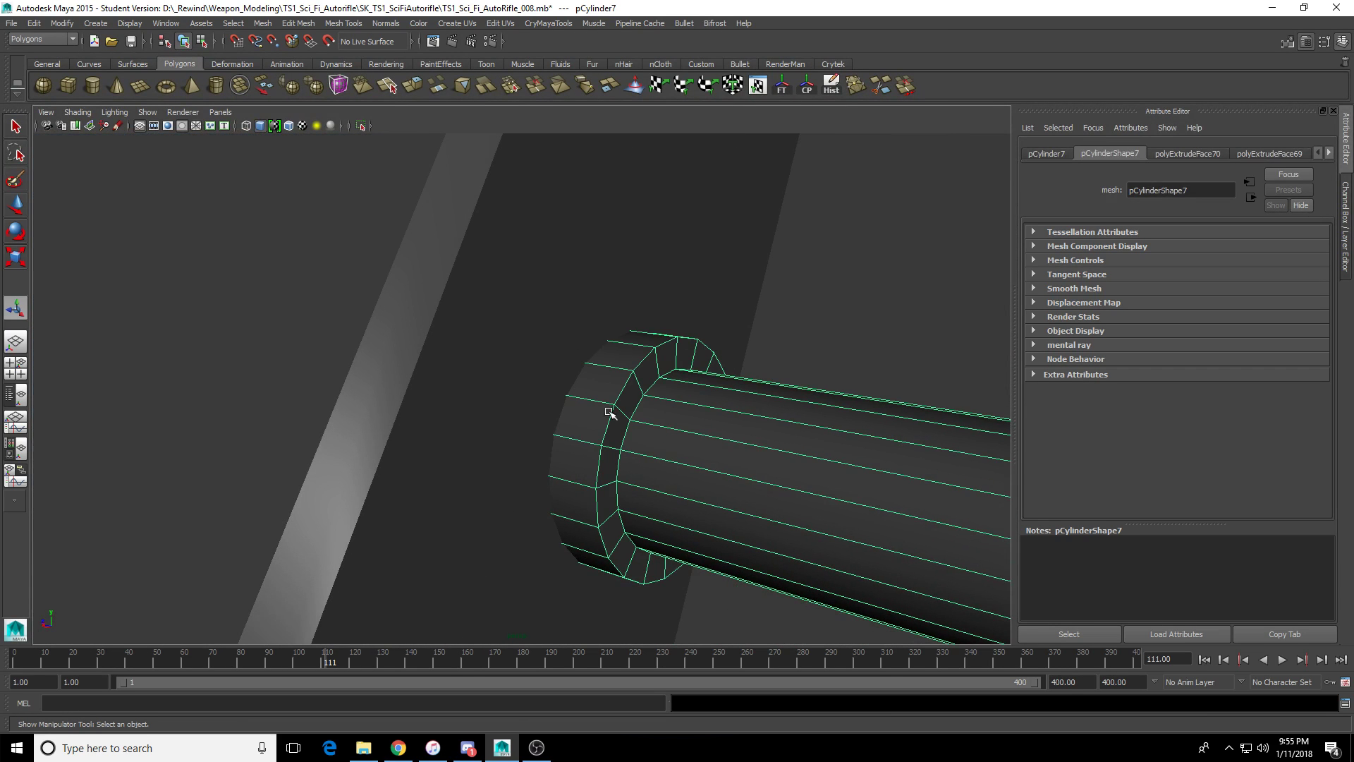
pyautogui.moveTo(664, 440); pyautogui.dragTo(662, 381, button='right')
pyautogui.doubleClick(628, 394)
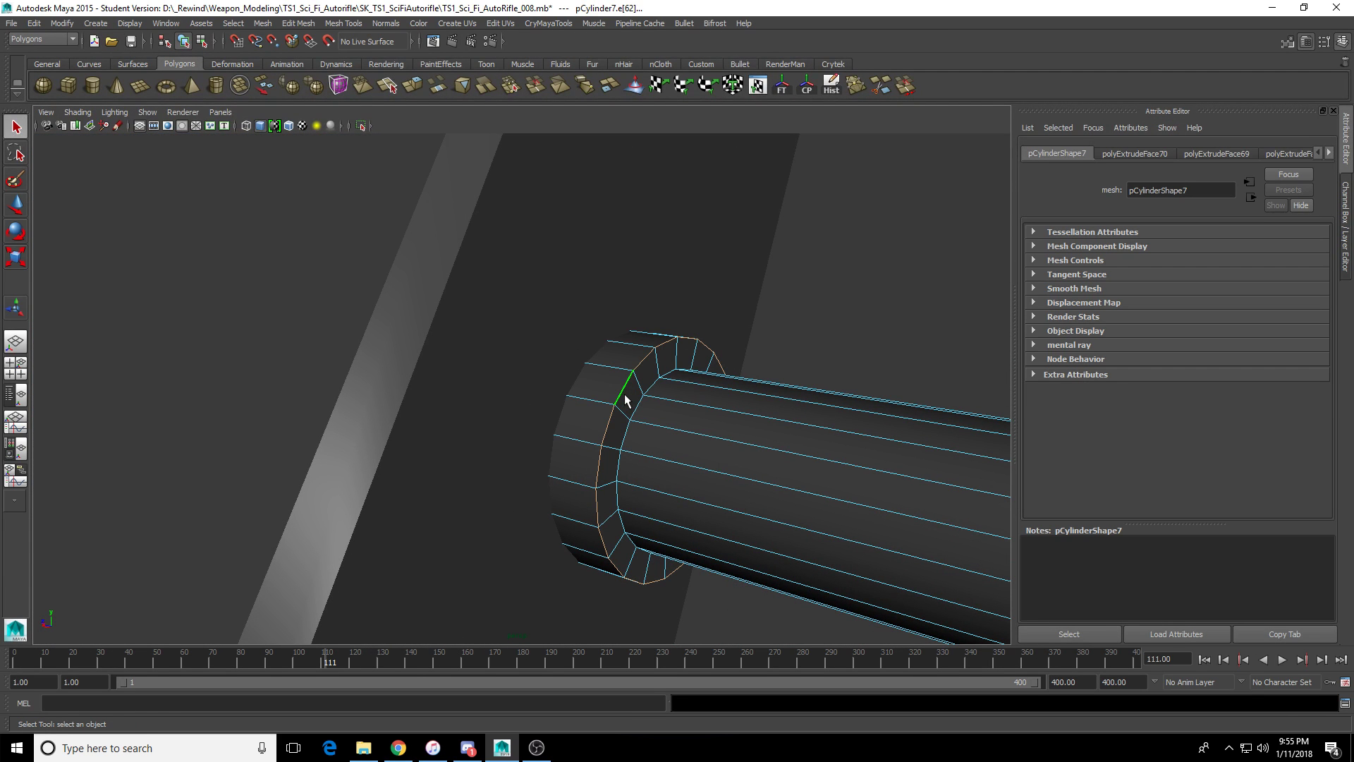
pyautogui.hotkey('ctrl', 'b')
pyautogui.click(633, 385)
# Reduce the fraction of the rear side pipe's collar bevel to narrow it, and deselect the pipe.
pyautogui.click(1175, 153)
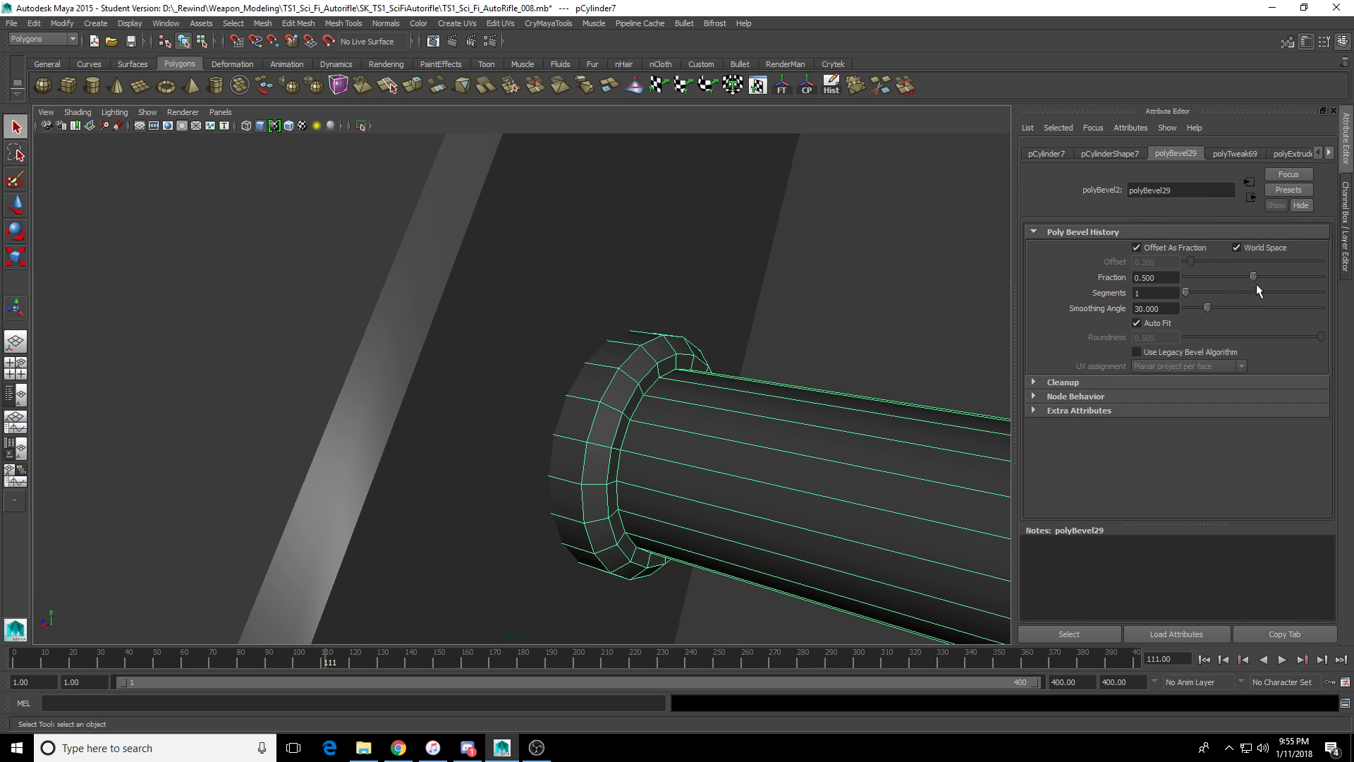
pyautogui.moveTo(1256, 277); pyautogui.dragTo(1216, 278)
pyautogui.scroll(-5, 573, 488)
pyautogui.keyDown('alt'); pyautogui.moveTo(572, 488); pyautogui.dragTo(499, 475); pyautogui.keyUp('alt')
pyautogui.click(691, 383)
# Duplicate the bent front pipe, group the copy, and mirror it to the opposite side with an X scale of -1.
pyautogui.scroll(-4, 324, 434)
pyautogui.click(405, 413)
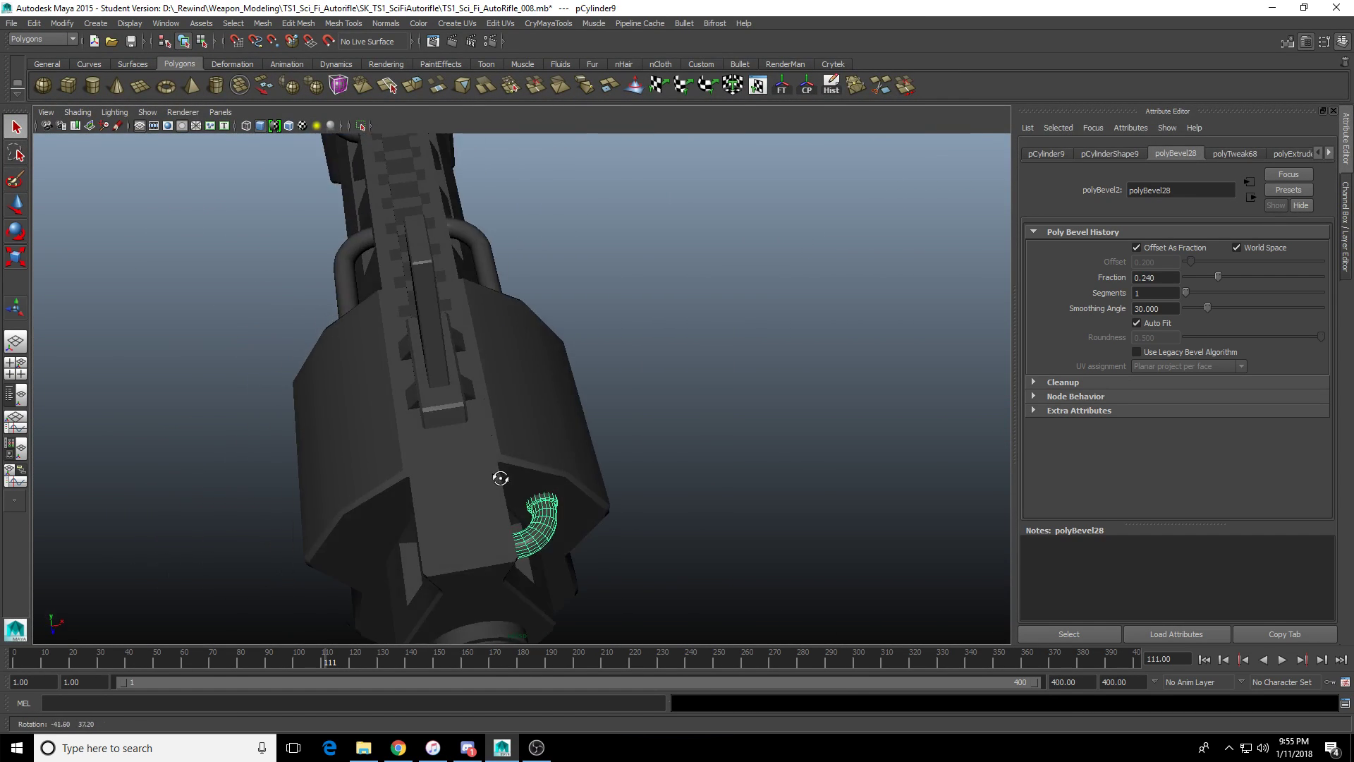
pyautogui.press('w')
pyautogui.hotkey('ctrl', 'g')
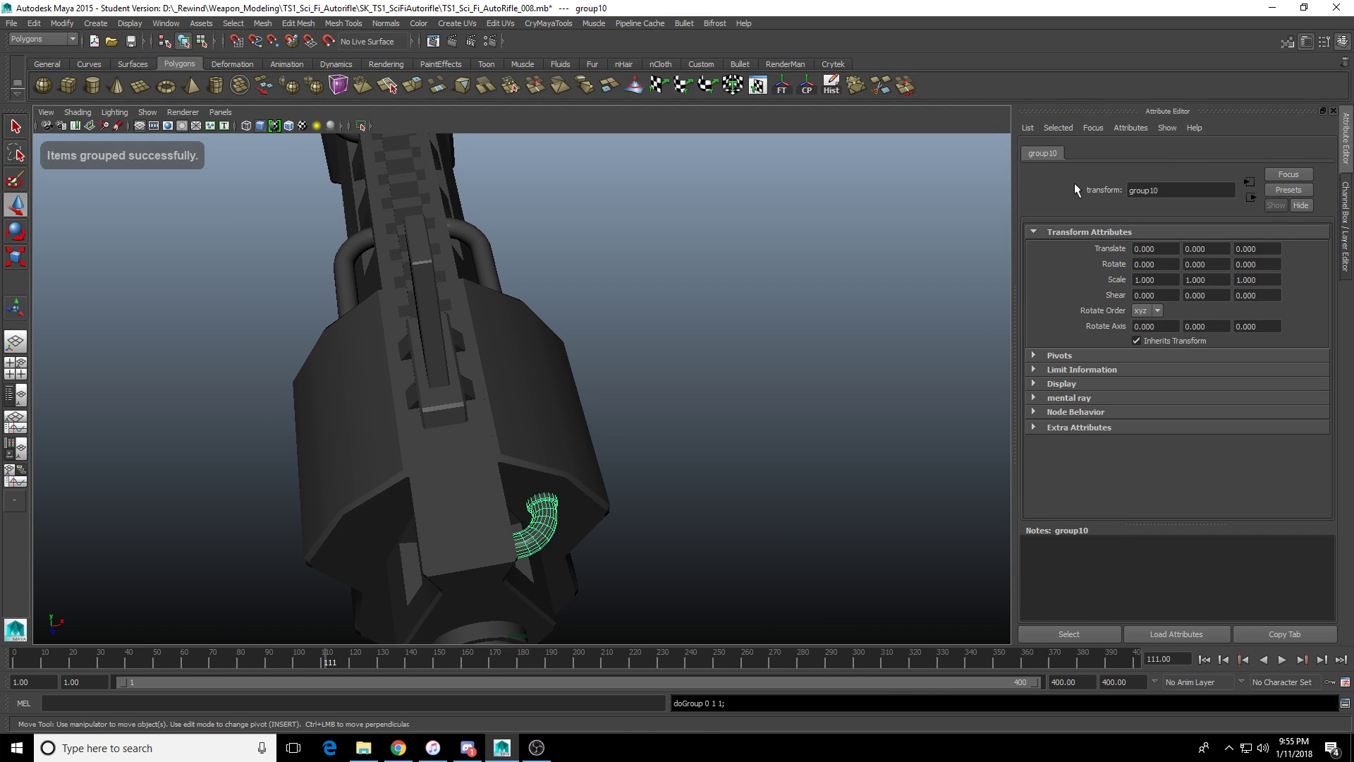
pyautogui.write('-1')
pyautogui.press('Return')
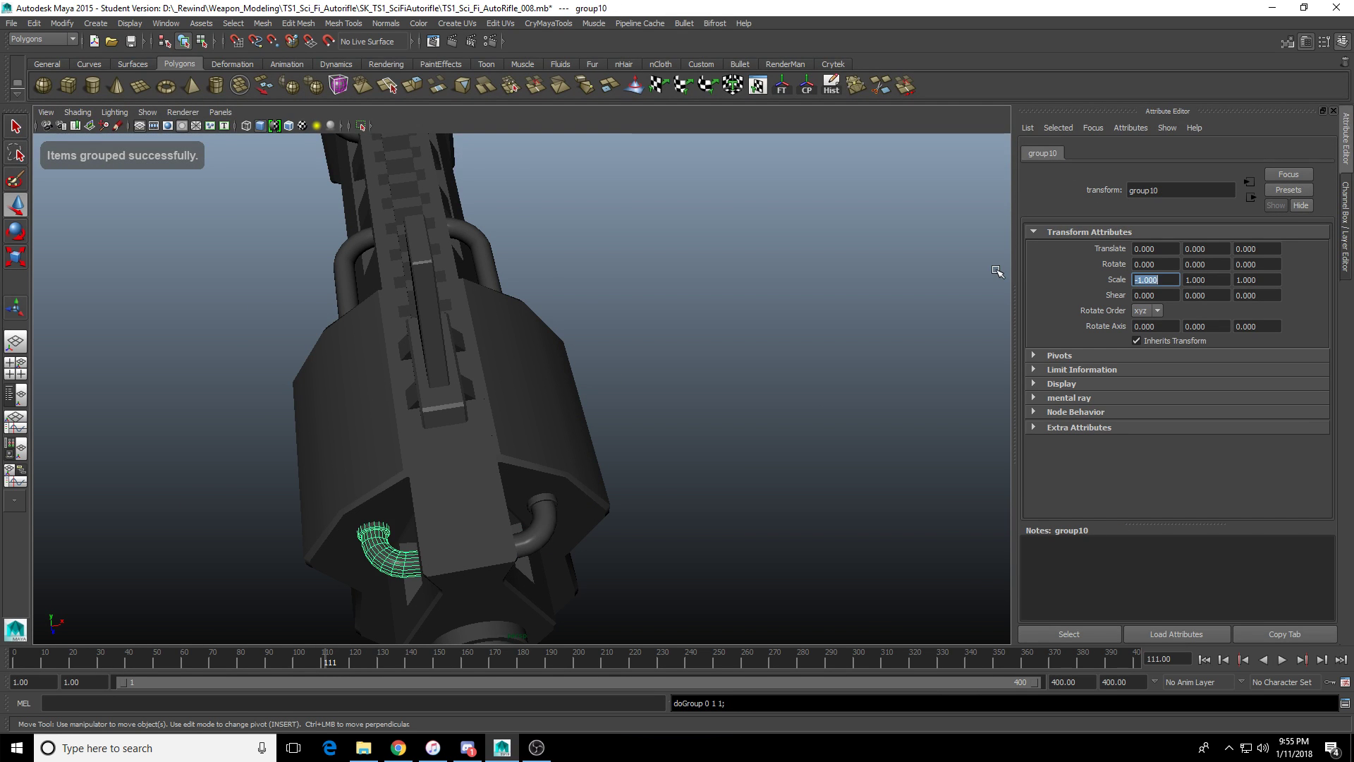
pyautogui.click(689, 372)
# Enter vertex editing on the recessed barrel block at the front and show it in the side view.
pyautogui.keyDown('alt'); pyautogui.moveTo(689, 372); pyautogui.dragTo(397, 400); pyautogui.keyUp('alt')
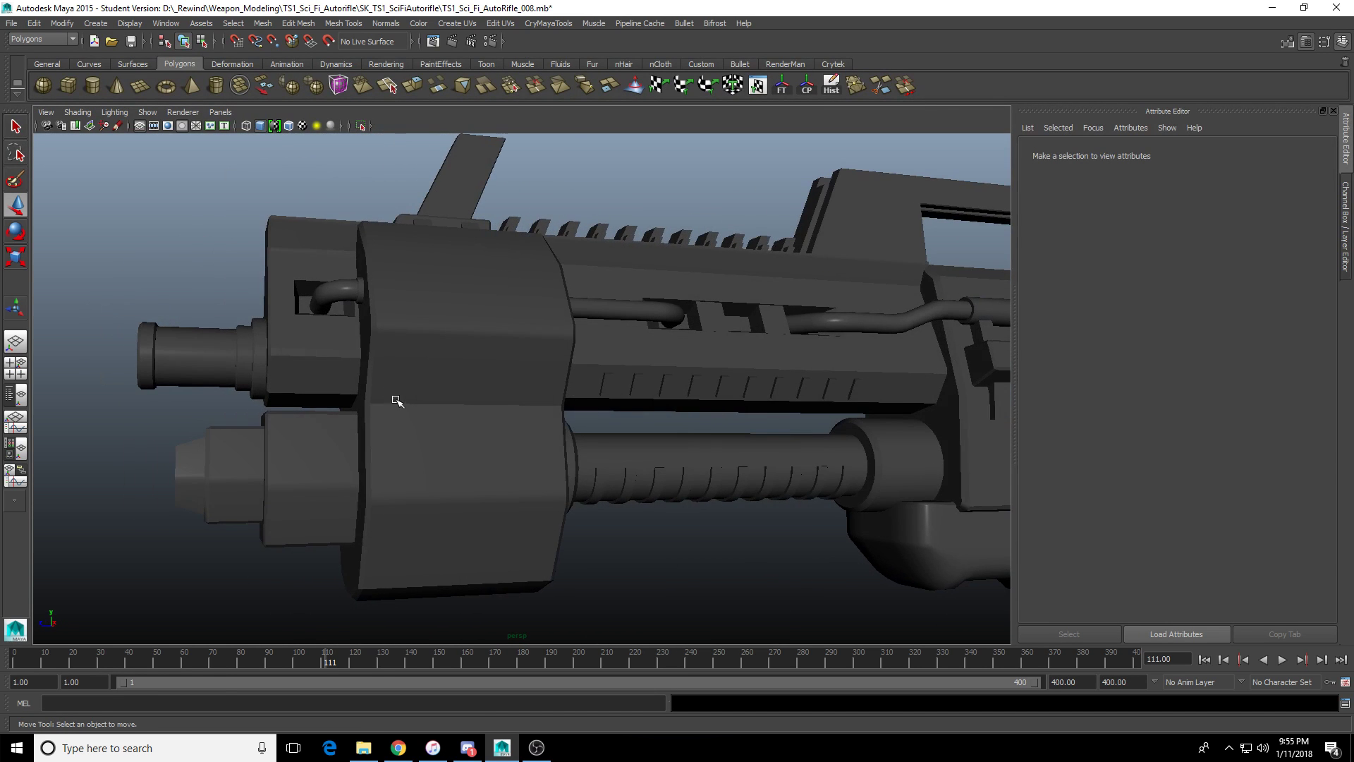
pyautogui.keyDown('alt'); pyautogui.moveTo(550, 428); pyautogui.dragTo(483, 393, button='right'); pyautogui.keyUp('alt')
pyautogui.keyDown('alt'); pyautogui.moveTo(484, 393); pyautogui.dragTo(644, 508); pyautogui.keyUp('alt')
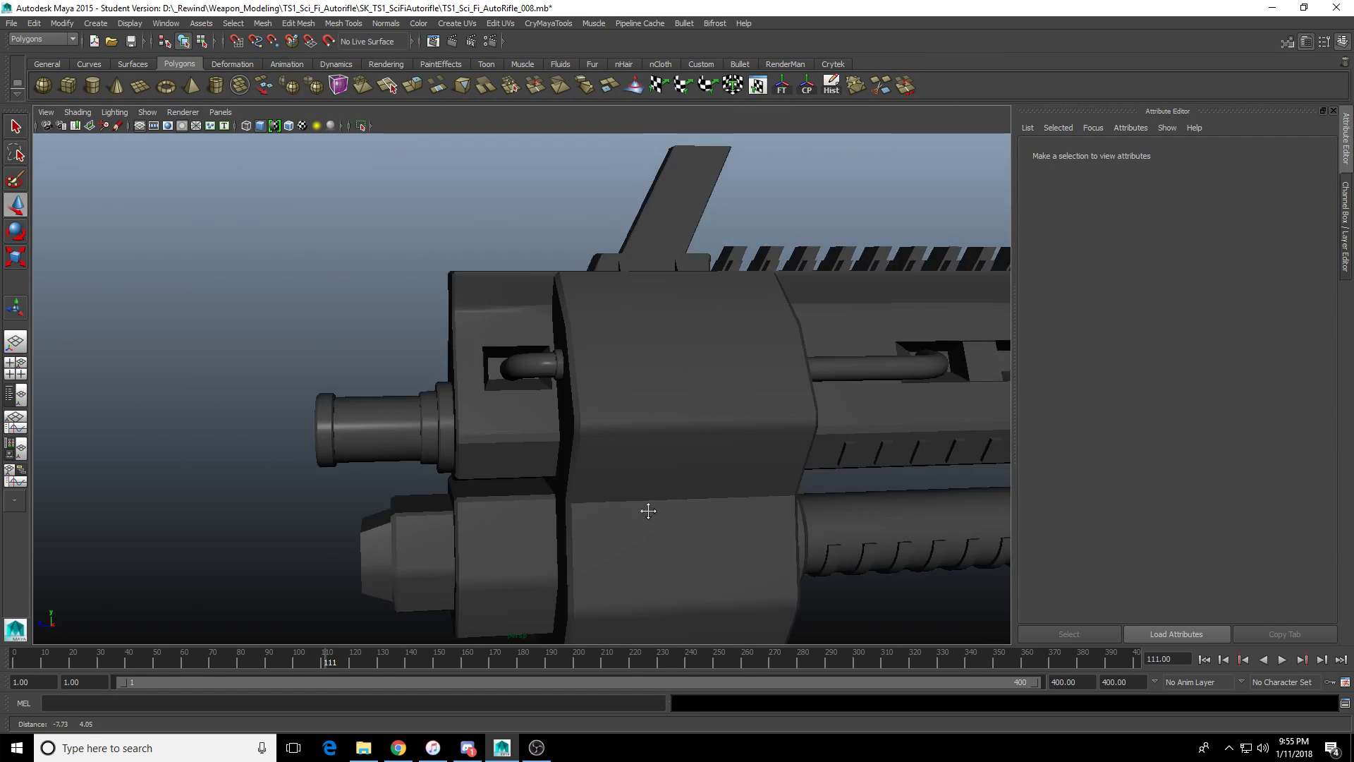
pyautogui.scroll(3, 603, 442)
pyautogui.scroll(3, 483, 305)
pyautogui.click(543, 323)
pyautogui.press('F9')
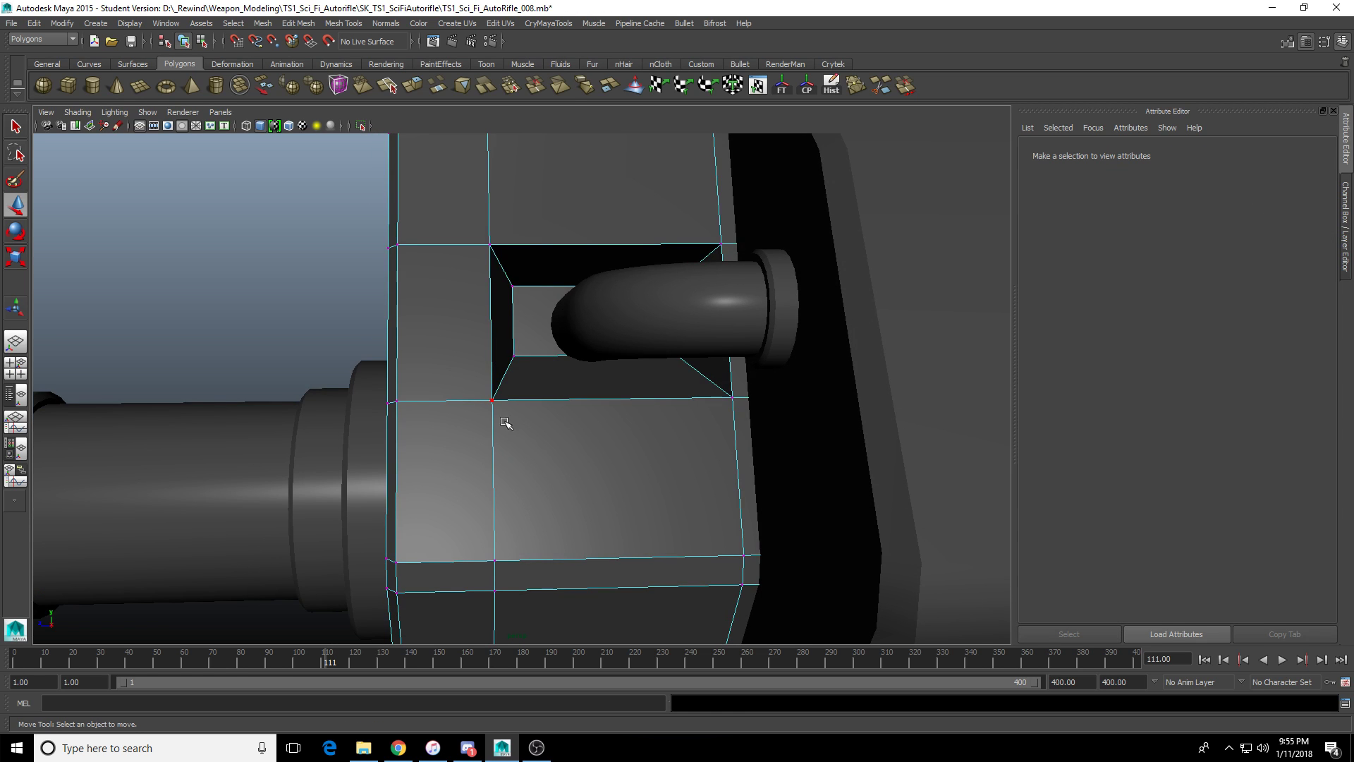
pyautogui.press('space')
pyautogui.press('space')
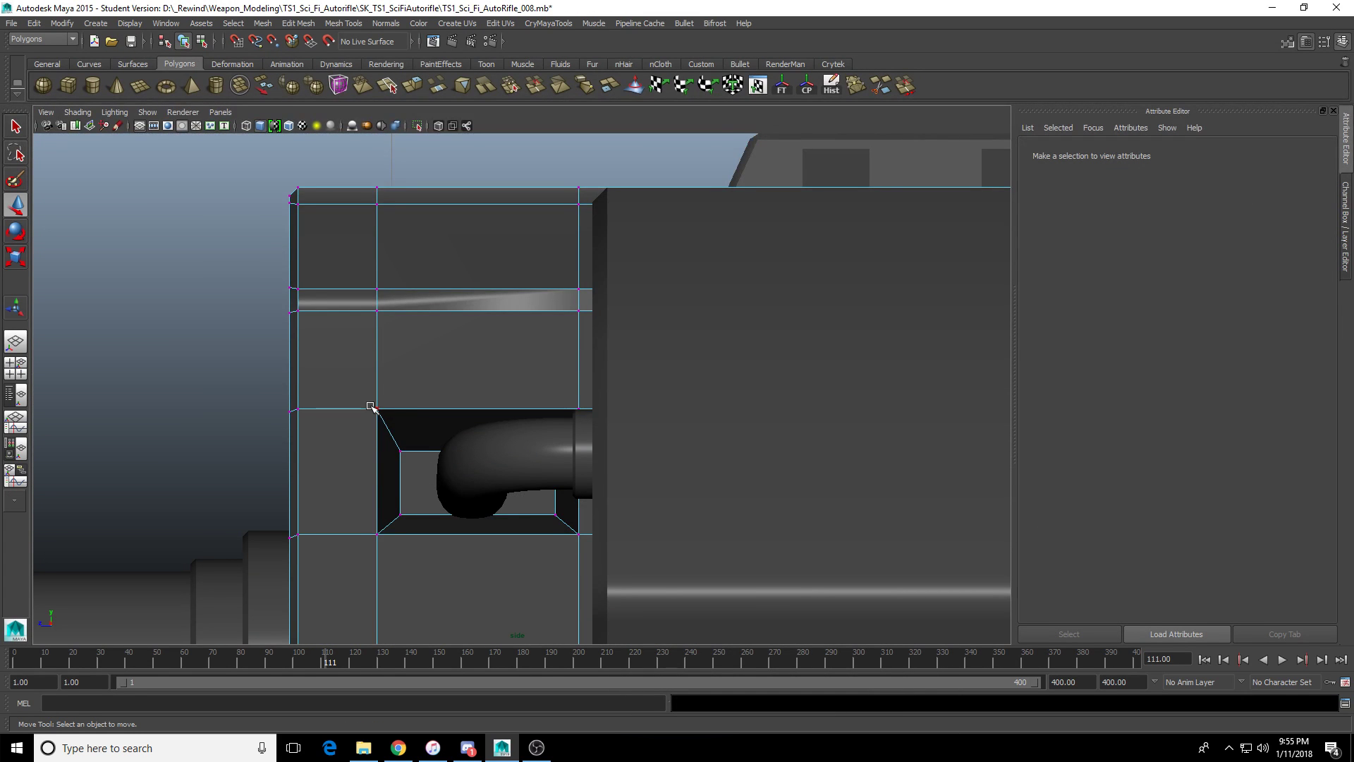
# Try to move only the vertices at the recess's front end back toward the bent pipe.
pyautogui.press('4')
pyautogui.moveTo(362, 386); pyautogui.dragTo(427, 552)
pyautogui.press('5')
pyautogui.moveTo(344, 469); pyautogui.dragTo(340, 462)
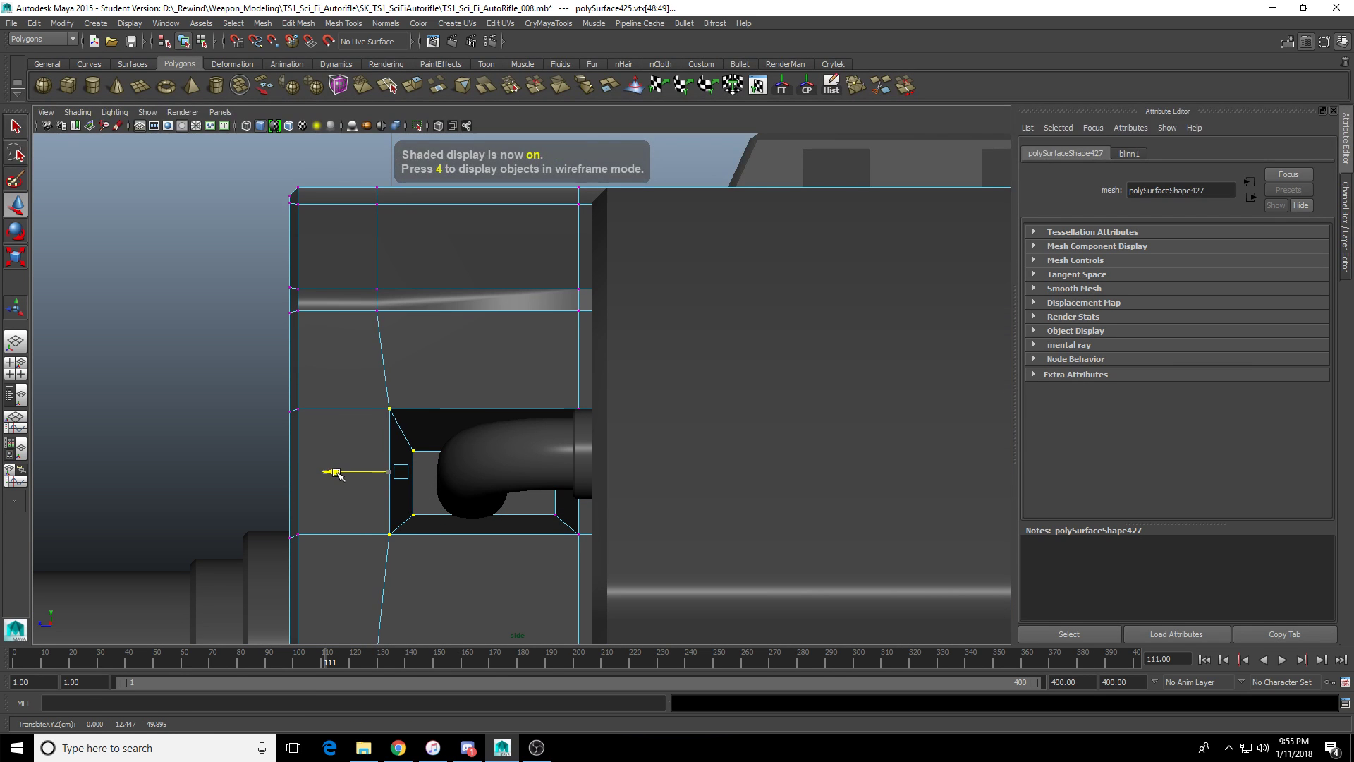
pyautogui.hotkey('ctrl', 'z')
# Select the block's full vertex column at the recess's front end and move it back toward the bent pipe.
pyautogui.scroll(-4, 339, 462)
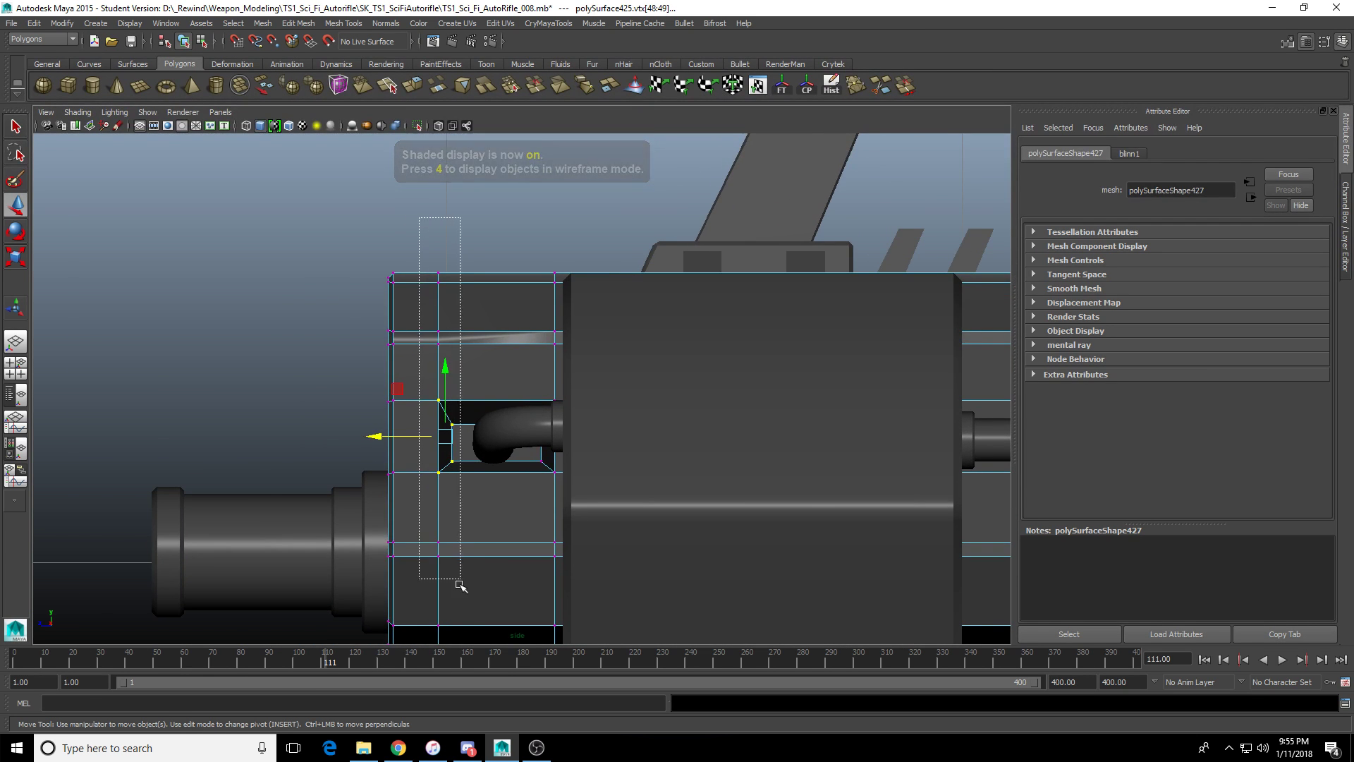
pyautogui.scroll(-3, 443, 541)
pyautogui.keyDown('alt'); pyautogui.moveTo(402, 447); pyautogui.dragTo(402, 371, button='middle'); pyautogui.keyUp('alt')
pyautogui.moveTo(400, 361); pyautogui.dragTo(376, 343)
pyautogui.scroll(5, 414, 363)
pyautogui.scroll(-3, 376, 343)
pyautogui.keyDown('alt'); pyautogui.moveTo(423, 353); pyautogui.dragTo(412, 376, button='middle'); pyautogui.keyUp('alt')
# Move the full vertex column at the recess's rear end forward to shorten the opening, and return to object mode.
pyautogui.press('4')
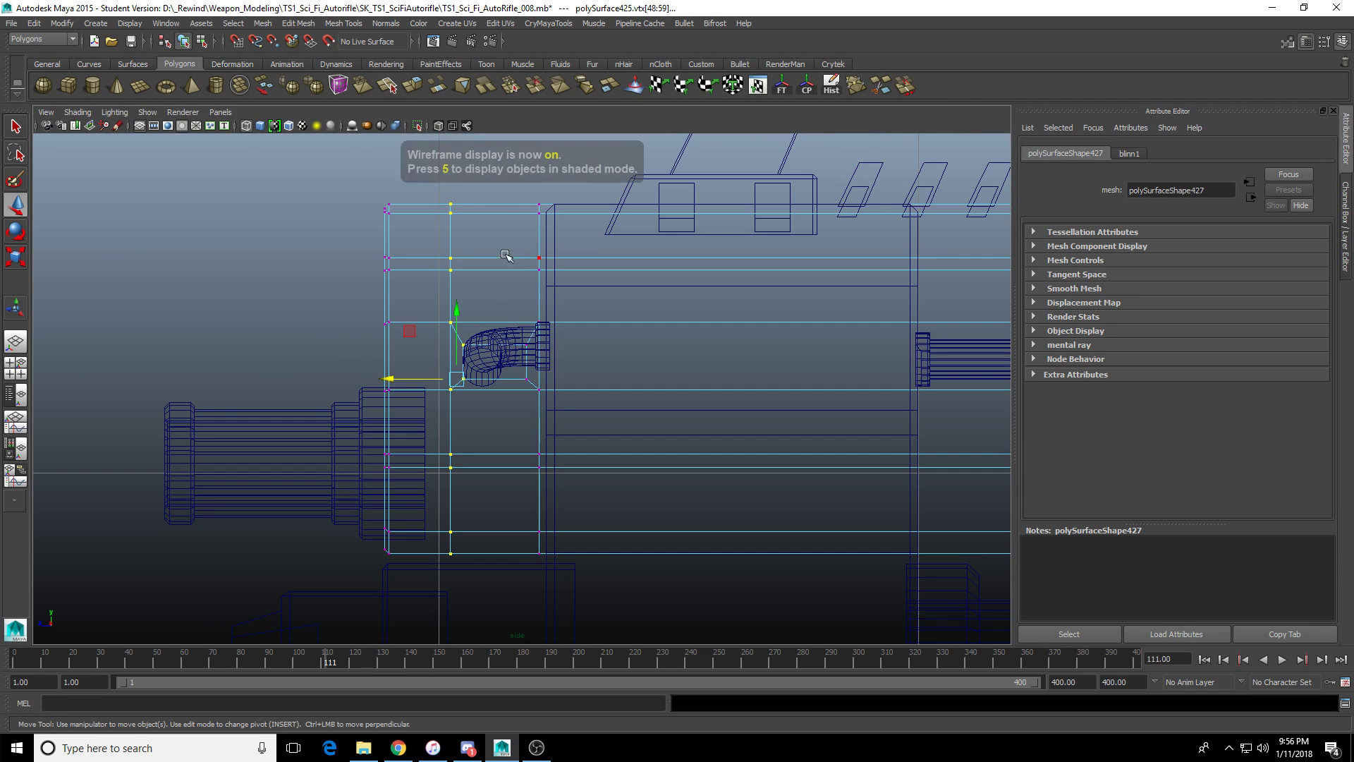
pyautogui.scroll(-1, 521, 575)
pyautogui.moveTo(521, 572); pyautogui.dragTo(575, 178)
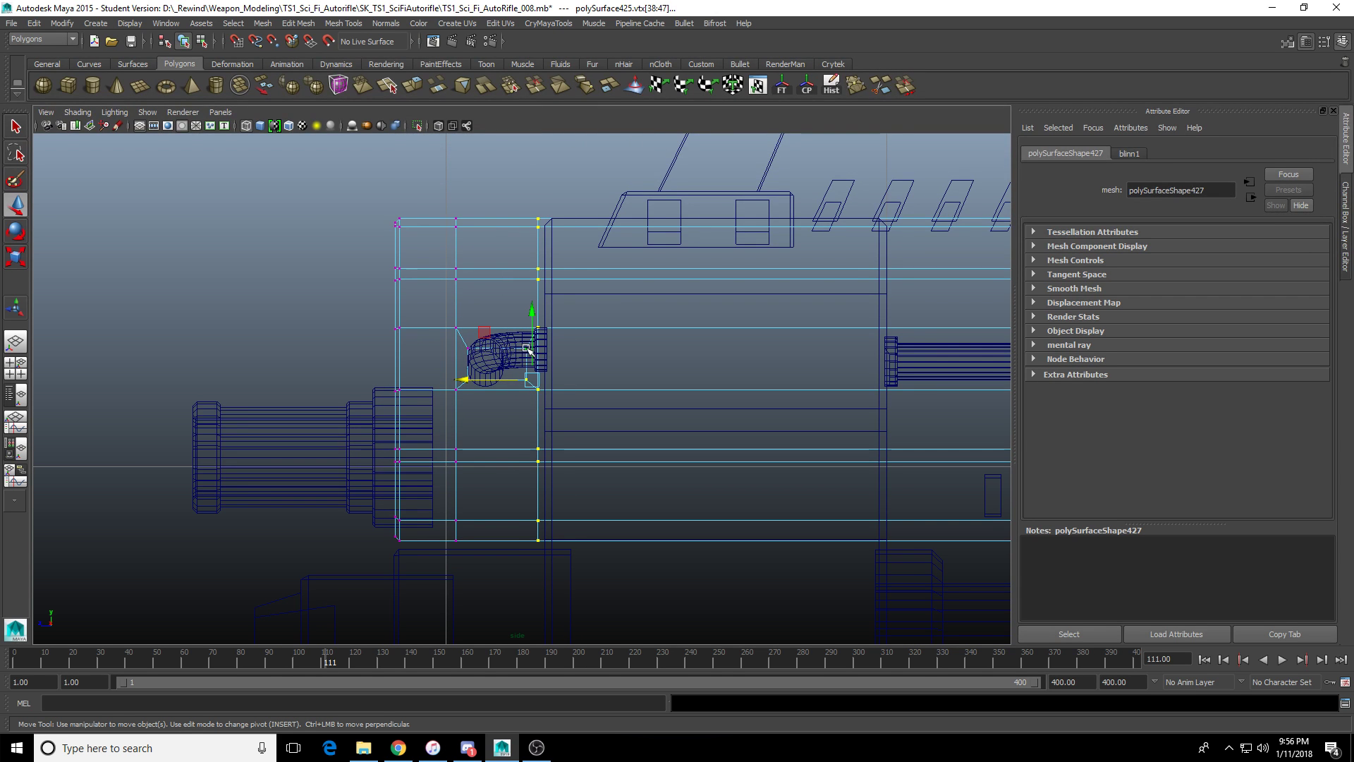
pyautogui.scroll(5, 583, 397)
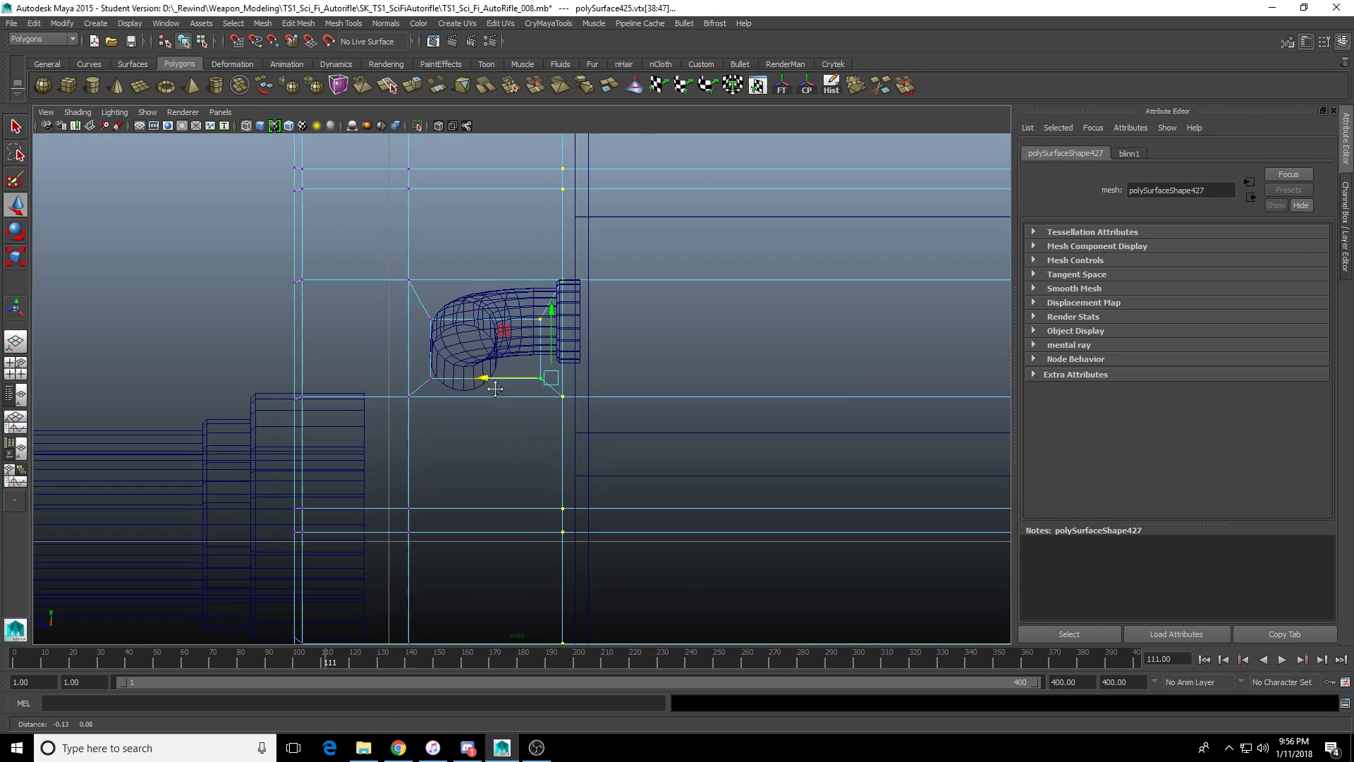
pyautogui.moveTo(487, 379); pyautogui.dragTo(451, 384)
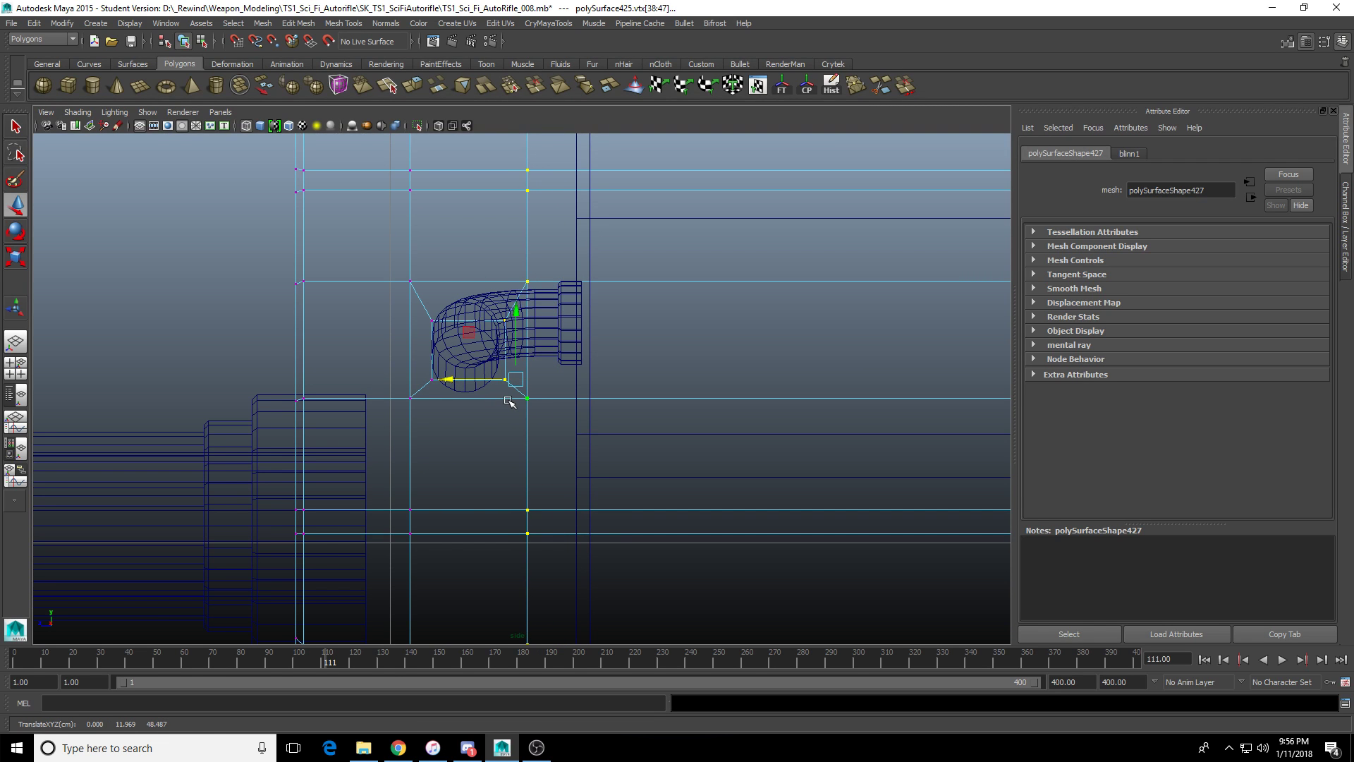
pyautogui.press('5')
pyautogui.scroll(-4, 522, 408)
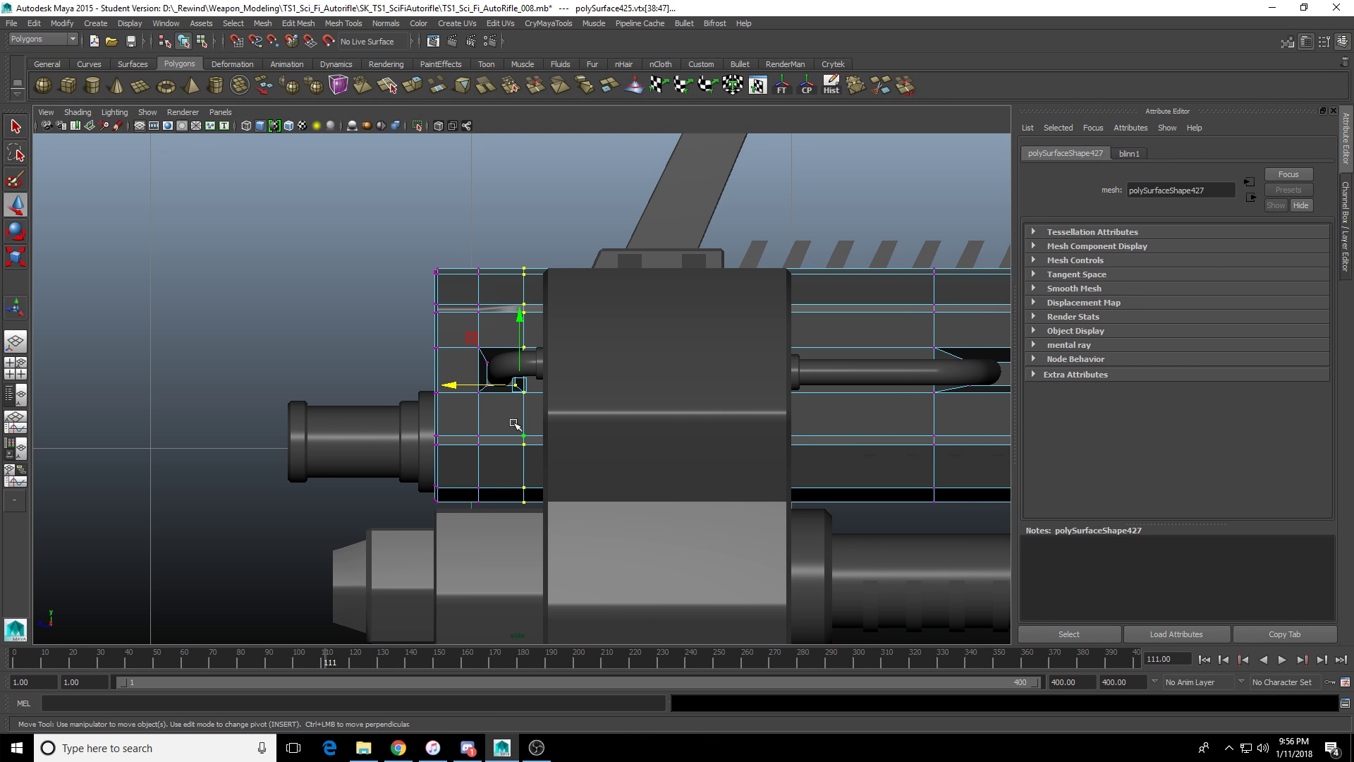
pyautogui.click(581, 406)
# Try to lengthen the foregrip under the receiver by moving its front vertices forward, and undo the move.
pyautogui.scroll(-3, 230, 396)
pyautogui.keyDown('alt'); pyautogui.moveTo(230, 395); pyautogui.dragTo(559, 420, button='middle'); pyautogui.keyUp('alt')
pyautogui.scroll(-2, 558, 420)
pyautogui.keyDown('alt'); pyautogui.moveTo(438, 468); pyautogui.dragTo(364, 416, button='middle'); pyautogui.keyUp('alt')
pyautogui.scroll(-6, 649, 435)
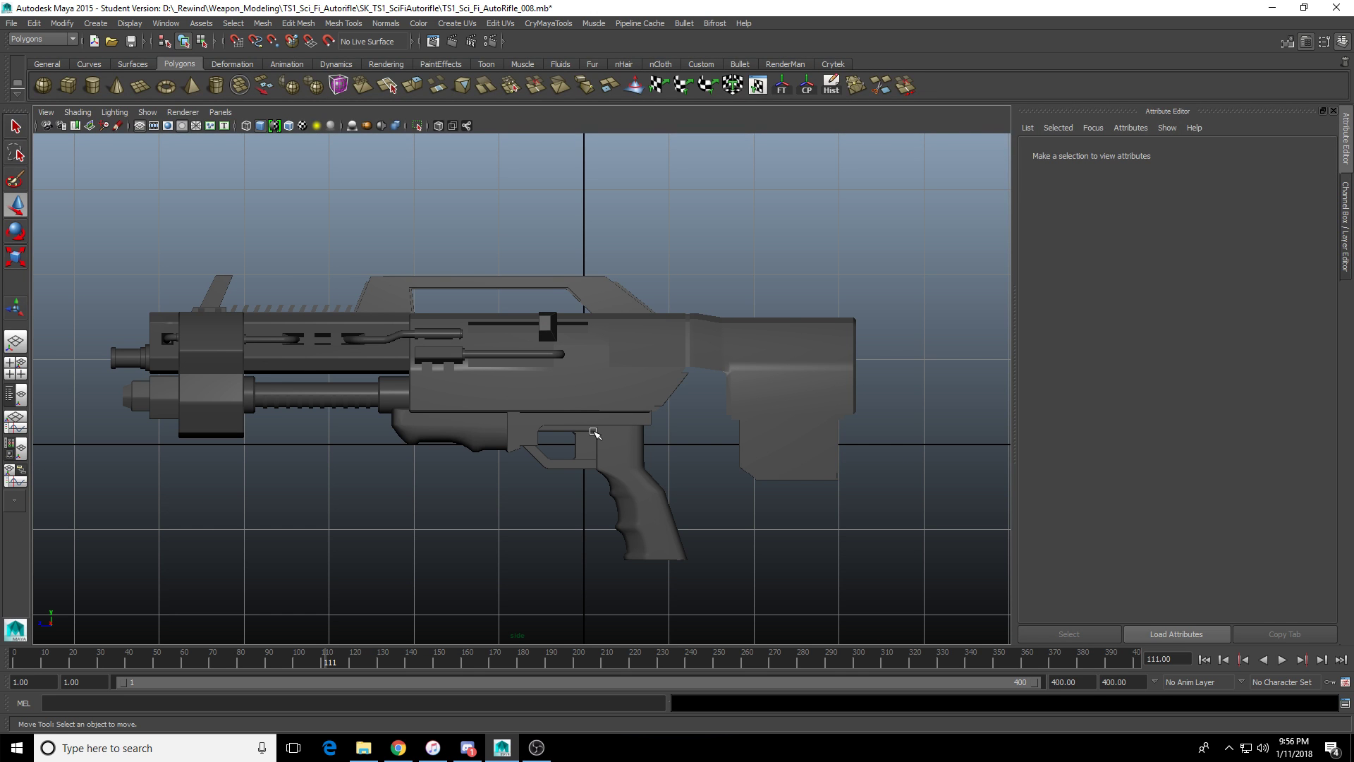
pyautogui.scroll(6, 592, 433)
pyautogui.click(586, 381)
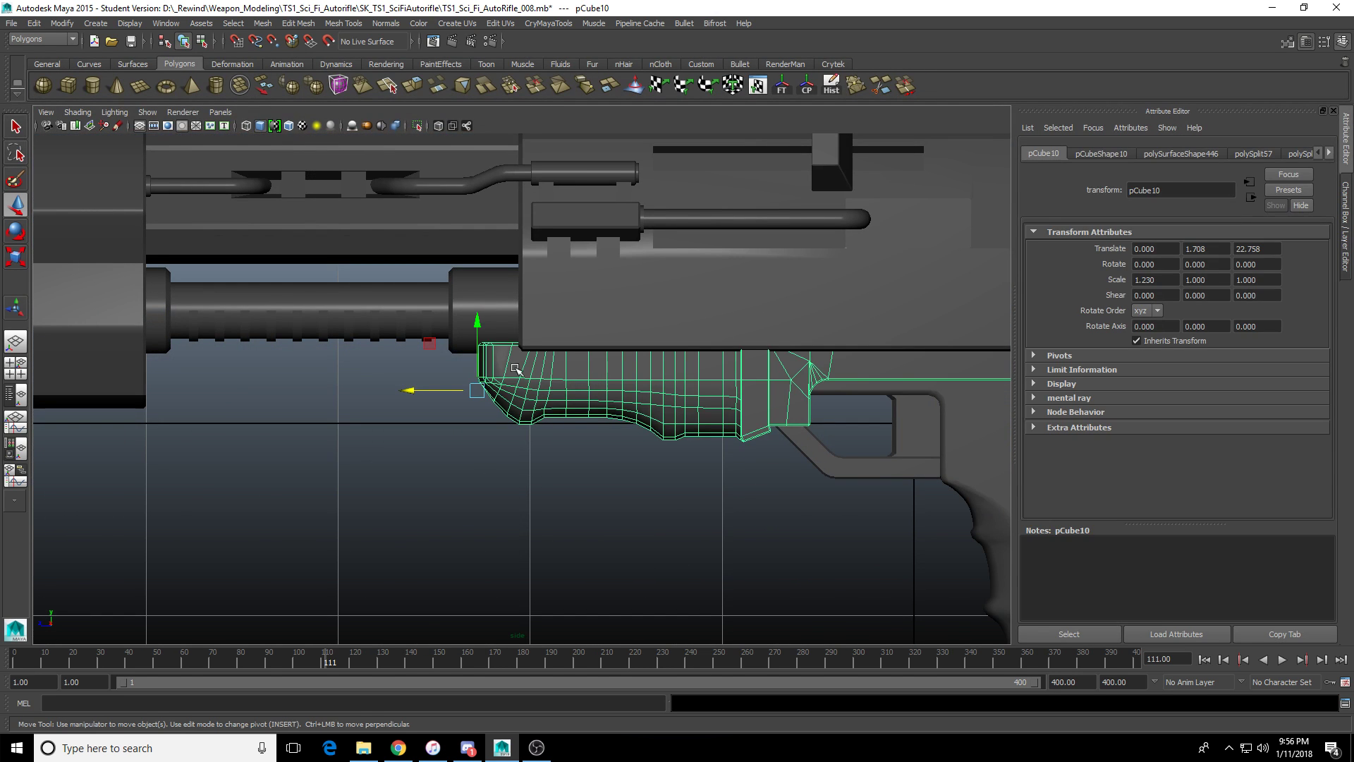
pyautogui.moveTo(516, 369); pyautogui.dragTo(454, 370, button='right')
pyautogui.keyDown('alt'); pyautogui.moveTo(534, 434); pyautogui.dragTo(662, 502, button='middle'); pyautogui.keyUp('alt')
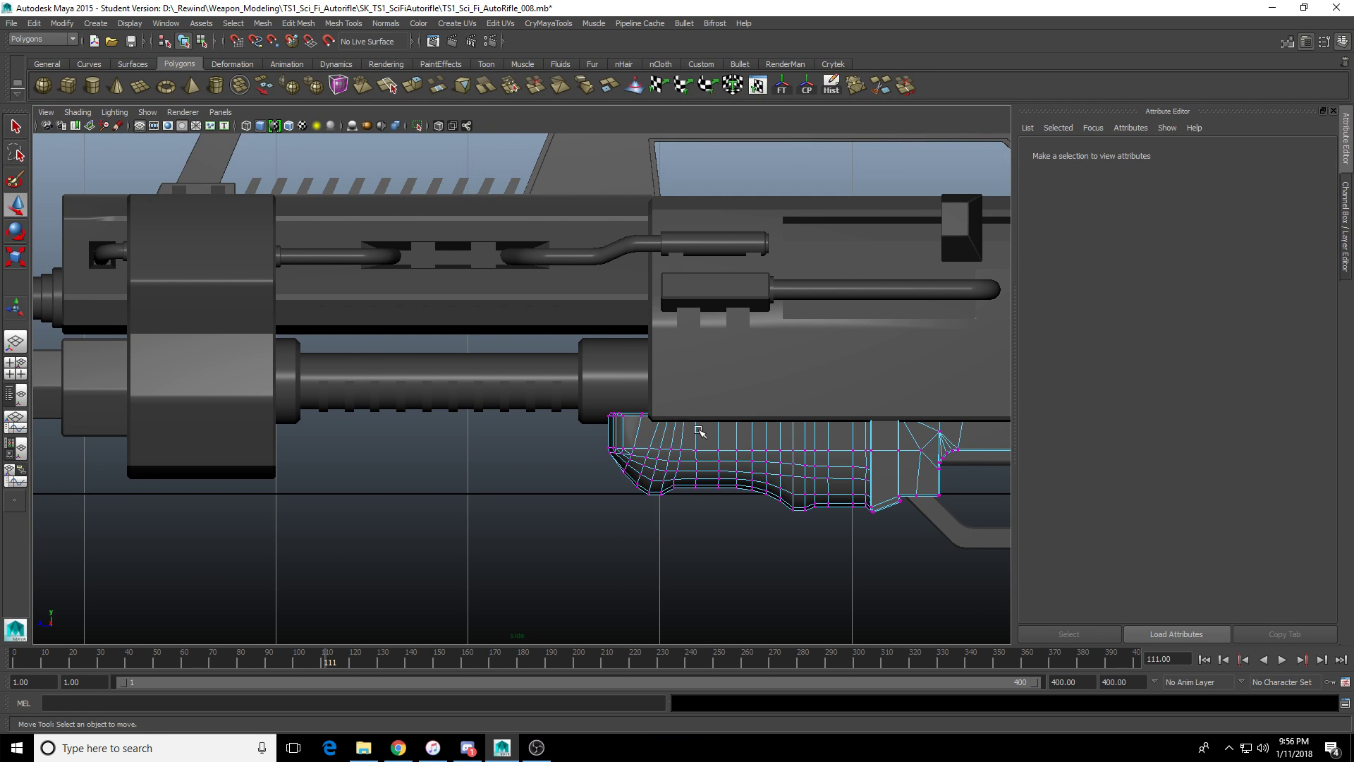
pyautogui.keyDown('alt'); pyautogui.moveTo(700, 432); pyautogui.dragTo(663, 421, button='middle'); pyautogui.keyUp('alt')
pyautogui.moveTo(507, 360); pyautogui.dragTo(649, 522)
pyautogui.moveTo(545, 439); pyautogui.dragTo(471, 441)
pyautogui.hotkey('ctrl', 'z')
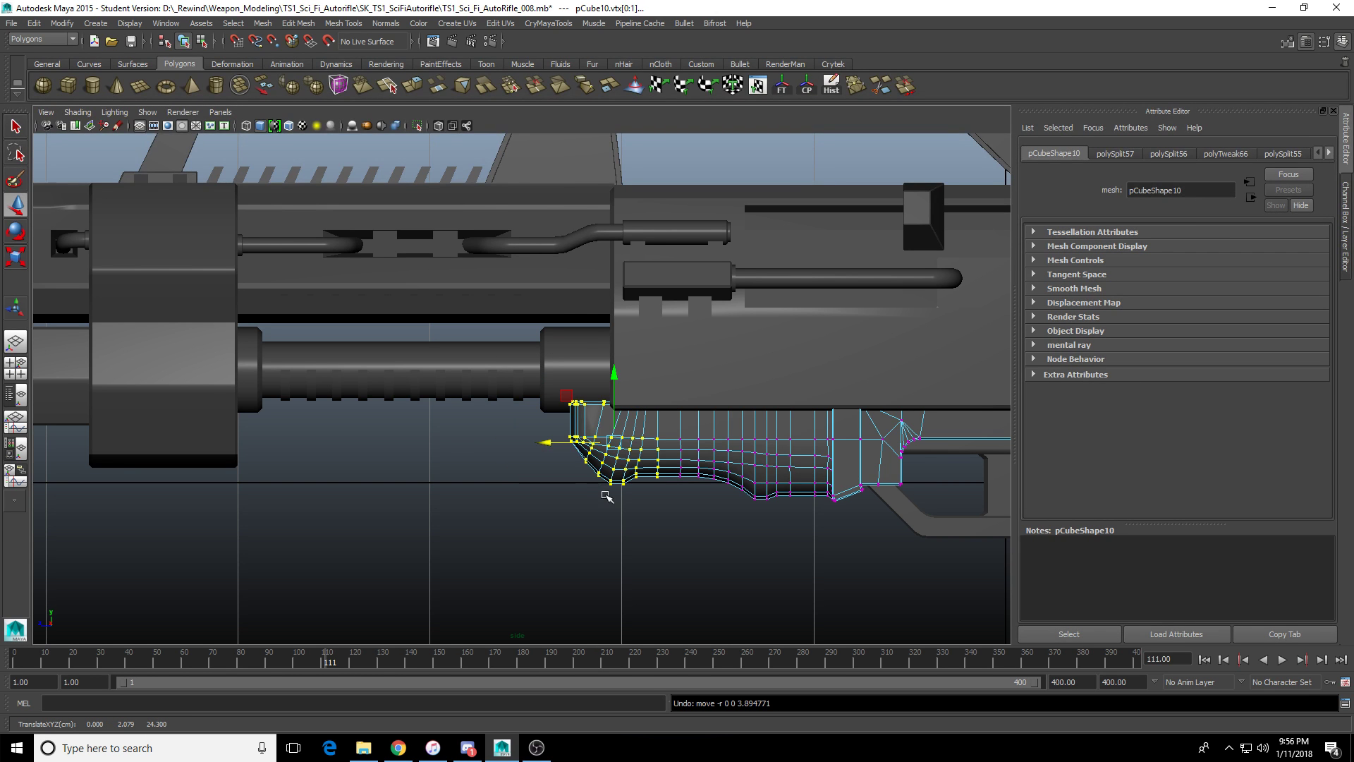
# Try to shorten the foregrip by moving its front vertices back to line up with the receiver's front edge.
pyautogui.scroll(2, 605, 409)
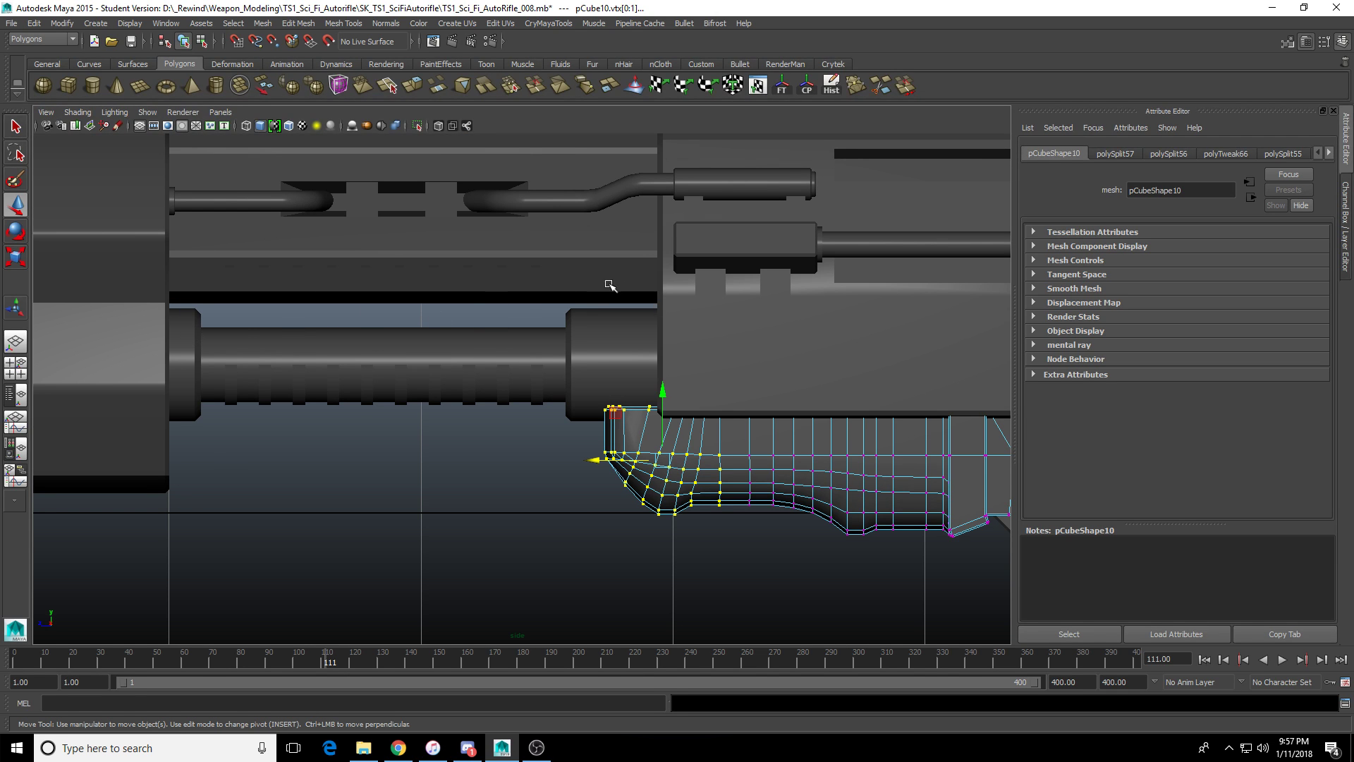
pyautogui.scroll(-4, 650, 536)
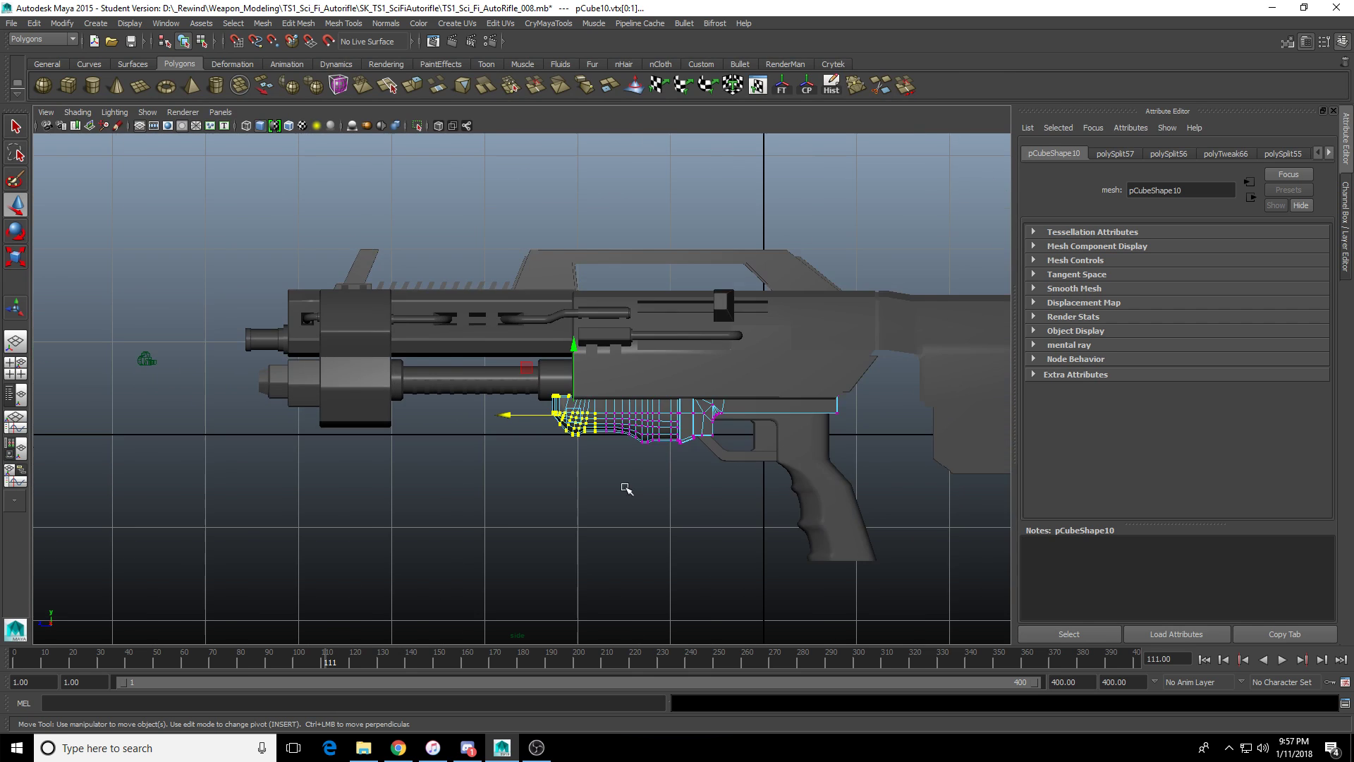
pyautogui.scroll(3, 652, 494)
pyautogui.click(655, 496)
pyautogui.scroll(5, 664, 482)
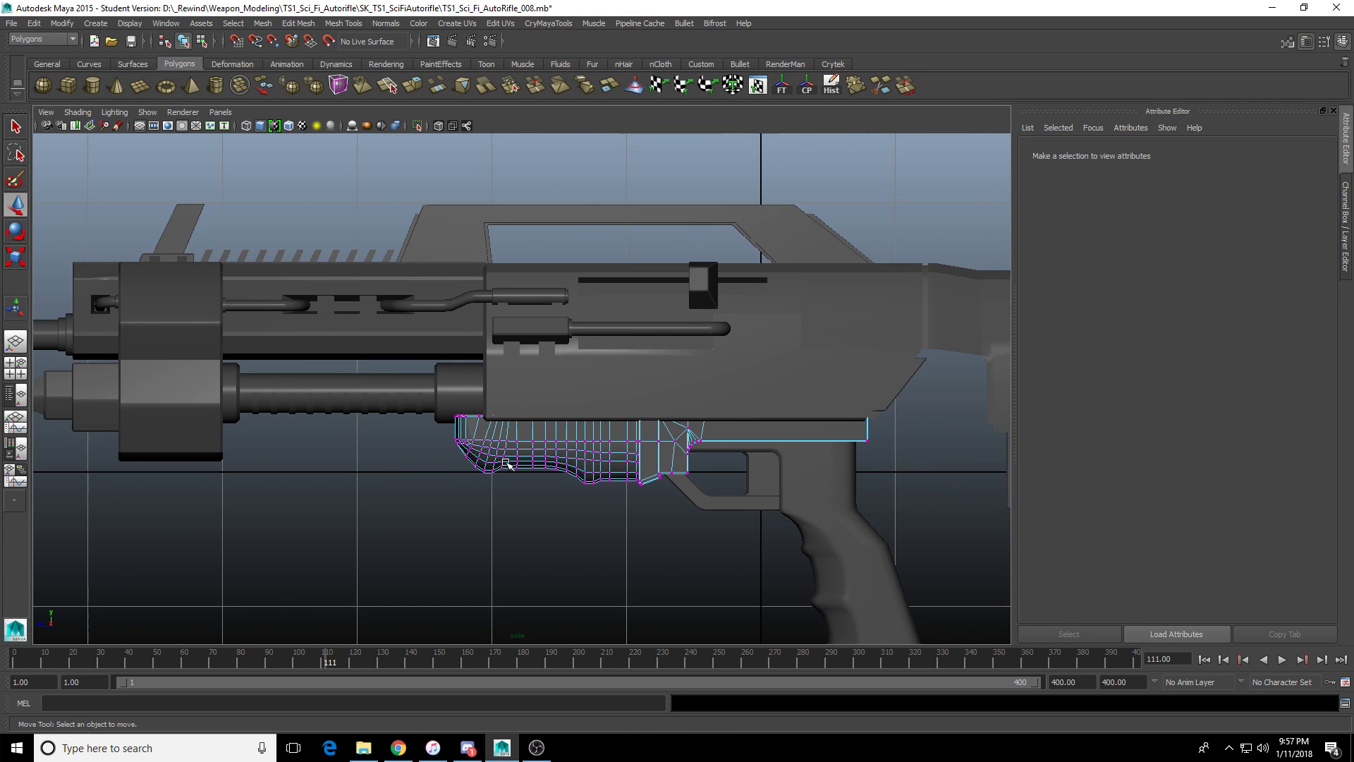
pyautogui.moveTo(361, 383); pyautogui.dragTo(522, 613)
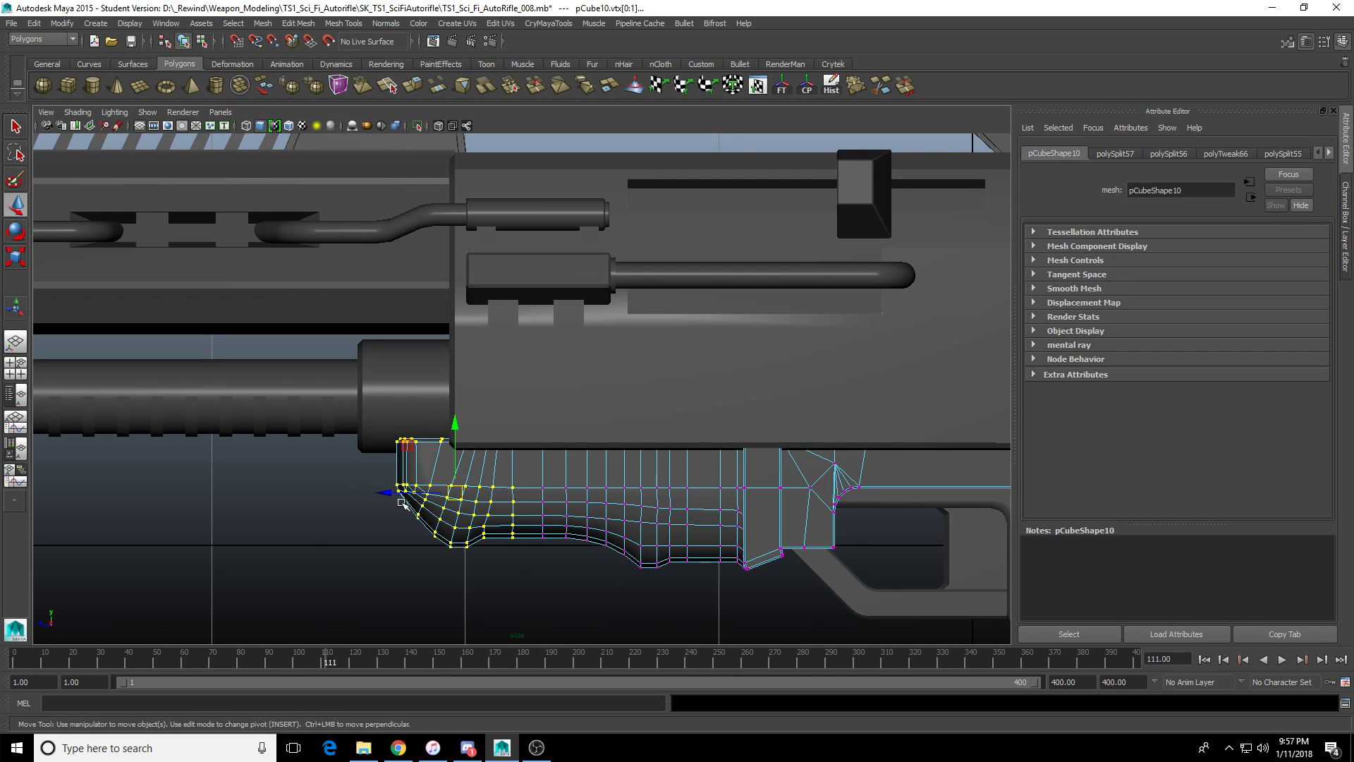
pyautogui.scroll(-3, 436, 514)
pyautogui.moveTo(436, 514)
pyautogui.keyDown('alt'); pyautogui.mouseDown(button='middle')
pyautogui.moveTo(562, 498)
pyautogui.moveTo(486, 433)
pyautogui.mouseUp(button='middle'); pyautogui.keyUp('alt')
pyautogui.keyDown('alt'); pyautogui.moveTo(574, 474); pyautogui.dragTo(486, 460, button='middle'); pyautogui.keyUp('alt')
pyautogui.scroll(-3, 618, 474)
pyautogui.scroll(-3, 653, 471)
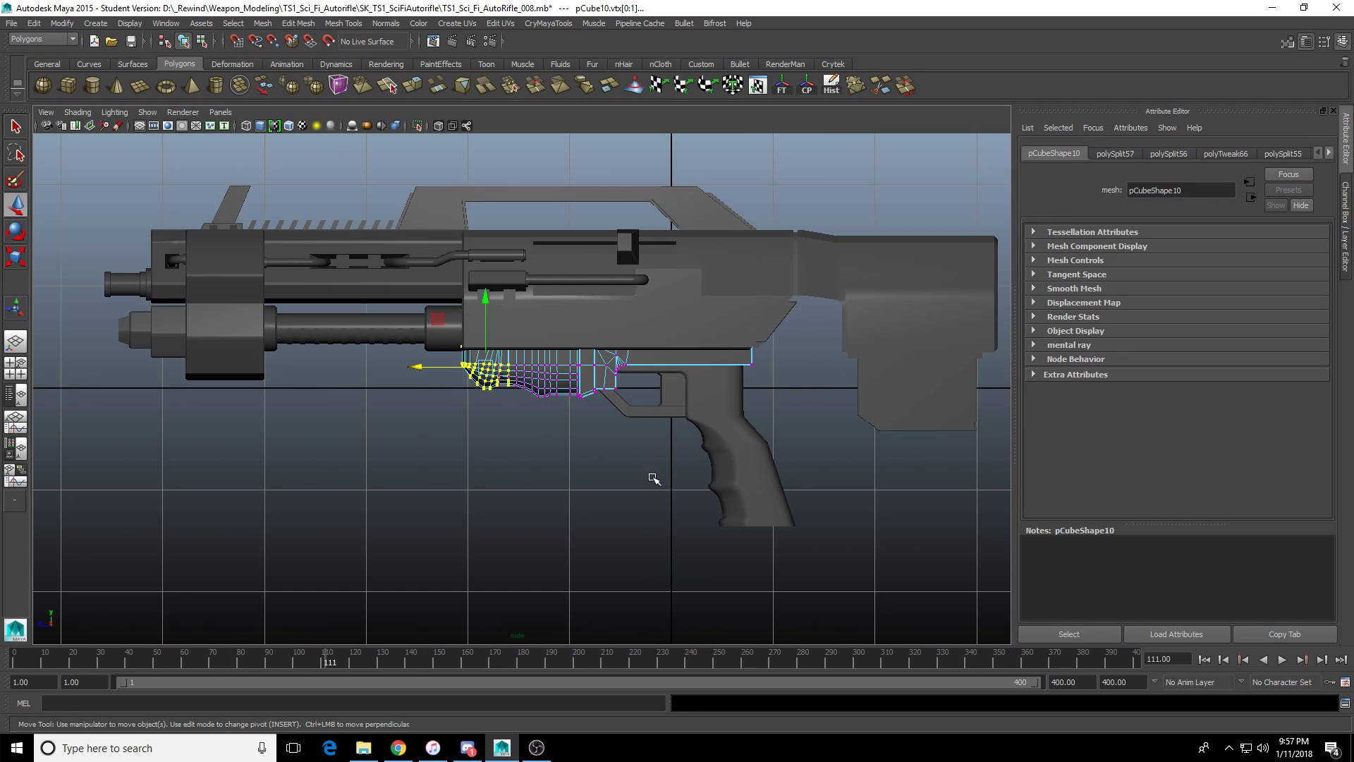
pyautogui.scroll(3, 571, 411)
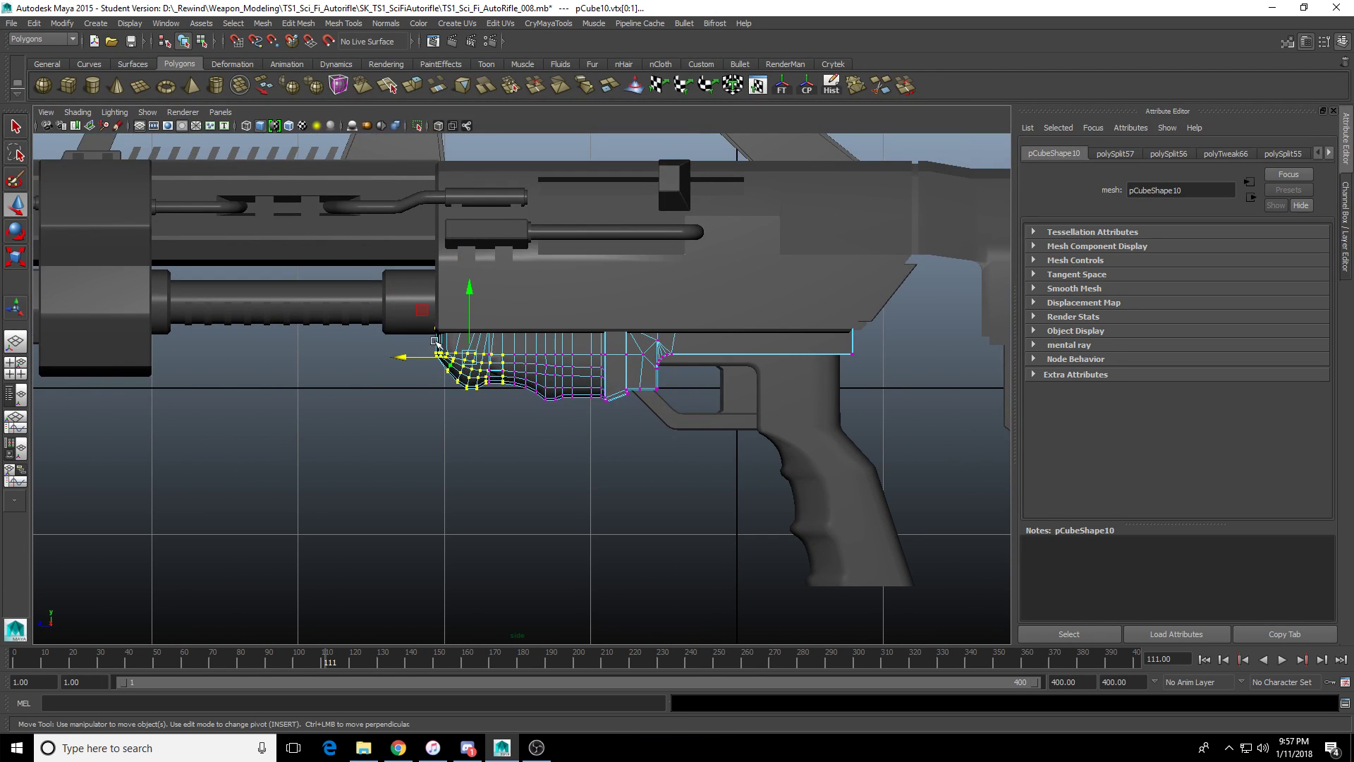
# Undo the backward move of the foregrip's front vertices and return to object mode.
pyautogui.hotkey('ctrl', 'z')
pyautogui.hotkey('ctrl', 'z')
pyautogui.hotkey('ctrl', 'z')
pyautogui.hotkey('ctrl', 'z')
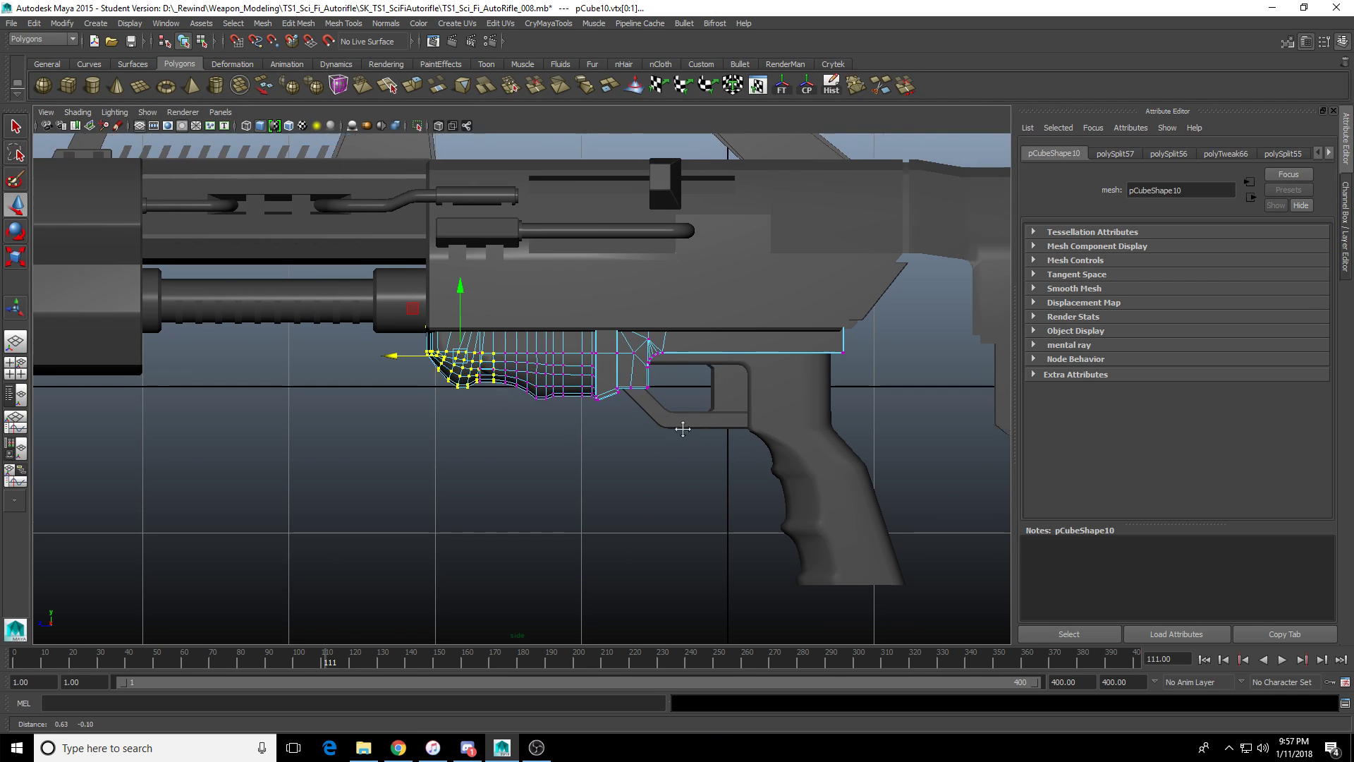
pyautogui.keyDown('alt'); pyautogui.moveTo(489, 439); pyautogui.dragTo(592, 498, button='middle'); pyautogui.keyUp('alt')
pyautogui.scroll(4, 592, 498)
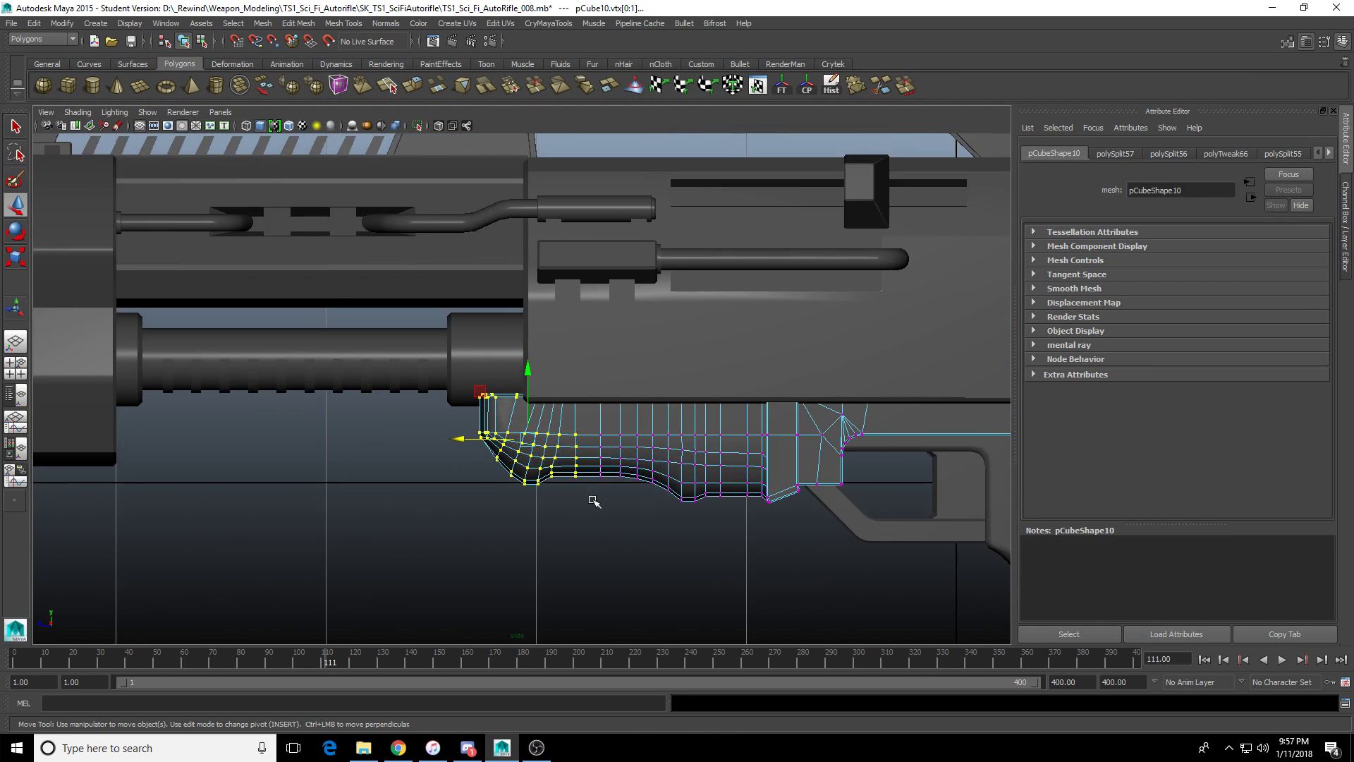
pyautogui.click(544, 553)
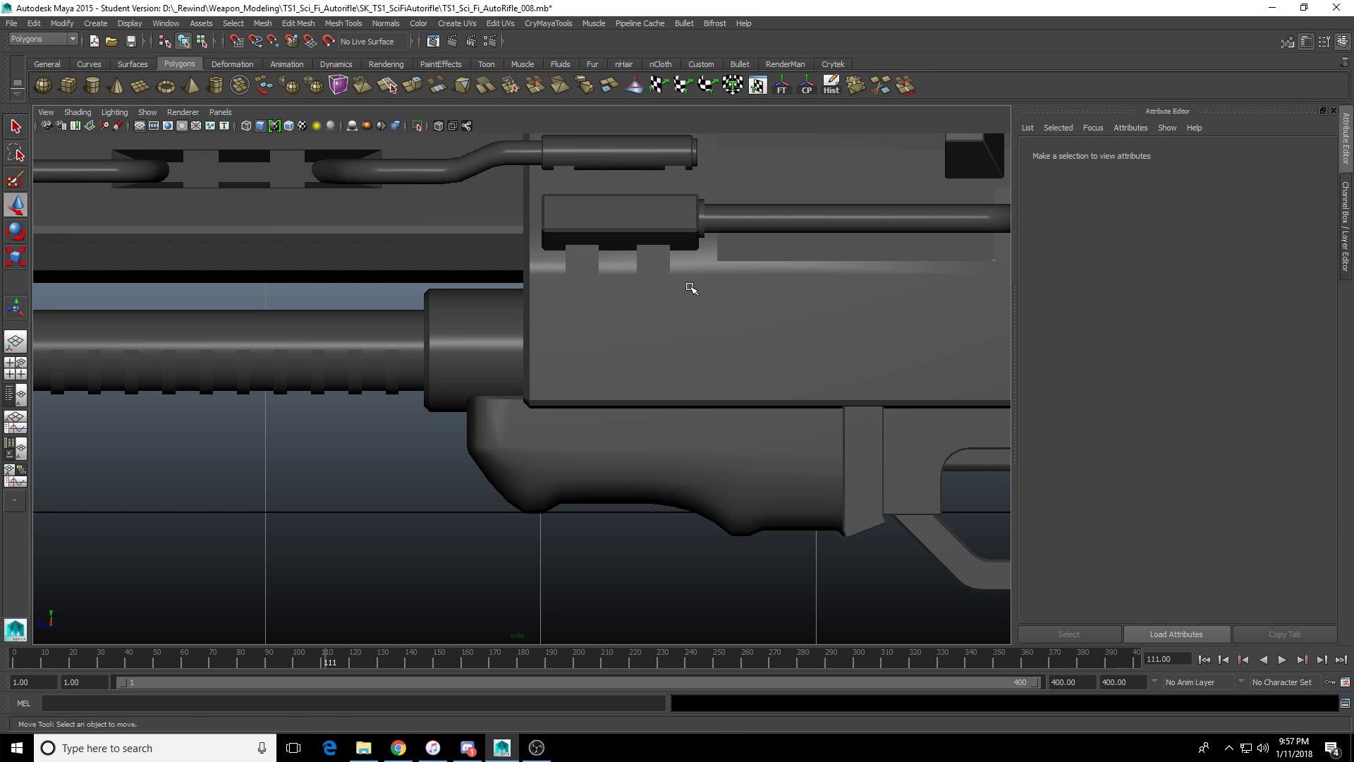
pyautogui.click(689, 363)
pyautogui.scroll(1, 735, 345)
pyautogui.keyDown('alt'); pyautogui.moveTo(734, 344); pyautogui.dragTo(673, 459, button='middle'); pyautogui.keyUp('alt')
pyautogui.scroll(-1, 464, 275)
pyautogui.keyDown('alt'); pyautogui.moveTo(498, 267); pyautogui.dragTo(533, 340, button='middle'); pyautogui.keyUp('alt')
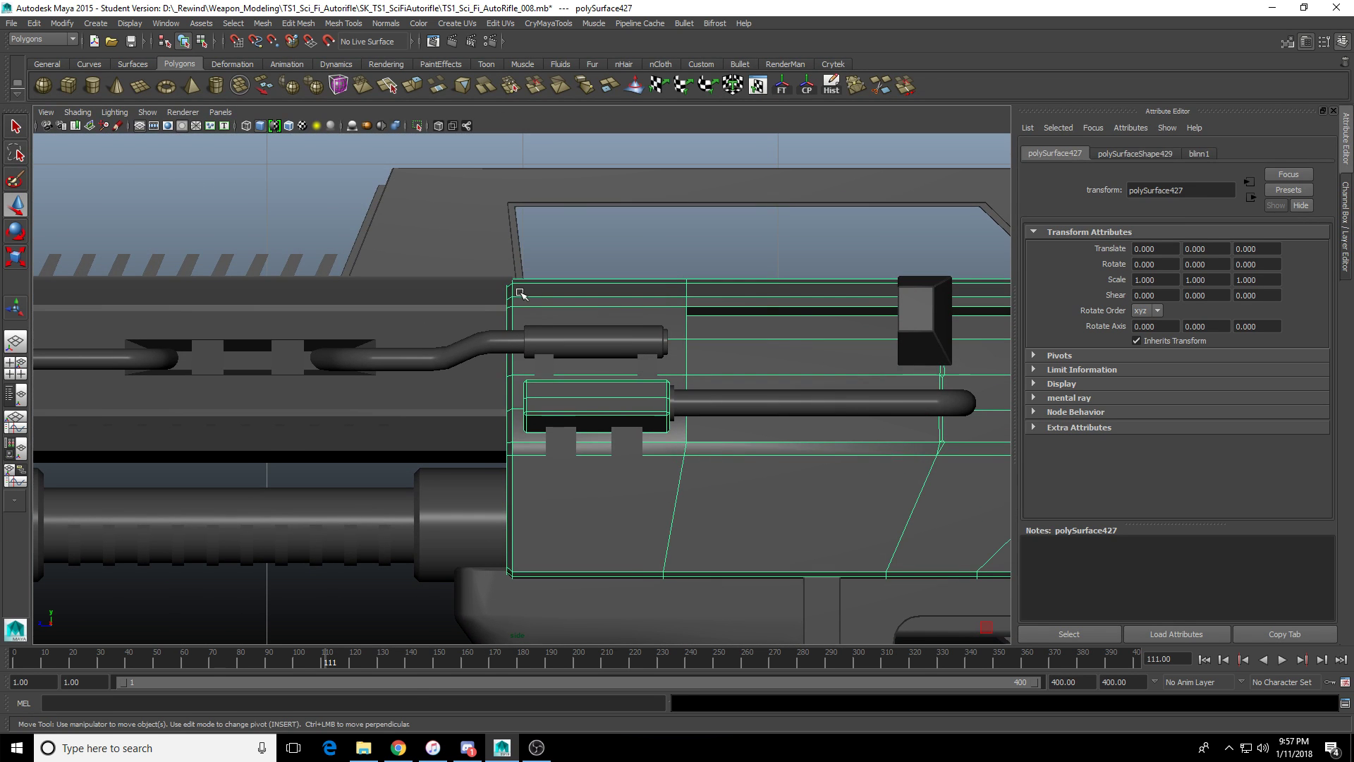
pyautogui.moveTo(525, 294); pyautogui.dragTo(500, 279, button='right')
pyautogui.moveTo(476, 255); pyautogui.dragTo(575, 638)
pyautogui.keyDown('alt'); pyautogui.moveTo(529, 499); pyautogui.dragTo(536, 634, button='middle'); pyautogui.keyUp('alt')
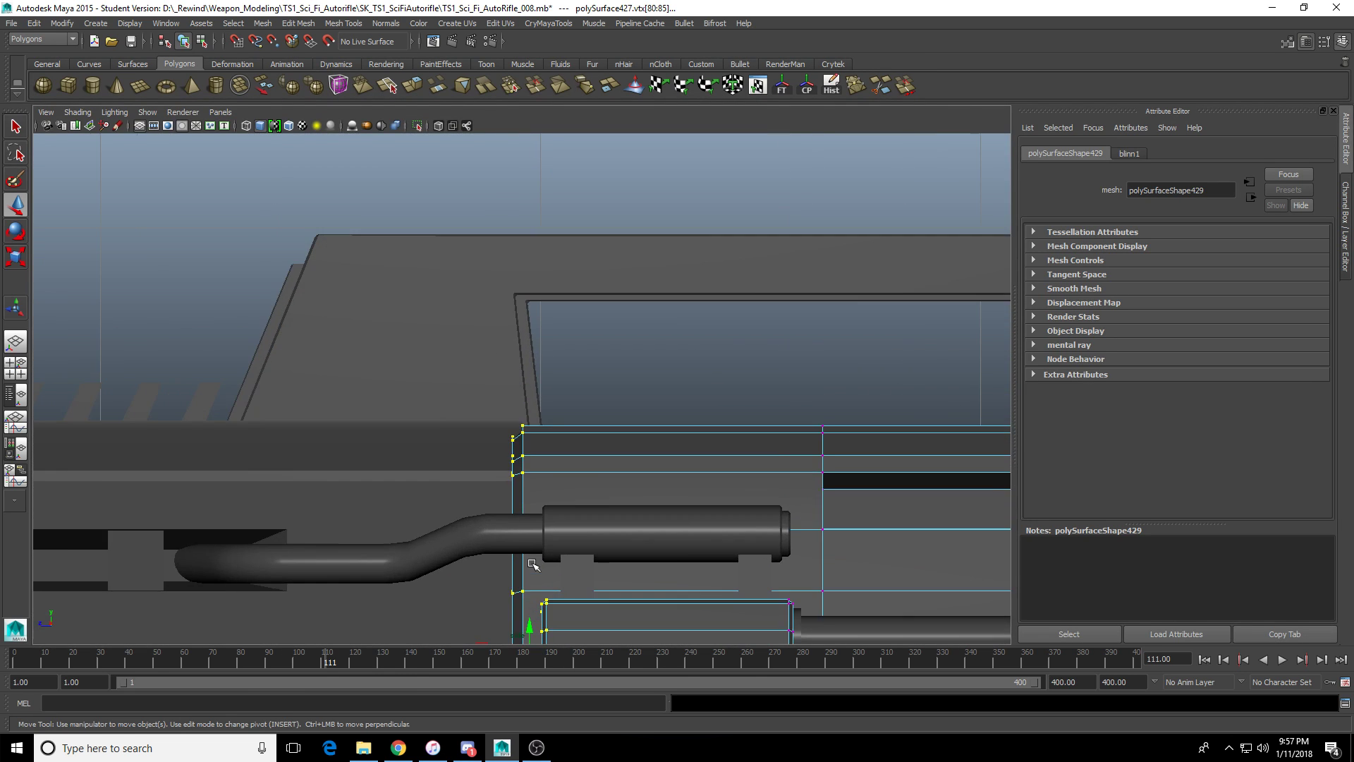
pyautogui.scroll(2, 469, 393)
pyautogui.keyDown('alt'); pyautogui.moveTo(534, 176); pyautogui.dragTo(580, 663, button='middle'); pyautogui.keyUp('alt')
pyautogui.scroll(2, 547, 487)
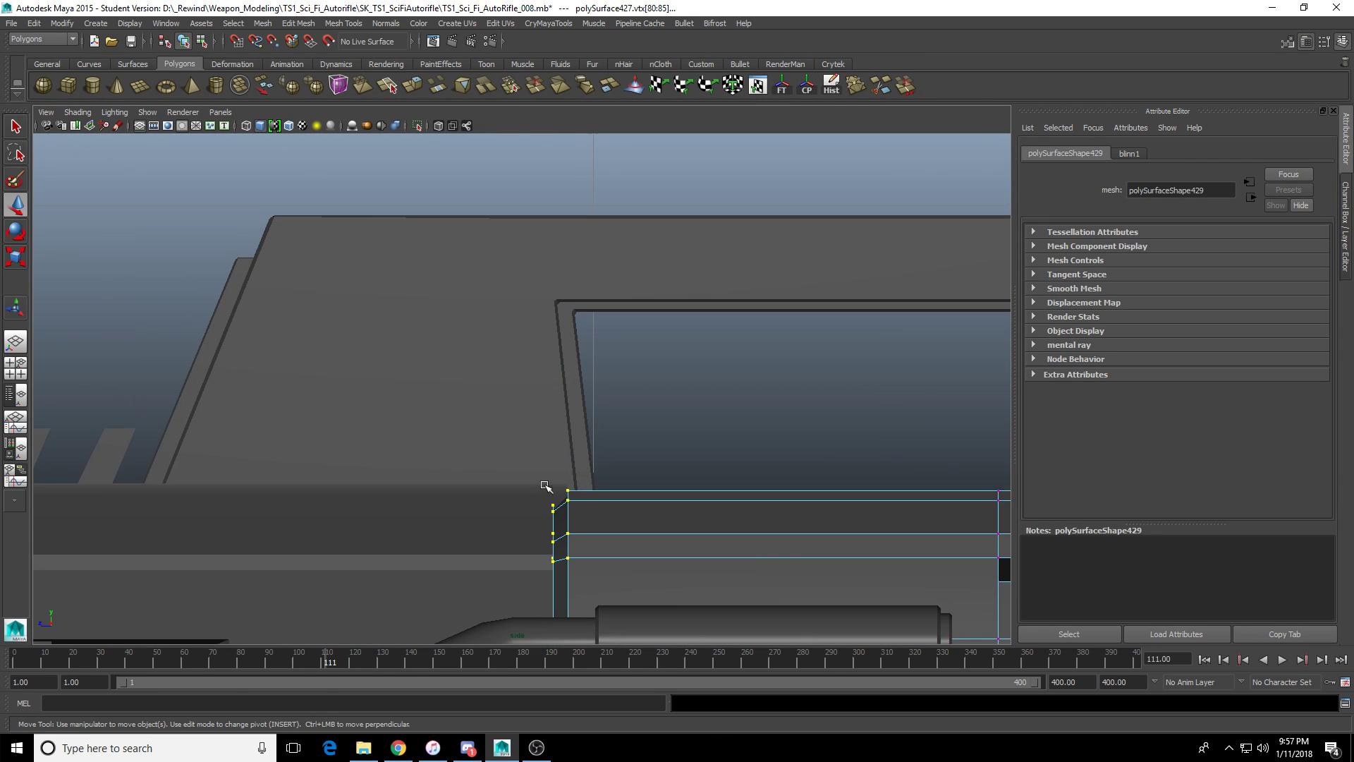
pyautogui.keyDown('alt'); pyautogui.moveTo(547, 486); pyautogui.dragTo(521, 460, button='middle'); pyautogui.keyUp('alt')
pyautogui.keyDown('alt'); pyautogui.moveTo(977, 293); pyautogui.dragTo(395, 276, button='middle'); pyautogui.keyUp('alt')
pyautogui.keyDown('alt'); pyautogui.moveTo(707, 275); pyautogui.dragTo(178, 288, button='middle'); pyautogui.keyUp('alt')
pyautogui.scroll(-2, 555, 284)
pyautogui.scroll(-2, 667, 408)
pyautogui.keyDown('alt'); pyautogui.moveTo(309, 604); pyautogui.dragTo(809, 405, button='middle'); pyautogui.keyUp('alt')
pyautogui.scroll(-2, 699, 459)
pyautogui.scroll(2, 495, 439)
pyautogui.keyDown('alt'); pyautogui.moveTo(384, 451); pyautogui.dragTo(467, 440, button='middle'); pyautogui.keyUp('alt')
pyautogui.click(619, 490)
pyautogui.scroll(-2, 606, 538)
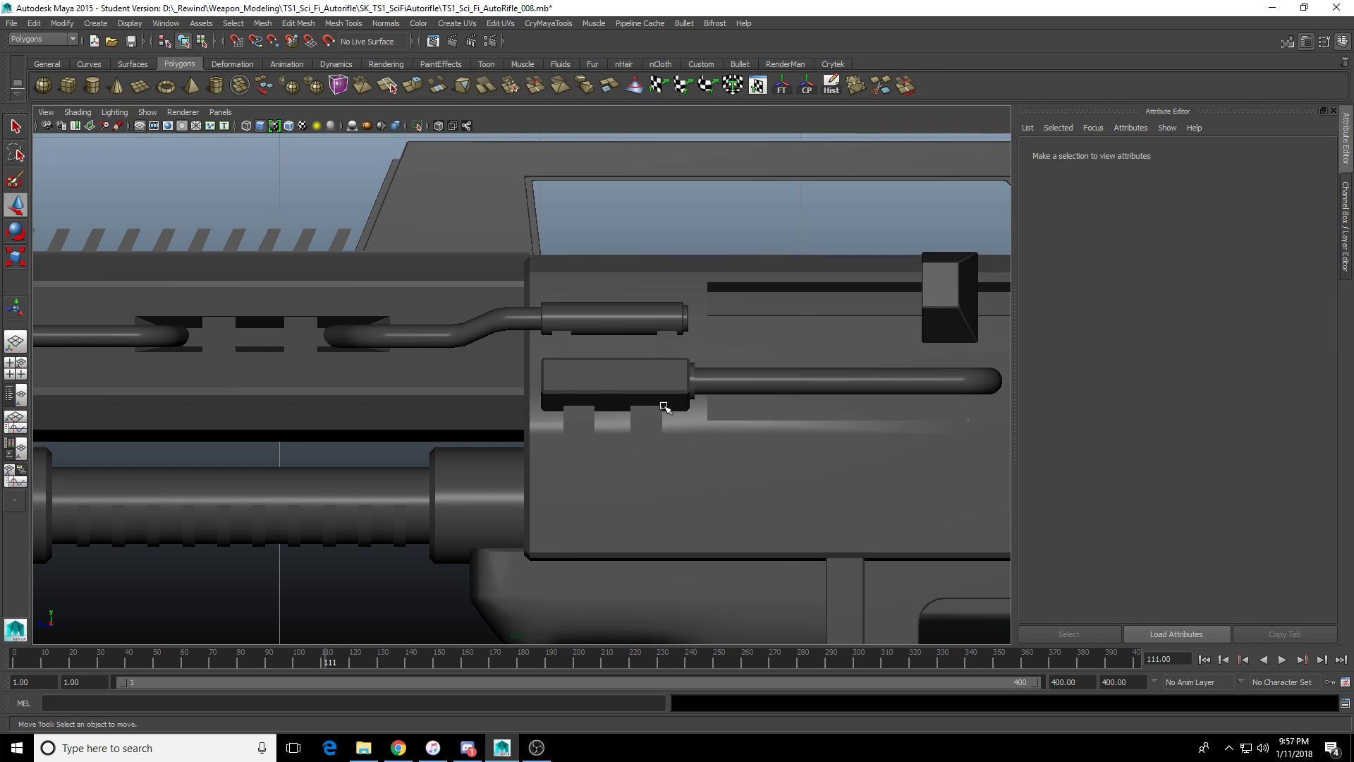
# Select a vertex ring in the rear bent pipe's bend and inspect in perspective how the pipe enters the recess.
pyautogui.scroll(-1, 375, 427)
pyautogui.keyDown('alt'); pyautogui.moveTo(318, 426); pyautogui.dragTo(635, 423, button='middle'); pyautogui.keyUp('alt')
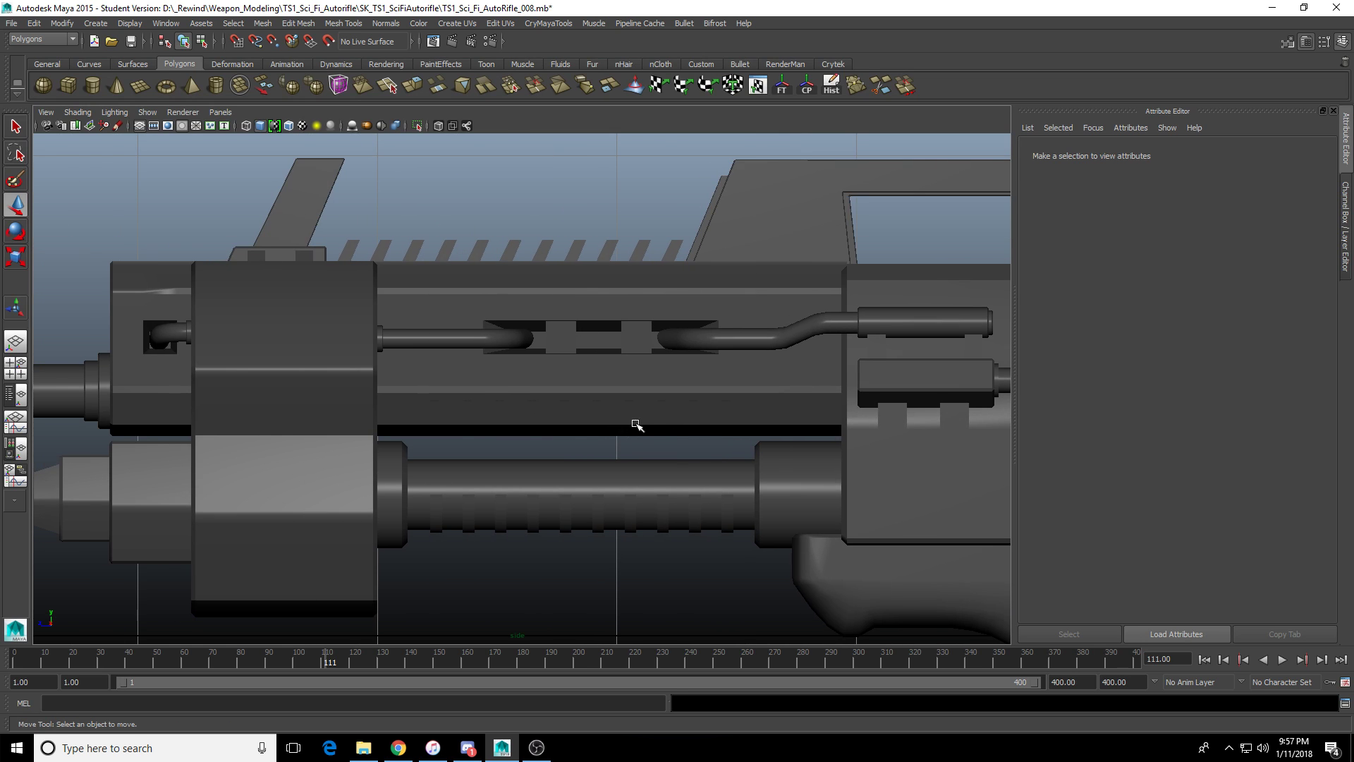
pyautogui.keyDown('alt'); pyautogui.moveTo(707, 459); pyautogui.dragTo(651, 468, button='middle'); pyautogui.keyUp('alt')
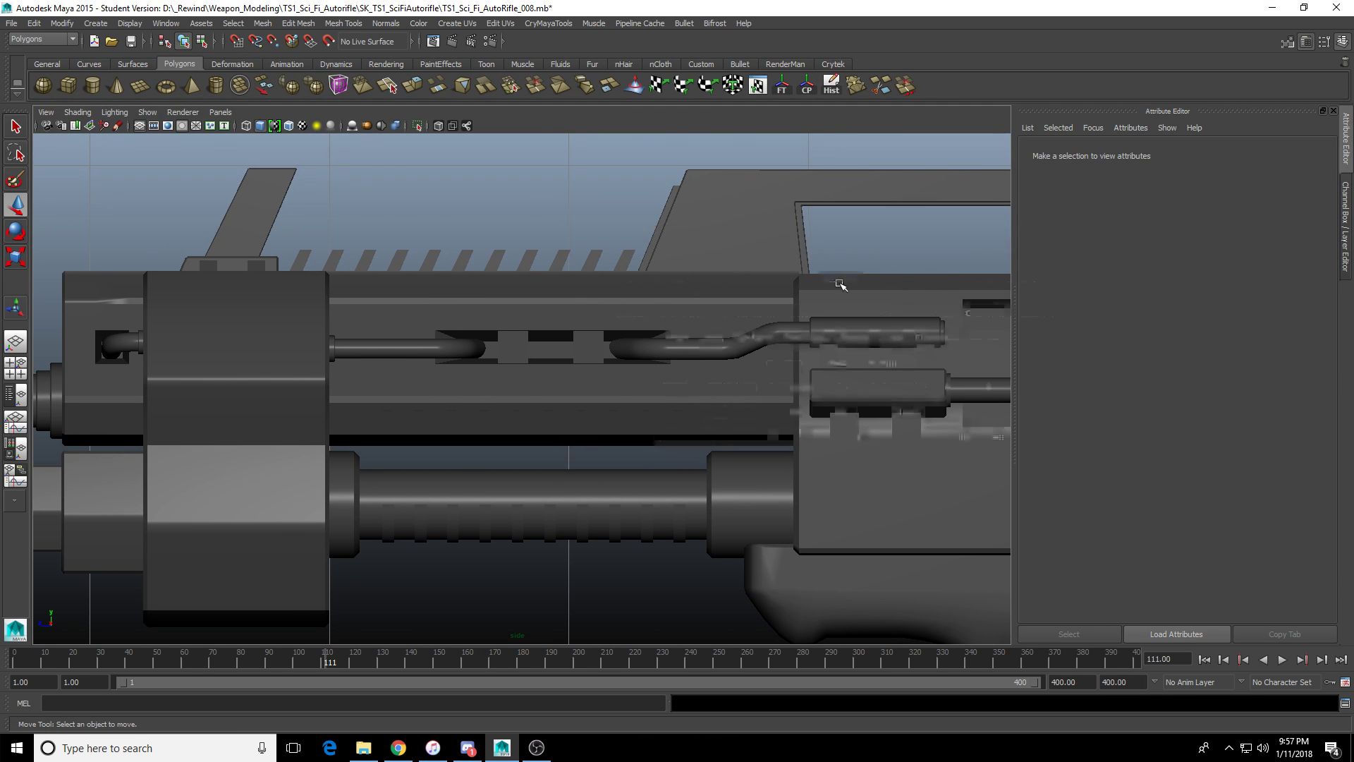
pyautogui.press('space')
pyautogui.press('space')
pyautogui.keyDown('alt'); pyautogui.moveTo(795, 280); pyautogui.dragTo(723, 429); pyautogui.keyUp('alt')
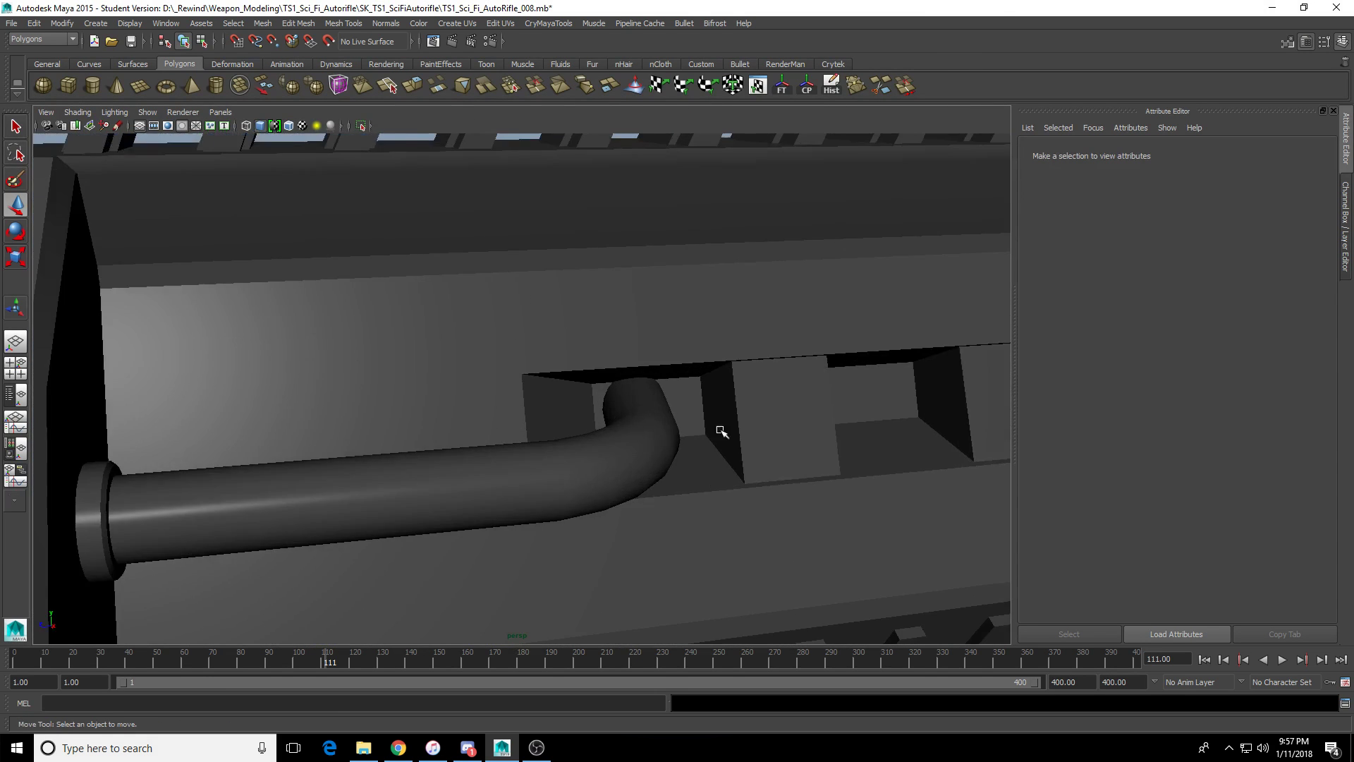
pyautogui.keyDown('alt'); pyautogui.moveTo(722, 430); pyautogui.dragTo(444, 459, button='middle'); pyautogui.keyUp('alt')
pyautogui.click(414, 409)
pyautogui.moveTo(416, 394); pyautogui.dragTo(399, 392, button='right')
pyautogui.moveTo(446, 383); pyautogui.dragTo(462, 429)
pyautogui.press('f')
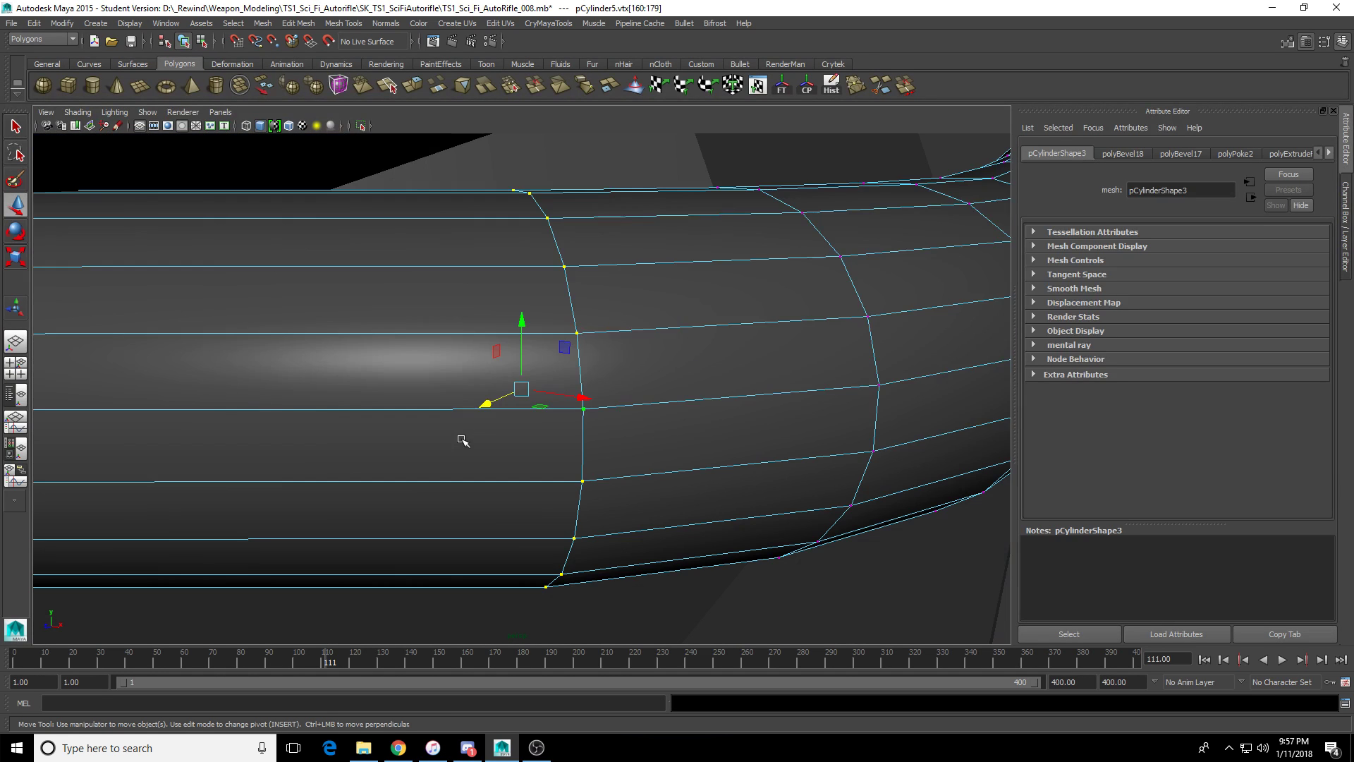
pyautogui.keyDown('alt'); pyautogui.moveTo(461, 438); pyautogui.dragTo(401, 433, button='right'); pyautogui.keyUp('alt')
pyautogui.keyDown('alt'); pyautogui.moveTo(401, 433); pyautogui.dragTo(525, 416); pyautogui.keyUp('alt')
pyautogui.keyDown('alt'); pyautogui.moveTo(526, 416); pyautogui.dragTo(469, 423, button='right'); pyautogui.keyUp('alt')
pyautogui.keyDown('alt'); pyautogui.moveTo(469, 423); pyautogui.dragTo(506, 392); pyautogui.keyUp('alt')
pyautogui.keyDown('alt'); pyautogui.moveTo(506, 392); pyautogui.dragTo(596, 416, button='middle'); pyautogui.keyUp('alt')
pyautogui.keyDown('alt'); pyautogui.moveTo(647, 424); pyautogui.dragTo(595, 395); pyautogui.keyUp('alt')
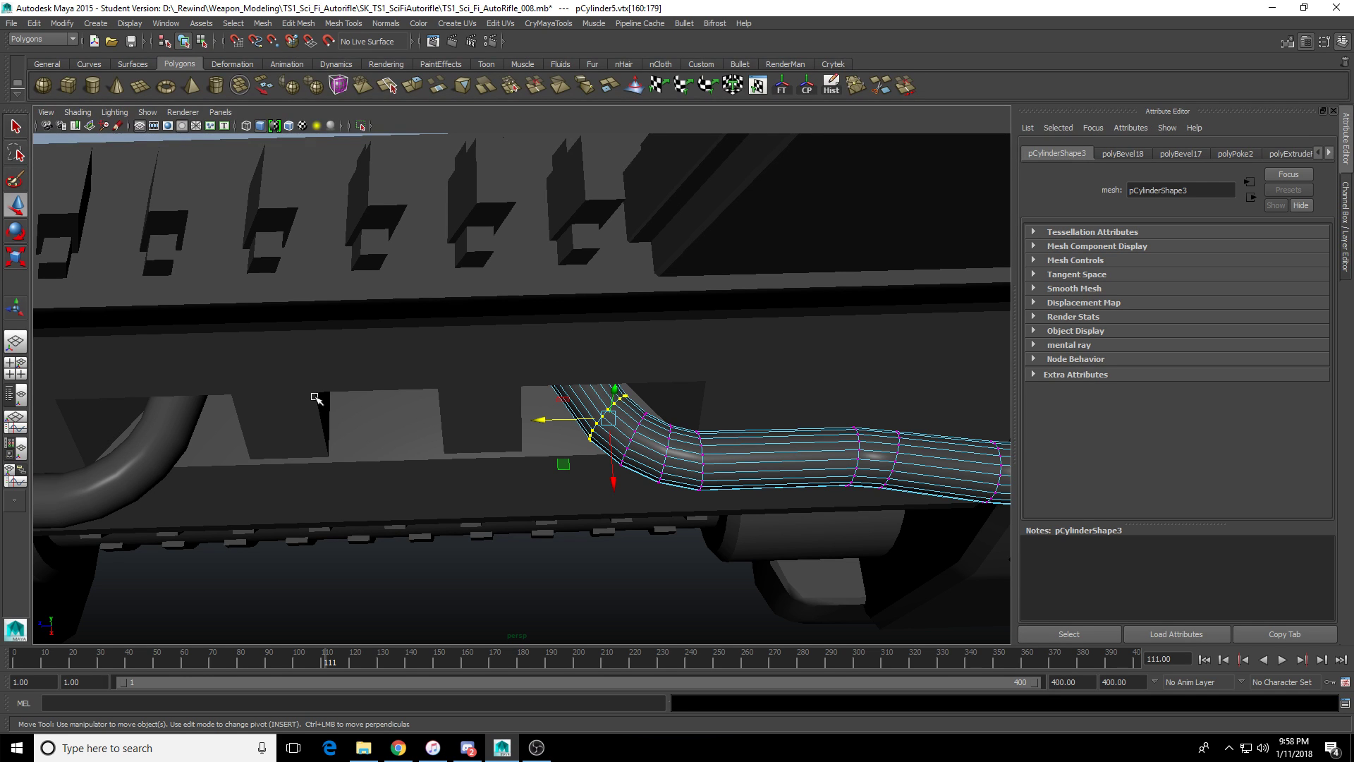
pyautogui.hotkey('alt', 'Tab')
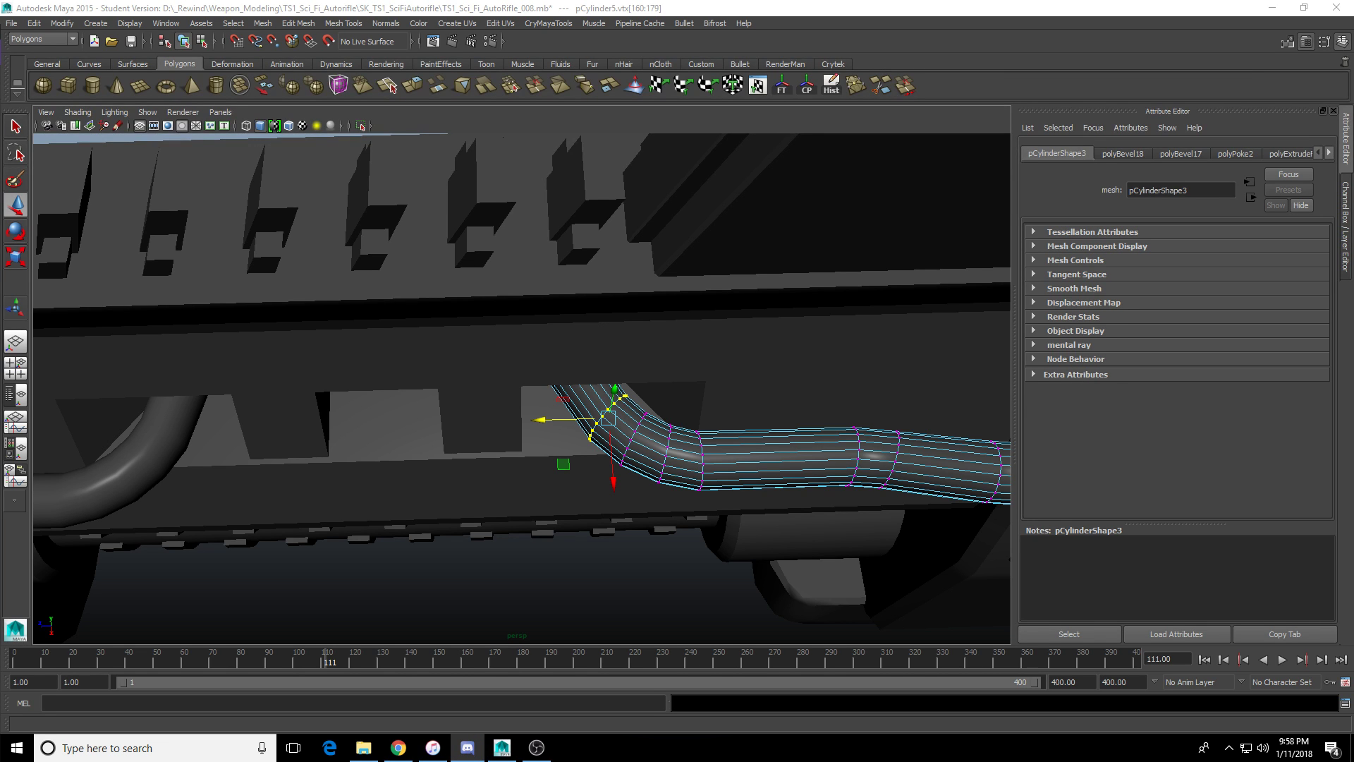
pyautogui.click(188, 5)
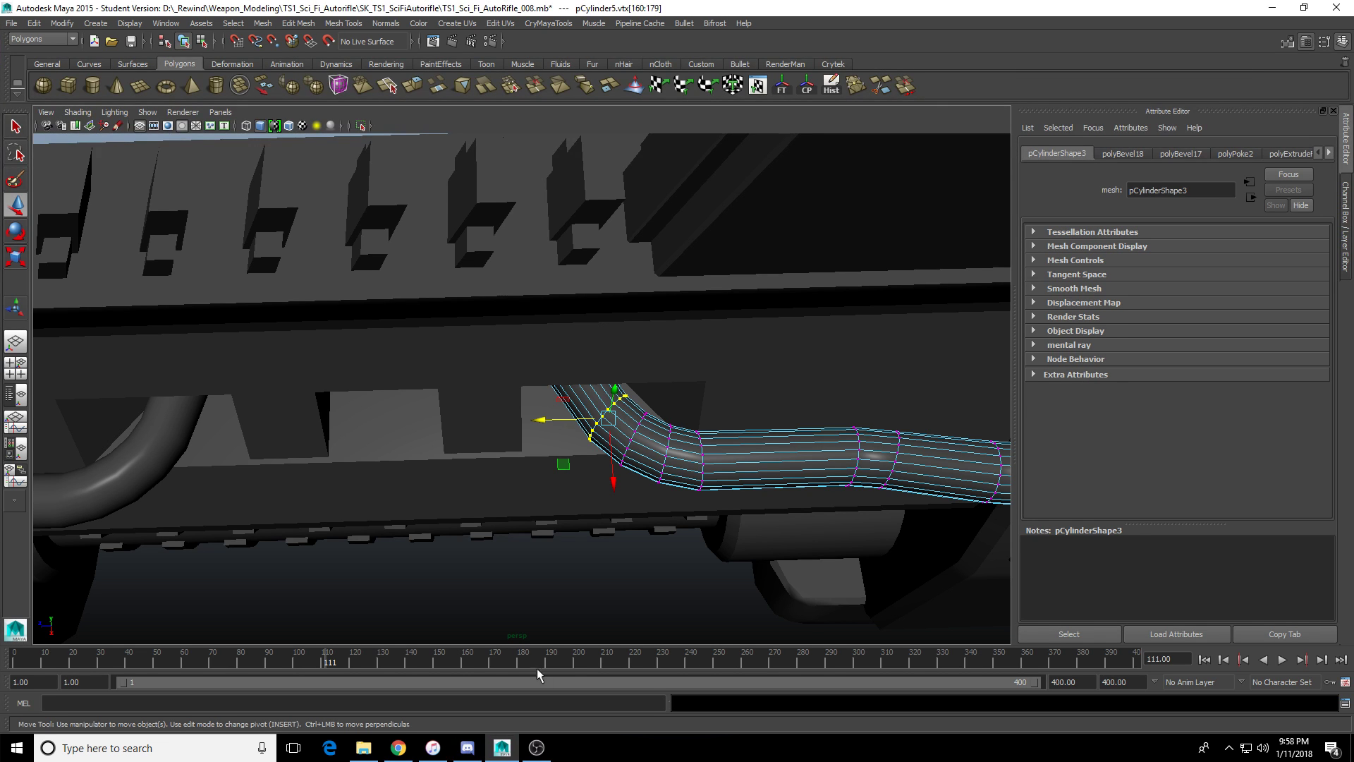
# Clear the pipe's vertex selection and examine both bent pipes, their recess and the brackets joining the pipe to the receiver block.
pyautogui.keyDown('alt'); pyautogui.moveTo(635, 332); pyautogui.dragTo(568, 464); pyautogui.keyUp('alt')
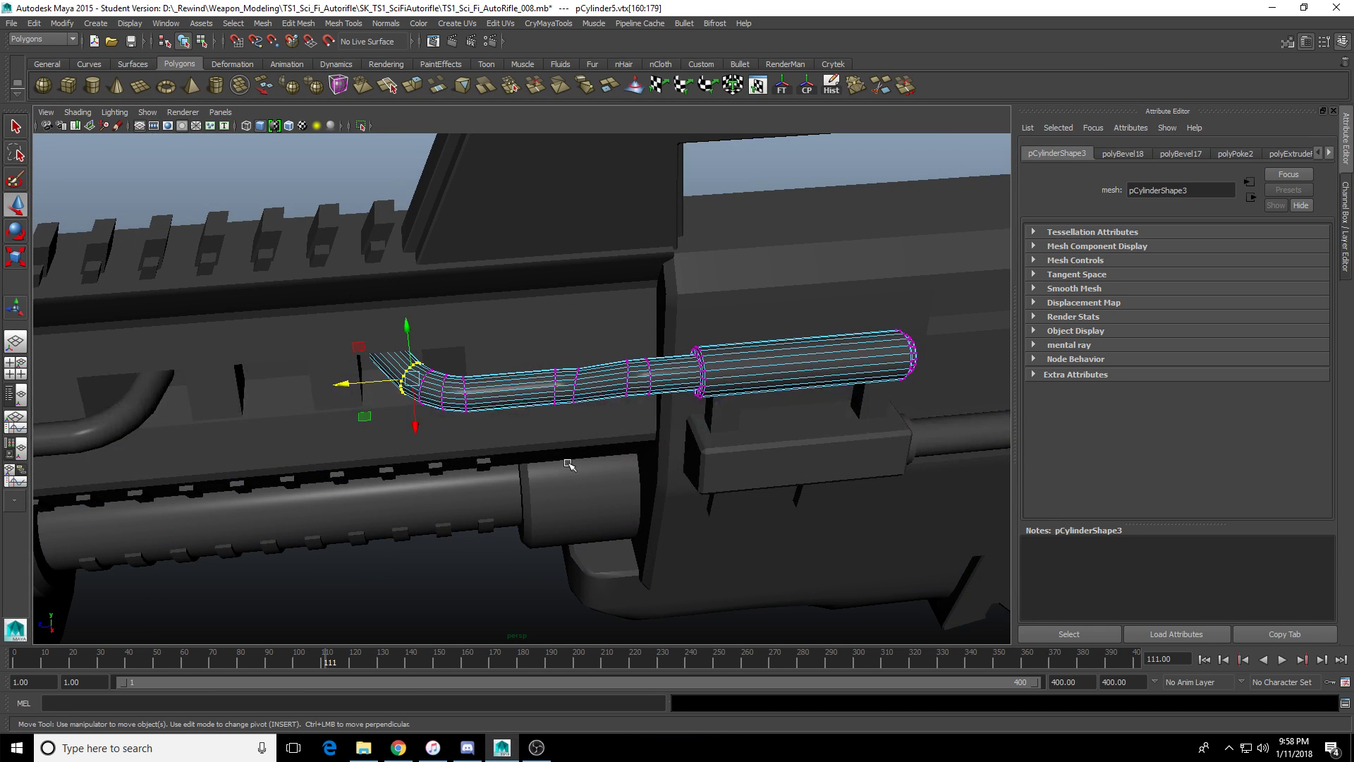
pyautogui.click(574, 387)
pyautogui.keyDown('alt'); pyautogui.moveTo(574, 387); pyautogui.dragTo(625, 447); pyautogui.keyUp('alt')
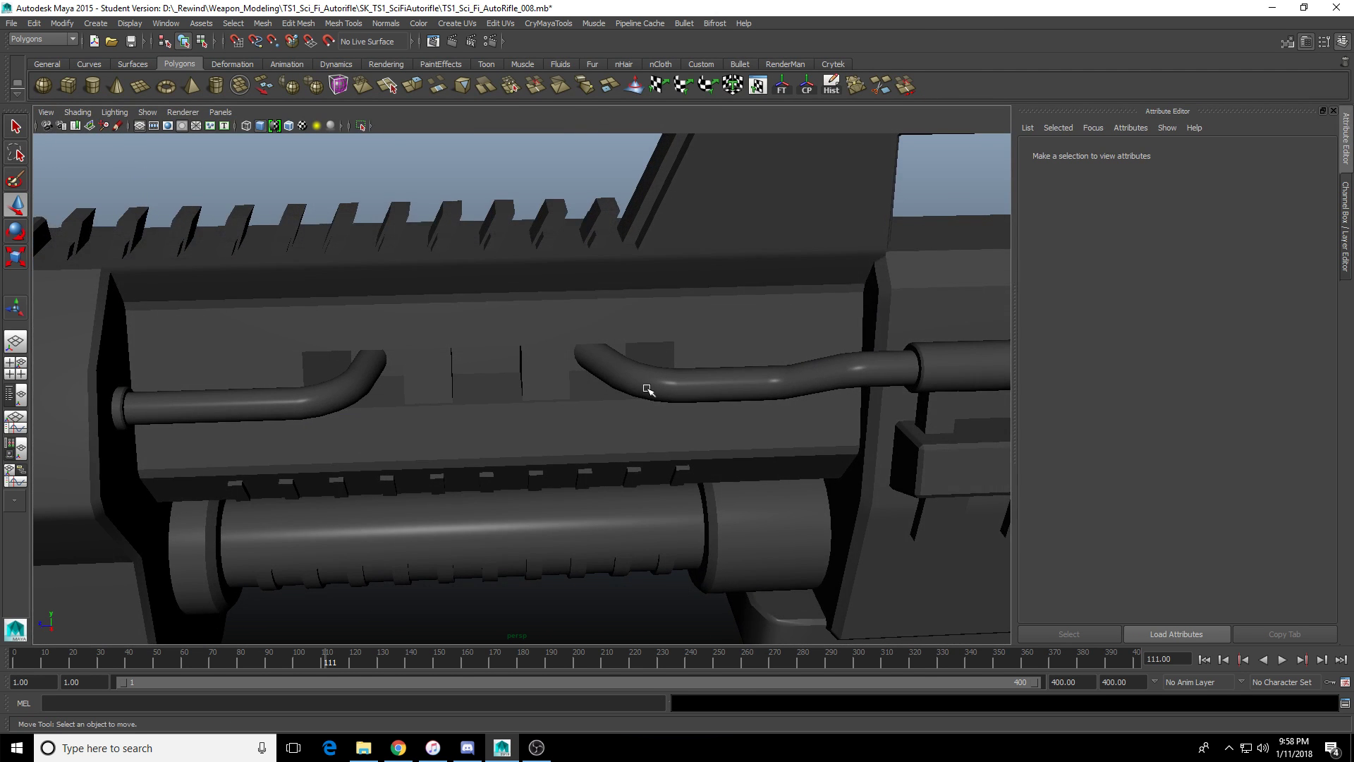
pyautogui.click(635, 374)
pyautogui.keyDown('alt'); pyautogui.moveTo(635, 374); pyautogui.dragTo(694, 353); pyautogui.keyUp('alt')
pyautogui.scroll(5, 628, 396)
pyautogui.scroll(-5, 629, 397)
pyautogui.click(518, 381)
pyautogui.keyDown('alt'); pyautogui.moveTo(518, 381); pyautogui.dragTo(559, 419); pyautogui.keyUp('alt')
pyautogui.scroll(2, 656, 409)
pyautogui.keyDown('alt'); pyautogui.moveTo(559, 419); pyautogui.dragTo(432, 453, button='middle'); pyautogui.keyUp('alt')
pyautogui.scroll(4, 432, 454)
pyautogui.keyDown('alt'); pyautogui.moveTo(890, 421); pyautogui.dragTo(637, 426); pyautogui.keyUp('alt')
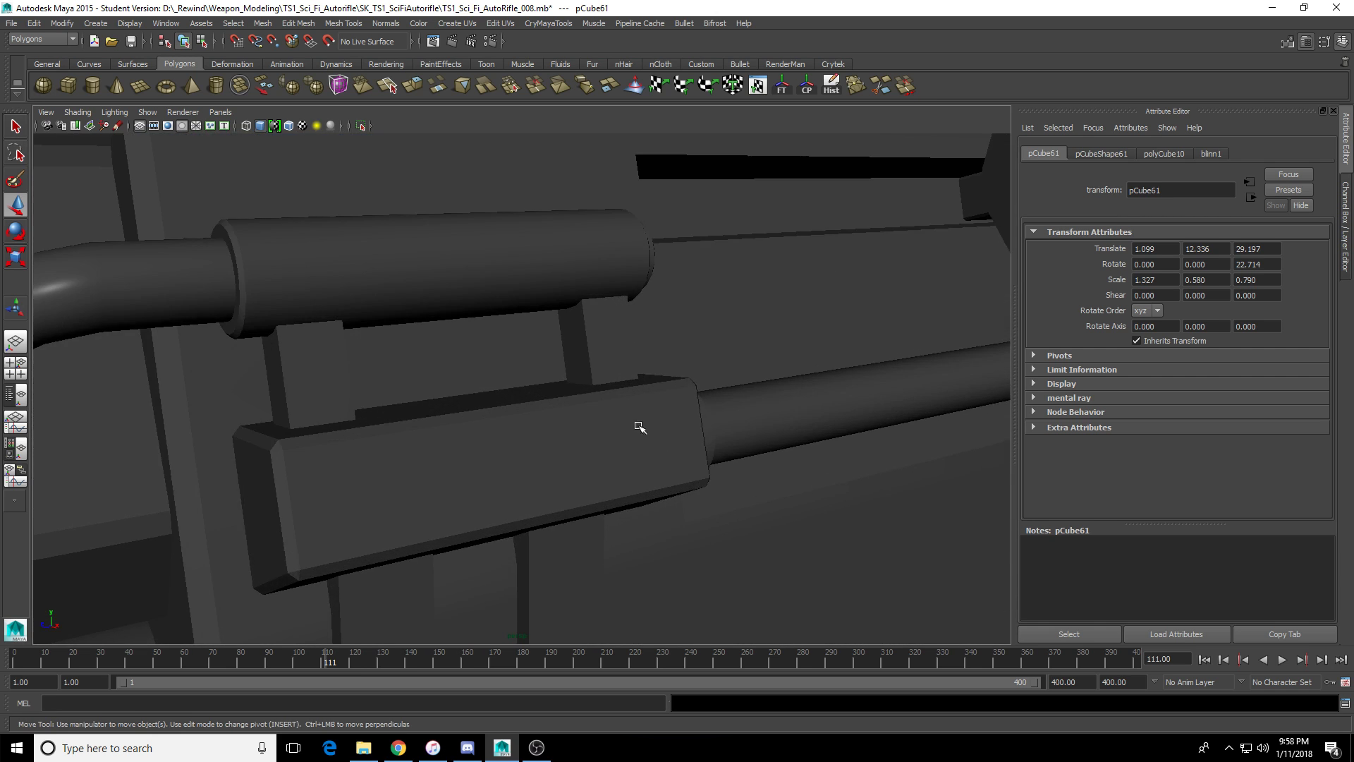
# Select all faces of the raised block on the receiver's side to inspect its shape, and clear the selection.
pyautogui.click(541, 444)
pyautogui.keyDown('alt'); pyautogui.moveTo(541, 445); pyautogui.dragTo(547, 458); pyautogui.keyUp('alt')
pyautogui.press('F11')
pyautogui.click(542, 423)
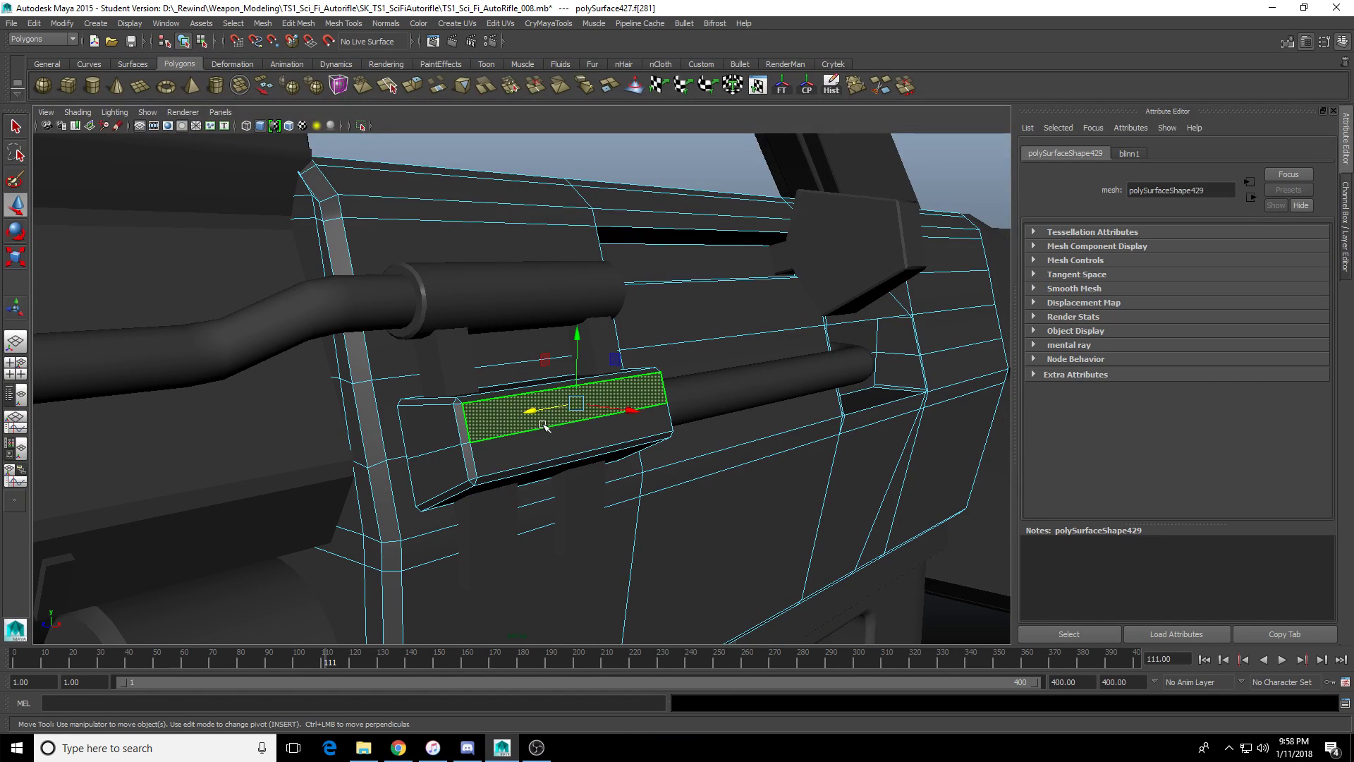
pyautogui.scroll(4, 611, 467)
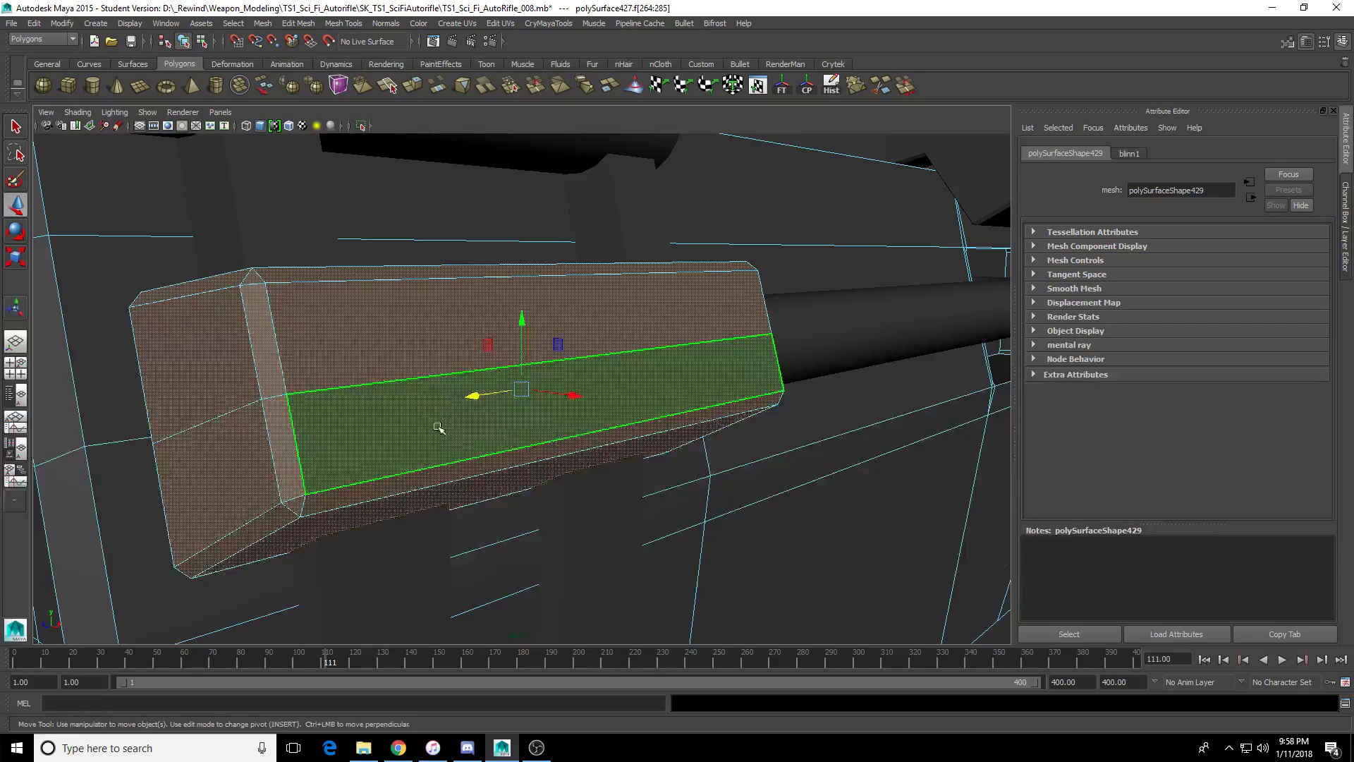
pyautogui.keyDown('alt'); pyautogui.moveTo(438, 428); pyautogui.dragTo(254, 403); pyautogui.keyUp('alt')
pyautogui.scroll(-3, 553, 419)
pyautogui.keyDown('alt'); pyautogui.moveTo(552, 397); pyautogui.dragTo(636, 376); pyautogui.keyUp('alt')
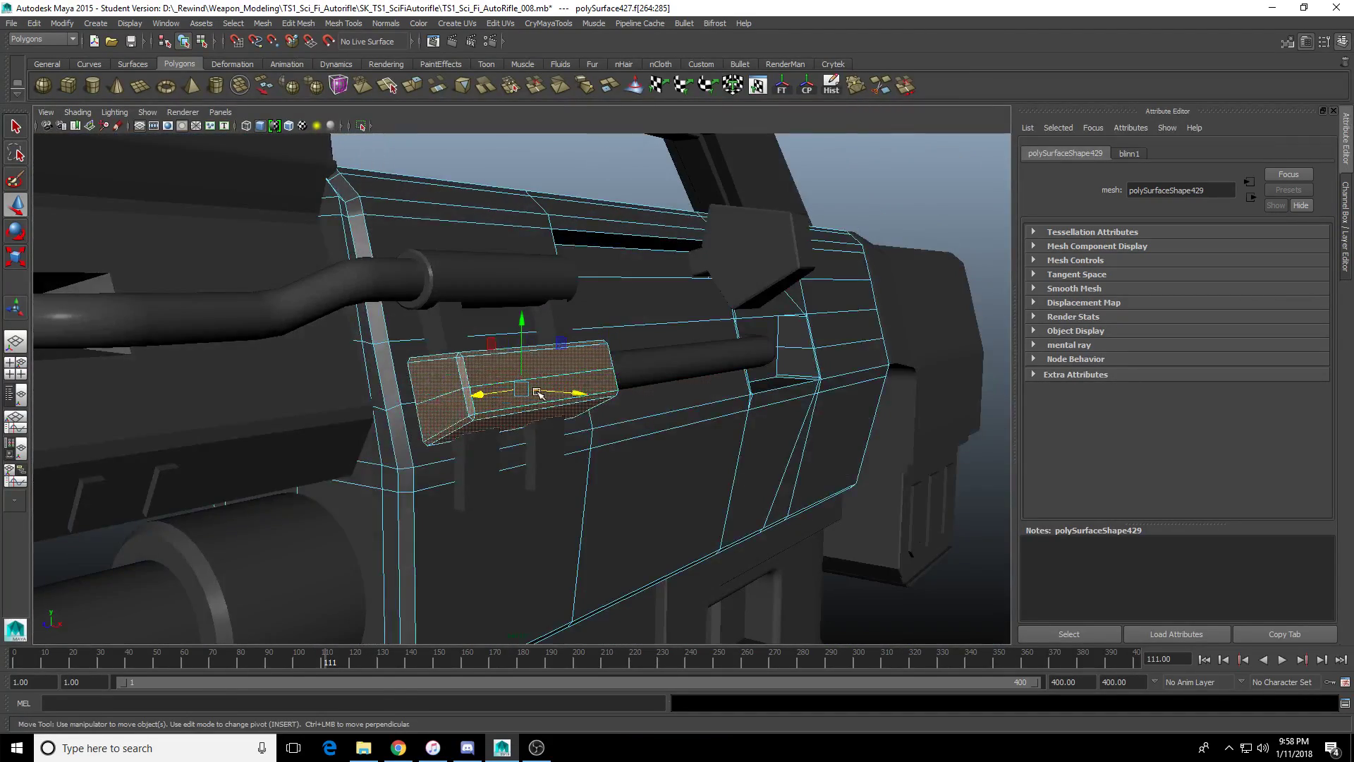
pyautogui.scroll(-5, 537, 394)
pyautogui.keyDown('alt'); pyautogui.moveTo(538, 404); pyautogui.dragTo(469, 429); pyautogui.keyUp('alt')
pyautogui.scroll(4, 522, 442)
pyautogui.keyDown('alt'); pyautogui.moveTo(605, 427); pyautogui.dragTo(547, 397); pyautogui.keyUp('alt')
pyautogui.click(508, 398)
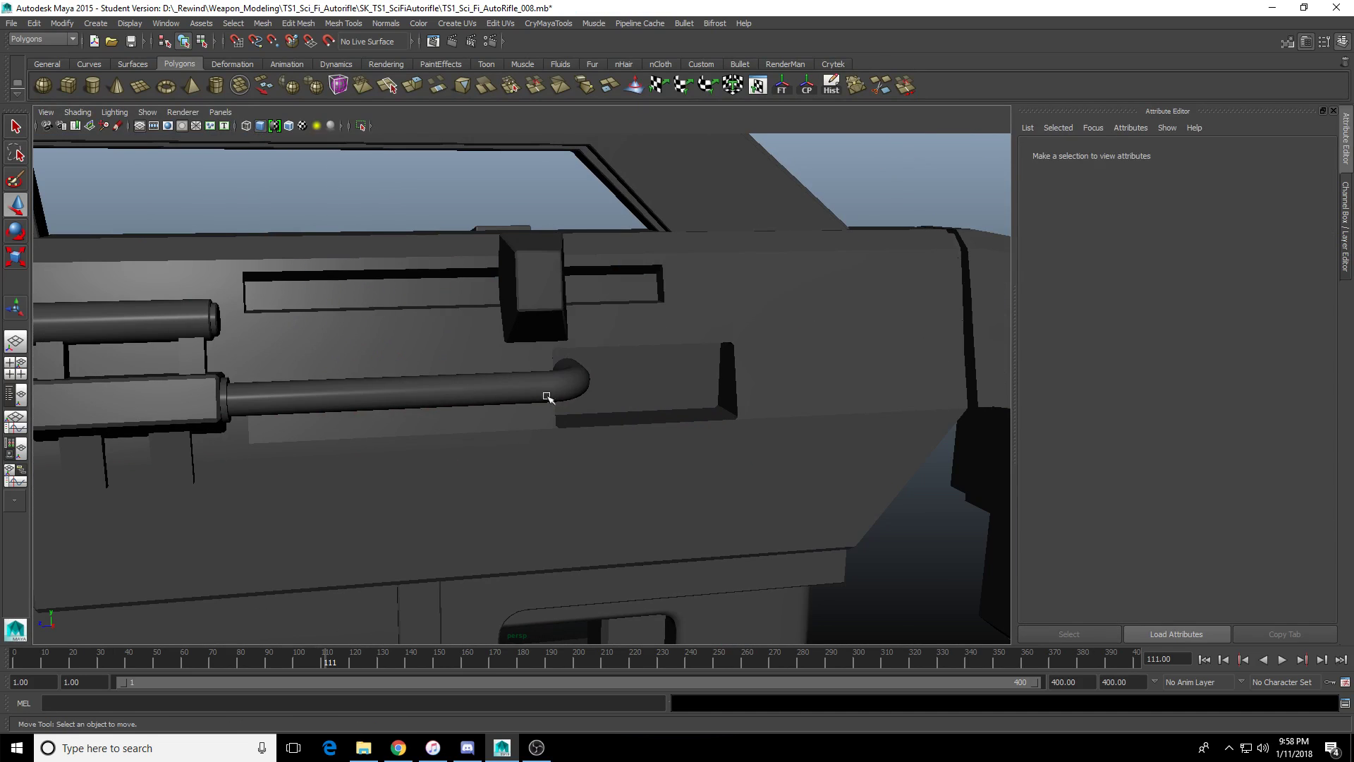
# Select the lower side pipe on the receiver and review the pipes together with the rifle's front end.
pyautogui.click(547, 397)
pyautogui.keyDown('alt'); pyautogui.moveTo(254, 408); pyautogui.dragTo(605, 372); pyautogui.keyUp('alt')
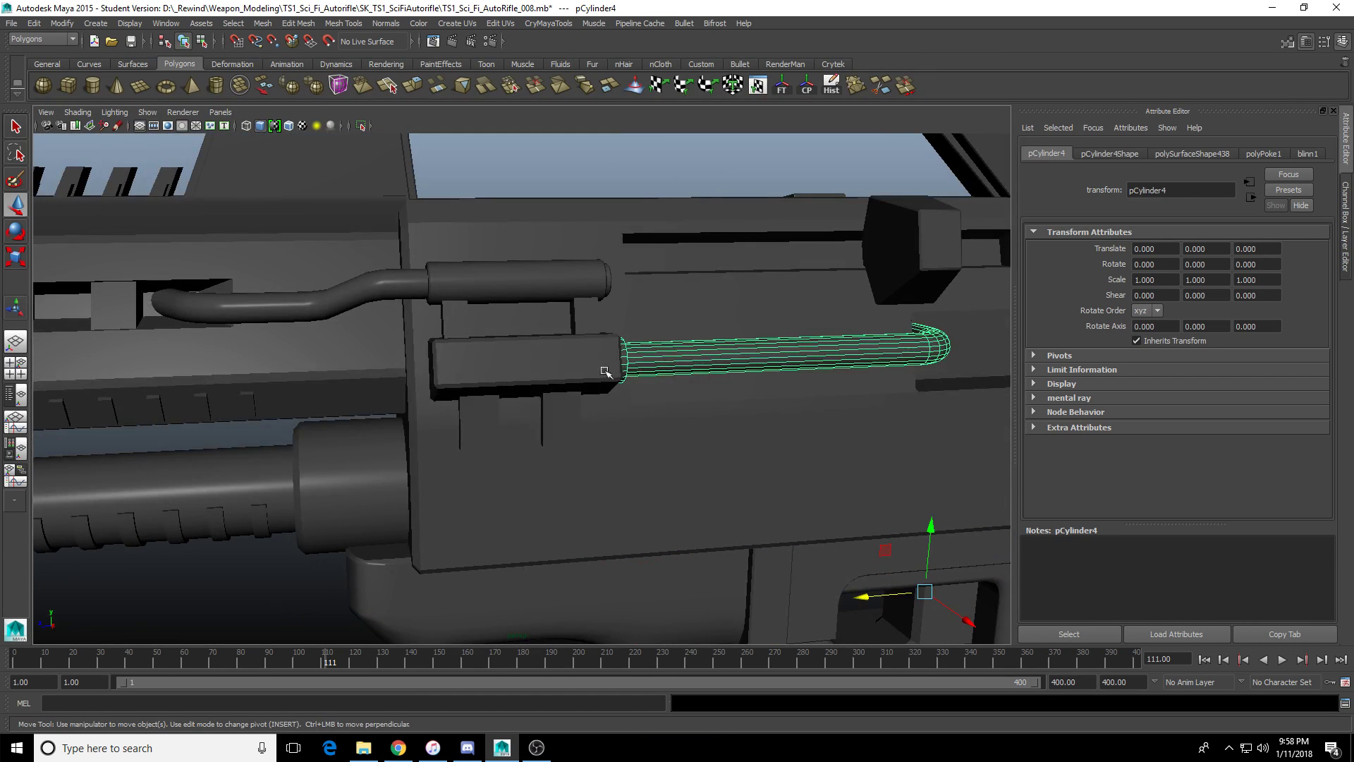
pyautogui.keyDown('alt'); pyautogui.moveTo(426, 295); pyautogui.dragTo(762, 278, button='middle'); pyautogui.keyUp('alt')
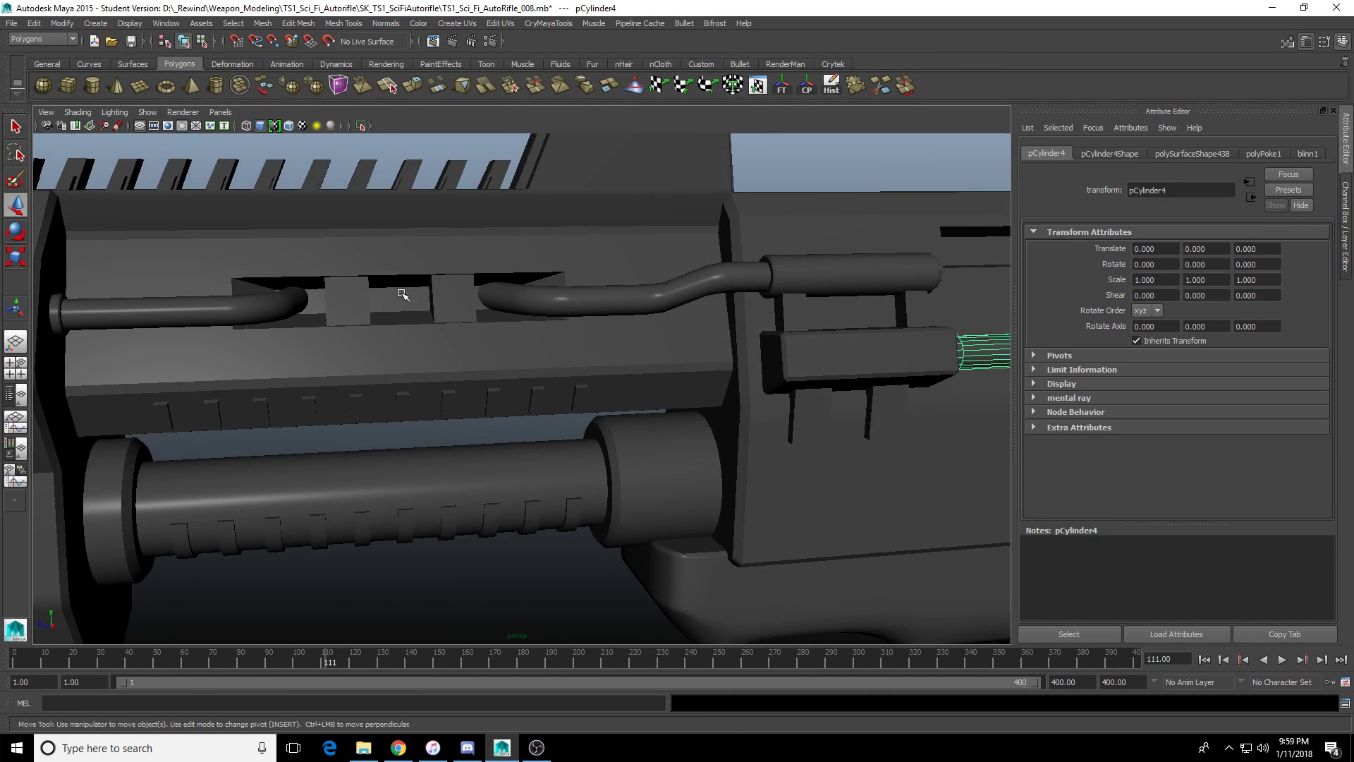
pyautogui.scroll(-3, 570, 323)
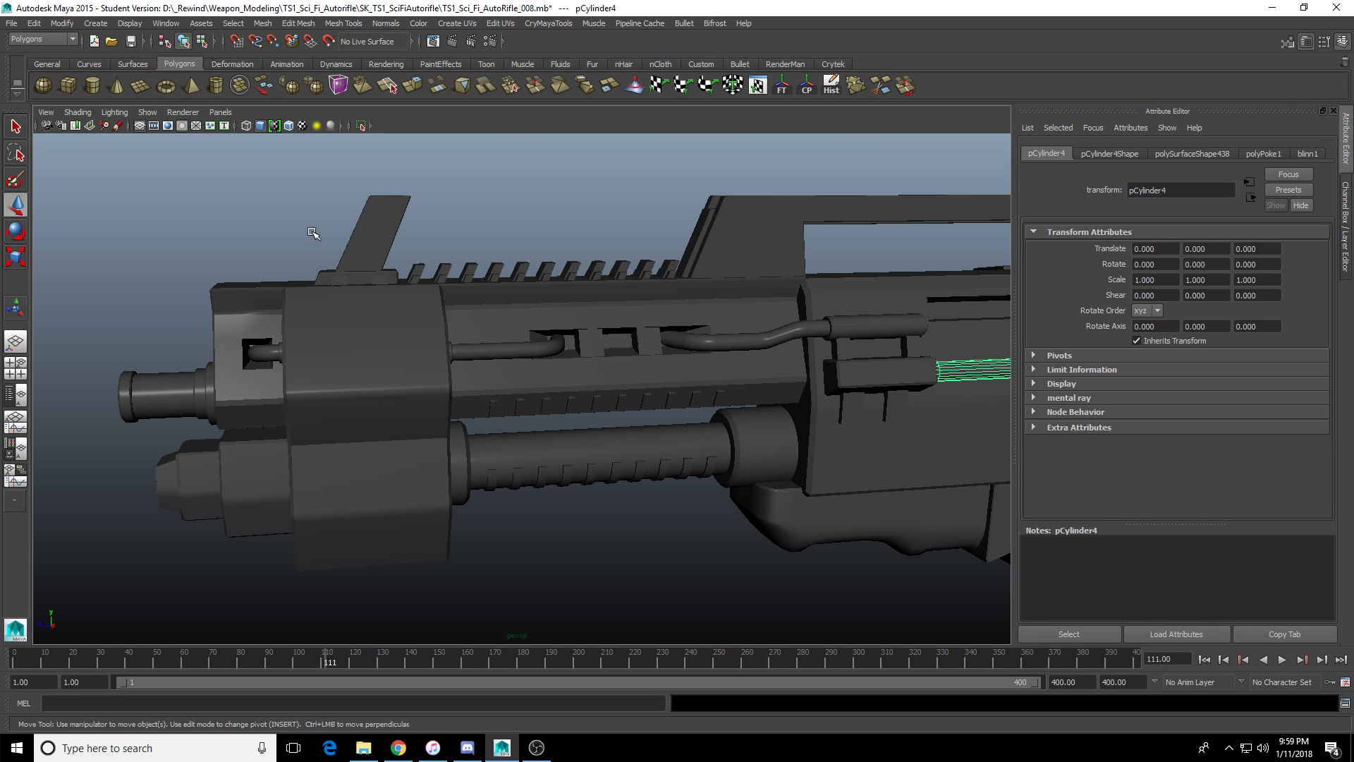
pyautogui.keyDown('alt'); pyautogui.moveTo(544, 465); pyautogui.dragTo(503, 365, button='middle'); pyautogui.keyUp('alt')
pyautogui.keyDown('alt'); pyautogui.moveTo(503, 365); pyautogui.dragTo(477, 442); pyautogui.keyUp('alt')
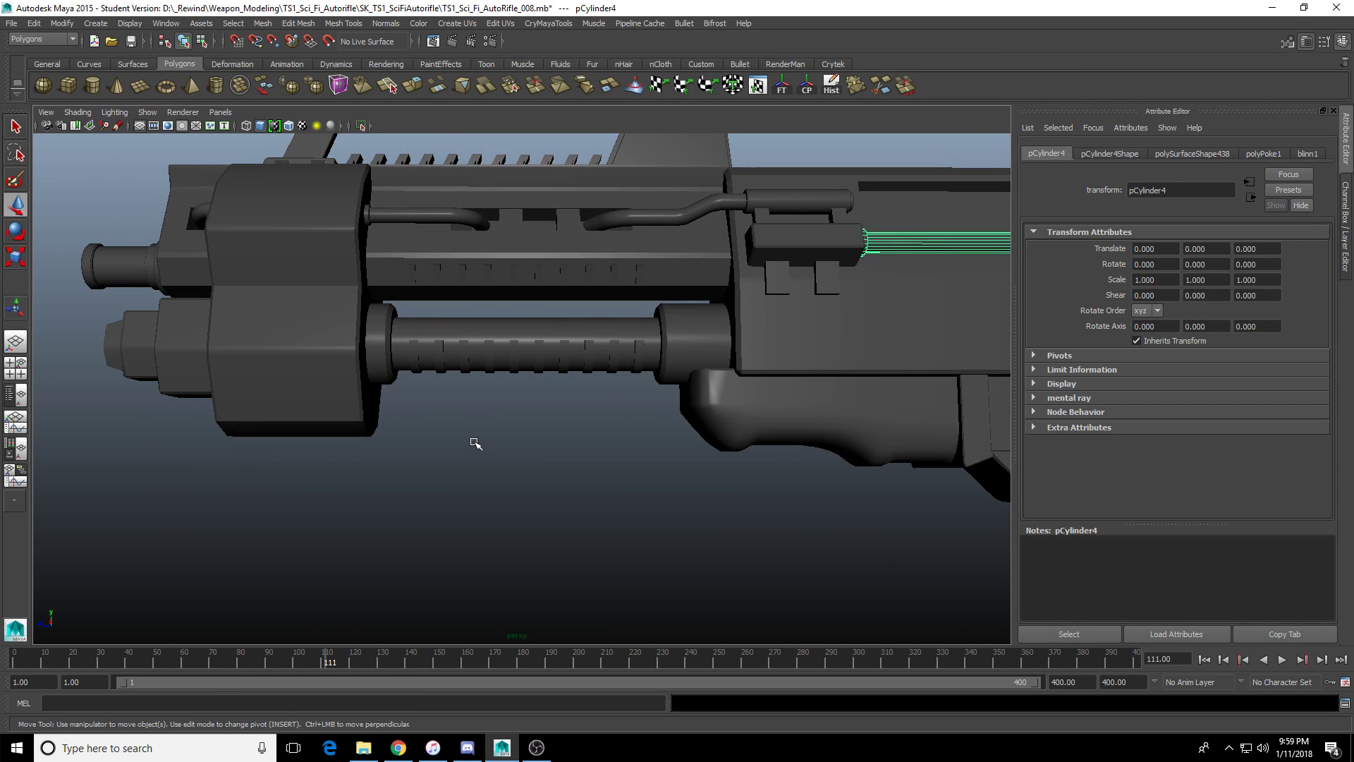
# Save the scene and accept the student version notice.
pyautogui.hotkey('ctrl', 's')
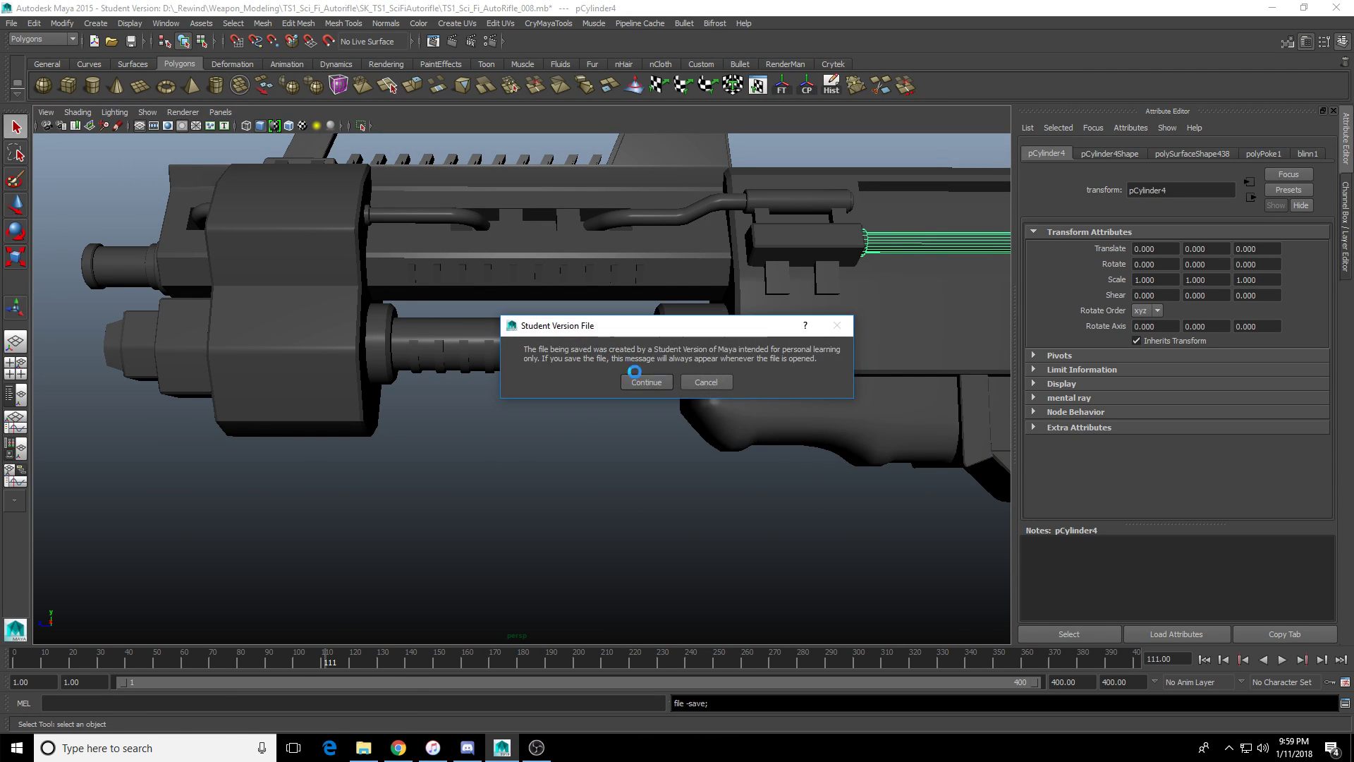
pyautogui.click(642, 381)
pyautogui.keyDown('alt'); pyautogui.moveTo(432, 423); pyautogui.dragTo(565, 453); pyautogui.keyUp('alt')
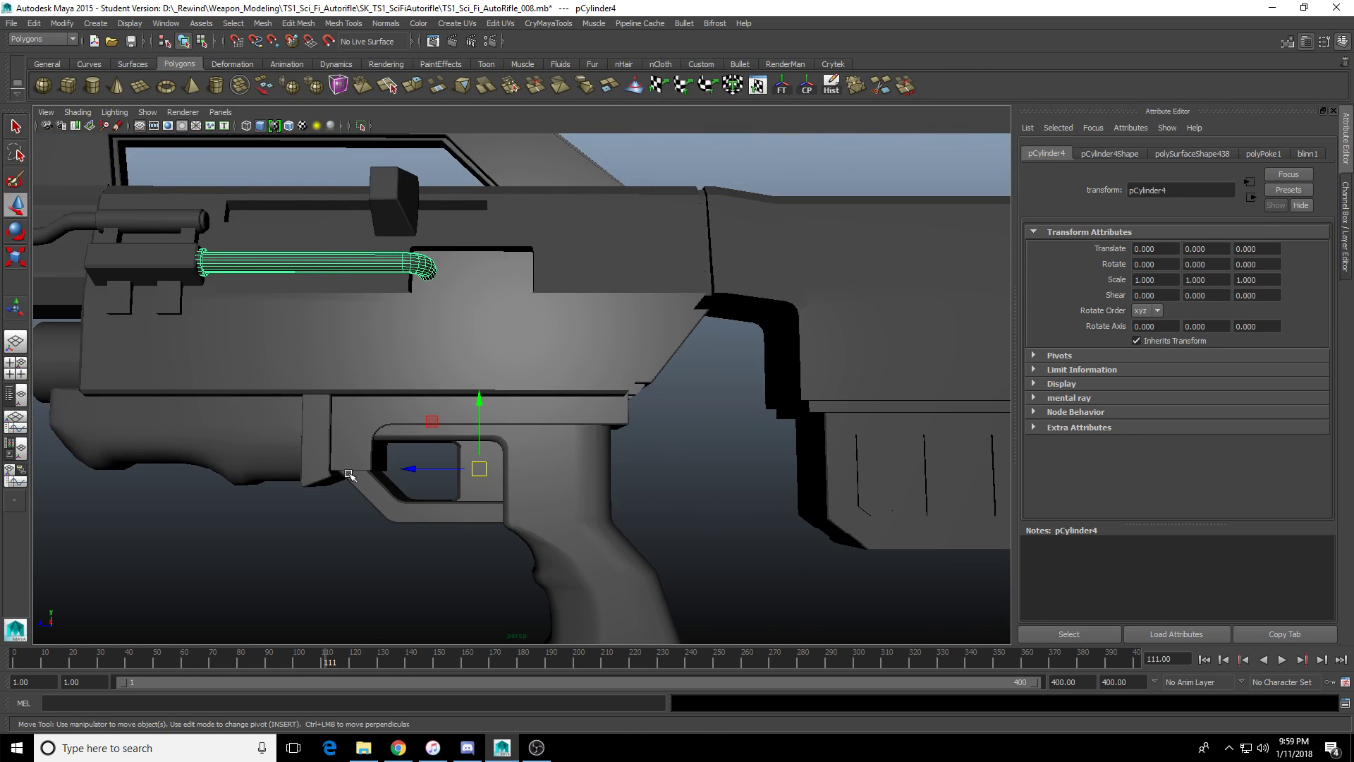
# Examine the receiver's side recess, its rear lower edge and the shoulder stock from several angles.
pyautogui.keyDown('alt'); pyautogui.moveTo(350, 476); pyautogui.dragTo(682, 396); pyautogui.keyUp('alt')
pyautogui.scroll(5, 602, 424)
pyautogui.click(624, 357)
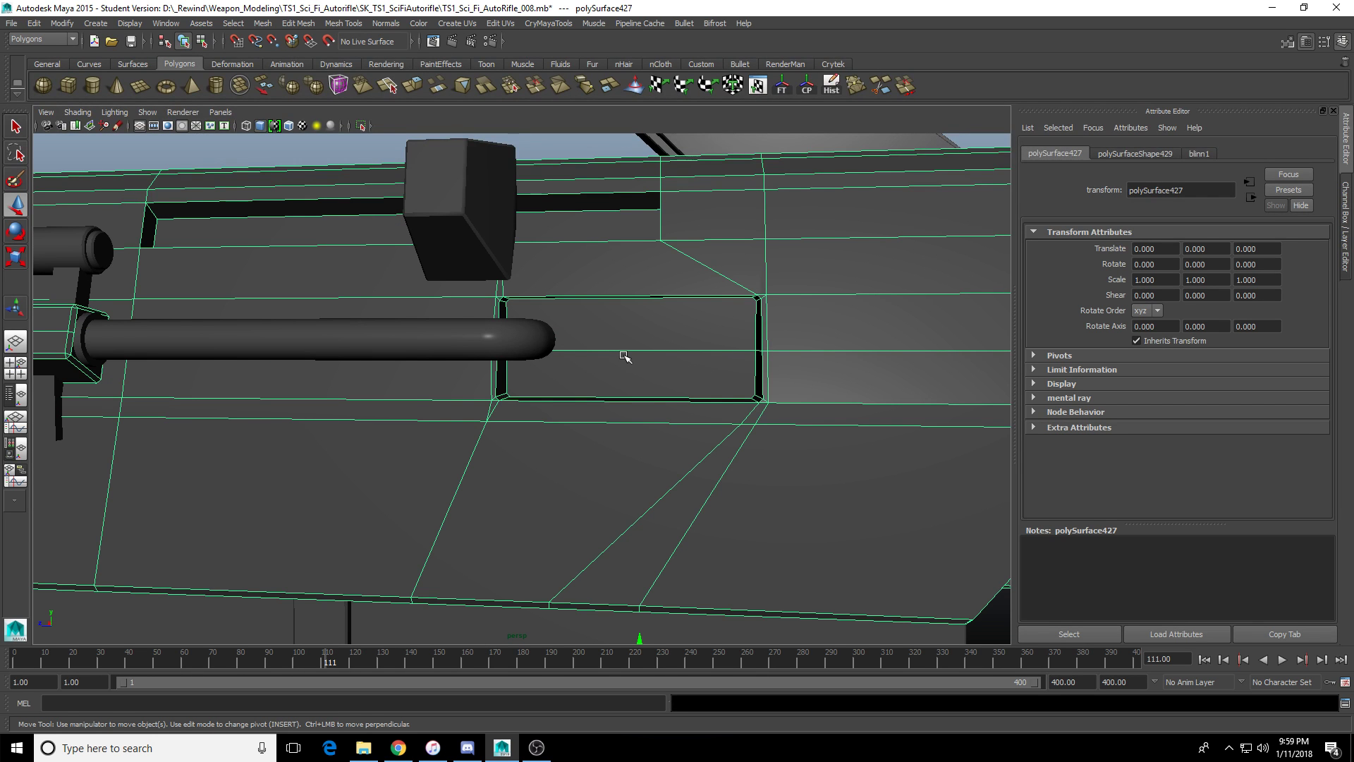
pyautogui.keyDown('alt'); pyautogui.moveTo(604, 369); pyautogui.dragTo(647, 391); pyautogui.keyUp('alt')
pyautogui.keyDown('alt'); pyautogui.moveTo(620, 332); pyautogui.dragTo(520, 293, button='middle'); pyautogui.keyUp('alt')
pyautogui.scroll(3, 508, 282)
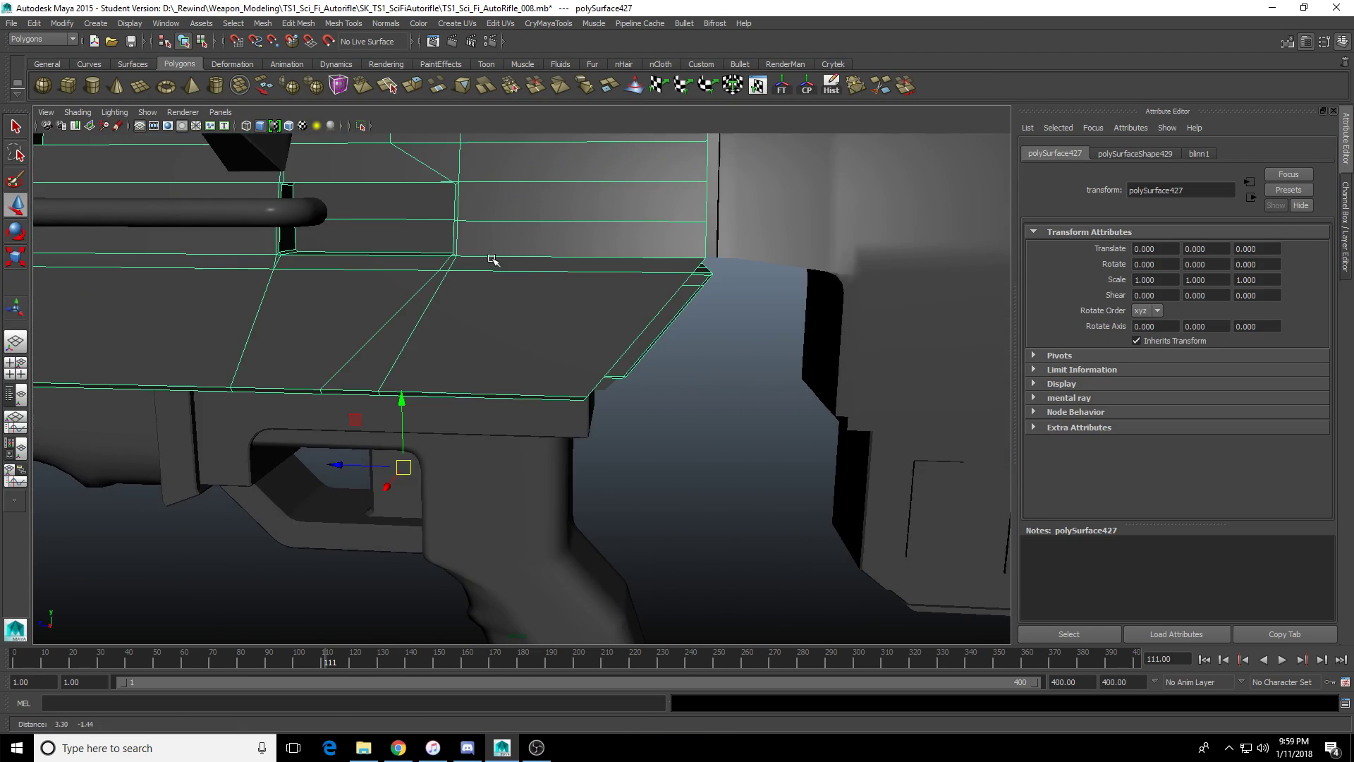
pyautogui.scroll(-5, 544, 281)
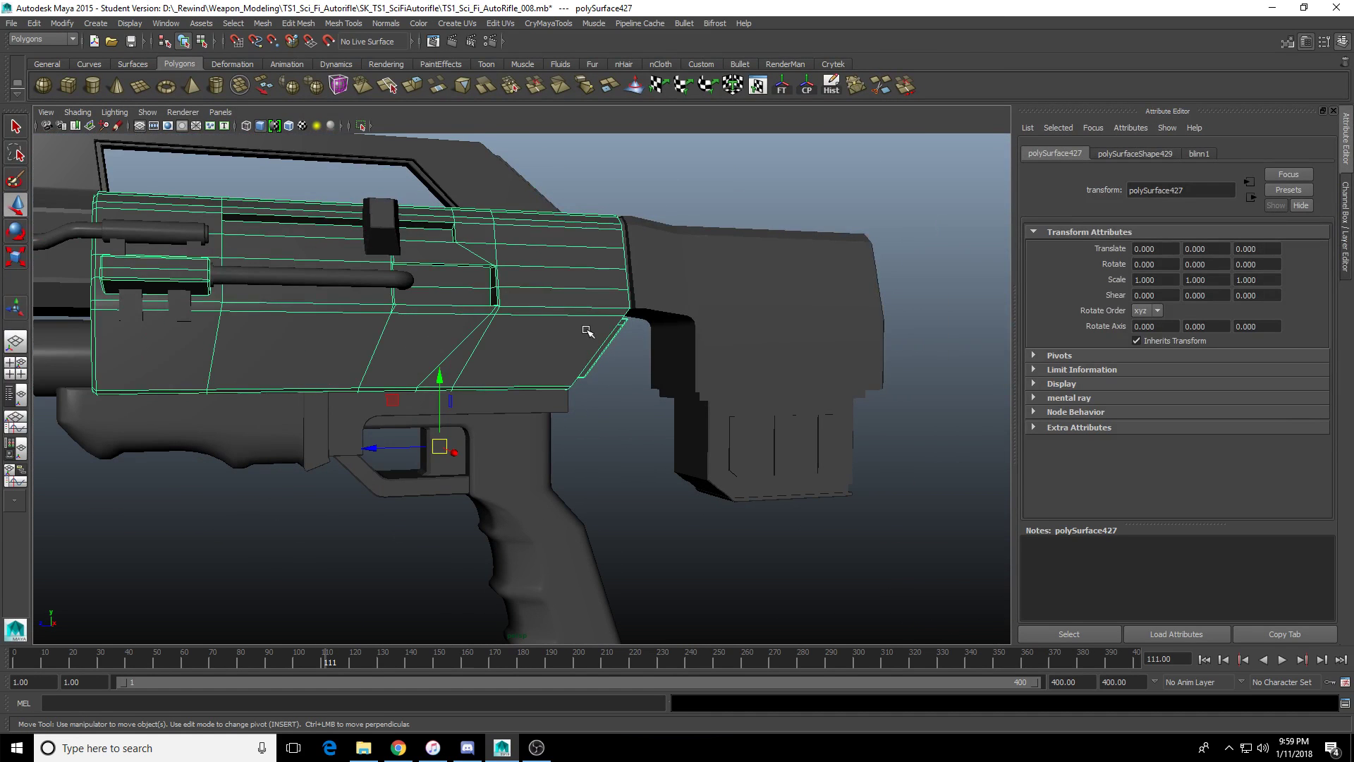
pyautogui.click(786, 297)
pyautogui.press('f')
pyautogui.scroll(-5, 458, 391)
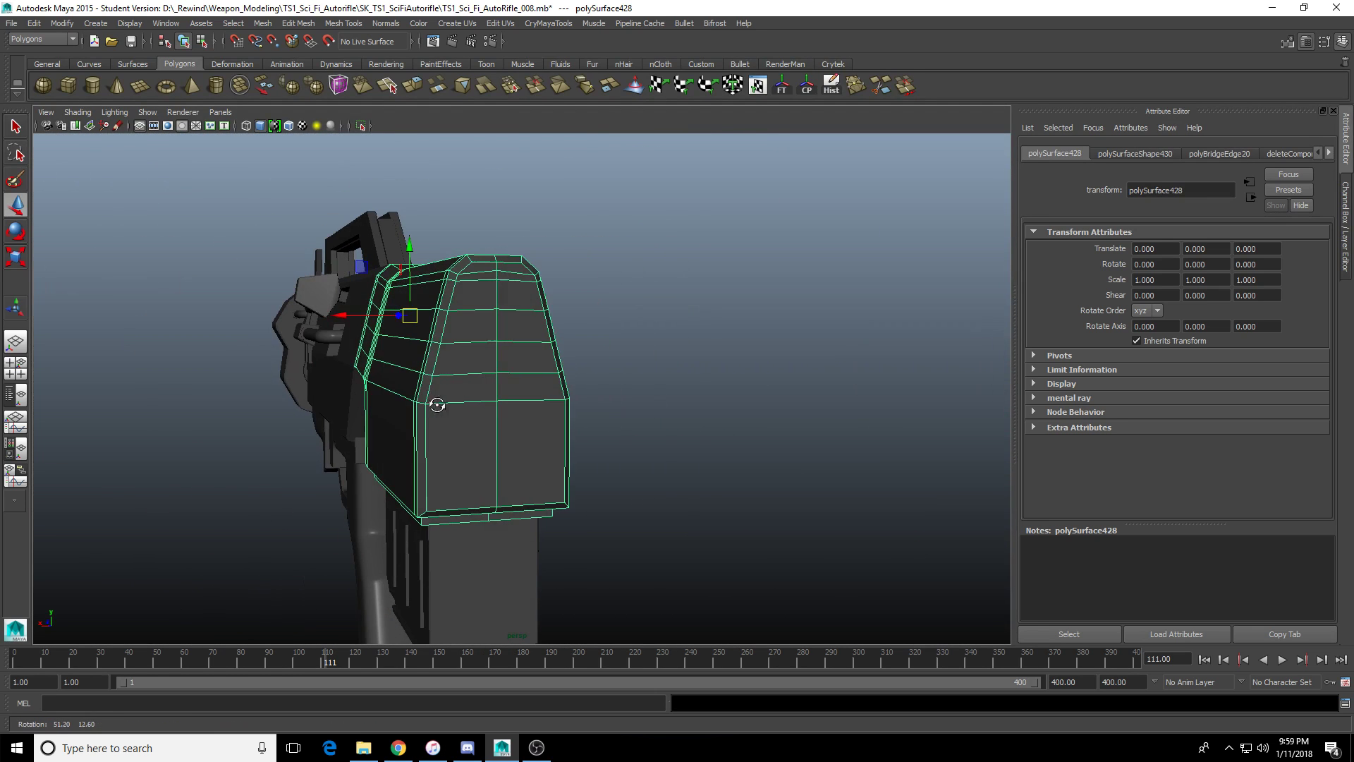
pyautogui.keyDown('alt'); pyautogui.moveTo(438, 402); pyautogui.dragTo(438, 445); pyautogui.keyUp('alt')
pyautogui.scroll(3, 559, 359)
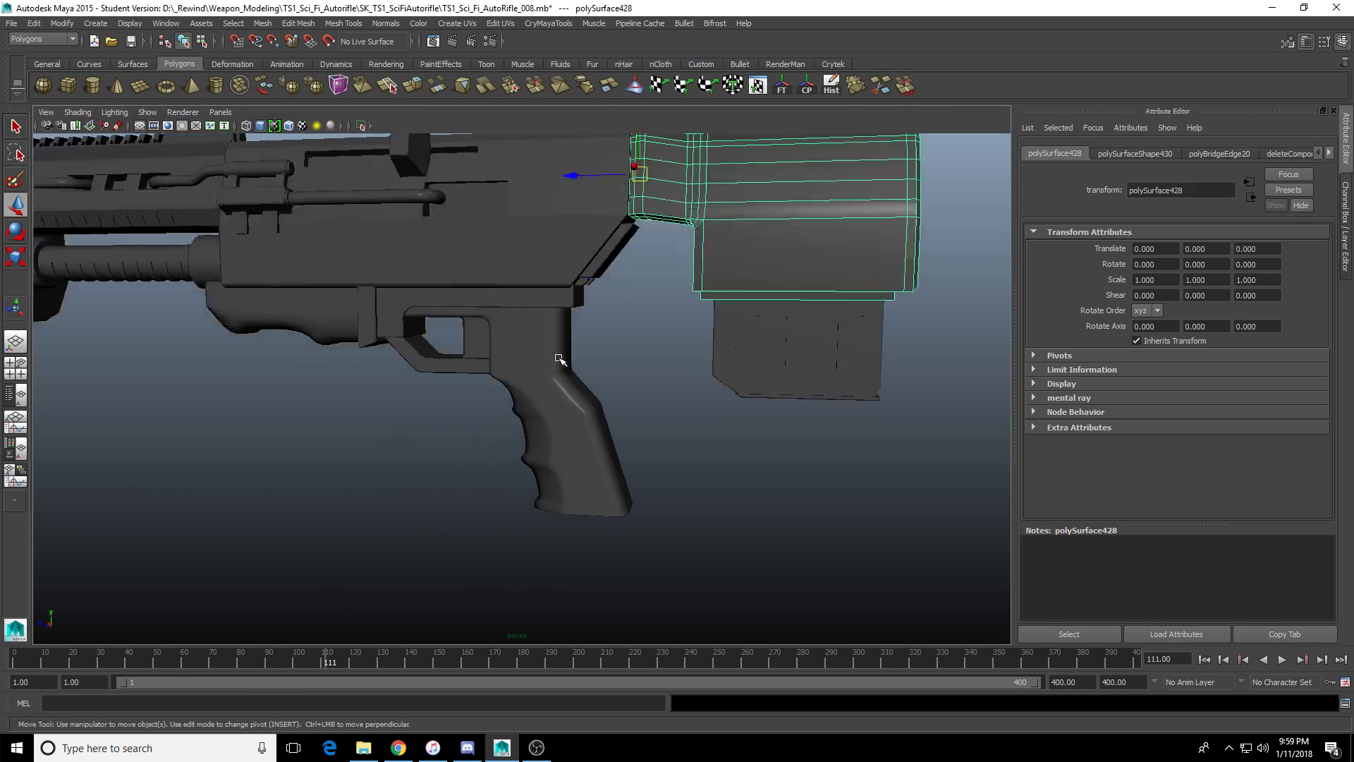
pyautogui.scroll(-3, 559, 359)
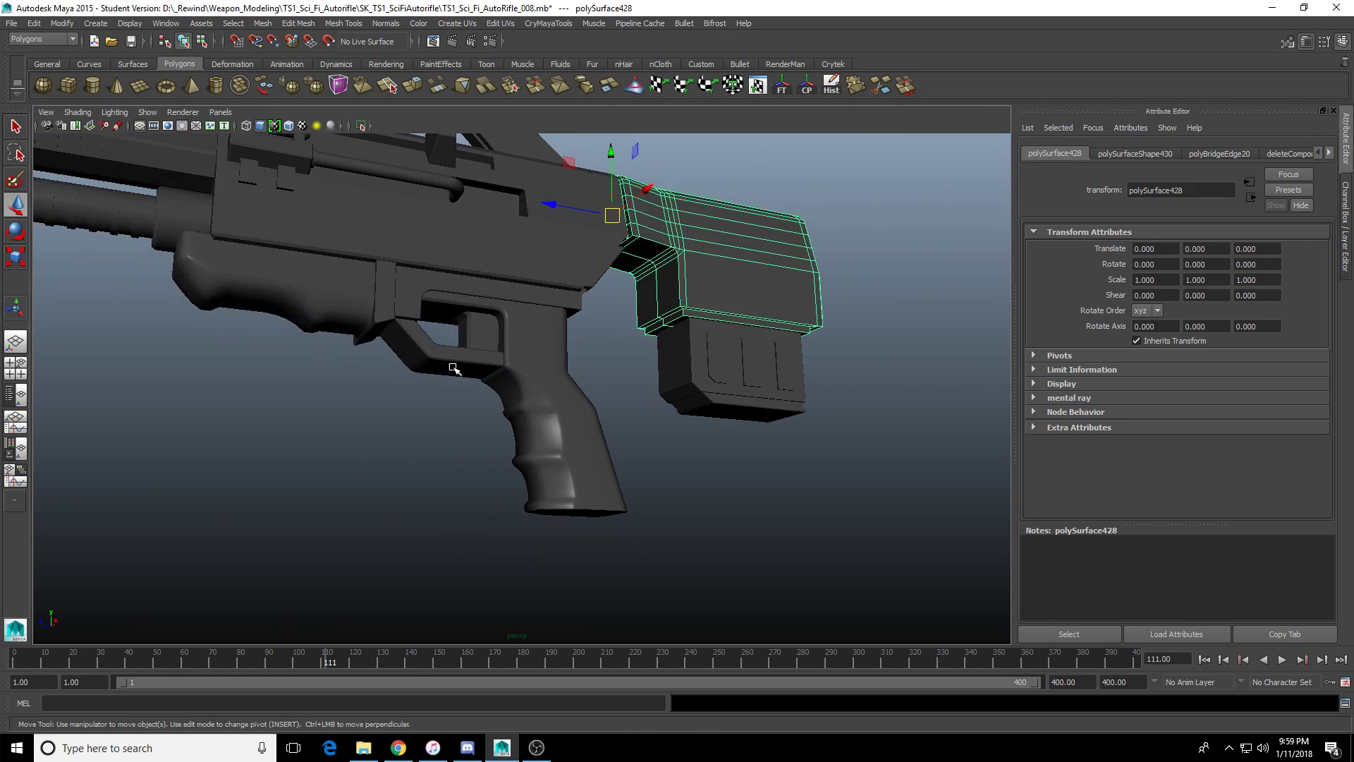
pyautogui.keyDown('alt'); pyautogui.moveTo(454, 363); pyautogui.dragTo(532, 423); pyautogui.keyUp('alt')
pyautogui.scroll(-2, 626, 413)
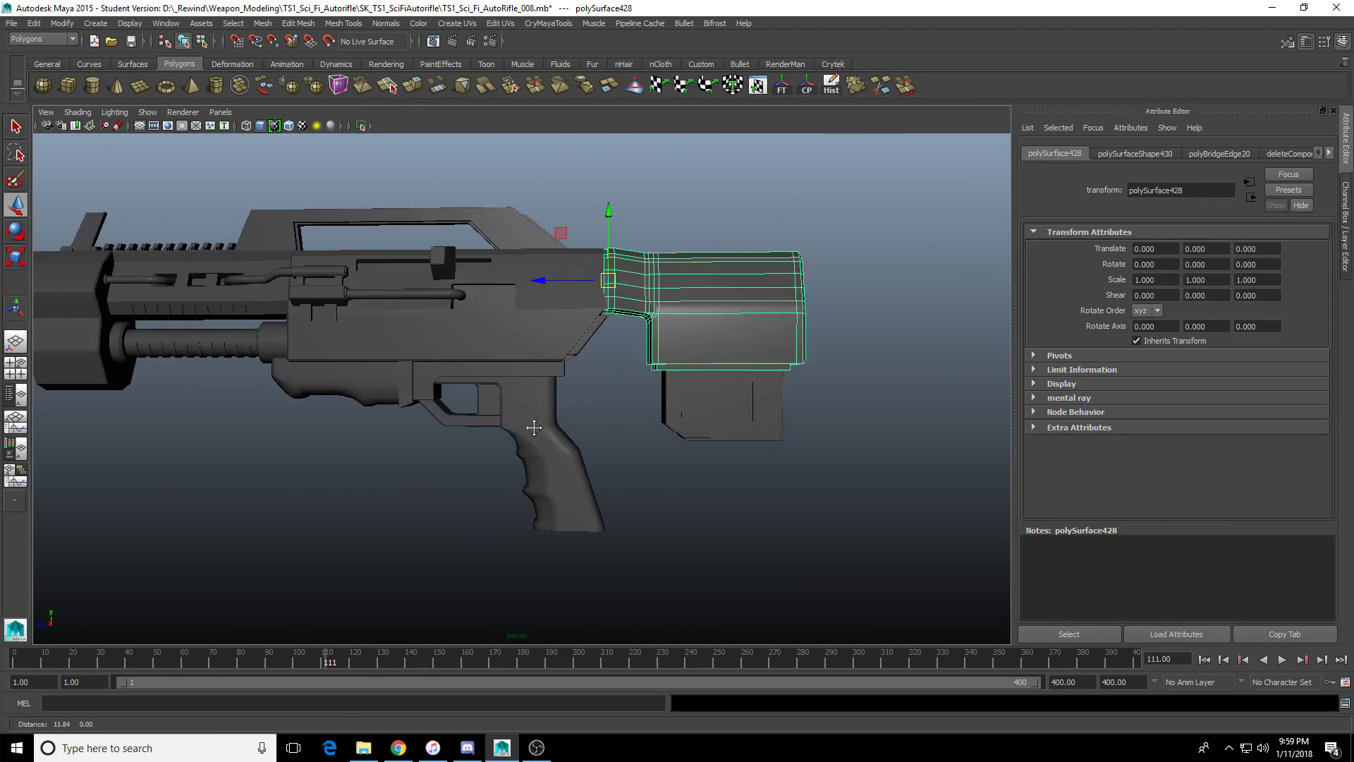
# Select the magazine under the stock and inspect it along with the rifle's overall side proportions.
pyautogui.click(705, 395)
pyautogui.scroll(3, 705, 394)
pyautogui.keyDown('alt'); pyautogui.moveTo(705, 409); pyautogui.dragTo(406, 403); pyautogui.keyUp('alt')
pyautogui.scroll(1, 586, 384)
pyautogui.click(585, 384)
pyautogui.scroll(-4, 613, 386)
pyautogui.click(665, 414)
pyautogui.keyDown('alt'); pyautogui.moveTo(407, 404); pyautogui.dragTo(550, 433, button='middle'); pyautogui.keyUp('alt')
pyautogui.scroll(3, 585, 416)
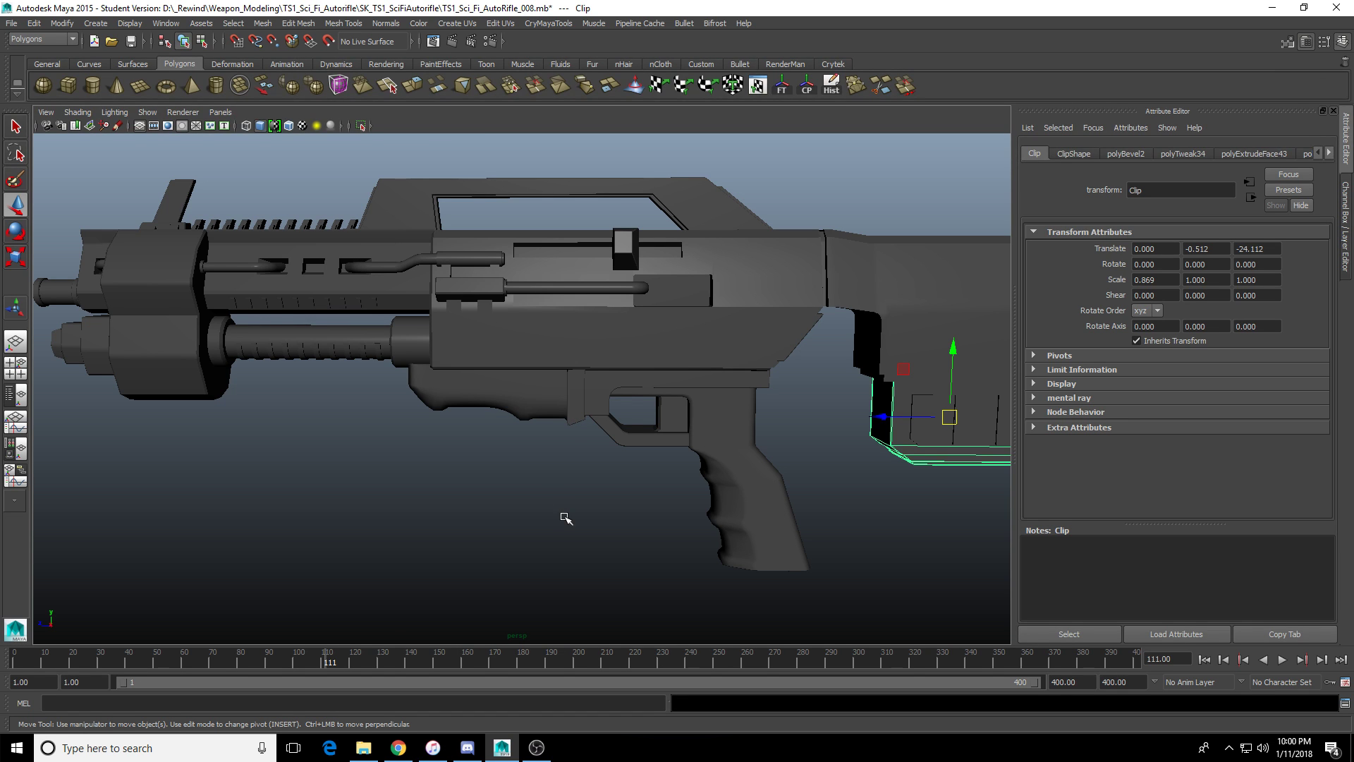
pyautogui.scroll(3, 429, 508)
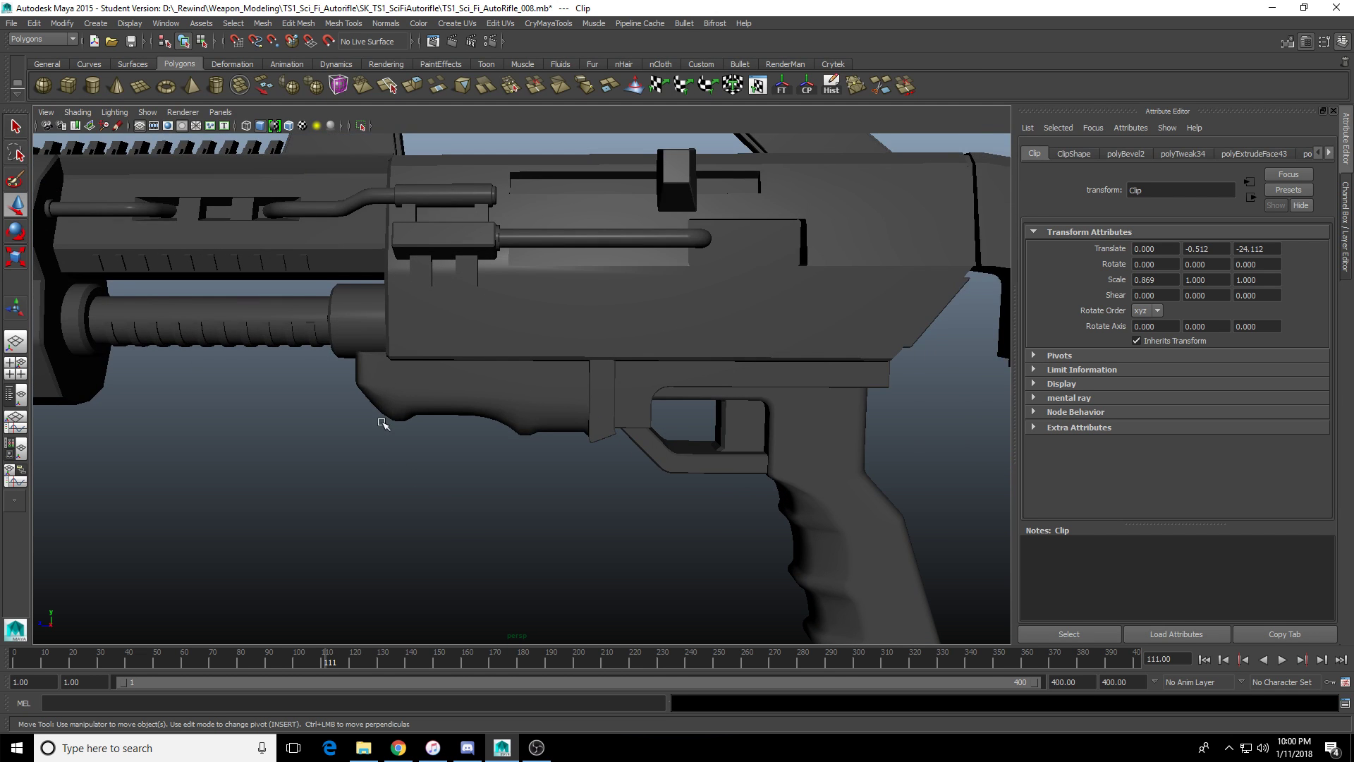
# Select the front barrel shroud and insert a vertical edge loop around its middle, halfway along its length.
pyautogui.keyDown('alt'); pyautogui.moveTo(380, 417); pyautogui.dragTo(671, 468, button='middle'); pyautogui.keyUp('alt')
pyautogui.scroll(2, 573, 429)
pyautogui.moveTo(573, 430)
pyautogui.keyDown('alt'); pyautogui.mouseDown()
pyautogui.moveTo(626, 423)
pyautogui.moveTo(565, 437)
pyautogui.mouseUp(); pyautogui.keyUp('alt')
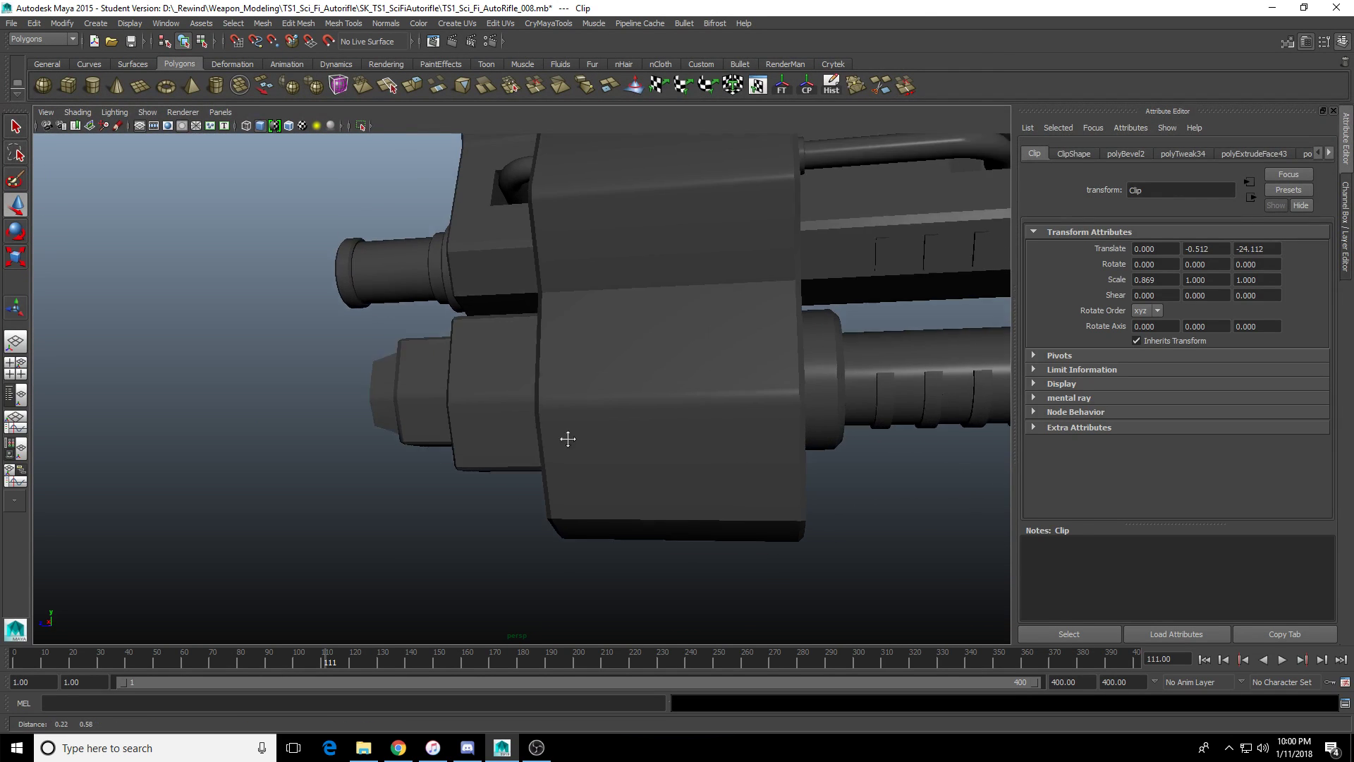
pyautogui.keyDown('alt'); pyautogui.moveTo(565, 438); pyautogui.dragTo(505, 518, button='middle'); pyautogui.keyUp('alt')
pyautogui.click(626, 366)
pyautogui.keyDown('alt'); pyautogui.moveTo(629, 366); pyautogui.dragTo(564, 332); pyautogui.keyUp('alt')
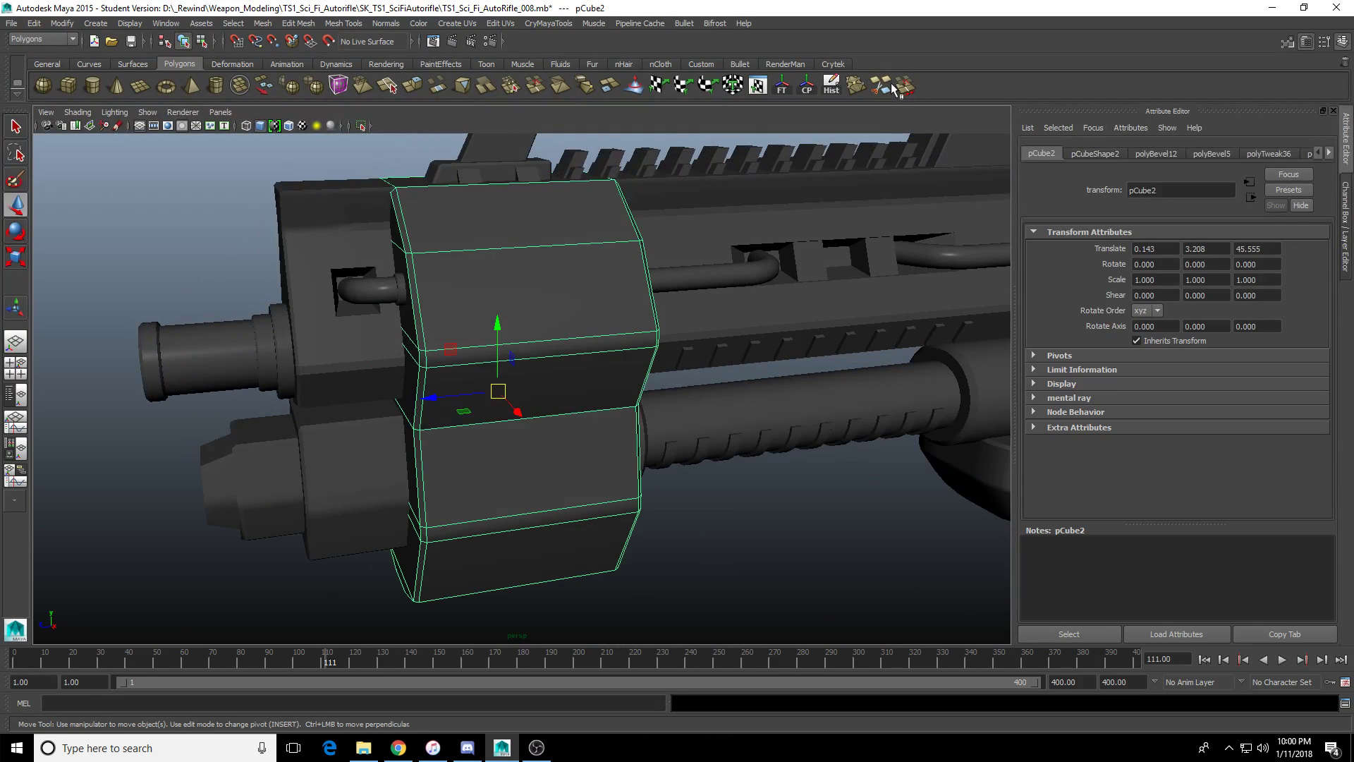
pyautogui.click(882, 86)
pyautogui.keyDown('alt'); pyautogui.moveTo(780, 264); pyautogui.dragTo(643, 352); pyautogui.keyUp('alt')
pyautogui.keyDown('alt'); pyautogui.moveTo(643, 352); pyautogui.dragTo(652, 312, button='middle'); pyautogui.keyUp('alt')
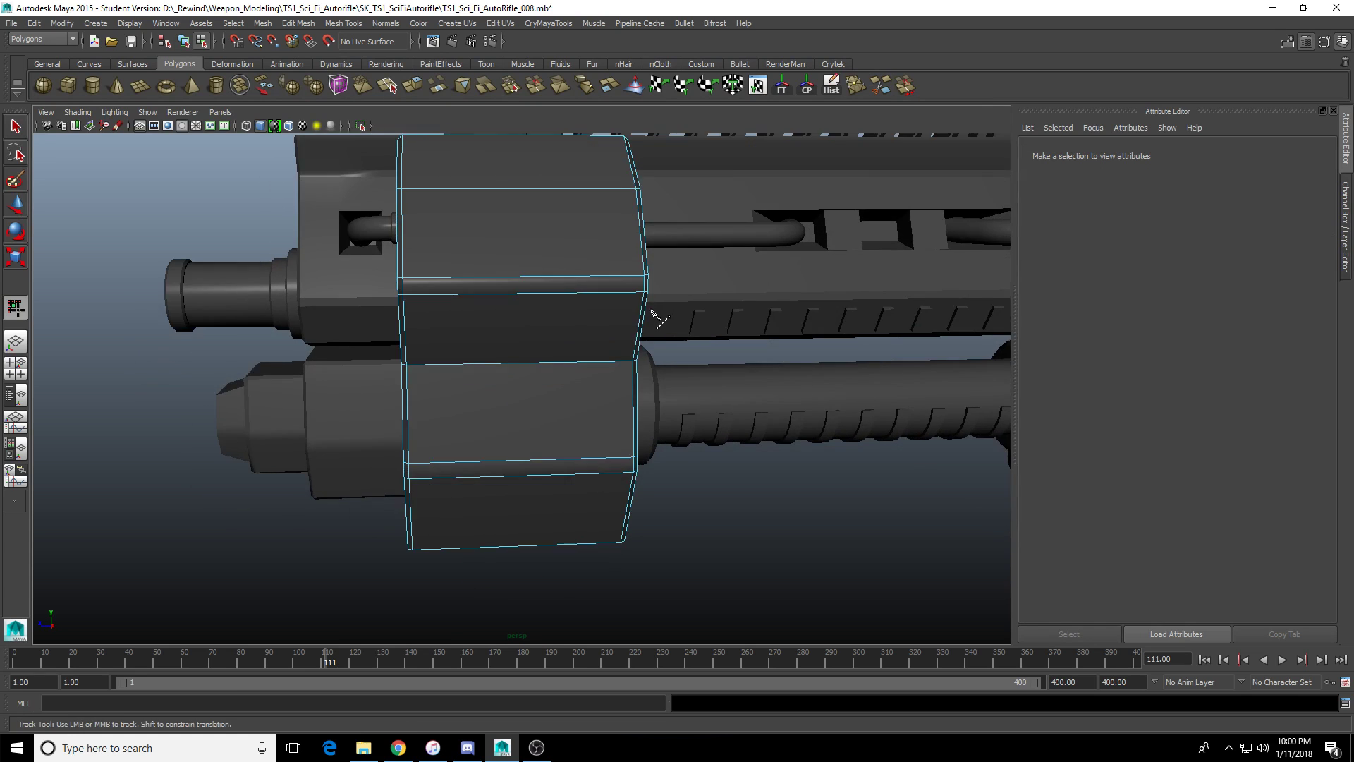
pyautogui.keyDown('alt'); pyautogui.moveTo(653, 315); pyautogui.dragTo(578, 350); pyautogui.keyUp('alt')
pyautogui.click(499, 252)
pyautogui.press('q')
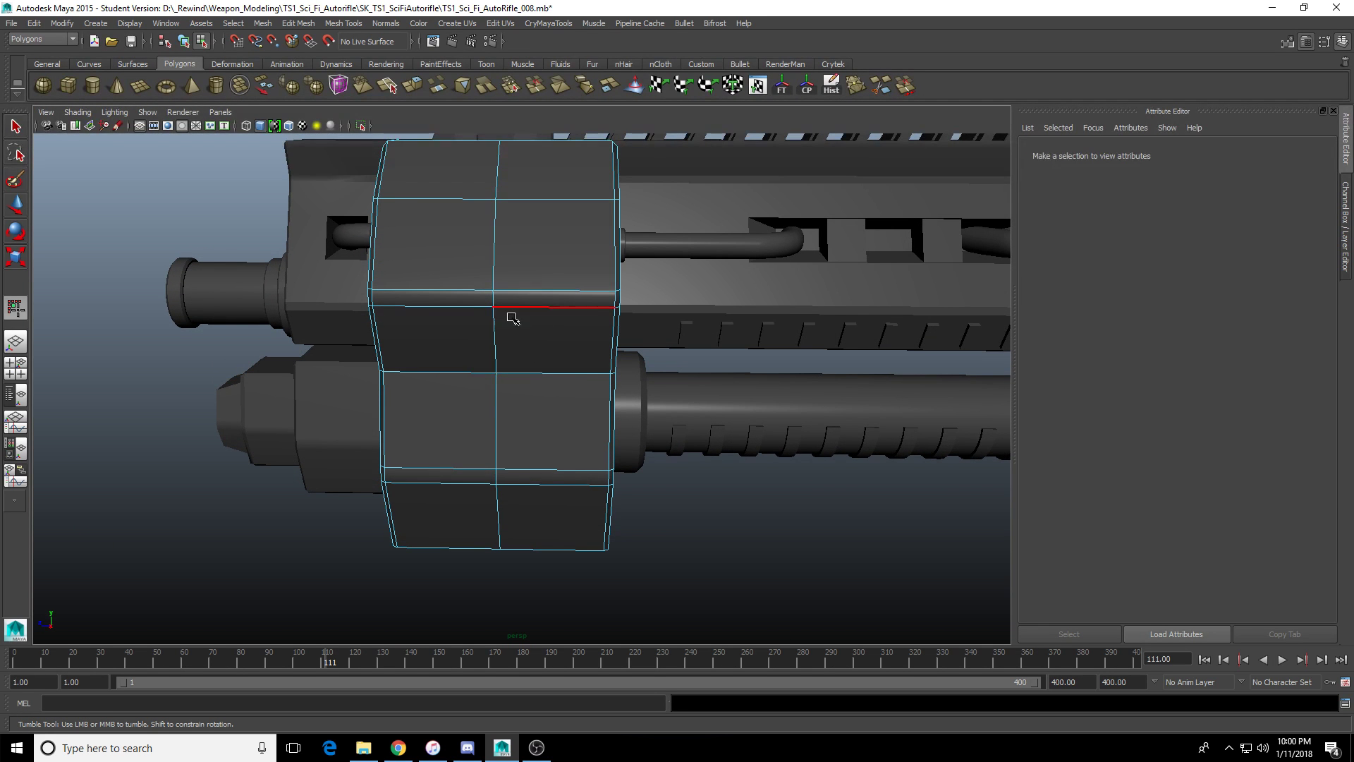
# Select the two upper and two lower flat faces on one side of the shroud.
pyautogui.click(512, 318)
pyautogui.press('F11')
pyautogui.click(574, 251)
pyautogui.press('q')
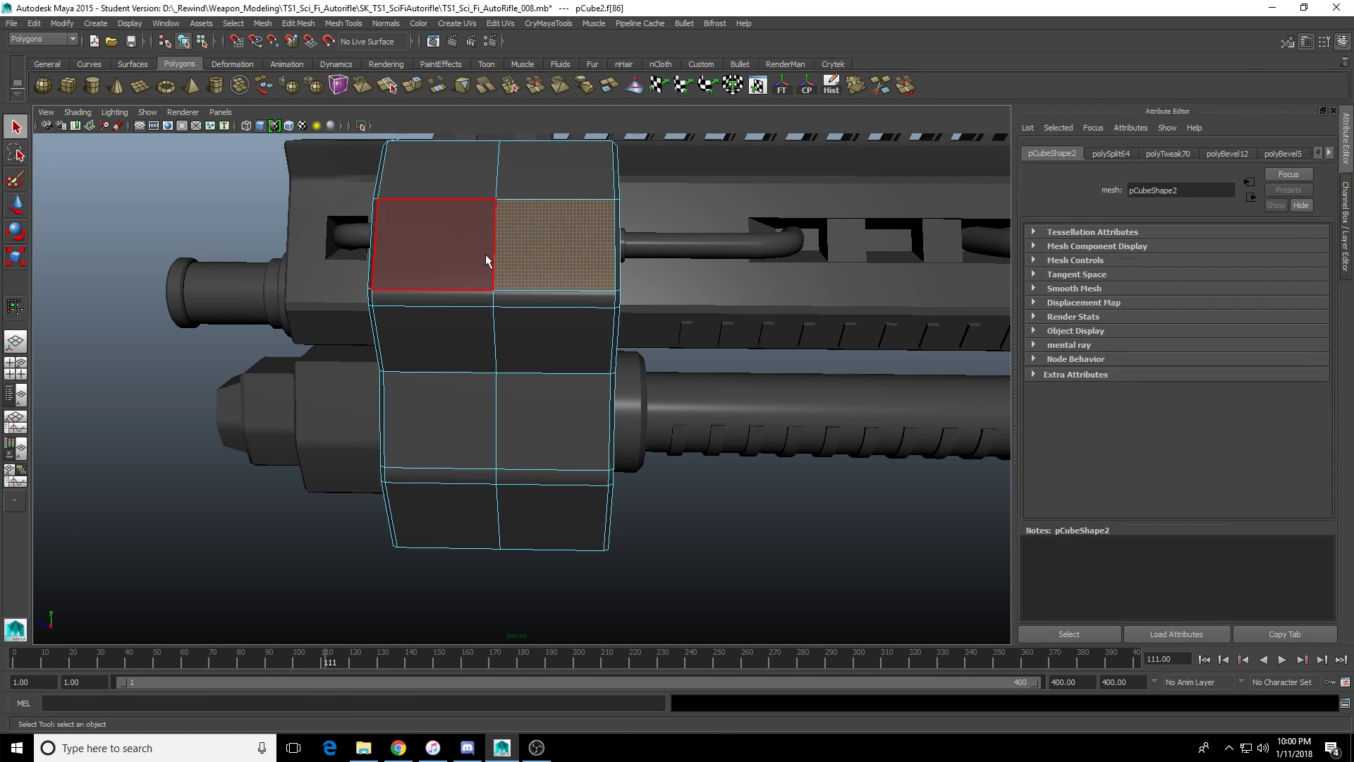
pyautogui.keyDown('shift'); pyautogui.click(487, 261); pyautogui.keyUp('shift')
pyautogui.keyDown('shift'); pyautogui.click(447, 447); pyautogui.keyUp('shift')
pyautogui.keyDown('shift'); pyautogui.click(565, 464); pyautogui.keyUp('shift')
pyautogui.keyDown('alt'); pyautogui.moveTo(566, 464); pyautogui.dragTo(409, 414); pyautogui.keyUp('alt')
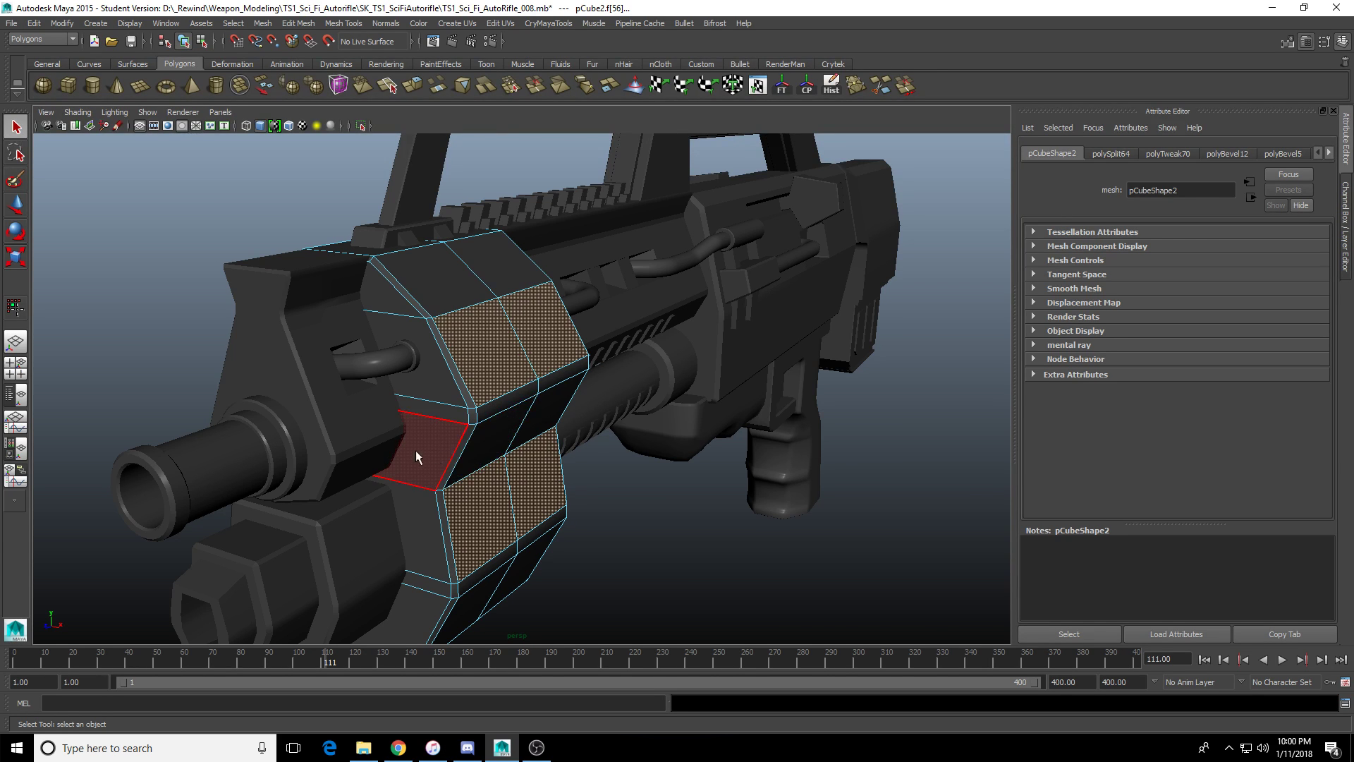
# Try extruding the selected faces individually, with local scale 0.259 by 0.508 and local X translation -0.140.
pyautogui.keyDown('alt'); pyautogui.moveTo(472, 440); pyautogui.dragTo(482, 527); pyautogui.keyUp('alt')
pyautogui.hotkey('ctrl', 'e')
pyautogui.click(1136, 480)
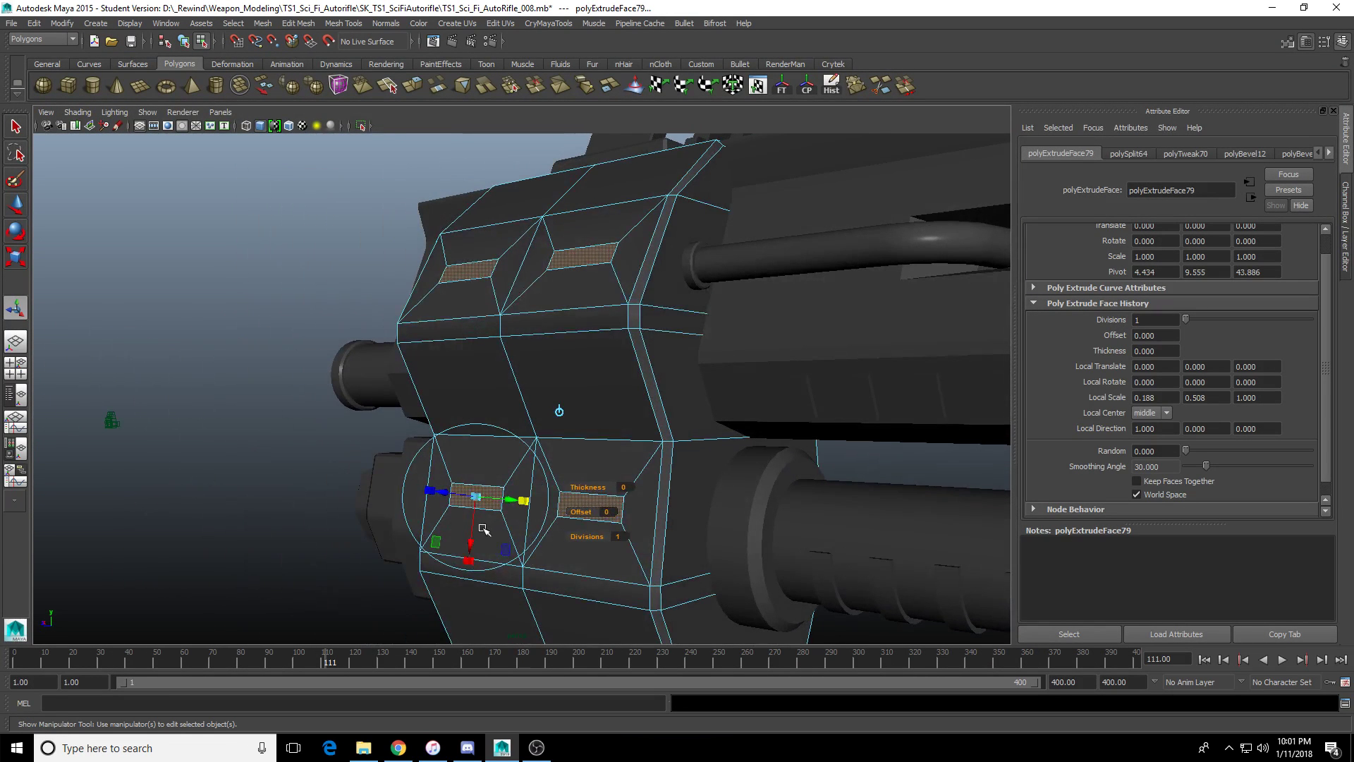
pyautogui.keyDown('alt'); pyautogui.moveTo(523, 441); pyautogui.dragTo(255, 510); pyautogui.keyUp('alt')
pyautogui.moveTo(498, 513); pyautogui.dragTo(677, 537)
pyautogui.scroll(4, 610, 530)
pyautogui.moveTo(434, 619); pyautogui.dragTo(440, 639)
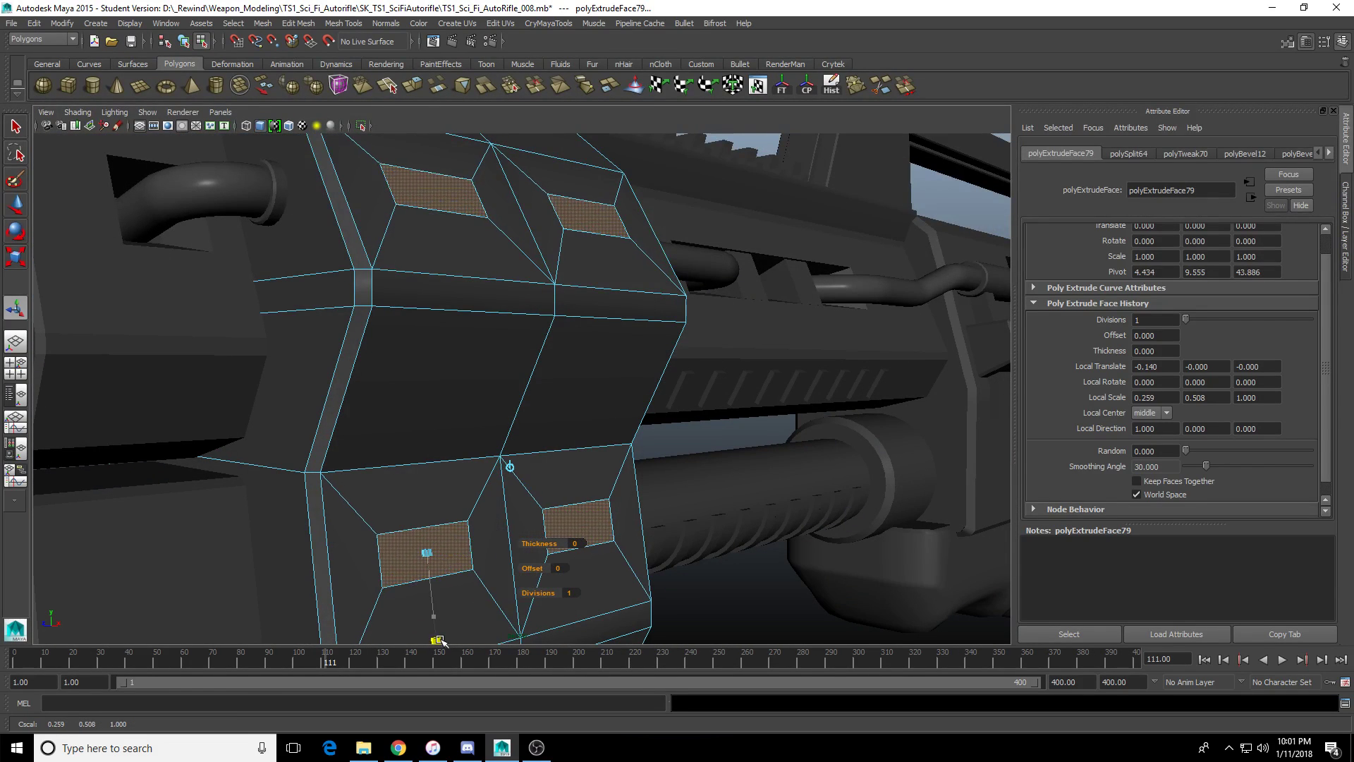
# Undo the individual face extrusion on the shroud and the selection of its lower side faces.
pyautogui.scroll(-4, 441, 635)
pyautogui.keyDown('alt'); pyautogui.moveTo(447, 579); pyautogui.dragTo(513, 555); pyautogui.keyUp('alt')
pyautogui.moveTo(615, 458)
pyautogui.keyDown('alt'); pyautogui.mouseDown()
pyautogui.moveTo(642, 468)
pyautogui.moveTo(568, 462)
pyautogui.moveTo(605, 474)
pyautogui.mouseUp(); pyautogui.keyUp('alt')
pyautogui.hotkey('ctrl', 'z')
pyautogui.hotkey('ctrl', 'z')
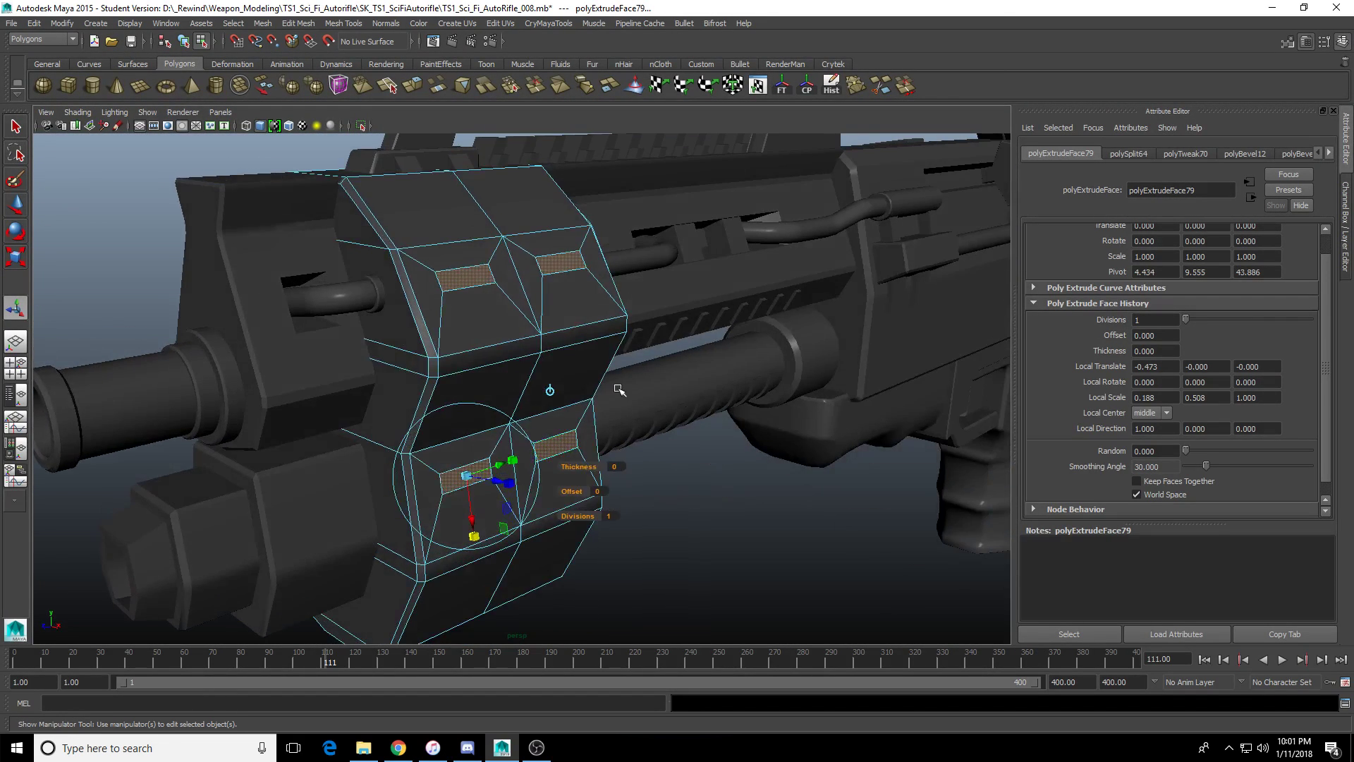
pyautogui.keyDown('alt'); pyautogui.moveTo(612, 346); pyautogui.dragTo(571, 371); pyautogui.keyUp('alt')
pyautogui.hotkey('ctrl', 'z')
pyautogui.hotkey('ctrl', 'z')
pyautogui.hotkey('ctrl', 'z')
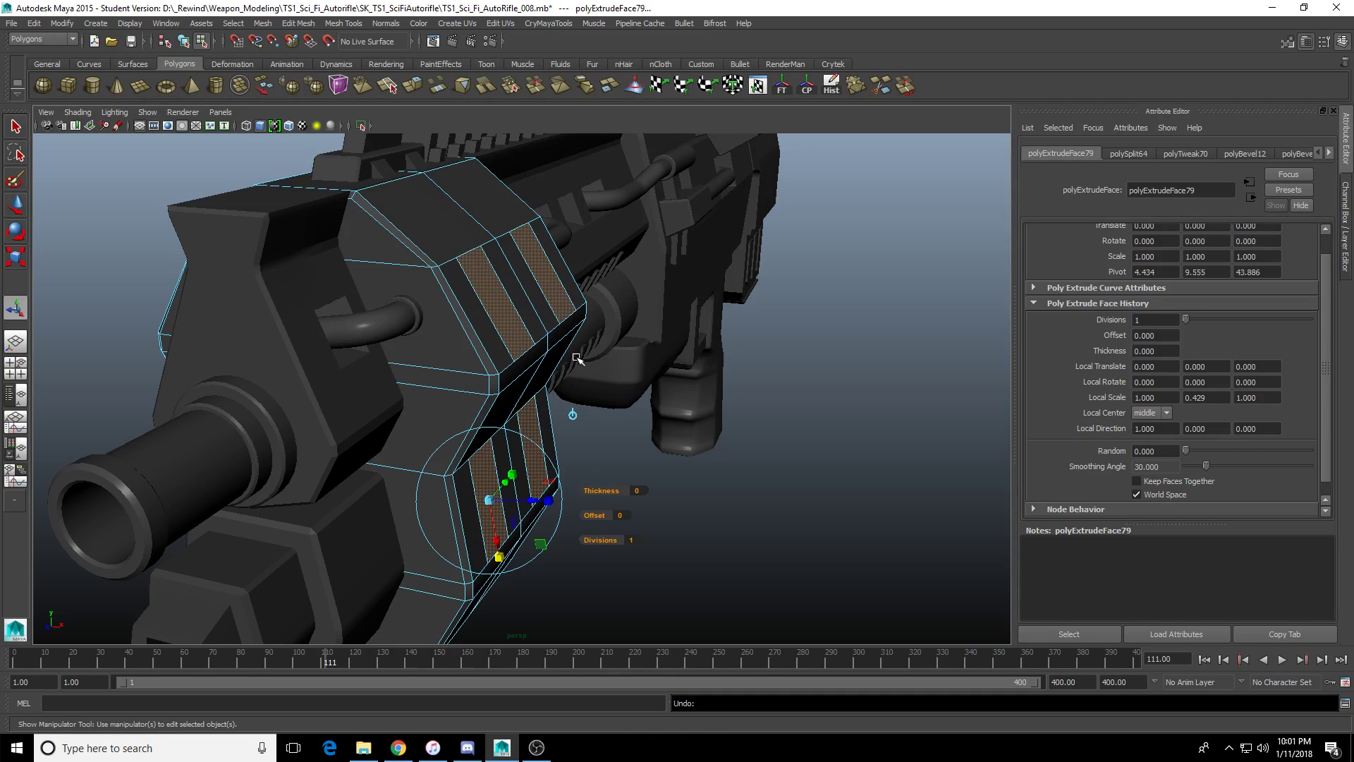
pyautogui.hotkey('ctrl', 'z')
pyautogui.hotkey('ctrl', 'z')
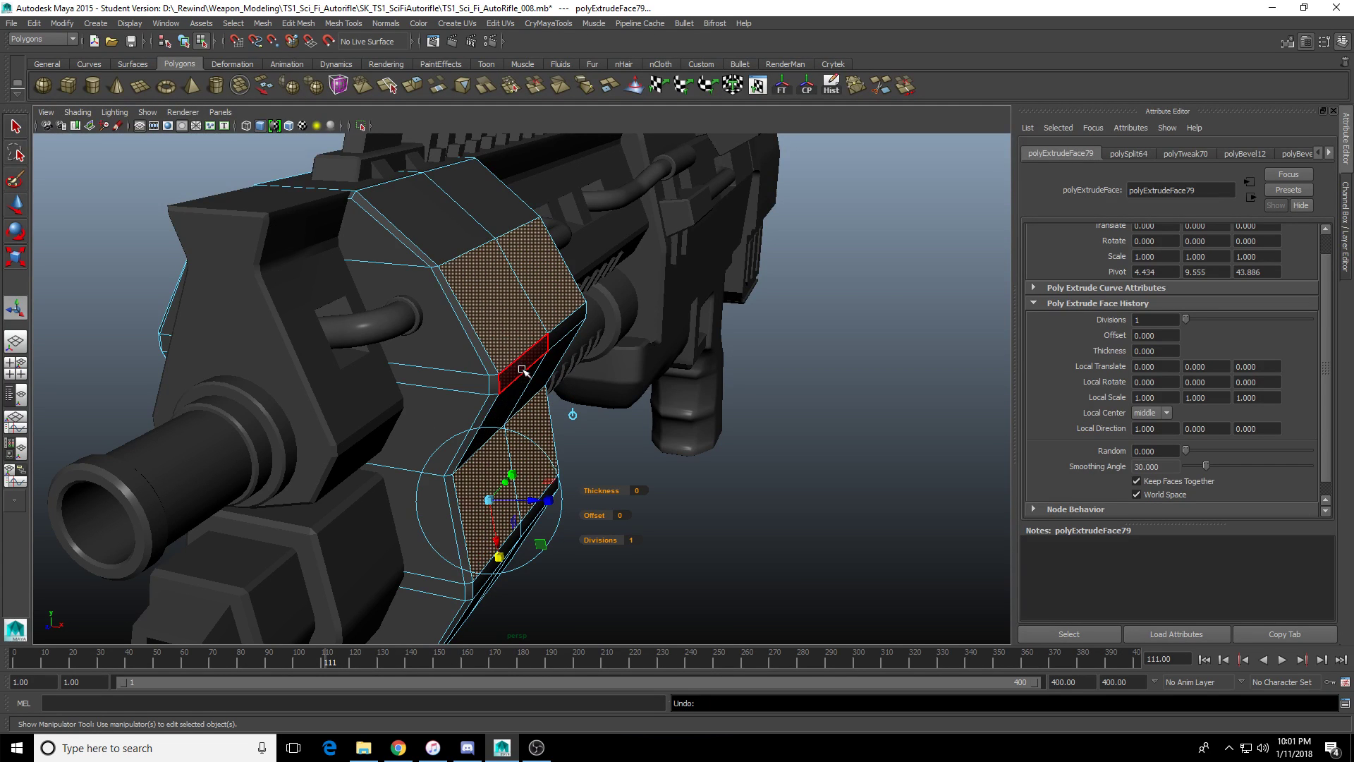
pyautogui.hotkey('ctrl', 'z')
pyautogui.hotkey('ctrl', 'z')
pyautogui.hotkey('ctrl', 'z')
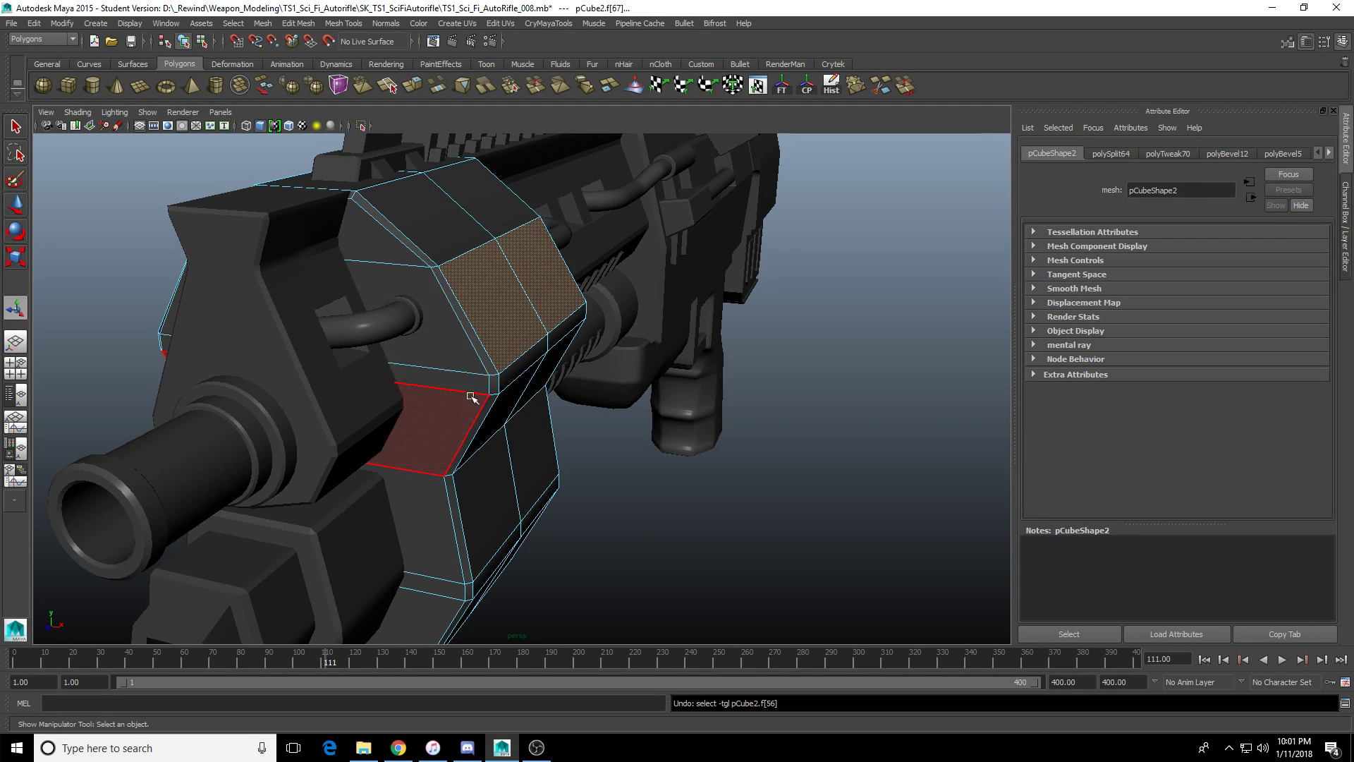
# Select the upper and lower pairs of flat side faces on both sides of the shroud.
pyautogui.click(495, 374)
pyautogui.keyDown('alt'); pyautogui.moveTo(496, 375); pyautogui.dragTo(549, 360); pyautogui.keyUp('alt')
pyautogui.press('q')
pyautogui.click(545, 304)
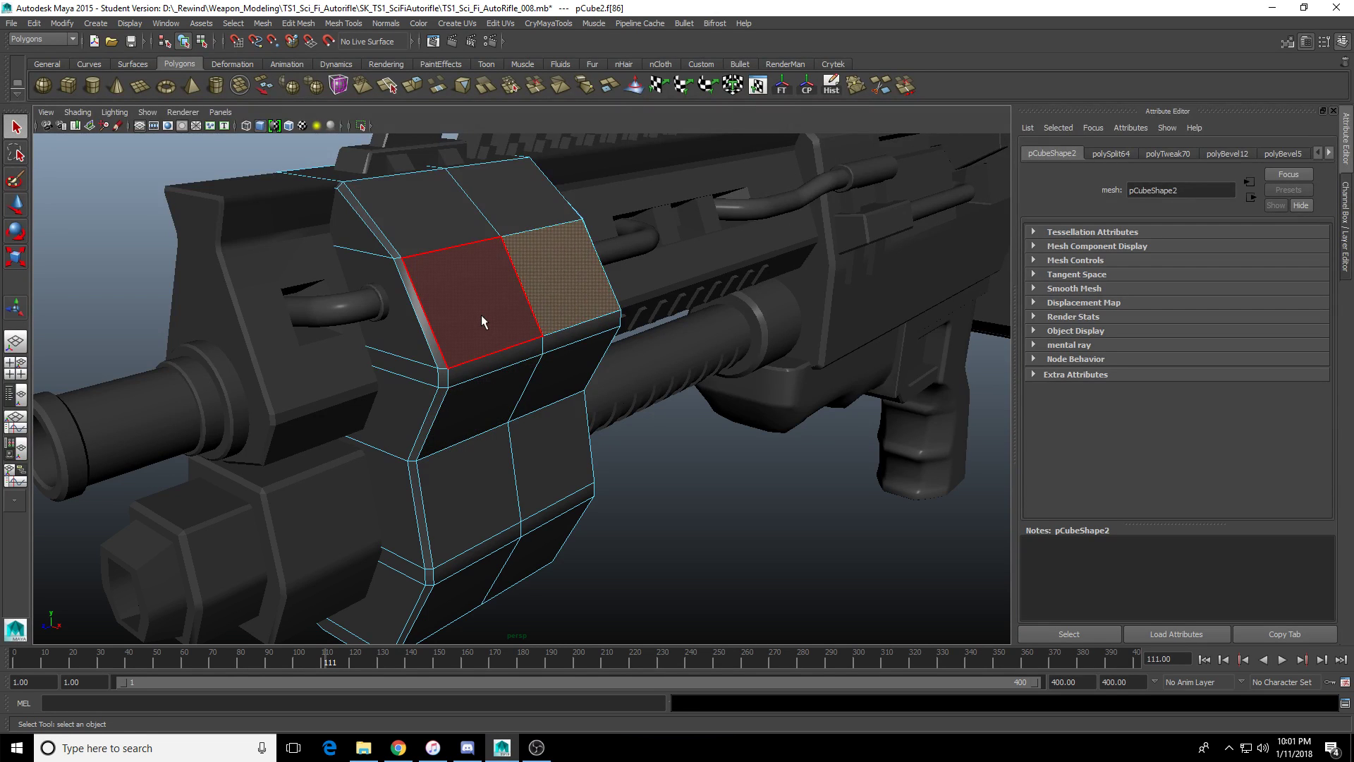
pyautogui.keyDown('shift'); pyautogui.click(481, 314); pyautogui.keyUp('shift')
pyautogui.keyDown('shift'); pyautogui.click(502, 455); pyautogui.keyUp('shift')
pyautogui.keyDown('alt'); pyautogui.moveTo(519, 460); pyautogui.dragTo(290, 519); pyautogui.keyUp('alt')
pyautogui.keyDown('shift'); pyautogui.click(289, 519); pyautogui.keyUp('shift')
pyautogui.keyDown('shift'); pyautogui.click(374, 557); pyautogui.keyUp('shift')
pyautogui.keyDown('alt'); pyautogui.moveTo(541, 520); pyautogui.dragTo(526, 182); pyautogui.keyUp('alt')
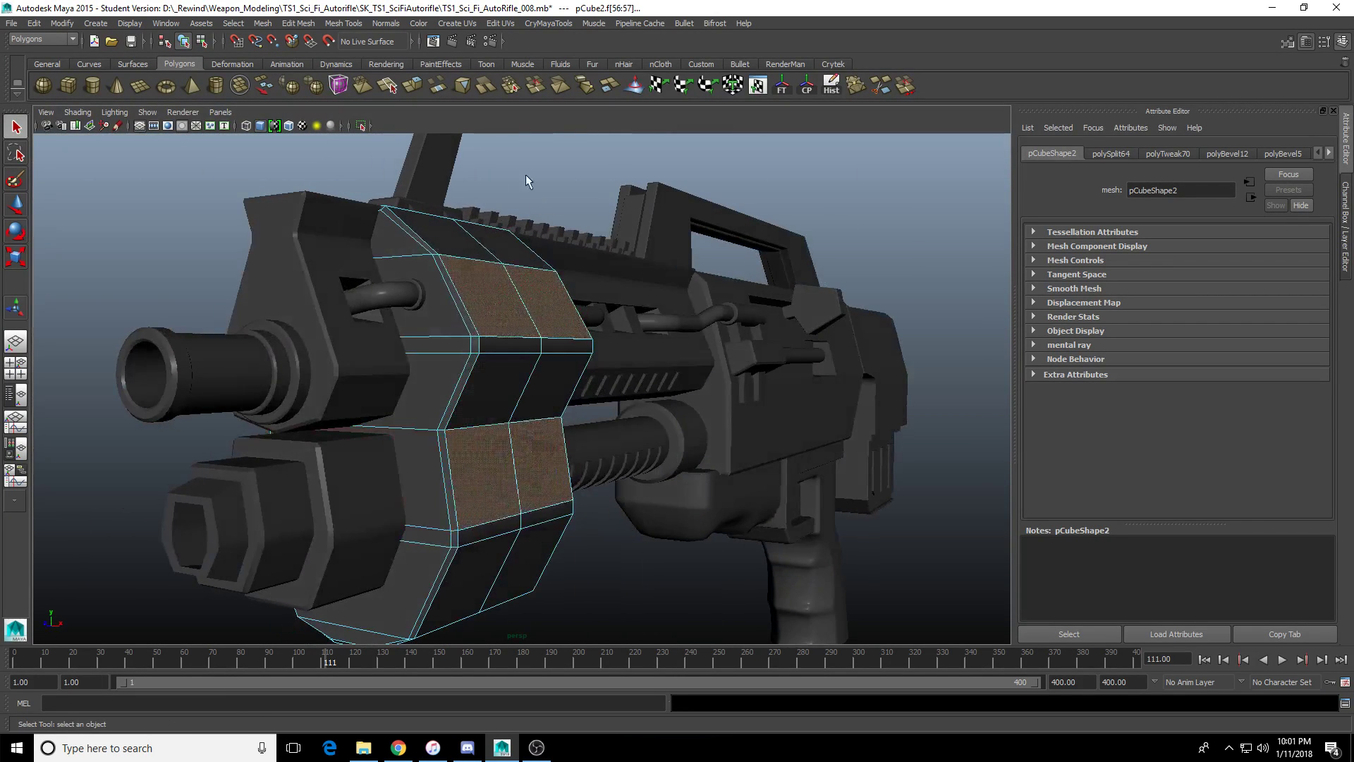
# Extrude the selected shroud faces with Keep Faces Together off, scaling each one locally to 0.292 by 0.578.
pyautogui.click(460, 88)
pyautogui.keyDown('alt'); pyautogui.moveTo(528, 350); pyautogui.dragTo(583, 378, button='right'); pyautogui.keyUp('alt')
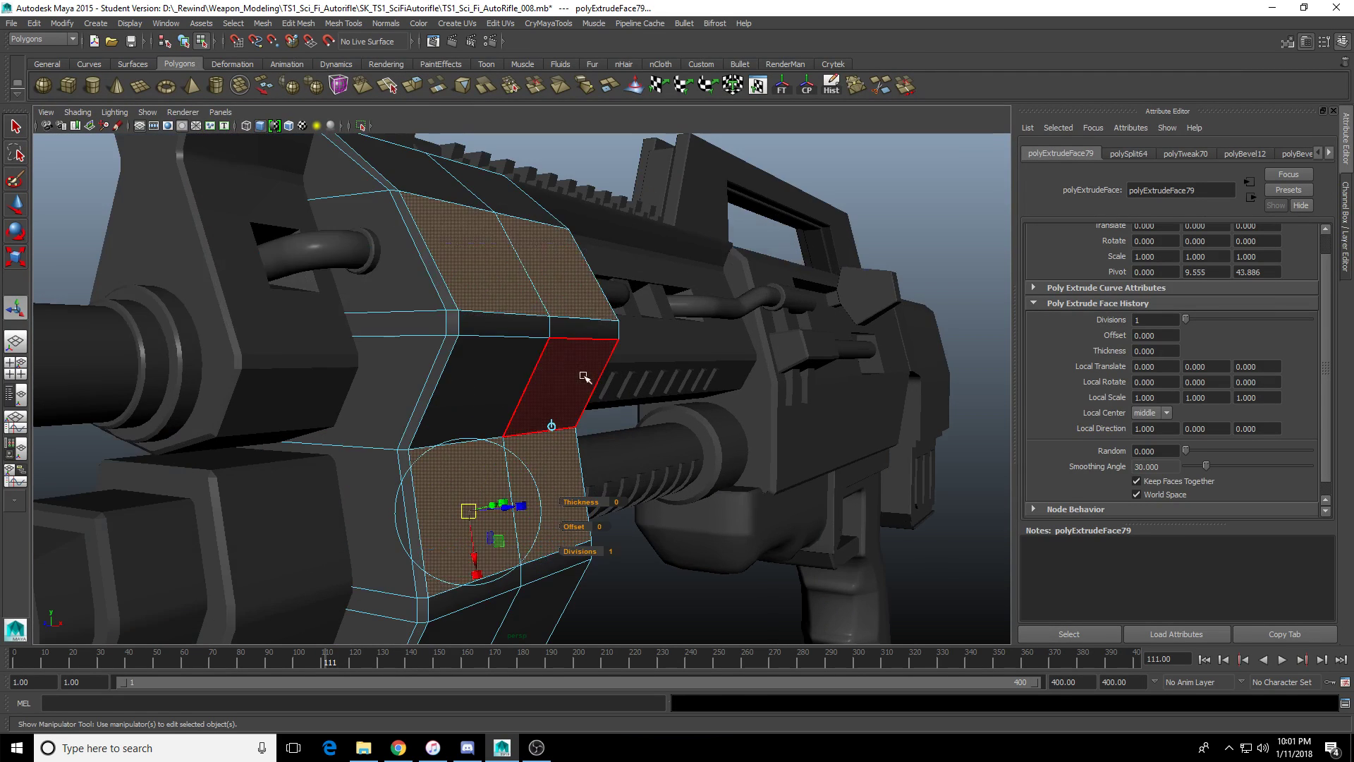
pyautogui.keyDown('alt'); pyautogui.moveTo(584, 378); pyautogui.dragTo(487, 424); pyautogui.keyUp('alt')
pyautogui.click(1155, 480)
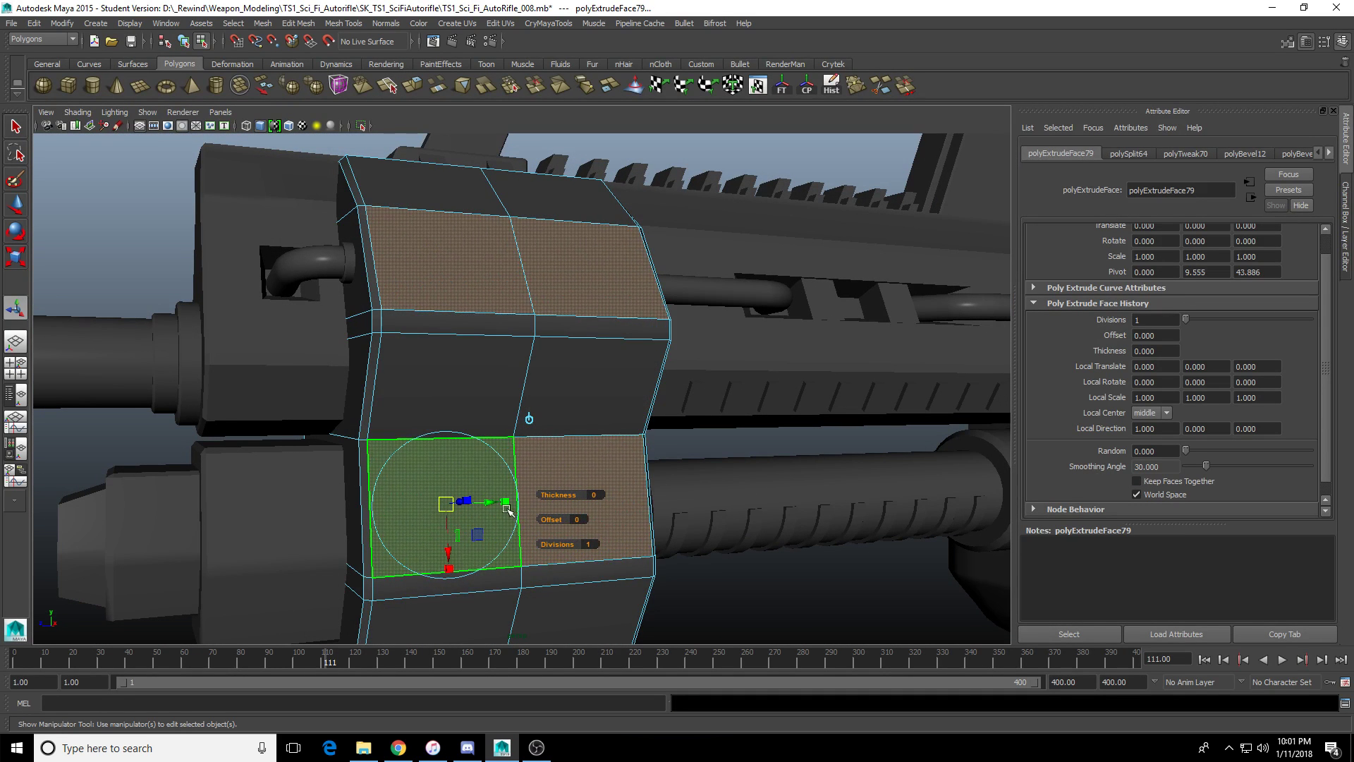
pyautogui.moveTo(505, 501); pyautogui.dragTo(488, 502)
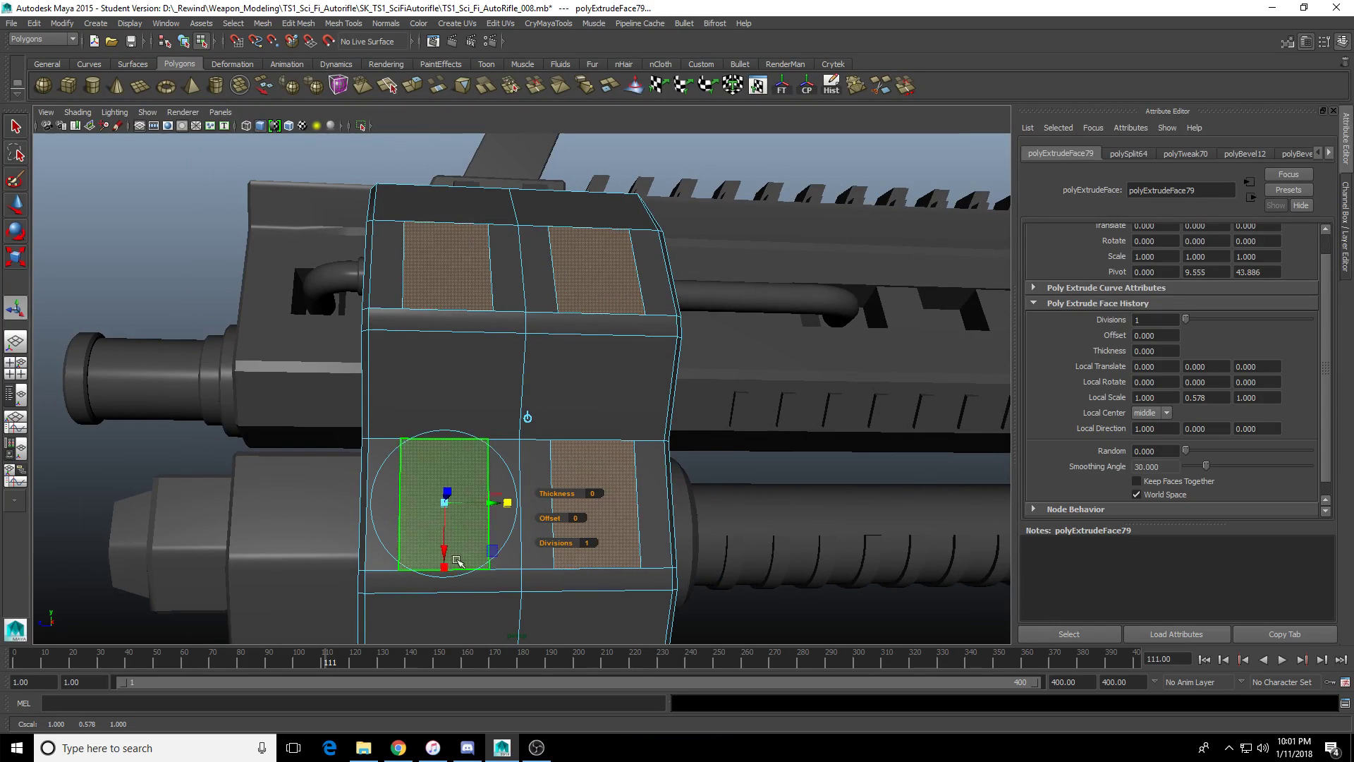
pyautogui.moveTo(444, 567); pyautogui.dragTo(446, 551)
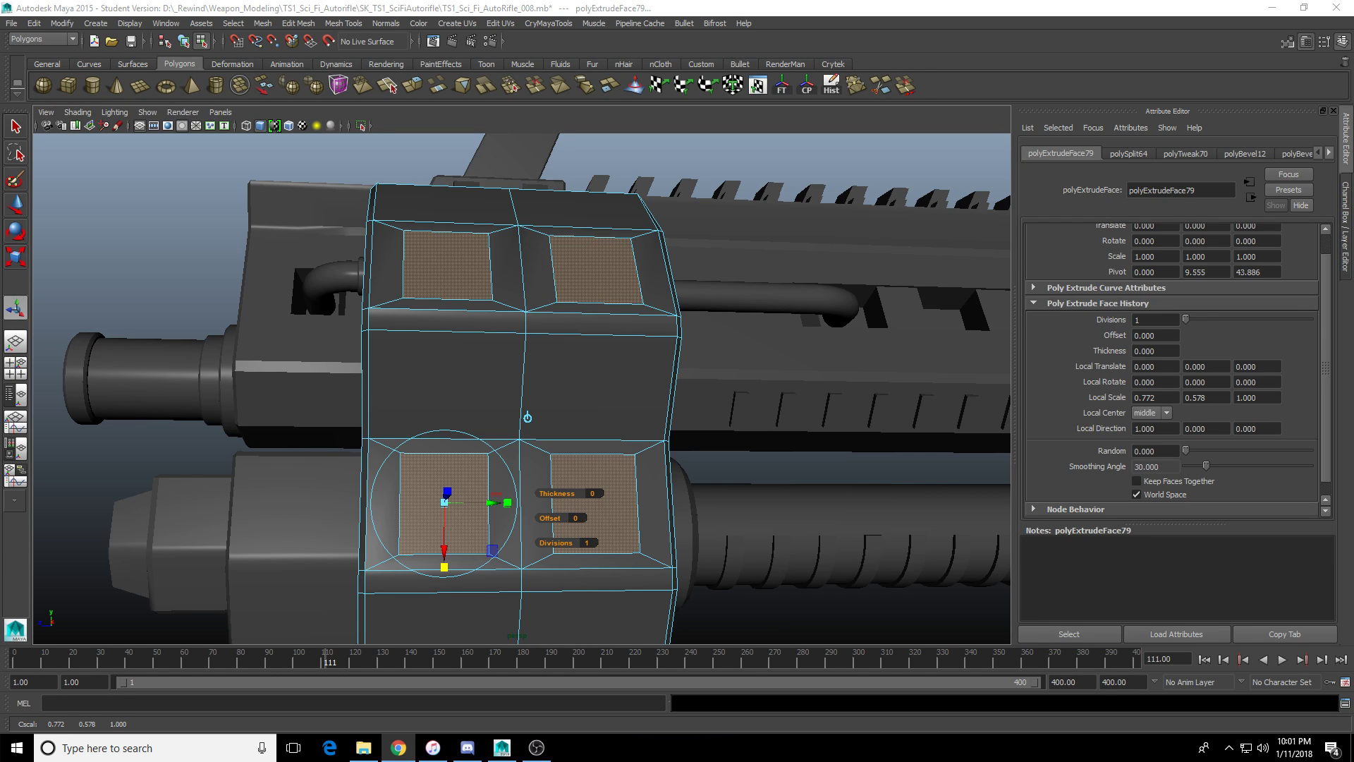
pyautogui.keyDown('alt'); pyautogui.moveTo(581, 378); pyautogui.dragTo(536, 395); pyautogui.keyUp('alt')
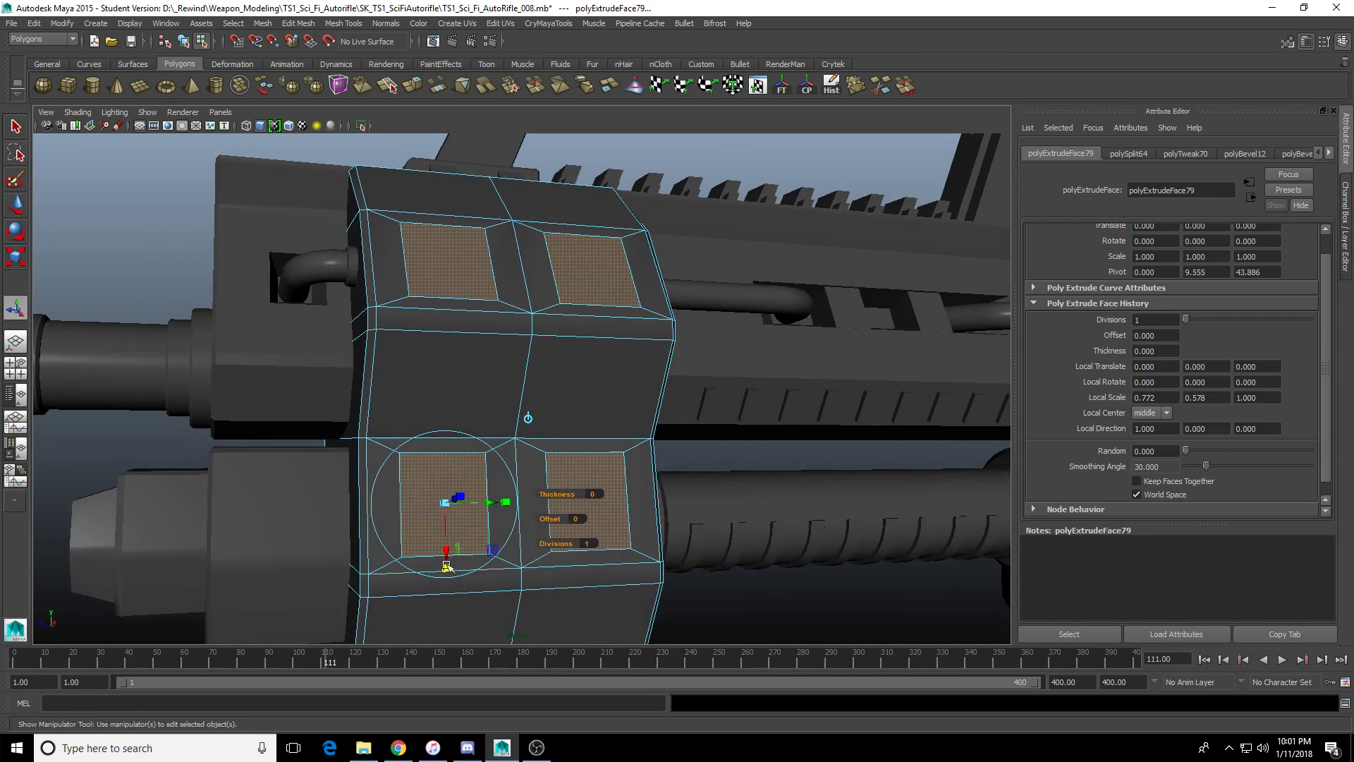
pyautogui.moveTo(445, 567); pyautogui.dragTo(446, 527)
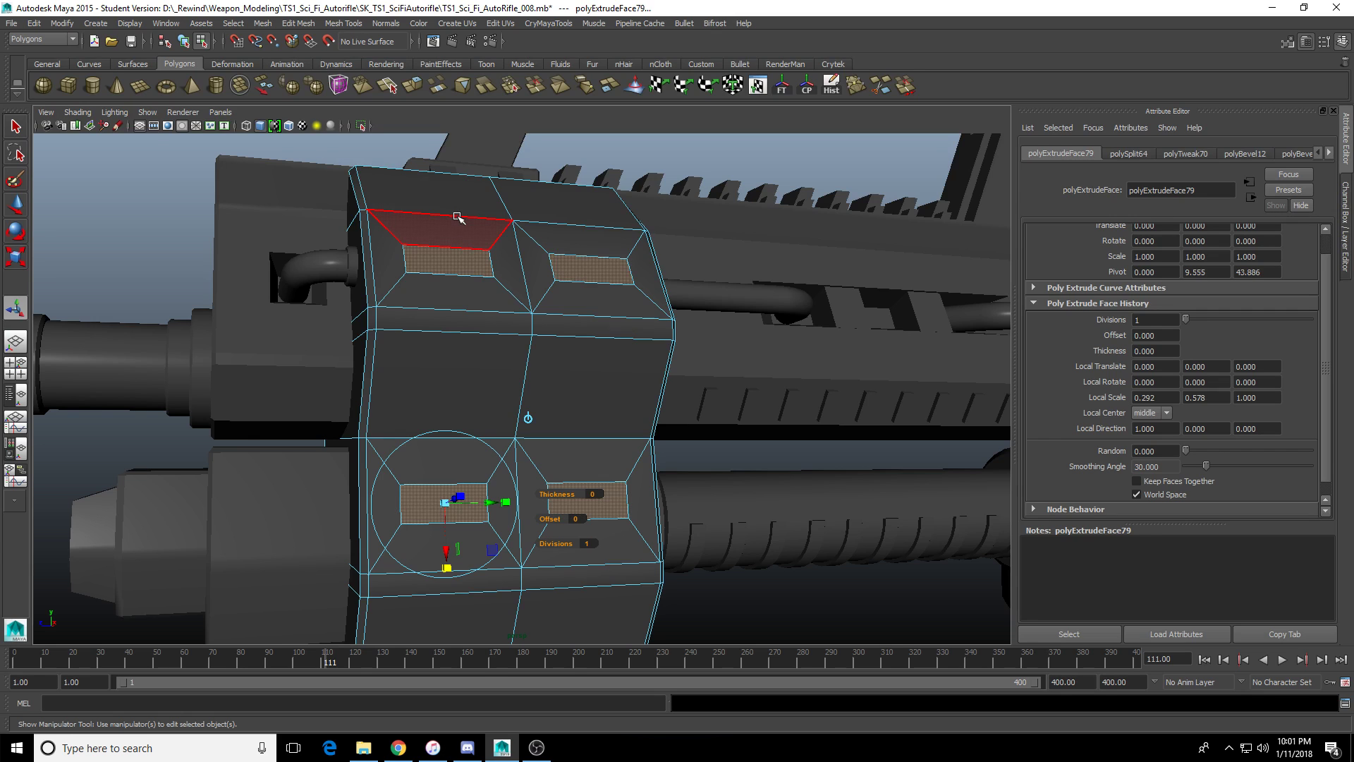
# Shrink the extruded inset faces on the shroud to a local scale of 0.206 by 0.514.
pyautogui.keyDown('alt'); pyautogui.moveTo(466, 356); pyautogui.dragTo(603, 398); pyautogui.keyUp('alt')
pyautogui.scroll(-4, 650, 393)
pyautogui.keyDown('alt'); pyautogui.moveTo(557, 500); pyautogui.dragTo(516, 485); pyautogui.keyUp('alt')
pyautogui.hotkey('ctrl', 'z')
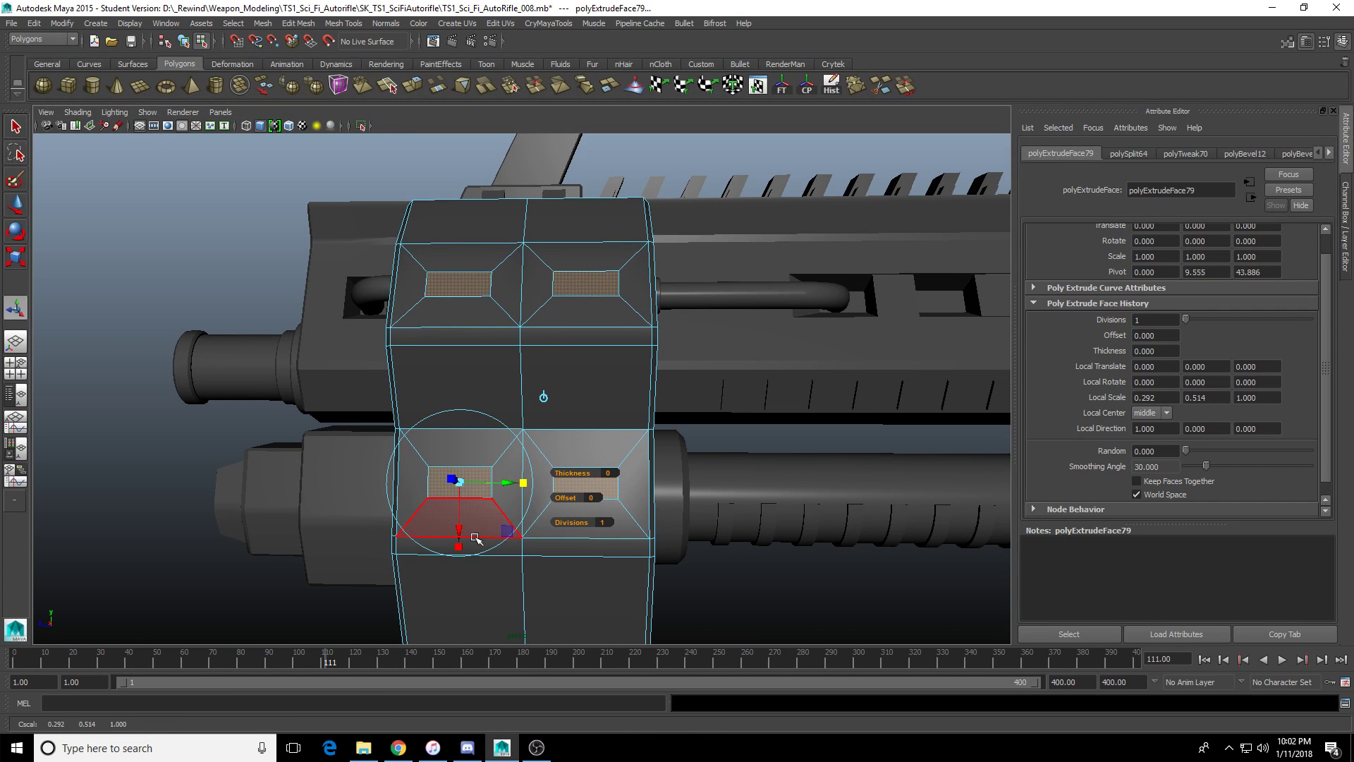
pyautogui.moveTo(454, 547); pyautogui.dragTo(466, 528)
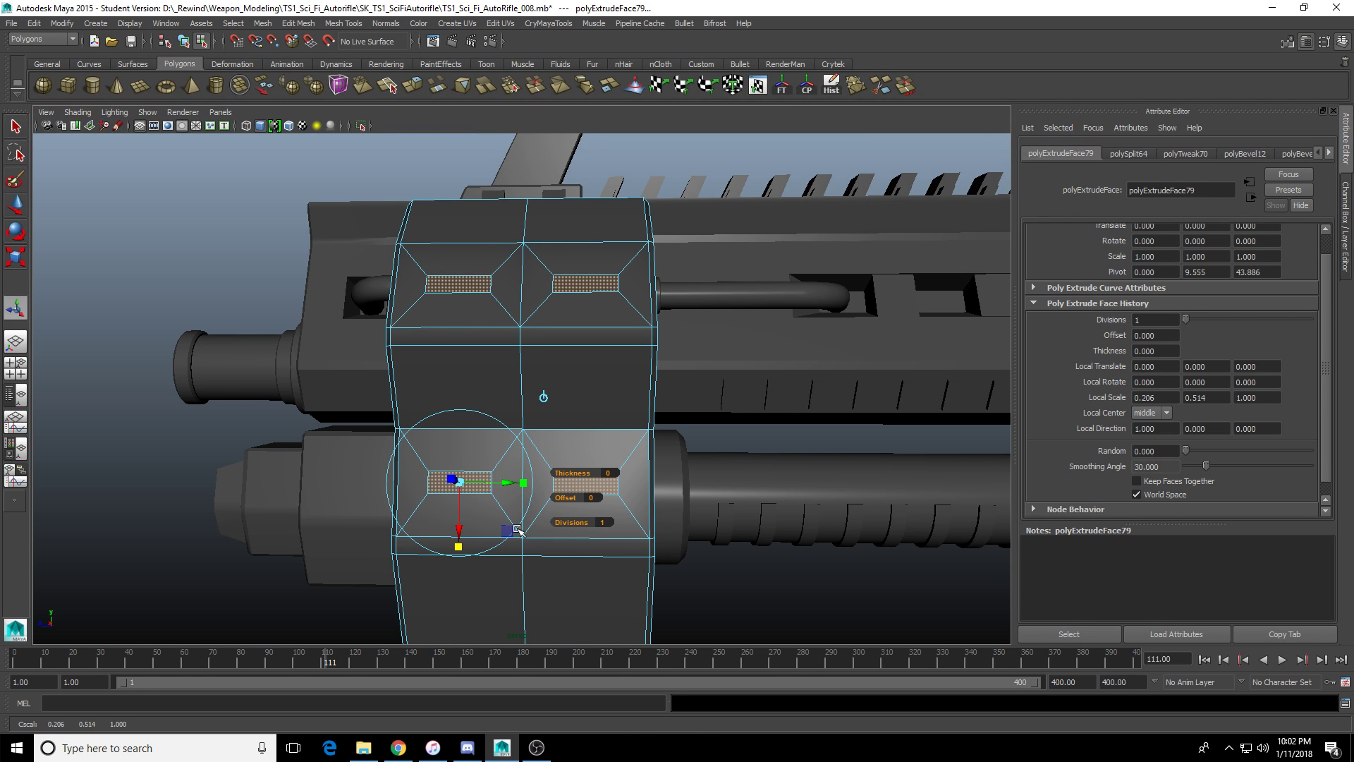
# Extrude the small inset faces inward with a local Z translation of -0.268 to form recessed slots, then deselect the shroud.
pyautogui.scroll(-3, 637, 424)
pyautogui.keyDown('alt'); pyautogui.moveTo(638, 424); pyautogui.dragTo(381, 424, button='middle'); pyautogui.keyUp('alt')
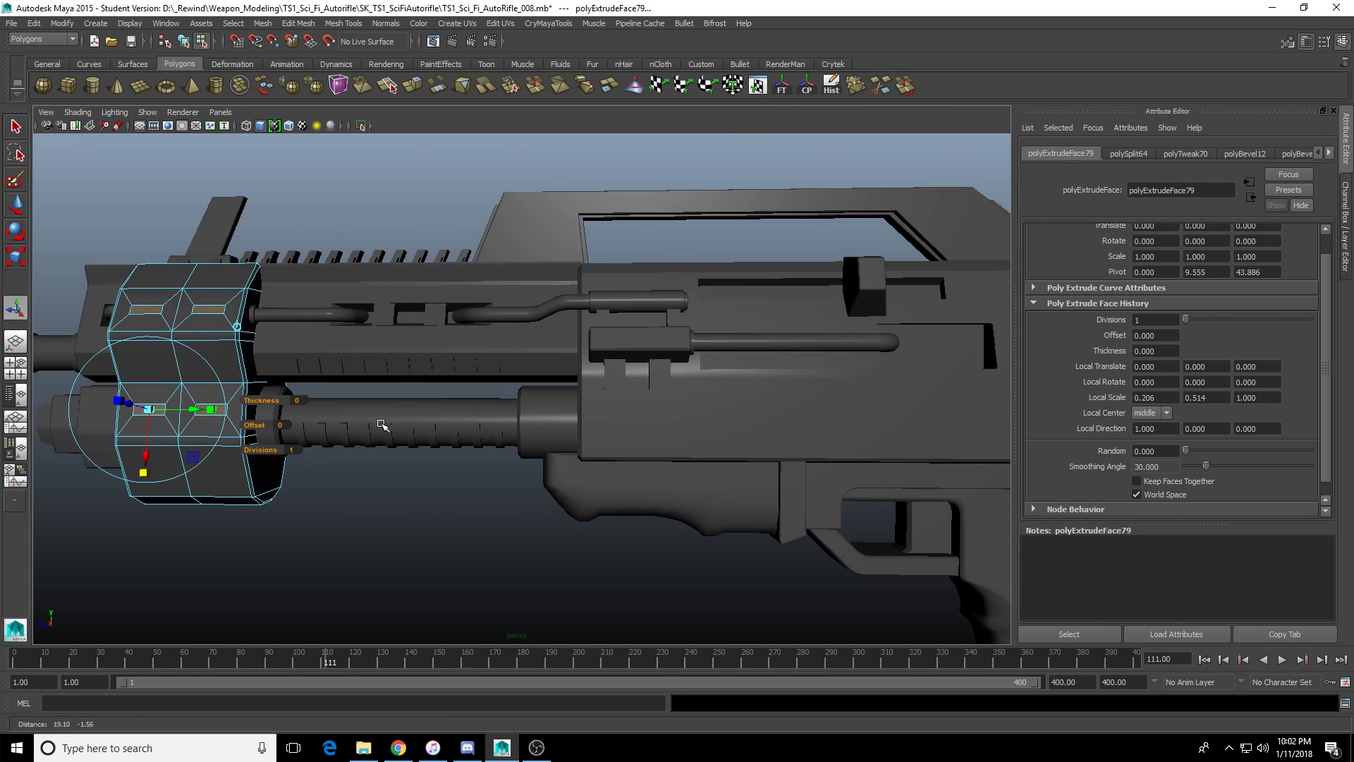
pyautogui.keyDown('alt'); pyautogui.moveTo(381, 425); pyautogui.dragTo(475, 417); pyautogui.keyUp('alt')
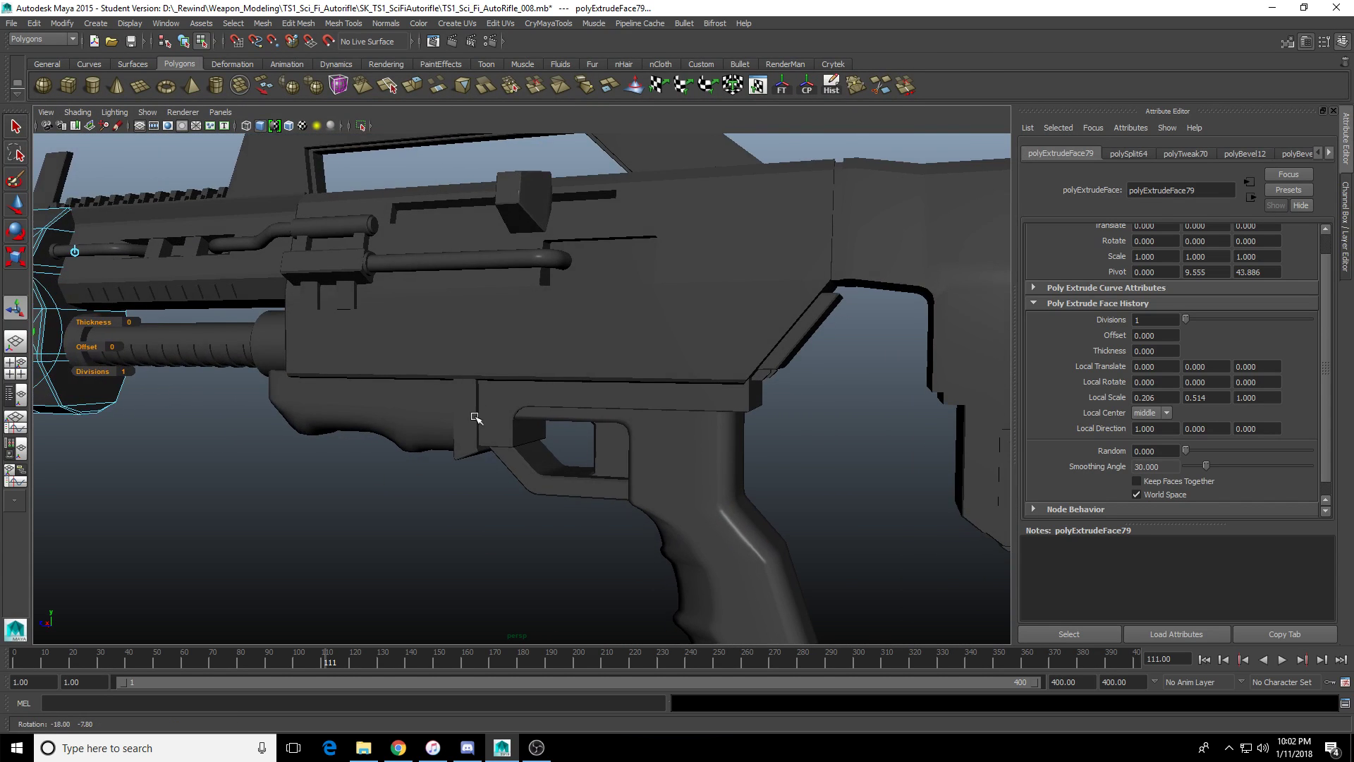
pyautogui.scroll(-3, 497, 438)
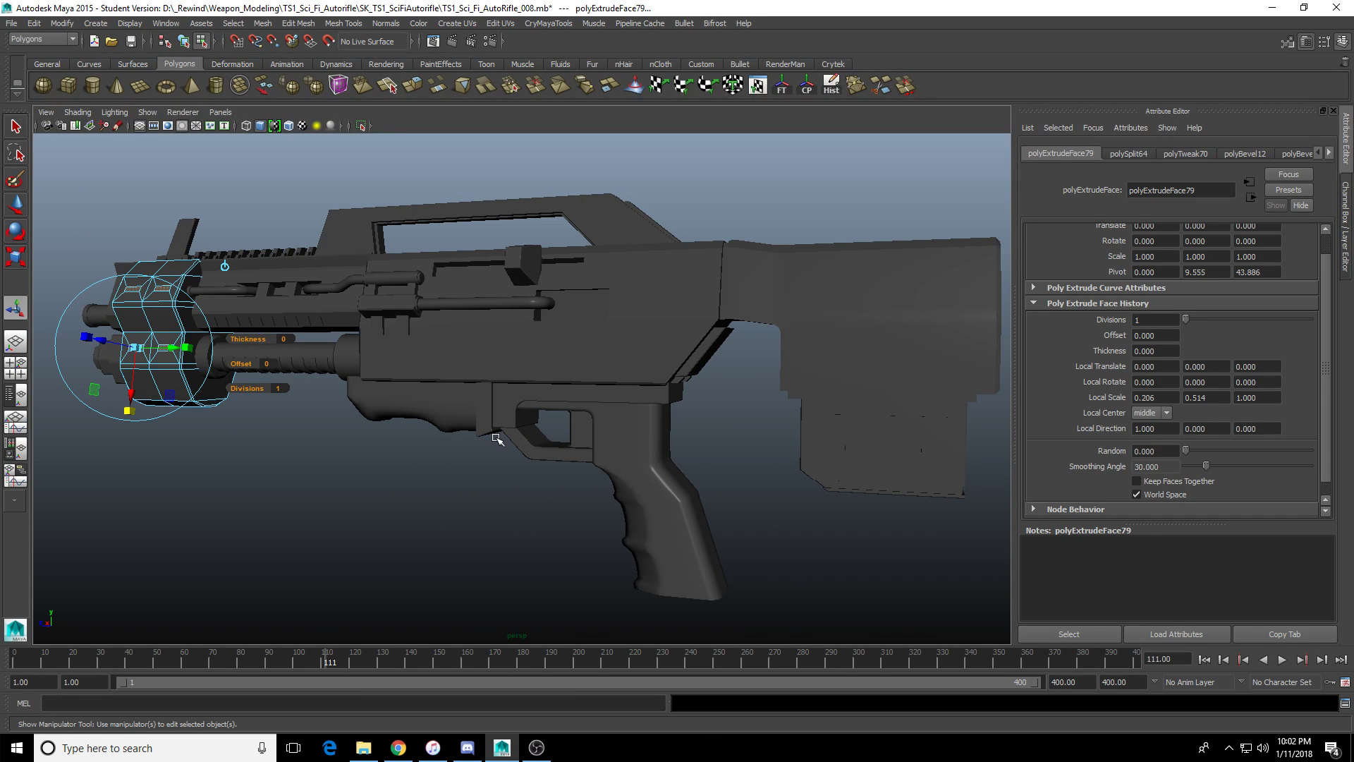
pyautogui.scroll(5, 497, 439)
pyautogui.keyDown('alt'); pyautogui.moveTo(498, 357); pyautogui.dragTo(441, 239); pyautogui.keyUp('alt')
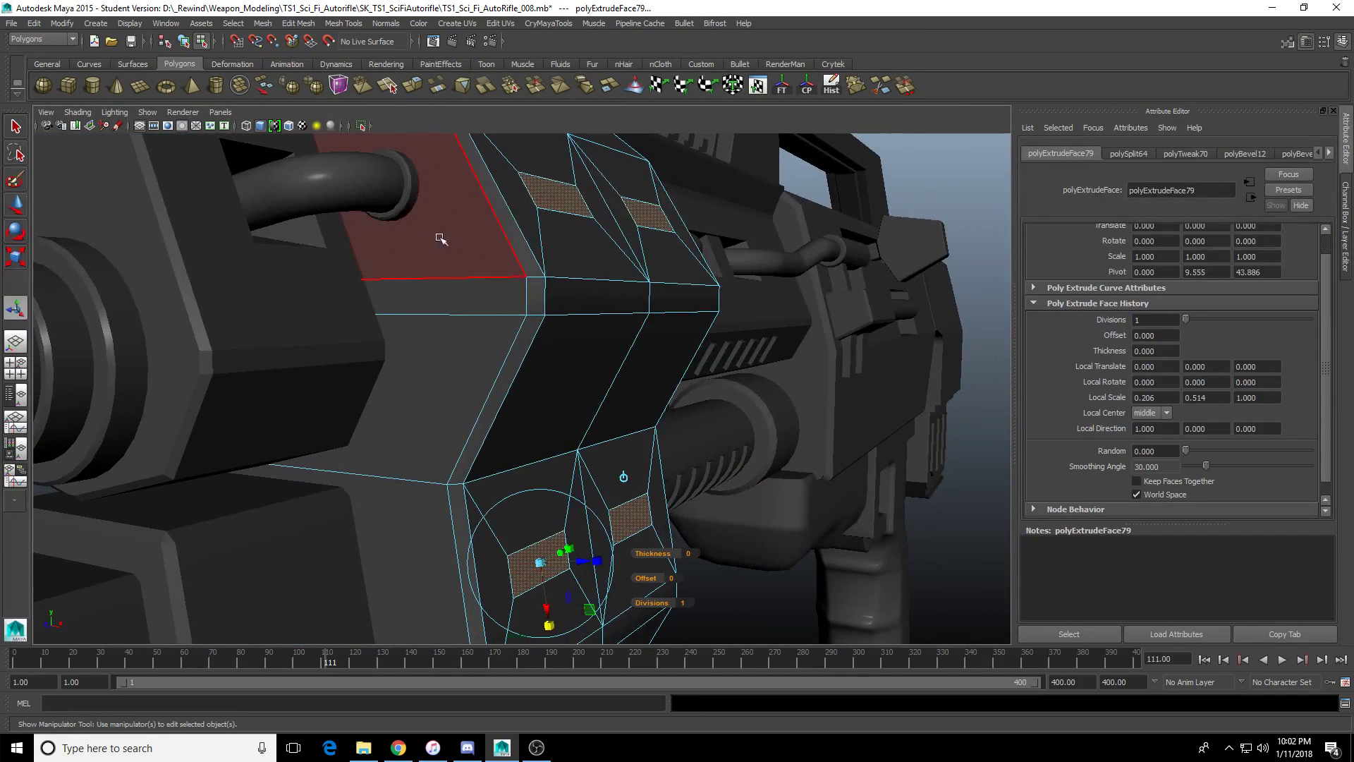
pyautogui.hotkey('ctrl', 'e')
pyautogui.keyDown('alt'); pyautogui.moveTo(578, 508); pyautogui.dragTo(420, 495); pyautogui.keyUp('alt')
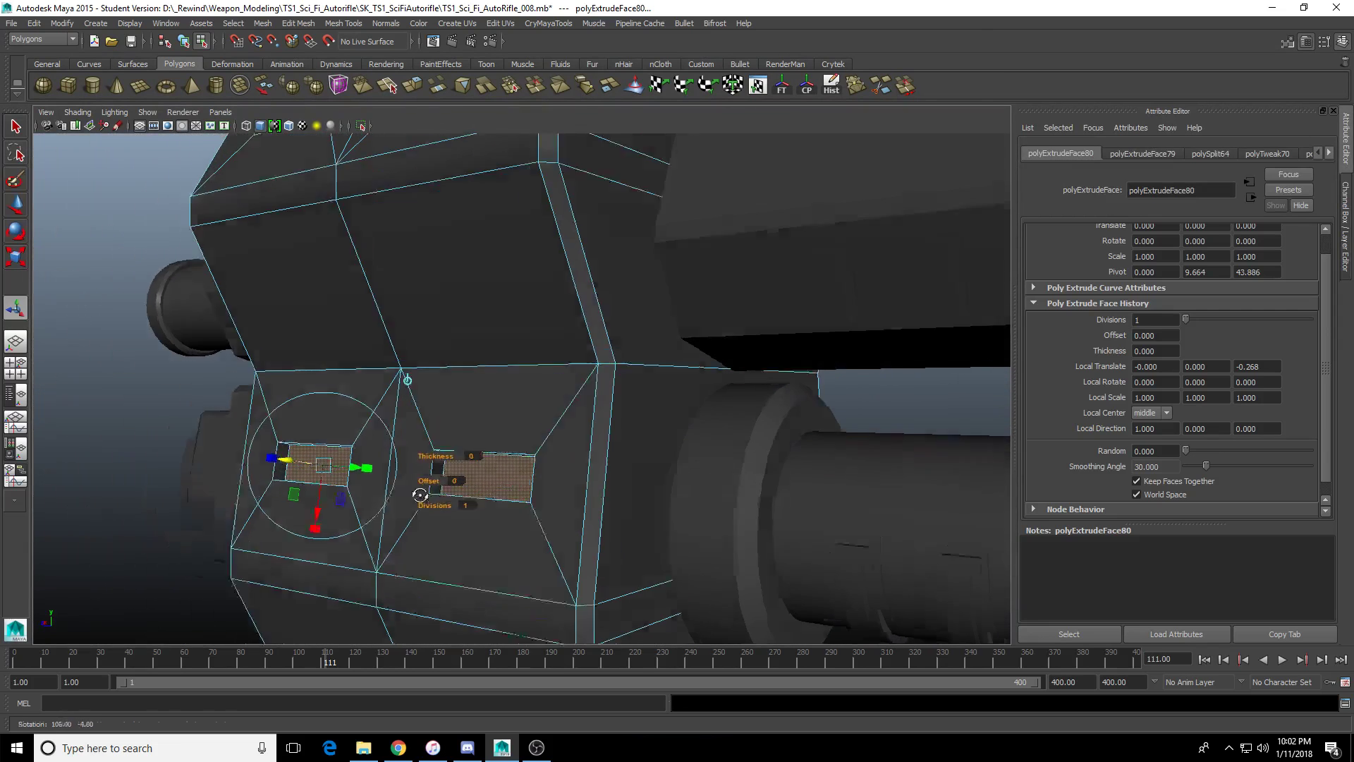
pyautogui.scroll(-3, 420, 495)
pyautogui.keyDown('alt'); pyautogui.moveTo(454, 381); pyautogui.dragTo(357, 514); pyautogui.keyUp('alt')
pyautogui.click(353, 574)
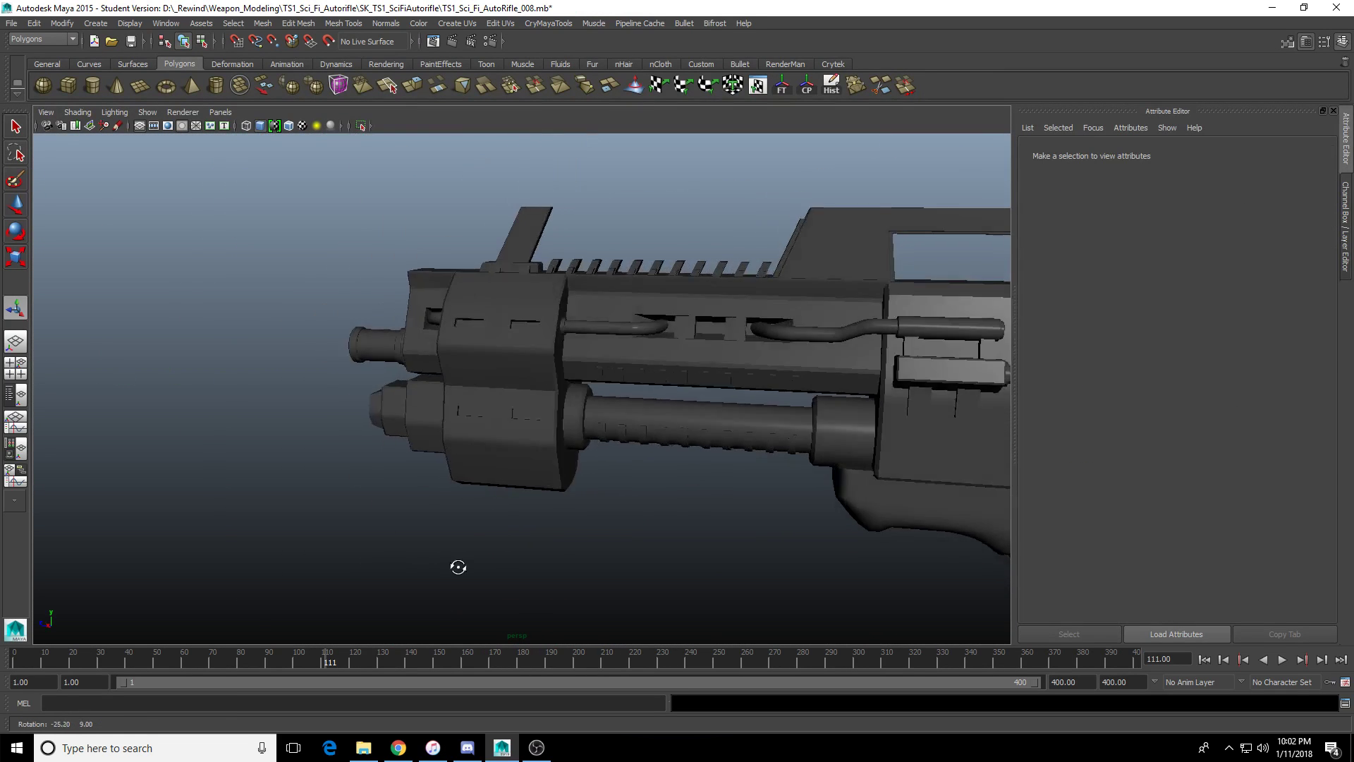
# Examine the slotted shroud from both sides of the rifle, selecting the handguard body and the shroud for comparison.
pyautogui.scroll(3, 371, 484)
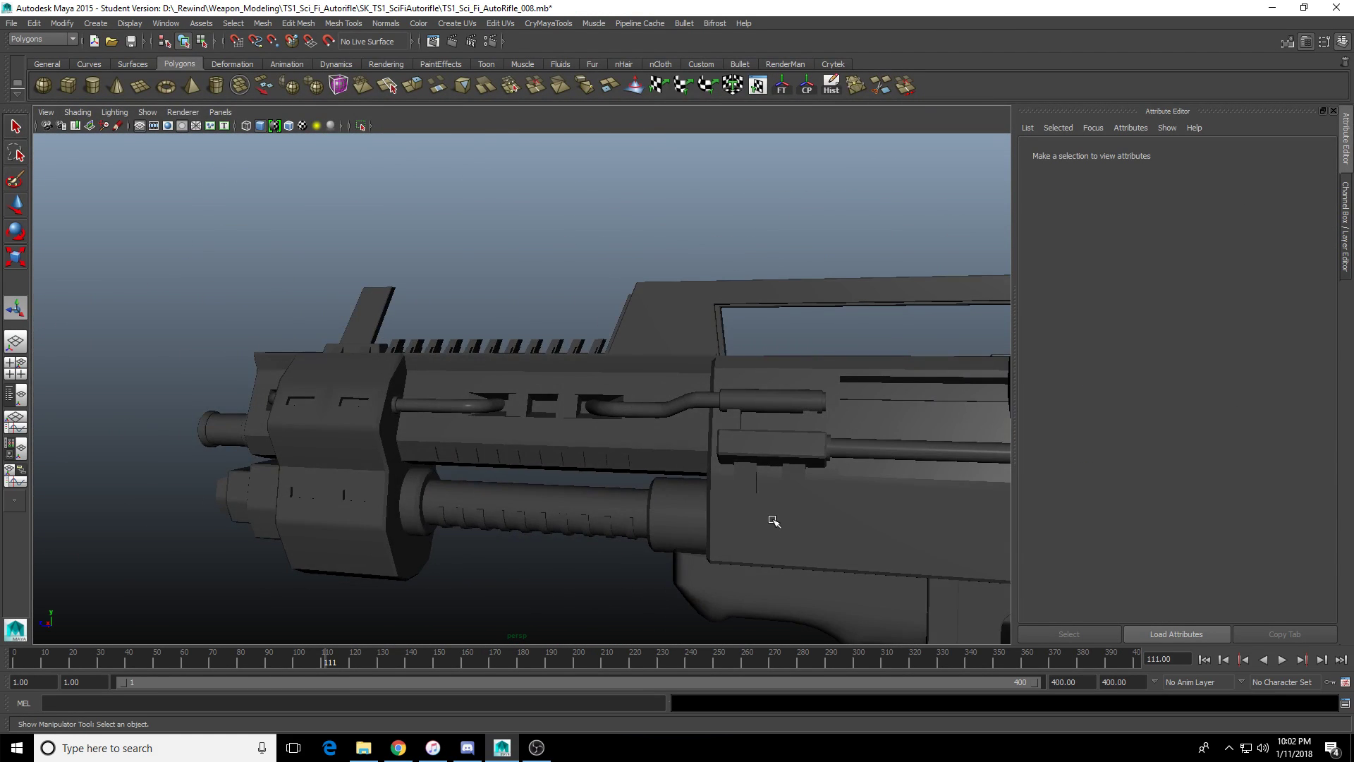
pyautogui.scroll(-3, 773, 521)
pyautogui.scroll(4, 487, 420)
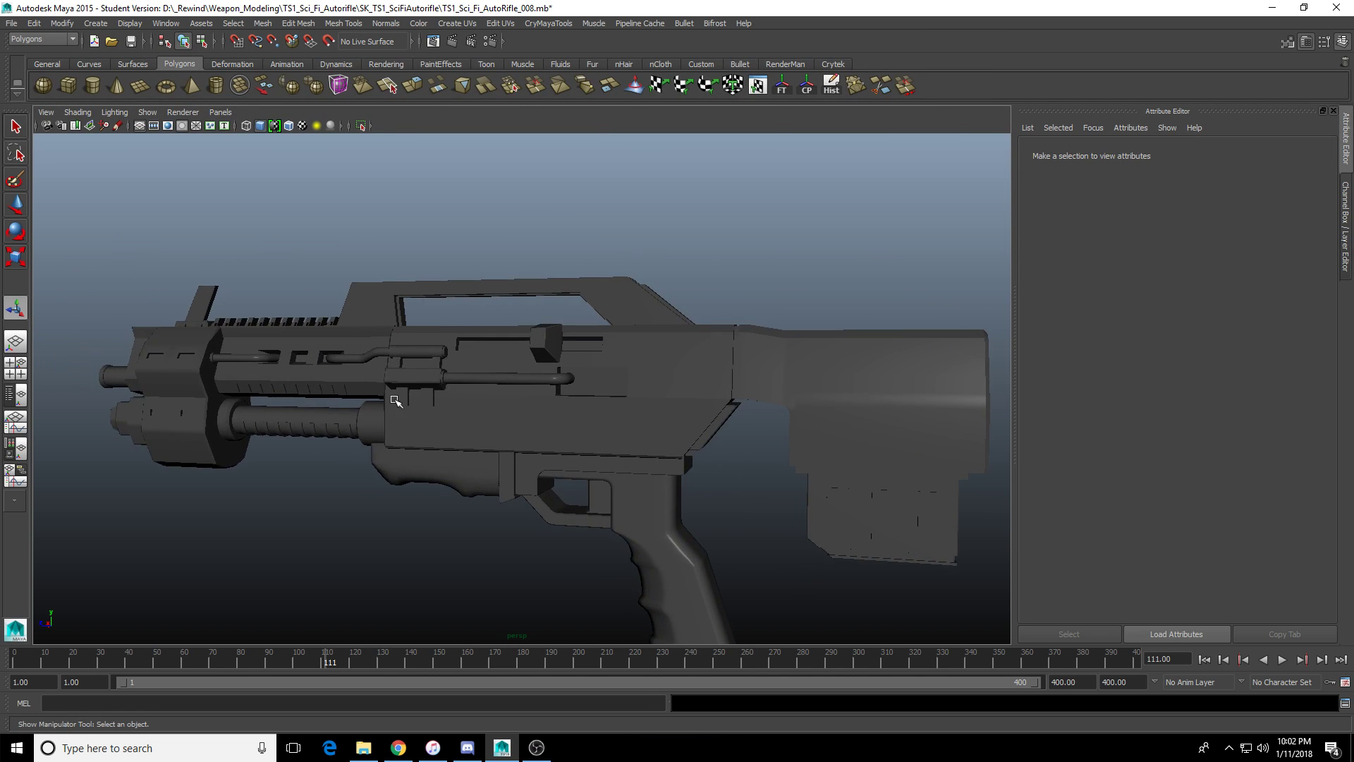
pyautogui.scroll(5, 357, 442)
pyautogui.click(265, 452)
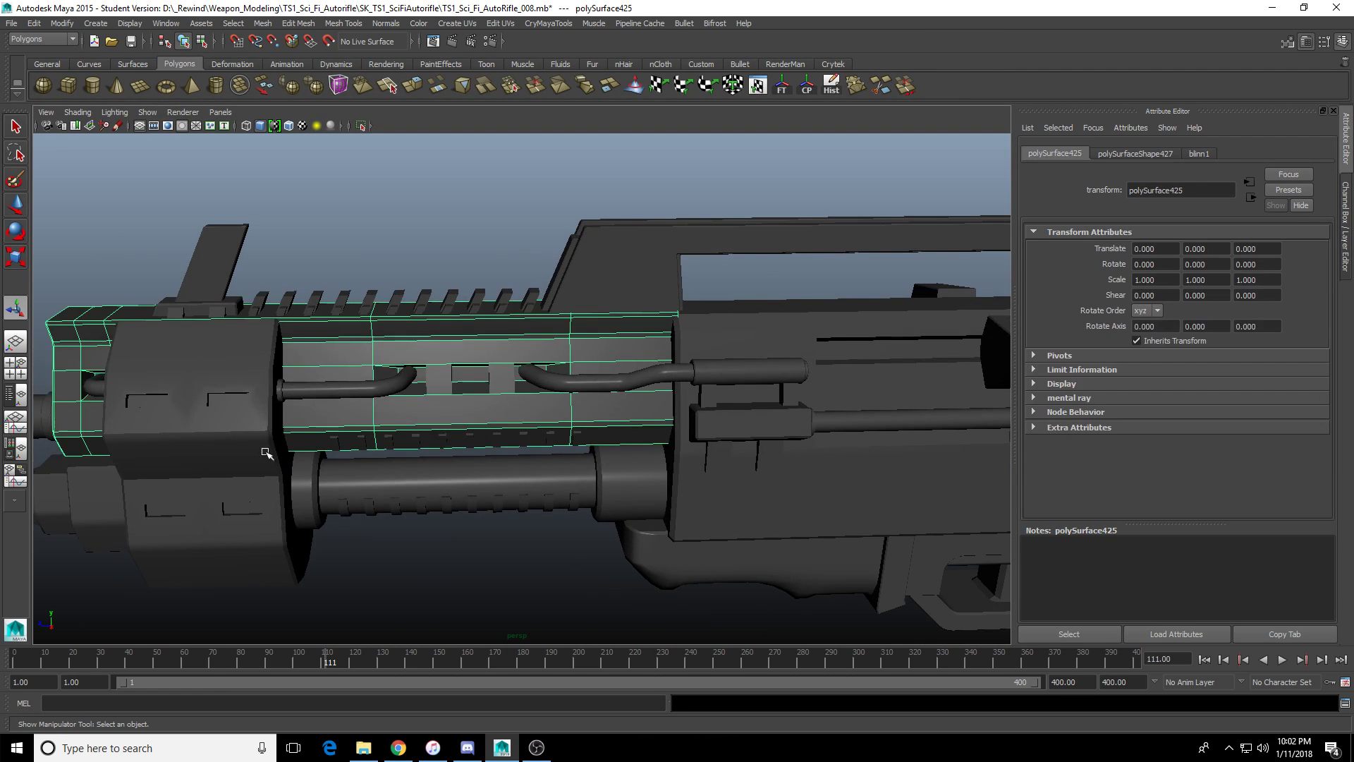
pyautogui.keyDown('alt'); pyautogui.moveTo(265, 452); pyautogui.dragTo(419, 440); pyautogui.keyUp('alt')
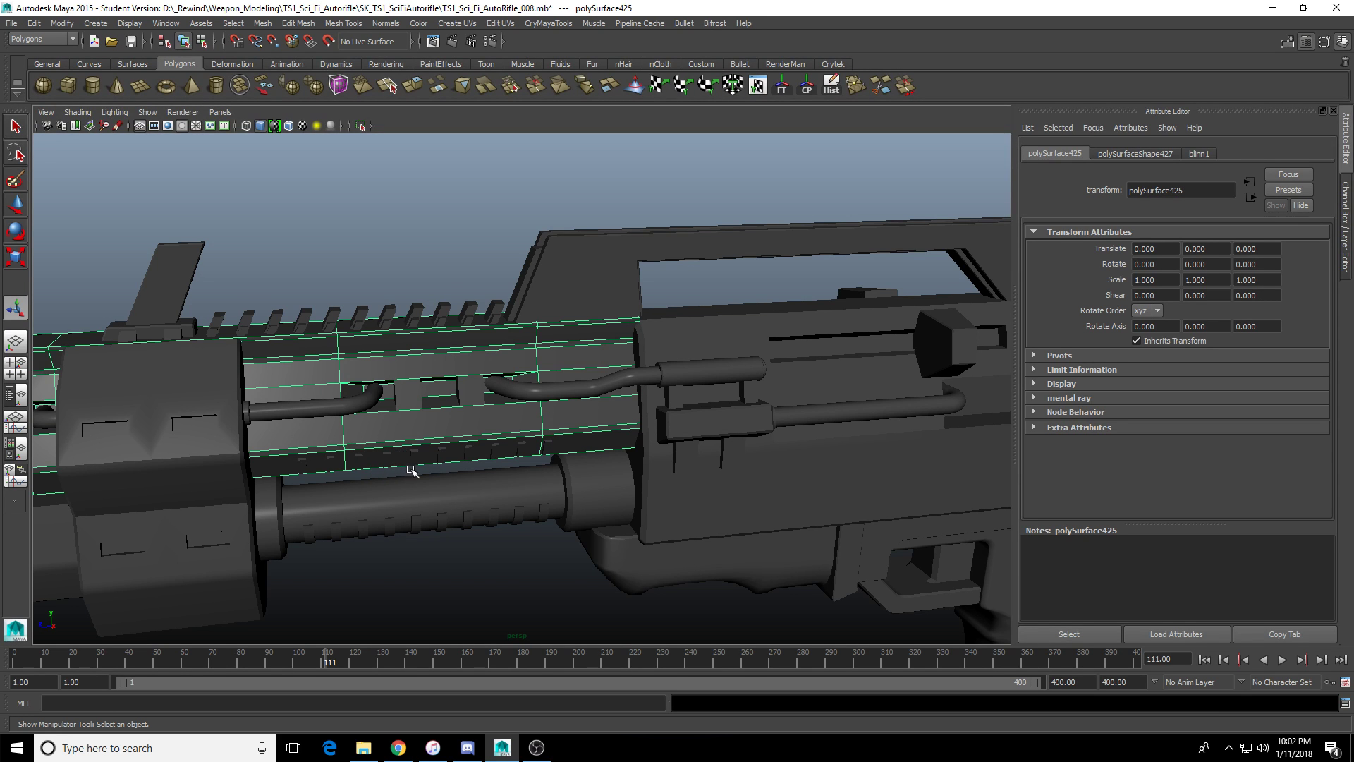
pyautogui.keyDown('alt'); pyautogui.moveTo(411, 470); pyautogui.dragTo(538, 393); pyautogui.keyUp('alt')
pyautogui.click(443, 397)
pyautogui.scroll(5, 565, 381)
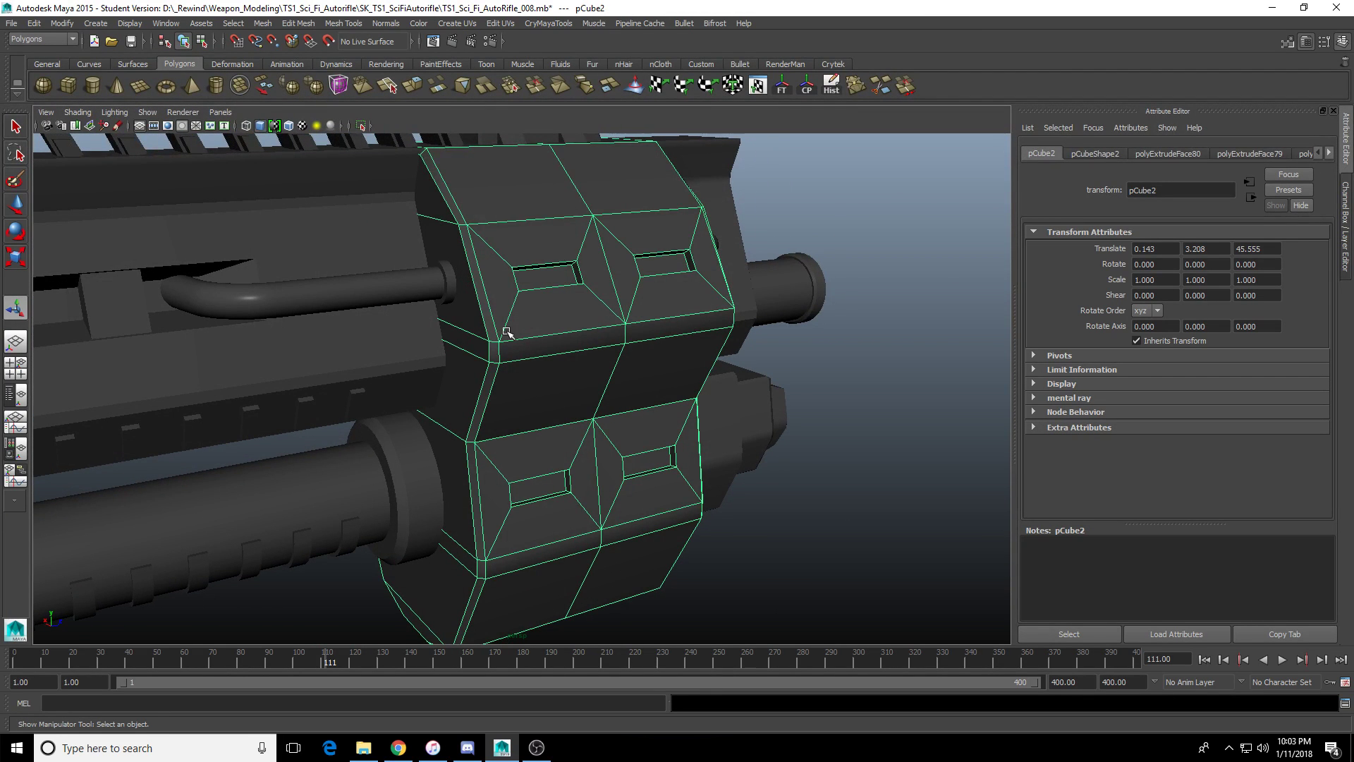
pyautogui.scroll(-5, 494, 377)
pyautogui.moveTo(523, 384)
pyautogui.keyDown('alt'); pyautogui.mouseDown()
pyautogui.moveTo(387, 369)
pyautogui.moveTo(502, 379)
pyautogui.mouseUp(); pyautogui.keyUp('alt')
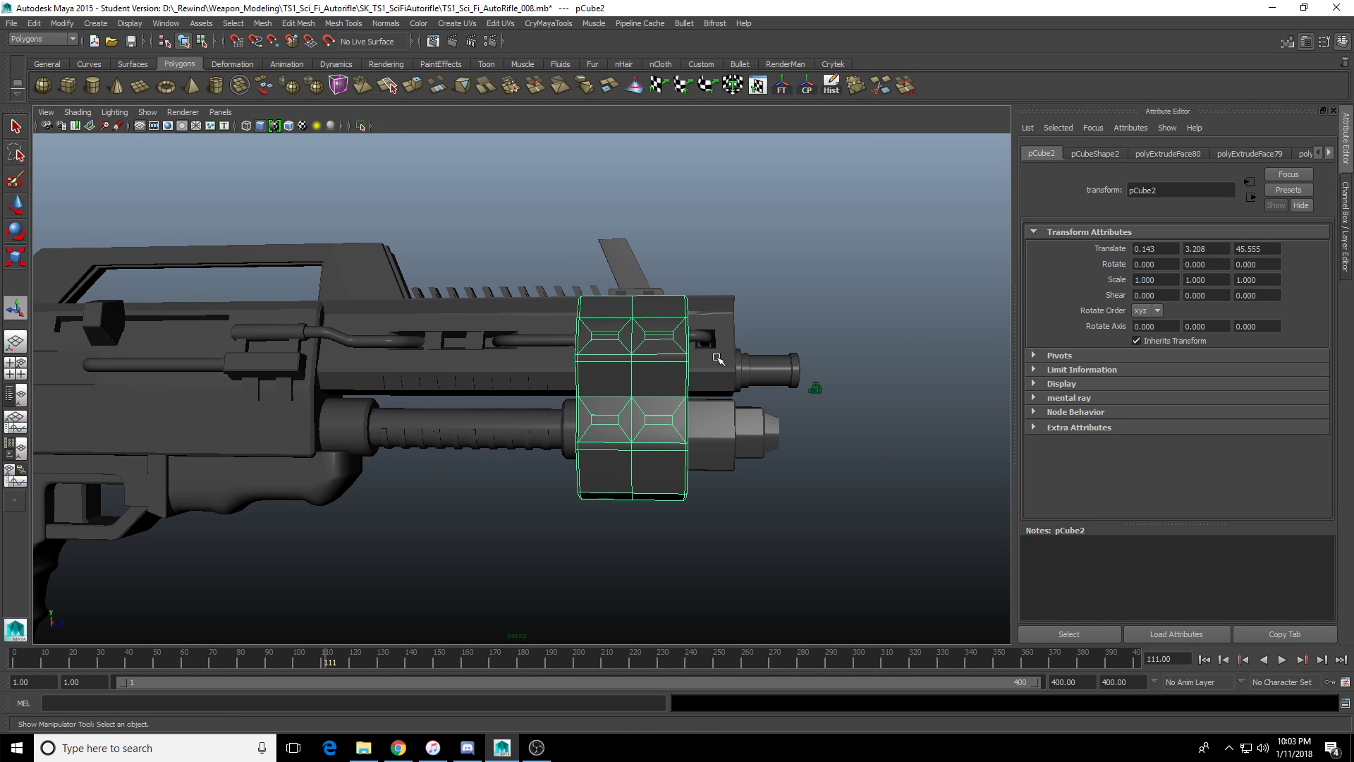
pyautogui.keyDown('alt'); pyautogui.moveTo(420, 379); pyautogui.dragTo(439, 431, button='middle'); pyautogui.keyUp('alt')
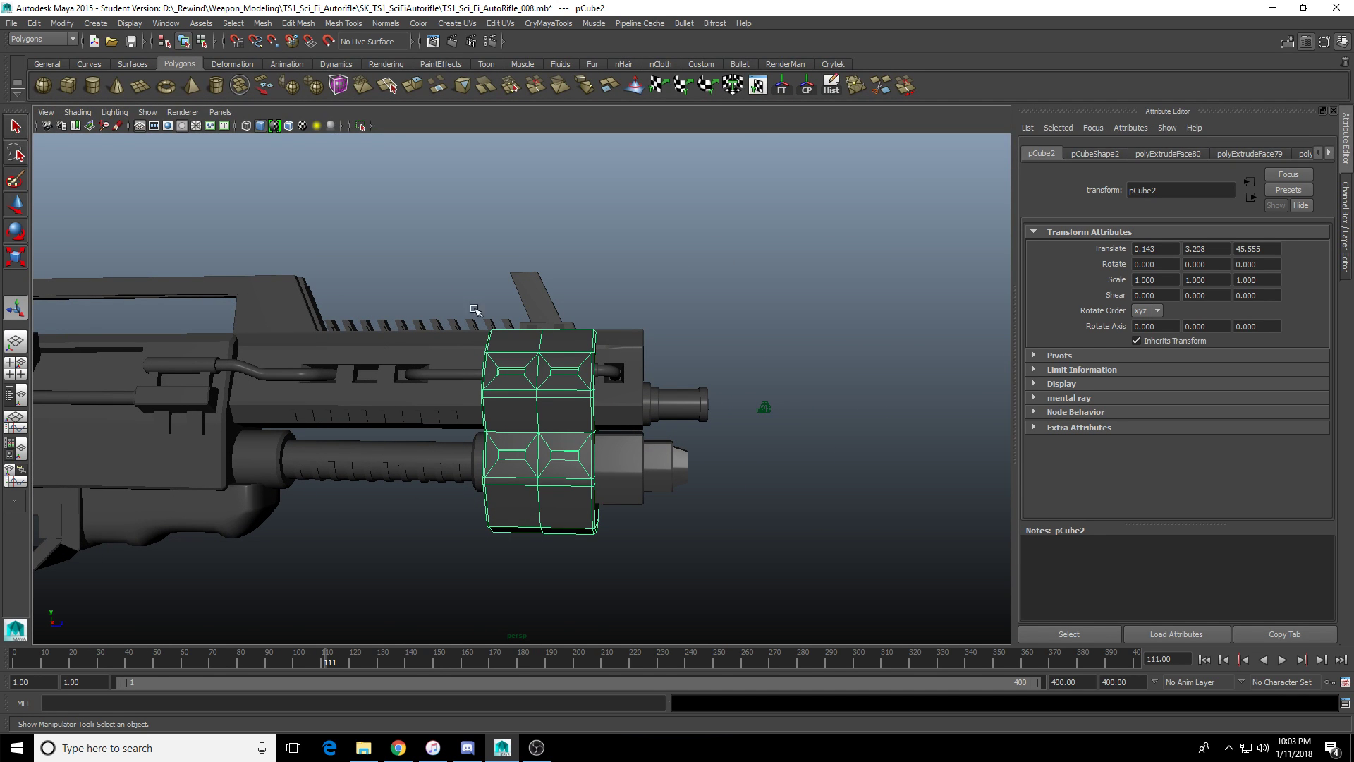
# Examine the recessed slots on the barrel shroud up close and from both sides of the rifle.
pyautogui.scroll(5, 537, 354)
pyautogui.click(849, 332)
pyautogui.keyDown('alt'); pyautogui.moveTo(726, 383); pyautogui.dragTo(783, 362); pyautogui.keyUp('alt')
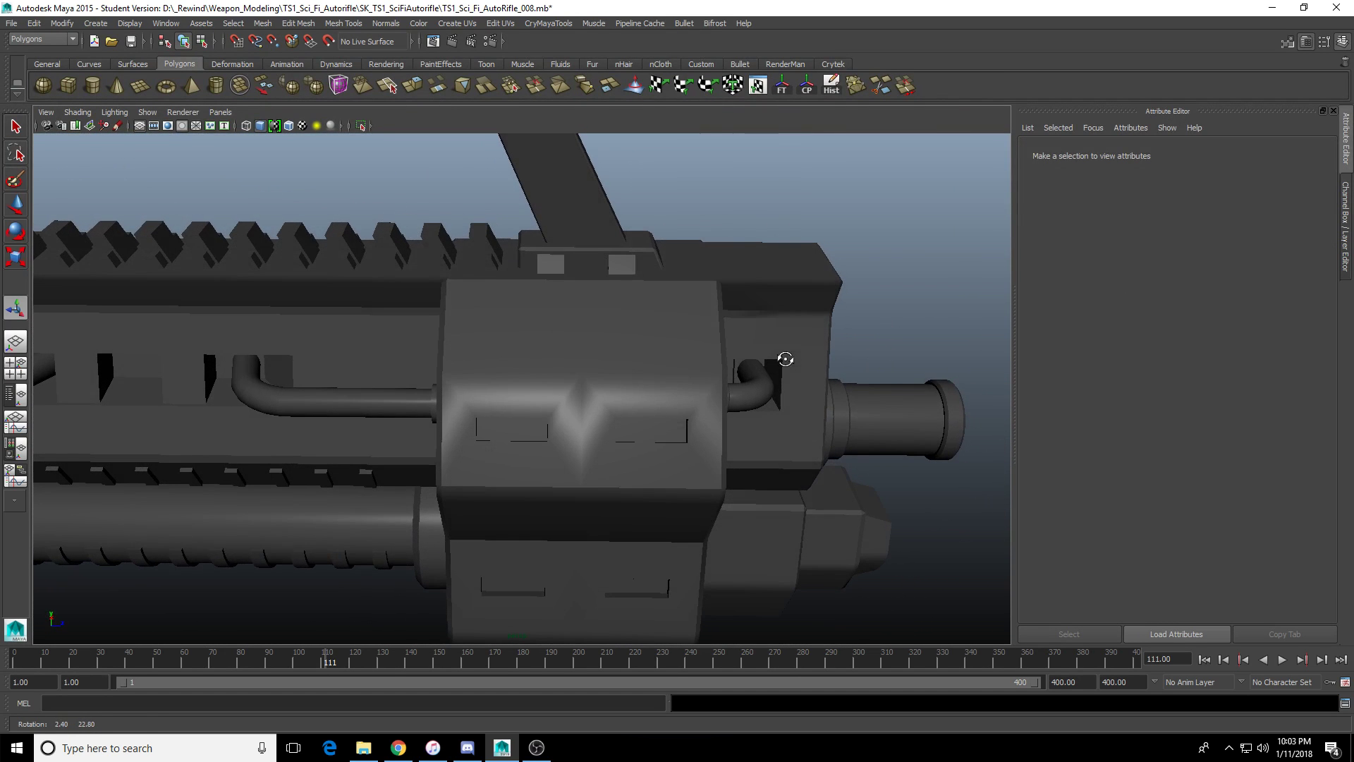
pyautogui.click(653, 408)
pyautogui.keyDown('alt'); pyautogui.moveTo(652, 407); pyautogui.dragTo(625, 402, button='right'); pyautogui.keyUp('alt')
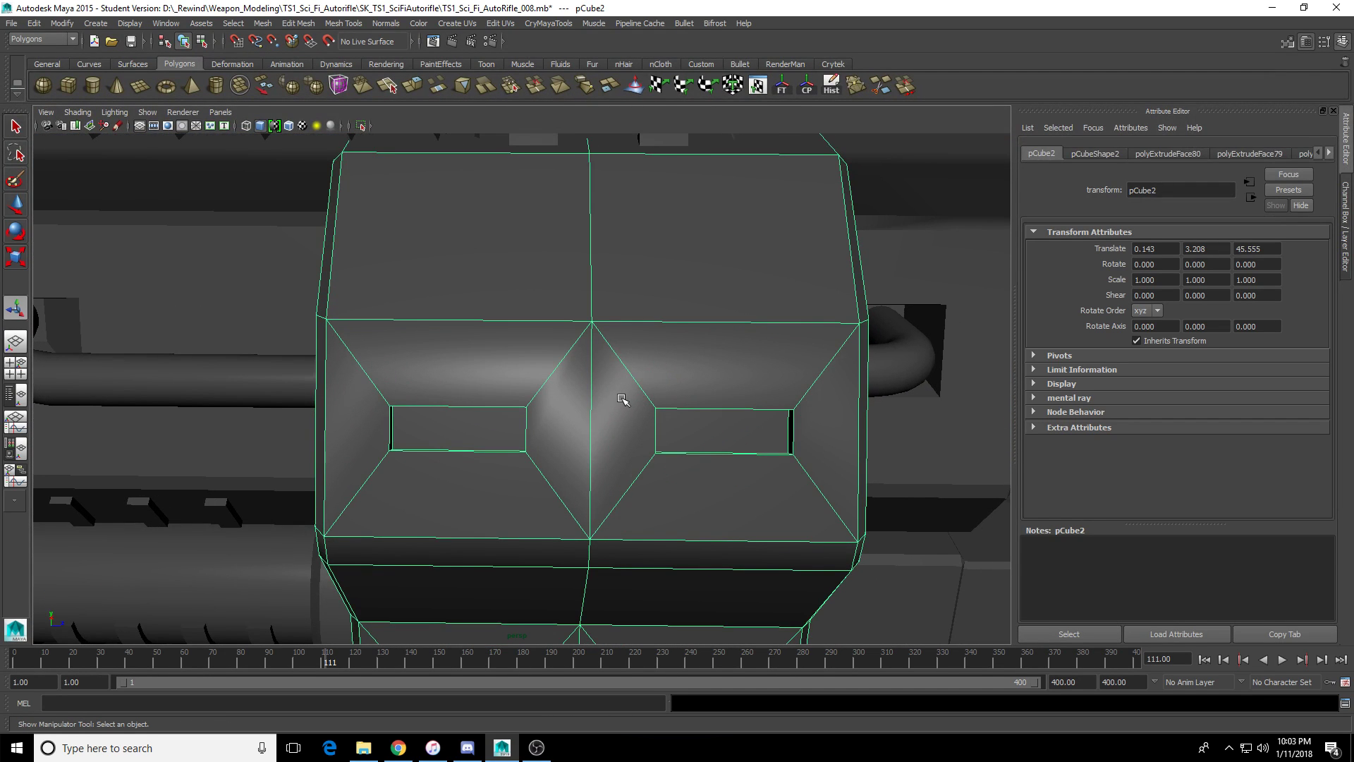
pyautogui.keyDown('alt'); pyautogui.moveTo(580, 448); pyautogui.dragTo(427, 436); pyautogui.keyUp('alt')
pyautogui.scroll(-5, 547, 548)
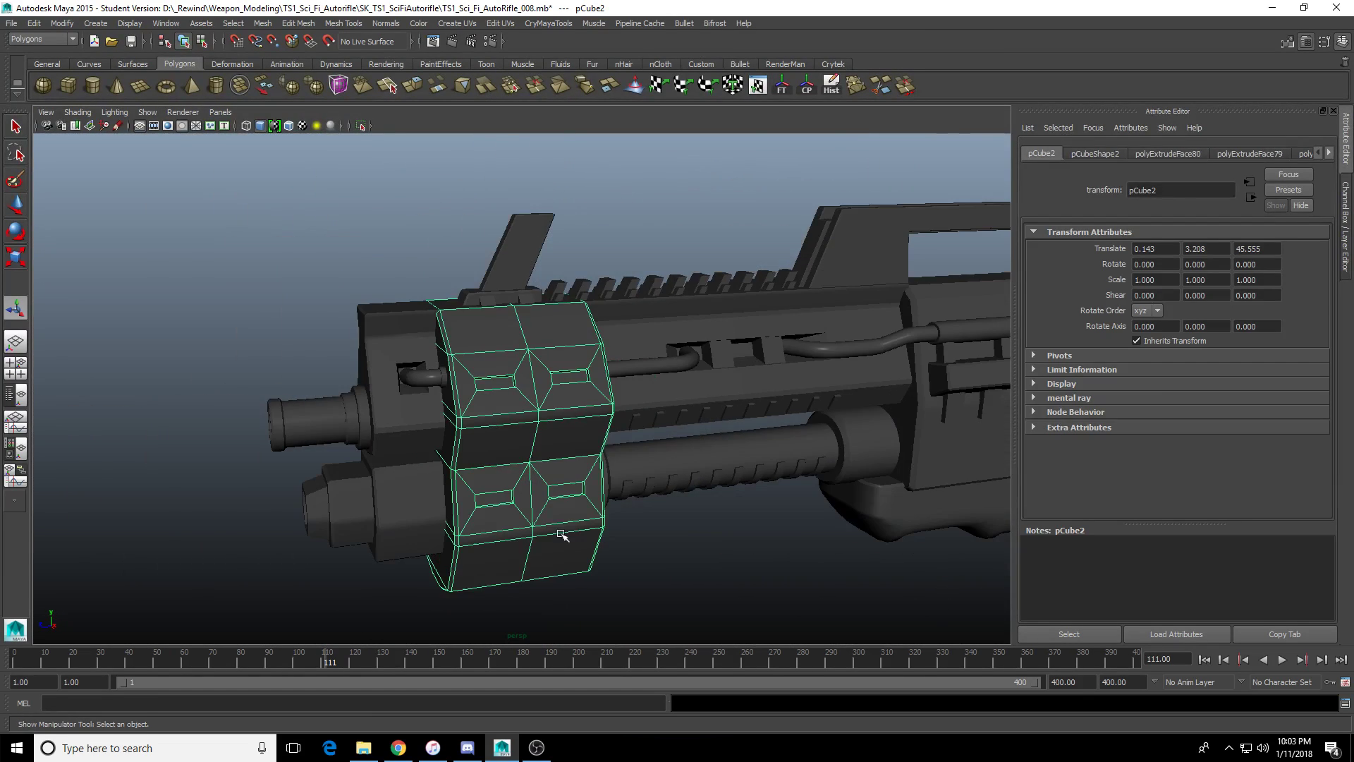
pyautogui.click(647, 237)
pyautogui.moveTo(673, 424)
pyautogui.keyDown('alt'); pyautogui.mouseDown()
pyautogui.moveTo(639, 406)
pyautogui.moveTo(681, 420)
pyautogui.mouseUp(); pyautogui.keyUp('alt')
pyautogui.scroll(5, 670, 424)
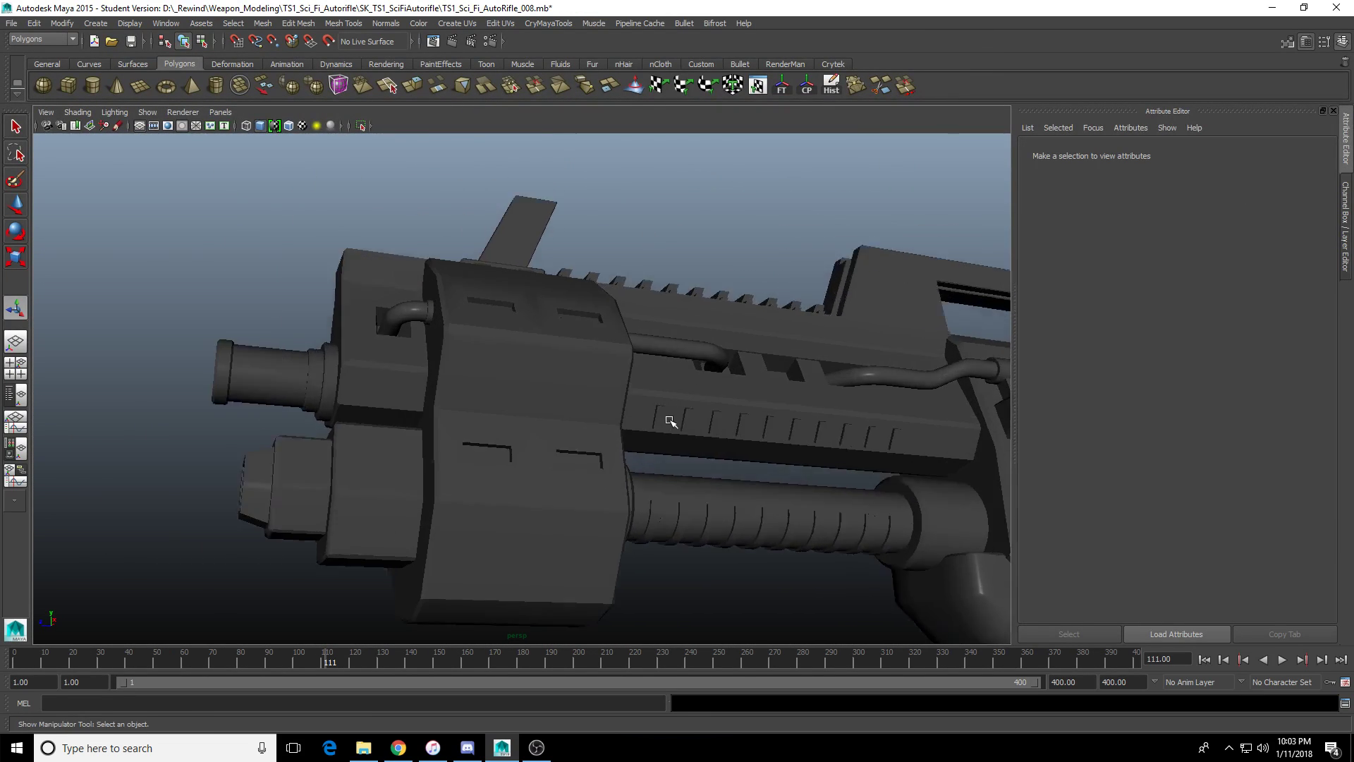
# Delete the construction history of the slotted barrel shroud.
pyautogui.click(565, 568)
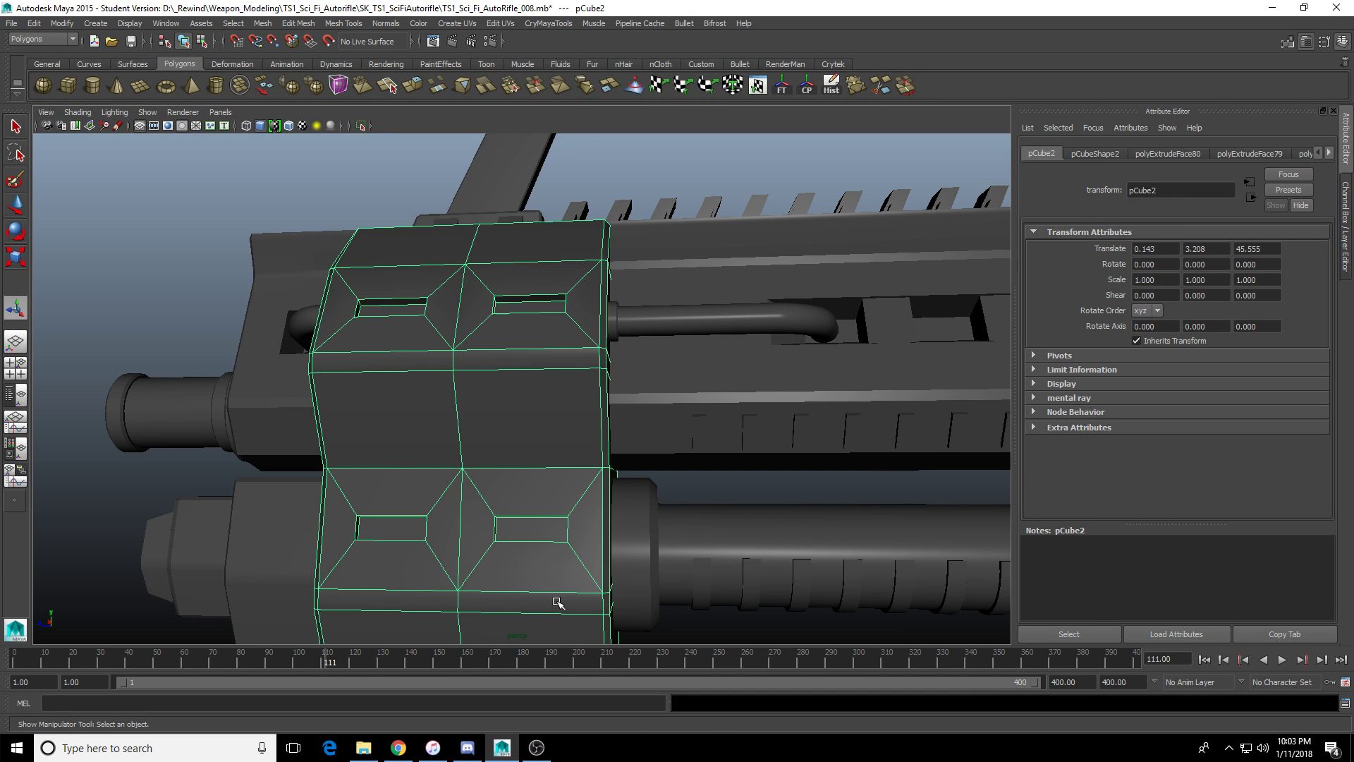
pyautogui.hotkey('alt', 'shift', 'd')
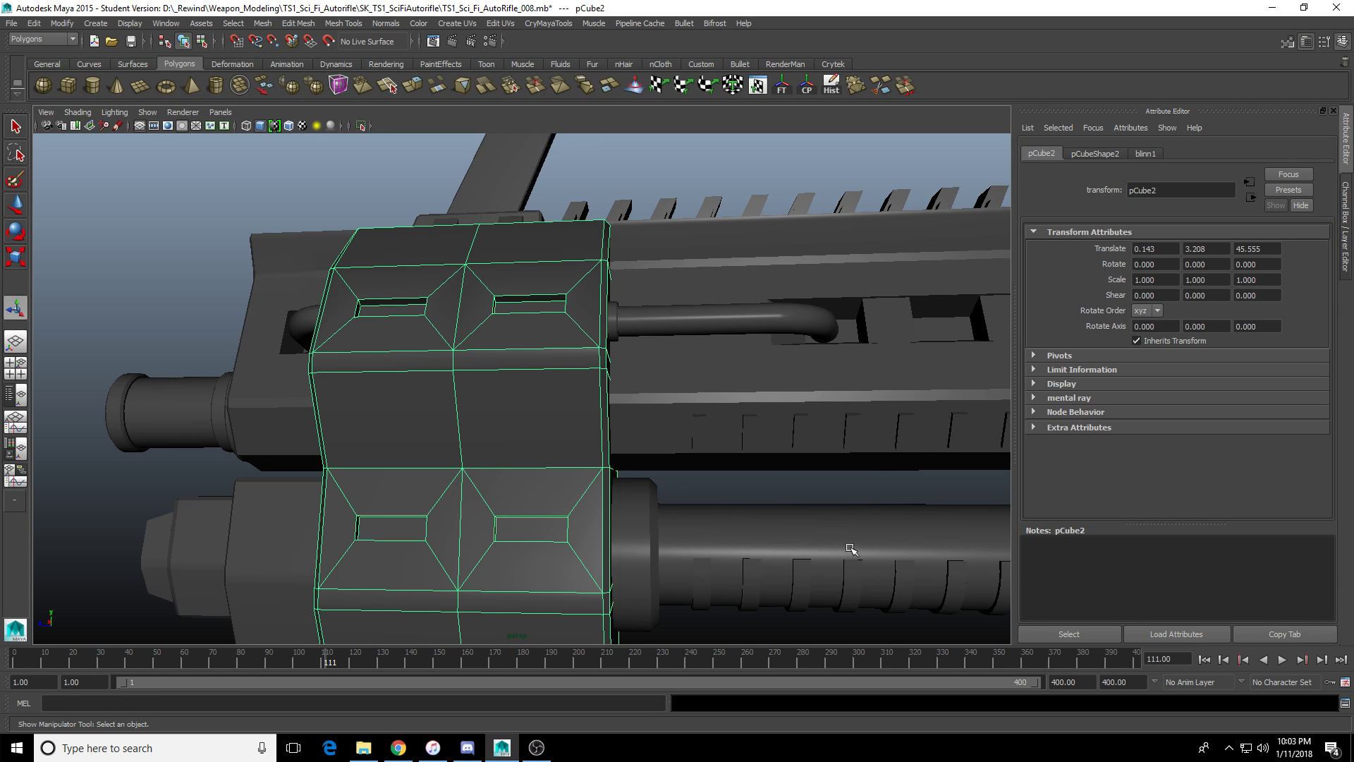
pyautogui.scroll(-5, 519, 399)
pyautogui.click(562, 508)
pyautogui.keyDown('alt'); pyautogui.moveTo(562, 508); pyautogui.dragTo(478, 439); pyautogui.keyUp('alt')
pyautogui.click(478, 439)
pyautogui.scroll(5, 499, 430)
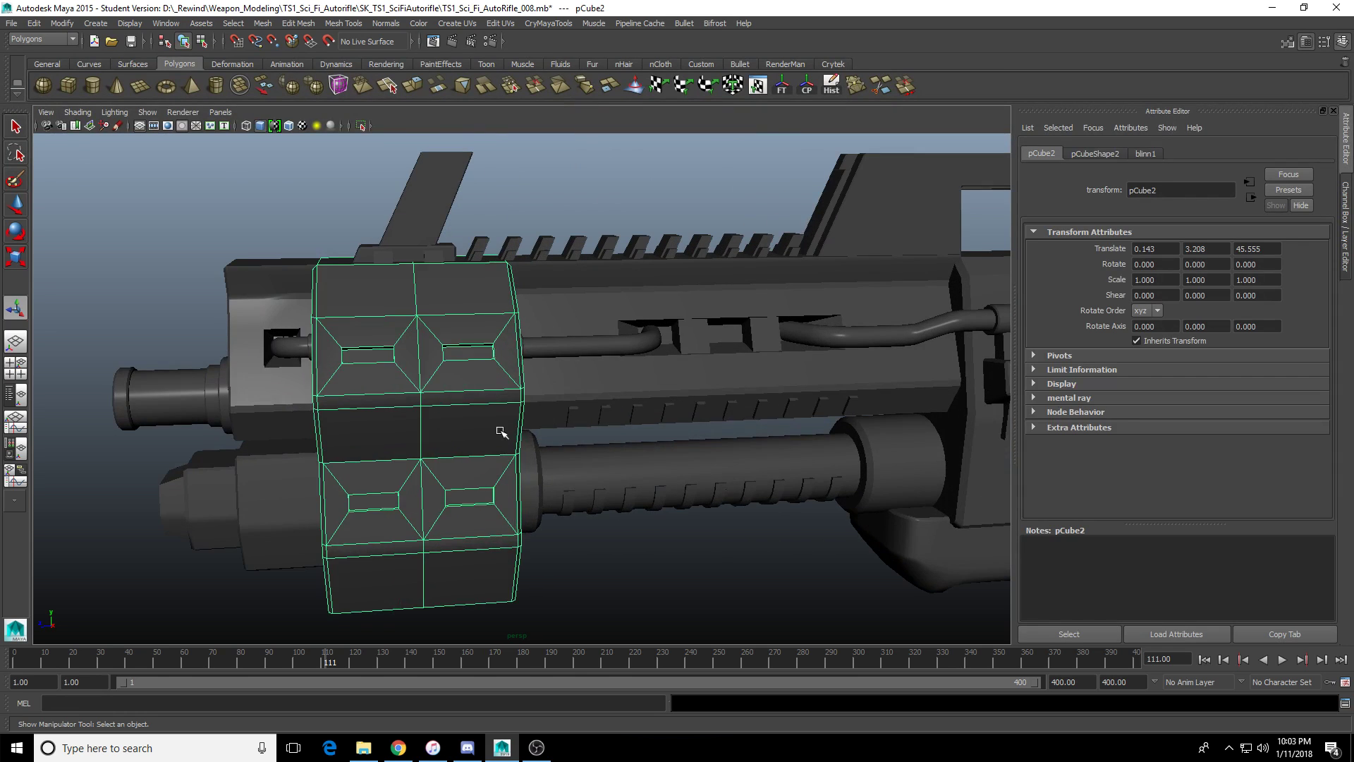
# Select the rear stock section that holds the magazine and frame it for close editing.
pyautogui.keyDown('alt'); pyautogui.moveTo(499, 430); pyautogui.dragTo(465, 445, button='middle'); pyautogui.keyUp('alt')
pyautogui.keyDown('alt'); pyautogui.moveTo(404, 474); pyautogui.dragTo(432, 453); pyautogui.keyUp('alt')
pyautogui.keyDown('alt'); pyautogui.moveTo(846, 459); pyautogui.dragTo(550, 423, button='middle'); pyautogui.keyUp('alt')
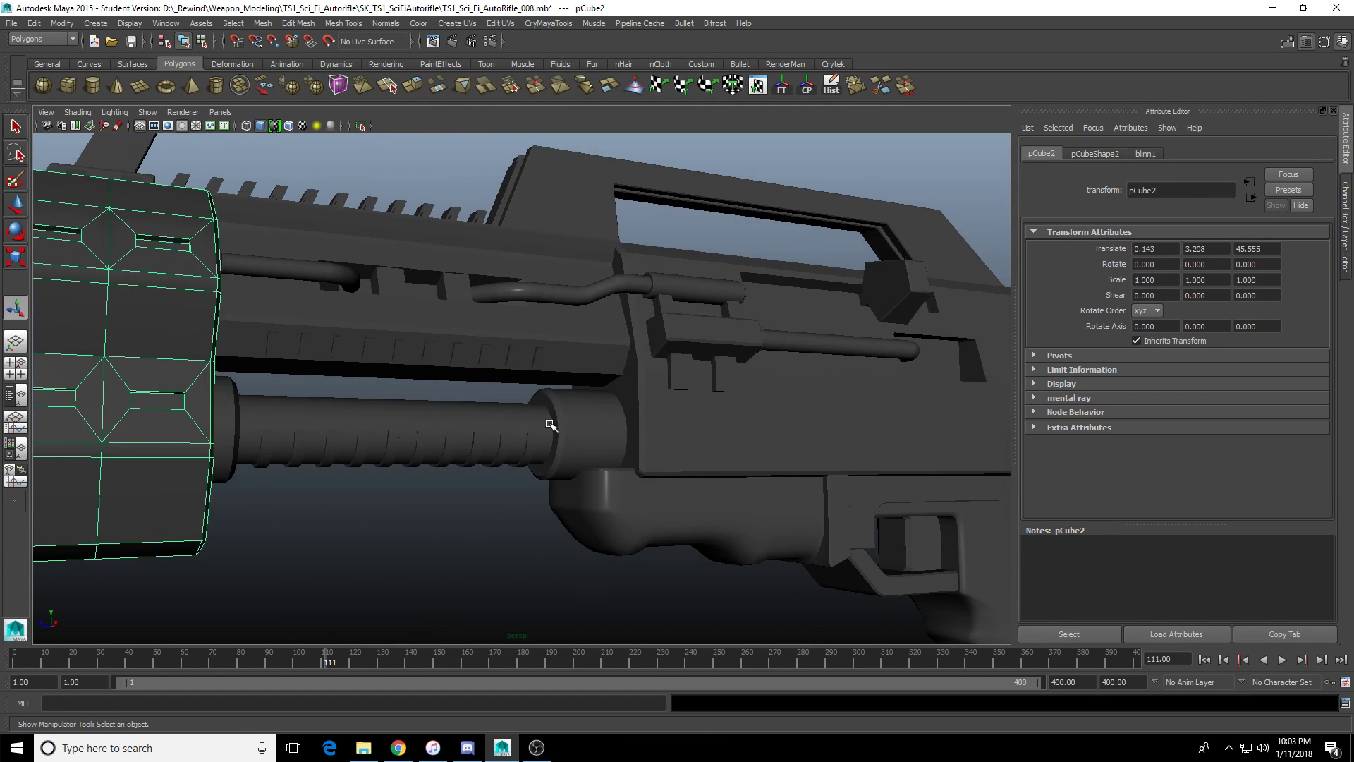
pyautogui.keyDown('alt'); pyautogui.moveTo(550, 423); pyautogui.dragTo(431, 459); pyautogui.keyUp('alt')
pyautogui.click(661, 407)
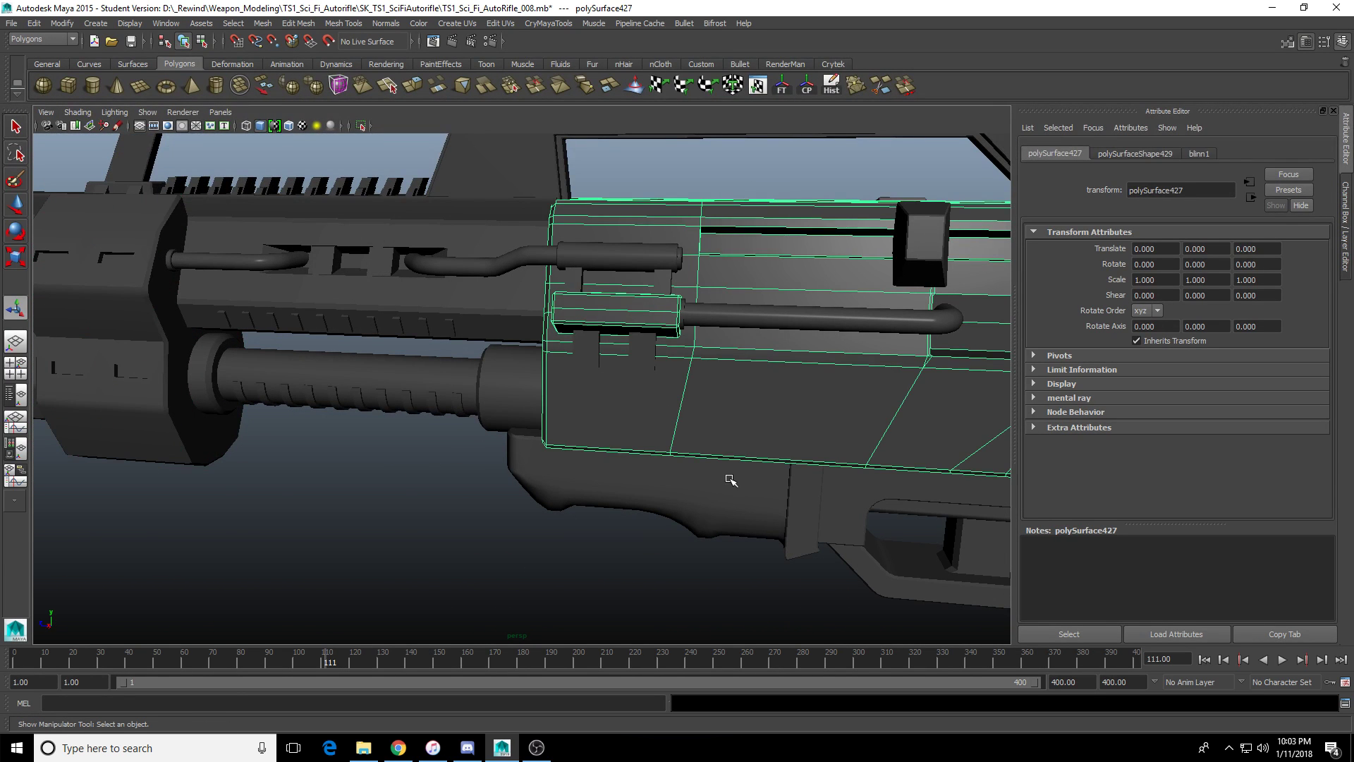
pyautogui.keyDown('alt'); pyautogui.moveTo(734, 475); pyautogui.dragTo(522, 468); pyautogui.keyUp('alt')
pyautogui.keyDown('alt'); pyautogui.moveTo(703, 468); pyautogui.dragTo(466, 431, button='middle'); pyautogui.keyUp('alt')
pyautogui.click(711, 353)
pyautogui.press('f')
pyautogui.scroll(3, 527, 374)
pyautogui.keyDown('alt'); pyautogui.moveTo(527, 374); pyautogui.dragTo(580, 469); pyautogui.keyUp('alt')
# Select the rim edges along the curved cutout in front of the magazine housing on the rear stock section.
pyautogui.press('F10')
pyautogui.click(514, 520)
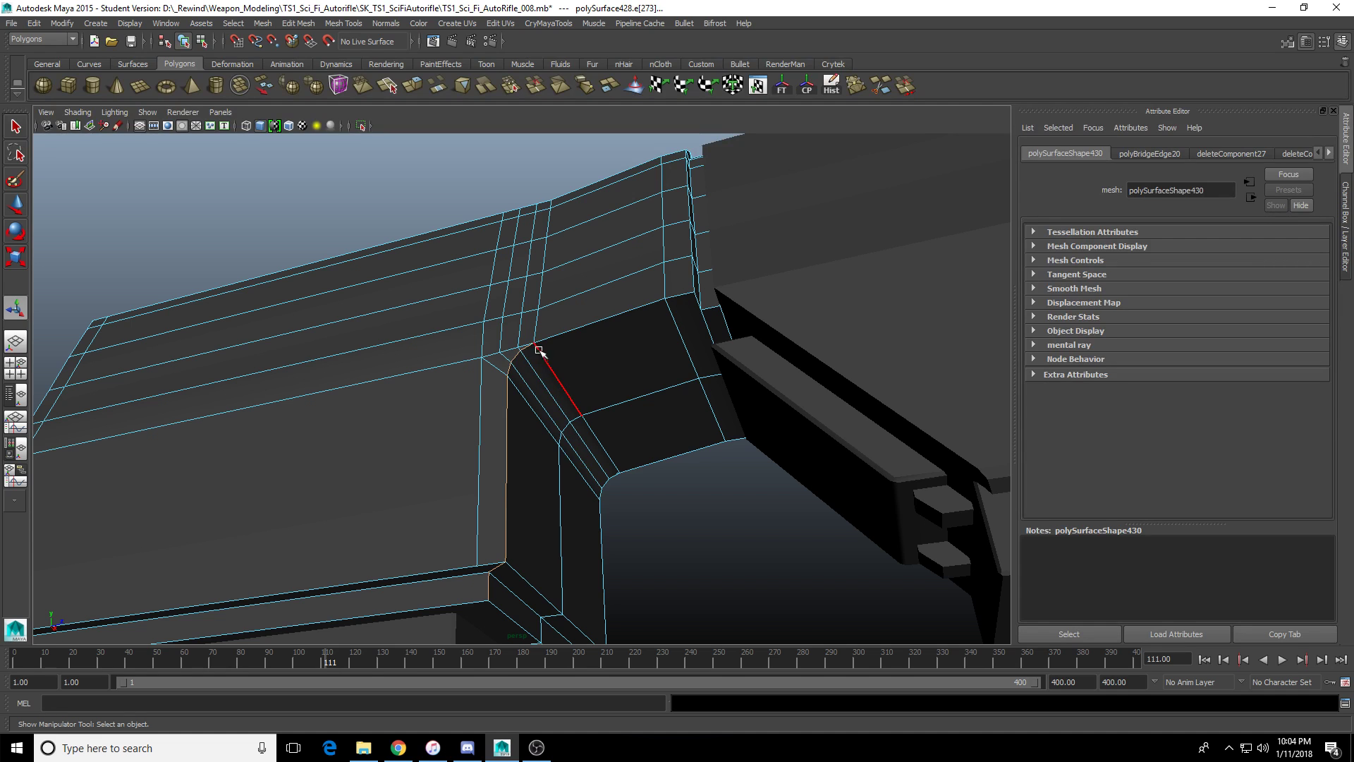
pyautogui.keyDown('shift'); pyautogui.doubleClick(578, 329); pyautogui.keyUp('shift')
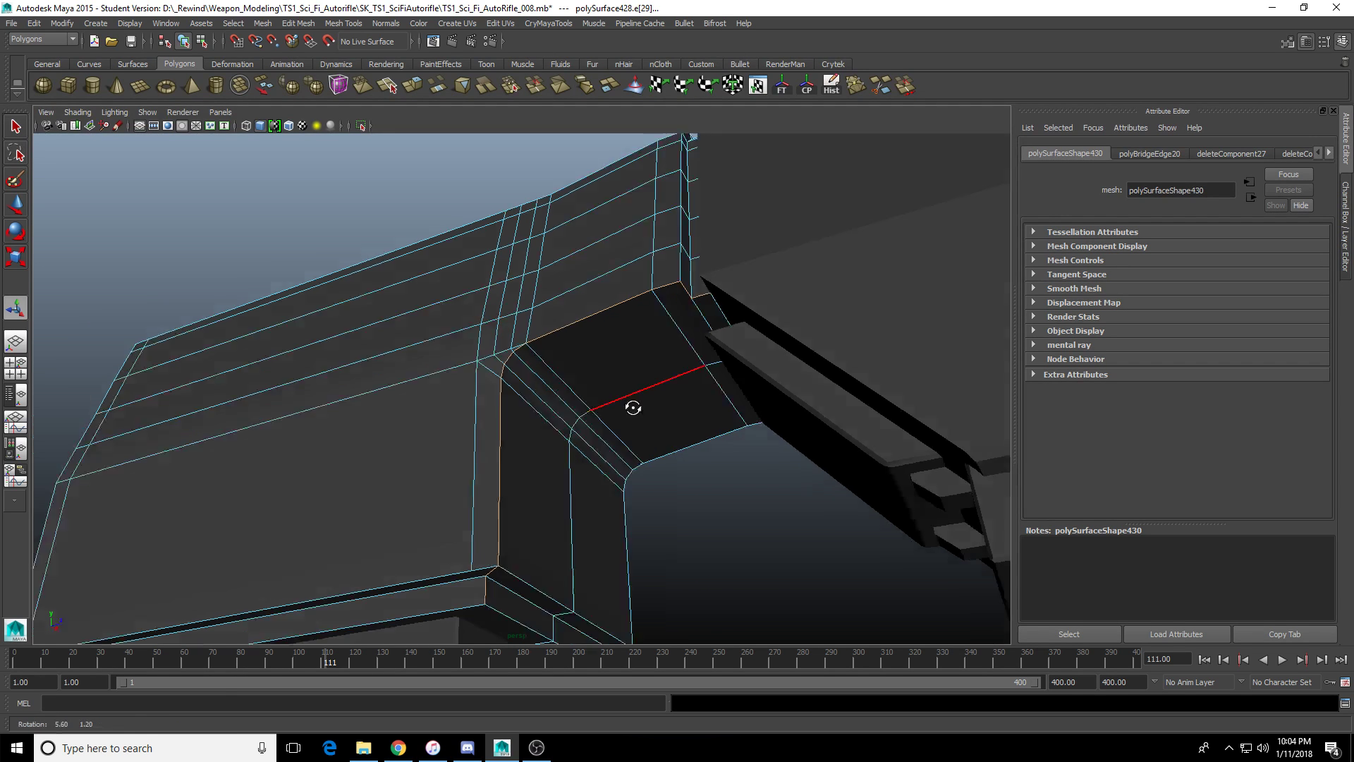
pyautogui.keyDown('alt'); pyautogui.moveTo(658, 419); pyautogui.dragTo(606, 409); pyautogui.keyUp('alt')
pyautogui.keyDown('alt'); pyautogui.moveTo(607, 409); pyautogui.dragTo(643, 402, button='middle'); pyautogui.keyUp('alt')
pyautogui.keyDown('alt'); pyautogui.moveTo(643, 402); pyautogui.dragTo(574, 459, button='right'); pyautogui.keyUp('alt')
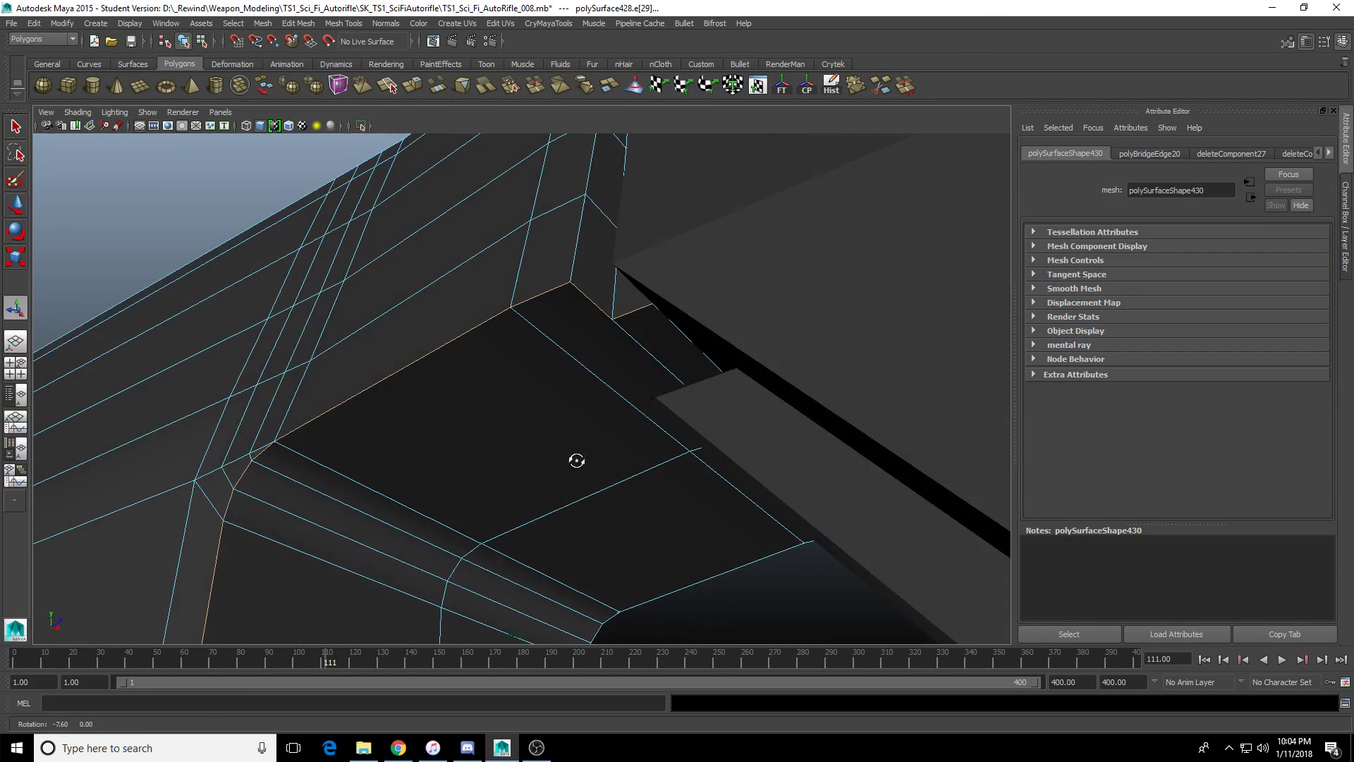
# Inspect the faces at the upper end of the stock's cutout, beside the neighbouring body, and return to edge selection.
pyautogui.press('F11')
pyautogui.click(595, 351)
pyautogui.keyDown('alt'); pyautogui.moveTo(596, 350); pyautogui.dragTo(496, 405); pyautogui.keyUp('alt')
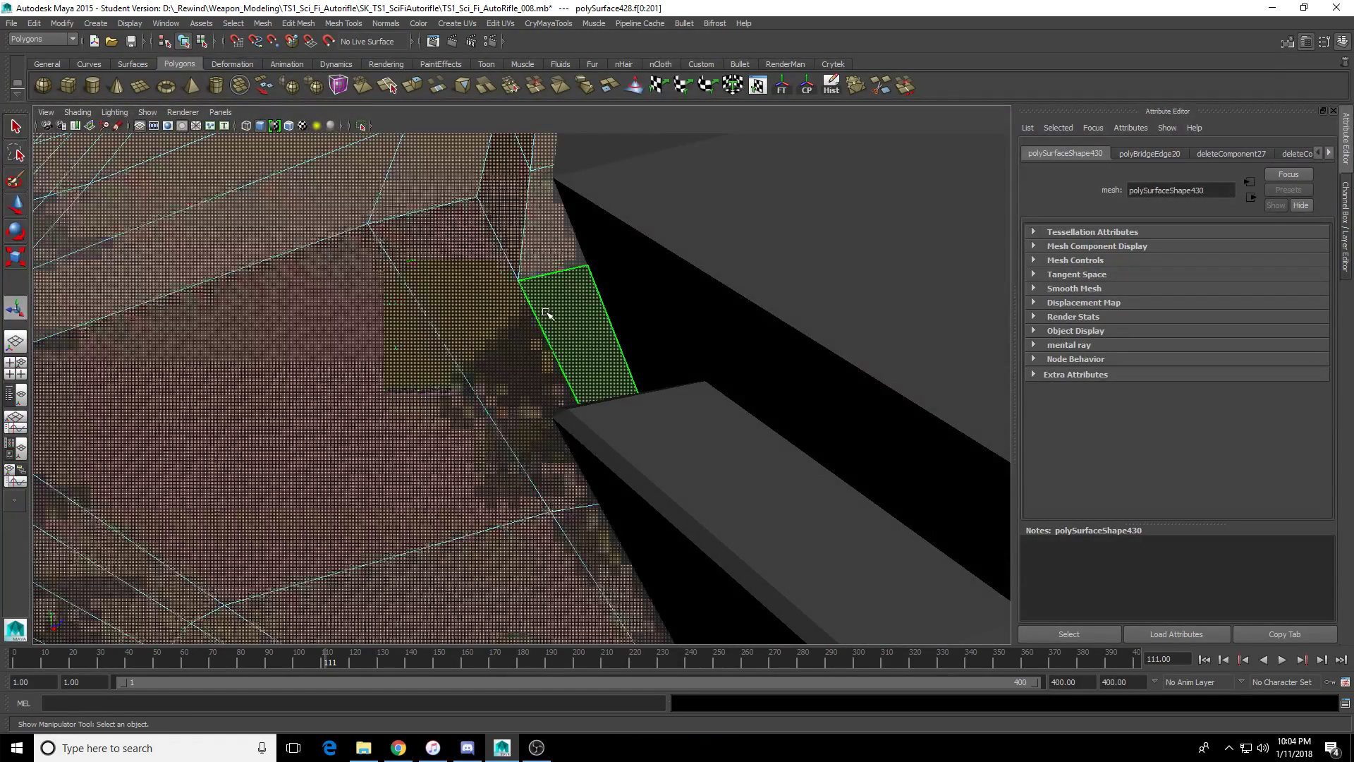
pyautogui.keyDown('alt'); pyautogui.moveTo(546, 307); pyautogui.dragTo(407, 378); pyautogui.keyUp('alt')
pyautogui.press('F10')
pyautogui.click(453, 315)
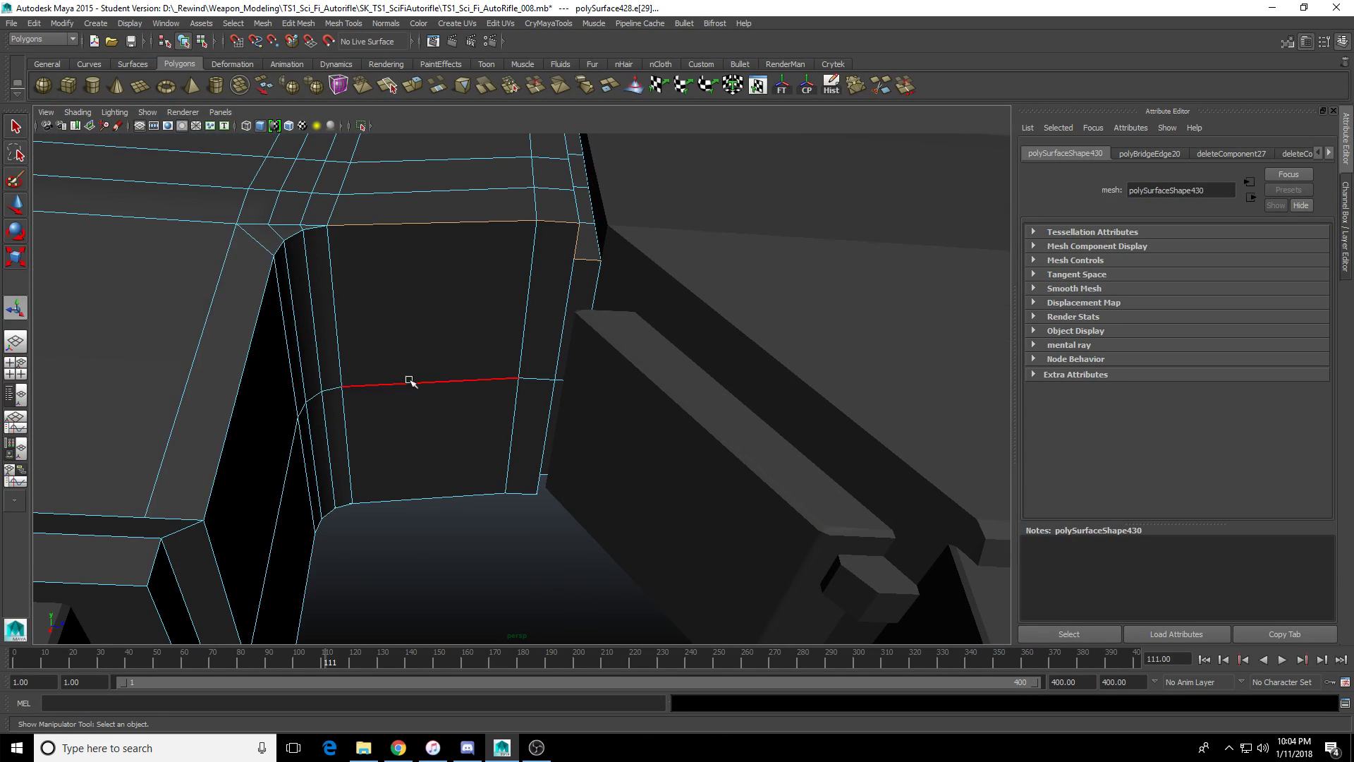
pyautogui.keyDown('alt'); pyautogui.moveTo(248, 459); pyautogui.dragTo(378, 471); pyautogui.keyUp('alt')
pyautogui.press('q')
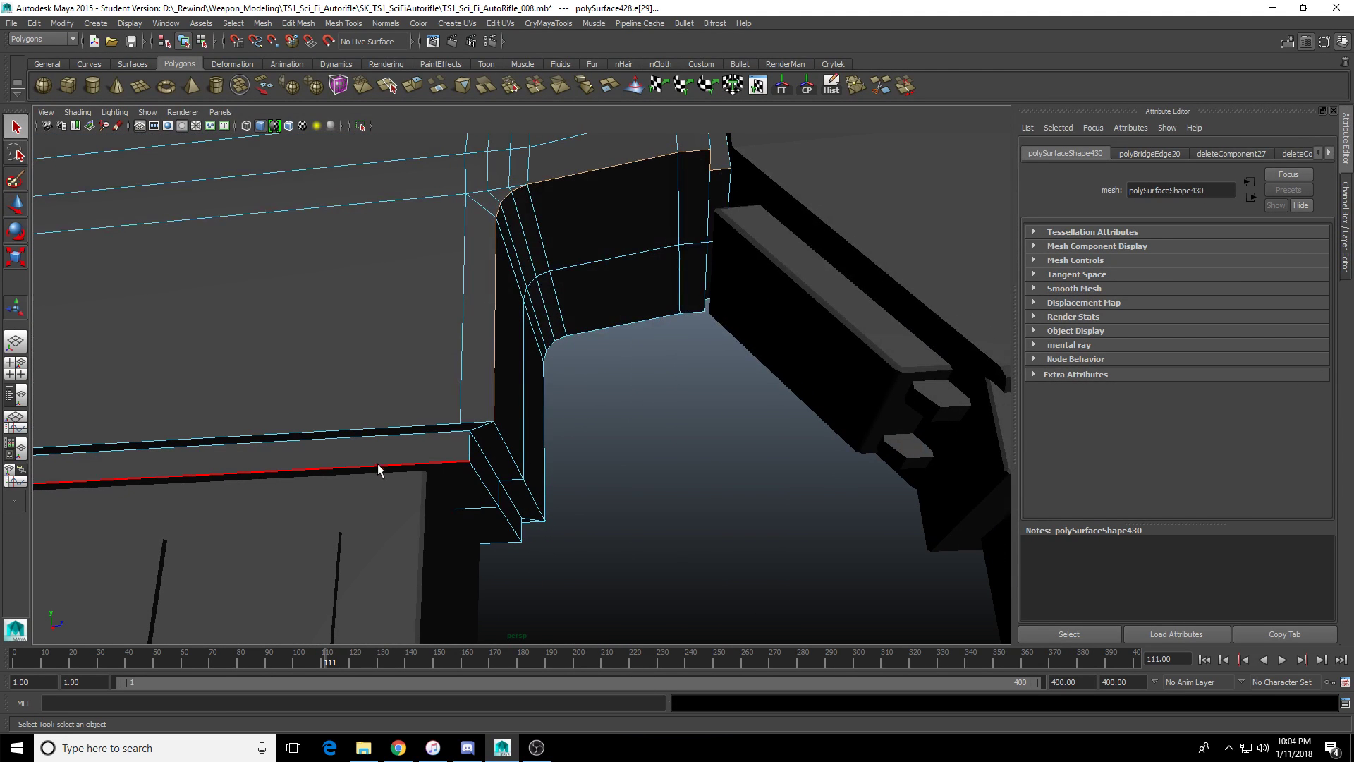
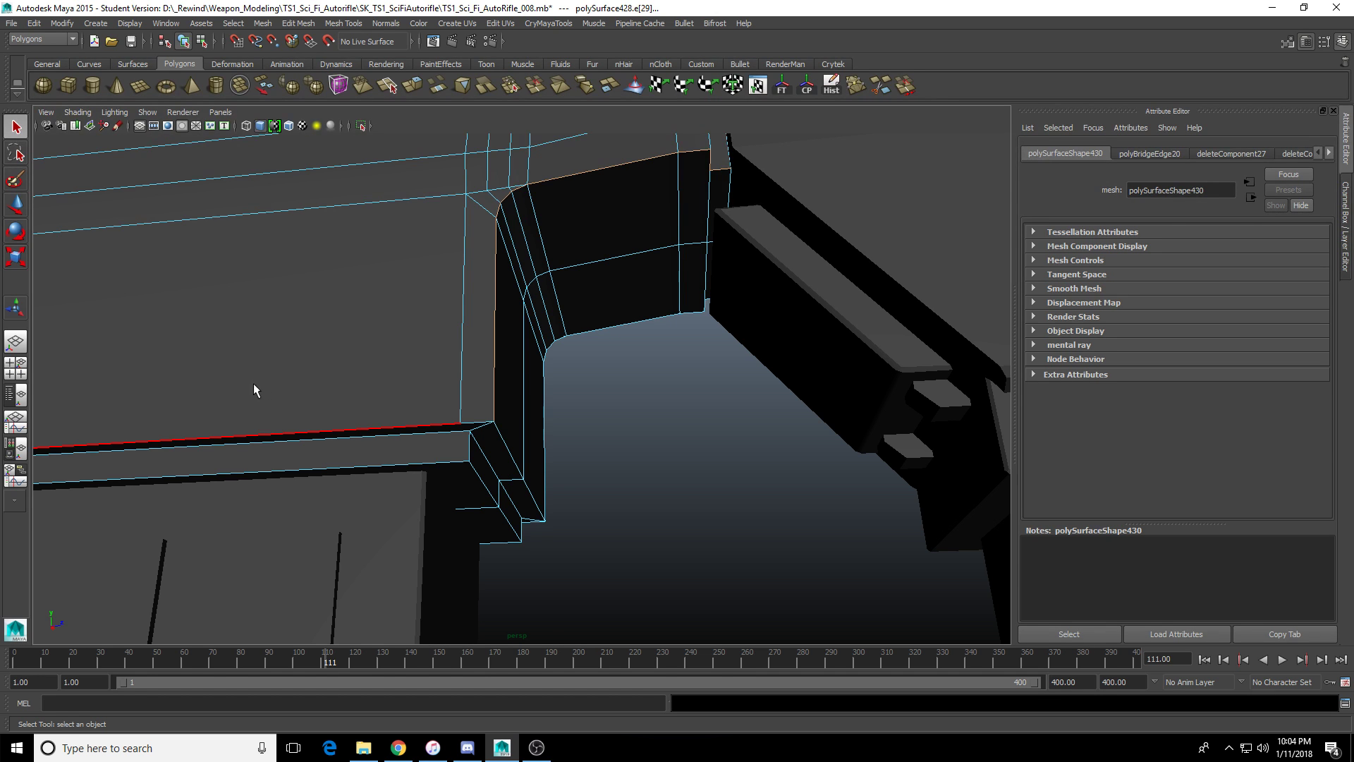
# Add the housing's lower border edges above the magazine and the opposite cutout rim to the edge selection.
pyautogui.keyDown('alt'); pyautogui.moveTo(302, 374); pyautogui.dragTo(520, 305, button='right'); pyautogui.keyUp('alt')
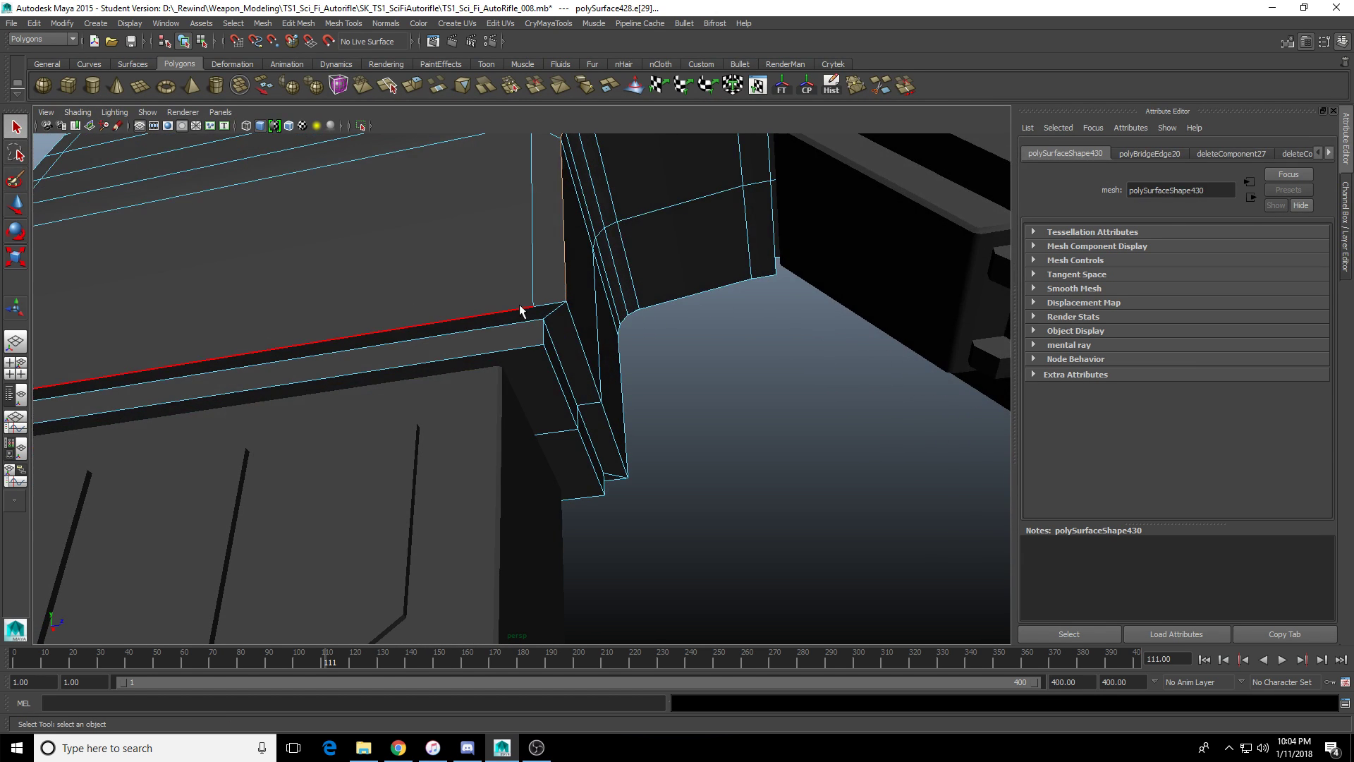
pyautogui.click(543, 304)
pyautogui.keyDown('shift'); pyautogui.click(505, 313); pyautogui.keyUp('shift')
pyautogui.scroll(-4, 544, 362)
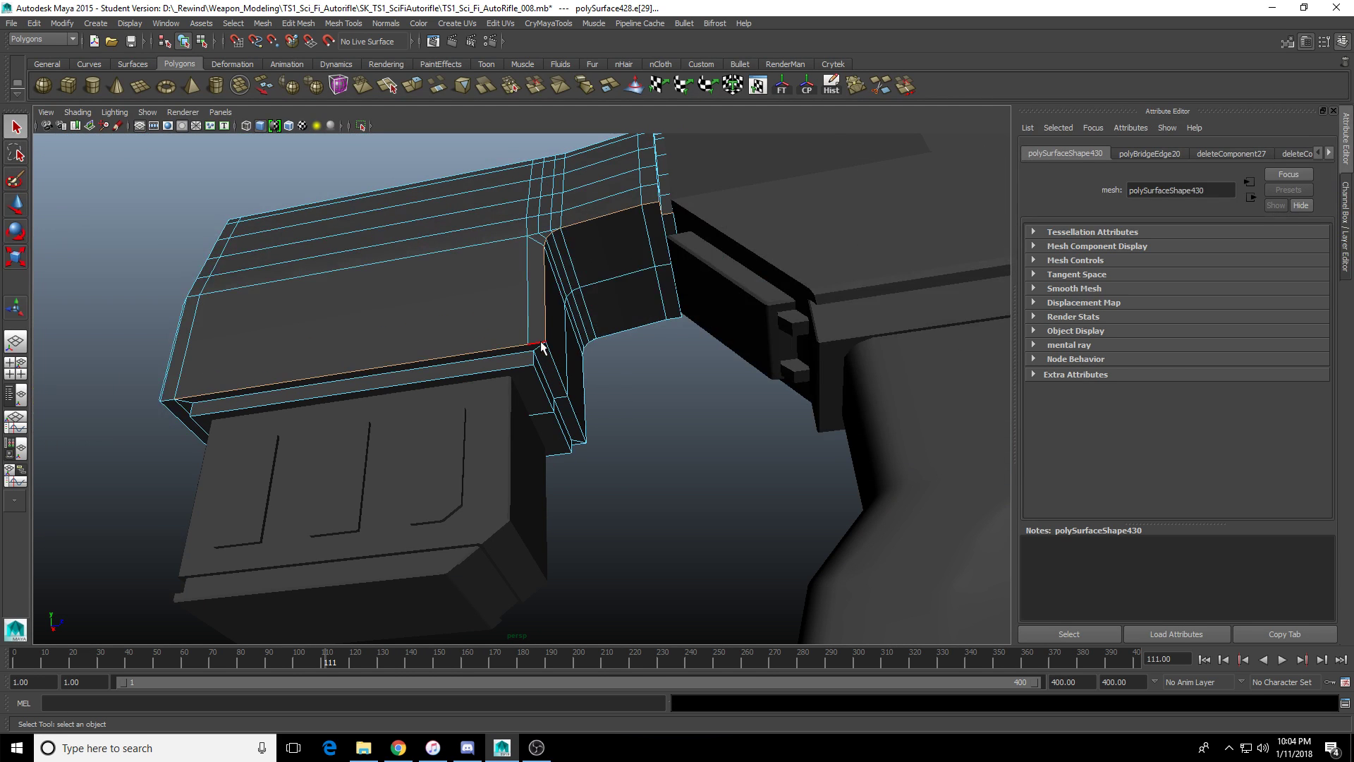
pyautogui.keyDown('alt'); pyautogui.moveTo(539, 346); pyautogui.dragTo(467, 400); pyautogui.keyUp('alt')
pyautogui.keyDown('alt'); pyautogui.moveTo(604, 387); pyautogui.dragTo(568, 369); pyautogui.keyUp('alt')
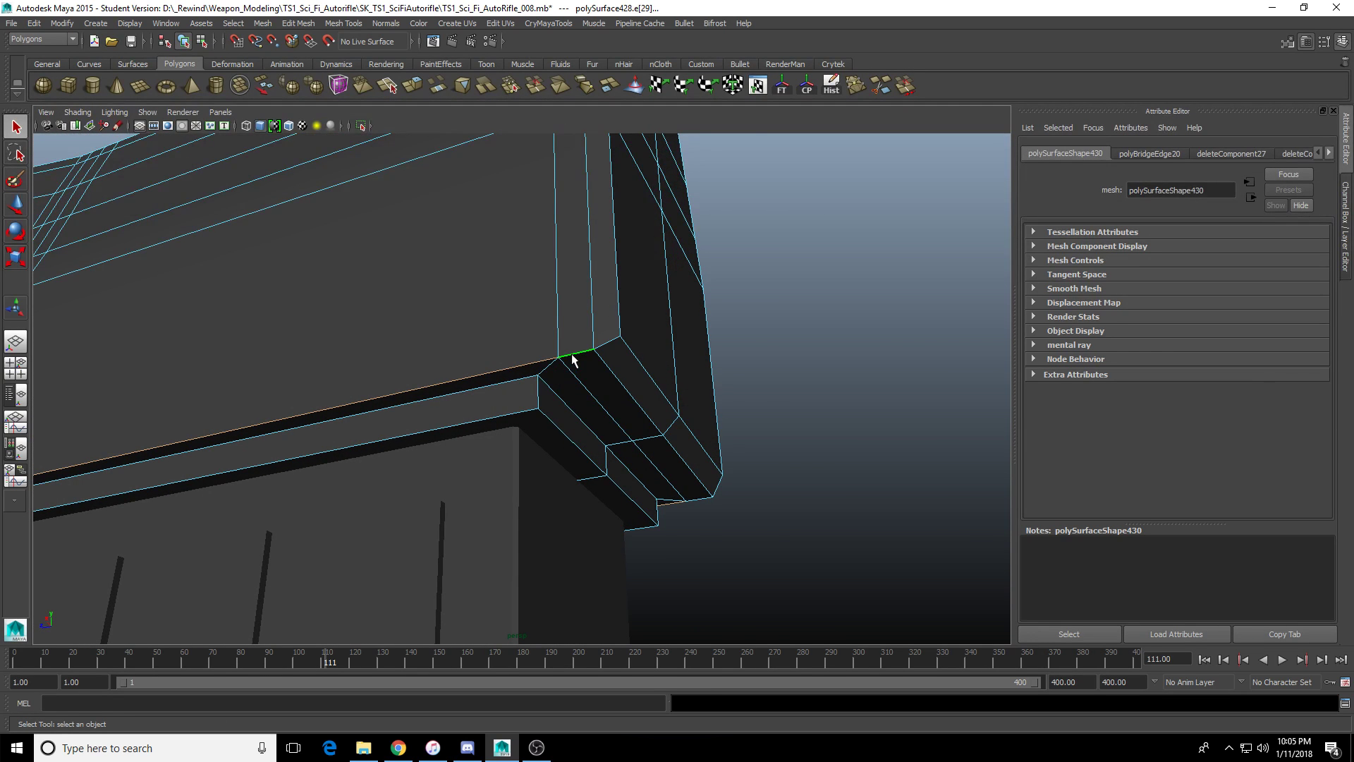
pyautogui.moveTo(620, 429)
pyautogui.keyDown('alt'); pyautogui.mouseDown()
pyautogui.moveTo(369, 426)
pyautogui.moveTo(438, 396)
pyautogui.moveTo(574, 396)
pyautogui.moveTo(505, 384)
pyautogui.moveTo(614, 405)
pyautogui.mouseUp(); pyautogui.keyUp('alt')
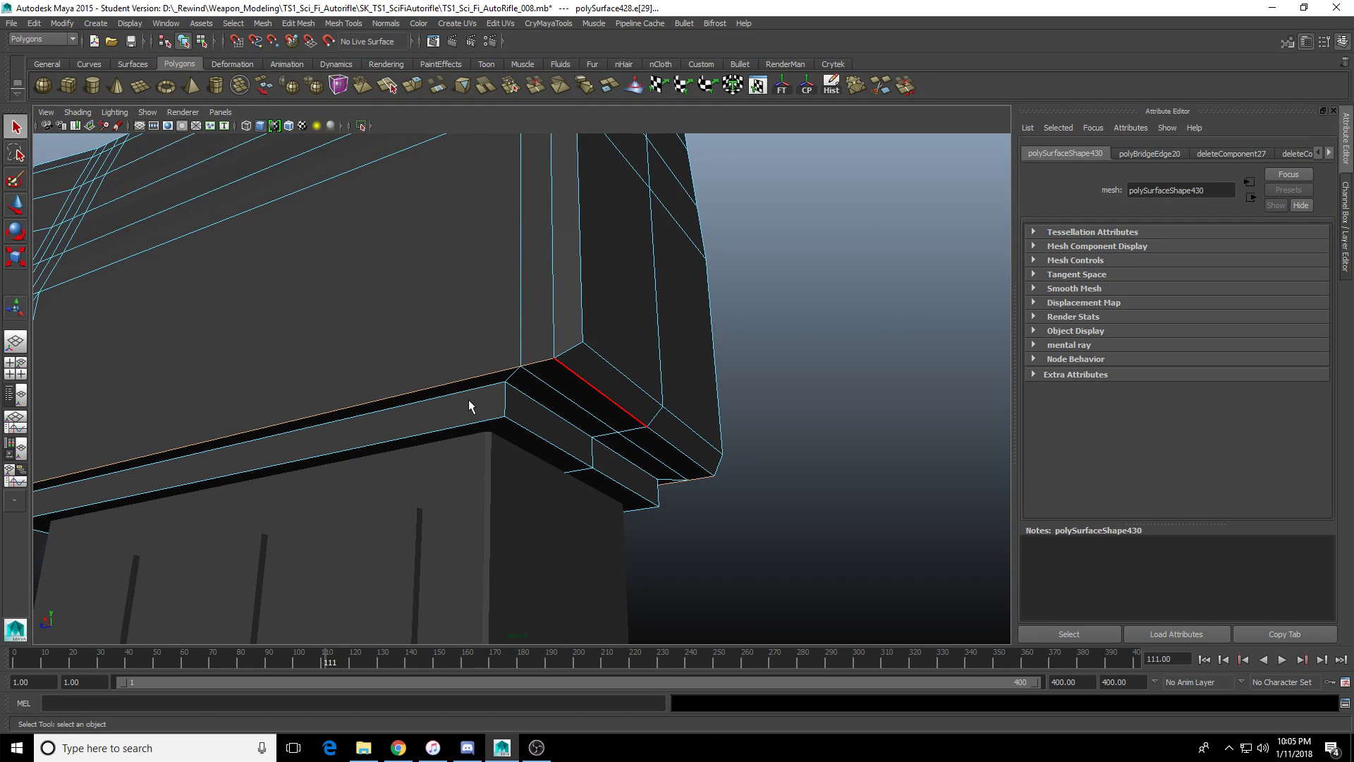
pyautogui.keyDown('alt'); pyautogui.moveTo(471, 405); pyautogui.dragTo(553, 388); pyautogui.keyUp('alt')
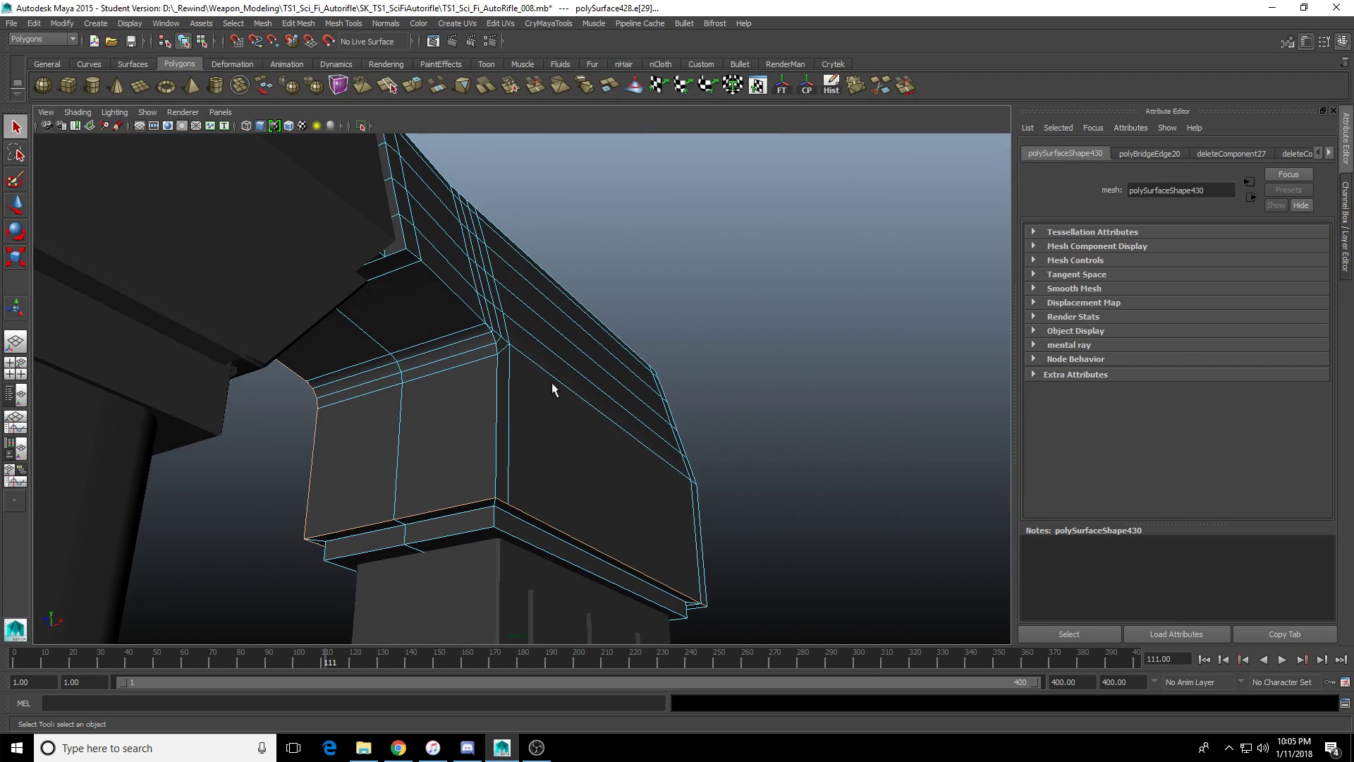
pyautogui.keyDown('shift'); pyautogui.doubleClick(489, 422); pyautogui.keyUp('shift')
# Try beveling the selected cutout and lower border edges, and adjust the bevel's Fraction.
pyautogui.keyDown('alt'); pyautogui.moveTo(489, 422); pyautogui.dragTo(444, 414); pyautogui.keyUp('alt')
pyautogui.keyDown('alt'); pyautogui.moveTo(444, 414); pyautogui.dragTo(529, 451, button='middle'); pyautogui.keyUp('alt')
pyautogui.scroll(5, 494, 352)
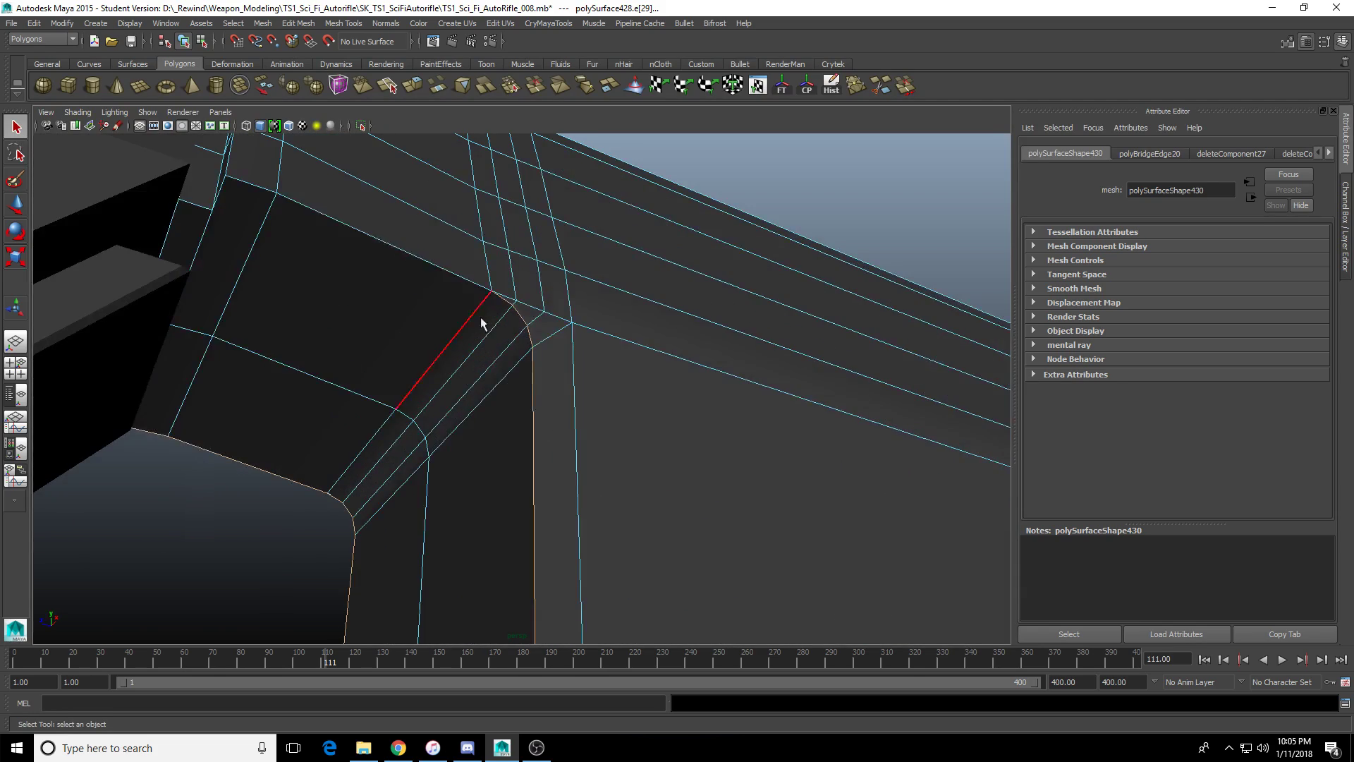
pyautogui.keyDown('alt'); pyautogui.moveTo(326, 387); pyautogui.dragTo(514, 304); pyautogui.keyUp('alt')
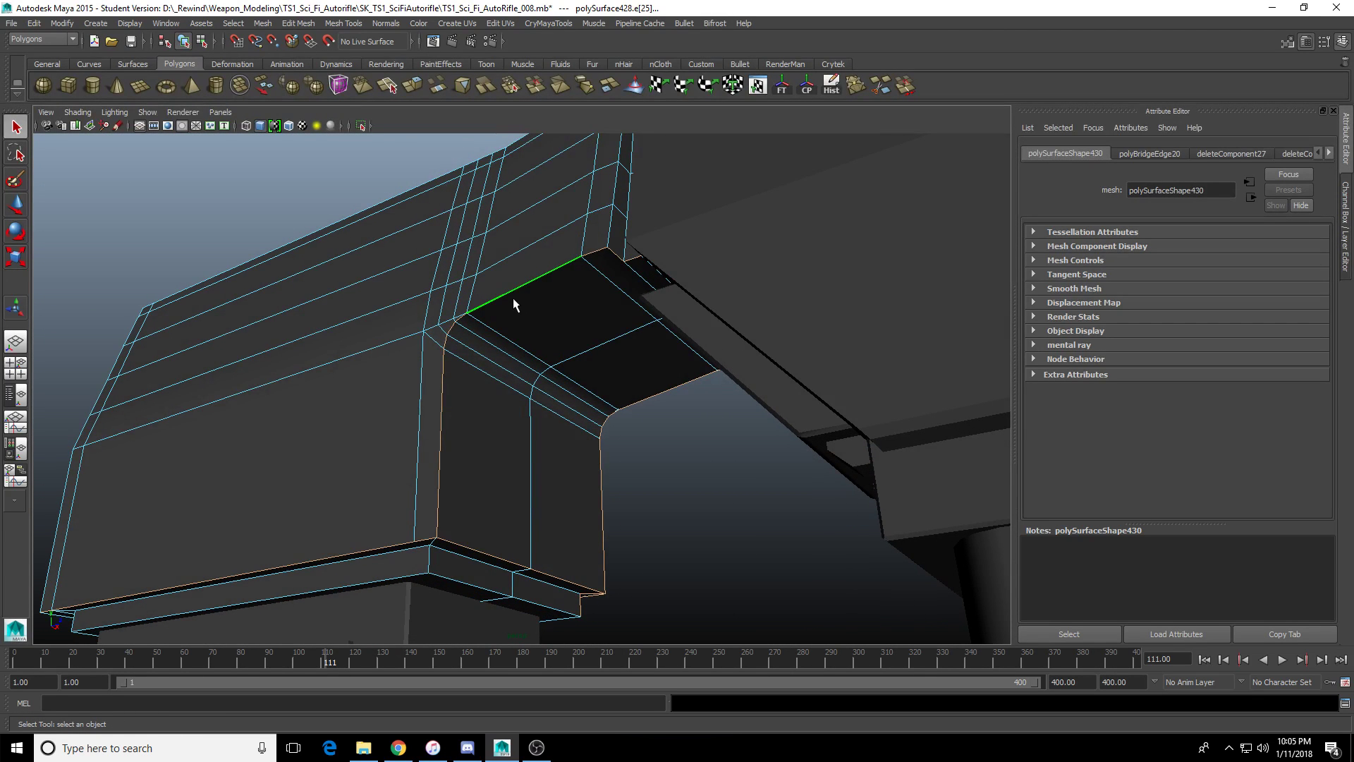
pyautogui.keyDown('shift'); pyautogui.moveTo(516, 292); pyautogui.dragTo(567, 291, button='right'); pyautogui.keyUp('shift')
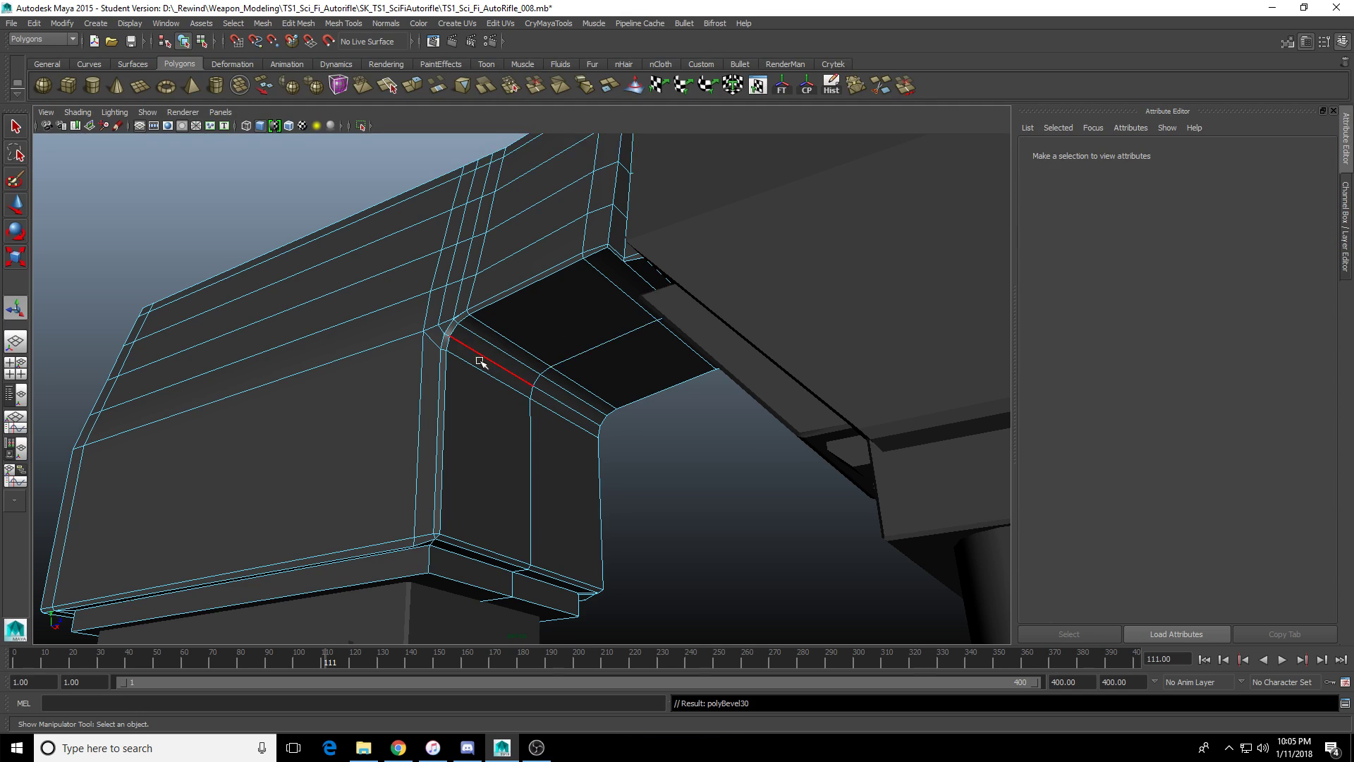
pyautogui.click(438, 369)
pyautogui.keyDown('alt'); pyautogui.moveTo(438, 369); pyautogui.dragTo(1083, 205); pyautogui.keyUp('alt')
pyautogui.click(1208, 154)
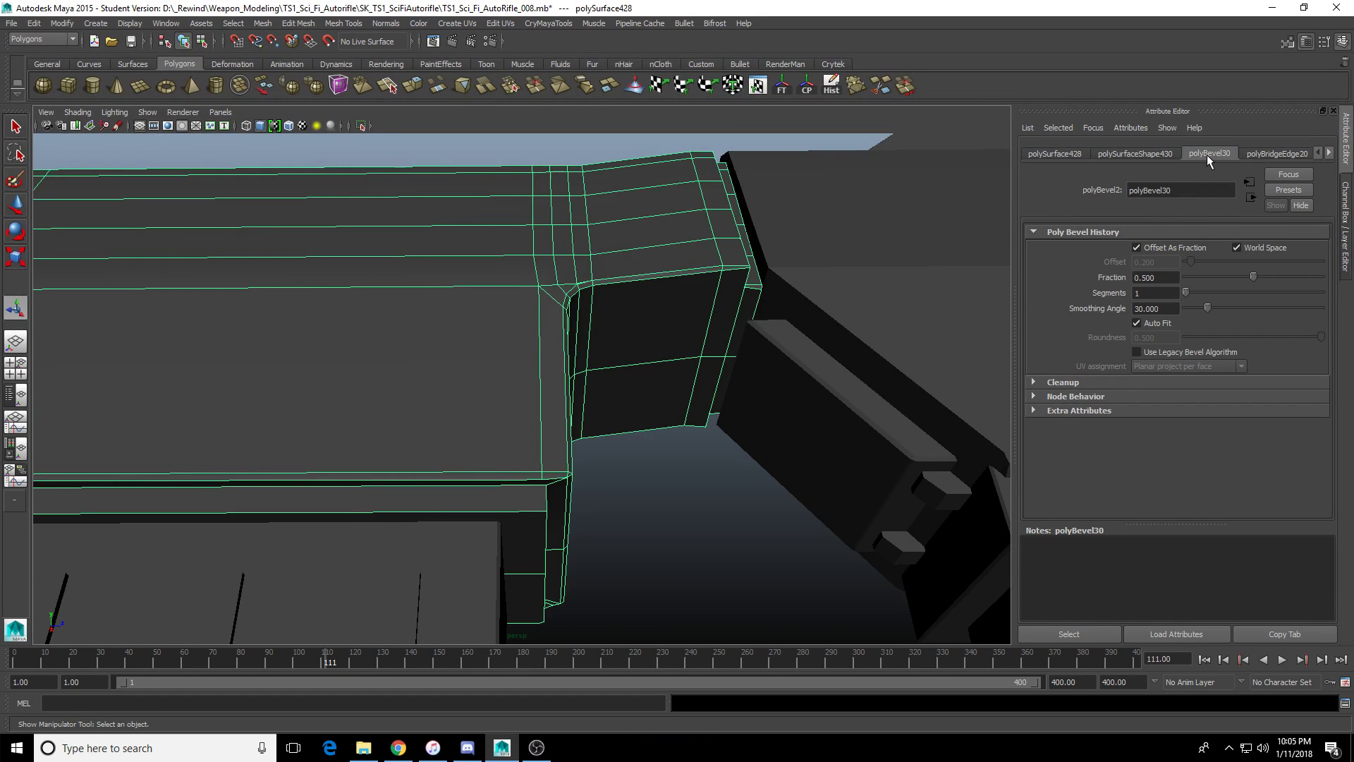
pyautogui.keyDown('alt'); pyautogui.moveTo(776, 318); pyautogui.dragTo(583, 378); pyautogui.keyUp('alt')
pyautogui.scroll(3, 595, 408)
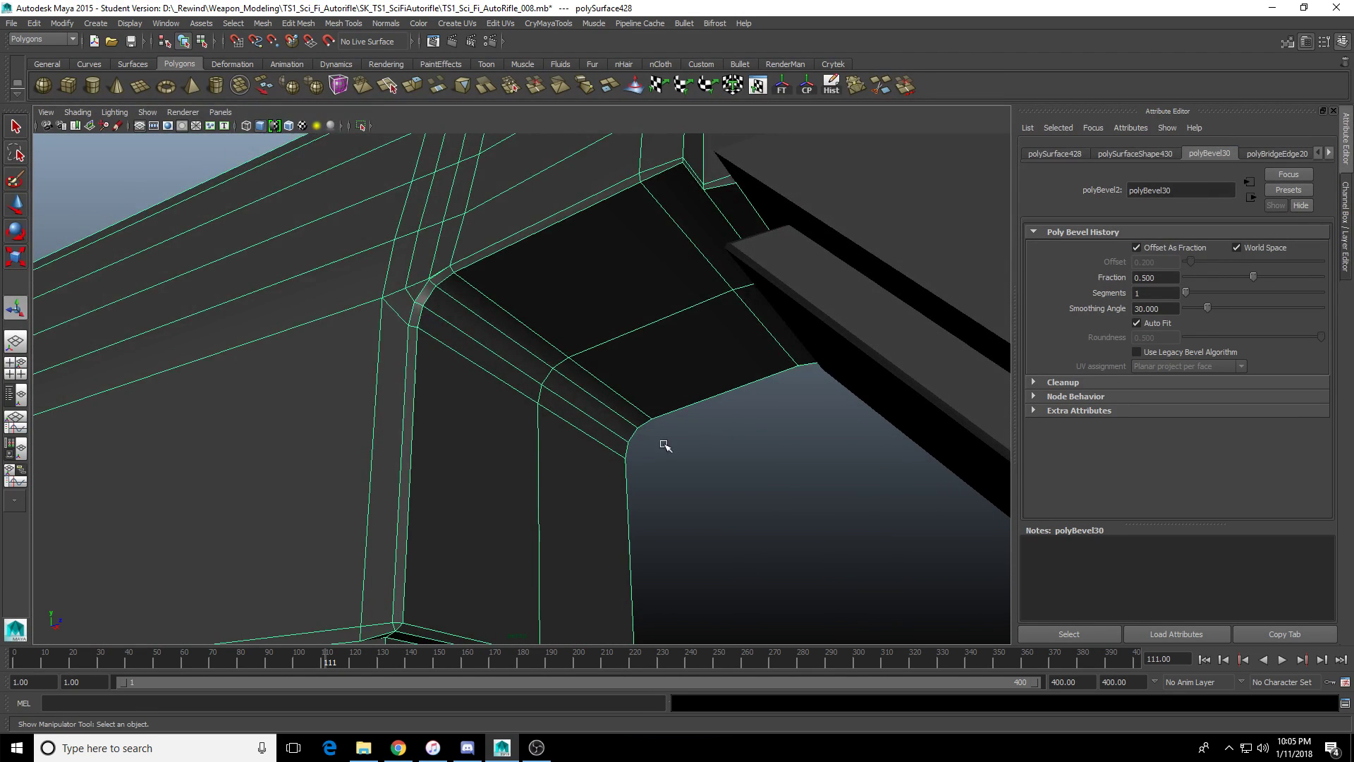
pyautogui.keyDown('alt'); pyautogui.moveTo(664, 445); pyautogui.dragTo(1187, 327); pyautogui.keyUp('alt')
pyautogui.moveTo(1258, 275)
pyautogui.mouseDown()
pyautogui.moveTo(1211, 275)
pyautogui.moveTo(1251, 278)
pyautogui.mouseUp()
# Undo the bevel on the stock section along with the latest additions to the edge selection.
pyautogui.keyDown('alt'); pyautogui.moveTo(1006, 338); pyautogui.dragTo(493, 474); pyautogui.keyUp('alt')
pyautogui.click(340, 538)
pyautogui.hotkey('ctrl', 'z')
pyautogui.keyDown('alt'); pyautogui.moveTo(345, 547); pyautogui.dragTo(468, 538, button='right'); pyautogui.keyUp('alt')
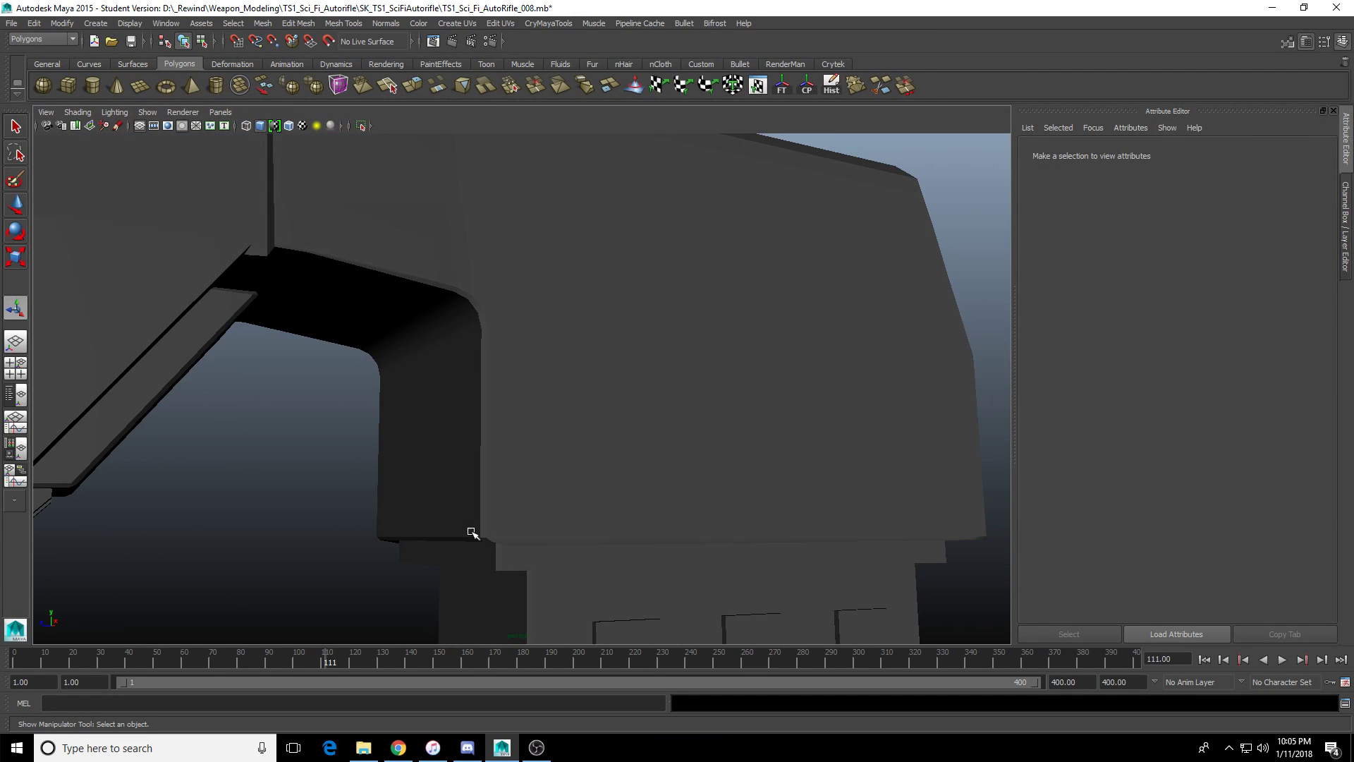
pyautogui.hotkey('ctrl', 'z')
pyautogui.hotkey('ctrl', 'z')
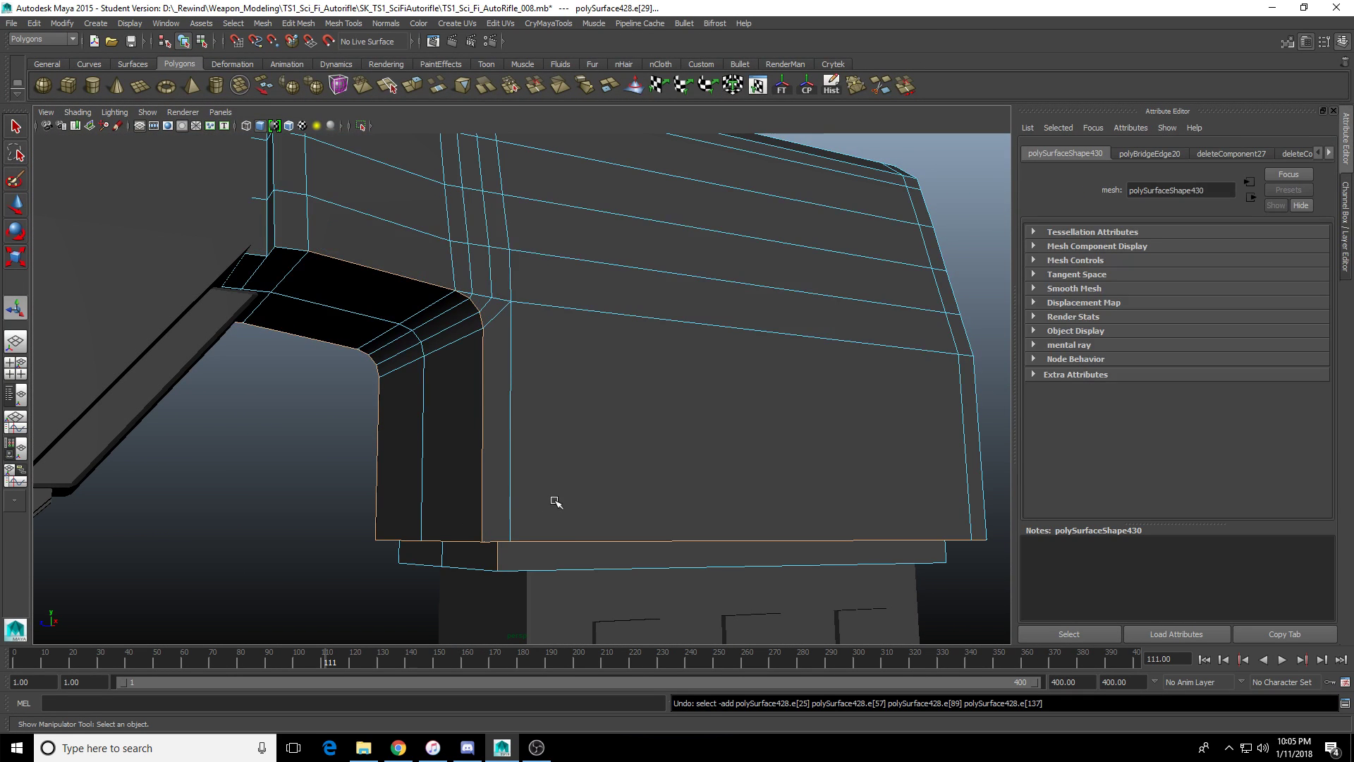
pyautogui.hotkey('ctrl', 'z')
# Return the stock section to edge selection and reselect the vertical and upper rim edges of the cutout.
pyautogui.keyDown('alt'); pyautogui.moveTo(556, 503); pyautogui.dragTo(590, 456); pyautogui.keyUp('alt')
pyautogui.moveTo(605, 393); pyautogui.dragTo(635, 344, button='right')
pyautogui.keyDown('alt'); pyautogui.moveTo(633, 345); pyautogui.dragTo(586, 454); pyautogui.keyUp('alt')
pyautogui.moveTo(586, 454); pyautogui.dragTo(579, 416, button='right')
pyautogui.scroll(5, 484, 442)
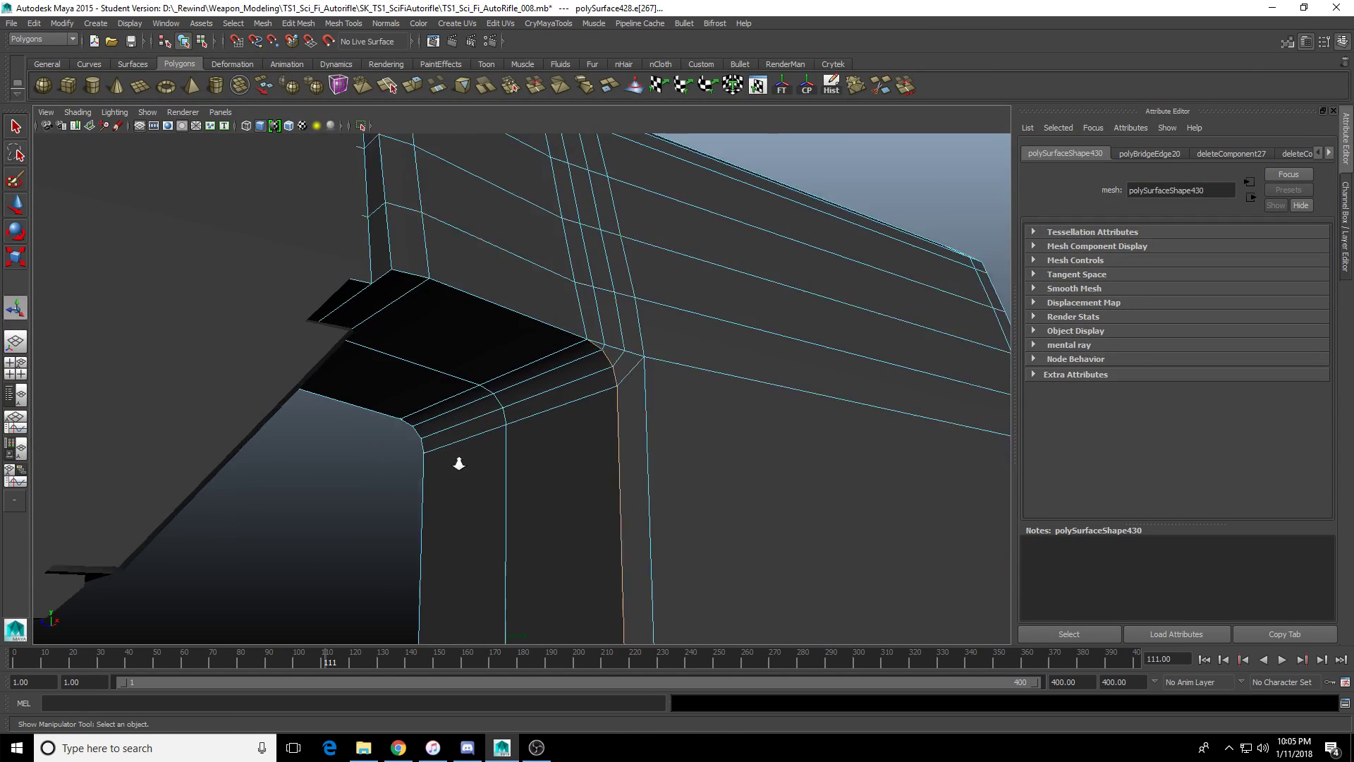
pyautogui.keyDown('alt'); pyautogui.moveTo(505, 303); pyautogui.dragTo(623, 332); pyautogui.keyUp('alt')
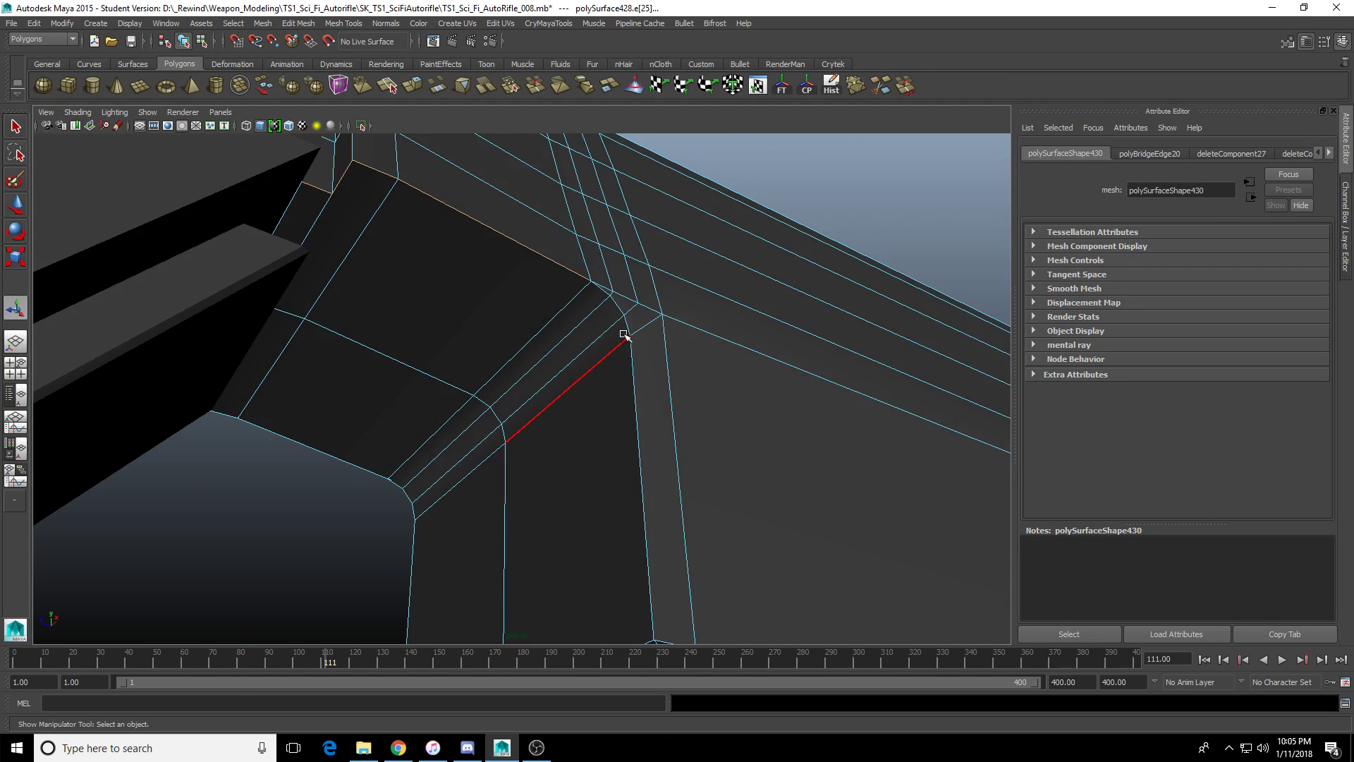
pyautogui.scroll(3, 626, 380)
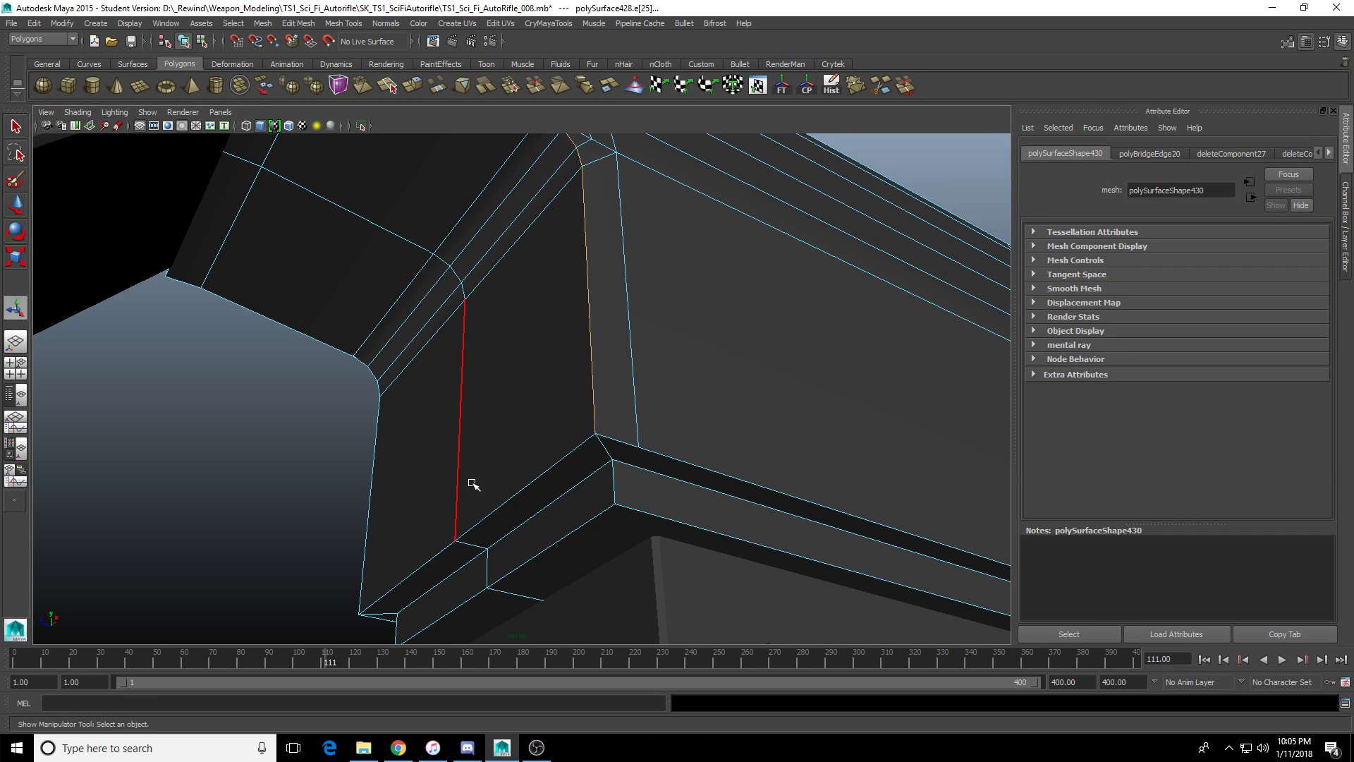
# Remove the short rim edge beyond the notch at the cutout's end from the edge selection.
pyautogui.keyDown('alt'); pyautogui.moveTo(489, 469); pyautogui.dragTo(538, 381); pyautogui.keyUp('alt')
pyautogui.scroll(5, 557, 335)
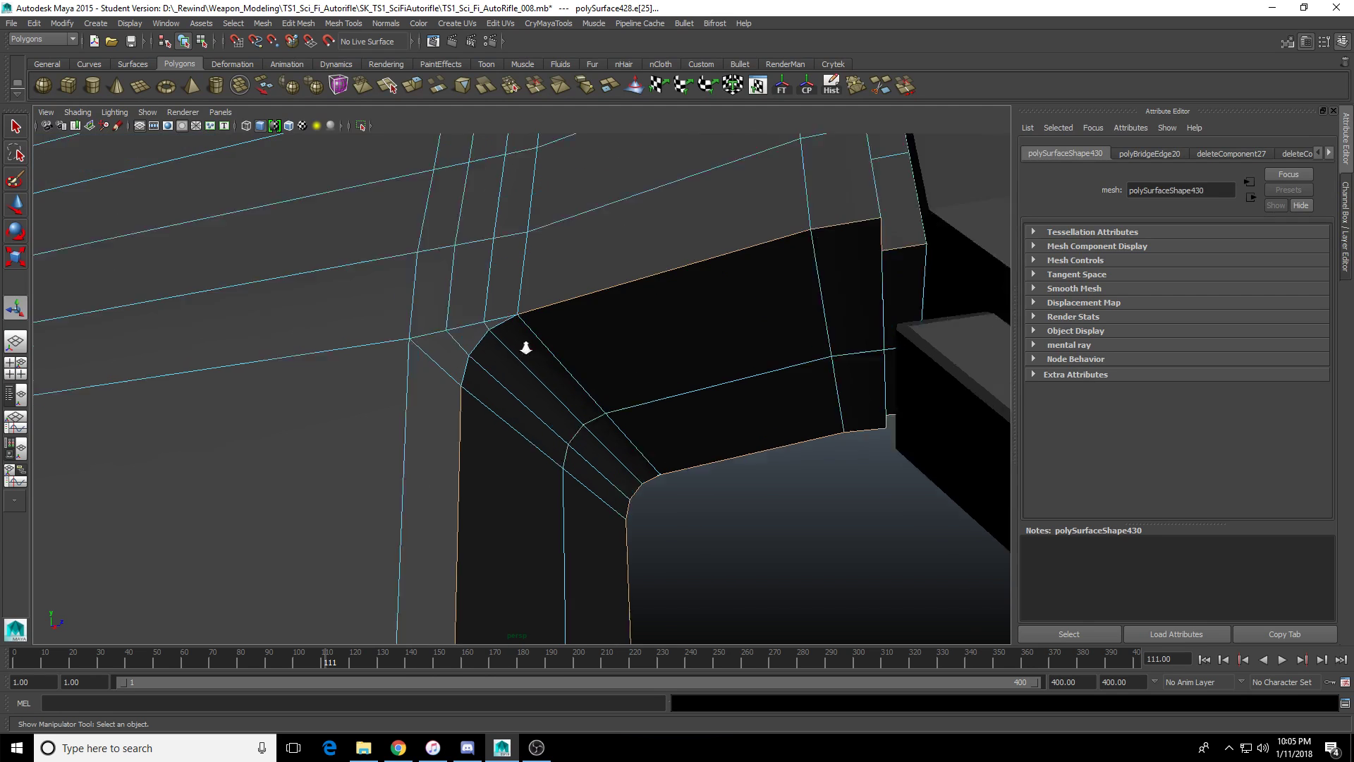
pyautogui.scroll(-3, 436, 345)
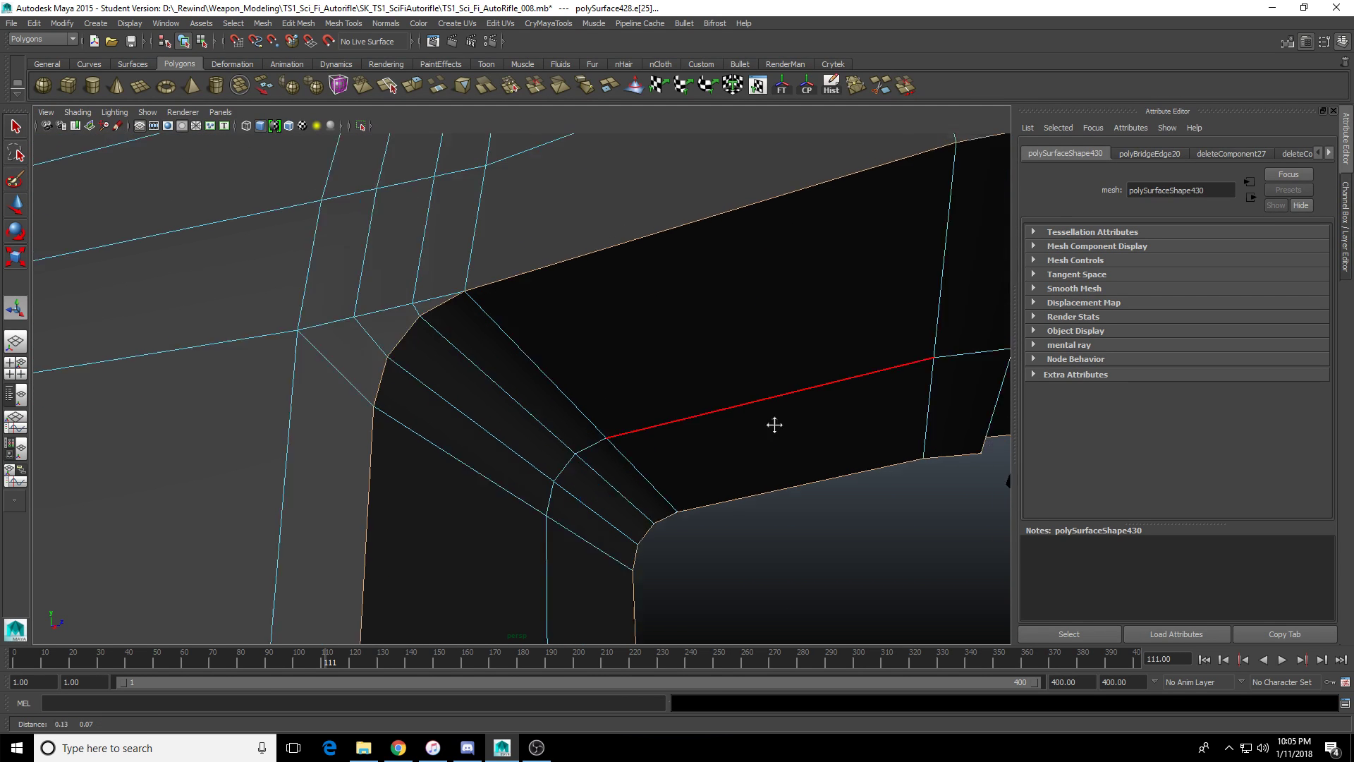
pyautogui.keyDown('alt'); pyautogui.moveTo(774, 423); pyautogui.dragTo(560, 454); pyautogui.keyUp('alt')
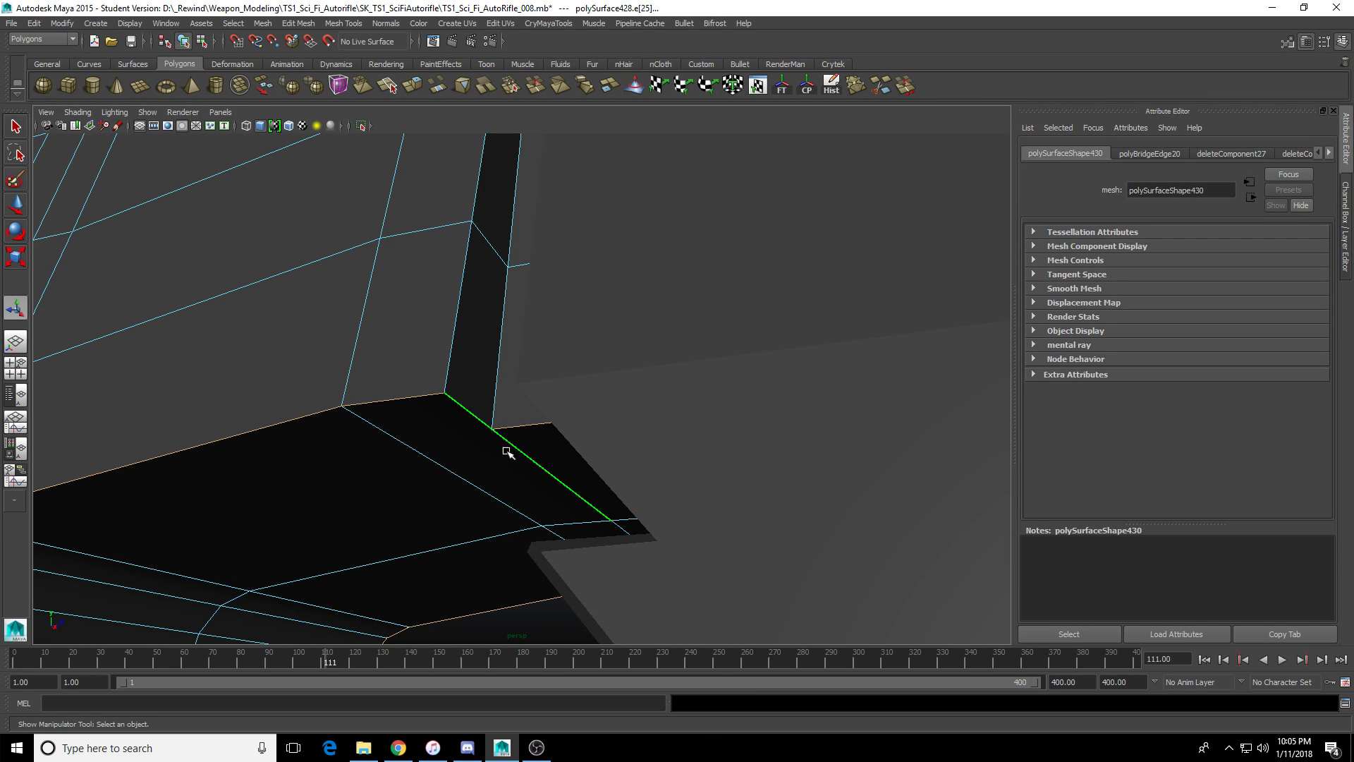
pyautogui.click(488, 425)
pyautogui.keyDown('alt'); pyautogui.moveTo(512, 521); pyautogui.dragTo(493, 483); pyautogui.keyUp('alt')
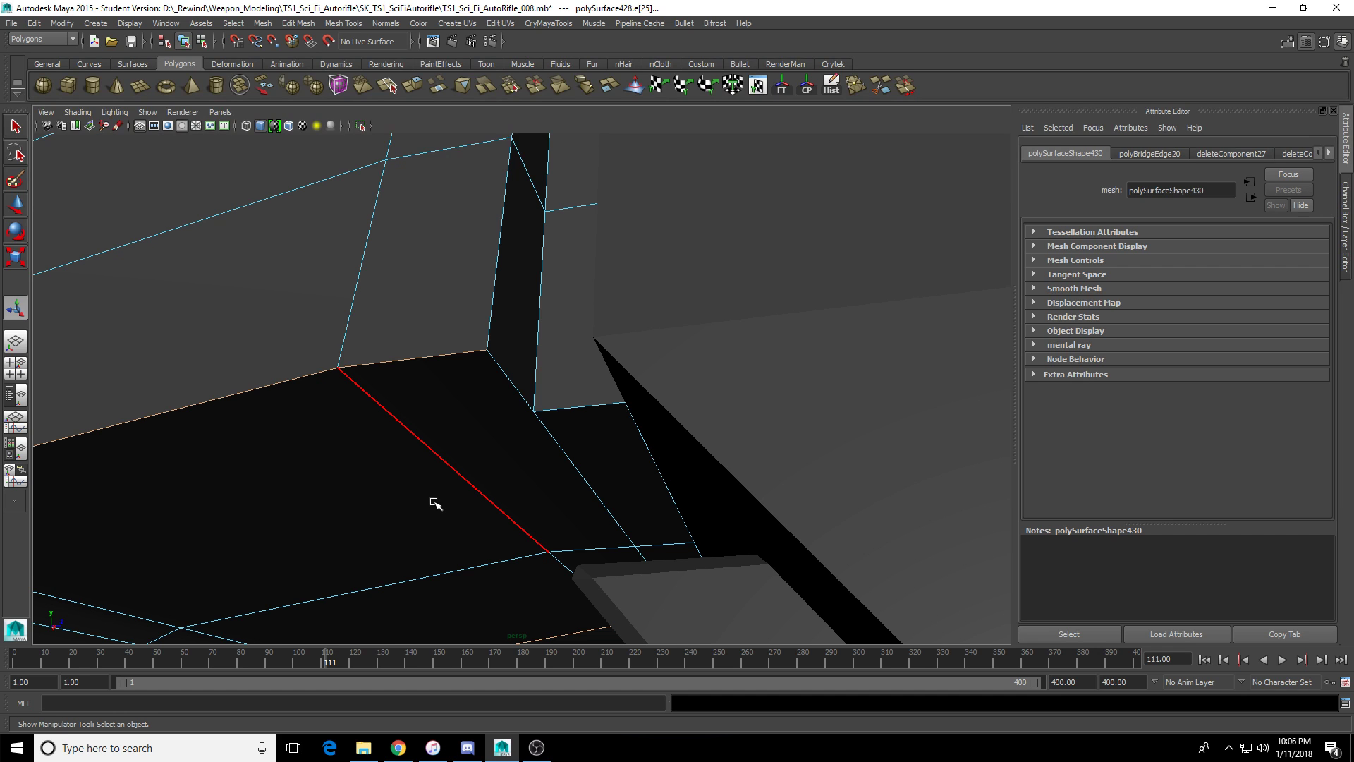
pyautogui.scroll(-5, 571, 420)
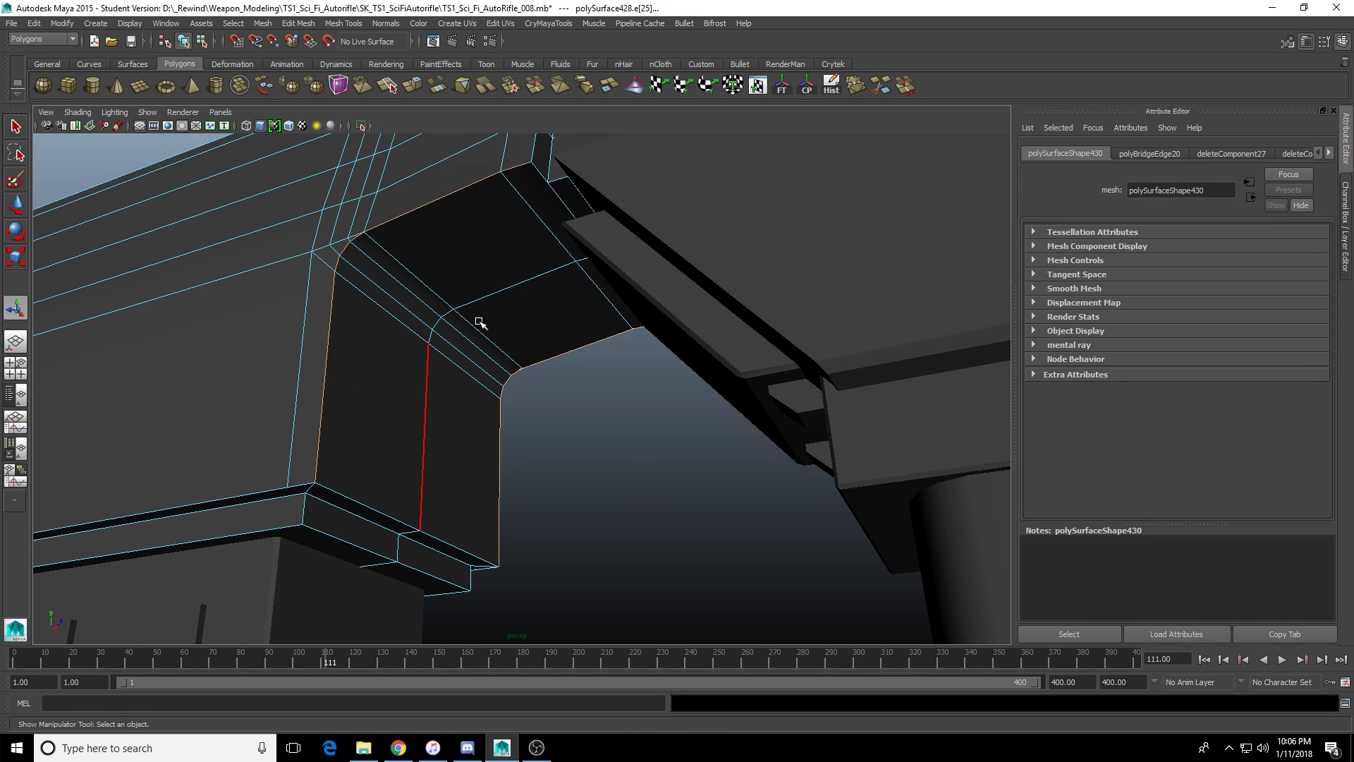
# Bevel the selected cutout rim edges of the stock section and set the bevel's Fraction to 1.
pyautogui.keyDown('alt'); pyautogui.moveTo(455, 349); pyautogui.dragTo(385, 373, button='middle'); pyautogui.keyUp('alt')
pyautogui.keyDown('alt'); pyautogui.moveTo(385, 373); pyautogui.dragTo(476, 400); pyautogui.keyUp('alt')
pyautogui.press('q')
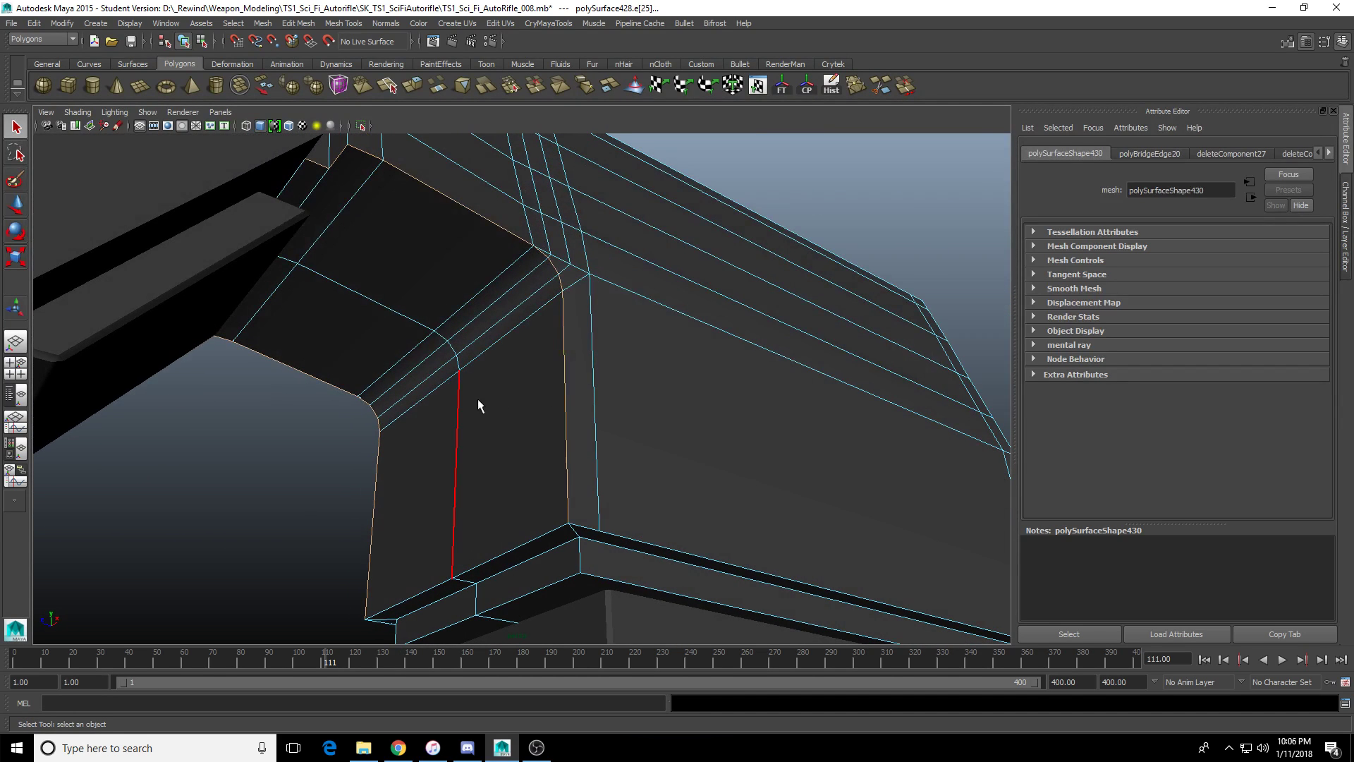
pyautogui.keyDown('shift'); pyautogui.moveTo(562, 357); pyautogui.dragTo(629, 345, button='right'); pyautogui.keyUp('shift')
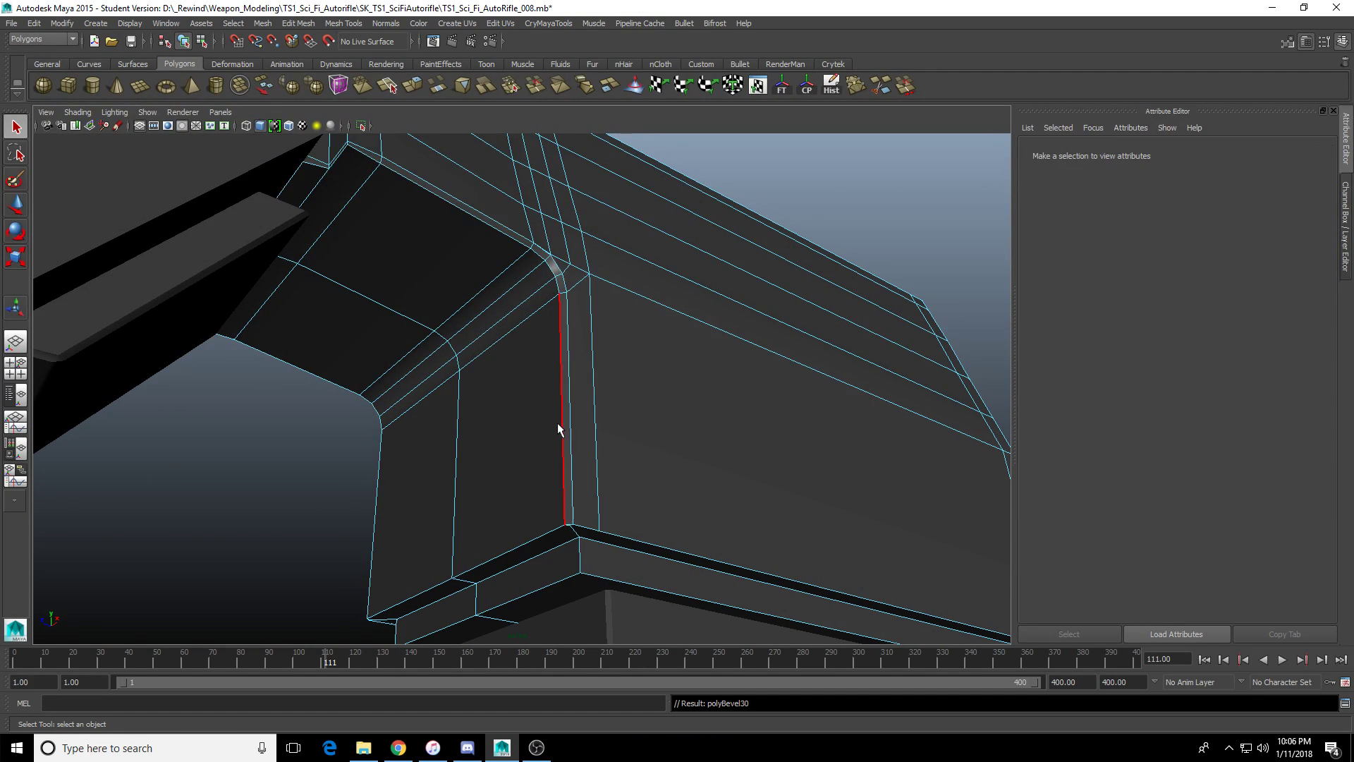
pyautogui.keyDown('alt'); pyautogui.moveTo(560, 400); pyautogui.dragTo(716, 396); pyautogui.keyUp('alt')
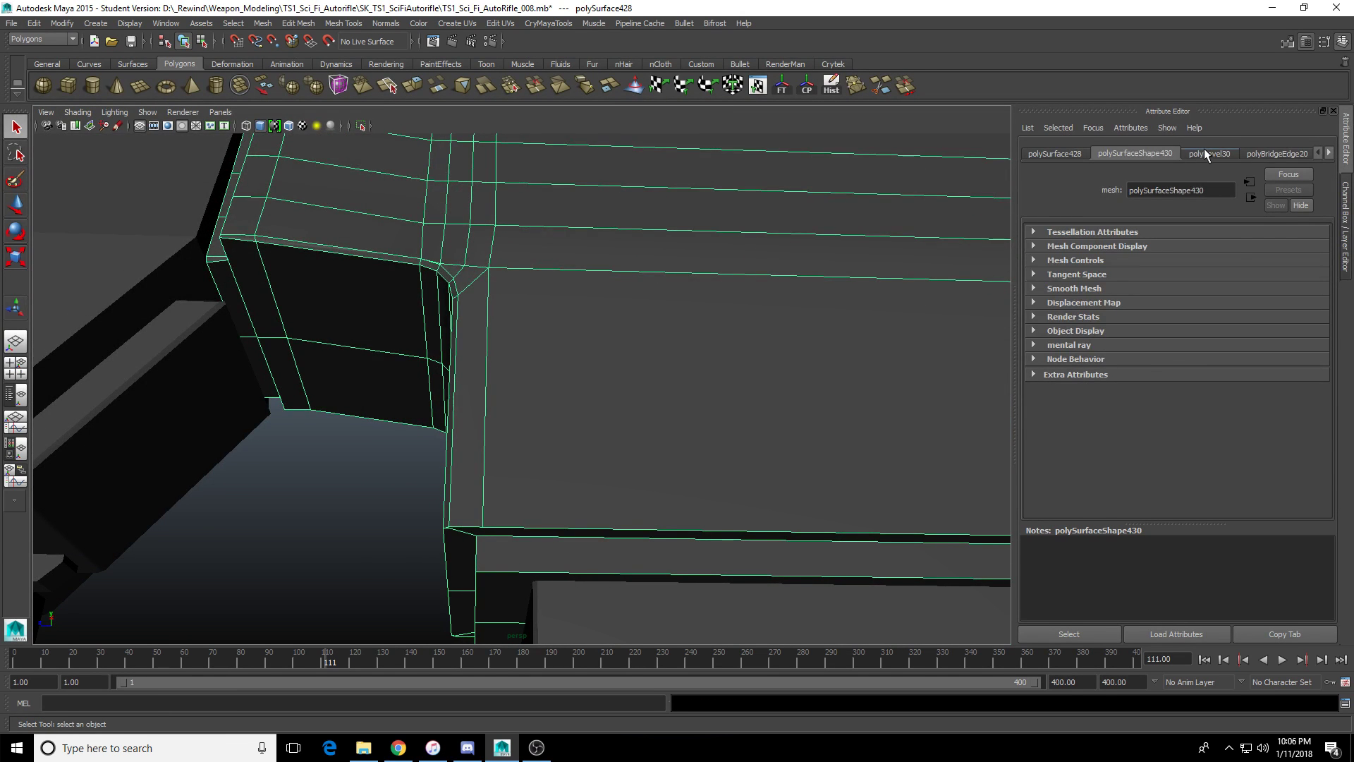
pyautogui.click(1209, 153)
pyautogui.keyDown('alt'); pyautogui.moveTo(730, 307); pyautogui.dragTo(778, 308); pyautogui.keyUp('alt')
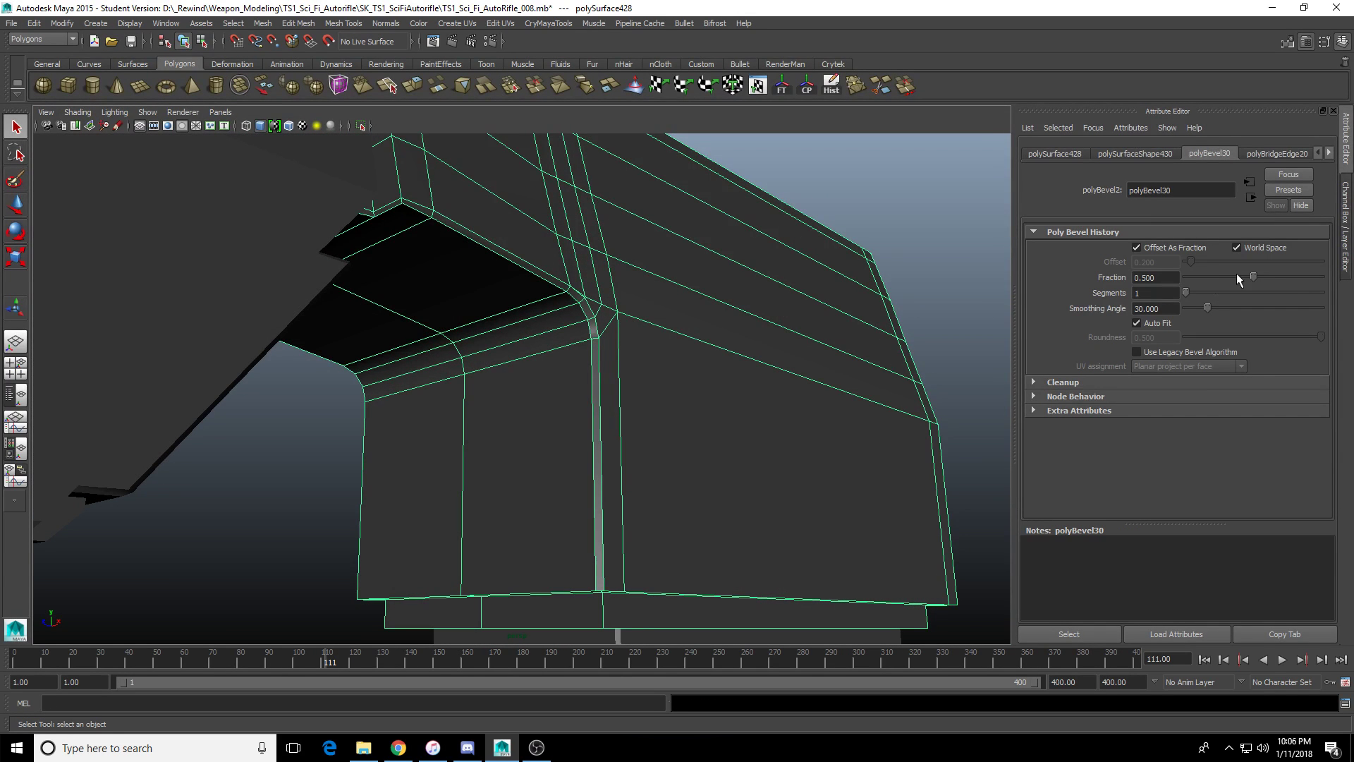
pyautogui.moveTo(1236, 275); pyautogui.dragTo(1345, 289)
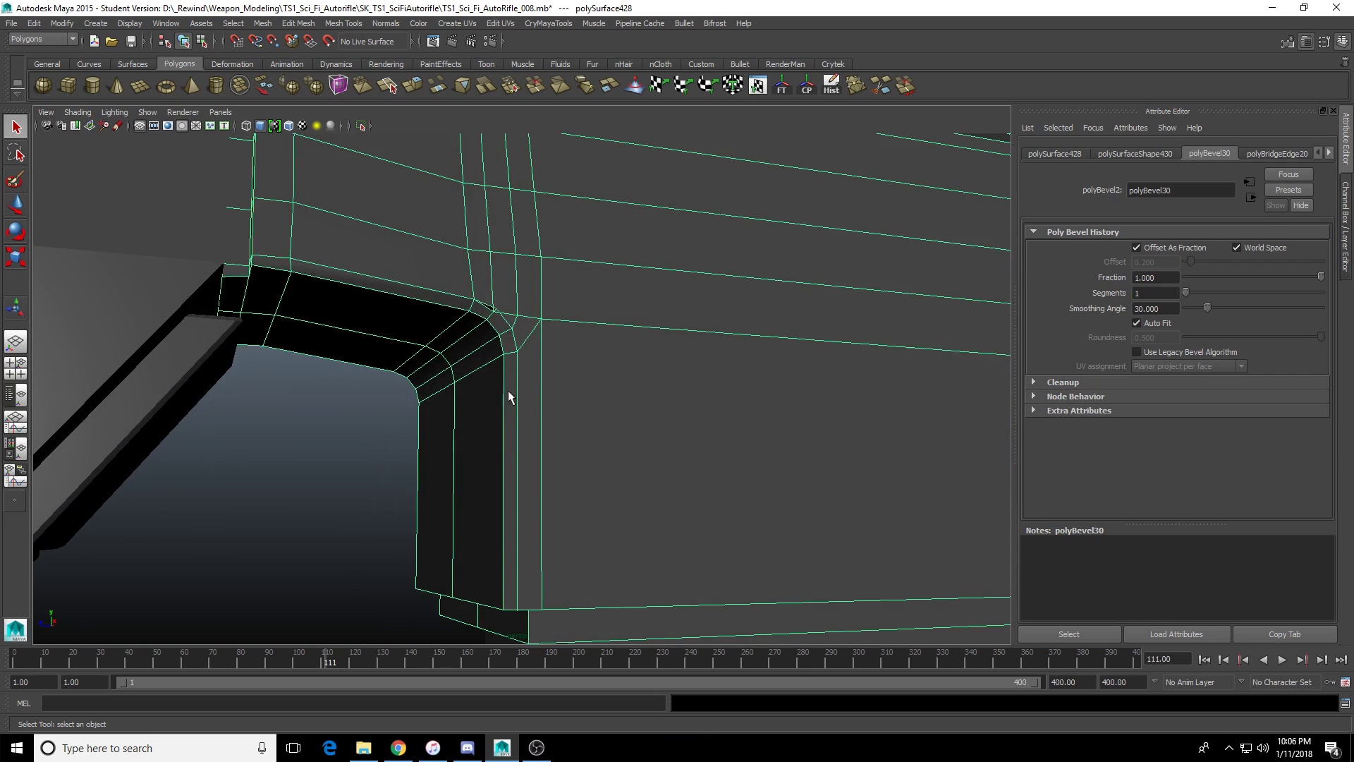
# Raise the lower stray vertex at the beveled cutout corner to the height of the neighboring corner vertex.
pyautogui.keyDown('alt'); pyautogui.moveTo(496, 407); pyautogui.dragTo(692, 510); pyautogui.keyUp('alt')
pyautogui.press('F9')
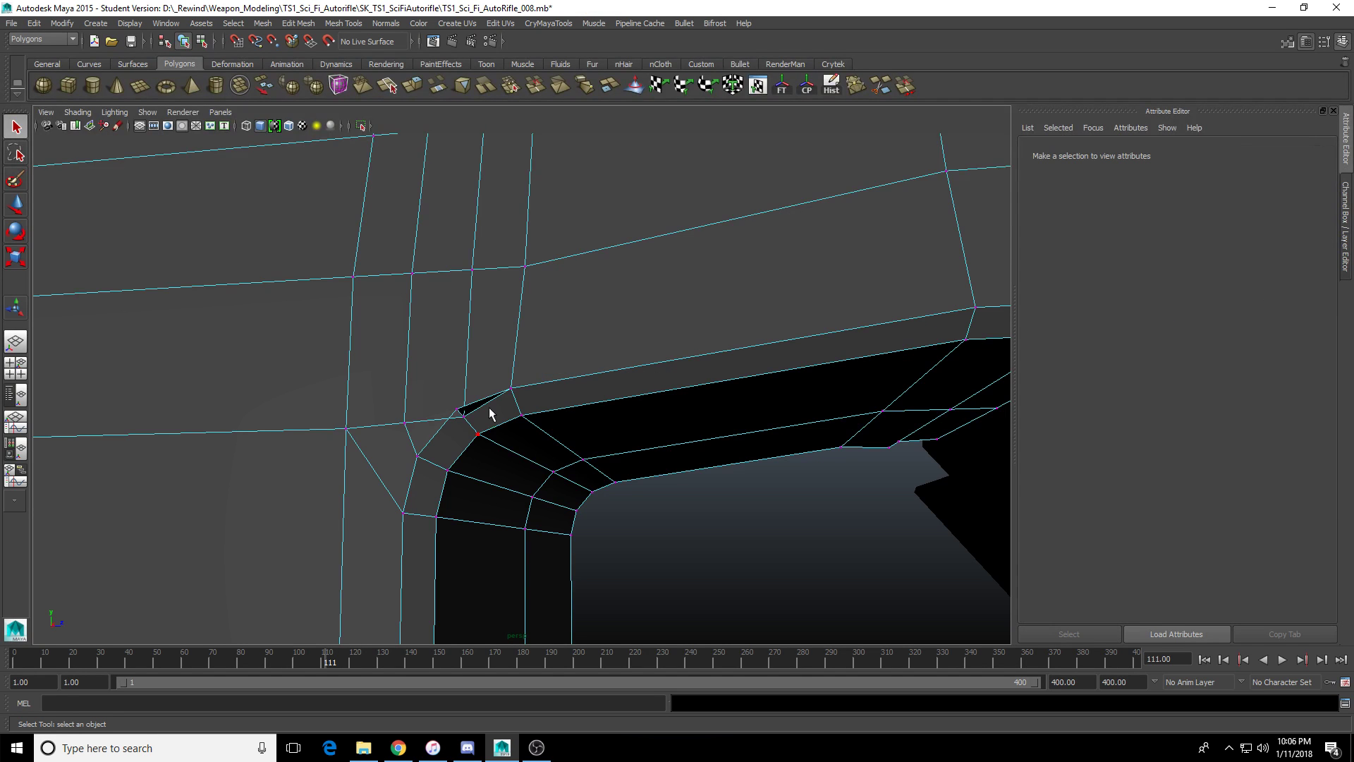
pyautogui.click(466, 409)
pyautogui.press('f')
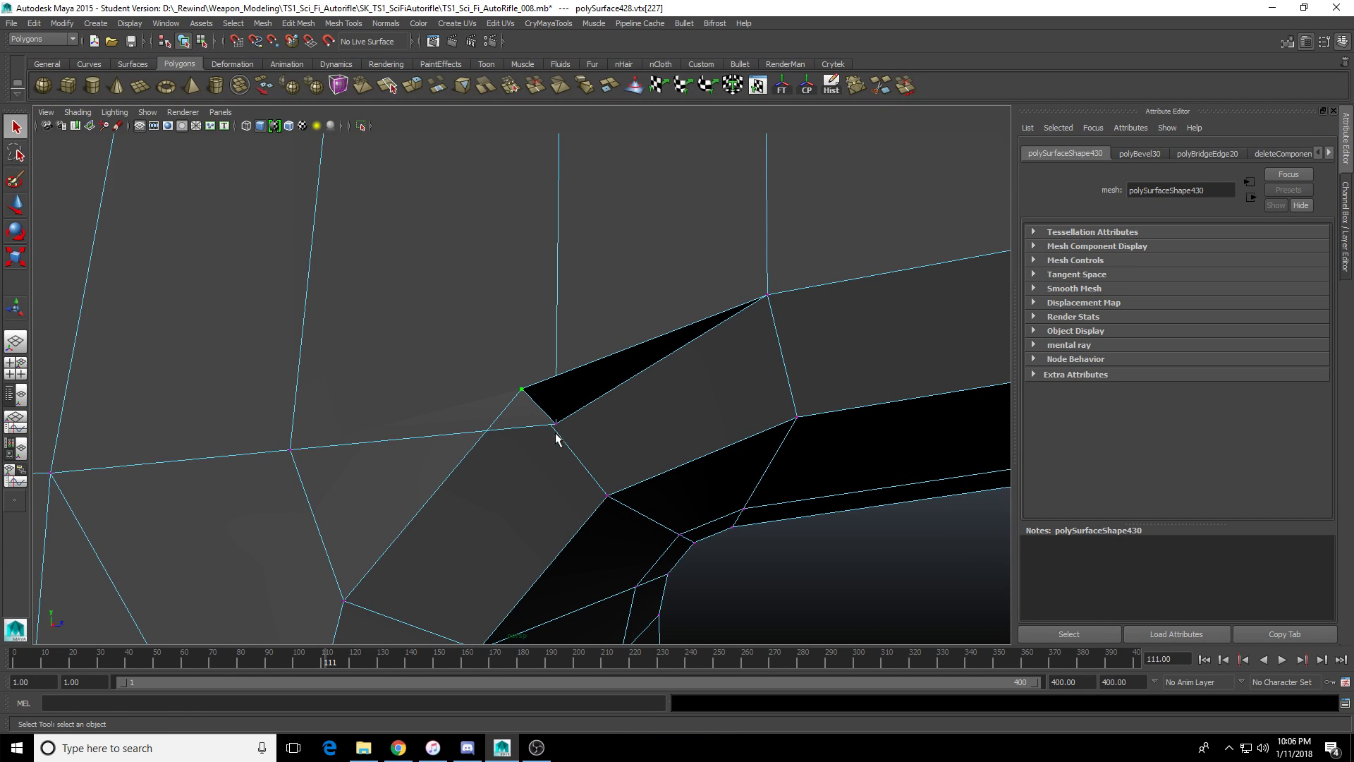
pyautogui.keyDown('alt'); pyautogui.moveTo(557, 438); pyautogui.dragTo(489, 476); pyautogui.keyUp('alt')
pyautogui.press('4')
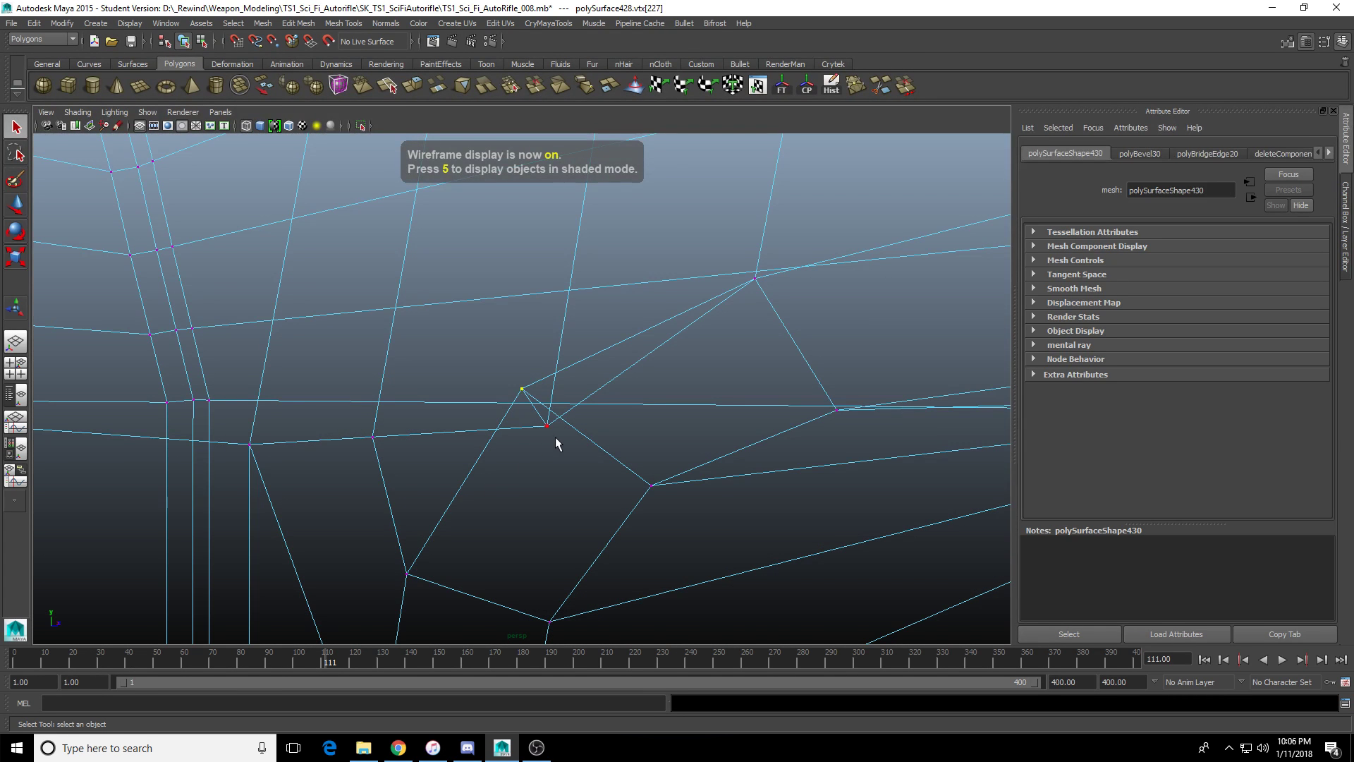
pyautogui.click(556, 437)
pyautogui.moveTo(531, 414); pyautogui.dragTo(557, 437)
pyautogui.keyDown('alt'); pyautogui.moveTo(434, 464); pyautogui.dragTo(506, 454); pyautogui.keyUp('alt')
pyautogui.press('w')
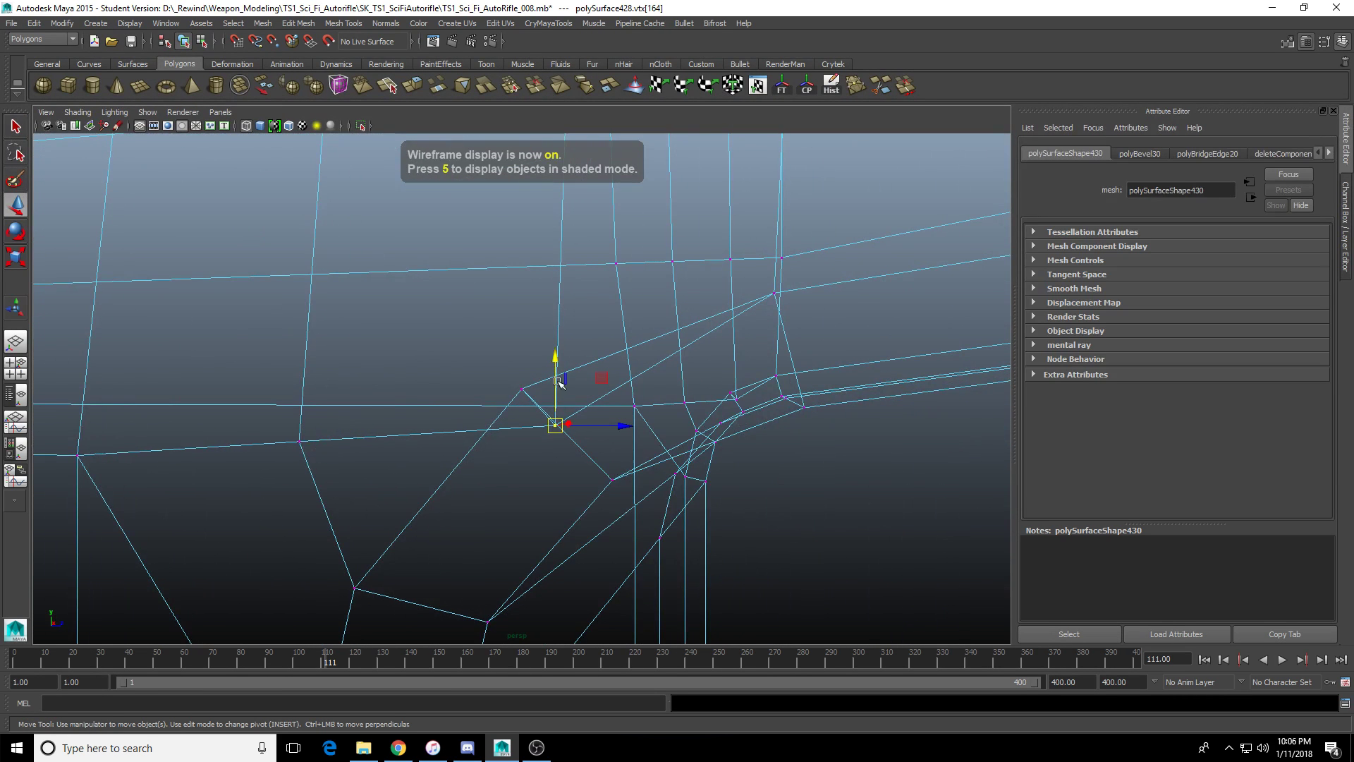
pyautogui.moveTo(557, 365); pyautogui.dragTo(557, 328)
# Shift the raised vertex horizontally onto the neighboring corner vertex to close the gap, and clear the selection.
pyautogui.moveTo(617, 387); pyautogui.dragTo(584, 388)
pyautogui.moveTo(567, 446)
pyautogui.keyDown('alt'); pyautogui.mouseDown()
pyautogui.moveTo(604, 456)
pyautogui.moveTo(517, 477)
pyautogui.moveTo(562, 493)
pyautogui.moveTo(619, 473)
pyautogui.moveTo(647, 439)
pyautogui.moveTo(694, 456)
pyautogui.moveTo(487, 452)
pyautogui.mouseUp(); pyautogui.keyUp('alt')
pyautogui.press('5')
pyautogui.click(700, 458)
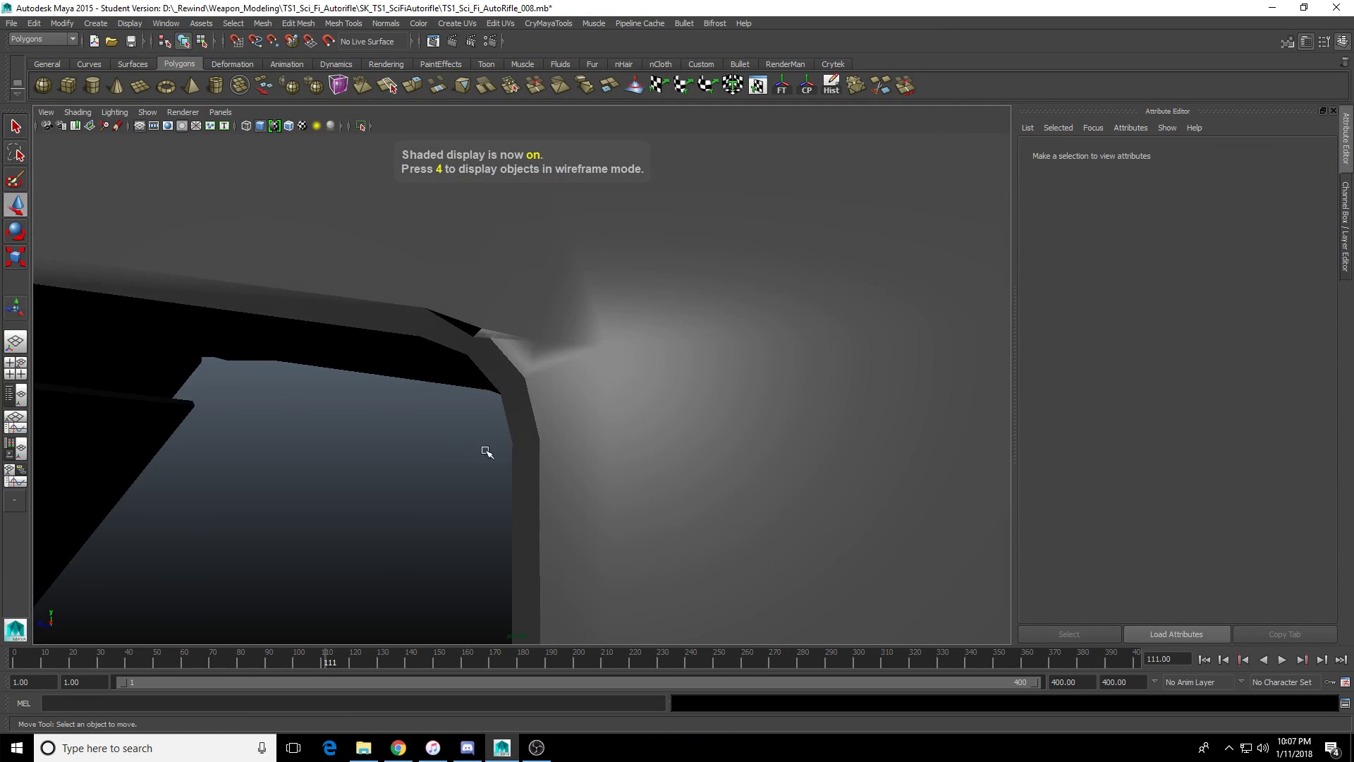
# On the opposite side of the cutout, raise the stray corner vertex to the height of its neighboring vertex.
pyautogui.scroll(4, 487, 451)
pyautogui.click(556, 400)
pyautogui.moveTo(556, 400); pyautogui.dragTo(486, 380, button='right')
pyautogui.click(415, 233)
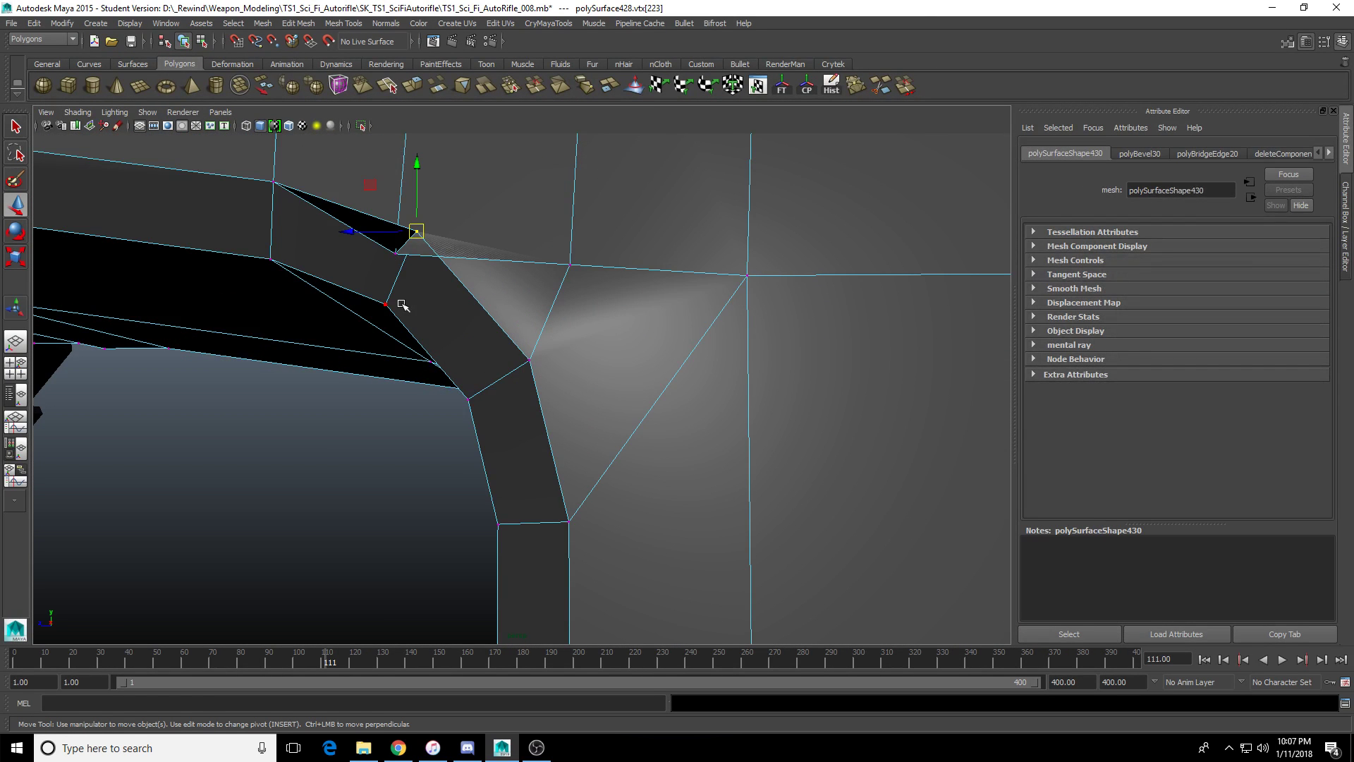
pyautogui.press('f')
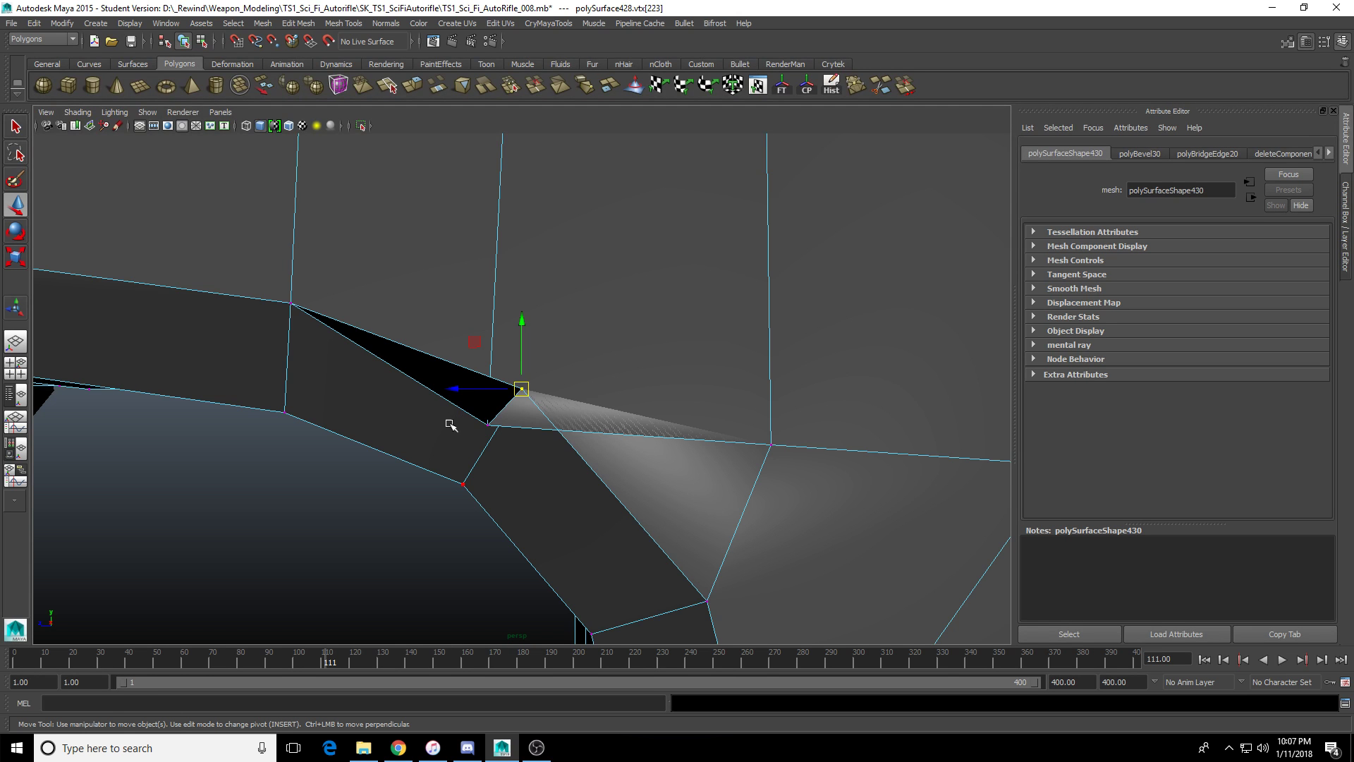
pyautogui.keyDown('alt'); pyautogui.moveTo(450, 425); pyautogui.dragTo(677, 407); pyautogui.keyUp('alt')
pyautogui.press('4')
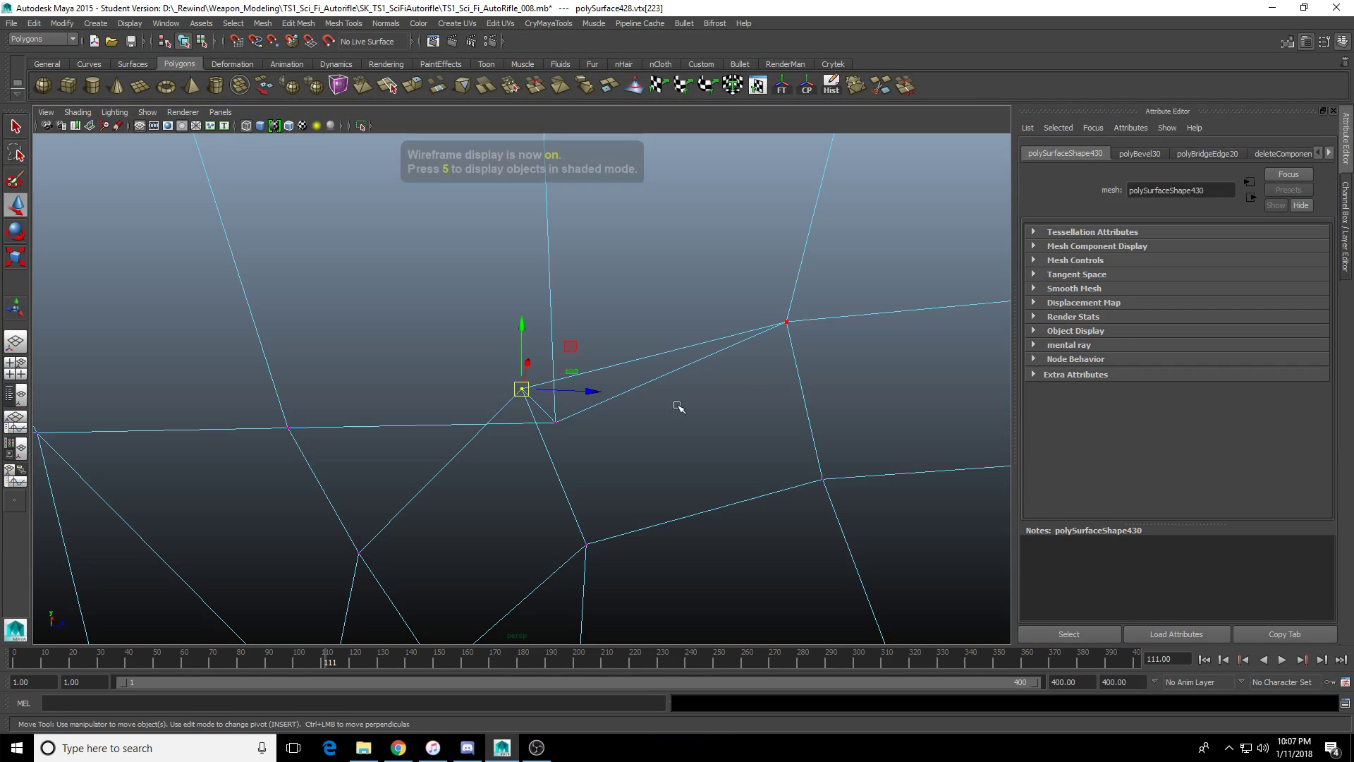
pyautogui.click(547, 423)
pyautogui.moveTo(451, 490)
pyautogui.keyDown('alt'); pyautogui.mouseDown()
pyautogui.moveTo(589, 462)
pyautogui.moveTo(614, 487)
pyautogui.moveTo(628, 463)
pyautogui.moveTo(544, 424)
pyautogui.mouseUp(); pyautogui.keyUp('alt')
pyautogui.press('5')
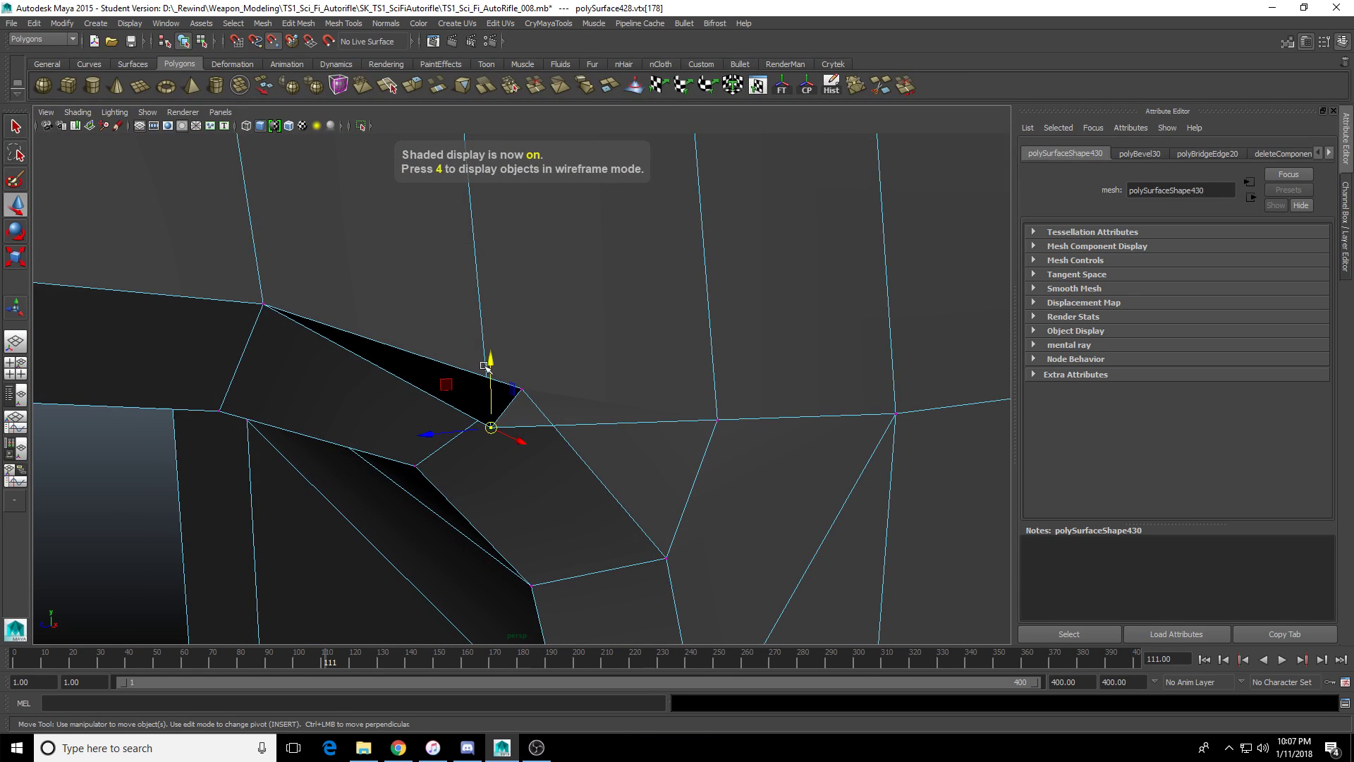
pyautogui.moveTo(489, 363); pyautogui.dragTo(503, 388)
# Move the opposite side's raised vertex horizontally onto its neighbor to close the bevel gap, and clear the selection.
pyautogui.keyDown('alt'); pyautogui.moveTo(383, 484); pyautogui.dragTo(650, 500); pyautogui.keyUp('alt')
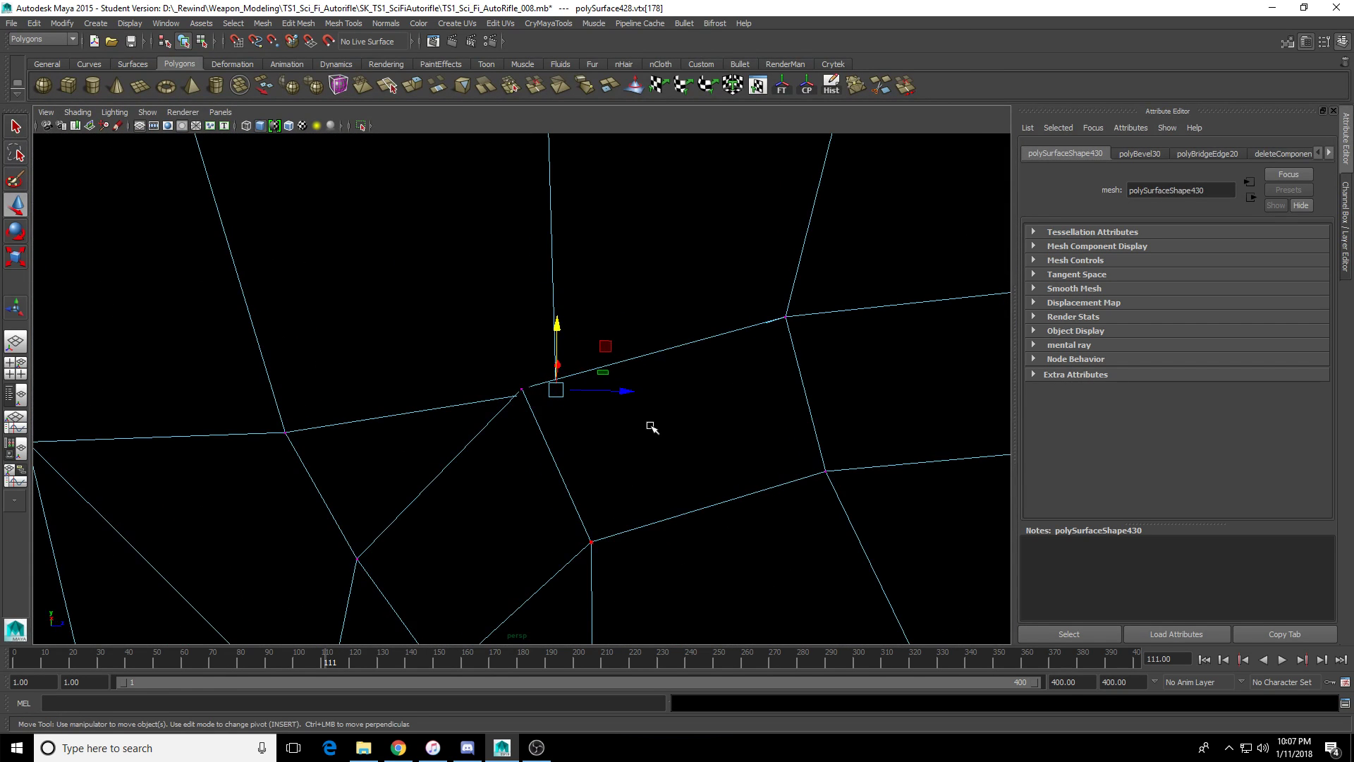
pyautogui.moveTo(622, 389); pyautogui.dragTo(587, 388)
pyautogui.press('5')
pyautogui.keyDown('alt'); pyautogui.moveTo(414, 478); pyautogui.dragTo(585, 486); pyautogui.keyUp('alt')
pyautogui.click(790, 403)
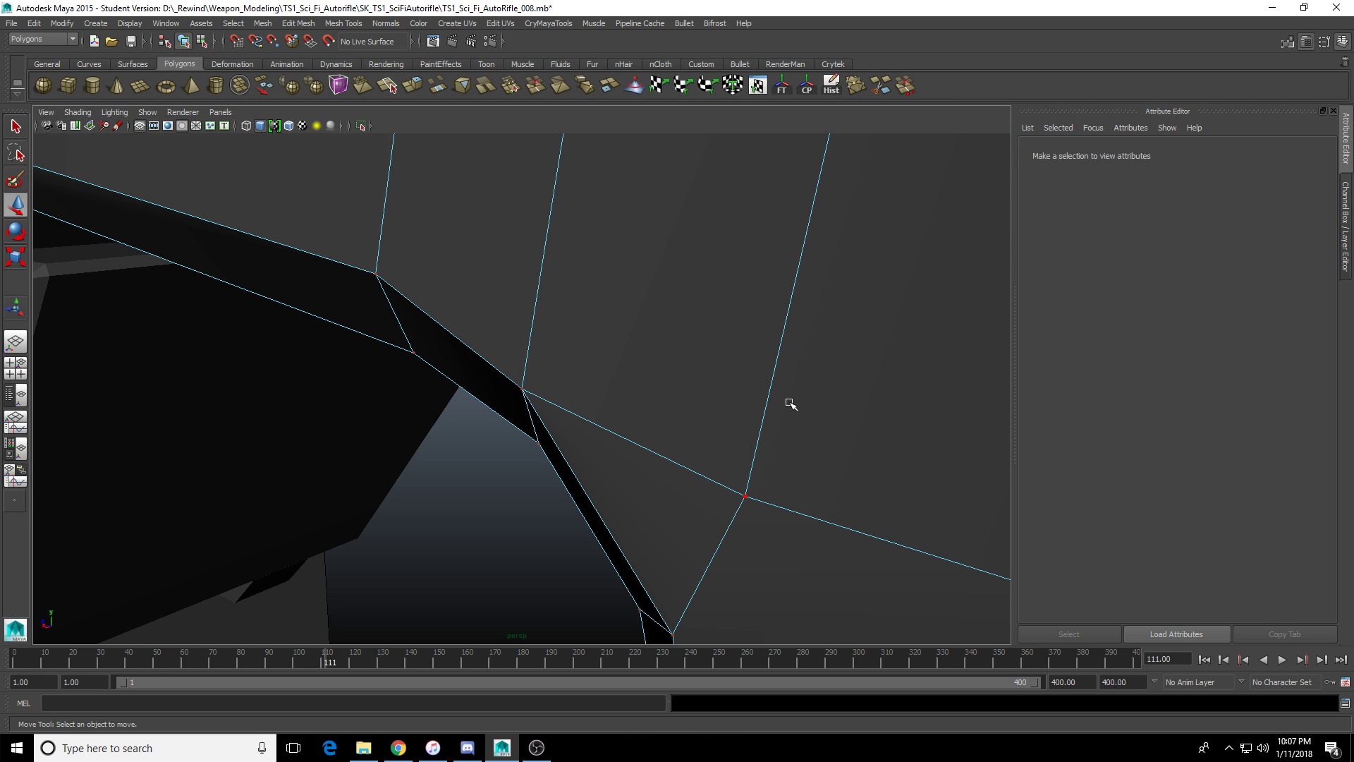
# Return the stock section to edge selection and select the short edge running outward from the repaired bevel corner.
pyautogui.press('F8')
pyautogui.keyDown('alt'); pyautogui.moveTo(871, 256); pyautogui.dragTo(619, 420); pyautogui.keyUp('alt')
pyautogui.click(644, 463)
pyautogui.press('F10')
pyautogui.click(600, 407)
pyautogui.press('q')
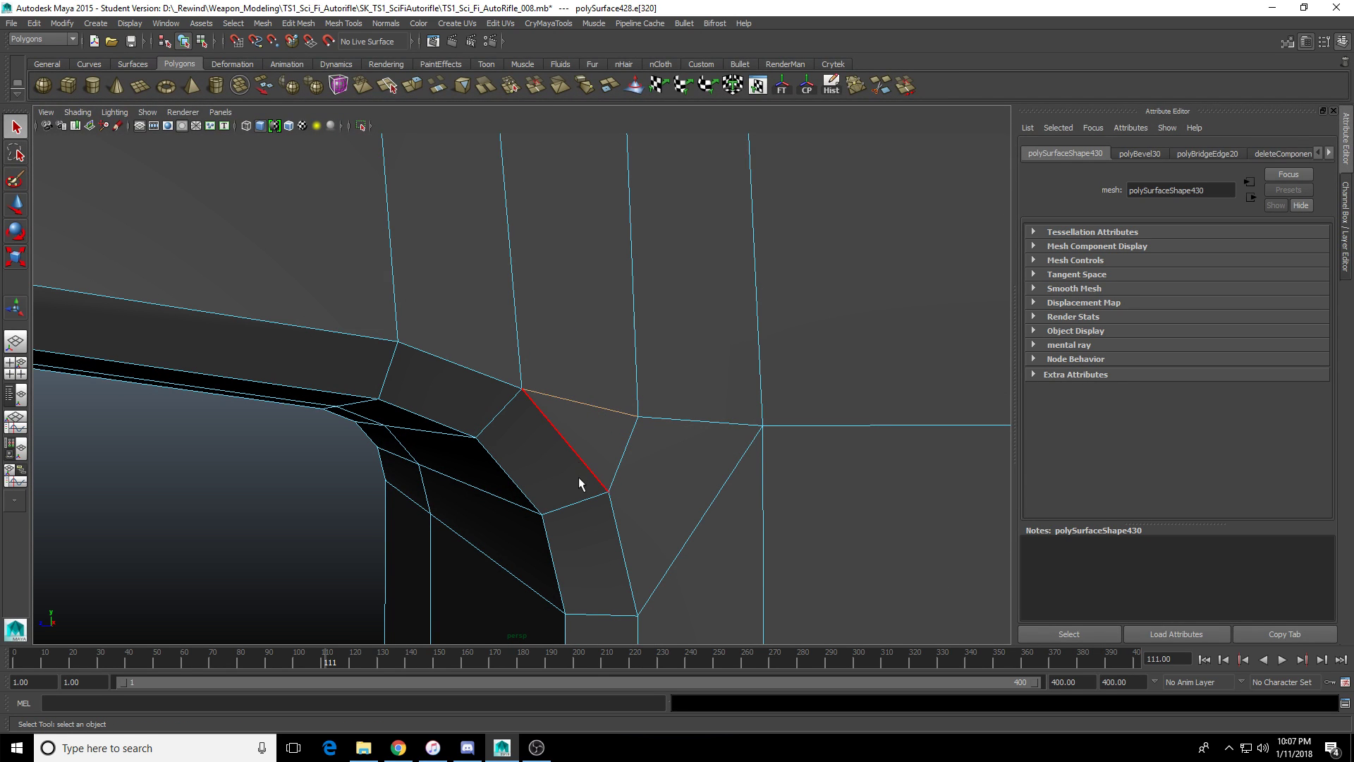
# Soften the selected edge leading away from the rounded upper corner of the housing's cutout.
pyautogui.keyDown('shift'); pyautogui.rightClick(586, 408); pyautogui.keyUp('shift')
pyautogui.keyDown('shift'); pyautogui.moveTo(586, 408); pyautogui.dragTo(645, 404, button='right'); pyautogui.keyUp('shift')
pyautogui.scroll(-1, 617, 448)
pyautogui.scroll(-4, 617, 448)
pyautogui.click(337, 510)
# Soften the two vertical edges running up from the cutout's rounded corner.
pyautogui.keyDown('alt'); pyautogui.moveTo(338, 510); pyautogui.dragTo(301, 510); pyautogui.keyUp('alt')
pyautogui.scroll(2, 672, 469)
pyautogui.click(672, 470)
pyautogui.moveTo(672, 470); pyautogui.dragTo(677, 423, button='right')
pyautogui.click(599, 387)
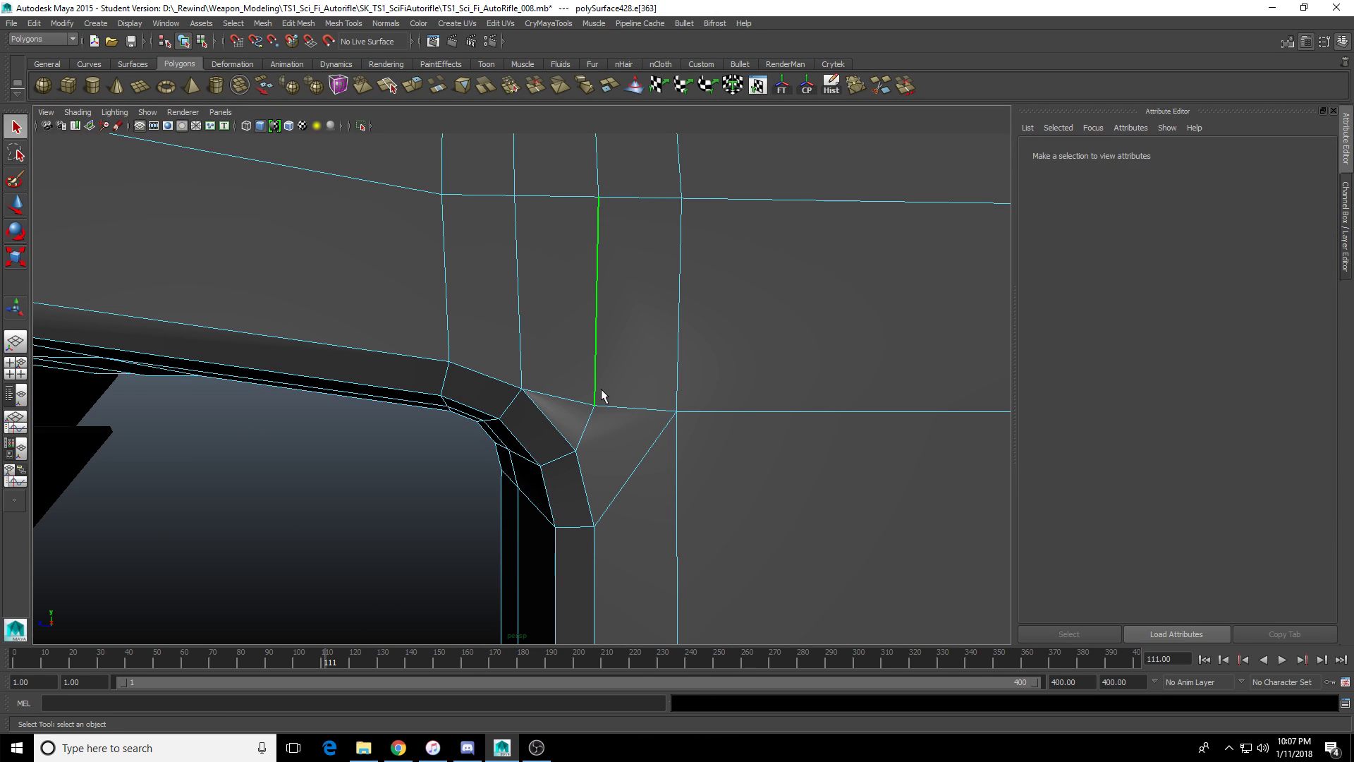
pyautogui.press('g')
pyautogui.click(540, 365)
pyautogui.press('g')
pyautogui.click(353, 567)
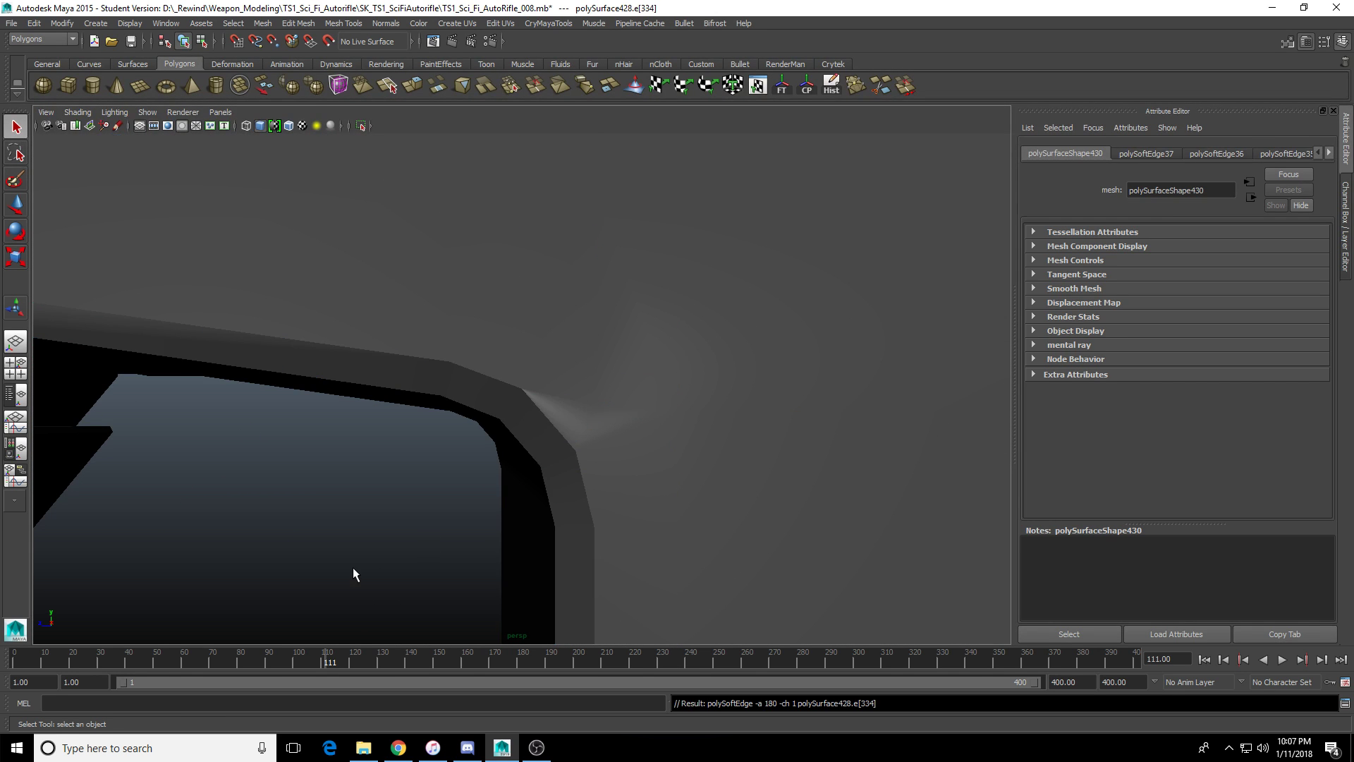
# Soften the diagonal outer edge of the cutout's rounded corner and return to object selection.
pyautogui.scroll(5, 353, 568)
pyautogui.click(612, 434)
pyautogui.moveTo(613, 435); pyautogui.dragTo(613, 400, button='right')
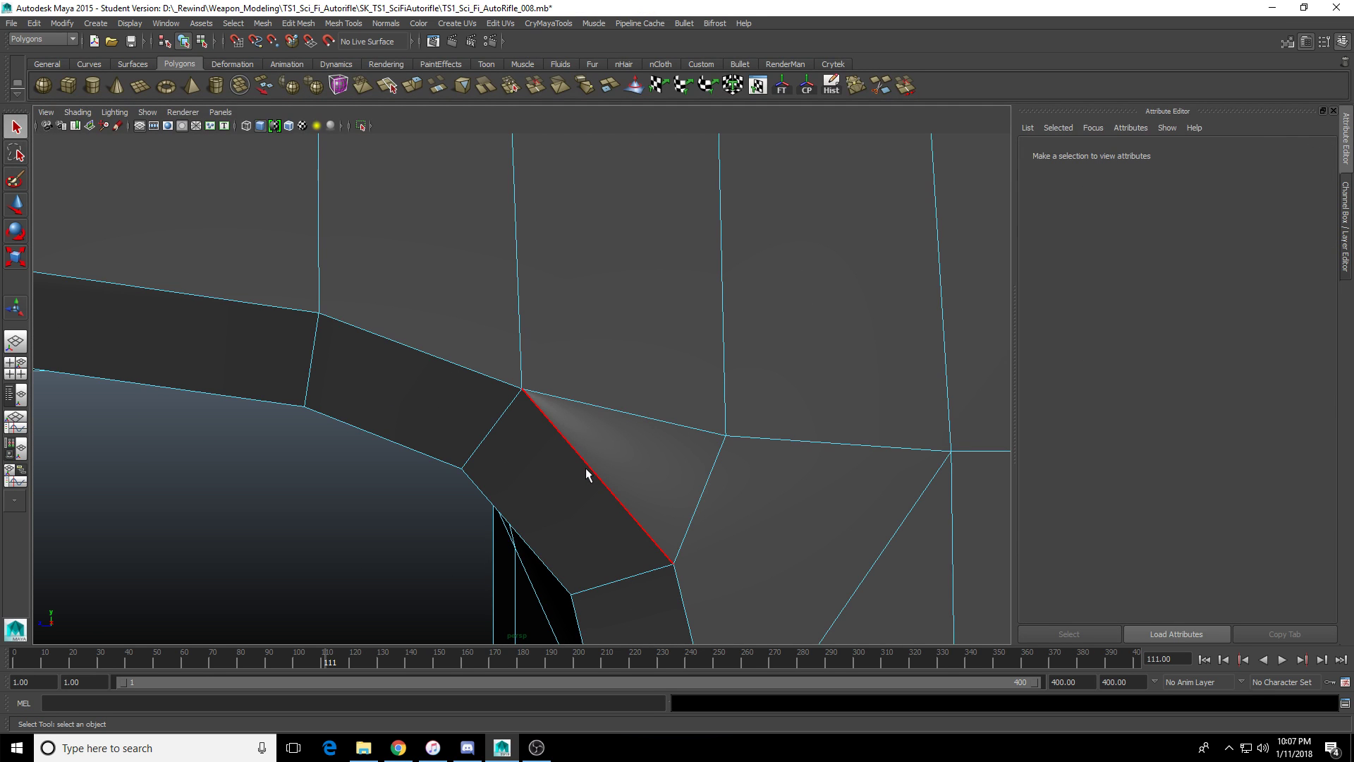
pyautogui.click(583, 464)
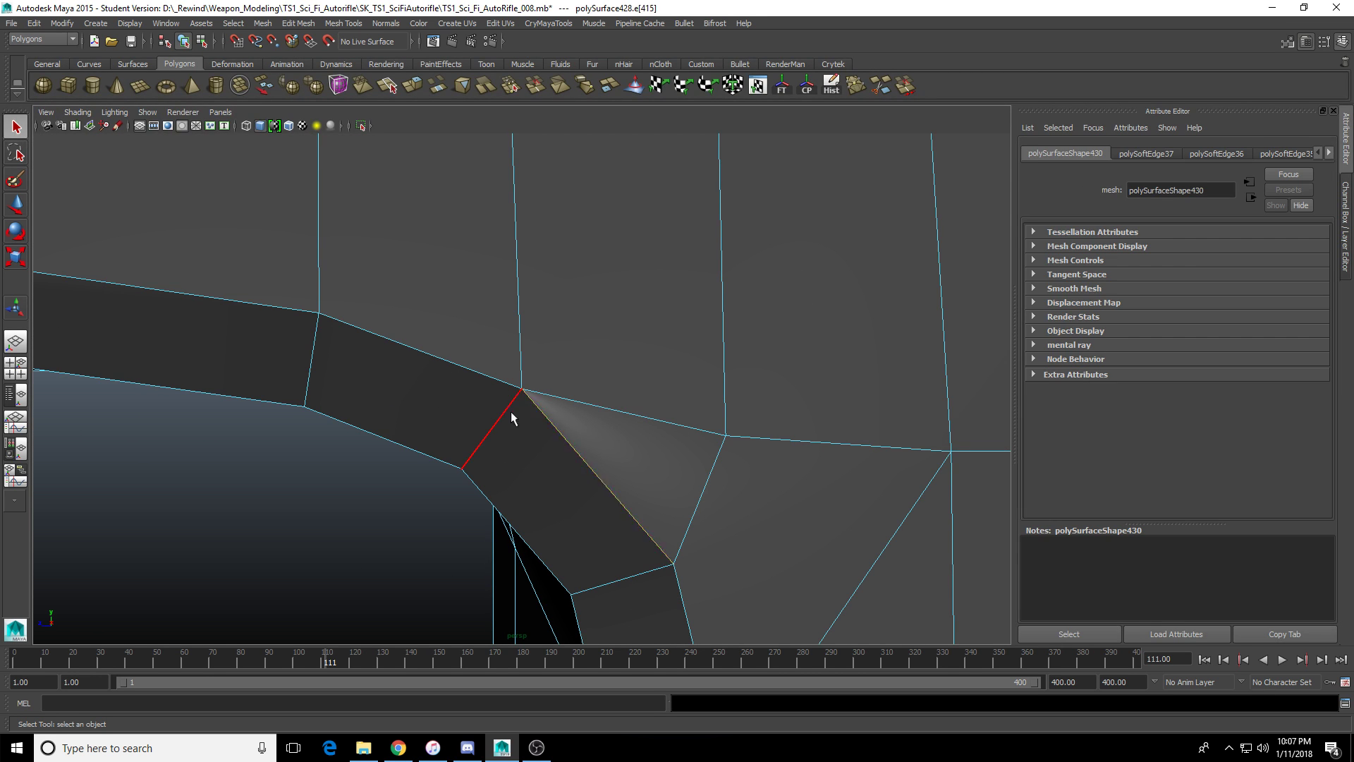
pyautogui.press('g')
pyautogui.moveTo(670, 469); pyautogui.dragTo(712, 433, button='right')
pyautogui.scroll(-4, 562, 510)
pyautogui.click(560, 509)
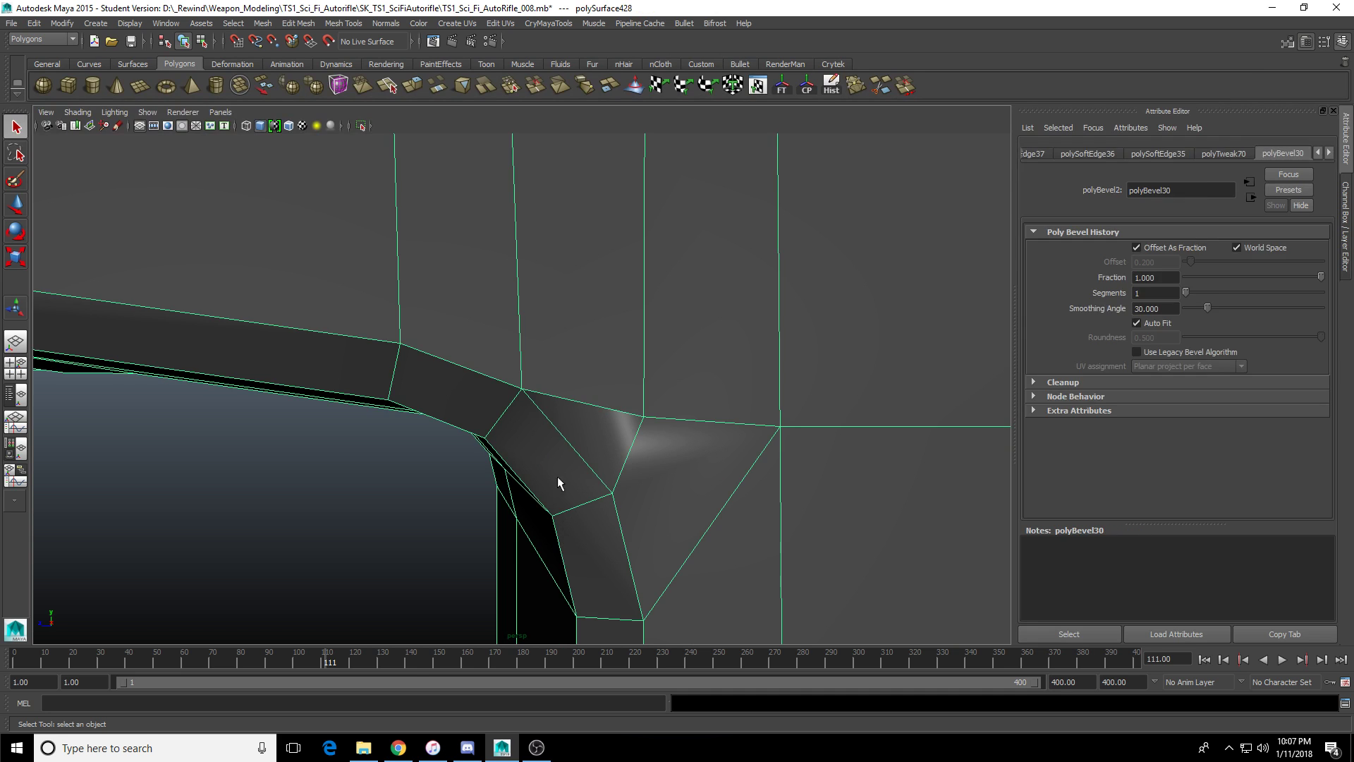
# Try softening further edges around the cutout's rounded corner.
pyautogui.moveTo(557, 476); pyautogui.dragTo(684, 333, button='right')
pyautogui.click(573, 392)
pyautogui.press('g')
pyautogui.click(471, 380)
pyautogui.click(514, 346)
pyautogui.press('g')
pyautogui.scroll(-5, 592, 520)
# Undo the latest edge softening around the cutout's corner.
pyautogui.hotkey('ctrl', 'z')
pyautogui.hotkey('ctrl', 'z')
pyautogui.hotkey('ctrl', 'z')
pyautogui.hotkey('ctrl', 'z')
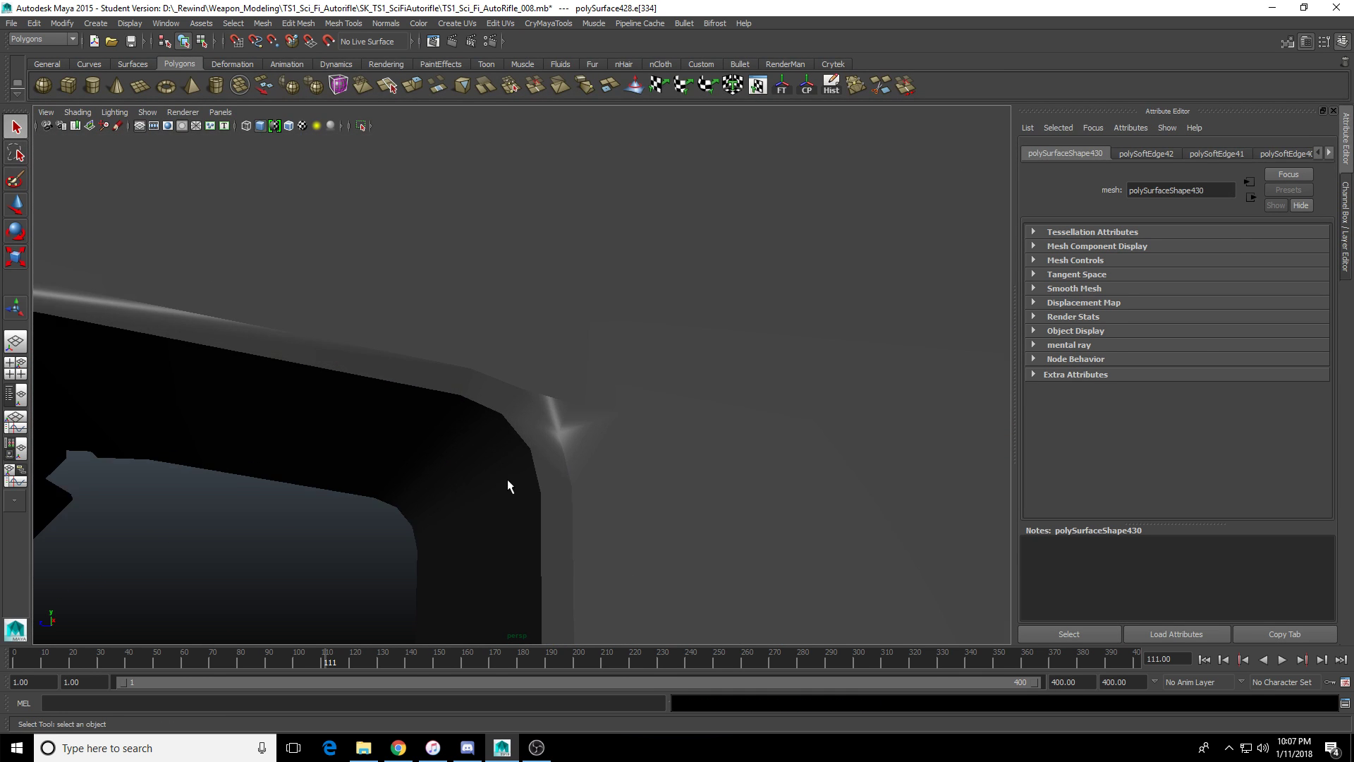
pyautogui.hotkey('ctrl', 'z')
pyautogui.hotkey('ctrl', 'z')
pyautogui.hotkey('ctrl', 'z')
pyautogui.hotkey('ctrl', 'z')
pyautogui.hotkey('ctrl', 'z')
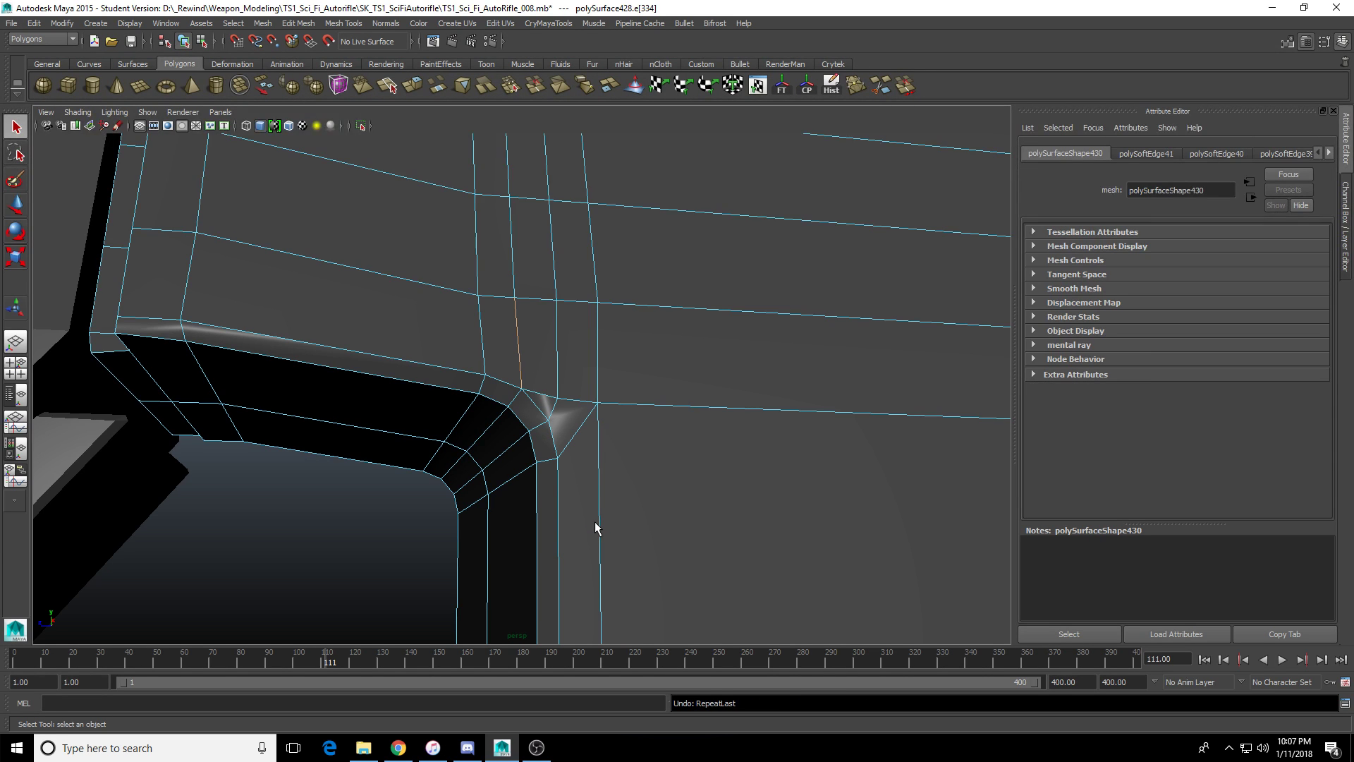
pyautogui.hotkey('ctrl', 'z')
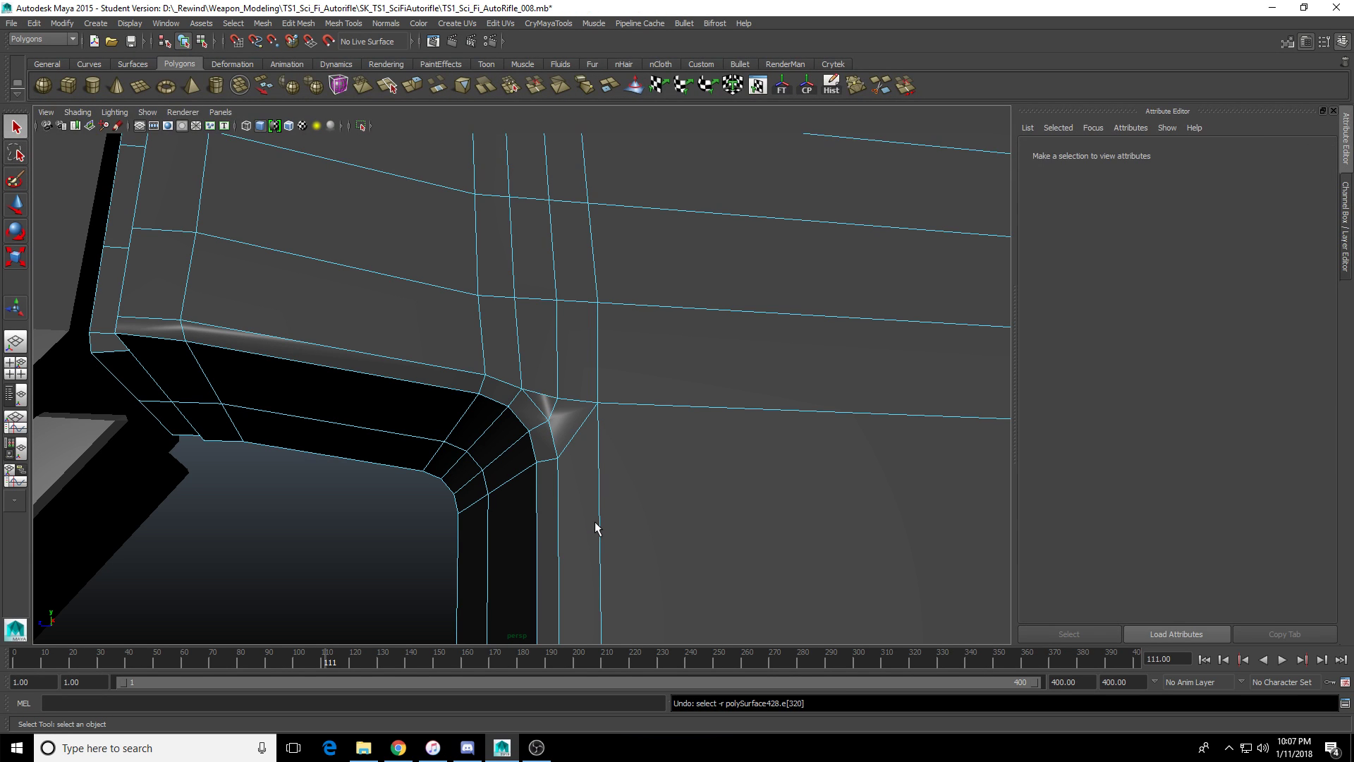
pyautogui.hotkey('ctrl', 'z')
pyautogui.hotkey('ctrl', 'z')
pyautogui.hotkey('ctrl', 'z')
pyautogui.hotkey('ctrl', 'z')
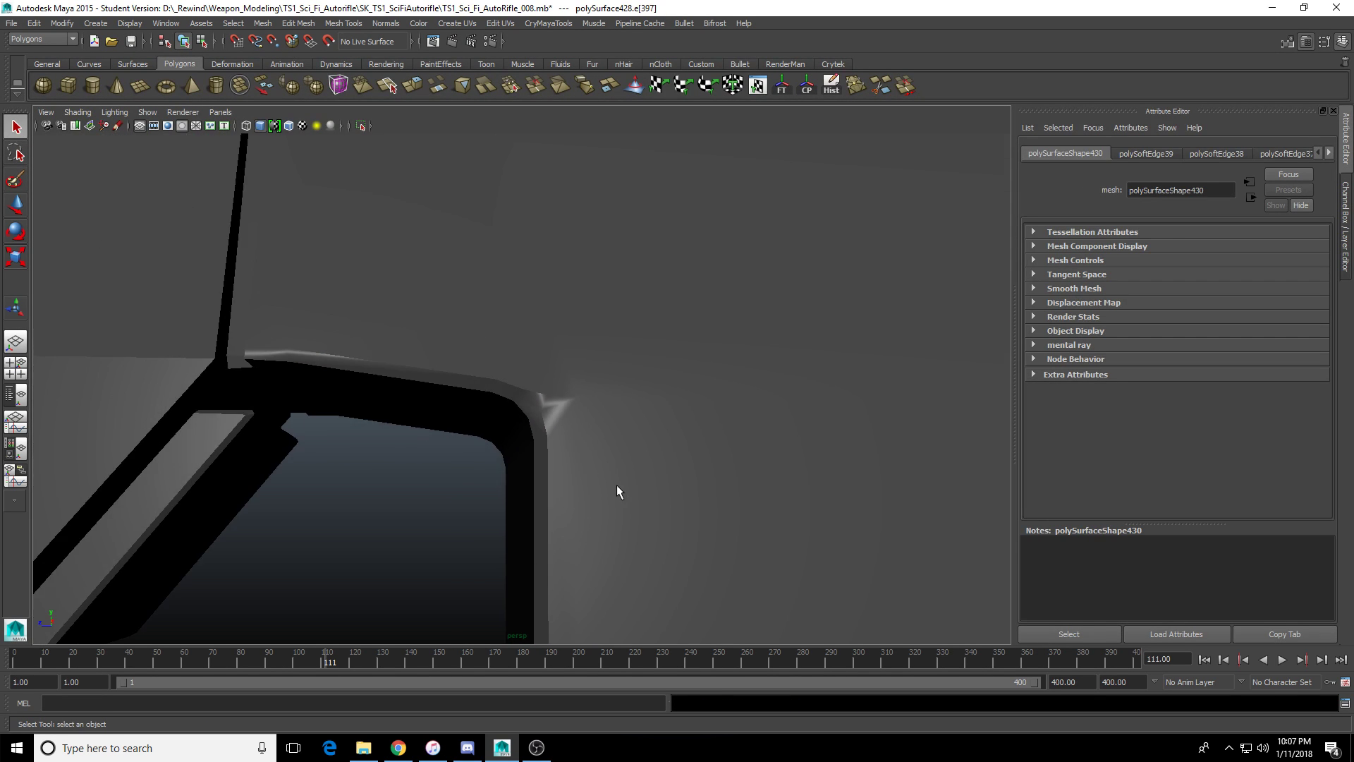
pyautogui.hotkey('ctrl', 'z')
pyautogui.hotkey('ctrl', 'z')
# Select the edges around the lower rim of the magazine housing and bevel them.
pyautogui.keyDown('alt'); pyautogui.moveTo(566, 535); pyautogui.dragTo(563, 464); pyautogui.keyUp('alt')
pyautogui.scroll(-5, 595, 456)
pyautogui.scroll(5, 509, 424)
pyautogui.press('F10')
pyautogui.click(600, 420)
pyautogui.scroll(4, 536, 423)
pyautogui.click(577, 387)
pyautogui.keyDown('alt'); pyautogui.moveTo(459, 381); pyautogui.dragTo(562, 453); pyautogui.keyUp('alt')
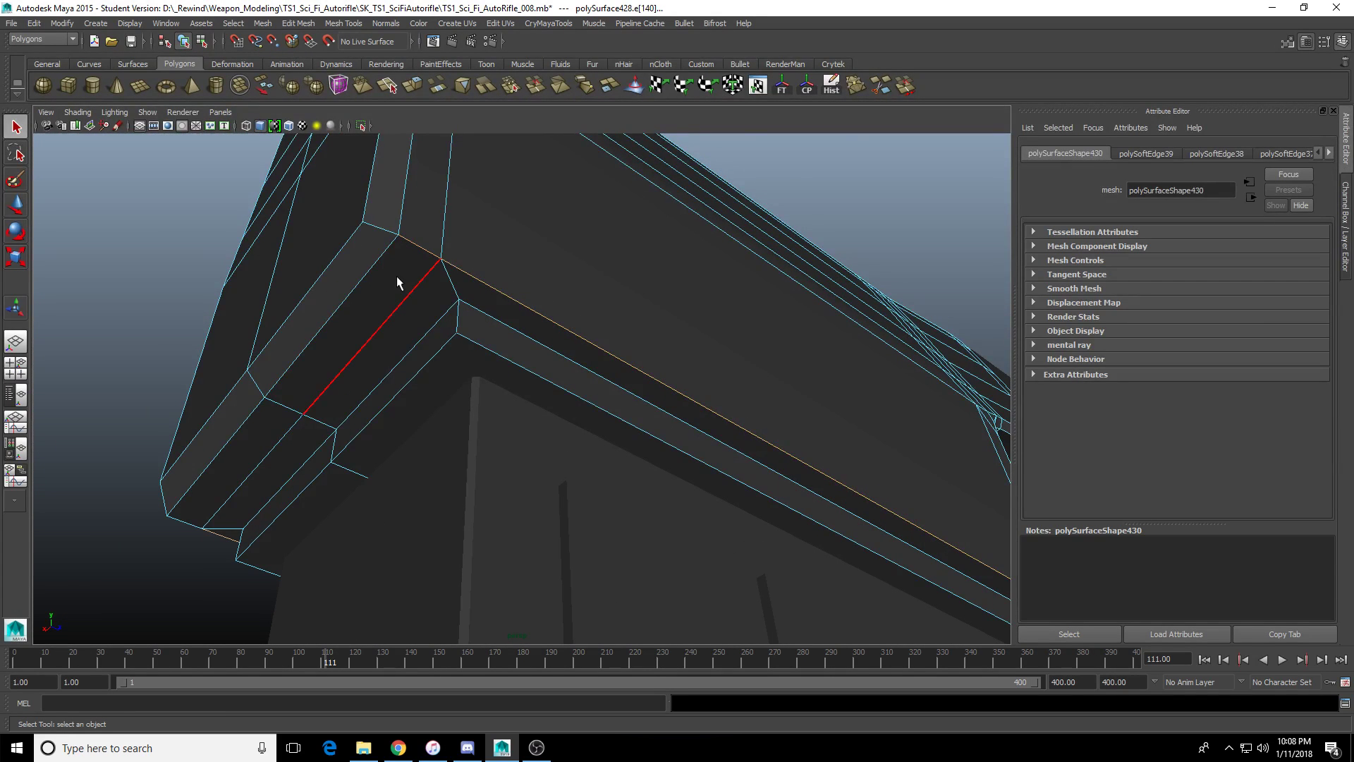
pyautogui.keyDown('alt'); pyautogui.moveTo(396, 282); pyautogui.dragTo(278, 496); pyautogui.keyUp('alt')
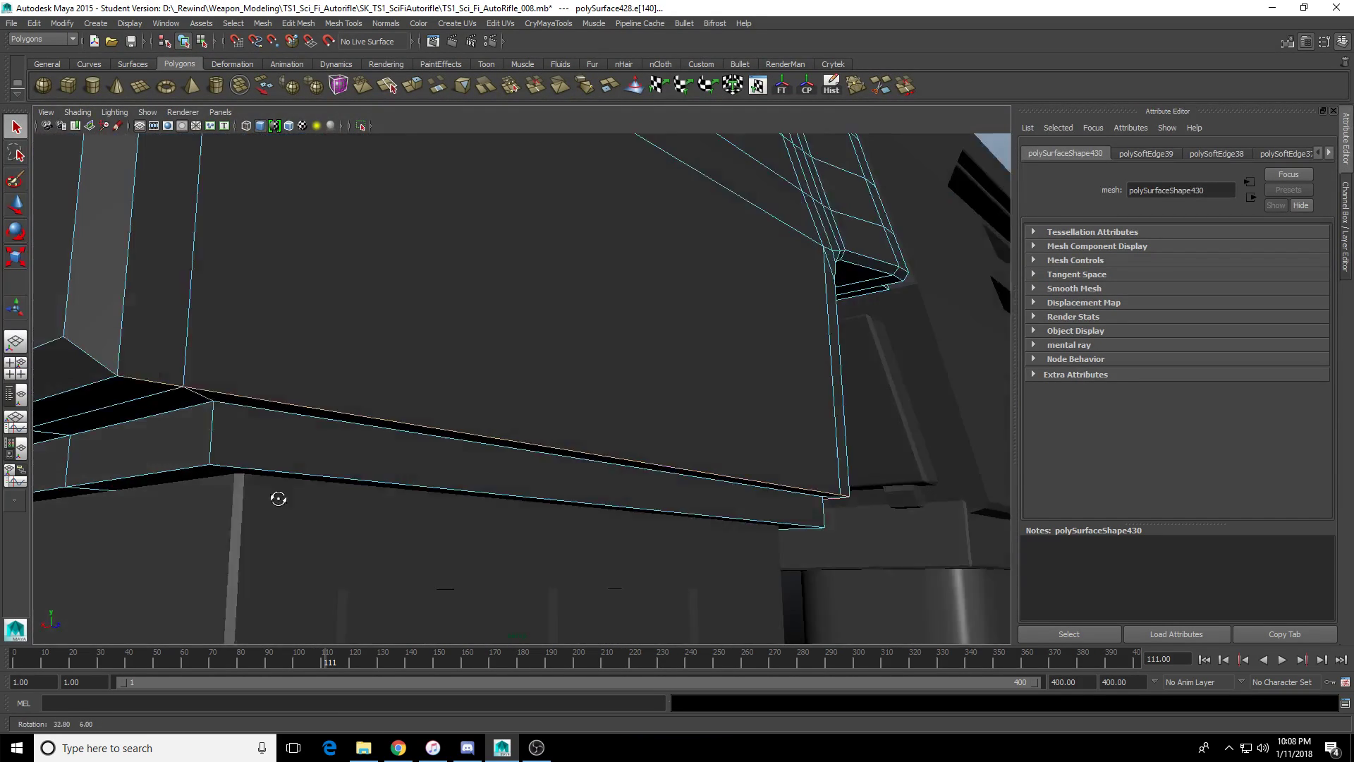
pyautogui.keyDown('alt'); pyautogui.moveTo(278, 496); pyautogui.dragTo(403, 459, button='middle'); pyautogui.keyUp('alt')
pyautogui.keyDown('alt'); pyautogui.moveTo(403, 459); pyautogui.dragTo(557, 267); pyautogui.keyUp('alt')
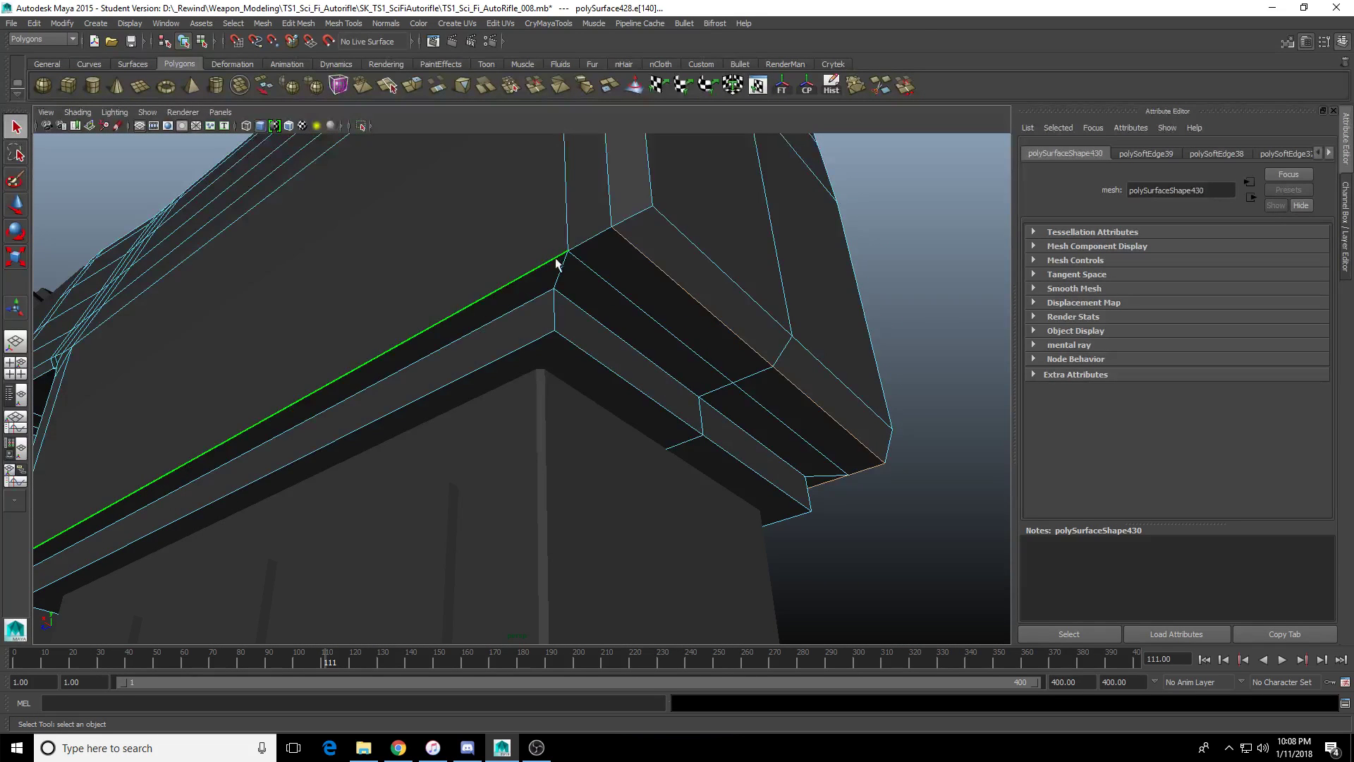
pyautogui.keyDown('shift'); pyautogui.rightClick(632, 256); pyautogui.keyUp('shift')
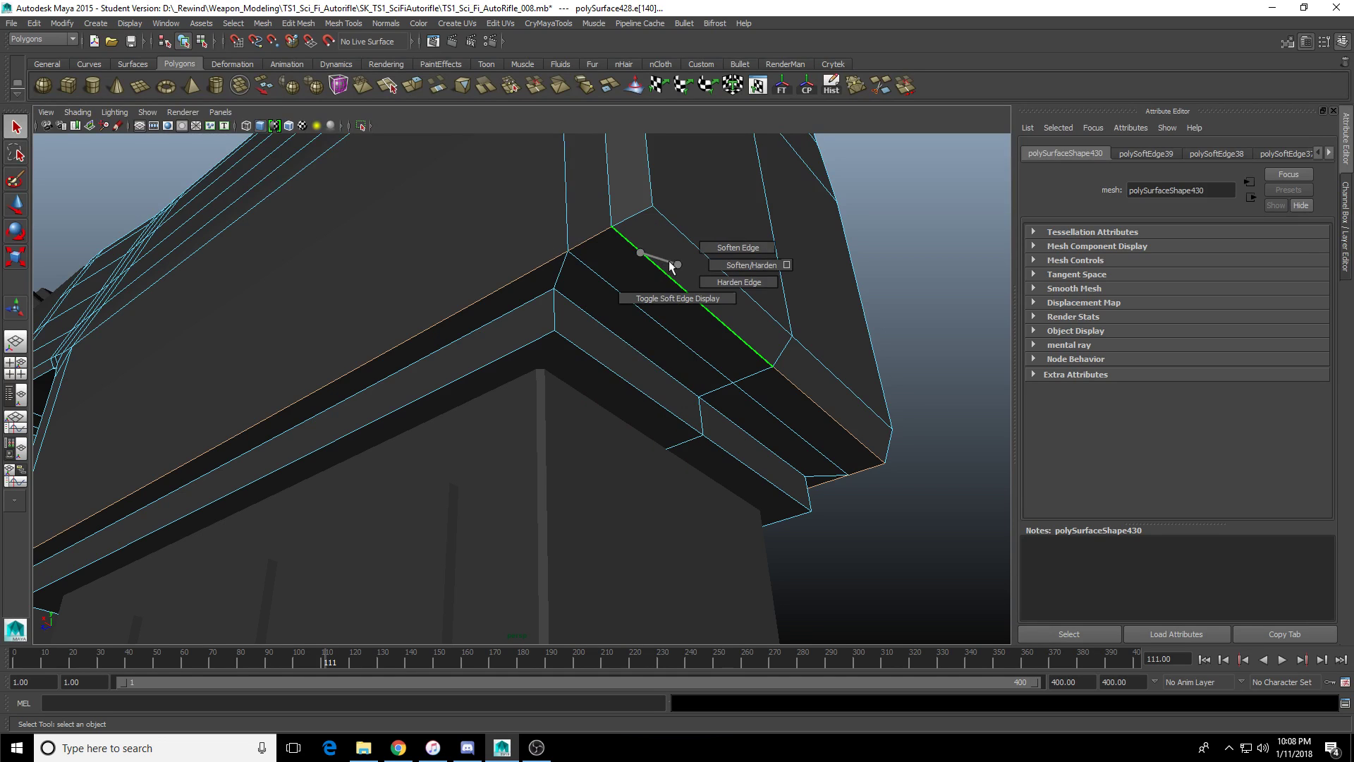
pyautogui.keyDown('shift'); pyautogui.rightClick(635, 251); pyautogui.keyUp('shift')
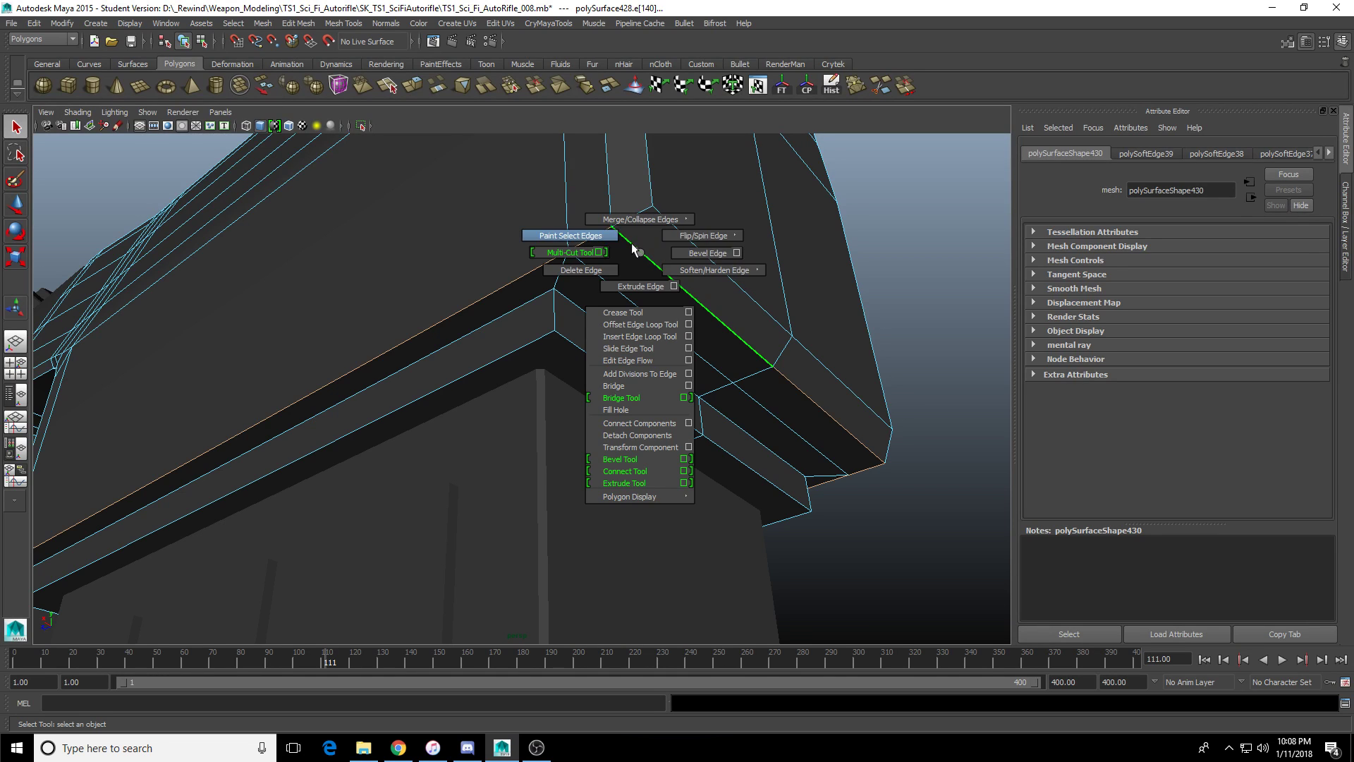
pyautogui.click(675, 255)
# Inspect the bevelled lower rim of the housing at its corners and undo the bevel.
pyautogui.press('F8')
pyautogui.scroll(-5, 607, 336)
pyautogui.keyDown('alt'); pyautogui.moveTo(606, 335); pyautogui.dragTo(496, 427); pyautogui.keyUp('alt')
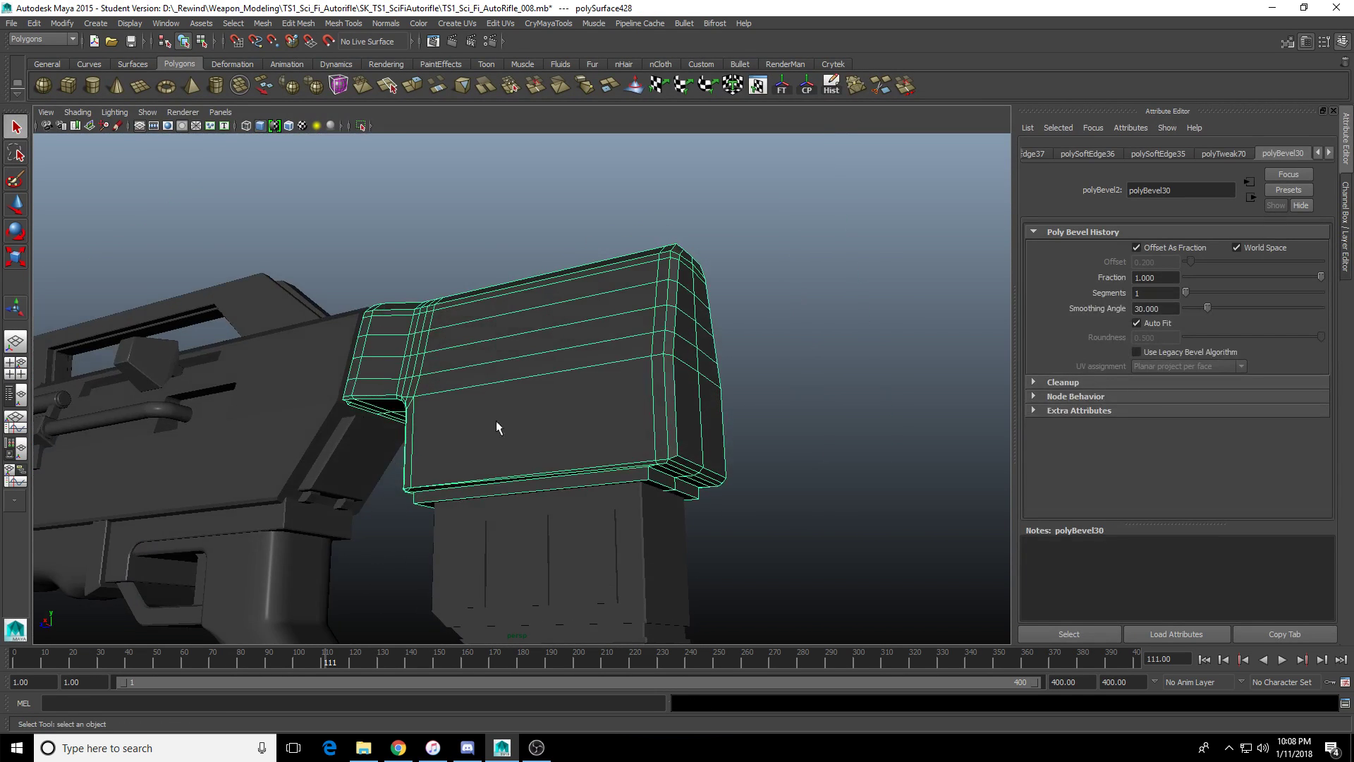
pyautogui.scroll(8, 704, 306)
pyautogui.keyDown('alt'); pyautogui.moveTo(680, 287); pyautogui.dragTo(675, 320, button='middle'); pyautogui.keyUp('alt')
pyautogui.keyDown('alt'); pyautogui.moveTo(910, 279); pyautogui.dragTo(370, 333, button='middle'); pyautogui.keyUp('alt')
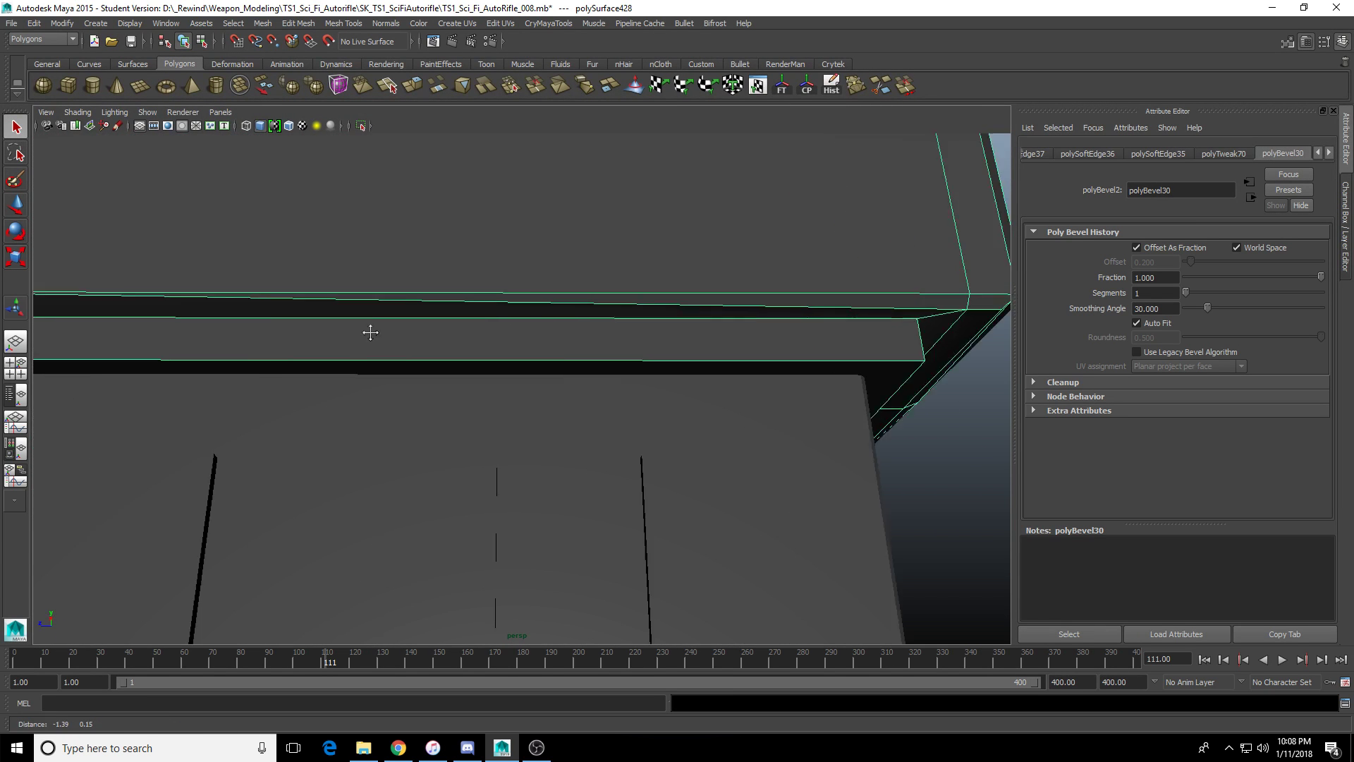
pyautogui.moveTo(370, 332)
pyautogui.keyDown('alt'); pyautogui.mouseDown()
pyautogui.moveTo(536, 320)
pyautogui.moveTo(380, 317)
pyautogui.mouseUp(); pyautogui.keyUp('alt')
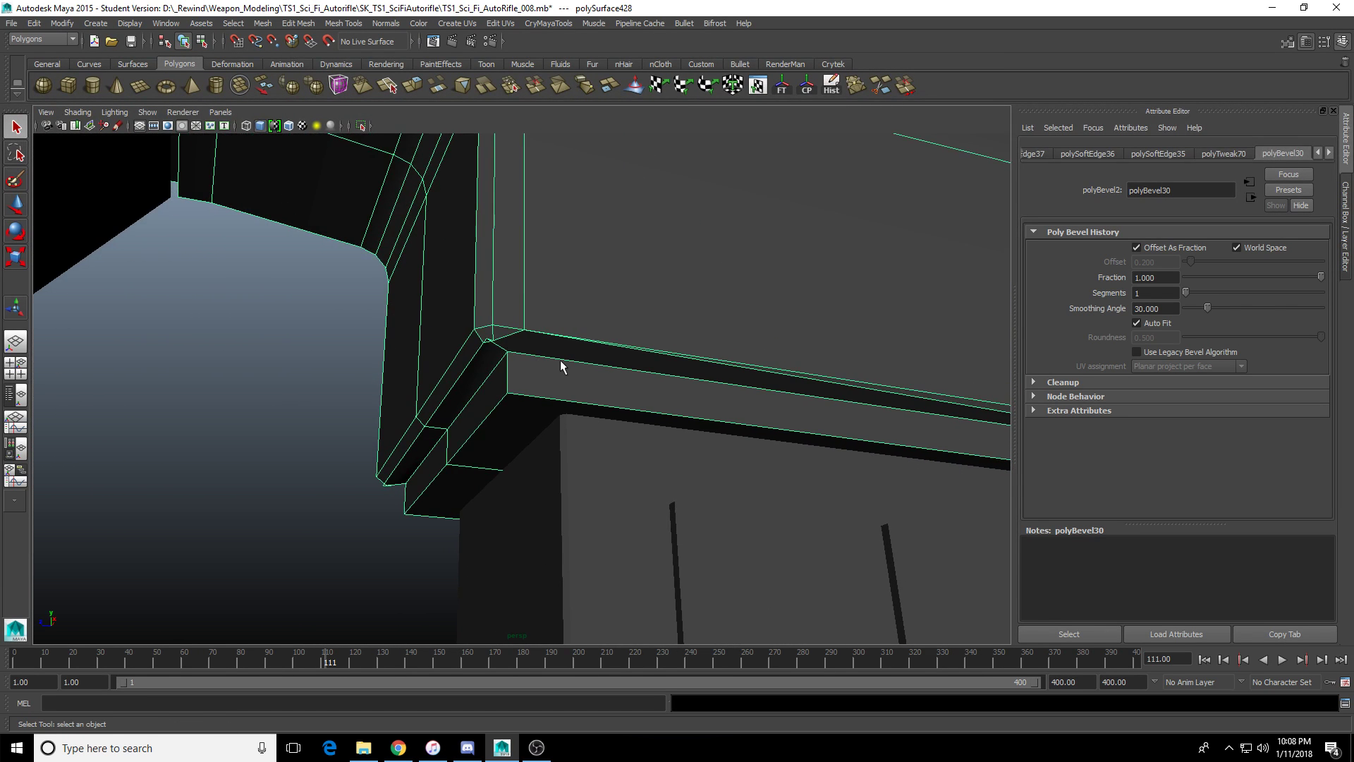
pyautogui.keyDown('alt'); pyautogui.moveTo(560, 360); pyautogui.dragTo(616, 354); pyautogui.keyUp('alt')
pyautogui.hotkey('ctrl', 'z')
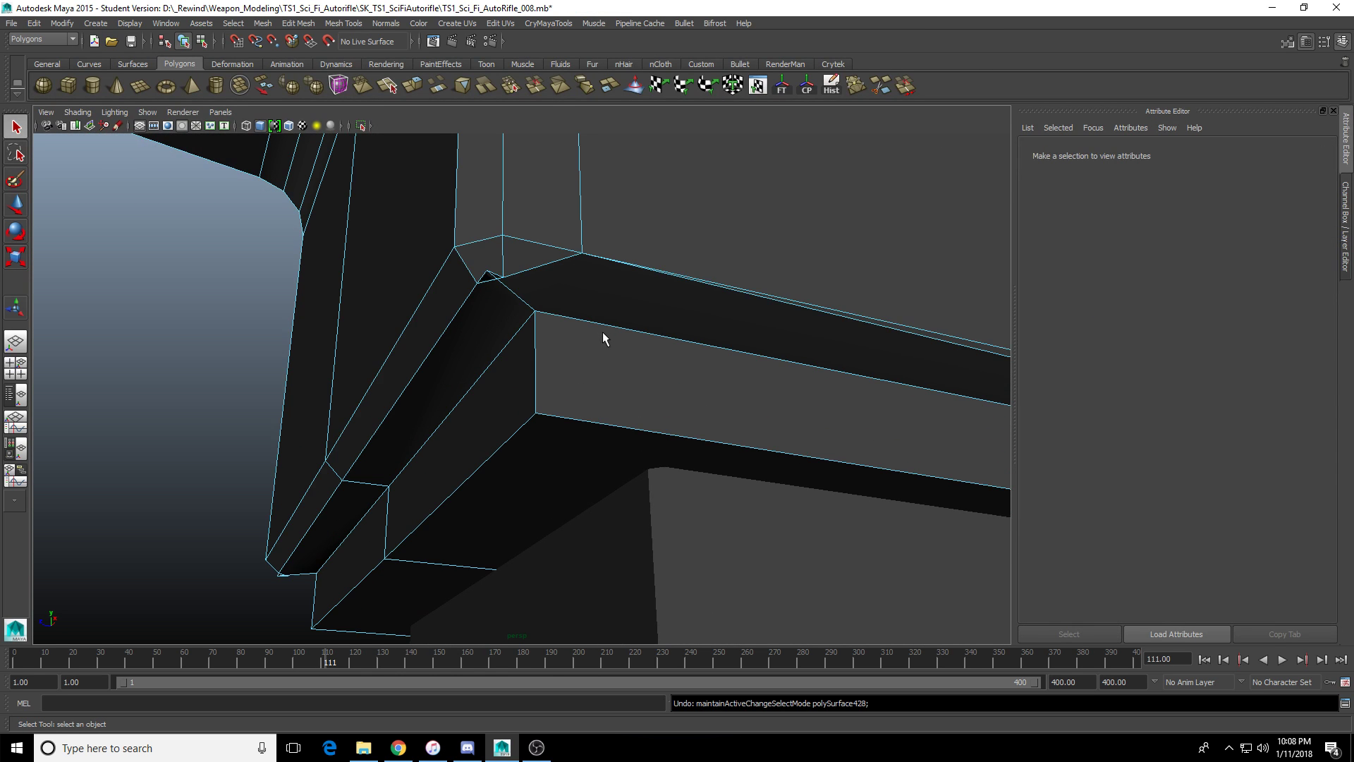
pyautogui.hotkey('ctrl', 'z')
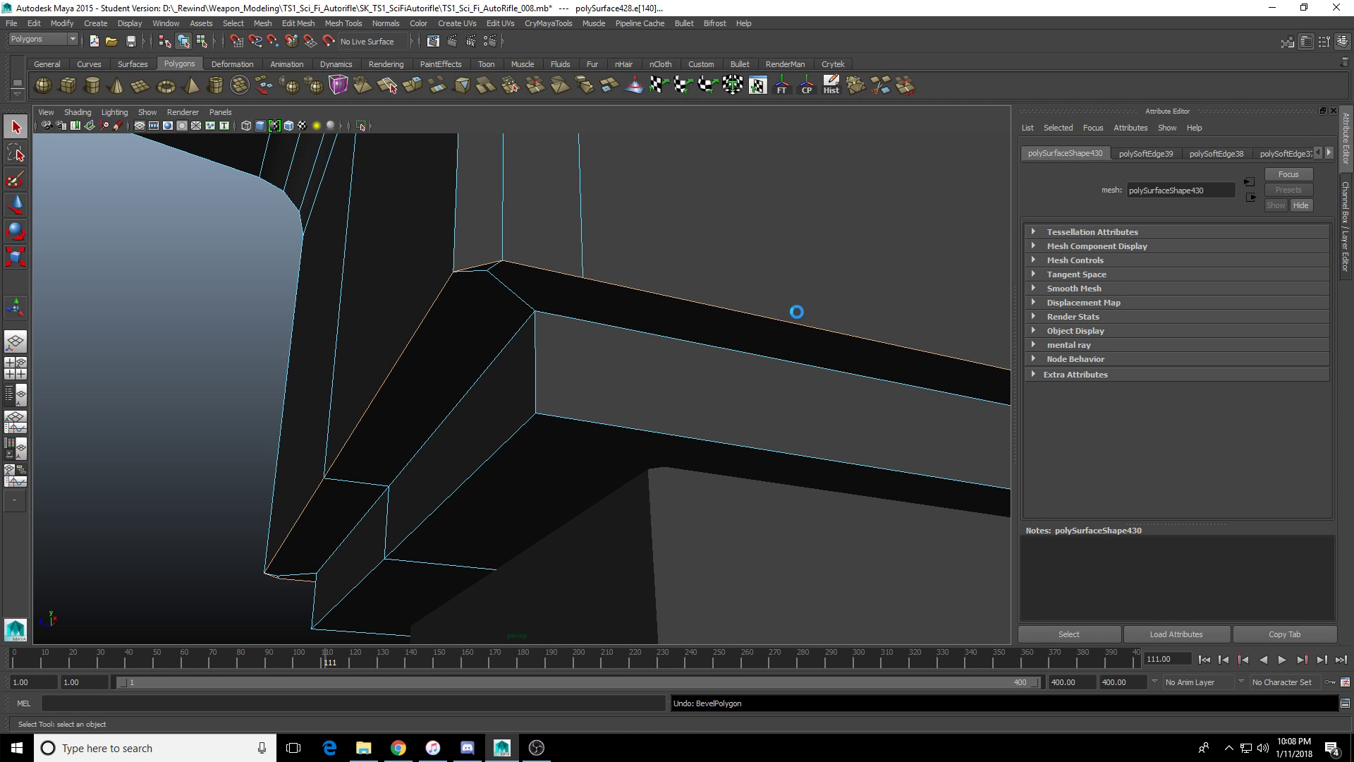
pyautogui.hotkey('ctrl', 'z')
# Try the lower rim bevel again with its fraction reduced to about 0.74, and undo it.
pyautogui.keyDown('alt'); pyautogui.moveTo(793, 311); pyautogui.dragTo(619, 324); pyautogui.keyUp('alt')
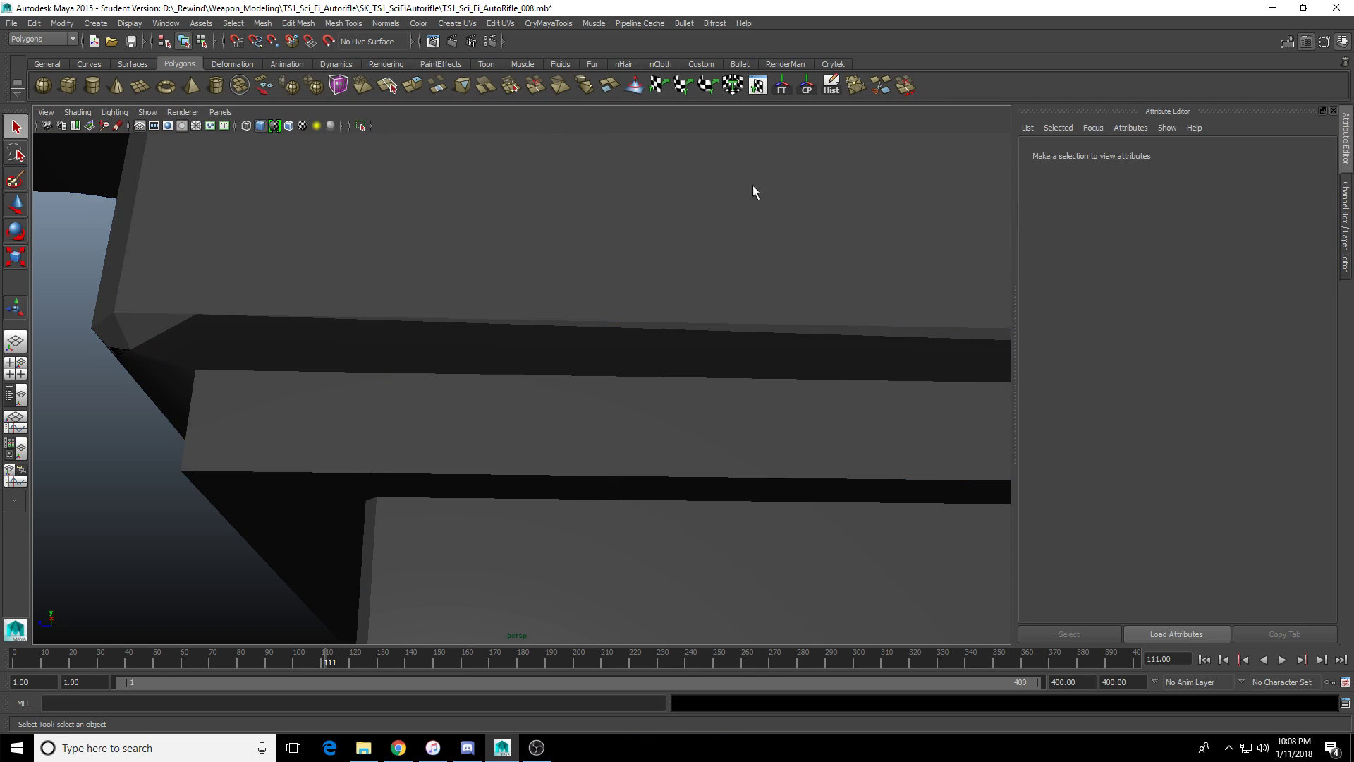
pyautogui.click(591, 265)
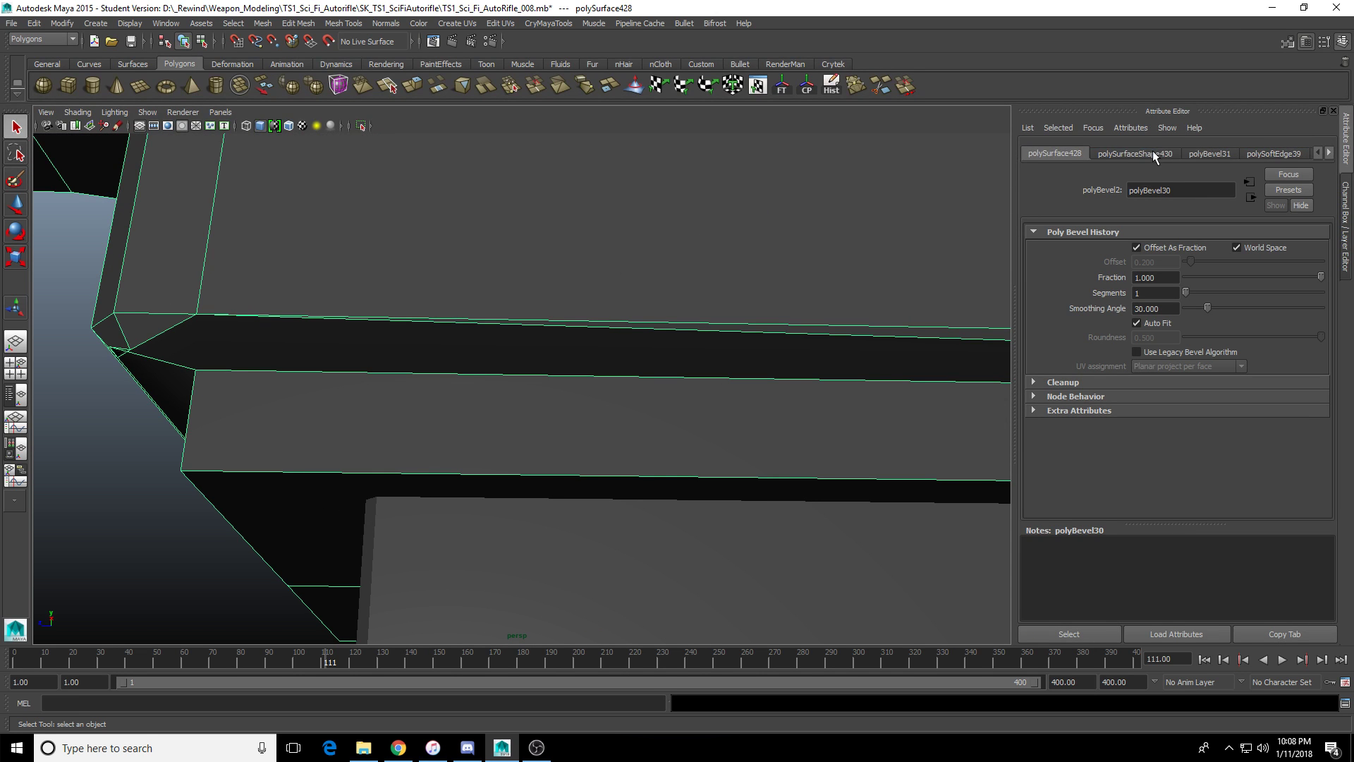
pyautogui.hotkey('ctrl', 'b')
pyautogui.moveTo(1252, 282); pyautogui.dragTo(1208, 278)
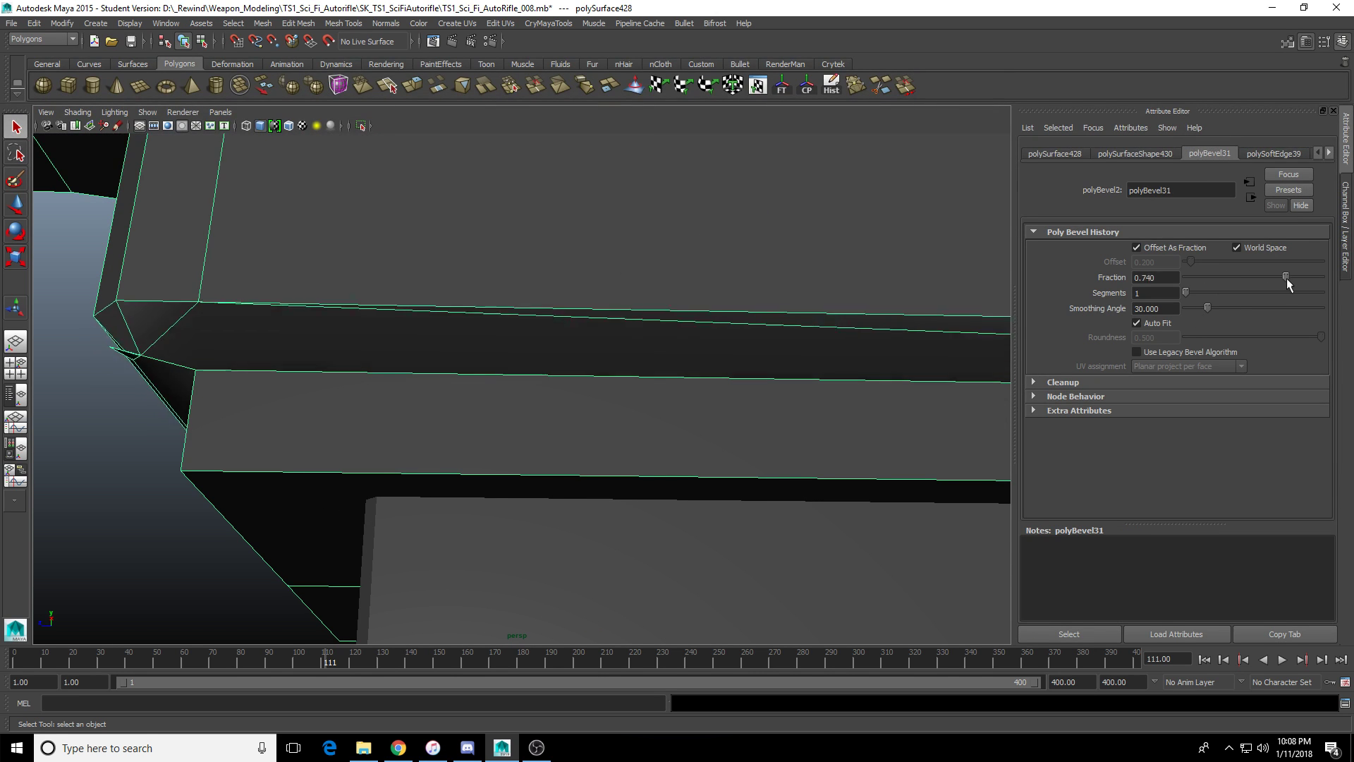
pyautogui.moveTo(836, 313)
pyautogui.keyDown('alt'); pyautogui.mouseDown()
pyautogui.moveTo(799, 327)
pyautogui.moveTo(834, 326)
pyautogui.mouseUp(); pyautogui.keyUp('alt')
pyautogui.hotkey('ctrl', 'z')
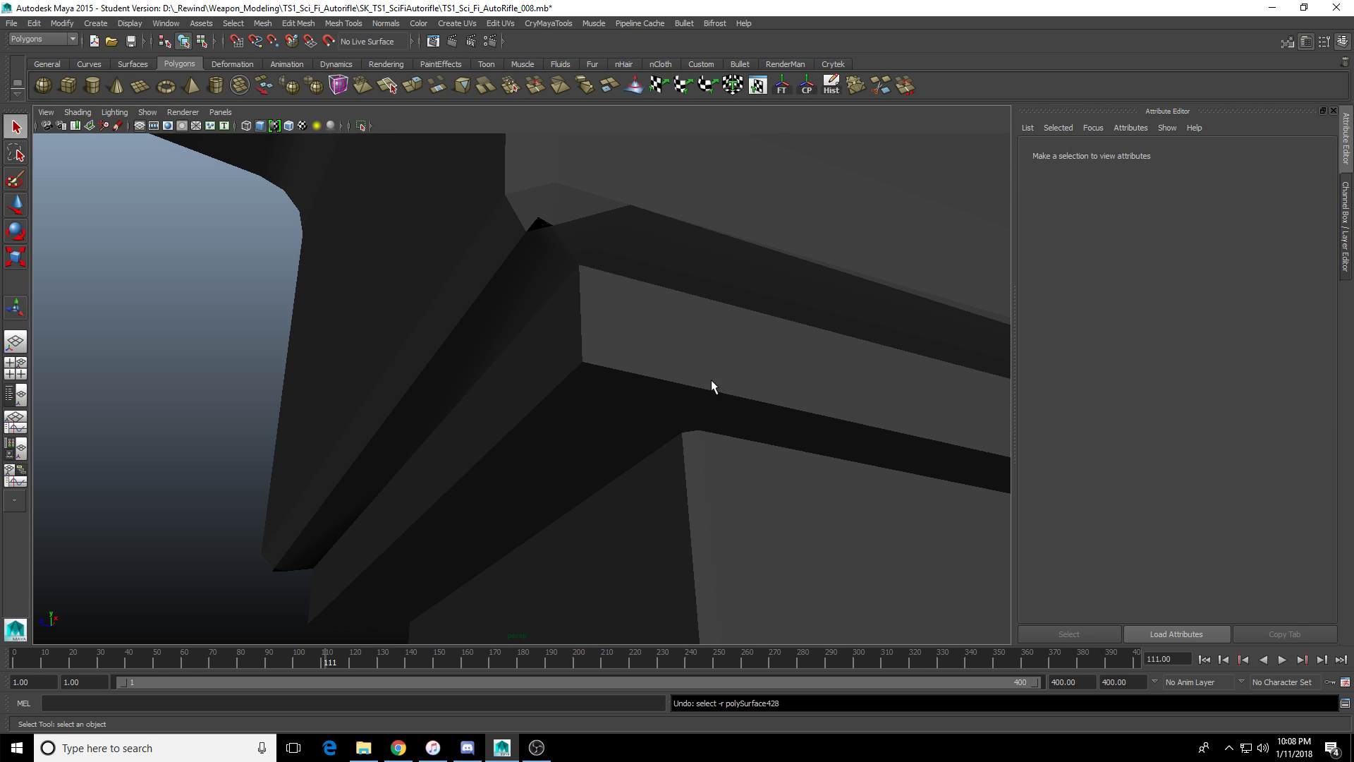
pyautogui.click(841, 277)
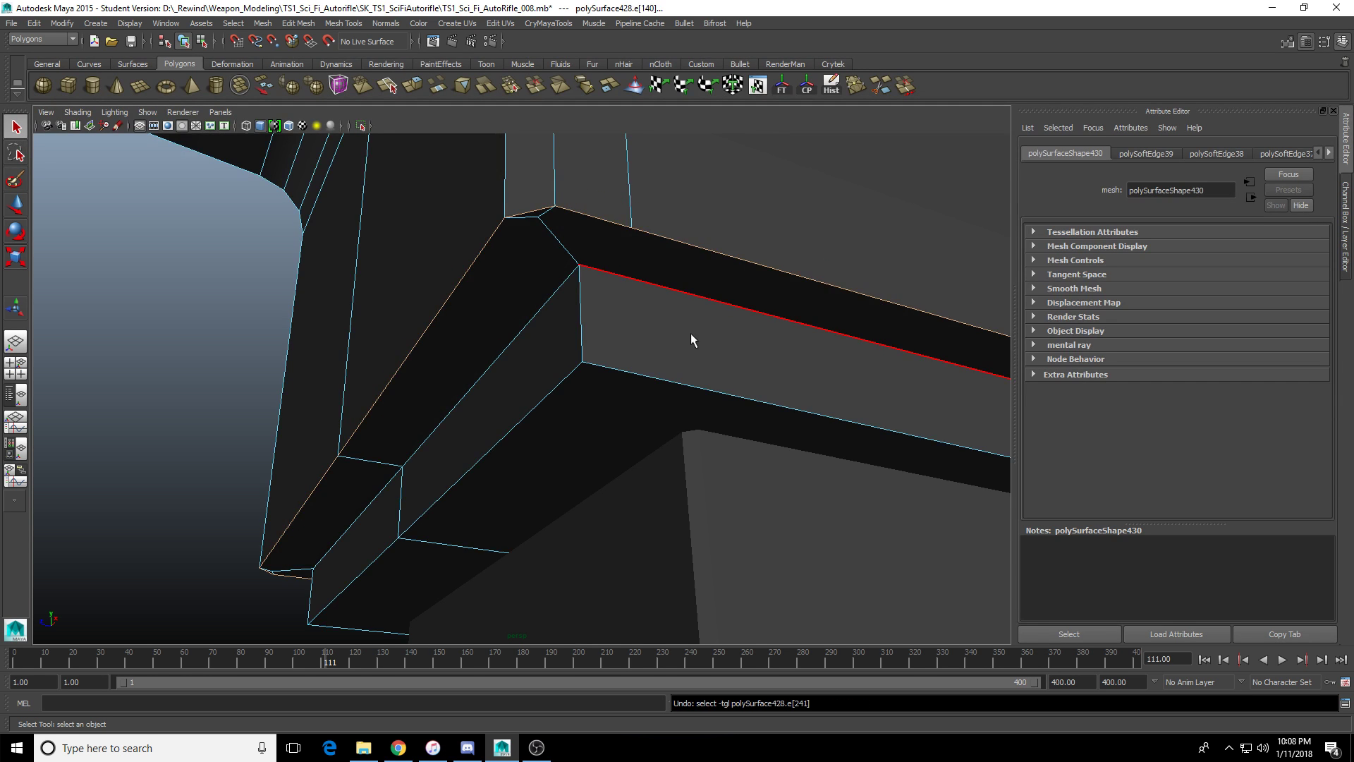
pyautogui.click(689, 336)
pyautogui.keyDown('alt'); pyautogui.moveTo(689, 335); pyautogui.dragTo(589, 402); pyautogui.keyUp('alt')
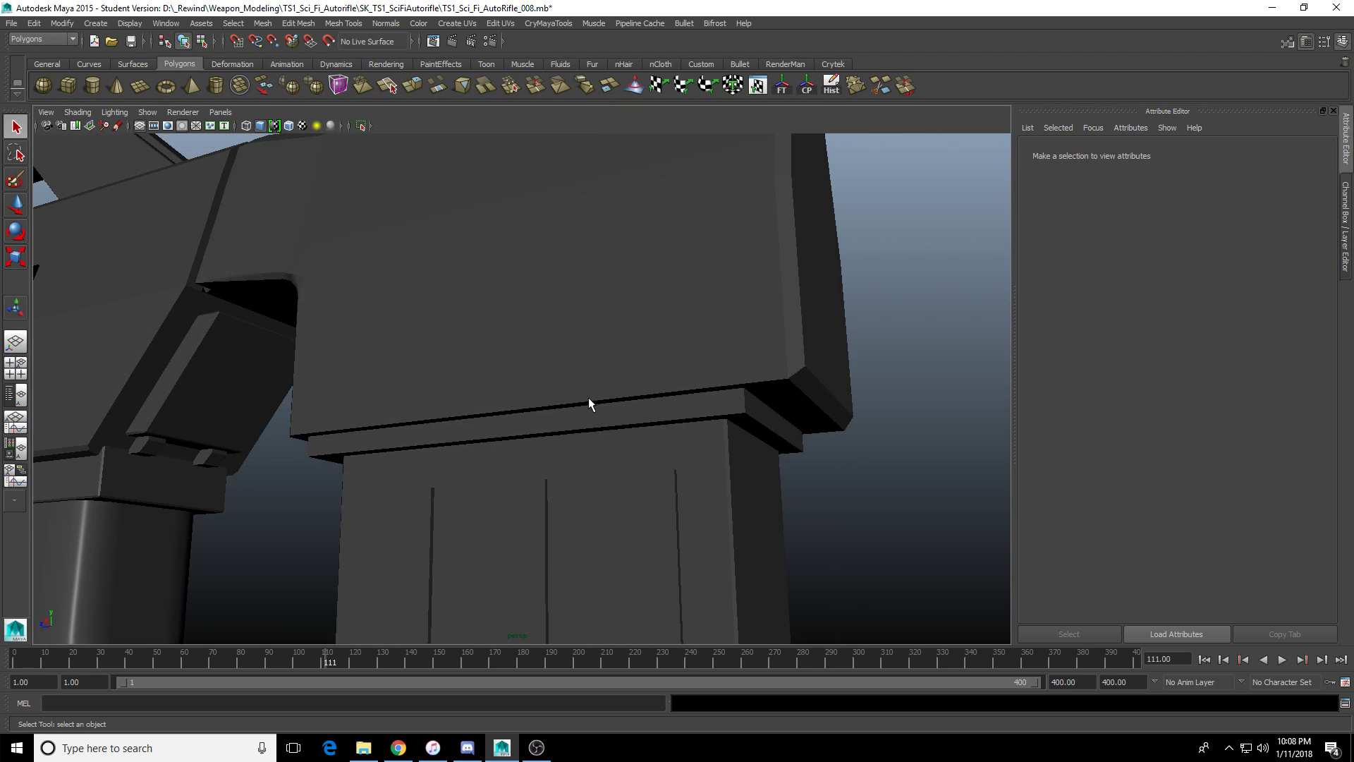
# Examine the magazine housing's shading and topology around the cutout corner and lower rim.
pyautogui.click(660, 398)
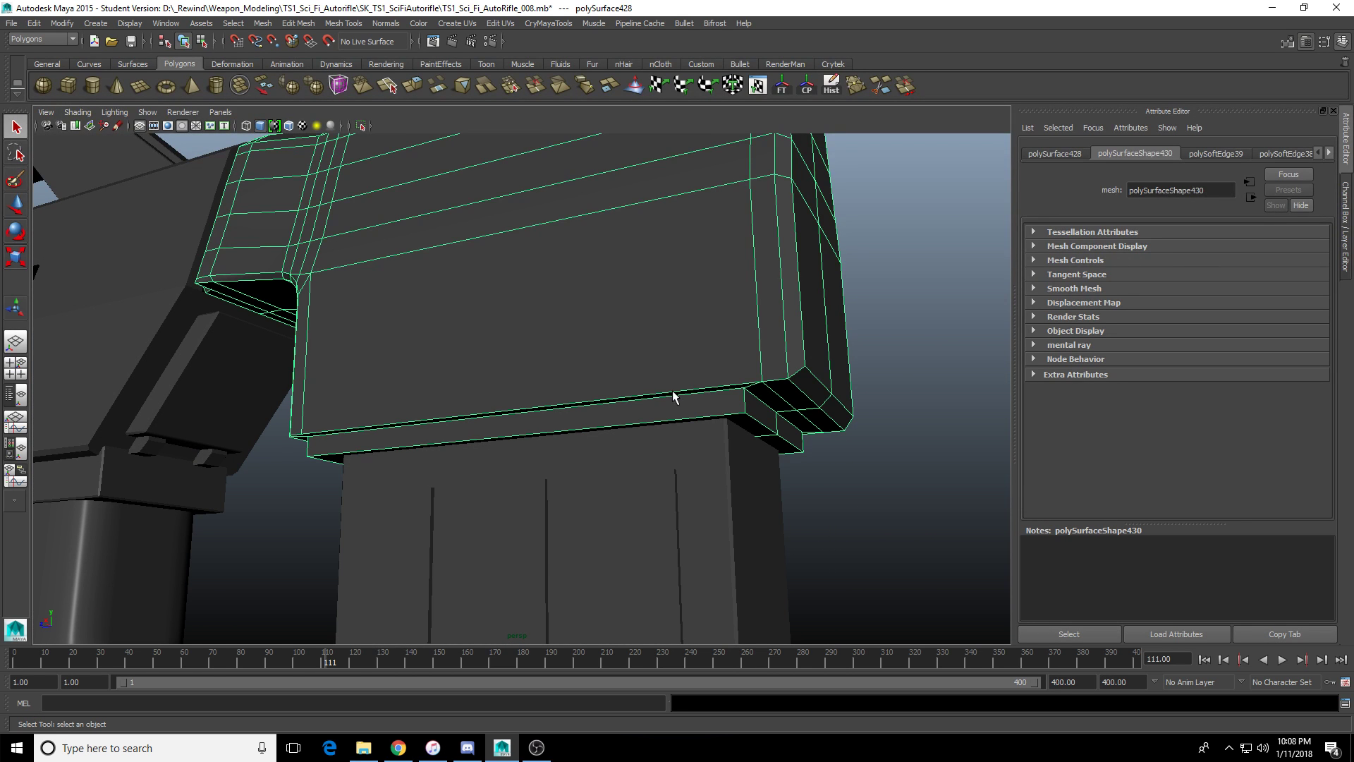
pyautogui.keyDown('alt'); pyautogui.moveTo(689, 387); pyautogui.dragTo(626, 385); pyautogui.keyUp('alt')
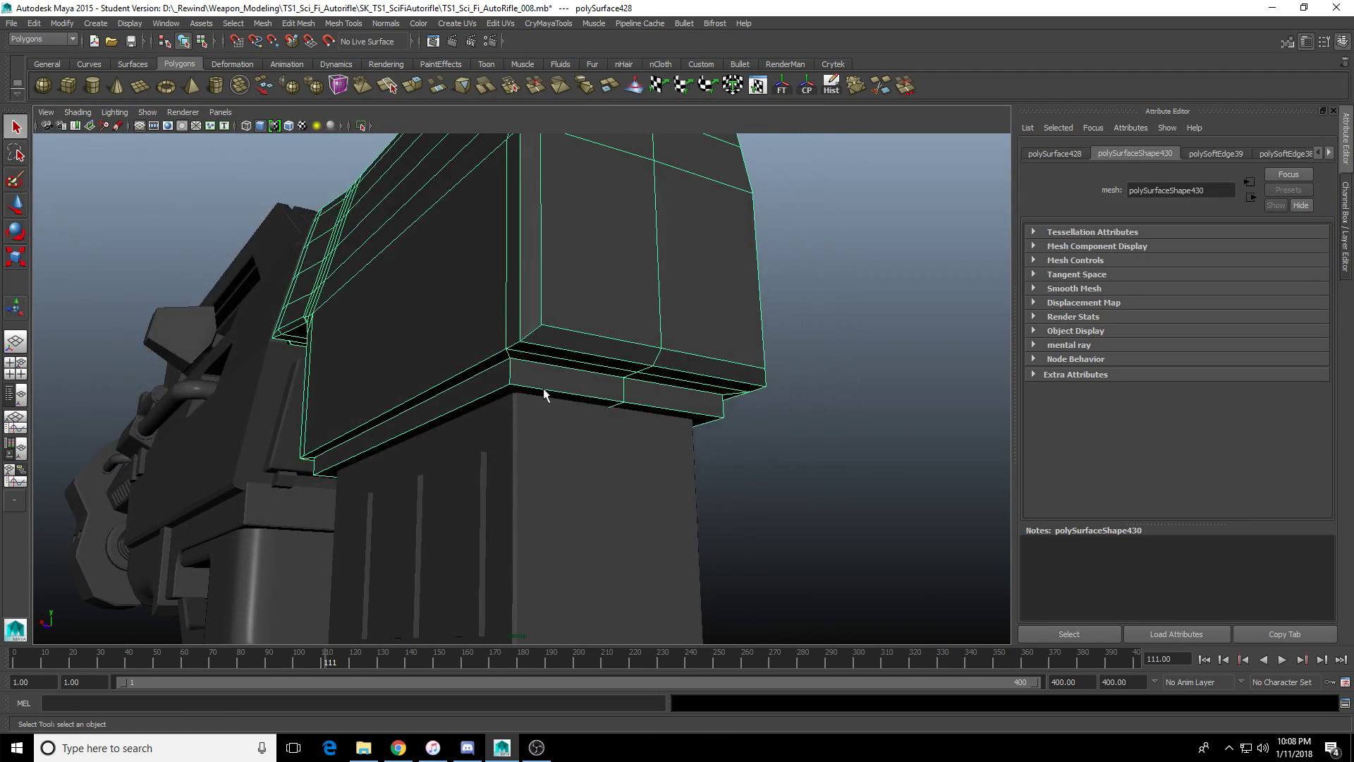
pyautogui.keyDown('alt'); pyautogui.moveTo(544, 388); pyautogui.dragTo(444, 493); pyautogui.keyUp('alt')
pyautogui.click(481, 475)
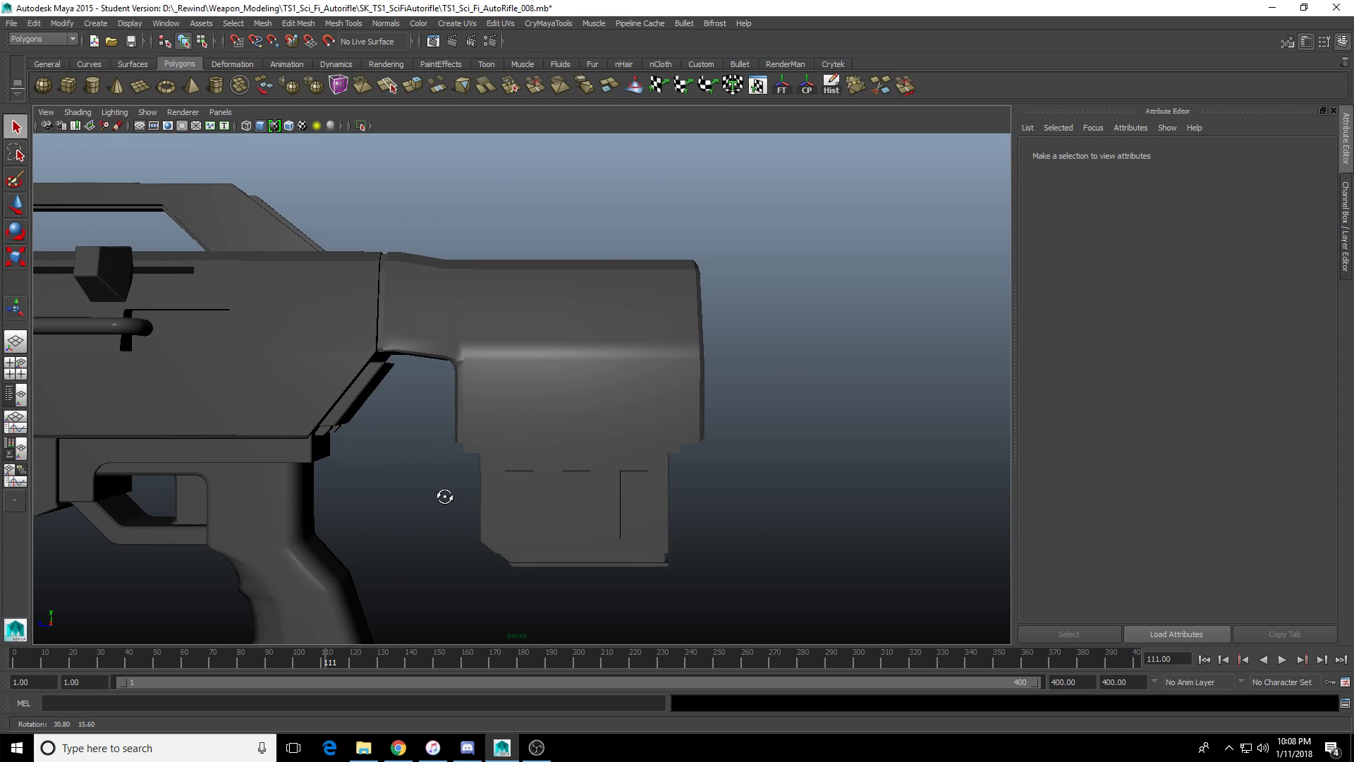
pyautogui.scroll(5, 556, 486)
pyautogui.click(598, 330)
pyautogui.scroll(-5, 598, 330)
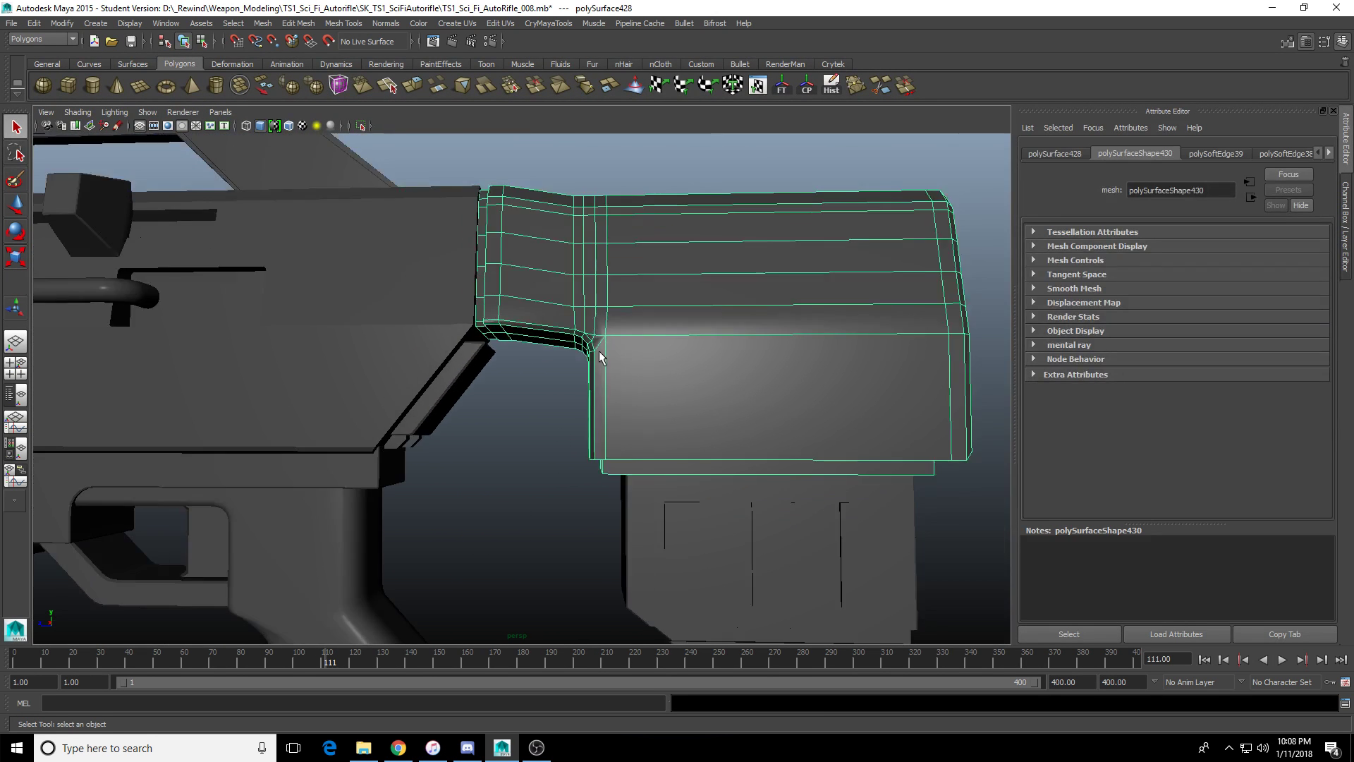
pyautogui.keyDown('alt'); pyautogui.moveTo(602, 353); pyautogui.dragTo(586, 378); pyautogui.keyUp('alt')
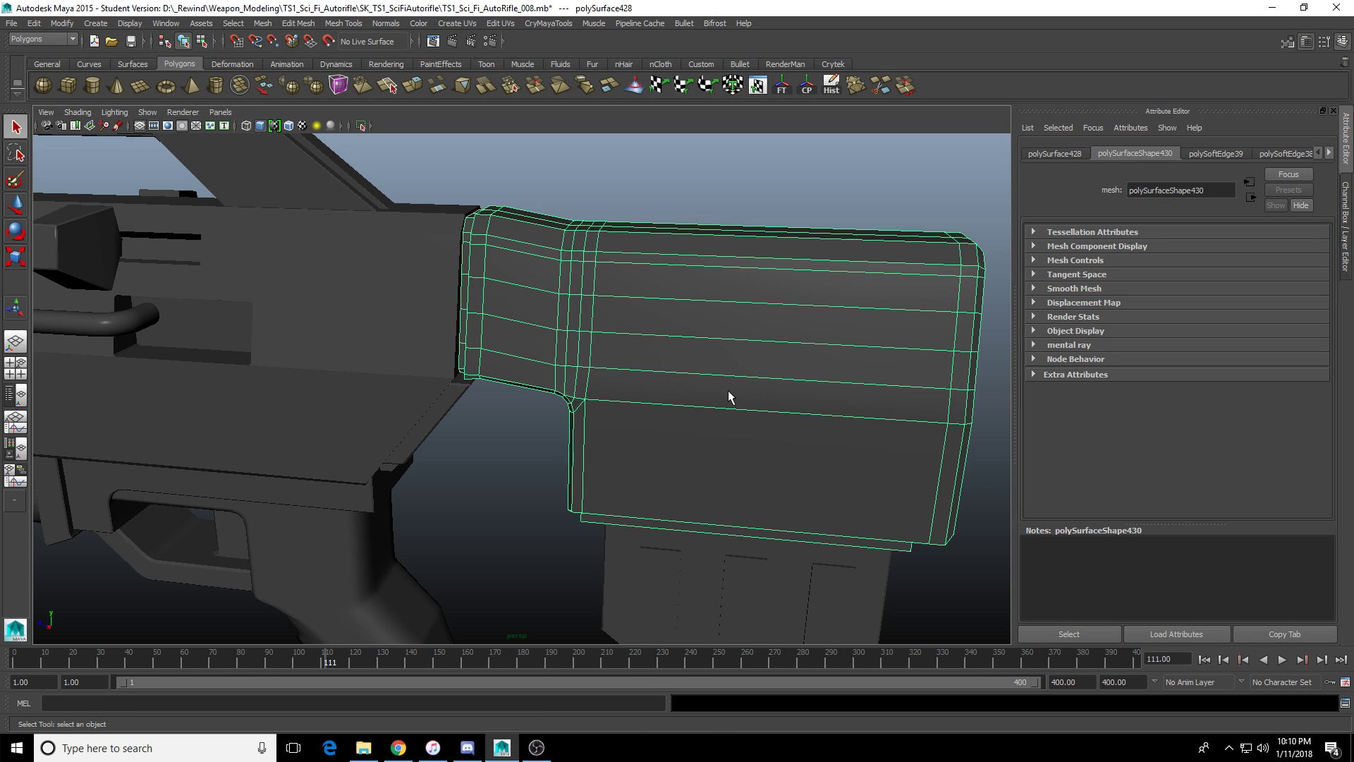
pyautogui.scroll(5, 656, 378)
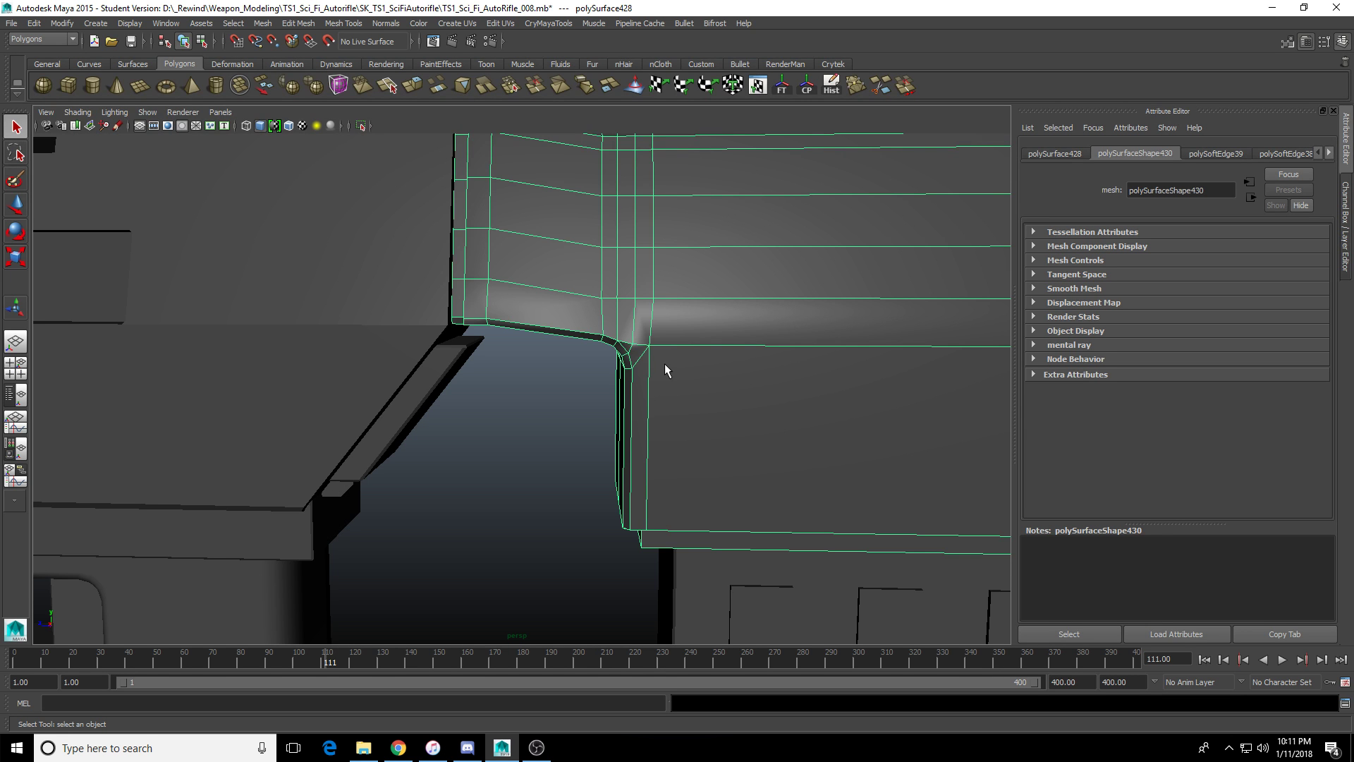
pyautogui.keyDown('alt'); pyautogui.moveTo(620, 363); pyautogui.dragTo(579, 442); pyautogui.keyUp('alt')
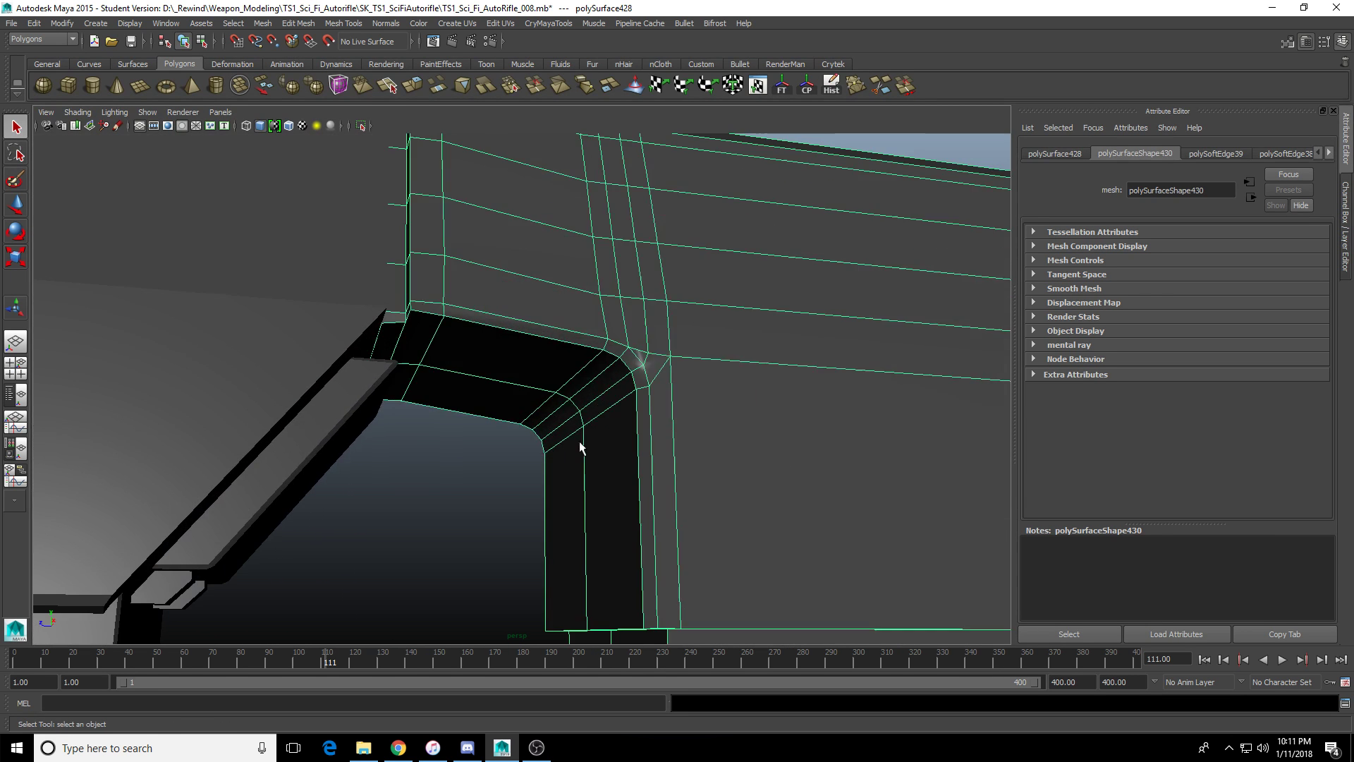
pyautogui.click(513, 480)
pyautogui.keyDown('alt'); pyautogui.moveTo(513, 480); pyautogui.dragTo(536, 471); pyautogui.keyUp('alt')
pyautogui.click(669, 539)
pyautogui.keyDown('alt'); pyautogui.moveTo(671, 540); pyautogui.dragTo(540, 311, button='middle'); pyautogui.keyUp('alt')
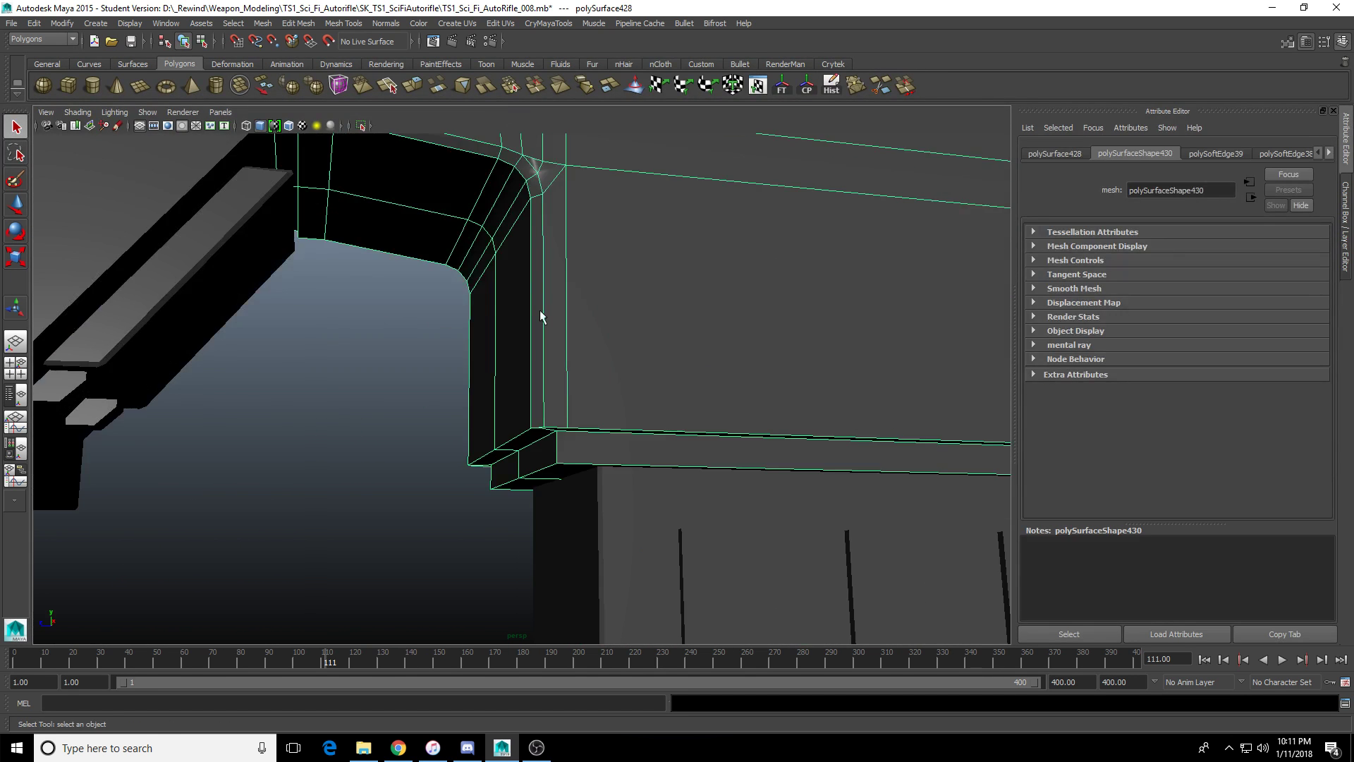
pyautogui.scroll(-2, 541, 313)
# Select the two underside faces of the magazine housing, return to object selection and isolate the housing in the viewport.
pyautogui.moveTo(579, 318); pyautogui.dragTo(567, 433, button='right')
pyautogui.keyDown('alt'); pyautogui.moveTo(568, 434); pyautogui.dragTo(598, 395); pyautogui.keyUp('alt')
pyautogui.click(597, 395)
pyautogui.keyDown('shift'); pyautogui.click(561, 442); pyautogui.keyUp('shift')
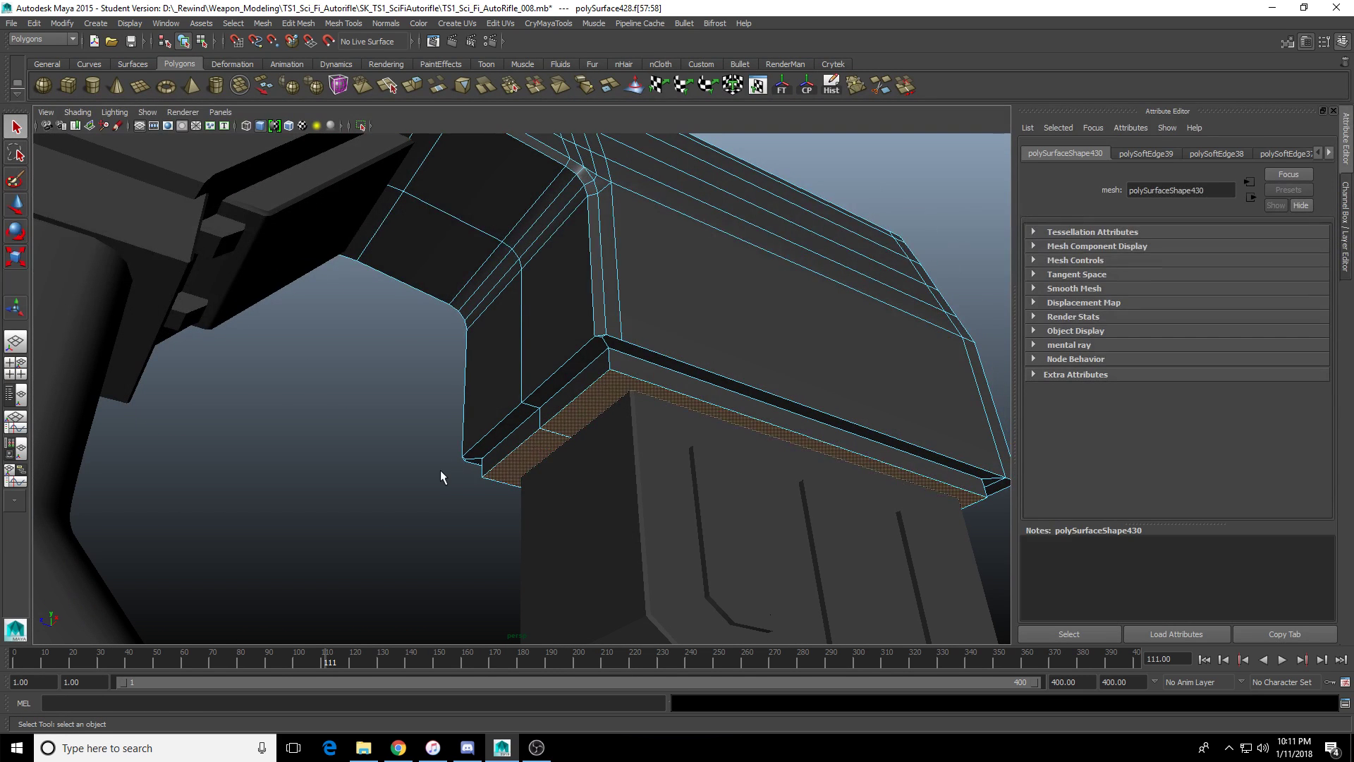
pyautogui.press('F8')
pyautogui.click(360, 126)
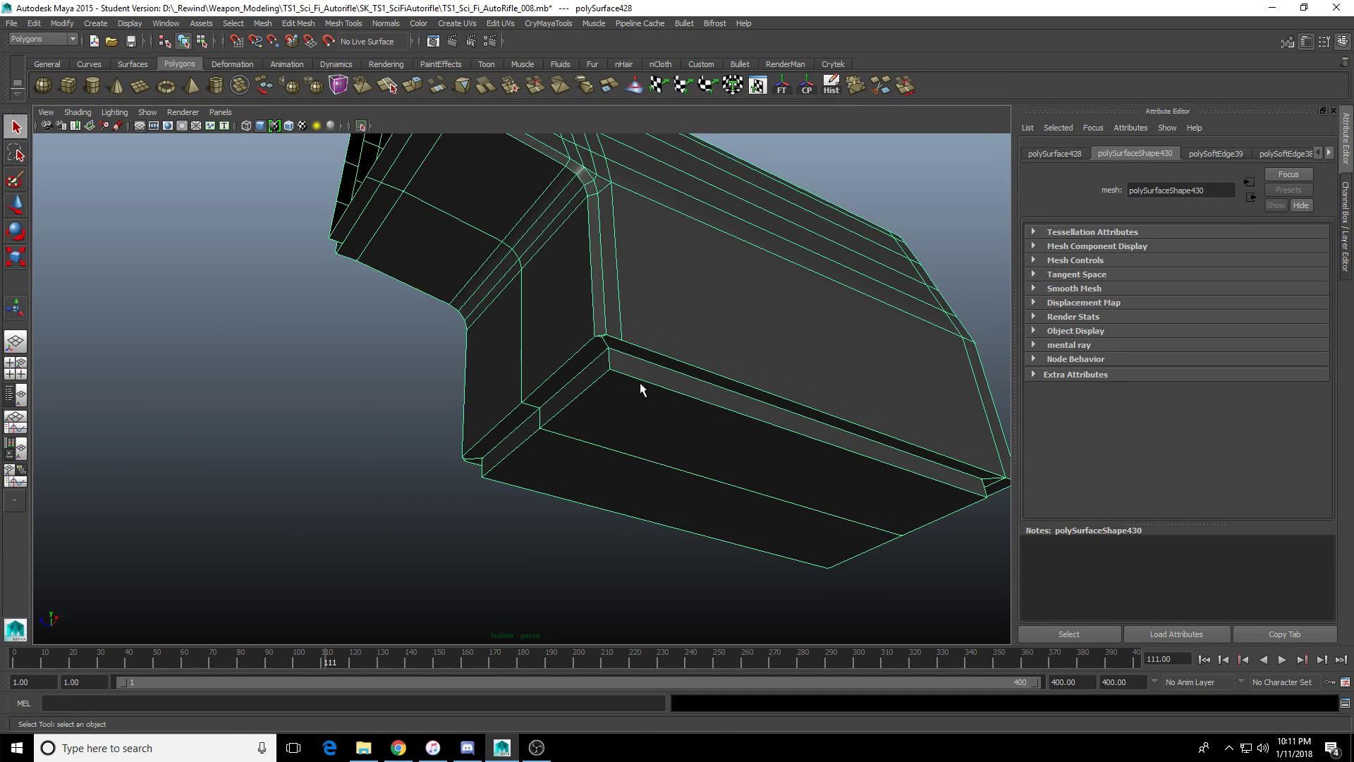
# Select the two large underside faces of the magazine housing and delete them.
pyautogui.keyDown('alt'); pyautogui.moveTo(641, 382); pyautogui.dragTo(618, 377); pyautogui.keyUp('alt')
pyautogui.moveTo(618, 377); pyautogui.dragTo(619, 417, button='right')
pyautogui.click(618, 419)
pyautogui.keyDown('shift'); pyautogui.click(605, 473); pyautogui.keyUp('shift')
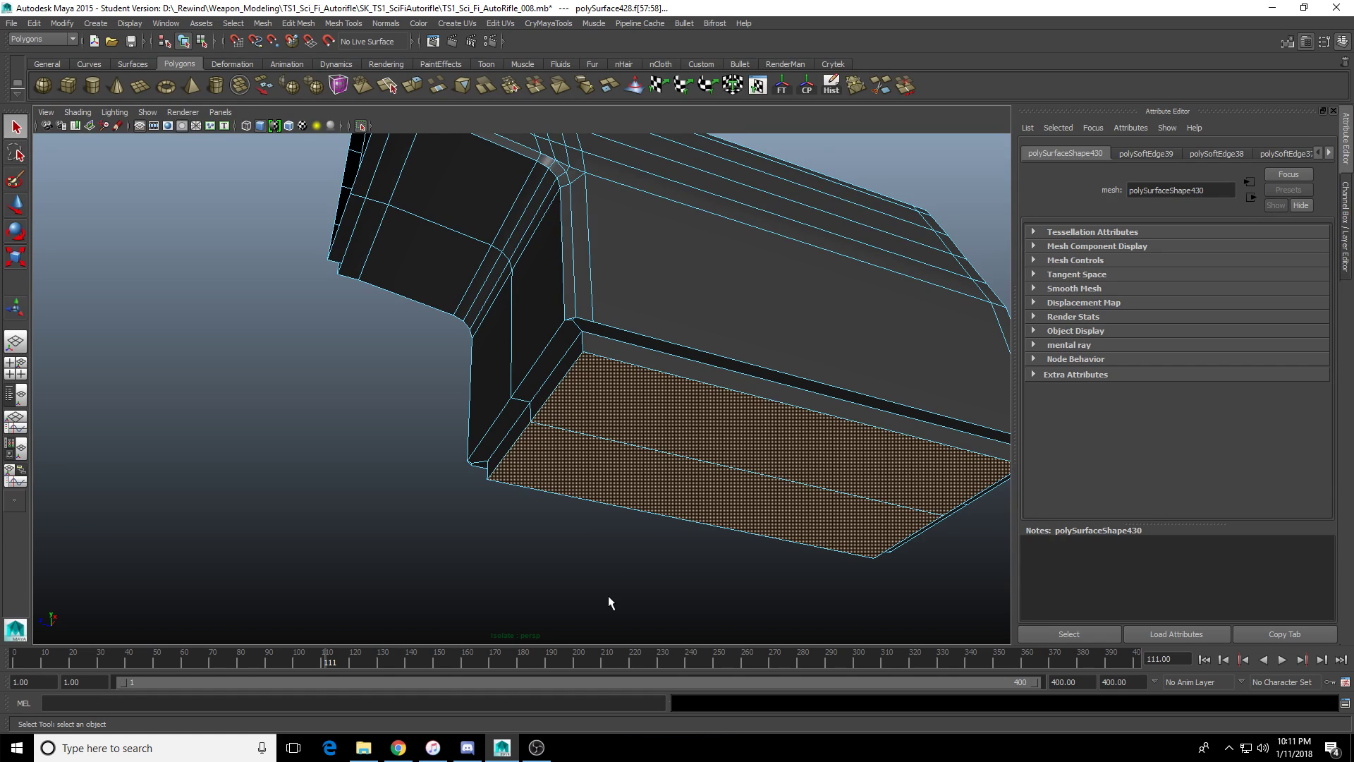
pyautogui.hotkey('shift', '.')
pyautogui.press('Delete')
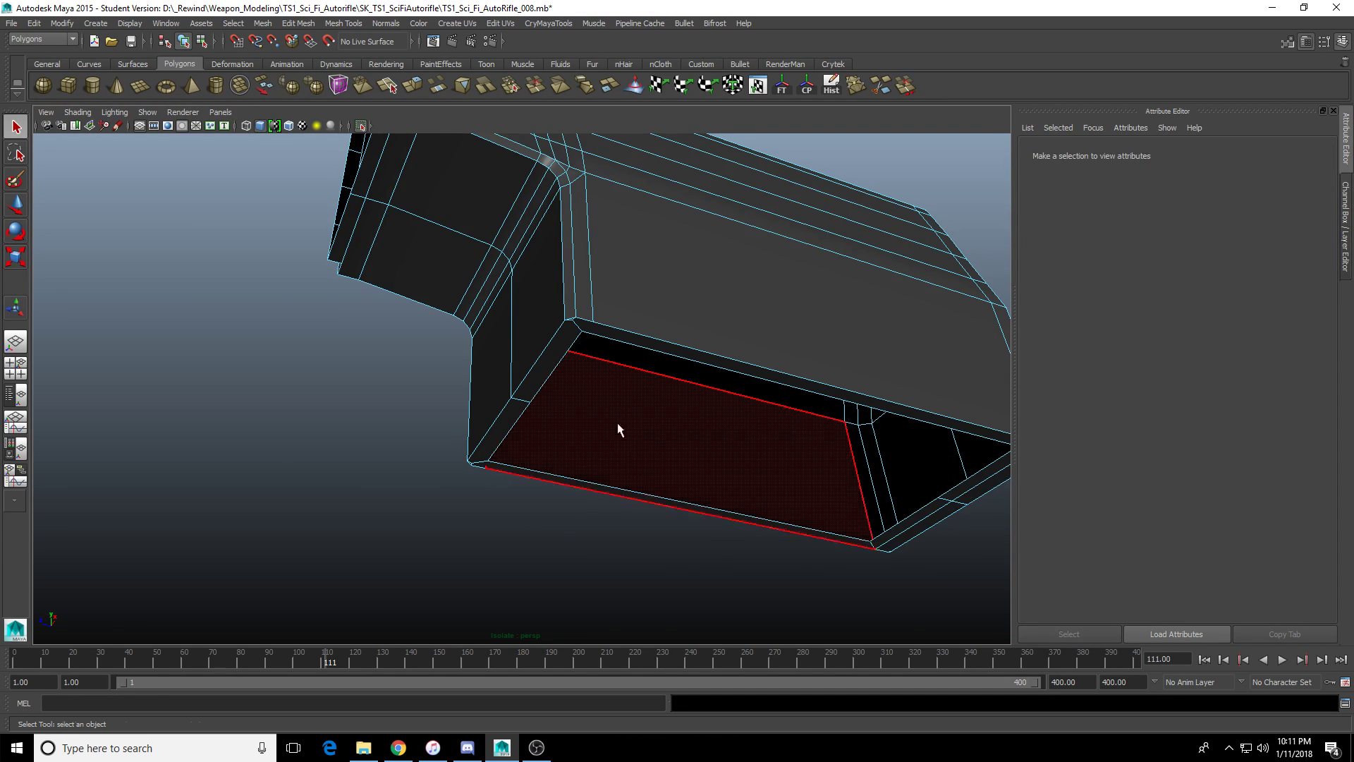
# Bridge the two long border edges of the open underside with a new surface set to 1 division.
pyautogui.keyDown('alt'); pyautogui.moveTo(620, 432); pyautogui.dragTo(530, 390); pyautogui.keyUp('alt')
pyautogui.click(498, 302)
pyautogui.keyDown('alt'); pyautogui.moveTo(499, 302); pyautogui.dragTo(545, 269); pyautogui.keyUp('alt')
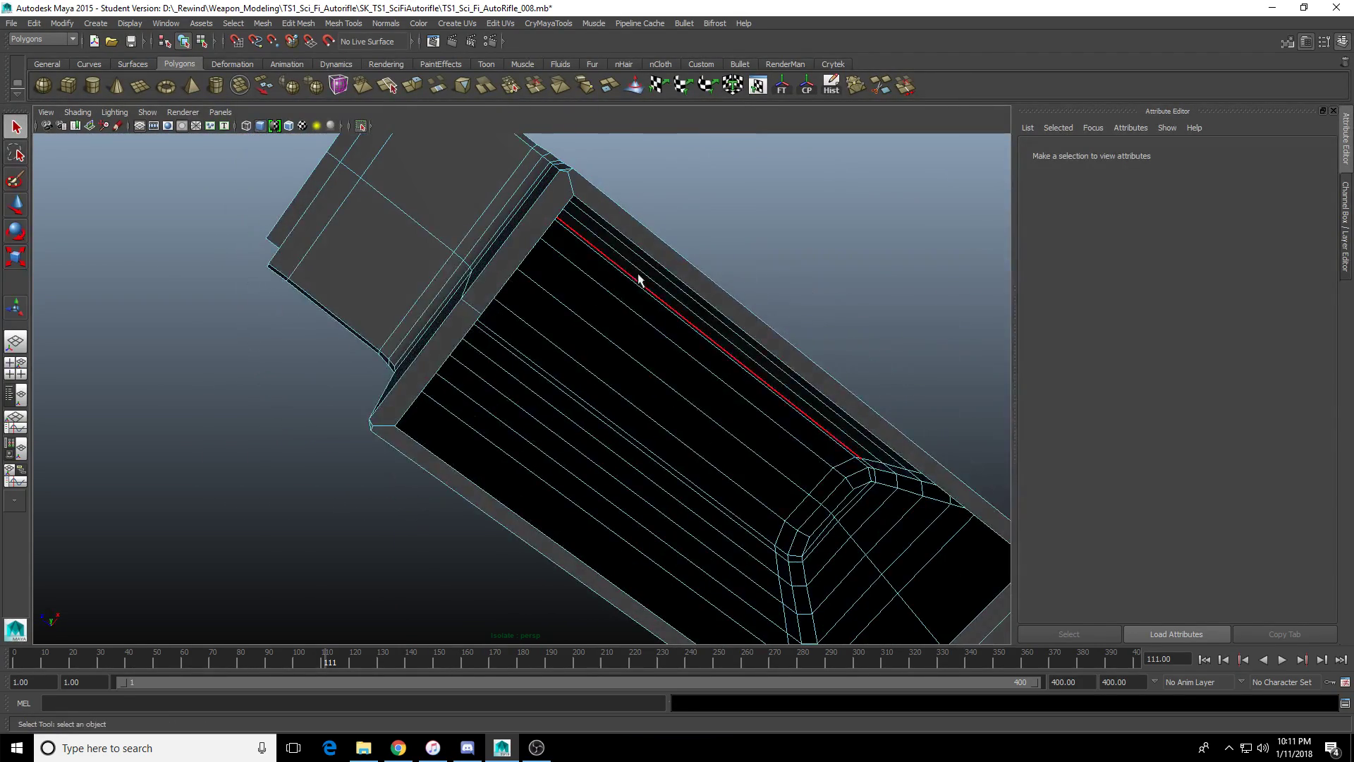
pyautogui.click(638, 275)
pyautogui.keyDown('alt'); pyautogui.moveTo(638, 275); pyautogui.dragTo(546, 408); pyautogui.keyUp('alt')
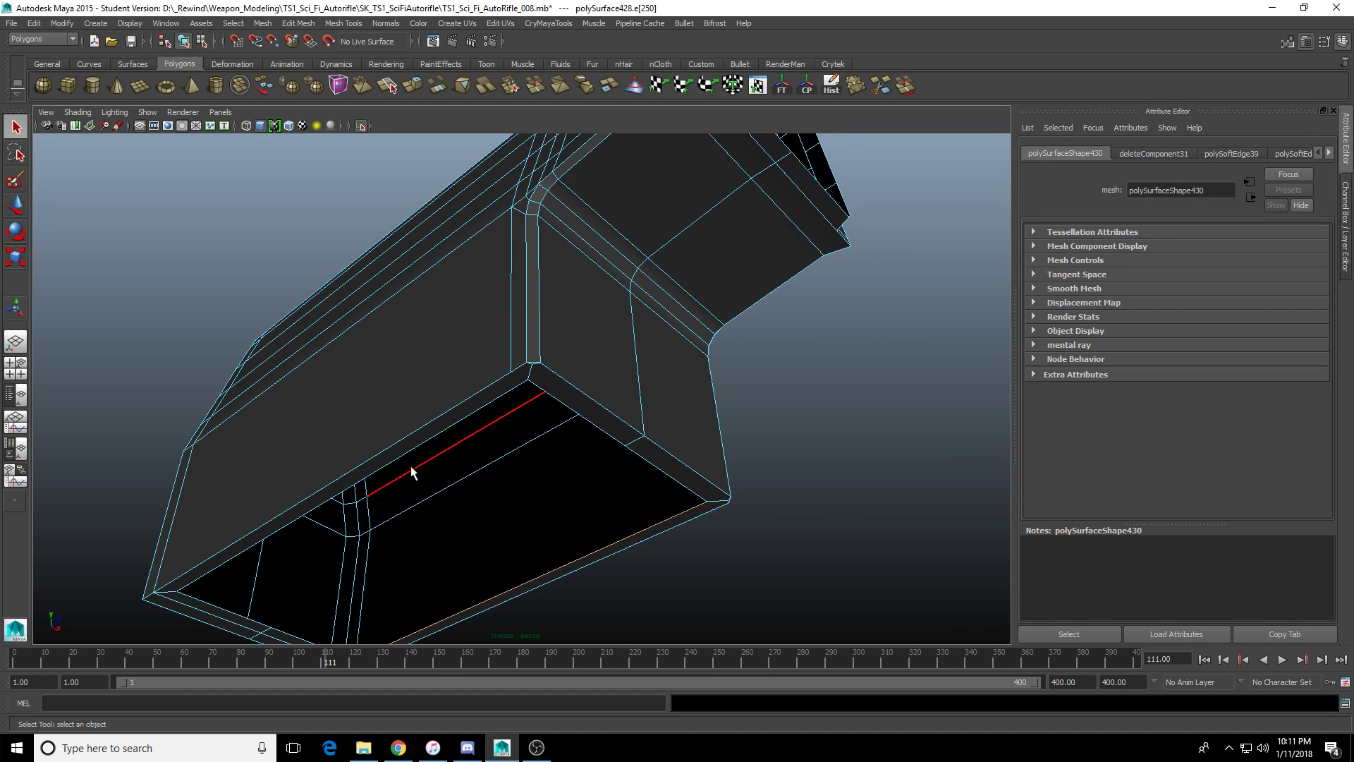
pyautogui.keyDown('alt'); pyautogui.moveTo(414, 472); pyautogui.dragTo(414, 206); pyautogui.keyUp('alt')
pyautogui.click(433, 86)
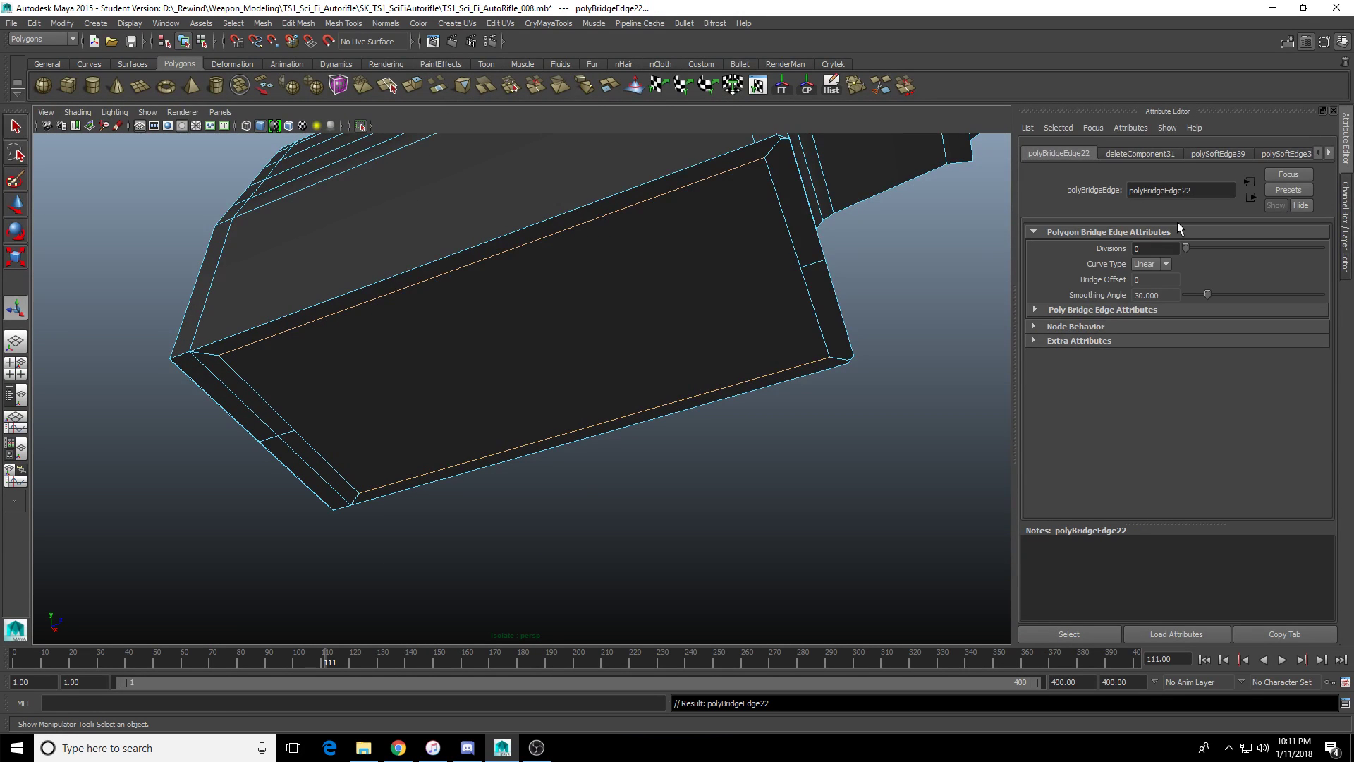
pyautogui.click(1155, 248)
pyautogui.write('1')
pyautogui.press('Return')
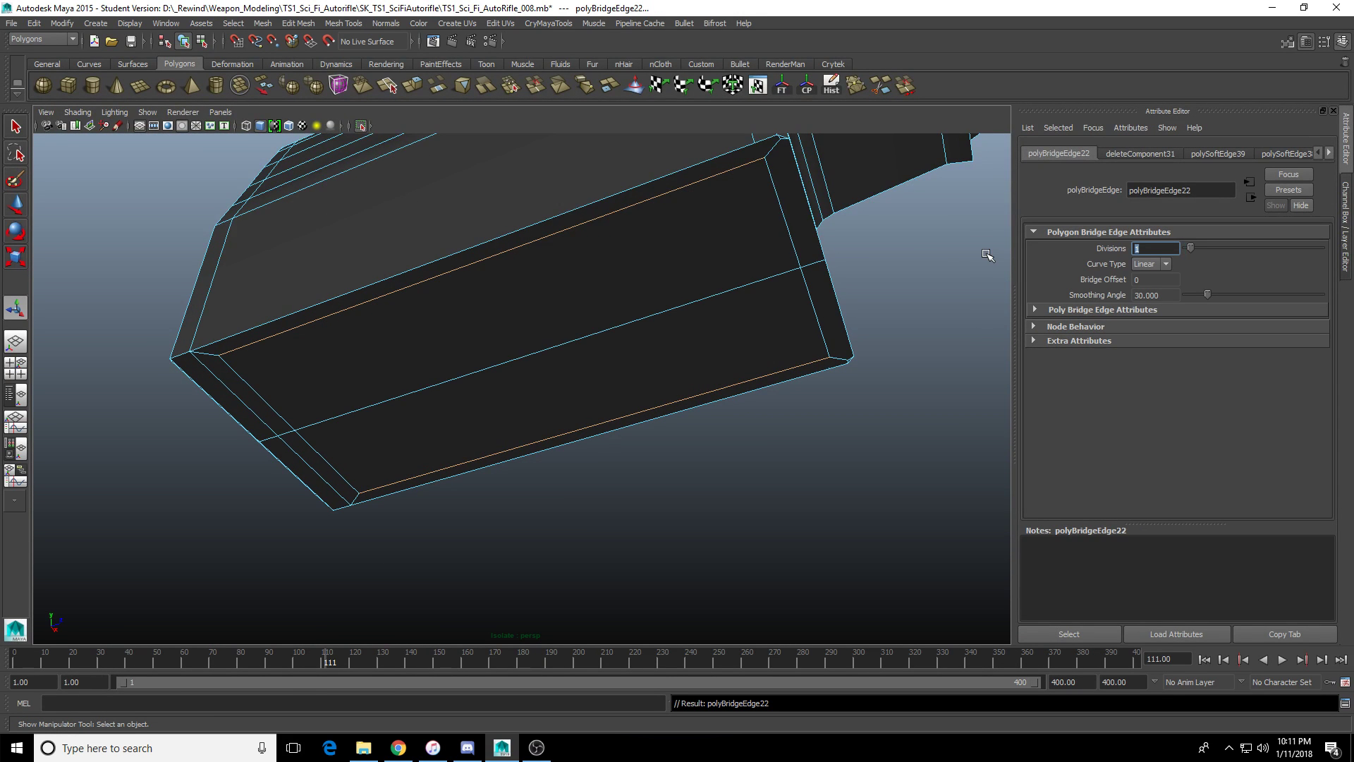
# Merge the overlapping vertices where the underside's centre line meets the rim at the cutout end.
pyautogui.keyDown('alt'); pyautogui.moveTo(746, 259); pyautogui.dragTo(693, 414, button='middle'); pyautogui.keyUp('alt')
pyautogui.scroll(4, 693, 414)
pyautogui.moveTo(692, 413); pyautogui.dragTo(629, 418, button='right')
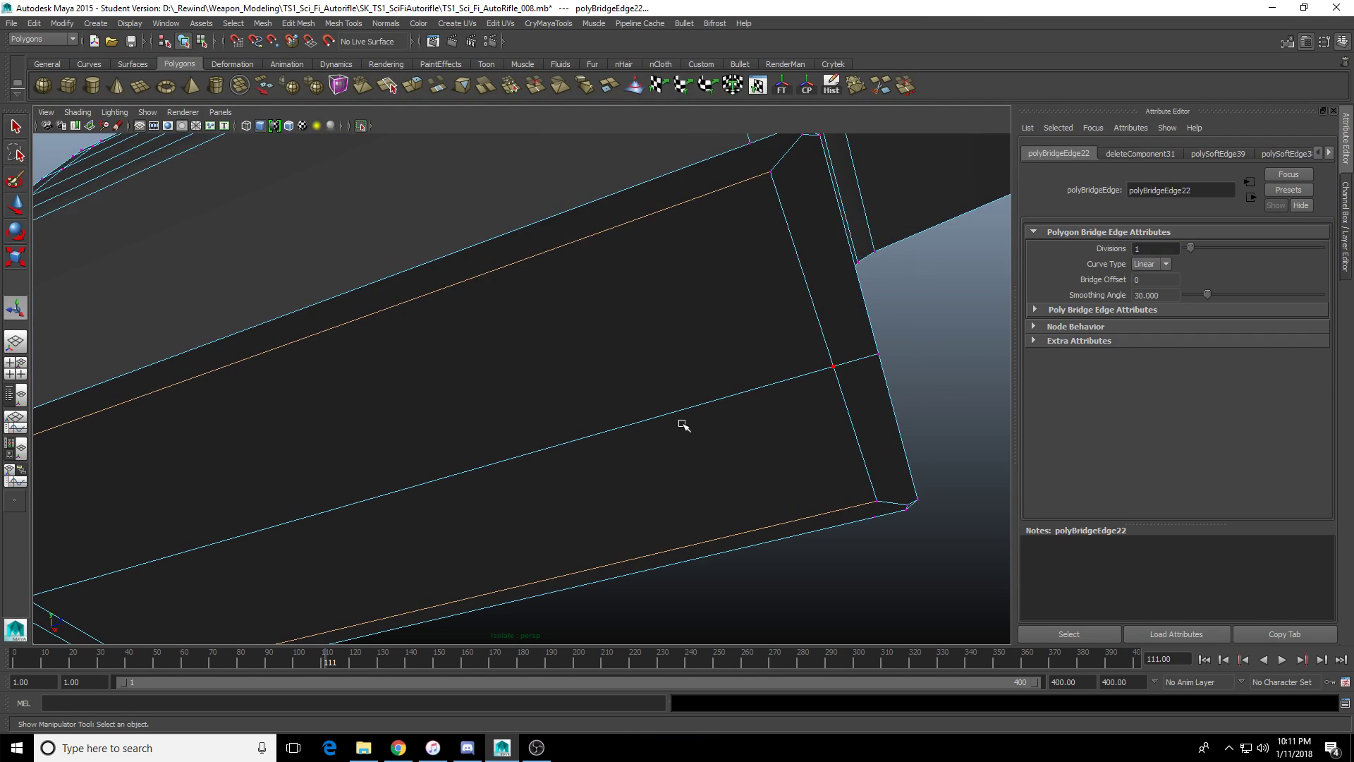
pyautogui.keyDown('alt'); pyautogui.moveTo(683, 424); pyautogui.dragTo(501, 471); pyautogui.keyUp('alt')
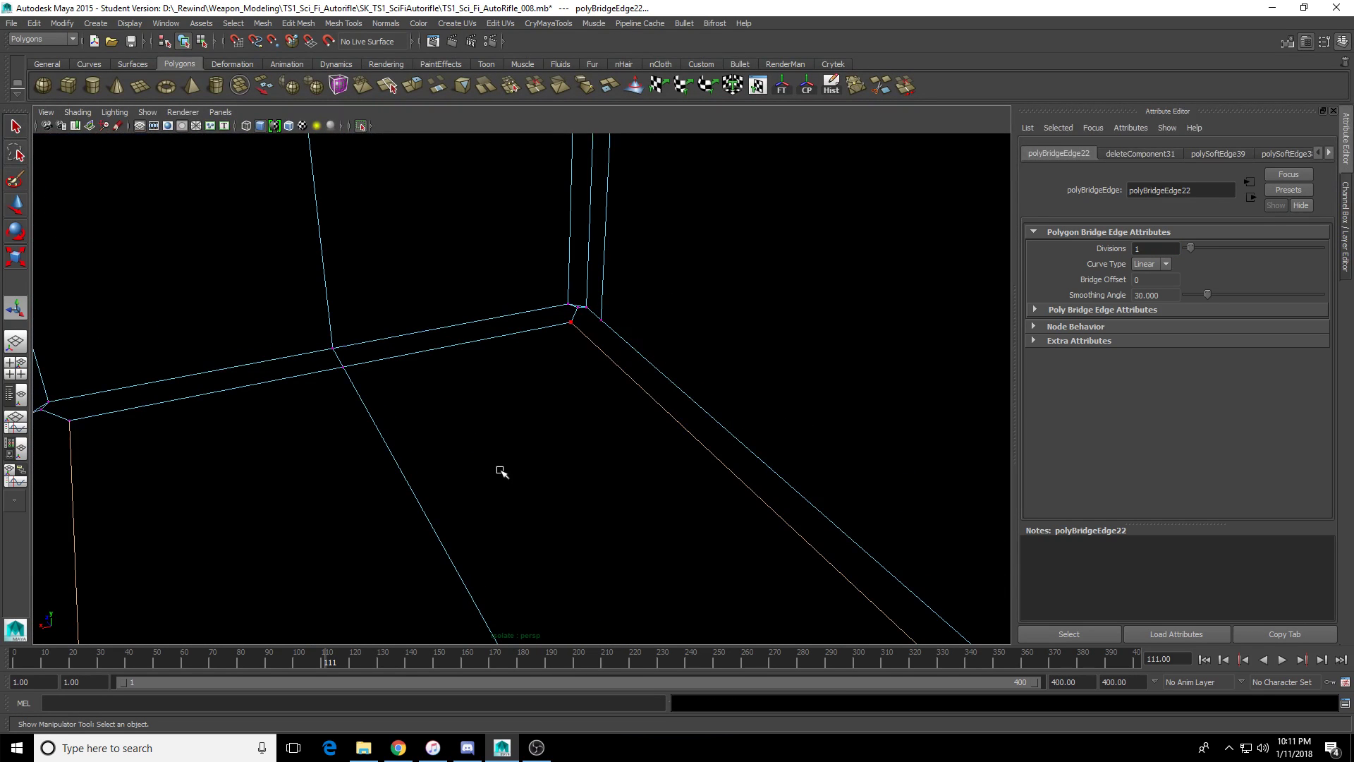
pyautogui.press('4')
pyautogui.moveTo(346, 480); pyautogui.dragTo(375, 343)
pyautogui.moveTo(315, 431); pyautogui.dragTo(364, 358)
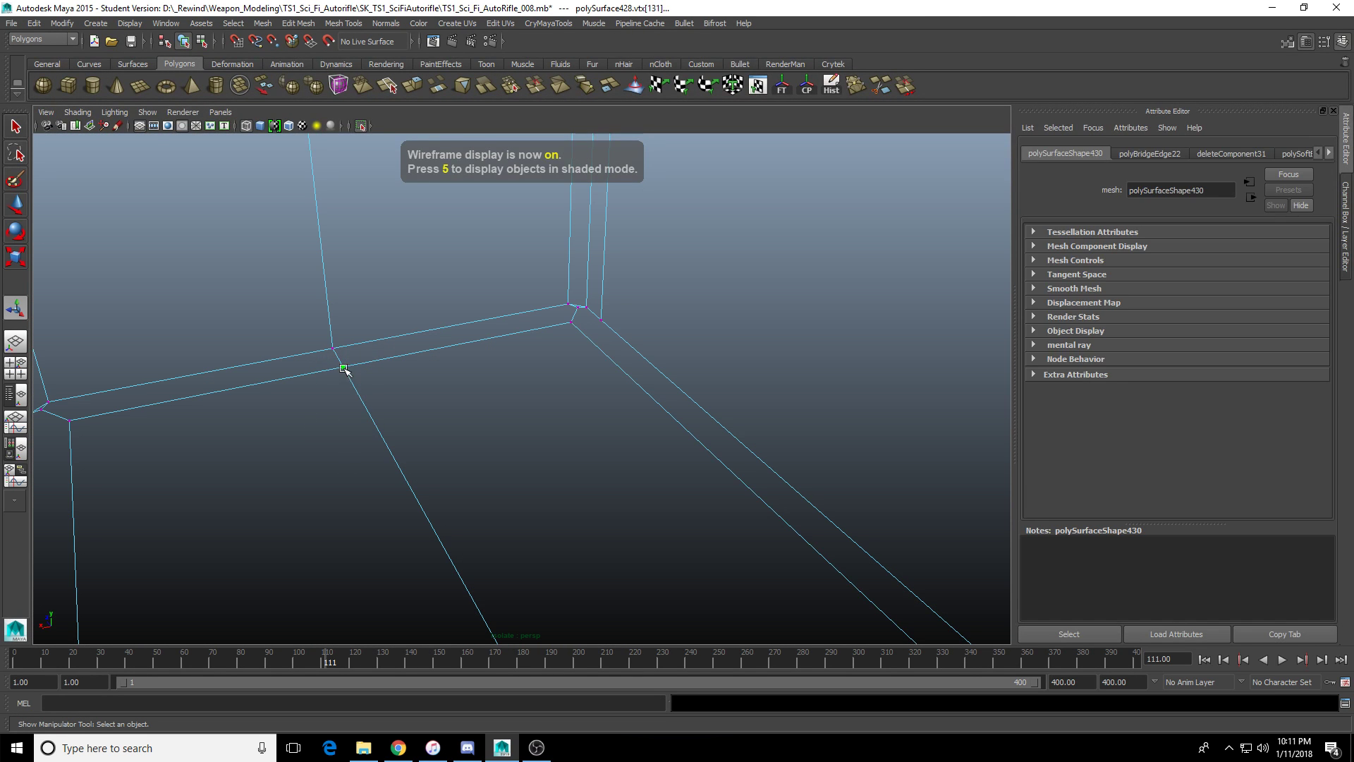
pyautogui.keyDown('shift'); pyautogui.moveTo(344, 369); pyautogui.dragTo(263, 306, button='right'); pyautogui.keyUp('shift')
# Merge the overlapping vertices at the other end of the underside's centre line and restore shaded display.
pyautogui.keyDown('alt'); pyautogui.moveTo(350, 287); pyautogui.dragTo(649, 447); pyautogui.keyUp('alt')
pyautogui.keyDown('alt'); pyautogui.moveTo(649, 447); pyautogui.dragTo(726, 464, button='middle'); pyautogui.keyUp('alt')
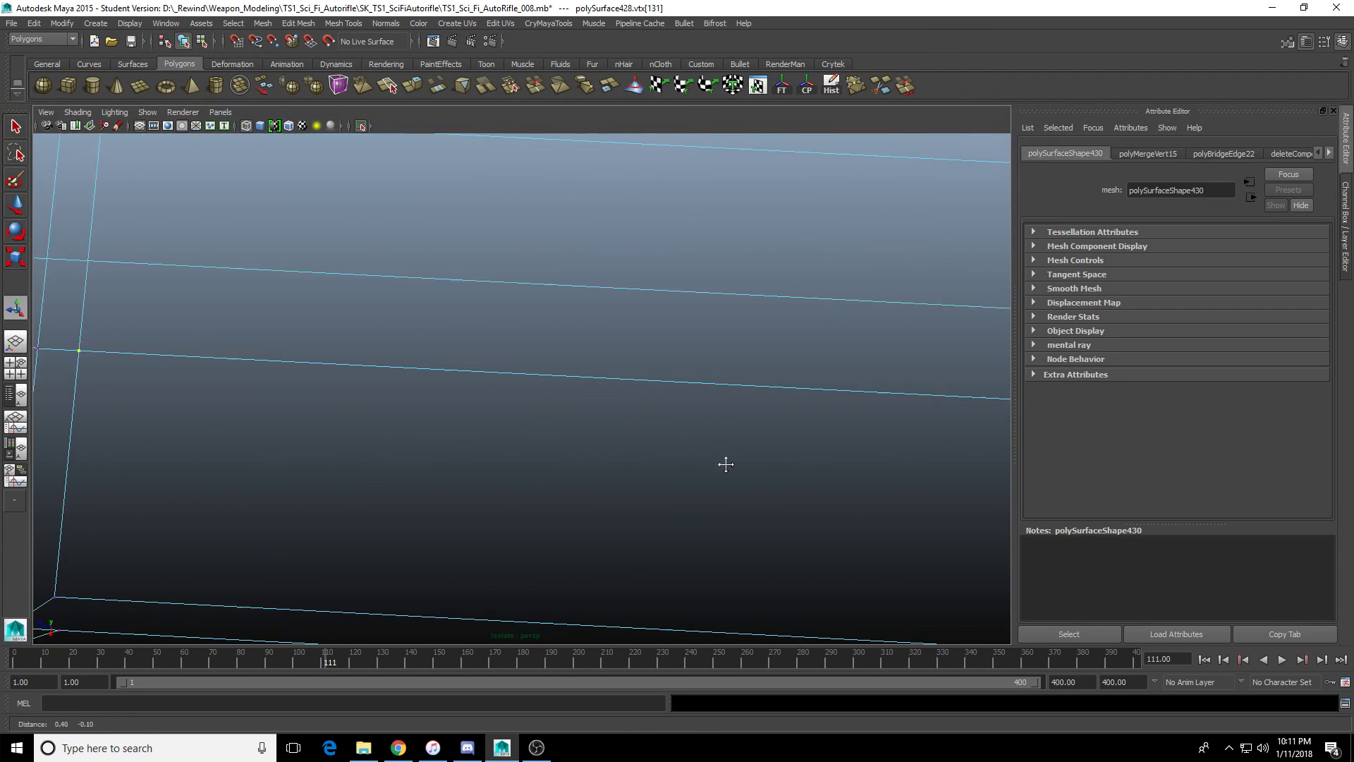
pyautogui.keyDown('alt'); pyautogui.moveTo(725, 464); pyautogui.dragTo(671, 388); pyautogui.keyUp('alt')
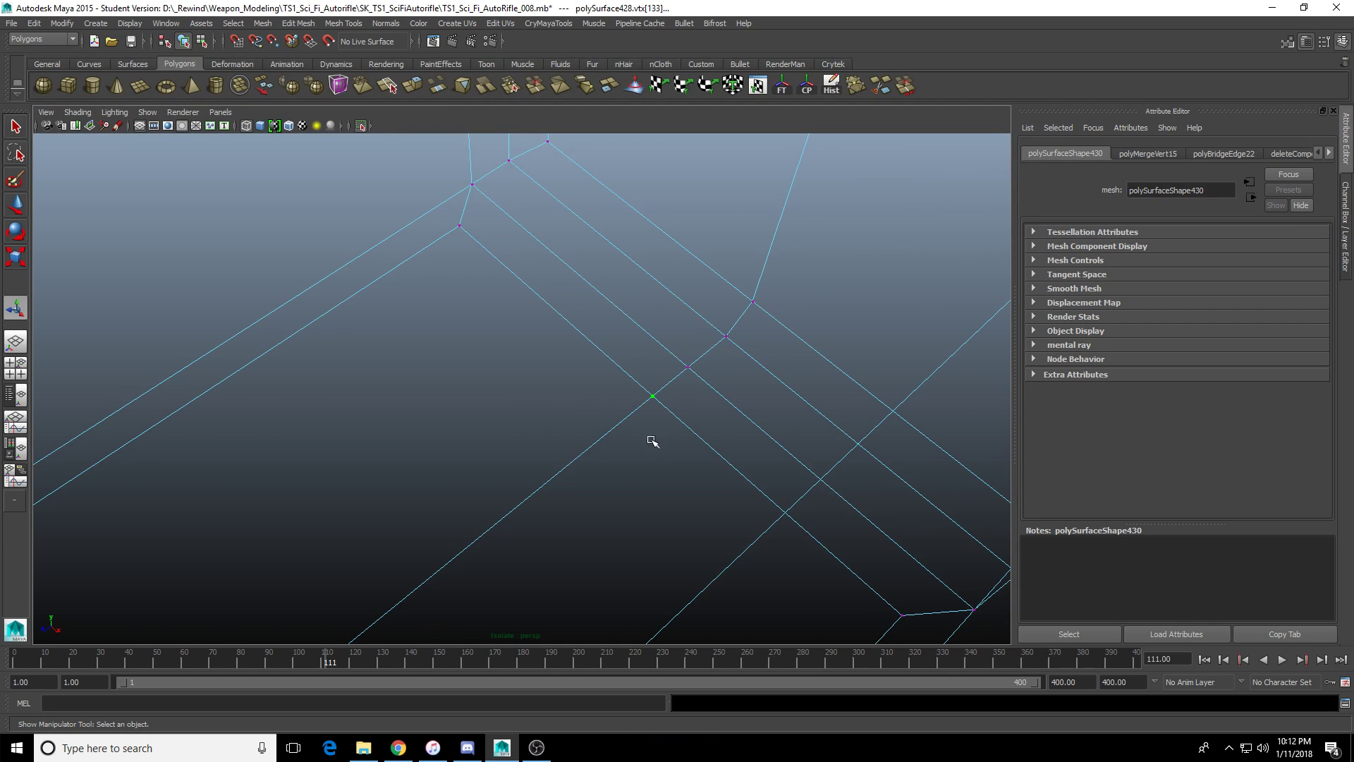
pyautogui.press('g')
pyautogui.keyDown('alt'); pyautogui.moveTo(654, 477); pyautogui.dragTo(585, 448); pyautogui.keyUp('alt')
pyautogui.scroll(-3, 584, 448)
pyautogui.press('5')
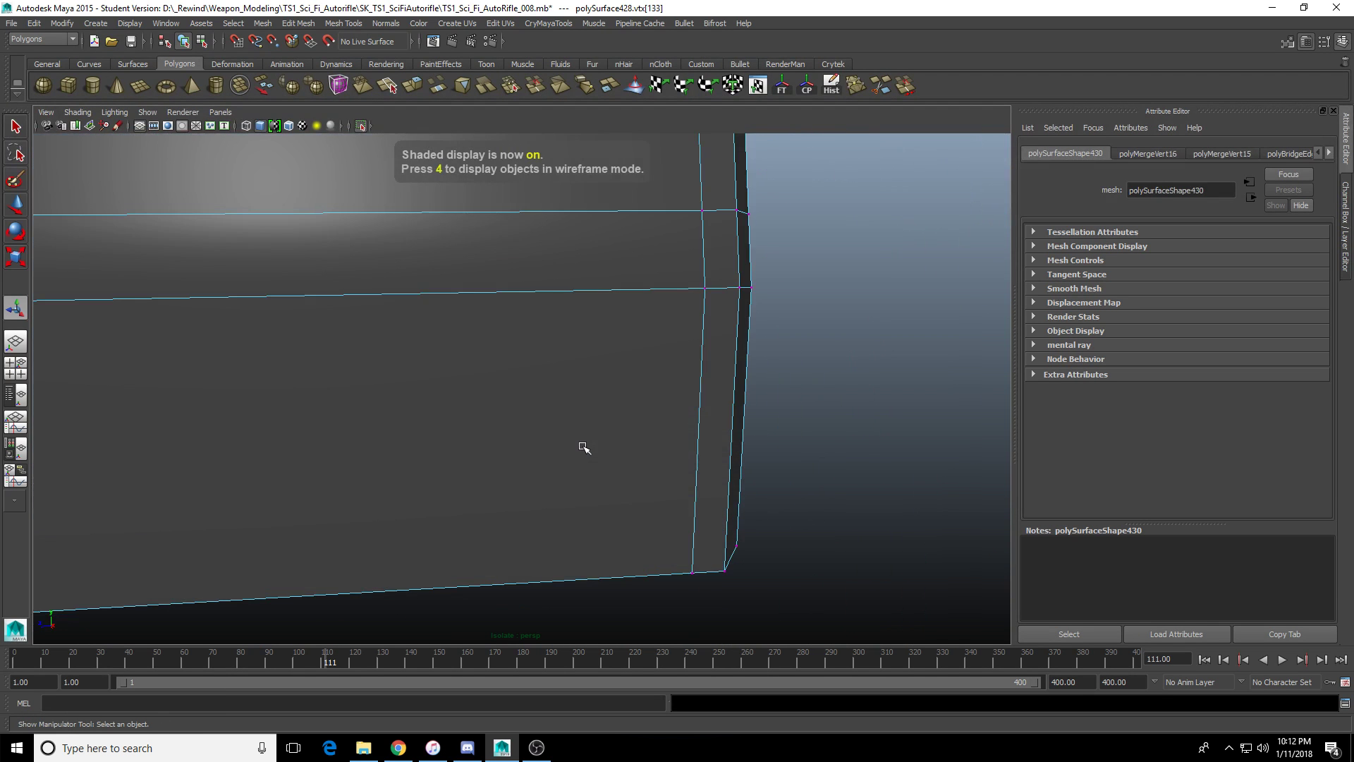
# Return to object selection and examine the rebuilt underside and rim corners of the housing.
pyautogui.scroll(-4, 526, 441)
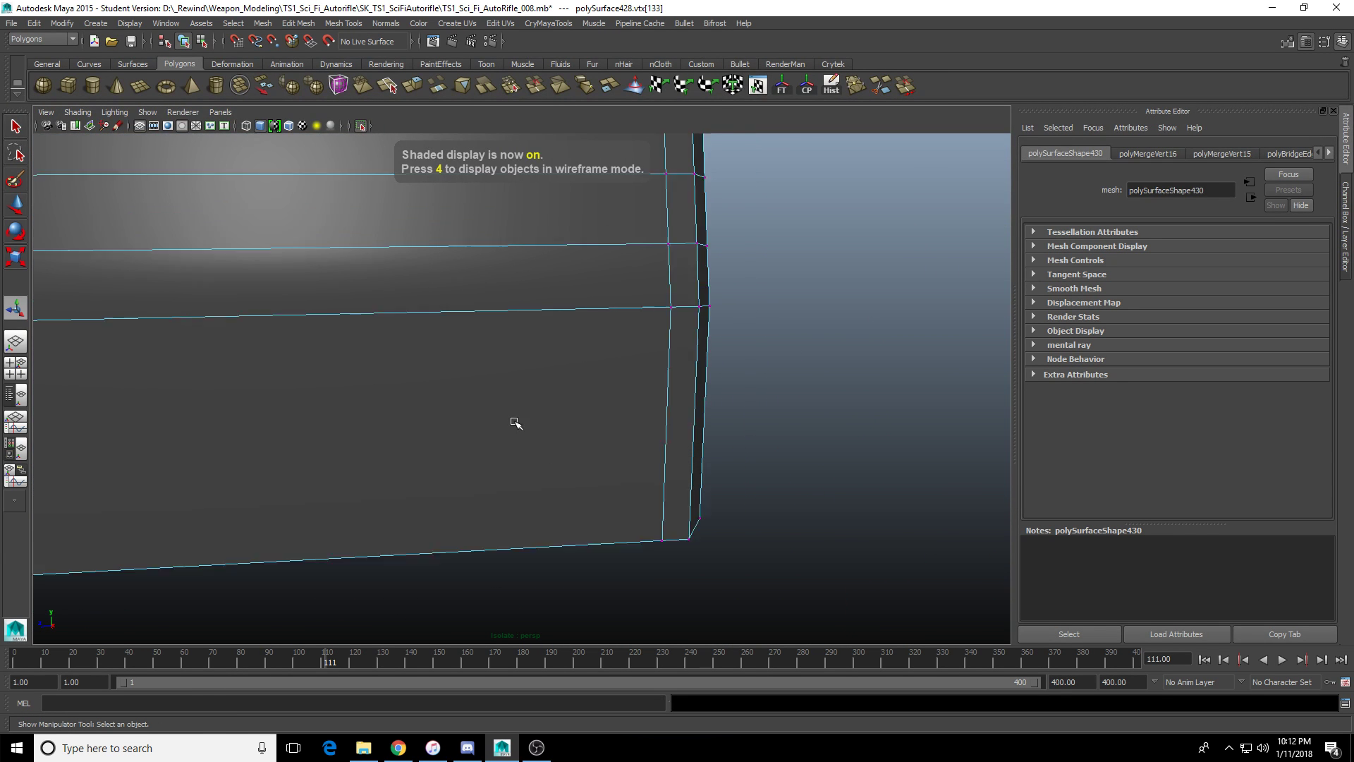
pyautogui.keyDown('alt'); pyautogui.moveTo(564, 428); pyautogui.dragTo(399, 430); pyautogui.keyUp('alt')
pyautogui.moveTo(399, 431); pyautogui.dragTo(411, 417, button='right')
pyautogui.keyDown('alt'); pyautogui.moveTo(411, 417); pyautogui.dragTo(417, 416); pyautogui.keyUp('alt')
pyautogui.click(416, 416)
pyautogui.keyDown('alt'); pyautogui.moveTo(417, 417); pyautogui.dragTo(518, 455, button='right'); pyautogui.keyUp('alt')
pyautogui.keyDown('alt'); pyautogui.moveTo(518, 455); pyautogui.dragTo(603, 386); pyautogui.keyUp('alt')
pyautogui.scroll(-5, 544, 374)
pyautogui.scroll(5, 628, 414)
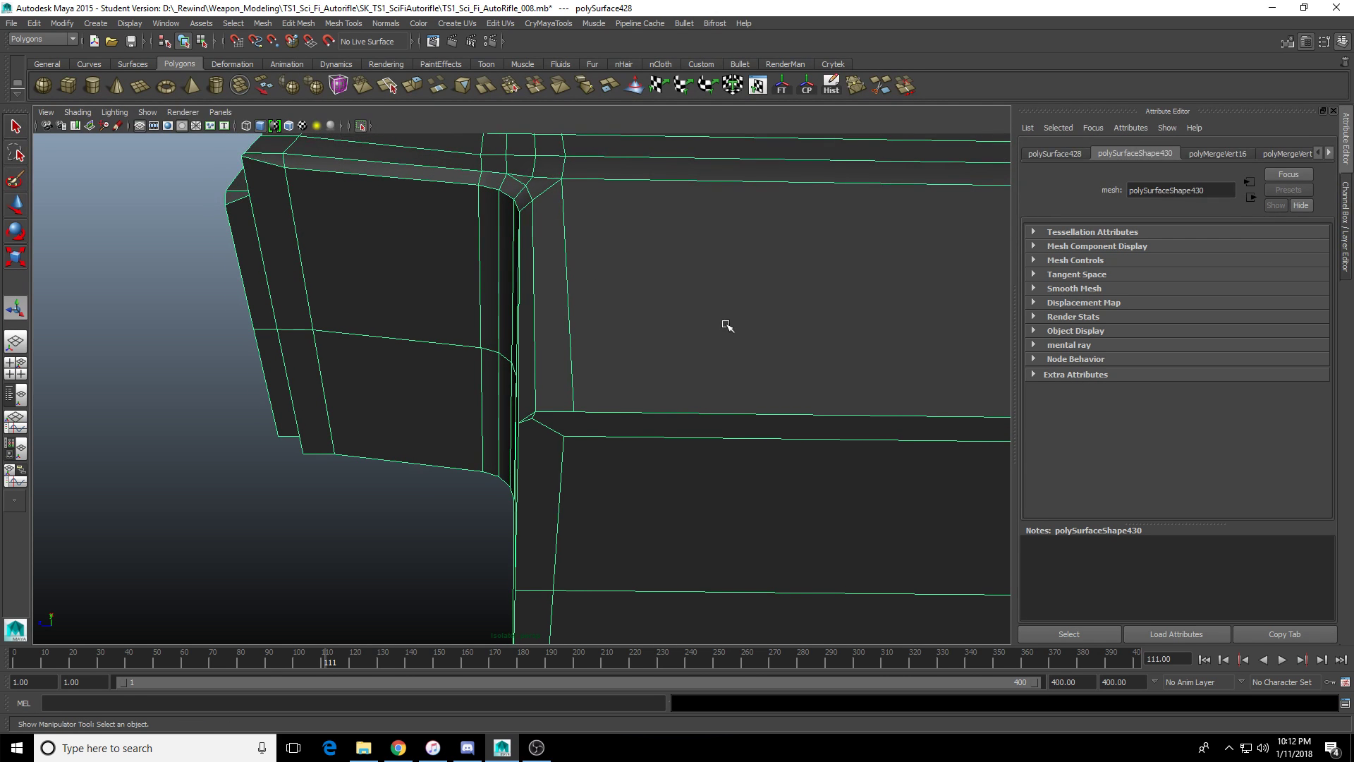
# Move the two cross edges at the underside's cutout end lengthwise, snapping them in line with the side wall's vertical support edge.
pyautogui.moveTo(708, 500); pyautogui.dragTo(700, 459, button='right')
pyautogui.click(551, 486)
pyautogui.keyDown('alt'); pyautogui.keyDown('shift'); pyautogui.moveTo(553, 486); pyautogui.dragTo(583, 436, button='middle'); pyautogui.keyUp('shift'); pyautogui.keyUp('alt')
pyautogui.keyDown('shift'); pyautogui.click(553, 523); pyautogui.keyUp('shift')
pyautogui.press('w')
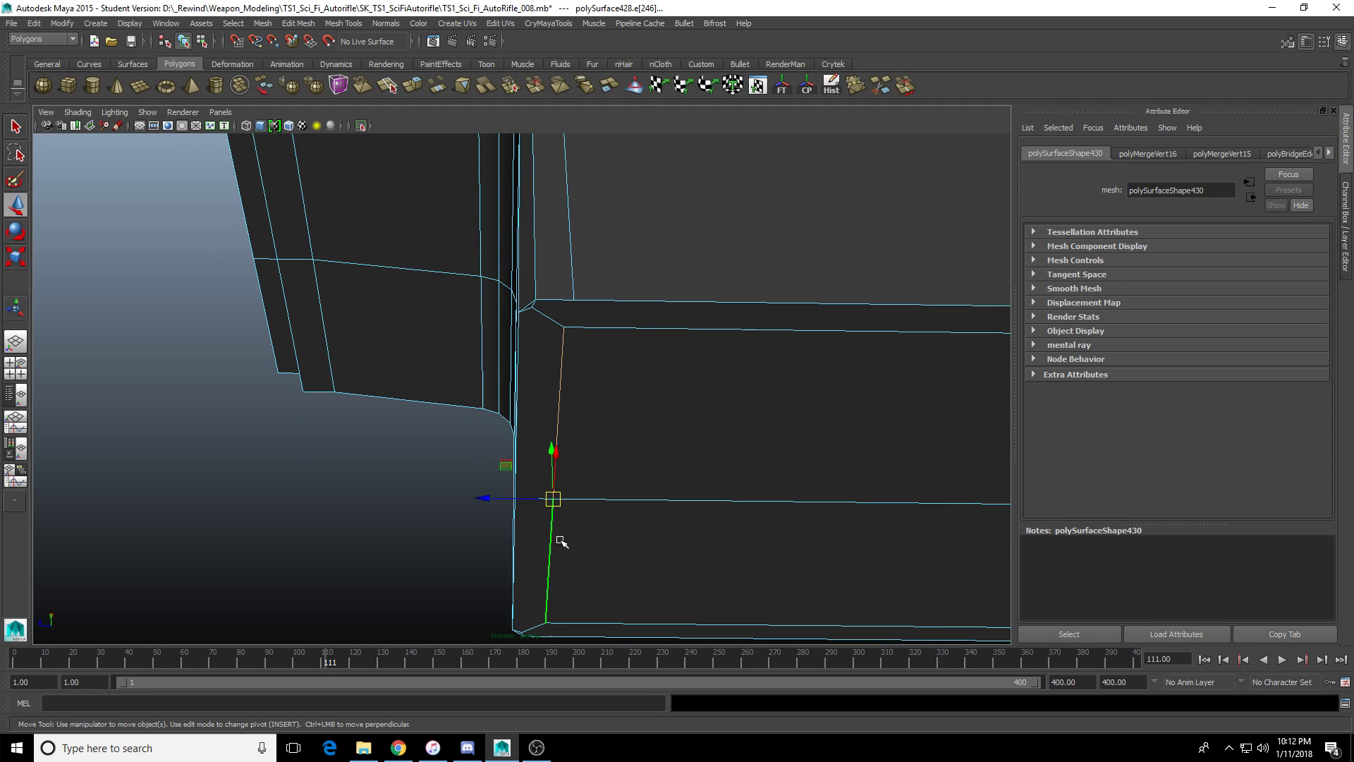
pyautogui.press('v')
pyautogui.moveTo(494, 501); pyautogui.dragTo(625, 493)
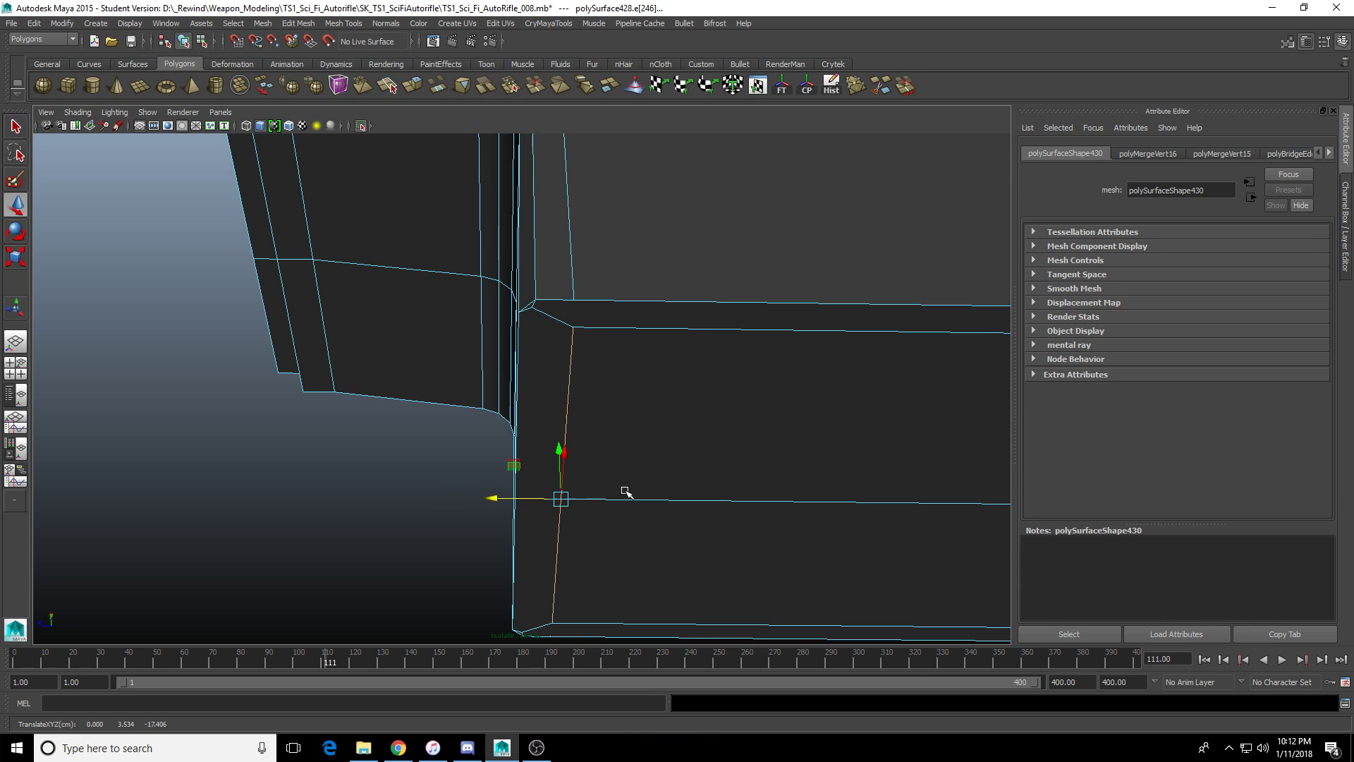
# Cut an edge across the rim from the side wall's vertical support edge to the adjacent inner underside corner.
pyautogui.keyDown('alt'); pyautogui.moveTo(562, 349); pyautogui.dragTo(521, 421, button='middle'); pyautogui.keyUp('alt')
pyautogui.scroll(4, 549, 364)
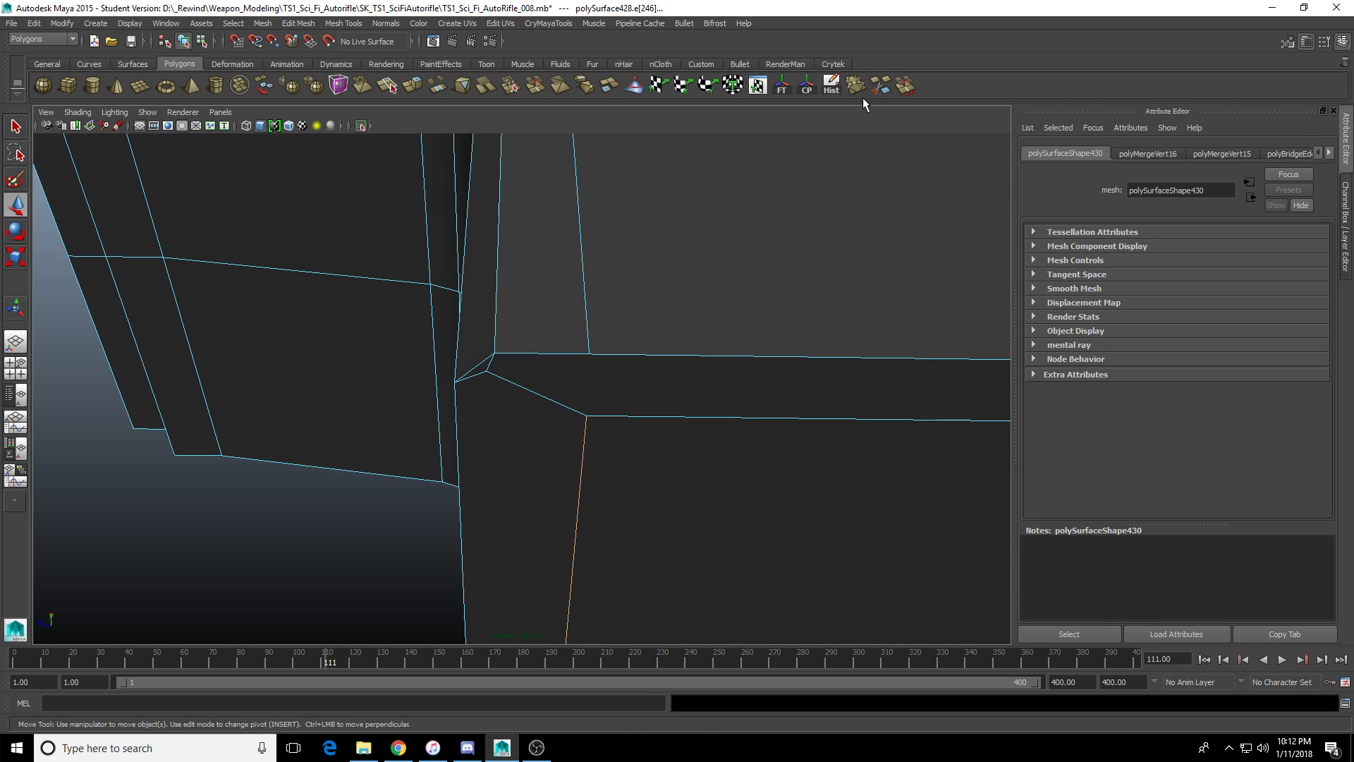
pyautogui.click(858, 87)
pyautogui.click(590, 353)
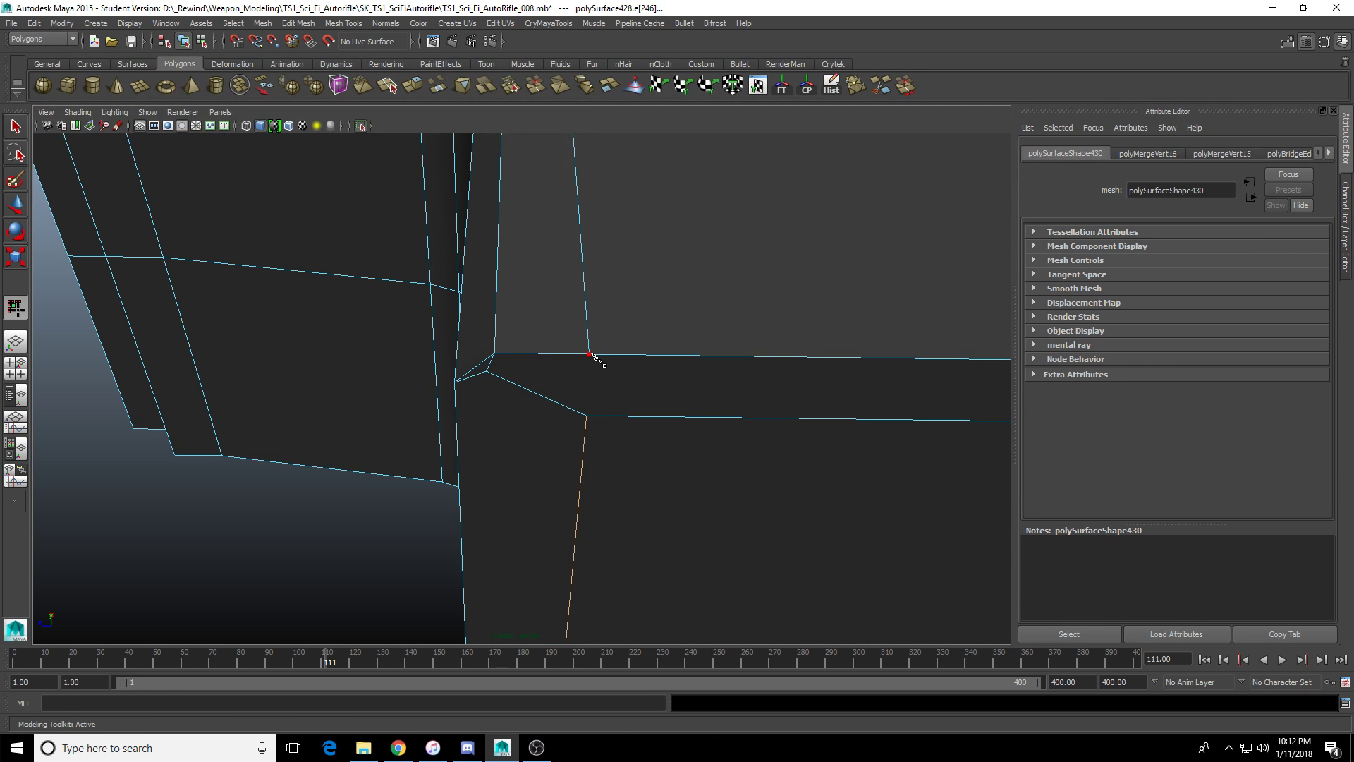
pyautogui.click(587, 415)
pyautogui.rightClick(657, 451)
# Cut the matching edge across the rim on the housing's opposite side, joining its support edge to the inner underside corner.
pyautogui.keyDown('alt'); pyautogui.moveTo(599, 518); pyautogui.dragTo(601, 274, button='middle'); pyautogui.keyUp('alt')
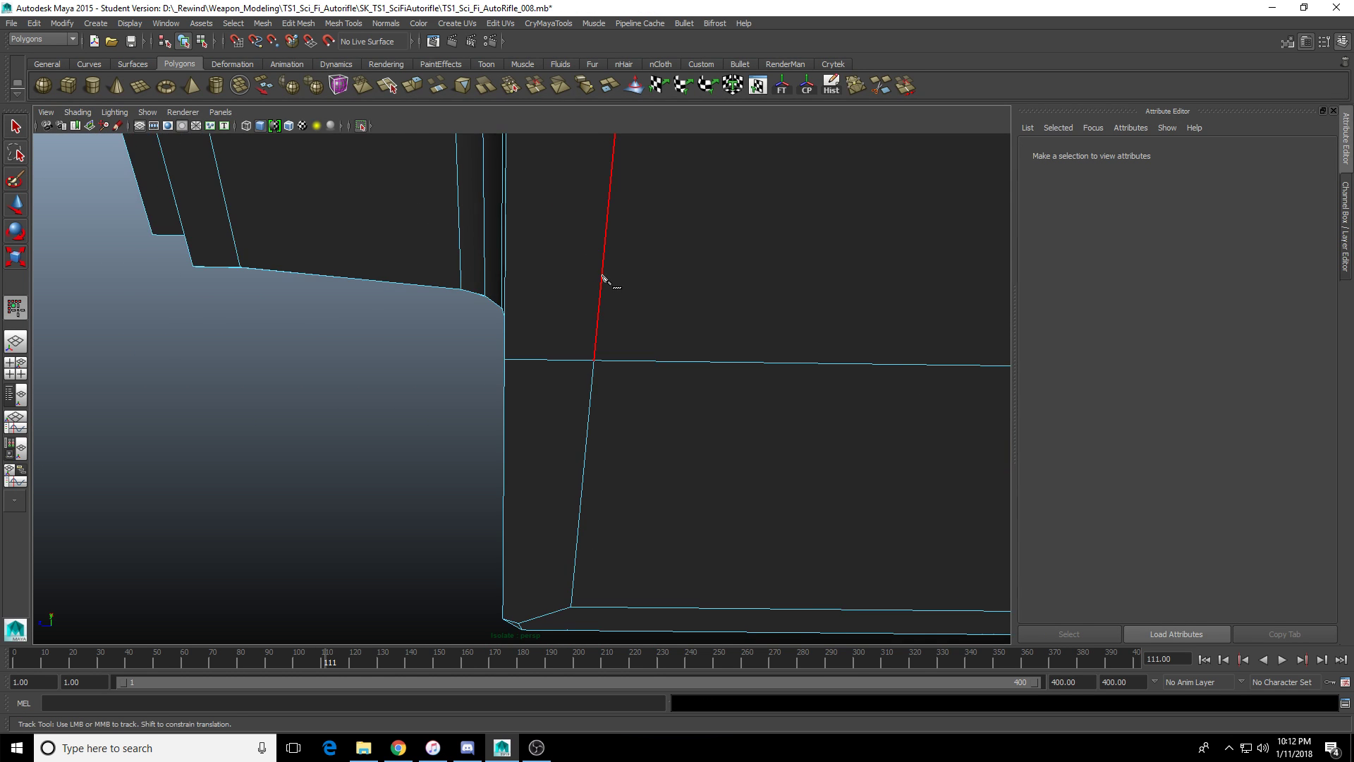
pyautogui.keyDown('alt'); pyautogui.moveTo(606, 470); pyautogui.dragTo(448, 427); pyautogui.keyUp('alt')
pyautogui.scroll(4, 596, 390)
pyautogui.keyDown('alt'); pyautogui.moveTo(447, 426); pyautogui.dragTo(606, 381, button='middle'); pyautogui.keyUp('alt')
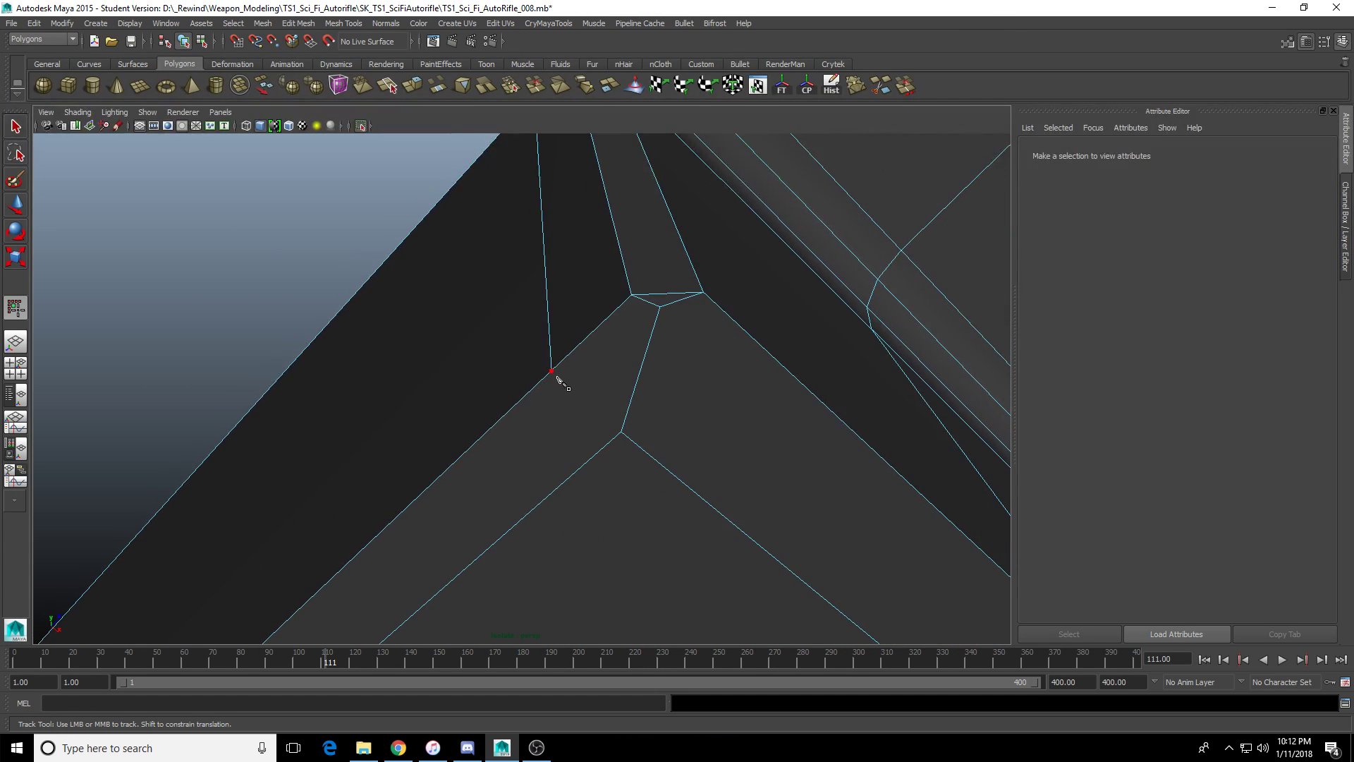
pyautogui.click(552, 372)
pyautogui.click(620, 432)
pyautogui.rightClick(639, 462)
# Examine the edge flow along the housing's lower rim, at its far end and up to the cutout corner.
pyautogui.scroll(-2, 539, 435)
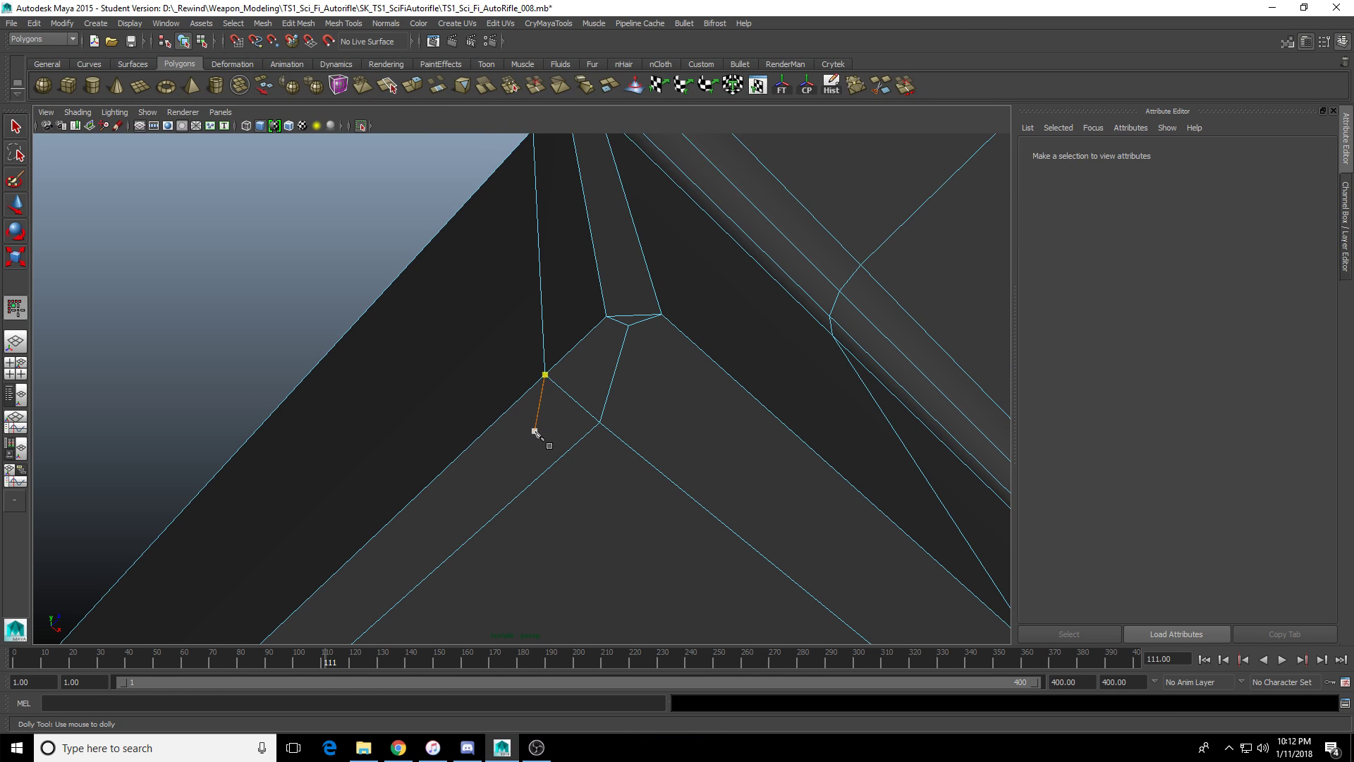
pyautogui.scroll(-5, 514, 406)
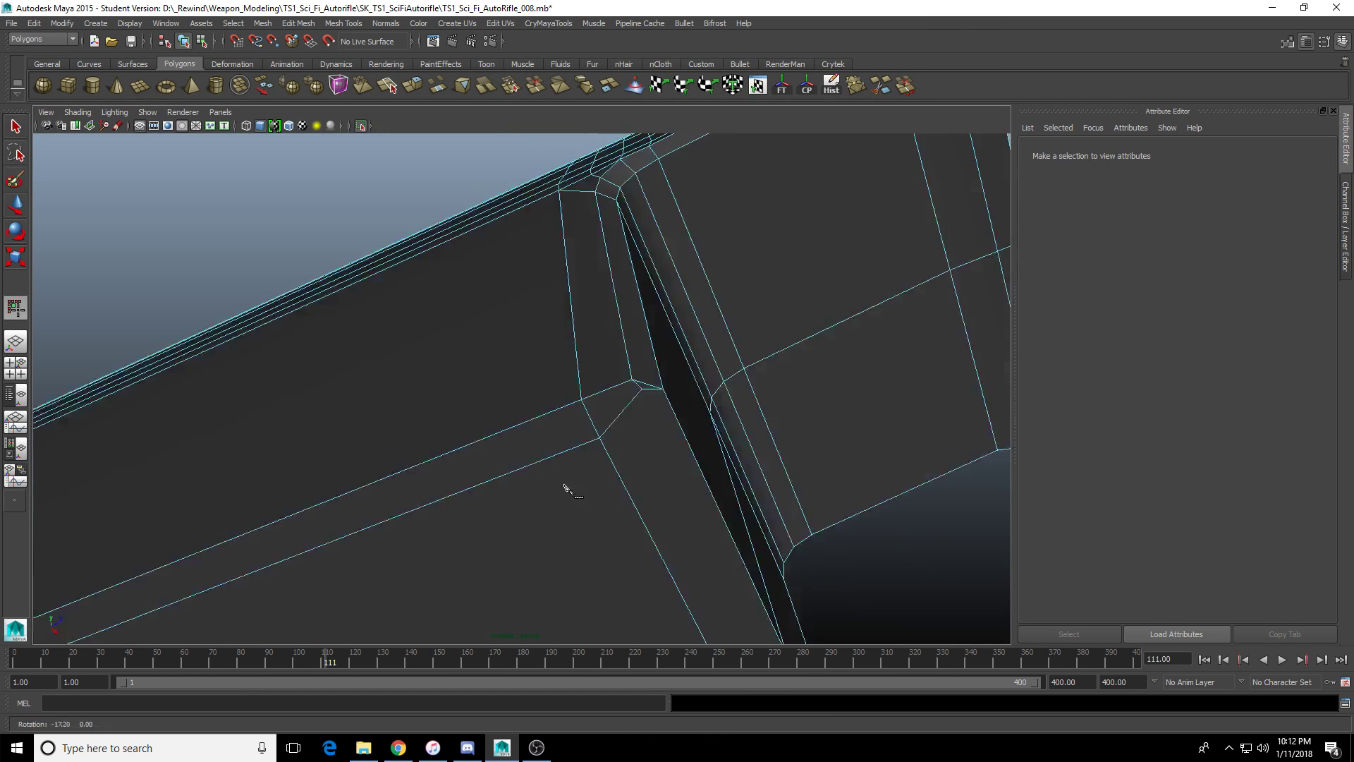
pyautogui.scroll(8, 549, 498)
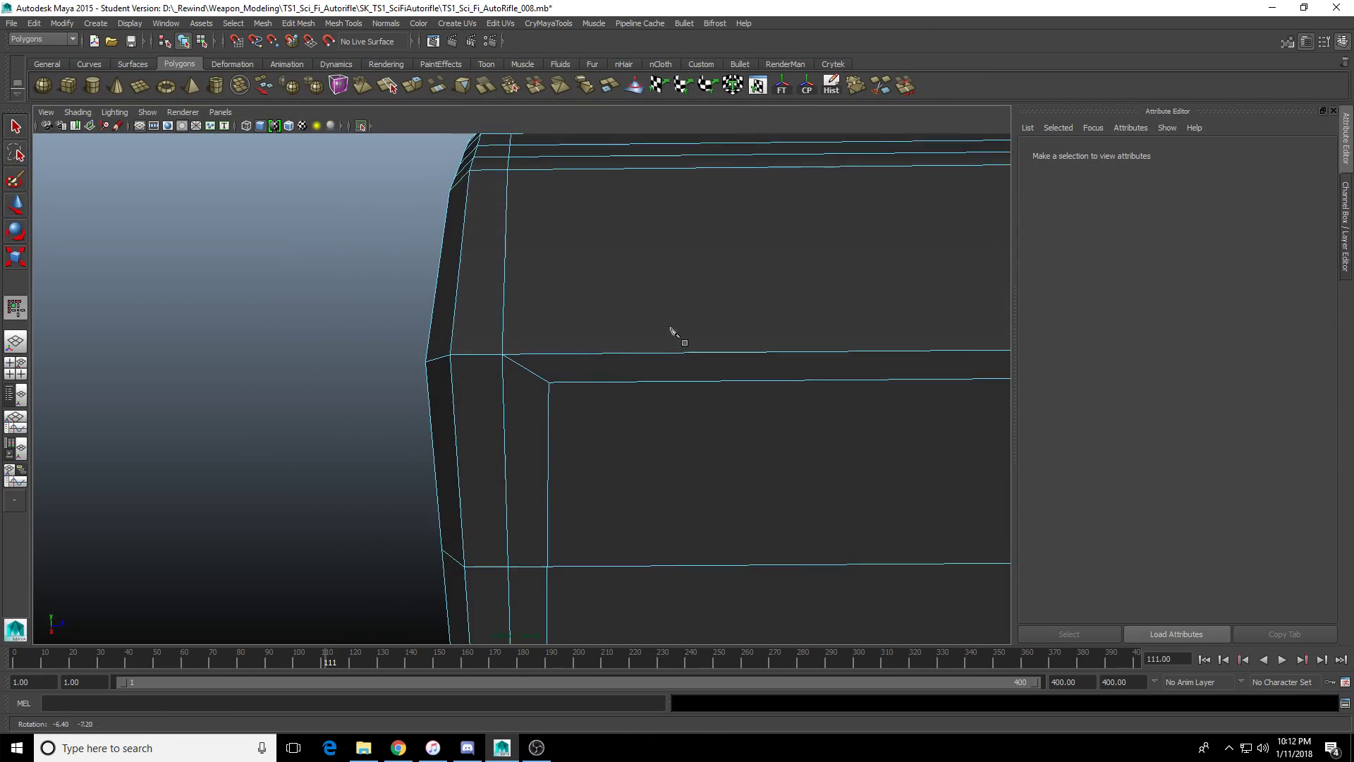
pyautogui.keyDown('alt'); pyautogui.moveTo(731, 461); pyautogui.dragTo(574, 454); pyautogui.keyUp('alt')
pyautogui.keyDown('alt'); pyautogui.moveTo(574, 453); pyautogui.dragTo(696, 438, button='right'); pyautogui.keyUp('alt')
pyautogui.keyDown('alt'); pyautogui.moveTo(696, 438); pyautogui.dragTo(559, 402); pyautogui.keyUp('alt')
pyautogui.scroll(5, 574, 477)
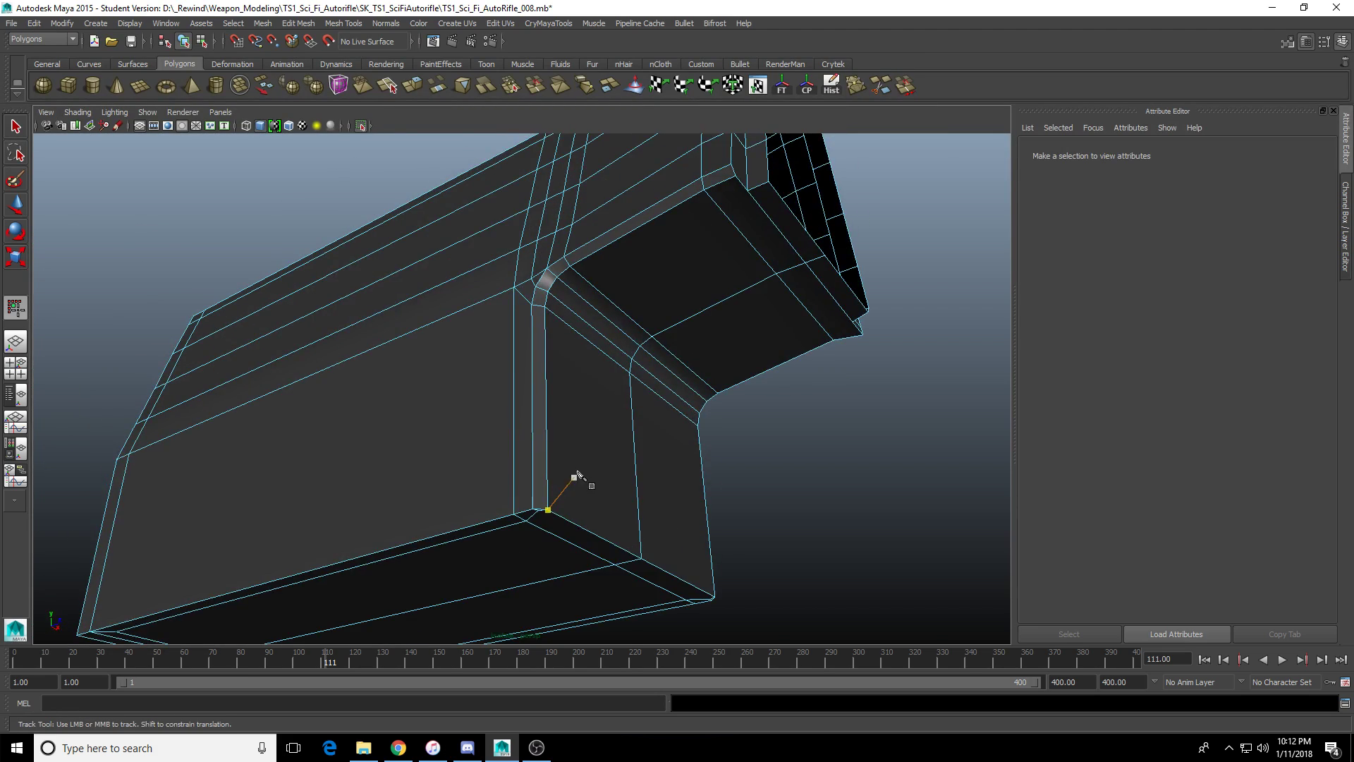
pyautogui.keyDown('alt'); pyautogui.moveTo(585, 463); pyautogui.dragTo(515, 494); pyautogui.keyUp('alt')
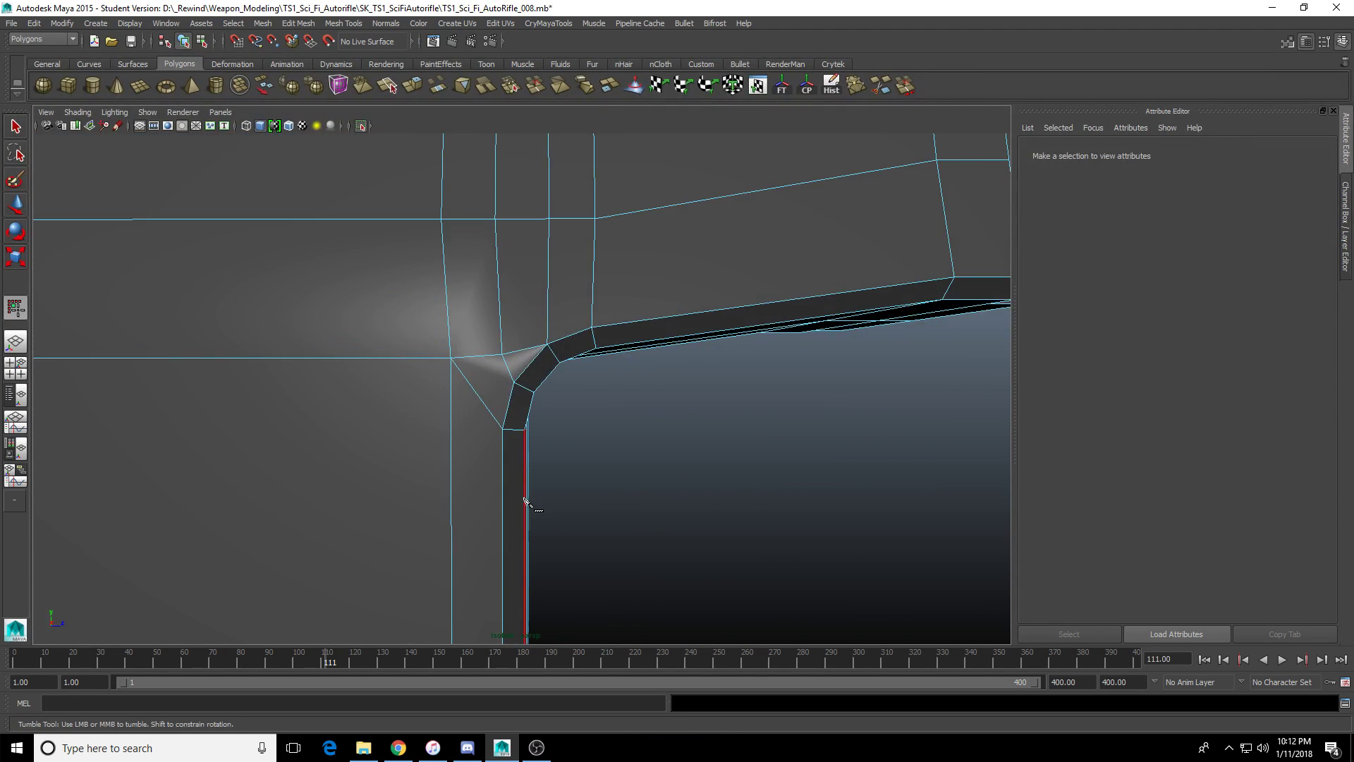
pyautogui.keyDown('alt'); pyautogui.moveTo(480, 356); pyautogui.dragTo(514, 447); pyautogui.keyUp('alt')
# Examine the topology around the rounded cutout corner and the stepped end of the housing, dropping any trial cut points.
pyautogui.click(518, 451)
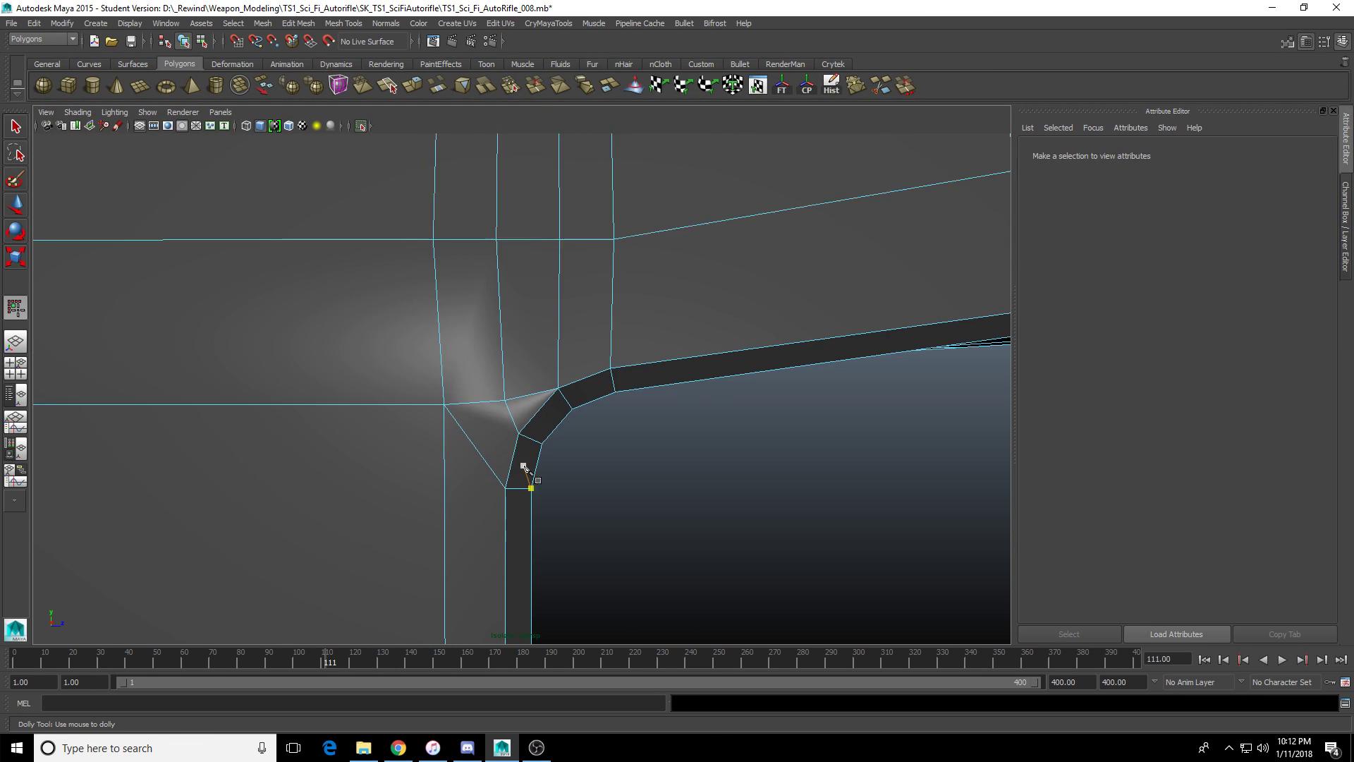
pyautogui.scroll(2, 525, 468)
pyautogui.press('BackSpace')
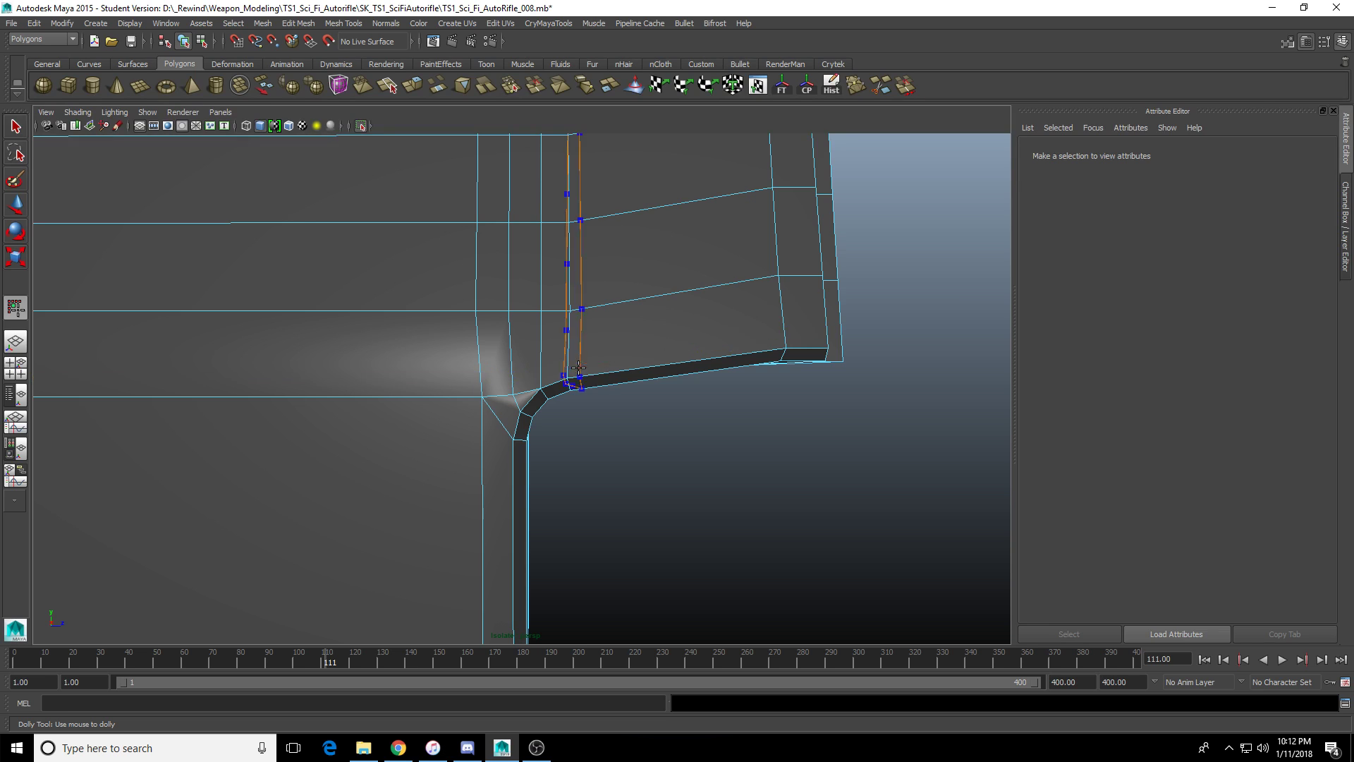
pyautogui.scroll(2, 518, 381)
pyautogui.keyDown('alt'); pyautogui.moveTo(536, 366); pyautogui.dragTo(547, 346, button='middle'); pyautogui.keyUp('alt')
pyautogui.click(543, 342)
pyautogui.keyDown('alt'); pyautogui.moveTo(564, 321); pyautogui.dragTo(660, 467); pyautogui.keyUp('alt')
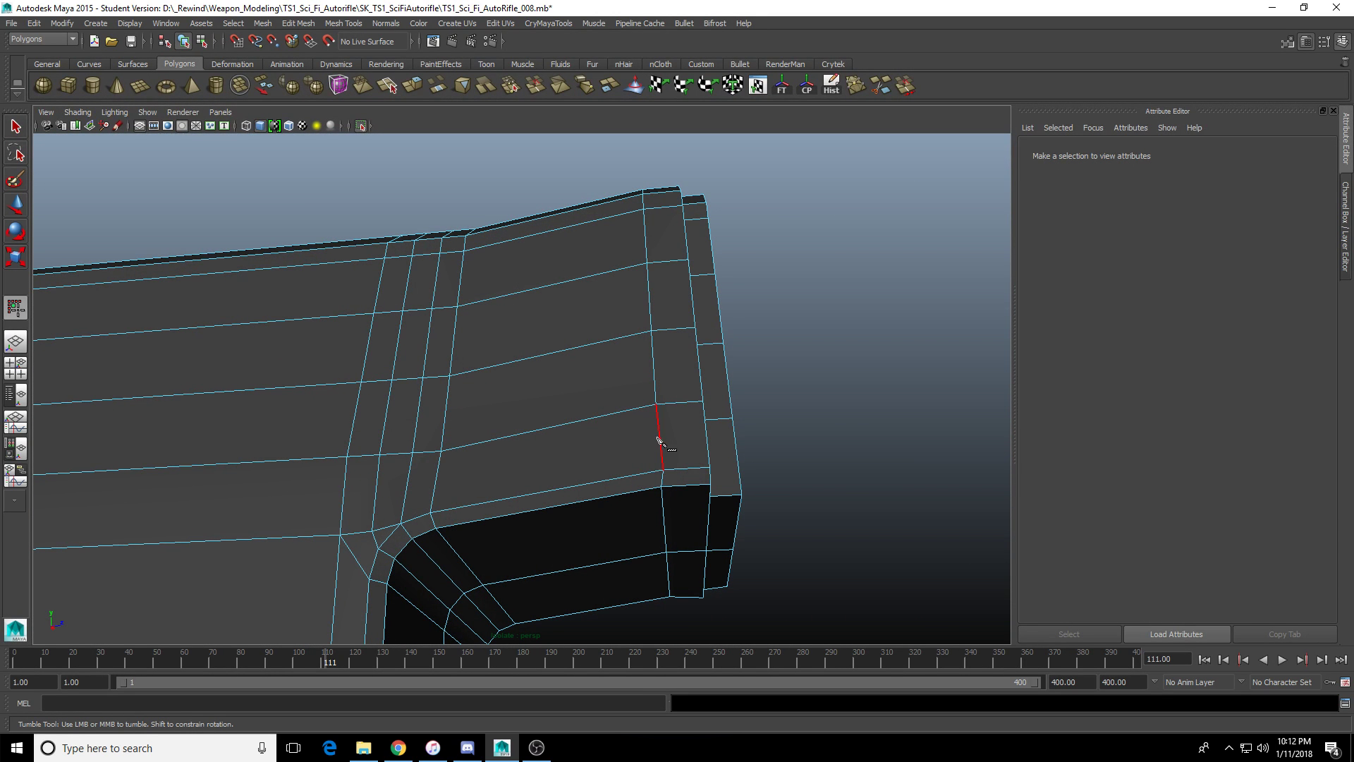
pyautogui.click(656, 405)
pyautogui.keyDown('alt'); pyautogui.moveTo(435, 409); pyautogui.dragTo(514, 414); pyautogui.keyUp('alt')
pyautogui.scroll(4, 423, 378)
pyautogui.scroll(2, 423, 378)
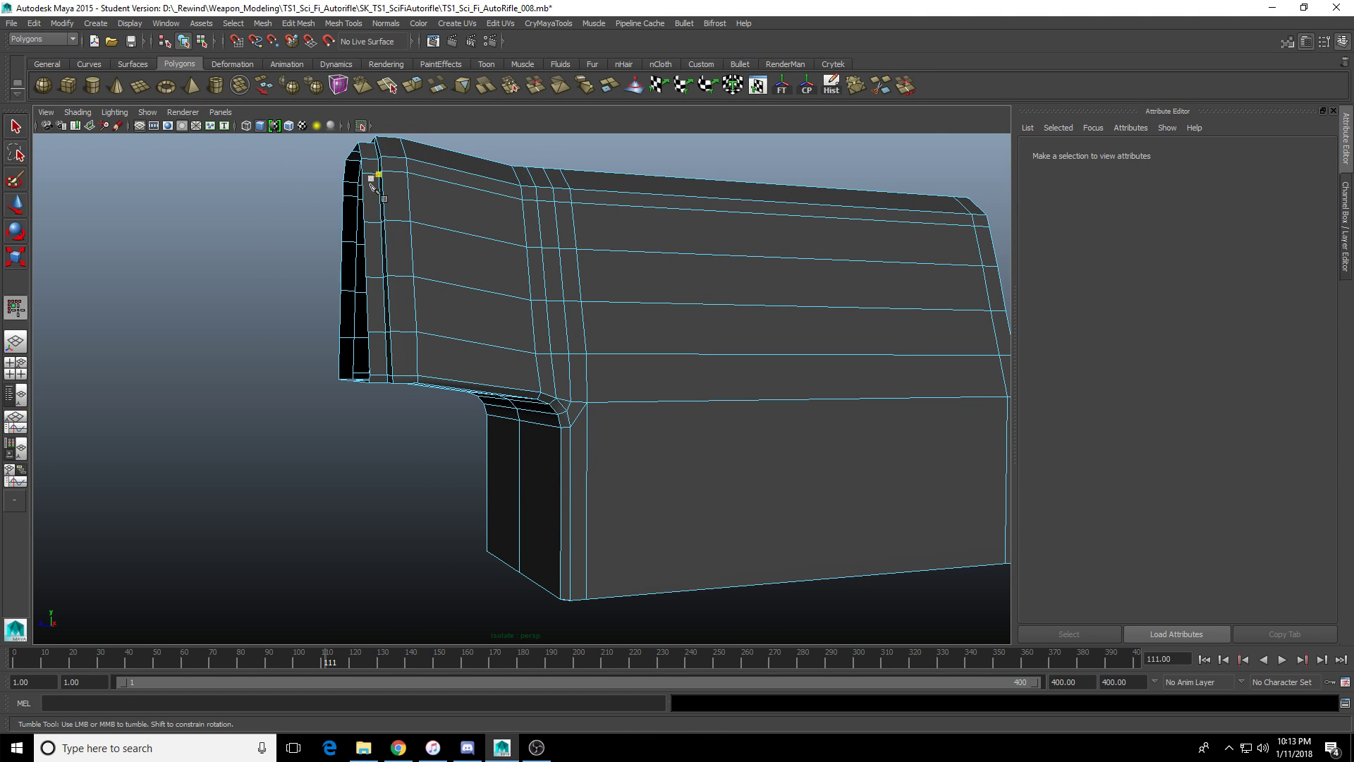
# Leave the cutting tool and turn off isolation of the housing to show the whole rifle.
pyautogui.keyDown('ctrl'); pyautogui.click(475, 336); pyautogui.keyUp('ctrl')
pyautogui.press('w')
pyautogui.hotkey('ctrl', '1')
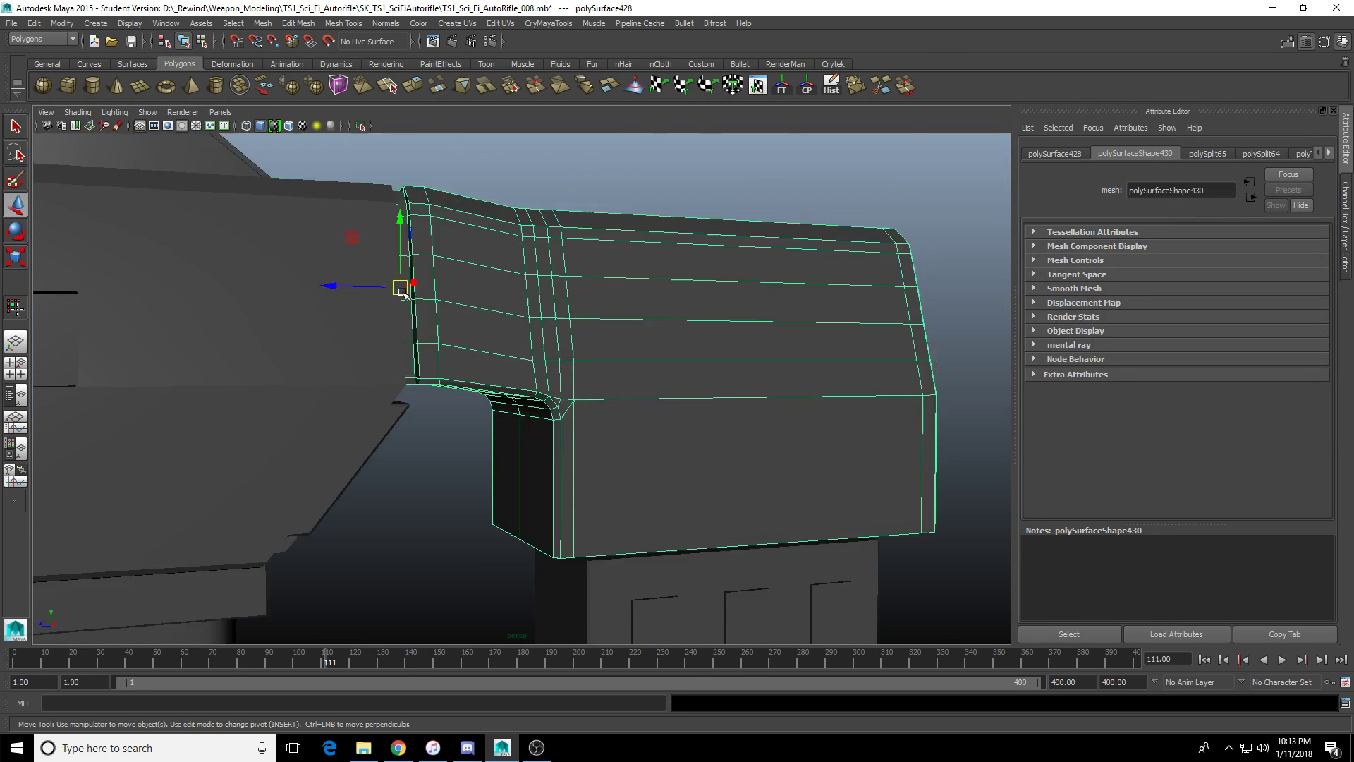
pyautogui.scroll(-4, 404, 293)
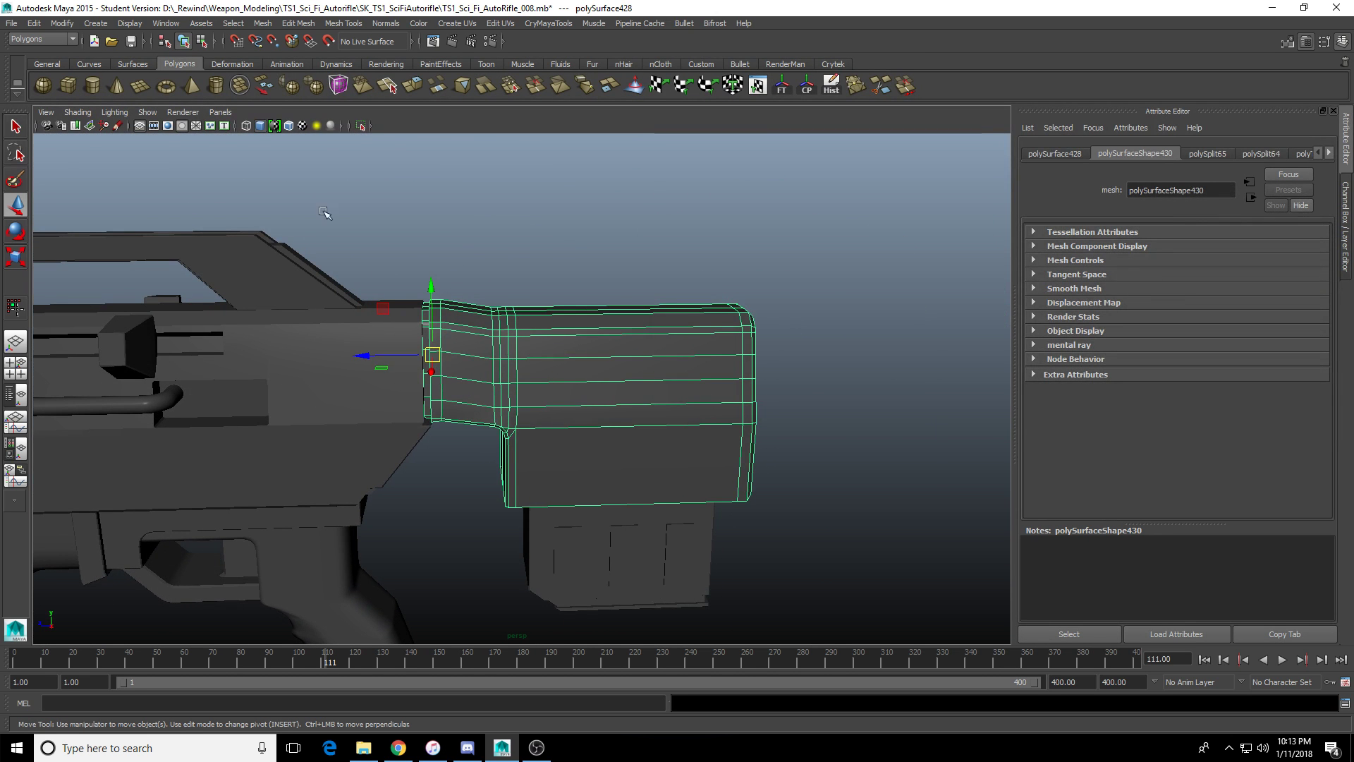
# Create a polygon cube and raise it so that it sits partly embedded in the top of the magazine housing.
pyautogui.click(71, 87)
pyautogui.scroll(-3, 538, 538)
pyautogui.moveTo(508, 492); pyautogui.dragTo(575, 453)
pyautogui.scroll(5, 574, 468)
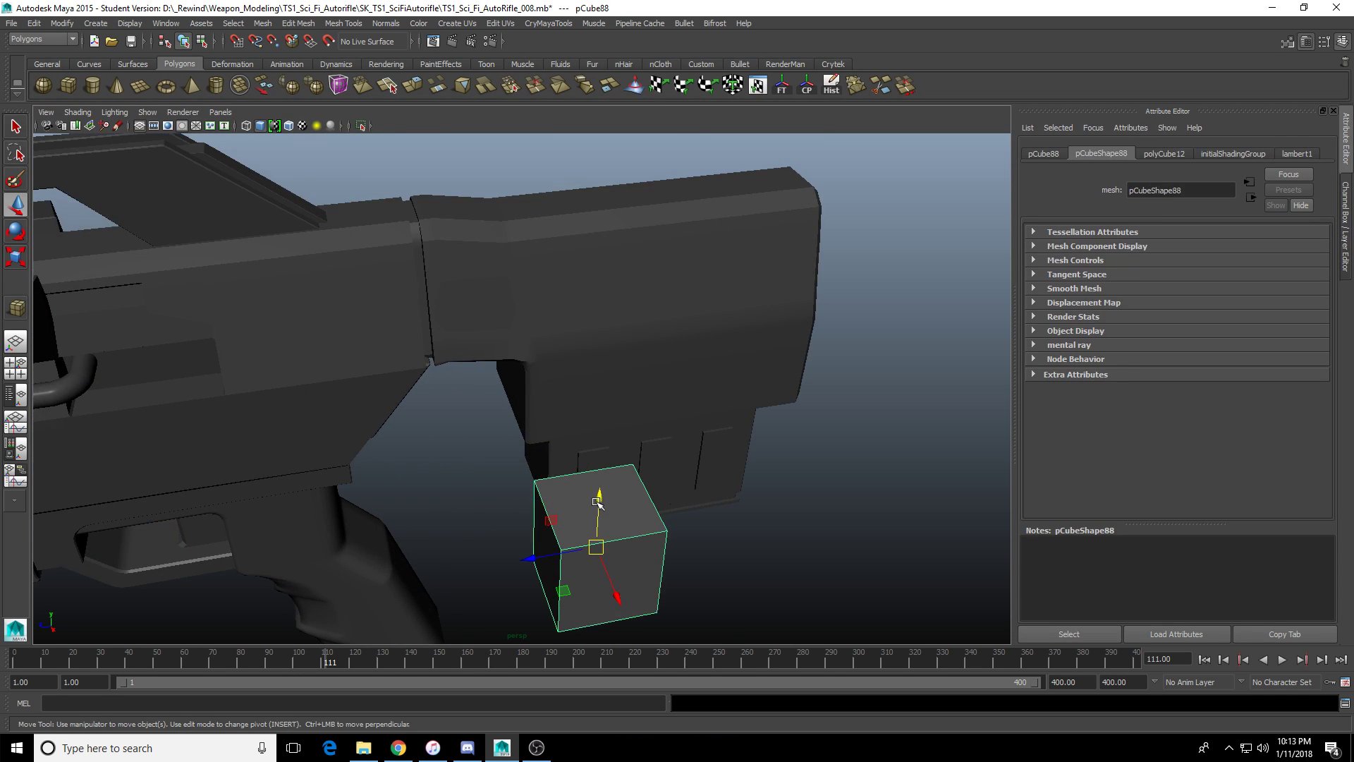
pyautogui.keyDown('alt'); pyautogui.moveTo(597, 502); pyautogui.dragTo(618, 263); pyautogui.keyUp('alt')
pyautogui.keyDown('alt'); pyautogui.moveTo(769, 451); pyautogui.dragTo(656, 468); pyautogui.keyUp('alt')
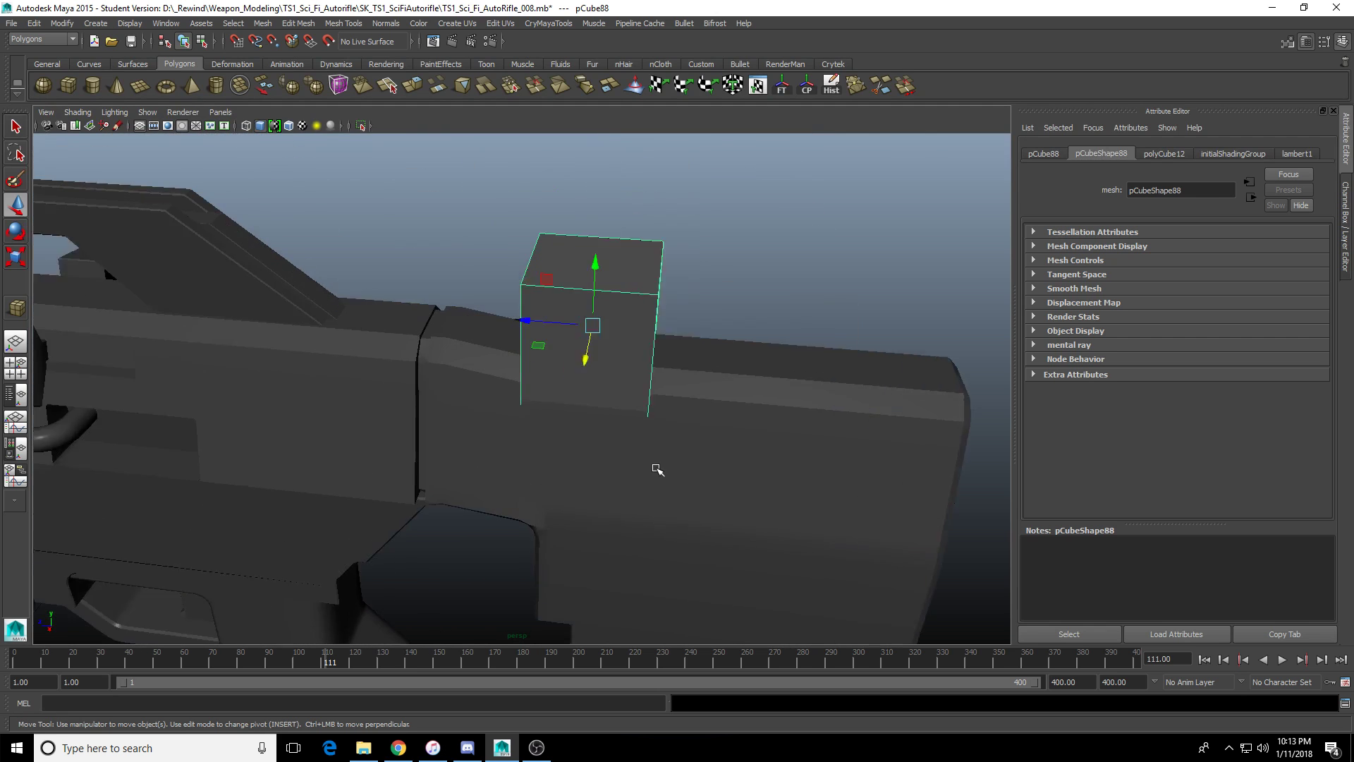
pyautogui.scroll(2, 659, 451)
pyautogui.scroll(-4, 631, 362)
pyautogui.keyDown('alt'); pyautogui.moveTo(632, 405); pyautogui.dragTo(680, 395); pyautogui.keyUp('alt')
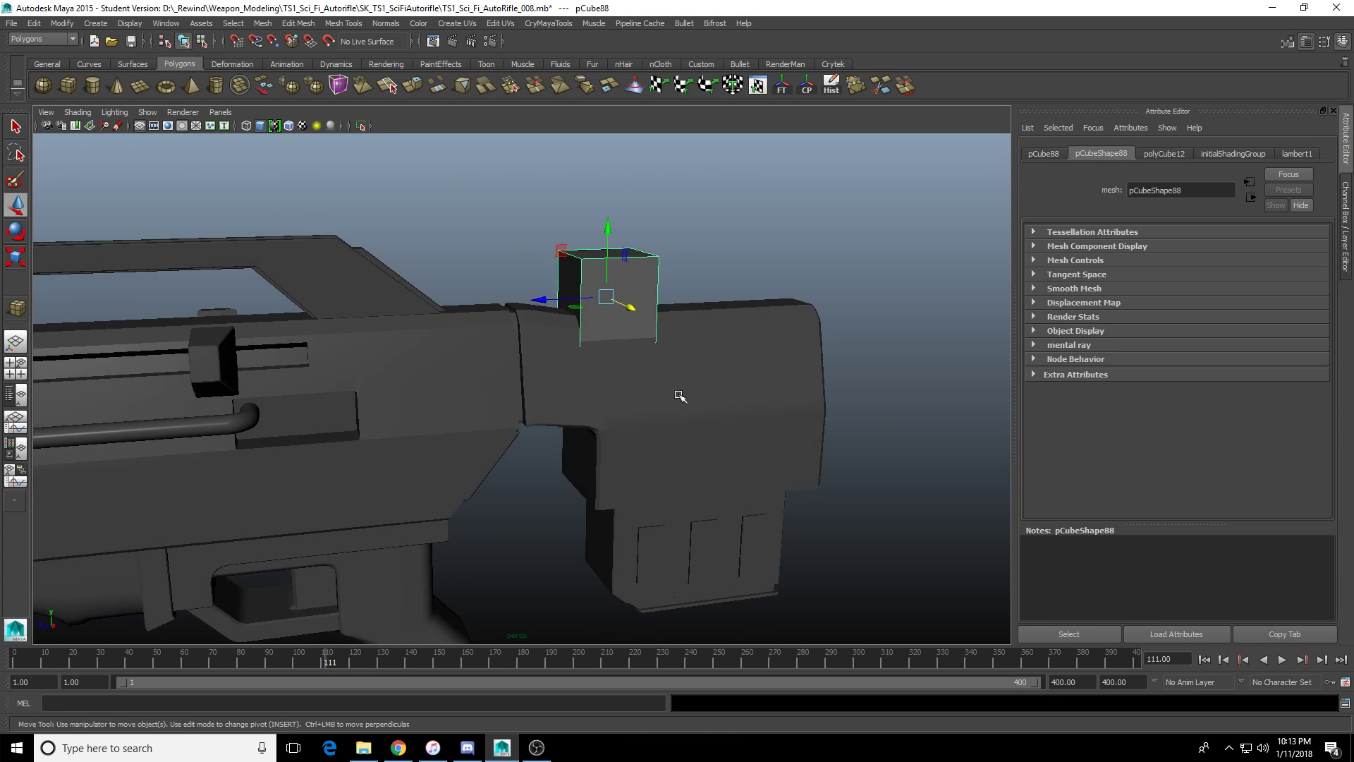
# Select the magazine housing and show its transform attributes.
pyautogui.click(681, 395)
pyautogui.scroll(-1, 832, 290)
pyautogui.click(1058, 154)
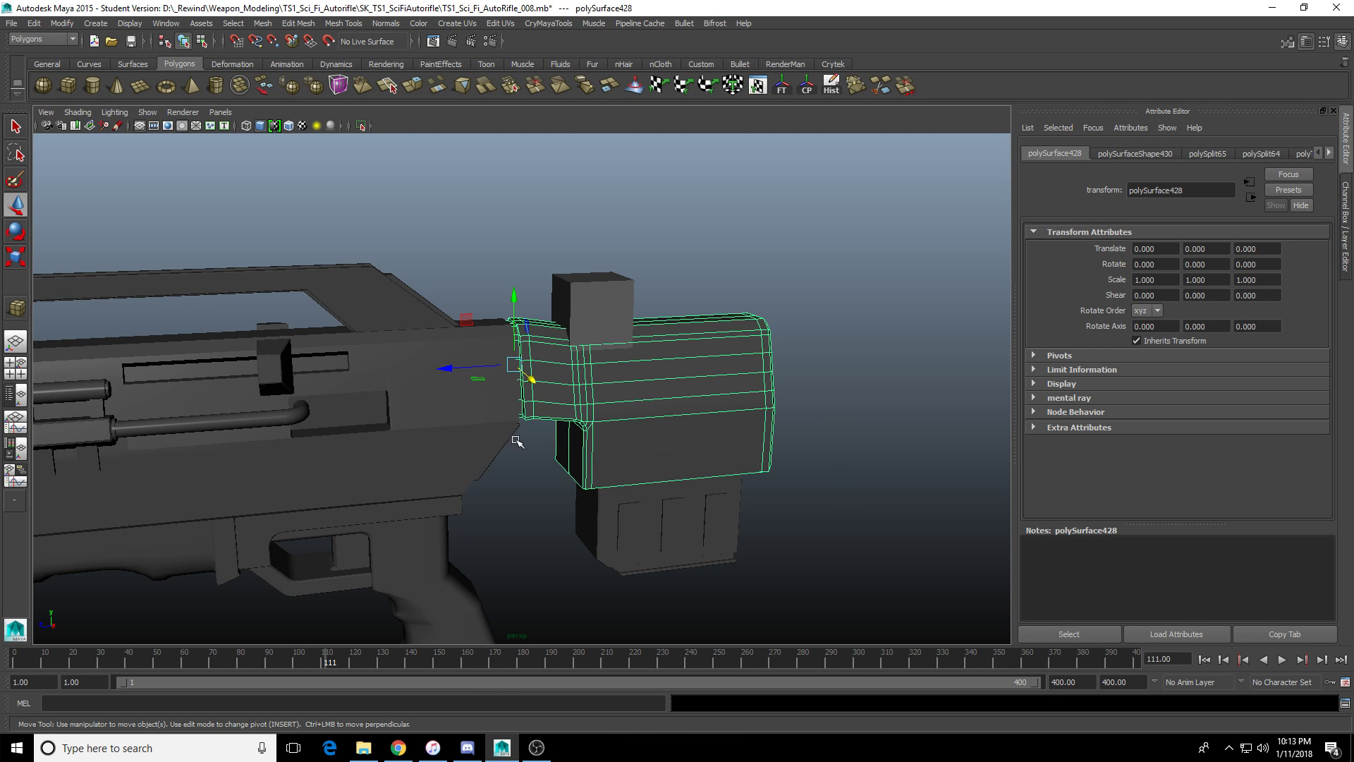
# Slide the magazine housing rearward along the rifle's length, well clear of the receiver's open rear end.
pyautogui.click(601, 316)
pyautogui.click(613, 362)
pyautogui.keyDown('alt'); pyautogui.moveTo(562, 407); pyautogui.dragTo(512, 400); pyautogui.keyUp('alt')
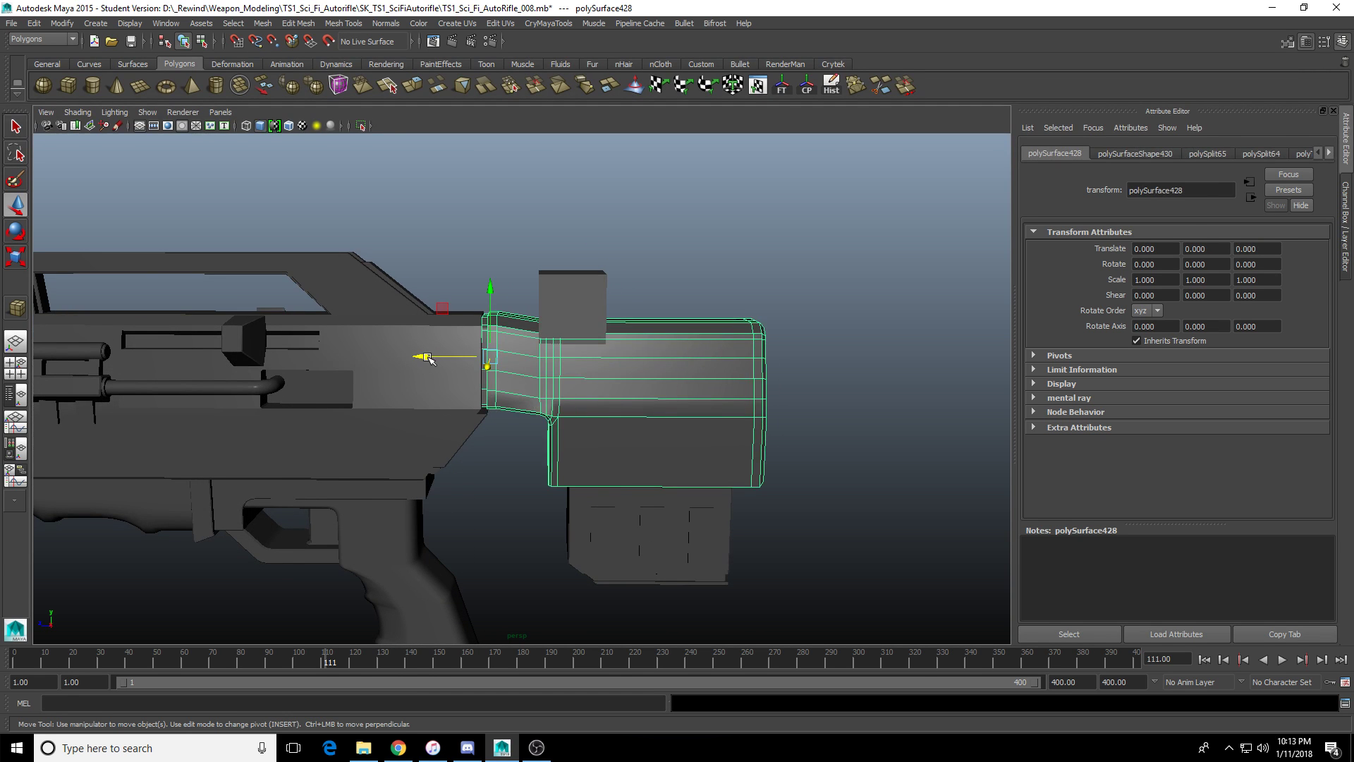
pyautogui.moveTo(428, 358); pyautogui.dragTo(849, 357)
# Lower the cube to a Y translation of 11.961, level with the receiver's rear opening.
pyautogui.click(599, 321)
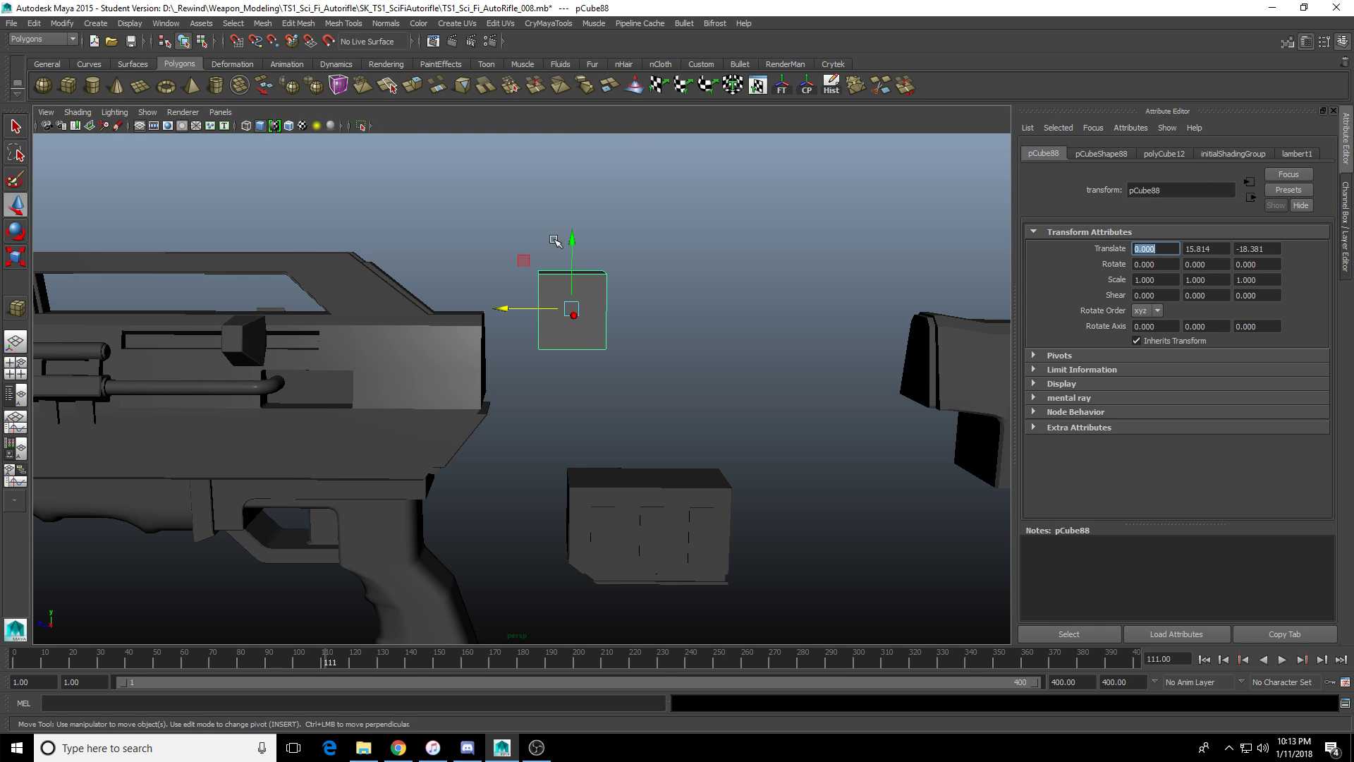
pyautogui.keyDown('alt'); pyautogui.moveTo(555, 240); pyautogui.dragTo(395, 310); pyautogui.keyUp('alt')
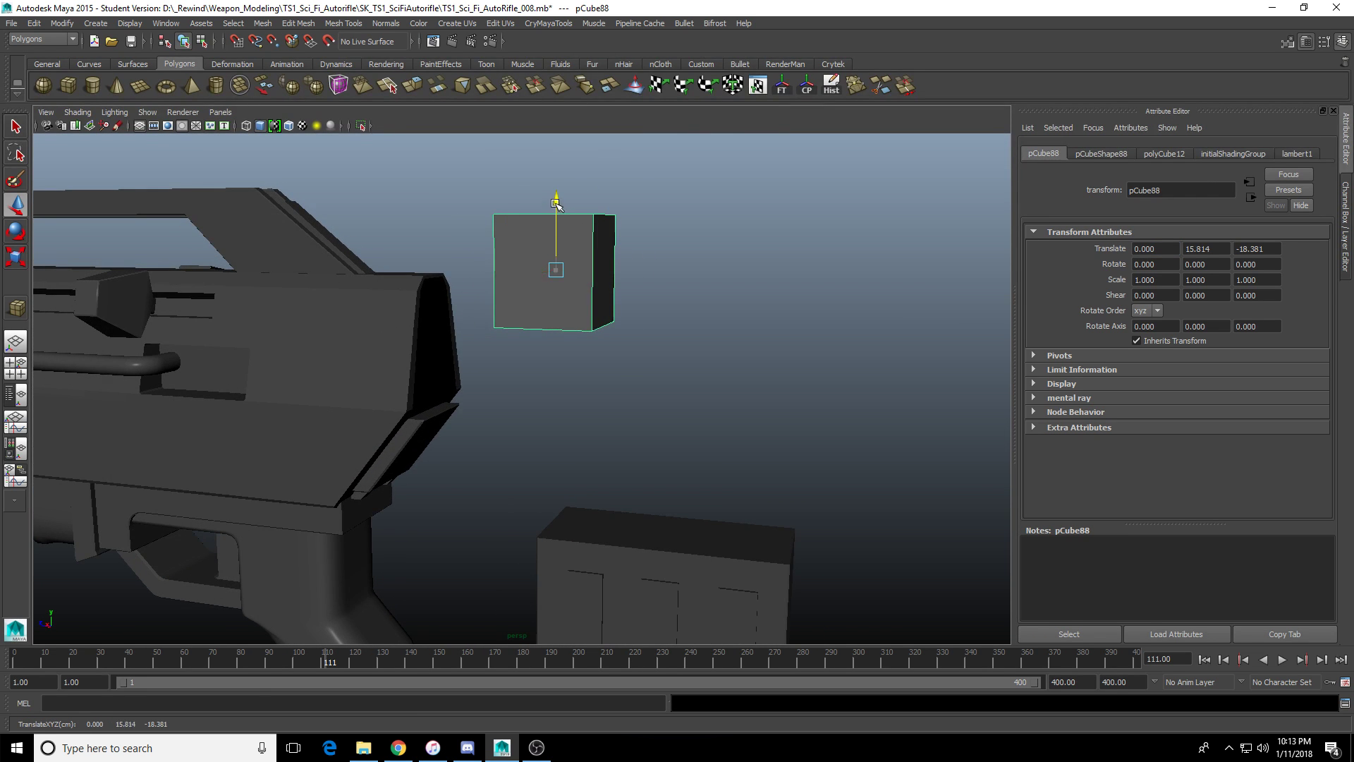
pyautogui.moveTo(556, 205); pyautogui.dragTo(575, 286)
# Try lowering the inner top edges of the receiver's rear opening, and undo the move.
pyautogui.click(433, 311)
pyautogui.keyDown('alt'); pyautogui.moveTo(433, 311); pyautogui.dragTo(399, 334); pyautogui.keyUp('alt')
pyautogui.keyDown('alt'); pyautogui.moveTo(399, 334); pyautogui.dragTo(459, 383, button='right'); pyautogui.keyUp('alt')
pyautogui.moveTo(198, 359); pyautogui.dragTo(257, 211, button='right')
pyautogui.click(268, 211)
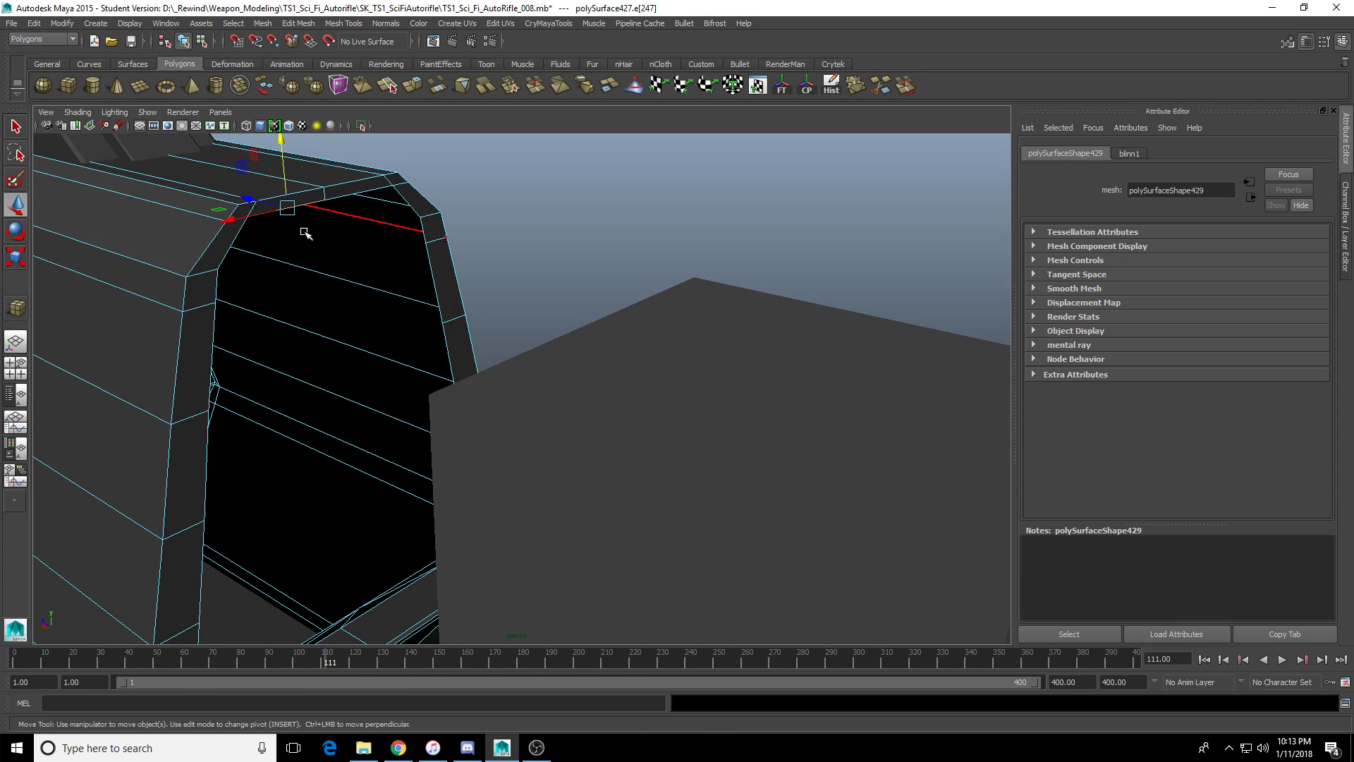
pyautogui.press('f')
pyautogui.keyDown('alt'); pyautogui.moveTo(453, 287); pyautogui.dragTo(452, 335); pyautogui.keyUp('alt')
pyautogui.press('q')
pyautogui.keyDown('shift'); pyautogui.click(747, 356); pyautogui.keyUp('shift')
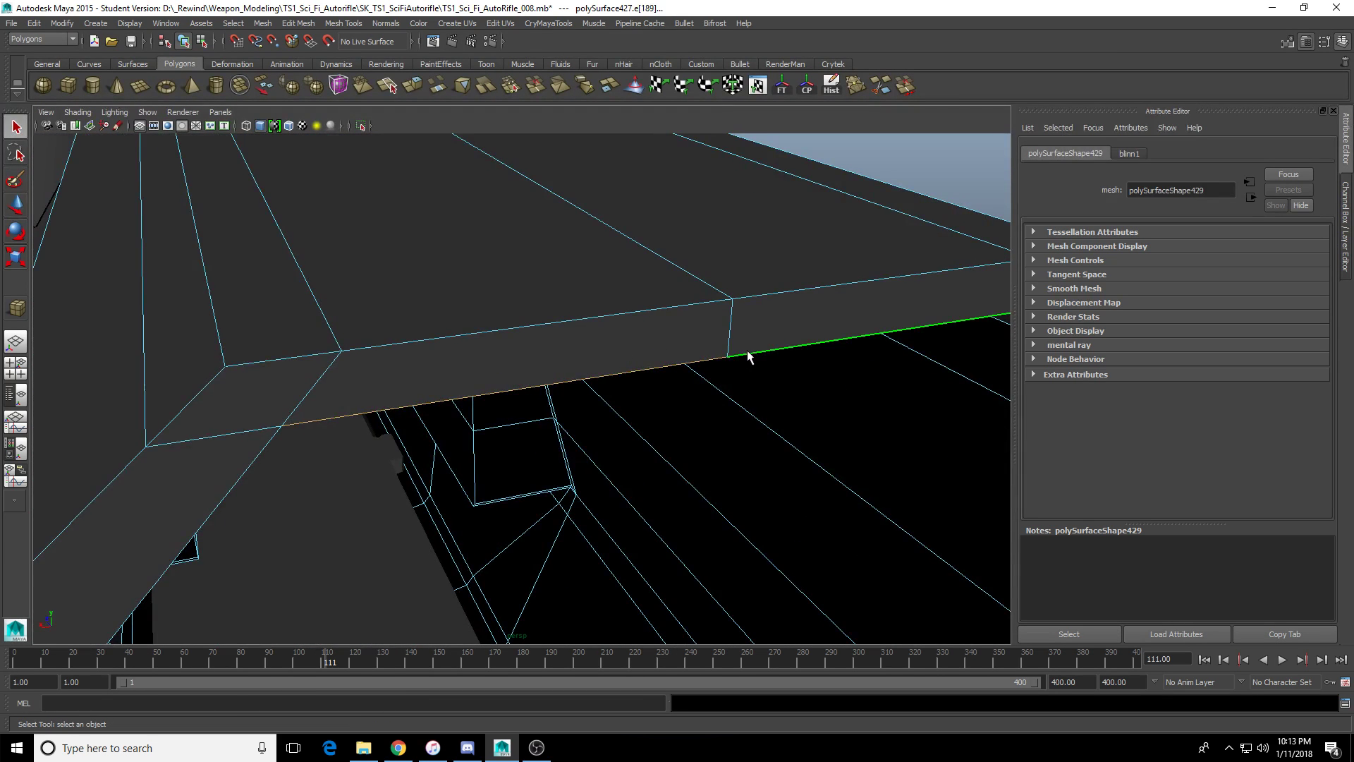
pyautogui.keyDown('alt'); pyautogui.moveTo(747, 356); pyautogui.dragTo(656, 317, button='right'); pyautogui.keyUp('alt')
pyautogui.keyDown('alt'); pyautogui.moveTo(656, 317); pyautogui.dragTo(746, 390); pyautogui.keyUp('alt')
pyautogui.press('w')
pyautogui.moveTo(602, 312); pyautogui.dragTo(603, 323)
pyautogui.keyDown('alt'); pyautogui.moveTo(557, 373); pyautogui.dragTo(601, 352); pyautogui.keyUp('alt')
pyautogui.hotkey('ctrl', 'z')
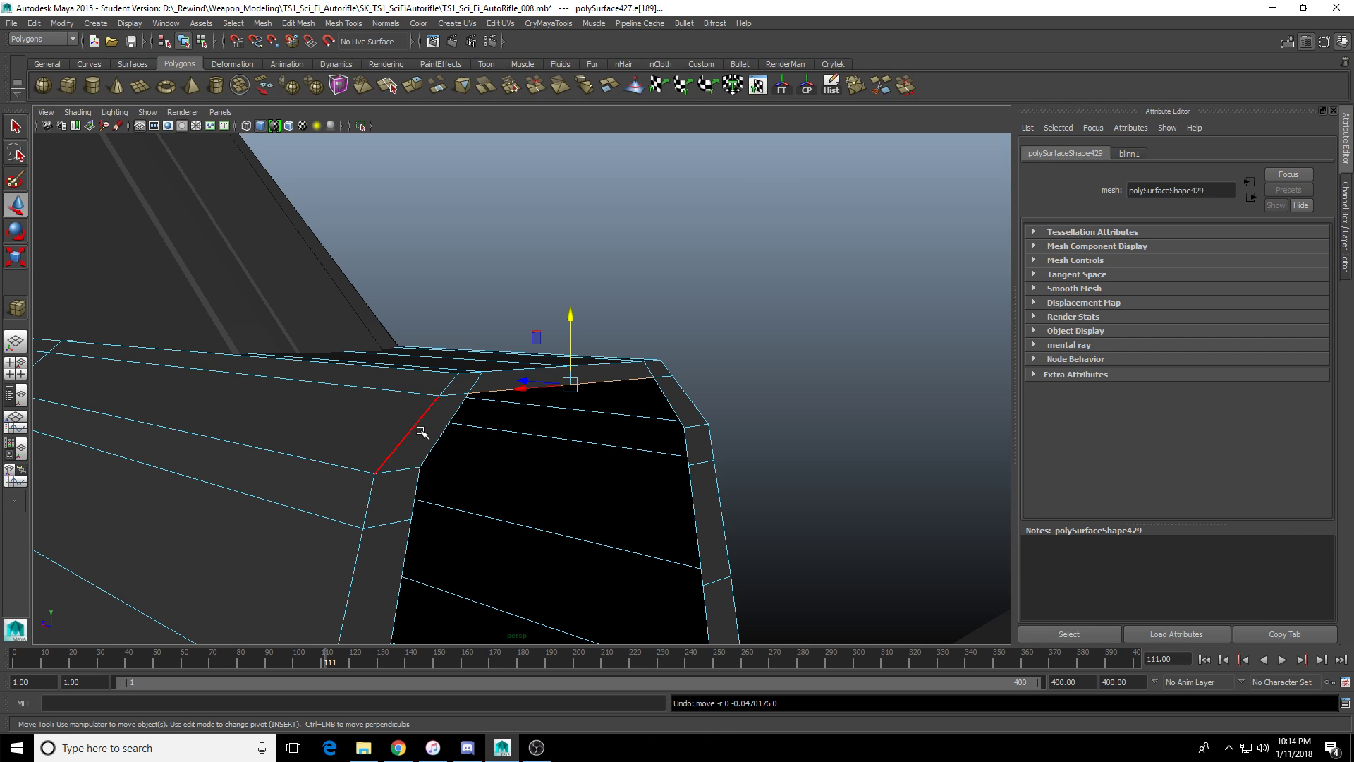
pyautogui.scroll(-3, 424, 433)
# Move the cube forward to a Z translation of -14.181 so its front sits just inside the receiver's rear opening.
pyautogui.click(474, 492)
pyautogui.keyDown('alt'); pyautogui.moveTo(475, 492); pyautogui.dragTo(705, 493); pyautogui.keyUp('alt')
pyautogui.click(682, 462)
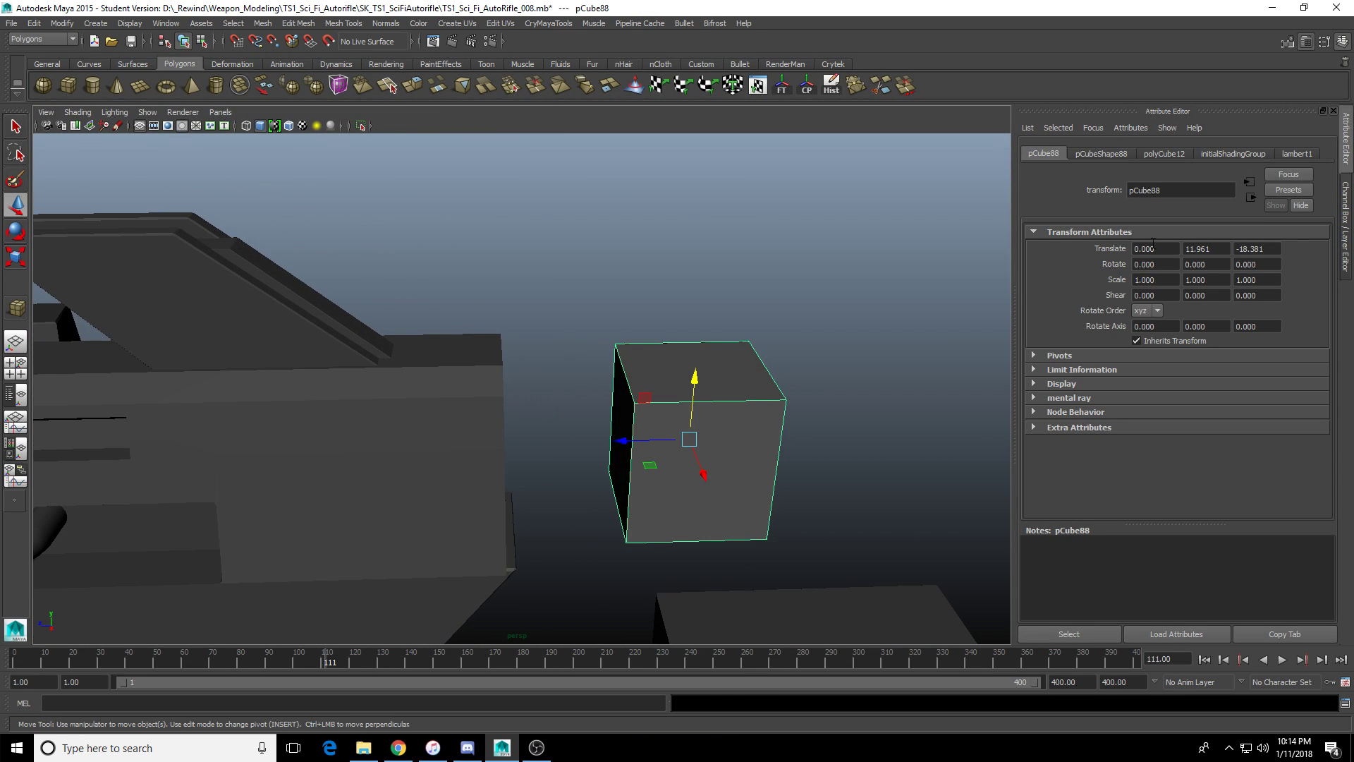
pyautogui.keyDown('alt'); pyautogui.moveTo(550, 395); pyautogui.dragTo(635, 221); pyautogui.keyUp('alt')
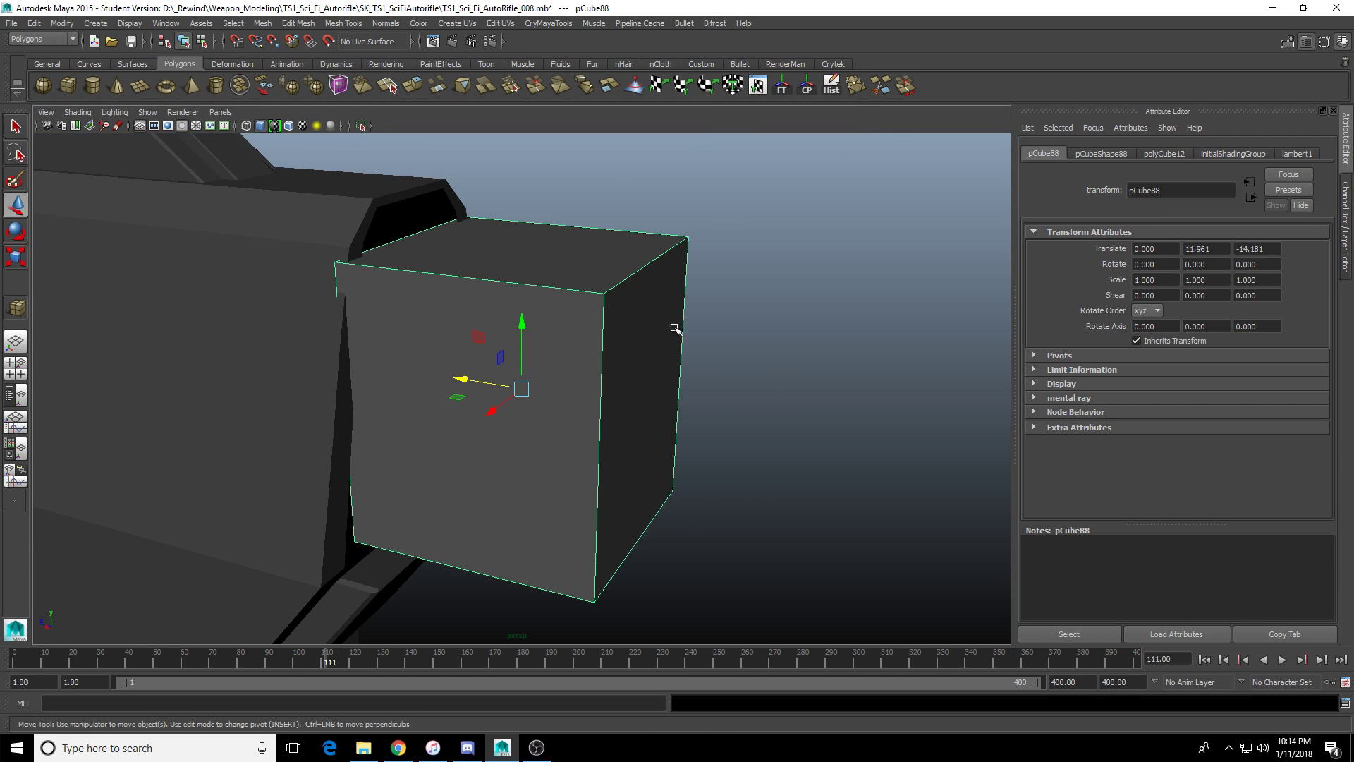
# Raise the cube's top vertices in the side view until they are level with the receiver's top edge.
pyautogui.keyDown('alt'); pyautogui.moveTo(671, 326); pyautogui.dragTo(622, 319); pyautogui.keyUp('alt')
pyautogui.moveTo(622, 319); pyautogui.dragTo(564, 320, button='right')
pyautogui.scroll(-4, 593, 321)
pyautogui.keyDown('alt'); pyautogui.moveTo(600, 320); pyautogui.dragTo(497, 327); pyautogui.keyUp('alt')
pyautogui.moveTo(395, 247); pyautogui.dragTo(689, 369)
pyautogui.keyDown('alt'); pyautogui.moveTo(423, 311); pyautogui.dragTo(561, 304); pyautogui.keyUp('alt')
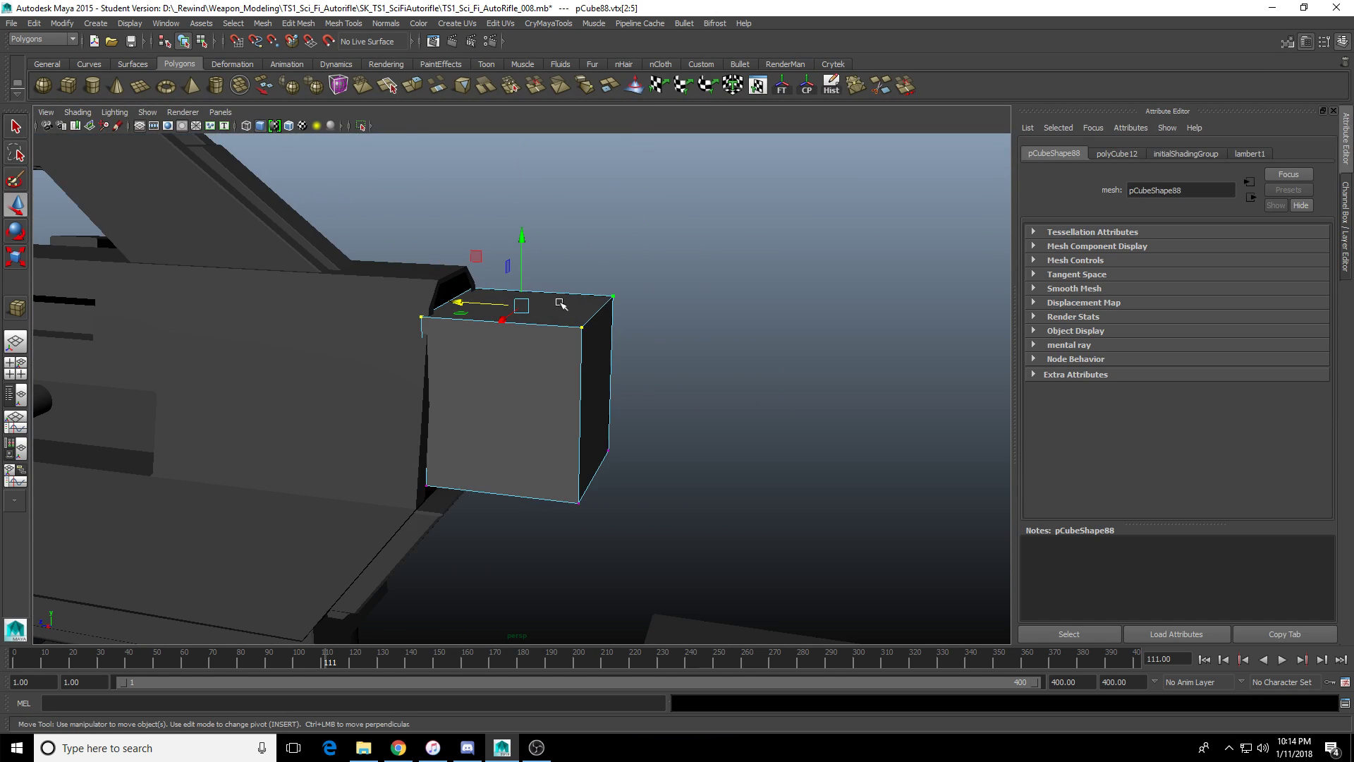
pyautogui.press('space')
pyautogui.press('space')
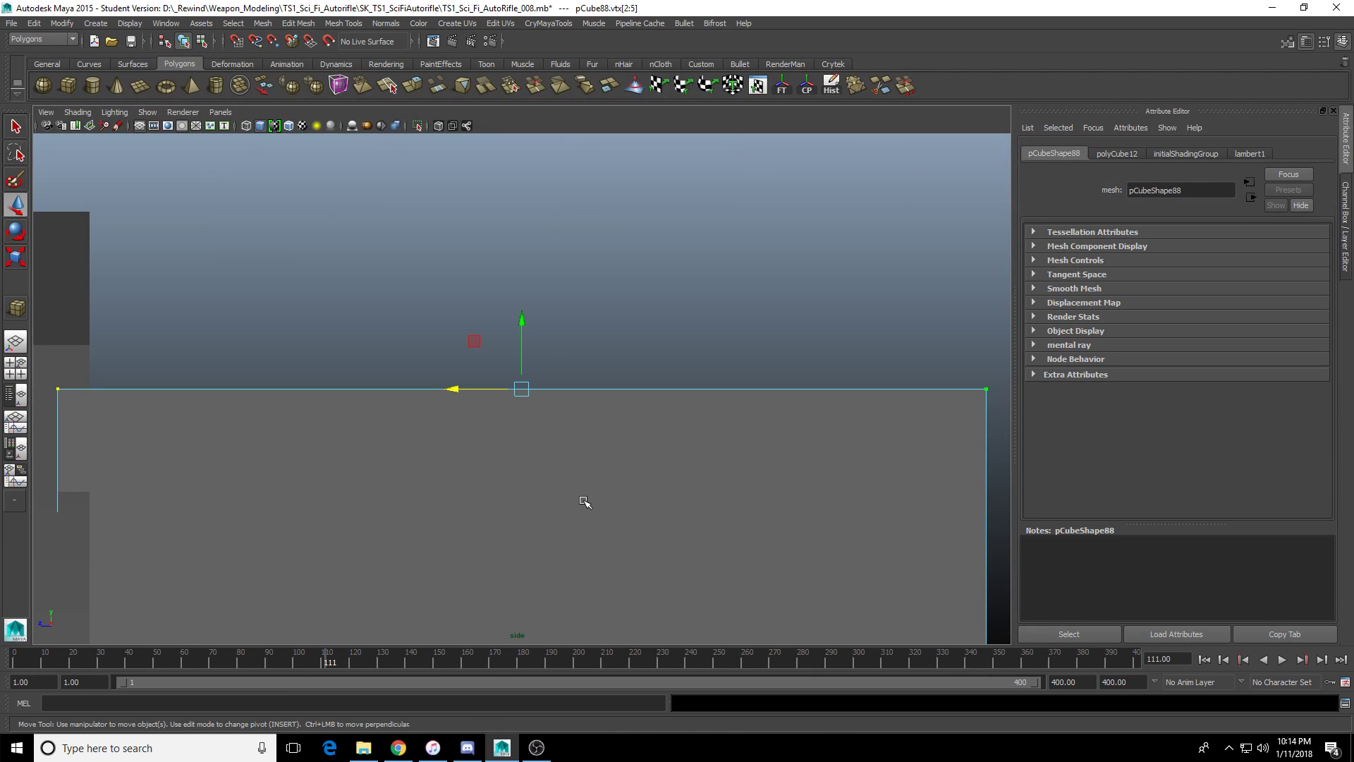
pyautogui.scroll(-5, 612, 502)
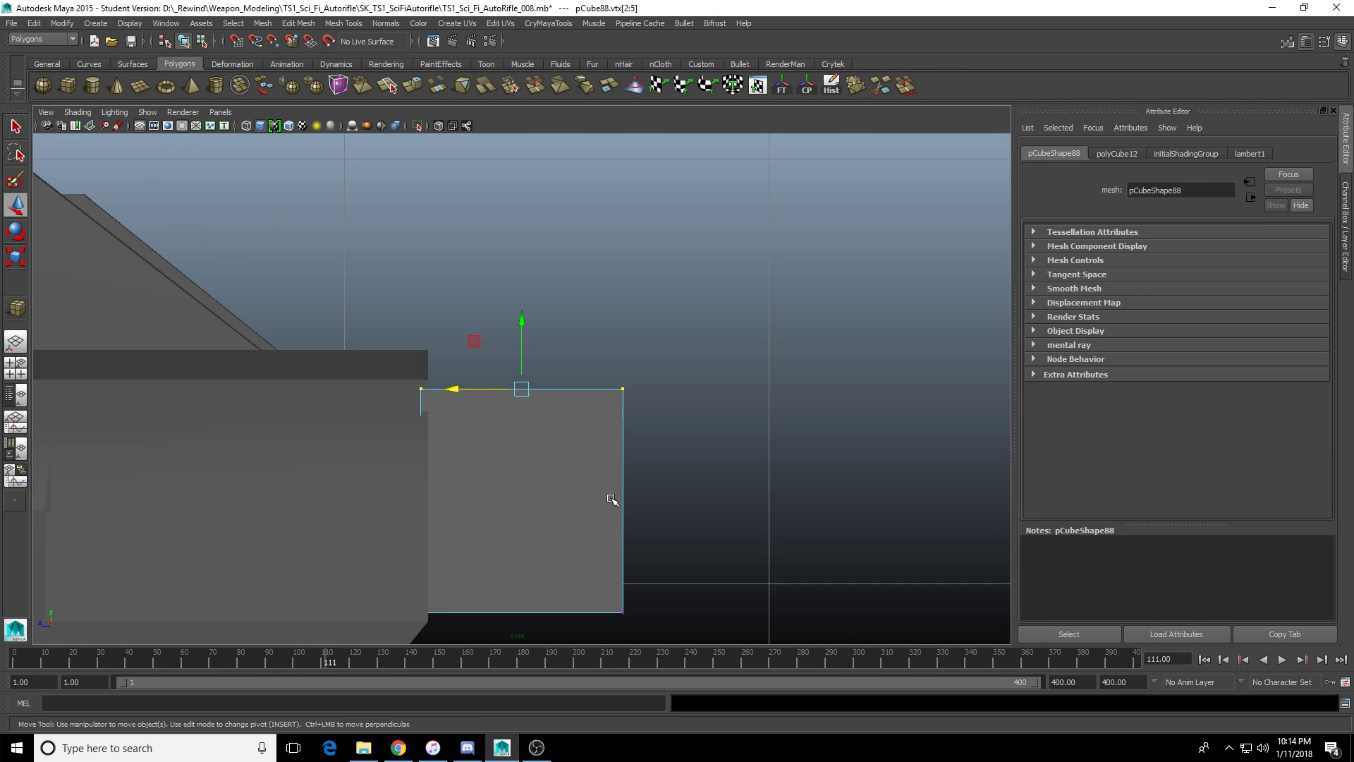
pyautogui.scroll(3, 635, 487)
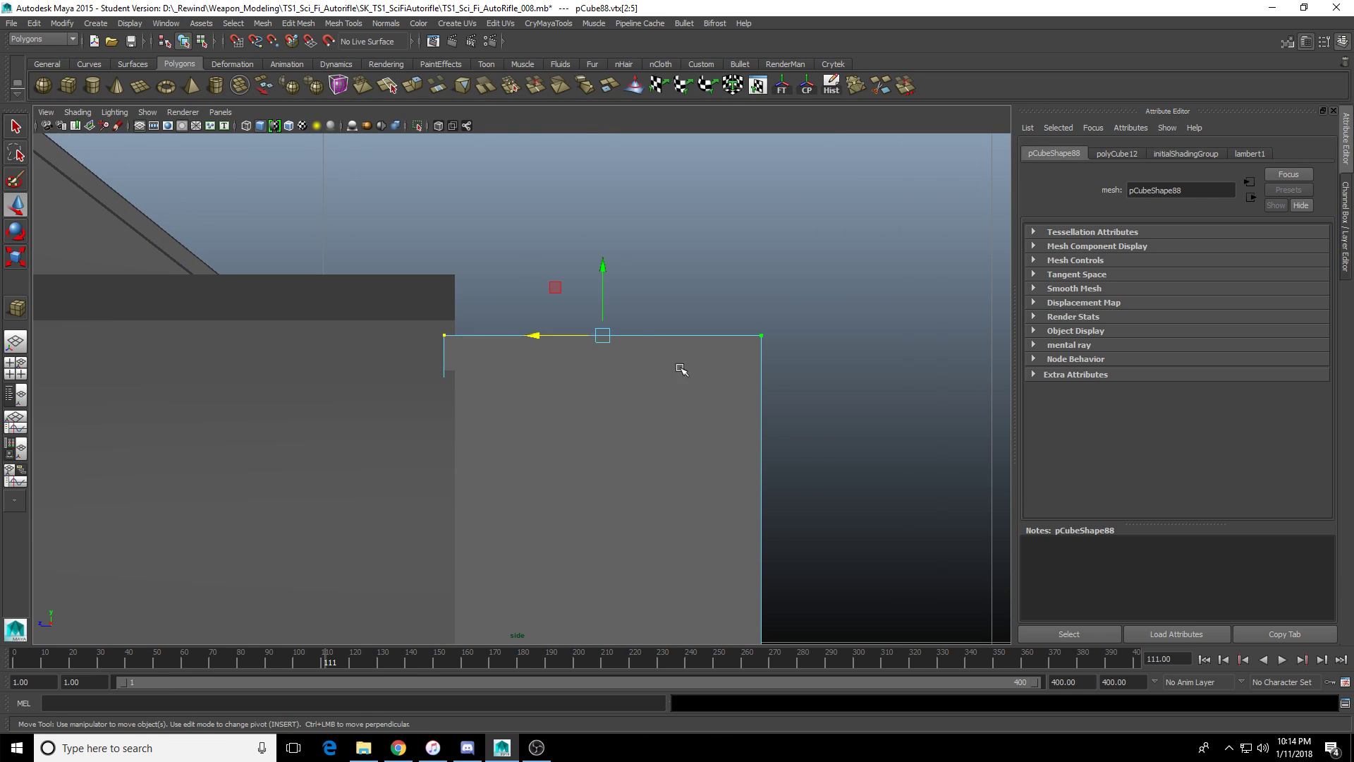
pyautogui.moveTo(602, 290); pyautogui.dragTo(602, 230)
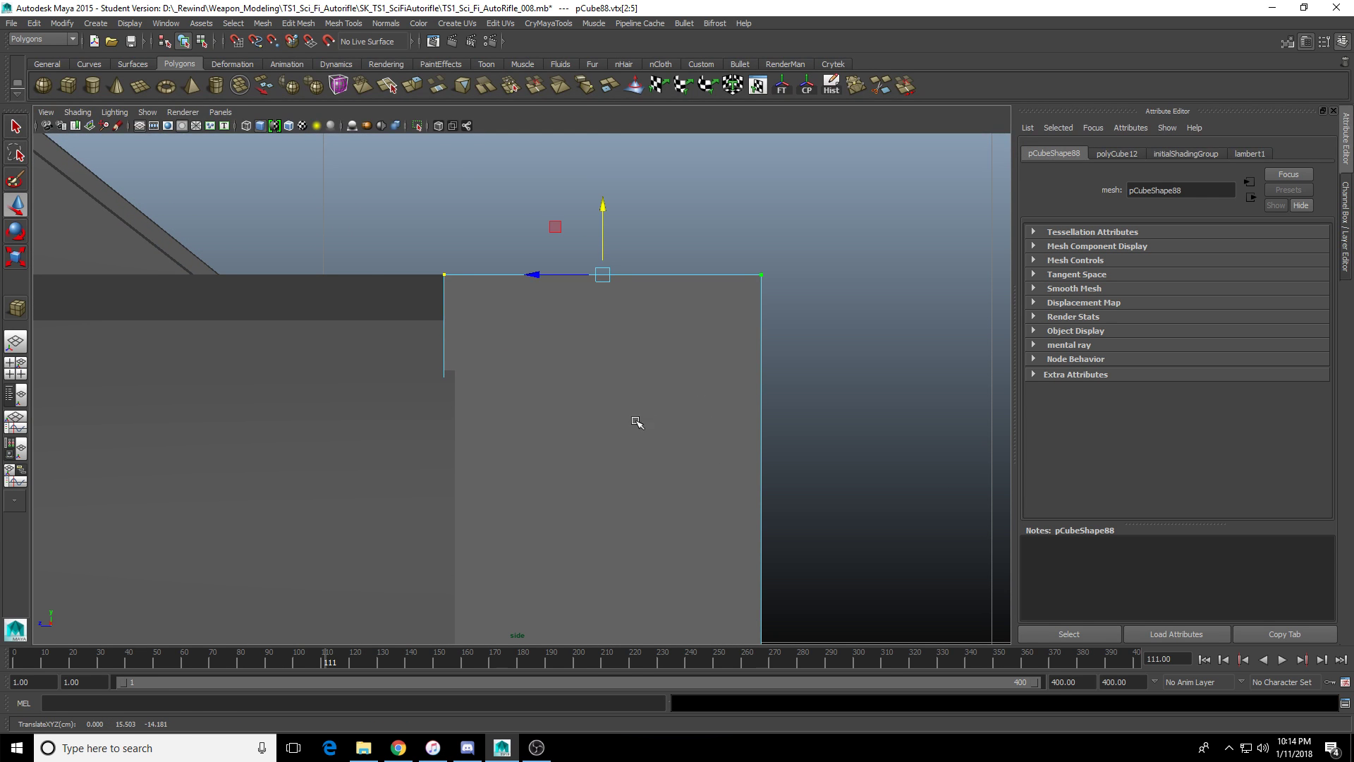
pyautogui.press('F8')
pyautogui.press('space')
pyautogui.press('space')
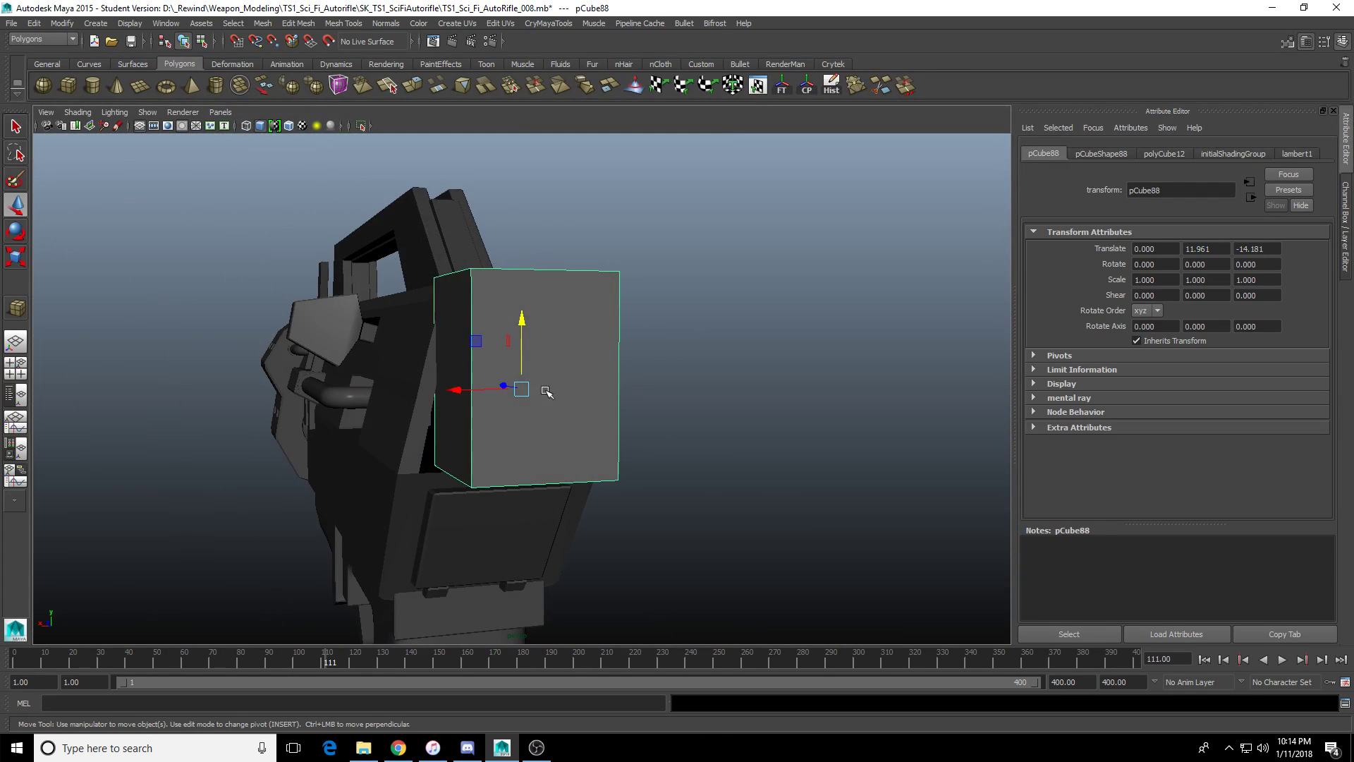
pyautogui.press('F8')
pyautogui.moveTo(368, 401); pyautogui.dragTo(630, 515)
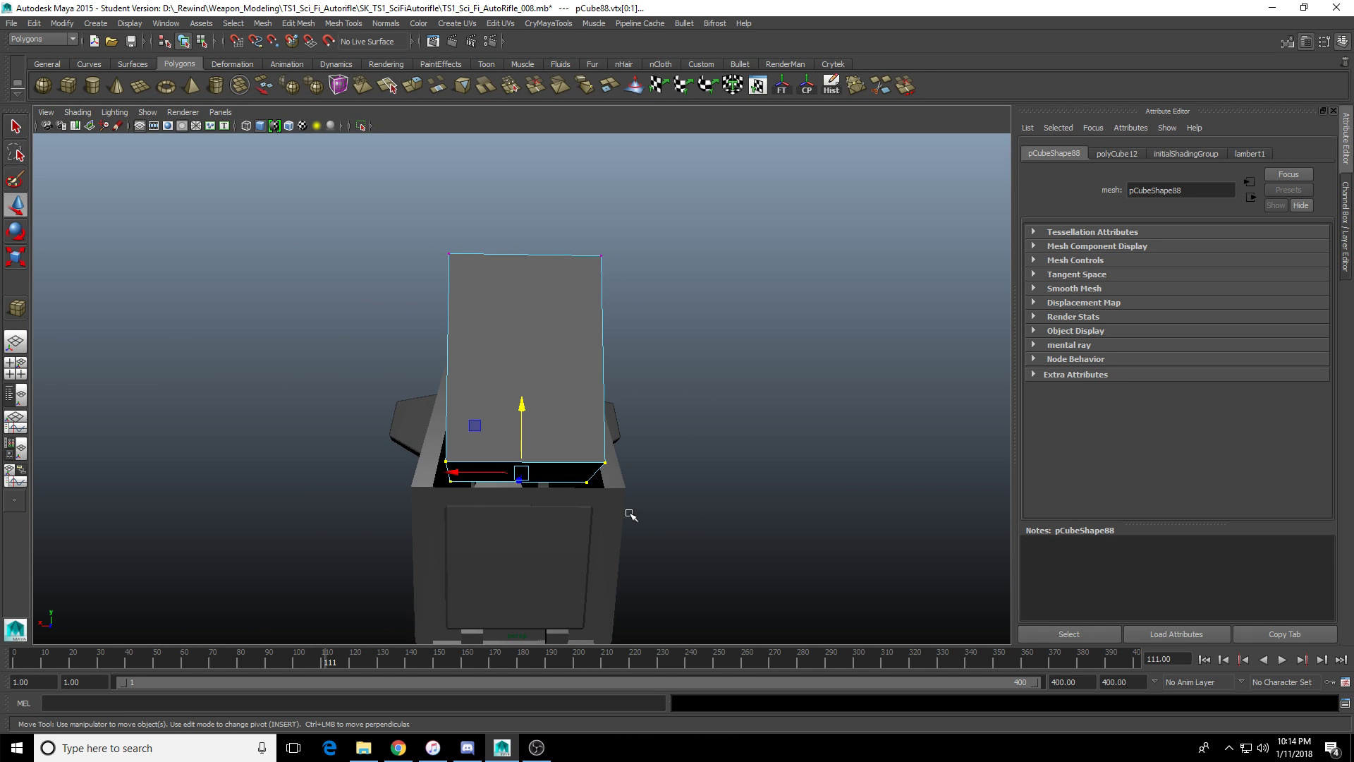
pyautogui.moveTo(293, 378); pyautogui.dragTo(489, 471)
pyautogui.click(330, 450)
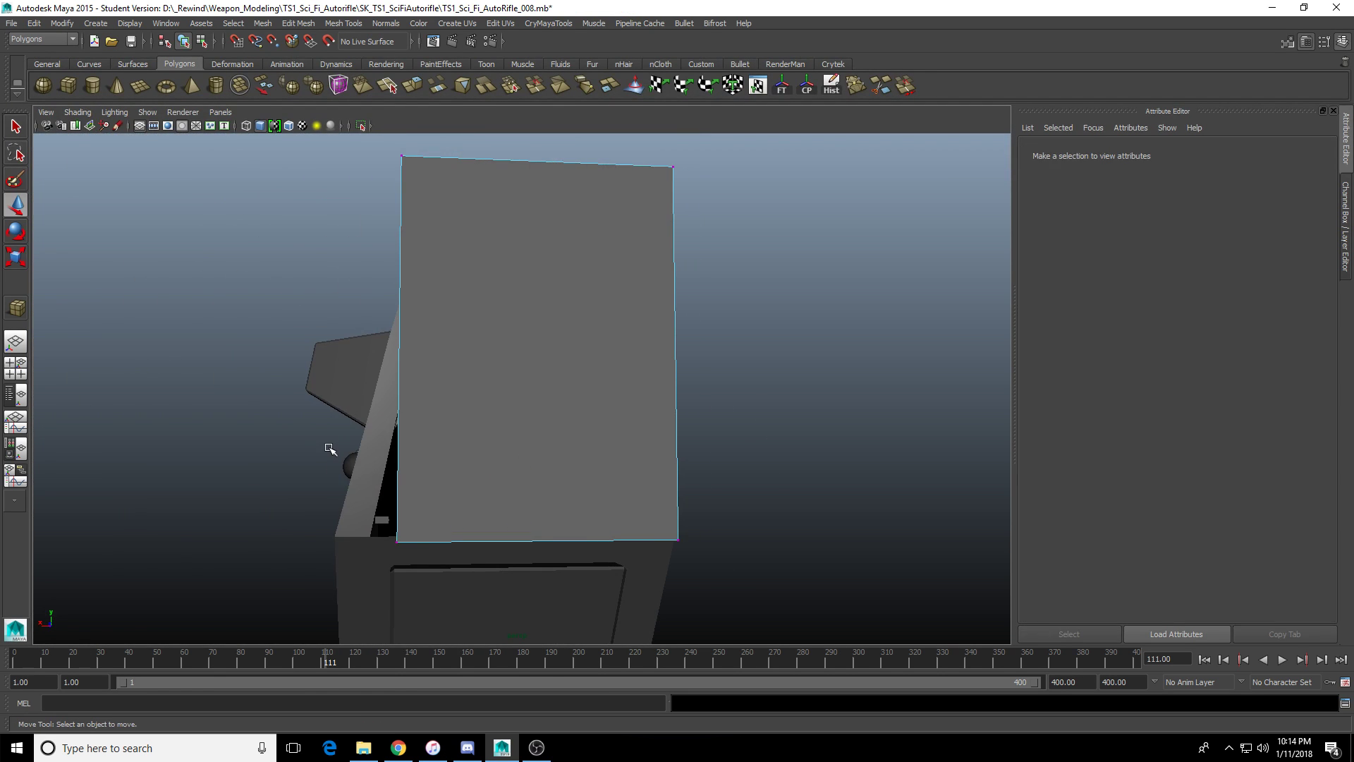
pyautogui.scroll(-4, 361, 477)
# Lower the cube's bottom vertices in the side wireframe view to the level of the panel below the receiver's rear corner.
pyautogui.click(422, 475)
pyautogui.keyDown('alt'); pyautogui.moveTo(361, 496); pyautogui.dragTo(383, 498); pyautogui.keyUp('alt')
pyautogui.click(439, 458)
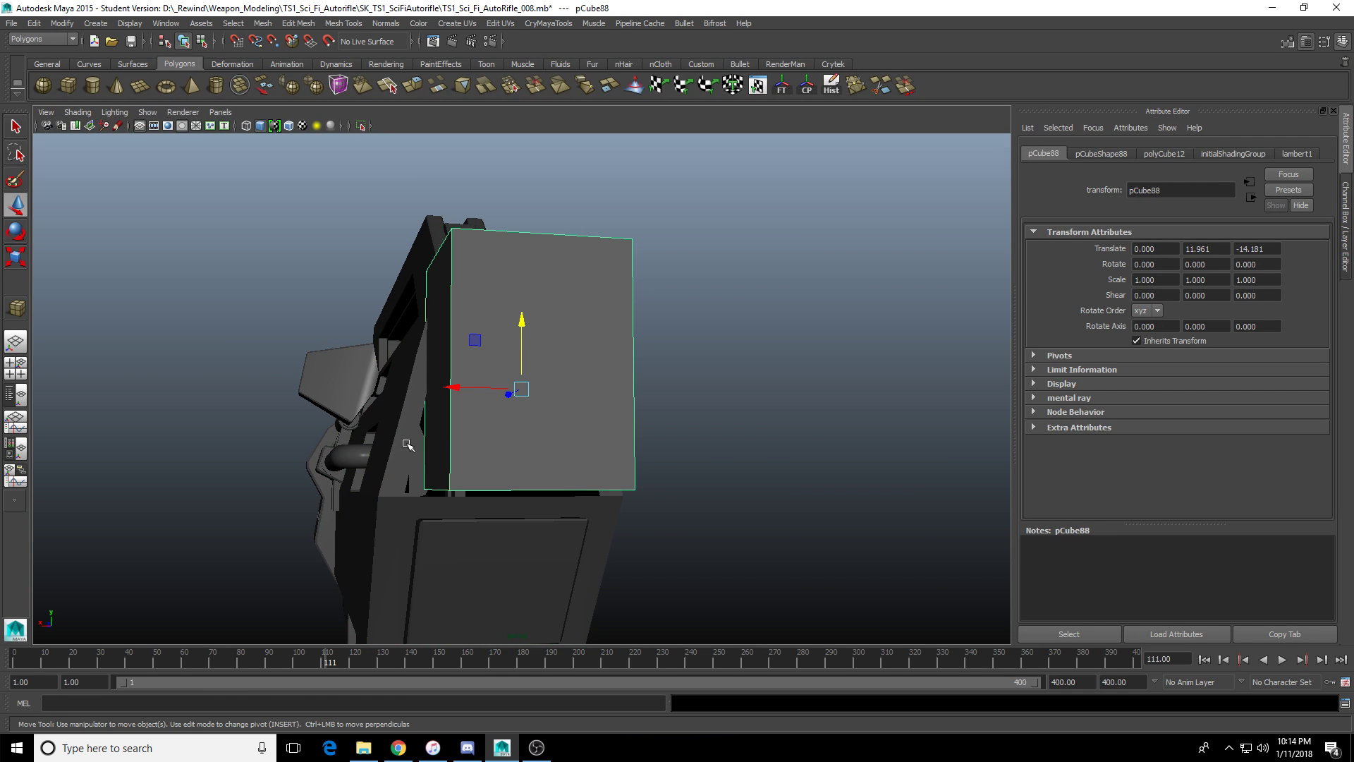
pyautogui.moveTo(363, 438); pyautogui.dragTo(790, 589)
pyautogui.press('space')
pyautogui.press('space')
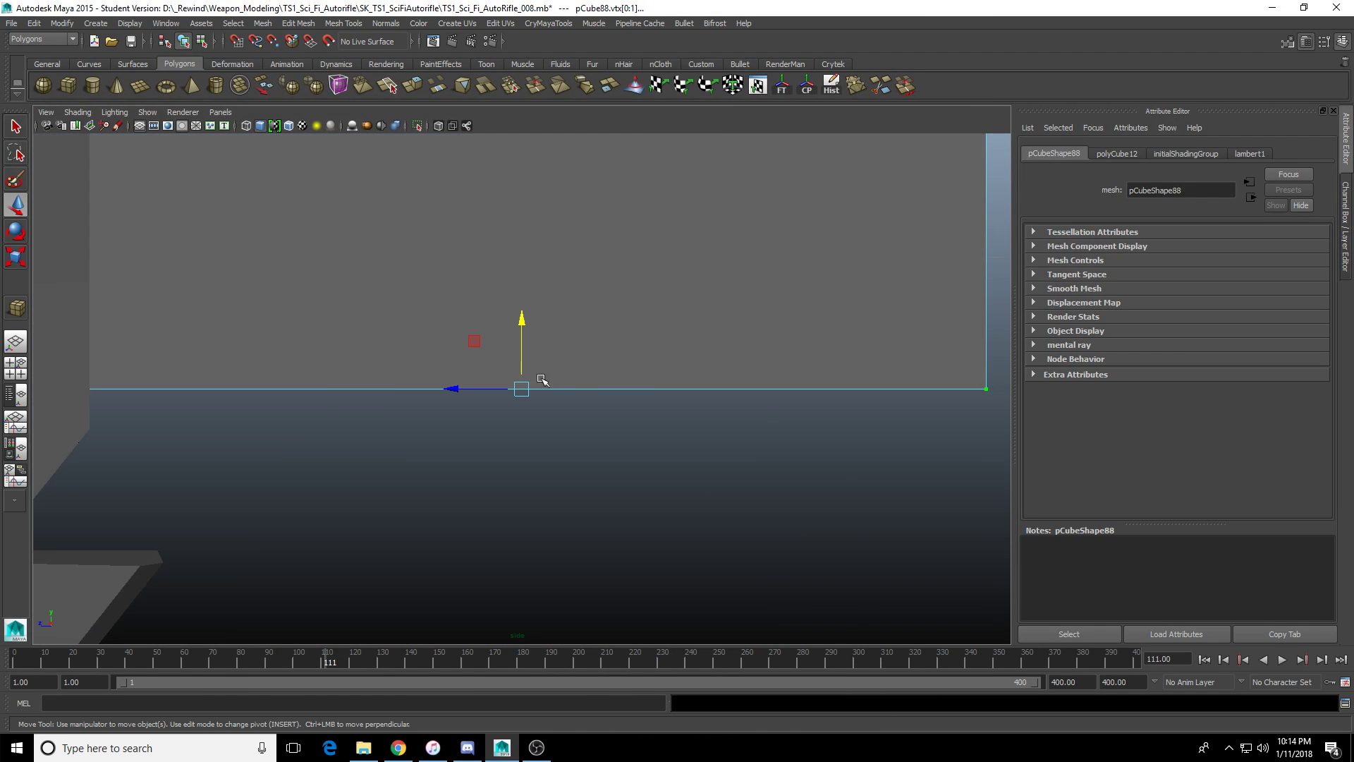
pyautogui.scroll(-4, 542, 379)
pyautogui.press('4')
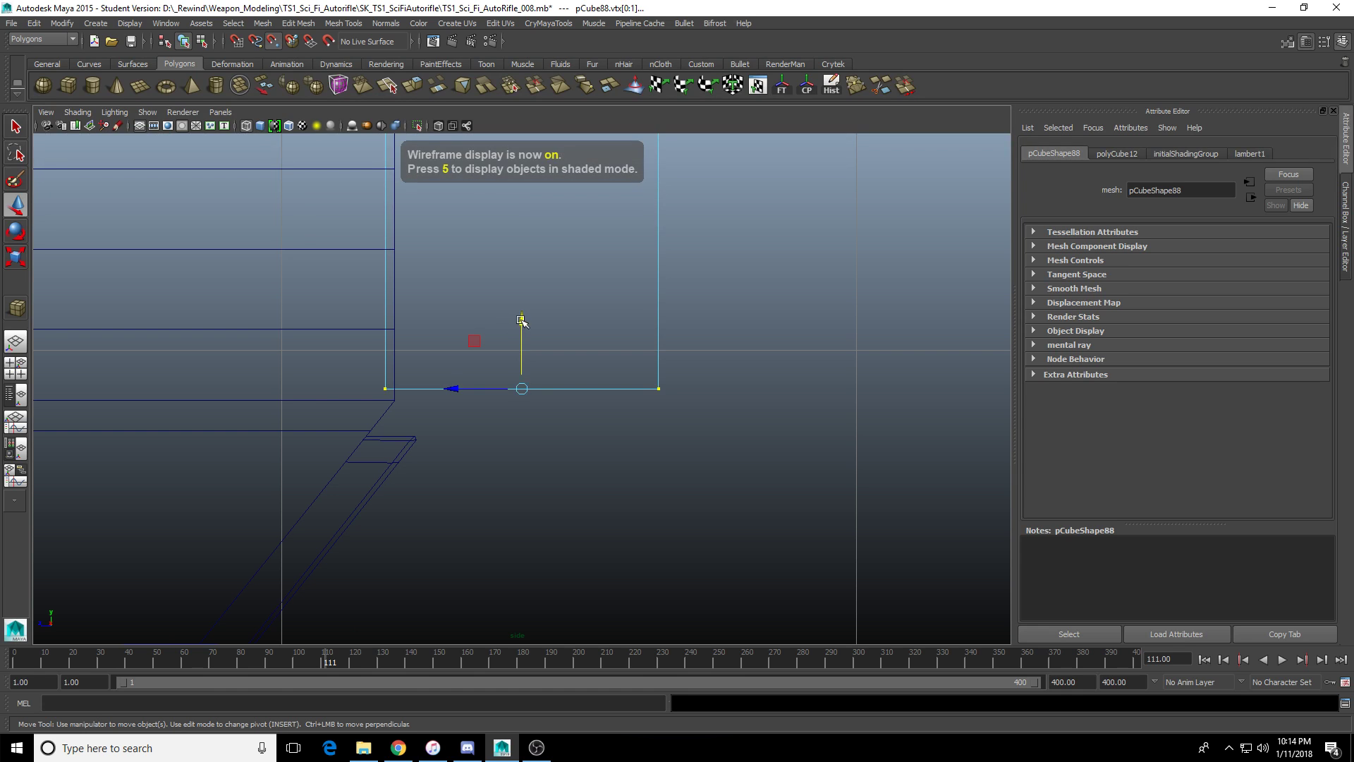
pyautogui.moveTo(522, 319); pyautogui.dragTo(520, 370)
pyautogui.scroll(1, 309, 399)
# Adjust the cube's front and rear bottom vertices vertically to line up with the receiver's lower rear corner.
pyautogui.moveTo(308, 399); pyautogui.dragTo(366, 469)
pyautogui.moveTo(342, 383); pyautogui.dragTo(342, 338)
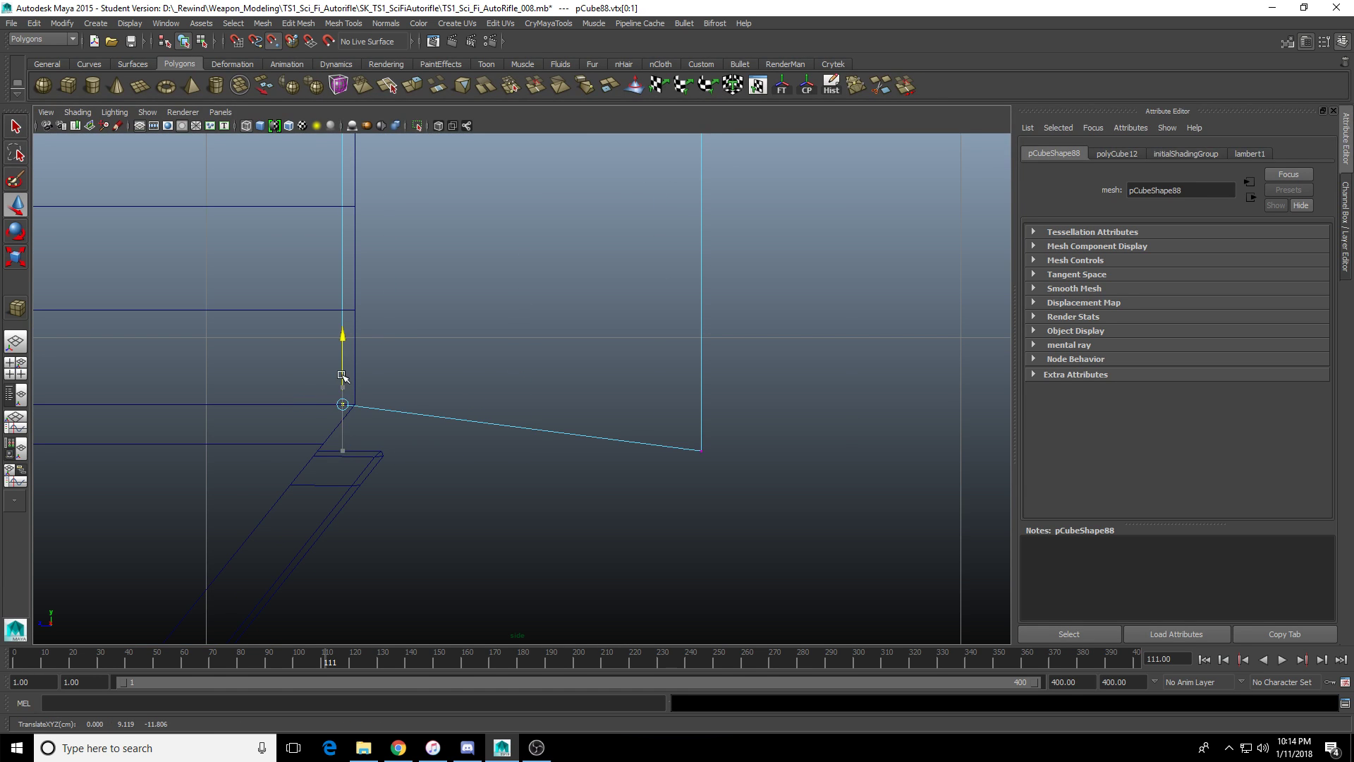
pyautogui.moveTo(670, 423); pyautogui.dragTo(728, 517)
pyautogui.moveTo(702, 384); pyautogui.dragTo(701, 389)
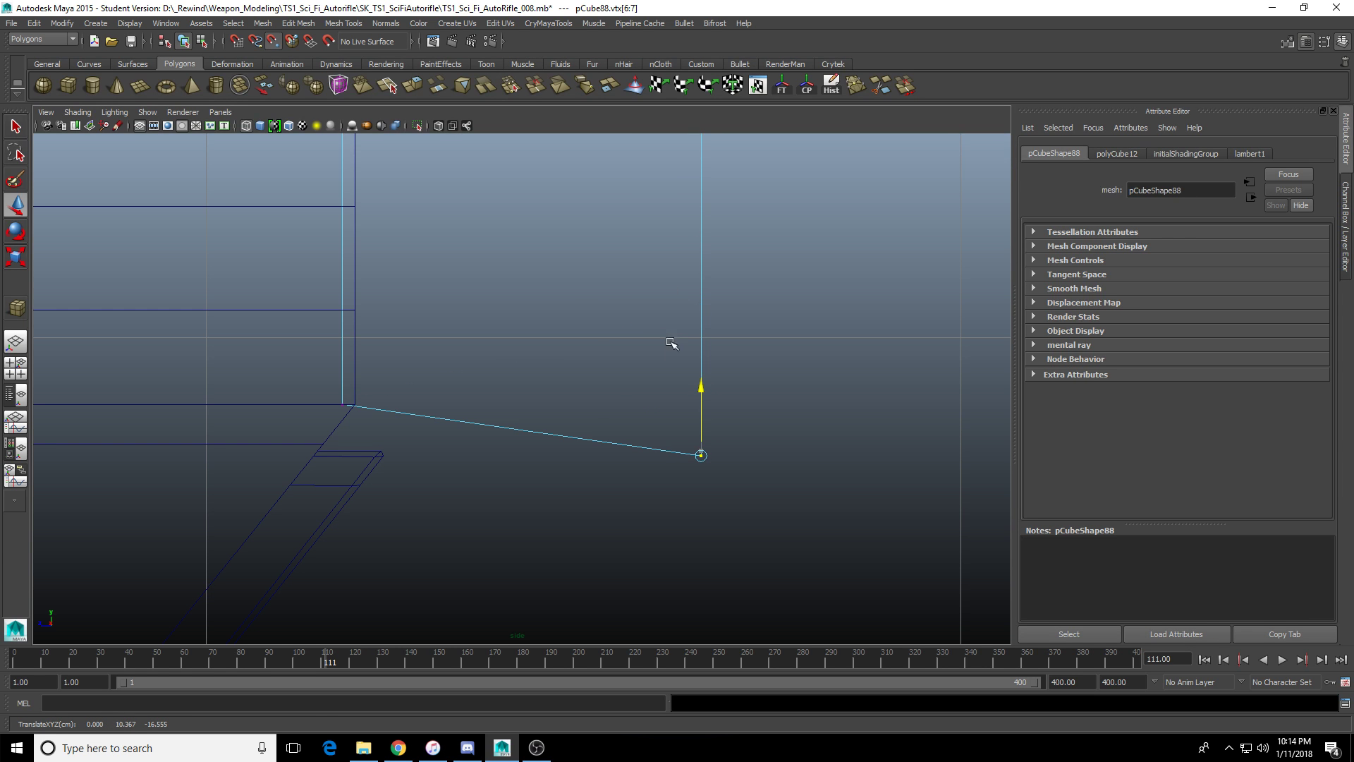
pyautogui.press('space')
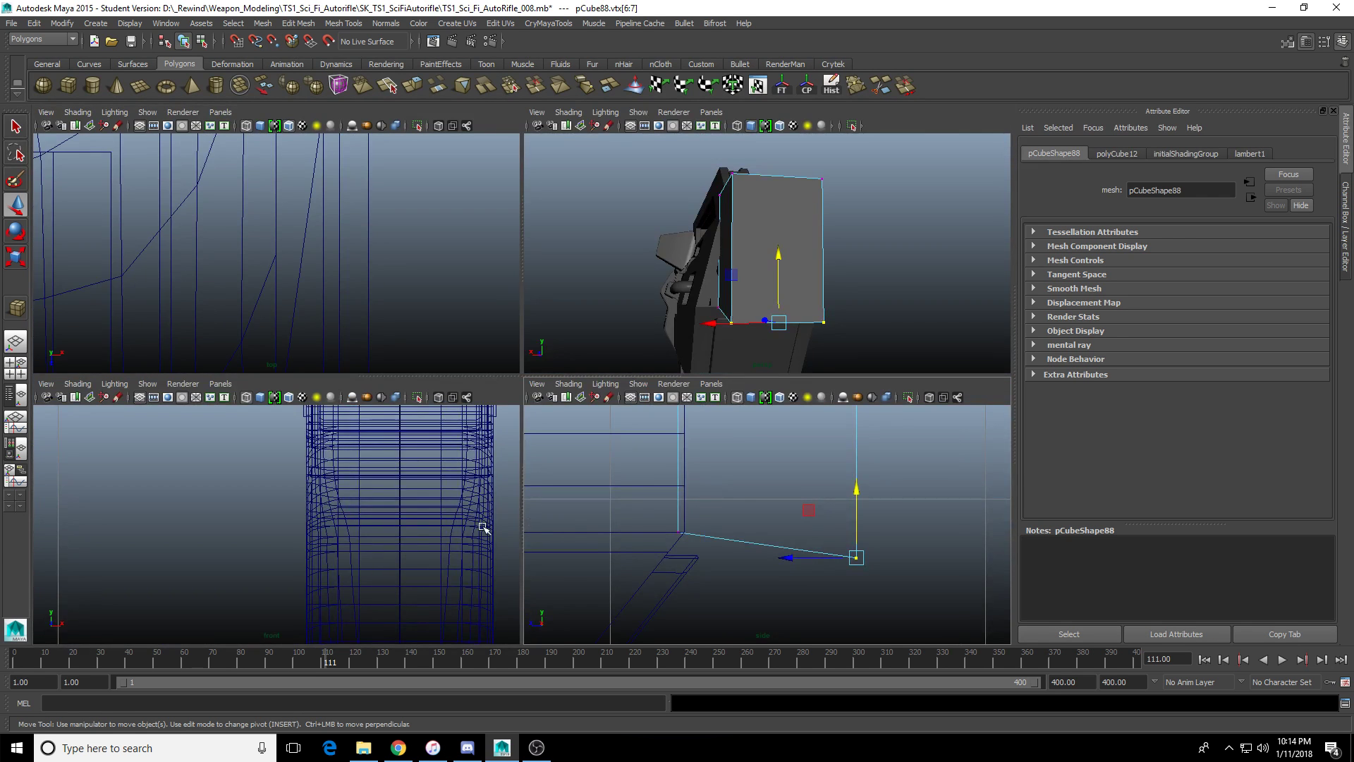
pyautogui.press('space')
pyautogui.scroll(-2, 535, 444)
pyautogui.scroll(2, 531, 393)
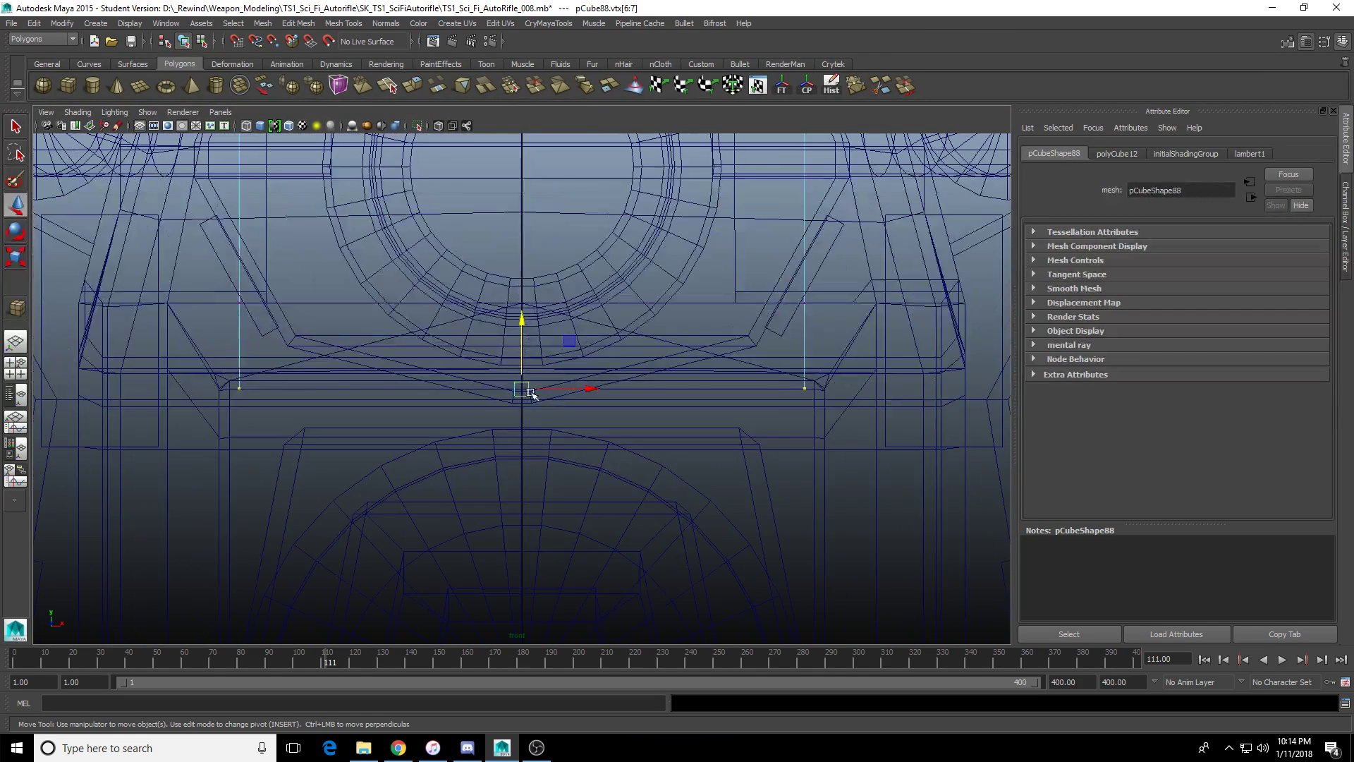
pyautogui.press('v')
pyautogui.moveTo(520, 319); pyautogui.dragTo(526, 301)
pyautogui.press('space')
pyautogui.press('space')
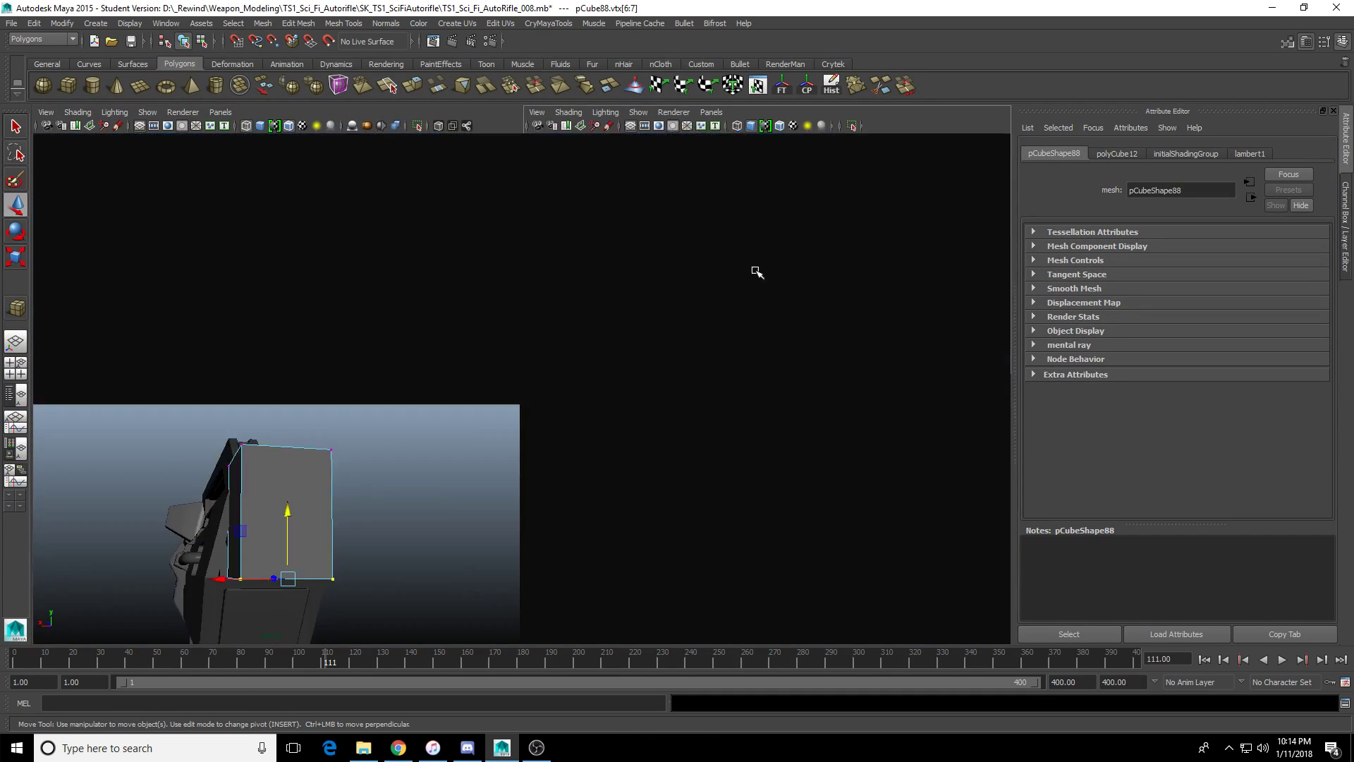
# Select the cube's bottom vertices on one side and try to snap them sideways to the receiver's lower edge.
pyautogui.keyDown('alt'); pyautogui.moveTo(632, 362); pyautogui.dragTo(486, 331); pyautogui.keyUp('alt')
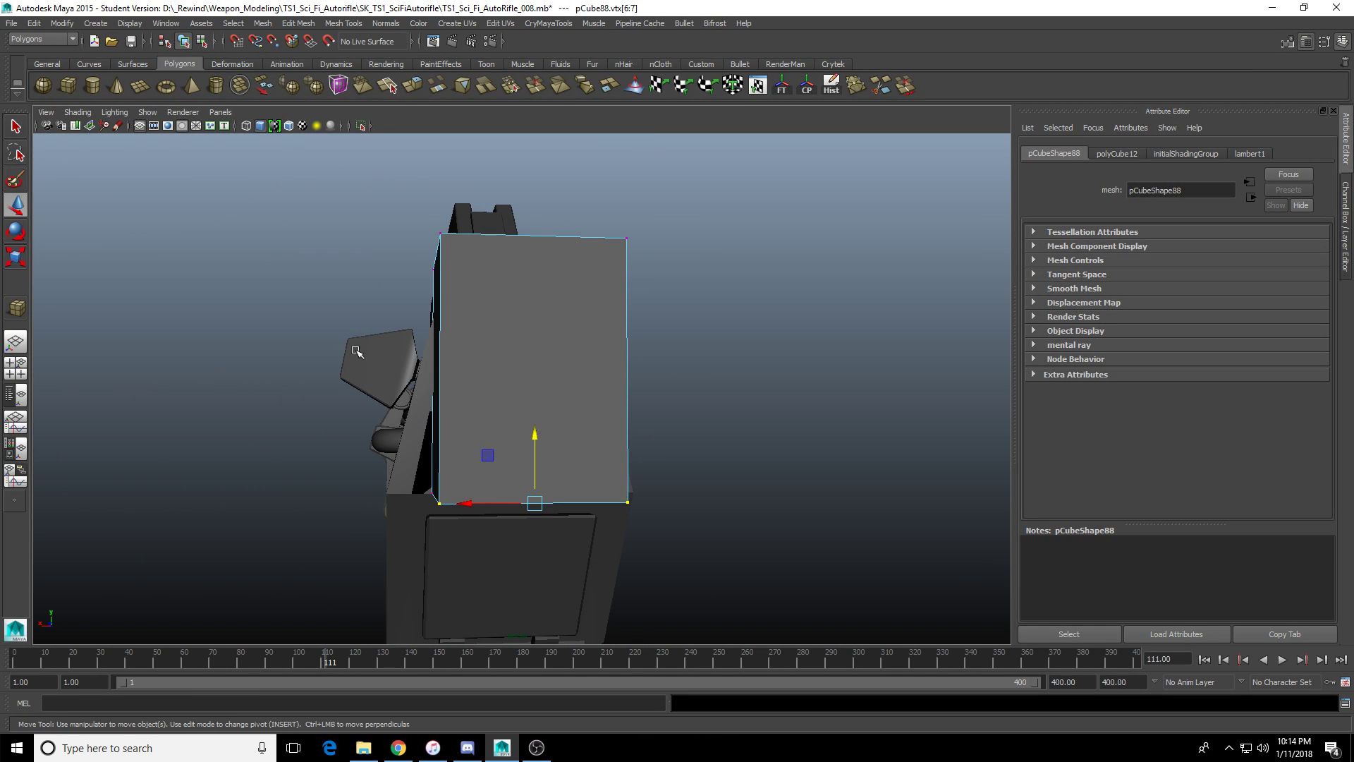
pyautogui.moveTo(421, 487); pyautogui.dragTo(480, 539)
pyautogui.press('v')
pyautogui.moveTo(368, 499); pyautogui.dragTo(397, 501)
pyautogui.scroll(4, 398, 501)
pyautogui.keyDown('alt'); pyautogui.moveTo(398, 499); pyautogui.dragTo(586, 386, button='middle'); pyautogui.keyUp('alt')
pyautogui.keyDown('alt'); pyautogui.moveTo(568, 347); pyautogui.dragTo(595, 346); pyautogui.keyUp('alt')
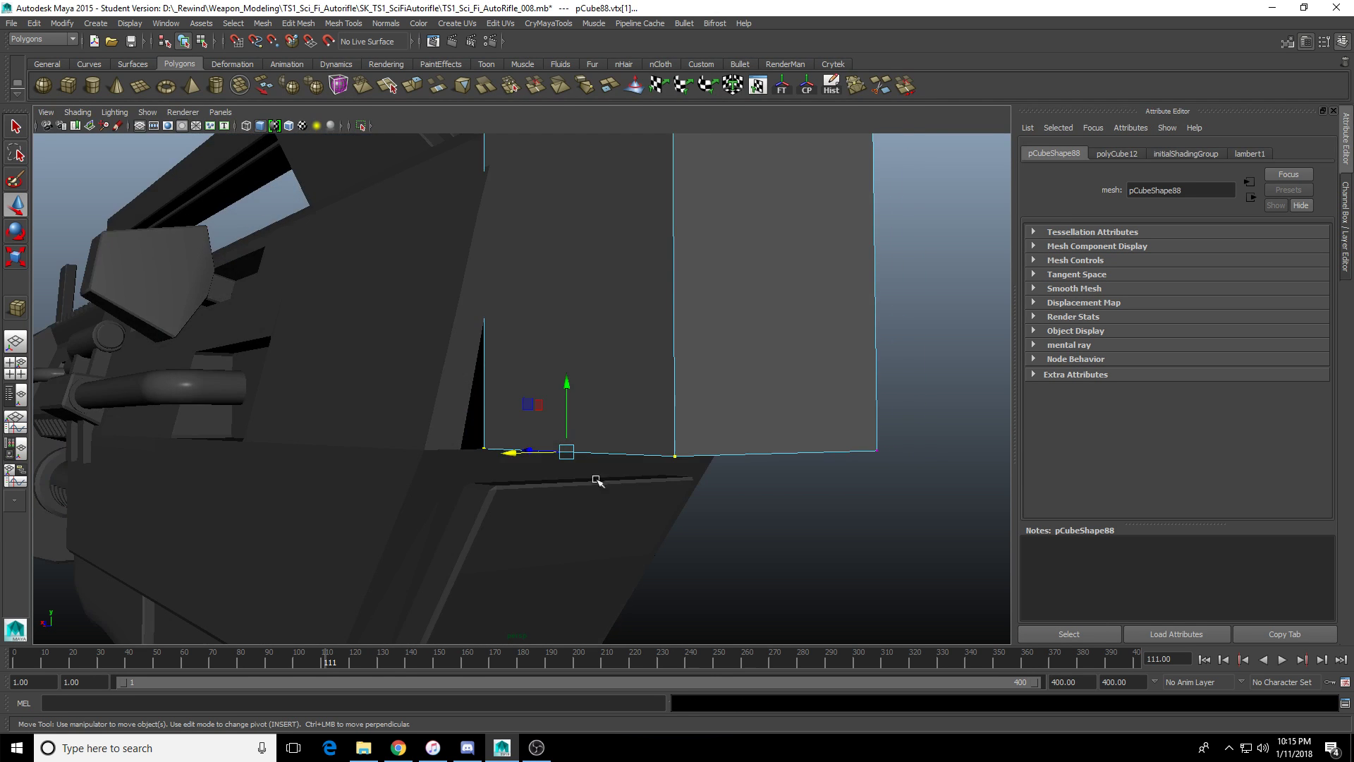
# Move the selected bottom vertices outward in the front view to meet the receiver's lower side edge.
pyautogui.press('space')
pyautogui.press('space')
pyautogui.scroll(-6, 645, 418)
pyautogui.keyDown('alt'); pyautogui.moveTo(486, 446); pyautogui.dragTo(423, 475, button='middle'); pyautogui.keyUp('alt')
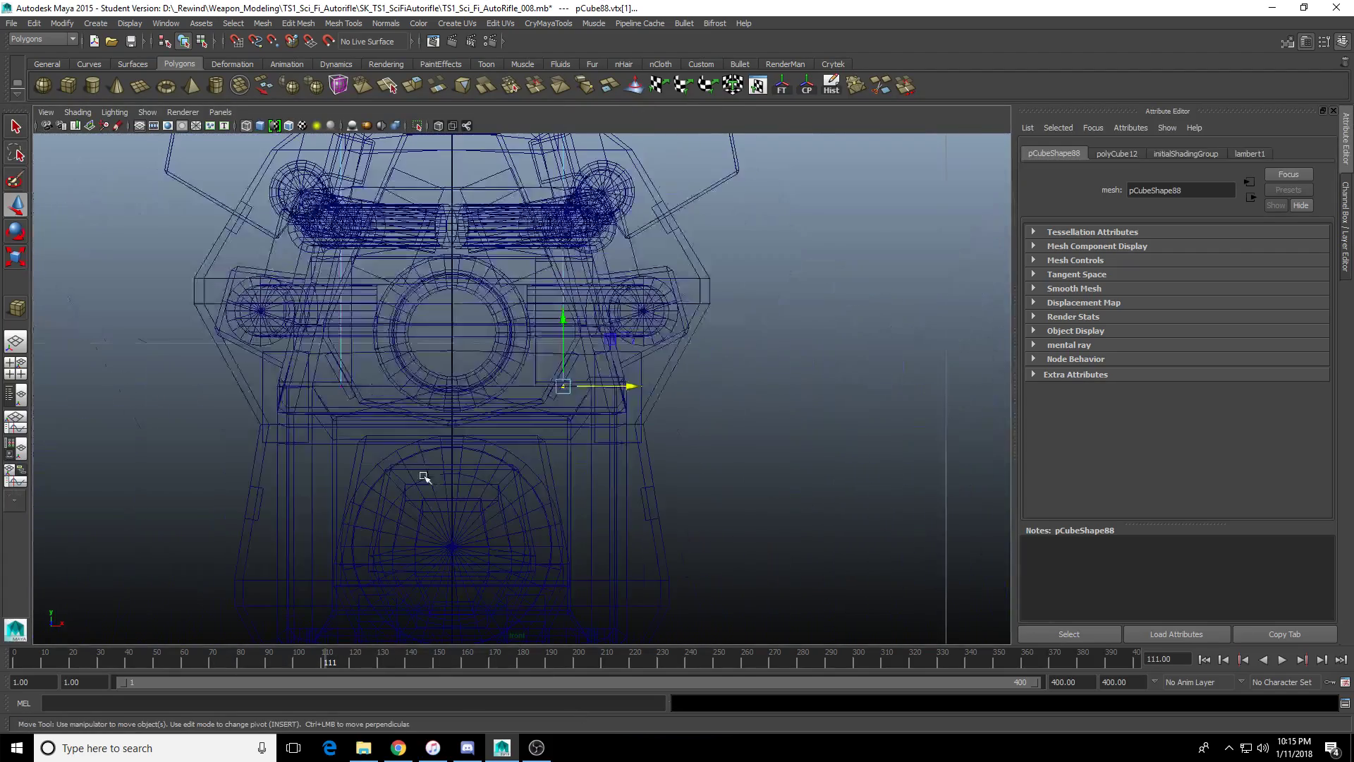
pyautogui.scroll(7, 438, 491)
pyautogui.keyDown('alt'); pyautogui.moveTo(639, 432); pyautogui.dragTo(562, 453, button='middle'); pyautogui.keyUp('alt')
pyautogui.scroll(2, 564, 452)
pyautogui.moveTo(581, 425); pyautogui.dragTo(689, 426)
pyautogui.press('space')
pyautogui.keyDown('alt'); pyautogui.moveTo(726, 323); pyautogui.dragTo(698, 329); pyautogui.keyUp('alt')
pyautogui.keyDown('alt'); pyautogui.moveTo(702, 330); pyautogui.dragTo(976, 315, button='right'); pyautogui.keyUp('alt')
pyautogui.keyDown('alt'); pyautogui.moveTo(741, 360); pyautogui.dragTo(758, 272, button='middle'); pyautogui.keyUp('alt')
pyautogui.moveTo(758, 271)
pyautogui.keyDown('alt'); pyautogui.mouseDown()
pyautogui.moveTo(735, 239)
pyautogui.moveTo(749, 255)
pyautogui.mouseUp(); pyautogui.keyUp('alt')
pyautogui.moveTo(322, 558)
pyautogui.keyDown('alt'); pyautogui.mouseDown(button='right')
pyautogui.moveTo(379, 555)
pyautogui.moveTo(317, 537)
pyautogui.mouseUp(button='right'); pyautogui.keyUp('alt')
pyautogui.press('v')
pyautogui.moveTo(385, 538); pyautogui.dragTo(317, 538)
pyautogui.scroll(-5, 457, 549)
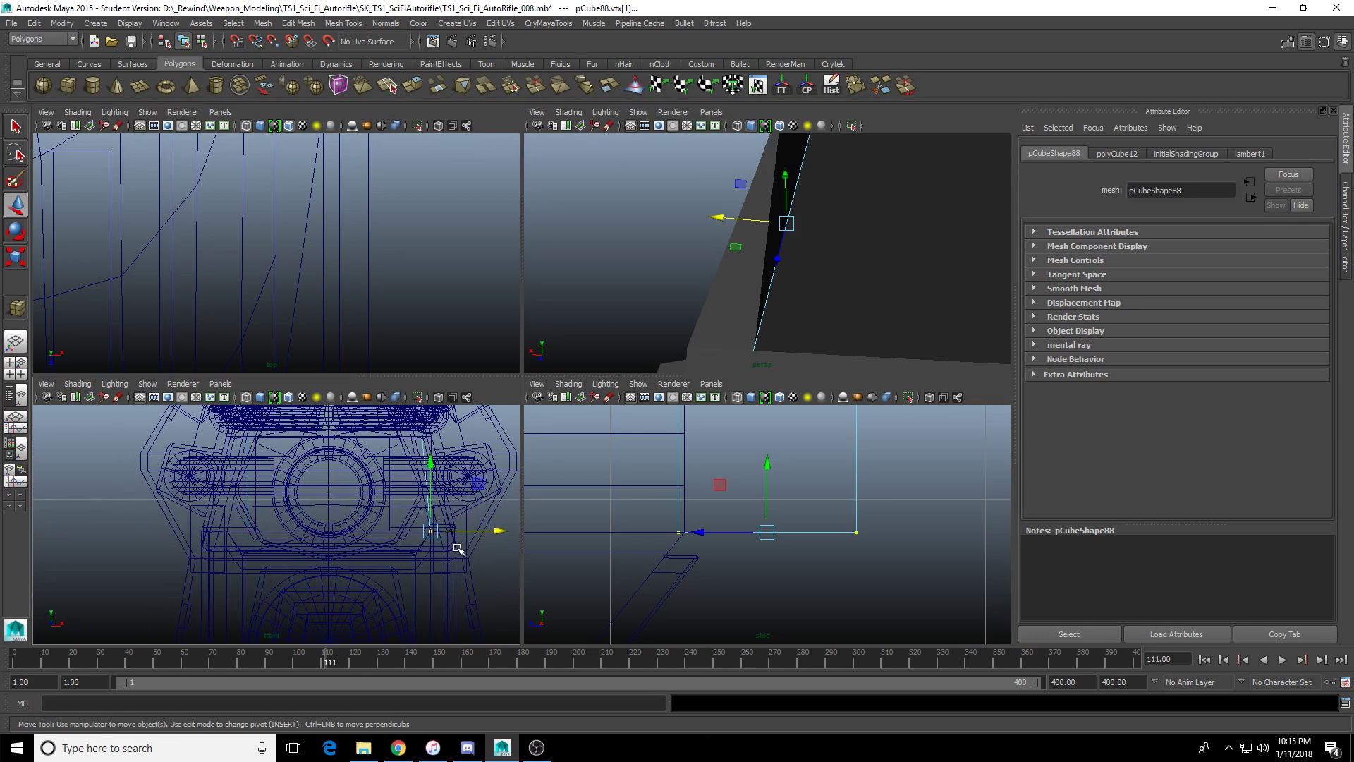
# Snap the bottom vertices on the cube's opposite side outward to X -2.827, at the receiver's lower side edge.
pyautogui.press('Left')
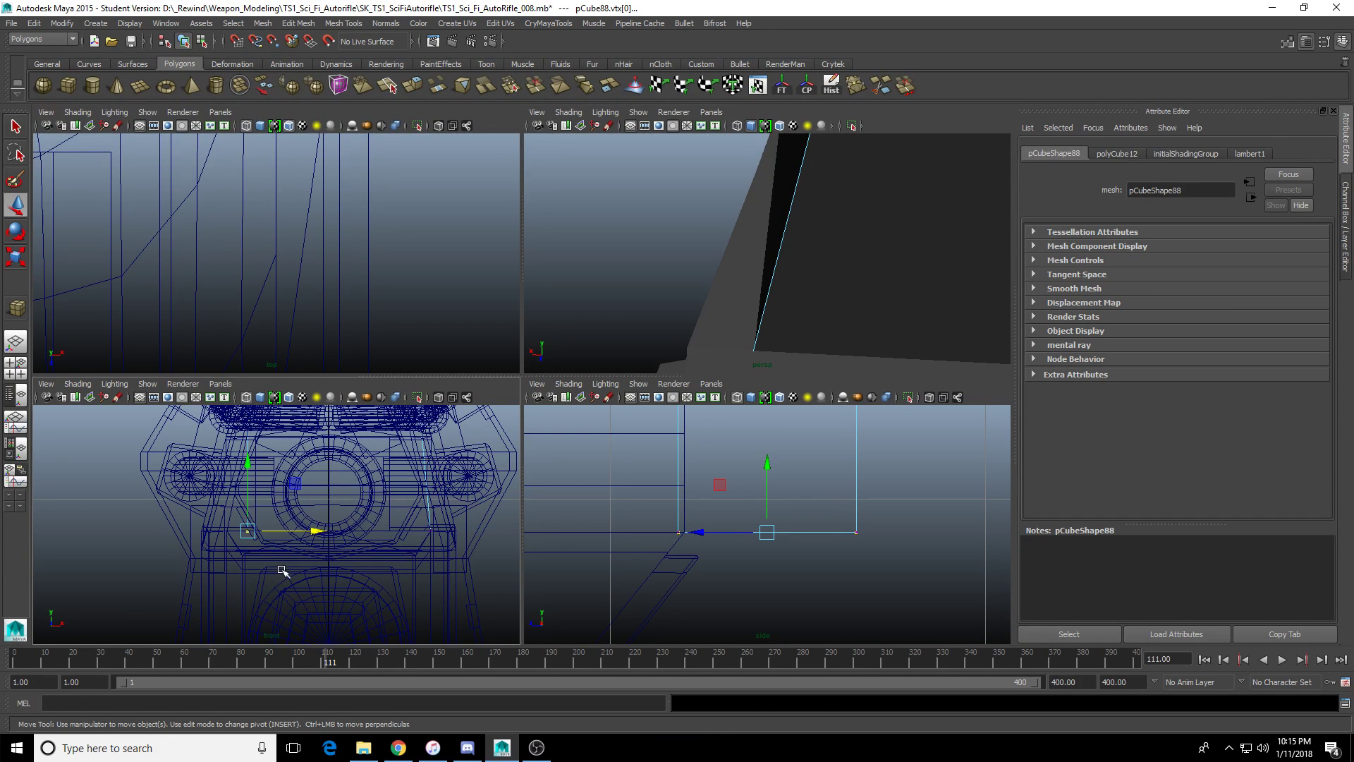
pyautogui.scroll(5, 267, 560)
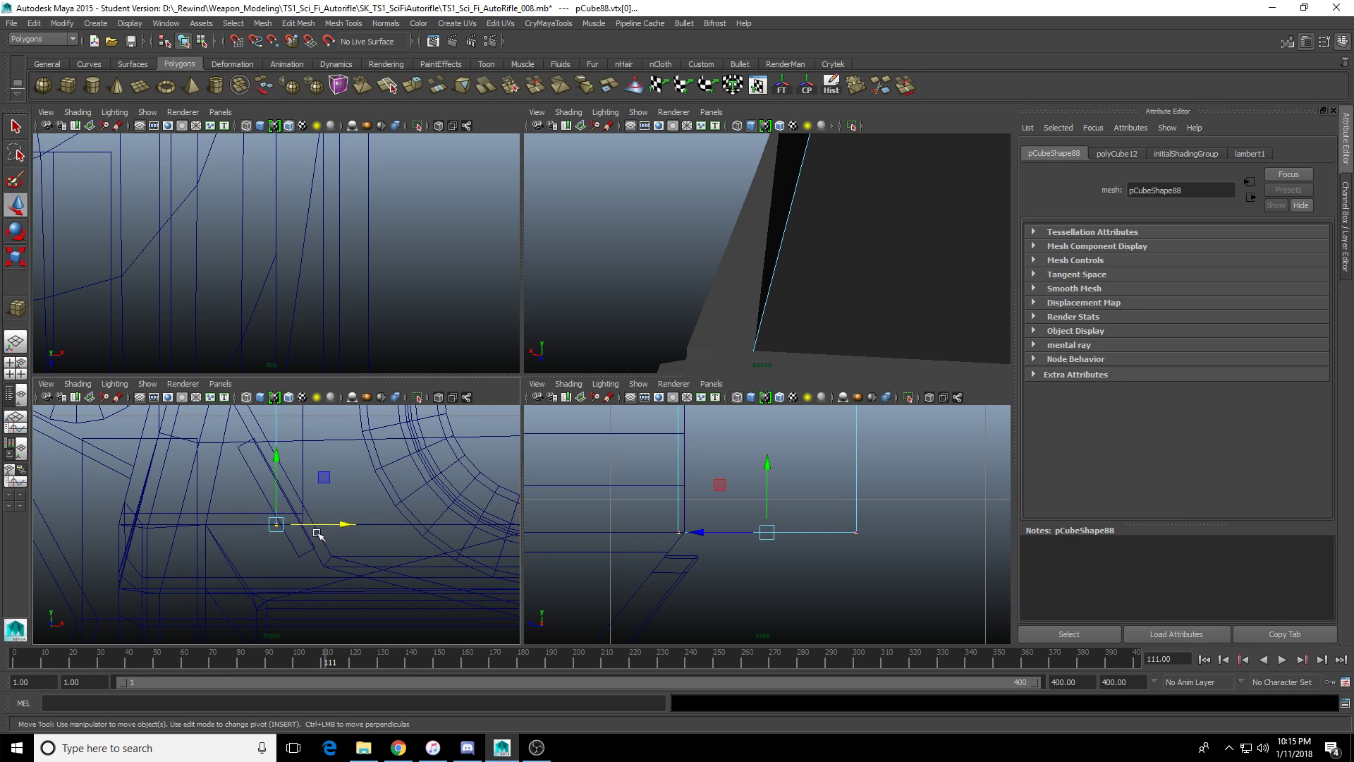
pyautogui.press('v')
pyautogui.moveTo(343, 522); pyautogui.dragTo(286, 513)
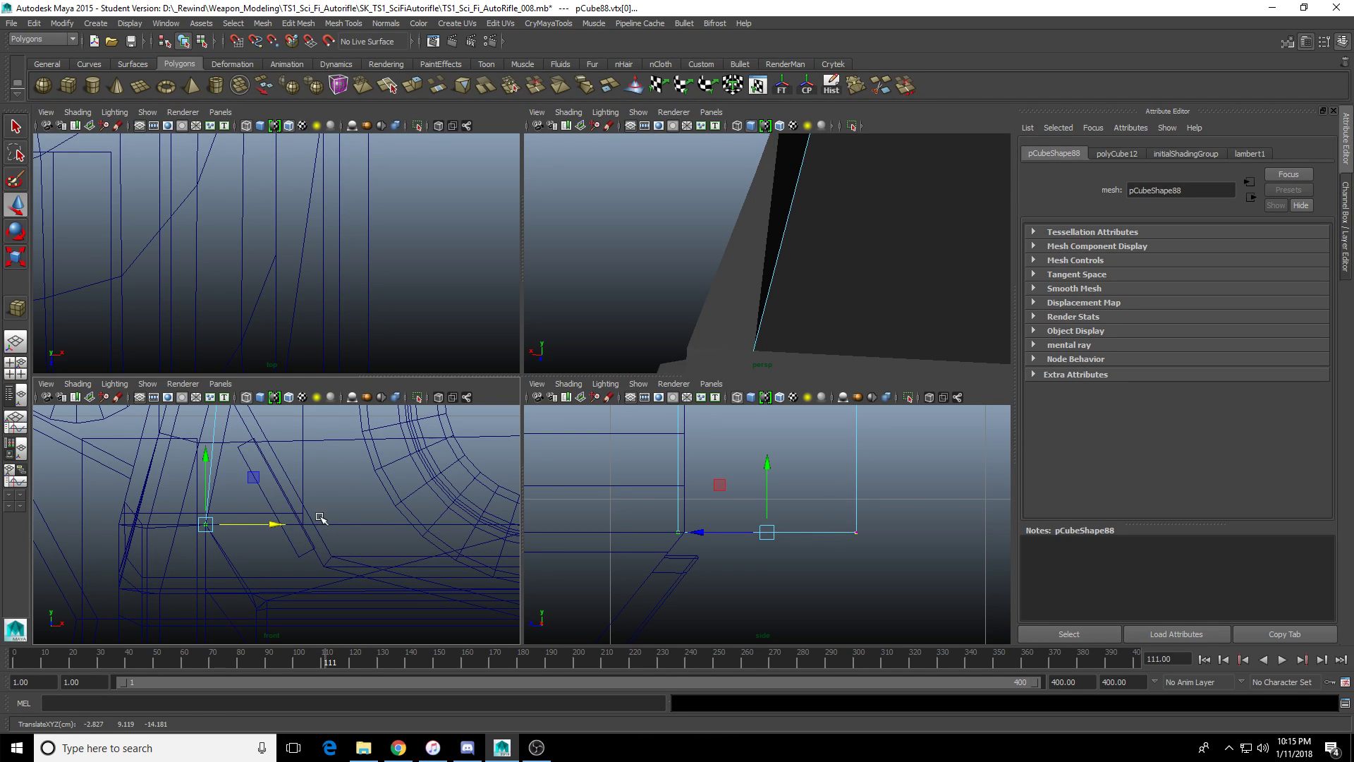
pyautogui.keyDown('alt'); pyautogui.moveTo(811, 302); pyautogui.dragTo(856, 295); pyautogui.keyUp('alt')
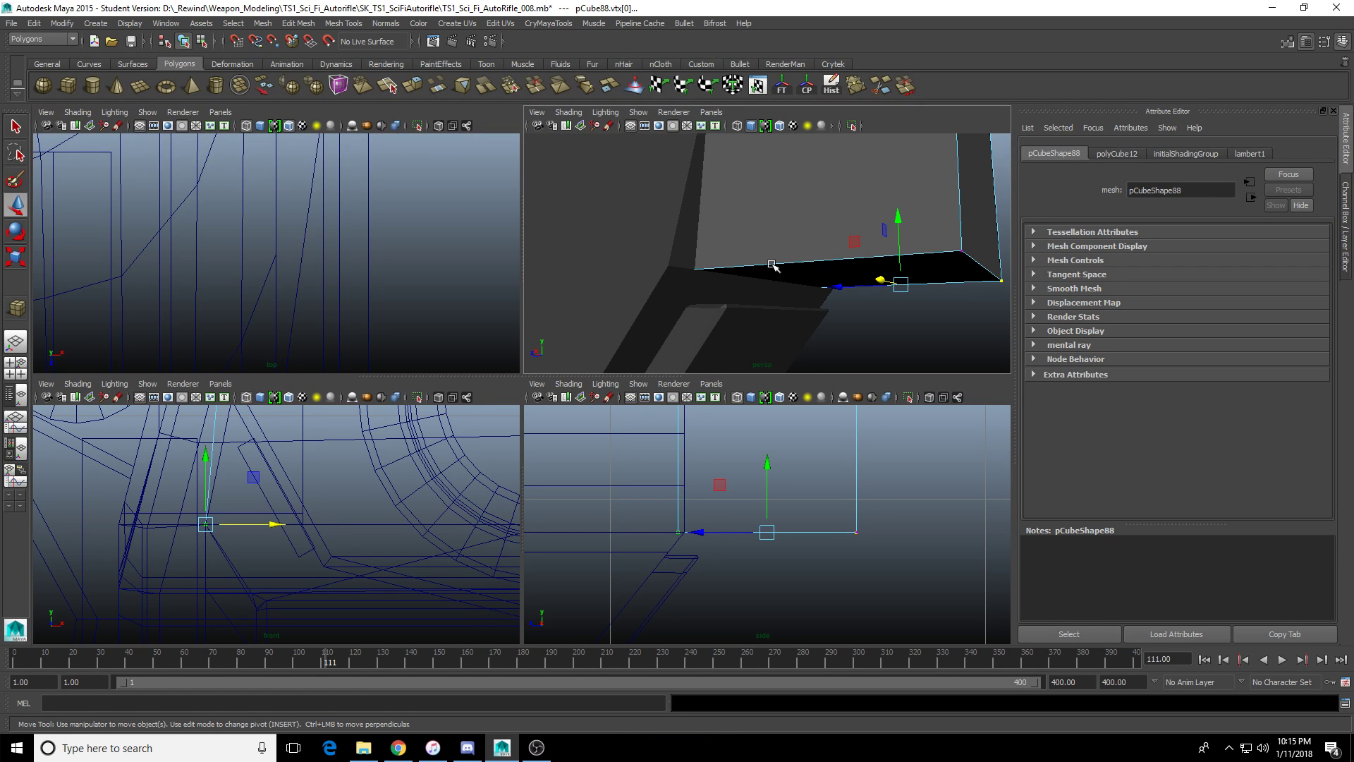
pyautogui.moveTo(807, 253)
pyautogui.keyDown('alt'); pyautogui.mouseDown()
pyautogui.moveTo(811, 279)
pyautogui.moveTo(798, 248)
pyautogui.moveTo(855, 275)
pyautogui.moveTo(797, 277)
pyautogui.mouseUp(); pyautogui.keyUp('alt')
# Move the cube's top vertices on one side inward to X -1.334 to match the receiver's narrower top.
pyautogui.moveTo(719, 206); pyautogui.dragTo(875, 280)
pyautogui.keyDown('alt'); pyautogui.moveTo(874, 280); pyautogui.dragTo(734, 318); pyautogui.keyUp('alt')
pyautogui.press('f')
pyautogui.keyDown('alt'); pyautogui.moveTo(321, 498); pyautogui.dragTo(364, 461, button='middle'); pyautogui.keyUp('alt')
pyautogui.click(83, 495)
pyautogui.moveTo(71, 461); pyautogui.dragTo(178, 495)
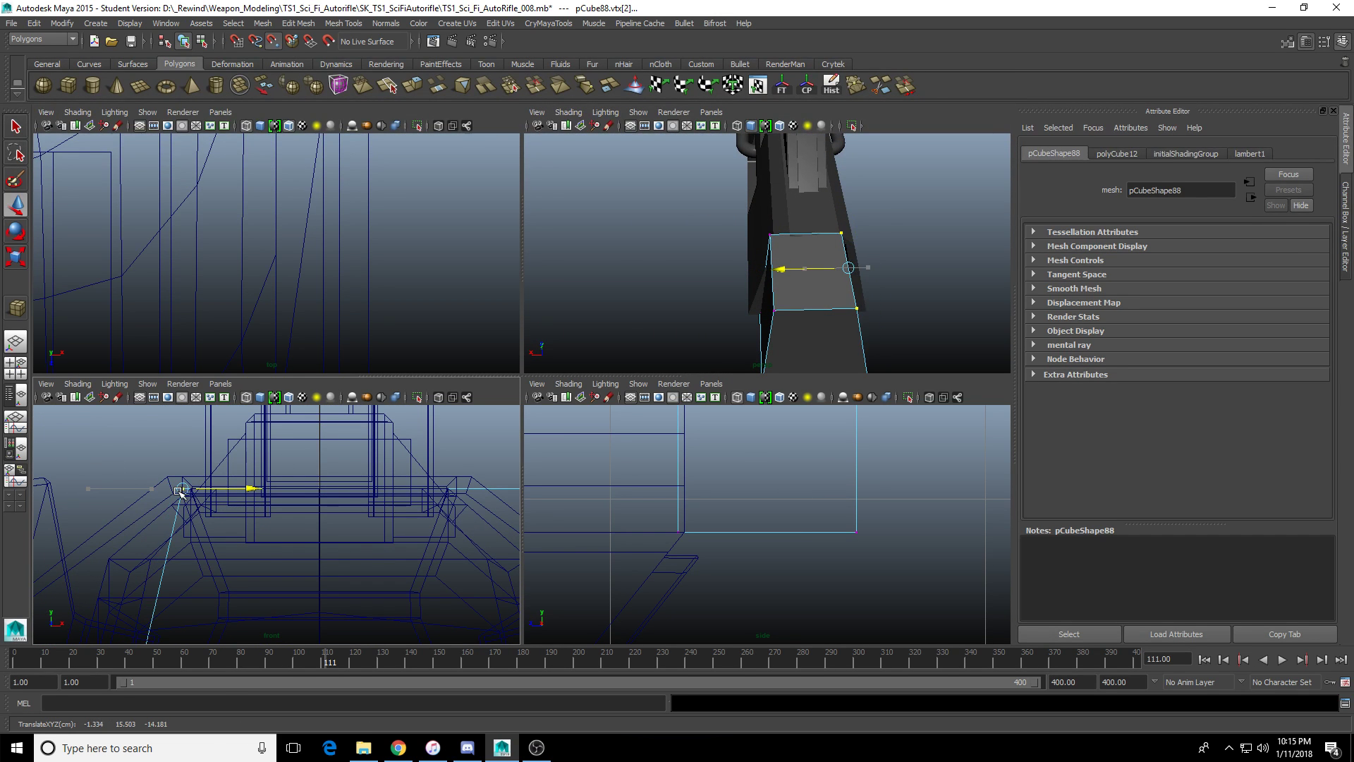
# Snap the cube's top vertices on the opposite side inward to X 1.334 in the front view, matching the receiver's narrower top.
pyautogui.keyDown('alt'); pyautogui.moveTo(335, 516); pyautogui.dragTo(246, 522, button='middle'); pyautogui.keyUp('alt')
pyautogui.moveTo(443, 479); pyautogui.dragTo(395, 502)
pyautogui.press('v')
pyautogui.keyDown('alt'); pyautogui.moveTo(106, 547); pyautogui.dragTo(200, 528, button='right'); pyautogui.keyUp('alt')
pyautogui.keyDown('alt'); pyautogui.moveTo(200, 528); pyautogui.dragTo(301, 508, button='middle'); pyautogui.keyUp('alt')
pyautogui.keyDown('alt'); pyautogui.moveTo(301, 507); pyautogui.dragTo(444, 520, button='right'); pyautogui.keyUp('alt')
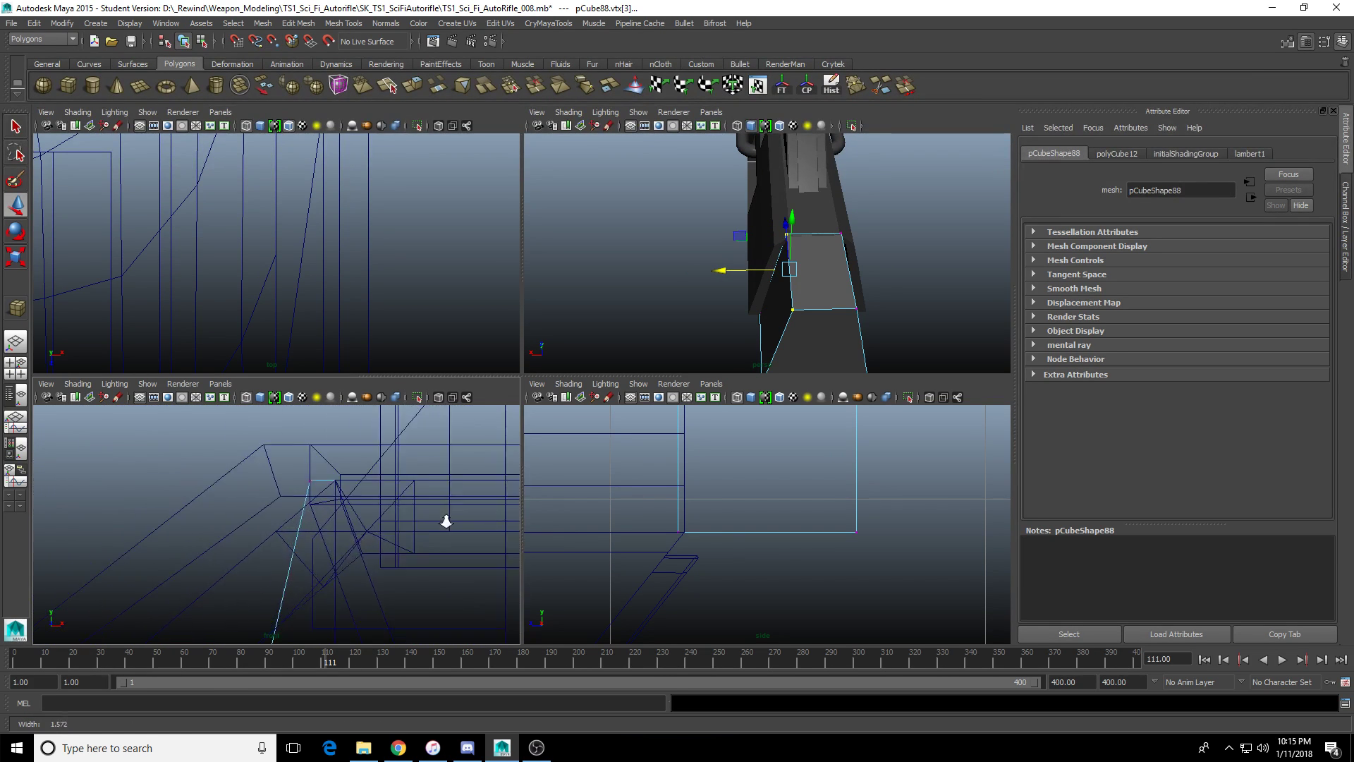
pyautogui.keyDown('alt'); pyautogui.moveTo(445, 520); pyautogui.dragTo(341, 541, button='middle'); pyautogui.keyUp('alt')
pyautogui.keyDown('alt'); pyautogui.moveTo(342, 543); pyautogui.dragTo(409, 532, button='right'); pyautogui.keyUp('alt')
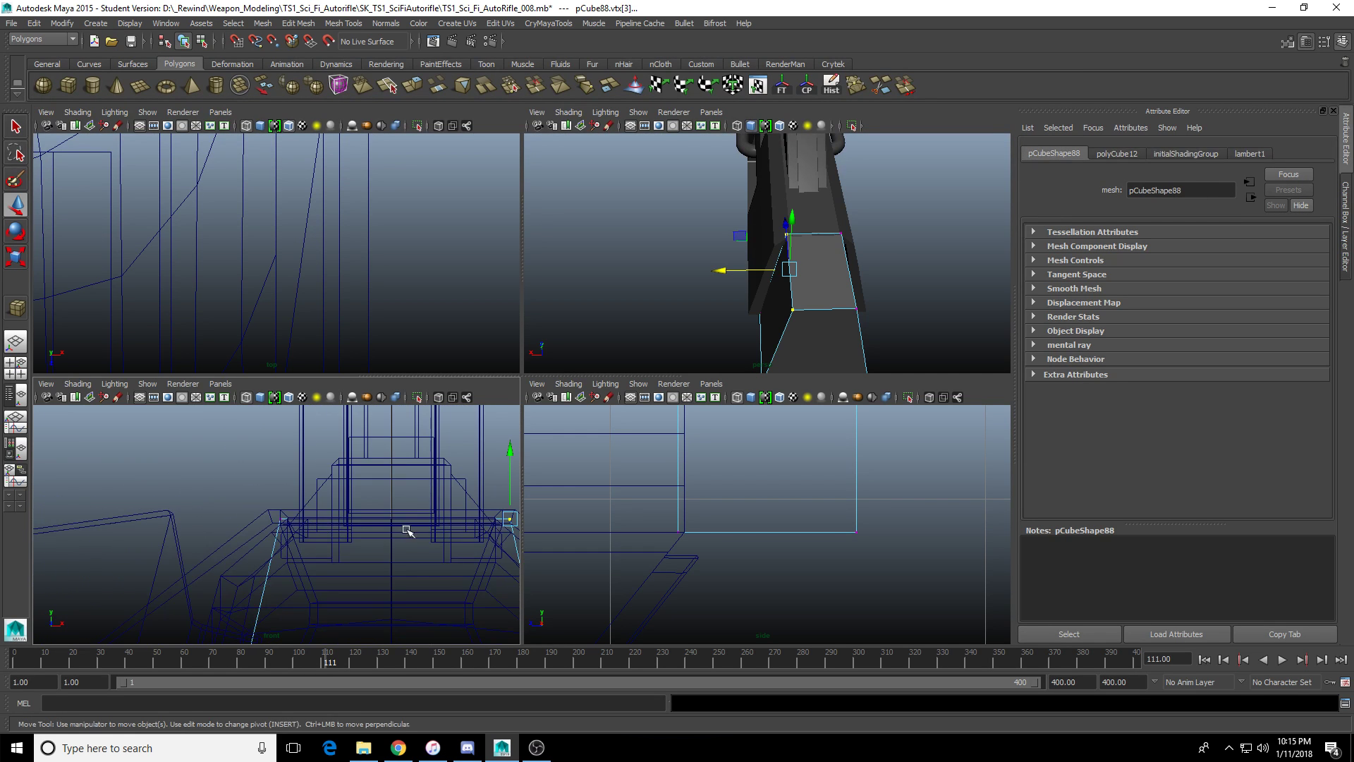
pyautogui.keyDown('alt'); pyautogui.moveTo(408, 532); pyautogui.dragTo(160, 529, button='middle'); pyautogui.keyUp('alt')
pyautogui.keyDown('alt'); pyautogui.moveTo(160, 529); pyautogui.dragTo(208, 543, button='right'); pyautogui.keyUp('alt')
pyautogui.keyDown('alt'); pyautogui.moveTo(207, 542); pyautogui.dragTo(266, 539, button='middle'); pyautogui.keyUp('alt')
pyautogui.press('v')
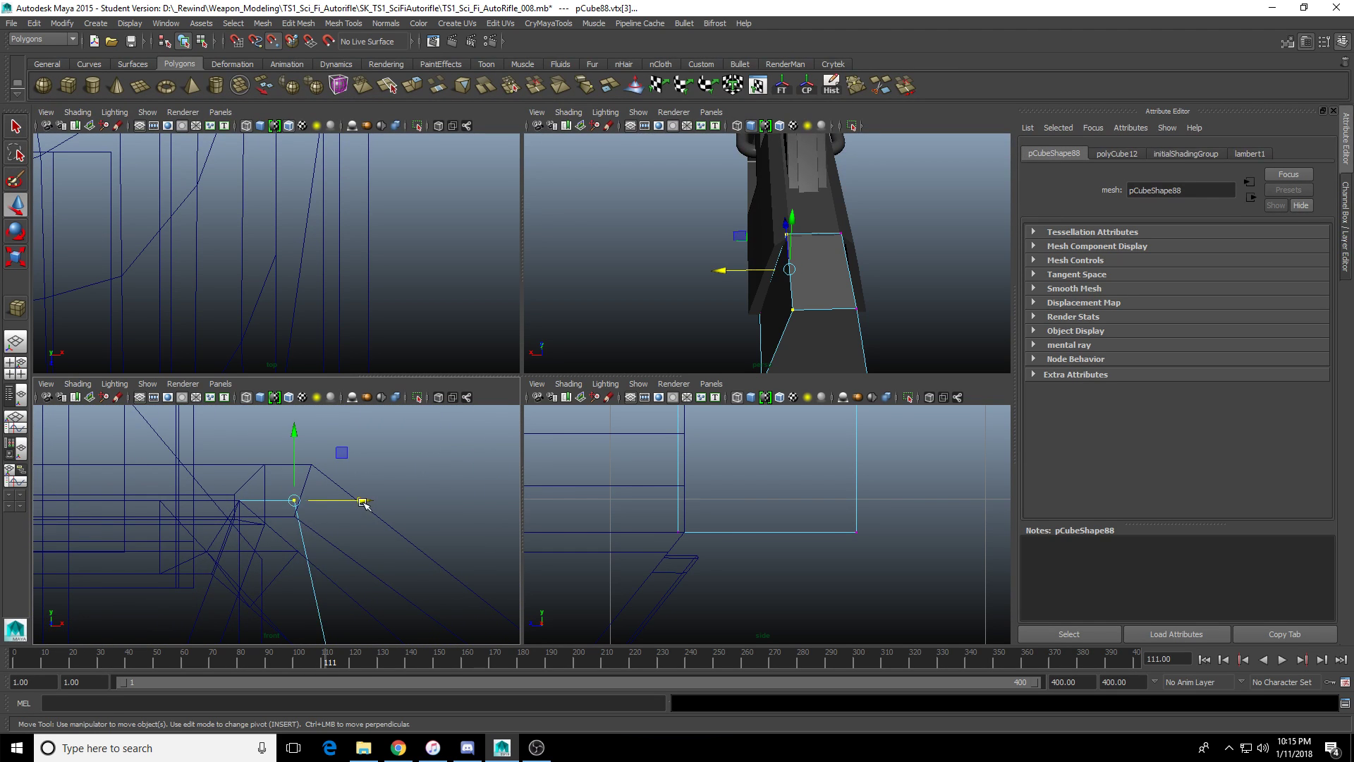
pyautogui.moveTo(294, 499); pyautogui.dragTo(265, 503)
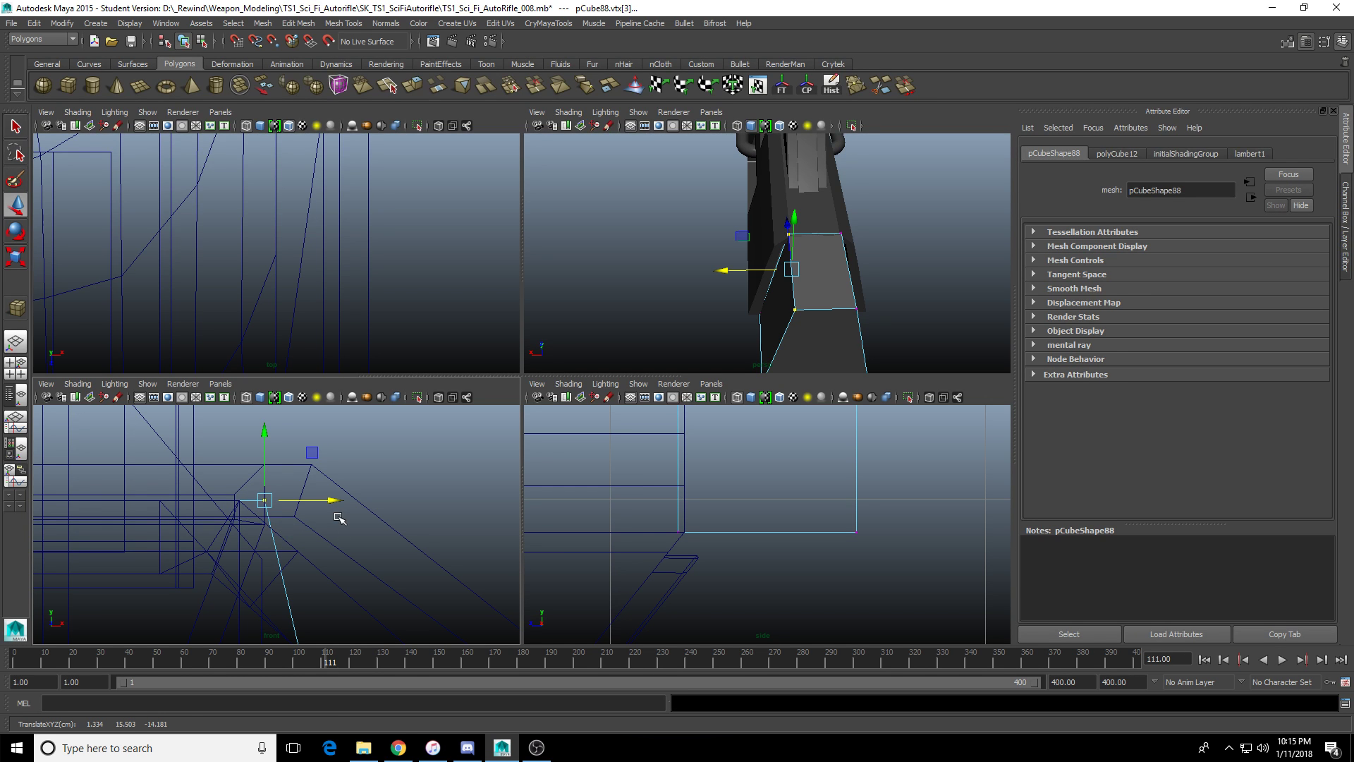
# Select the block's vertices facing the receiver in the side view and move them back to Z -11.969, flush with the receiver's rear edge.
pyautogui.keyDown('alt'); pyautogui.moveTo(220, 575); pyautogui.dragTo(266, 522, button='middle'); pyautogui.keyUp('alt')
pyautogui.keyDown('alt'); pyautogui.moveTo(799, 278); pyautogui.dragTo(478, 338); pyautogui.keyUp('alt')
pyautogui.press('space')
pyautogui.moveTo(443, 258); pyautogui.dragTo(535, 568)
pyautogui.press('space')
pyautogui.press('space')
pyautogui.press('f')
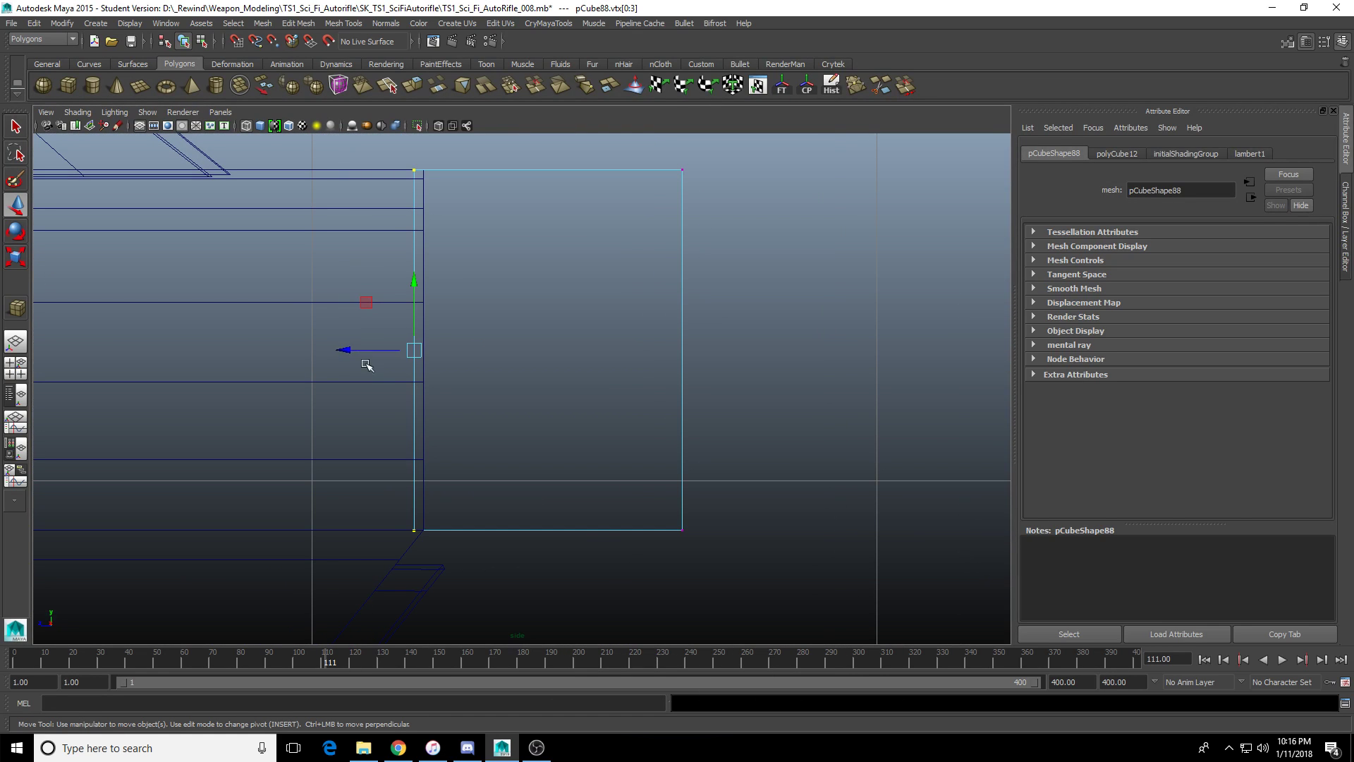
pyautogui.moveTo(353, 349); pyautogui.dragTo(392, 349)
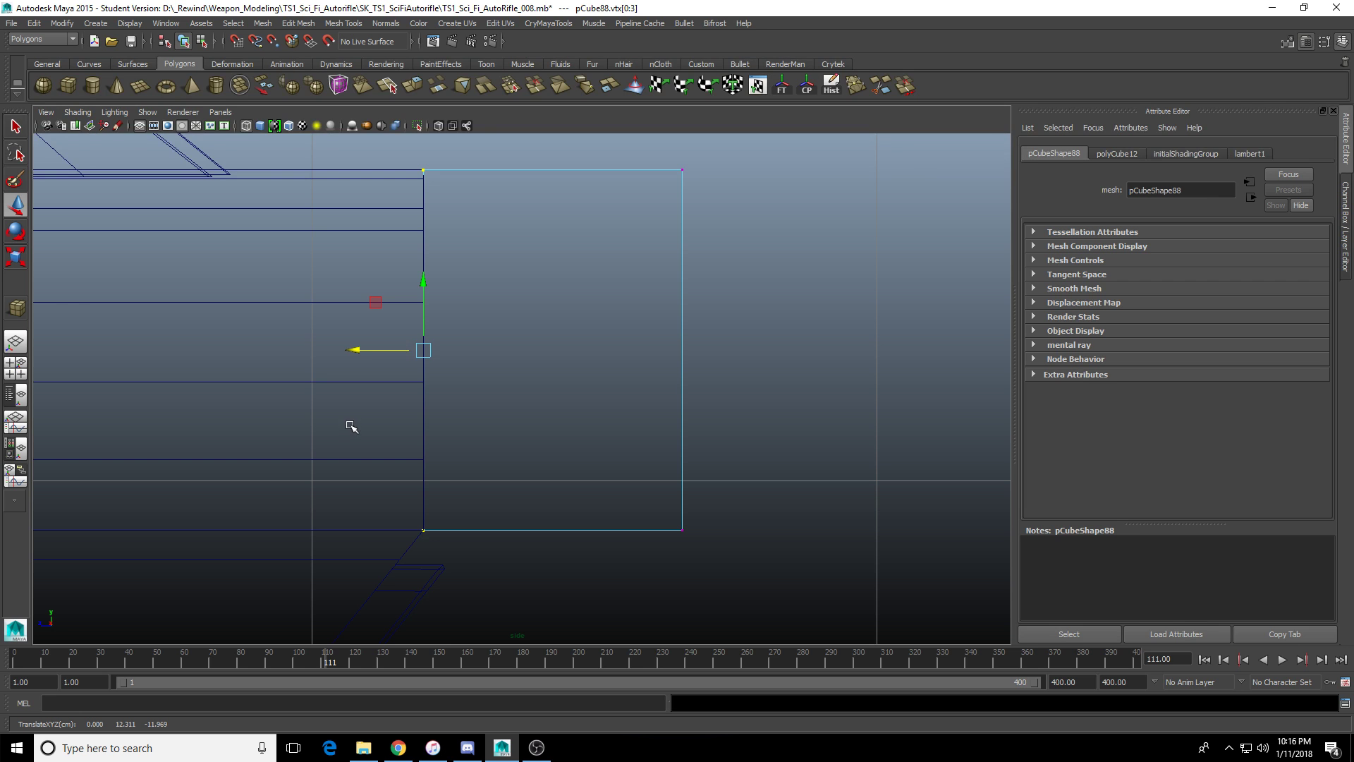
pyautogui.keyDown('alt'); pyautogui.moveTo(381, 343); pyautogui.dragTo(411, 363, button='middle'); pyautogui.keyUp('alt')
pyautogui.press('space')
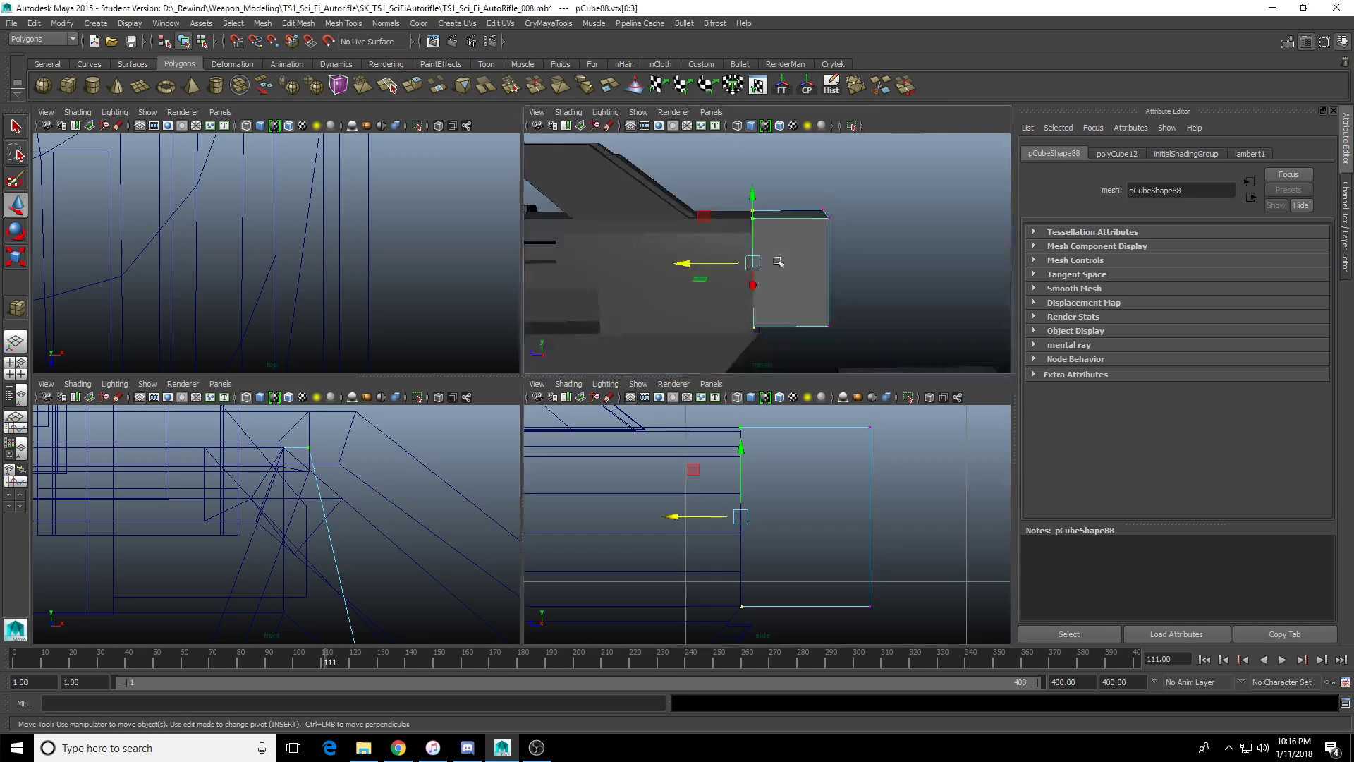
# Insert a horizontal edge loop around the block near its top, close to the height of the receiver's upper bevel edge.
pyautogui.press('space')
pyautogui.keyDown('alt'); pyautogui.moveTo(541, 321); pyautogui.dragTo(437, 462); pyautogui.keyUp('alt')
pyautogui.click(541, 448)
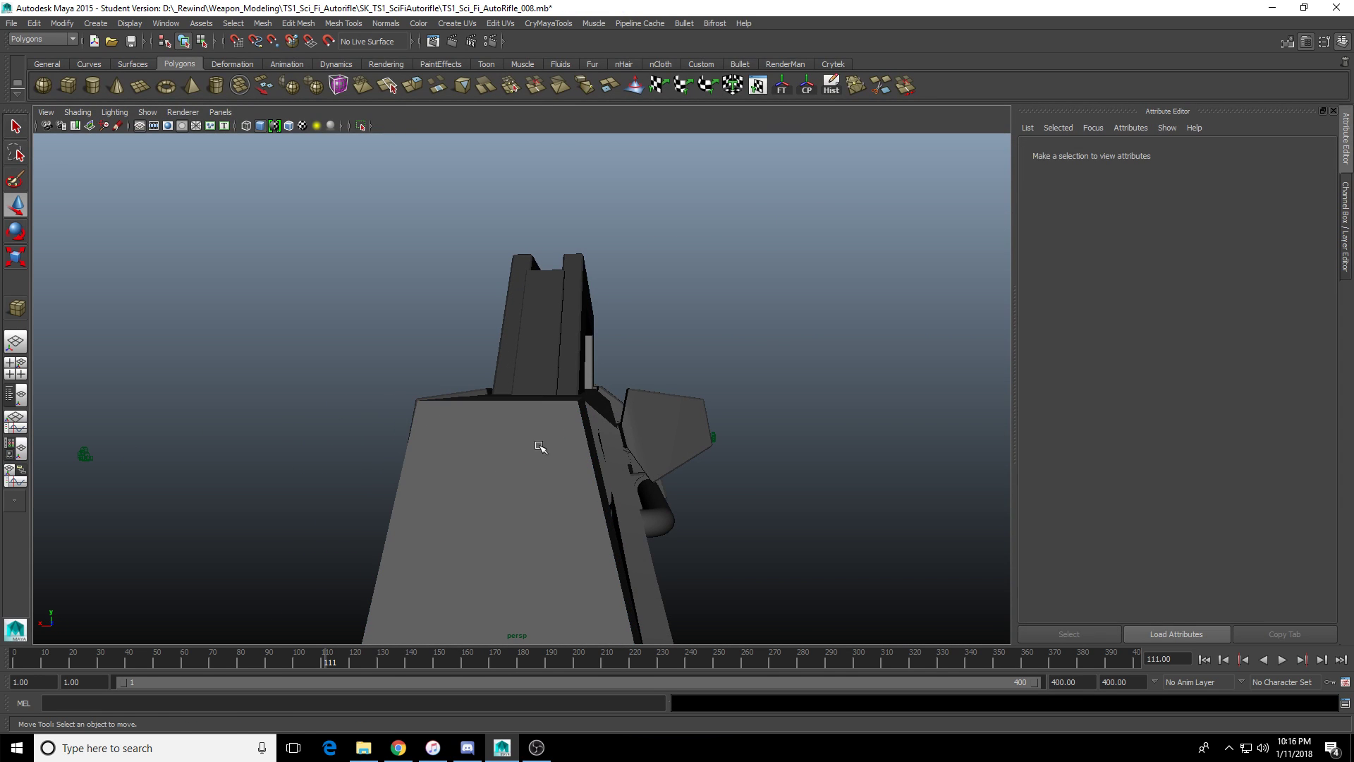
pyautogui.press('F8')
pyautogui.press('F8')
pyautogui.keyDown('alt'); pyautogui.moveTo(691, 437); pyautogui.dragTo(724, 458); pyautogui.keyUp('alt')
pyautogui.scroll(5, 720, 455)
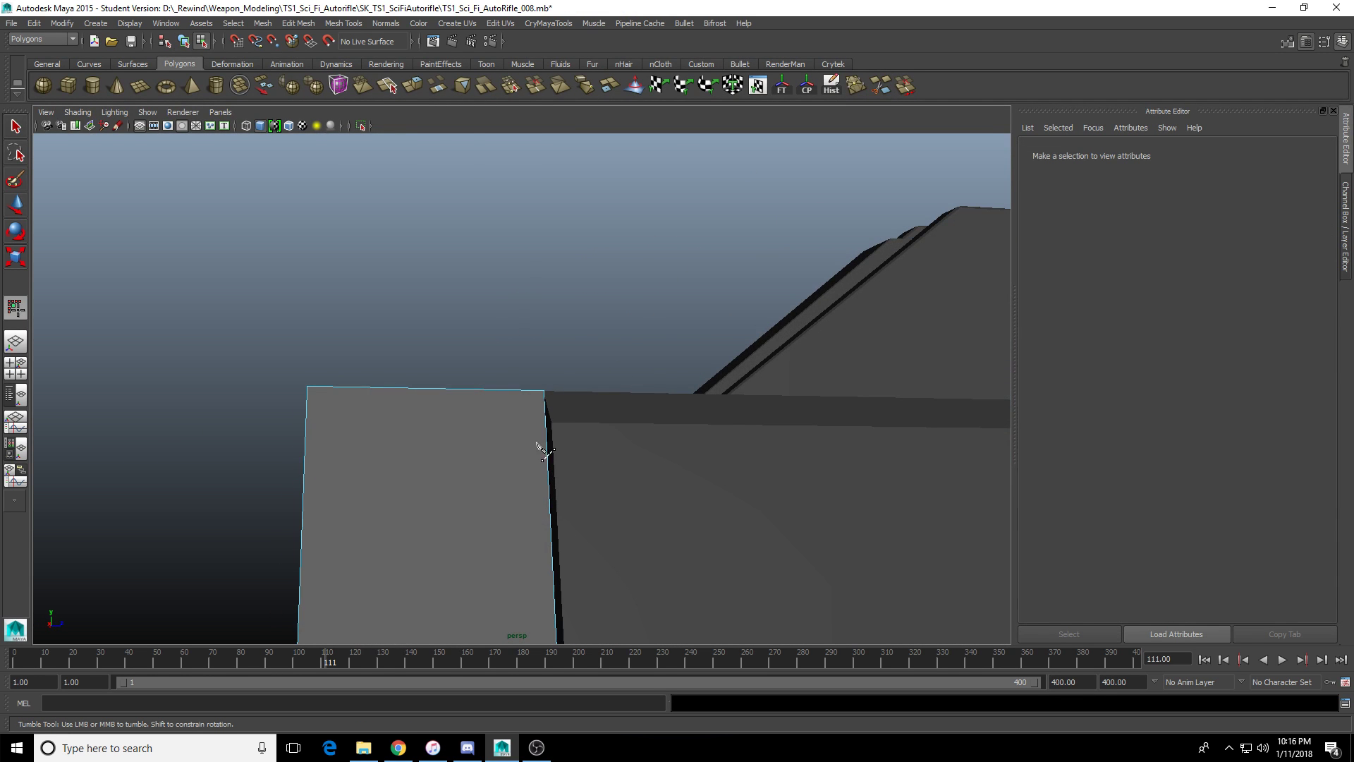
pyautogui.click(514, 426)
pyautogui.keyDown('alt'); pyautogui.moveTo(507, 432); pyautogui.dragTo(353, 442); pyautogui.keyUp('alt')
pyautogui.moveTo(684, 462); pyautogui.dragTo(684, 463)
pyautogui.keyDown('alt'); pyautogui.moveTo(685, 463); pyautogui.dragTo(580, 485); pyautogui.keyUp('alt')
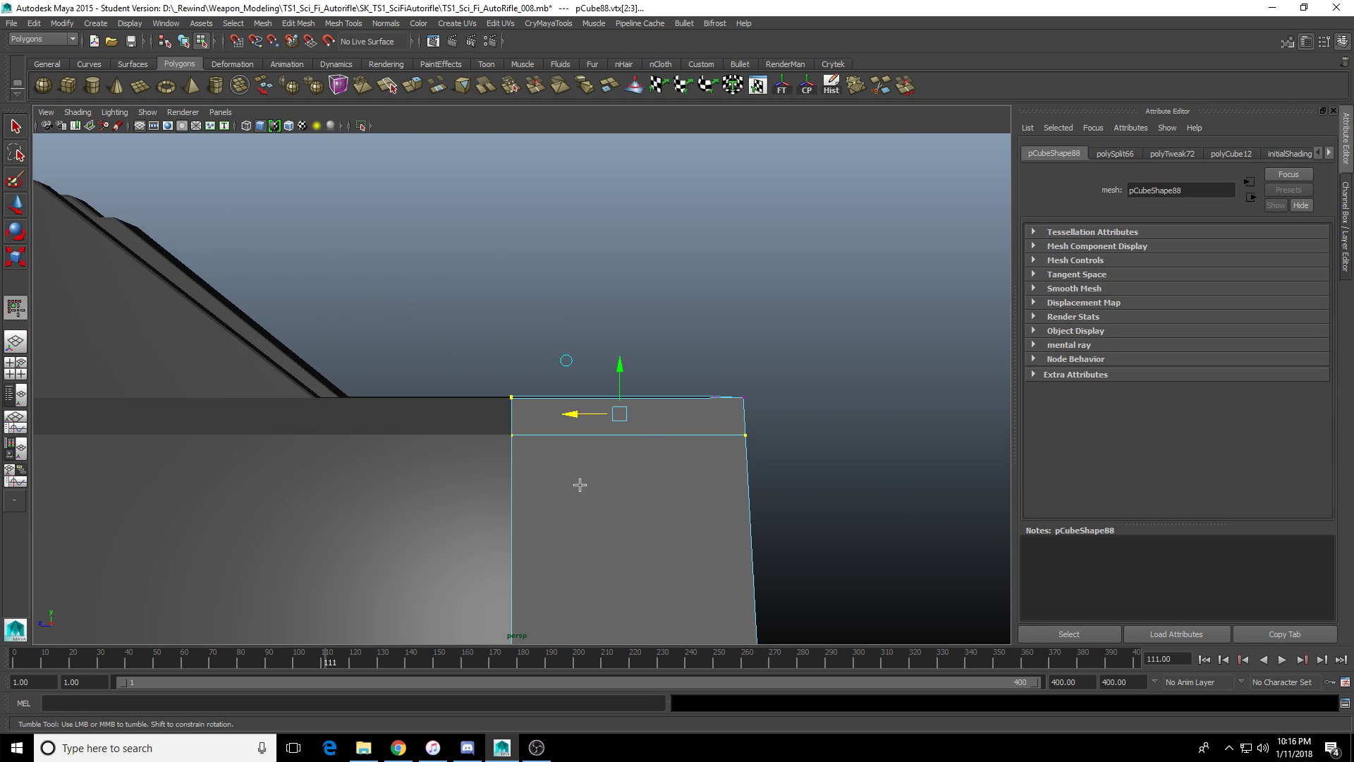
# Select all vertices of the new edge loop and move them vertically to Y 14.819, level with the receiver's bevel line.
pyautogui.press('4')
pyautogui.moveTo(790, 416); pyautogui.dragTo(790, 417)
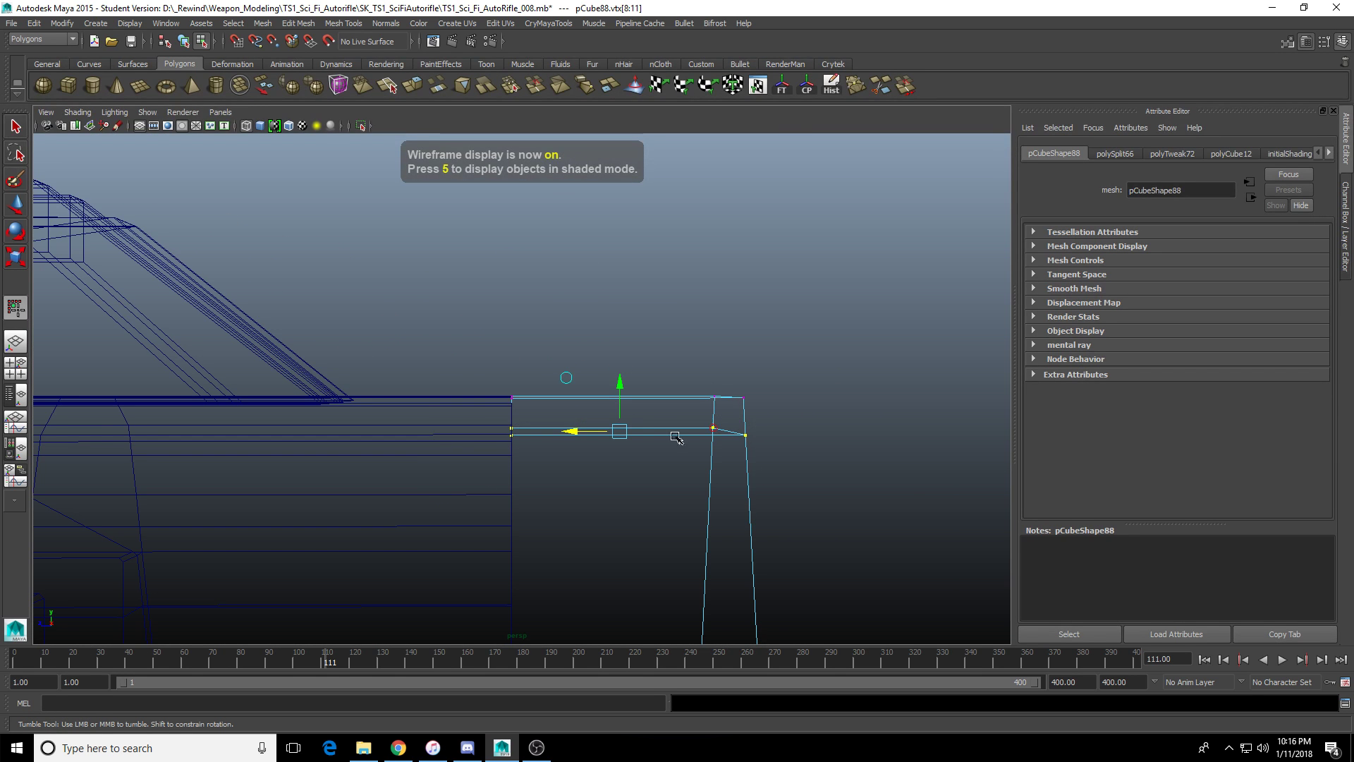
pyautogui.press('w')
pyautogui.press('space')
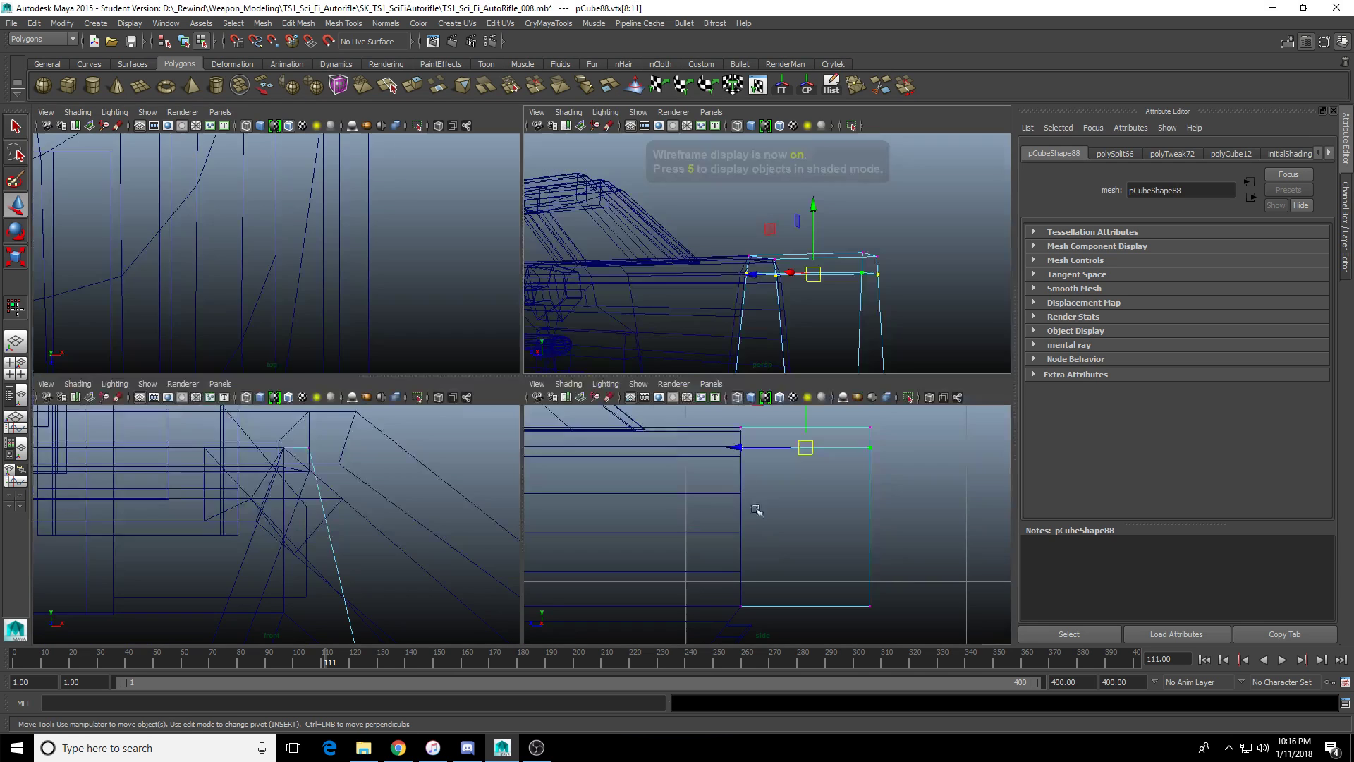
pyautogui.press('space')
pyautogui.scroll(-5, 536, 479)
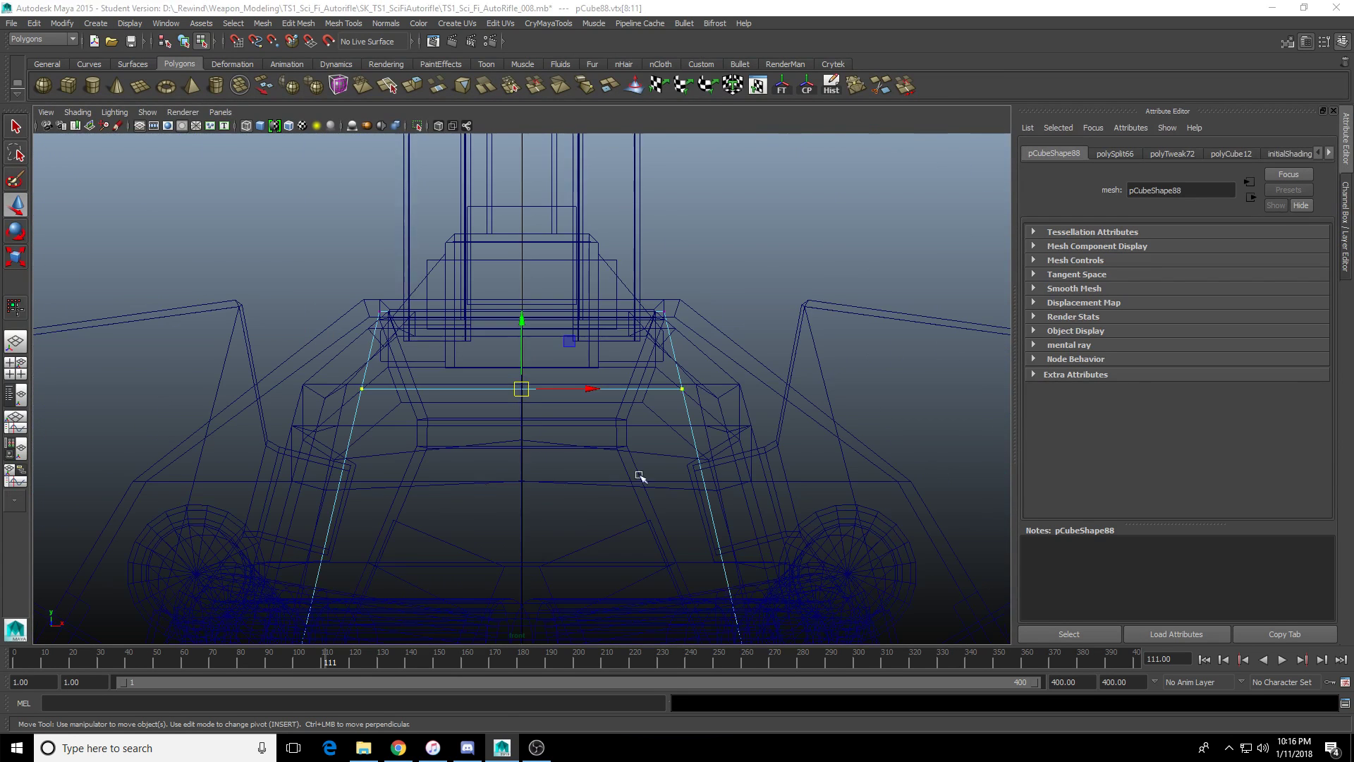
pyautogui.press('space')
pyautogui.press('f')
pyautogui.moveTo(757, 451); pyautogui.dragTo(756, 423)
pyautogui.keyDown('alt'); pyautogui.moveTo(775, 296); pyautogui.dragTo(665, 290); pyautogui.keyUp('alt')
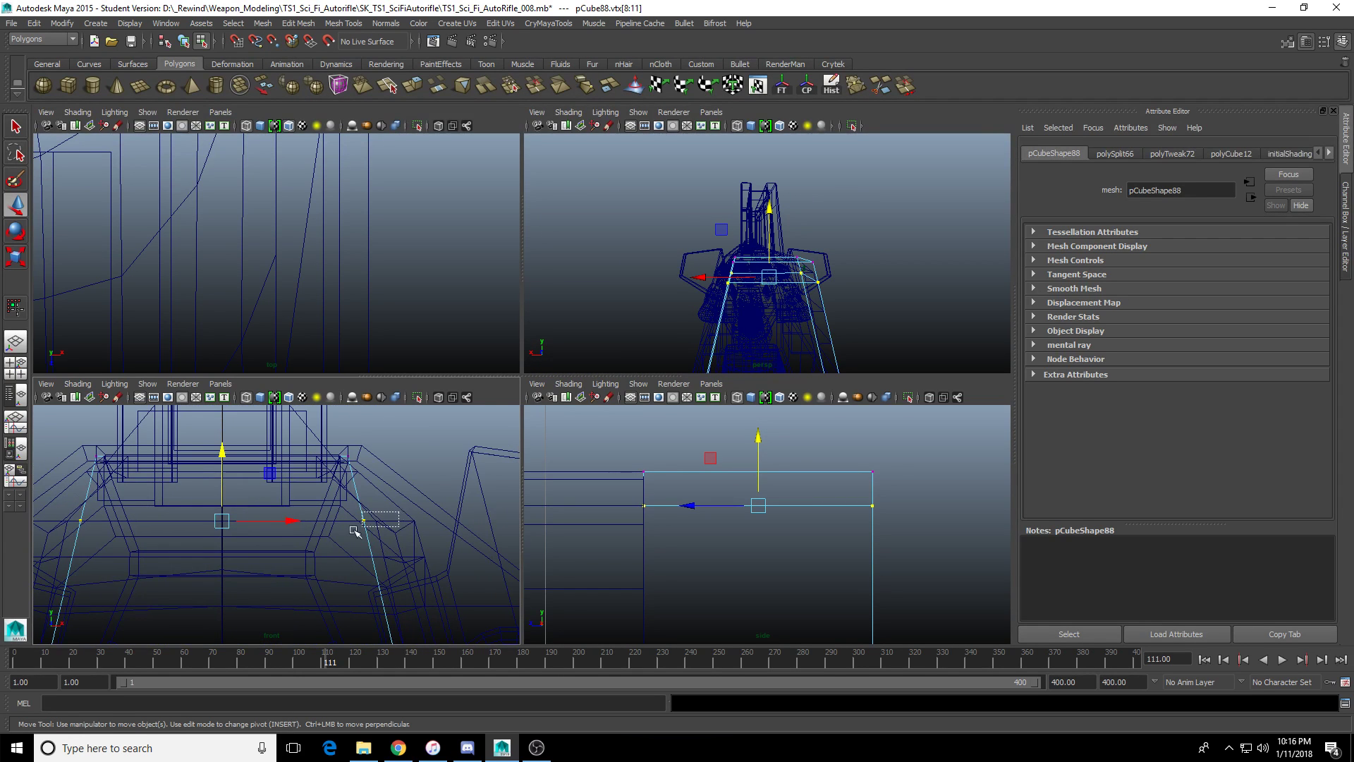
# Move the edge loop's vertices outward to X 2.042 on one side and X -2.052 on the other, matching the receiver's bevel corners.
pyautogui.moveTo(354, 530); pyautogui.dragTo(478, 520)
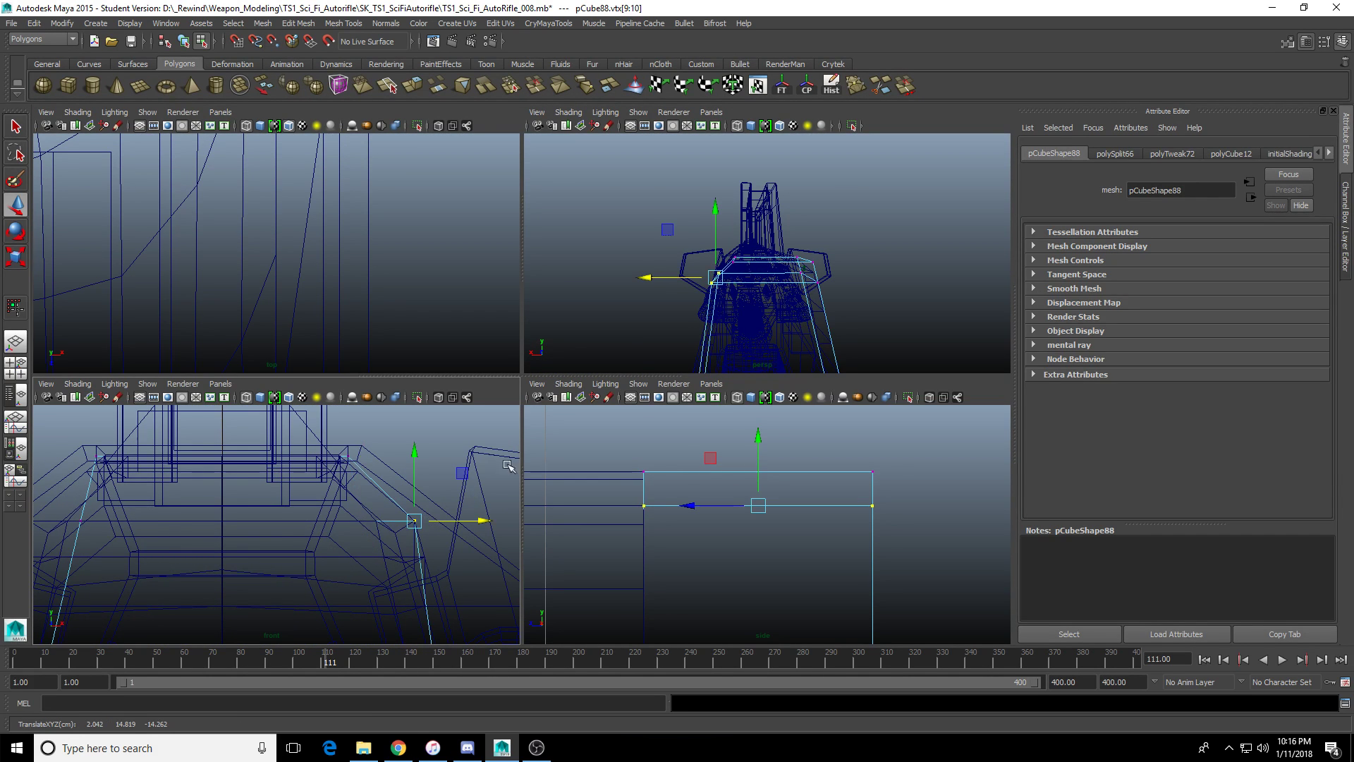
pyautogui.press('5')
pyautogui.keyDown('alt'); pyautogui.moveTo(703, 299); pyautogui.dragTo(765, 285); pyautogui.keyUp('alt')
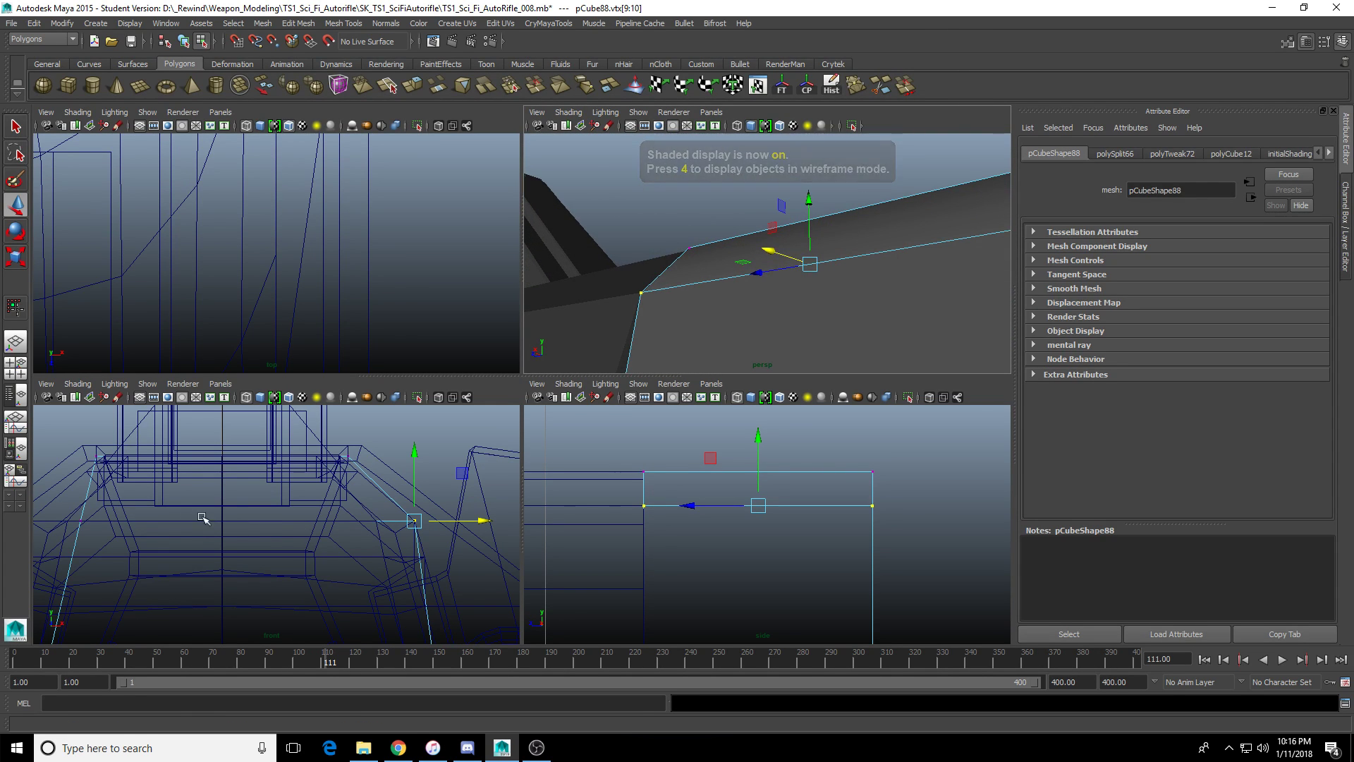
pyautogui.keyDown('alt'); pyautogui.moveTo(199, 520); pyautogui.dragTo(269, 499, button='middle'); pyautogui.keyUp('alt')
pyautogui.moveTo(187, 492); pyautogui.dragTo(139, 534)
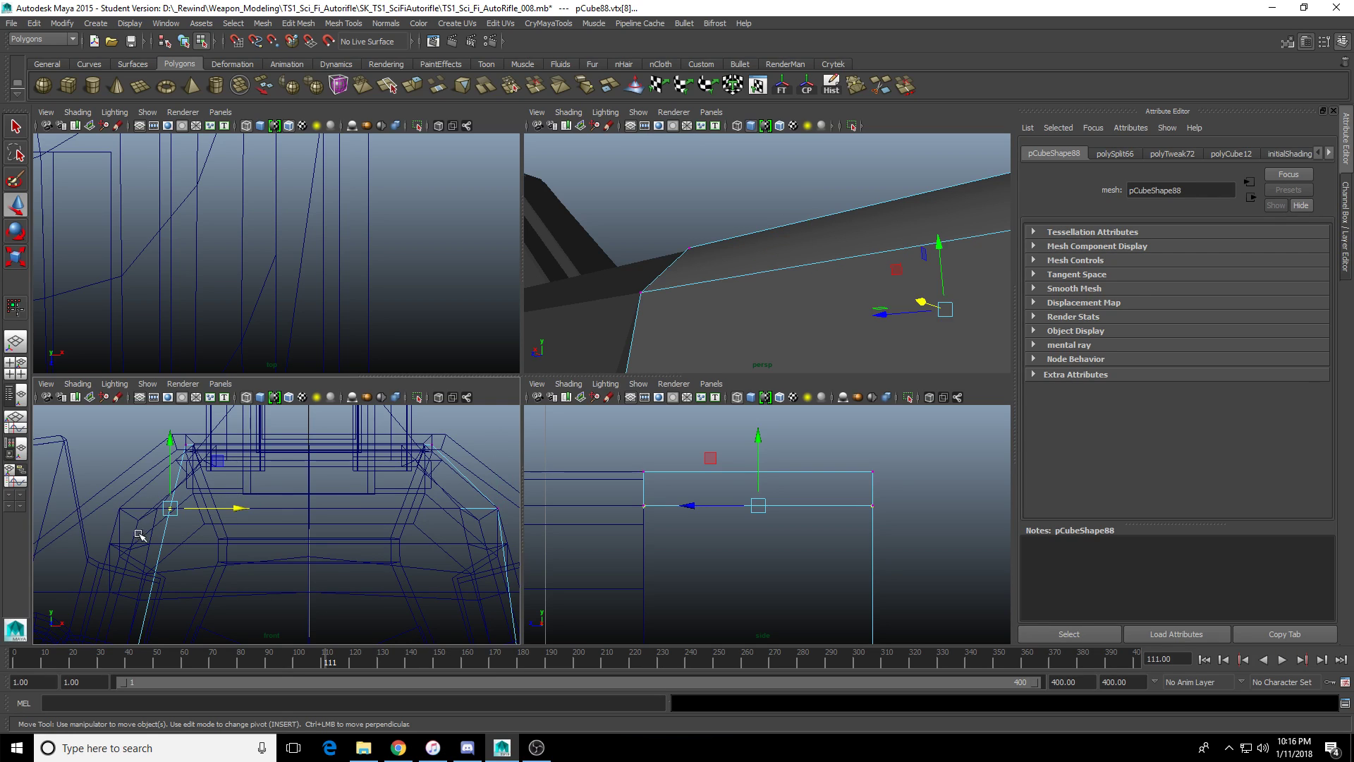
pyautogui.moveTo(231, 511); pyautogui.dragTo(124, 515)
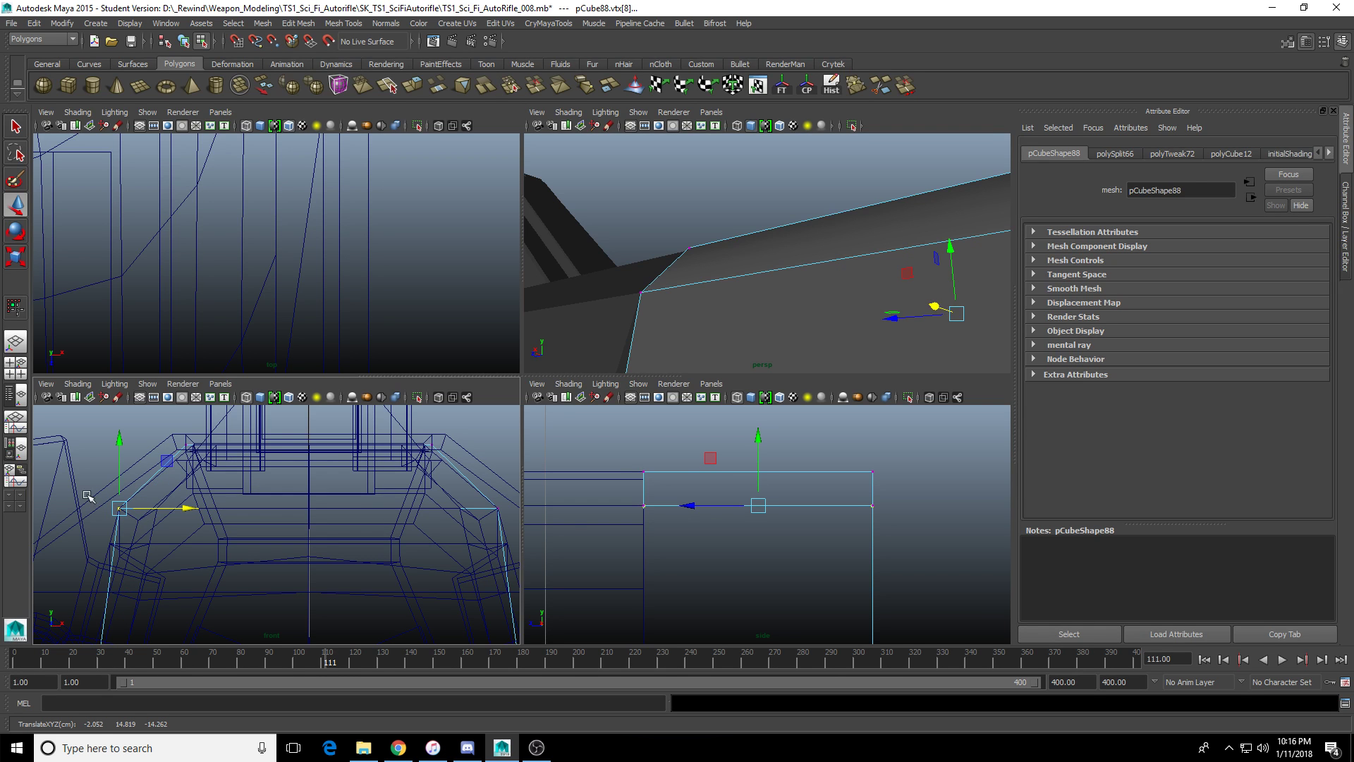
pyautogui.scroll(5, 153, 481)
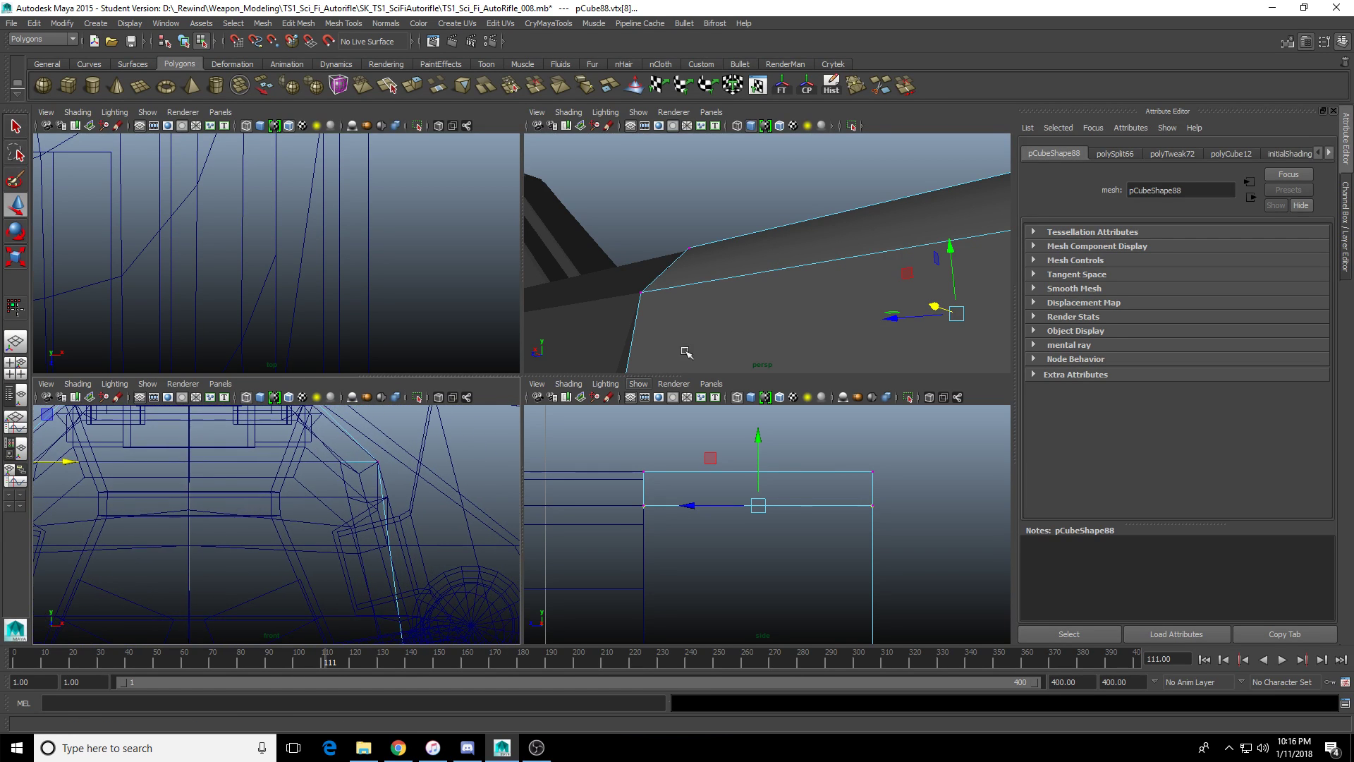
# Return the block to object mode and examine from above how its bevelled top meets the receiver.
pyautogui.press('space')
pyautogui.keyDown('alt'); pyautogui.moveTo(618, 334); pyautogui.dragTo(647, 463); pyautogui.keyUp('alt')
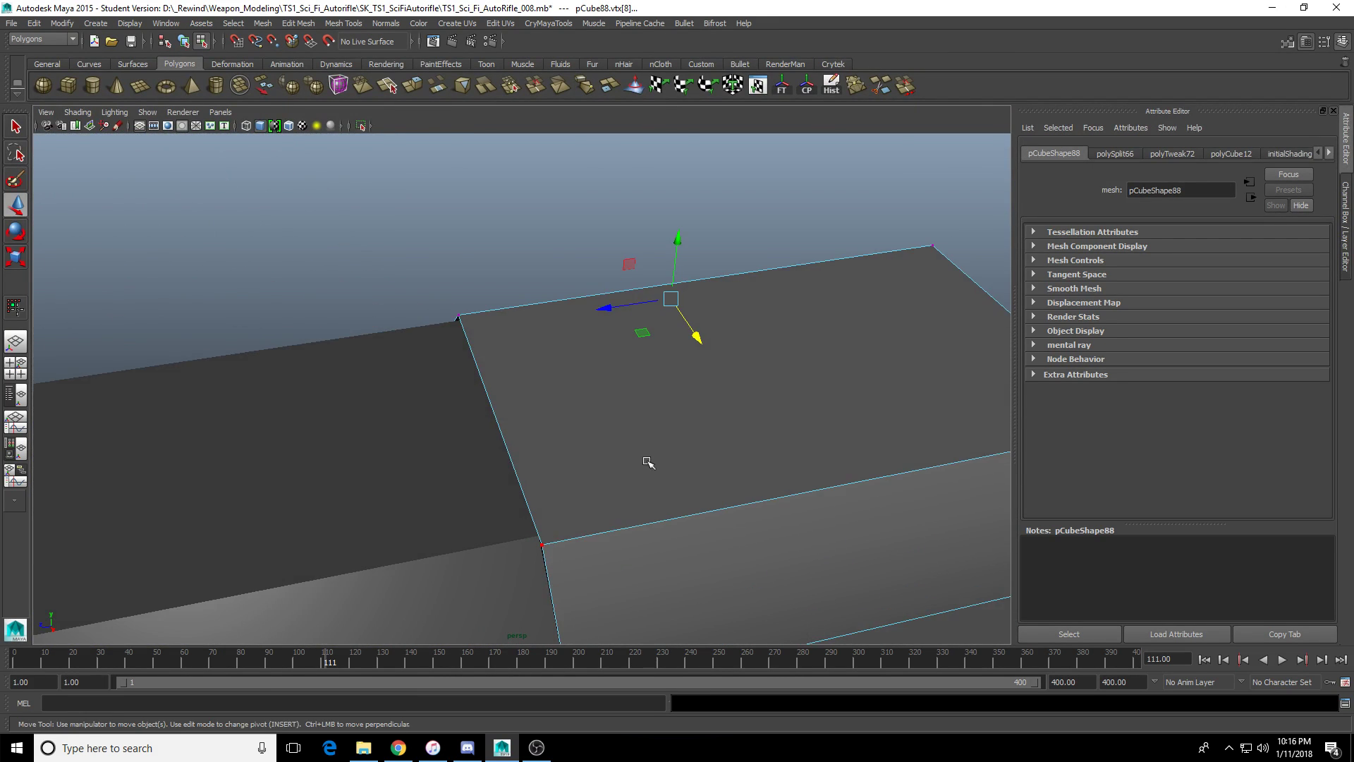
pyautogui.moveTo(647, 463); pyautogui.dragTo(682, 452, button='right')
pyautogui.scroll(-3, 682, 481)
pyautogui.keyDown('alt'); pyautogui.moveTo(682, 482); pyautogui.dragTo(621, 358); pyautogui.keyUp('alt')
pyautogui.click(614, 365)
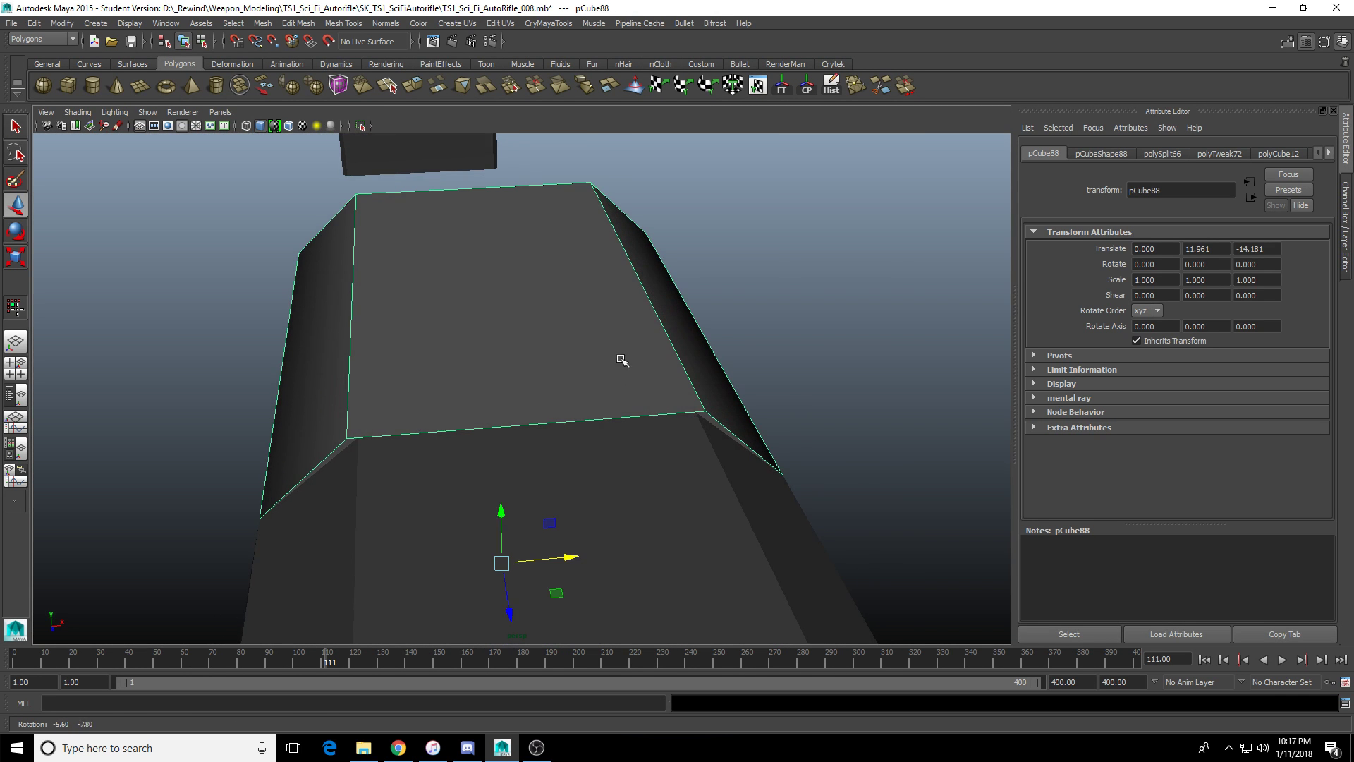
# Select the block's top edge vertices on the negative X side and move them inward to the receiver's top corner.
pyautogui.moveTo(621, 358); pyautogui.dragTo(509, 386, button='right')
pyautogui.keyDown('alt'); pyautogui.moveTo(509, 387); pyautogui.dragTo(375, 331); pyautogui.keyUp('alt')
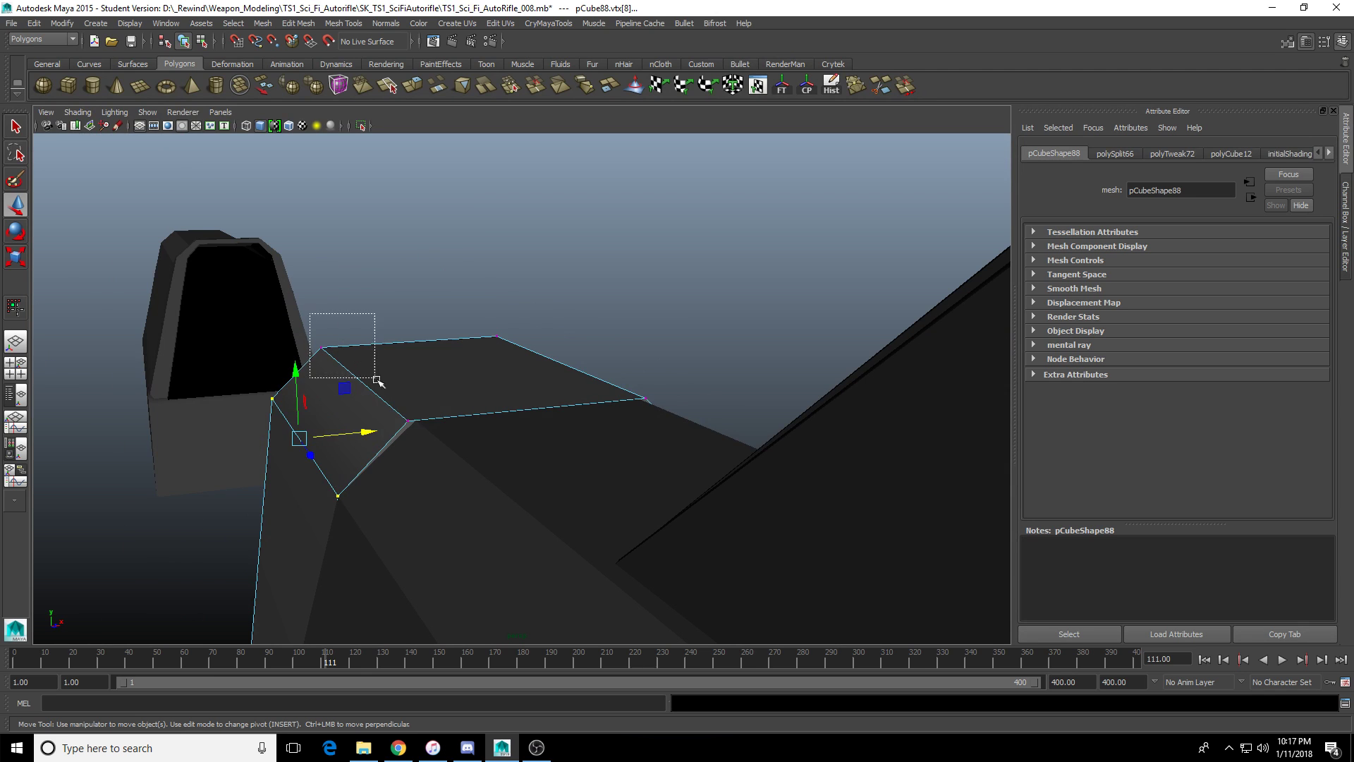
pyautogui.moveTo(376, 378); pyautogui.dragTo(377, 379)
pyautogui.keyDown('shift'); pyautogui.moveTo(399, 409); pyautogui.dragTo(445, 432); pyautogui.keyUp('shift')
pyautogui.press('space')
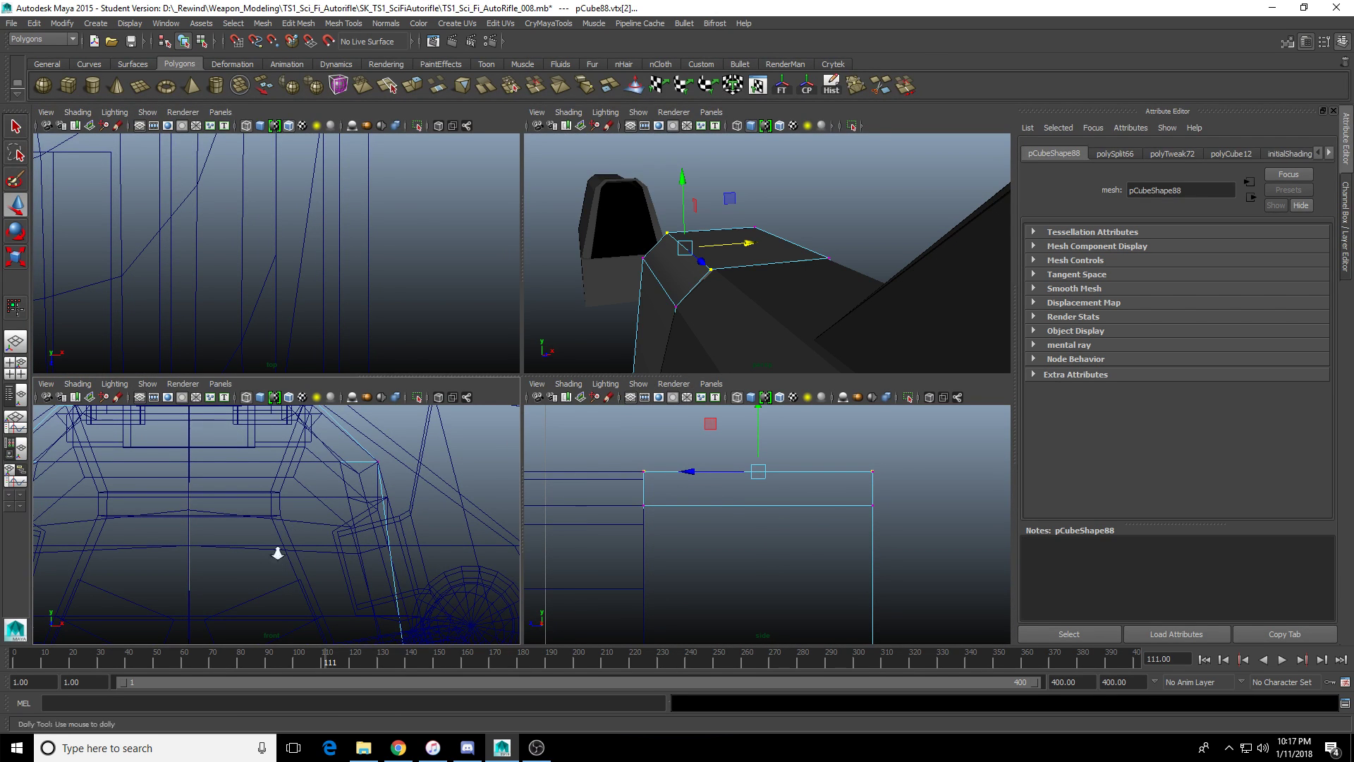
pyautogui.keyDown('alt'); pyautogui.moveTo(275, 551); pyautogui.dragTo(218, 538, button='right'); pyautogui.keyUp('alt')
pyautogui.keyDown('alt'); pyautogui.moveTo(218, 538); pyautogui.dragTo(299, 581, button='middle'); pyautogui.keyUp('alt')
pyautogui.keyDown('alt'); pyautogui.moveTo(266, 516); pyautogui.dragTo(303, 526, button='right'); pyautogui.keyUp('alt')
pyautogui.keyDown('alt'); pyautogui.moveTo(304, 525); pyautogui.dragTo(373, 537, button='middle'); pyautogui.keyUp('alt')
pyautogui.keyDown('alt'); pyautogui.moveTo(287, 535); pyautogui.dragTo(374, 518, button='right'); pyautogui.keyUp('alt')
pyautogui.keyDown('alt'); pyautogui.moveTo(373, 518); pyautogui.dragTo(223, 607, button='middle'); pyautogui.keyUp('alt')
pyautogui.keyDown('alt'); pyautogui.moveTo(224, 608); pyautogui.dragTo(283, 545, button='right'); pyautogui.keyUp('alt')
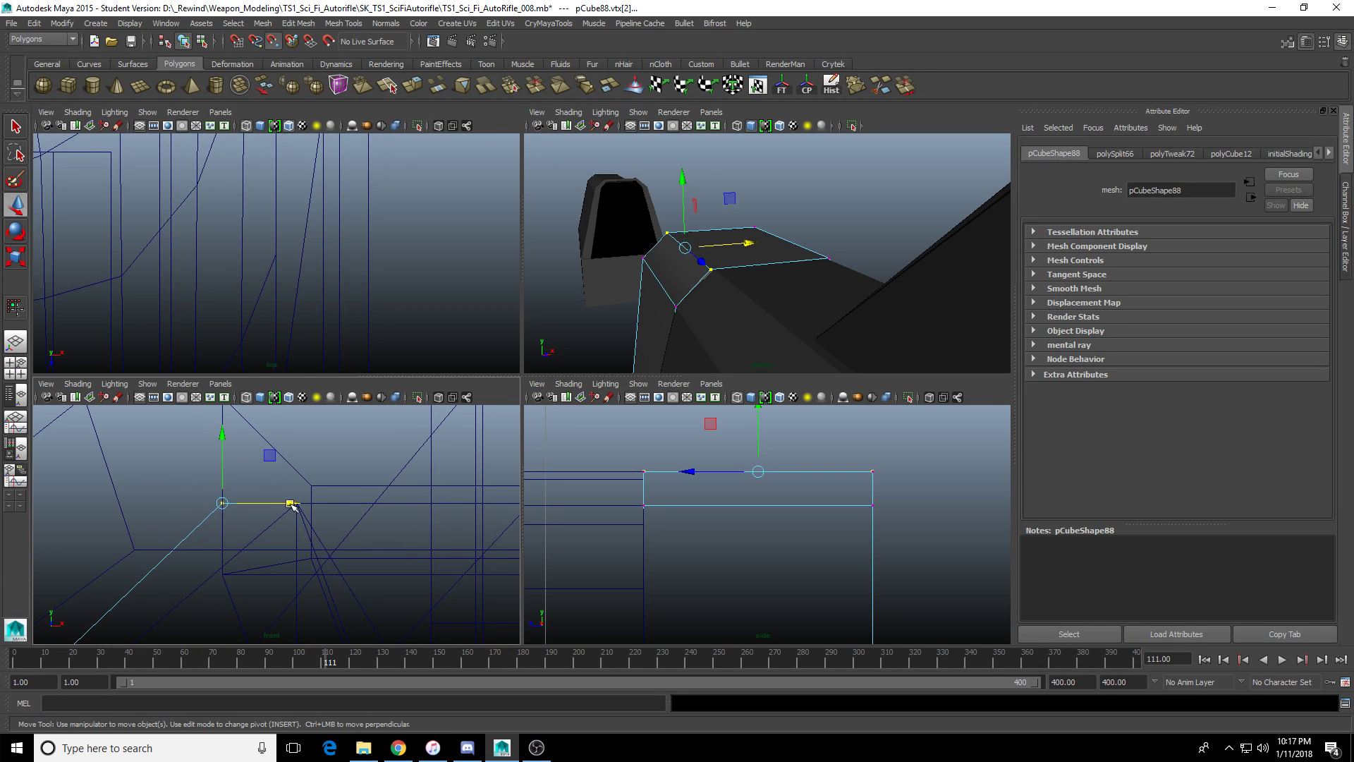
pyautogui.moveTo(291, 506); pyautogui.dragTo(302, 502)
# Move the block's top edge vertices on the opposite side inward to X 1.254 to meet the receiver's top corner.
pyautogui.keyDown('alt'); pyautogui.moveTo(761, 268); pyautogui.dragTo(654, 266); pyautogui.keyUp('alt')
pyautogui.keyDown('alt'); pyautogui.moveTo(653, 266); pyautogui.dragTo(742, 279, button='middle'); pyautogui.keyUp('alt')
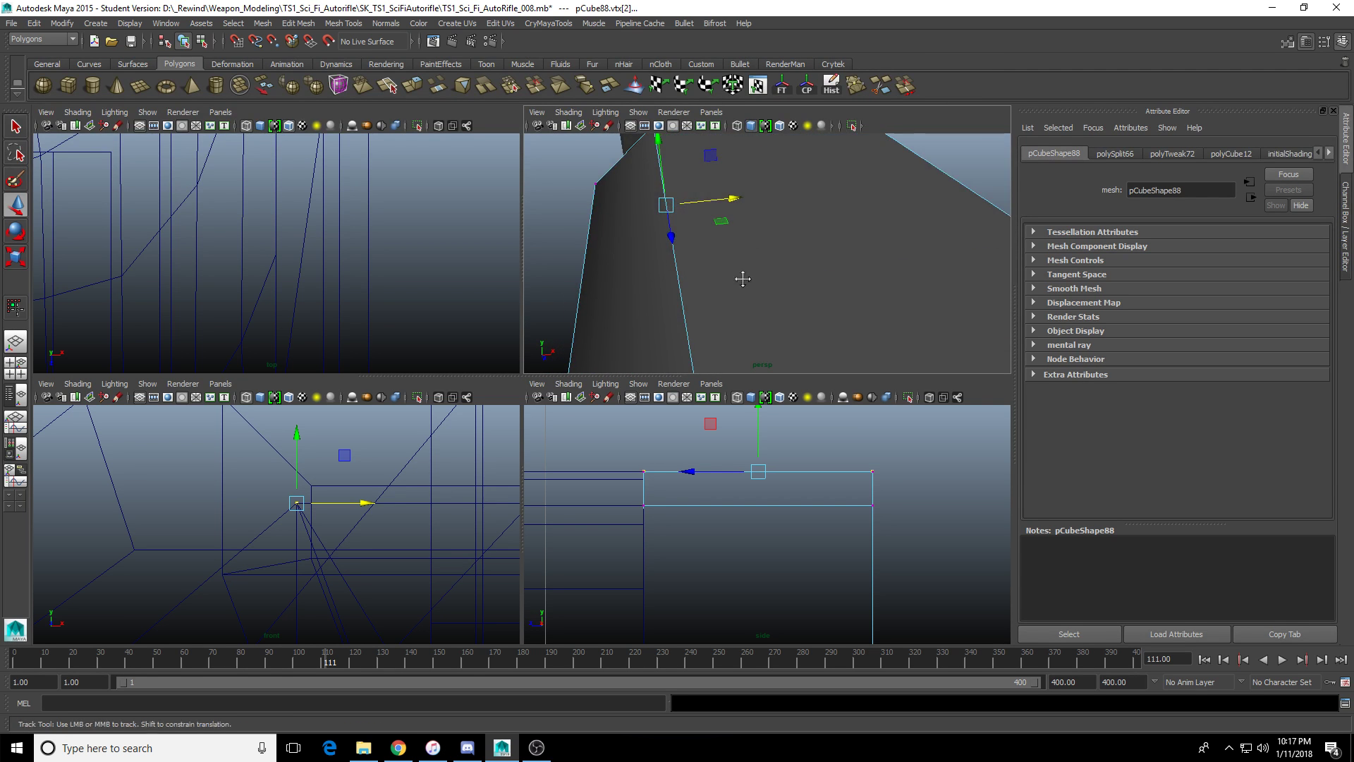
pyautogui.keyDown('alt'); pyautogui.moveTo(742, 278); pyautogui.dragTo(774, 266); pyautogui.keyUp('alt')
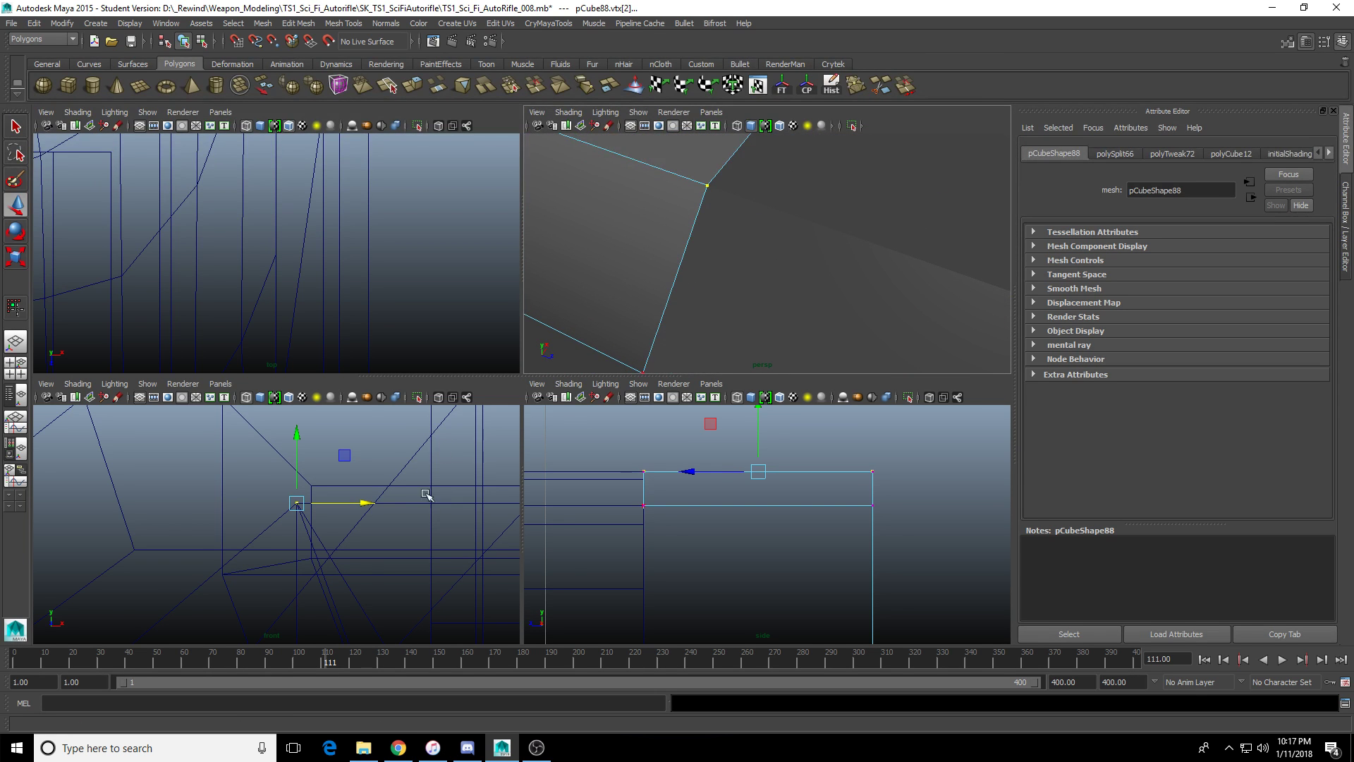
pyautogui.scroll(-8, 422, 509)
pyautogui.keyDown('alt'); pyautogui.moveTo(420, 508); pyautogui.dragTo(341, 499, button='middle'); pyautogui.keyUp('alt')
pyautogui.moveTo(371, 489); pyautogui.dragTo(413, 540)
pyautogui.press('f')
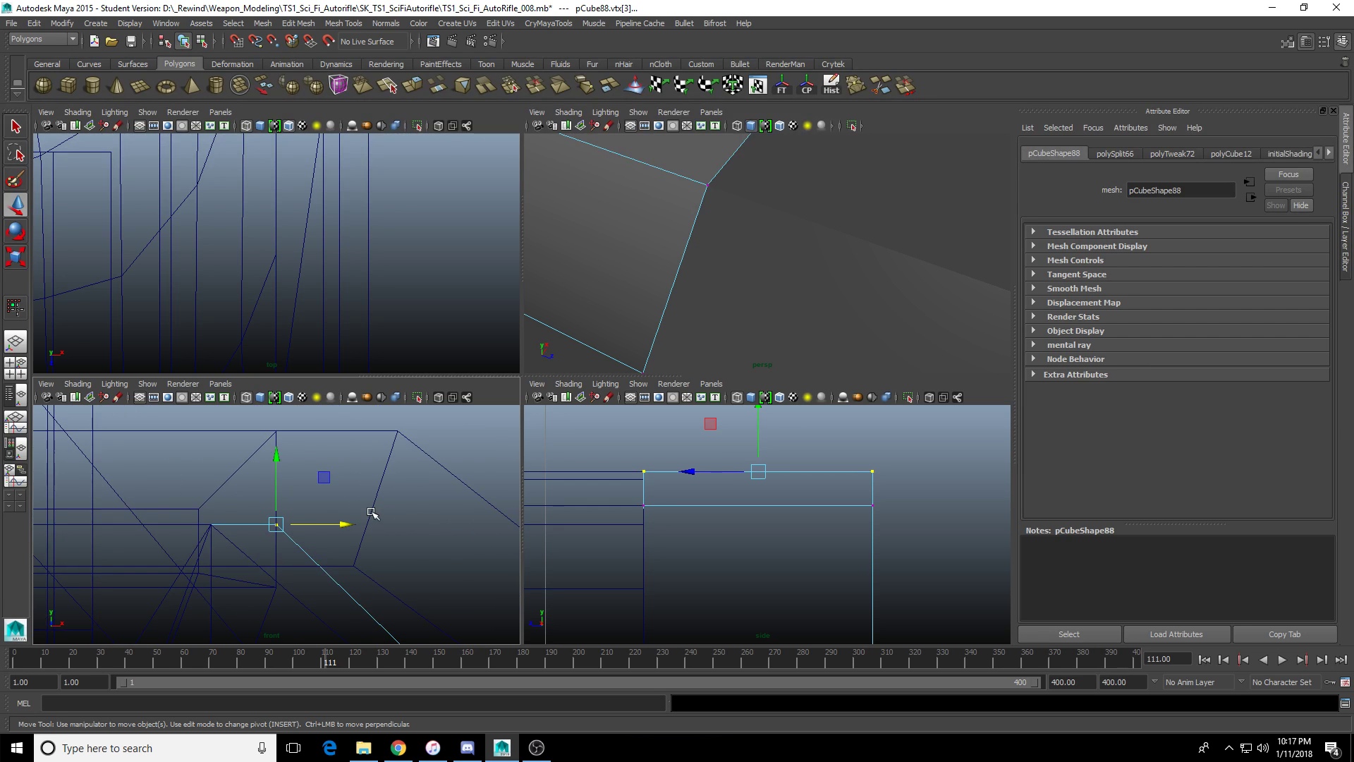
pyautogui.keyDown('alt'); pyautogui.moveTo(371, 512); pyautogui.dragTo(393, 462, button='middle'); pyautogui.keyUp('alt')
pyautogui.moveTo(387, 465); pyautogui.dragTo(288, 473)
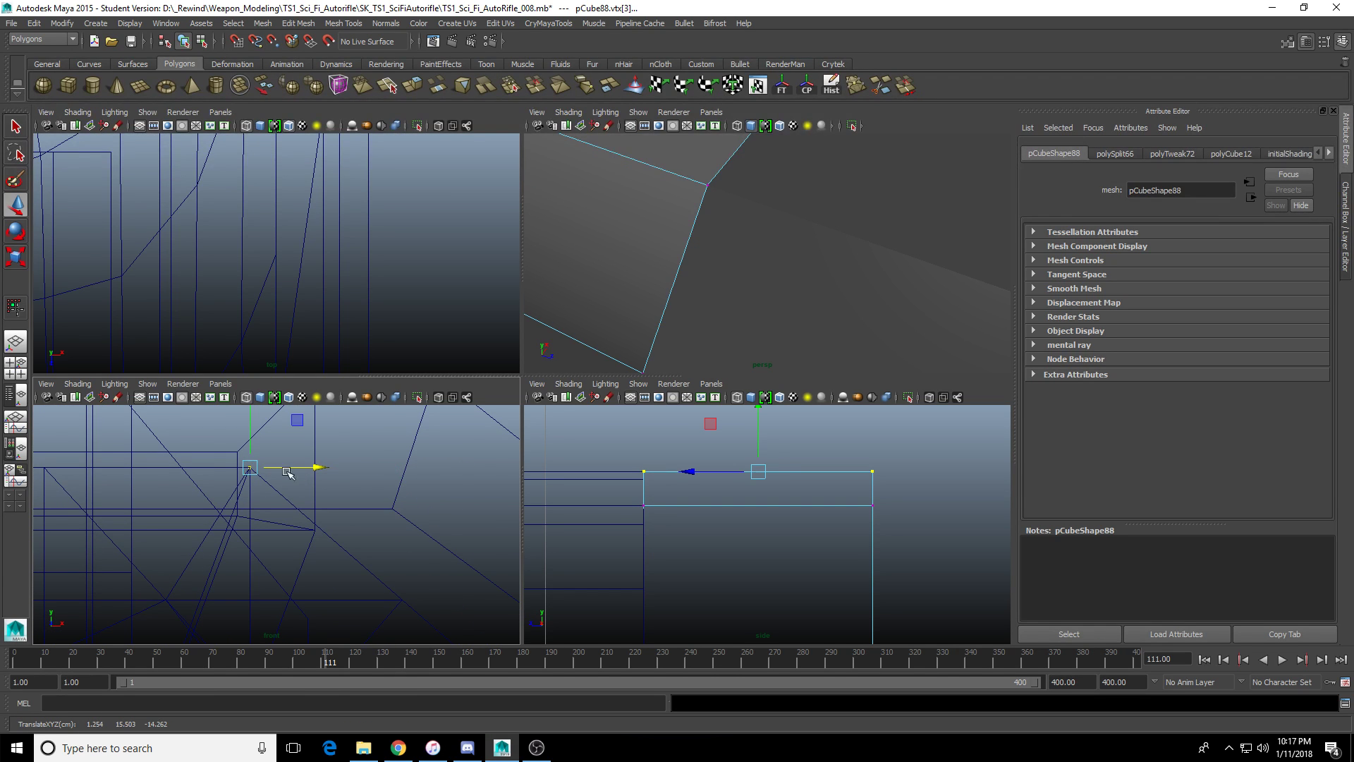
pyautogui.scroll(-4, 368, 503)
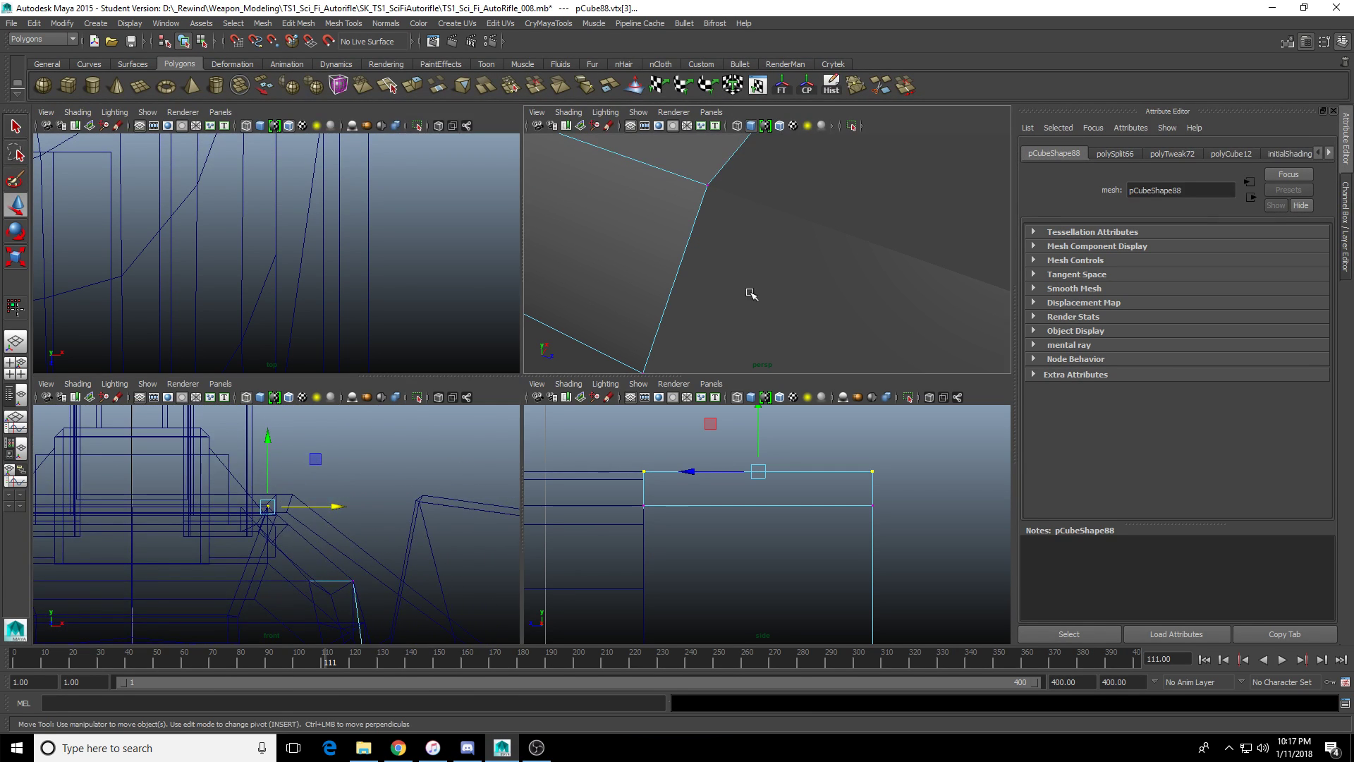
# Select the adjoining receiver mesh and examine how its edges line up with the block.
pyautogui.press('space')
pyautogui.keyDown('alt'); pyautogui.moveTo(749, 289); pyautogui.dragTo(494, 186); pyautogui.keyUp('alt')
pyautogui.click(495, 187)
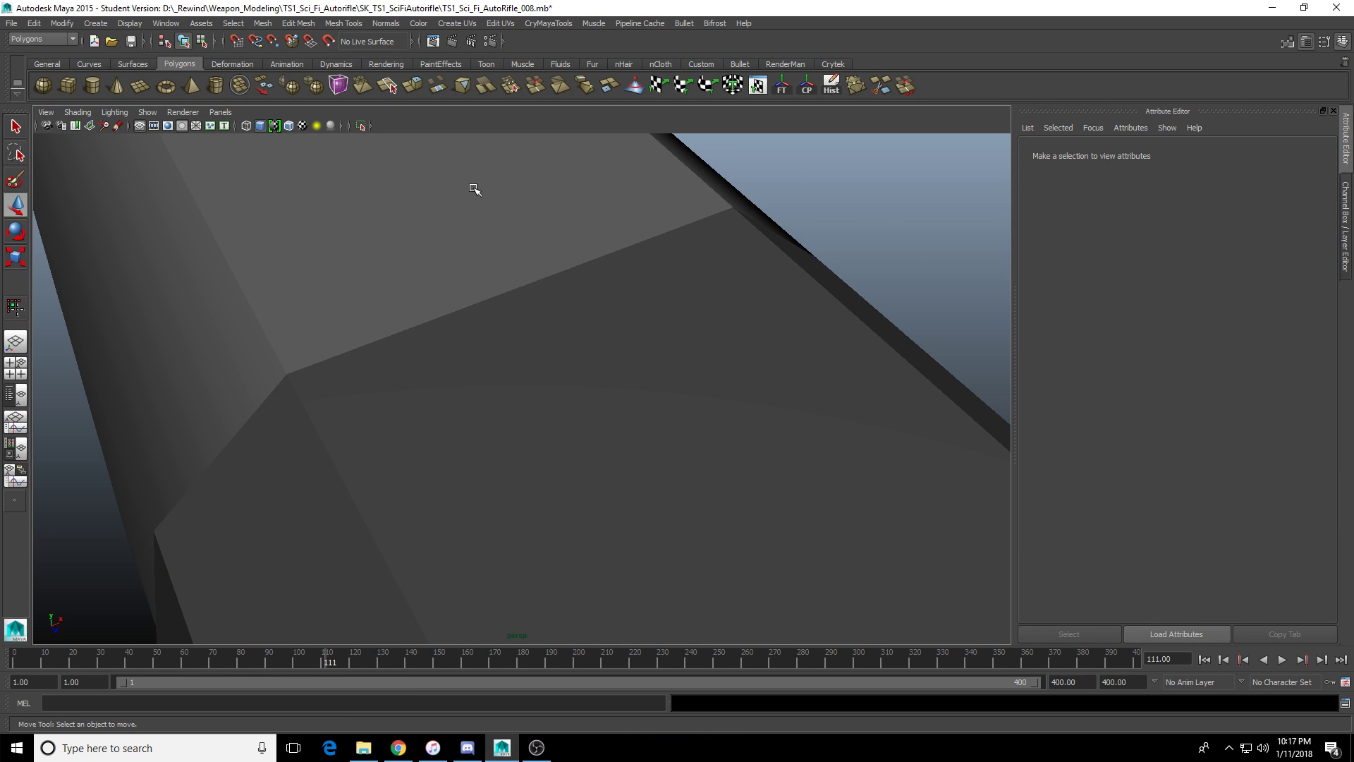
pyautogui.click(354, 213)
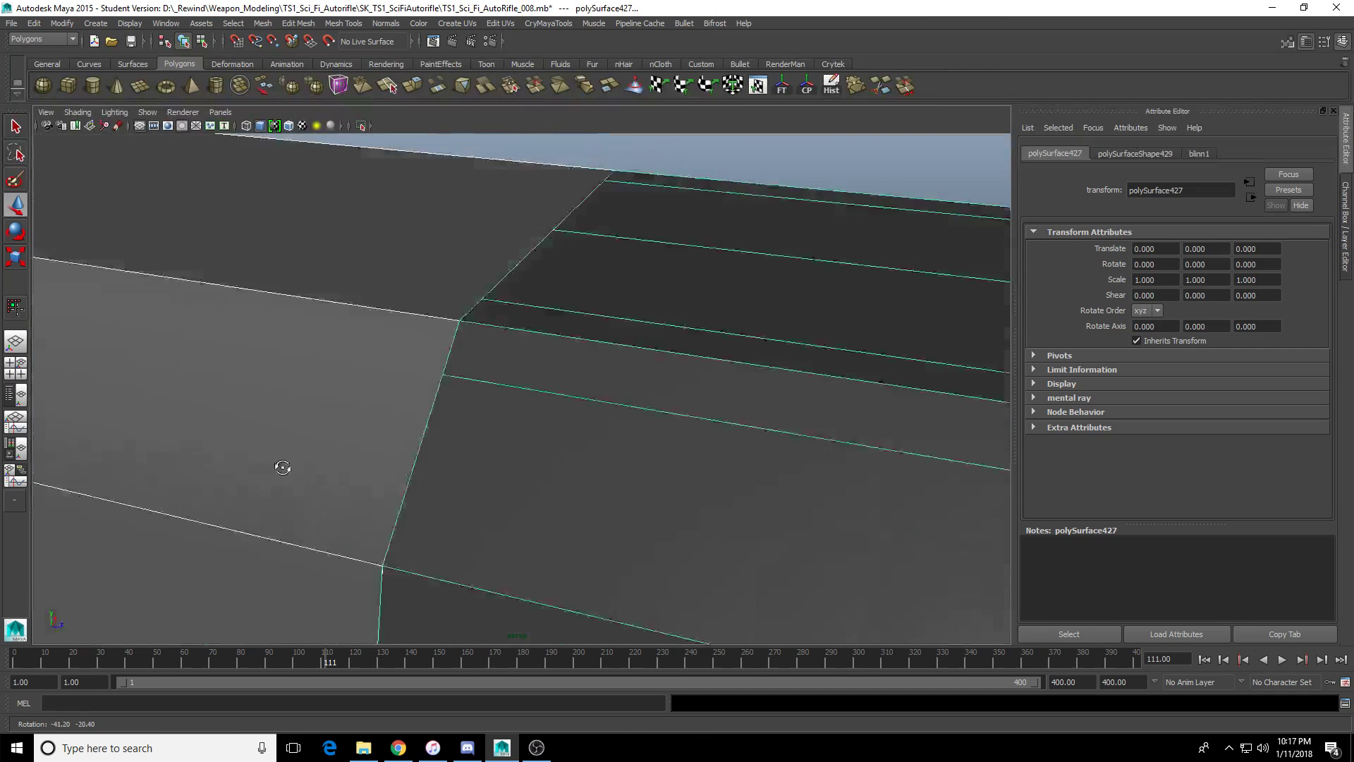
pyautogui.keyDown('alt'); pyautogui.moveTo(278, 466); pyautogui.dragTo(485, 459); pyautogui.keyUp('alt')
pyautogui.keyDown('alt'); pyautogui.moveTo(485, 458); pyautogui.dragTo(365, 192, button='middle'); pyautogui.keyUp('alt')
# Select the block's bottom edge vertices on the negative X side and move them outward to the receiver's lower corner in front view.
pyautogui.moveTo(378, 353); pyautogui.dragTo(321, 392, button='right')
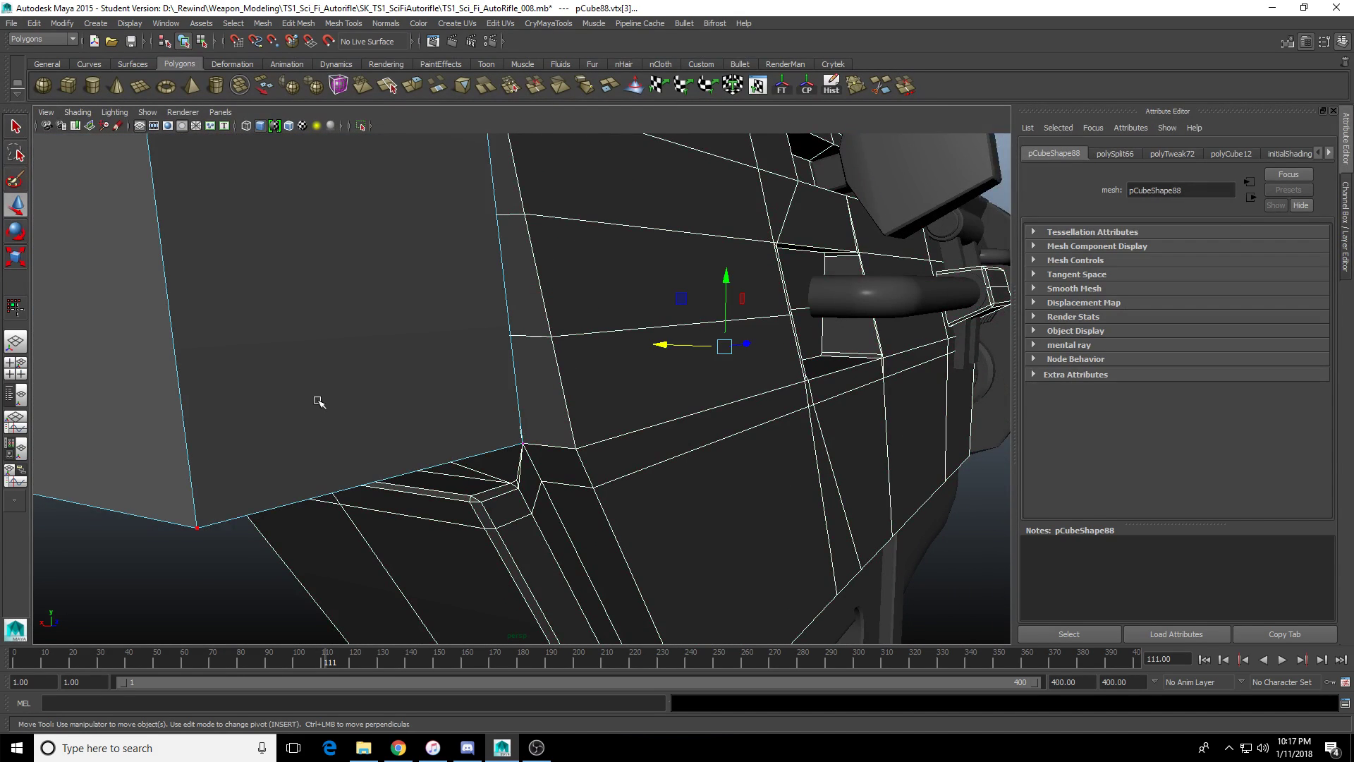
pyautogui.keyDown('alt'); pyautogui.moveTo(347, 436); pyautogui.dragTo(411, 334); pyautogui.keyUp('alt')
pyautogui.keyDown('alt'); pyautogui.moveTo(498, 369); pyautogui.dragTo(811, 415); pyautogui.keyUp('alt')
pyautogui.moveTo(620, 380); pyautogui.dragTo(447, 477)
pyautogui.keyDown('alt'); pyautogui.moveTo(451, 474); pyautogui.dragTo(547, 447); pyautogui.keyUp('alt')
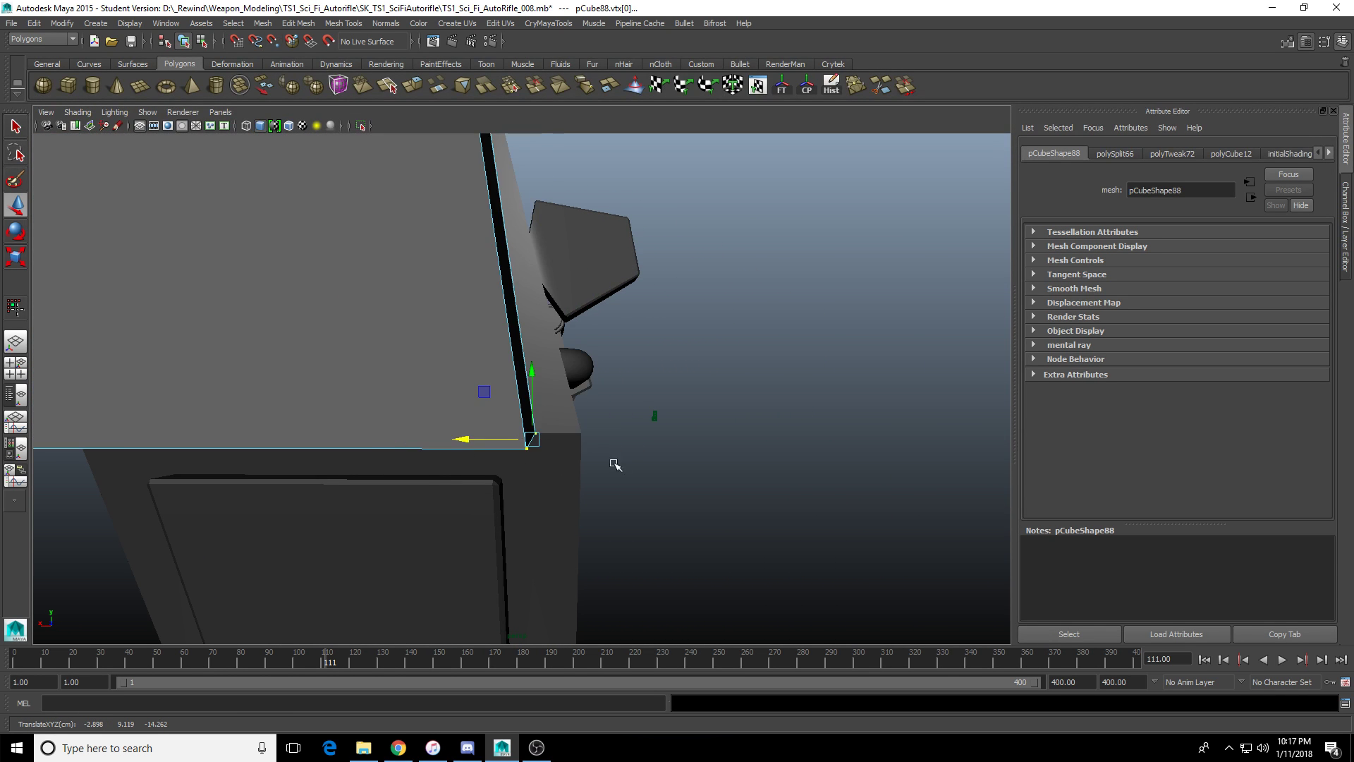
pyautogui.press('space')
pyautogui.press('space')
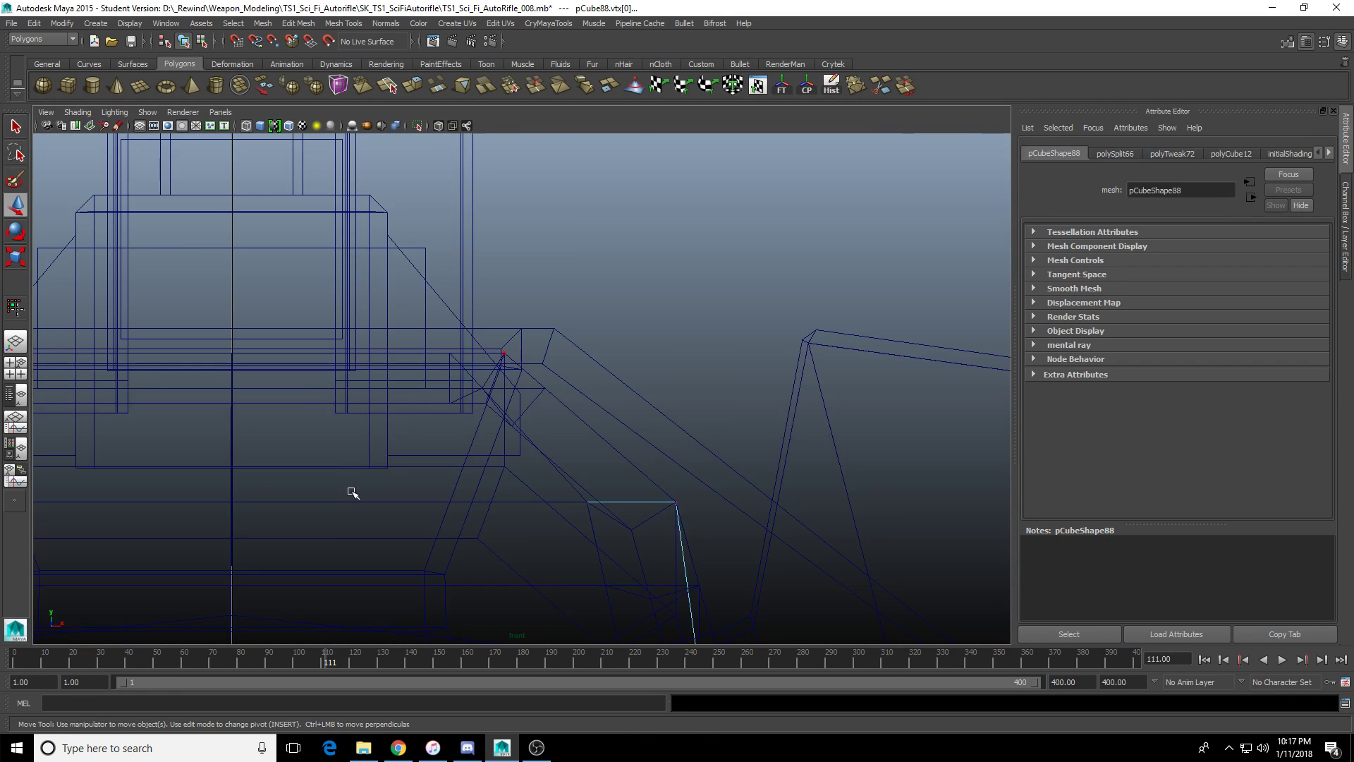
pyautogui.press('f')
pyautogui.keyDown('alt'); pyautogui.moveTo(411, 490); pyautogui.dragTo(266, 458, button='right'); pyautogui.keyUp('alt')
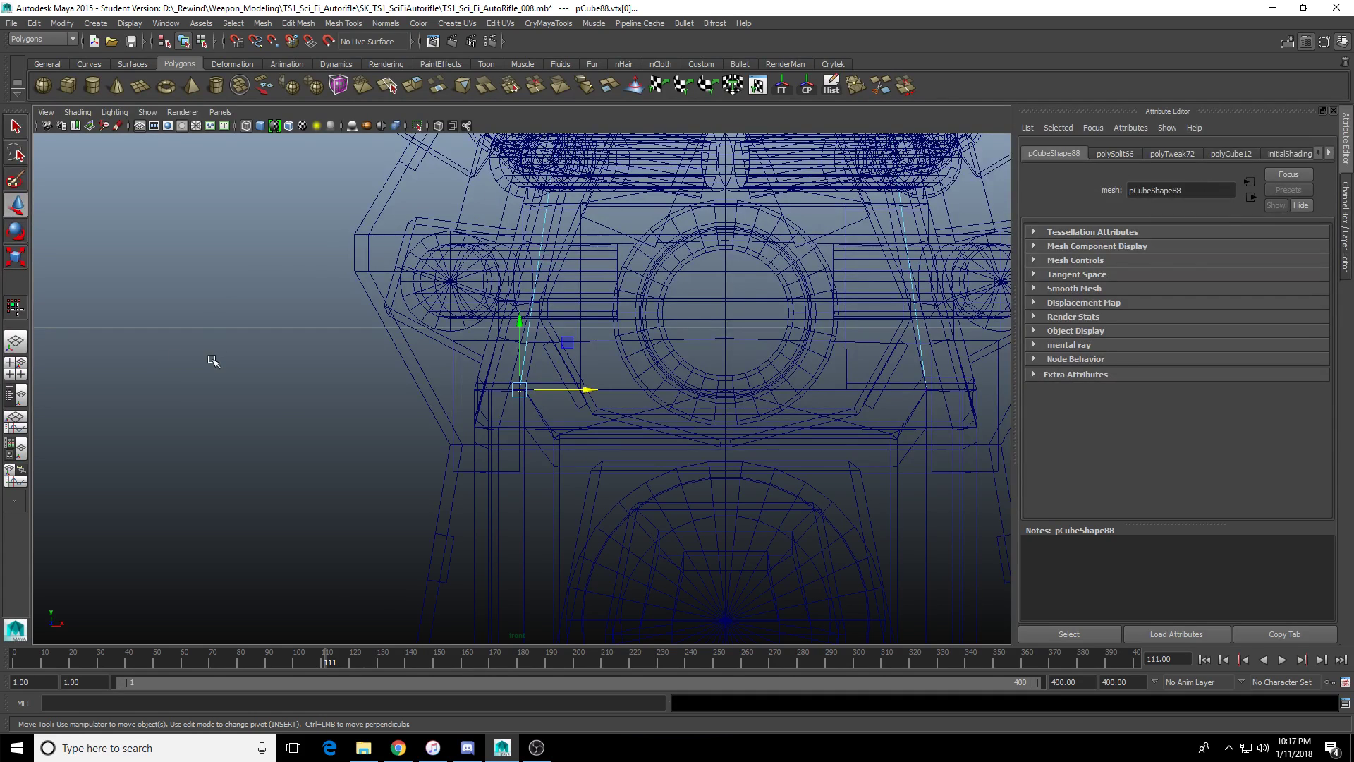
pyautogui.keyDown('alt'); pyautogui.moveTo(213, 361); pyautogui.dragTo(494, 407, button='right'); pyautogui.keyUp('alt')
pyautogui.keyDown('alt'); pyautogui.moveTo(494, 407); pyautogui.dragTo(490, 456, button='middle'); pyautogui.keyUp('alt')
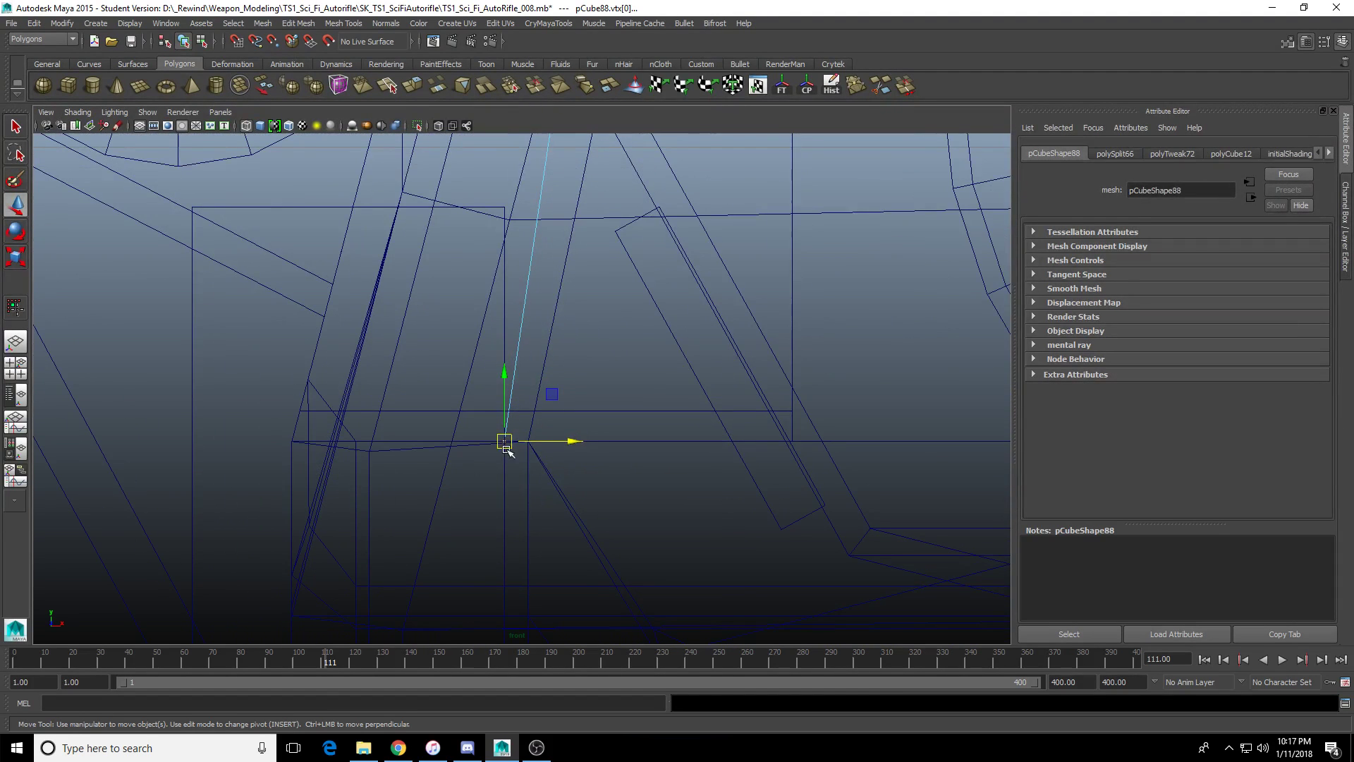
pyautogui.moveTo(575, 452); pyautogui.dragTo(308, 455)
pyautogui.press('space')
pyautogui.press('space')
# Select the block's opposite bottom edge vertices and snap them outward on the positive X side to the receiver's lower corner.
pyautogui.moveTo(592, 396)
pyautogui.keyDown('alt'); pyautogui.mouseDown()
pyautogui.moveTo(605, 387)
pyautogui.moveTo(511, 384)
pyautogui.mouseUp(); pyautogui.keyUp('alt')
pyautogui.click(512, 386)
pyautogui.press('space')
pyautogui.press('space')
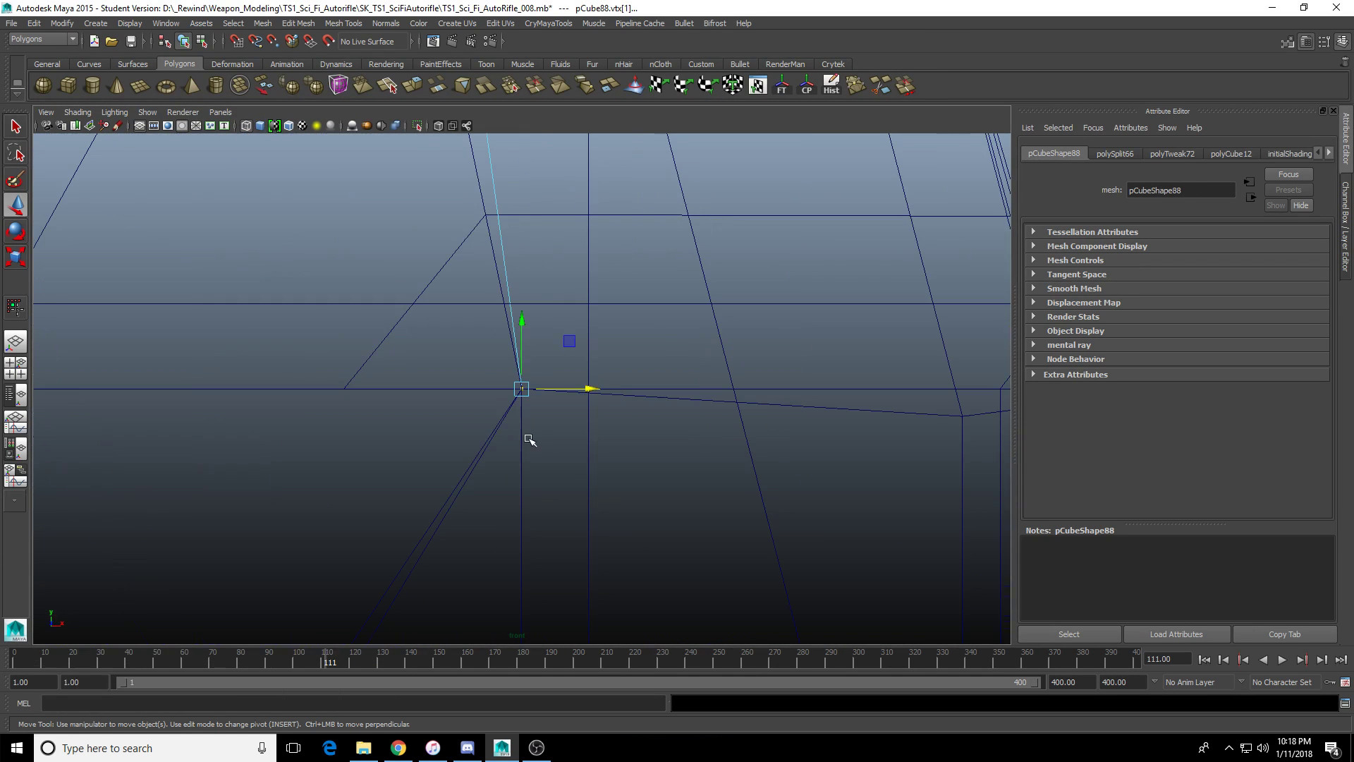
pyautogui.keyDown('alt'); pyautogui.moveTo(557, 423); pyautogui.dragTo(609, 416, button='right'); pyautogui.keyUp('alt')
pyautogui.press('v')
pyautogui.moveTo(592, 393); pyautogui.dragTo(749, 400)
pyautogui.keyDown('alt'); pyautogui.moveTo(749, 400); pyautogui.dragTo(701, 372, button='right'); pyautogui.keyUp('alt')
pyautogui.press('space')
pyautogui.press('space')
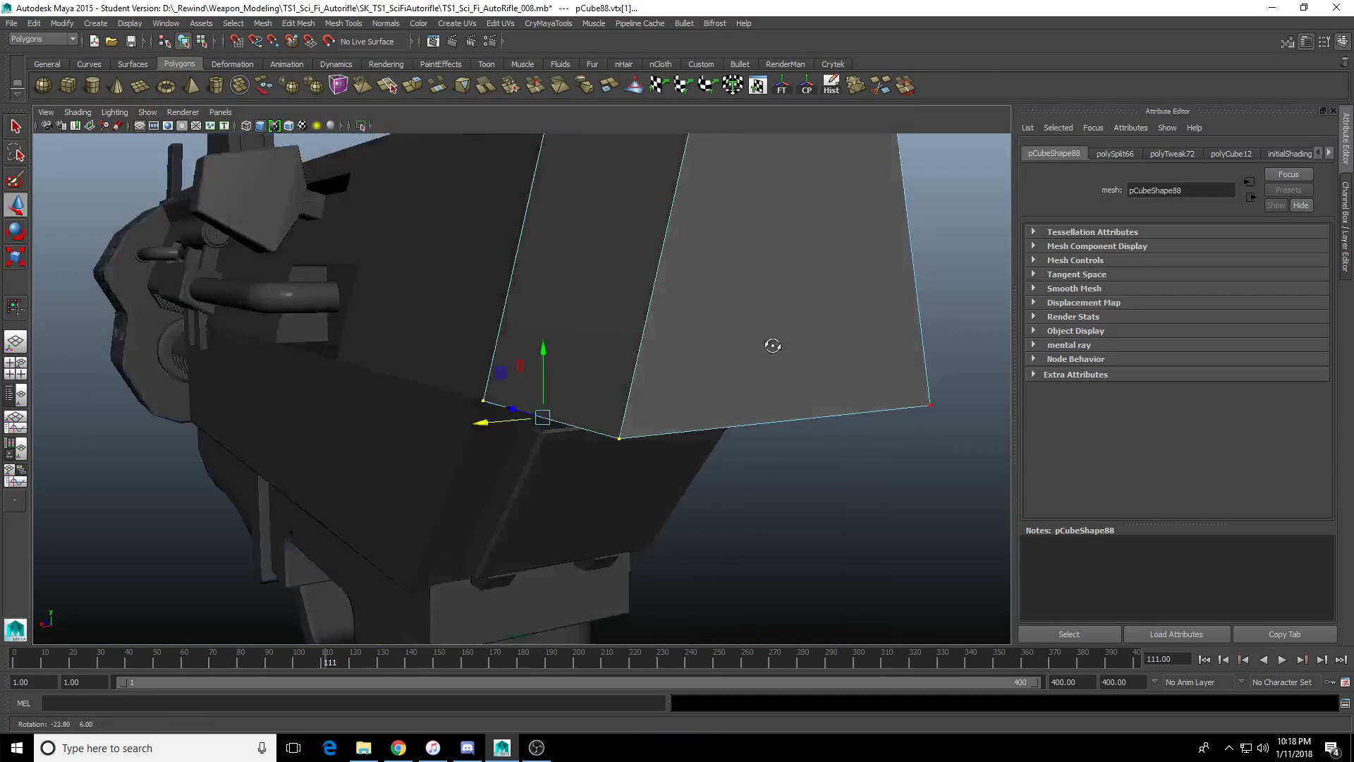
# Select all the block's front-end faces that face the receiver and extrude them.
pyautogui.keyDown('alt'); pyautogui.moveTo(773, 345); pyautogui.dragTo(672, 315); pyautogui.keyUp('alt')
pyautogui.moveTo(670, 315); pyautogui.dragTo(737, 275, button='right')
pyautogui.keyDown('alt'); pyautogui.moveTo(737, 275); pyautogui.dragTo(710, 287, button='right'); pyautogui.keyUp('alt')
pyautogui.click(662, 324)
pyautogui.keyDown('alt'); pyautogui.moveTo(710, 287); pyautogui.dragTo(486, 310); pyautogui.keyUp('alt')
pyautogui.press('r')
pyautogui.keyDown('alt'); pyautogui.moveTo(557, 337); pyautogui.dragTo(550, 290); pyautogui.keyUp('alt')
pyautogui.press('w')
pyautogui.keyDown('alt'); pyautogui.moveTo(550, 290); pyautogui.dragTo(596, 292); pyautogui.keyUp('alt')
pyautogui.keyDown('alt'); pyautogui.moveTo(597, 292); pyautogui.dragTo(565, 452, button='right'); pyautogui.keyUp('alt')
pyautogui.press('q')
pyautogui.click(480, 331)
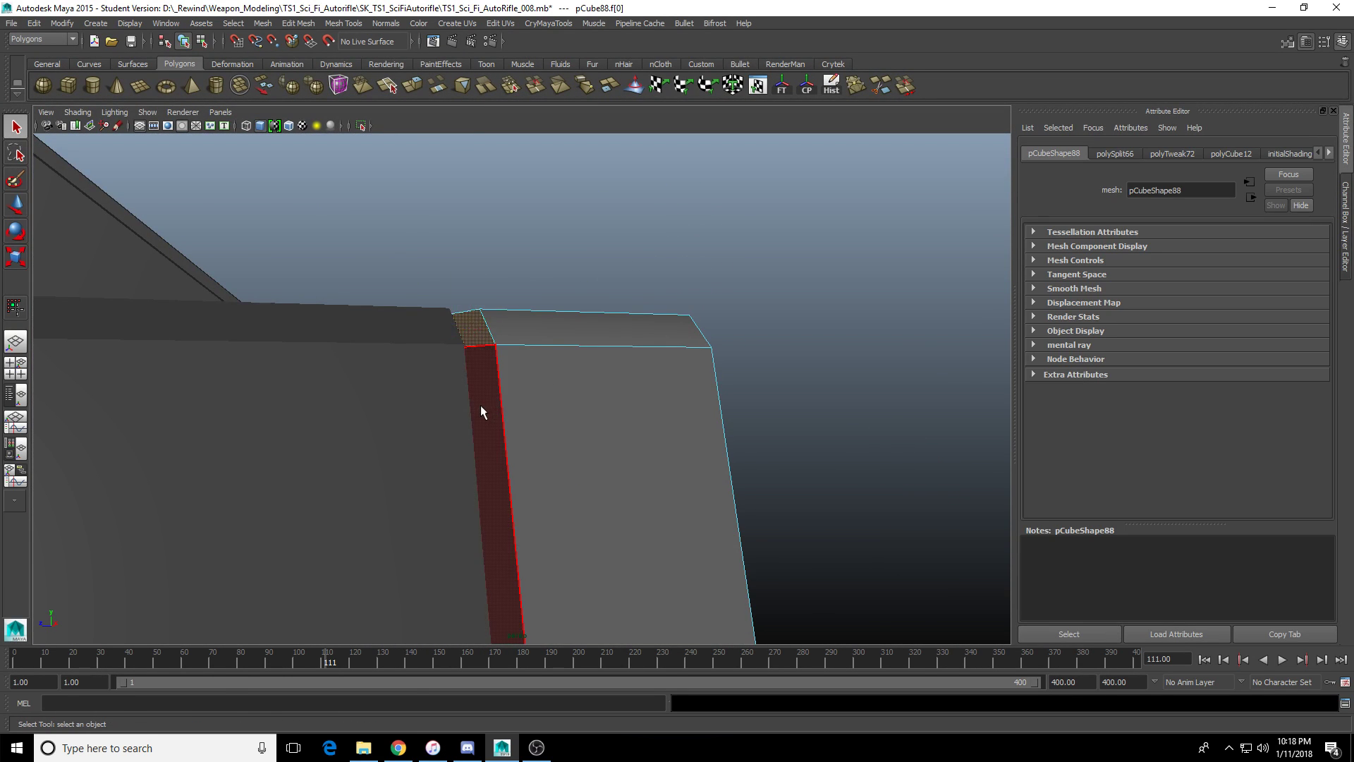
pyautogui.keyDown('shift'); pyautogui.click(481, 407); pyautogui.keyUp('shift')
pyautogui.click(411, 86)
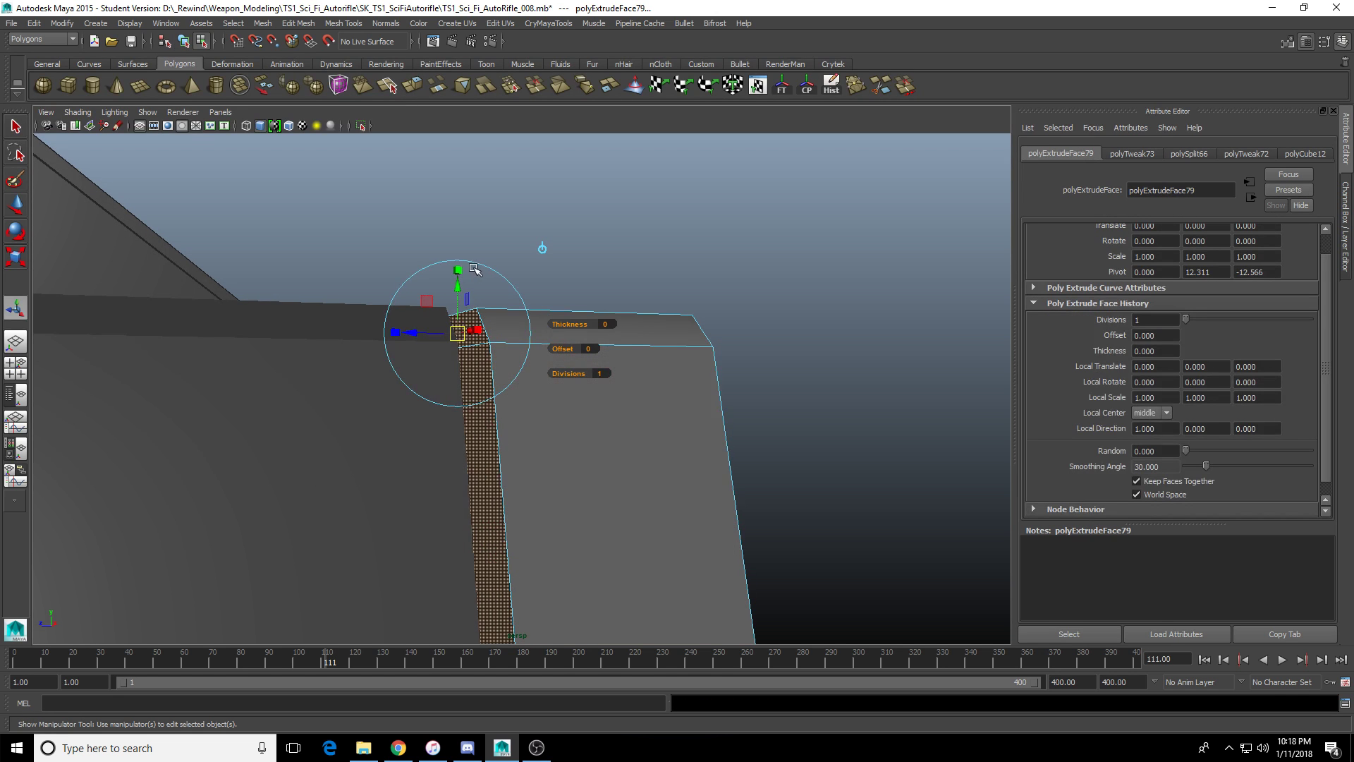
# Inset the extruded front faces by narrowing them, scaling their height to 0.867 and lowering them by 0.128.
pyautogui.moveTo(466, 269); pyautogui.dragTo(462, 281)
pyautogui.hotkey('ctrl', 'z')
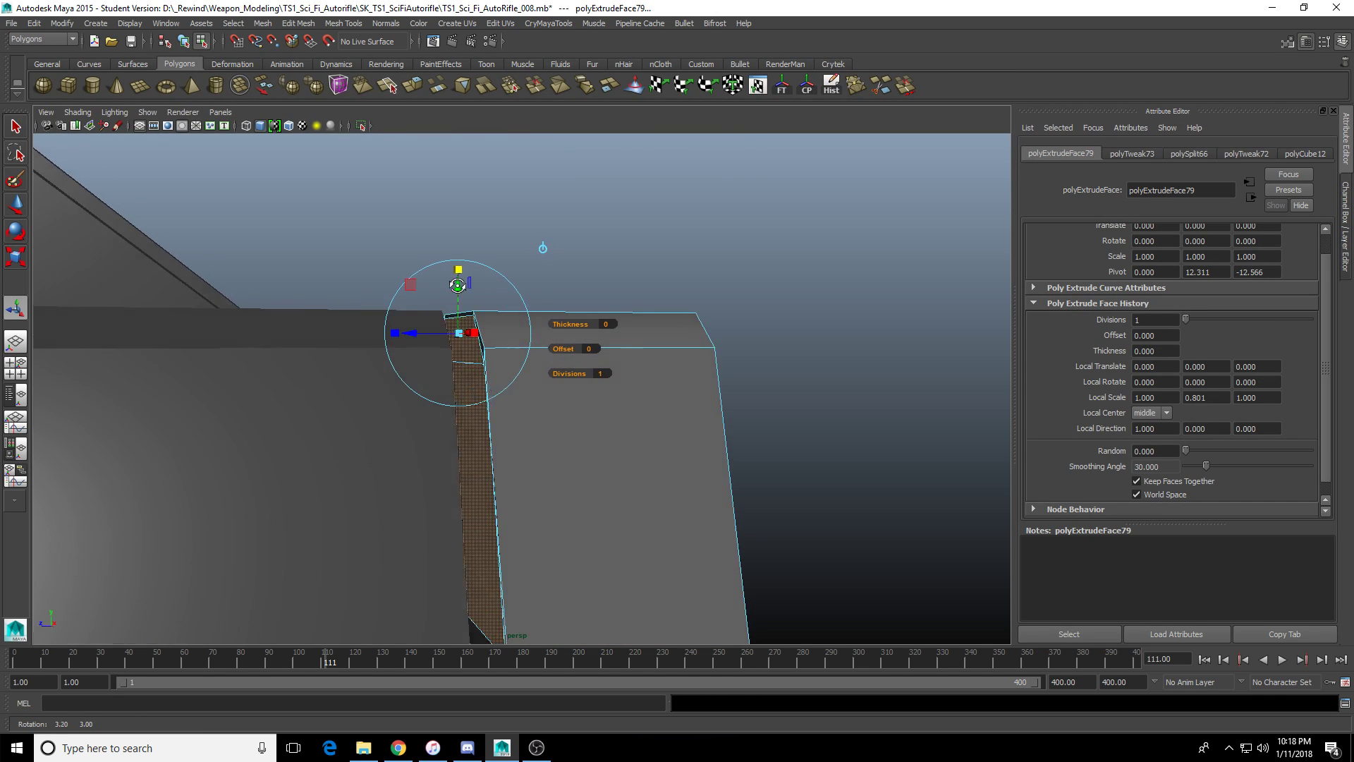
pyautogui.keyDown('alt'); pyautogui.moveTo(538, 478); pyautogui.dragTo(544, 381, button='middle'); pyautogui.keyUp('alt')
pyautogui.keyDown('alt'); pyautogui.moveTo(448, 339); pyautogui.dragTo(458, 343); pyautogui.keyUp('alt')
pyautogui.moveTo(462, 170); pyautogui.dragTo(463, 180)
pyautogui.keyDown('alt'); pyautogui.moveTo(477, 253); pyautogui.dragTo(636, 263); pyautogui.keyUp('alt')
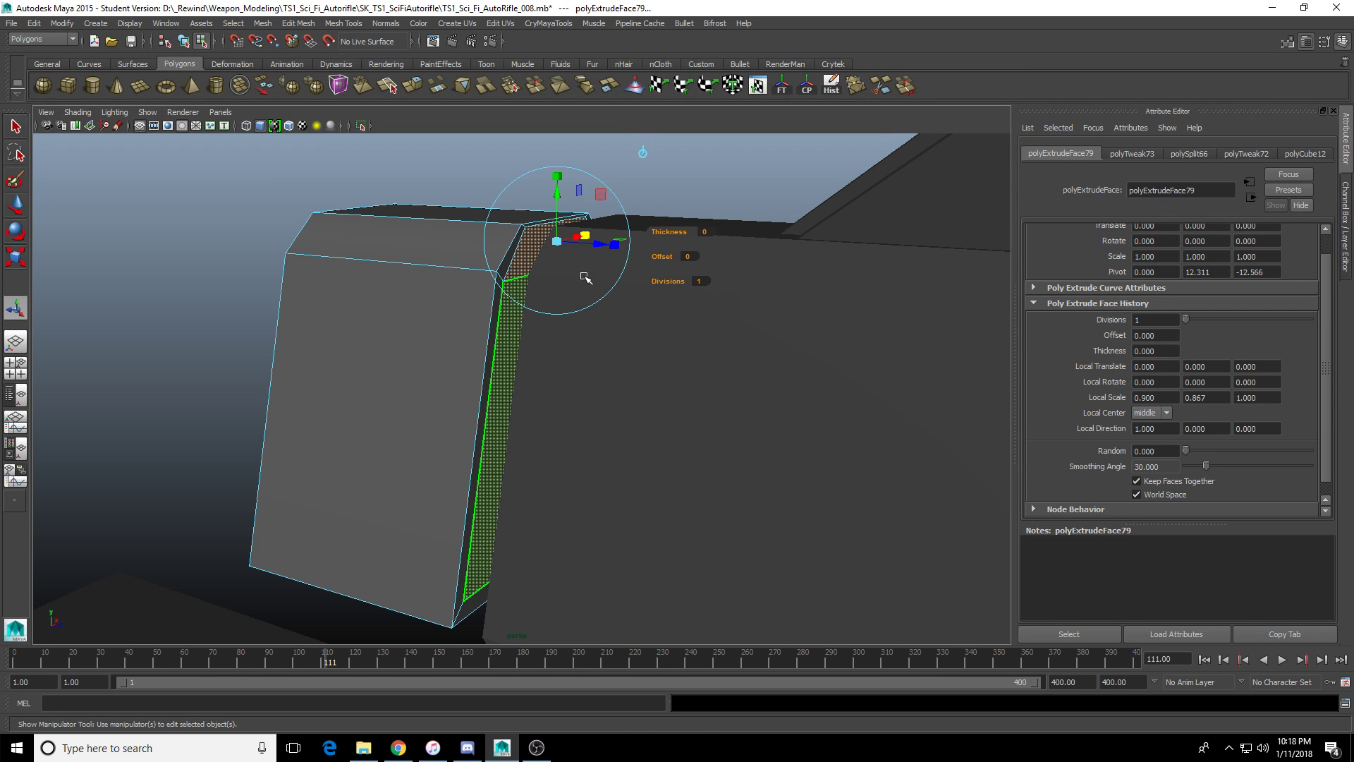
pyautogui.keyDown('alt'); pyautogui.moveTo(490, 304); pyautogui.dragTo(517, 370); pyautogui.keyUp('alt')
pyautogui.moveTo(585, 223); pyautogui.dragTo(544, 255)
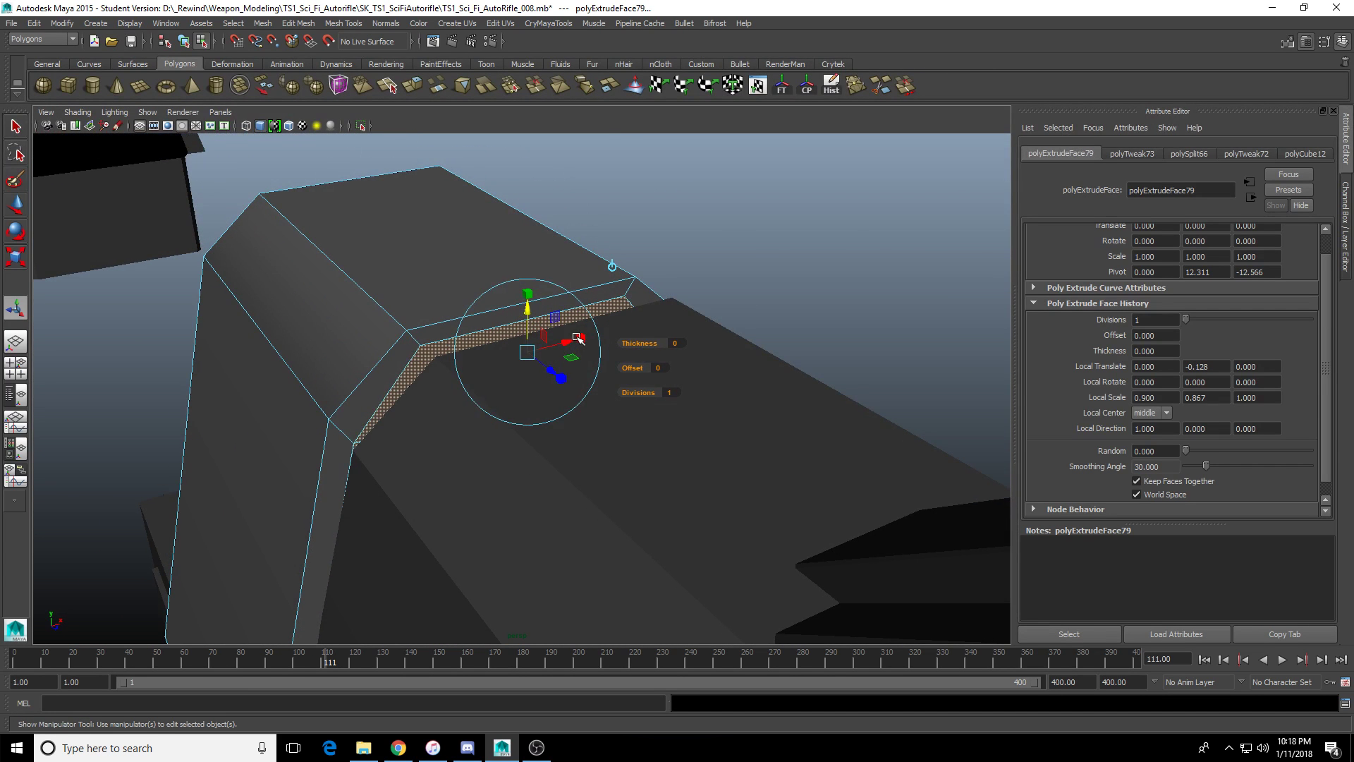
pyautogui.moveTo(582, 341); pyautogui.dragTo(615, 380)
# Extrude the inset faces again toward the receiver to form a recessed neck, and return to object mode.
pyautogui.press('t')
pyautogui.press('g')
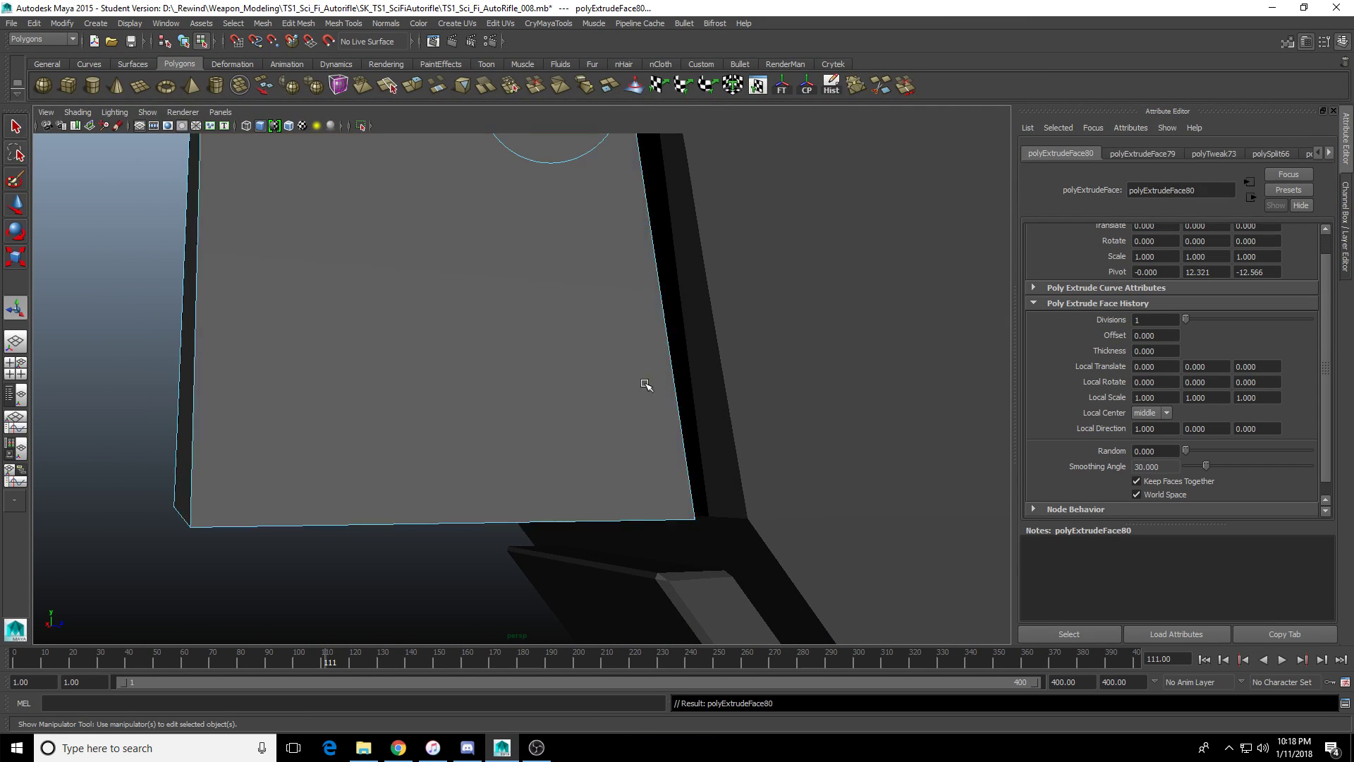
pyautogui.keyDown('alt'); pyautogui.moveTo(704, 383); pyautogui.dragTo(648, 385); pyautogui.keyUp('alt')
pyautogui.keyDown('alt'); pyautogui.moveTo(648, 385); pyautogui.dragTo(610, 604, button='middle'); pyautogui.keyUp('alt')
pyautogui.moveTo(543, 304); pyautogui.dragTo(587, 309)
pyautogui.keyDown('alt'); pyautogui.moveTo(613, 318); pyautogui.dragTo(597, 372); pyautogui.keyUp('alt')
pyautogui.press('F8')
# Inspect the block's neck against the receiver from the side and save the scene.
pyautogui.keyDown('alt'); pyautogui.moveTo(399, 453); pyautogui.dragTo(720, 471); pyautogui.keyUp('alt')
pyautogui.scroll(-4, 662, 454)
pyautogui.scroll(-3, 720, 470)
pyautogui.scroll(2, 720, 470)
pyautogui.scroll(1, 480, 374)
pyautogui.click(480, 374)
pyautogui.press('q')
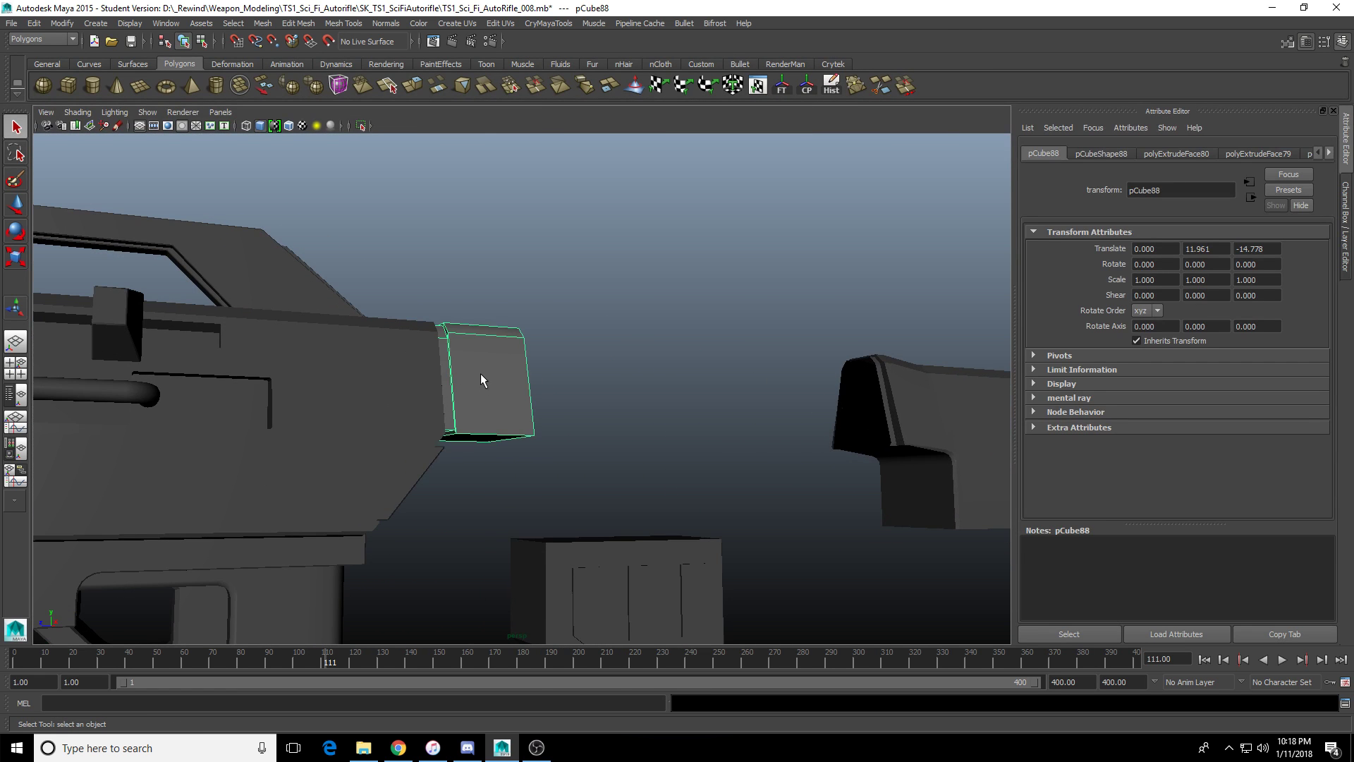
pyautogui.moveTo(481, 374); pyautogui.dragTo(505, 656, button='right')
pyautogui.moveTo(578, 534); pyautogui.dragTo(578, 535, button='right')
pyautogui.scroll(3, 592, 468)
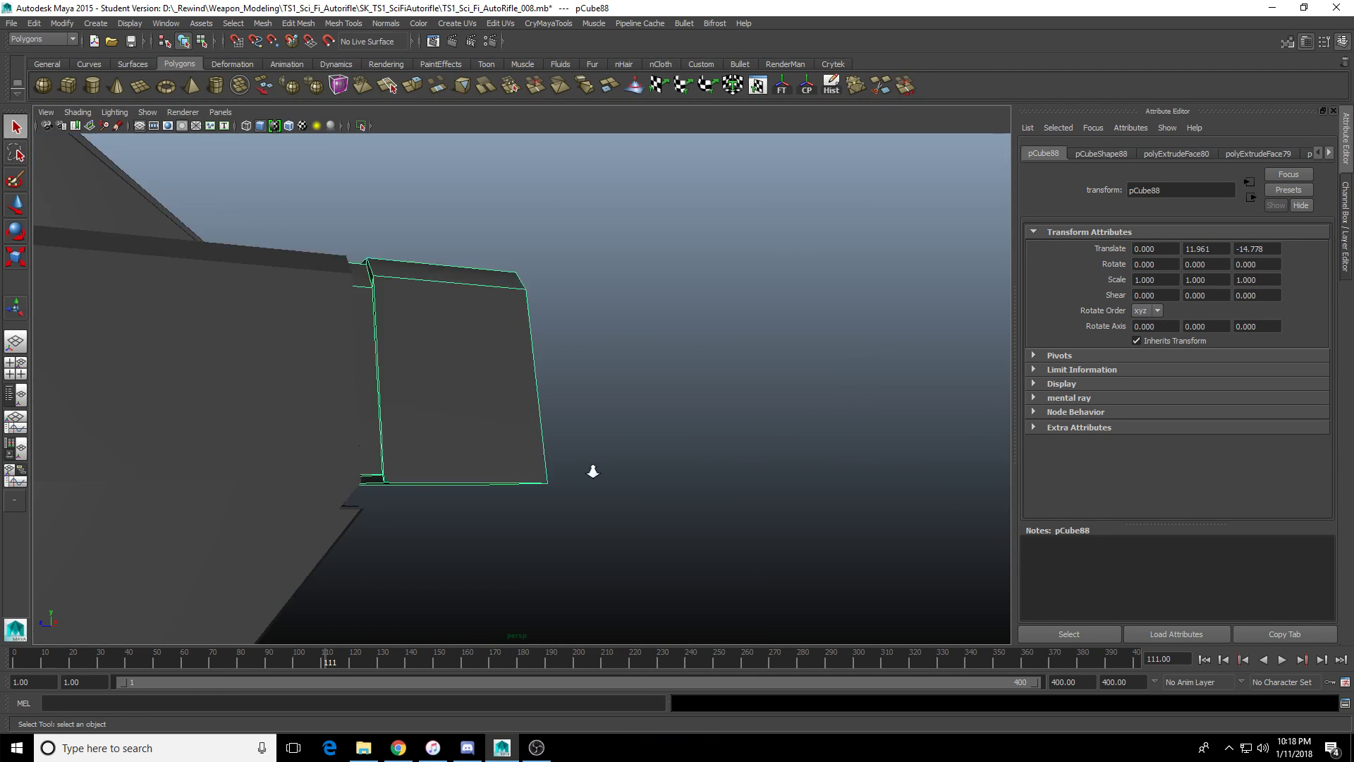
pyautogui.hotkey('ctrl', 's')
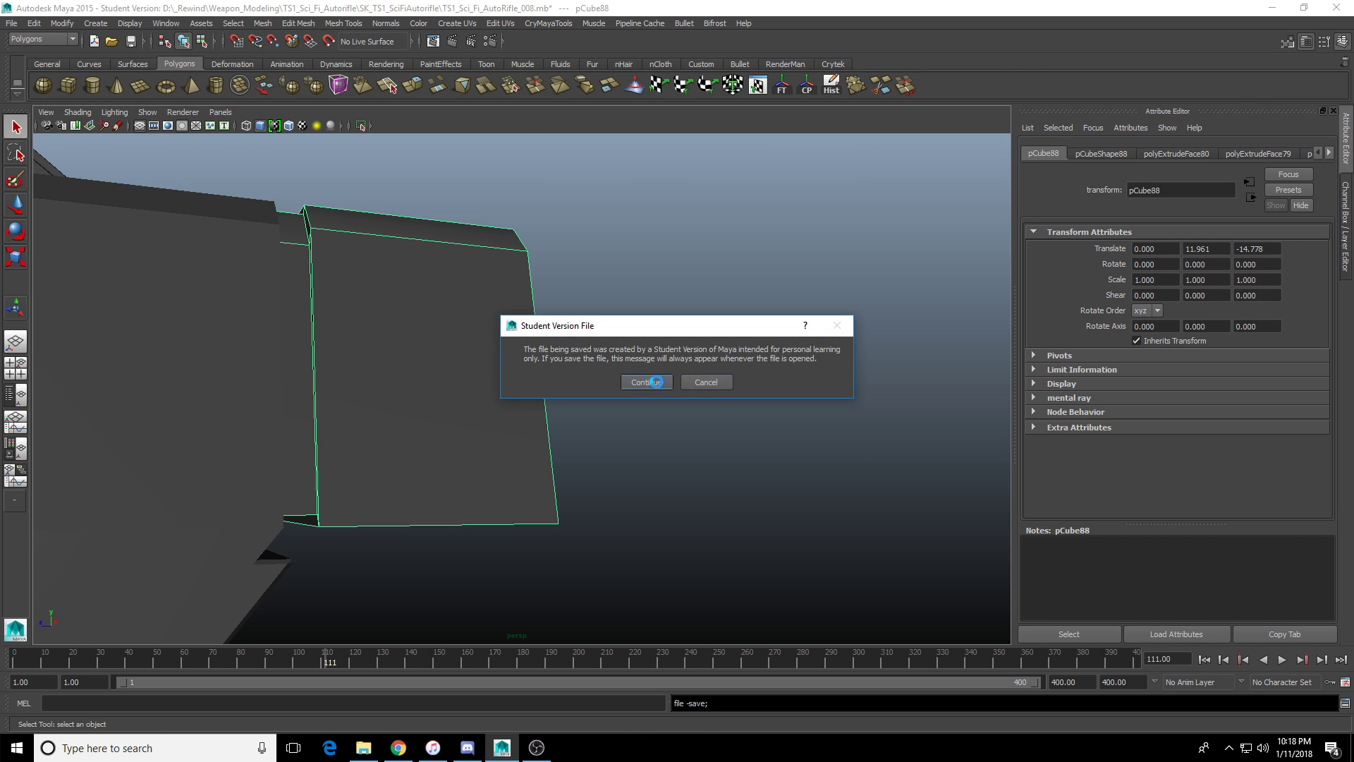
pyautogui.press('Return')
# Select the detached rear stock part and set its Translate Z to 0, placing it back behind the block.
pyautogui.scroll(-2, 579, 455)
pyautogui.moveTo(577, 407)
pyautogui.keyDown('alt'); pyautogui.mouseDown()
pyautogui.moveTo(577, 393)
pyautogui.moveTo(490, 395)
pyautogui.moveTo(500, 439)
pyautogui.moveTo(571, 421)
pyautogui.mouseUp(); pyautogui.keyUp('alt')
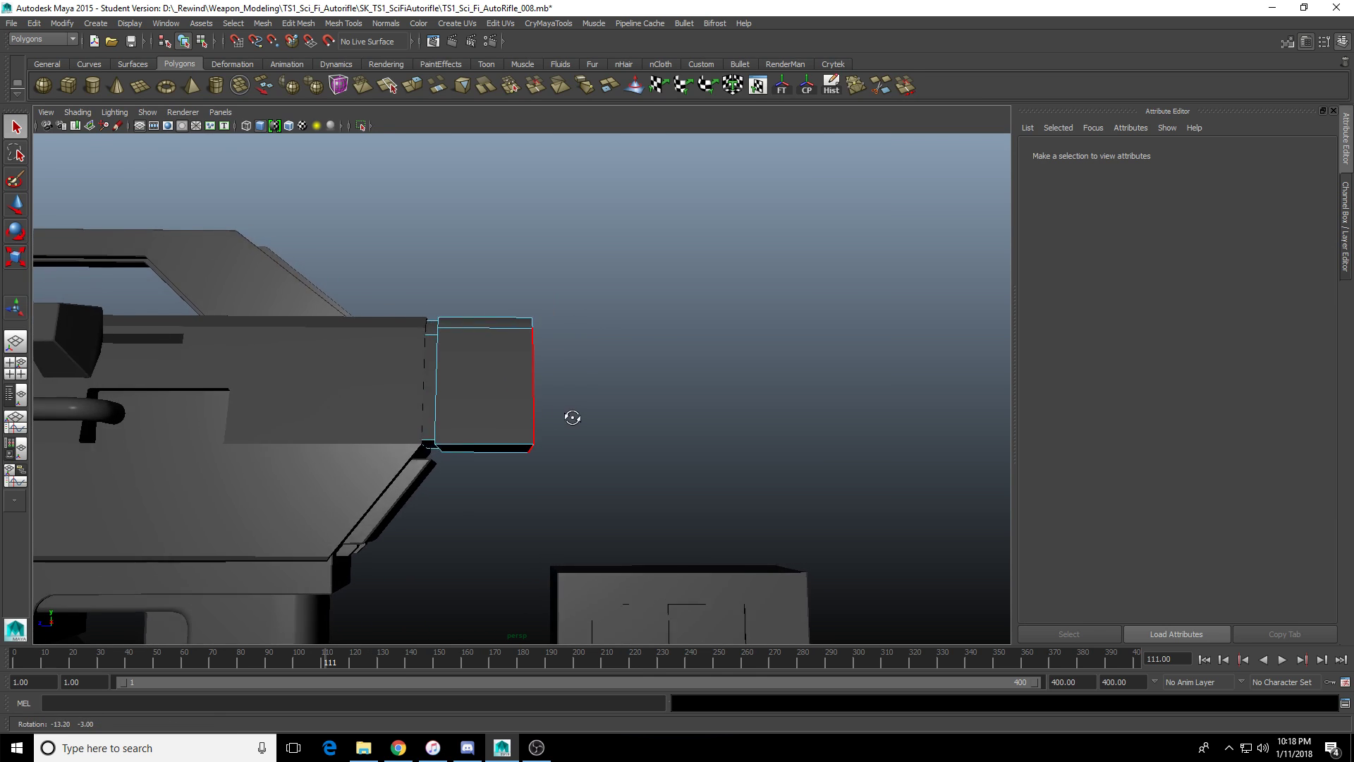
pyautogui.scroll(-2, 572, 423)
pyautogui.click(880, 392)
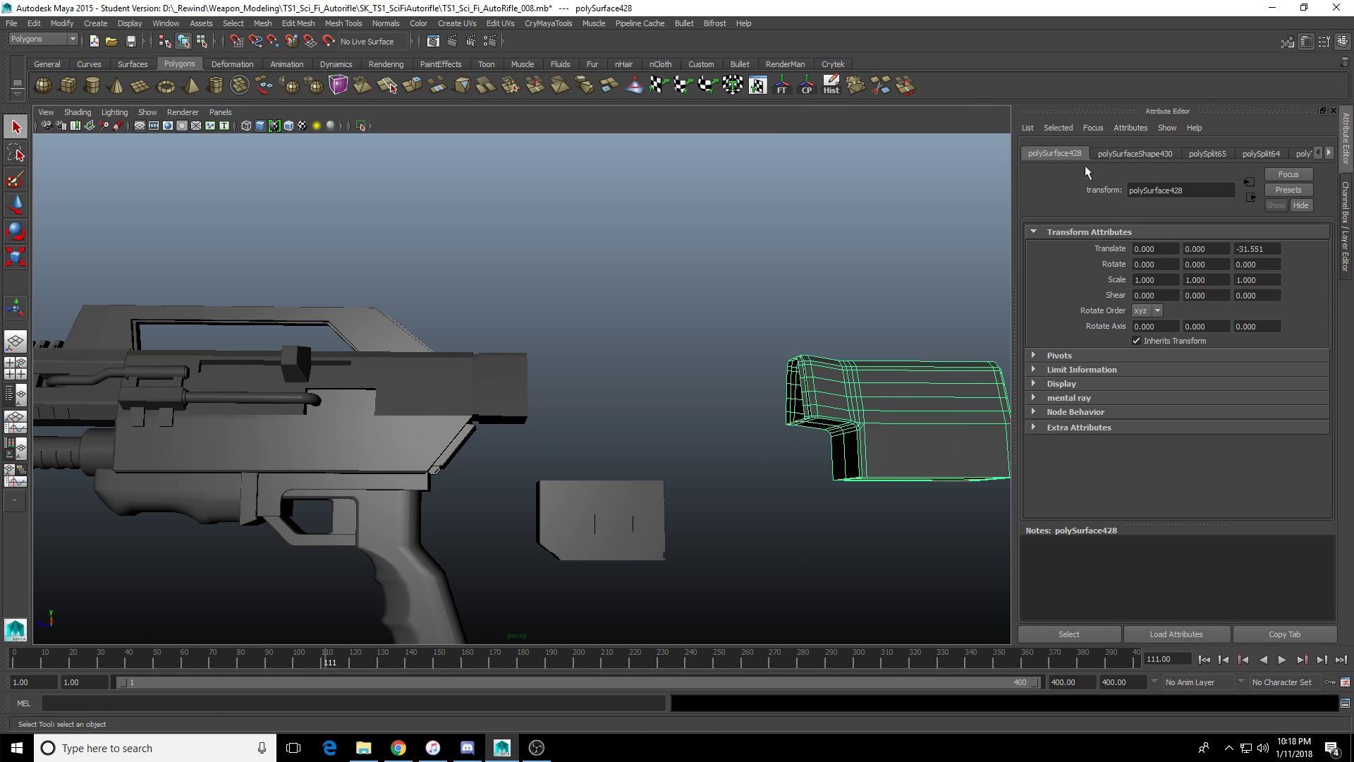
pyautogui.write('0')
pyautogui.press('Return')
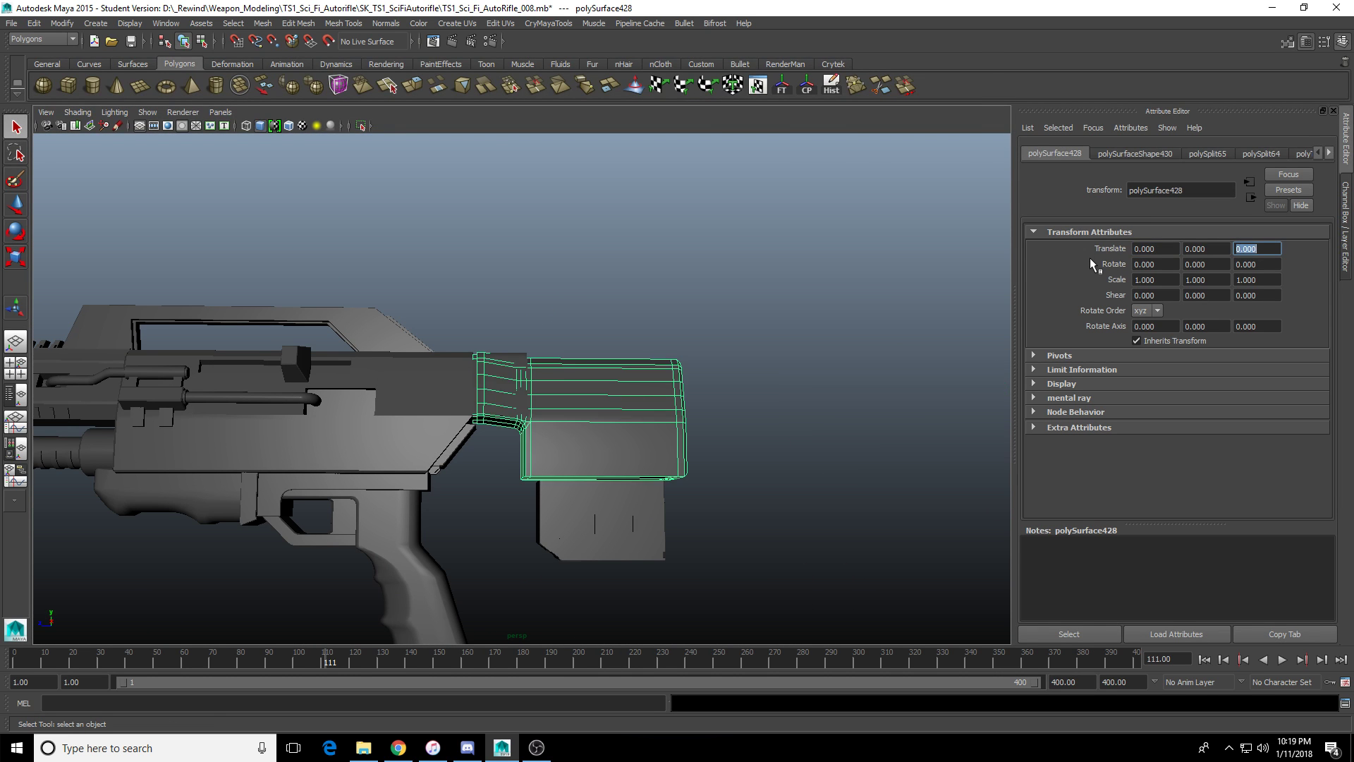
# Select the block's rear-end vertices and examine how they line up with the front of the rear stock part.
pyautogui.scroll(5, 680, 328)
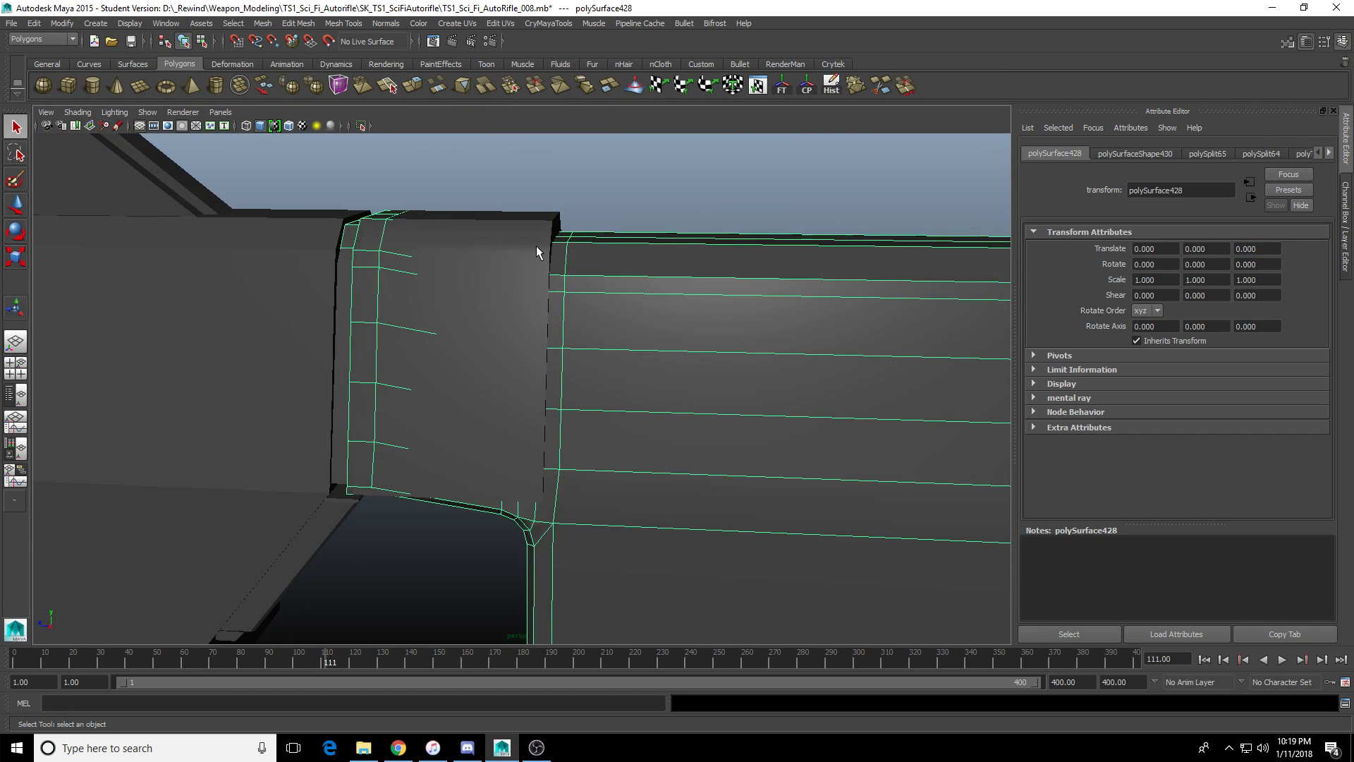
pyautogui.click(541, 313)
pyautogui.moveTo(540, 313); pyautogui.dragTo(515, 314, button='right')
pyautogui.scroll(-3, 515, 315)
pyautogui.moveTo(483, 206); pyautogui.dragTo(608, 420)
pyautogui.click(500, 471)
pyautogui.press('w')
pyautogui.click(500, 376)
pyautogui.keyDown('alt'); pyautogui.moveTo(503, 377); pyautogui.dragTo(530, 349); pyautogui.keyUp('alt')
pyautogui.moveTo(530, 350); pyautogui.dragTo(503, 347, button='right')
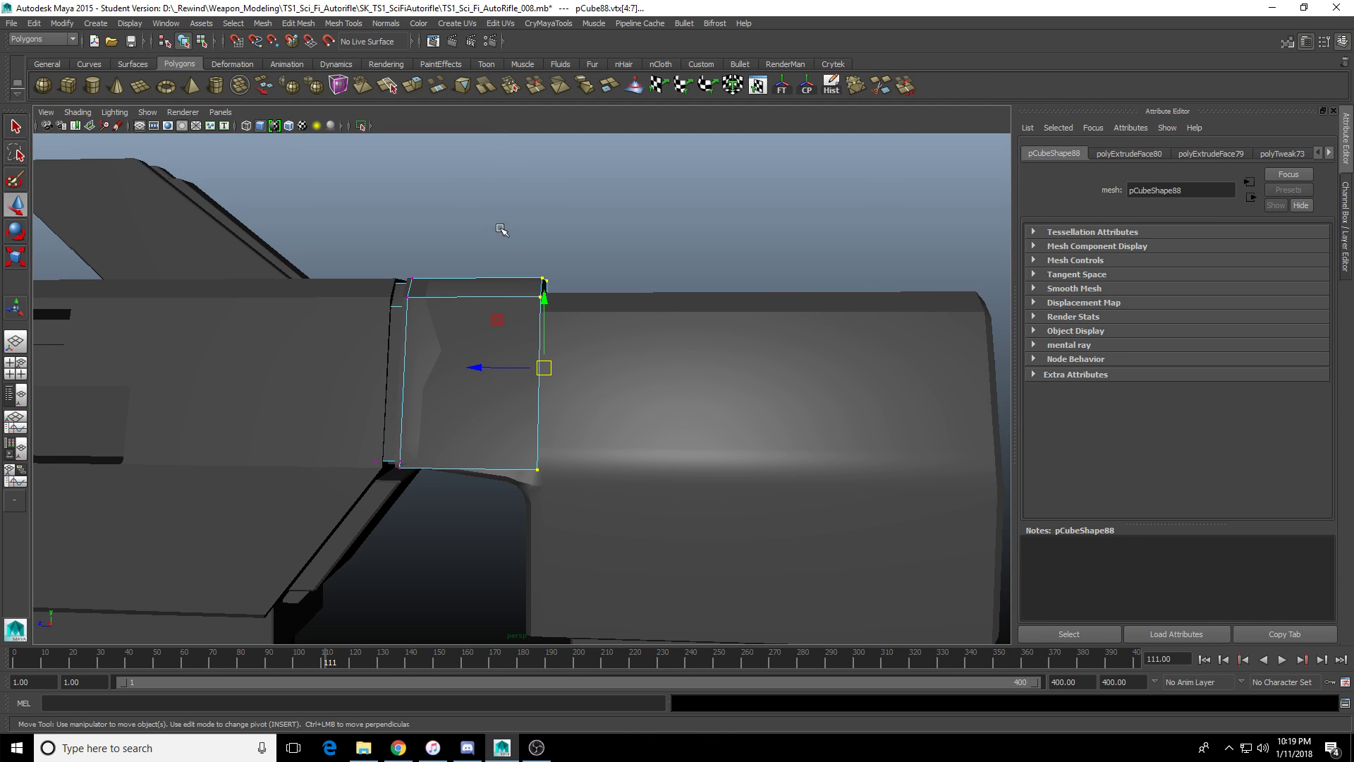
pyautogui.moveTo(501, 227); pyautogui.dragTo(650, 606)
pyautogui.click(538, 311)
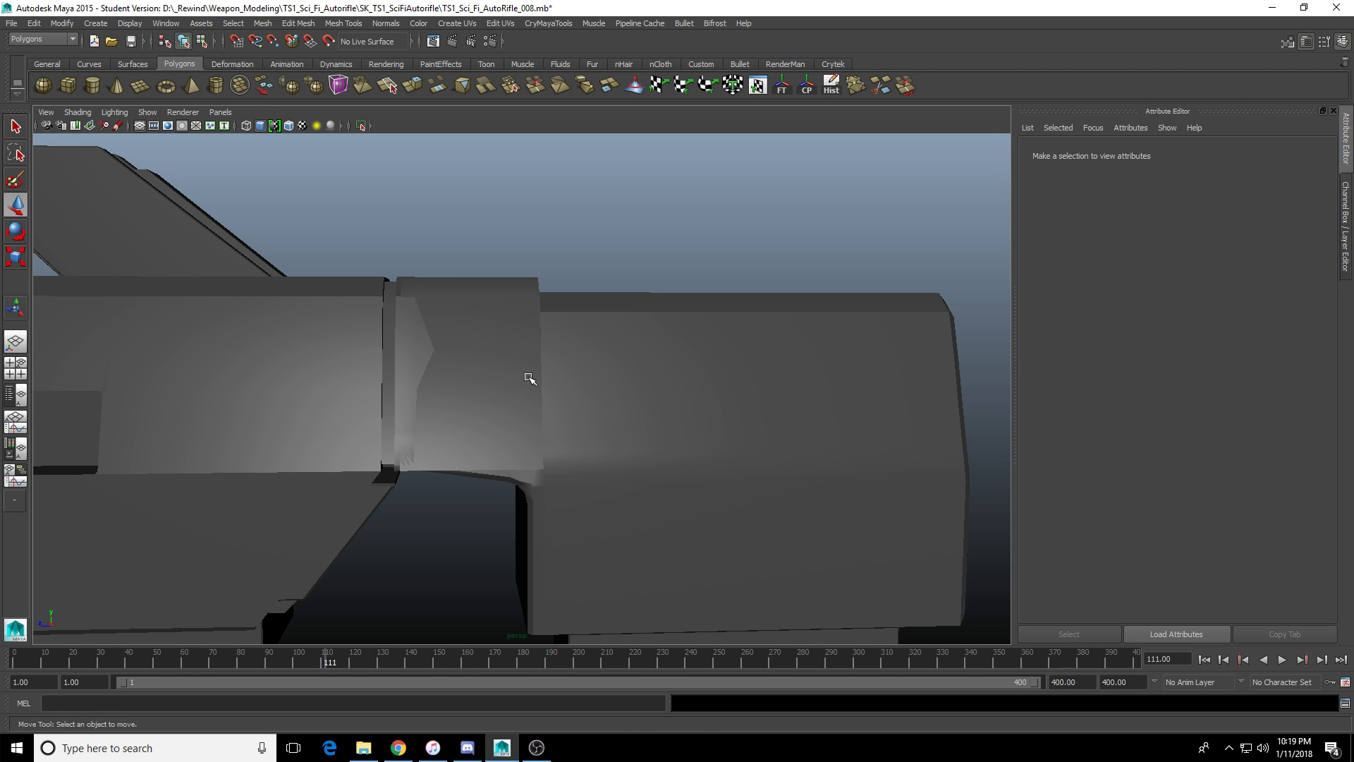
pyautogui.click(526, 362)
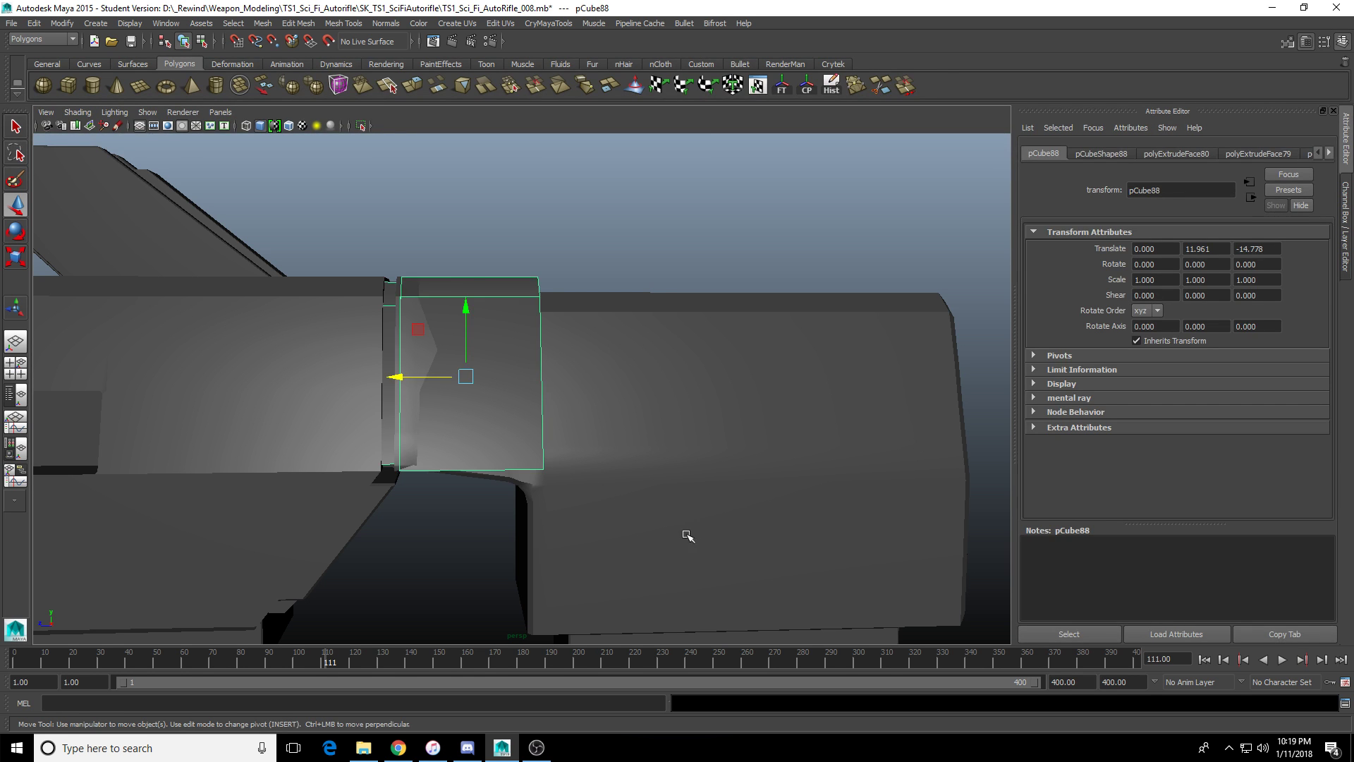
pyautogui.keyDown('alt'); pyautogui.moveTo(687, 536); pyautogui.dragTo(679, 409); pyautogui.keyUp('alt')
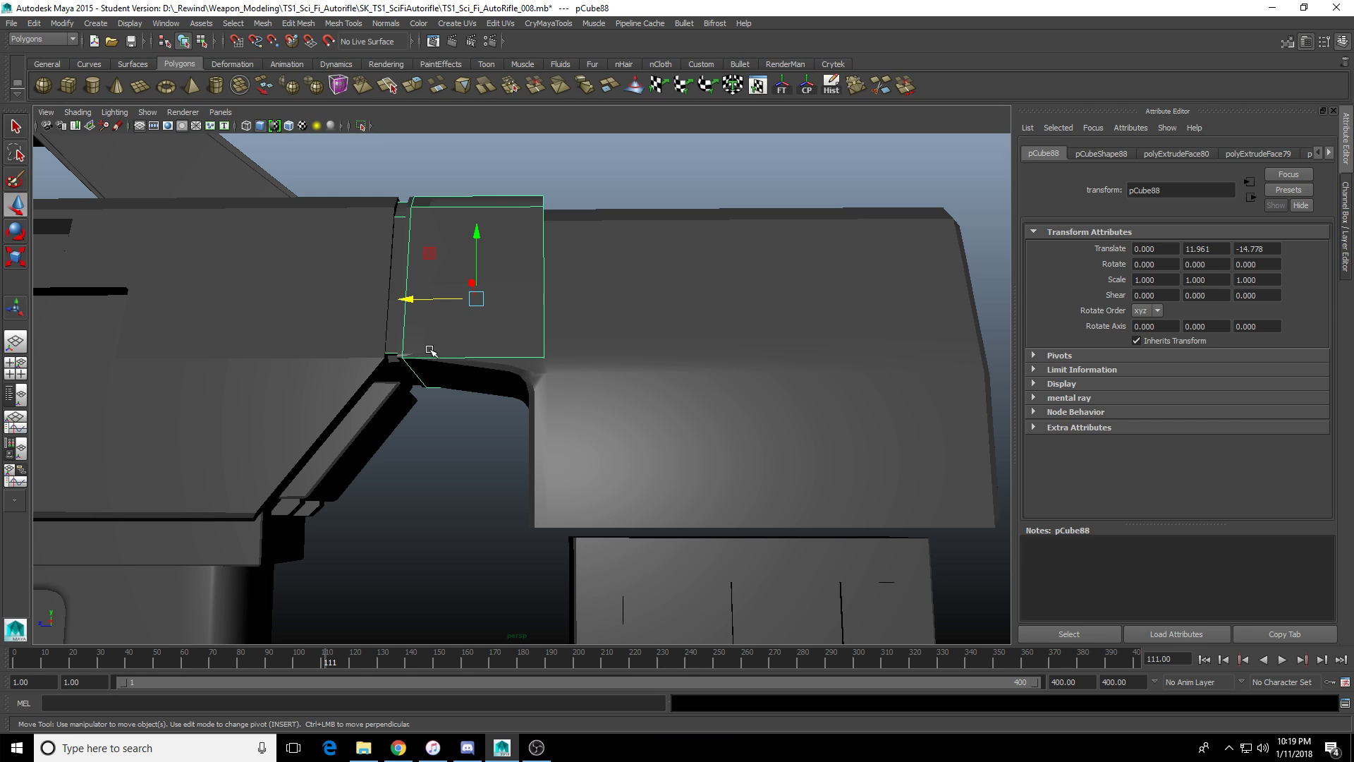
# Select the block's front rim vertices in wireframe and move them toward the receiver to Z -12.327 to narrow the gap.
pyautogui.keyDown('alt'); pyautogui.moveTo(476, 314); pyautogui.dragTo(523, 281); pyautogui.keyUp('alt')
pyautogui.press('F9')
pyautogui.keyDown('alt'); pyautogui.moveTo(489, 226); pyautogui.dragTo(520, 251); pyautogui.keyUp('alt')
pyautogui.moveTo(529, 195); pyautogui.dragTo(466, 586)
pyautogui.press('4')
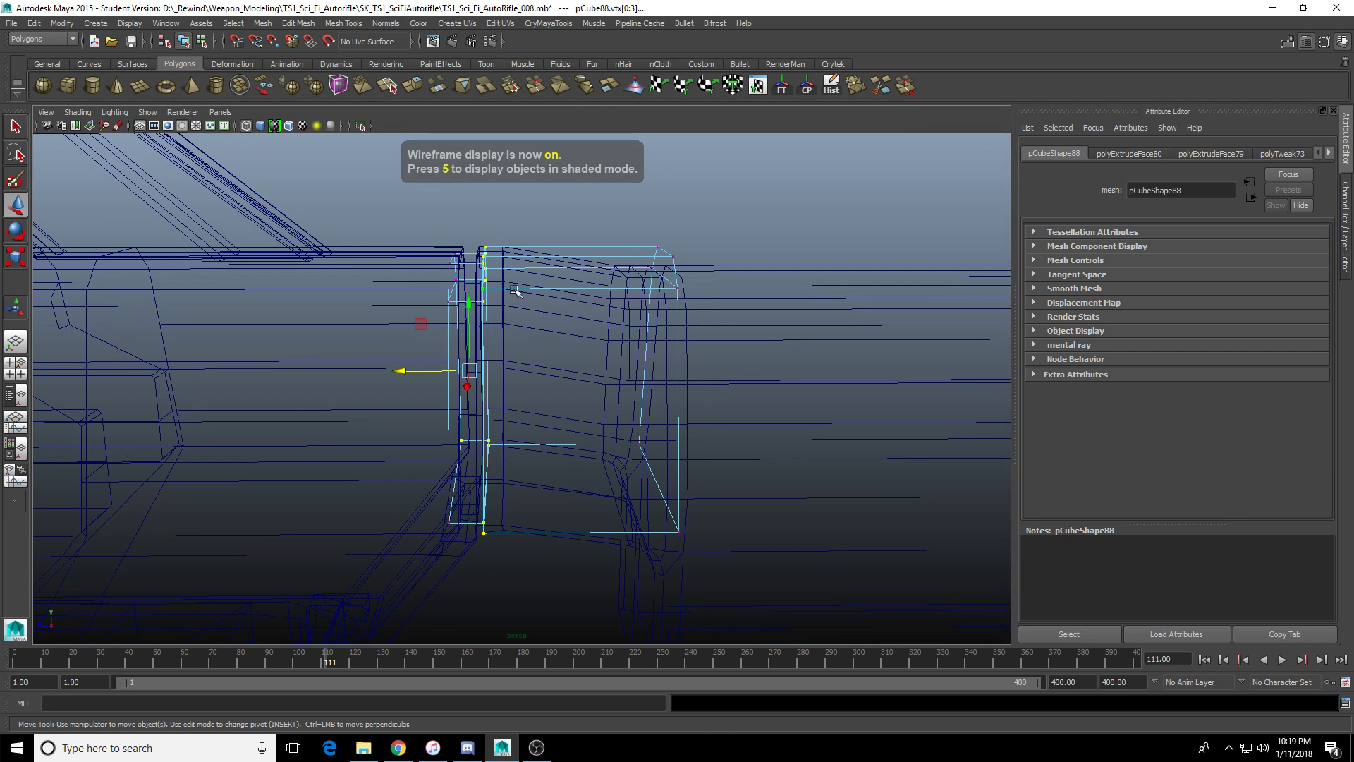
pyautogui.moveTo(516, 203); pyautogui.dragTo(466, 598)
pyautogui.press('5')
pyautogui.scroll(3, 489, 488)
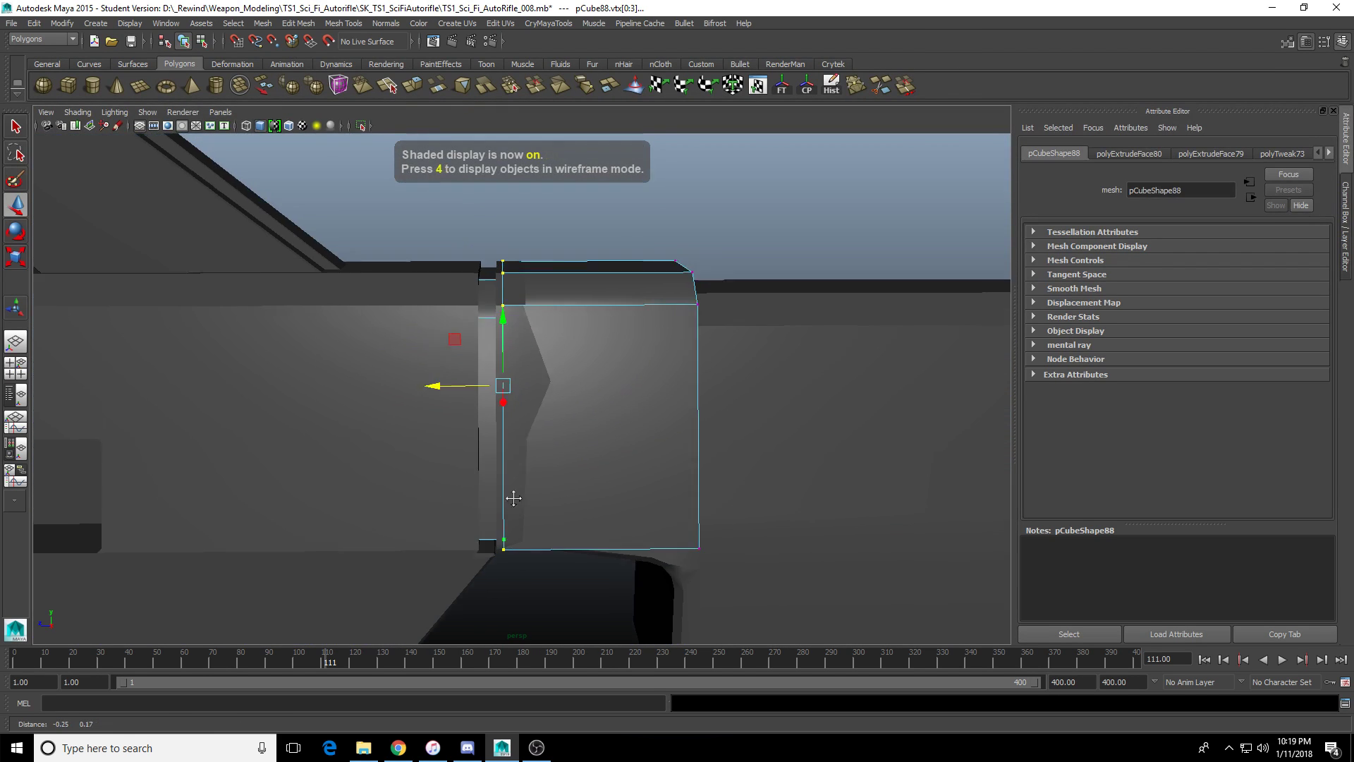
pyautogui.moveTo(451, 420); pyautogui.dragTo(439, 424)
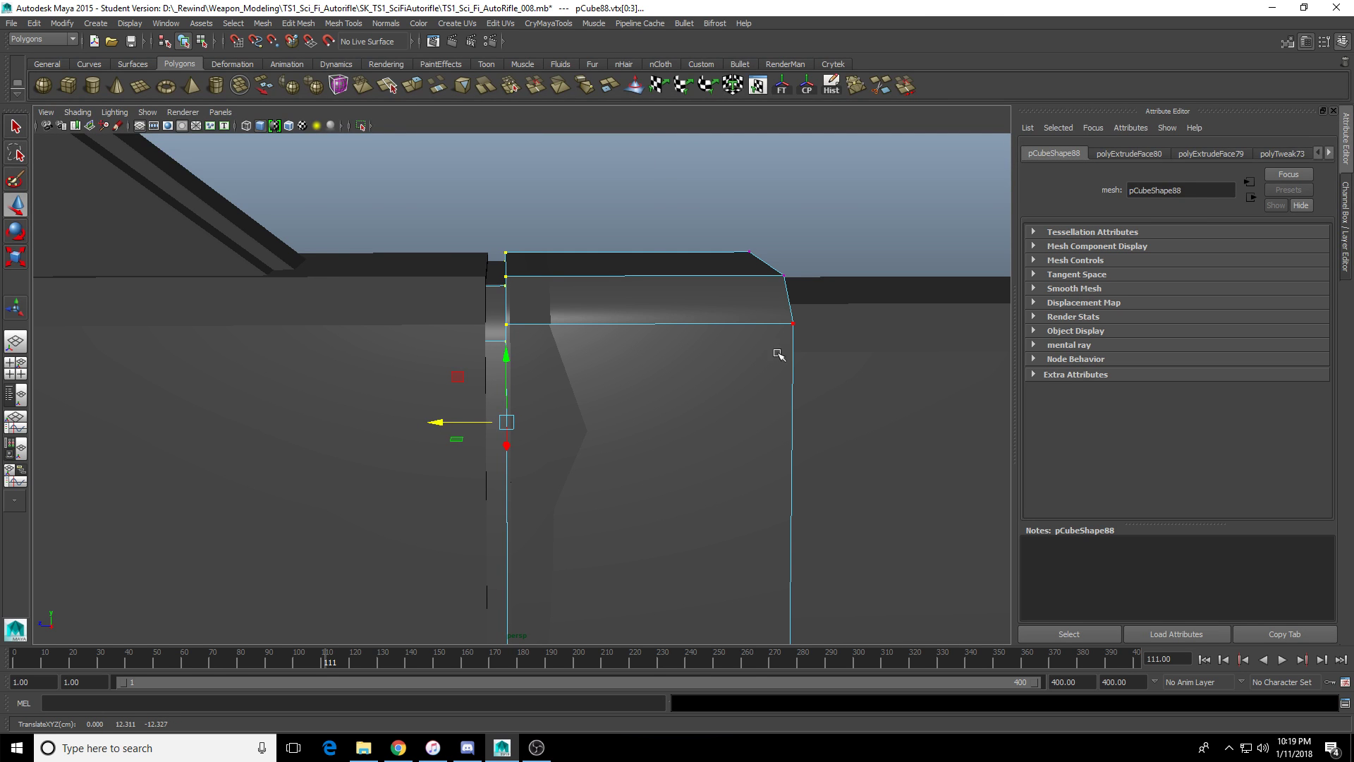
pyautogui.scroll(-3, 779, 354)
pyautogui.press('F8')
pyautogui.click(692, 408)
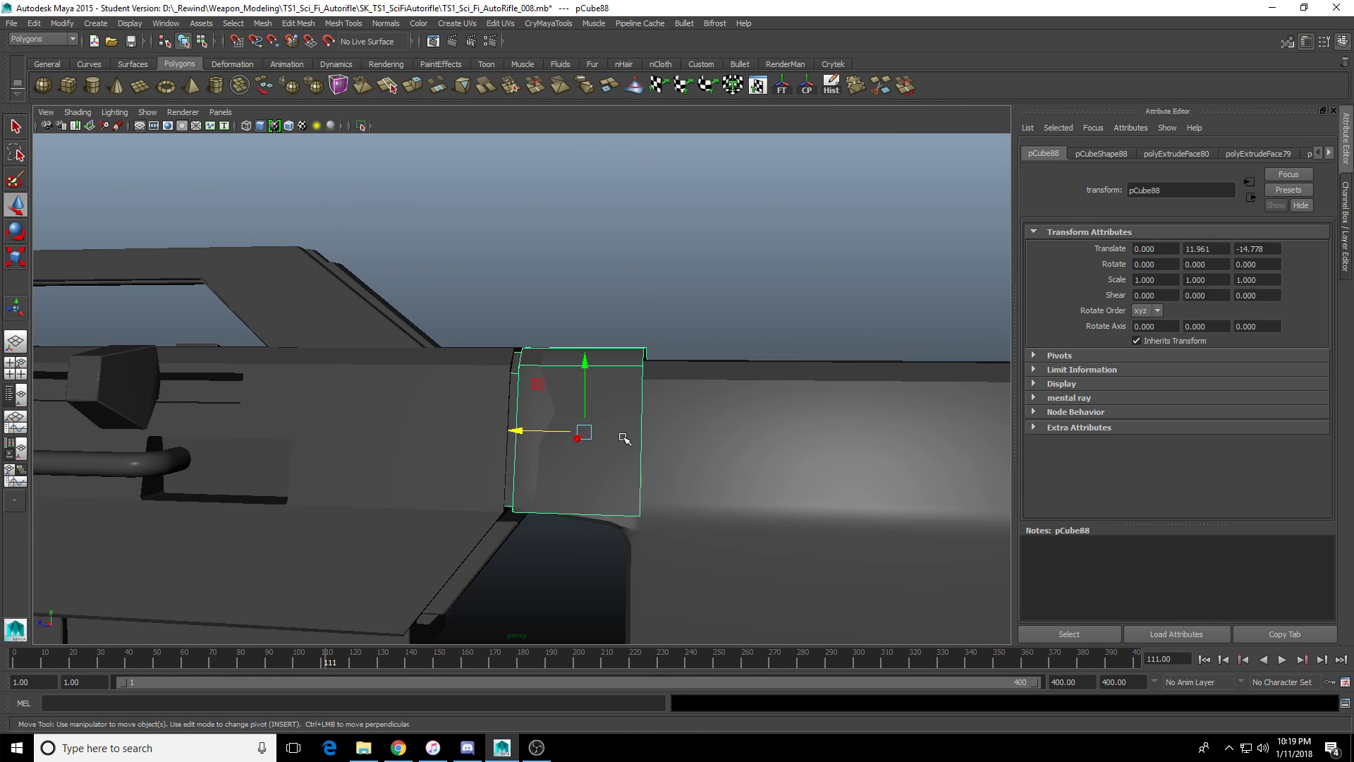
# Select all the block's rear-end faces and extrude them 2.248 backward into the rear stock part.
pyautogui.press('F8')
pyautogui.moveTo(620, 331); pyautogui.dragTo(716, 538)
pyautogui.keyDown('alt'); pyautogui.moveTo(577, 429); pyautogui.dragTo(580, 486); pyautogui.keyUp('alt')
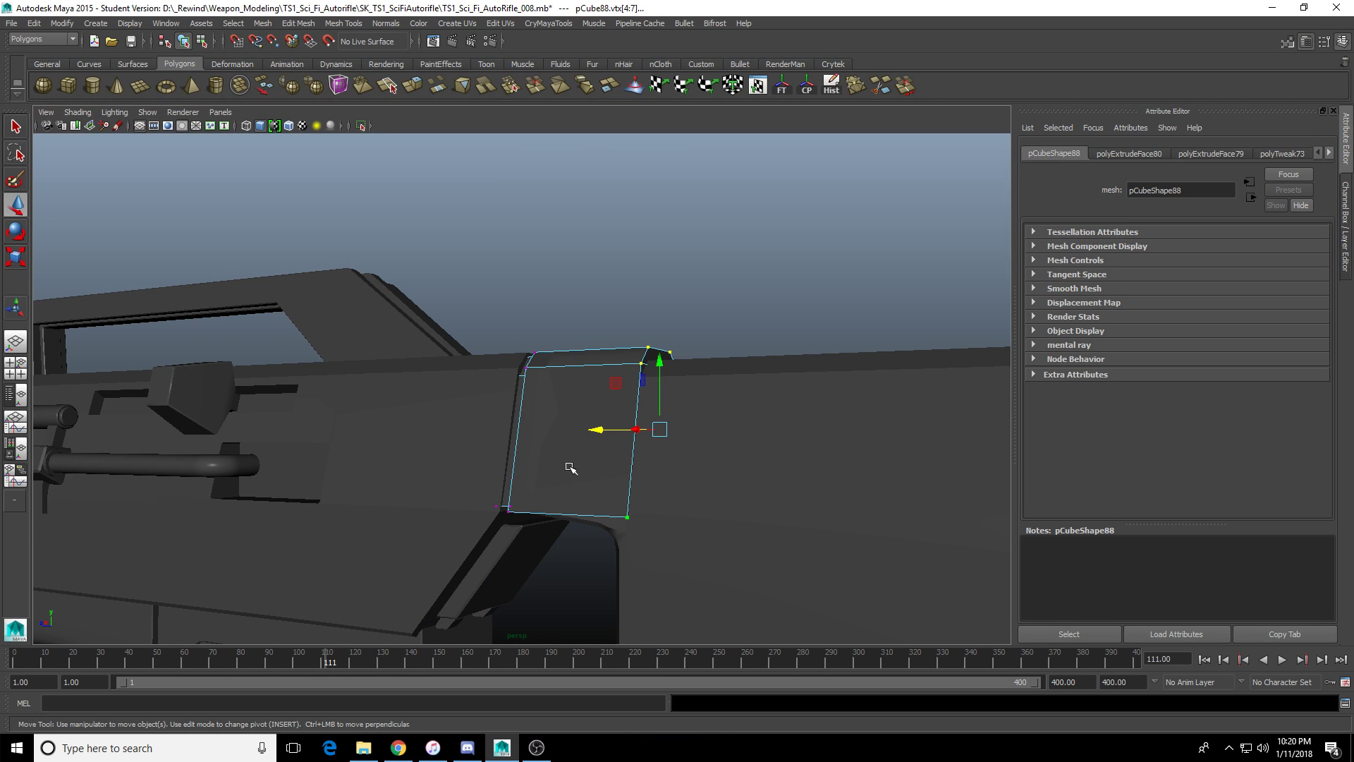
pyautogui.moveTo(570, 467); pyautogui.dragTo(606, 483, button='right')
pyautogui.click(603, 442)
pyautogui.keyDown('alt'); pyautogui.moveTo(612, 462); pyautogui.dragTo(642, 427); pyautogui.keyUp('alt')
pyautogui.click(643, 421)
pyautogui.press('q')
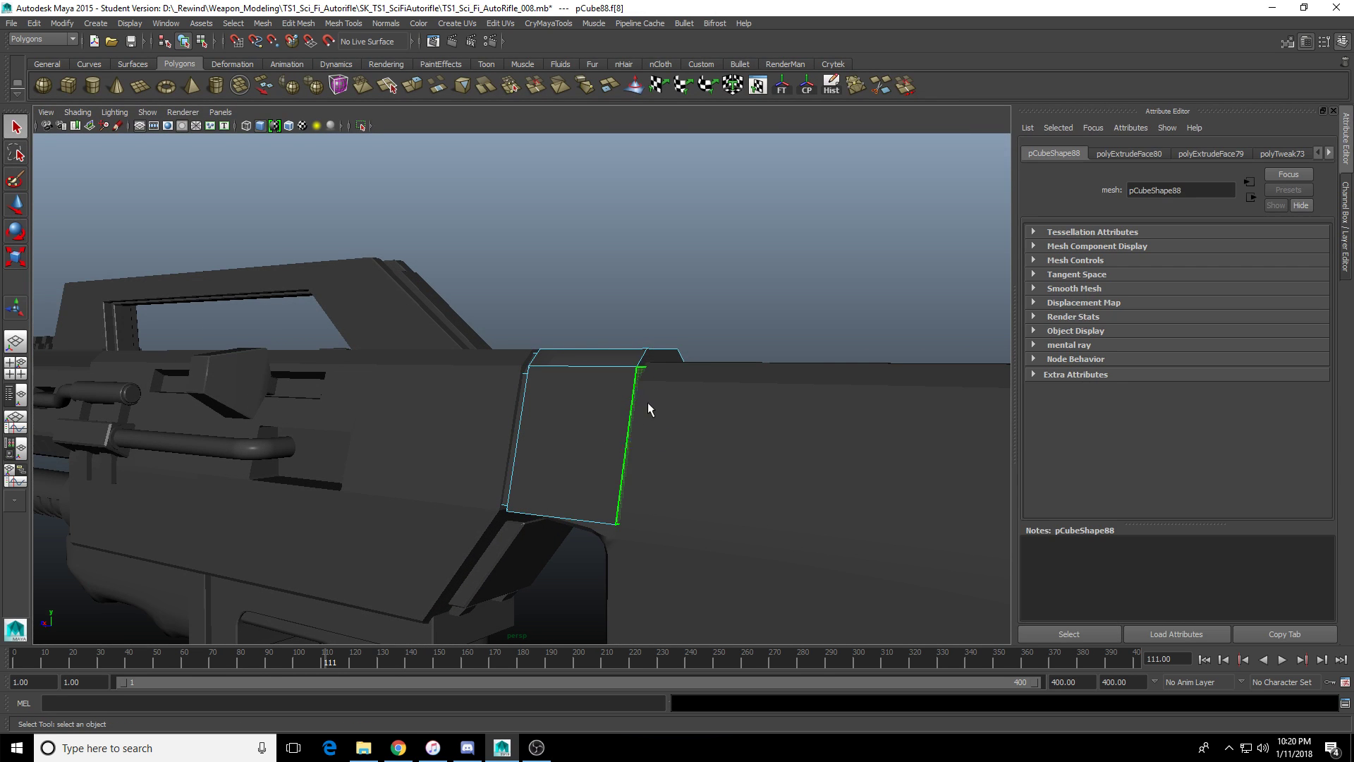
pyautogui.keyDown('shift'); pyautogui.doubleClick(649, 360); pyautogui.keyUp('shift')
pyautogui.keyDown('alt'); pyautogui.moveTo(626, 380); pyautogui.dragTo(665, 413); pyautogui.keyUp('alt')
pyautogui.keyDown('alt'); pyautogui.moveTo(665, 414); pyautogui.dragTo(464, 385, button='middle'); pyautogui.keyUp('alt')
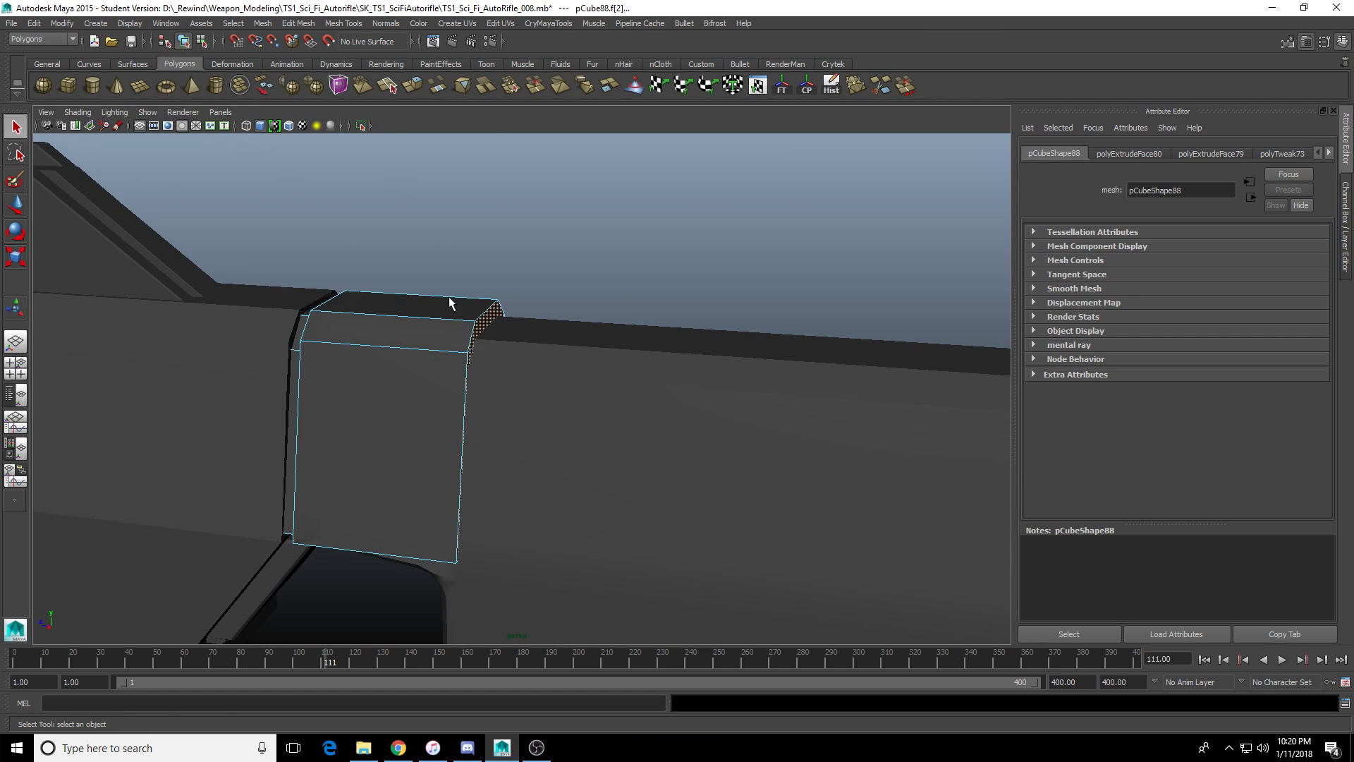
pyautogui.keyDown('alt'); pyautogui.moveTo(448, 296); pyautogui.dragTo(373, 445); pyautogui.keyUp('alt')
pyautogui.press('w')
pyautogui.click(412, 87)
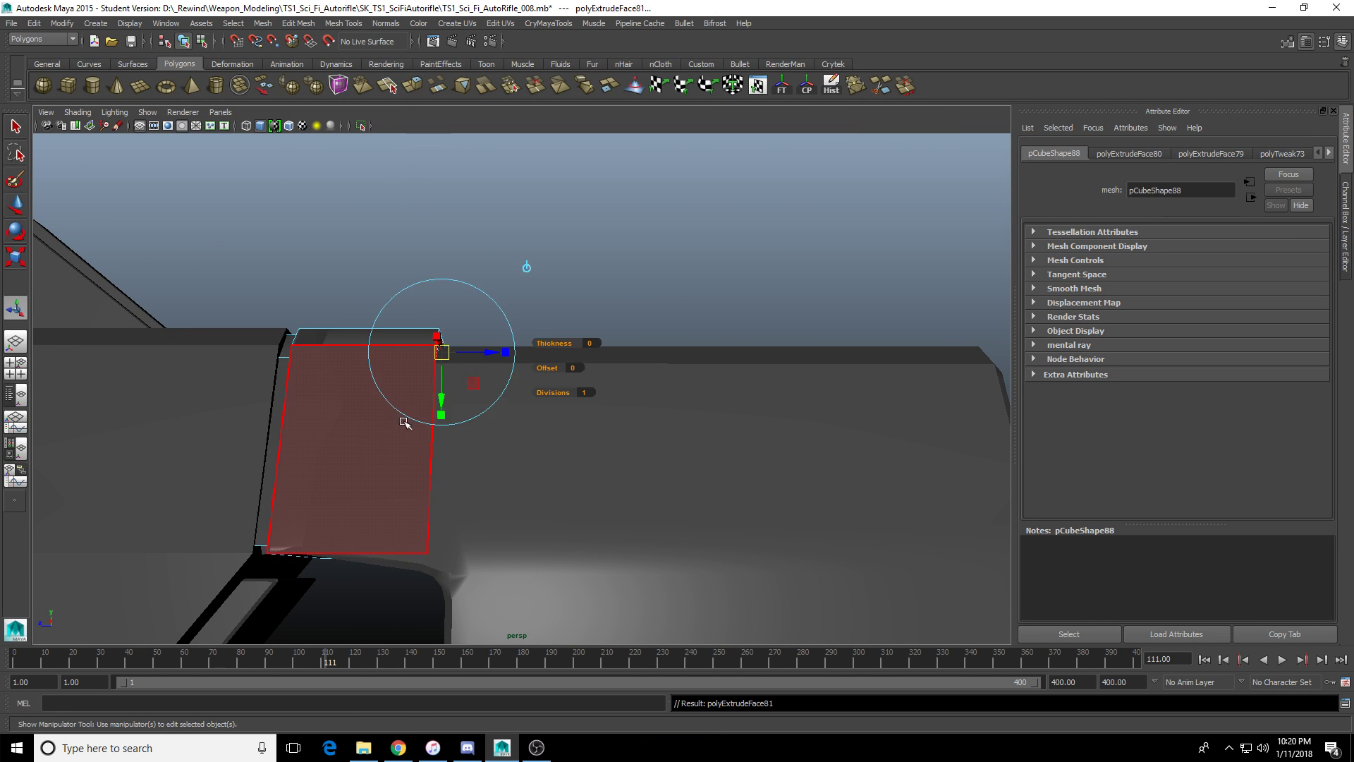
pyautogui.moveTo(485, 358); pyautogui.dragTo(558, 377)
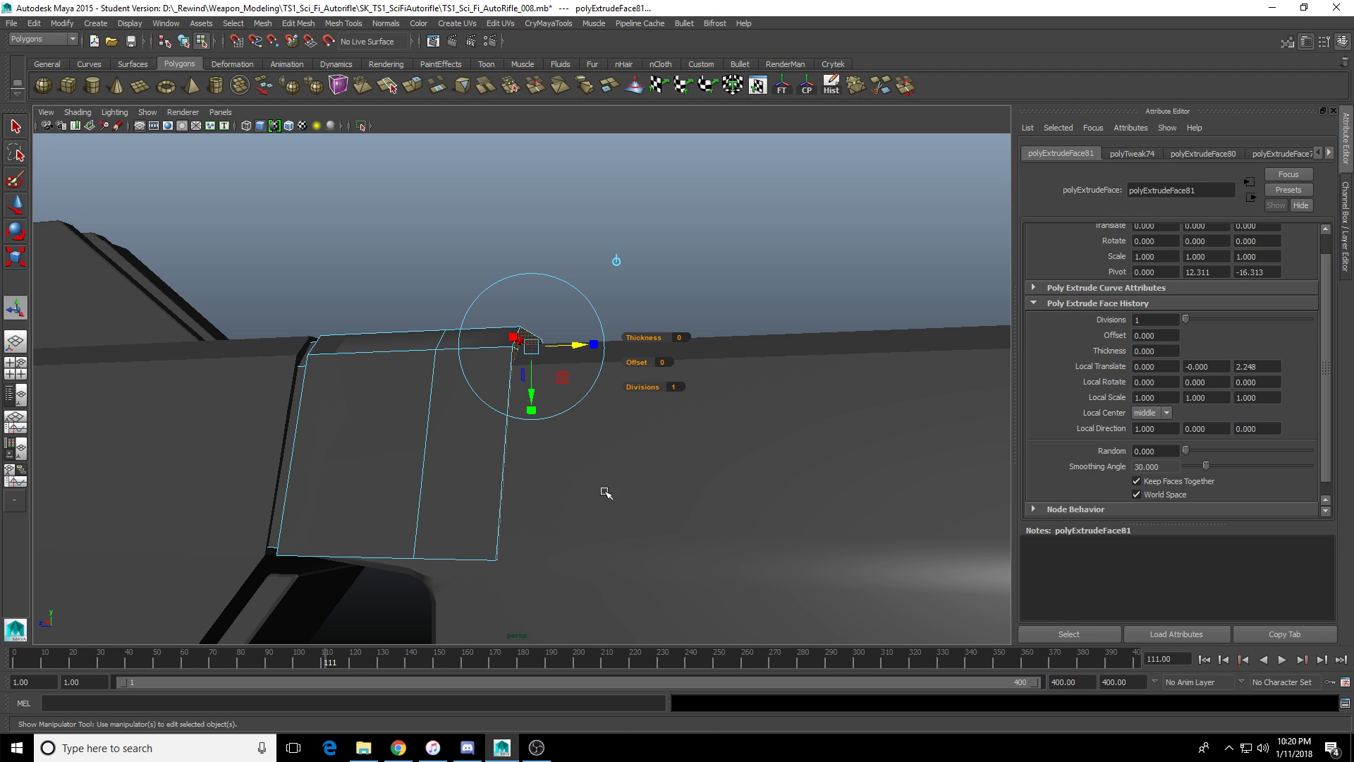
# Return to object mode, clear the selection and examine how the extended block meets the receiver and the rear stock part.
pyautogui.keyDown('alt'); pyautogui.moveTo(469, 395); pyautogui.dragTo(454, 453); pyautogui.keyUp('alt')
pyautogui.click(445, 460)
pyautogui.press('F8')
pyautogui.click(487, 504)
pyautogui.keyDown('alt'); pyautogui.moveTo(578, 499); pyautogui.dragTo(490, 505, button='right'); pyautogui.keyUp('alt')
pyautogui.keyDown('alt'); pyautogui.moveTo(491, 505); pyautogui.dragTo(487, 505); pyautogui.keyUp('alt')
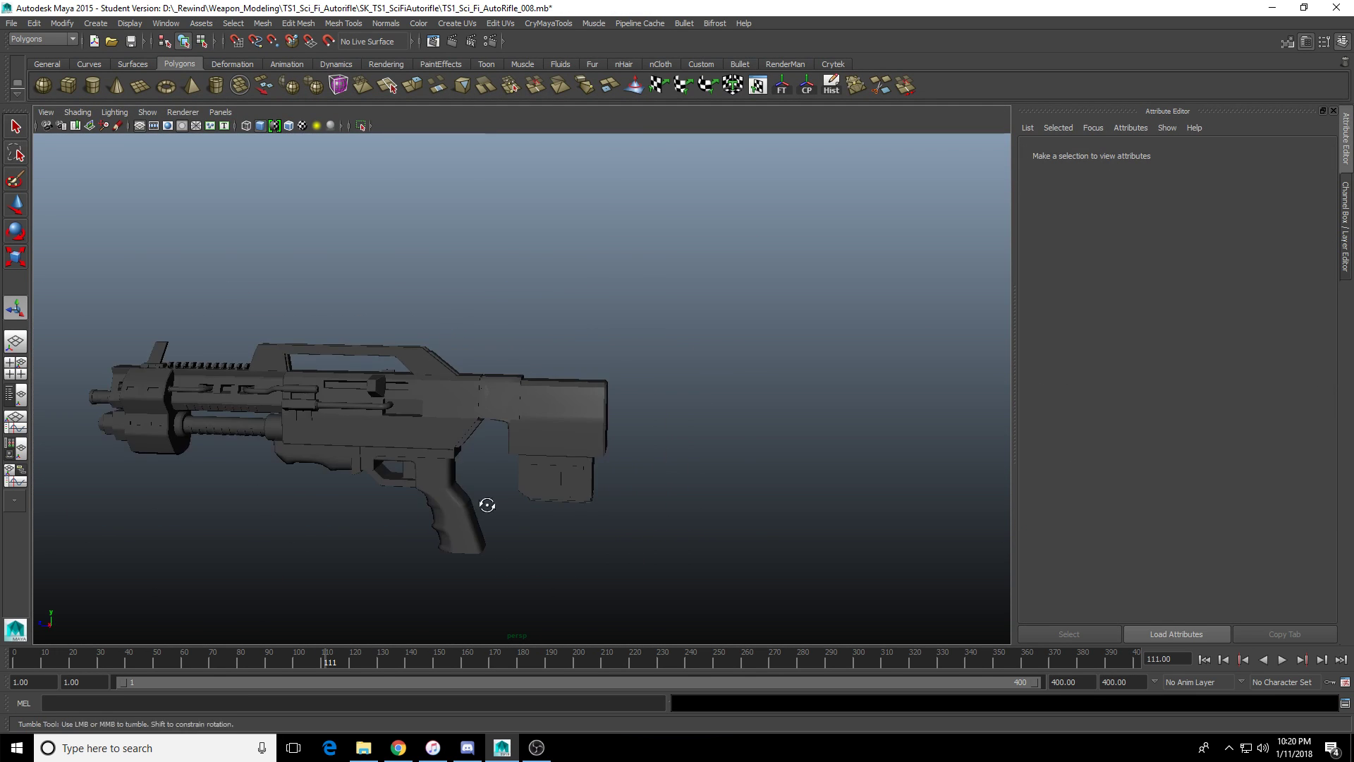
pyautogui.scroll(10, 565, 491)
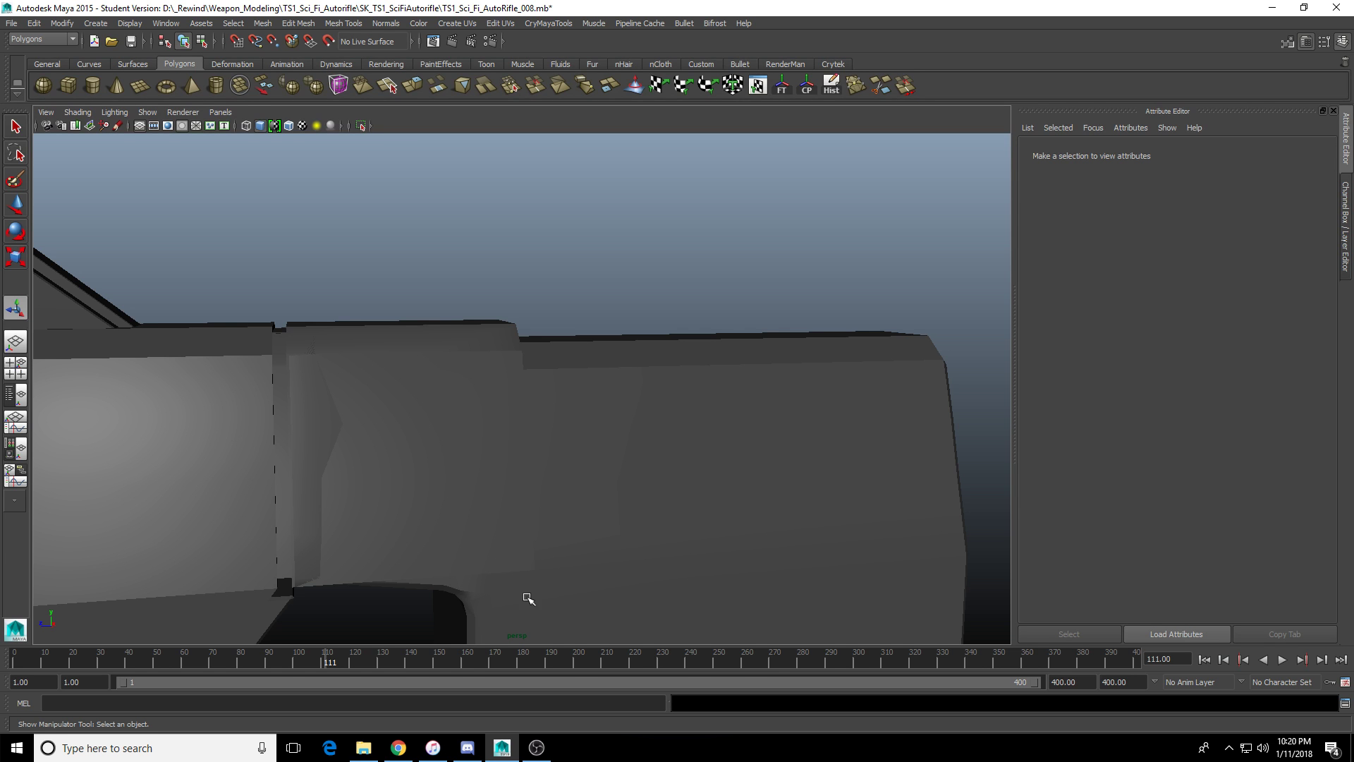
# Select the connecting block's front rim vertices in wireframe and move them back to Z -13.522 to widen the recessed neck.
pyautogui.click(459, 422)
pyautogui.press('f')
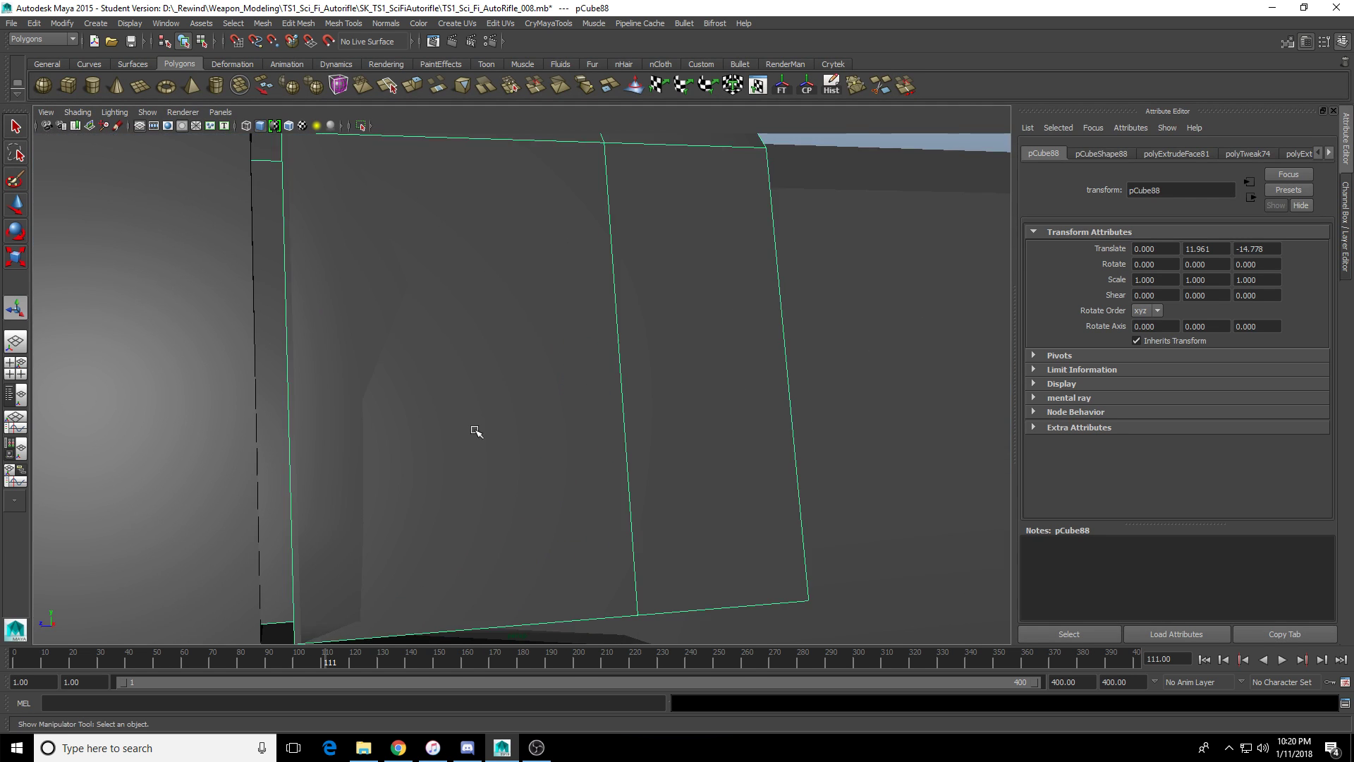
pyautogui.keyDown('alt'); pyautogui.moveTo(423, 480); pyautogui.dragTo(505, 419); pyautogui.keyUp('alt')
pyautogui.scroll(-5, 505, 419)
pyautogui.click(521, 313)
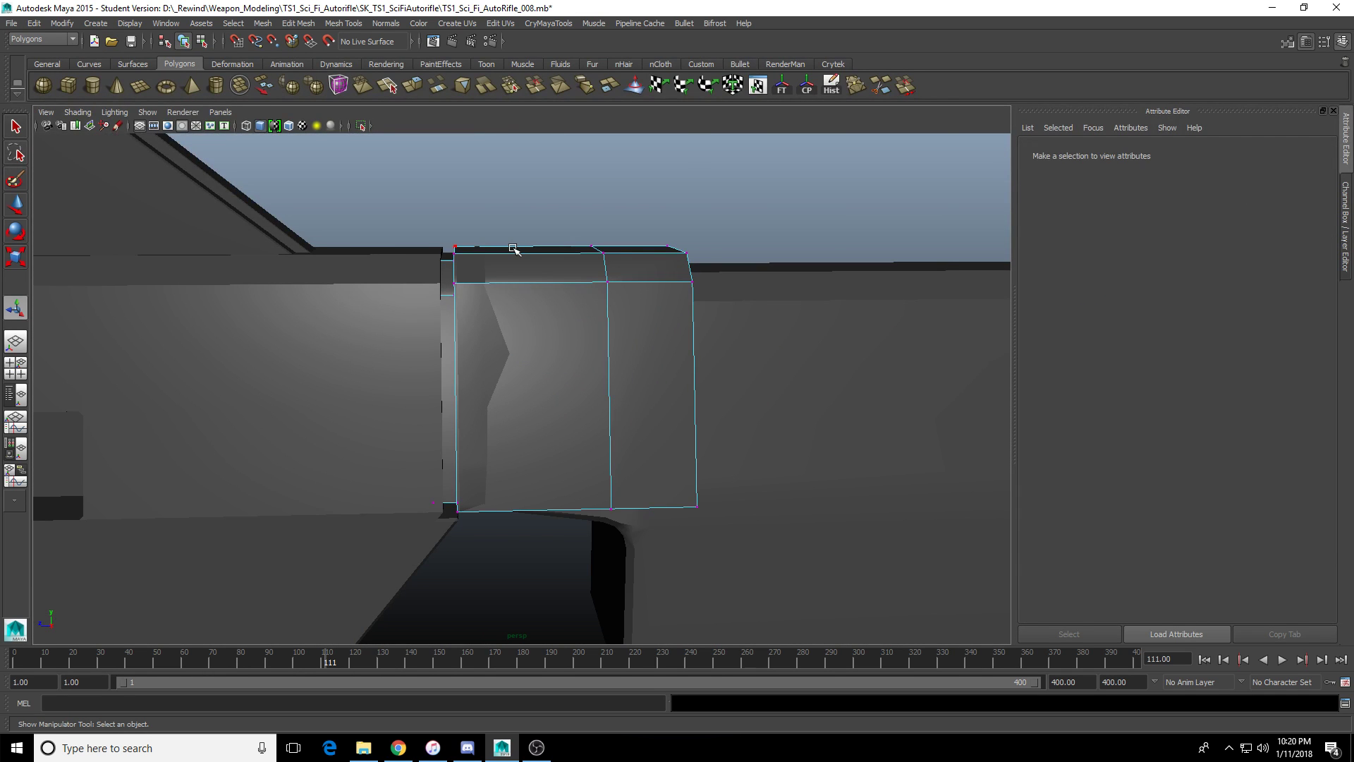
pyautogui.press('4')
pyautogui.moveTo(527, 205); pyautogui.dragTo(449, 581)
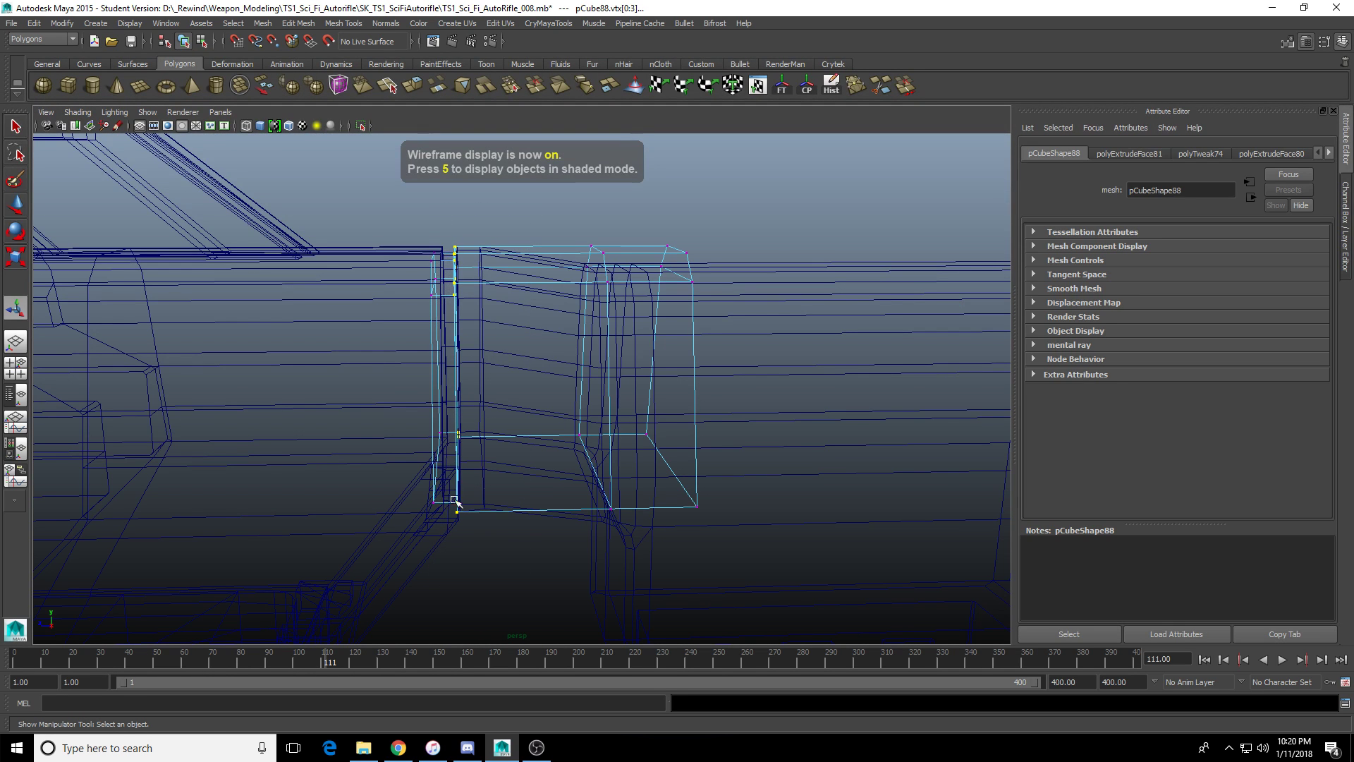
pyautogui.press('w')
pyautogui.moveTo(392, 364); pyautogui.dragTo(432, 366)
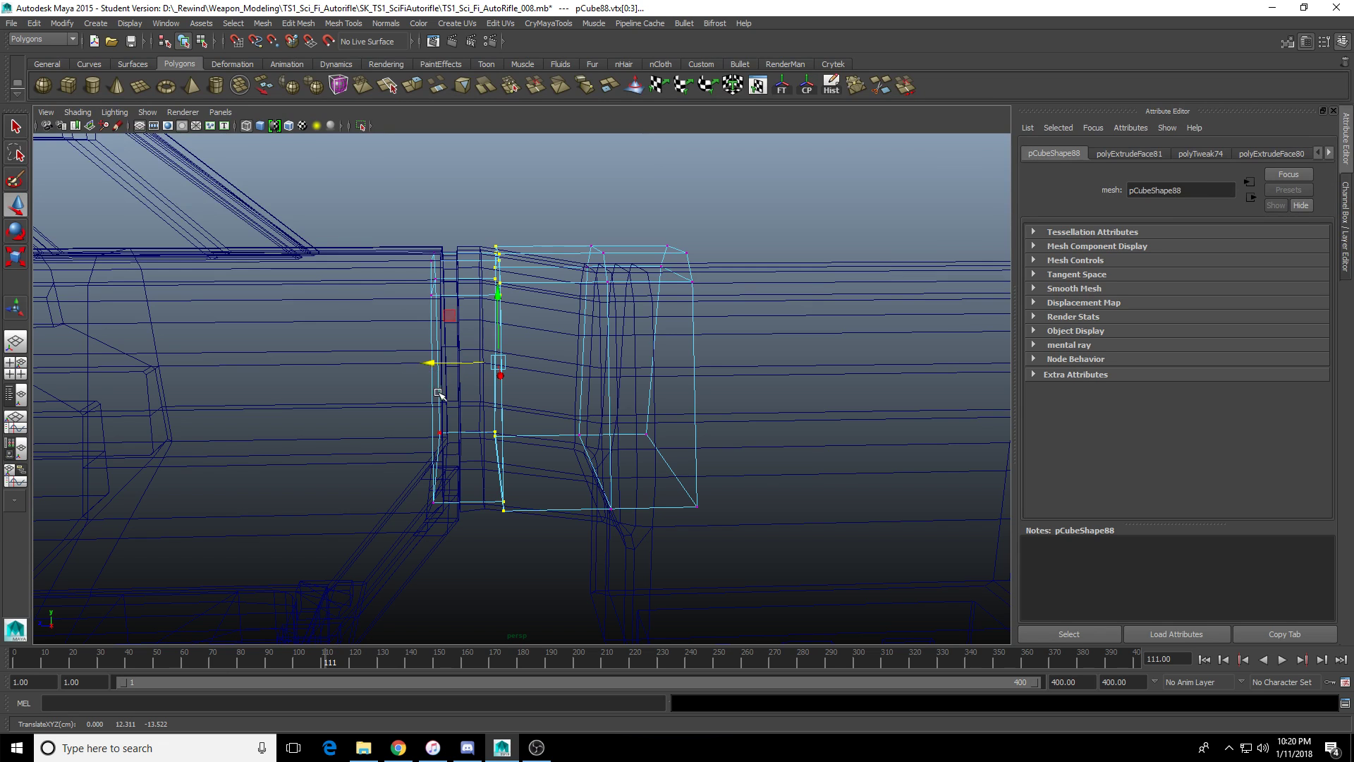
# Return to shaded object mode and move the rear stock part well back, away from the connecting block.
pyautogui.press('5')
pyautogui.moveTo(543, 421); pyautogui.dragTo(617, 337, button='right')
pyautogui.keyDown('alt'); pyautogui.moveTo(596, 359); pyautogui.dragTo(606, 393); pyautogui.keyUp('alt')
pyautogui.click(474, 352)
pyautogui.scroll(-5, 494, 373)
pyautogui.scroll(-3, 585, 390)
pyautogui.scroll(5, 720, 422)
# Select the connecting block's rear-end face, move it to Z -20.168, and return to object mode.
pyautogui.click(620, 408)
pyautogui.hotkey('ctrl', 'F11')
pyautogui.click(651, 305)
pyautogui.keyDown('alt'); pyautogui.moveTo(659, 347); pyautogui.dragTo(562, 339); pyautogui.keyUp('alt')
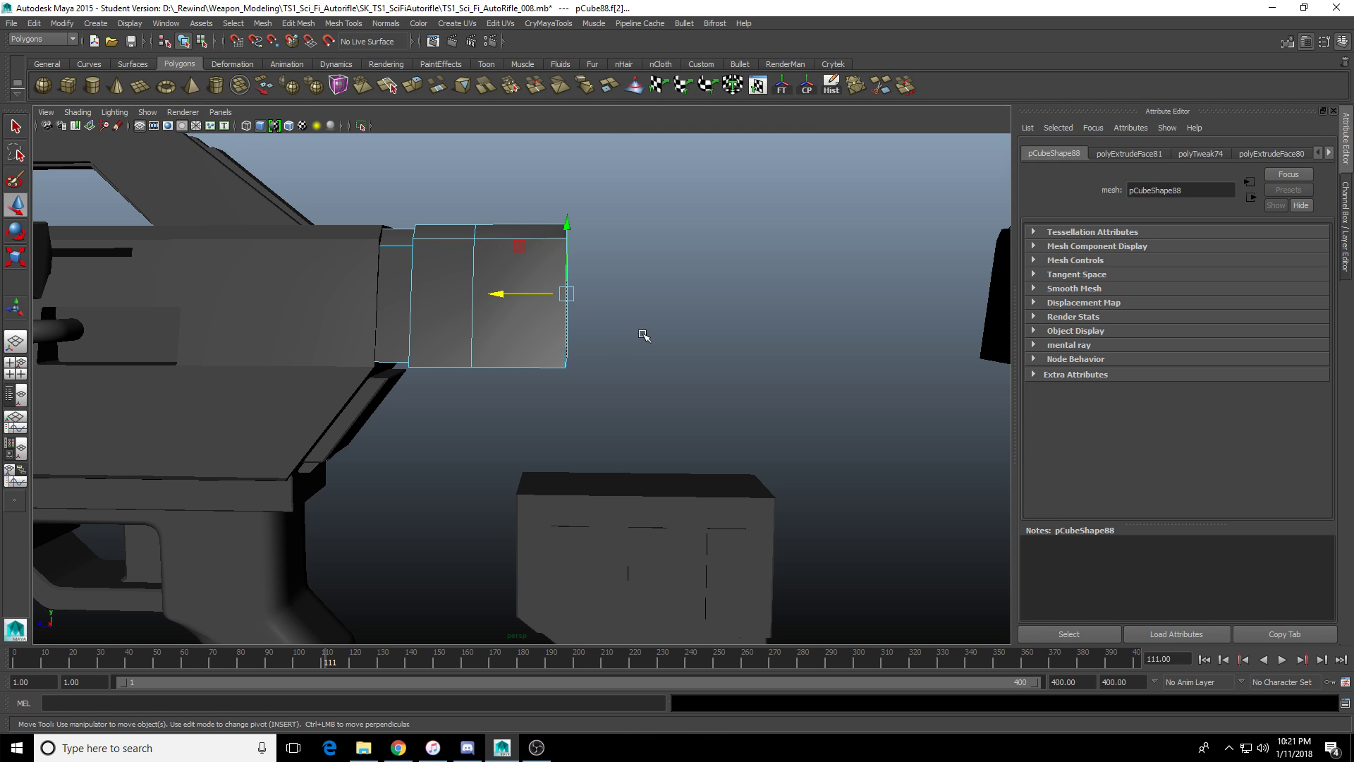
pyautogui.keyDown('alt'); pyautogui.moveTo(647, 349); pyautogui.dragTo(613, 339); pyautogui.keyUp('alt')
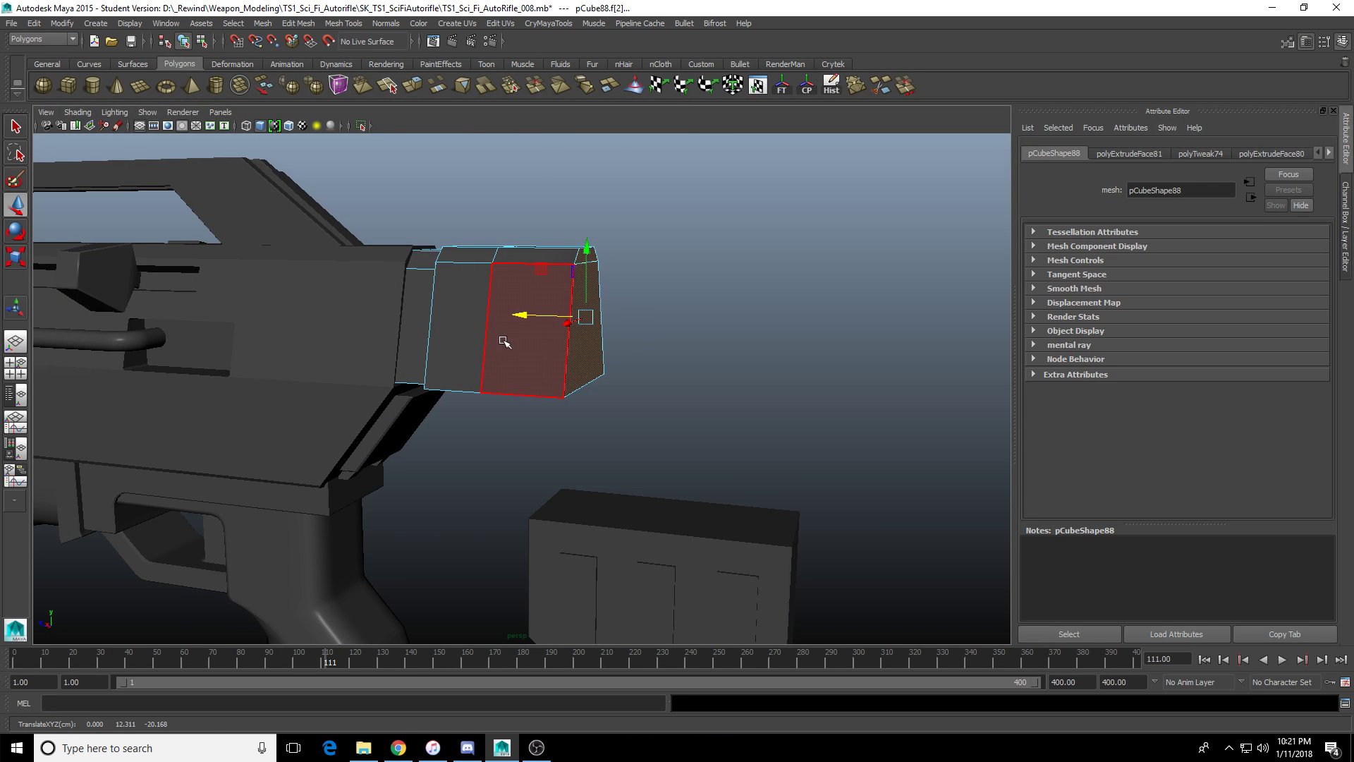
pyautogui.press('F8')
# Create a polygon cube beside the magazine behind the grip and centre it on the rifle with X translation 0.
pyautogui.keyDown('alt'); pyautogui.moveTo(489, 369); pyautogui.dragTo(553, 440); pyautogui.keyUp('alt')
pyautogui.click(68, 85)
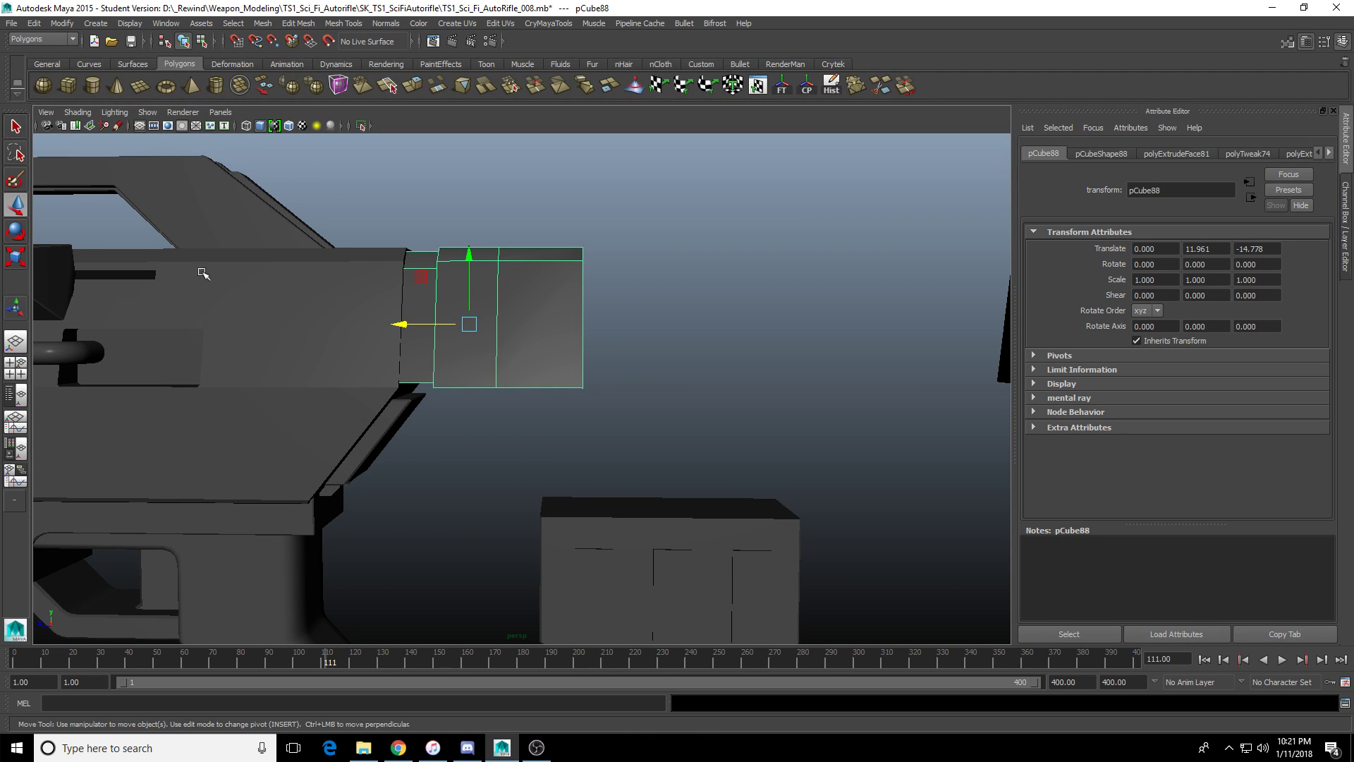
pyautogui.scroll(-4, 339, 402)
pyautogui.moveTo(550, 488)
pyautogui.keyDown('alt'); pyautogui.mouseDown()
pyautogui.moveTo(567, 501)
pyautogui.moveTo(442, 547)
pyautogui.moveTo(470, 594)
pyautogui.moveTo(523, 570)
pyautogui.mouseUp(); pyautogui.keyUp('alt')
pyautogui.moveTo(524, 570)
pyautogui.mouseDown()
pyautogui.moveTo(532, 532)
pyautogui.moveTo(620, 494)
pyautogui.mouseUp()
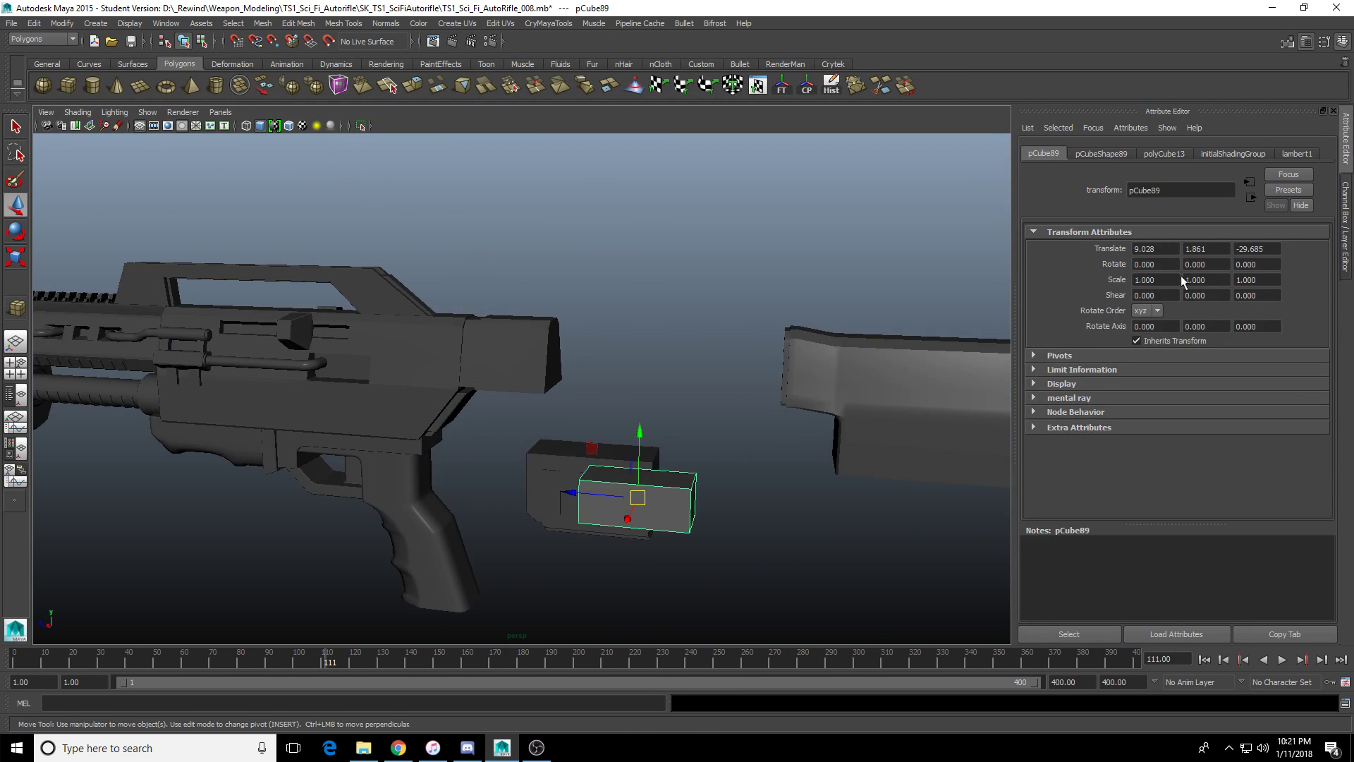
pyautogui.doubleClick(1155, 248)
pyautogui.write('0')
pyautogui.press('Return')
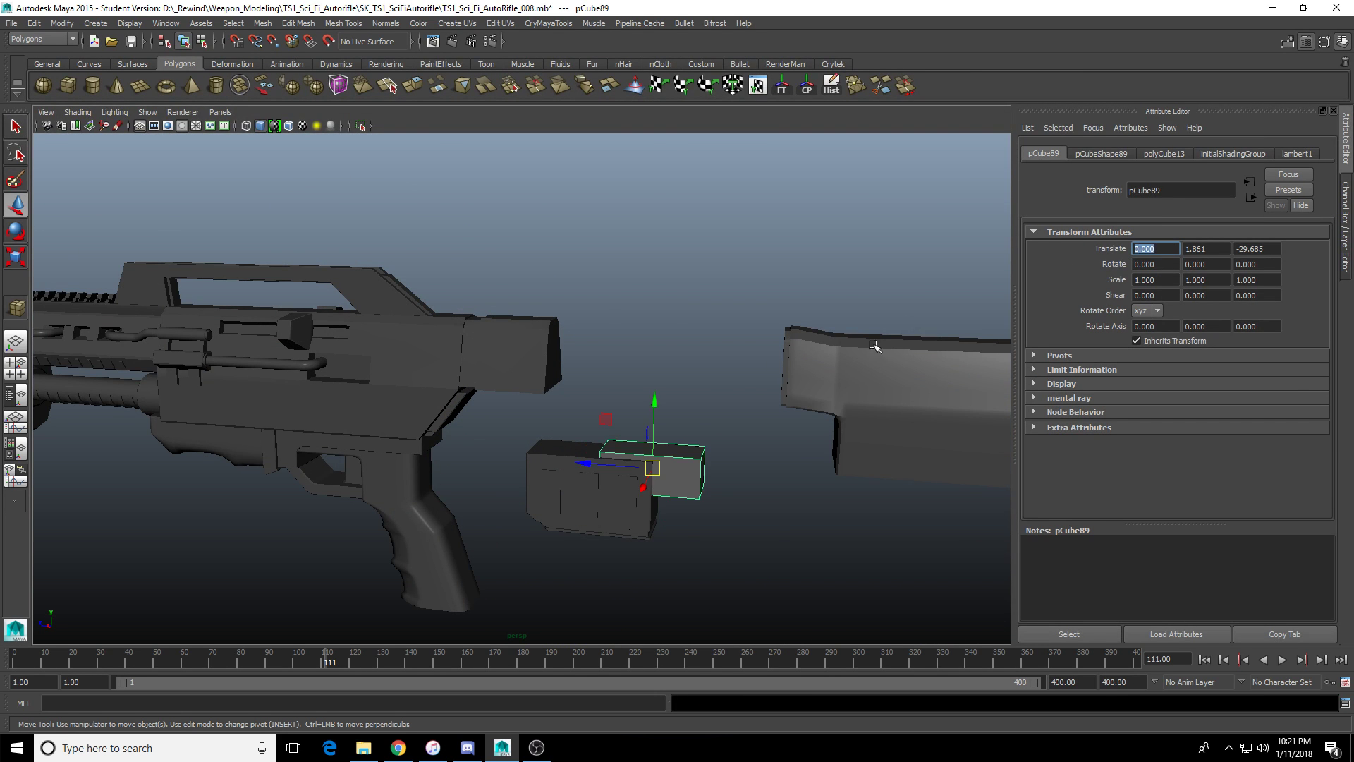
# Scale the cube to 1.171, 0.400, 0.382 and place it under the block's rear end at Y 8.972, Z -18.652.
pyautogui.keyDown('alt'); pyautogui.moveTo(877, 341); pyautogui.dragTo(644, 403); pyautogui.keyUp('alt')
pyautogui.moveTo(585, 460); pyautogui.dragTo(518, 465)
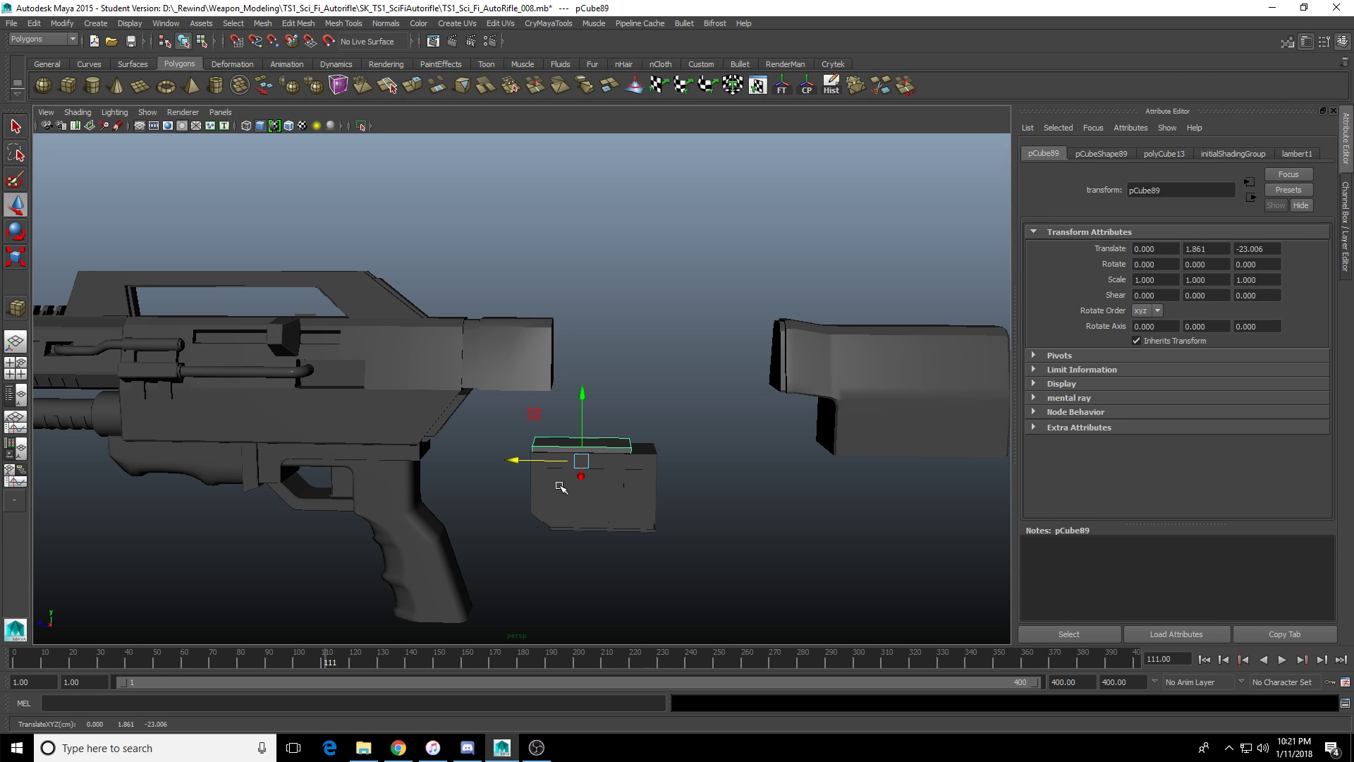
pyautogui.scroll(8, 487, 438)
pyautogui.keyDown('alt'); pyautogui.moveTo(490, 490); pyautogui.dragTo(538, 332); pyautogui.keyUp('alt')
pyautogui.press('r')
pyautogui.keyDown('alt'); pyautogui.moveTo(654, 455); pyautogui.dragTo(465, 366); pyautogui.keyUp('alt')
pyautogui.press('w')
pyautogui.scroll(3, 477, 403)
pyautogui.press('r')
pyautogui.scroll(-4, 551, 382)
pyautogui.press('w')
pyautogui.keyDown('alt'); pyautogui.moveTo(466, 366); pyautogui.dragTo(529, 372); pyautogui.keyUp('alt')
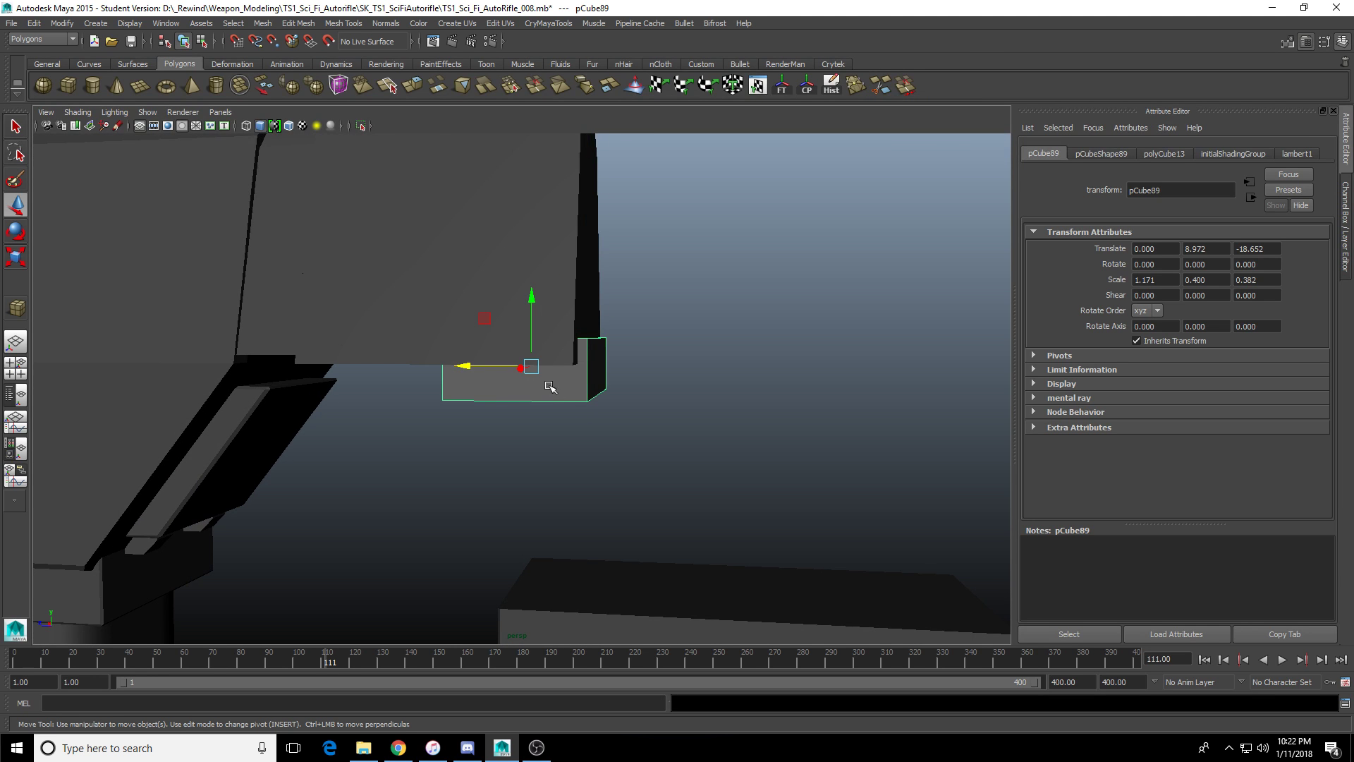
# Align the cube's rear vertices with the rear end of the connecting block.
pyautogui.press('F9')
pyautogui.moveTo(568, 305); pyautogui.dragTo(661, 438)
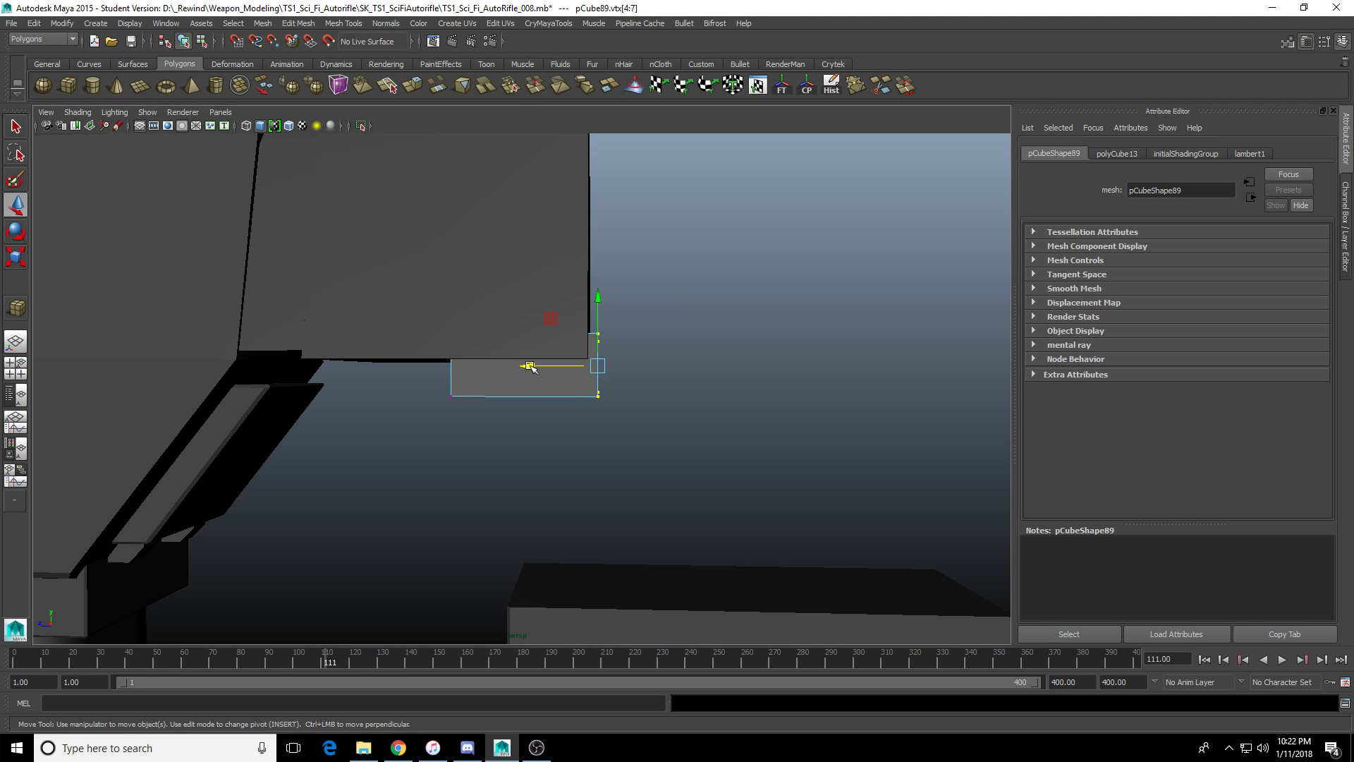
pyautogui.keyDown('alt'); pyautogui.moveTo(587, 372); pyautogui.dragTo(521, 388); pyautogui.keyUp('alt')
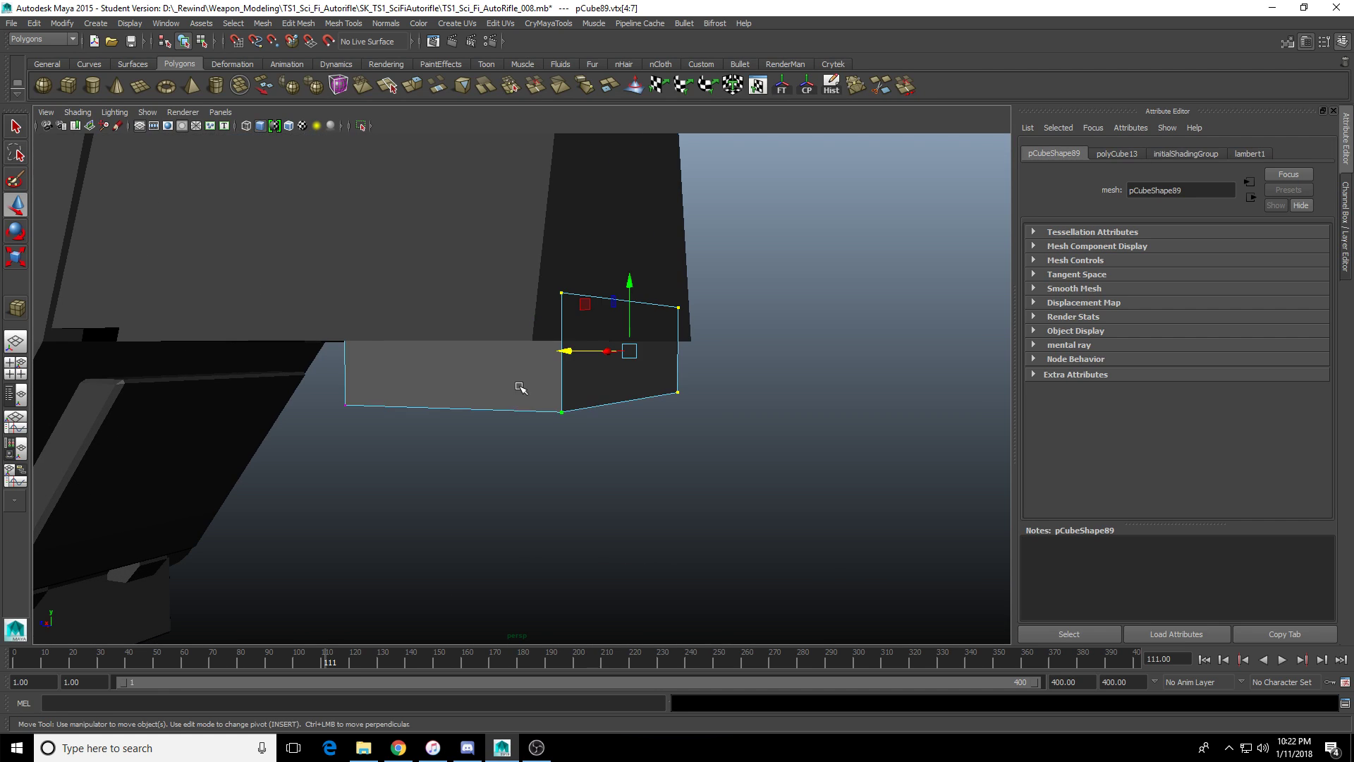
# Wedge the cube's rear face about its lower edge to form a rounded downward bend, and return to object mode.
pyautogui.moveTo(543, 370); pyautogui.dragTo(566, 396, button='right')
pyautogui.click(589, 404)
pyautogui.press('q')
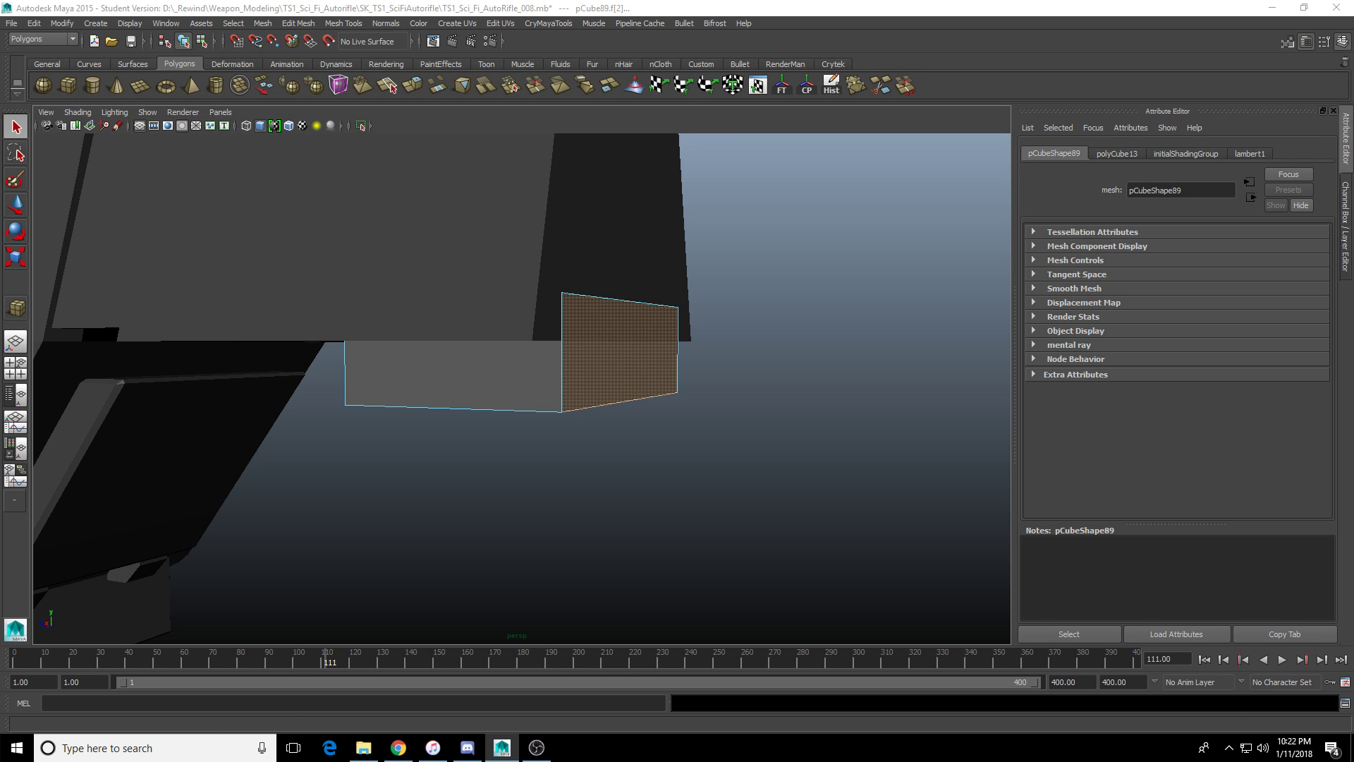
pyautogui.click(562, 396)
pyautogui.press('w')
pyautogui.keyDown('alt'); pyautogui.moveTo(552, 434); pyautogui.dragTo(613, 362); pyautogui.keyUp('alt')
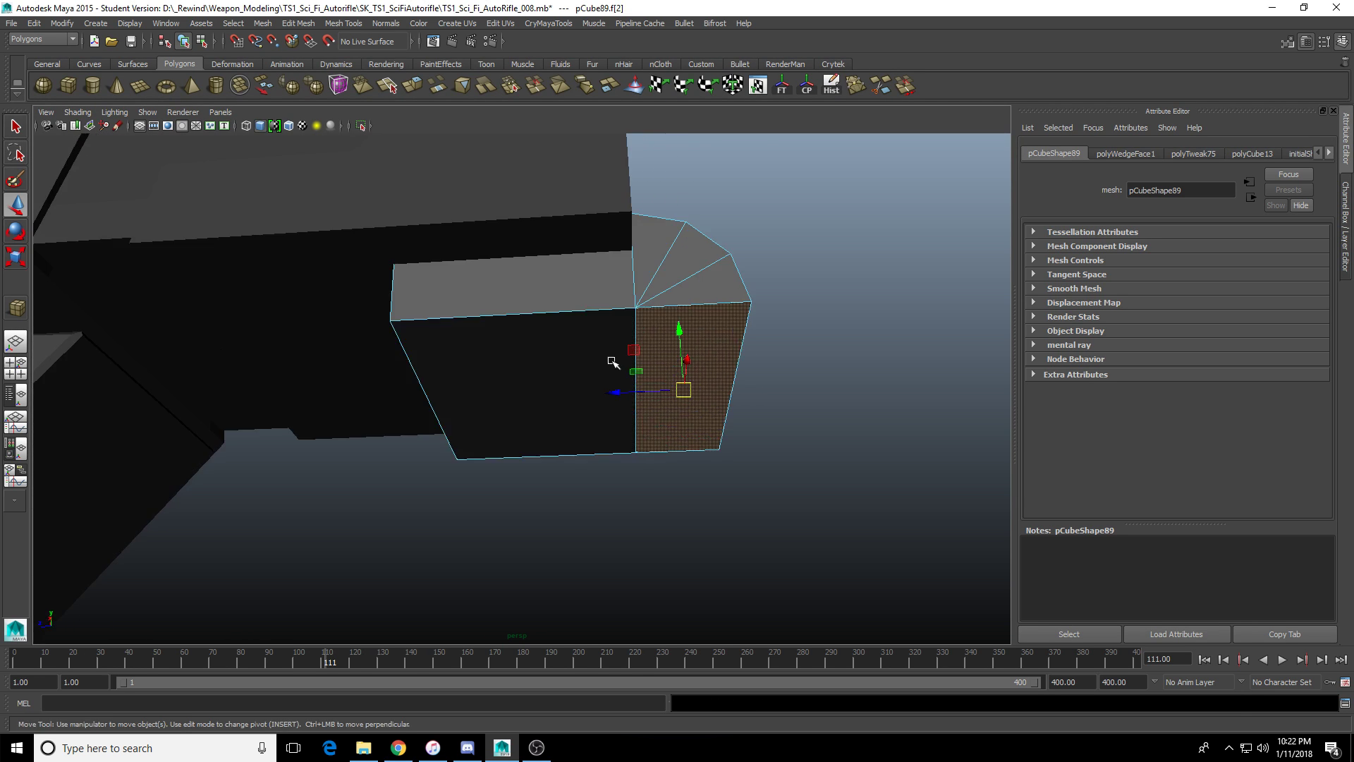
pyautogui.press('F8')
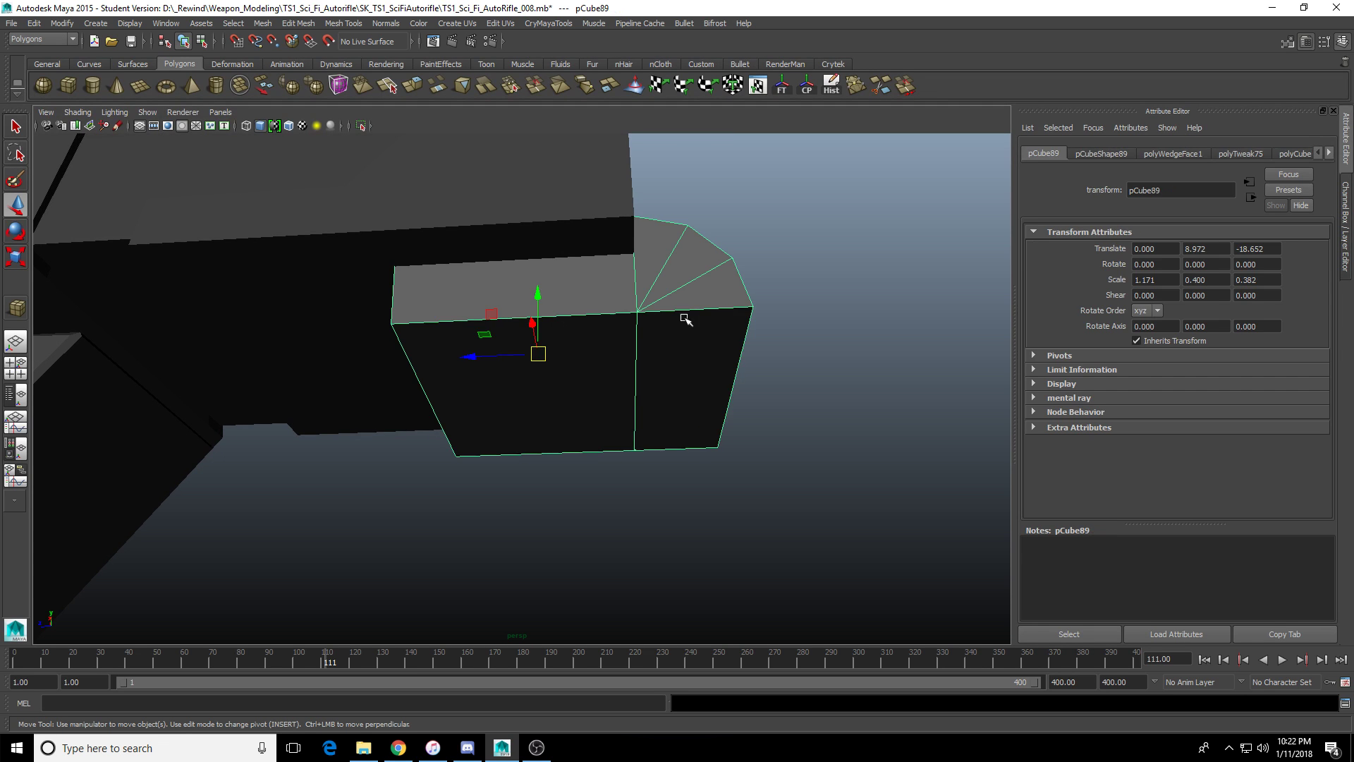
# Extrude the bend's end face down to the magazine, extrude it again by 1.629, and clear the selection.
pyautogui.moveTo(650, 322); pyautogui.dragTo(656, 367, button='right')
pyautogui.click(690, 369)
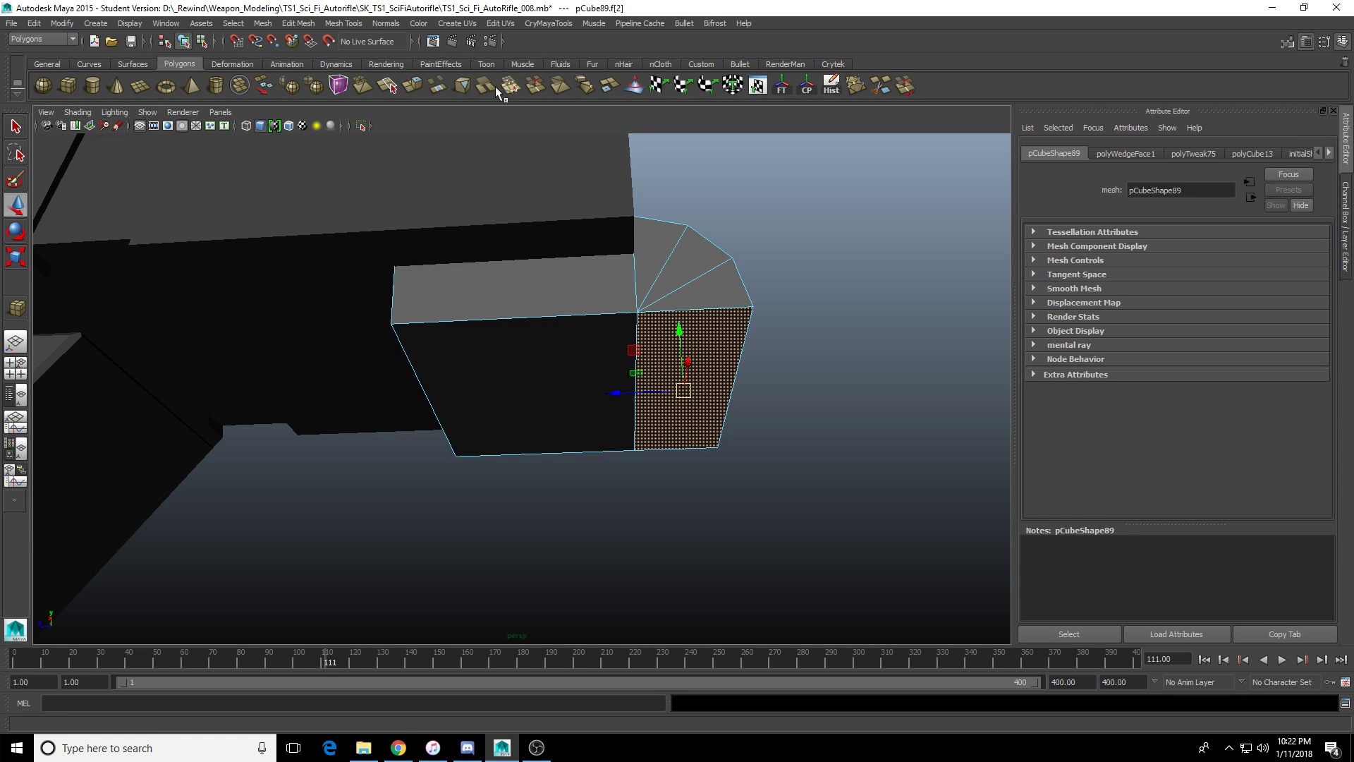
pyautogui.click(412, 85)
pyautogui.scroll(-5, 704, 468)
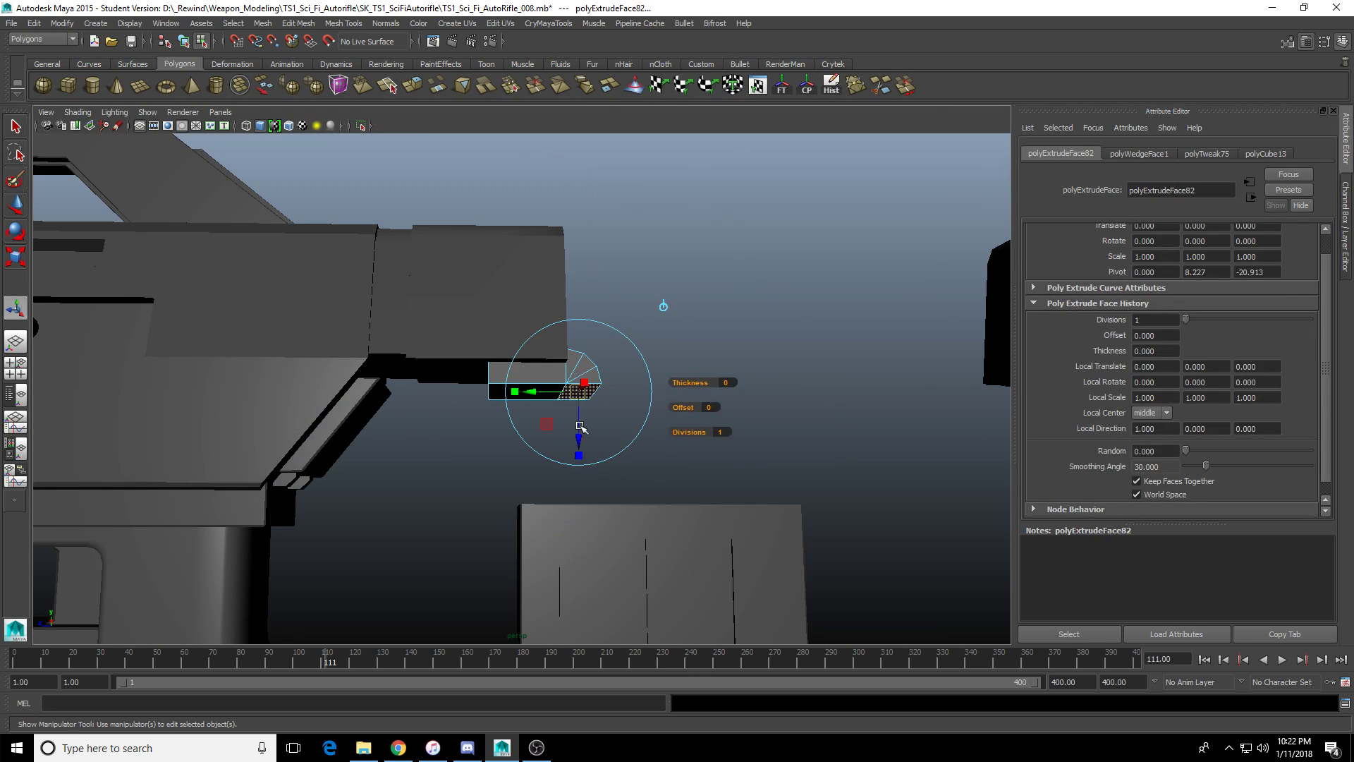
pyautogui.moveTo(579, 426); pyautogui.dragTo(583, 568)
pyautogui.hotkey('ctrl', 'e')
pyautogui.rightClick(605, 387)
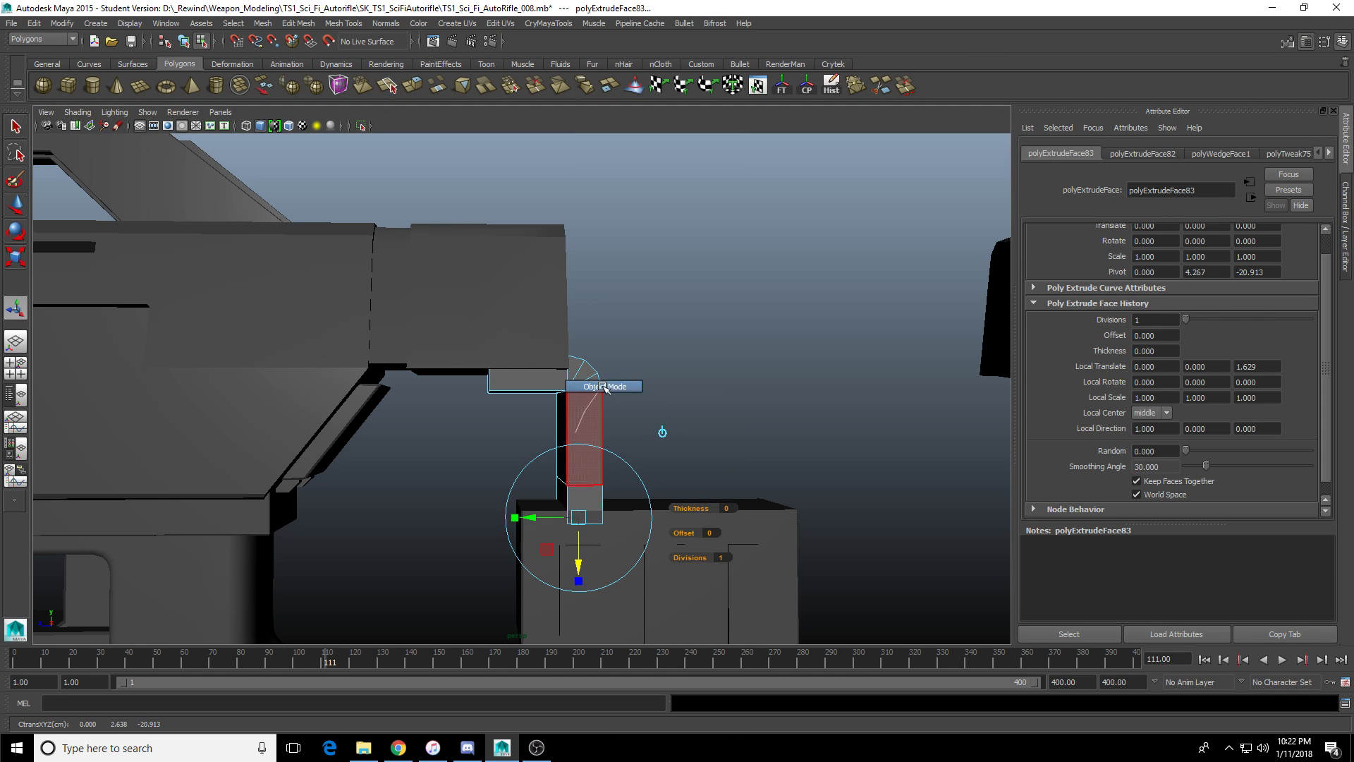
pyautogui.scroll(-3, 604, 429)
pyautogui.click(511, 338)
# Select all parts of the magazine and combine them into one mesh.
pyautogui.scroll(-2, 490, 426)
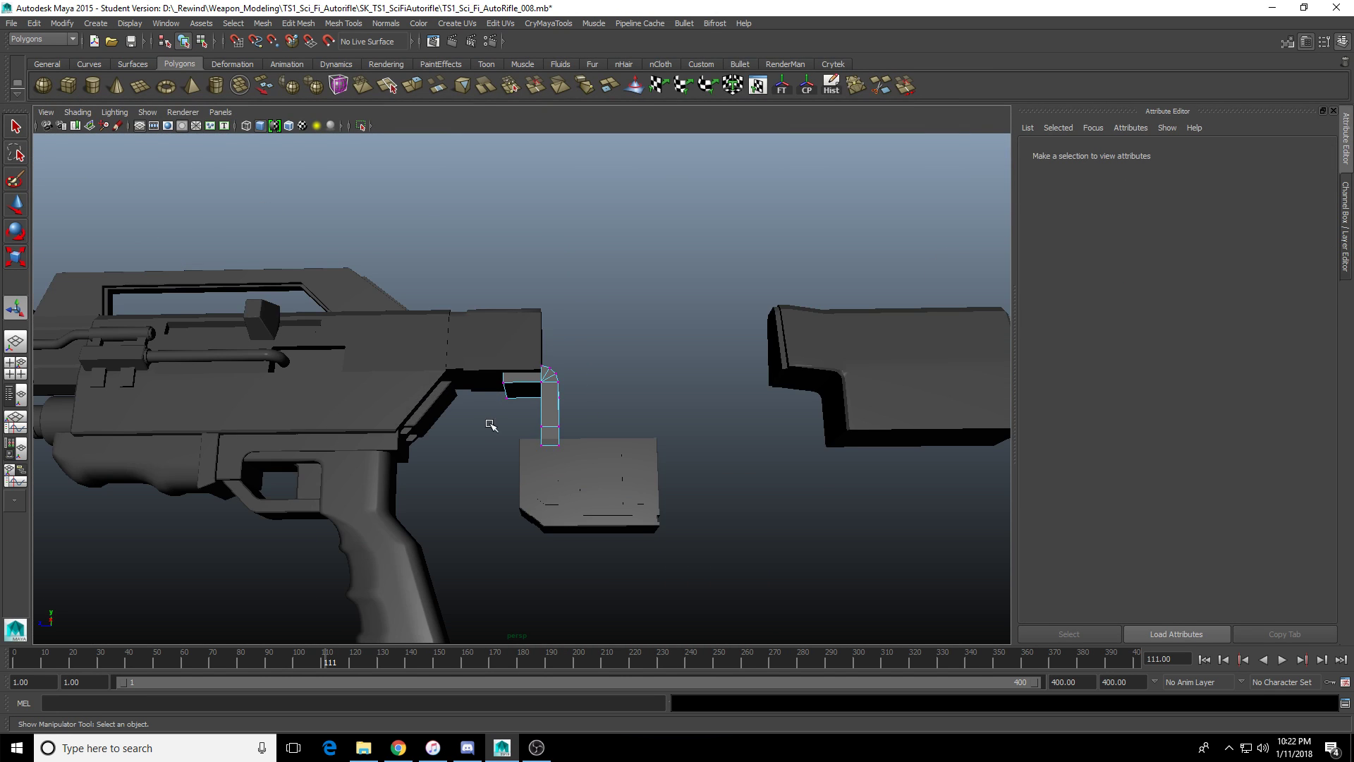
pyautogui.scroll(-3, 490, 425)
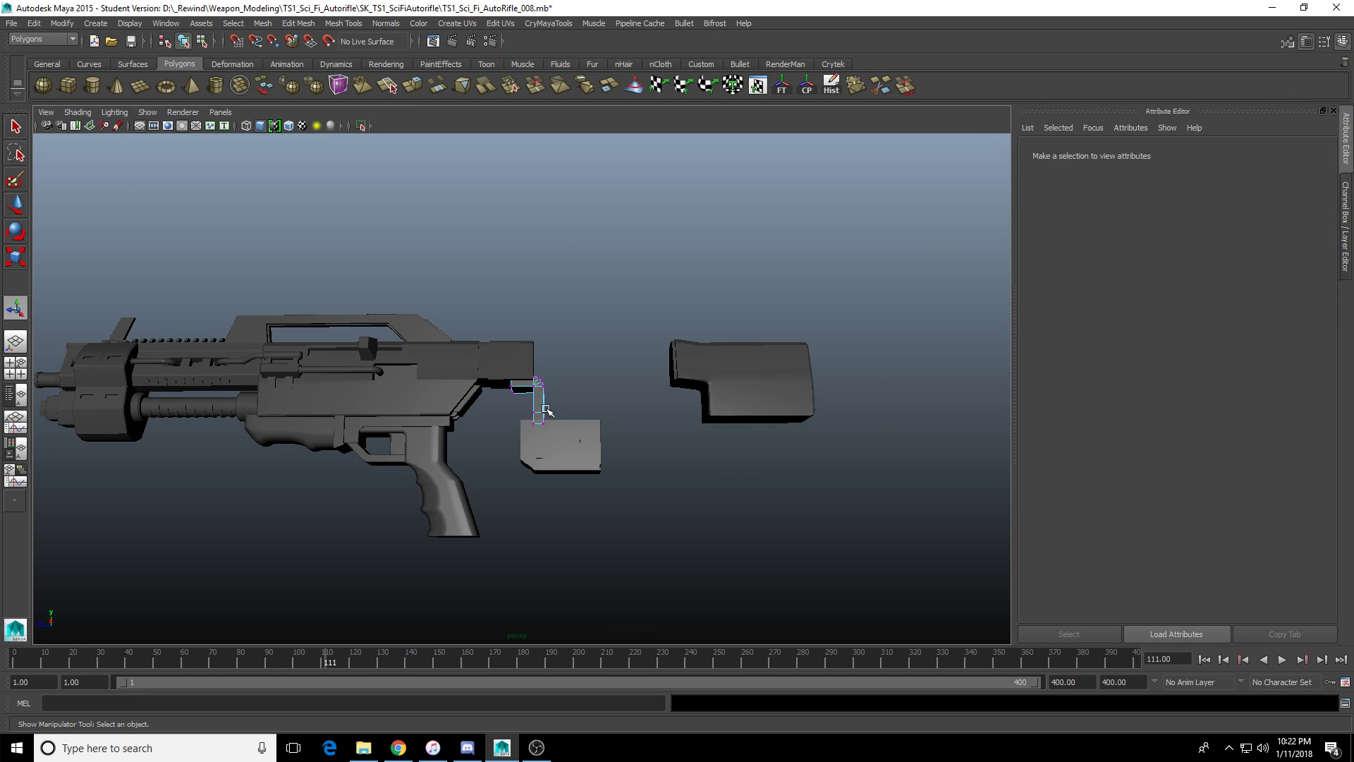
pyautogui.scroll(5, 547, 411)
pyautogui.scroll(-1, 572, 491)
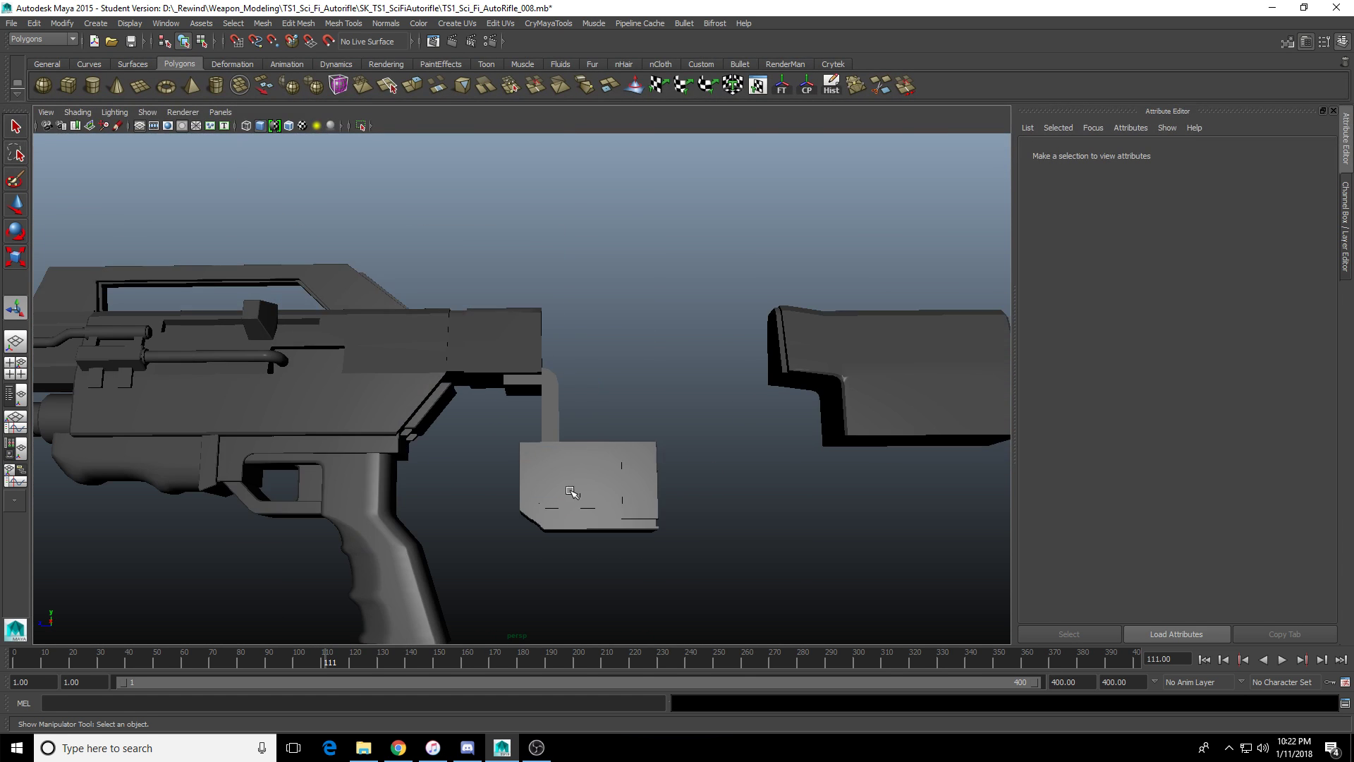
pyautogui.click(572, 491)
pyautogui.scroll(-2, 560, 487)
pyautogui.moveTo(511, 457); pyautogui.dragTo(677, 550)
pyautogui.keyDown('alt'); pyautogui.moveTo(677, 550); pyautogui.dragTo(329, 550); pyautogui.keyUp('alt')
pyautogui.scroll(5, 556, 492)
pyautogui.press('4')
pyautogui.press('5')
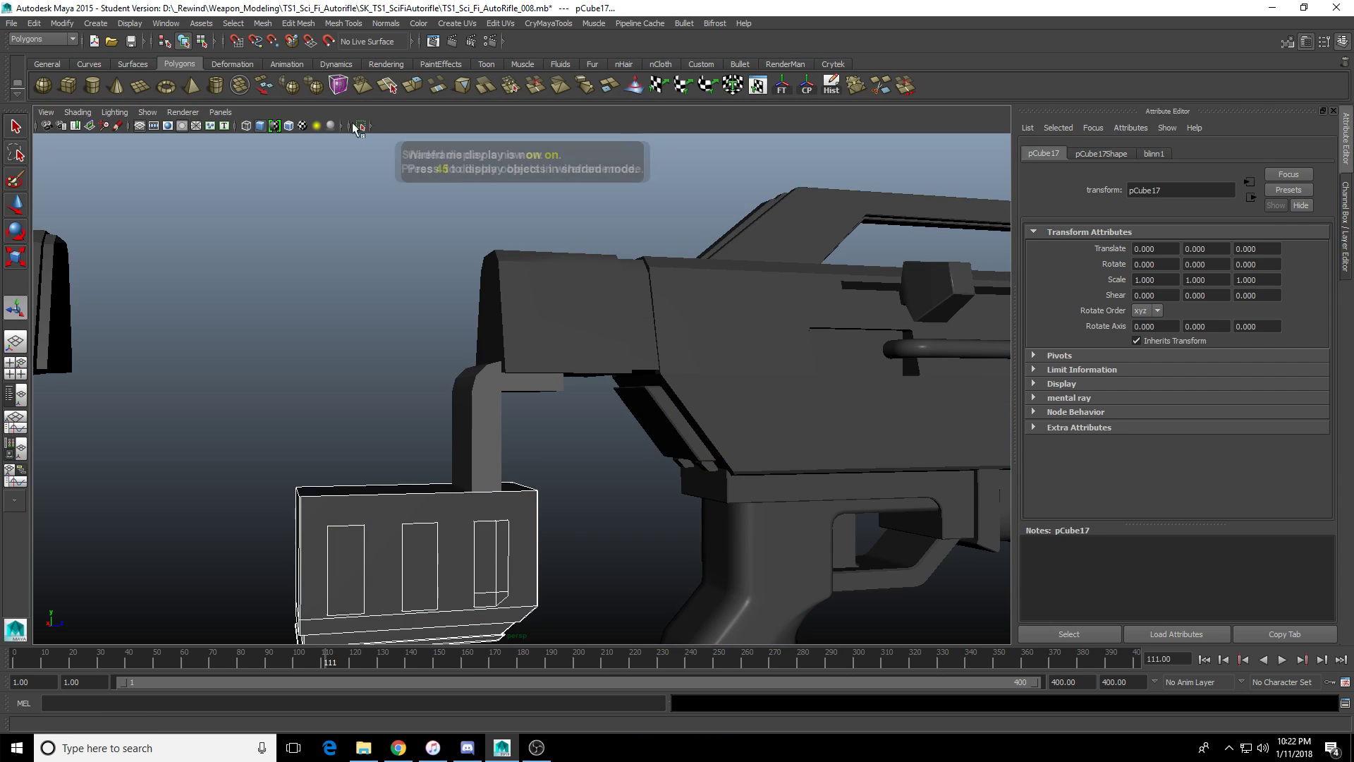
pyautogui.click(240, 85)
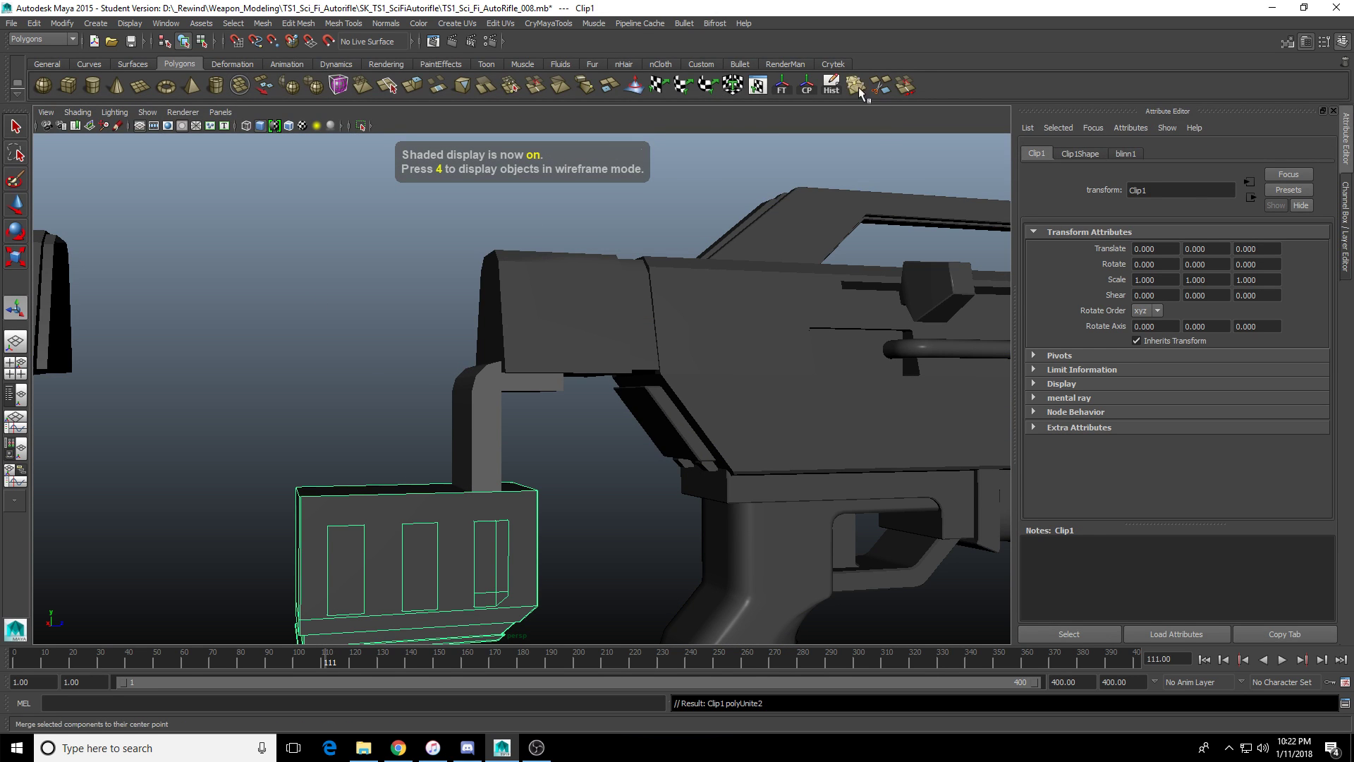
# Move the combined magazine backward to Z -2.326 behind the bent bracket and clear the selection.
pyautogui.scroll(-3, 717, 354)
pyautogui.press('w')
pyautogui.scroll(-2, 562, 466)
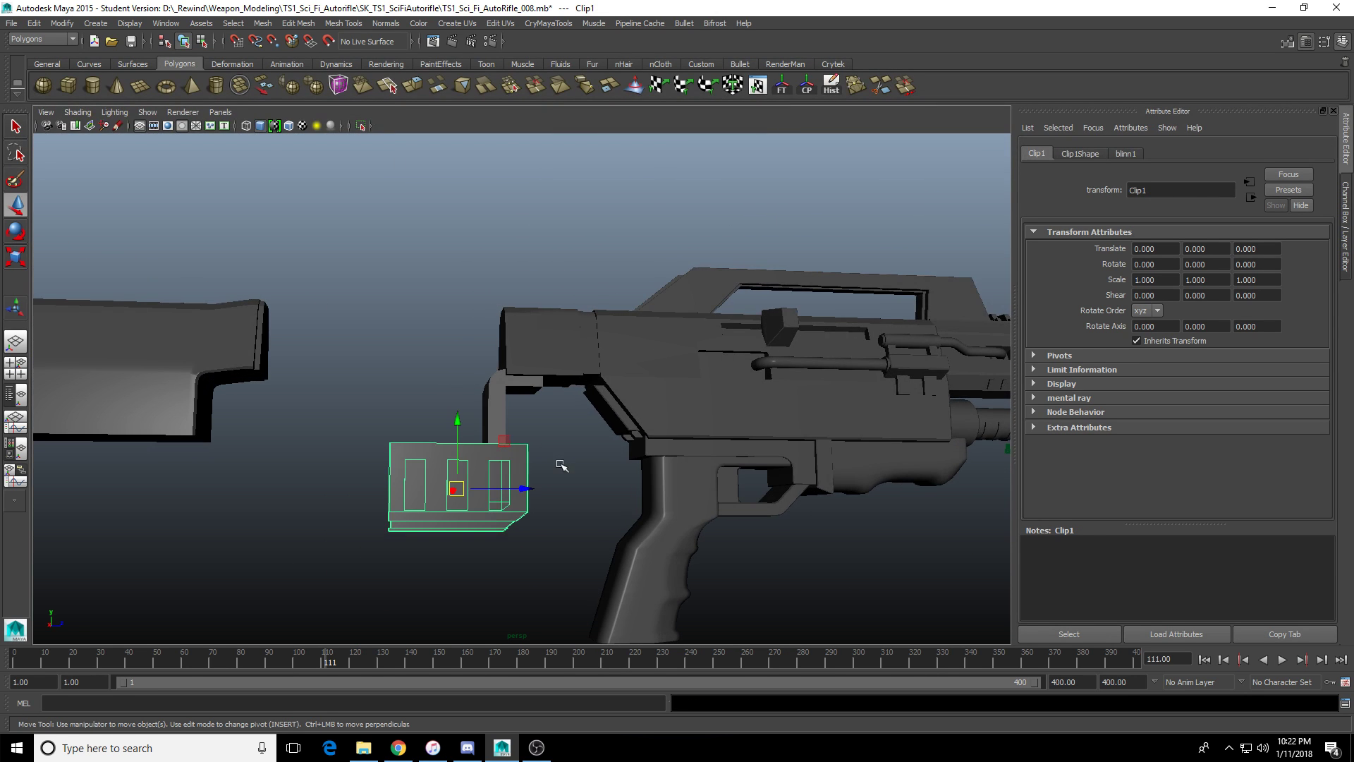
pyautogui.moveTo(526, 489); pyautogui.dragTo(832, 498)
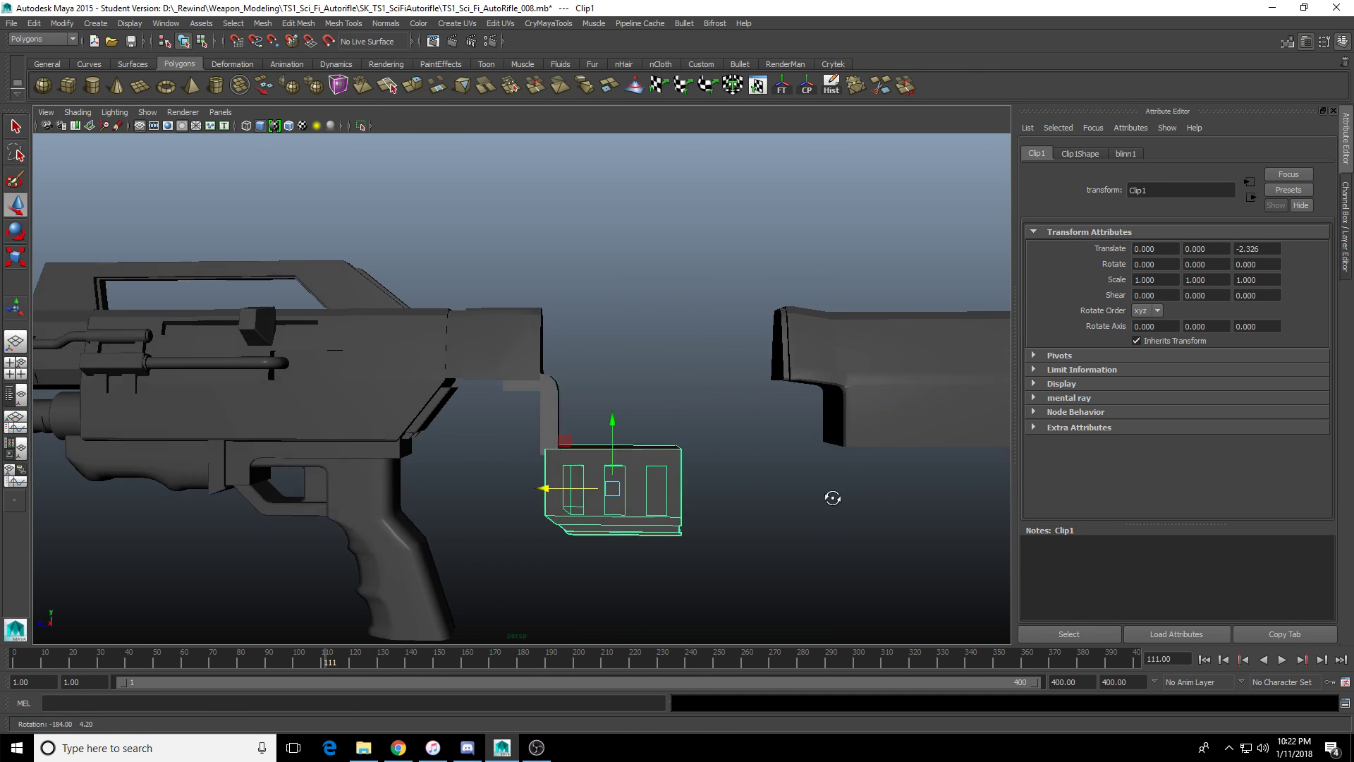
pyautogui.scroll(3, 701, 362)
pyautogui.click(708, 351)
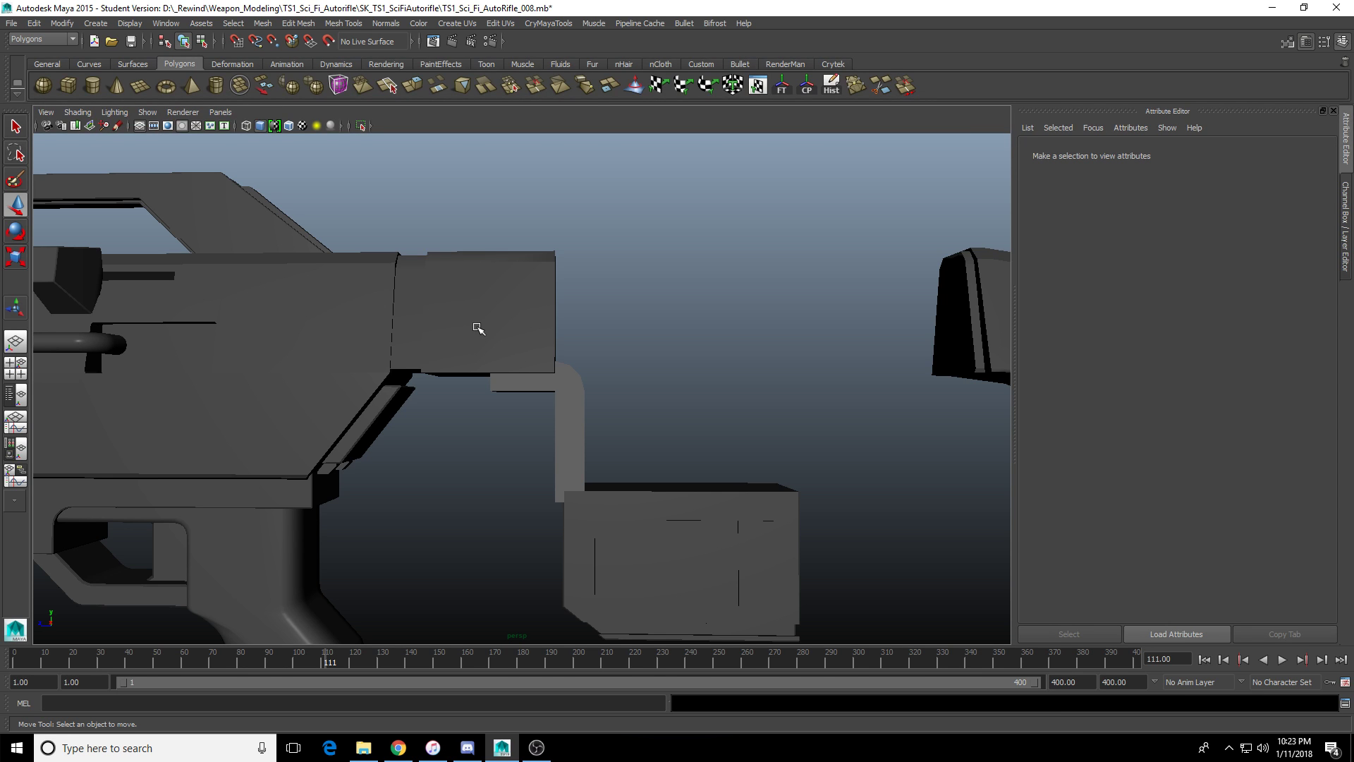
# Bevel the bent bracket's inner corner edge and return to object mode.
pyautogui.scroll(3, 502, 306)
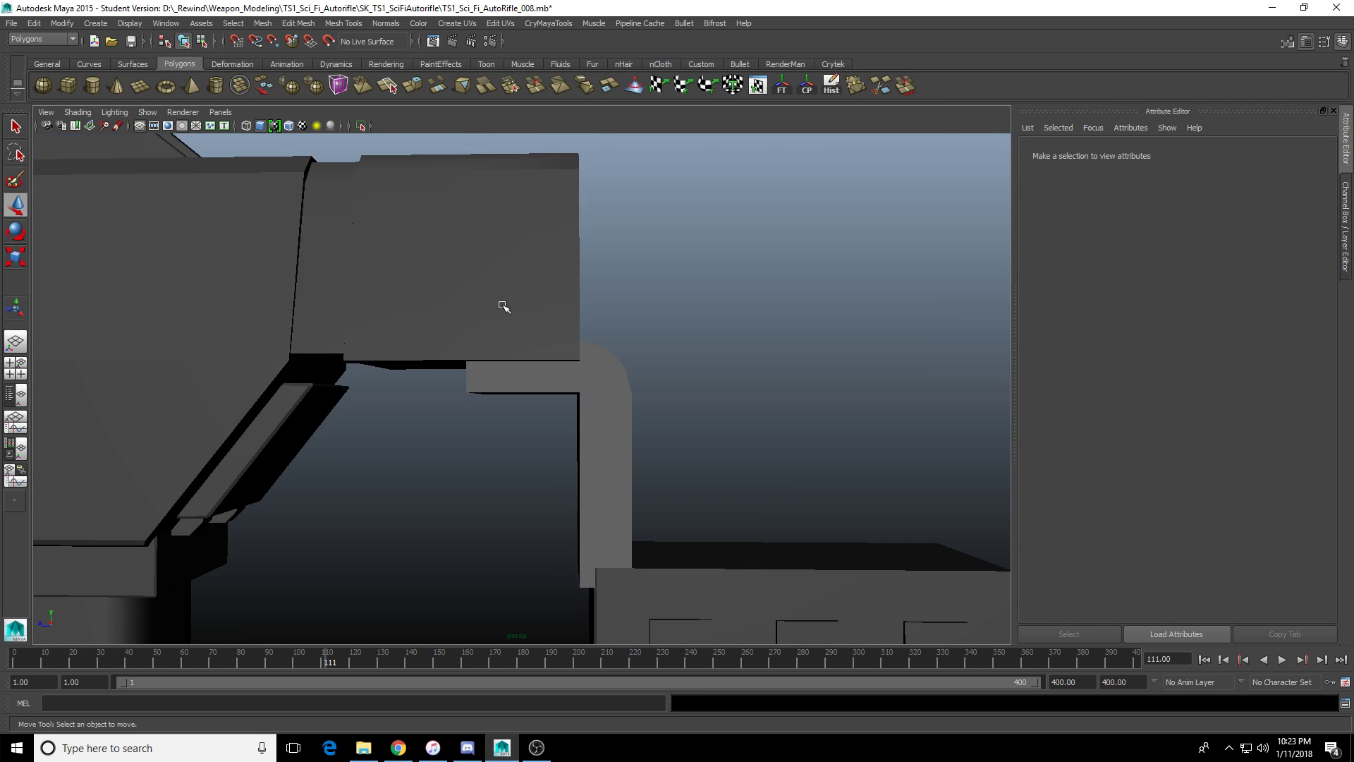
pyautogui.click(599, 349)
pyautogui.keyDown('alt'); pyautogui.moveTo(599, 349); pyautogui.dragTo(604, 416); pyautogui.keyUp('alt')
pyautogui.click(626, 322)
pyautogui.press('q')
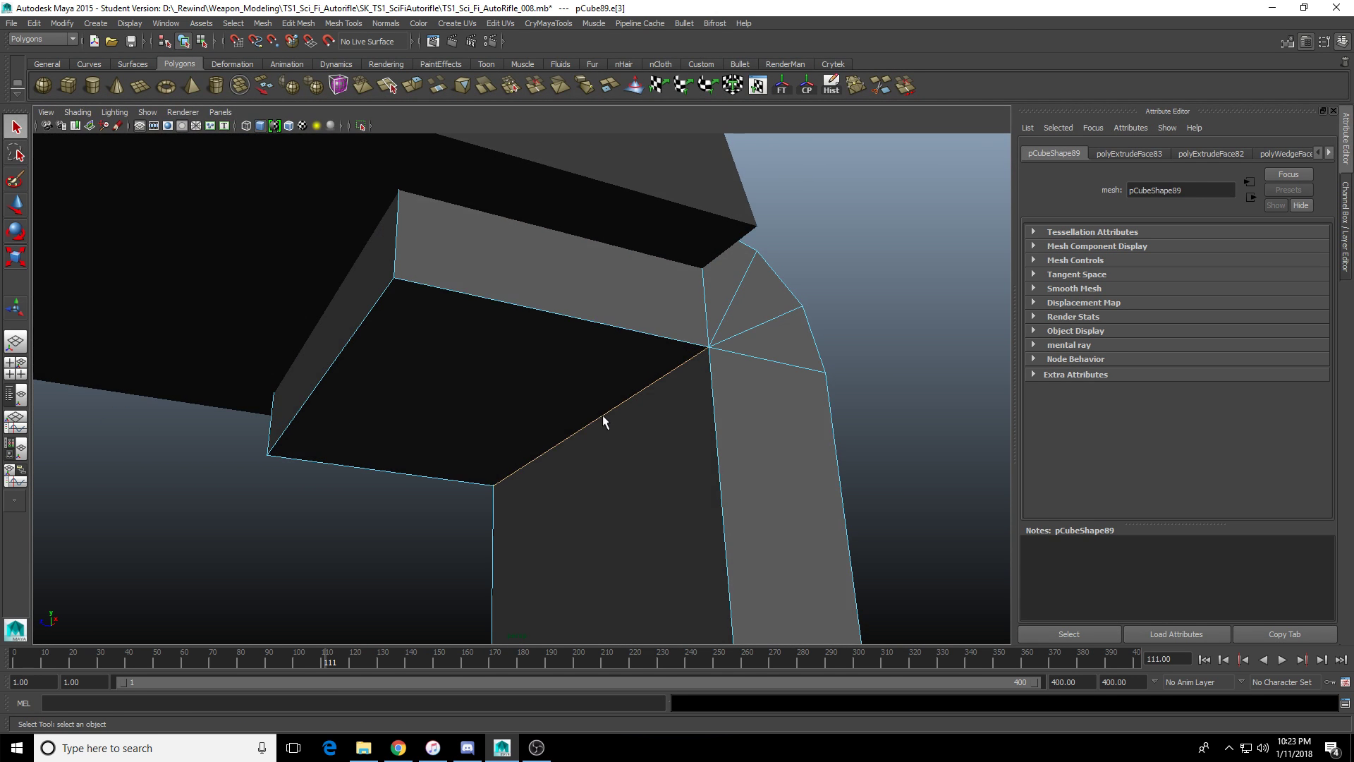
pyautogui.keyDown('shift'); pyautogui.moveTo(645, 387); pyautogui.dragTo(658, 386, button='right'); pyautogui.keyUp('shift')
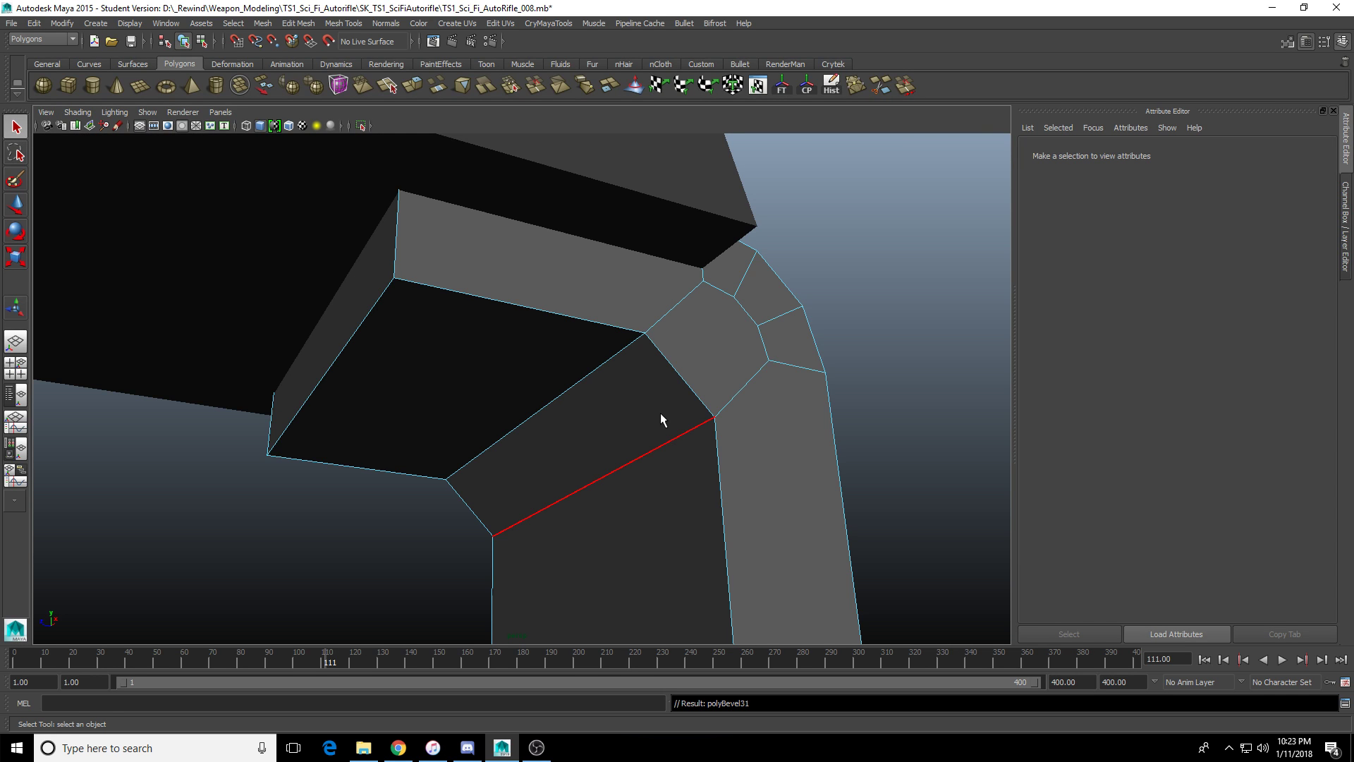
pyautogui.moveTo(649, 447); pyautogui.dragTo(677, 391, button='right')
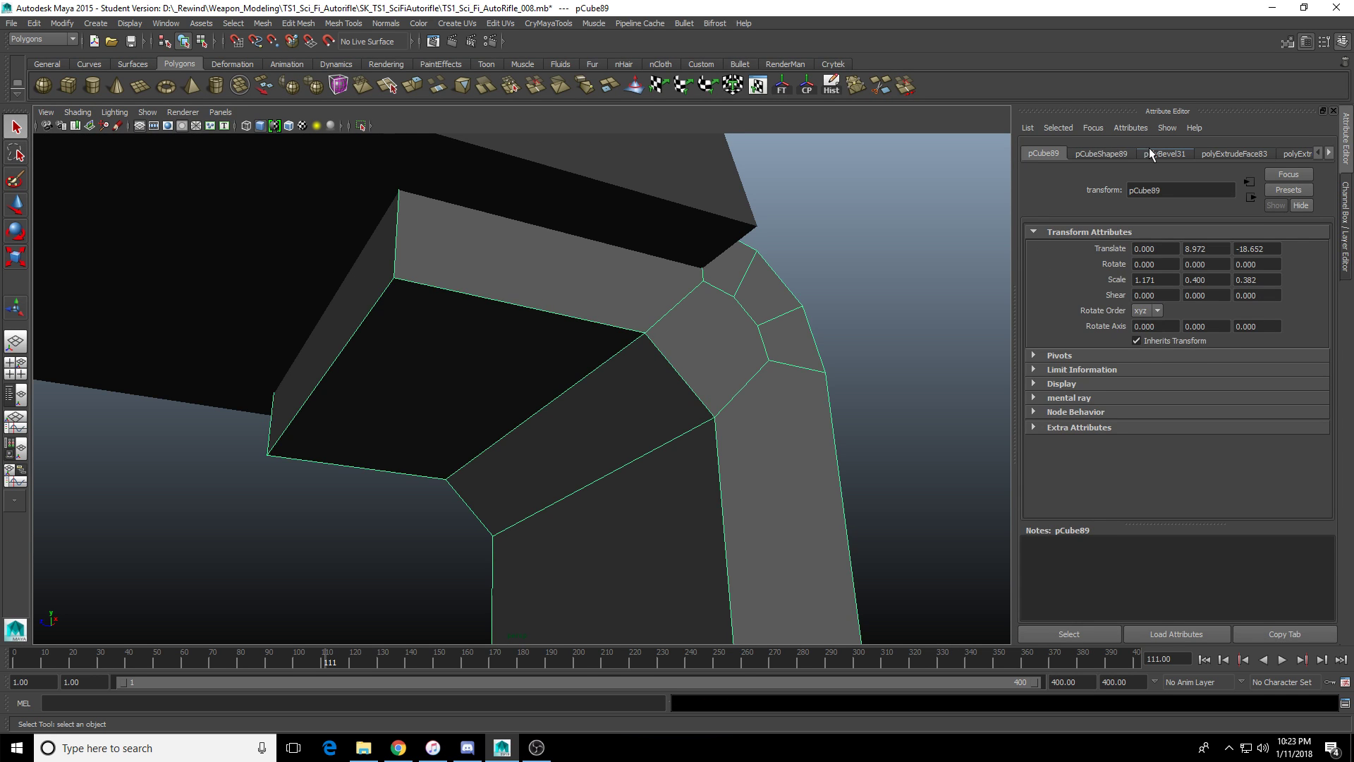
# Set the inner corner bevel's fraction to 0.464 and its segments to 4.
pyautogui.click(1136, 155)
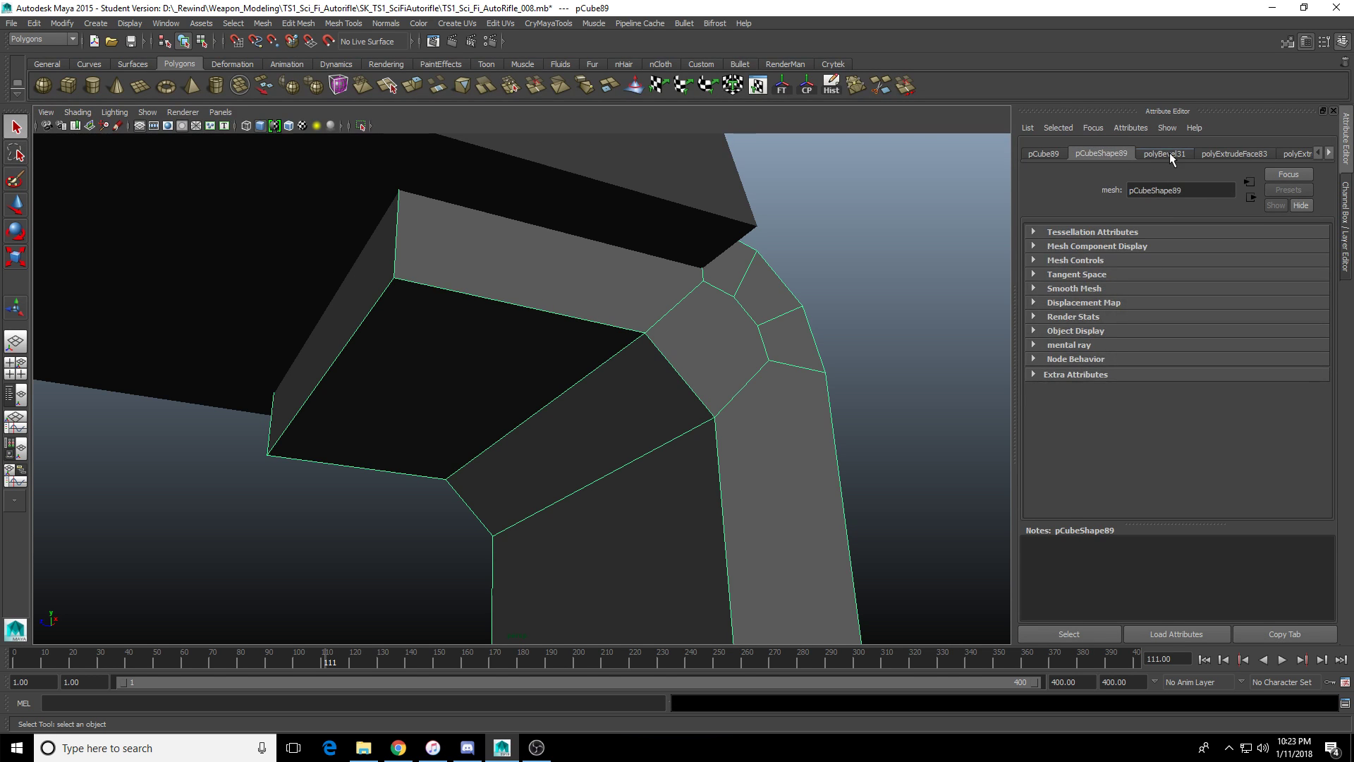
pyautogui.click(1169, 153)
pyautogui.moveTo(1248, 272); pyautogui.dragTo(1222, 296)
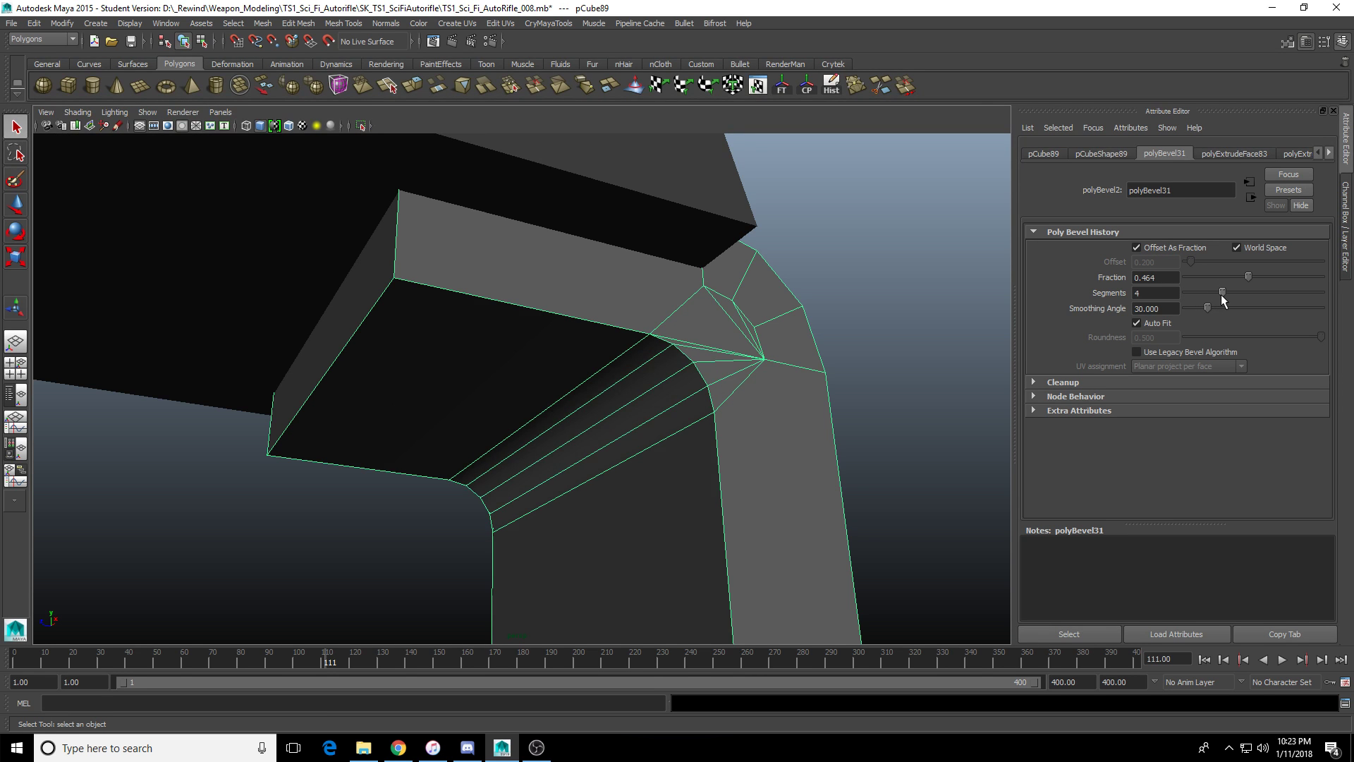
# Set the wedge at the bent bracket's outer corner to 5 divisions.
pyautogui.keyDown('alt'); pyautogui.moveTo(856, 360); pyautogui.dragTo(901, 353); pyautogui.keyUp('alt')
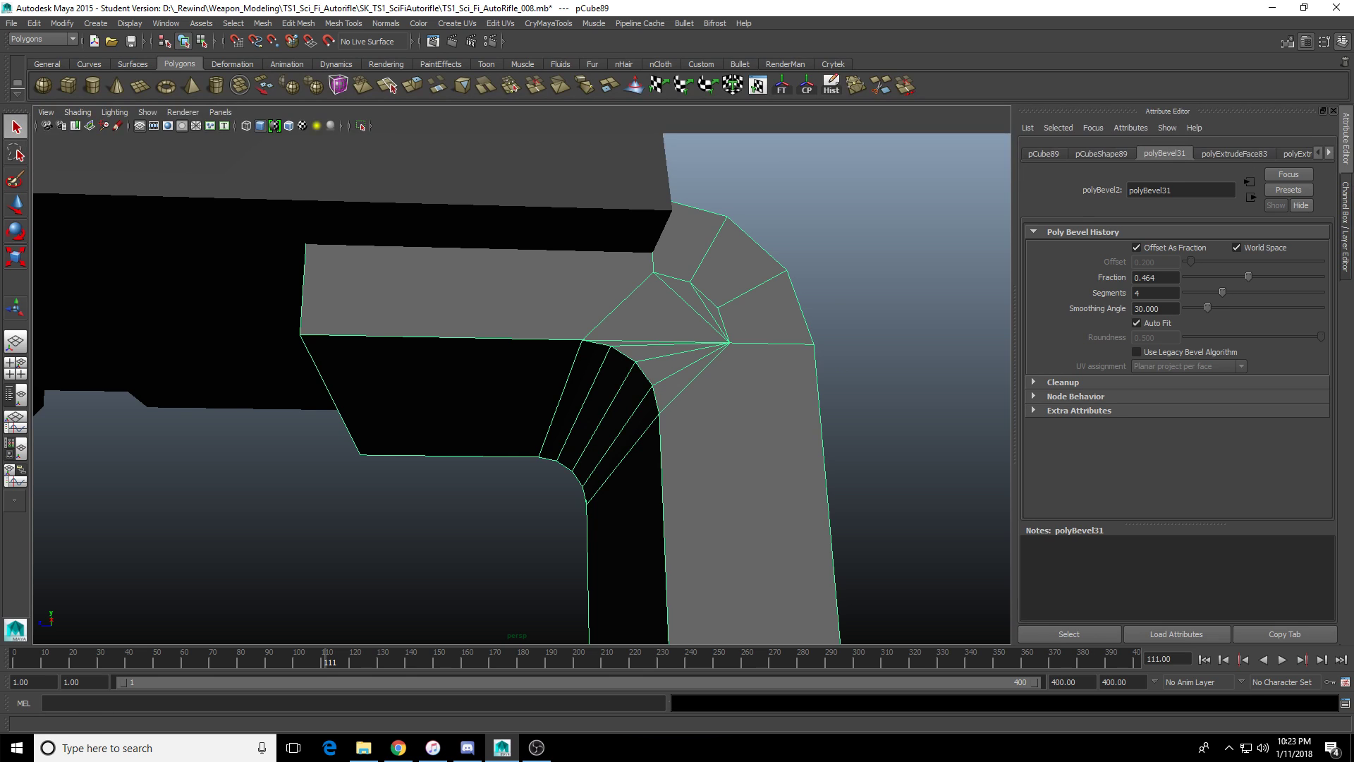
pyautogui.click(1329, 152)
pyautogui.click(1214, 155)
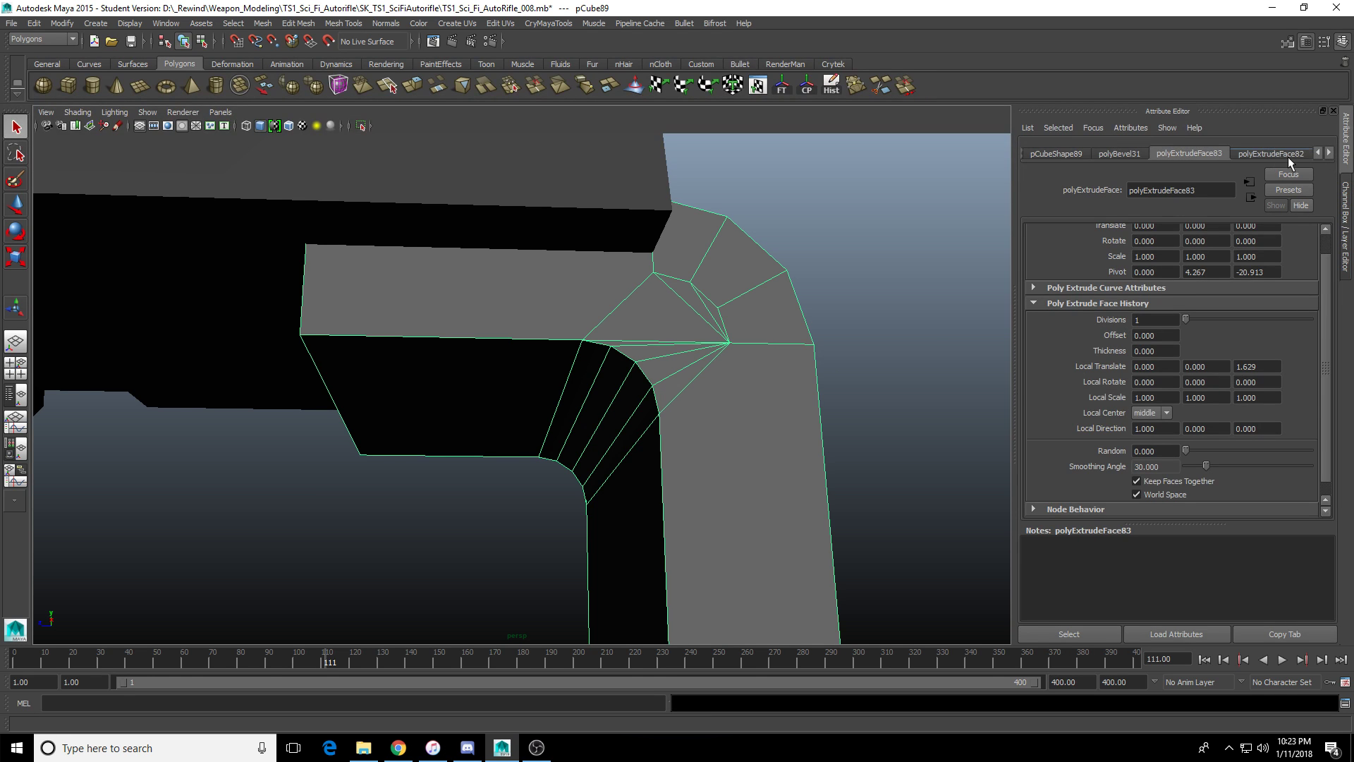
pyautogui.click(1329, 153)
pyautogui.click(1275, 153)
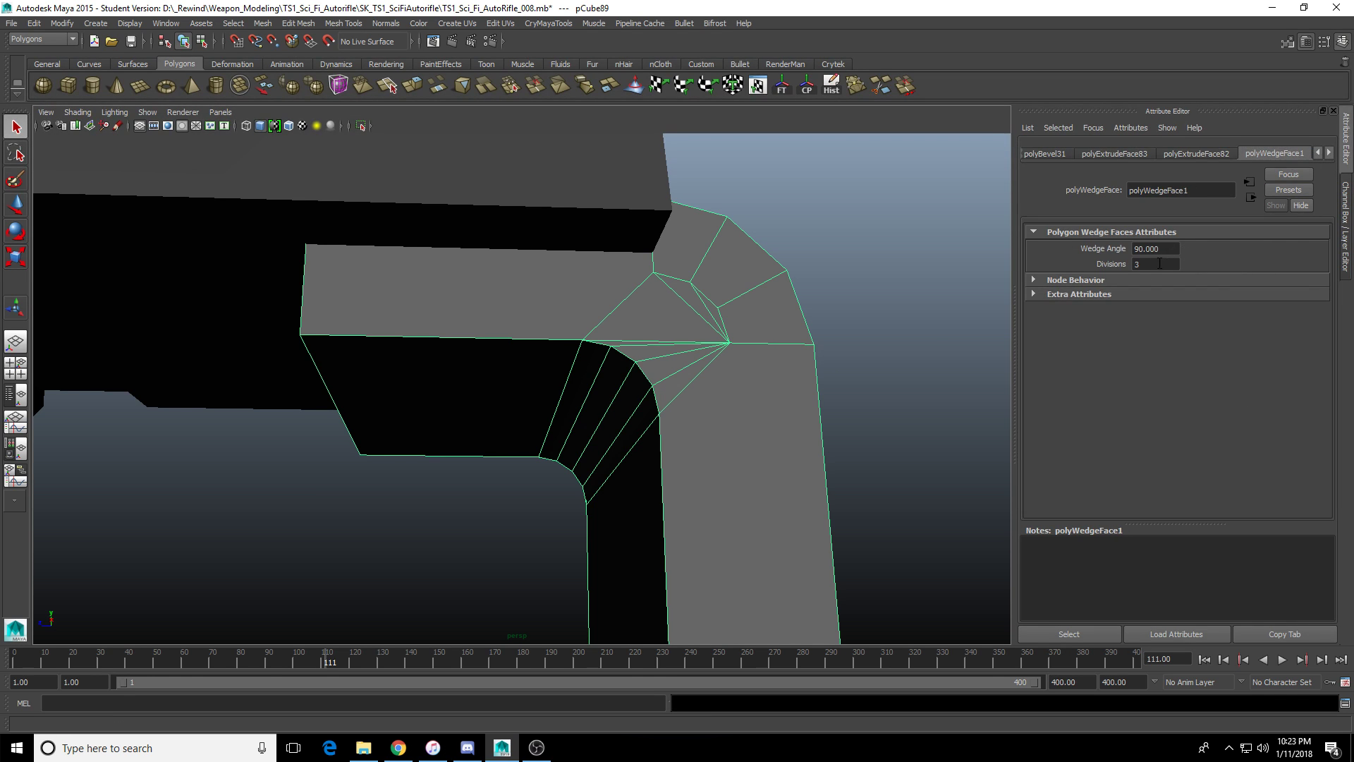
pyautogui.write('5')
pyautogui.press('Return')
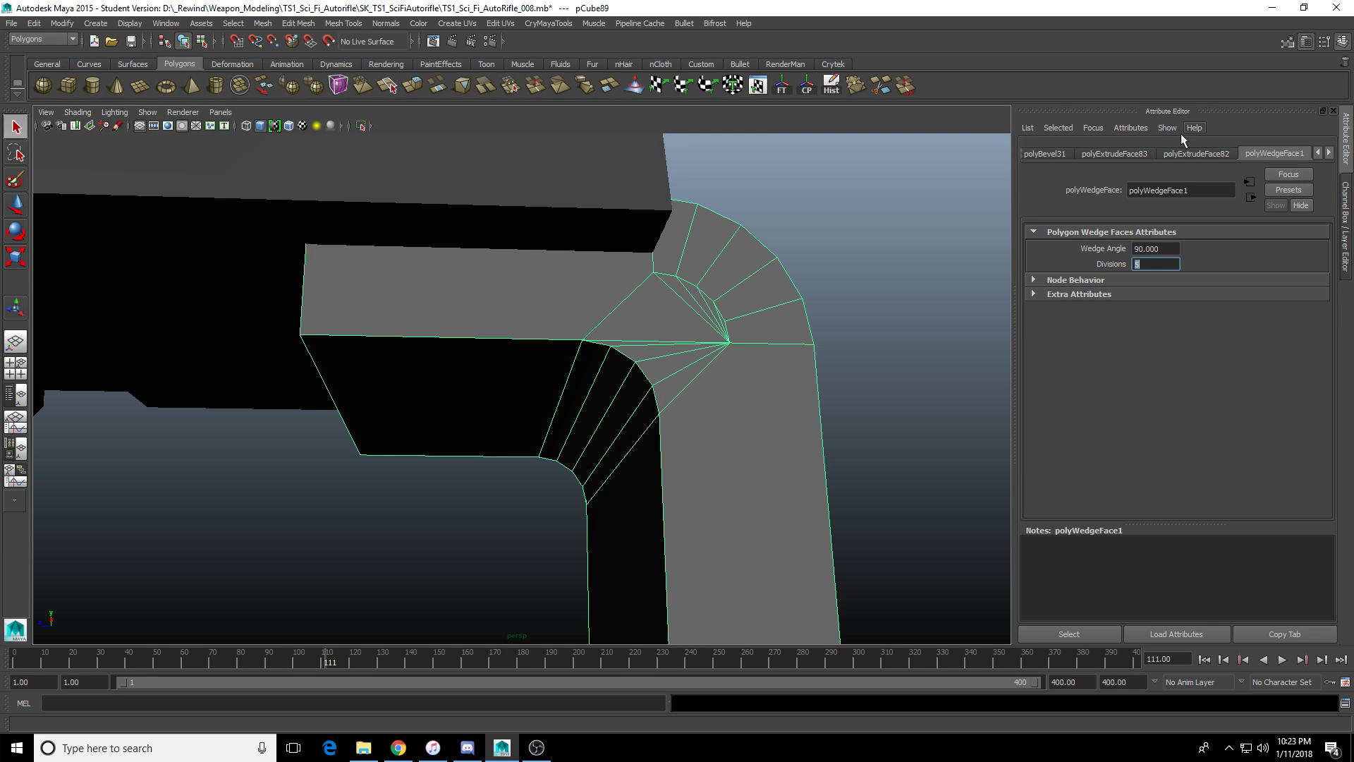
# Set the inner corner bevel of the bent bracket to 5 segments.
pyautogui.click(1120, 150)
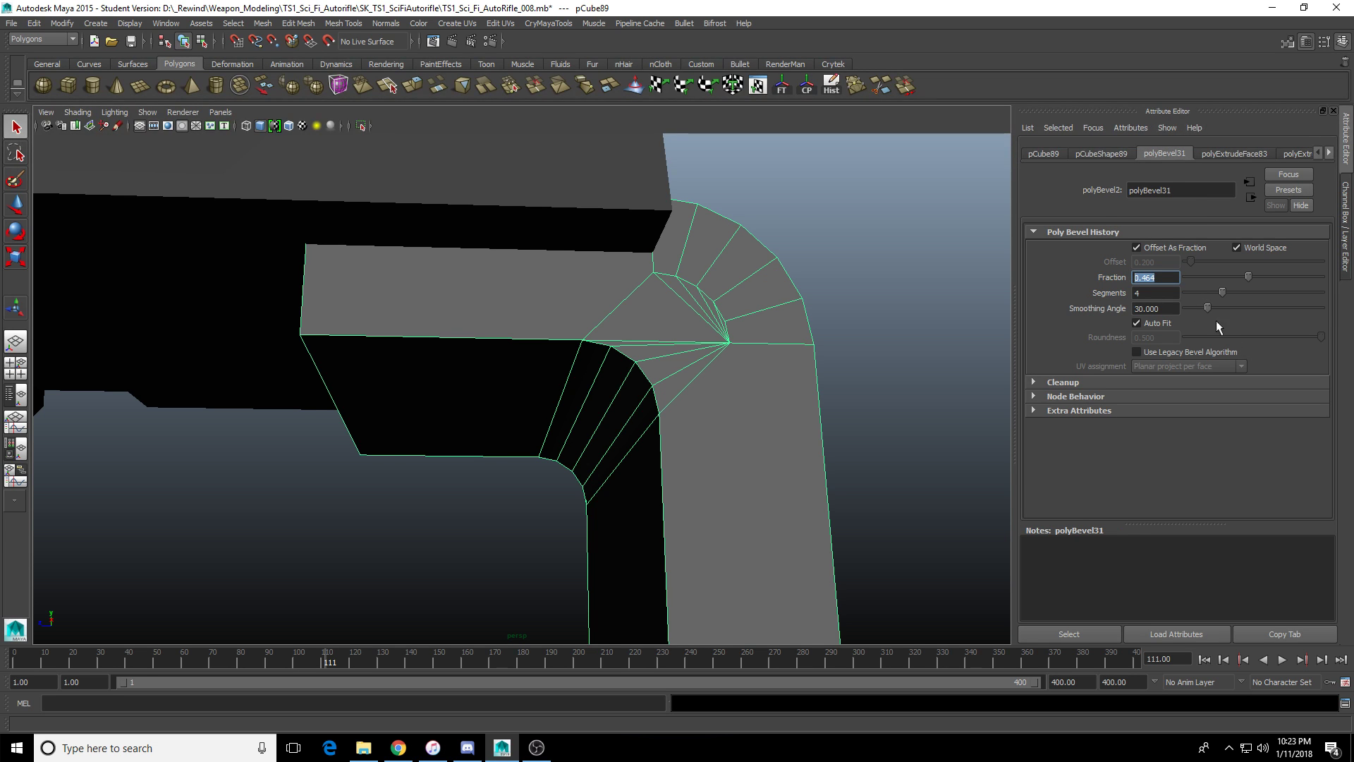
pyautogui.press('Tab')
pyautogui.write('5')
pyautogui.press('Return')
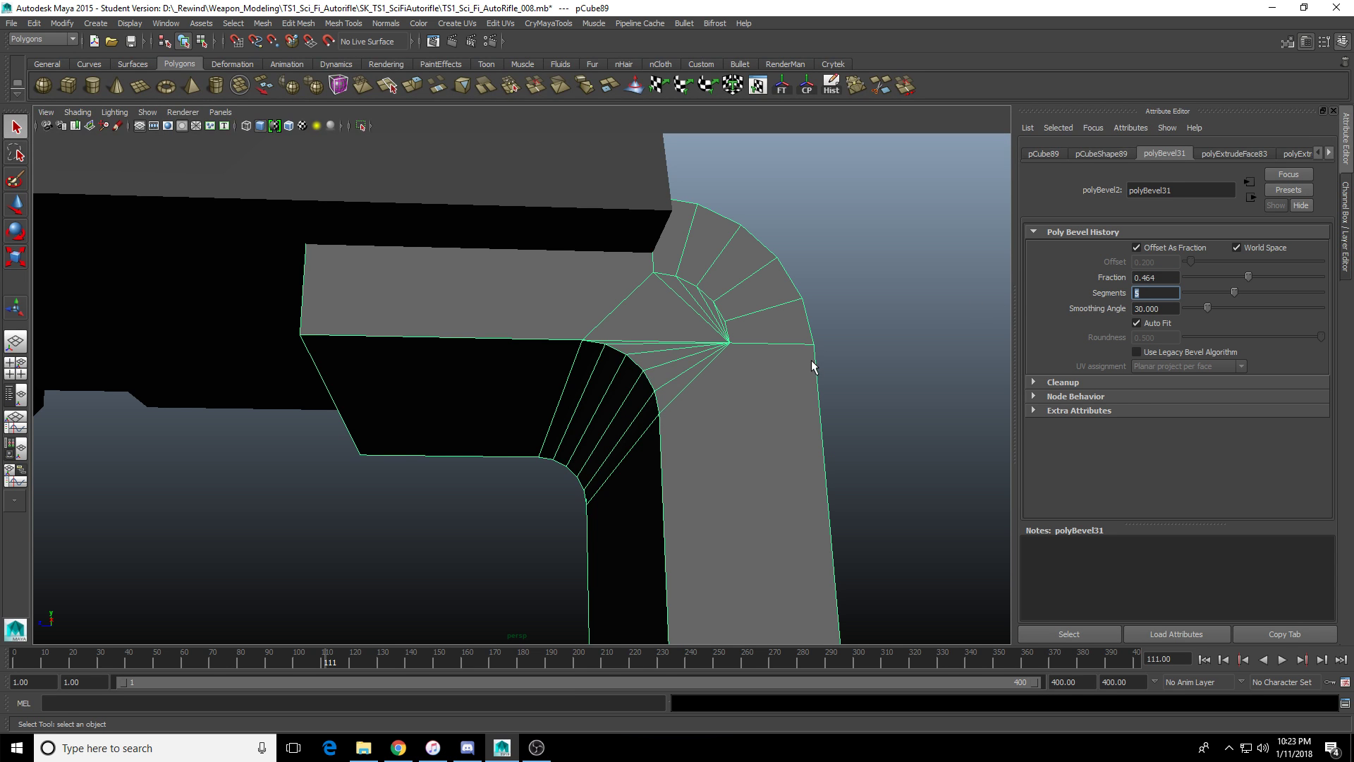
# Inspect the bend from both sides and set the inner corner bevel's fraction to 0.510.
pyautogui.scroll(5, 812, 365)
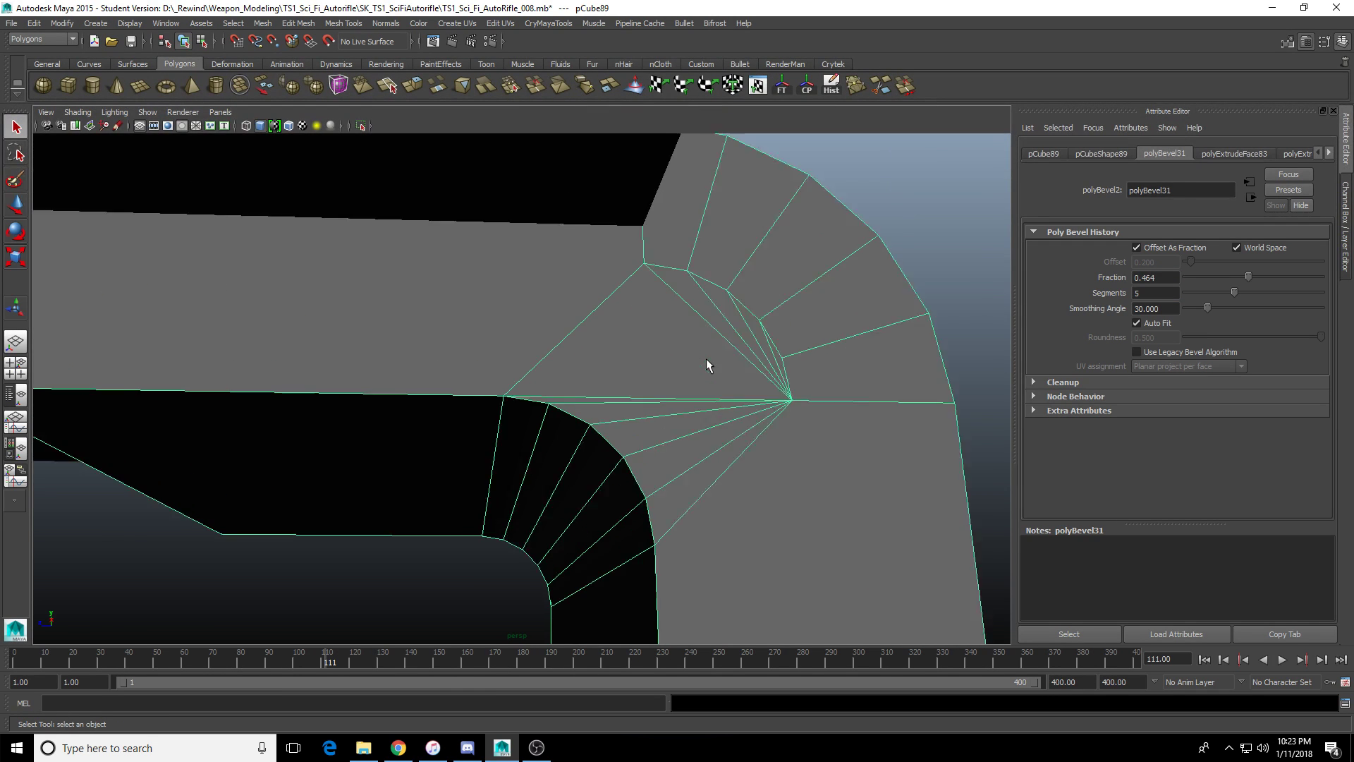
pyautogui.scroll(2, 825, 256)
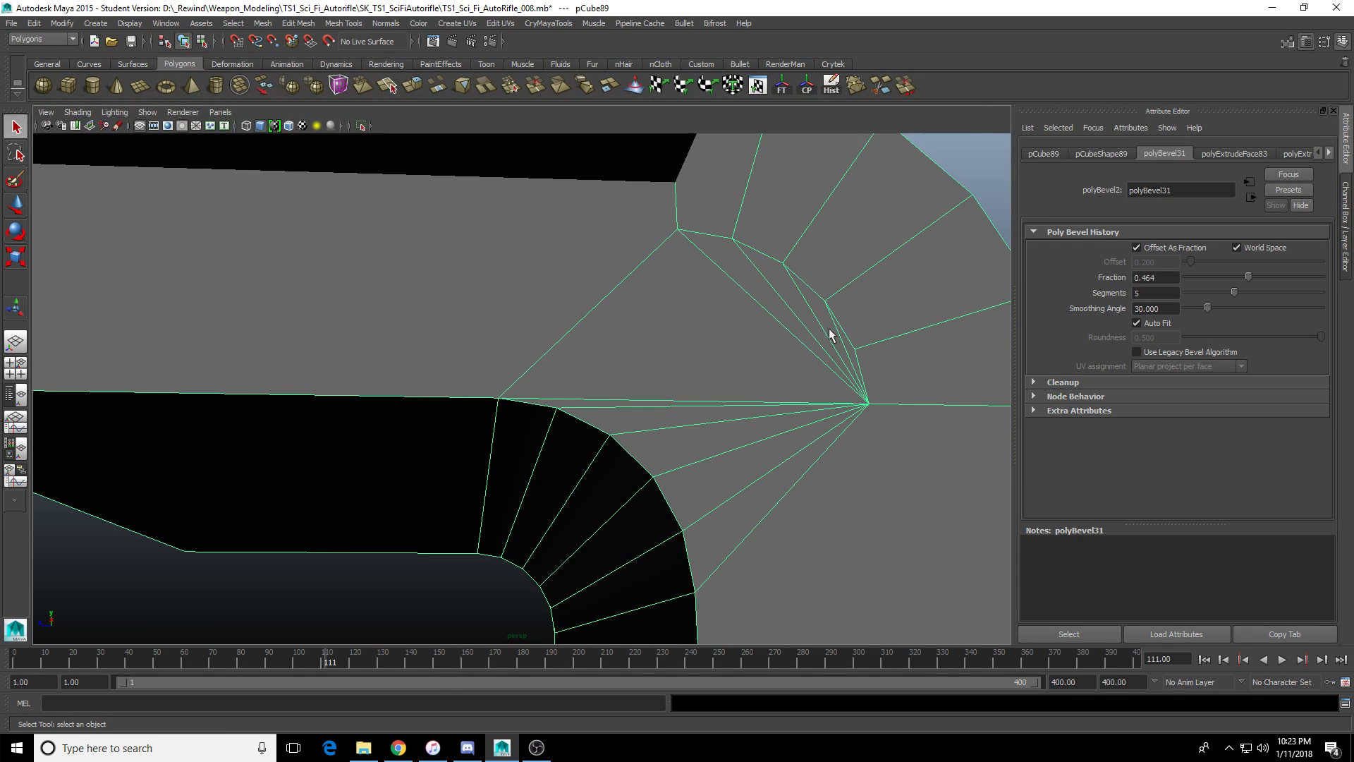
pyautogui.scroll(-3, 830, 334)
pyautogui.keyDown('alt'); pyautogui.moveTo(595, 368); pyautogui.dragTo(855, 366); pyautogui.keyUp('alt')
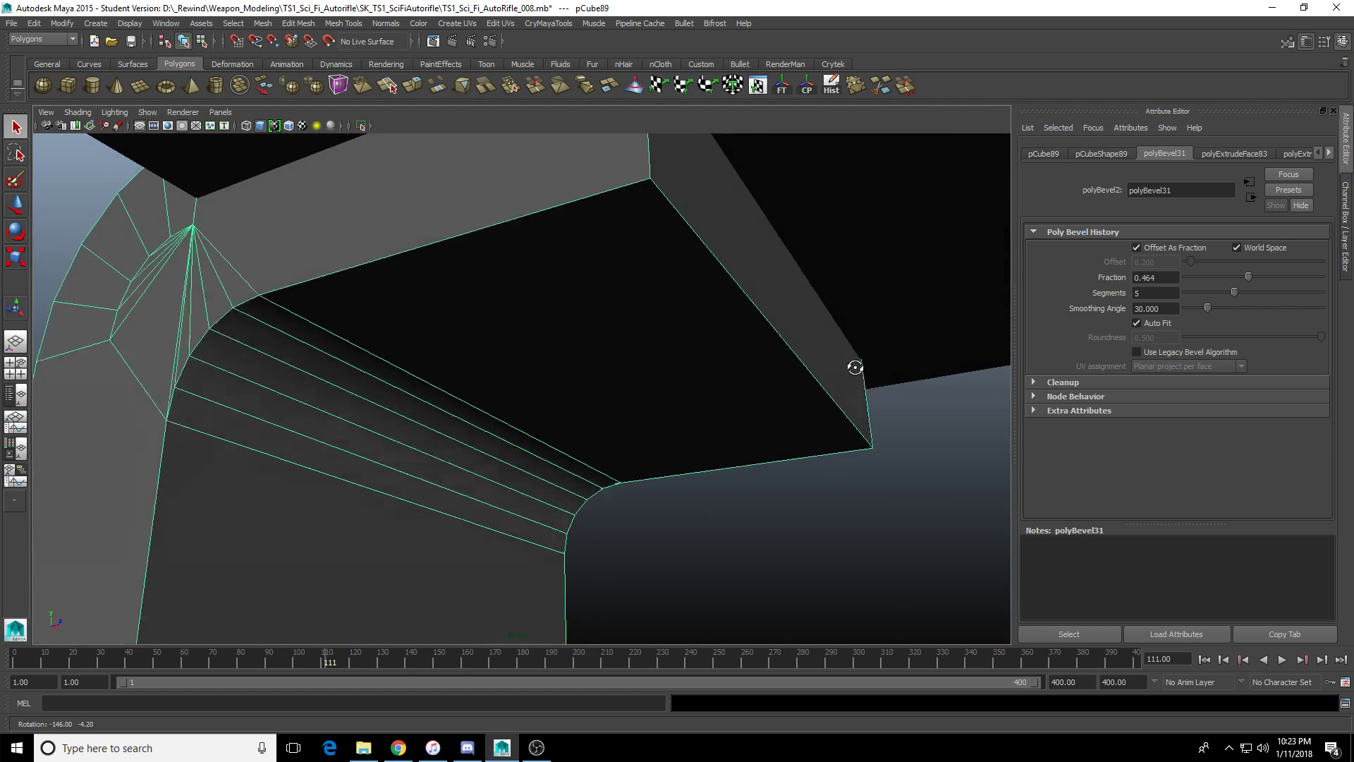
pyautogui.scroll(3, 393, 332)
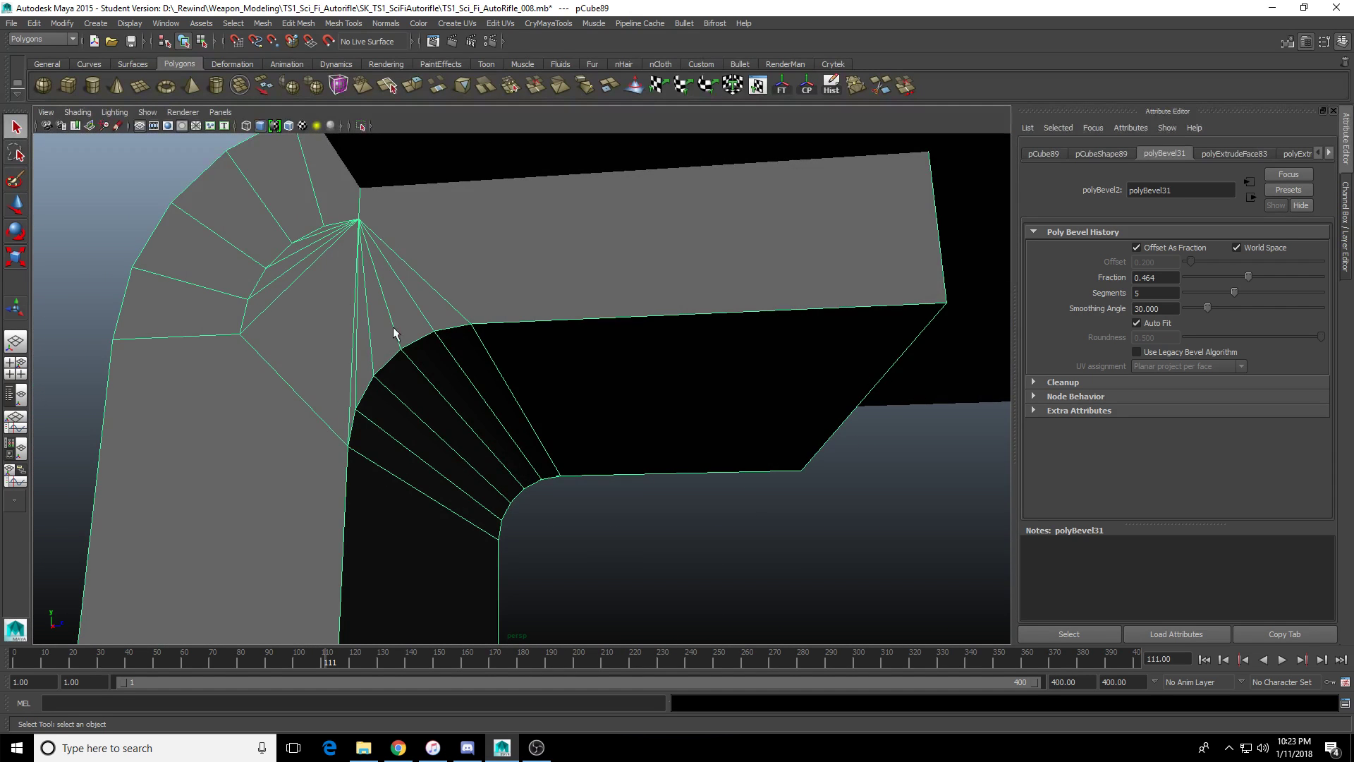
pyautogui.scroll(-2, 356, 290)
pyautogui.keyDown('alt'); pyautogui.moveTo(356, 290); pyautogui.dragTo(453, 401); pyautogui.keyUp('alt')
pyautogui.scroll(3, 625, 423)
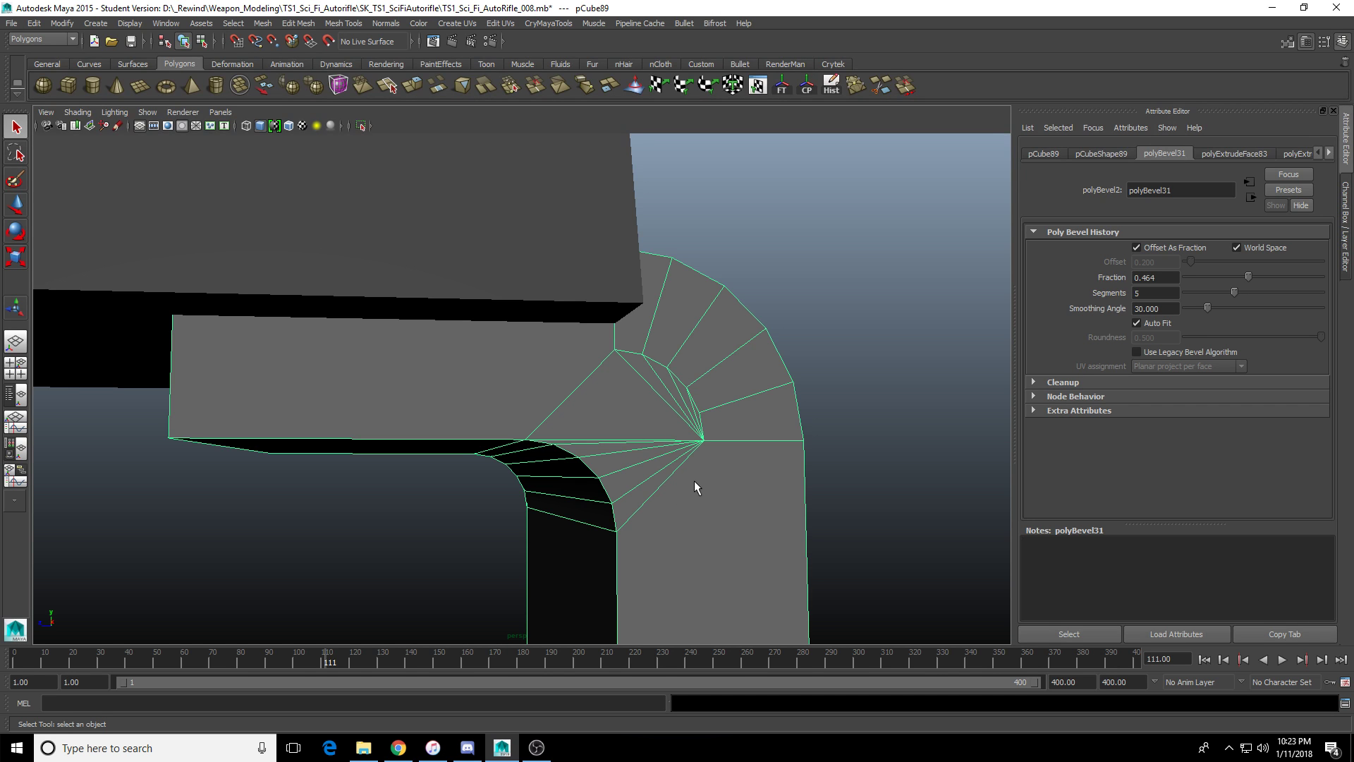
pyautogui.keyDown('alt'); pyautogui.moveTo(856, 355); pyautogui.dragTo(1124, 276); pyautogui.keyUp('alt')
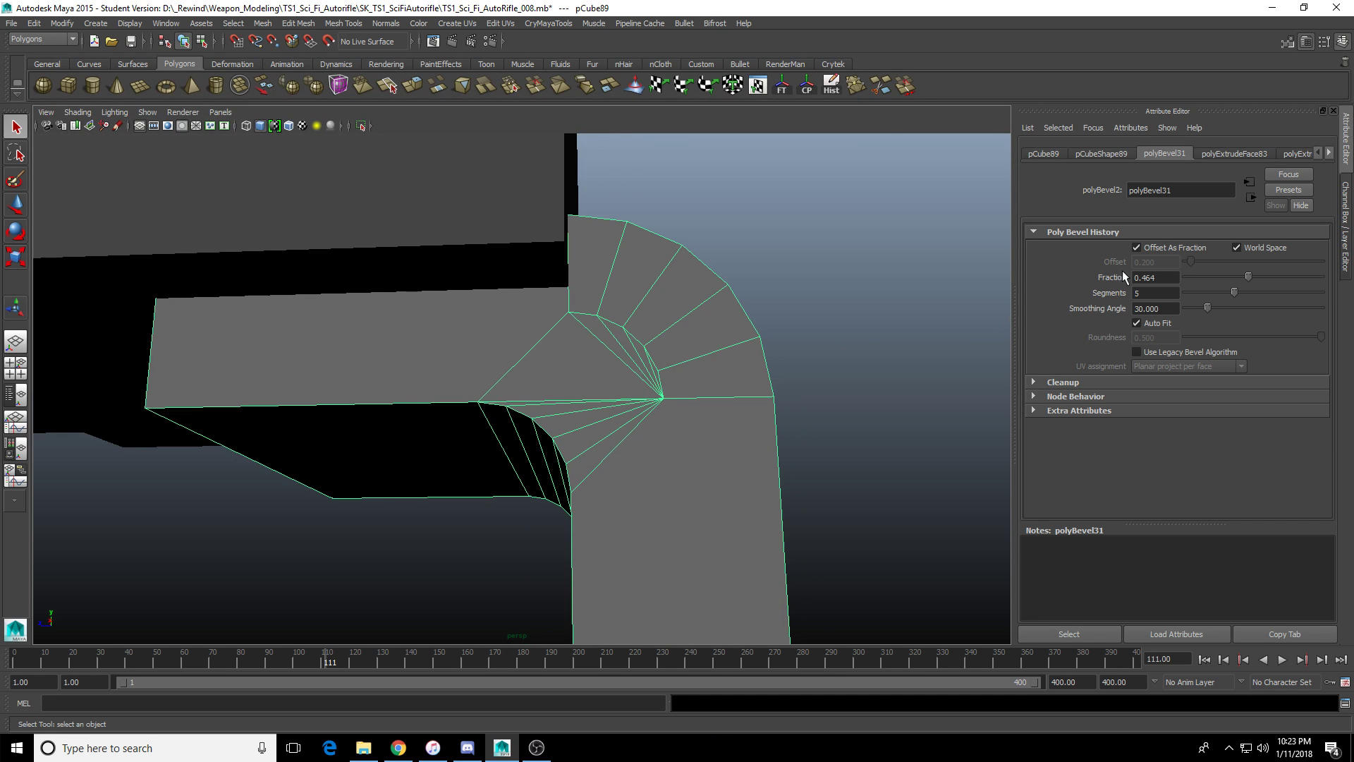
pyautogui.moveTo(1250, 277); pyautogui.dragTo(1254, 276)
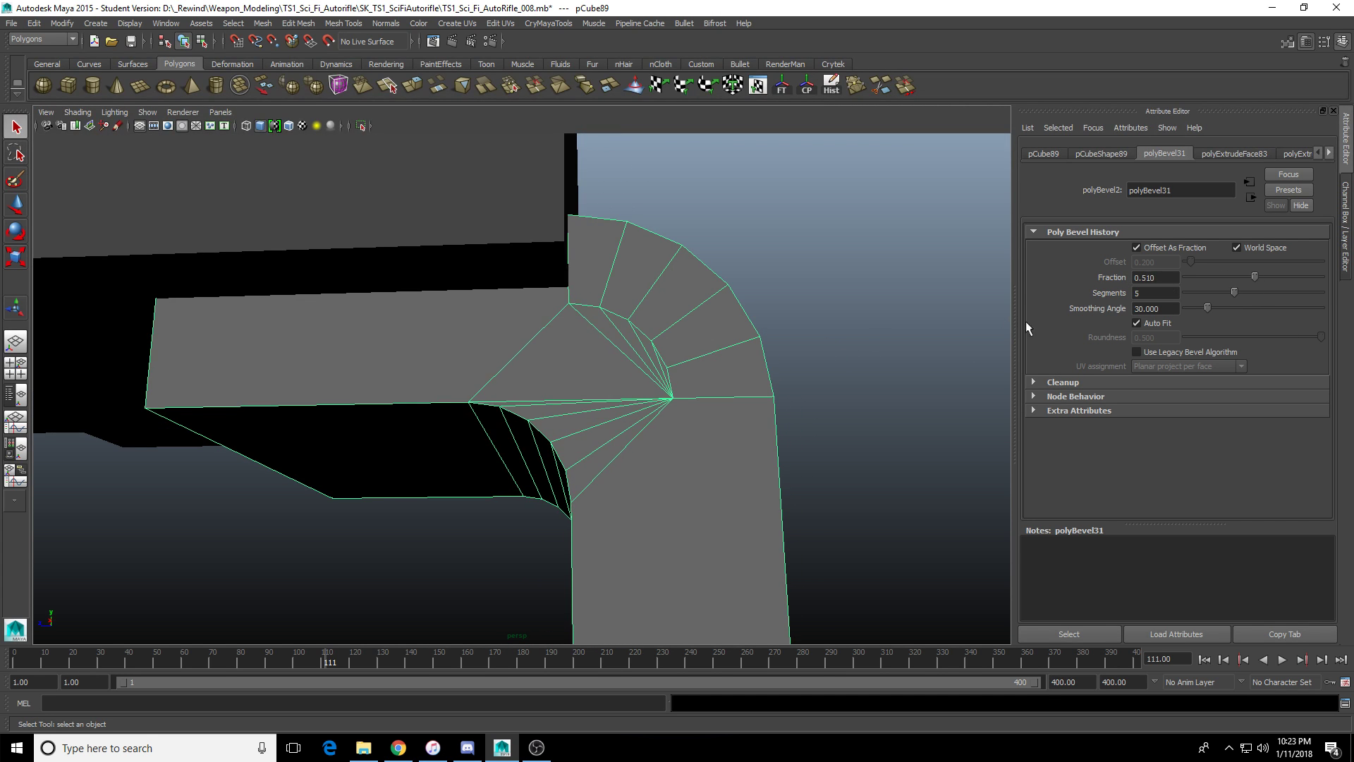
pyautogui.keyDown('alt'); pyautogui.moveTo(670, 349); pyautogui.dragTo(684, 356); pyautogui.keyUp('alt')
pyautogui.keyDown('alt'); pyautogui.moveTo(629, 430); pyautogui.dragTo(181, 334); pyautogui.keyUp('alt')
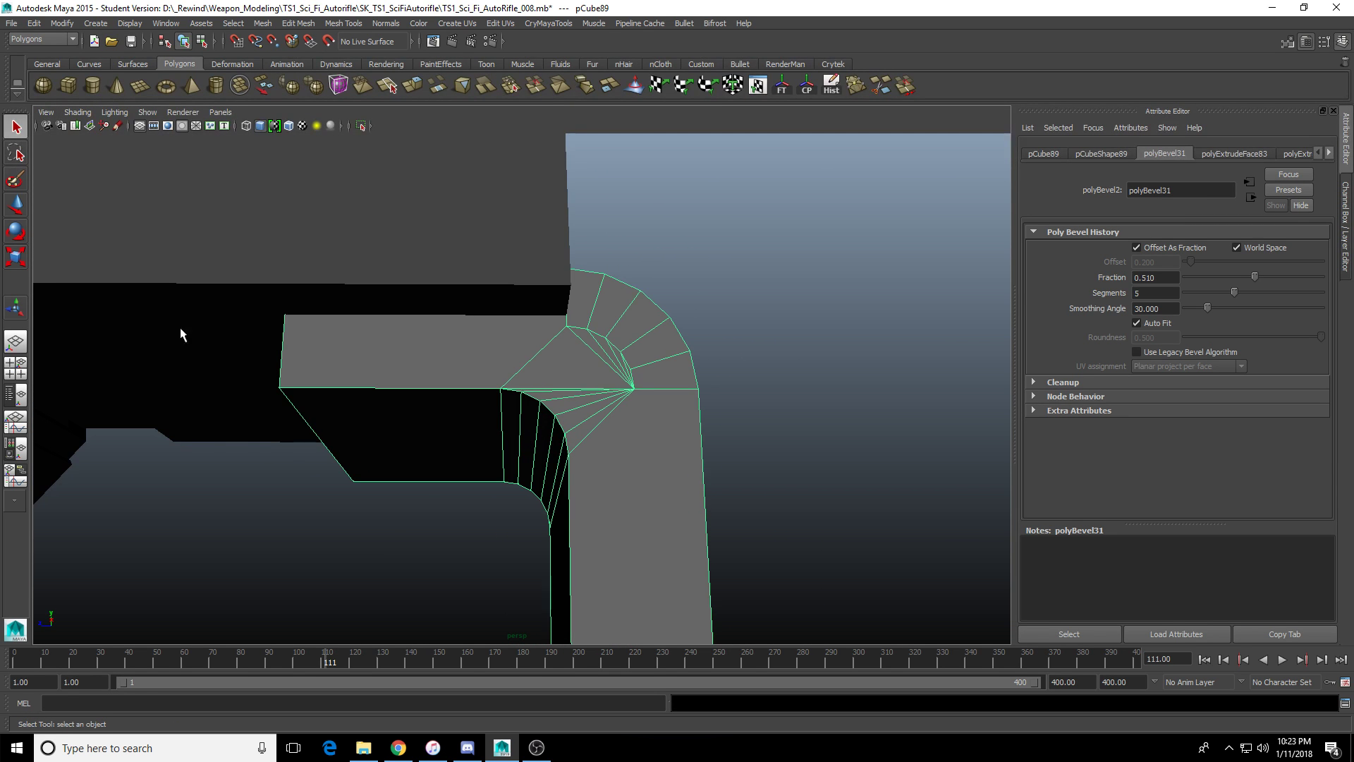
# Show the Select tool's settings and turn off camera-based paint selection.
pyautogui.doubleClick(14, 129)
pyautogui.scroll(2, 187, 275)
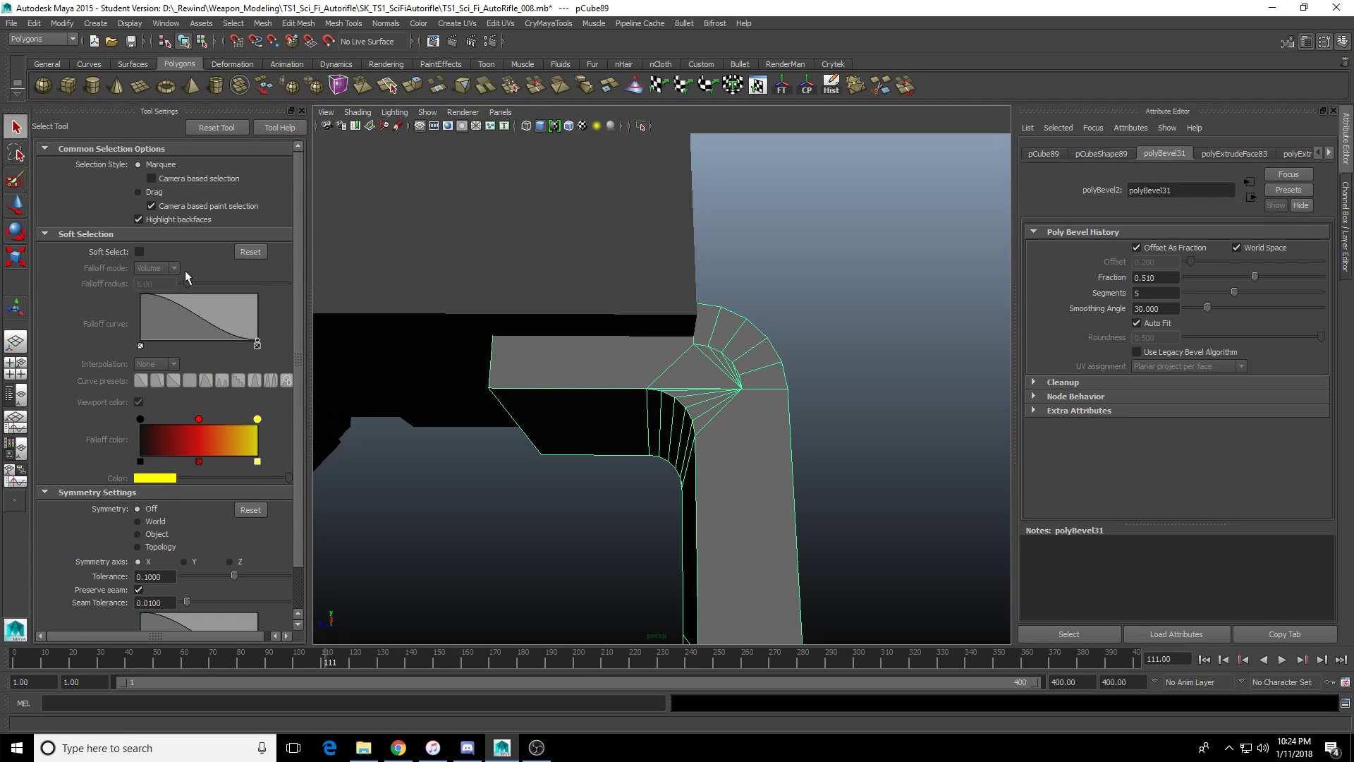
pyautogui.click(151, 206)
# Try deleting the side faces around the bracket's outer corner with an ordinary marquee selection.
pyautogui.moveTo(655, 369)
pyautogui.keyDown('alt'); pyautogui.mouseDown()
pyautogui.moveTo(734, 387)
pyautogui.moveTo(692, 409)
pyautogui.mouseUp(); pyautogui.keyUp('alt')
pyautogui.press('F11')
pyautogui.moveTo(666, 317); pyautogui.dragTo(761, 399)
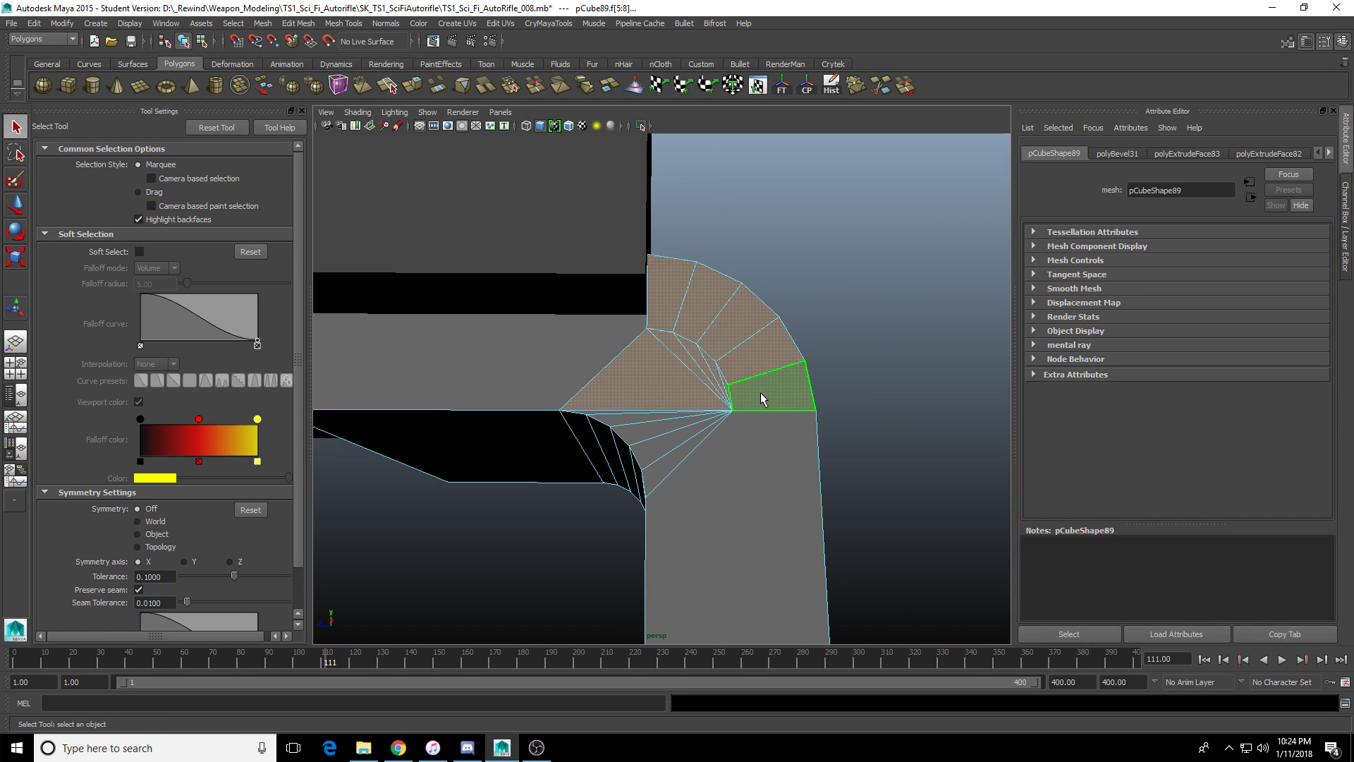
pyautogui.press('Delete')
pyautogui.scroll(3, 659, 392)
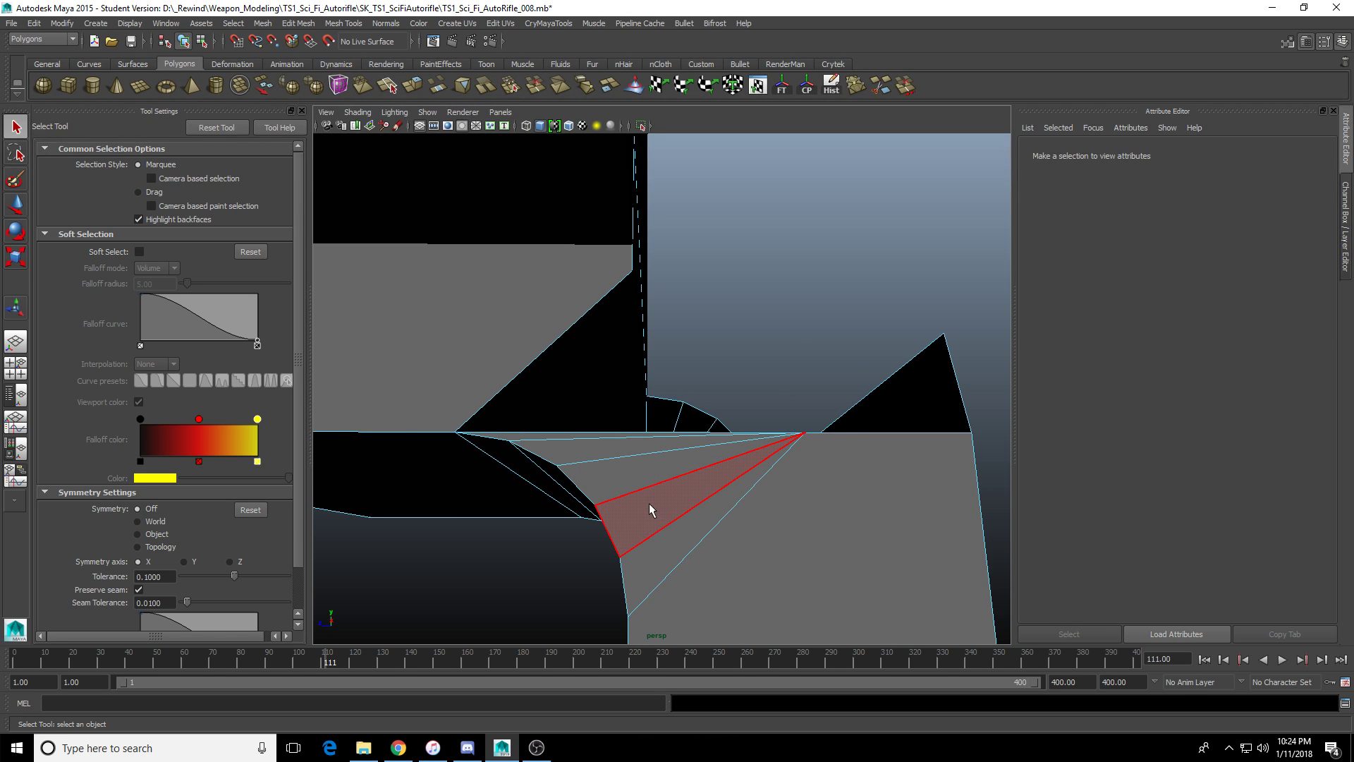
# Try selecting the inner corner's fan-shaped faces, then undo the selections and the face deletion.
pyautogui.moveTo(658, 550); pyautogui.dragTo(780, 444)
pyautogui.keyDown('shift'); pyautogui.click(656, 414); pyautogui.keyUp('shift')
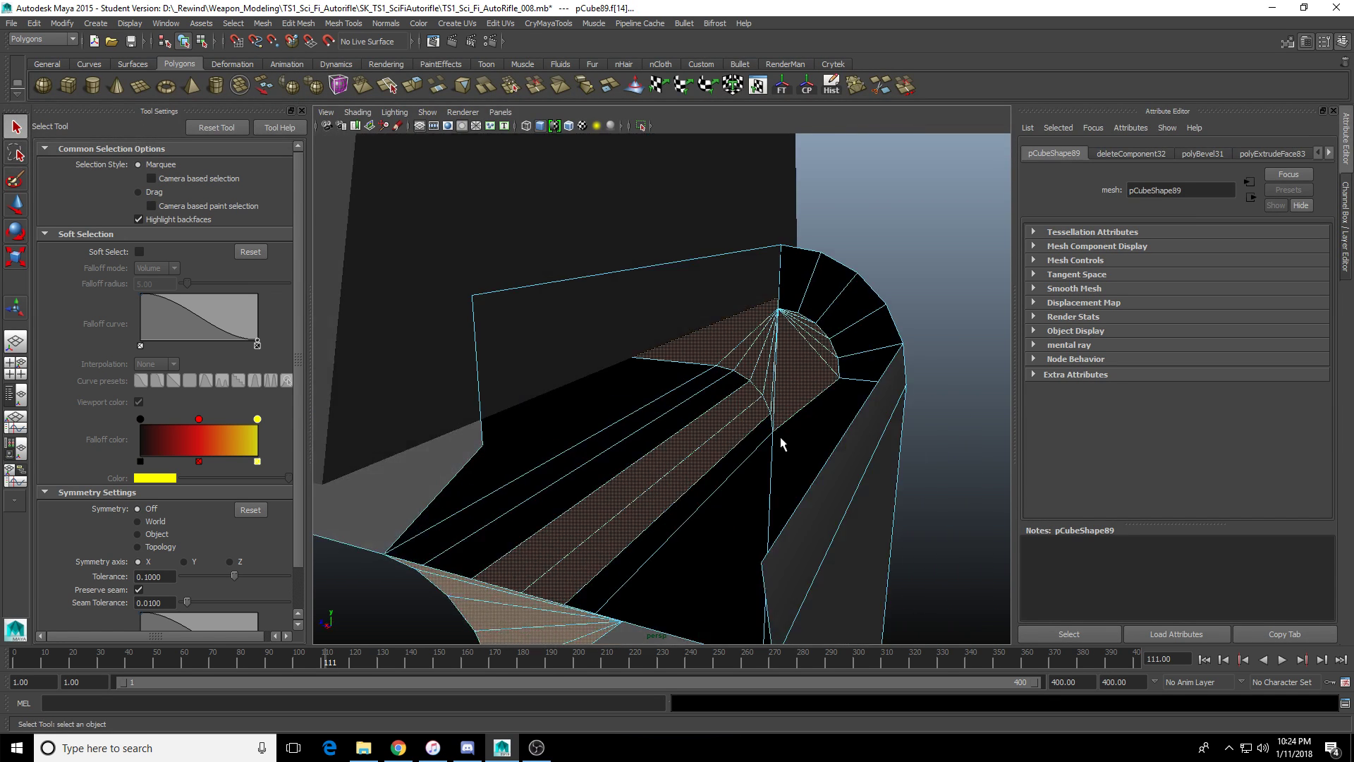
pyautogui.keyDown('alt'); pyautogui.moveTo(780, 445); pyautogui.dragTo(756, 432, button='right'); pyautogui.keyUp('alt')
pyautogui.keyDown('alt'); pyautogui.moveTo(755, 432); pyautogui.dragTo(776, 443); pyautogui.keyUp('alt')
pyautogui.hotkey('ctrl', 'z')
pyautogui.hotkey('ctrl', 'z')
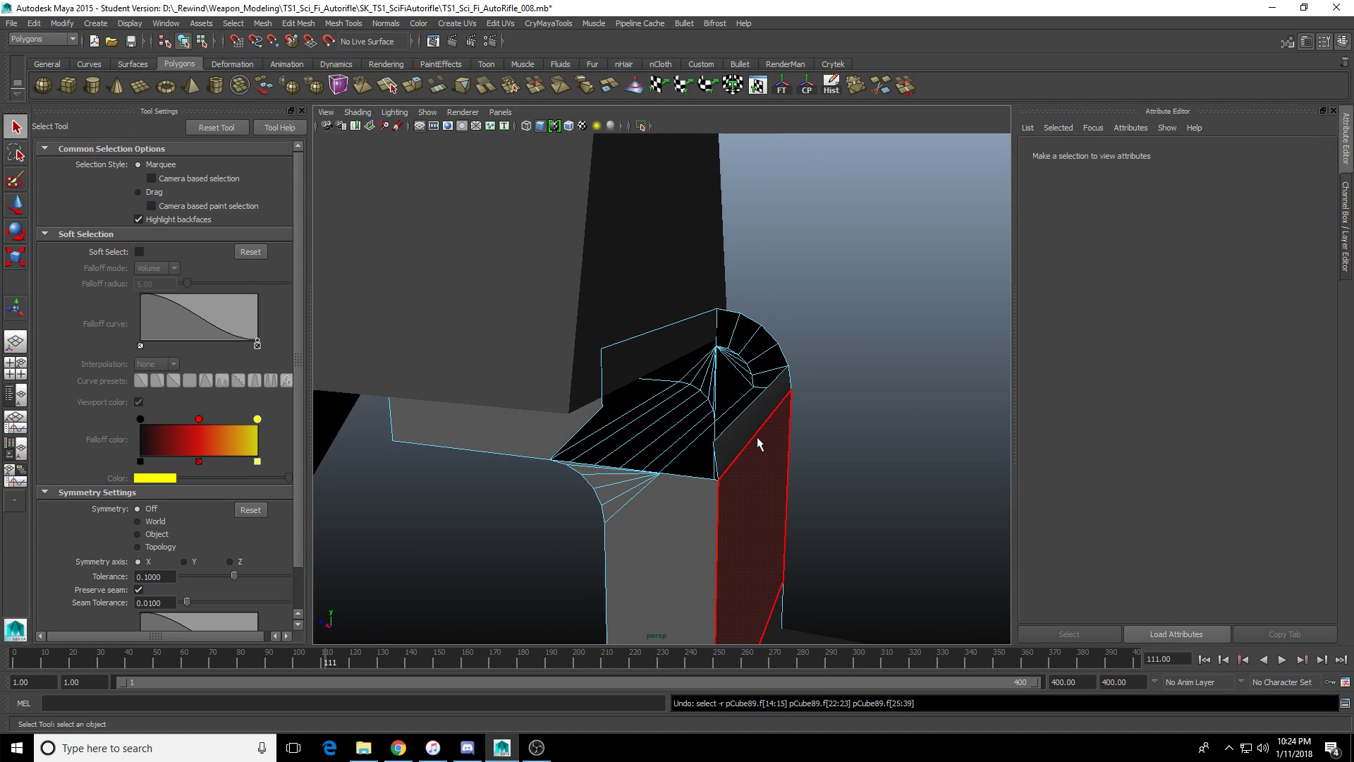
pyautogui.hotkey('ctrl', 'z')
pyautogui.press('f')
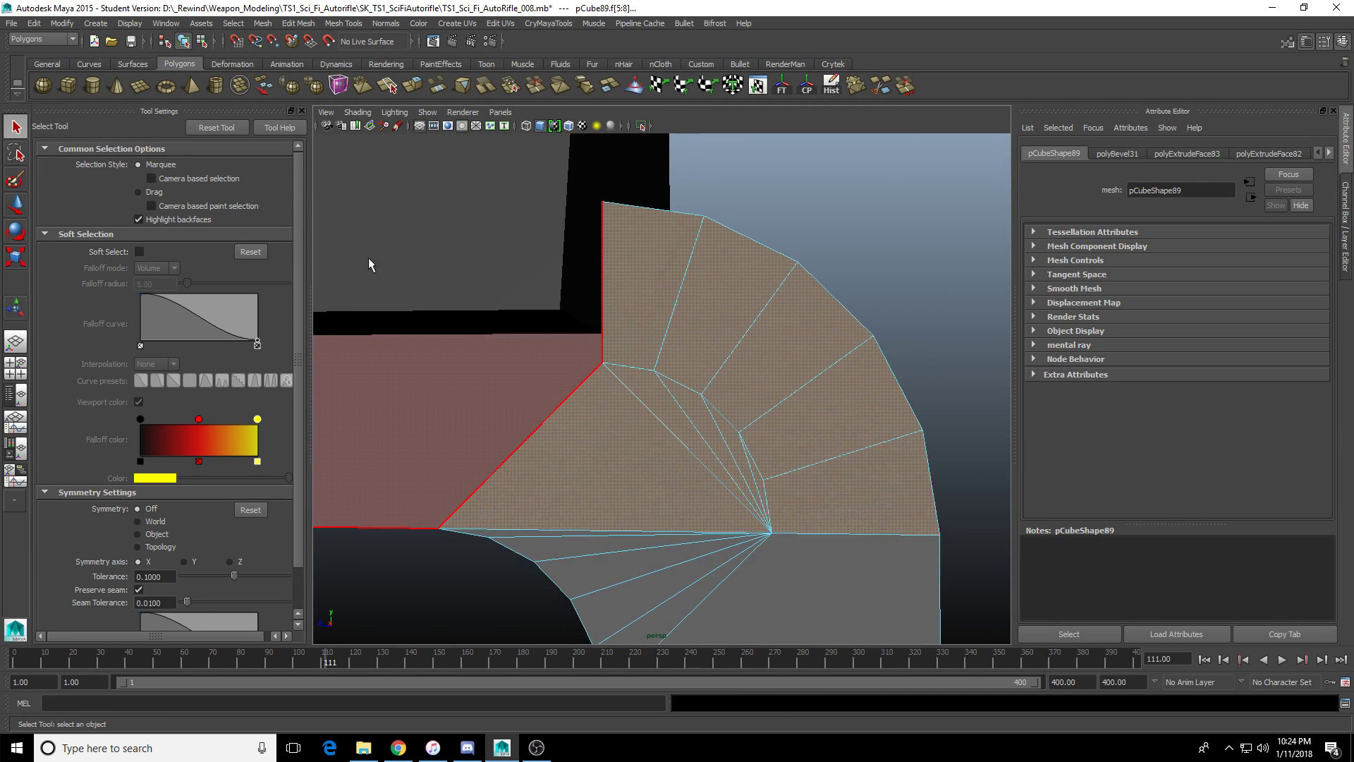
# Try marquee-selecting the outer corner's side faces with camera-based paint selection turned on.
pyautogui.click(167, 205)
pyautogui.click(742, 426)
pyautogui.keyDown('shift'); pyautogui.moveTo(624, 365); pyautogui.dragTo(762, 471); pyautogui.keyUp('shift')
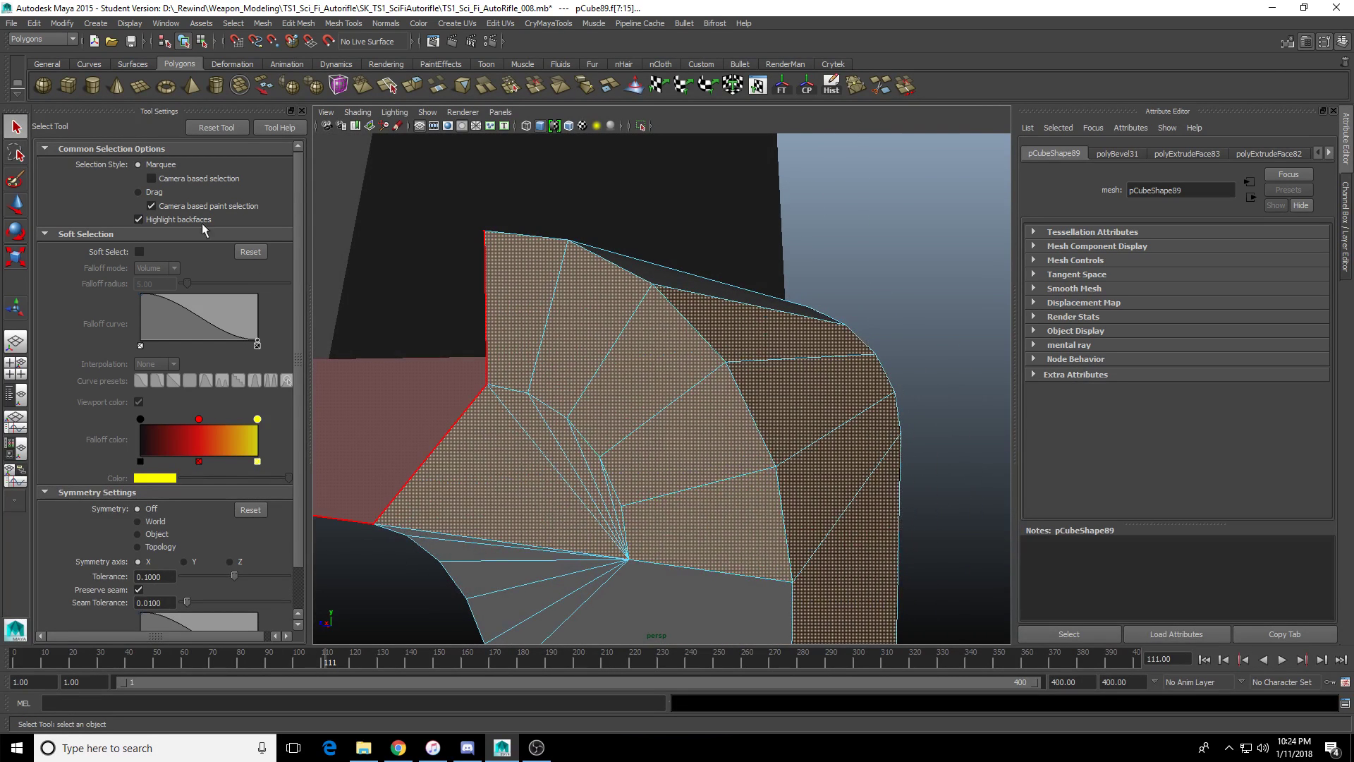
# Switch from camera-based paint selection to camera-based selection and delete the near side faces of the bracket's outer corner.
pyautogui.click(164, 207)
pyautogui.click(892, 248)
pyautogui.moveTo(514, 376); pyautogui.dragTo(652, 524)
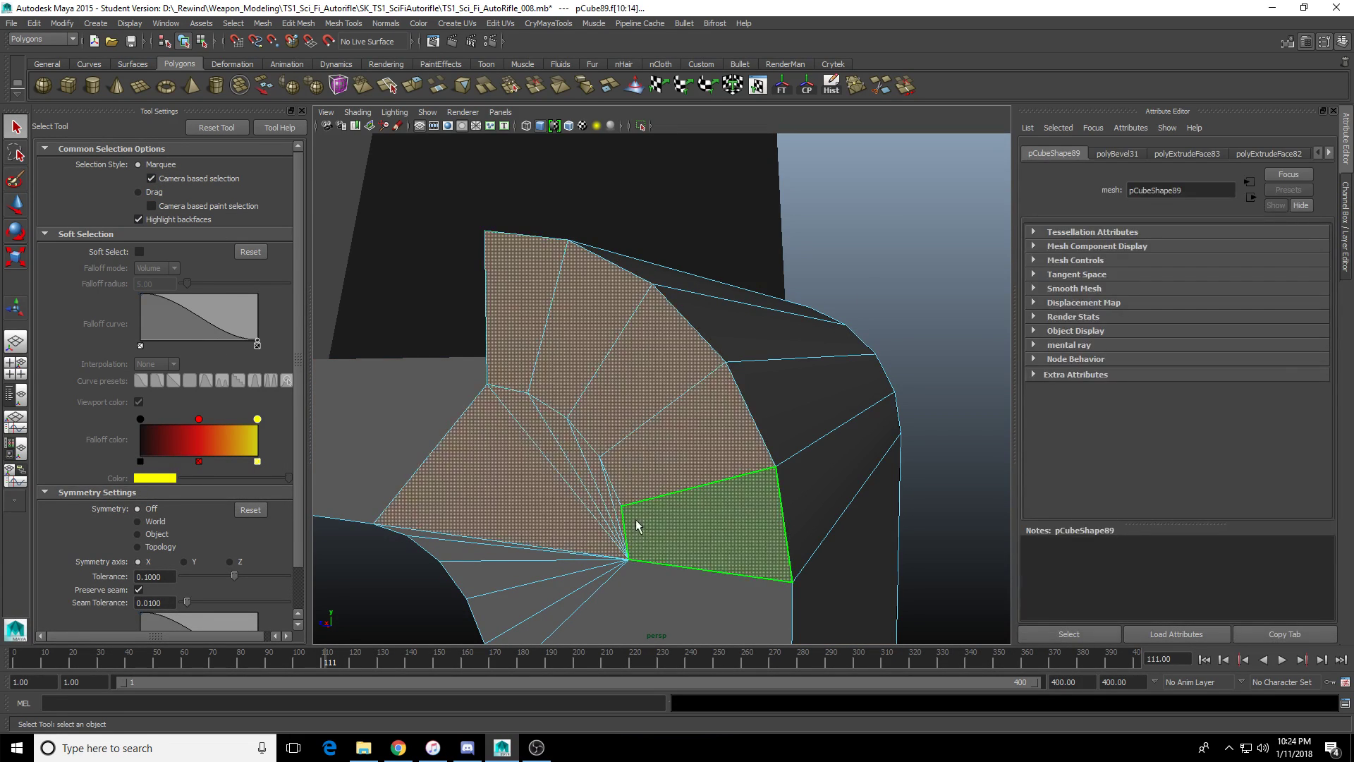
pyautogui.press('Delete')
# Select the near-side fan-shaped faces at the inner corner and check the Move tool's selection settings.
pyautogui.scroll(8, 545, 575)
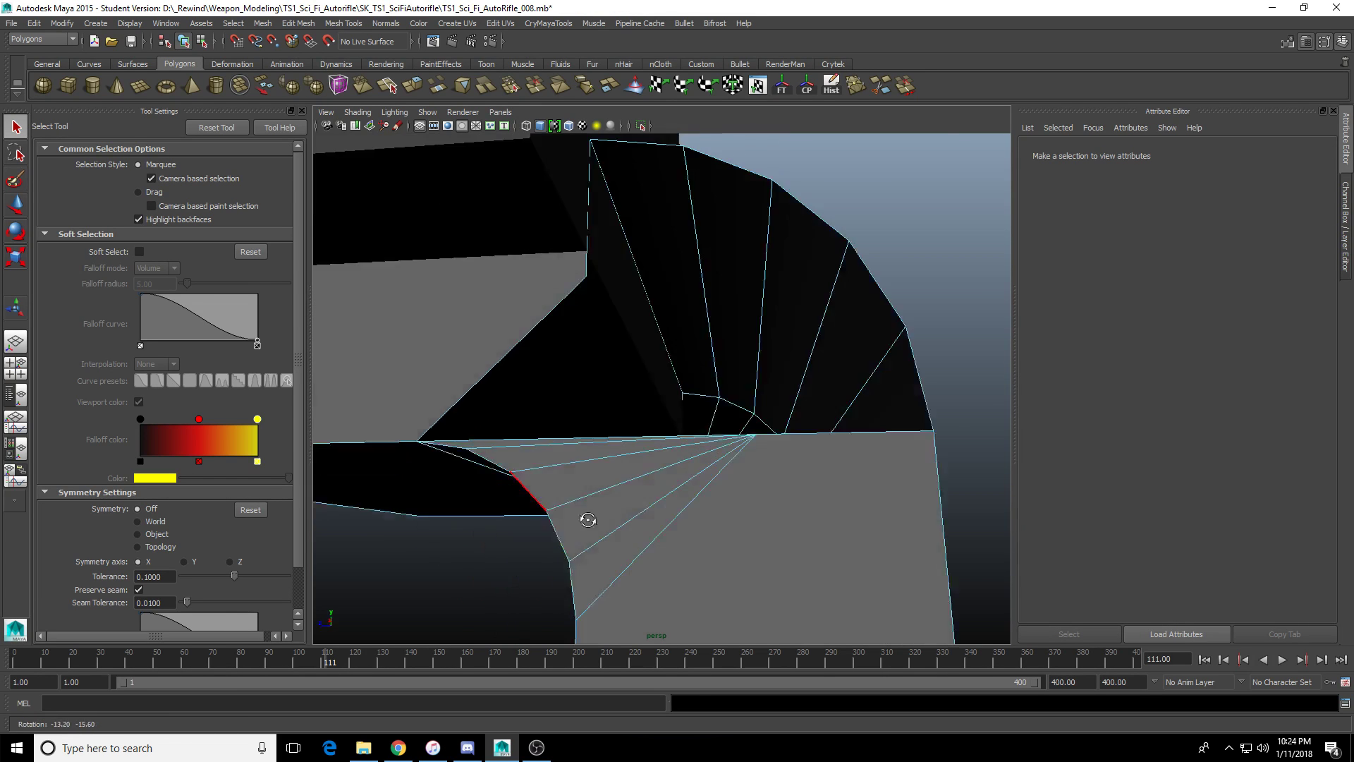
pyautogui.moveTo(577, 374); pyautogui.dragTo(607, 578)
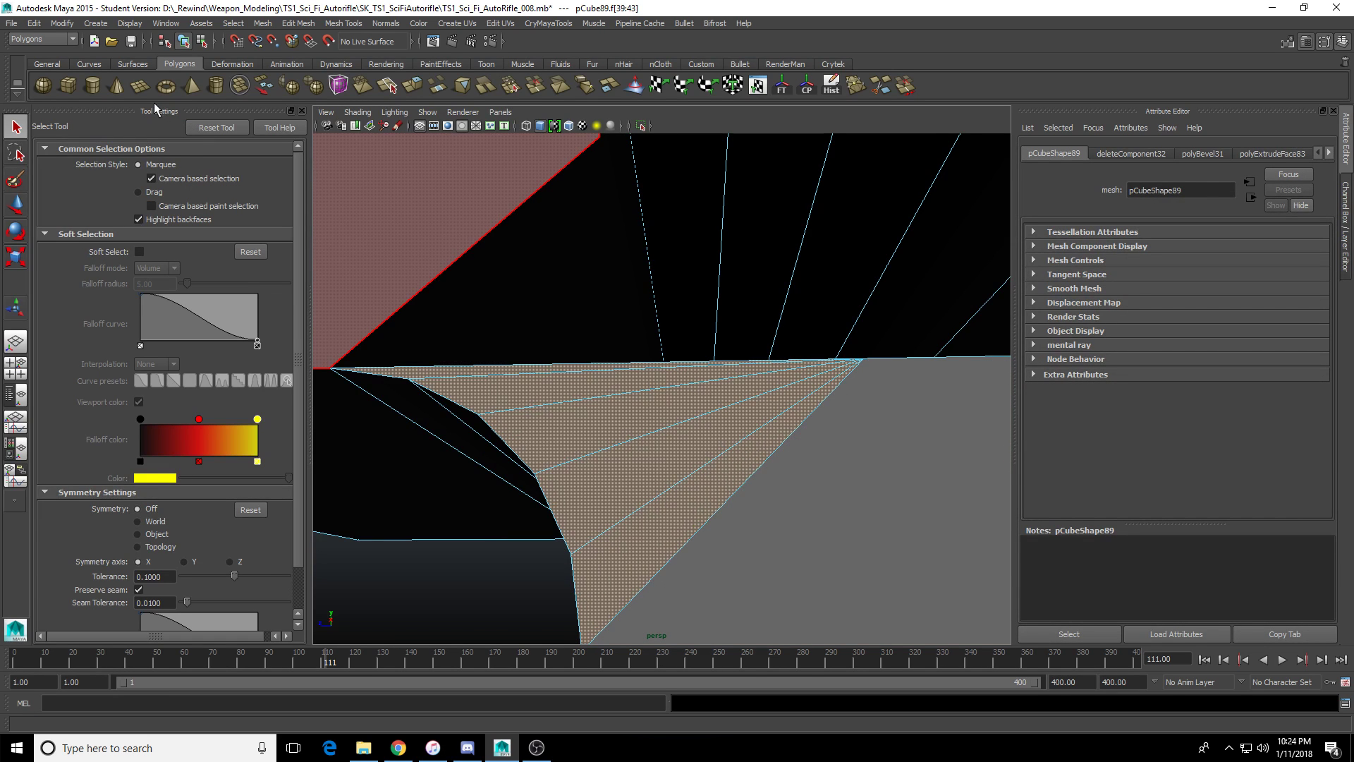
pyautogui.click(16, 207)
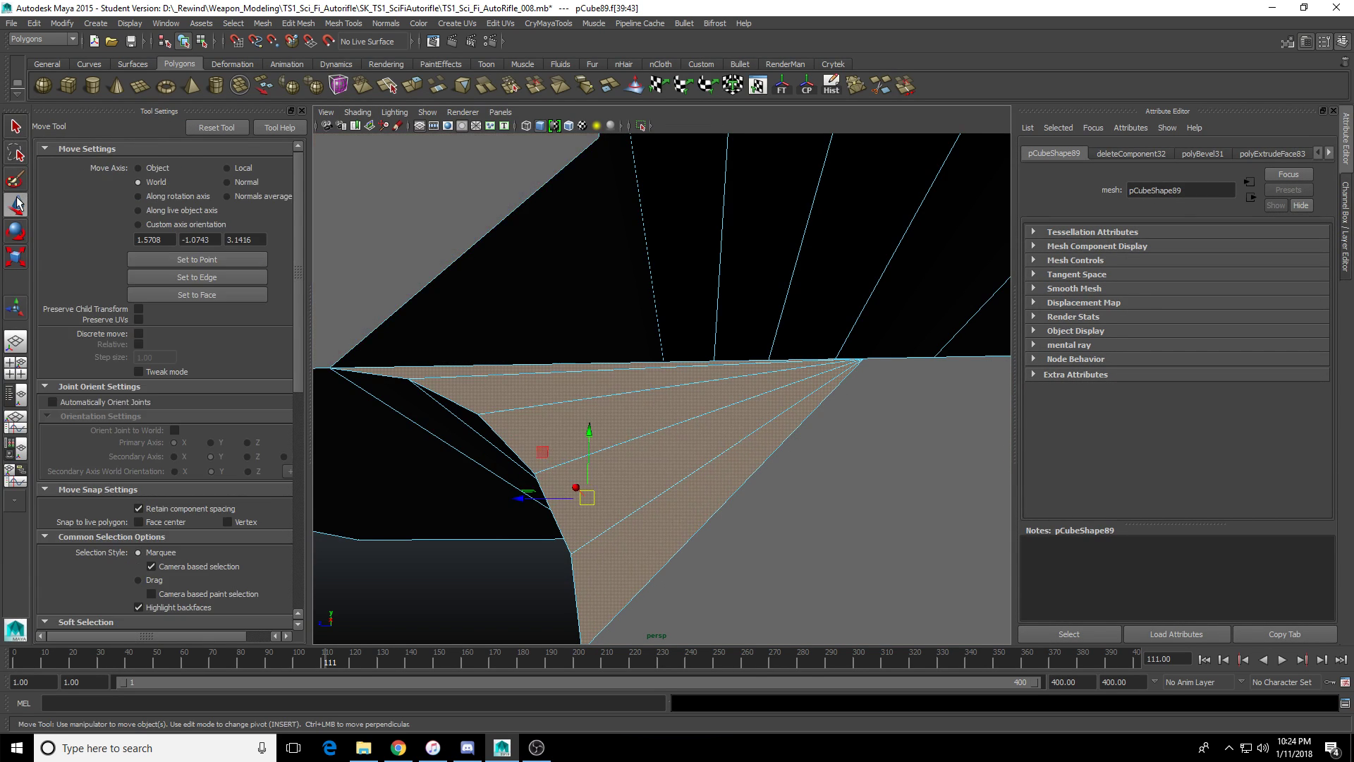
pyautogui.click(13, 131)
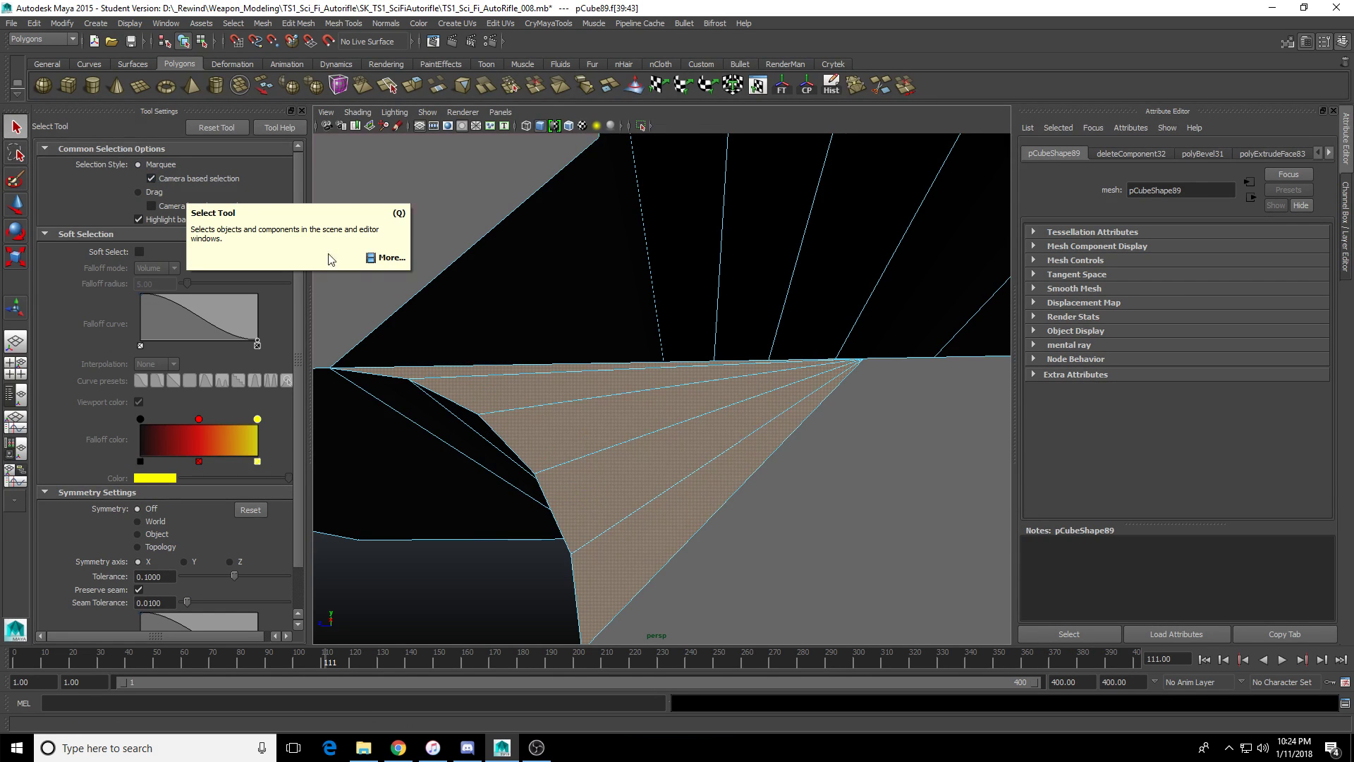
# Try camera-based marquee selection on the rifle body's parts and check the result from another angle.
pyautogui.scroll(-10, 550, 292)
pyautogui.keyDown('alt'); pyautogui.moveTo(554, 317); pyautogui.dragTo(654, 268, button='middle'); pyautogui.keyUp('alt')
pyautogui.scroll(-3, 752, 359)
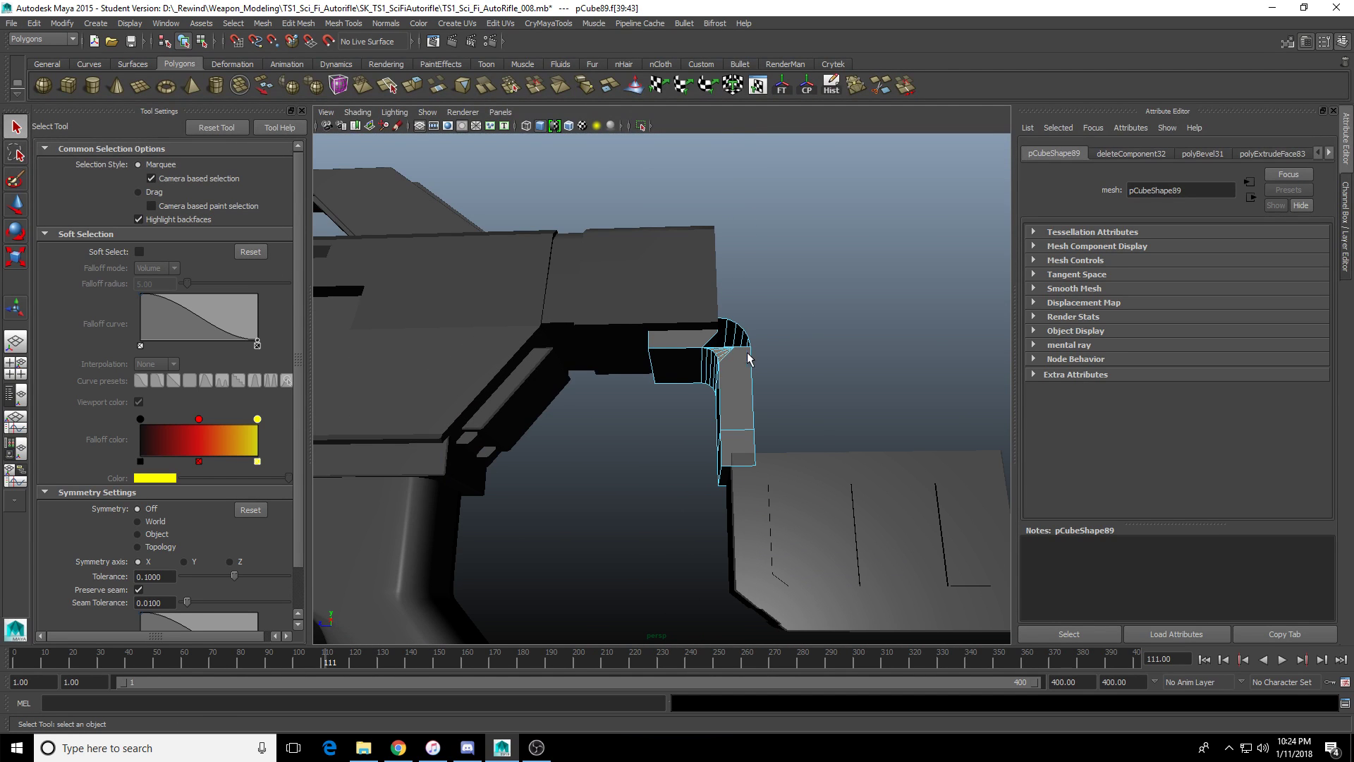
pyautogui.keyDown('alt'); pyautogui.moveTo(592, 366); pyautogui.dragTo(818, 299, button='middle'); pyautogui.keyUp('alt')
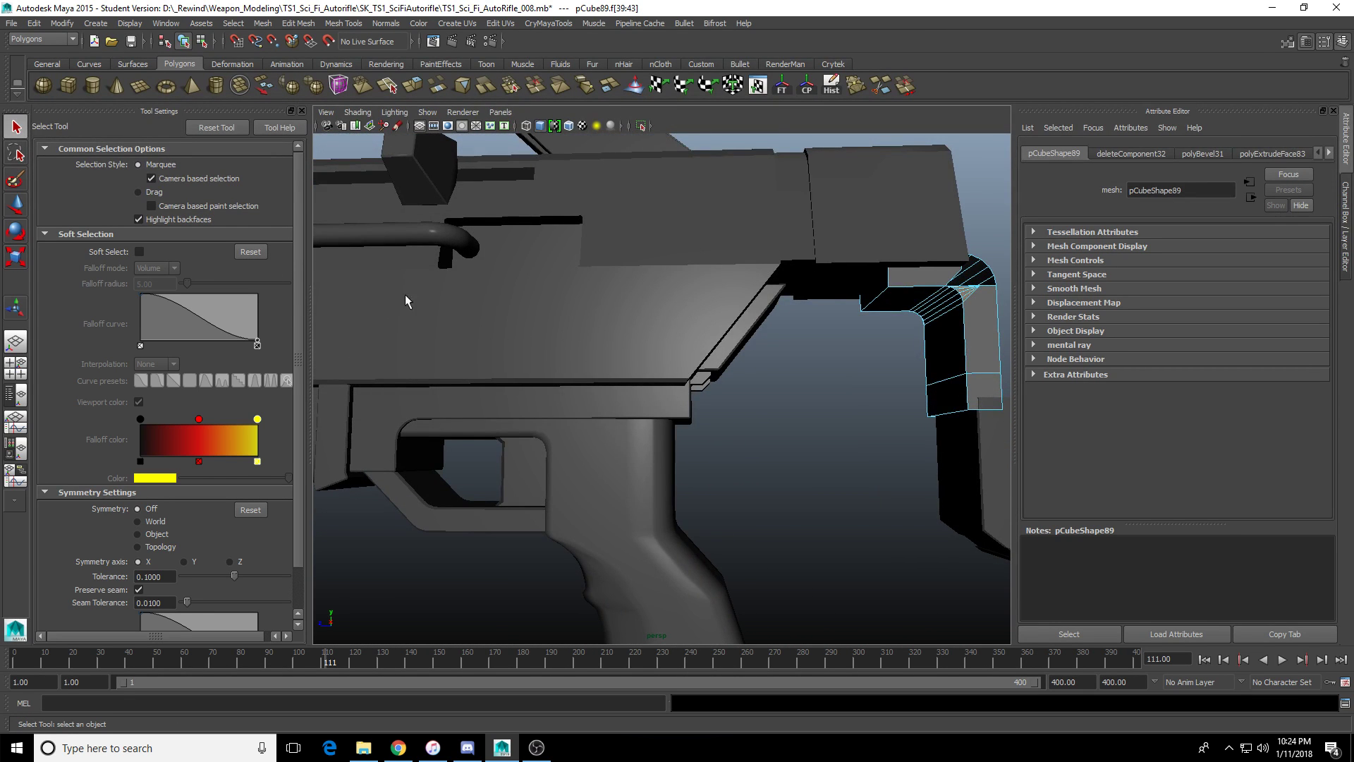
pyautogui.moveTo(406, 301); pyautogui.dragTo(630, 479)
pyautogui.keyDown('alt'); pyautogui.moveTo(820, 381); pyautogui.dragTo(522, 454); pyautogui.keyUp('alt')
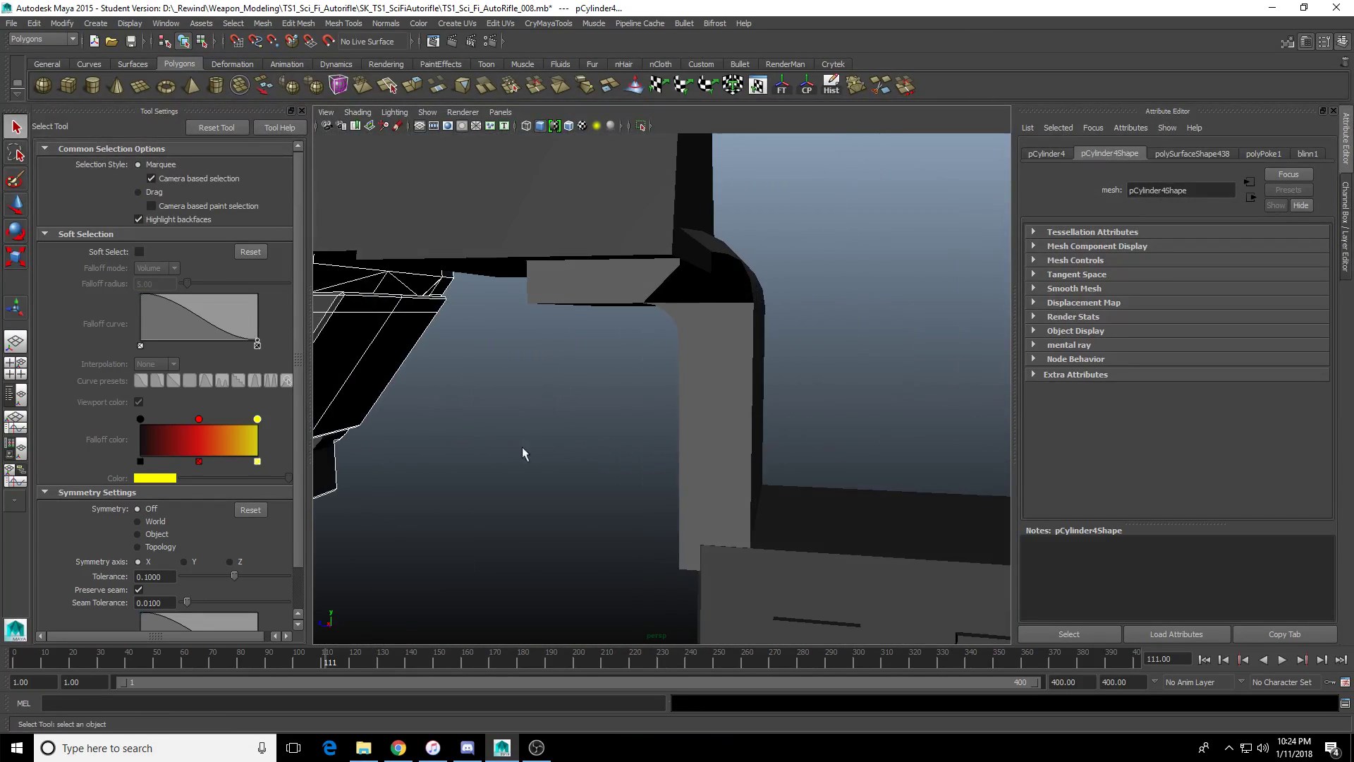
# Return to the bent bracket's face mode and delete the near-side fan-shaped faces at its inner corner.
pyautogui.click(707, 383)
pyautogui.keyDown('alt'); pyautogui.moveTo(707, 383); pyautogui.dragTo(768, 326, button='right'); pyautogui.keyUp('alt')
pyautogui.keyDown('alt'); pyautogui.moveTo(768, 327); pyautogui.dragTo(662, 317); pyautogui.keyUp('alt')
pyautogui.keyDown('alt'); pyautogui.moveTo(663, 317); pyautogui.dragTo(670, 428, button='middle'); pyautogui.keyUp('alt')
pyautogui.press('F11')
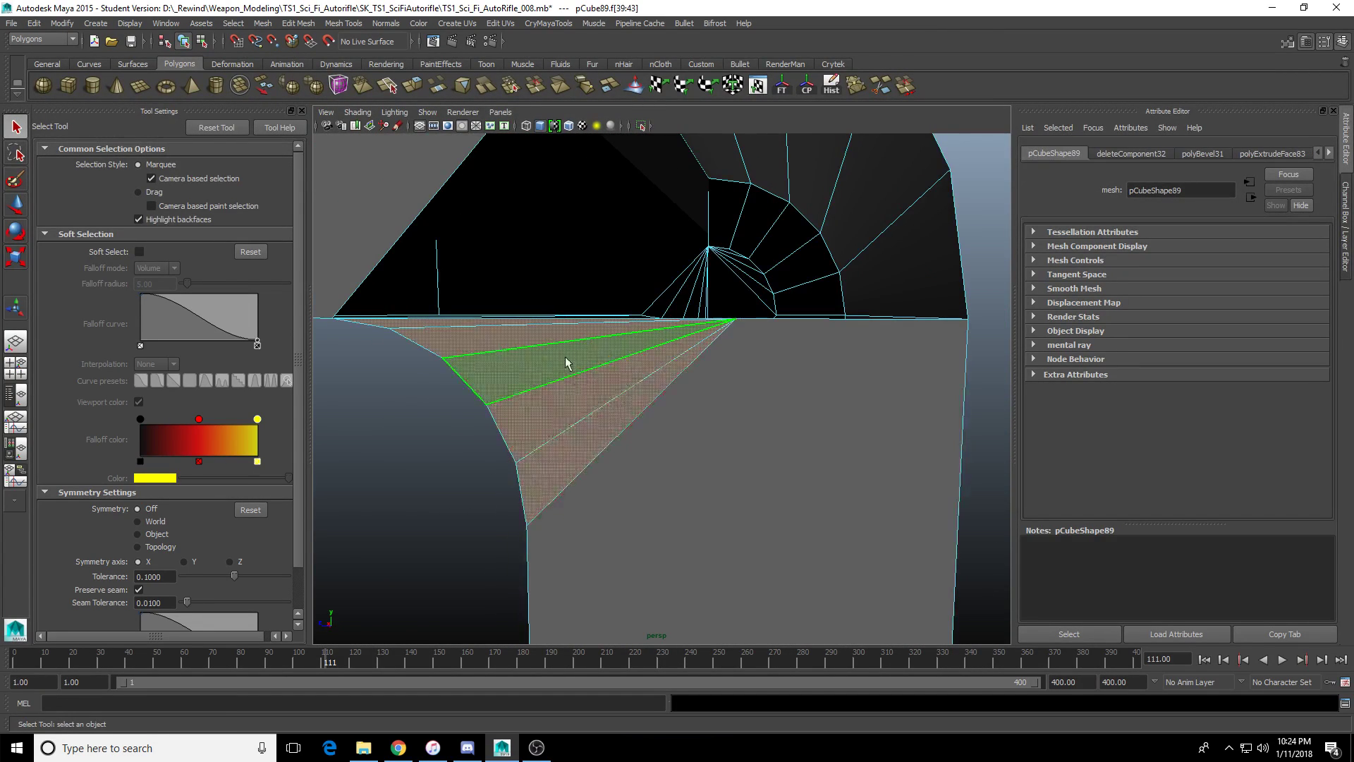
pyautogui.moveTo(572, 405)
pyautogui.keyDown('alt'); pyautogui.mouseDown()
pyautogui.moveTo(590, 422)
pyautogui.moveTo(581, 405)
pyautogui.mouseUp(); pyautogui.keyUp('alt')
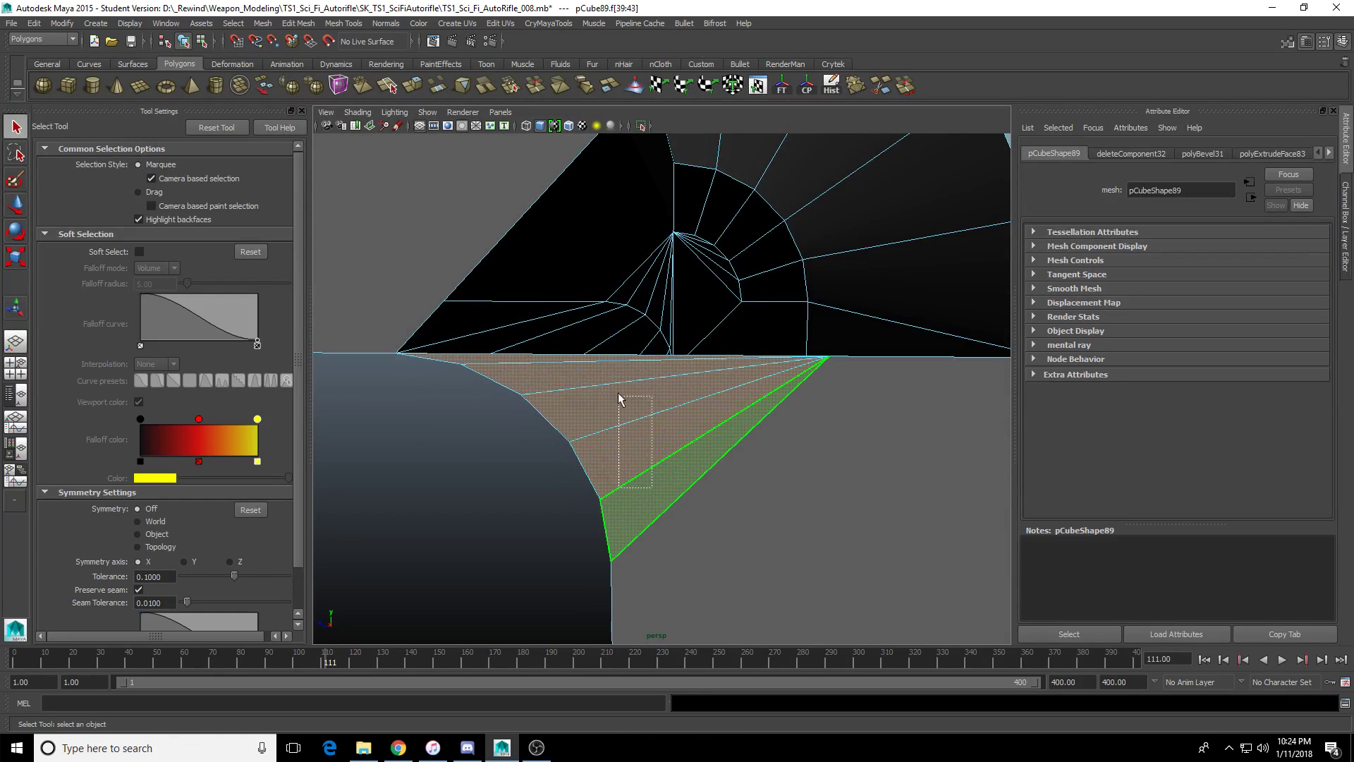
pyautogui.moveTo(632, 365); pyautogui.dragTo(633, 367)
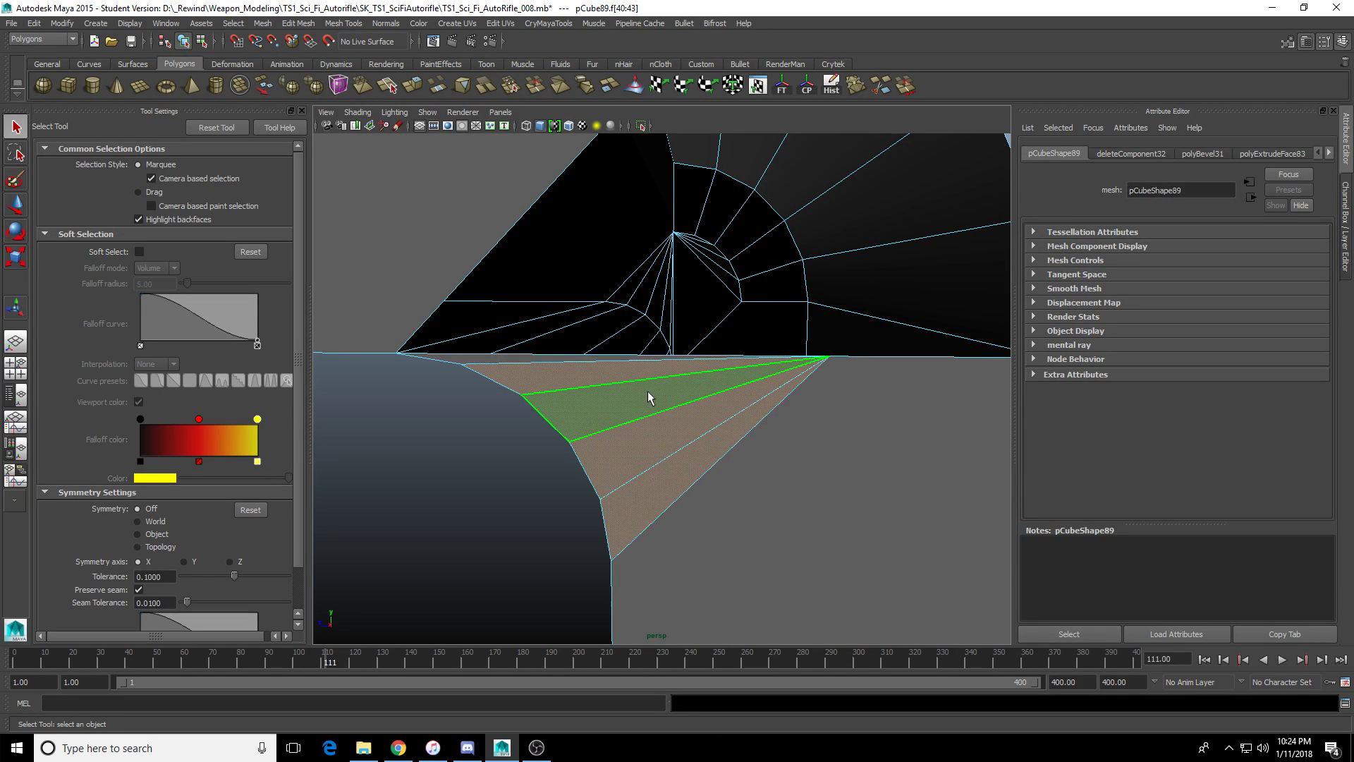
pyautogui.click(605, 378)
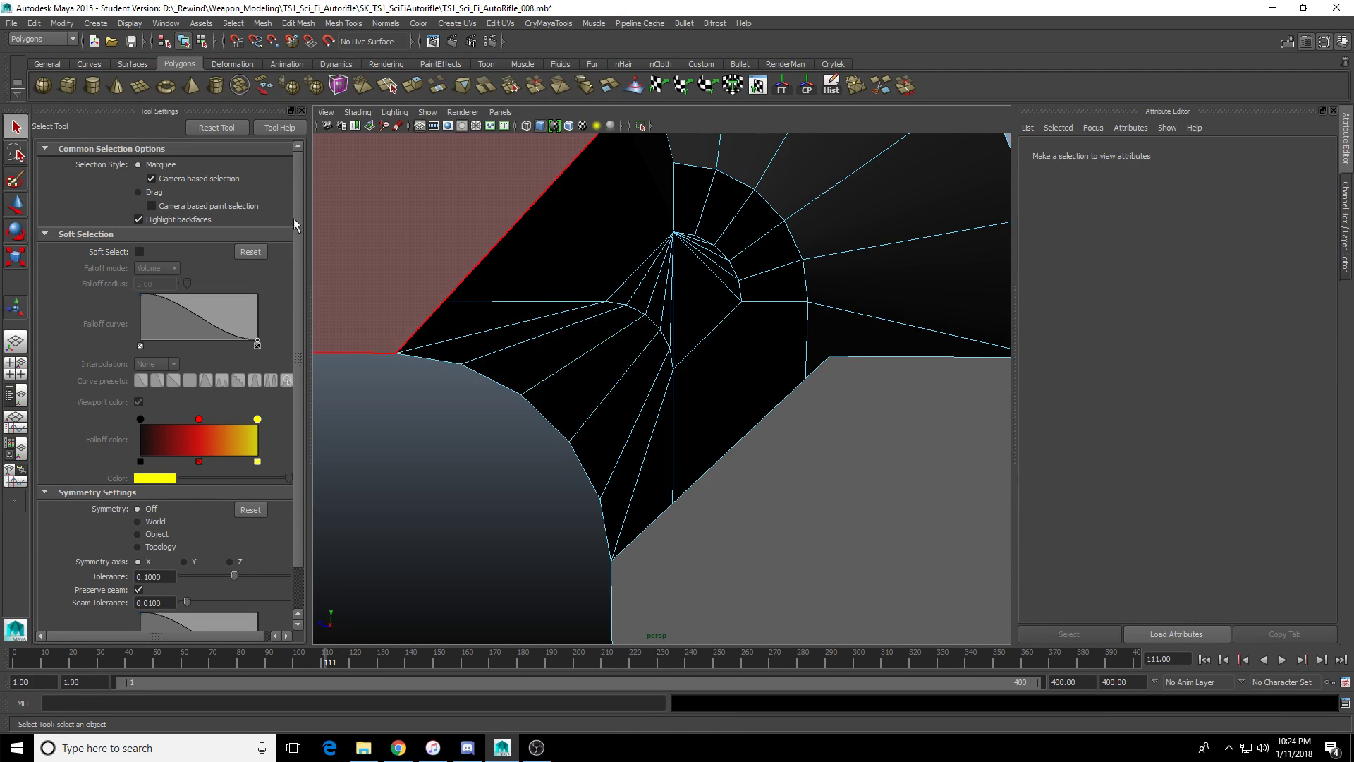
# Try selecting the bracket's corner side faces with camera-based selection turned off and check the selection from the opposite side.
pyautogui.click(151, 178)
pyautogui.keyDown('alt'); pyautogui.moveTo(706, 451); pyautogui.dragTo(540, 414); pyautogui.keyUp('alt')
pyautogui.keyDown('alt'); pyautogui.moveTo(540, 414); pyautogui.dragTo(586, 508, button='middle'); pyautogui.keyUp('alt')
pyautogui.scroll(-3, 590, 474)
pyautogui.moveTo(558, 265); pyautogui.dragTo(677, 496)
pyautogui.scroll(-5, 536, 465)
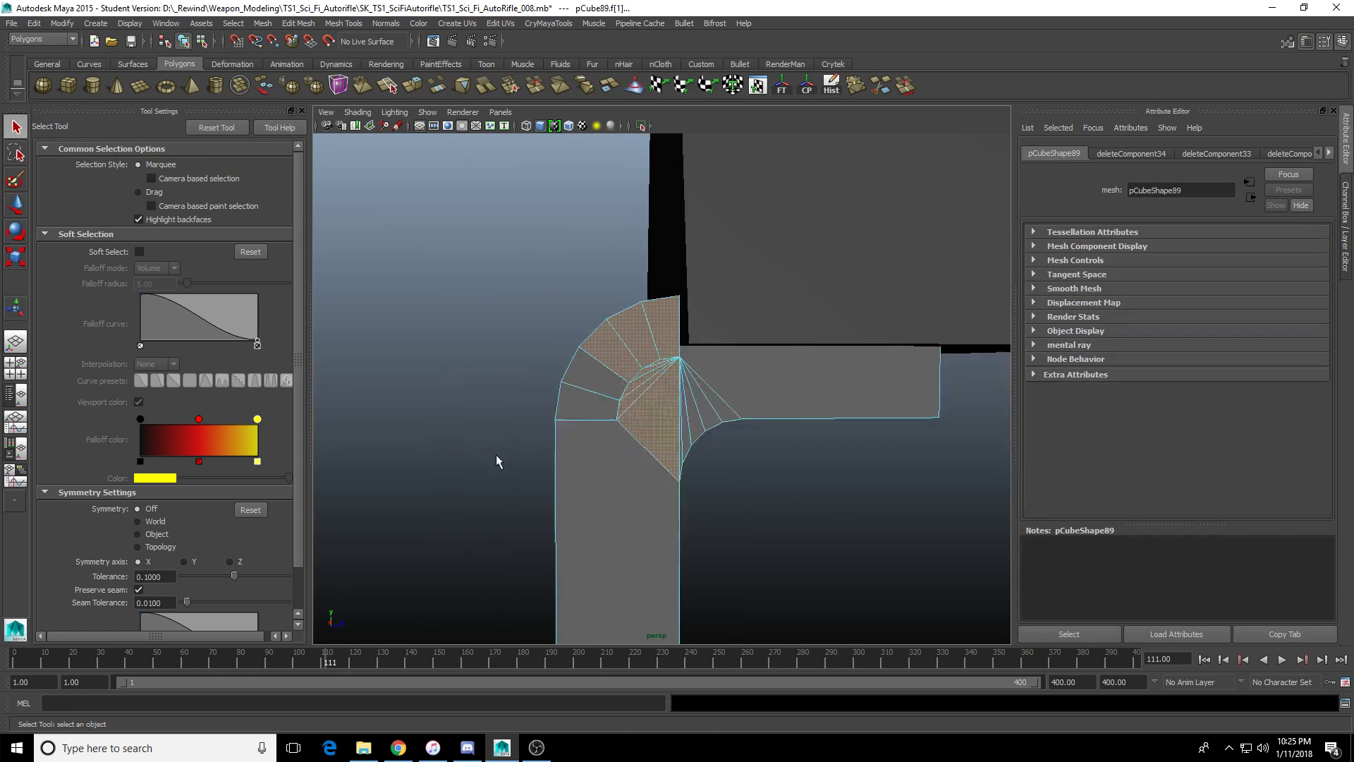
pyautogui.keyDown('alt'); pyautogui.moveTo(498, 457); pyautogui.dragTo(783, 464); pyautogui.keyUp('alt')
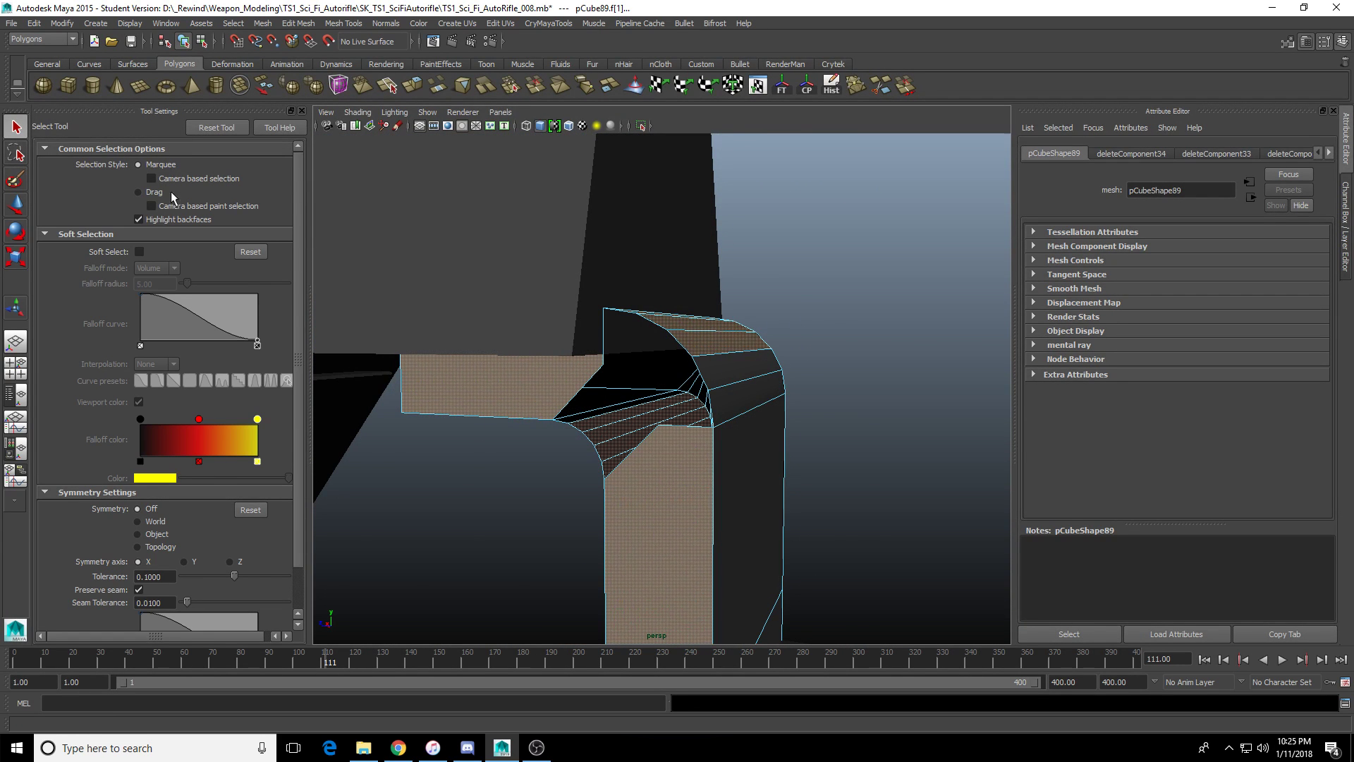
# Restore camera-based selection and delete the fan-shaped faces of the outer and inner corner on the bracket's remaining closed side.
pyautogui.keyDown('alt'); pyautogui.moveTo(381, 416); pyautogui.dragTo(790, 282); pyautogui.keyUp('alt')
pyautogui.click(764, 290)
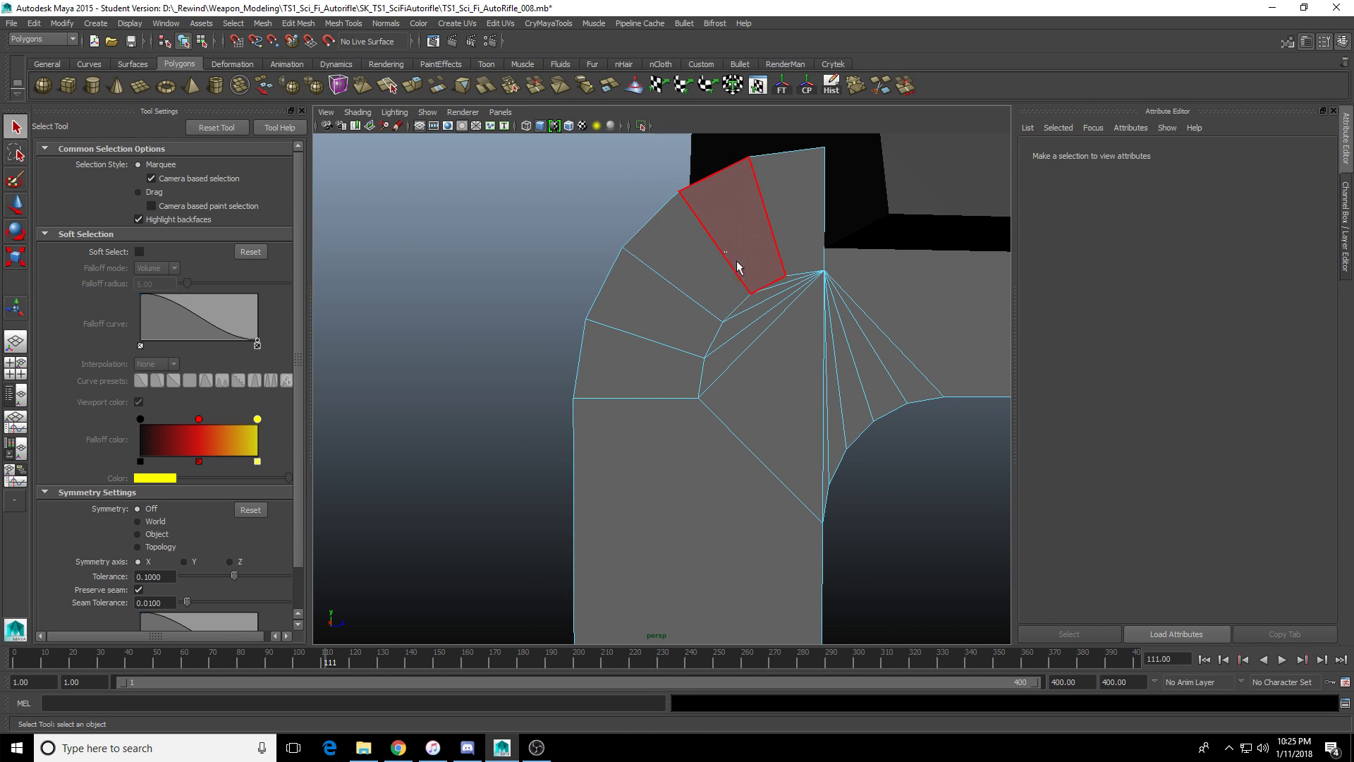
pyautogui.click(804, 357)
pyautogui.press('Delete')
pyautogui.moveTo(681, 374); pyautogui.dragTo(681, 373)
pyautogui.press('Delete')
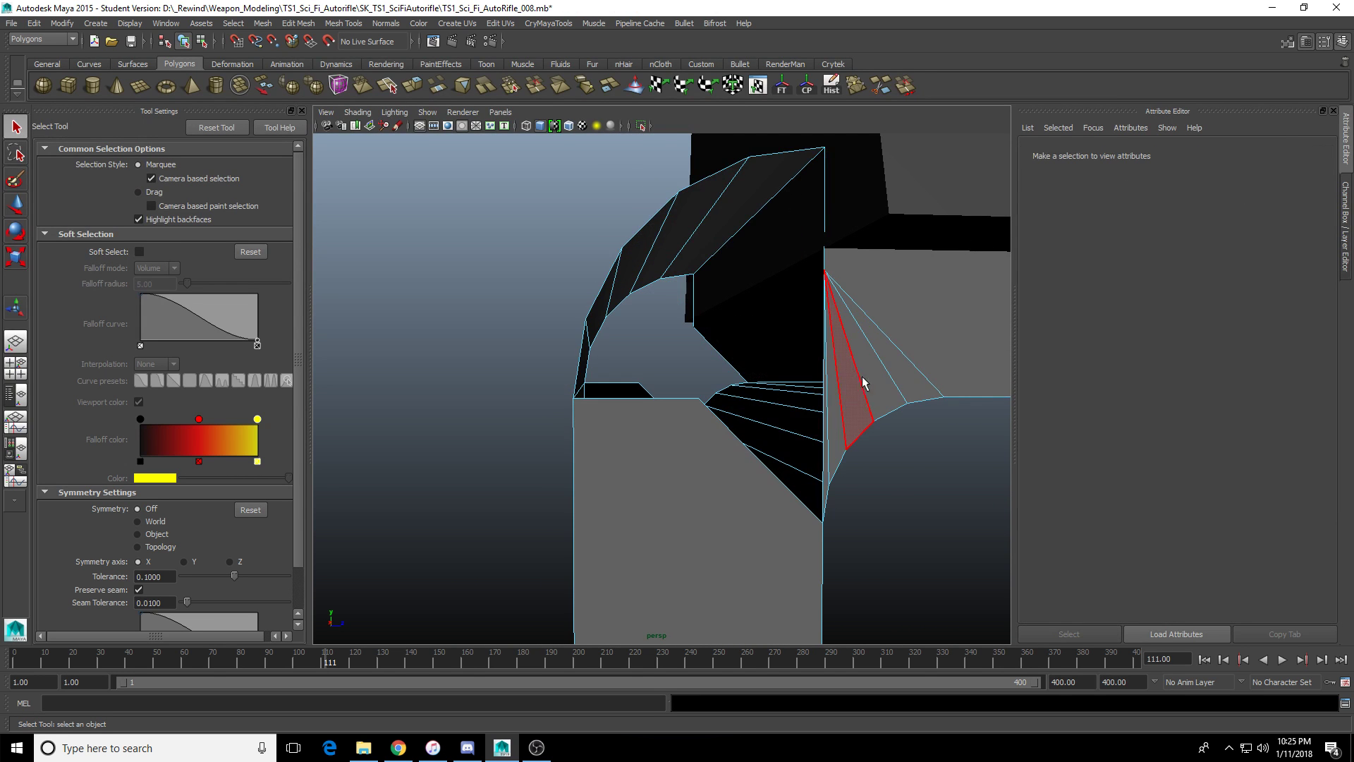
pyautogui.moveTo(826, 386); pyautogui.dragTo(789, 340)
pyautogui.press('Delete')
# Switch the bracket to vertex mode, select the notch vertex at the horizontal arm's cut end and show it in the side view.
pyautogui.moveTo(789, 340); pyautogui.dragTo(759, 341, button='right')
pyautogui.moveTo(707, 336); pyautogui.dragTo(723, 323)
pyautogui.press('space')
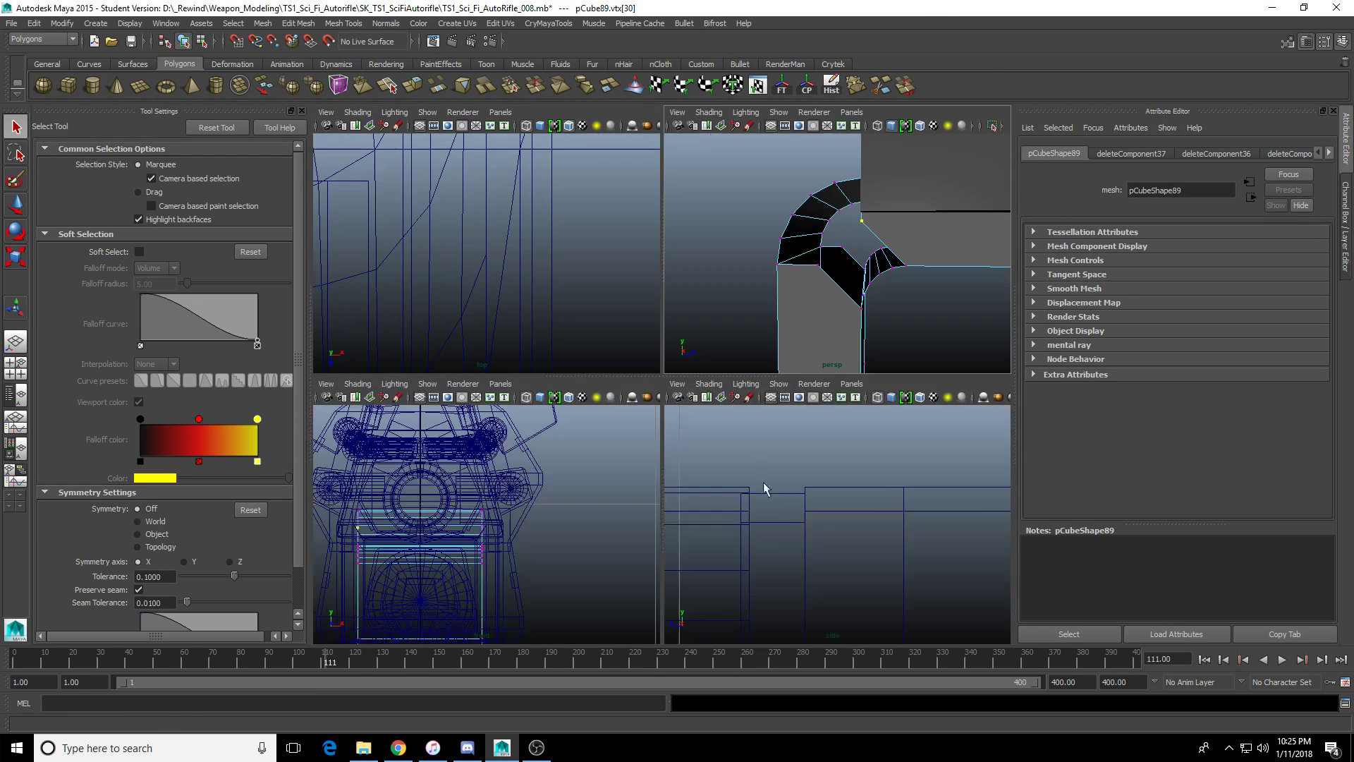
pyautogui.press('space')
pyautogui.scroll(5, 678, 476)
pyautogui.scroll(3, 674, 479)
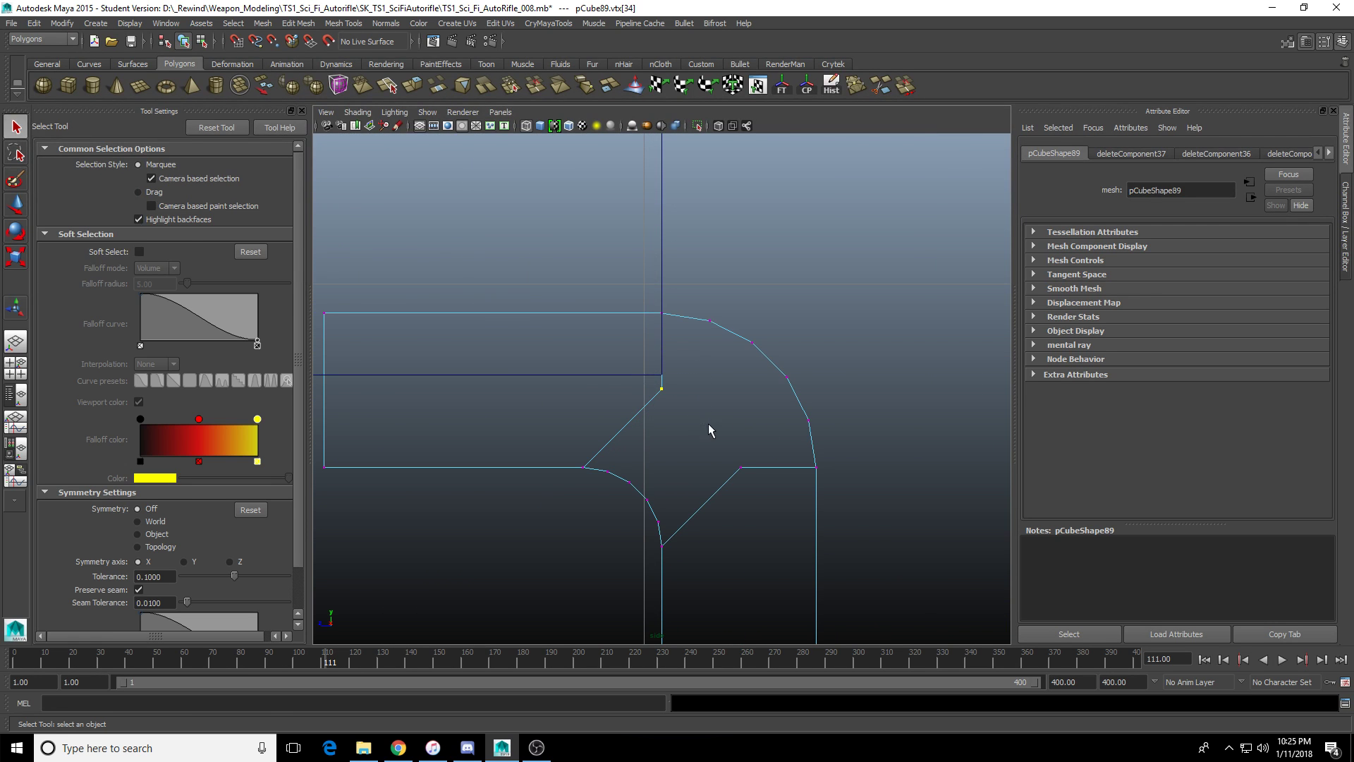
# Try moving the single notch vertex horizontally into the arm, and undo the move.
pyautogui.press('w')
pyautogui.scroll(3, 637, 402)
pyautogui.moveTo(601, 387); pyautogui.dragTo(562, 391)
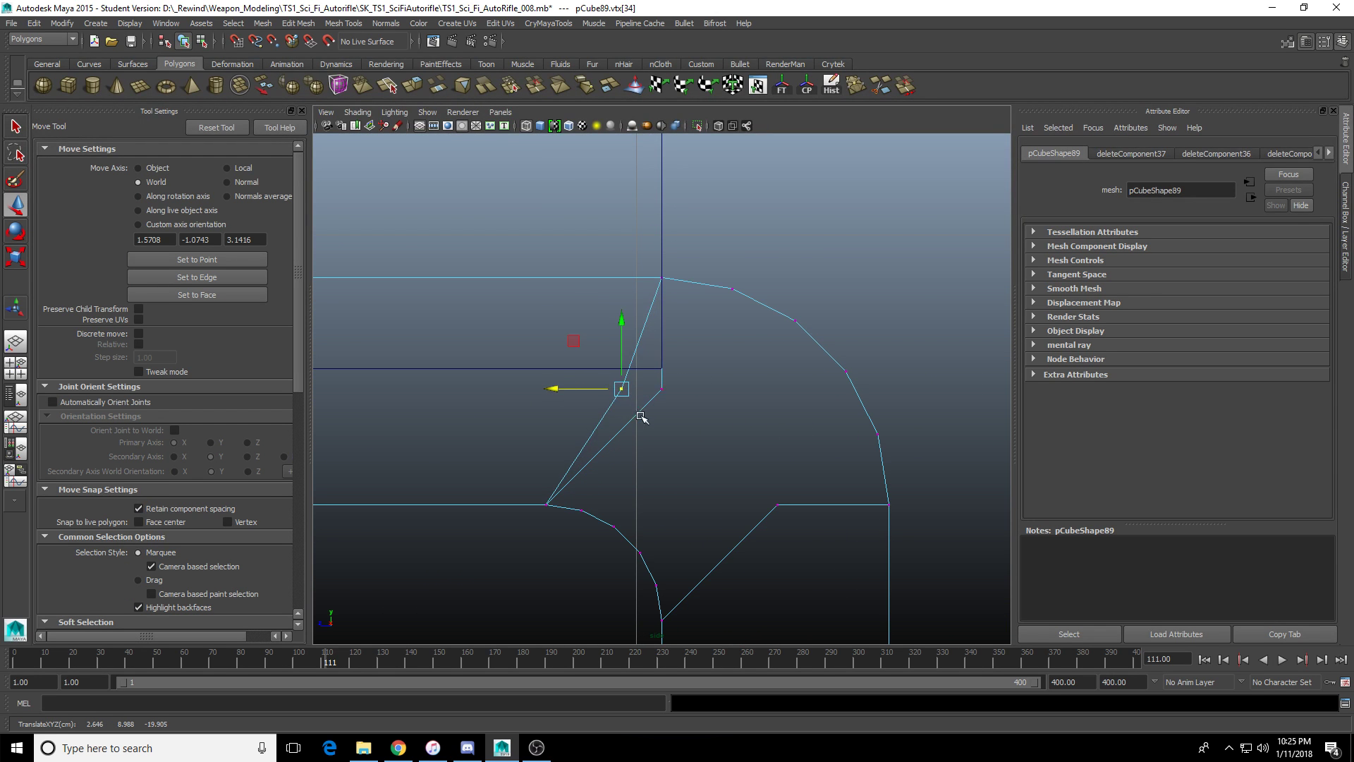
pyautogui.hotkey('ctrl', 'z')
pyautogui.press('q')
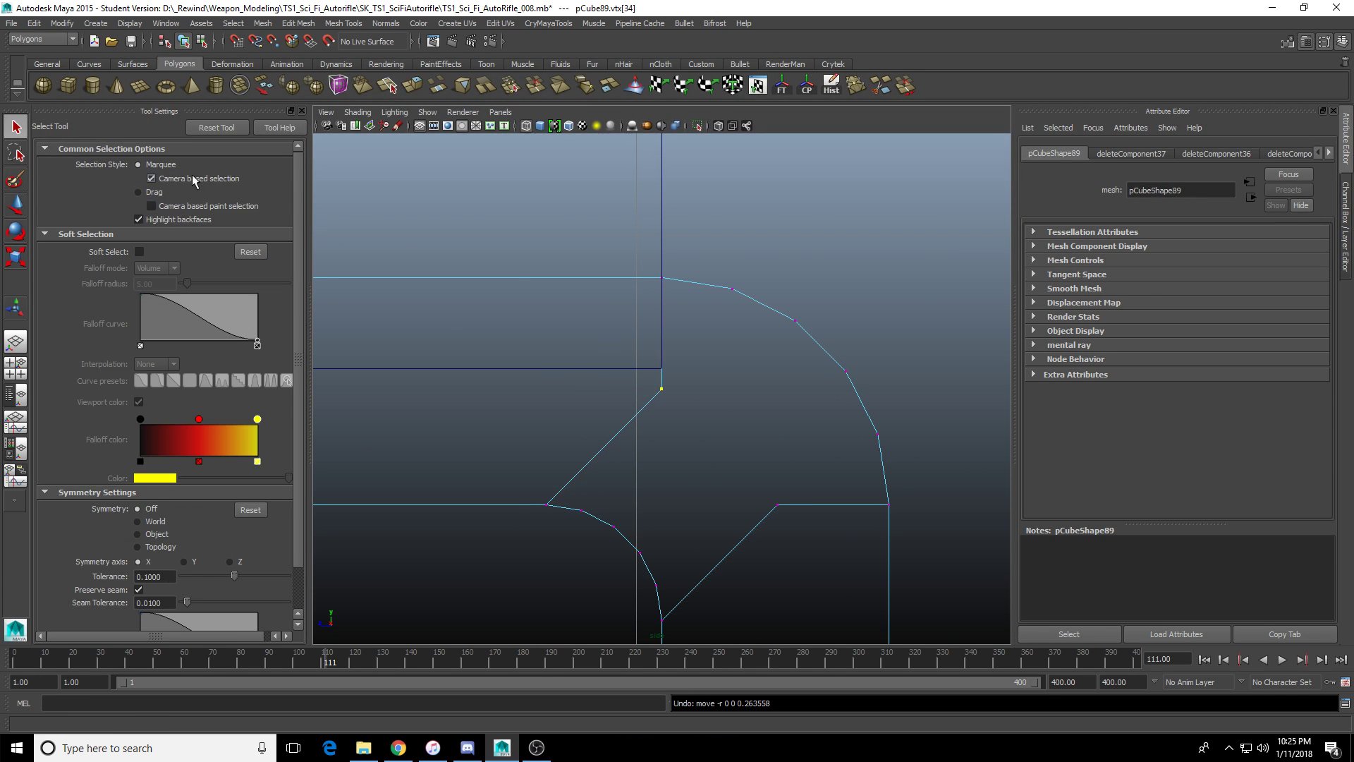
# Hide the tool settings, select the arm's notch vertices on both sides and move them horizontally away from the corner.
pyautogui.click(301, 111)
pyautogui.moveTo(421, 362); pyautogui.dragTo(547, 434)
pyautogui.press('w')
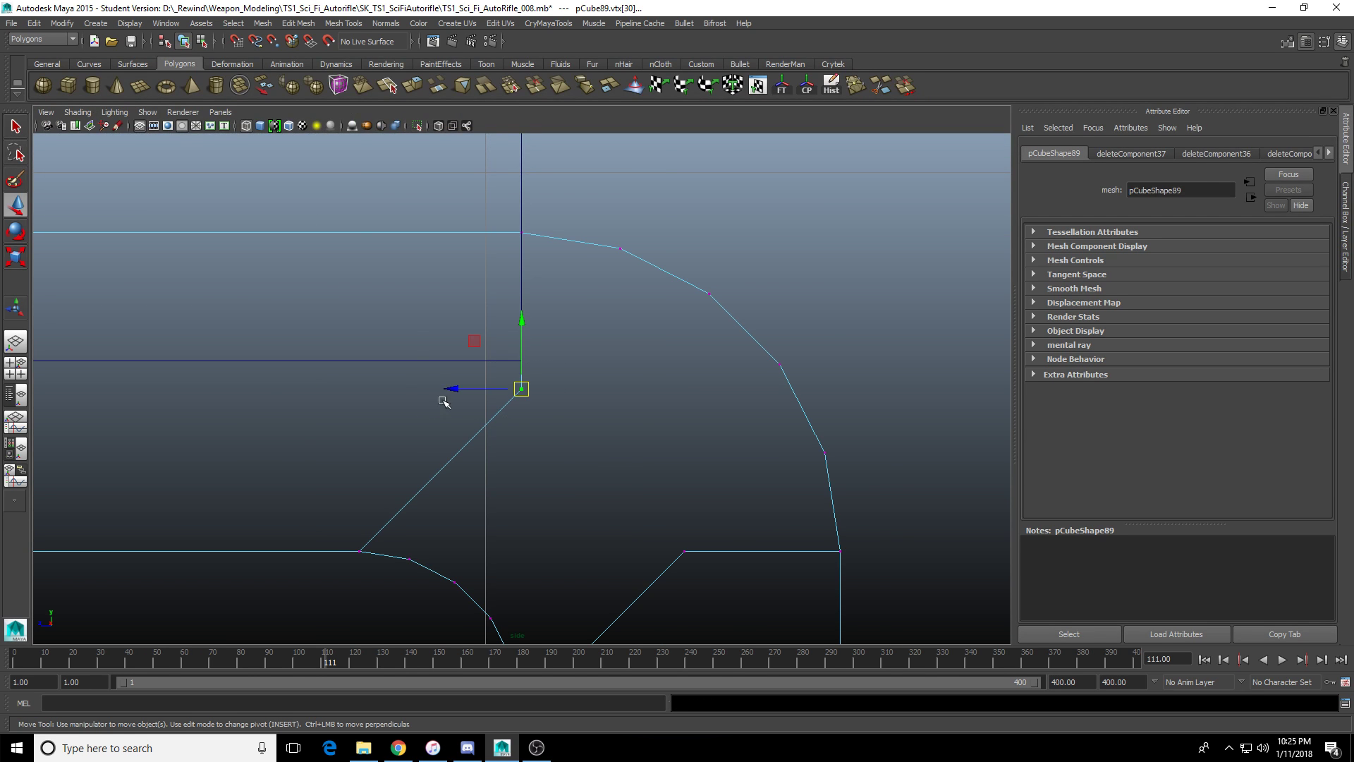
pyautogui.moveTo(445, 389); pyautogui.dragTo(393, 387)
pyautogui.moveTo(468, 325); pyautogui.dragTo(469, 331)
# Move the notch vertices at the top of the vertical leg down the leg and slightly toward the inner bend.
pyautogui.keyDown('alt'); pyautogui.moveTo(604, 500); pyautogui.dragTo(559, 383, button='middle'); pyautogui.keyUp('alt')
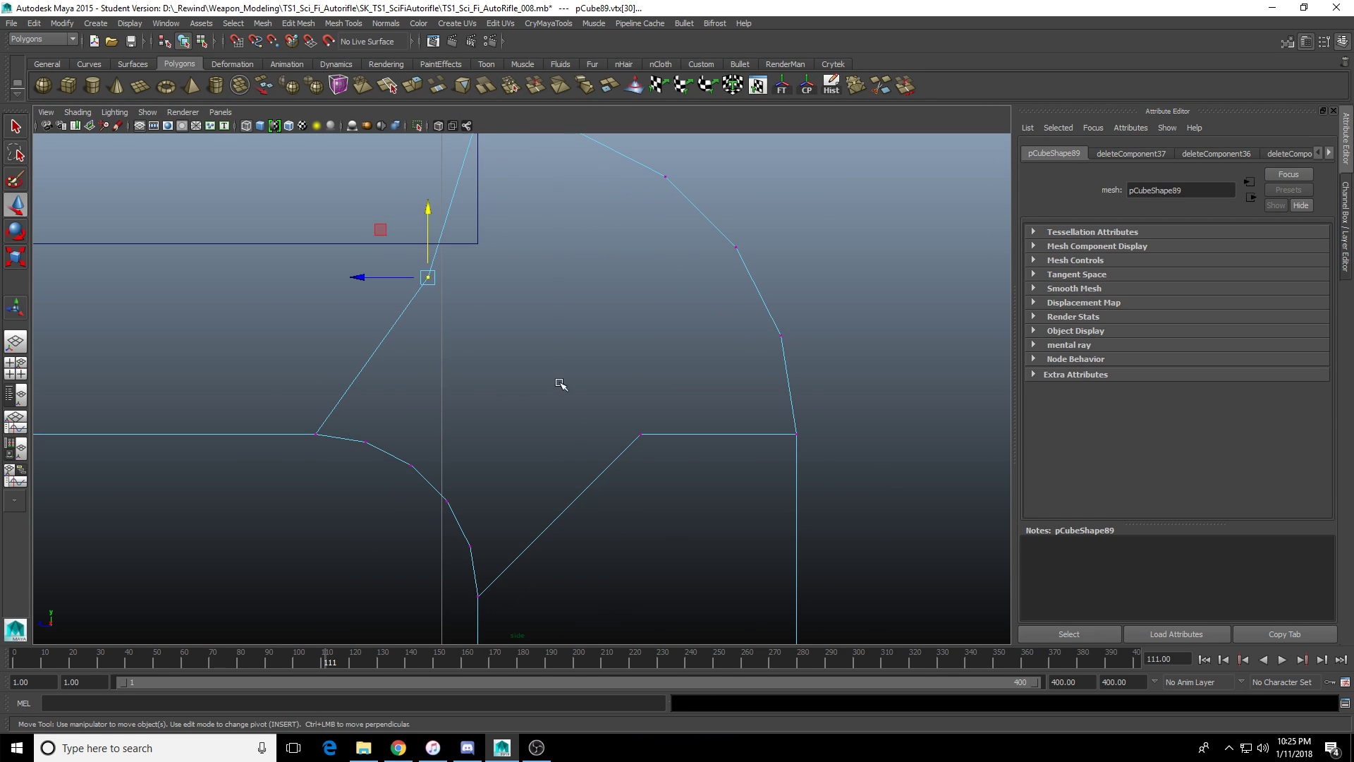
pyautogui.click(641, 434)
pyautogui.moveTo(646, 363); pyautogui.dragTo(643, 428)
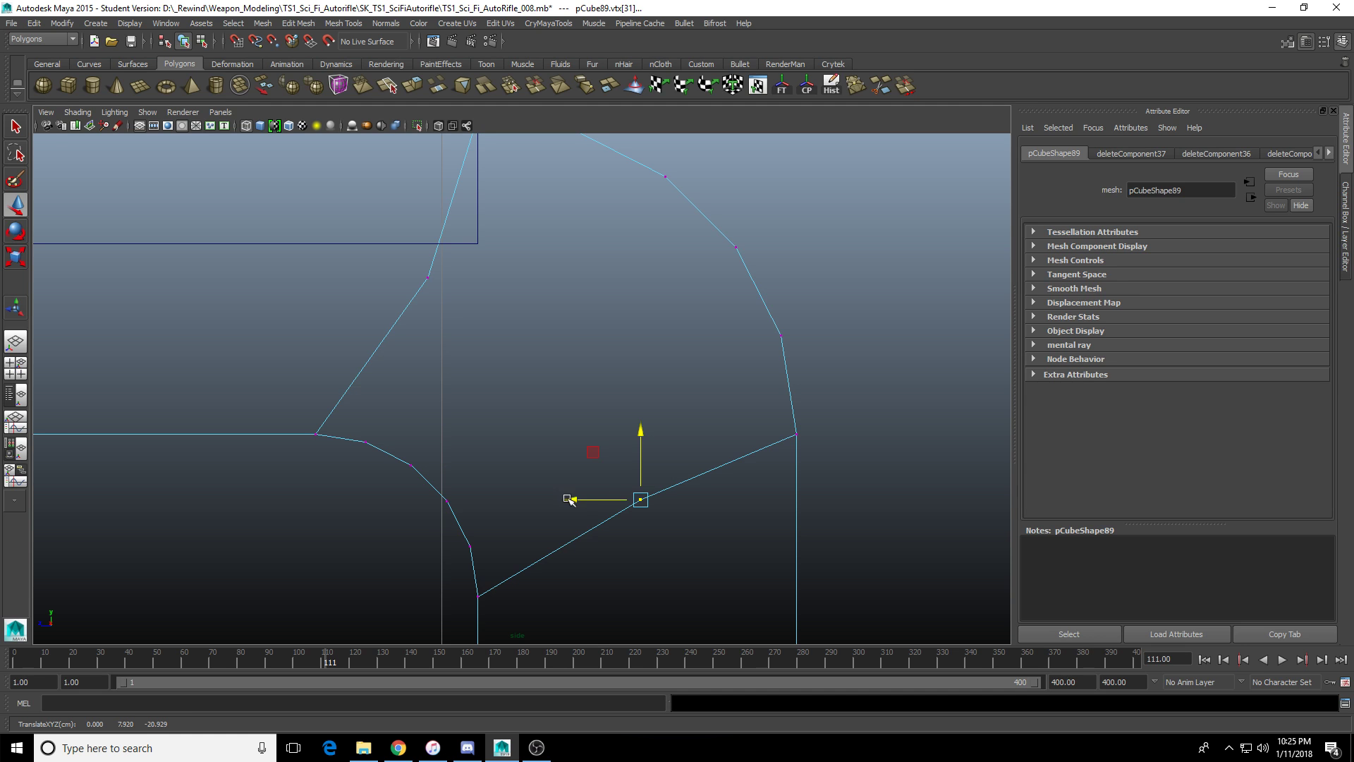
pyautogui.moveTo(568, 499); pyautogui.dragTo(550, 500)
pyautogui.scroll(-7, 635, 409)
pyautogui.press('space')
pyautogui.press('space')
pyautogui.keyDown('alt'); pyautogui.moveTo(811, 310); pyautogui.dragTo(694, 345); pyautogui.keyUp('alt')
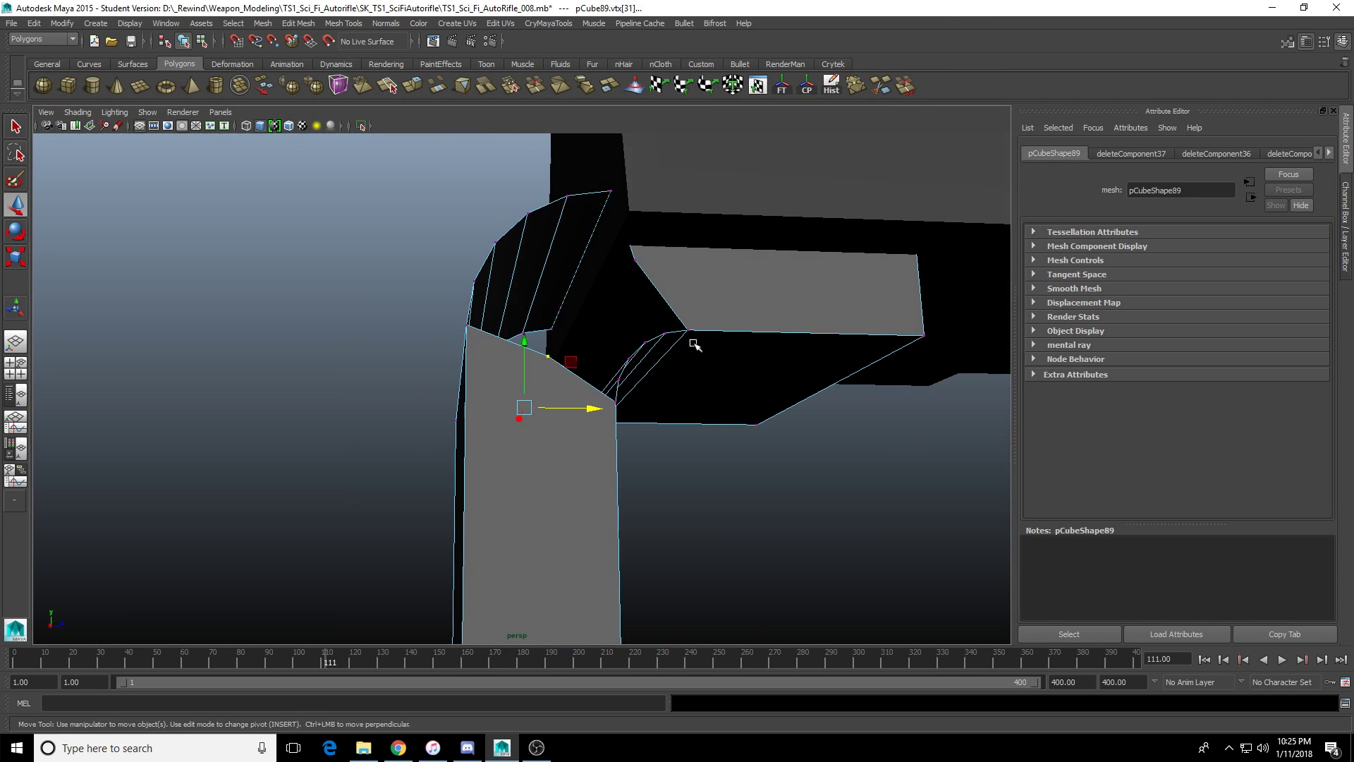
# Cut an edge down one side of the vertical leg from its notch vertex through the cross edge's midpoint to the bottom edge's midpoint.
pyautogui.press('F8')
pyautogui.click(562, 436)
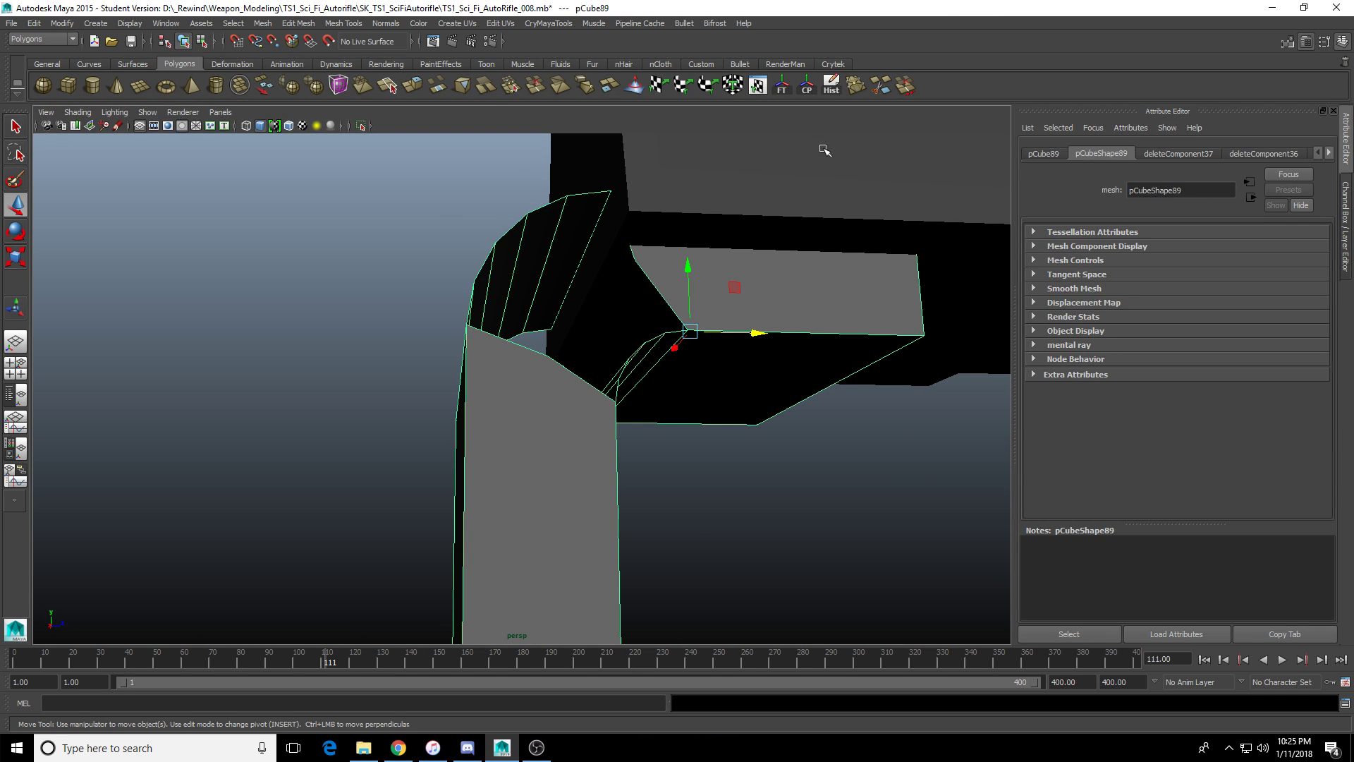
pyautogui.click(875, 87)
pyautogui.click(552, 328)
pyautogui.keyDown('alt'); pyautogui.moveTo(719, 254); pyautogui.dragTo(632, 261); pyautogui.keyUp('alt')
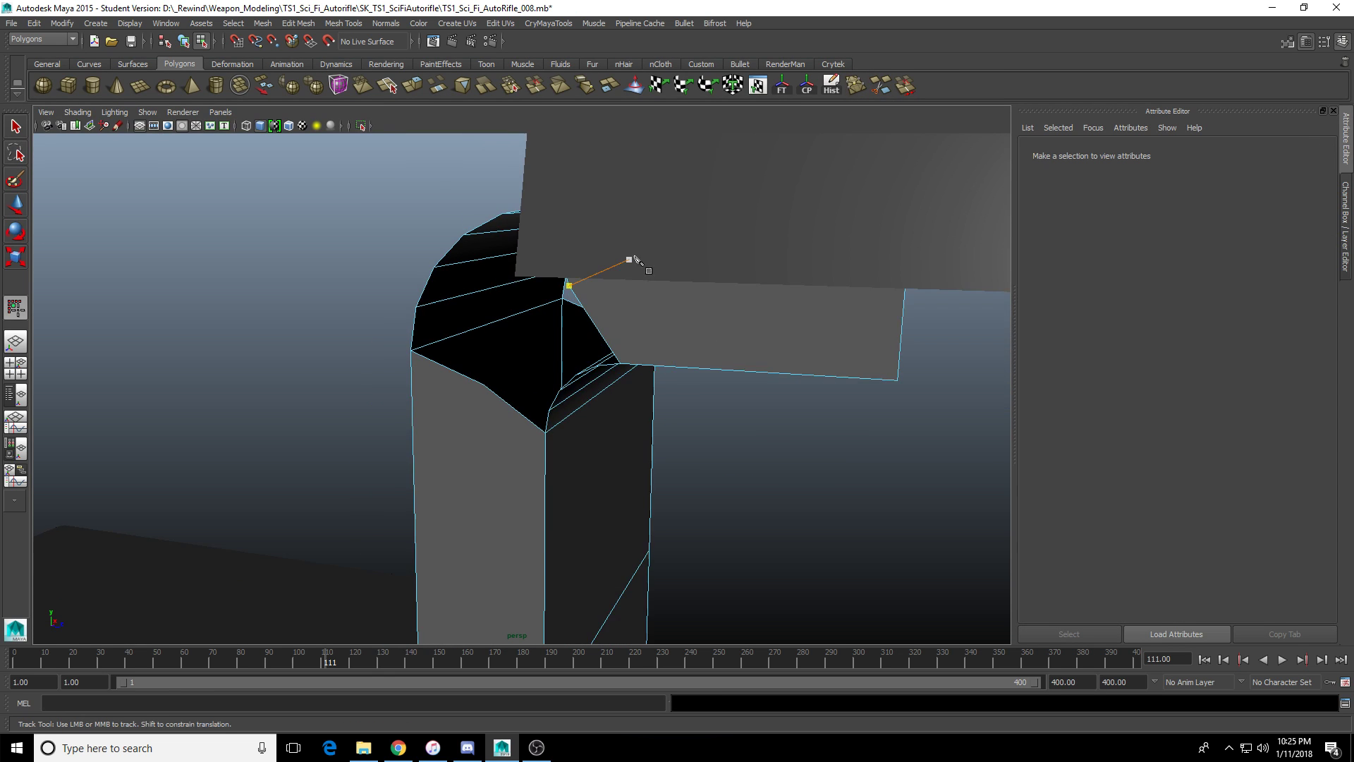
pyautogui.scroll(4, 633, 260)
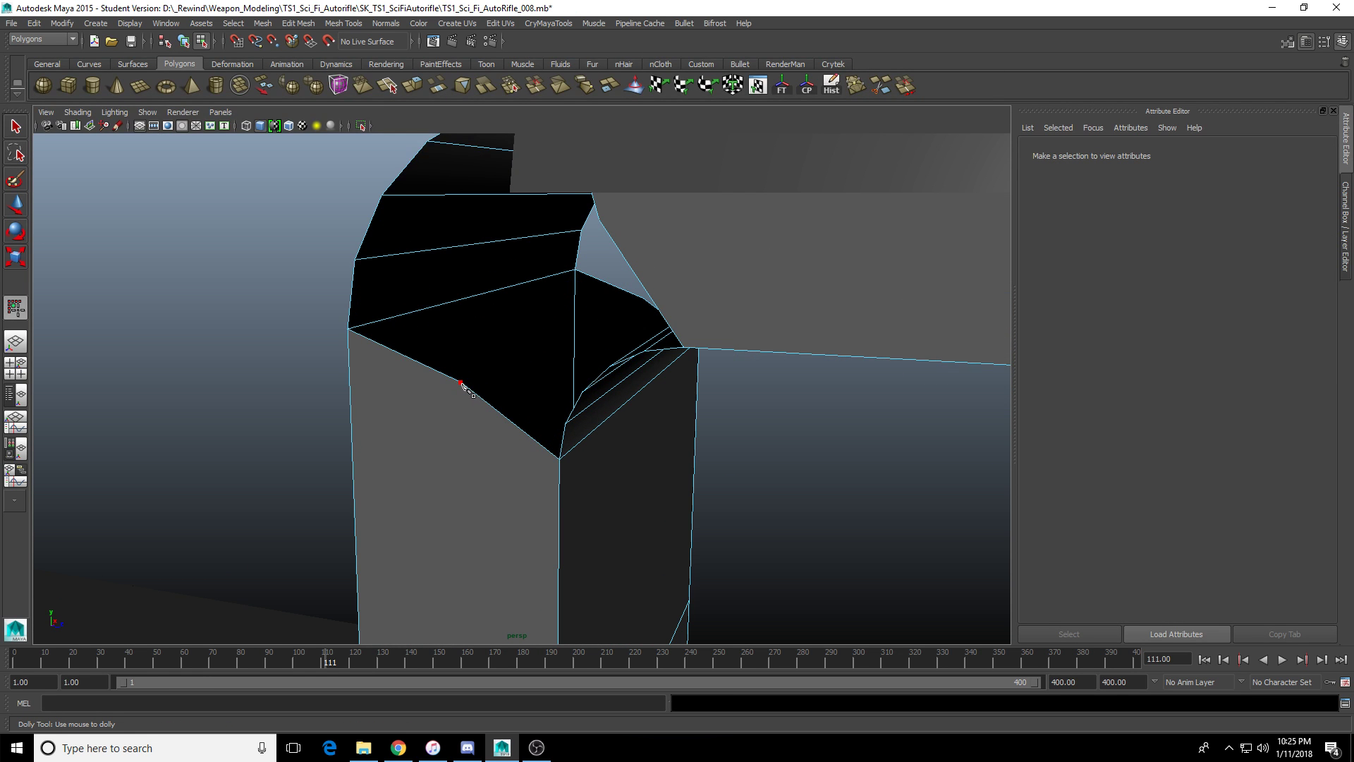
pyautogui.keyDown('alt'); pyautogui.moveTo(460, 383); pyautogui.dragTo(628, 357); pyautogui.keyUp('alt')
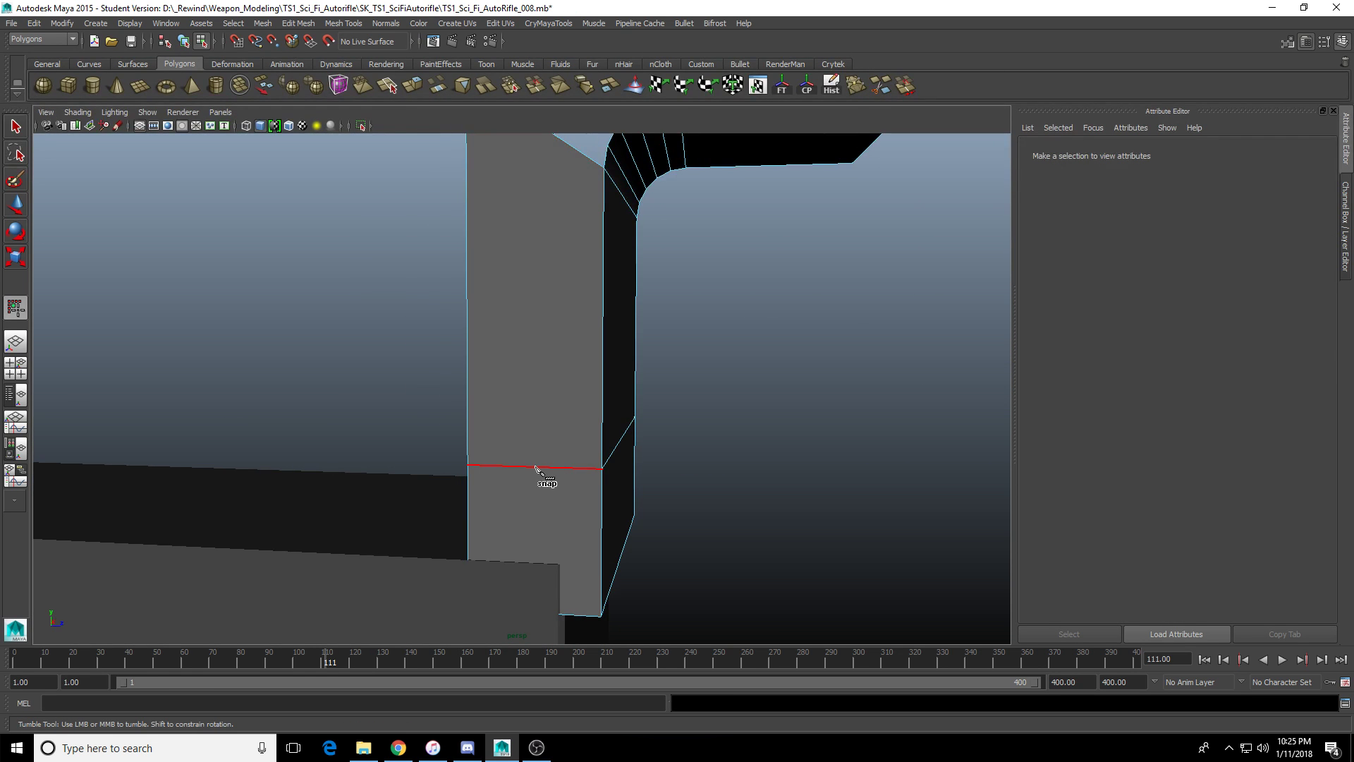
pyautogui.keyDown('shift'); pyautogui.moveTo(535, 466); pyautogui.dragTo(540, 468); pyautogui.keyUp('shift')
pyautogui.keyDown('alt'); pyautogui.moveTo(556, 510); pyautogui.dragTo(549, 465, button='middle'); pyautogui.keyUp('alt')
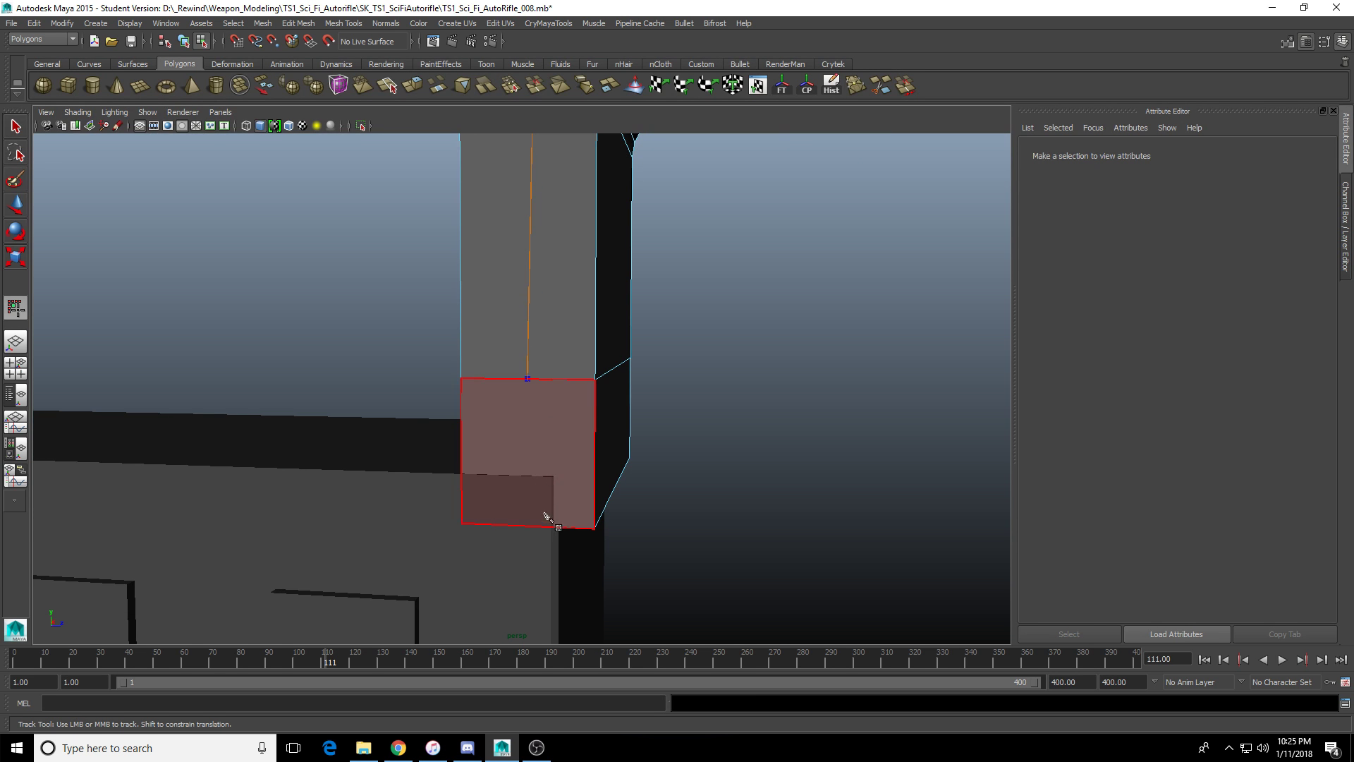
pyautogui.keyDown('shift'); pyautogui.moveTo(539, 531); pyautogui.dragTo(538, 532); pyautogui.keyUp('shift')
pyautogui.rightClick(577, 504)
pyautogui.click(594, 525)
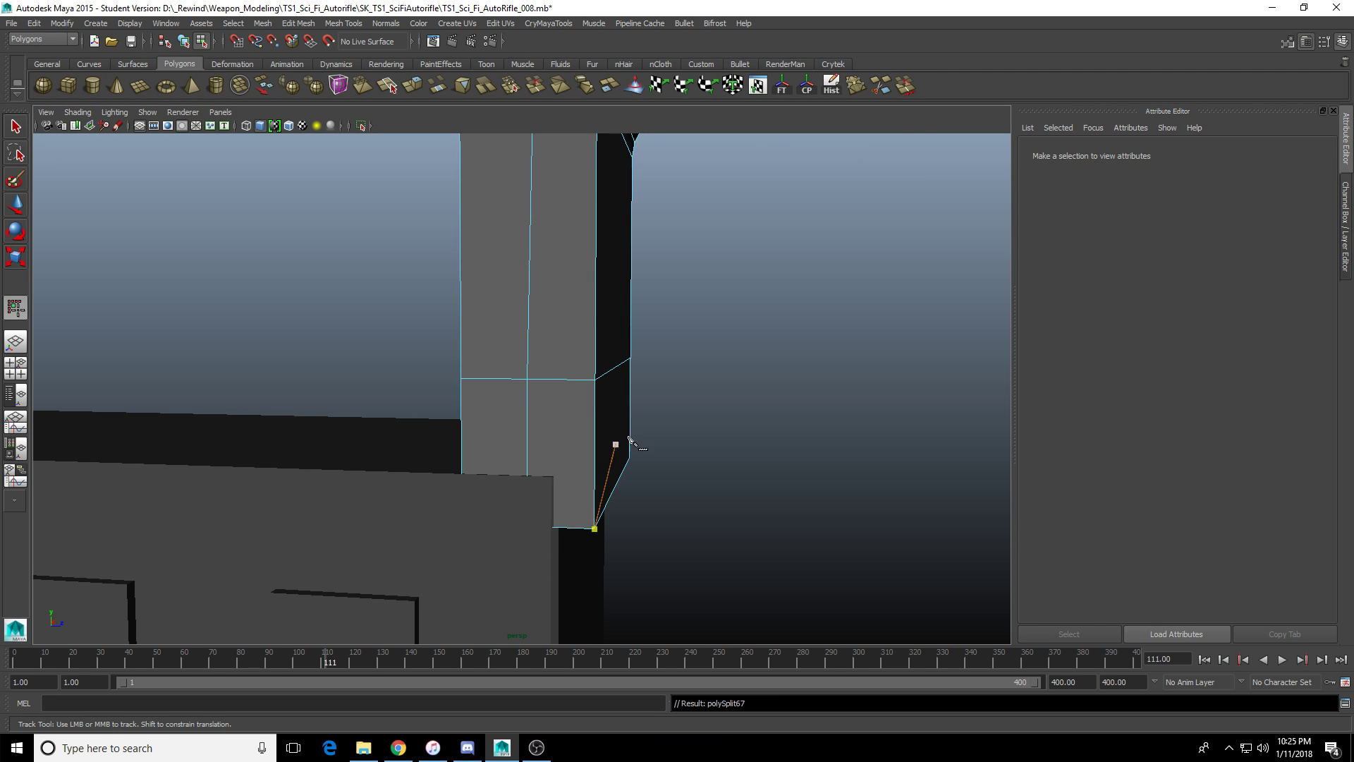
# Cut a matching edge down the leg's opposite side from the notch vertex, snapping to the 50% point of the bottom edge.
pyautogui.keyDown('alt'); pyautogui.moveTo(629, 439); pyautogui.dragTo(562, 475); pyautogui.keyUp('alt')
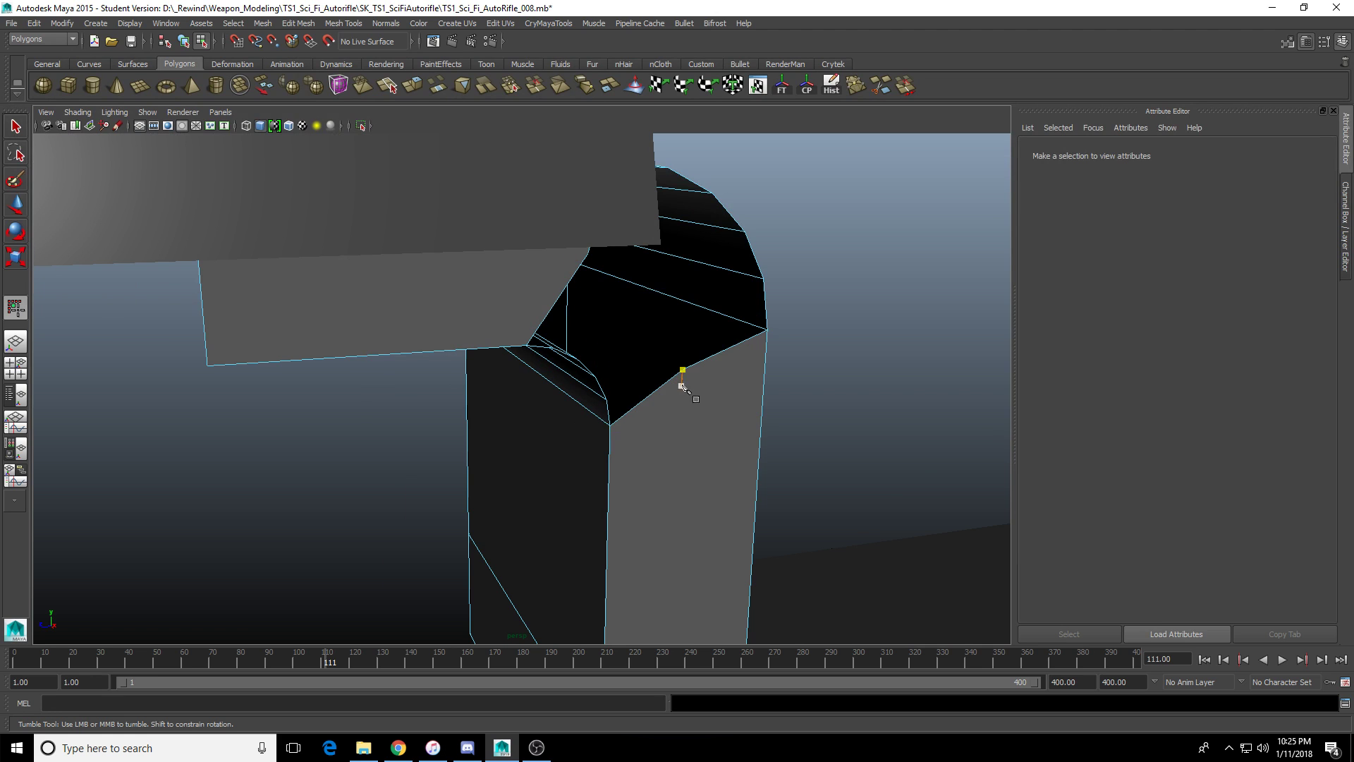
pyautogui.keyDown('alt'); pyautogui.moveTo(683, 375); pyautogui.dragTo(575, 438, button='middle'); pyautogui.keyUp('alt')
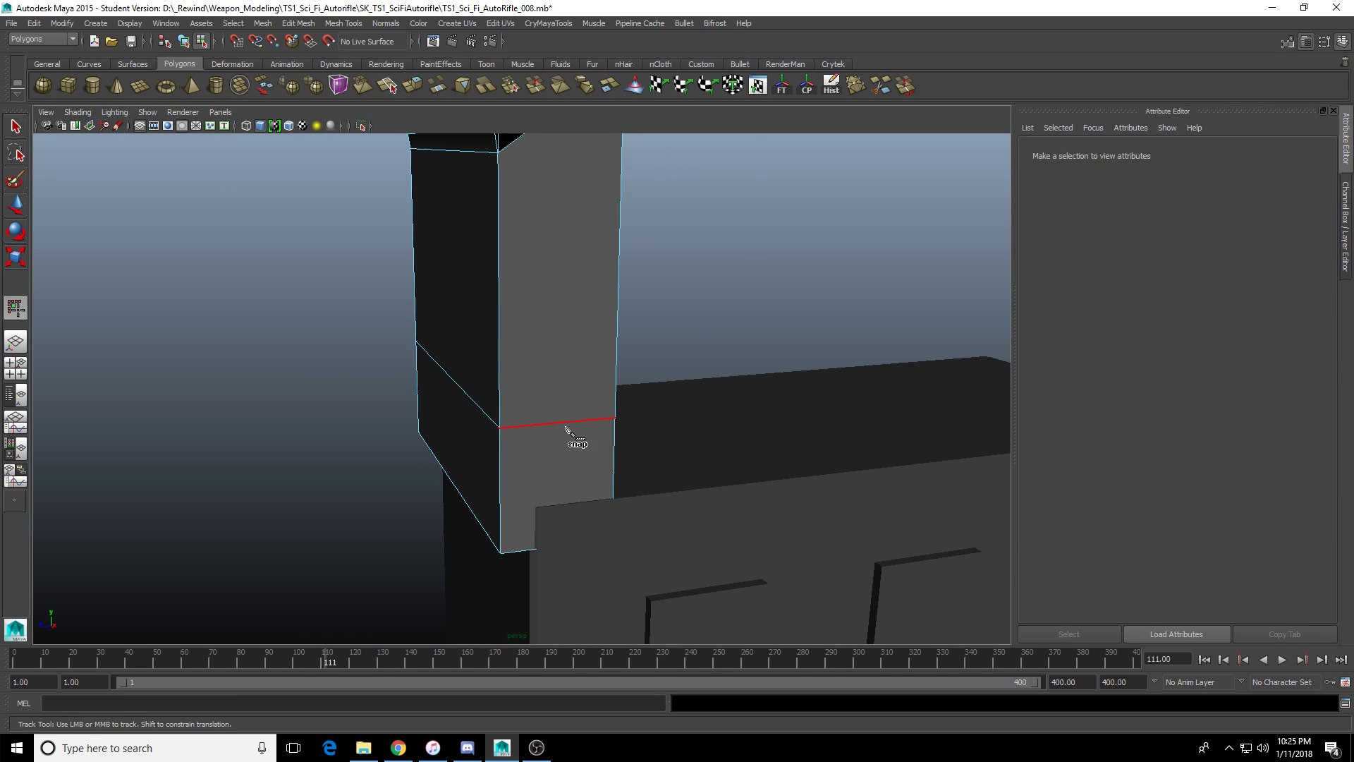
pyautogui.keyDown('shift'); pyautogui.click(558, 423); pyautogui.keyUp('shift')
pyautogui.keyDown('alt'); pyautogui.moveTo(562, 435); pyautogui.dragTo(560, 529); pyautogui.keyUp('alt')
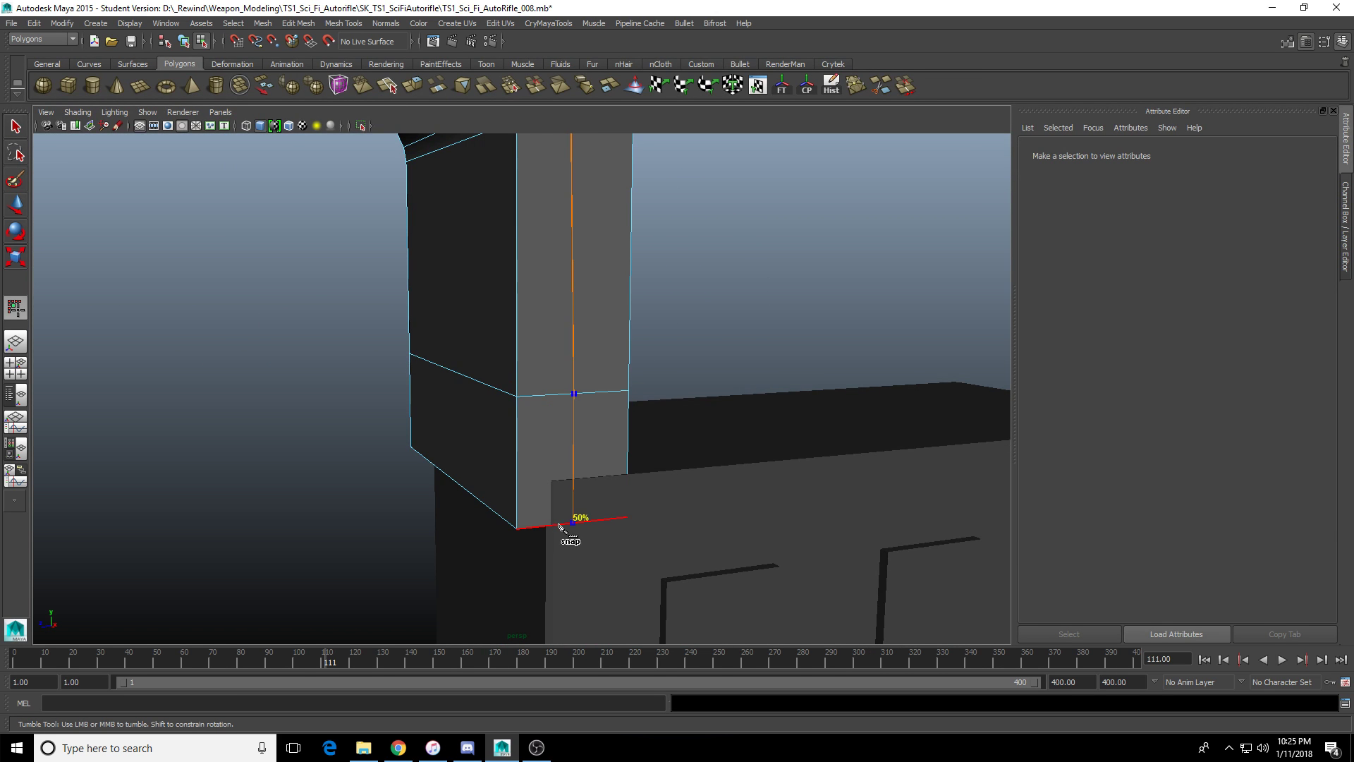
pyautogui.press('Return')
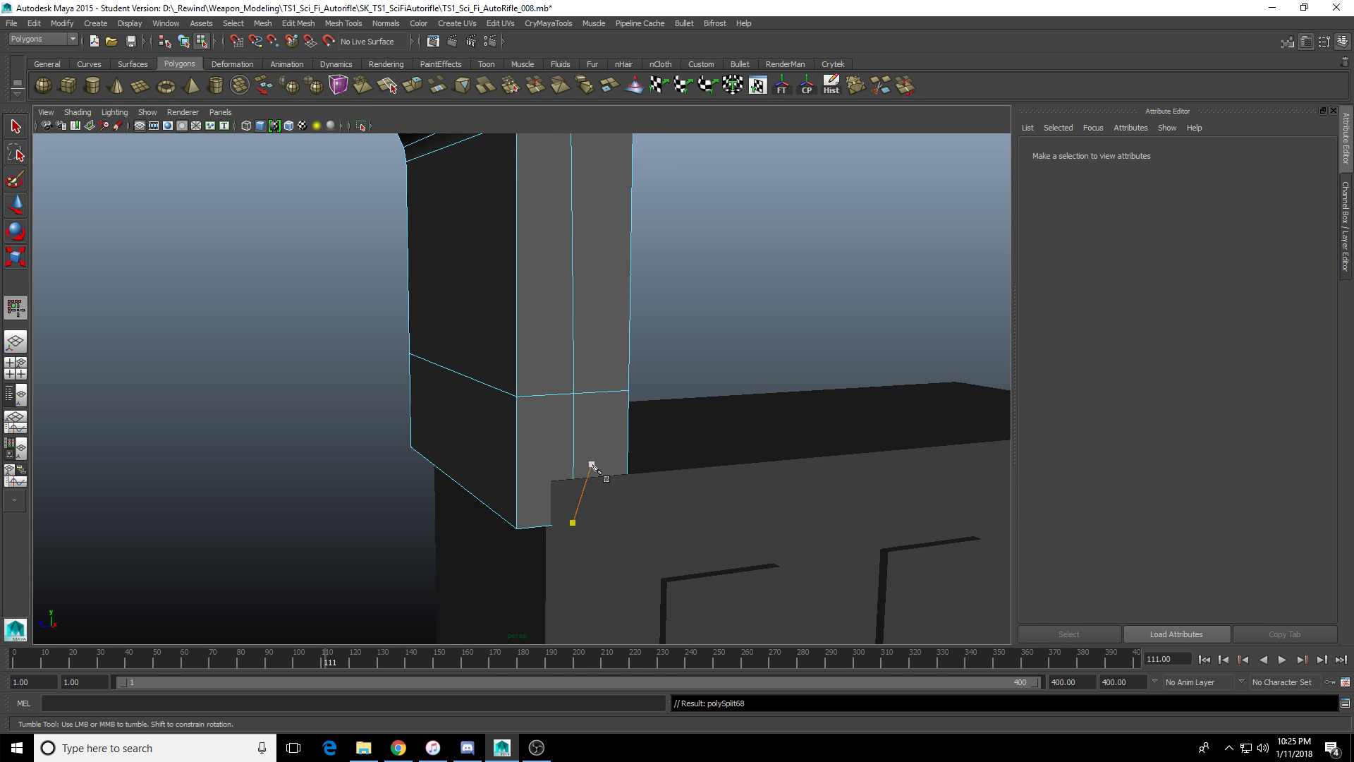
# Cut an edge around the horizontal arm's end, joining the notch vertex on one side to the notch vertex on the other.
pyautogui.keyDown('alt'); pyautogui.moveTo(589, 460); pyautogui.dragTo(508, 559, button='middle'); pyautogui.keyUp('alt')
pyautogui.keyDown('alt'); pyautogui.moveTo(508, 559); pyautogui.dragTo(498, 484); pyautogui.keyUp('alt')
pyautogui.click(459, 465)
pyautogui.keyDown('alt'); pyautogui.moveTo(499, 483); pyautogui.dragTo(552, 371, button='middle'); pyautogui.keyUp('alt')
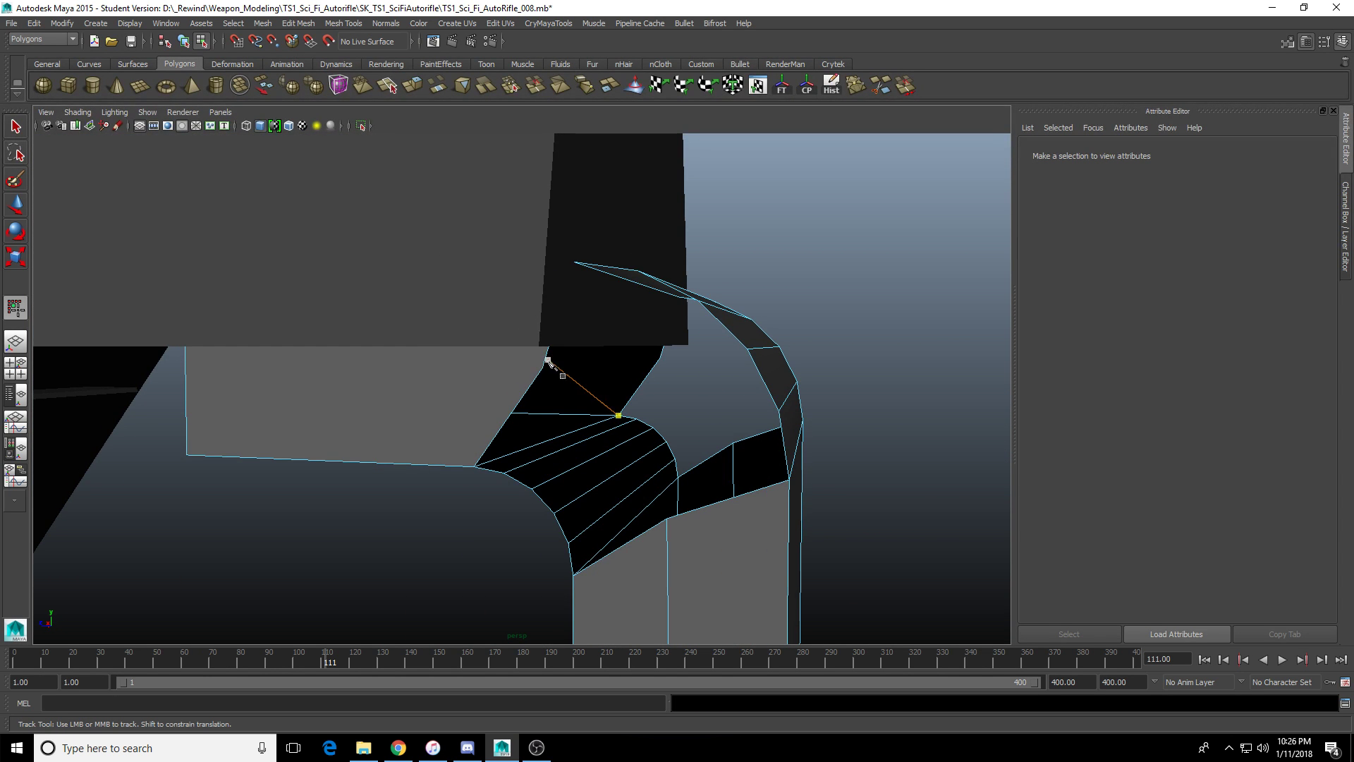
pyautogui.press('BackSpace')
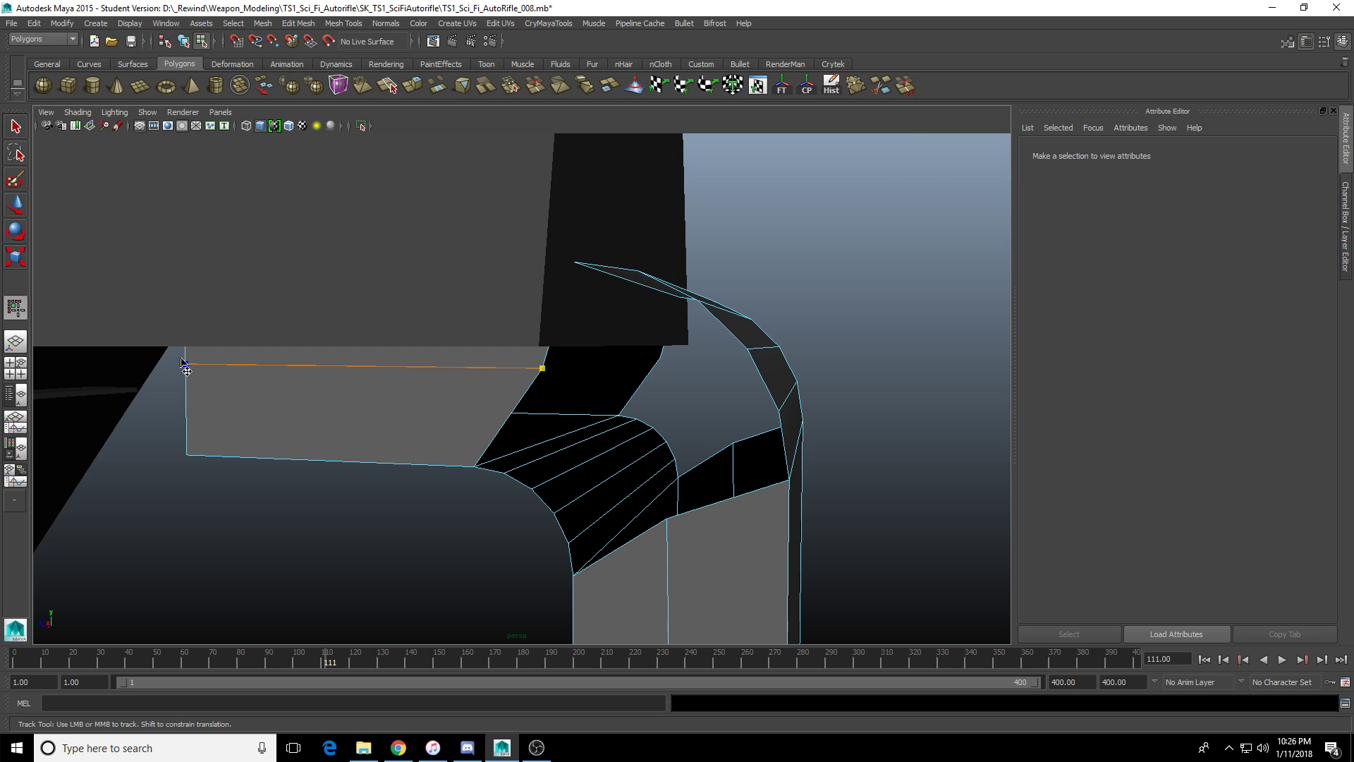
pyautogui.keyDown('alt'); pyautogui.moveTo(338, 423); pyautogui.dragTo(599, 411); pyautogui.keyUp('alt')
pyautogui.keyDown('alt'); pyautogui.moveTo(599, 411); pyautogui.dragTo(635, 408, button='middle'); pyautogui.keyUp('alt')
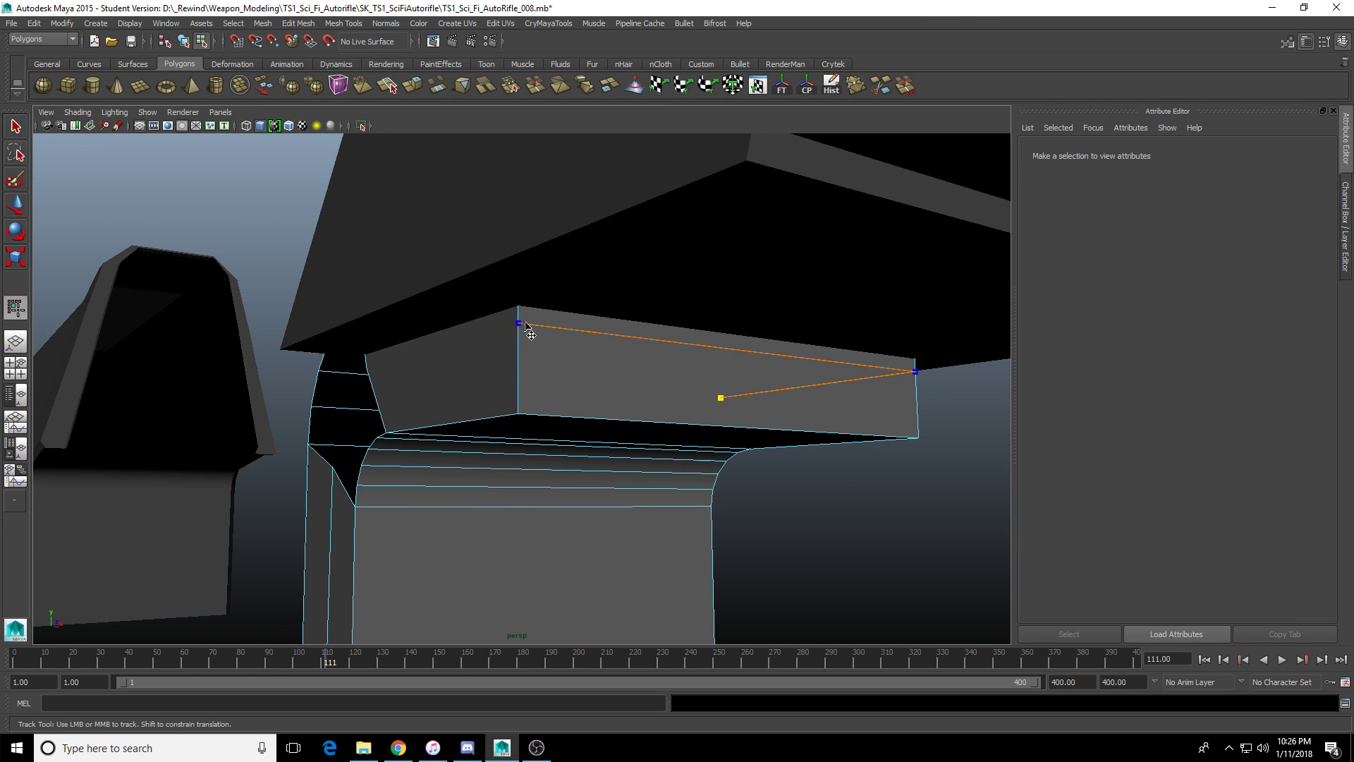
pyautogui.keyDown('alt'); pyautogui.moveTo(522, 331); pyautogui.dragTo(564, 349); pyautogui.keyUp('alt')
pyautogui.keyDown('alt'); pyautogui.moveTo(565, 349); pyautogui.dragTo(618, 368, button='right'); pyautogui.keyUp('alt')
pyautogui.keyDown('alt'); pyautogui.moveTo(618, 368); pyautogui.dragTo(569, 317); pyautogui.keyUp('alt')
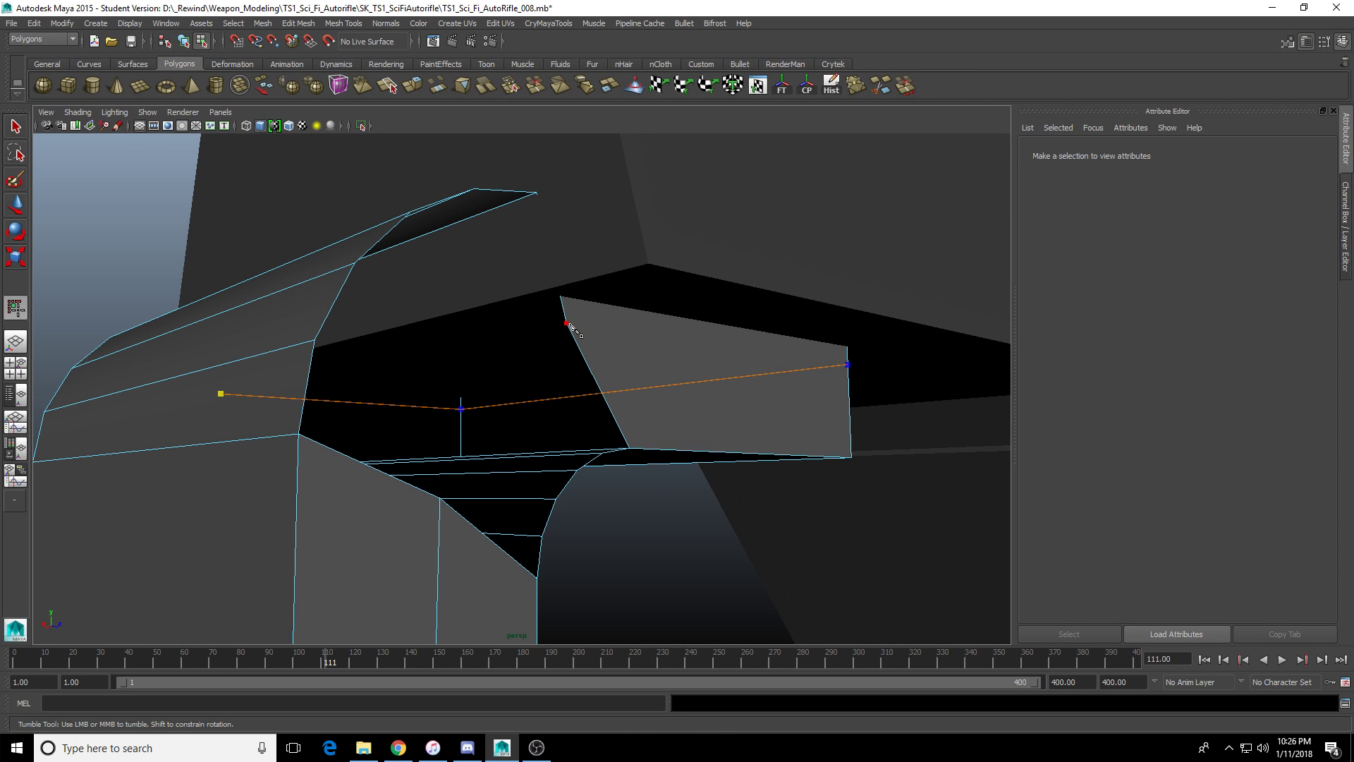
pyautogui.click(568, 323)
pyautogui.press('Return')
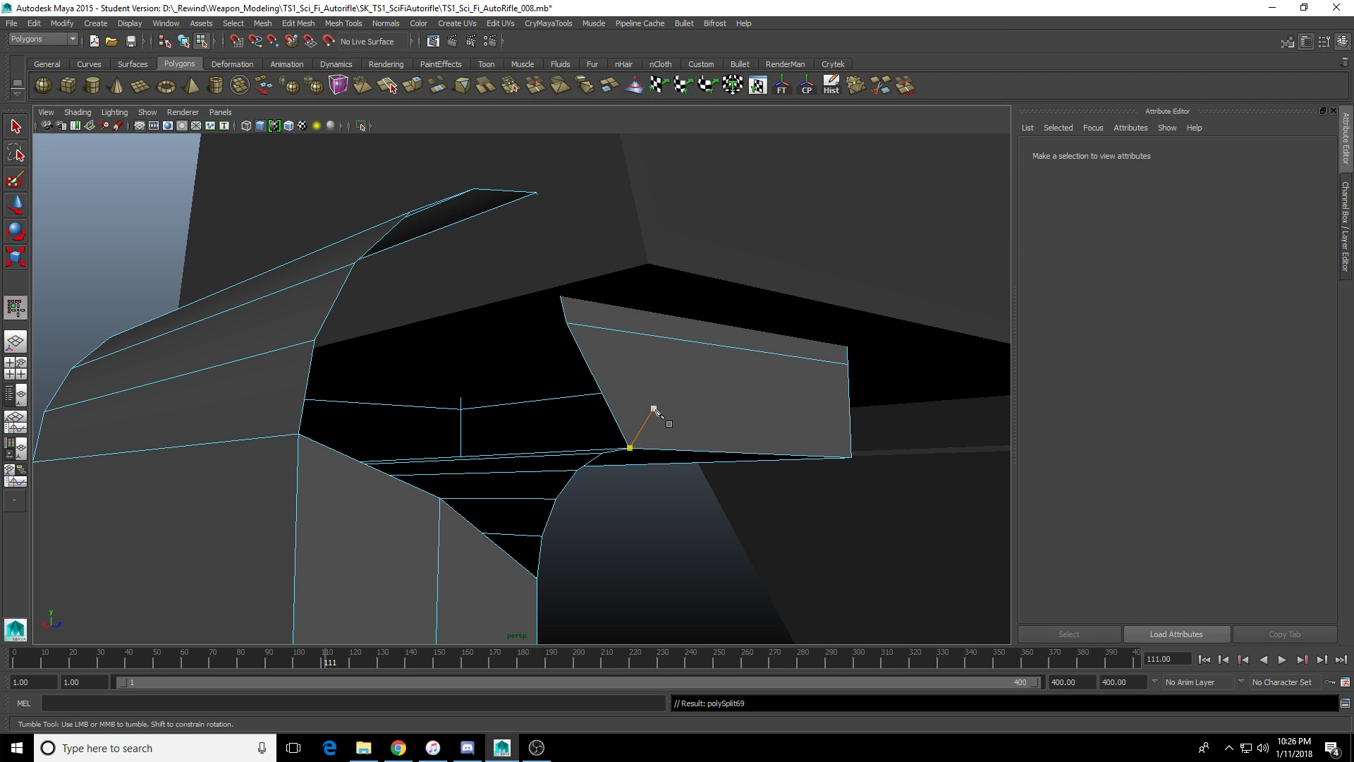
# Try moving the leg's middle cross-edge vertices horizontally to its inner edge in the side view, and undo the move.
pyautogui.press('q')
pyautogui.keyDown('alt'); pyautogui.moveTo(634, 401); pyautogui.dragTo(519, 406); pyautogui.keyUp('alt')
pyautogui.press('space')
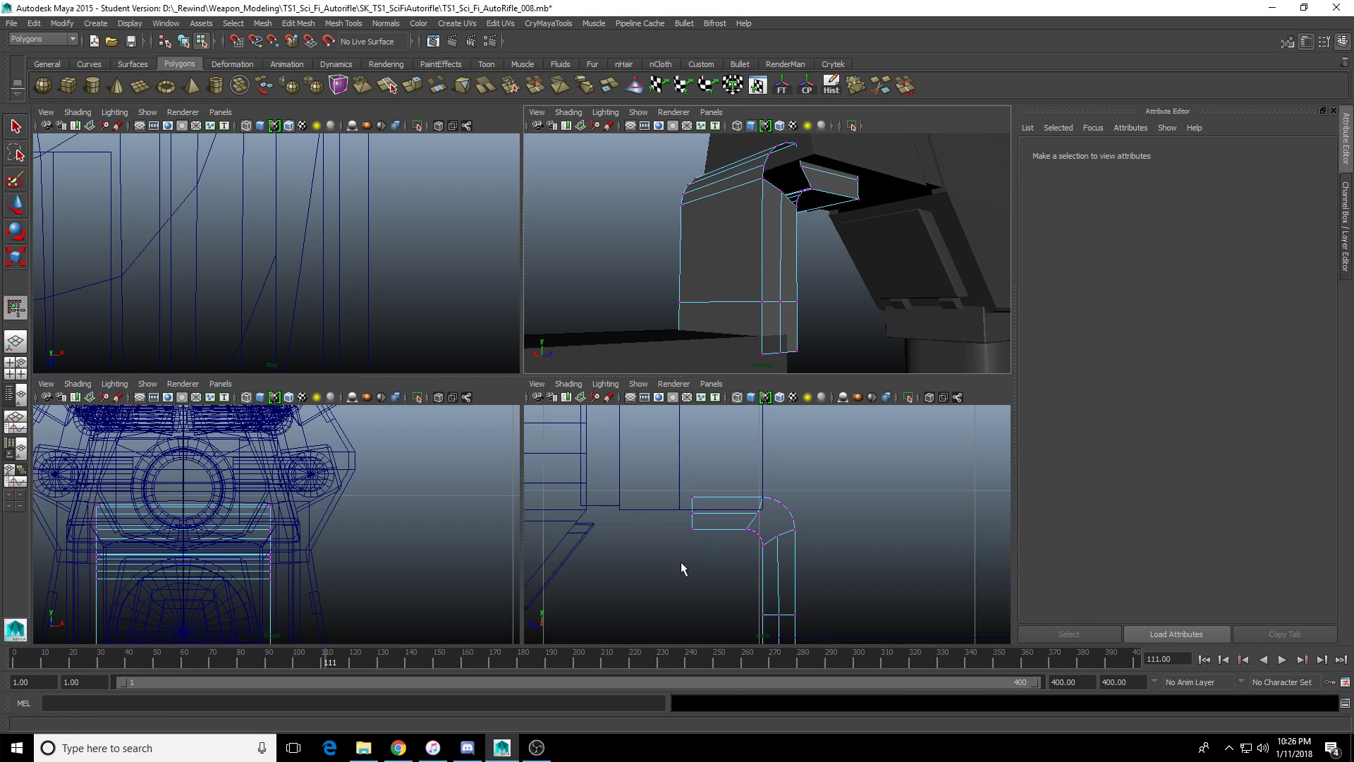
pyautogui.press('space')
pyautogui.keyDown('alt'); pyautogui.moveTo(562, 423); pyautogui.dragTo(748, 341, button='right'); pyautogui.keyUp('alt')
pyautogui.keyDown('alt'); pyautogui.moveTo(748, 340); pyautogui.dragTo(653, 455, button='middle'); pyautogui.keyUp('alt')
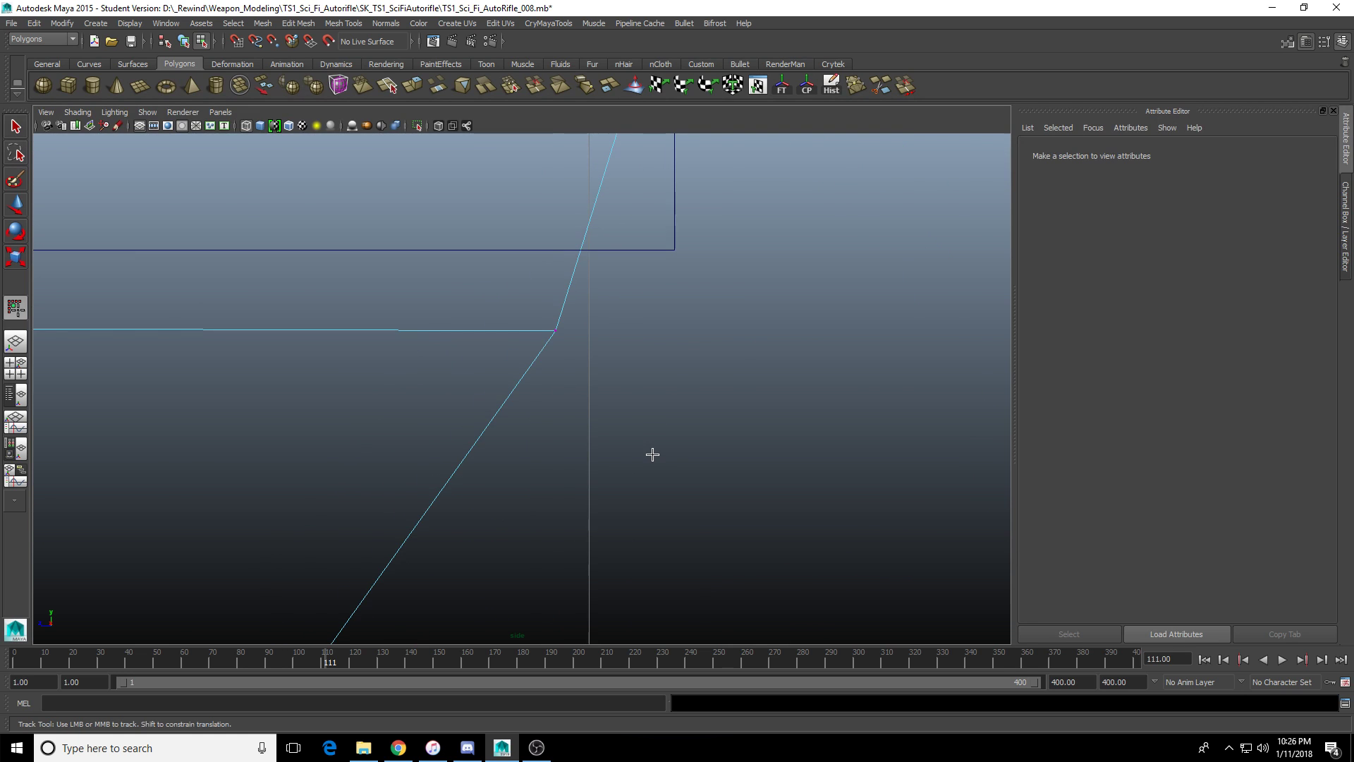
pyautogui.keyDown('alt'); pyautogui.moveTo(651, 471); pyautogui.dragTo(606, 390, button='right'); pyautogui.keyUp('alt')
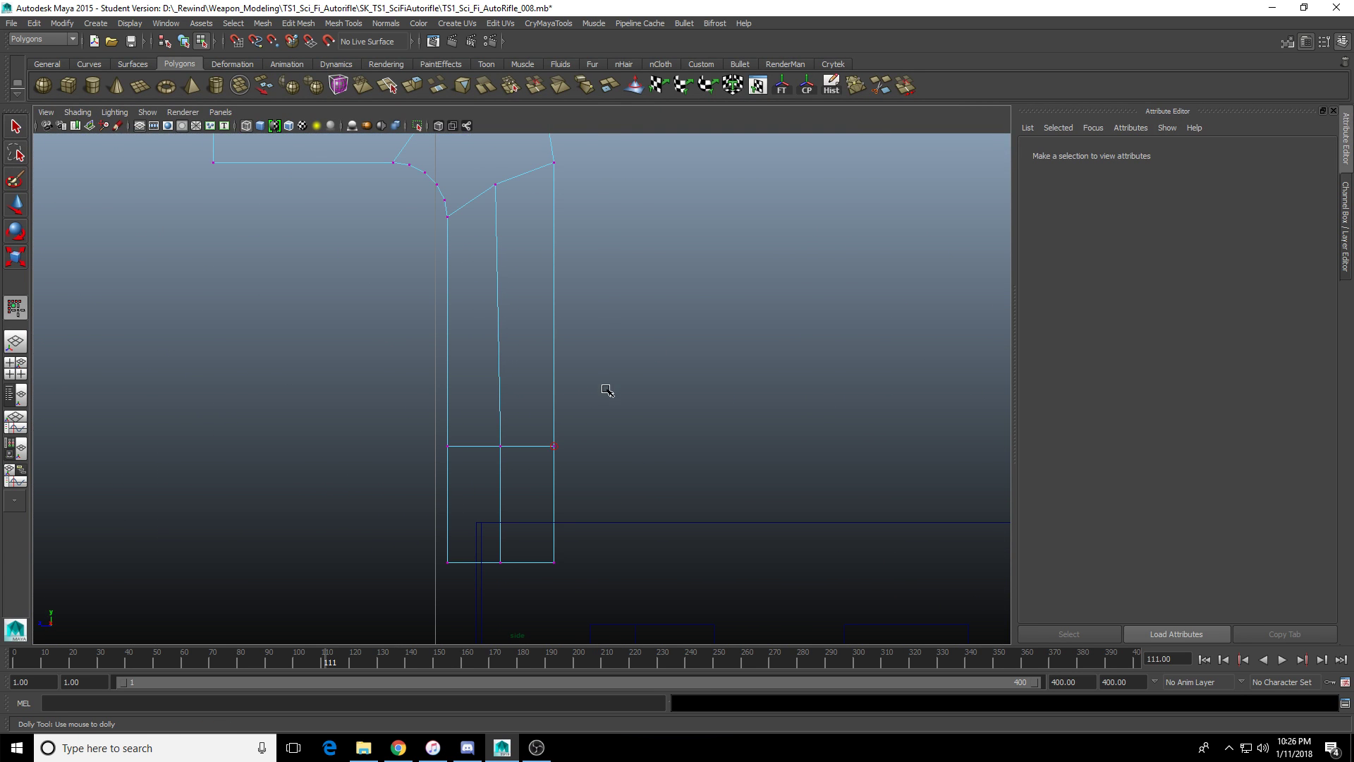
pyautogui.click(21, 203)
pyautogui.moveTo(481, 414); pyautogui.dragTo(536, 488)
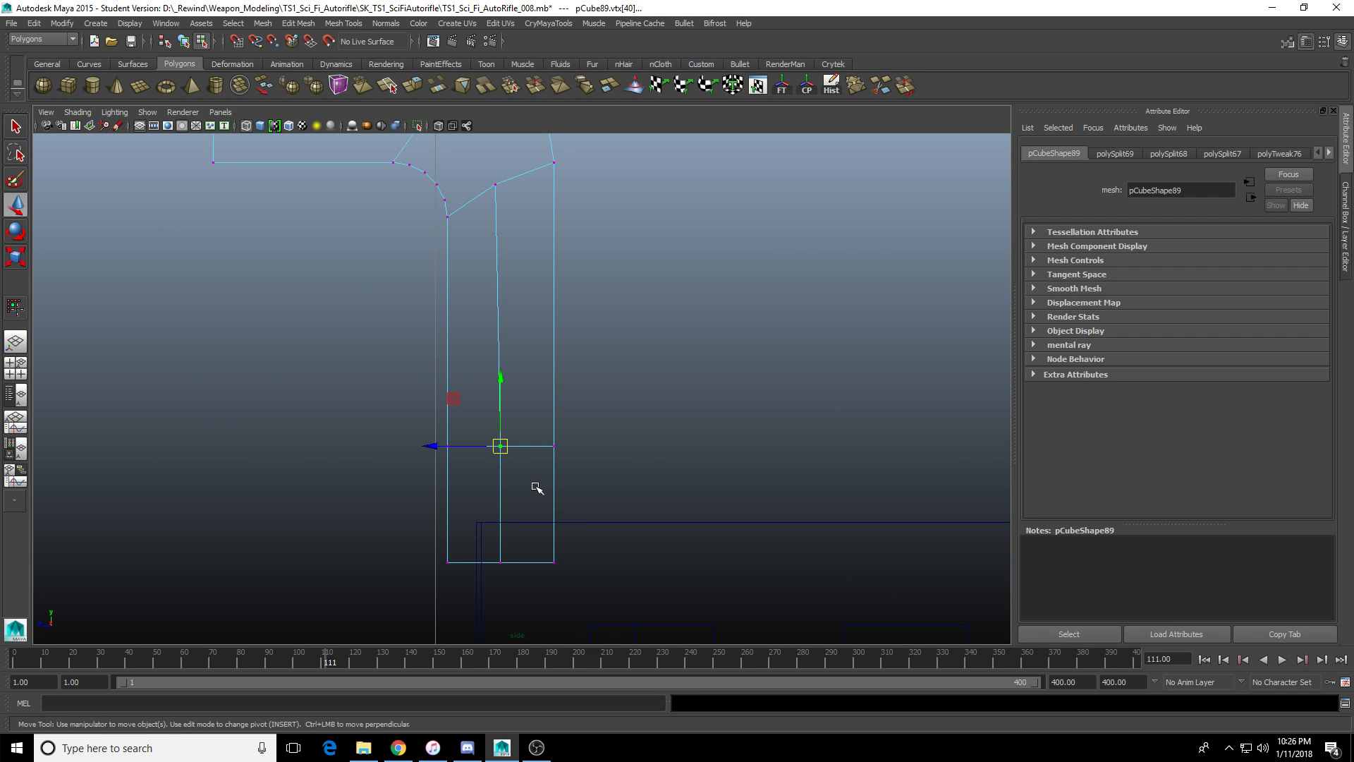
pyautogui.moveTo(442, 449); pyautogui.dragTo(428, 445)
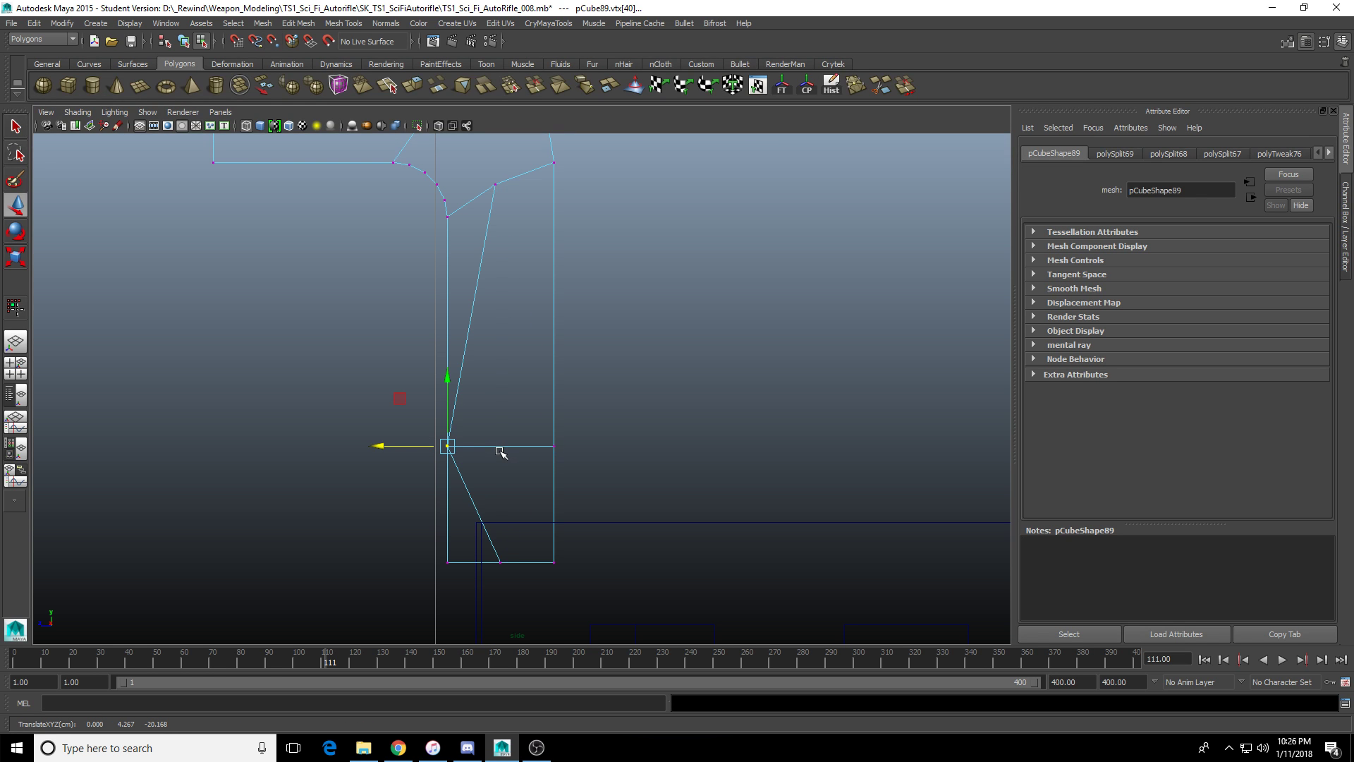
pyautogui.hotkey('ctrl', 'z')
pyautogui.press('space')
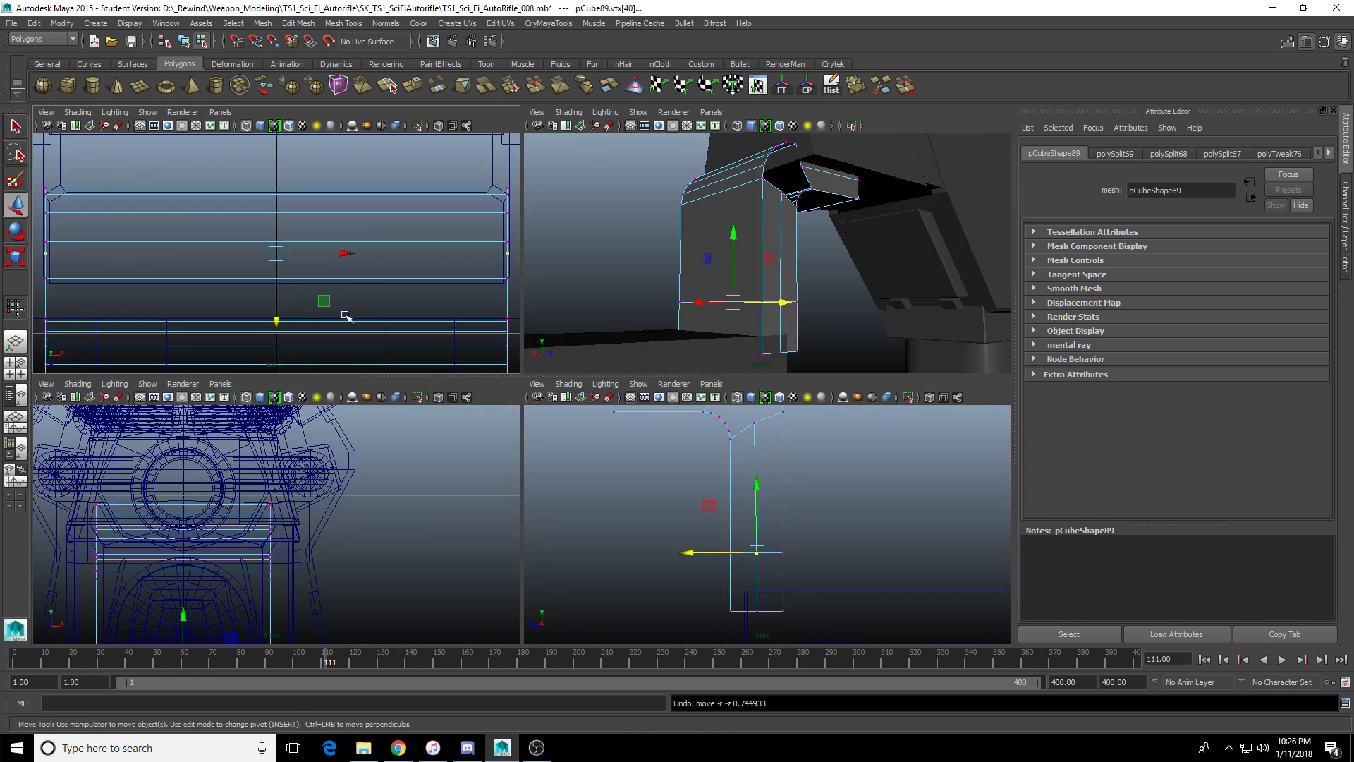
pyautogui.press('space')
# Bridge the inner and outer edge segments next to the vertical leg on one side of the bracket's corner, with 1 division.
pyautogui.keyDown('alt'); pyautogui.moveTo(726, 257); pyautogui.dragTo(553, 387); pyautogui.keyUp('alt')
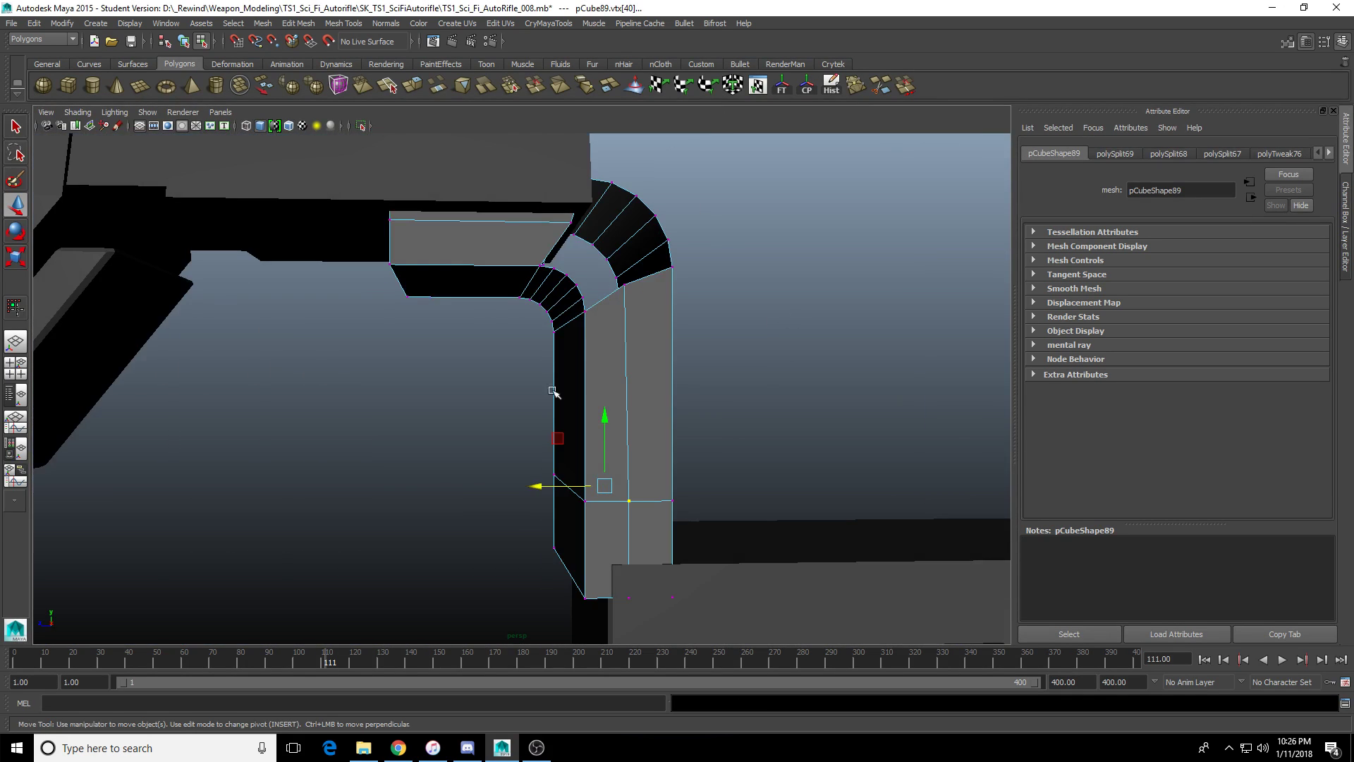
pyautogui.click(553, 387)
pyautogui.scroll(4, 608, 371)
pyautogui.click(620, 531)
pyautogui.moveTo(595, 553); pyautogui.dragTo(632, 499, button='right')
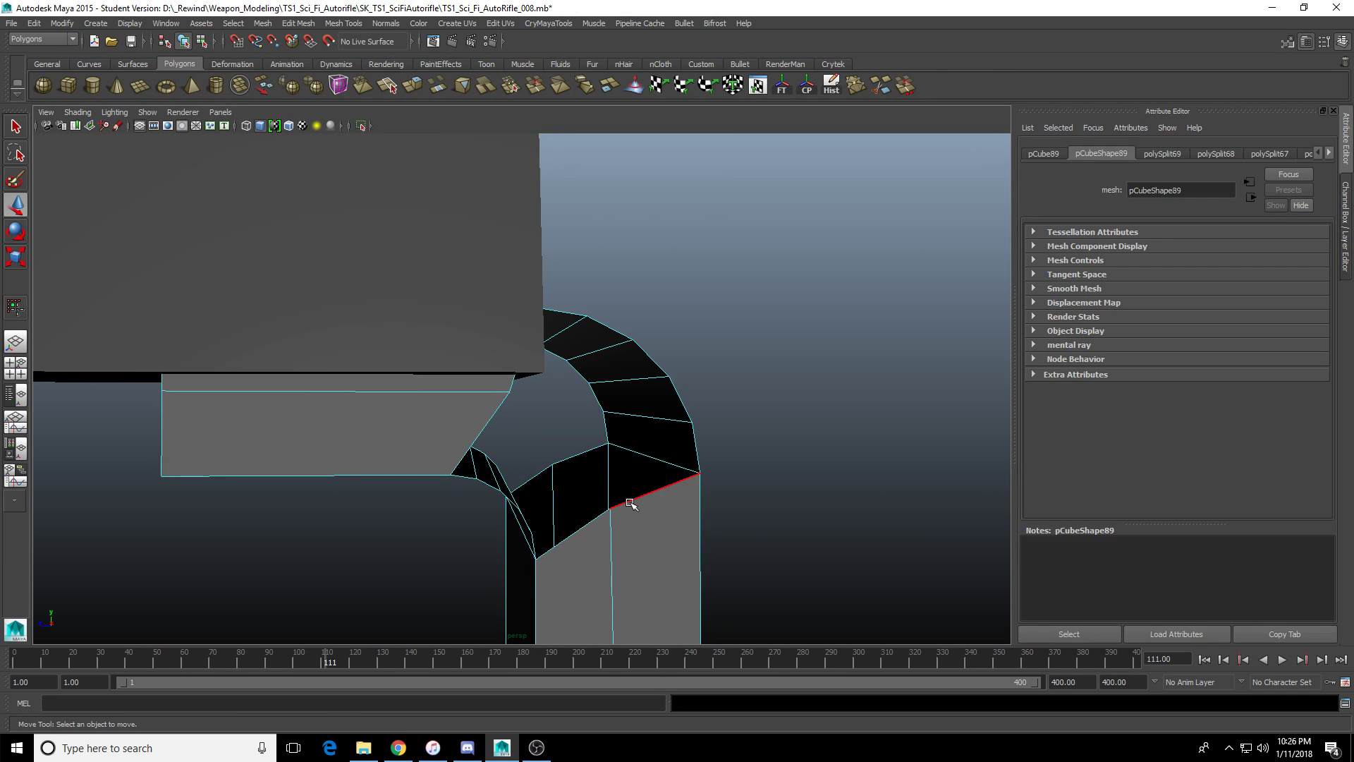
pyautogui.keyDown('alt'); pyautogui.moveTo(632, 498); pyautogui.dragTo(564, 432); pyautogui.keyUp('alt')
pyautogui.scroll(3, 612, 428)
pyautogui.scroll(3, 610, 441)
pyautogui.press('q')
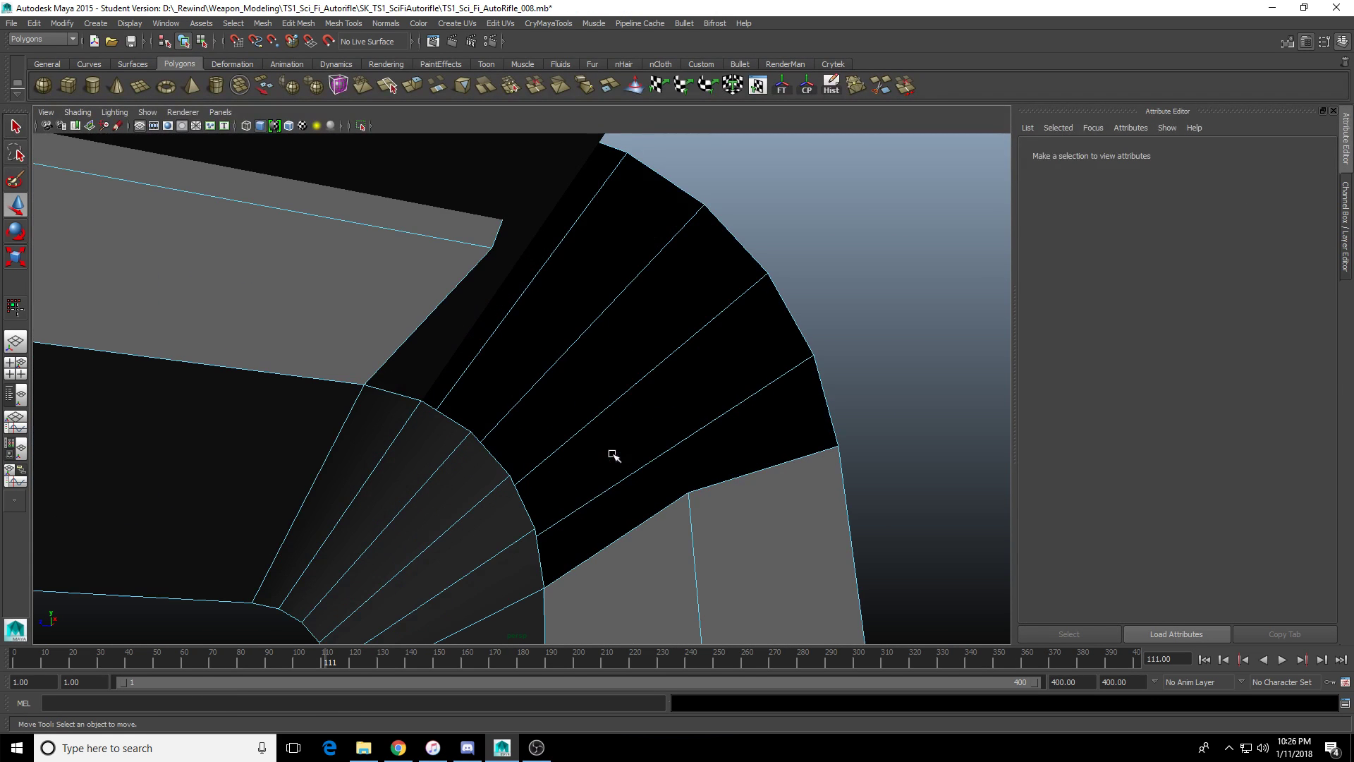
pyautogui.click(538, 561)
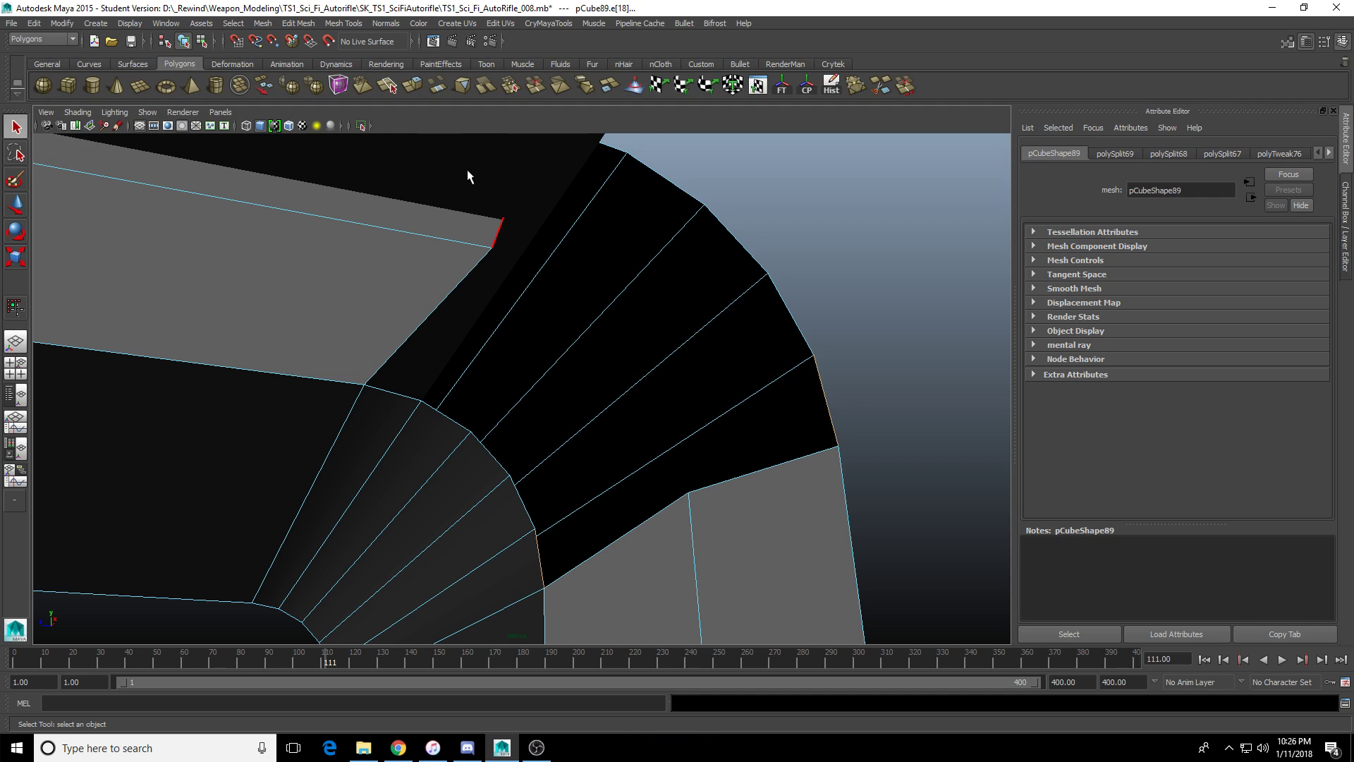
pyautogui.click(436, 88)
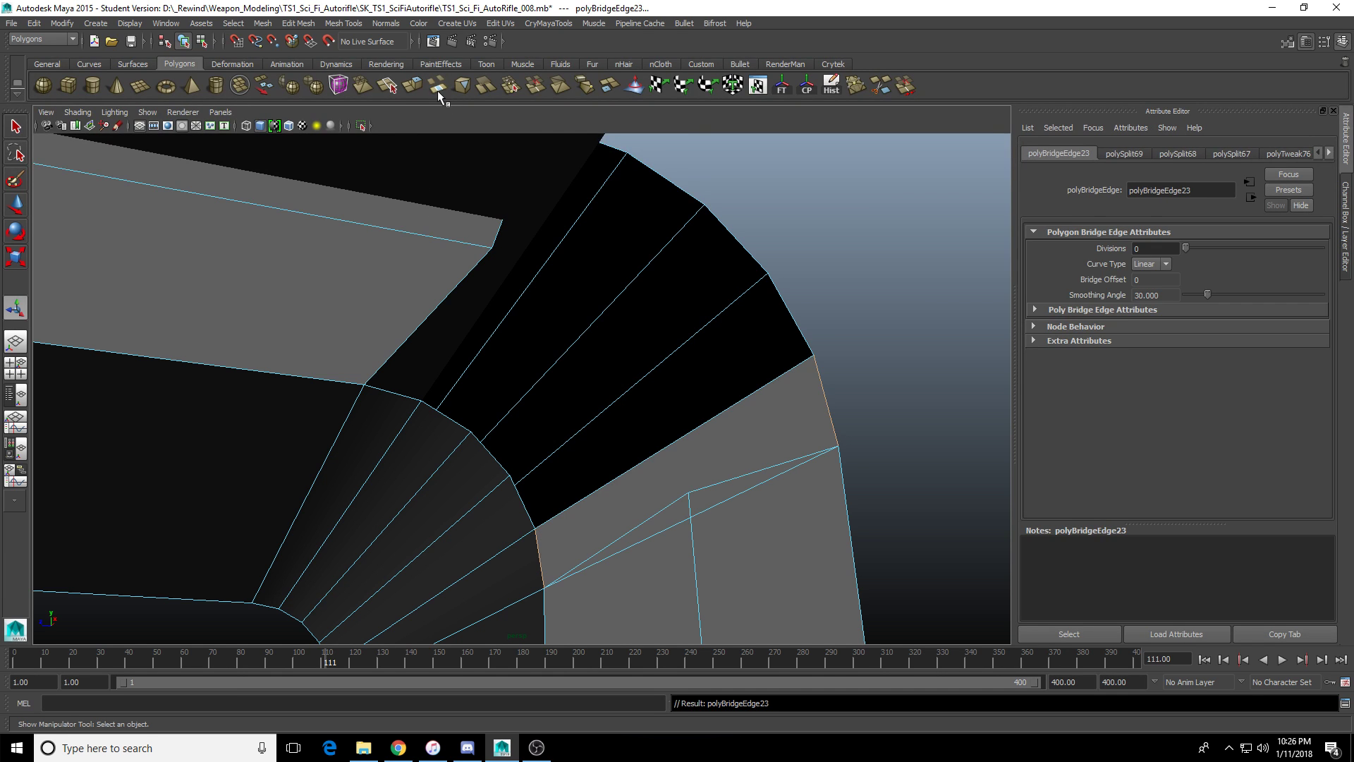
pyautogui.click(1154, 249)
pyautogui.write('1')
pyautogui.press('Return')
# Bridge the following two pairs of inner and outer corner segments on the same side, with 1 division.
pyautogui.click(529, 505)
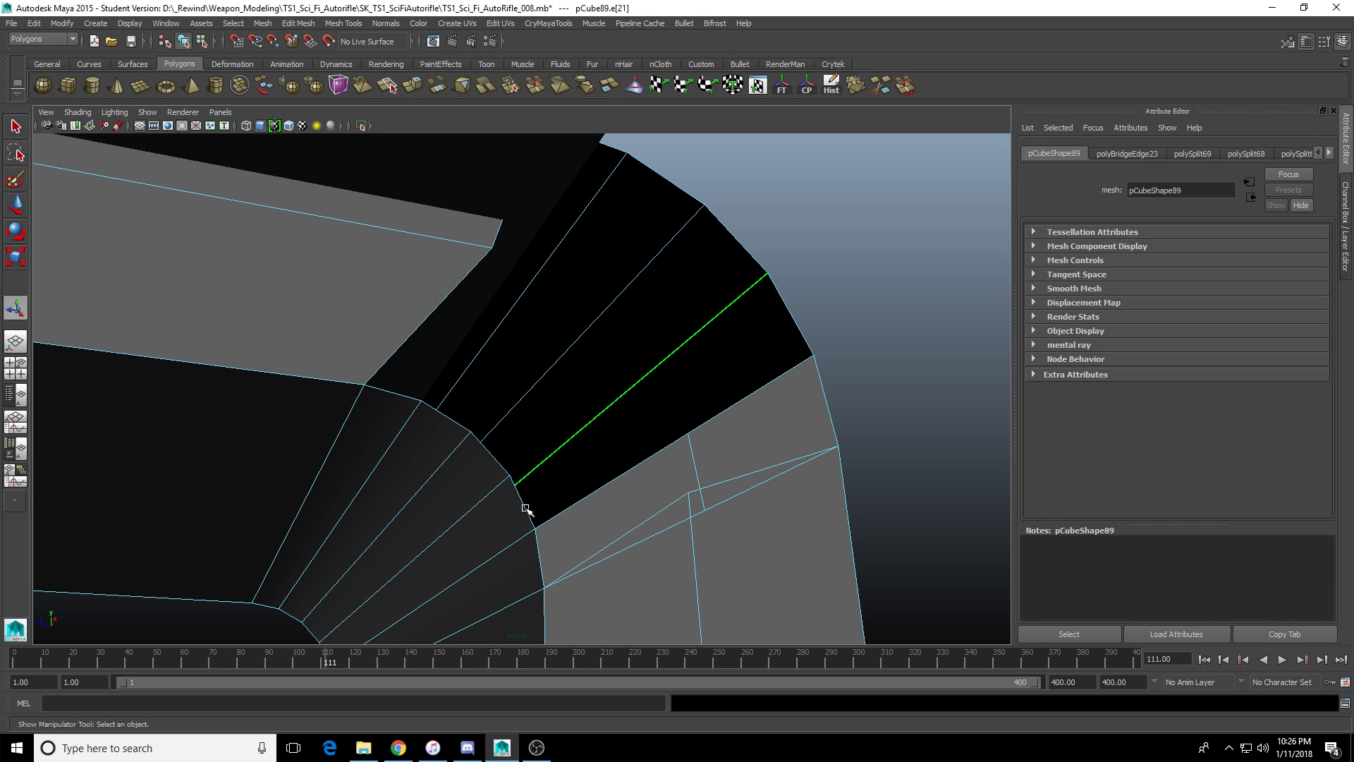
pyautogui.keyDown('shift'); pyautogui.click(803, 339); pyautogui.keyUp('shift')
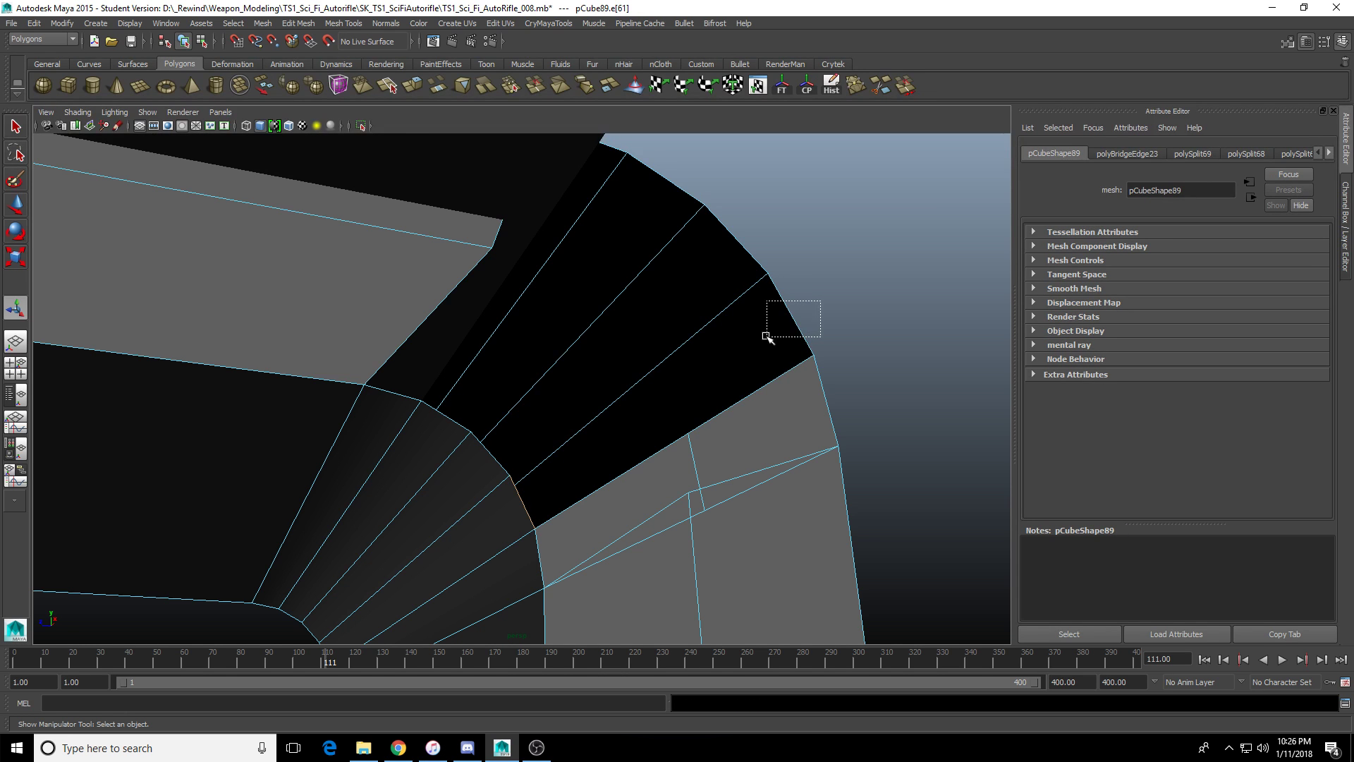
pyautogui.keyDown('shift'); pyautogui.click(491, 457); pyautogui.keyUp('shift')
pyautogui.keyDown('shift'); pyautogui.click(730, 261); pyautogui.keyUp('shift')
pyautogui.keyDown('shift'); pyautogui.moveTo(728, 263); pyautogui.dragTo(610, 259, button='right'); pyautogui.keyUp('shift')
pyautogui.click(662, 179)
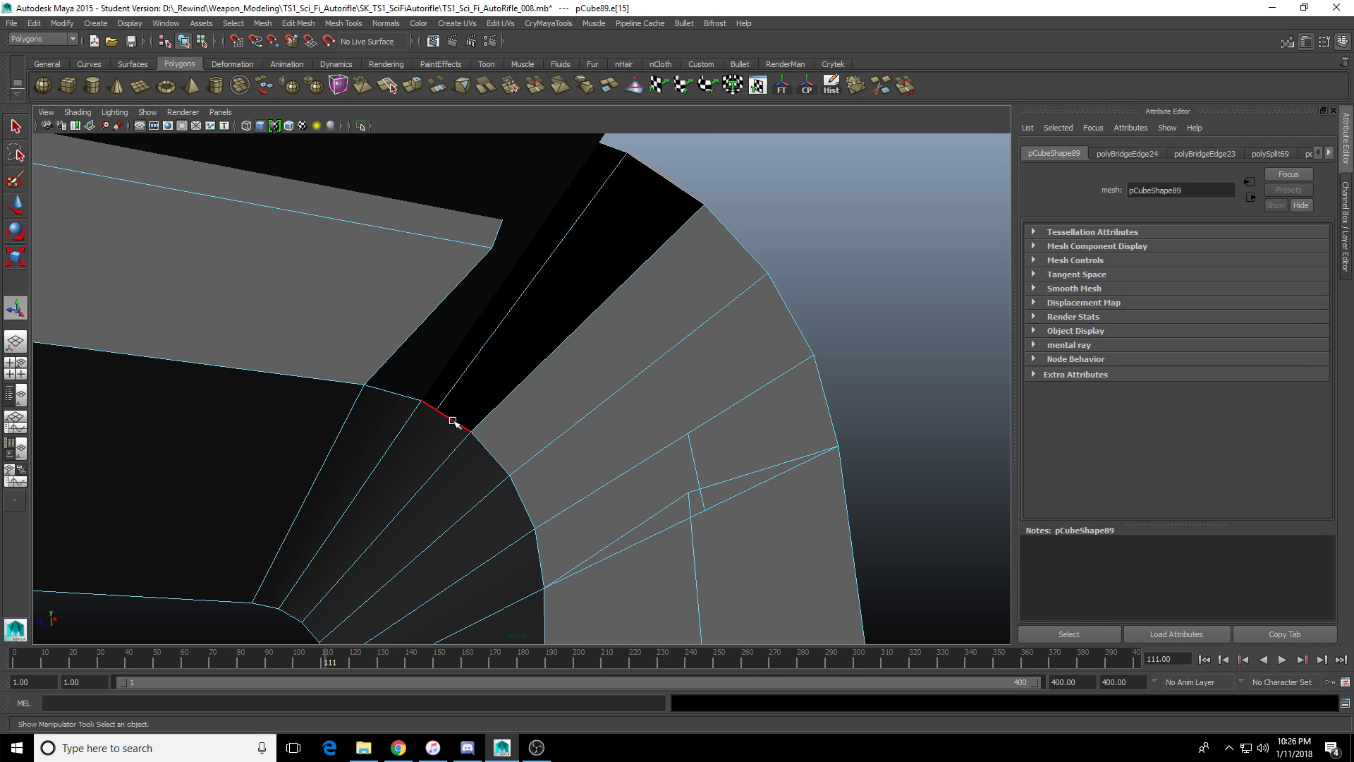
pyautogui.click(1205, 153)
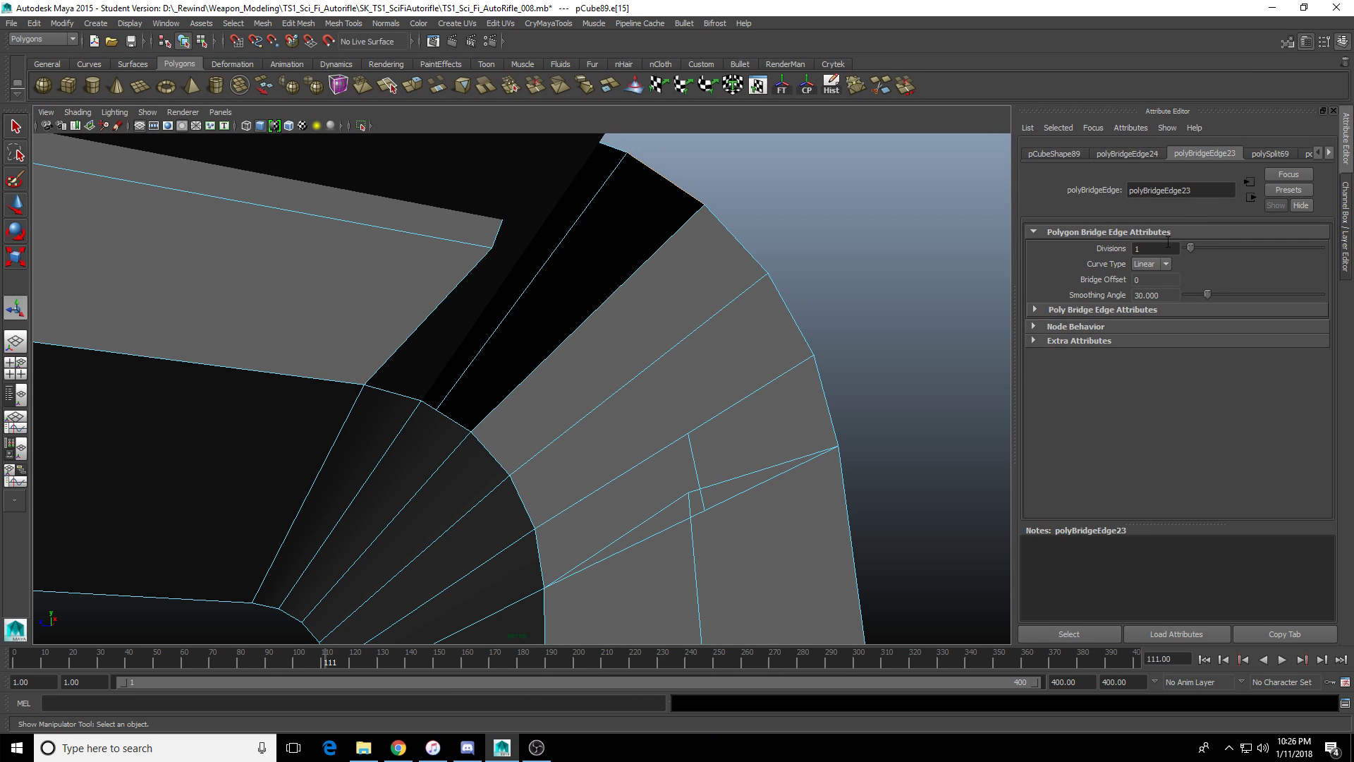
pyautogui.click(1143, 155)
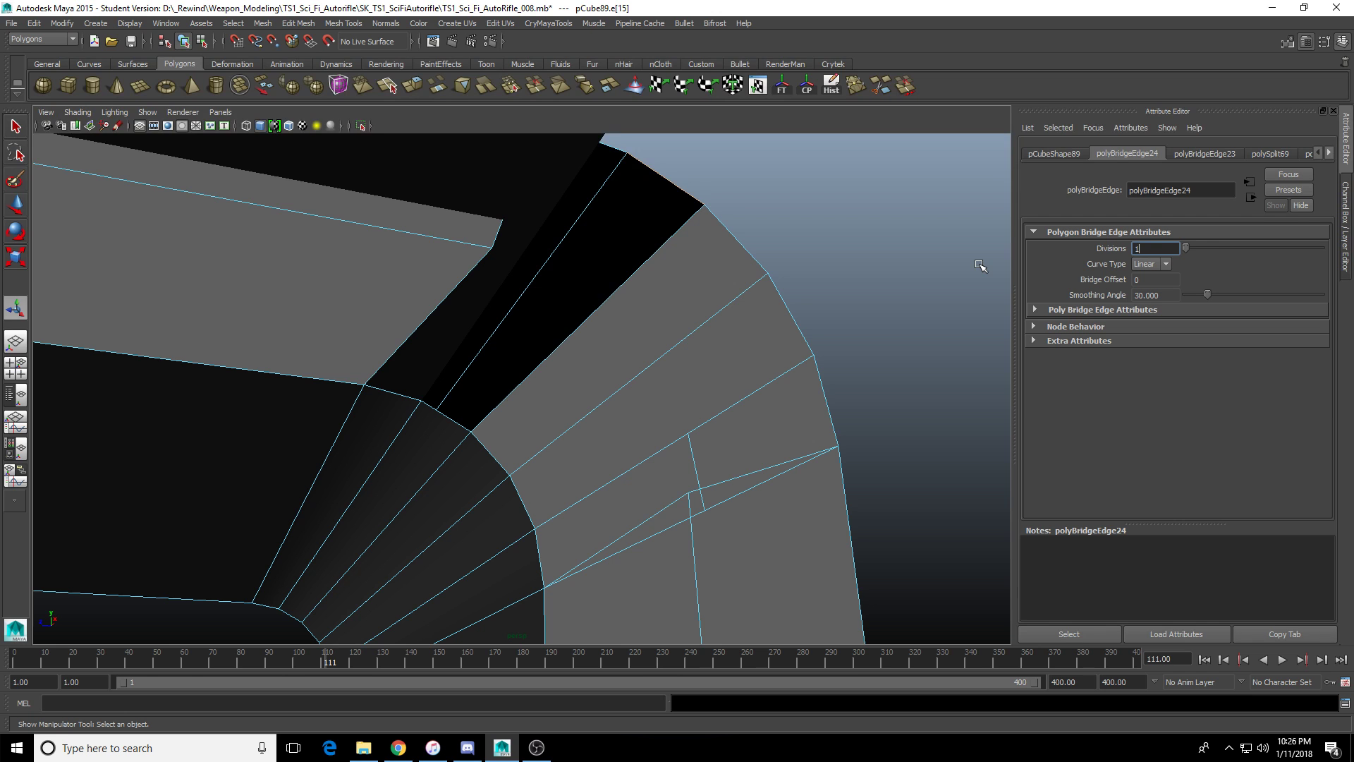
pyautogui.write('1')
pyautogui.press('Return')
# Isolate the bracket in the perspective view and switch it to edge selection around the remaining corner gap.
pyautogui.rightClick(554, 353)
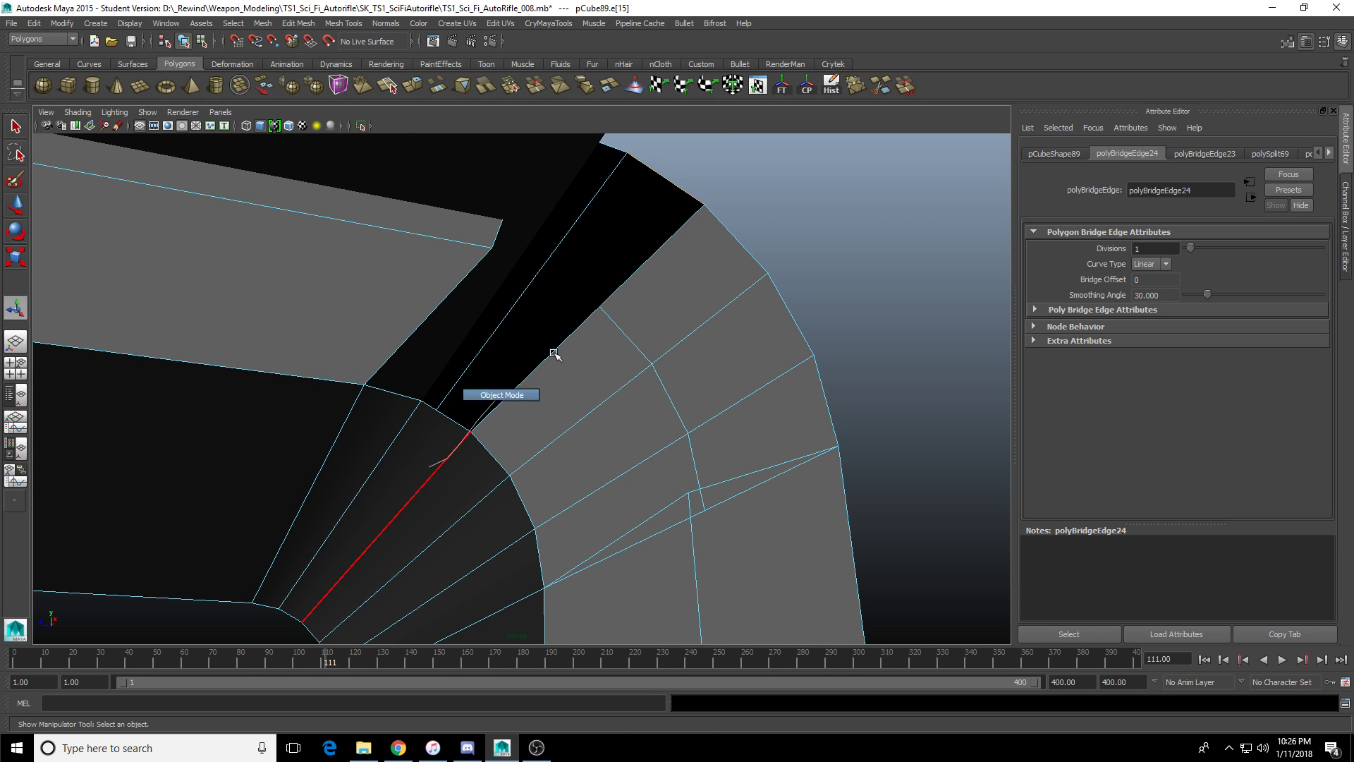
pyautogui.moveTo(554, 353); pyautogui.dragTo(525, 419, button='right')
pyautogui.click(505, 447)
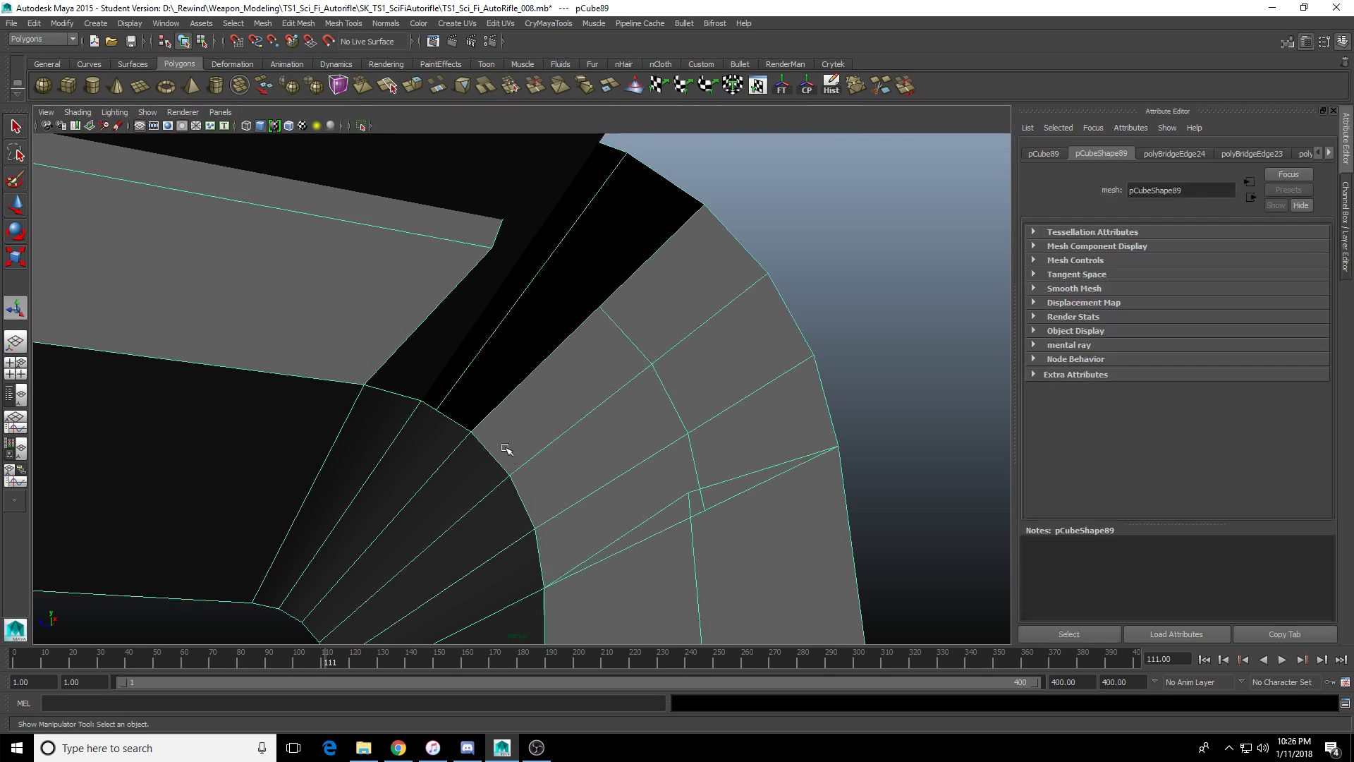
pyautogui.click(361, 127)
pyautogui.keyDown('alt'); pyautogui.moveTo(614, 397); pyautogui.dragTo(634, 387); pyautogui.keyUp('alt')
pyautogui.moveTo(635, 387); pyautogui.dragTo(632, 283, button='right')
pyautogui.keyDown('alt'); pyautogui.moveTo(633, 282); pyautogui.dragTo(565, 426, button='middle'); pyautogui.keyUp('alt')
# Bridge the two remaining pairs of corner segments next to the horizontal arm together, with 1 division.
pyautogui.click(398, 581)
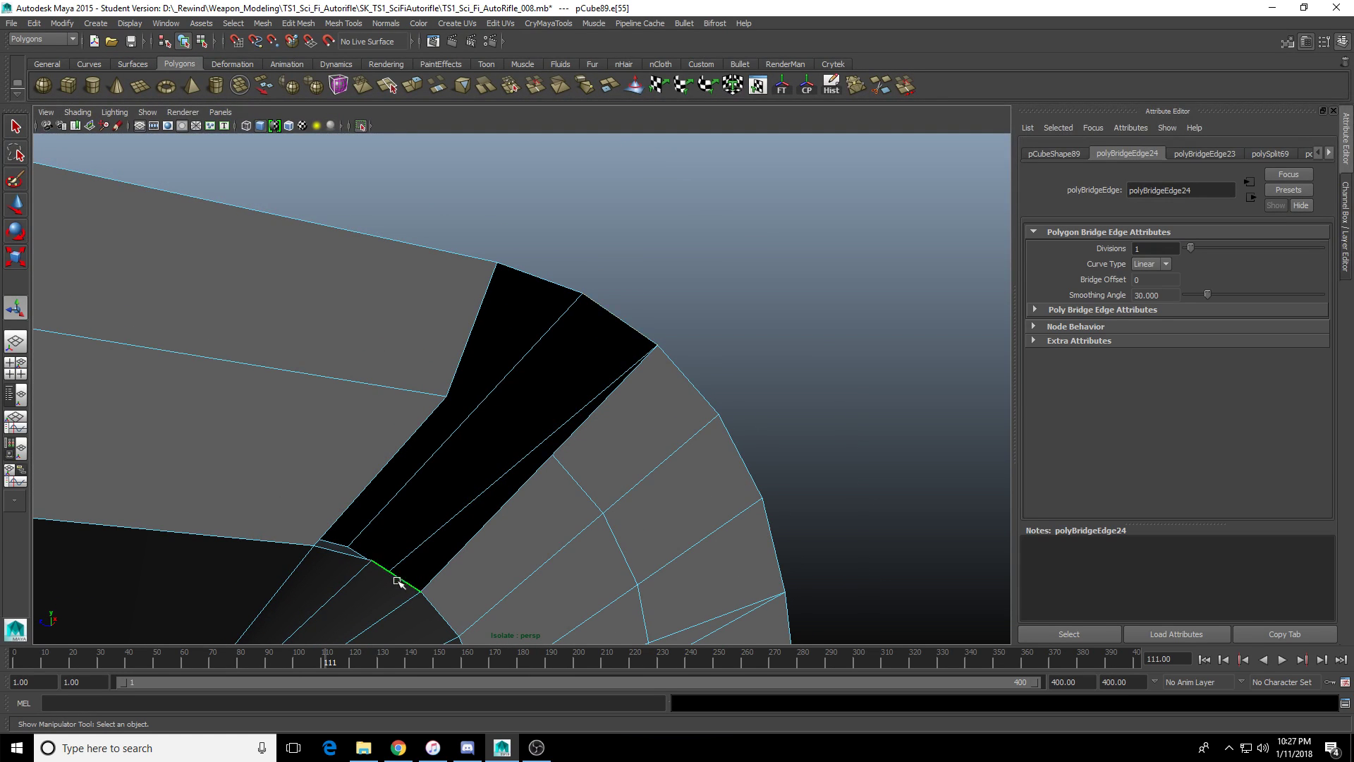
pyautogui.keyDown('shift'); pyautogui.moveTo(612, 287); pyautogui.dragTo(611, 327); pyautogui.keyUp('shift')
pyautogui.press('g')
pyautogui.moveTo(540, 228); pyautogui.dragTo(540, 304)
pyautogui.hotkey('ctrl', 'z')
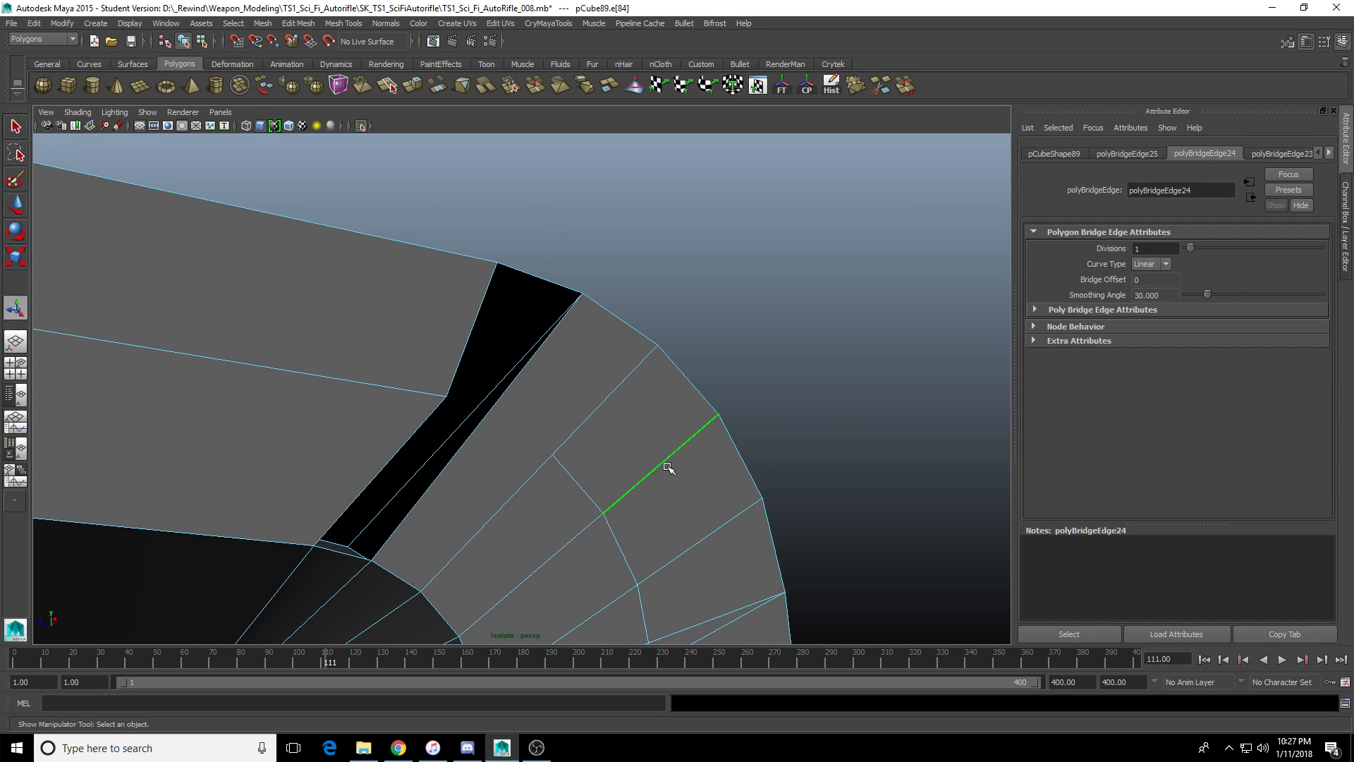
pyautogui.hotkey('ctrl', 'z')
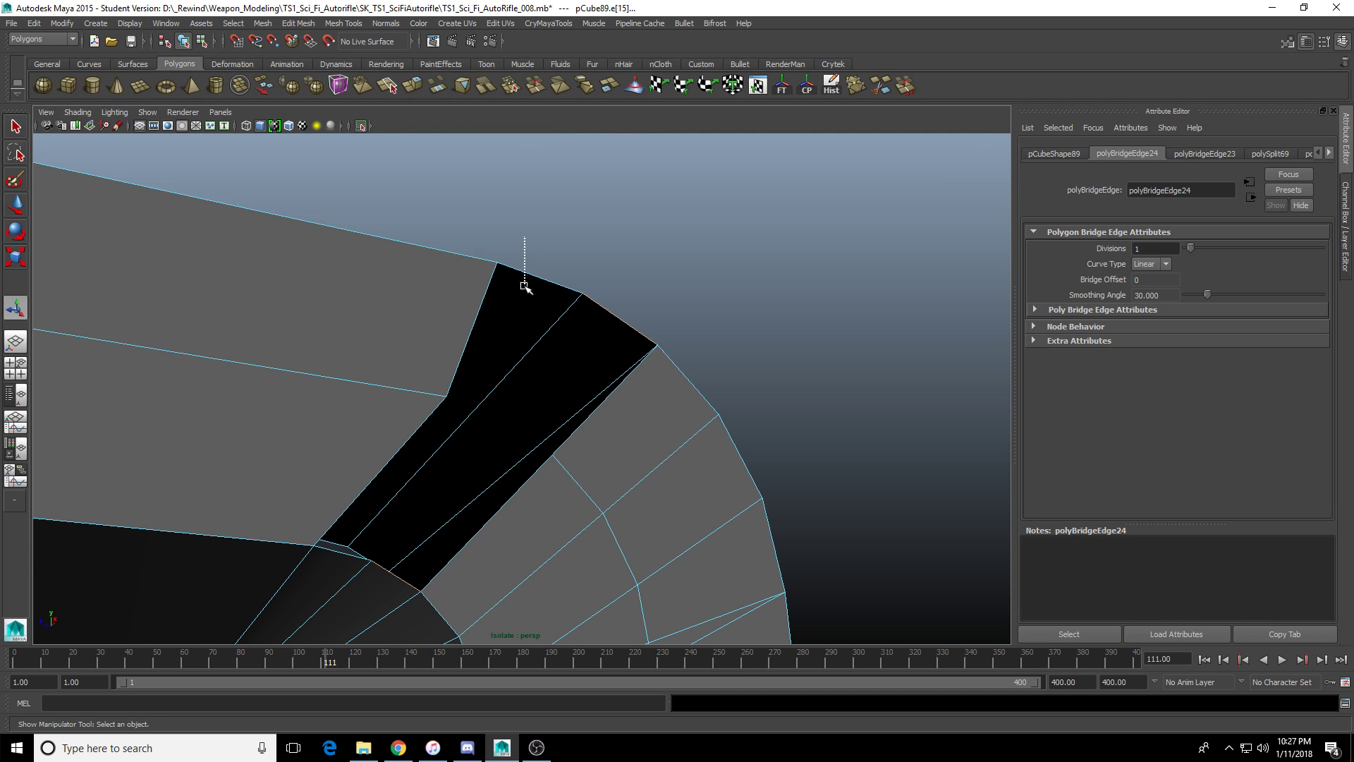
pyautogui.press('g')
pyautogui.keyDown('alt'); pyautogui.moveTo(340, 553); pyautogui.dragTo(583, 437); pyautogui.keyUp('alt')
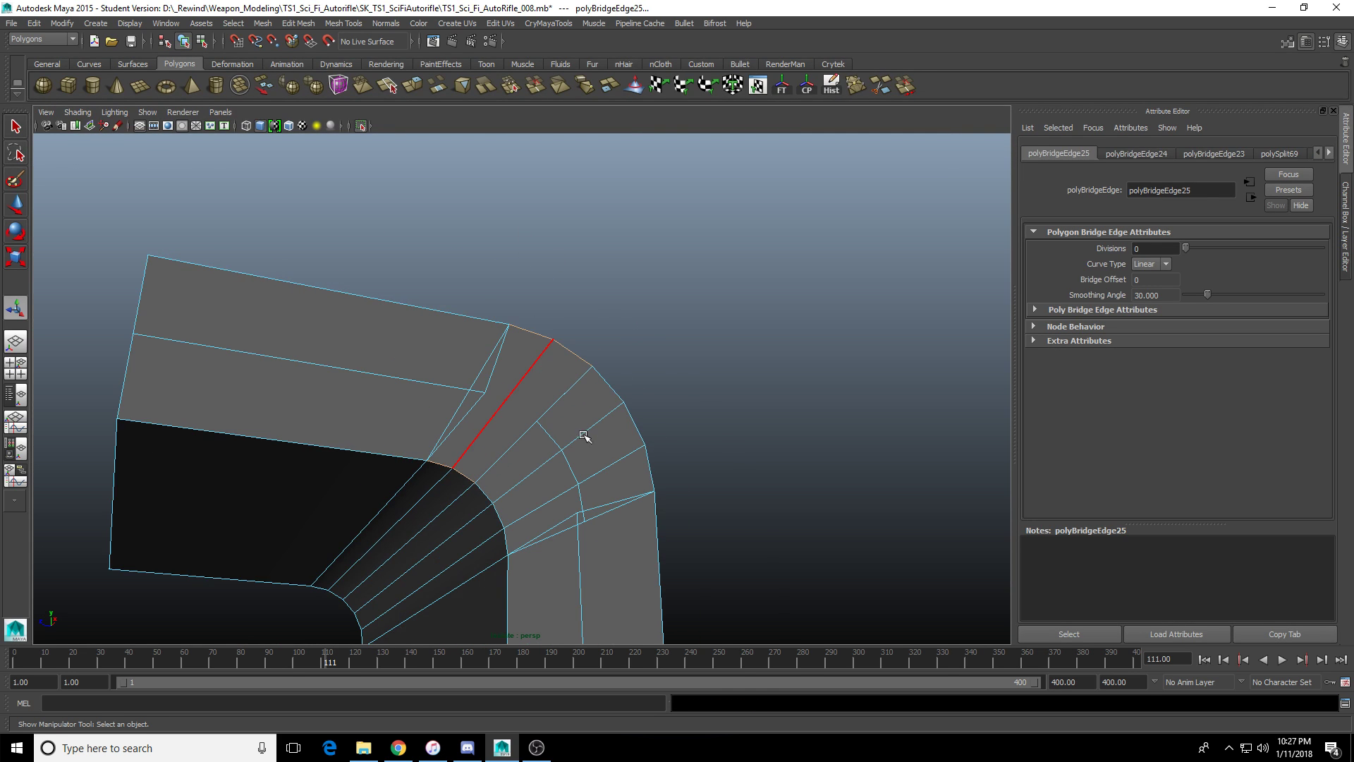
pyautogui.click(1155, 249)
pyautogui.write('1')
pyautogui.press('Return')
# Bridge all inner and outer corner segments on the bracket's opposite side in one operation, with 1 division.
pyautogui.keyDown('alt'); pyautogui.moveTo(622, 337); pyautogui.dragTo(538, 444); pyautogui.keyUp('alt')
pyautogui.click(571, 404)
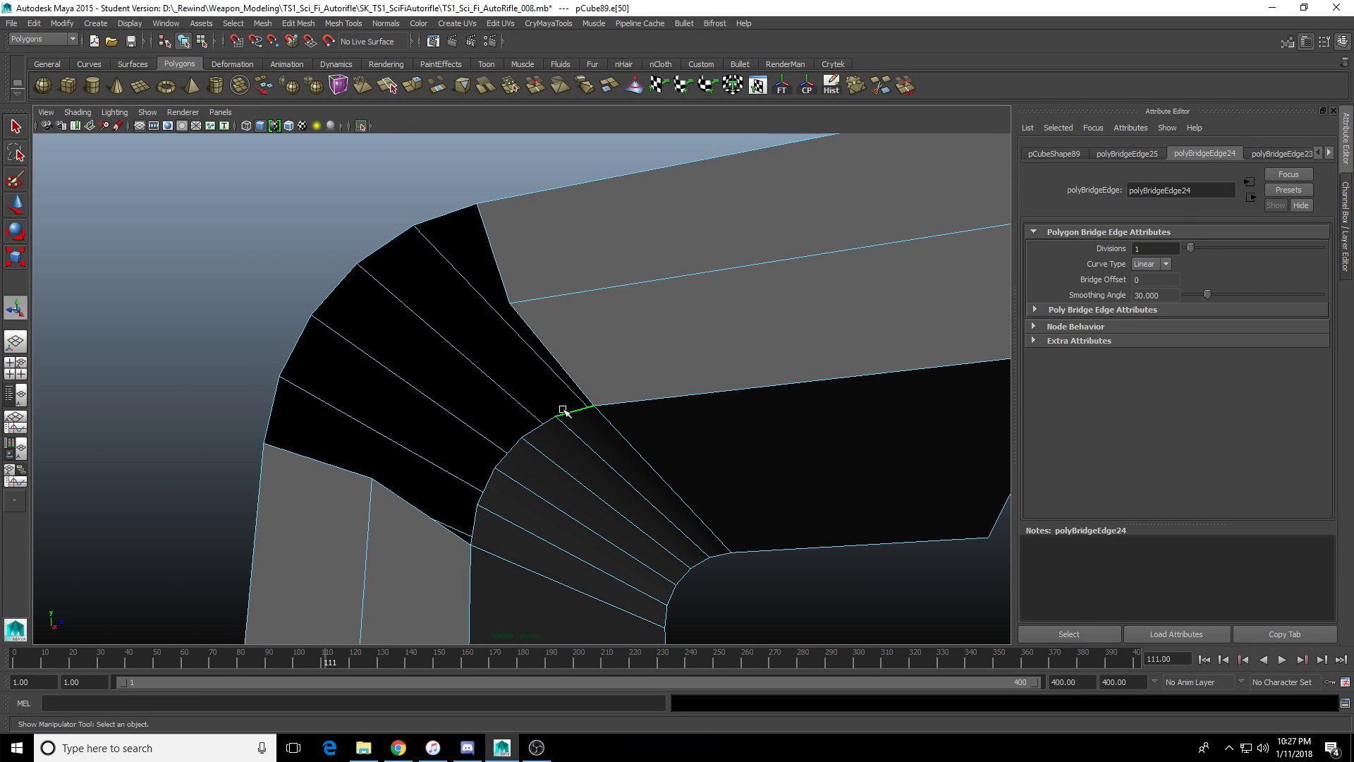
pyautogui.keyDown('shift'); pyautogui.moveTo(387, 215); pyautogui.dragTo(338, 300); pyautogui.keyUp('shift')
pyautogui.keyDown('shift'); pyautogui.click(544, 425); pyautogui.keyUp('shift')
pyautogui.keyDown('shift'); pyautogui.click(514, 454); pyautogui.keyUp('shift')
pyautogui.keyDown('shift'); pyautogui.moveTo(275, 339); pyautogui.dragTo(306, 355); pyautogui.keyUp('shift')
pyautogui.keyDown('shift'); pyautogui.click(479, 524); pyautogui.keyUp('shift')
pyautogui.keyDown('alt'); pyautogui.moveTo(484, 387); pyautogui.dragTo(502, 366); pyautogui.keyUp('alt')
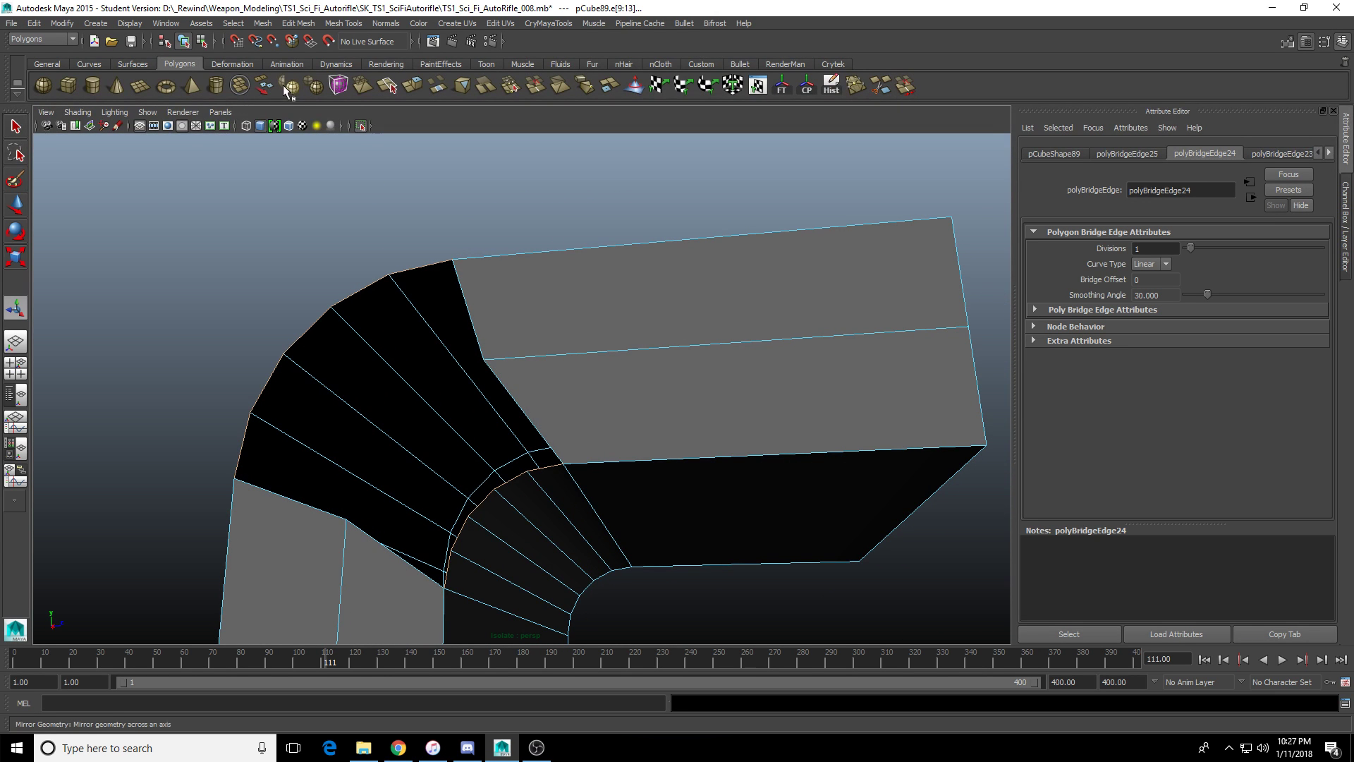
pyautogui.click(436, 87)
pyautogui.doubleClick(1156, 249)
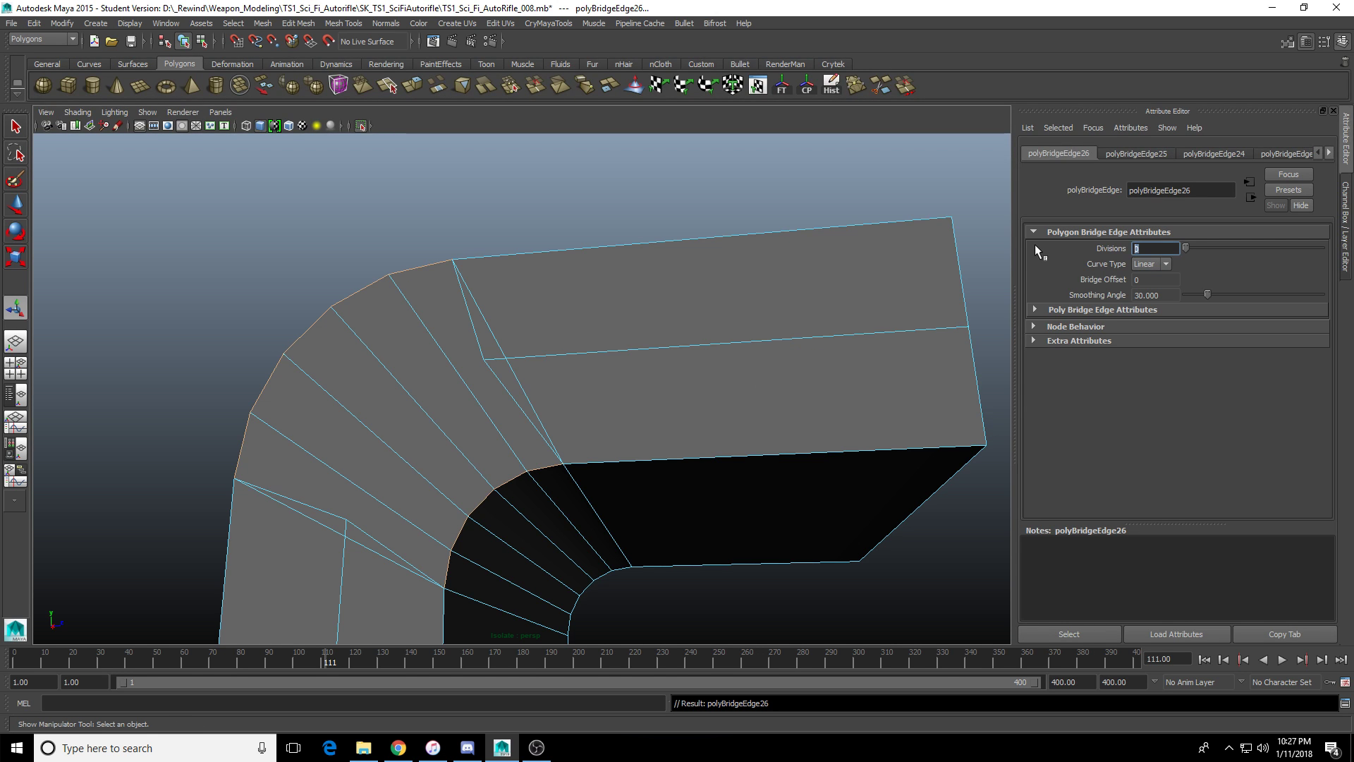
pyautogui.write('1')
pyautogui.press('Return')
pyautogui.moveTo(687, 433); pyautogui.dragTo(712, 411, button='right')
pyautogui.scroll(-2, 593, 423)
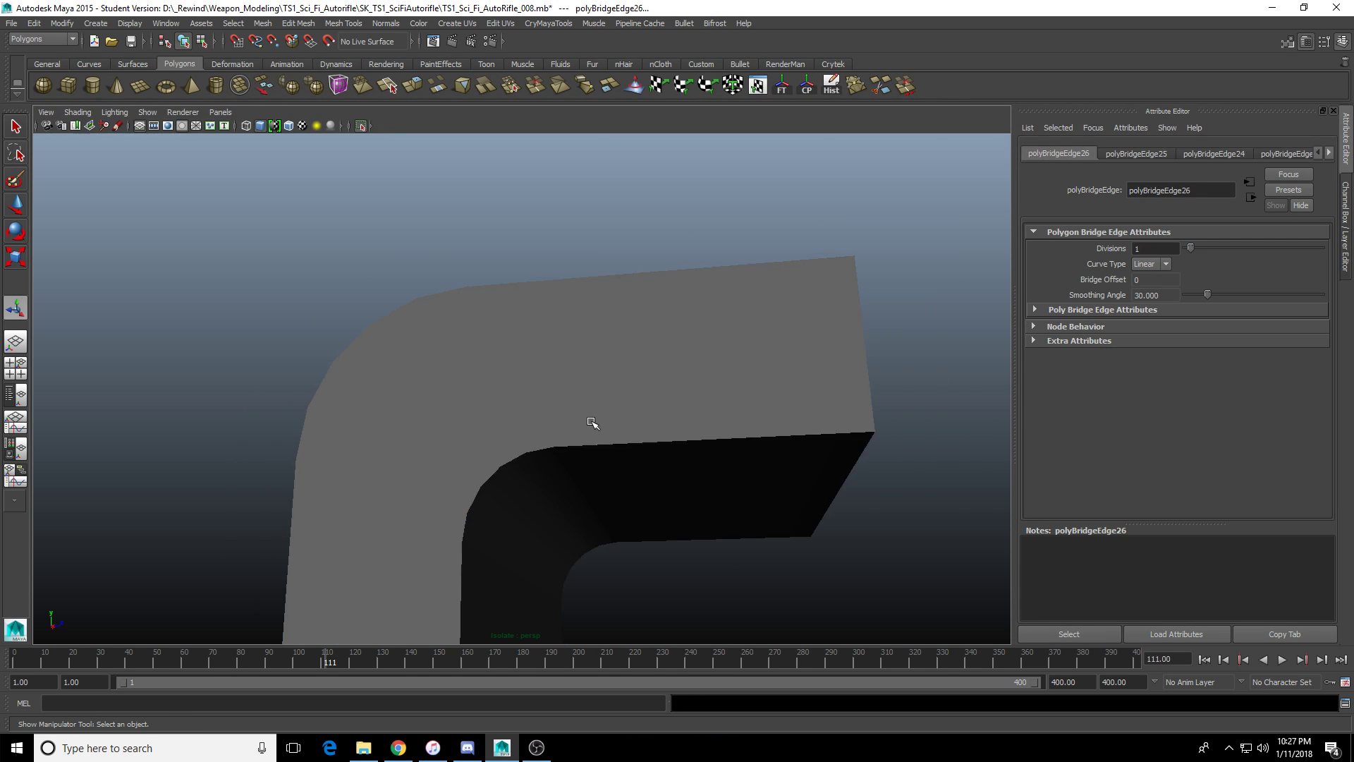
# Snap the horizontal arm's notch vertices onto the adjacent midpoint vertices of the bridged corner in the side view.
pyautogui.keyDown('alt'); pyautogui.moveTo(593, 423); pyautogui.dragTo(769, 432); pyautogui.keyUp('alt')
pyautogui.click(645, 408)
pyautogui.scroll(3, 769, 450)
pyautogui.scroll(-1, 770, 451)
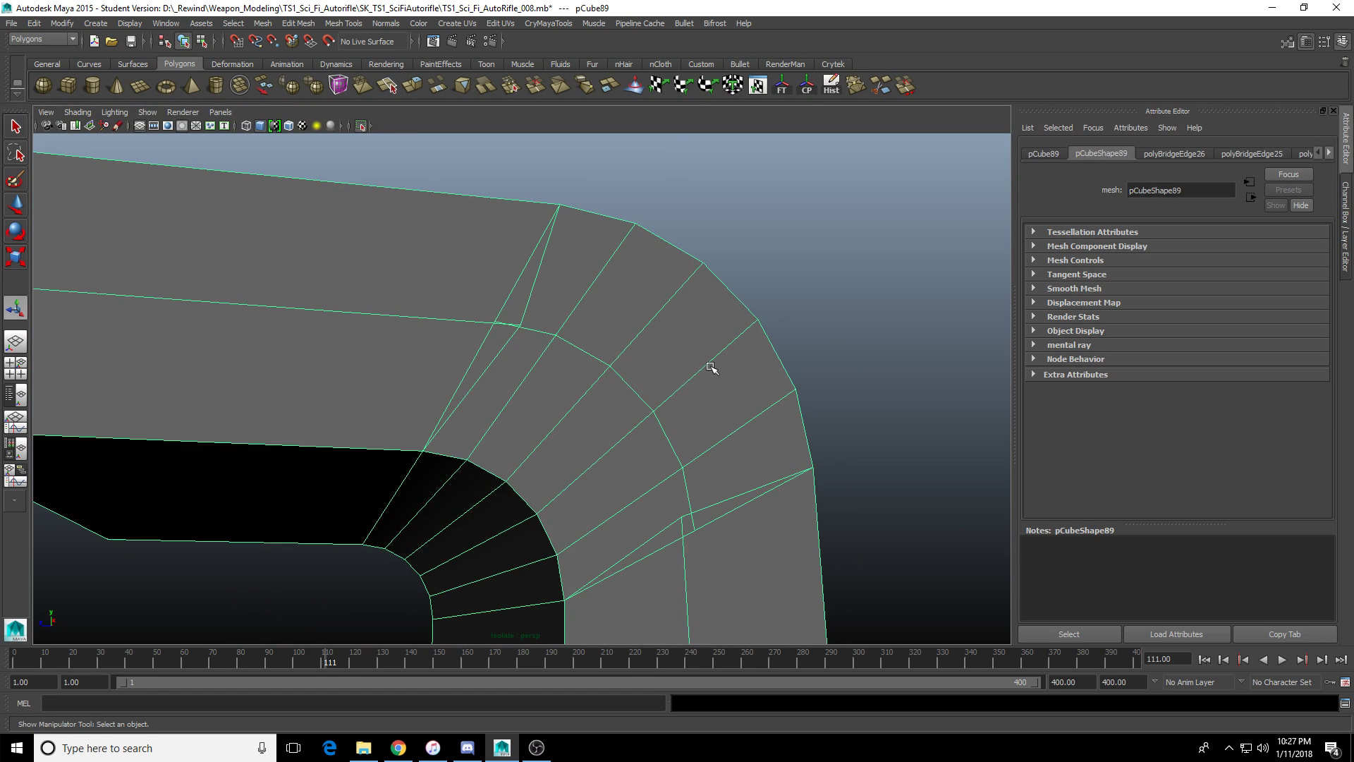
pyautogui.moveTo(708, 369); pyautogui.dragTo(605, 375, button='right')
pyautogui.press('space')
pyautogui.press('space')
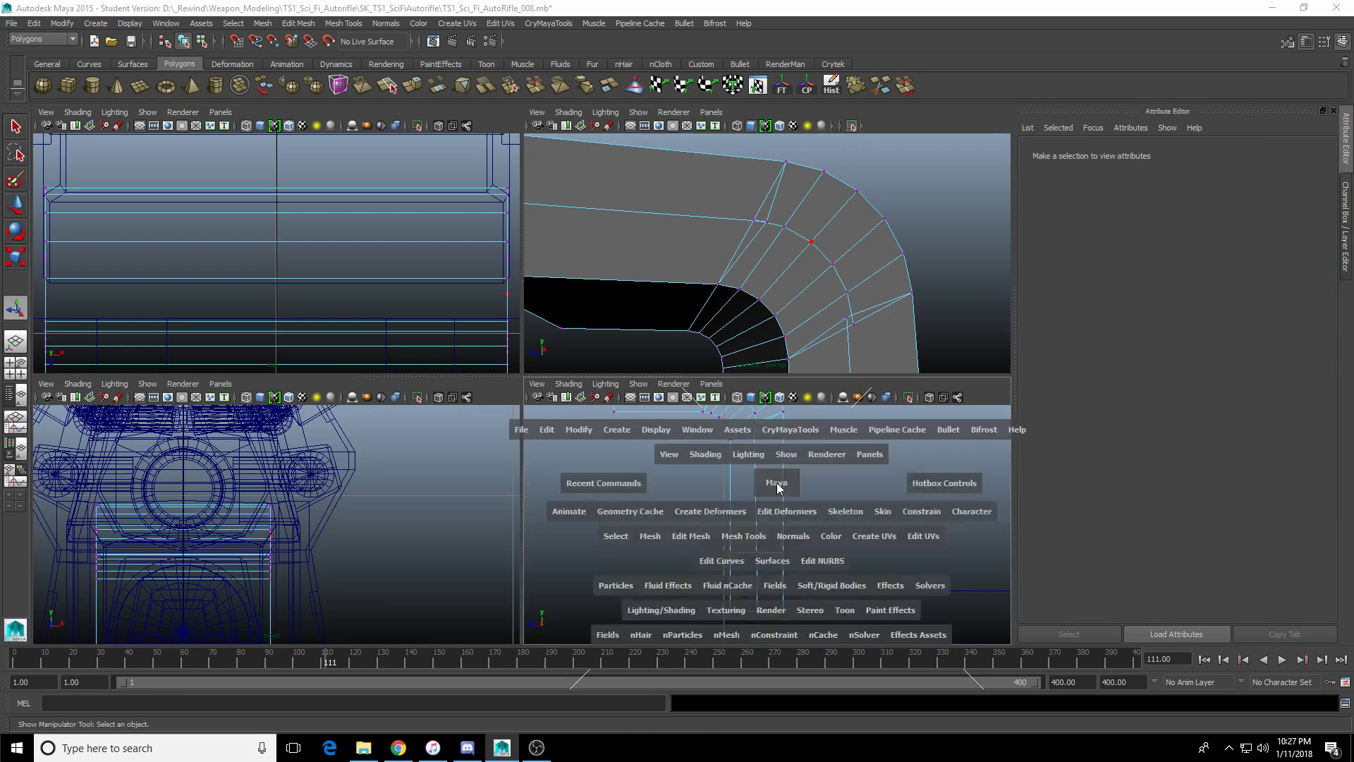
pyautogui.scroll(6, 662, 471)
pyautogui.scroll(-2, 486, 427)
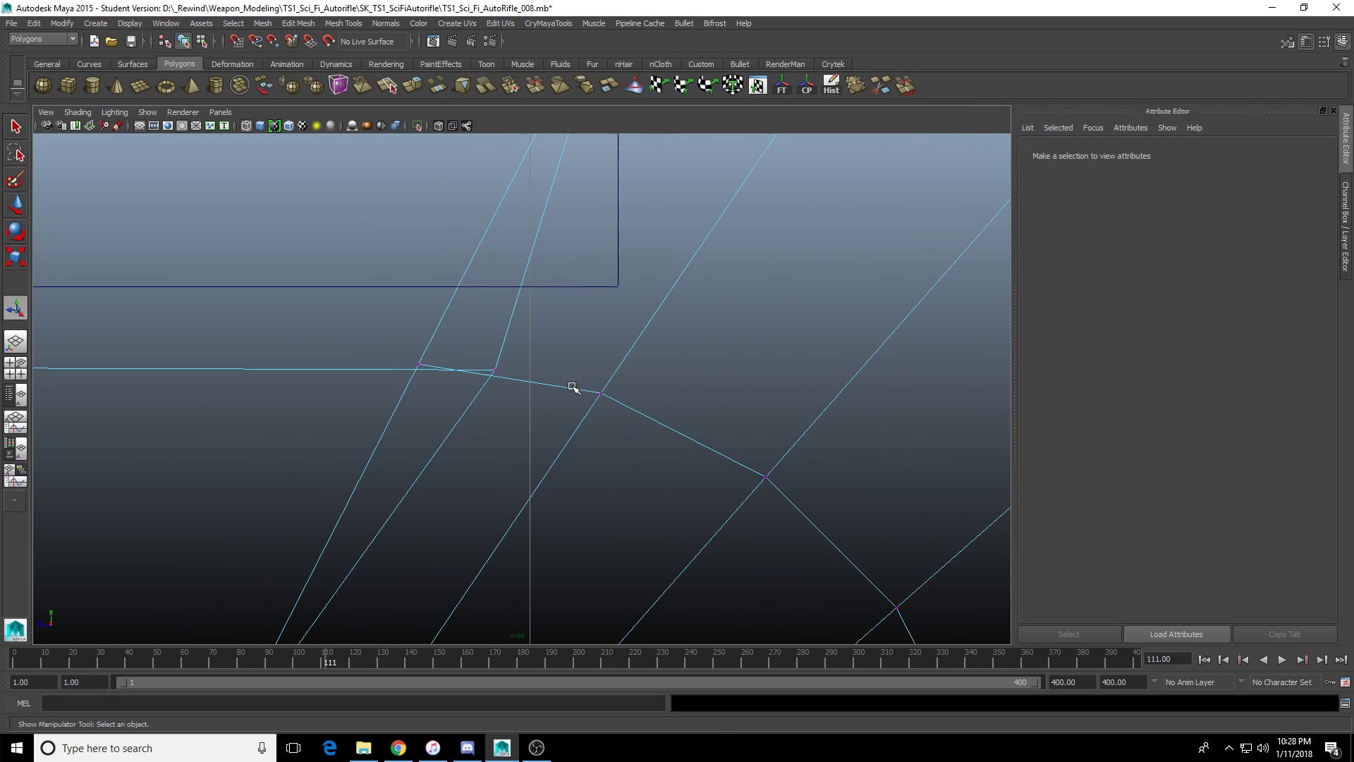
pyautogui.moveTo(490, 326); pyautogui.dragTo(545, 405)
pyautogui.press('w')
pyautogui.moveTo(488, 368); pyautogui.dragTo(421, 368)
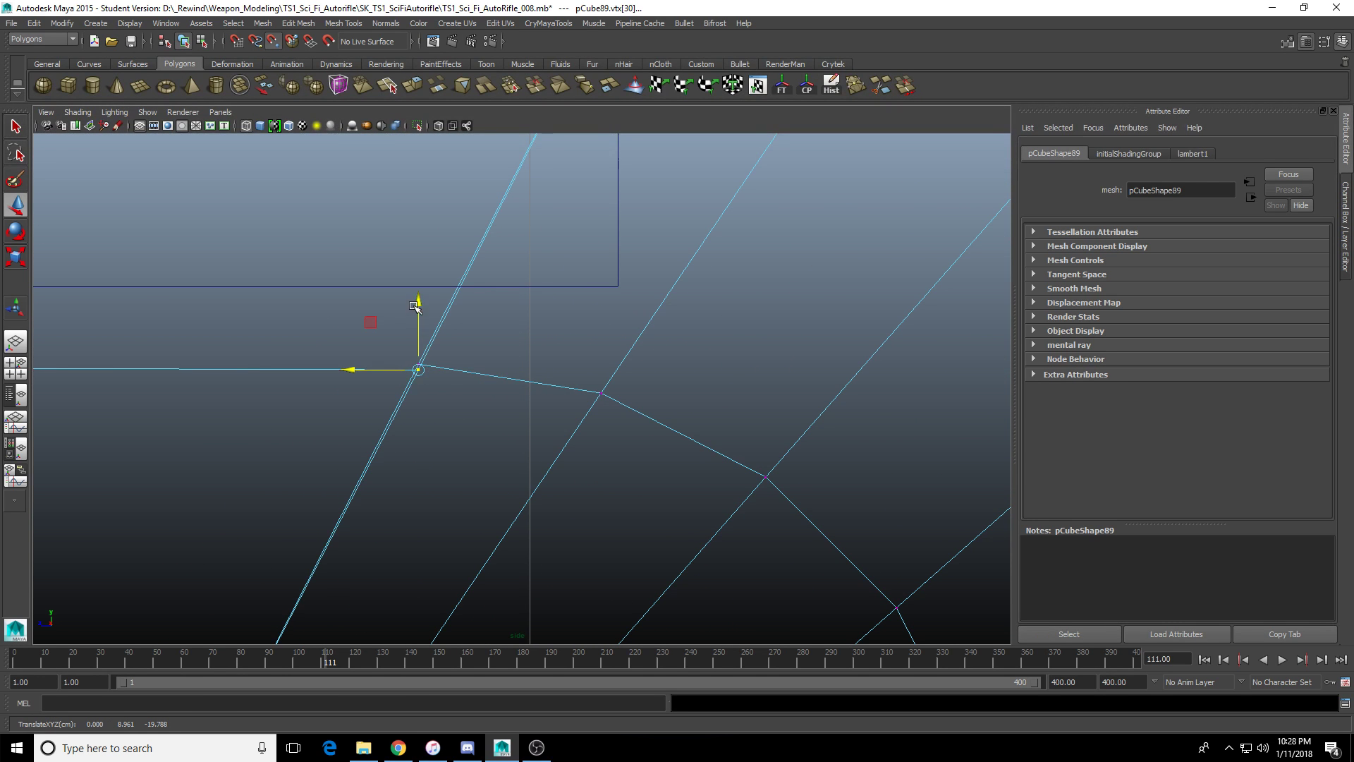
pyautogui.moveTo(418, 302); pyautogui.dragTo(420, 296)
# Snap the vertical leg's notch vertices onto the end midpoint vertices of the bridged corner in the side view.
pyautogui.scroll(-5, 579, 430)
pyautogui.keyDown('alt'); pyautogui.moveTo(617, 453); pyautogui.dragTo(526, 332, button='middle'); pyautogui.keyUp('alt')
pyautogui.scroll(1, 568, 490)
pyautogui.scroll(3, 567, 479)
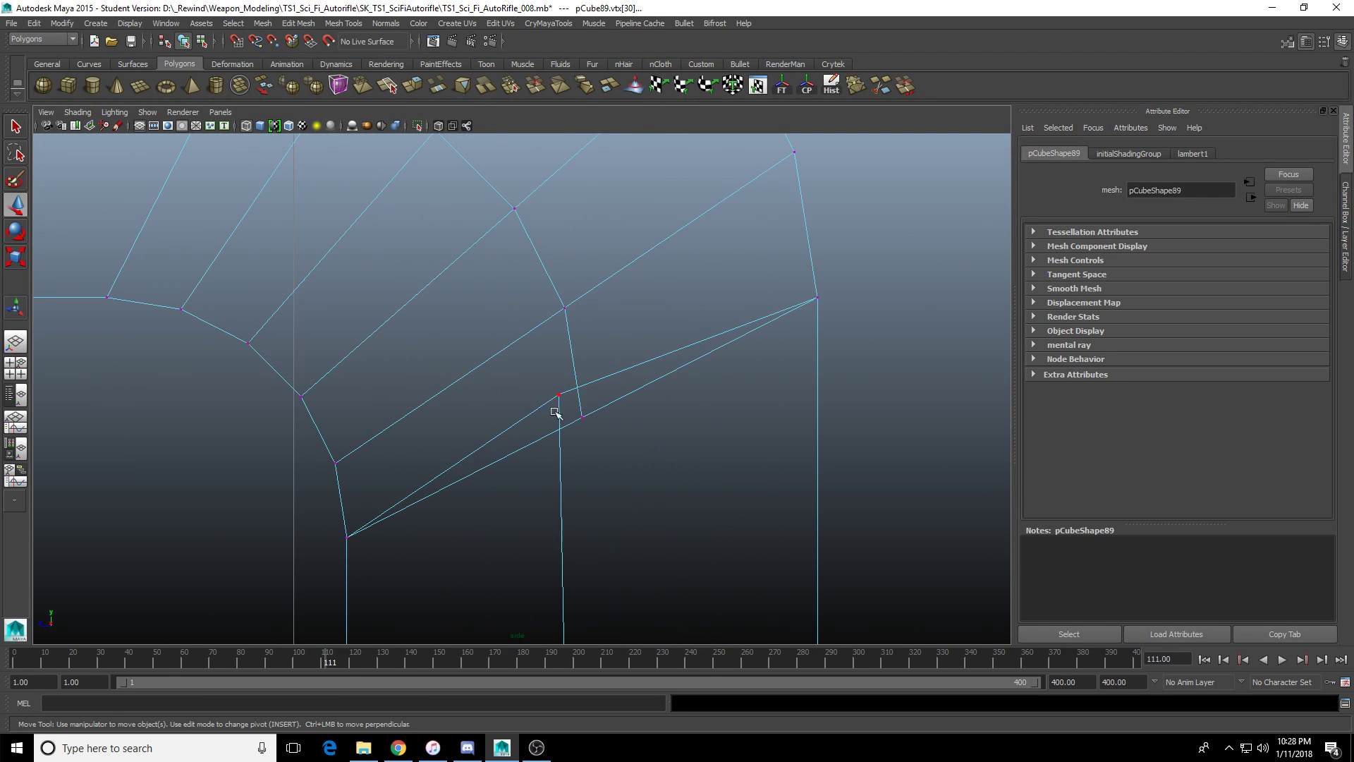
pyautogui.click(558, 396)
pyautogui.click(493, 393)
pyautogui.moveTo(493, 393); pyautogui.dragTo(583, 370)
pyautogui.scroll(-5, 516, 442)
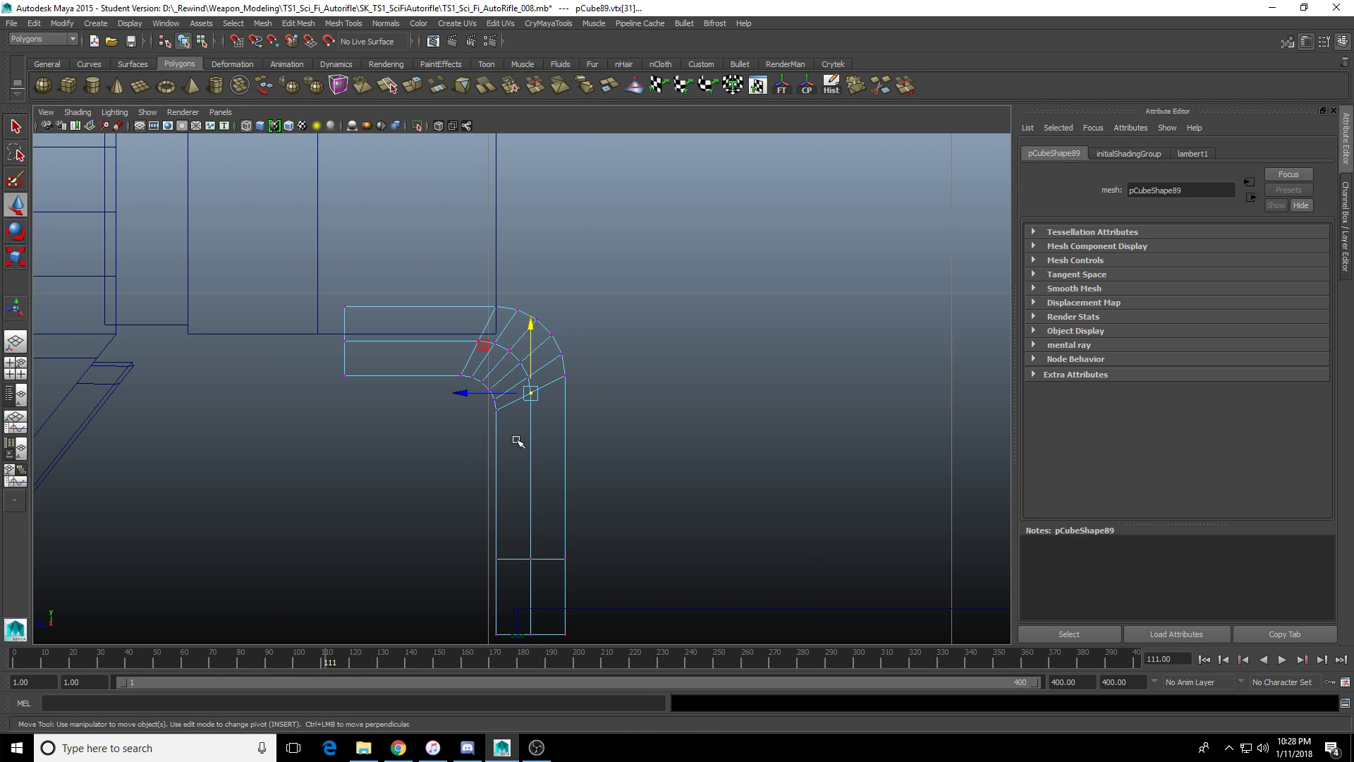
# Switch to Chrome, move the YouTube window off this screen, and return to Maya.
pyautogui.click(398, 747)
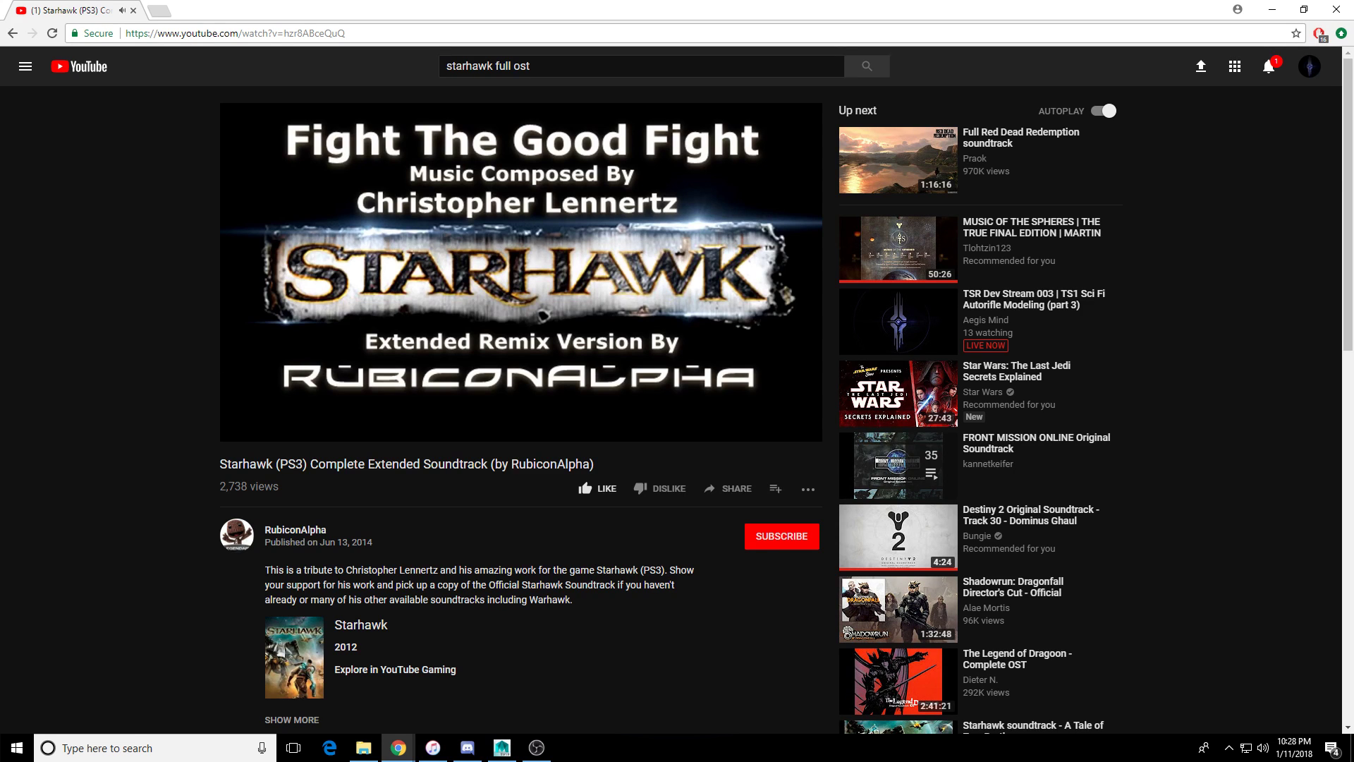
pyautogui.moveTo(527, 8); pyautogui.dragTo(845, 181)
pyautogui.moveTo(558, 196); pyautogui.dragTo(1353, 225)
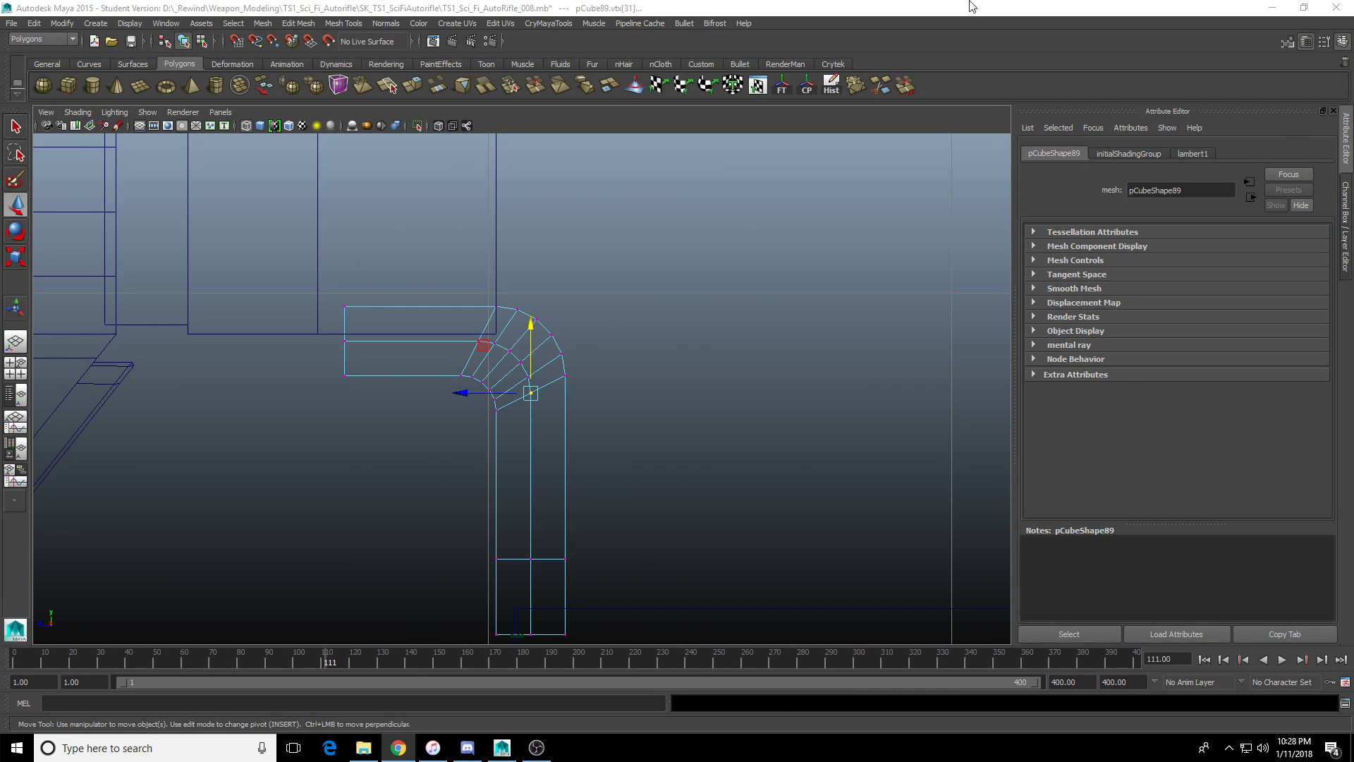
pyautogui.scroll(5, 494, 381)
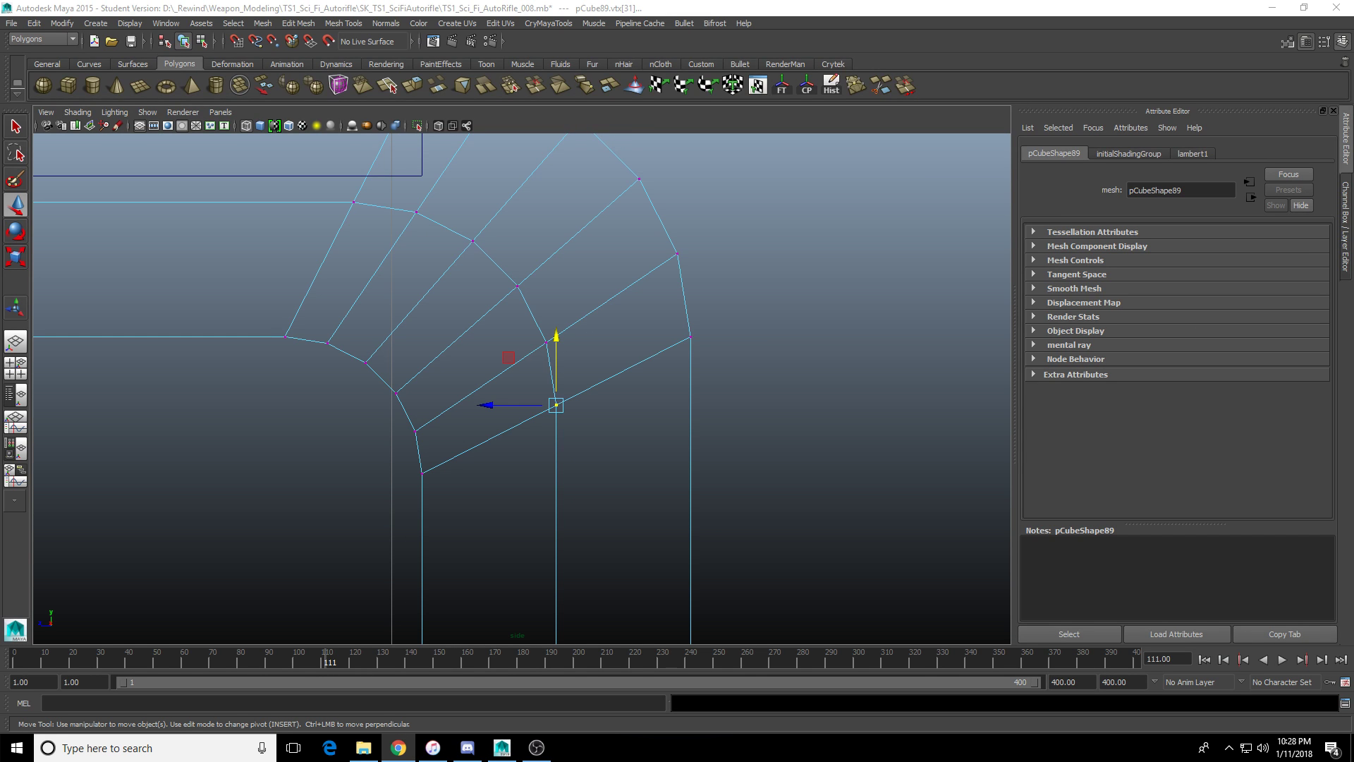
pyautogui.hotkey('alt', 'Tab')
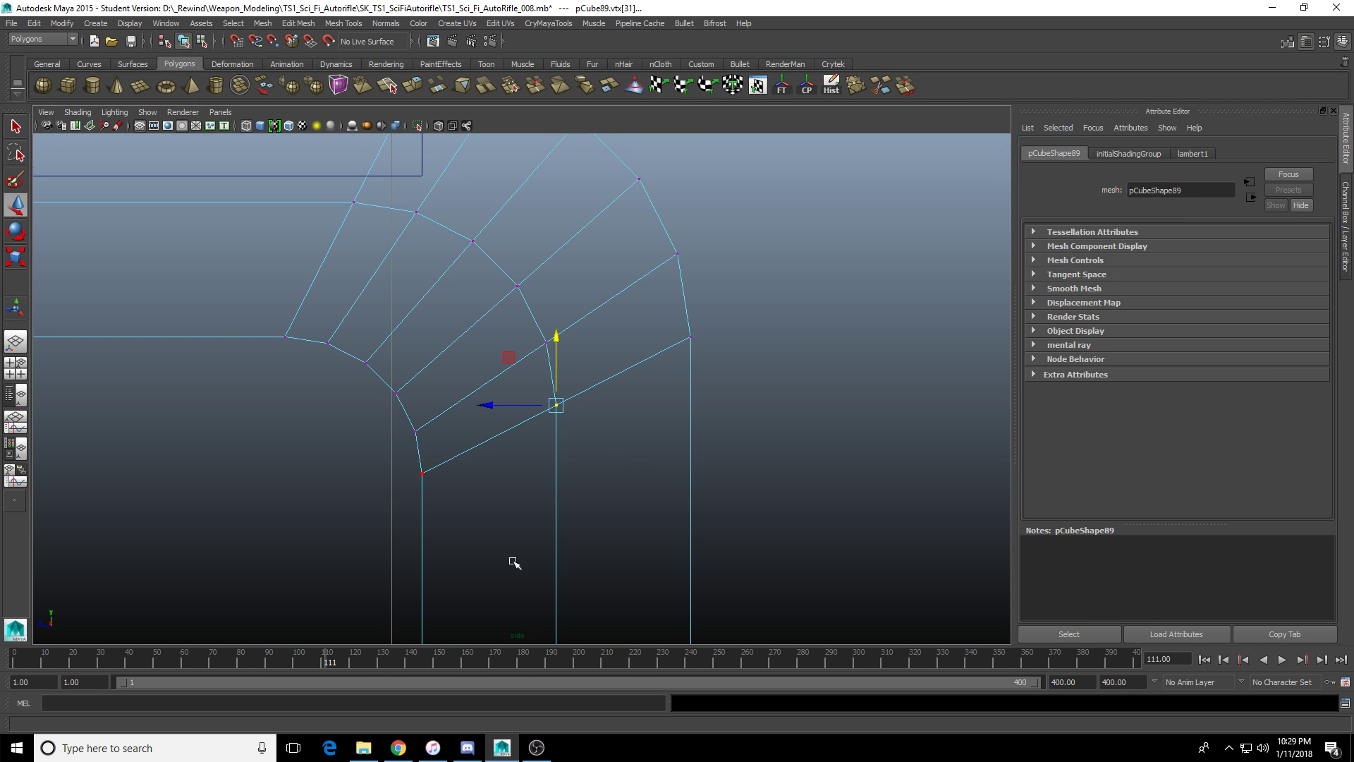
# Examine the rebuilt corner's edge flow and the leg's edges in the side and perspective views.
pyautogui.scroll(-5, 447, 374)
pyautogui.scroll(3, 548, 482)
pyautogui.scroll(2, 454, 381)
pyautogui.scroll(-5, 746, 265)
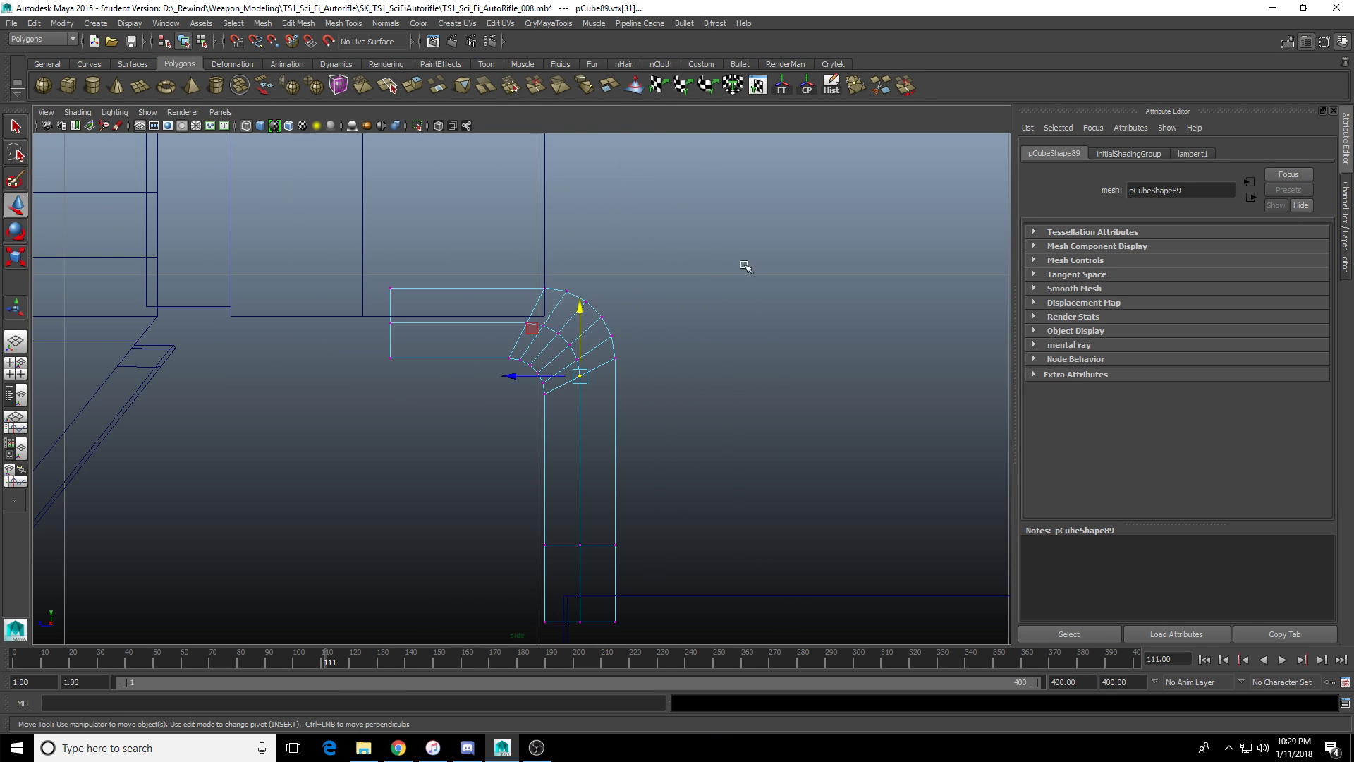
pyautogui.press('space')
pyautogui.press('space')
pyautogui.scroll(-5, 698, 317)
pyautogui.keyDown('alt'); pyautogui.moveTo(704, 303); pyautogui.dragTo(614, 486); pyautogui.keyUp('alt')
pyautogui.press('F8')
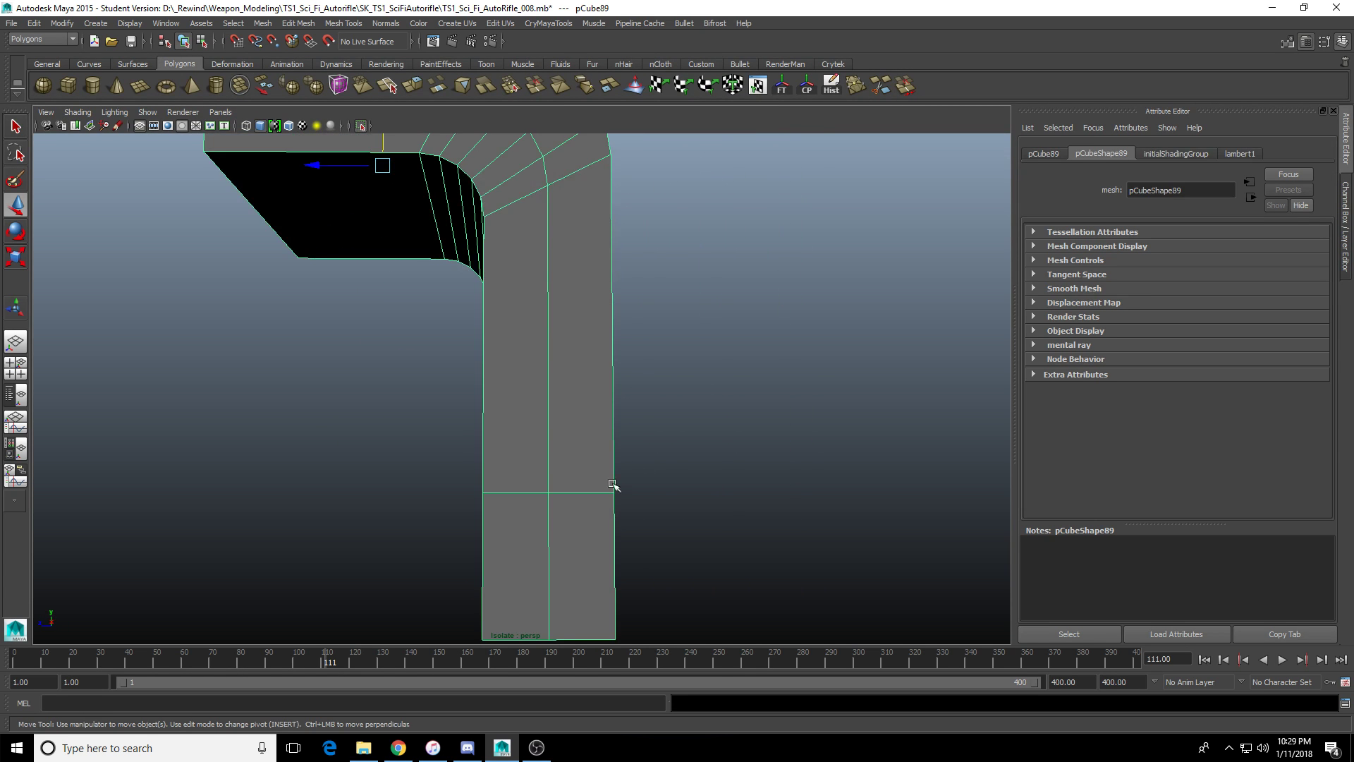
pyautogui.press('F10')
pyautogui.keyDown('alt'); pyautogui.moveTo(547, 299); pyautogui.dragTo(705, 317); pyautogui.keyUp('alt')
pyautogui.click(639, 364)
pyautogui.scroll(3, 671, 378)
pyautogui.keyDown('alt'); pyautogui.moveTo(765, 224); pyautogui.dragTo(726, 327); pyautogui.keyUp('alt')
pyautogui.scroll(-5, 734, 293)
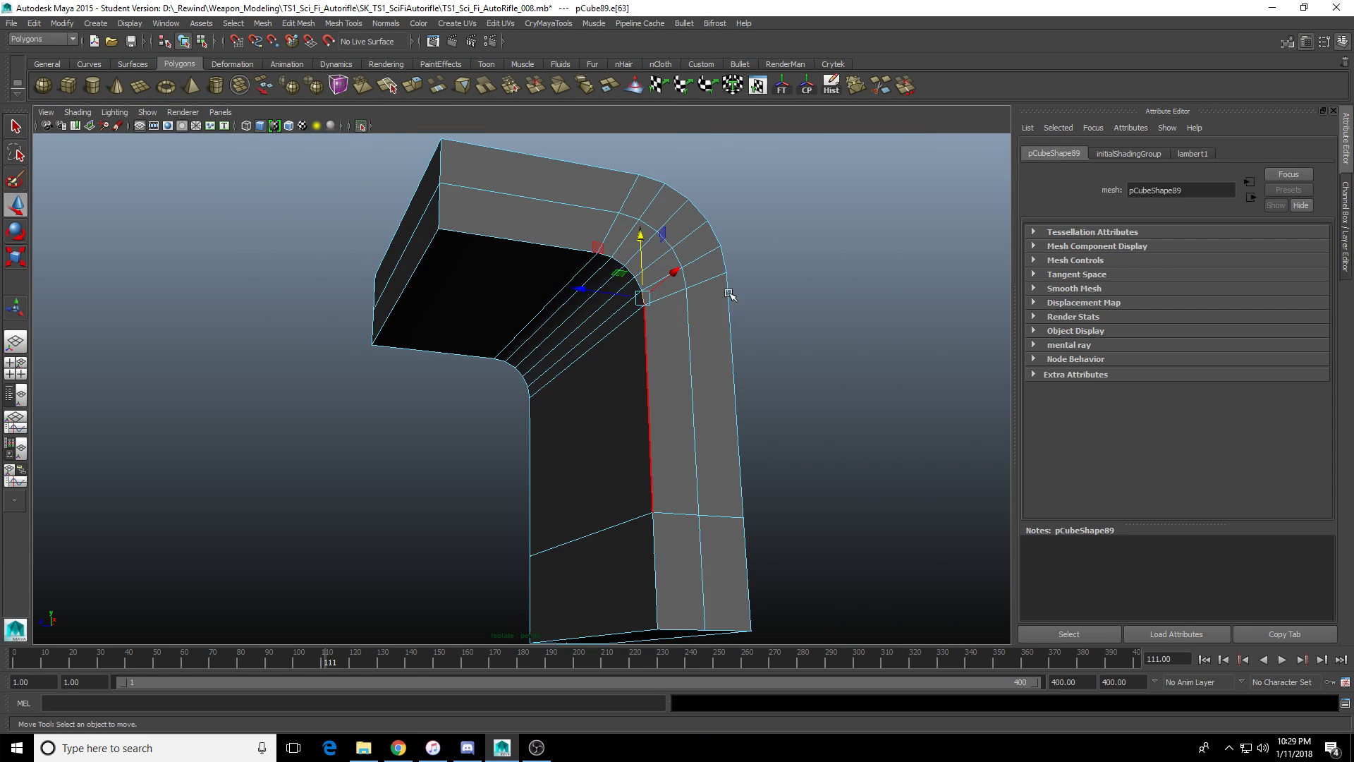
# Return to object mode, end the bracket's isolation to show the whole rifle, and select the bracket.
pyautogui.press('F8')
pyautogui.click(360, 126)
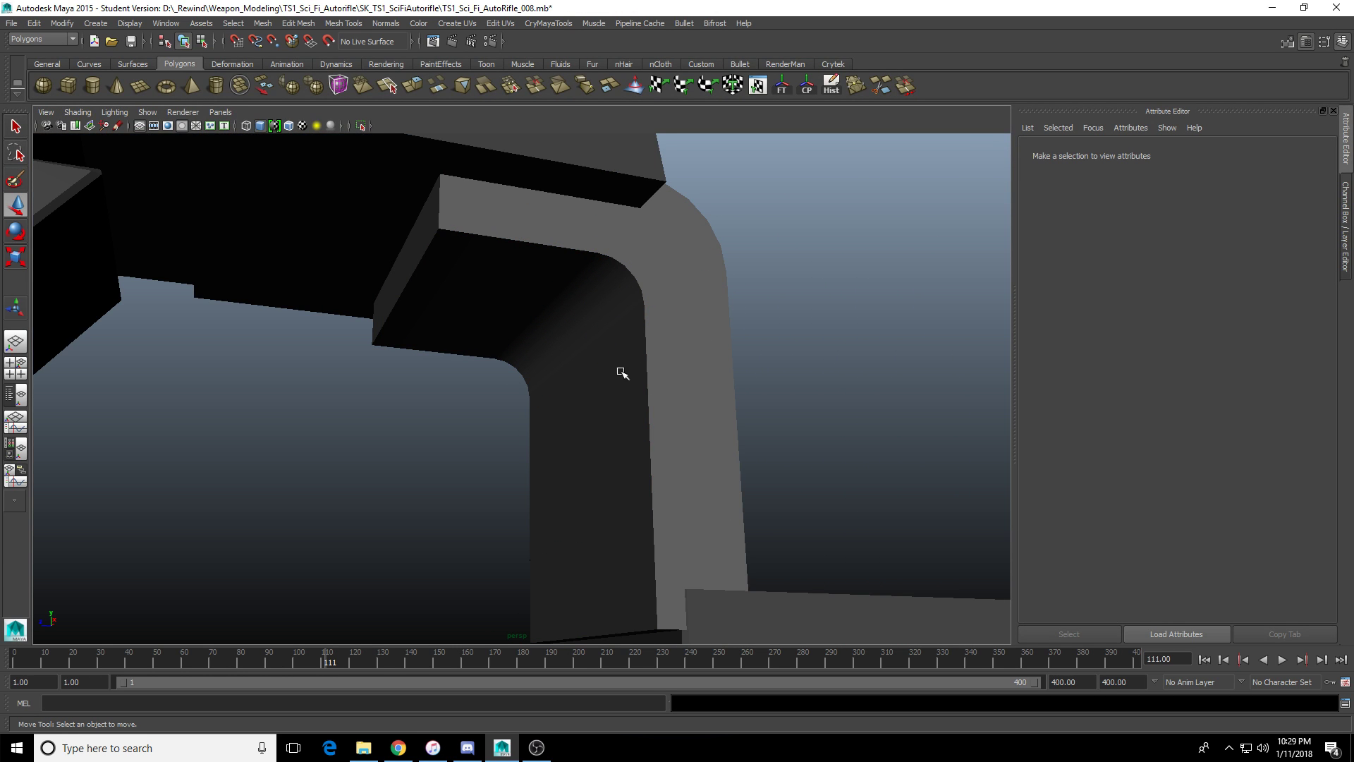
pyautogui.keyDown('alt'); pyautogui.moveTo(647, 383); pyautogui.dragTo(686, 442); pyautogui.keyUp('alt')
pyautogui.click(614, 451)
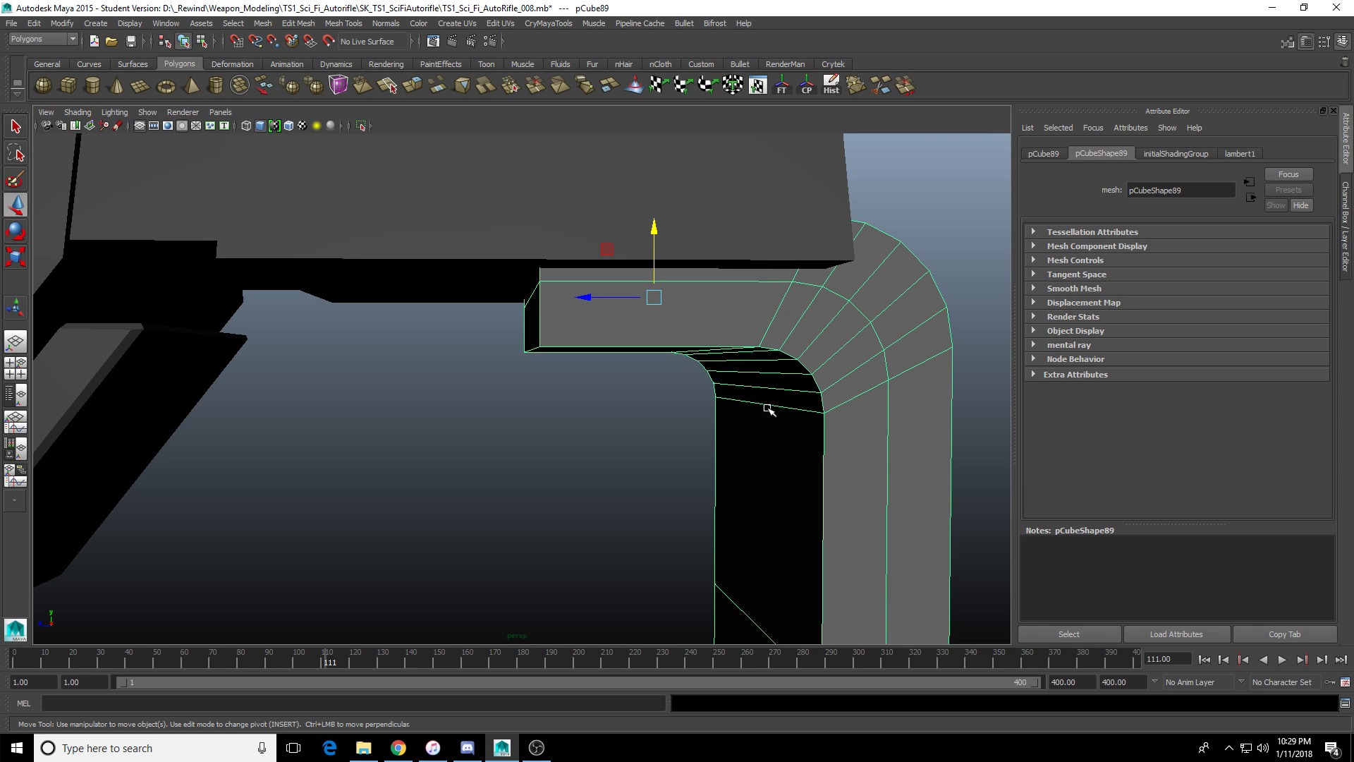
# Extrude the bracket's front end face forward 1.676 and upward 0.992 so the horizontal arm tapers into the receiver's underside.
pyautogui.keyDown('alt'); pyautogui.moveTo(409, 372); pyautogui.dragTo(488, 334); pyautogui.keyUp('alt')
pyautogui.press('F11')
pyautogui.click(562, 296)
pyautogui.press('q')
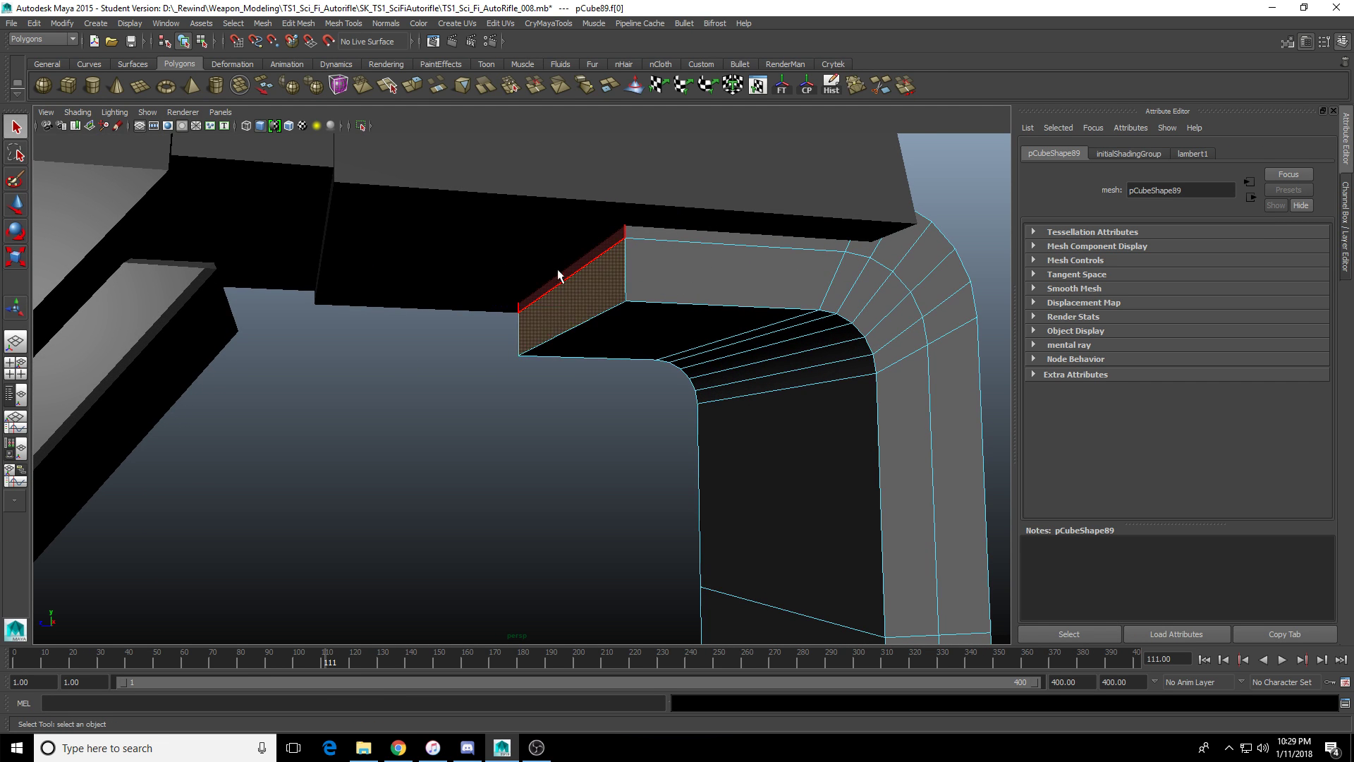
pyautogui.keyDown('alt'); pyautogui.moveTo(557, 269); pyautogui.dragTo(458, 104); pyautogui.keyUp('alt')
pyautogui.click(415, 85)
pyautogui.keyDown('alt'); pyautogui.moveTo(452, 212); pyautogui.dragTo(398, 292); pyautogui.keyUp('alt')
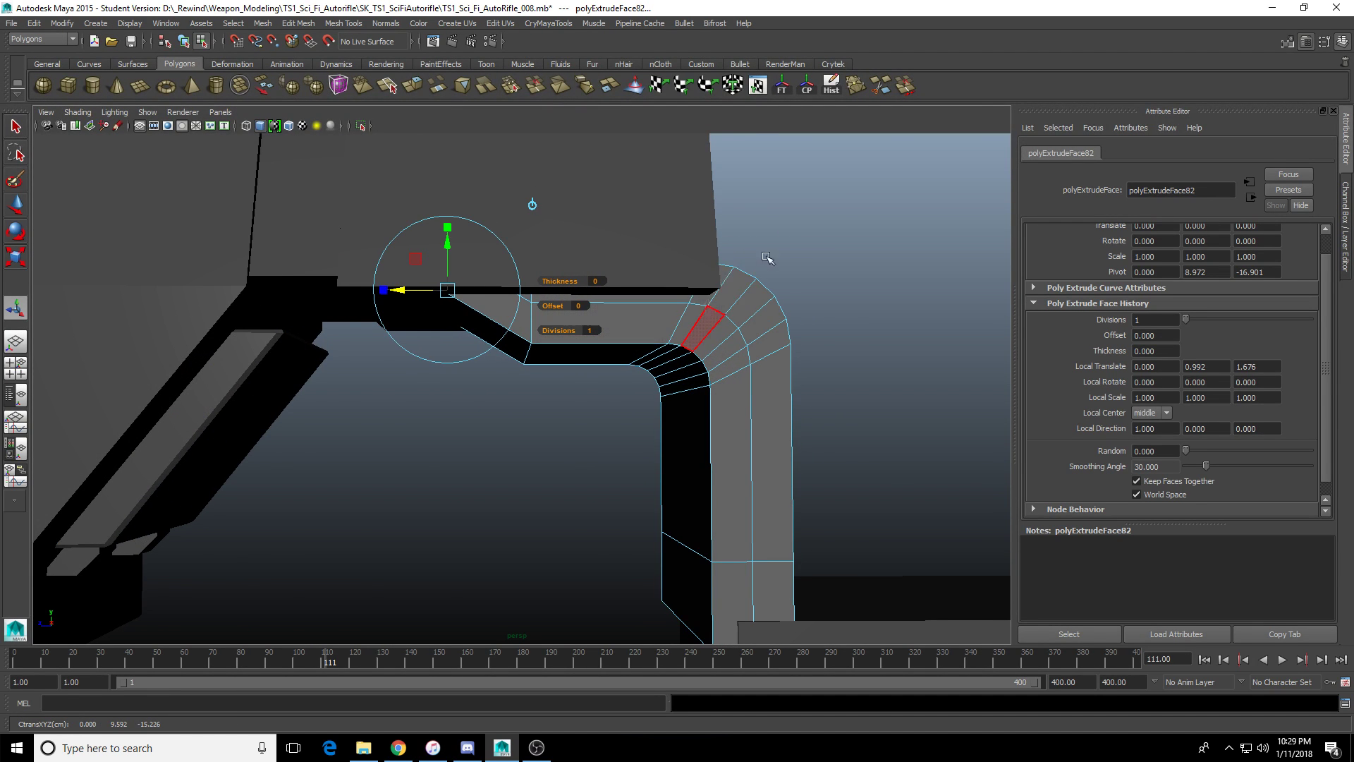
pyautogui.keyDown('alt'); pyautogui.moveTo(627, 344); pyautogui.dragTo(619, 402); pyautogui.keyUp('alt')
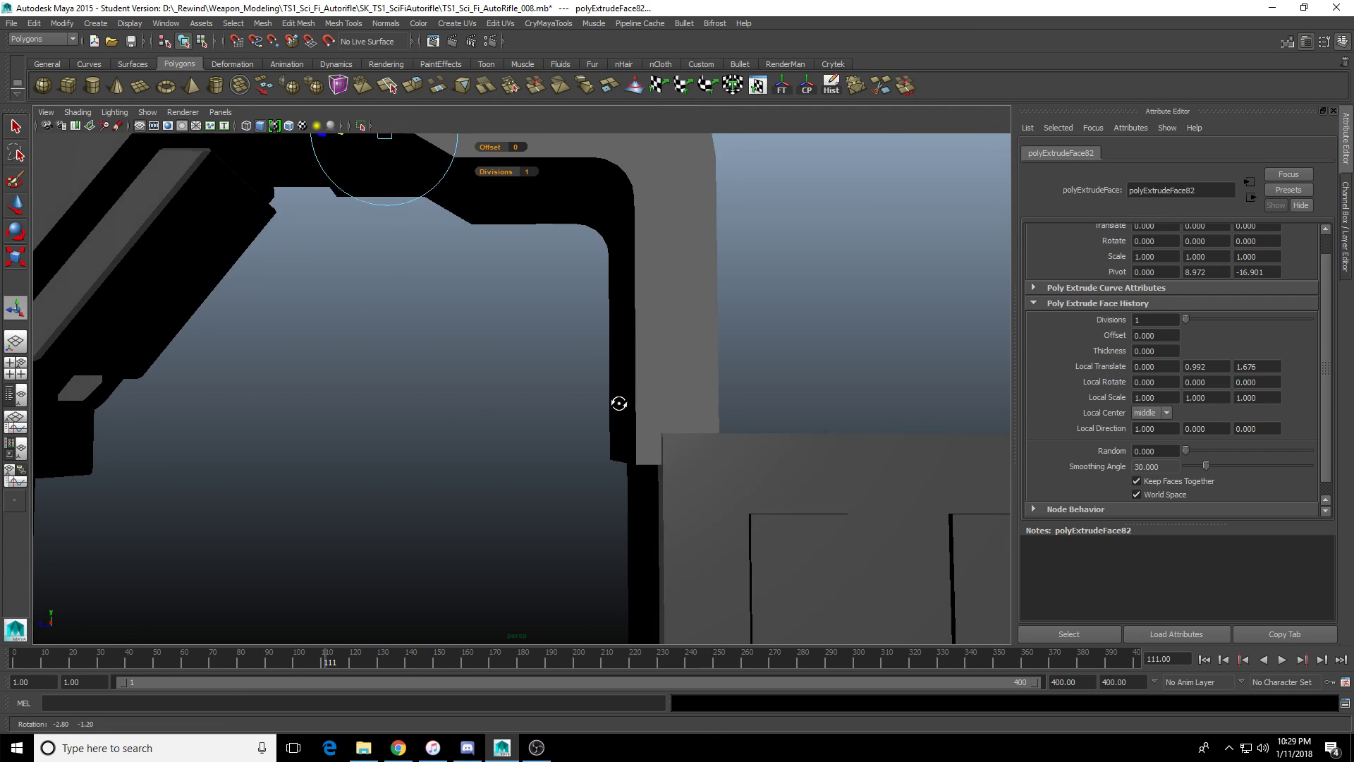
# Extrude the two rear faces of the bracket's vertical leg backward about 11.25 to form a block covering the magazine's top.
pyautogui.moveTo(692, 357); pyautogui.dragTo(655, 455, button='right')
pyautogui.click(582, 451)
pyautogui.keyDown('alt'); pyautogui.moveTo(582, 452); pyautogui.dragTo(469, 218, button='right'); pyautogui.keyUp('alt')
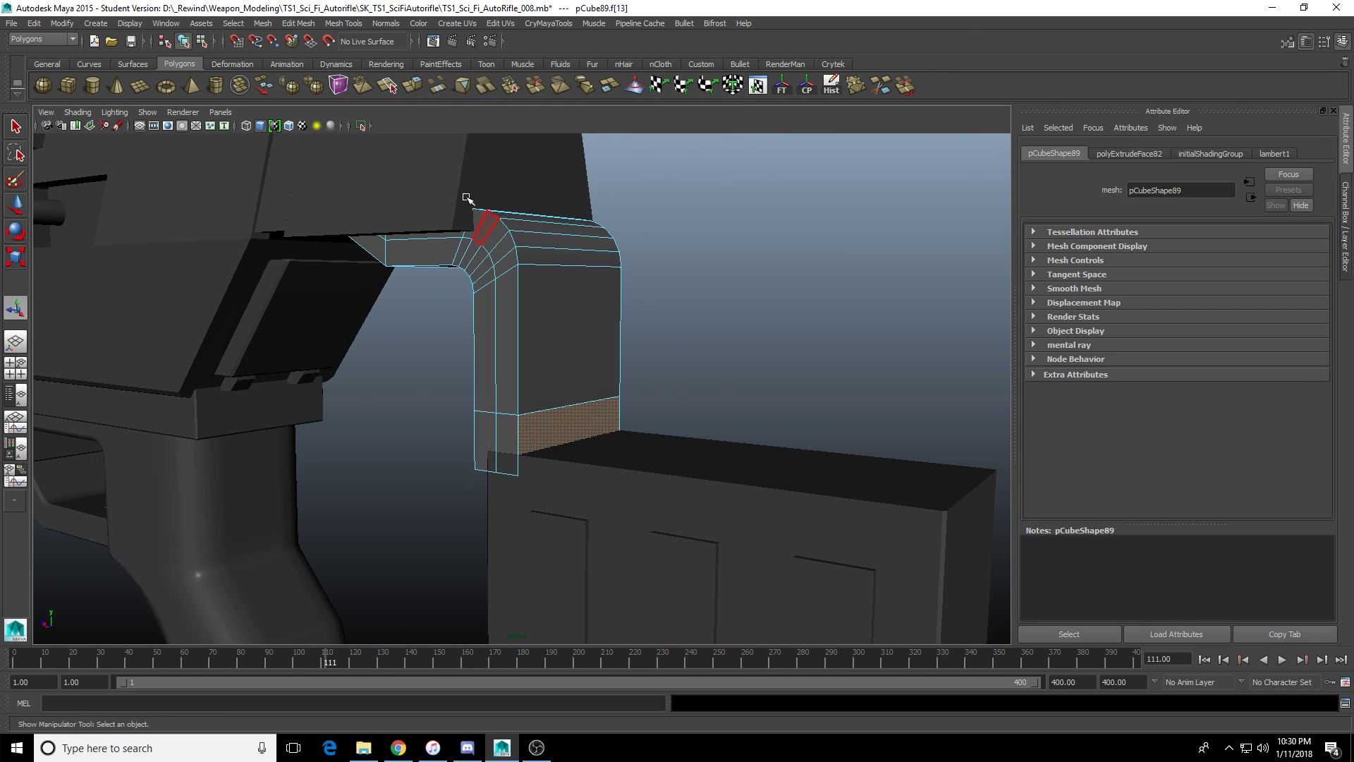
pyautogui.keyDown('alt'); pyautogui.moveTo(423, 124); pyautogui.dragTo(445, 375); pyautogui.keyUp('alt')
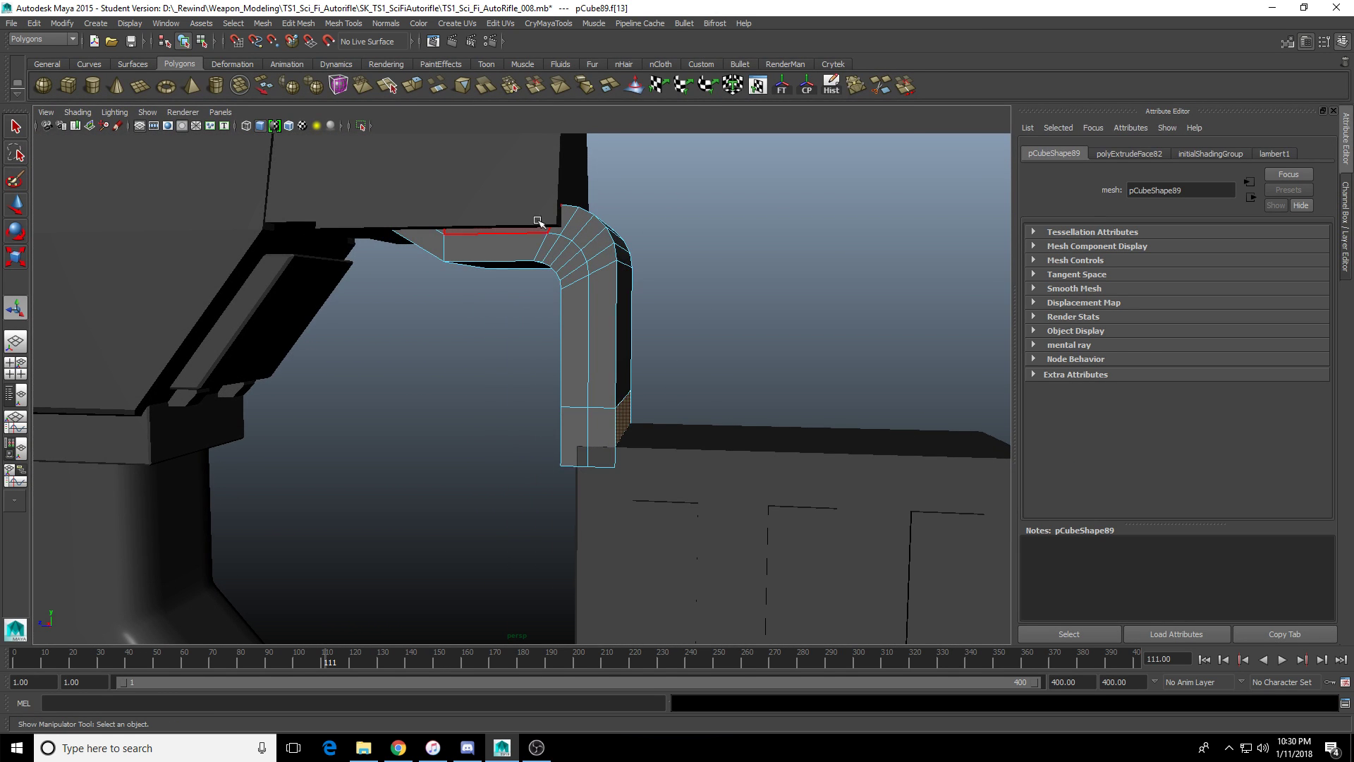
pyautogui.click(444, 375)
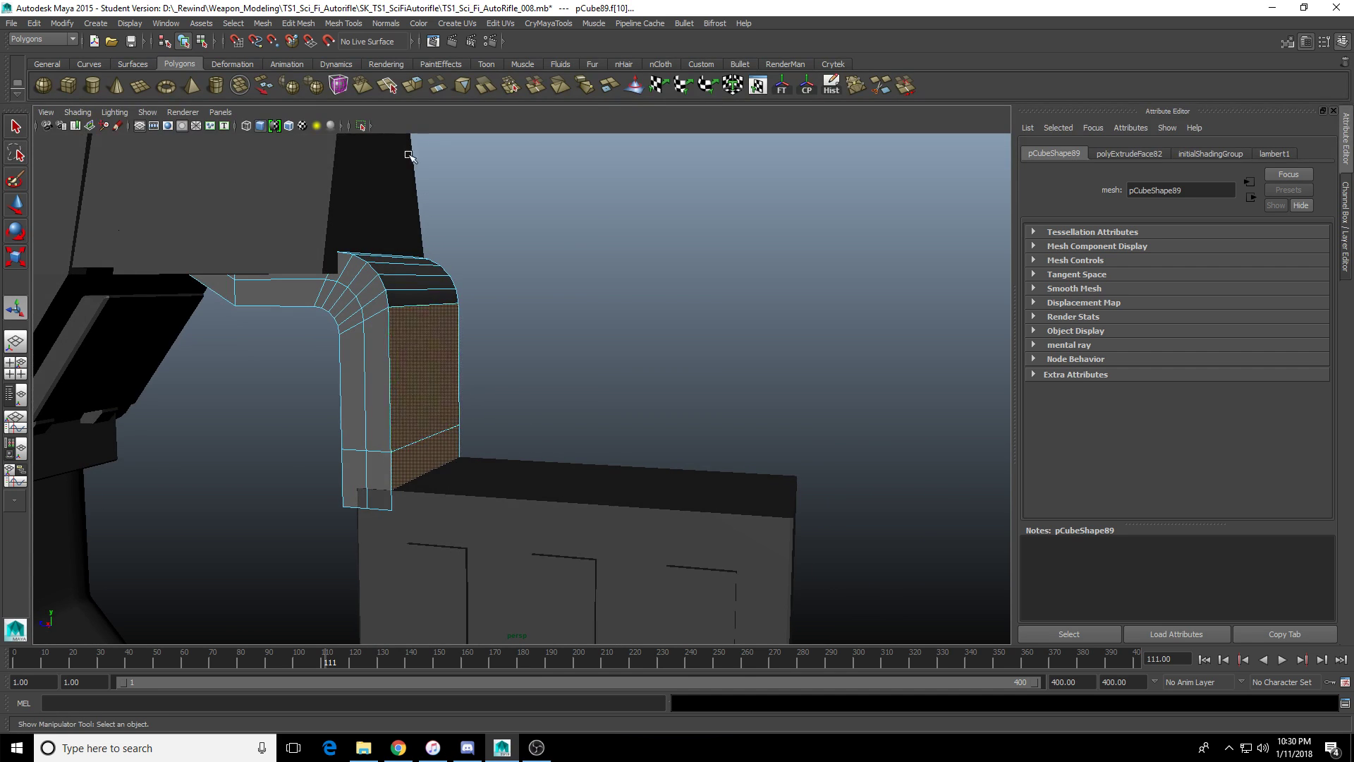
pyautogui.click(413, 86)
pyautogui.scroll(1, 557, 353)
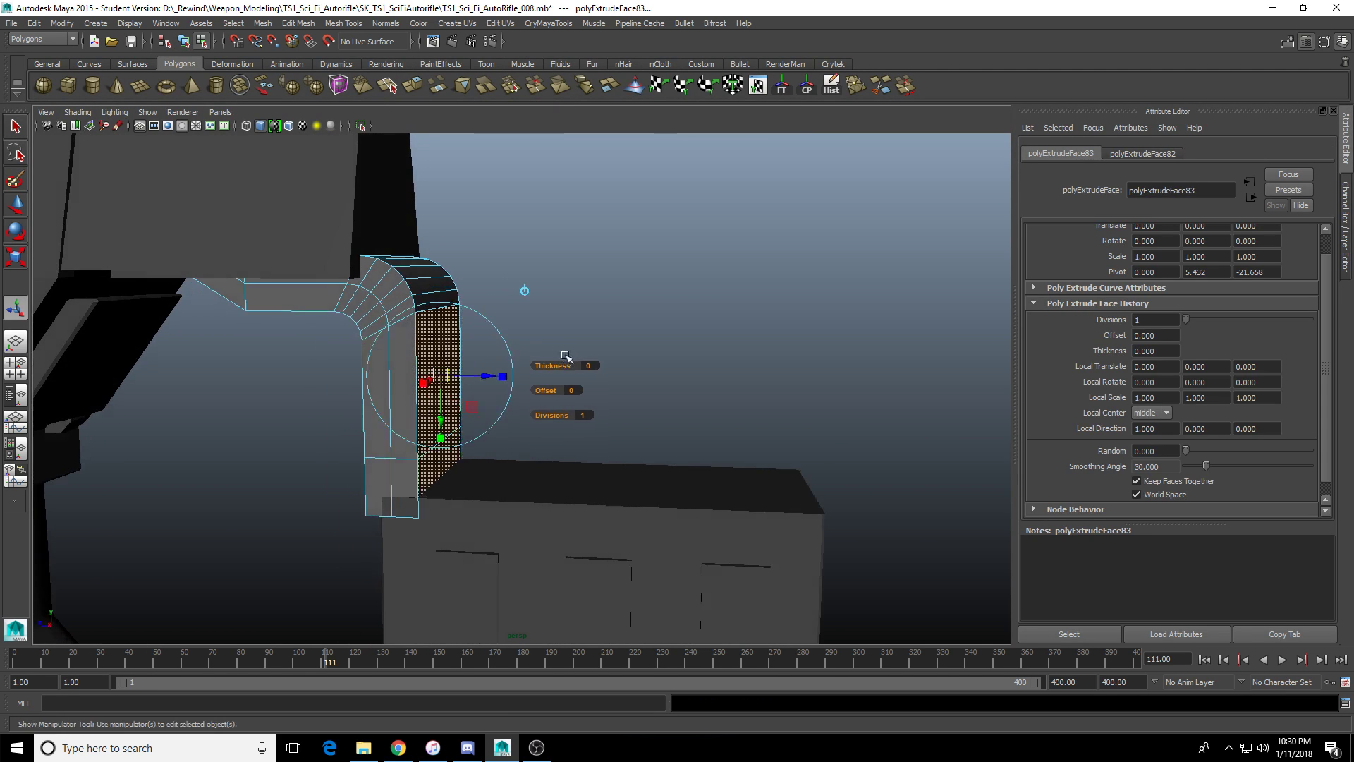
pyautogui.moveTo(482, 381); pyautogui.dragTo(818, 412)
pyautogui.moveTo(817, 410); pyautogui.dragTo(842, 387, button='right')
pyautogui.keyDown('alt'); pyautogui.moveTo(816, 402); pyautogui.dragTo(580, 329, button='right'); pyautogui.keyUp('alt')
pyautogui.keyDown('alt'); pyautogui.moveTo(581, 329); pyautogui.dragTo(552, 345); pyautogui.keyUp('alt')
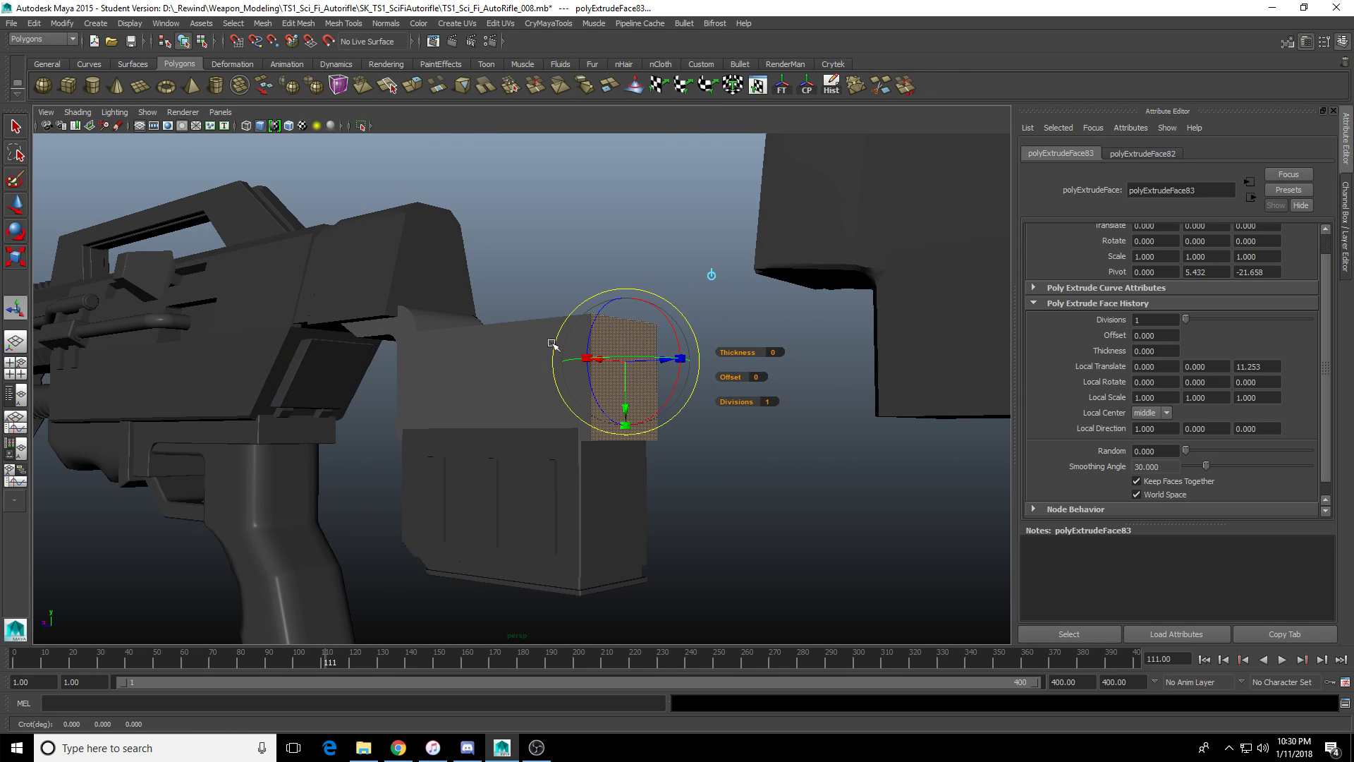
pyautogui.hotkey('ctrl', 'z')
# Return to object mode and scale the magazine's width to about 0.81 so it fits inside the housing block.
pyautogui.moveTo(497, 359); pyautogui.dragTo(543, 324, button='right')
pyautogui.keyDown('alt'); pyautogui.moveTo(600, 336); pyautogui.dragTo(526, 426); pyautogui.keyUp('alt')
pyautogui.press('r')
pyautogui.scroll(3, 523, 386)
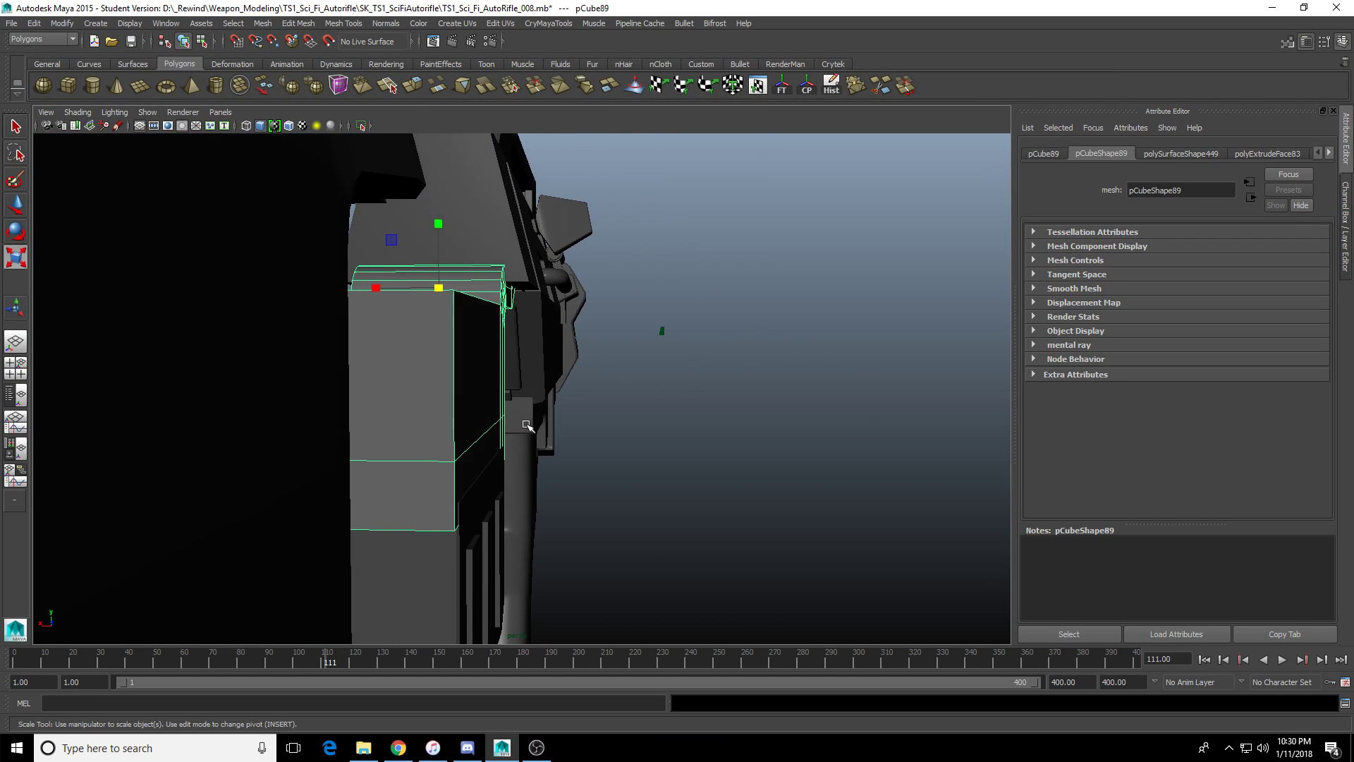
pyautogui.keyDown('alt'); pyautogui.moveTo(430, 416); pyautogui.dragTo(502, 396); pyautogui.keyUp('alt')
pyautogui.keyDown('alt'); pyautogui.moveTo(336, 332); pyautogui.dragTo(508, 429); pyautogui.keyUp('alt')
pyautogui.click(556, 334)
pyautogui.click(407, 402)
pyautogui.moveTo(407, 402)
pyautogui.keyDown('alt'); pyautogui.mouseDown()
pyautogui.moveTo(439, 421)
pyautogui.moveTo(427, 393)
pyautogui.moveTo(407, 407)
pyautogui.mouseUp(); pyautogui.keyUp('alt')
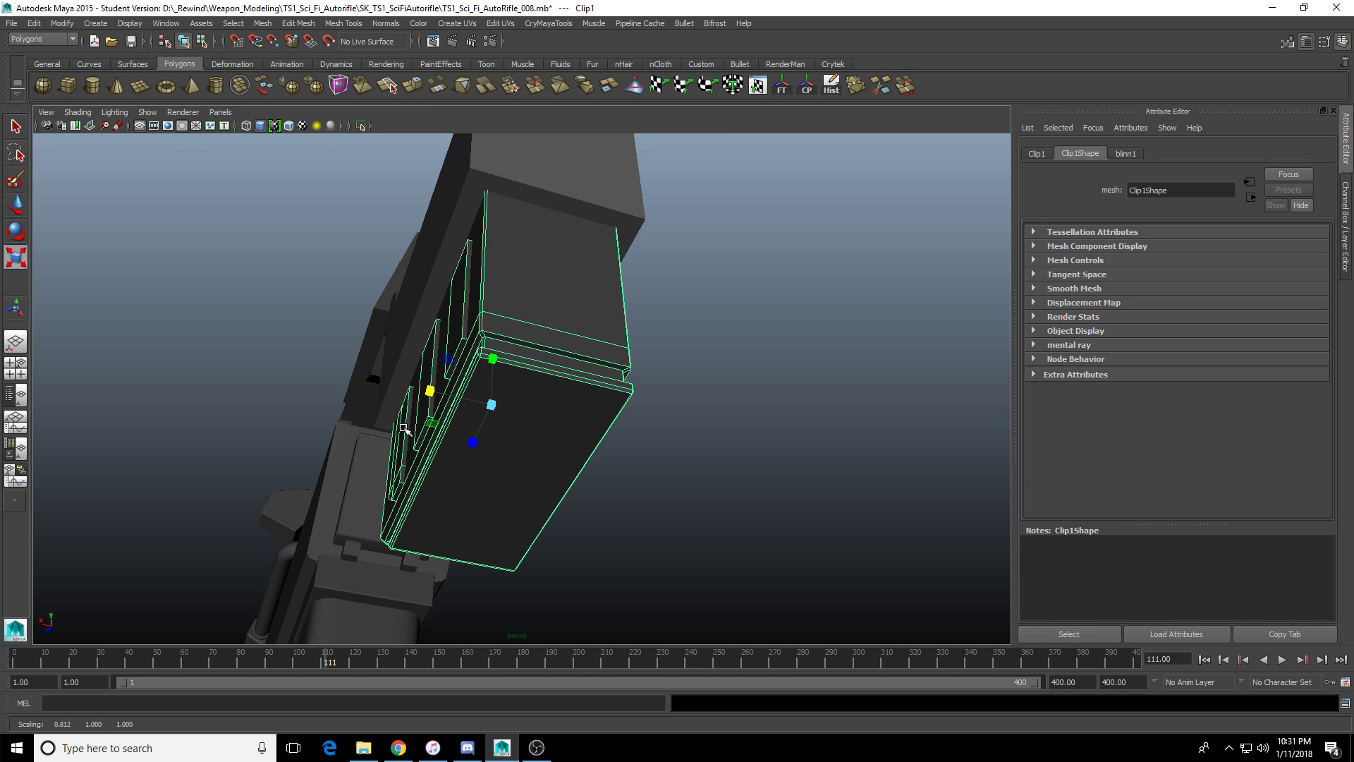
pyautogui.keyDown('alt'); pyautogui.moveTo(335, 464); pyautogui.dragTo(420, 474); pyautogui.keyUp('alt')
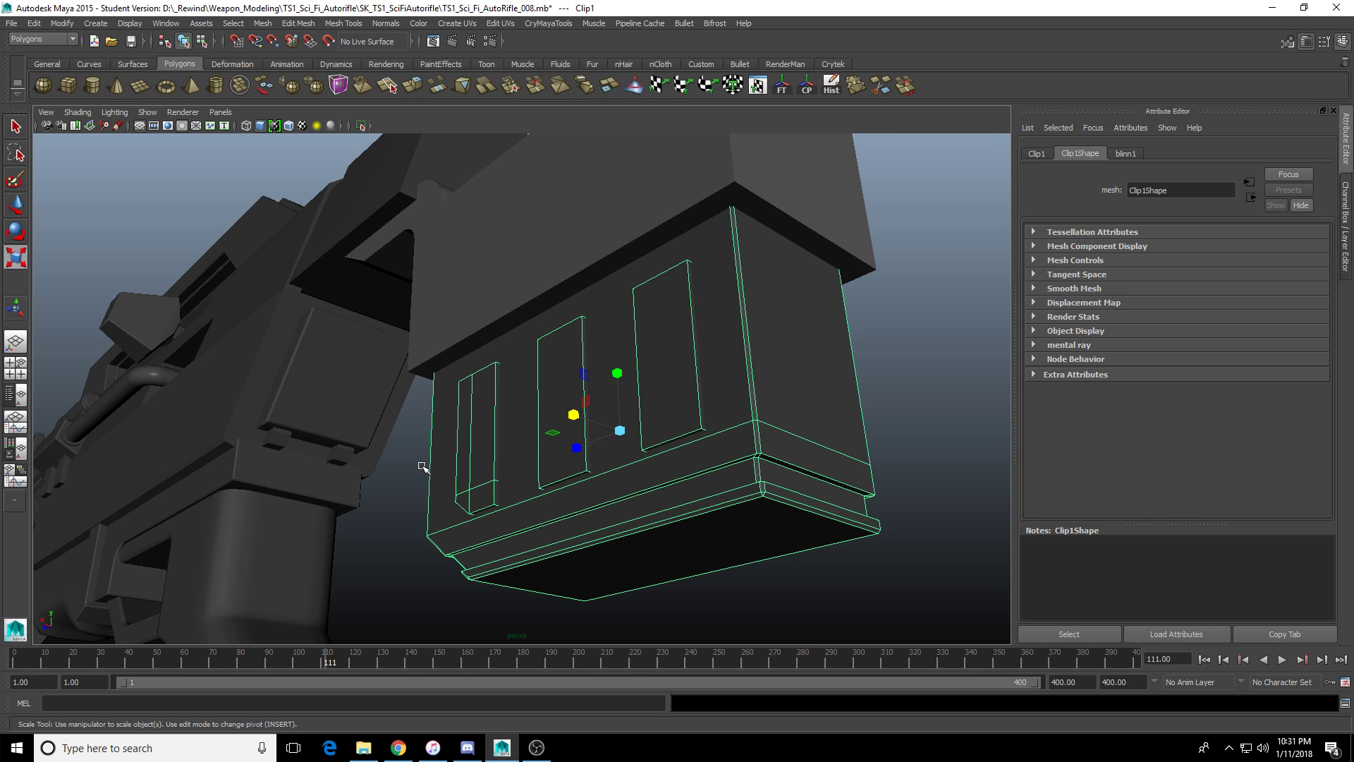
pyautogui.keyDown('alt'); pyautogui.moveTo(486, 475); pyautogui.dragTo(599, 447); pyautogui.keyUp('alt')
# Select the rear end faces of the receiver's back block, just above the bracket's bend.
pyautogui.click(647, 346)
pyautogui.keyDown('alt'); pyautogui.moveTo(656, 349); pyautogui.dragTo(671, 371); pyautogui.keyUp('alt')
pyautogui.keyDown('alt'); pyautogui.moveTo(671, 372); pyautogui.dragTo(611, 440, button='middle'); pyautogui.keyUp('alt')
pyautogui.click(308, 269)
pyautogui.scroll(-4, 360, 282)
pyautogui.moveTo(411, 296); pyautogui.dragTo(415, 341, button='right')
pyautogui.keyDown('alt'); pyautogui.moveTo(453, 319); pyautogui.dragTo(416, 314); pyautogui.keyUp('alt')
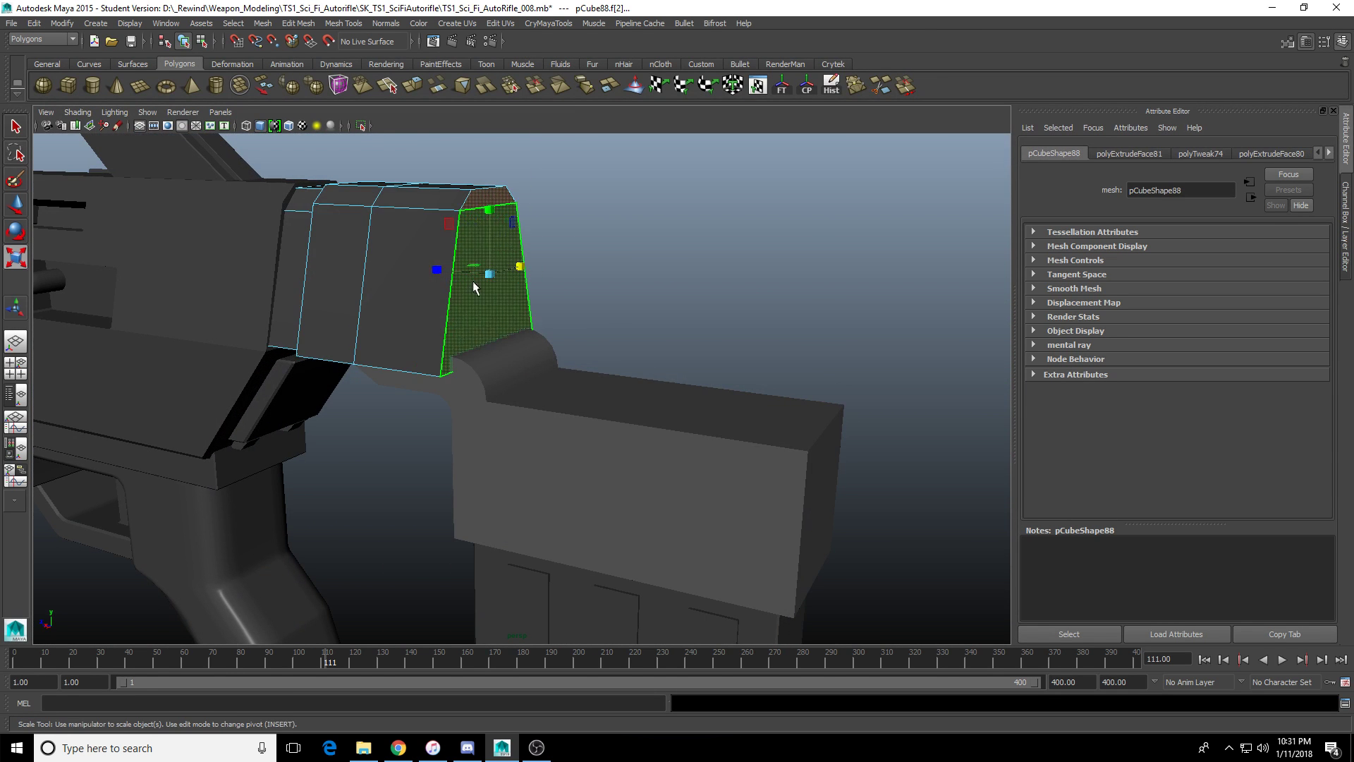
pyautogui.press('q')
pyautogui.keyDown('alt'); pyautogui.moveTo(497, 325); pyautogui.dragTo(474, 275); pyautogui.keyUp('alt')
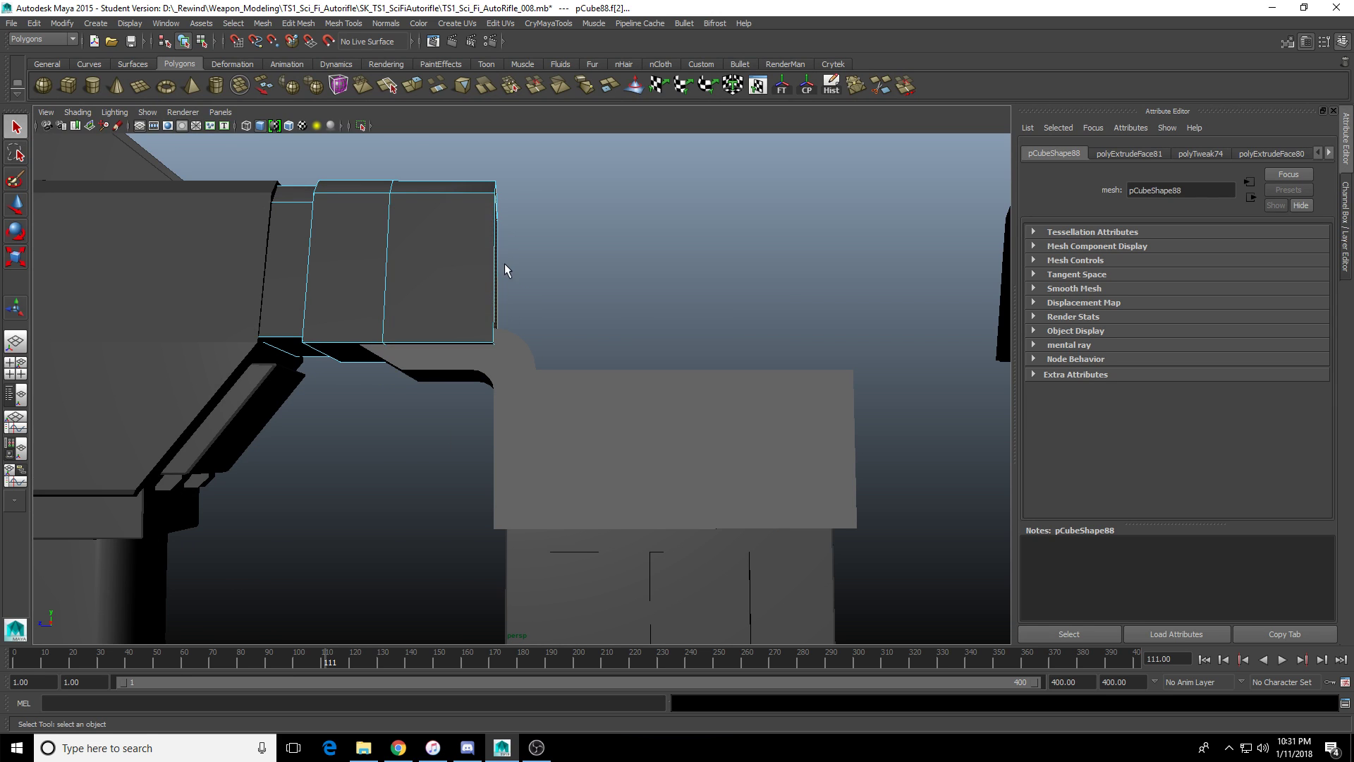
pyautogui.scroll(-3, 492, 335)
pyautogui.keyDown('alt'); pyautogui.moveTo(493, 336); pyautogui.dragTo(484, 384); pyautogui.keyUp('alt')
pyautogui.scroll(5, 528, 392)
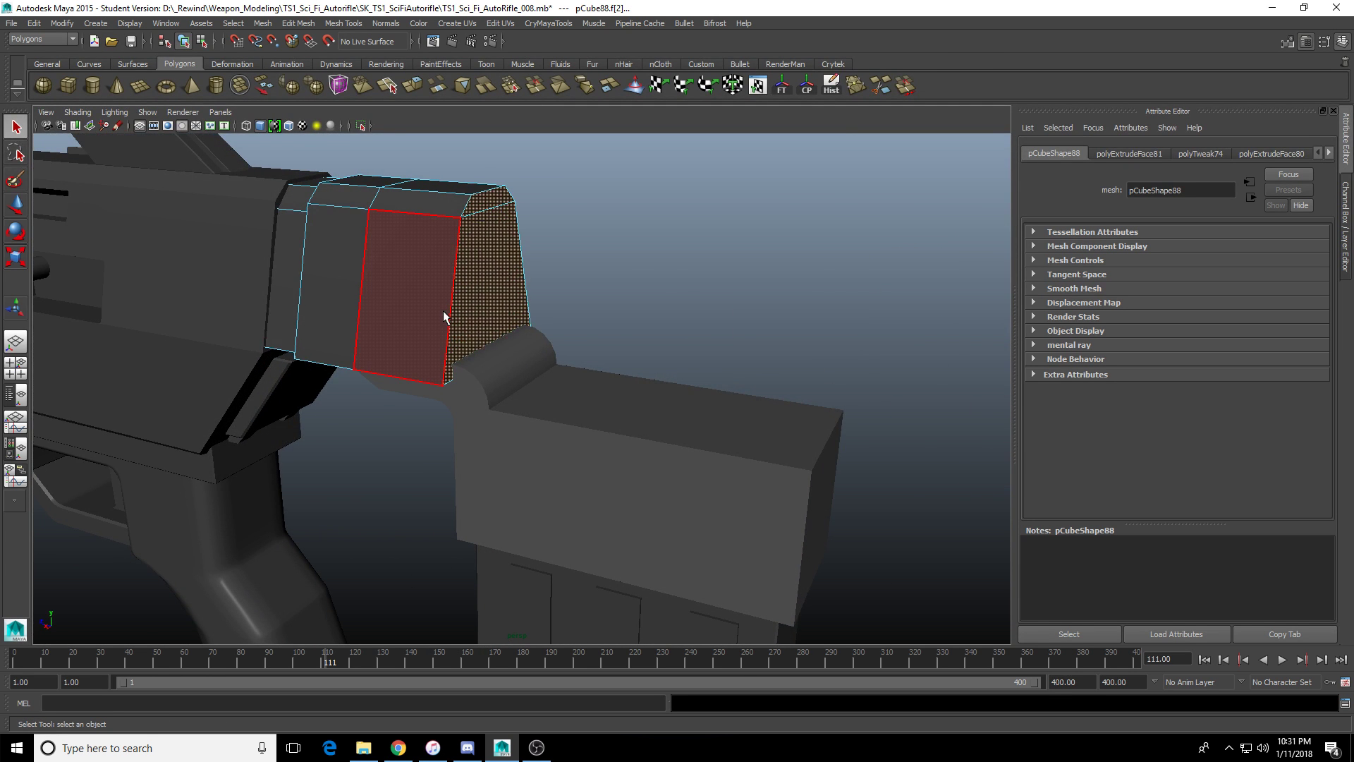
pyautogui.keyDown('alt'); pyautogui.moveTo(443, 310); pyautogui.dragTo(479, 296); pyautogui.keyUp('alt')
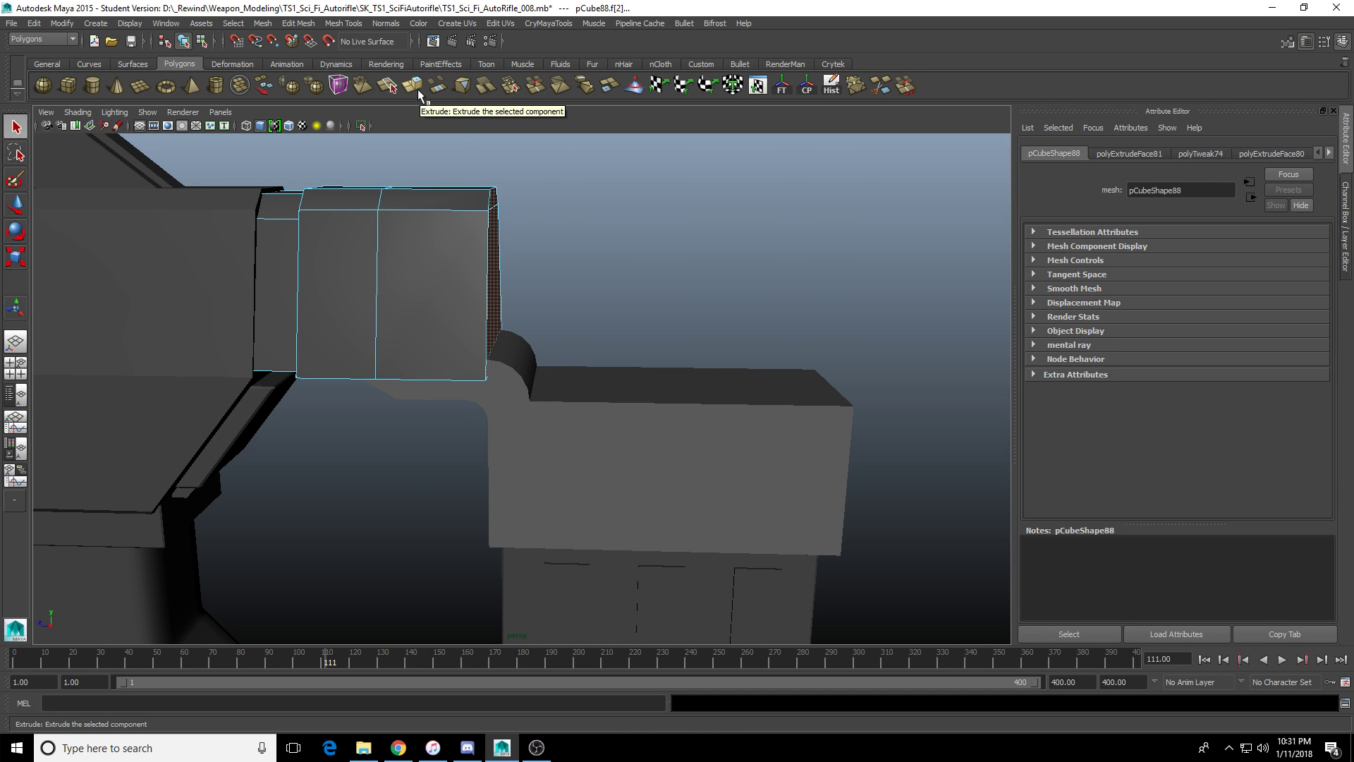
# Try to extrude the back block's end faces straight back over the magazine housing, and undo it.
pyautogui.click(417, 89)
pyautogui.moveTo(437, 274); pyautogui.dragTo(687, 275)
pyautogui.hotkey('ctrl', 'z')
# Move the back block's end faces slightly forward so the block ends short of the bracket's vertical leg.
pyautogui.scroll(3, 432, 201)
pyautogui.keyDown('alt'); pyautogui.moveTo(432, 201); pyautogui.dragTo(446, 228, button='middle'); pyautogui.keyUp('alt')
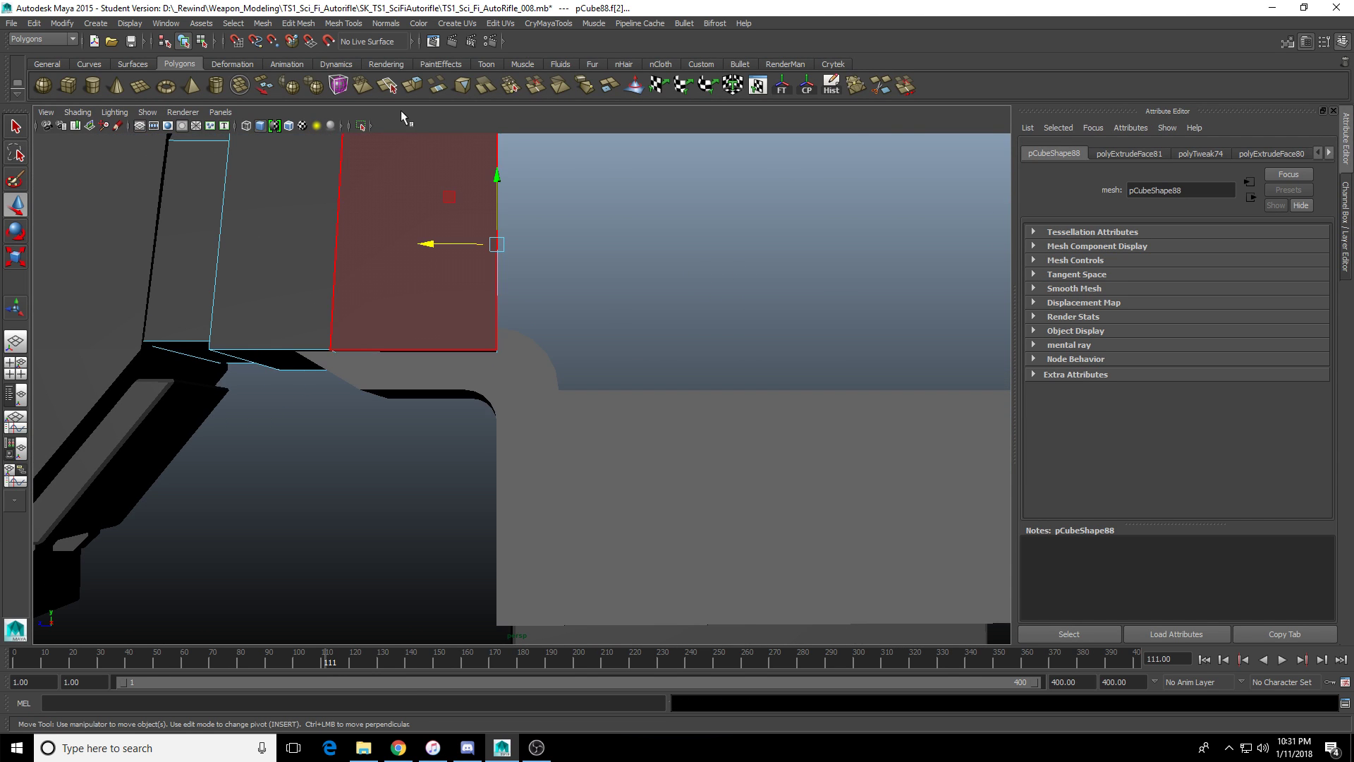
pyautogui.keyDown('alt'); pyautogui.moveTo(463, 202); pyautogui.dragTo(473, 197); pyautogui.keyUp('alt')
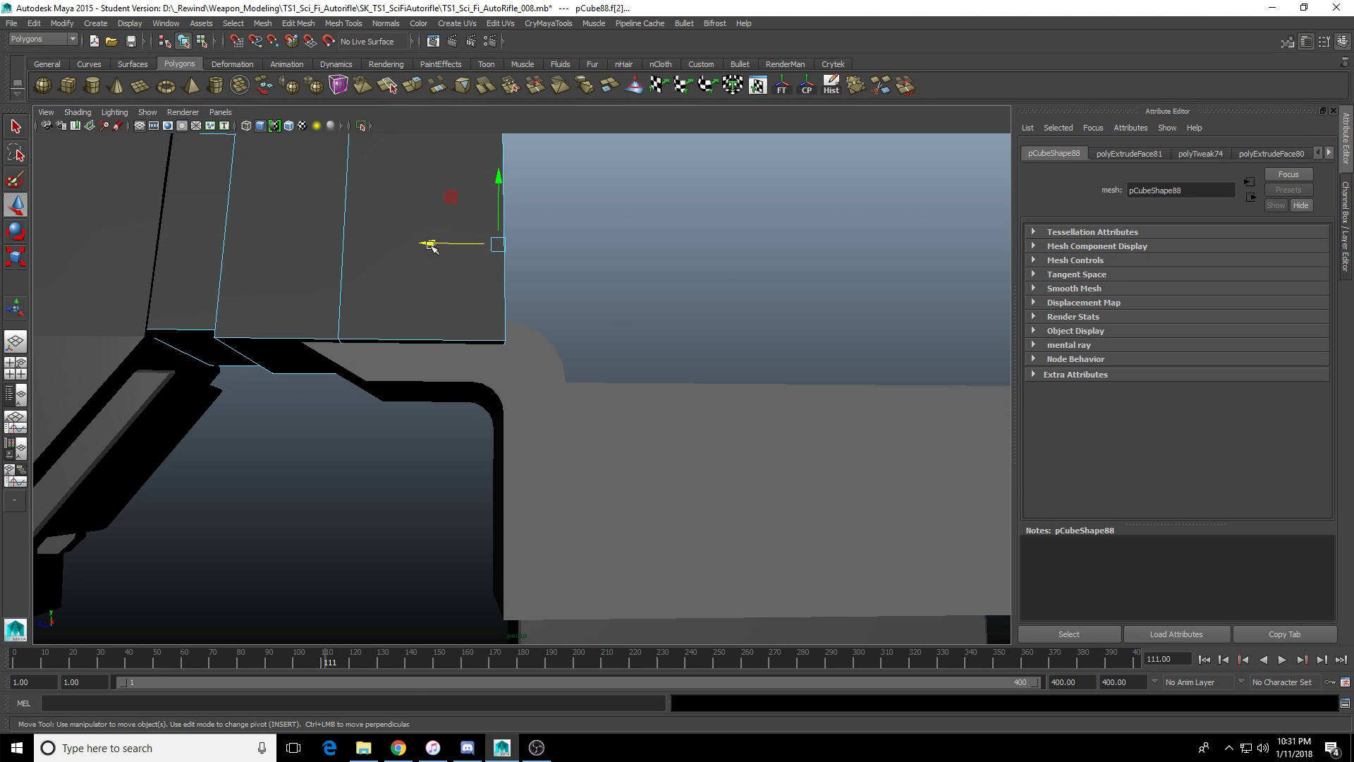
pyautogui.moveTo(432, 247)
pyautogui.mouseDown()
pyautogui.moveTo(311, 239)
pyautogui.moveTo(432, 243)
pyautogui.moveTo(402, 243)
pyautogui.moveTo(414, 247)
pyautogui.mouseUp()
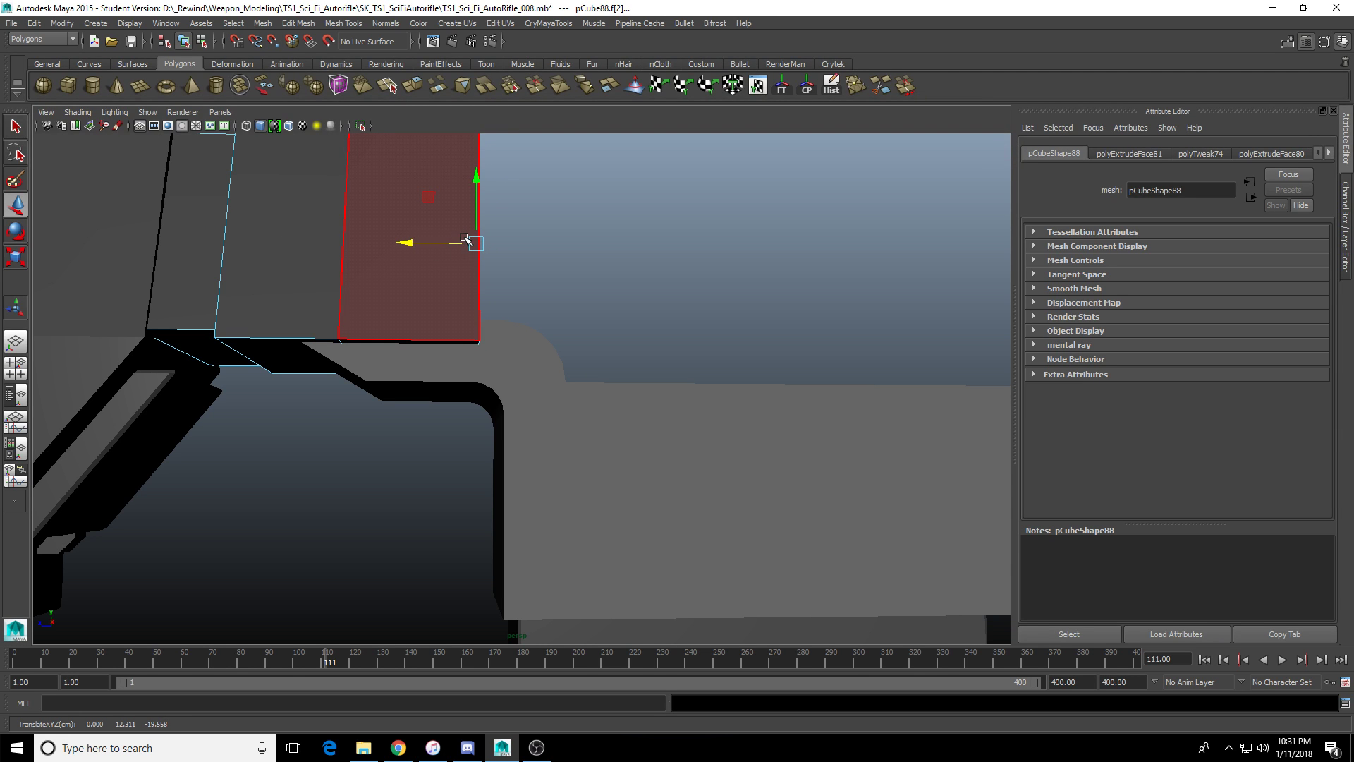
# Examine the whole rifle's proportions and the space between the back block, the magazine housing and the separate stock.
pyautogui.scroll(-10, 534, 247)
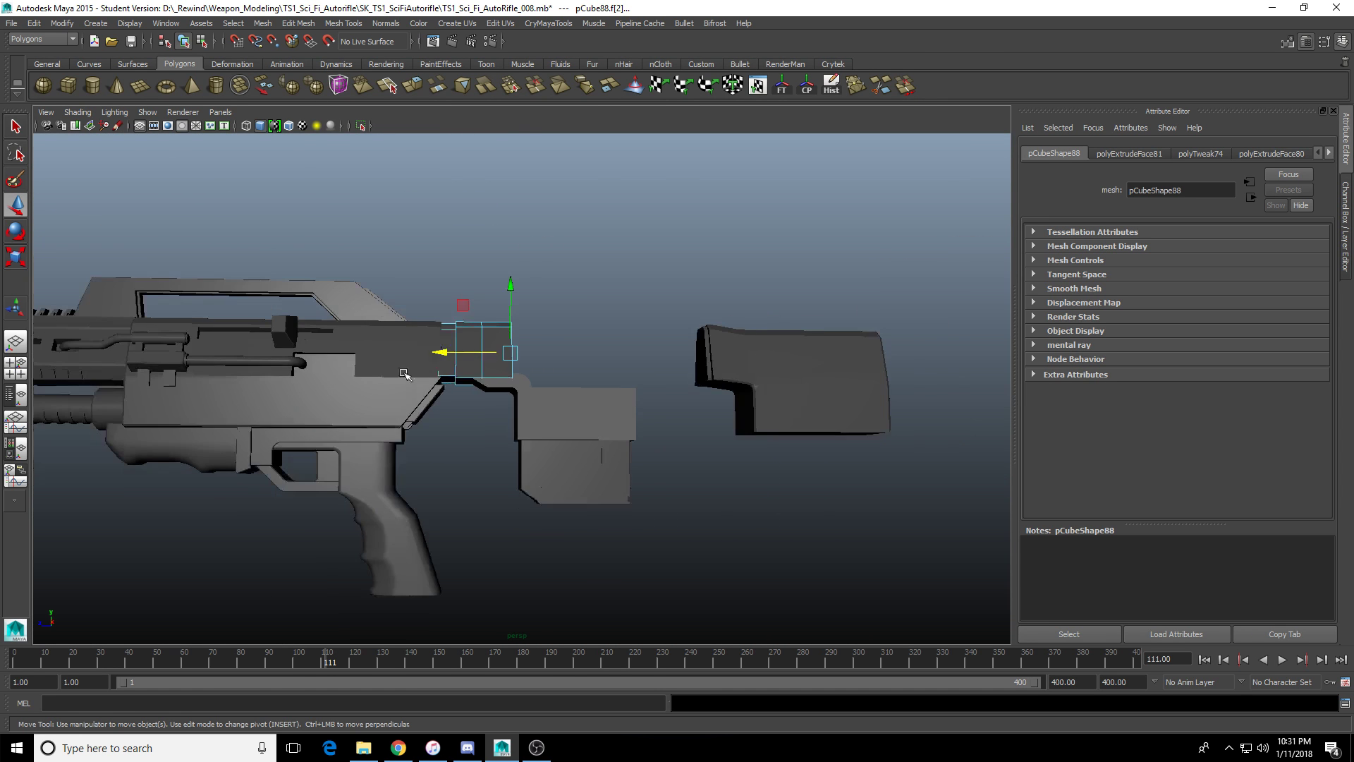
pyautogui.keyDown('alt'); pyautogui.moveTo(536, 324); pyautogui.dragTo(758, 416); pyautogui.keyUp('alt')
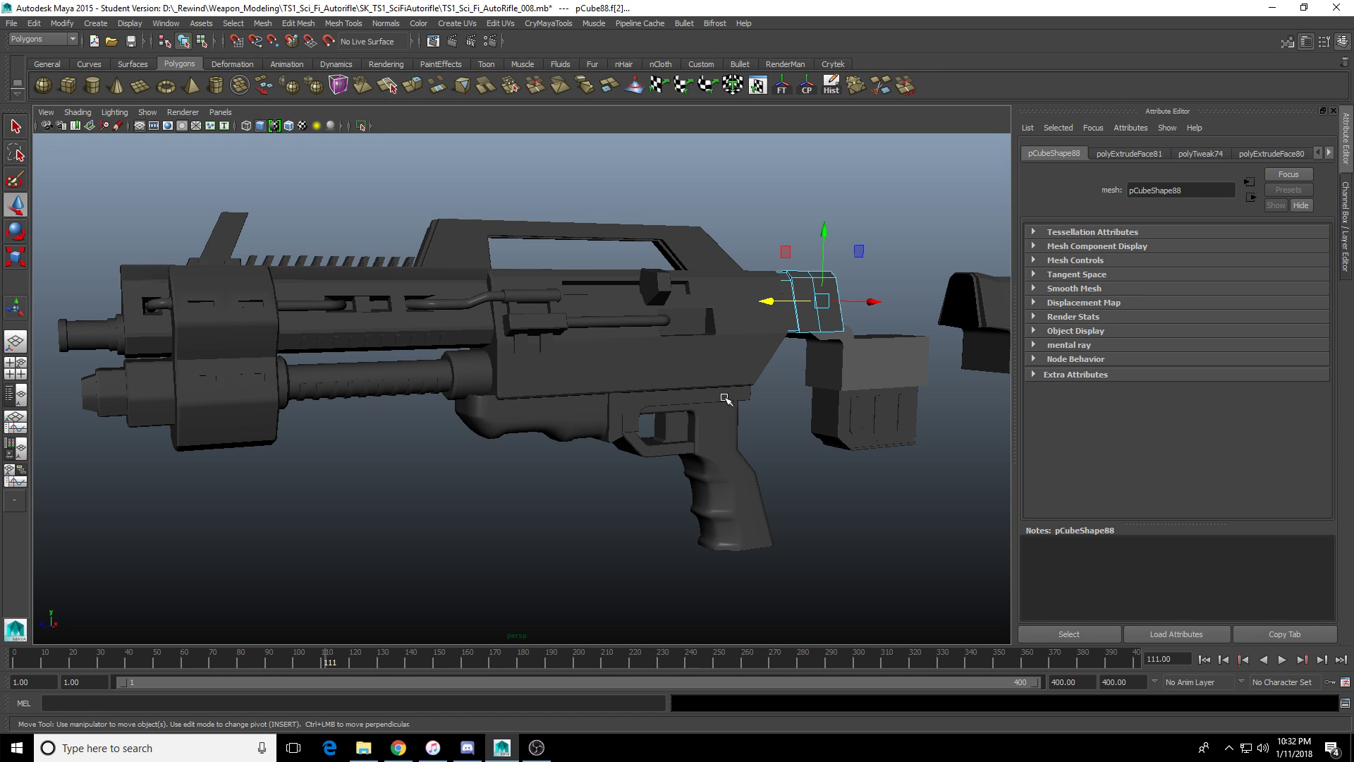
pyautogui.keyDown('alt'); pyautogui.moveTo(759, 400); pyautogui.dragTo(550, 417, button='middle'); pyautogui.keyUp('alt')
pyautogui.keyDown('alt'); pyautogui.moveTo(550, 416); pyautogui.dragTo(790, 412, button='right'); pyautogui.keyUp('alt')
pyautogui.keyDown('alt'); pyautogui.moveTo(790, 411); pyautogui.dragTo(722, 408); pyautogui.keyUp('alt')
pyautogui.keyDown('alt'); pyautogui.moveTo(977, 377); pyautogui.dragTo(596, 433, button='middle'); pyautogui.keyUp('alt')
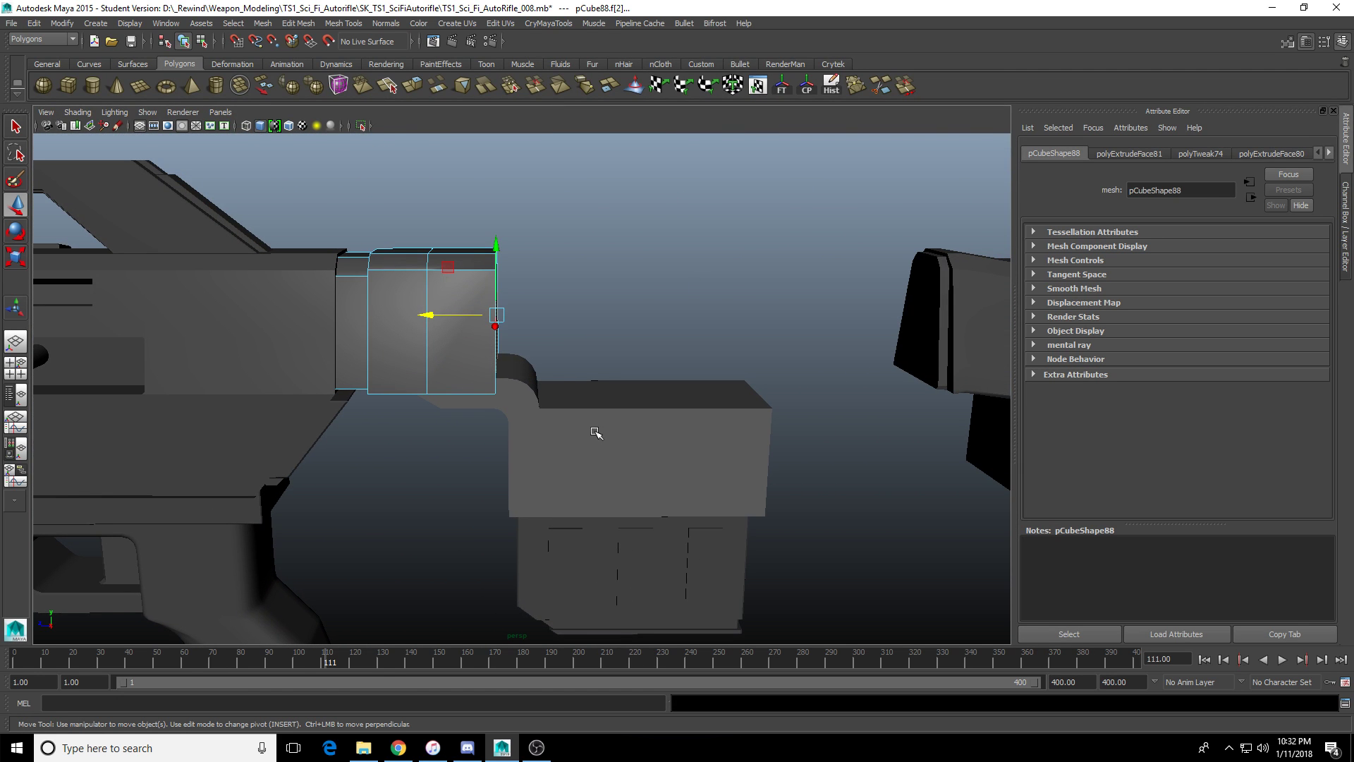
pyautogui.scroll(2, 635, 373)
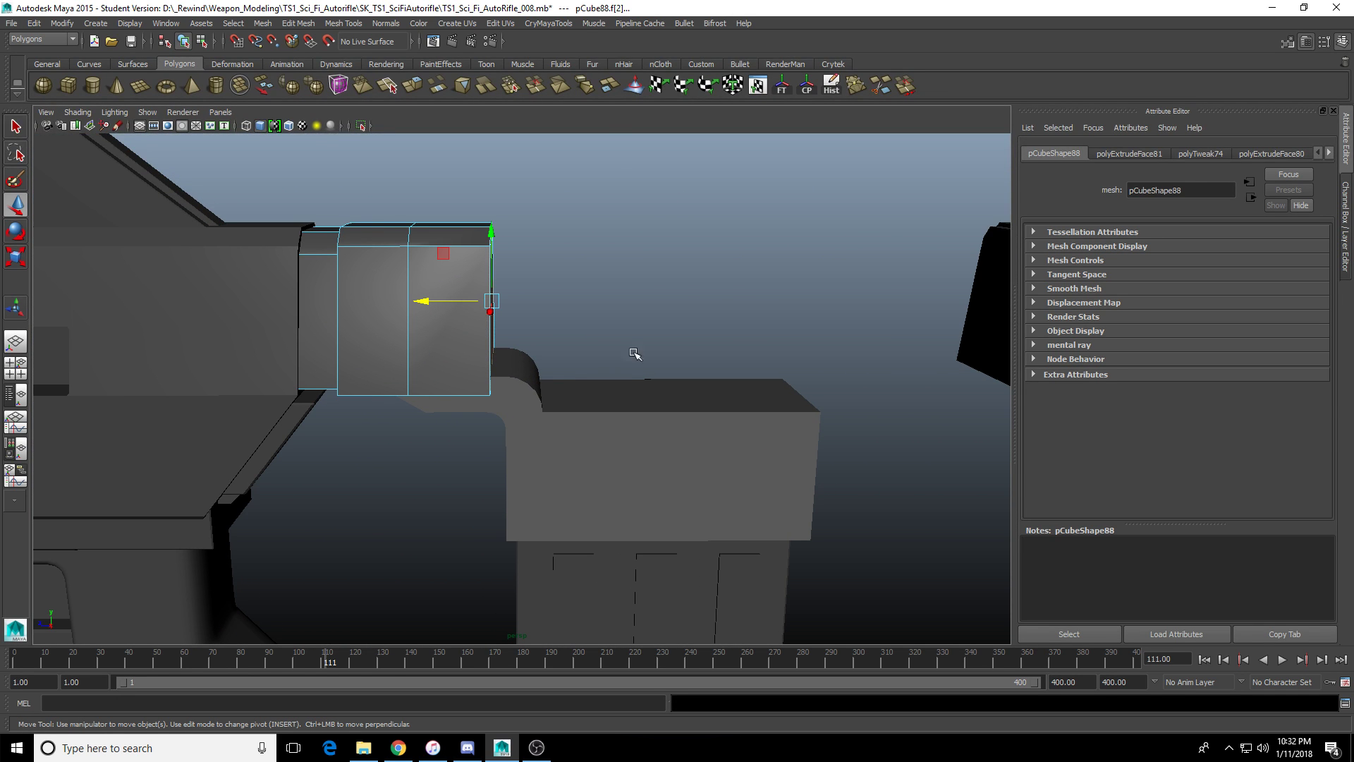
# Extrude the back block's end faces rearward 2.268 and down 1.525 to slope the block toward the magazine housing.
pyautogui.scroll(4, 689, 345)
pyautogui.keyDown('alt'); pyautogui.moveTo(610, 304); pyautogui.dragTo(494, 275); pyautogui.keyUp('alt')
pyautogui.click(412, 87)
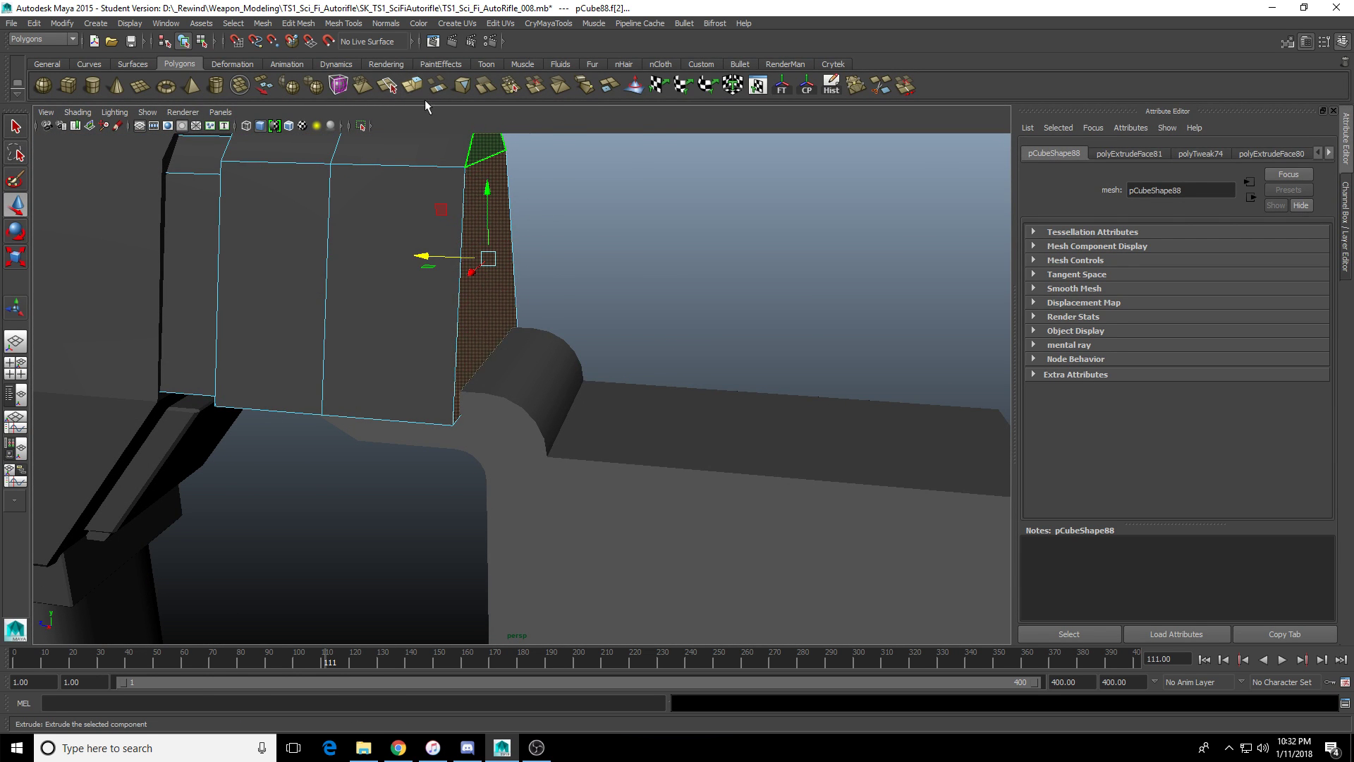
pyautogui.keyDown('alt'); pyautogui.moveTo(590, 371); pyautogui.dragTo(608, 387); pyautogui.keyUp('alt')
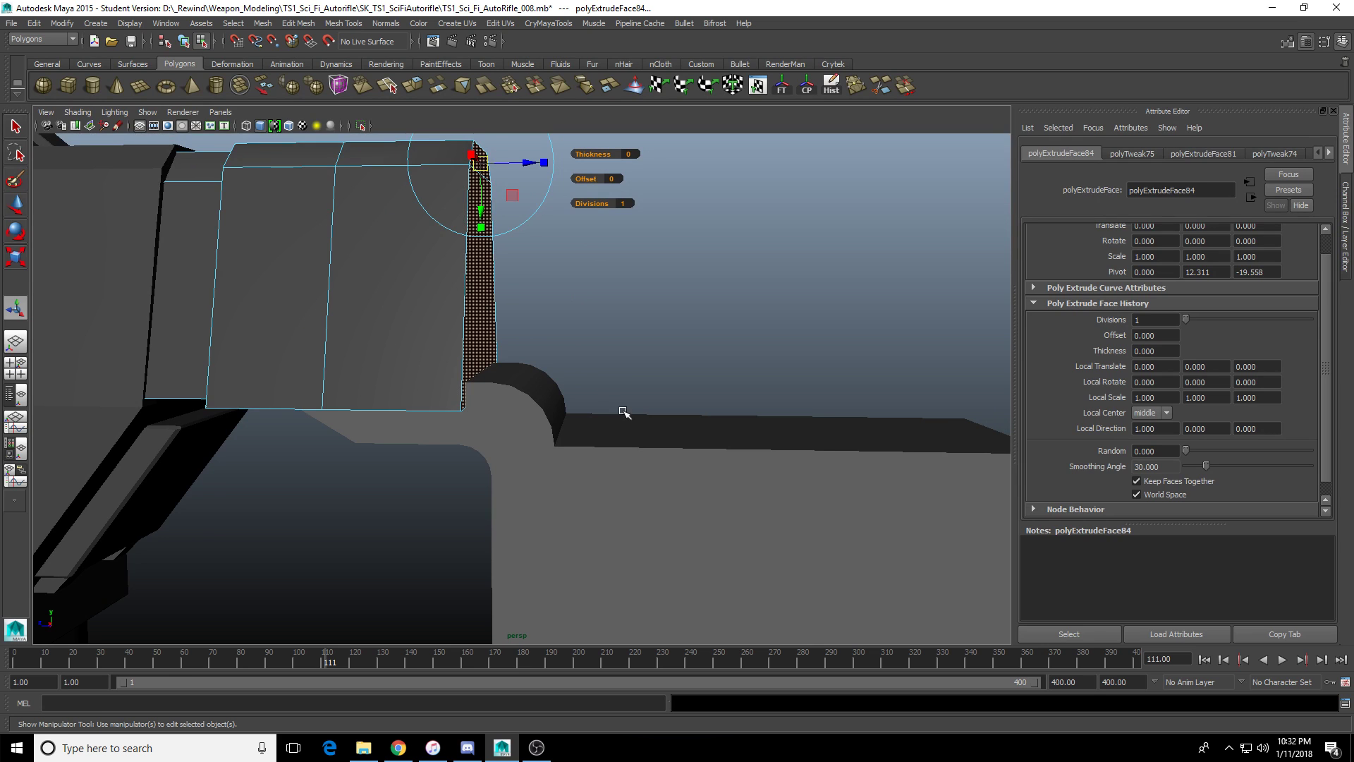
pyautogui.keyDown('alt'); pyautogui.moveTo(479, 323); pyautogui.dragTo(528, 303); pyautogui.keyUp('alt')
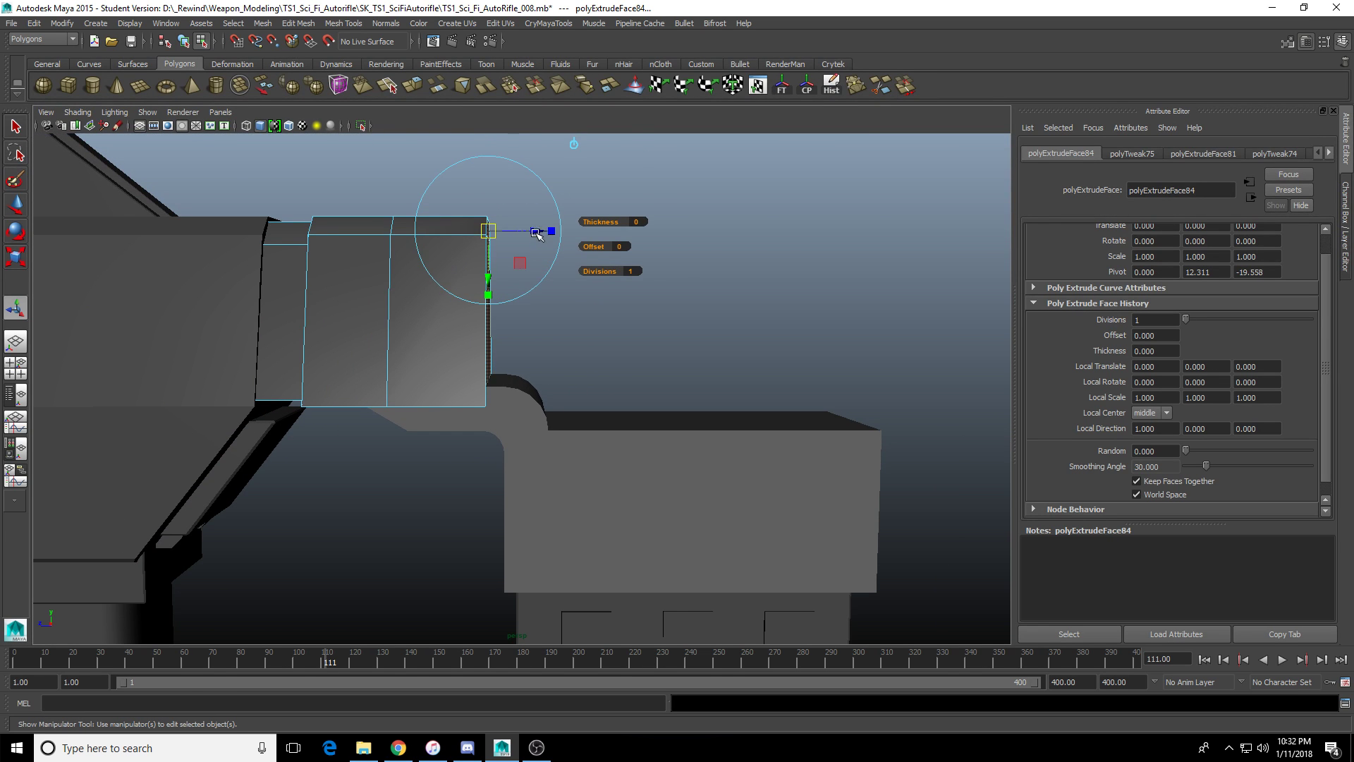
pyautogui.moveTo(540, 232); pyautogui.dragTo(808, 271)
pyautogui.keyDown('alt'); pyautogui.moveTo(808, 272); pyautogui.dragTo(794, 264); pyautogui.keyUp('alt')
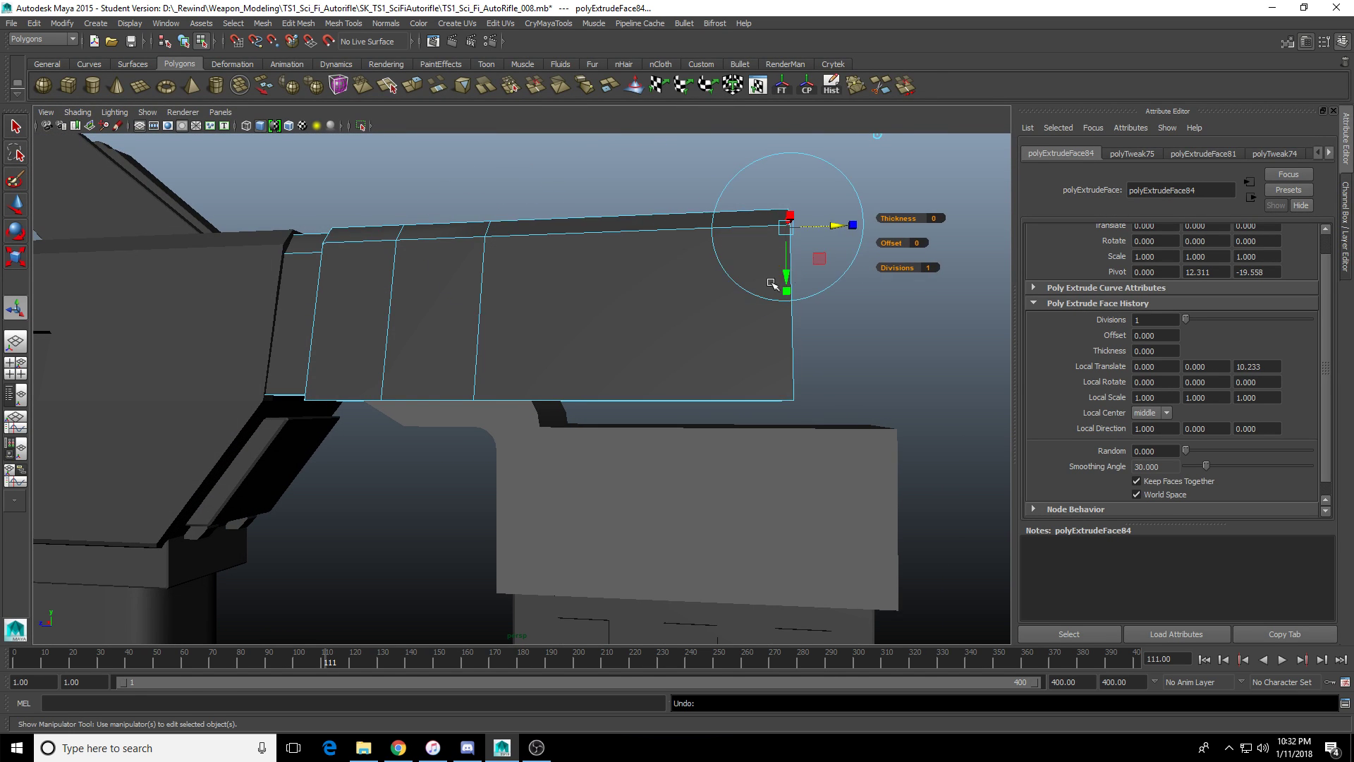
pyautogui.hotkey('ctrl', 'z')
pyautogui.press('t')
pyautogui.moveTo(546, 263); pyautogui.dragTo(552, 318)
pyautogui.keyDown('alt'); pyautogui.moveTo(554, 314); pyautogui.dragTo(600, 266, button='right'); pyautogui.keyUp('alt')
pyautogui.moveTo(563, 274); pyautogui.dragTo(564, 296)
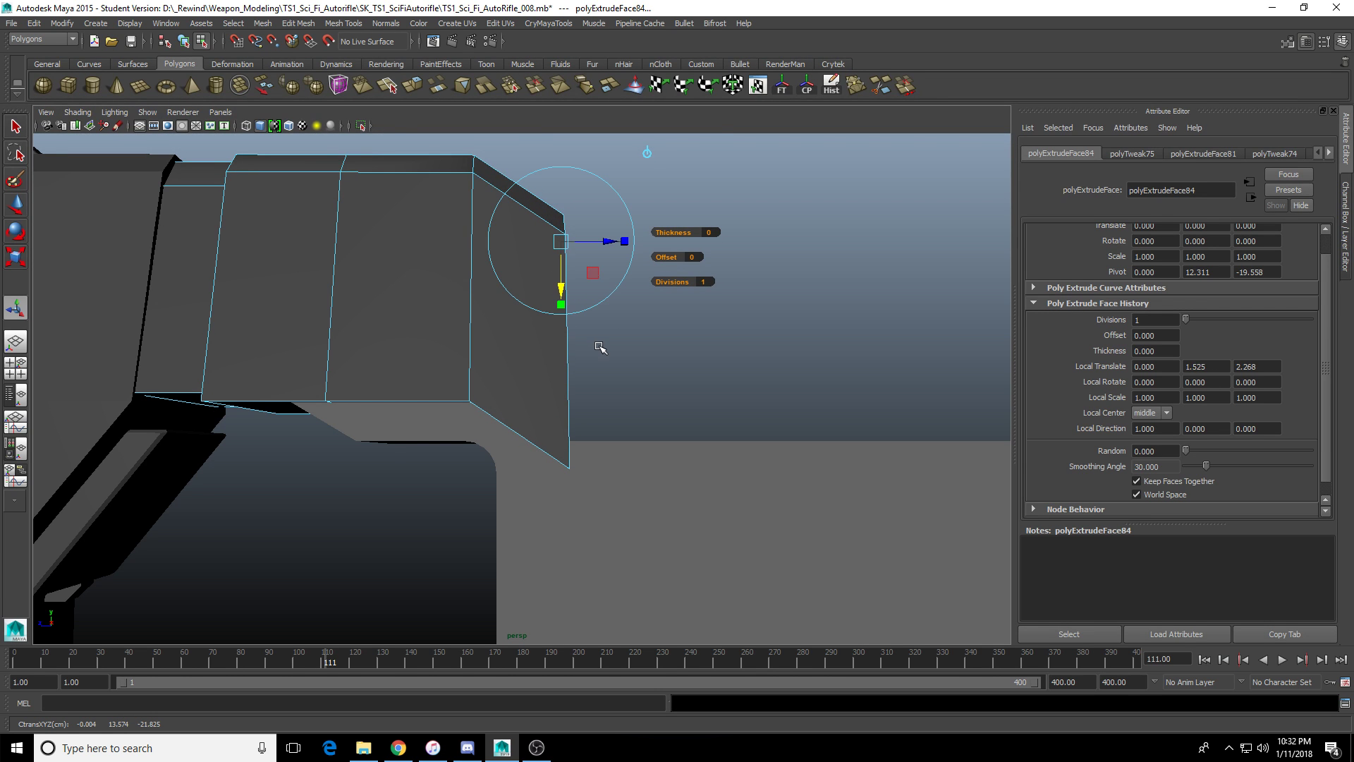
# Extrude the sloped section's end faces straight back 9.24 along the top of the magazine housing.
pyautogui.keyDown('alt'); pyautogui.moveTo(659, 369); pyautogui.dragTo(598, 394); pyautogui.keyUp('alt')
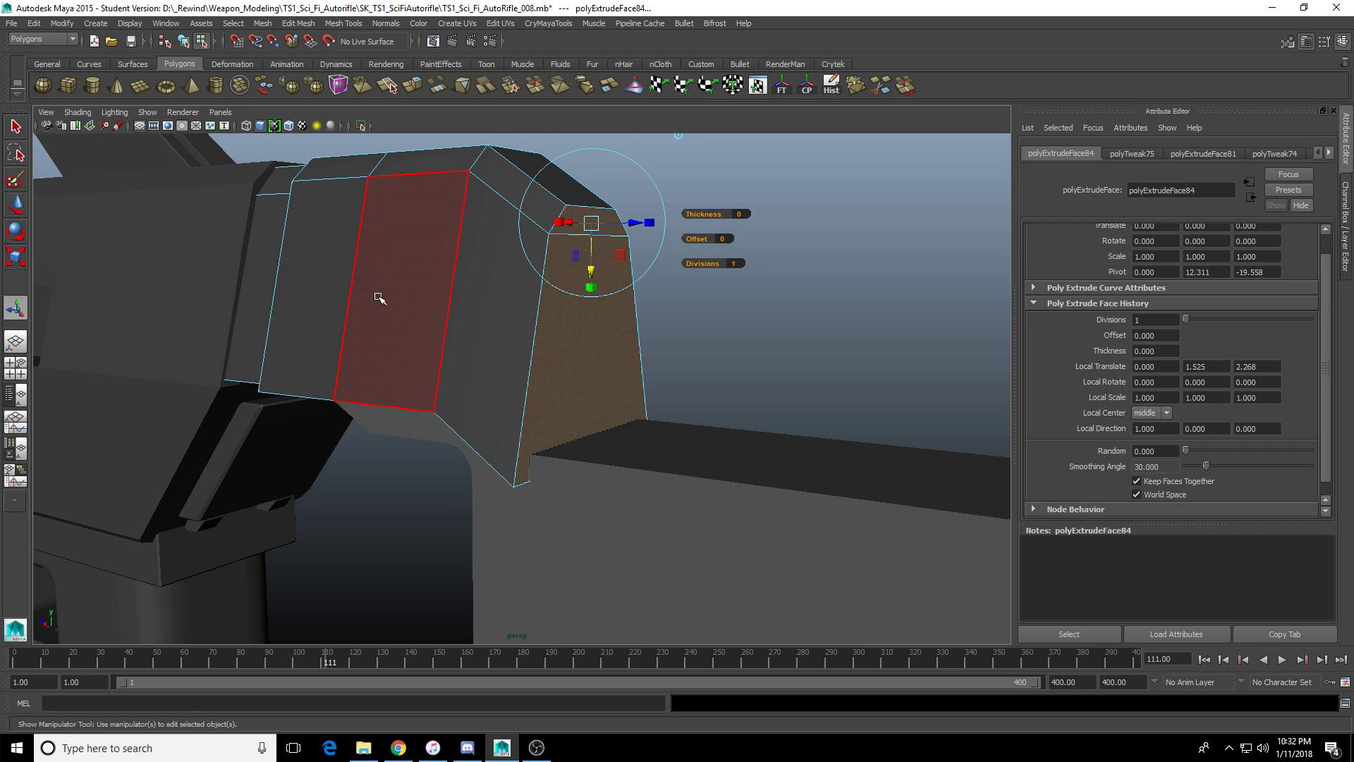
pyautogui.keyDown('alt'); pyautogui.moveTo(596, 393); pyautogui.dragTo(663, 396); pyautogui.keyUp('alt')
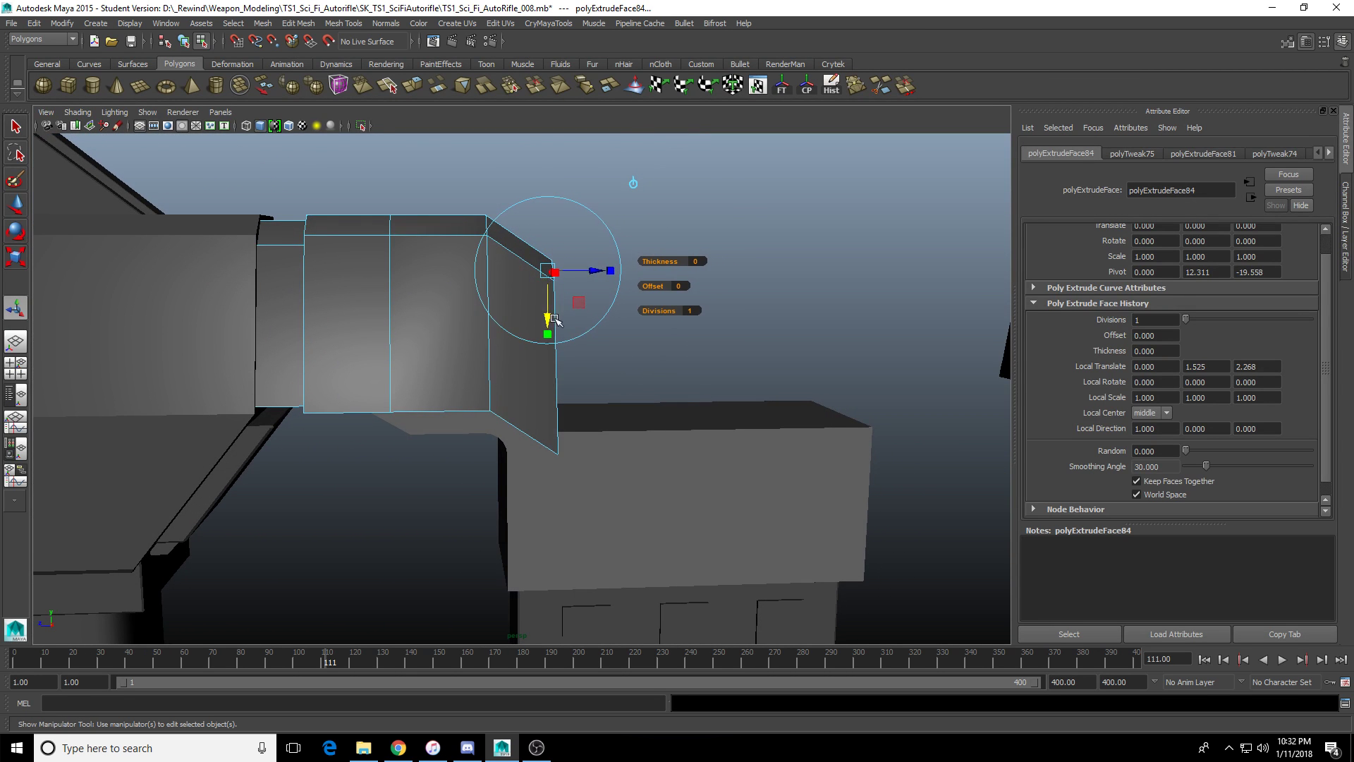
pyautogui.moveTo(557, 321); pyautogui.dragTo(712, 331)
pyautogui.hotkey('ctrl', 'e')
pyautogui.keyDown('alt'); pyautogui.moveTo(713, 332); pyautogui.dragTo(565, 420); pyautogui.keyUp('alt')
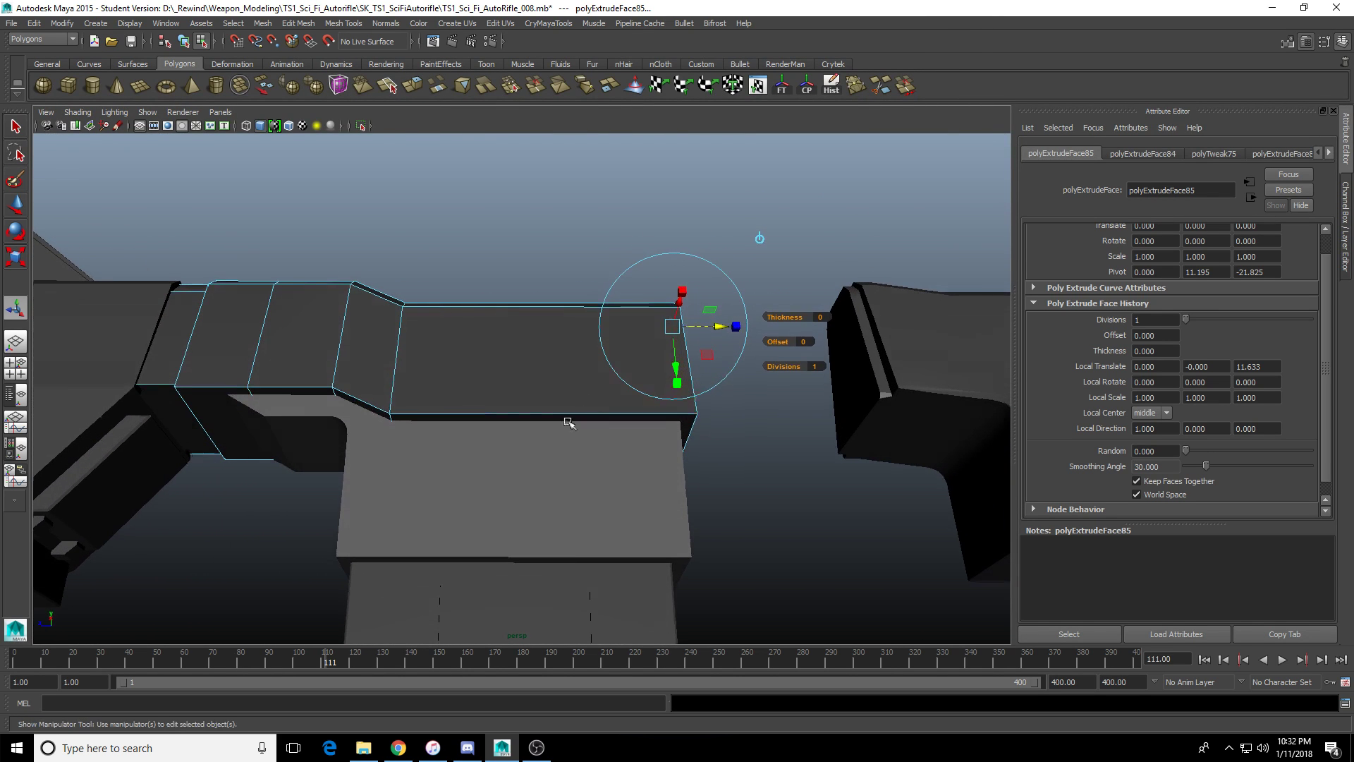
pyautogui.moveTo(714, 329); pyautogui.dragTo(692, 390)
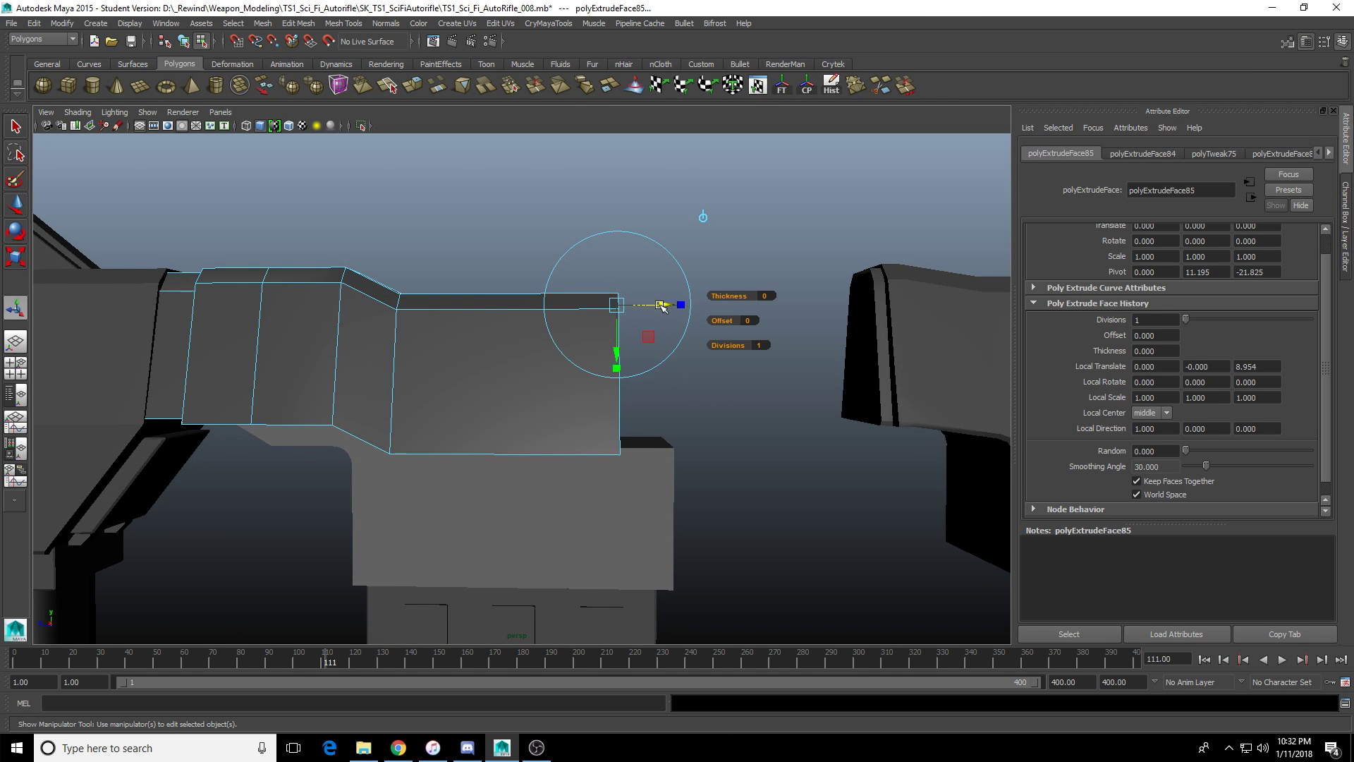
pyautogui.keyDown('alt'); pyautogui.moveTo(661, 306); pyautogui.dragTo(672, 307); pyautogui.keyUp('alt')
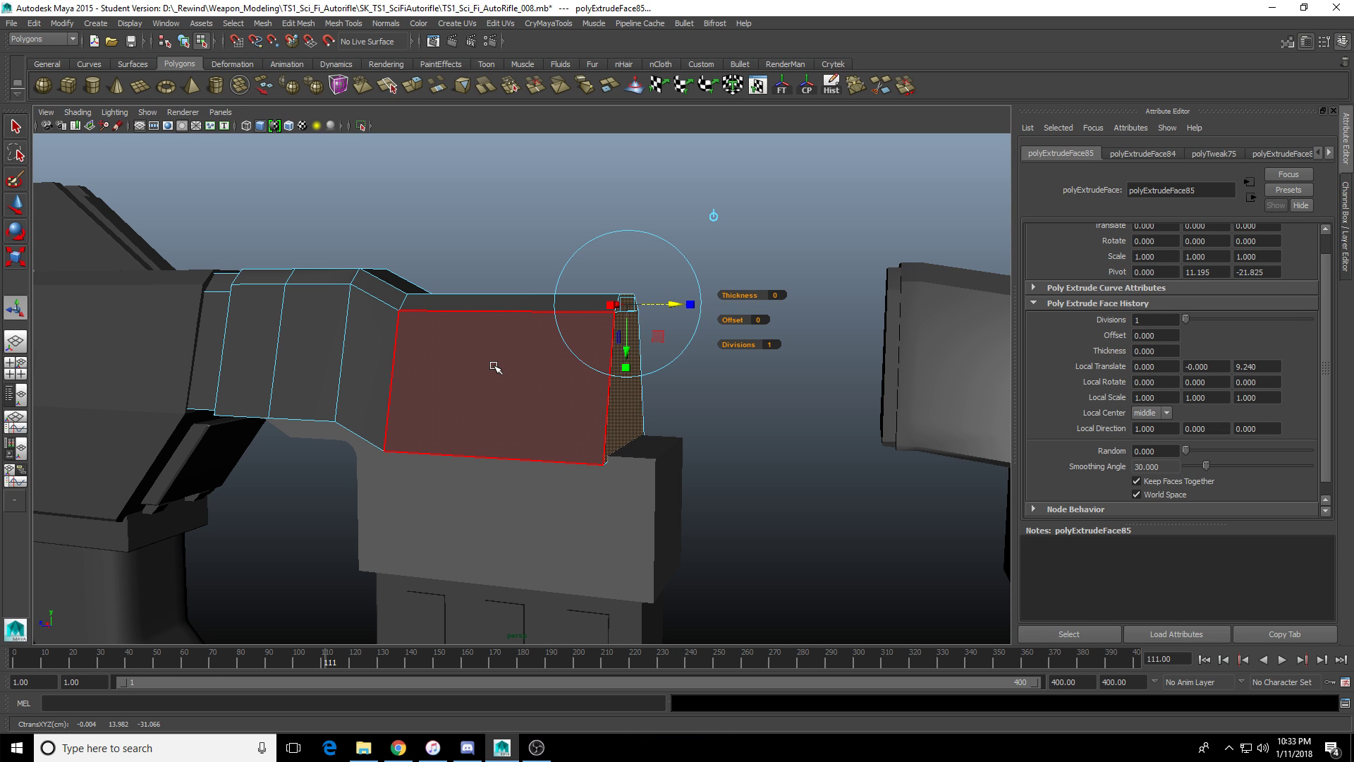
# Extrude the stock body's end faces a further 2.499 back, past the rear of the magazine housing.
pyautogui.keyDown('alt'); pyautogui.moveTo(524, 396); pyautogui.dragTo(468, 447); pyautogui.keyUp('alt')
pyautogui.hotkey('ctrl', 'e')
pyautogui.moveTo(527, 324); pyautogui.dragTo(619, 317)
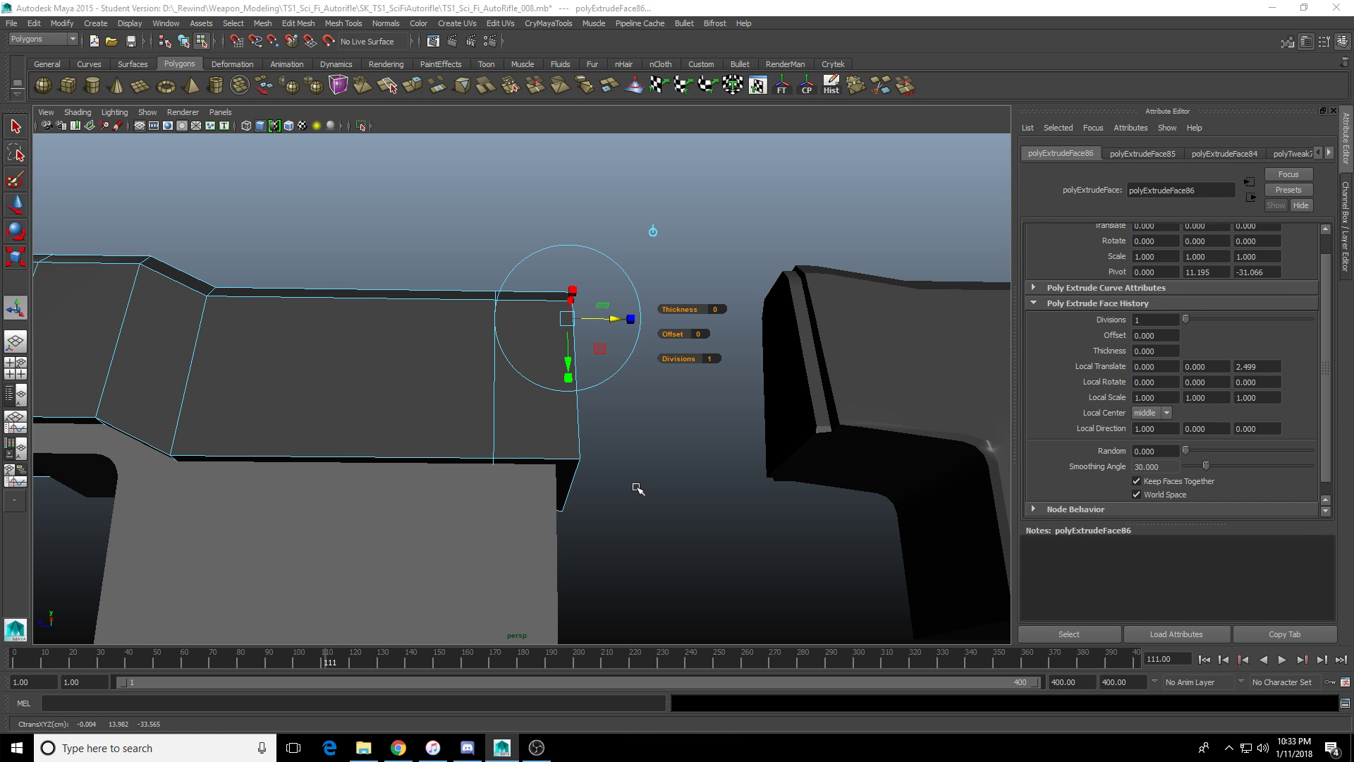
# Extrude the underside face of the stock's rearmost section down 4.16 behind the magazine housing.
pyautogui.scroll(-3, 639, 489)
pyautogui.keyDown('alt'); pyautogui.moveTo(634, 477); pyautogui.dragTo(462, 158); pyautogui.keyUp('alt')
pyautogui.click(514, 476)
pyautogui.hotkey('ctrl', 'e')
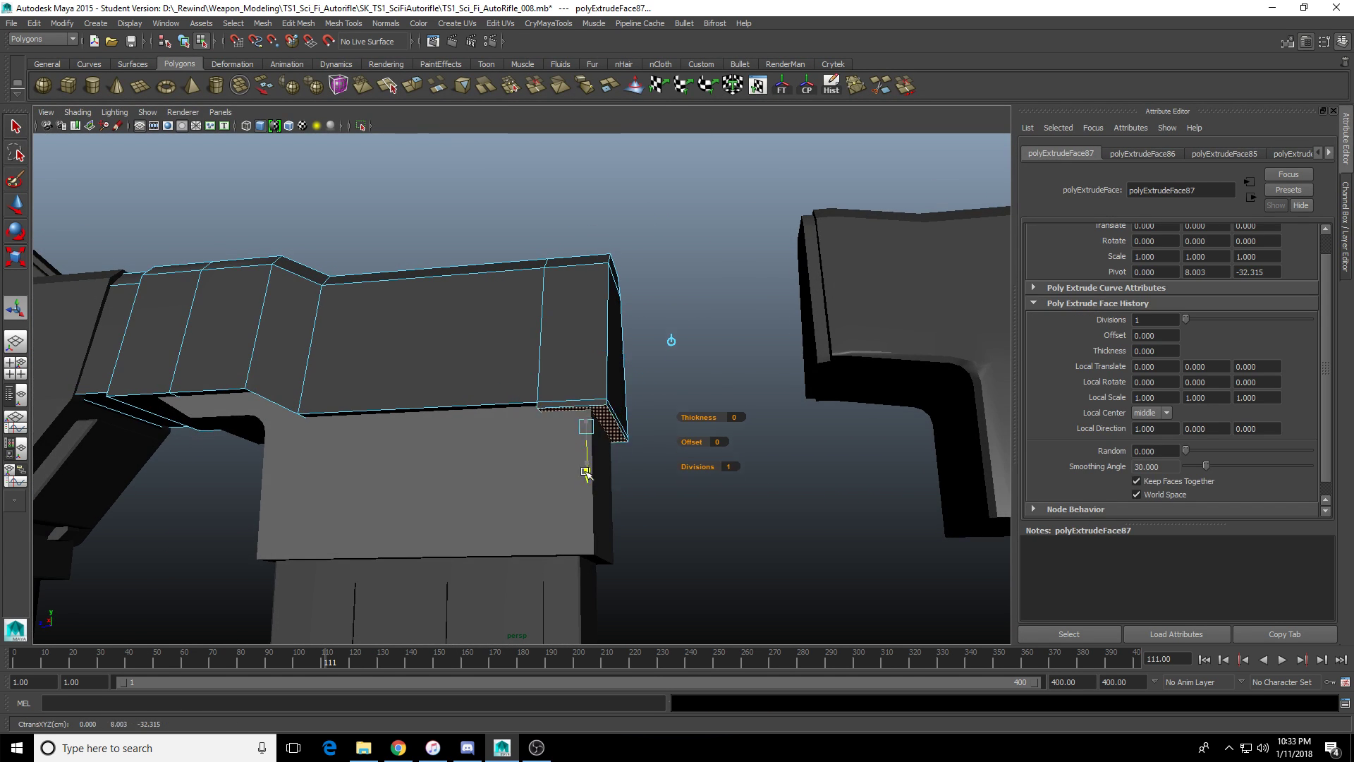
pyautogui.moveTo(586, 472); pyautogui.dragTo(662, 456)
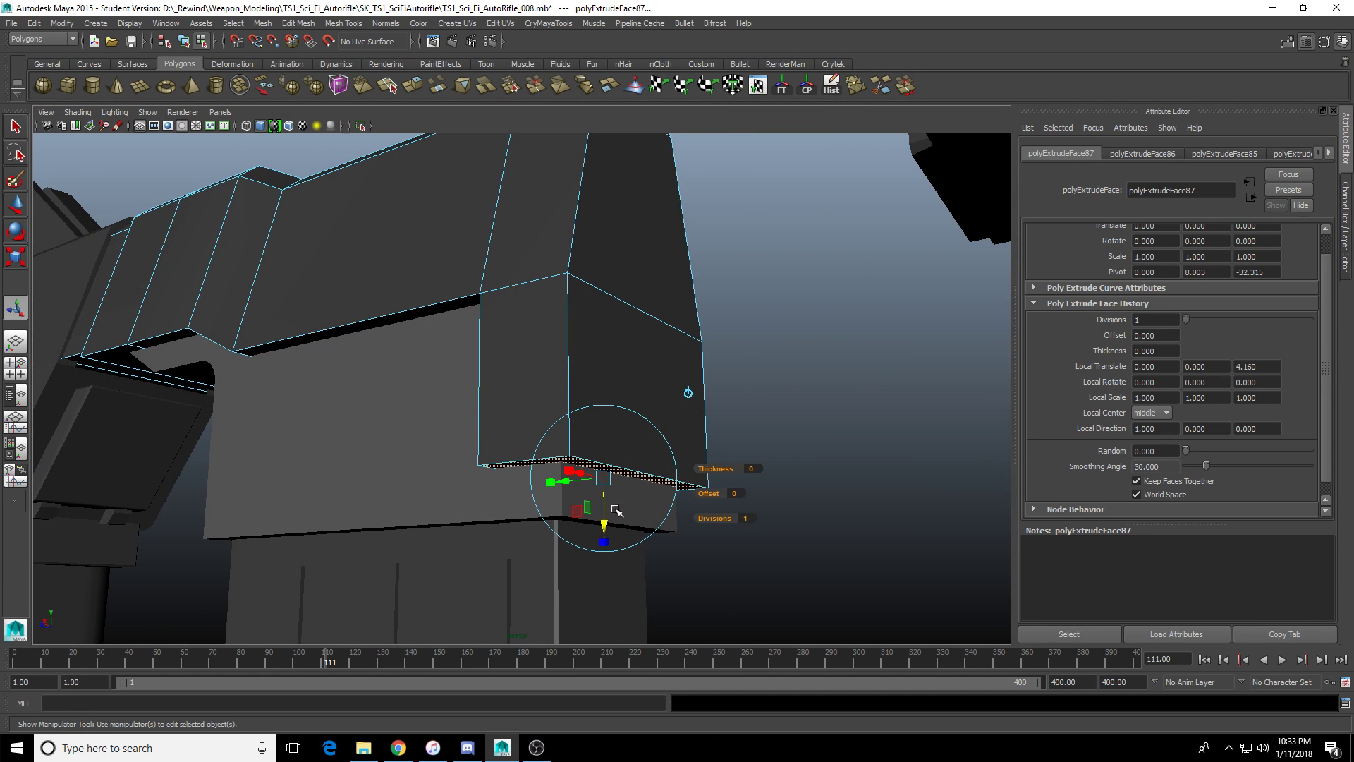
# Increase the downward extrusion of the stock's rearmost underside face to 5.178, level with the bottom of the magazine housing.
pyautogui.moveTo(604, 522); pyautogui.dragTo(605, 557)
pyautogui.keyDown('alt'); pyautogui.moveTo(769, 554); pyautogui.dragTo(802, 552); pyautogui.keyUp('alt')
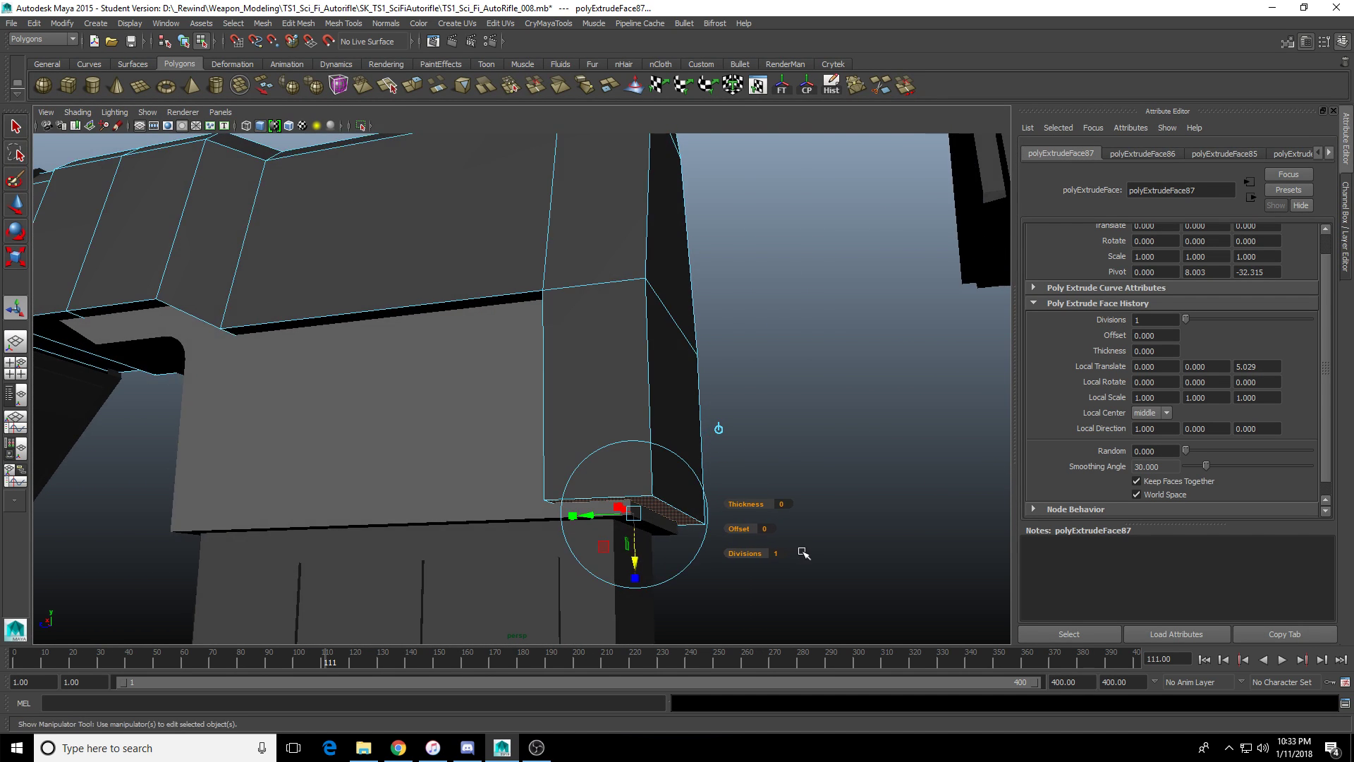
pyautogui.keyDown('alt'); pyautogui.moveTo(802, 552); pyautogui.dragTo(769, 450, button='middle'); pyautogui.keyUp('alt')
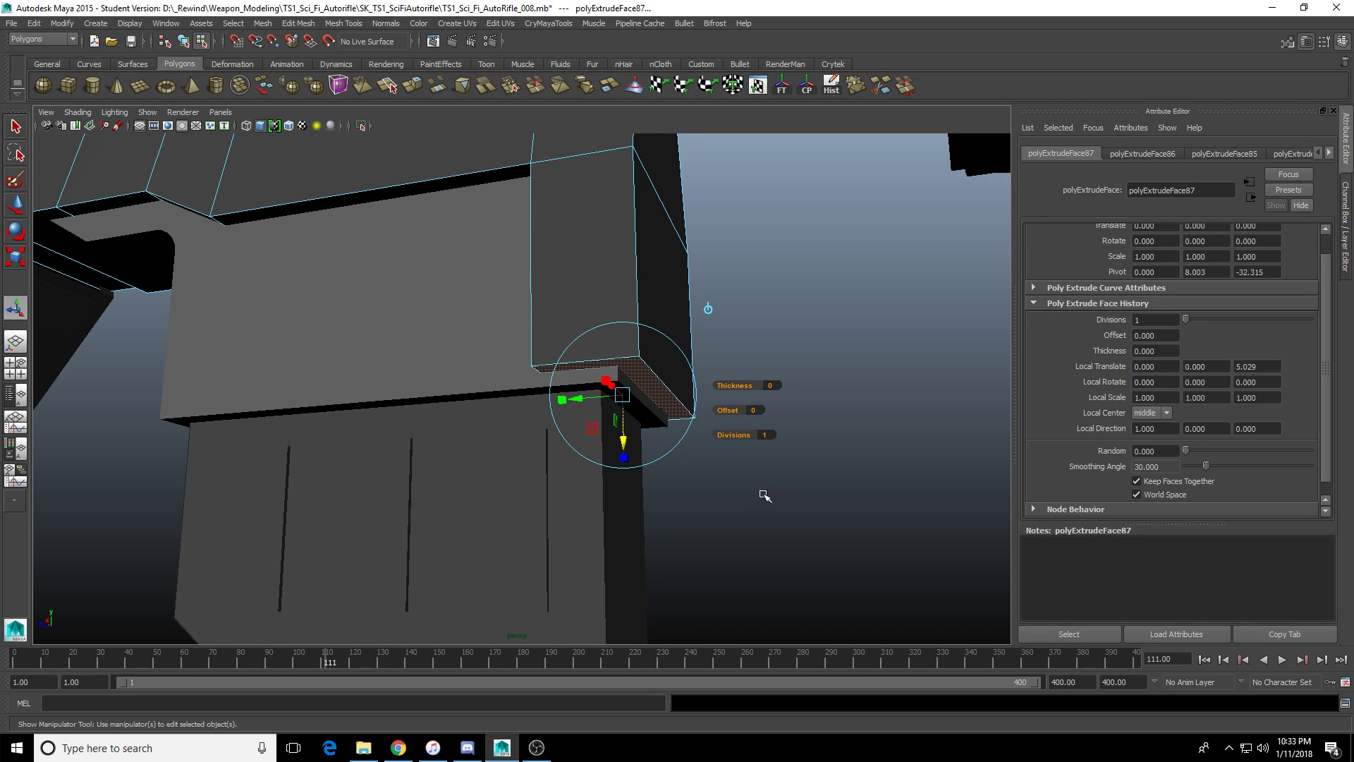
pyautogui.keyDown('alt'); pyautogui.moveTo(761, 493); pyautogui.dragTo(733, 528); pyautogui.keyUp('alt')
pyautogui.moveTo(604, 435); pyautogui.dragTo(606, 453)
pyautogui.moveTo(621, 455)
pyautogui.keyDown('alt'); pyautogui.mouseDown()
pyautogui.moveTo(699, 469)
pyautogui.moveTo(596, 454)
pyautogui.mouseUp(); pyautogui.keyUp('alt')
pyautogui.scroll(1, 656, 399)
pyautogui.scroll(-2, 604, 295)
pyautogui.keyDown('alt'); pyautogui.moveTo(604, 294); pyautogui.dragTo(617, 346, button='middle'); pyautogui.keyUp('alt')
# Shift all vertices of the stock's rearmost section slightly backward, away from the rear of the magazine housing.
pyautogui.moveTo(615, 342); pyautogui.dragTo(550, 315, button='right')
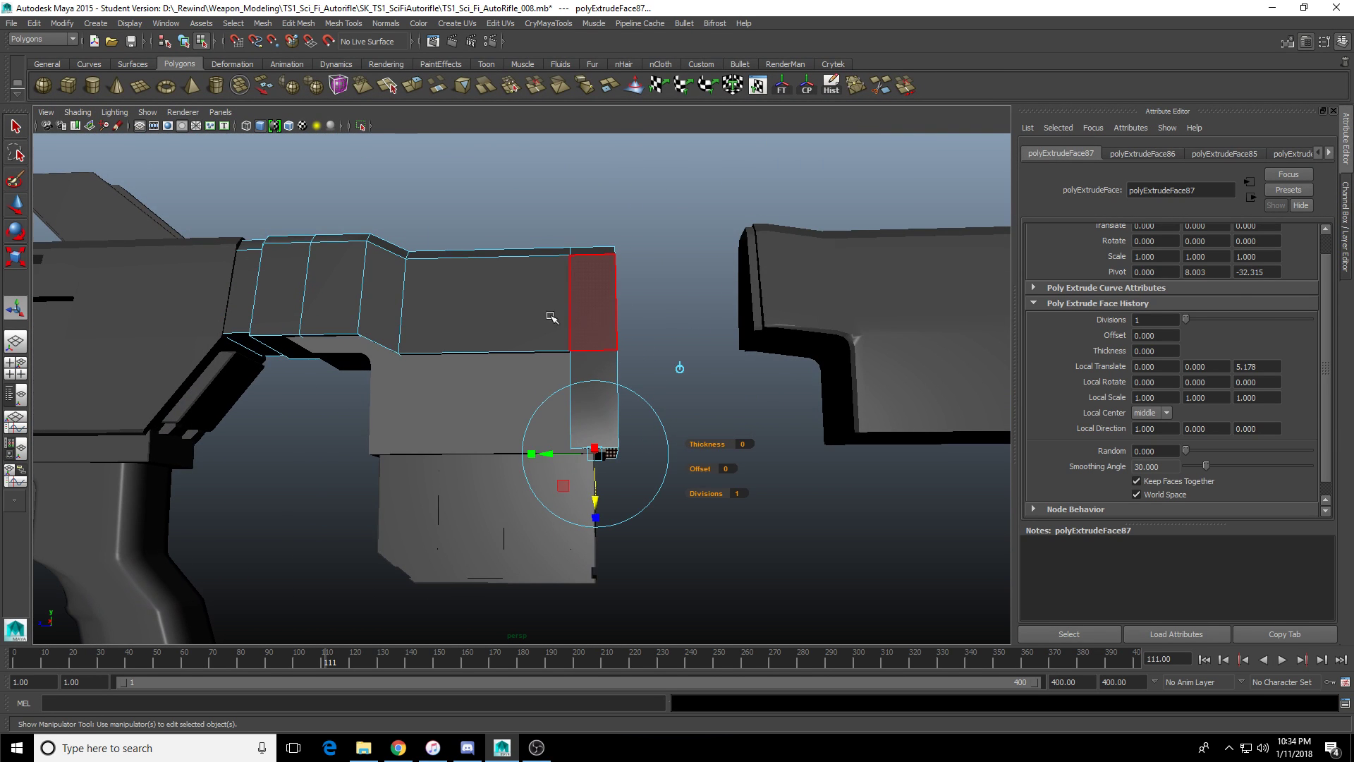
pyautogui.moveTo(694, 189); pyautogui.dragTo(524, 525)
pyautogui.keyDown('alt'); pyautogui.moveTo(528, 401); pyautogui.dragTo(534, 411); pyautogui.keyUp('alt')
pyautogui.press('w')
pyautogui.moveTo(529, 355); pyautogui.dragTo(547, 355)
pyautogui.keyDown('alt'); pyautogui.moveTo(576, 428); pyautogui.dragTo(525, 390, button='middle'); pyautogui.keyUp('alt')
pyautogui.keyDown('alt'); pyautogui.moveTo(525, 390); pyautogui.dragTo(496, 316); pyautogui.keyUp('alt')
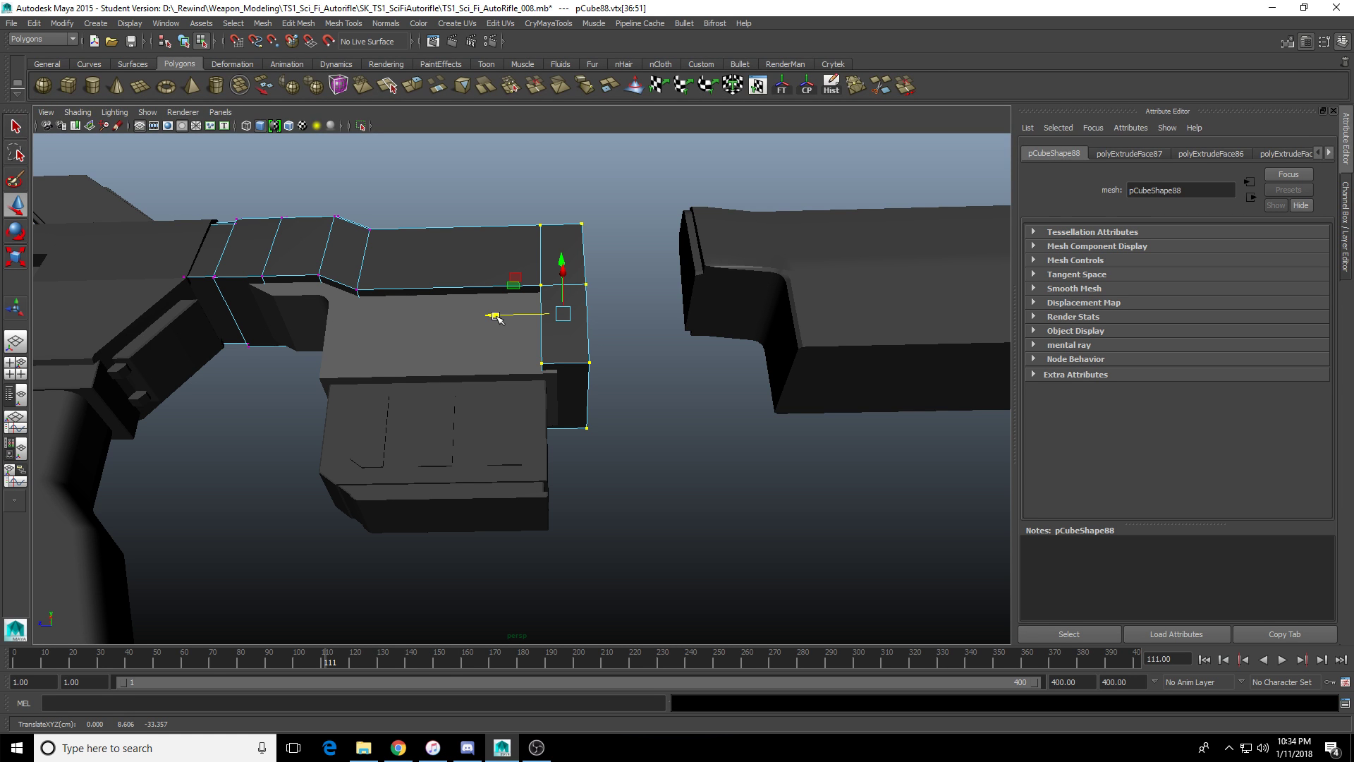
# Bevel the inner corner edge where the stock's underside meets its downward rear section.
pyautogui.scroll(3, 531, 345)
pyautogui.keyDown('alt'); pyautogui.moveTo(531, 345); pyautogui.dragTo(552, 538); pyautogui.keyUp('alt')
pyautogui.moveTo(551, 538); pyautogui.dragTo(551, 470, button='right')
pyautogui.click(545, 438)
pyautogui.keyDown('alt'); pyautogui.moveTo(544, 439); pyautogui.dragTo(573, 506); pyautogui.keyUp('alt')
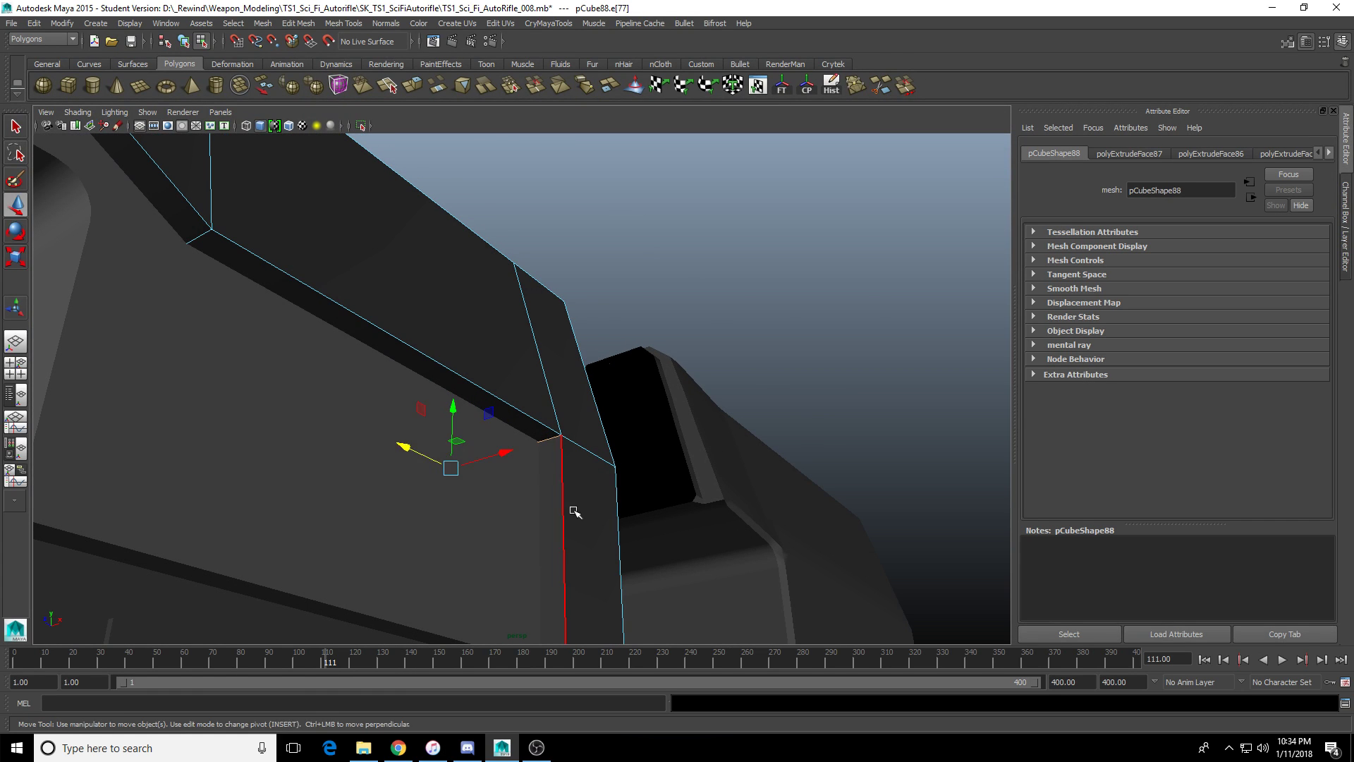
pyautogui.press('q')
pyautogui.keyDown('shift'); pyautogui.moveTo(545, 442); pyautogui.dragTo(577, 442, button='right'); pyautogui.keyUp('shift')
pyautogui.keyDown('alt'); pyautogui.moveTo(577, 441); pyautogui.dragTo(553, 519); pyautogui.keyUp('alt')
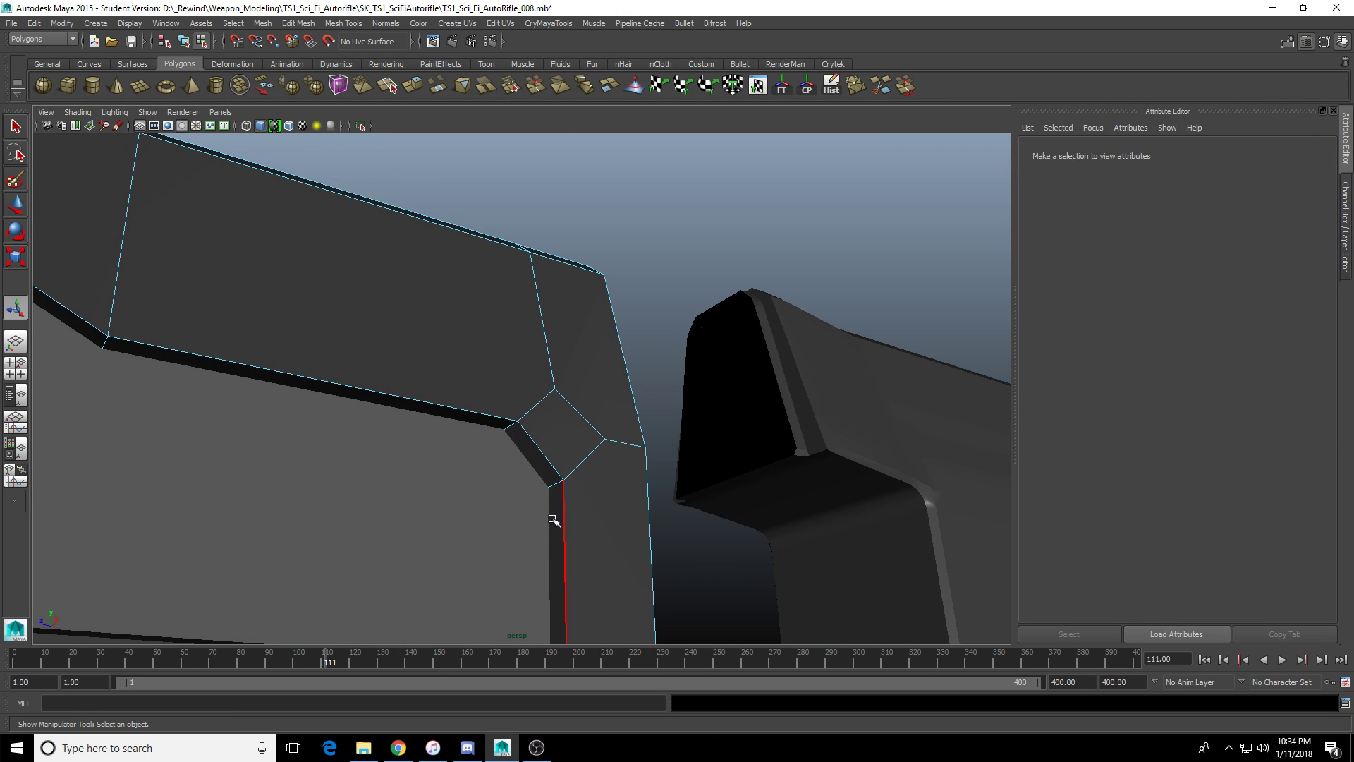
# Round the inner corner bevel by setting its segments to 5 and its fraction to 0.547.
pyautogui.moveTo(553, 520); pyautogui.dragTo(581, 478, button='right')
pyautogui.click(581, 478)
pyautogui.scroll(-3, 635, 452)
pyautogui.scroll(2, 976, 276)
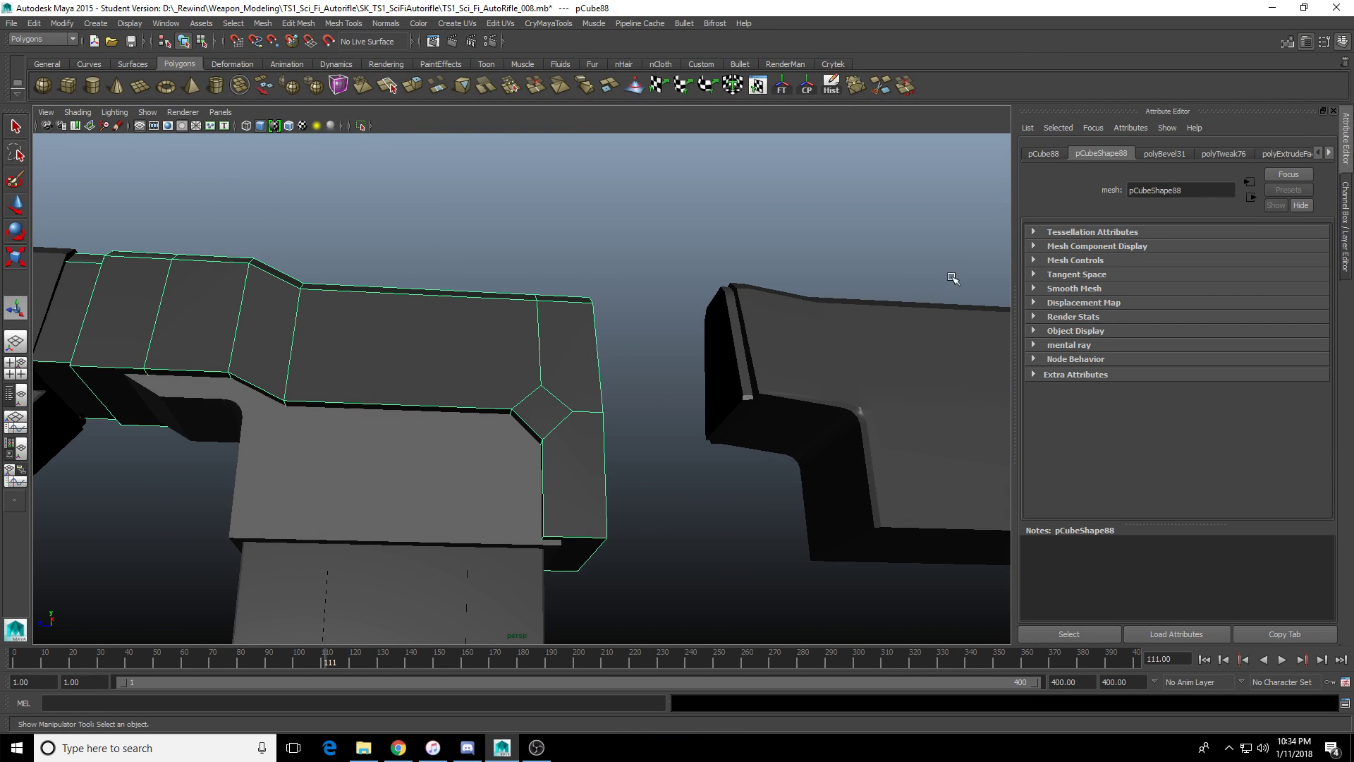
pyautogui.click(1232, 154)
pyautogui.click(1165, 154)
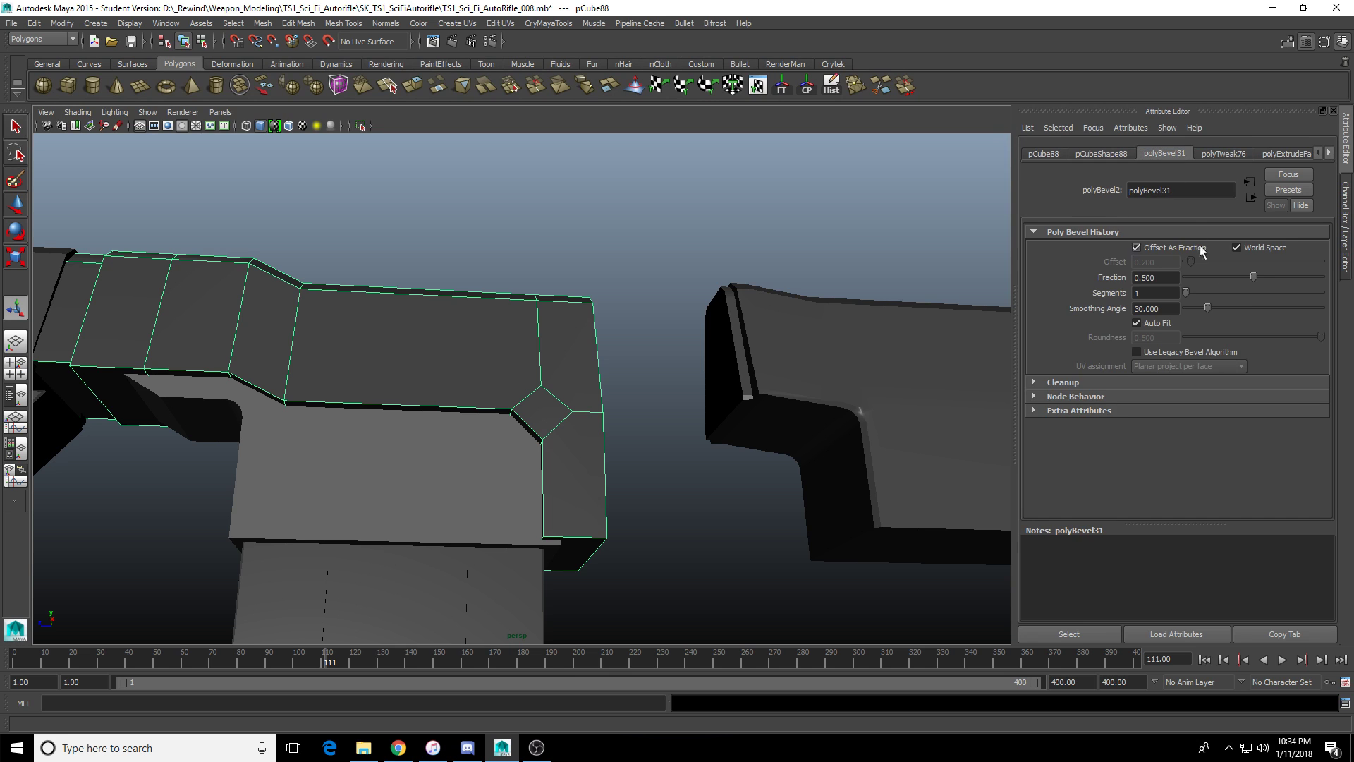
pyautogui.moveTo(1255, 275); pyautogui.dragTo(1238, 300)
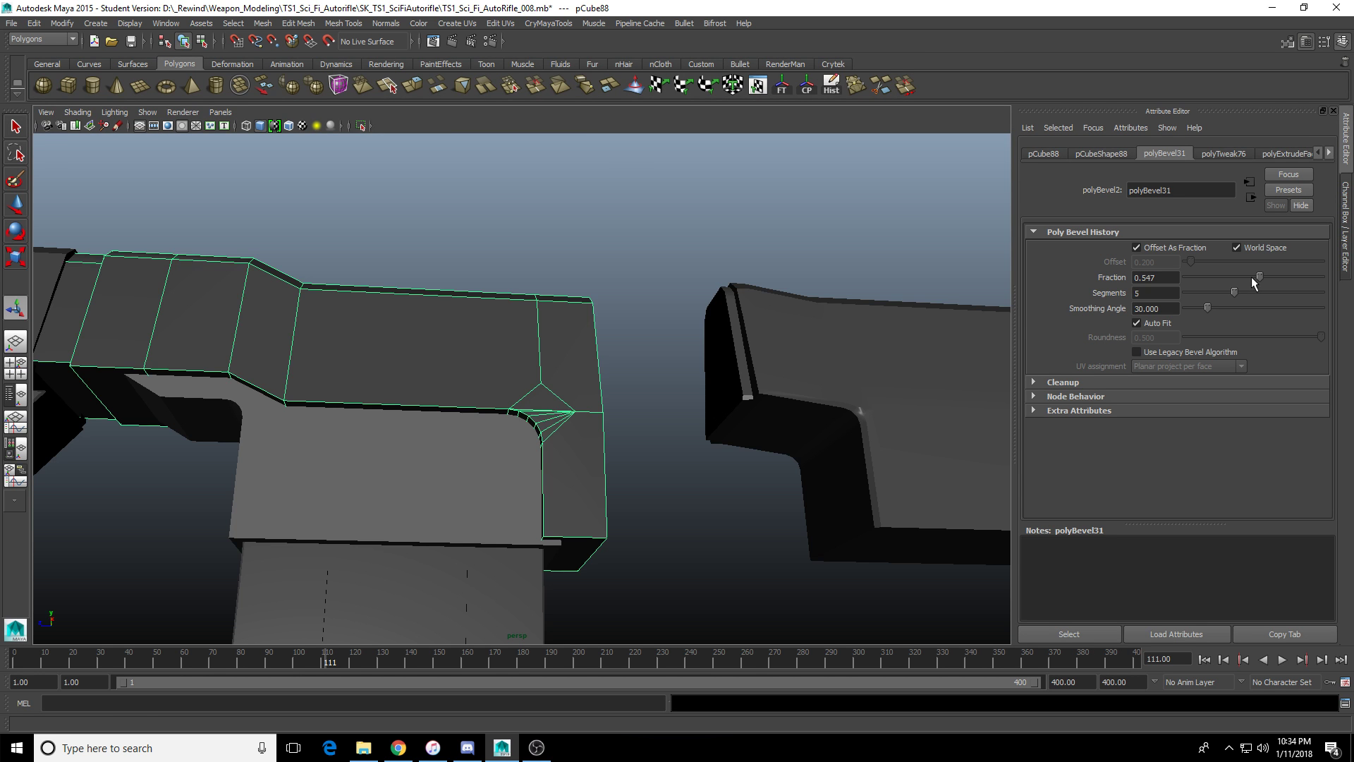
# Move the vertices at the rear end of the stock's sloped section slightly forward to shorten the slope.
pyautogui.scroll(-8, 448, 468)
pyautogui.keyDown('alt'); pyautogui.moveTo(437, 470); pyautogui.dragTo(720, 409, button='middle'); pyautogui.keyUp('alt')
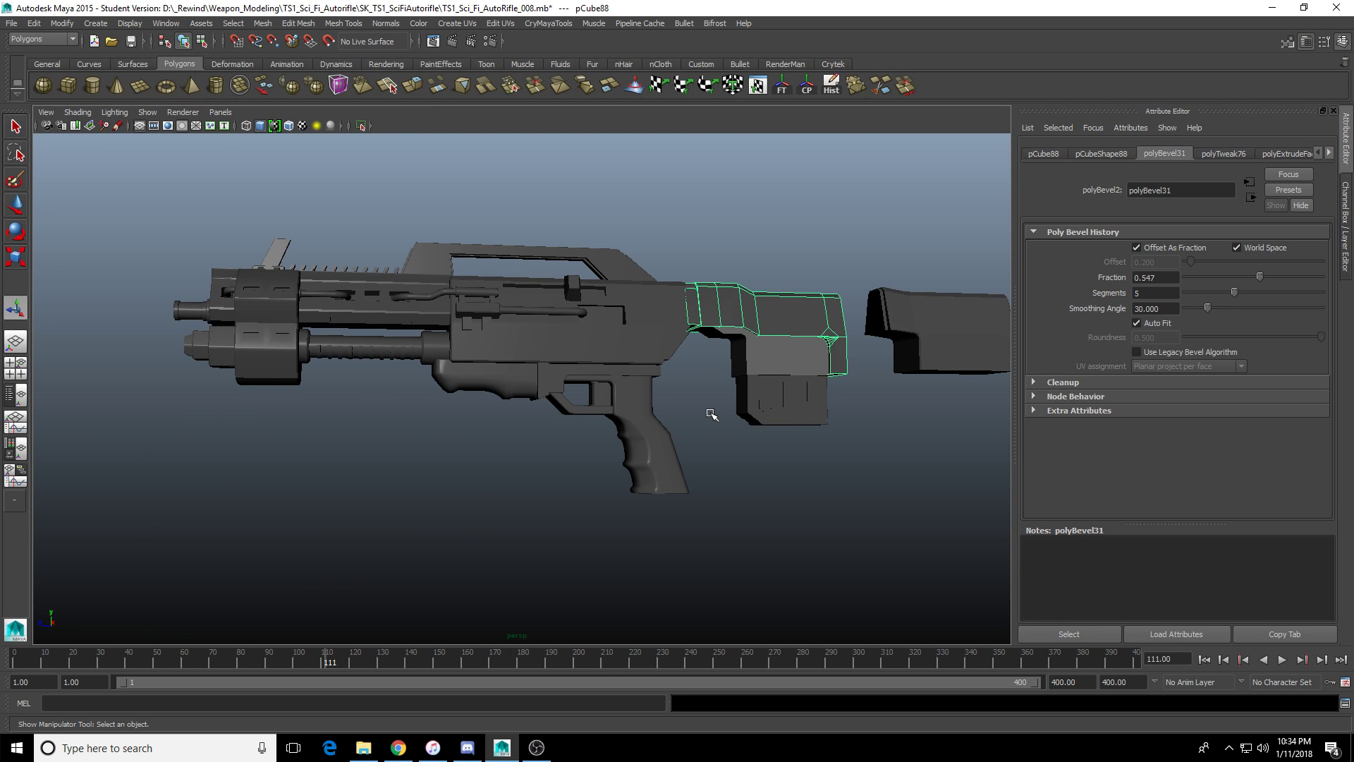
pyautogui.scroll(10, 621, 391)
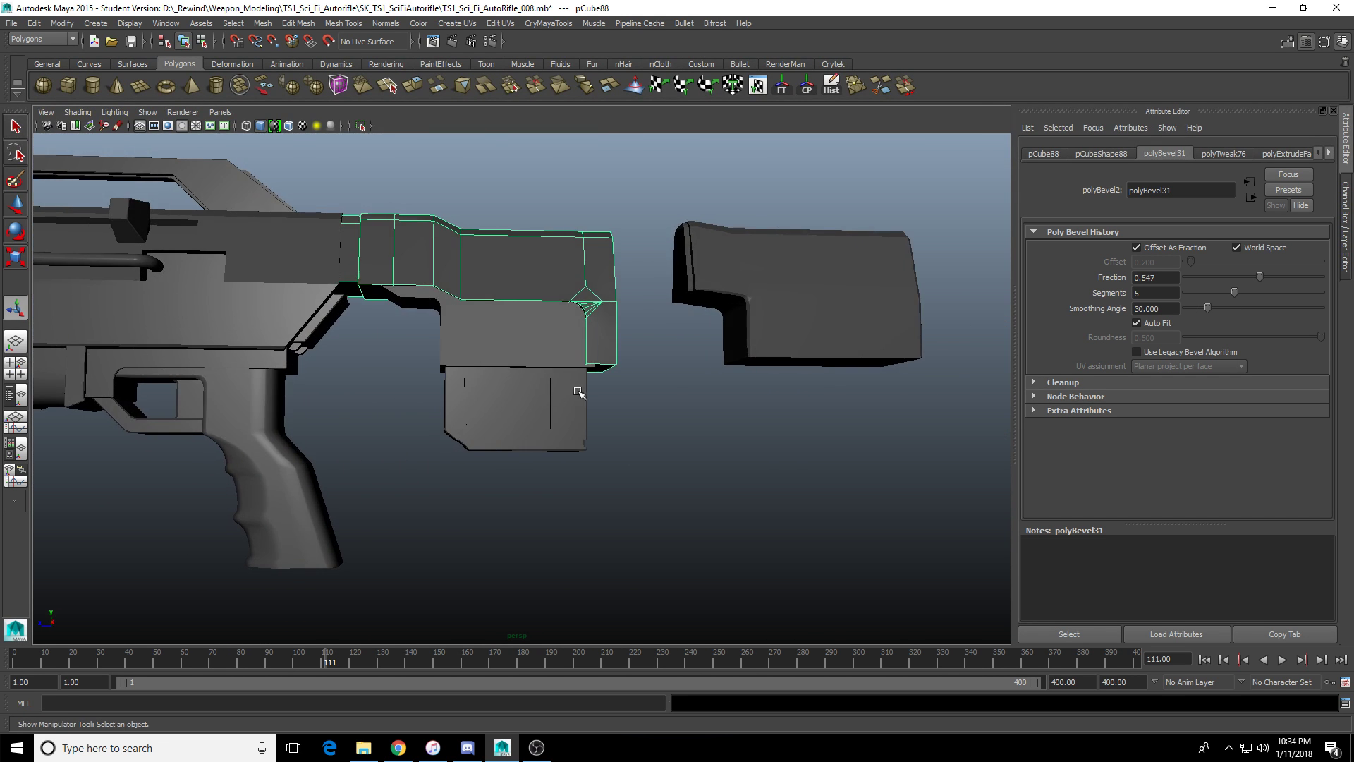
pyautogui.keyDown('alt'); pyautogui.moveTo(584, 350); pyautogui.dragTo(562, 487, button='middle'); pyautogui.keyUp('alt')
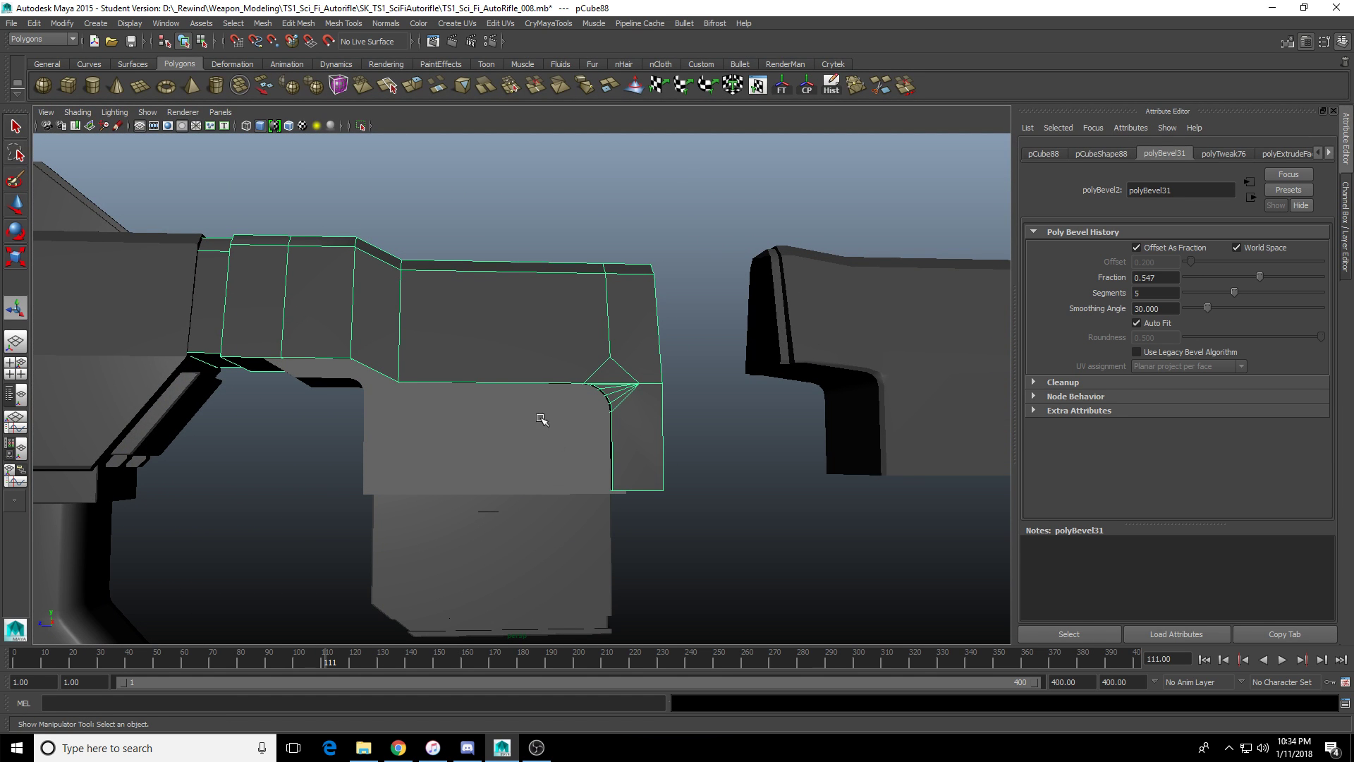
pyautogui.scroll(5, 562, 438)
pyautogui.keyDown('alt'); pyautogui.moveTo(557, 422); pyautogui.dragTo(650, 388, button='middle'); pyautogui.keyUp('alt')
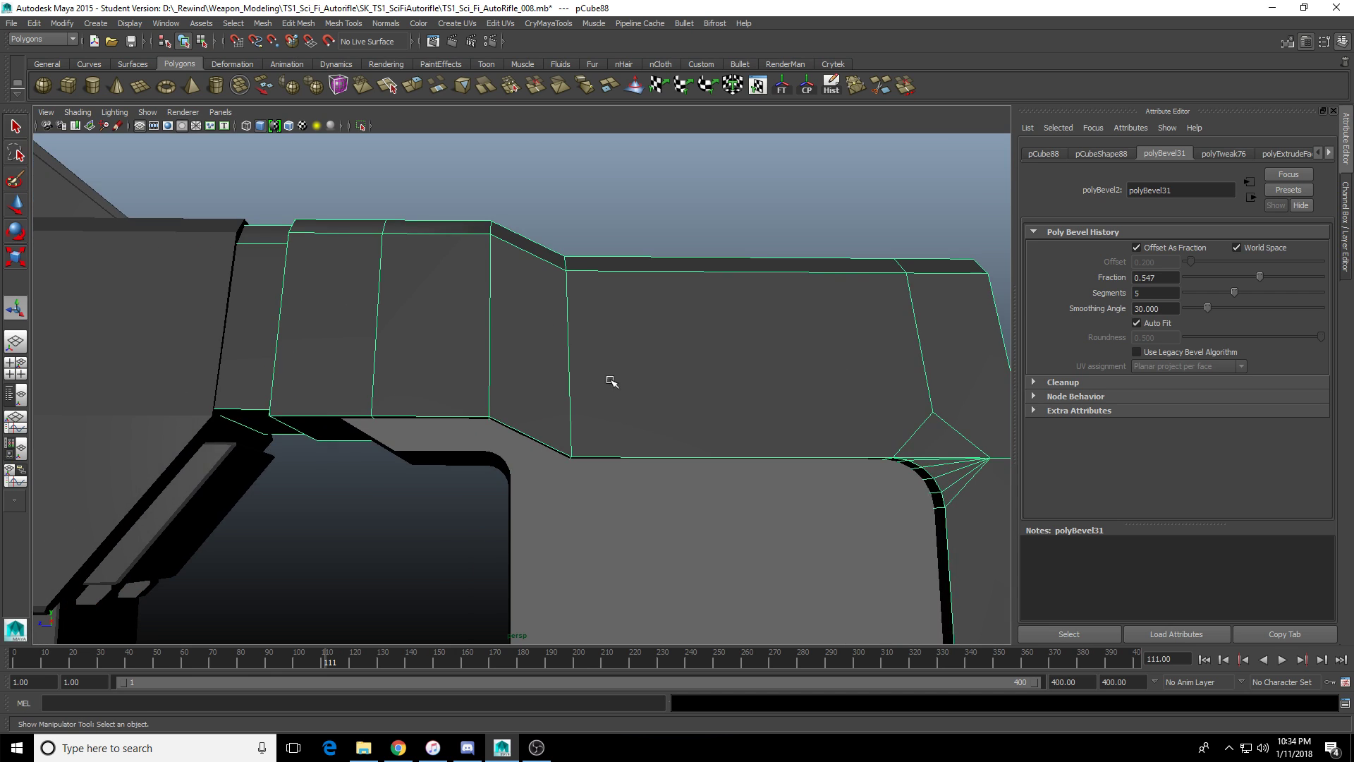
pyautogui.moveTo(581, 345); pyautogui.dragTo(540, 347, button='right')
pyautogui.scroll(-5, 573, 371)
pyautogui.moveTo(632, 256); pyautogui.dragTo(521, 500)
pyautogui.press('w')
pyautogui.moveTo(480, 366); pyautogui.dragTo(474, 374)
pyautogui.scroll(3, 556, 397)
# Insert three evenly spaced edge loops across the stock's sloped section with the Multi-Cut tool.
pyautogui.moveTo(659, 344); pyautogui.dragTo(691, 293, button='right')
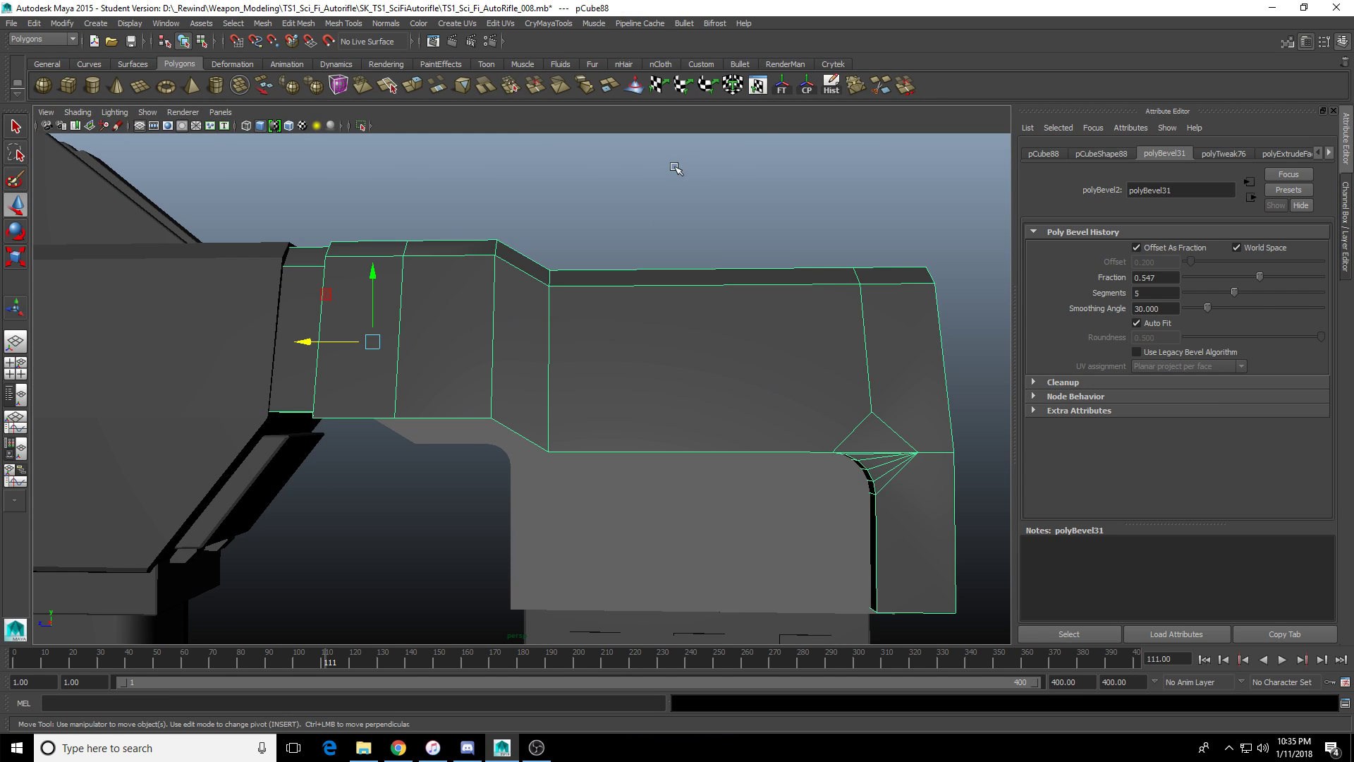
pyautogui.click(881, 87)
pyautogui.click(548, 286)
pyautogui.press('space')
pyautogui.press('space')
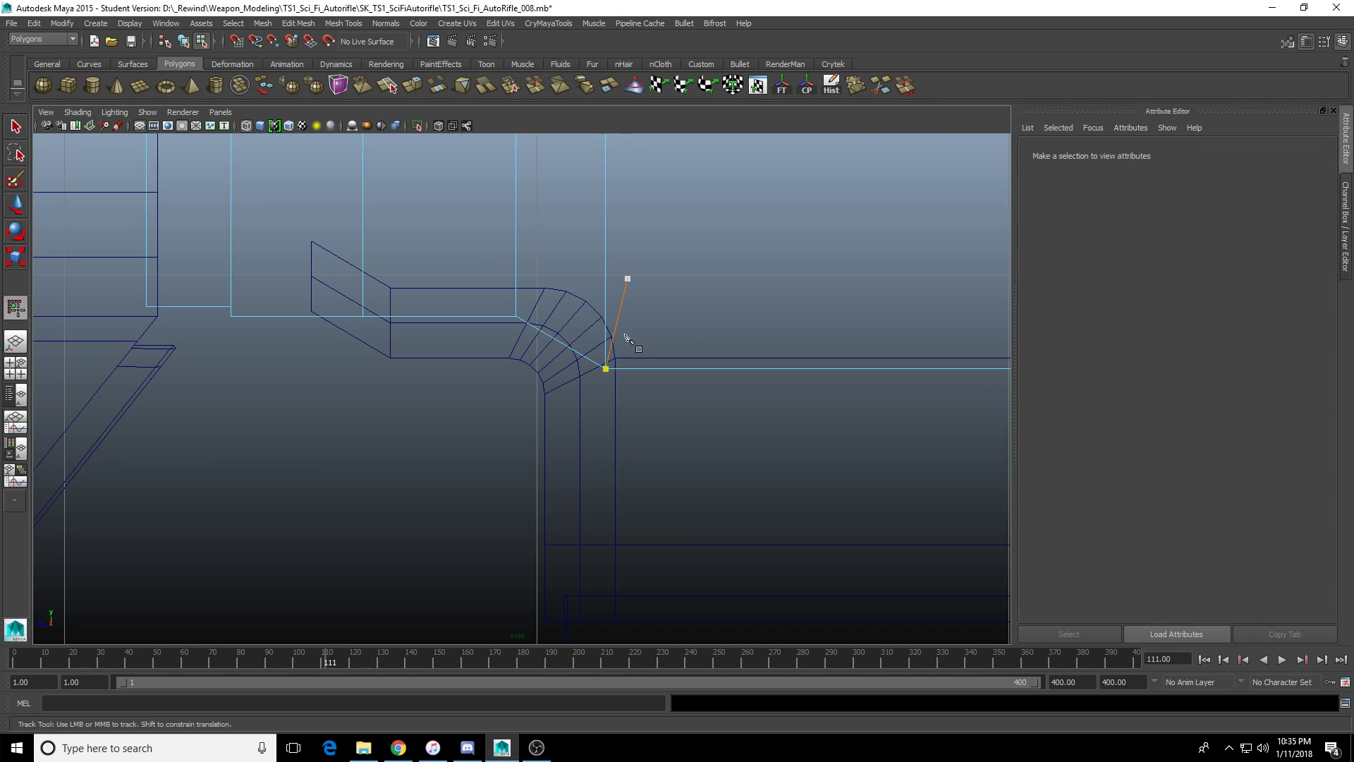
pyautogui.scroll(5, 565, 320)
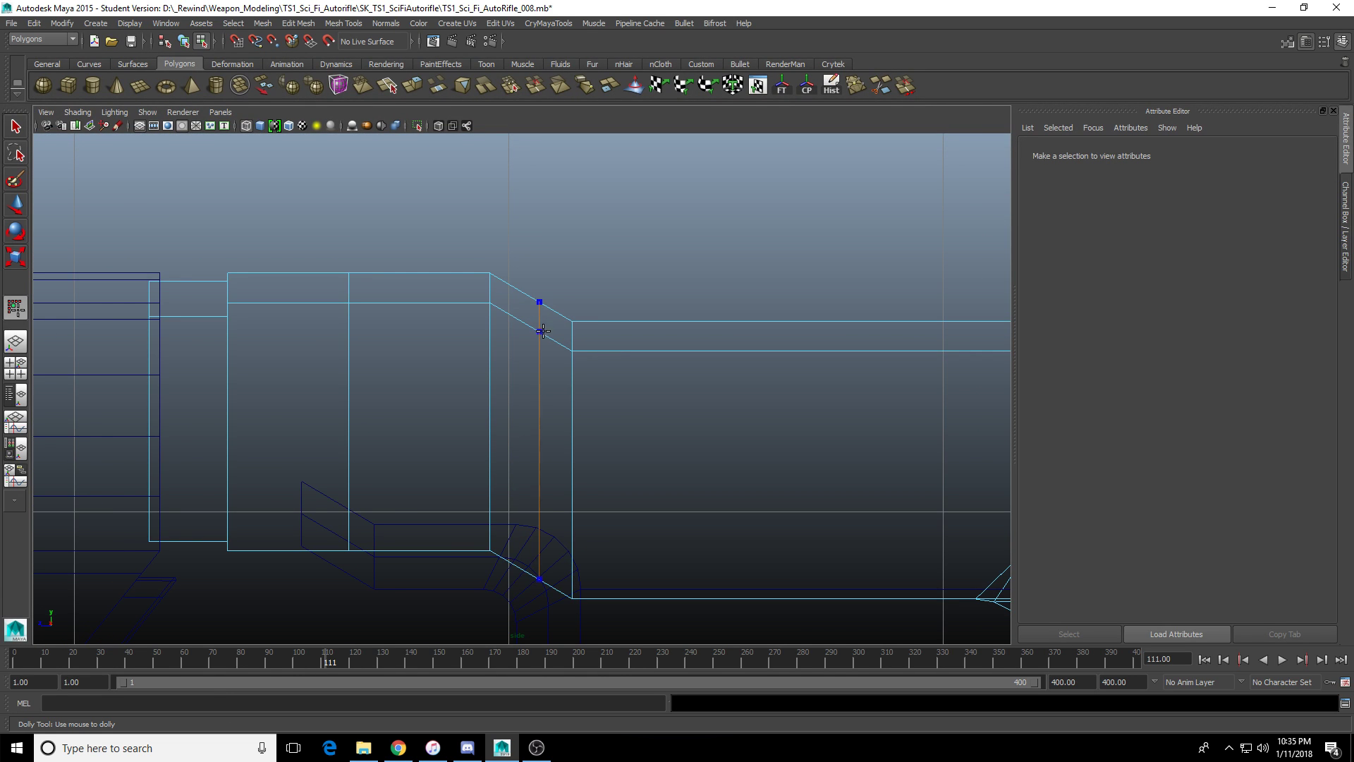
pyautogui.keyDown('ctrl'); pyautogui.click(532, 326); pyautogui.keyUp('ctrl')
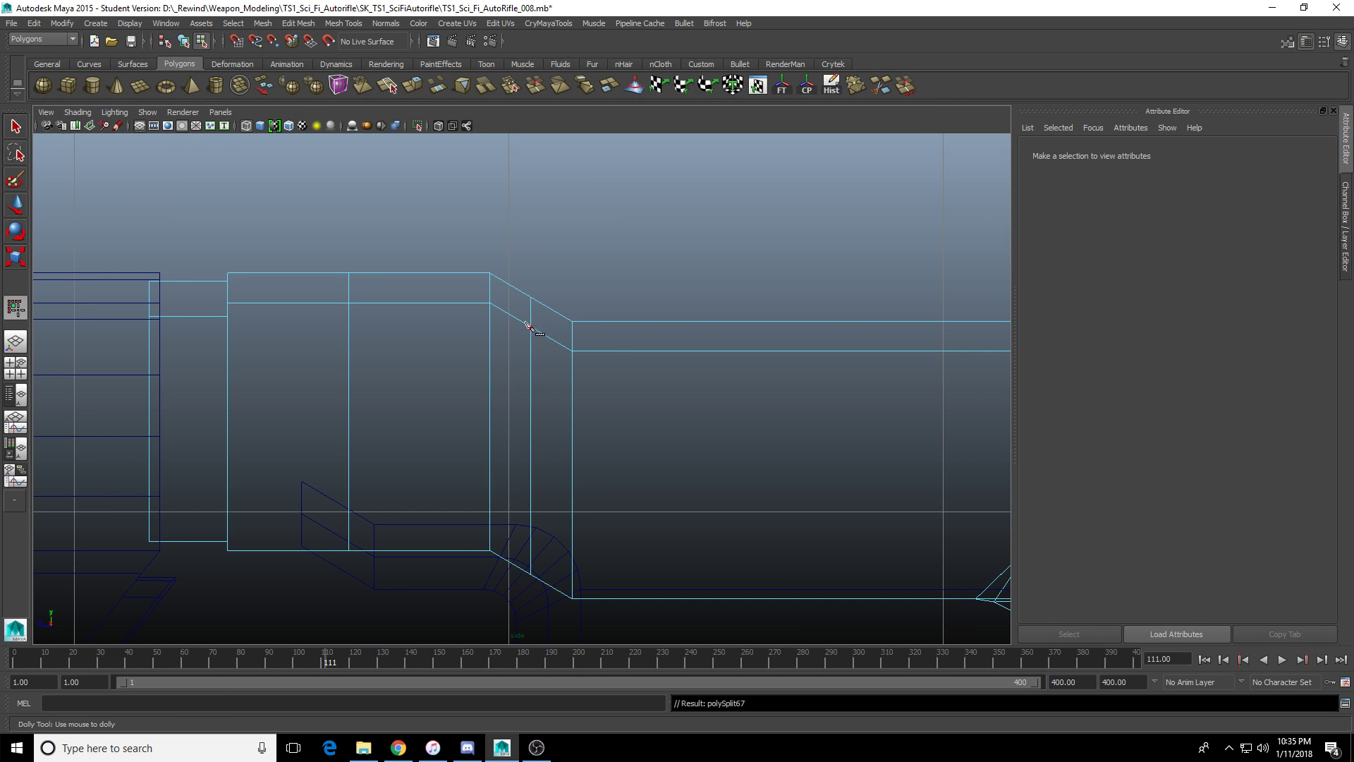
pyautogui.keyDown('ctrl'); pyautogui.click(511, 319); pyautogui.keyUp('ctrl')
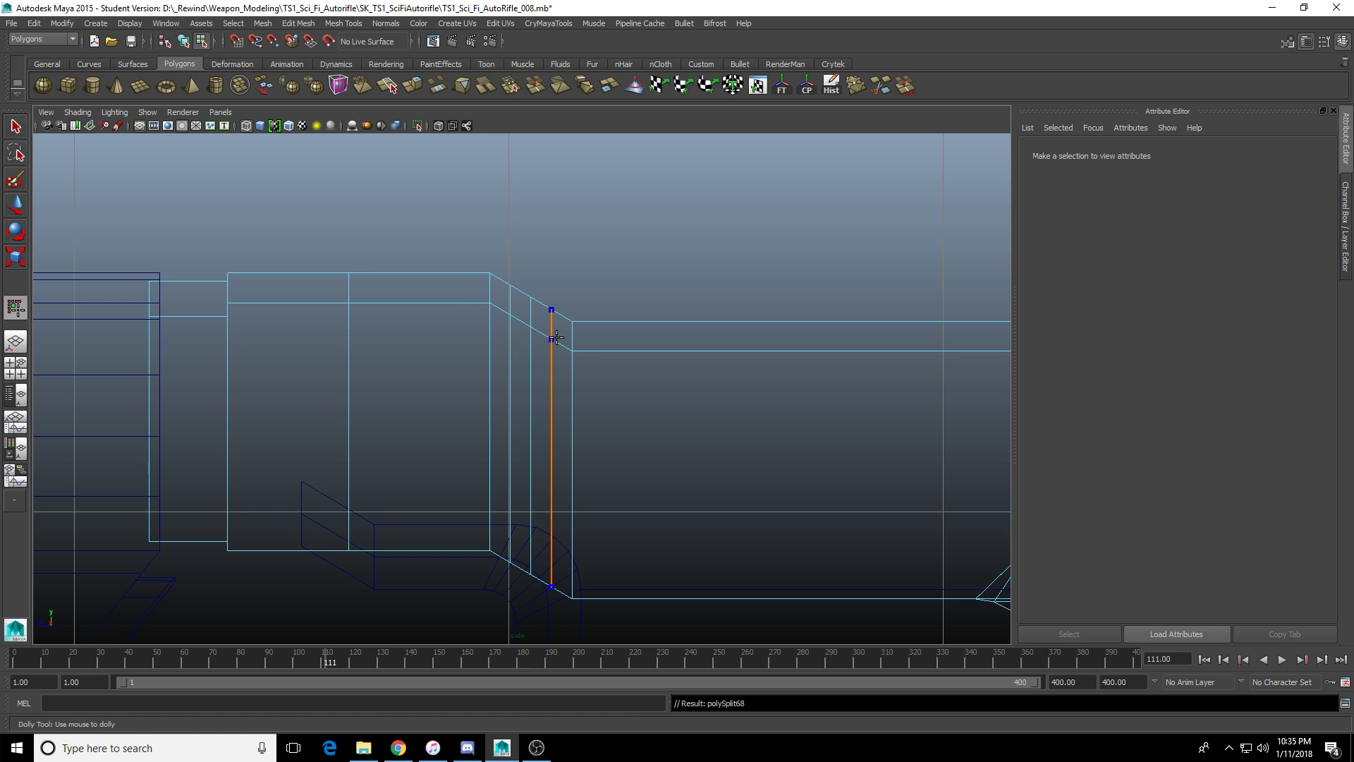
pyautogui.keyDown('ctrl'); pyautogui.click(557, 338); pyautogui.keyUp('ctrl')
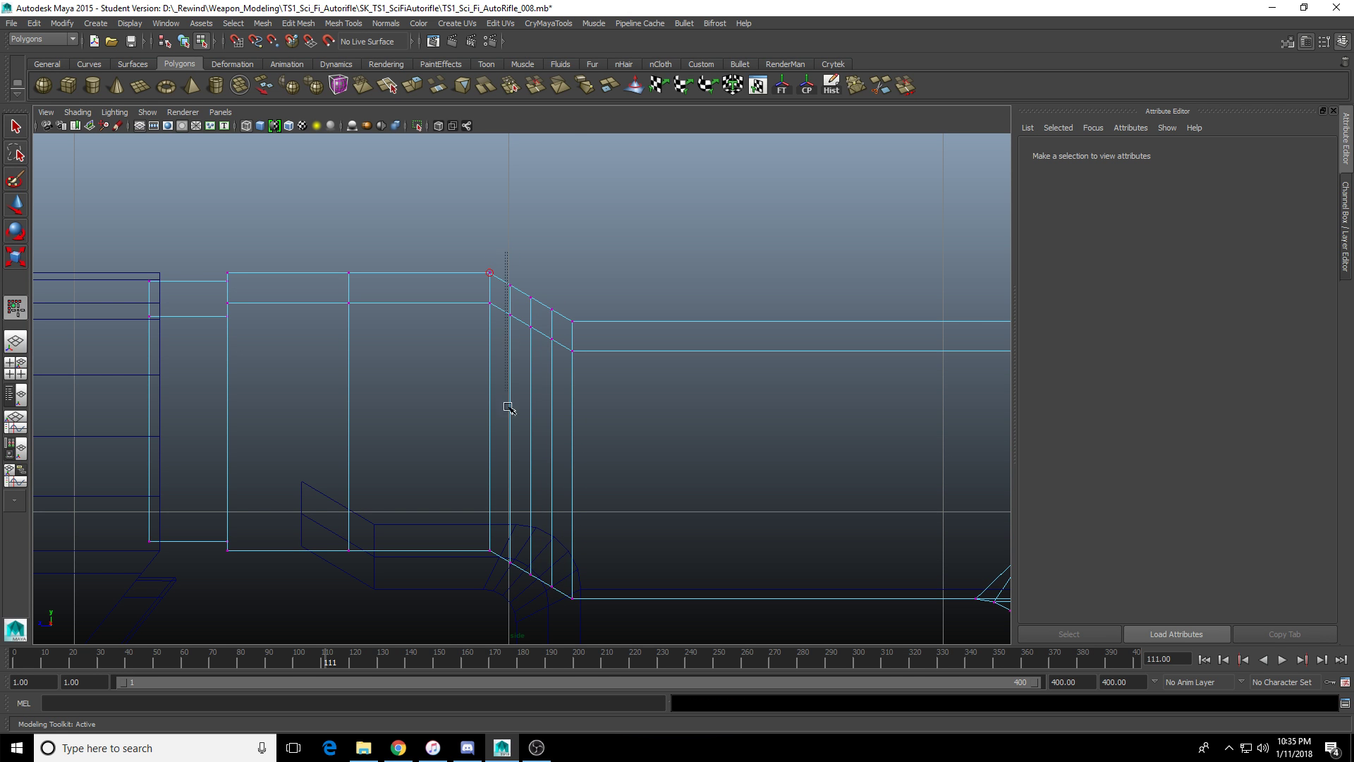
# Raise the bottom vertices of the first two new loops to start rounding the slope's underside along the bracket's curve.
pyautogui.press('w')
pyautogui.press('space')
pyautogui.press('space')
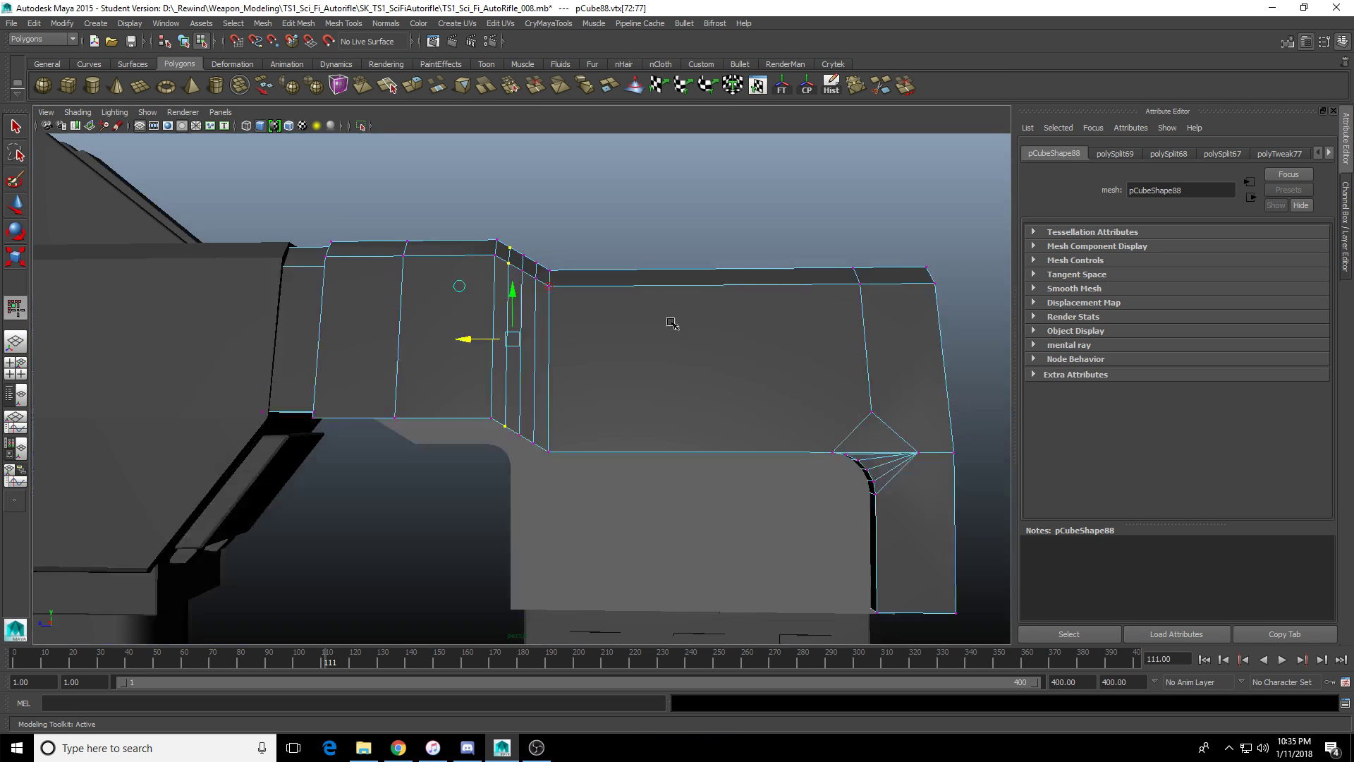
pyautogui.moveTo(672, 323); pyautogui.dragTo(680, 535)
pyautogui.keyDown('alt'); pyautogui.moveTo(680, 535); pyautogui.dragTo(521, 505, button='right'); pyautogui.keyUp('alt')
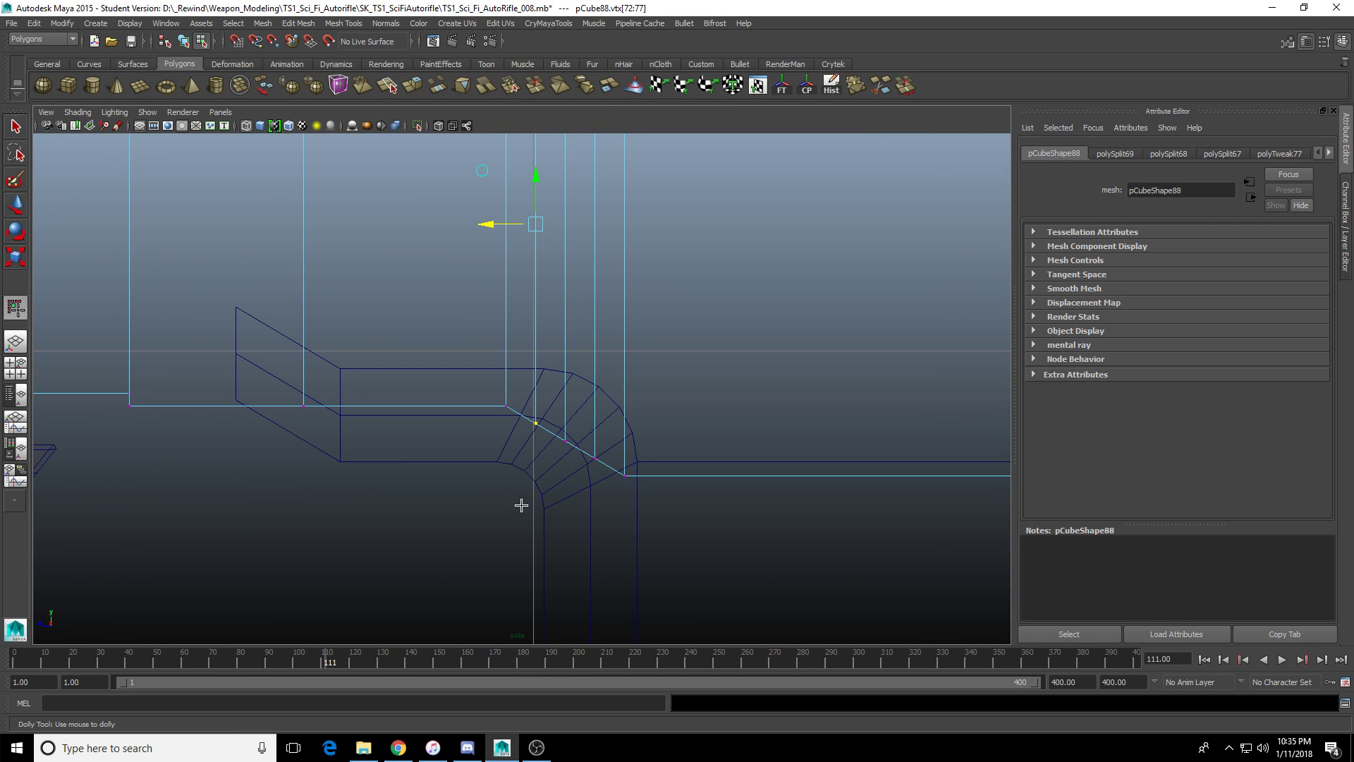
pyautogui.moveTo(521, 504); pyautogui.dragTo(552, 398)
pyautogui.scroll(1, 552, 397)
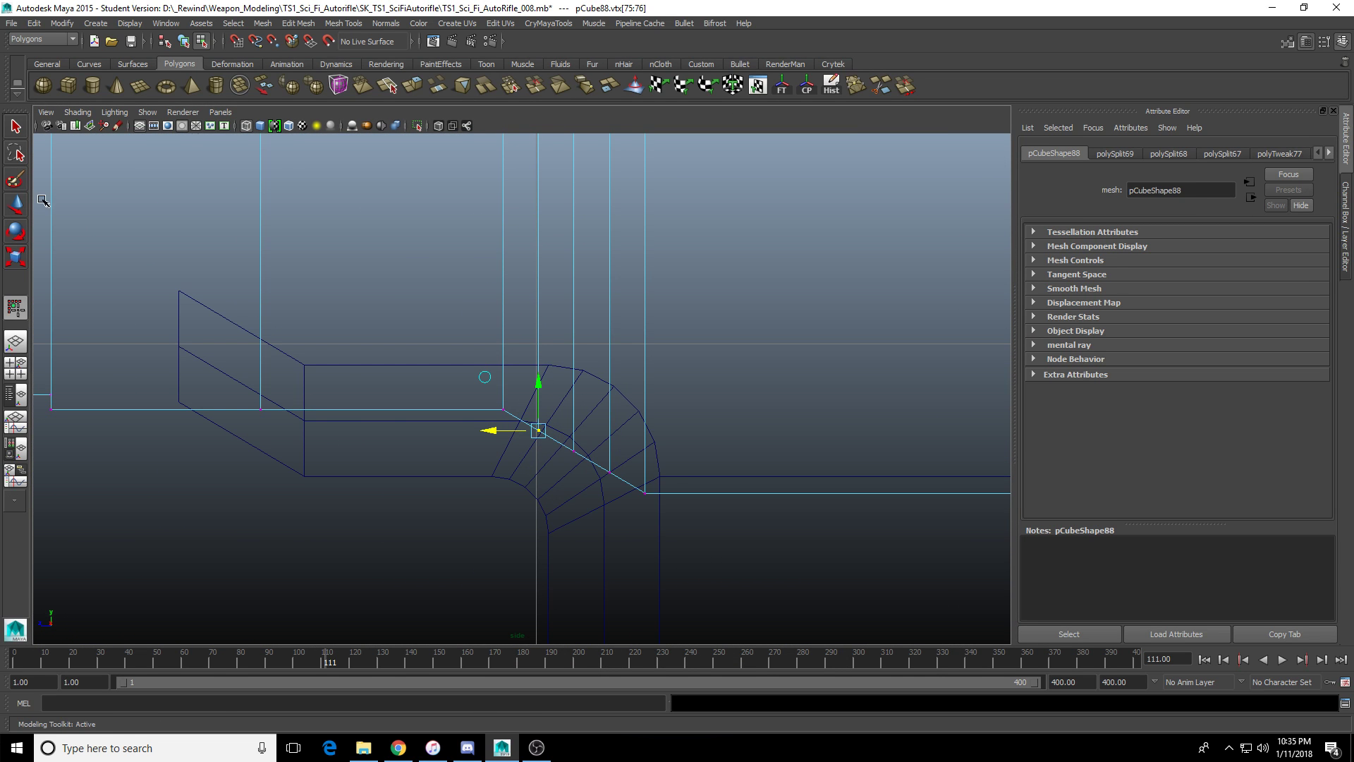
pyautogui.click(16, 204)
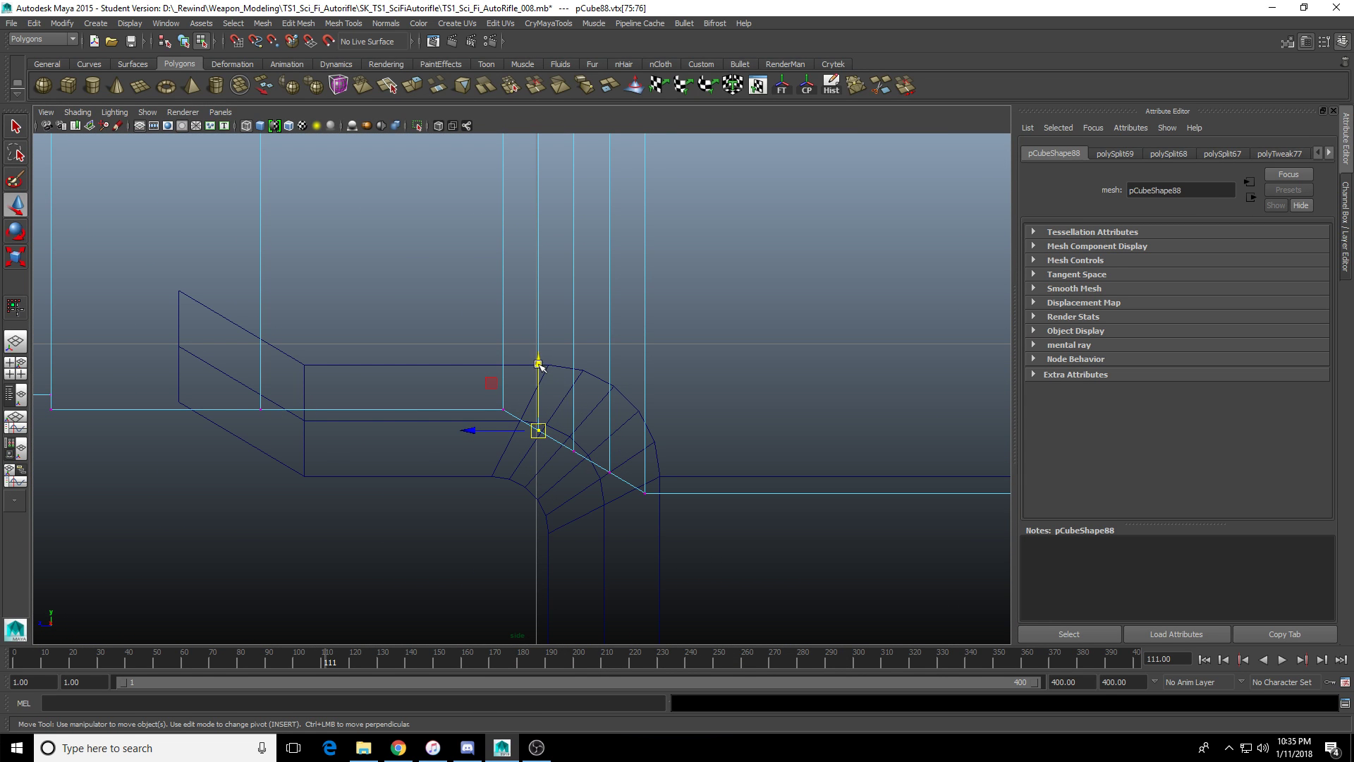
pyautogui.moveTo(538, 363); pyautogui.dragTo(538, 352)
pyautogui.moveTo(558, 422); pyautogui.dragTo(588, 457)
pyautogui.moveTo(574, 378); pyautogui.dragTo(580, 364)
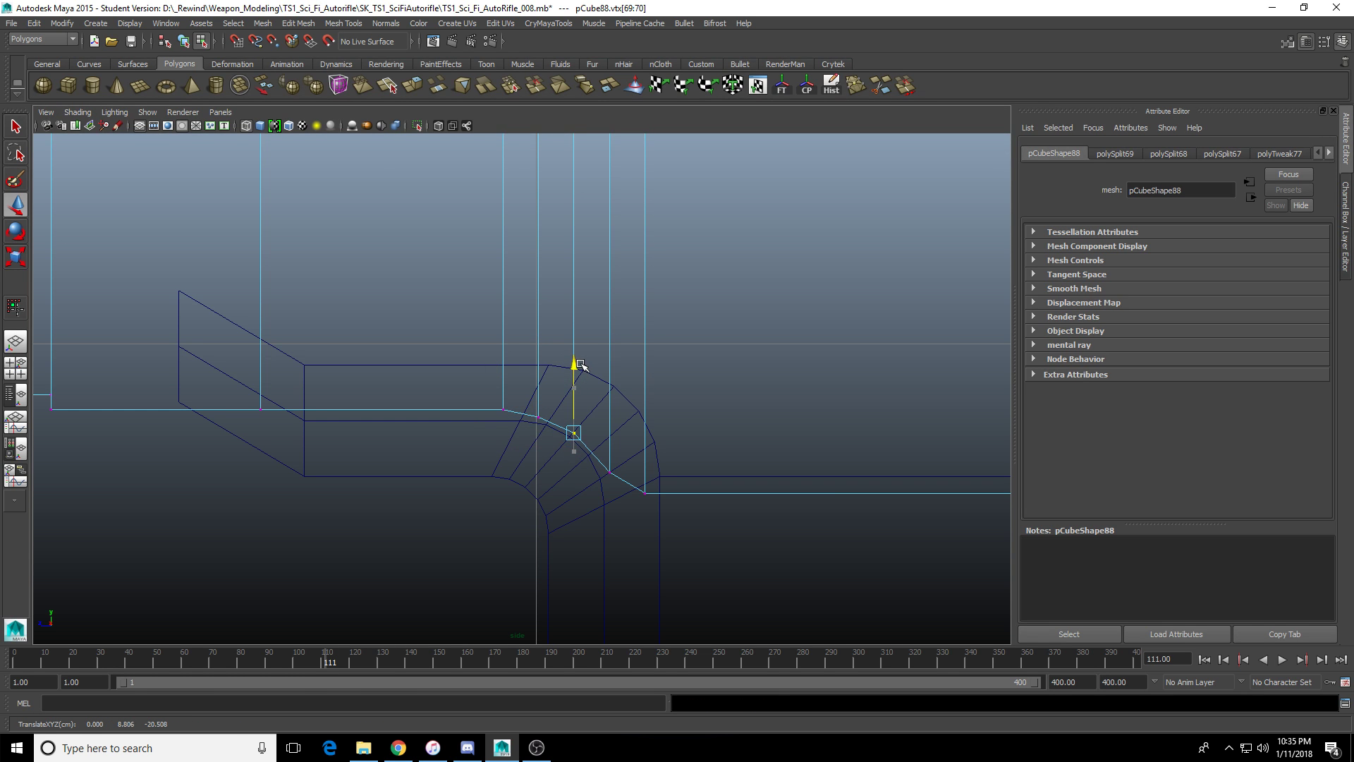
# Raise the first two loops' bottom vertices slightly more and lift the third loop's bottom vertices to smooth the underside curve.
pyautogui.scroll(3, 517, 382)
pyautogui.keyDown('alt'); pyautogui.moveTo(550, 477); pyautogui.dragTo(502, 316, button='middle'); pyautogui.keyUp('alt')
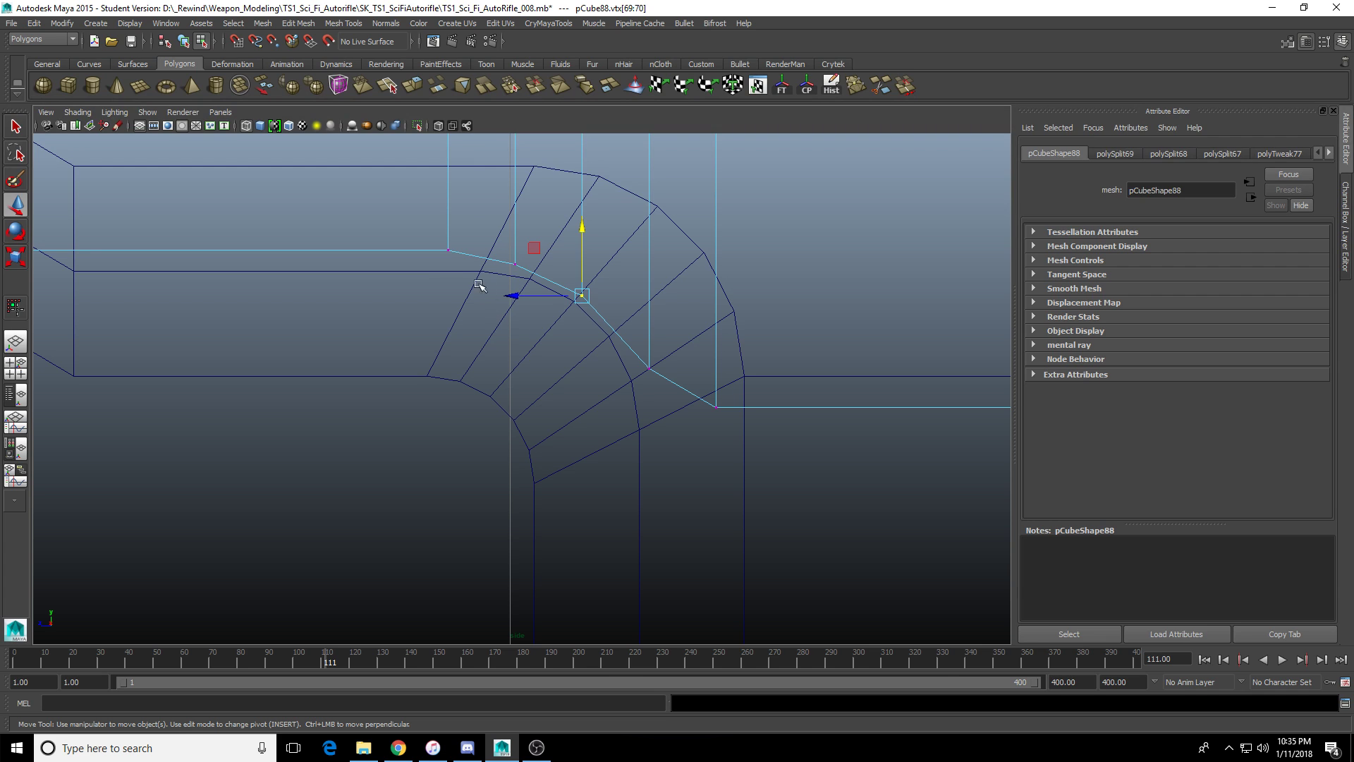
pyautogui.press('Left')
pyautogui.press('Left')
pyautogui.press('Right')
pyautogui.press('Right')
pyautogui.press('Left')
pyautogui.press('Right')
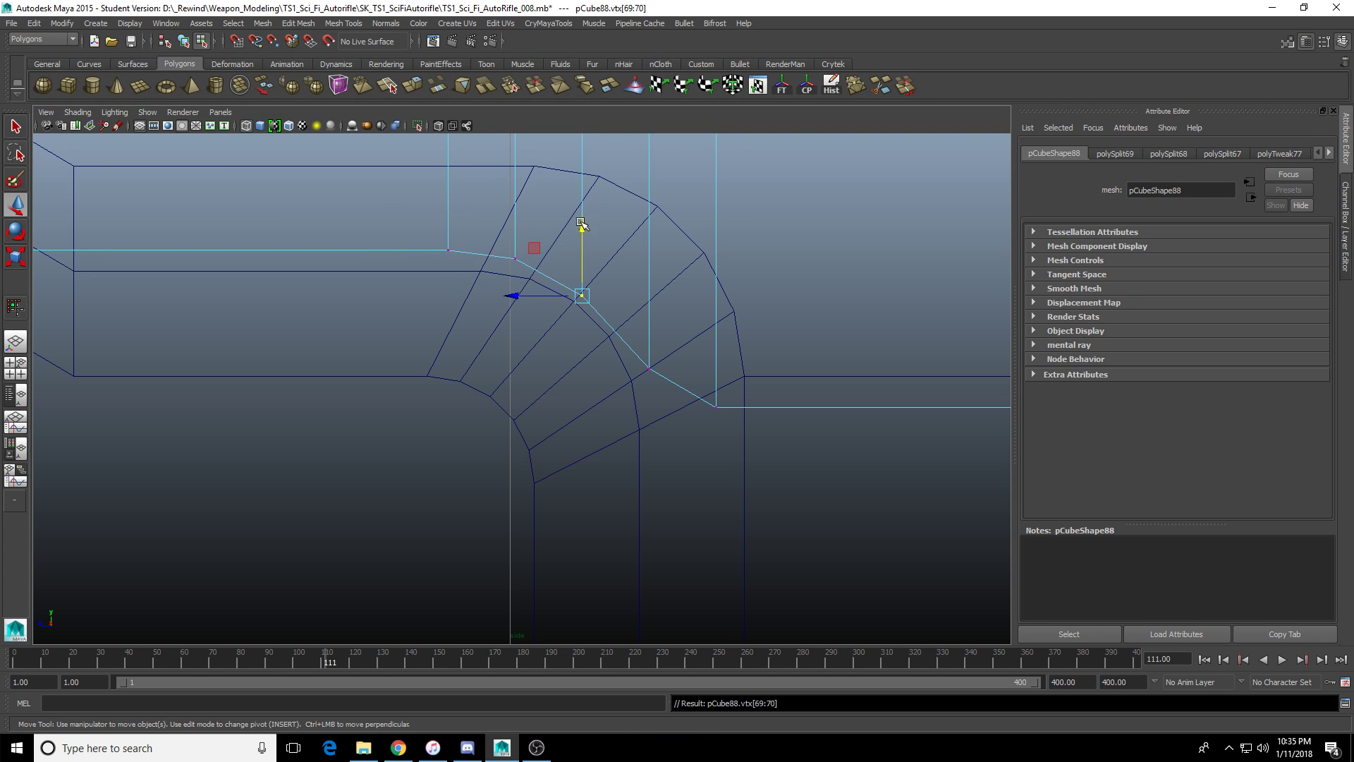
pyautogui.moveTo(581, 223); pyautogui.dragTo(583, 217)
pyautogui.press('Right')
pyautogui.moveTo(650, 304); pyautogui.dragTo(650, 286)
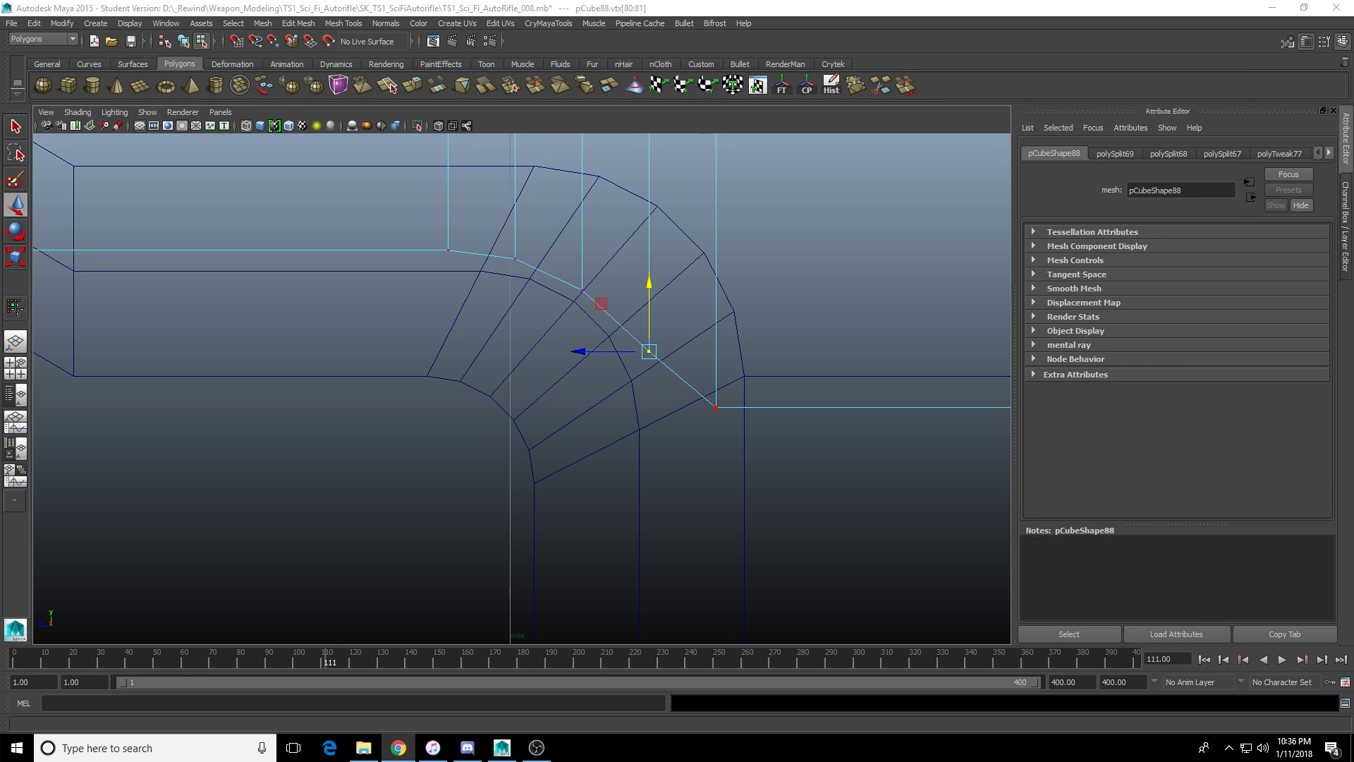
# Switch to Chrome and browse through the older 3D renders in the Design Portfolio photo album on Facebook.
pyautogui.hotkey('alt', 'Tab')
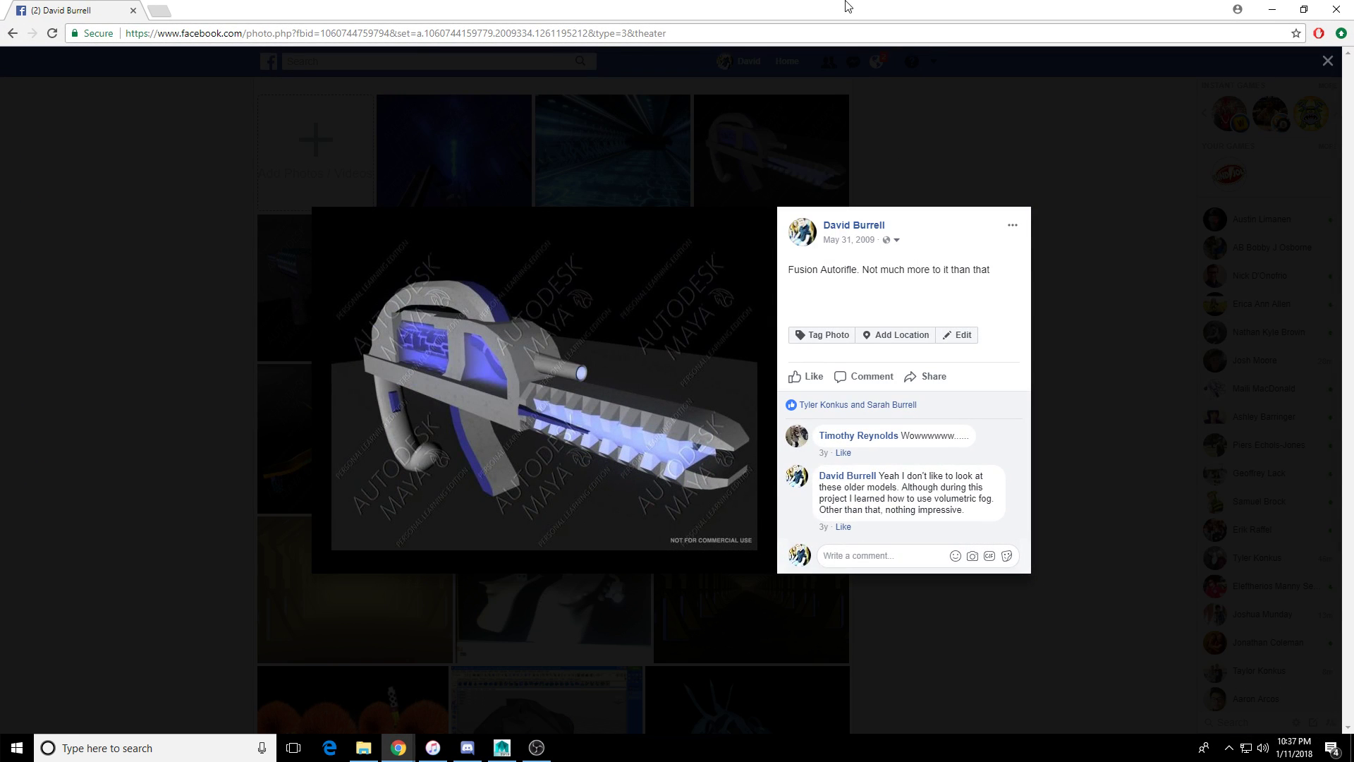
pyautogui.moveTo(741, 366)
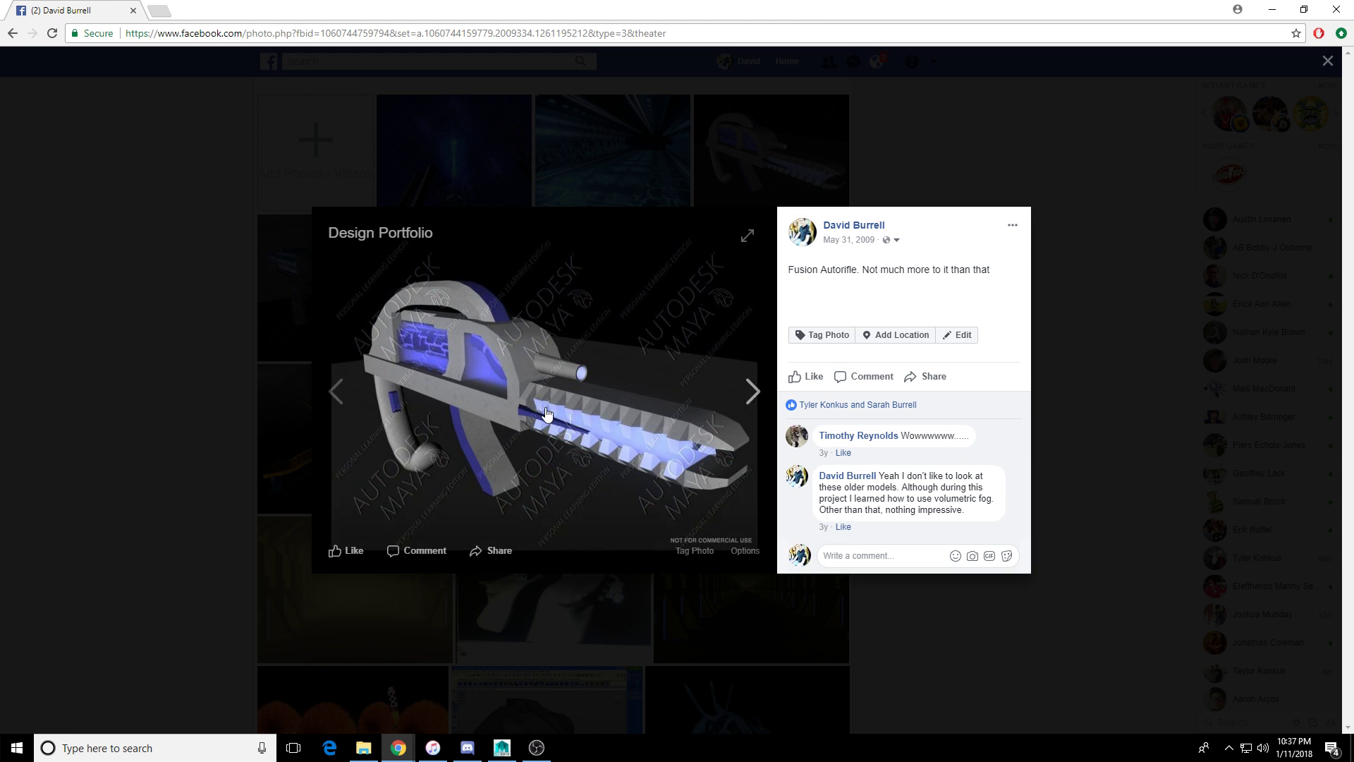
pyautogui.click(751, 390)
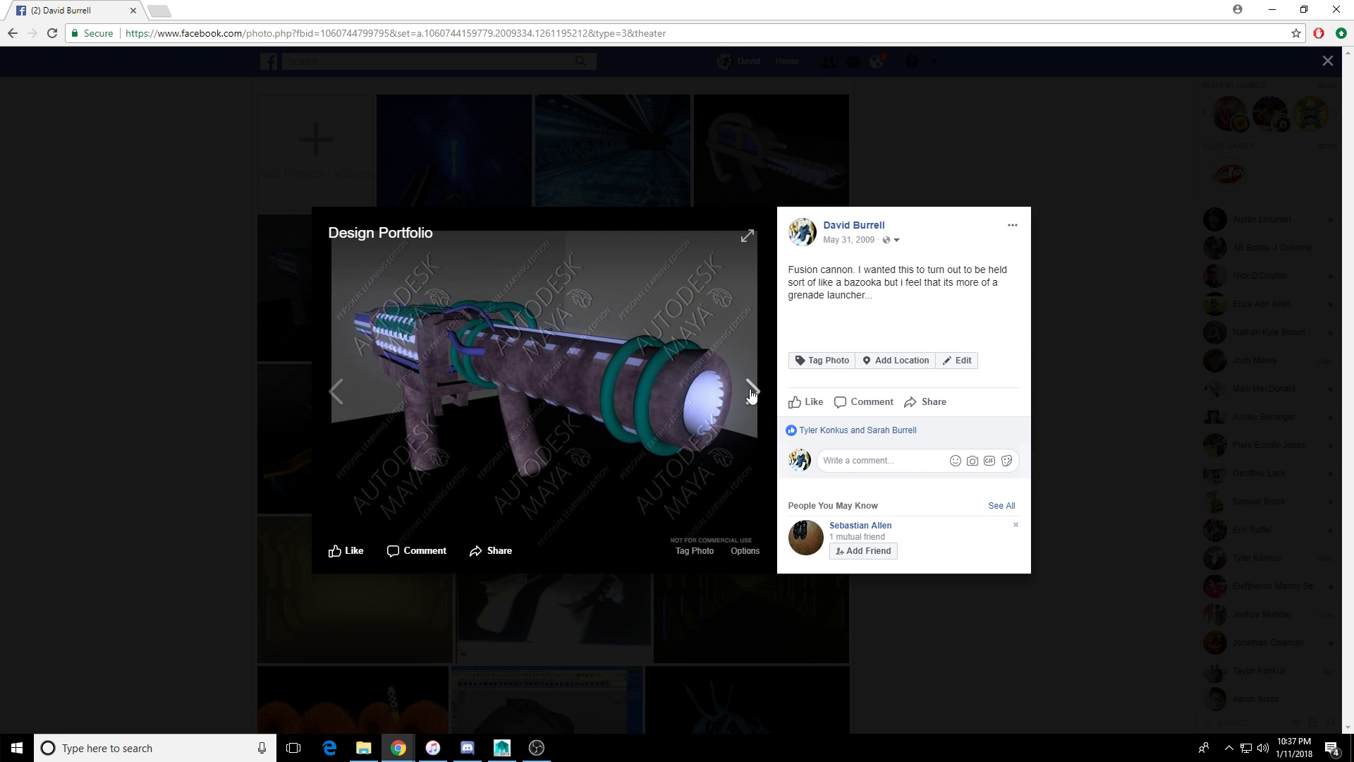
pyautogui.click(752, 392)
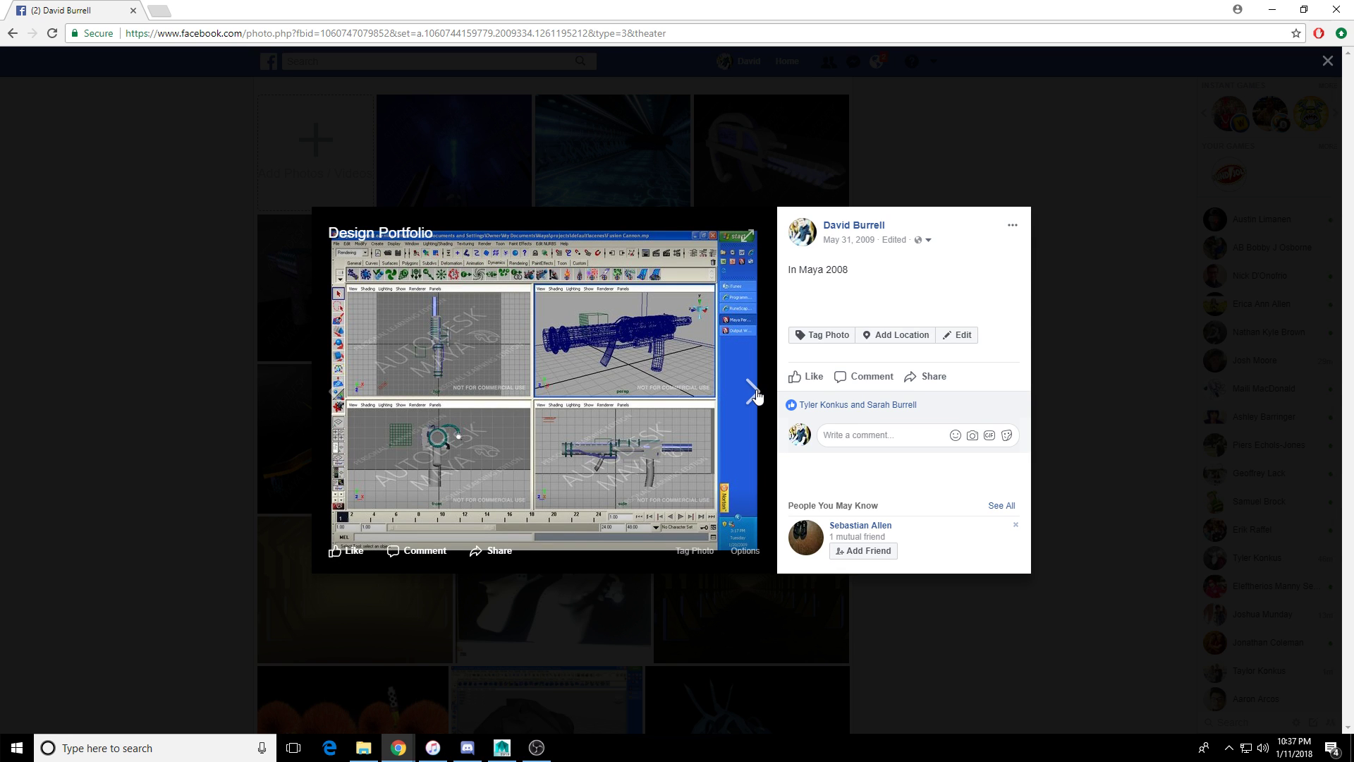
pyautogui.click(751, 392)
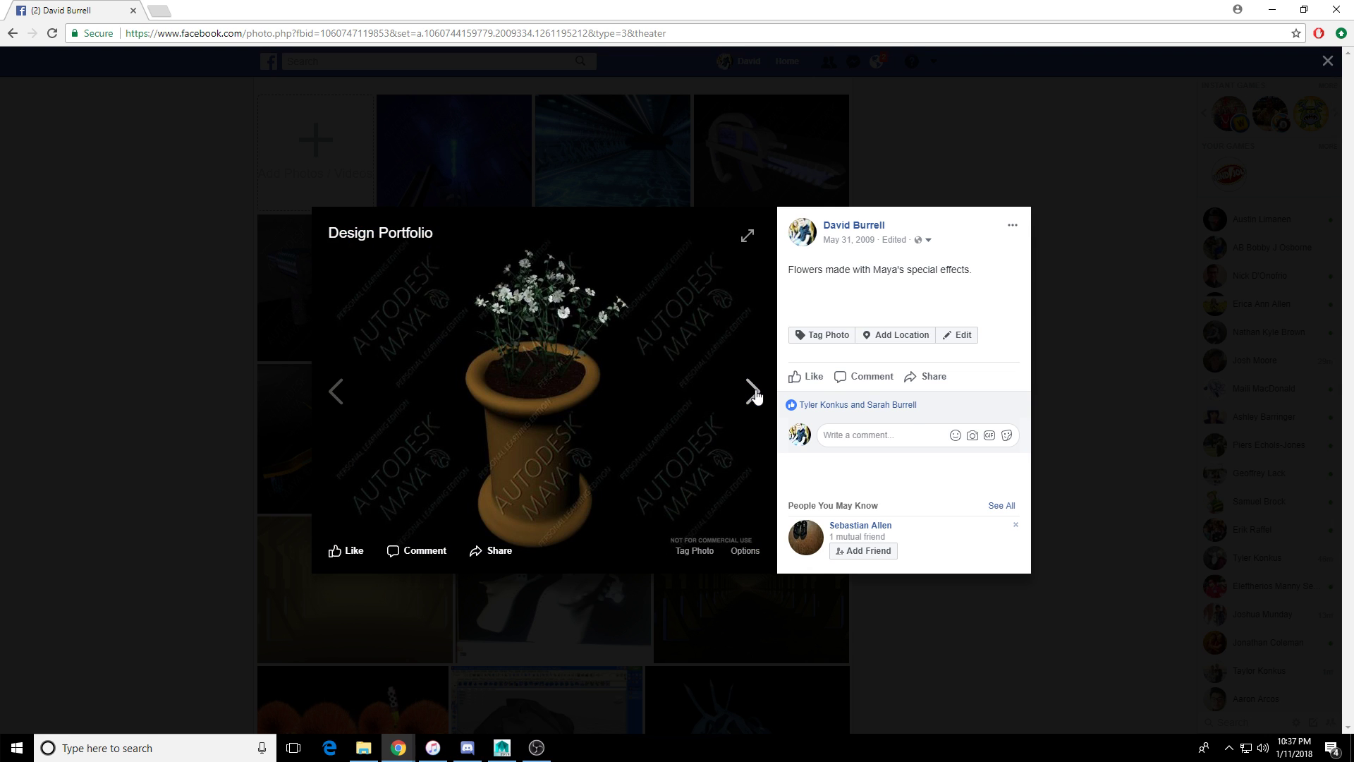
pyautogui.click(753, 392)
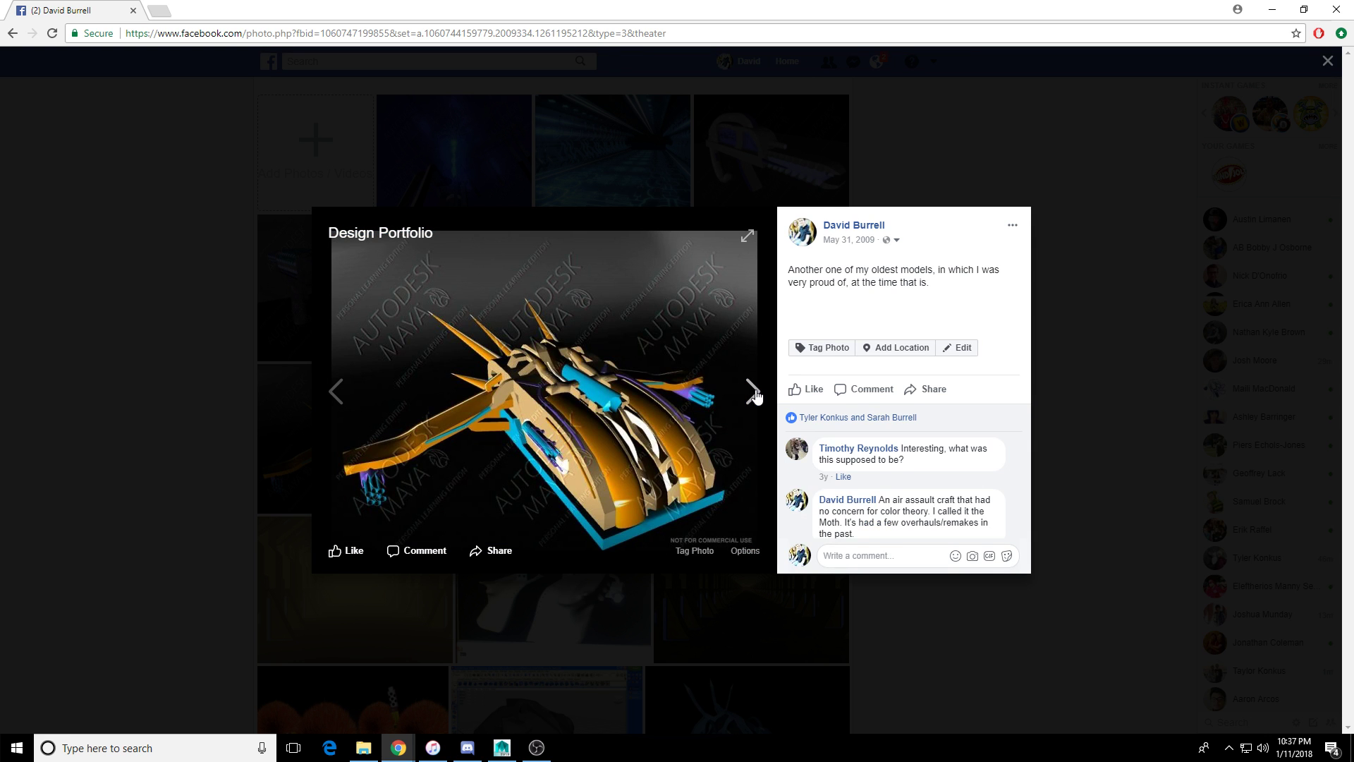
pyautogui.click(753, 392)
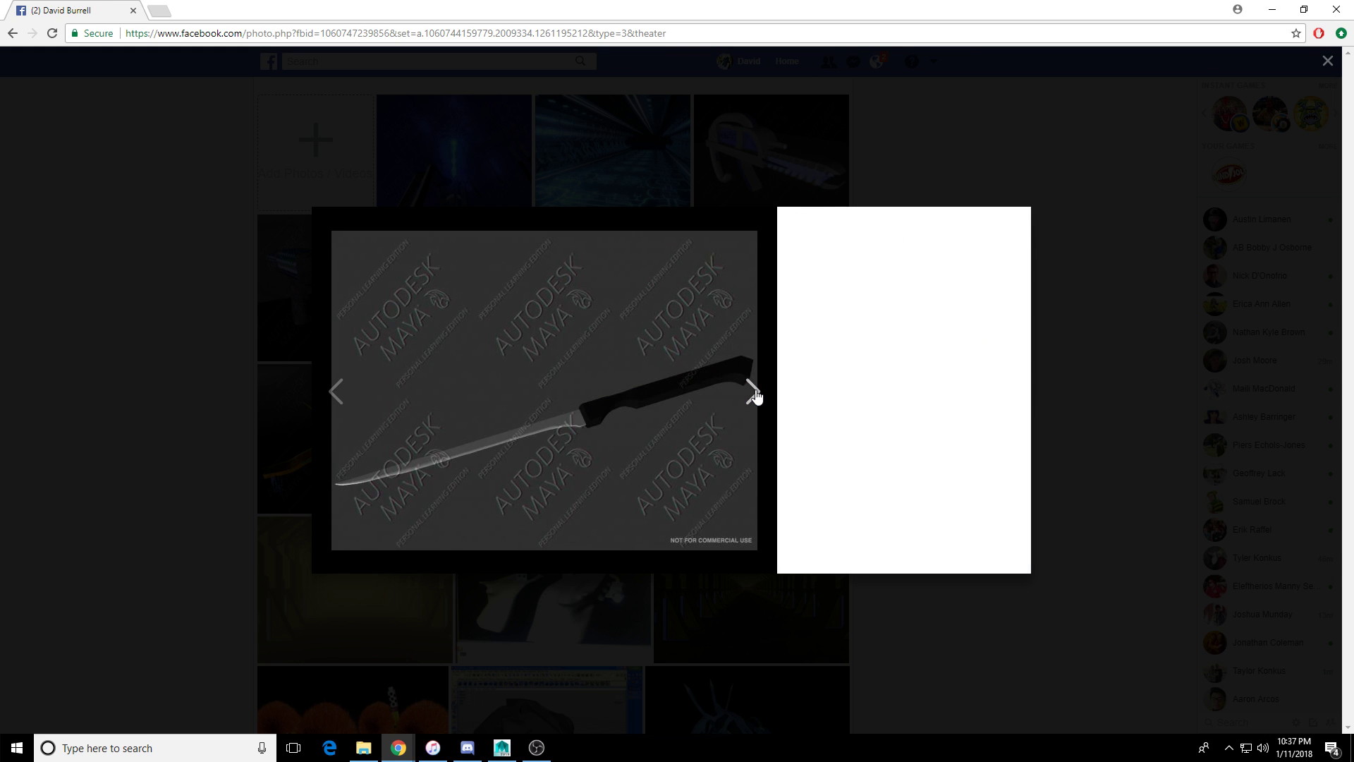
pyautogui.click(753, 392)
pyautogui.click(753, 392)
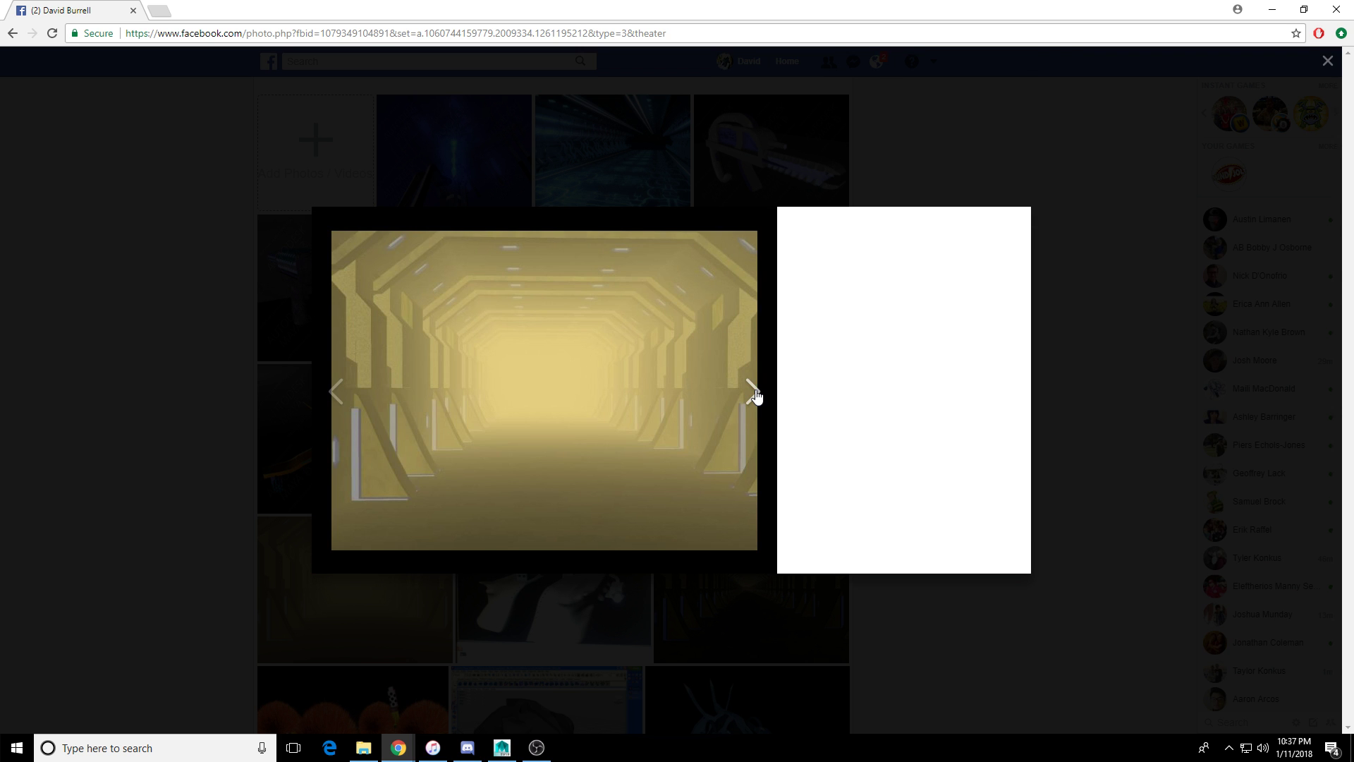
# View the next older render in the Facebook album, close Chrome and return to Maya.
pyautogui.click(754, 392)
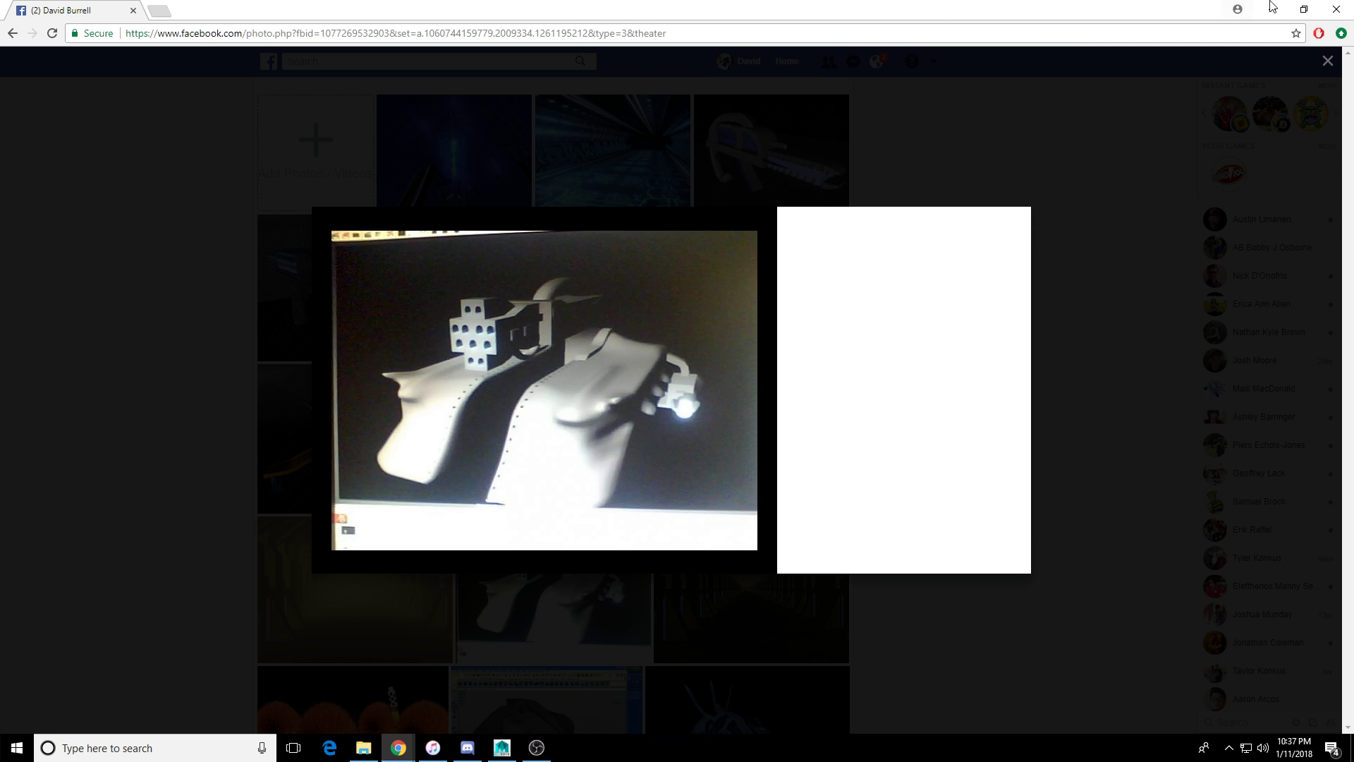
pyautogui.click(1337, 10)
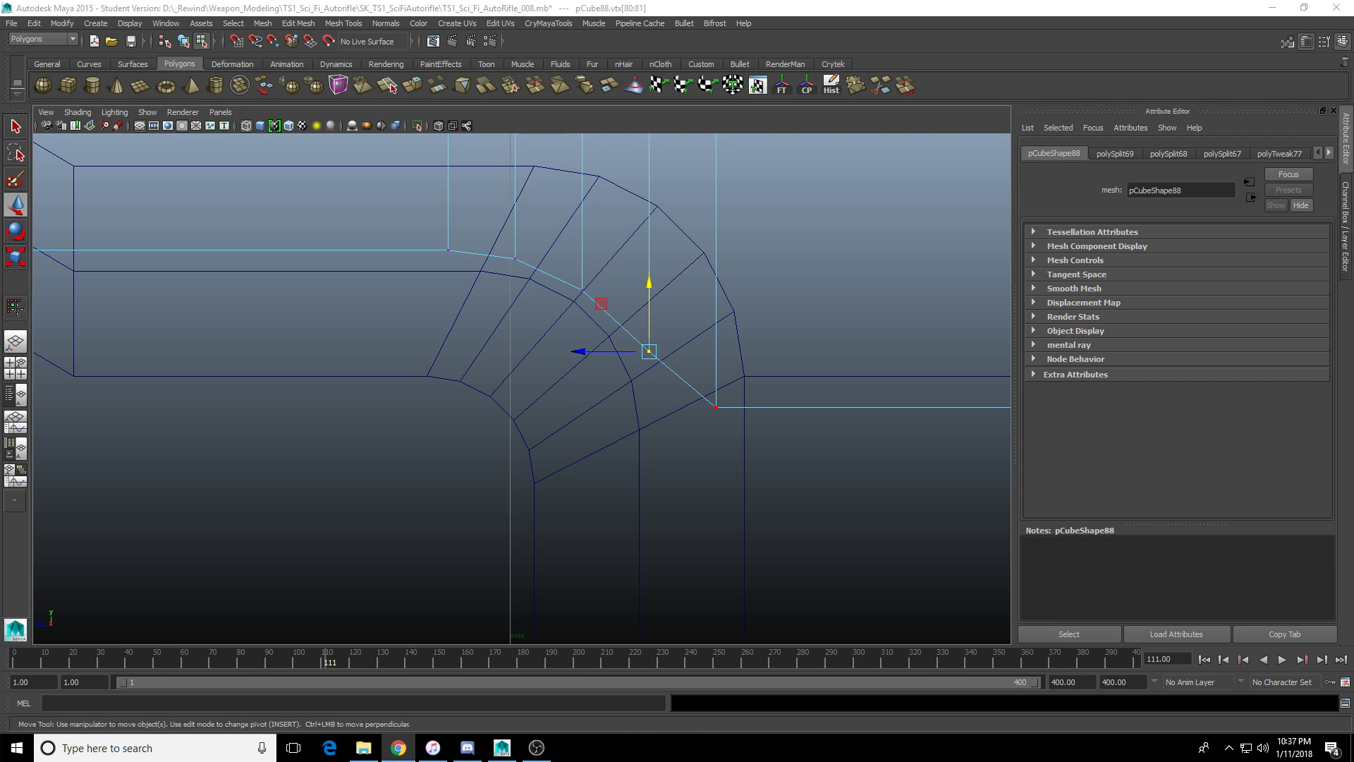
# Shift the bottom vertices at the slope's rear end slightly forward so they sit closer to the bracket's curve.
pyautogui.moveTo(867, 312); pyautogui.dragTo(708, 479)
pyautogui.scroll(-3, 768, 467)
pyautogui.keyDown('alt'); pyautogui.moveTo(770, 468); pyautogui.dragTo(477, 504, button='middle'); pyautogui.keyUp('alt')
pyautogui.scroll(-2, 476, 504)
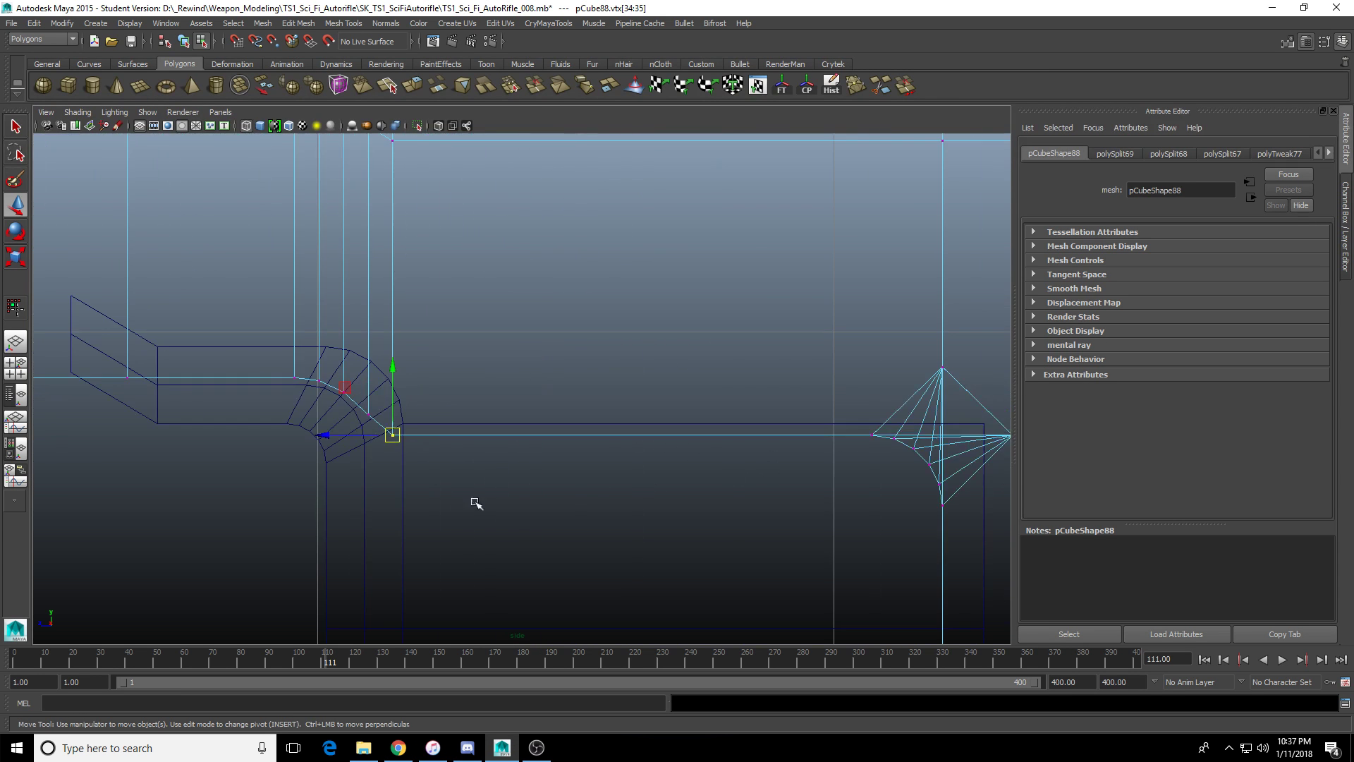
pyautogui.scroll(2, 339, 471)
pyautogui.scroll(2, 349, 463)
pyautogui.keyDown('alt'); pyautogui.moveTo(349, 464); pyautogui.dragTo(577, 373, button='middle'); pyautogui.keyUp('alt')
pyautogui.moveTo(522, 354); pyautogui.dragTo(496, 354)
pyautogui.scroll(-4, 635, 366)
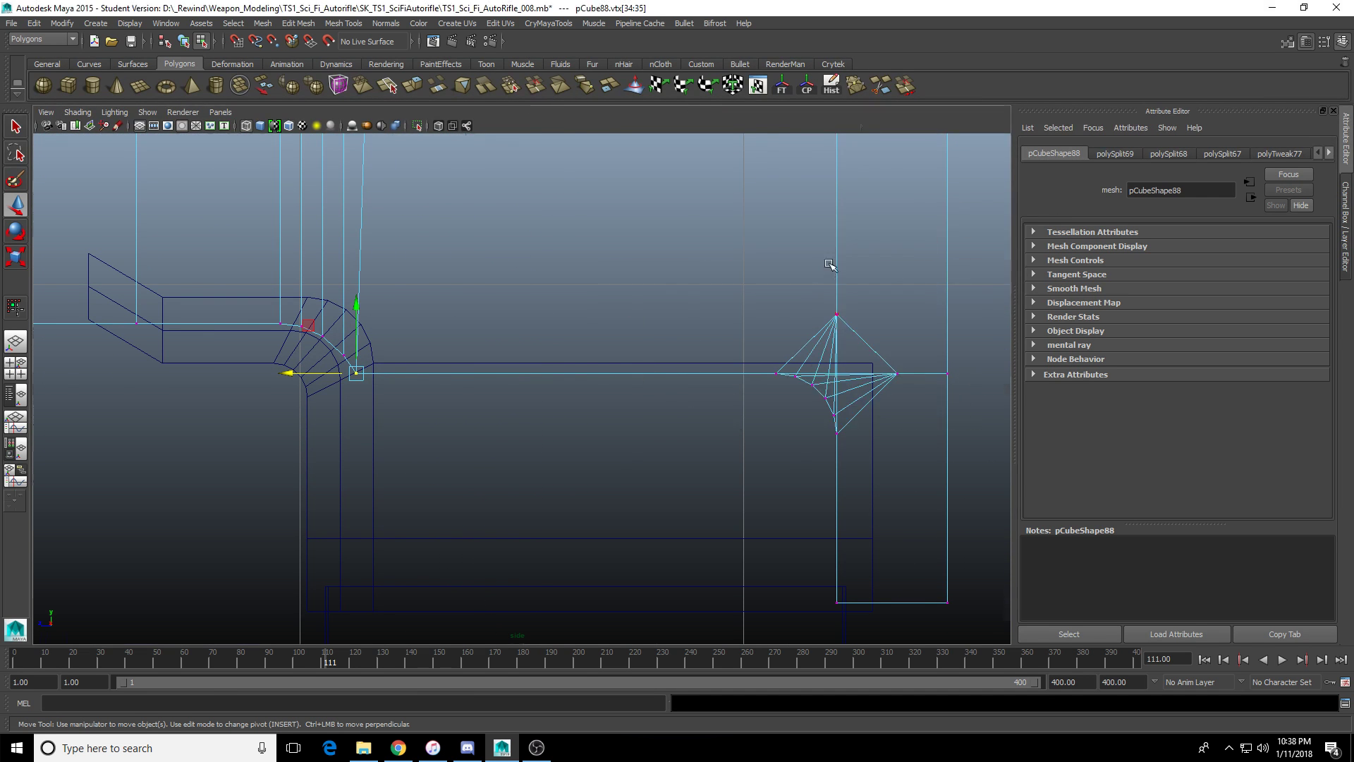
# Examine the bevelled corner at the magazine housing's rear and the surrounding stock topology in perspective.
pyautogui.press('space')
pyautogui.press('space')
pyautogui.keyDown('alt'); pyautogui.moveTo(788, 375); pyautogui.dragTo(593, 346, button='middle'); pyautogui.keyUp('alt')
pyautogui.scroll(3, 593, 346)
pyautogui.keyDown('alt'); pyautogui.moveTo(593, 346); pyautogui.dragTo(726, 390); pyautogui.keyUp('alt')
pyautogui.press('F8')
pyautogui.click(825, 308)
pyautogui.click(703, 370)
pyautogui.keyDown('alt'); pyautogui.moveTo(725, 391); pyautogui.dragTo(681, 352, button='middle'); pyautogui.keyUp('alt')
pyautogui.scroll(4, 535, 375)
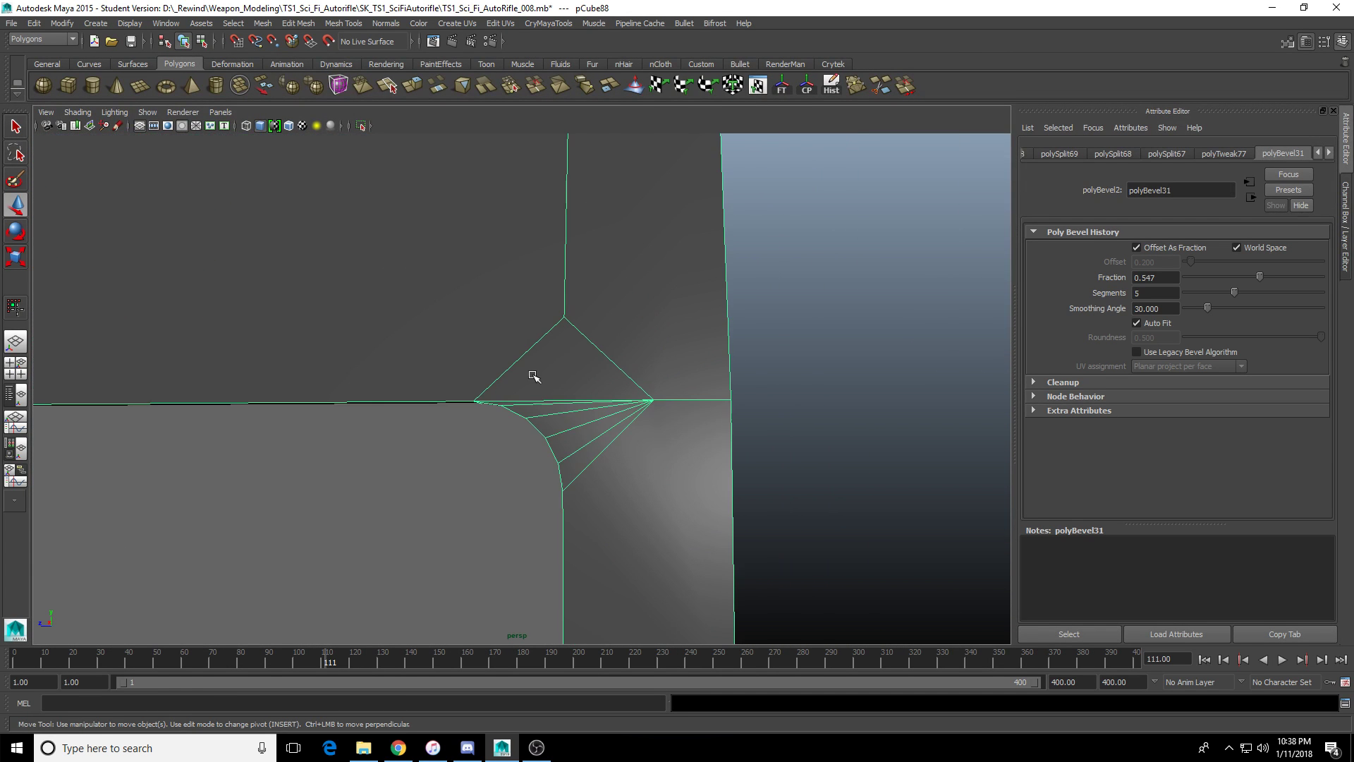
pyautogui.keyDown('alt'); pyautogui.moveTo(534, 375); pyautogui.dragTo(643, 372); pyautogui.keyUp('alt')
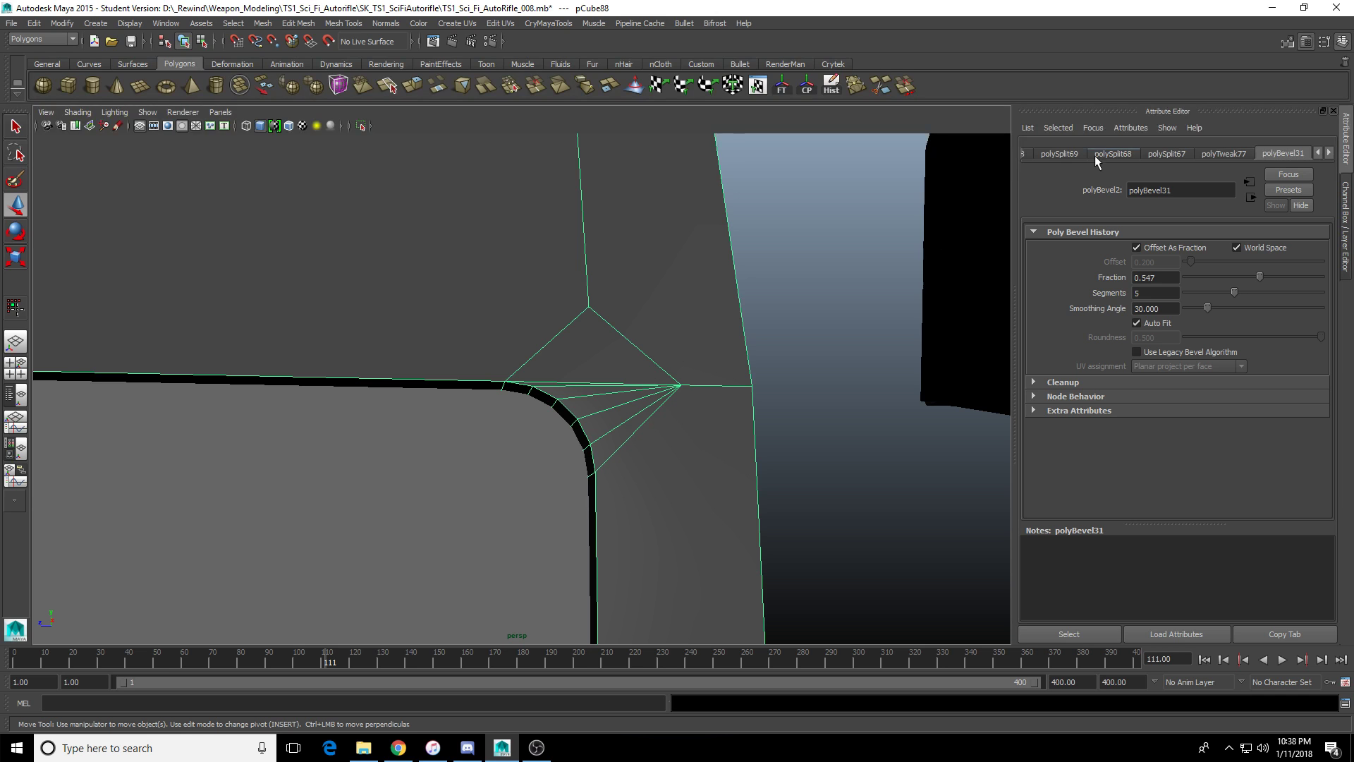
pyautogui.scroll(5, 1095, 154)
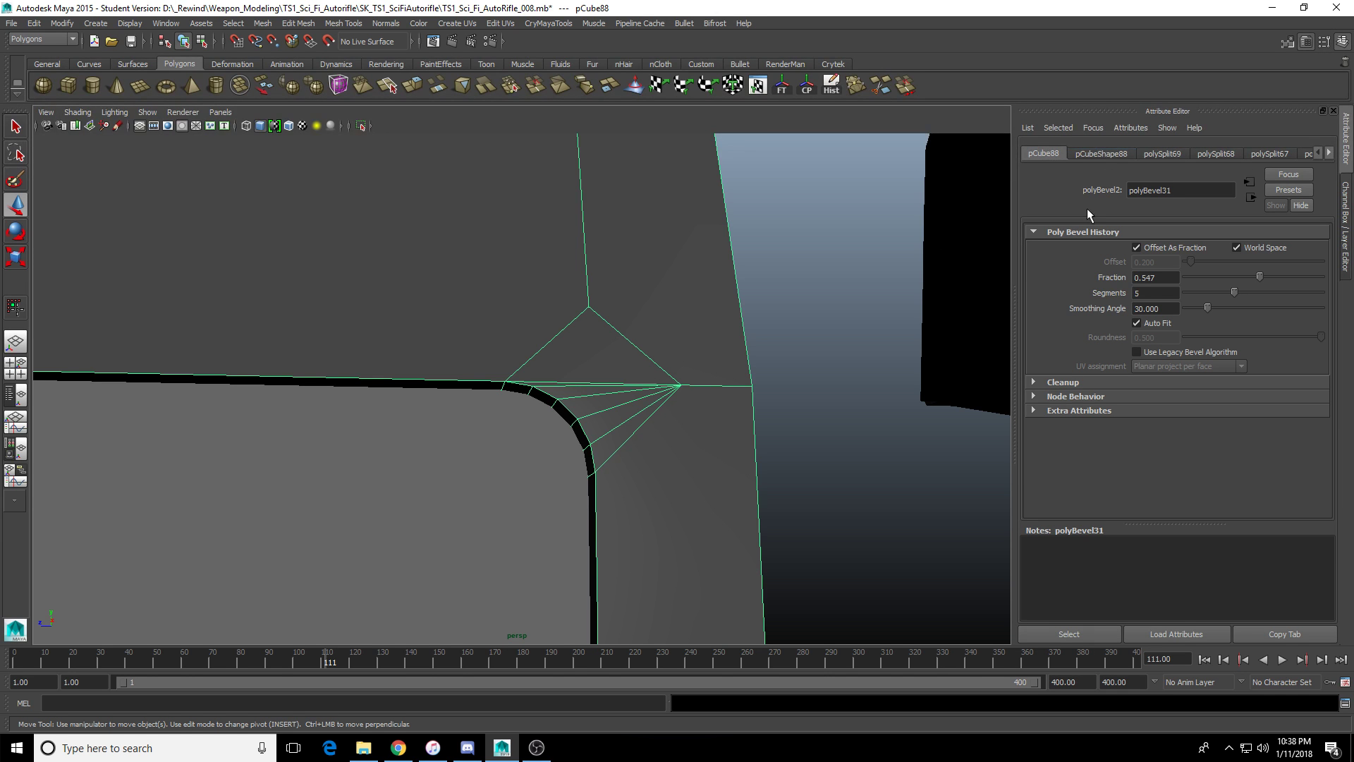
pyautogui.scroll(-7, 556, 407)
pyautogui.scroll(6, 545, 407)
pyautogui.scroll(3, 630, 341)
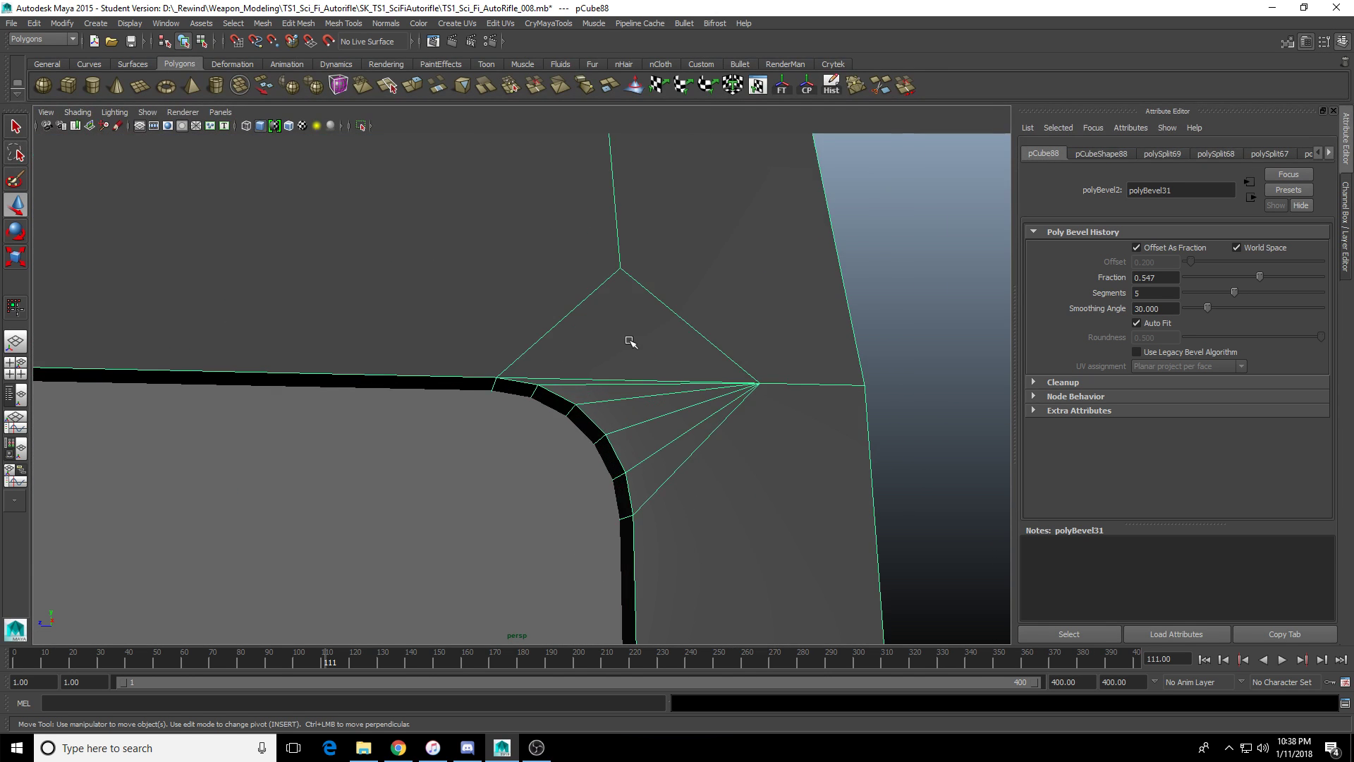
pyautogui.keyDown('alt'); pyautogui.moveTo(630, 340); pyautogui.dragTo(560, 350, button='middle'); pyautogui.keyUp('alt')
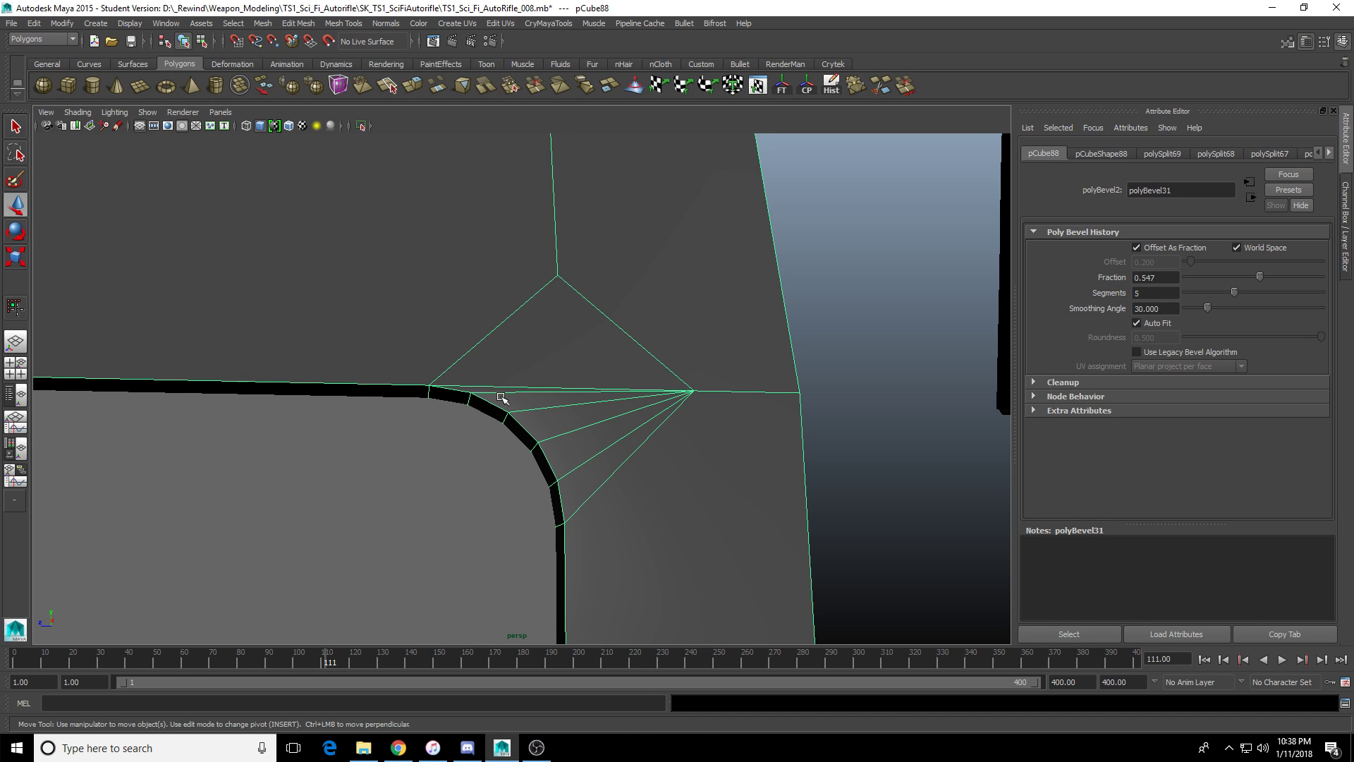
pyautogui.keyDown('alt'); pyautogui.moveTo(453, 395); pyautogui.dragTo(464, 387); pyautogui.keyUp('alt')
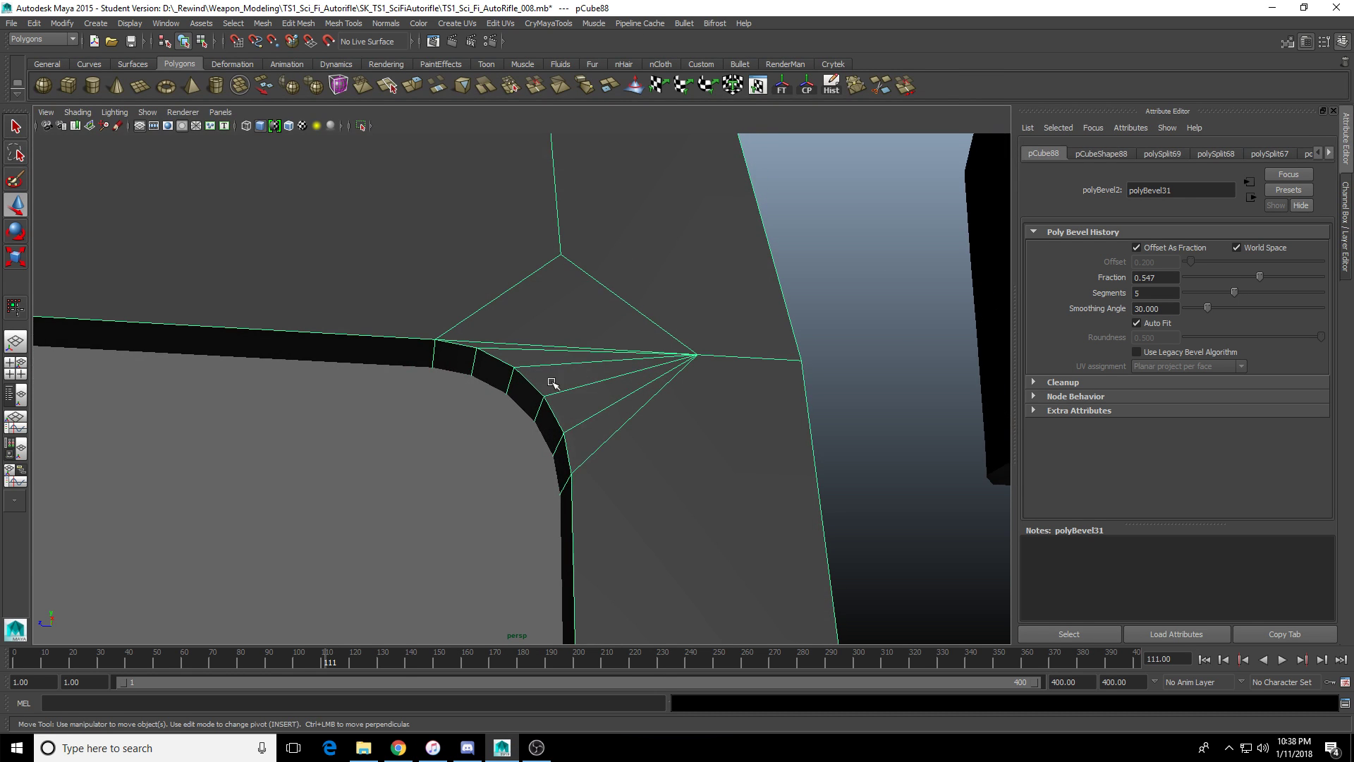
pyautogui.keyDown('alt'); pyautogui.moveTo(710, 298); pyautogui.dragTo(675, 329); pyautogui.keyUp('alt')
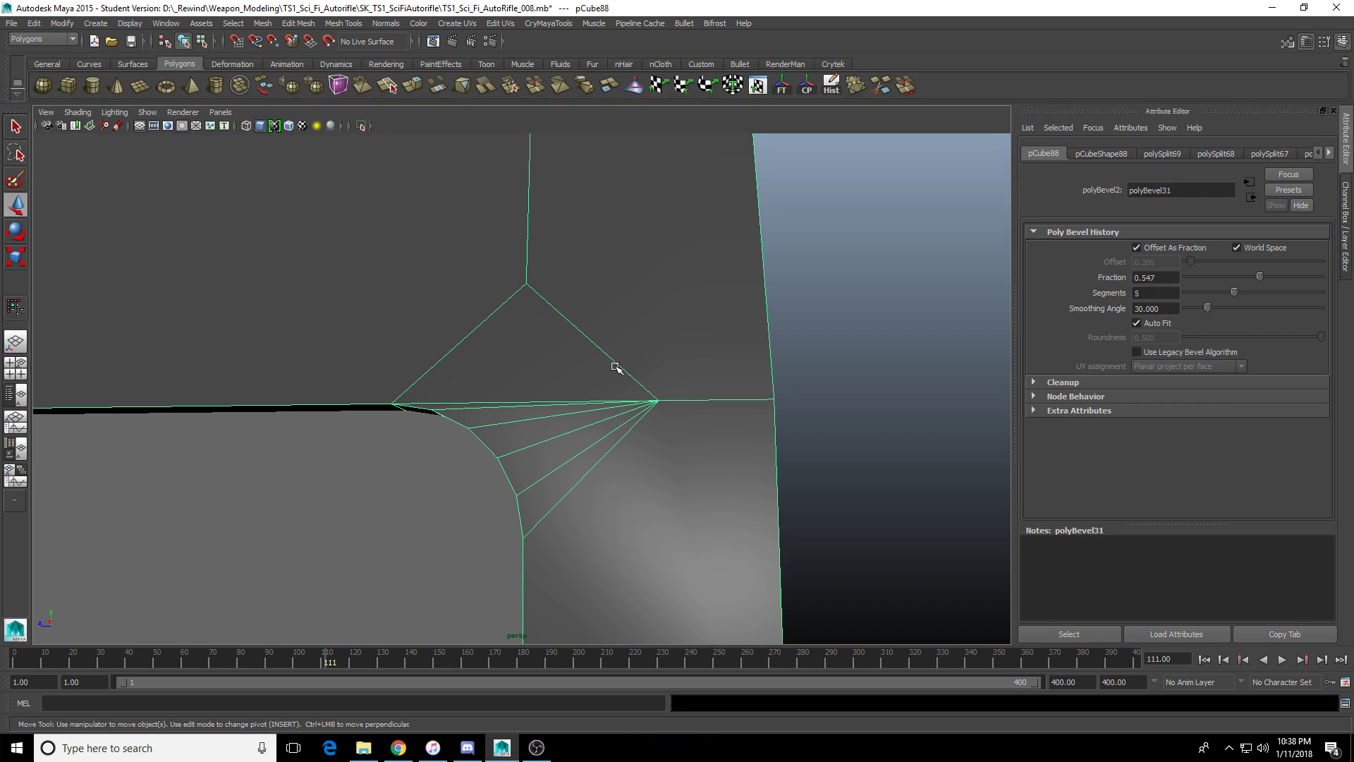
pyautogui.scroll(-3, 596, 378)
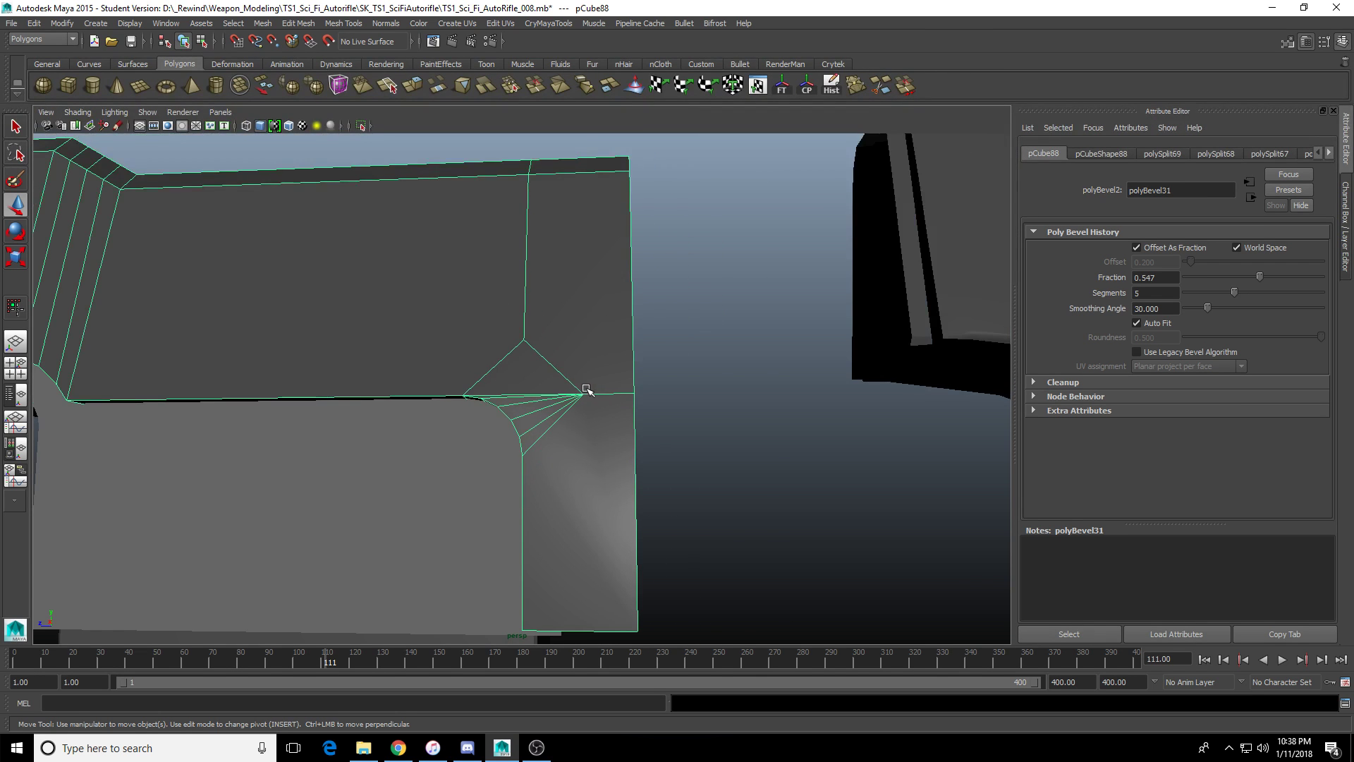
pyautogui.scroll(-2, 584, 390)
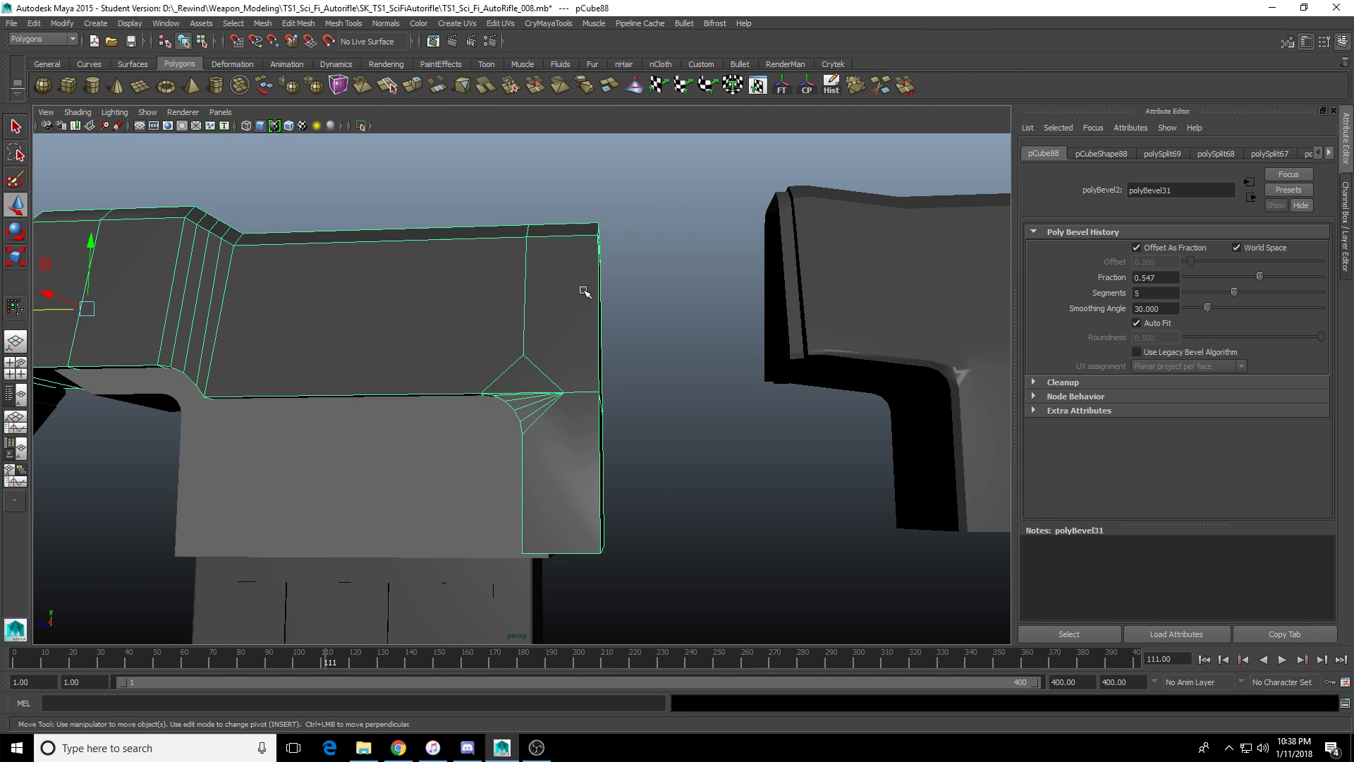
# Move the bevelled corner and its vertical vertex column slightly rearward in the side view to fit the magazine housing.
pyautogui.scroll(3, 588, 429)
pyautogui.keyDown('alt'); pyautogui.moveTo(588, 430); pyautogui.dragTo(612, 347, button='middle'); pyautogui.keyUp('alt')
pyautogui.moveTo(611, 348); pyautogui.dragTo(563, 347, button='right')
pyautogui.scroll(-4, 578, 349)
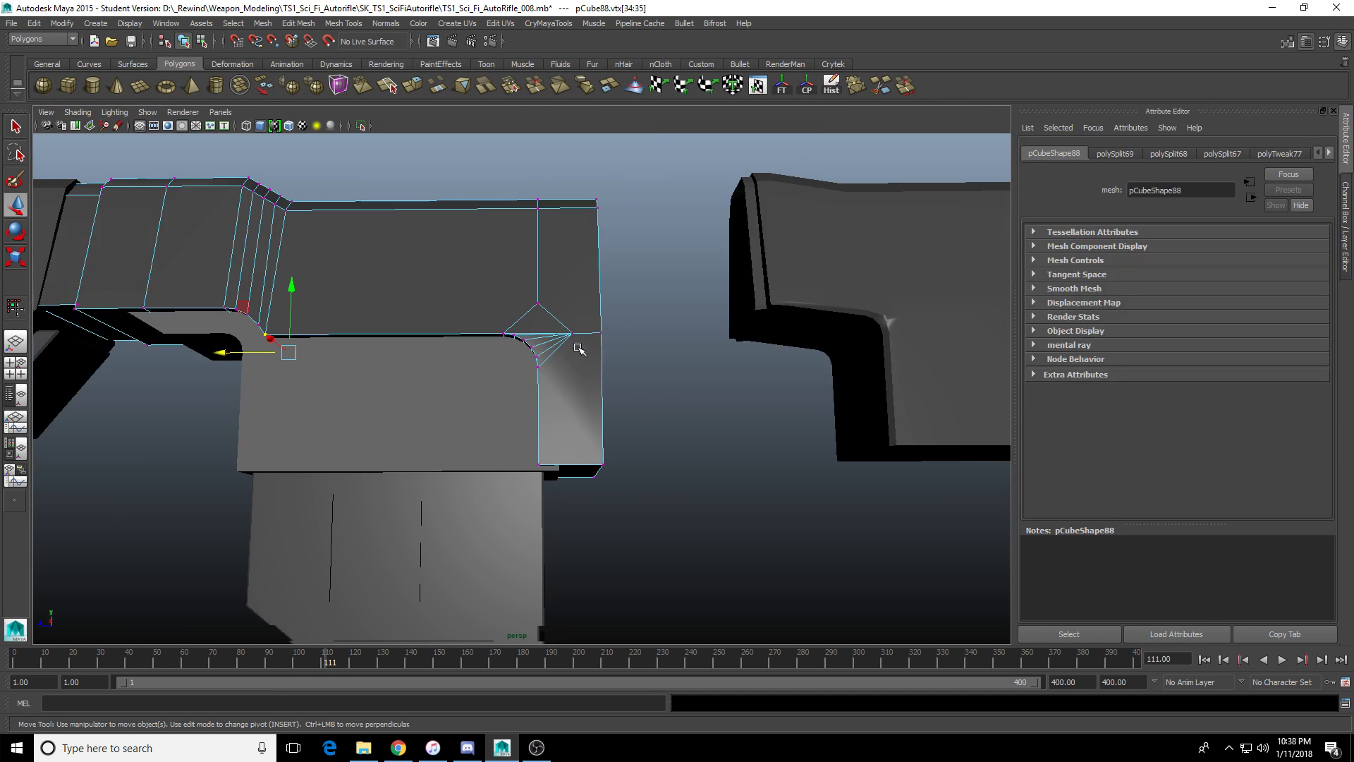
pyautogui.press('space')
pyautogui.press('space')
pyautogui.scroll(-1, 627, 265)
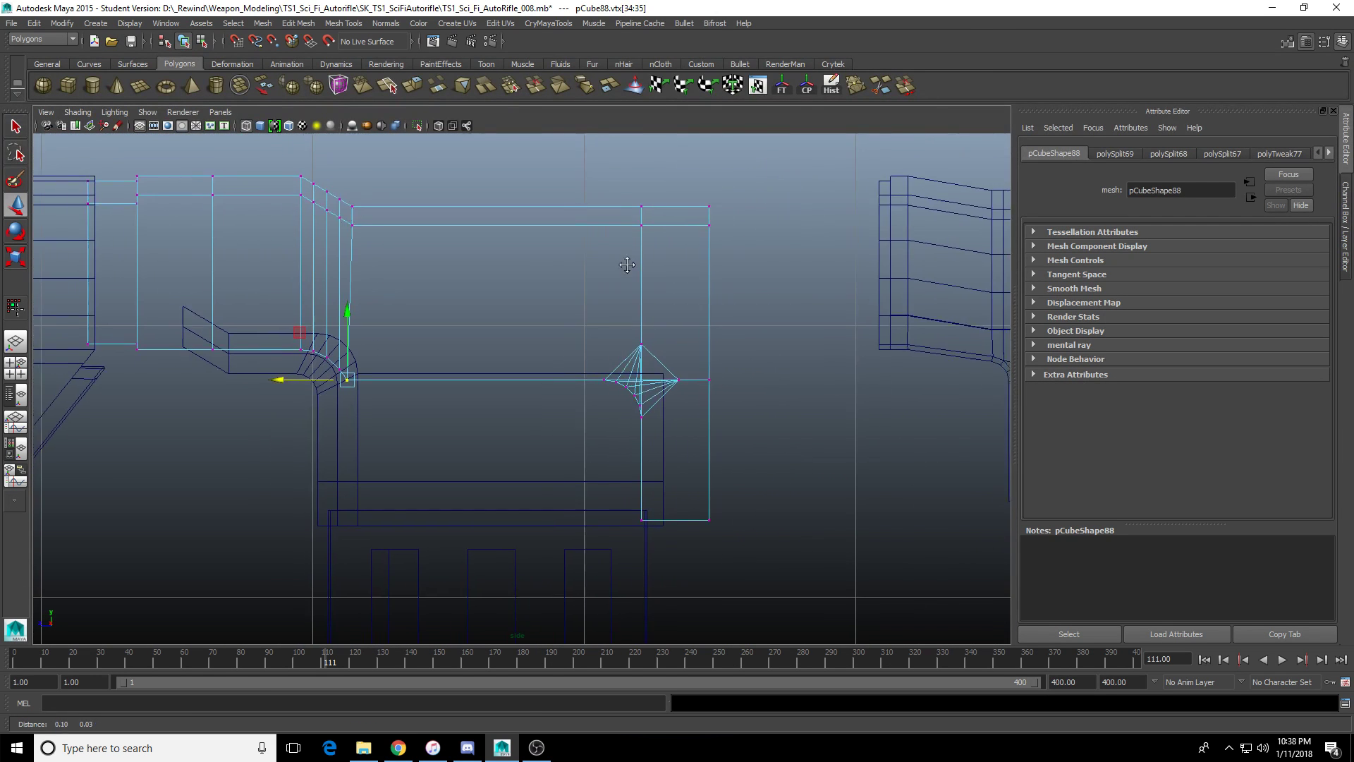
pyautogui.keyDown('alt'); pyautogui.moveTo(627, 265); pyautogui.dragTo(604, 266, button='middle'); pyautogui.keyUp('alt')
pyautogui.moveTo(552, 192); pyautogui.dragTo(660, 522)
pyautogui.moveTo(551, 364); pyautogui.dragTo(575, 365)
# Move the stock's rear end vertices slightly forward to narrow the section behind the bevelled corner.
pyautogui.moveTo(737, 171); pyautogui.dragTo(658, 564)
pyautogui.scroll(3, 681, 424)
pyautogui.moveTo(759, 431); pyautogui.dragTo(685, 382)
pyautogui.scroll(-1, 730, 331)
pyautogui.keyDown('alt'); pyautogui.moveTo(734, 329); pyautogui.dragTo(714, 342, button='middle'); pyautogui.keyUp('alt')
pyautogui.scroll(-1, 797, 459)
pyautogui.moveTo(697, 600); pyautogui.dragTo(674, 176)
pyautogui.moveTo(629, 371); pyautogui.dragTo(620, 371)
# Extrude the faces of the stock's rear end straight back by about 0.78.
pyautogui.press('space')
pyautogui.press('space')
pyautogui.keyDown('alt'); pyautogui.moveTo(822, 335); pyautogui.dragTo(626, 374); pyautogui.keyUp('alt')
pyautogui.moveTo(626, 374); pyautogui.dragTo(626, 438, button='right')
pyautogui.press('q')
pyautogui.click(626, 198)
pyautogui.keyDown('shift'); pyautogui.click(615, 157); pyautogui.keyUp('shift')
pyautogui.keyDown('shift'); pyautogui.click(605, 384); pyautogui.keyUp('shift')
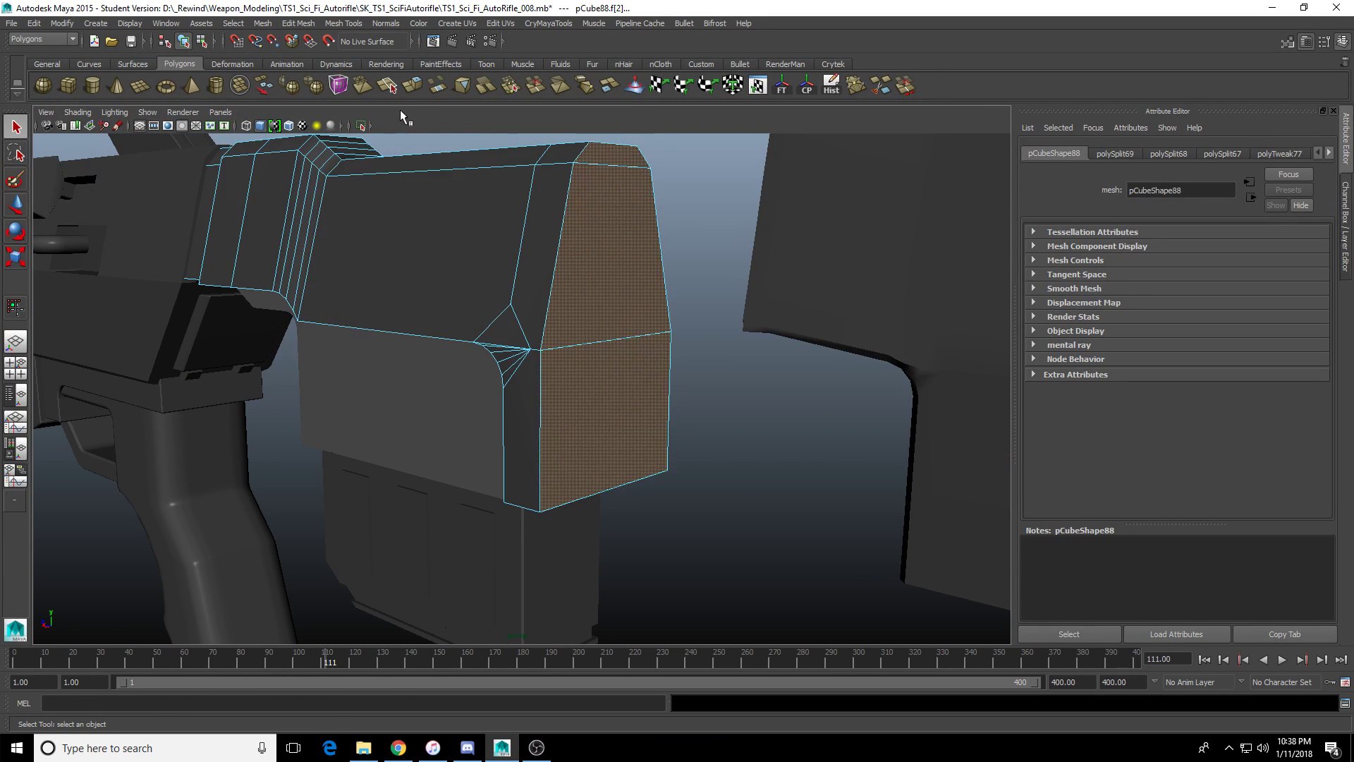
pyautogui.click(412, 86)
pyautogui.keyDown('alt'); pyautogui.moveTo(434, 287); pyautogui.dragTo(509, 381); pyautogui.keyUp('alt')
pyautogui.scroll(3, 509, 381)
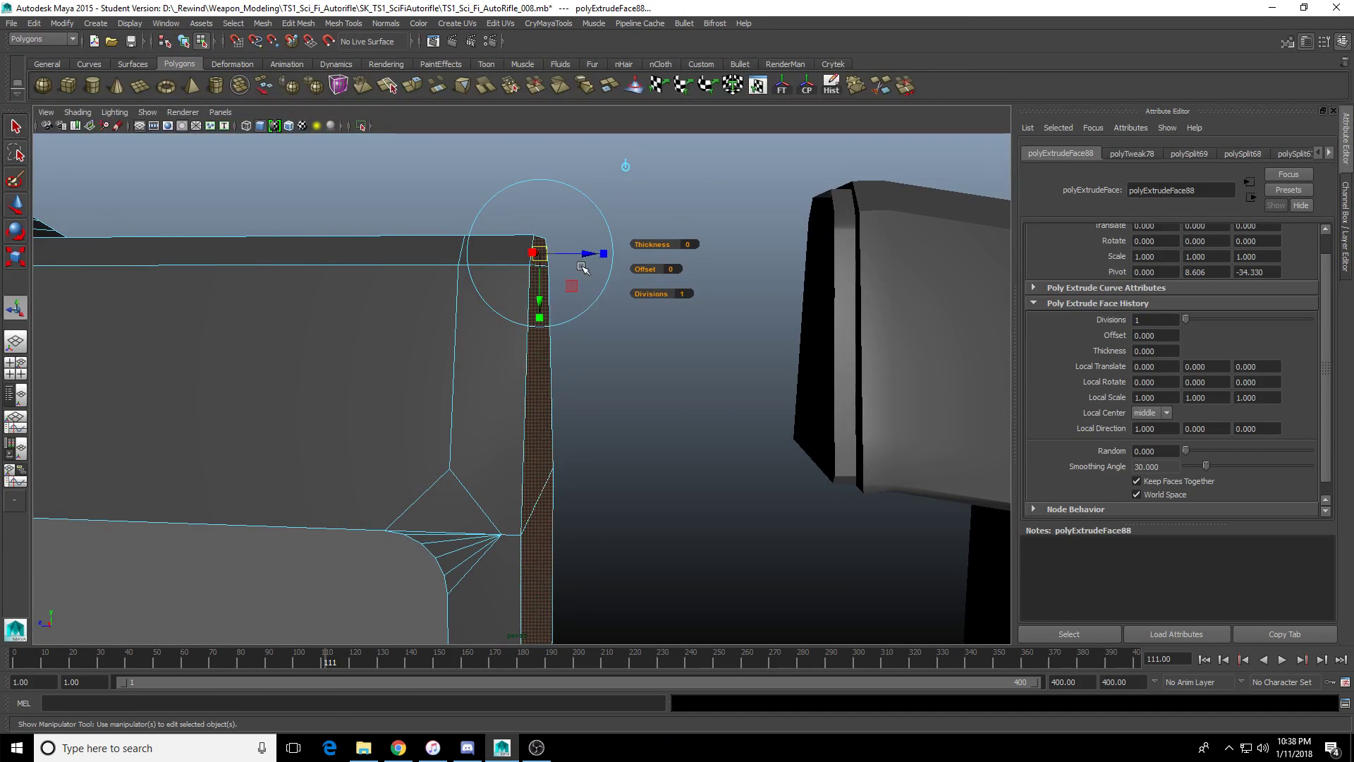
pyautogui.moveTo(590, 255); pyautogui.dragTo(622, 255)
pyautogui.scroll(-3, 592, 378)
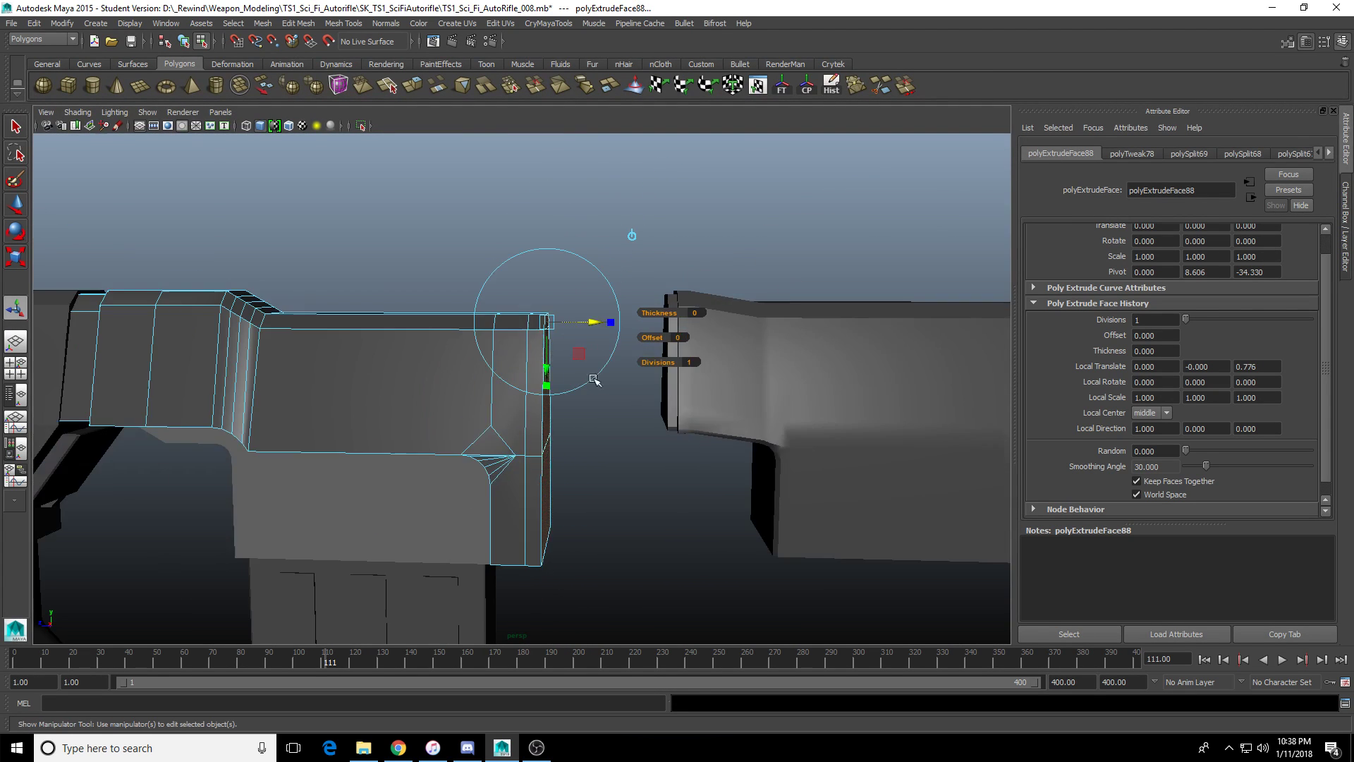
# Lengthen the rear extrusion slightly and extrude the end faces backward a second time by about 0.9.
pyautogui.scroll(3, 594, 373)
pyautogui.keyDown('alt'); pyautogui.moveTo(592, 369); pyautogui.dragTo(604, 363); pyautogui.keyUp('alt')
pyautogui.moveTo(615, 254); pyautogui.dragTo(622, 253)
pyautogui.press('g')
pyautogui.moveTo(623, 252); pyautogui.dragTo(543, 321)
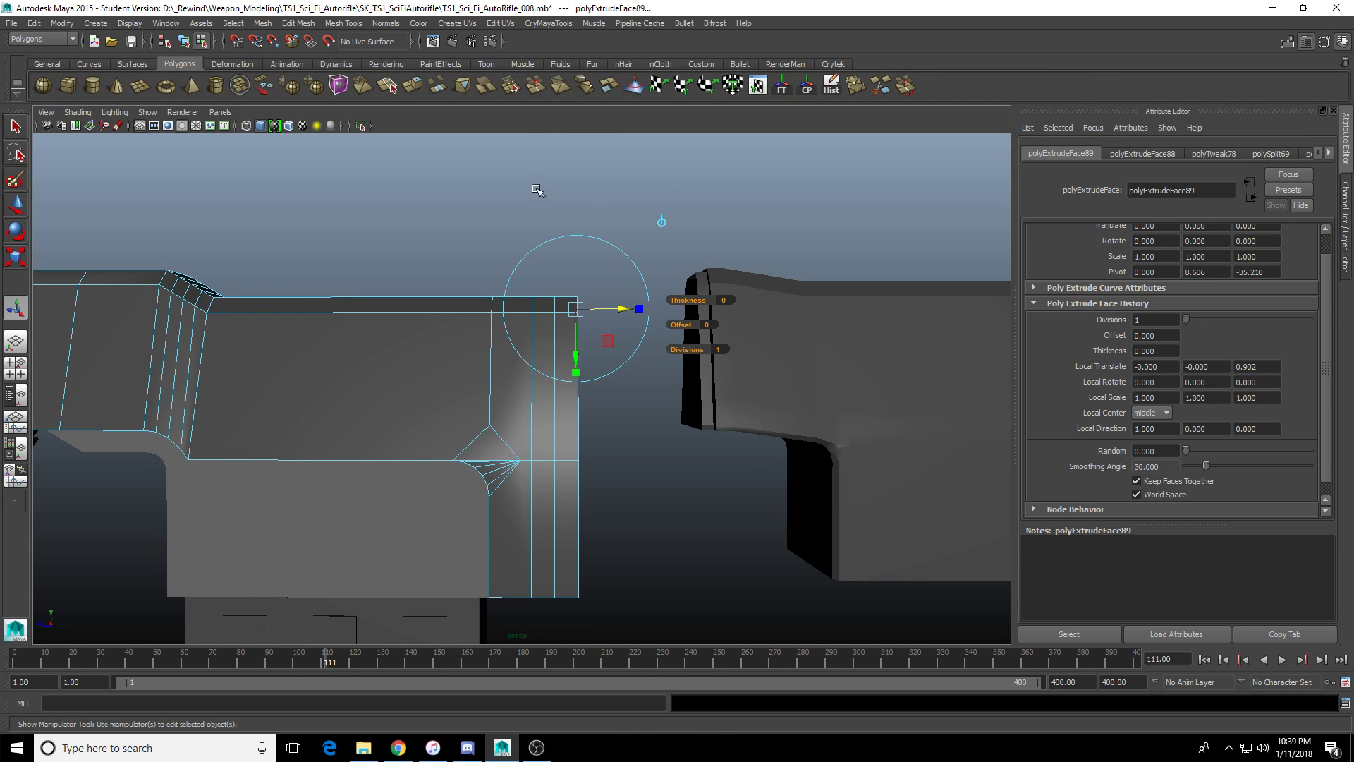
# Select the strip of faces made by the first extrusion around the stock's rear end, ready for moving.
pyautogui.moveTo(543, 205); pyautogui.dragTo(543, 629)
pyautogui.press('w')
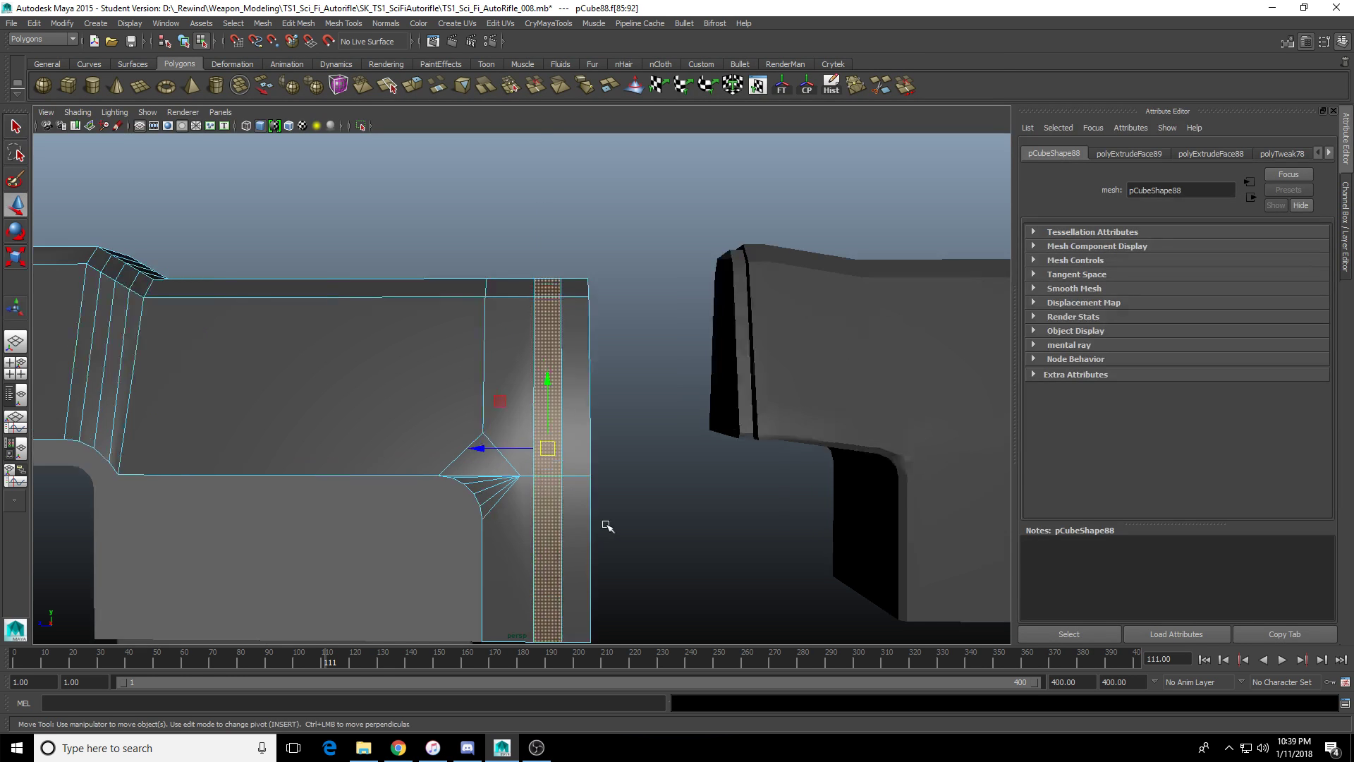
# Extrude the selected band of faces near the stock's rear end inward by 0.319 and return to object mode.
pyautogui.keyDown('alt'); pyautogui.moveTo(605, 526); pyautogui.dragTo(324, 536); pyautogui.keyUp('alt')
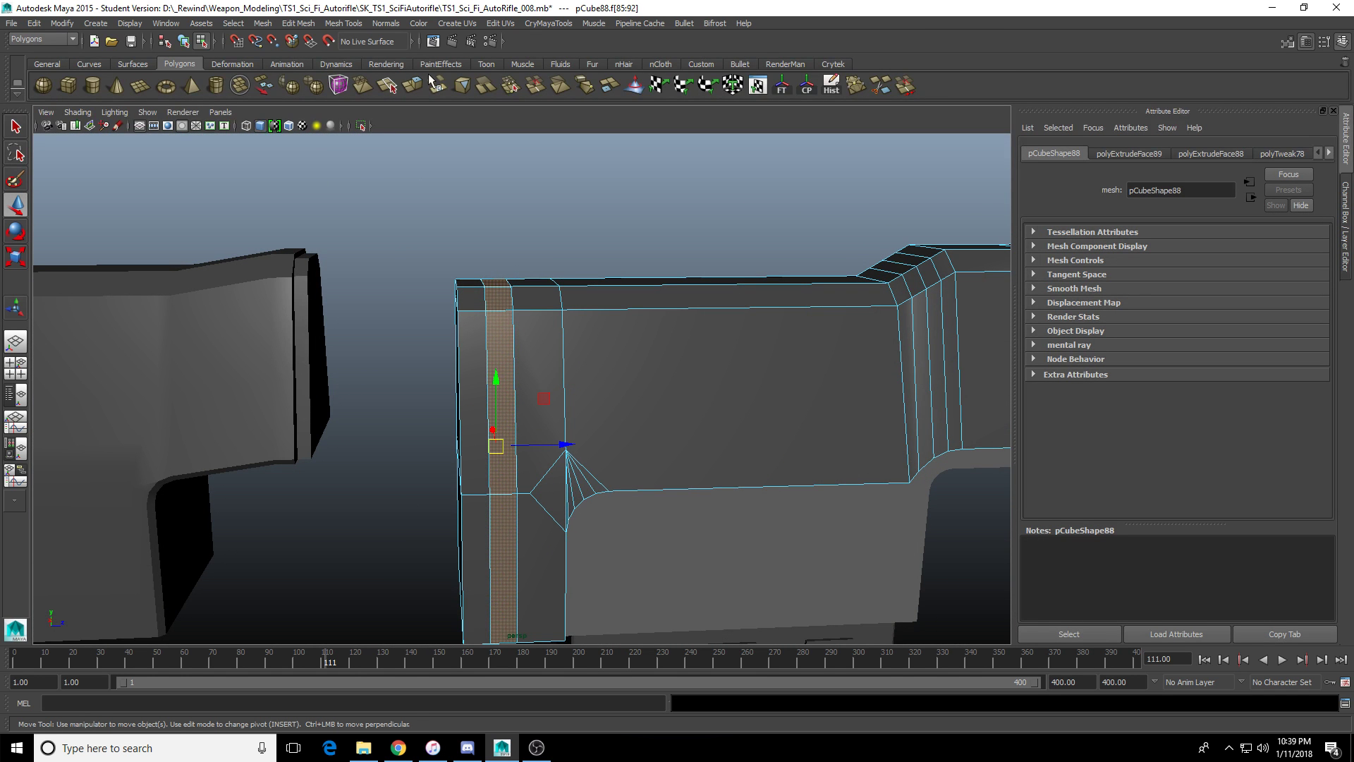
pyautogui.press('f')
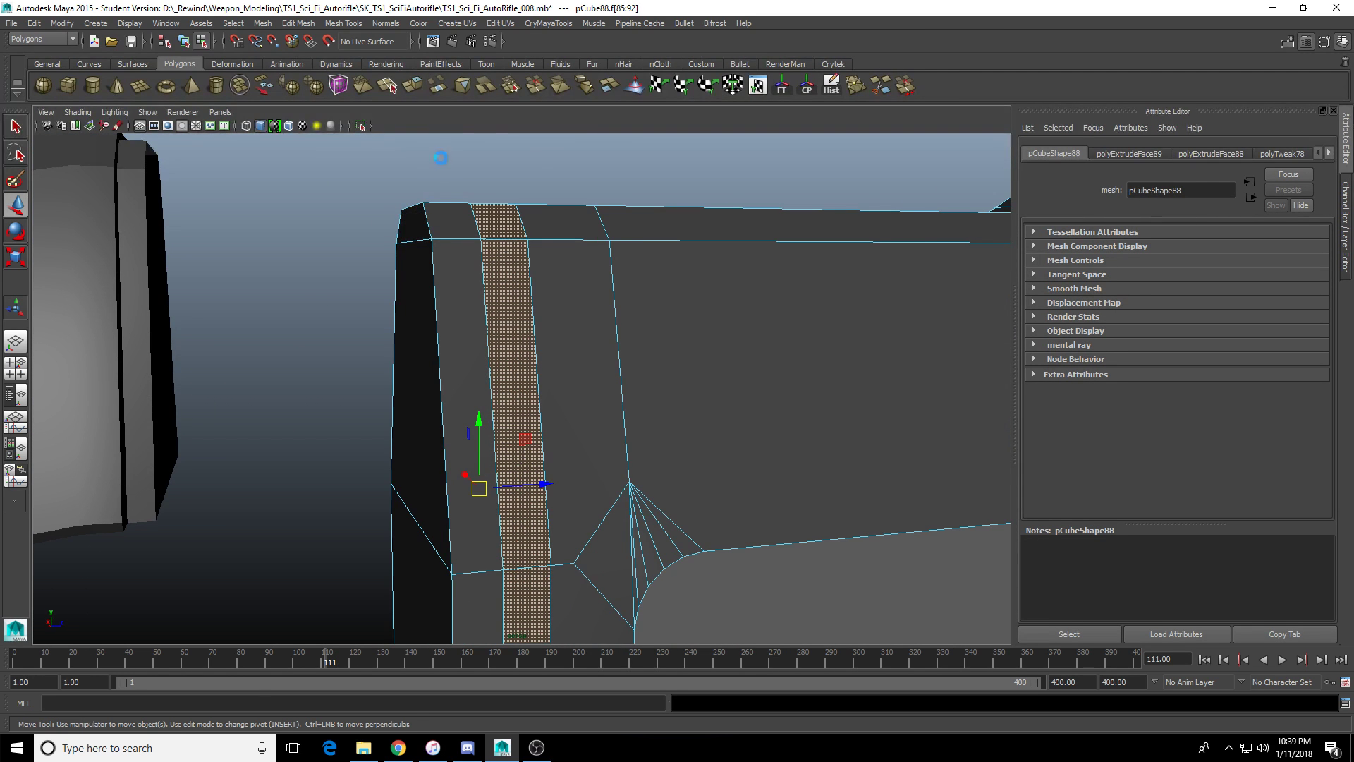
pyautogui.hotkey('ctrl', 'e')
pyautogui.keyDown('alt'); pyautogui.moveTo(440, 158); pyautogui.dragTo(423, 336); pyautogui.keyUp('alt')
pyautogui.click(532, 218)
pyautogui.scroll(-3, 423, 367)
pyautogui.moveTo(437, 350); pyautogui.dragTo(512, 302, button='right')
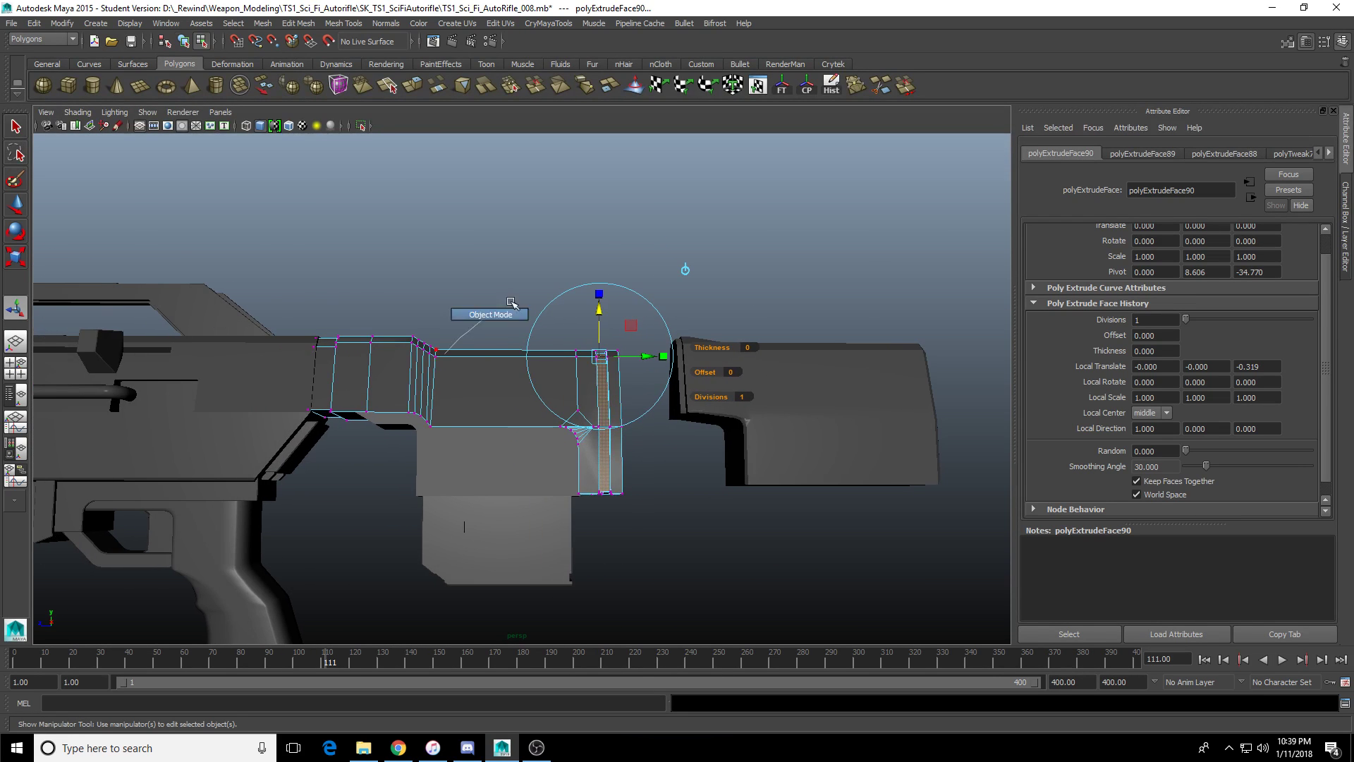
pyautogui.click(423, 314)
pyautogui.moveTo(423, 315)
pyautogui.keyDown('alt'); pyautogui.mouseDown()
pyautogui.moveTo(493, 320)
pyautogui.moveTo(419, 339)
pyautogui.mouseUp(); pyautogui.keyUp('alt')
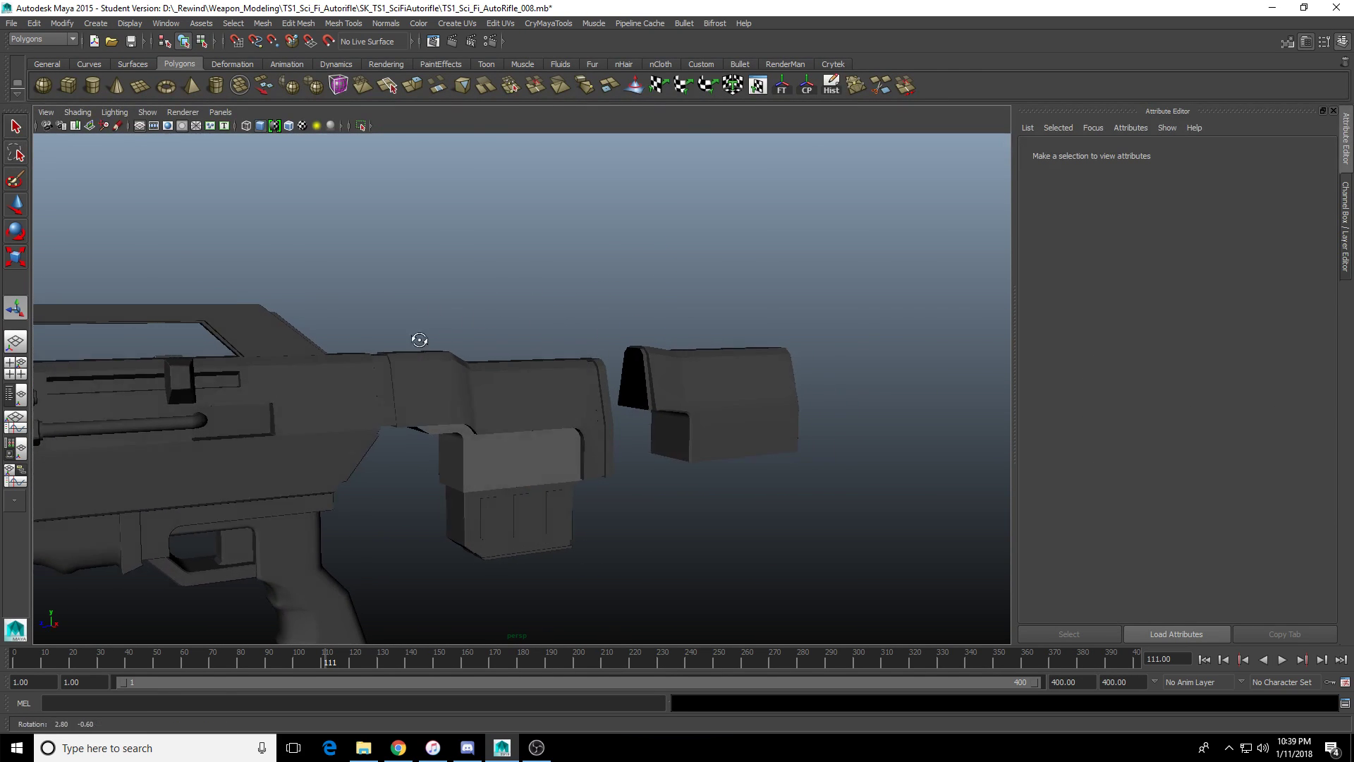
# Inspect the stock's new recessed groove from several sides and save the scene.
pyautogui.scroll(-3, 419, 339)
pyautogui.keyDown('alt'); pyautogui.moveTo(493, 299); pyautogui.dragTo(526, 324); pyautogui.keyUp('alt')
pyautogui.scroll(5, 486, 328)
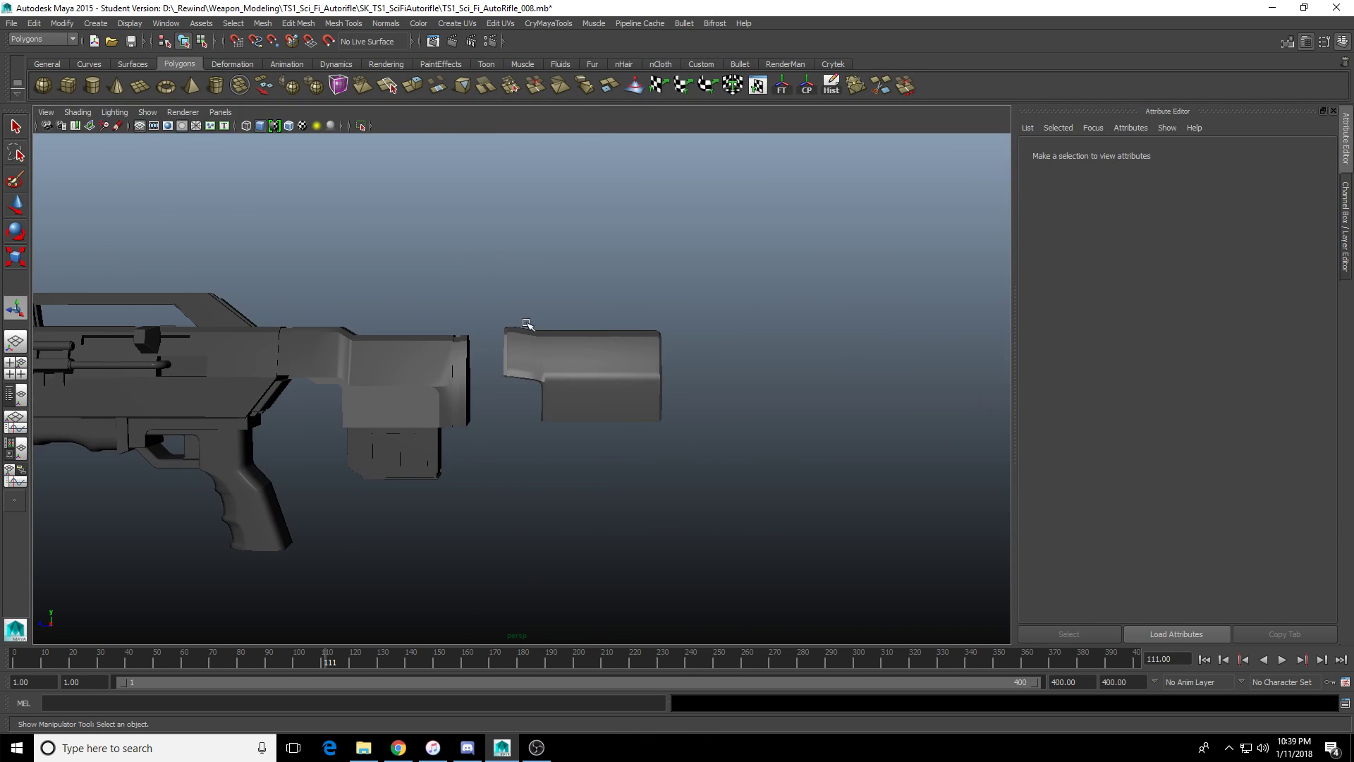
pyautogui.click(526, 323)
pyautogui.scroll(5, 628, 438)
pyautogui.click(628, 438)
pyautogui.keyDown('alt'); pyautogui.moveTo(628, 438); pyautogui.dragTo(587, 370); pyautogui.keyUp('alt')
pyautogui.hotkey('ctrl', 's')
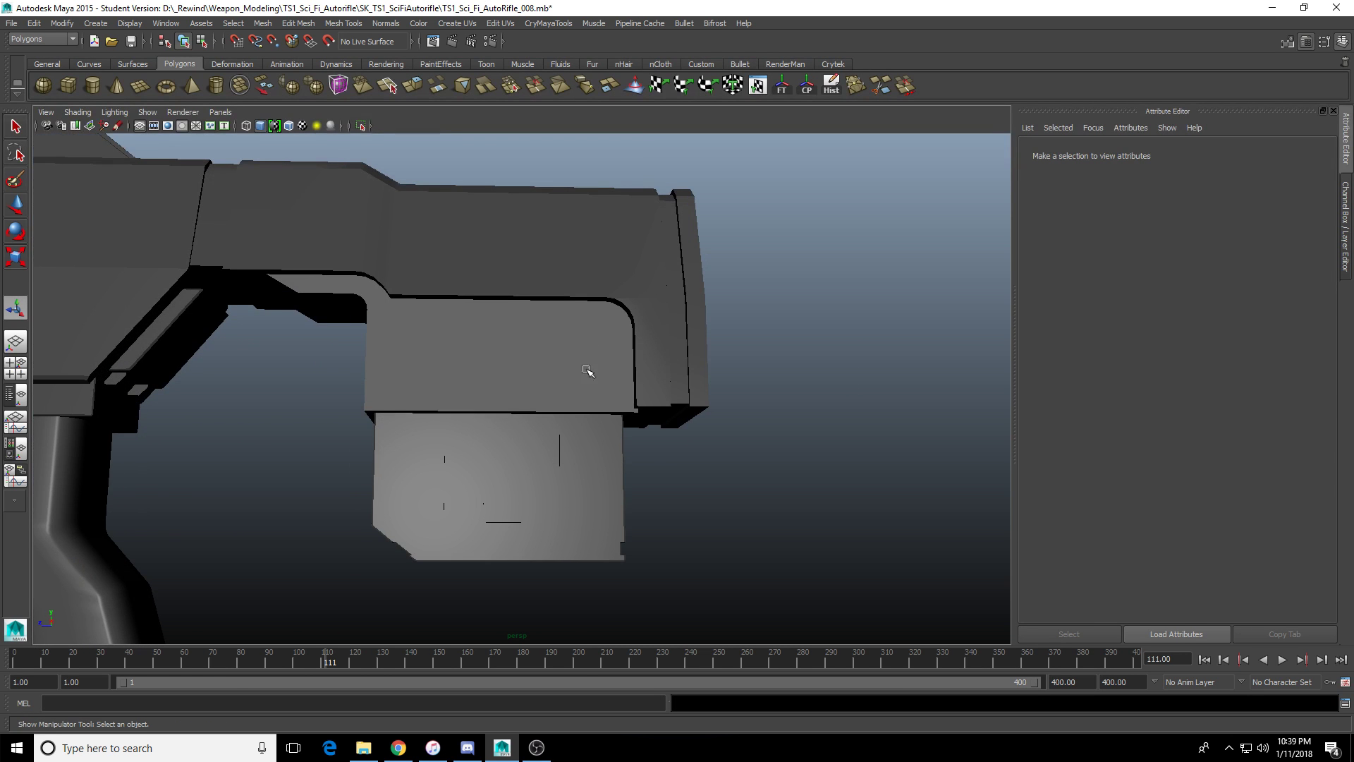
# Select the lower corner vertices of the block above the magazine and adjust them with the Move tool.
pyautogui.keyDown('alt'); pyautogui.moveTo(491, 373); pyautogui.dragTo(489, 332); pyautogui.keyUp('alt')
pyautogui.click(489, 333)
pyautogui.scroll(3, 538, 378)
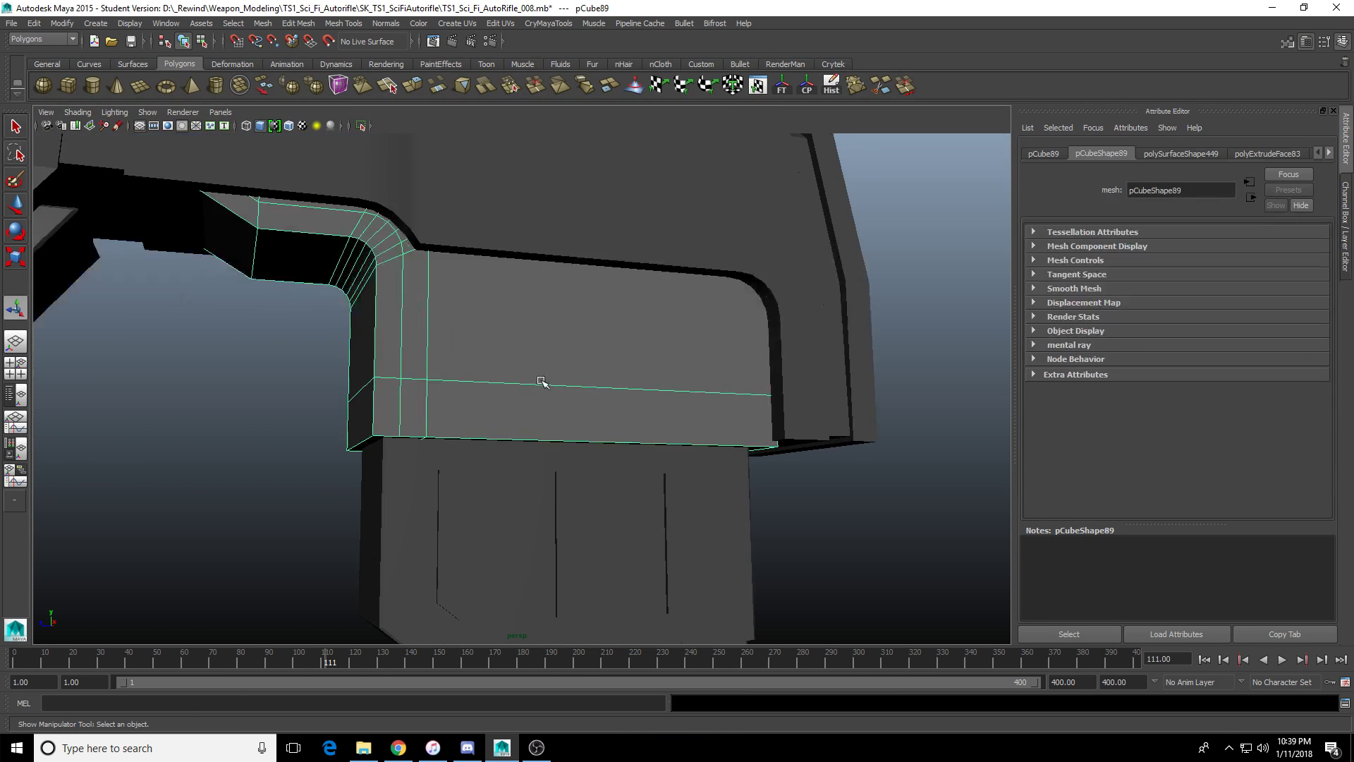
pyautogui.keyDown('alt'); pyautogui.moveTo(538, 378); pyautogui.dragTo(518, 364); pyautogui.keyUp('alt')
pyautogui.scroll(-3, 625, 456)
pyautogui.keyDown('alt'); pyautogui.moveTo(625, 456); pyautogui.dragTo(423, 338); pyautogui.keyUp('alt')
pyautogui.scroll(3, 529, 326)
pyautogui.press('F9')
pyautogui.moveTo(160, 374); pyautogui.dragTo(803, 529)
pyautogui.keyDown('alt'); pyautogui.moveTo(803, 529); pyautogui.dragTo(463, 438); pyautogui.keyUp('alt')
pyautogui.press('4')
pyautogui.press('w')
pyautogui.press('5')
pyautogui.scroll(2, 539, 432)
pyautogui.moveTo(554, 418)
pyautogui.mouseDown()
pyautogui.moveTo(539, 425)
pyautogui.moveTo(661, 426)
pyautogui.moveTo(526, 411)
pyautogui.moveTo(616, 433)
pyautogui.mouseUp()
pyautogui.press('F8')
pyautogui.press('F10')
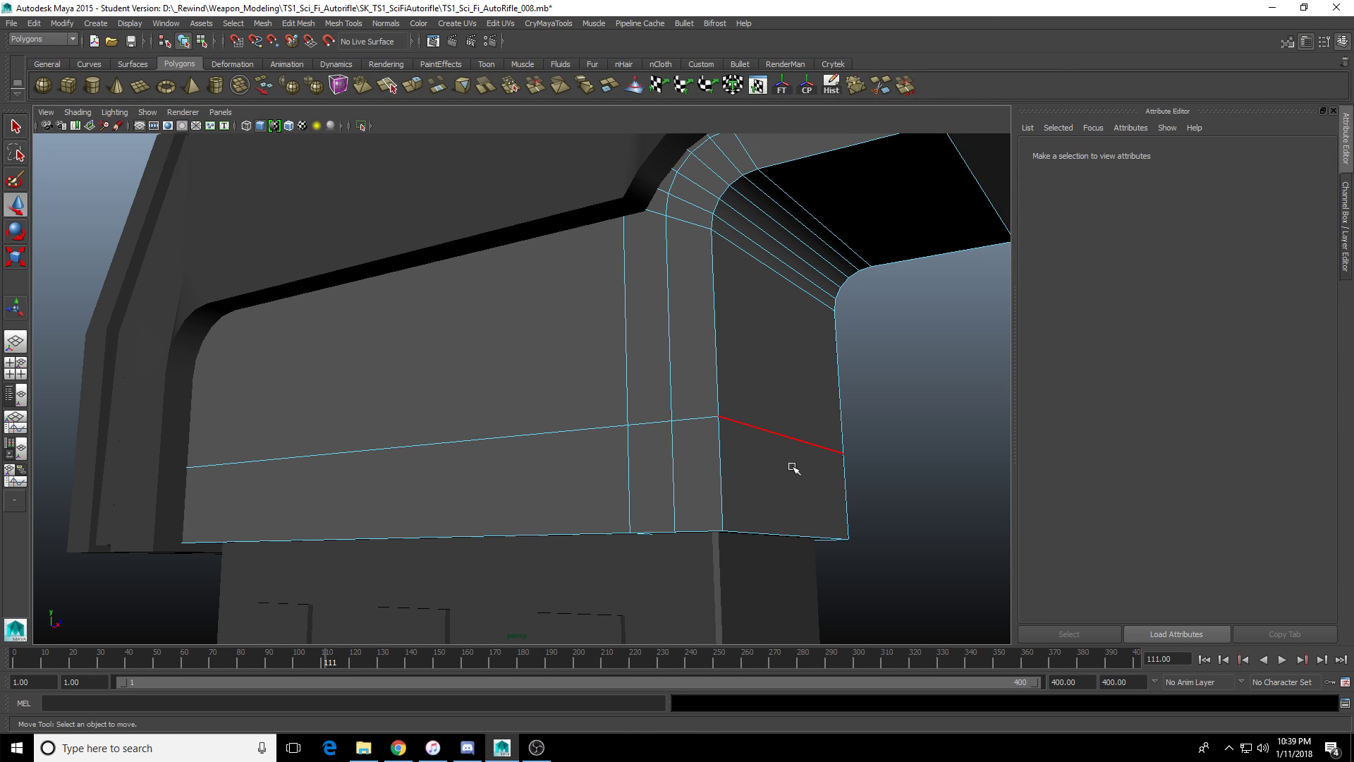
# Isolate the block above the magazine and bring the corner of its underside into view.
pyautogui.keyDown('alt'); pyautogui.moveTo(792, 468); pyautogui.dragTo(755, 501); pyautogui.keyUp('alt')
pyautogui.click(734, 536)
pyautogui.press('f')
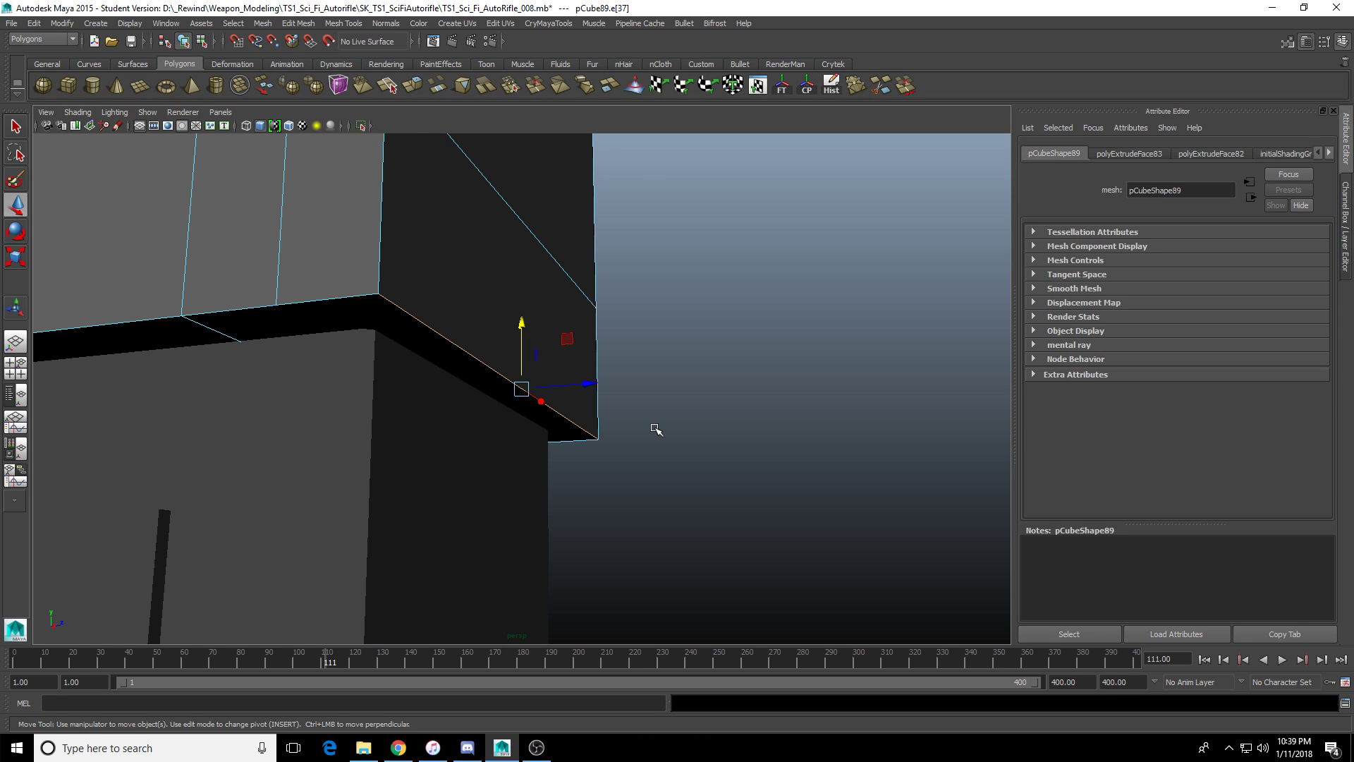
pyautogui.press('F8')
pyautogui.click(379, 219)
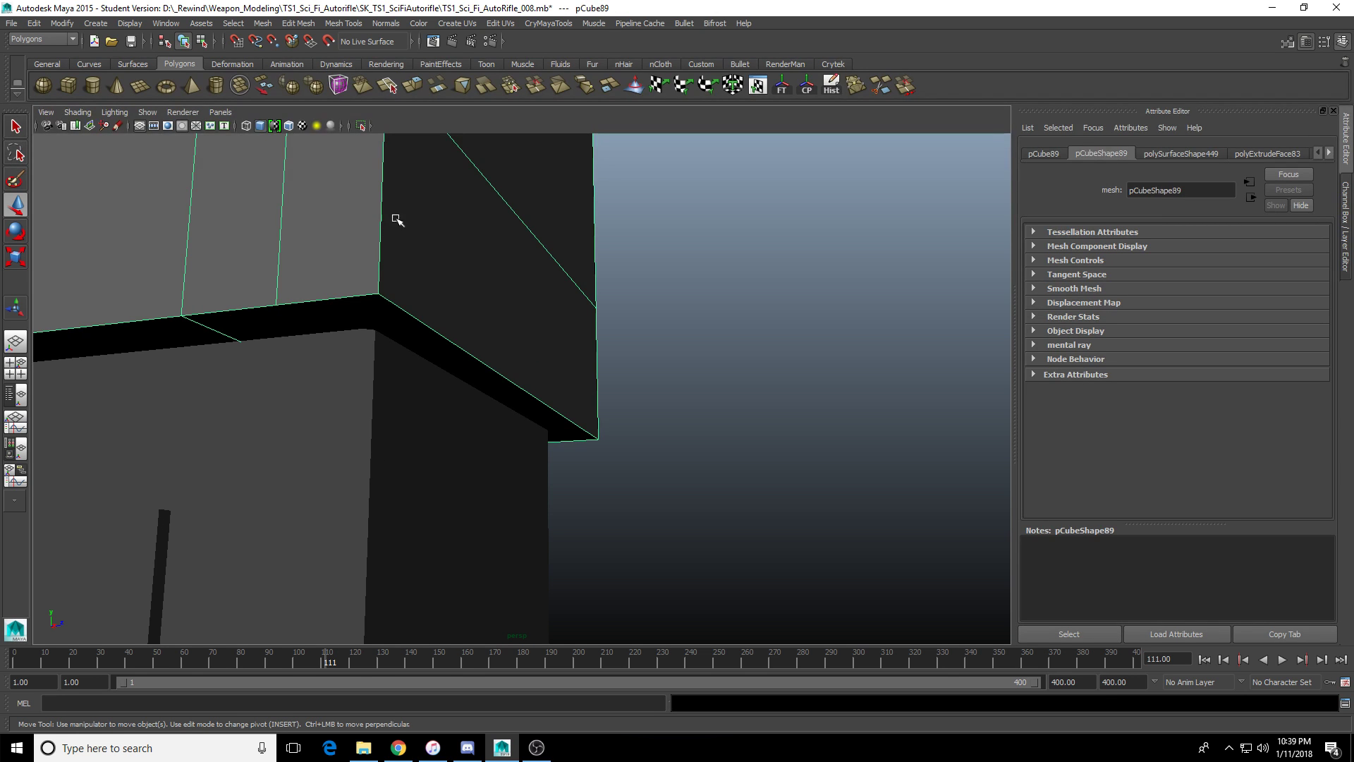
pyautogui.keyDown('alt'); pyautogui.moveTo(462, 333); pyautogui.dragTo(580, 212); pyautogui.keyUp('alt')
pyautogui.click(880, 87)
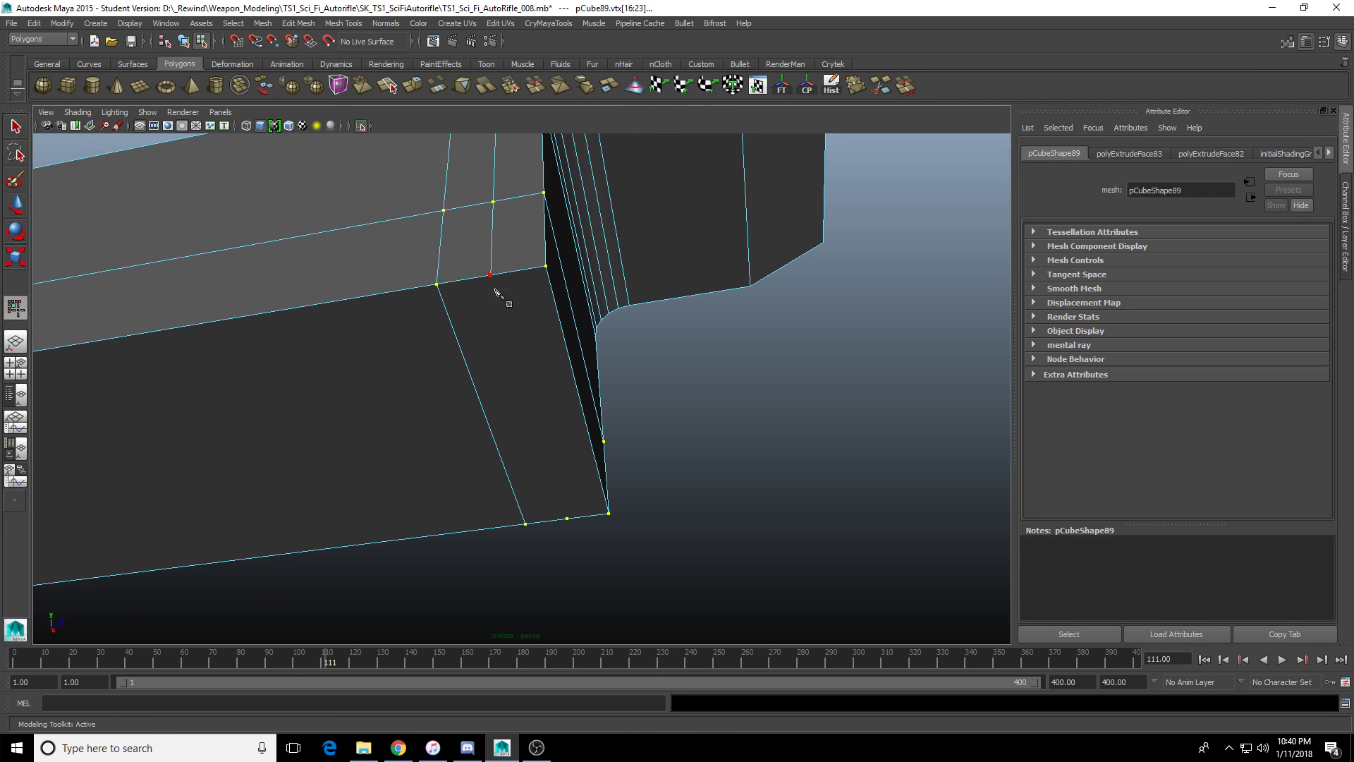
pyautogui.click(705, 417)
pyautogui.press('q')
pyautogui.click(784, 423)
pyautogui.click(296, 286)
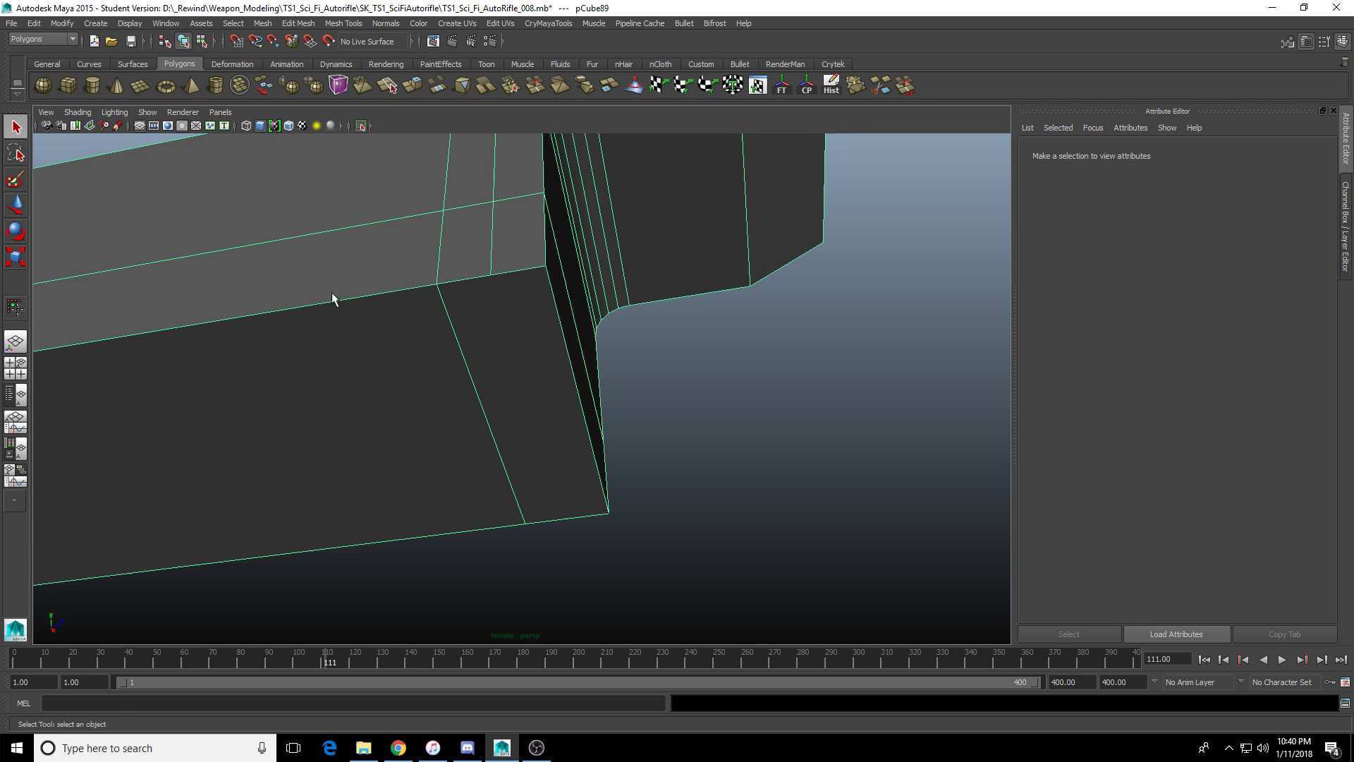
# Cut a new edge across the underside of the isolated block, joining the open ends of its vertical edge line.
pyautogui.click(879, 87)
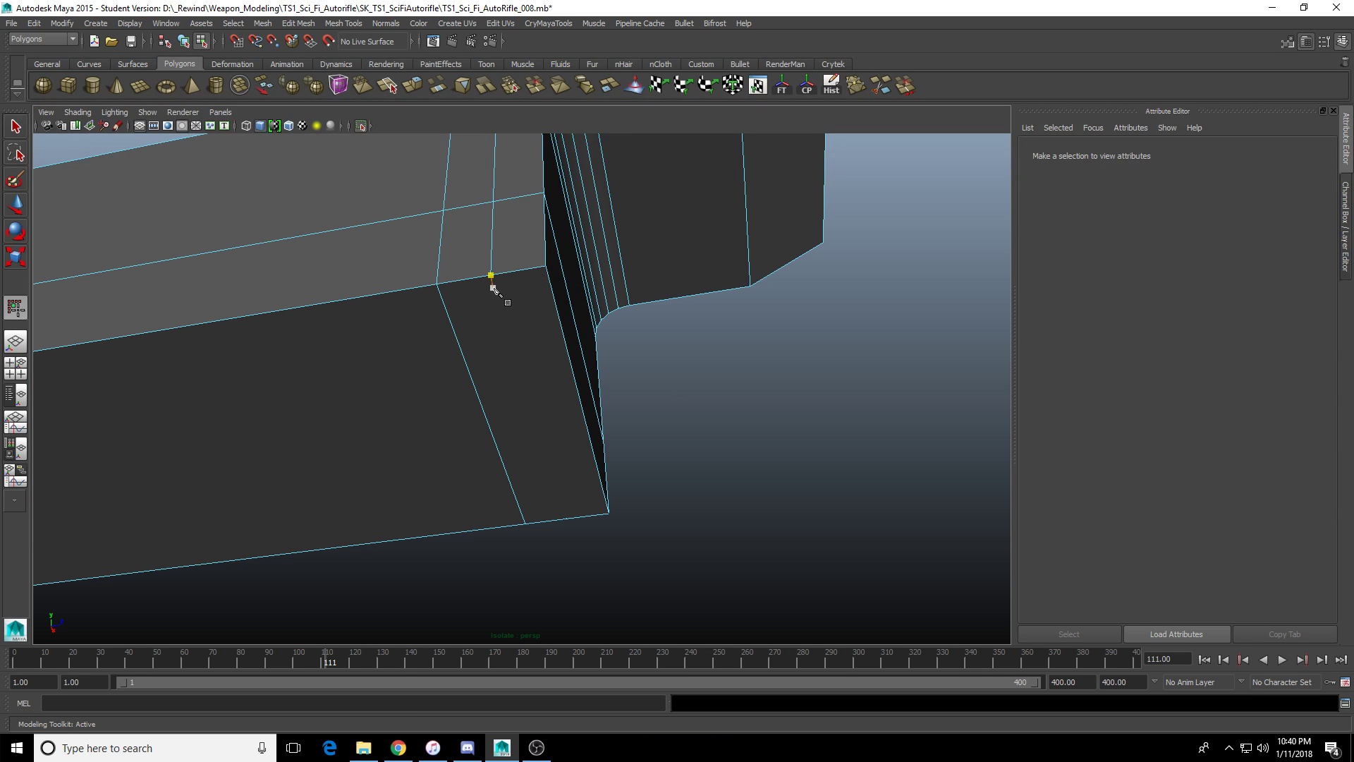
pyautogui.moveTo(543, 412)
pyautogui.keyDown('alt'); pyautogui.mouseDown()
pyautogui.moveTo(482, 283)
pyautogui.moveTo(620, 372)
pyautogui.moveTo(608, 424)
pyautogui.mouseUp(); pyautogui.keyUp('alt')
pyautogui.click(605, 413)
pyautogui.press('Return')
pyautogui.click(547, 416)
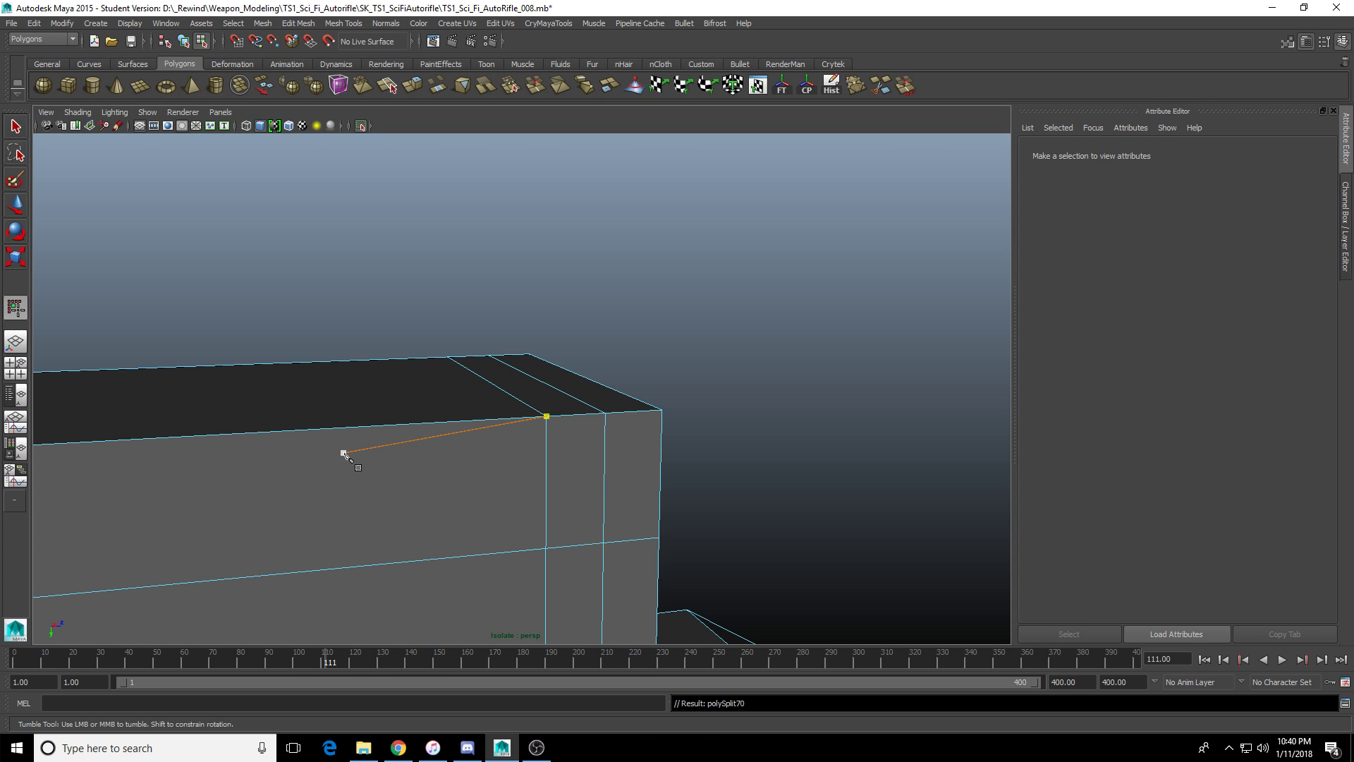
pyautogui.keyDown('alt'); pyautogui.moveTo(502, 410); pyautogui.dragTo(417, 387, button='right'); pyautogui.keyUp('alt')
pyautogui.keyDown('alt'); pyautogui.moveTo(417, 388); pyautogui.dragTo(459, 483); pyautogui.keyUp('alt')
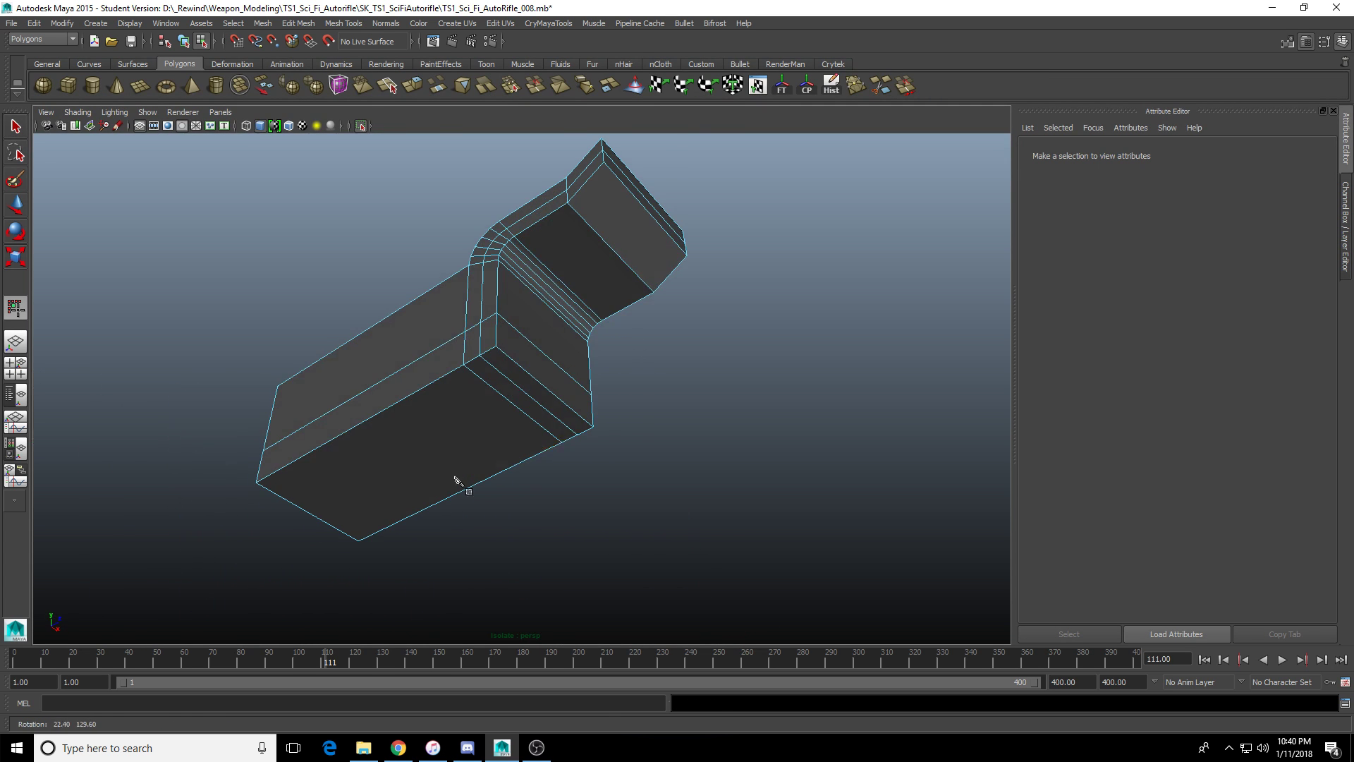
pyautogui.press('q')
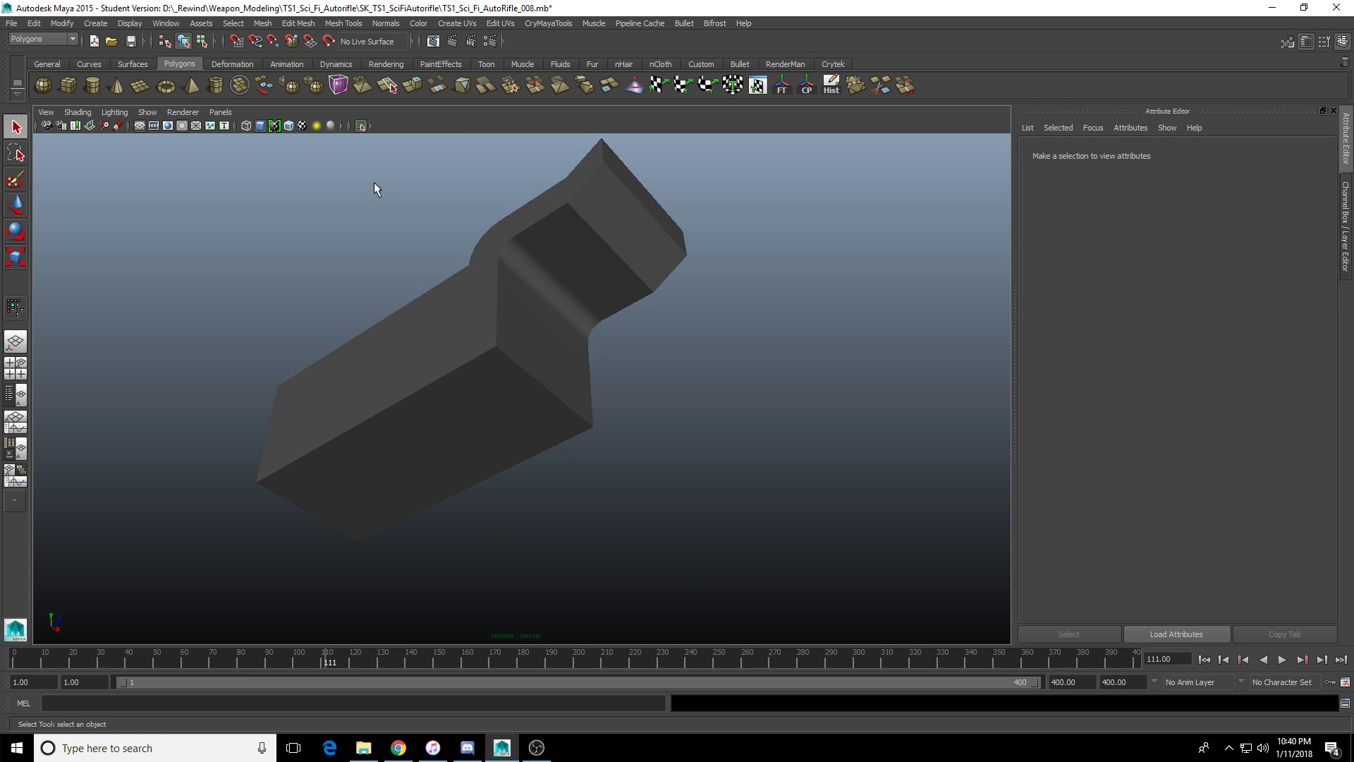
# End the isolation and inspect the magazine and stock from both sides of the rifle.
pyautogui.click(362, 126)
pyautogui.click(439, 477)
pyautogui.keyDown('alt'); pyautogui.moveTo(439, 477); pyautogui.dragTo(441, 264, button='right'); pyautogui.keyUp('alt')
pyautogui.keyDown('alt'); pyautogui.moveTo(441, 264); pyautogui.dragTo(679, 265, button='middle'); pyautogui.keyUp('alt')
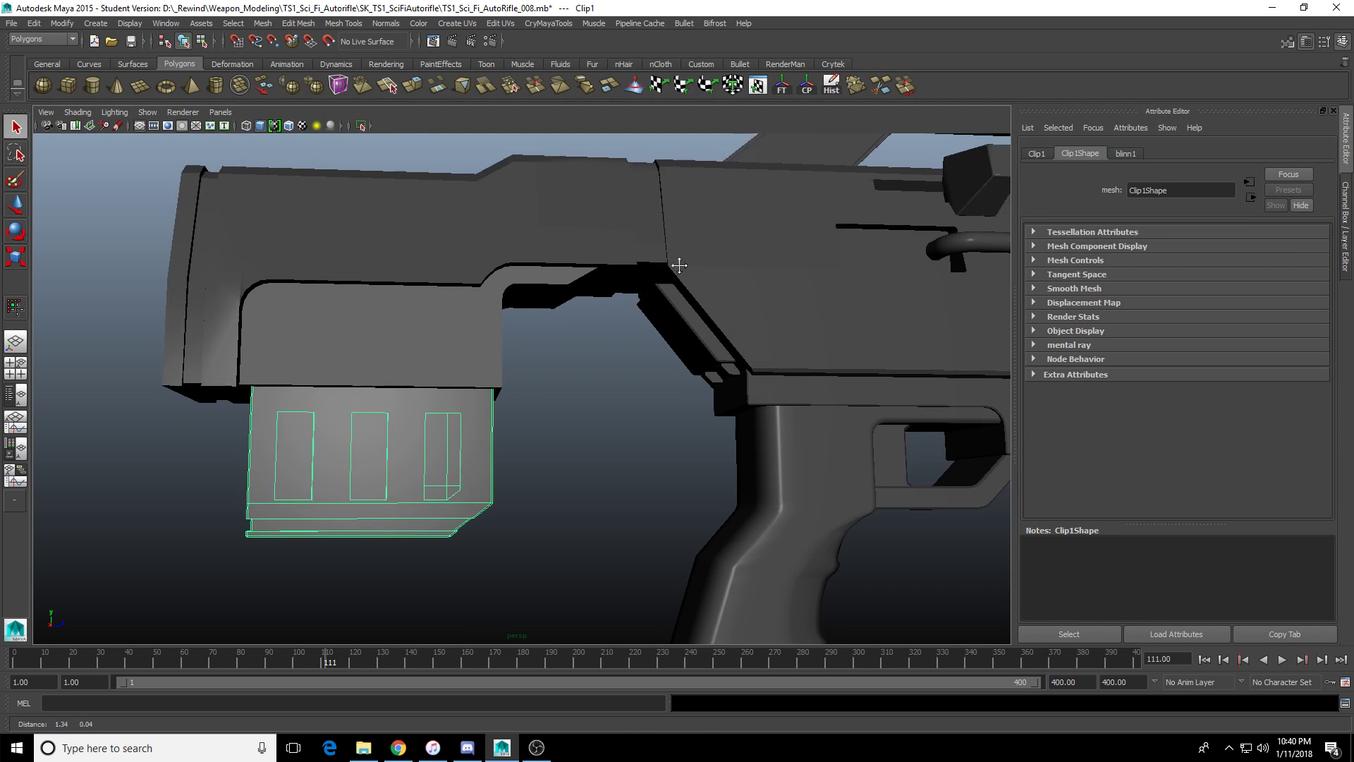
pyautogui.keyDown('alt'); pyautogui.moveTo(679, 265); pyautogui.dragTo(429, 320, button='right'); pyautogui.keyUp('alt')
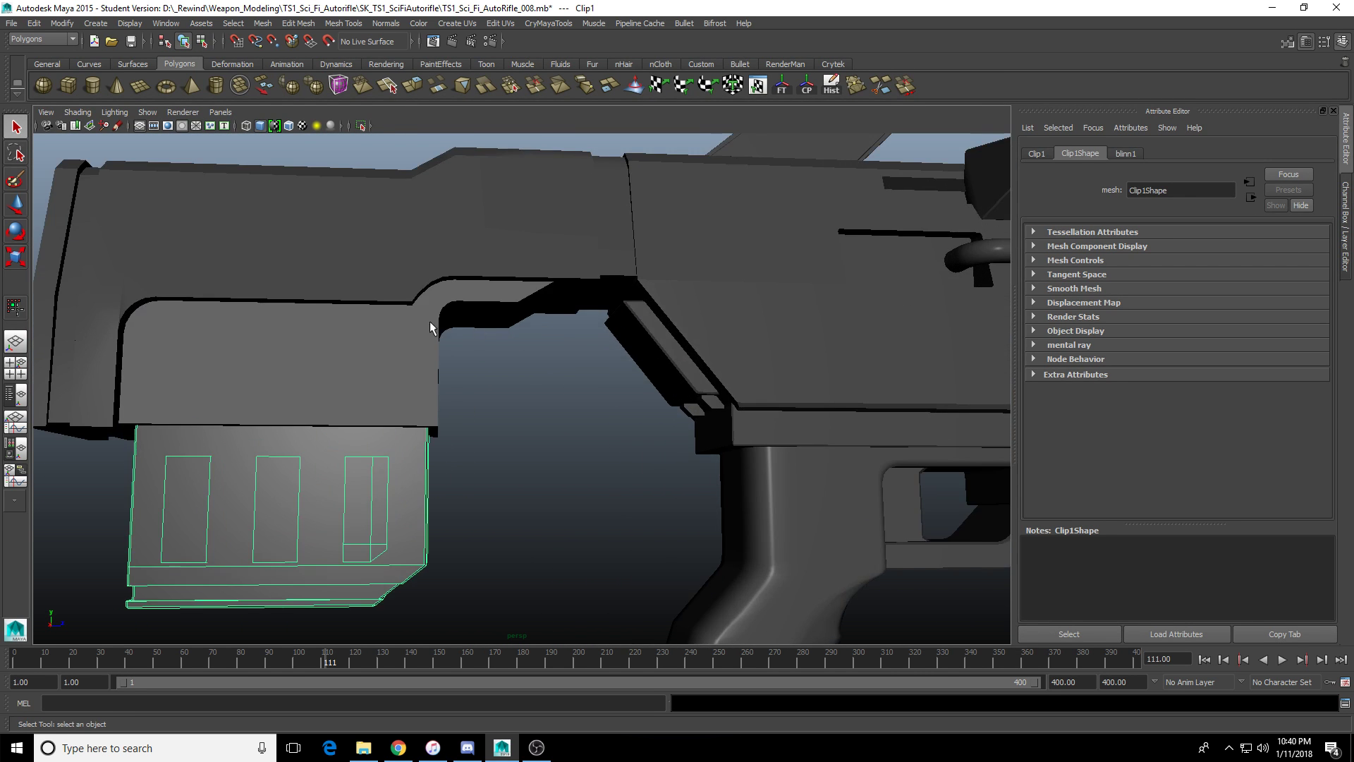
pyautogui.keyDown('alt'); pyautogui.moveTo(517, 268); pyautogui.dragTo(713, 363); pyautogui.keyUp('alt')
pyautogui.keyDown('alt'); pyautogui.moveTo(713, 362); pyautogui.dragTo(672, 404, button='middle'); pyautogui.keyUp('alt')
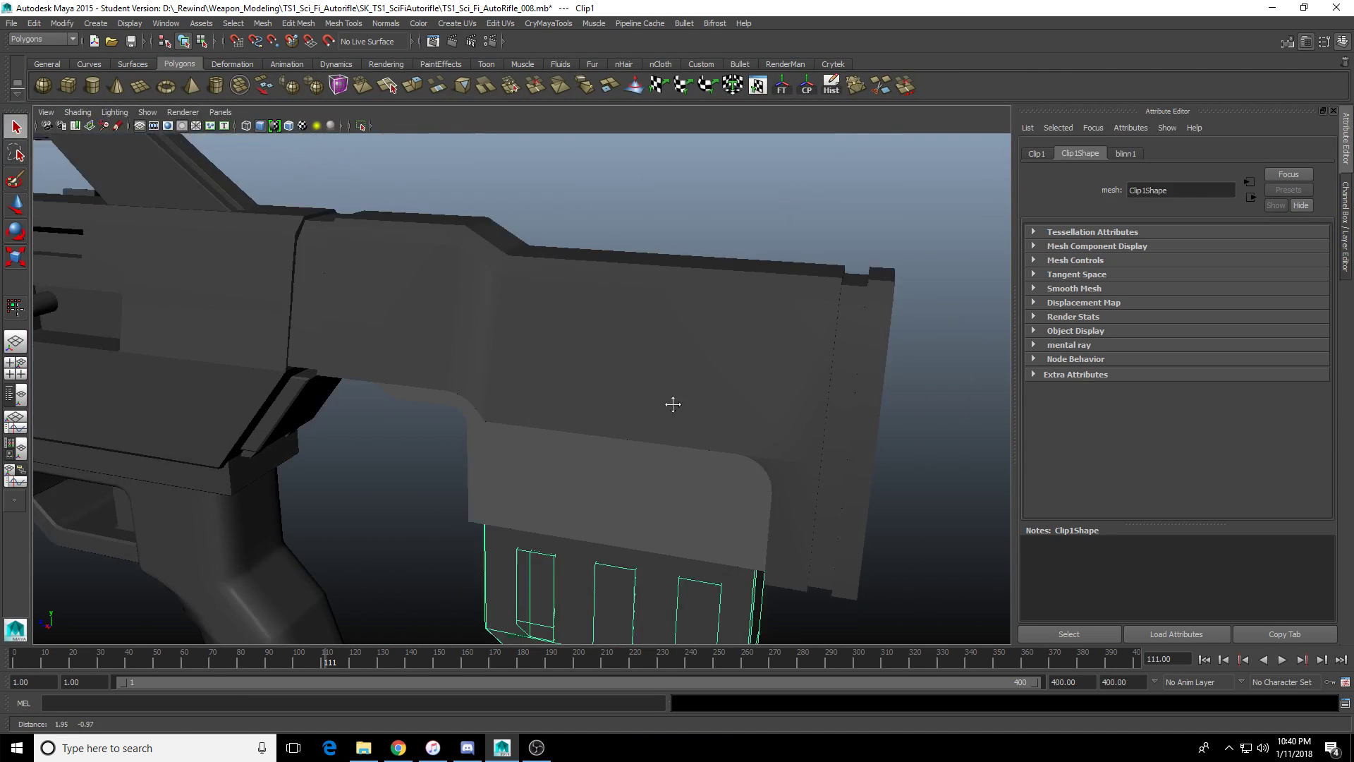
pyautogui.keyDown('alt'); pyautogui.moveTo(673, 404); pyautogui.dragTo(610, 370); pyautogui.keyUp('alt')
# Select all edges outlining the rear end face of the stock.
pyautogui.click(665, 341)
pyautogui.scroll(4, 663, 341)
pyautogui.keyDown('alt'); pyautogui.moveTo(662, 341); pyautogui.dragTo(501, 372, button='middle'); pyautogui.keyUp('alt')
pyautogui.moveTo(551, 352); pyautogui.dragTo(555, 473, button='right')
pyautogui.click(518, 325)
pyautogui.scroll(-4, 514, 326)
pyautogui.keyDown('alt'); pyautogui.moveTo(498, 334); pyautogui.dragTo(522, 417, button='middle'); pyautogui.keyUp('alt')
pyautogui.click(544, 300)
pyautogui.moveTo(539, 316); pyautogui.dragTo(539, 240, button='right')
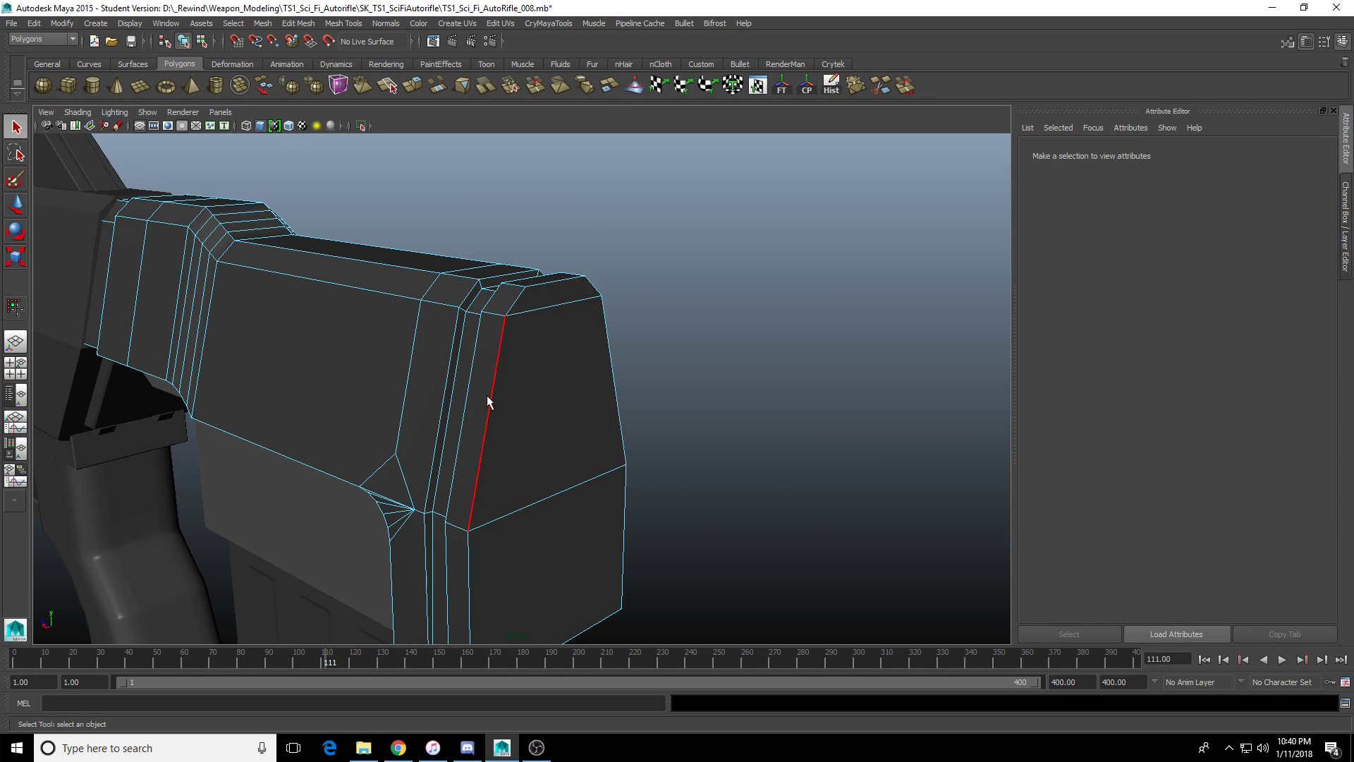
pyautogui.click(487, 402)
pyautogui.keyDown('alt'); pyautogui.moveTo(488, 402); pyautogui.dragTo(404, 356); pyautogui.keyUp('alt')
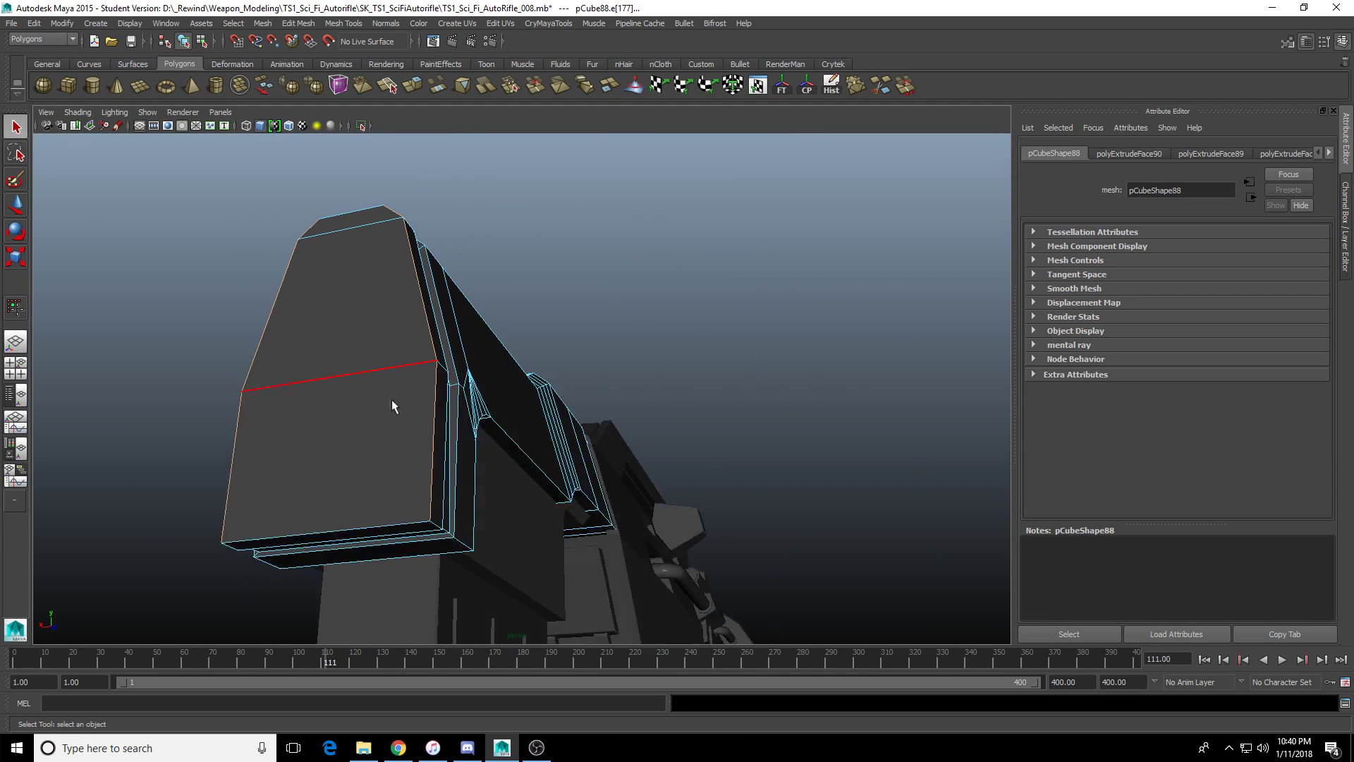
pyautogui.keyDown('alt'); pyautogui.moveTo(374, 513); pyautogui.dragTo(469, 553); pyautogui.keyUp('alt')
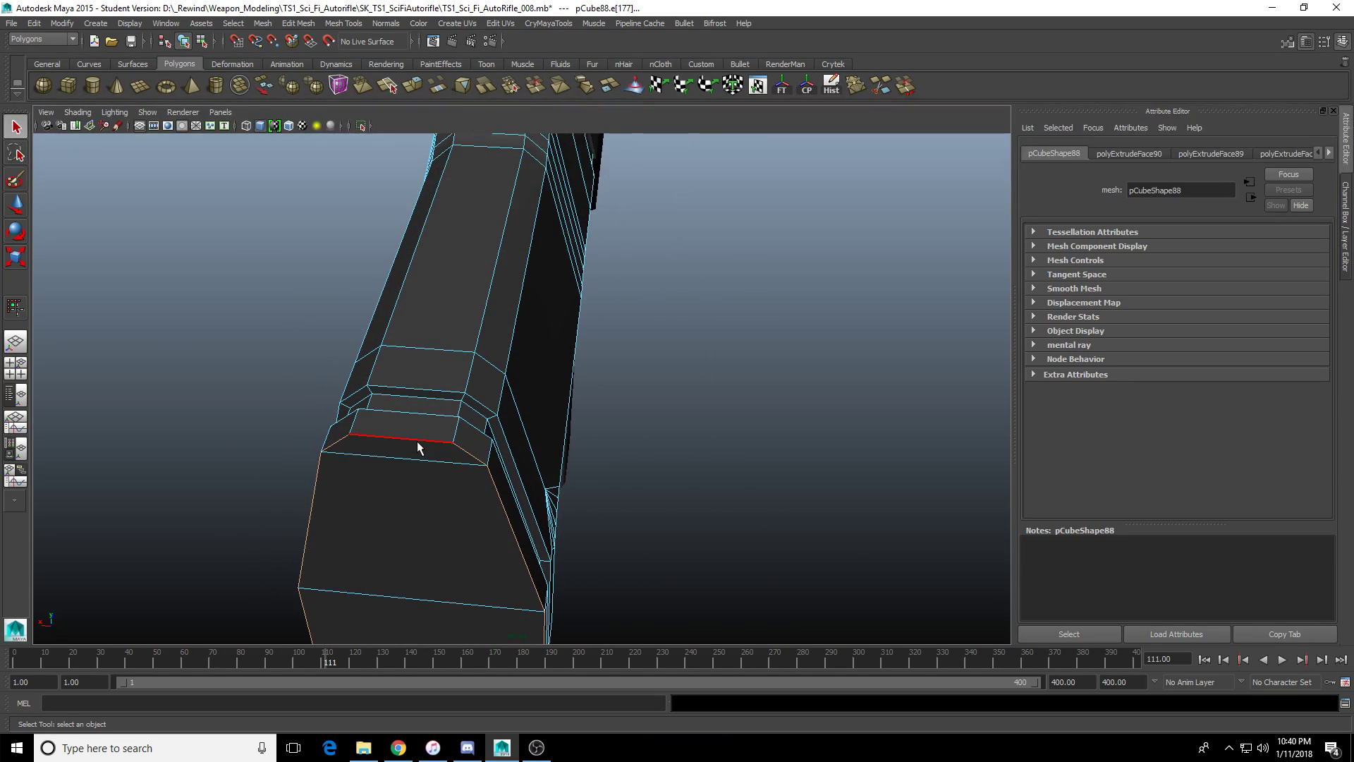
pyautogui.click(397, 451)
pyautogui.keyDown('alt'); pyautogui.moveTo(436, 477); pyautogui.dragTo(490, 438); pyautogui.keyUp('alt')
pyautogui.keyDown('alt'); pyautogui.moveTo(461, 459); pyautogui.dragTo(473, 353, button='middle'); pyautogui.keyUp('alt')
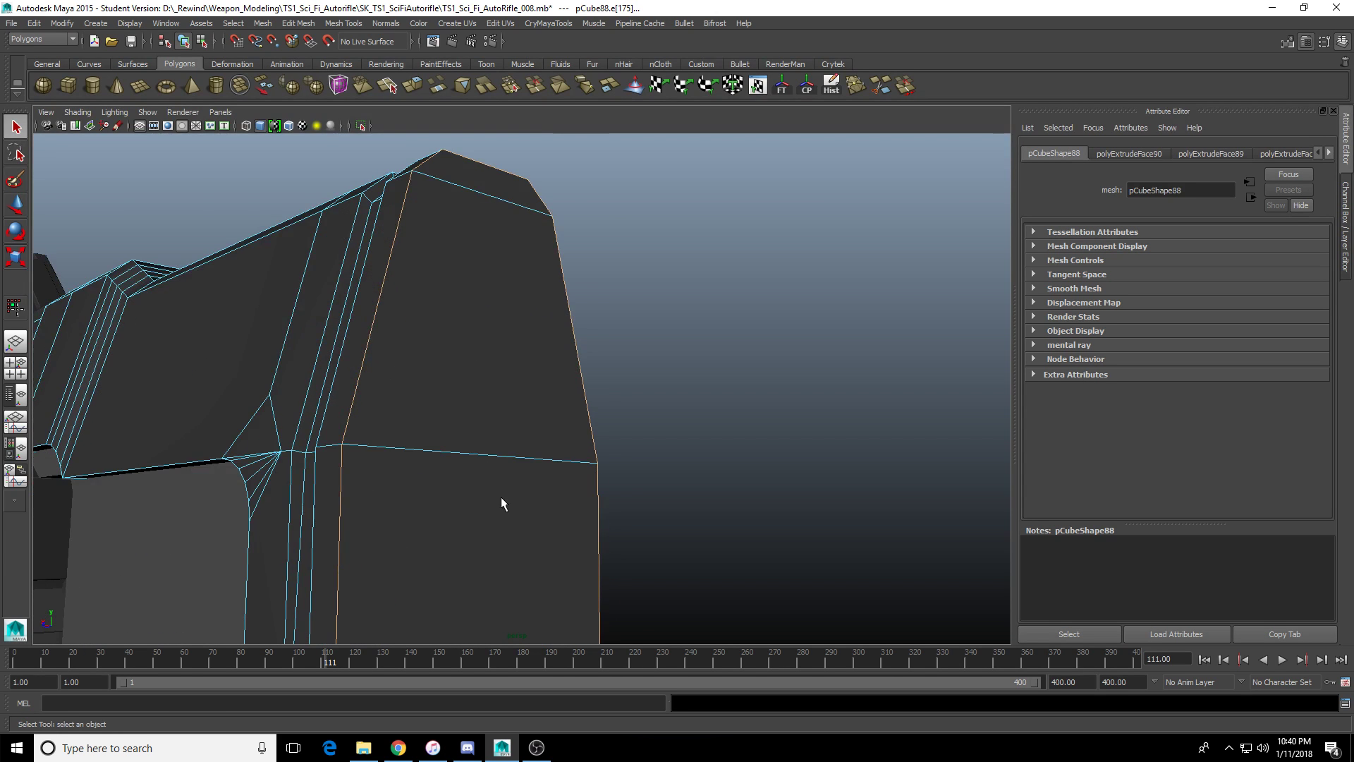
pyautogui.keyDown('alt'); pyautogui.moveTo(501, 501); pyautogui.dragTo(469, 301); pyautogui.keyUp('alt')
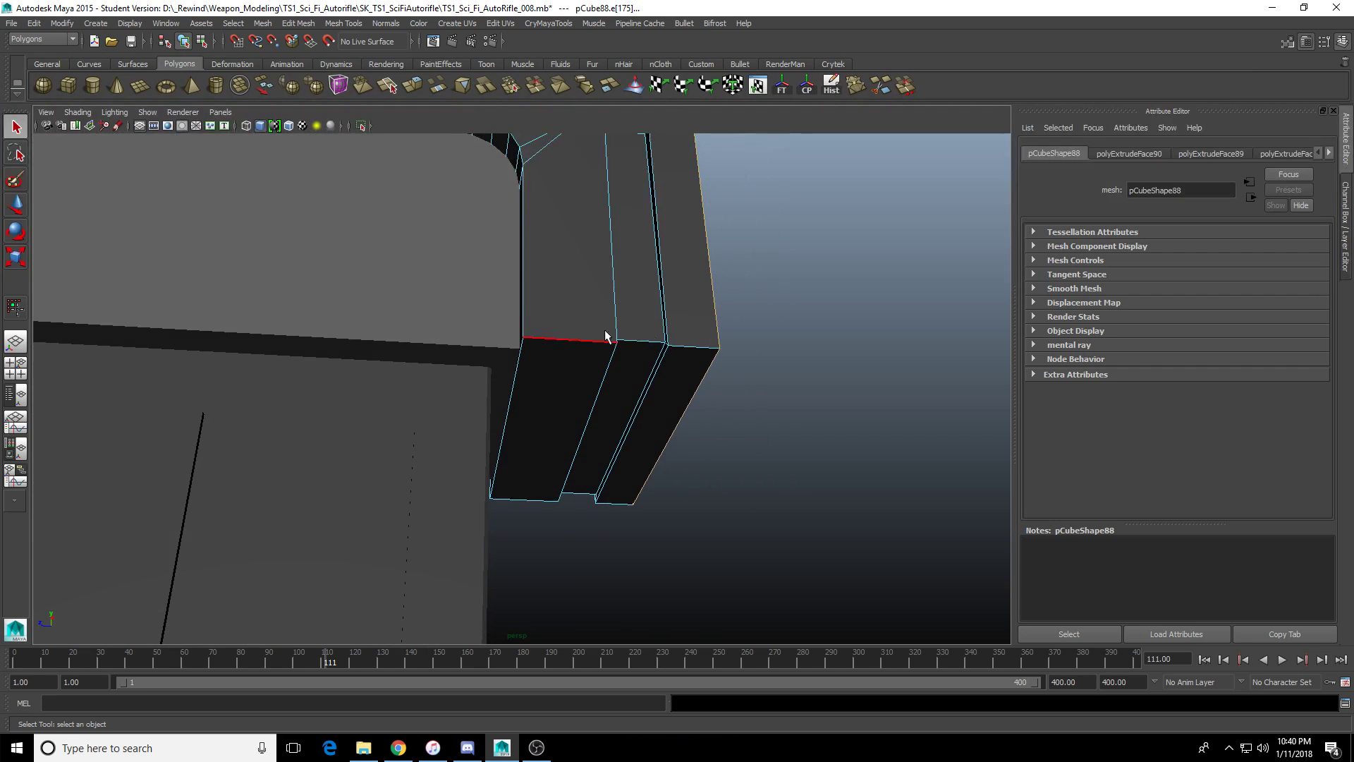
# Try adding the short lower side edges of the stock to the edge selection.
pyautogui.keyDown('shift'); pyautogui.click(684, 342); pyautogui.keyUp('shift')
pyautogui.keyDown('shift'); pyautogui.click(582, 344); pyautogui.keyUp('shift')
pyautogui.scroll(4, 536, 390)
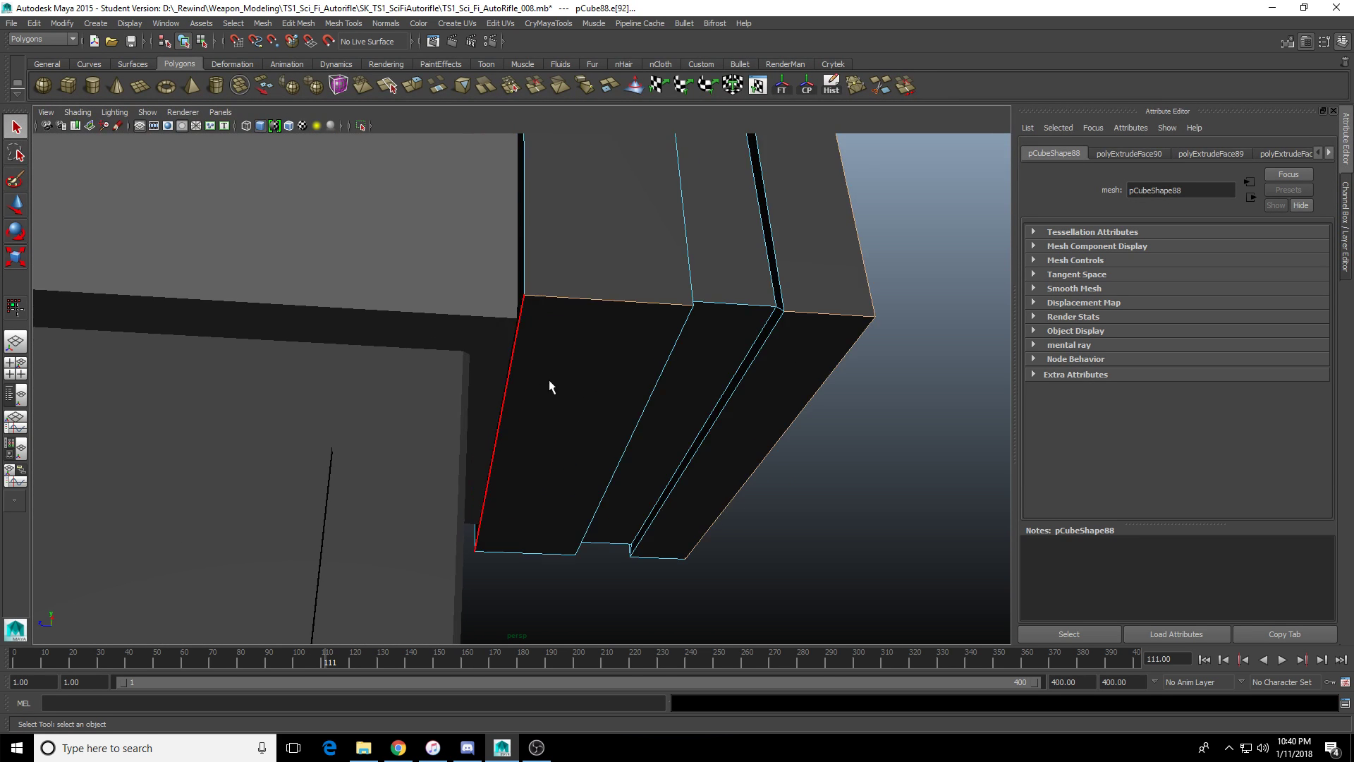
pyautogui.keyDown('alt'); pyautogui.moveTo(548, 380); pyautogui.dragTo(516, 388); pyautogui.keyUp('alt')
pyautogui.keyDown('shift'); pyautogui.click(646, 371); pyautogui.keyUp('shift')
pyautogui.keyDown('shift'); pyautogui.click(471, 381); pyautogui.keyUp('shift')
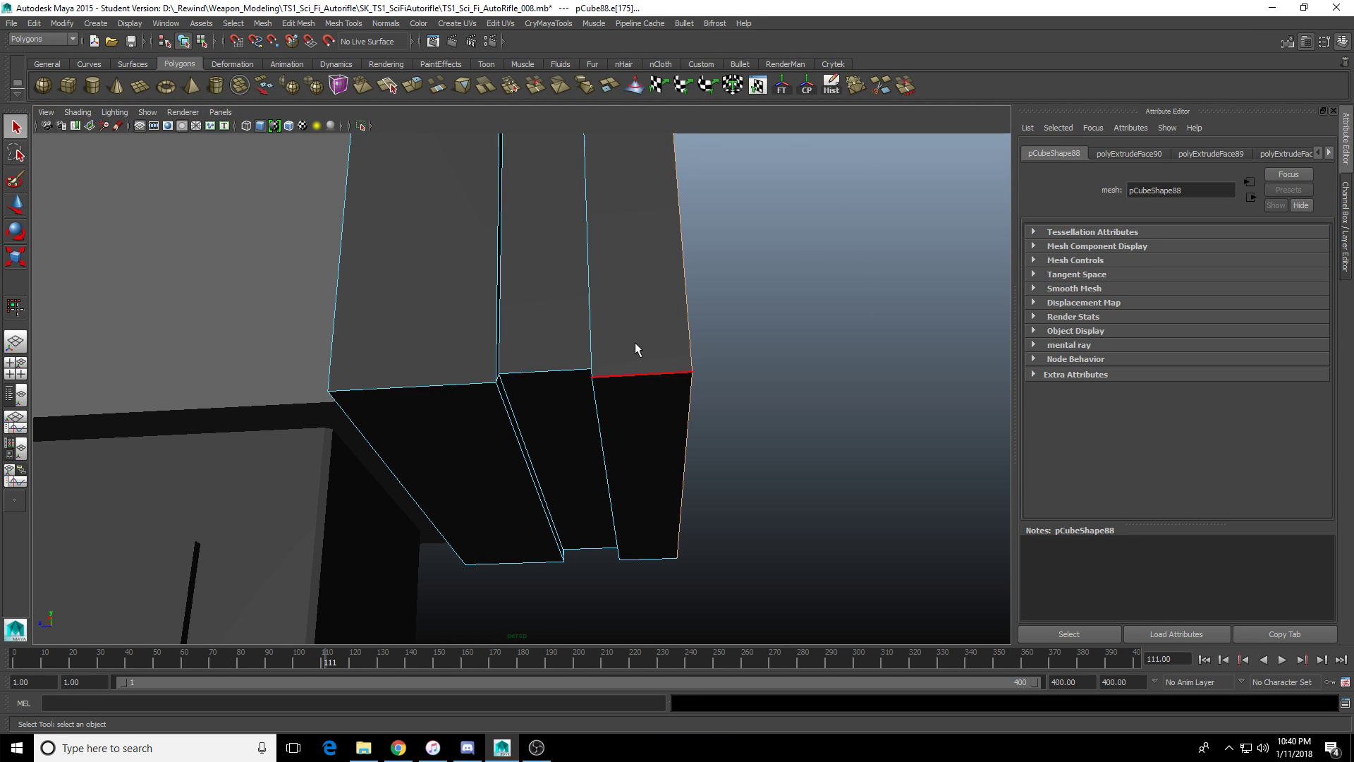
# Bevel the outline edges of the stock's rear face with a fraction of 0.385.
pyautogui.keyDown('alt'); pyautogui.moveTo(635, 342); pyautogui.dragTo(362, 294); pyautogui.keyUp('alt')
pyautogui.keyDown('shift'); pyautogui.moveTo(319, 239); pyautogui.dragTo(338, 242, button='right'); pyautogui.keyUp('shift')
pyautogui.scroll(-3, 353, 268)
pyautogui.keyDown('alt'); pyautogui.moveTo(352, 268); pyautogui.dragTo(421, 329); pyautogui.keyUp('alt')
pyautogui.press('w')
pyautogui.moveTo(421, 329); pyautogui.dragTo(494, 288, button='right')
pyautogui.click(1160, 154)
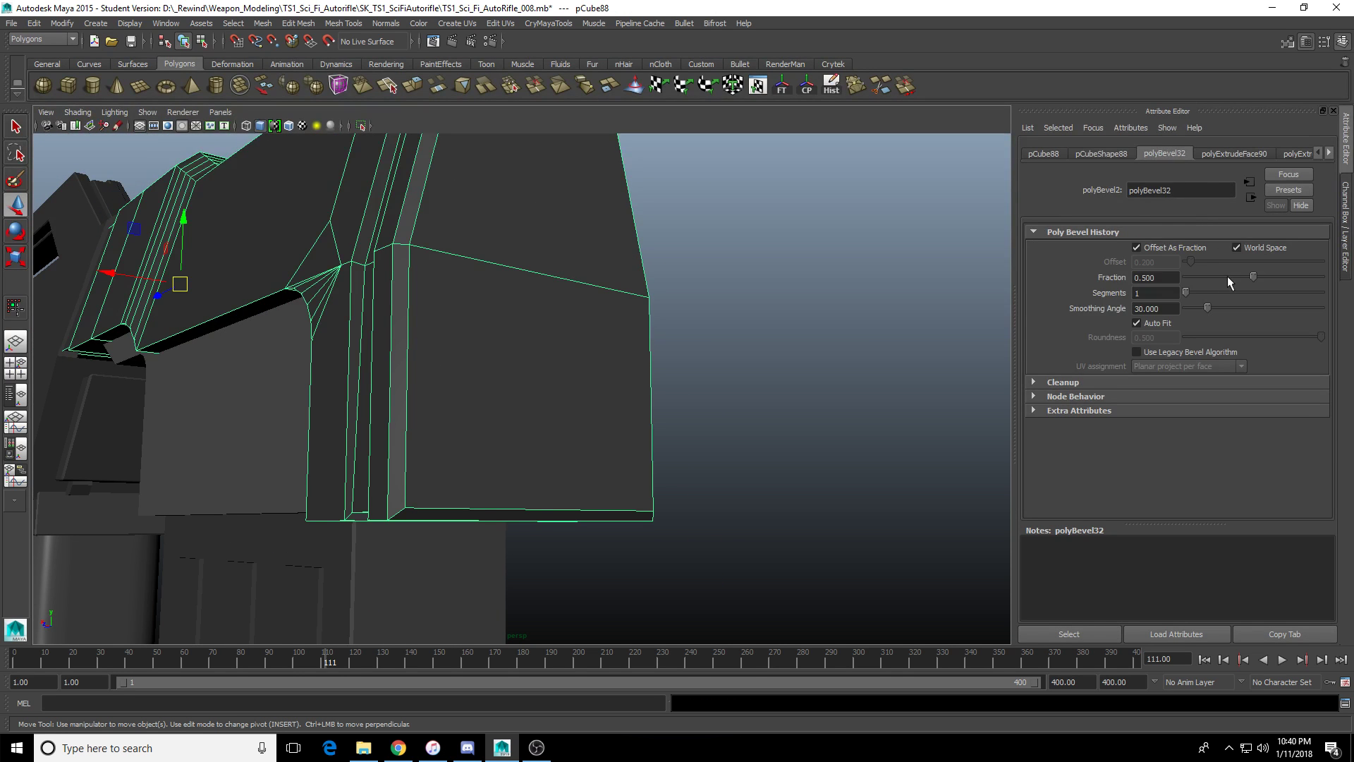
pyautogui.moveTo(1227, 277)
pyautogui.mouseDown()
pyautogui.moveTo(1212, 287)
pyautogui.moveTo(1239, 294)
pyautogui.mouseUp()
pyautogui.keyDown('alt'); pyautogui.moveTo(578, 321); pyautogui.dragTo(704, 342); pyautogui.keyUp('alt')
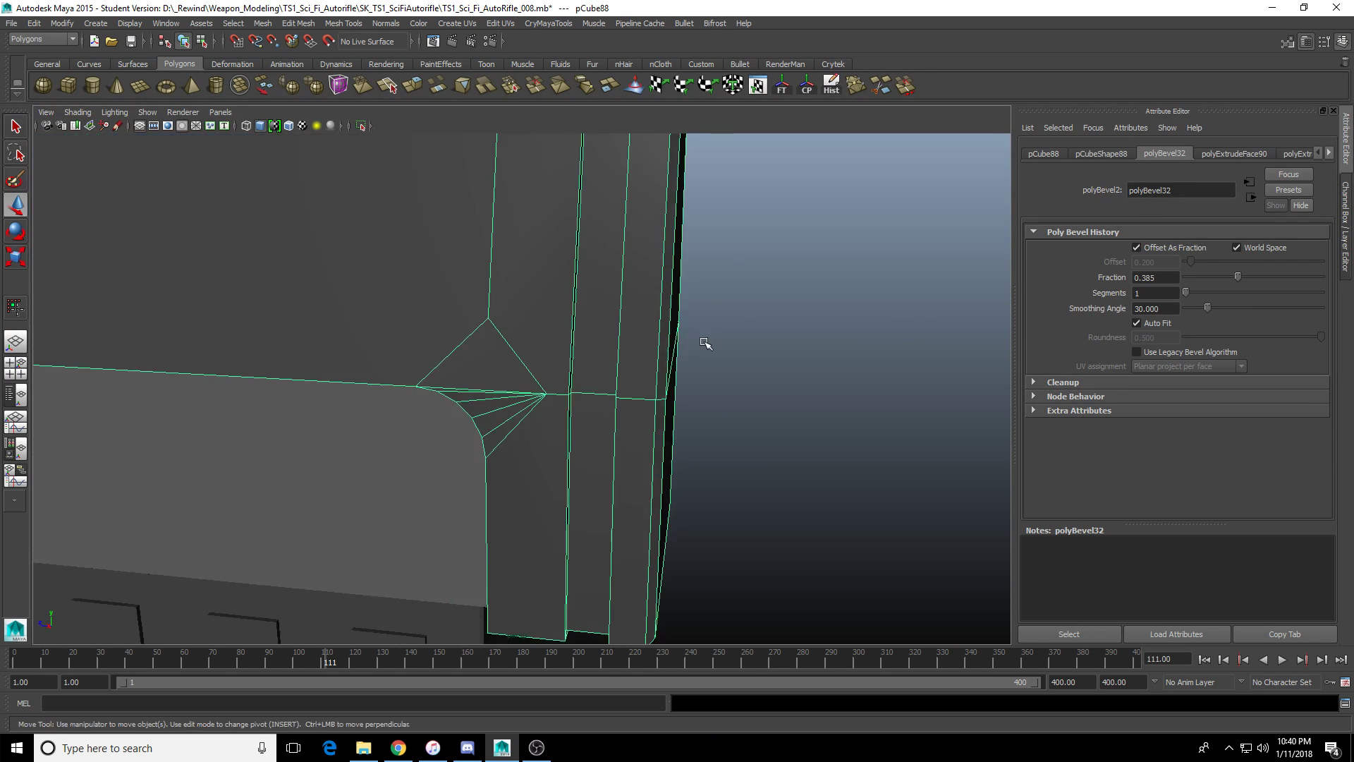
pyautogui.keyDown('alt'); pyautogui.moveTo(704, 342); pyautogui.dragTo(438, 402, button='right'); pyautogui.keyUp('alt')
pyautogui.keyDown('alt'); pyautogui.moveTo(438, 402); pyautogui.dragTo(394, 397); pyautogui.keyUp('alt')
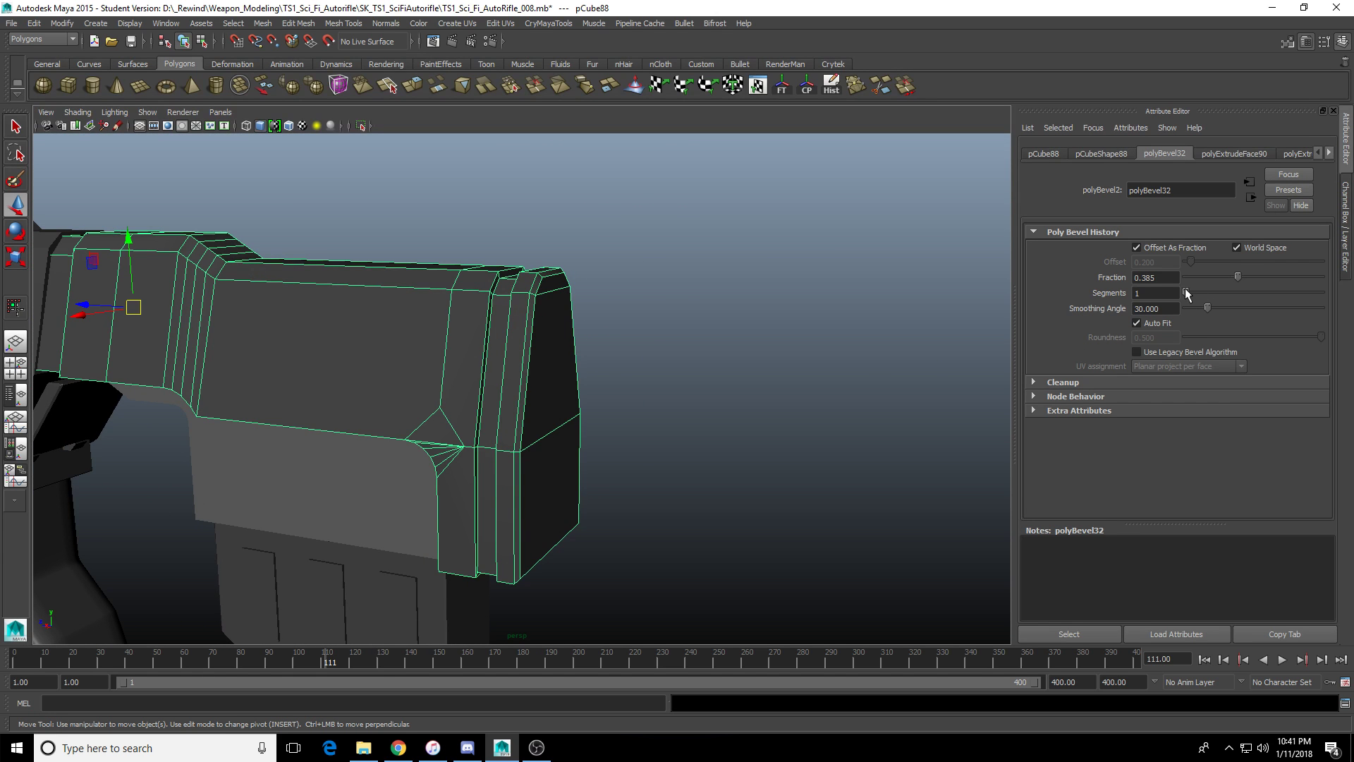
# Set the rear-face bevel to 2 segments and check its rounded corner up close.
pyautogui.moveTo(1192, 294); pyautogui.dragTo(1197, 292)
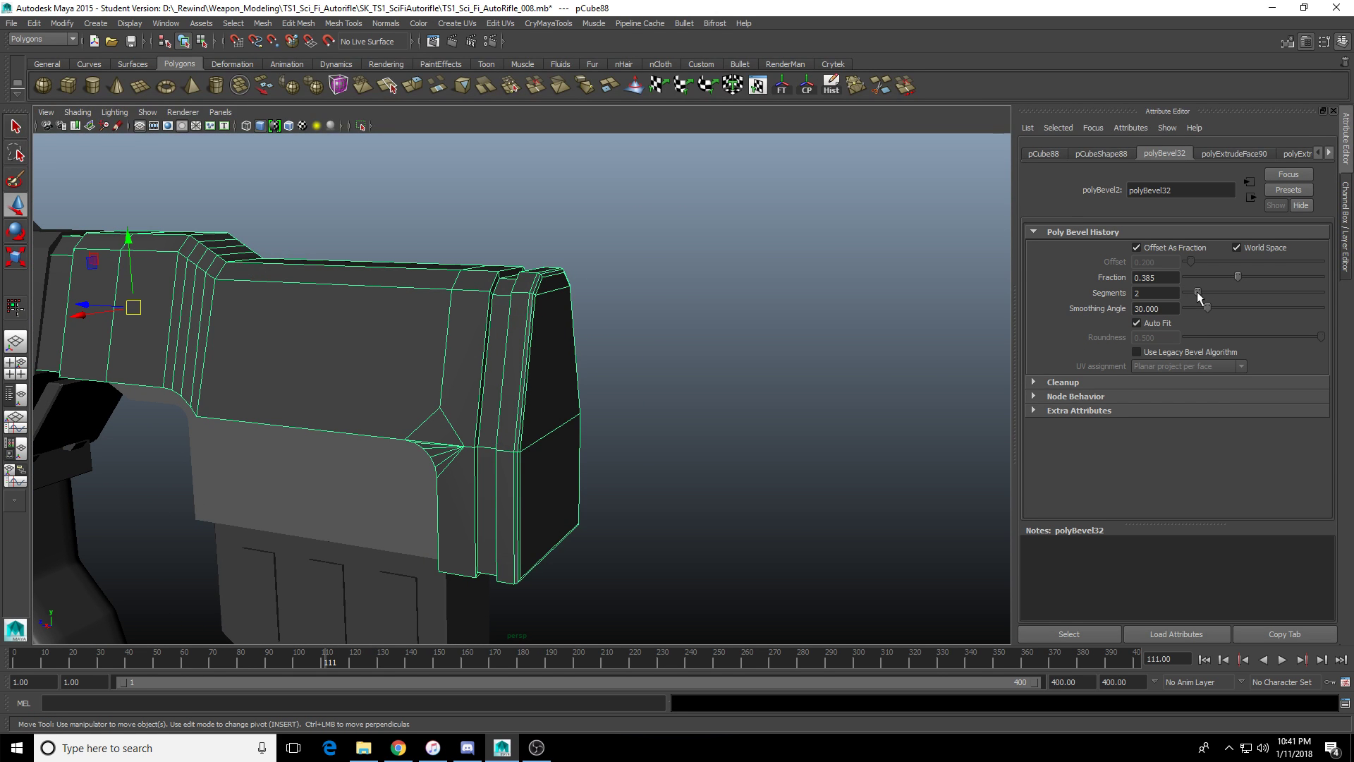
pyautogui.scroll(4, 599, 352)
pyautogui.keyDown('alt'); pyautogui.moveTo(599, 353); pyautogui.dragTo(621, 490, button='middle'); pyautogui.keyUp('alt')
pyautogui.scroll(5, 581, 479)
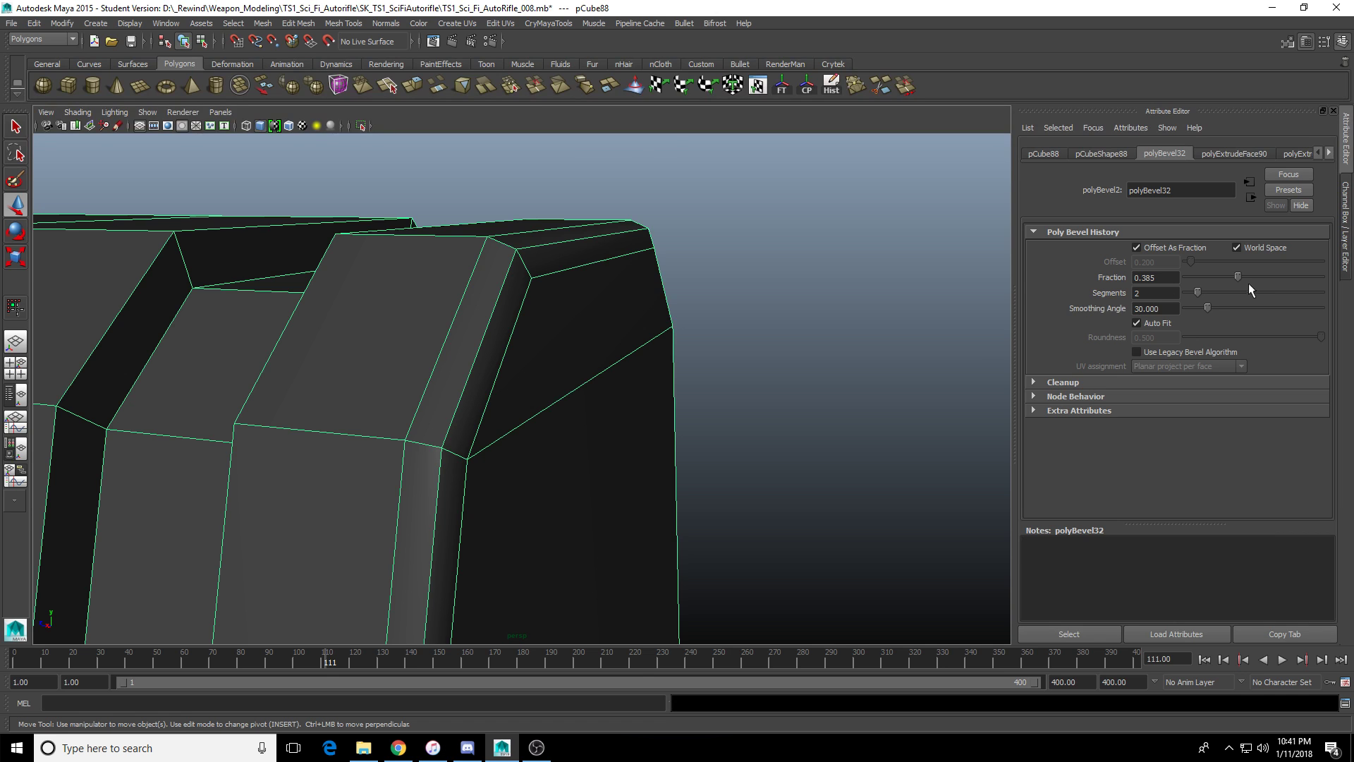
# Try a bevel fraction of 0.391 on the stock's rear edges and undo it.
pyautogui.moveTo(1240, 277)
pyautogui.mouseDown()
pyautogui.moveTo(1208, 281)
pyautogui.moveTo(1224, 281)
pyautogui.mouseUp()
pyautogui.click(799, 361)
pyautogui.scroll(-5, 705, 374)
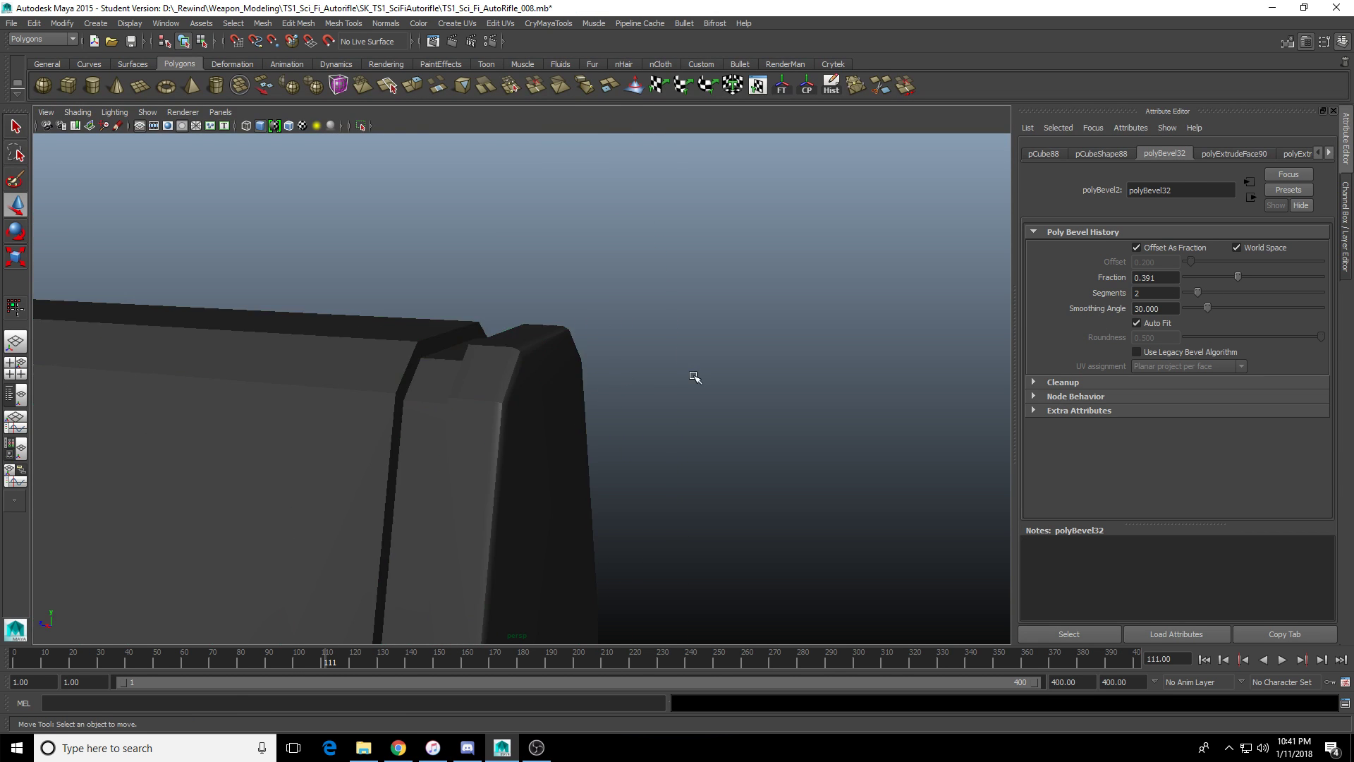
pyautogui.keyDown('alt'); pyautogui.moveTo(694, 377); pyautogui.dragTo(730, 342); pyautogui.keyUp('alt')
pyautogui.hotkey('ctrl', 'z')
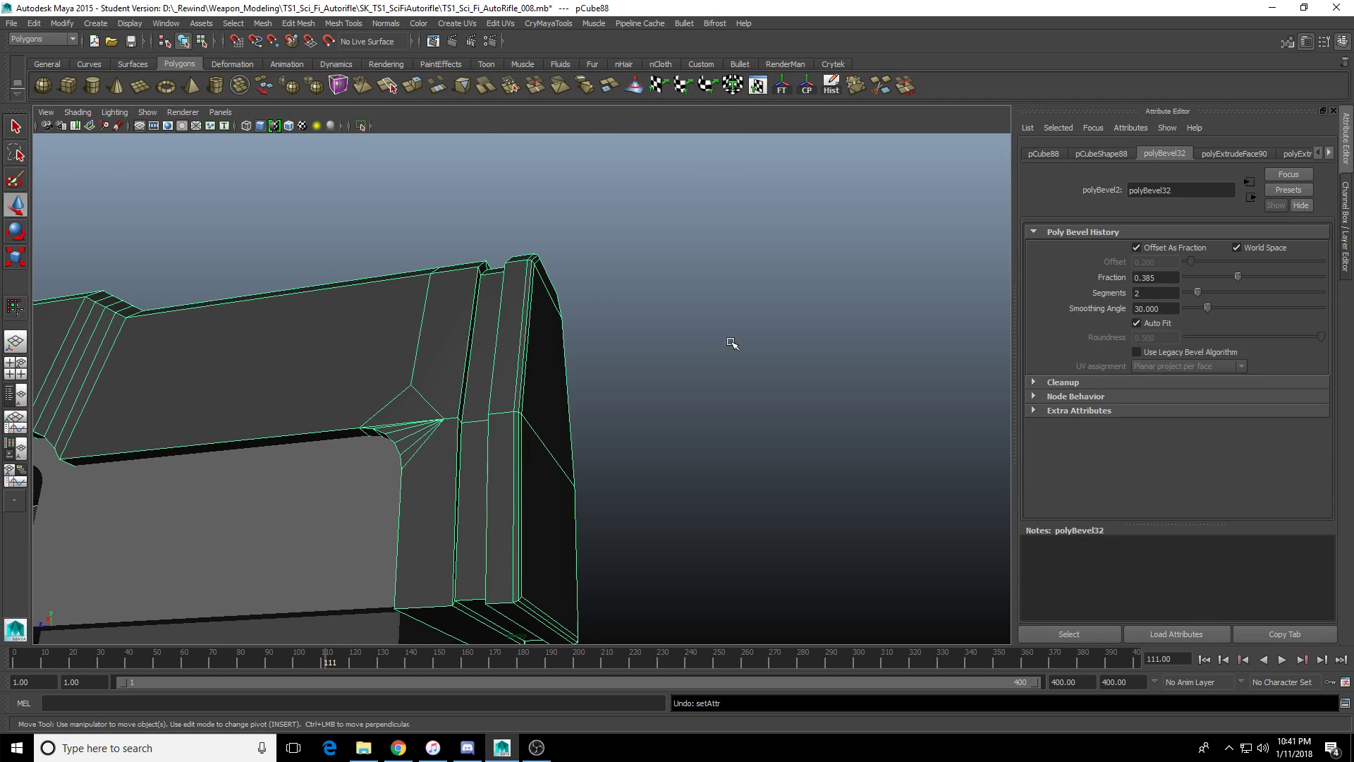
pyautogui.hotkey('ctrl', 'z')
# Readjust the fraction of the stock's rear bevel, deselect the stock and review its shape.
pyautogui.moveTo(1240, 275)
pyautogui.mouseDown()
pyautogui.moveTo(1279, 281)
pyautogui.moveTo(1259, 280)
pyautogui.mouseUp()
pyautogui.click(701, 375)
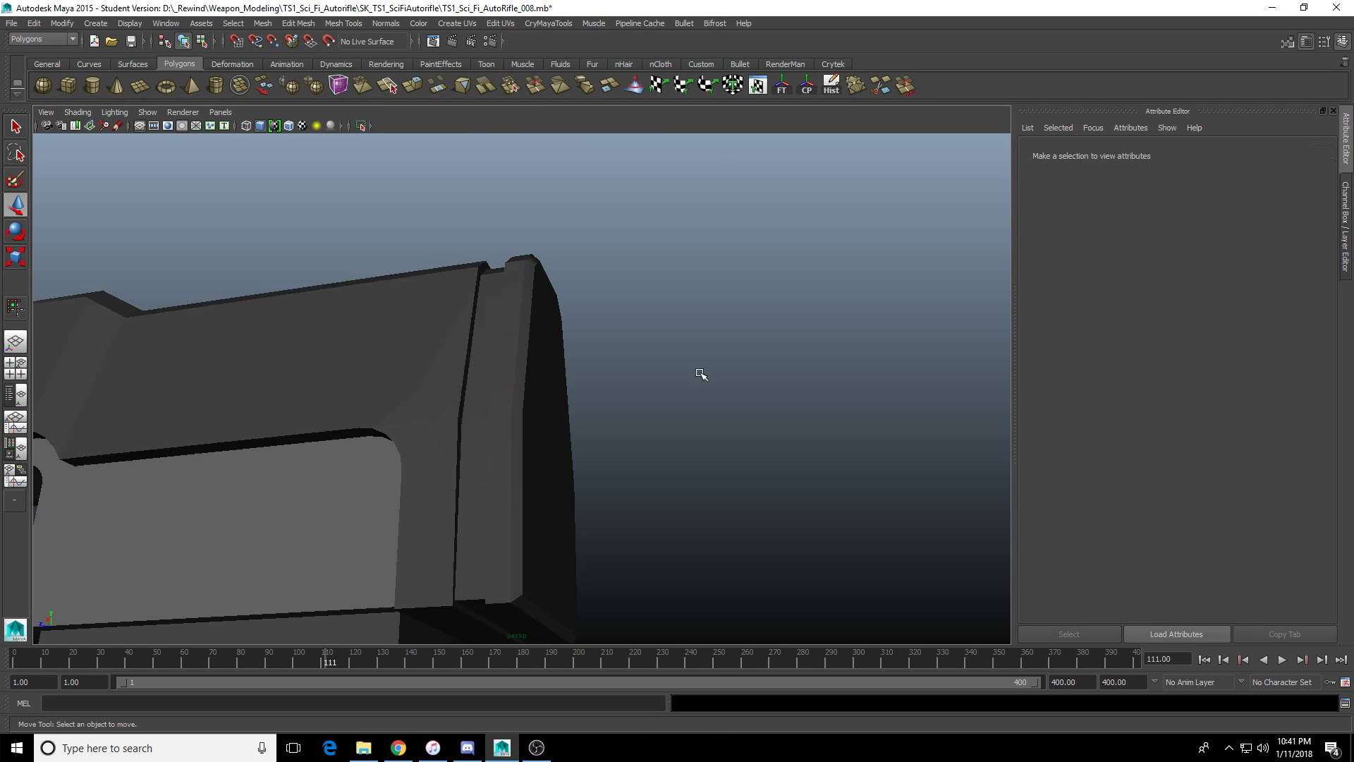
pyautogui.keyDown('alt'); pyautogui.moveTo(701, 374); pyautogui.dragTo(646, 437); pyautogui.keyUp('alt')
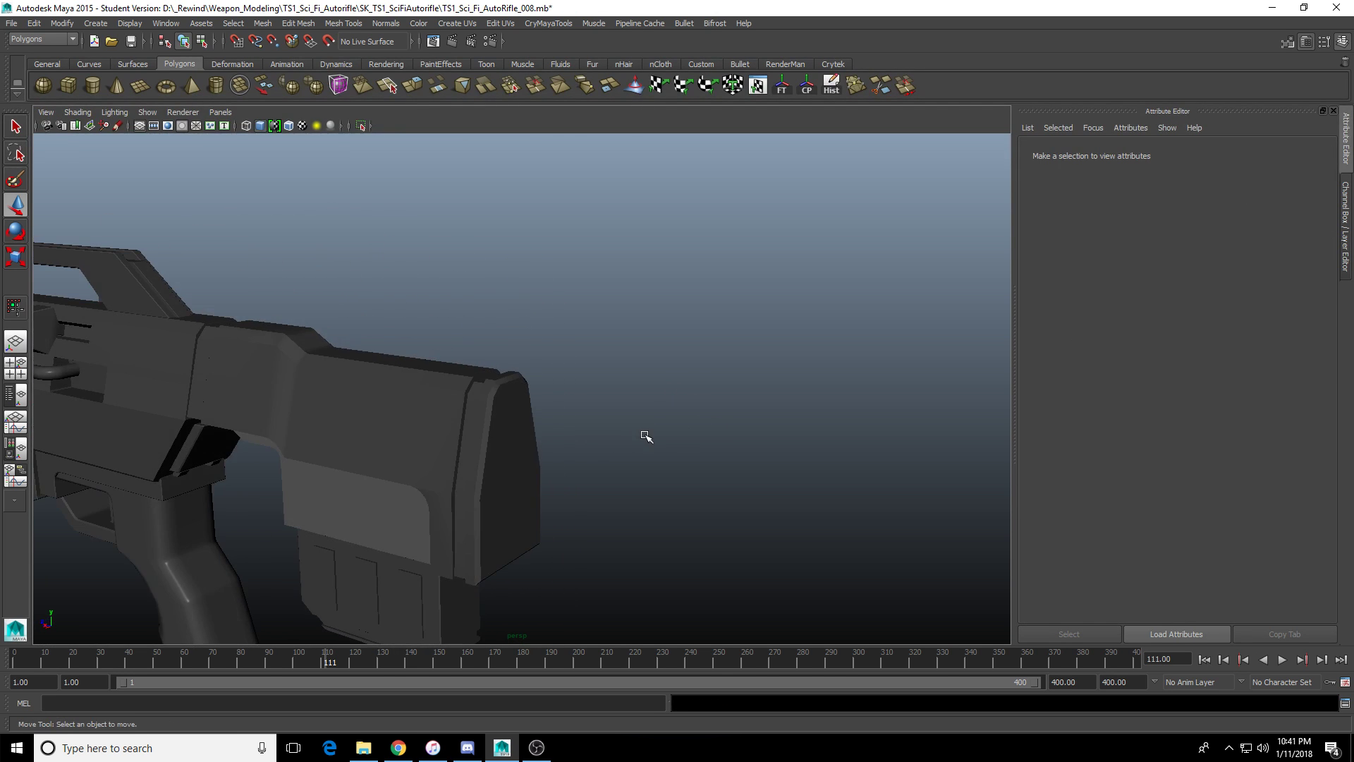
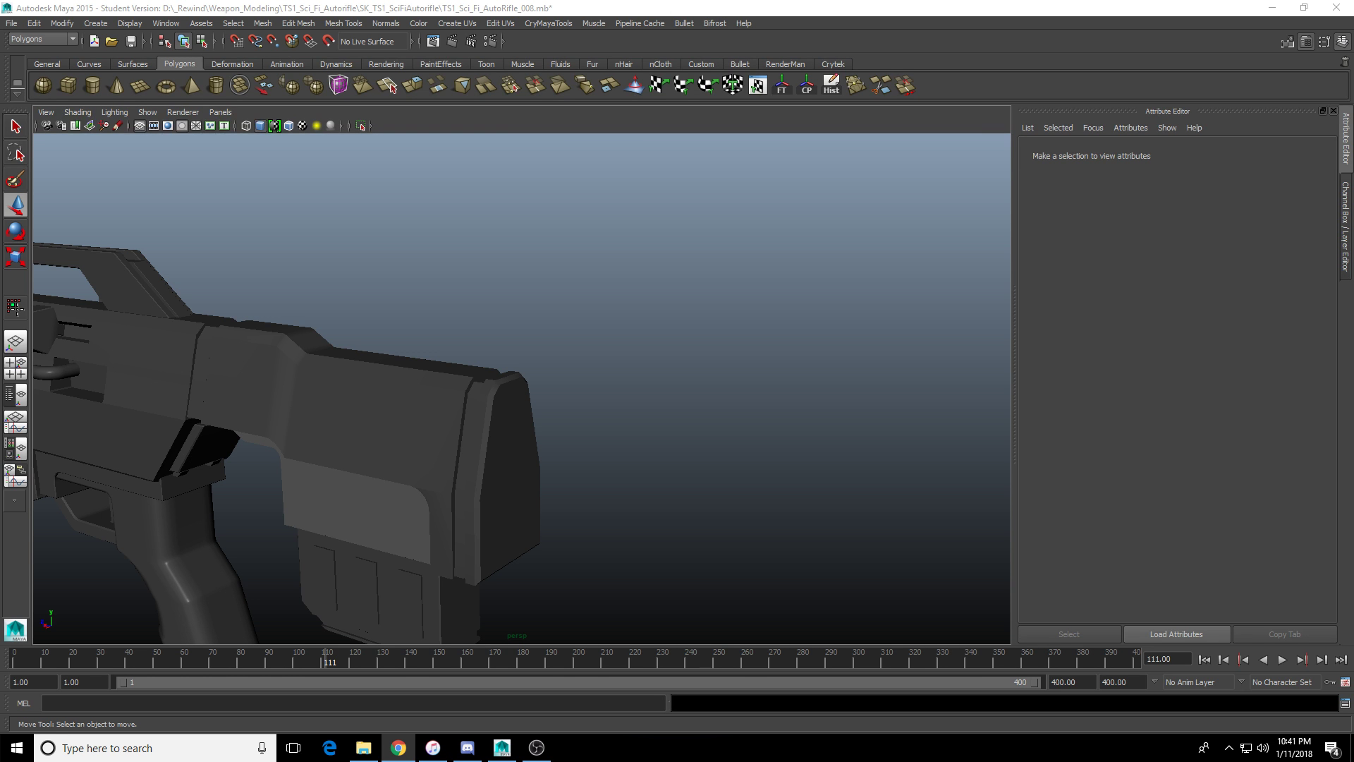
# Switch to Chrome, examine the TimeSplitters Sci-Fi Sniper Rifle reference image at enlarged size, and return to Maya.
pyautogui.moveTo(1353, 176); pyautogui.dragTo(681, 216)
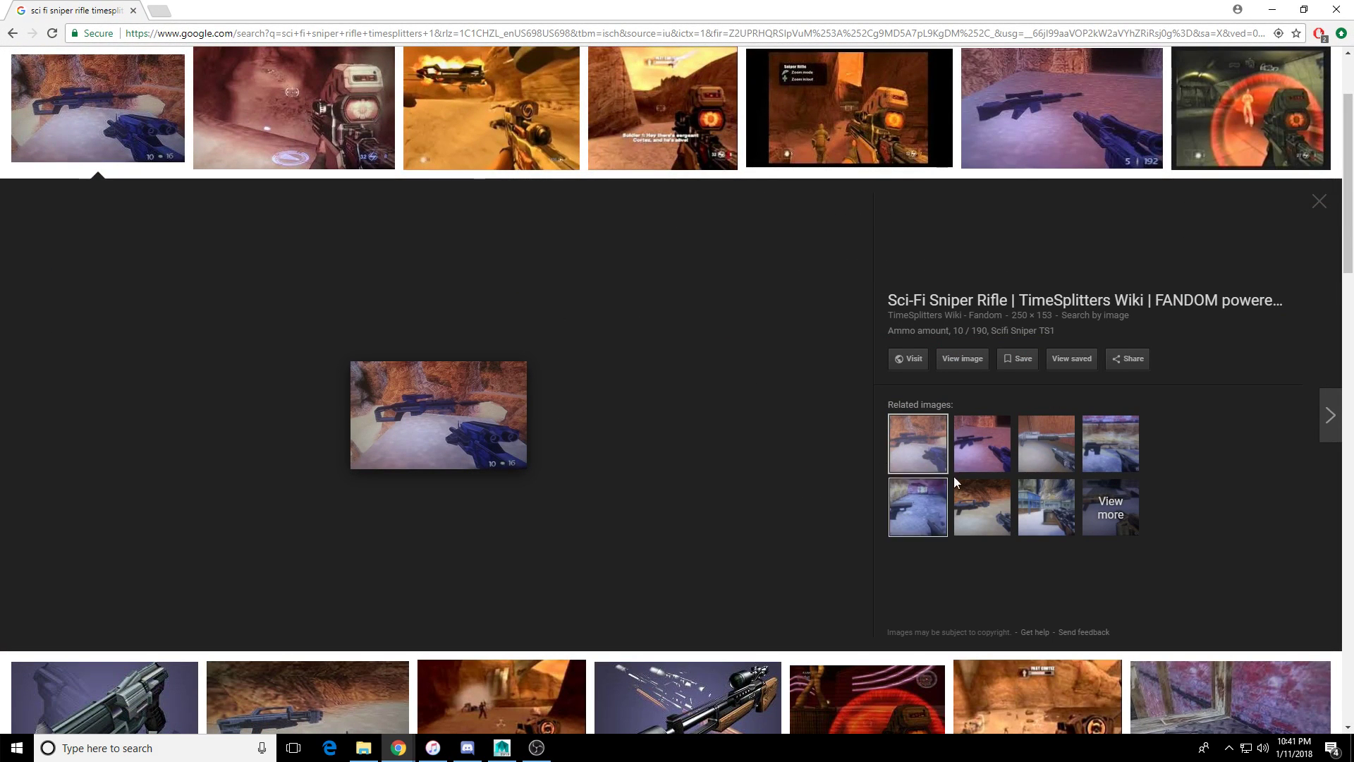
pyautogui.scroll(2, 731, 417)
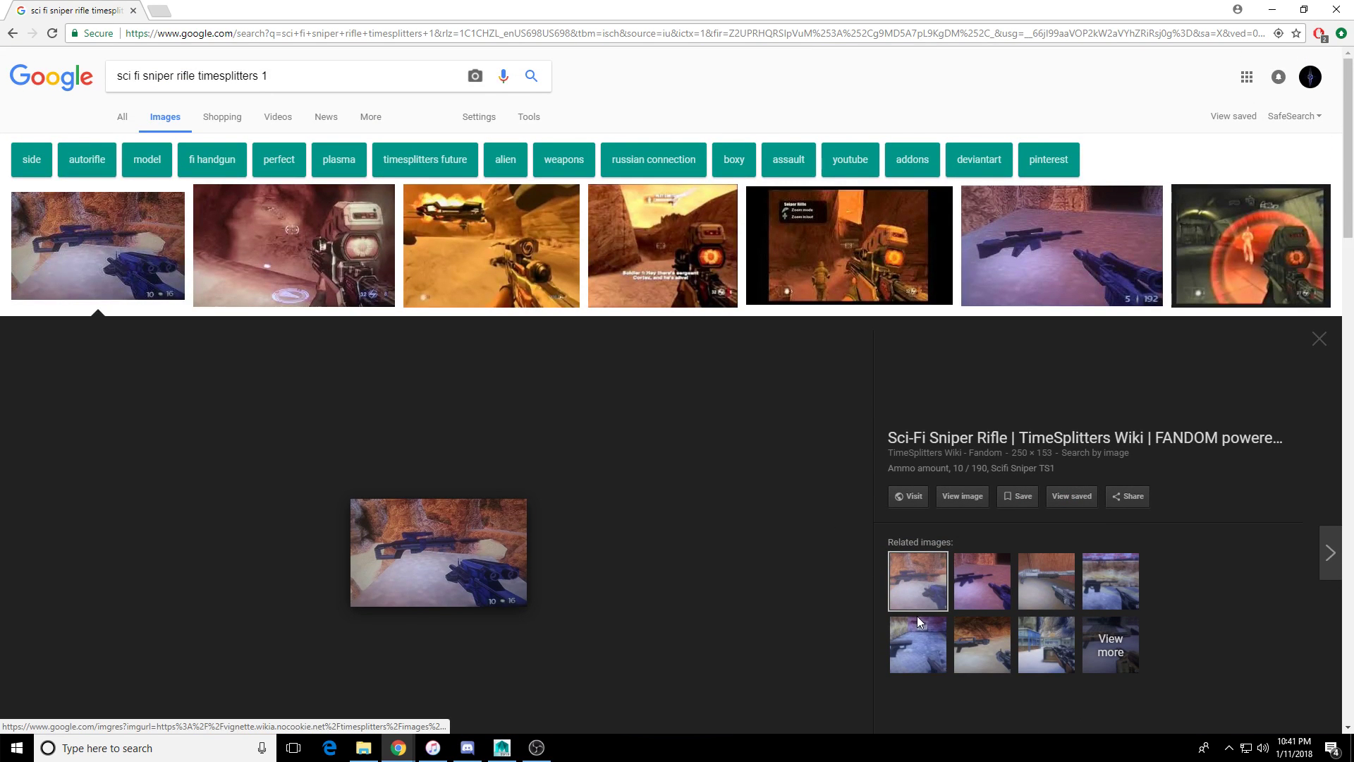
pyautogui.click(917, 634)
pyautogui.click(973, 605)
pyautogui.click(932, 598)
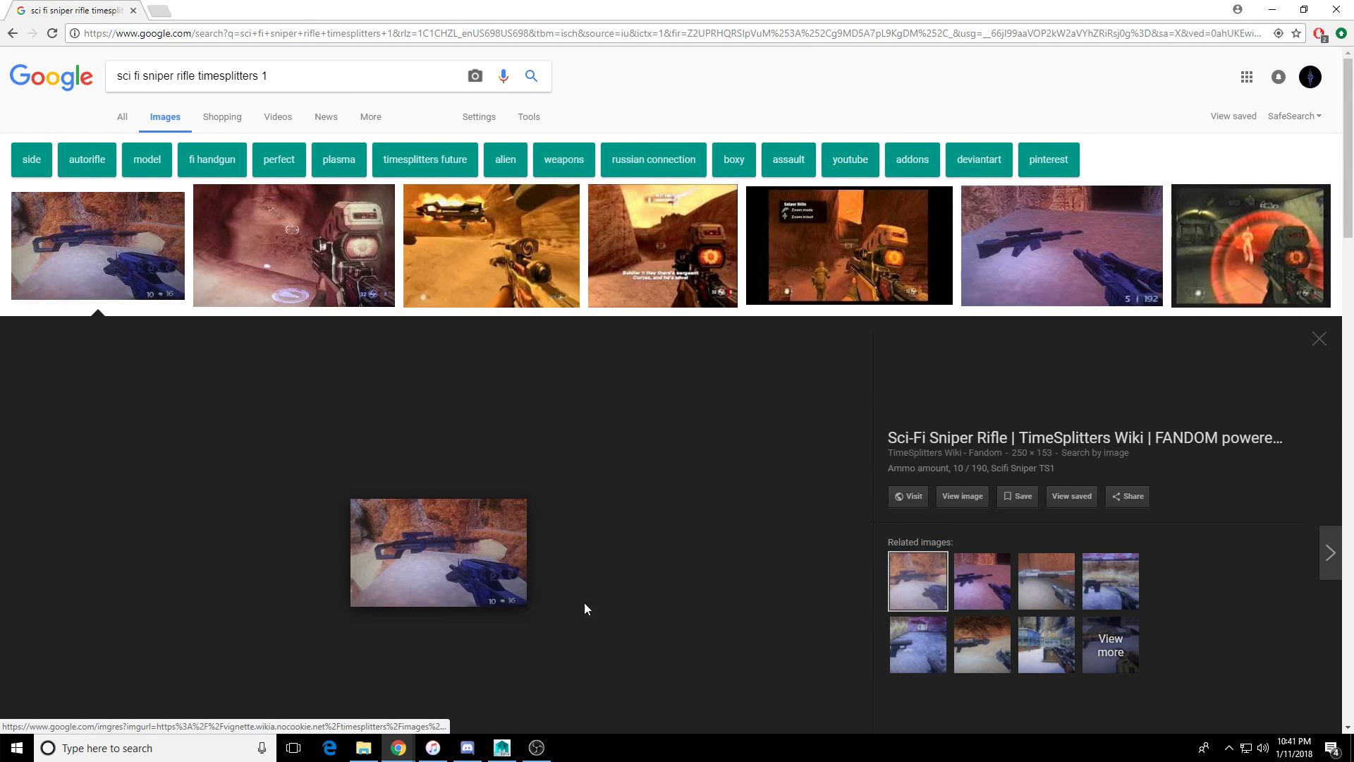
pyautogui.click(962, 496)
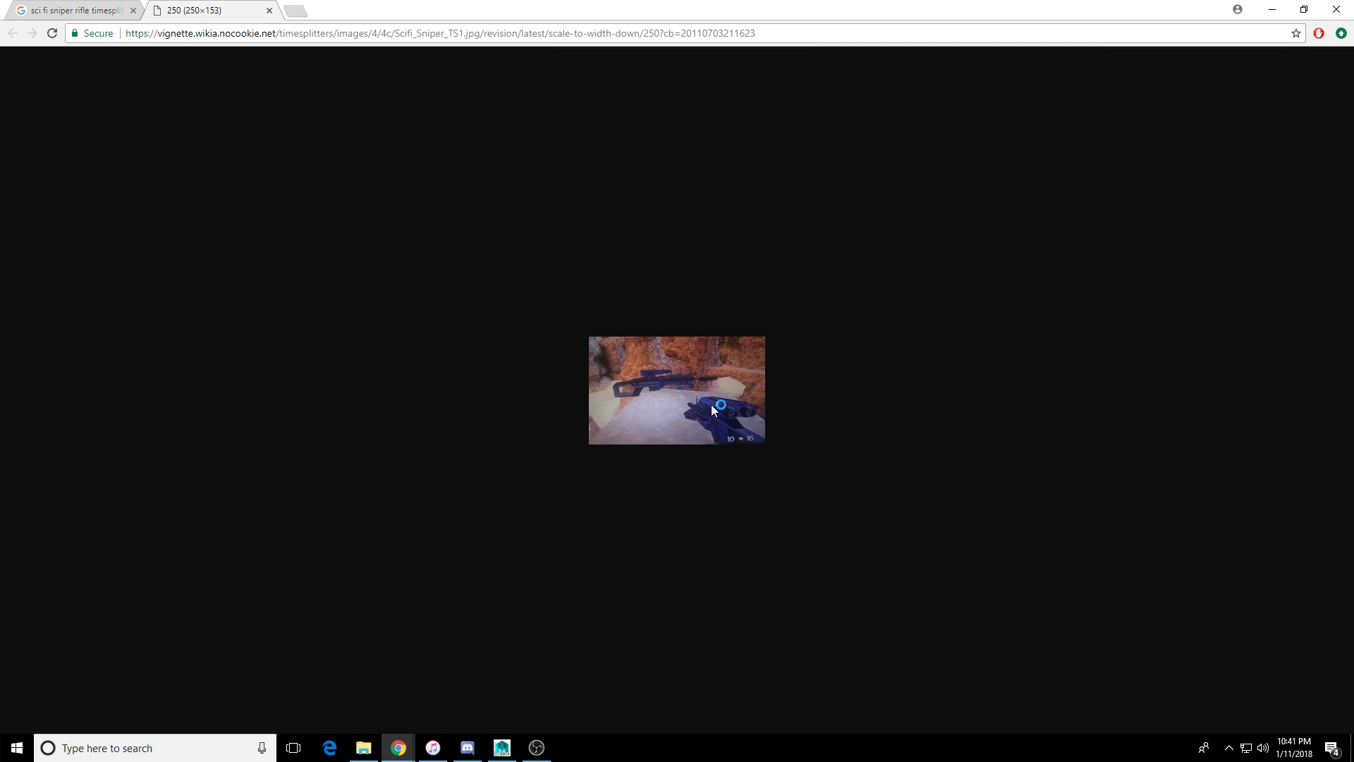
pyautogui.keyDown('ctrl'); pyautogui.scroll(4, 709, 438); pyautogui.keyUp('ctrl')
pyautogui.keyDown('ctrl'); pyautogui.scroll(5, 710, 440); pyautogui.keyUp('ctrl')
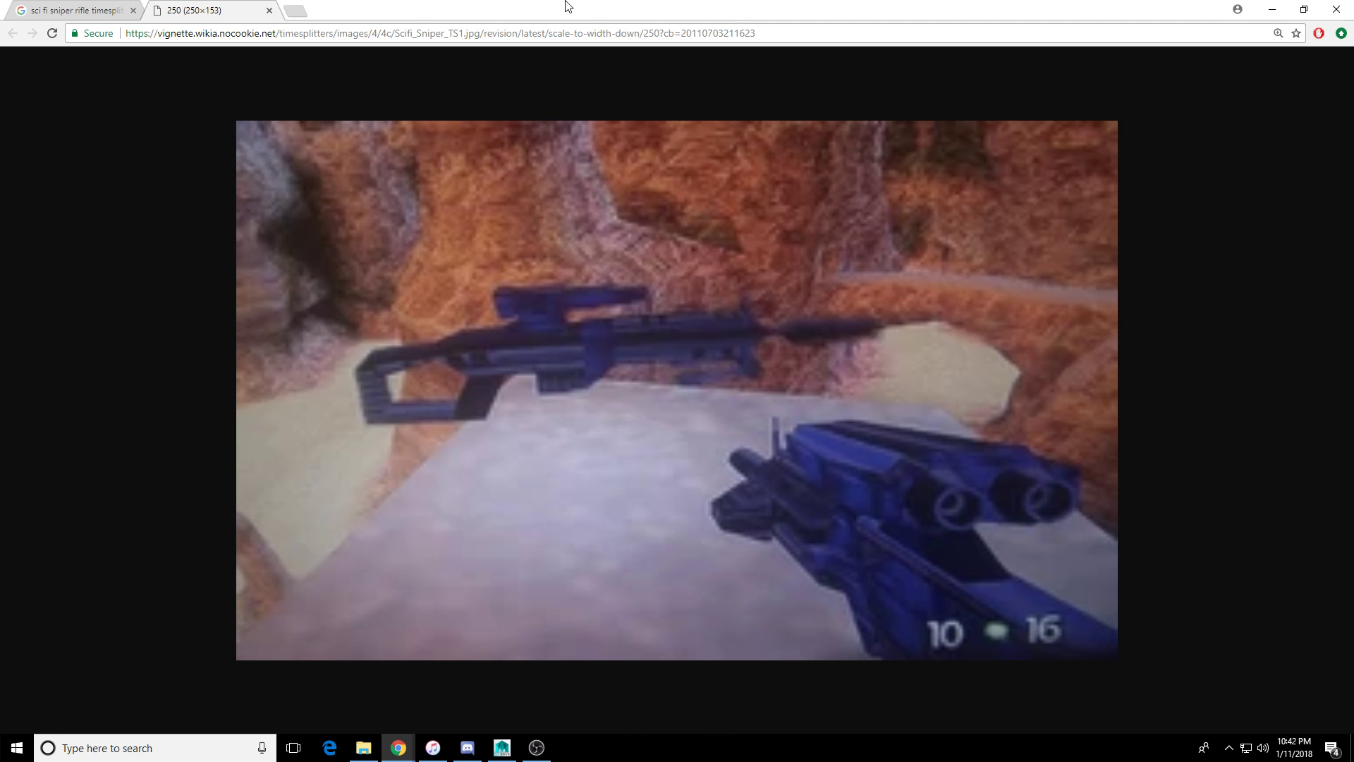
pyautogui.click(269, 10)
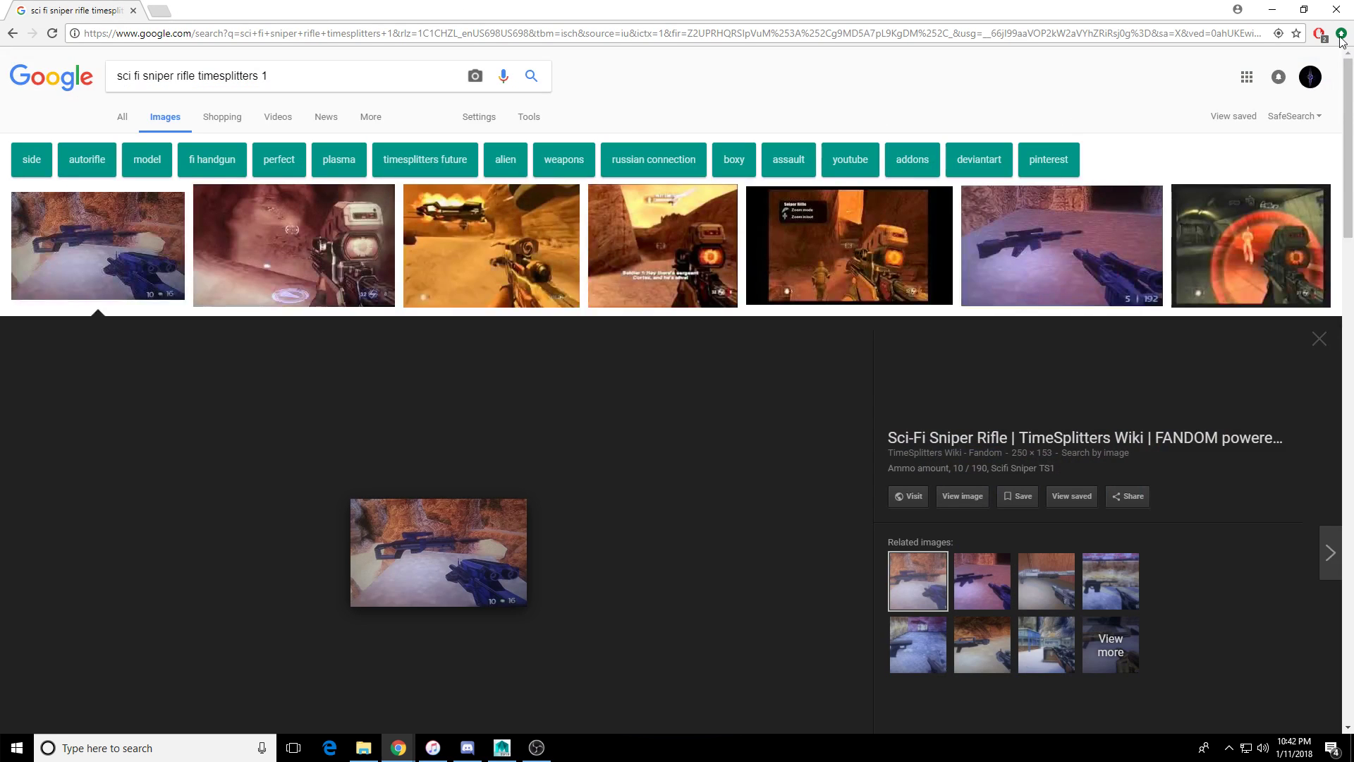
pyautogui.click(1338, 9)
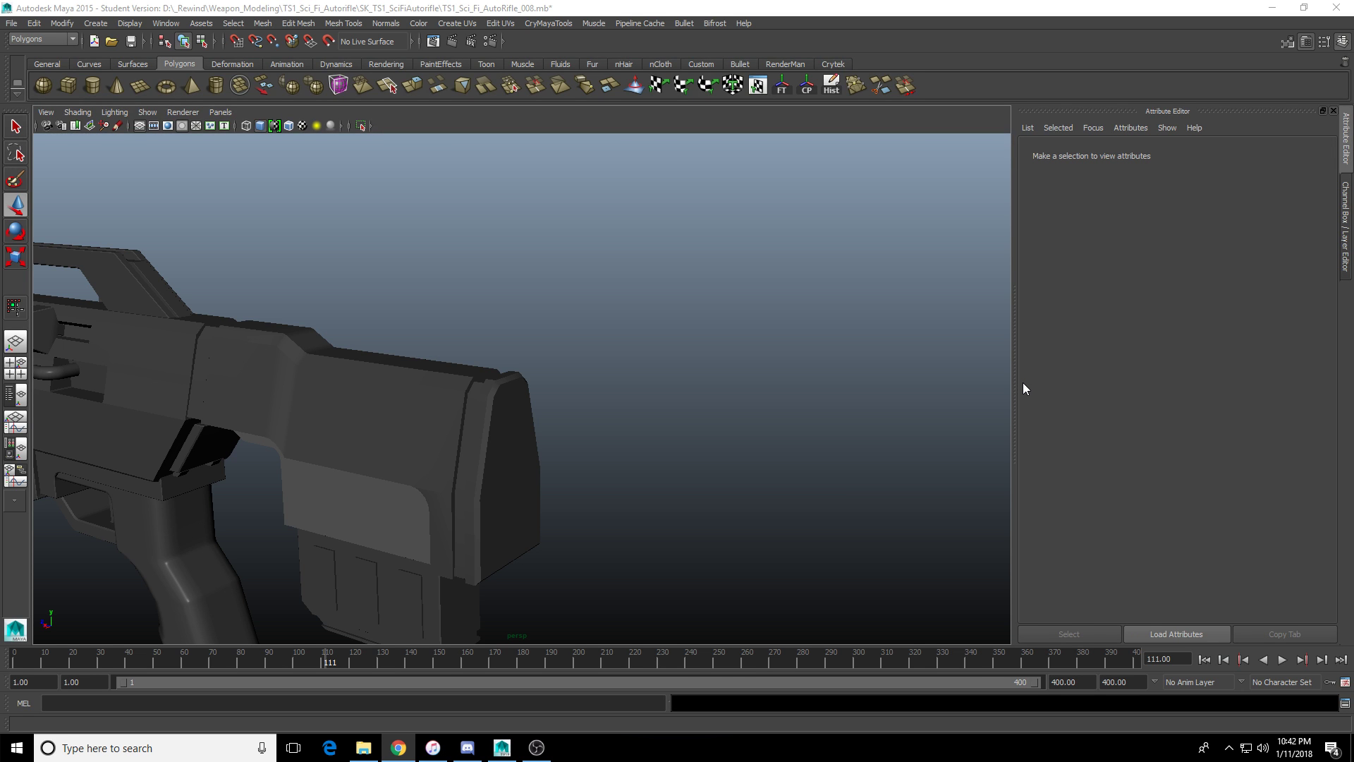
# Examine the face layout around the rounded corner of the stock's inset magazine panel on both sides of the gun.
pyautogui.keyDown('alt'); pyautogui.moveTo(689, 423); pyautogui.dragTo(834, 366); pyautogui.keyUp('alt')
pyautogui.click(481, 415)
pyautogui.scroll(5, 778, 358)
pyautogui.moveTo(865, 341); pyautogui.dragTo(866, 396, button='right')
pyautogui.keyDown('alt'); pyautogui.moveTo(674, 380); pyautogui.dragTo(628, 377); pyautogui.keyUp('alt')
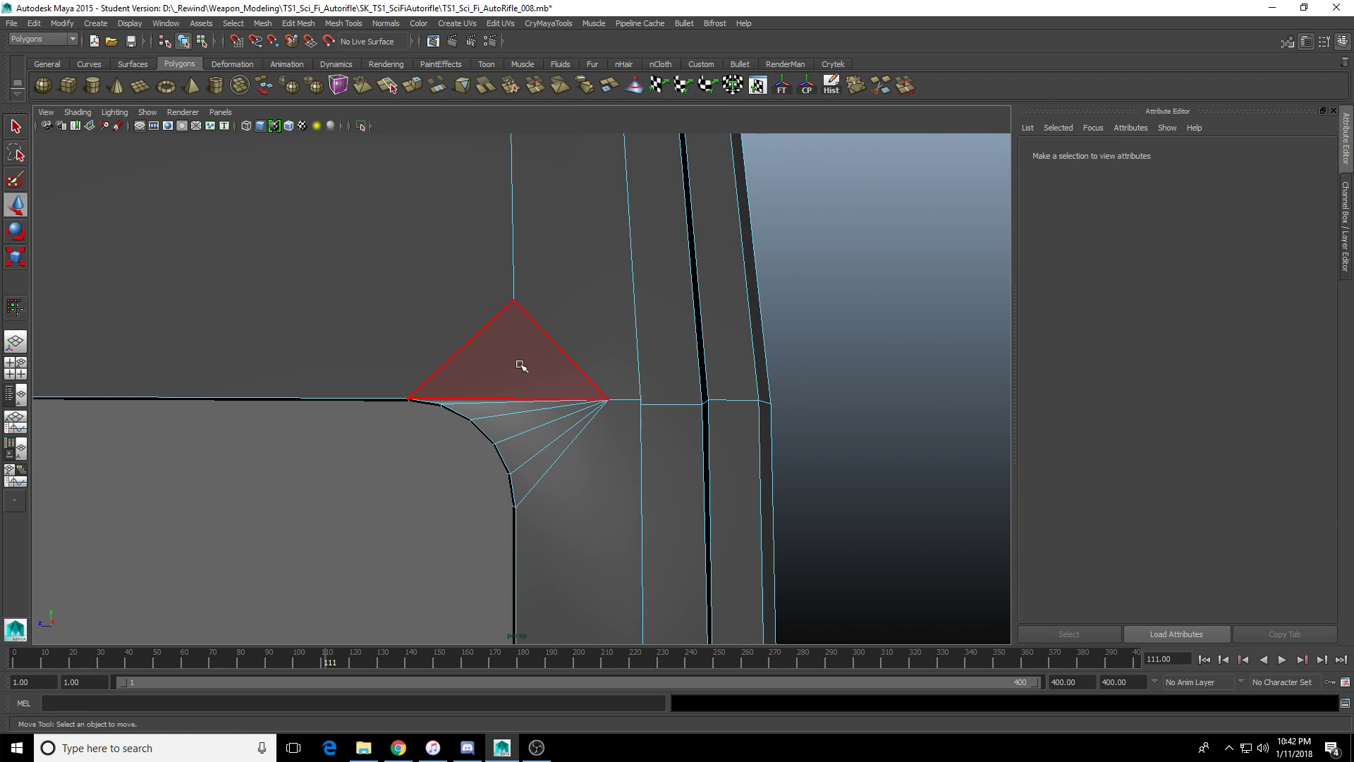
pyautogui.keyDown('alt'); pyautogui.moveTo(516, 391); pyautogui.dragTo(540, 347); pyautogui.keyUp('alt')
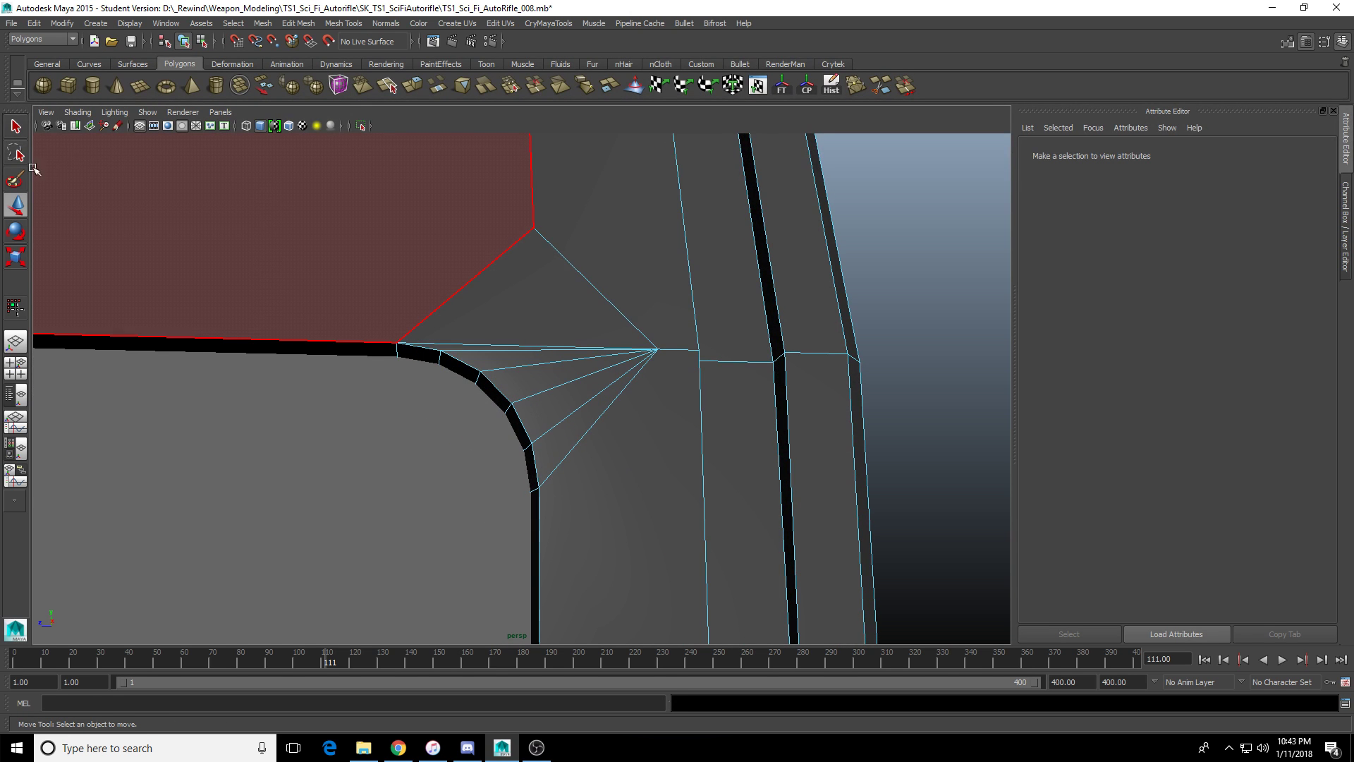
pyautogui.moveTo(453, 369)
pyautogui.keyDown('alt'); pyautogui.mouseDown()
pyautogui.moveTo(348, 369)
pyautogui.moveTo(324, 390)
pyautogui.moveTo(620, 326)
pyautogui.moveTo(450, 357)
pyautogui.mouseUp(); pyautogui.keyUp('alt')
pyautogui.keyDown('alt'); pyautogui.moveTo(450, 357); pyautogui.dragTo(663, 339, button='right'); pyautogui.keyUp('alt')
pyautogui.keyDown('alt'); pyautogui.moveTo(663, 339); pyautogui.dragTo(632, 339); pyautogui.keyUp('alt')
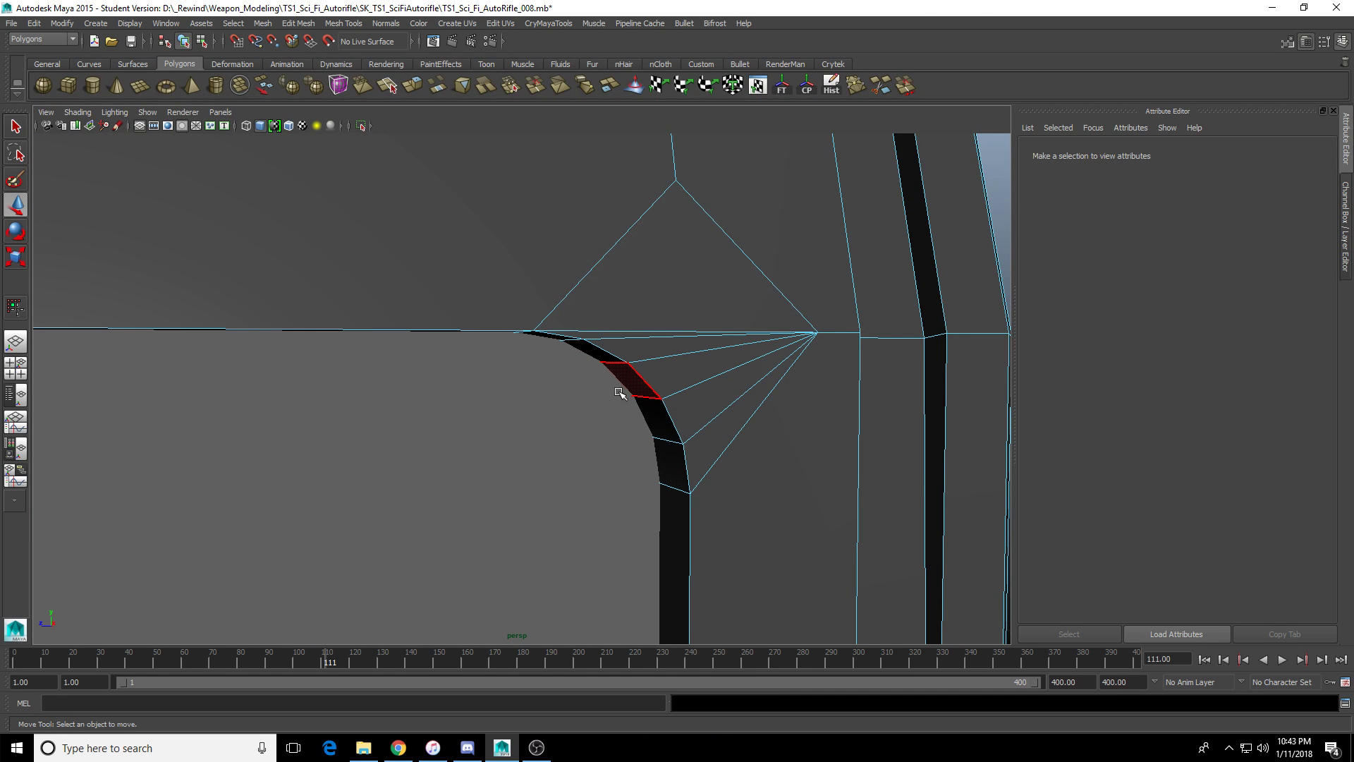
pyautogui.keyDown('alt'); pyautogui.moveTo(921, 302); pyautogui.dragTo(568, 381, button='right'); pyautogui.keyUp('alt')
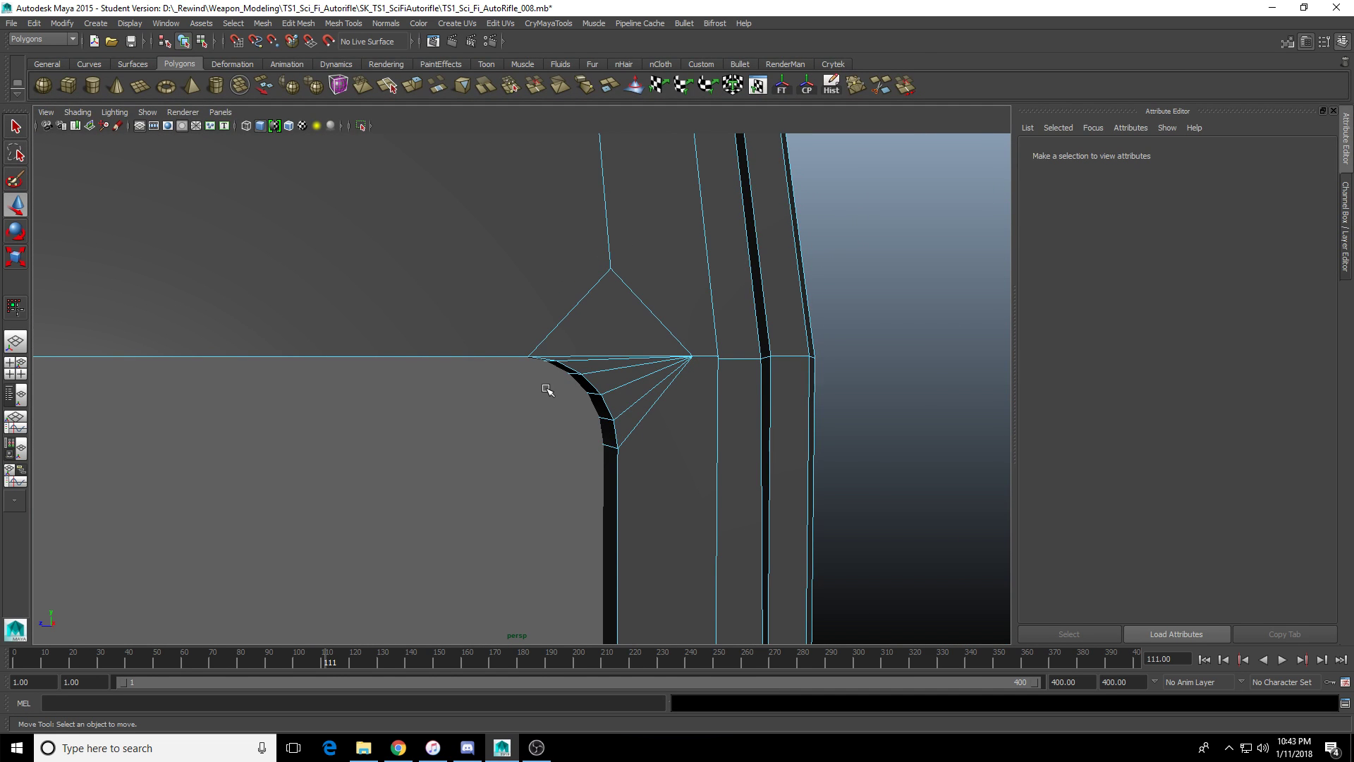
pyautogui.keyDown('alt'); pyautogui.moveTo(544, 373); pyautogui.dragTo(730, 377); pyautogui.keyUp('alt')
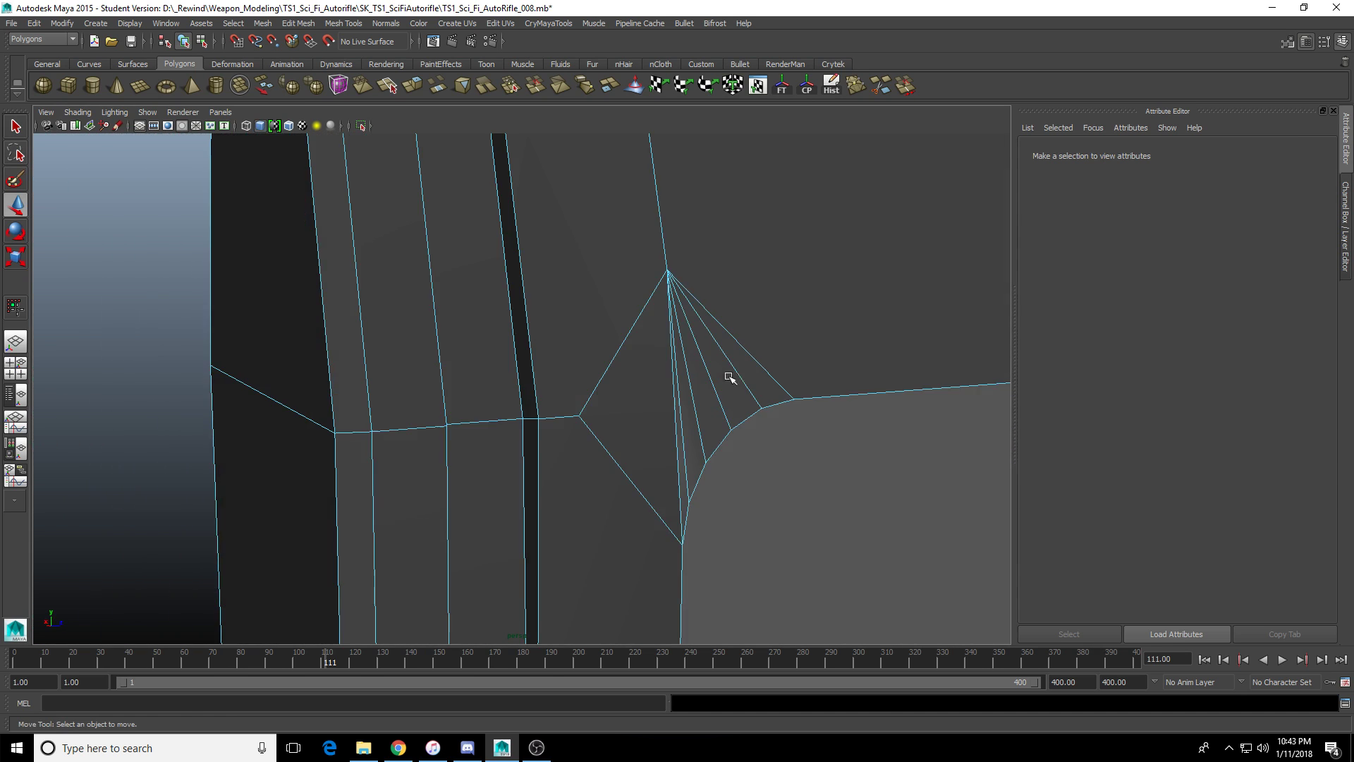
pyautogui.keyDown('alt'); pyautogui.moveTo(663, 403); pyautogui.dragTo(631, 388); pyautogui.keyUp('alt')
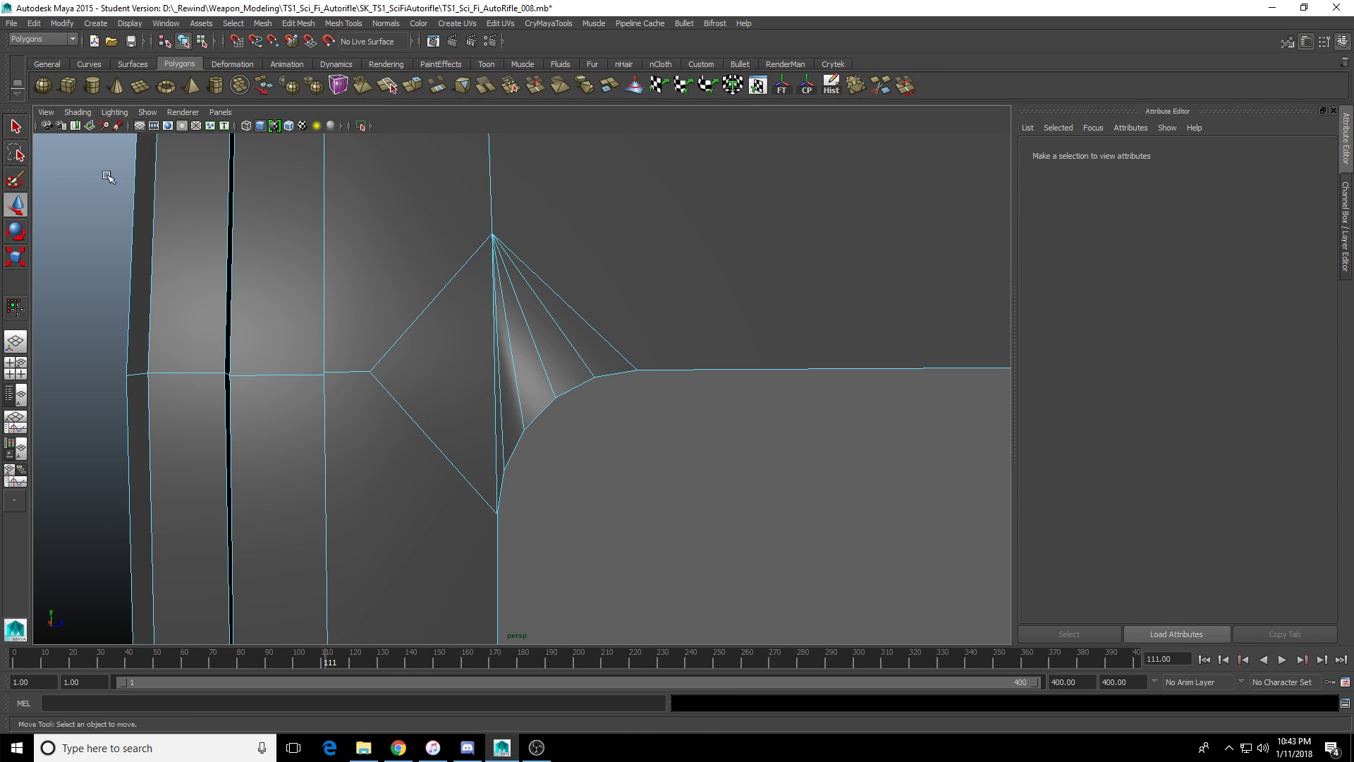
pyautogui.keyDown('alt'); pyautogui.moveTo(517, 342); pyautogui.dragTo(550, 232); pyautogui.keyUp('alt')
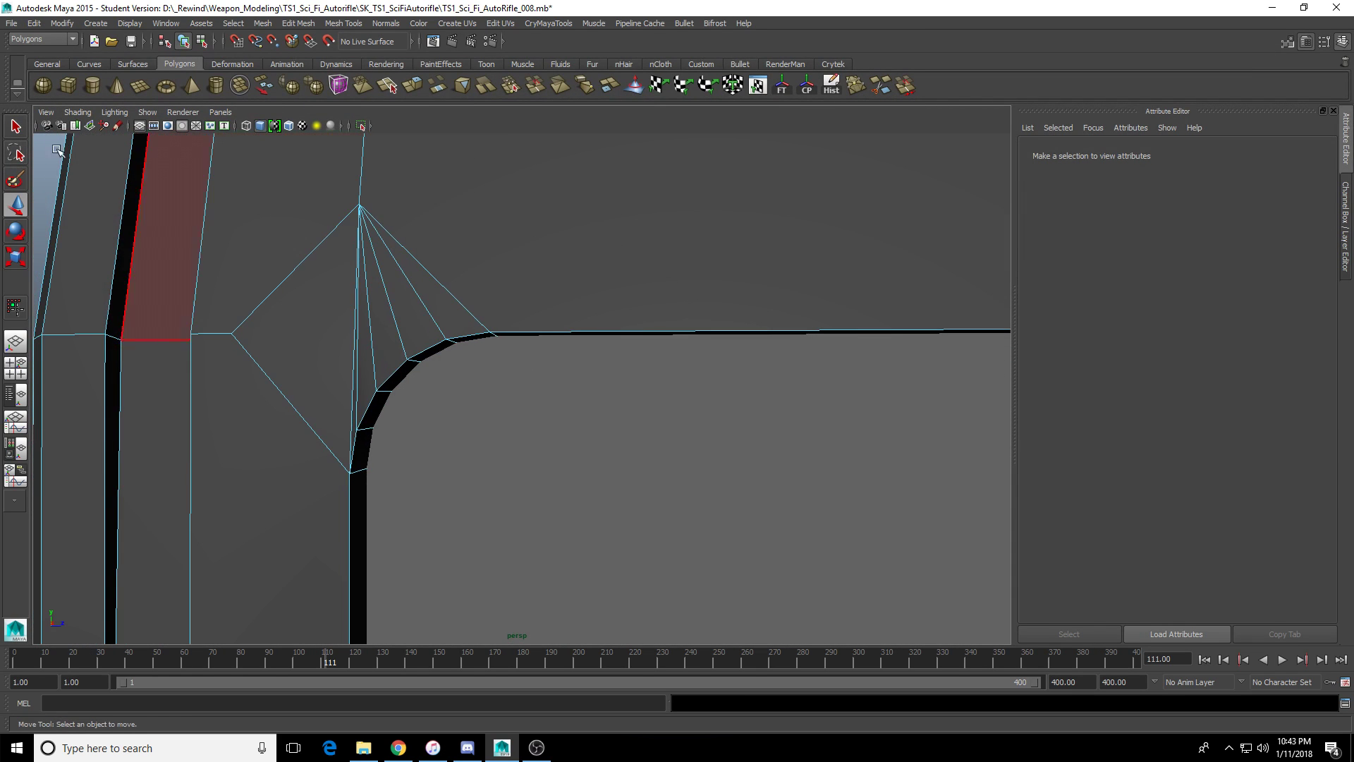
pyautogui.keyDown('alt'); pyautogui.moveTo(550, 233); pyautogui.dragTo(600, 251, button='middle'); pyautogui.keyUp('alt')
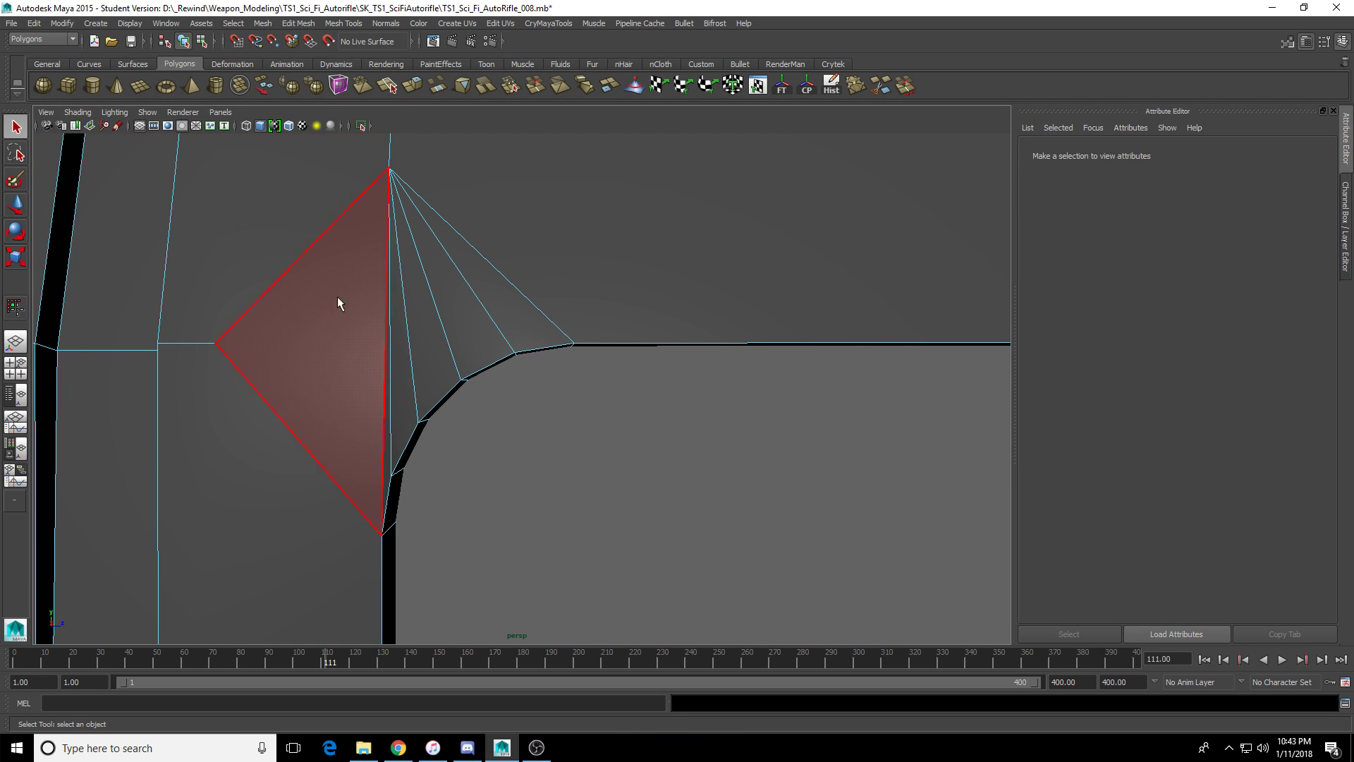
# Enable camera-based selection and delete the fan of thin triangular faces at the inset panel's rounded corner.
pyautogui.doubleClick(16, 127)
pyautogui.click(188, 182)
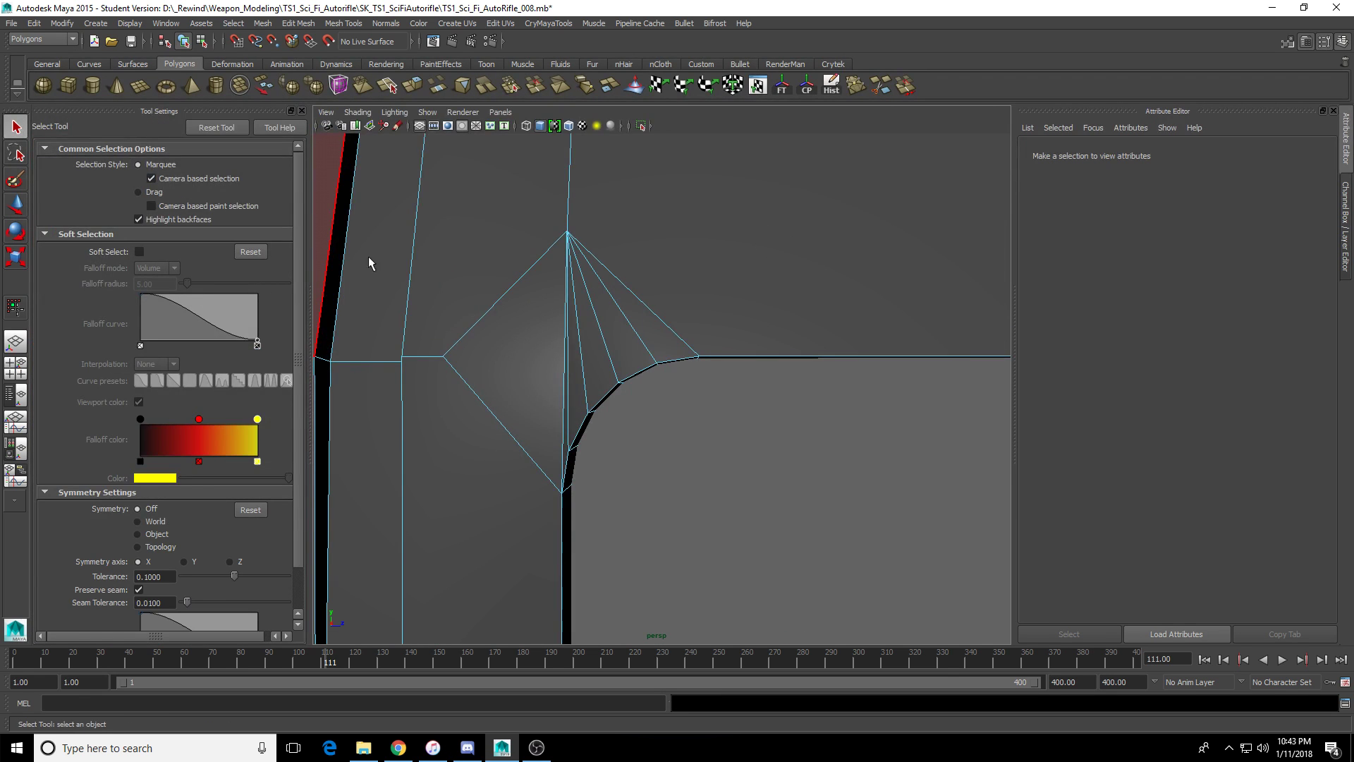
pyautogui.scroll(3, 590, 356)
pyautogui.keyDown('alt'); pyautogui.moveTo(454, 361); pyautogui.dragTo(667, 397); pyautogui.keyUp('alt')
pyautogui.press('Delete')
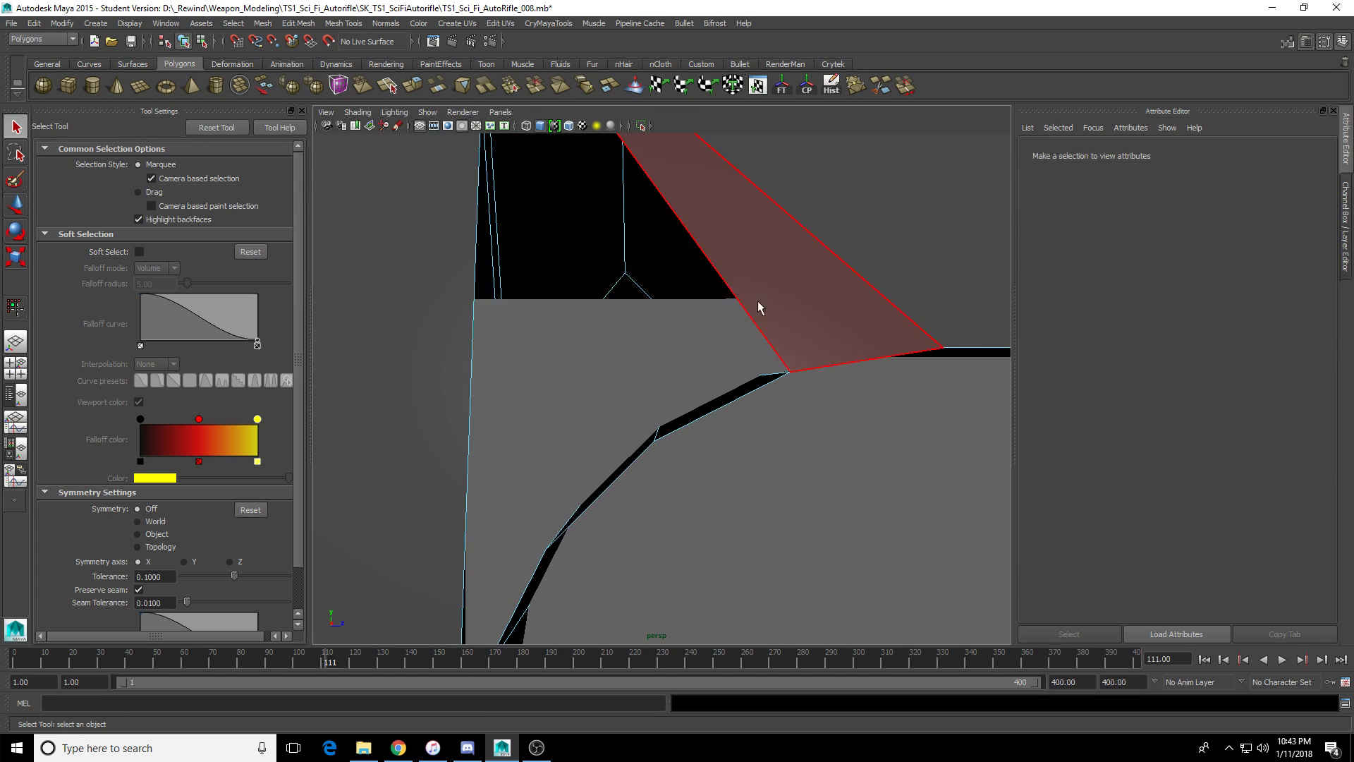
pyautogui.click(776, 318)
pyautogui.press('Delete')
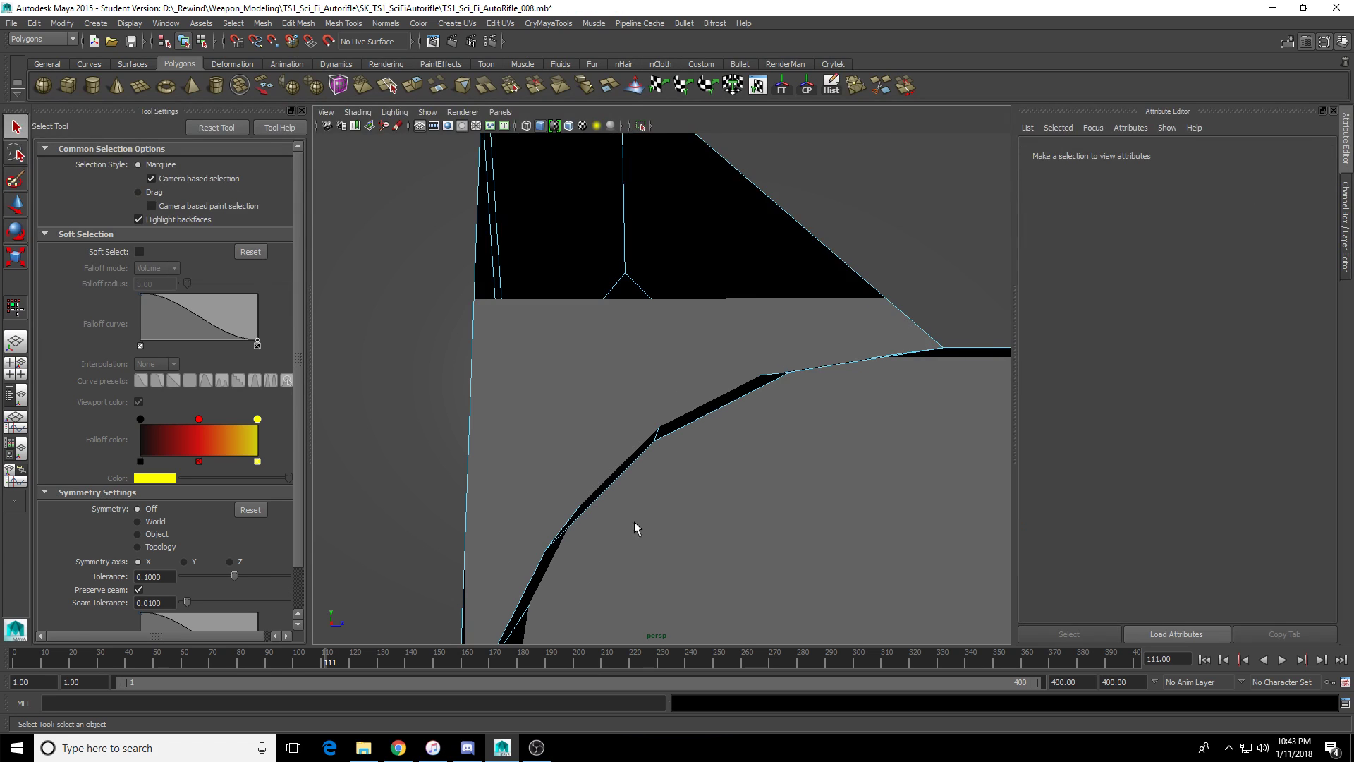
# Compare the opened corner and its adjacent triangular face with the intact corner on the opposite side of the stock.
pyautogui.keyDown('alt'); pyautogui.moveTo(701, 353); pyautogui.dragTo(753, 369); pyautogui.keyUp('alt')
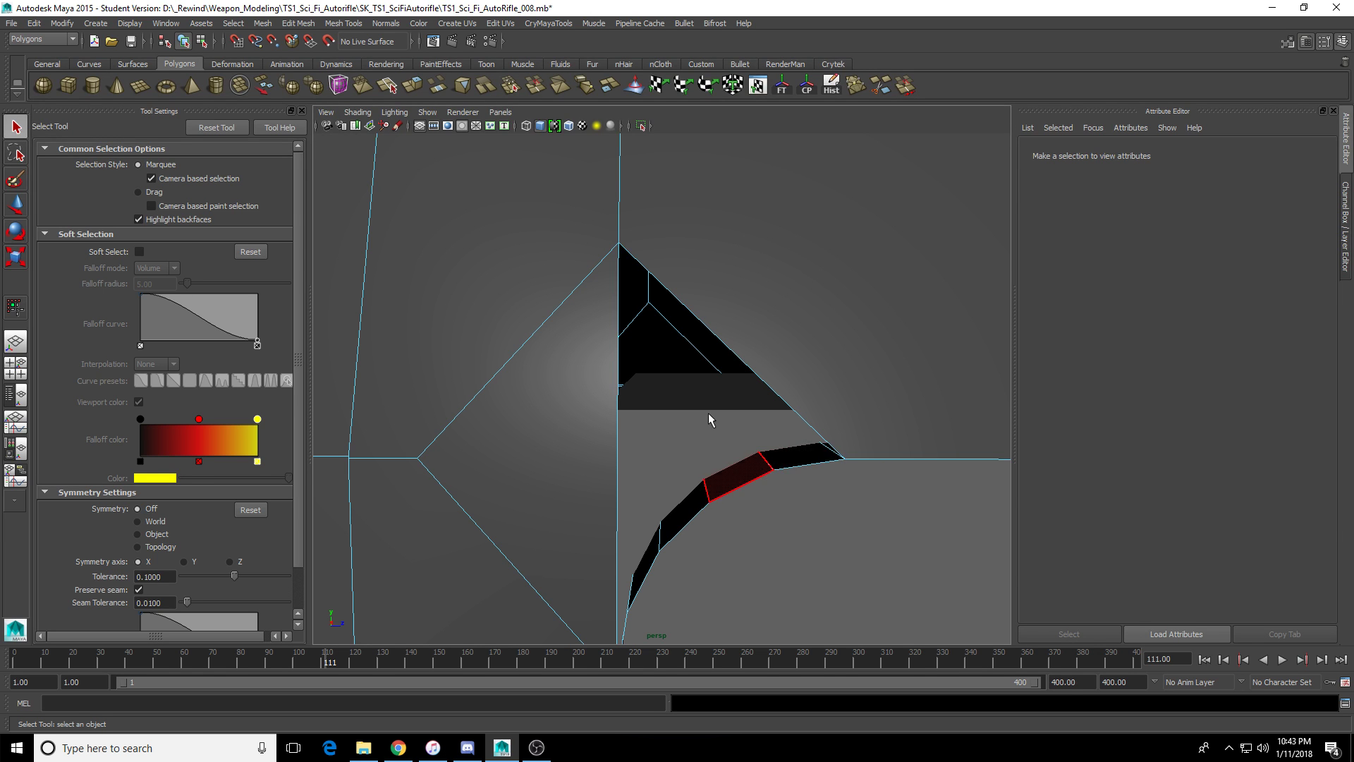
pyautogui.keyDown('alt'); pyautogui.moveTo(708, 413); pyautogui.dragTo(319, 447); pyautogui.keyUp('alt')
pyautogui.scroll(5, 687, 444)
pyautogui.moveTo(694, 543)
pyautogui.keyDown('alt'); pyautogui.mouseDown()
pyautogui.moveTo(810, 562)
pyautogui.moveTo(716, 559)
pyautogui.mouseUp(); pyautogui.keyUp('alt')
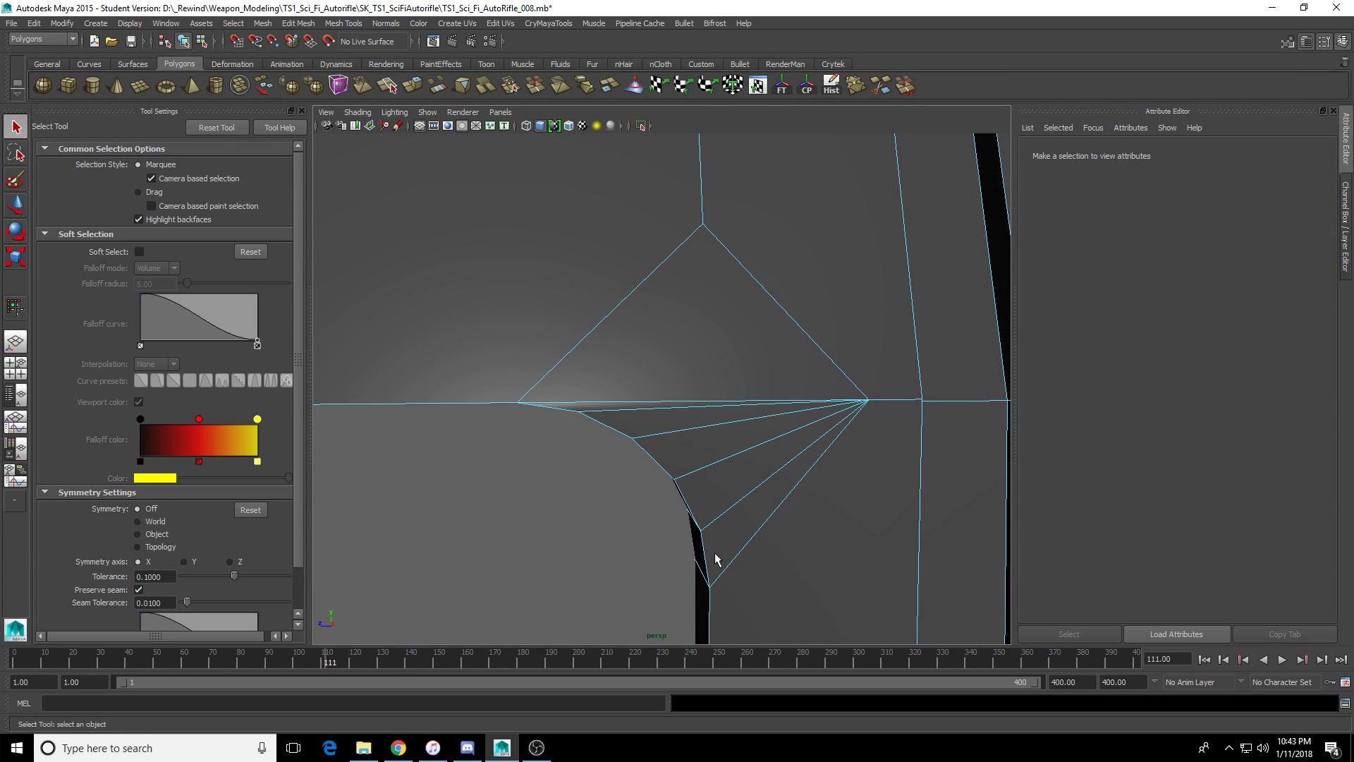
pyautogui.keyDown('alt'); pyautogui.moveTo(590, 203); pyautogui.dragTo(656, 375); pyautogui.keyUp('alt')
pyautogui.click(646, 422)
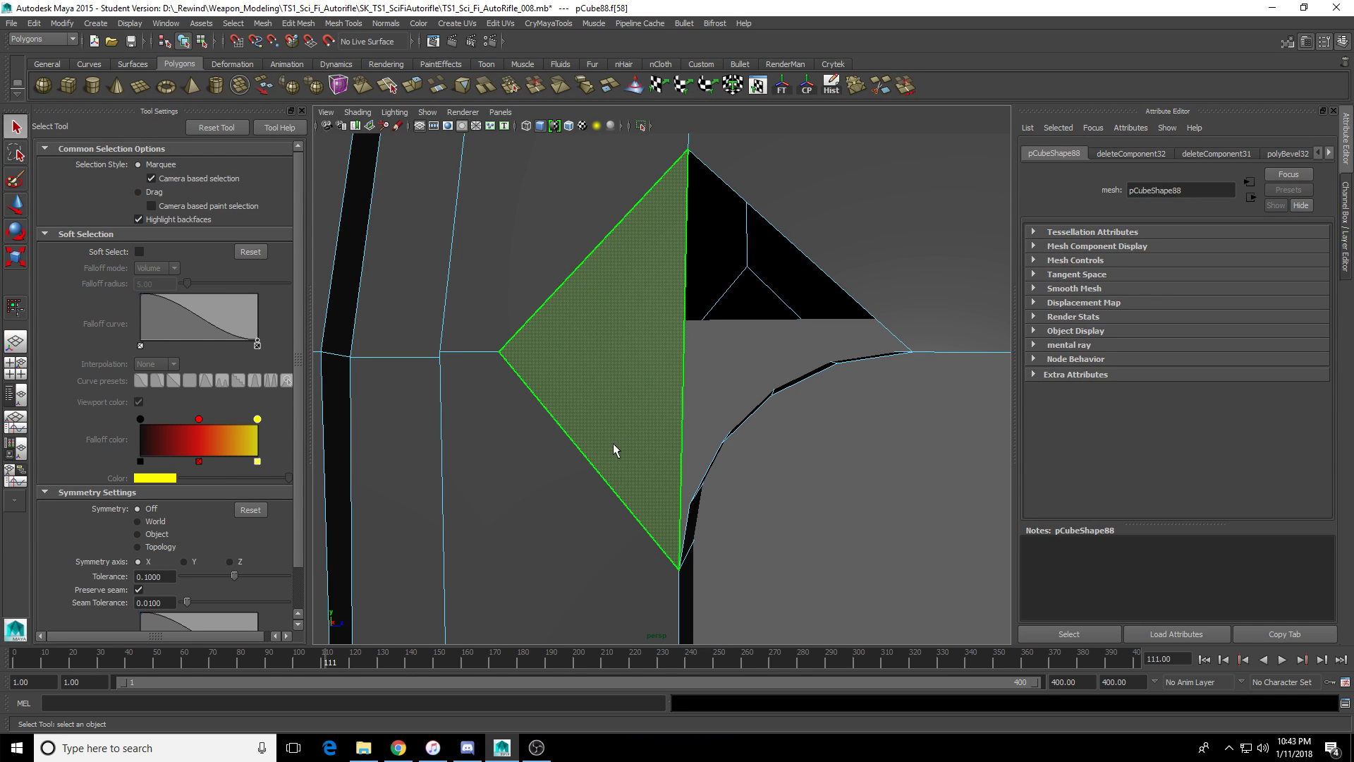
pyautogui.moveTo(612, 443)
pyautogui.keyDown('alt'); pyautogui.mouseDown()
pyautogui.moveTo(626, 426)
pyautogui.moveTo(529, 426)
pyautogui.moveTo(593, 432)
pyautogui.mouseUp(); pyautogui.keyUp('alt')
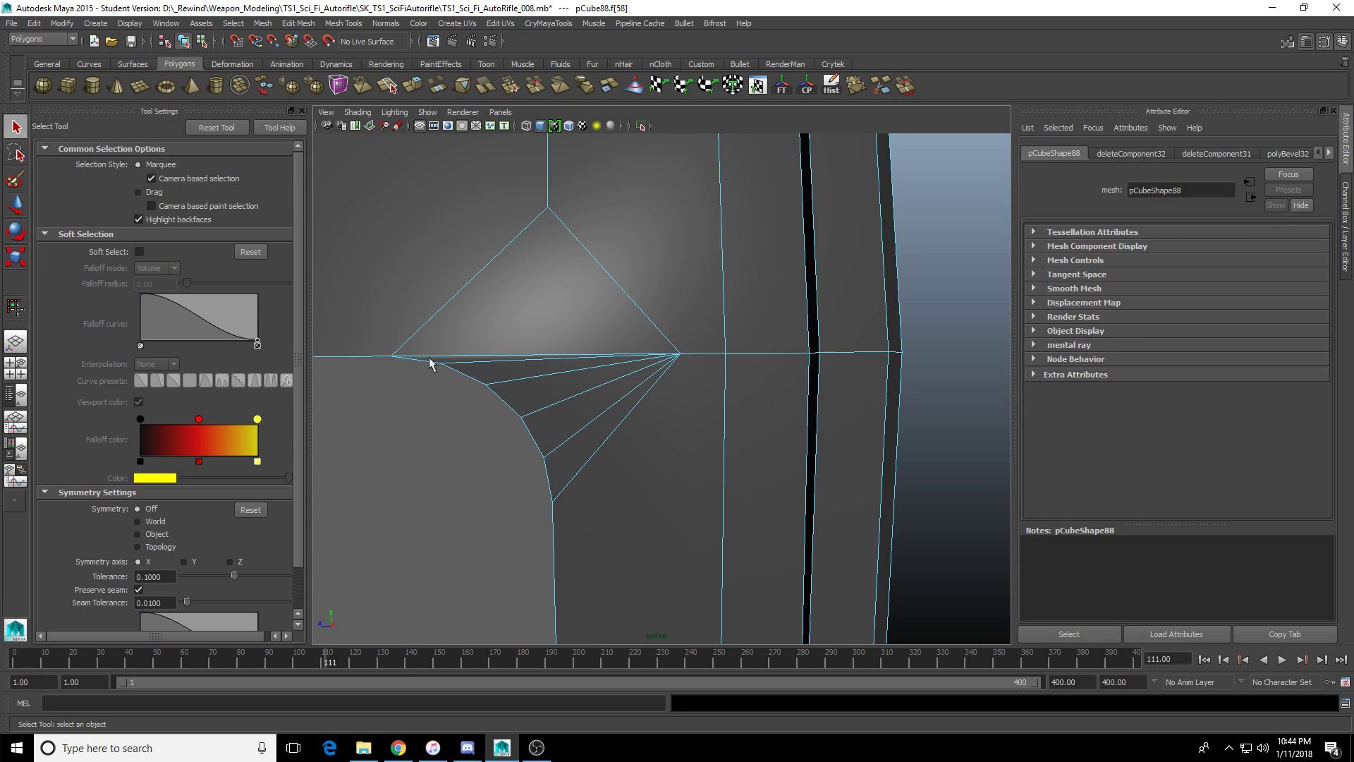
pyautogui.keyDown('alt'); pyautogui.moveTo(429, 362); pyautogui.dragTo(768, 152); pyautogui.keyUp('alt')
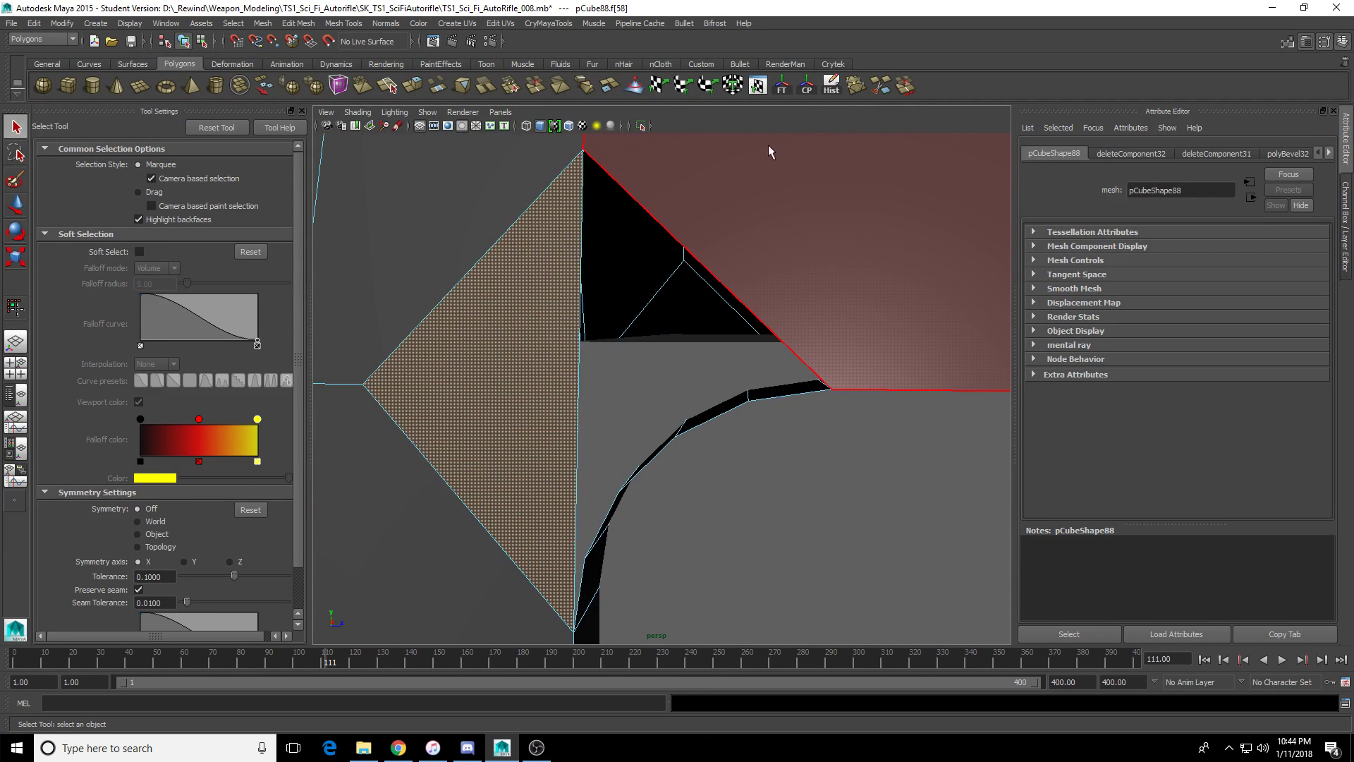
pyautogui.click(879, 86)
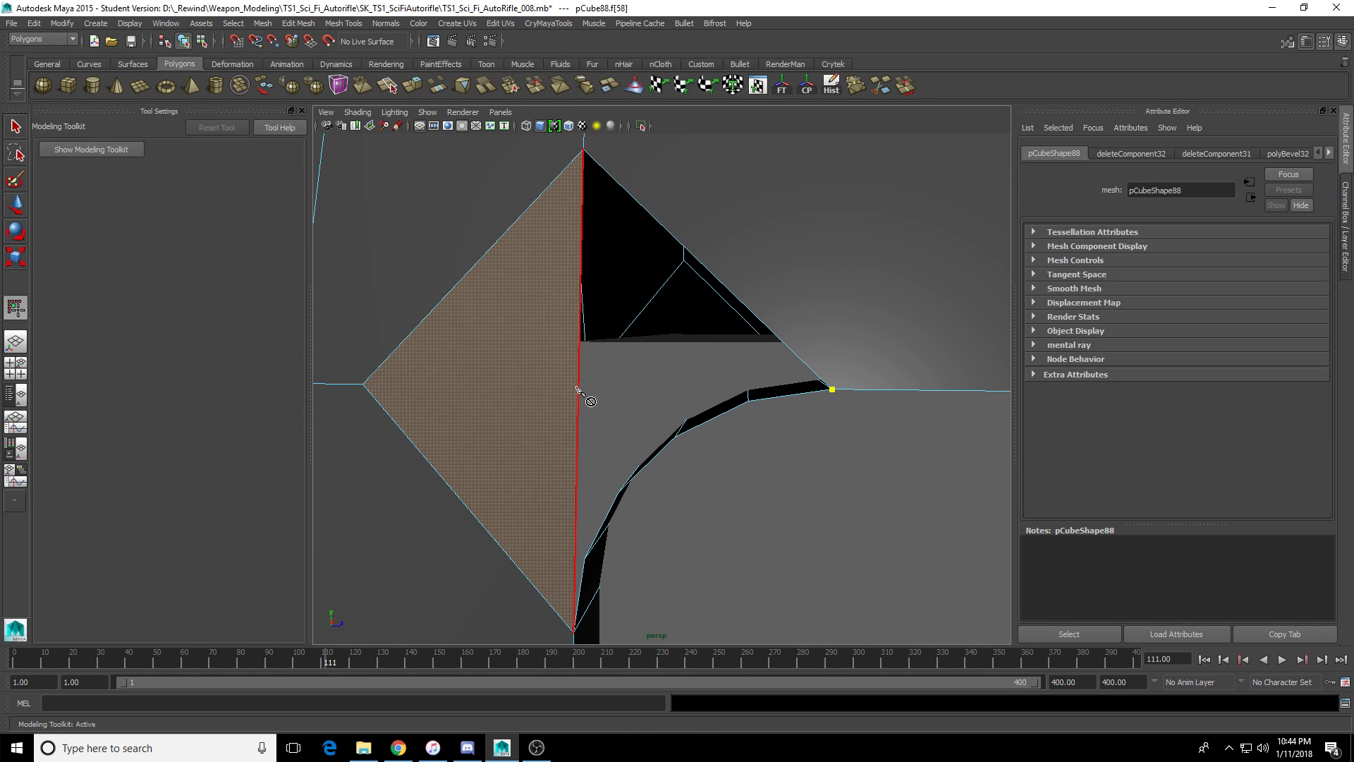
pyautogui.keyDown('alt'); pyautogui.moveTo(582, 431); pyautogui.dragTo(558, 444); pyautogui.keyUp('alt')
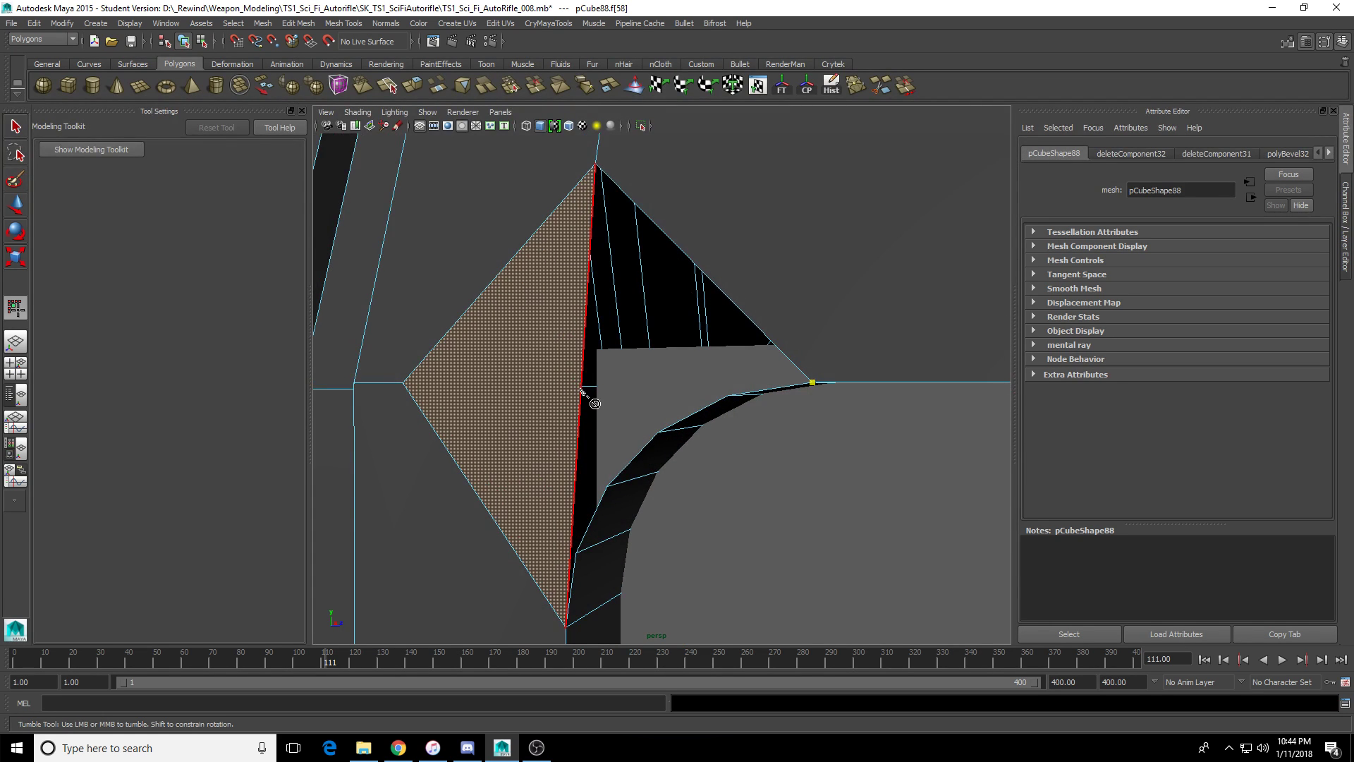
pyautogui.press('q')
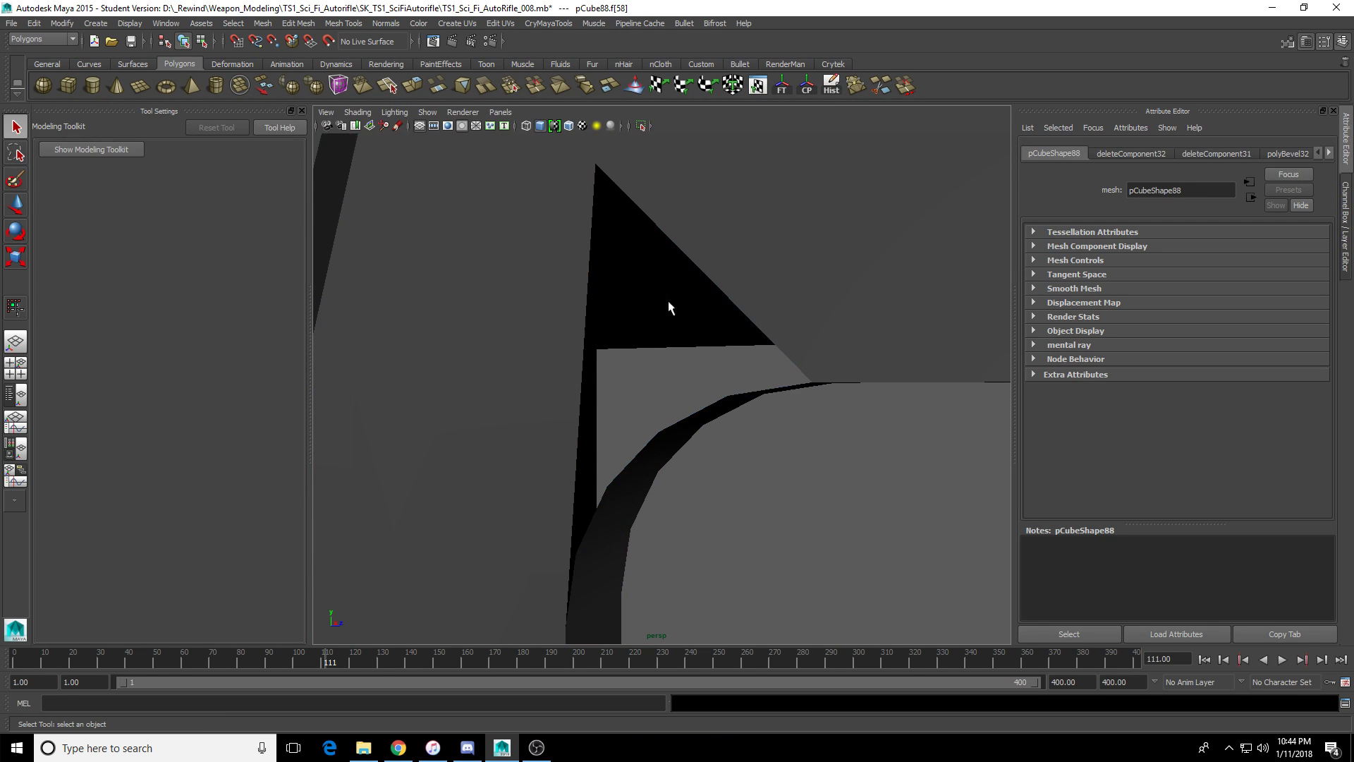
# Delete the large triangular face beside the opening at the inset panel's rounded corner.
pyautogui.press('F11')
pyautogui.click(498, 519)
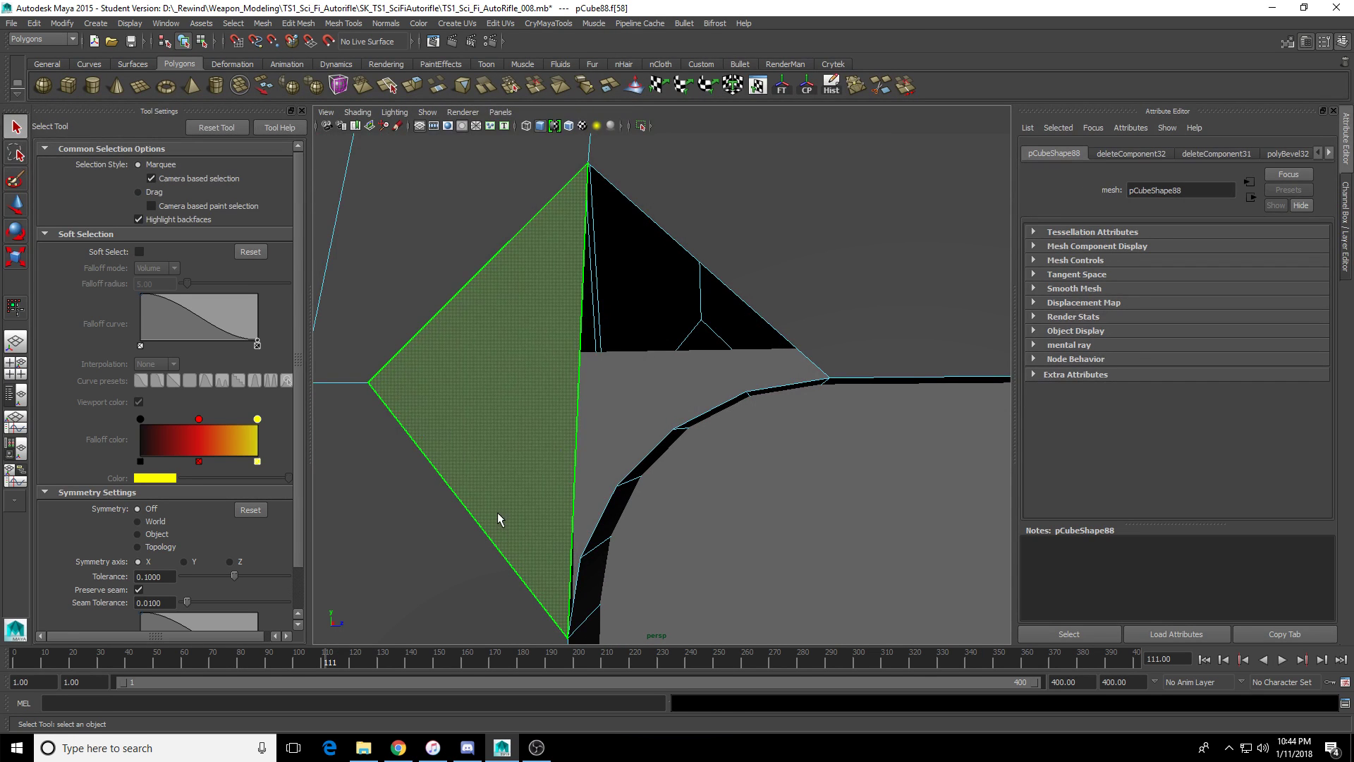
pyautogui.keyDown('alt'); pyautogui.moveTo(498, 427); pyautogui.dragTo(514, 446); pyautogui.keyUp('alt')
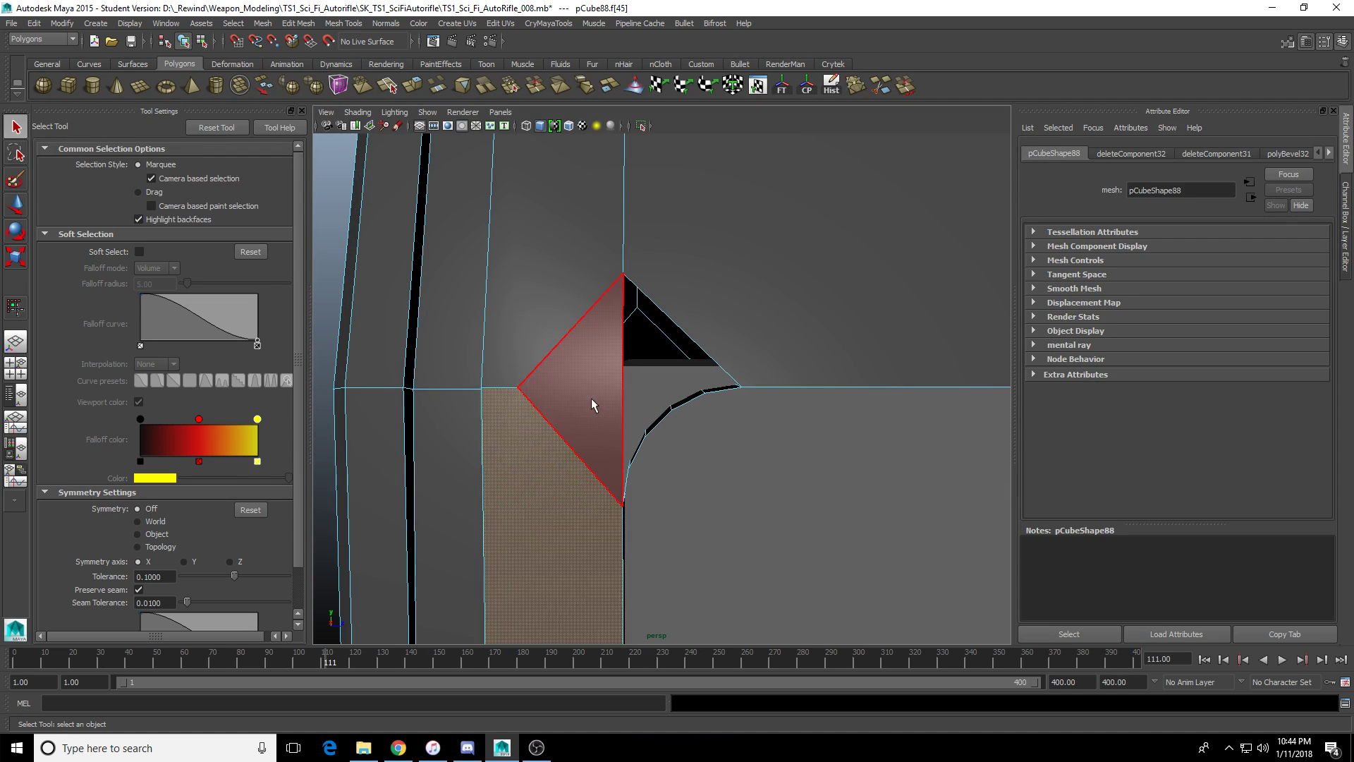
pyautogui.press('Delete')
pyautogui.scroll(4, 591, 493)
pyautogui.keyDown('alt'); pyautogui.moveTo(620, 495); pyautogui.dragTo(608, 501); pyautogui.keyUp('alt')
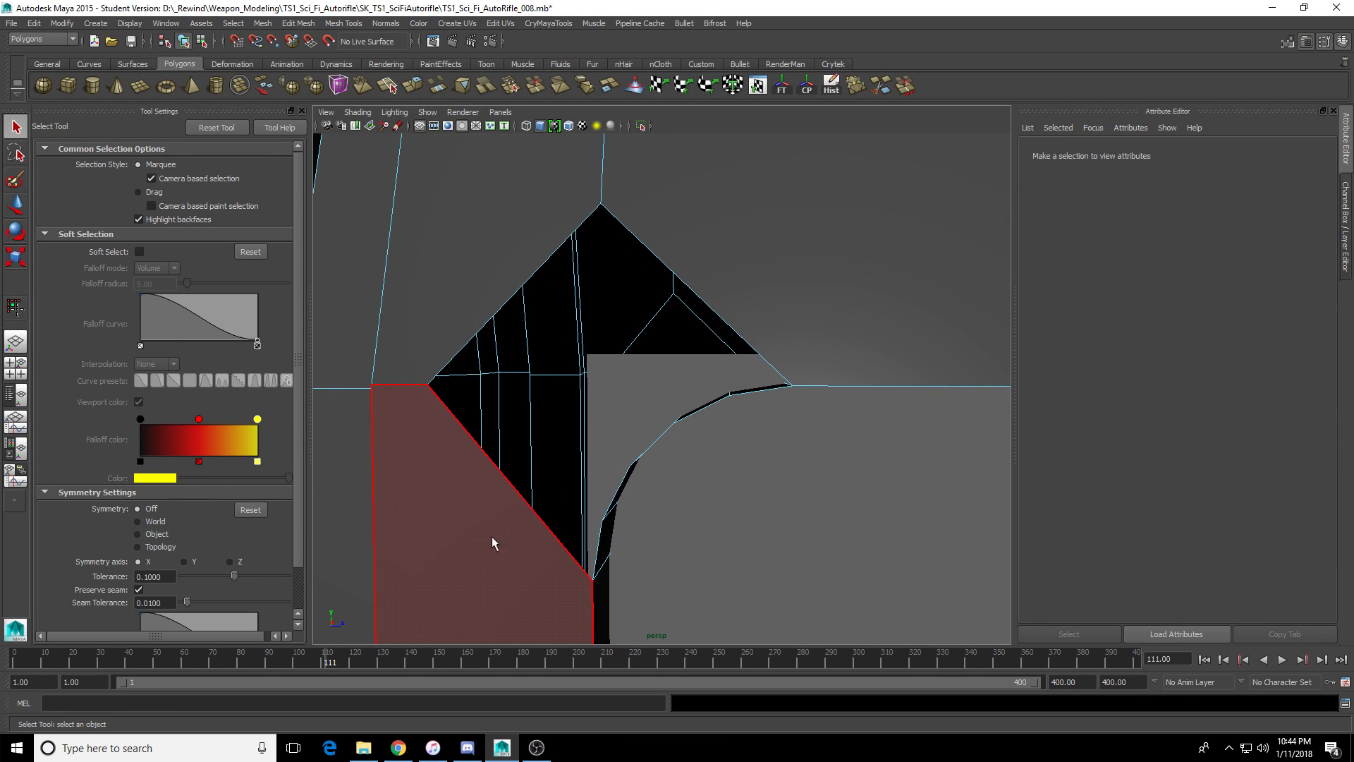
# Move the opening's outer vertex along the stock's length toward the inset panel's rounded corner.
pyautogui.moveTo(493, 539); pyautogui.dragTo(401, 478, button='right')
pyautogui.click(428, 388)
pyautogui.press('w')
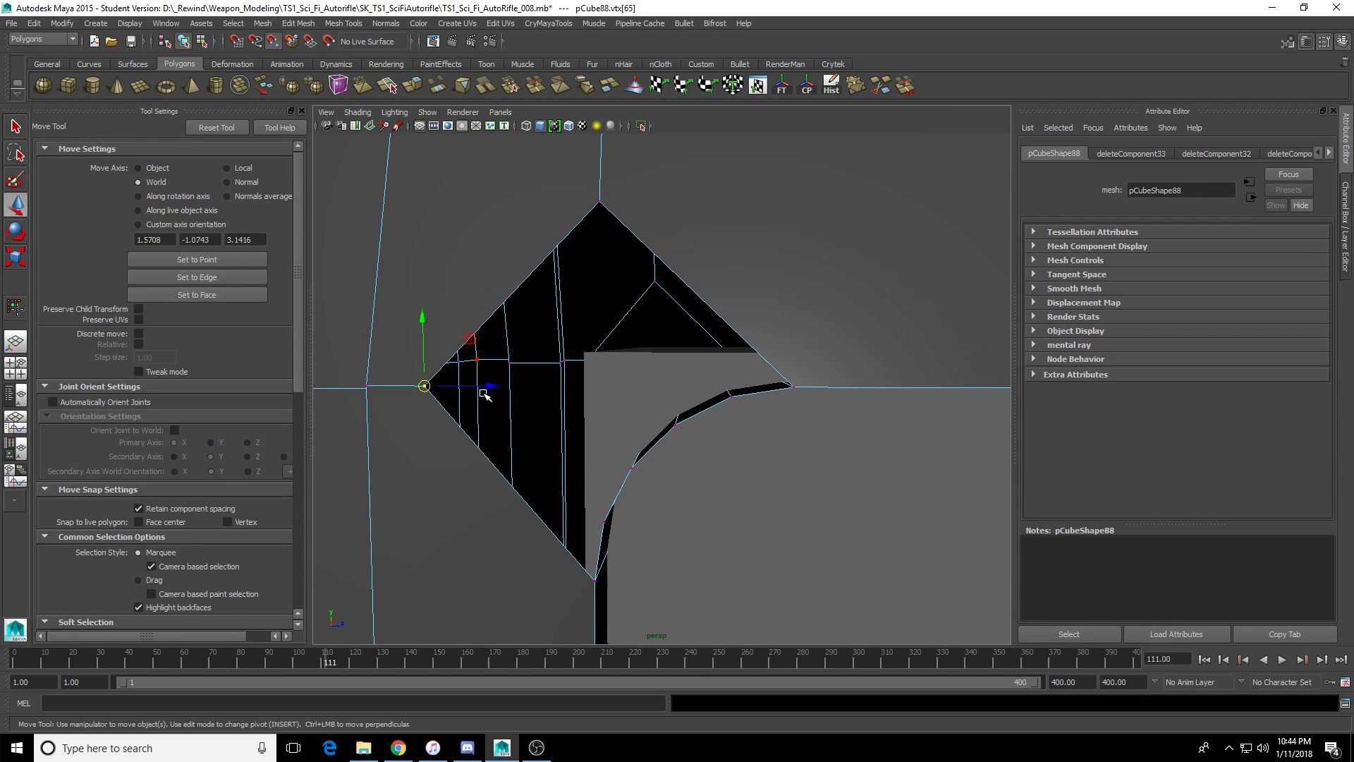
pyautogui.moveTo(483, 394); pyautogui.dragTo(634, 387)
# Shift the same vertex slightly farther toward the rounded corner's curve in the side view.
pyautogui.press('space')
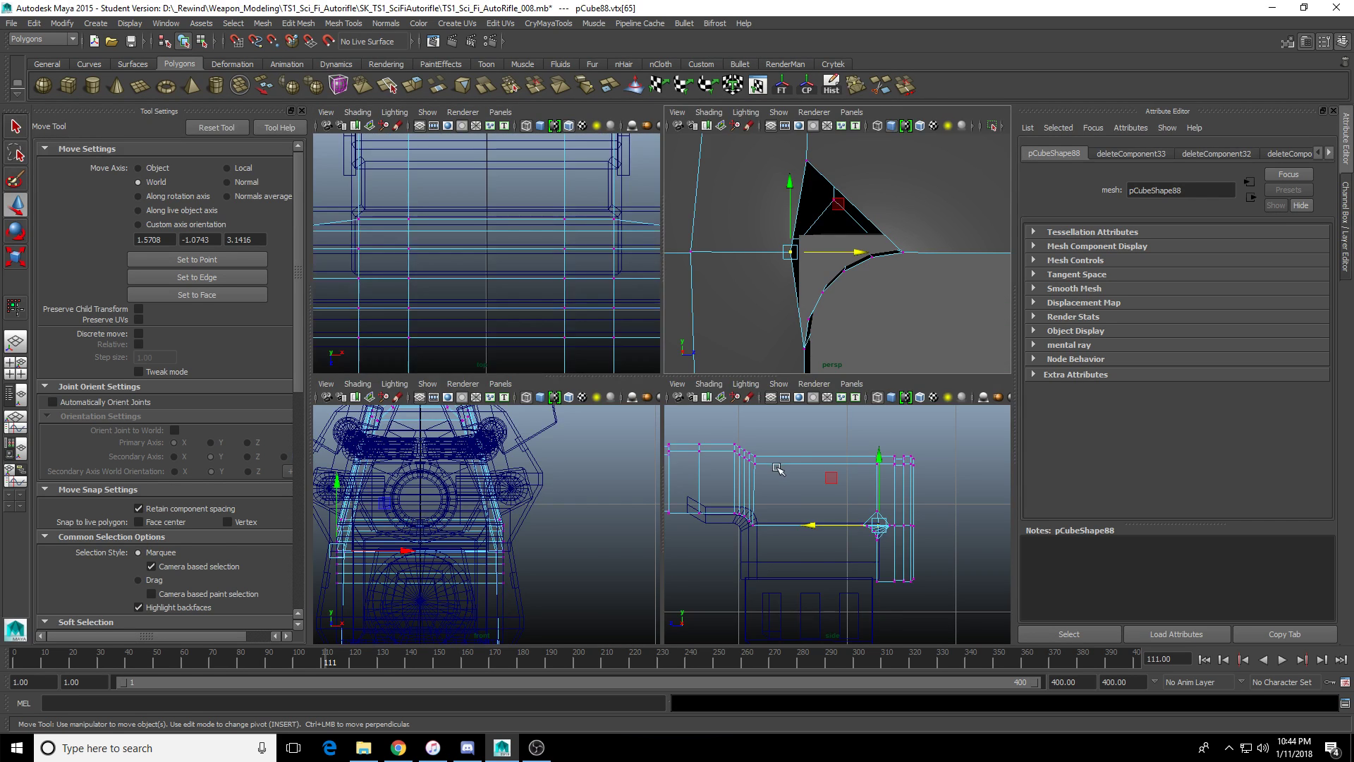
pyautogui.press('space')
pyautogui.press('f')
pyautogui.scroll(-5, 613, 440)
pyautogui.keyDown('alt'); pyautogui.moveTo(614, 440); pyautogui.dragTo(655, 413, button='right'); pyautogui.keyUp('alt')
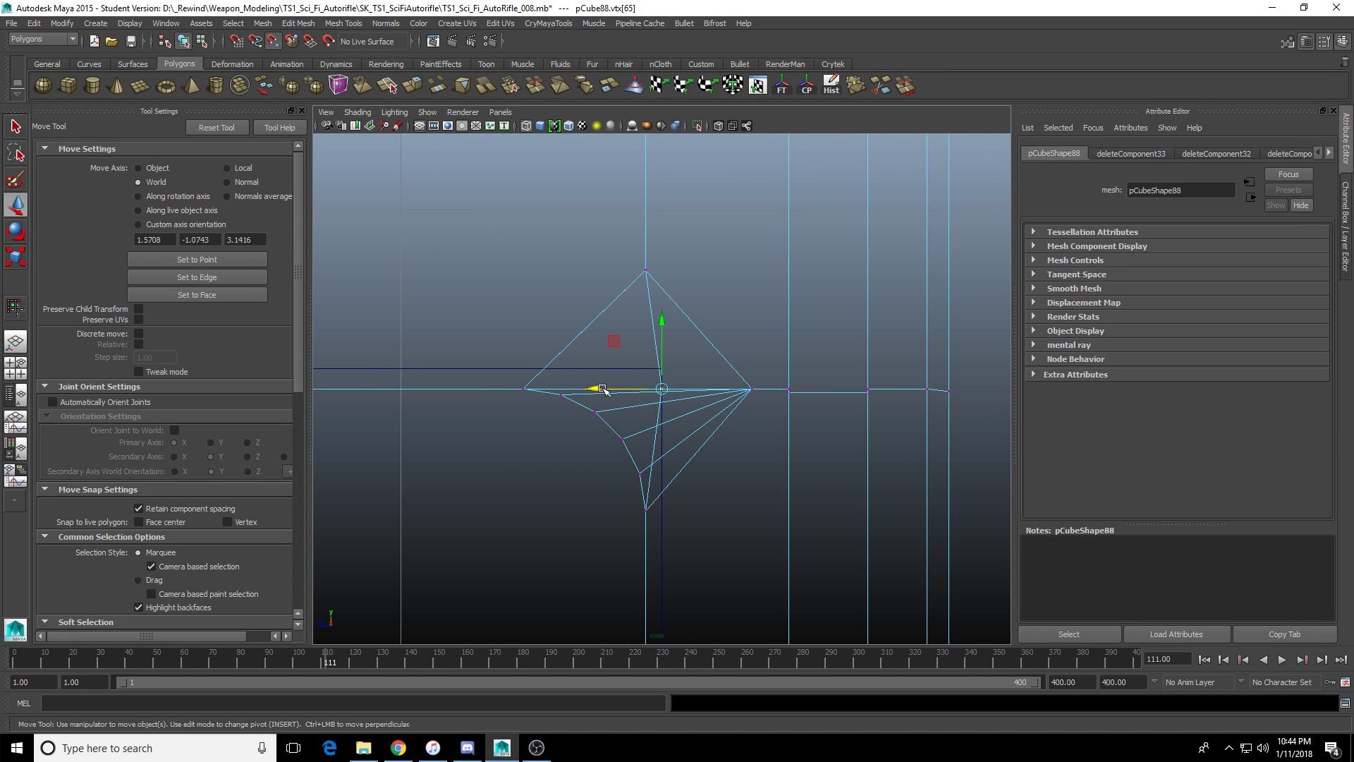
pyautogui.moveTo(604, 390); pyautogui.dragTo(564, 388)
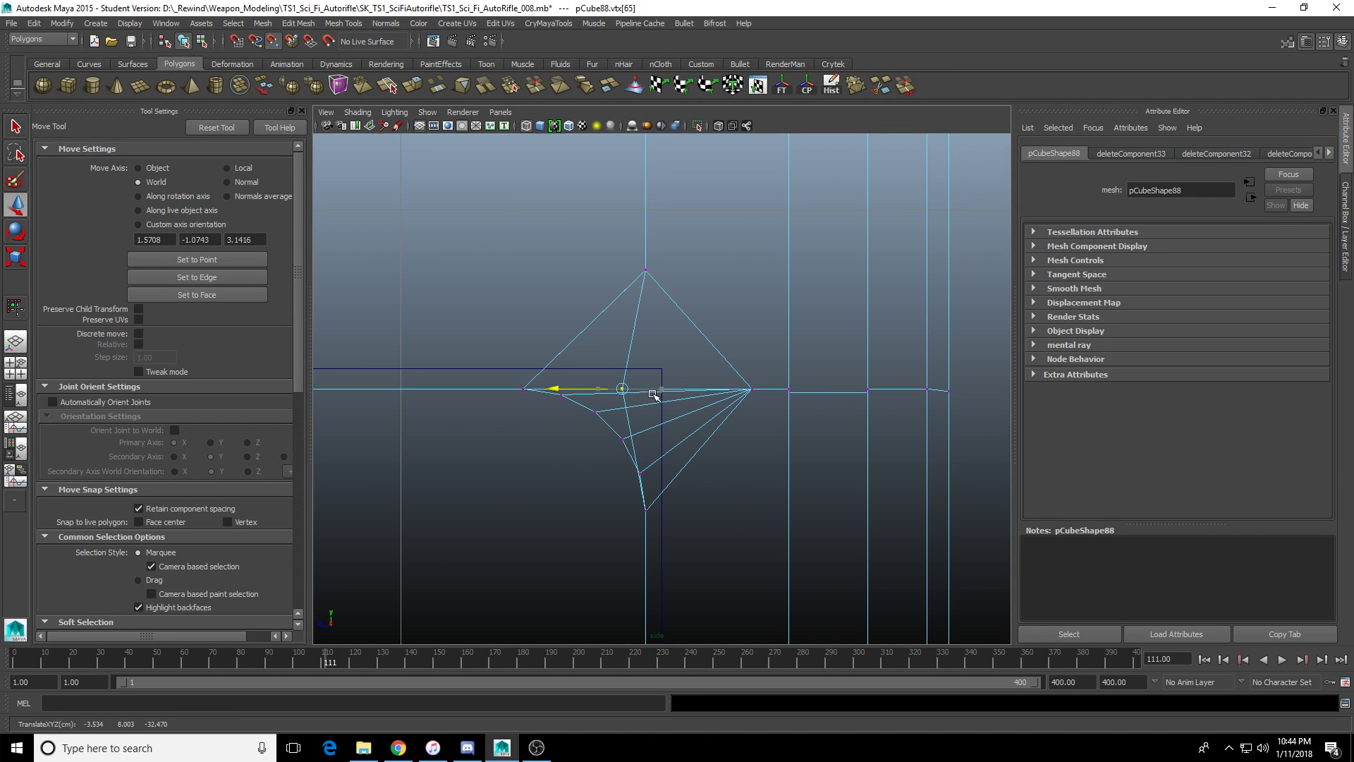
# Snap the opening's outer vertex along the stock's length into line with the opening's upper vertex in the top view.
pyautogui.press('space')
pyautogui.press('space')
pyautogui.press('f')
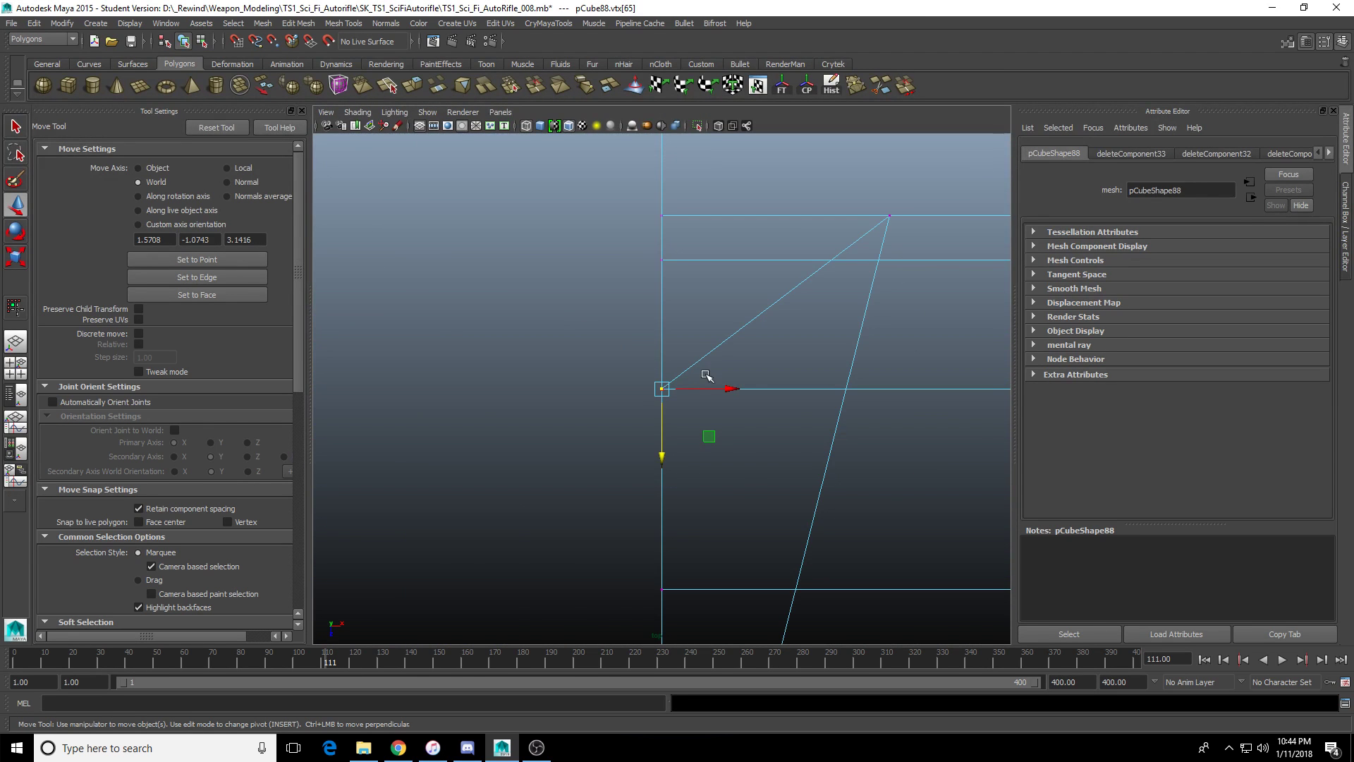
pyautogui.keyDown('alt'); pyautogui.moveTo(801, 329); pyautogui.dragTo(719, 294, button='middle'); pyautogui.keyUp('alt')
pyautogui.press('space')
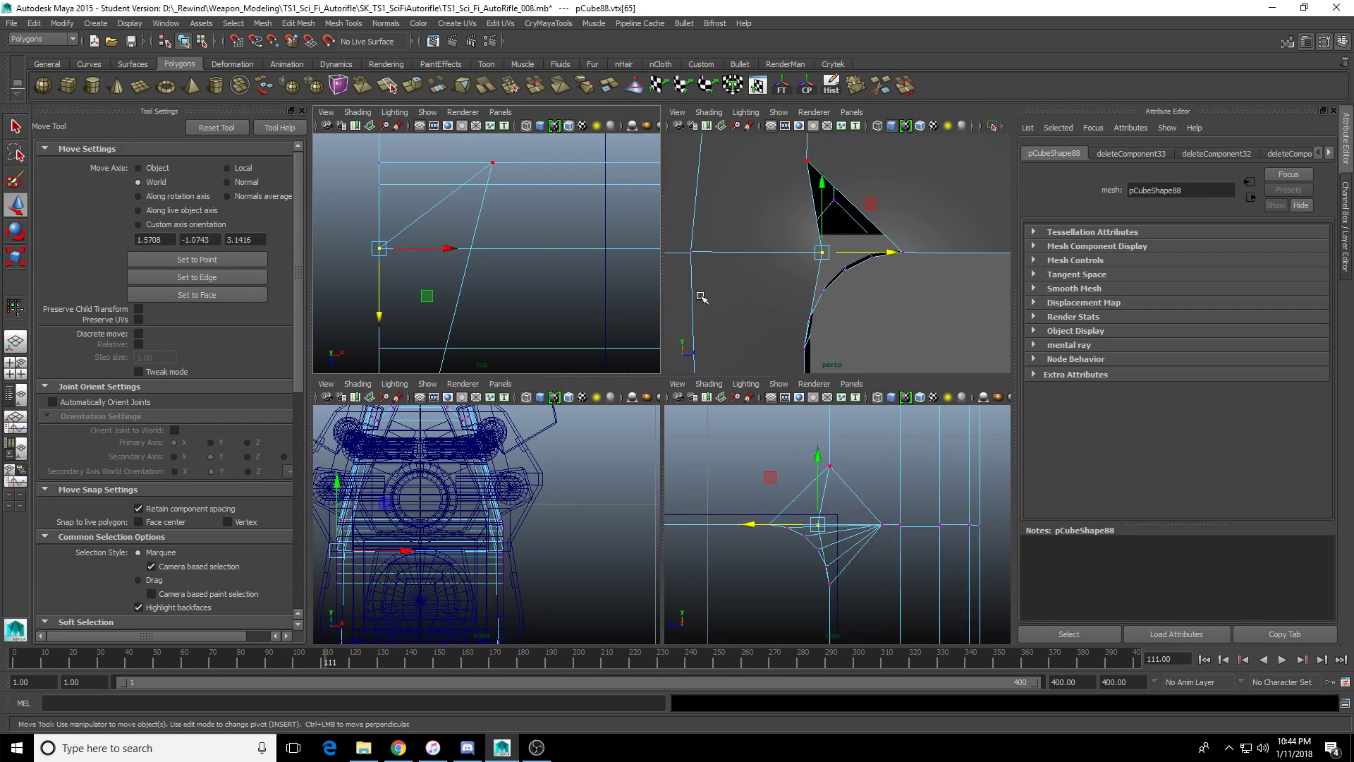
pyautogui.press('v')
pyautogui.moveTo(382, 315); pyautogui.dragTo(377, 284)
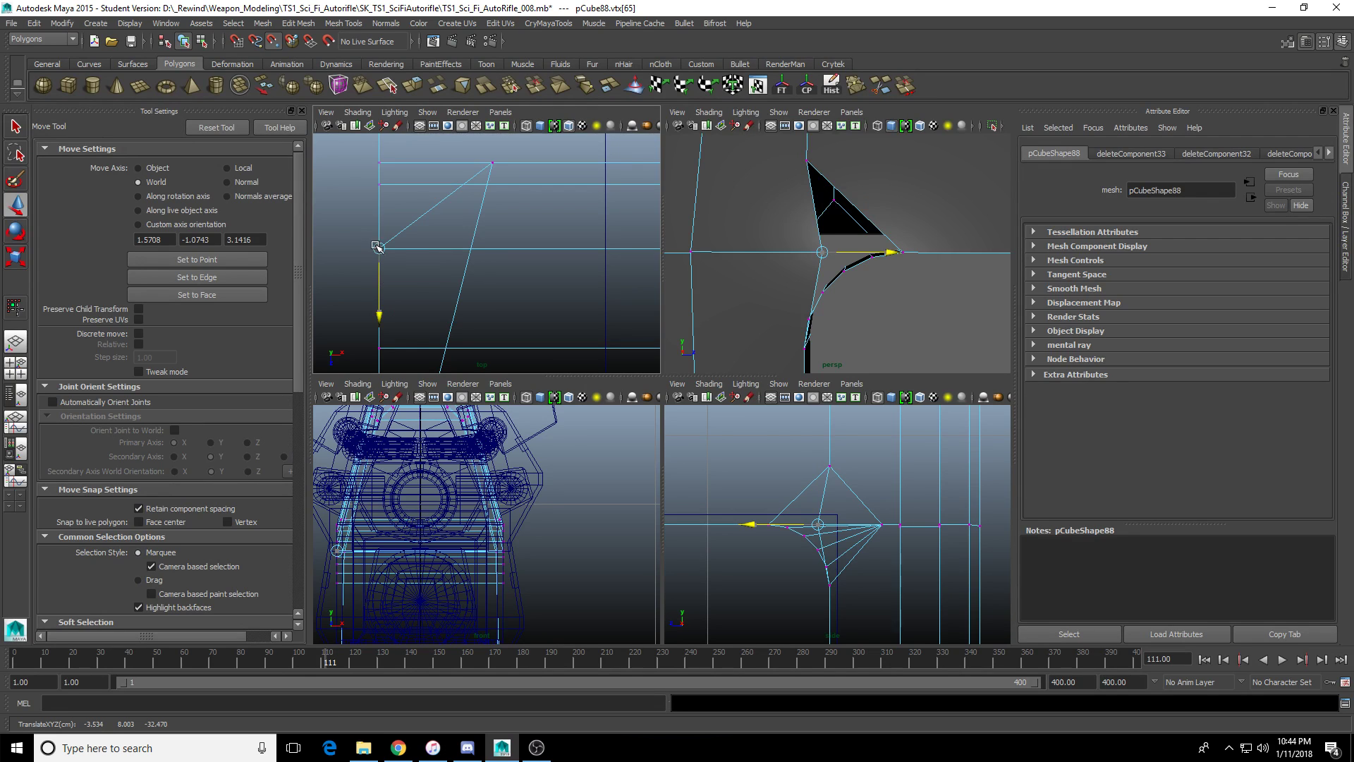
pyautogui.moveTo(379, 220); pyautogui.dragTo(380, 163)
# Delete the large triangular face above the inset panel's rounded corner on the opposite side of the stock.
pyautogui.scroll(5, 824, 530)
pyautogui.keyDown('alt'); pyautogui.moveTo(828, 553); pyautogui.dragTo(865, 490, button='middle'); pyautogui.keyUp('alt')
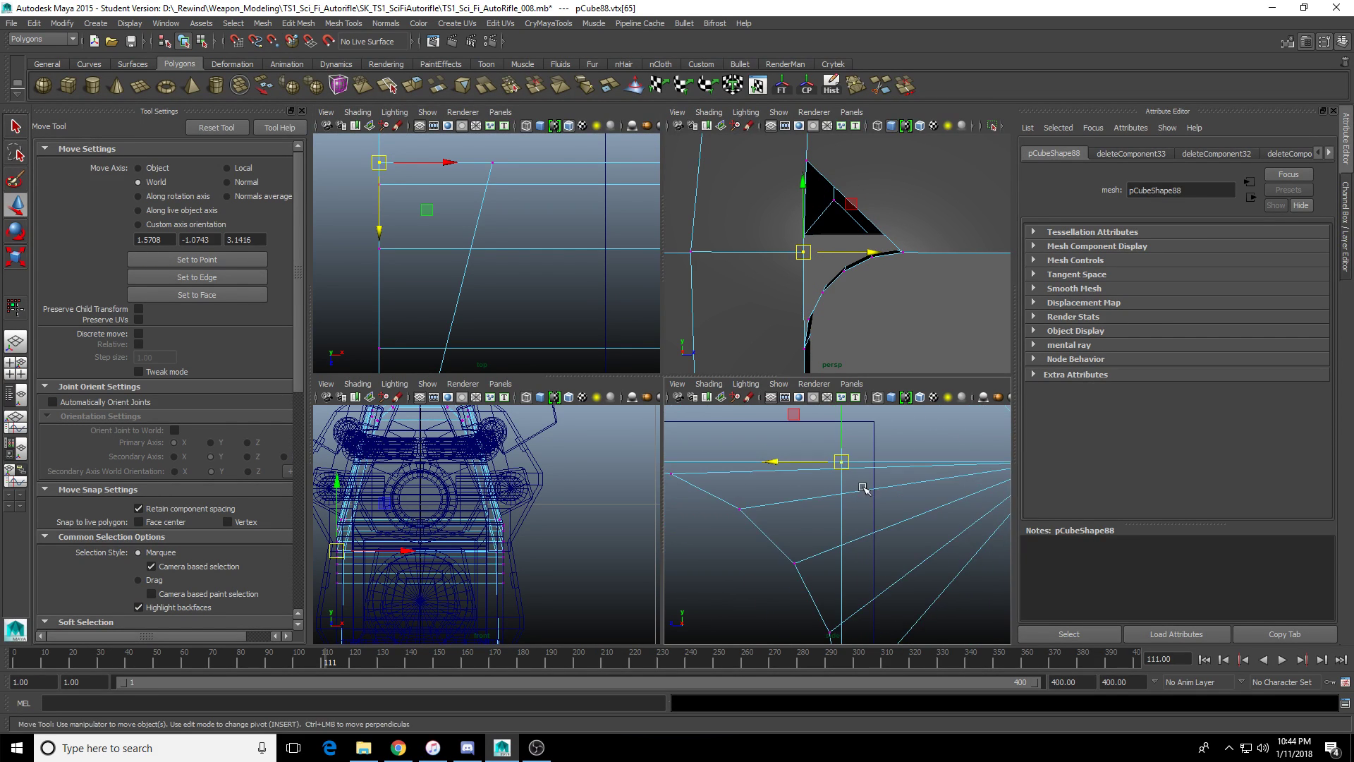
pyautogui.keyDown('alt'); pyautogui.moveTo(862, 437); pyautogui.dragTo(861, 491, button='middle'); pyautogui.keyUp('alt')
pyautogui.keyDown('alt'); pyautogui.moveTo(787, 283); pyautogui.dragTo(808, 313, button='middle'); pyautogui.keyUp('alt')
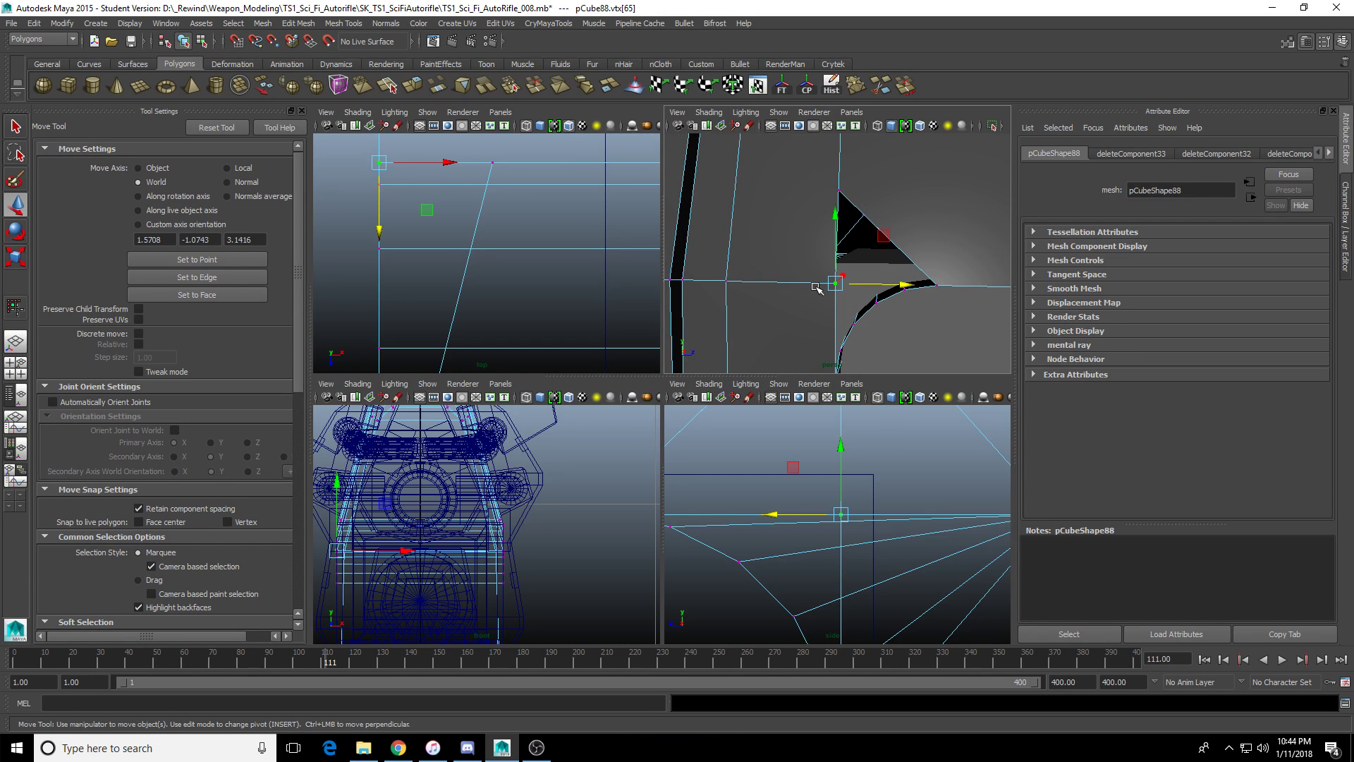
pyautogui.click(836, 184)
pyautogui.scroll(-3, 825, 520)
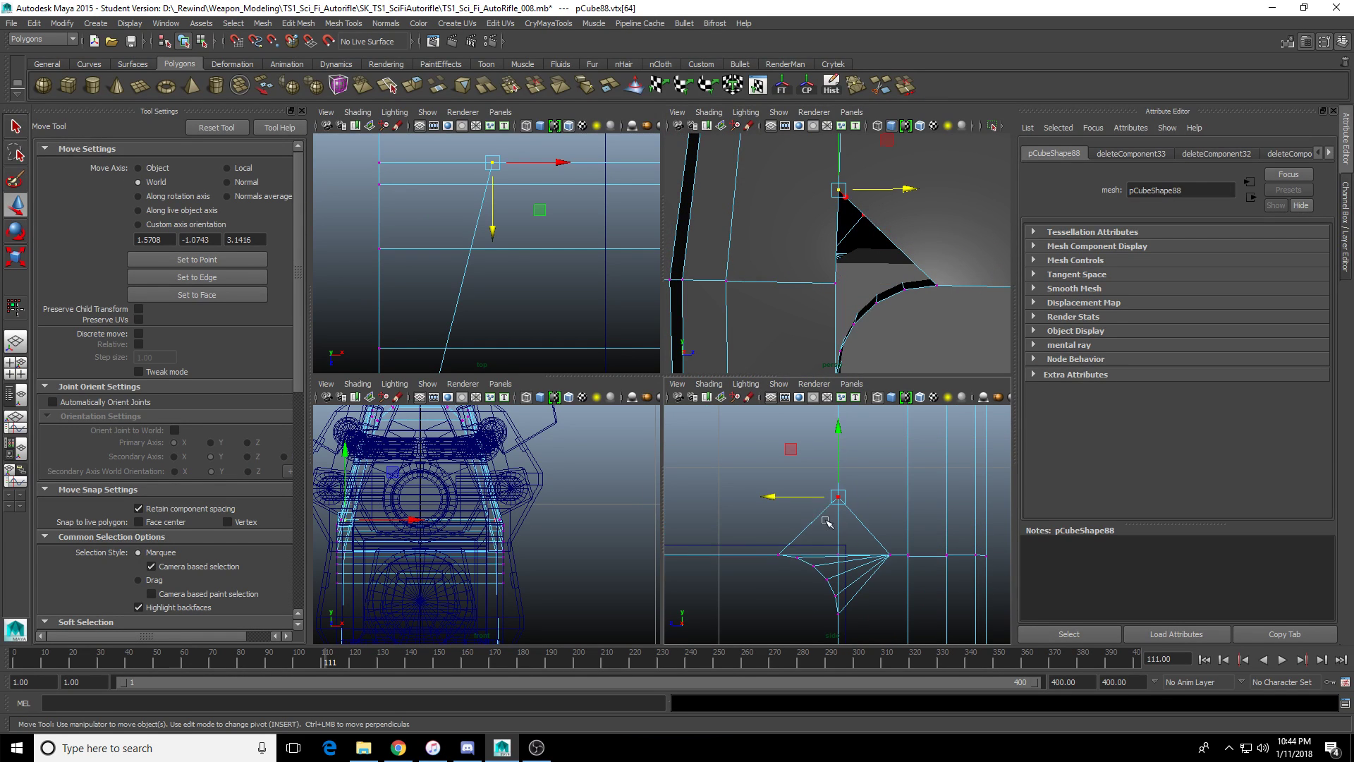
pyautogui.press('space')
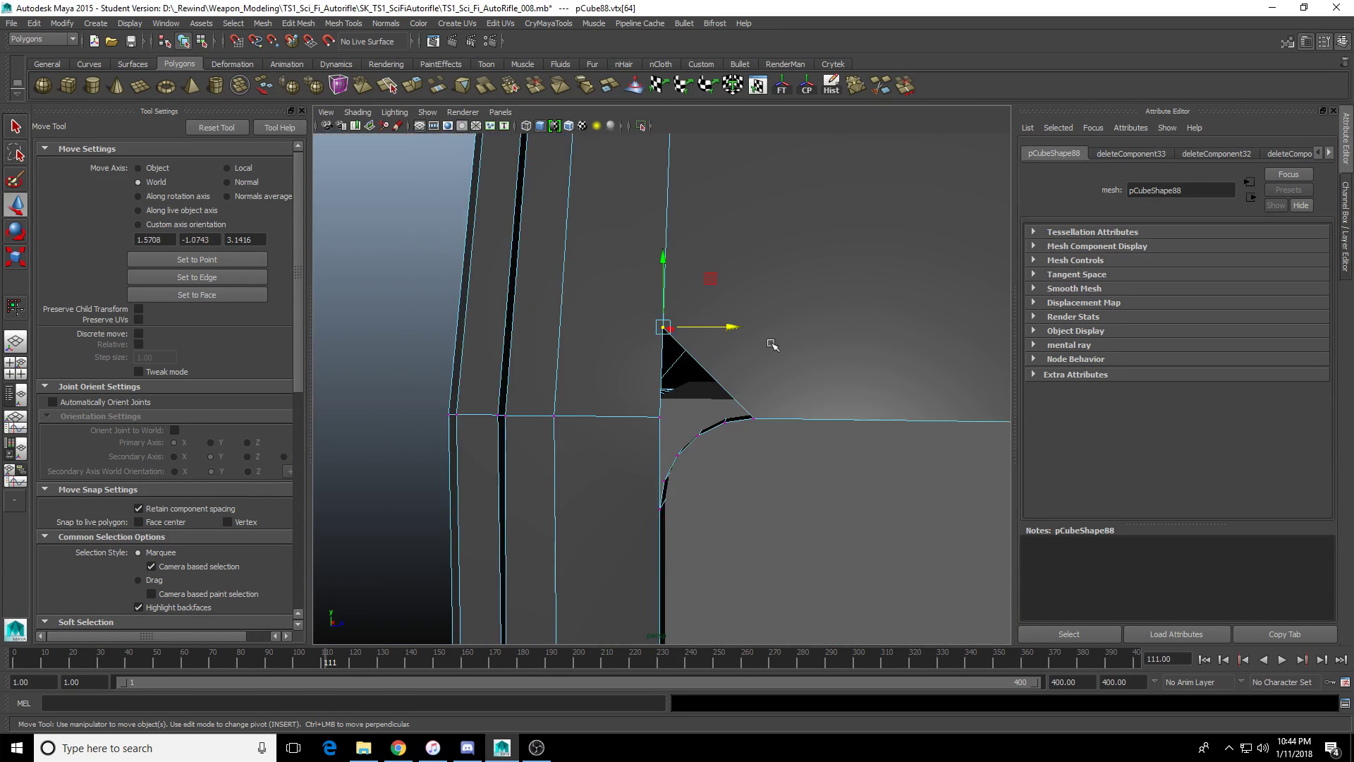
pyautogui.keyDown('alt'); pyautogui.moveTo(771, 342); pyautogui.dragTo(734, 363); pyautogui.keyUp('alt')
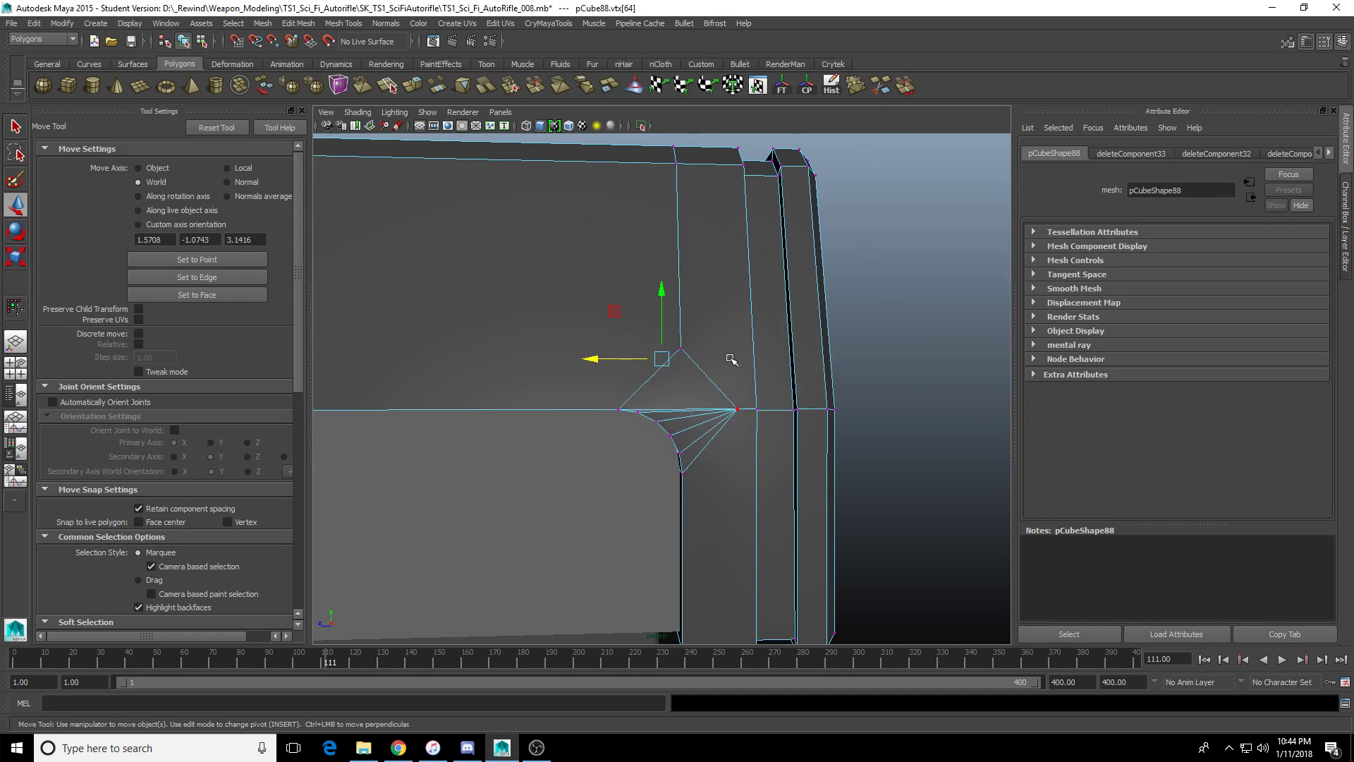
pyautogui.press('F11')
pyautogui.click(686, 402)
pyautogui.scroll(3, 742, 492)
pyautogui.press('Delete')
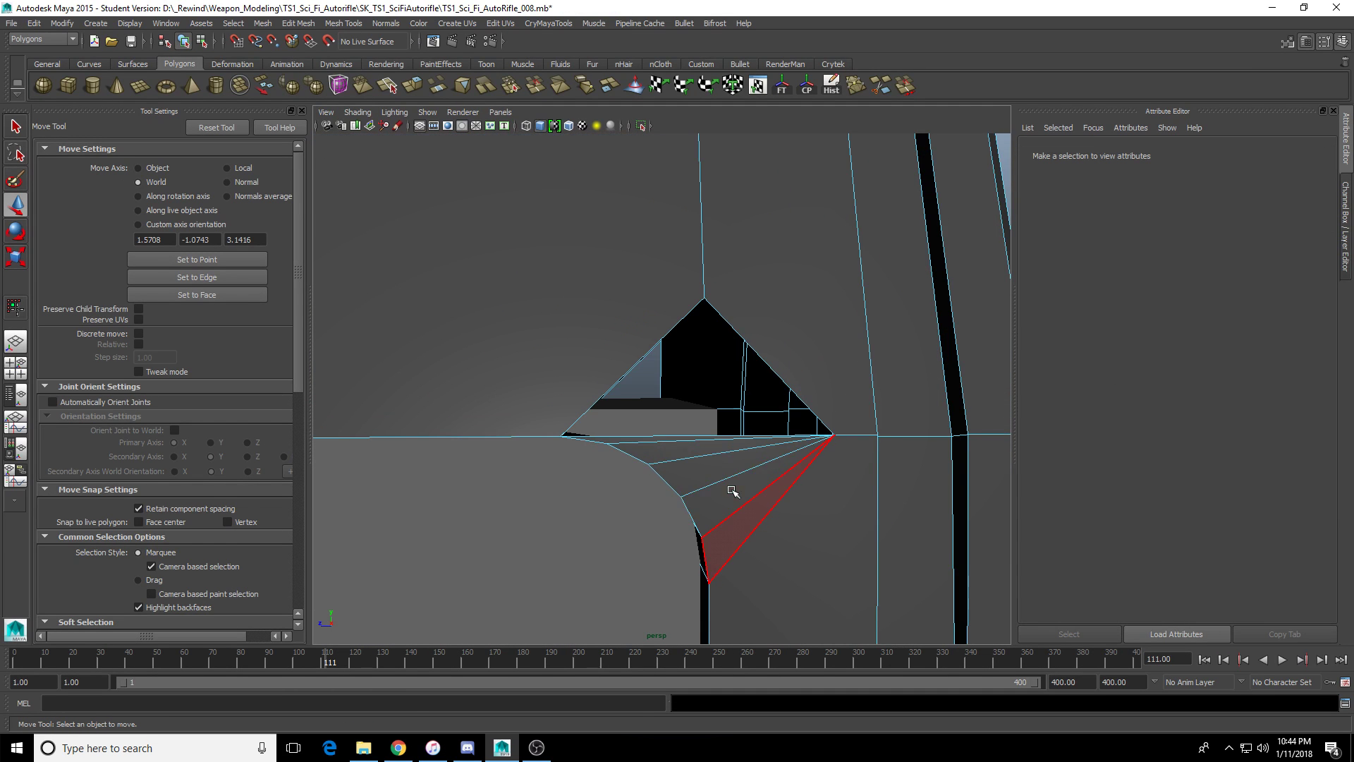
# Snap the upper vertex of the new opening straight down onto the horizontal edge above the rounded corner in the side view.
pyautogui.keyDown('alt'); pyautogui.moveTo(692, 463); pyautogui.dragTo(713, 392, button='middle'); pyautogui.keyUp('alt')
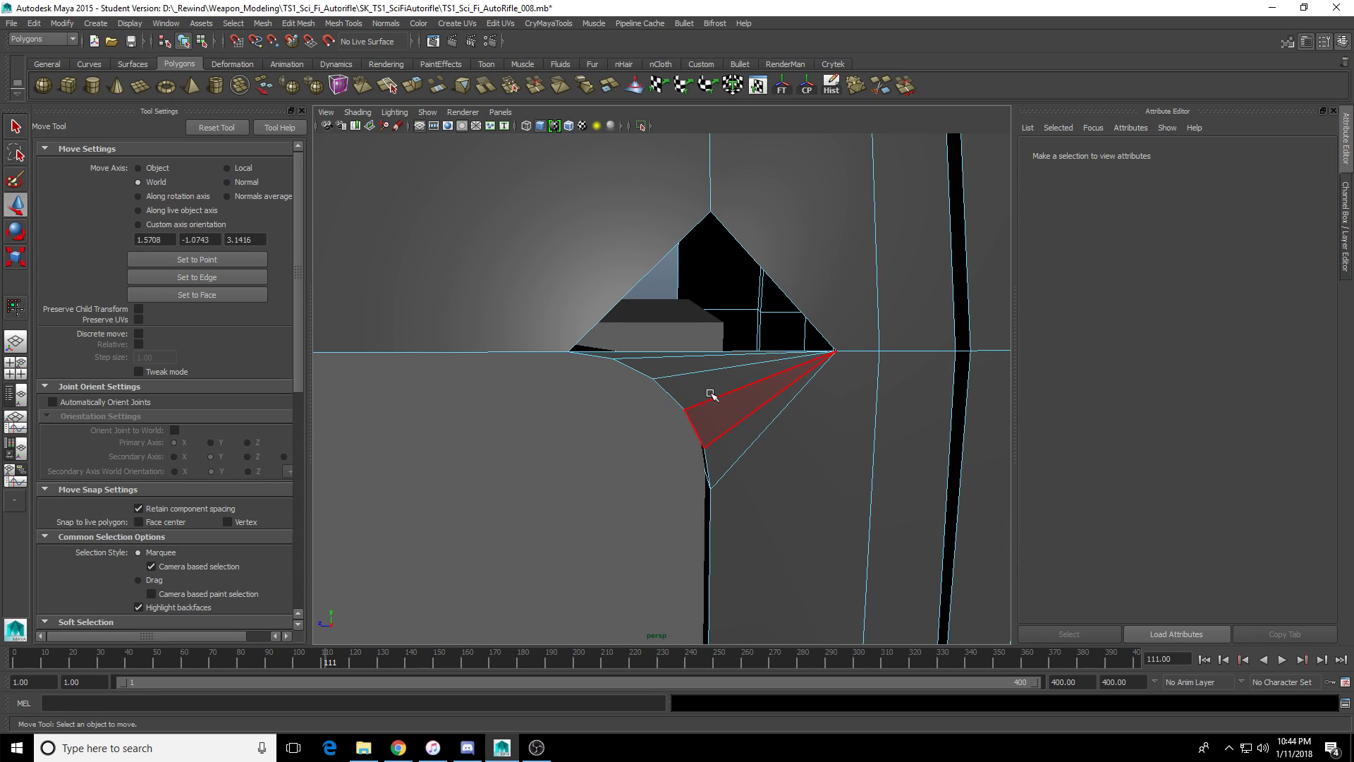
pyautogui.moveTo(594, 243); pyautogui.dragTo(531, 243, button='right')
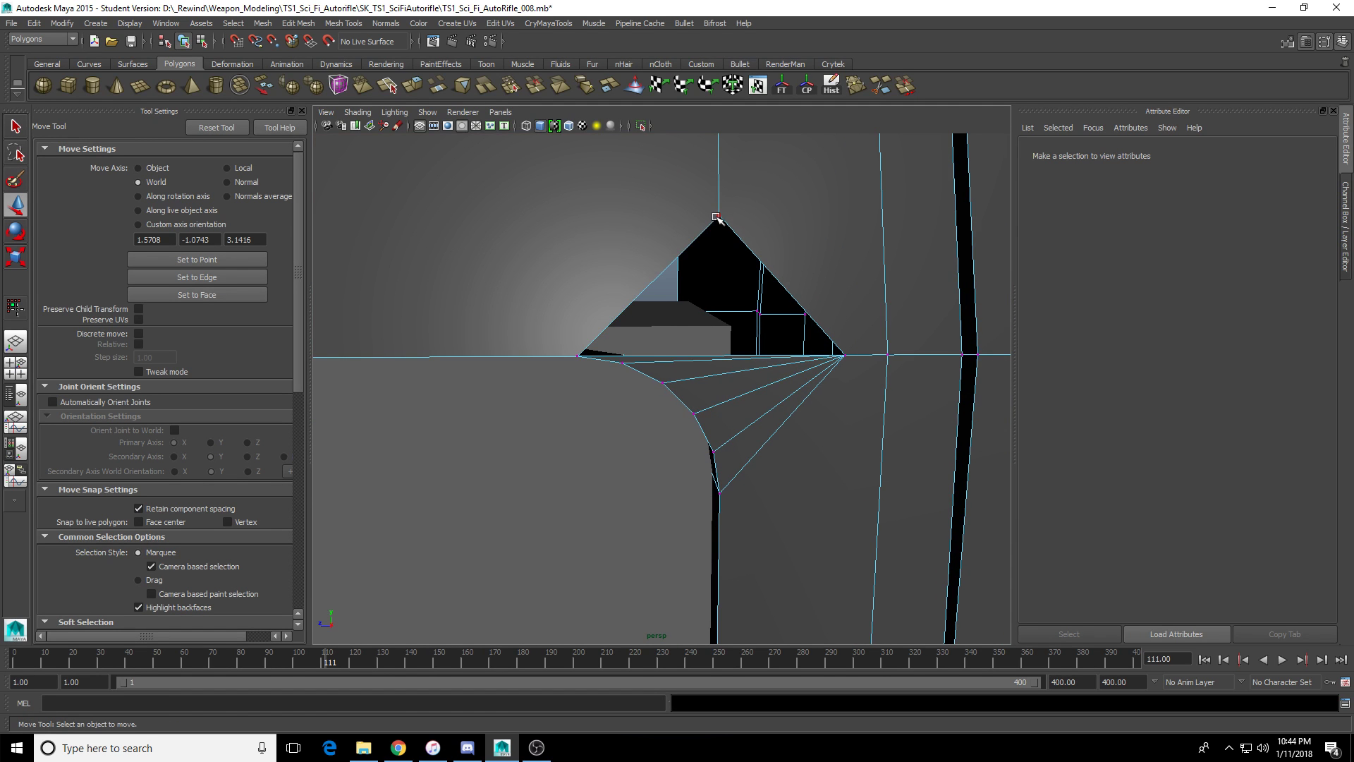
pyautogui.click(719, 217)
pyautogui.press('space')
pyautogui.press('space')
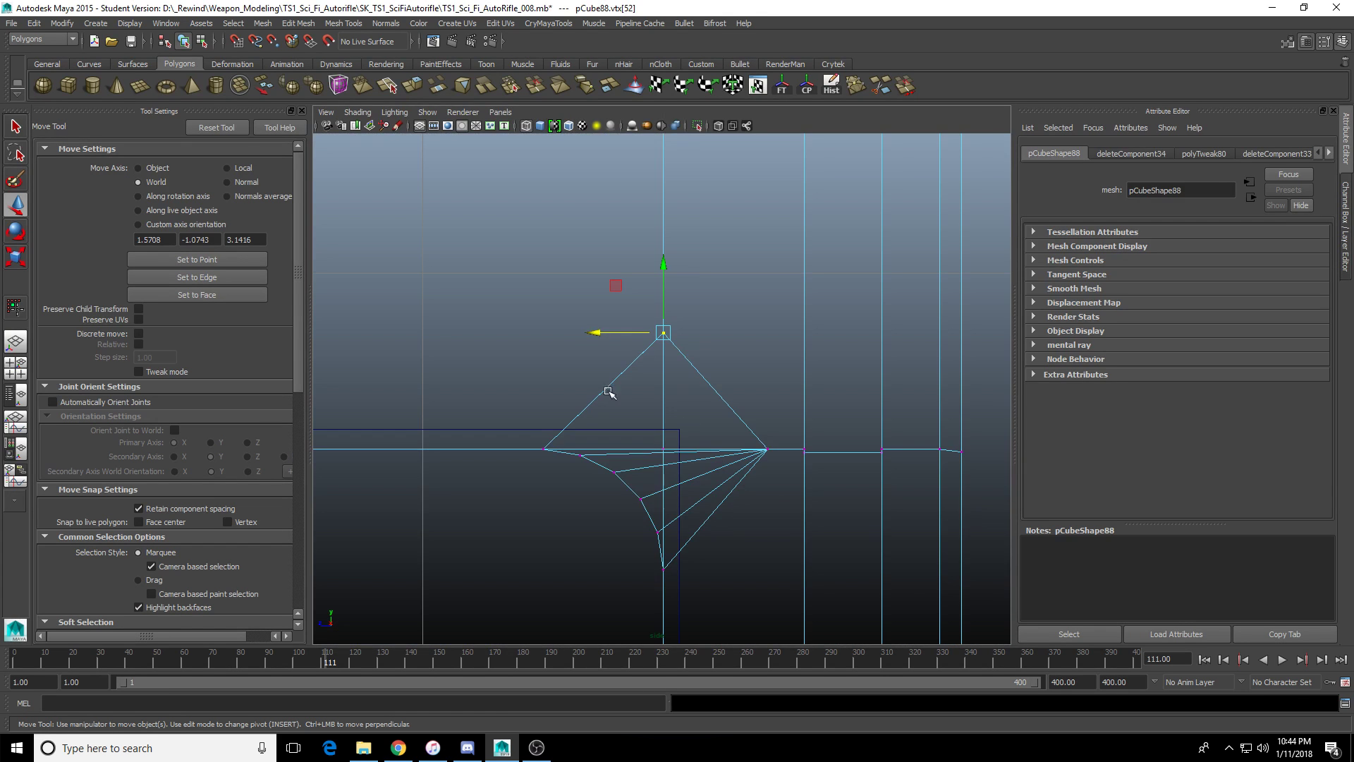
pyautogui.moveTo(665, 265); pyautogui.dragTo(677, 322)
pyautogui.scroll(3, 693, 386)
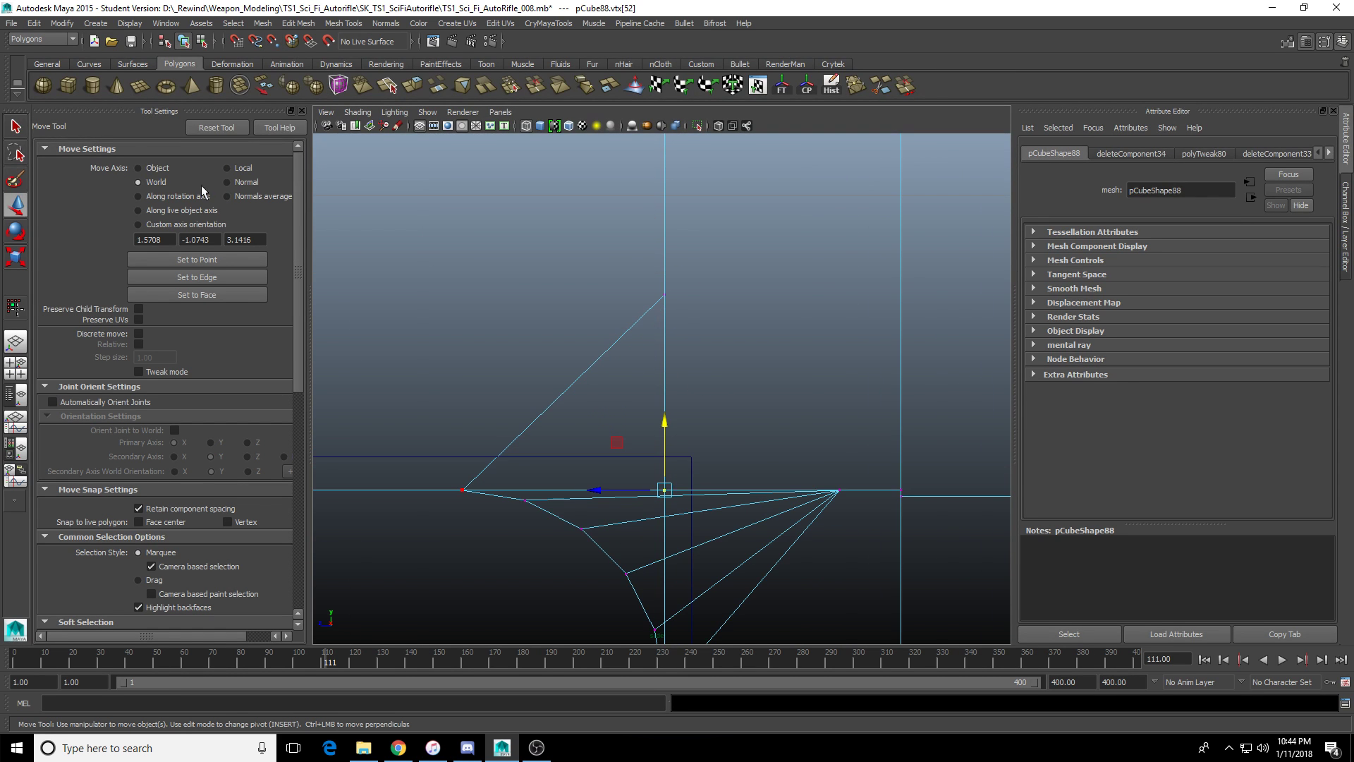
# Hide the tool settings and lower the other side's upper opening vertex onto the same horizontal edge.
pyautogui.press('q')
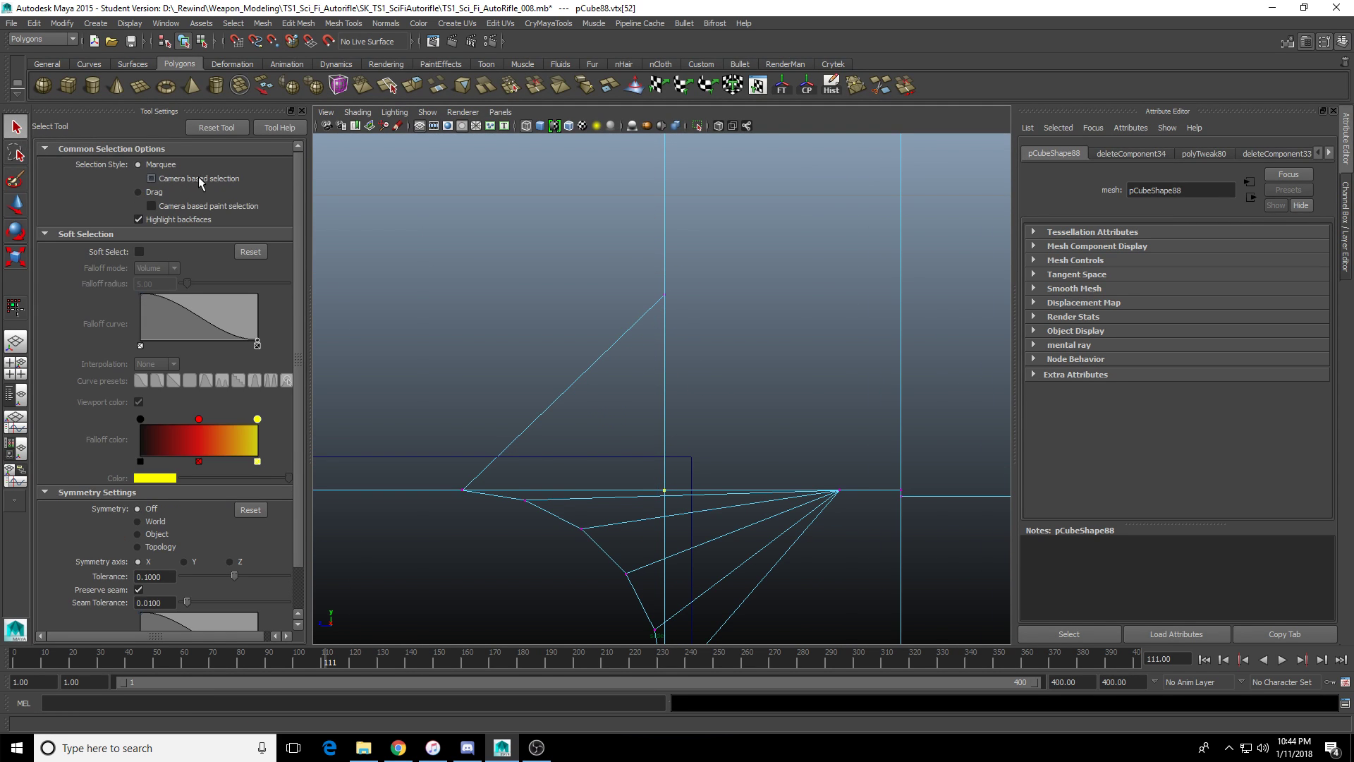
pyautogui.click(301, 110)
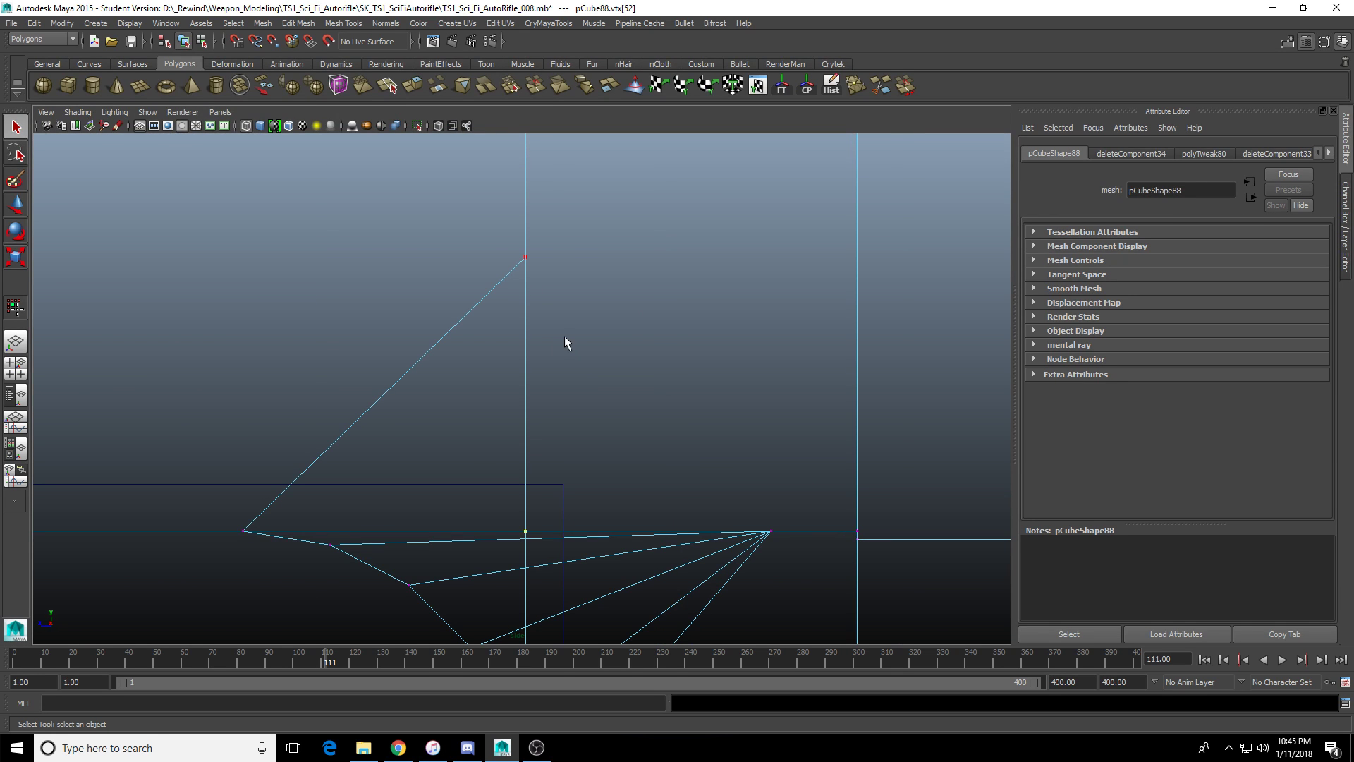
pyautogui.moveTo(486, 240); pyautogui.dragTo(598, 311)
pyautogui.press('w')
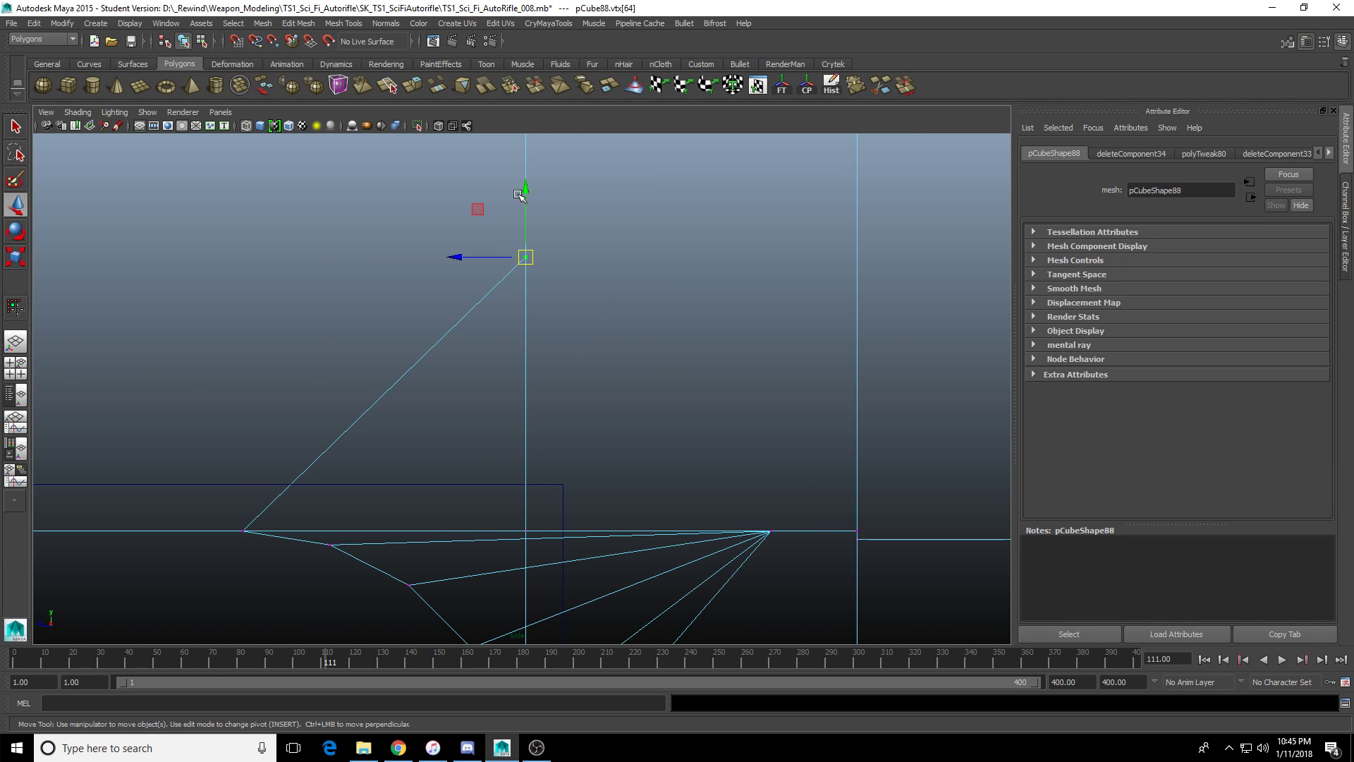
pyautogui.moveTo(526, 192); pyautogui.dragTo(529, 509)
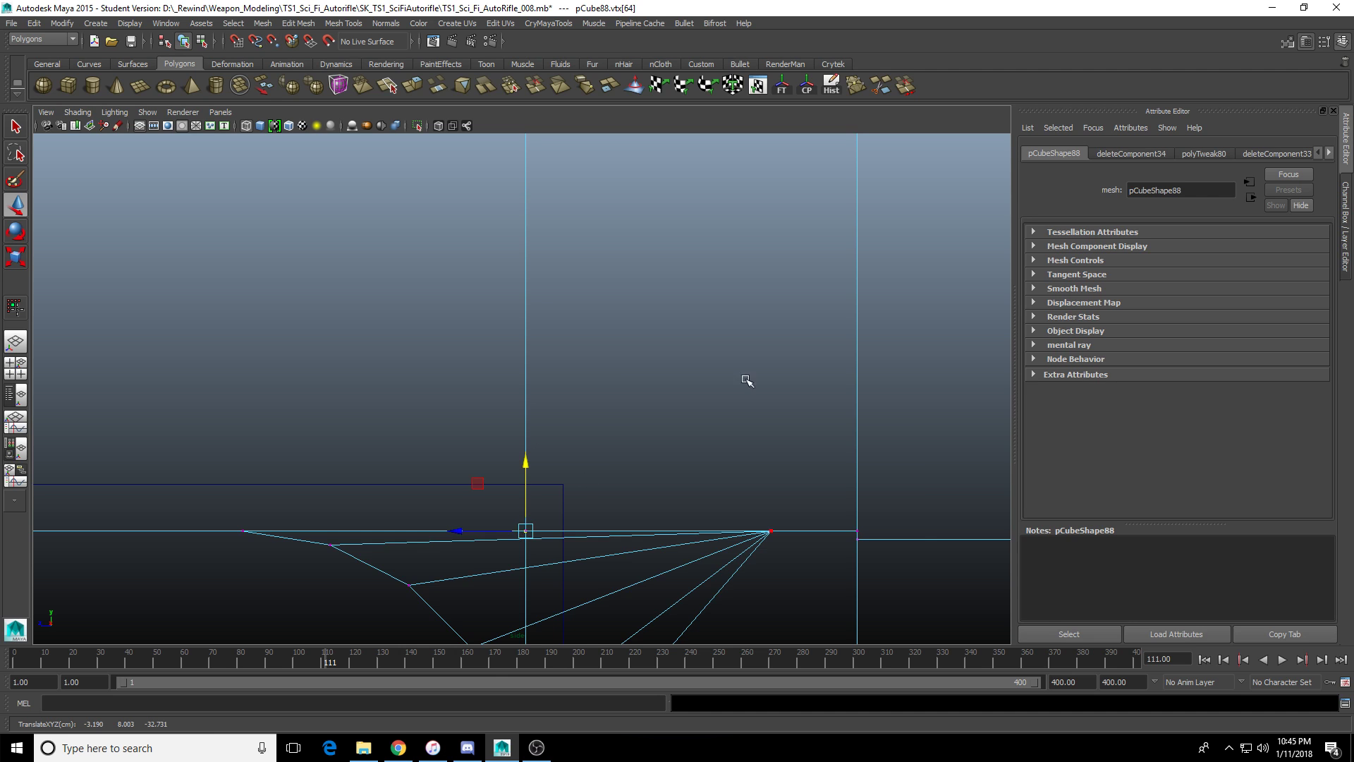
# Snap the lowered vertex sideways onto the stock's outer corner point in the front view.
pyautogui.press('space')
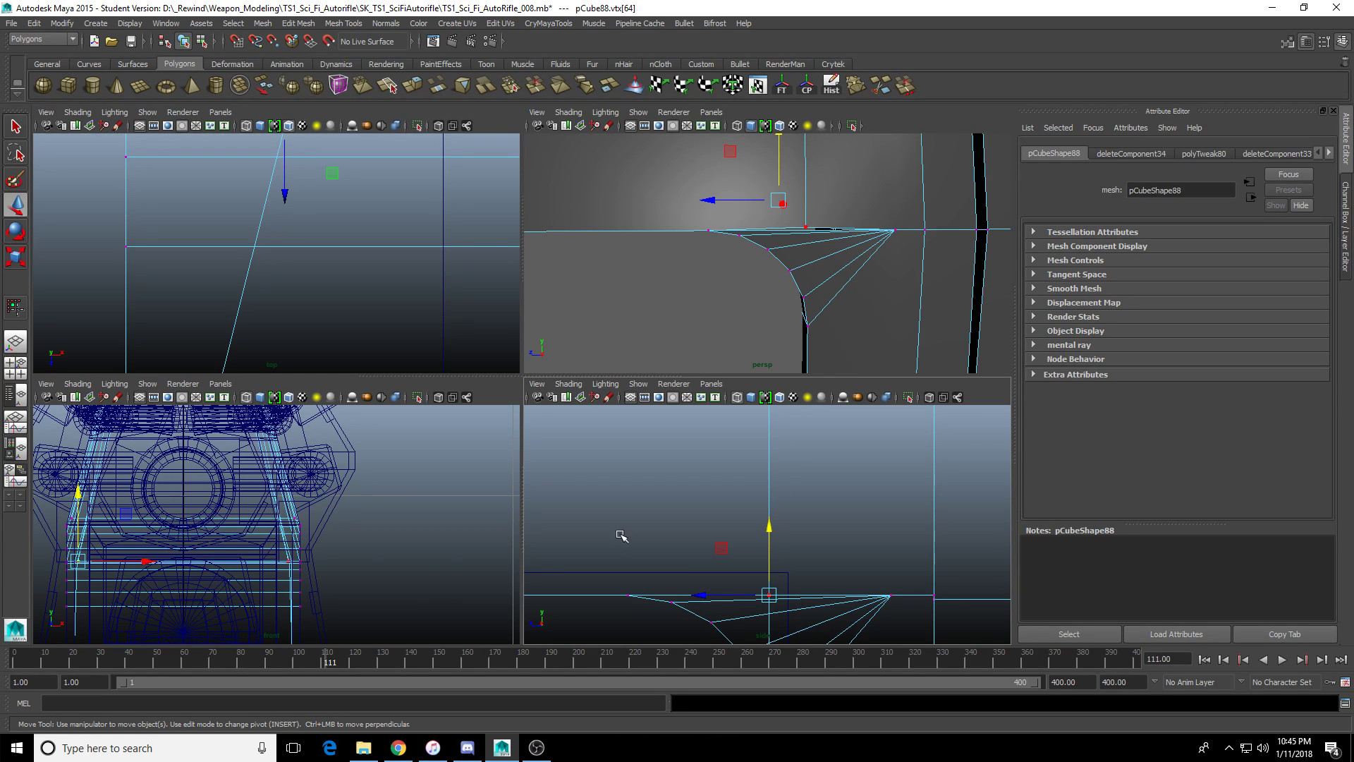
pyautogui.press('f')
pyautogui.press('space')
pyautogui.press('space')
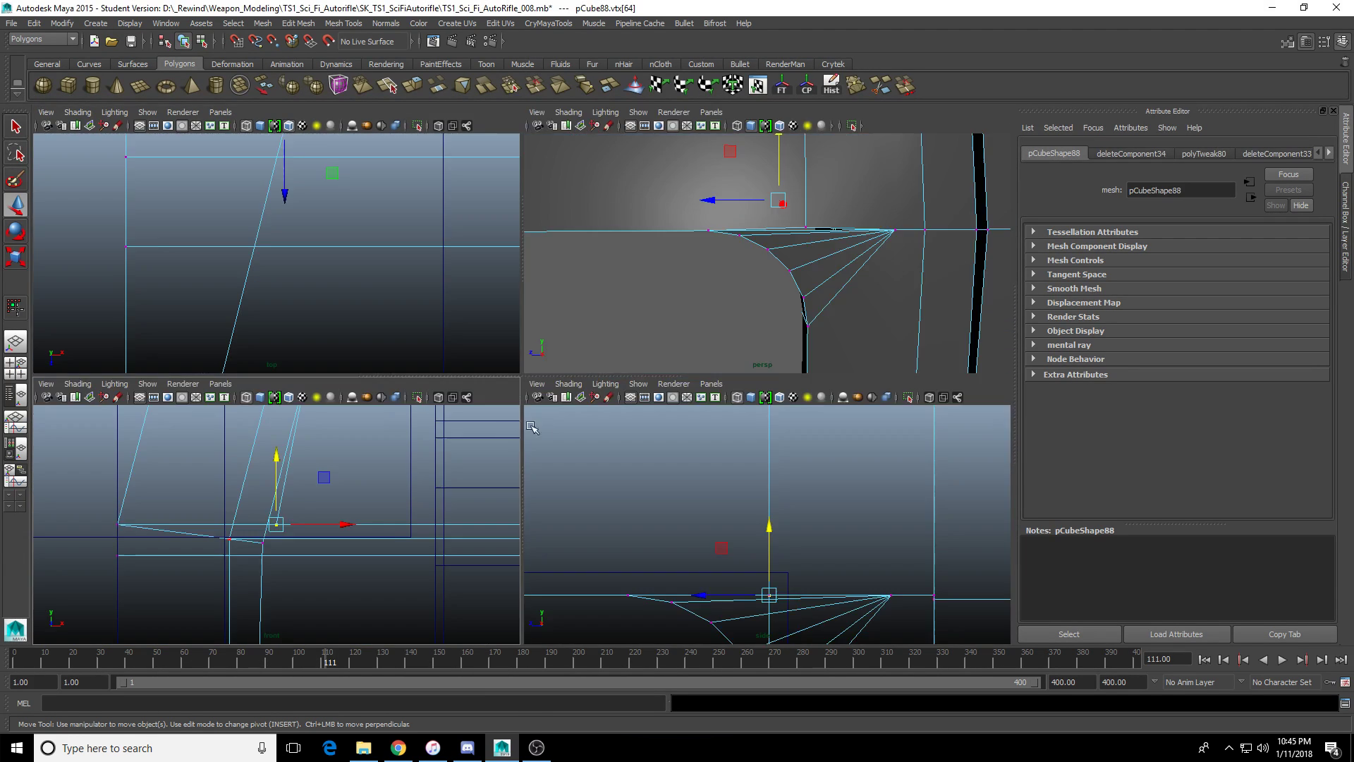
pyautogui.moveTo(345, 525); pyautogui.dragTo(290, 533)
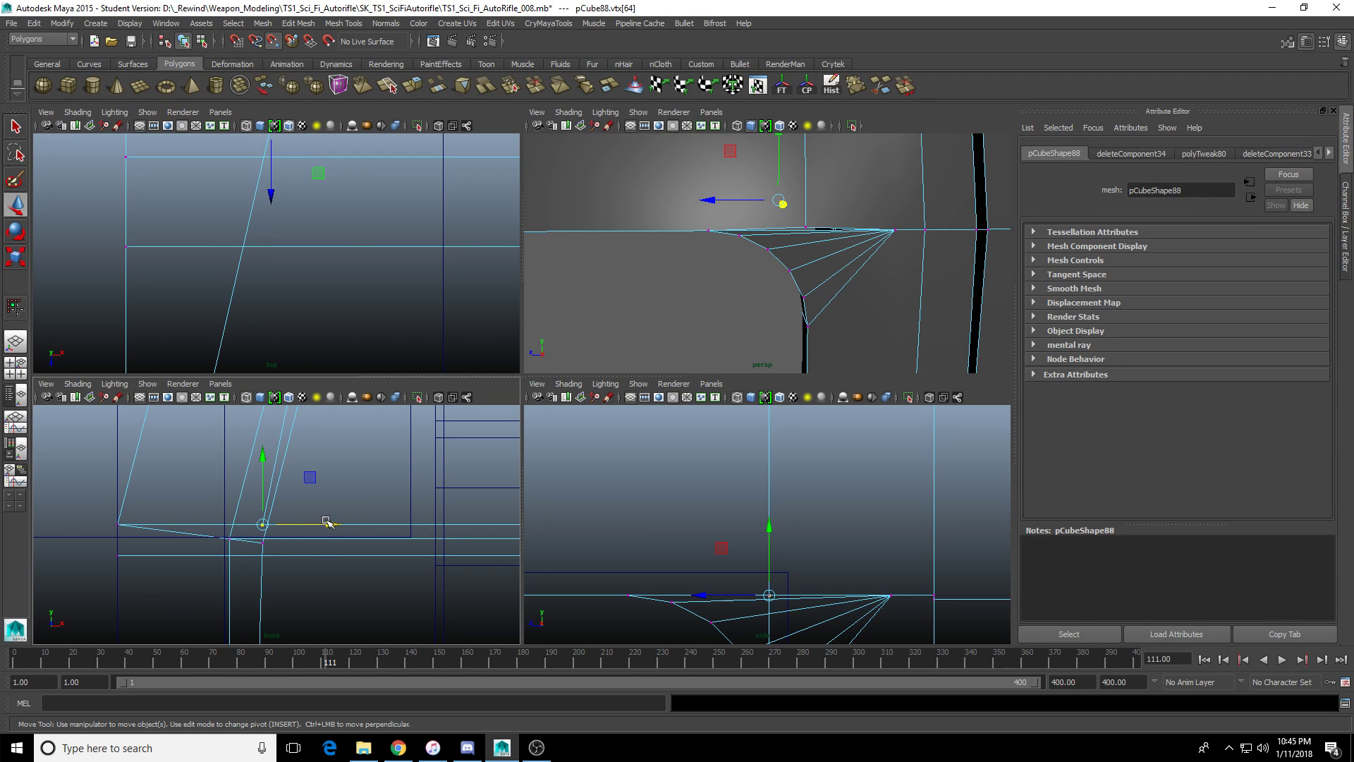
pyautogui.click(94, 516)
pyautogui.hotkey('ctrl', 'z')
pyautogui.keyDown('shift'); pyautogui.moveTo(92, 506); pyautogui.dragTo(143, 537); pyautogui.keyUp('shift')
pyautogui.press('f')
pyautogui.keyDown('alt'); pyautogui.moveTo(728, 305); pyautogui.dragTo(911, 296); pyautogui.keyUp('alt')
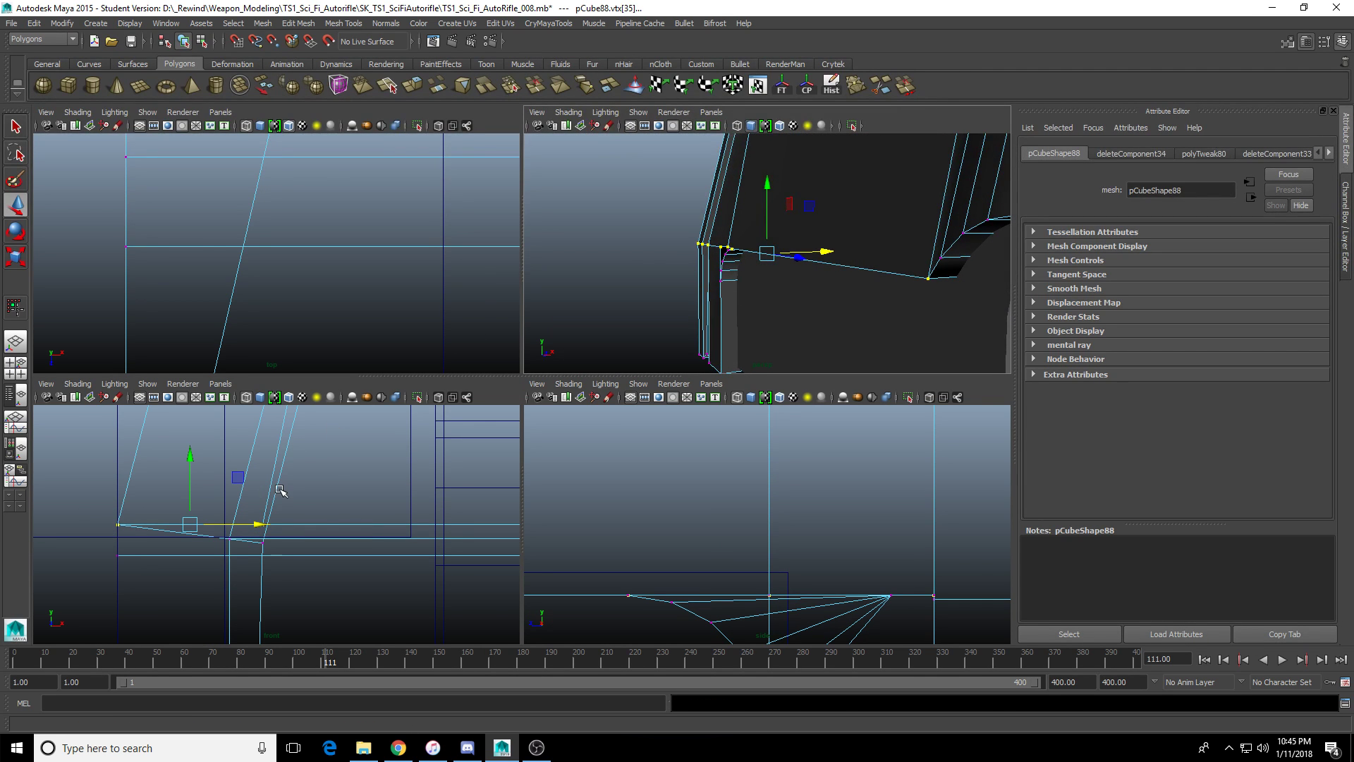
pyautogui.hotkey('ctrl', 'z')
pyautogui.moveTo(310, 527); pyautogui.dragTo(155, 525)
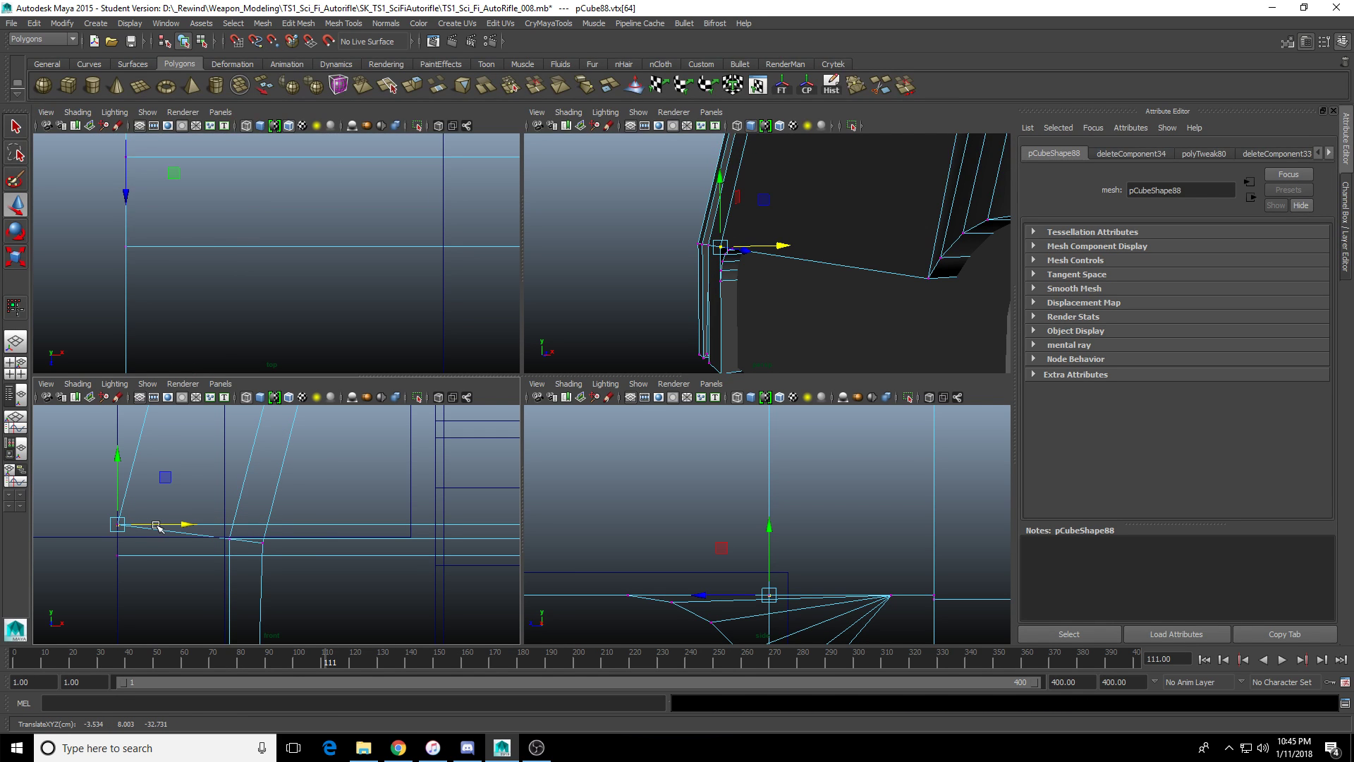
# Snap the matching lowered vertex on the opposite side outward onto that side's outer corner point in the front view.
pyautogui.scroll(-5, 262, 549)
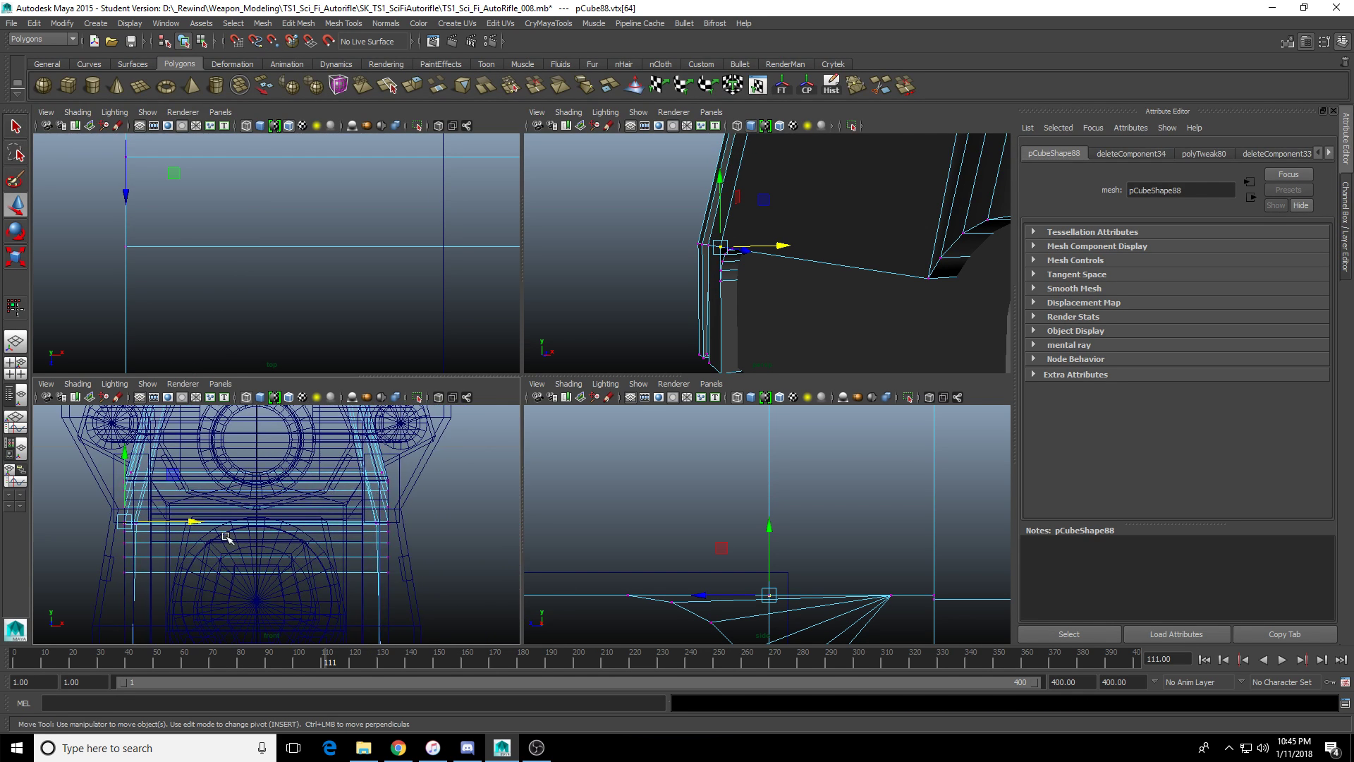
pyautogui.keyDown('alt'); pyautogui.moveTo(234, 530); pyautogui.dragTo(165, 524, button='middle'); pyautogui.keyUp('alt')
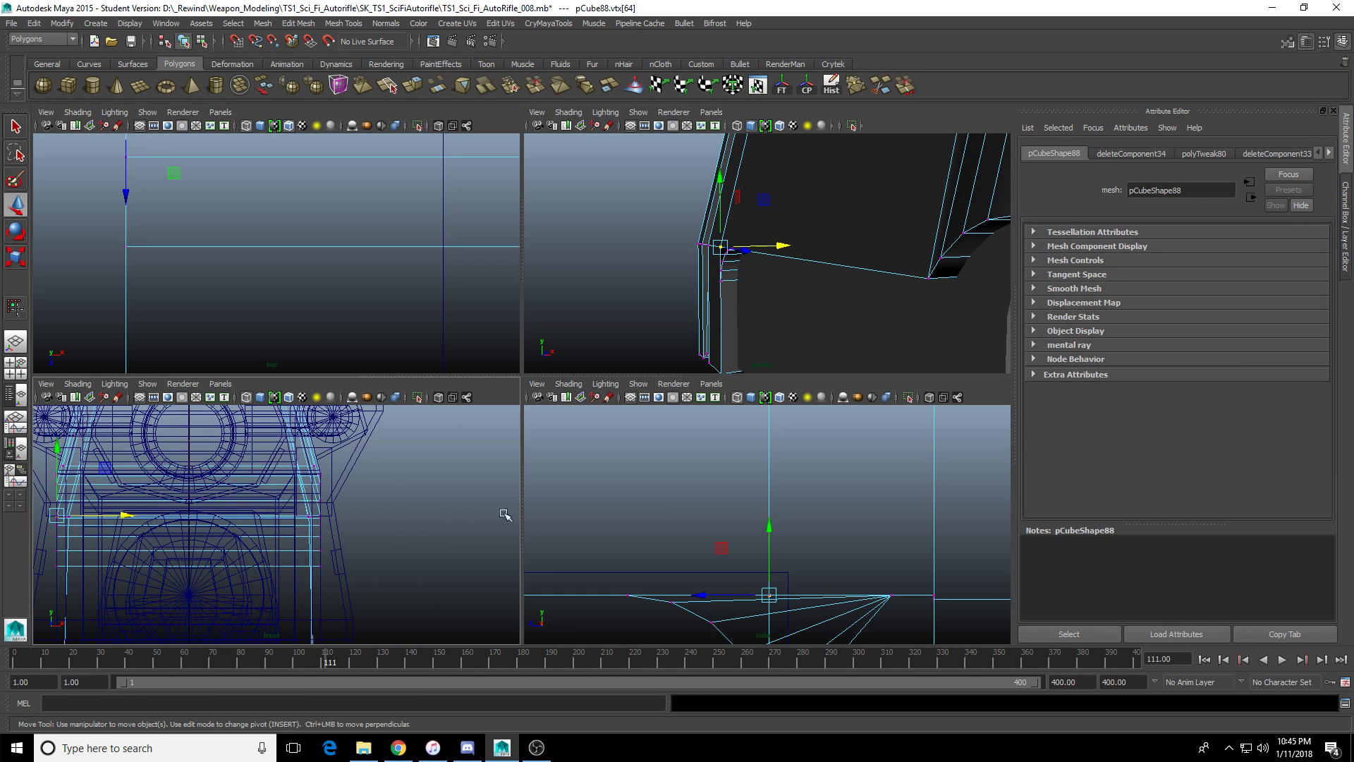
pyautogui.keyDown('alt'); pyautogui.moveTo(789, 263); pyautogui.dragTo(749, 264); pyautogui.keyUp('alt')
pyautogui.click(641, 257)
pyautogui.press('space')
pyautogui.press('f')
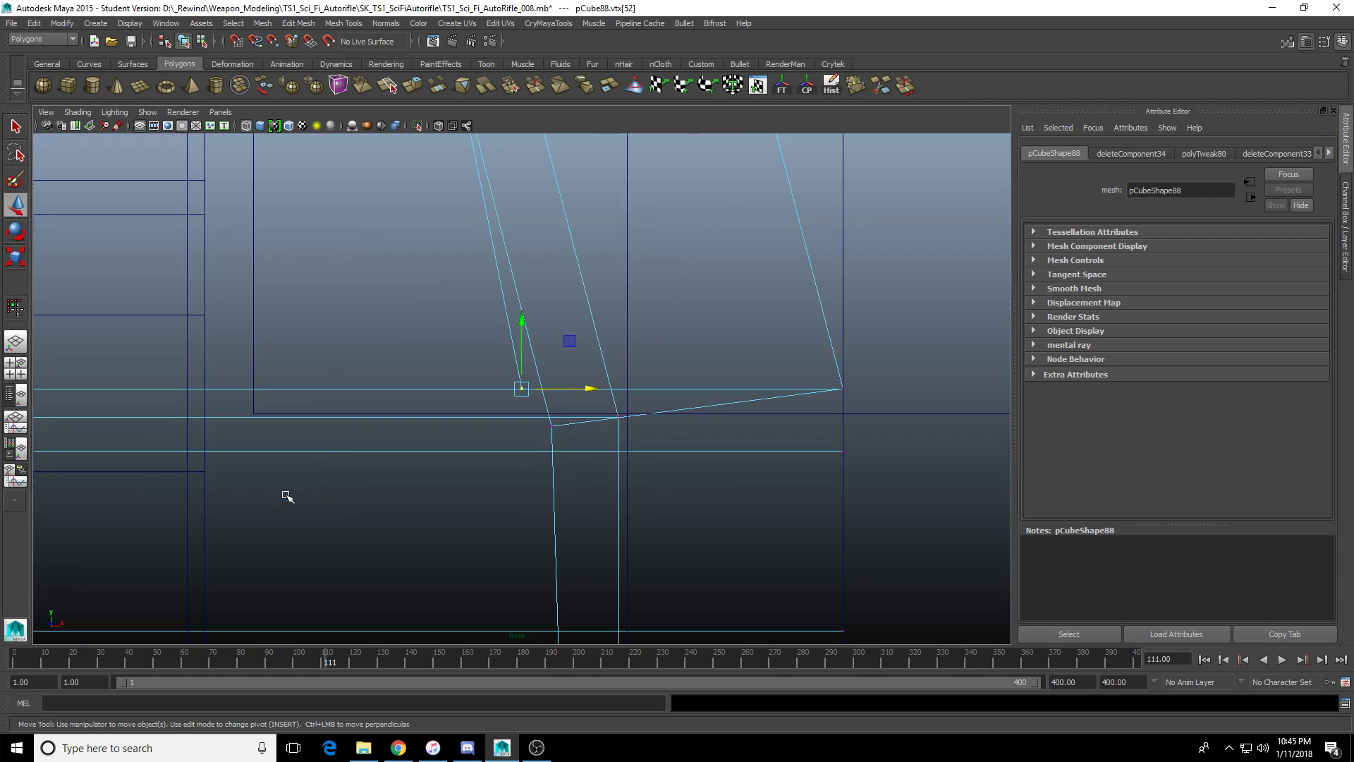
pyautogui.moveTo(591, 389); pyautogui.dragTo(841, 386)
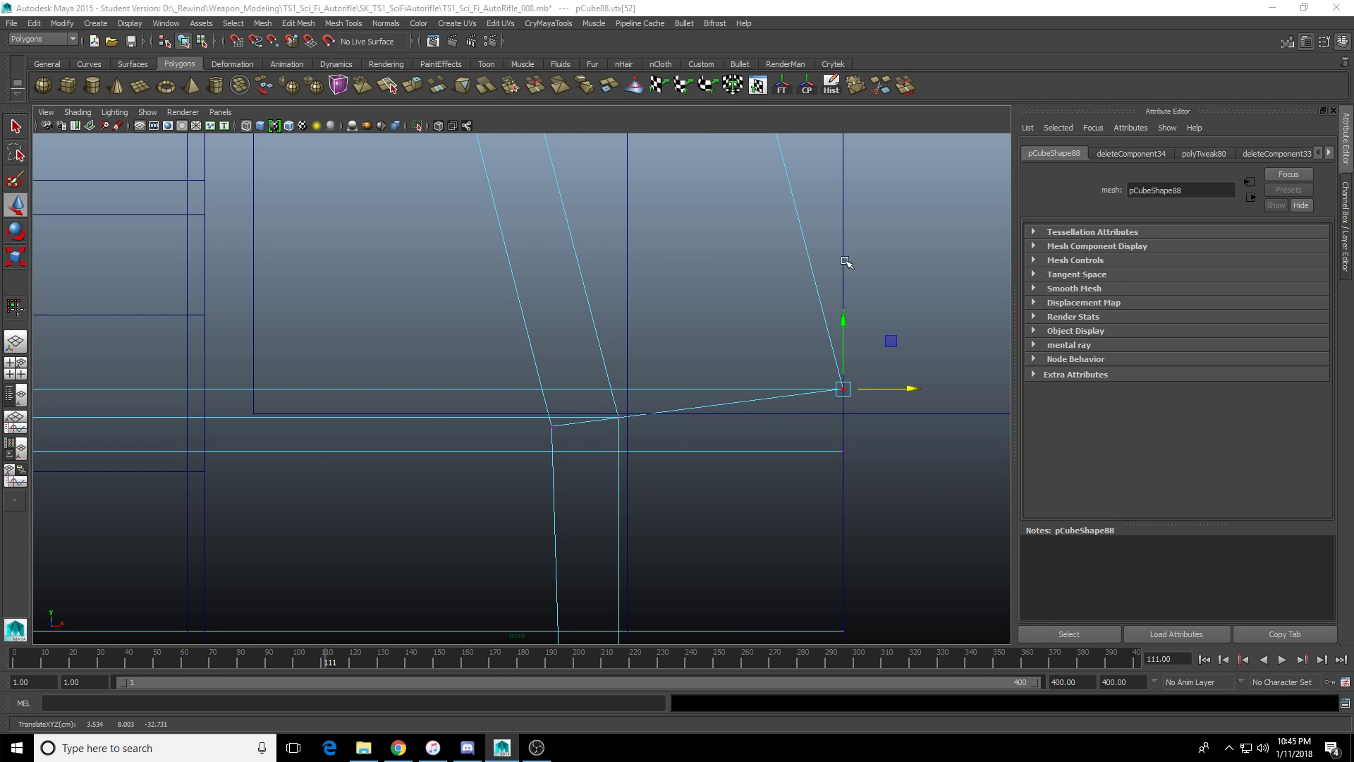
# Examine the closed openings and the shading around the rounded corners on both sides of the stock.
pyautogui.press('space')
pyautogui.press('space')
pyautogui.keyDown('alt'); pyautogui.moveTo(683, 341); pyautogui.dragTo(668, 396); pyautogui.keyUp('alt')
pyautogui.moveTo(669, 398); pyautogui.dragTo(712, 375, button='right')
pyautogui.scroll(-5, 674, 417)
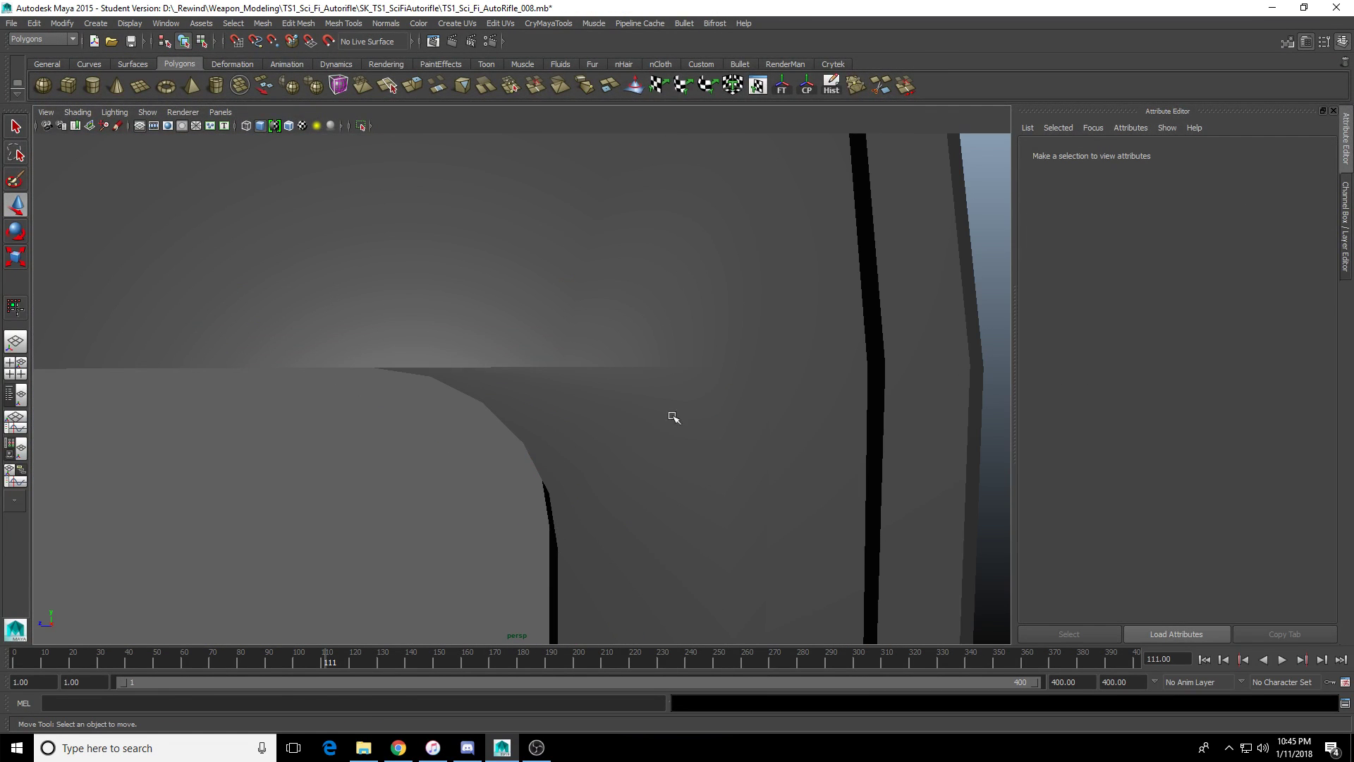
pyautogui.click(637, 454)
pyautogui.keyDown('alt'); pyautogui.moveTo(636, 453); pyautogui.dragTo(864, 405); pyautogui.keyUp('alt')
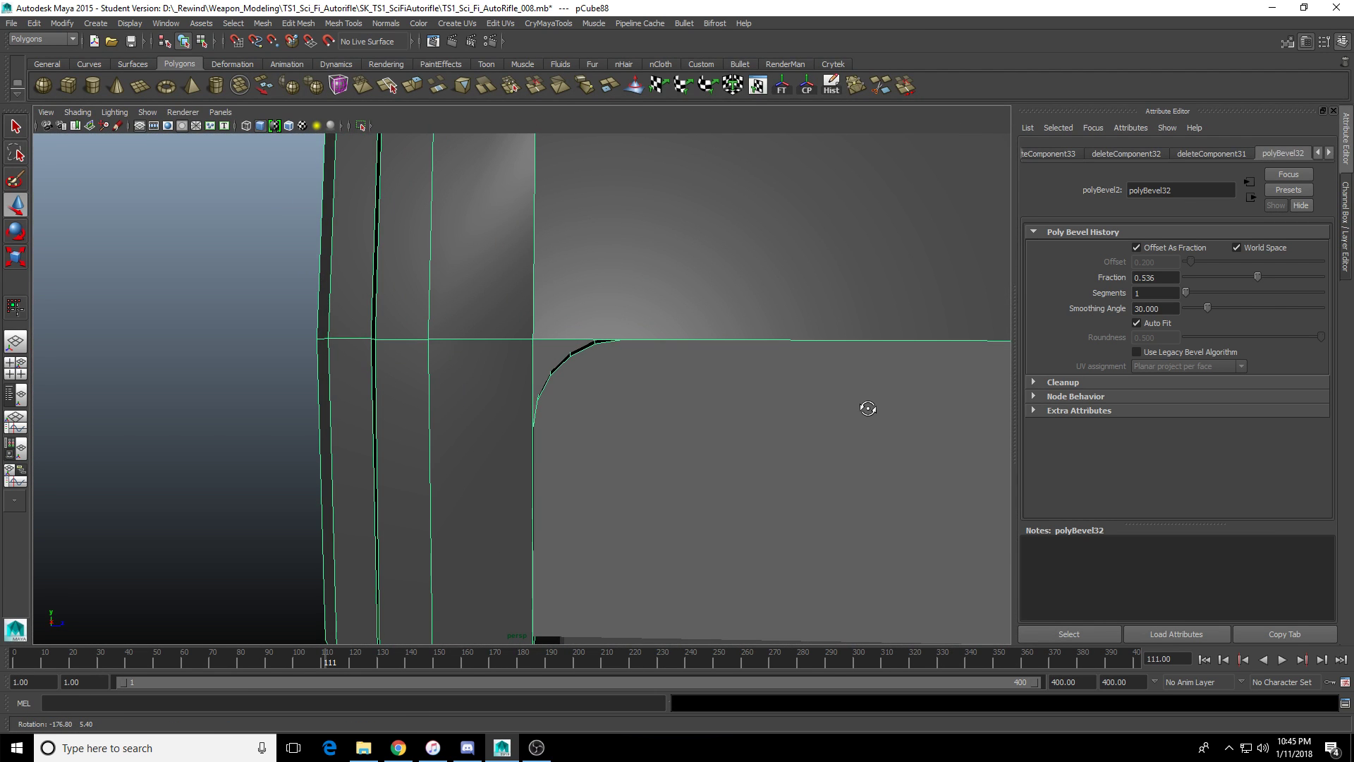
pyautogui.keyDown('alt'); pyautogui.moveTo(547, 305); pyautogui.dragTo(359, 424); pyautogui.keyUp('alt')
pyautogui.scroll(-4, 399, 475)
pyautogui.click(352, 451)
pyautogui.scroll(-4, 359, 424)
pyautogui.keyDown('alt'); pyautogui.moveTo(359, 424); pyautogui.dragTo(359, 455, button='middle'); pyautogui.keyUp('alt')
pyautogui.keyDown('alt'); pyautogui.moveTo(359, 455); pyautogui.dragTo(344, 532); pyautogui.keyUp('alt')
# Apply Soften/Harden Edge to the vertical edge above the rounded corner, and undo its repeat on the neighbouring horizontal edge.
pyautogui.click(553, 420)
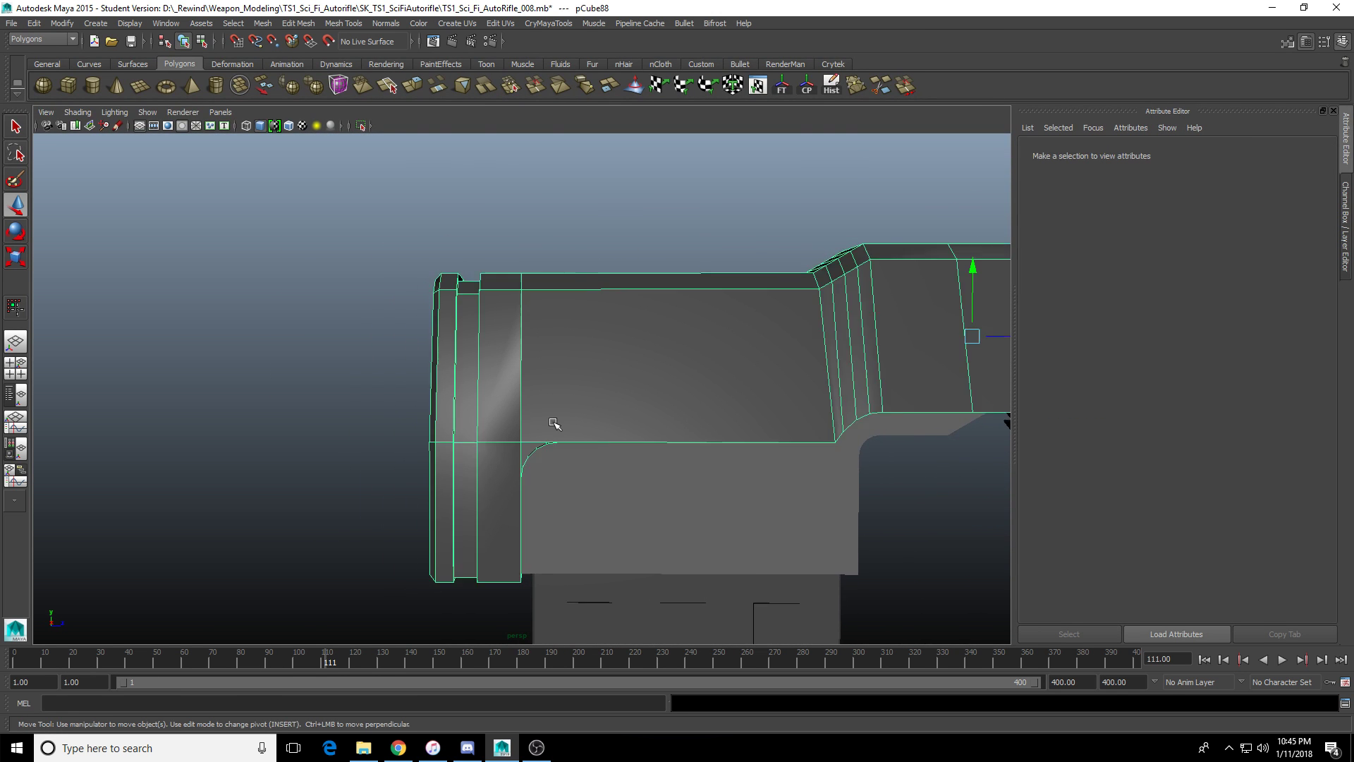
pyautogui.scroll(5, 547, 381)
pyautogui.click(540, 346)
pyautogui.press('q')
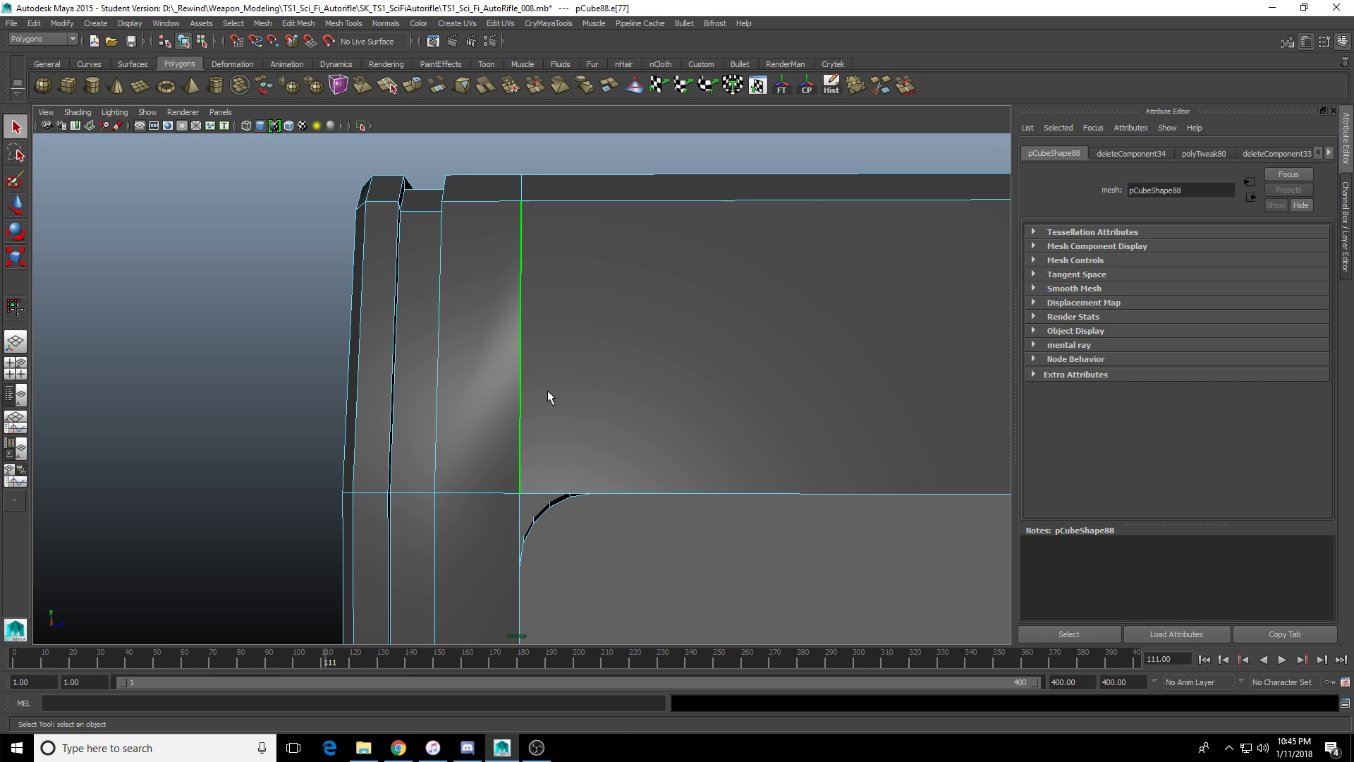
pyautogui.moveTo(527, 380)
pyautogui.keyDown('shift'); pyautogui.mouseDown(button='right')
pyautogui.moveTo(599, 394)
pyautogui.moveTo(584, 389)
pyautogui.mouseUp(button='right'); pyautogui.keyUp('shift')
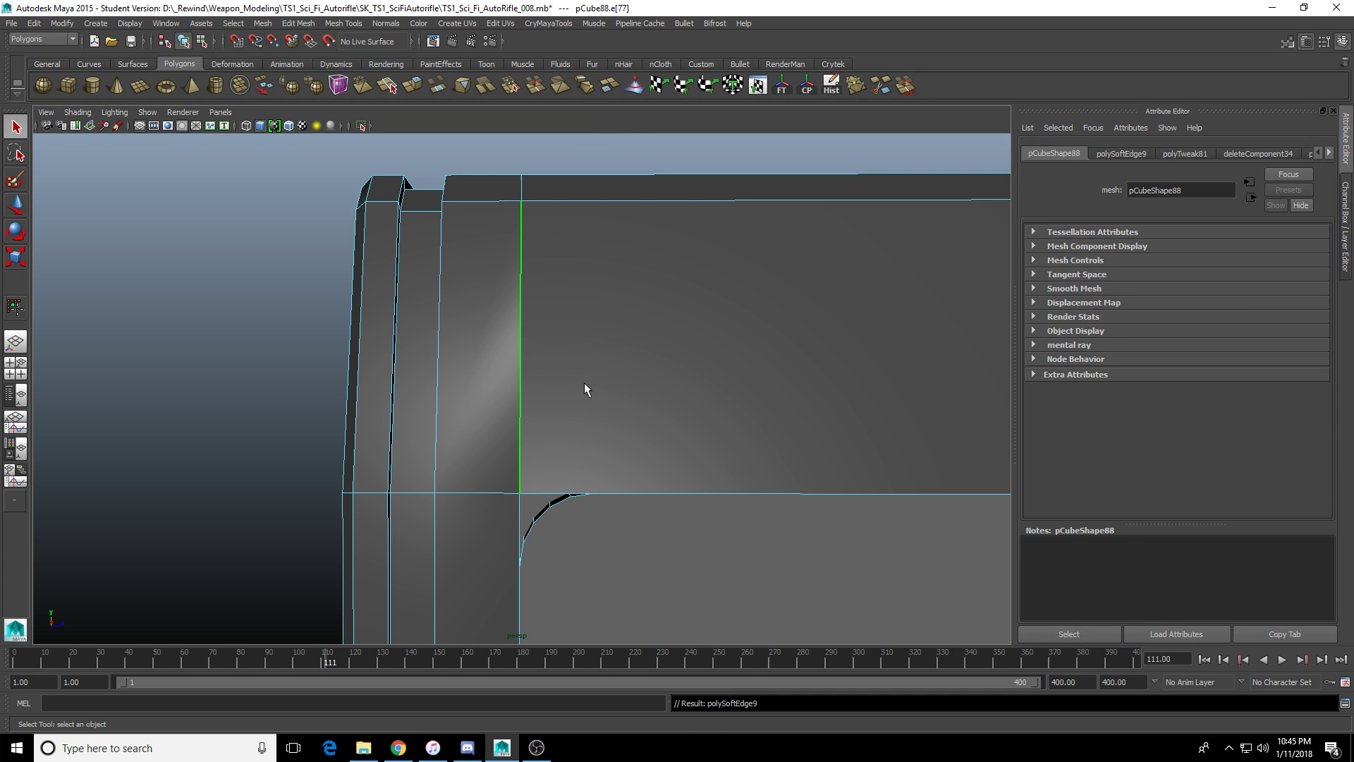
pyautogui.click(473, 491)
pyautogui.hotkey('ctrl', 'z')
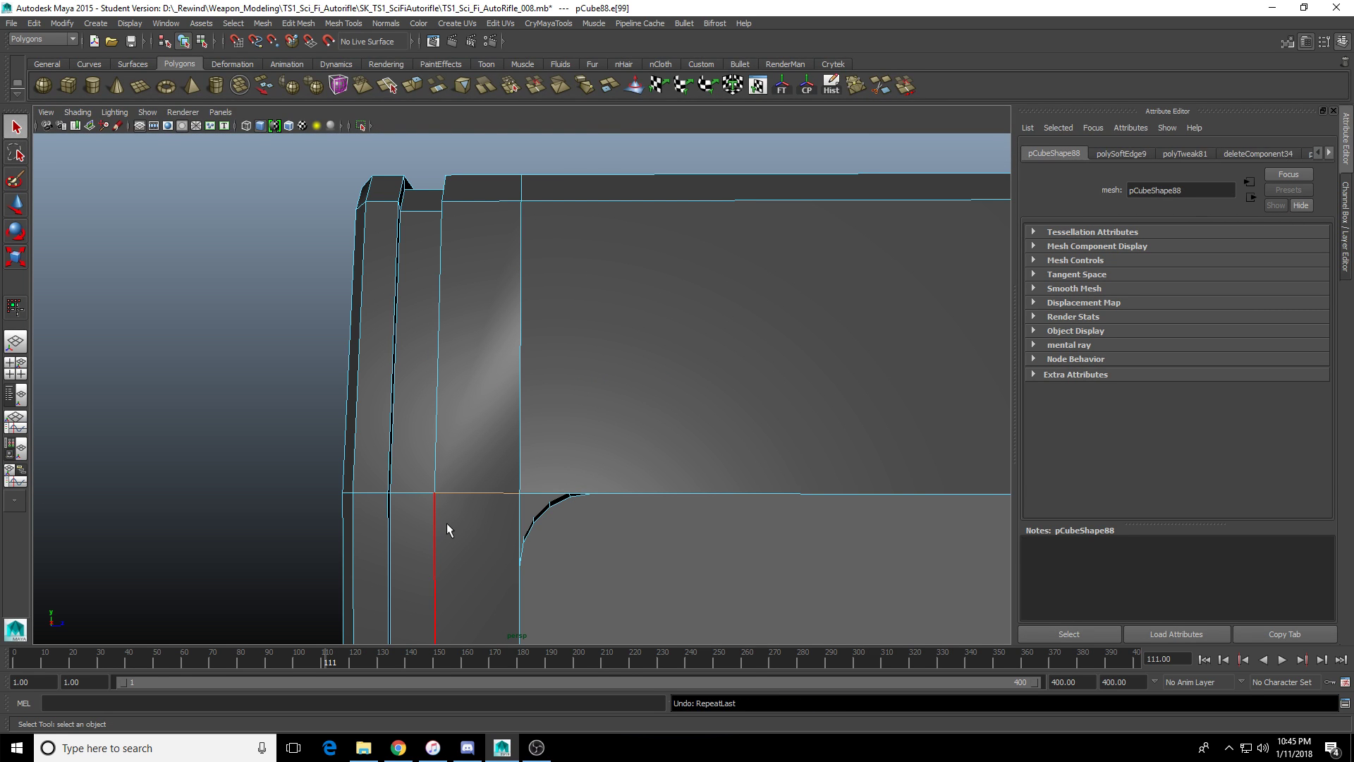
# Isolate the stock mesh in the perspective view around its inset panel's rounded corner.
pyautogui.click(461, 371)
pyautogui.scroll(-3, 569, 357)
pyautogui.scroll(2, 615, 410)
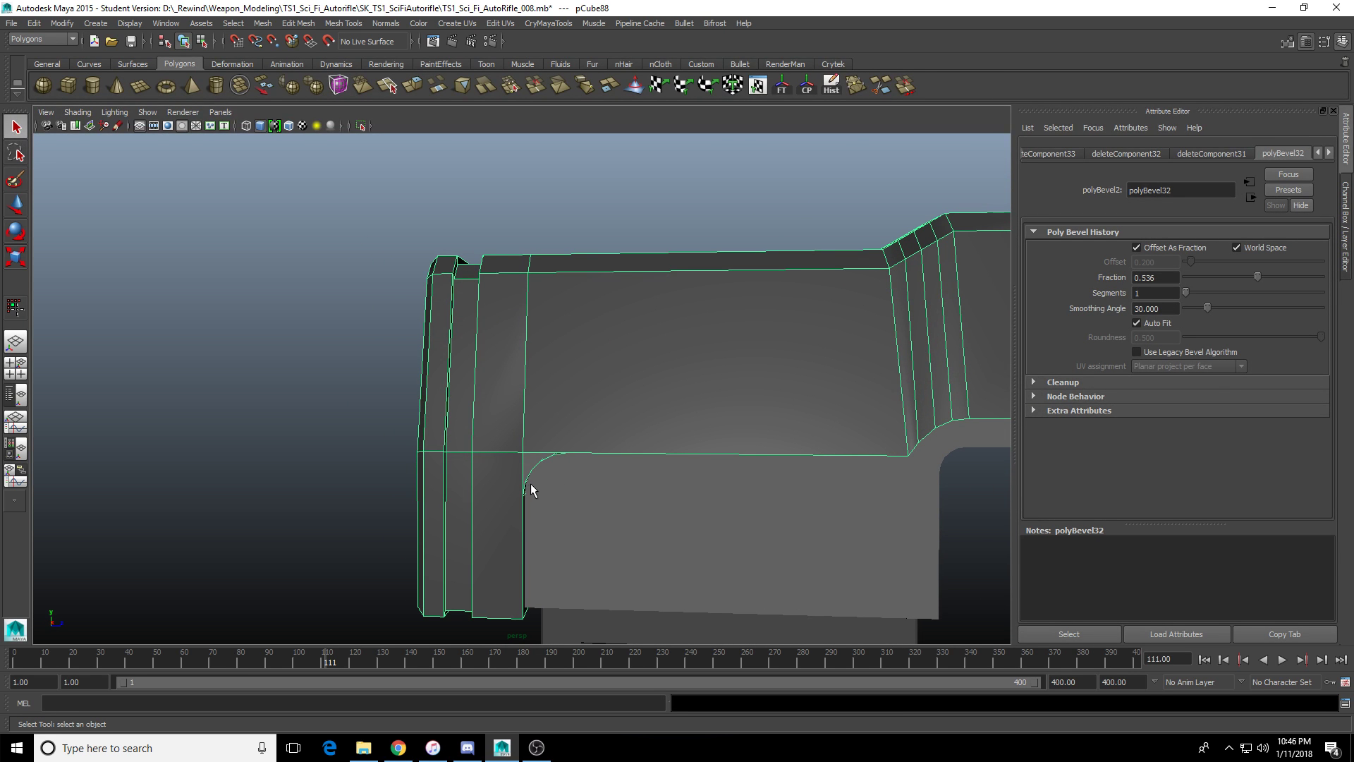
pyautogui.scroll(3, 532, 485)
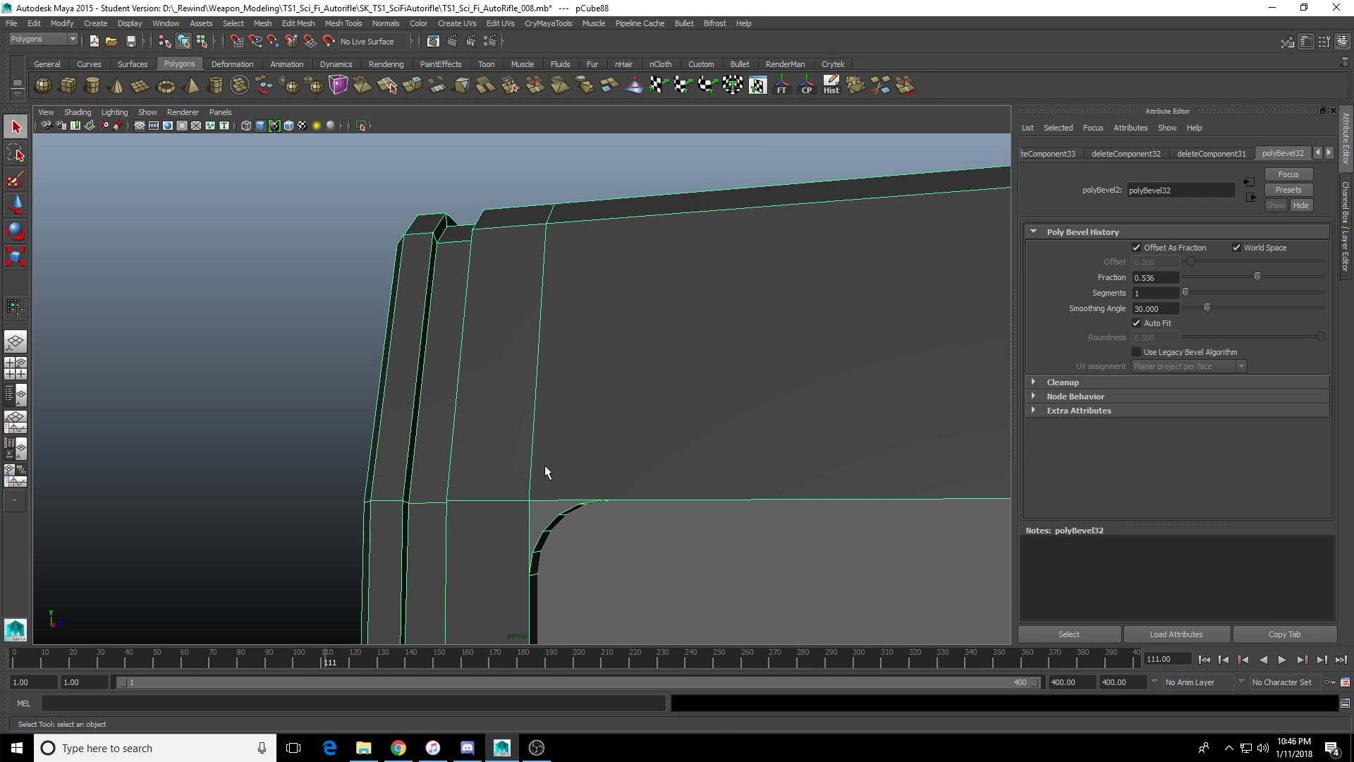
pyautogui.keyDown('alt'); pyautogui.moveTo(514, 371); pyautogui.dragTo(612, 428); pyautogui.keyUp('alt')
pyautogui.click(361, 124)
pyautogui.keyDown('alt'); pyautogui.moveTo(494, 303); pyautogui.dragTo(551, 384); pyautogui.keyUp('alt')
# Examine the corner's rounded faces, the triangle fan beside them and the shading on the stock's inner opening.
pyautogui.press('F11')
pyautogui.click(557, 408)
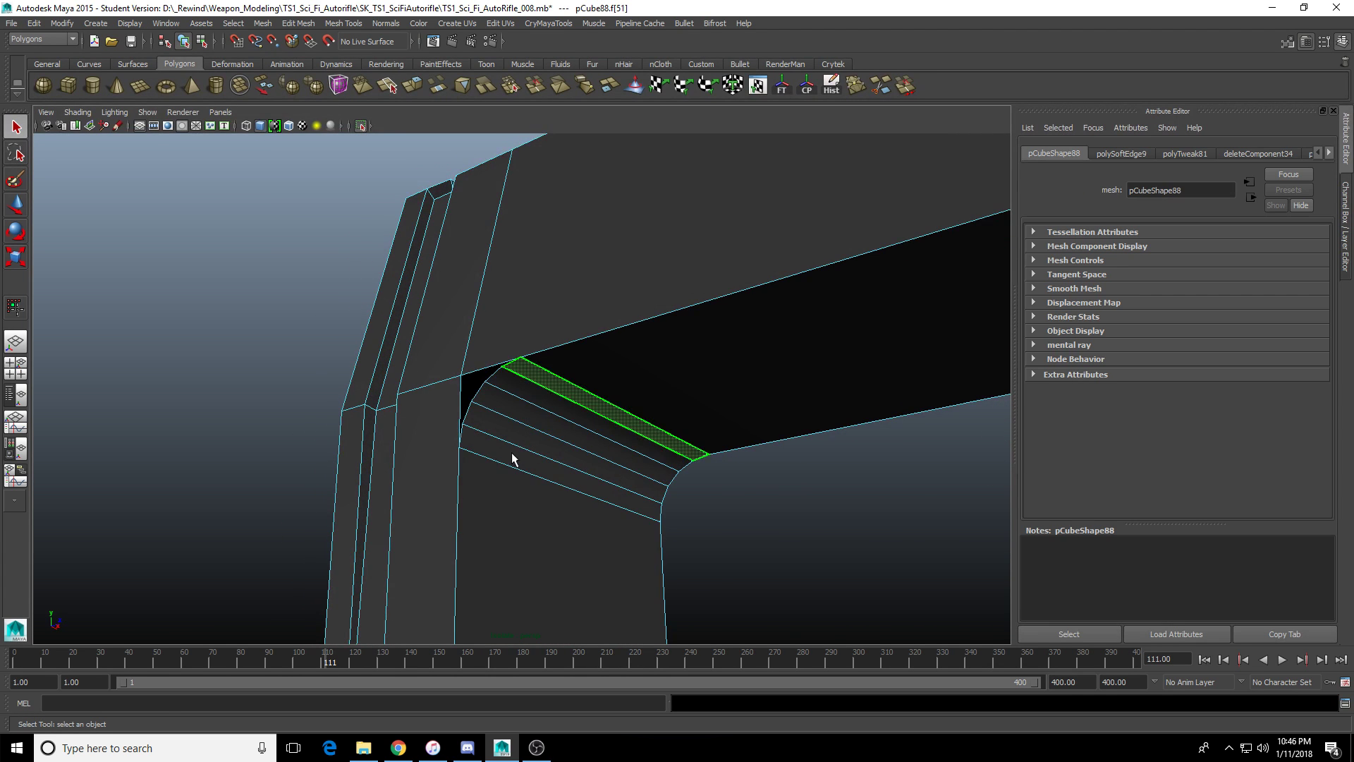
pyautogui.keyDown('alt'); pyautogui.moveTo(514, 460); pyautogui.dragTo(438, 477); pyautogui.keyUp('alt')
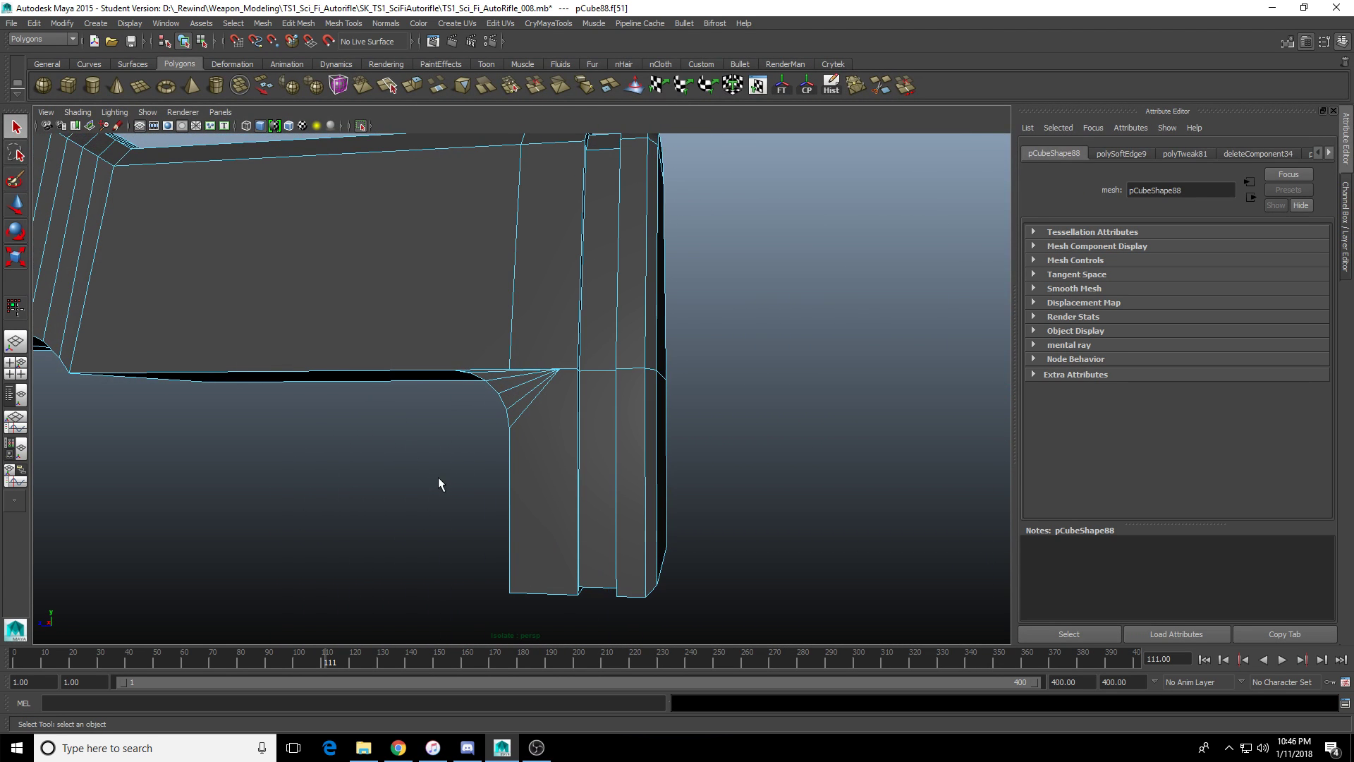
pyautogui.scroll(5, 450, 423)
pyautogui.keyDown('alt'); pyautogui.moveTo(447, 426); pyautogui.dragTo(465, 442); pyautogui.keyUp('alt')
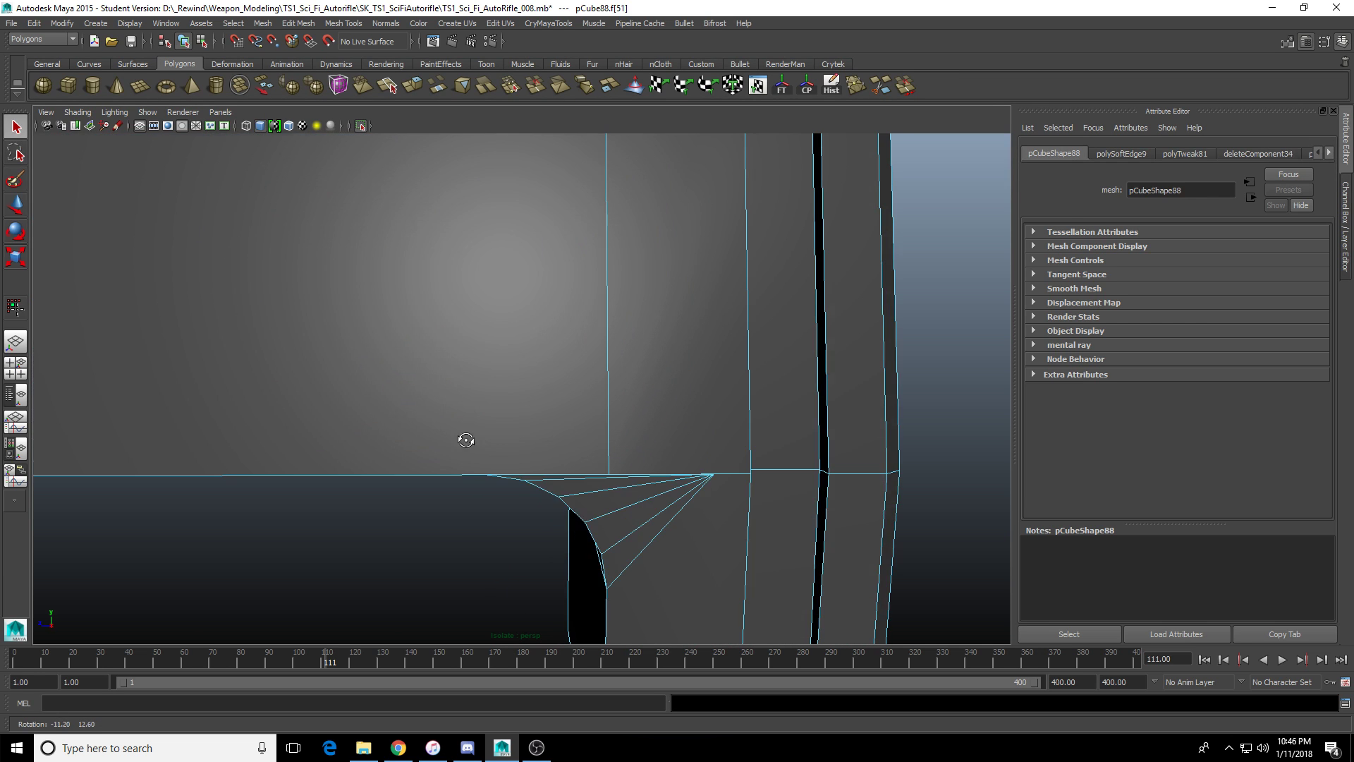
pyautogui.scroll(-5, 494, 436)
pyautogui.click(522, 439)
pyautogui.scroll(-4, 574, 392)
pyautogui.keyDown('alt'); pyautogui.moveTo(583, 383); pyautogui.dragTo(574, 362); pyautogui.keyUp('alt')
pyautogui.scroll(6, 573, 361)
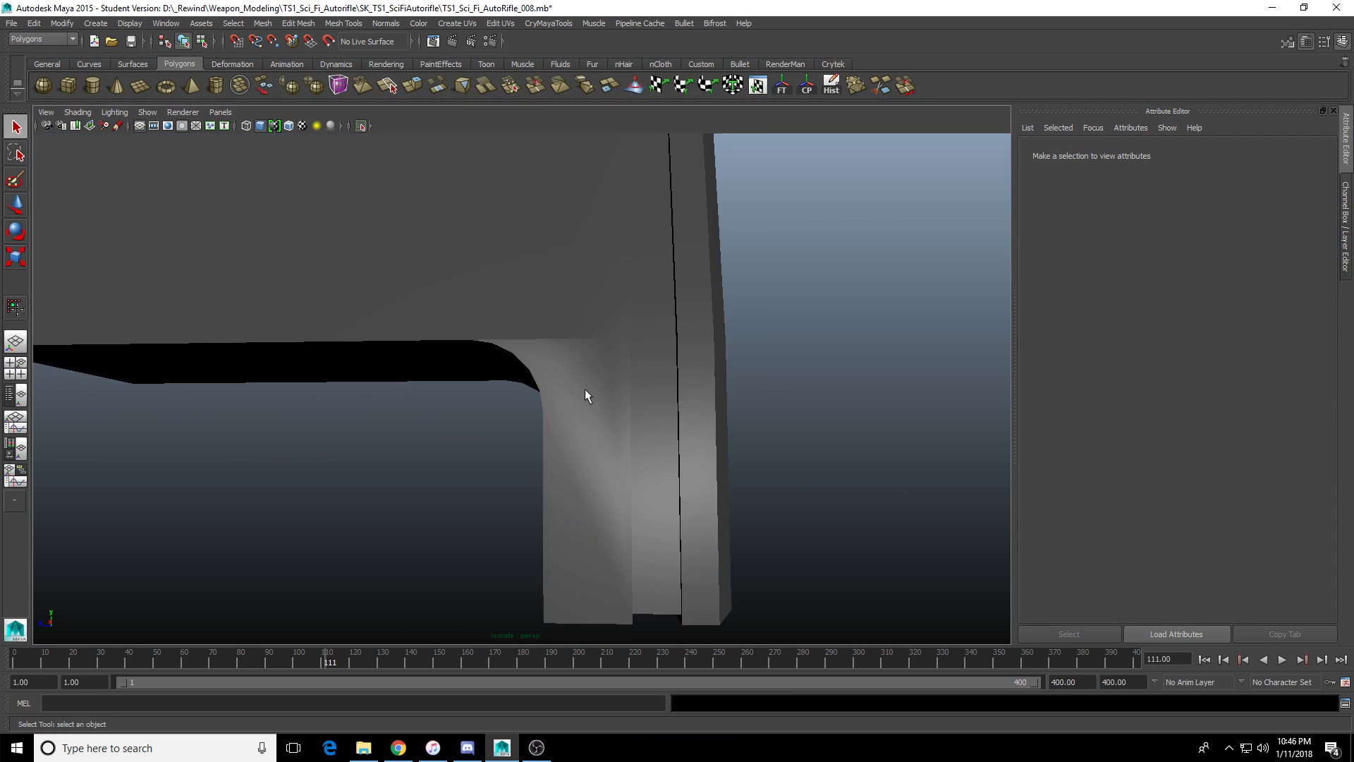
# Delete the fan of thin triangular faces around the rounded corner of the stock's opening.
pyautogui.click(575, 462)
pyautogui.scroll(1, 613, 462)
pyautogui.keyDown('alt'); pyautogui.moveTo(612, 462); pyautogui.dragTo(607, 493); pyautogui.keyUp('alt')
pyautogui.moveTo(608, 494); pyautogui.dragTo(607, 499, button='right')
pyautogui.keyDown('alt'); pyautogui.moveTo(607, 499); pyautogui.dragTo(596, 423); pyautogui.keyUp('alt')
pyautogui.click(583, 369)
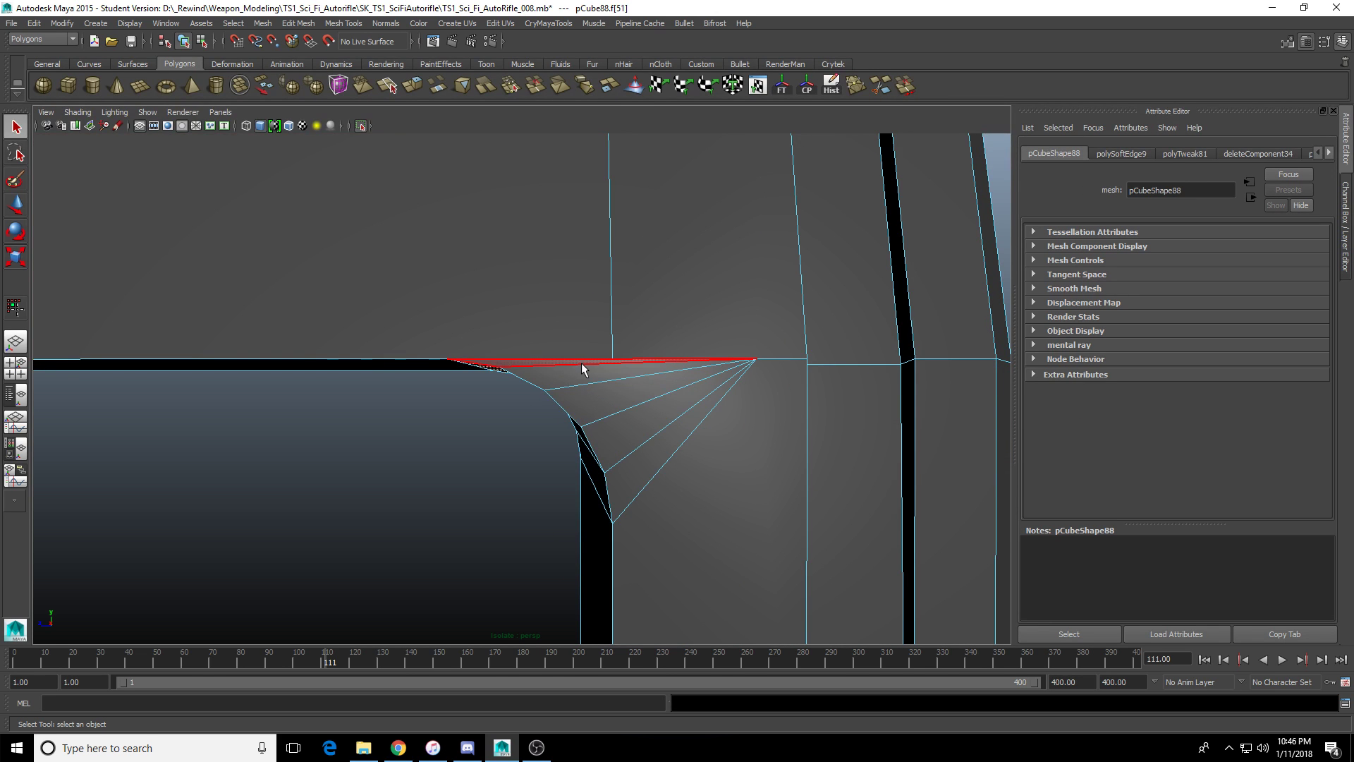
pyautogui.keyDown('alt'); pyautogui.moveTo(582, 368); pyautogui.dragTo(620, 455); pyautogui.keyUp('alt')
pyautogui.click(531, 337)
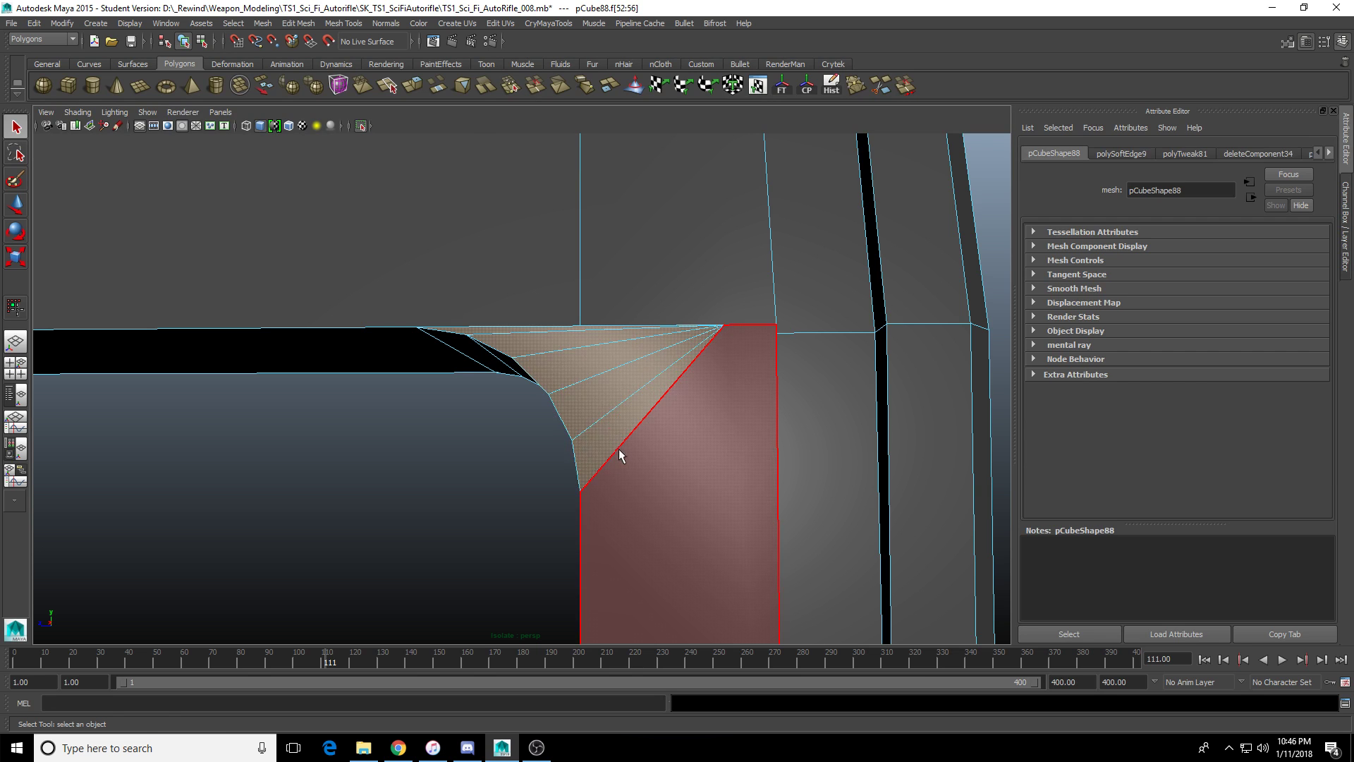
pyautogui.press('Delete')
# In the side view, snap the deleted fan's tip vertex along Z onto the vertical edge at the opening's corner.
pyautogui.keyDown('alt'); pyautogui.moveTo(709, 475); pyautogui.dragTo(725, 402); pyautogui.keyUp('alt')
pyautogui.press('F9')
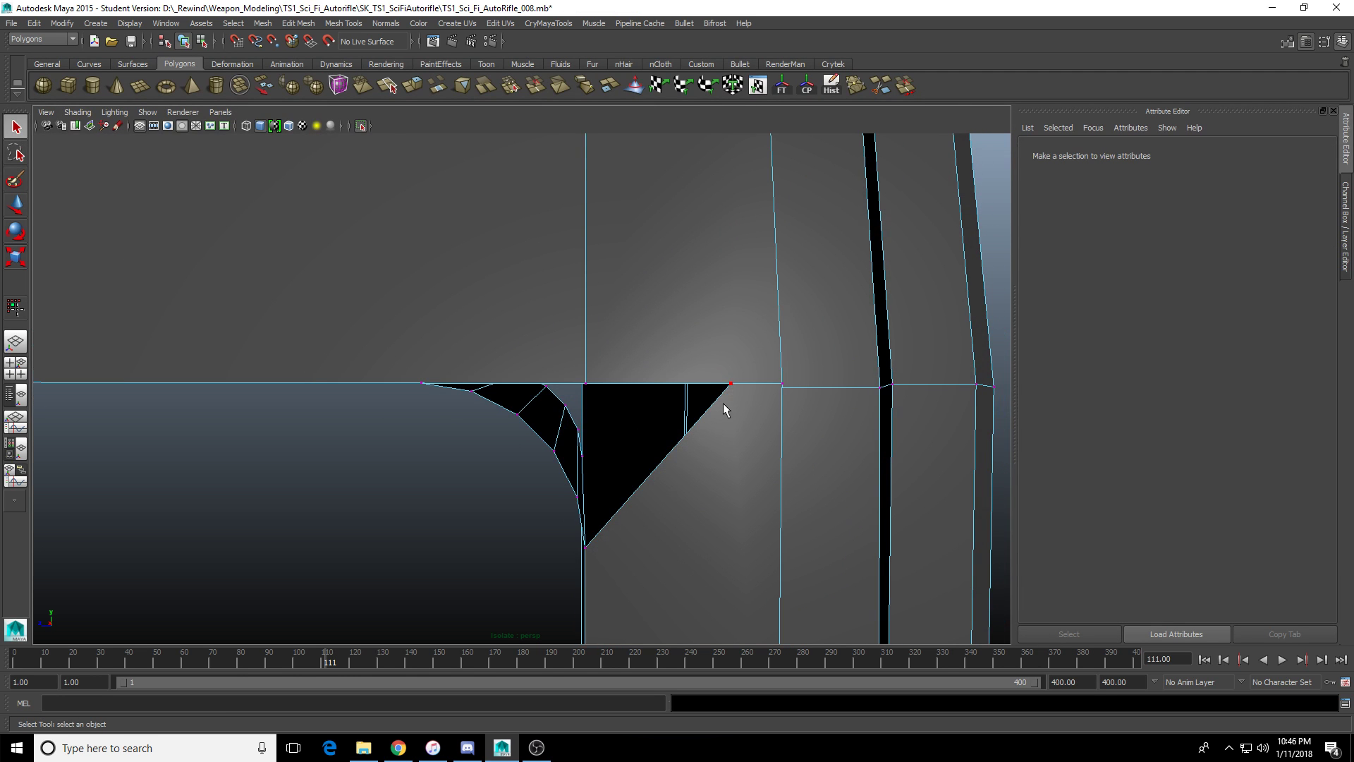
pyautogui.click(728, 383)
pyautogui.press('w')
pyautogui.click(728, 383)
pyautogui.press('space')
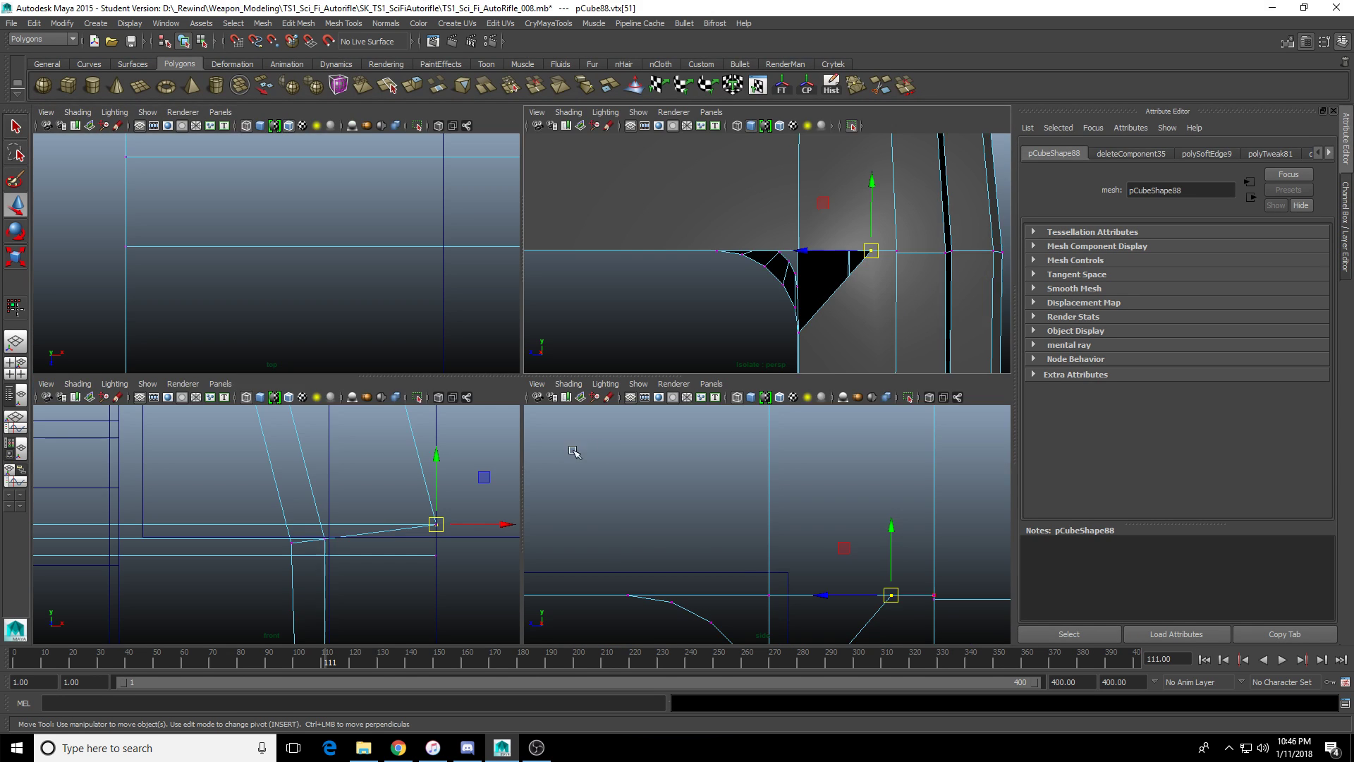
pyautogui.press('space')
pyautogui.moveTo(772, 476); pyautogui.dragTo(804, 558)
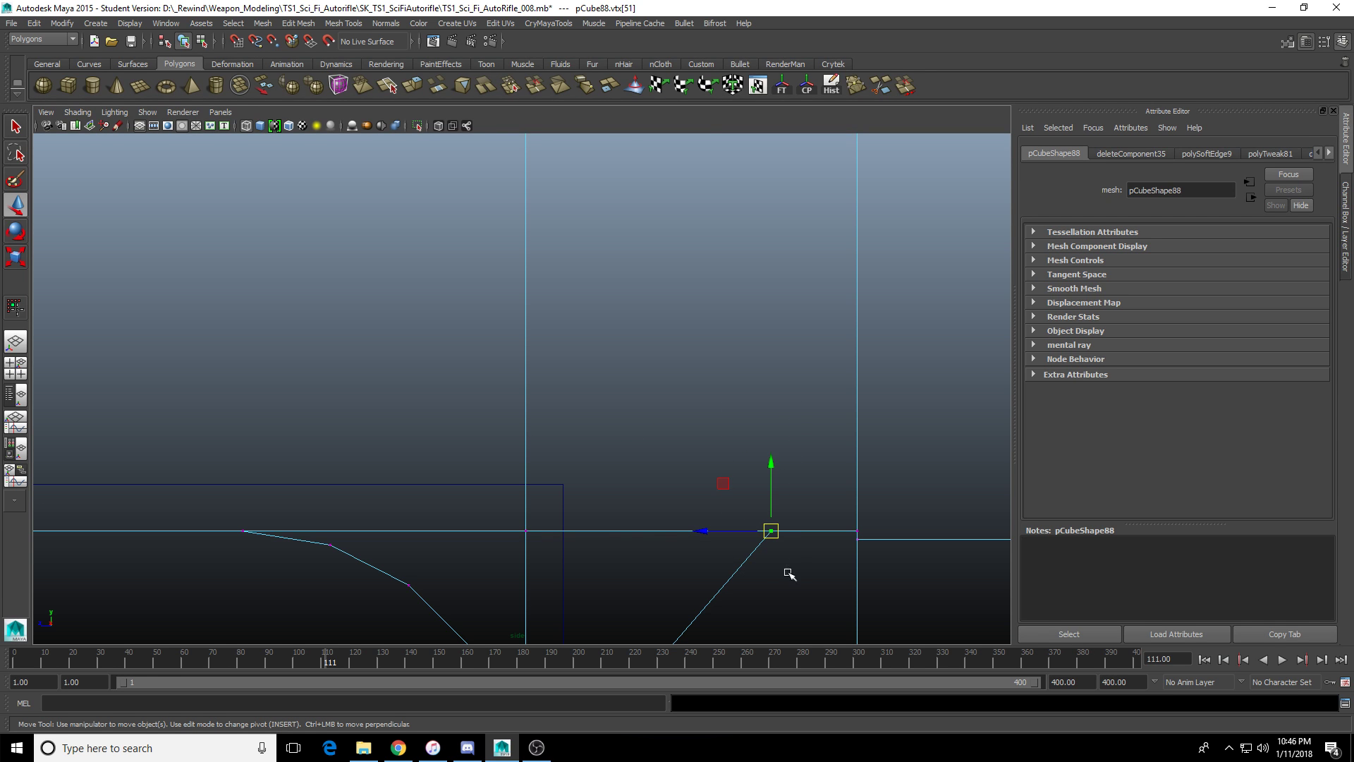
pyautogui.moveTo(694, 534); pyautogui.dragTo(562, 534)
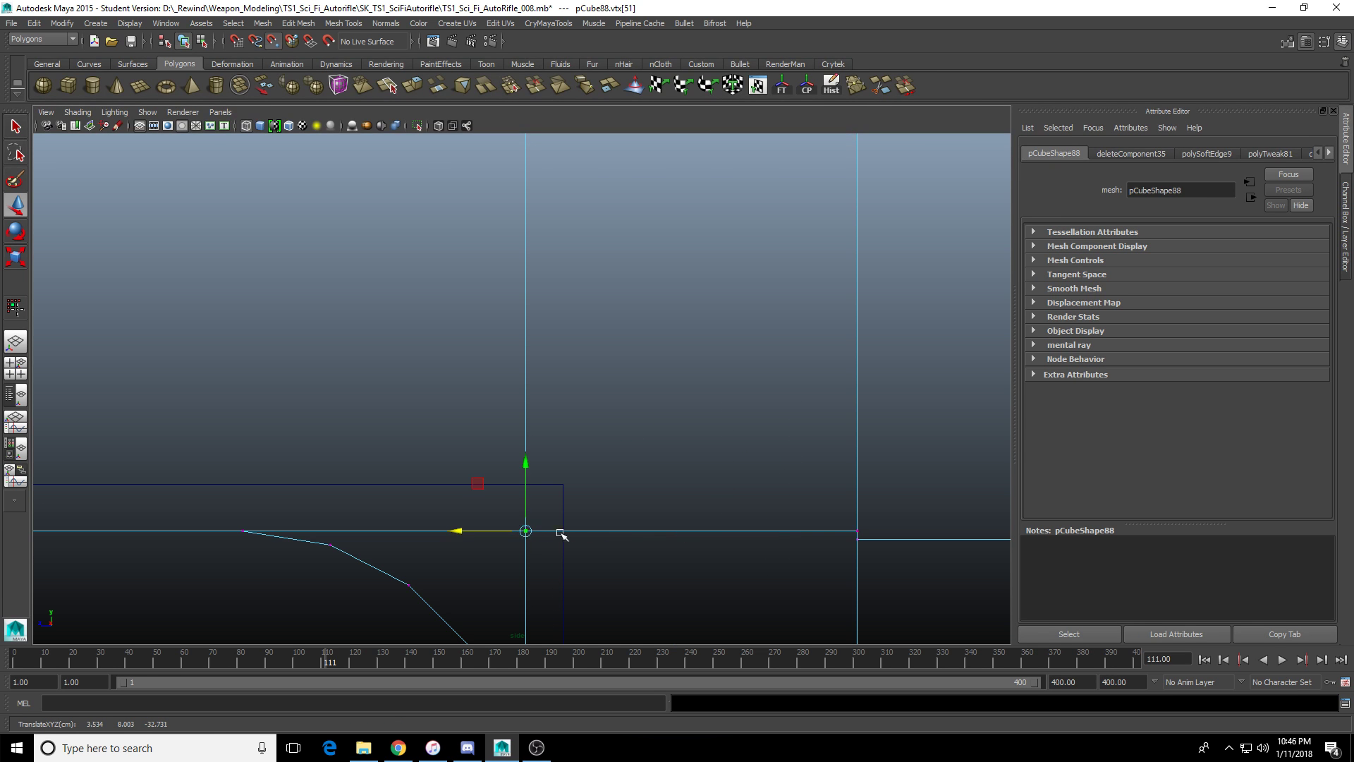
pyautogui.moveTo(836, 512); pyautogui.dragTo(894, 590)
pyautogui.press('space')
pyautogui.press('space')
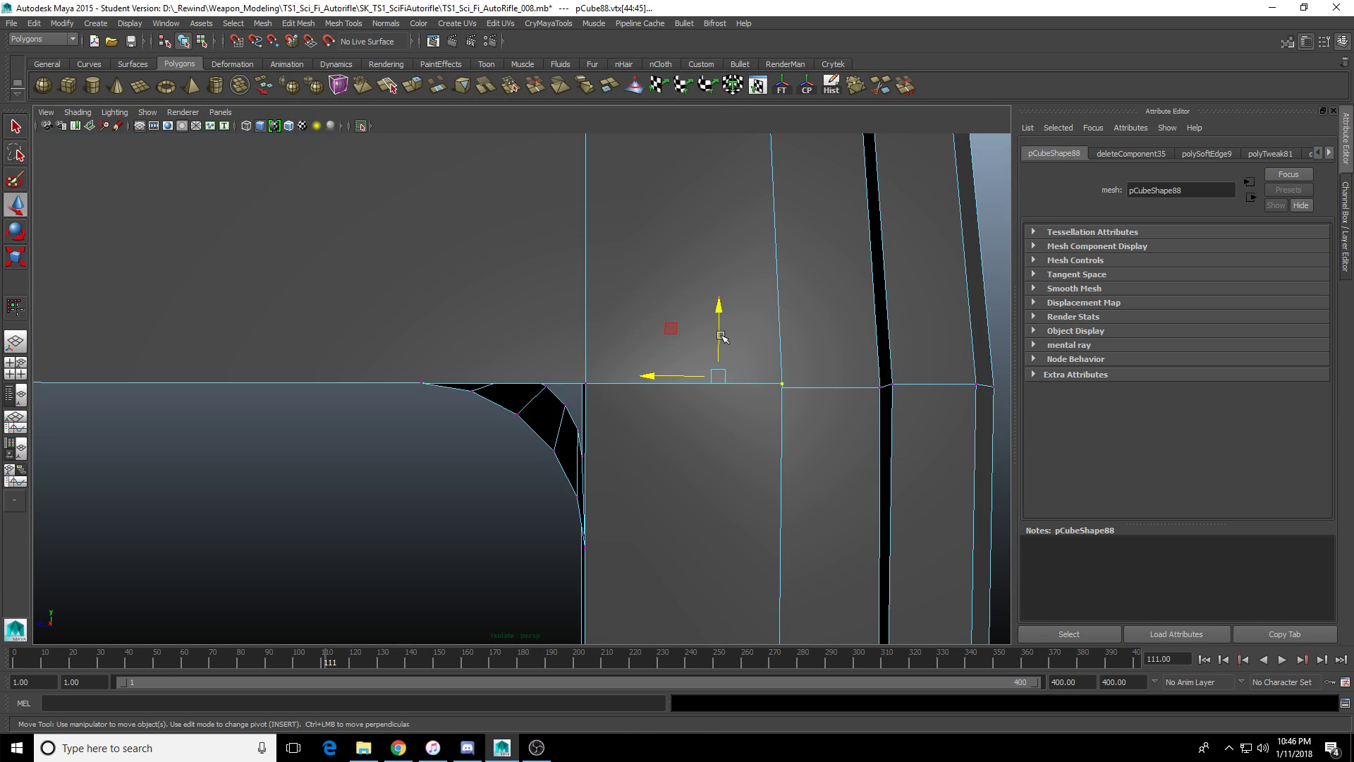
# Apply Soften/Harden Edge to the stock mesh and check the shading around the reworked corner.
pyautogui.keyDown('alt'); pyautogui.moveTo(712, 367); pyautogui.dragTo(633, 342); pyautogui.keyUp('alt')
pyautogui.click(659, 338)
pyautogui.keyDown('alt'); pyautogui.moveTo(648, 377); pyautogui.dragTo(691, 342); pyautogui.keyUp('alt')
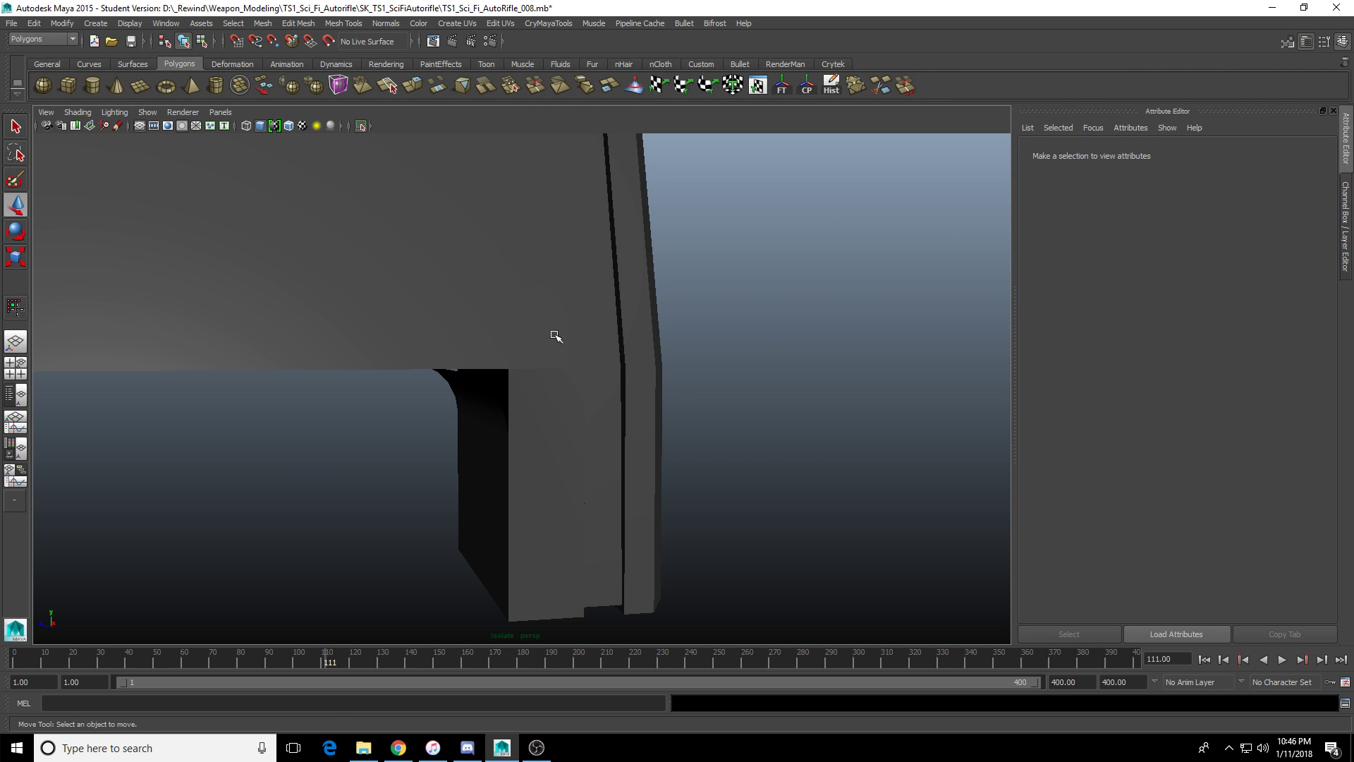
pyautogui.keyDown('alt'); pyautogui.moveTo(555, 336); pyautogui.dragTo(468, 441); pyautogui.keyUp('alt')
pyautogui.click(529, 348)
pyautogui.click(704, 402)
pyautogui.click(608, 364)
pyautogui.moveTo(469, 442)
pyautogui.mouseDown(button='right')
pyautogui.moveTo(473, 372)
pyautogui.moveTo(539, 387)
pyautogui.moveTo(574, 374)
pyautogui.moveTo(593, 401)
pyautogui.mouseUp(button='right')
# Merge the two overlapping vertices where the opening's corner meets the stock's vertical edge, using wireframe display.
pyautogui.press('q')
pyautogui.click(471, 372)
pyautogui.moveTo(435, 387)
pyautogui.mouseDown(button='right')
pyautogui.moveTo(476, 339)
pyautogui.moveTo(422, 370)
pyautogui.mouseUp(button='right')
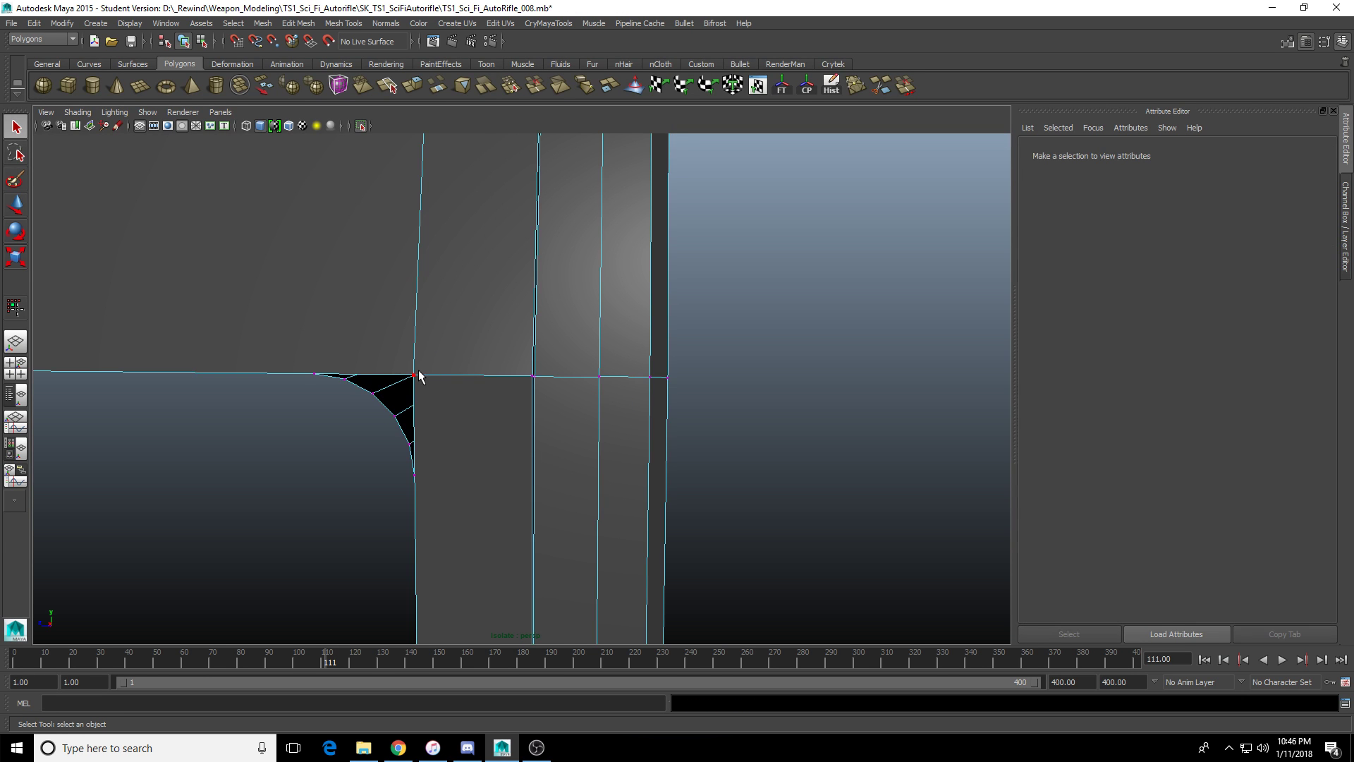
pyautogui.click(418, 374)
pyautogui.press('f')
pyautogui.keyDown('alt'); pyautogui.moveTo(526, 396); pyautogui.dragTo(846, 391); pyautogui.keyUp('alt')
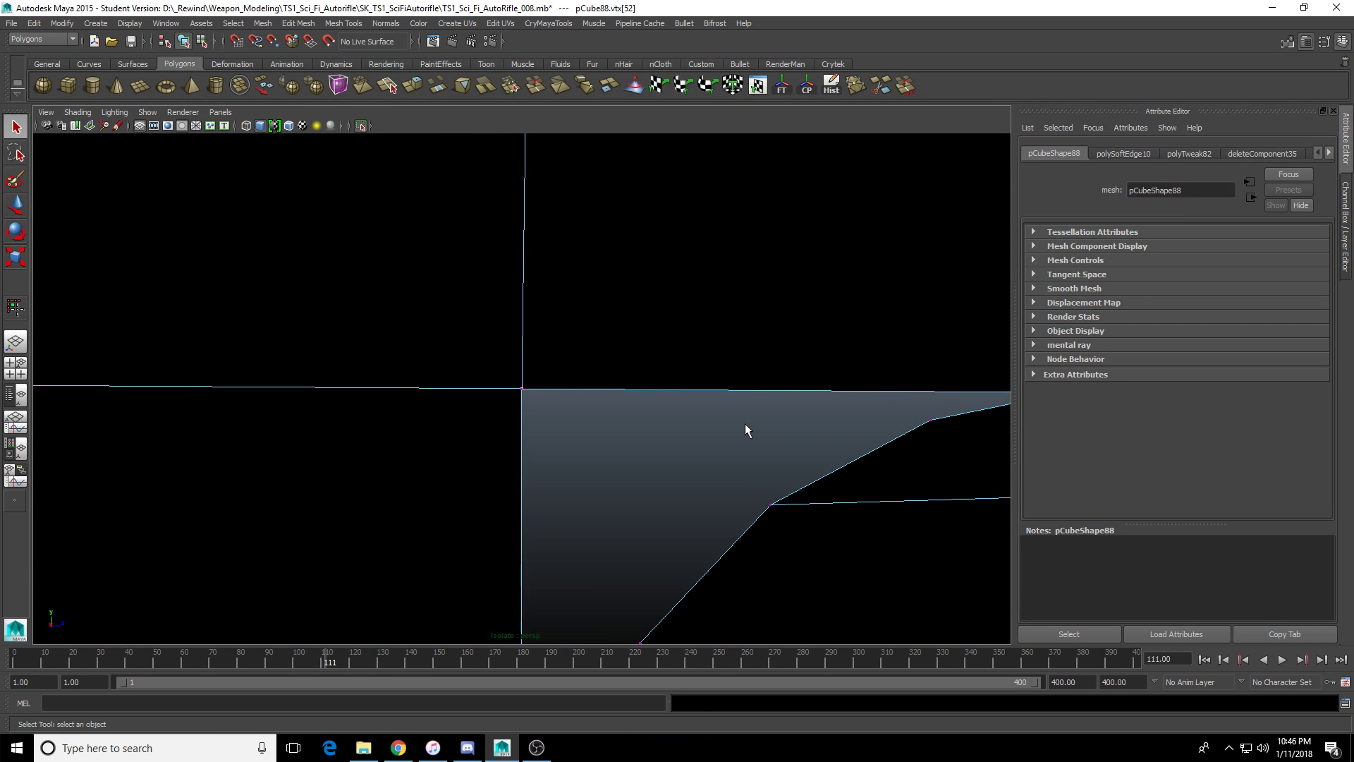
pyautogui.press('4')
pyautogui.moveTo(472, 327); pyautogui.dragTo(592, 429)
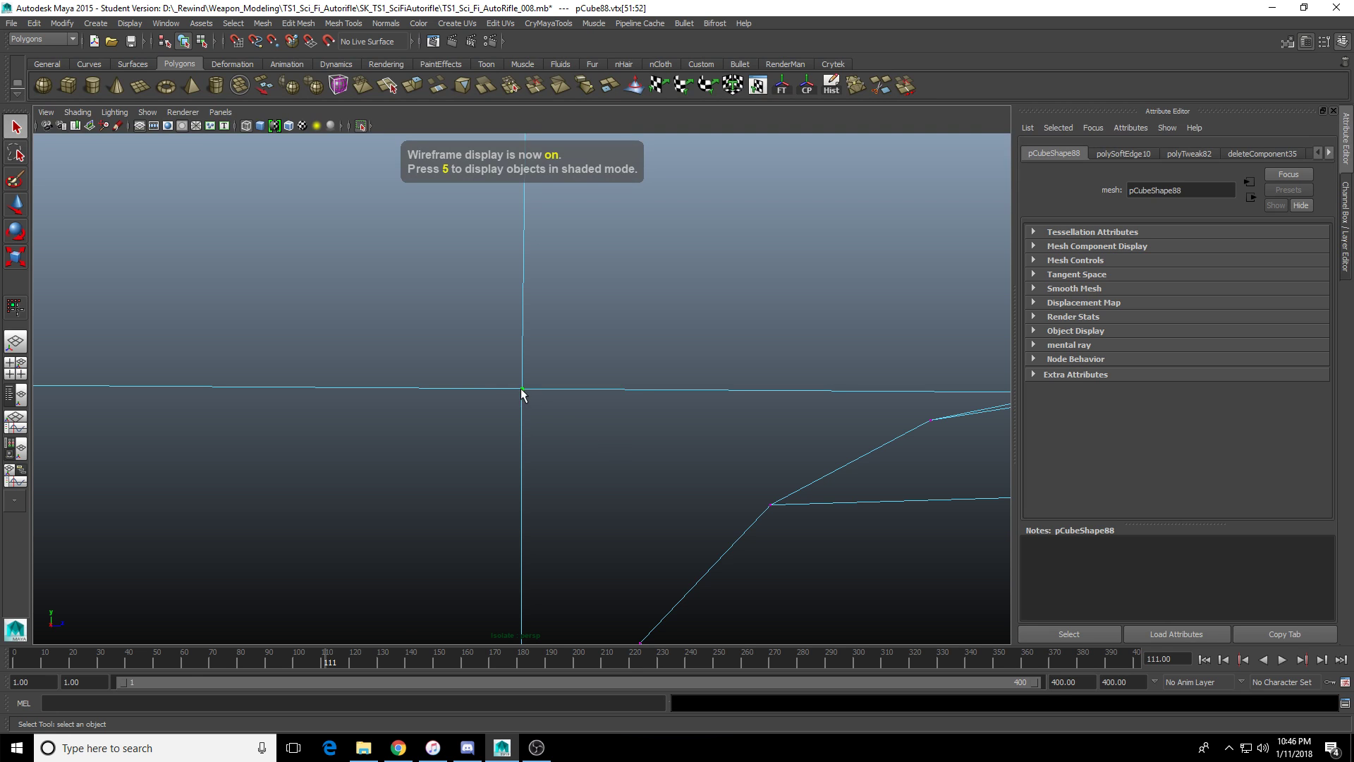
pyautogui.keyDown('shift'); pyautogui.moveTo(522, 392); pyautogui.dragTo(523, 310, button='right'); pyautogui.keyUp('shift')
pyautogui.keyDown('alt'); pyautogui.moveTo(524, 310); pyautogui.dragTo(393, 284); pyautogui.keyUp('alt')
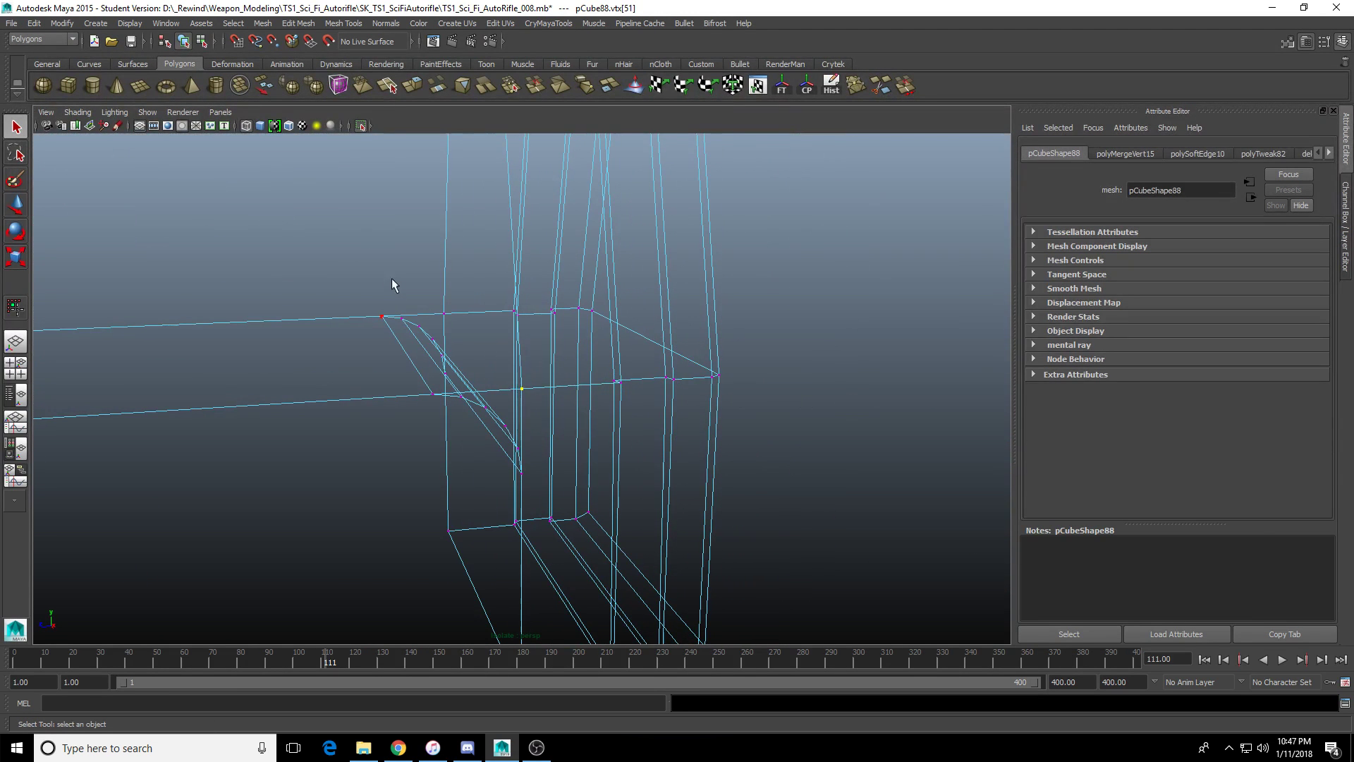
# Repeat the vertex merge at the matching corner on the opposite side and restore shaded display.
pyautogui.moveTo(458, 313); pyautogui.dragTo(464, 324)
pyautogui.press('f')
pyautogui.press('g')
pyautogui.scroll(-4, 595, 389)
pyautogui.moveTo(510, 395)
pyautogui.keyDown('alt'); pyautogui.mouseDown()
pyautogui.moveTo(726, 414)
pyautogui.moveTo(530, 348)
pyautogui.moveTo(661, 265)
pyautogui.moveTo(663, 480)
pyautogui.moveTo(586, 326)
pyautogui.mouseUp(); pyautogui.keyUp('alt')
pyautogui.scroll(-3, 726, 414)
pyautogui.press('5')
# Examine the stock's shading and the open gaps around the merged corners.
pyautogui.click(707, 299)
pyautogui.moveTo(707, 299)
pyautogui.keyDown('alt'); pyautogui.mouseDown()
pyautogui.moveTo(687, 294)
pyautogui.moveTo(701, 404)
pyautogui.moveTo(496, 425)
pyautogui.mouseUp(); pyautogui.keyUp('alt')
pyautogui.click(701, 403)
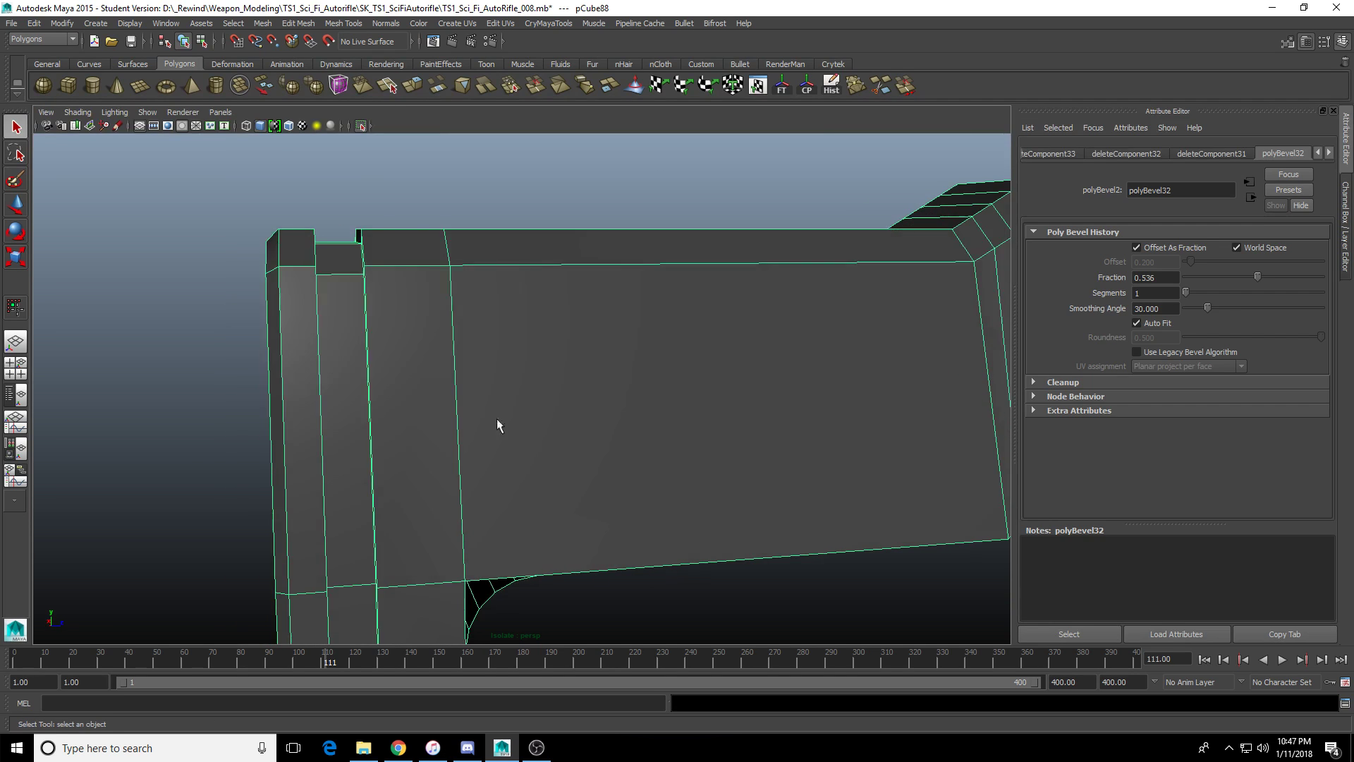
pyautogui.click(206, 462)
pyautogui.keyDown('alt'); pyautogui.moveTo(205, 462); pyautogui.dragTo(286, 490); pyautogui.keyUp('alt')
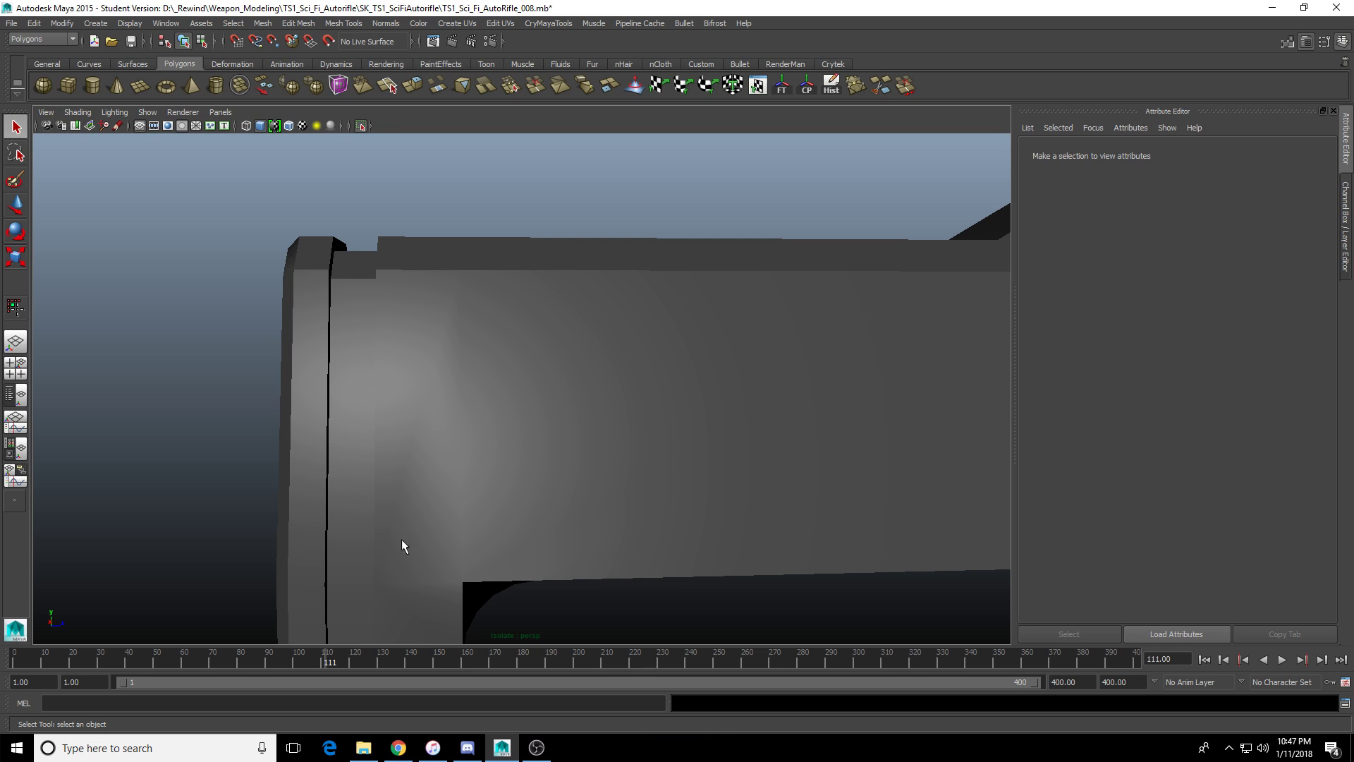
pyautogui.click(397, 565)
pyautogui.keyDown('alt'); pyautogui.moveTo(398, 564); pyautogui.dragTo(383, 397); pyautogui.keyUp('alt')
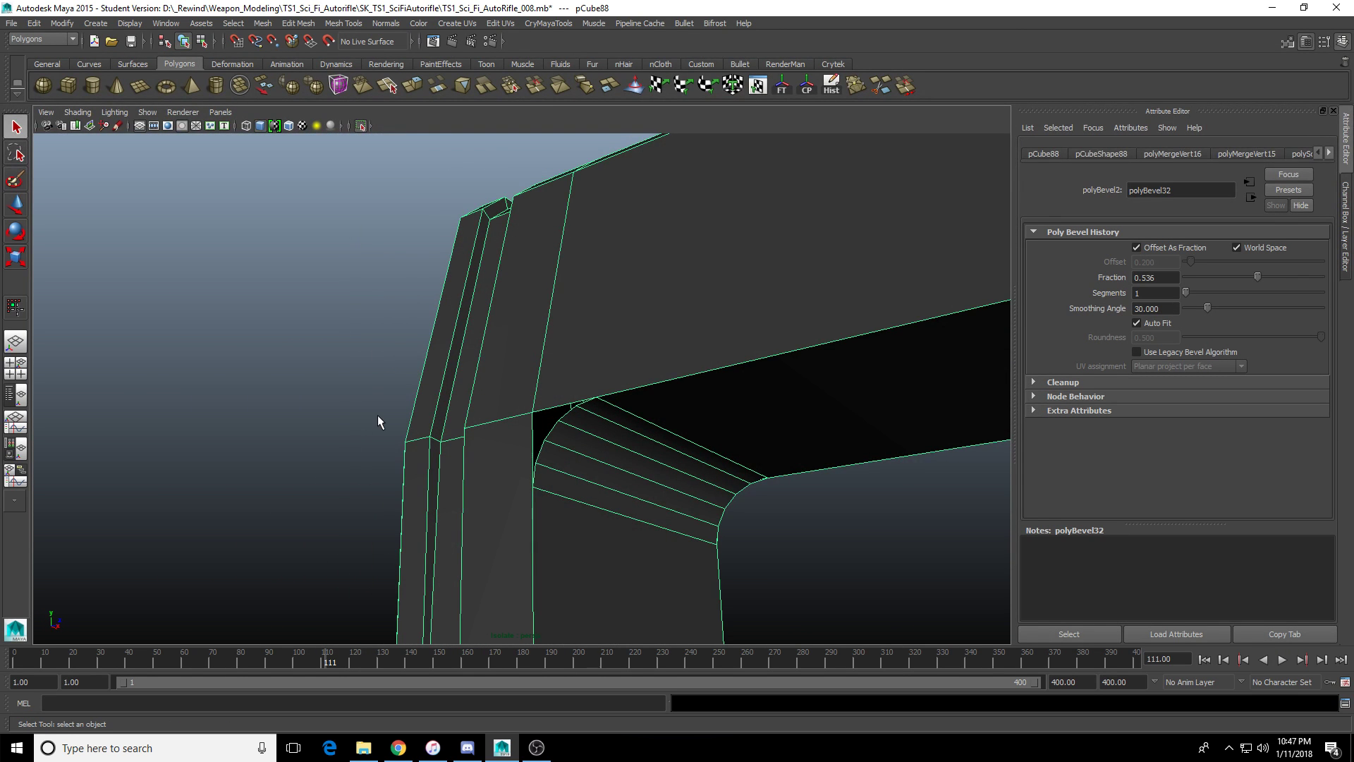
# Extrude the border edges along the rounded corner's arc outward past the gap, about -1.1 in local Z.
pyautogui.scroll(4, 542, 422)
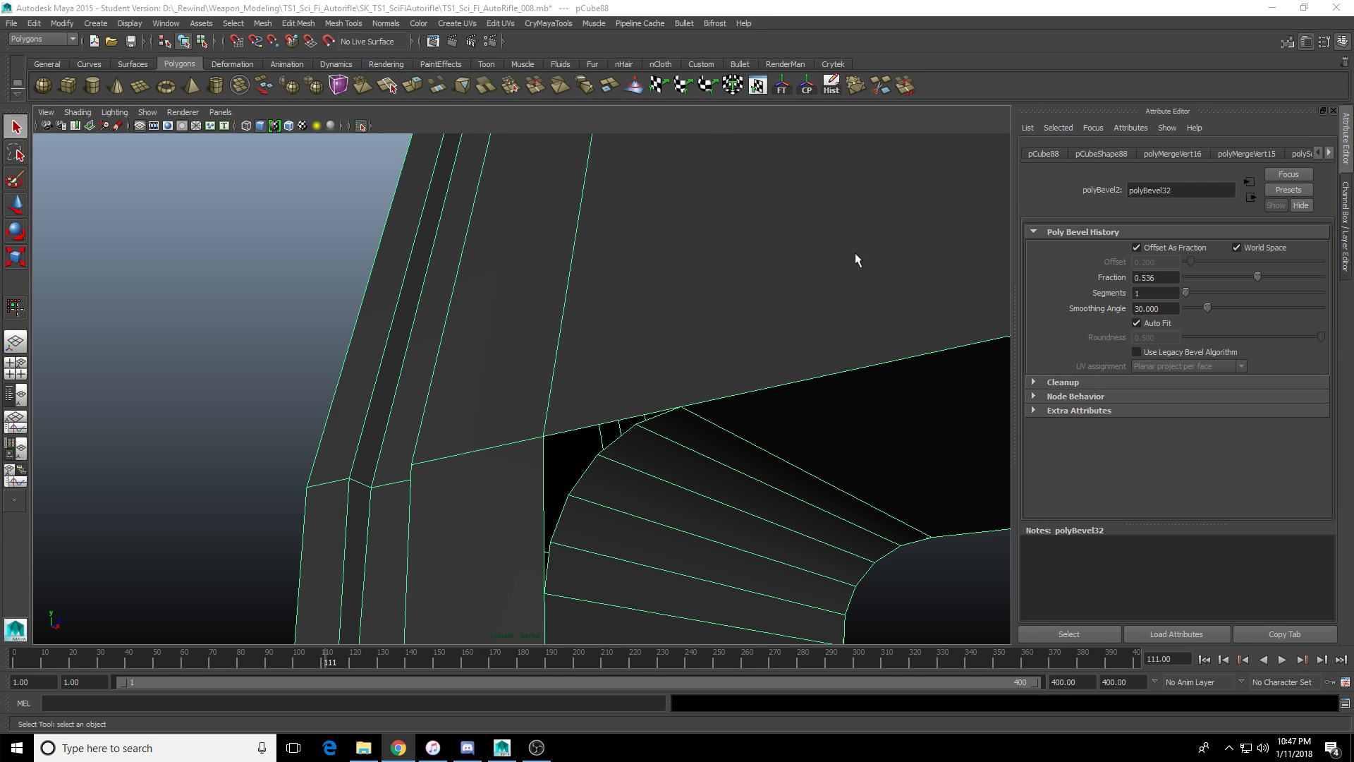
pyautogui.keyDown('alt'); pyautogui.moveTo(731, 469); pyautogui.dragTo(668, 432); pyautogui.keyUp('alt')
pyautogui.keyDown('alt'); pyautogui.moveTo(668, 432); pyautogui.dragTo(706, 395, button='right'); pyautogui.keyUp('alt')
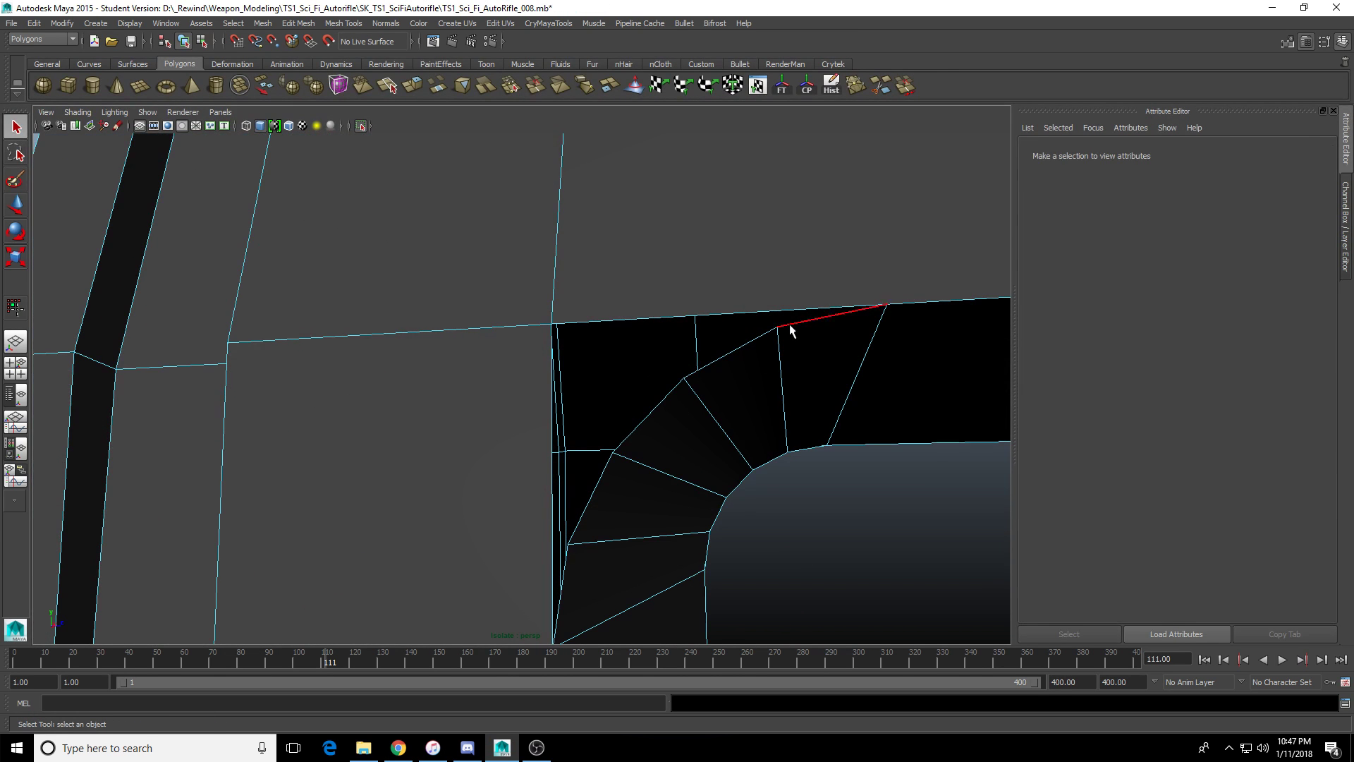
pyautogui.click(791, 331)
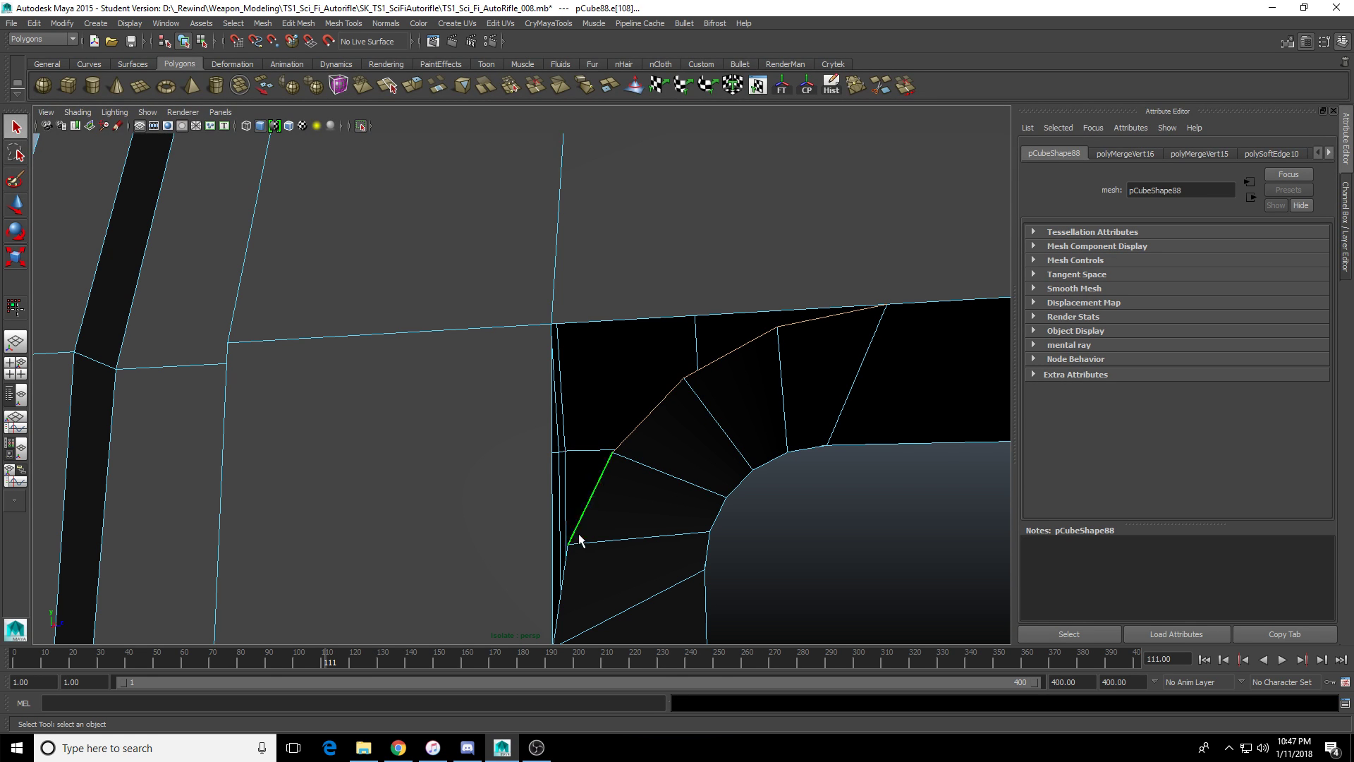
pyautogui.click(573, 562)
pyautogui.keyDown('alt'); pyautogui.moveTo(596, 562); pyautogui.dragTo(487, 482); pyautogui.keyUp('alt')
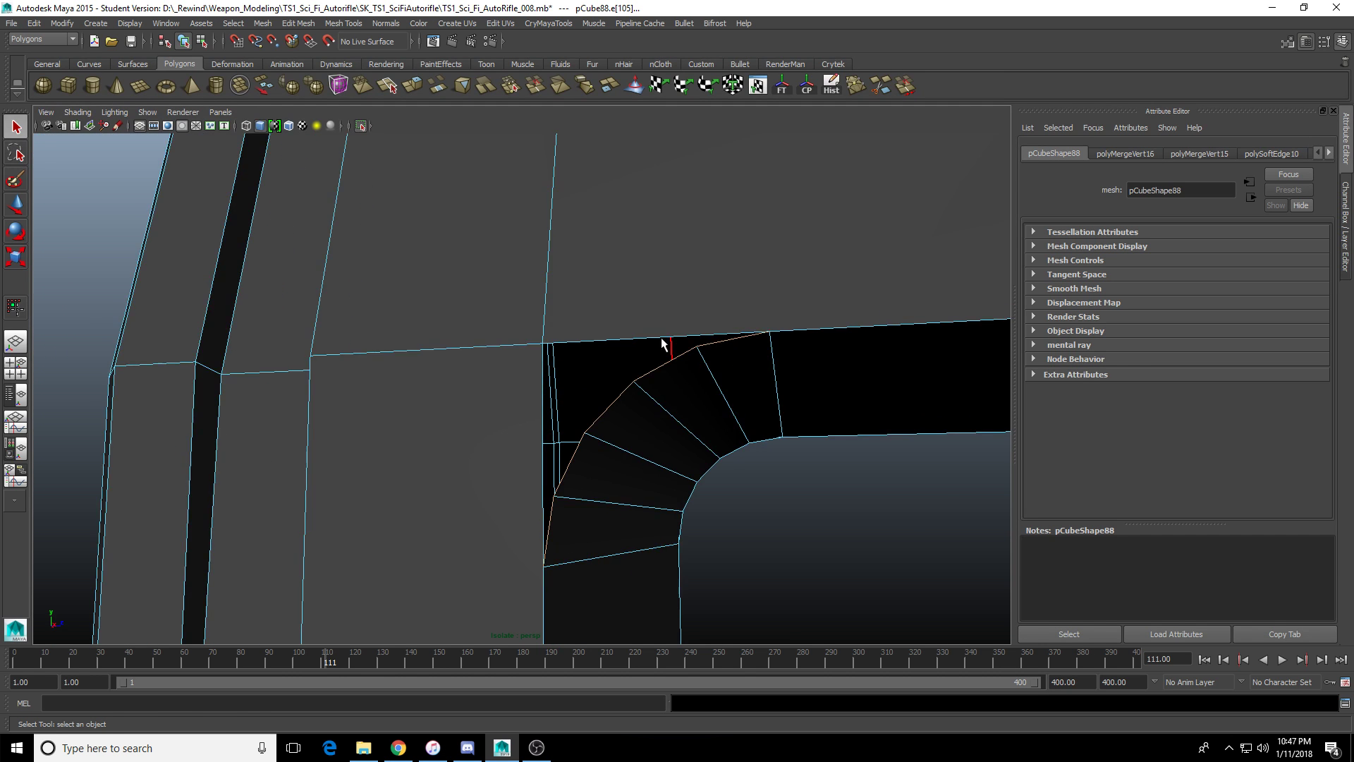
pyautogui.keyDown('alt'); pyautogui.moveTo(662, 344); pyautogui.dragTo(618, 107); pyautogui.keyUp('alt')
pyautogui.click(403, 86)
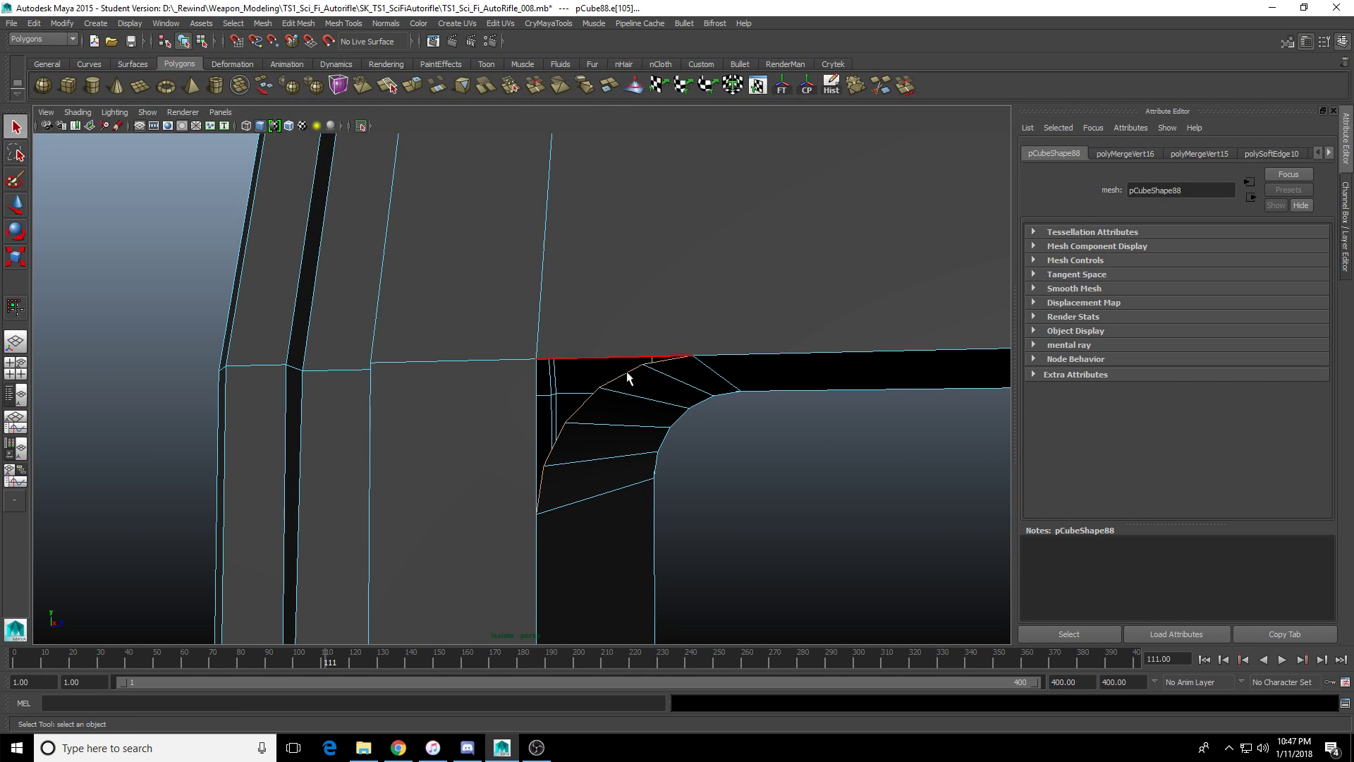
pyautogui.moveTo(556, 490); pyautogui.dragTo(416, 523)
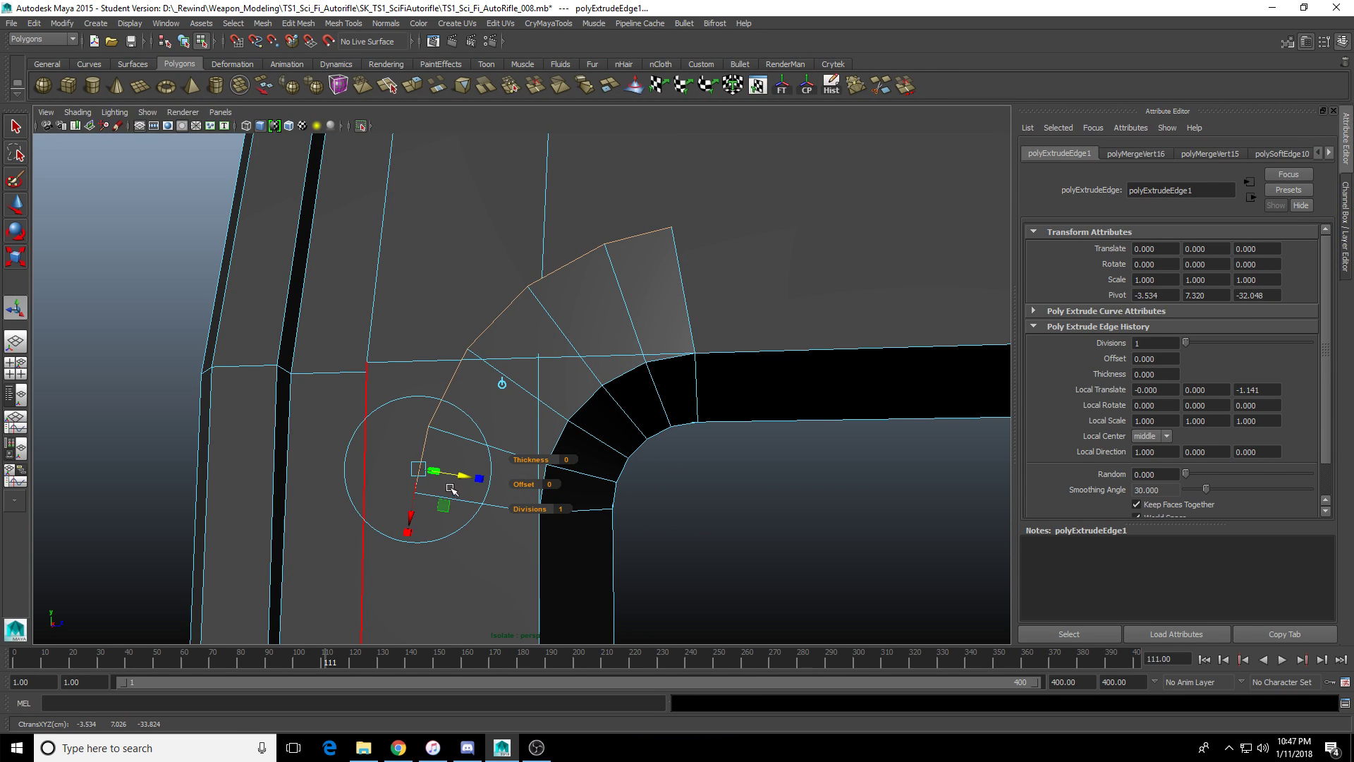
# Pull the extruded arc edges out to about -4.9 in local Z and bring them back to about -2.6.
pyautogui.moveTo(463, 476); pyautogui.dragTo(53, 374)
pyautogui.scroll(-7, 487, 435)
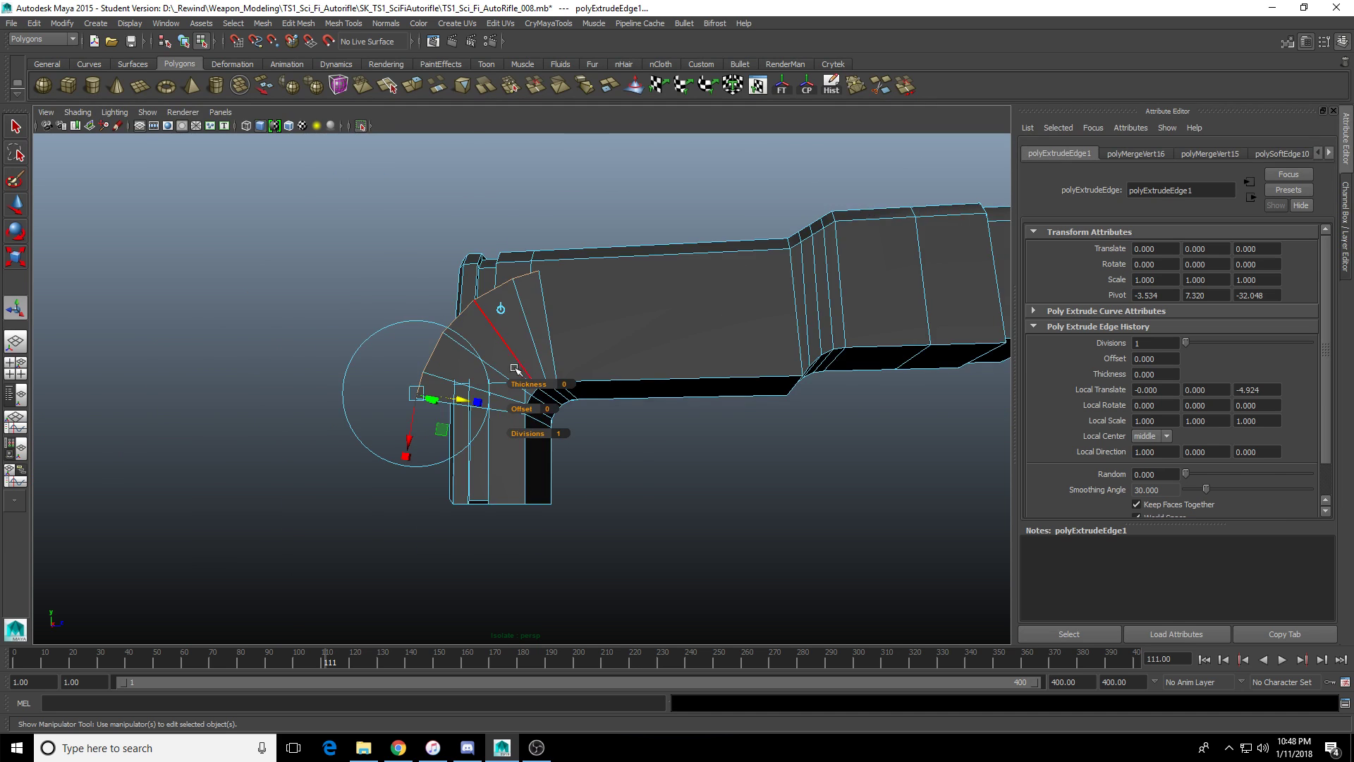
pyautogui.press('F8')
pyautogui.keyDown('alt'); pyautogui.moveTo(518, 369); pyautogui.dragTo(707, 361); pyautogui.keyUp('alt')
pyautogui.keyDown('alt'); pyautogui.moveTo(692, 503); pyautogui.dragTo(611, 412); pyautogui.keyUp('alt')
pyautogui.hotkey('ctrl', 'z')
pyautogui.press('F8')
pyautogui.scroll(6, 577, 444)
pyautogui.scroll(2, 612, 412)
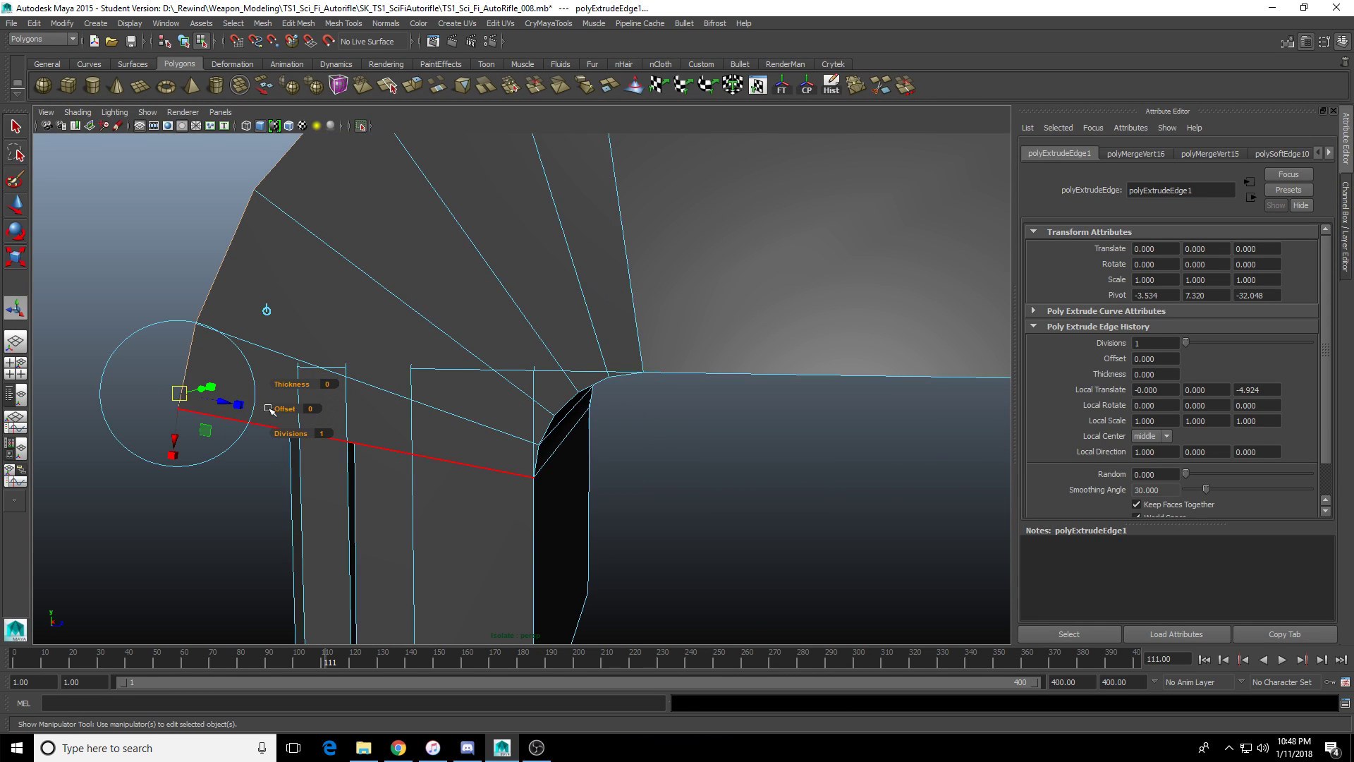
pyautogui.moveTo(225, 400); pyautogui.dragTo(438, 451)
pyautogui.scroll(-3, 409, 434)
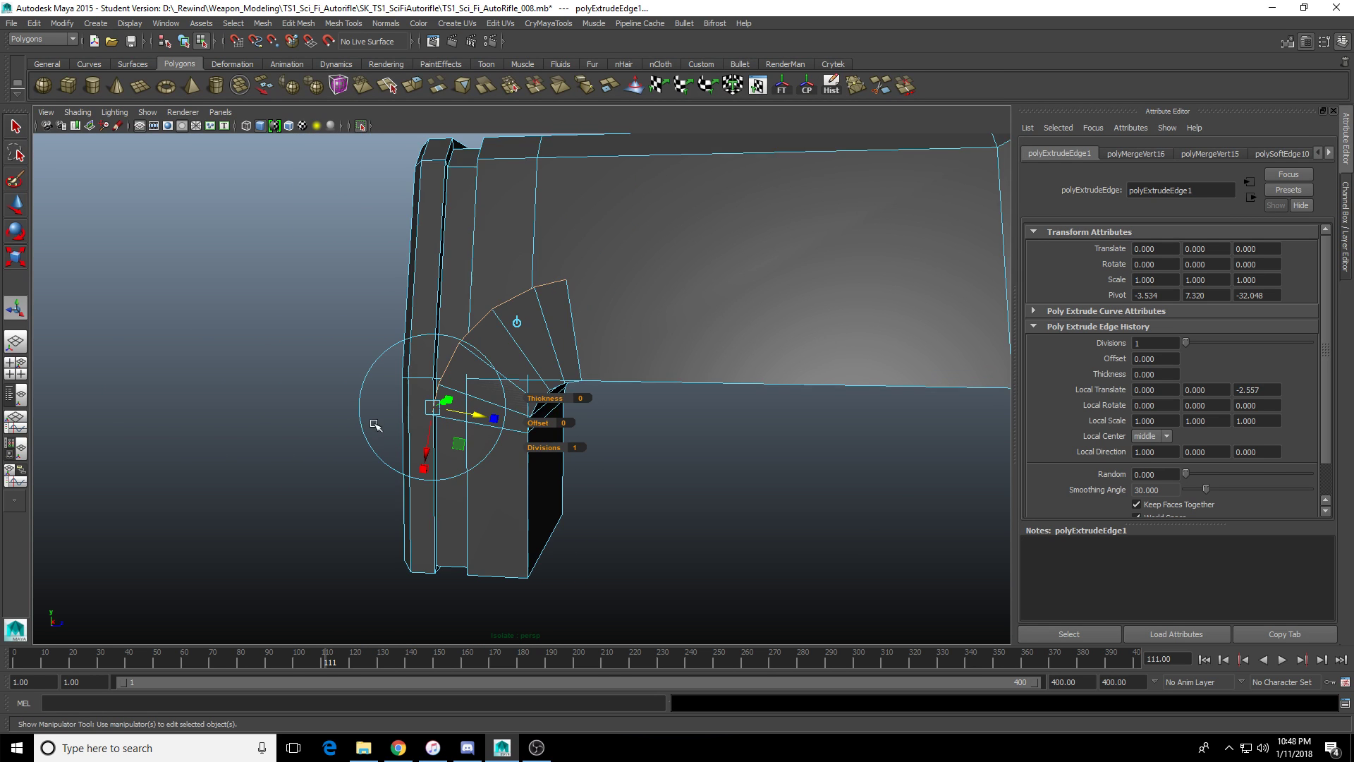
# Try stretching the extruded fan beyond the stock's end to about -11.5 in local Z, and undo the stretch.
pyautogui.keyDown('alt'); pyautogui.moveTo(373, 419); pyautogui.dragTo(106, 387); pyautogui.keyUp('alt')
pyautogui.scroll(-5, 367, 395)
pyautogui.keyDown('alt'); pyautogui.moveTo(369, 396); pyautogui.dragTo(571, 347); pyautogui.keyUp('alt')
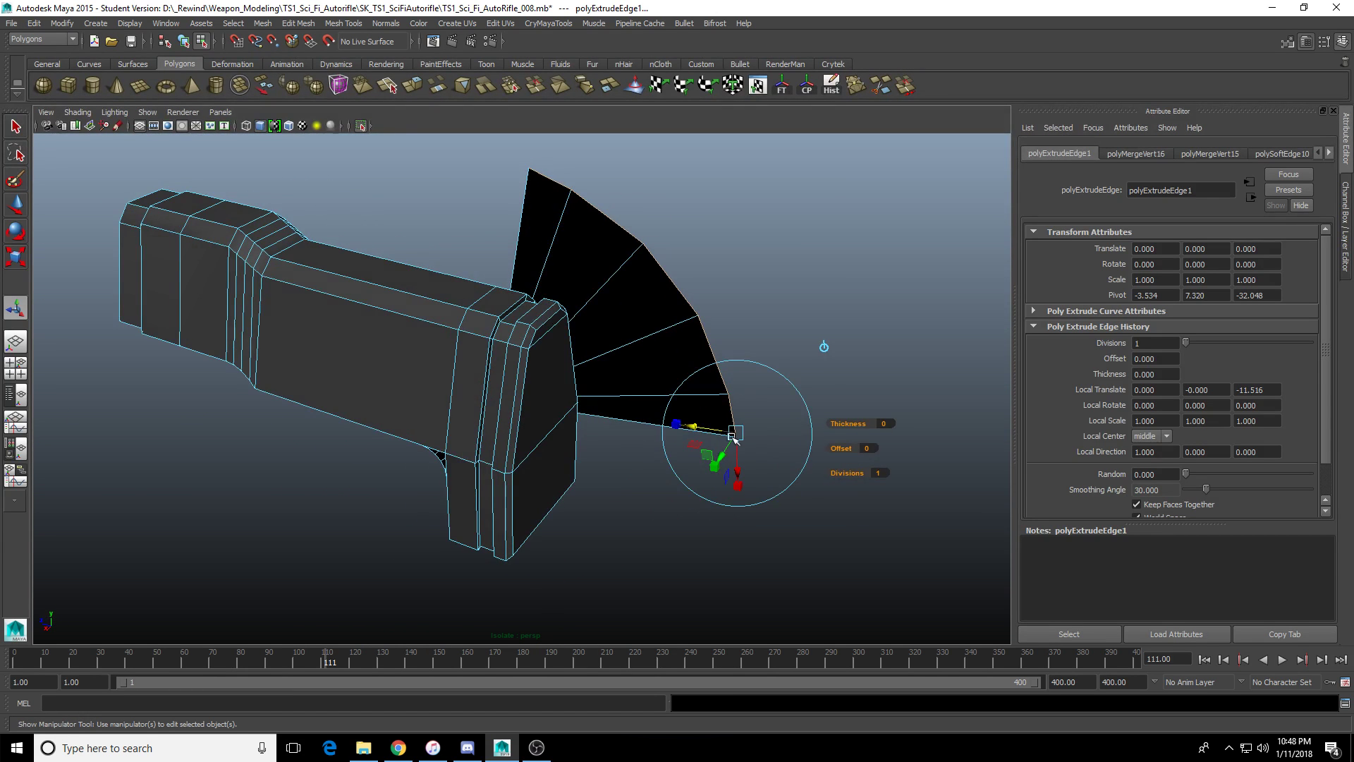
pyautogui.moveTo(701, 432); pyautogui.dragTo(411, 431)
pyautogui.hotkey('ctrl', 'z')
pyautogui.hotkey('ctrl', 'z')
pyautogui.hotkey('ctrl', 'z')
pyautogui.hotkey('ctrl', 'z')
pyautogui.hotkey('ctrl', 'z')
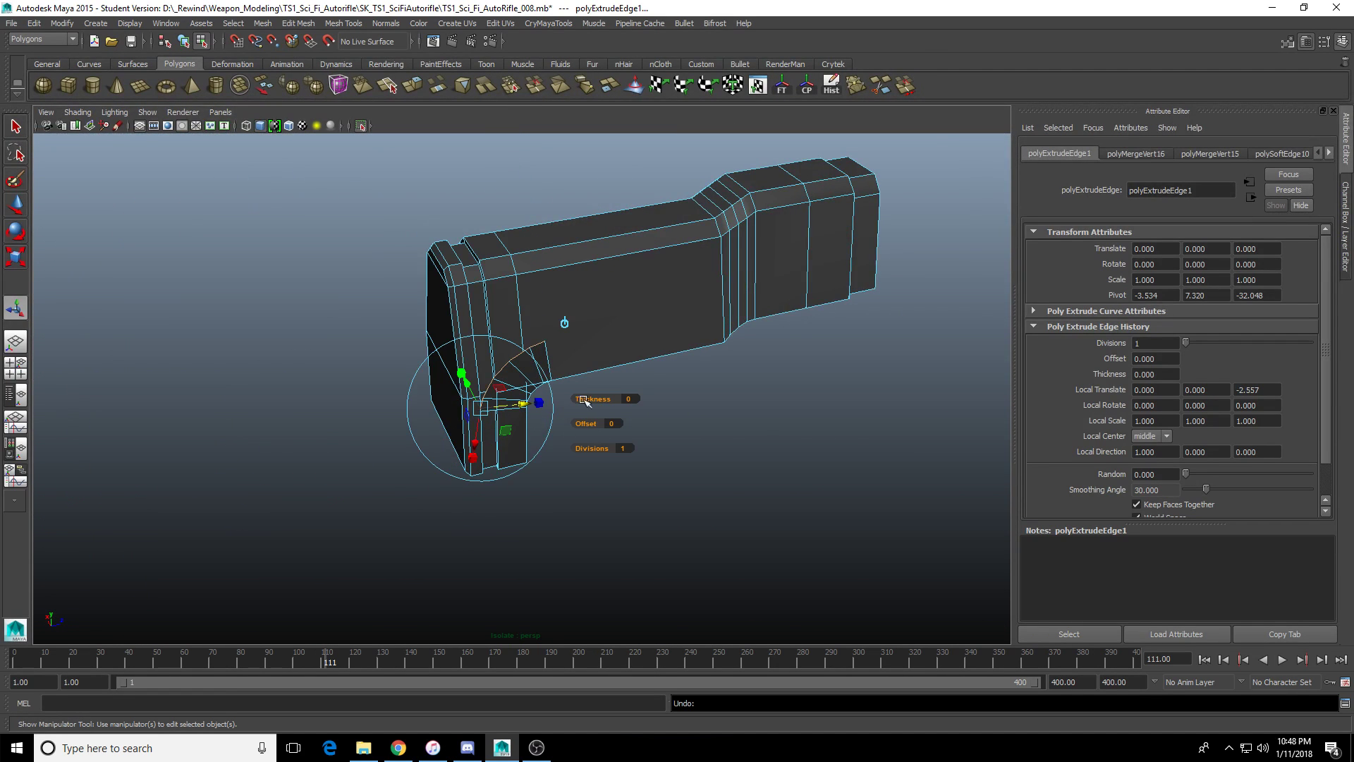
# Undo the larger pulls and narrow the extruded strip along the rounded corner to about -0.66 in local Z.
pyautogui.hotkey('ctrl', 'z')
pyautogui.hotkey('ctrl', 'z')
pyautogui.hotkey('ctrl', 'z')
pyautogui.hotkey('ctrl', 'z')
pyautogui.hotkey('ctrl', 'z')
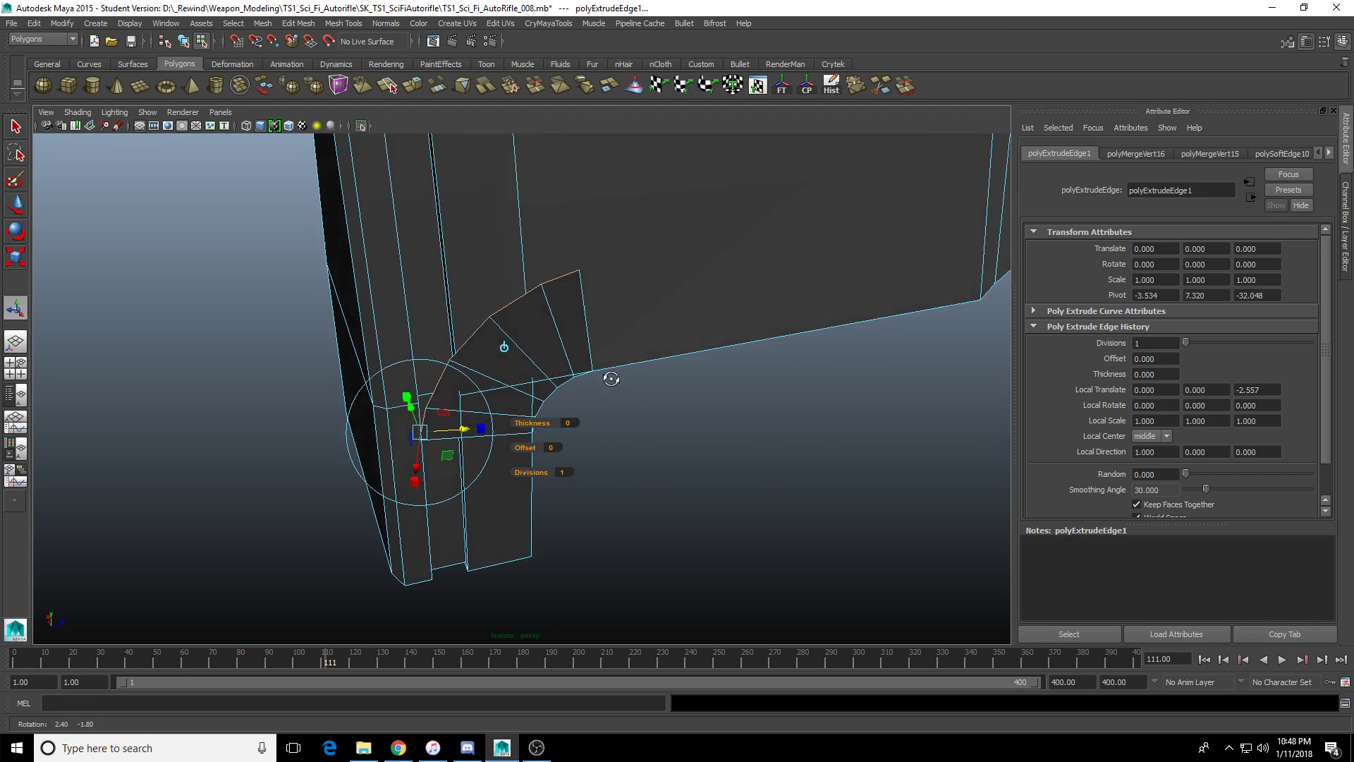
pyautogui.hotkey('ctrl', 'z')
pyautogui.hotkey('ctrl', 'z')
pyautogui.hotkey('ctrl', 'z')
pyautogui.hotkey('ctrl', 'z')
pyautogui.hotkey('ctrl', 'z')
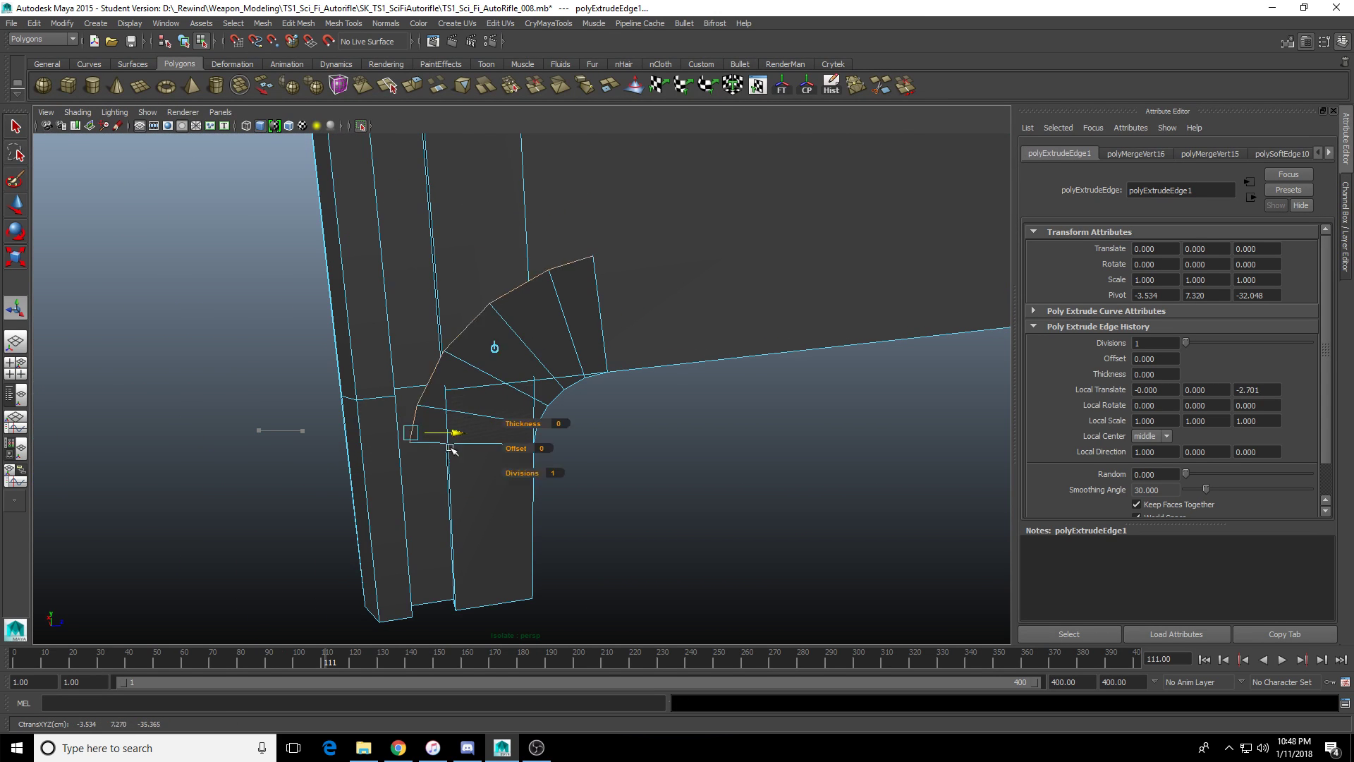
pyautogui.hotkey('ctrl', 'z')
pyautogui.hotkey('ctrl', 'z')
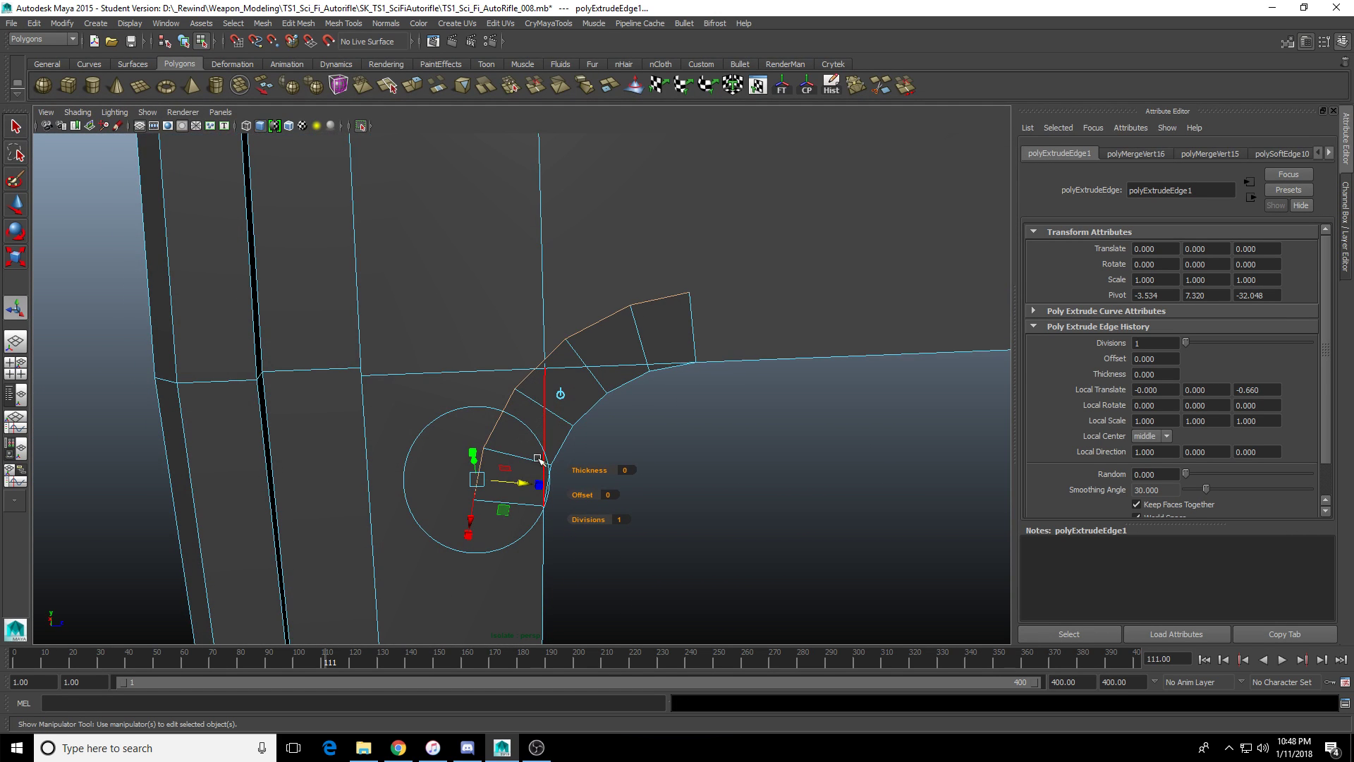
# Stretch the extruded strip along the rounded corner out to about -11.5 in local Z.
pyautogui.moveTo(468, 535); pyautogui.dragTo(519, 392)
pyautogui.hotkey('ctrl', 'z')
pyautogui.keyDown('alt'); pyautogui.moveTo(599, 360); pyautogui.dragTo(83, 406); pyautogui.keyUp('alt')
pyautogui.scroll(-5, 488, 383)
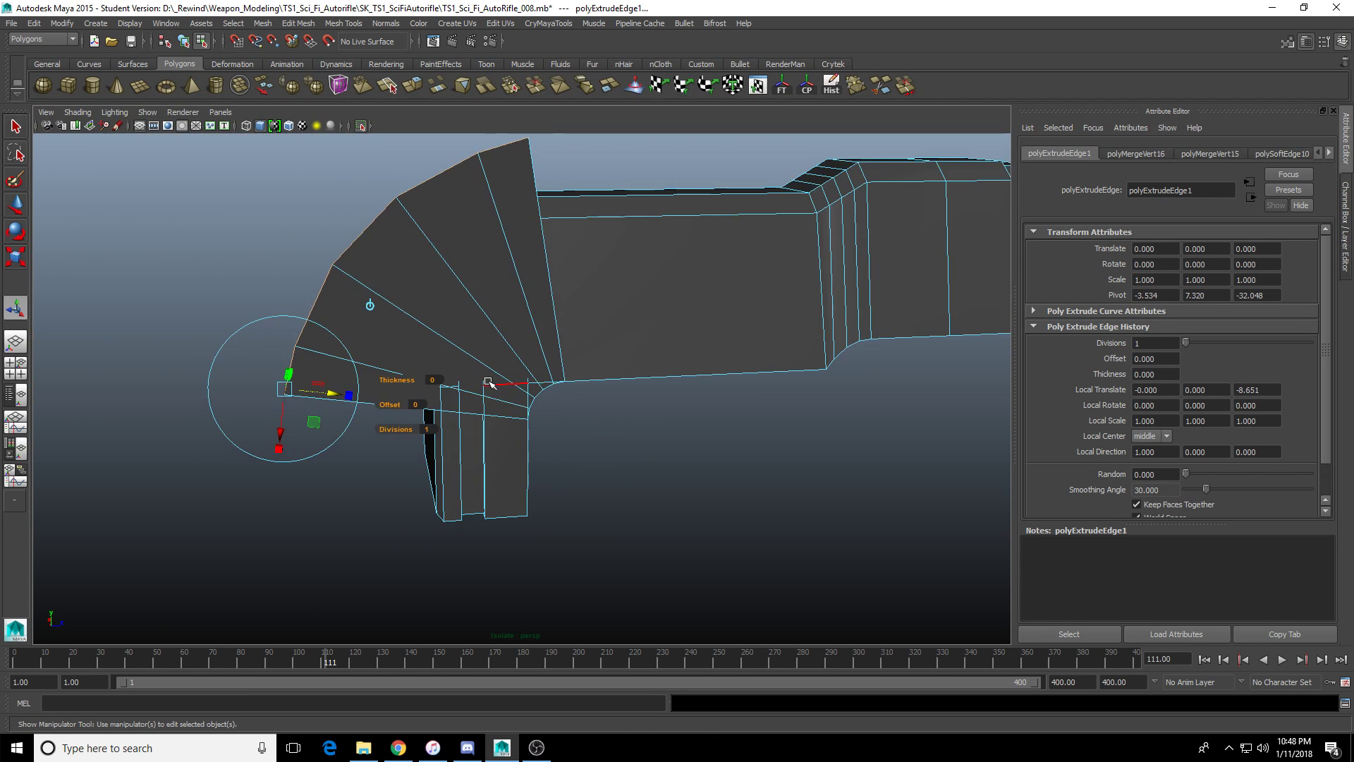
pyautogui.moveTo(331, 397); pyautogui.dragTo(243, 384)
pyautogui.keyDown('alt'); pyautogui.moveTo(547, 346); pyautogui.dragTo(599, 462, button='middle'); pyautogui.keyUp('alt')
pyautogui.keyDown('alt'); pyautogui.moveTo(599, 463); pyautogui.dragTo(565, 458); pyautogui.keyUp('alt')
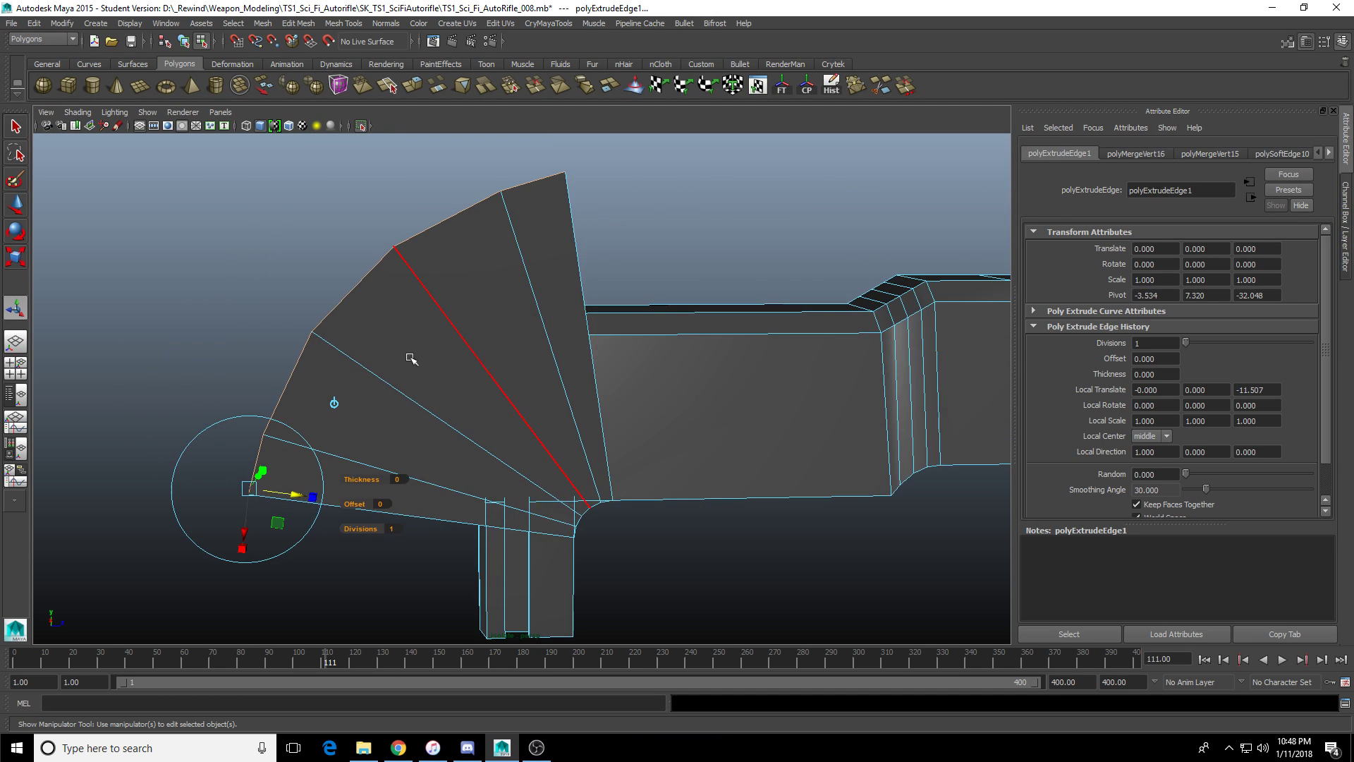
pyautogui.scroll(-2, 342, 184)
# Merge the outer vertices of the extruded fan into a single vertex.
pyautogui.moveTo(343, 174); pyautogui.dragTo(656, 294)
pyautogui.press('q')
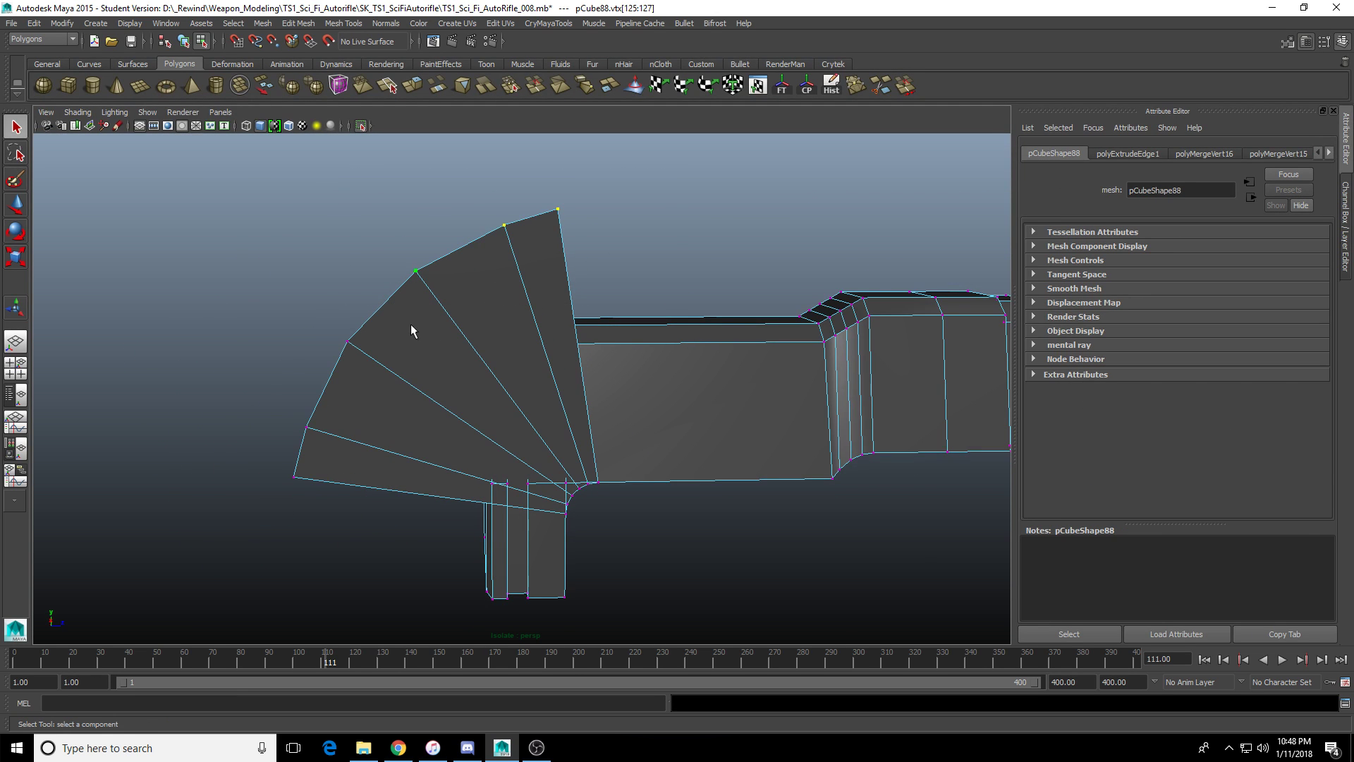
pyautogui.moveTo(399, 402); pyautogui.dragTo(398, 375, button='right')
pyautogui.keyDown('shift'); pyautogui.moveTo(410, 422); pyautogui.dragTo(400, 353, button='right'); pyautogui.keyUp('shift')
pyautogui.press('w')
# Move the fan's merged vertex down and across to the stock's square corner point beside the rounded opening.
pyautogui.scroll(3, 377, 326)
pyautogui.moveTo(411, 297); pyautogui.dragTo(635, 309)
pyautogui.moveTo(574, 226); pyautogui.dragTo(573, 465)
pyautogui.press('f')
pyautogui.scroll(-6, 584, 441)
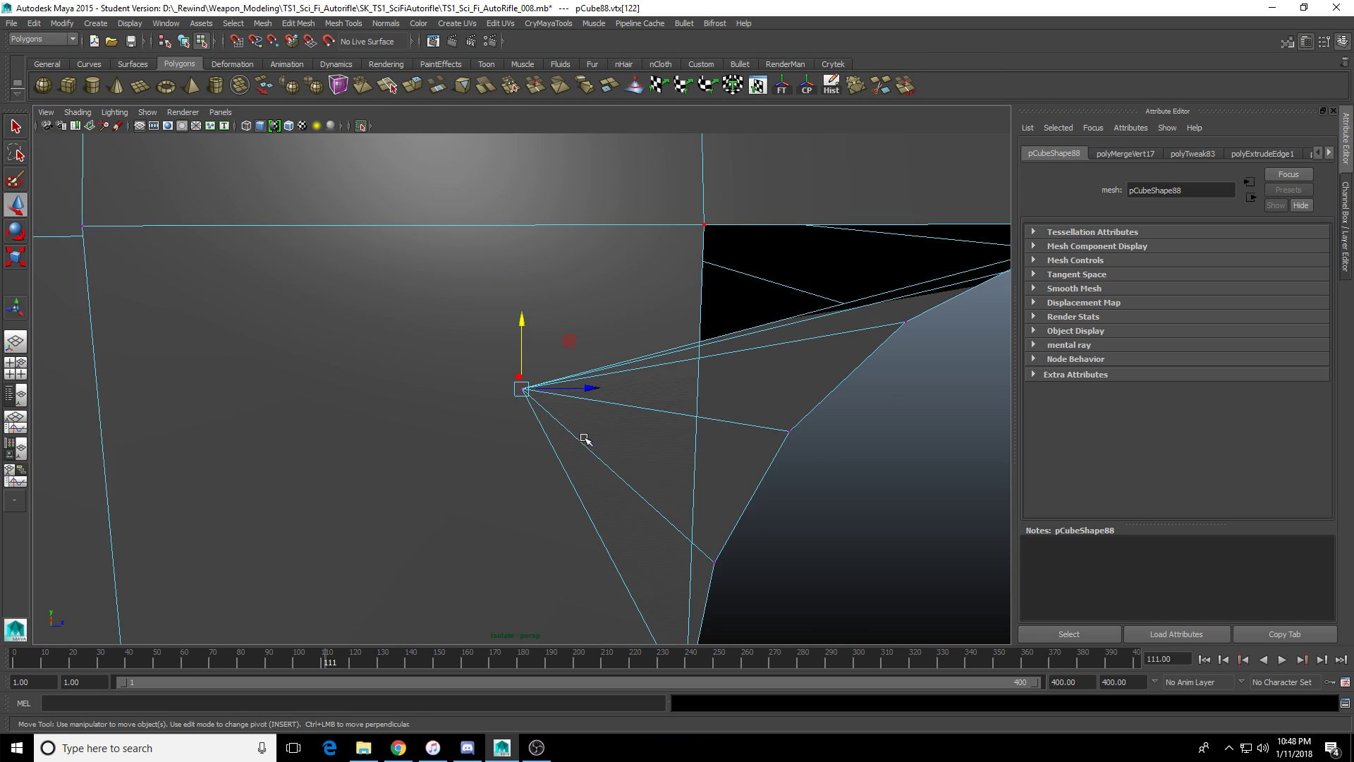
pyautogui.moveTo(525, 322); pyautogui.dragTo(524, 234)
pyautogui.moveTo(582, 313); pyautogui.dragTo(639, 327)
# Weld the fan's merged vertex onto the stock's square corner vertex.
pyautogui.scroll(5, 634, 326)
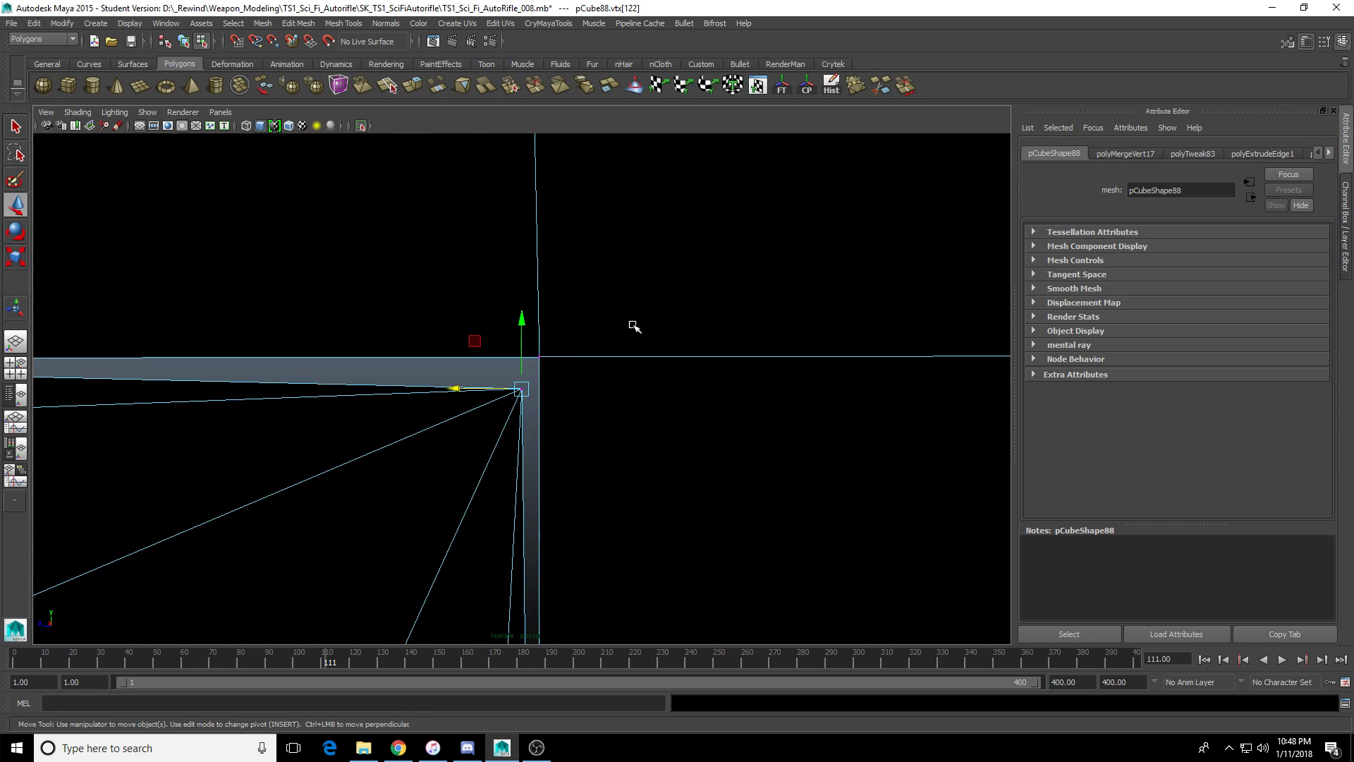
pyautogui.click(376, 345)
pyautogui.scroll(-3, 462, 359)
pyautogui.click(906, 87)
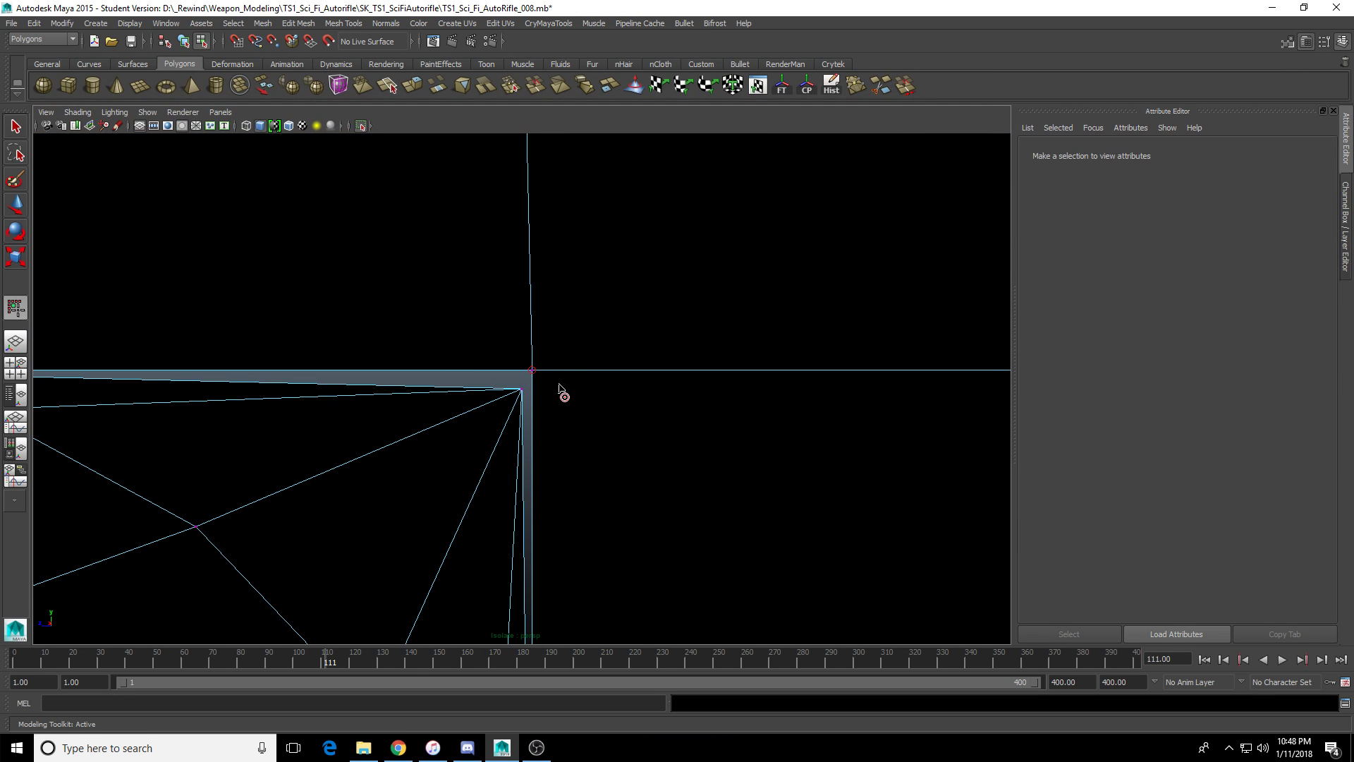
pyautogui.moveTo(522, 389); pyautogui.dragTo(532, 372)
pyautogui.scroll(-3, 518, 458)
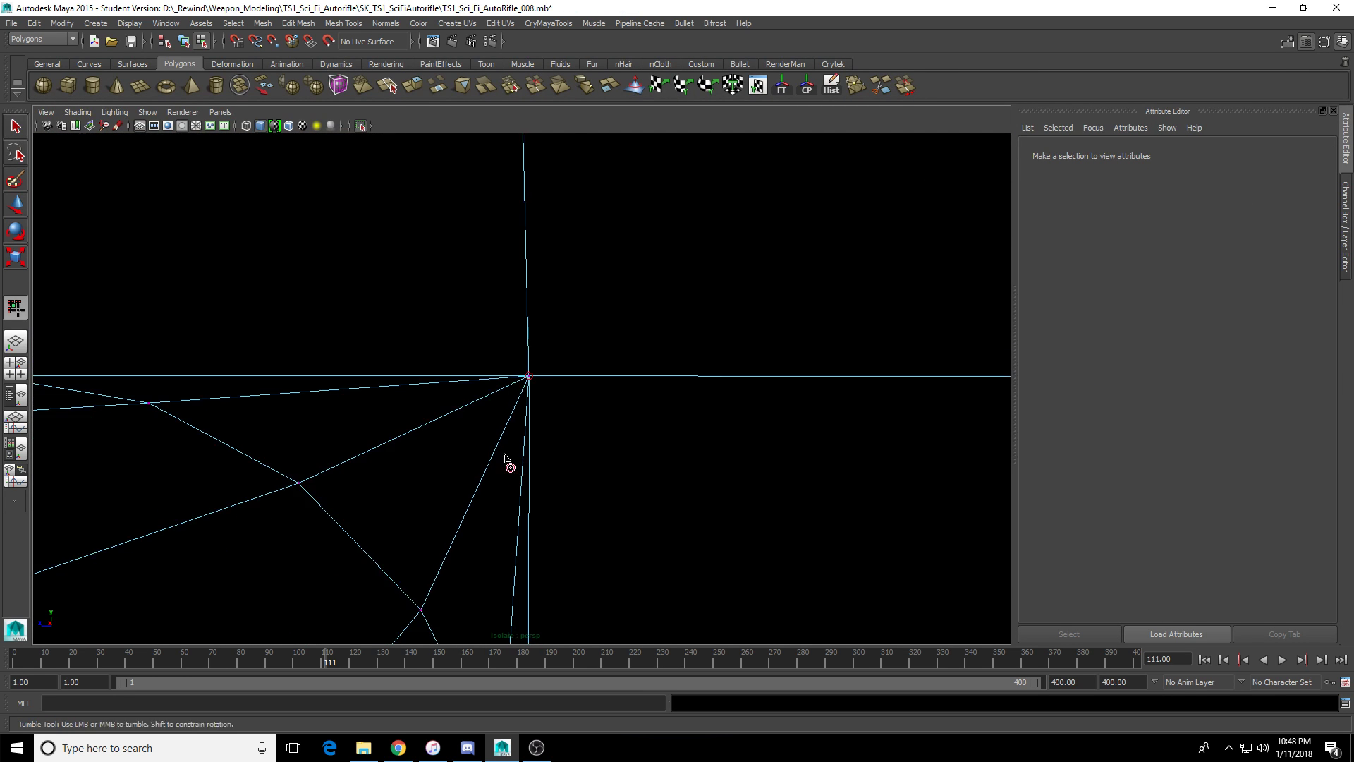
# Examine the shading on the stock's side around the filled corner with the mesh in object mode.
pyautogui.keyDown('alt'); pyautogui.moveTo(506, 462); pyautogui.dragTo(402, 455); pyautogui.keyUp('alt')
pyautogui.moveTo(383, 451); pyautogui.dragTo(520, 280, button='right')
pyautogui.press('w')
pyautogui.keyDown('alt'); pyautogui.moveTo(367, 312); pyautogui.dragTo(604, 454); pyautogui.keyUp('alt')
pyautogui.click(538, 423)
pyautogui.click(586, 493)
pyautogui.scroll(-5, 637, 499)
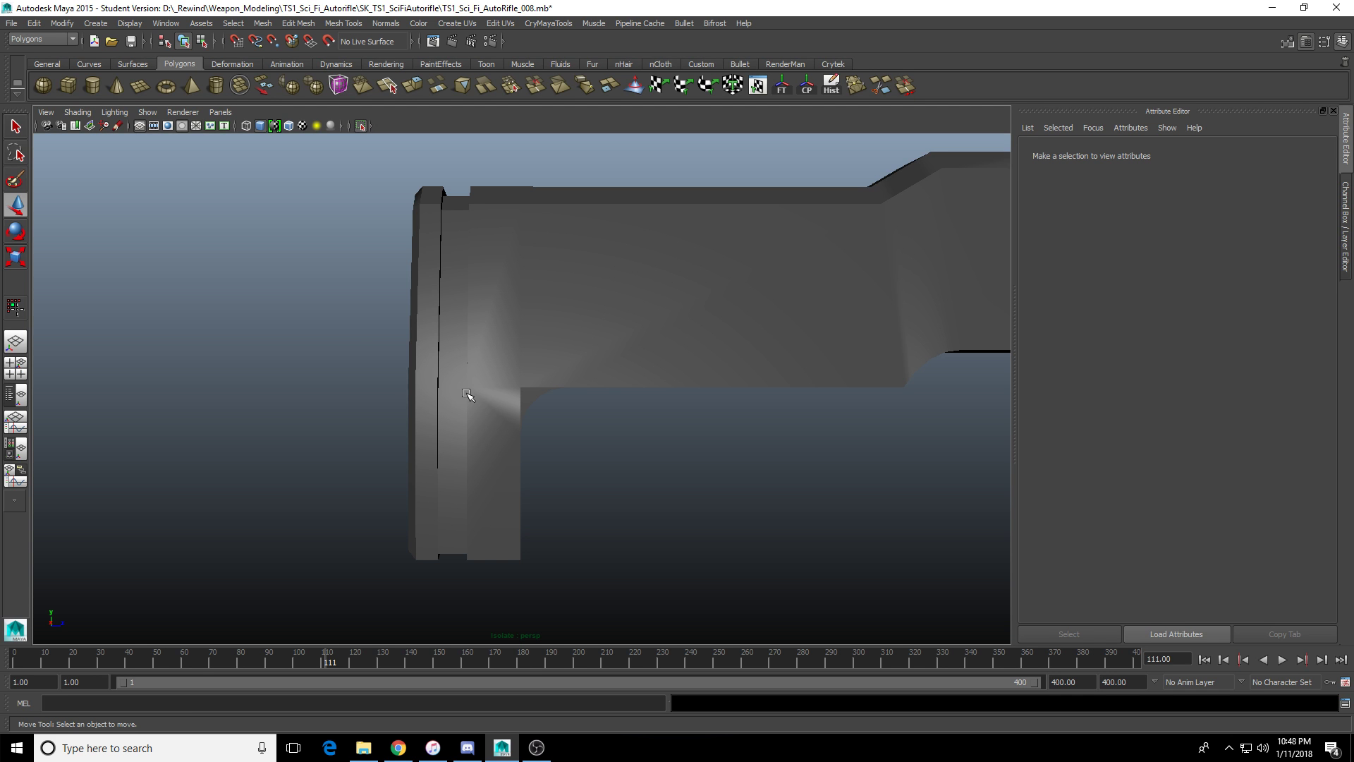
pyautogui.scroll(5, 558, 424)
pyautogui.click(655, 447)
pyautogui.scroll(5, 671, 448)
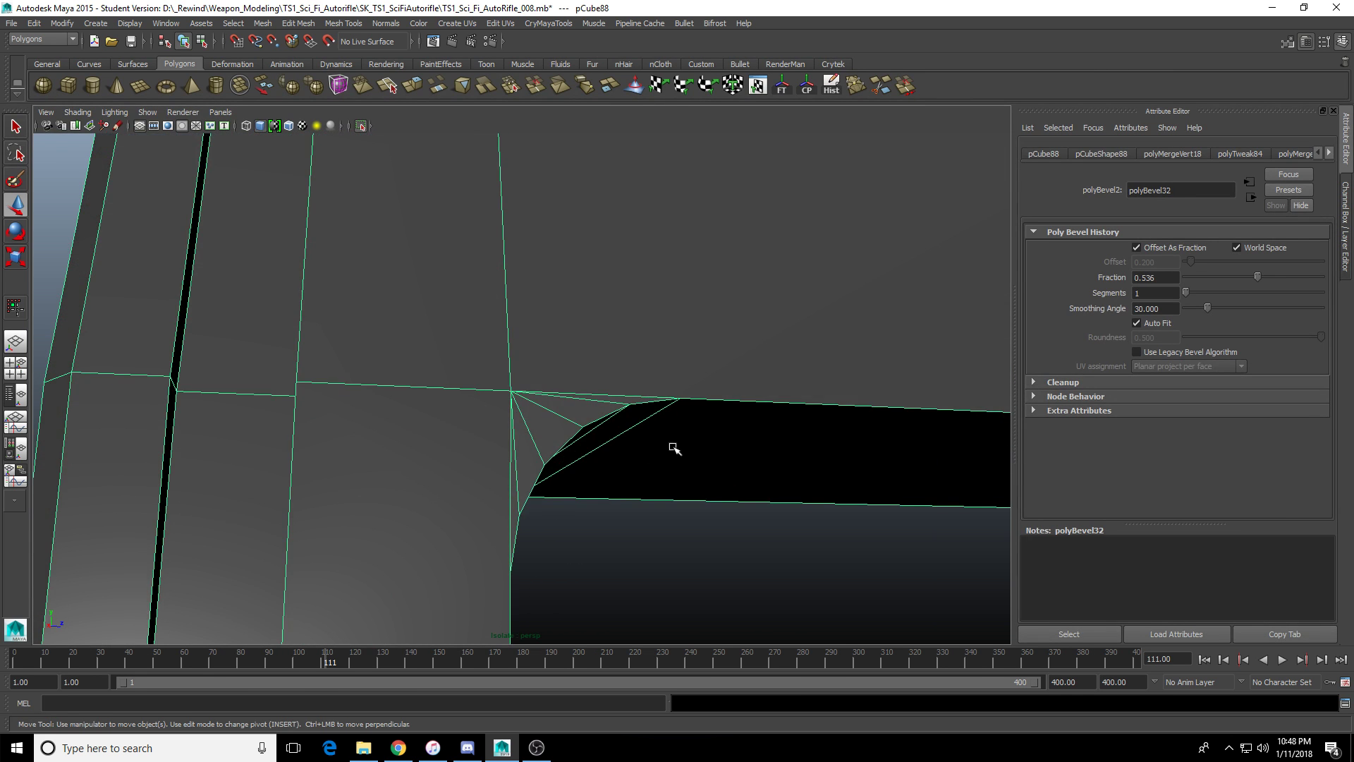
# Inspect the rounded corner's faces and edges from inside and outside the opening.
pyautogui.keyDown('alt'); pyautogui.moveTo(618, 477); pyautogui.dragTo(502, 348); pyautogui.keyUp('alt')
pyautogui.press('F10')
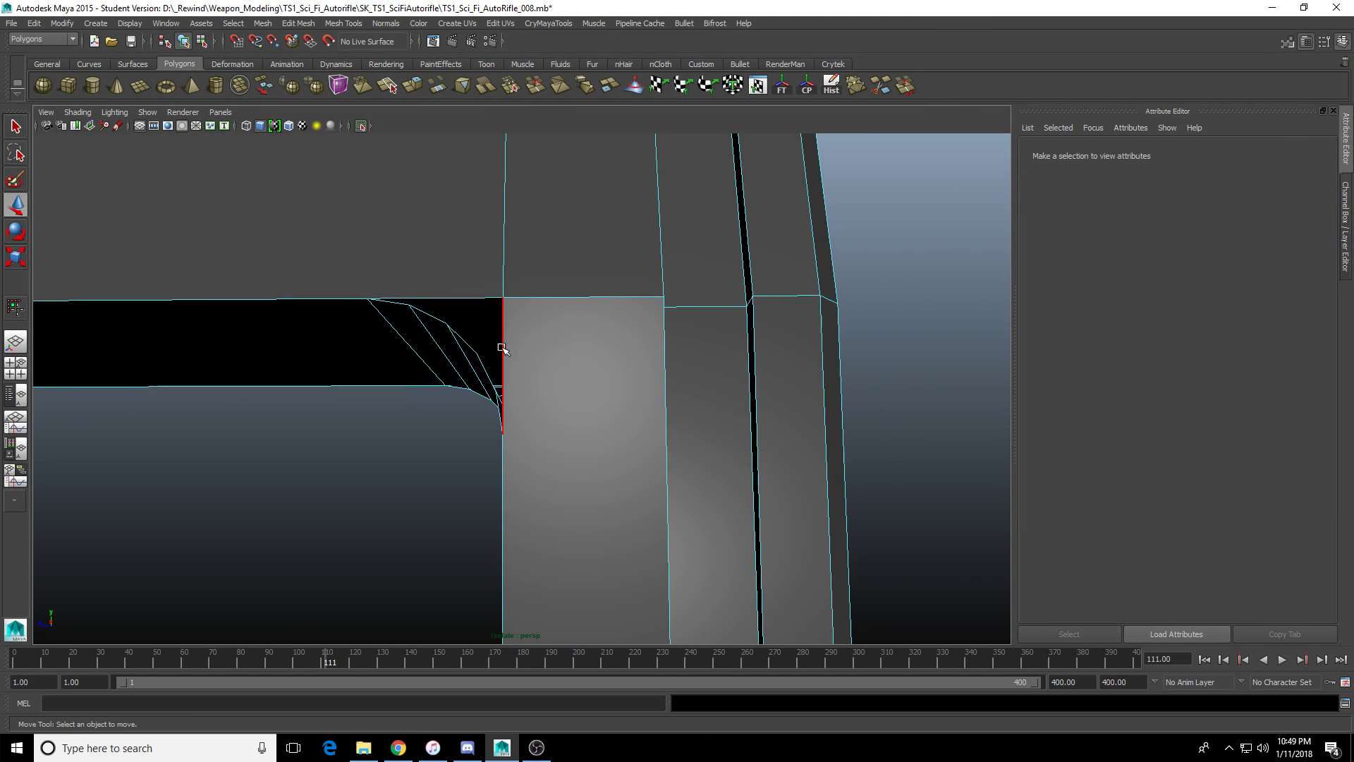
pyautogui.click(463, 341)
pyautogui.scroll(-8, 522, 388)
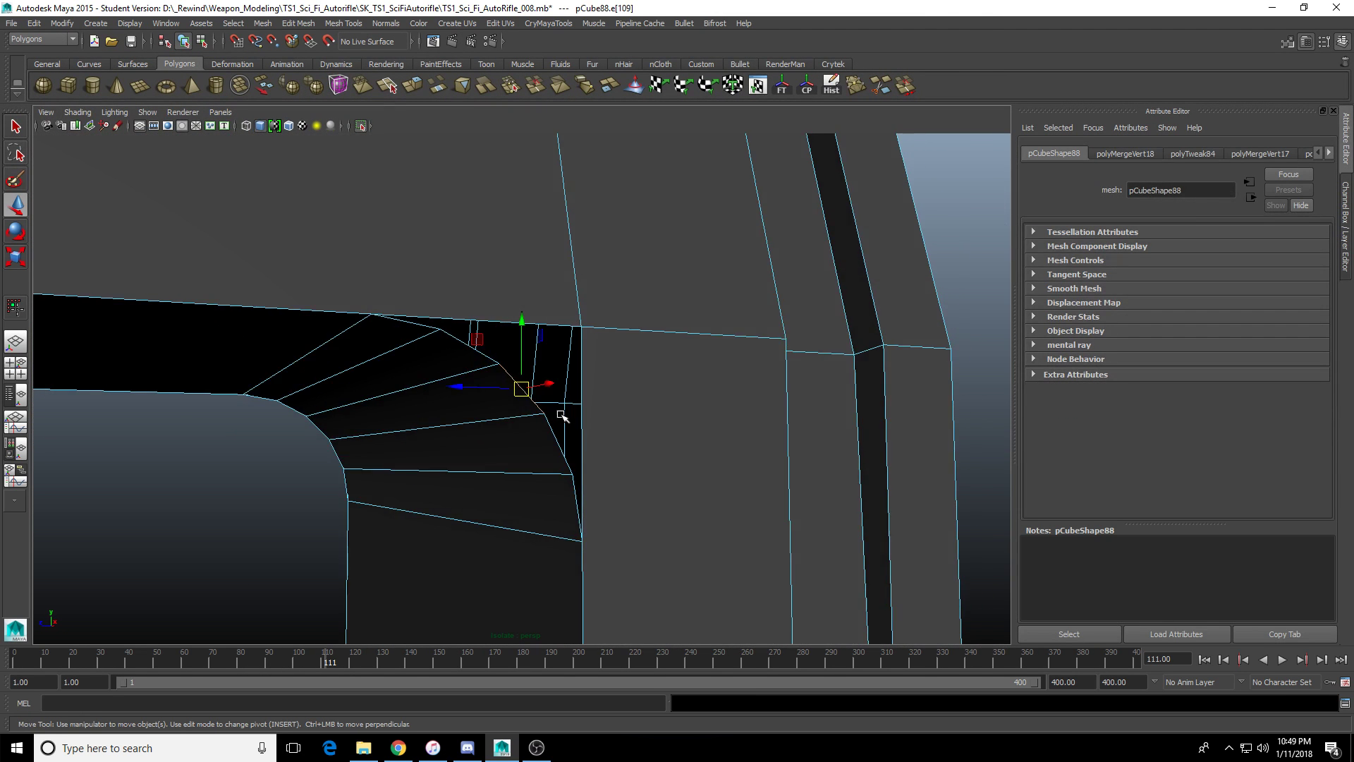
pyautogui.keyDown('alt'); pyautogui.moveTo(560, 415); pyautogui.dragTo(591, 430); pyautogui.keyUp('alt')
pyautogui.moveTo(454, 483); pyautogui.dragTo(523, 394, button='right')
pyautogui.keyDown('alt'); pyautogui.moveTo(475, 455); pyautogui.dragTo(548, 353); pyautogui.keyUp('alt')
pyautogui.click(536, 350)
# Undo the weld and the merged vertex's moves, and remove the fan of faces from the stock's side.
pyautogui.hotkey('ctrl', 'z')
pyautogui.hotkey('ctrl', 'z')
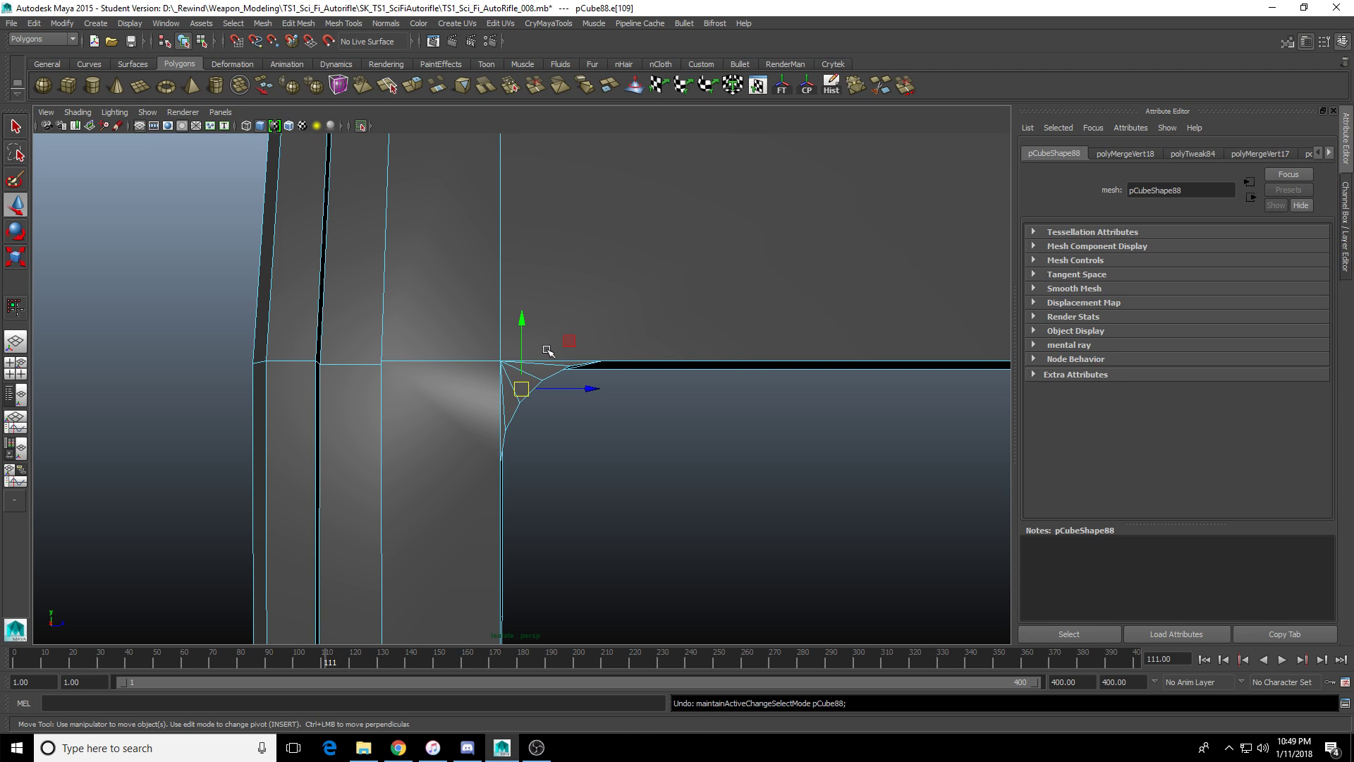
pyautogui.hotkey('ctrl', 'z')
pyautogui.hotkey('ctrl', 'z')
pyautogui.hotkey('shift', 'z')
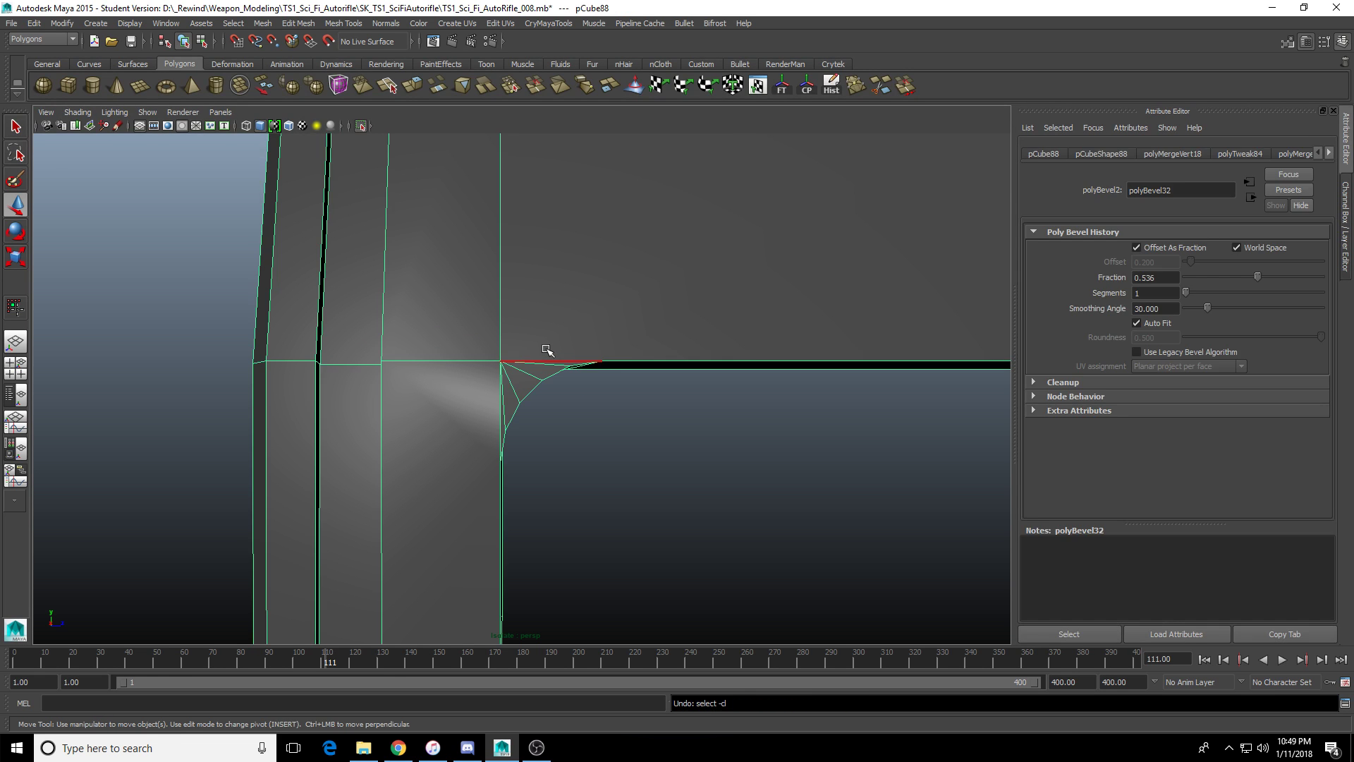
pyautogui.hotkey('ctrl', 'z')
pyautogui.hotkey('ctrl', 'z')
pyautogui.hotkey('ctrl', 'z')
pyautogui.hotkey('ctrl', 'z')
pyautogui.hotkey('ctrl', 'z')
pyautogui.hotkey('ctrl', 'z')
pyautogui.hotkey('ctrl', 'z')
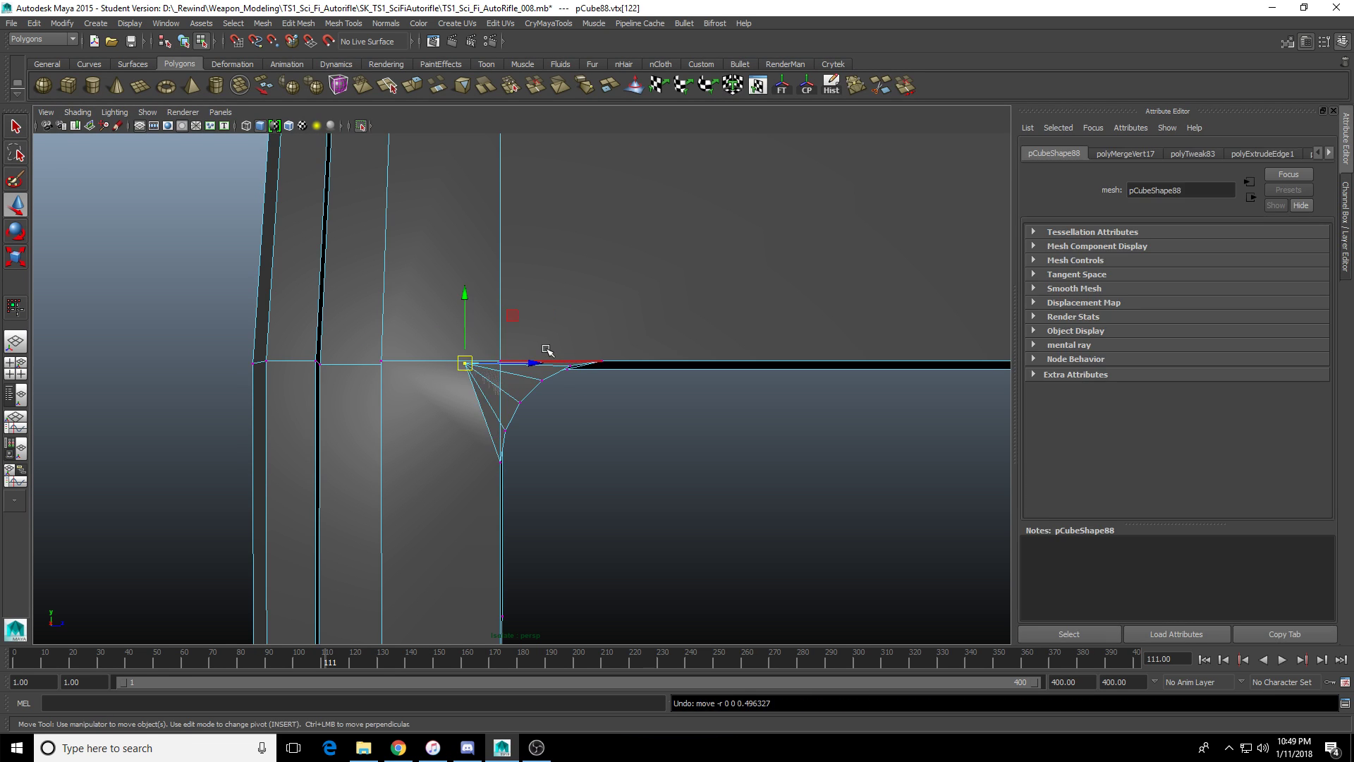
pyautogui.hotkey('ctrl', 'z')
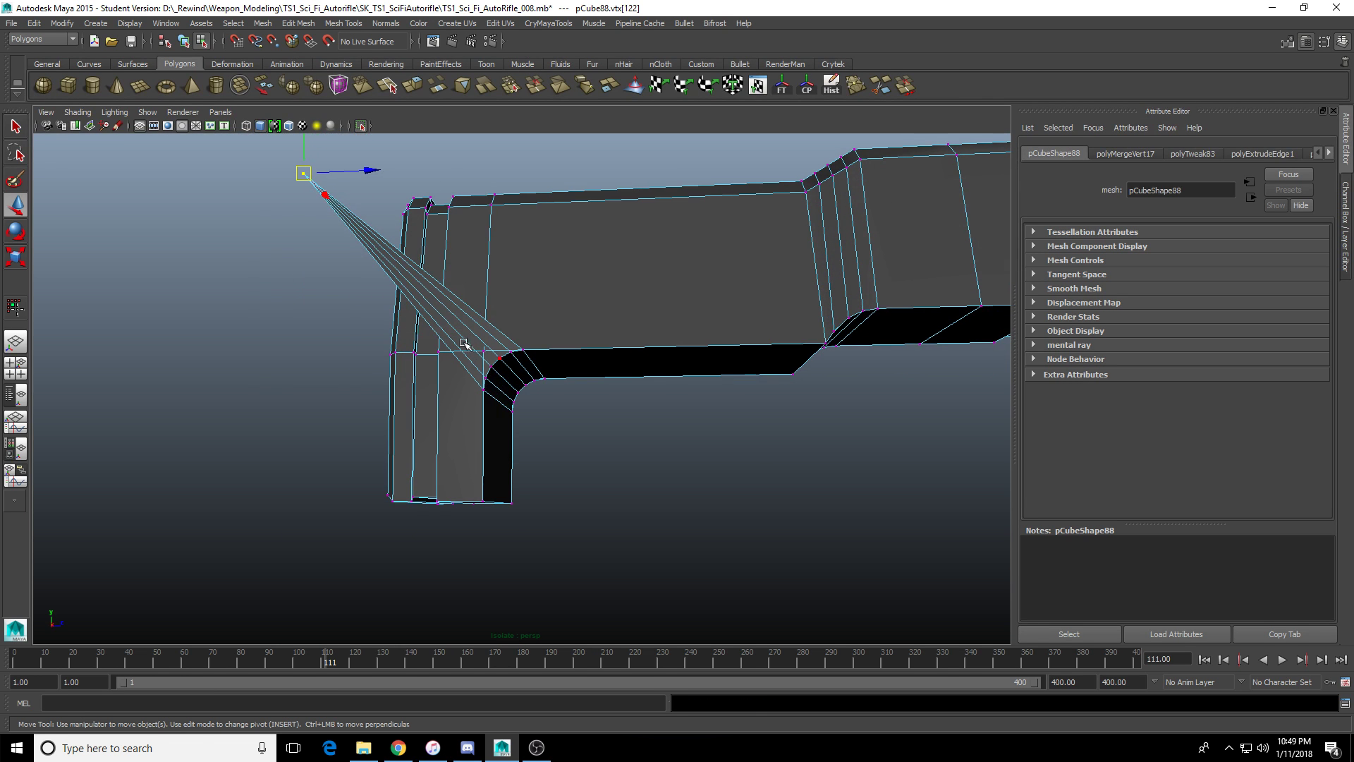
pyautogui.hotkey('ctrl', 'z')
pyautogui.hotkey('ctrl', 'z')
pyautogui.hotkey('ctrl', 'z')
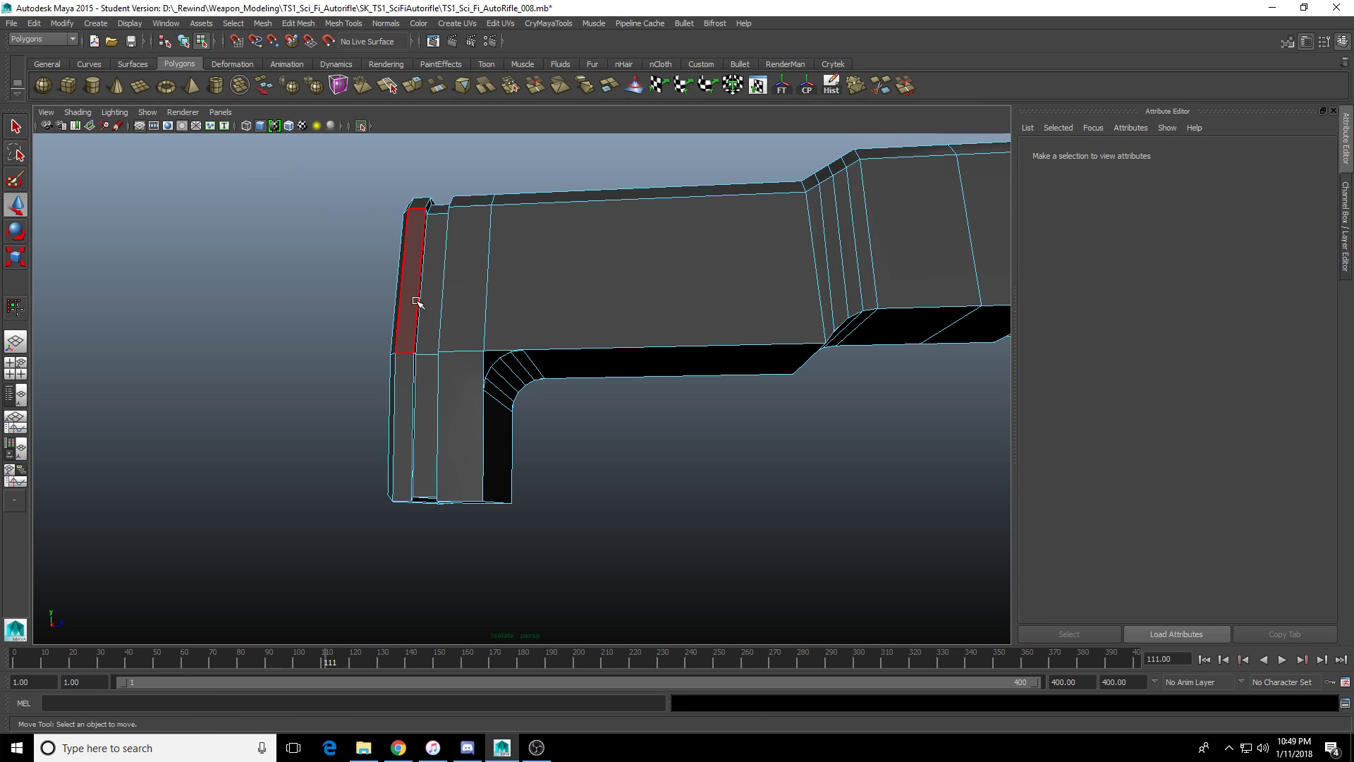
# Delete the five faces forming the rounded inner corner of the opening.
pyautogui.scroll(6, 427, 371)
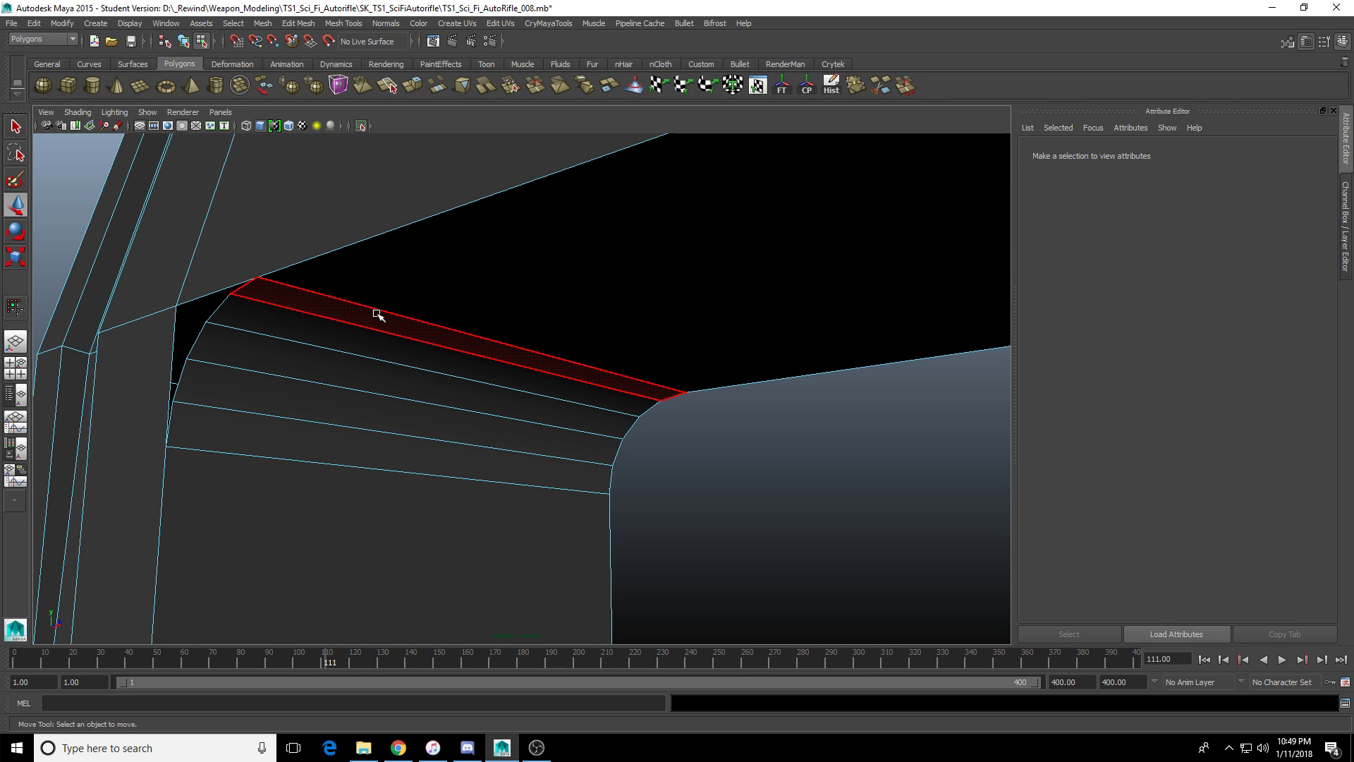
pyautogui.keyDown('alt'); pyautogui.moveTo(370, 315); pyautogui.dragTo(432, 305); pyautogui.keyUp('alt')
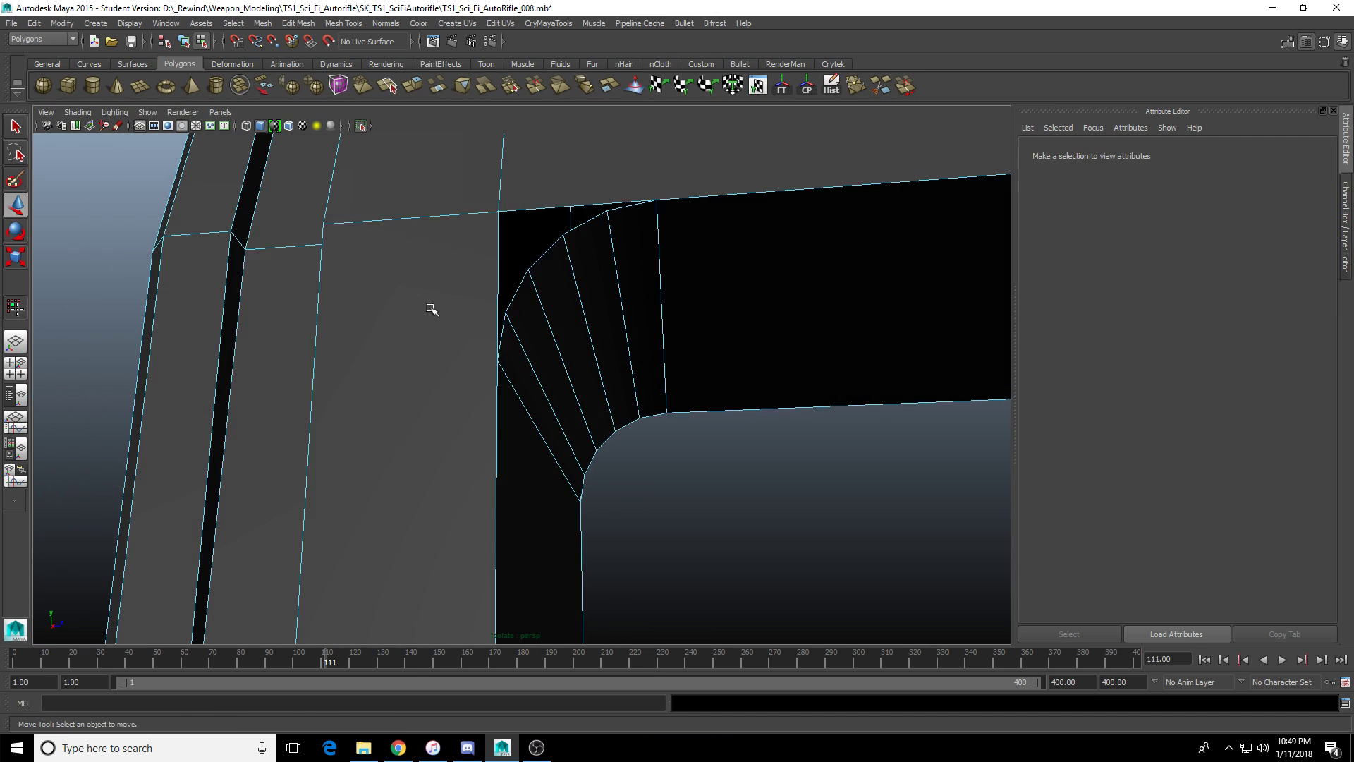
pyautogui.press('q')
pyautogui.click(638, 265)
pyautogui.keyDown('shift'); pyautogui.click(582, 306); pyautogui.keyUp('shift')
pyautogui.keyDown('shift'); pyautogui.click(566, 320); pyautogui.keyUp('shift')
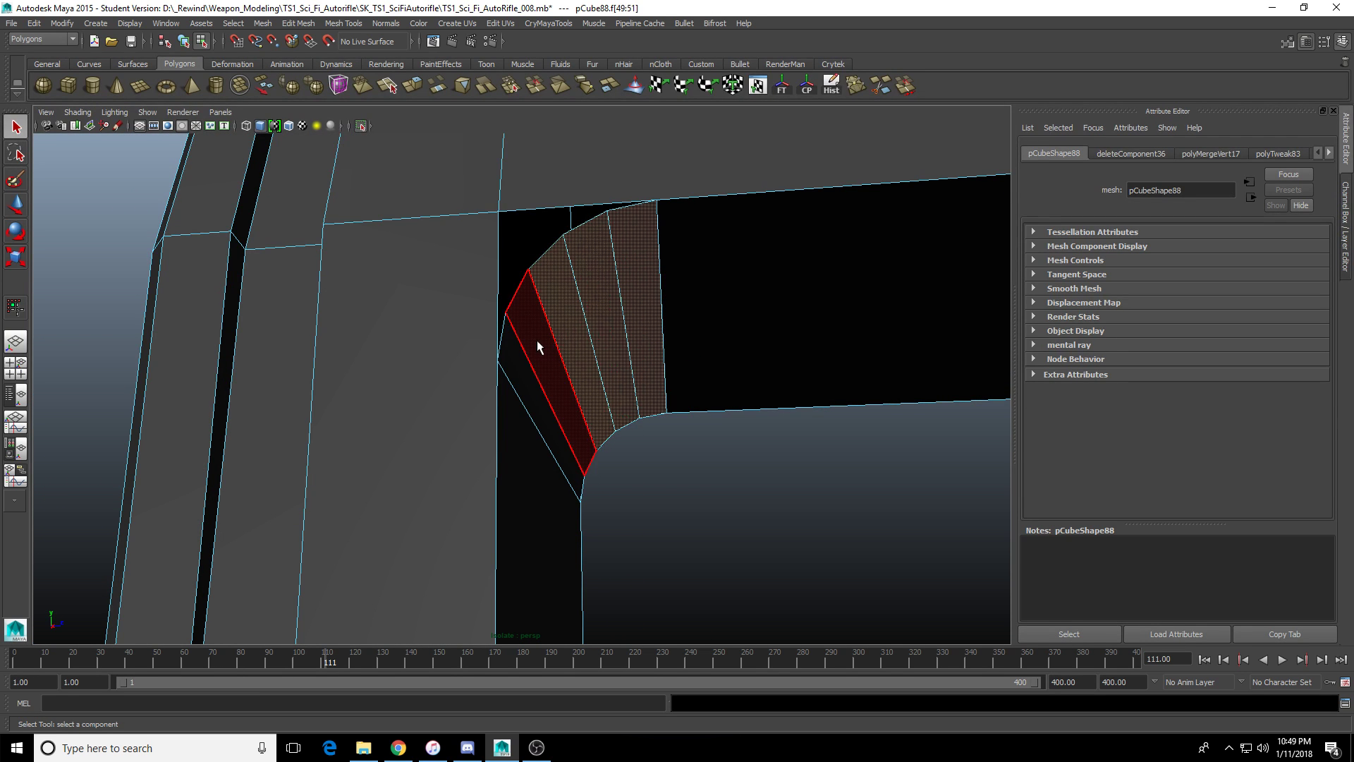
pyautogui.keyDown('shift'); pyautogui.click(536, 340); pyautogui.keyUp('shift')
pyautogui.keyDown('shift'); pyautogui.click(524, 372); pyautogui.keyUp('shift')
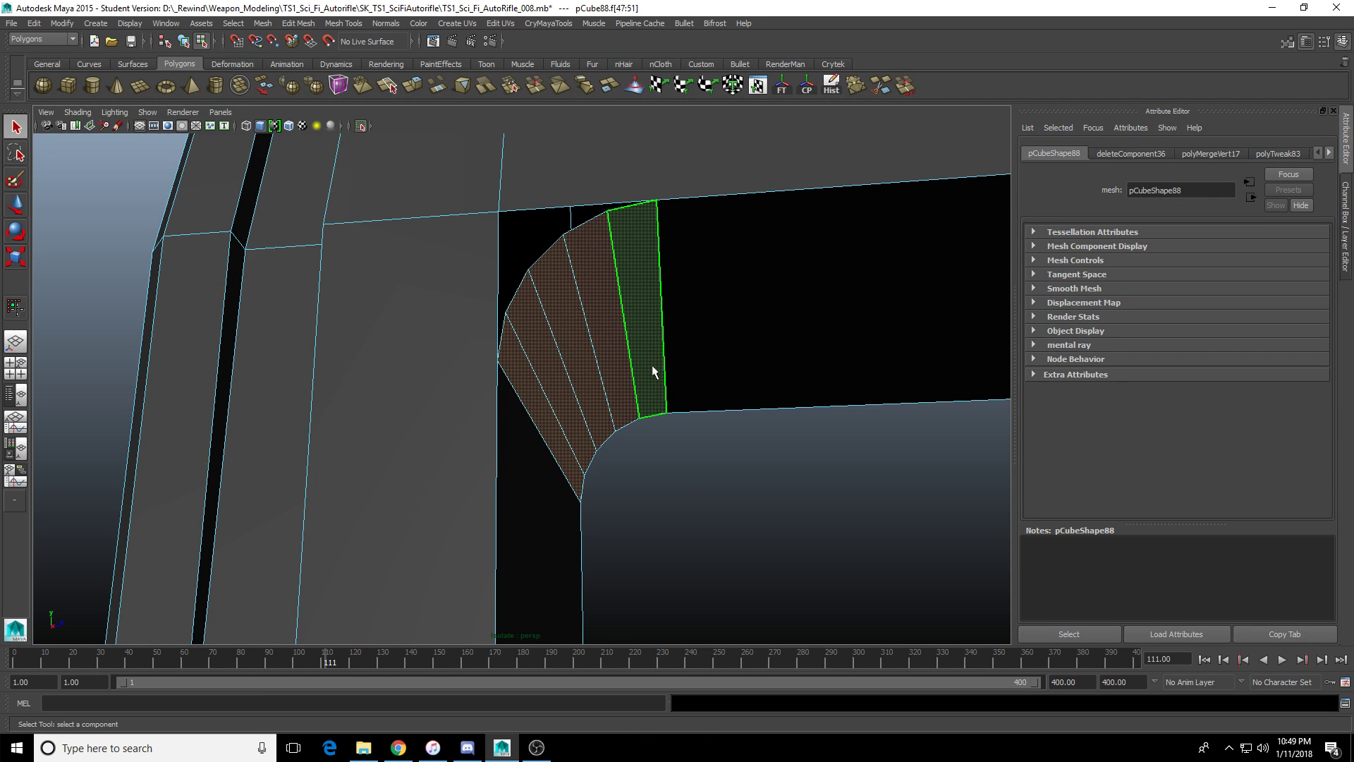
pyautogui.press('Delete')
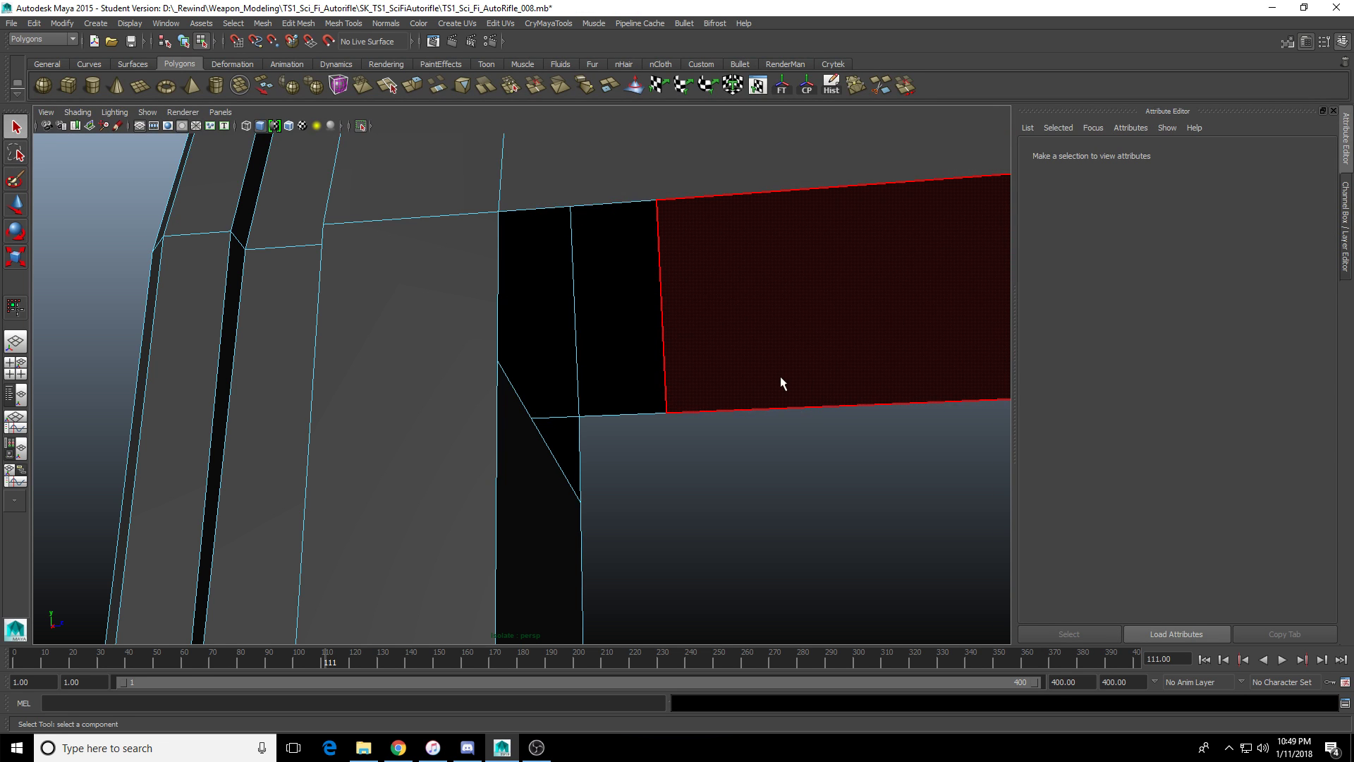
# Delete the leftover edge crossing the opening's underside near the squared corner.
pyautogui.keyDown('alt'); pyautogui.moveTo(780, 383); pyautogui.dragTo(299, 404); pyautogui.keyUp('alt')
pyautogui.press('F10')
pyautogui.click(504, 493)
pyautogui.press('w')
pyautogui.click(295, 414)
pyautogui.press('Delete')
# Snap the squared corner's vertices vertically onto the stock's horizontal edge line in the side view.
pyautogui.click(438, 414)
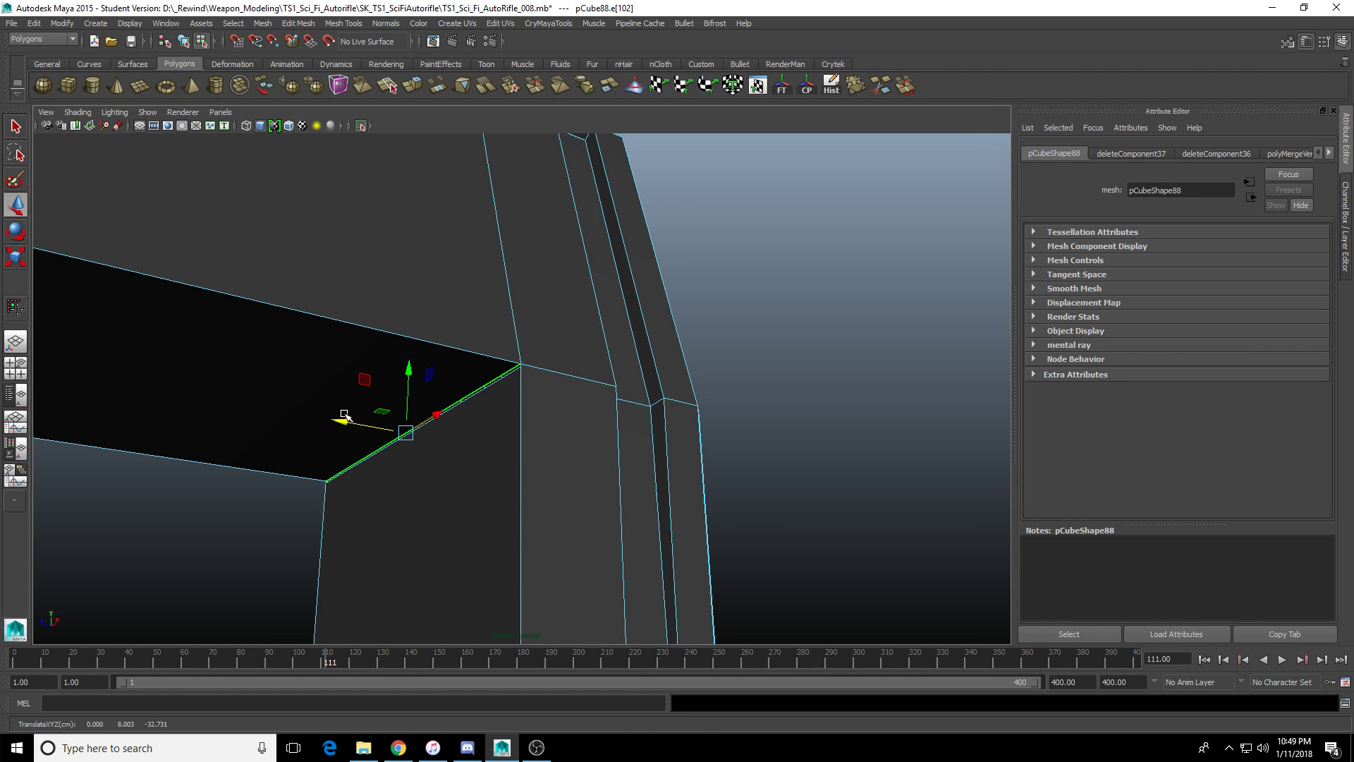
pyautogui.click(542, 488)
pyautogui.keyDown('alt'); pyautogui.moveTo(542, 488); pyautogui.dragTo(499, 483); pyautogui.keyUp('alt')
pyautogui.press('space')
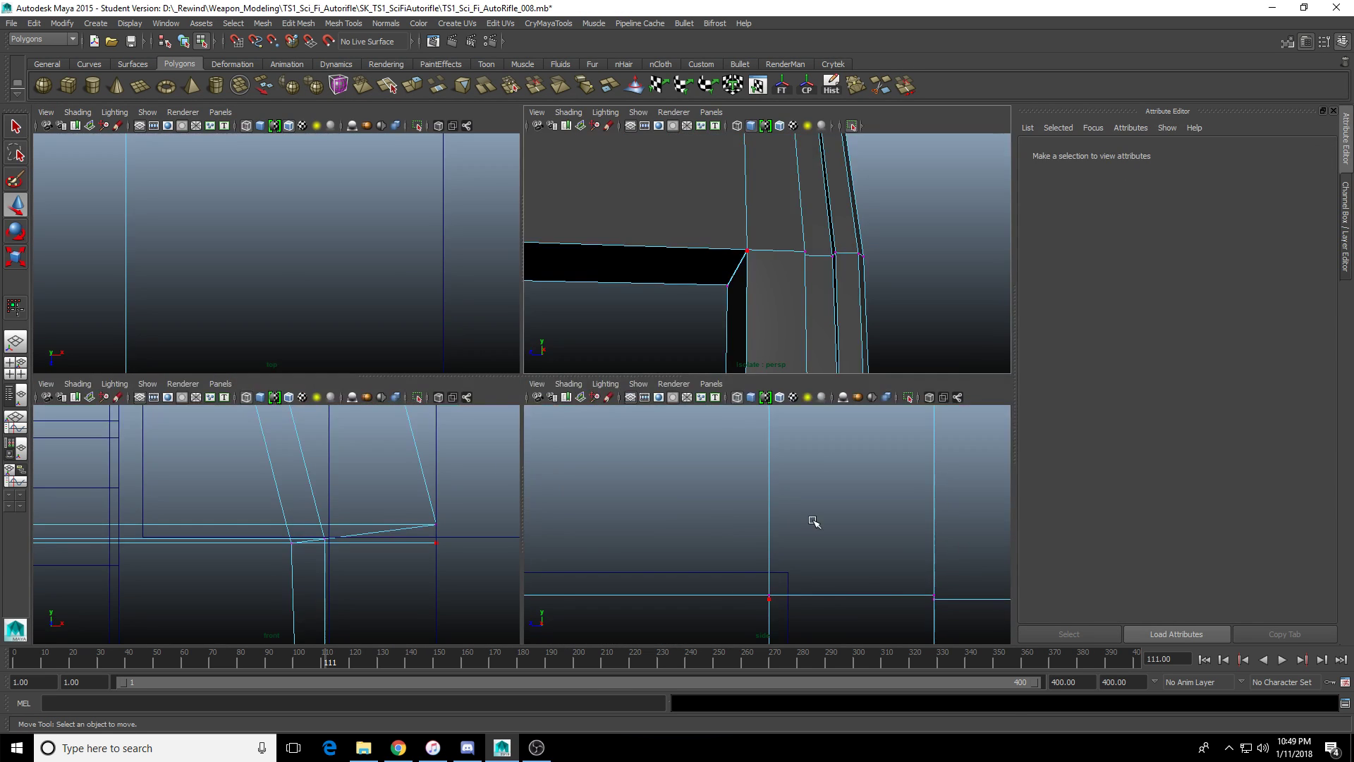
pyautogui.press('space')
pyautogui.scroll(3, 705, 514)
pyautogui.scroll(8, 620, 468)
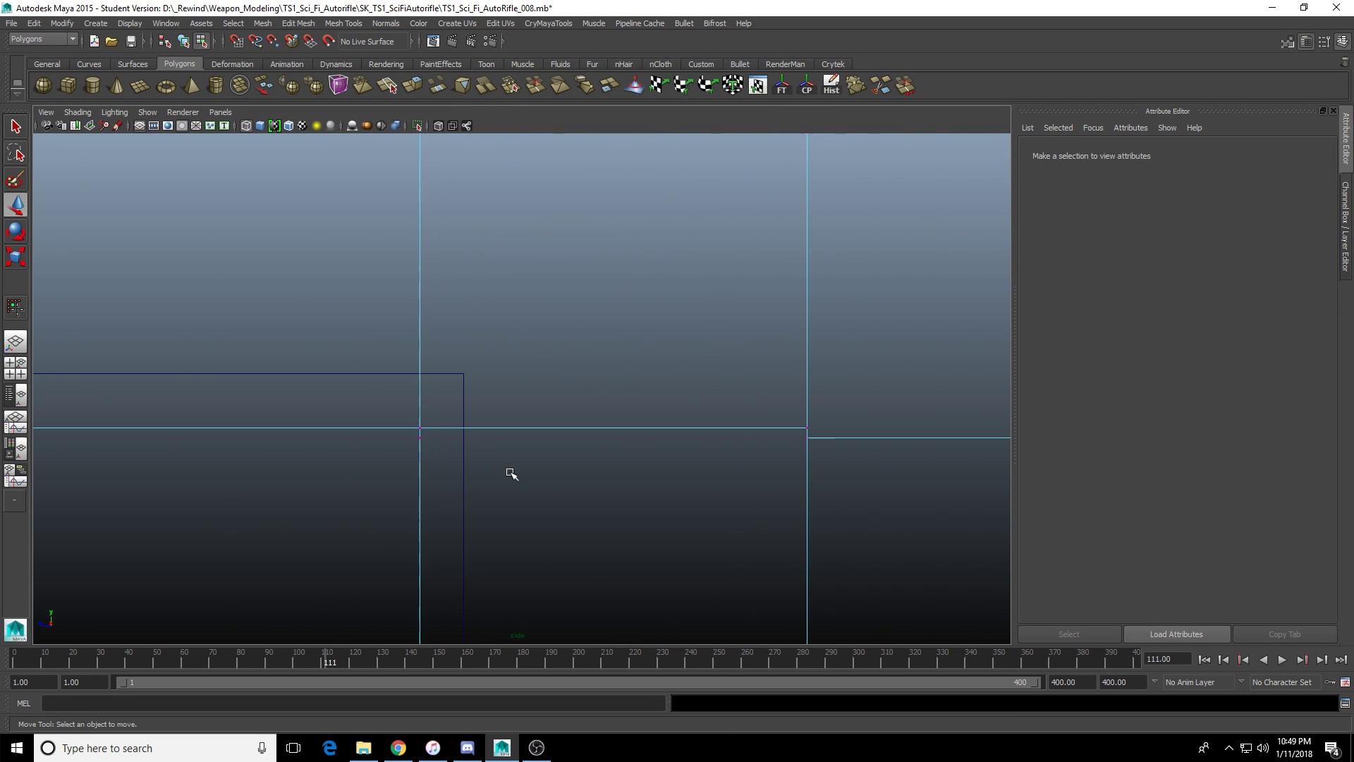
pyautogui.moveTo(561, 385); pyautogui.dragTo(561, 386)
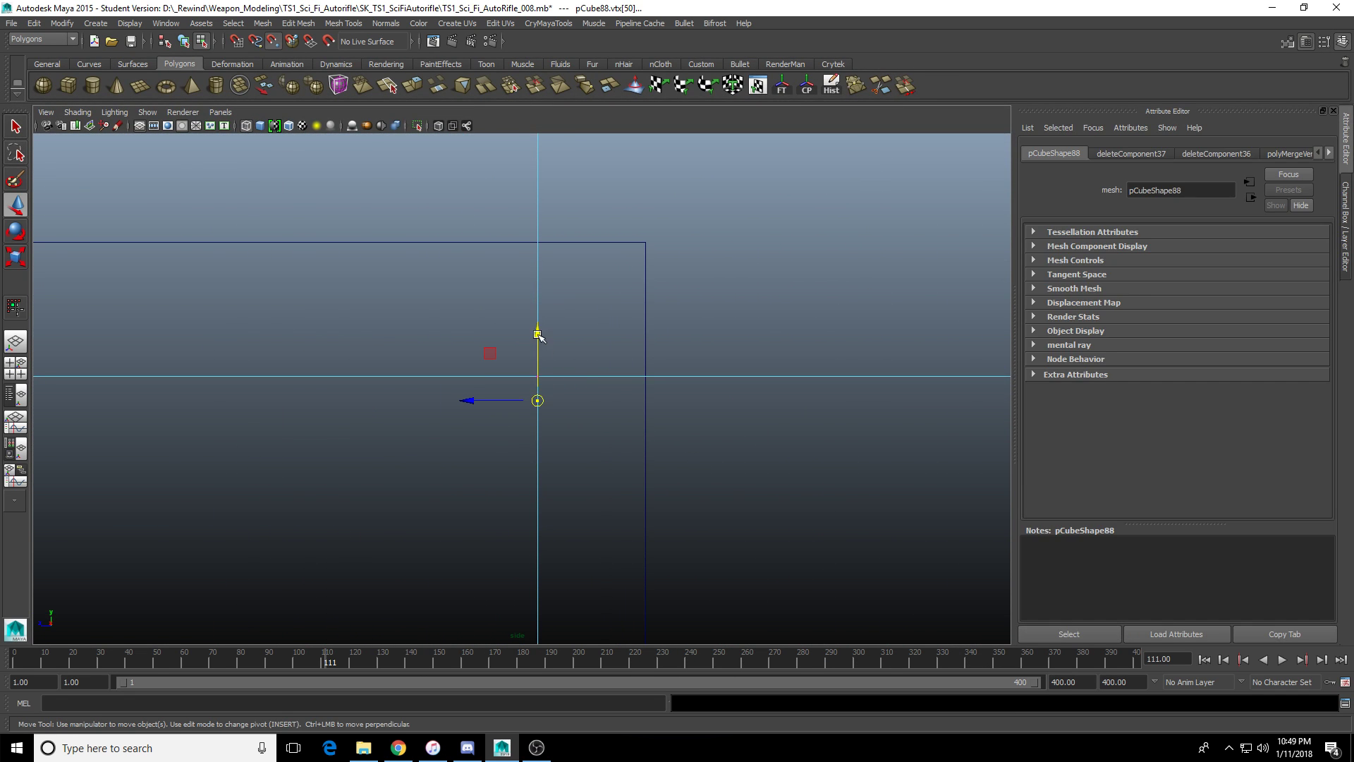
pyautogui.moveTo(536, 332); pyautogui.dragTo(538, 325)
pyautogui.moveTo(525, 391); pyautogui.dragTo(549, 331)
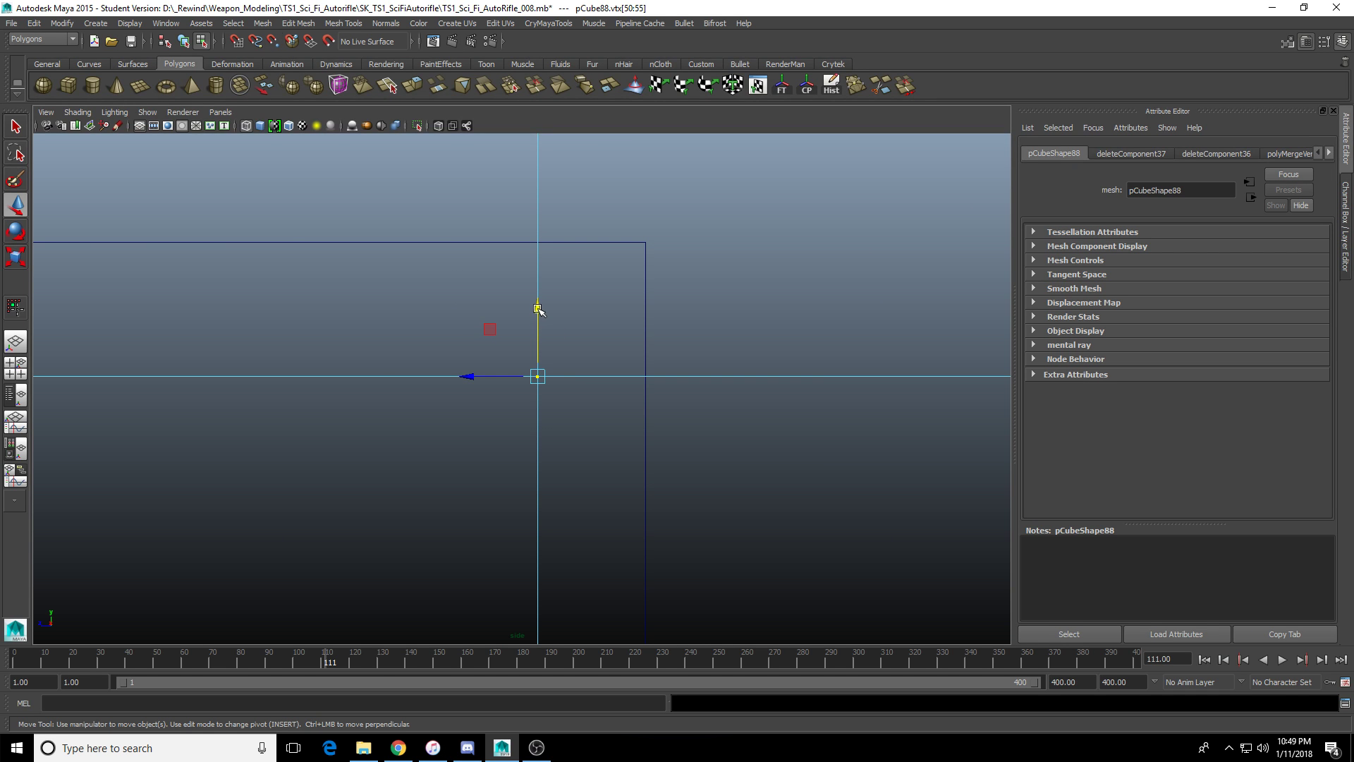
pyautogui.hotkey('ctrl', 'z')
pyautogui.hotkey('shift', 'z')
pyautogui.scroll(-5, 667, 372)
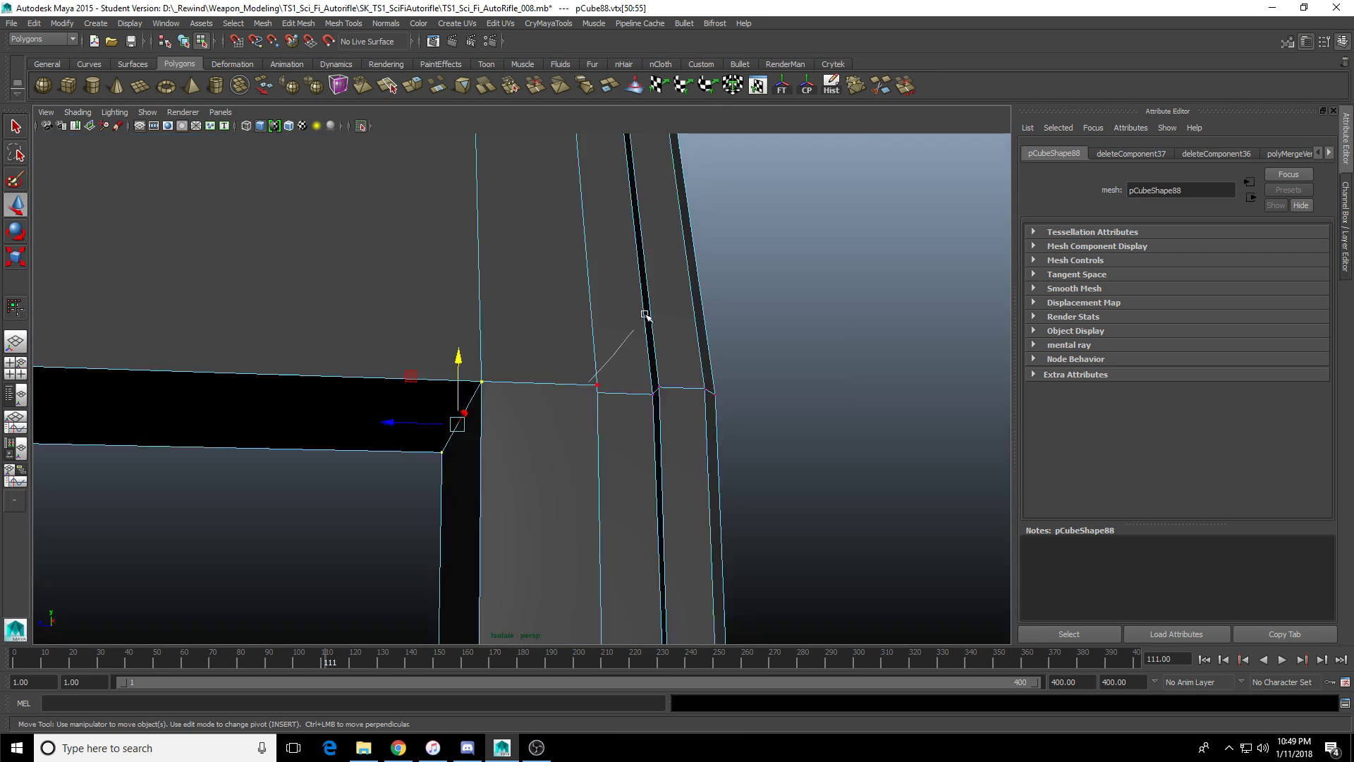
# Soften the short horizontal edge running from the squared corner toward the stock's rear plate.
pyautogui.moveTo(644, 314)
pyautogui.keyDown('alt'); pyautogui.mouseDown()
pyautogui.moveTo(538, 432)
pyautogui.moveTo(471, 450)
pyautogui.moveTo(511, 438)
pyautogui.mouseUp(); pyautogui.keyUp('alt')
pyautogui.moveTo(544, 438); pyautogui.dragTo(590, 416, button='right')
pyautogui.click(562, 393)
pyautogui.press('q')
pyautogui.click(551, 403)
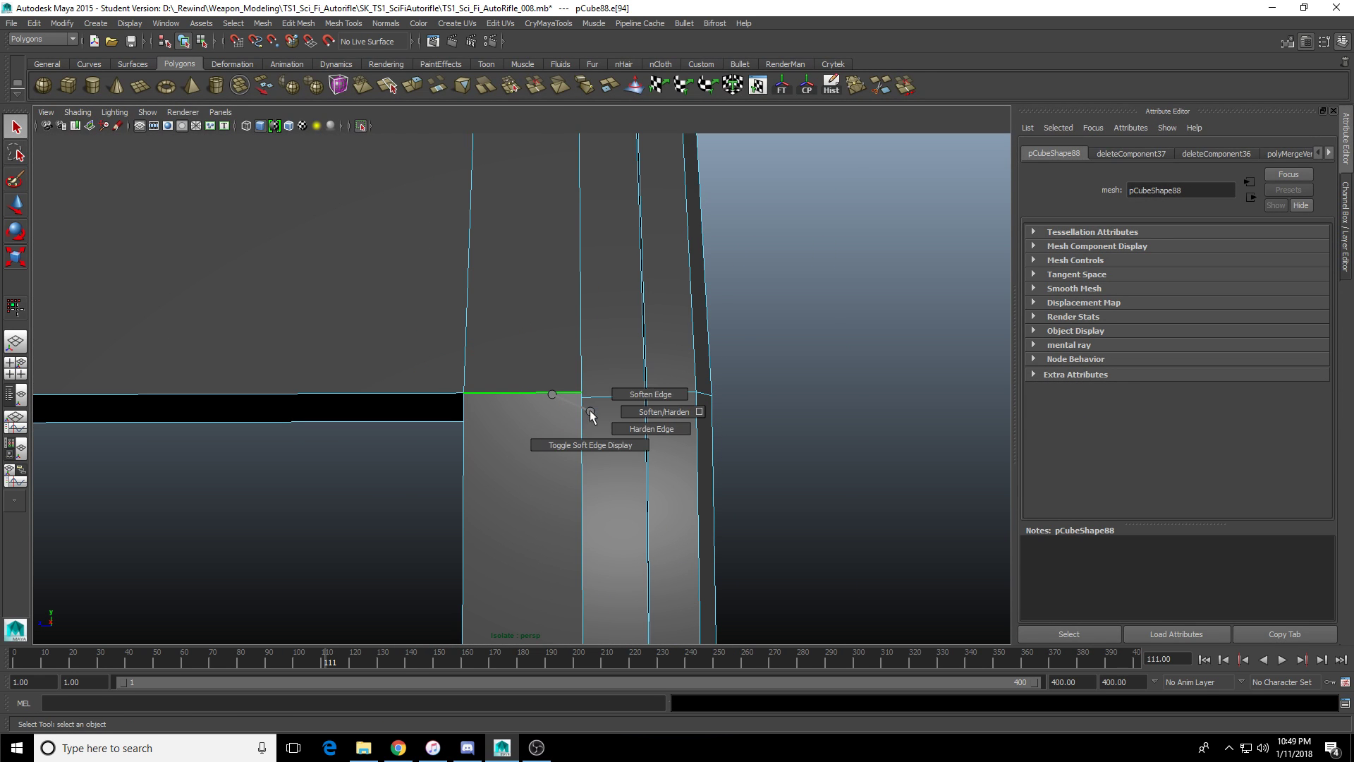
# Check the stock's shading and wireframe around the squared corner from the side and below.
pyautogui.keyDown('alt'); pyautogui.moveTo(643, 426); pyautogui.dragTo(431, 457); pyautogui.keyUp('alt')
pyautogui.keyDown('alt'); pyautogui.moveTo(577, 374); pyautogui.dragTo(632, 408); pyautogui.keyUp('alt')
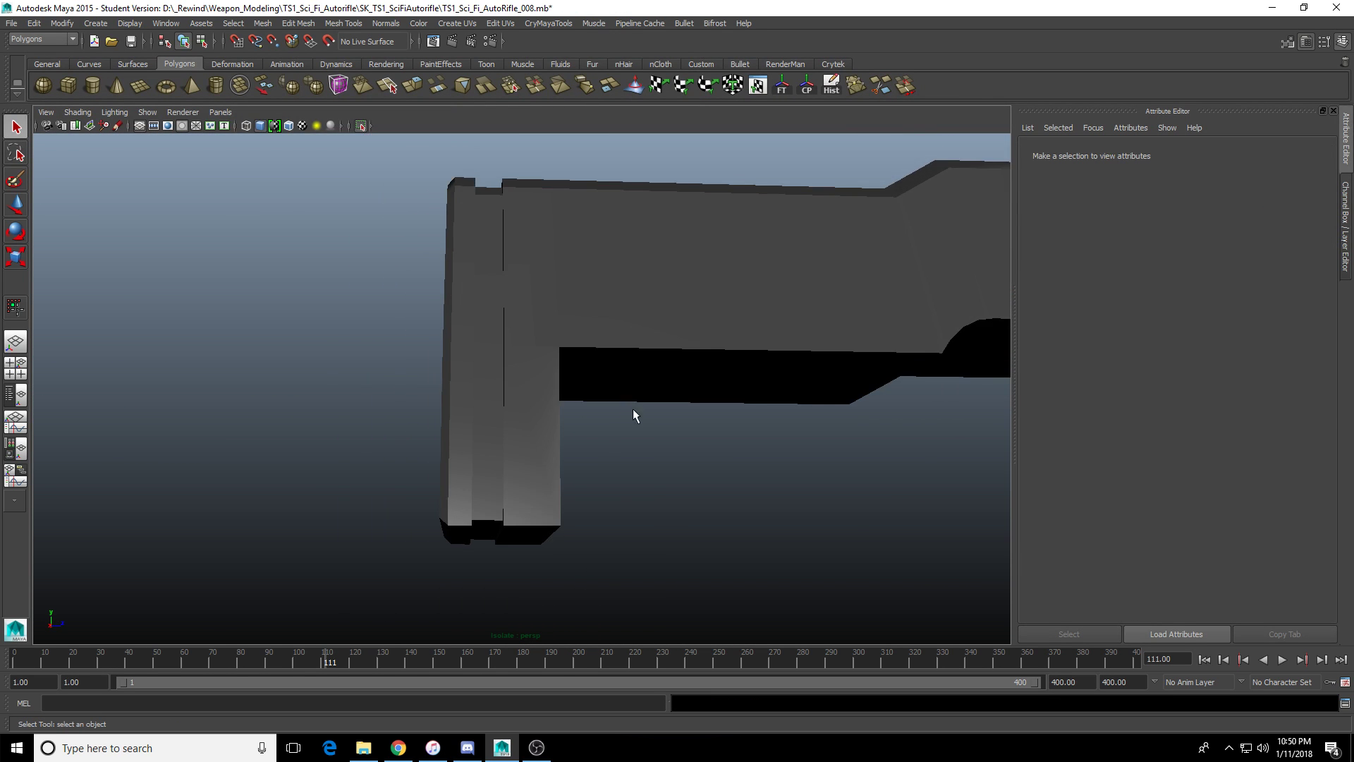
pyautogui.keyDown('alt'); pyautogui.moveTo(632, 409); pyautogui.dragTo(677, 413, button='right'); pyautogui.keyUp('alt')
pyautogui.keyDown('alt'); pyautogui.moveTo(648, 402); pyautogui.dragTo(592, 433); pyautogui.keyUp('alt')
pyautogui.keyDown('alt'); pyautogui.moveTo(592, 433); pyautogui.dragTo(547, 422, button='middle'); pyautogui.keyUp('alt')
pyautogui.keyDown('alt'); pyautogui.moveTo(547, 422); pyautogui.dragTo(438, 414, button='right'); pyautogui.keyUp('alt')
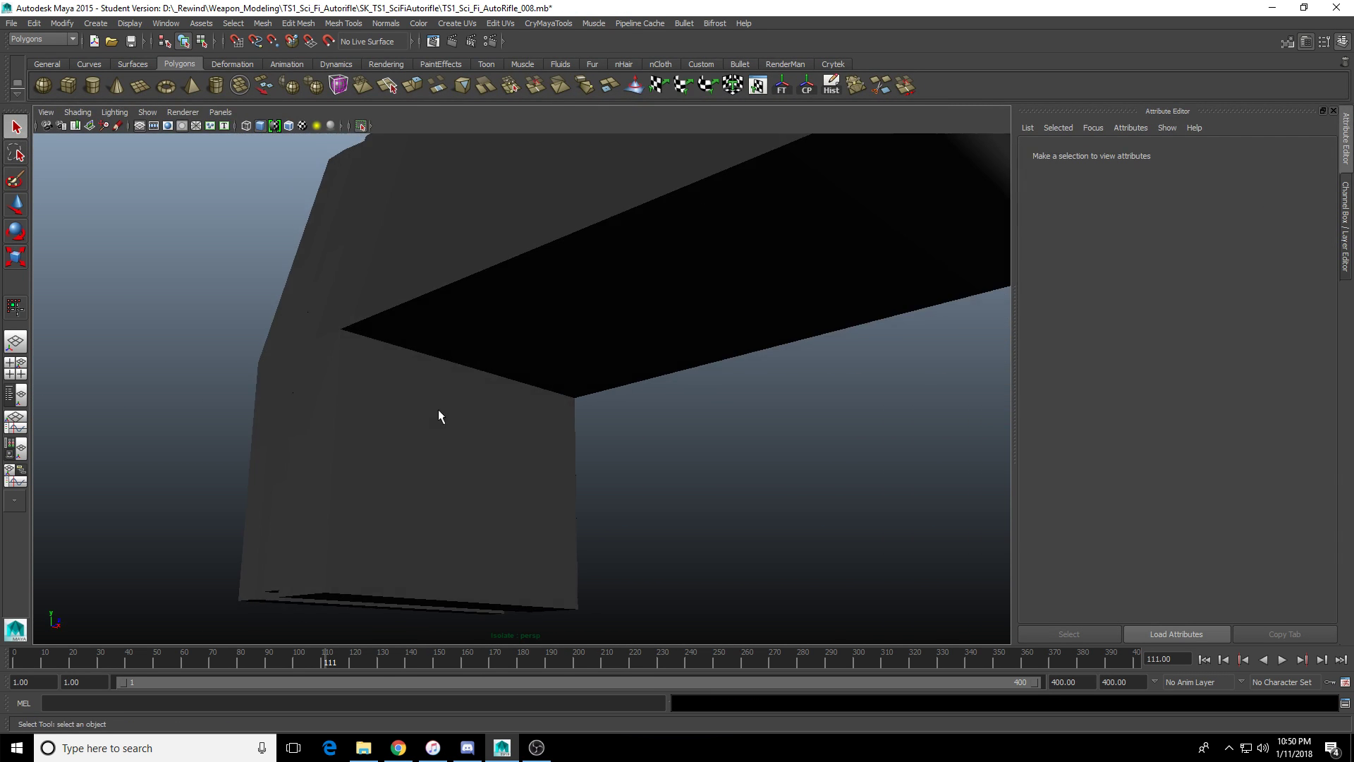
pyautogui.click(550, 444)
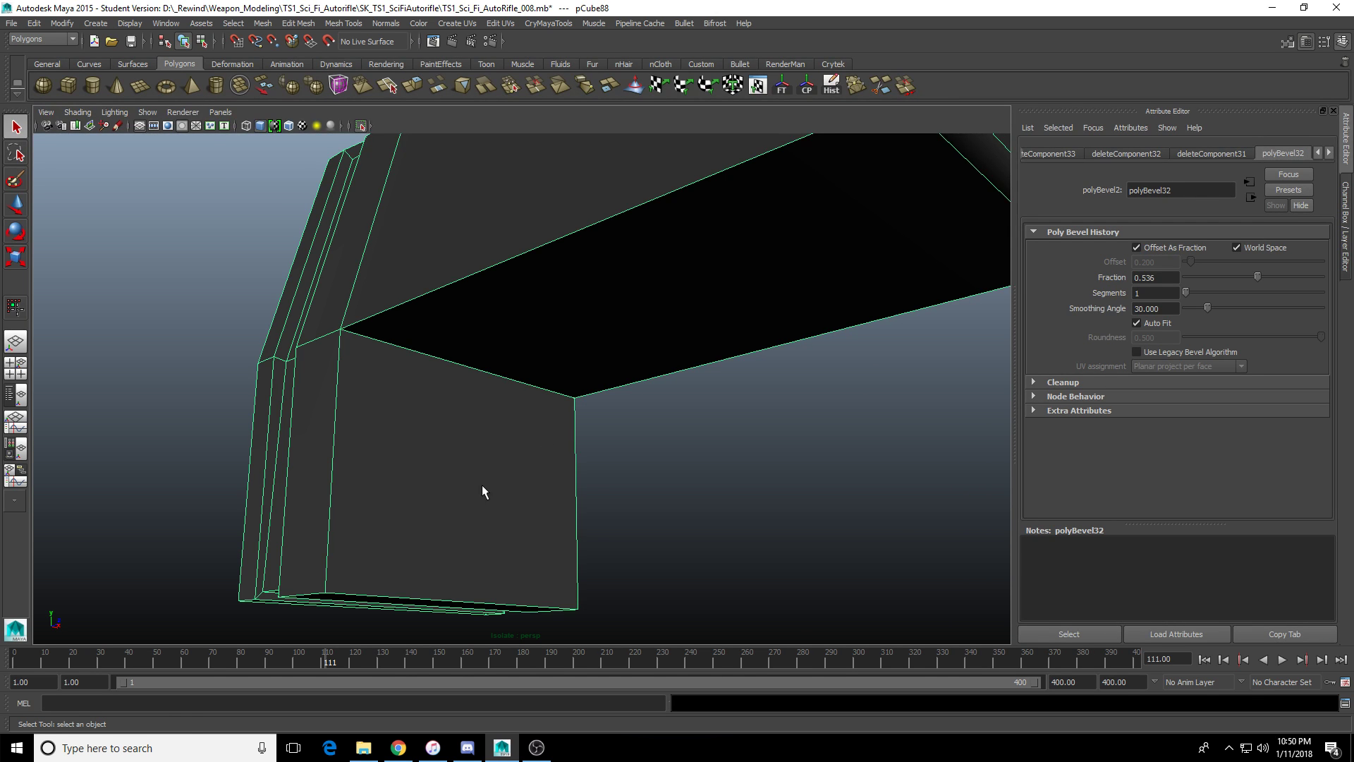
# Create a polygon cube near the stock's rear end and turn off the isolated view of the stock.
pyautogui.click(67, 86)
pyautogui.keyDown('alt'); pyautogui.moveTo(499, 326); pyautogui.dragTo(683, 553); pyautogui.keyUp('alt')
pyautogui.click(656, 511)
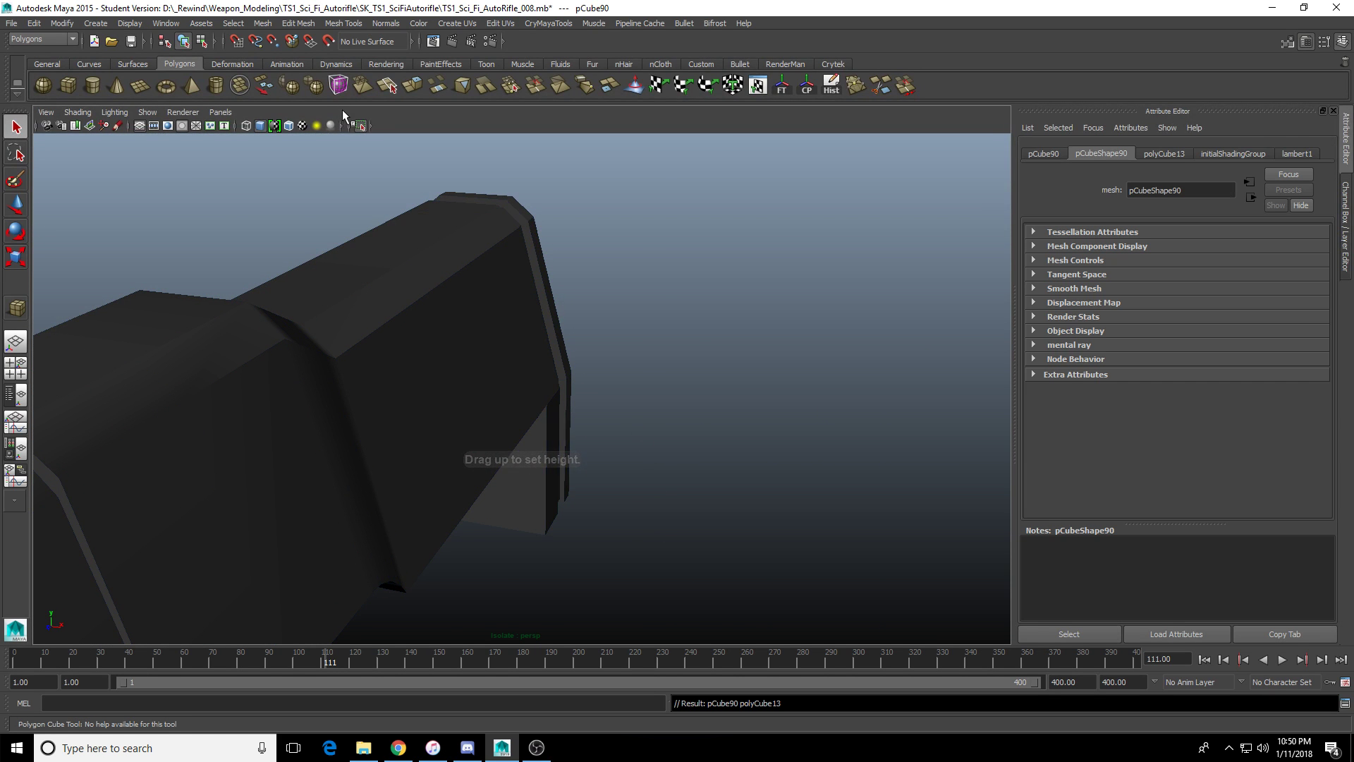
pyautogui.click(363, 127)
# Examine how the magazine housing meets the stock's rear, and select the new cube beside it.
pyautogui.keyDown('alt'); pyautogui.moveTo(800, 486); pyautogui.dragTo(384, 471); pyautogui.keyUp('alt')
pyautogui.click(556, 371)
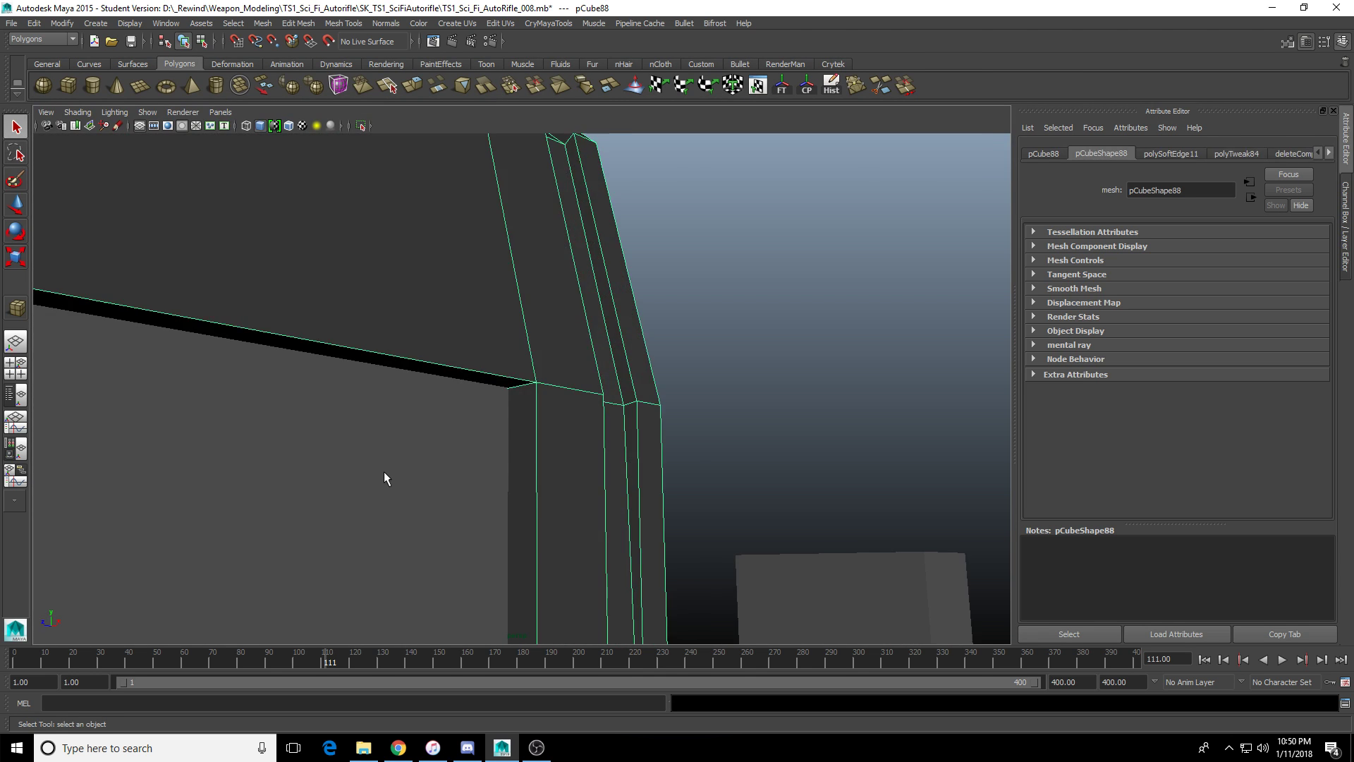
pyautogui.keyDown('alt'); pyautogui.moveTo(383, 471); pyautogui.dragTo(667, 414, button='middle'); pyautogui.keyUp('alt')
pyautogui.keyDown('alt'); pyautogui.moveTo(641, 380); pyautogui.dragTo(689, 381); pyautogui.keyUp('alt')
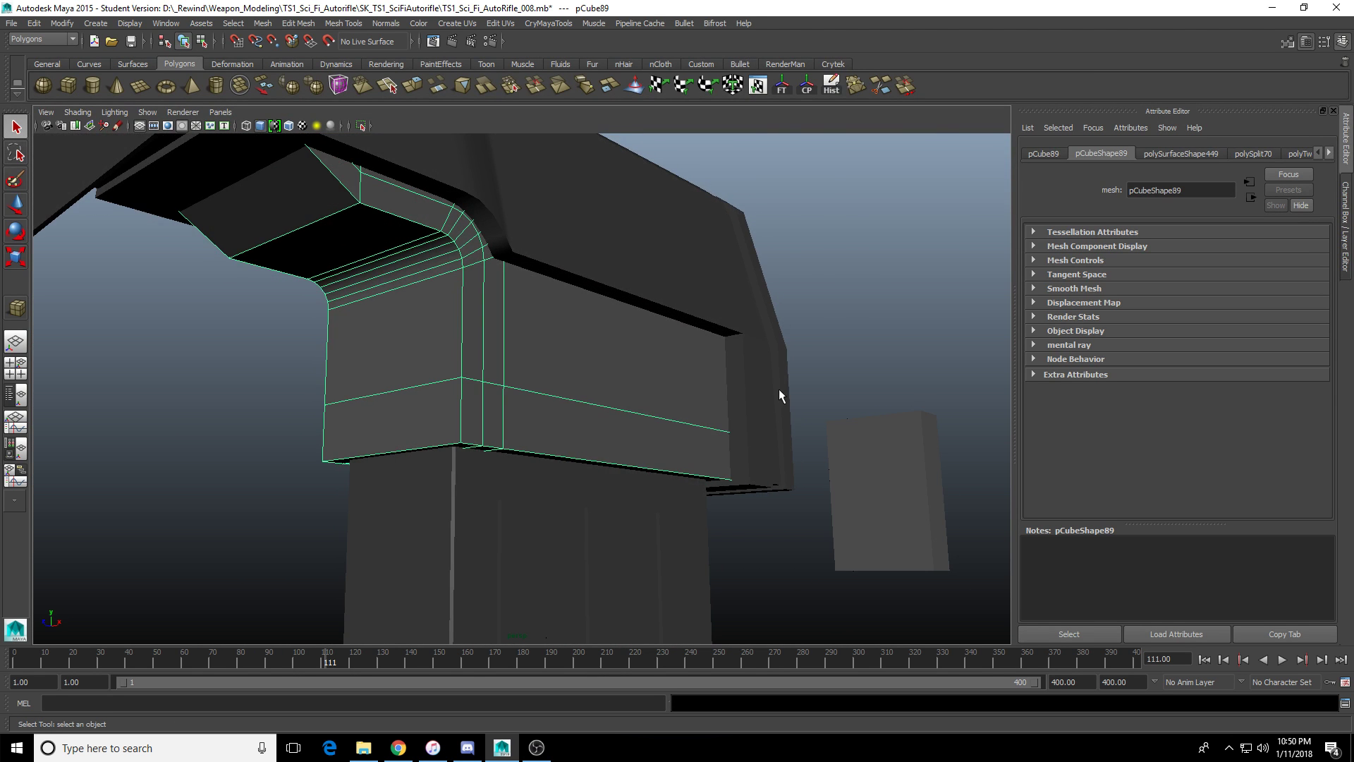
pyautogui.click(756, 378)
pyautogui.scroll(5, 756, 378)
pyautogui.keyDown('alt'); pyautogui.moveTo(756, 378); pyautogui.dragTo(460, 498, button='middle'); pyautogui.keyUp('alt')
pyautogui.keyDown('alt'); pyautogui.moveTo(459, 497); pyautogui.dragTo(679, 419); pyautogui.keyUp('alt')
pyautogui.scroll(-4, 492, 478)
pyautogui.click(901, 473)
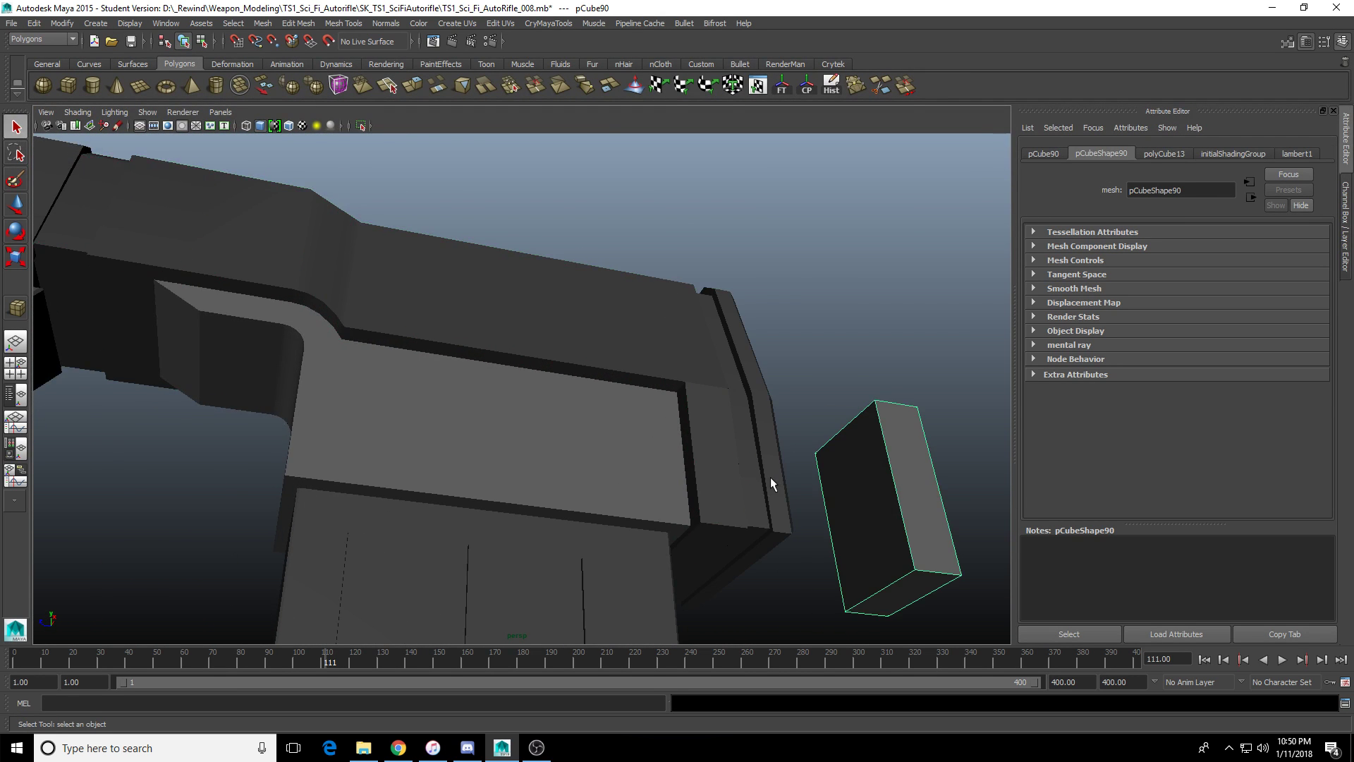
# Clear the cube selection and select the stock's lower edge loop along the recess above the magazine housing.
pyautogui.keyDown('alt'); pyautogui.moveTo(770, 477); pyautogui.dragTo(728, 509); pyautogui.keyUp('alt')
pyautogui.press('w')
pyautogui.press('Delete')
pyautogui.scroll(5, 811, 462)
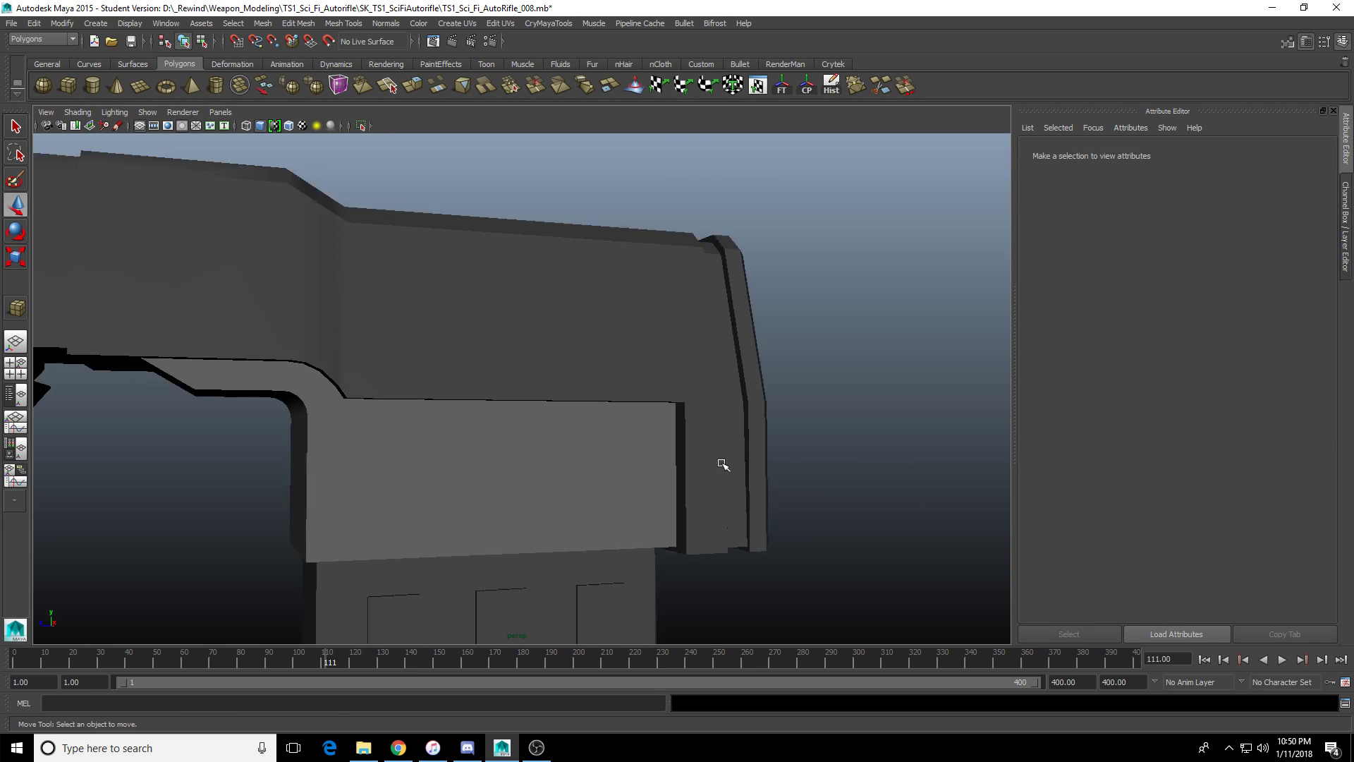
pyautogui.click(558, 342)
pyautogui.keyDown('alt'); pyautogui.moveTo(551, 363); pyautogui.dragTo(517, 352); pyautogui.keyUp('alt')
pyautogui.moveTo(518, 352); pyautogui.dragTo(521, 328, button='right')
pyautogui.doubleClick(509, 341)
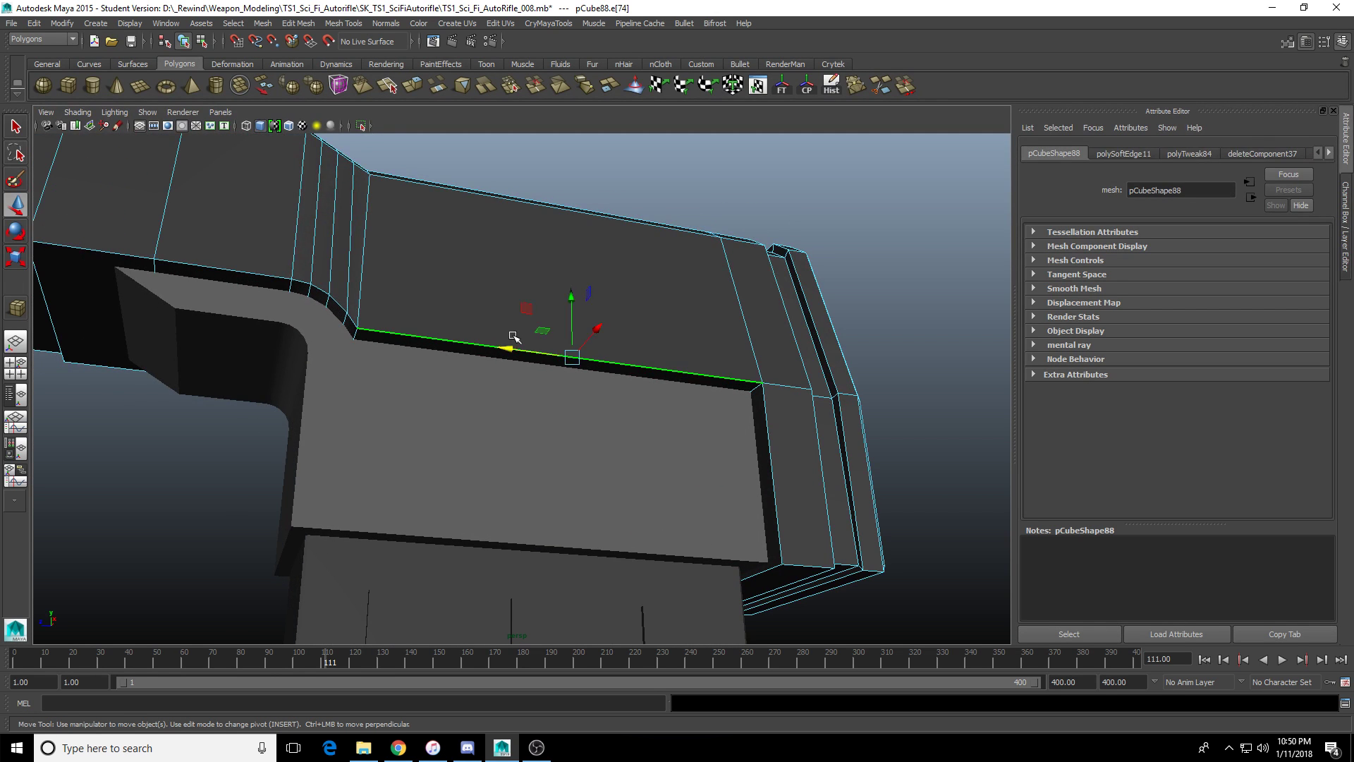
pyautogui.keyDown('alt'); pyautogui.moveTo(508, 341); pyautogui.dragTo(551, 396); pyautogui.keyUp('alt')
pyautogui.press('q')
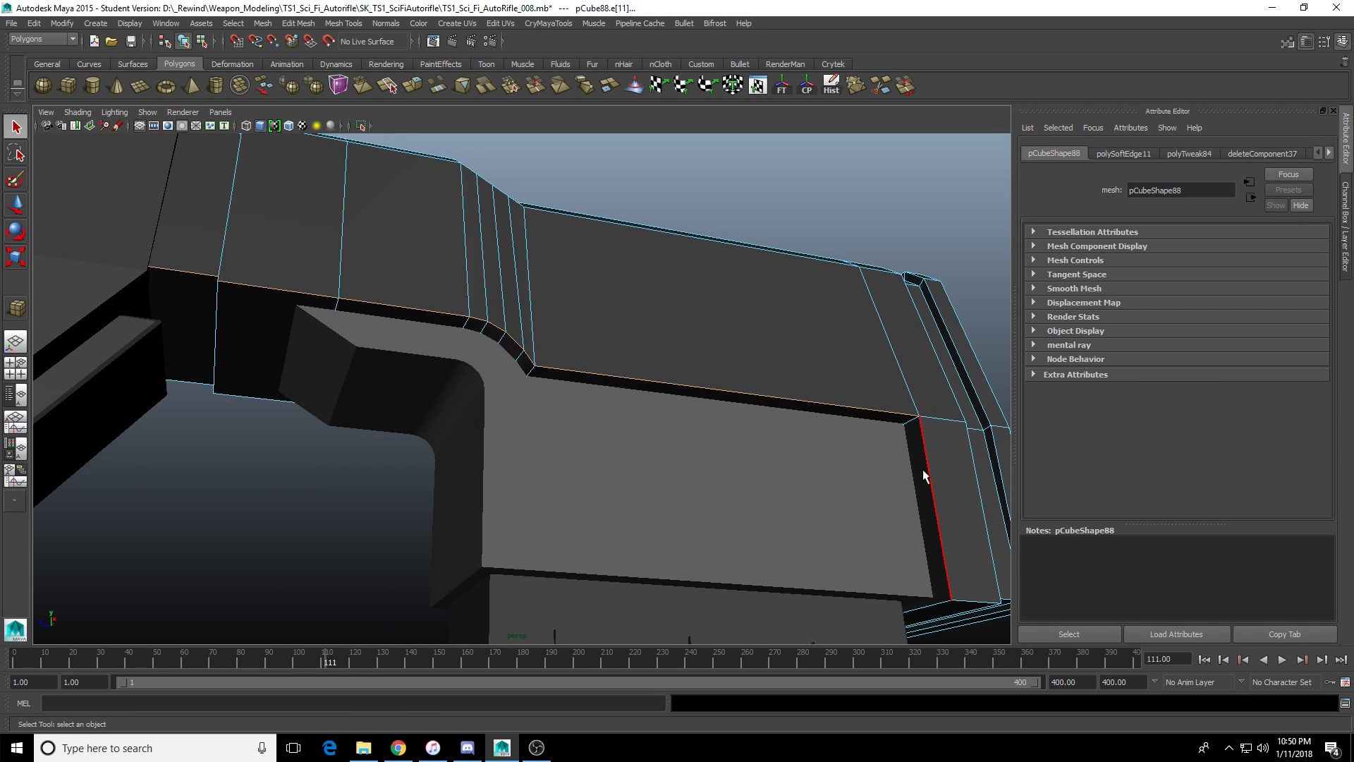
pyautogui.keyDown('alt'); pyautogui.moveTo(924, 476); pyautogui.dragTo(687, 488); pyautogui.keyUp('alt')
pyautogui.hotkey('ctrl', 'z')
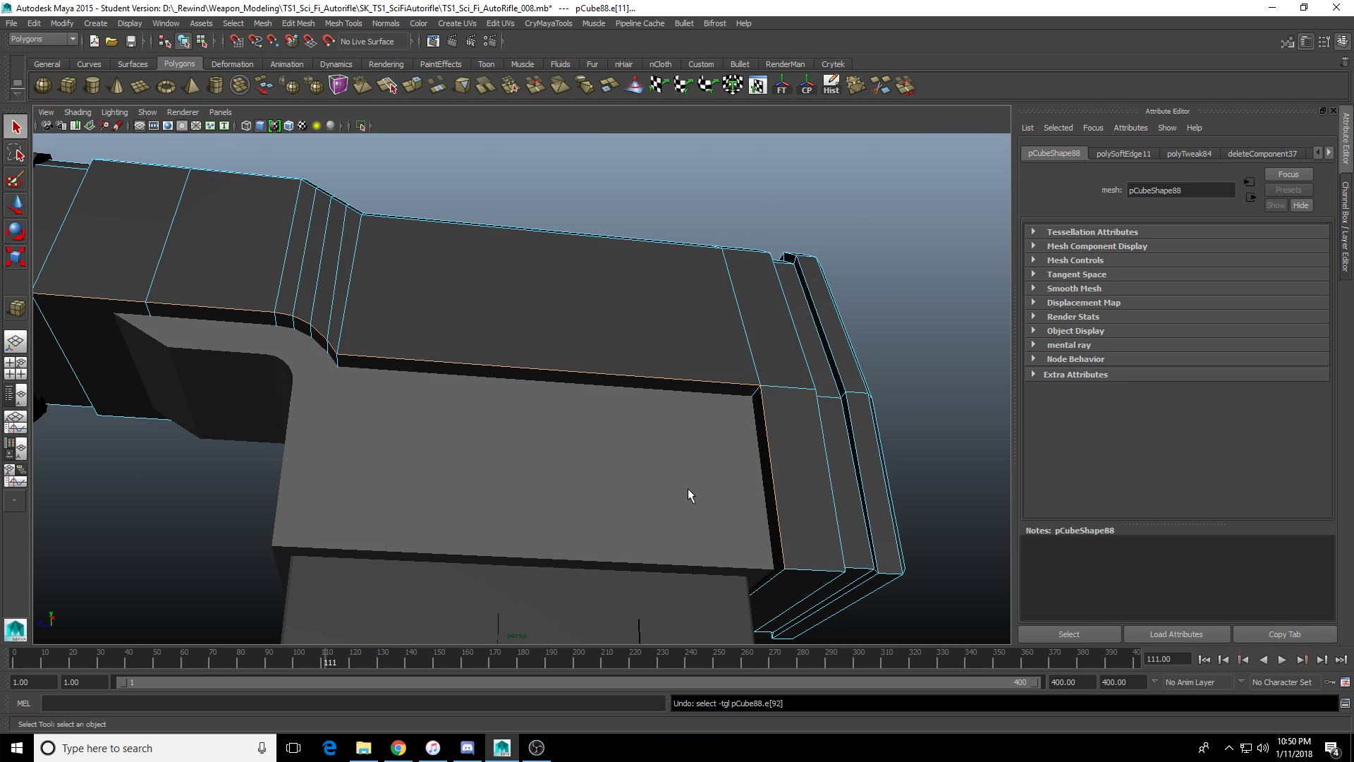
# Extend the edge selection to the rear block's bottom edges and the matching recess edges on the stock's opposite side.
pyautogui.keyDown('shift'); pyautogui.click(816, 568); pyautogui.keyUp('shift')
pyautogui.keyDown('alt'); pyautogui.moveTo(811, 561); pyautogui.dragTo(460, 548); pyautogui.keyUp('alt')
pyautogui.keyDown('shift'); pyautogui.click(460, 325); pyautogui.keyUp('shift')
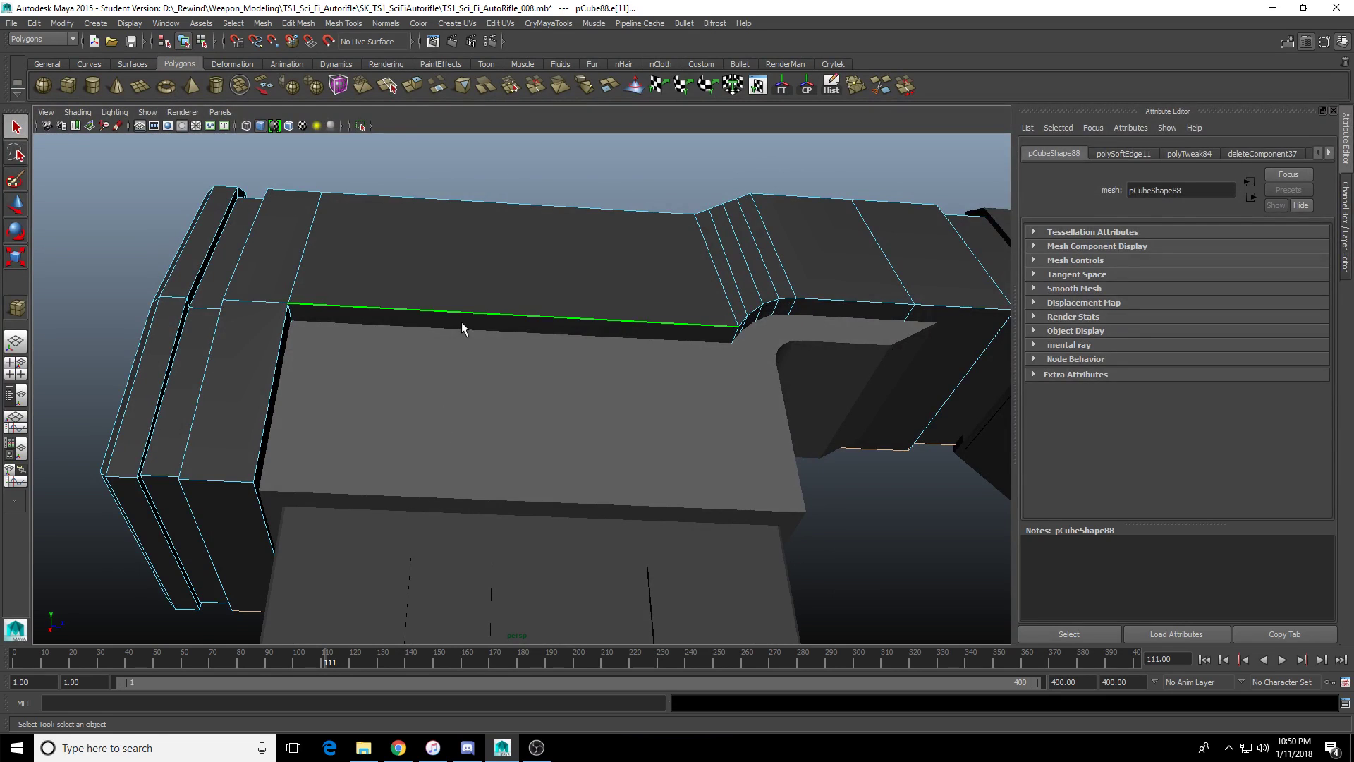
pyautogui.keyDown('alt'); pyautogui.moveTo(649, 372); pyautogui.dragTo(252, 466); pyautogui.keyUp('alt')
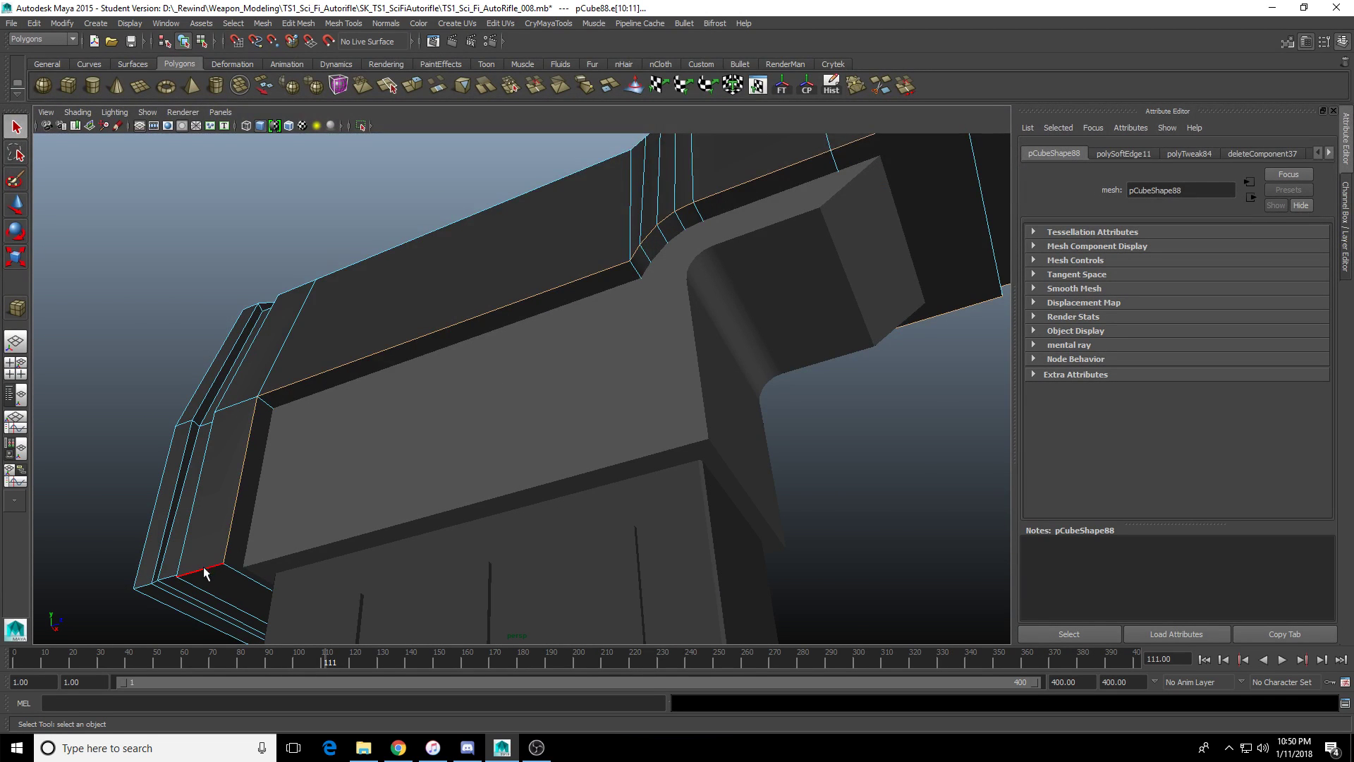
pyautogui.keyDown('alt'); pyautogui.moveTo(203, 569); pyautogui.dragTo(494, 575); pyautogui.keyUp('alt')
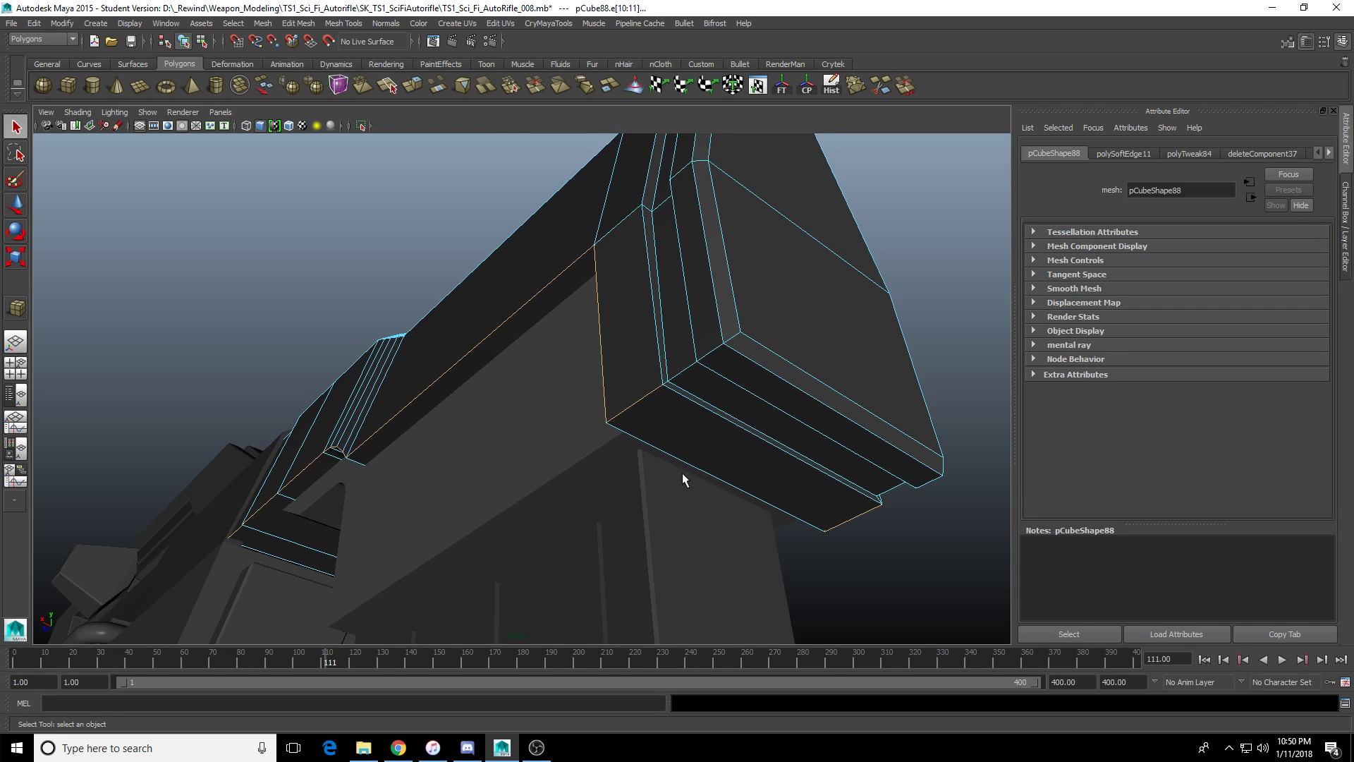
pyautogui.keyDown('alt'); pyautogui.moveTo(682, 473); pyautogui.dragTo(498, 274); pyautogui.keyUp('alt')
pyautogui.click(561, 181)
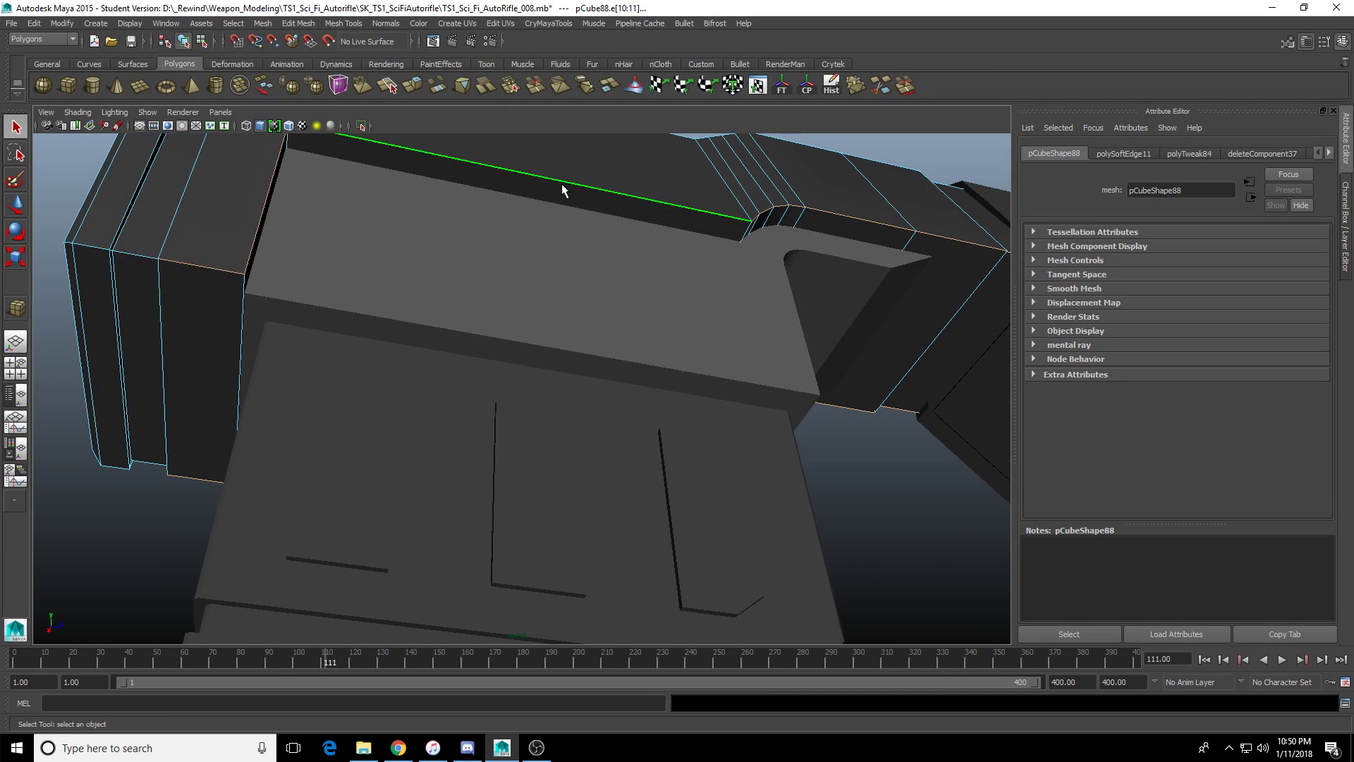
# Try beveling the selected edges around the stock's recess, and undo the bevel attempts.
pyautogui.keyDown('shift'); pyautogui.moveTo(561, 185); pyautogui.dragTo(596, 189, button='right'); pyautogui.keyUp('shift')
pyautogui.keyDown('alt'); pyautogui.moveTo(598, 202); pyautogui.dragTo(537, 349); pyautogui.keyUp('alt')
pyautogui.hotkey('ctrl', 'z')
pyautogui.hotkey('ctrl', 'z')
pyautogui.click(653, 215)
pyautogui.moveTo(536, 351); pyautogui.dragTo(557, 266, button='right')
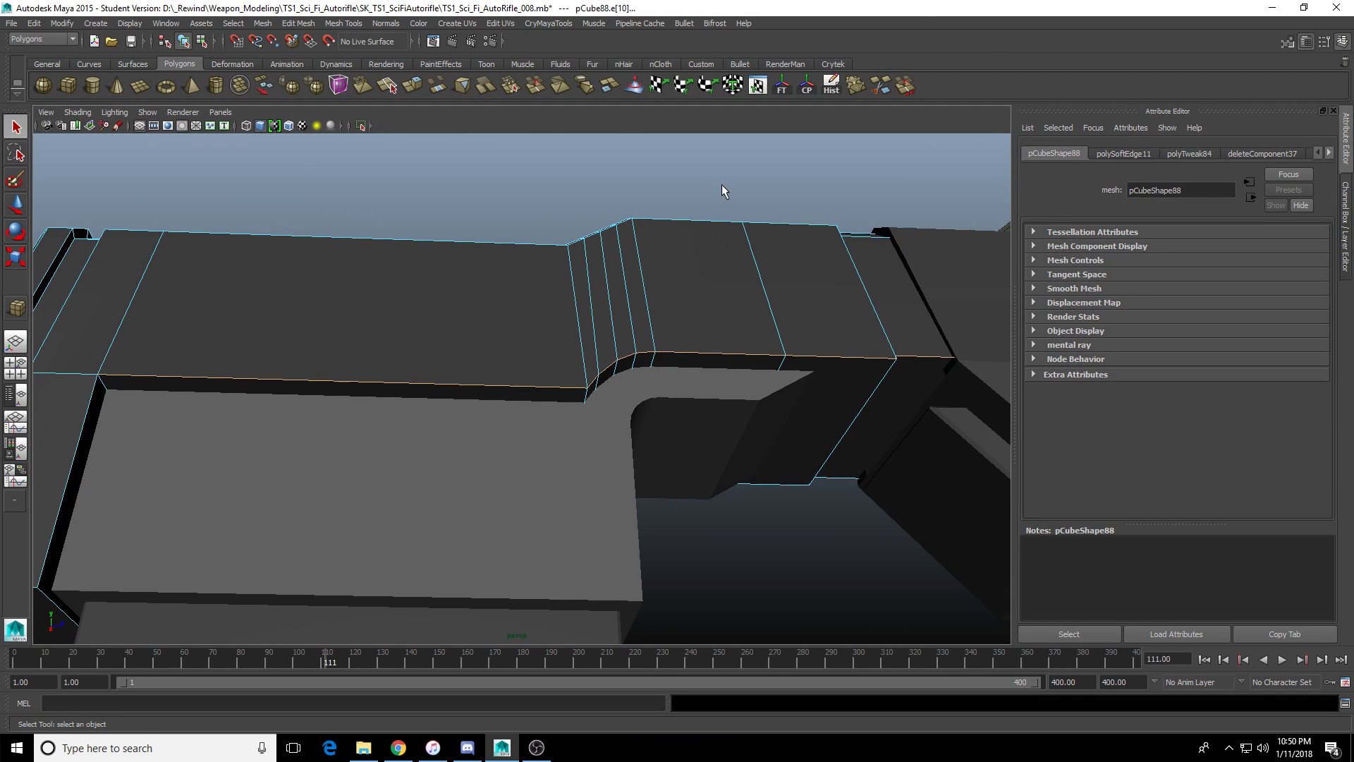
pyautogui.click(544, 315)
pyautogui.hotkey('ctrl', 'z')
pyautogui.hotkey('ctrl', 'z')
pyautogui.hotkey('ctrl', 'z')
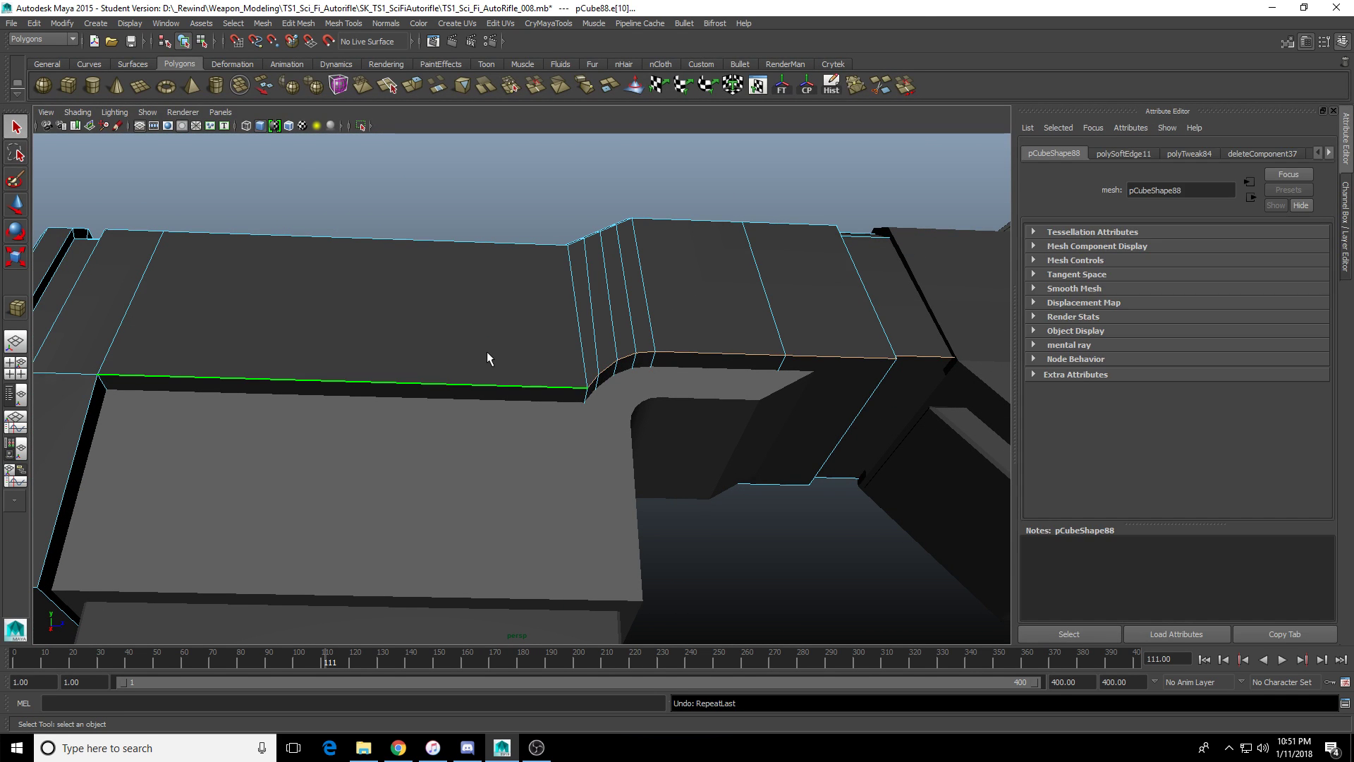
# Return the stock to object mode and delete its construction history.
pyautogui.moveTo(487, 351); pyautogui.dragTo(585, 268, button='right')
pyautogui.click(543, 332)
pyautogui.hotkey('alt', 'shift', 'd')
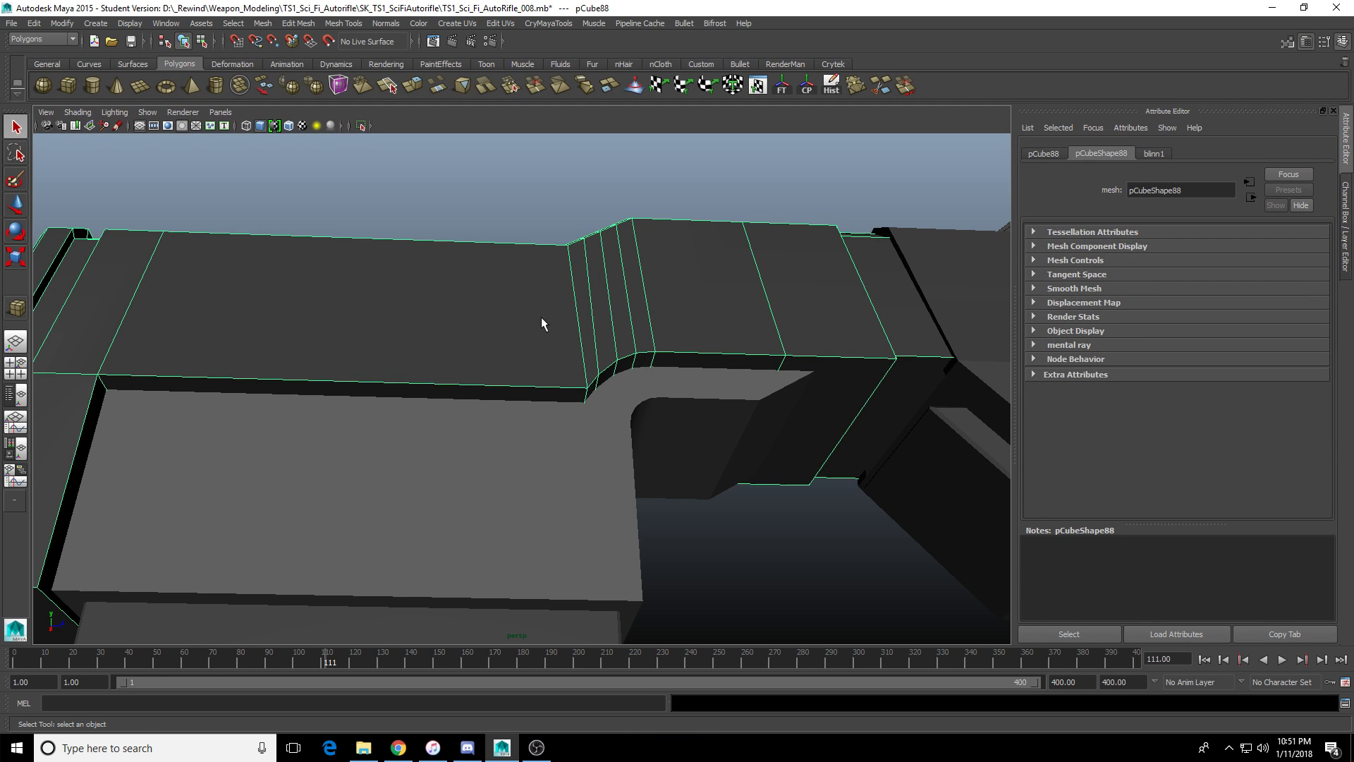
# Try beveling the reselected lower edge loop around the stock's recess, and undo that bevel.
pyautogui.moveTo(541, 316); pyautogui.dragTo(540, 272, button='right')
pyautogui.doubleClick(528, 383)
pyautogui.keyDown('alt'); pyautogui.moveTo(528, 381); pyautogui.dragTo(808, 223, button='middle'); pyautogui.keyUp('alt')
pyautogui.keyDown('alt'); pyautogui.moveTo(635, 268); pyautogui.dragTo(521, 300); pyautogui.keyUp('alt')
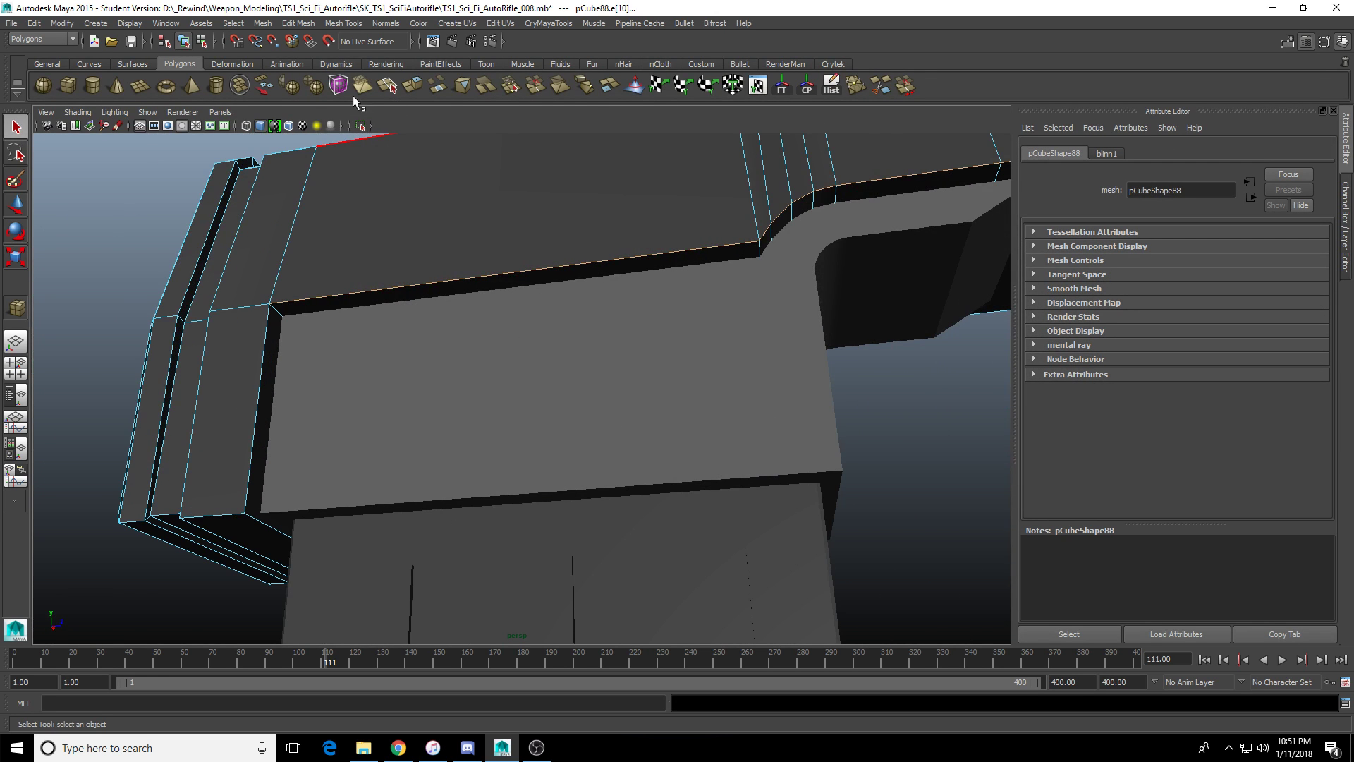
pyautogui.keyDown('shift'); pyautogui.moveTo(537, 274); pyautogui.dragTo(609, 273, button='right'); pyautogui.keyUp('shift')
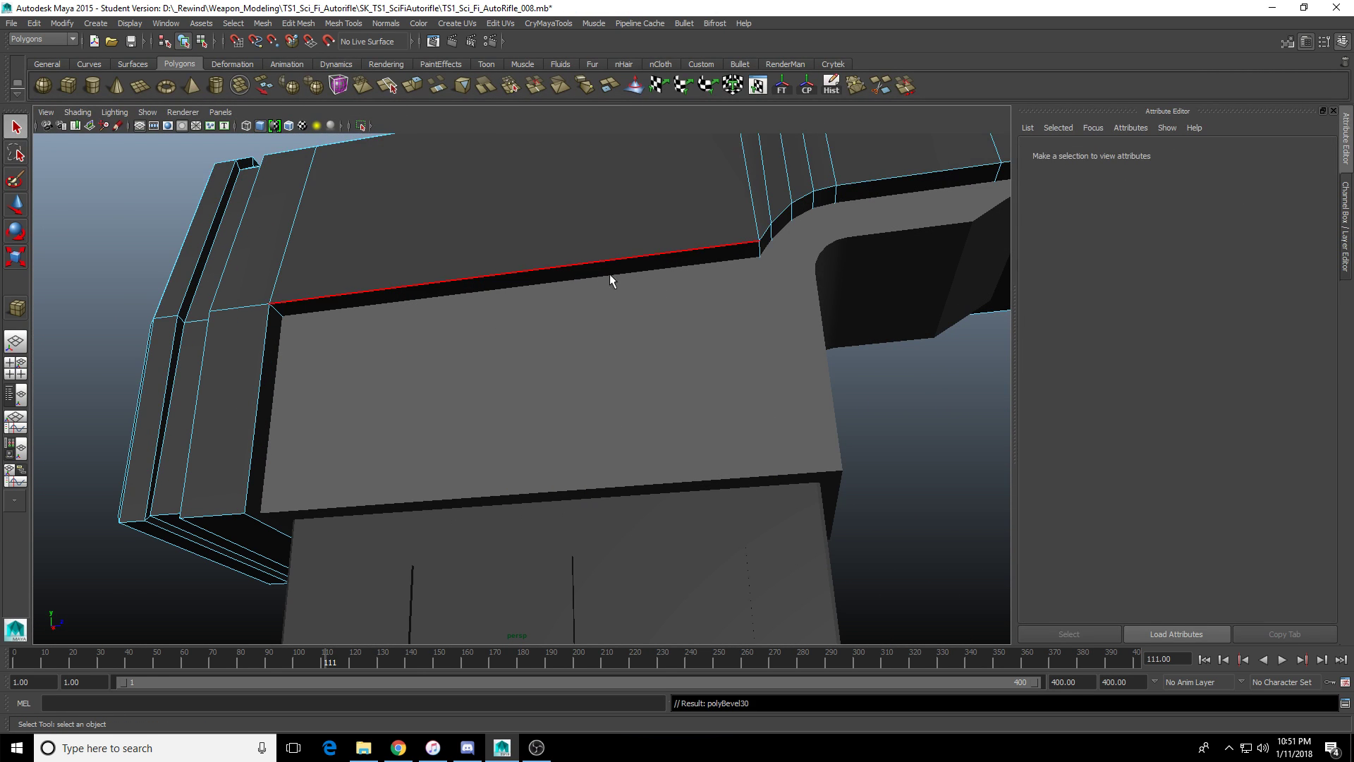
pyautogui.hotkey('ctrl', 'z')
# Select the long straight lower edge of the stock directly above the magazine housing.
pyautogui.keyDown('alt'); pyautogui.moveTo(609, 273); pyautogui.dragTo(490, 387); pyautogui.keyUp('alt')
pyautogui.click(487, 363)
pyautogui.click(484, 386)
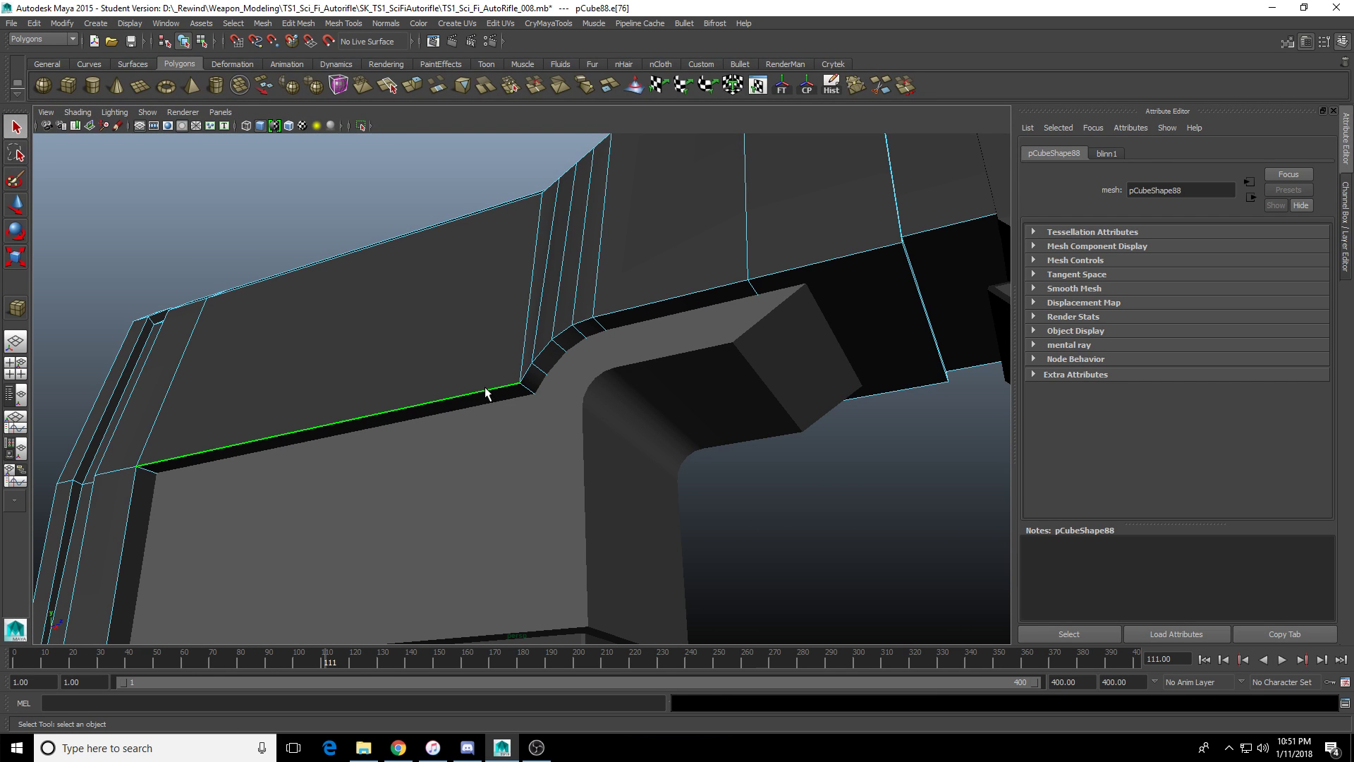
pyautogui.click(488, 400)
pyautogui.click(459, 391)
pyautogui.keyDown('alt'); pyautogui.moveTo(595, 333); pyautogui.dragTo(649, 332); pyautogui.keyUp('alt')
pyautogui.keyDown('alt'); pyautogui.moveTo(649, 332); pyautogui.dragTo(536, 443, button='middle'); pyautogui.keyUp('alt')
# Add the straight edge ahead of the bend and the curved bend edges to the selection, and bevel the selected edges.
pyautogui.moveTo(690, 425); pyautogui.dragTo(715, 352, button='right')
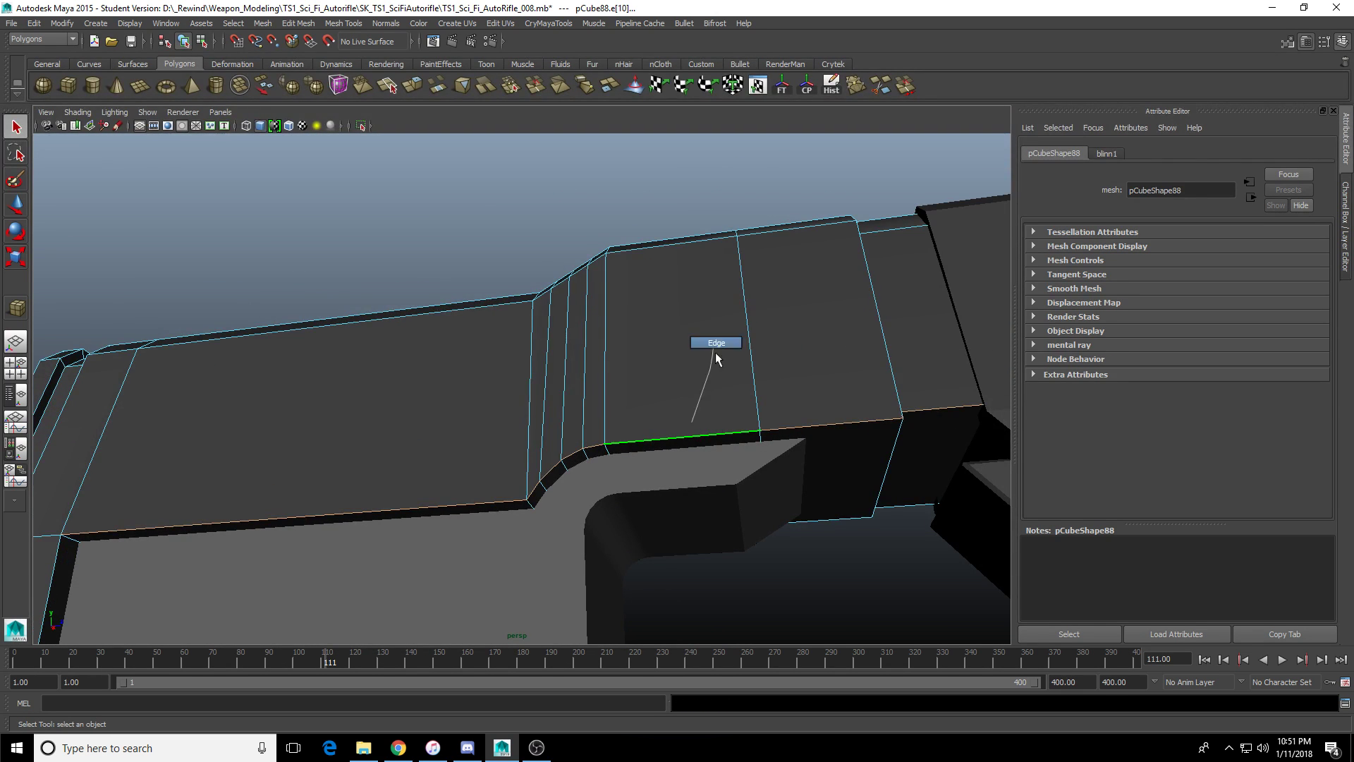
pyautogui.click(711, 438)
pyautogui.scroll(3, 758, 434)
pyautogui.keyDown('shift'); pyautogui.click(667, 499); pyautogui.keyUp('shift')
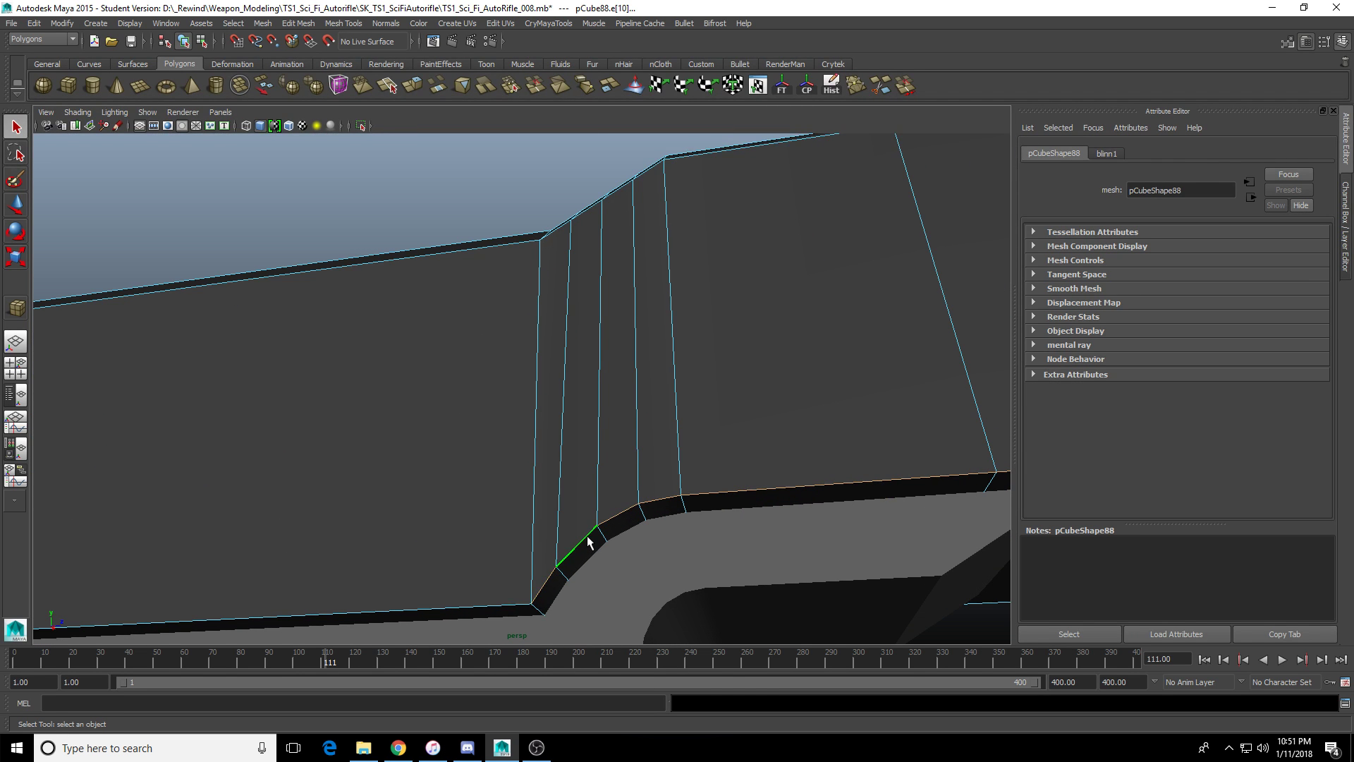
pyautogui.hotkey('ctrl', 'b')
pyautogui.keyDown('alt'); pyautogui.moveTo(568, 506); pyautogui.dragTo(680, 454); pyautogui.keyUp('alt')
pyautogui.scroll(-3, 679, 461)
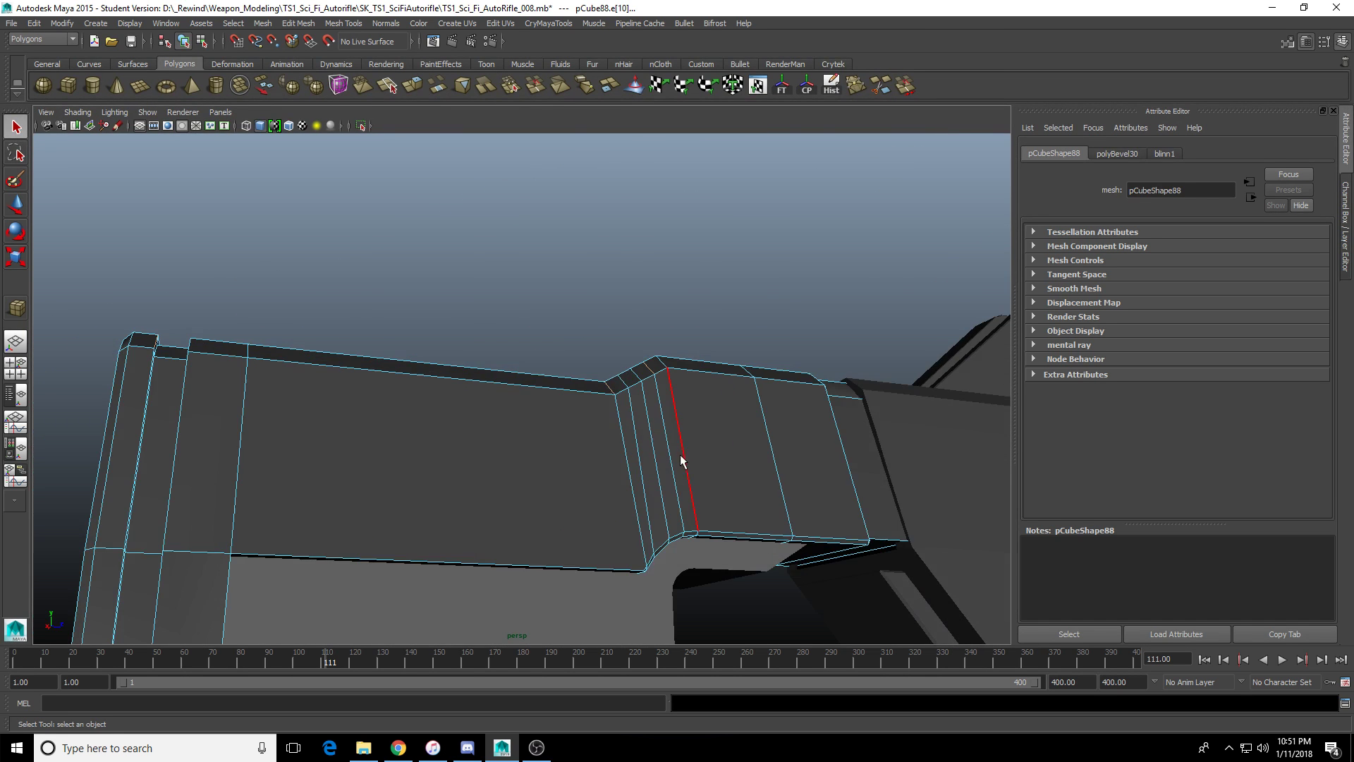
# Check the stock's shading along its lower edge and how the magazine housing sits against it from several sides.
pyautogui.click(684, 380)
pyautogui.keyDown('alt'); pyautogui.moveTo(684, 379); pyautogui.dragTo(650, 387); pyautogui.keyUp('alt')
pyautogui.scroll(5, 535, 416)
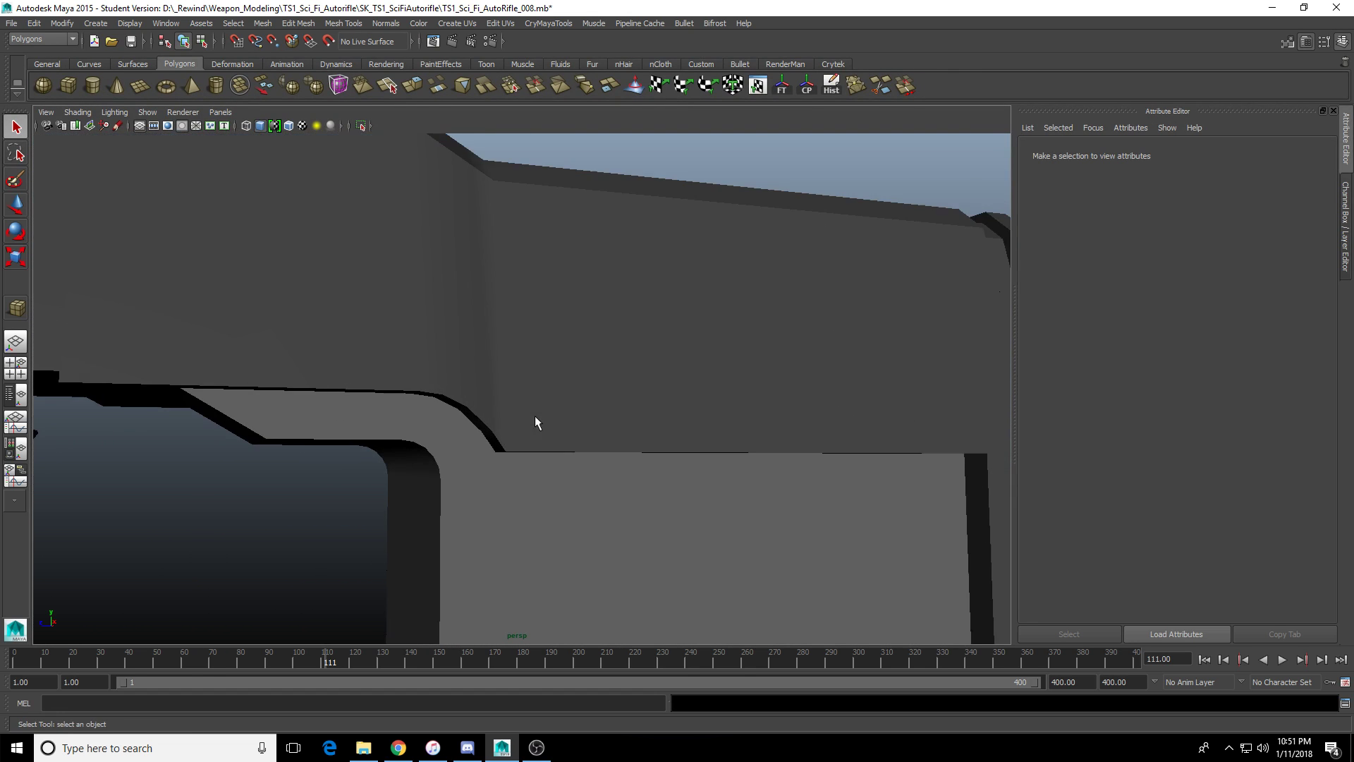
pyautogui.scroll(-3, 534, 417)
pyautogui.keyDown('alt'); pyautogui.moveTo(621, 434); pyautogui.dragTo(583, 354, button='middle'); pyautogui.keyUp('alt')
pyautogui.click(583, 354)
pyautogui.keyDown('alt'); pyautogui.moveTo(583, 354); pyautogui.dragTo(619, 431); pyautogui.keyUp('alt')
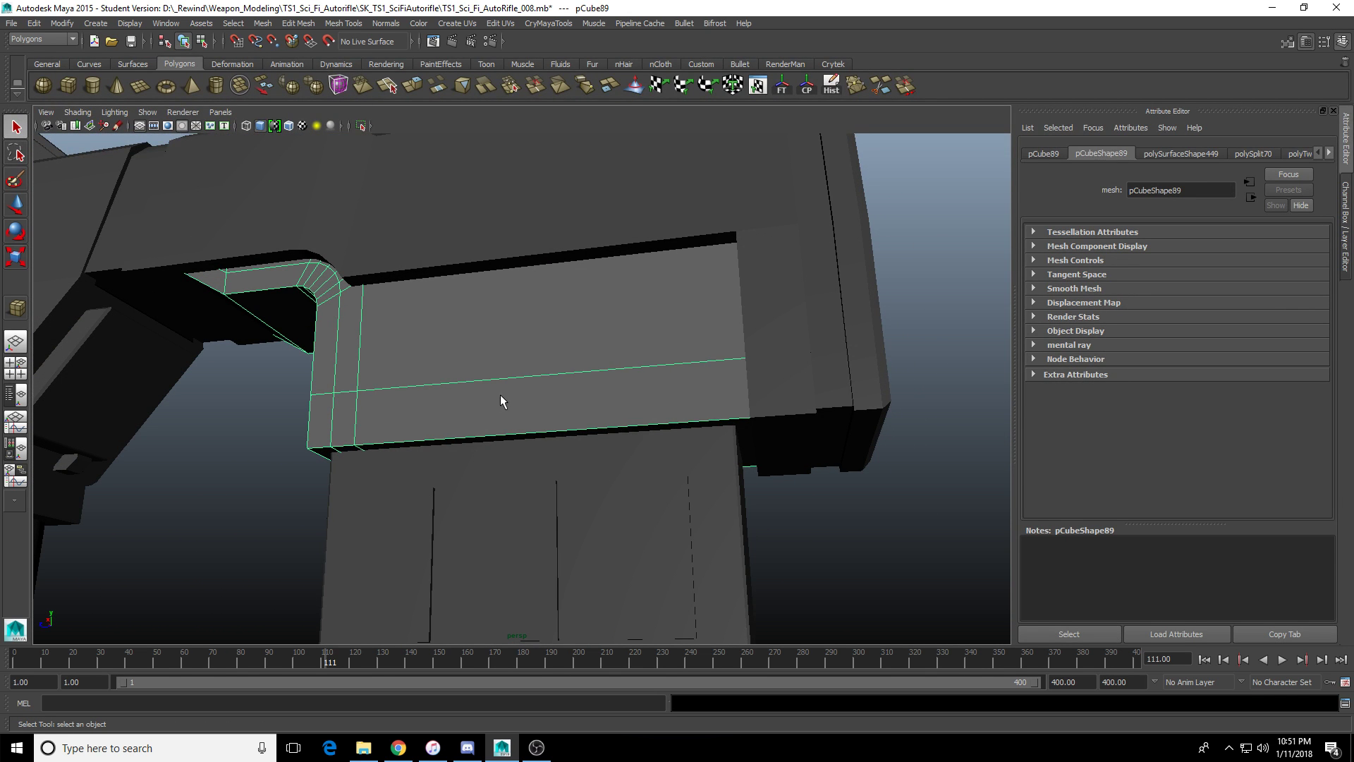
pyautogui.keyDown('alt'); pyautogui.moveTo(515, 395); pyautogui.dragTo(526, 382); pyautogui.keyUp('alt')
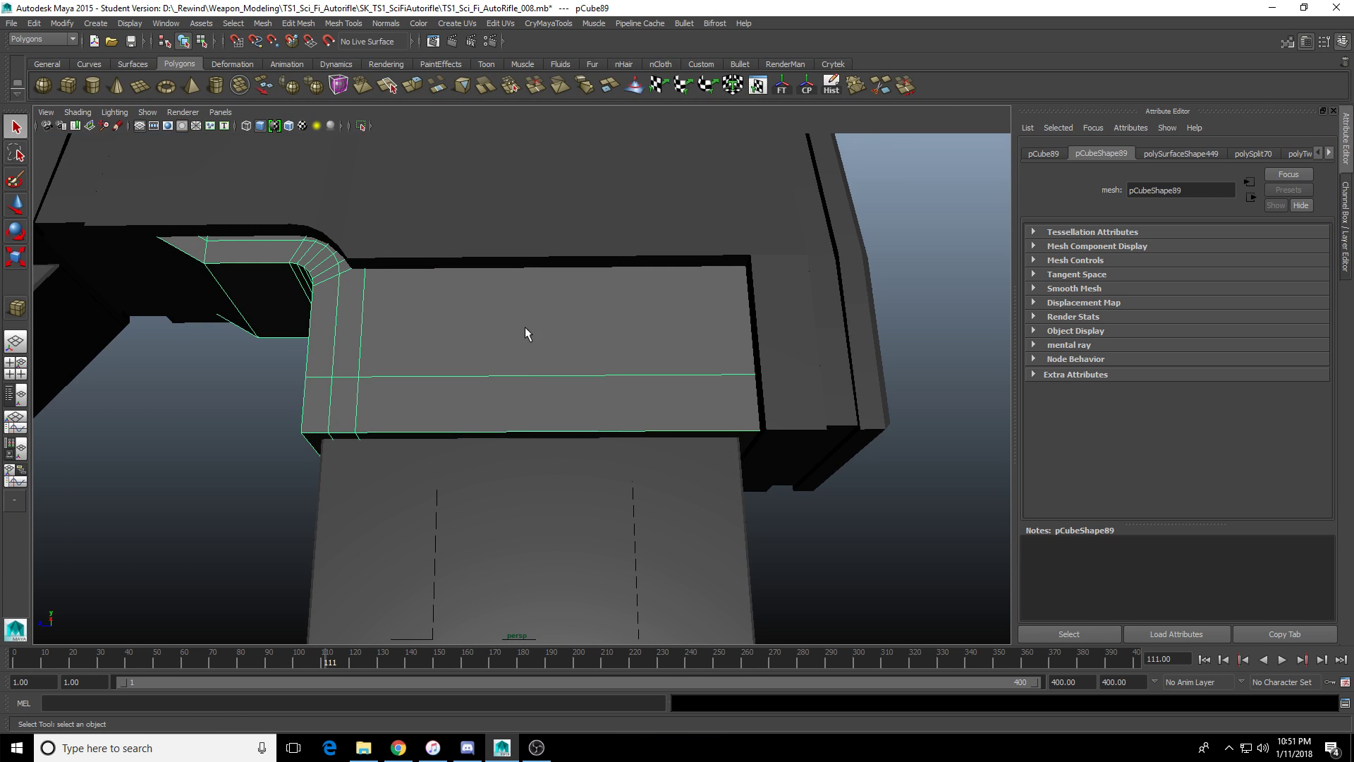
pyautogui.keyDown('alt'); pyautogui.moveTo(525, 327); pyautogui.dragTo(688, 355); pyautogui.keyUp('alt')
pyautogui.click(722, 405)
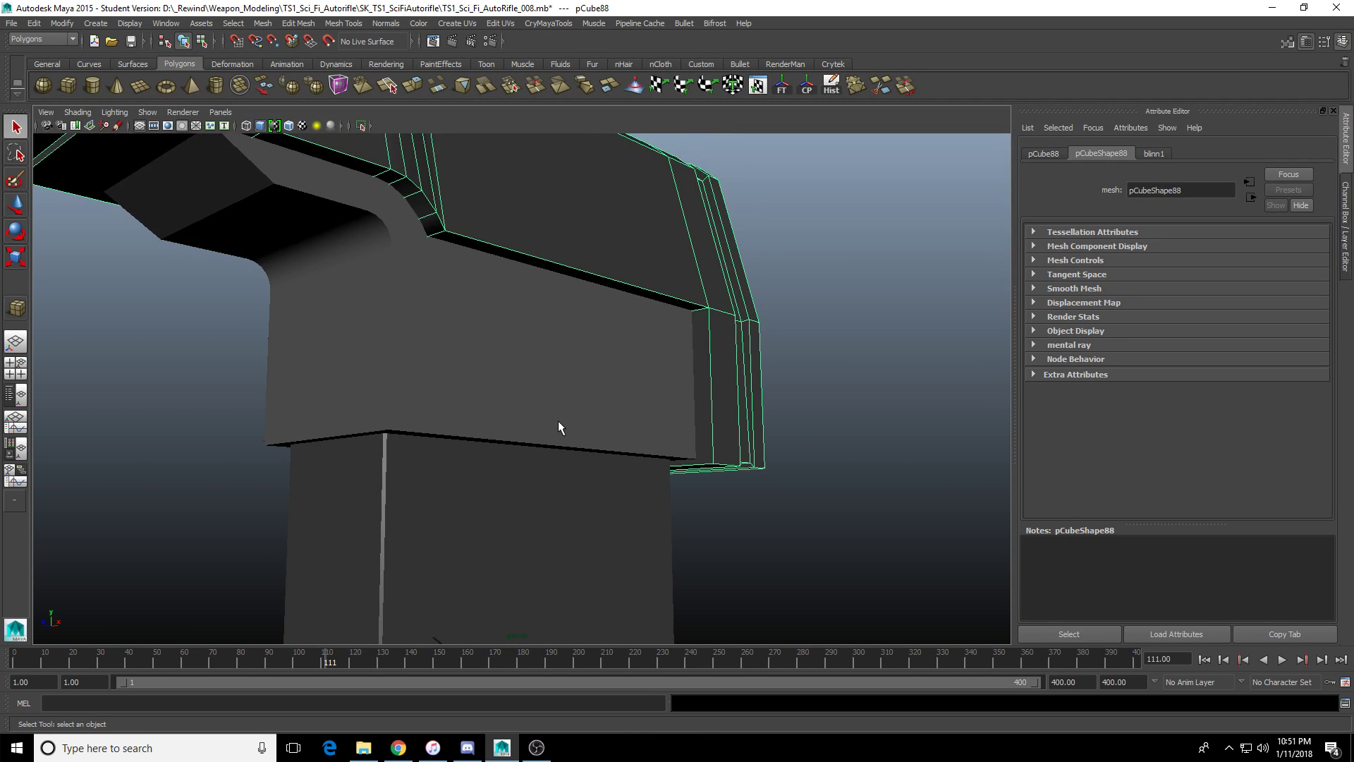
pyautogui.scroll(-4, 560, 418)
pyautogui.keyDown('alt'); pyautogui.moveTo(560, 418); pyautogui.dragTo(428, 399); pyautogui.keyUp('alt')
pyautogui.click(362, 412)
pyautogui.scroll(-3, 399, 430)
pyautogui.keyDown('alt'); pyautogui.moveTo(399, 430); pyautogui.dragTo(492, 438, button='middle'); pyautogui.keyUp('alt')
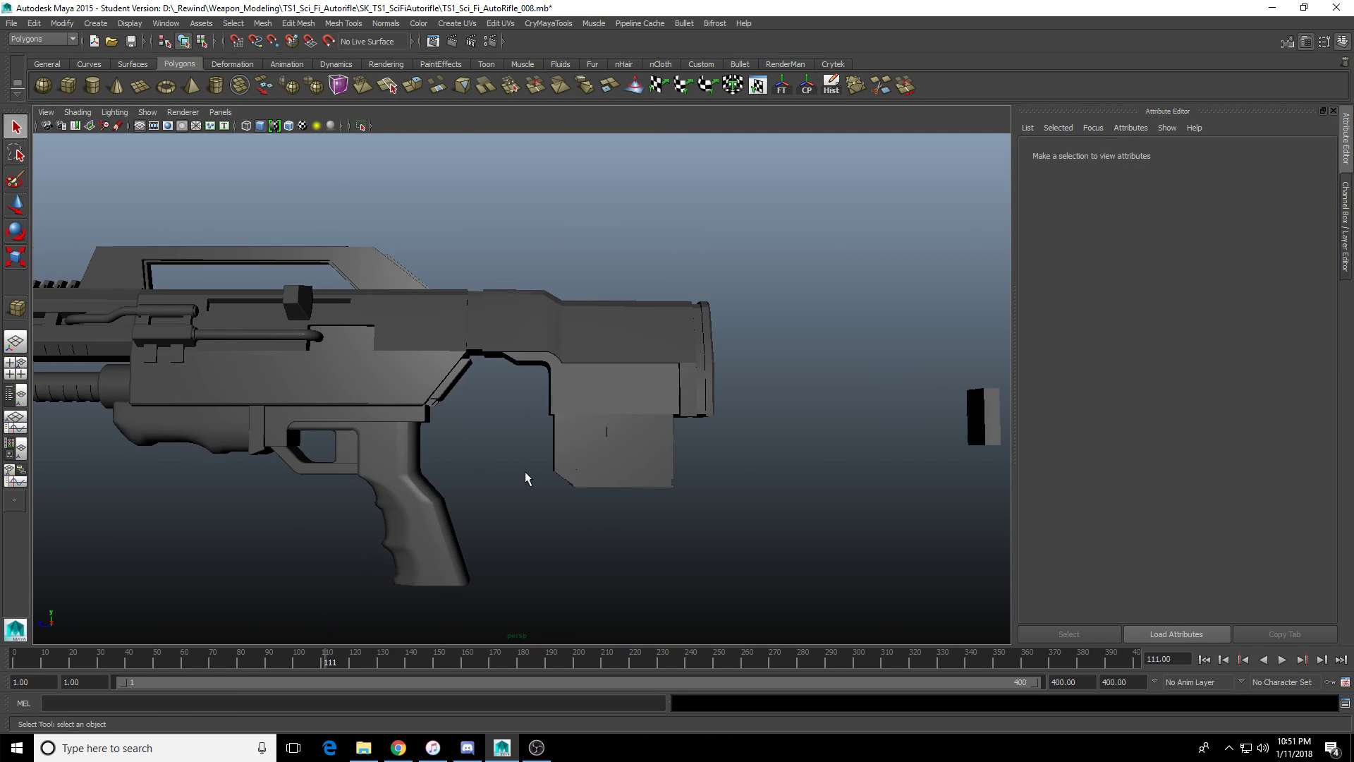
# Examine the magazine housing's underside around the magazine and select a face at its lower front.
pyautogui.scroll(5, 562, 433)
pyautogui.click(648, 478)
pyautogui.click(499, 402)
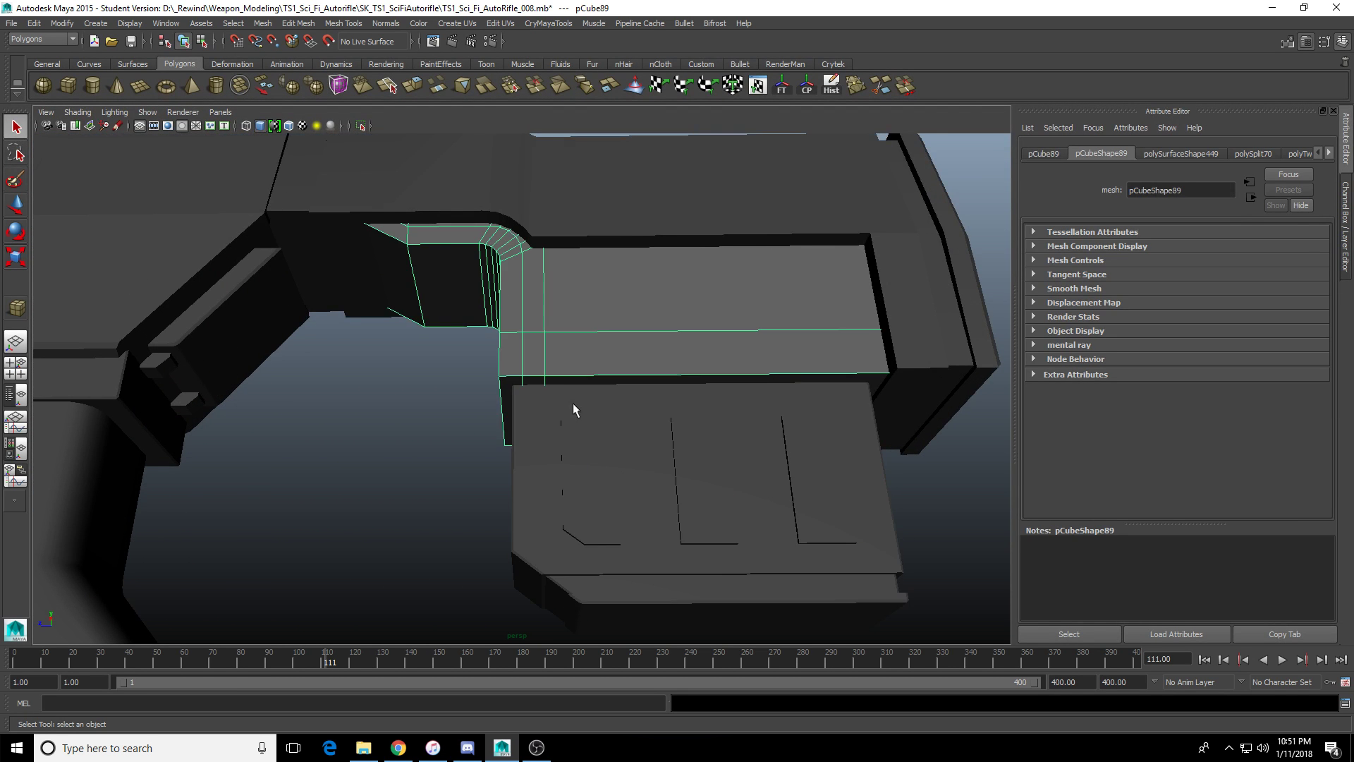
pyautogui.keyDown('alt'); pyautogui.moveTo(574, 408); pyautogui.dragTo(640, 379); pyautogui.keyUp('alt')
pyautogui.press('F11')
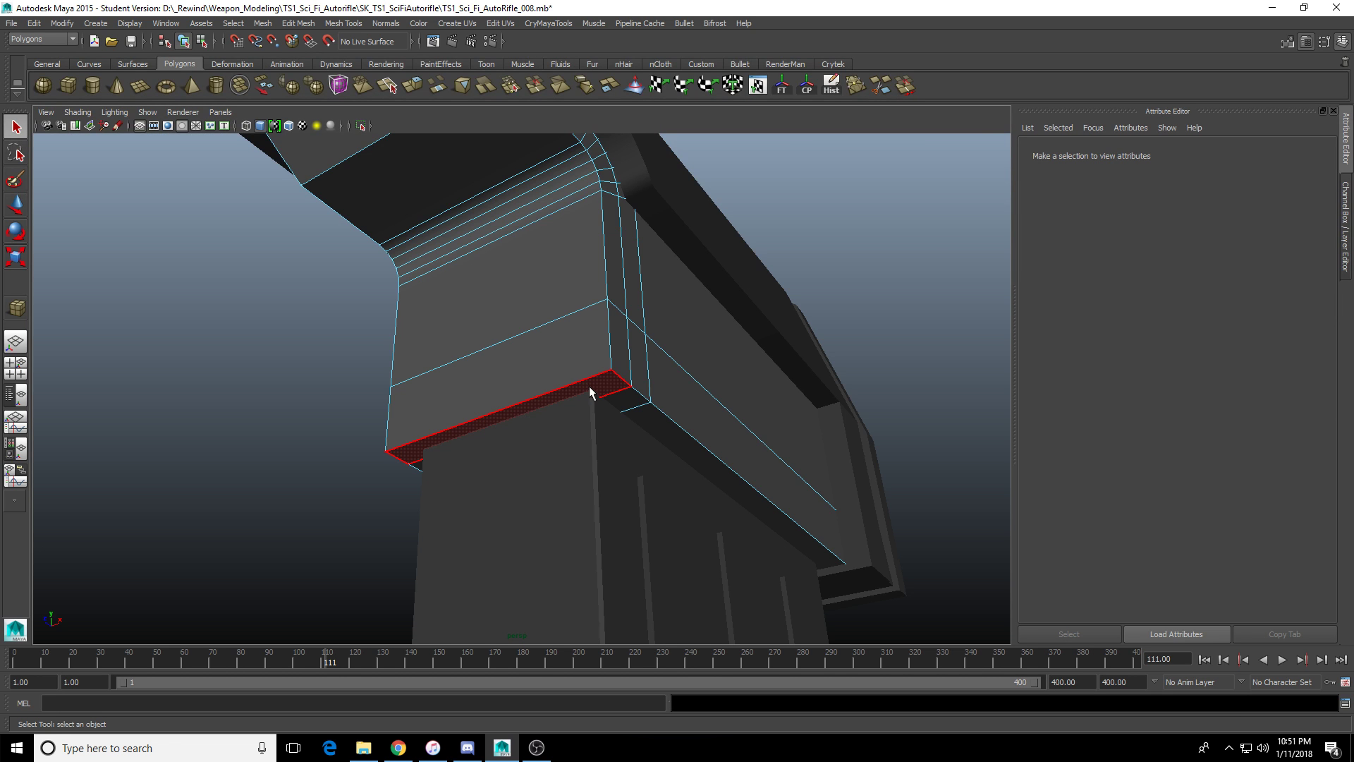
pyautogui.keyDown('alt'); pyautogui.moveTo(629, 417); pyautogui.dragTo(682, 450); pyautogui.keyUp('alt')
pyautogui.click(553, 374)
pyautogui.scroll(-8, 574, 396)
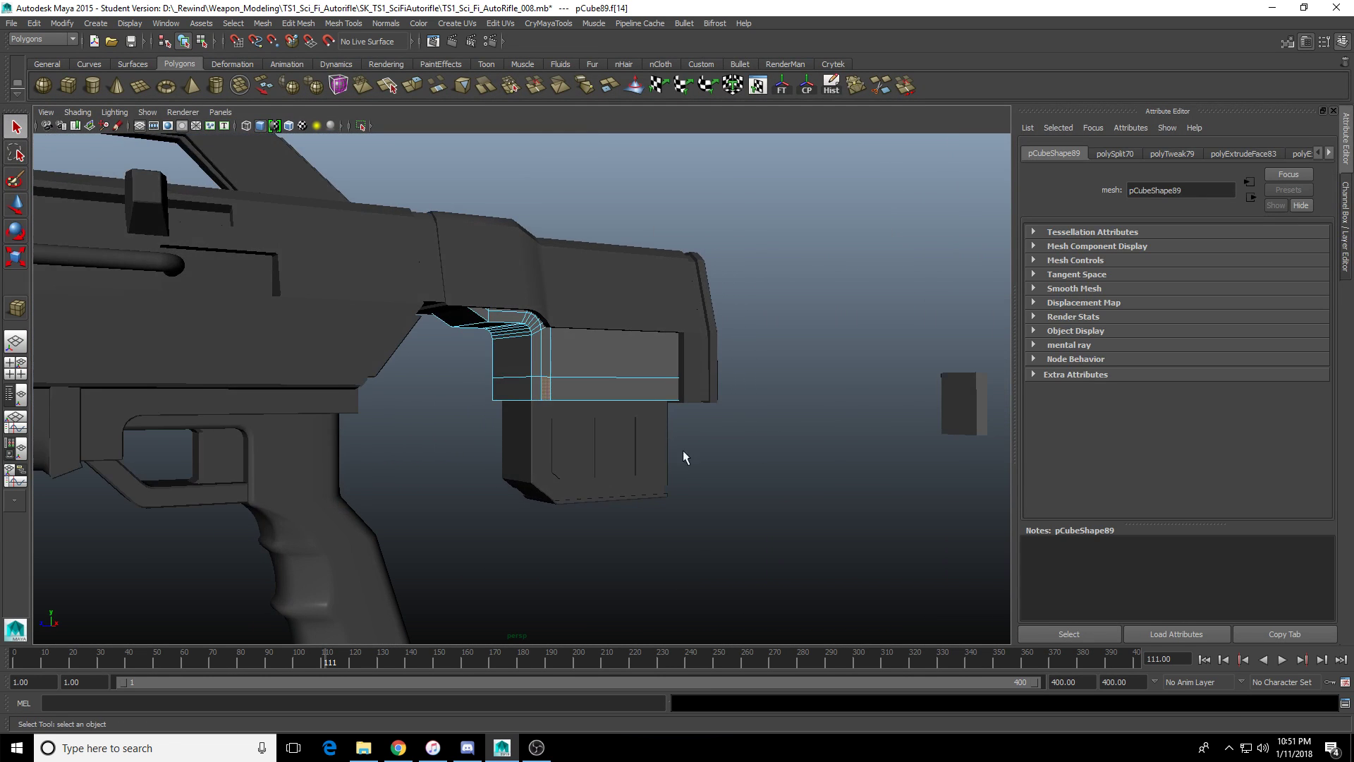
# Move the new cube forward from behind the stock to the front of the magazine housing.
pyautogui.keyDown('alt'); pyautogui.moveTo(683, 450); pyautogui.dragTo(522, 450, button='middle'); pyautogui.keyUp('alt')
pyautogui.click(822, 409)
pyautogui.press('w')
pyautogui.keyDown('alt'); pyautogui.moveTo(894, 544); pyautogui.dragTo(864, 529); pyautogui.keyUp('alt')
pyautogui.moveTo(813, 400); pyautogui.dragTo(324, 487)
pyautogui.press('f')
pyautogui.scroll(-5, 564, 446)
pyautogui.press('r')
pyautogui.scroll(-4, 568, 445)
pyautogui.keyDown('alt'); pyautogui.moveTo(568, 445); pyautogui.dragTo(475, 402); pyautogui.keyUp('alt')
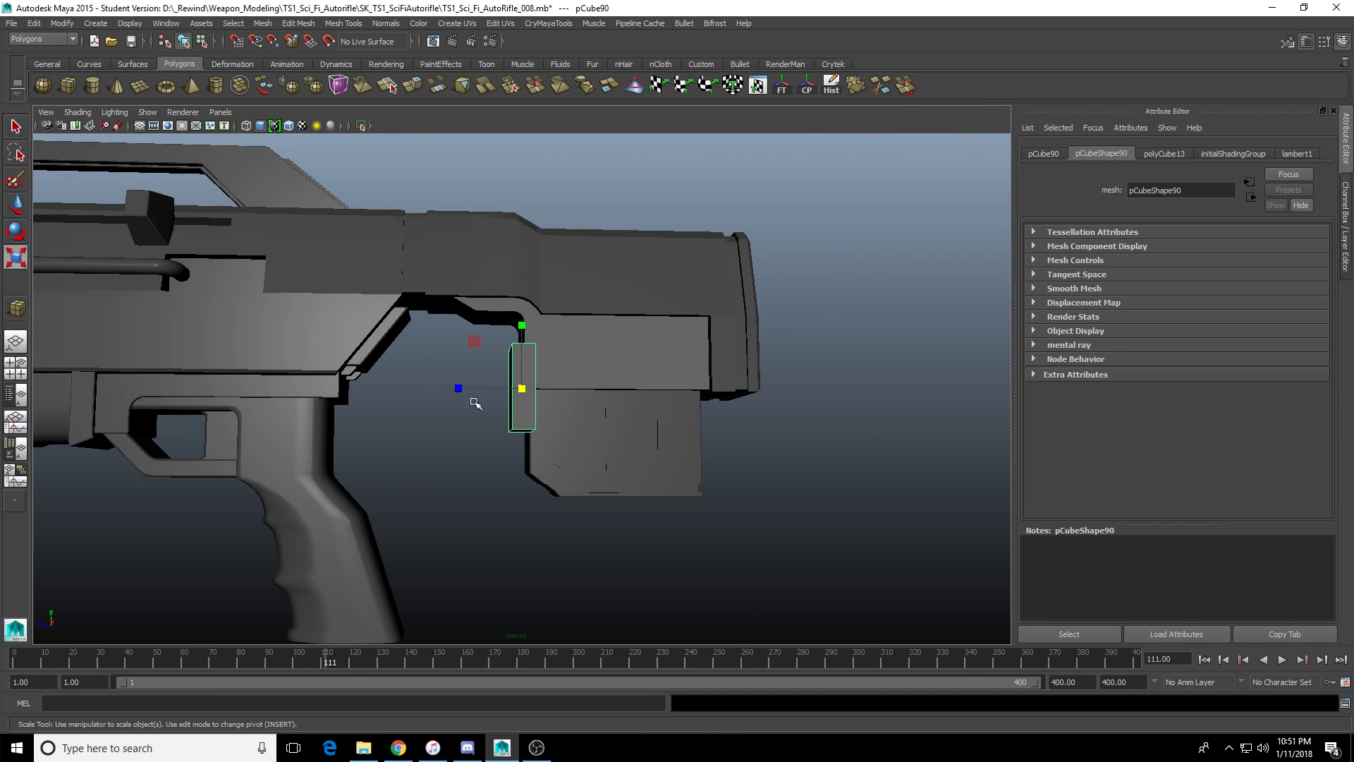
# Centre the cube on the rifle by setting its X translation to 0.
pyautogui.click(1043, 154)
pyautogui.write('0')
pyautogui.press('Return')
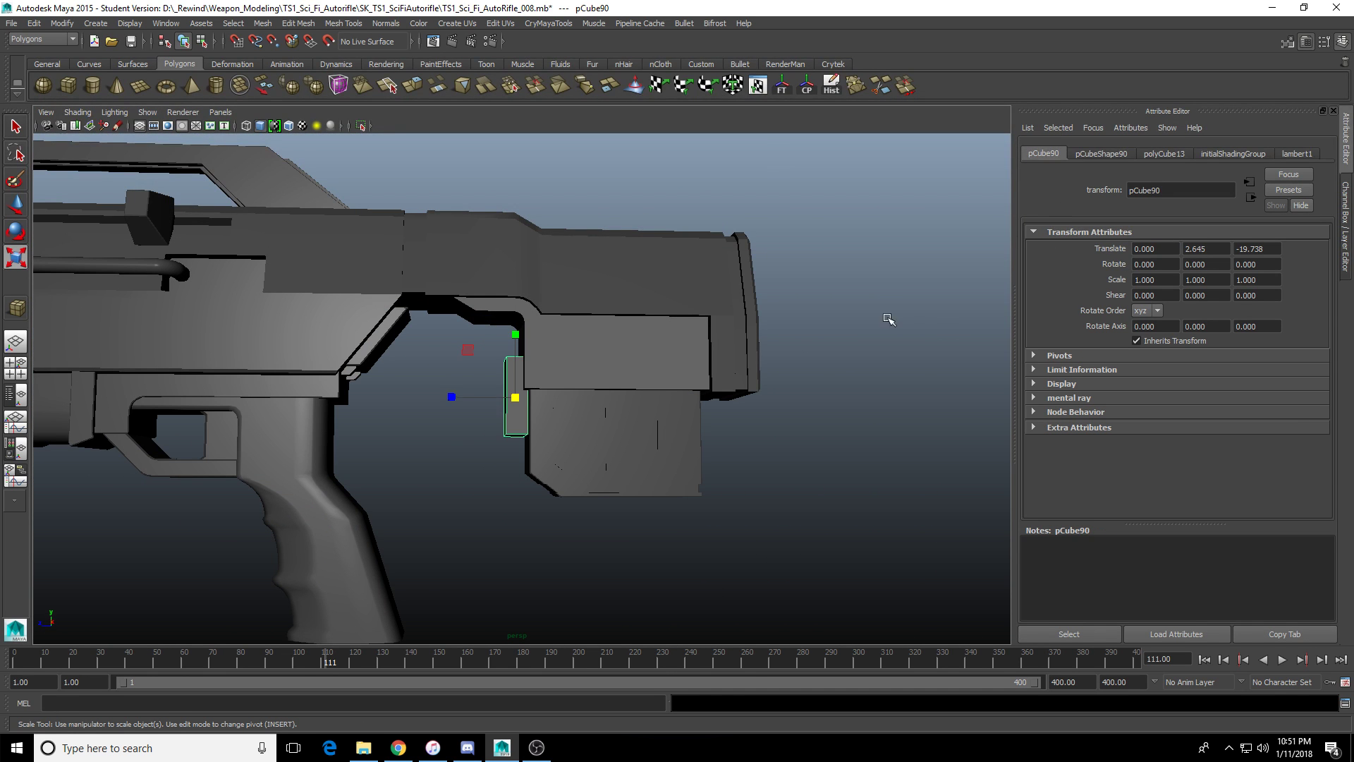
# Scale the cube to about 1.7 in X and 6.8 in Z.
pyautogui.keyDown('alt'); pyautogui.moveTo(886, 317); pyautogui.dragTo(677, 351); pyautogui.keyUp('alt')
pyautogui.moveTo(470, 397); pyautogui.dragTo(233, 400)
pyautogui.press('w')
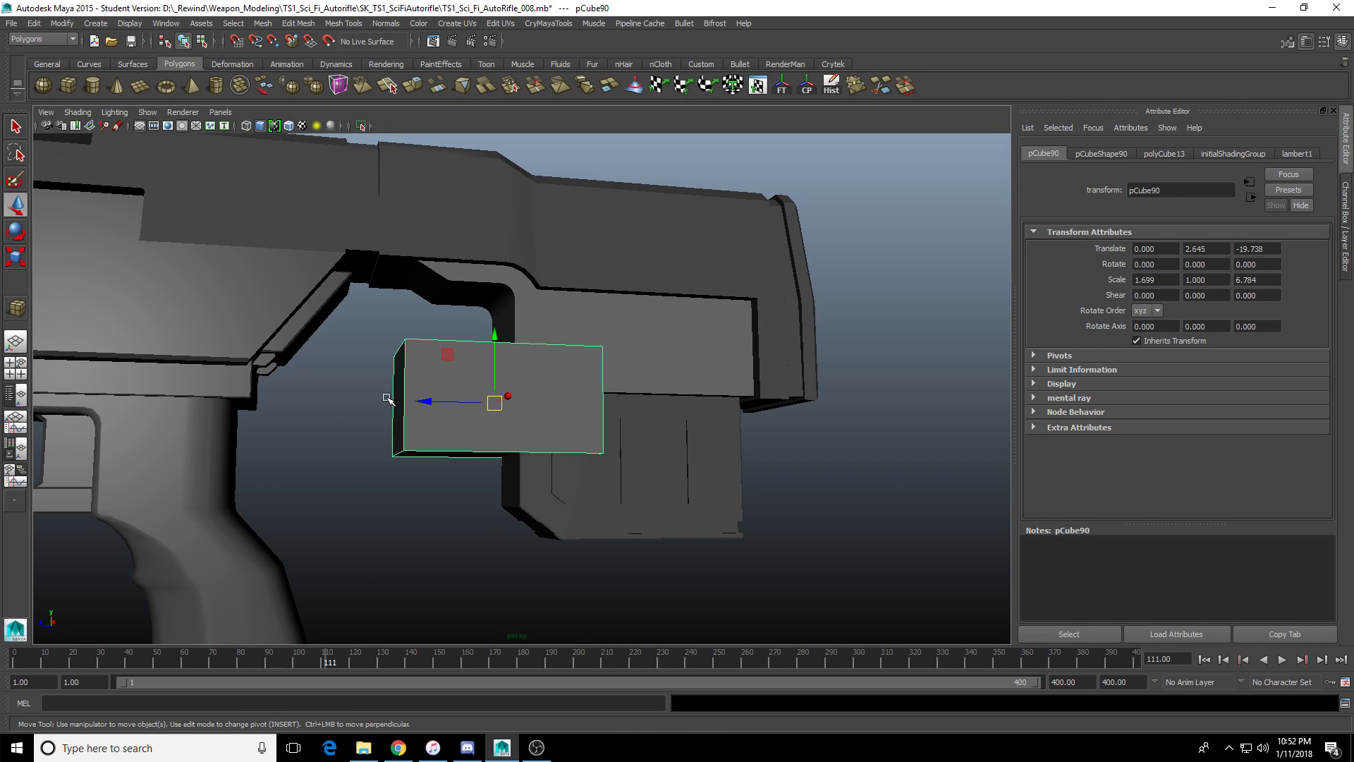
# Move the cube back around the magazine's top to about Z -26.4, and scale it to about 1.5 in X and 8.2 in Z.
pyautogui.moveTo(421, 400); pyautogui.dragTo(634, 387)
pyautogui.press('f')
pyautogui.press('r')
pyautogui.press('w')
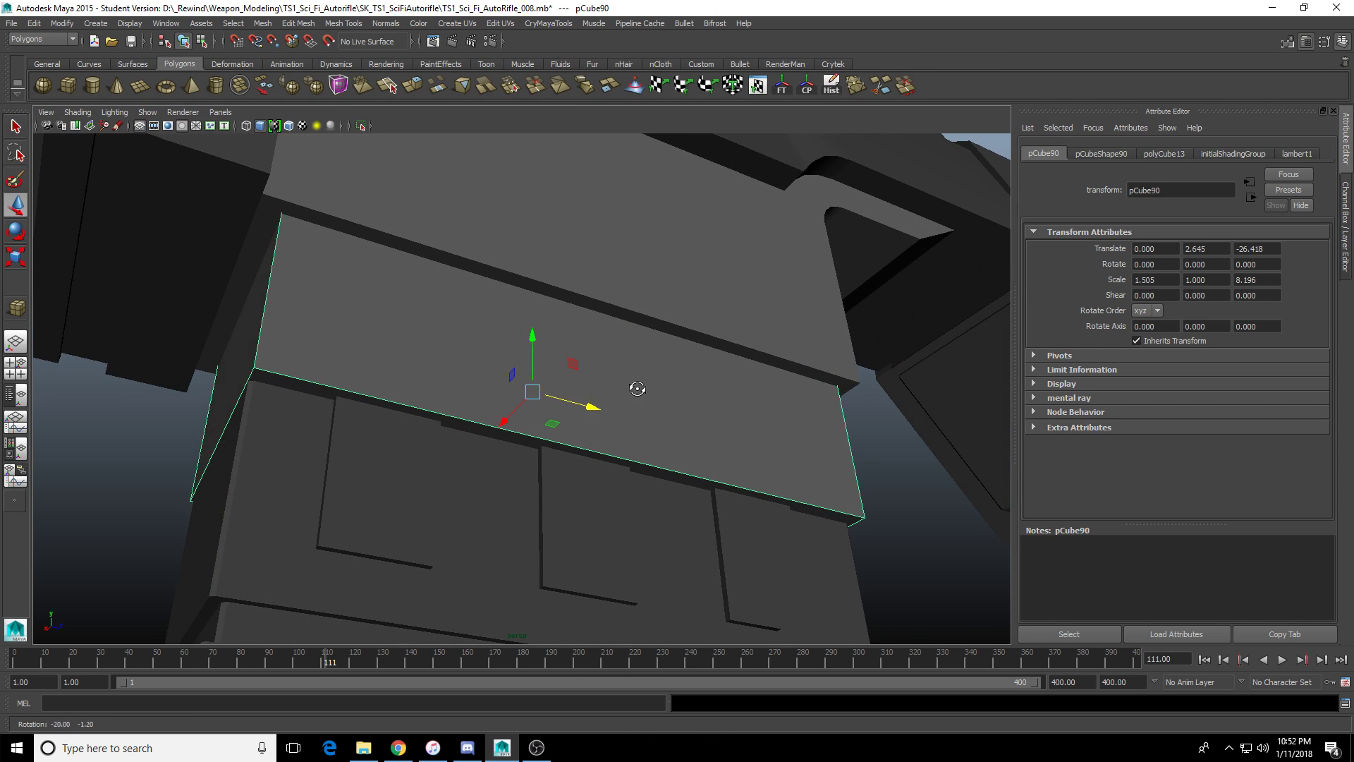
# Fine-tune the cube's fit around the magazine with a Z scale of about 8.37 and a Z translation of about -26.45.
pyautogui.click(513, 495)
pyautogui.moveTo(577, 541)
pyautogui.keyDown('alt'); pyautogui.mouseDown()
pyautogui.moveTo(487, 544)
pyautogui.moveTo(602, 539)
pyautogui.mouseUp(); pyautogui.keyUp('alt')
pyautogui.click(563, 417)
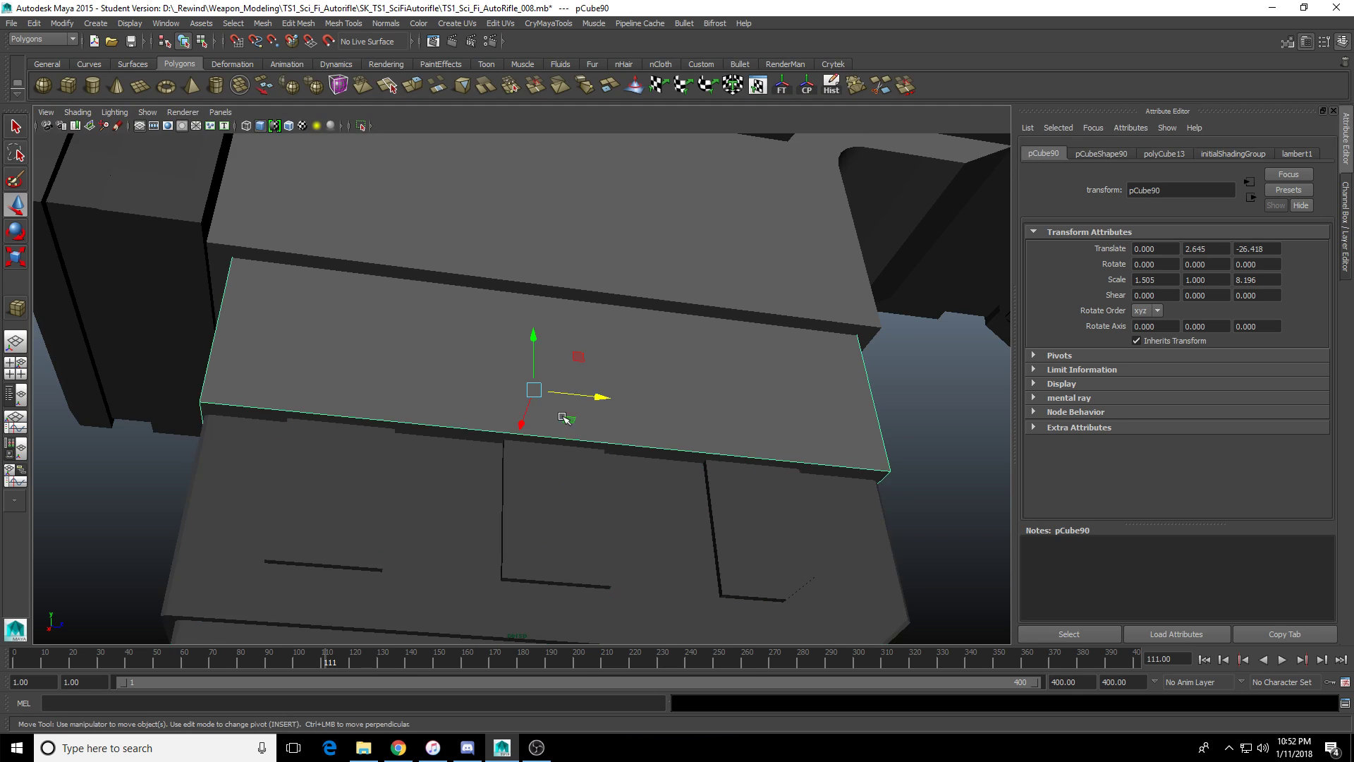
pyautogui.press('r')
pyautogui.keyDown('alt'); pyautogui.moveTo(564, 416); pyautogui.dragTo(595, 369); pyautogui.keyUp('alt')
pyautogui.press('w')
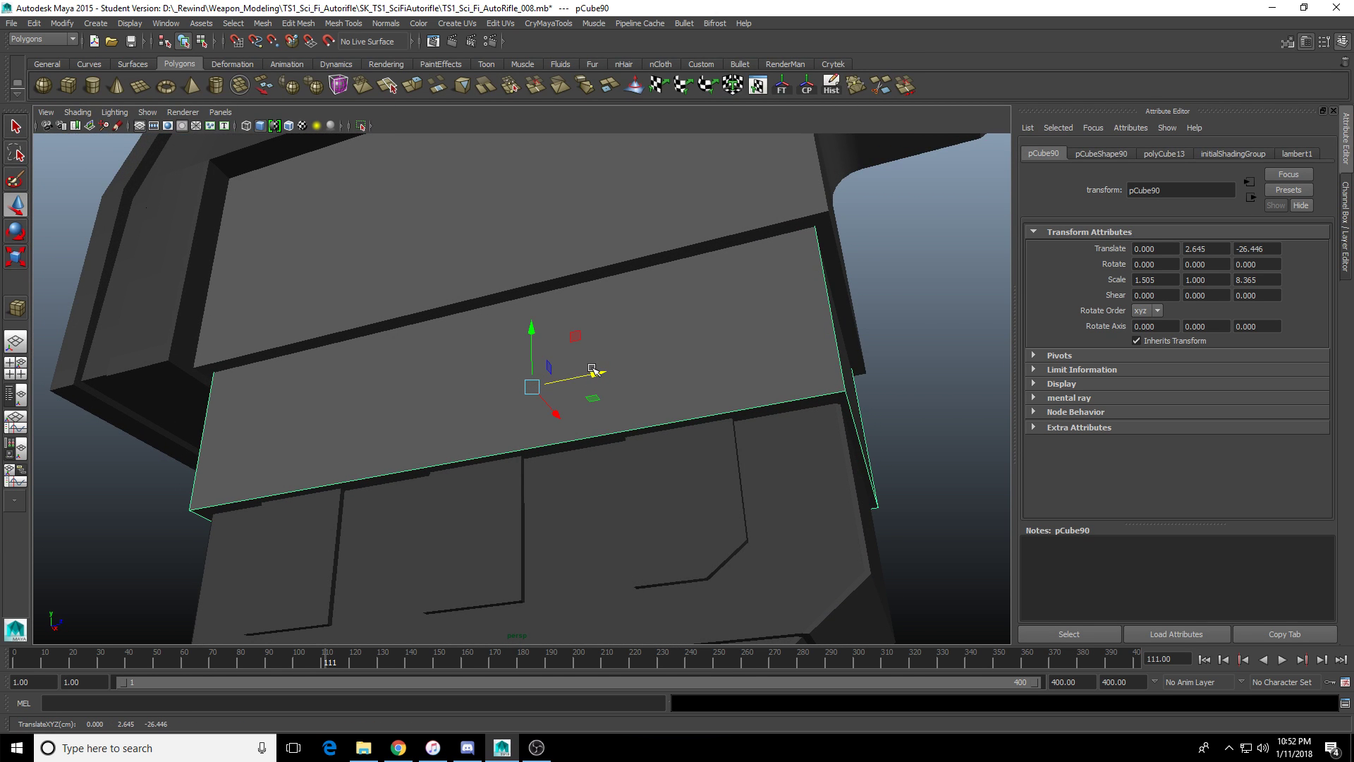
pyautogui.press('r')
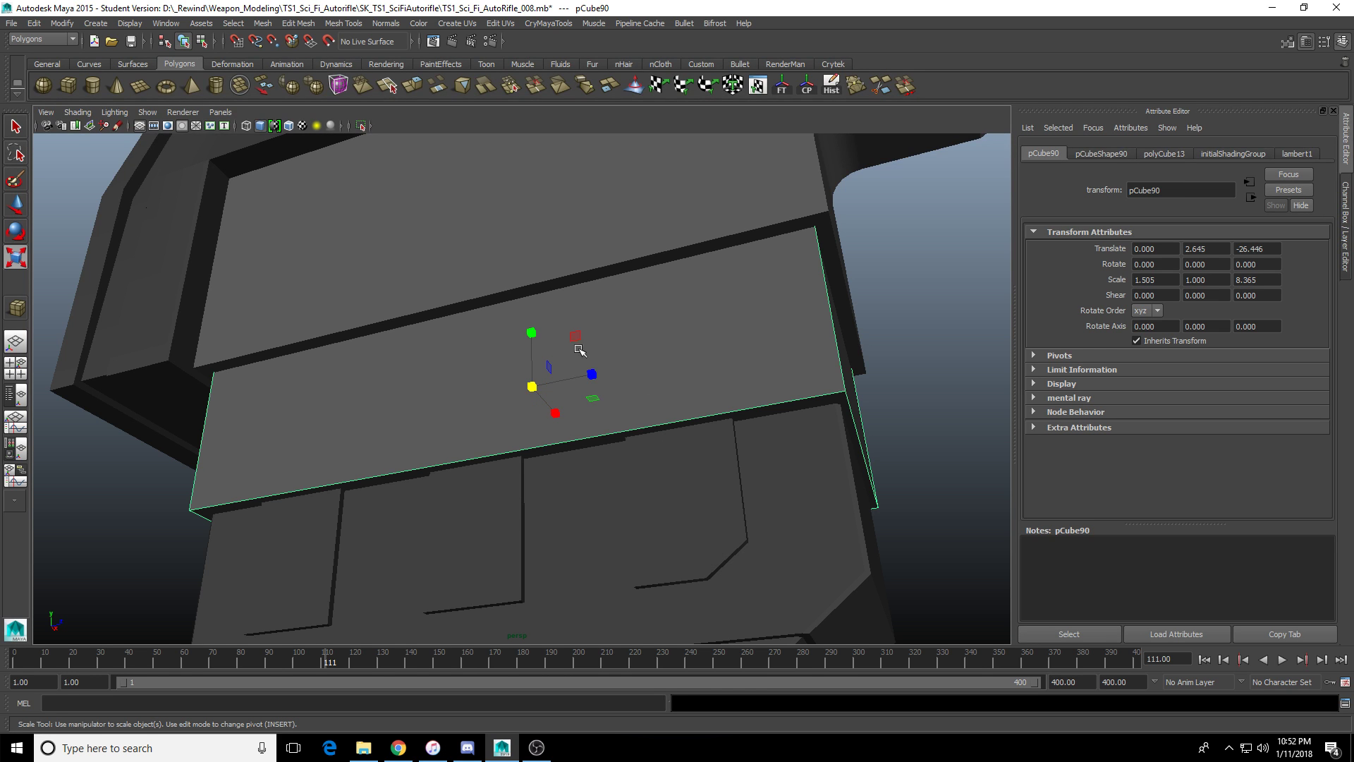
# Flatten the cube to about 0.22 in Y, raise it to about Y 3.27 beneath the magazine housing, and select the housing.
pyautogui.moveTo(531, 329); pyautogui.dragTo(532, 361)
pyautogui.keyDown('alt'); pyautogui.moveTo(533, 361); pyautogui.dragTo(621, 367); pyautogui.keyUp('alt')
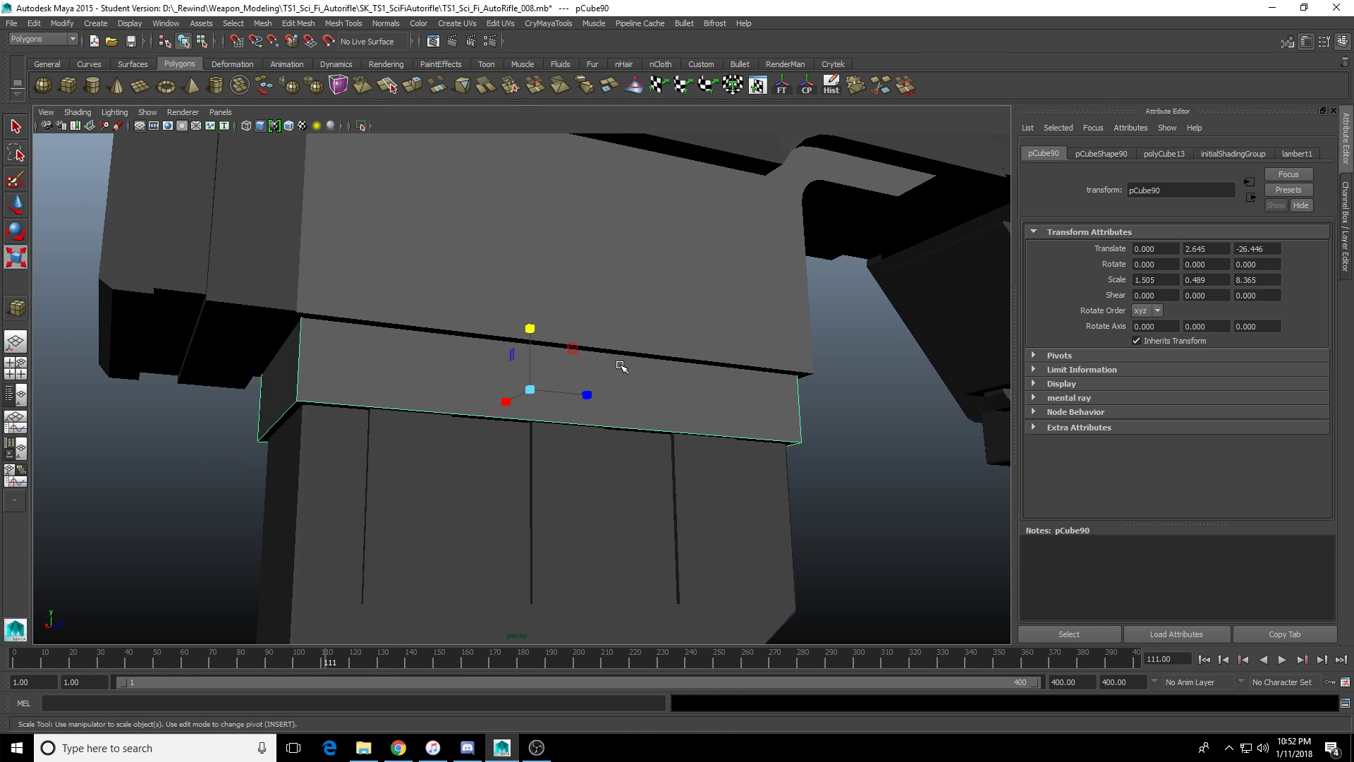
pyautogui.moveTo(531, 328); pyautogui.dragTo(591, 408)
pyautogui.press('w')
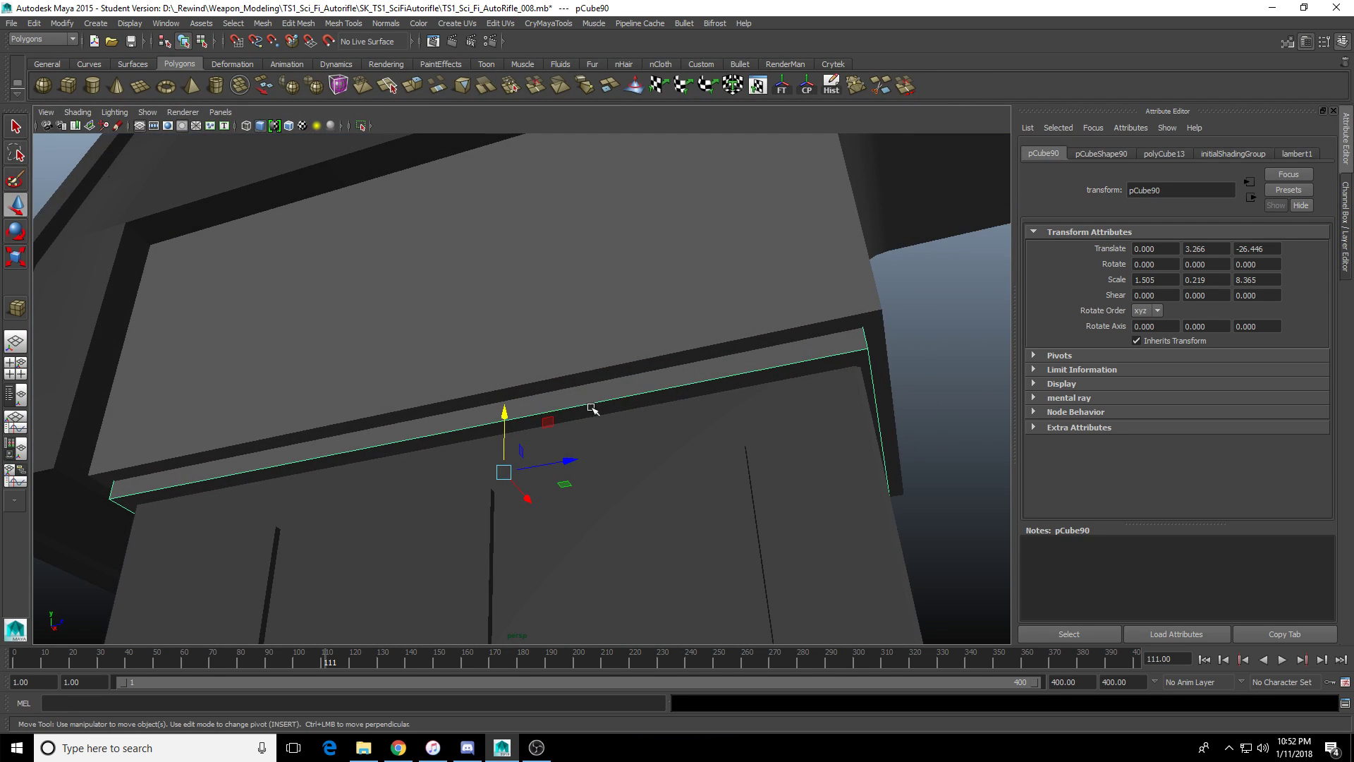
pyautogui.click(544, 357)
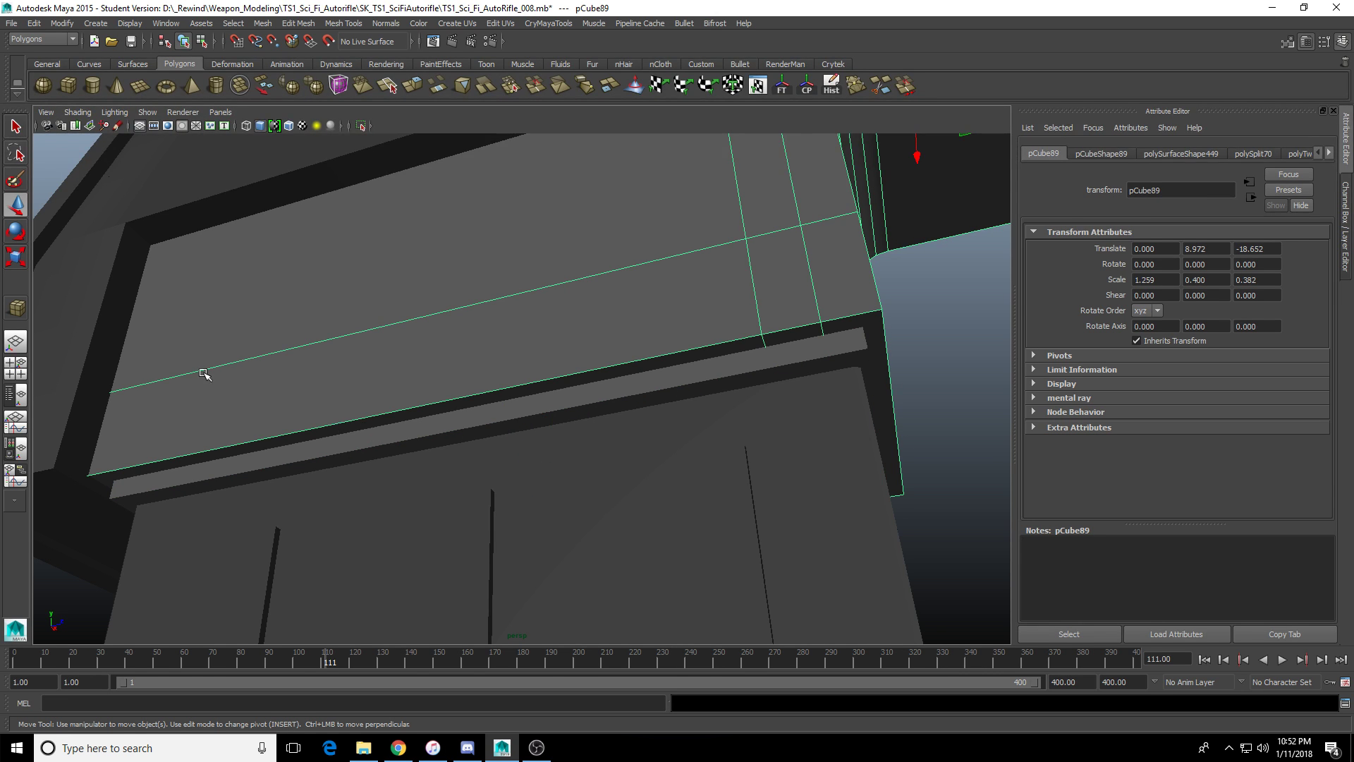
# Select the magazine housing's outer edges along one side, following the curved front, the vertical corner and the lower rim.
pyautogui.scroll(-5, 536, 324)
pyautogui.press('F10')
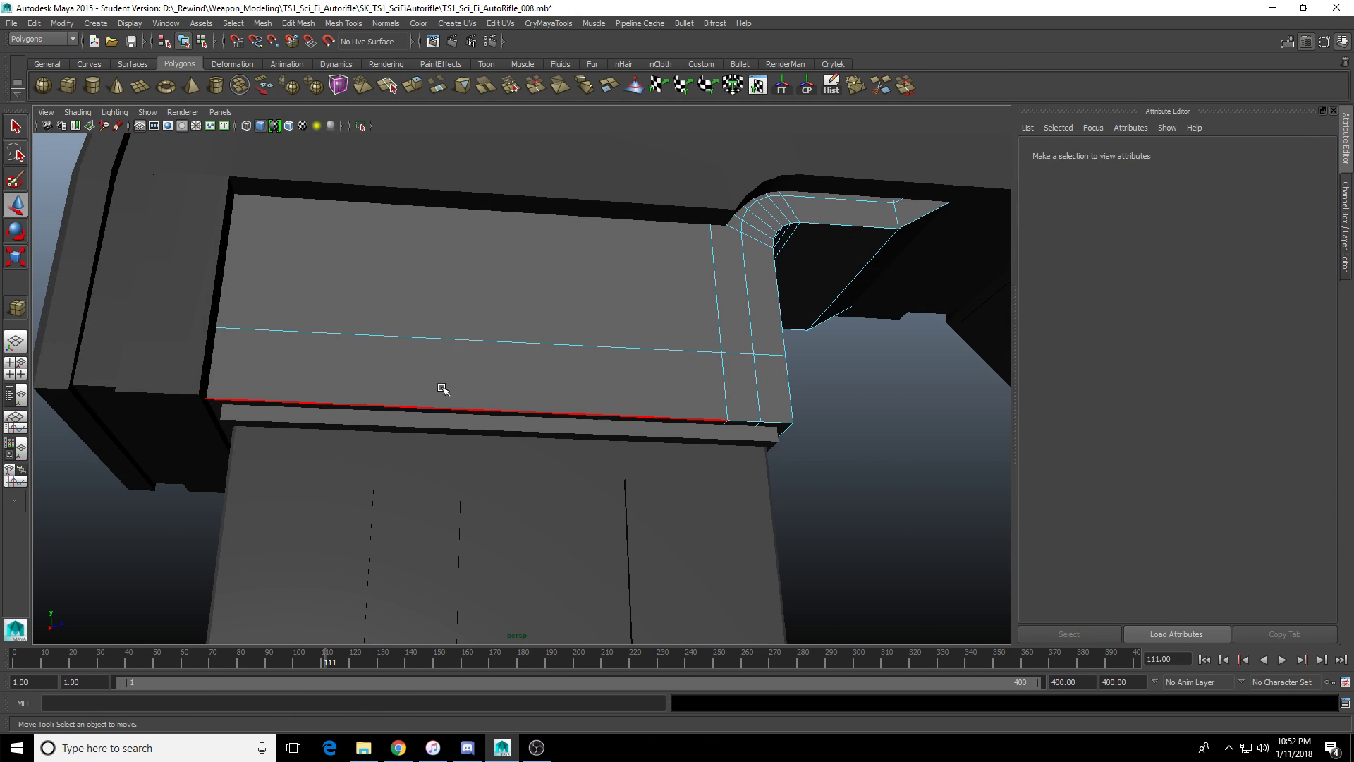
pyautogui.press('q')
pyautogui.keyDown('alt'); pyautogui.moveTo(444, 387); pyautogui.dragTo(621, 399); pyautogui.keyUp('alt')
pyautogui.click(649, 349)
pyautogui.keyDown('alt'); pyautogui.moveTo(740, 342); pyautogui.dragTo(614, 361); pyautogui.keyUp('alt')
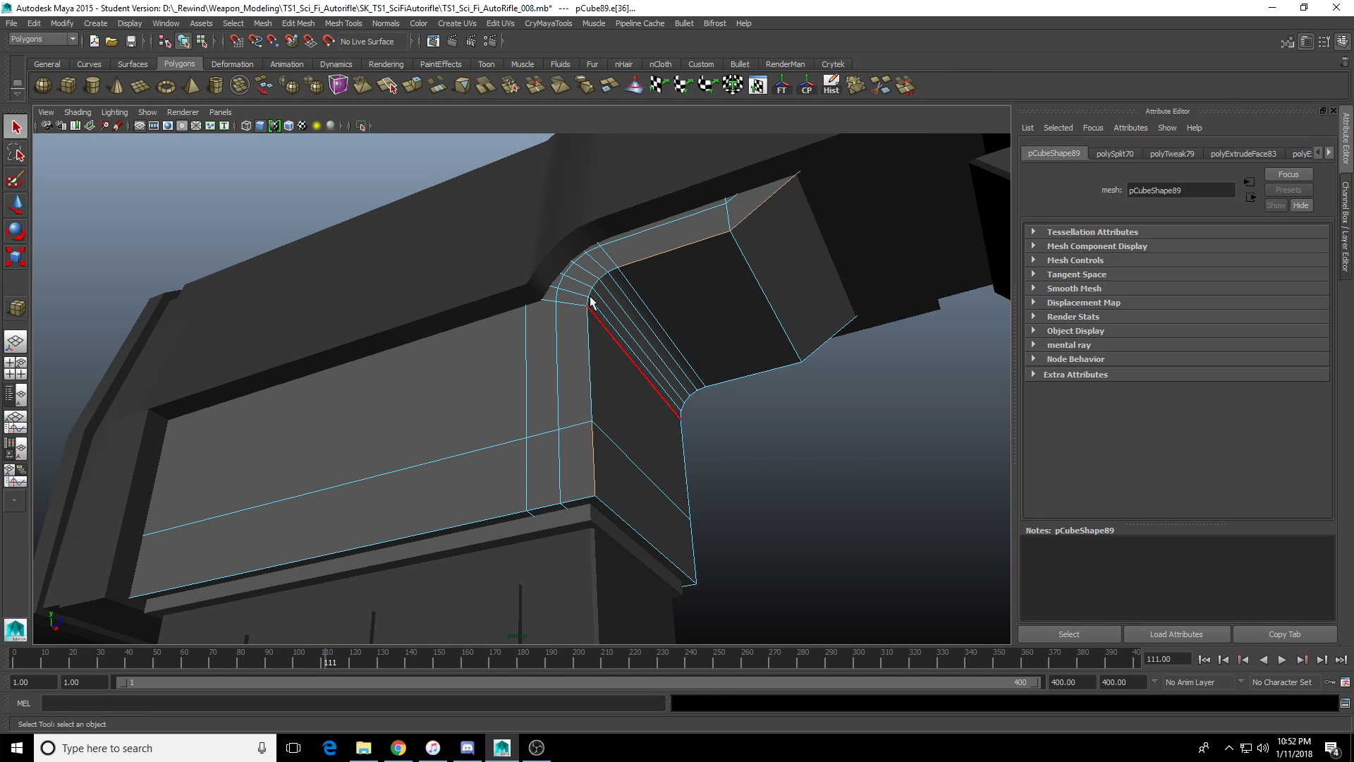
pyautogui.scroll(3, 585, 351)
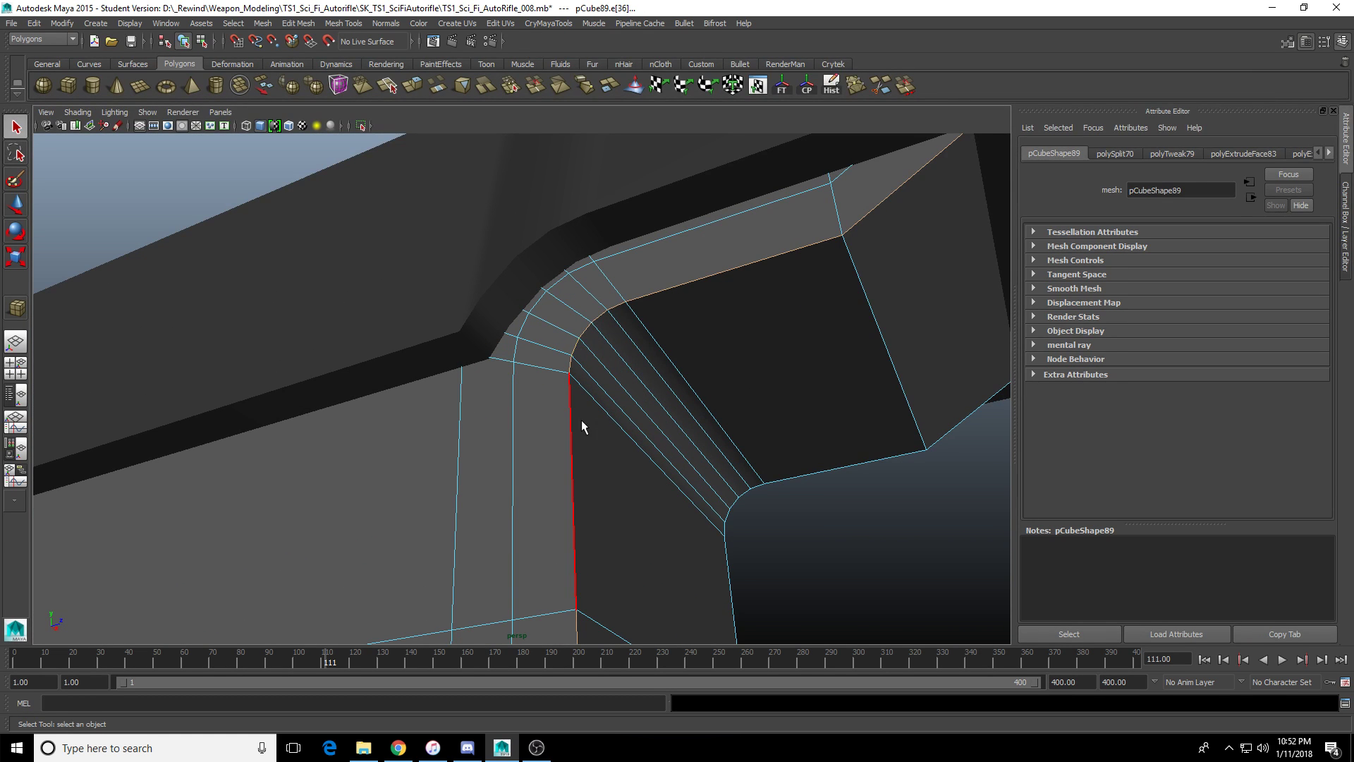
pyautogui.click(570, 444)
pyautogui.scroll(4, 599, 299)
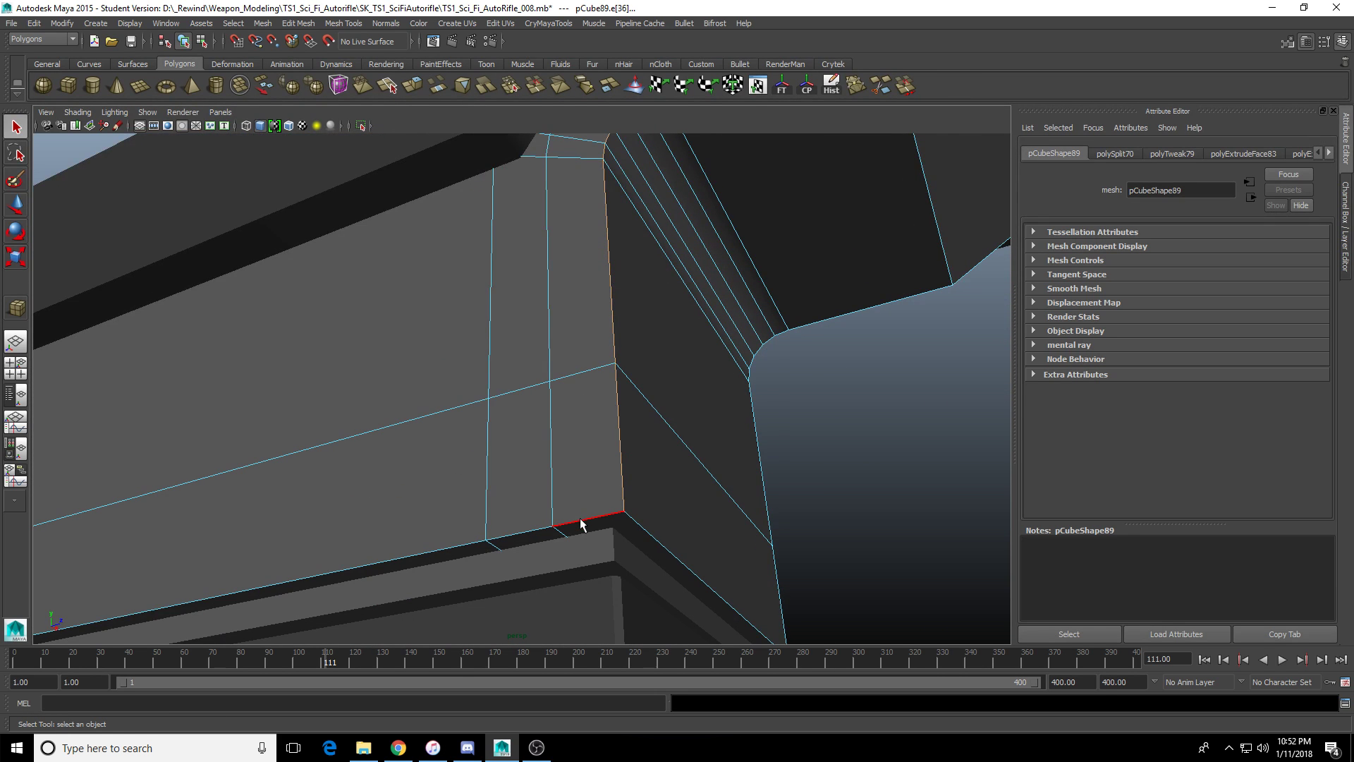
# Add the matching outer edges on the housing's opposite side to the selection and bevel them all.
pyautogui.scroll(-2, 586, 525)
pyautogui.keyDown('alt'); pyautogui.moveTo(582, 492); pyautogui.dragTo(566, 372); pyautogui.keyUp('alt')
pyautogui.keyDown('shift'); pyautogui.click(488, 416); pyautogui.keyUp('shift')
pyautogui.keyDown('shift'); pyautogui.doubleClick(488, 394); pyautogui.keyUp('shift')
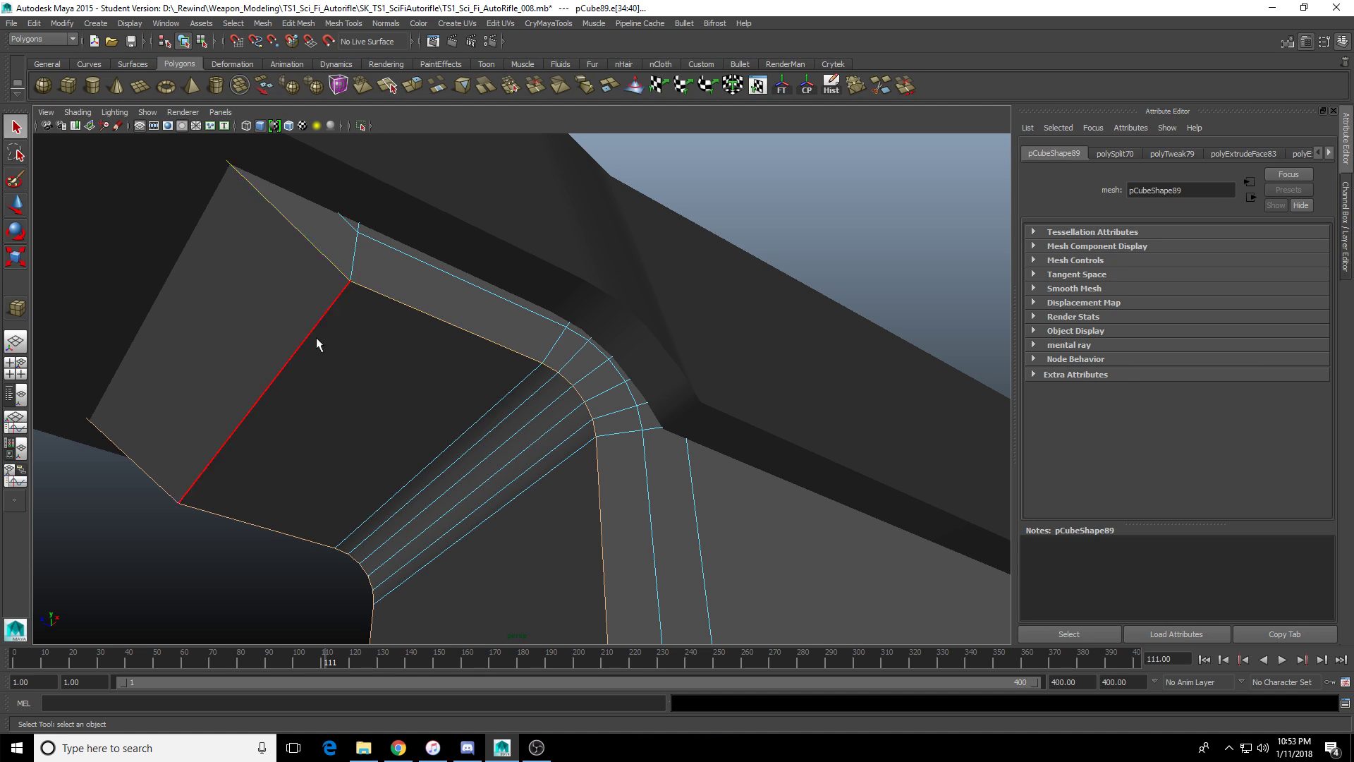
pyautogui.keyDown('alt'); pyautogui.moveTo(316, 339); pyautogui.dragTo(364, 462); pyautogui.keyUp('alt')
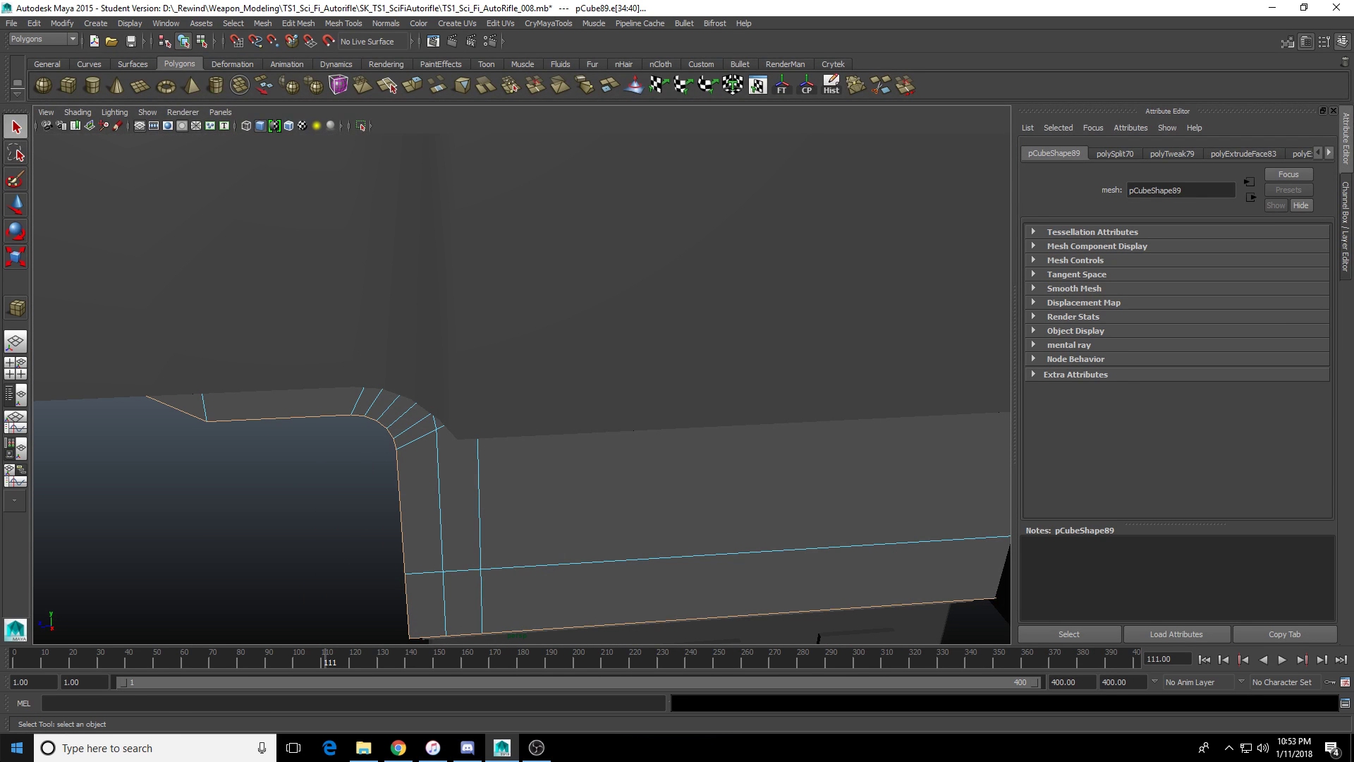
pyautogui.moveTo(668, 553)
pyautogui.keyDown('alt'); pyautogui.mouseDown(button='middle')
pyautogui.moveTo(515, 383)
pyautogui.moveTo(505, 411)
pyautogui.mouseUp(button='middle'); pyautogui.keyUp('alt')
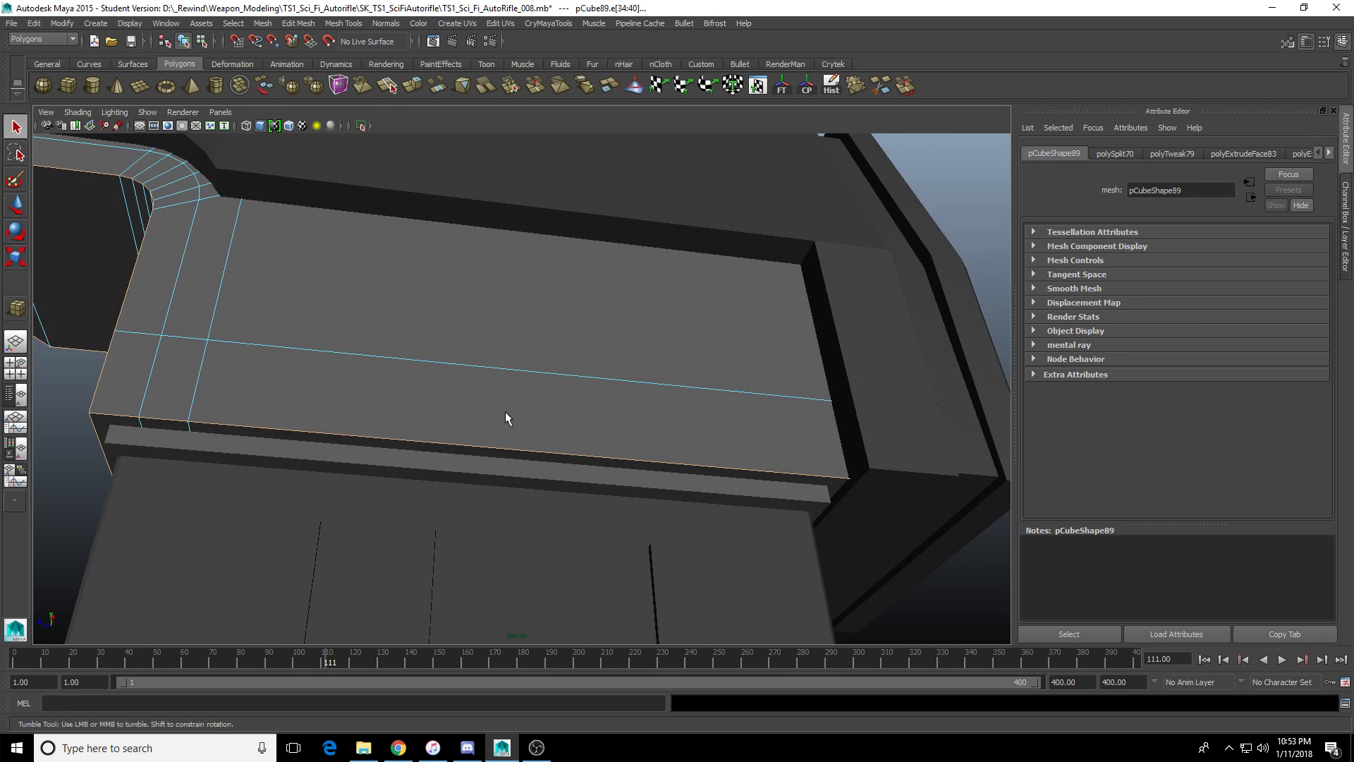
pyautogui.press('4')
pyautogui.press('5')
pyautogui.keyDown('alt'); pyautogui.moveTo(473, 345); pyautogui.dragTo(638, 378); pyautogui.keyUp('alt')
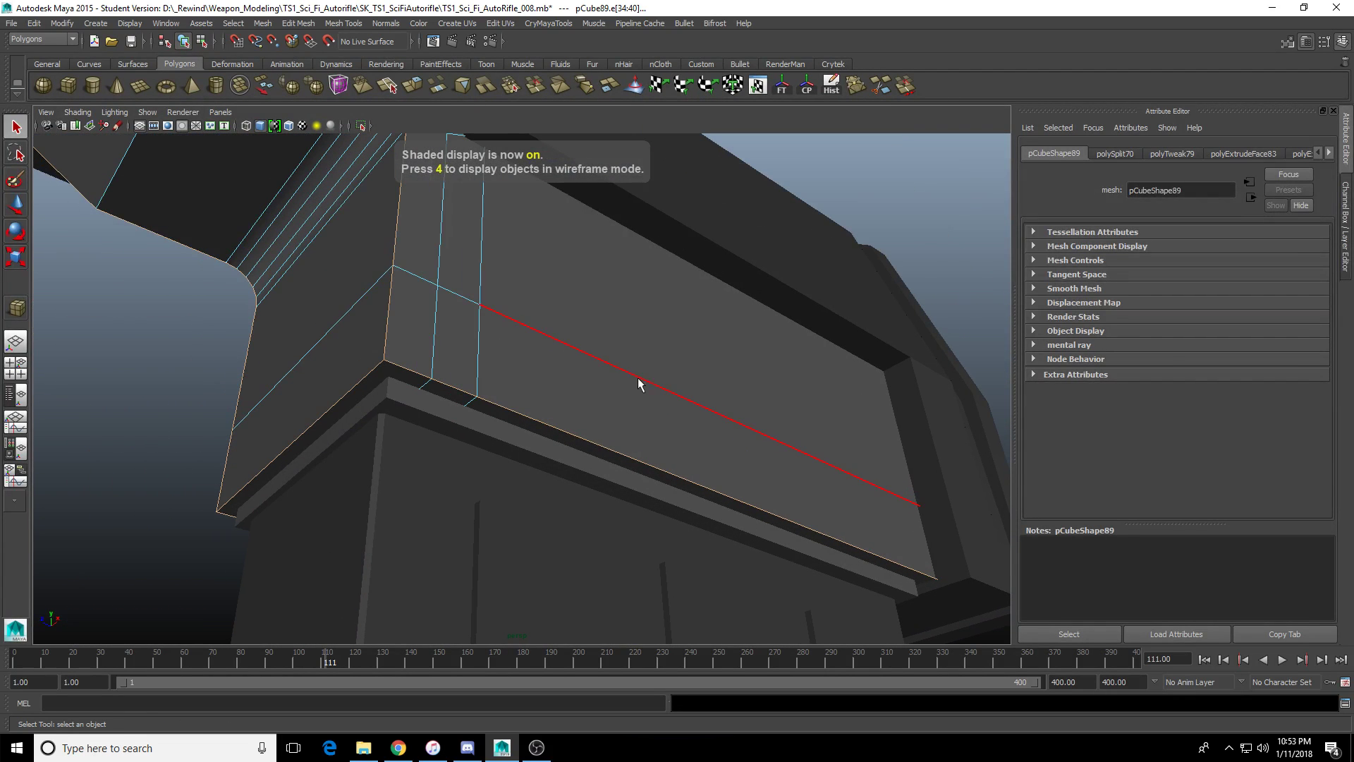
pyautogui.keyDown('shift'); pyautogui.moveTo(548, 420); pyautogui.dragTo(582, 421, button='right'); pyautogui.keyUp('shift')
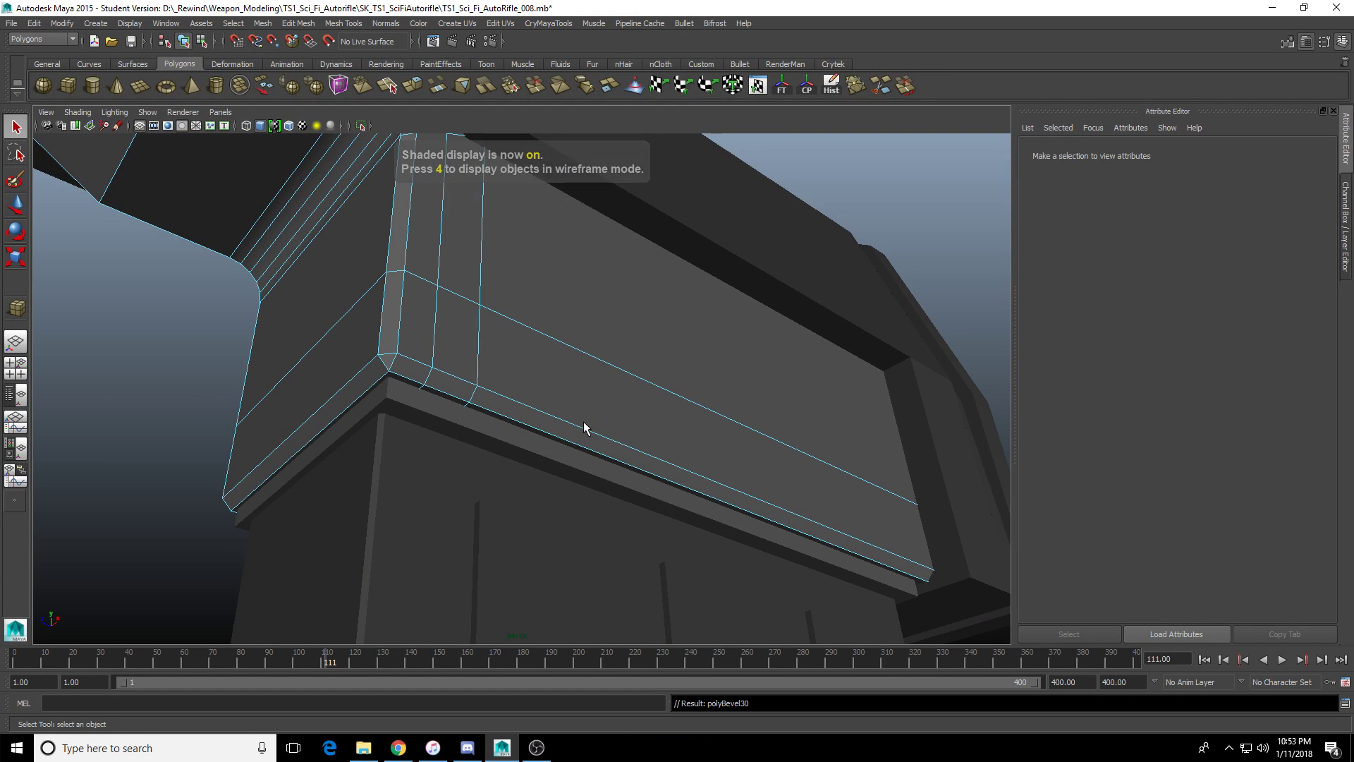
pyautogui.keyDown('alt'); pyautogui.moveTo(578, 381); pyautogui.dragTo(643, 374); pyautogui.keyUp('alt')
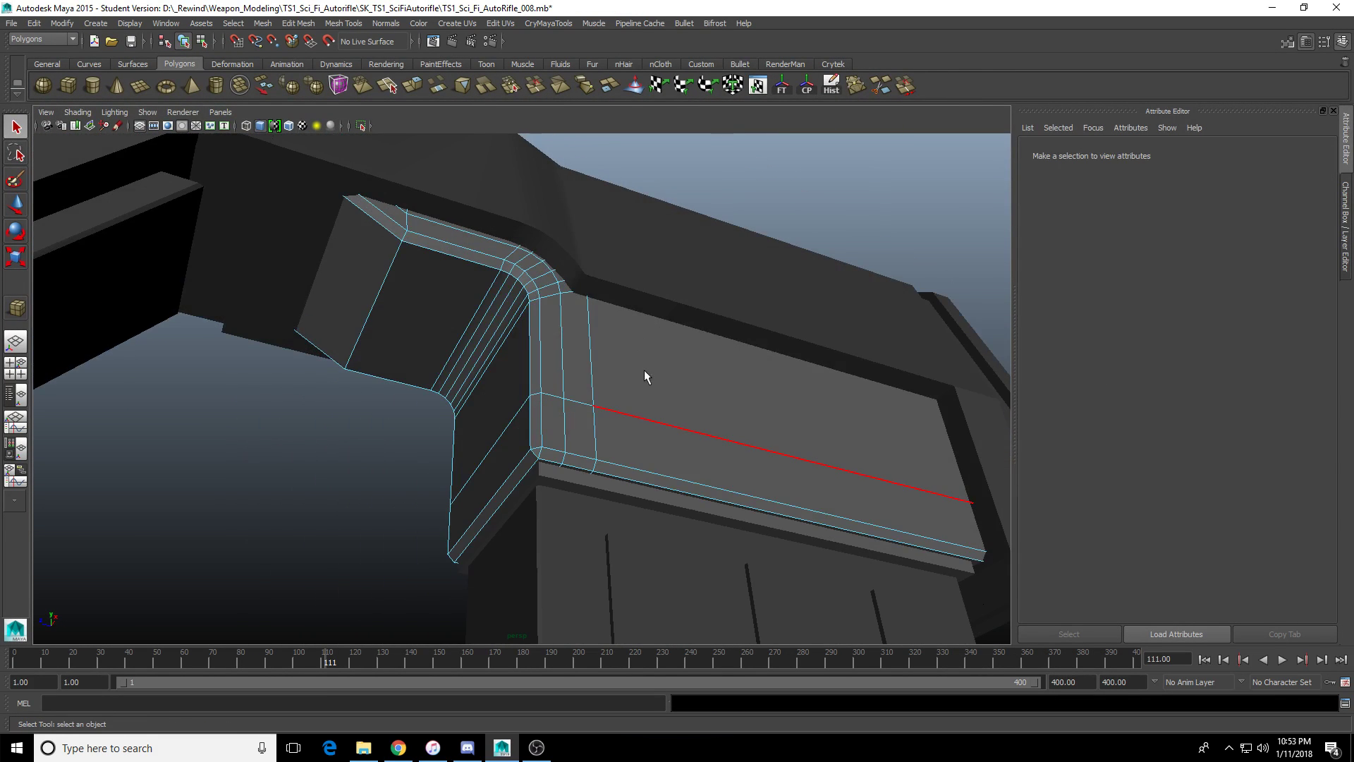
# Set the fraction of the housing's edge bevel to about 0.271.
pyautogui.press('F8')
pyautogui.click(1166, 152)
pyautogui.click(1251, 152)
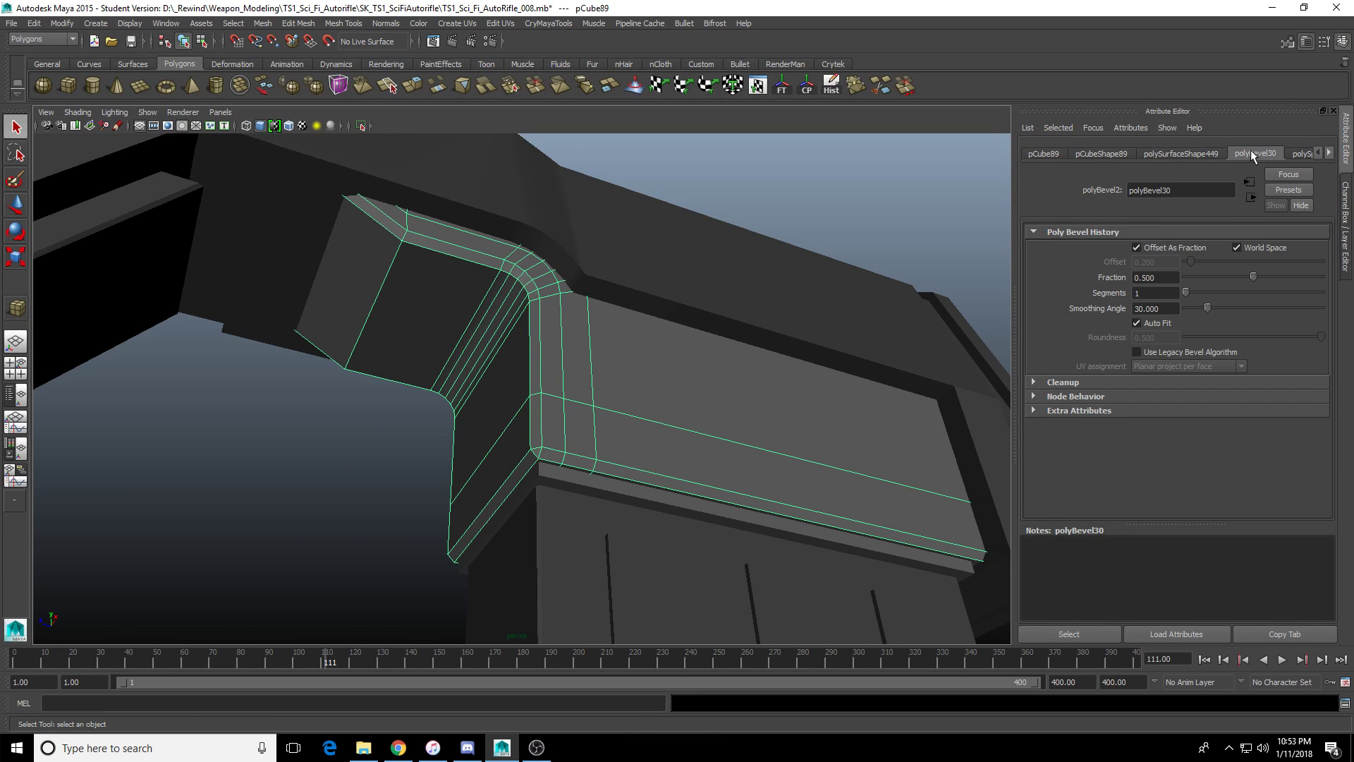
pyautogui.moveTo(1252, 272); pyautogui.dragTo(1223, 278)
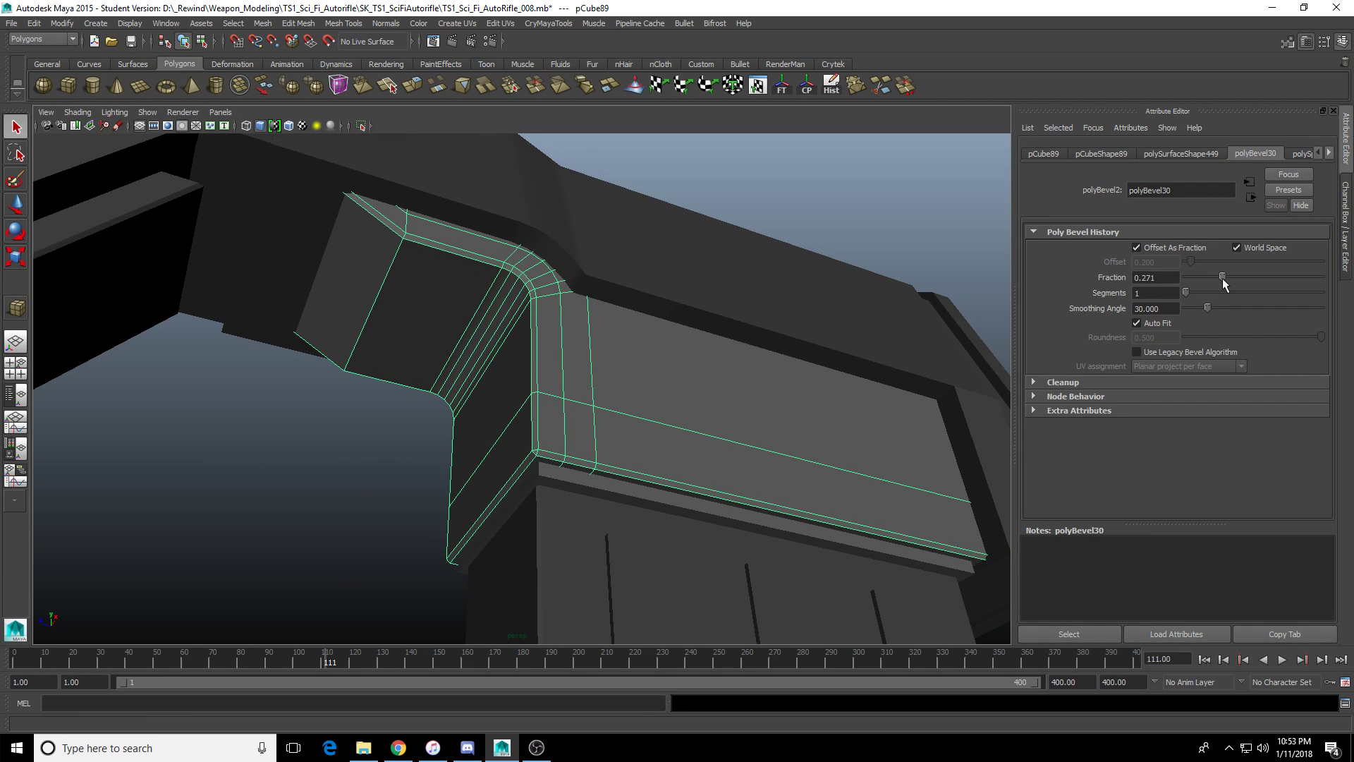
pyautogui.click(408, 537)
pyautogui.keyDown('alt'); pyautogui.moveTo(407, 537); pyautogui.dragTo(548, 383); pyautogui.keyUp('alt')
pyautogui.keyDown('alt'); pyautogui.moveTo(548, 383); pyautogui.dragTo(447, 366, button='middle'); pyautogui.keyUp('alt')
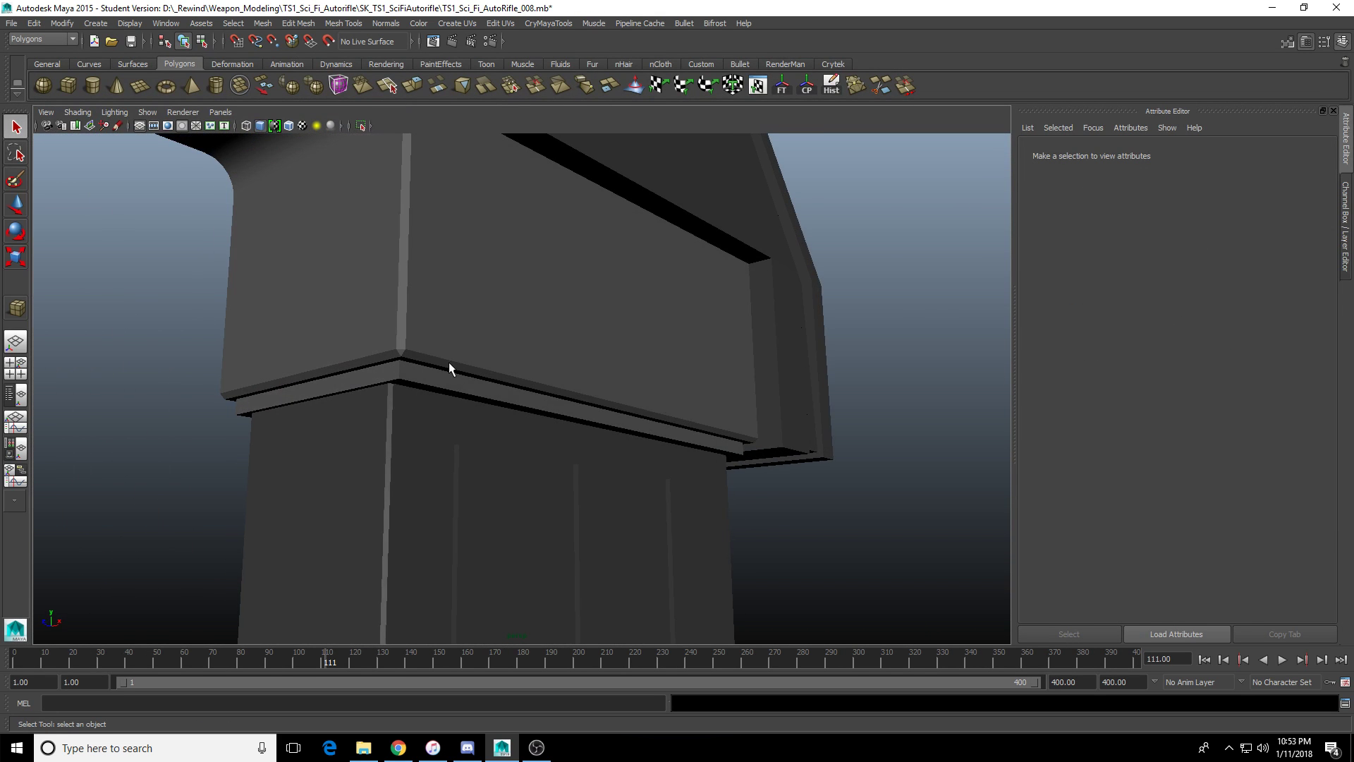
# Select the collar block around the magazine's top and slightly adjust its X scale beneath the housing.
pyautogui.click(426, 378)
pyautogui.keyDown('alt'); pyautogui.moveTo(426, 378); pyautogui.dragTo(520, 399); pyautogui.keyUp('alt')
pyautogui.click(488, 395)
pyautogui.press('r')
pyautogui.scroll(5, 555, 452)
pyautogui.keyDown('alt'); pyautogui.moveTo(555, 451); pyautogui.dragTo(480, 329); pyautogui.keyUp('alt')
pyautogui.click(480, 329)
pyautogui.keyDown('alt'); pyautogui.moveTo(519, 571); pyautogui.dragTo(559, 583); pyautogui.keyUp('alt')
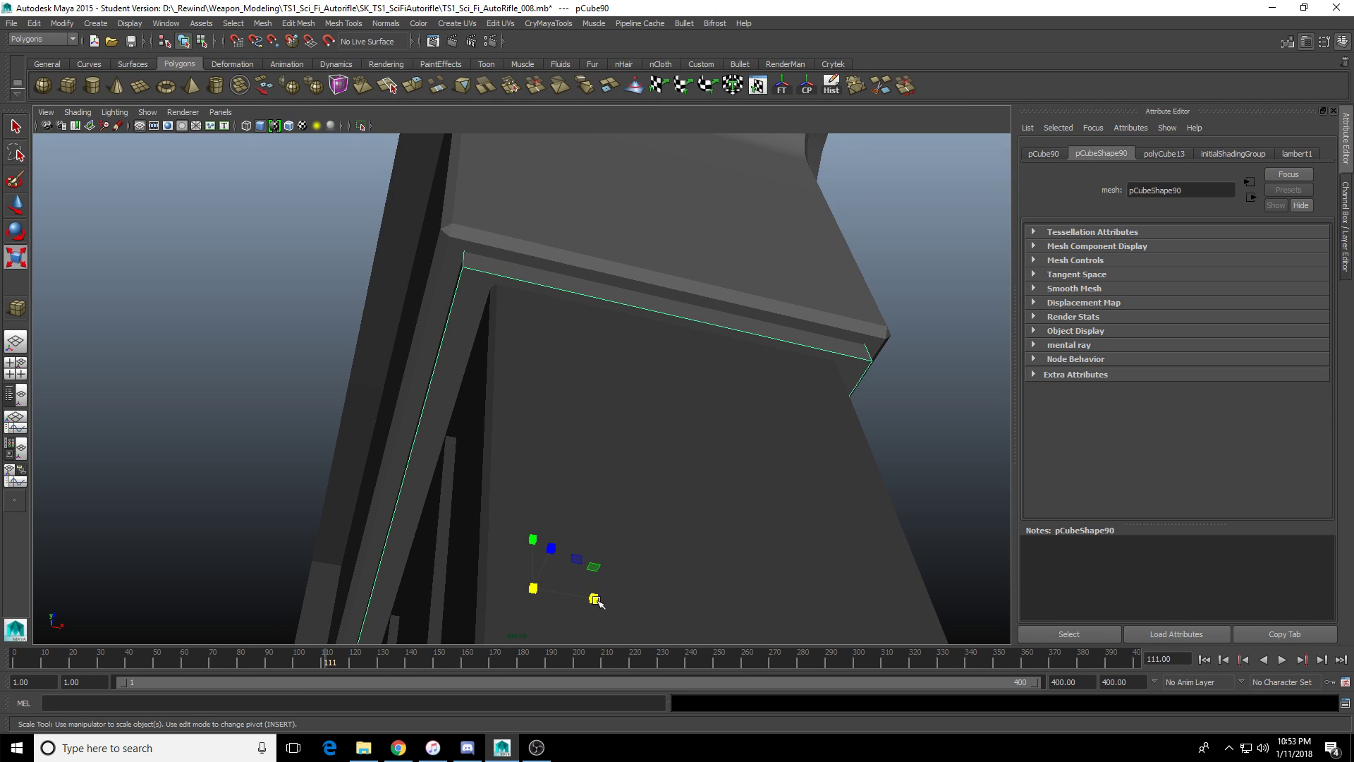
pyautogui.moveTo(595, 602); pyautogui.dragTo(593, 603, button='middle')
pyautogui.moveTo(592, 600); pyautogui.dragTo(635, 493)
# Examine the fit between the housing, collar block and magazine from several sides.
pyautogui.click(634, 509)
pyautogui.scroll(-3, 547, 495)
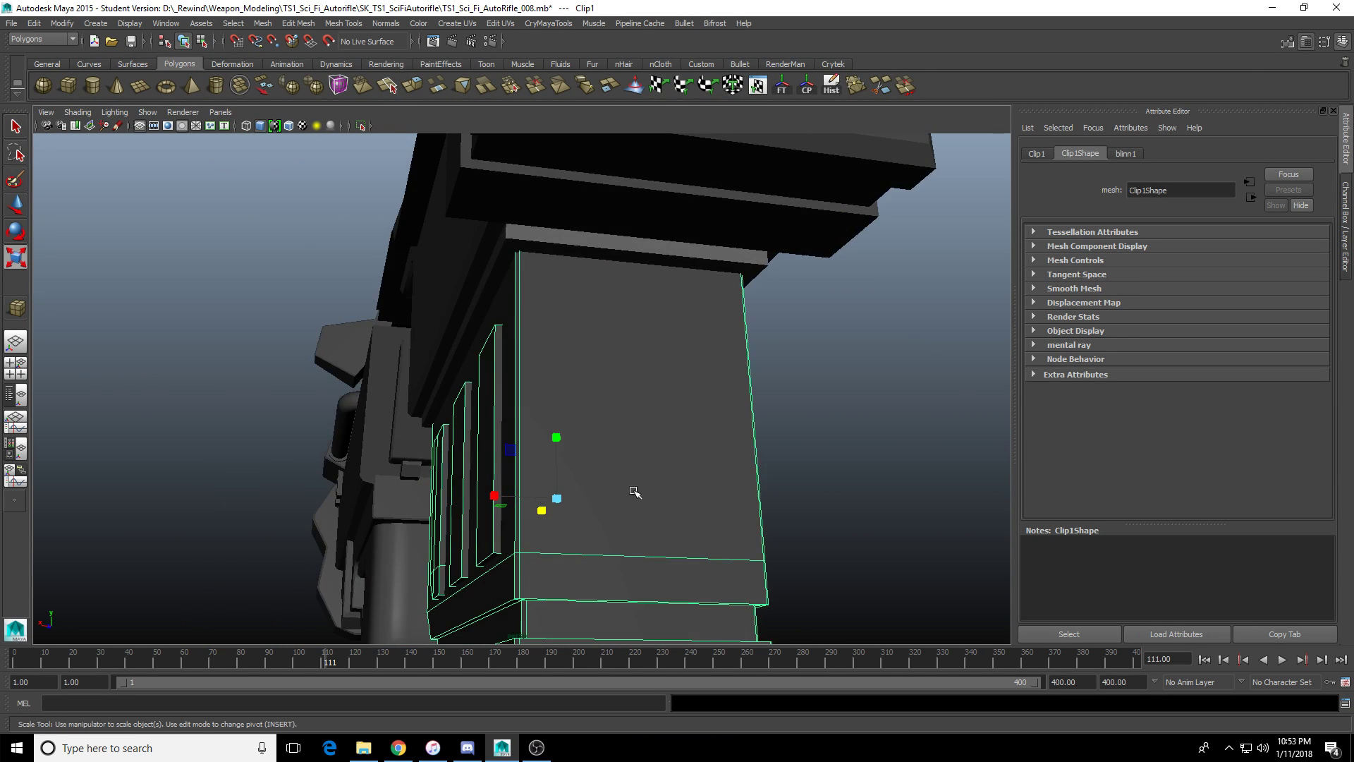
pyautogui.scroll(-4, 740, 474)
pyautogui.click(739, 460)
pyautogui.keyDown('alt'); pyautogui.moveTo(741, 474); pyautogui.dragTo(683, 444); pyautogui.keyUp('alt')
pyautogui.scroll(3, 484, 416)
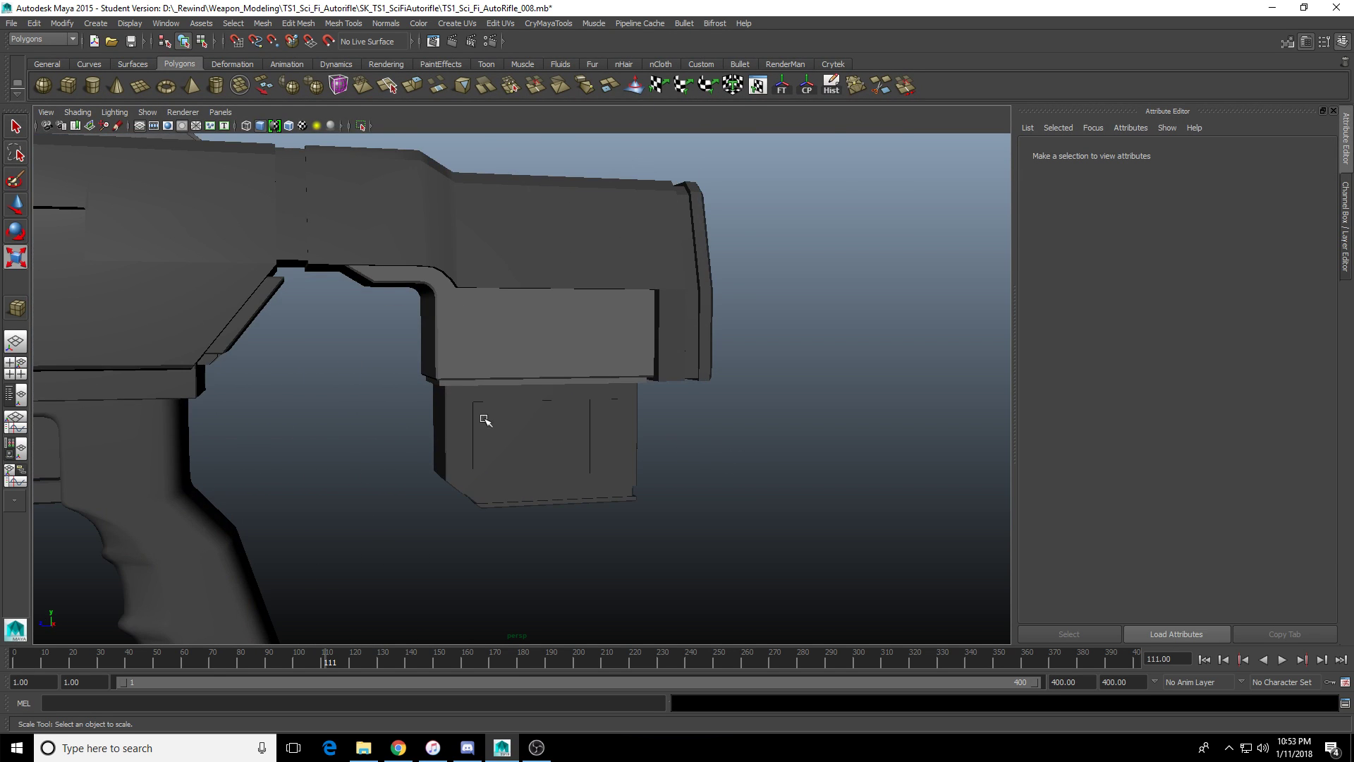
pyautogui.keyDown('alt'); pyautogui.moveTo(484, 416); pyautogui.dragTo(519, 463); pyautogui.keyUp('alt')
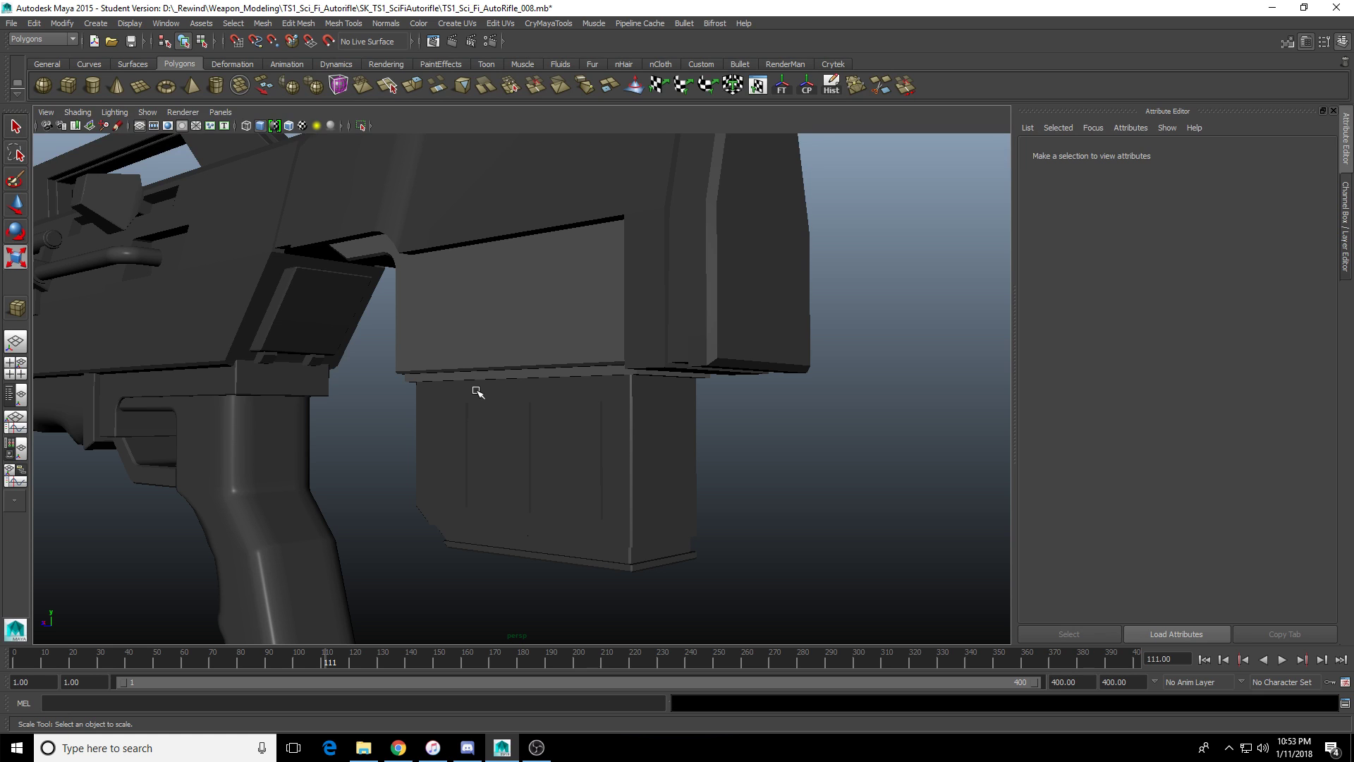
pyautogui.keyDown('alt'); pyautogui.moveTo(486, 362); pyautogui.dragTo(556, 331); pyautogui.keyUp('alt')
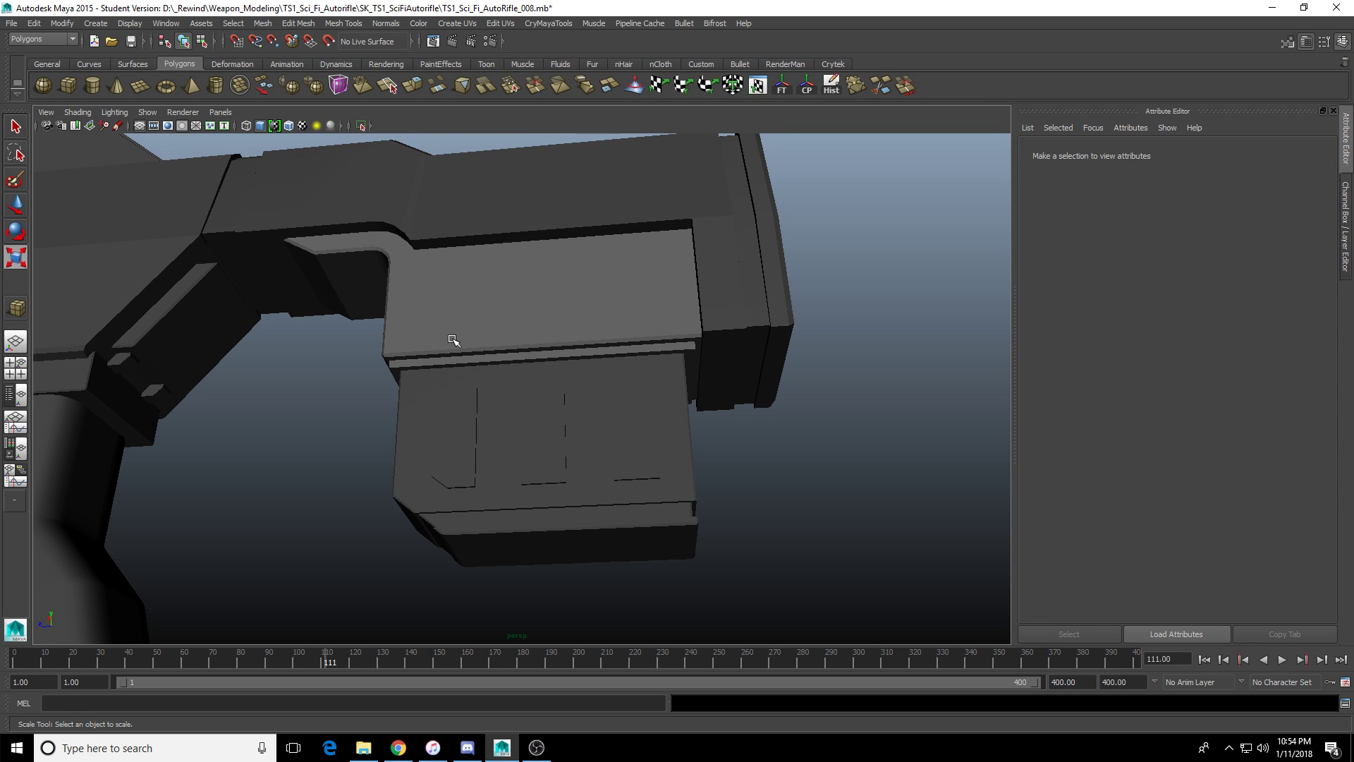
pyautogui.keyDown('alt'); pyautogui.moveTo(466, 305); pyautogui.dragTo(523, 299); pyautogui.keyUp('alt')
pyautogui.scroll(3, 528, 332)
# Select the collar block beneath the housing and isolate it from the rest of the rifle.
pyautogui.click(520, 297)
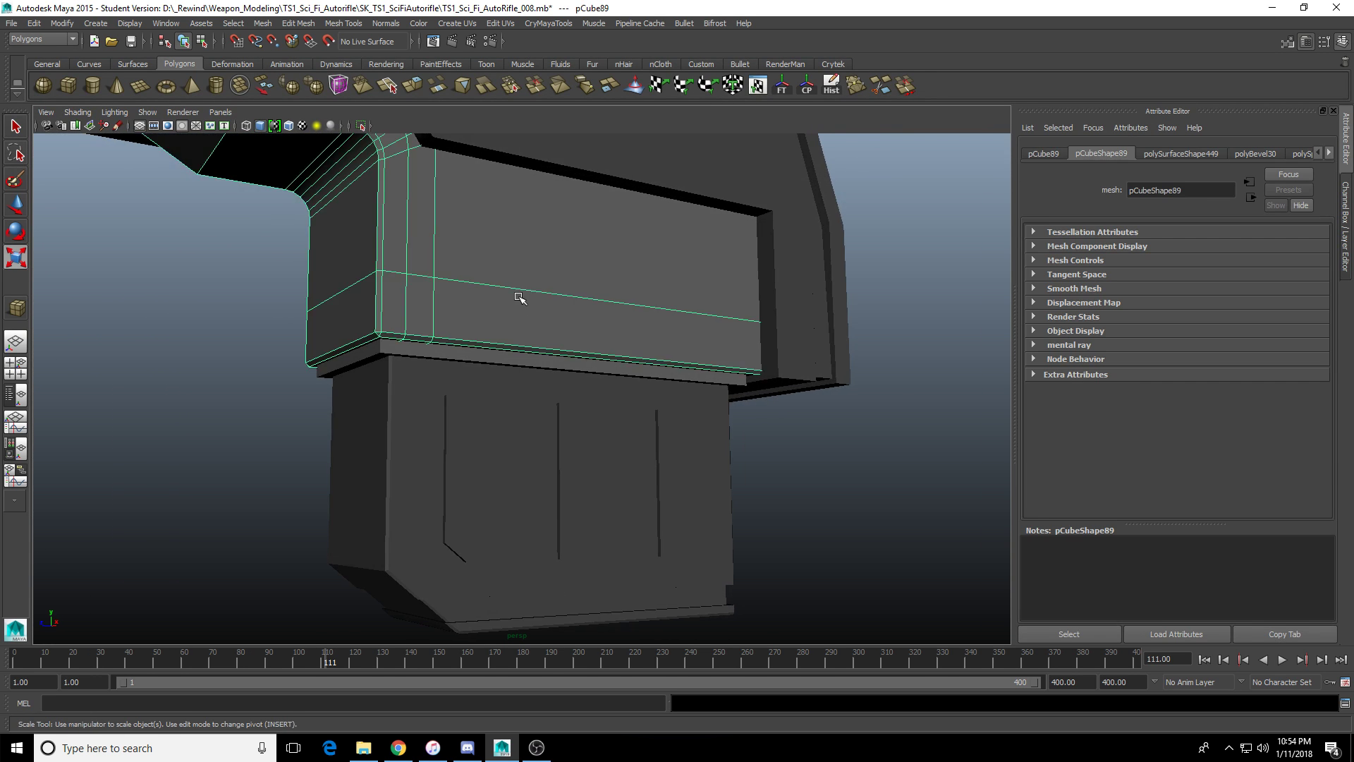
pyautogui.keyDown('alt'); pyautogui.moveTo(520, 296); pyautogui.dragTo(566, 365, button='middle'); pyautogui.keyUp('alt')
pyautogui.scroll(3, 566, 365)
pyautogui.keyDown('alt'); pyautogui.moveTo(566, 365); pyautogui.dragTo(523, 377); pyautogui.keyUp('alt')
pyautogui.click(485, 406)
pyautogui.keyDown('alt'); pyautogui.moveTo(387, 416); pyautogui.dragTo(420, 397); pyautogui.keyUp('alt')
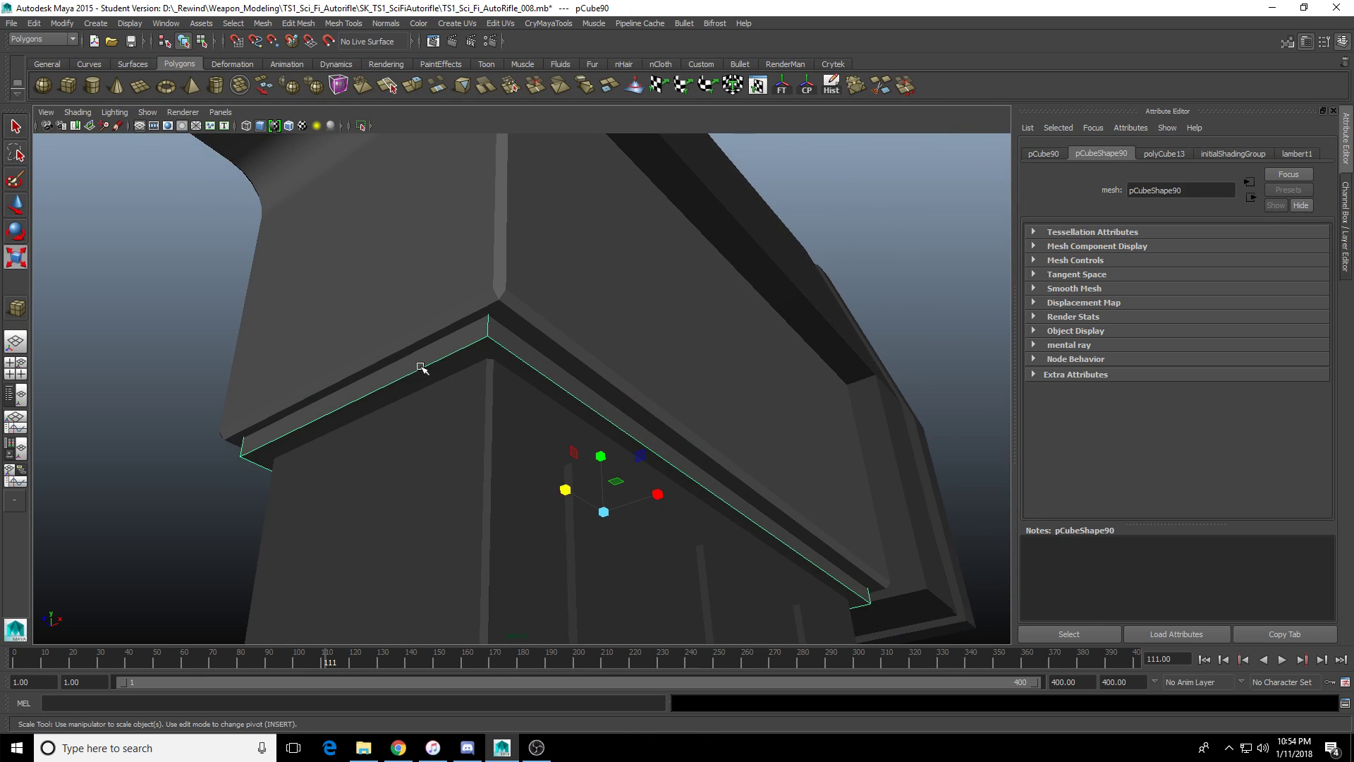
pyautogui.moveTo(419, 366); pyautogui.dragTo(453, 319, button='right')
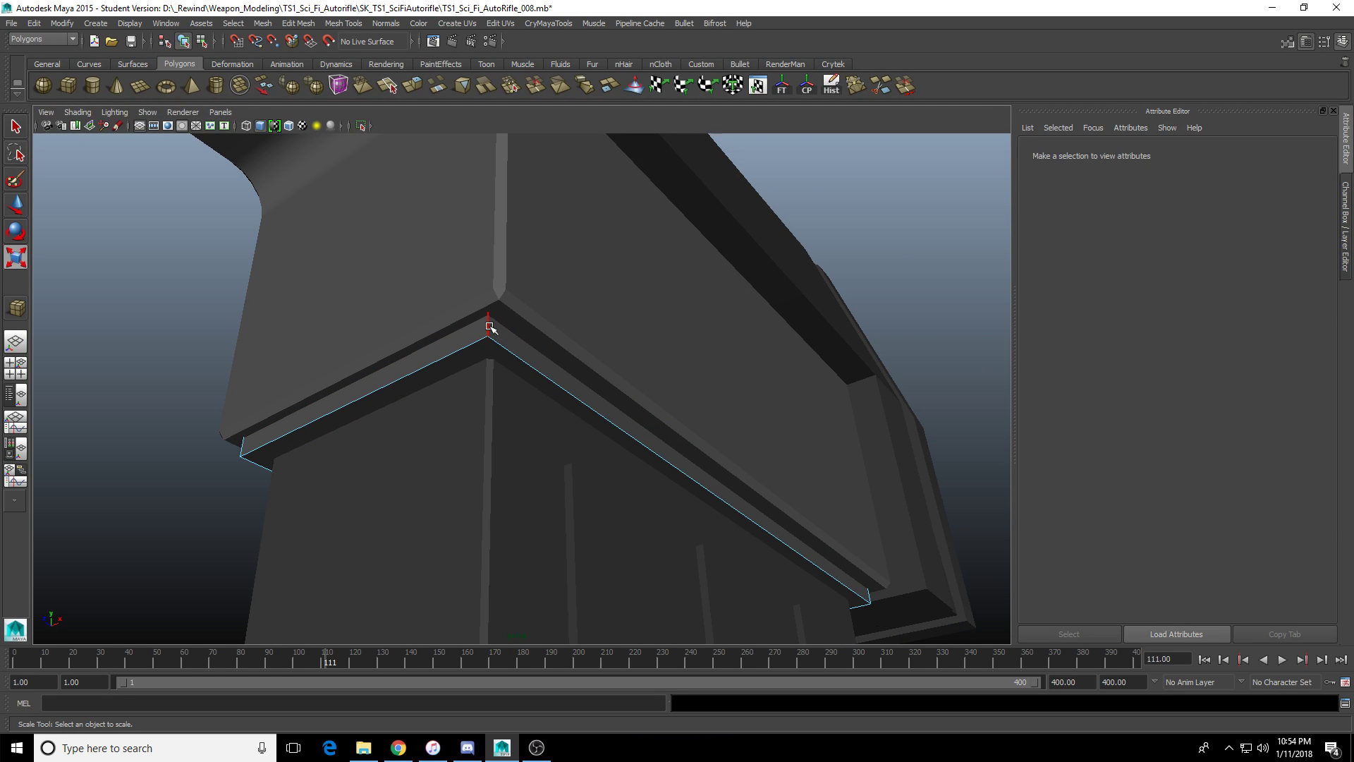
pyautogui.click(483, 354)
pyautogui.keyDown('alt'); pyautogui.moveTo(483, 355); pyautogui.dragTo(531, 375); pyautogui.keyUp('alt')
pyautogui.moveTo(531, 375); pyautogui.dragTo(595, 343, button='right')
pyautogui.click(363, 129)
pyautogui.keyDown('alt'); pyautogui.moveTo(607, 335); pyautogui.dragTo(612, 351); pyautogui.keyUp('alt')
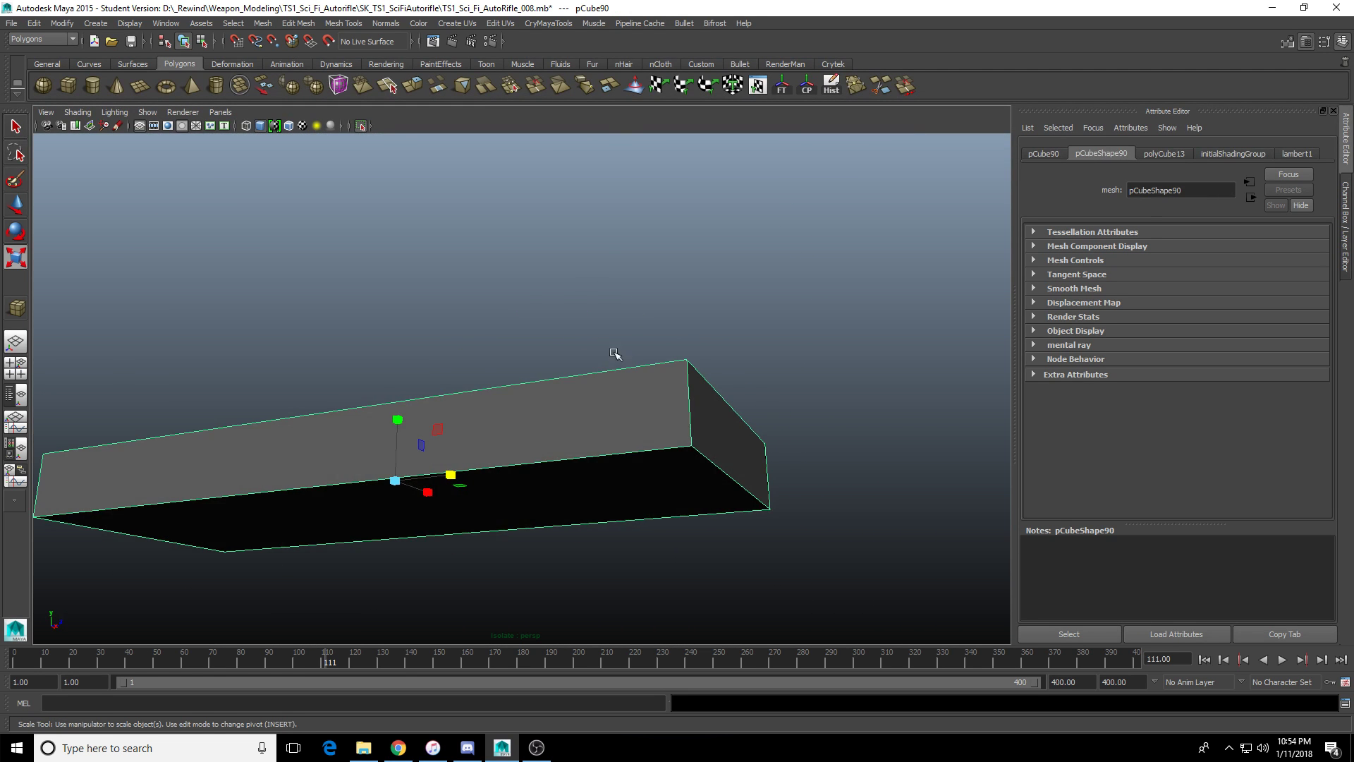
# Try to move the collar block's top face with vertex snapping in the shaded side view, and undo the move.
pyautogui.moveTo(603, 409); pyautogui.dragTo(494, 399, button='right')
pyautogui.keyDown('alt'); pyautogui.moveTo(438, 382); pyautogui.dragTo(305, 392); pyautogui.keyUp('alt')
pyautogui.moveTo(305, 393); pyautogui.dragTo(334, 443, button='right')
pyautogui.keyDown('alt'); pyautogui.moveTo(335, 443); pyautogui.dragTo(341, 498); pyautogui.keyUp('alt')
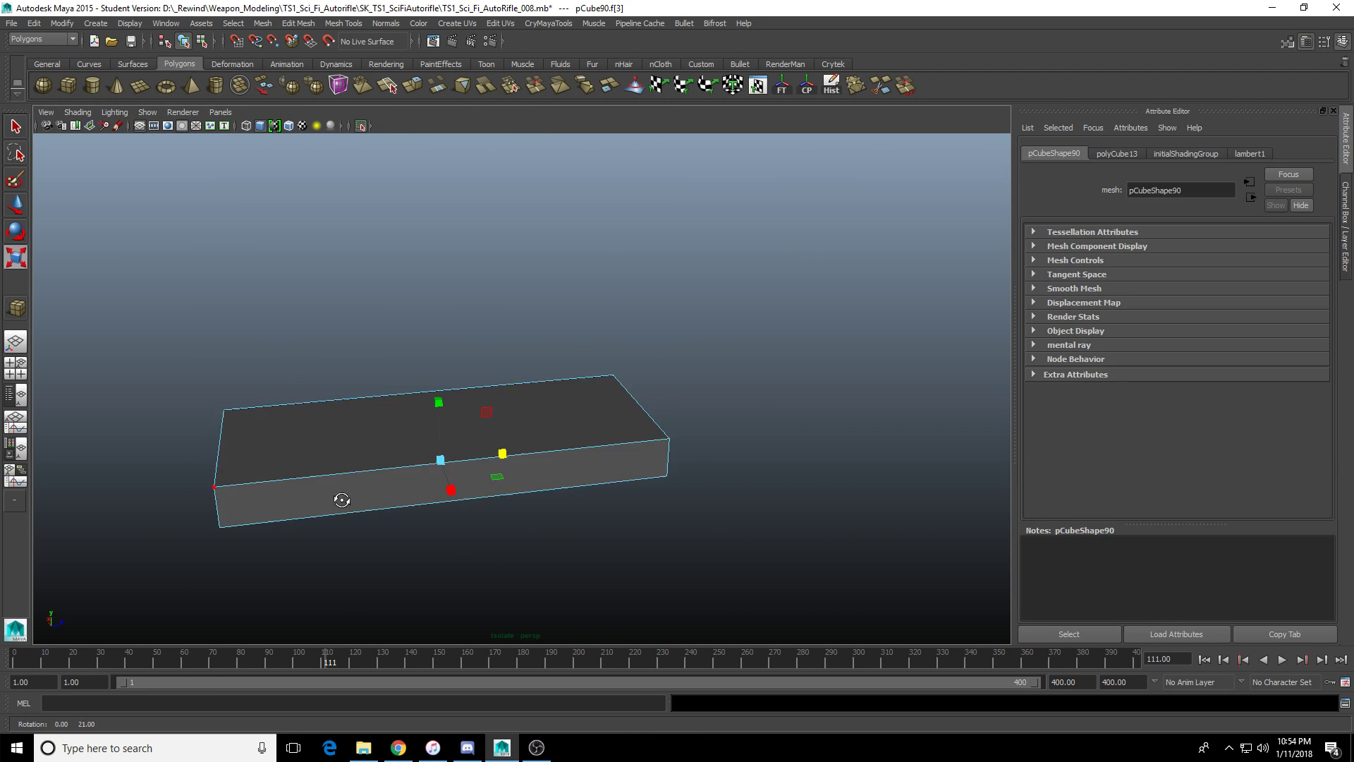
pyautogui.click(344, 522)
pyautogui.press('space')
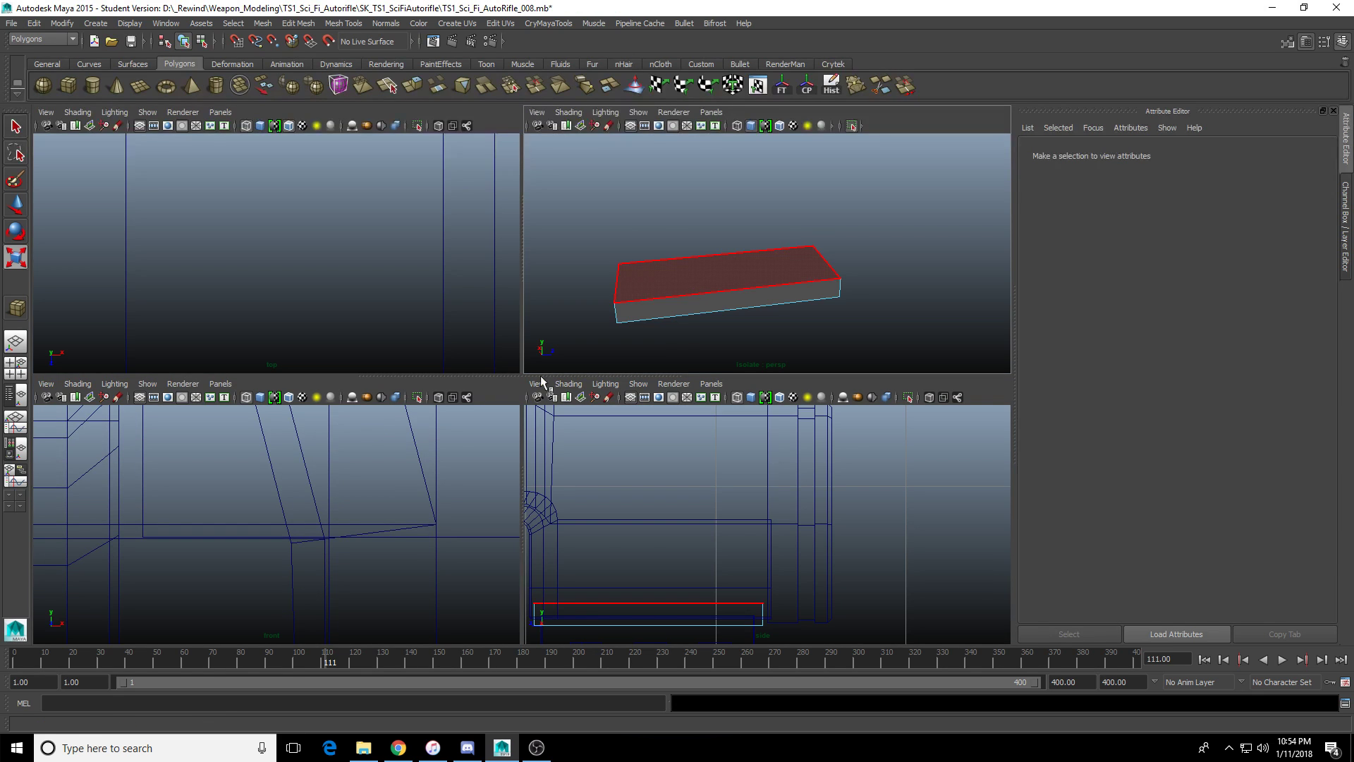
pyautogui.click(699, 273)
pyautogui.press('space')
pyautogui.press('5')
pyautogui.keyDown('alt'); pyautogui.moveTo(539, 496); pyautogui.dragTo(681, 396, button='middle'); pyautogui.keyUp('alt')
pyautogui.scroll(2, 694, 372)
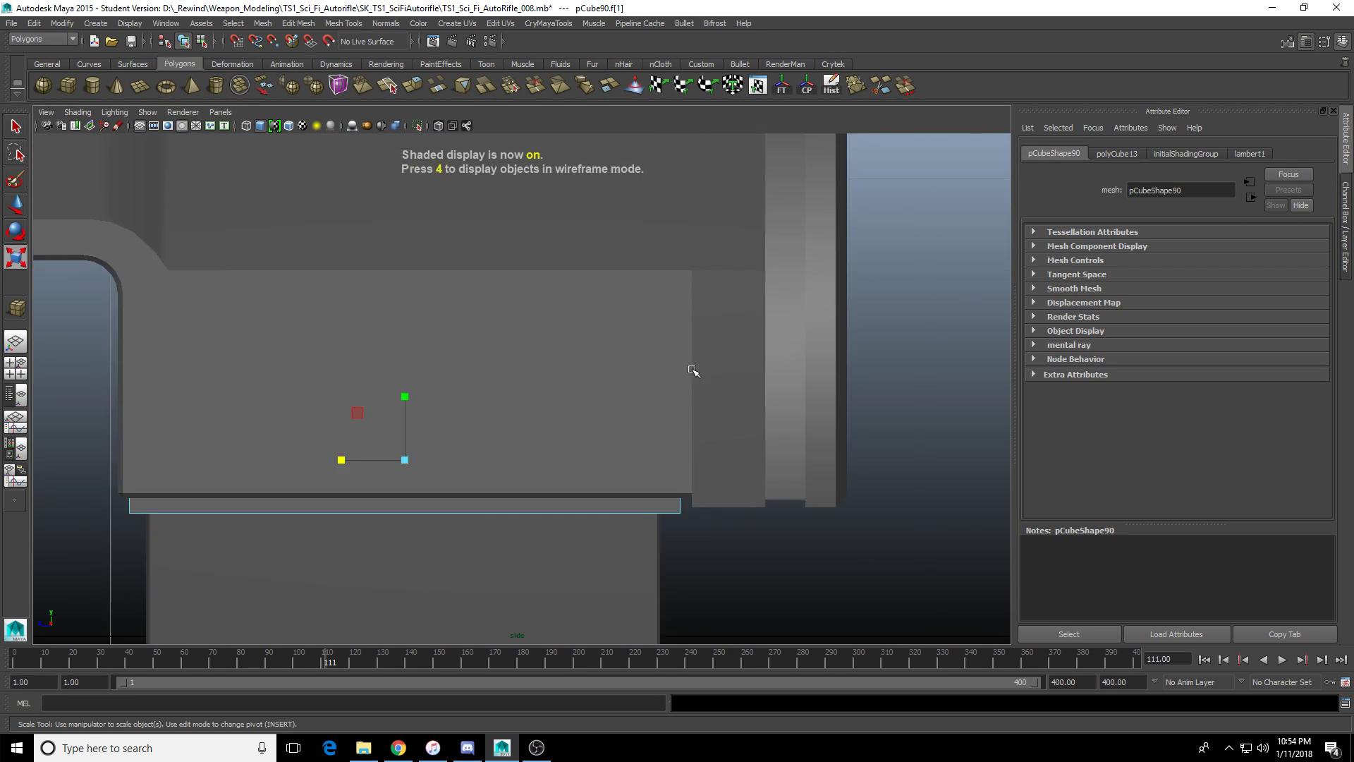
pyautogui.press('w')
pyautogui.press('v')
pyautogui.moveTo(385, 415)
pyautogui.mouseDown()
pyautogui.moveTo(390, 453)
pyautogui.moveTo(394, 426)
pyautogui.mouseUp()
pyautogui.hotkey('ctrl', 'z')
pyautogui.press('space')
pyautogui.press('space')
# Bevel the edges around the collar block's bottom face with an offset of about 0.26.
pyautogui.keyDown('alt'); pyautogui.moveTo(712, 299); pyautogui.dragTo(634, 282); pyautogui.keyUp('alt')
pyautogui.keyDown('alt'); pyautogui.moveTo(627, 363); pyautogui.dragTo(642, 364, button='middle'); pyautogui.keyUp('alt')
pyautogui.keyDown('alt'); pyautogui.moveTo(642, 363); pyautogui.dragTo(641, 417); pyautogui.keyUp('alt')
pyautogui.moveTo(644, 405); pyautogui.dragTo(648, 393, button='right')
pyautogui.click(648, 392)
pyautogui.keyDown('alt'); pyautogui.moveTo(695, 388); pyautogui.dragTo(529, 363); pyautogui.keyUp('alt')
pyautogui.press('F11')
pyautogui.press('q')
pyautogui.click(438, 348)
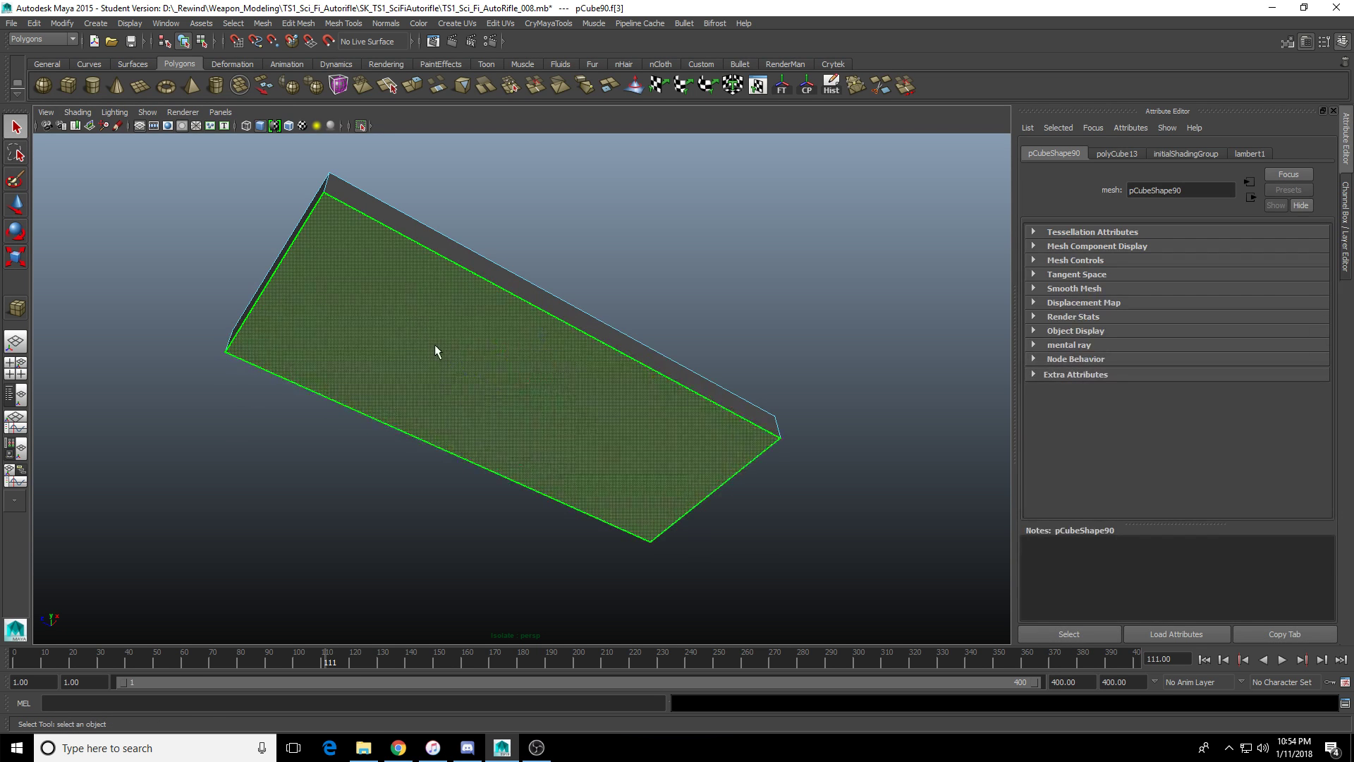
pyautogui.keyDown('shift'); pyautogui.rightClick(437, 341); pyautogui.keyUp('shift')
pyautogui.moveTo(438, 342)
pyautogui.keyDown('shift'); pyautogui.mouseDown(button='right')
pyautogui.moveTo(471, 336)
pyautogui.moveTo(423, 330)
pyautogui.moveTo(434, 367)
pyautogui.moveTo(404, 326)
pyautogui.moveTo(399, 437)
pyautogui.moveTo(437, 485)
pyautogui.moveTo(444, 520)
pyautogui.moveTo(453, 394)
pyautogui.moveTo(475, 368)
pyautogui.moveTo(438, 542)
pyautogui.mouseUp(button='right'); pyautogui.keyUp('shift')
pyautogui.keyDown('alt'); pyautogui.moveTo(382, 284); pyautogui.dragTo(468, 351); pyautogui.keyUp('alt')
pyautogui.scroll(4, 459, 374)
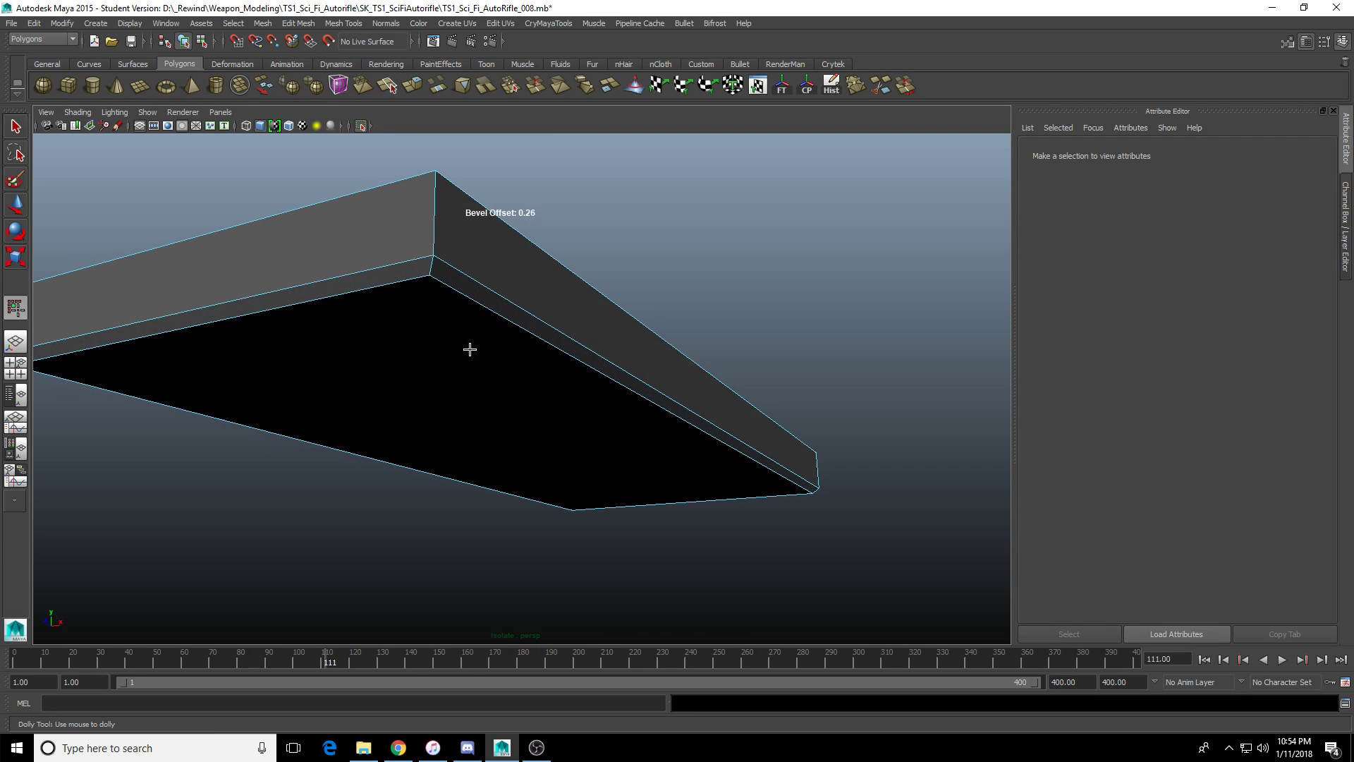
# Restore the full rifle from isolation and raise the magazine together with the collar closer to the housing's underside.
pyautogui.click(361, 126)
pyautogui.keyDown('alt'); pyautogui.moveTo(423, 296); pyautogui.dragTo(496, 375); pyautogui.keyUp('alt')
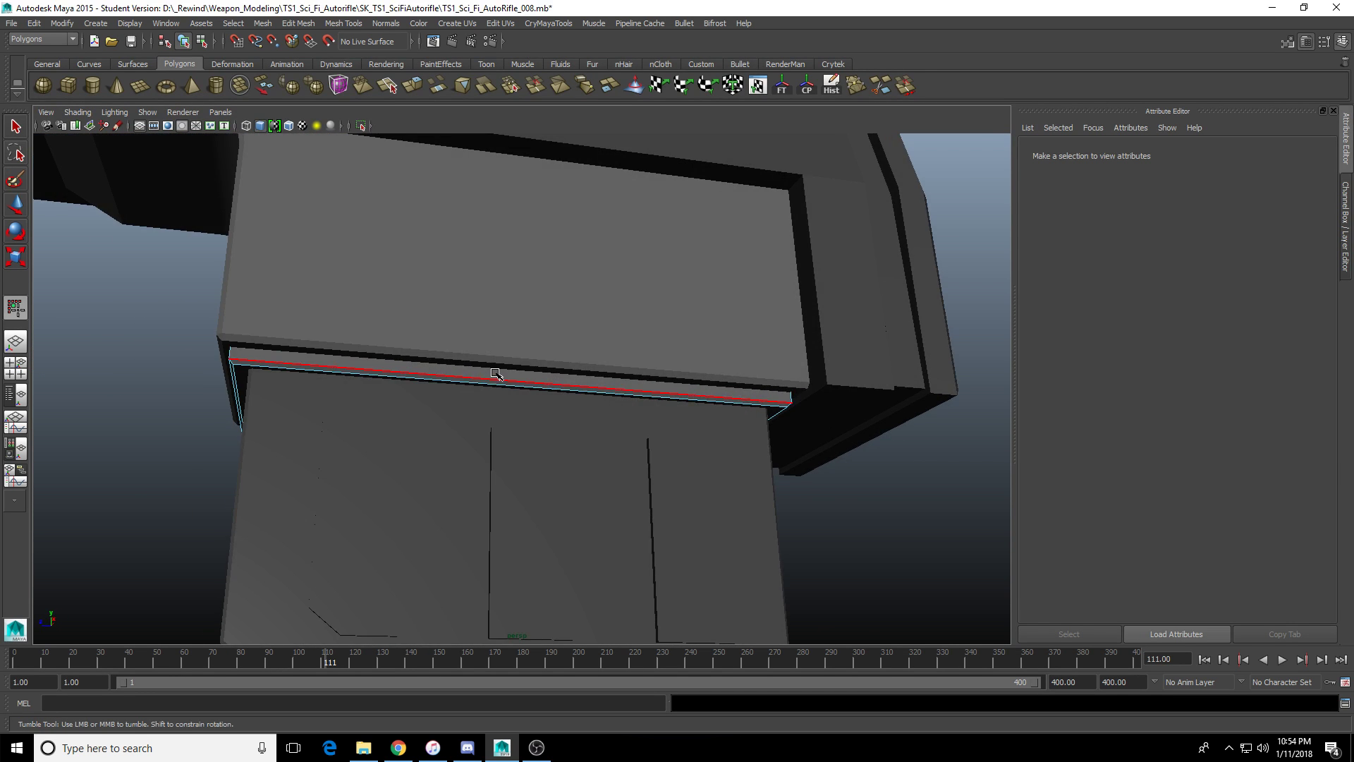
pyautogui.press('q')
pyautogui.keyDown('alt'); pyautogui.moveTo(540, 319); pyautogui.dragTo(586, 395); pyautogui.keyUp('alt')
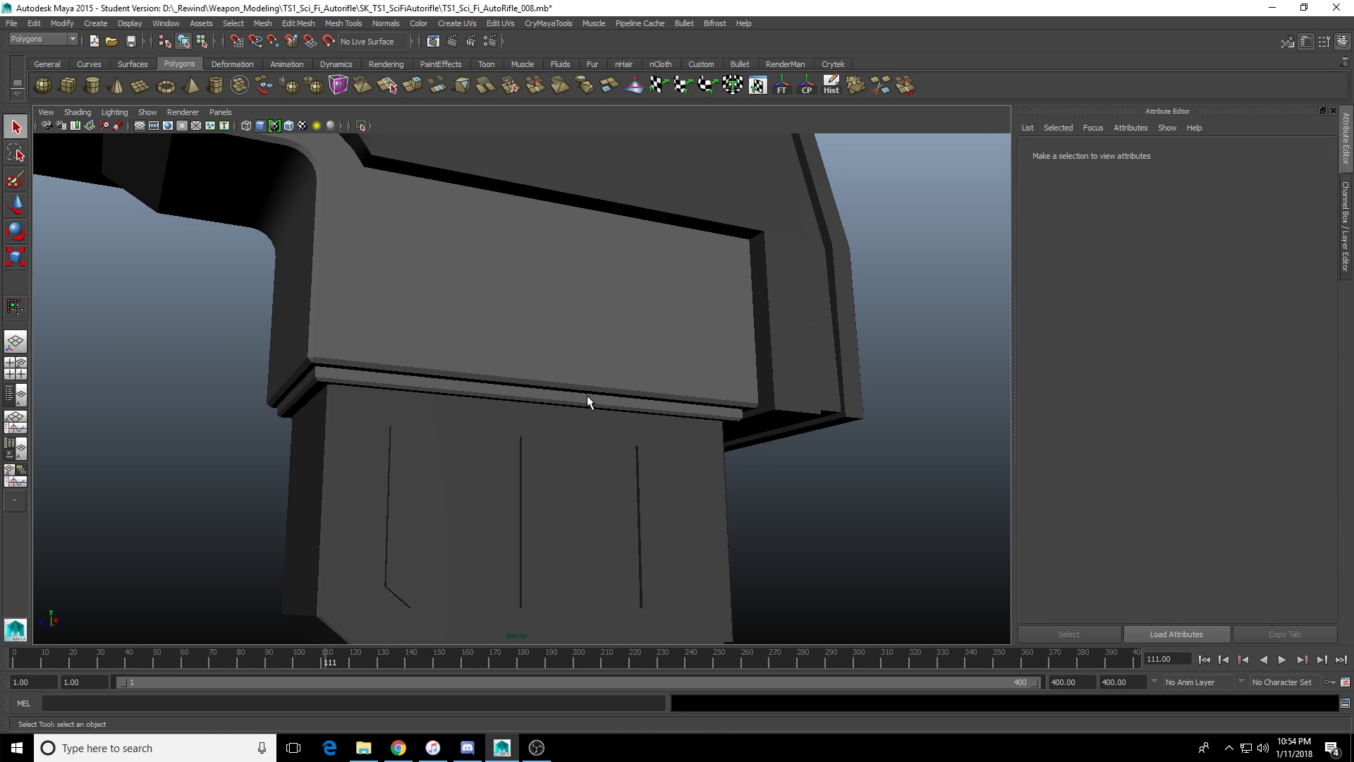
pyautogui.click(527, 430)
pyautogui.press('w')
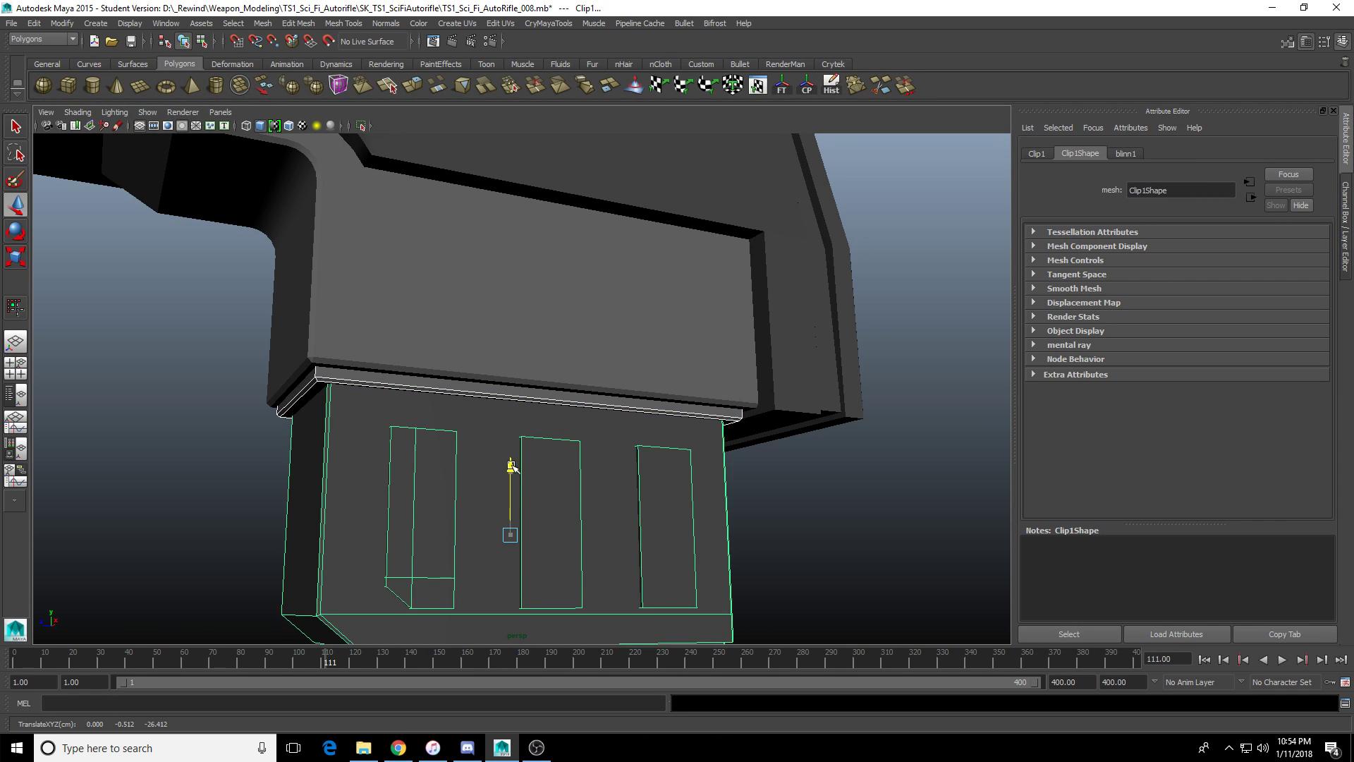
pyautogui.click(245, 482)
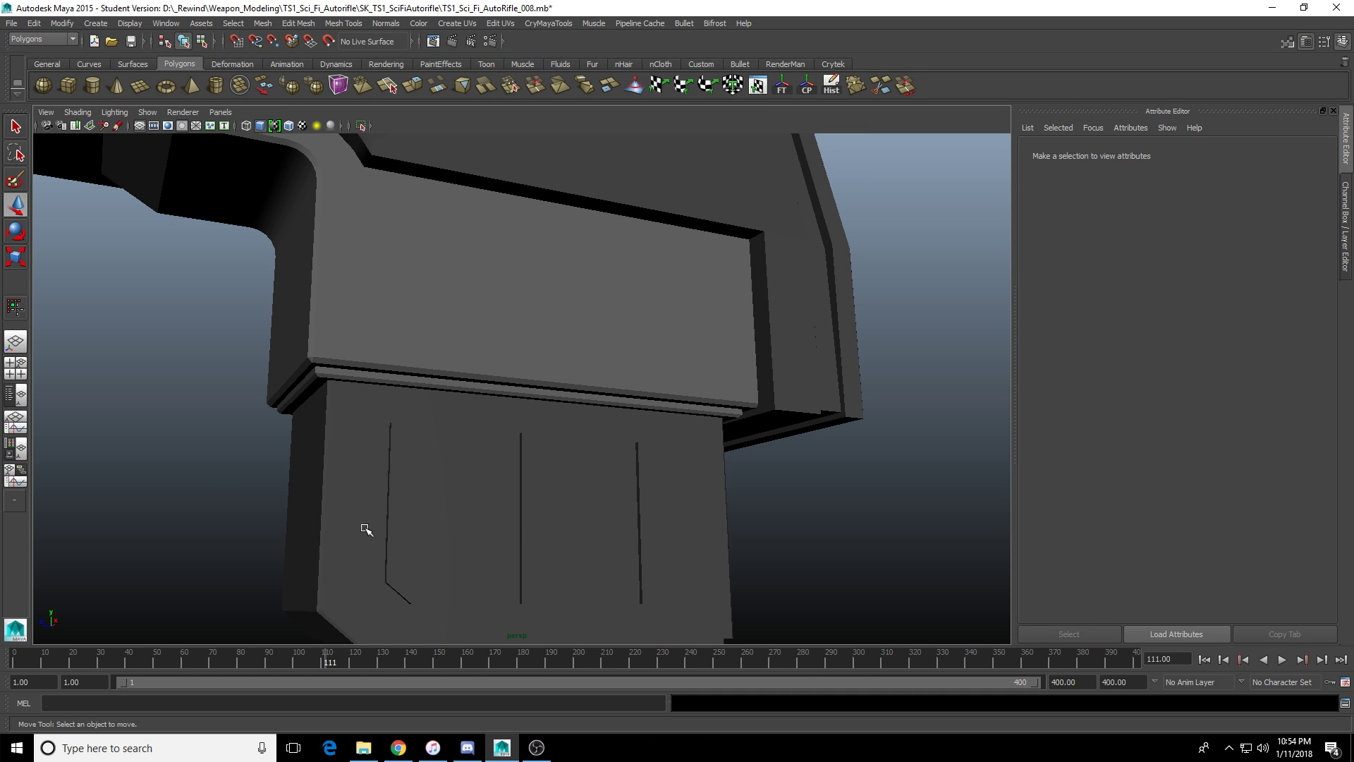
# Examine the raised magazine, collar and housing up close and against the whole rifle's profile.
pyautogui.scroll(-5, 366, 529)
pyautogui.scroll(5, 408, 432)
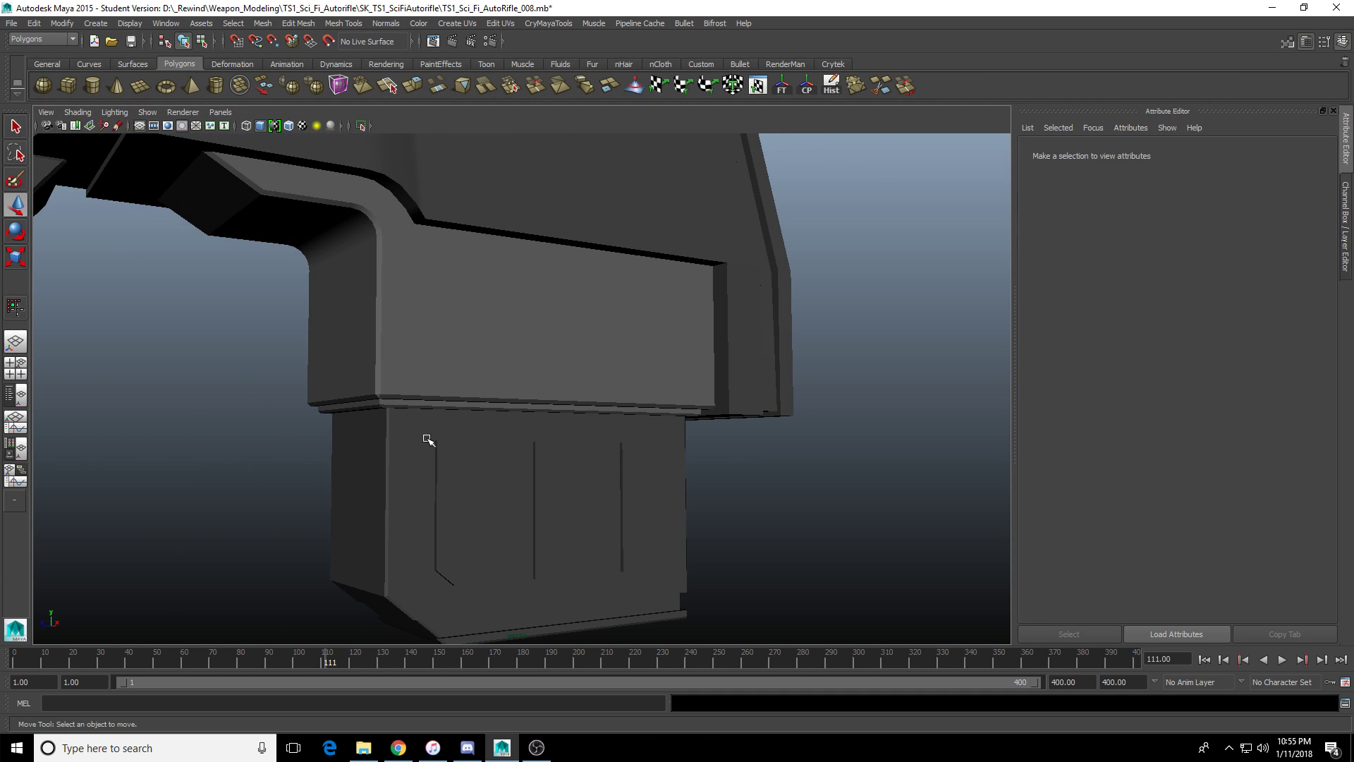
pyautogui.keyDown('alt'); pyautogui.moveTo(426, 438); pyautogui.dragTo(552, 400); pyautogui.keyUp('alt')
pyautogui.click(517, 375)
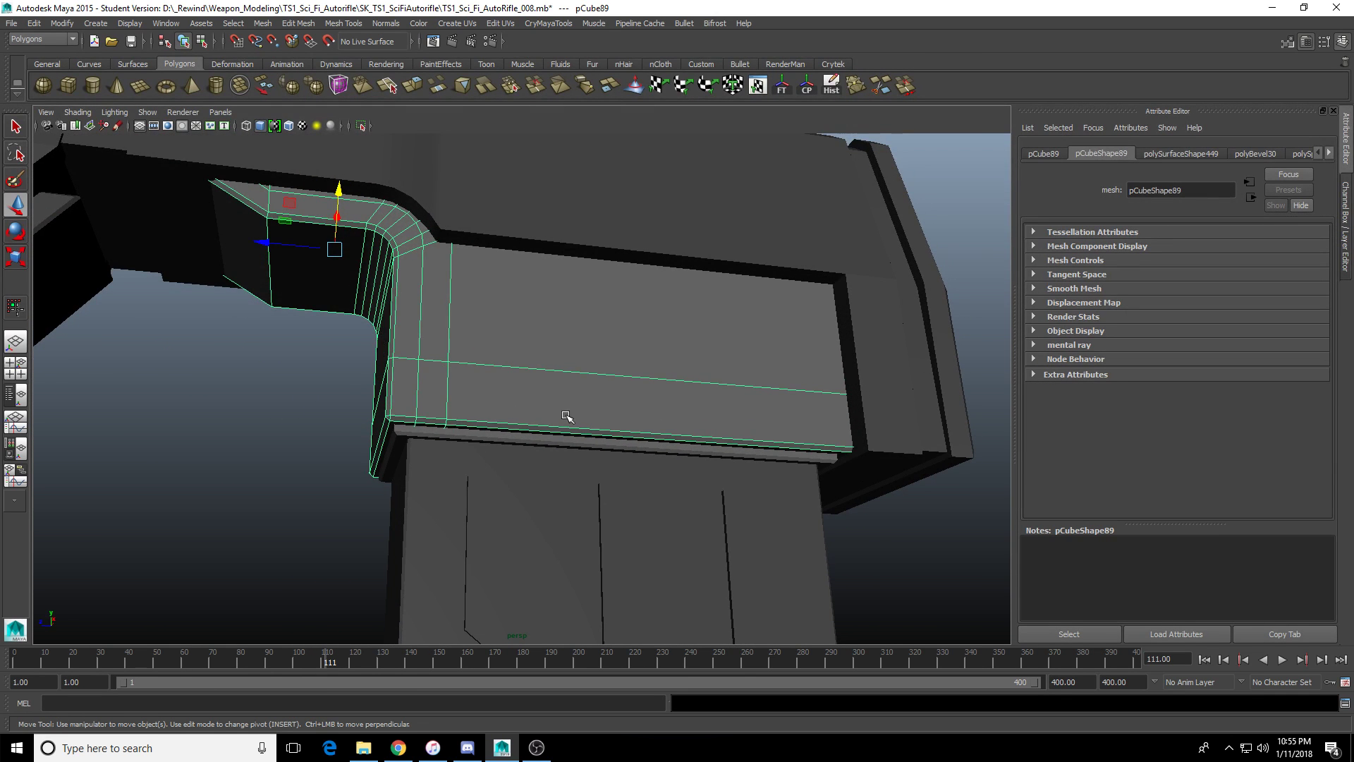
pyautogui.scroll(-3, 629, 423)
pyautogui.keyDown('alt'); pyautogui.moveTo(632, 423); pyautogui.dragTo(475, 420); pyautogui.keyUp('alt')
pyautogui.click(397, 478)
pyautogui.scroll(-4, 398, 477)
pyautogui.keyDown('alt'); pyautogui.moveTo(399, 478); pyautogui.dragTo(547, 517); pyautogui.keyUp('alt')
pyautogui.scroll(3, 613, 387)
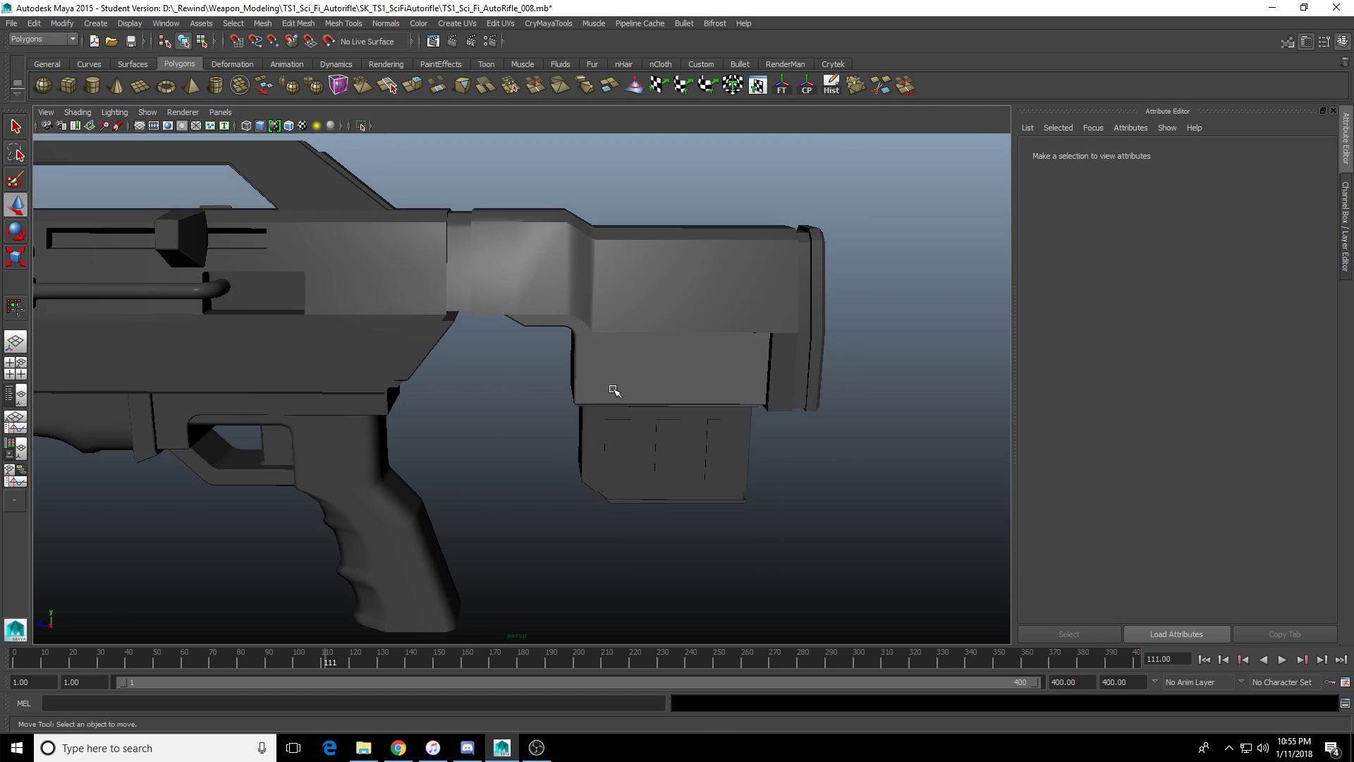
# Select the magazine housing beneath the stock and frame its curved front section.
pyautogui.keyDown('alt'); pyautogui.moveTo(613, 387); pyautogui.dragTo(704, 444); pyautogui.keyUp('alt')
pyautogui.keyDown('alt'); pyautogui.moveTo(705, 444); pyautogui.dragTo(670, 413, button='middle'); pyautogui.keyUp('alt')
pyautogui.click(640, 358)
pyautogui.scroll(3, 468, 384)
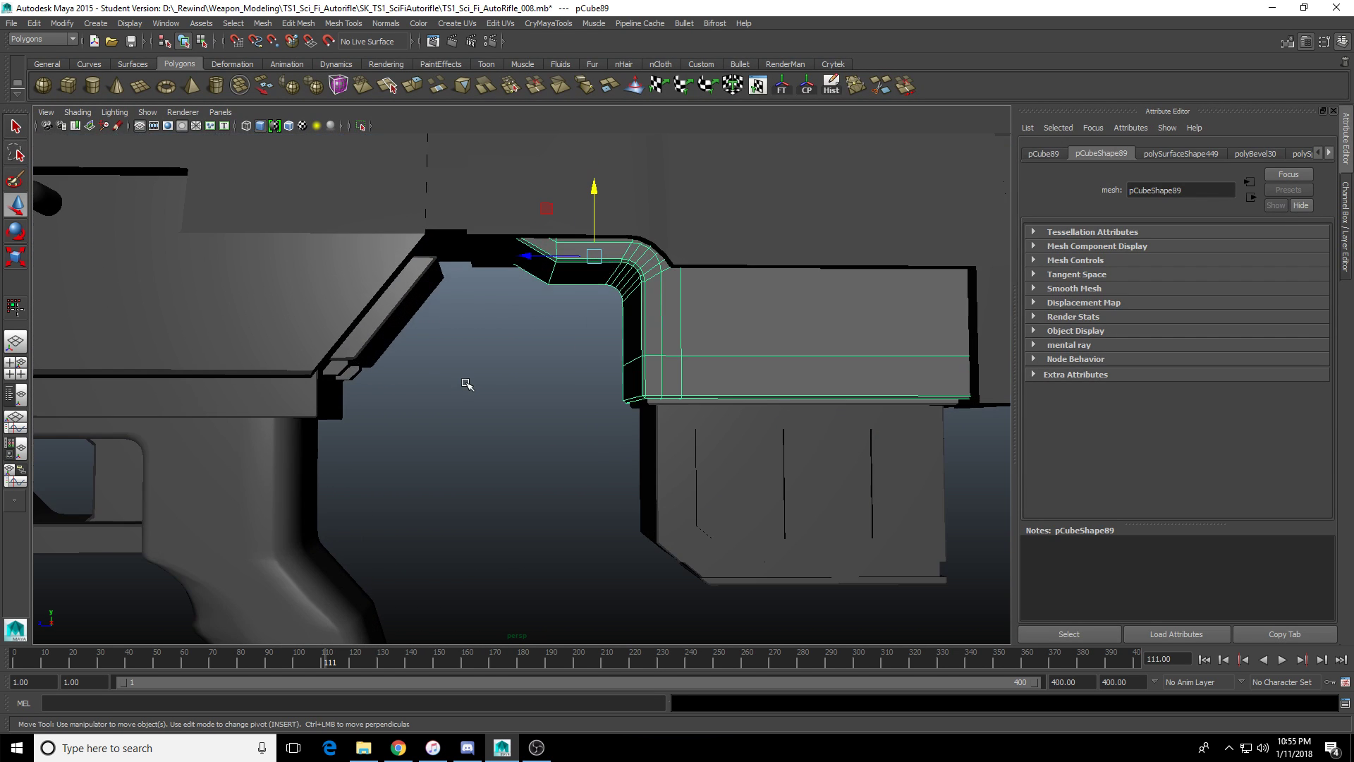
# Switch the magazine housing to vertex editing and select the vertices along its bottom edge.
pyautogui.scroll(-3, 468, 383)
pyautogui.scroll(4, 493, 384)
pyautogui.moveTo(718, 370); pyautogui.dragTo(607, 346, button='right')
pyautogui.moveTo(597, 337); pyautogui.dragTo(735, 447)
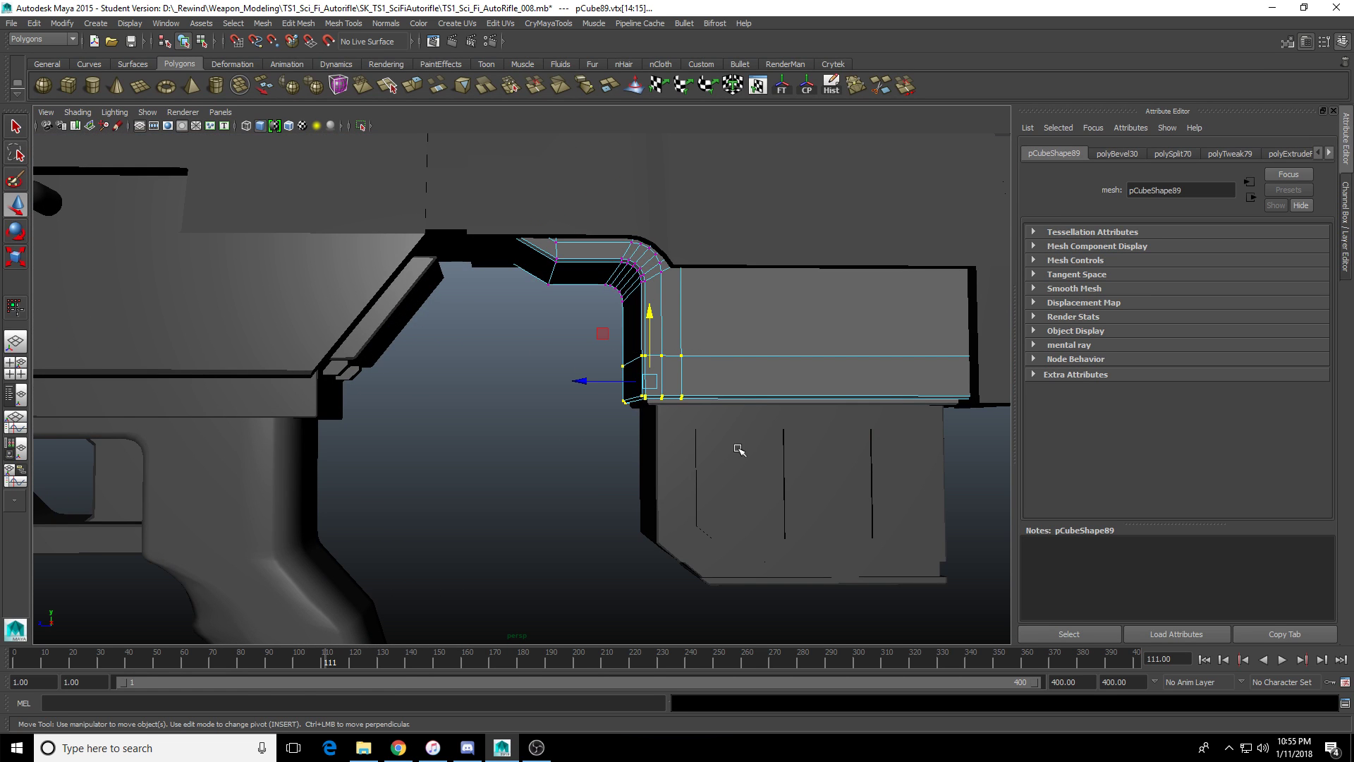
pyautogui.keyDown('alt'); pyautogui.moveTo(634, 414); pyautogui.dragTo(979, 388); pyautogui.keyUp('alt')
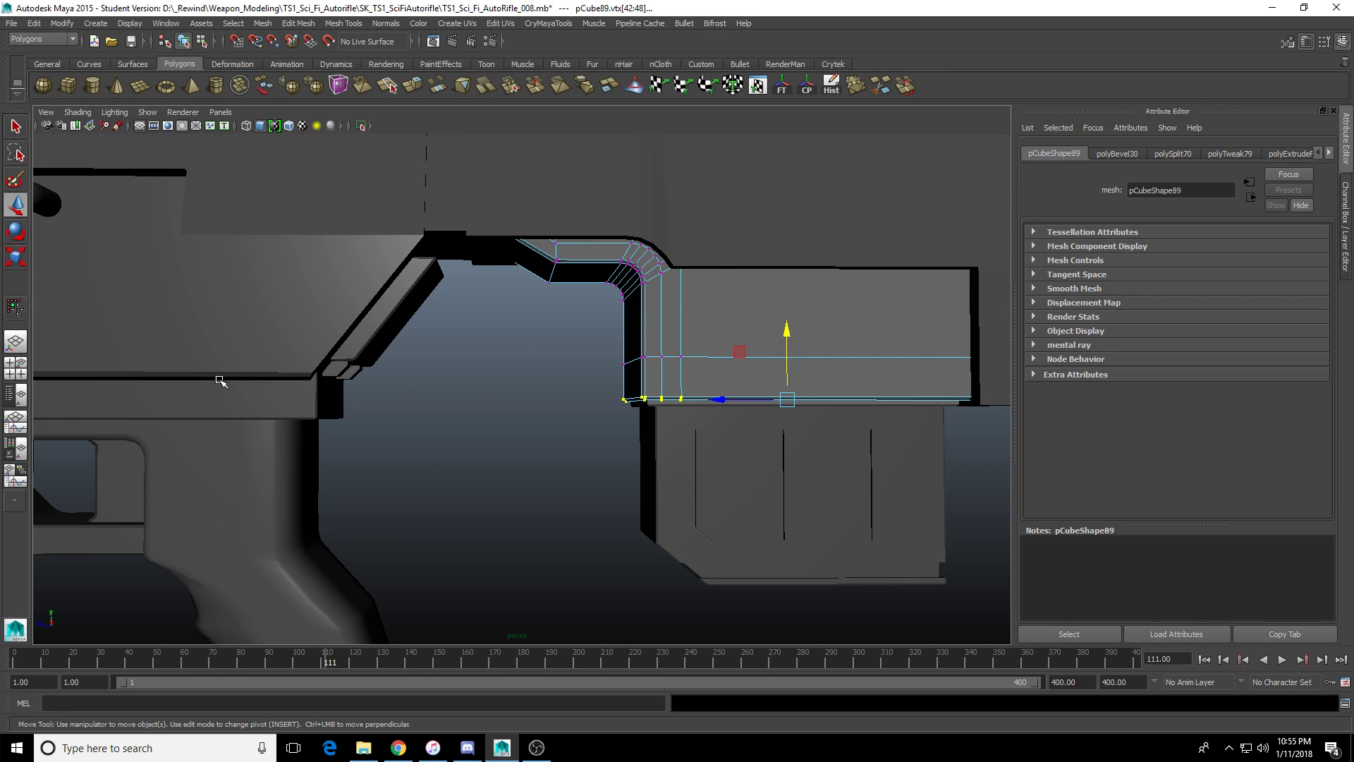
pyautogui.keyDown('alt'); pyautogui.moveTo(631, 391); pyautogui.dragTo(510, 393); pyautogui.keyUp('alt')
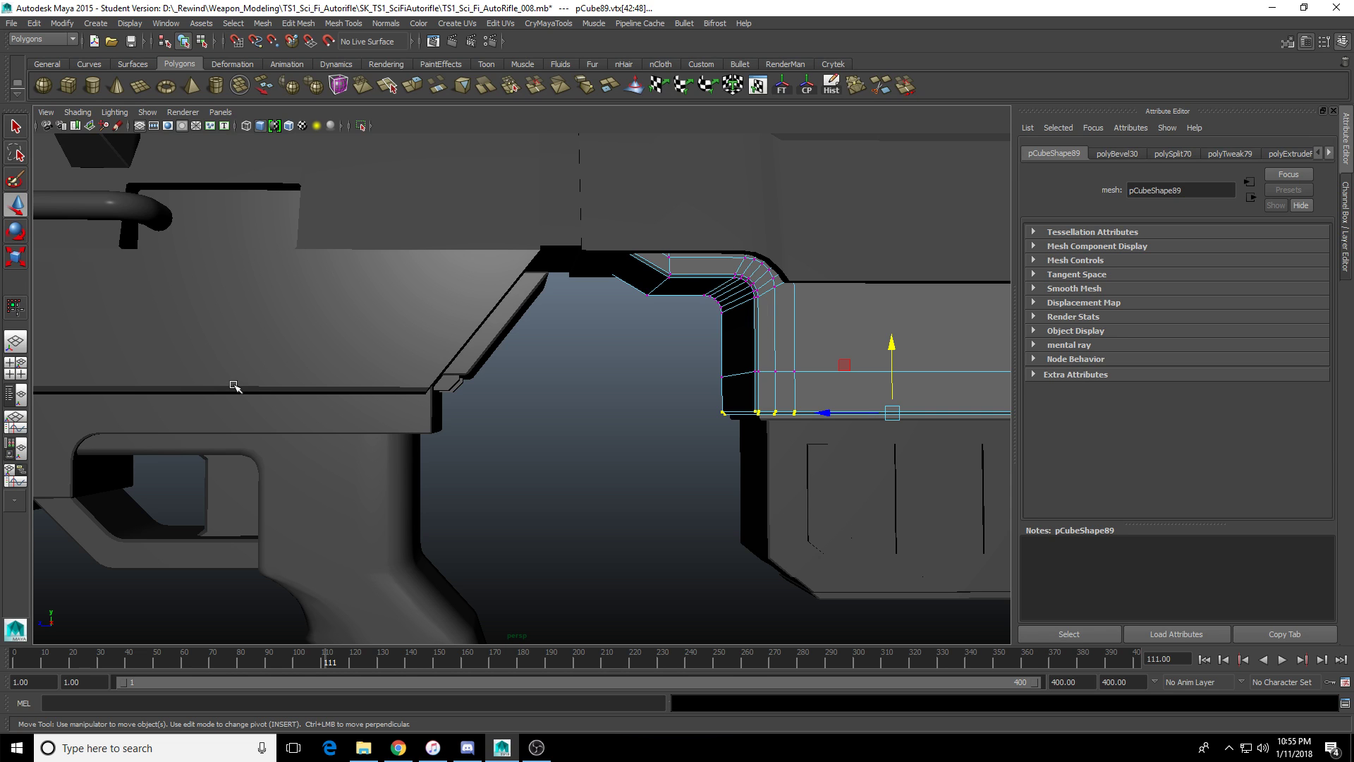
pyautogui.scroll(-5, 272, 435)
# In the side view with wireframe display, raise the housing's horizontal middle row of vertices slightly.
pyautogui.press('space')
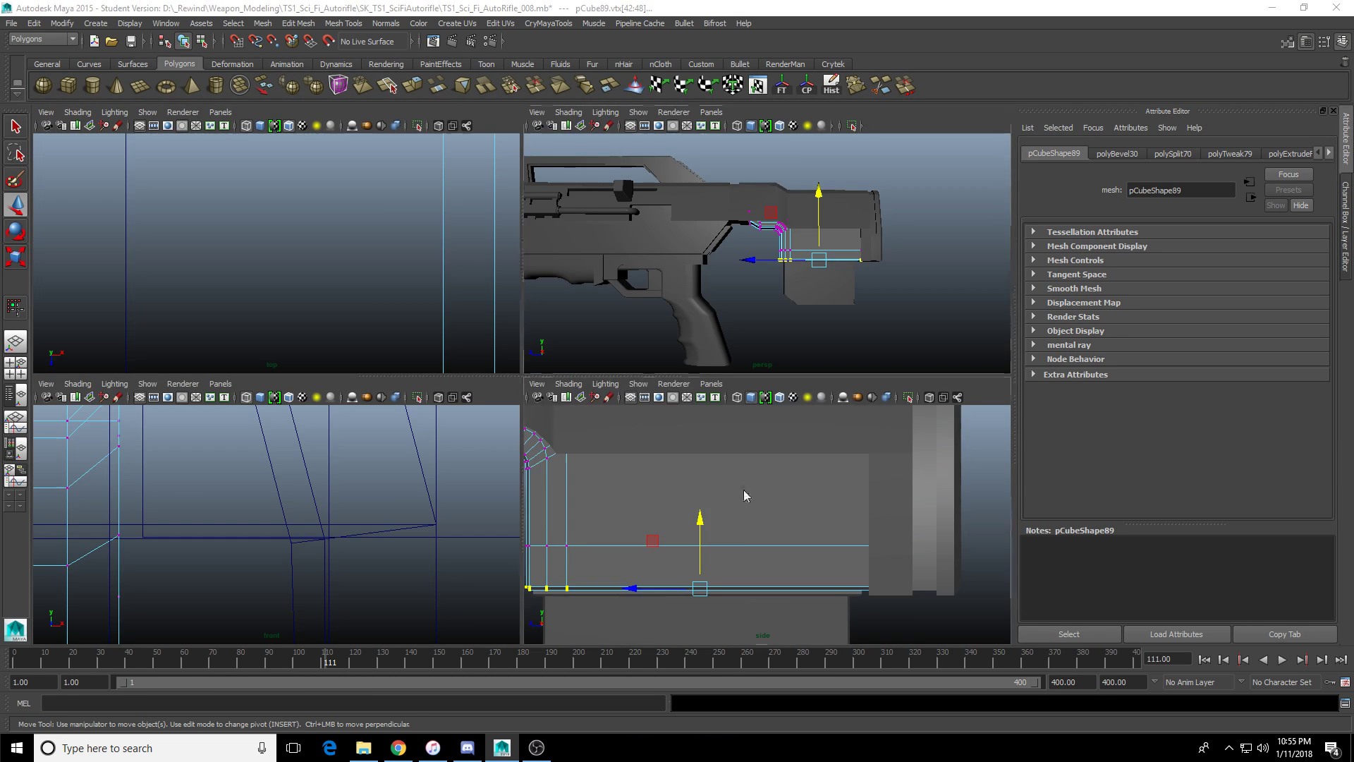
pyautogui.press('space')
pyautogui.scroll(-2, 558, 469)
pyautogui.keyDown('alt'); pyautogui.moveTo(467, 457); pyautogui.dragTo(879, 411, button='middle'); pyautogui.keyUp('alt')
pyautogui.moveTo(659, 414)
pyautogui.keyDown('alt'); pyautogui.mouseDown(button='middle')
pyautogui.moveTo(554, 417)
pyautogui.moveTo(649, 412)
pyautogui.mouseUp(button='middle'); pyautogui.keyUp('alt')
pyautogui.scroll(-1, 474, 386)
pyautogui.moveTo(439, 347); pyautogui.dragTo(894, 478)
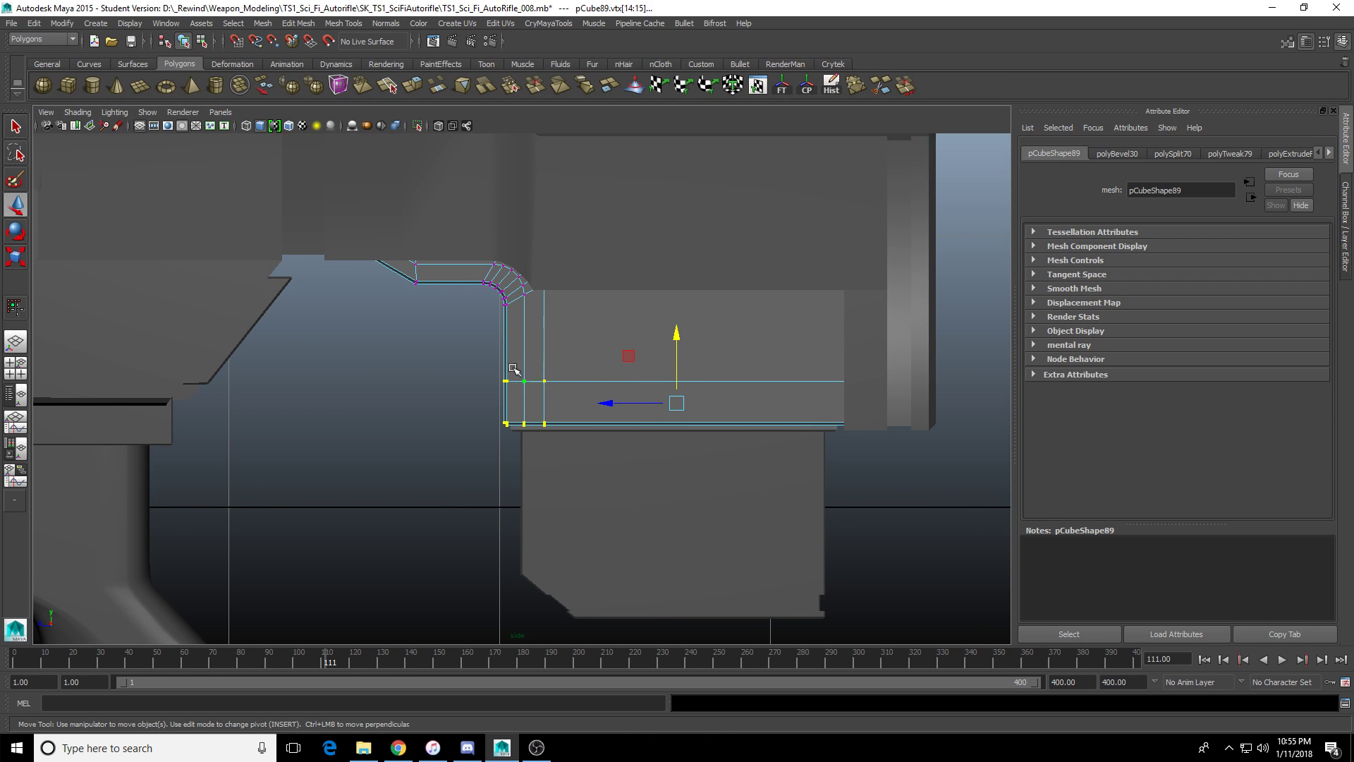
pyautogui.press('4')
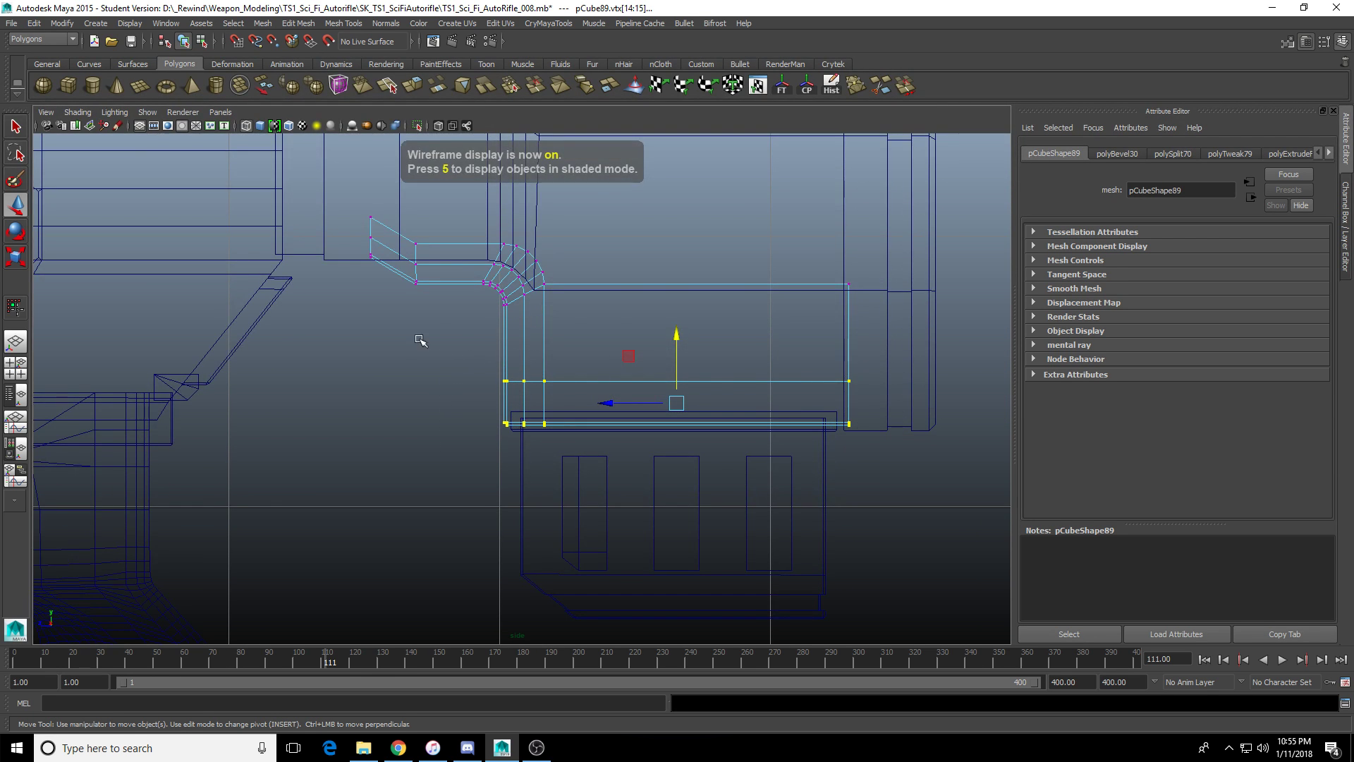
pyautogui.moveTo(421, 341); pyautogui.dragTo(922, 406)
pyautogui.moveTo(673, 322); pyautogui.dragTo(673, 300)
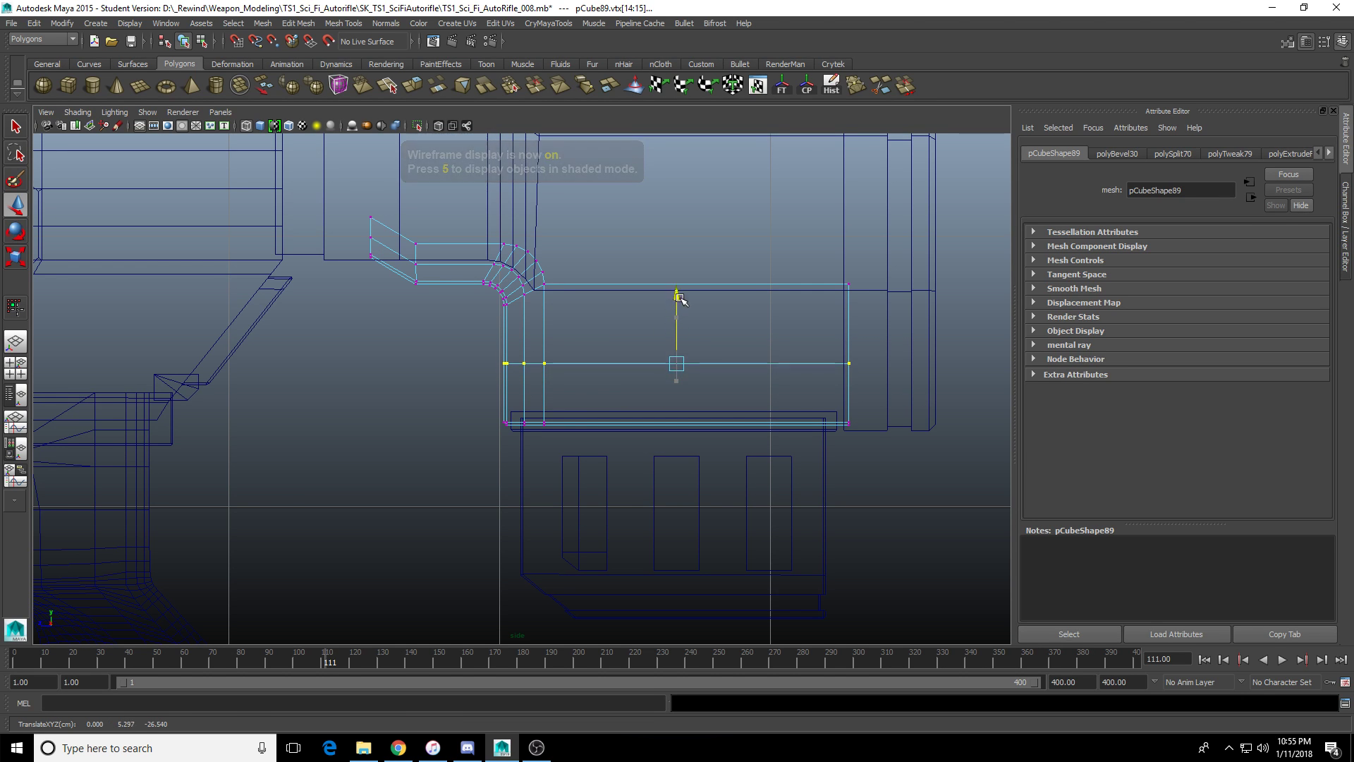
# Raise the housing's bottom row of vertices to make it shallower, and restore shaded display.
pyautogui.moveTo(453, 372); pyautogui.dragTo(810, 489)
pyautogui.moveTo(395, 476); pyautogui.dragTo(881, 402)
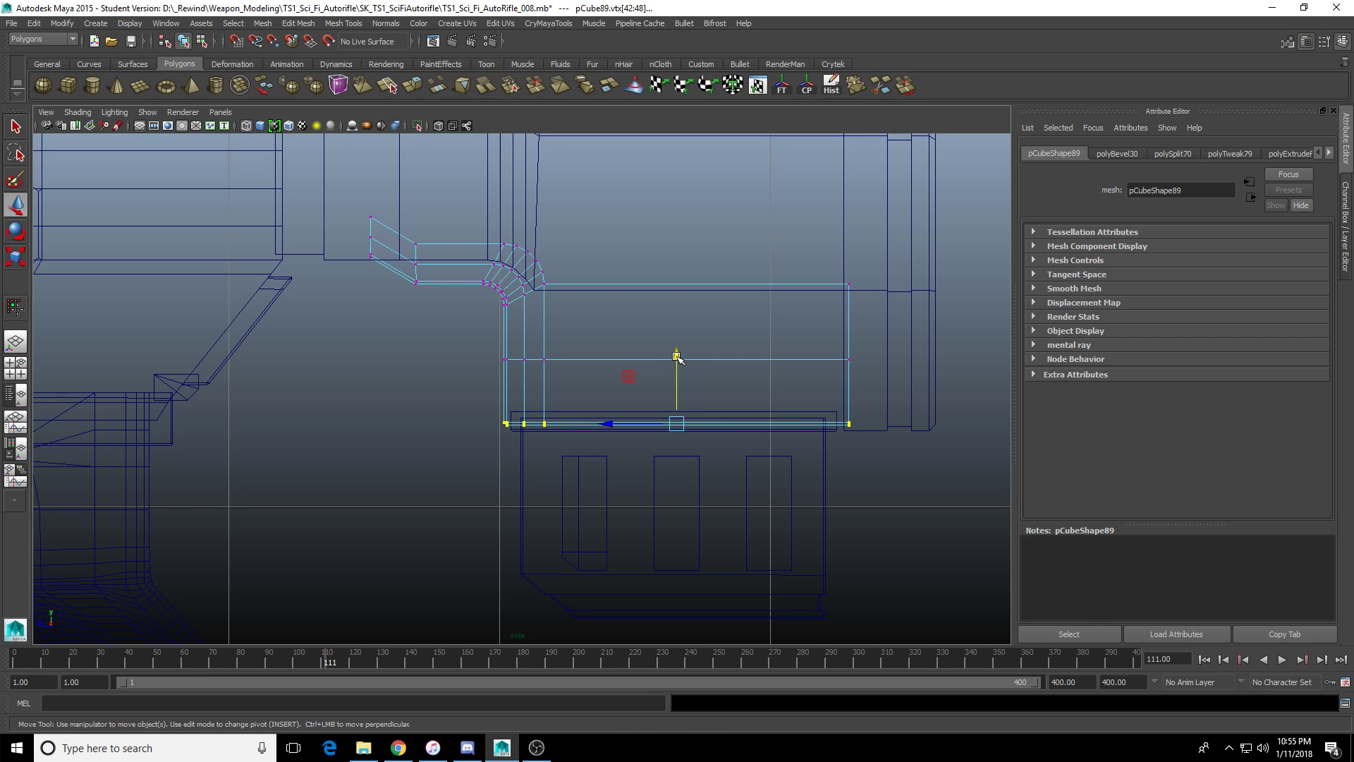
pyautogui.moveTo(677, 357)
pyautogui.mouseDown()
pyautogui.moveTo(683, 321)
pyautogui.moveTo(682, 335)
pyautogui.mouseUp()
pyautogui.press('5')
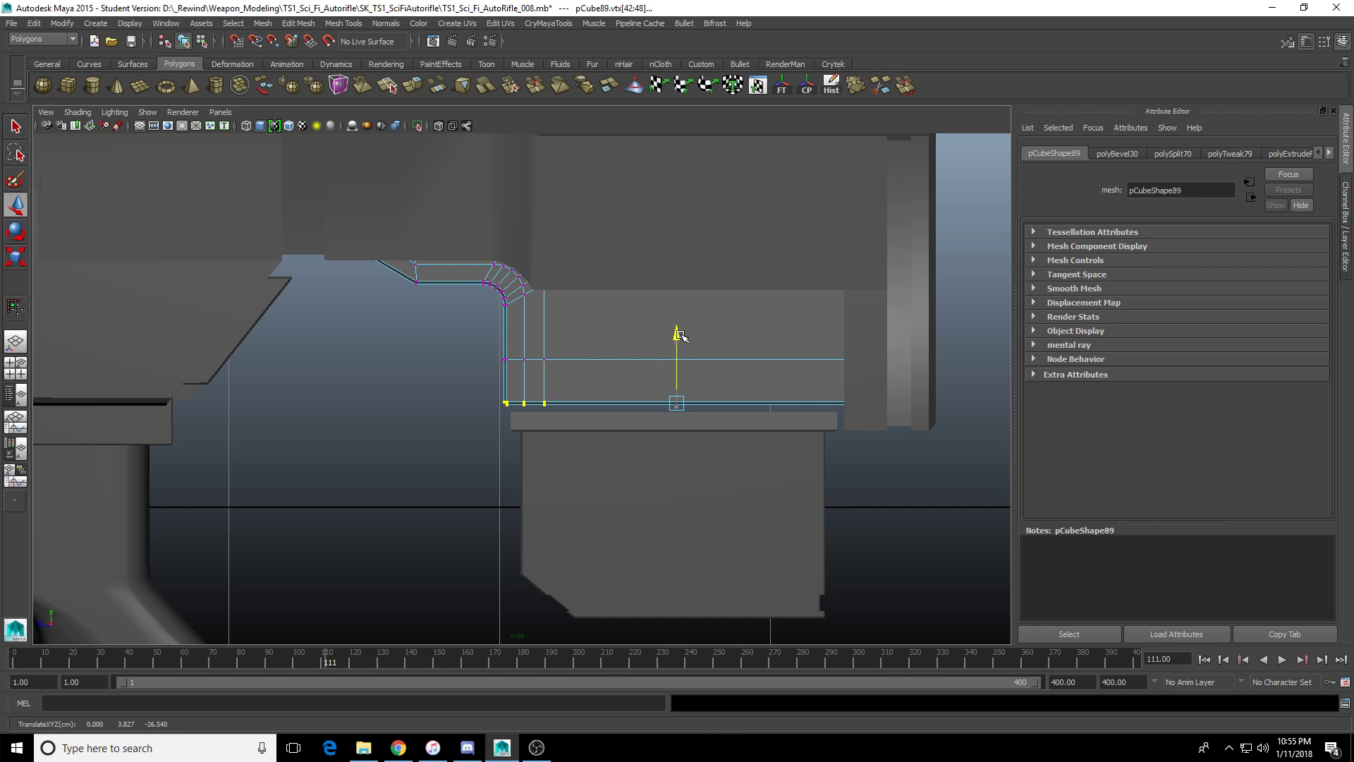
# Select the collar and magazine together and raise them against the shortened housing's underside.
pyautogui.scroll(2, 664, 381)
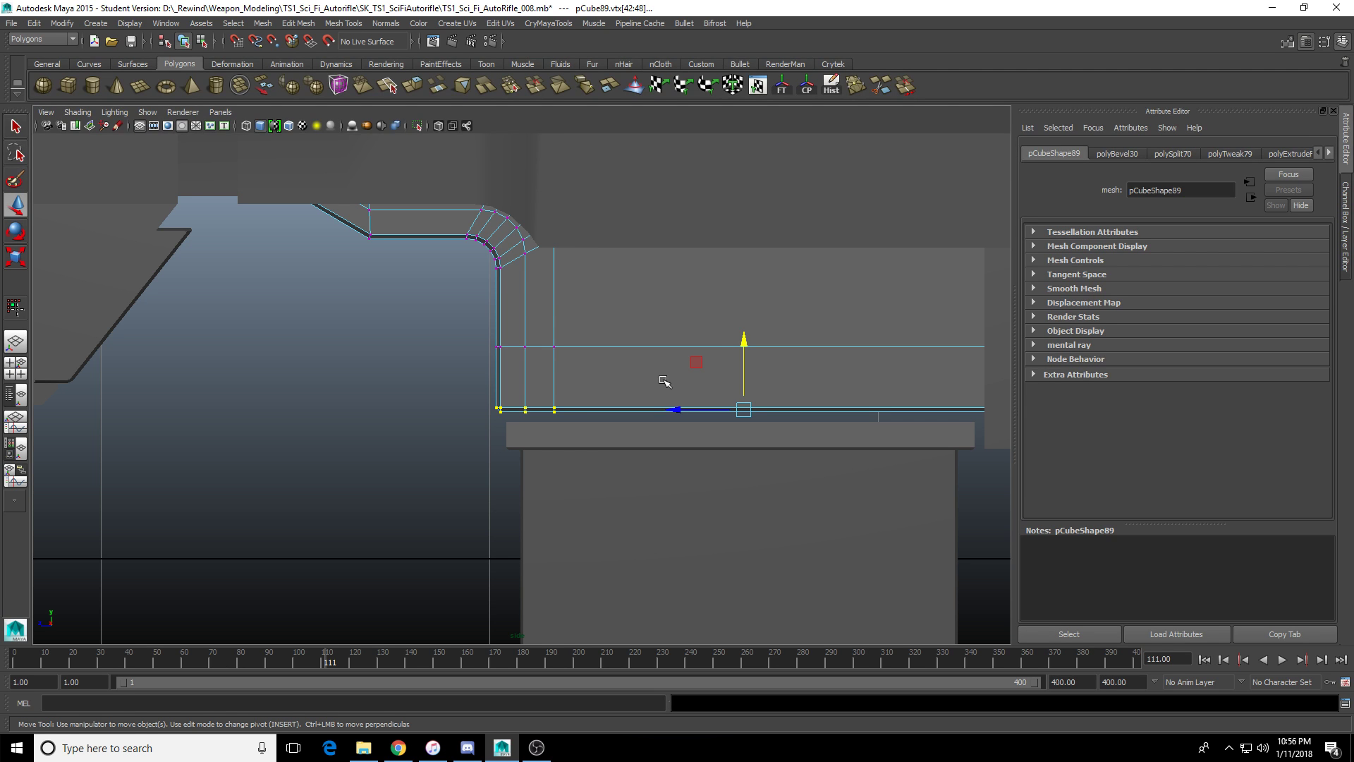
pyautogui.click(593, 414)
pyautogui.click(596, 432)
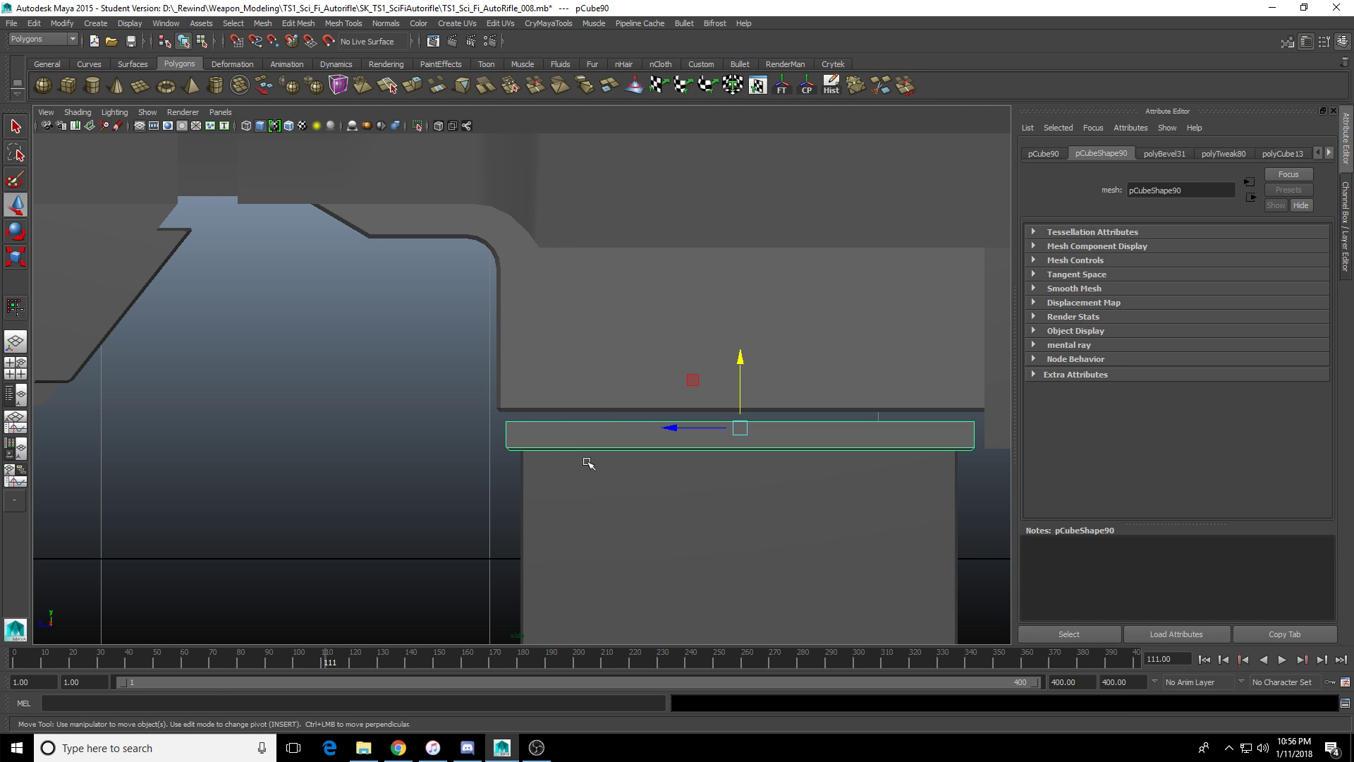
pyautogui.keyDown('shift'); pyautogui.click(677, 508); pyautogui.keyUp('shift')
pyautogui.scroll(-2, 677, 508)
pyautogui.scroll(-2, 691, 486)
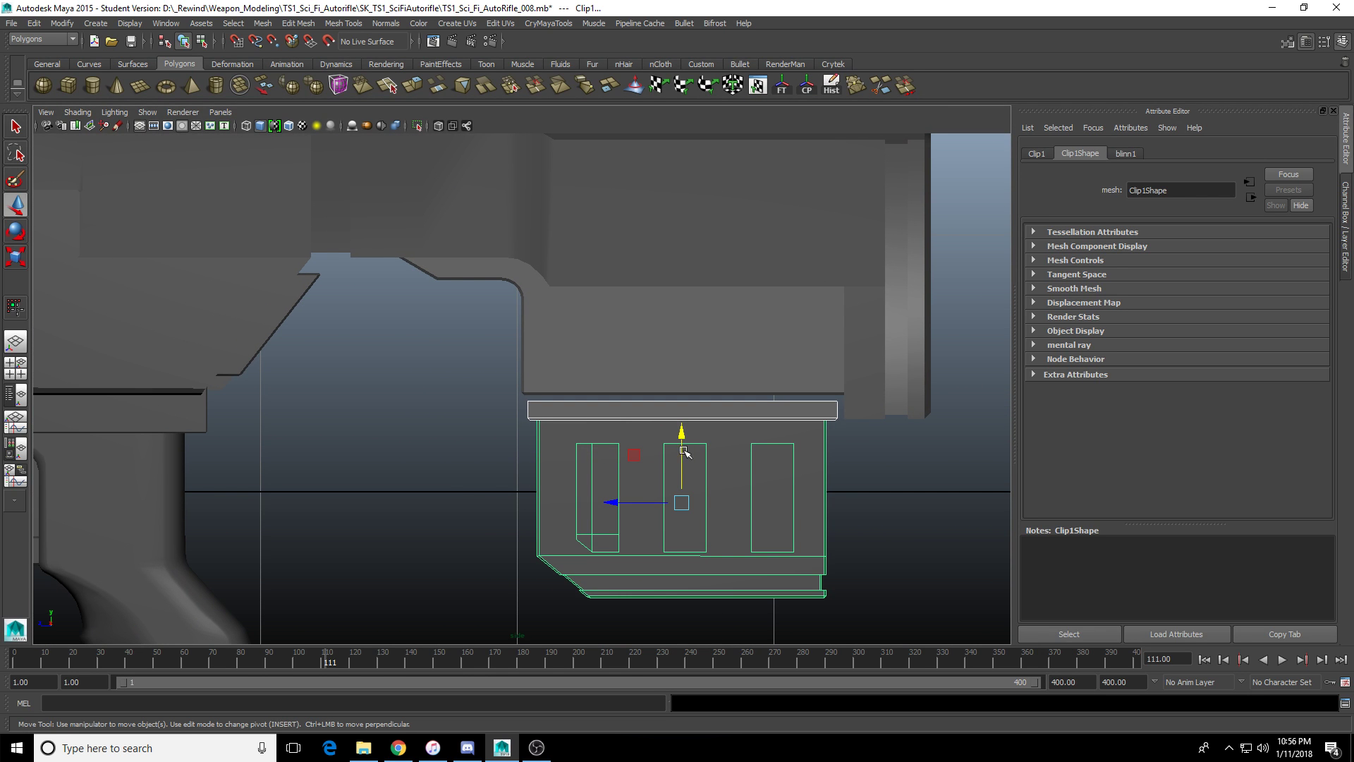
pyautogui.moveTo(680, 431); pyautogui.dragTo(695, 418)
# Raise the bottom vertices of the stock's rear end so they line up with the magazine housing's underside.
pyautogui.keyDown('alt'); pyautogui.moveTo(829, 399); pyautogui.dragTo(754, 404, button='middle'); pyautogui.keyUp('alt')
pyautogui.click(725, 397)
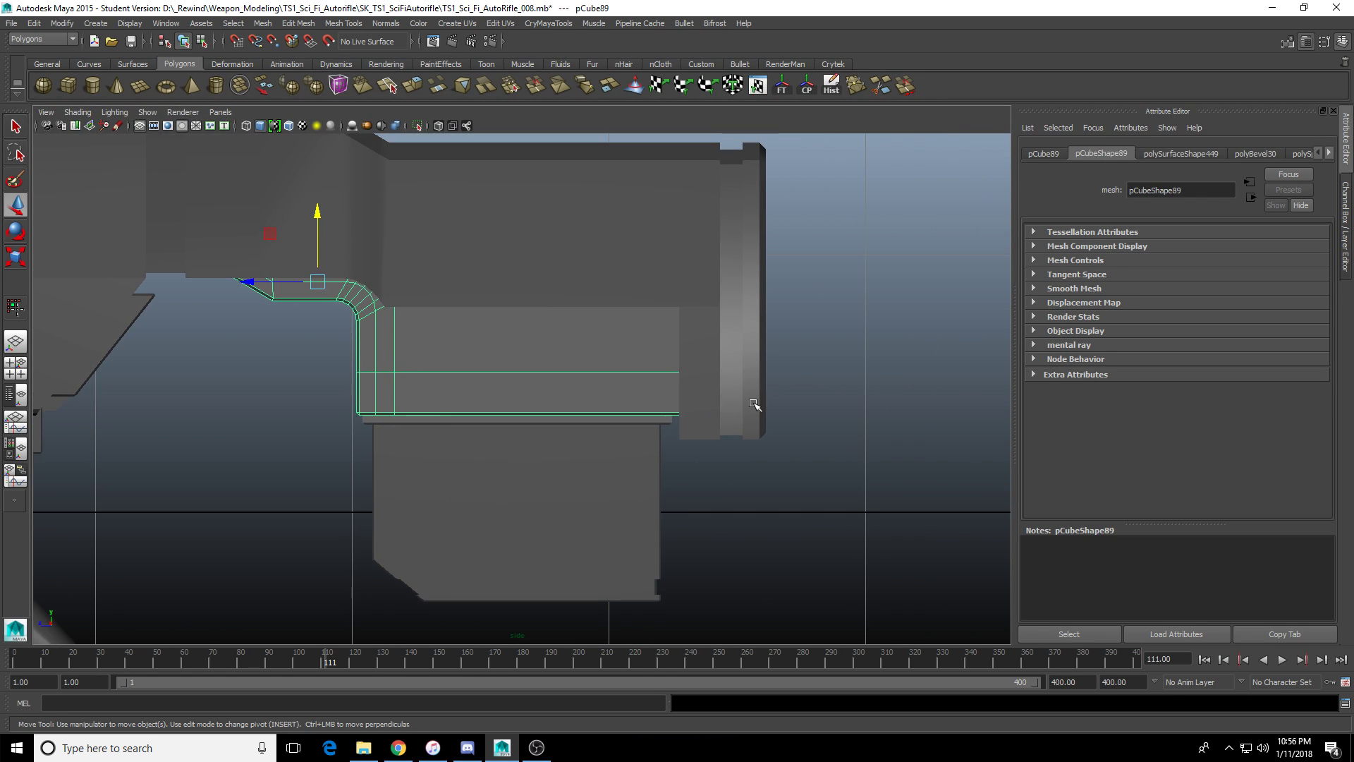
pyautogui.scroll(2, 776, 407)
pyautogui.moveTo(825, 414); pyautogui.dragTo(825, 373, button='right')
pyautogui.moveTo(671, 372); pyautogui.dragTo(881, 499)
pyautogui.keyDown('alt'); pyautogui.moveTo(819, 478); pyautogui.dragTo(717, 449, button='middle'); pyautogui.keyUp('alt')
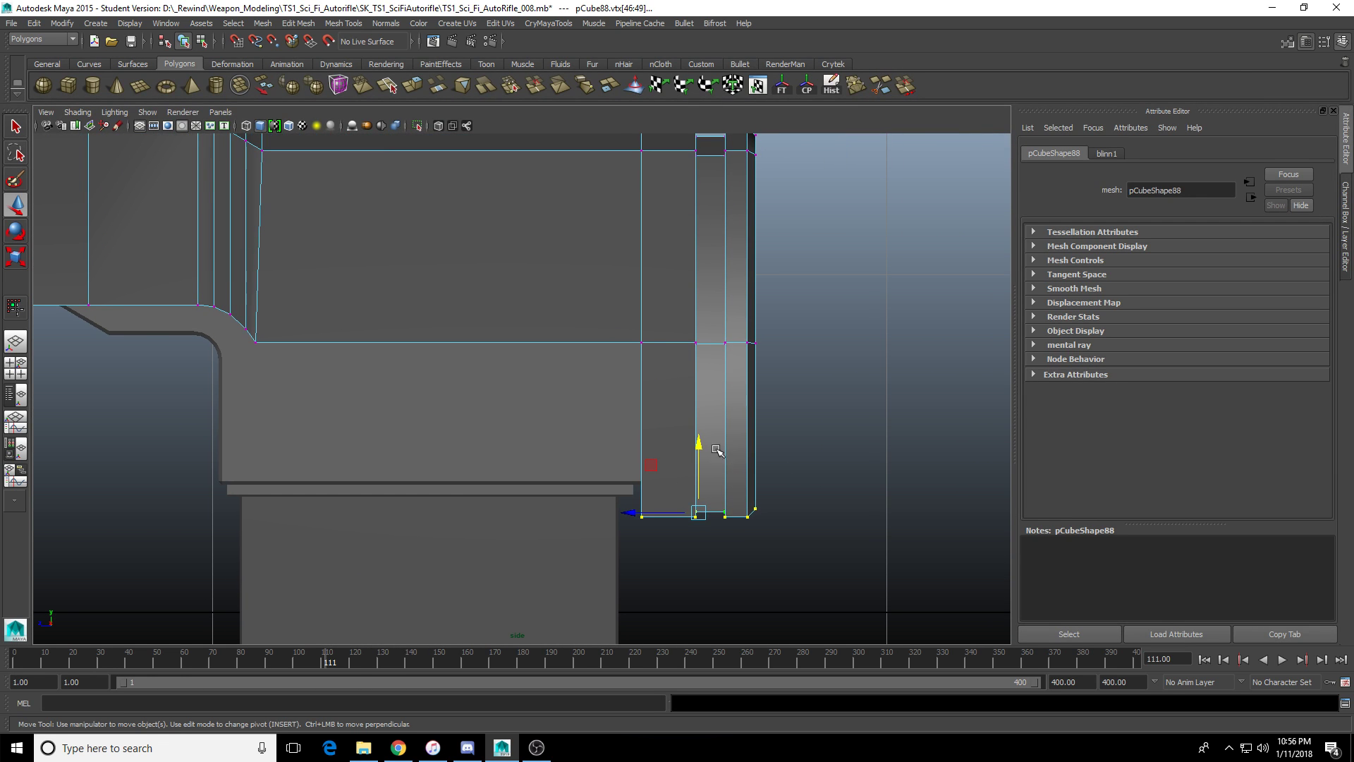
pyautogui.moveTo(701, 446); pyautogui.dragTo(721, 417)
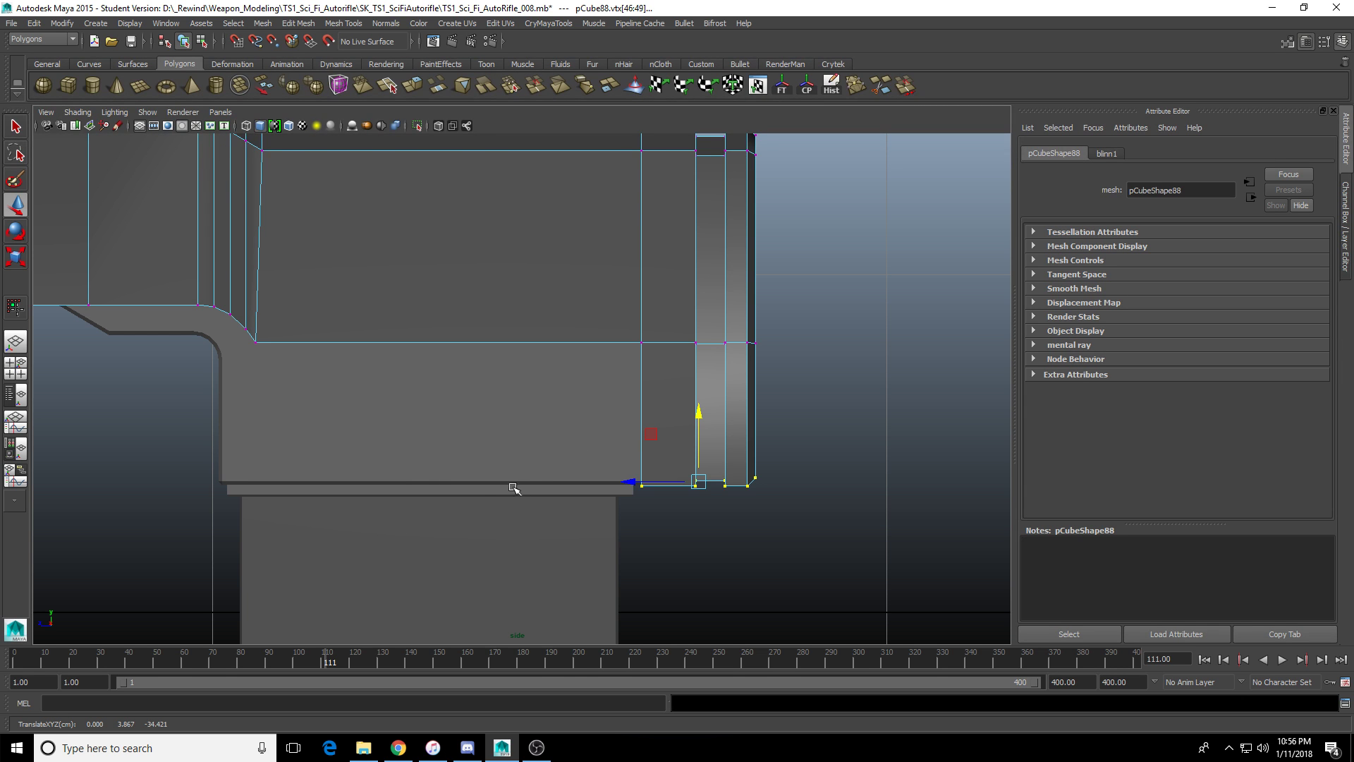
# Examine the stock's rear end, housing, collar and magazine in perspective from below, behind and the side.
pyautogui.scroll(-3, 502, 489)
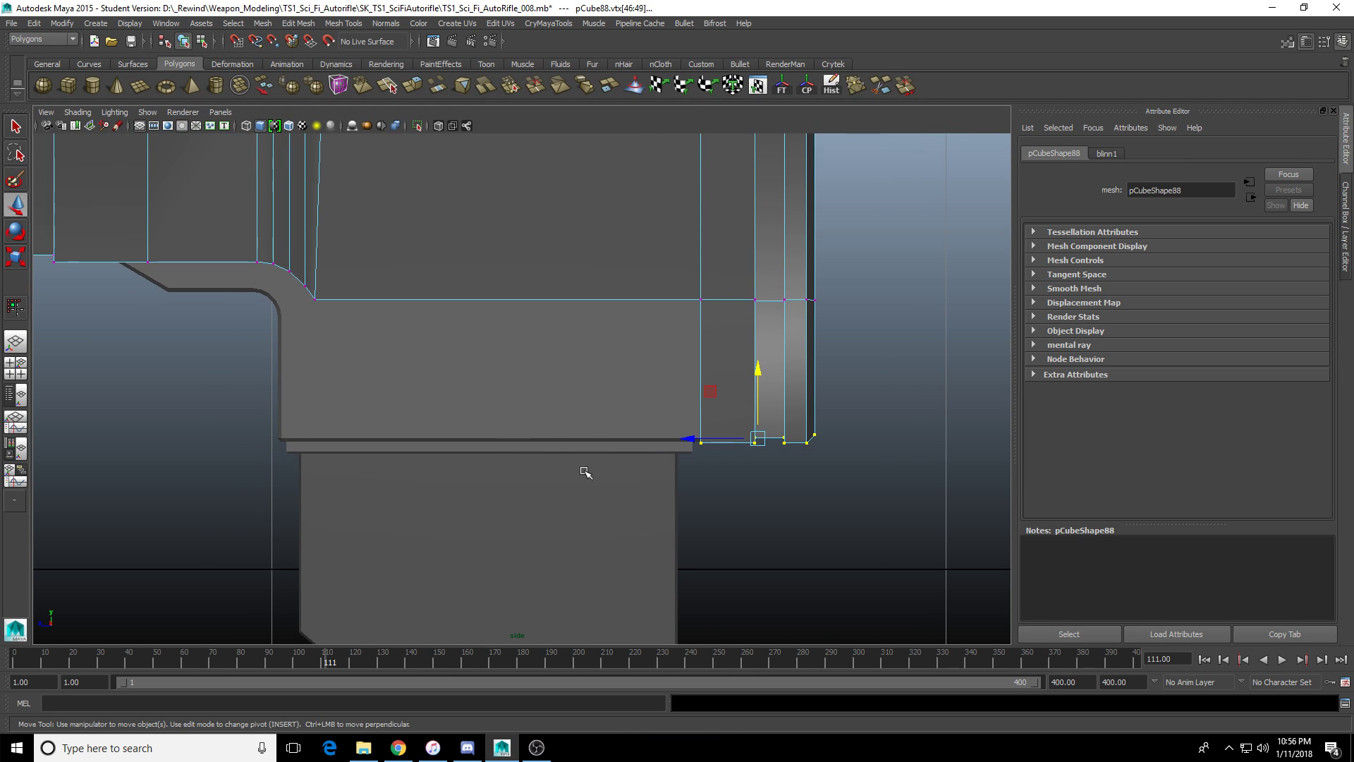
pyautogui.scroll(1, 590, 468)
pyautogui.press('space')
pyautogui.press('space')
pyautogui.keyDown('alt'); pyautogui.moveTo(871, 322); pyautogui.dragTo(658, 416); pyautogui.keyUp('alt')
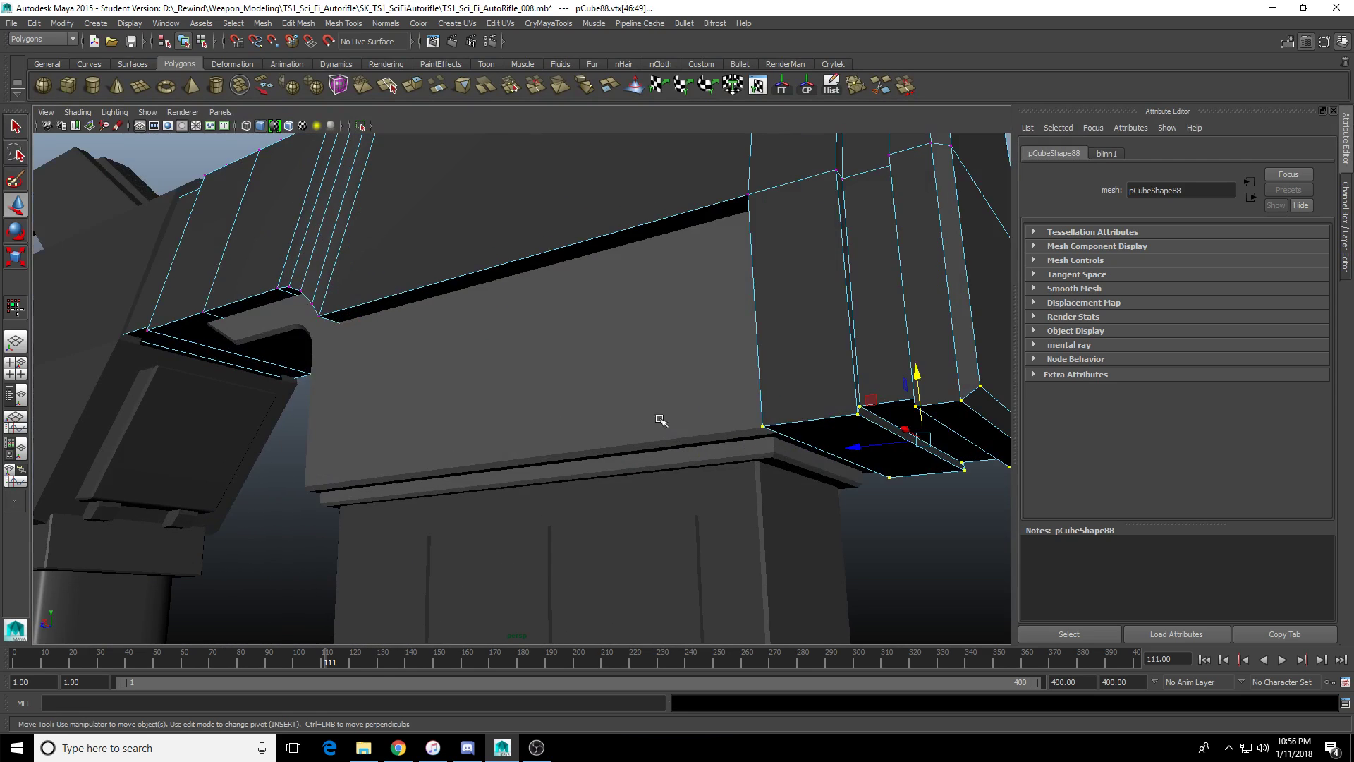
pyautogui.click(943, 247)
pyautogui.keyDown('alt'); pyautogui.moveTo(943, 247); pyautogui.dragTo(775, 313); pyautogui.keyUp('alt')
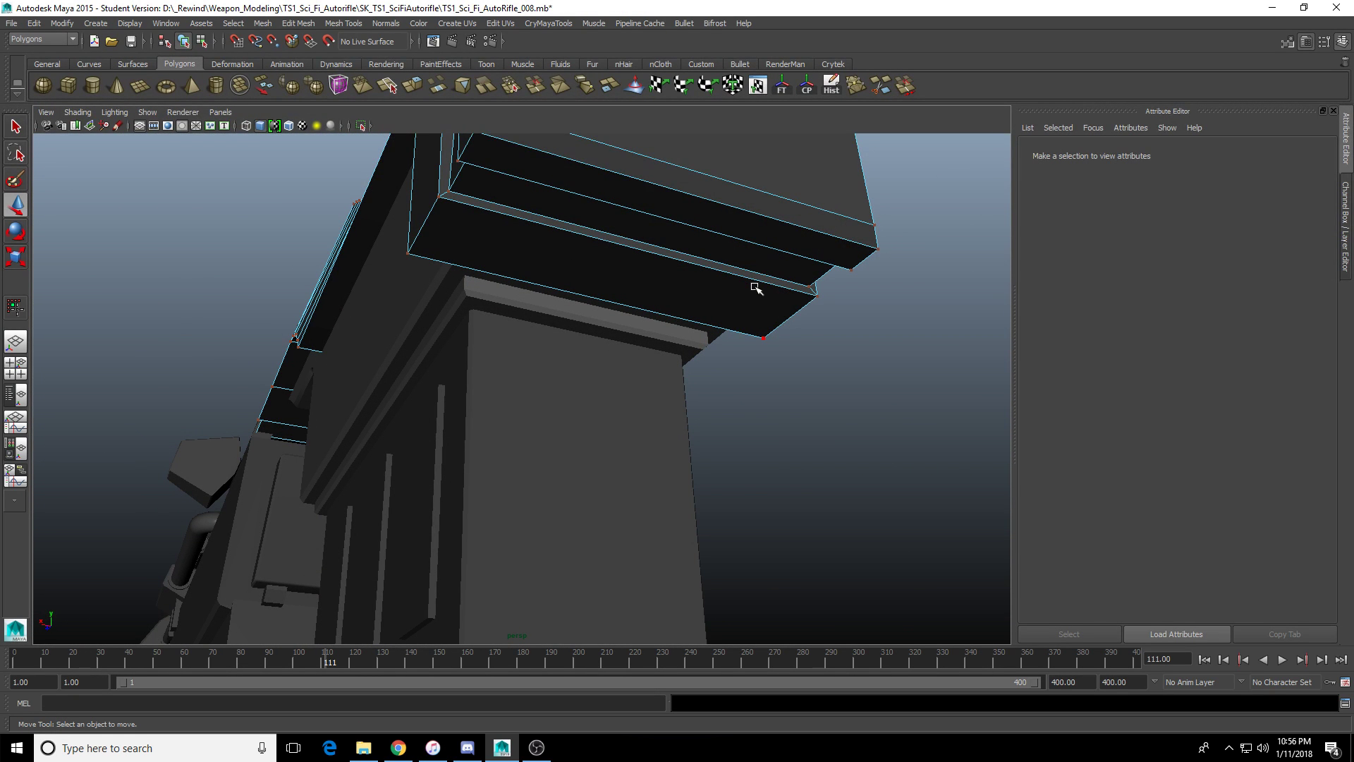
pyautogui.scroll(-5, 792, 207)
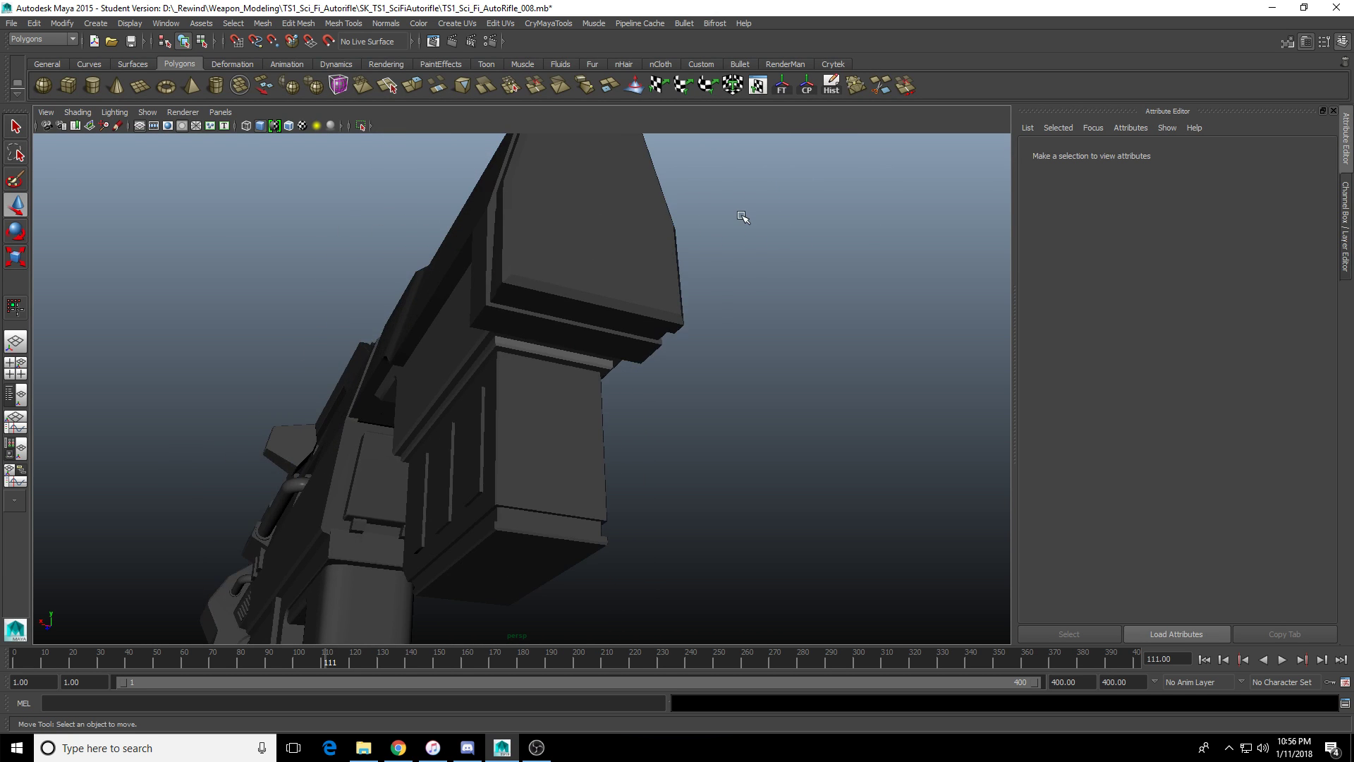
pyautogui.keyDown('alt'); pyautogui.moveTo(740, 211); pyautogui.dragTo(734, 270); pyautogui.keyUp('alt')
pyautogui.click(738, 282)
pyautogui.keyDown('alt'); pyautogui.moveTo(751, 242); pyautogui.dragTo(752, 281); pyautogui.keyUp('alt')
pyautogui.click(657, 466)
pyautogui.keyDown('alt'); pyautogui.moveTo(657, 469); pyautogui.dragTo(545, 475, button='right'); pyautogui.keyUp('alt')
pyautogui.keyDown('alt'); pyautogui.moveTo(595, 477); pyautogui.dragTo(571, 459); pyautogui.keyUp('alt')
pyautogui.click(572, 459)
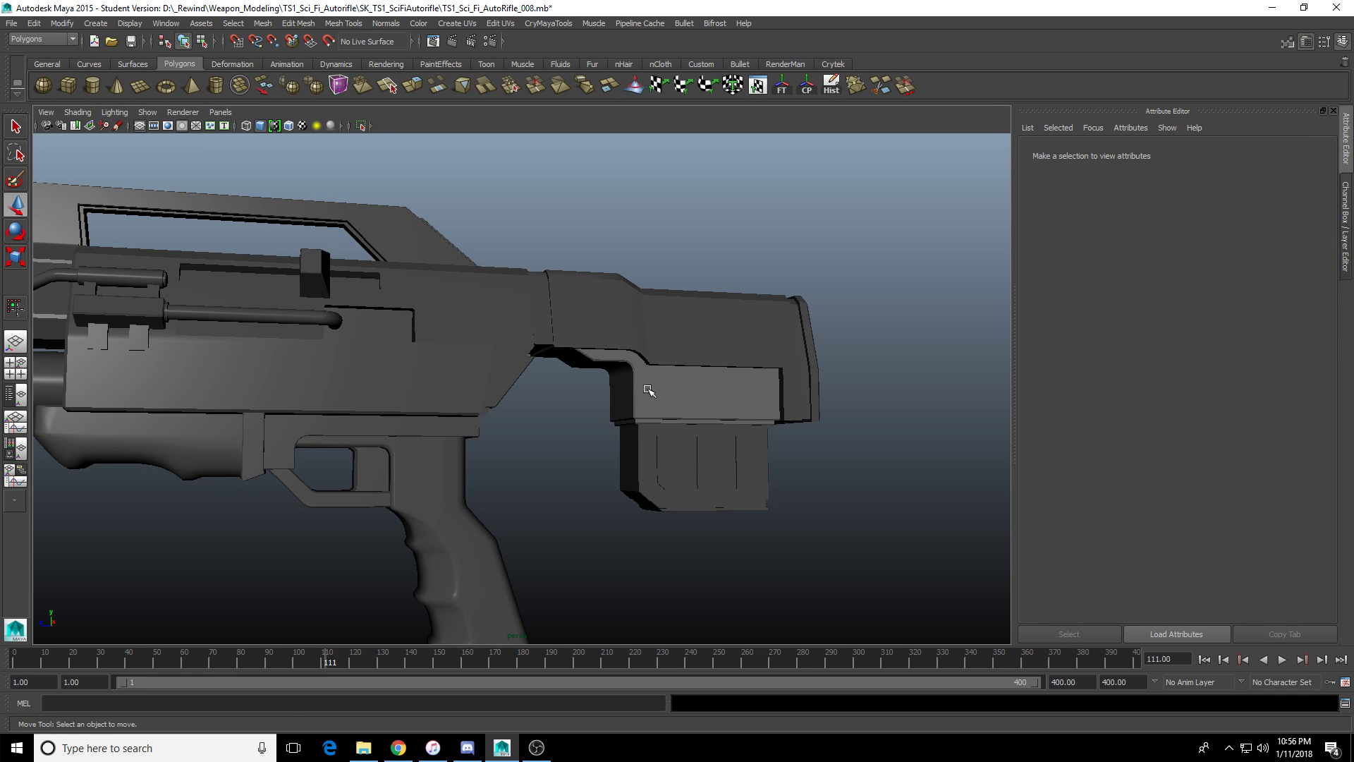
# Check the housing, magazine and collar individually and review their proportions against the whole rifle.
pyautogui.click(703, 391)
pyautogui.click(695, 469)
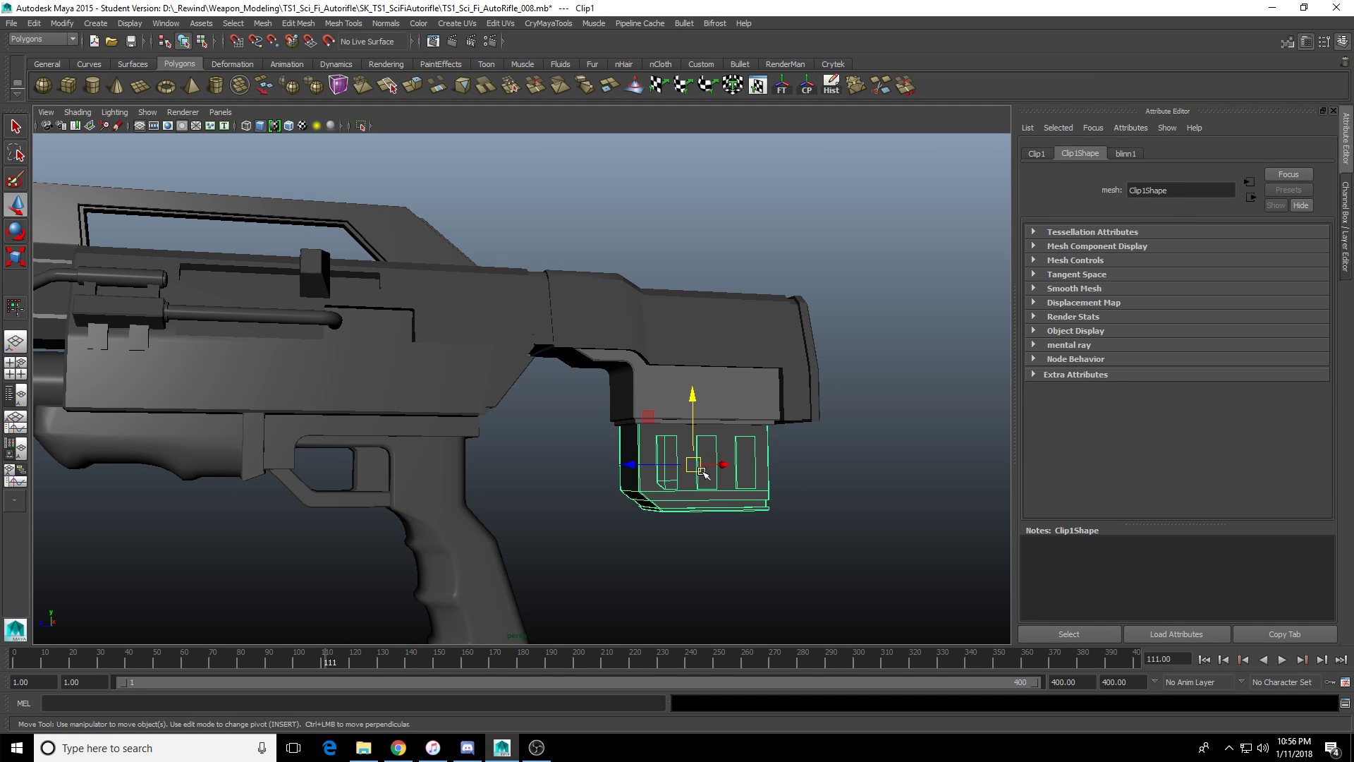
pyautogui.click(785, 363)
pyautogui.click(652, 423)
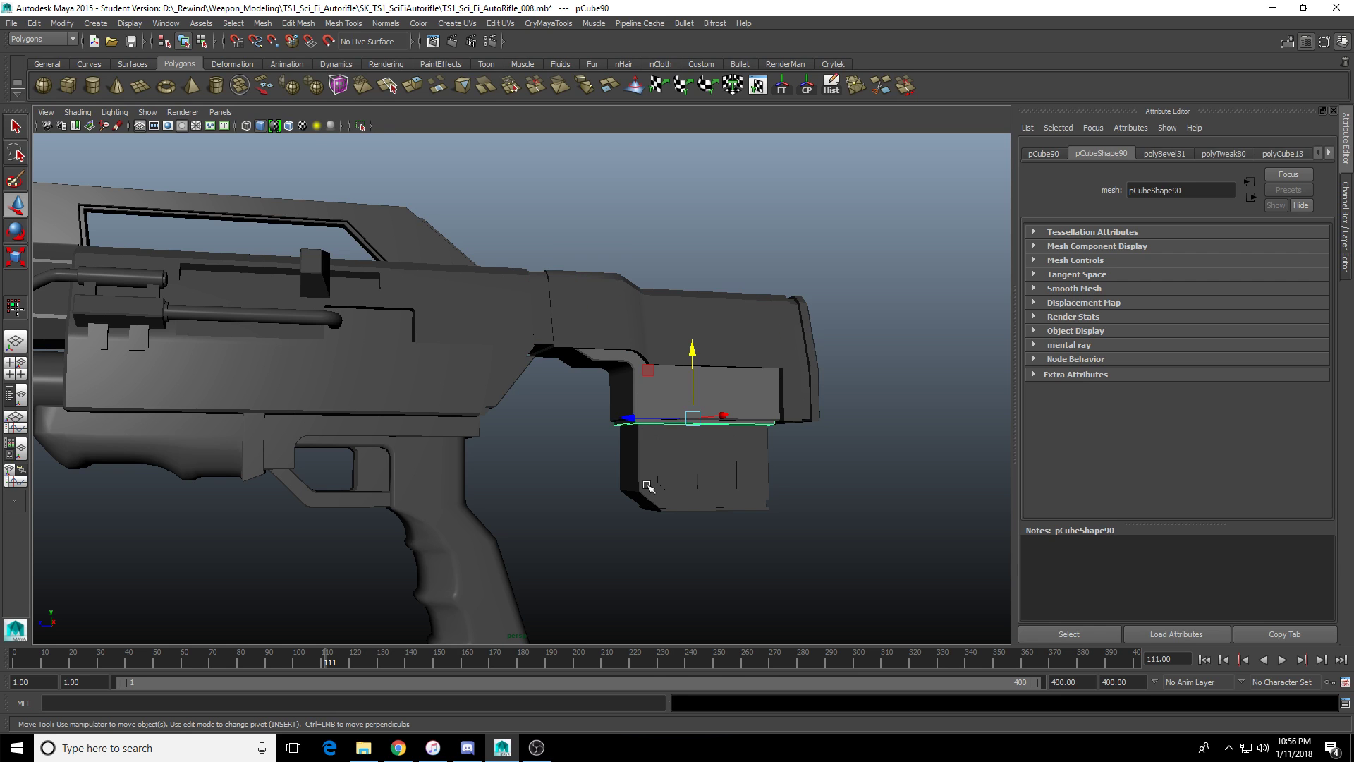
pyautogui.keyDown('alt'); pyautogui.moveTo(628, 491); pyautogui.dragTo(805, 470, button='middle'); pyautogui.keyUp('alt')
pyautogui.keyDown('alt'); pyautogui.moveTo(745, 480); pyautogui.dragTo(662, 492, button='right'); pyautogui.keyUp('alt')
pyautogui.keyDown('alt'); pyautogui.moveTo(663, 493); pyautogui.dragTo(808, 495, button='middle'); pyautogui.keyUp('alt')
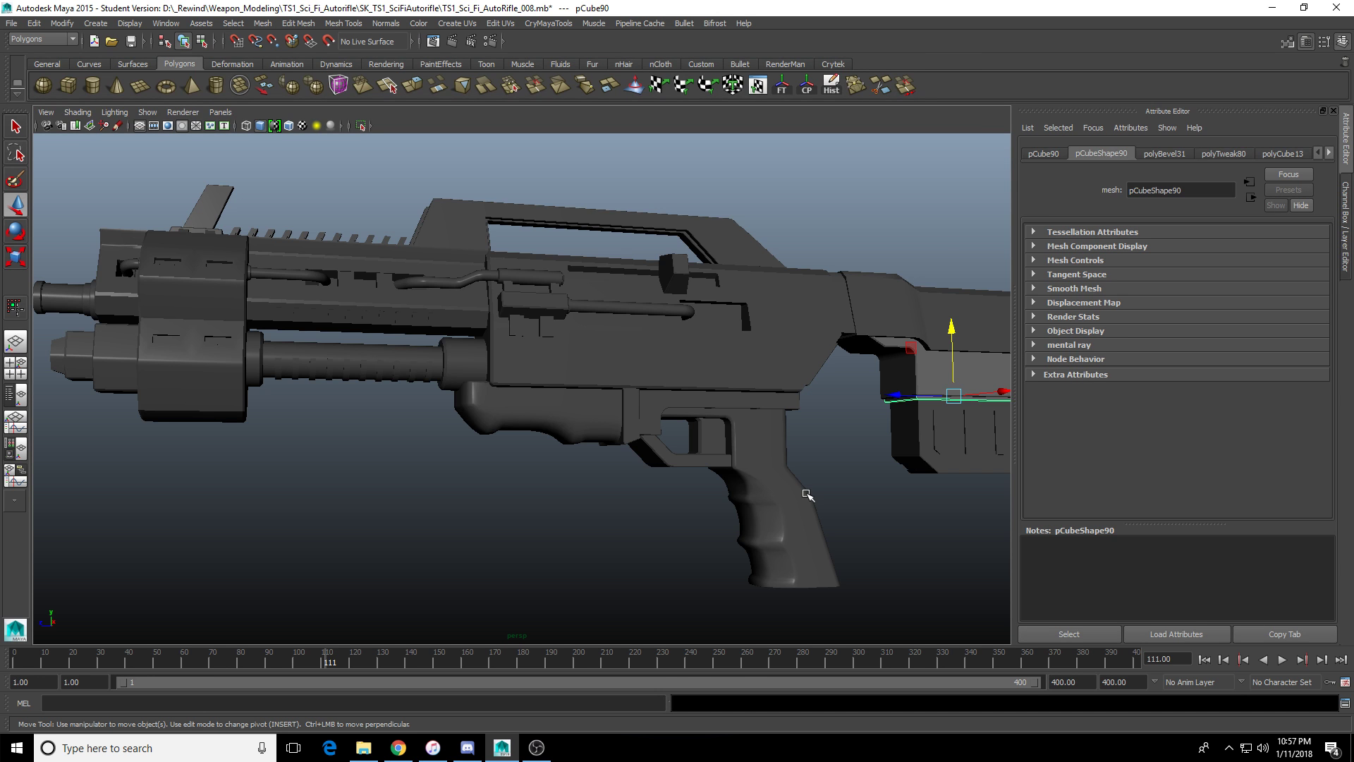
pyautogui.scroll(-3, 806, 494)
pyautogui.scroll(3, 783, 463)
pyautogui.keyDown('alt'); pyautogui.moveTo(816, 468); pyautogui.dragTo(821, 473); pyautogui.keyUp('alt')
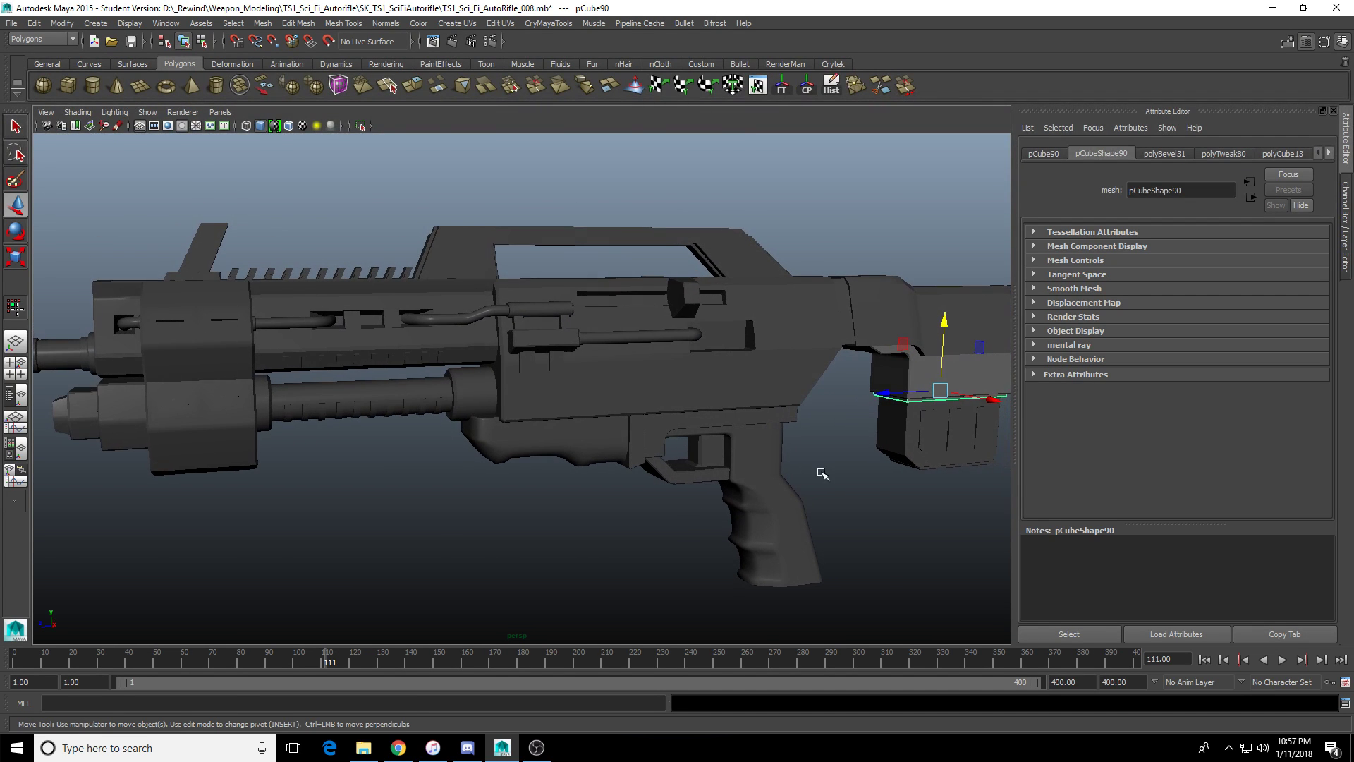
pyautogui.scroll(-1, 775, 487)
pyautogui.scroll(-1, 755, 479)
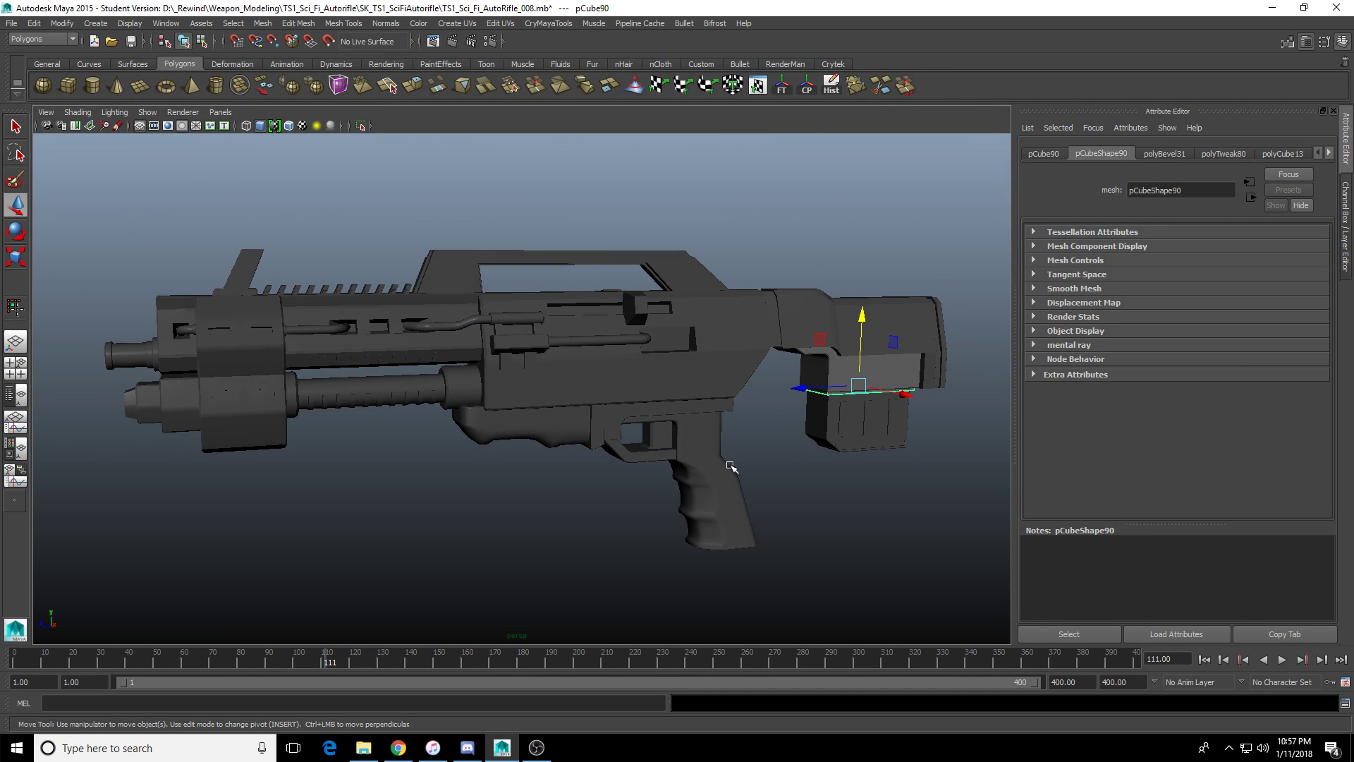
pyautogui.keyDown('alt'); pyautogui.moveTo(731, 462); pyautogui.dragTo(649, 386); pyautogui.keyUp('alt')
# Inspect the carry handle, magazine housing and receiver body in turn, comparing the receiver's rear with the stock.
pyautogui.click(663, 296)
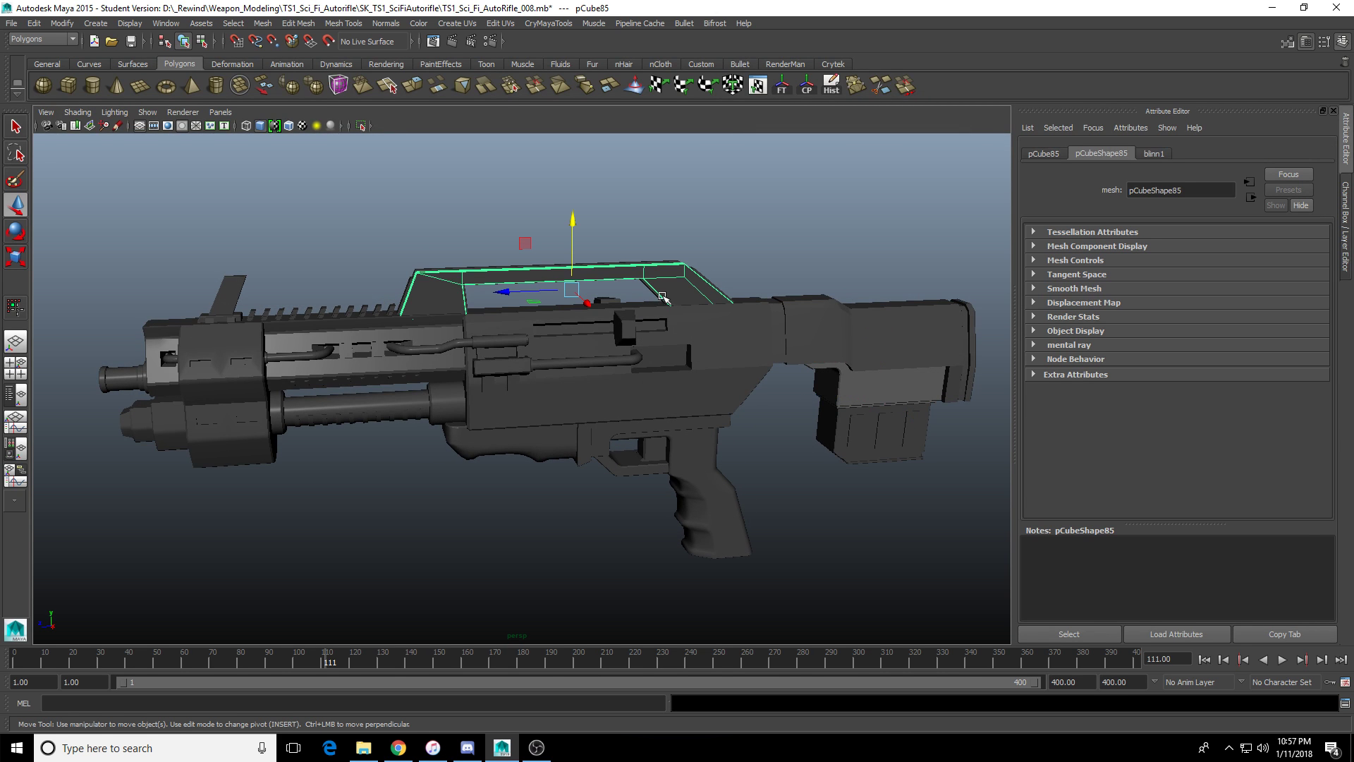
pyautogui.keyDown('alt'); pyautogui.moveTo(719, 345); pyautogui.dragTo(656, 282); pyautogui.keyUp('alt')
pyautogui.scroll(3, 592, 335)
pyautogui.click(737, 355)
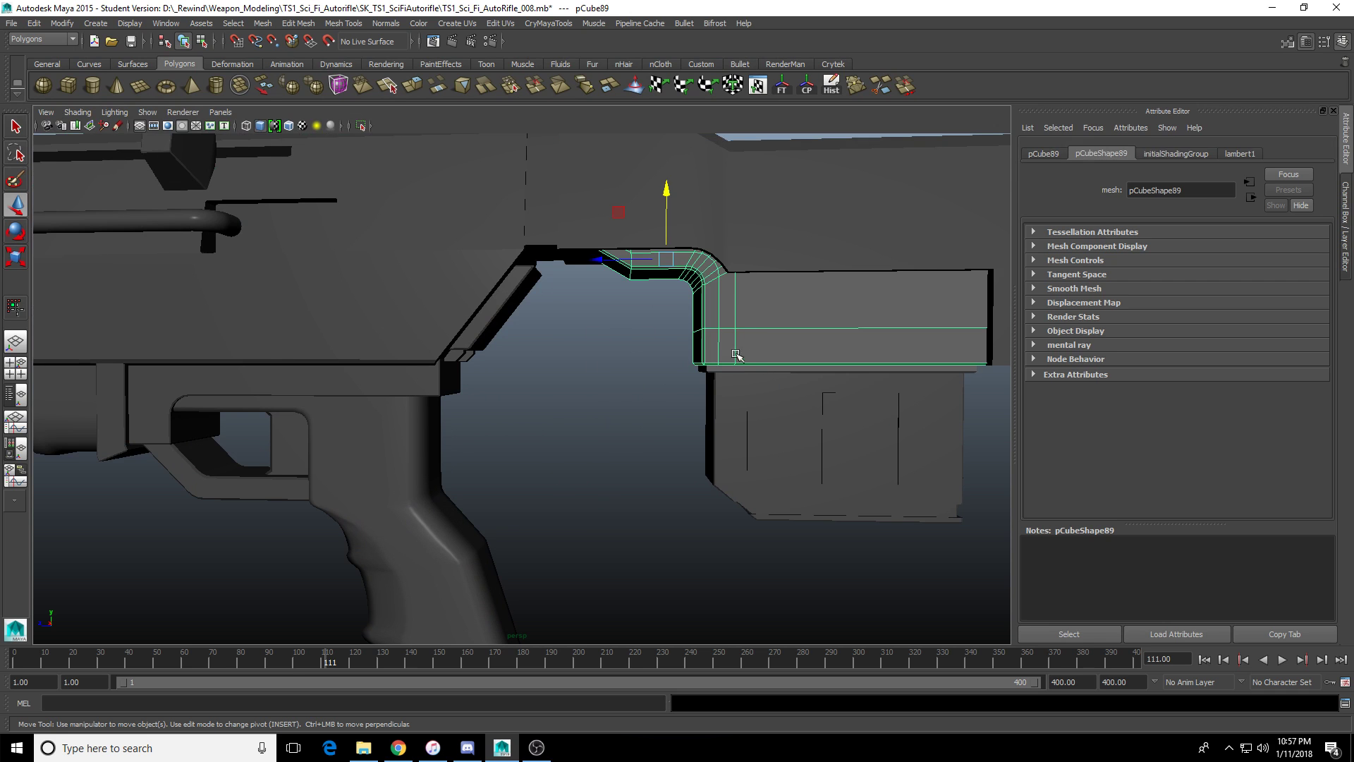
pyautogui.keyDown('alt'); pyautogui.moveTo(438, 365); pyautogui.dragTo(499, 377); pyautogui.keyUp('alt')
pyautogui.click(498, 378)
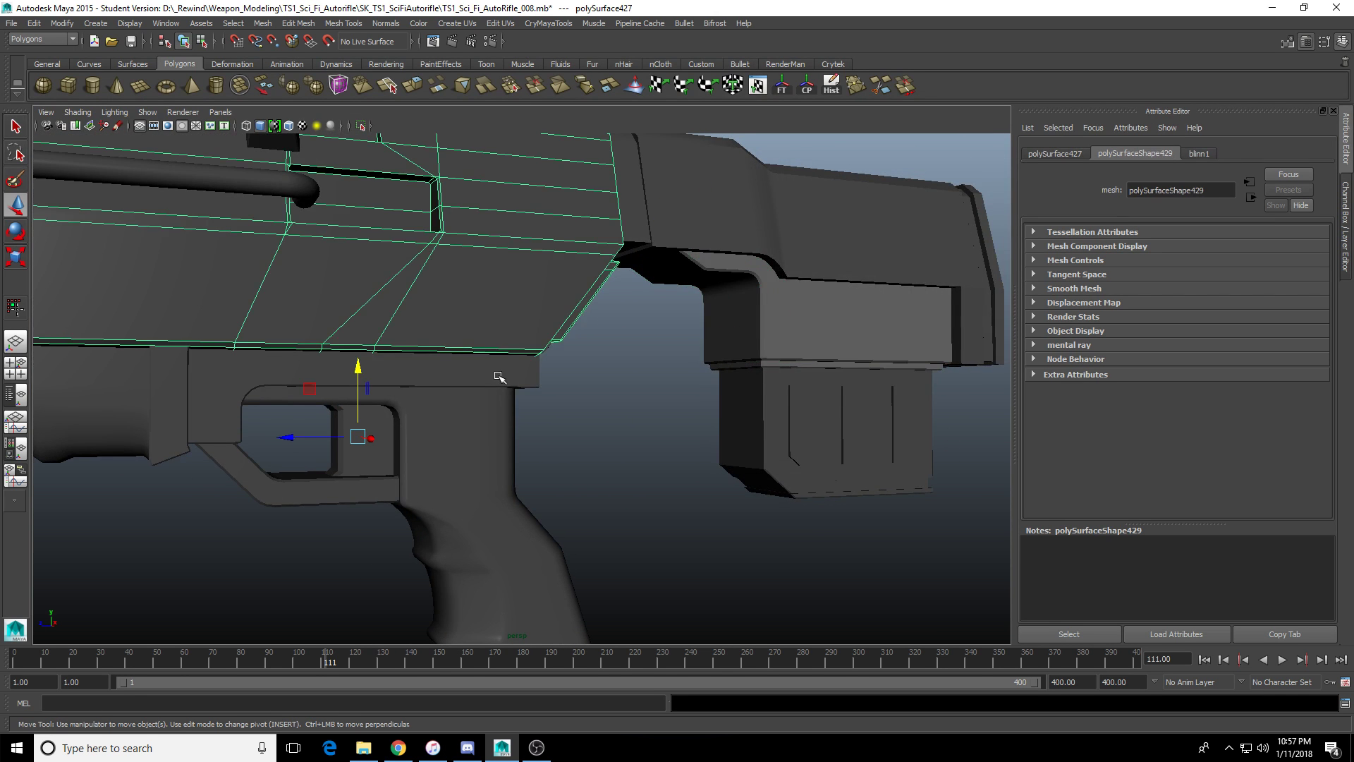
pyautogui.keyDown('alt'); pyautogui.moveTo(499, 377); pyautogui.dragTo(607, 377, button='middle'); pyautogui.keyUp('alt')
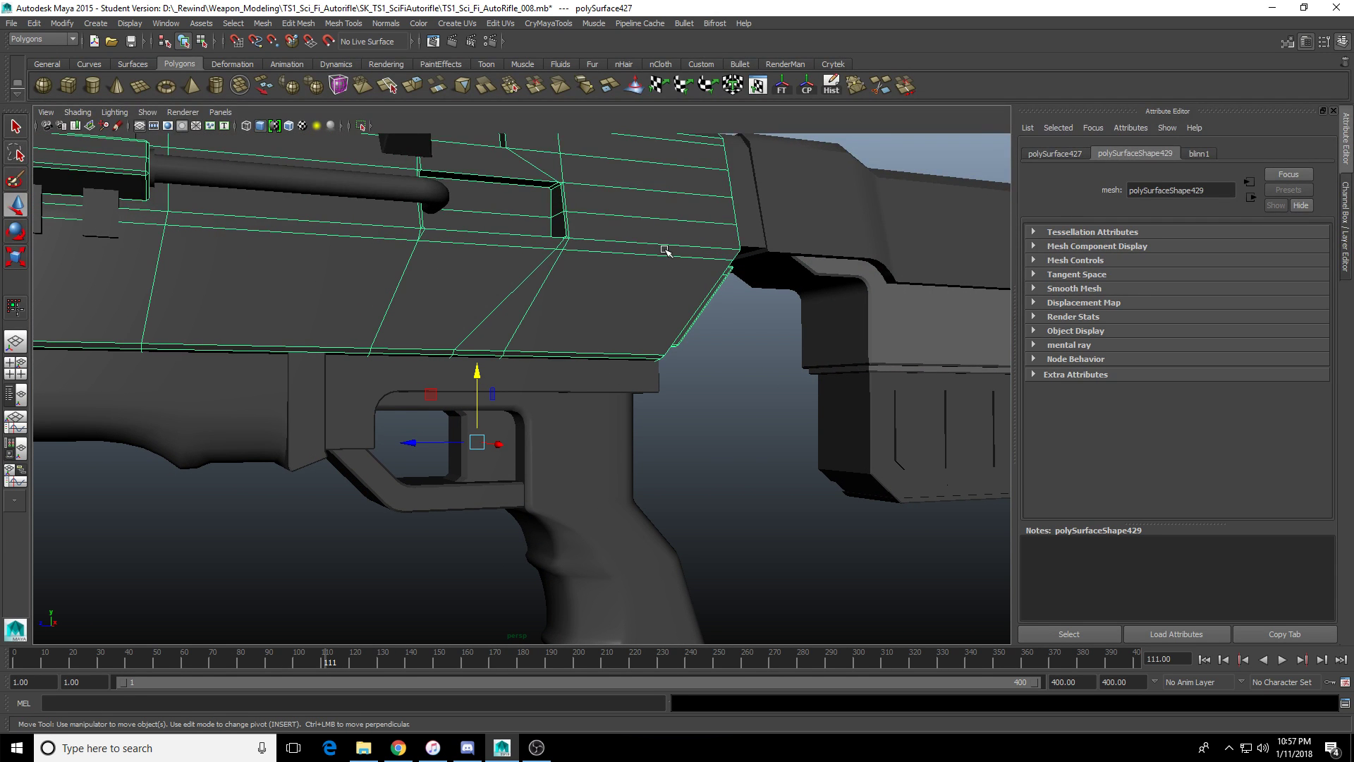
pyautogui.keyDown('alt'); pyautogui.moveTo(664, 249); pyautogui.dragTo(596, 308, button='right'); pyautogui.keyUp('alt')
pyautogui.keyDown('alt'); pyautogui.moveTo(596, 309); pyautogui.dragTo(569, 309); pyautogui.keyUp('alt')
pyautogui.keyDown('alt'); pyautogui.moveTo(490, 352); pyautogui.dragTo(569, 366, button='middle'); pyautogui.keyUp('alt')
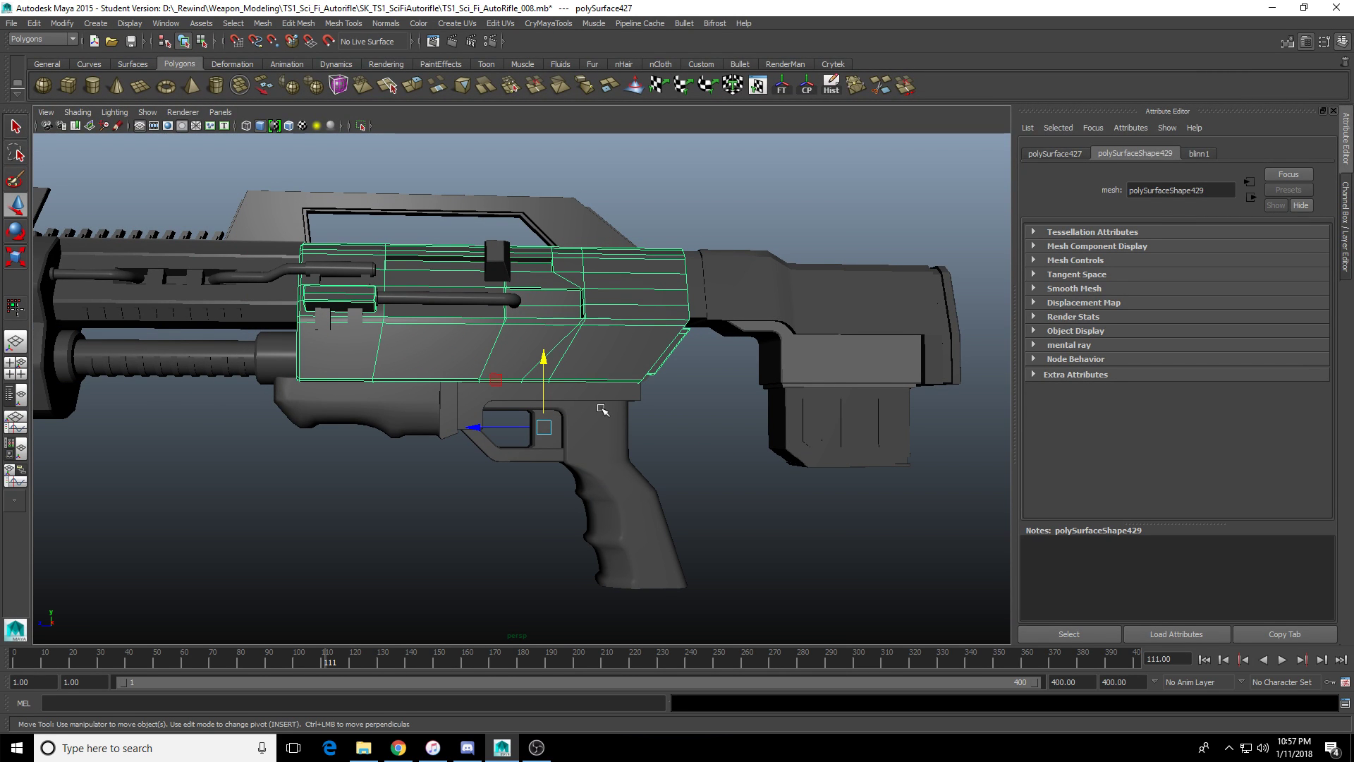
pyautogui.scroll(3, 649, 393)
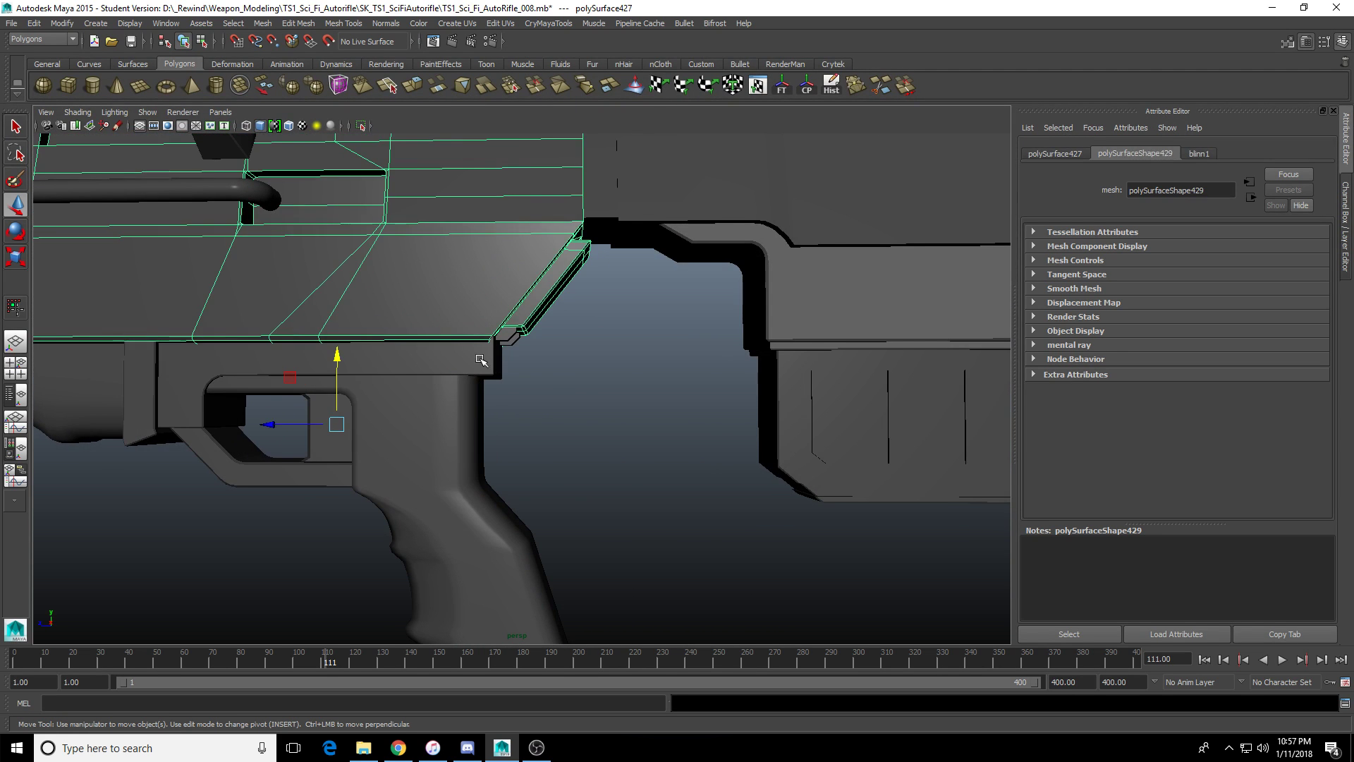
# Select the frame piece above the pistol grip and inspect its rear corner up close.
pyautogui.click(482, 360)
pyautogui.scroll(3, 536, 381)
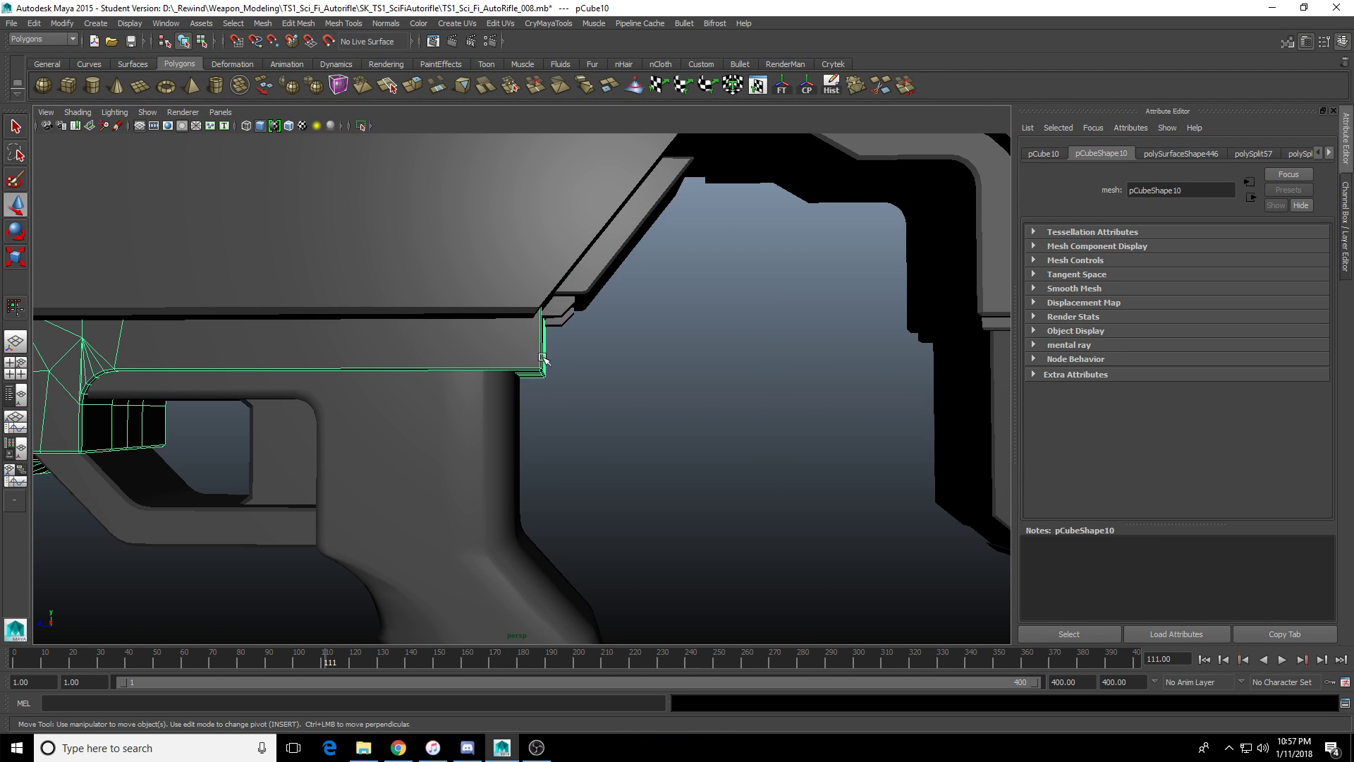
pyautogui.moveTo(536, 345); pyautogui.dragTo(490, 343, button='right')
pyautogui.keyDown('alt'); pyautogui.moveTo(446, 367); pyautogui.dragTo(471, 368); pyautogui.keyUp('alt')
pyautogui.moveTo(474, 358); pyautogui.dragTo(527, 305, button='right')
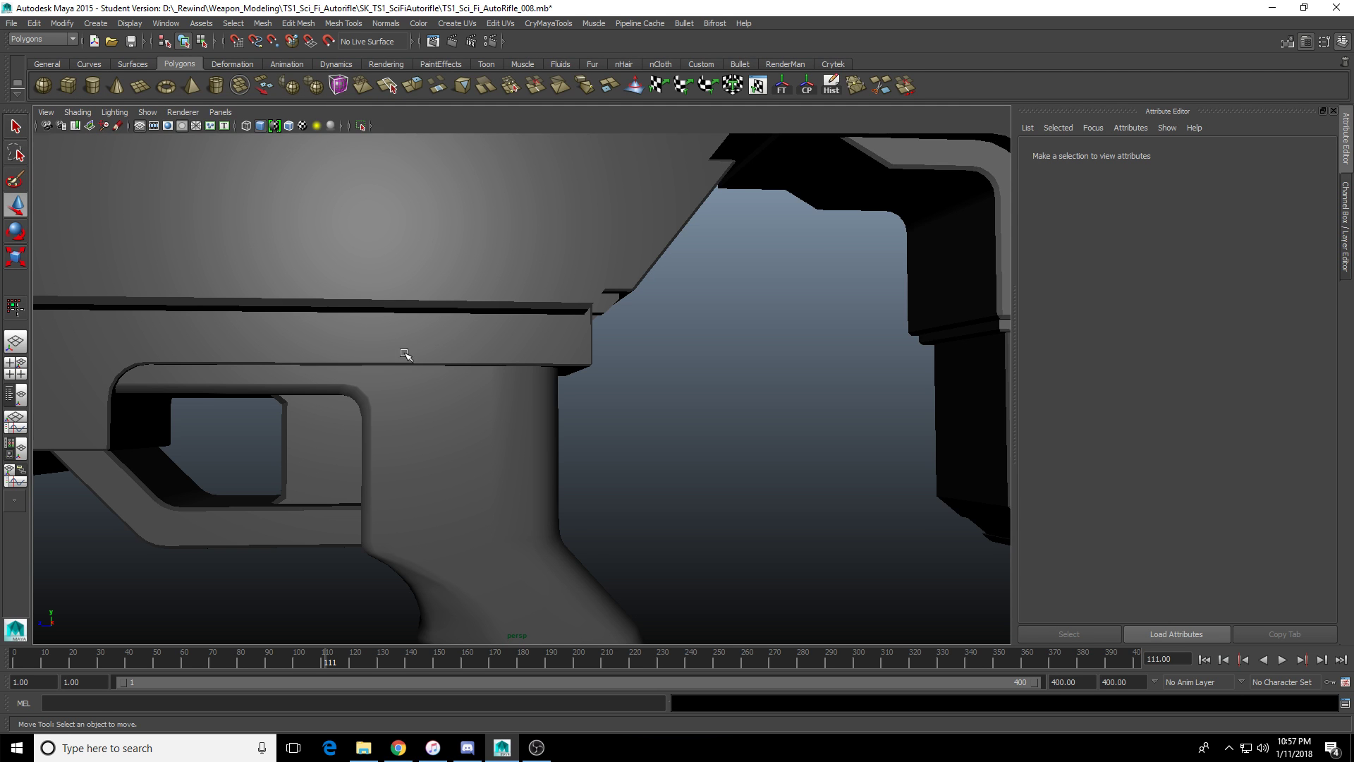
# Examine the grip, trigger guard and foregrip, and select the ribbed cylinder beneath the barrel for a closer look.
pyautogui.scroll(-2, 416, 358)
pyautogui.scroll(-2, 431, 364)
pyautogui.keyDown('alt'); pyautogui.moveTo(432, 364); pyautogui.dragTo(684, 293, button='middle'); pyautogui.keyUp('alt')
pyautogui.keyDown('alt'); pyautogui.moveTo(683, 294); pyautogui.dragTo(634, 286); pyautogui.keyUp('alt')
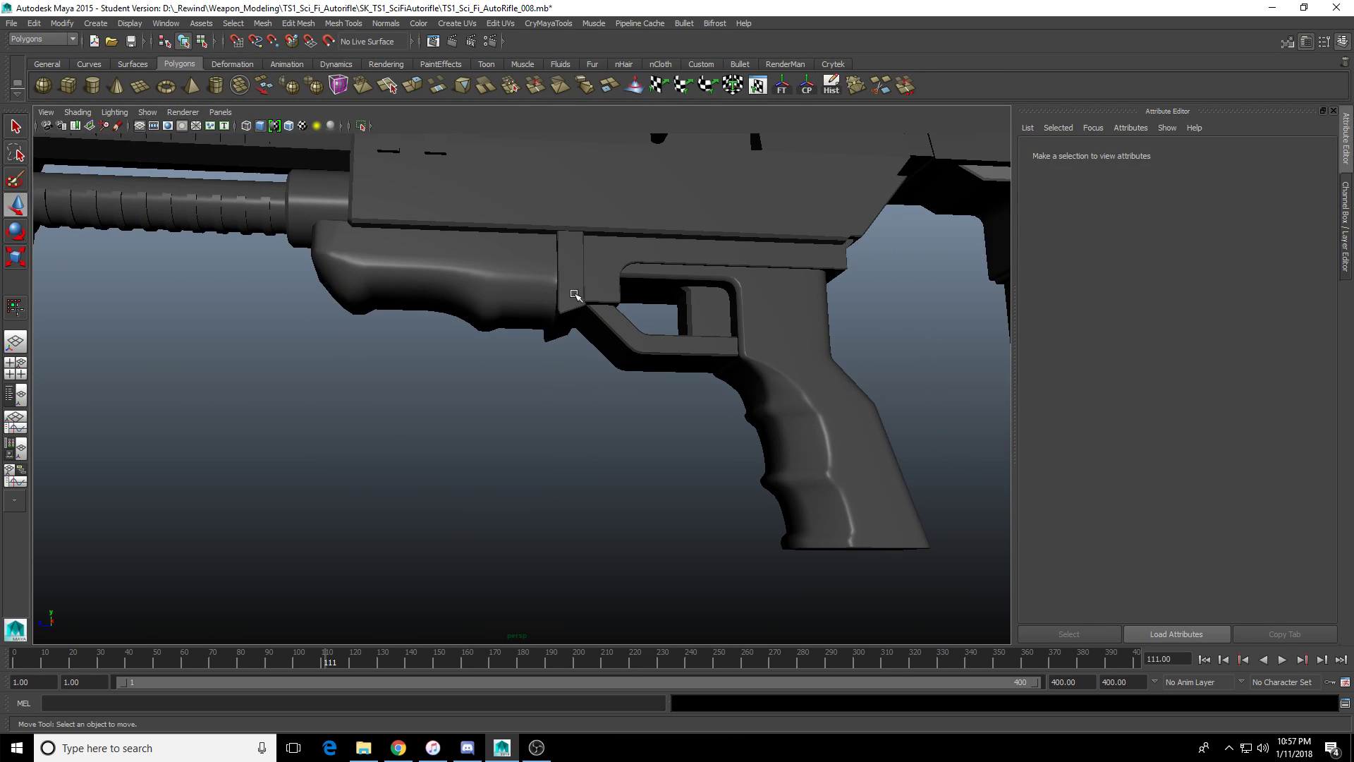
pyautogui.click(574, 296)
pyautogui.keyDown('alt'); pyautogui.moveTo(461, 375); pyautogui.dragTo(656, 472, button='middle'); pyautogui.keyUp('alt')
pyautogui.keyDown('alt'); pyautogui.moveTo(296, 324); pyautogui.dragTo(519, 432, button='middle'); pyautogui.keyUp('alt')
pyautogui.click(498, 414)
pyautogui.scroll(3, 494, 413)
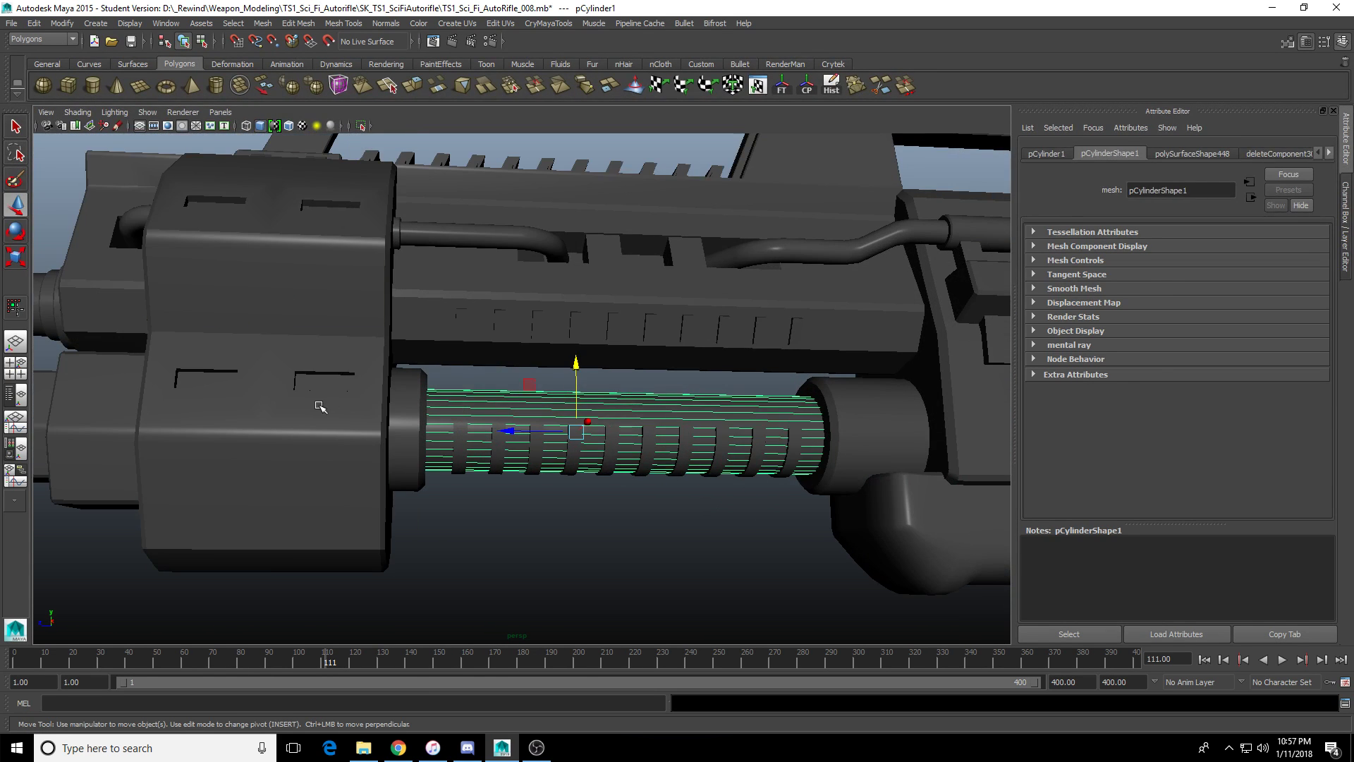
# Inspect the front housing, upper fore-end and receiver side from both flanks and from the muzzle.
pyautogui.click(319, 405)
pyautogui.keyDown('alt'); pyautogui.moveTo(397, 414); pyautogui.dragTo(792, 453); pyautogui.keyUp('alt')
pyautogui.click(663, 457)
pyautogui.keyDown('alt'); pyautogui.moveTo(792, 453); pyautogui.dragTo(683, 421, button='middle'); pyautogui.keyUp('alt')
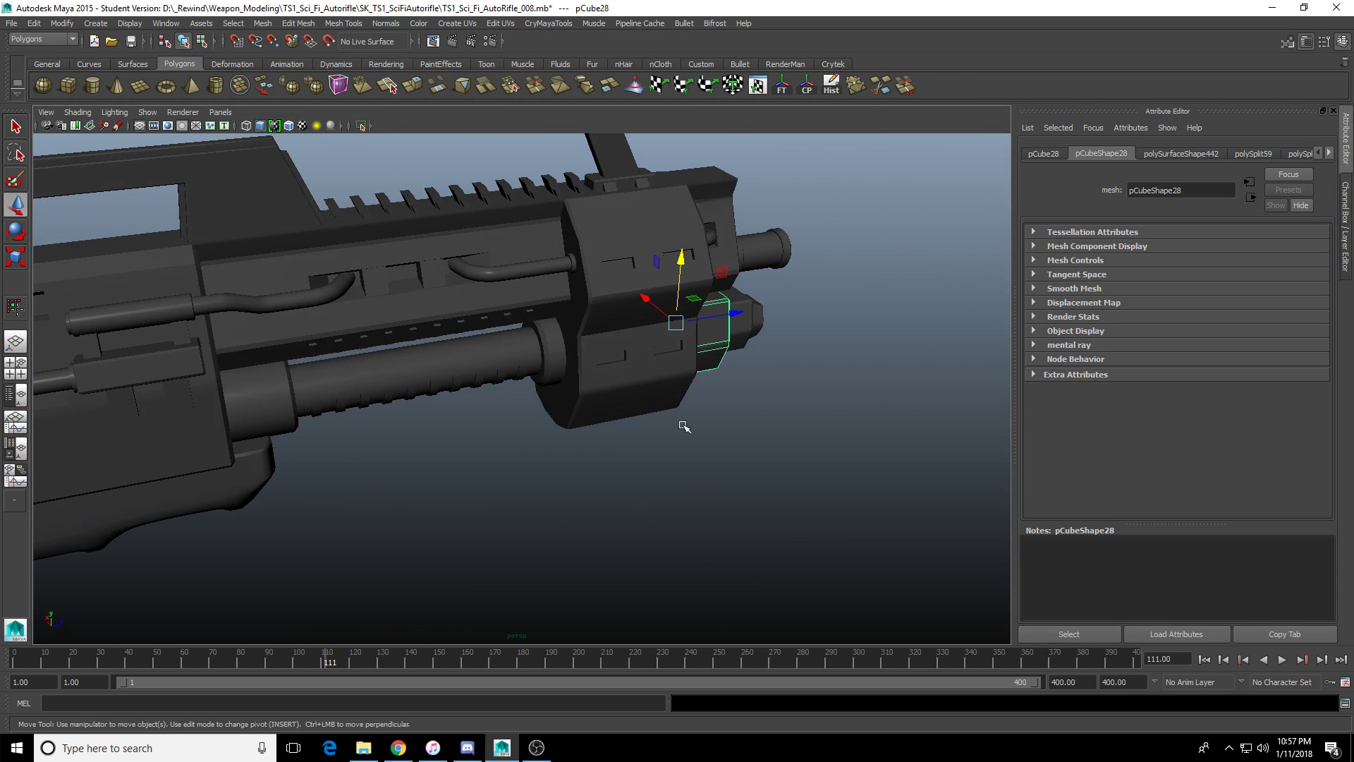
pyautogui.click(418, 302)
pyautogui.keyDown('alt'); pyautogui.moveTo(418, 302); pyautogui.dragTo(784, 452); pyautogui.keyUp('alt')
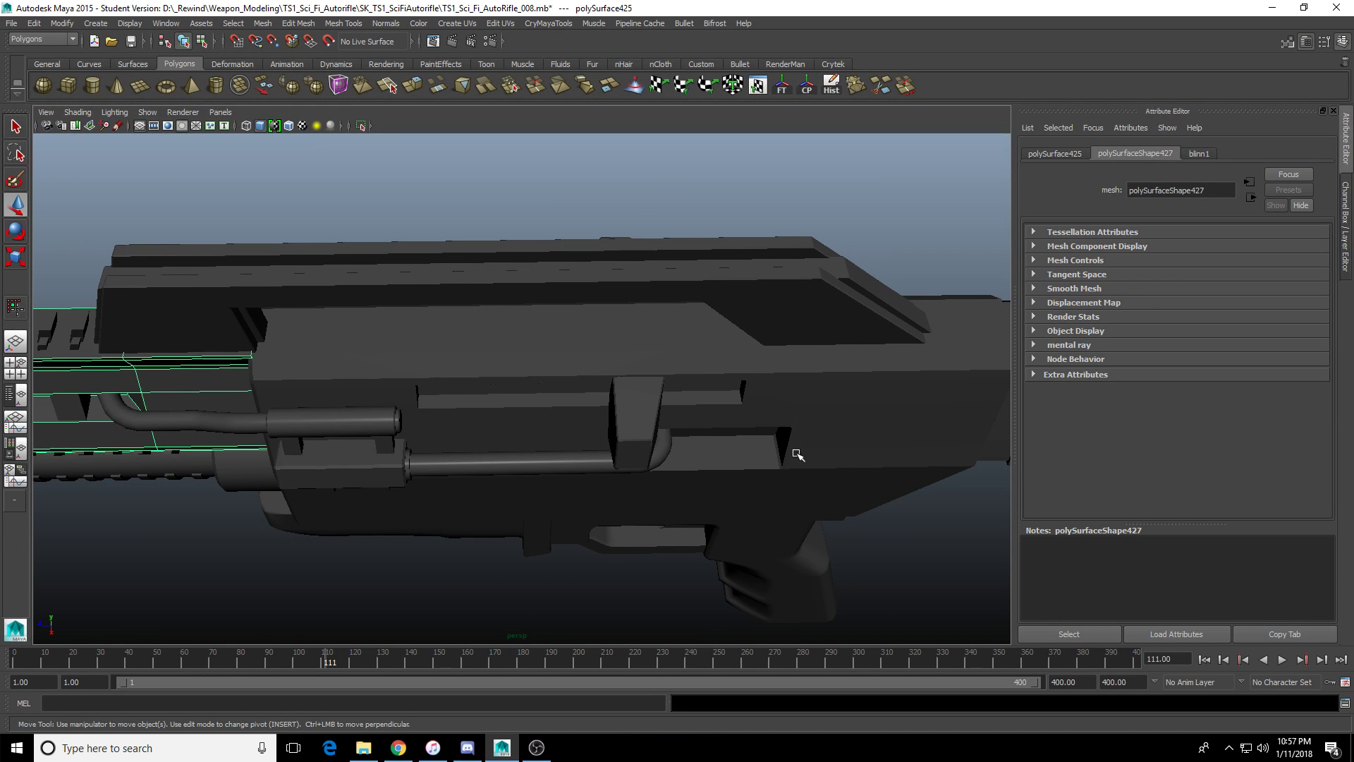
pyautogui.keyDown('alt'); pyautogui.moveTo(801, 444); pyautogui.dragTo(714, 352); pyautogui.keyUp('alt')
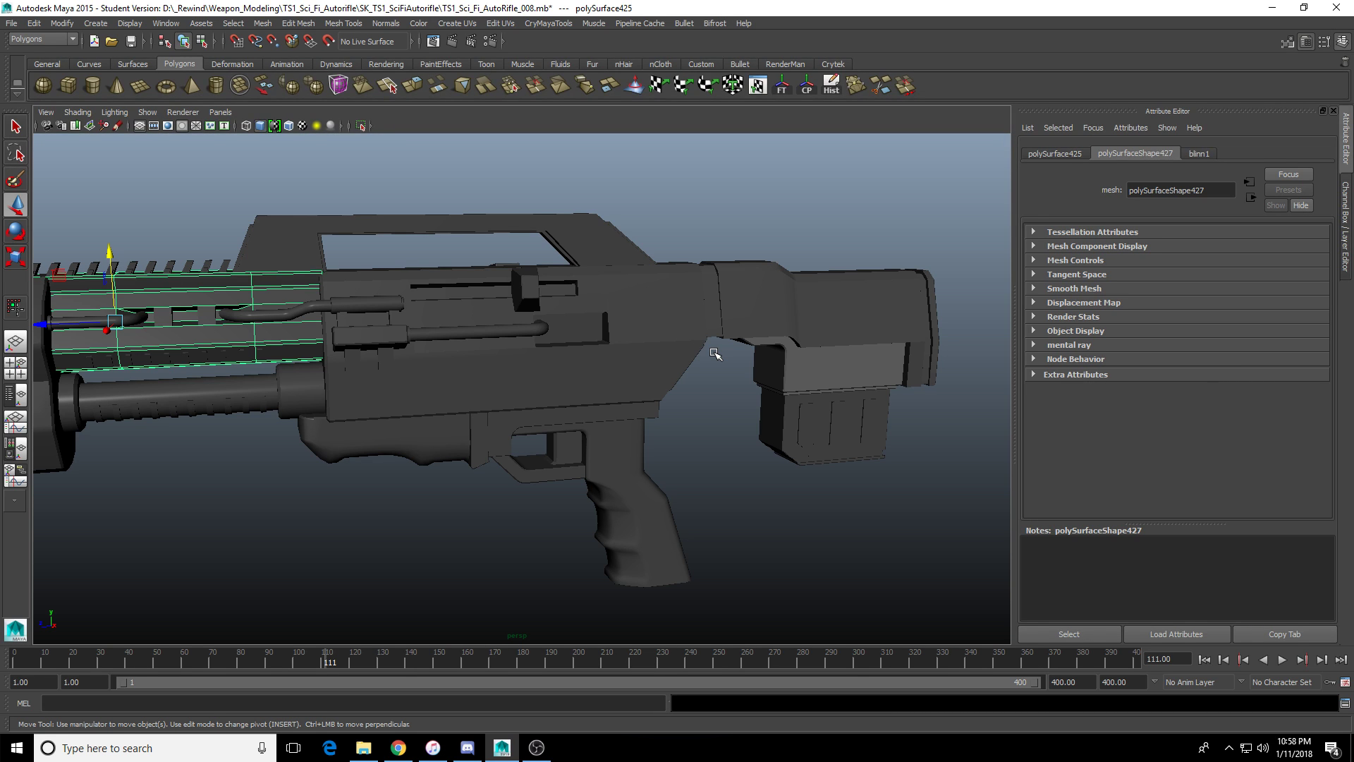
pyautogui.scroll(-2, 650, 337)
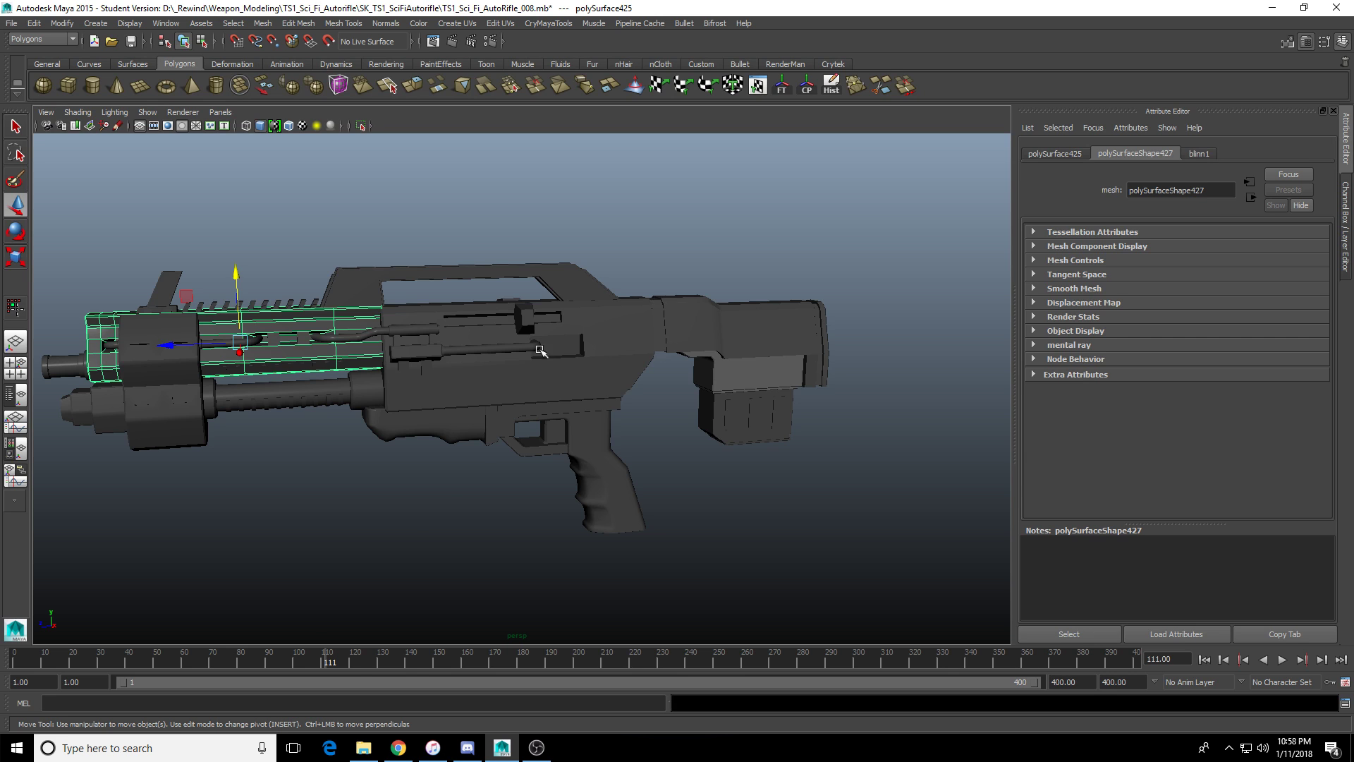
pyautogui.scroll(3, 617, 346)
pyautogui.keyDown('alt'); pyautogui.moveTo(618, 346); pyautogui.dragTo(737, 338); pyautogui.keyUp('alt')
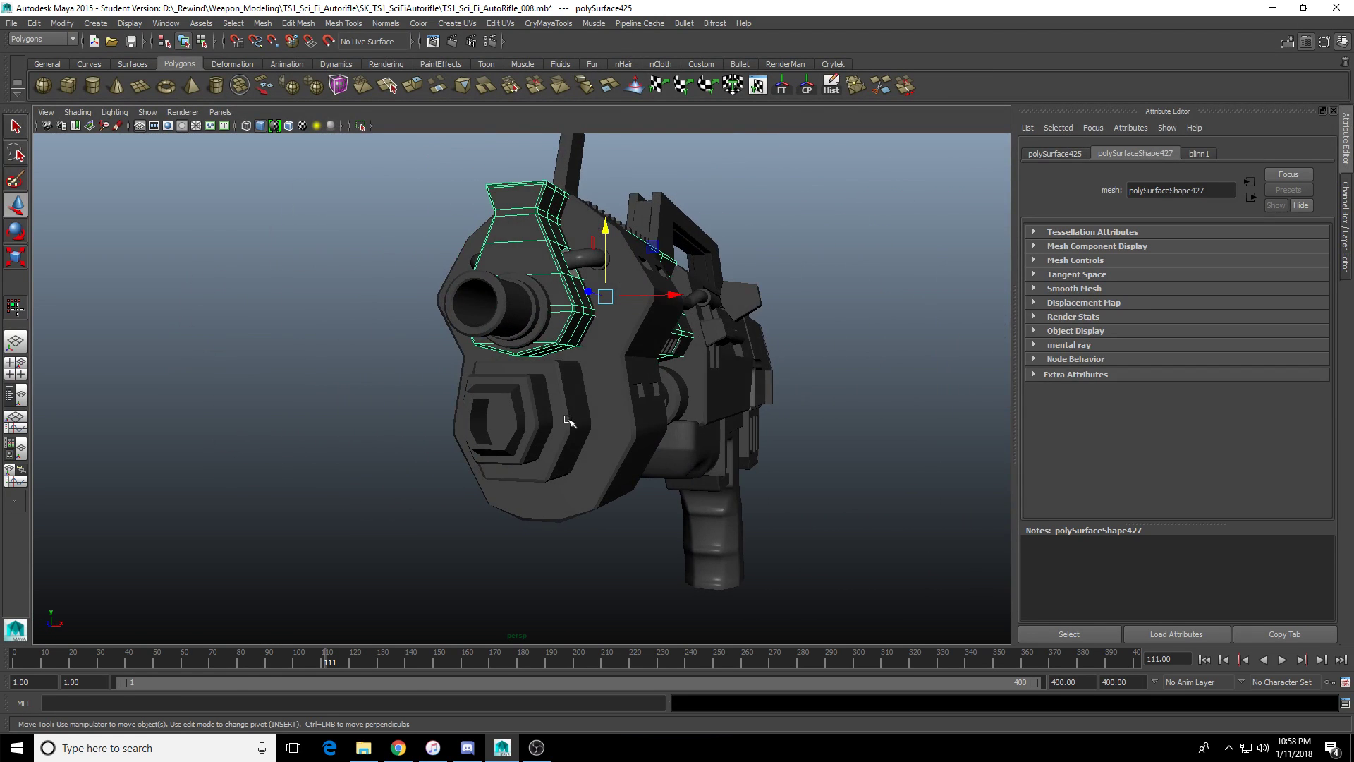
pyautogui.click(565, 420)
pyautogui.keyDown('alt'); pyautogui.moveTo(395, 448); pyautogui.dragTo(612, 448); pyautogui.keyUp('alt')
pyautogui.keyDown('alt'); pyautogui.moveTo(286, 437); pyautogui.dragTo(785, 369, button='middle'); pyautogui.keyUp('alt')
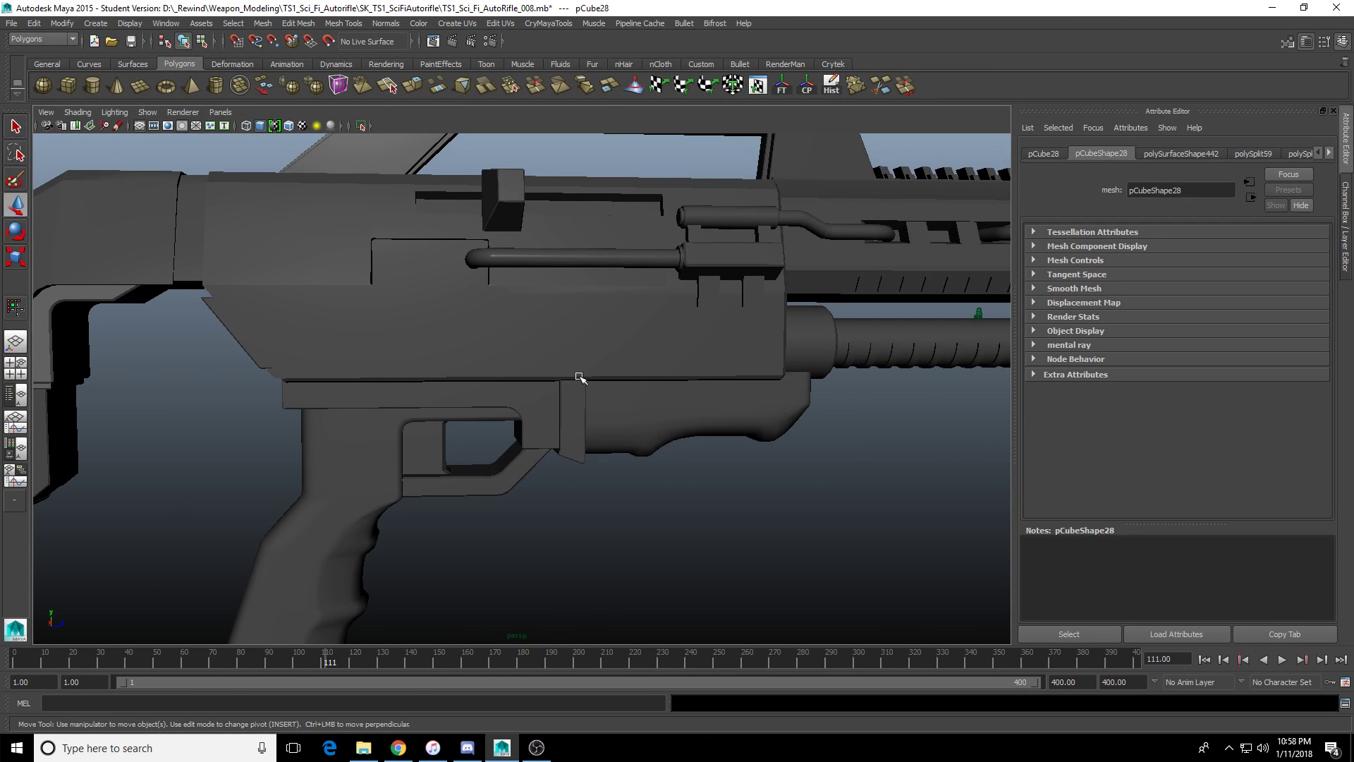
# Select the receiver body and examine its lower side panel and rear corner above the pistol grip.
pyautogui.keyDown('alt'); pyautogui.moveTo(372, 440); pyautogui.dragTo(678, 423); pyautogui.keyUp('alt')
pyautogui.keyDown('alt'); pyautogui.moveTo(783, 472); pyautogui.dragTo(598, 516, button='middle'); pyautogui.keyUp('alt')
pyautogui.keyDown('alt'); pyautogui.moveTo(616, 468); pyautogui.dragTo(640, 490); pyautogui.keyUp('alt')
pyautogui.keyDown('alt'); pyautogui.moveTo(409, 455); pyautogui.dragTo(511, 472, button='right'); pyautogui.keyUp('alt')
pyautogui.keyDown('alt'); pyautogui.moveTo(511, 472); pyautogui.dragTo(518, 416); pyautogui.keyUp('alt')
pyautogui.click(516, 388)
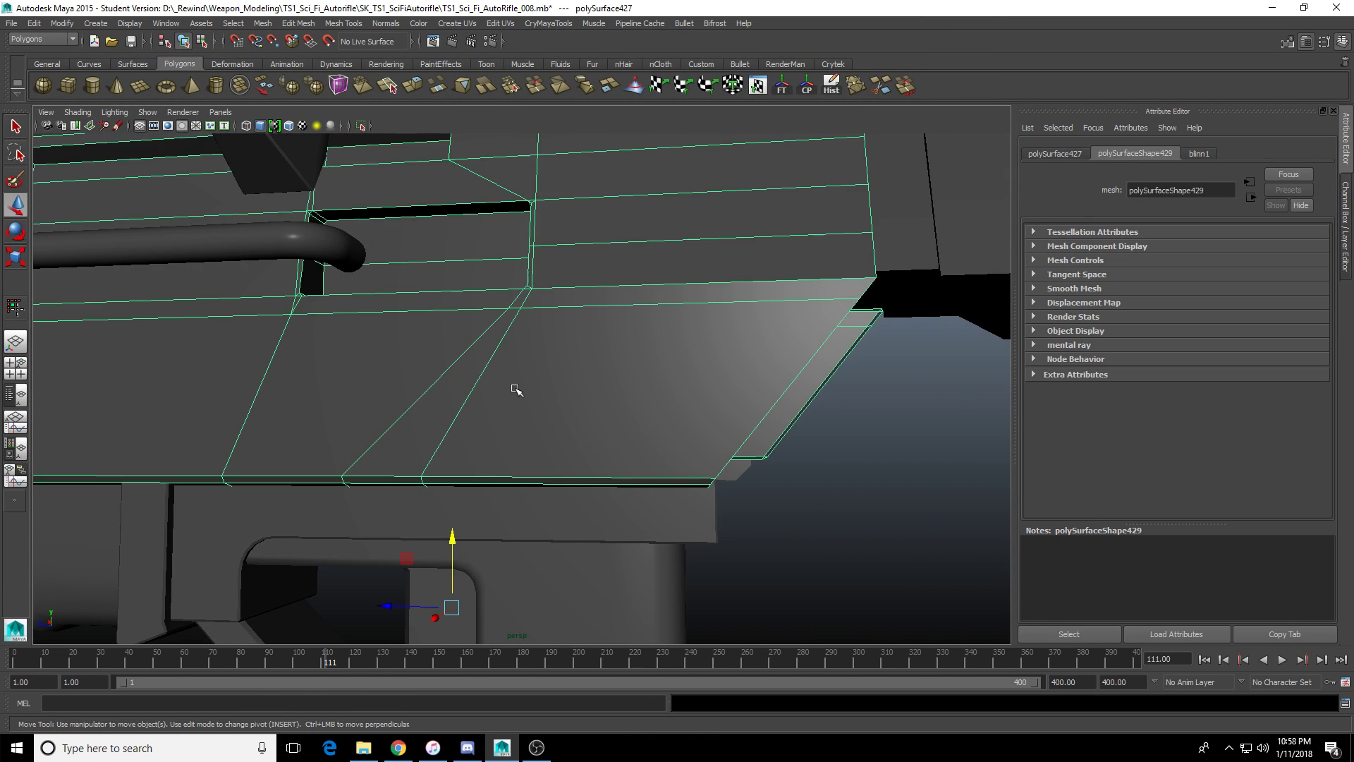
pyautogui.keyDown('alt'); pyautogui.moveTo(372, 442); pyautogui.dragTo(696, 473, button='middle'); pyautogui.keyUp('alt')
pyautogui.keyDown('alt'); pyautogui.moveTo(696, 473); pyautogui.dragTo(810, 303, button='right'); pyautogui.keyUp('alt')
pyautogui.keyDown('alt'); pyautogui.moveTo(577, 417); pyautogui.dragTo(570, 428); pyautogui.keyUp('alt')
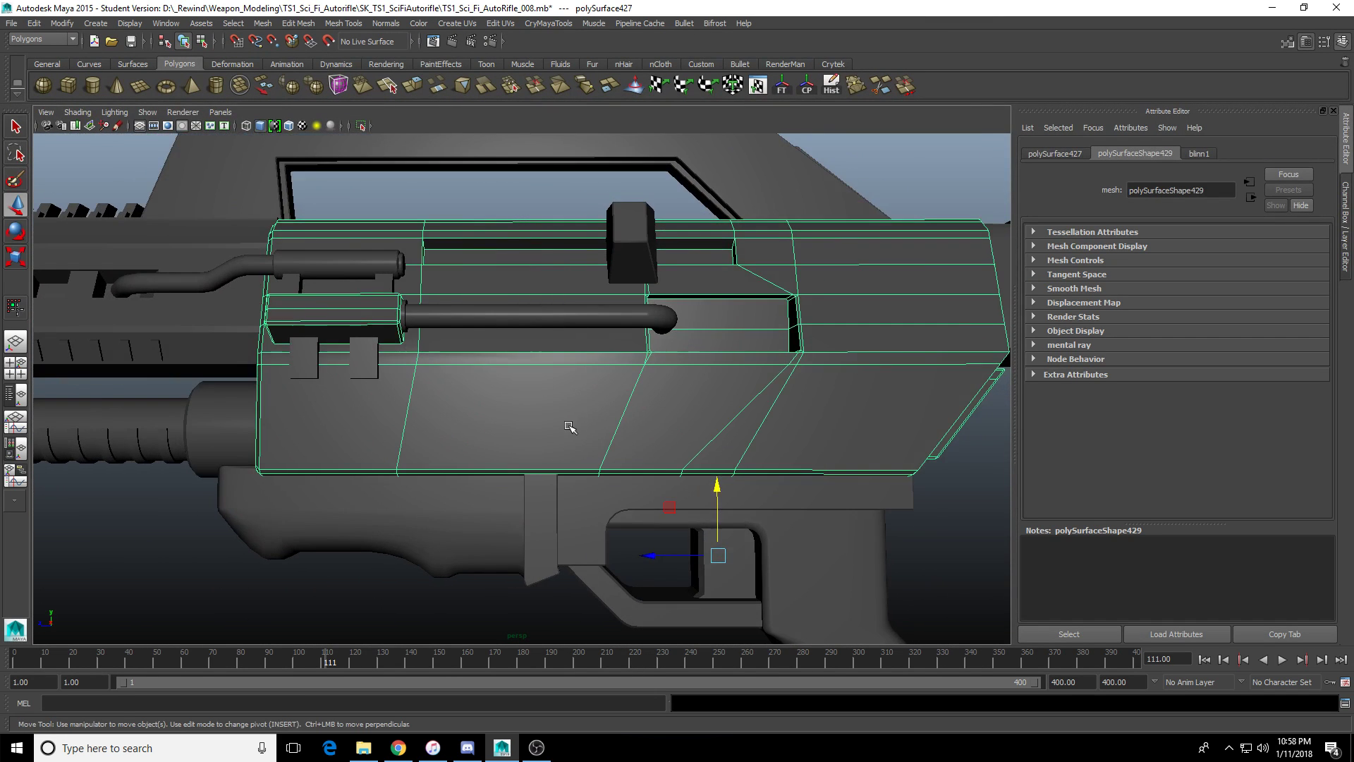
pyautogui.keyDown('alt'); pyautogui.moveTo(414, 391); pyautogui.dragTo(508, 402); pyautogui.keyUp('alt')
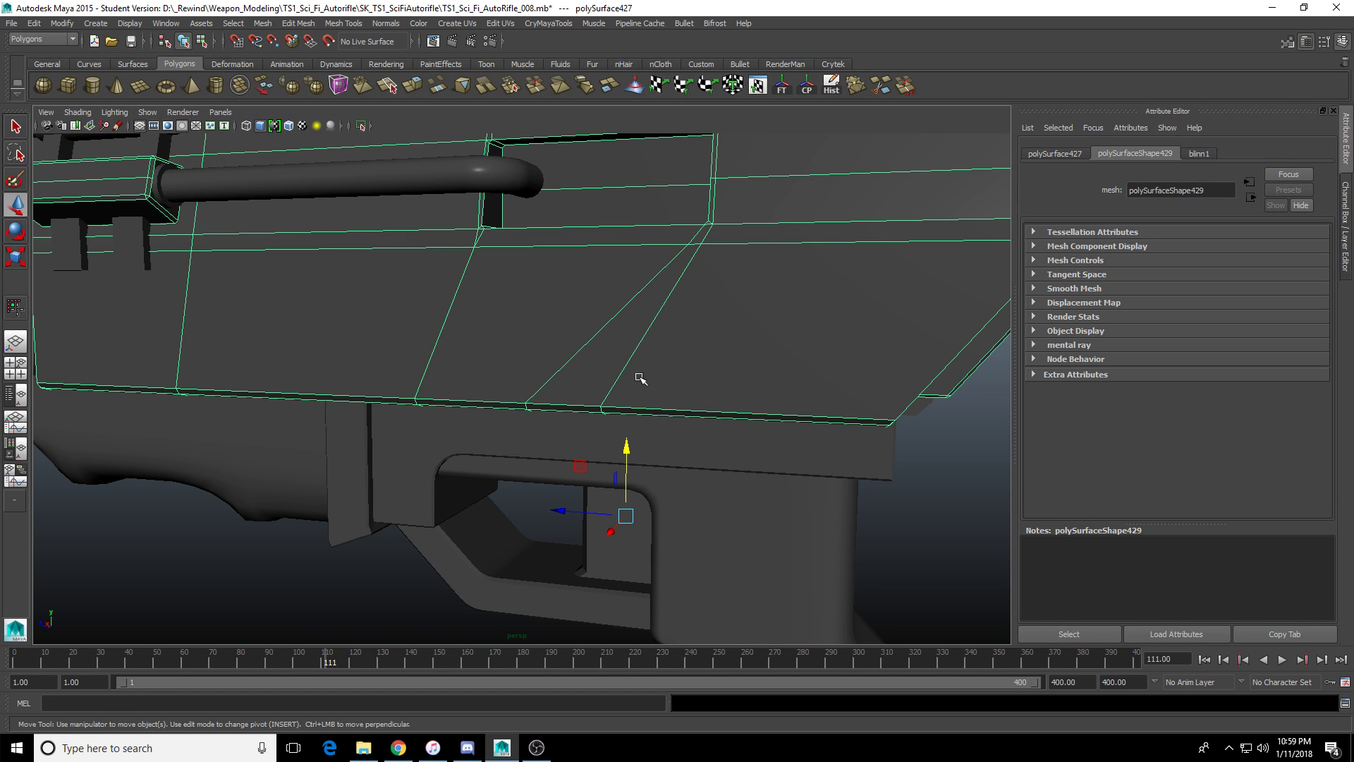
# Review the whole rifle in profile, and check the fore-end, front housing and ribbed tube up close.
pyautogui.scroll(-5, 613, 373)
pyautogui.scroll(-4, 605, 369)
pyautogui.keyDown('alt'); pyautogui.moveTo(607, 370); pyautogui.dragTo(639, 374); pyautogui.keyUp('alt')
pyautogui.keyDown('alt'); pyautogui.moveTo(582, 399); pyautogui.dragTo(622, 428, button='middle'); pyautogui.keyUp('alt')
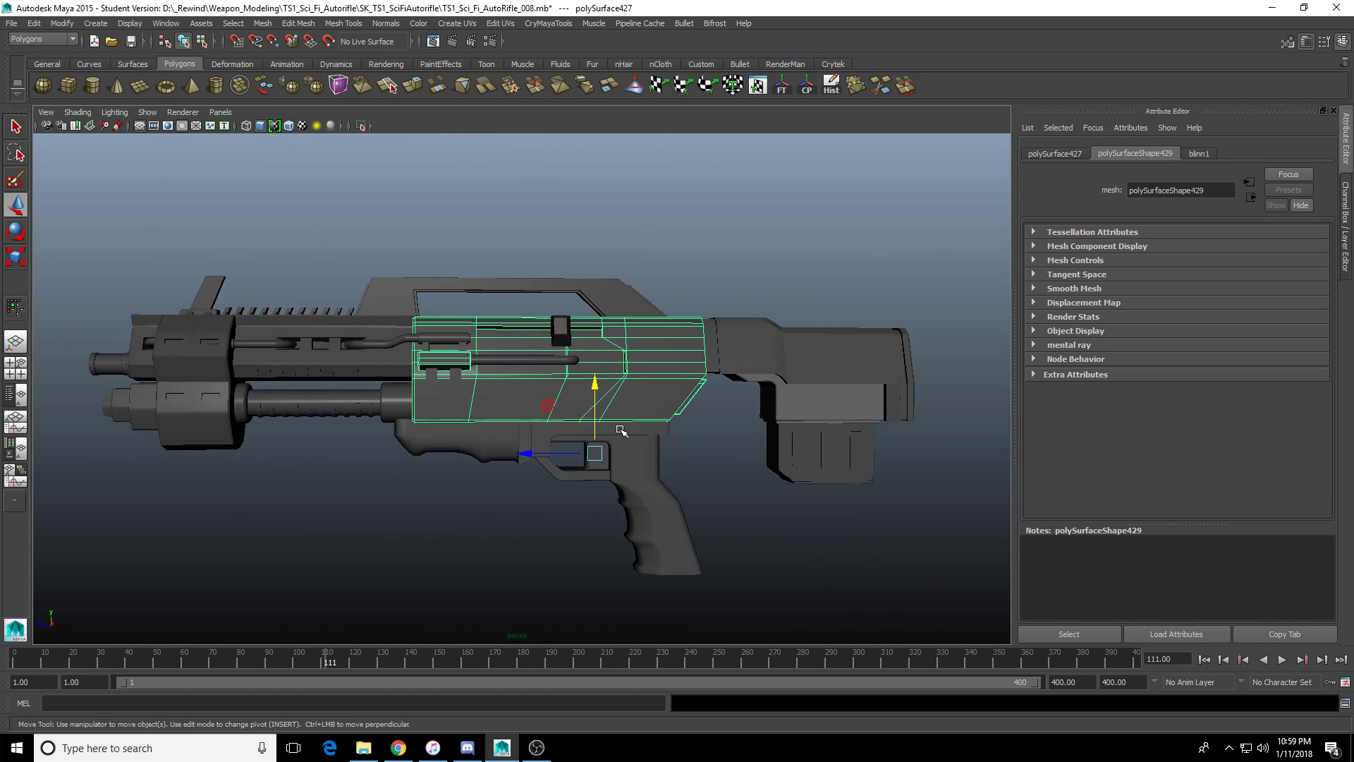
pyautogui.scroll(4, 614, 423)
pyautogui.keyDown('alt'); pyautogui.moveTo(524, 390); pyautogui.dragTo(586, 418, button='middle'); pyautogui.keyUp('alt')
pyautogui.scroll(-3, 585, 418)
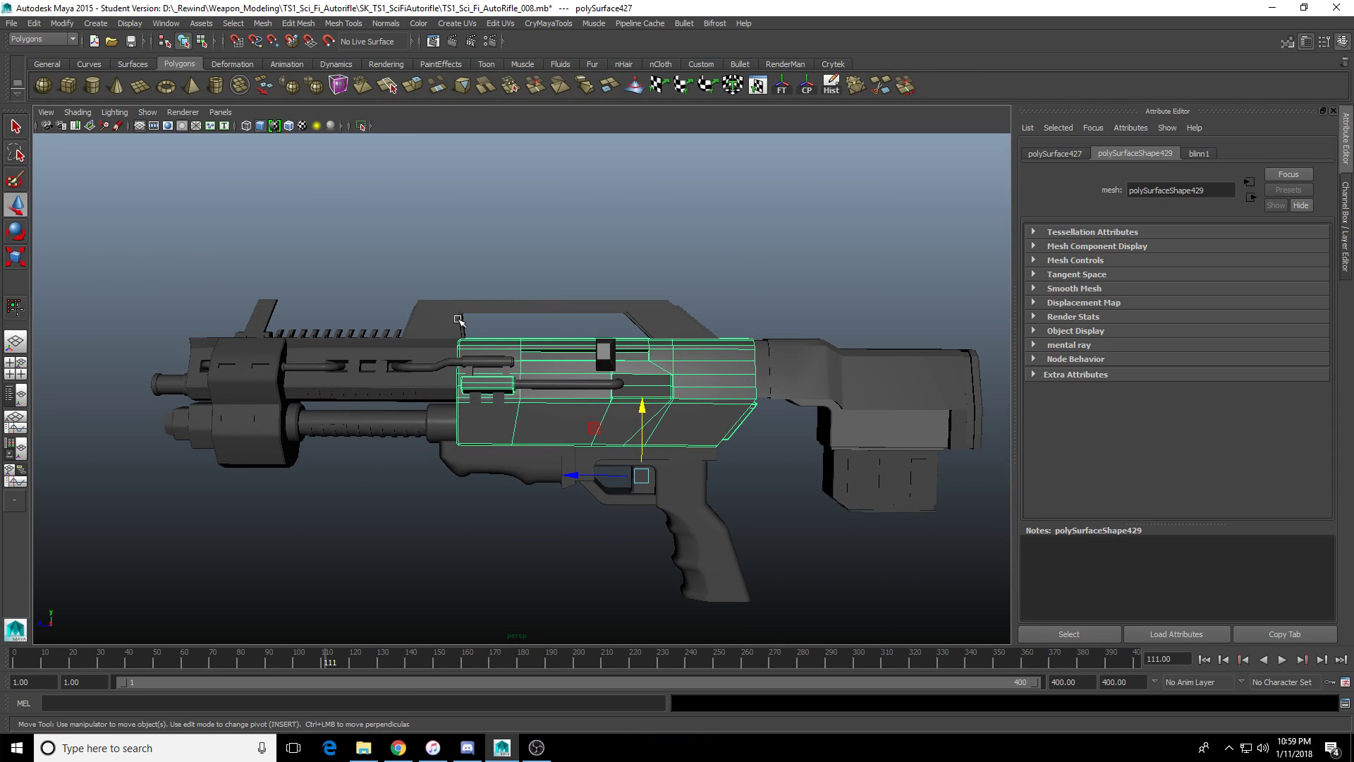
pyautogui.scroll(3, 600, 409)
pyautogui.keyDown('alt'); pyautogui.moveTo(483, 439); pyautogui.dragTo(650, 411, button='middle'); pyautogui.keyUp('alt')
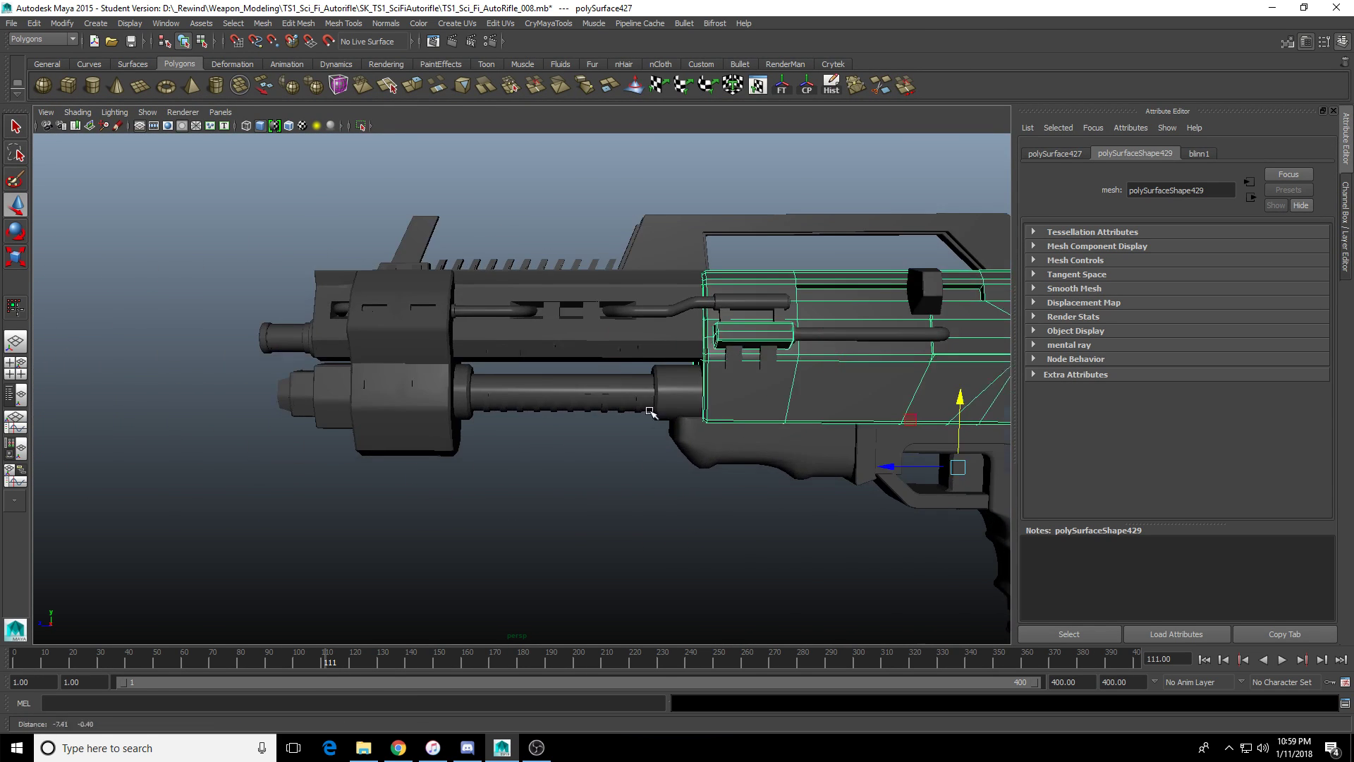
pyautogui.keyDown('alt'); pyautogui.moveTo(649, 411); pyautogui.dragTo(665, 417); pyautogui.keyUp('alt')
pyautogui.keyDown('alt'); pyautogui.moveTo(665, 417); pyautogui.dragTo(668, 459, button='middle'); pyautogui.keyUp('alt')
pyautogui.scroll(5, 668, 460)
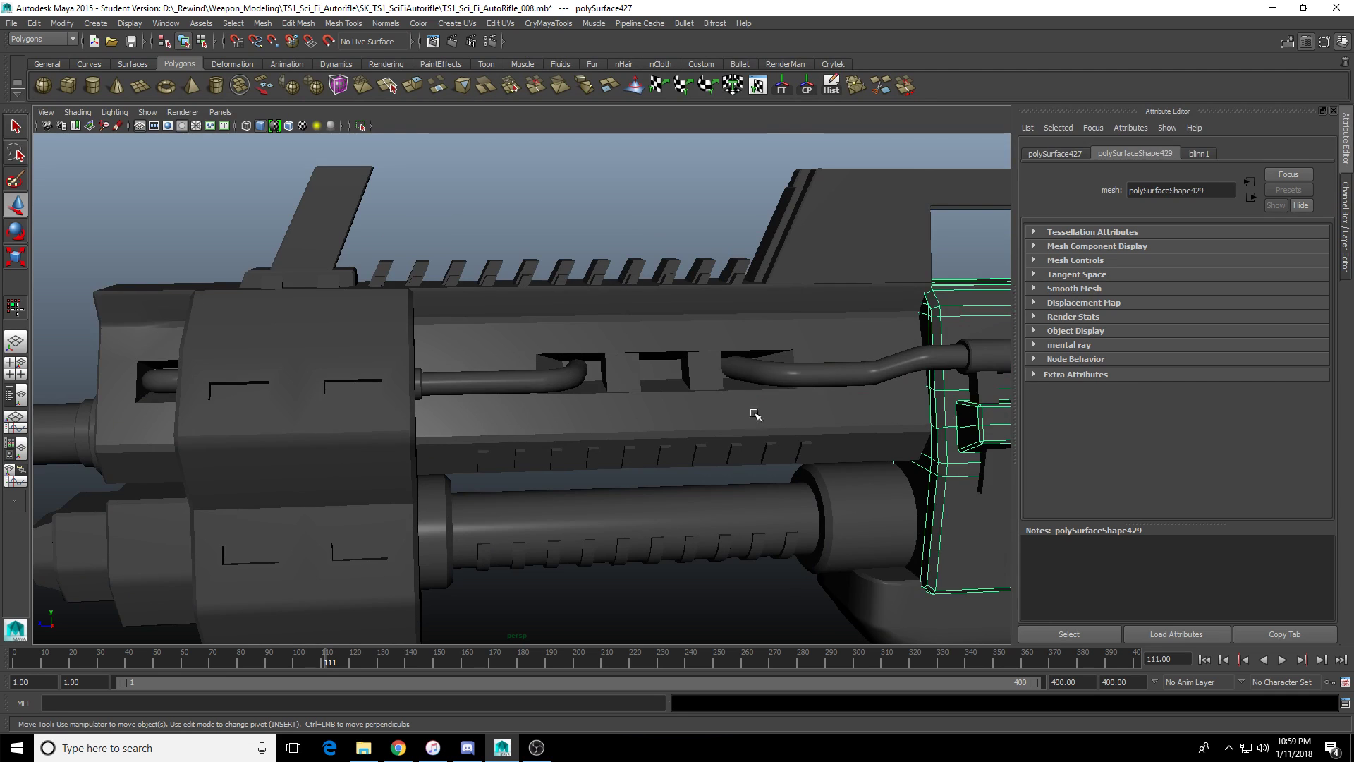
# Check the receiver against the full rifle and examine the converging edges below the ejection port's rear corner.
pyautogui.scroll(-3, 769, 433)
pyautogui.keyDown('alt'); pyautogui.moveTo(769, 433); pyautogui.dragTo(486, 423, button='middle'); pyautogui.keyUp('alt')
pyautogui.scroll(3, 486, 423)
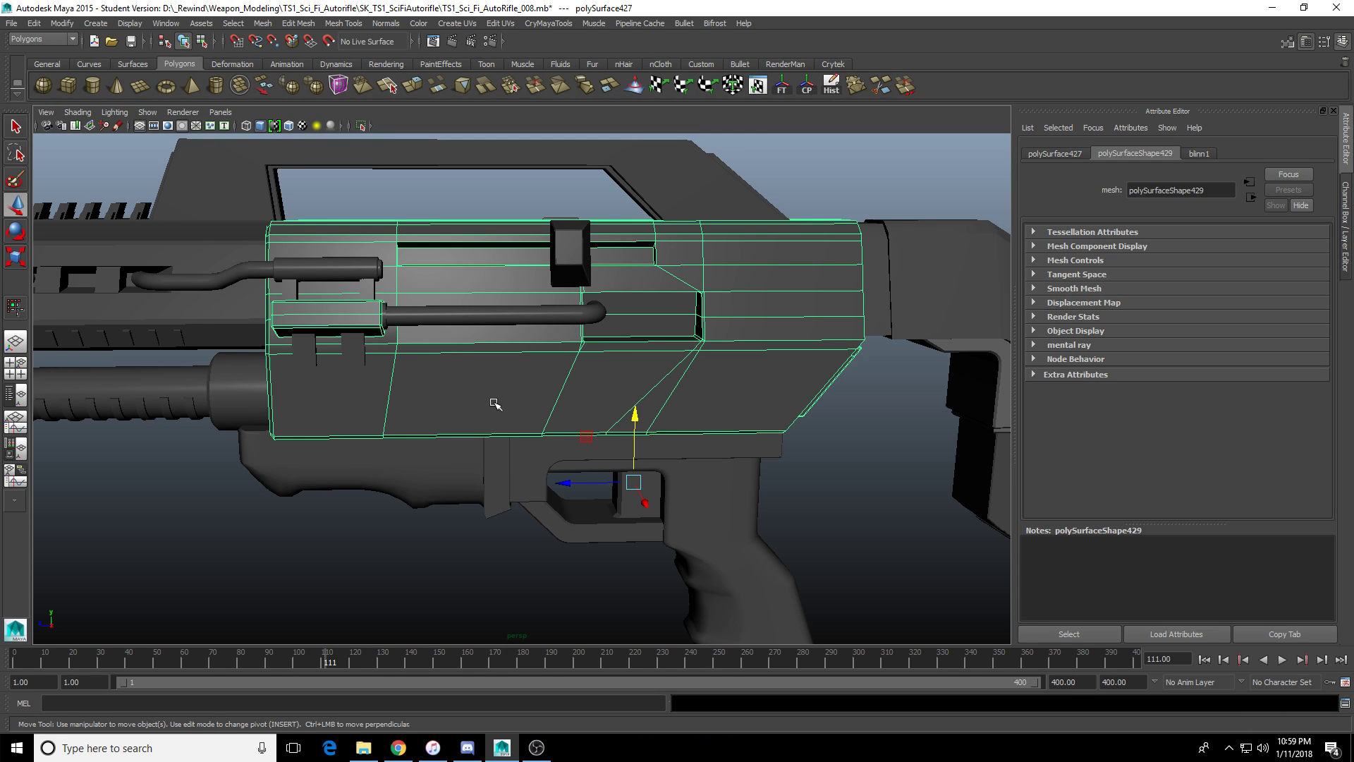
pyautogui.scroll(-3, 495, 403)
pyautogui.scroll(1, 495, 403)
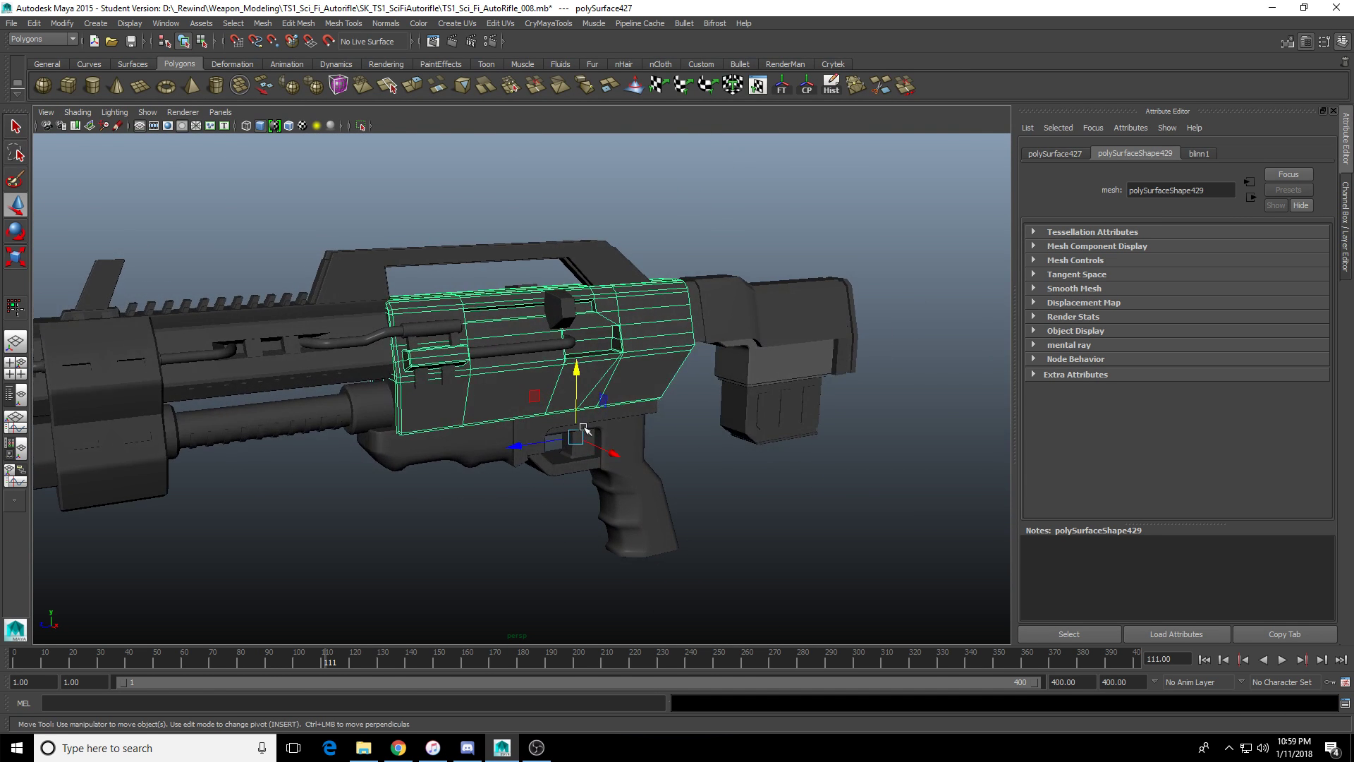
pyautogui.keyDown('alt'); pyautogui.moveTo(495, 403); pyautogui.dragTo(627, 415, button='middle'); pyautogui.keyUp('alt')
pyautogui.scroll(-1, 626, 414)
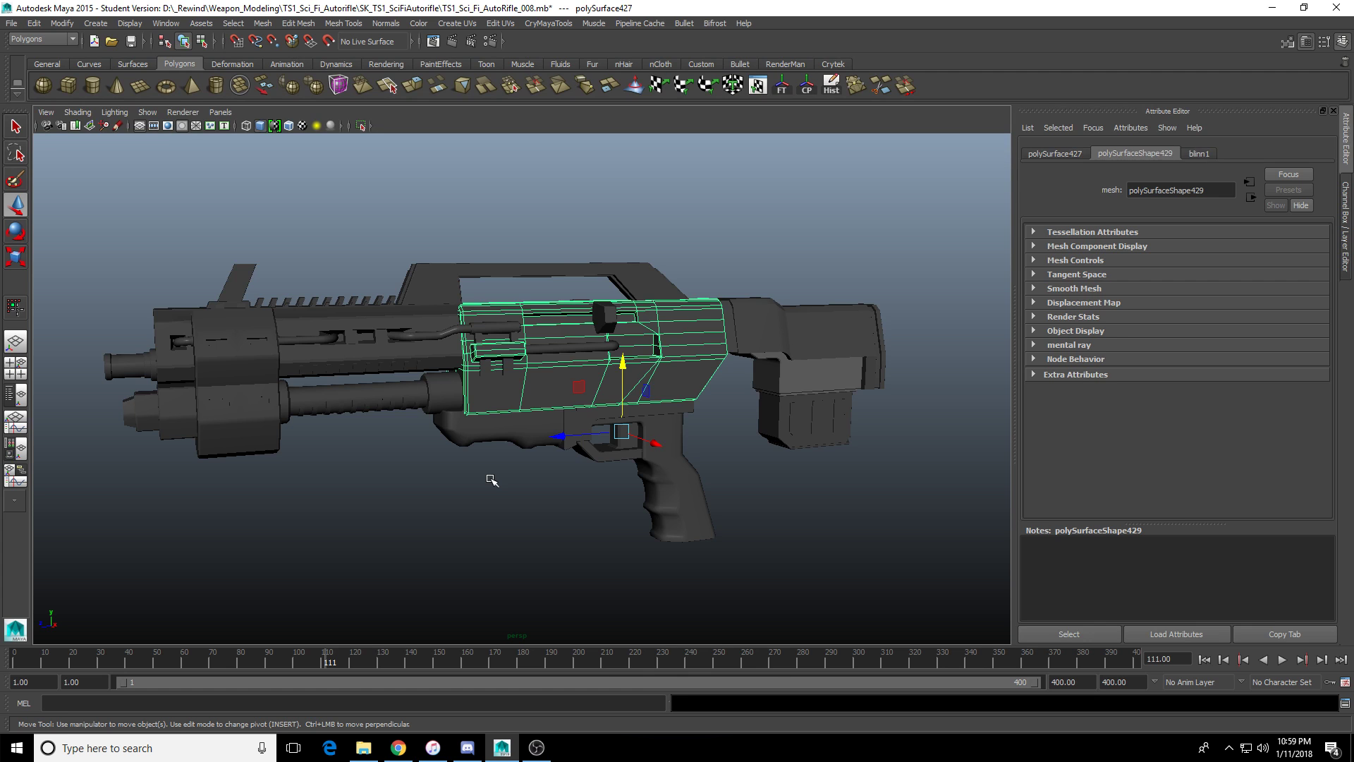
pyautogui.scroll(8, 491, 480)
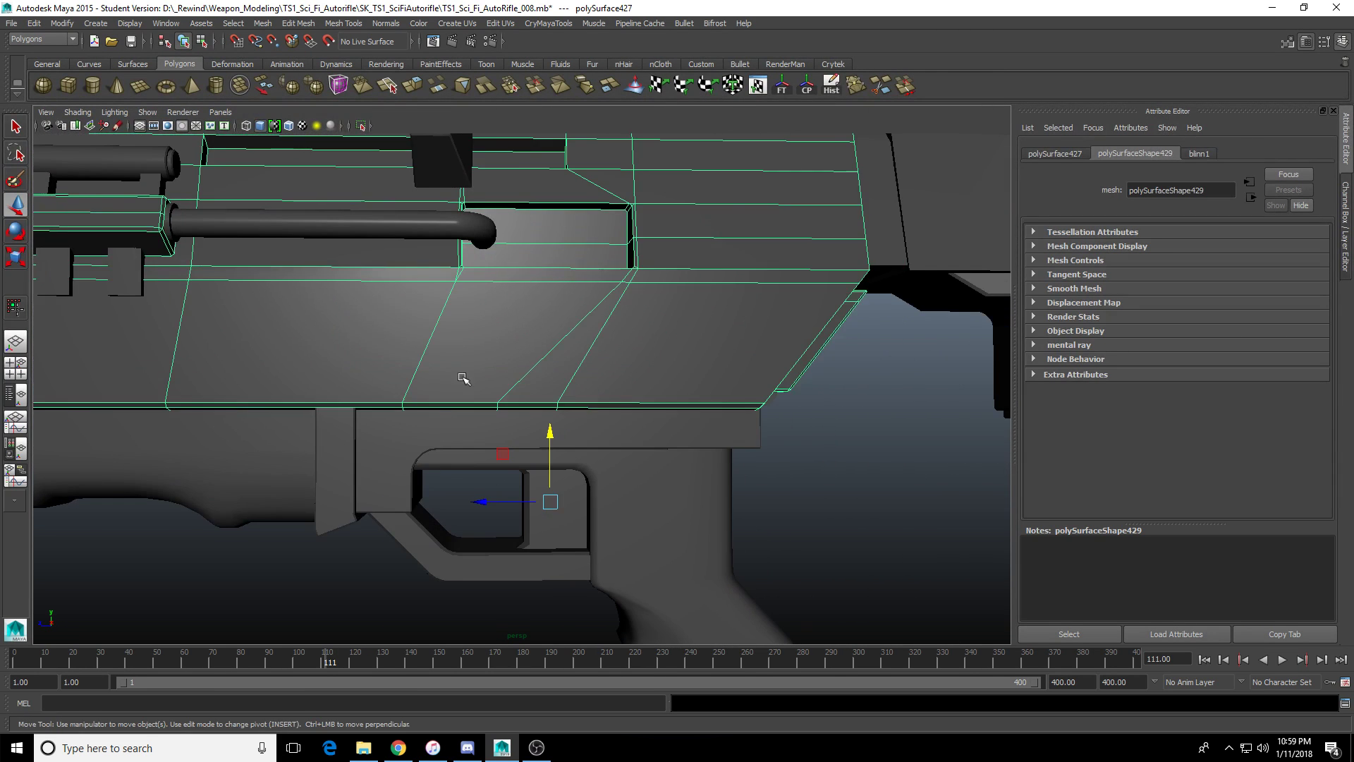
pyautogui.scroll(5, 469, 385)
pyautogui.keyDown('alt'); pyautogui.moveTo(469, 387); pyautogui.dragTo(491, 402); pyautogui.keyUp('alt')
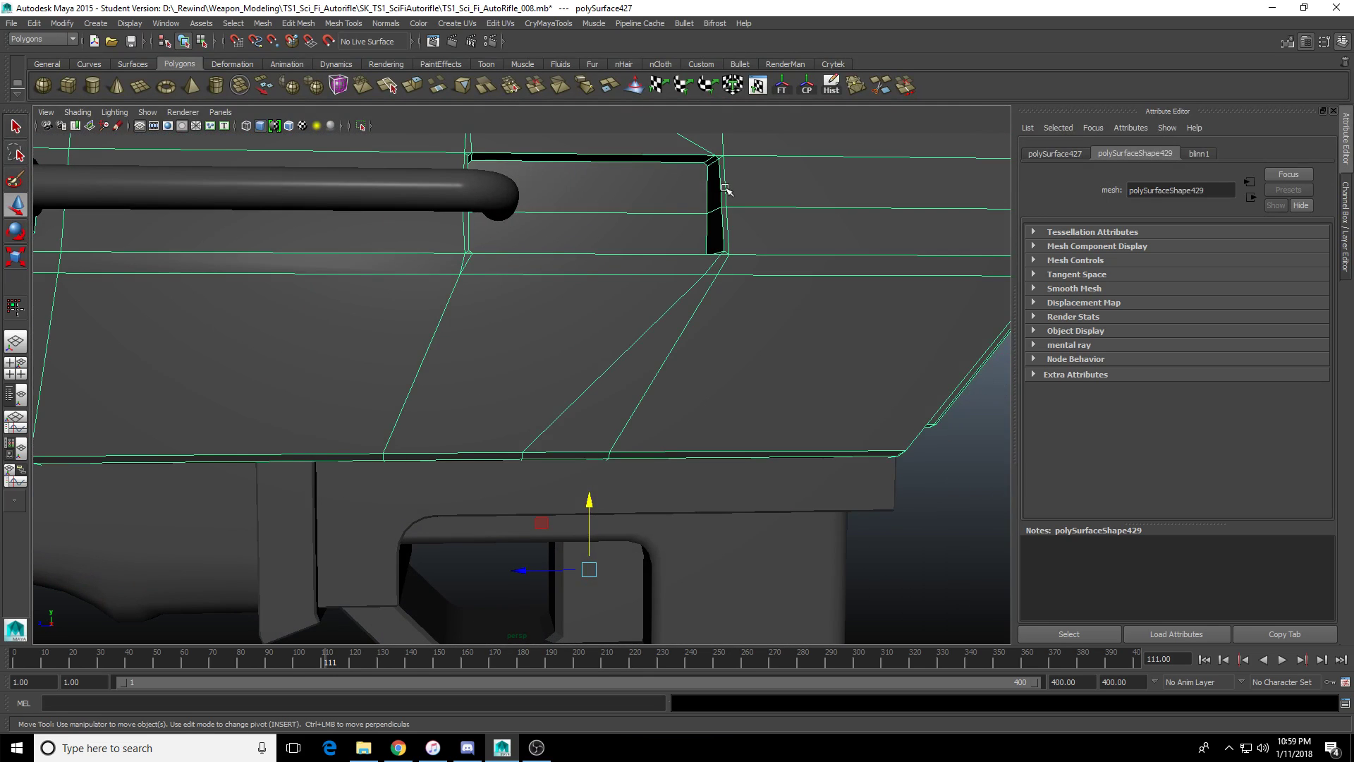
# With Multi-Cut, add an edge from the vertex below the ejection port's rear corner to 70% along the receiver's lower edge, continuing across the narrow bevel.
pyautogui.click(882, 86)
pyautogui.keyDown('alt'); pyautogui.moveTo(716, 280); pyautogui.dragTo(484, 387); pyautogui.keyUp('alt')
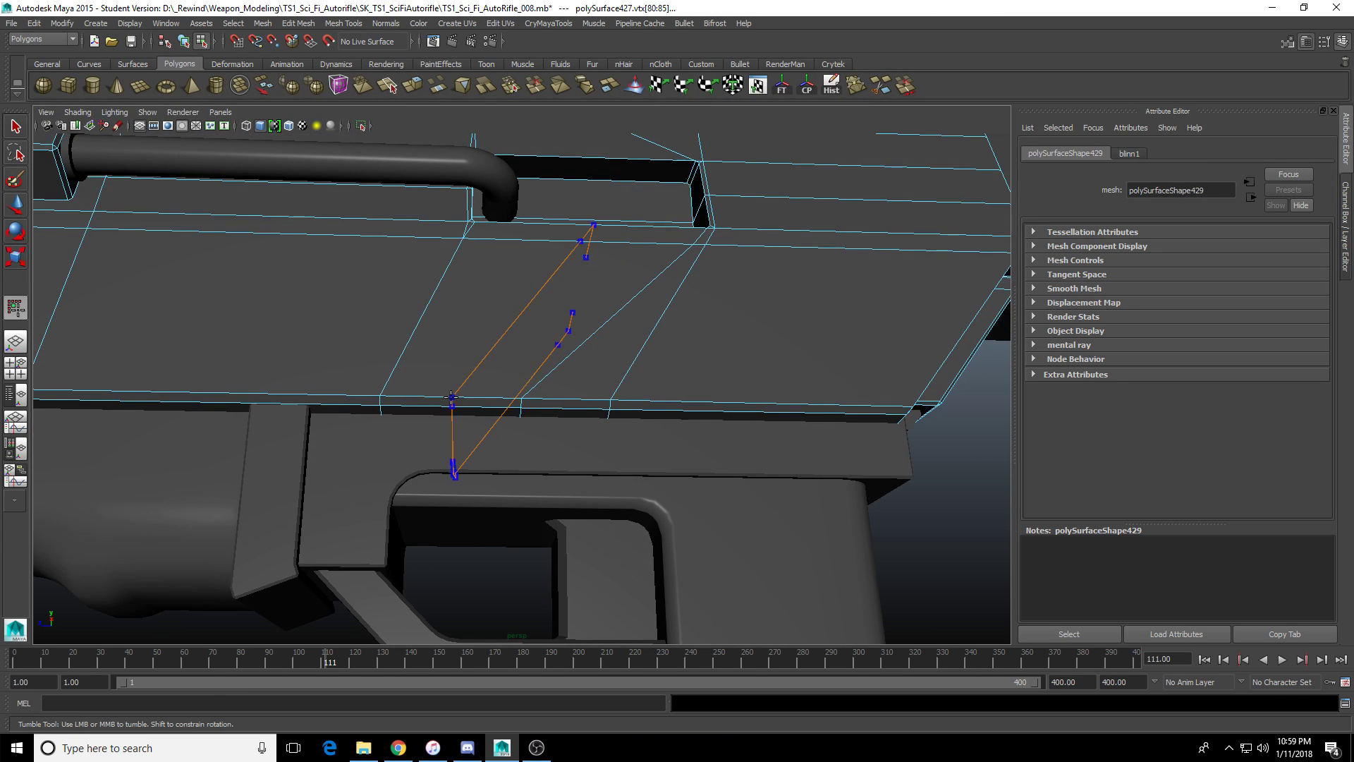
pyautogui.keyDown('alt'); pyautogui.moveTo(468, 341); pyautogui.dragTo(413, 453, button='right'); pyautogui.keyUp('alt')
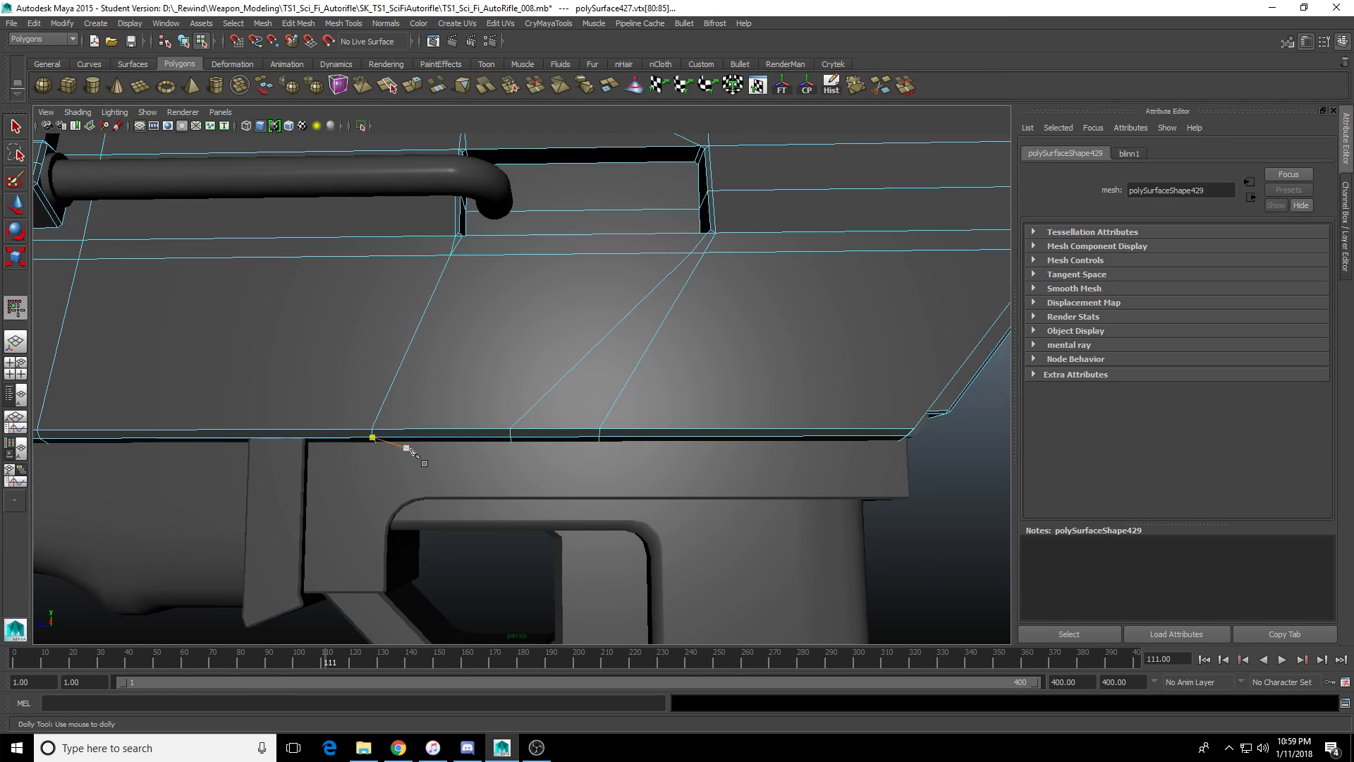
pyautogui.moveTo(409, 450)
pyautogui.keyDown('alt'); pyautogui.mouseDown()
pyautogui.moveTo(327, 477)
pyautogui.moveTo(297, 459)
pyautogui.moveTo(423, 454)
pyautogui.mouseUp(); pyautogui.keyUp('alt')
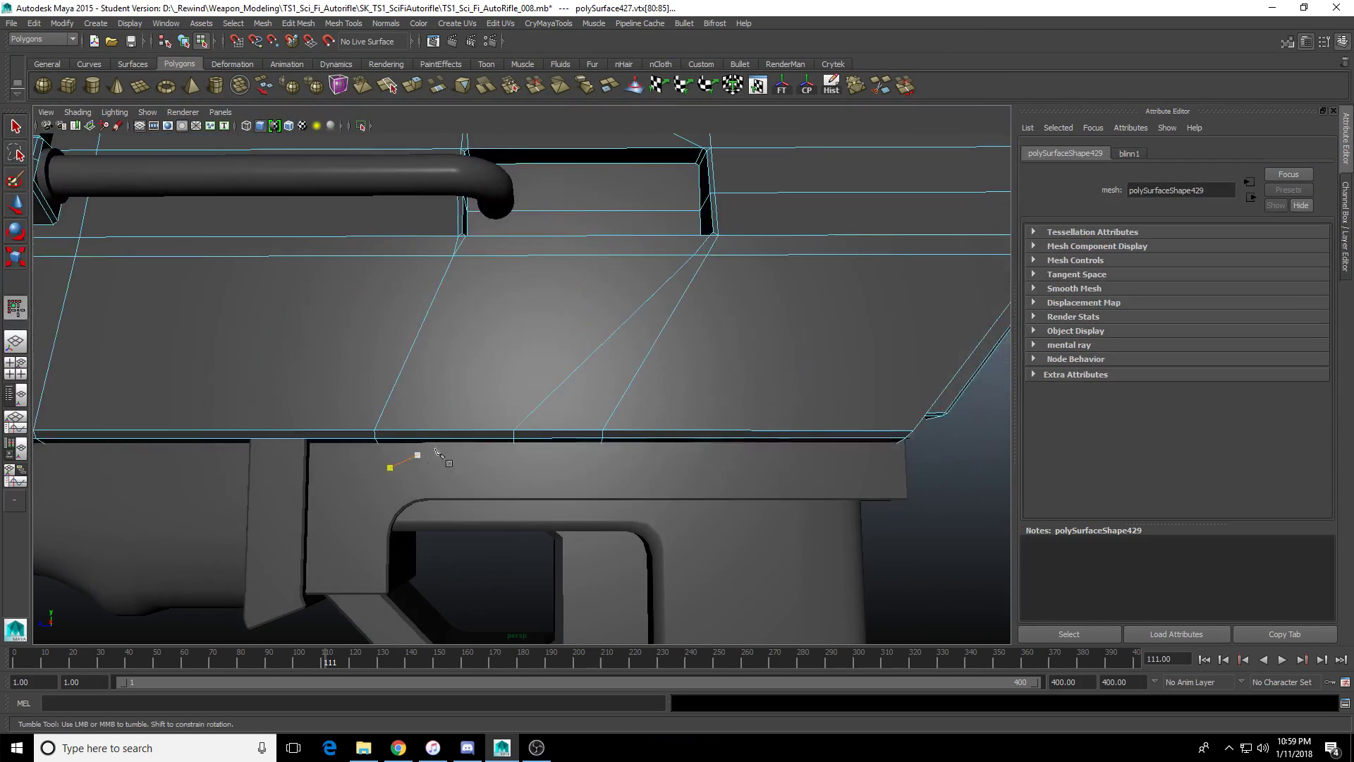
pyautogui.click(531, 407)
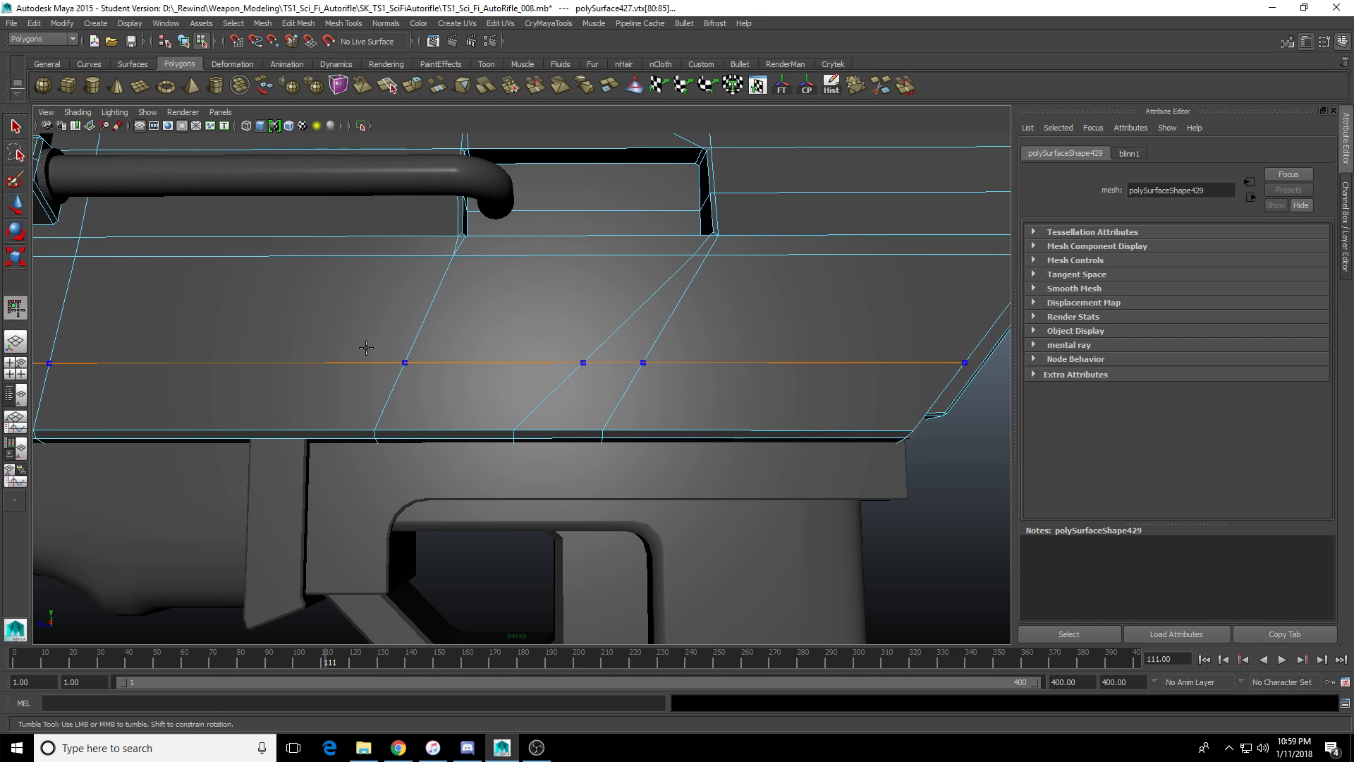
pyautogui.scroll(3, 547, 414)
pyautogui.keyDown('alt'); pyautogui.moveTo(547, 414); pyautogui.dragTo(544, 332, button='middle'); pyautogui.keyUp('alt')
pyautogui.scroll(4, 552, 282)
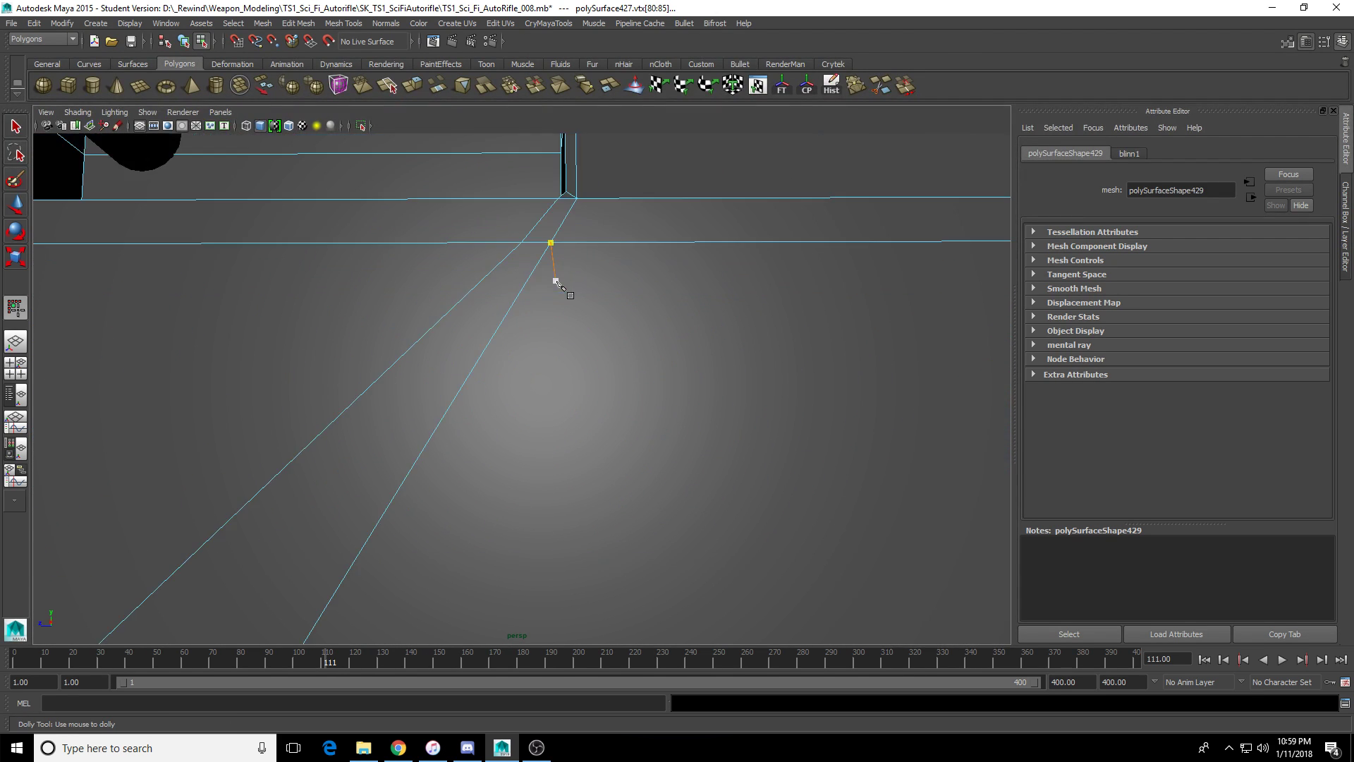
pyautogui.moveTo(545, 424)
pyautogui.keyDown('alt'); pyautogui.mouseDown(button='middle')
pyautogui.moveTo(548, 505)
pyautogui.moveTo(559, 438)
pyautogui.mouseUp(button='middle'); pyautogui.keyUp('alt')
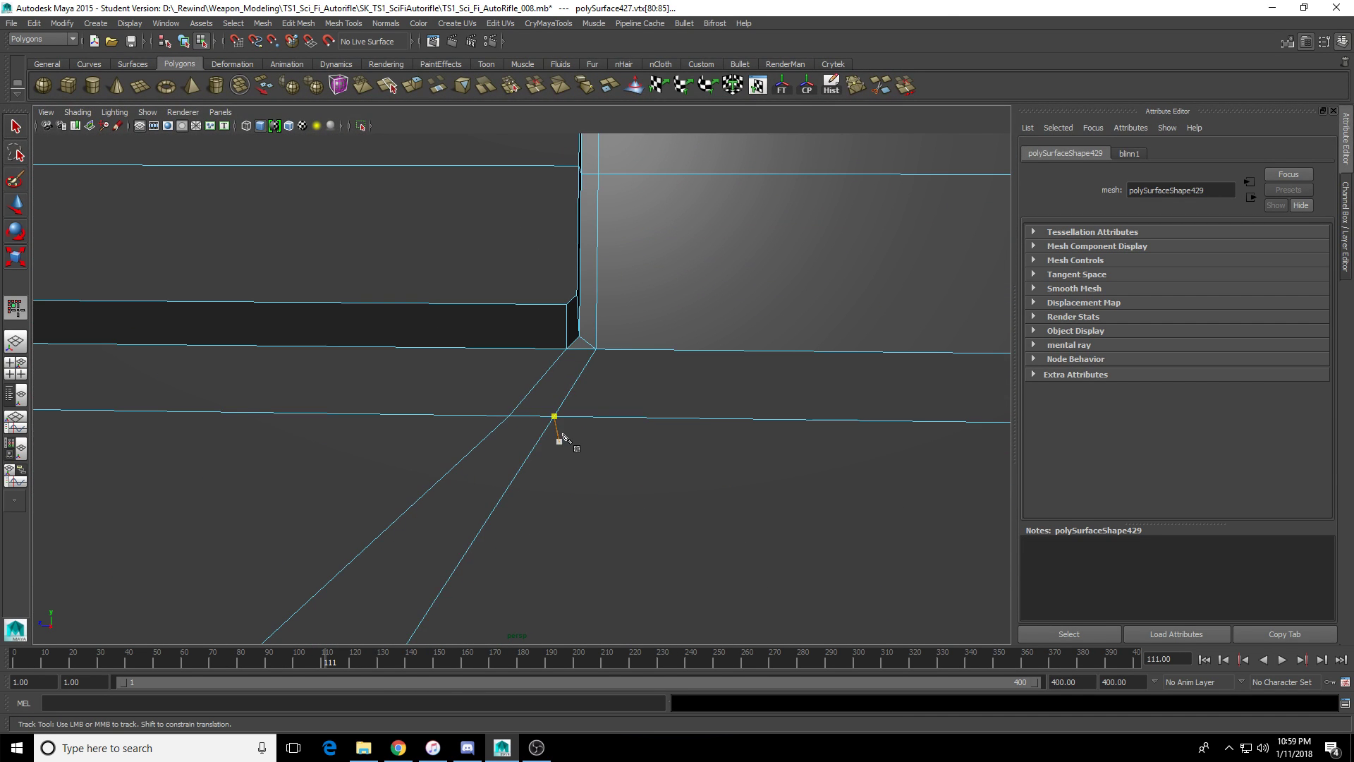
pyautogui.keyDown('alt'); pyautogui.moveTo(556, 418); pyautogui.dragTo(543, 387); pyautogui.keyUp('alt')
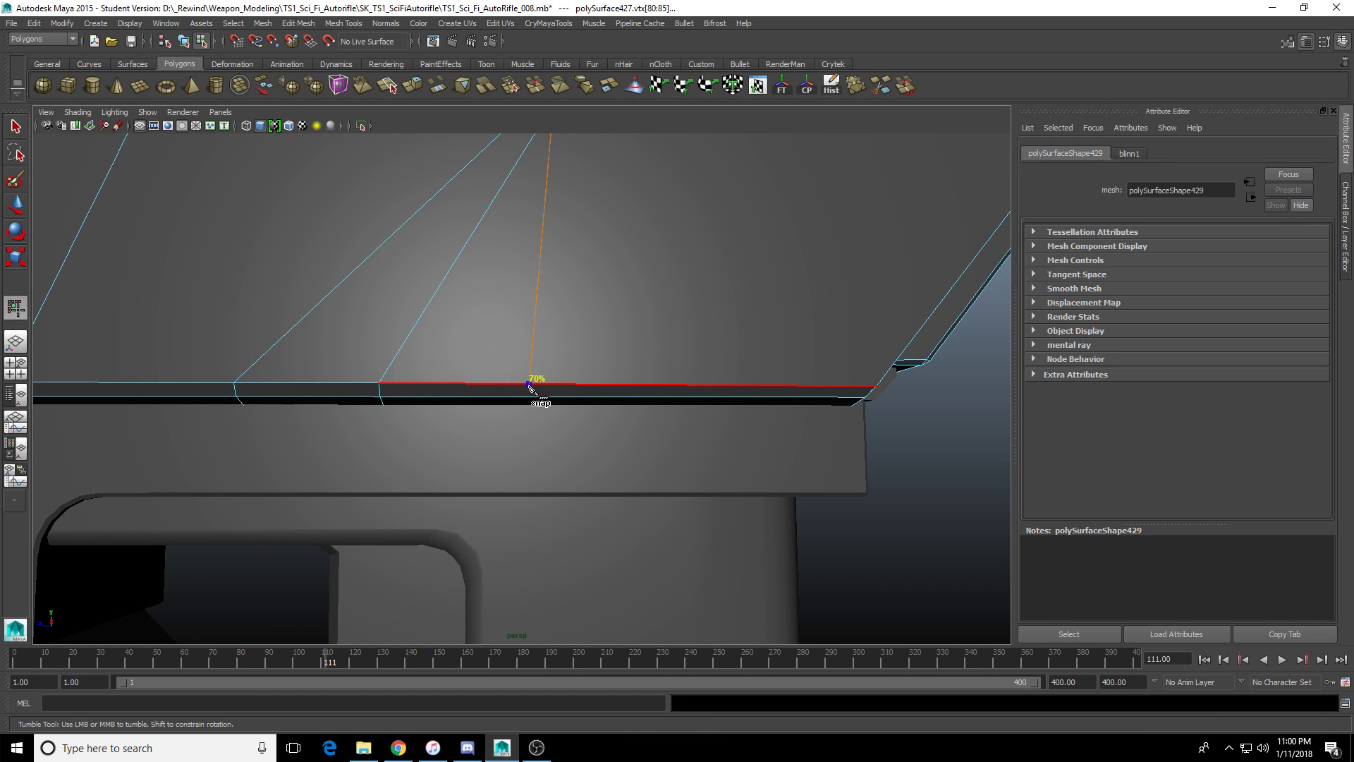
pyautogui.click(530, 385)
pyautogui.keyDown('alt'); pyautogui.moveTo(576, 402); pyautogui.dragTo(553, 373); pyautogui.keyUp('alt')
pyautogui.scroll(3, 564, 344)
pyautogui.press('Return')
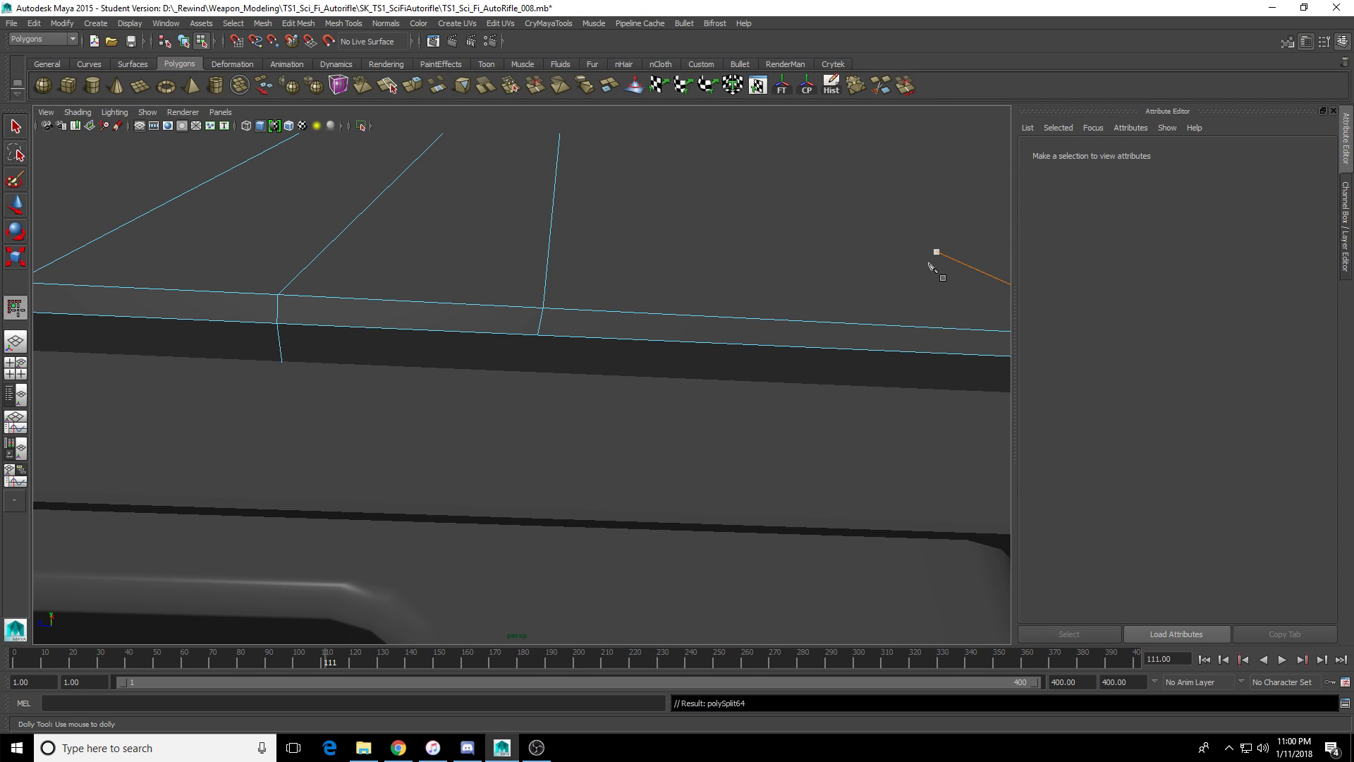
# Select the receiver body as an object and isolate it in the viewport.
pyautogui.press('w')
pyautogui.press('F8')
pyautogui.click(577, 263)
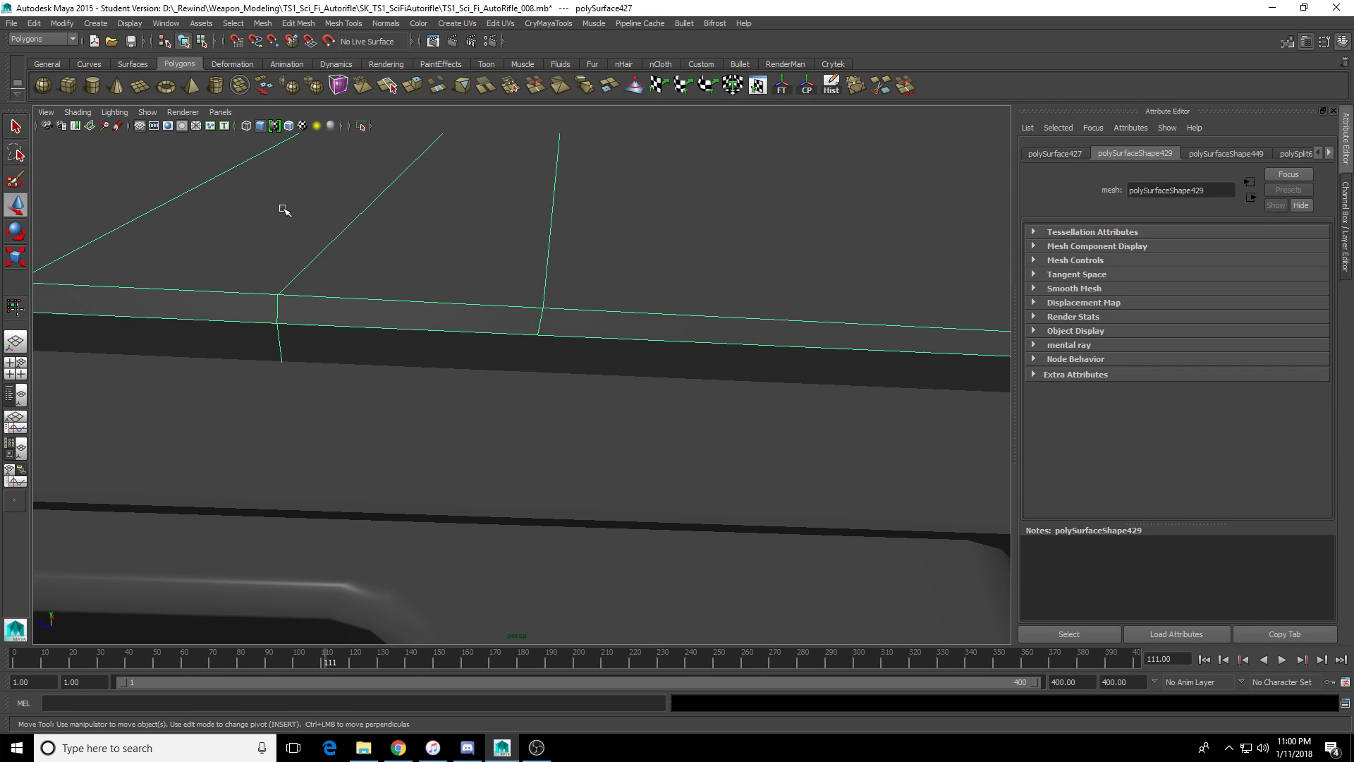
pyautogui.click(361, 125)
# Try to continue the new edge across the receiver's underside with Multi-Cut, and undo the attempt.
pyautogui.press('F9')
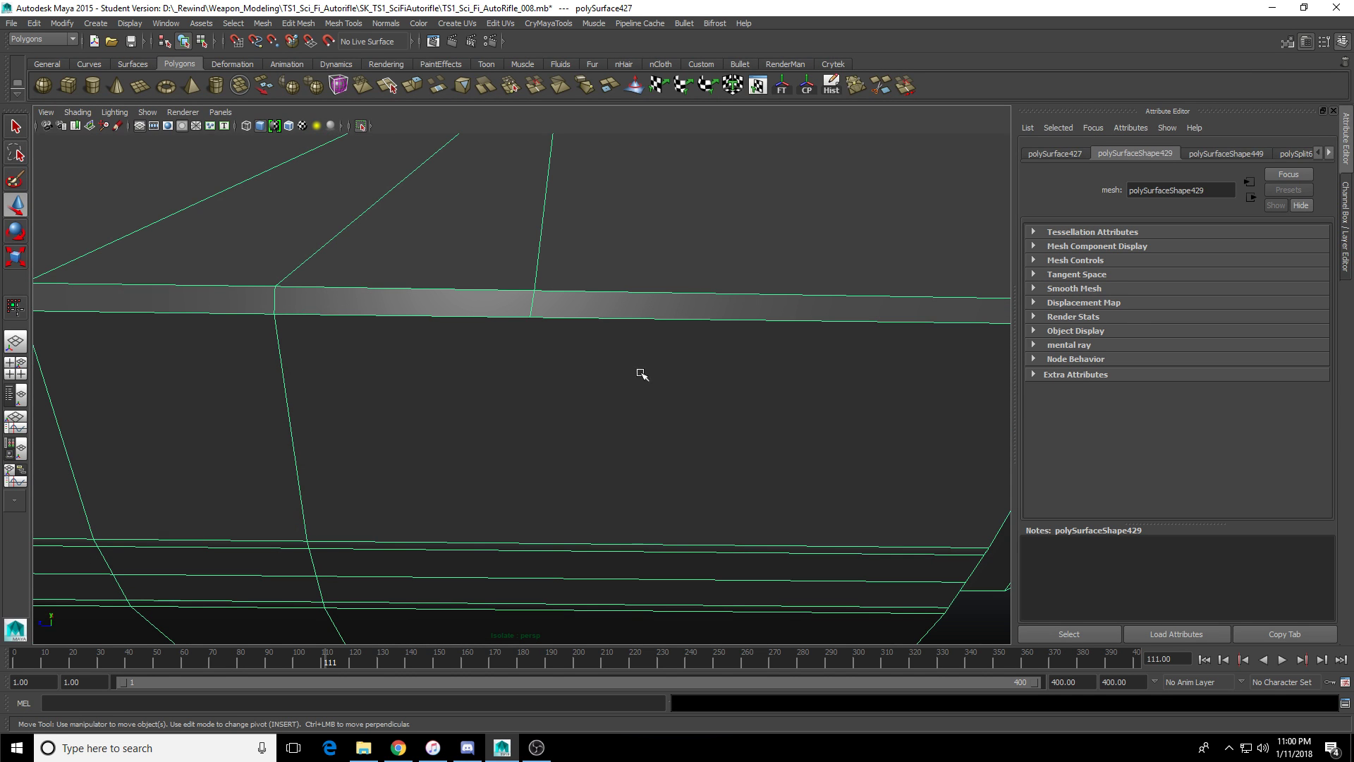
pyautogui.keyDown('alt'); pyautogui.moveTo(508, 332); pyautogui.dragTo(544, 302); pyautogui.keyUp('alt')
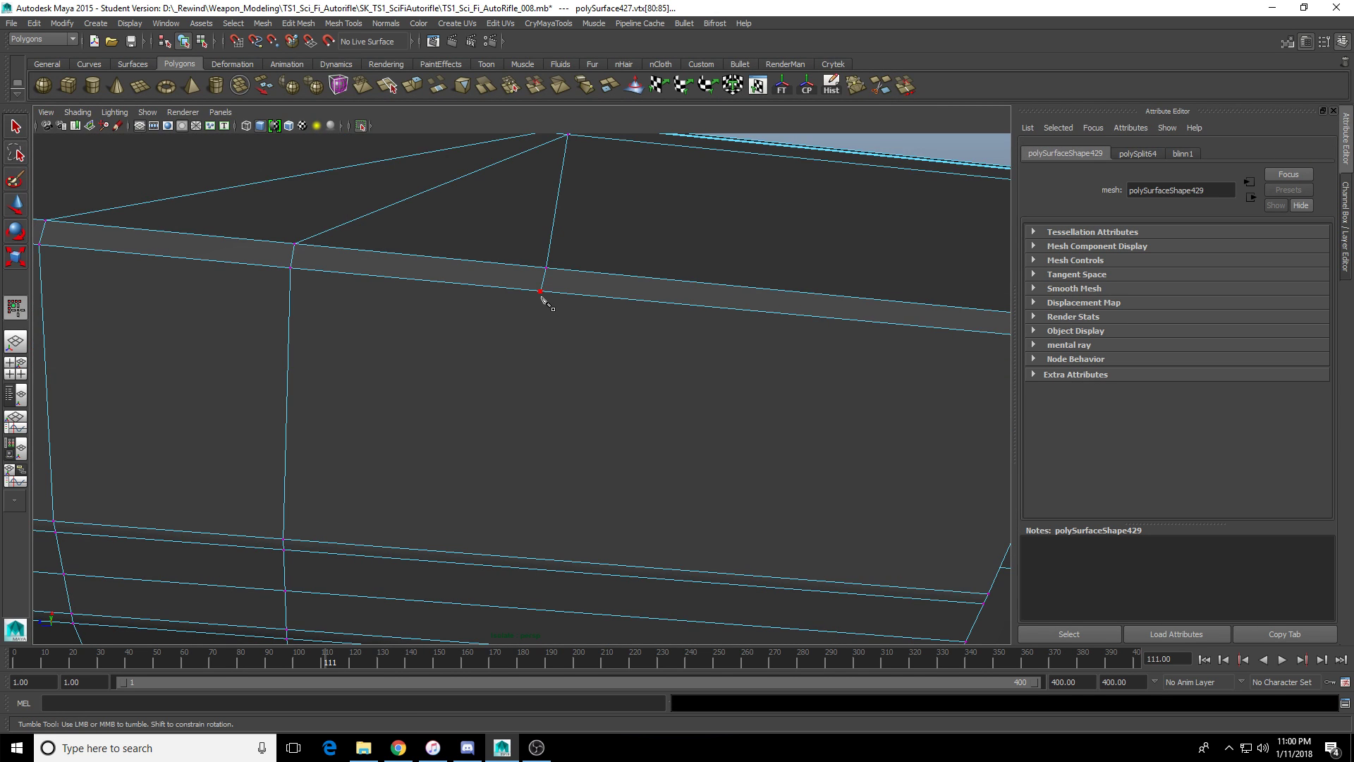
pyautogui.keyDown('alt'); pyautogui.moveTo(564, 409); pyautogui.dragTo(550, 438); pyautogui.keyUp('alt')
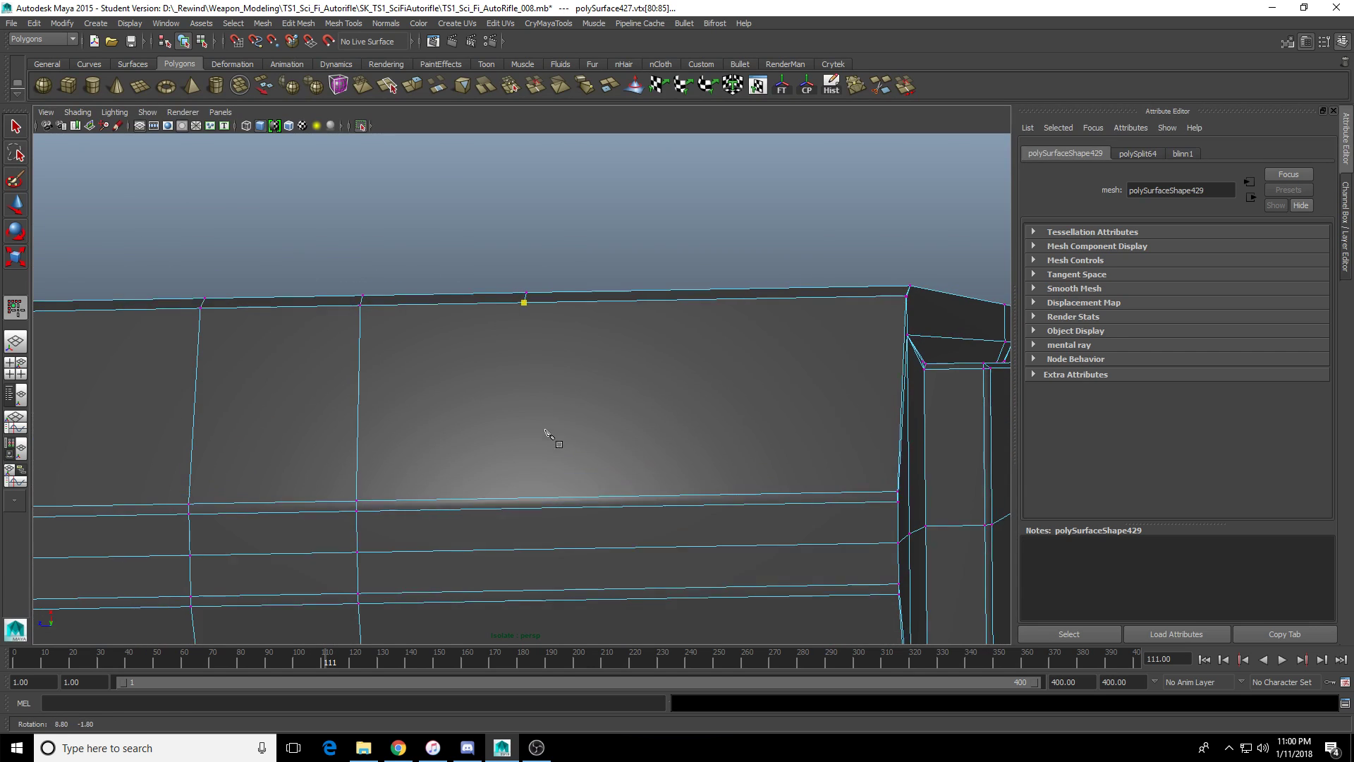
pyautogui.keyDown('shift'); pyautogui.click(531, 500); pyautogui.keyUp('shift')
pyautogui.scroll(5, 560, 426)
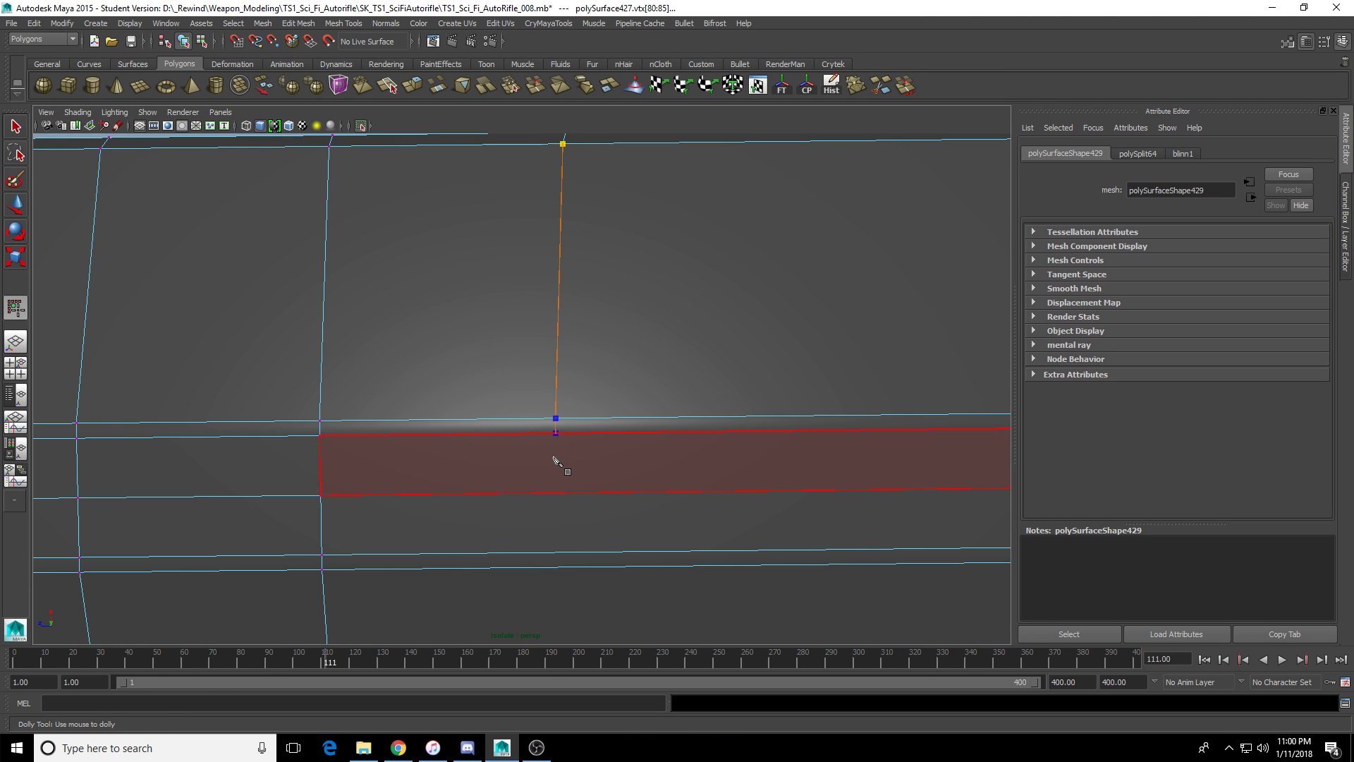
pyautogui.keyDown('alt'); pyautogui.moveTo(556, 463); pyautogui.dragTo(519, 402); pyautogui.keyUp('alt')
pyautogui.press('Return')
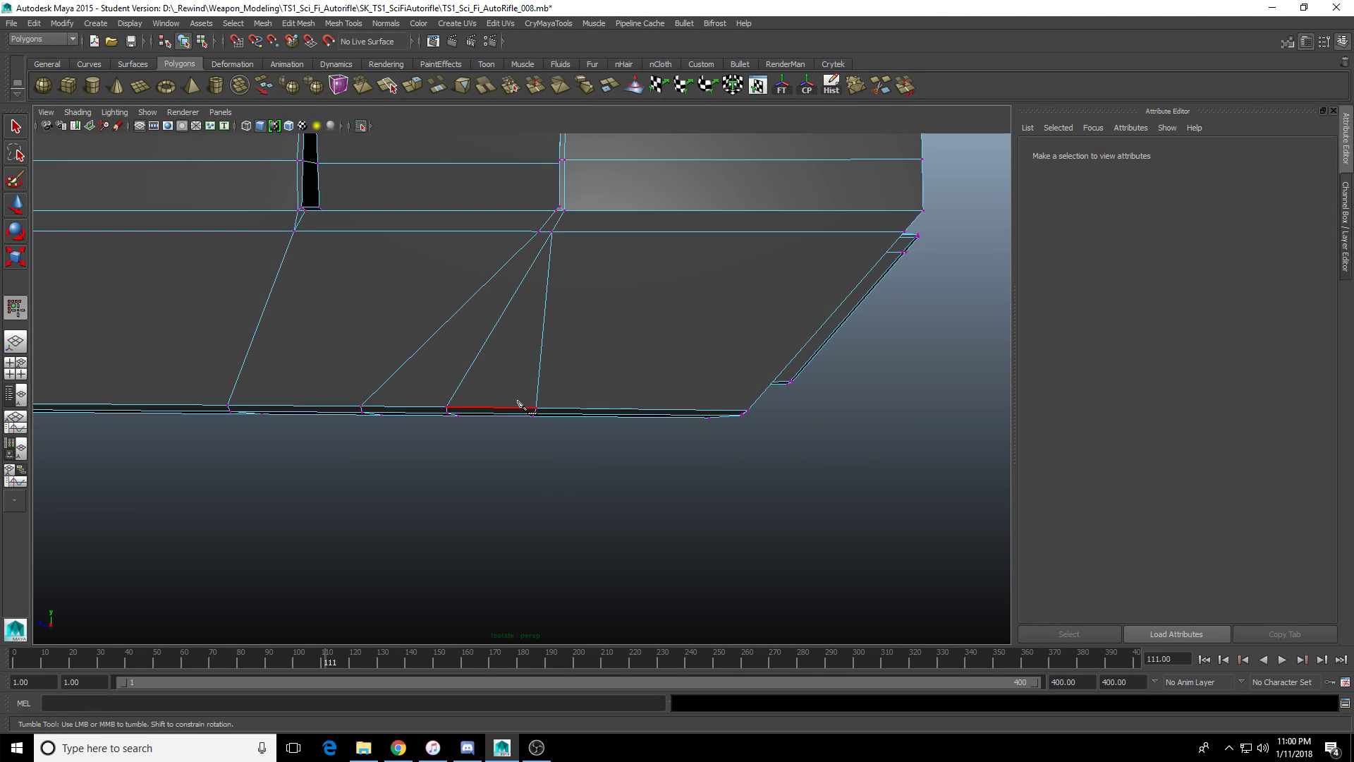
pyautogui.click(536, 407)
pyautogui.keyDown('alt'); pyautogui.moveTo(574, 378); pyautogui.dragTo(553, 384); pyautogui.keyUp('alt')
pyautogui.keyDown('alt'); pyautogui.moveTo(553, 384); pyautogui.dragTo(554, 406, button='middle'); pyautogui.keyUp('alt')
pyautogui.hotkey('ctrl', 'z')
pyautogui.hotkey('ctrl', 'z')
# Bring the full rifle back into view and undo the edge cut from below the ejection port's rear corner to the receiver's lower edge.
pyautogui.keyDown('alt'); pyautogui.moveTo(561, 411); pyautogui.dragTo(581, 353); pyautogui.keyUp('alt')
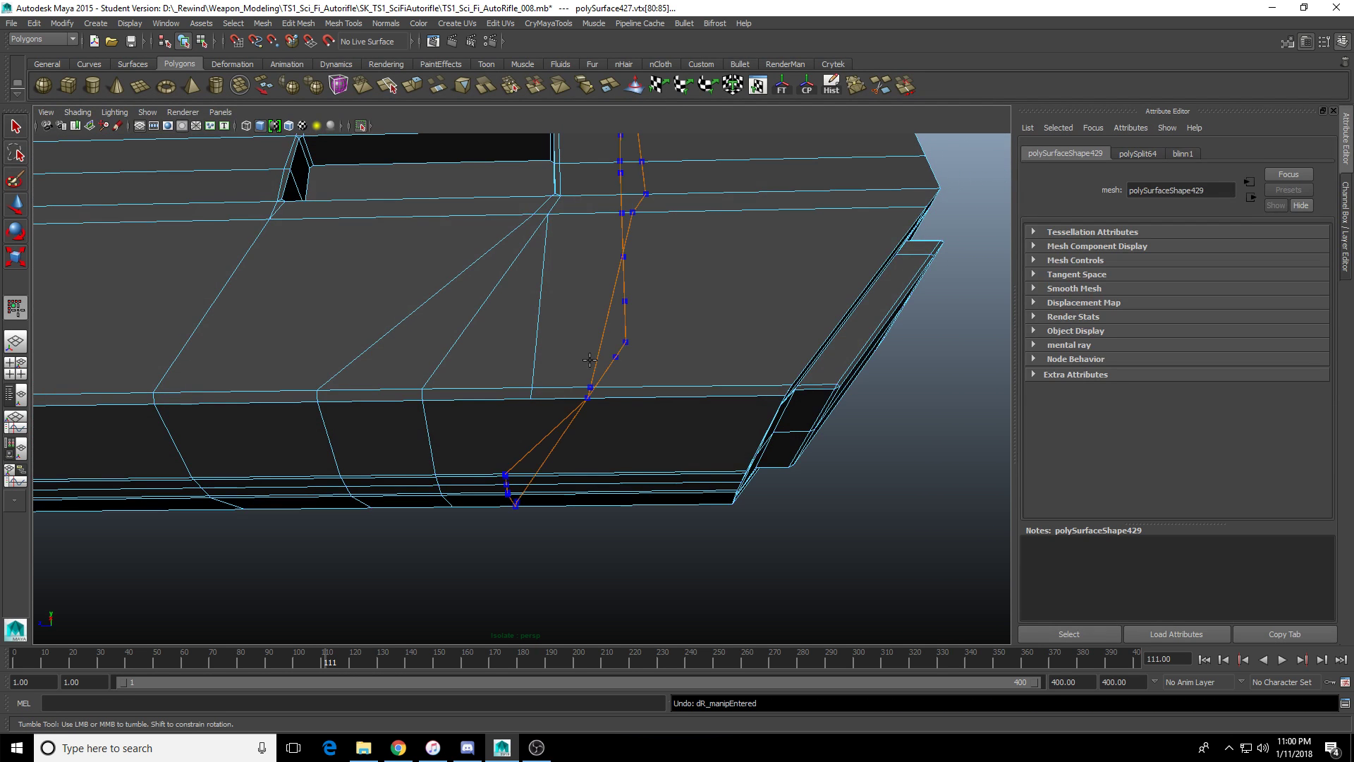
pyautogui.keyDown('alt'); pyautogui.moveTo(550, 409); pyautogui.dragTo(557, 425); pyautogui.keyUp('alt')
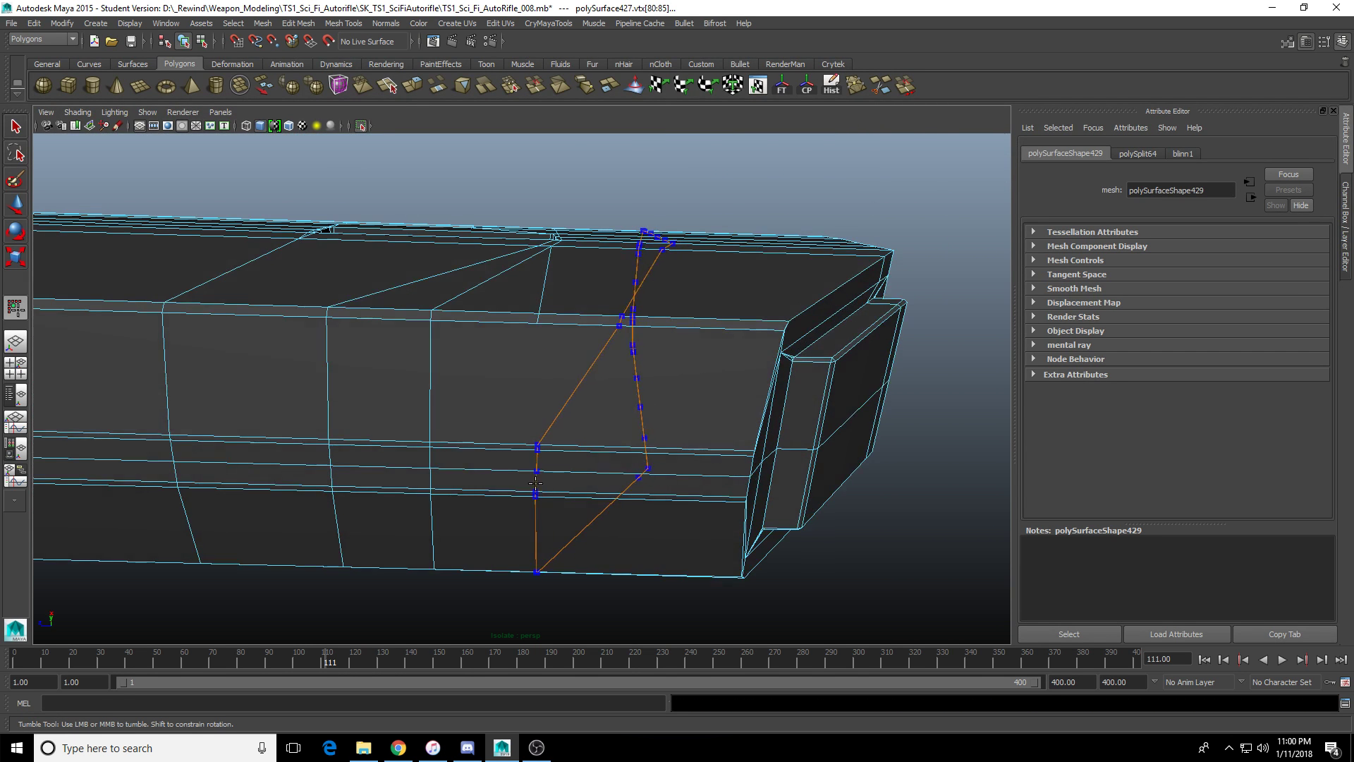
pyautogui.keyDown('alt'); pyautogui.moveTo(619, 338); pyautogui.dragTo(603, 425); pyautogui.keyUp('alt')
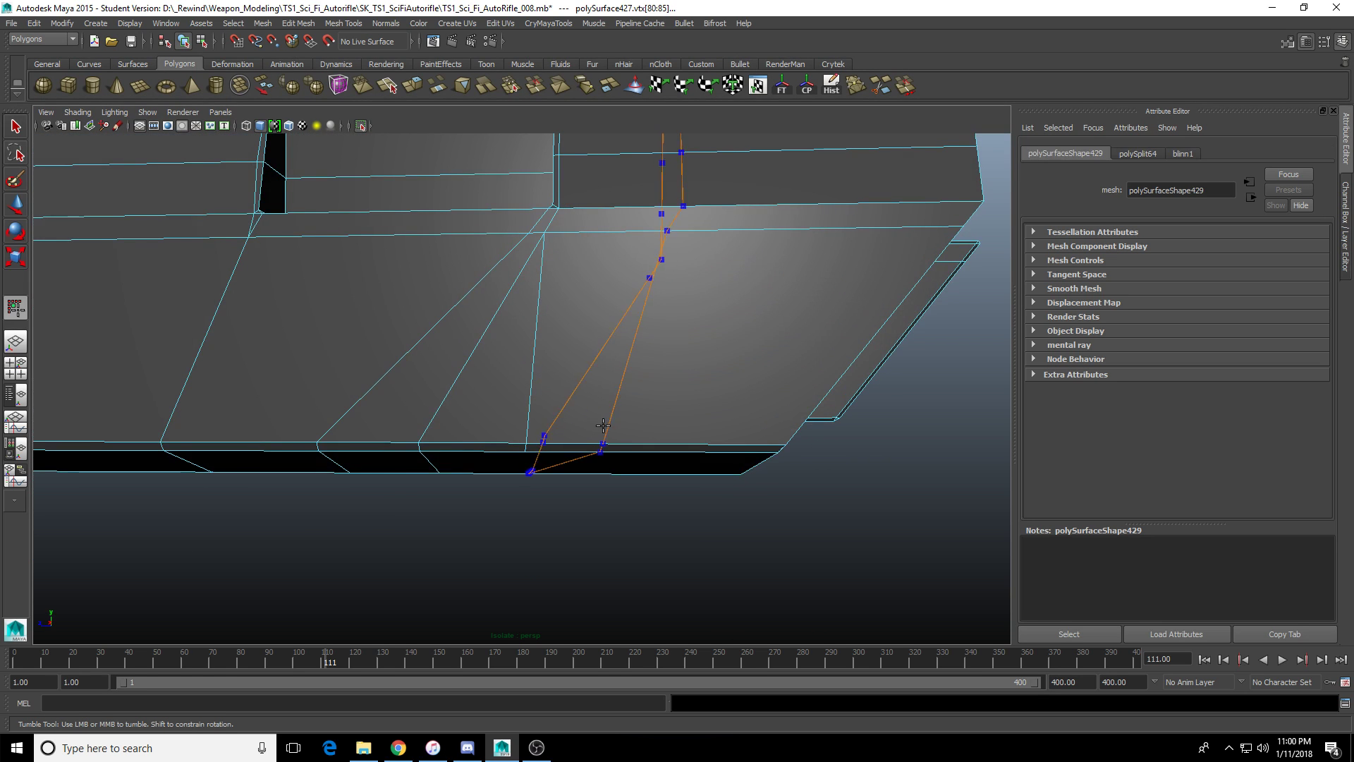
pyautogui.press('F8')
pyautogui.hotkey('ctrl', '1')
pyautogui.hotkey('ctrl', 'z')
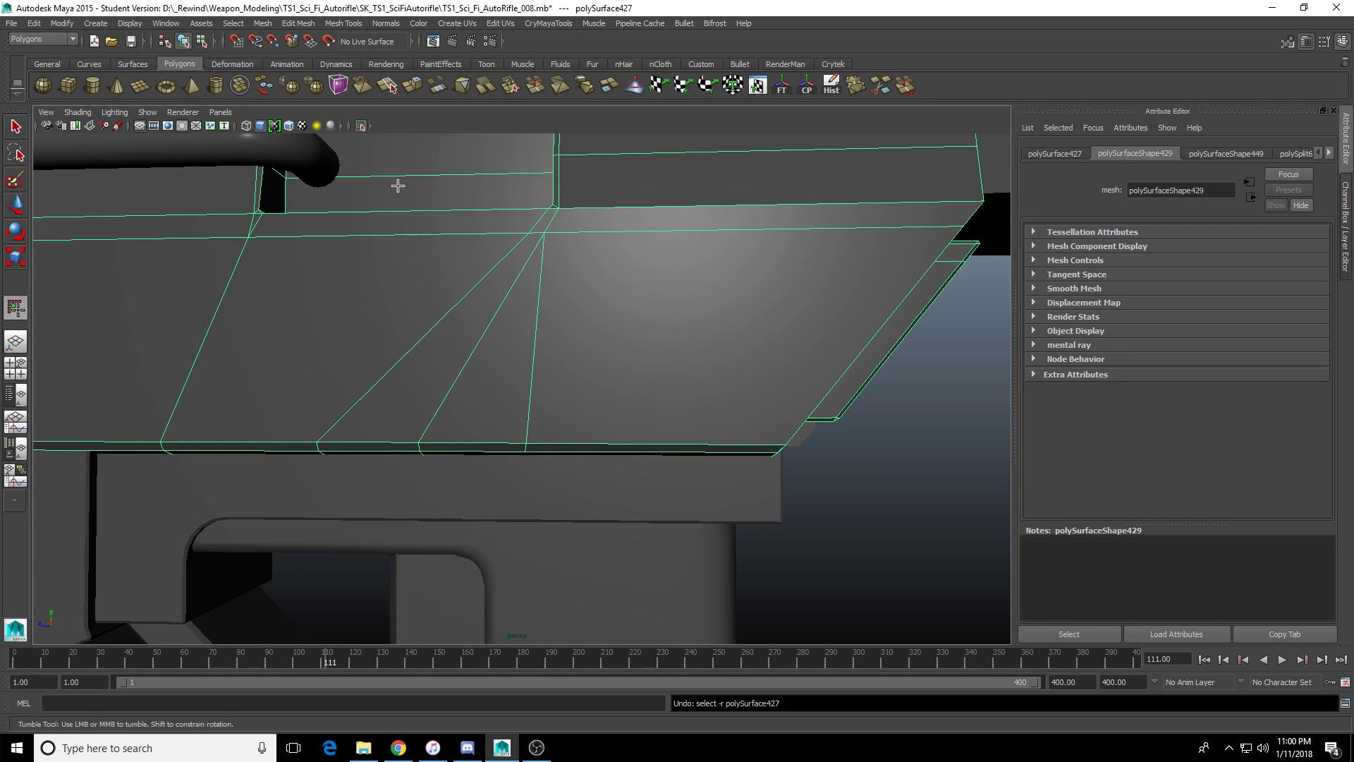
pyautogui.hotkey('ctrl', 'z')
pyautogui.hotkey('ctrl', 'z')
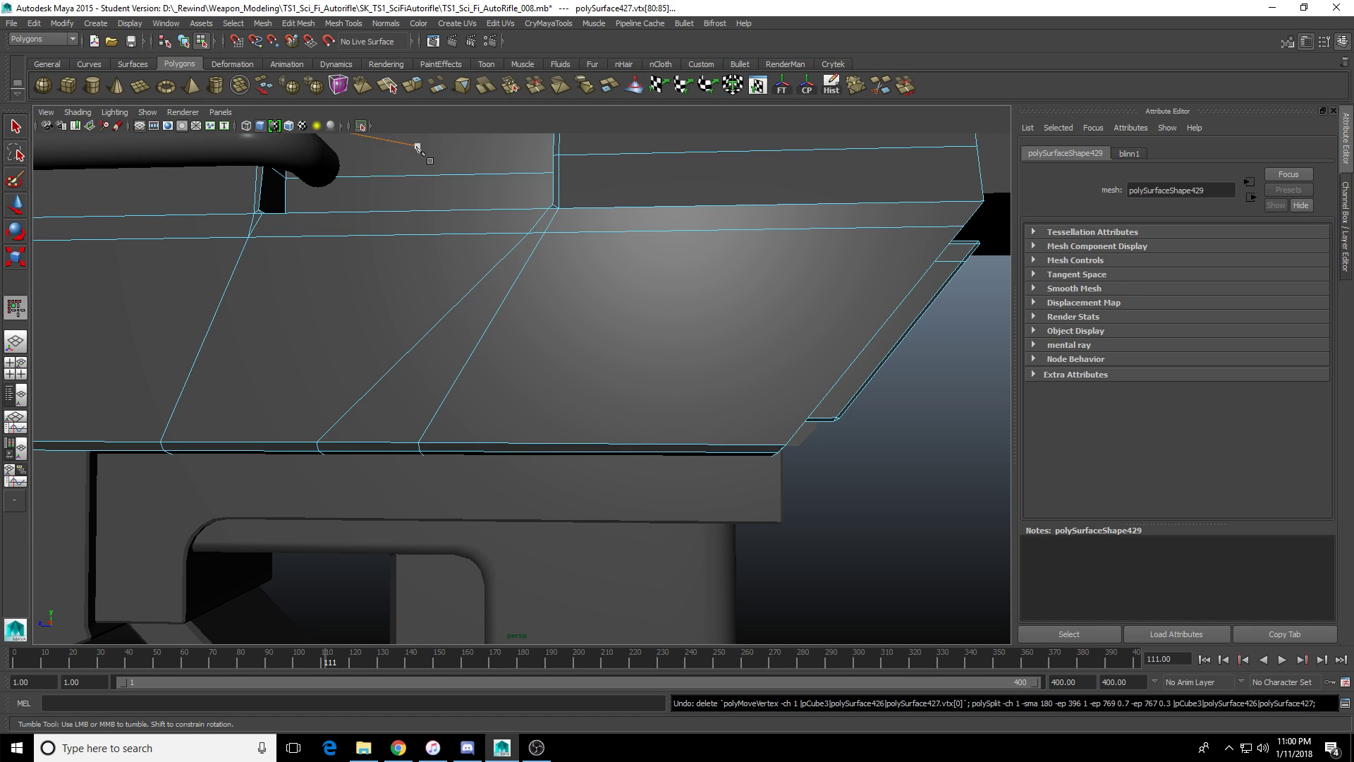
# Select the receiver body, isolate it in the viewport and start Multi-Cut on it.
pyautogui.click(16, 204)
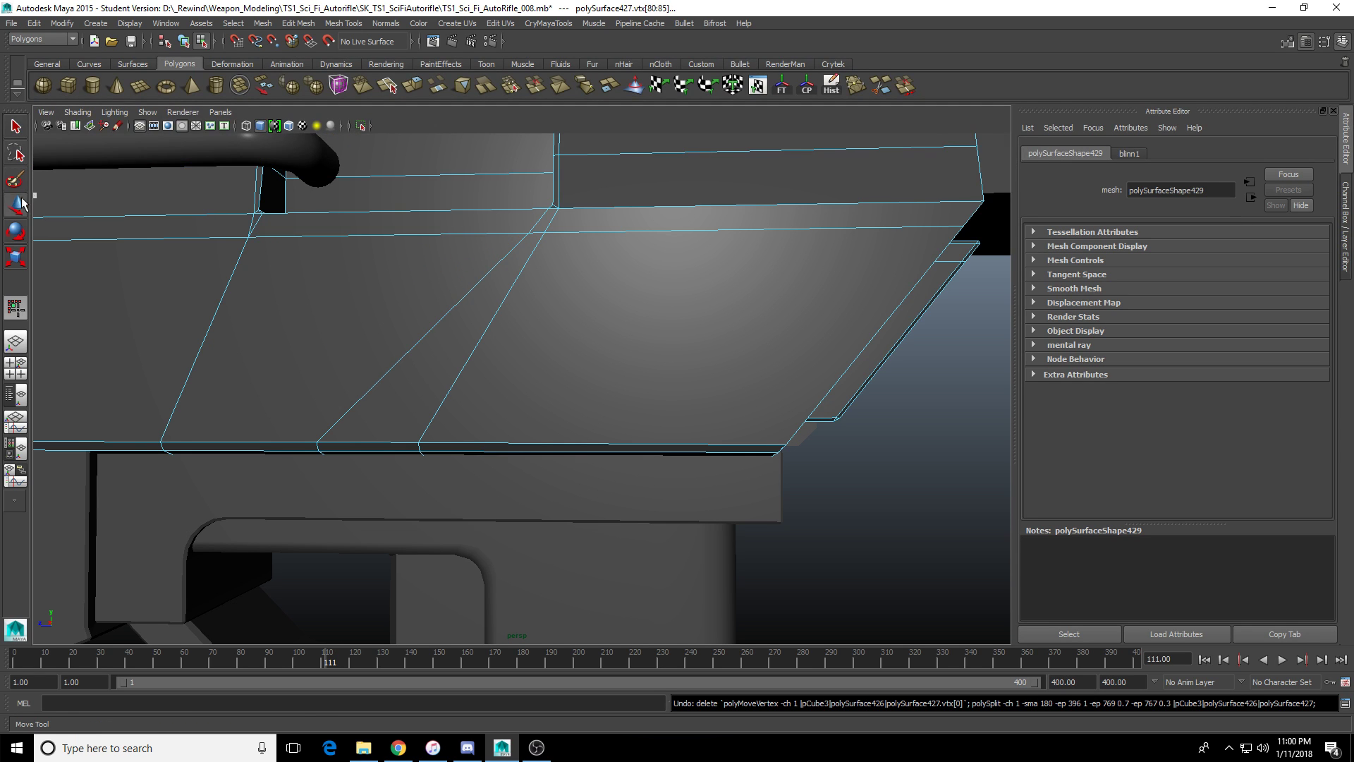
pyautogui.click(429, 376)
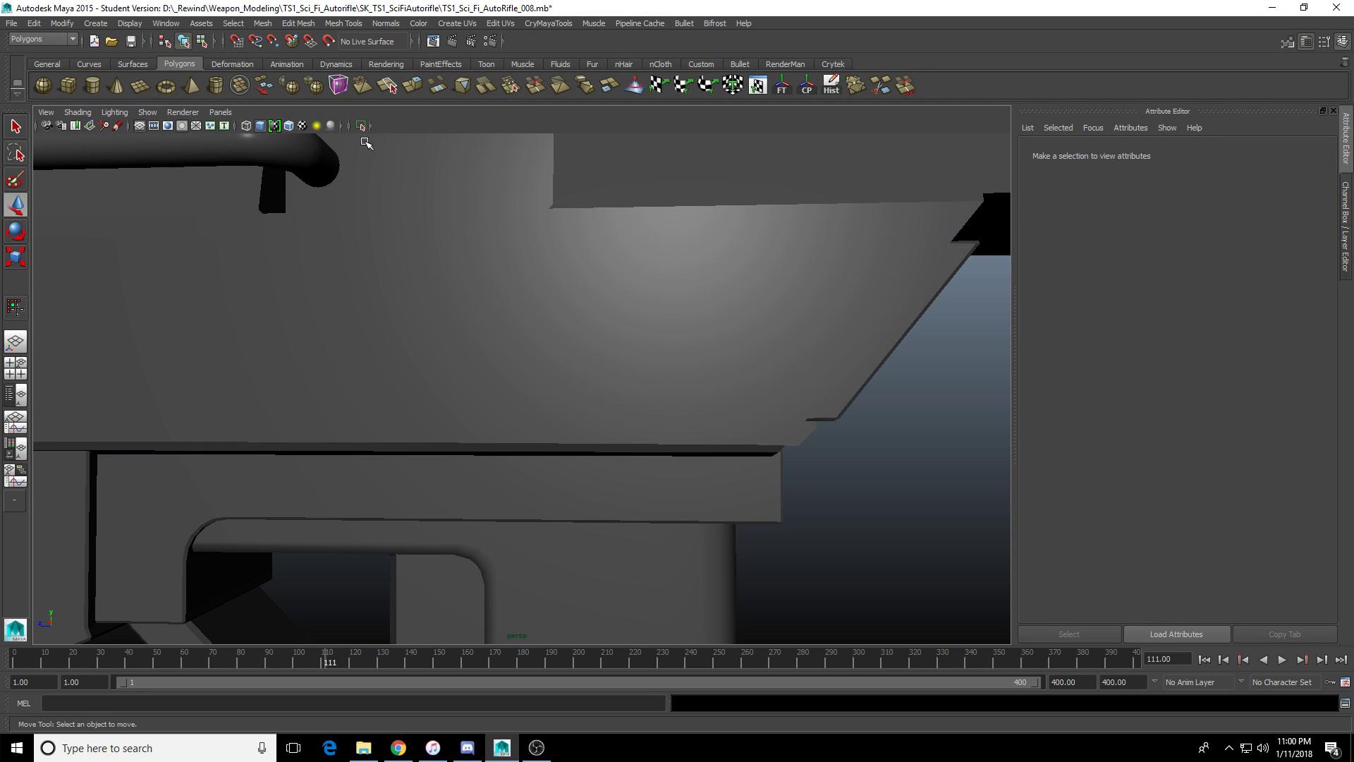
pyautogui.scroll(-3, 839, 204)
pyautogui.click(423, 256)
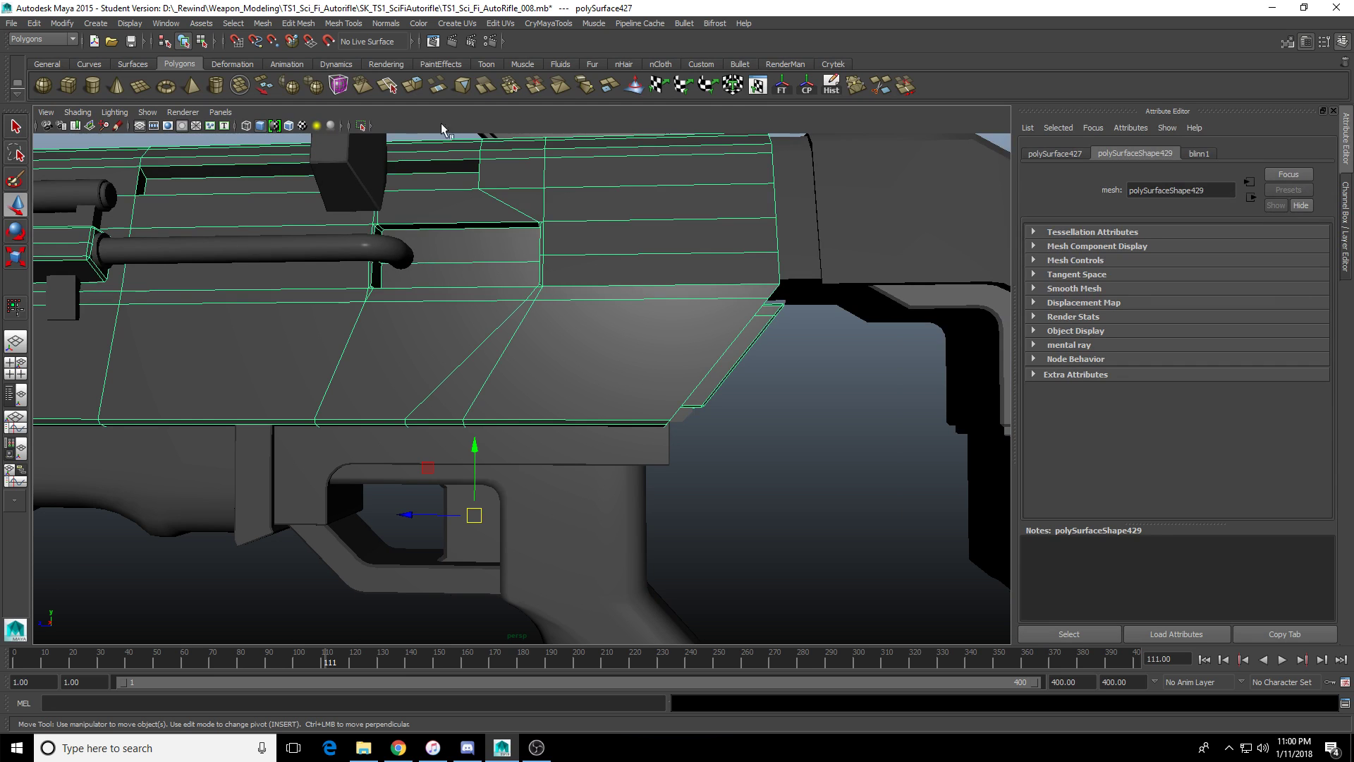
pyautogui.scroll(-3, 393, 226)
pyautogui.click(361, 126)
pyautogui.scroll(6, 402, 226)
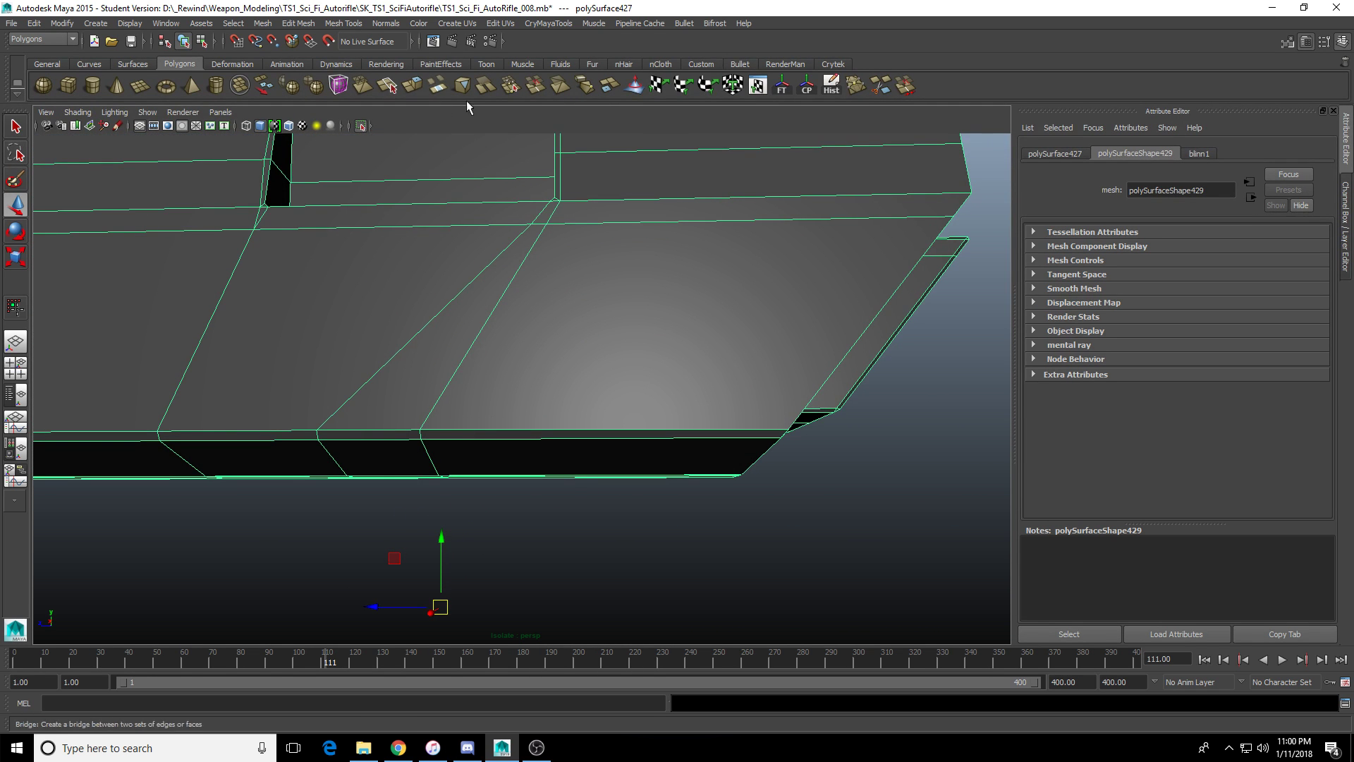
pyautogui.click(880, 85)
pyautogui.click(547, 223)
pyautogui.hotkey('ctrl', 'z')
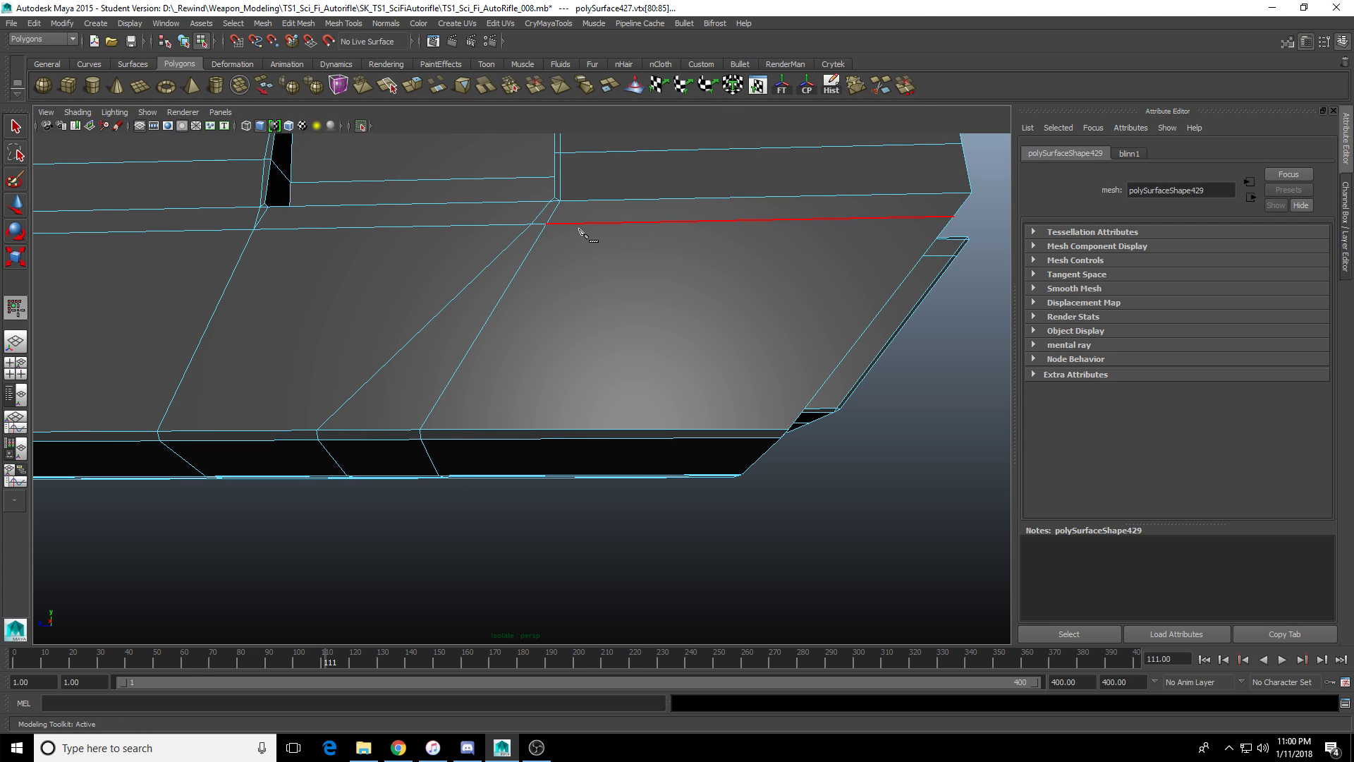
pyautogui.scroll(1, 582, 267)
pyautogui.keyDown('alt'); pyautogui.moveTo(585, 222); pyautogui.dragTo(591, 360, button='middle'); pyautogui.keyUp('alt')
pyautogui.scroll(3, 591, 360)
pyautogui.click(592, 272)
pyautogui.scroll(-3, 588, 368)
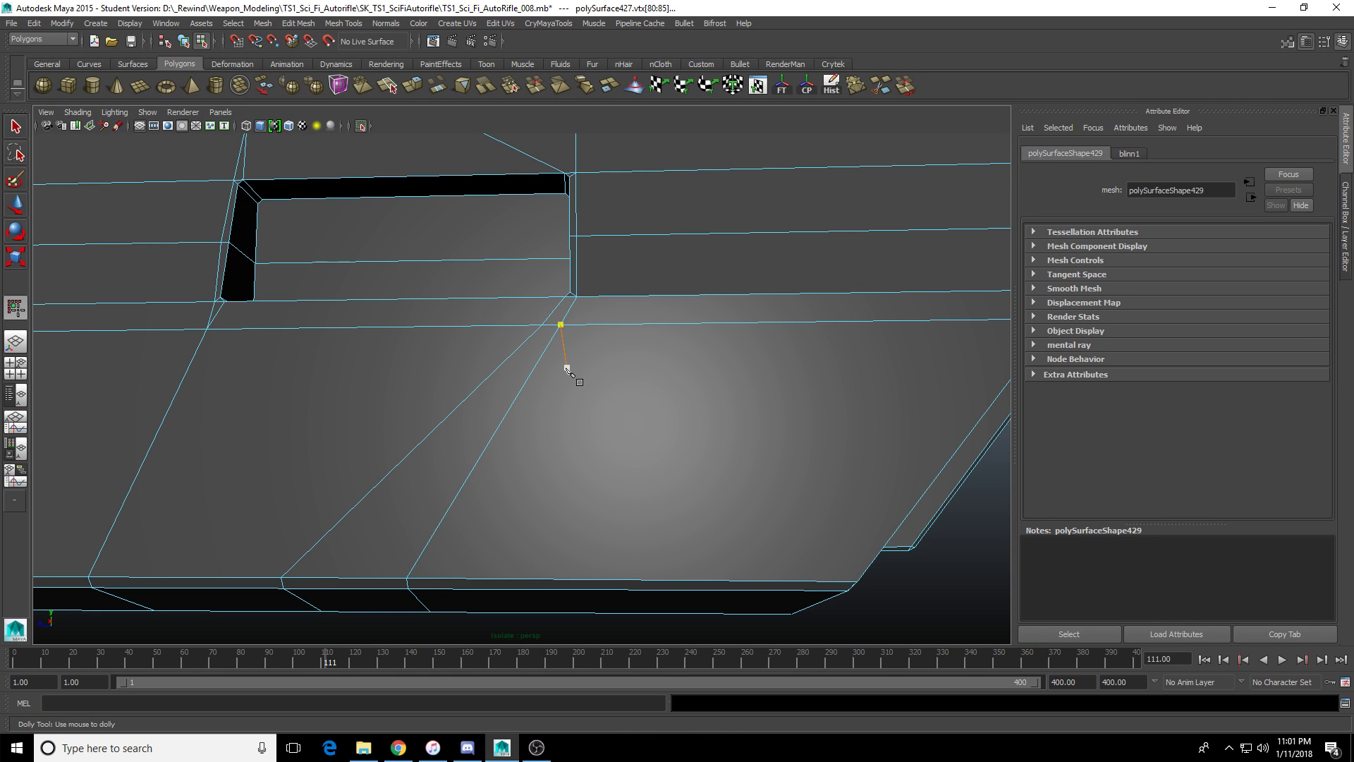
pyautogui.scroll(3, 609, 396)
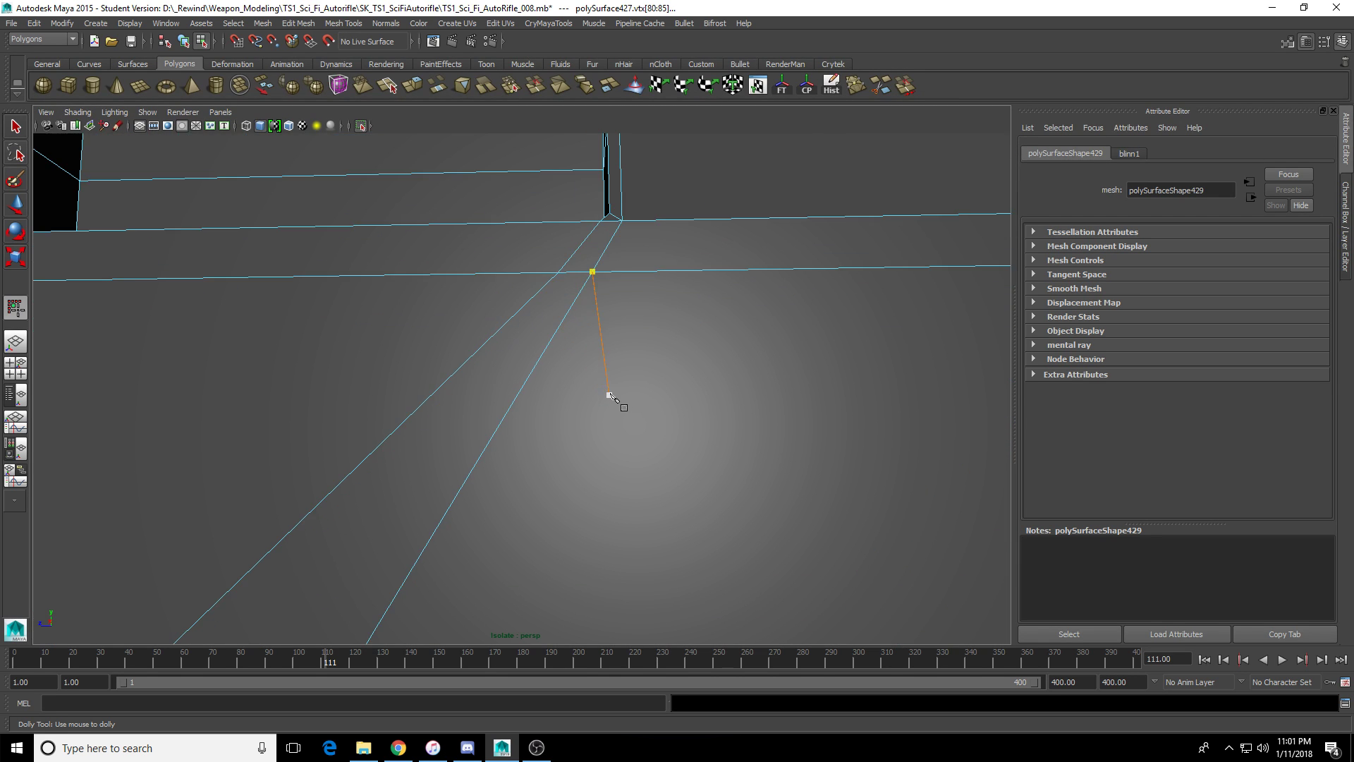
pyautogui.keyDown('alt'); pyautogui.moveTo(614, 329); pyautogui.dragTo(593, 381, button='middle'); pyautogui.keyUp('alt')
pyautogui.hotkey('ctrl', 'z')
# Cut an edge from the vertex below the ejection port's rear corner to 60% along the receiver's lower edge.
pyautogui.keyDown('alt'); pyautogui.moveTo(587, 324); pyautogui.dragTo(588, 344); pyautogui.keyUp('alt')
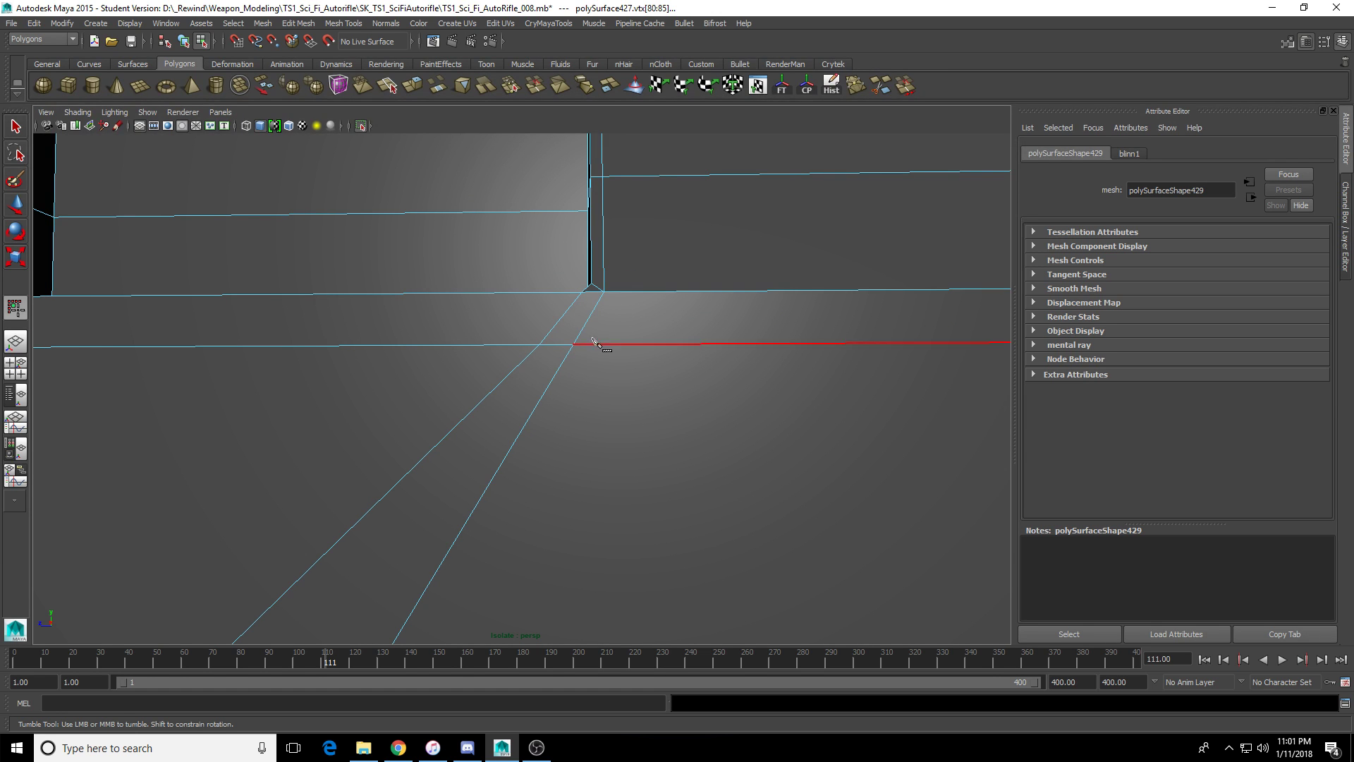
pyautogui.scroll(-3, 580, 355)
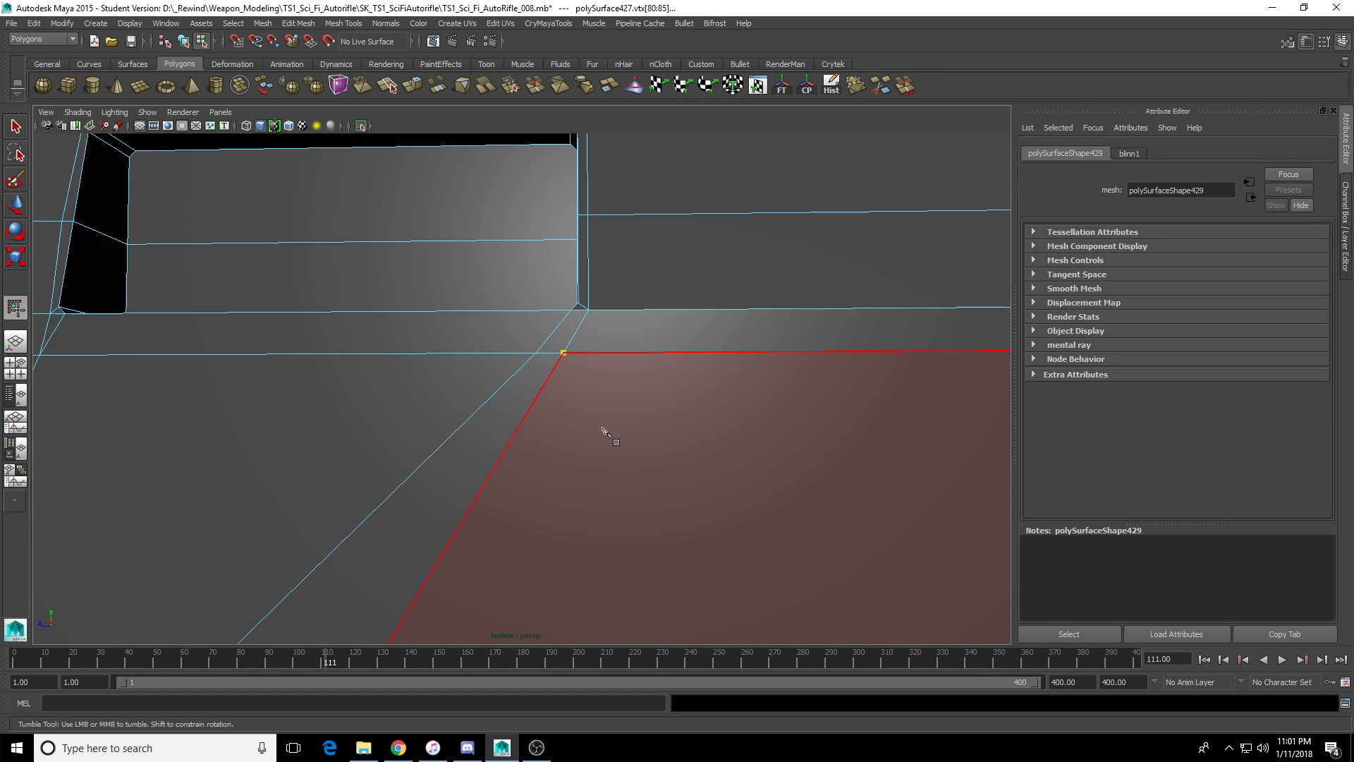
pyautogui.keyDown('alt'); pyautogui.moveTo(574, 357); pyautogui.dragTo(604, 260, button='middle'); pyautogui.keyUp('alt')
pyautogui.keyDown('alt'); pyautogui.moveTo(590, 405); pyautogui.dragTo(551, 402); pyautogui.keyUp('alt')
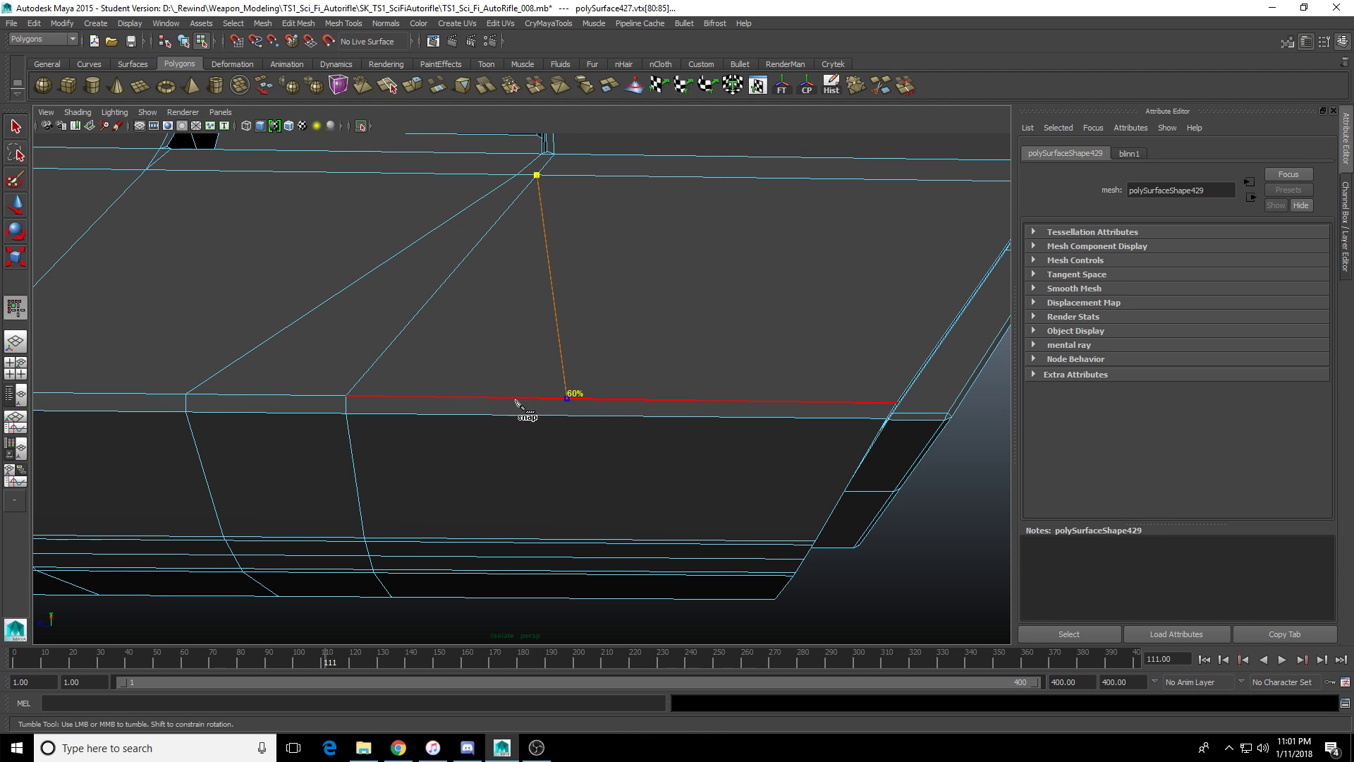
pyautogui.click(594, 406)
pyautogui.keyDown('alt'); pyautogui.moveTo(596, 383); pyautogui.dragTo(547, 417); pyautogui.keyUp('alt')
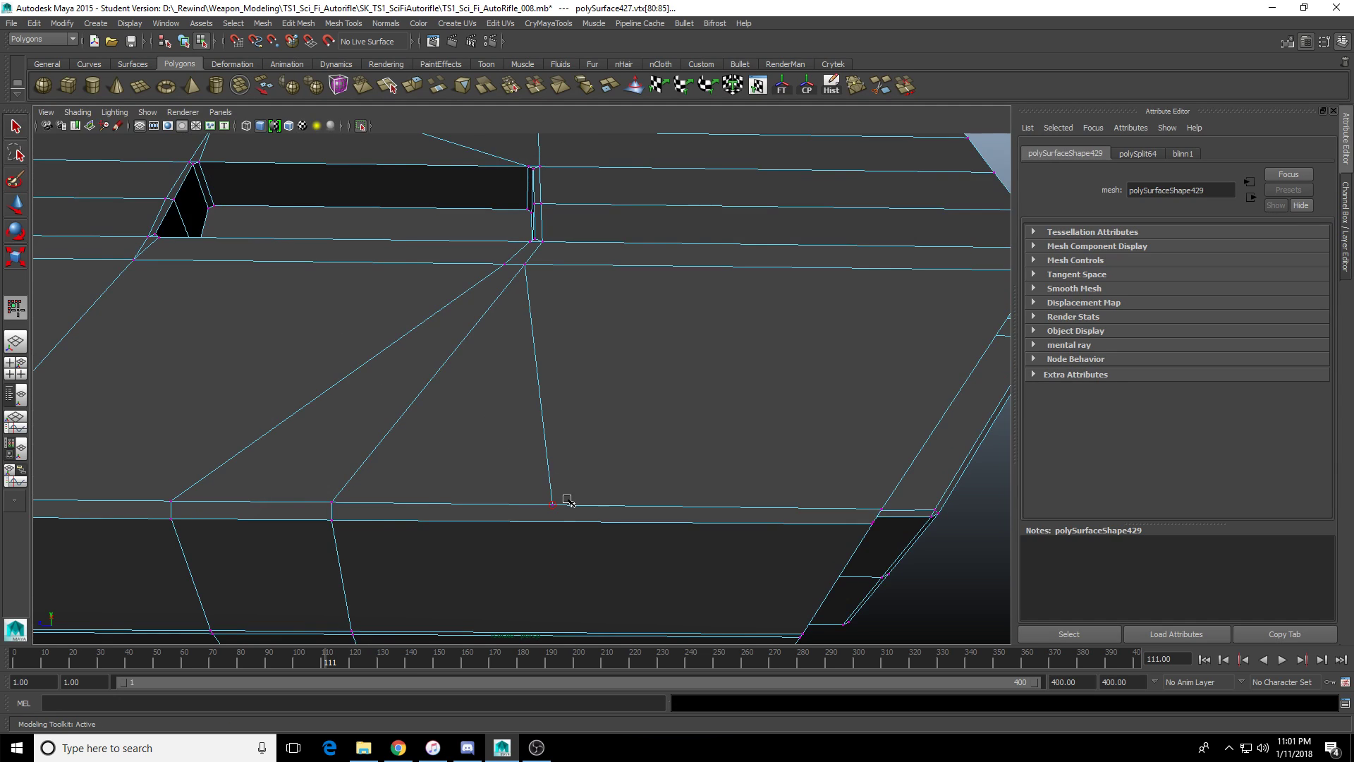
# Try to snap the new edge's lower vertex lengthwise into line with the ejection port corner, using the top and perspective views.
pyautogui.press('space')
pyautogui.press('space')
pyautogui.scroll(-10, 453, 432)
pyautogui.scroll(9, 454, 441)
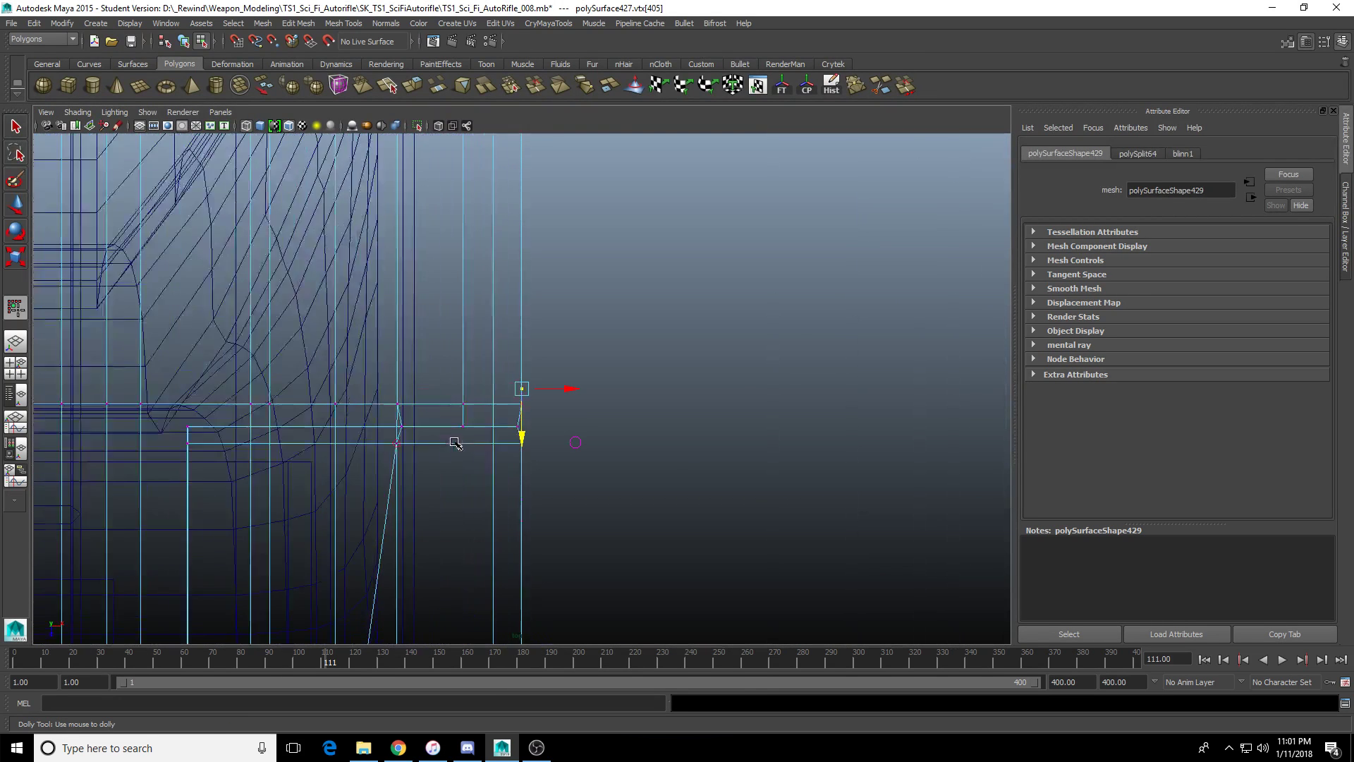
pyautogui.scroll(2, 466, 457)
pyautogui.press('w')
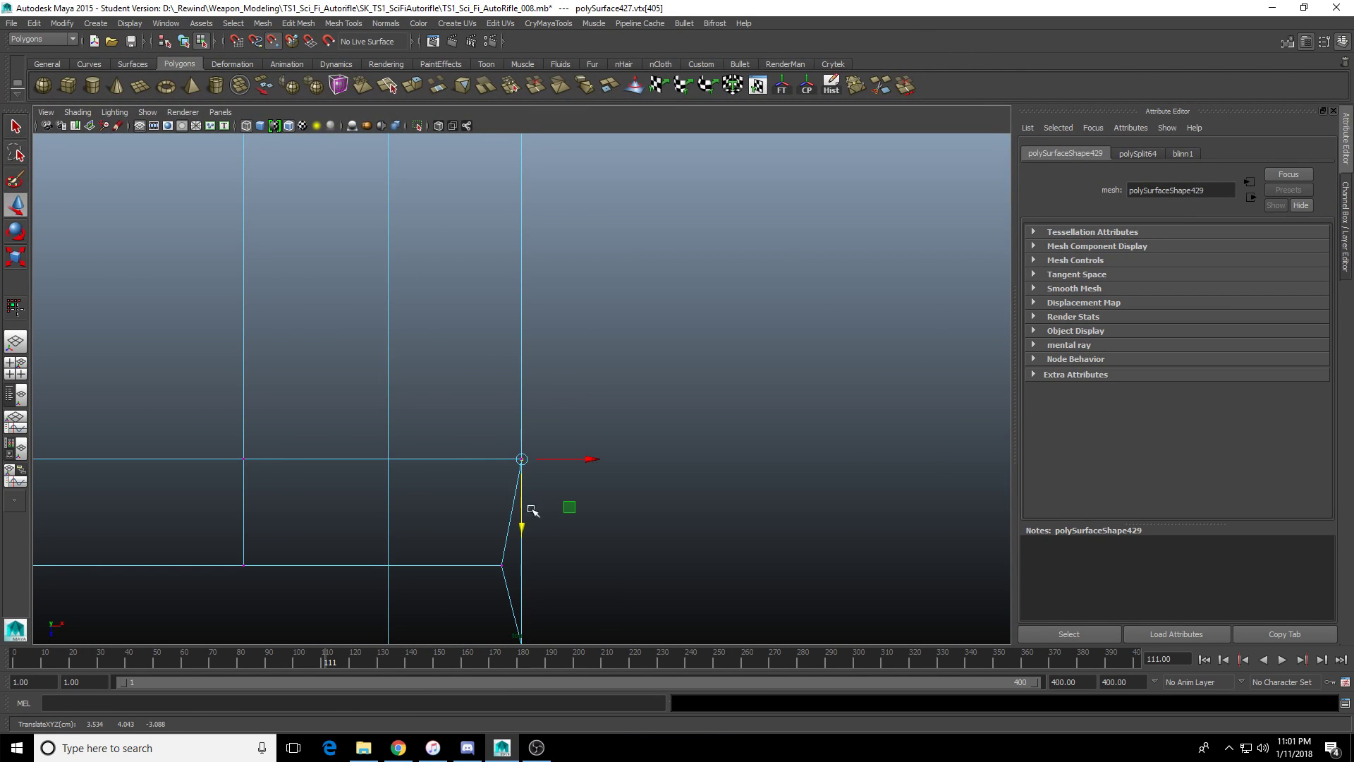
pyautogui.press('space')
pyautogui.press('v')
pyautogui.moveTo(731, 311)
pyautogui.mouseDown()
pyautogui.moveTo(708, 309)
pyautogui.moveTo(756, 311)
pyautogui.mouseUp()
pyautogui.press('f')
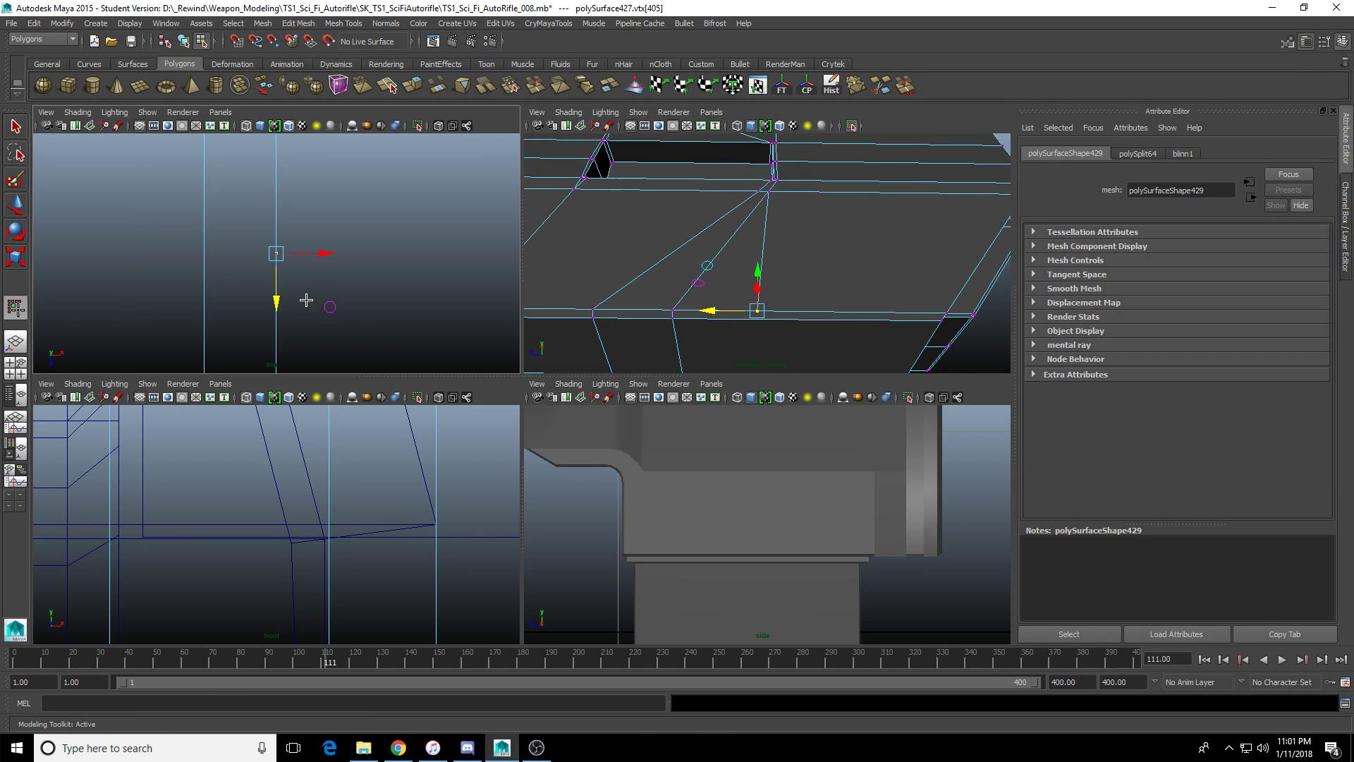
# Snap the new edge's lower vertex along the receiver's length in the top view, directly beneath the vertex below the ejection port's rear corner.
pyautogui.keyDown('alt'); pyautogui.moveTo(307, 299); pyautogui.dragTo(283, 297, button='right'); pyautogui.keyUp('alt')
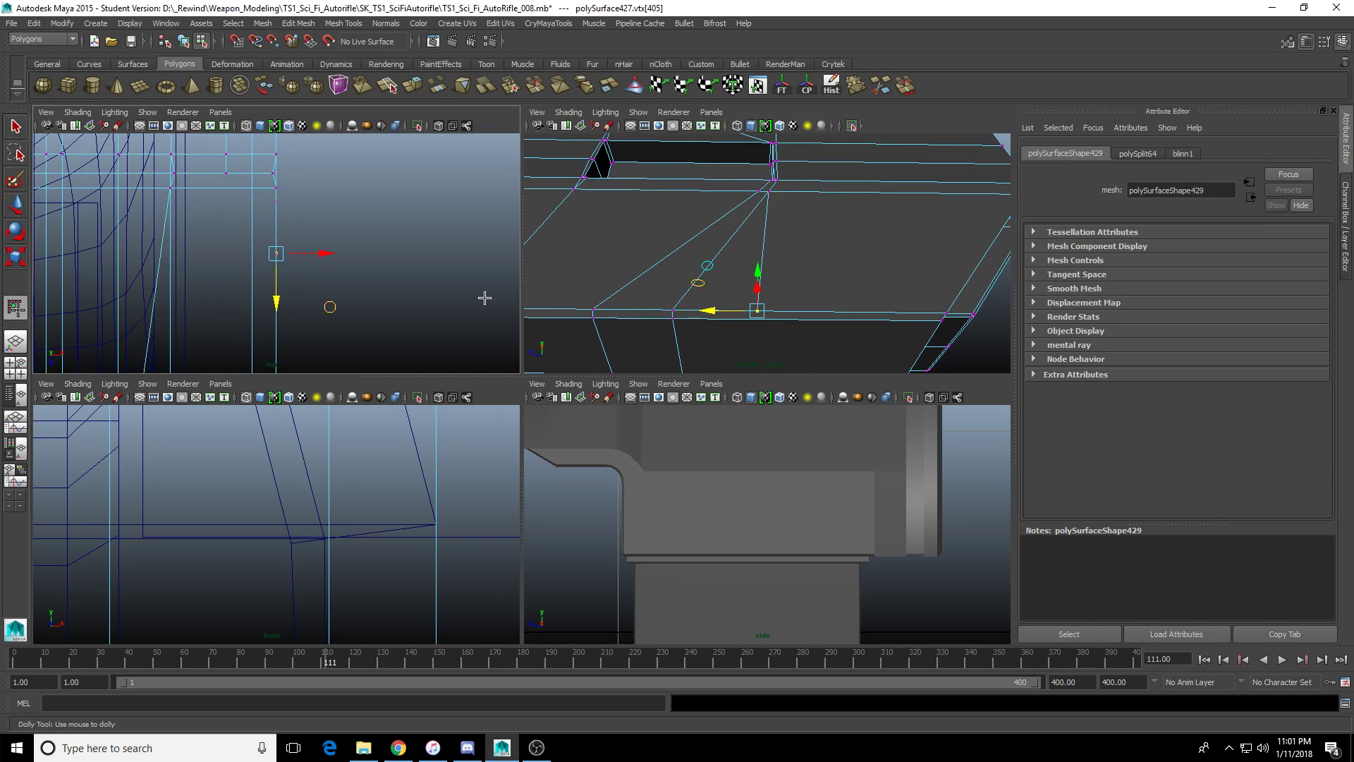
pyautogui.keyDown('alt'); pyautogui.moveTo(600, 297); pyautogui.dragTo(677, 289); pyautogui.keyUp('alt')
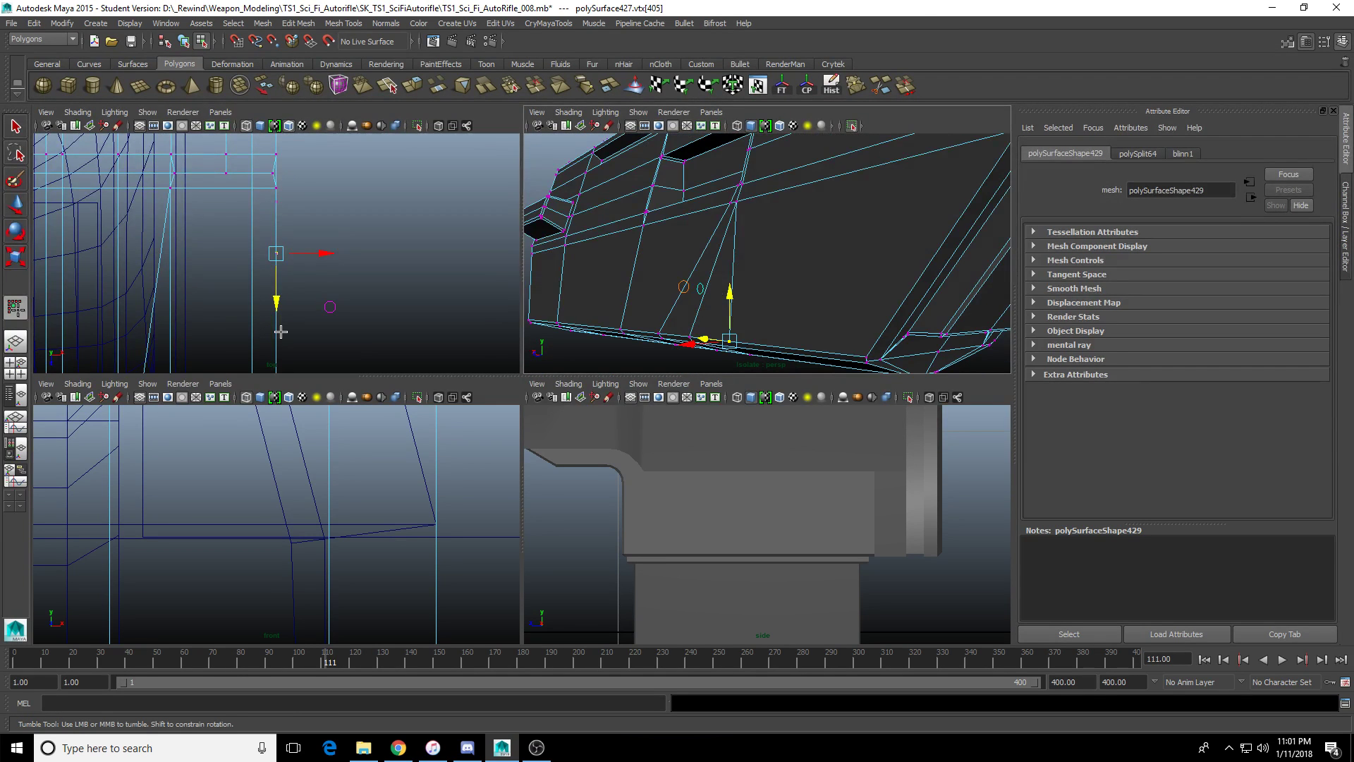
pyautogui.keyDown('alt'); pyautogui.moveTo(288, 321); pyautogui.dragTo(295, 297, button='middle'); pyautogui.keyUp('alt')
pyautogui.press('w')
pyautogui.press('v')
pyautogui.moveTo(284, 289); pyautogui.dragTo(281, 241)
pyautogui.press('y')
pyautogui.keyDown('alt'); pyautogui.moveTo(698, 254); pyautogui.dragTo(725, 233); pyautogui.keyUp('alt')
pyautogui.keyDown('alt'); pyautogui.moveTo(726, 233); pyautogui.dragTo(776, 278, button='right'); pyautogui.keyUp('alt')
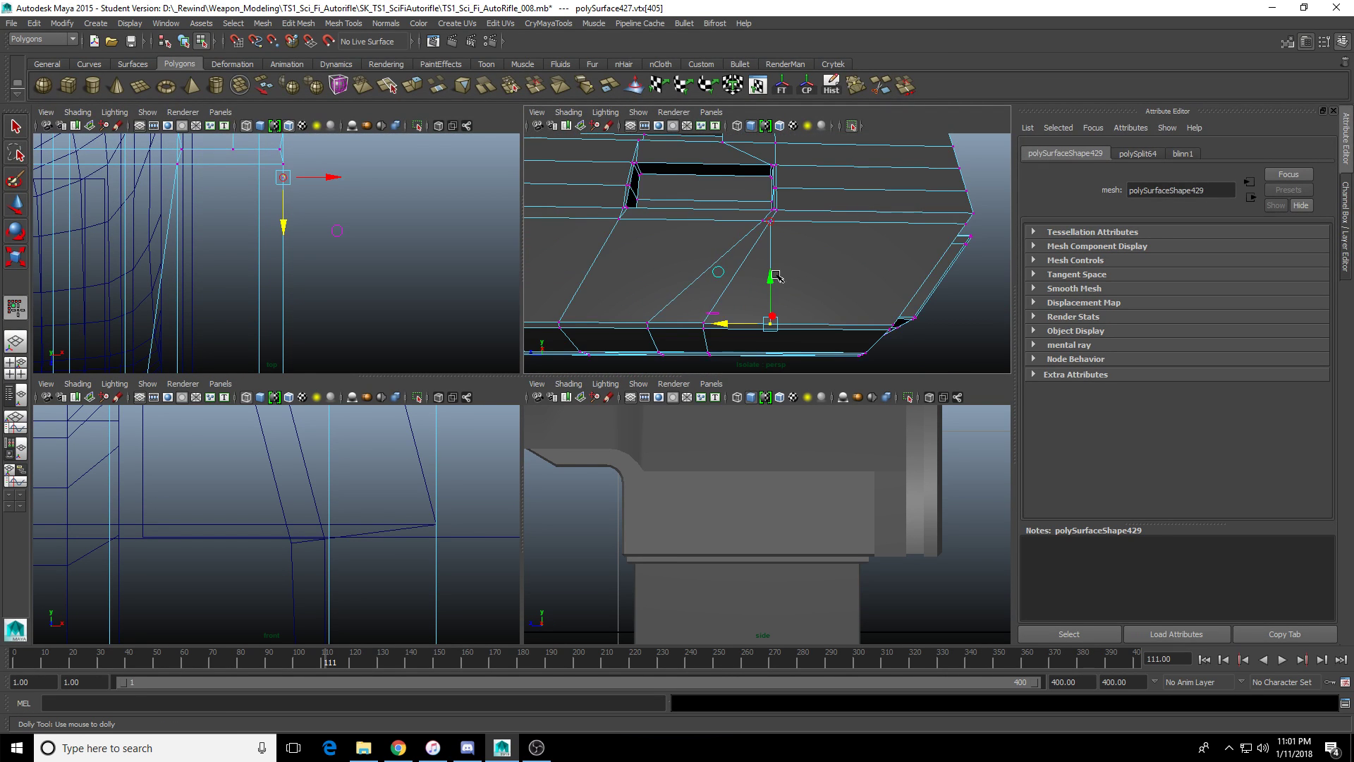
pyautogui.keyDown('alt'); pyautogui.moveTo(719, 259); pyautogui.dragTo(772, 253, button='middle'); pyautogui.keyUp('alt')
pyautogui.keyDown('alt'); pyautogui.moveTo(698, 255); pyautogui.dragTo(697, 266, button='right'); pyautogui.keyUp('alt')
pyautogui.press('space')
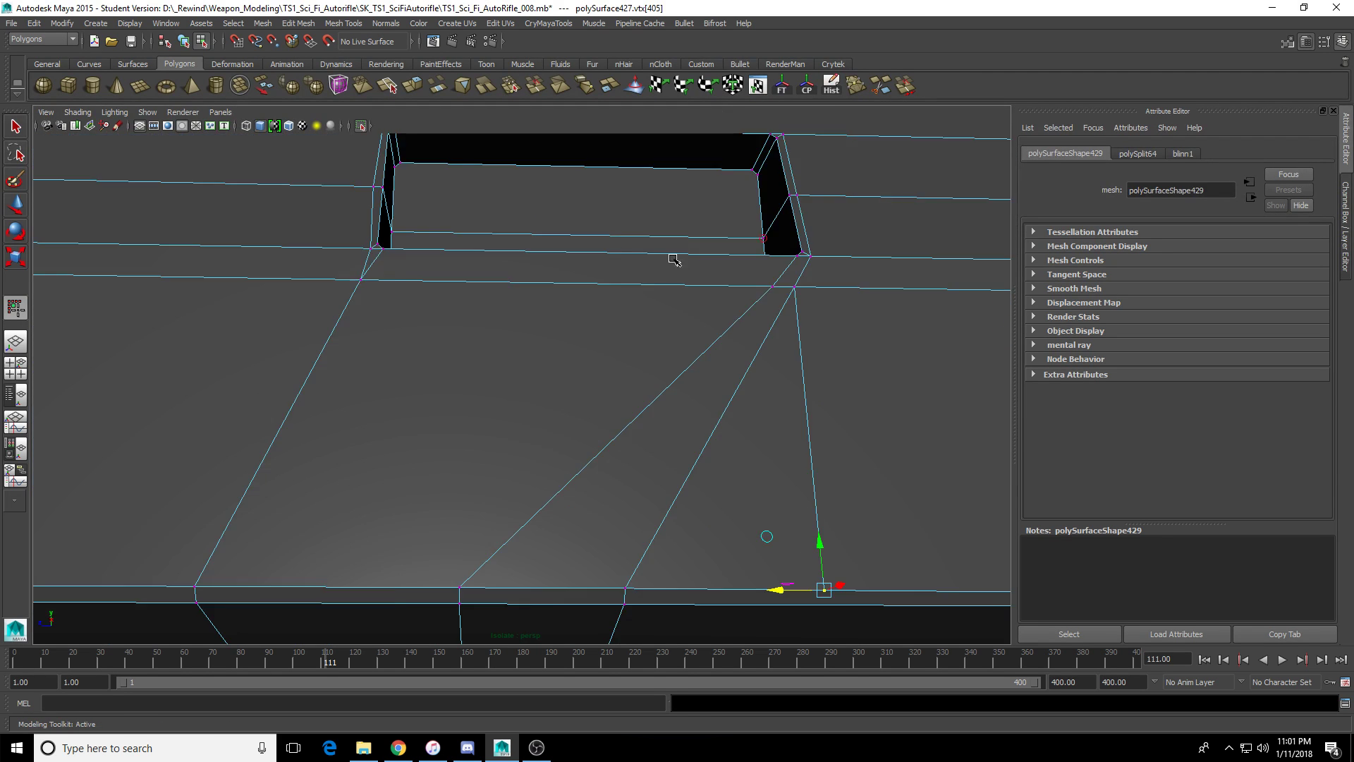
# Examine the diagonal edges and triangular face below the ejection port's rear corner, and the adjoining underside.
pyautogui.keyDown('alt'); pyautogui.moveTo(675, 257); pyautogui.dragTo(598, 360); pyautogui.keyUp('alt')
pyautogui.press('q')
pyautogui.press('F8')
pyautogui.press('F10')
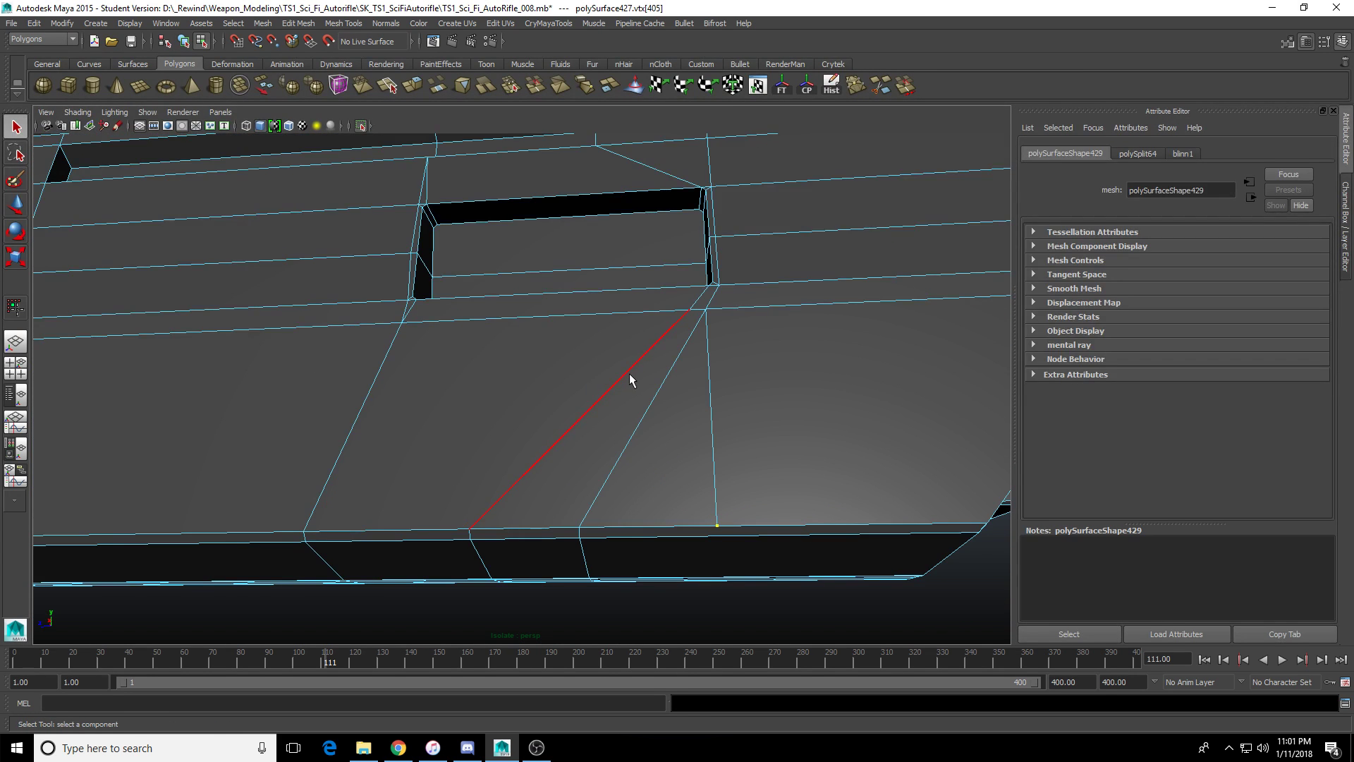
pyautogui.press('F11')
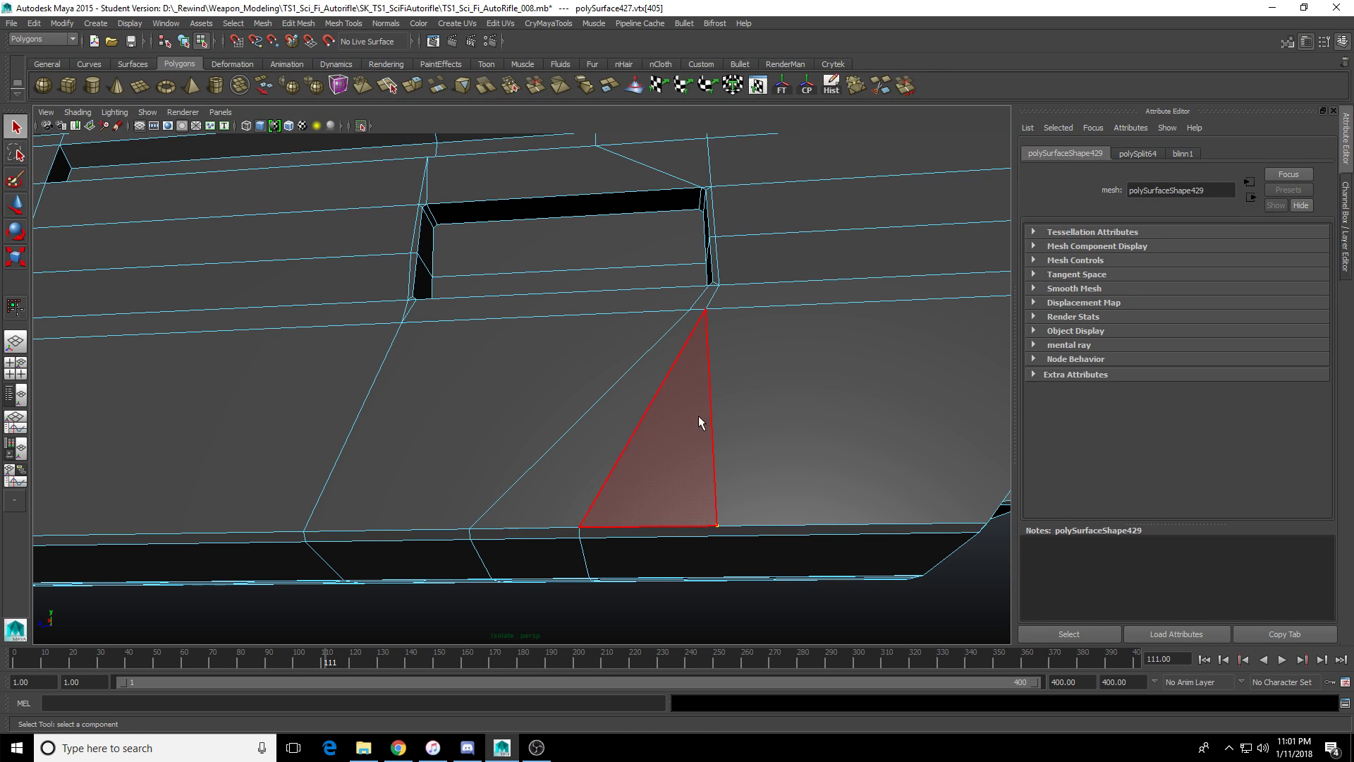
pyautogui.press('F10')
pyautogui.press('f')
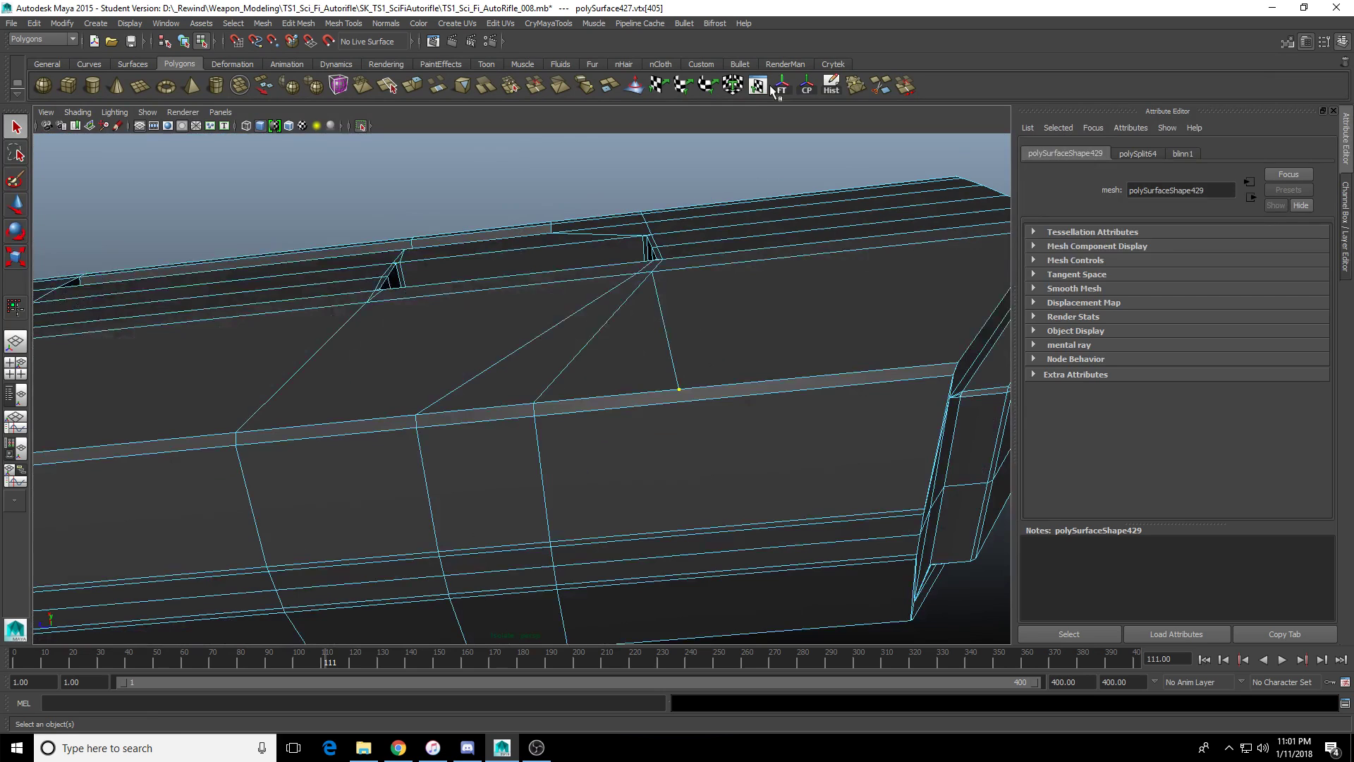
# With Multi-Cut, continue the edge through the 30% point on the bevel and across the underside, ending at the neighbouring edge loop's vertex.
pyautogui.click(881, 86)
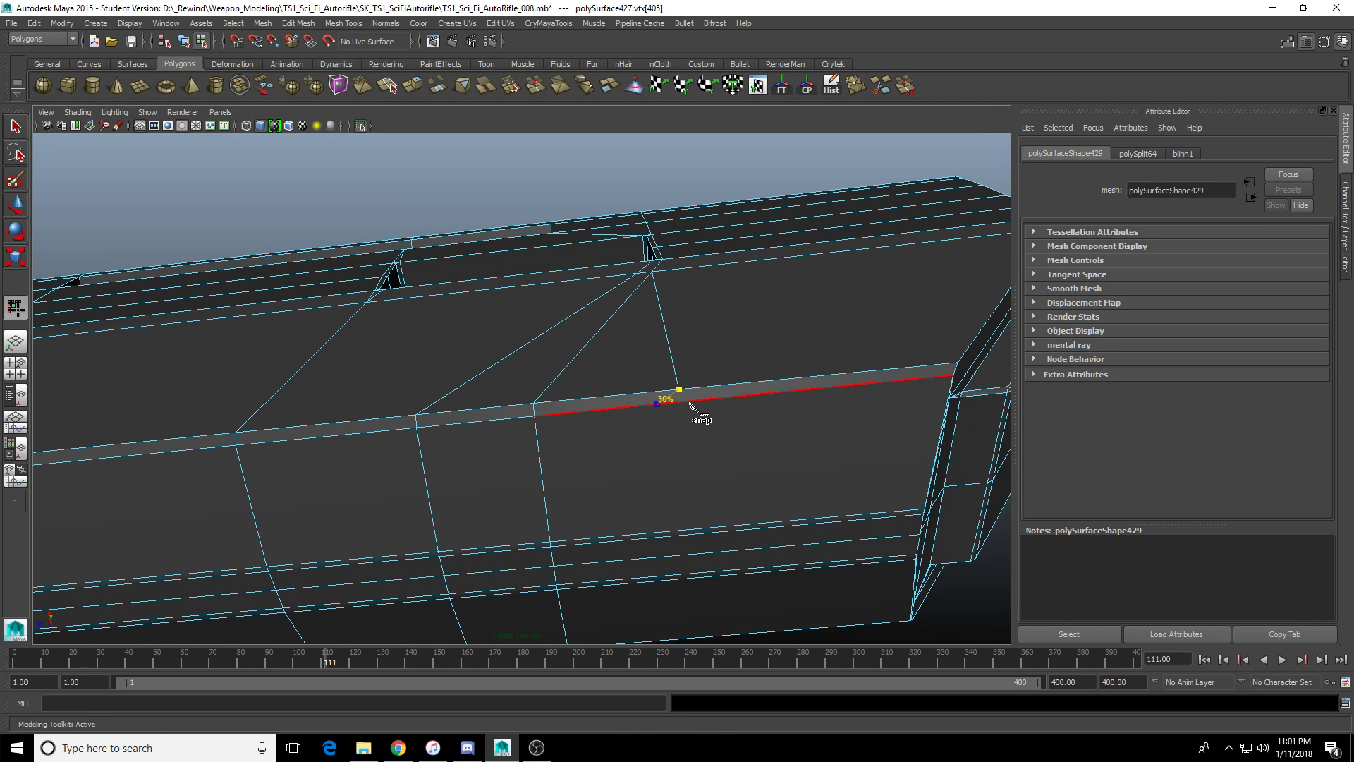
pyautogui.keyDown('alt'); pyautogui.moveTo(670, 468); pyautogui.dragTo(698, 478); pyautogui.keyUp('alt')
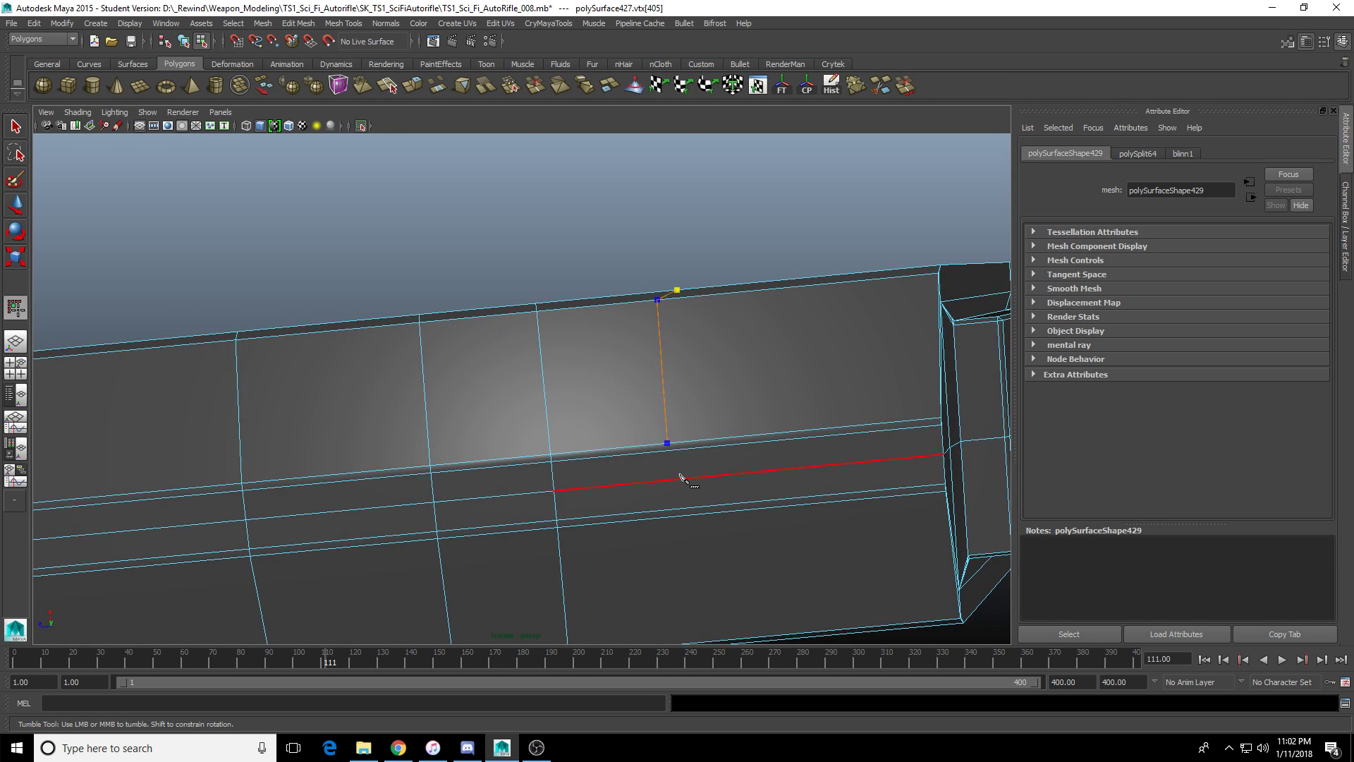
pyautogui.scroll(4, 681, 477)
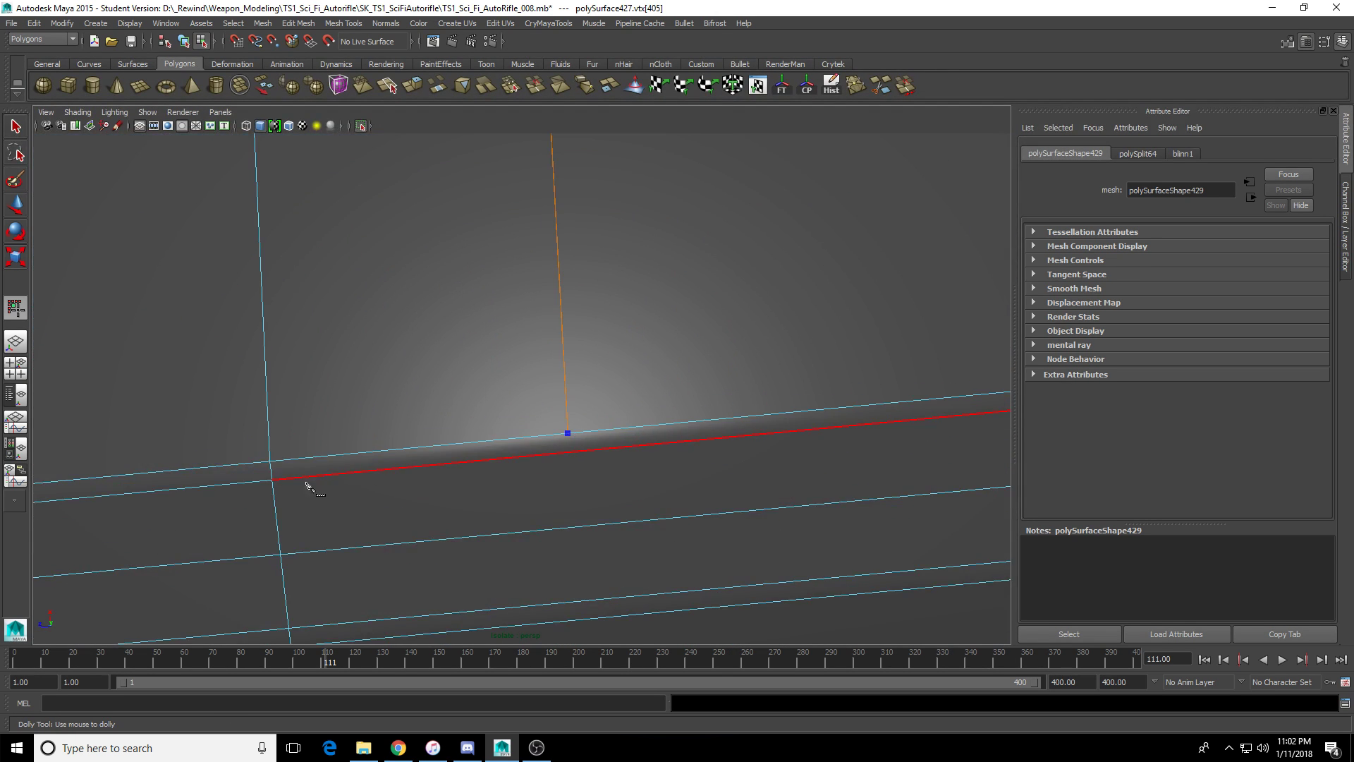
pyautogui.click(275, 483)
pyautogui.rightClick(536, 462)
pyautogui.scroll(-5, 536, 462)
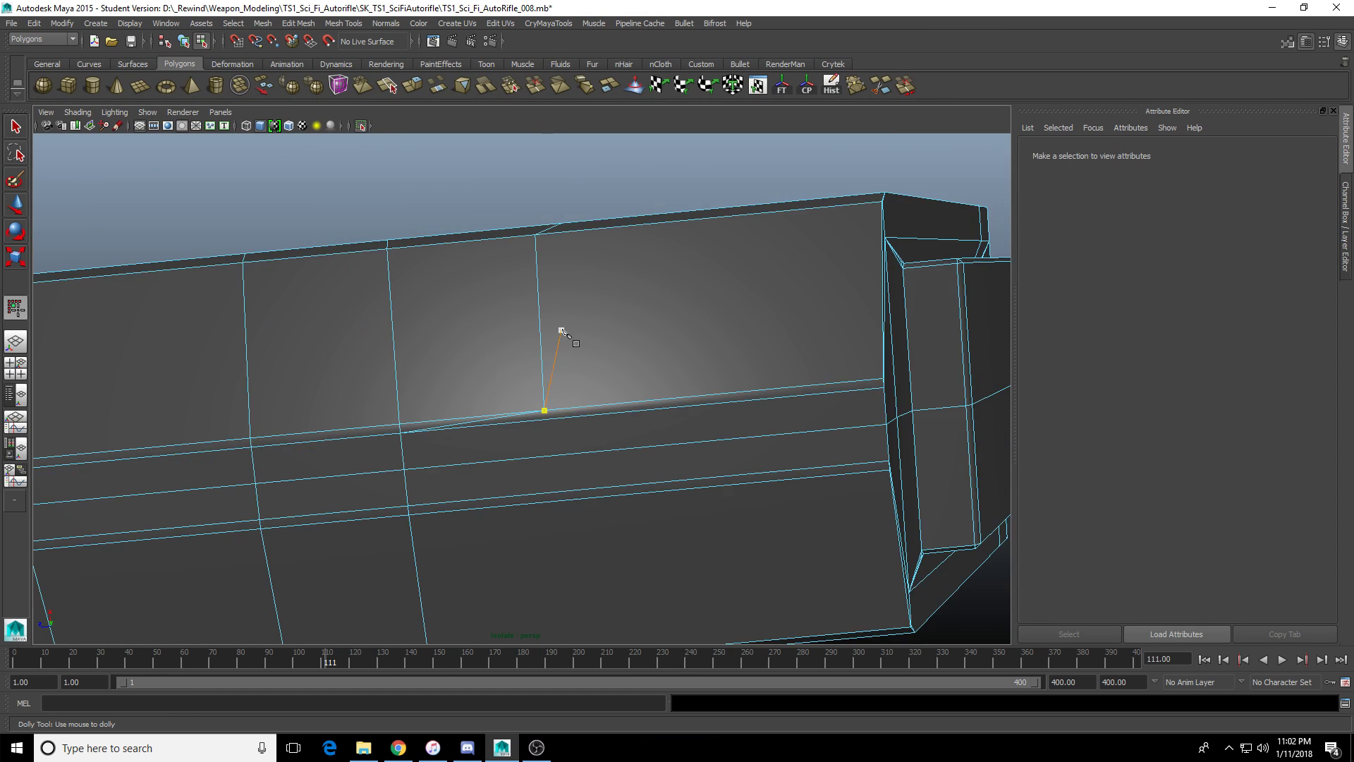
pyautogui.keyDown('alt'); pyautogui.moveTo(560, 330); pyautogui.dragTo(574, 447); pyautogui.keyUp('alt')
pyautogui.press('q')
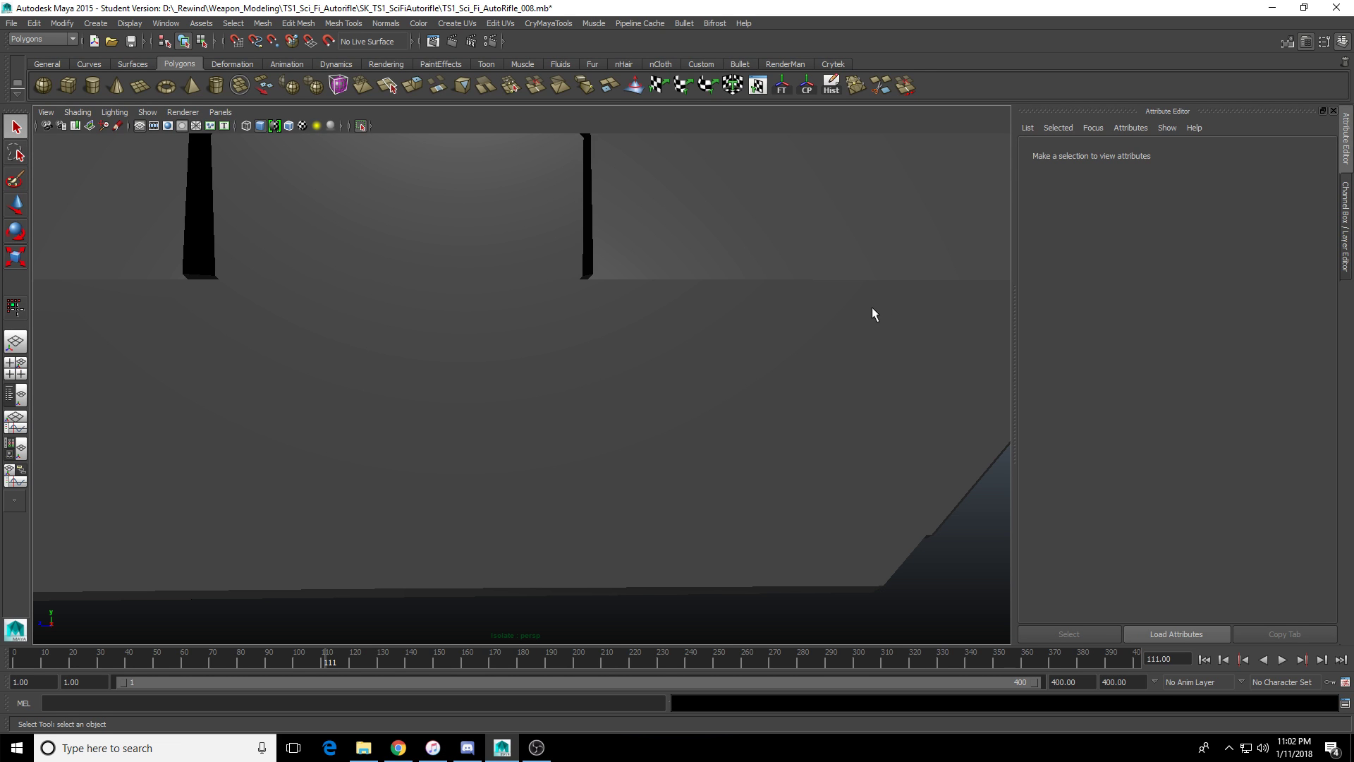
# Move the forward of the two close vertices below the ejection port's rear corner rearward onto the adjacent vertex.
pyautogui.click(792, 294)
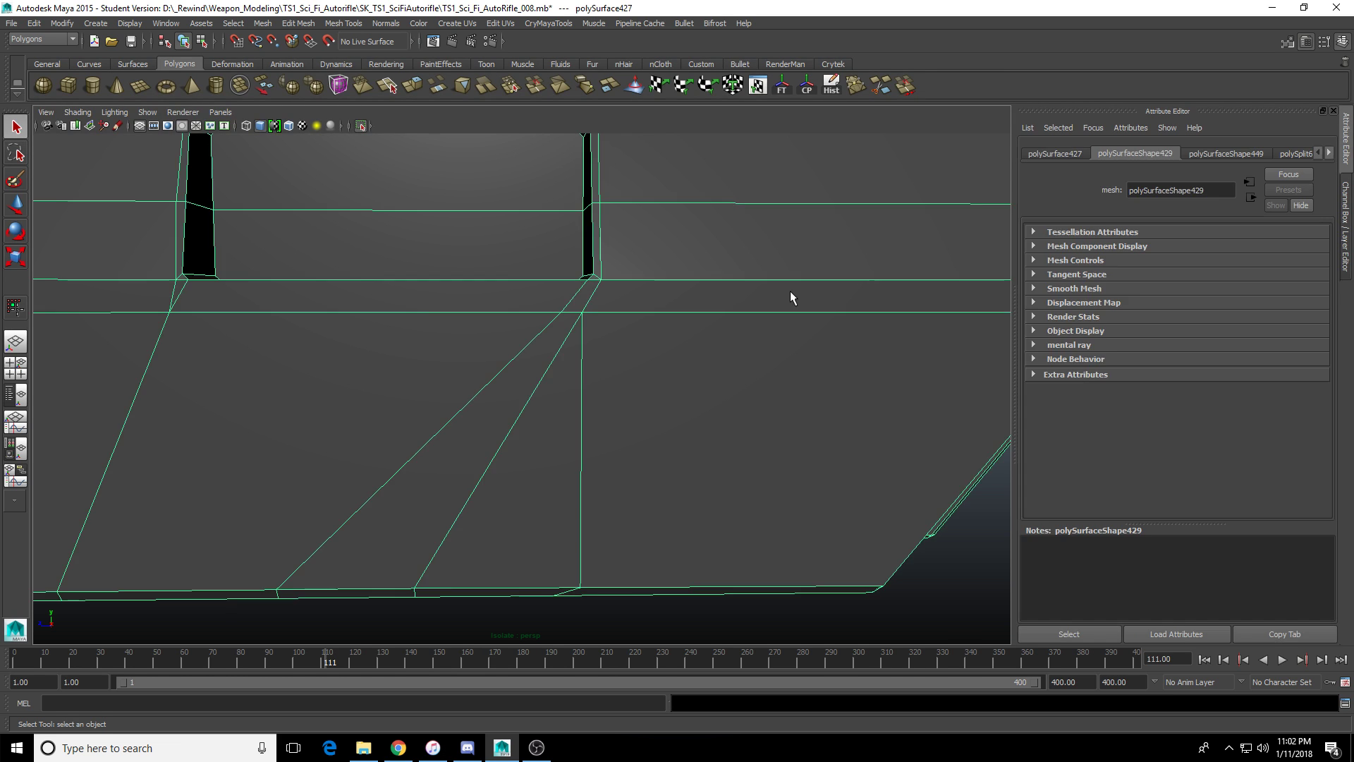
pyautogui.keyDown('alt'); pyautogui.moveTo(792, 293); pyautogui.dragTo(552, 438); pyautogui.keyUp('alt')
pyautogui.press('F11')
pyautogui.scroll(-2, 561, 395)
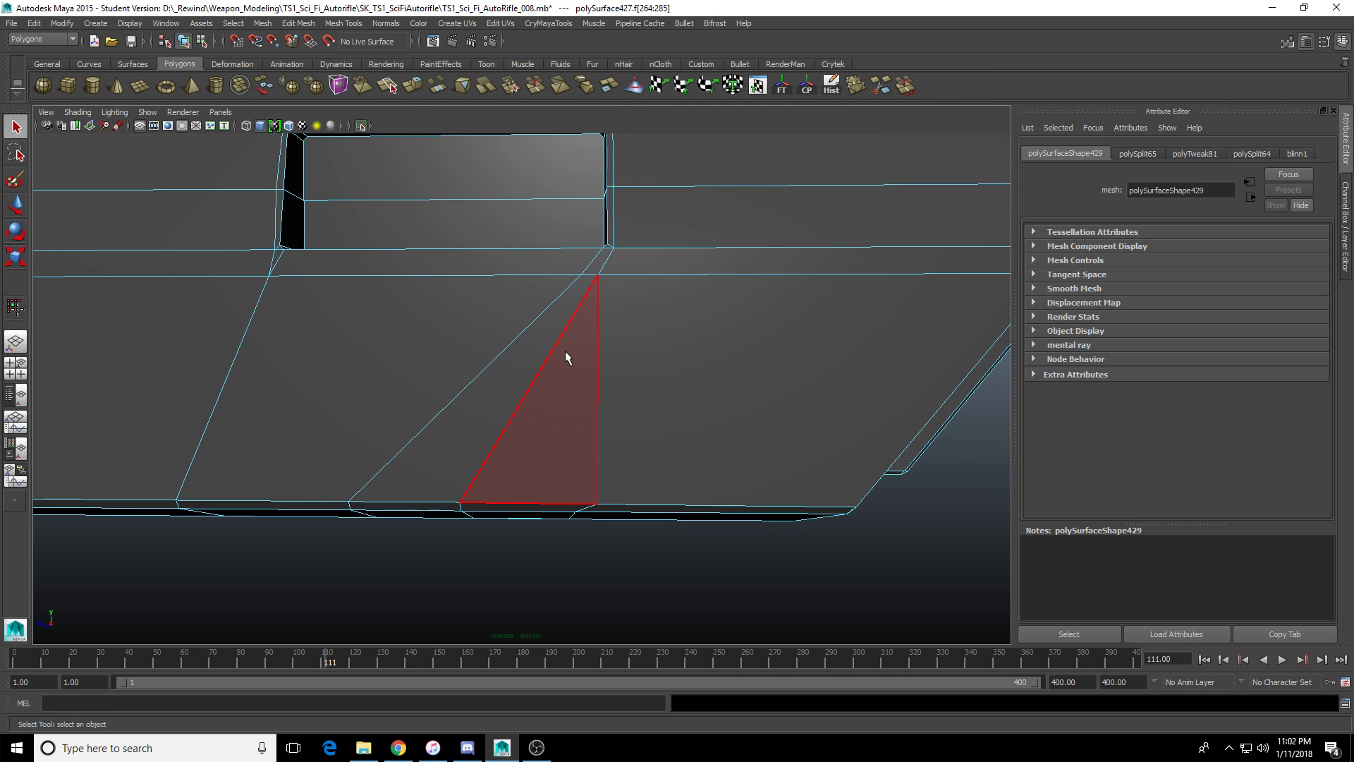
pyautogui.scroll(4, 520, 435)
pyautogui.keyDown('alt'); pyautogui.moveTo(565, 351); pyautogui.dragTo(571, 492, button='middle'); pyautogui.keyUp('alt')
pyautogui.press('F9')
pyautogui.click(551, 499)
pyautogui.press('w')
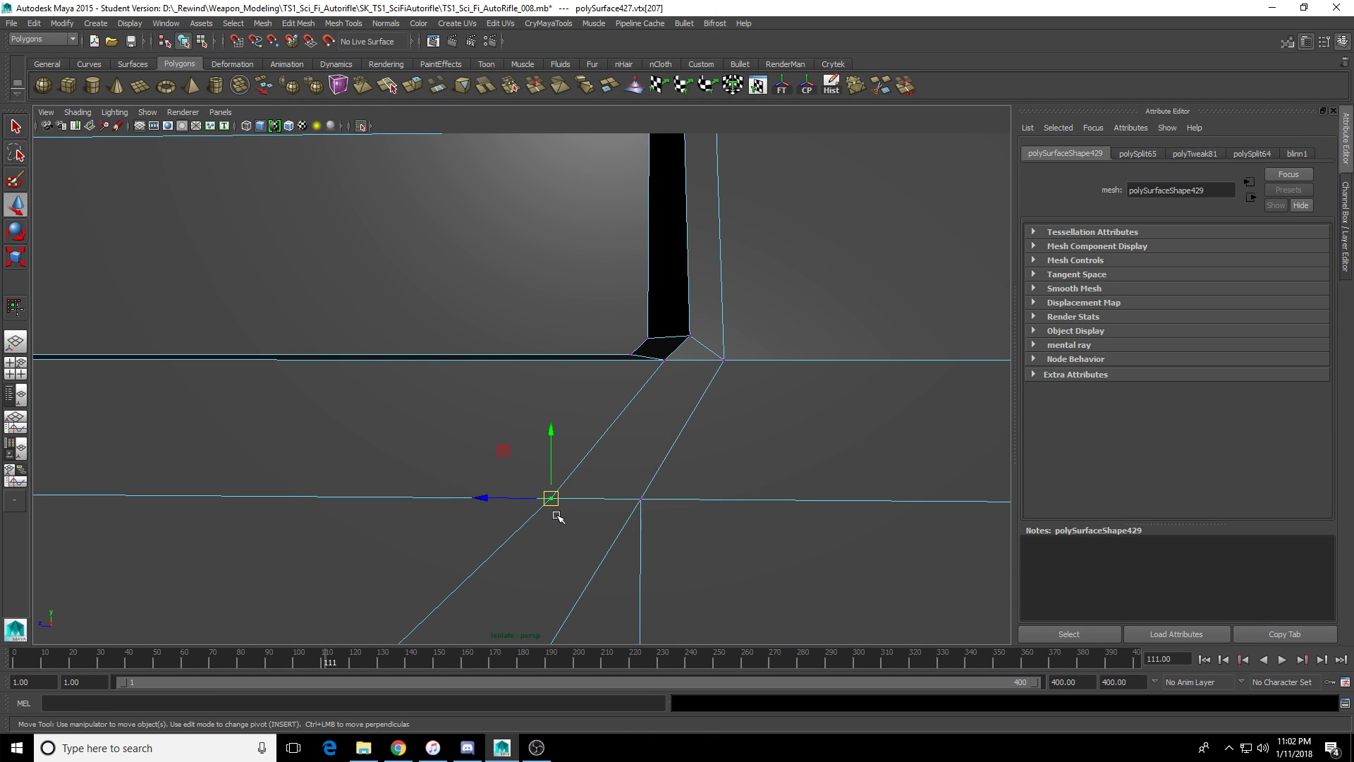
pyautogui.moveTo(486, 500); pyautogui.dragTo(613, 502)
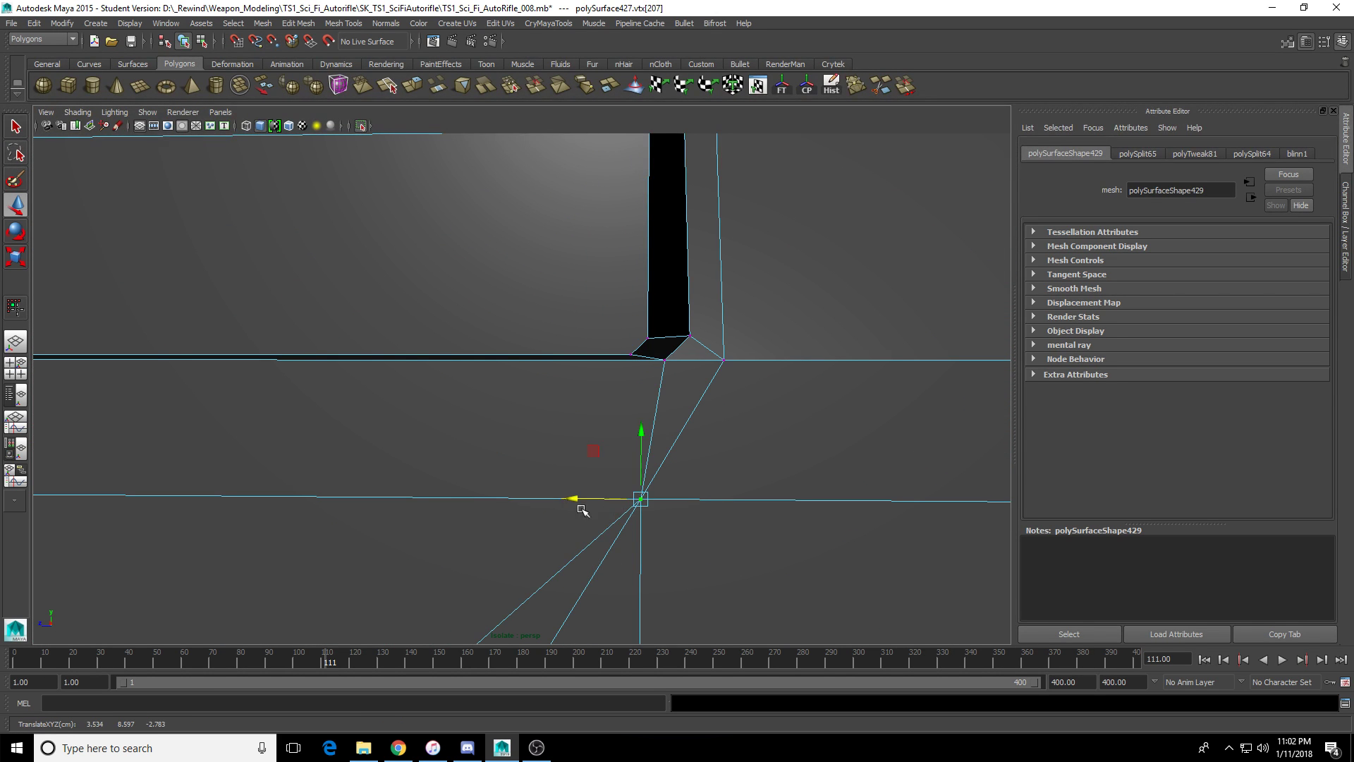
# Check across the four views how the lower vertex beneath the ejection port's rear corner lines up with the diagonal edges and underside.
pyautogui.keyDown('alt'); pyautogui.moveTo(581, 509); pyautogui.dragTo(459, 550, button='right'); pyautogui.keyUp('alt')
pyautogui.keyDown('alt'); pyautogui.moveTo(459, 550); pyautogui.dragTo(651, 304, button='middle'); pyautogui.keyUp('alt')
pyautogui.keyDown('alt'); pyautogui.moveTo(651, 305); pyautogui.dragTo(563, 392, button='right'); pyautogui.keyUp('alt')
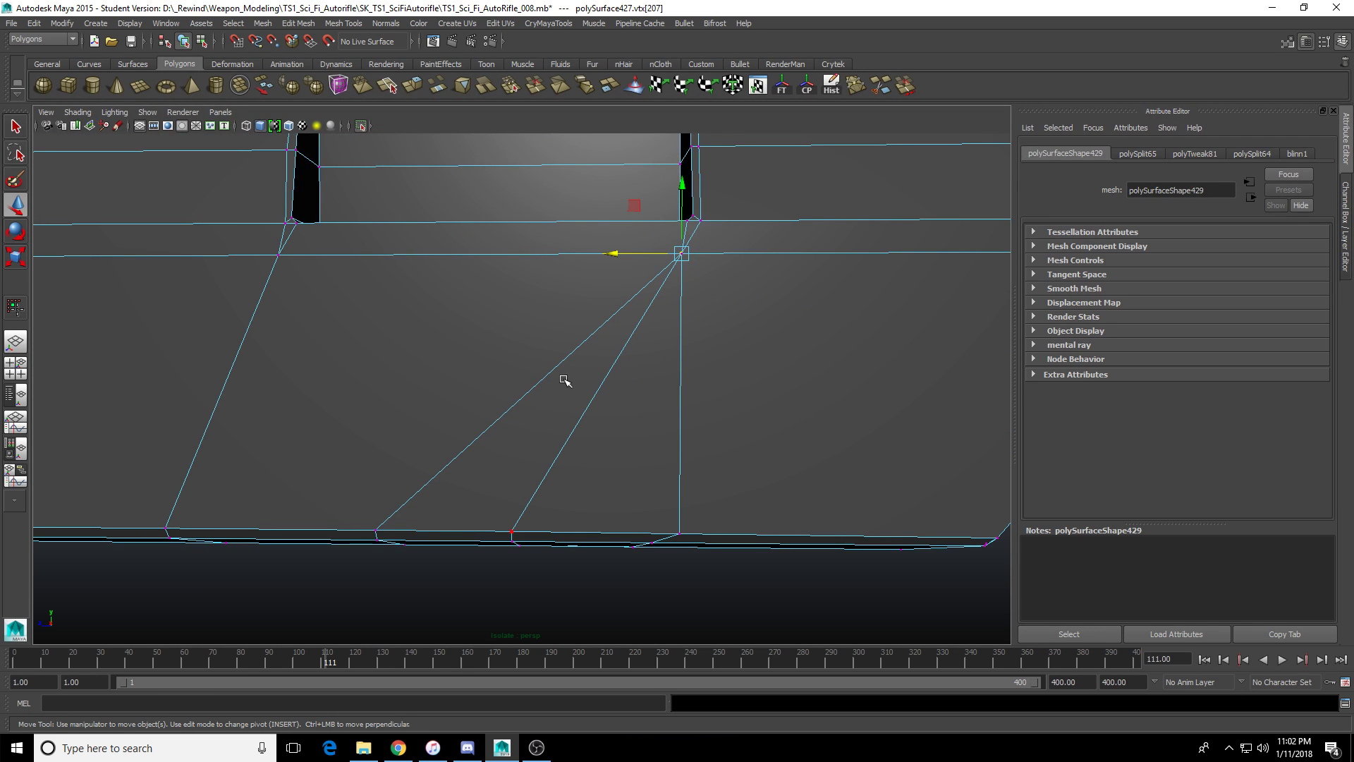
pyautogui.moveTo(451, 392)
pyautogui.keyDown('alt'); pyautogui.mouseDown(button='middle')
pyautogui.moveTo(520, 374)
pyautogui.moveTo(595, 390)
pyautogui.moveTo(453, 369)
pyautogui.moveTo(446, 379)
pyautogui.mouseUp(button='middle'); pyautogui.keyUp('alt')
pyautogui.click(541, 340)
pyautogui.click(542, 339)
pyautogui.press('F9')
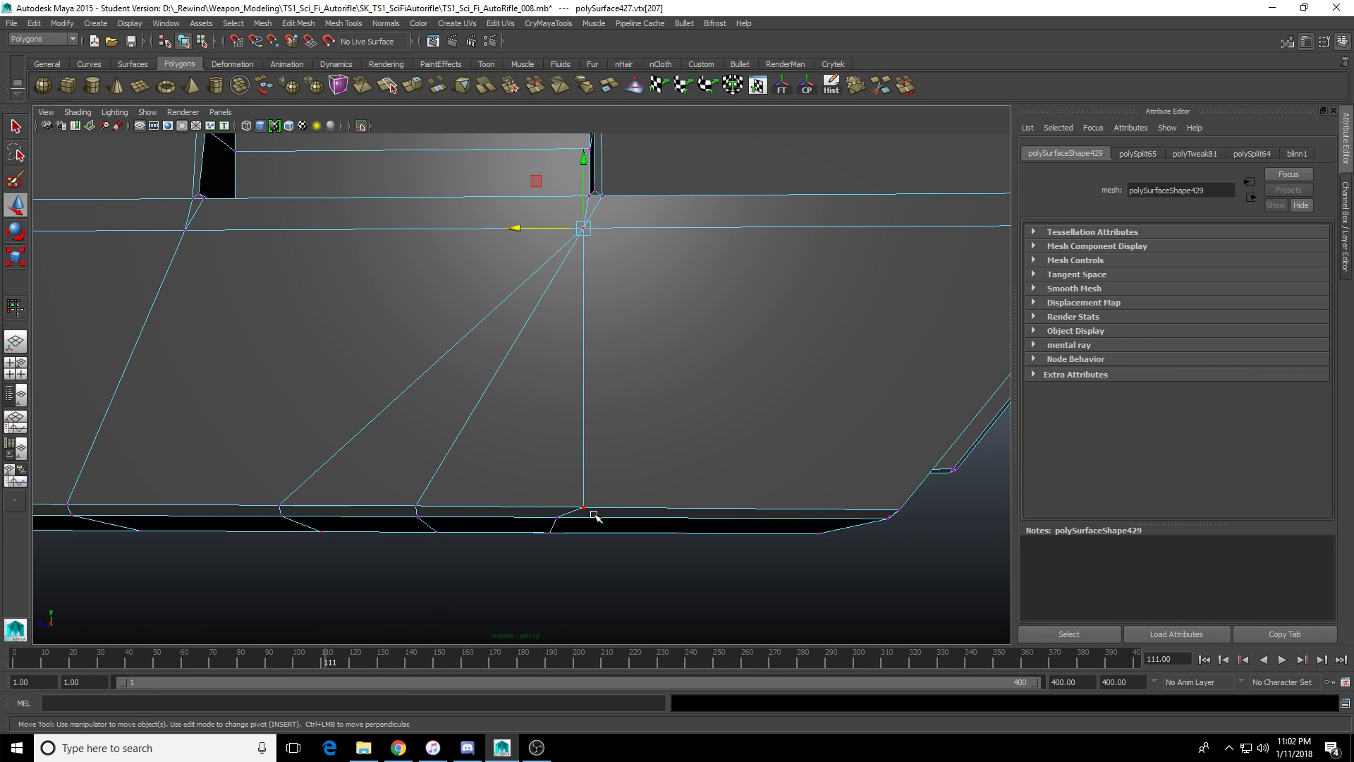
pyautogui.click(583, 507)
pyautogui.press('space')
pyautogui.scroll(-8, 412, 546)
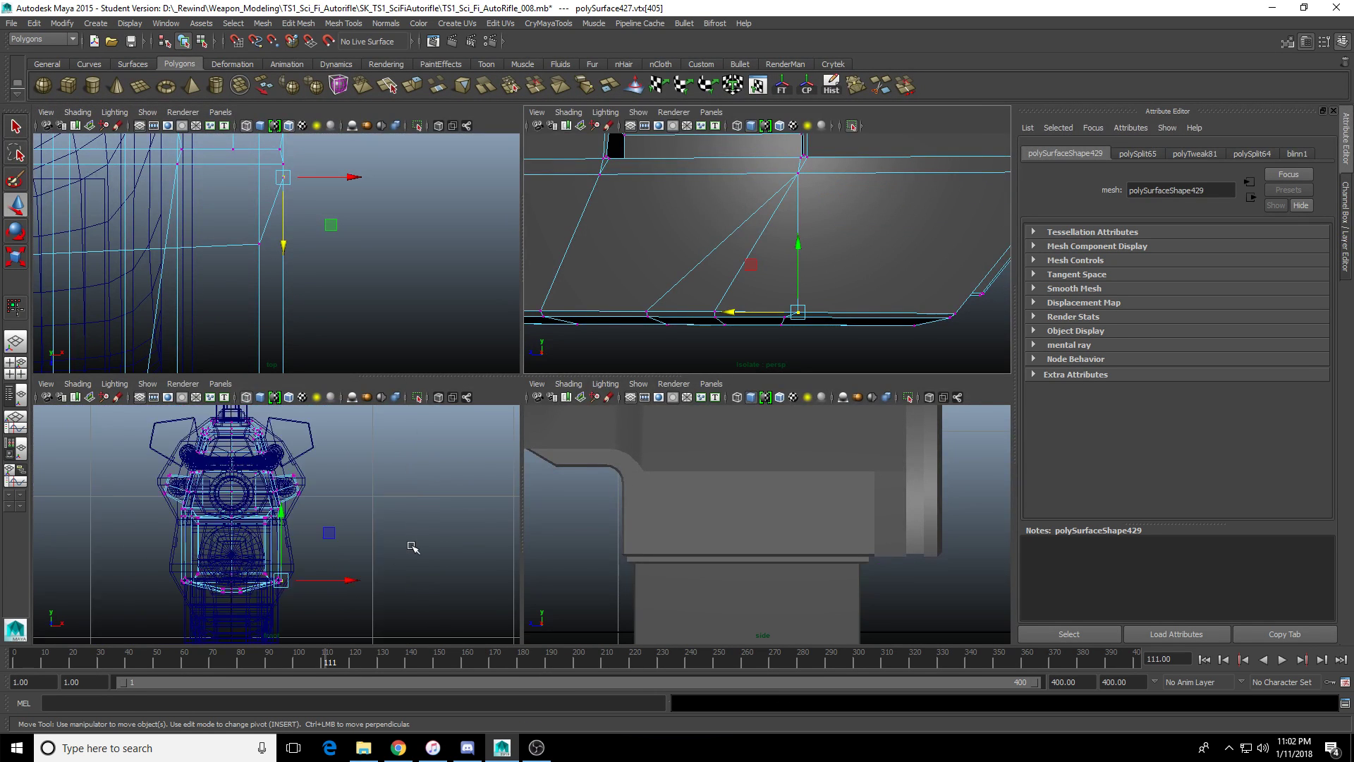
pyautogui.scroll(3, 414, 548)
pyautogui.scroll(-5, 607, 547)
# In the side view, use Multi-Cut to add an edge from the vertex below the ejection port's front corner down to the side's lower edge.
pyautogui.press('space')
pyautogui.press('f')
pyautogui.scroll(-10, 584, 490)
pyautogui.keyDown('alt'); pyautogui.moveTo(356, 270); pyautogui.dragTo(573, 393, button='middle'); pyautogui.keyUp('alt')
pyautogui.keyDown('alt'); pyautogui.moveTo(483, 529); pyautogui.dragTo(478, 315, button='middle'); pyautogui.keyUp('alt')
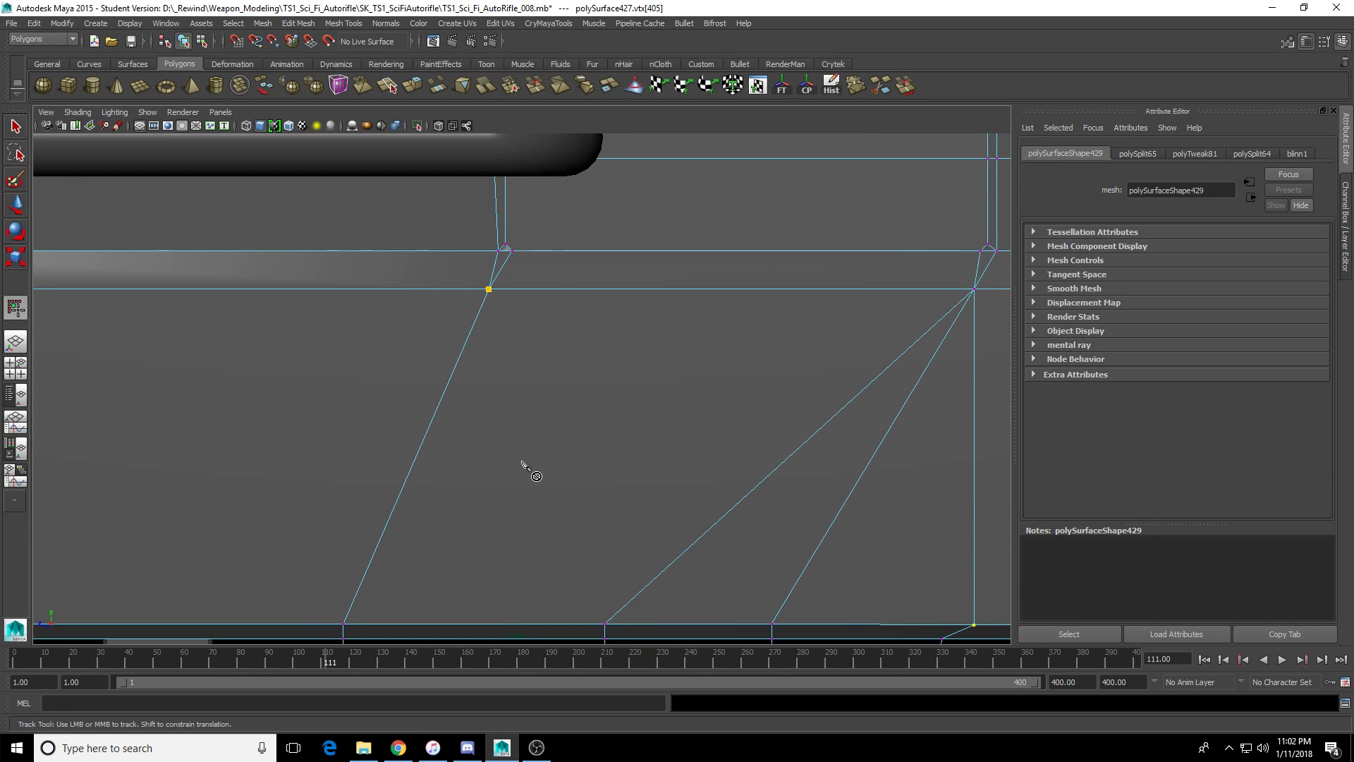
pyautogui.keyDown('alt'); pyautogui.moveTo(529, 469); pyautogui.dragTo(516, 324, button='middle'); pyautogui.keyUp('alt')
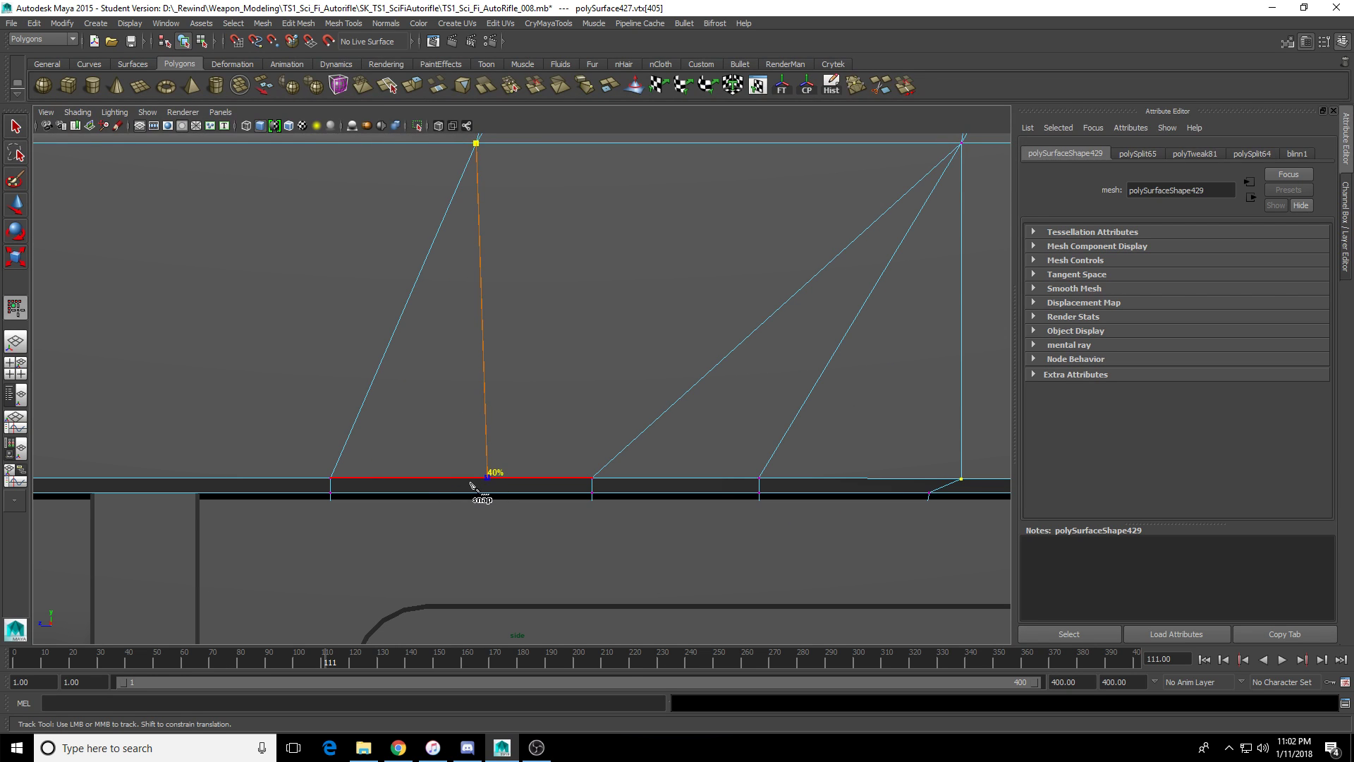
pyautogui.click(463, 484)
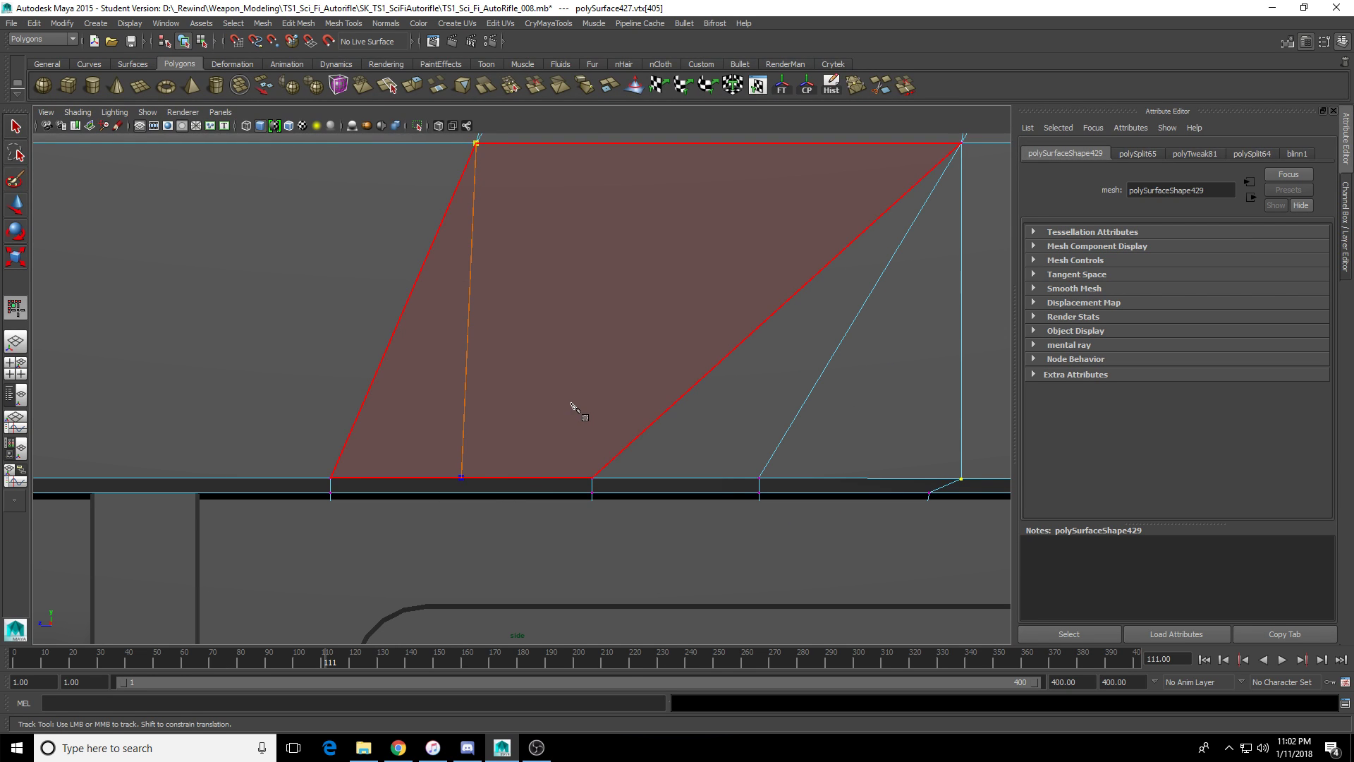
pyautogui.press('Return')
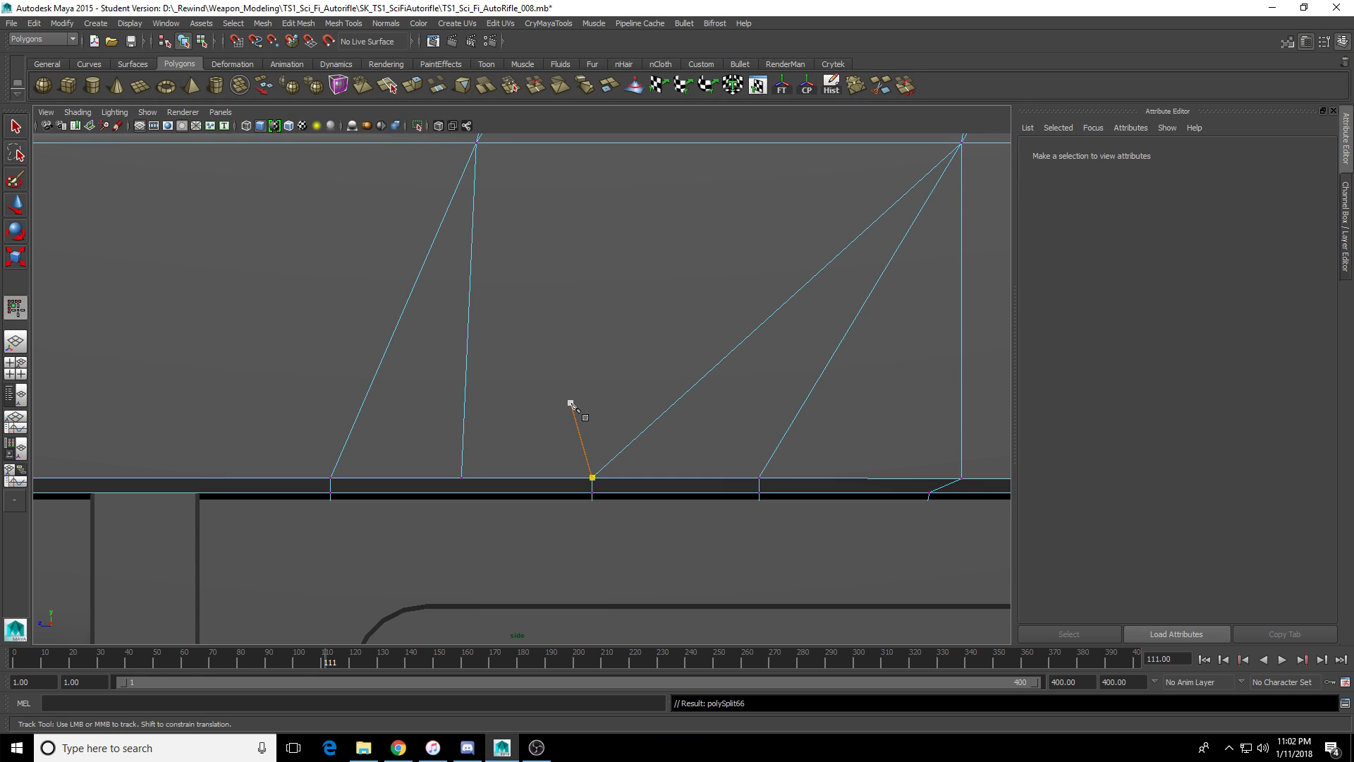
# With Multi-Cut, continue the new front edge across the bevel and underside, ending at the neighbouring edge loop's vertex.
pyautogui.click(592, 477)
pyautogui.press('space')
pyautogui.press('space')
pyautogui.keyDown('alt'); pyautogui.moveTo(762, 303); pyautogui.dragTo(432, 408); pyautogui.keyUp('alt')
pyautogui.keyDown('alt'); pyautogui.moveTo(394, 416); pyautogui.dragTo(565, 426, button='right'); pyautogui.keyUp('alt')
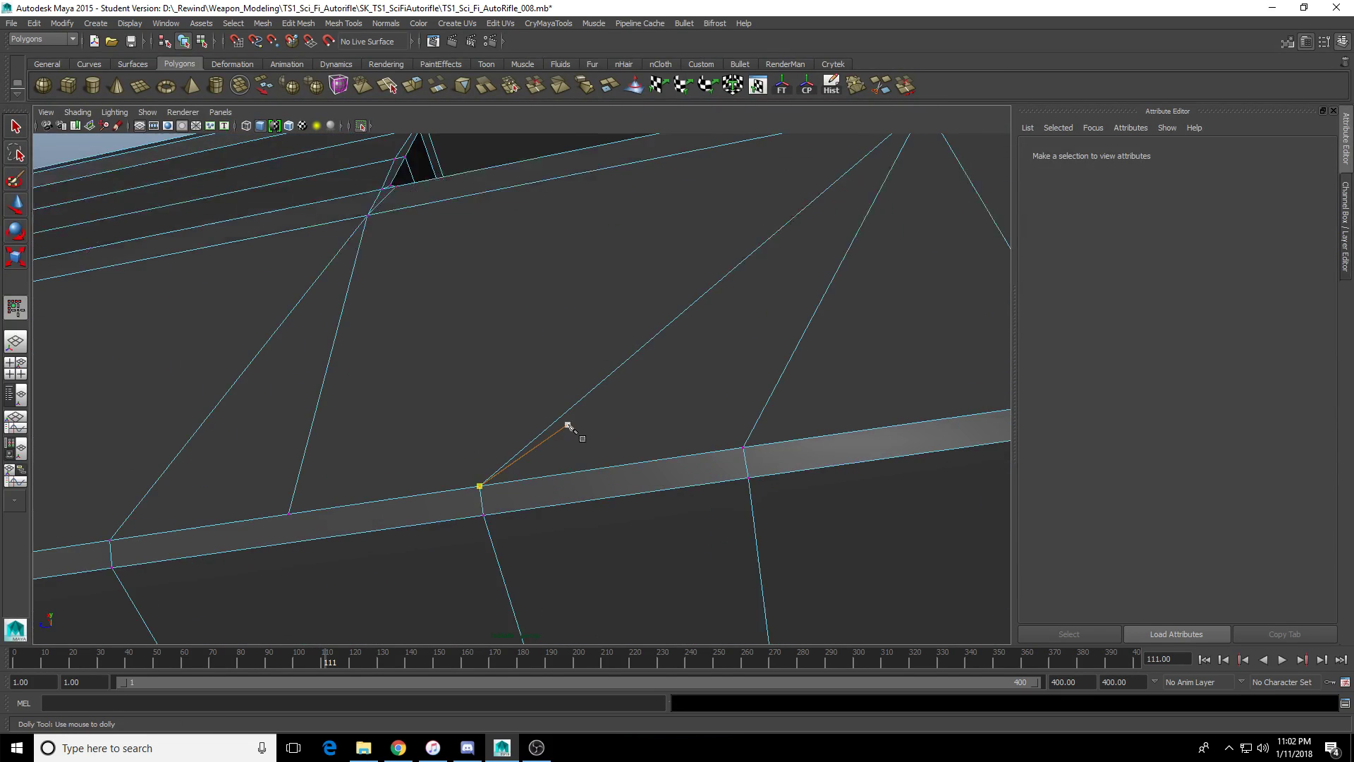
pyautogui.moveTo(565, 426)
pyautogui.keyDown('alt'); pyautogui.mouseDown(button='middle')
pyautogui.moveTo(402, 514)
pyautogui.moveTo(544, 409)
pyautogui.mouseUp(button='middle'); pyautogui.keyUp('alt')
pyautogui.click(537, 374)
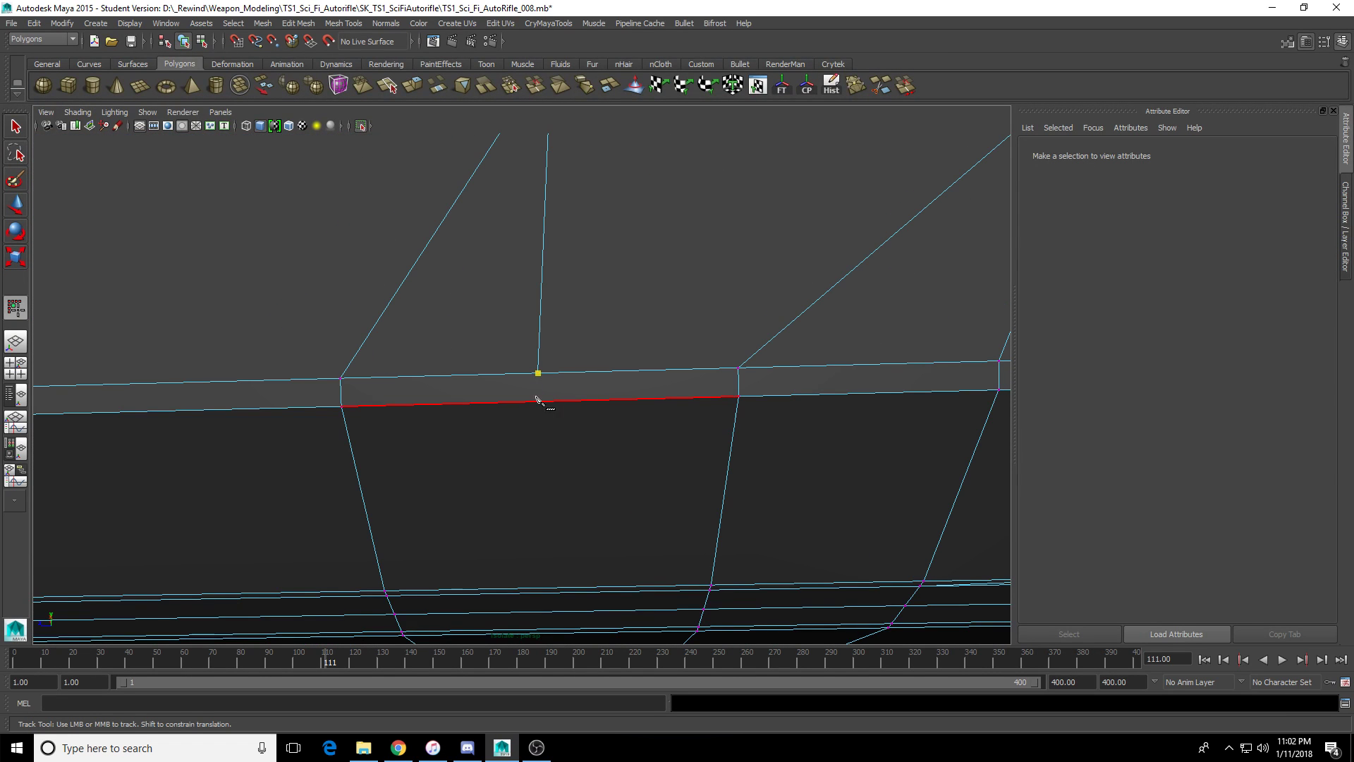
pyautogui.keyDown('alt'); pyautogui.moveTo(547, 406); pyautogui.dragTo(468, 402); pyautogui.keyUp('alt')
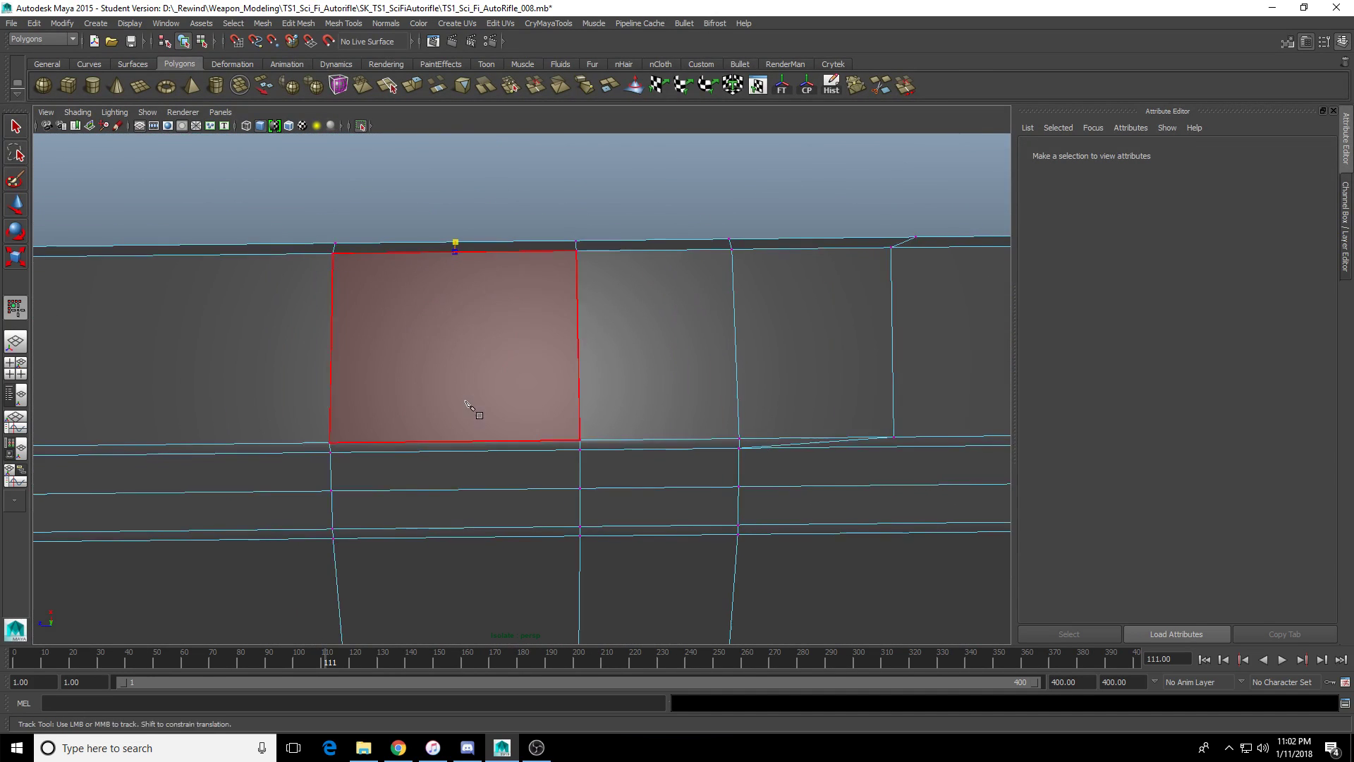
pyautogui.keyDown('alt'); pyautogui.moveTo(468, 402); pyautogui.dragTo(433, 474, button='right'); pyautogui.keyUp('alt')
pyautogui.click(421, 468)
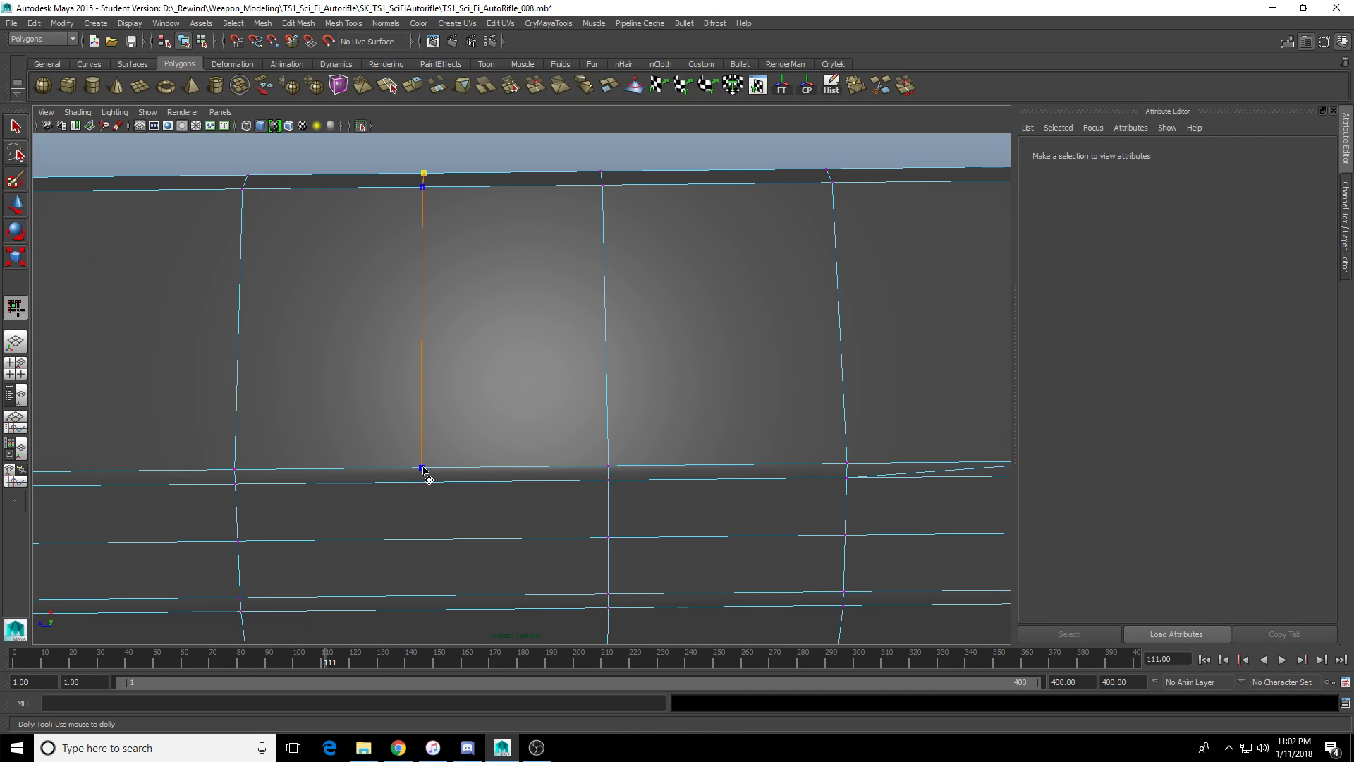
pyautogui.click(615, 487)
# Snap the front edge's lower vertex along the receiver's length in the top view, directly beneath the vertex below the ejection port's front corner.
pyautogui.keyDown('alt'); pyautogui.moveTo(615, 487); pyautogui.dragTo(568, 407); pyautogui.keyUp('alt')
pyautogui.keyDown('alt'); pyautogui.moveTo(569, 407); pyautogui.dragTo(592, 462, button='right'); pyautogui.keyUp('alt')
pyautogui.keyDown('alt'); pyautogui.moveTo(592, 463); pyautogui.dragTo(521, 384, button='middle'); pyautogui.keyUp('alt')
pyautogui.press('q')
pyautogui.click(520, 384)
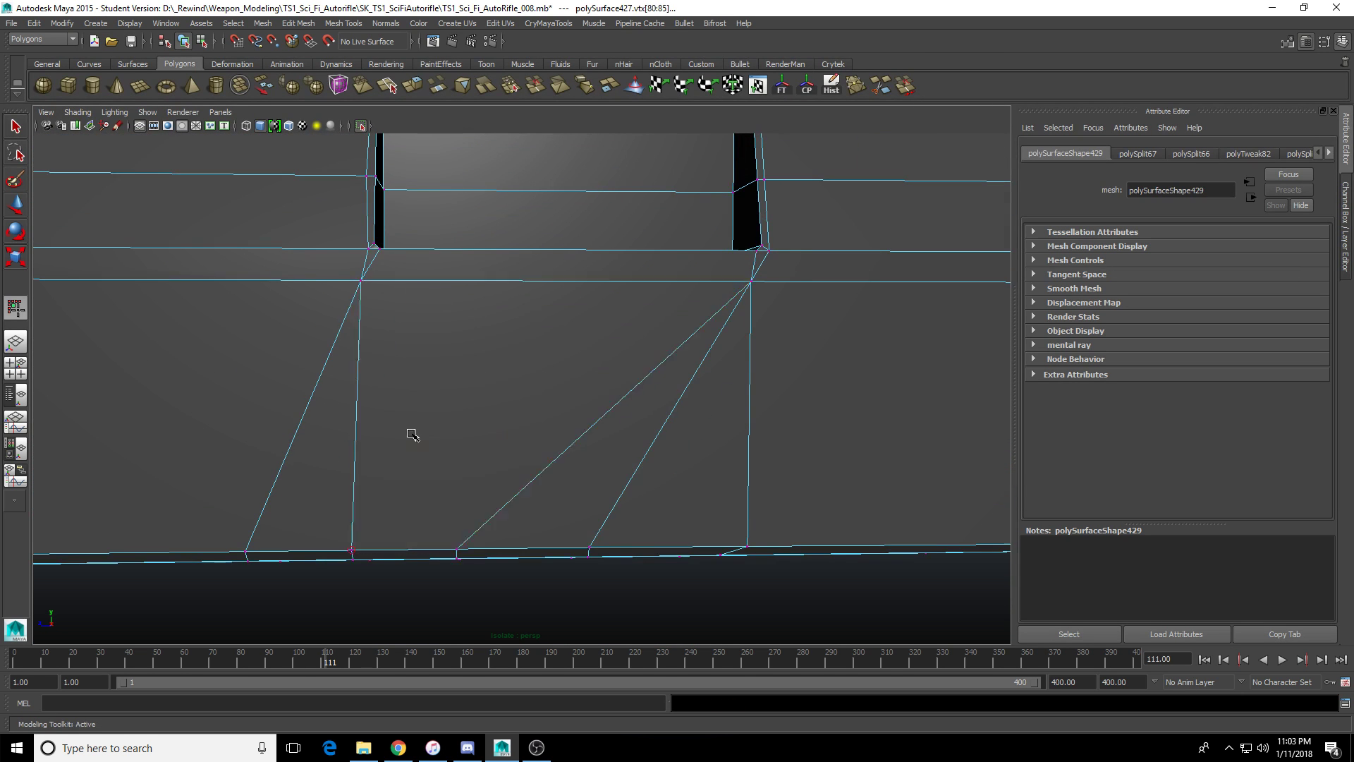
pyautogui.keyDown('alt'); pyautogui.moveTo(411, 433); pyautogui.dragTo(555, 438, button='right'); pyautogui.keyUp('alt')
pyautogui.press('space')
pyautogui.press('space')
pyautogui.press('f')
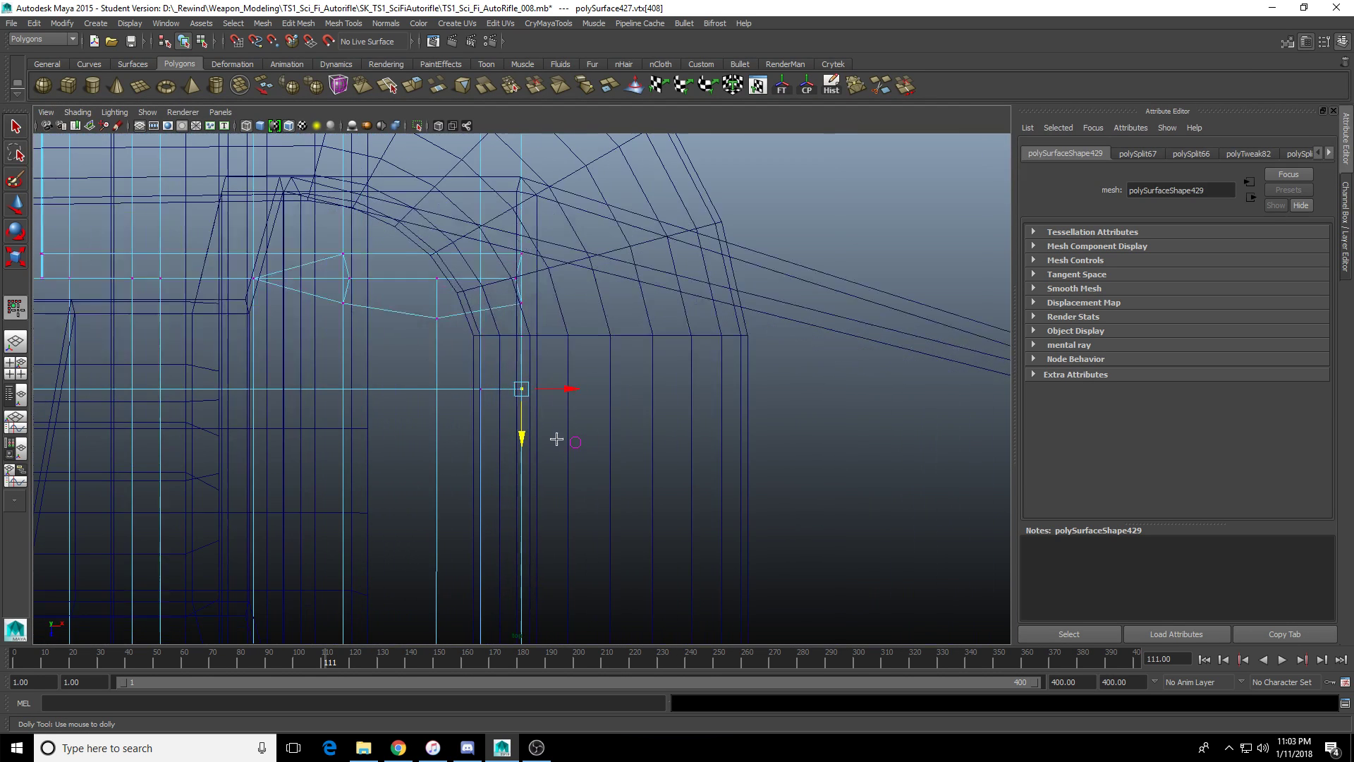
pyautogui.press('space')
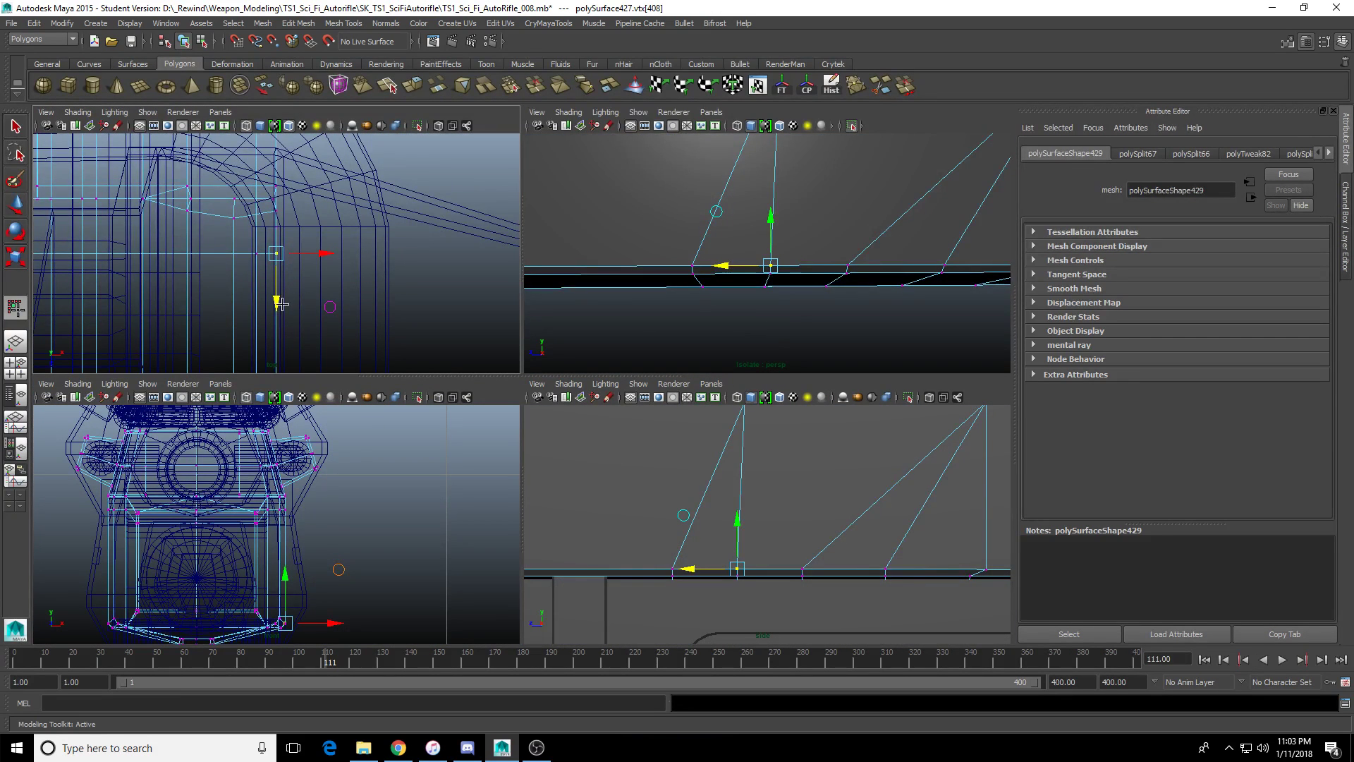
pyautogui.press('w')
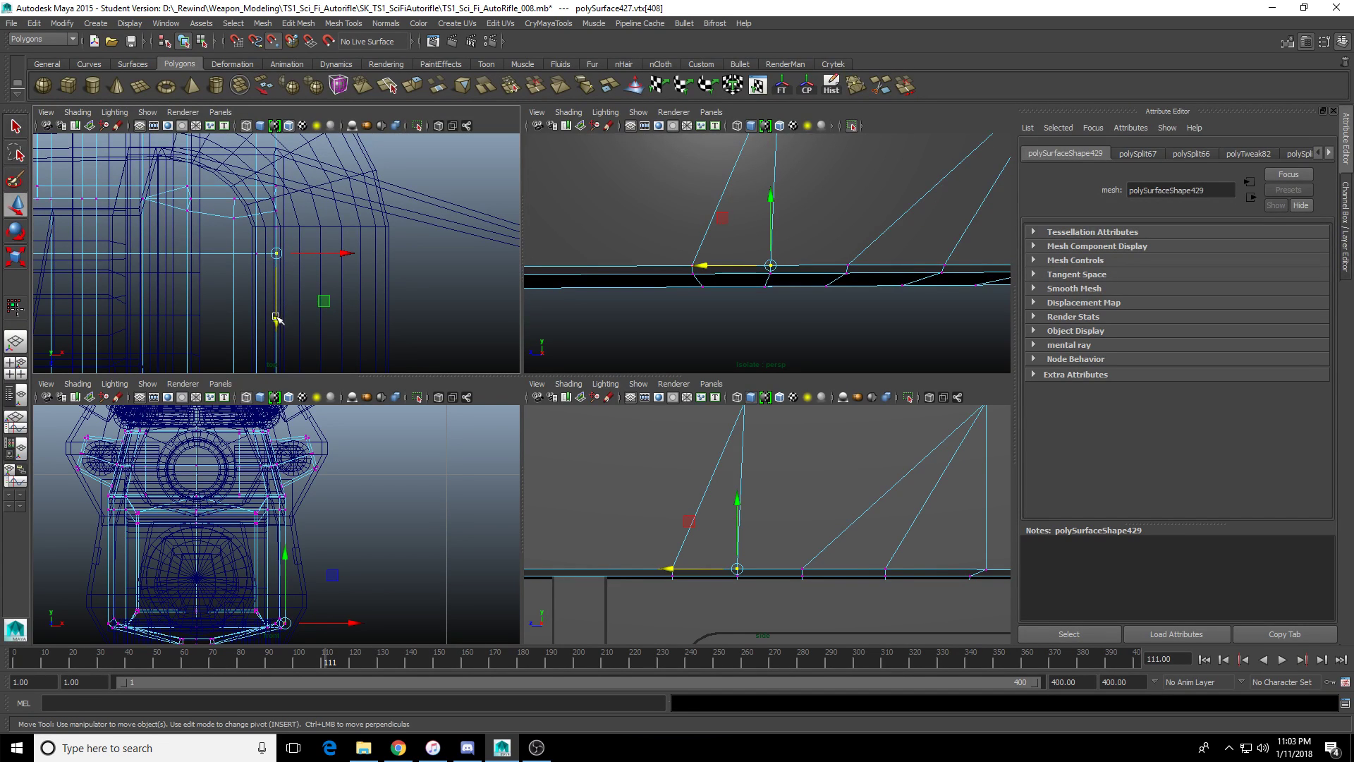
pyautogui.moveTo(276, 319); pyautogui.dragTo(276, 311)
pyautogui.moveTo(276, 262); pyautogui.dragTo(278, 243)
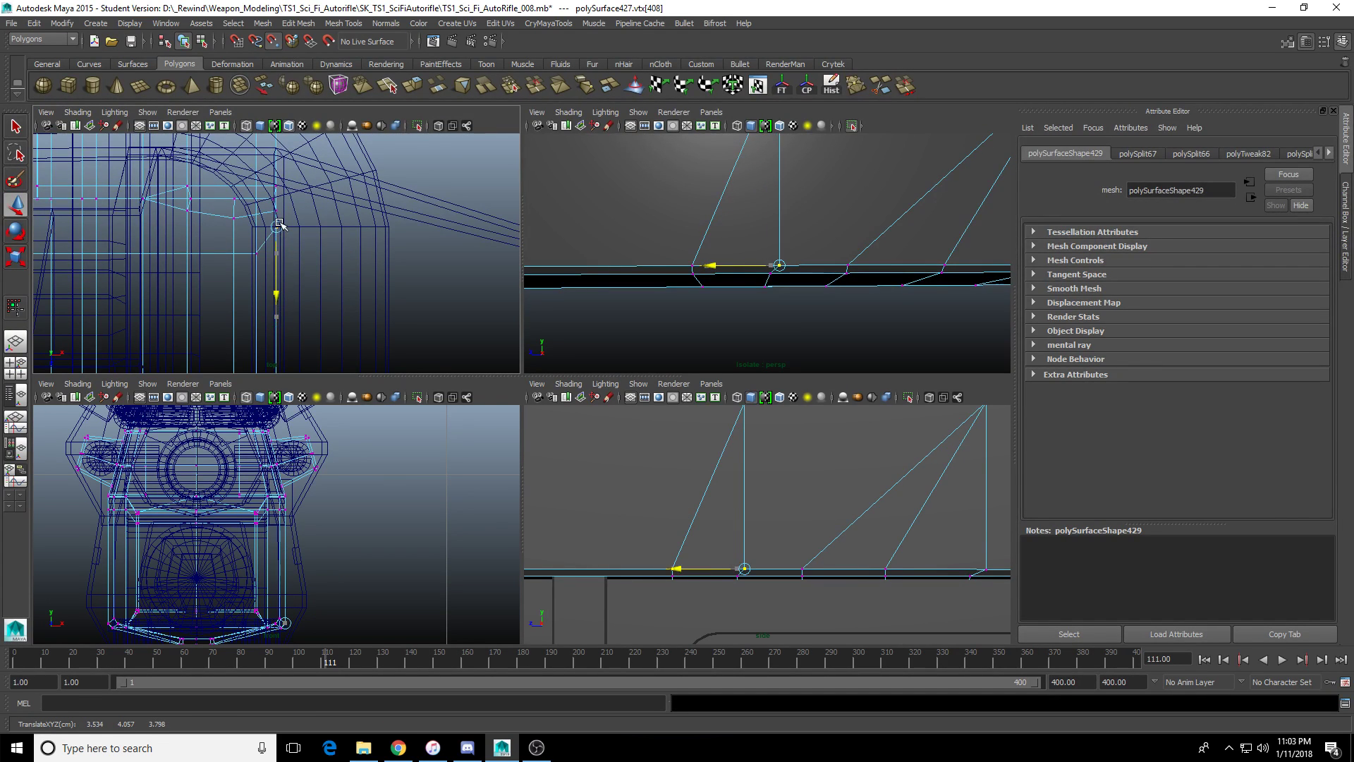
# Delete the three side faces between the two vertical edges below the ejection port.
pyautogui.scroll(3, 279, 247)
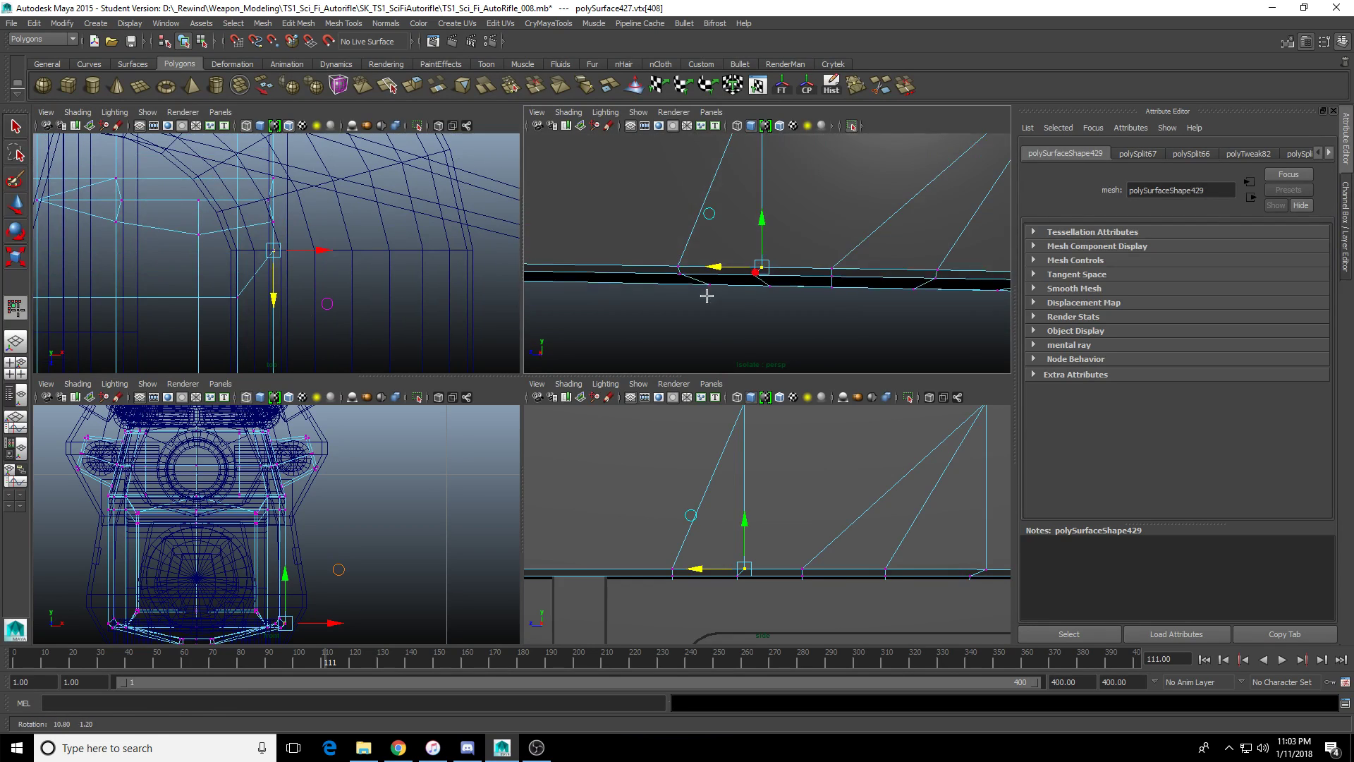
pyautogui.press('space')
pyautogui.scroll(-2, 585, 384)
pyautogui.press('F11')
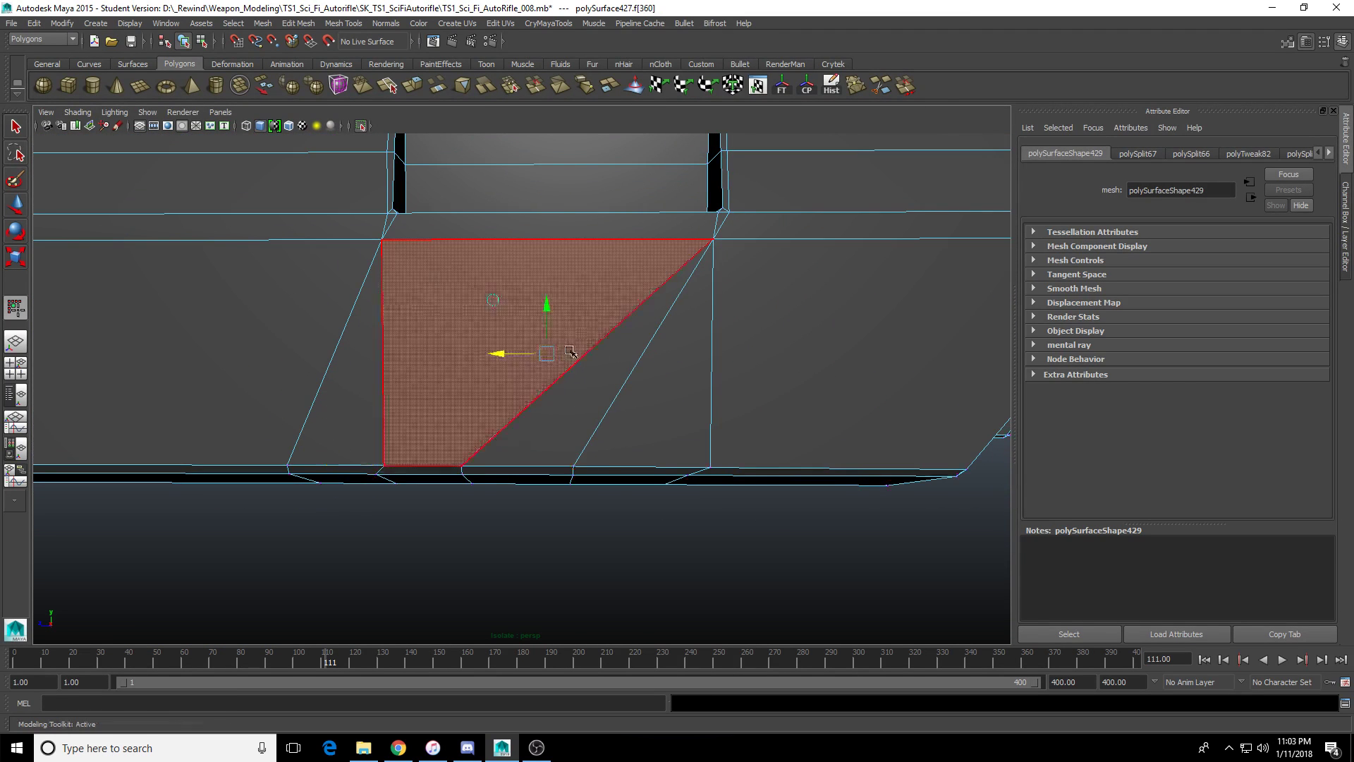
pyautogui.click(660, 396)
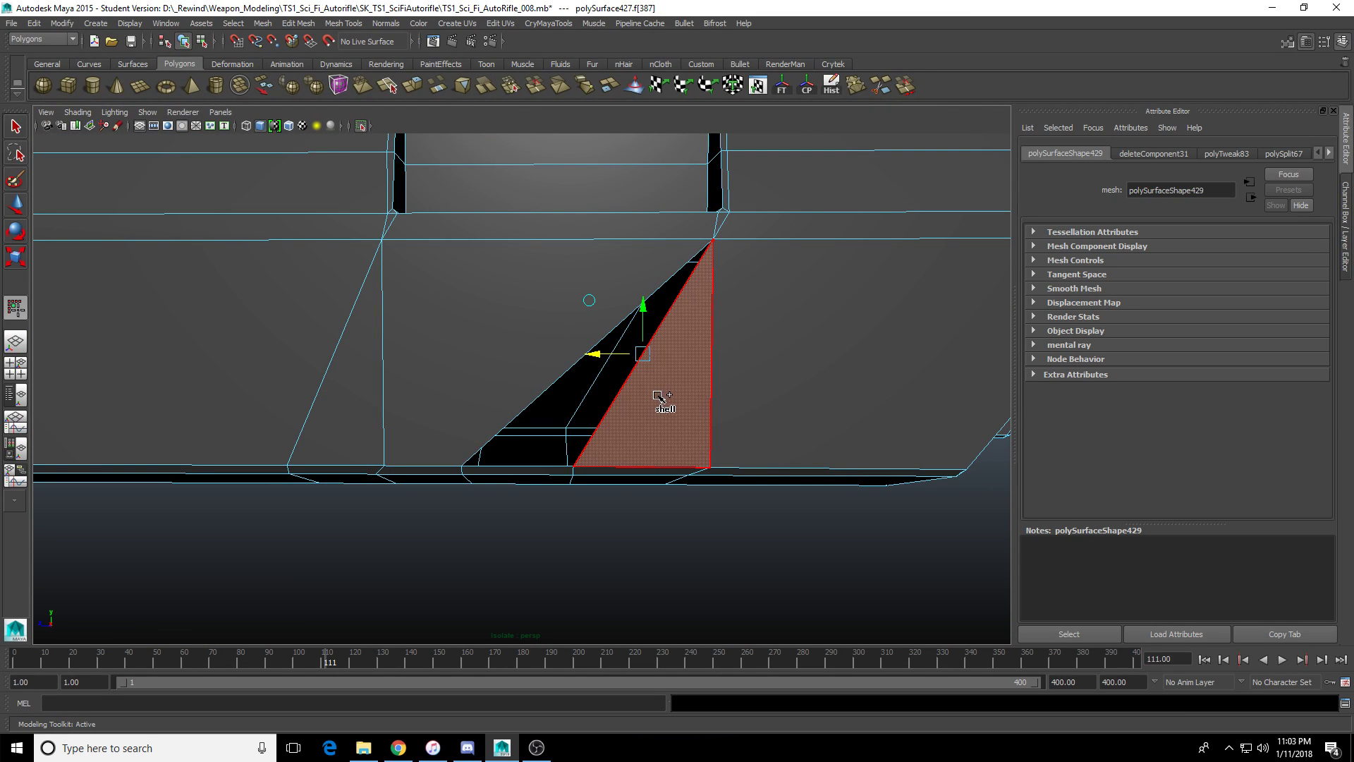
pyautogui.click(560, 381)
pyautogui.scroll(3, 559, 378)
pyautogui.press('Delete')
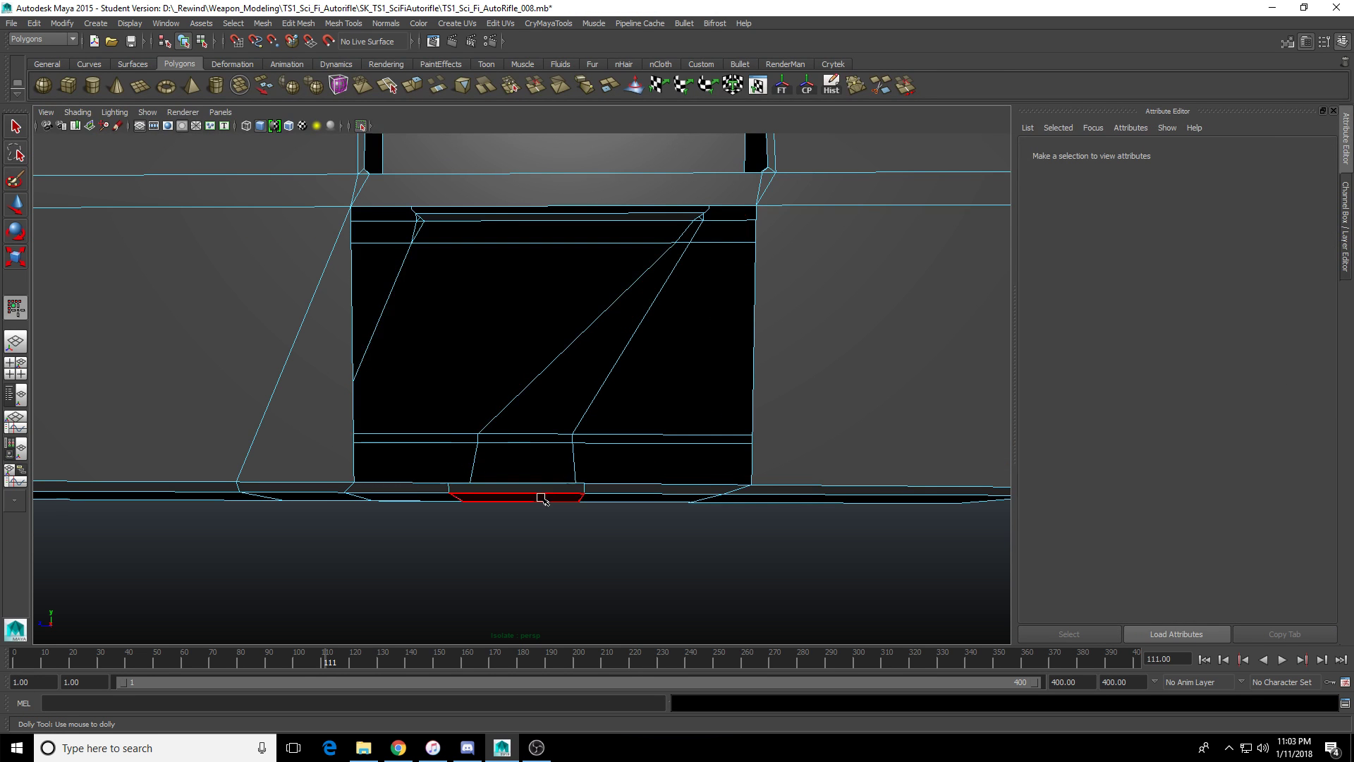
# Snap the two middle vertices on the bevel's upper edge to the opening's lower front and rear corners, one to each.
pyautogui.keyDown('alt'); pyautogui.moveTo(545, 497); pyautogui.dragTo(473, 470); pyautogui.keyUp('alt')
pyautogui.press('F9')
pyautogui.scroll(3, 522, 442)
pyautogui.click(430, 412)
pyautogui.press('w')
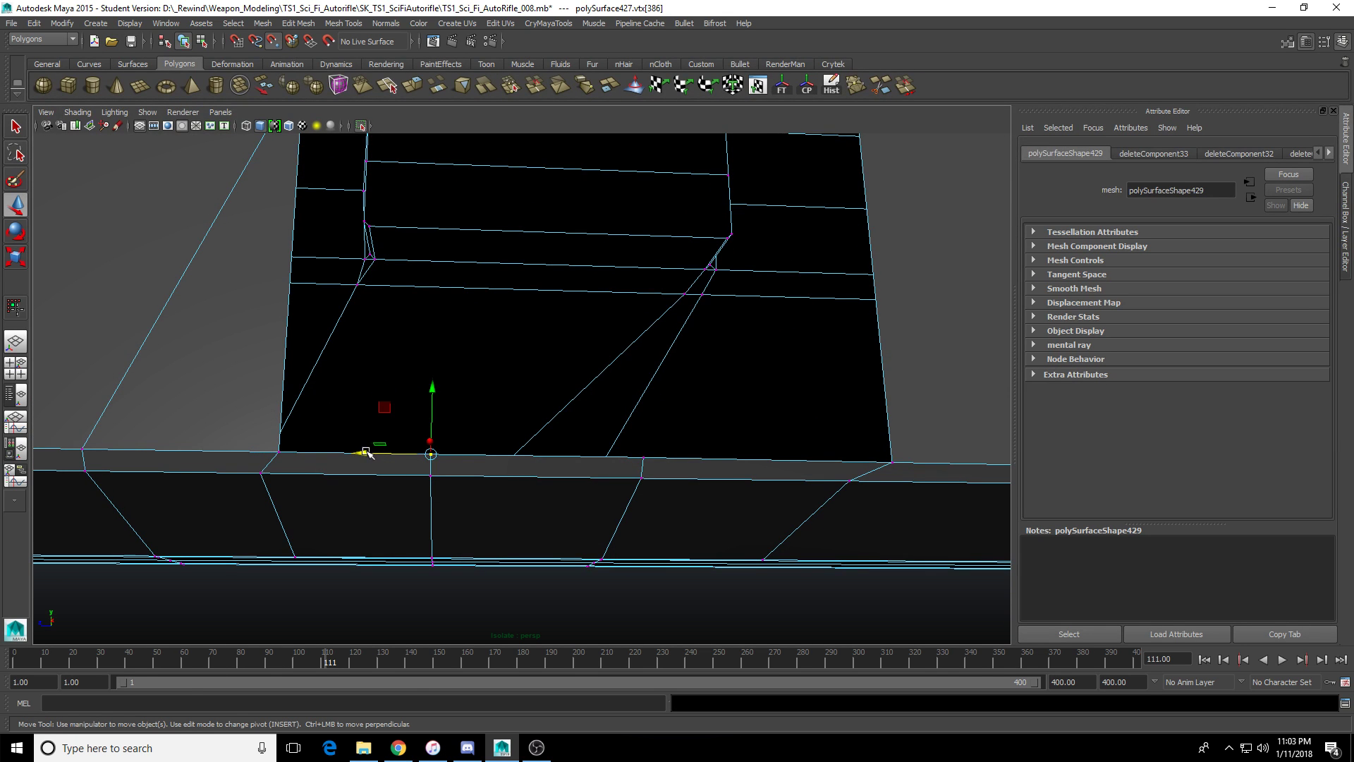
pyautogui.moveTo(332, 454)
pyautogui.keyDown('alt'); pyautogui.mouseDown(button='middle')
pyautogui.moveTo(324, 468)
pyautogui.moveTo(332, 459)
pyautogui.mouseUp(button='middle'); pyautogui.keyUp('alt')
pyautogui.click(342, 462)
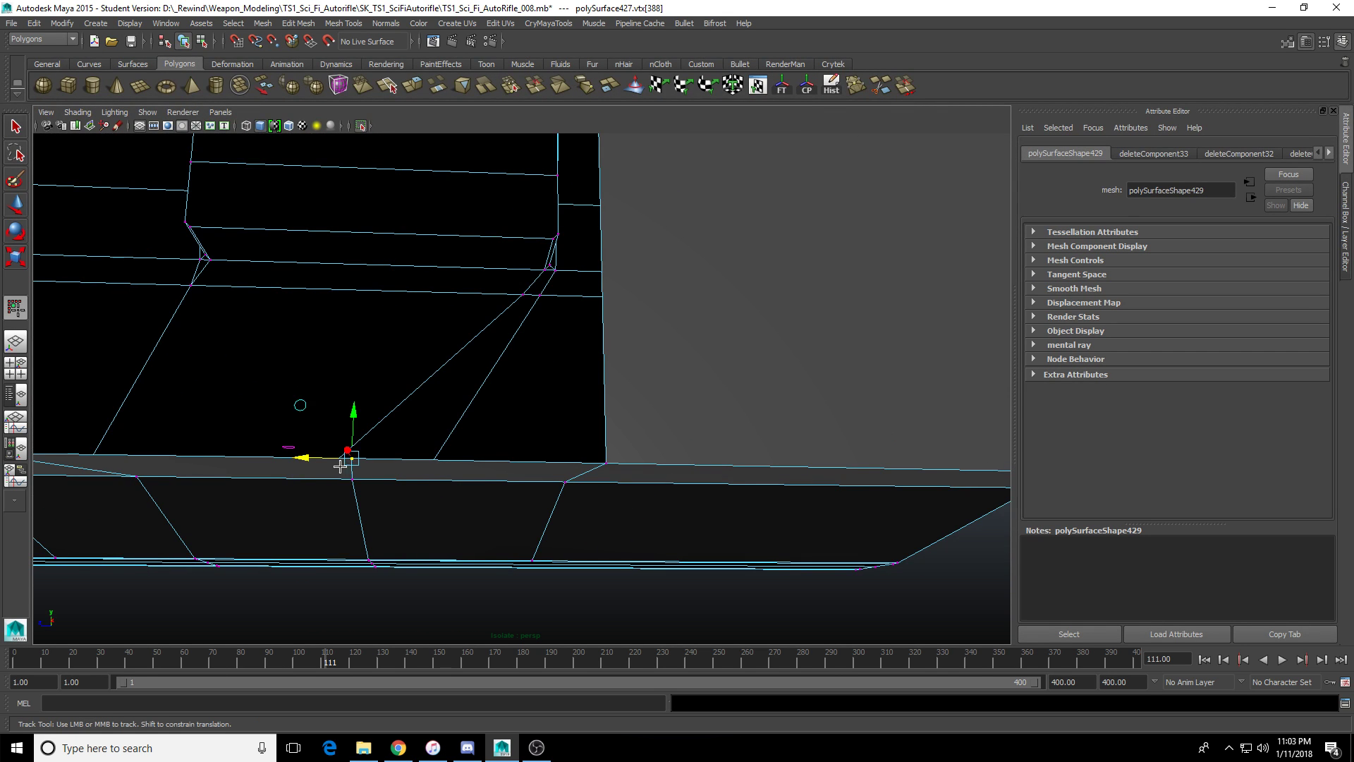
pyautogui.press('w')
pyautogui.press('v')
pyautogui.moveTo(288, 459); pyautogui.dragTo(530, 493)
pyautogui.press('q')
pyautogui.press('F8')
# Bridge the opening's front and rear vertical edges to fill it with a single face.
pyautogui.keyDown('alt'); pyautogui.moveTo(523, 387); pyautogui.dragTo(501, 394); pyautogui.keyUp('alt')
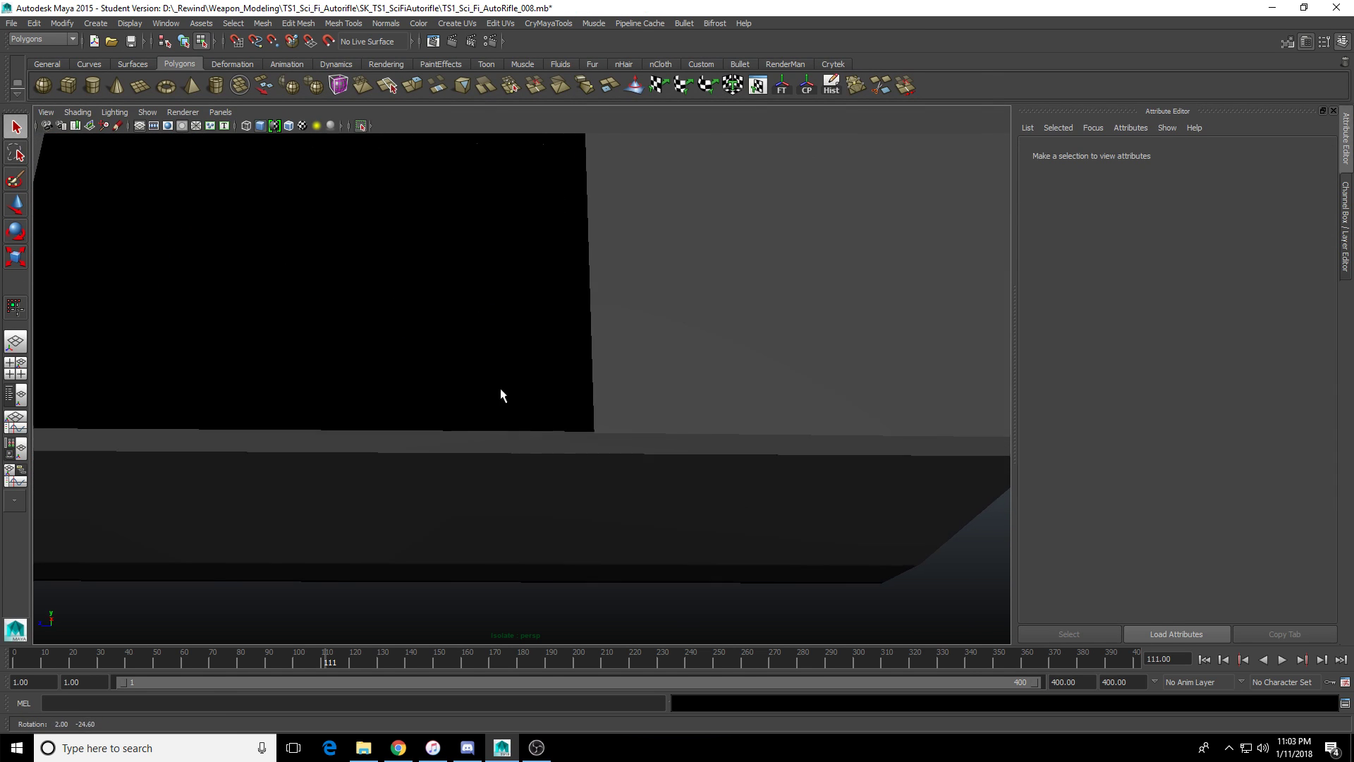
pyautogui.click(498, 441)
pyautogui.keyDown('alt'); pyautogui.moveTo(498, 441); pyautogui.dragTo(645, 510, button='right'); pyautogui.keyUp('alt')
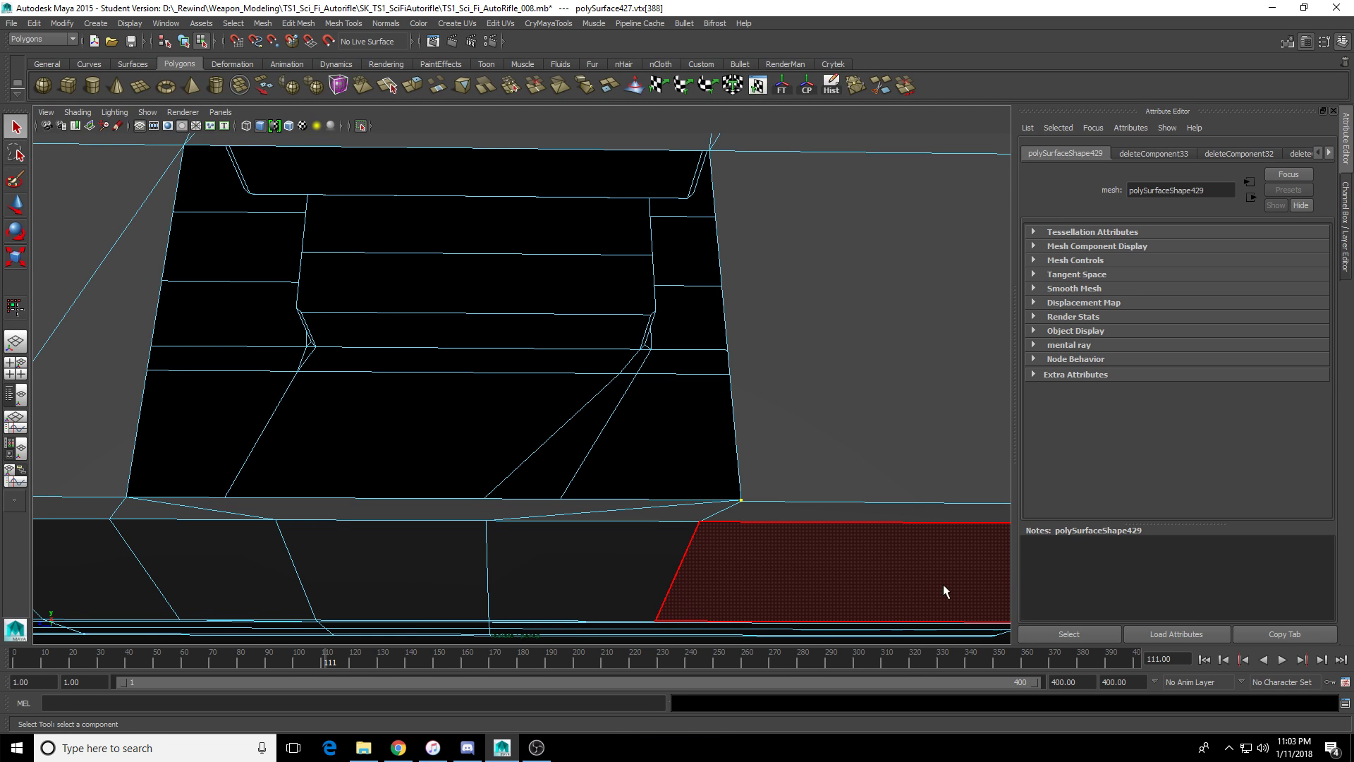
pyautogui.click(734, 409)
pyautogui.keyDown('alt'); pyautogui.moveTo(734, 409); pyautogui.dragTo(802, 502, button='middle'); pyautogui.keyUp('alt')
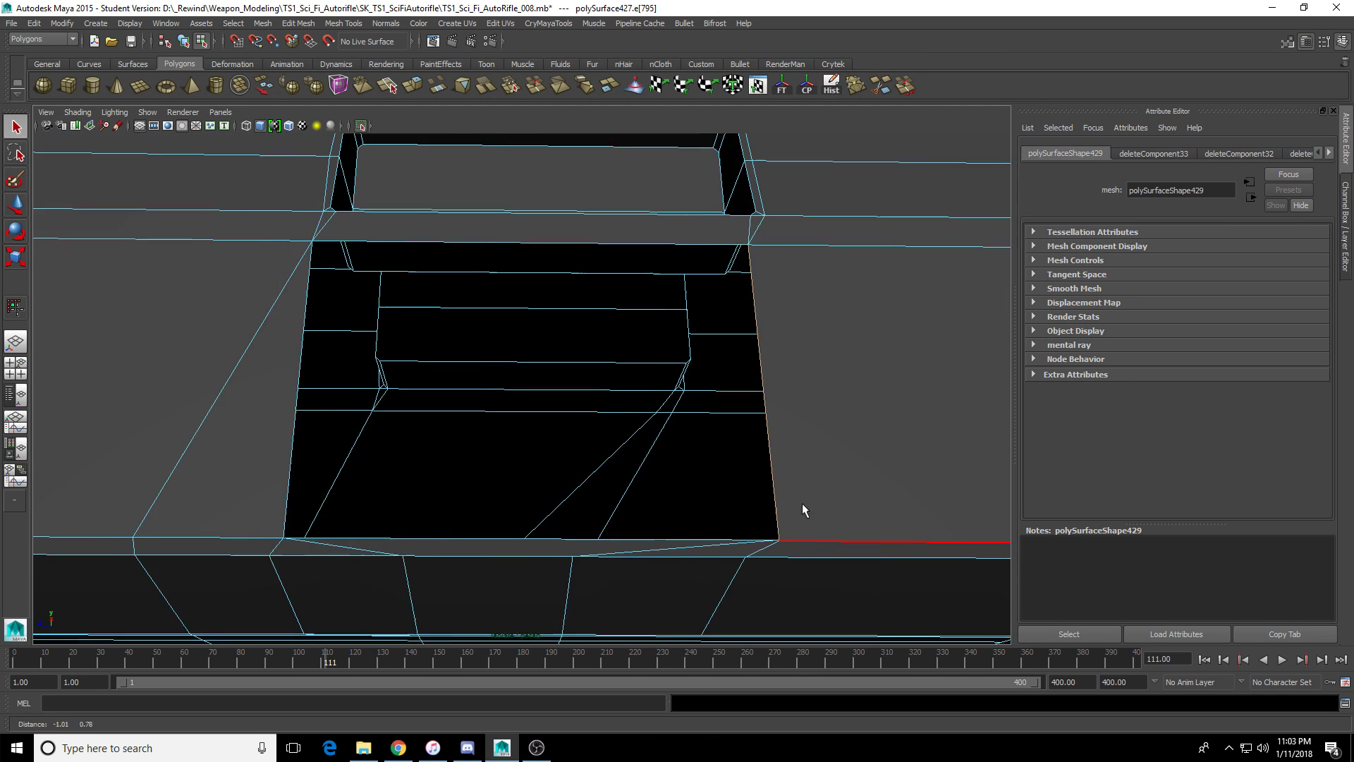
pyautogui.keyDown('alt'); pyautogui.moveTo(802, 502); pyautogui.dragTo(800, 527); pyautogui.keyUp('alt')
pyautogui.keyDown('shift'); pyautogui.click(299, 412); pyautogui.keyUp('shift')
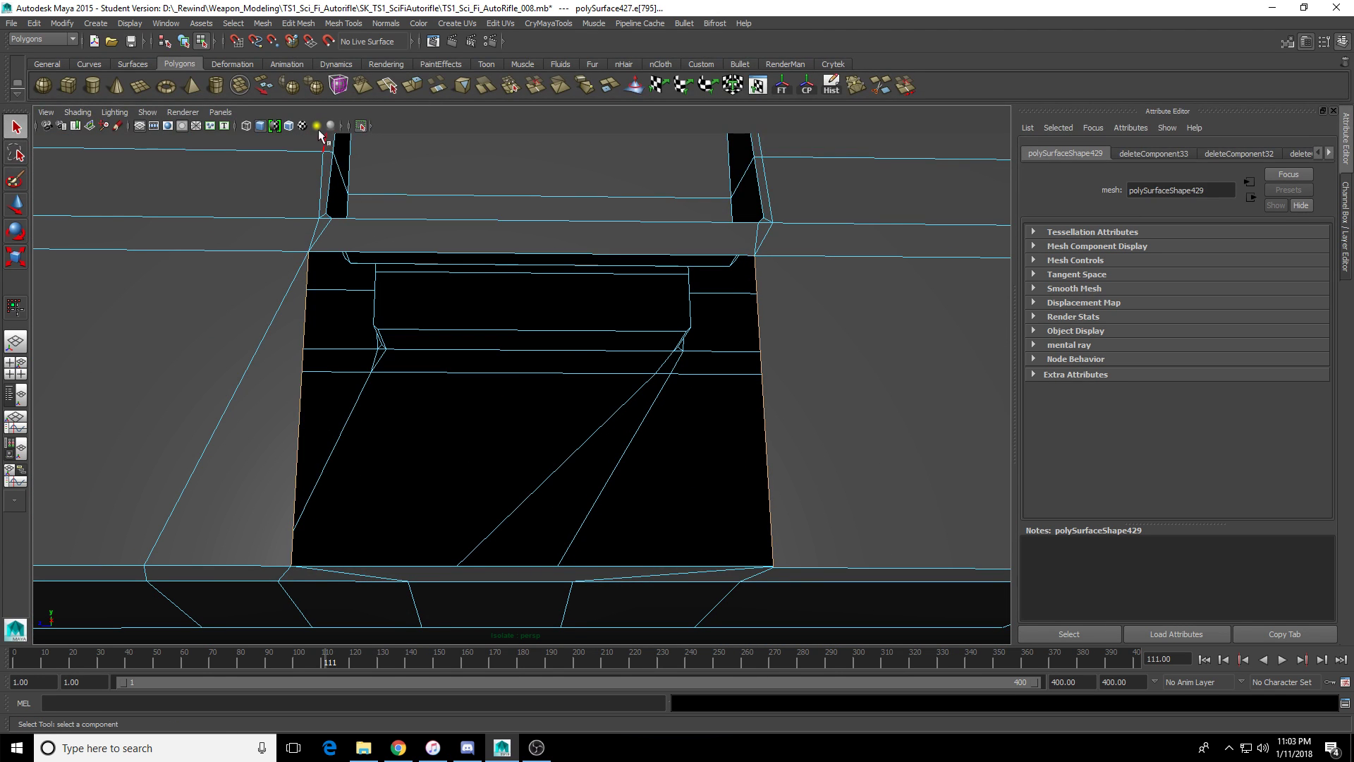
pyautogui.click(438, 85)
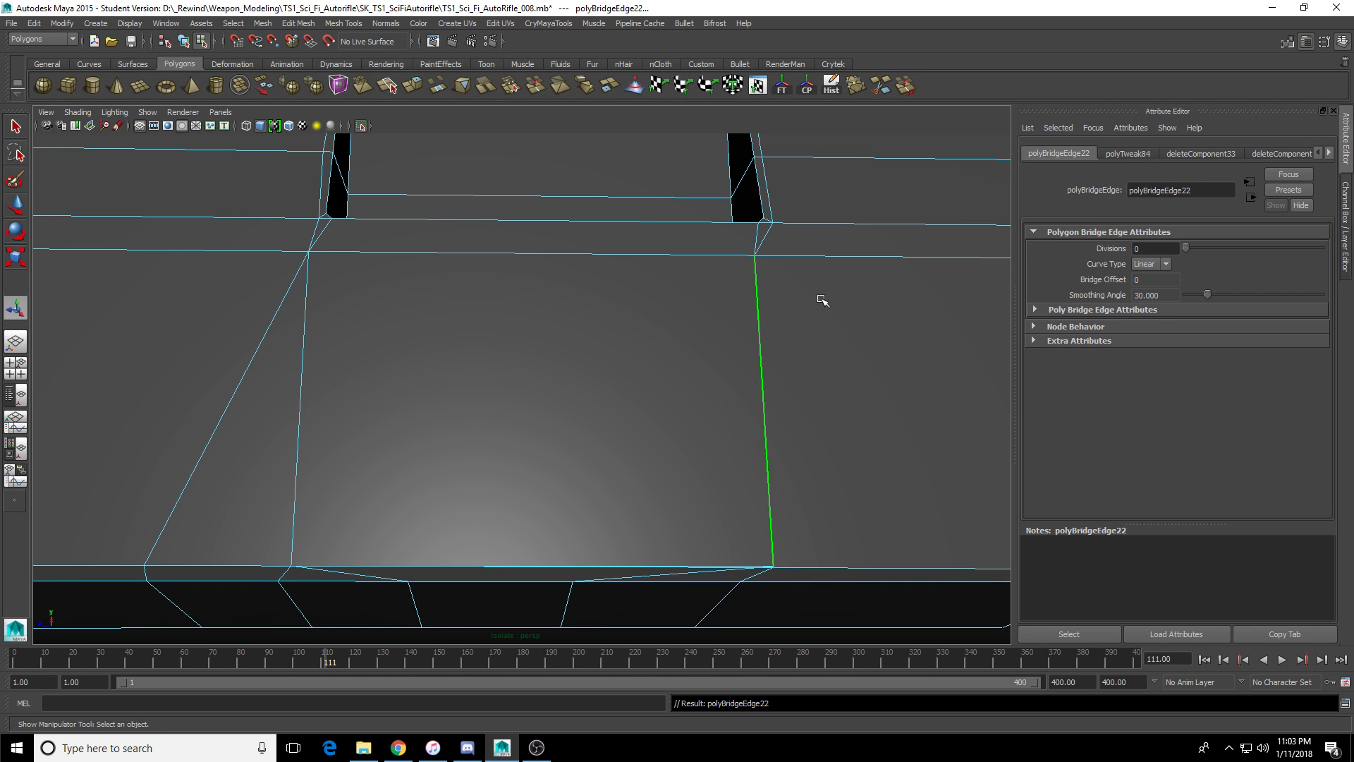
# Extrude the new face below the ejection port and scale it inward to 0.931 by 0.570.
pyautogui.press('F8')
pyautogui.scroll(-5, 822, 299)
pyautogui.keyDown('alt'); pyautogui.moveTo(790, 325); pyautogui.dragTo(571, 451); pyautogui.keyUp('alt')
pyautogui.click(623, 417)
pyautogui.scroll(5, 622, 417)
pyautogui.press('F11')
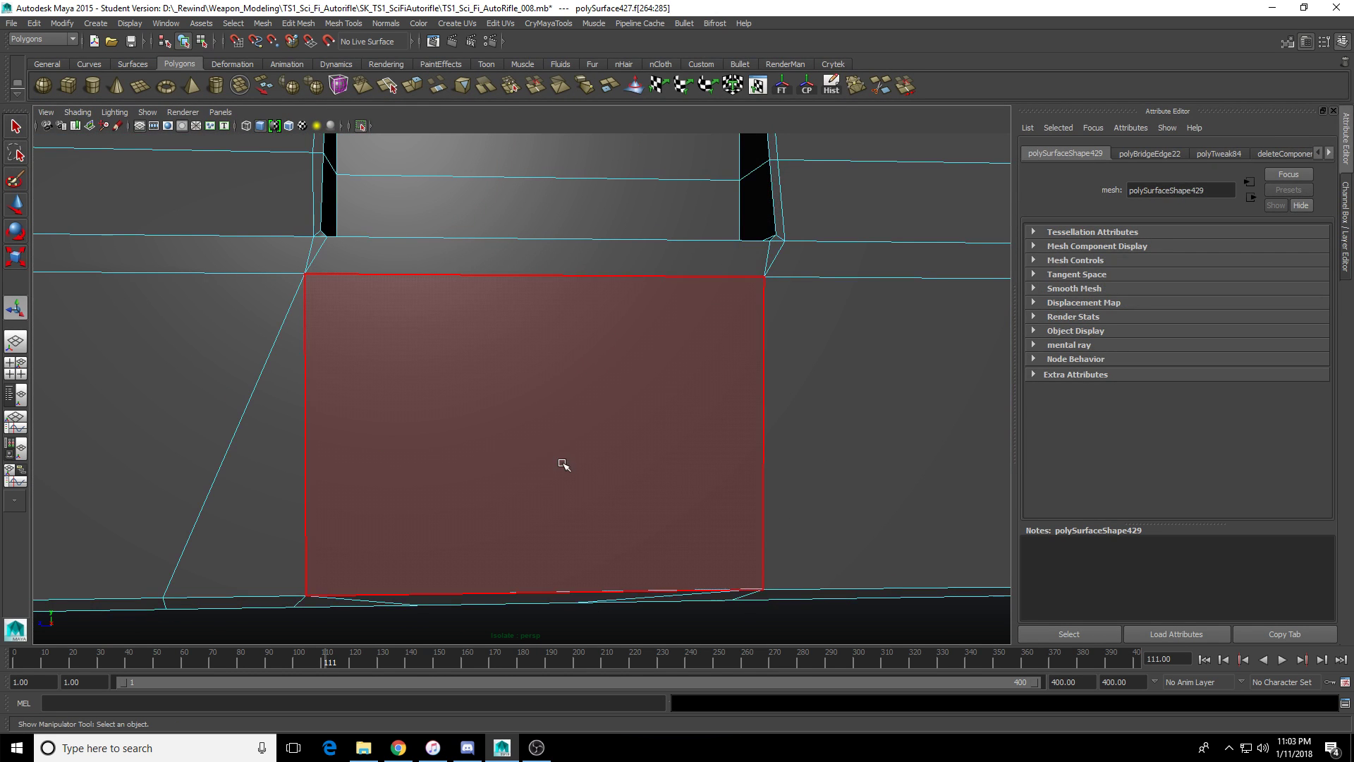
pyautogui.click(563, 463)
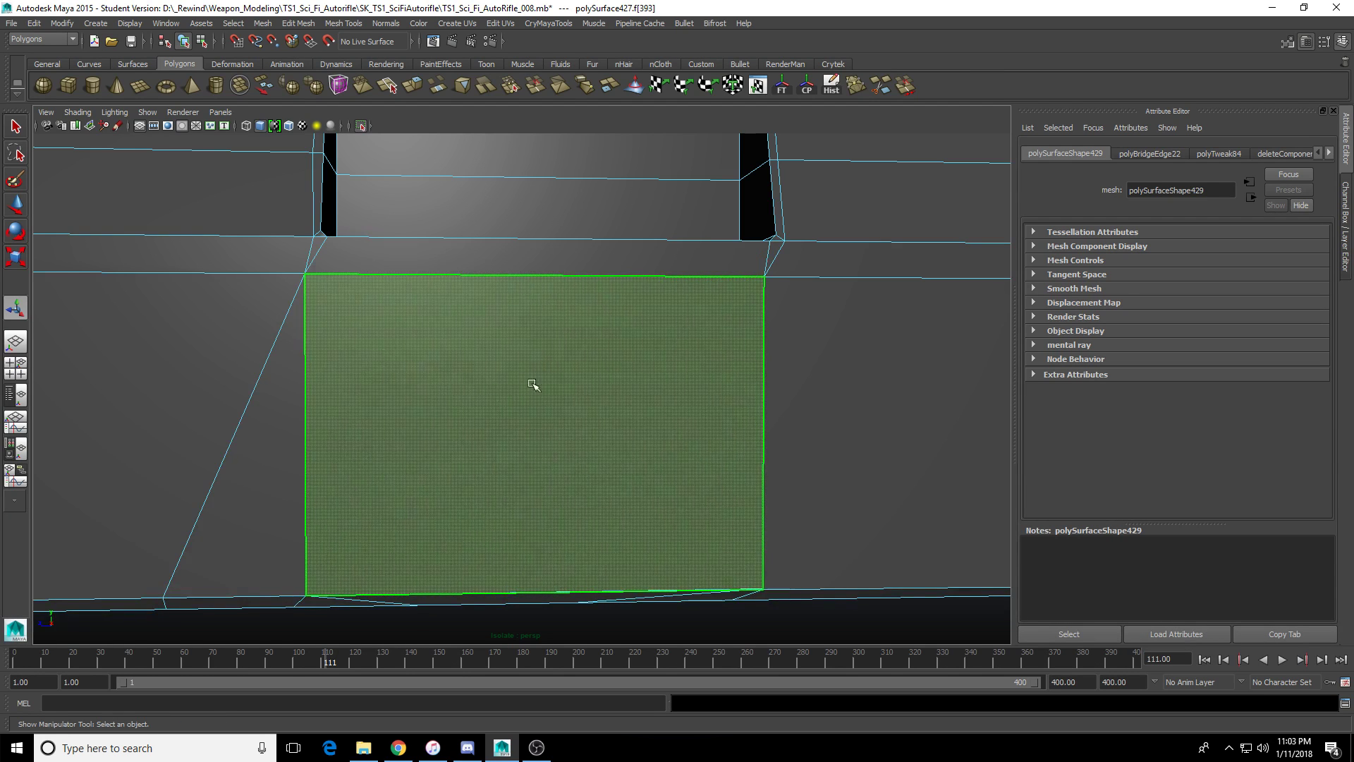
pyautogui.keyDown('alt'); pyautogui.moveTo(533, 385); pyautogui.dragTo(607, 399); pyautogui.keyUp('alt')
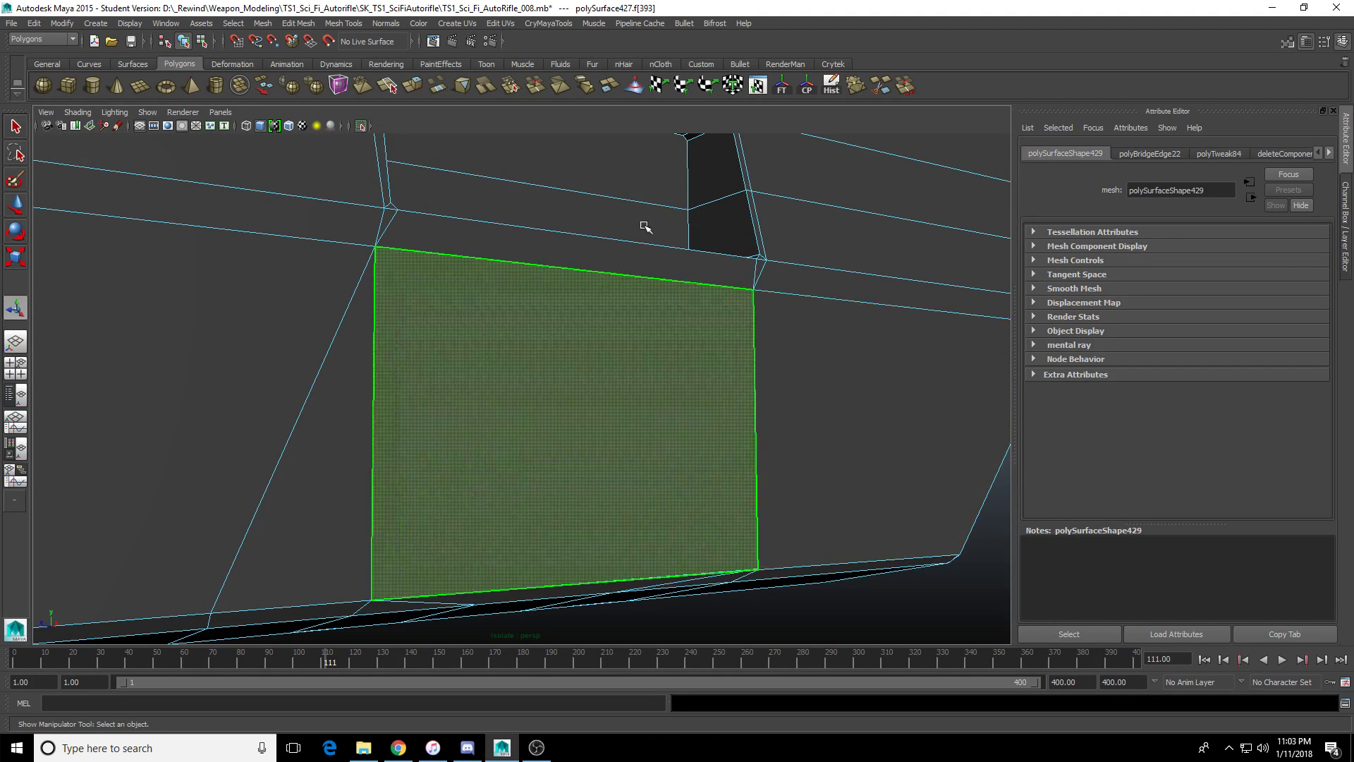
pyautogui.click(414, 86)
pyautogui.scroll(-3, 662, 351)
pyautogui.keyDown('alt'); pyautogui.moveTo(662, 350); pyautogui.dragTo(514, 361); pyautogui.keyUp('alt')
pyautogui.moveTo(465, 506); pyautogui.dragTo(467, 507)
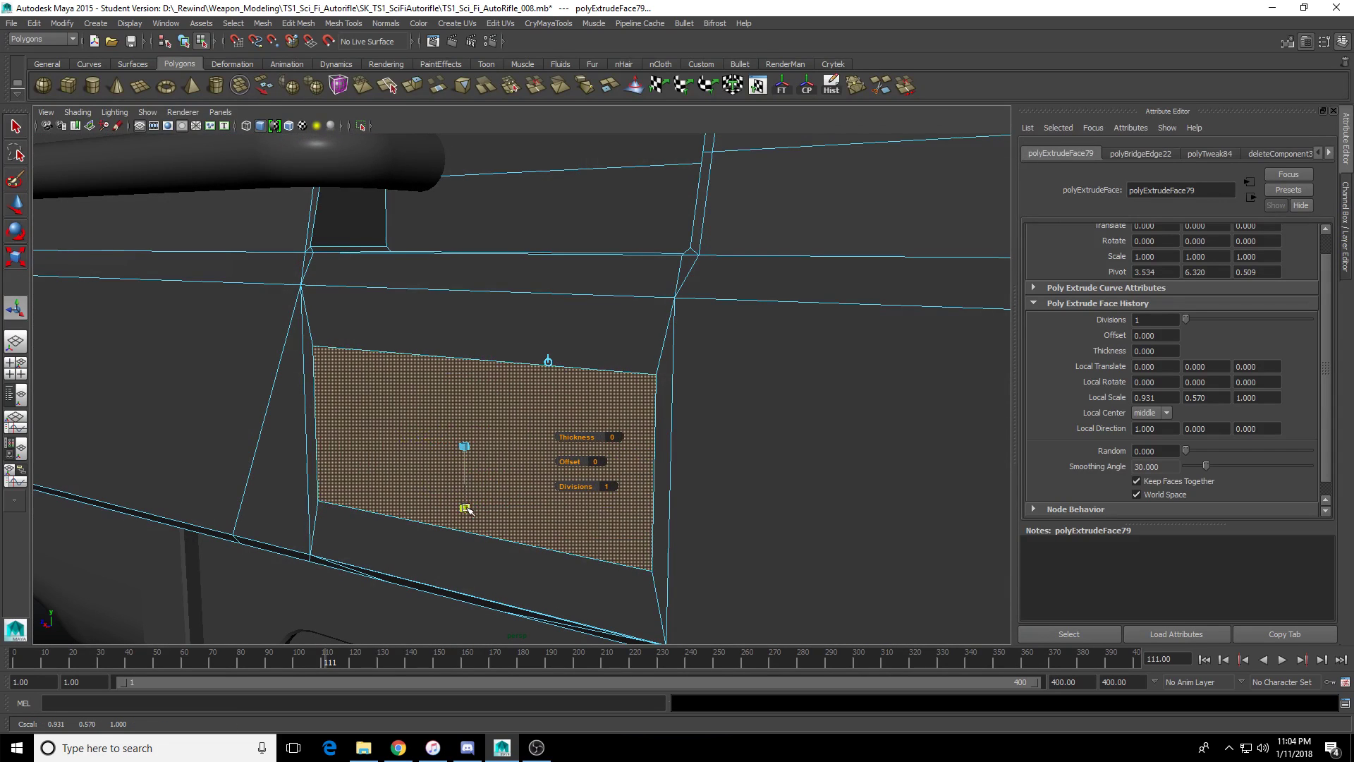
# Extrude the inset face again and push it into the receiver with a local Z translate of -0.481 to form a rectangular recess.
pyautogui.hotkey('ctrl', 'e')
pyautogui.moveTo(462, 455); pyautogui.dragTo(433, 444)
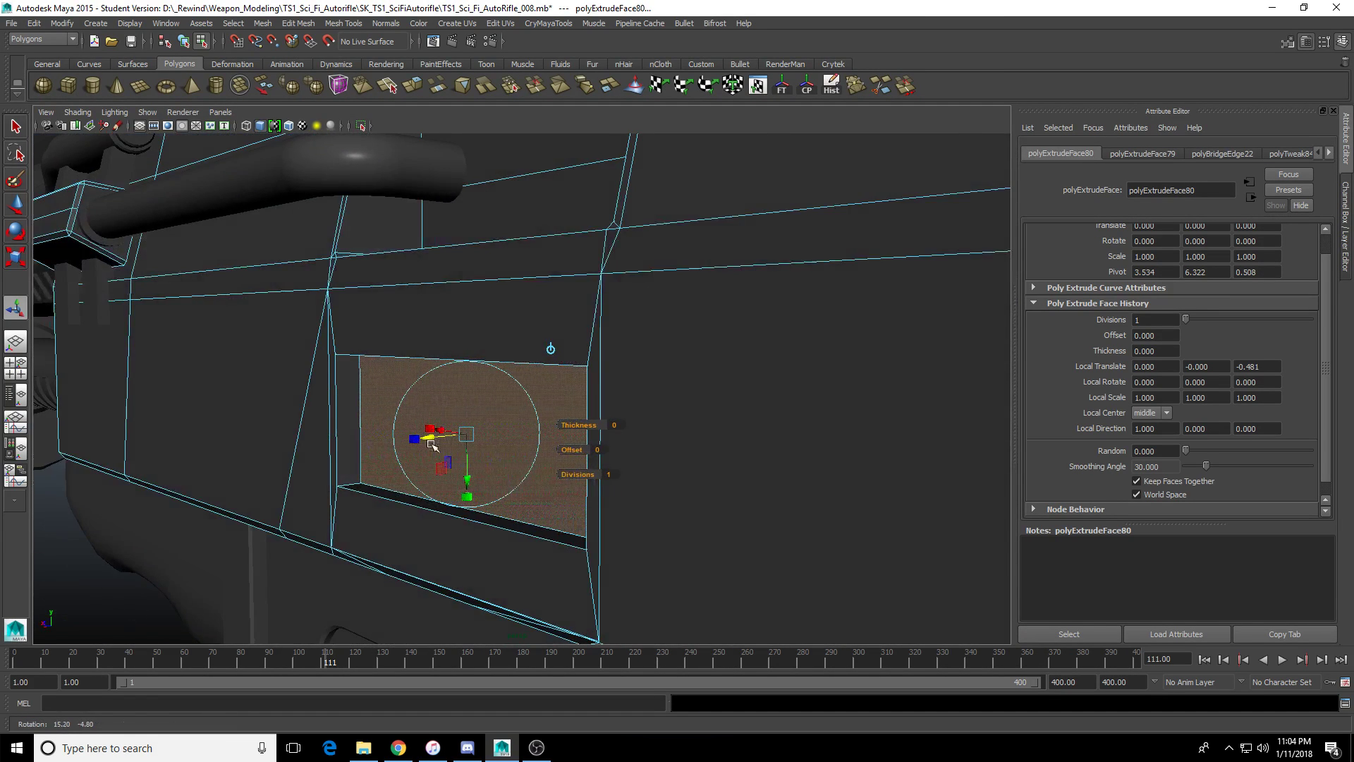
pyautogui.keyDown('alt'); pyautogui.moveTo(538, 522); pyautogui.dragTo(697, 425); pyautogui.keyUp('alt')
pyautogui.press('F8')
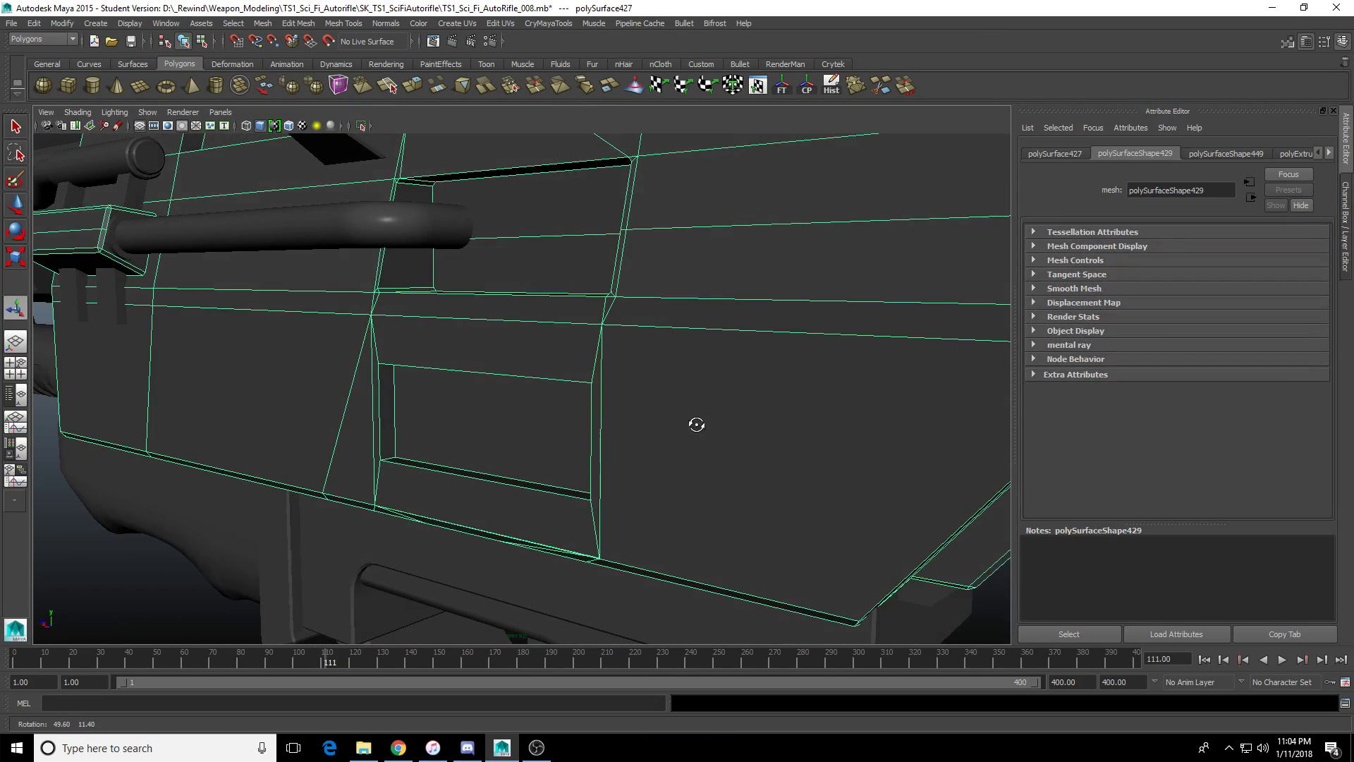
pyautogui.moveTo(555, 442)
pyautogui.keyDown('alt'); pyautogui.mouseDown(button='right')
pyautogui.moveTo(592, 453)
pyautogui.moveTo(565, 447)
pyautogui.mouseUp(button='right'); pyautogui.keyUp('alt')
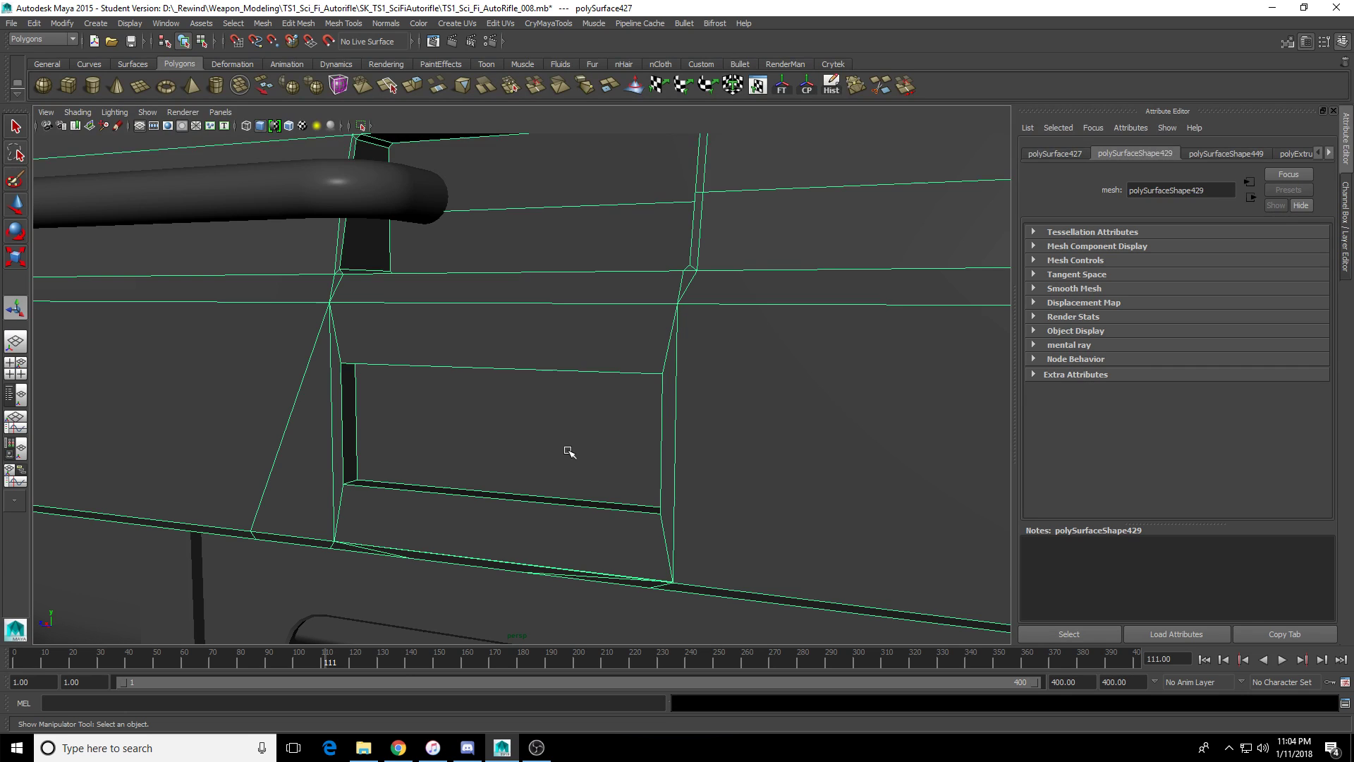
pyautogui.keyDown('alt'); pyautogui.moveTo(570, 451); pyautogui.dragTo(581, 449); pyautogui.keyUp('alt')
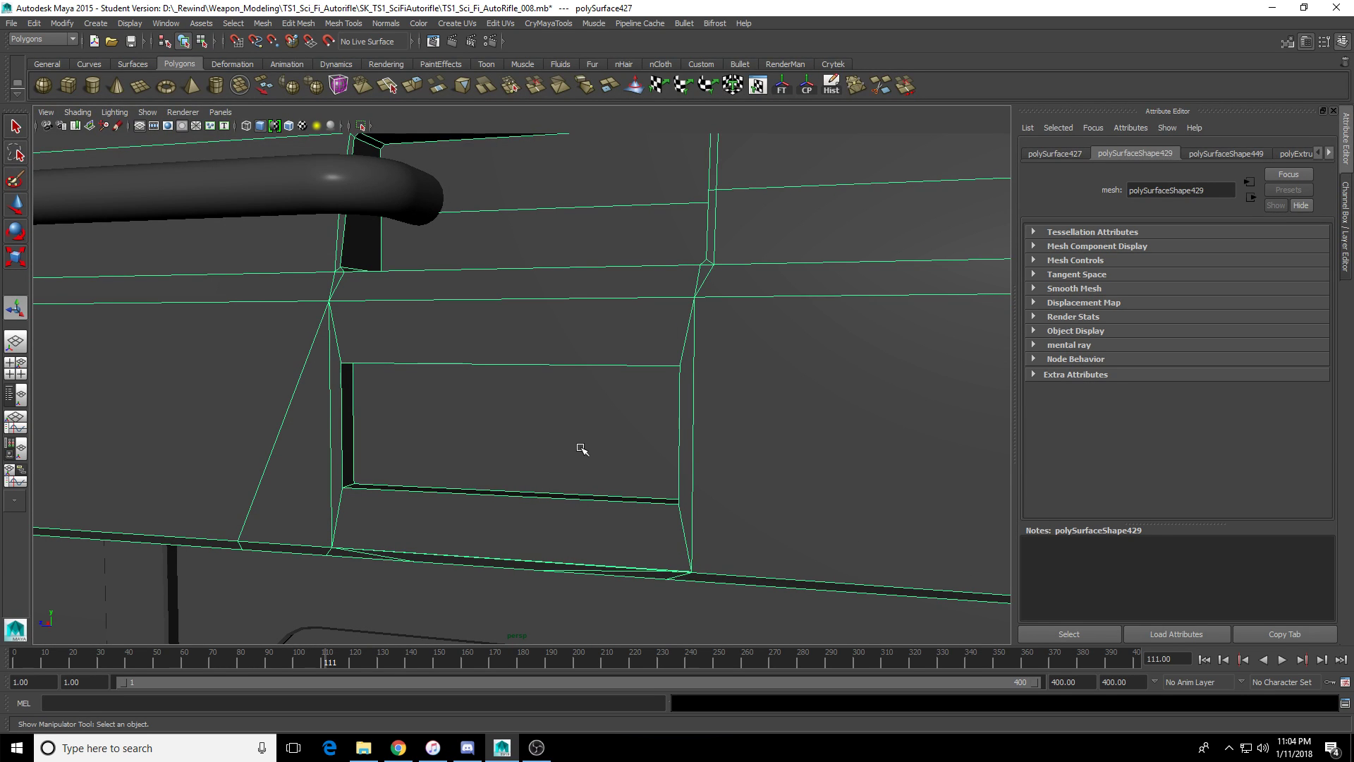
# Try to bevel the outer rim edges of the rectangular recess below the ejection port.
pyautogui.keyDown('alt'); pyautogui.moveTo(582, 449); pyautogui.dragTo(548, 399, button='right'); pyautogui.keyUp('alt')
pyautogui.moveTo(545, 395)
pyautogui.keyDown('alt'); pyautogui.mouseDown()
pyautogui.moveTo(563, 386)
pyautogui.moveTo(552, 400)
pyautogui.mouseUp(); pyautogui.keyUp('alt')
pyautogui.scroll(5, 569, 407)
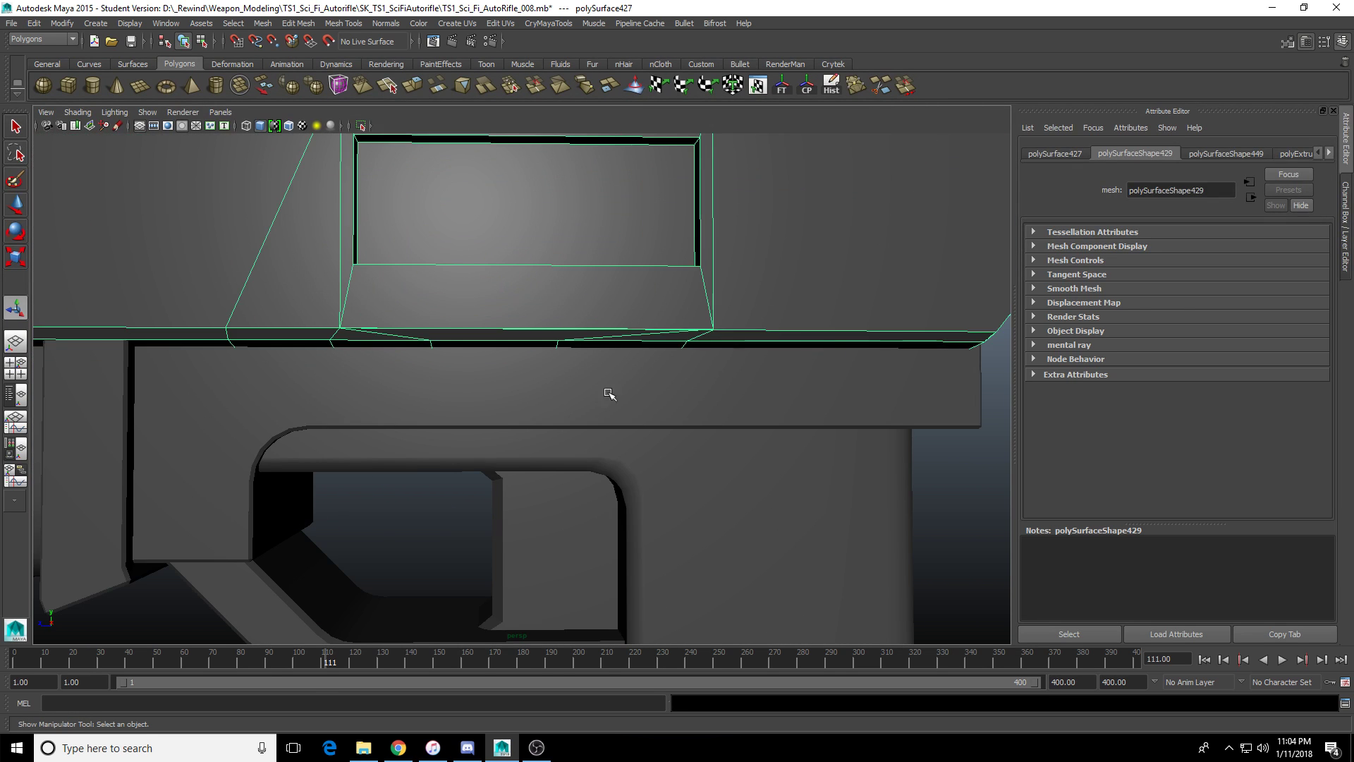
pyautogui.keyDown('alt'); pyautogui.moveTo(558, 342); pyautogui.dragTo(561, 427, button='middle'); pyautogui.keyUp('alt')
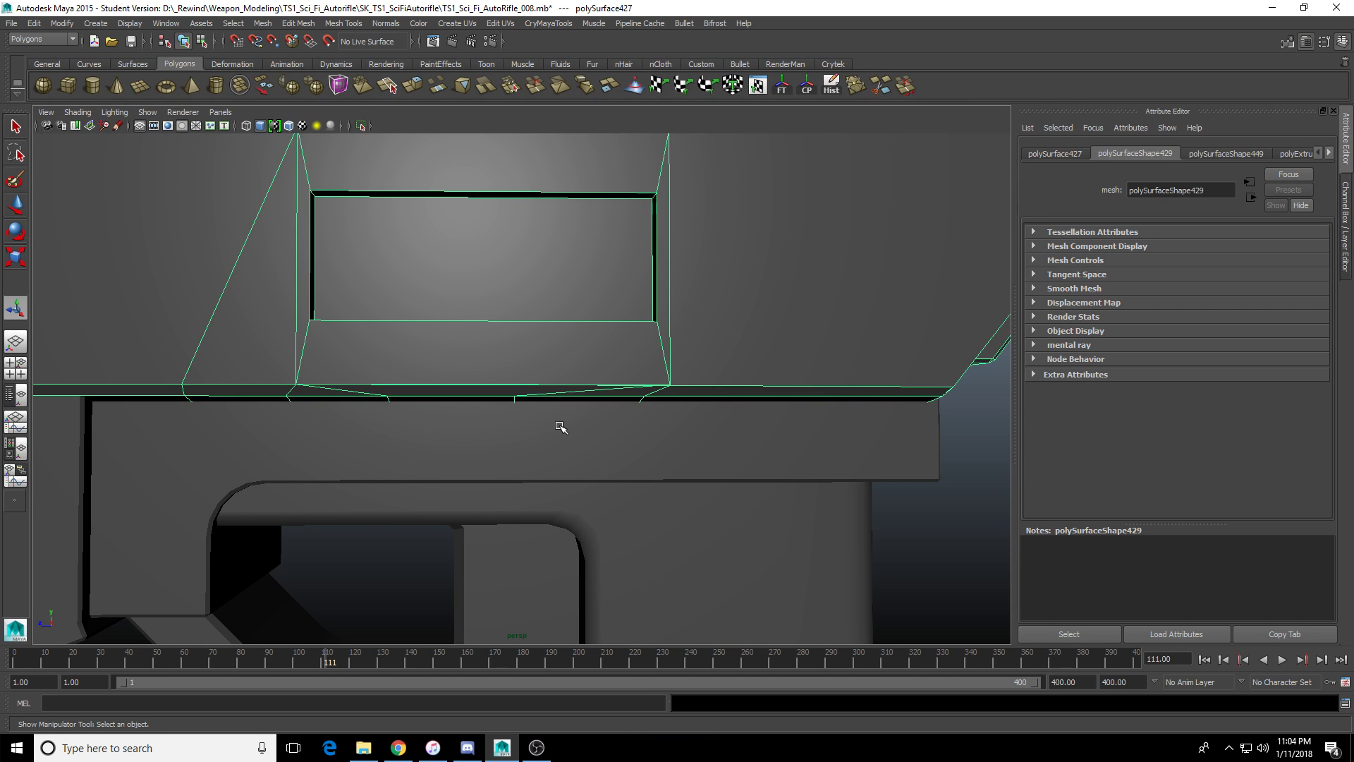
pyautogui.keyDown('alt'); pyautogui.moveTo(471, 261); pyautogui.dragTo(529, 362); pyautogui.keyUp('alt')
pyautogui.moveTo(529, 362); pyautogui.dragTo(531, 294, button='right')
pyautogui.click(466, 270)
pyautogui.scroll(3, 468, 273)
pyautogui.keyDown('alt'); pyautogui.moveTo(479, 305); pyautogui.dragTo(500, 360, button='middle'); pyautogui.keyUp('alt')
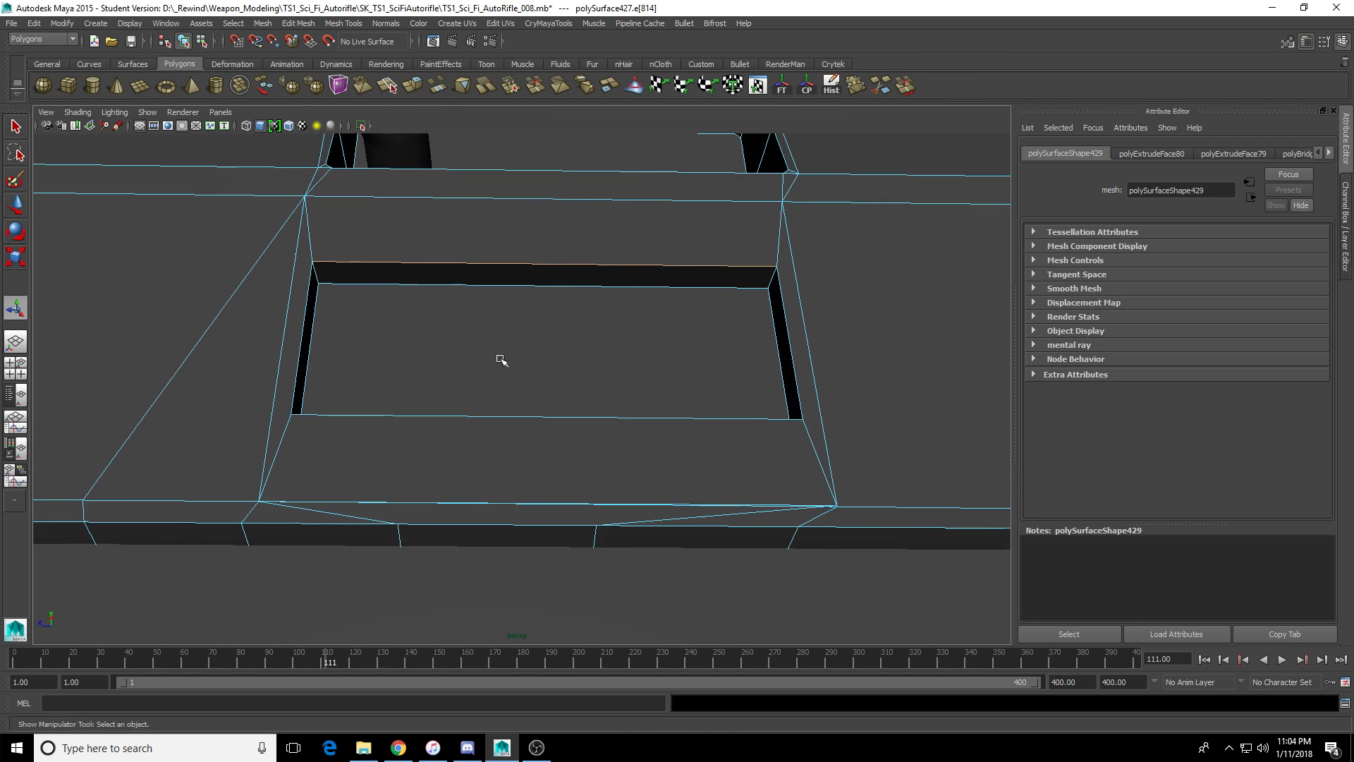
pyautogui.keyDown('alt'); pyautogui.moveTo(501, 361); pyautogui.dragTo(738, 384); pyautogui.keyUp('alt')
pyautogui.keyDown('shift'); pyautogui.click(768, 369); pyautogui.keyUp('shift')
pyautogui.keyDown('shift'); pyautogui.click(628, 414); pyautogui.keyUp('shift')
pyautogui.keyDown('alt'); pyautogui.moveTo(628, 414); pyautogui.dragTo(333, 314); pyautogui.keyUp('alt')
pyautogui.keyDown('shift'); pyautogui.click(318, 314); pyautogui.keyUp('shift')
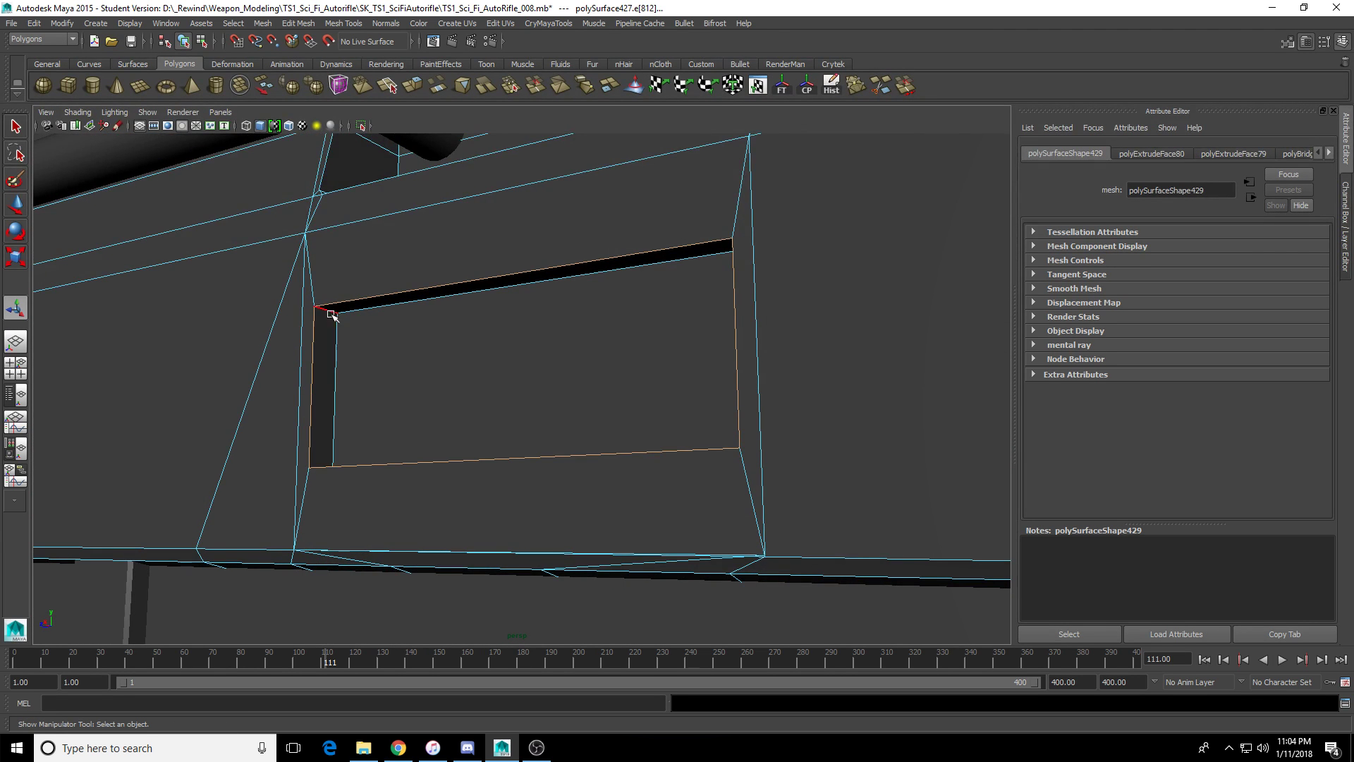
pyautogui.keyDown('alt'); pyautogui.moveTo(390, 338); pyautogui.dragTo(519, 444); pyautogui.keyUp('alt')
pyautogui.keyDown('alt'); pyautogui.moveTo(441, 299); pyautogui.dragTo(546, 272); pyautogui.keyUp('alt')
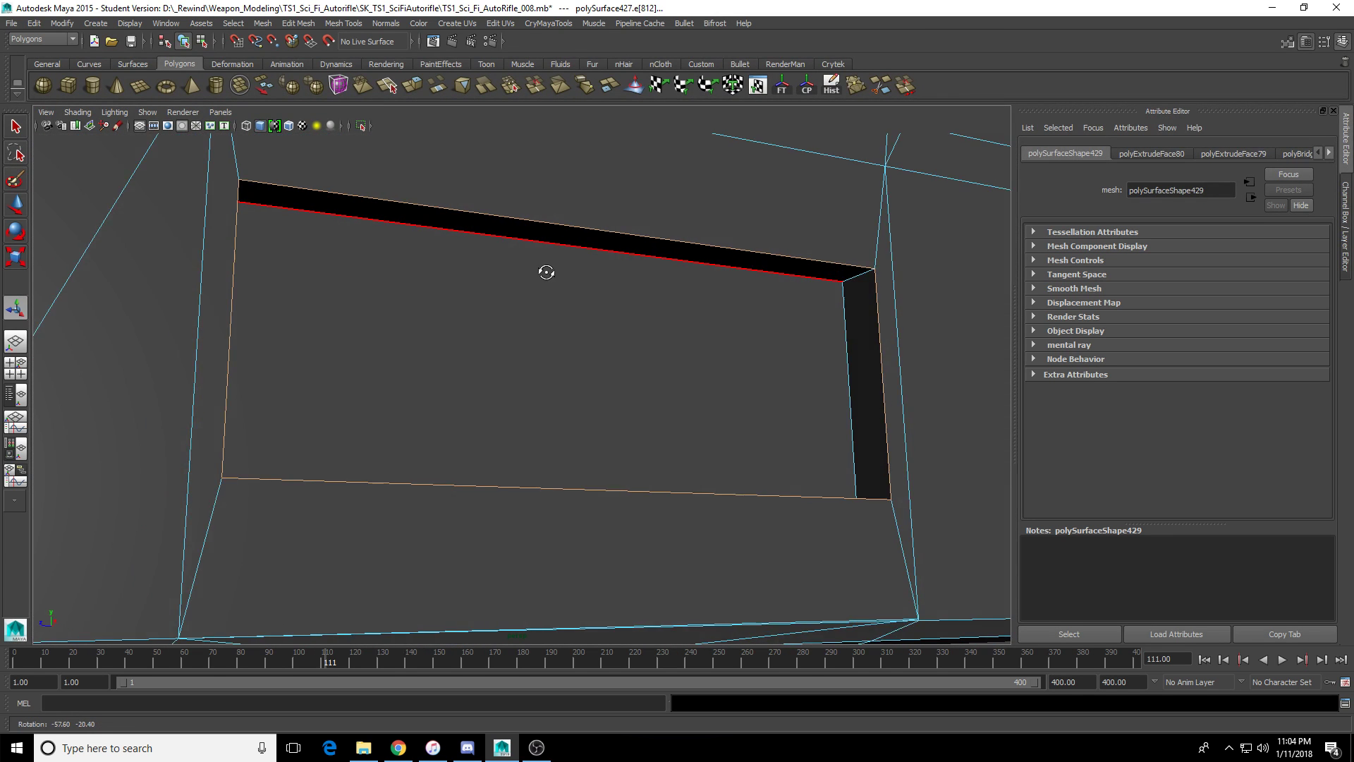
pyautogui.keyDown('alt'); pyautogui.moveTo(816, 287); pyautogui.dragTo(809, 357); pyautogui.keyUp('alt')
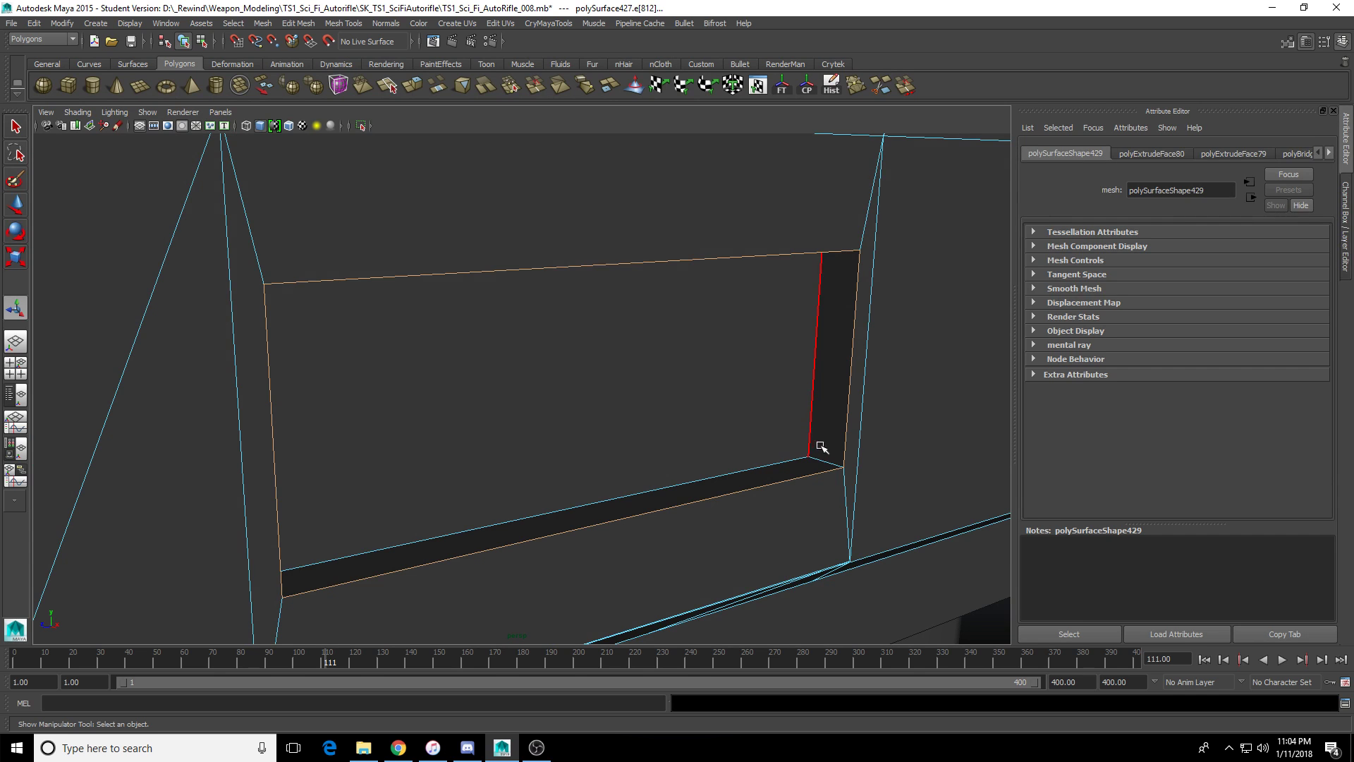
pyautogui.keyDown('alt'); pyautogui.moveTo(822, 459); pyautogui.dragTo(484, 462); pyautogui.keyUp('alt')
pyautogui.keyDown('alt'); pyautogui.moveTo(303, 444); pyautogui.dragTo(689, 272); pyautogui.keyUp('alt')
pyautogui.click(701, 248)
pyautogui.keyDown('shift'); pyautogui.moveTo(701, 247); pyautogui.dragTo(722, 252, button='right'); pyautogui.keyUp('shift')
pyautogui.keyDown('alt'); pyautogui.moveTo(725, 254); pyautogui.dragTo(682, 375); pyautogui.keyUp('alt')
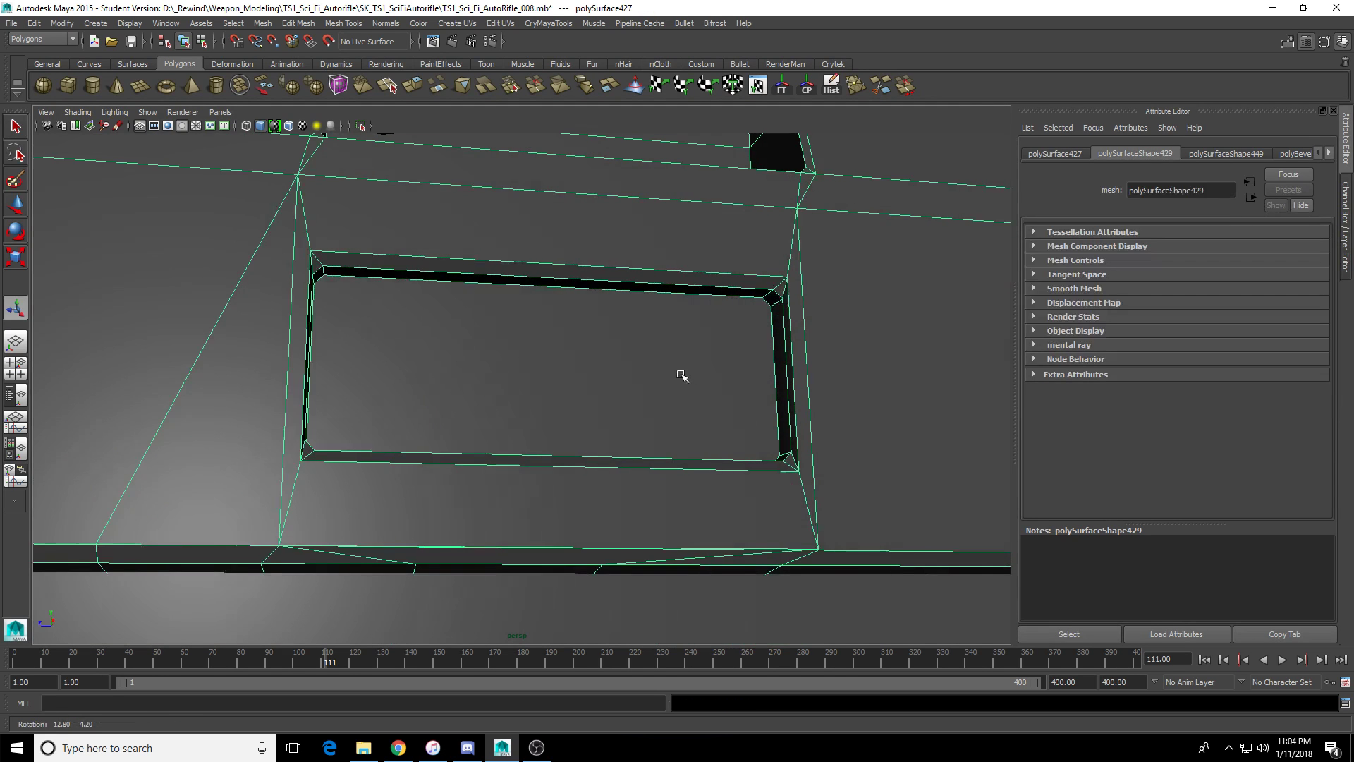
# Set the rim bevel's fraction to 0.531.
pyautogui.click(1296, 153)
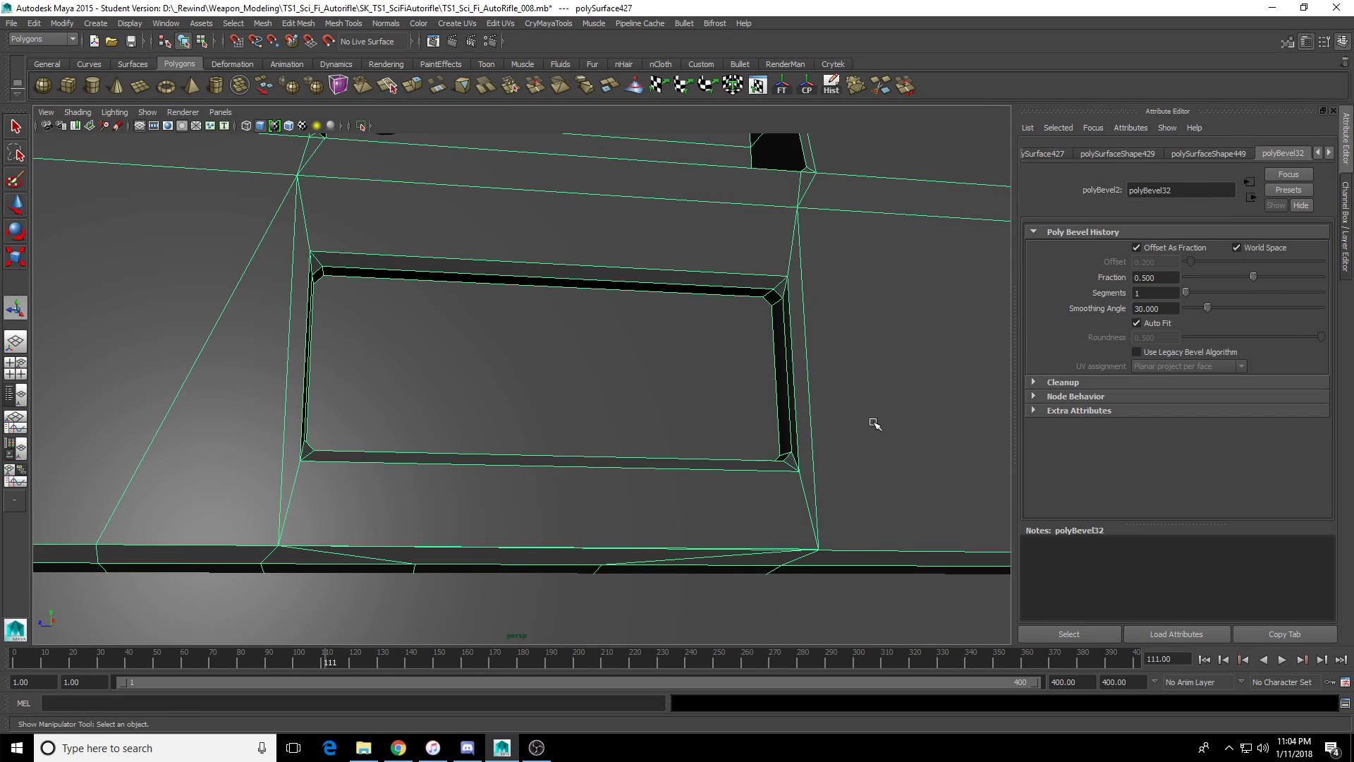
pyautogui.moveTo(1255, 285)
pyautogui.mouseDown()
pyautogui.moveTo(1229, 280)
pyautogui.moveTo(1288, 275)
pyautogui.moveTo(1257, 277)
pyautogui.mouseUp()
pyautogui.keyDown('alt'); pyautogui.moveTo(922, 353); pyautogui.dragTo(720, 430, button='right'); pyautogui.keyUp('alt')
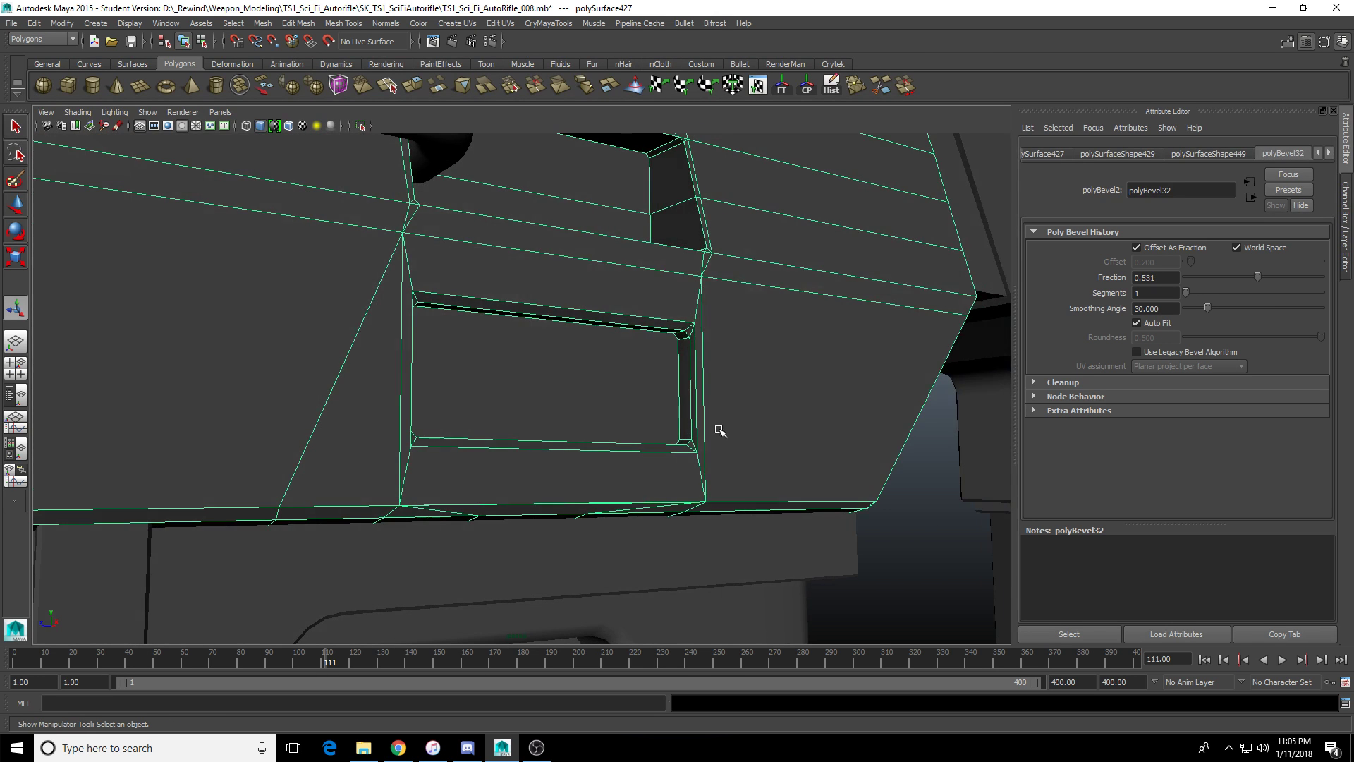
# Undo the fraction change and the rim bevel to restore the plain rectangular recess.
pyautogui.hotkey('ctrl', 'z')
pyautogui.hotkey('ctrl', 'z')
pyautogui.hotkey('ctrl', 'z')
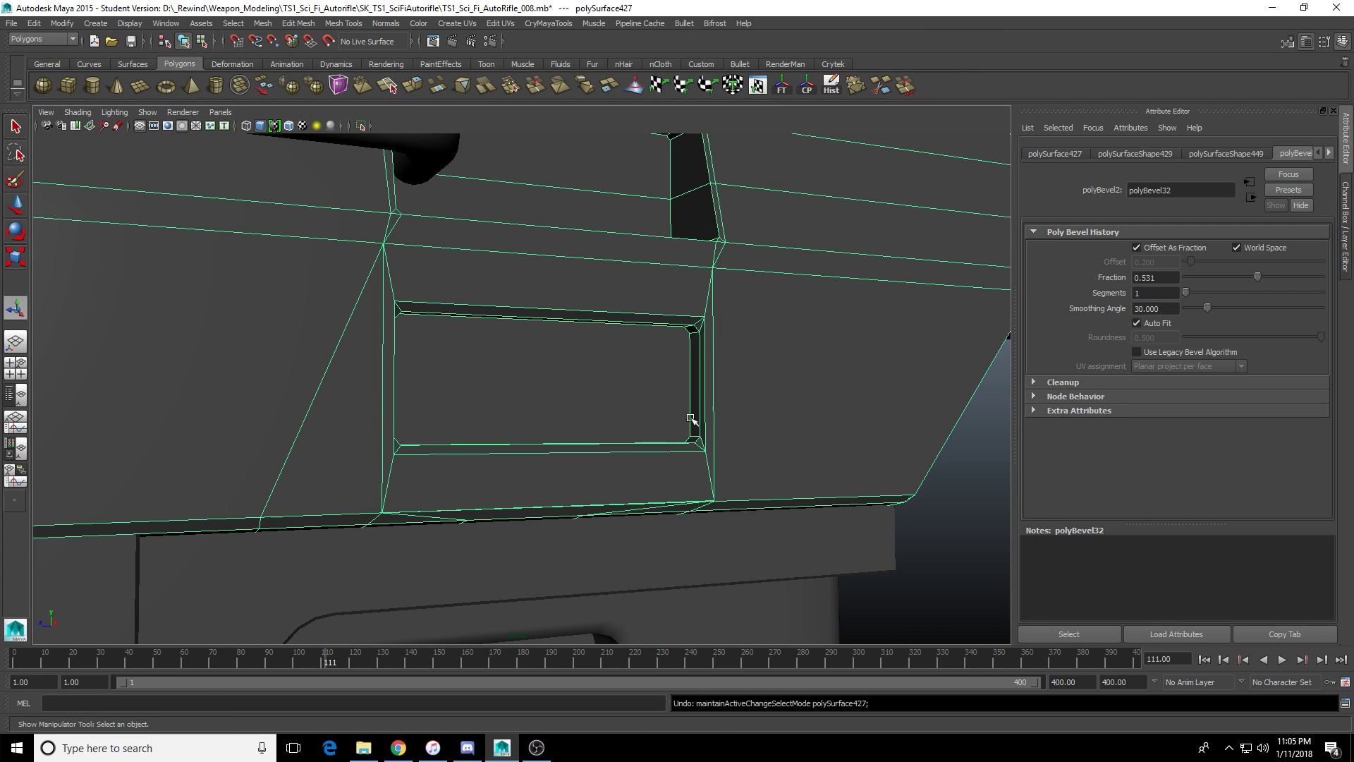
pyautogui.hotkey('ctrl', 'z')
pyautogui.hotkey('ctrl', 'z')
pyautogui.hotkey('ctrl', 'z')
pyautogui.hotkey('ctrl', 'z')
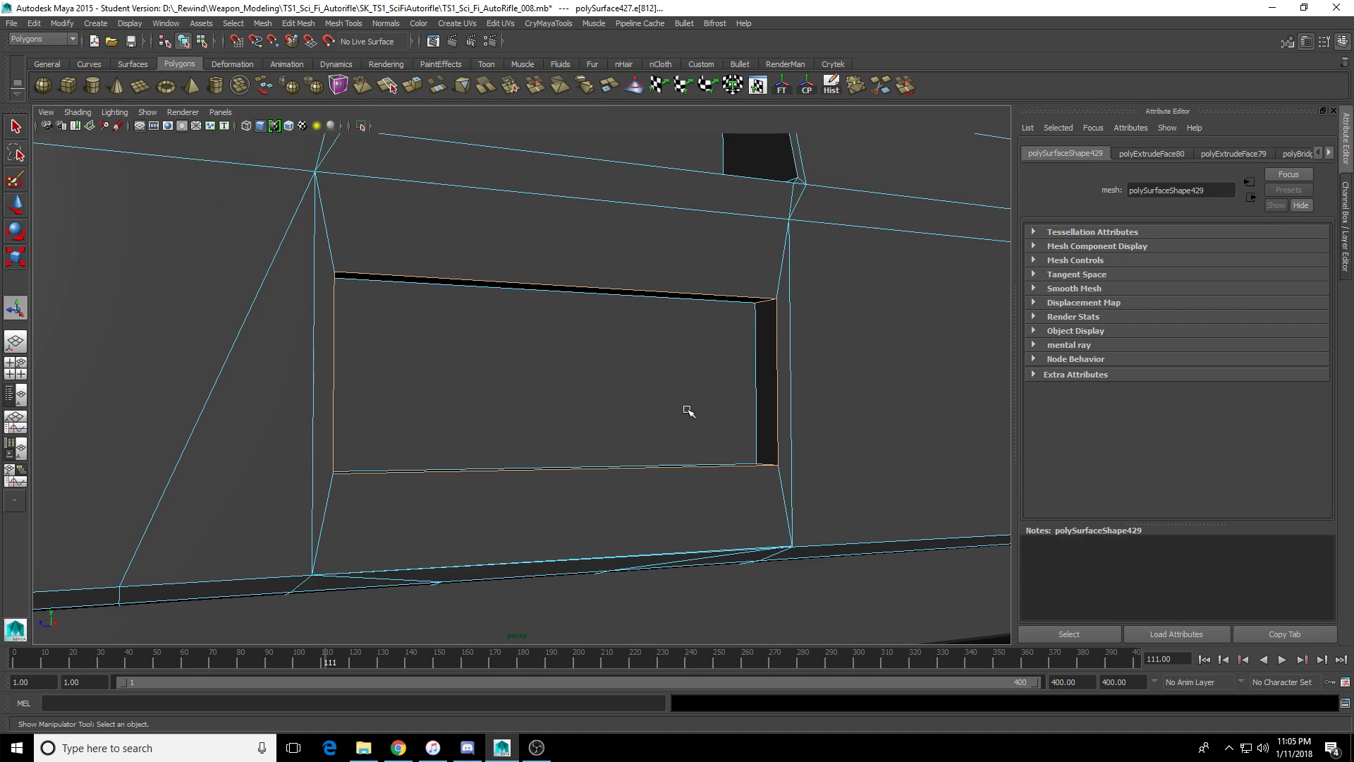
# Bevel the four short depth edges at the recess's corners to chamfer its outline.
pyautogui.keyDown('alt'); pyautogui.moveTo(712, 326); pyautogui.dragTo(374, 352); pyautogui.keyUp('alt')
pyautogui.click(746, 336)
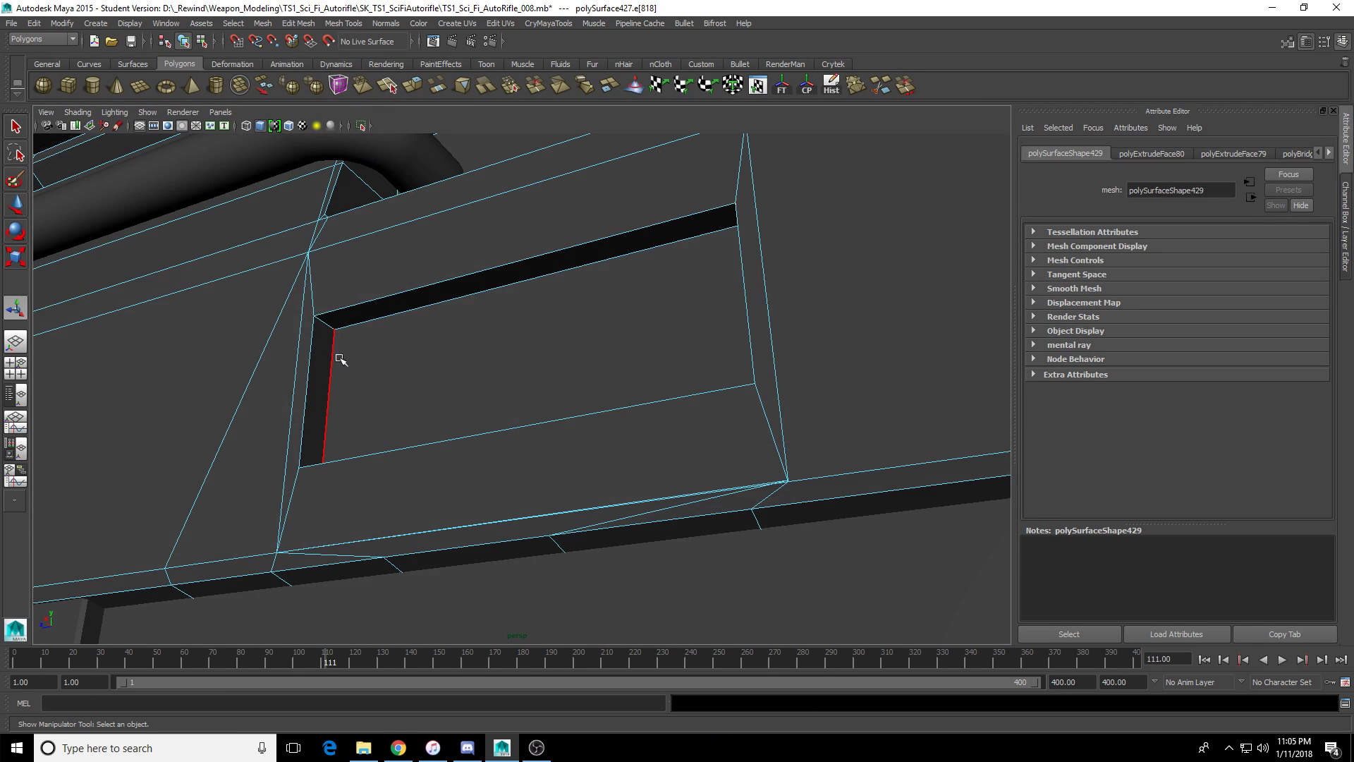
pyautogui.click(324, 318)
pyautogui.keyDown('alt'); pyautogui.moveTo(326, 312); pyautogui.dragTo(903, 499); pyautogui.keyUp('alt')
pyautogui.keyDown('shift'); pyautogui.click(868, 509); pyautogui.keyUp('shift')
pyautogui.press('f')
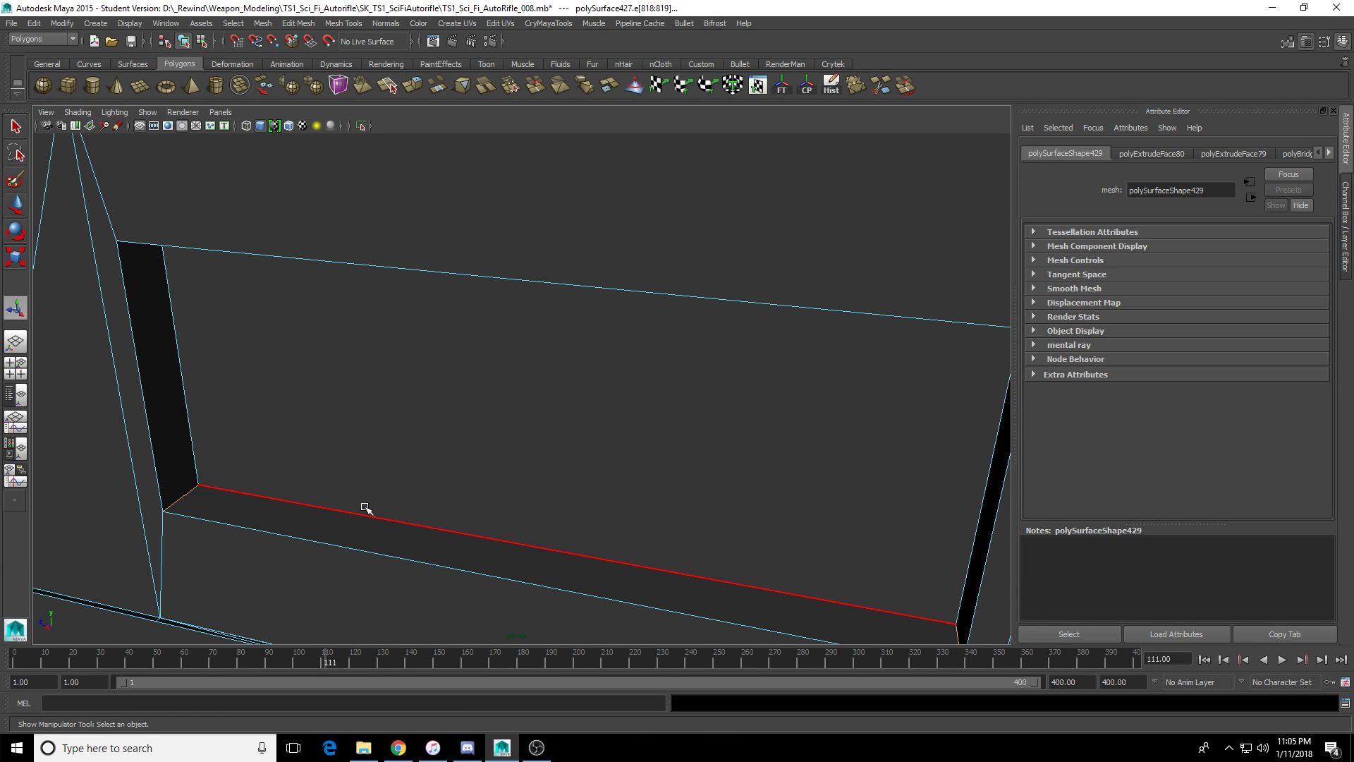
pyautogui.keyDown('alt'); pyautogui.moveTo(577, 396); pyautogui.dragTo(680, 426); pyautogui.keyUp('alt')
pyautogui.keyDown('shift'); pyautogui.moveTo(829, 442); pyautogui.dragTo(853, 433, button='right'); pyautogui.keyUp('shift')
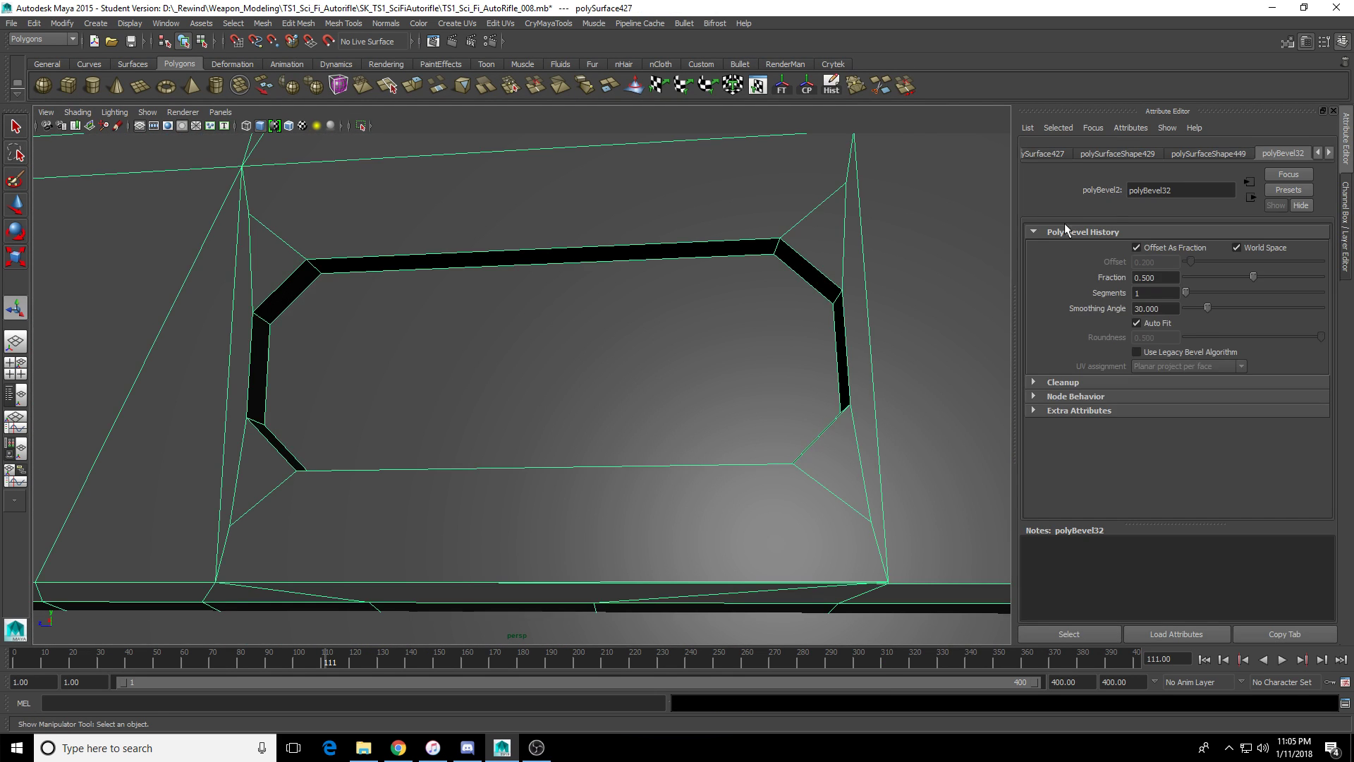
# Set the bevel on the body's rectangular recess to 2 segments with a fraction of 0.193, and deselect the mesh.
pyautogui.moveTo(1186, 292); pyautogui.dragTo(1212, 286)
pyautogui.scroll(-5, 722, 402)
pyautogui.keyDown('alt'); pyautogui.moveTo(722, 402); pyautogui.dragTo(800, 415); pyautogui.keyUp('alt')
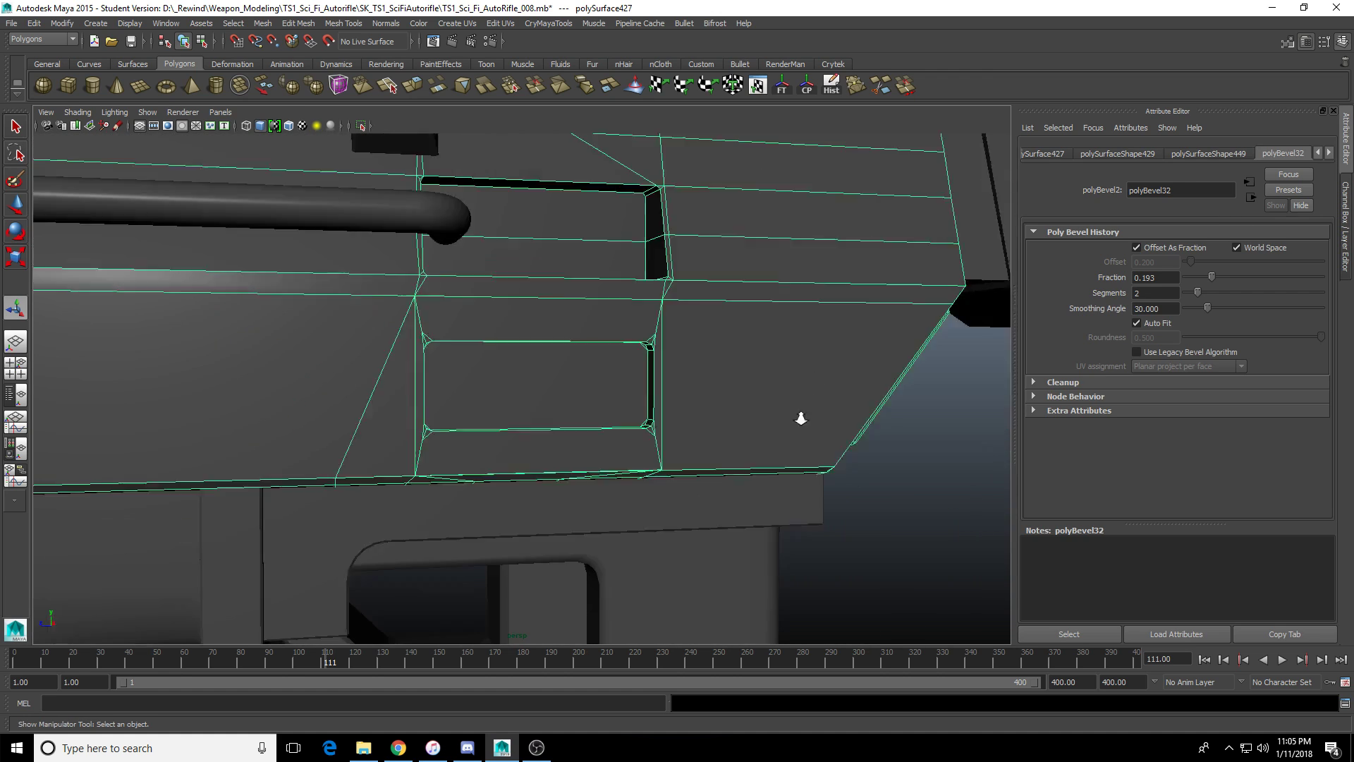
pyautogui.click(777, 512)
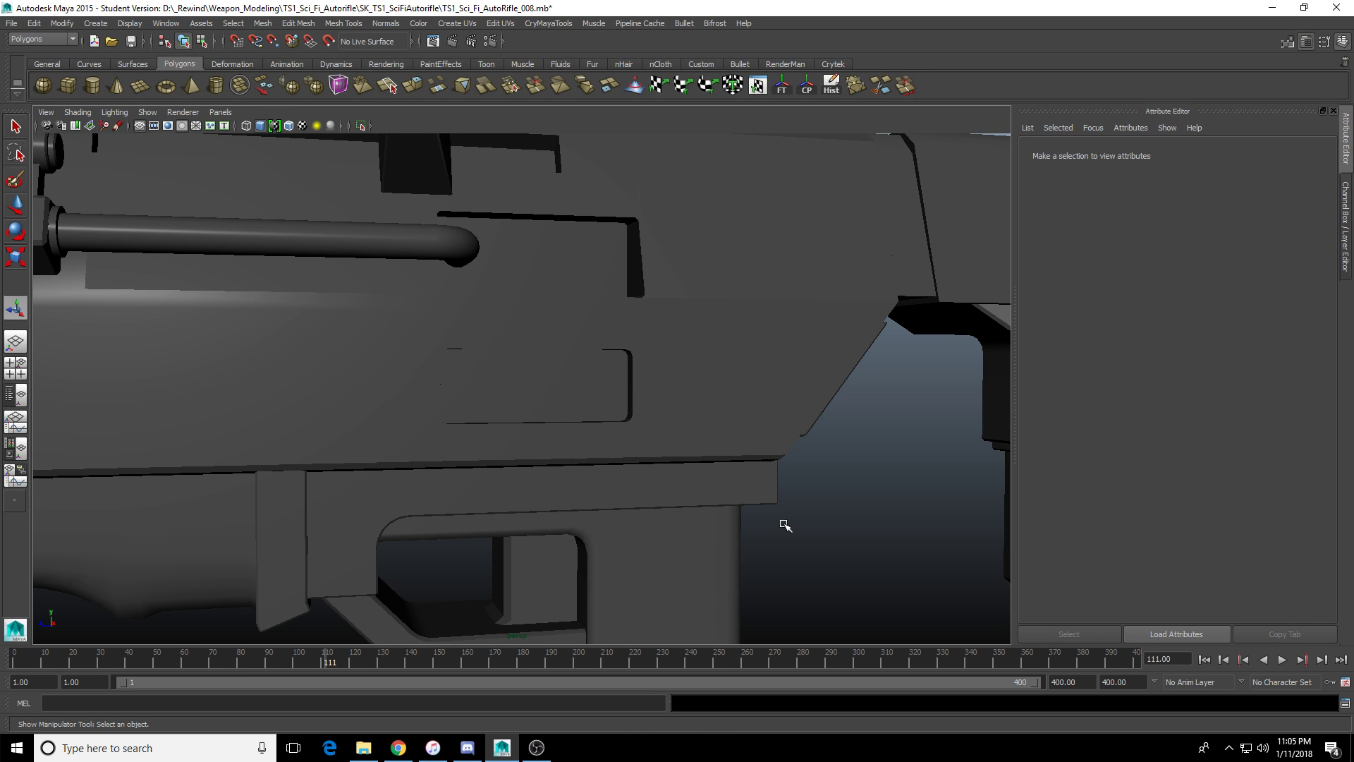
# Close the Attribute Editor and save the rifle scene, accepting the student version notice.
pyautogui.scroll(-10, 619, 452)
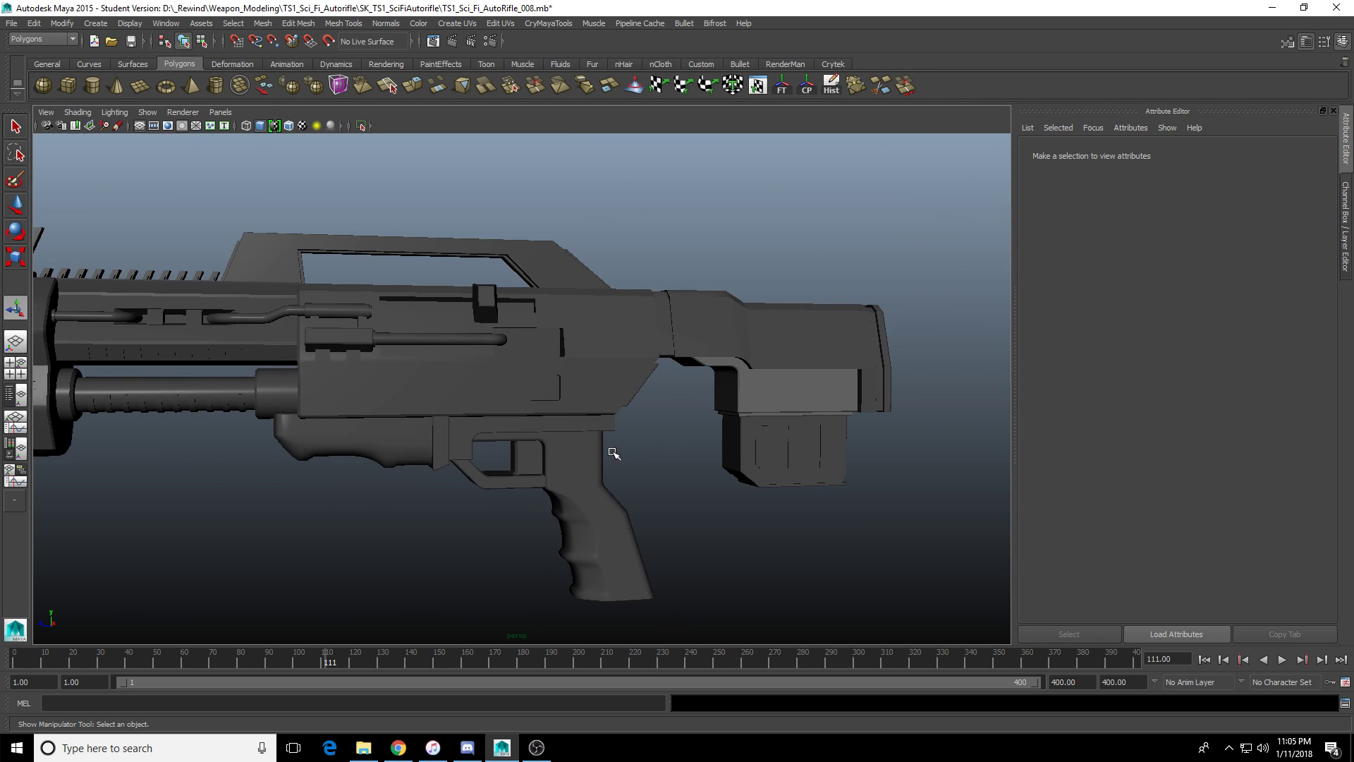
pyautogui.keyDown('alt'); pyautogui.moveTo(632, 444); pyautogui.dragTo(933, 340); pyautogui.keyUp('alt')
pyautogui.click(1333, 111)
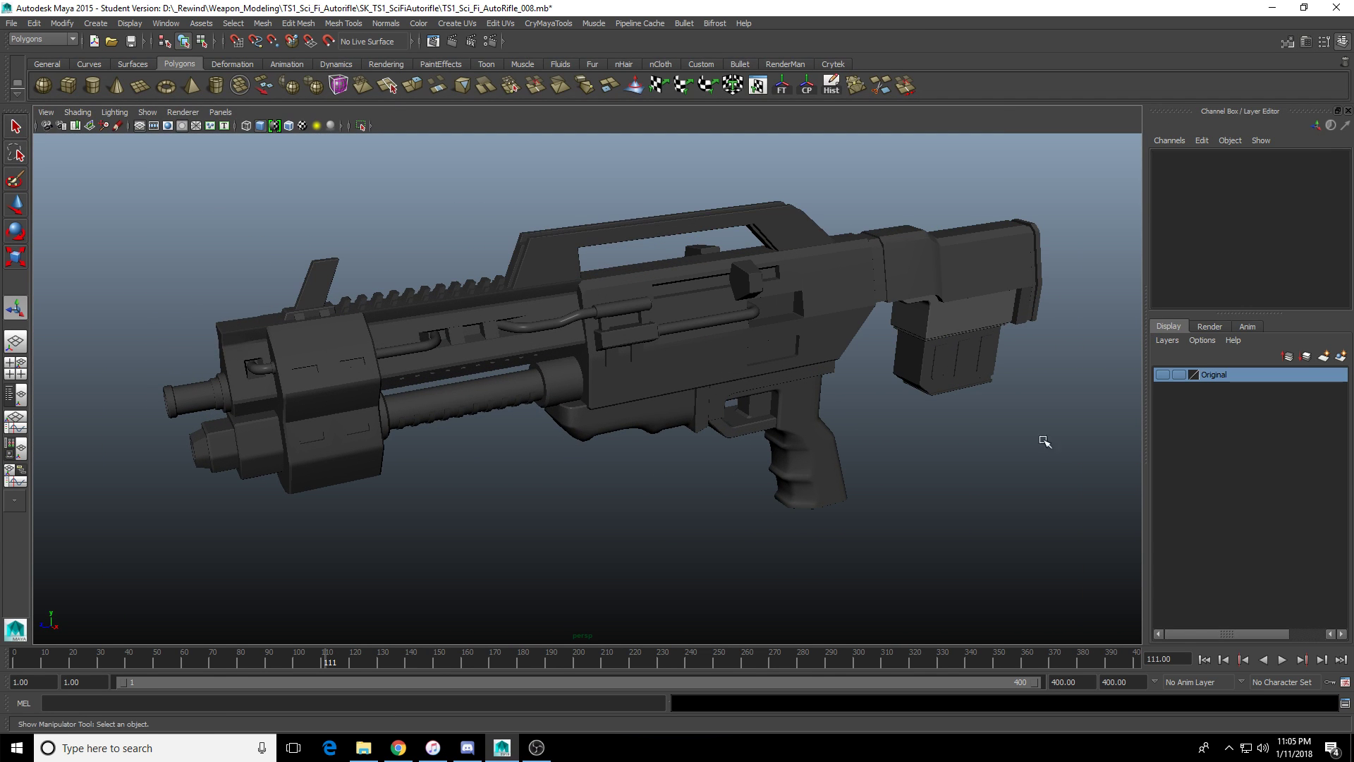
pyautogui.click(131, 42)
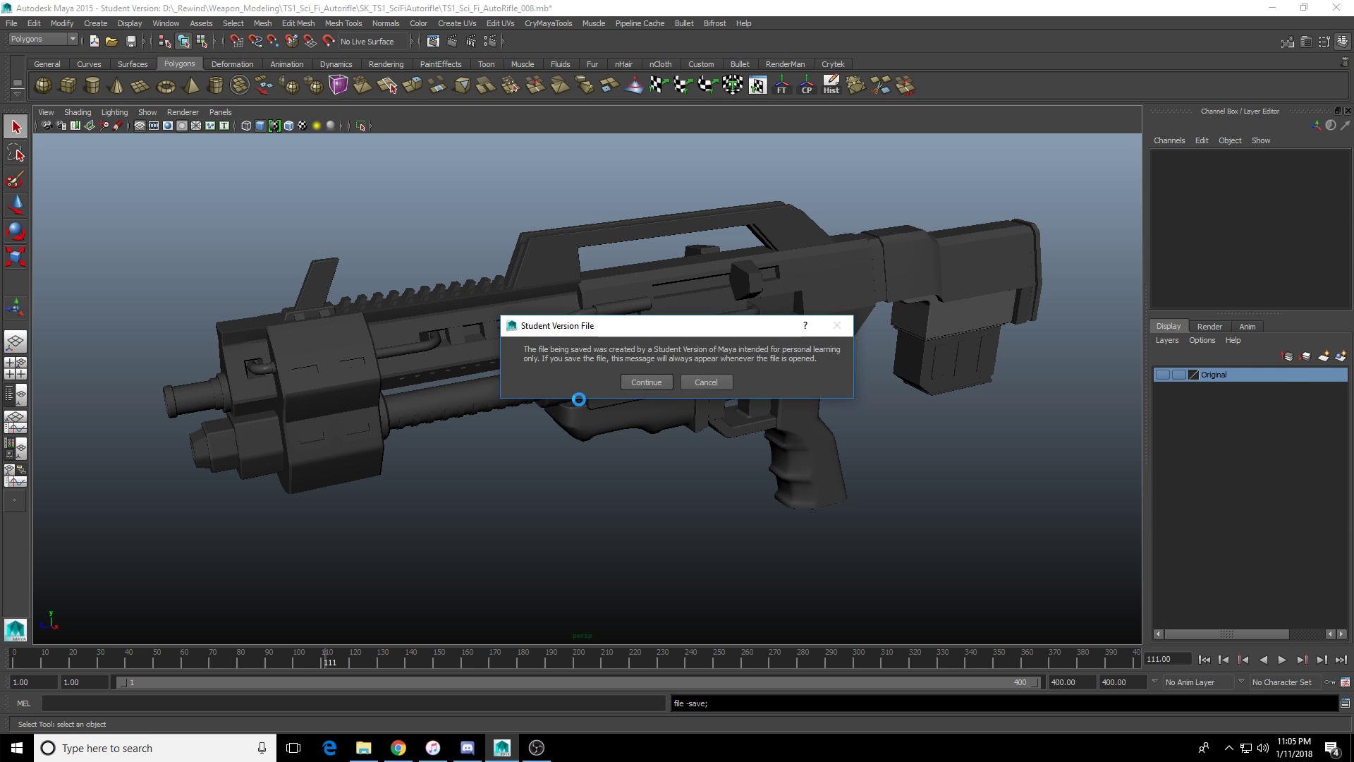
pyautogui.click(644, 387)
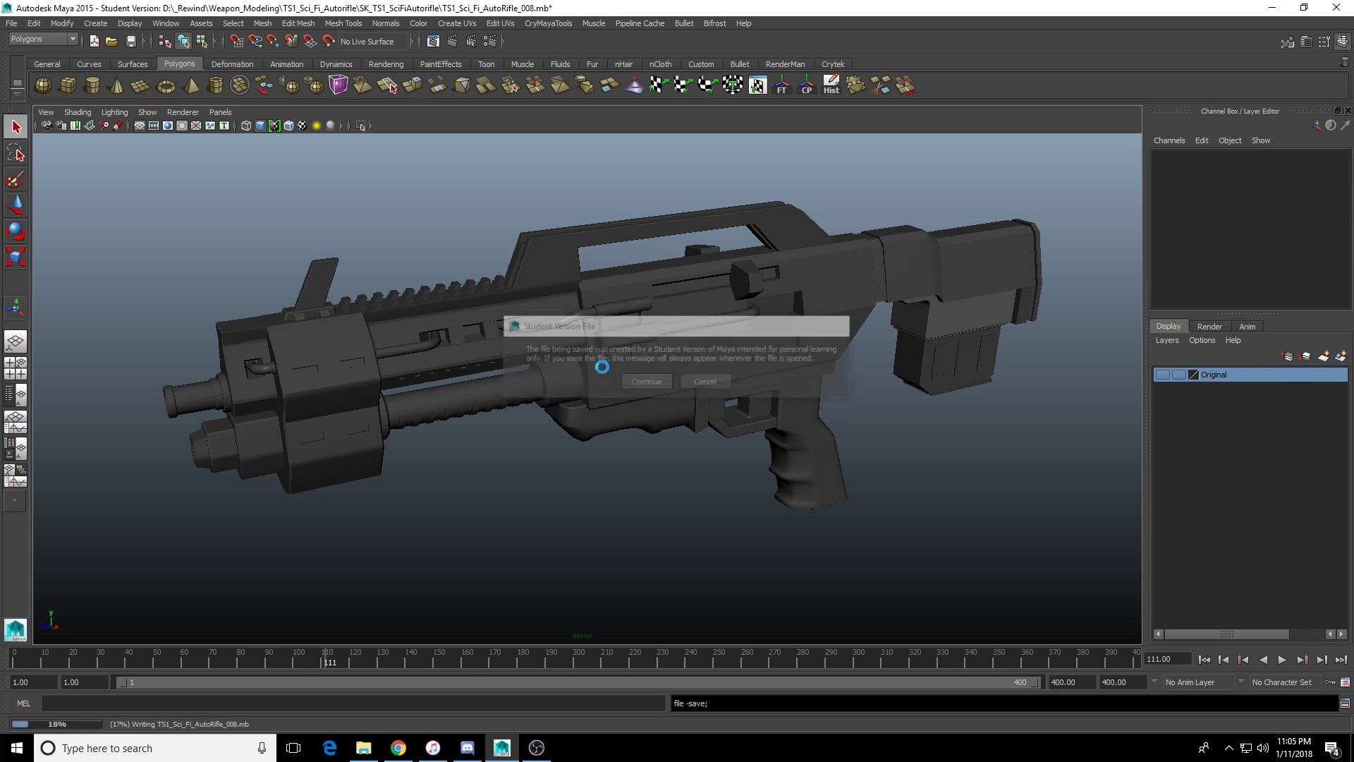
# Import SK_TS1_SciFiAutorifle_orig.fbx from the Original folder into the scene.
pyautogui.click(19, 25)
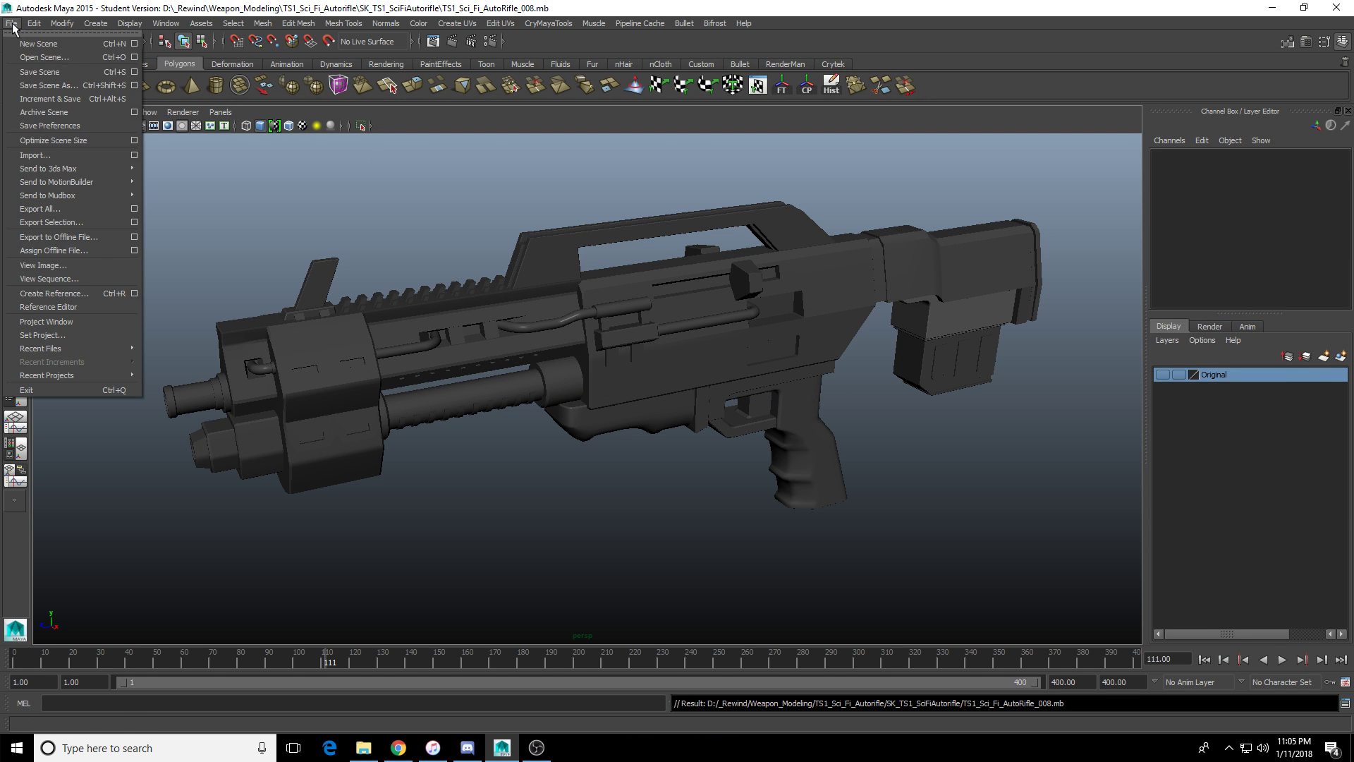
pyautogui.click(58, 155)
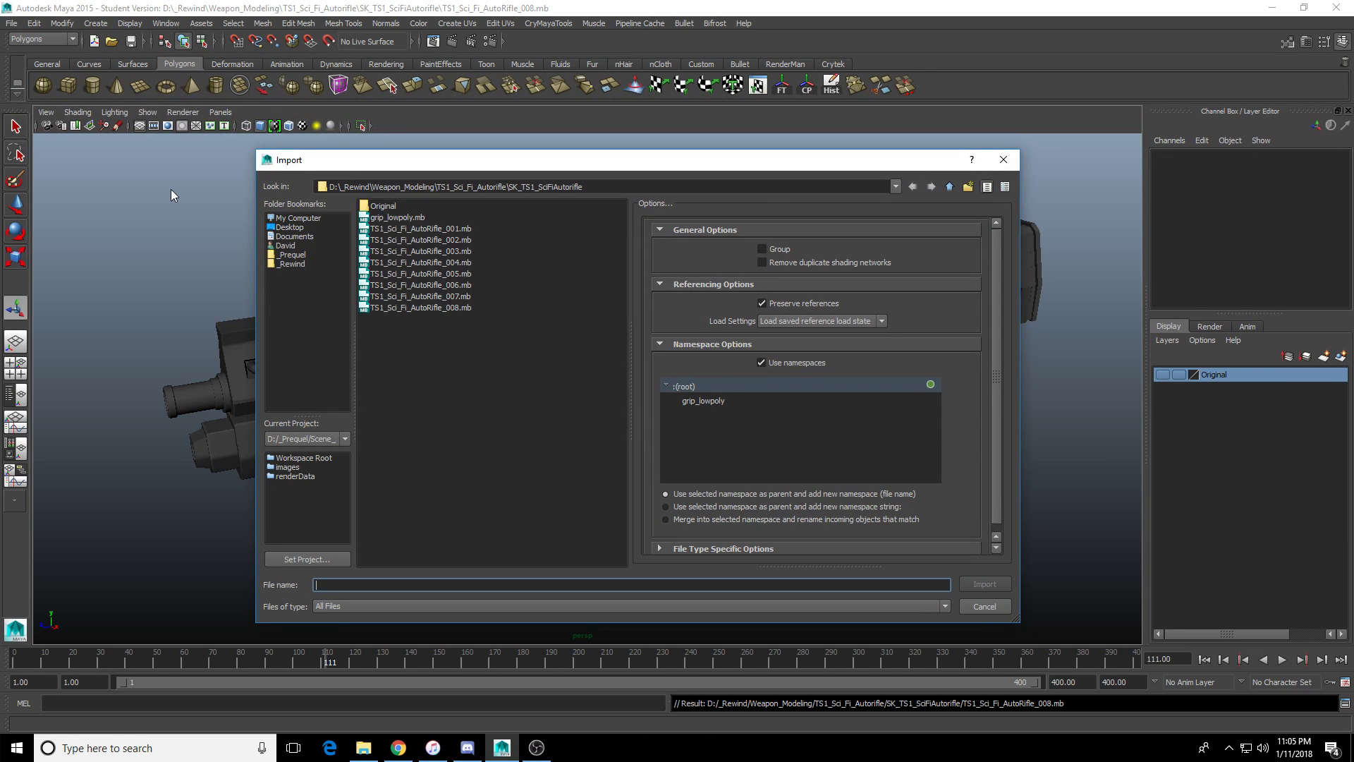
pyautogui.doubleClick(395, 207)
pyautogui.doubleClick(422, 398)
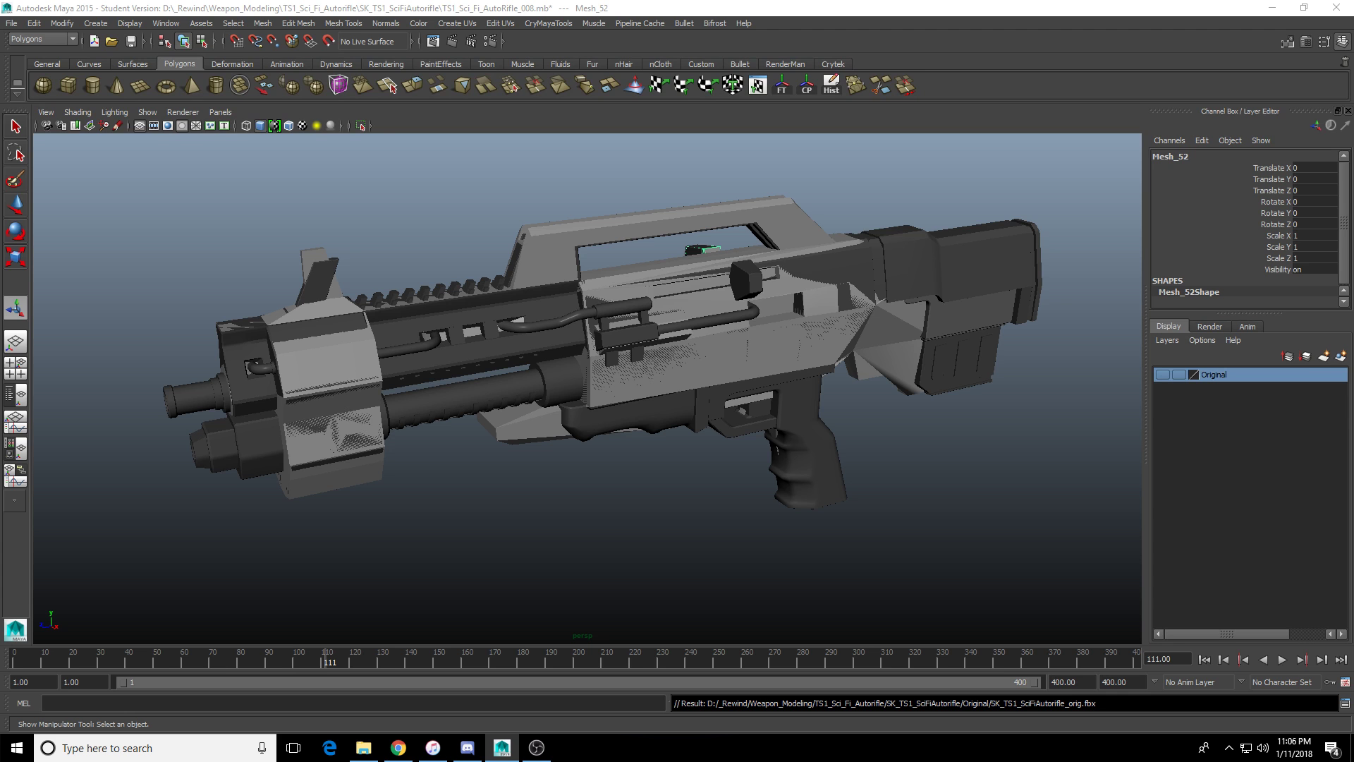
# Move the imported original rifle beside the new model, to about -24.959 on the X axis, and deselect it.
pyautogui.click(742, 410)
pyautogui.keyDown('alt'); pyautogui.moveTo(751, 372); pyautogui.dragTo(740, 402); pyautogui.keyUp('alt')
pyautogui.press('w')
pyautogui.moveTo(680, 299); pyautogui.dragTo(437, 303)
pyautogui.keyDown('alt'); pyautogui.moveTo(437, 303); pyautogui.dragTo(619, 282); pyautogui.keyUp('alt')
pyautogui.click(620, 280)
# Compare the silhouettes of the original and new rifles in the framed side view, in both wireframe and shaded display.
pyautogui.press('space')
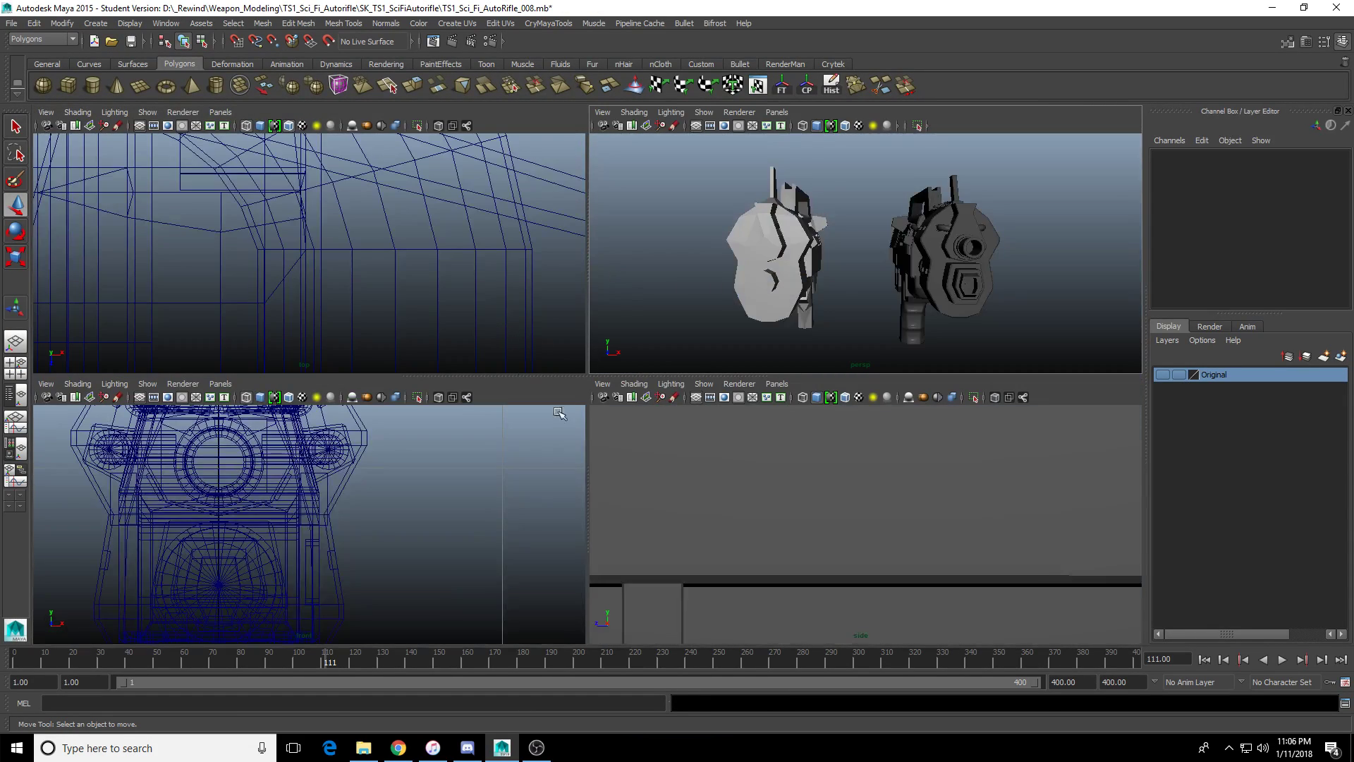
pyautogui.press('f')
pyautogui.press('space')
pyautogui.press('4')
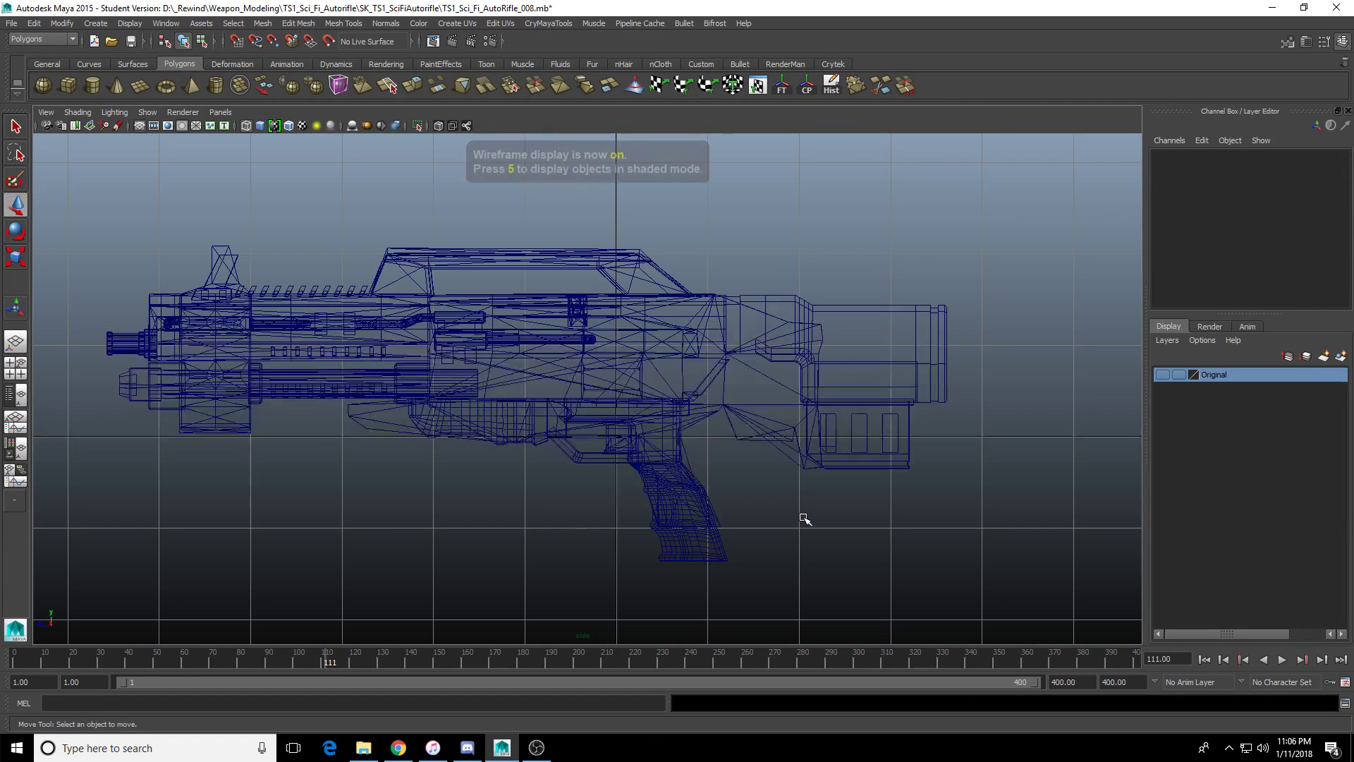
pyautogui.scroll(2, 619, 468)
pyautogui.press('5')
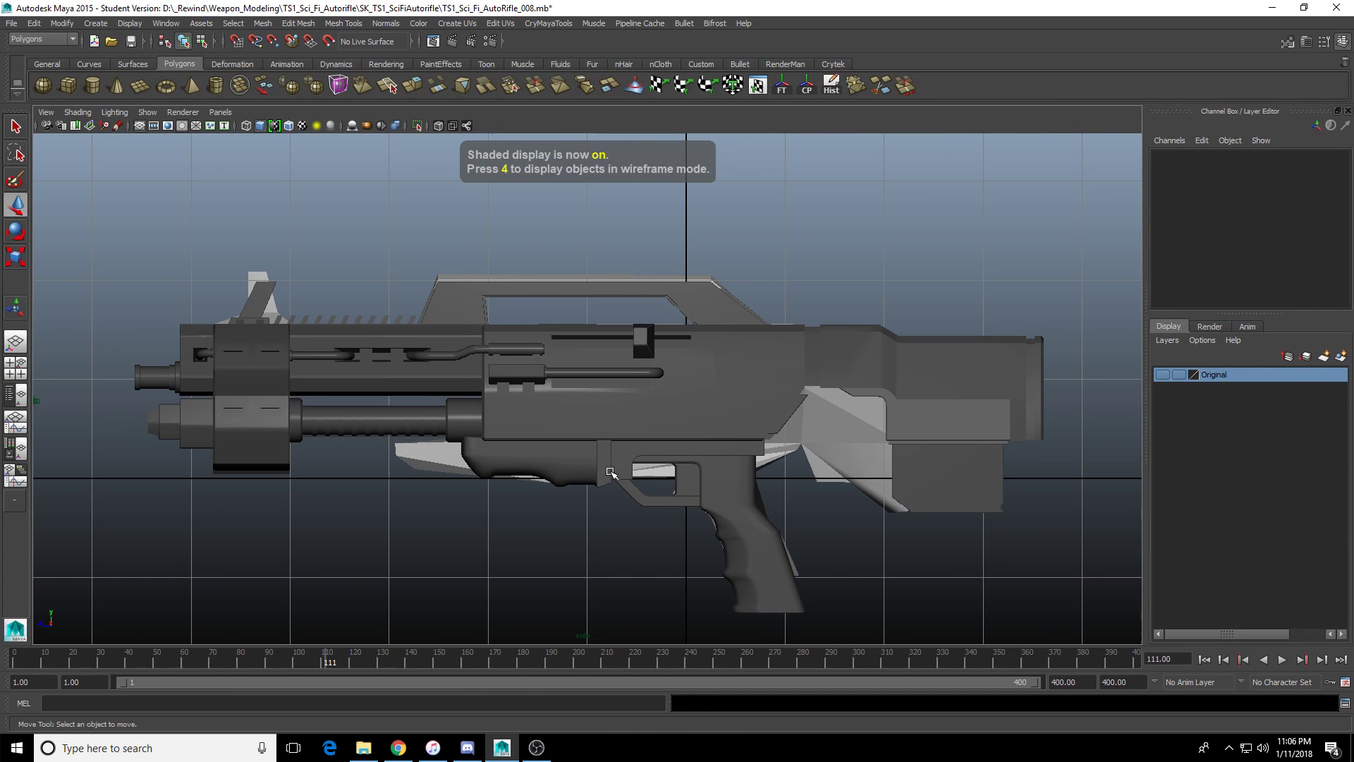
pyautogui.scroll(2, 610, 473)
pyautogui.scroll(1, 629, 469)
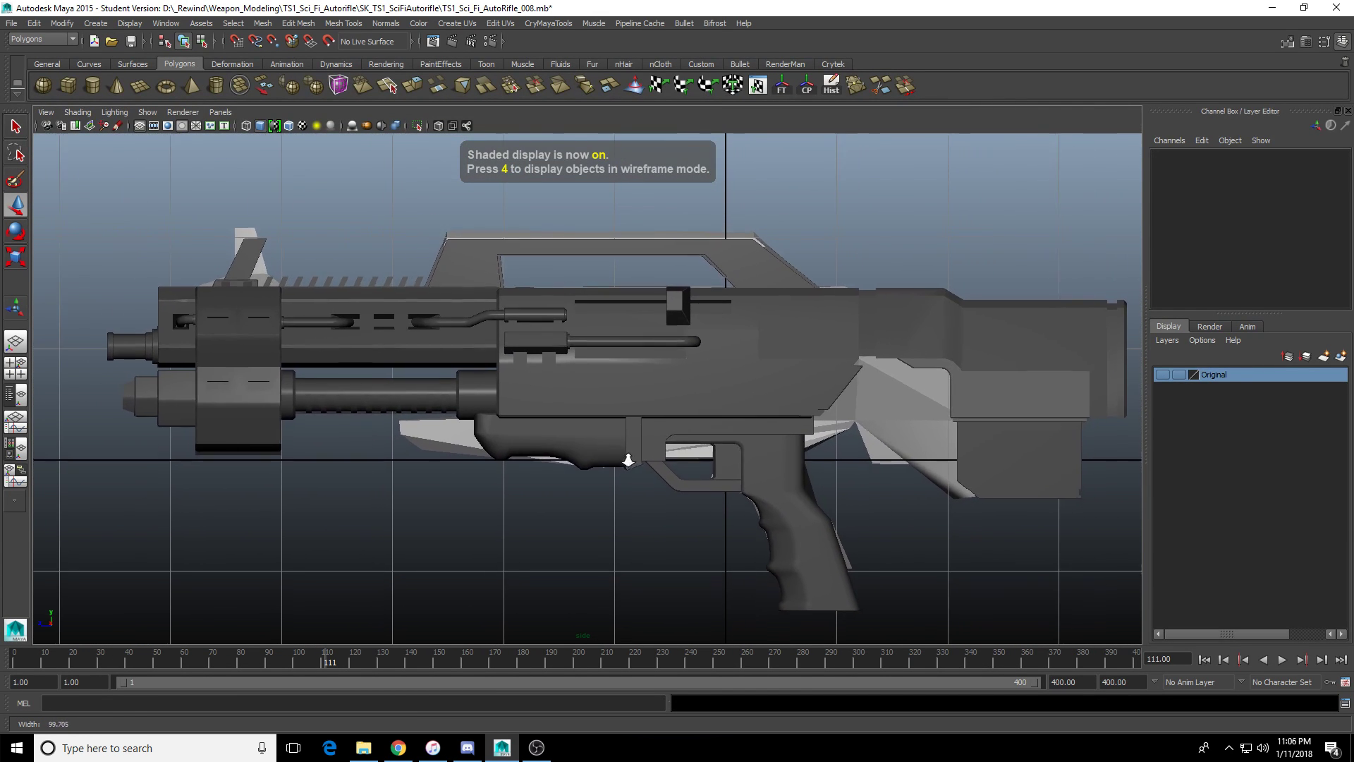
pyautogui.scroll(-2, 572, 470)
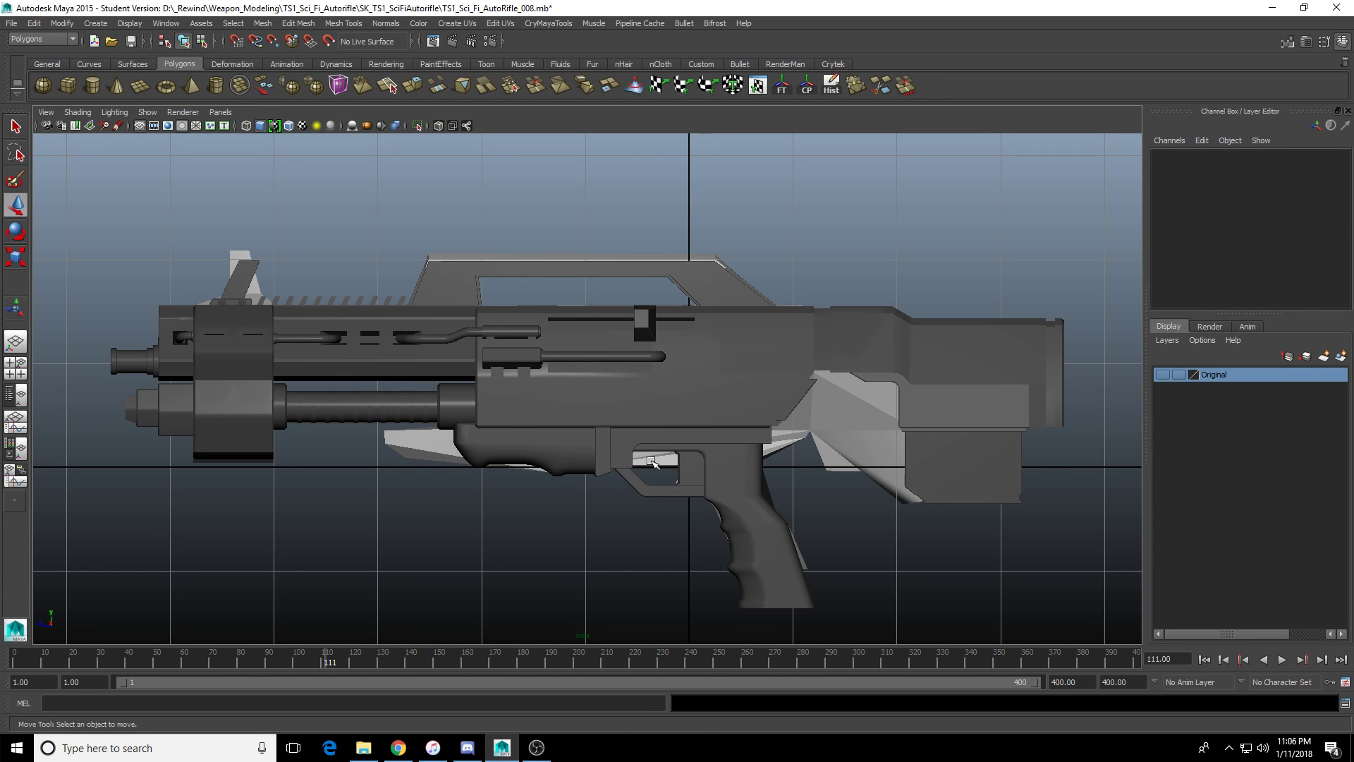
pyautogui.press('4')
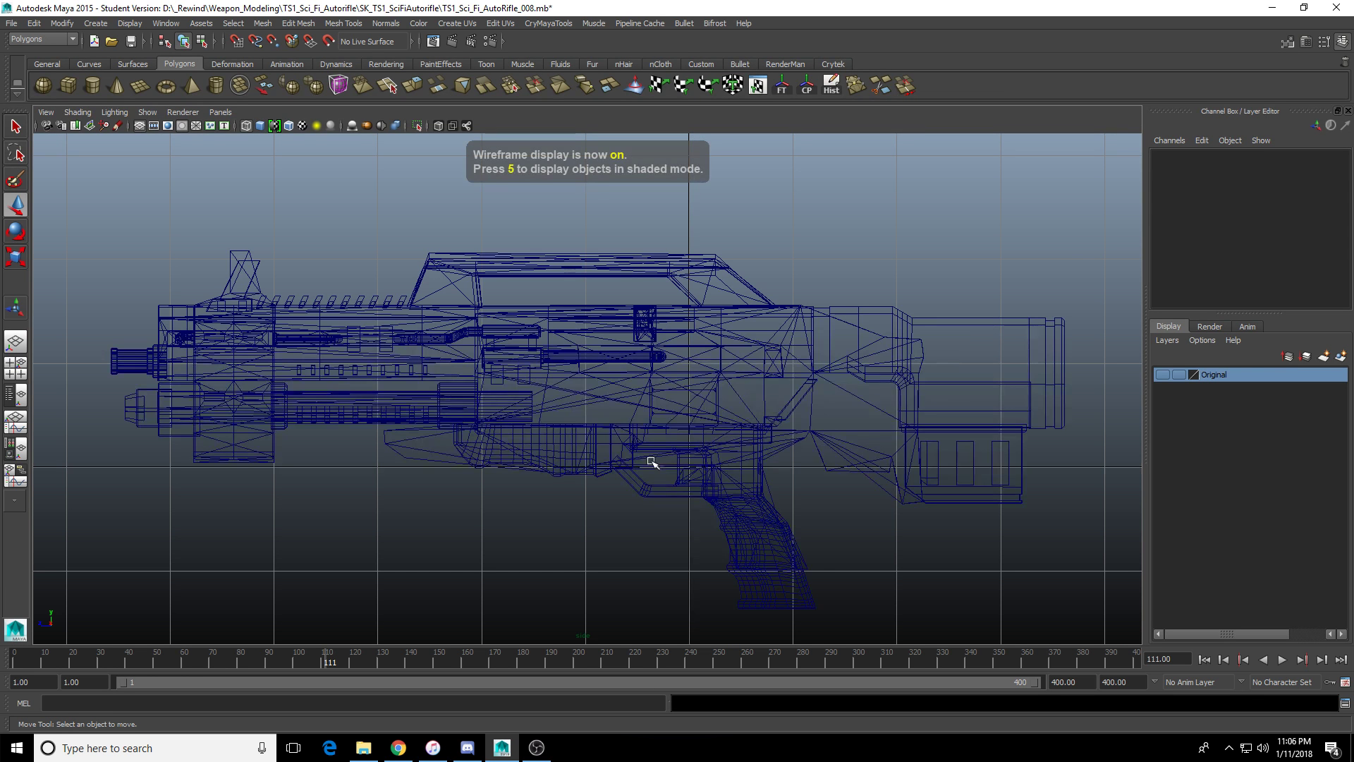
pyautogui.press('5')
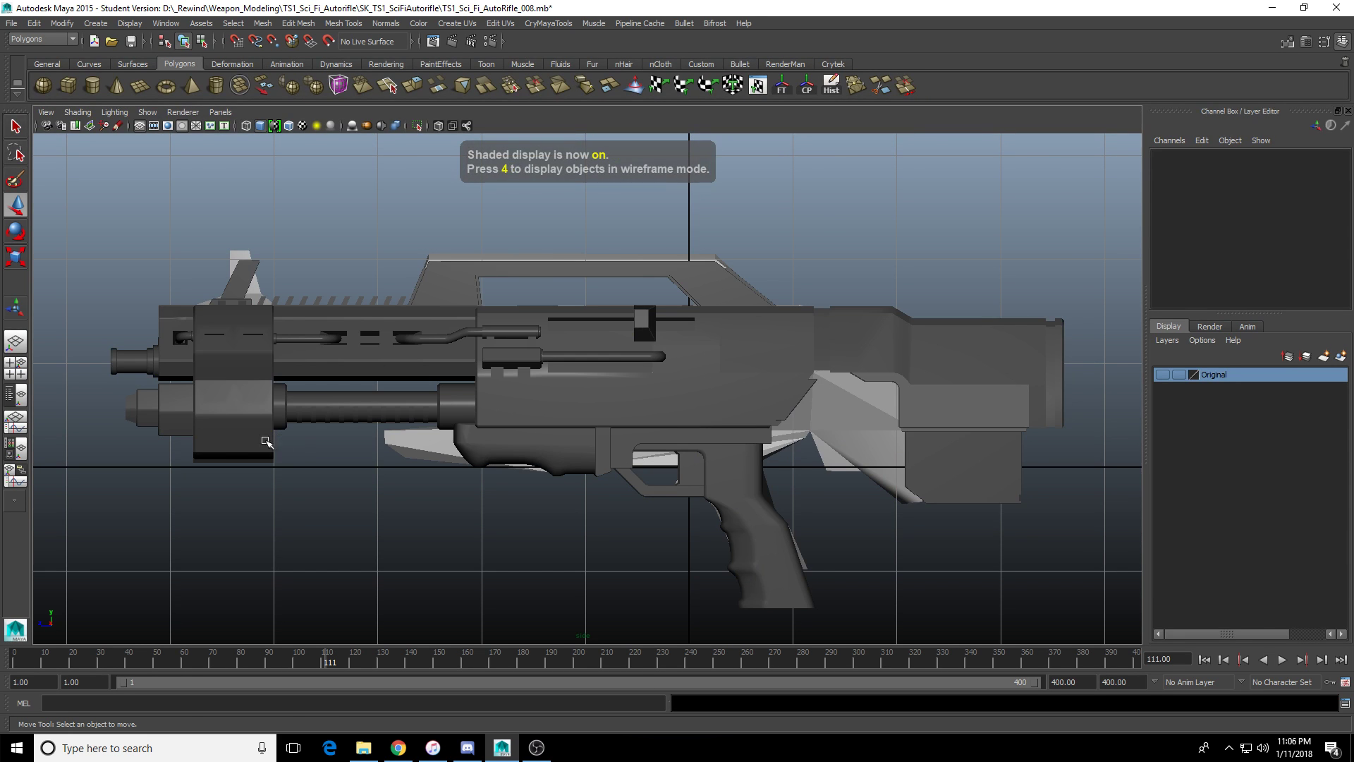
# Shift the new rifle's front block forward along Z to expose the original part behind it, and undo the move.
pyautogui.click(229, 440)
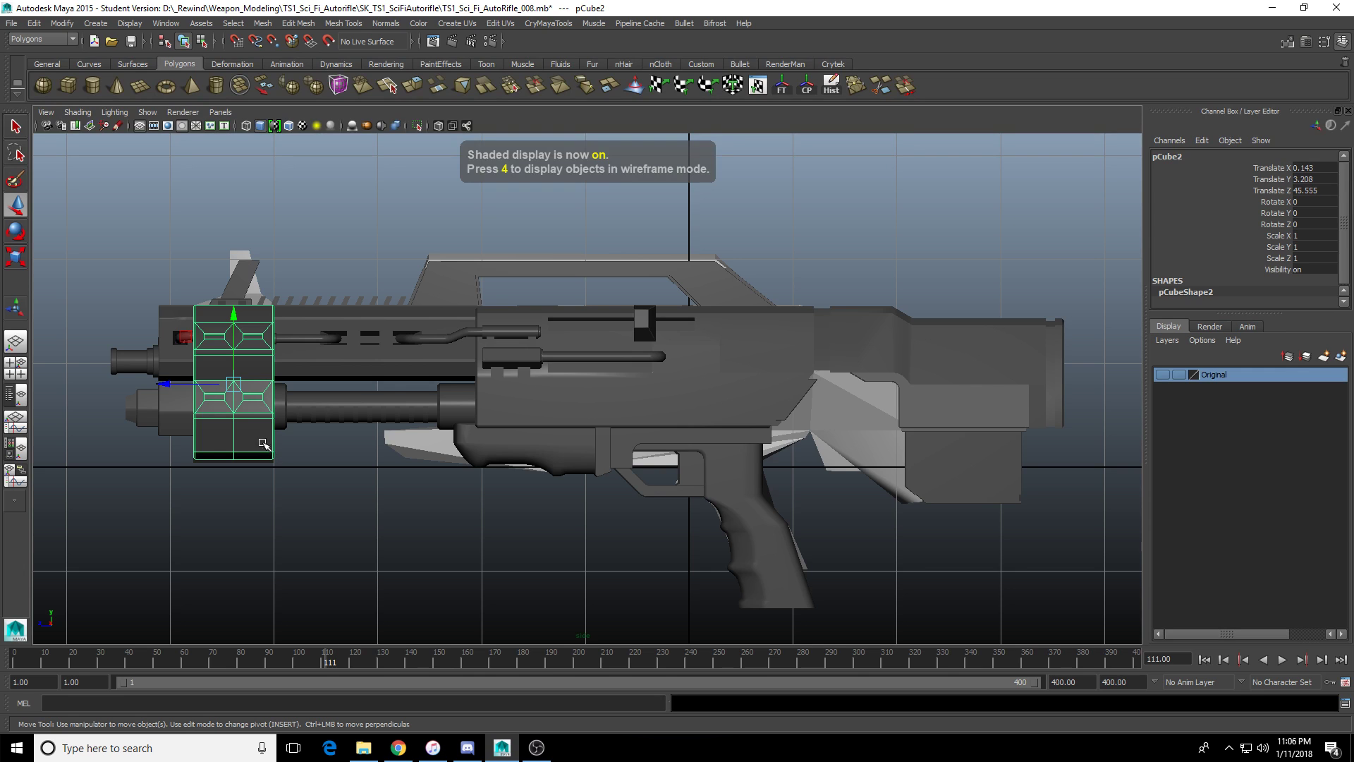
pyautogui.moveTo(176, 384); pyautogui.dragTo(49, 385)
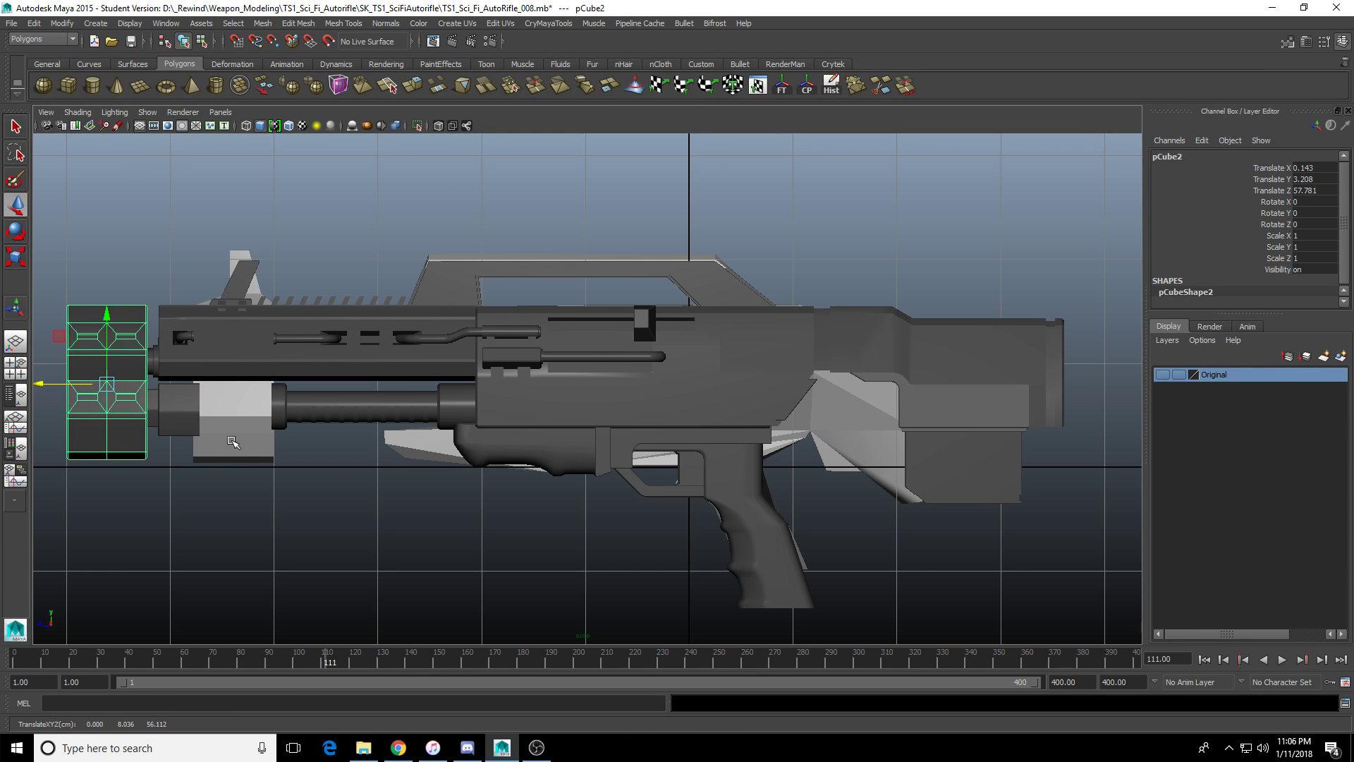
pyautogui.hotkey('ctrl', 'z')
pyautogui.click(328, 514)
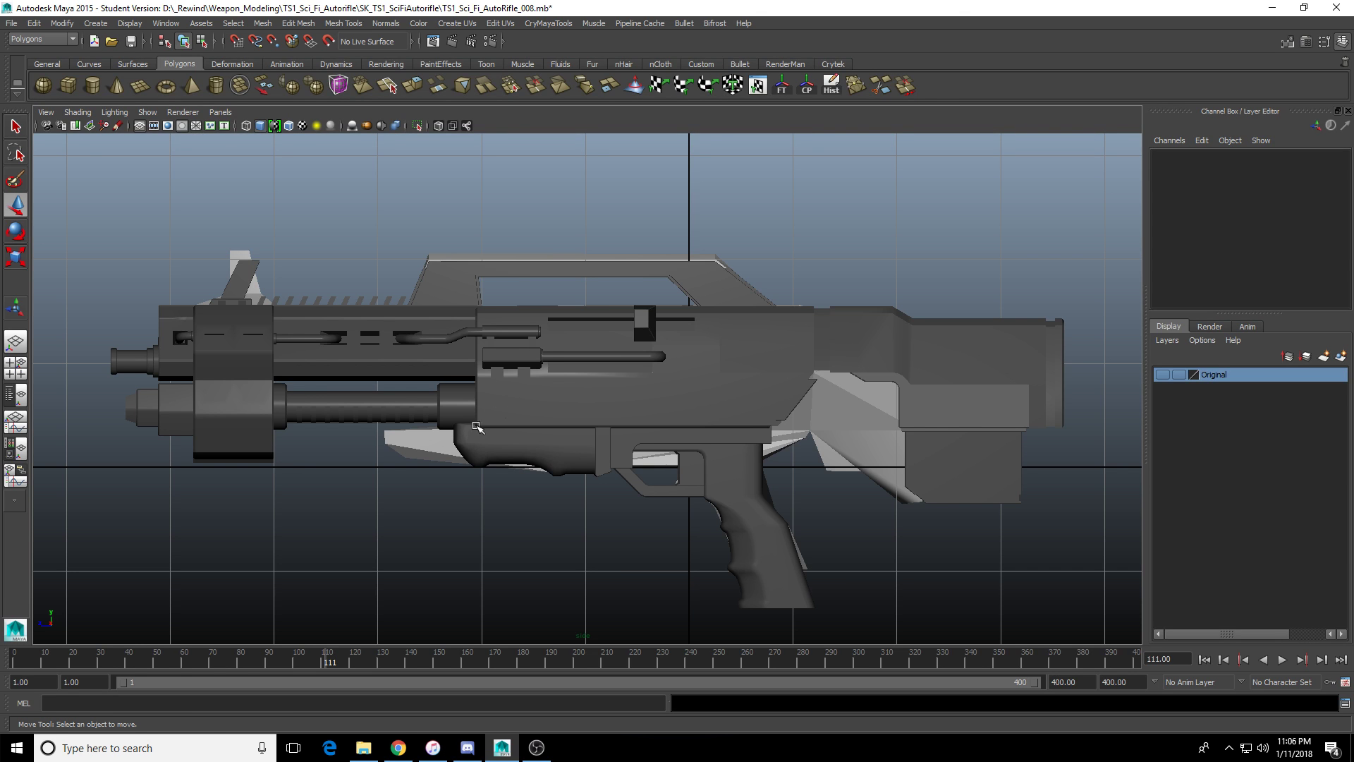
# Examine the original's lower body and rear section against the new stock in the side view and the perspective view.
pyautogui.click(827, 428)
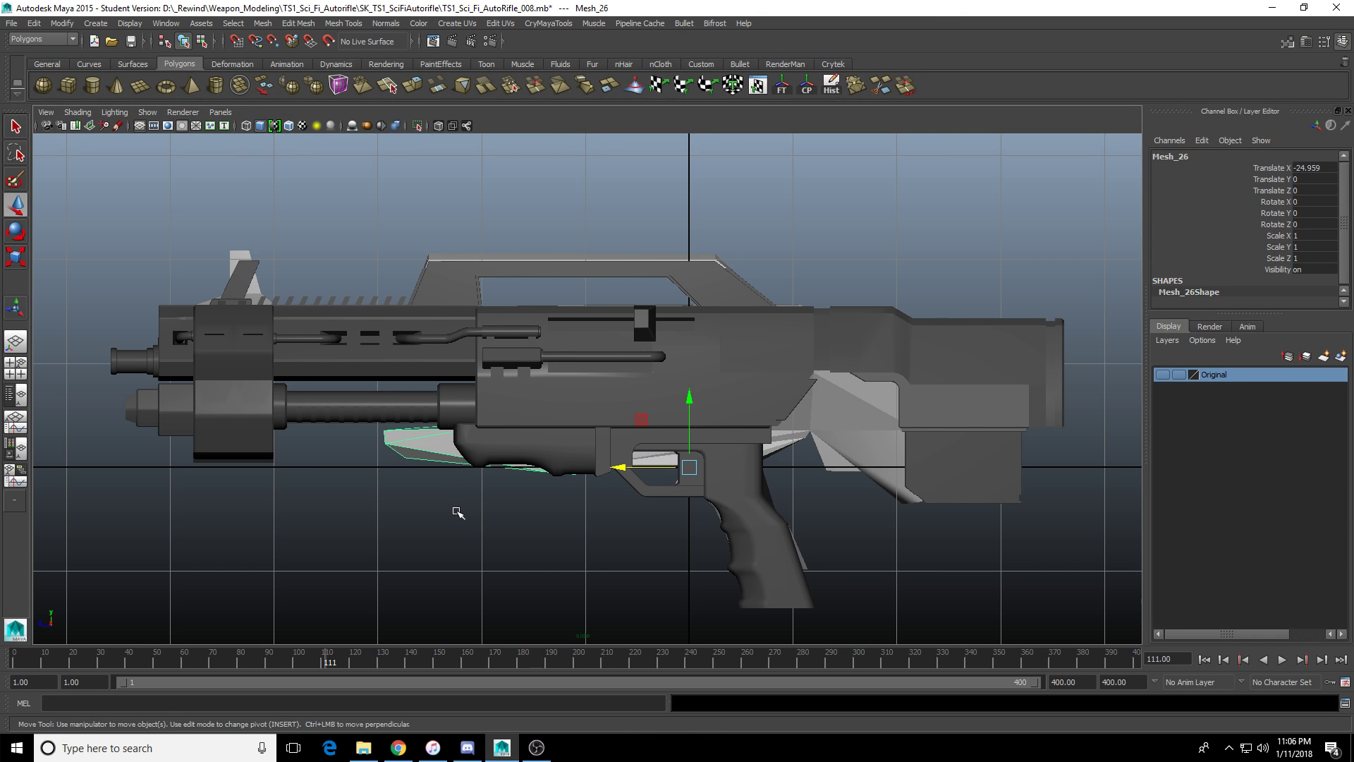
pyautogui.click(455, 509)
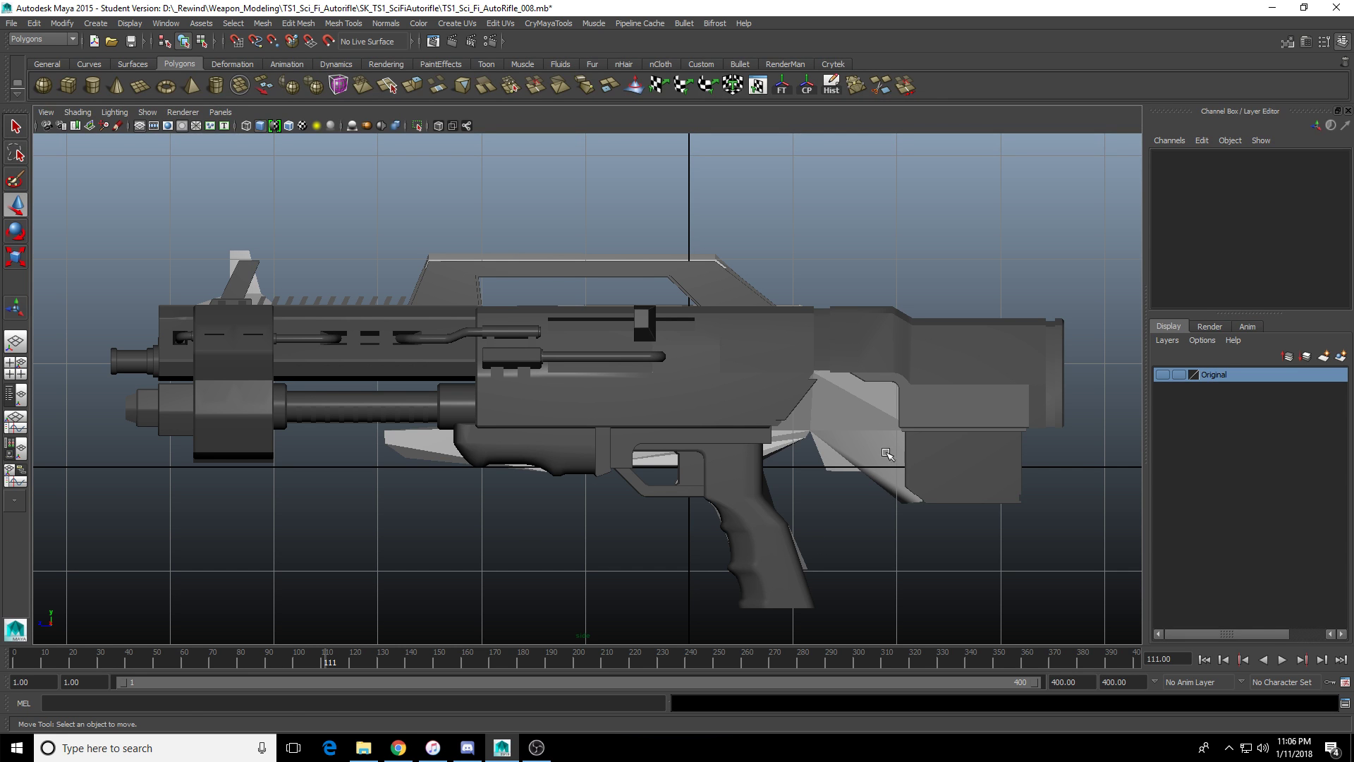
pyautogui.click(887, 453)
pyautogui.click(924, 423)
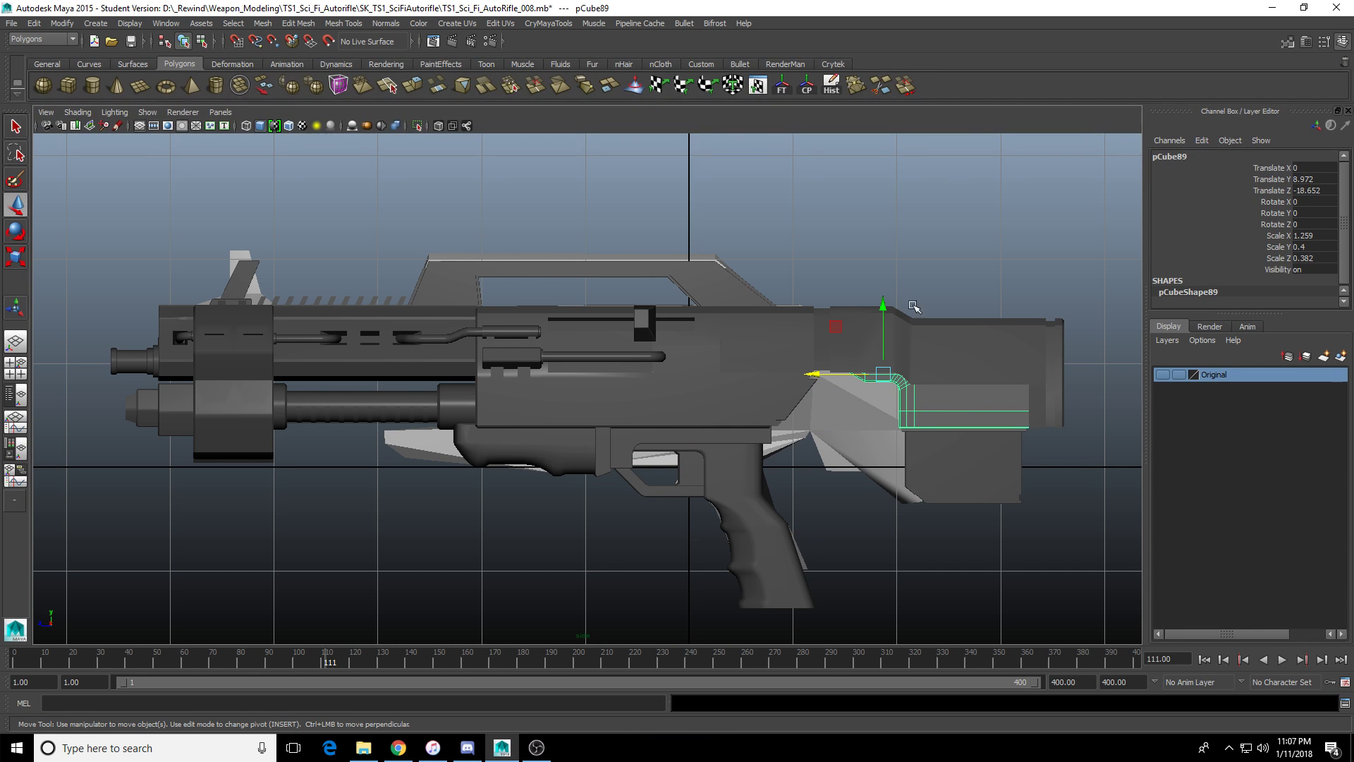
pyautogui.keyDown('alt'); pyautogui.moveTo(914, 306); pyautogui.dragTo(952, 224); pyautogui.keyUp('alt')
pyautogui.press('space')
pyautogui.press('space')
pyautogui.keyDown('alt'); pyautogui.moveTo(861, 318); pyautogui.dragTo(625, 302); pyautogui.keyUp('alt')
pyautogui.scroll(5, 625, 301)
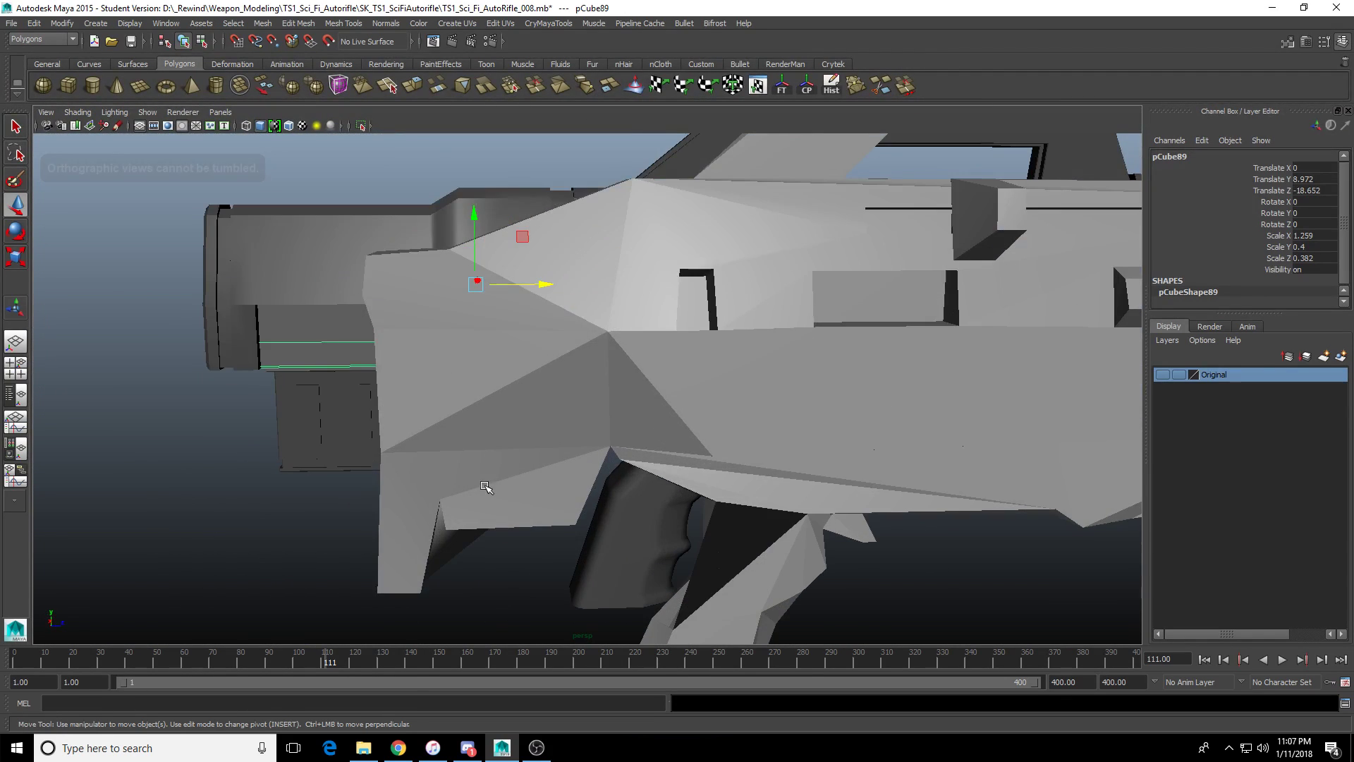
pyautogui.keyDown('alt'); pyautogui.moveTo(485, 486); pyautogui.dragTo(652, 395); pyautogui.keyUp('alt')
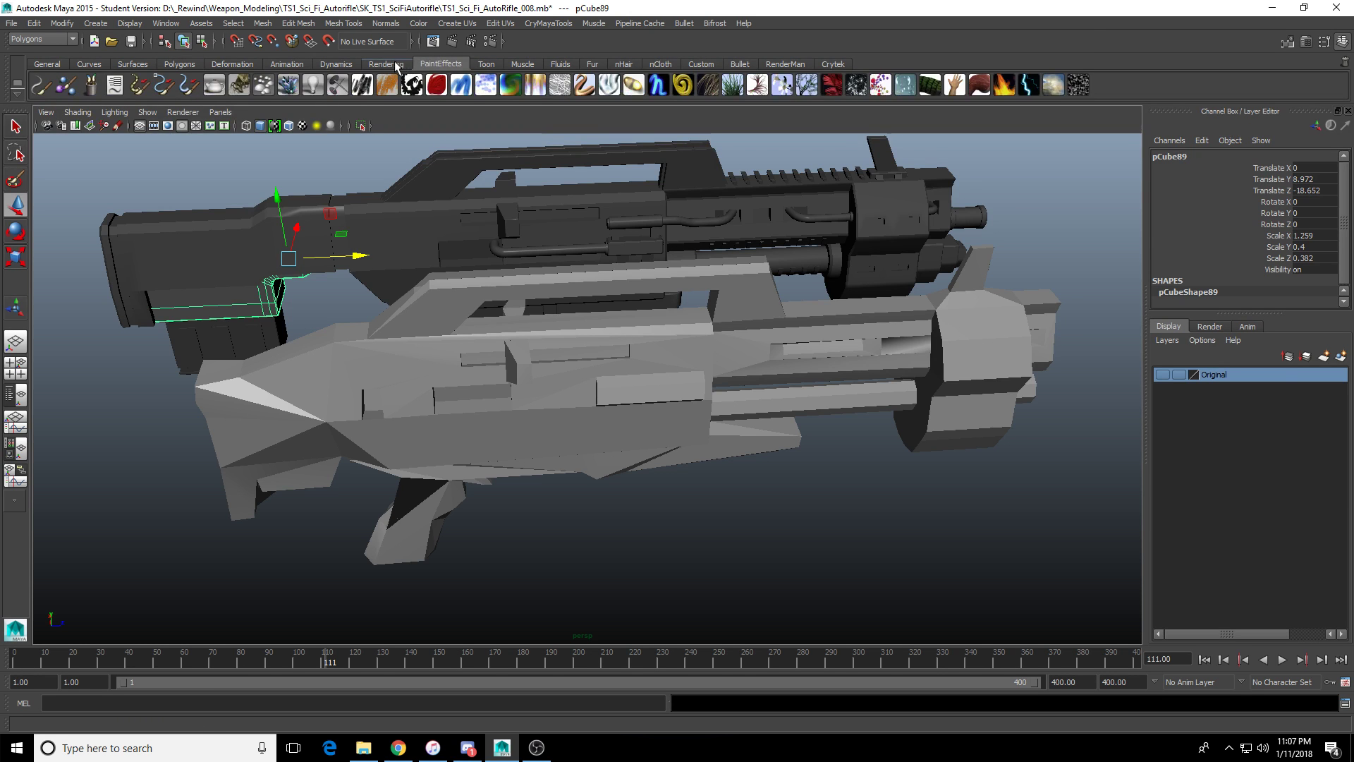
# Render the perspective view of the rifles with Maya Software.
pyautogui.click(386, 63)
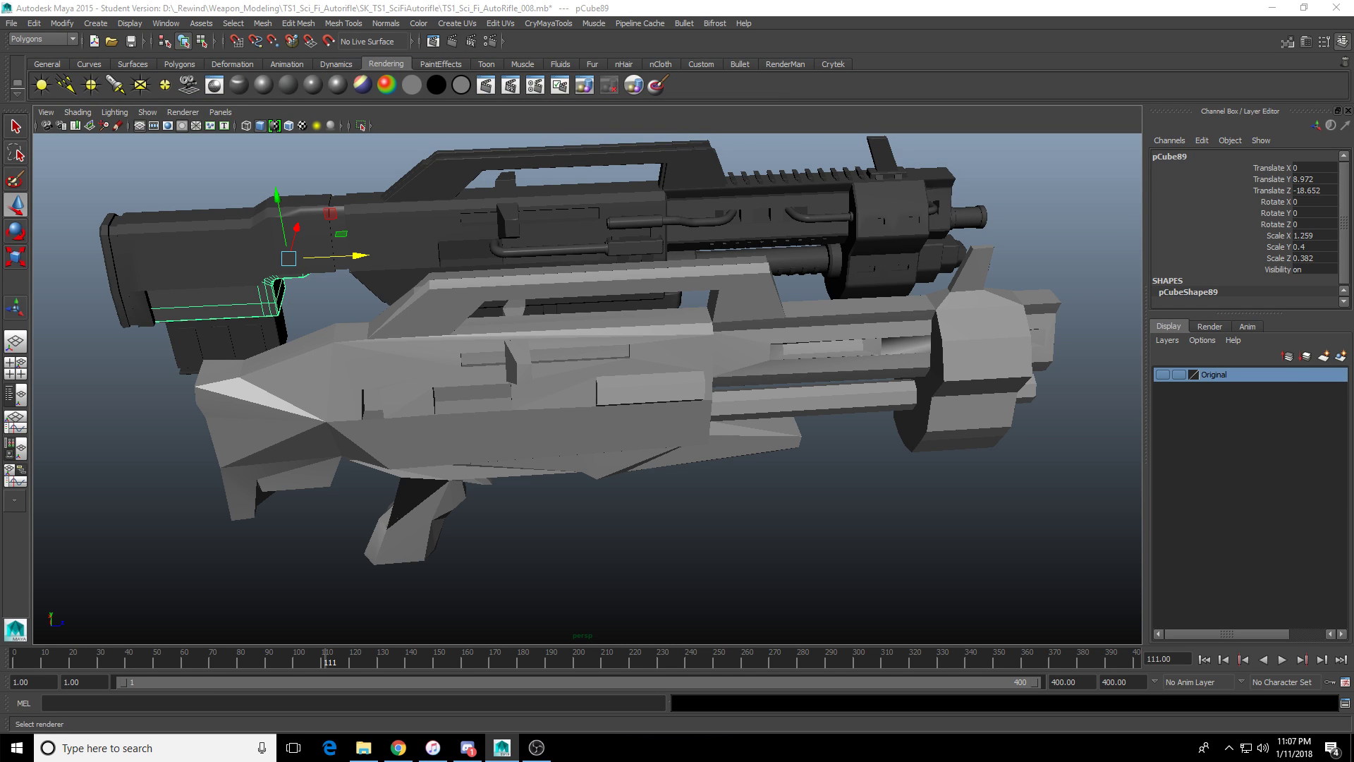
pyautogui.keyDown('alt'); pyautogui.moveTo(755, 377); pyautogui.dragTo(737, 382); pyautogui.keyUp('alt')
pyautogui.click(489, 87)
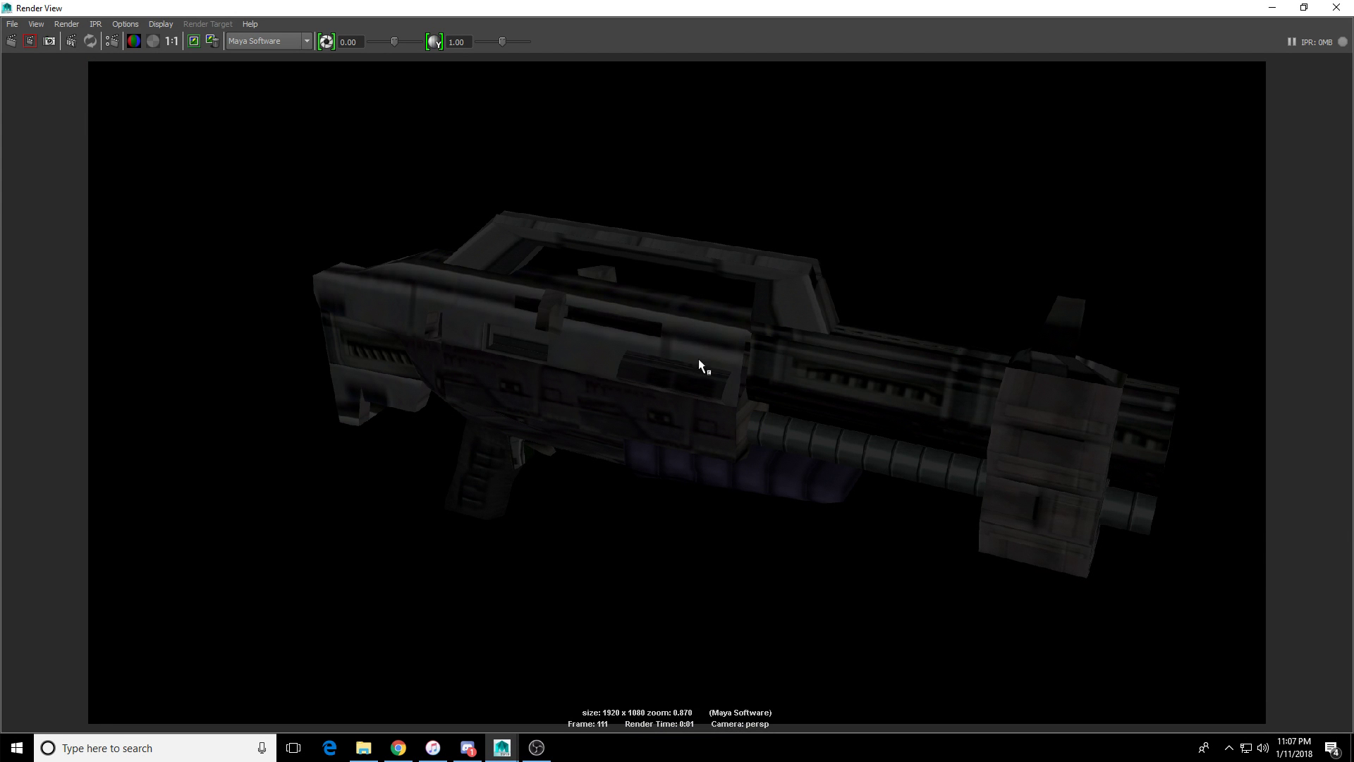
# Examine the original rifle's textured details in the render and close the render window.
pyautogui.scroll(4, 743, 354)
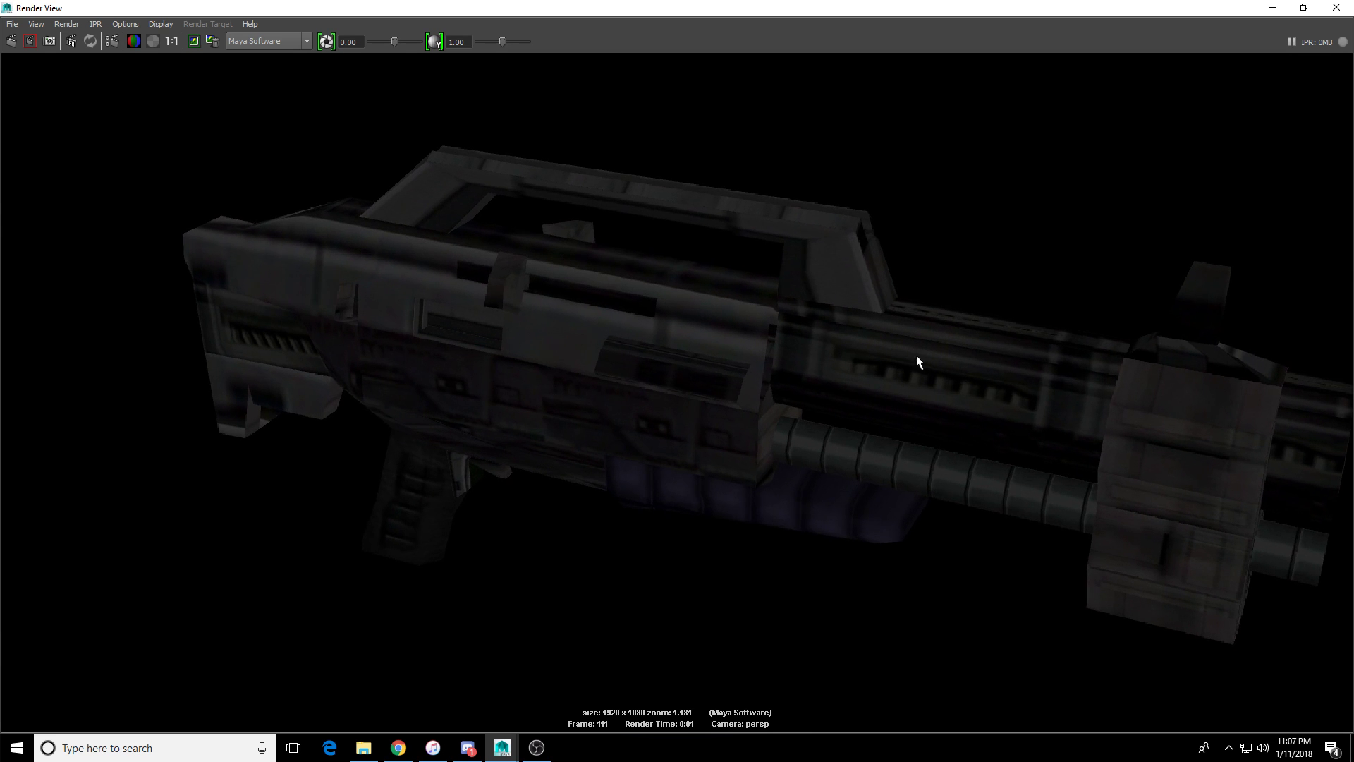
pyautogui.keyDown('alt'); pyautogui.moveTo(919, 362); pyautogui.dragTo(817, 373, button='middle'); pyautogui.keyUp('alt')
pyautogui.keyDown('alt'); pyautogui.moveTo(835, 366); pyautogui.dragTo(776, 366, button='right'); pyautogui.keyUp('alt')
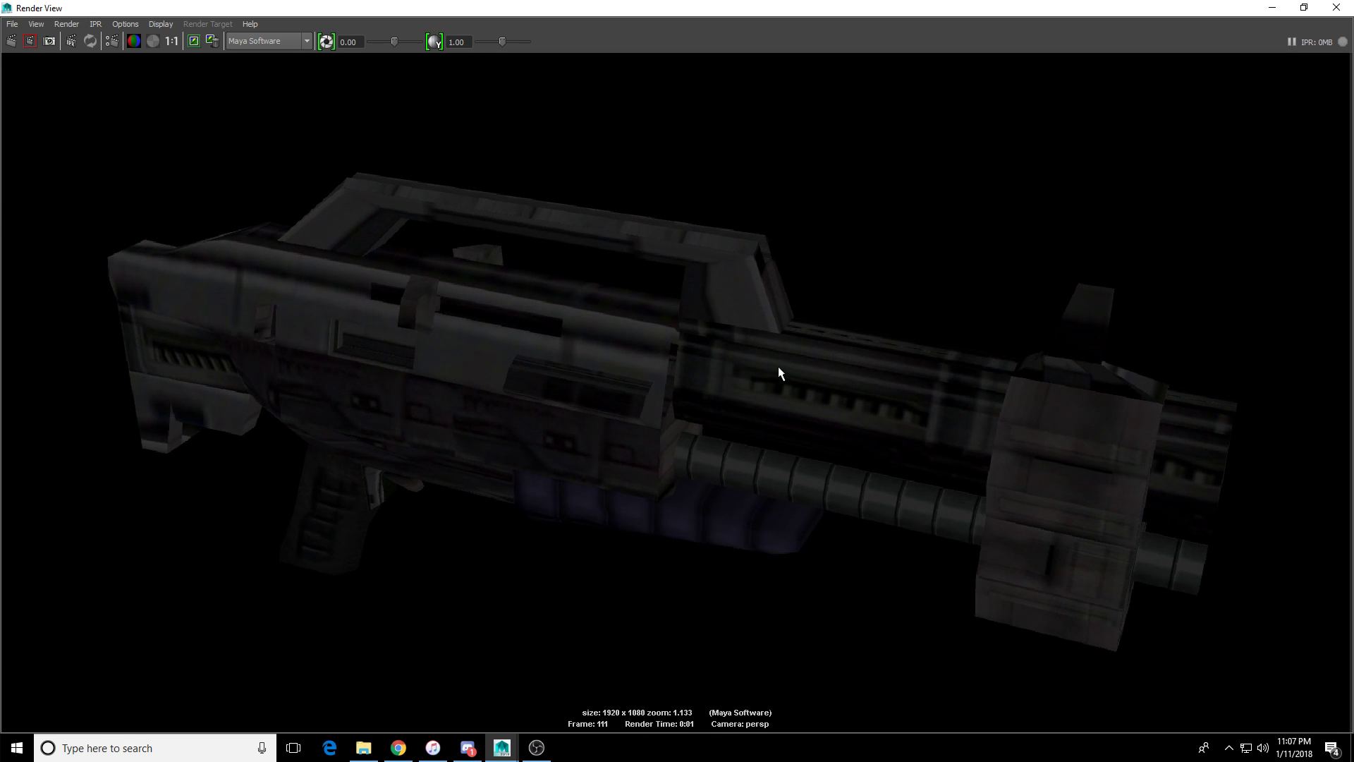
pyautogui.keyDown('alt'); pyautogui.moveTo(776, 367); pyautogui.dragTo(781, 348, button='middle'); pyautogui.keyUp('alt')
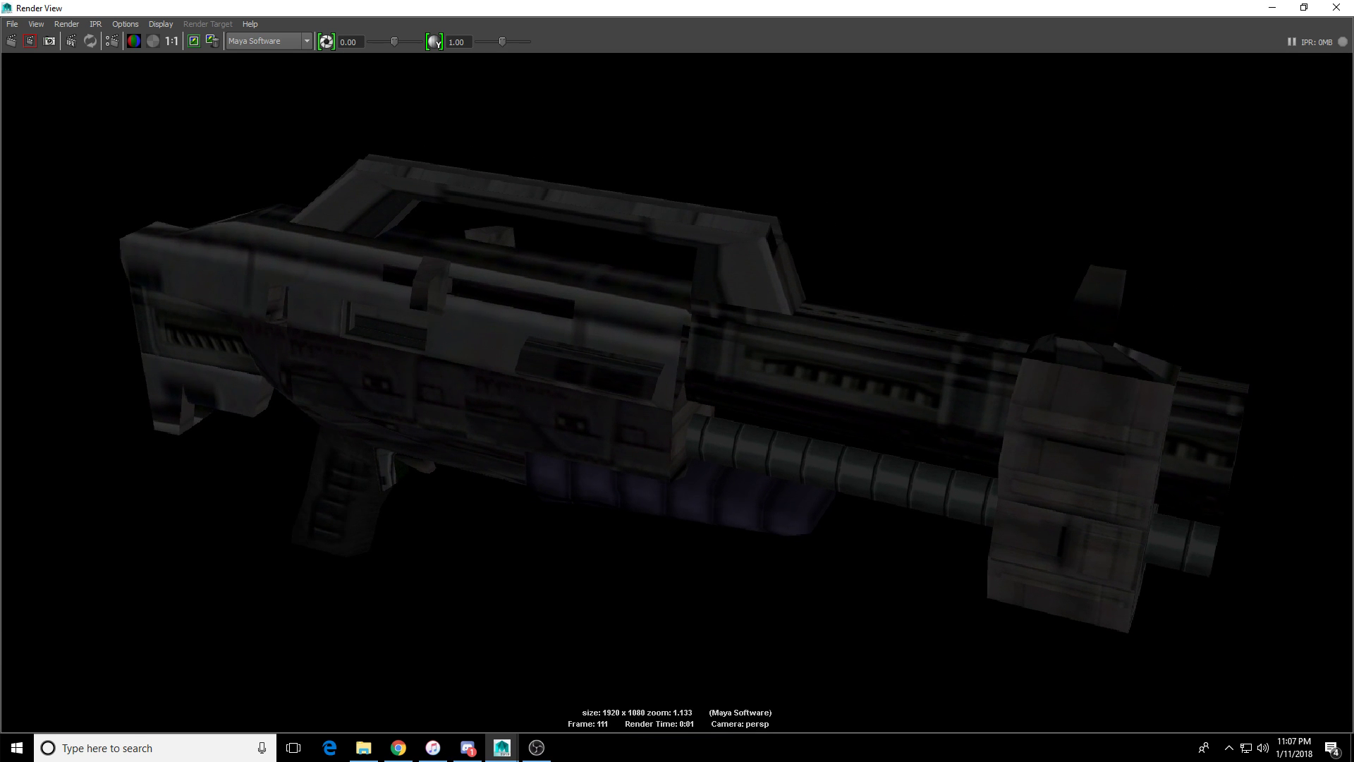
pyautogui.hotkey('alt', 'Tab')
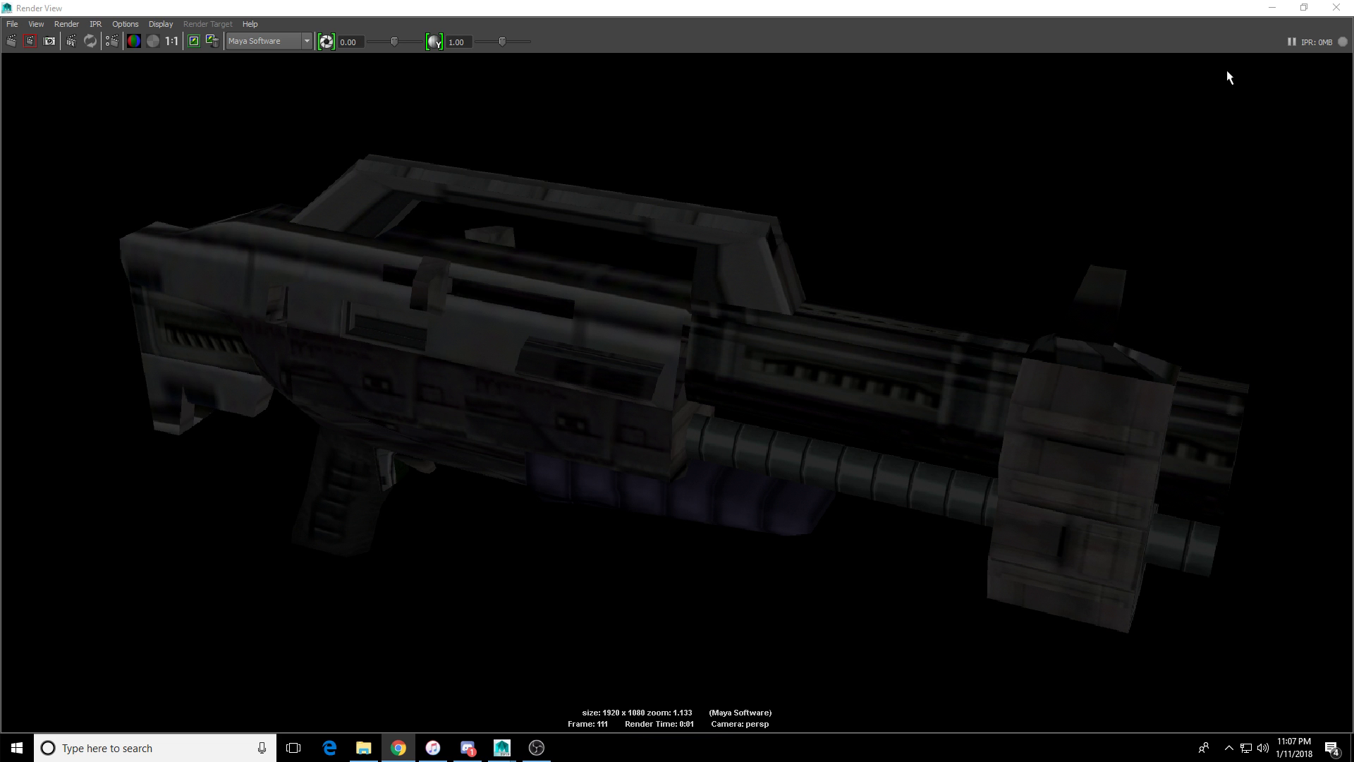
pyautogui.click(1336, 7)
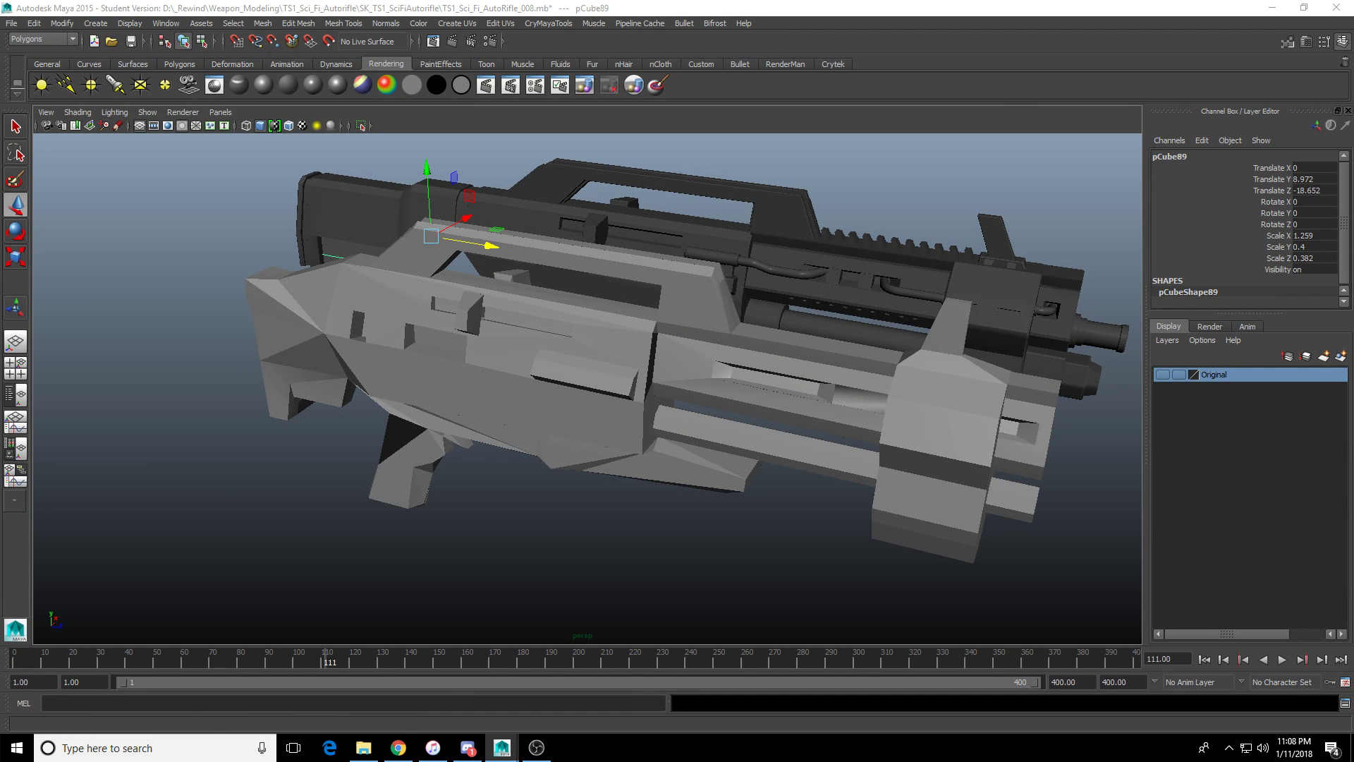
# Delete all meshes of the imported original rifle, leaving only the new model in the scene.
pyautogui.keyDown('alt'); pyautogui.moveTo(696, 397); pyautogui.dragTo(524, 371); pyautogui.keyUp('alt')
pyautogui.scroll(-4, 526, 372)
pyautogui.keyDown('alt'); pyautogui.moveTo(533, 370); pyautogui.dragTo(557, 366, button='middle'); pyautogui.keyUp('alt')
pyautogui.click(557, 366)
pyautogui.moveTo(493, 223); pyautogui.dragTo(632, 576)
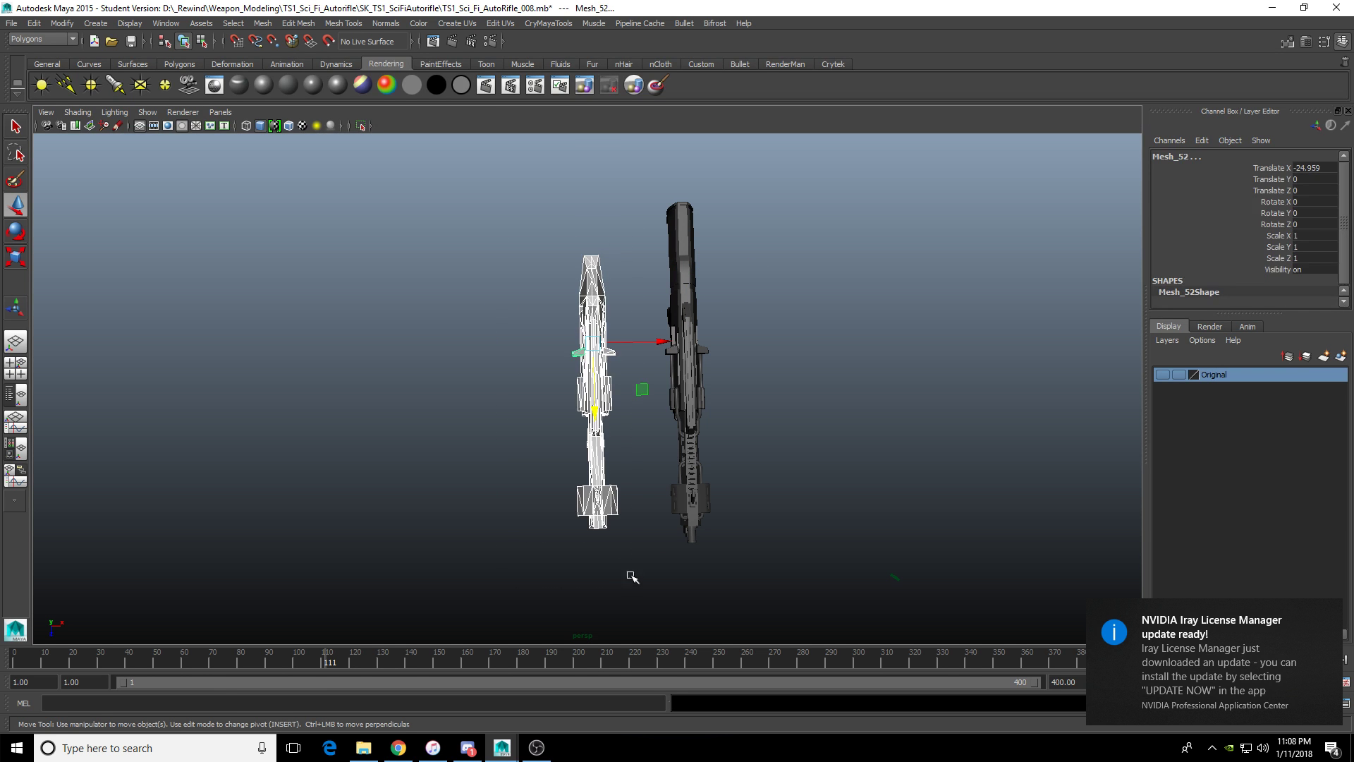
pyautogui.press('Delete')
pyautogui.keyDown('alt'); pyautogui.moveTo(604, 475); pyautogui.dragTo(704, 418, button='right'); pyautogui.keyUp('alt')
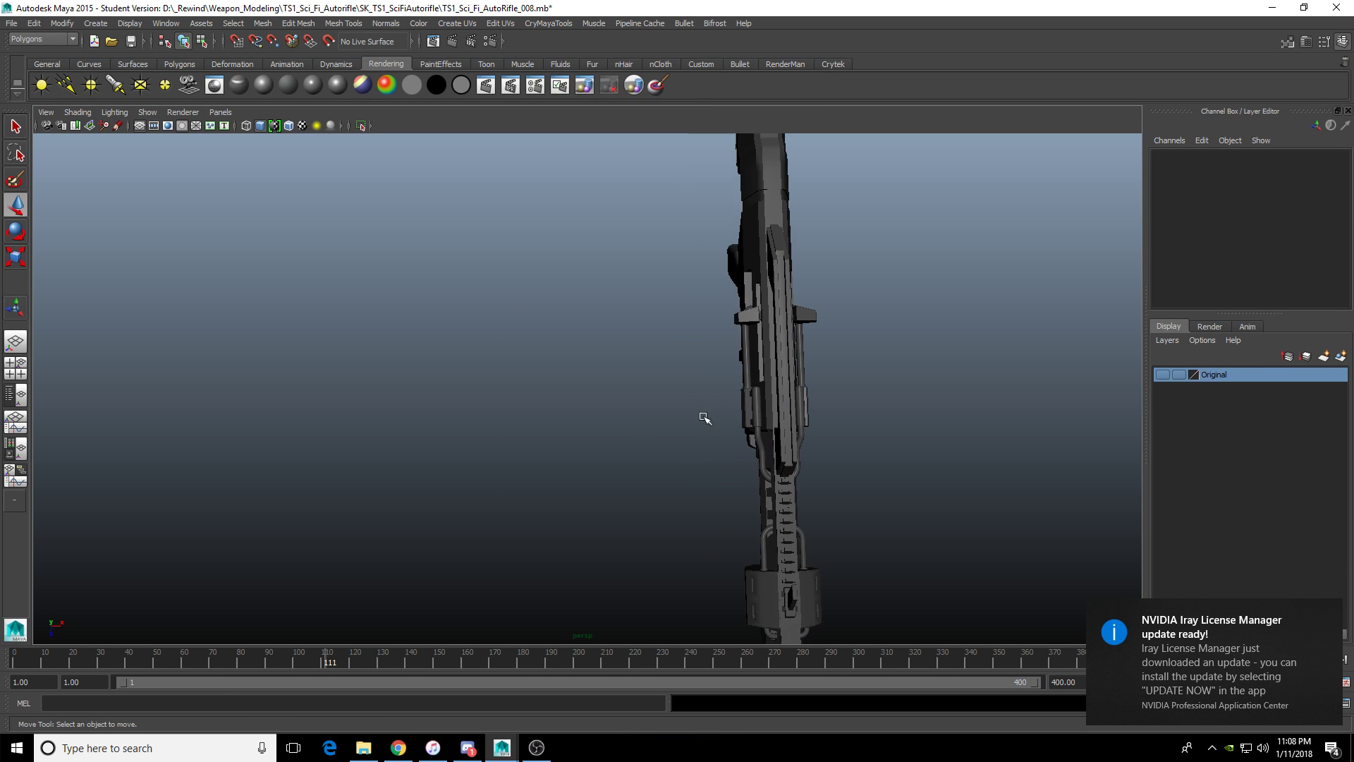
pyautogui.keyDown('alt'); pyautogui.moveTo(704, 417); pyautogui.dragTo(661, 347); pyautogui.keyUp('alt')
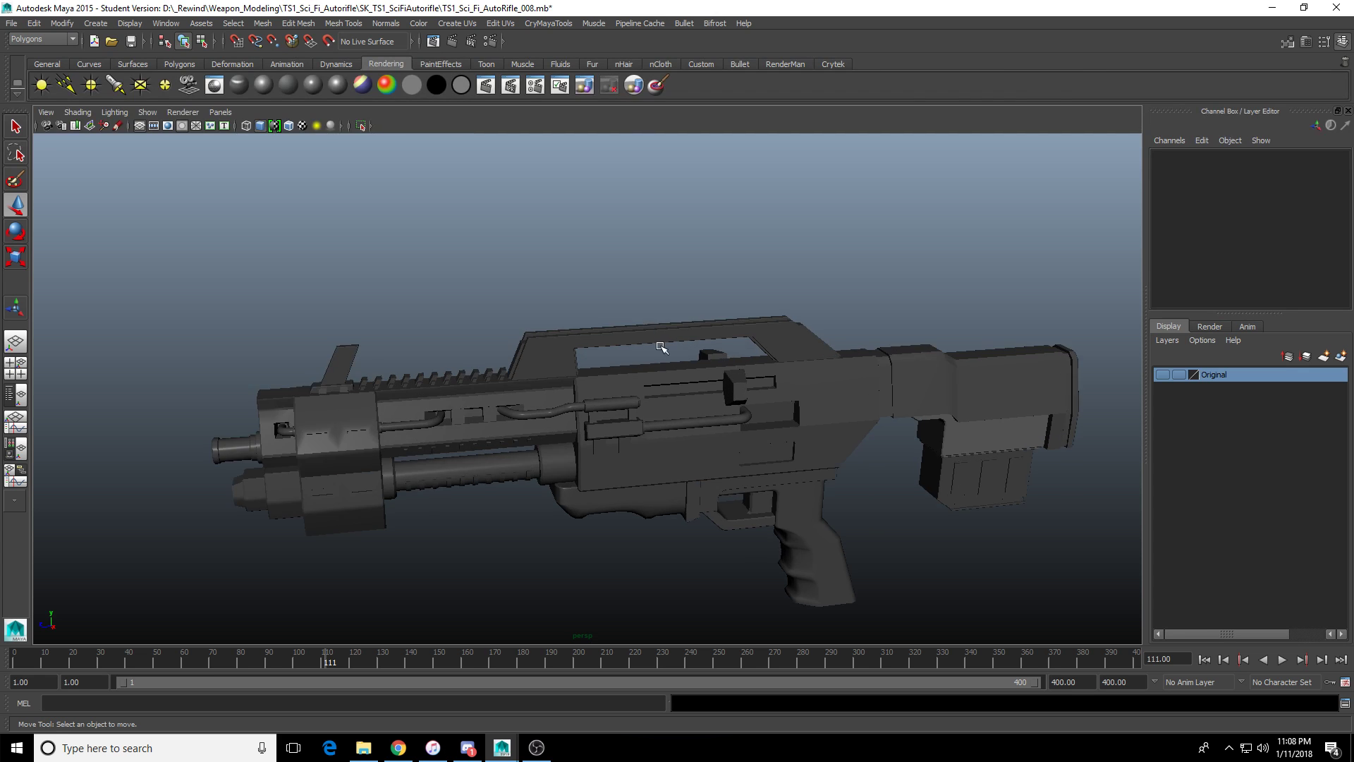
pyautogui.keyDown('alt'); pyautogui.moveTo(661, 347); pyautogui.dragTo(886, 504, button='right'); pyautogui.keyUp('alt')
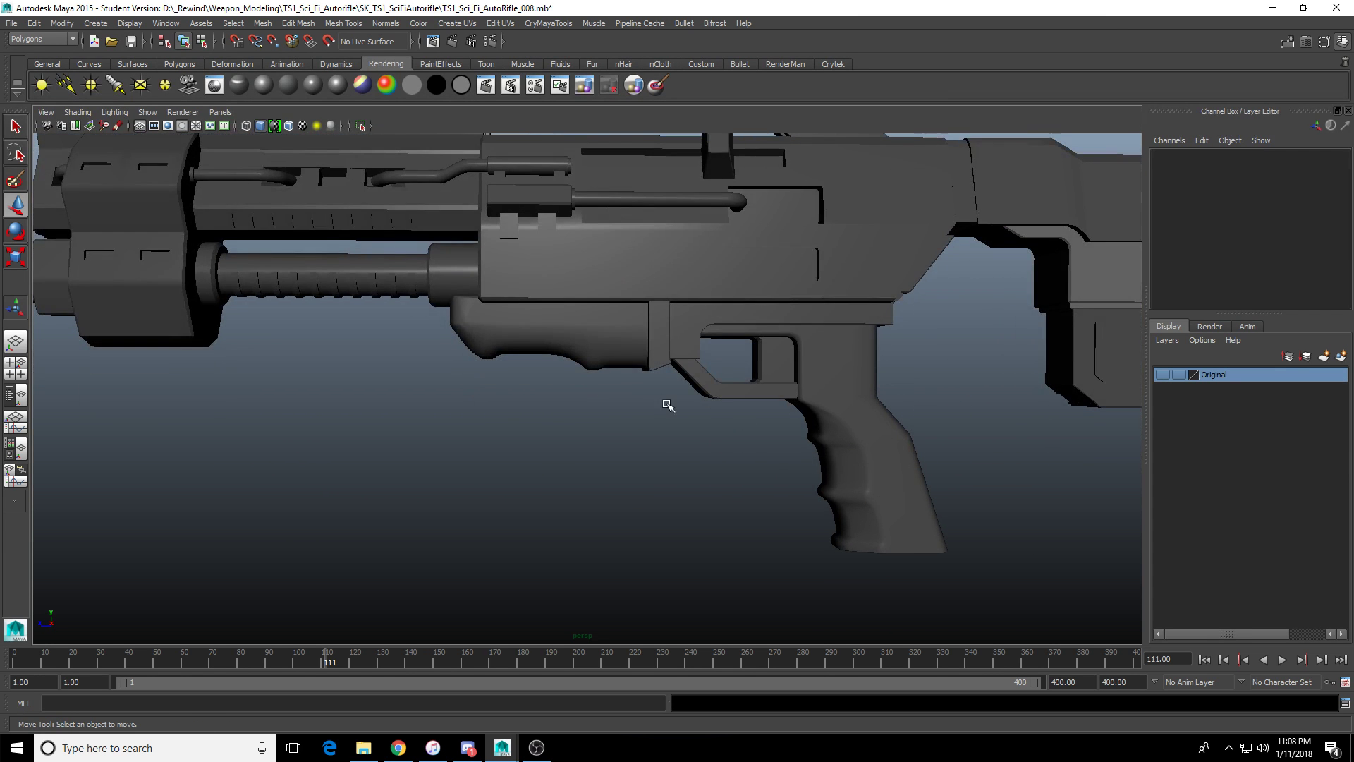
# Examine the receiver's side body, its recessed panels and the lower recess above the trigger guard.
pyautogui.keyDown('alt'); pyautogui.moveTo(668, 405); pyautogui.dragTo(635, 425); pyautogui.keyUp('alt')
pyautogui.keyDown('alt'); pyautogui.moveTo(752, 481); pyautogui.dragTo(701, 442, button='middle'); pyautogui.keyUp('alt')
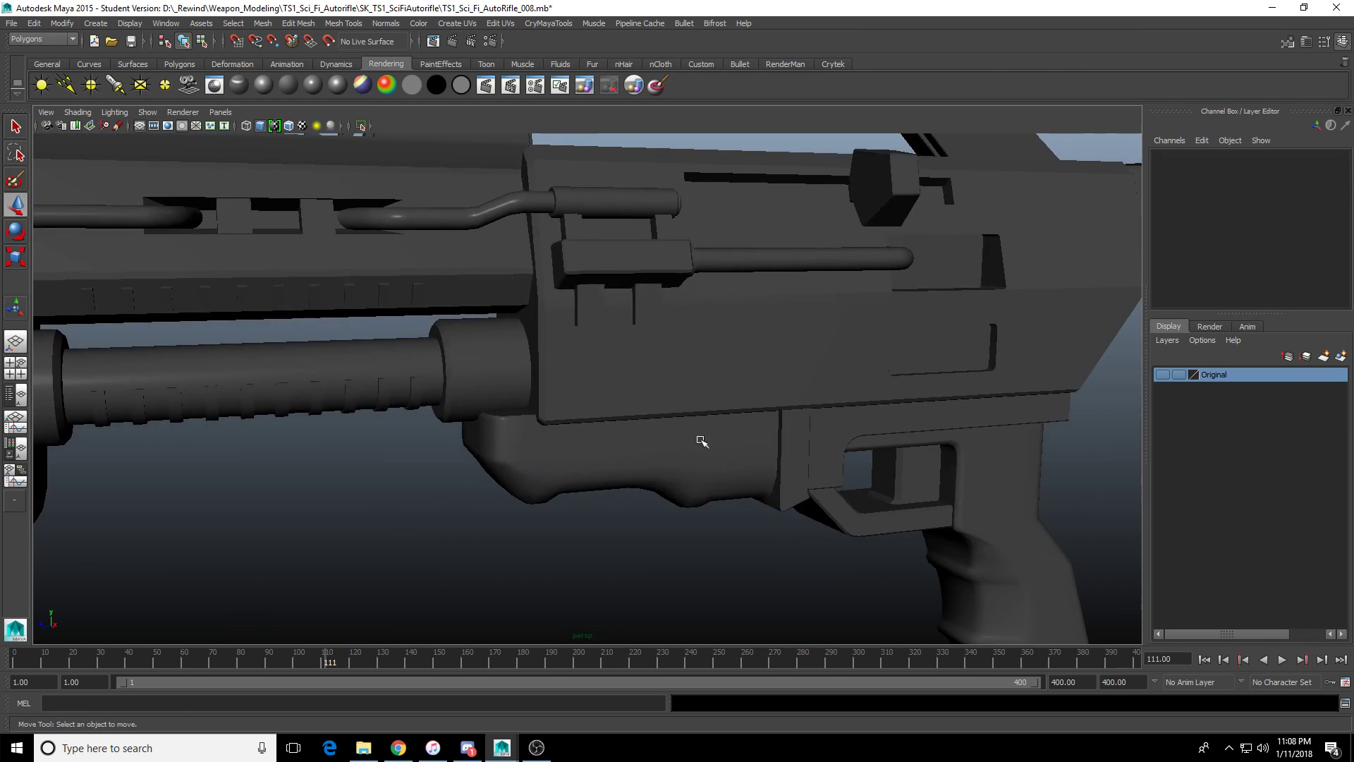
pyautogui.moveTo(701, 441)
pyautogui.keyDown('alt'); pyautogui.mouseDown()
pyautogui.moveTo(574, 444)
pyautogui.moveTo(683, 426)
pyautogui.mouseUp(); pyautogui.keyUp('alt')
pyautogui.keyDown('alt'); pyautogui.moveTo(683, 426); pyautogui.dragTo(783, 458, button='right'); pyautogui.keyUp('alt')
pyautogui.click(553, 380)
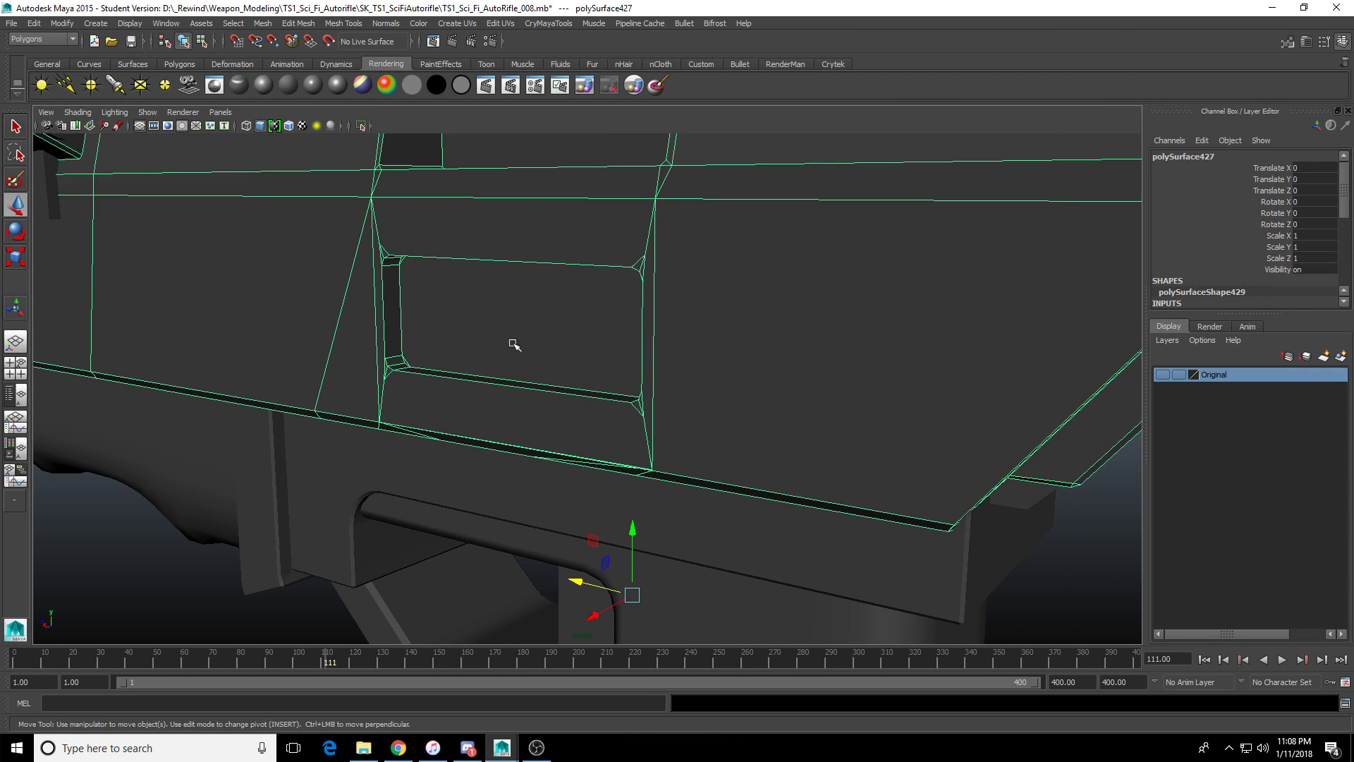
pyautogui.scroll(-5, 585, 325)
pyautogui.click(179, 64)
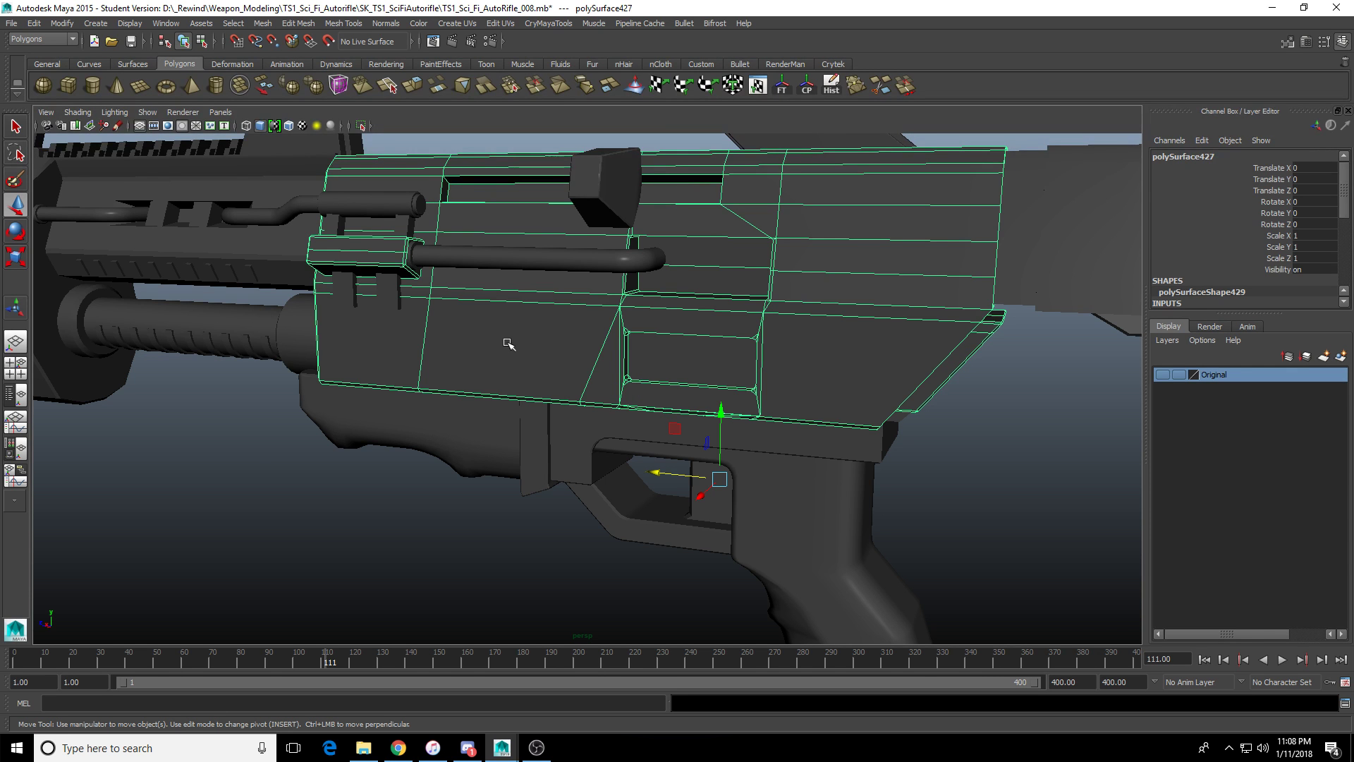
pyautogui.keyDown('alt'); pyautogui.moveTo(508, 343); pyautogui.dragTo(641, 326, button='right'); pyautogui.keyUp('alt')
pyautogui.keyDown('alt'); pyautogui.moveTo(641, 327); pyautogui.dragTo(565, 326, button='middle'); pyautogui.keyUp('alt')
pyautogui.moveTo(695, 304); pyautogui.dragTo(701, 341, button='right')
pyautogui.click(701, 341)
pyautogui.press('f')
pyautogui.keyDown('alt'); pyautogui.moveTo(695, 349); pyautogui.dragTo(423, 465); pyautogui.keyUp('alt')
pyautogui.moveTo(423, 466); pyautogui.dragTo(466, 425, button='right')
pyautogui.scroll(-12, 526, 396)
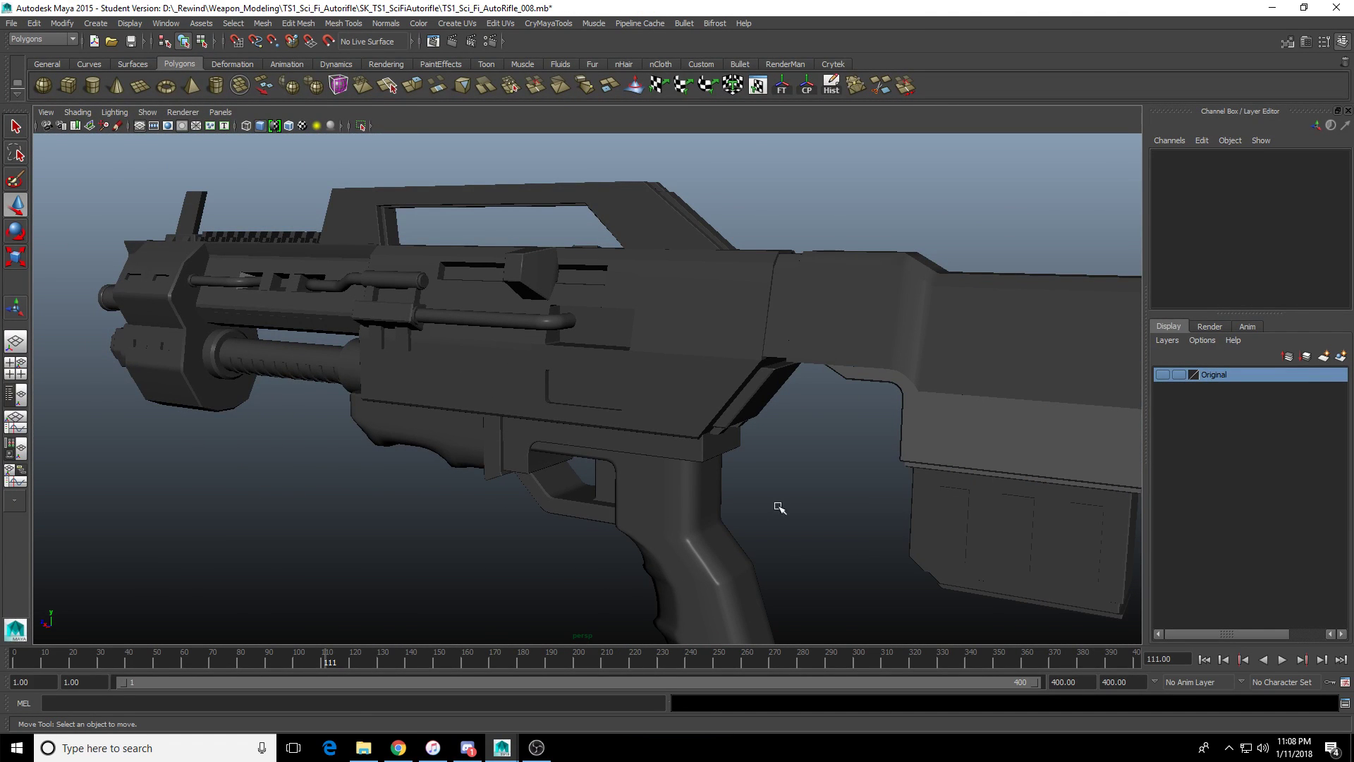
pyautogui.keyDown('alt'); pyautogui.moveTo(617, 520); pyautogui.dragTo(592, 447); pyautogui.keyUp('alt')
pyautogui.scroll(5, 642, 473)
pyautogui.click(529, 319)
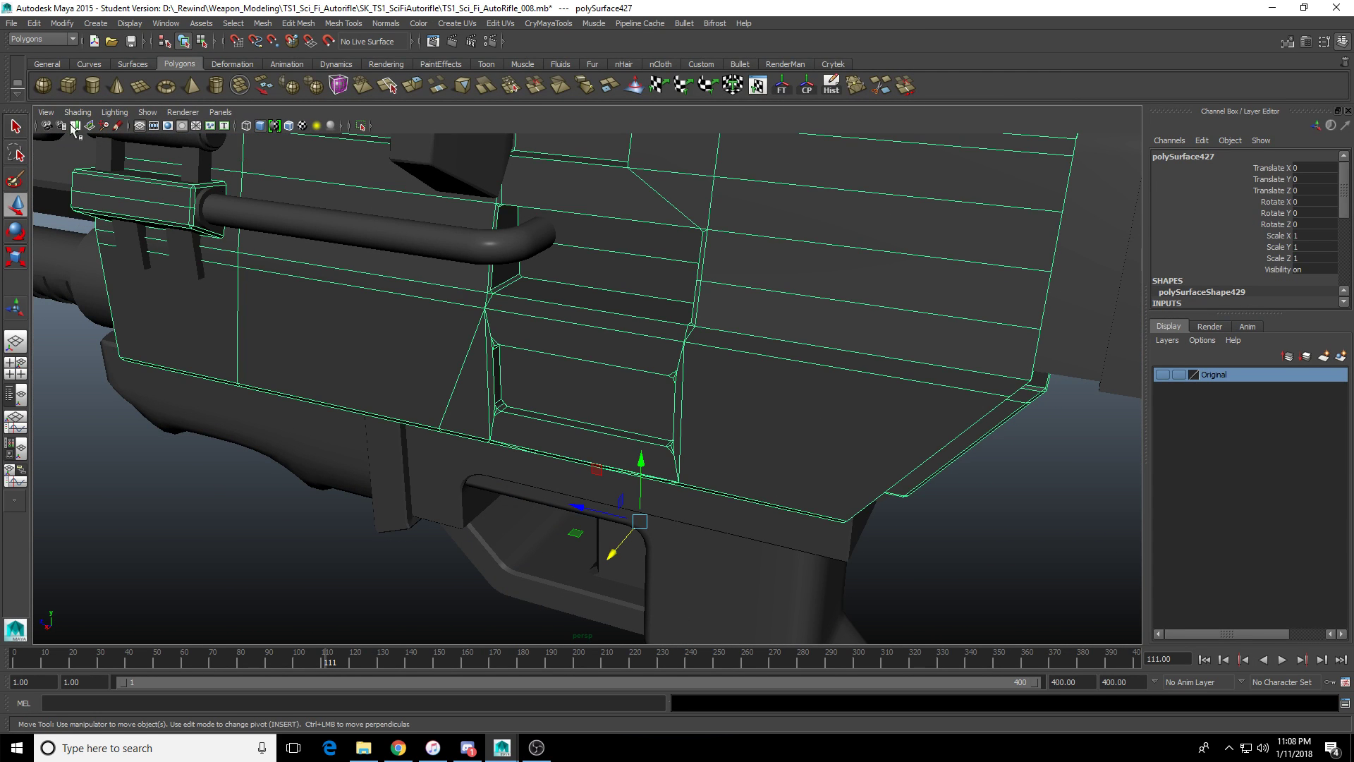
# Create a polygon cube and move it up against the recessed panel on the receiver's lower side.
pyautogui.click(69, 89)
pyautogui.scroll(-5, 298, 466)
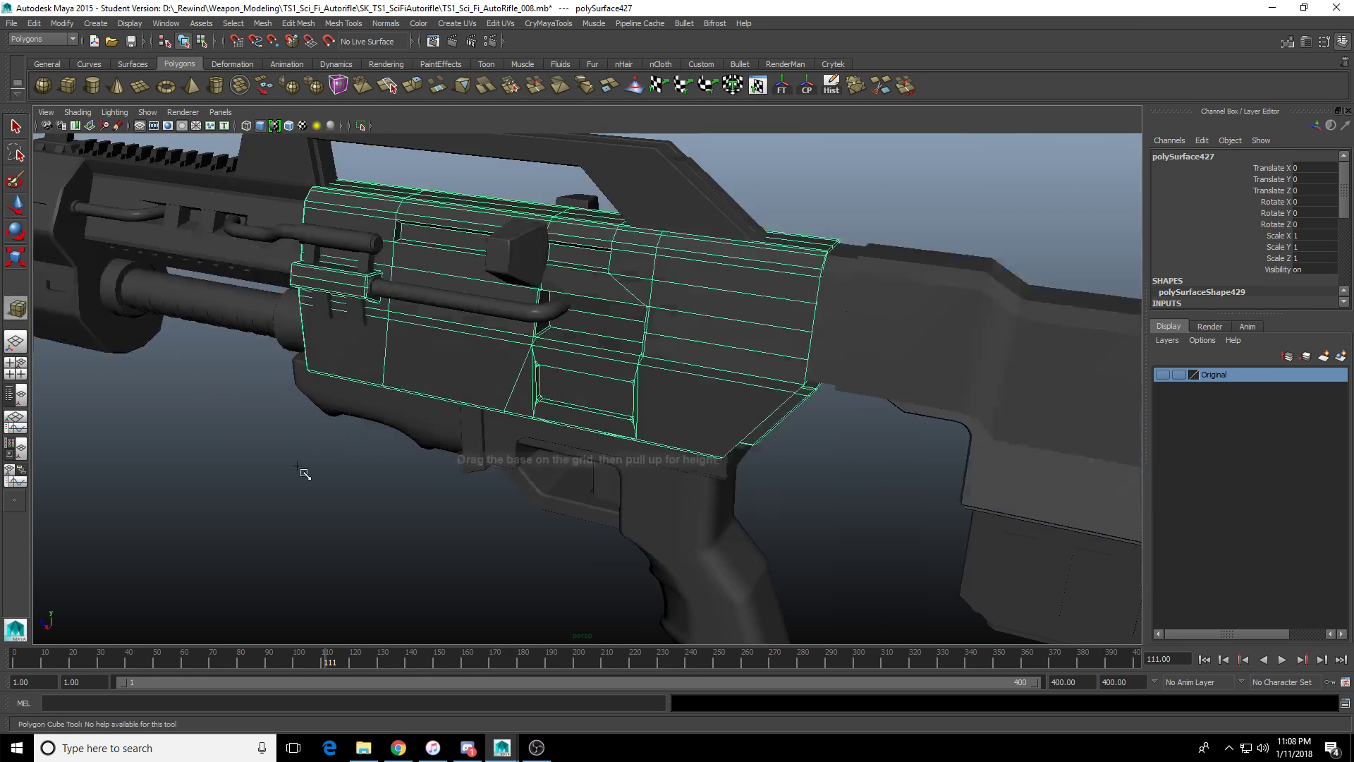
pyautogui.scroll(-2, 305, 473)
pyautogui.moveTo(478, 571)
pyautogui.mouseDown()
pyautogui.moveTo(503, 557)
pyautogui.moveTo(487, 550)
pyautogui.mouseUp()
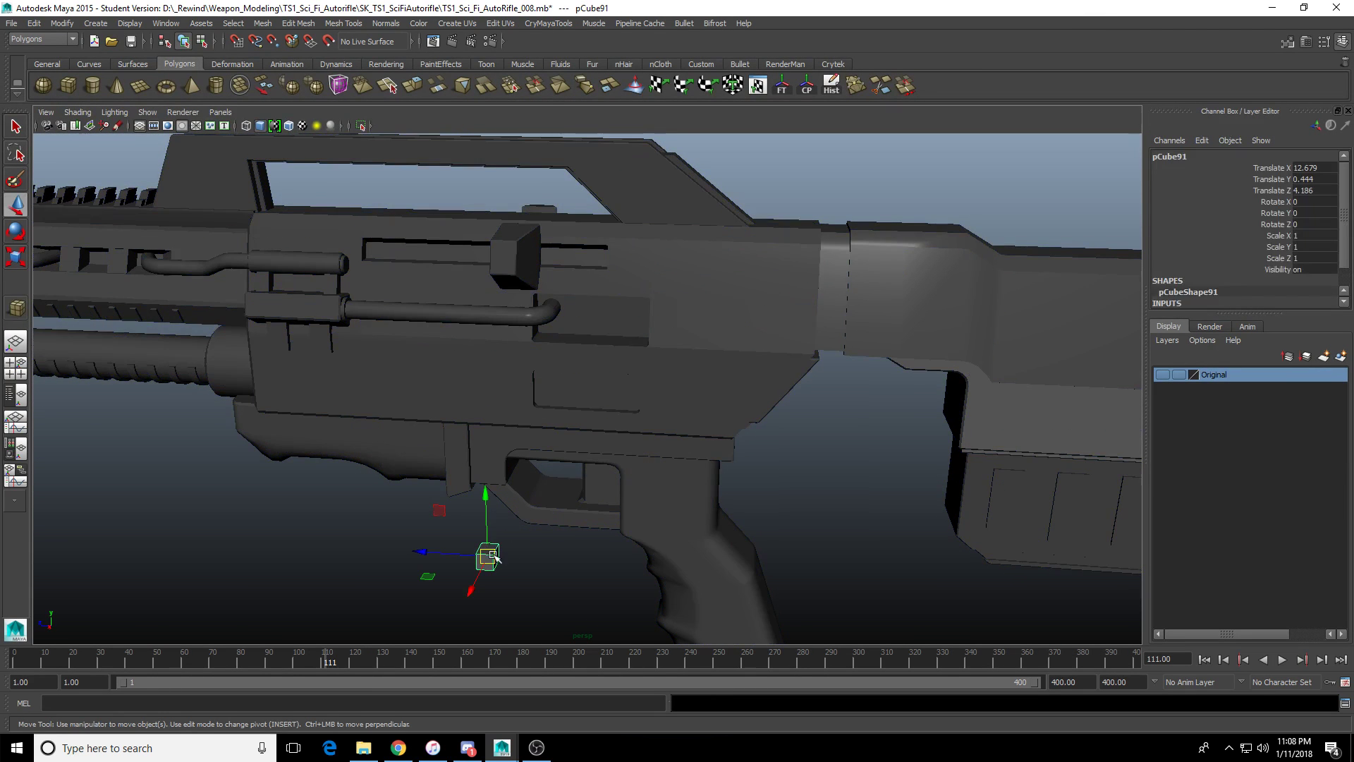
pyautogui.moveTo(485, 497); pyautogui.dragTo(479, 382)
pyautogui.press('f')
pyautogui.scroll(-3, 536, 423)
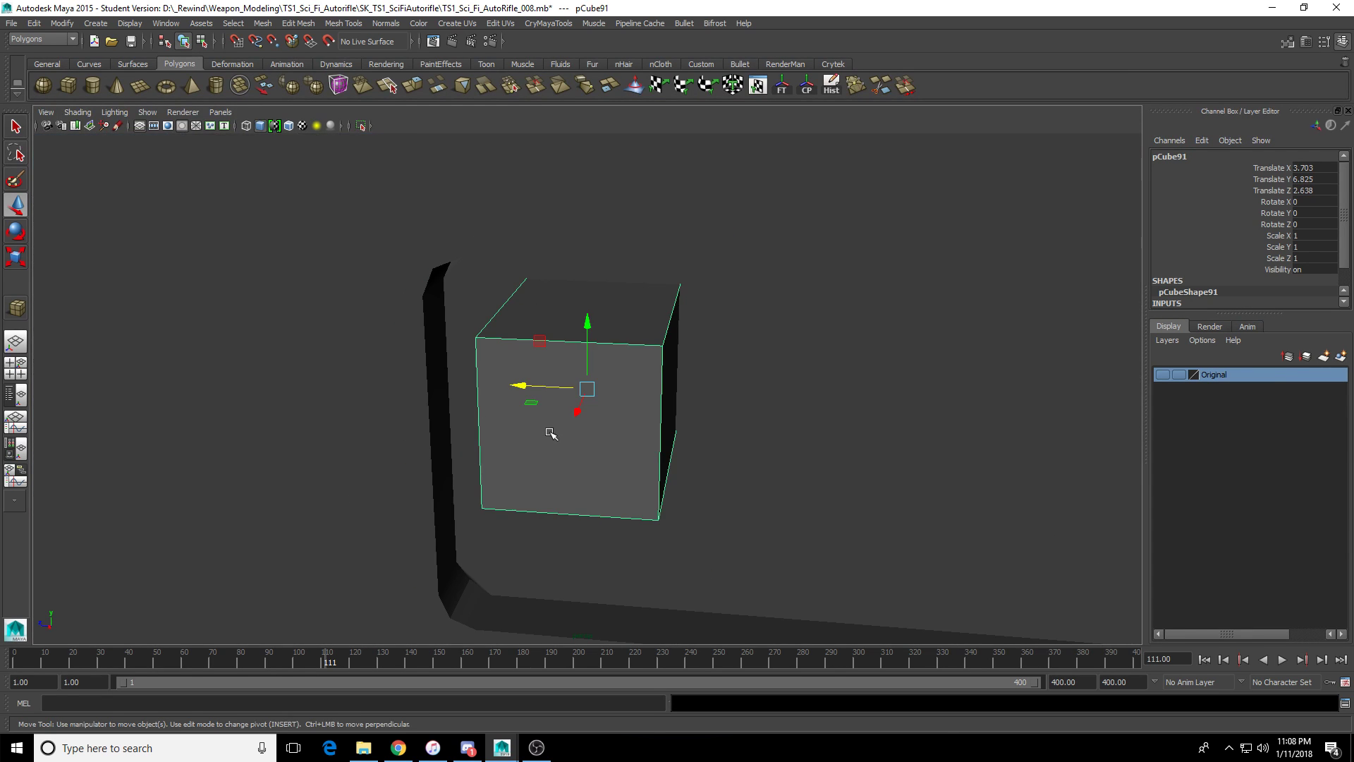
# Scale the cube to 0.46 by 0.746 by 0.746 and position it inside the recess's front end at X 3.197, Y 6.251.
pyautogui.press('r')
pyautogui.moveTo(589, 390); pyautogui.dragTo(524, 388)
pyautogui.keyDown('alt'); pyautogui.moveTo(525, 387); pyautogui.dragTo(638, 393); pyautogui.keyUp('alt')
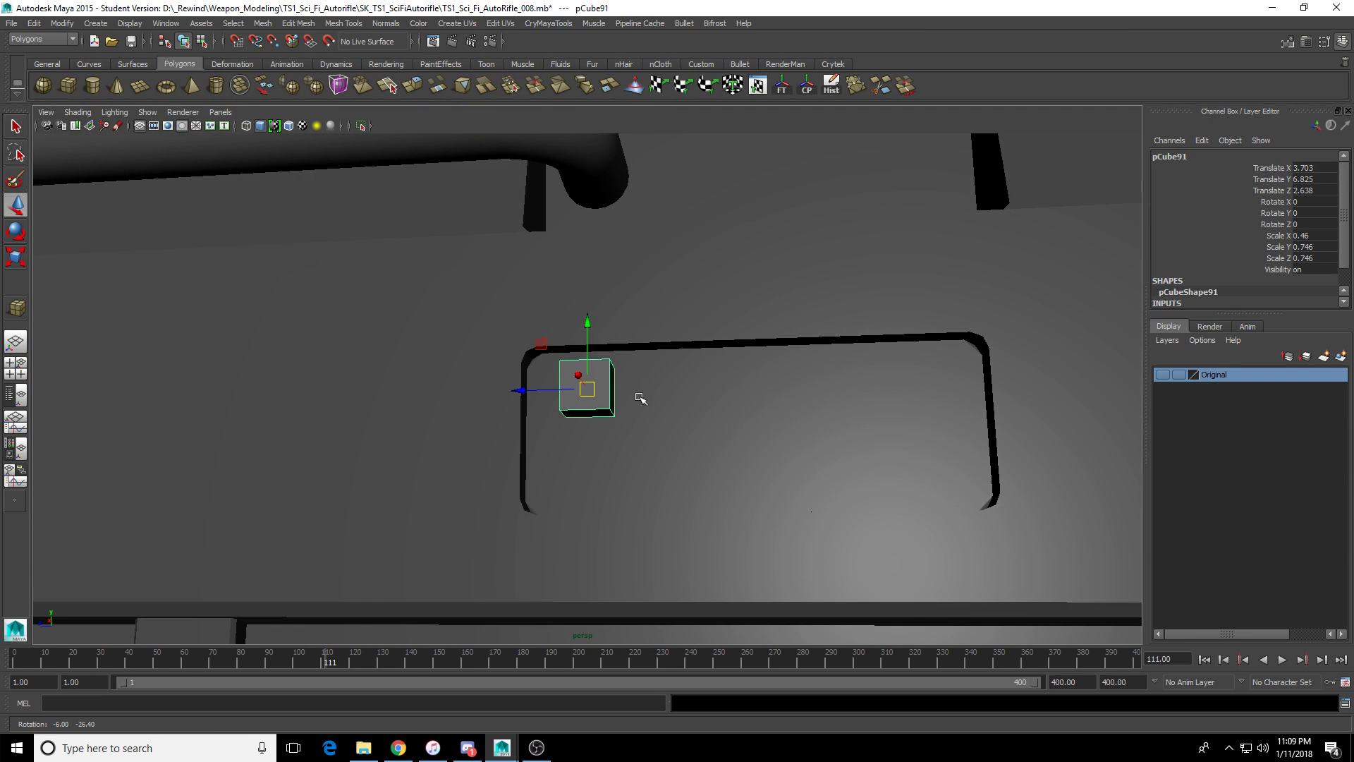
pyautogui.press('w')
pyautogui.moveTo(594, 326); pyautogui.dragTo(566, 443)
pyautogui.press('f')
pyautogui.press('r')
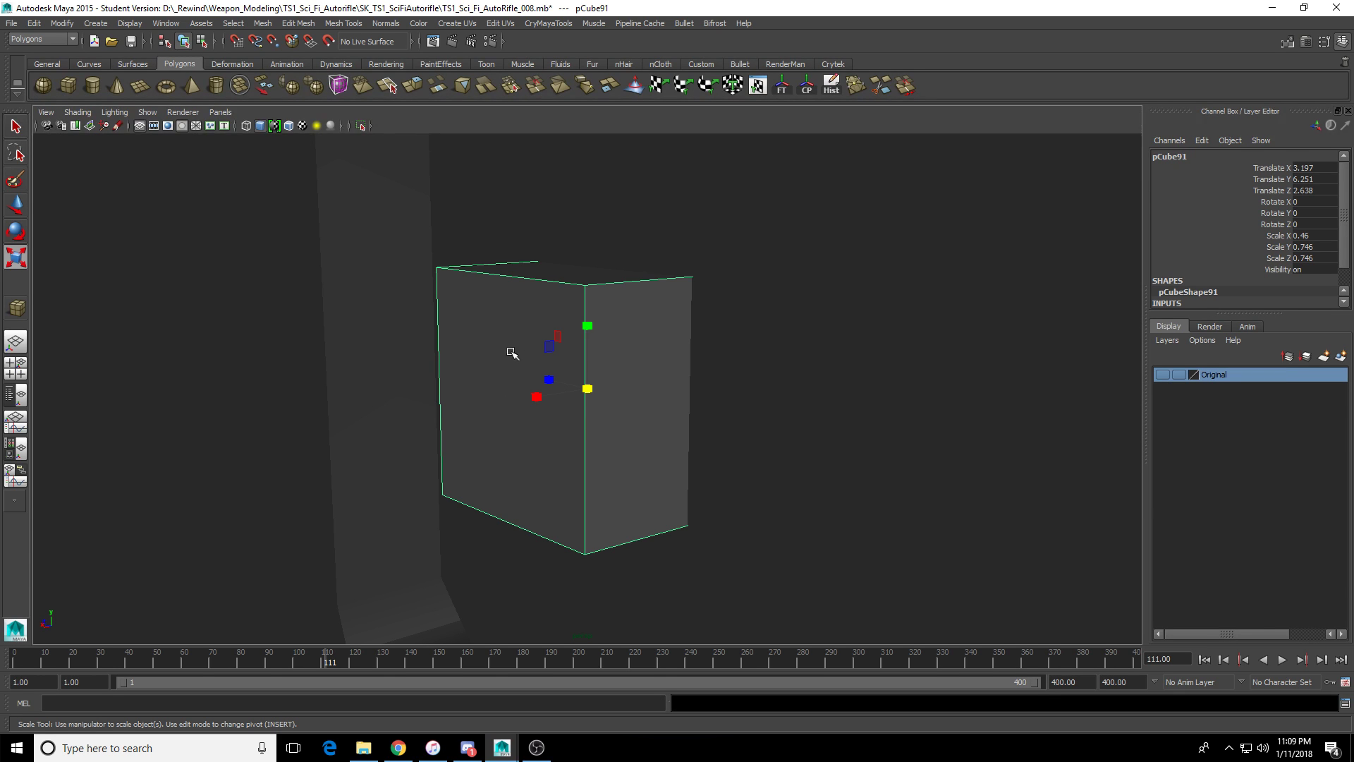
pyautogui.click(468, 747)
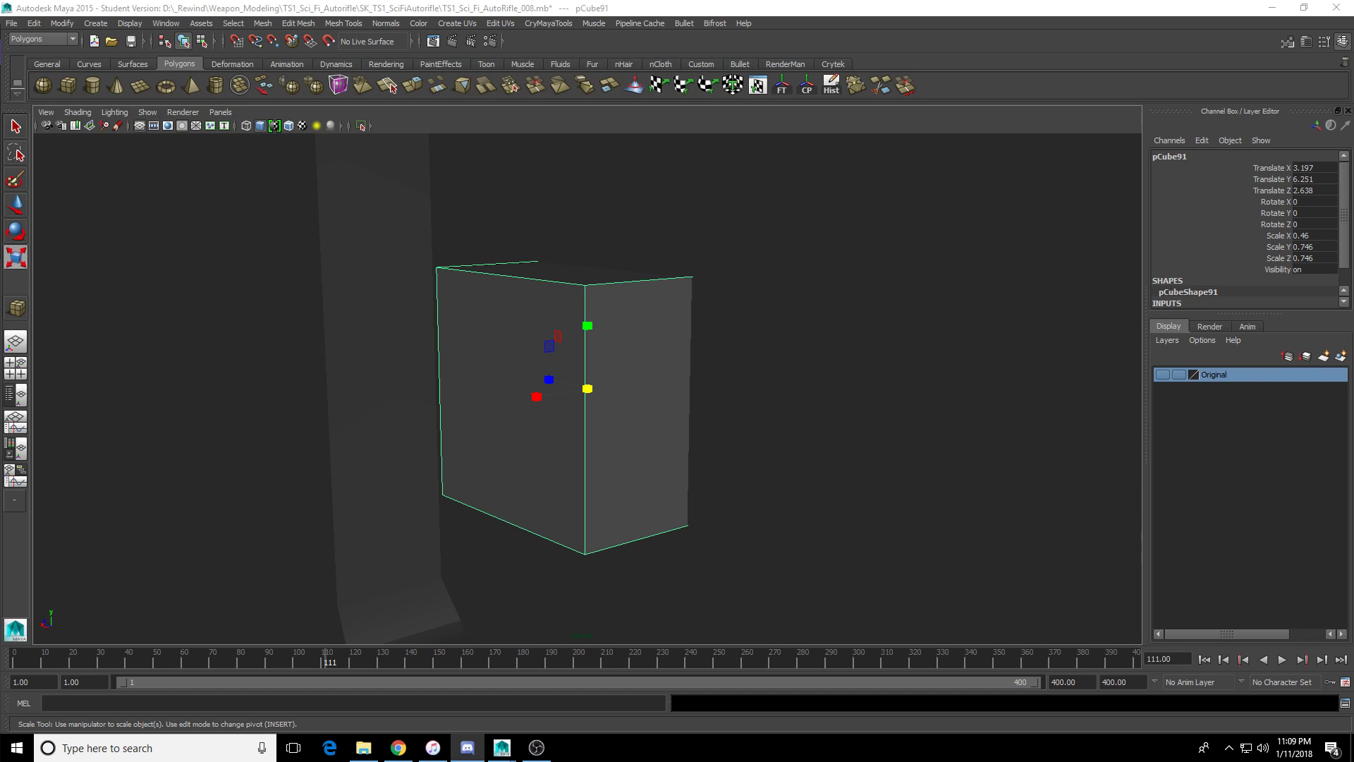
pyautogui.click(536, 748)
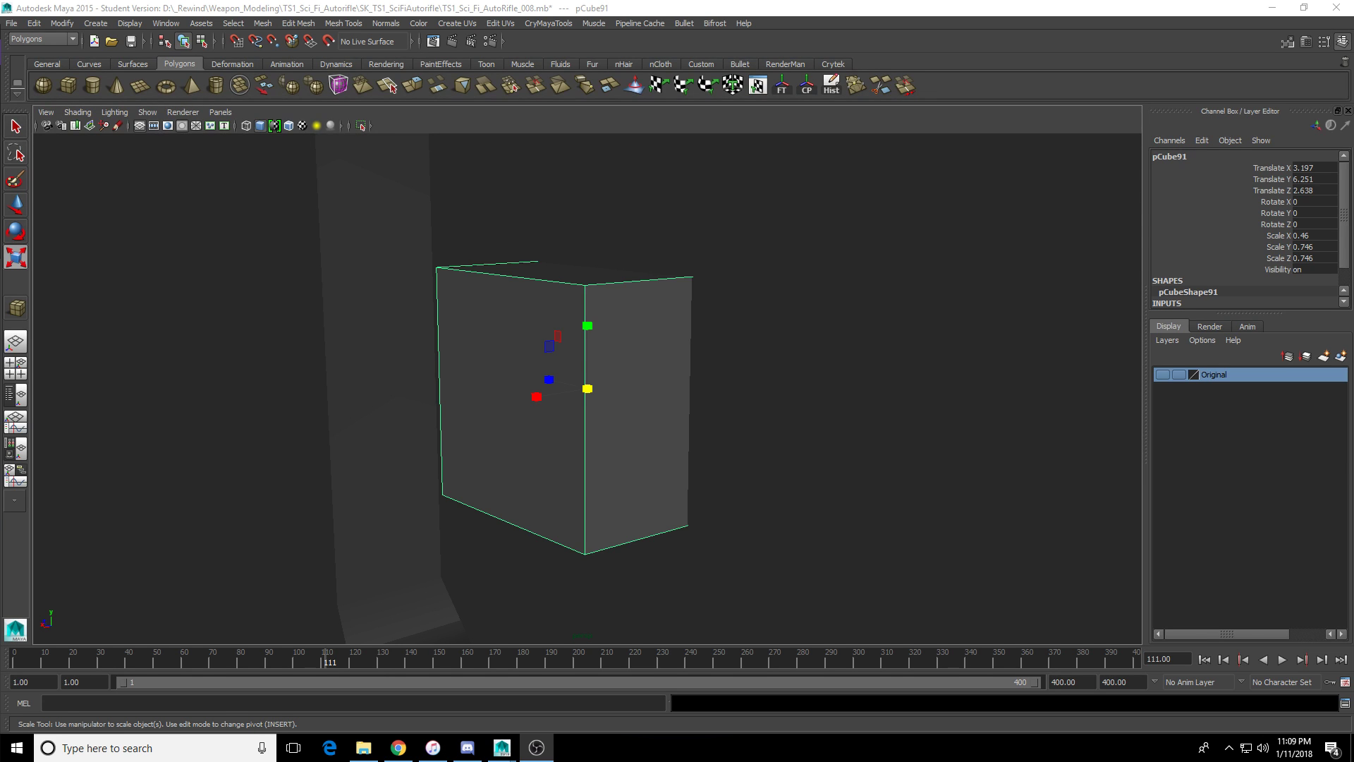
pyautogui.click(649, 417)
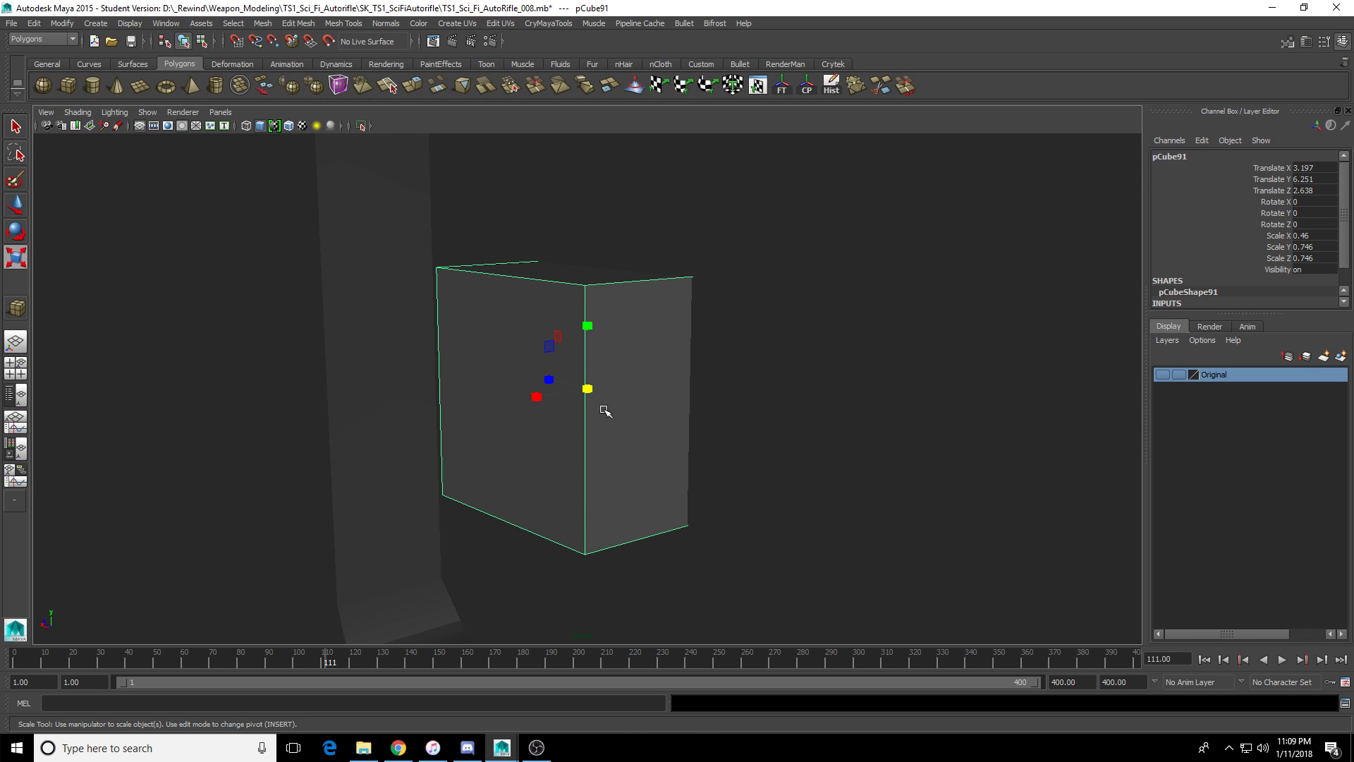
# Extrude the cube's stock-facing end a short distance and scale it down vertically to form a taper.
pyautogui.scroll(-10, 604, 407)
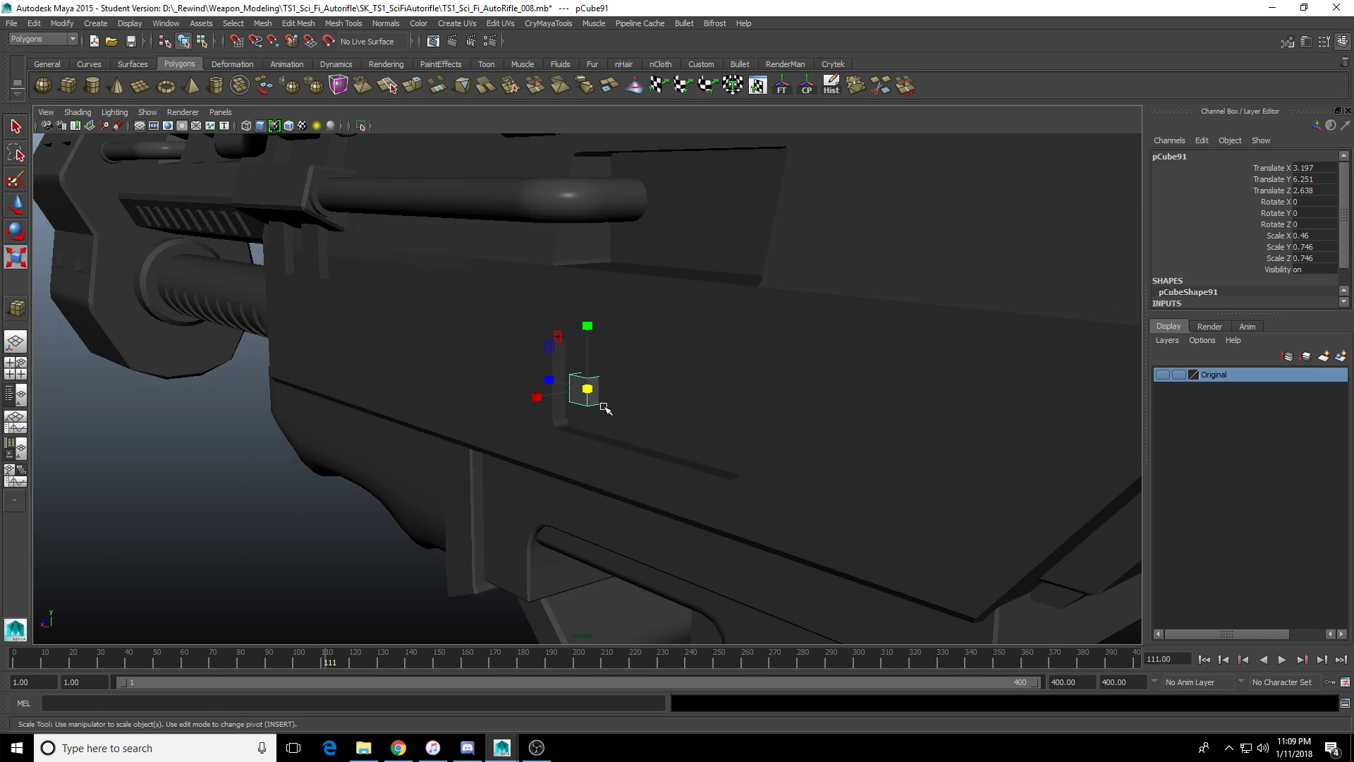
pyautogui.scroll(10, 604, 407)
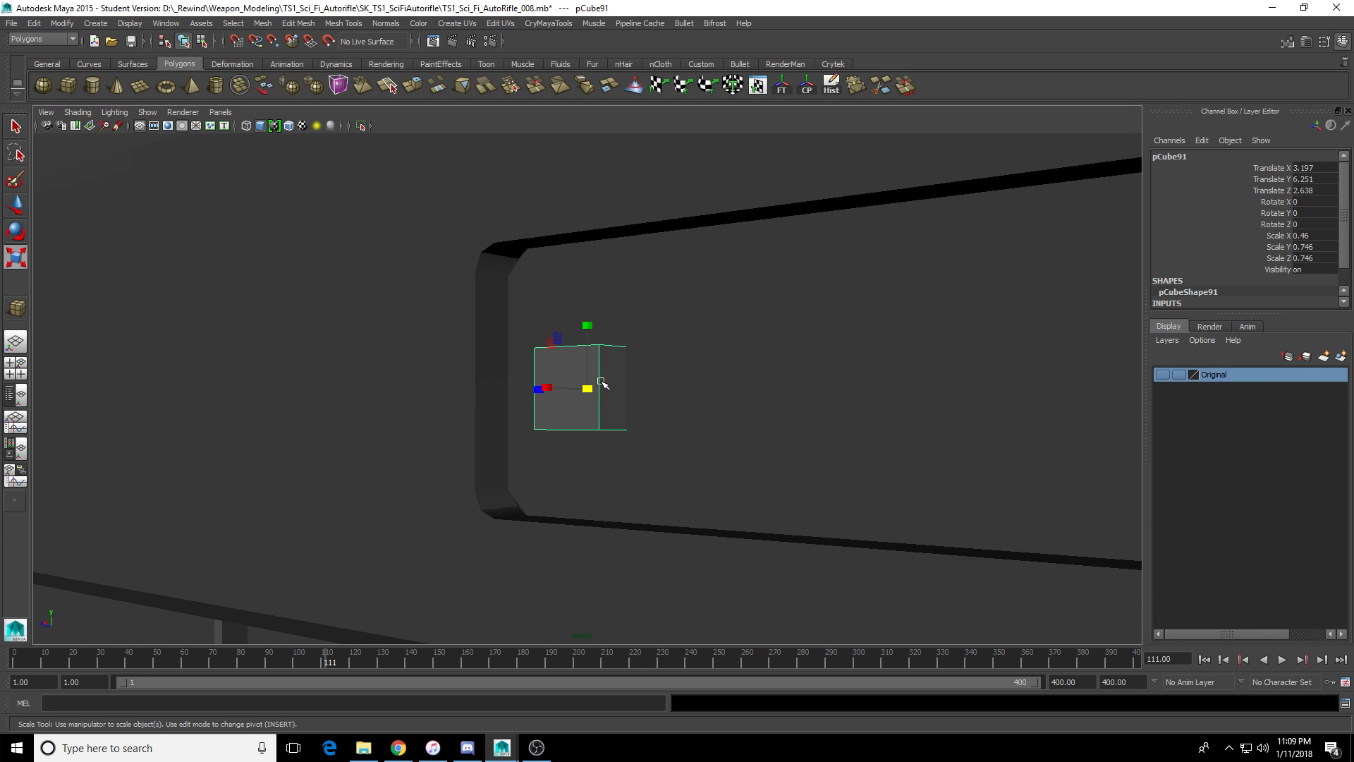
pyautogui.moveTo(612, 378)
pyautogui.keyDown('alt'); pyautogui.mouseDown()
pyautogui.moveTo(740, 390)
pyautogui.moveTo(647, 366)
pyautogui.moveTo(616, 391)
pyautogui.mouseUp(); pyautogui.keyUp('alt')
pyautogui.moveTo(617, 393); pyautogui.dragTo(614, 420, button='right')
pyautogui.click(619, 389)
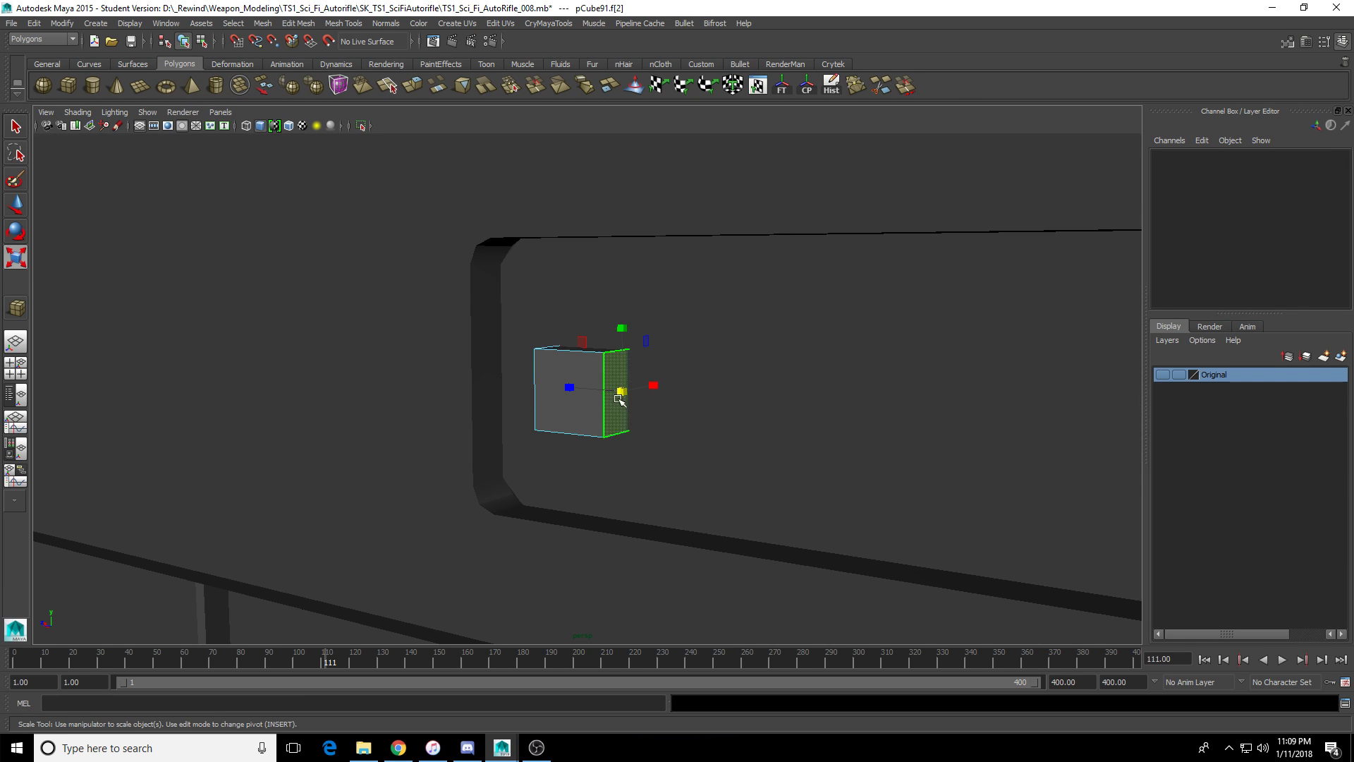
pyautogui.keyDown('alt'); pyautogui.moveTo(620, 387); pyautogui.dragTo(527, 269); pyautogui.keyUp('alt')
pyautogui.click(413, 85)
pyautogui.keyDown('alt'); pyautogui.moveTo(621, 384); pyautogui.dragTo(708, 391); pyautogui.keyUp('alt')
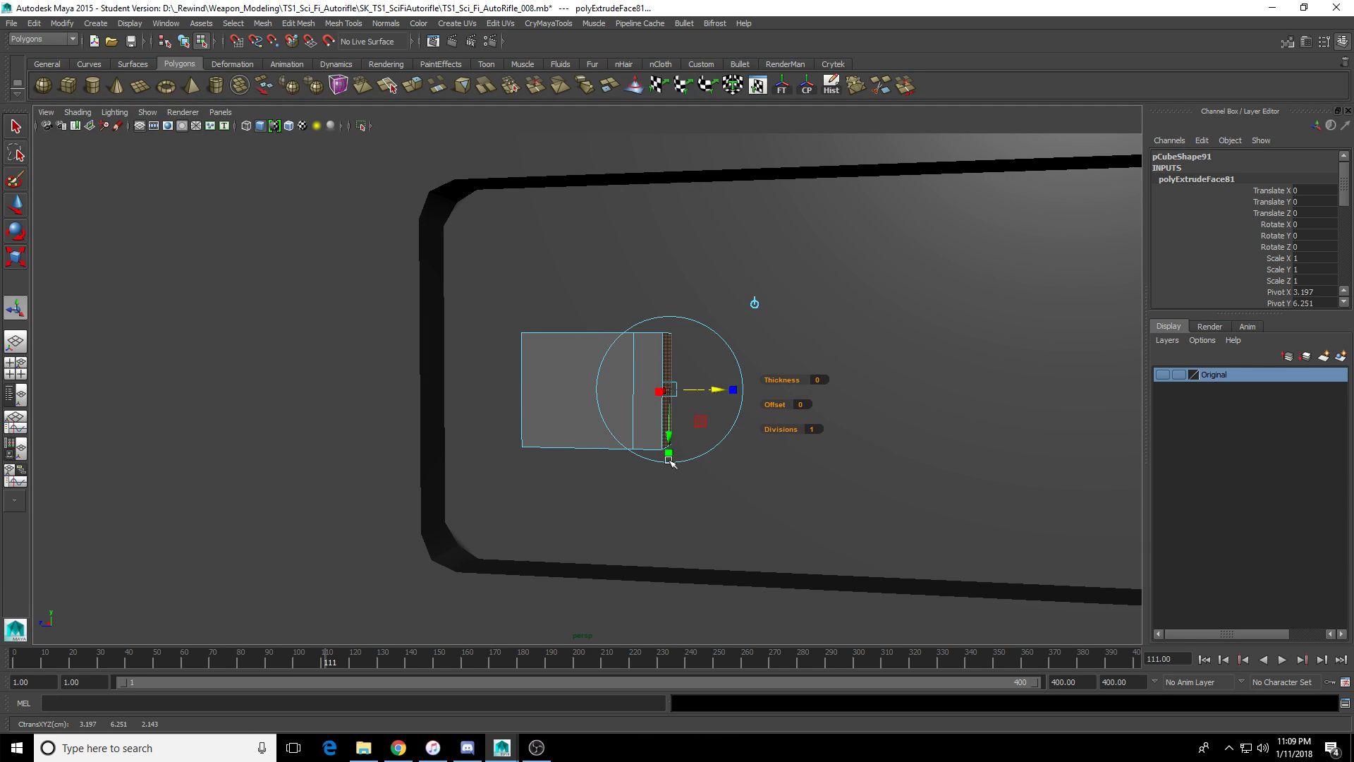
pyautogui.moveTo(669, 452)
pyautogui.mouseDown()
pyautogui.moveTo(673, 432)
pyautogui.moveTo(702, 418)
pyautogui.moveTo(681, 443)
pyautogui.mouseUp()
pyautogui.keyDown('alt'); pyautogui.moveTo(681, 441); pyautogui.dragTo(631, 453, button='middle'); pyautogui.keyUp('alt')
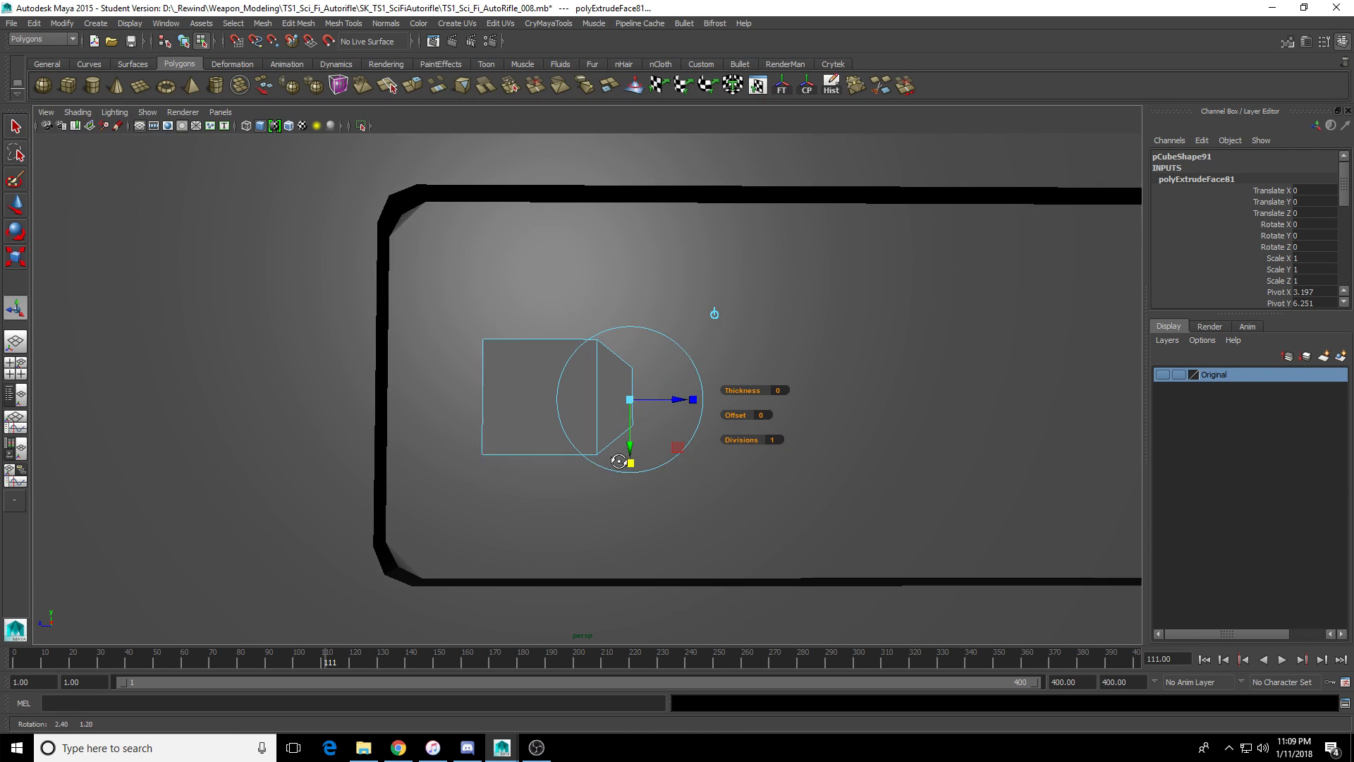
# Extrude the tapered end into a long bar running along the recess, with 5 divisions.
pyautogui.hotkey('ctrl', 'e')
pyautogui.moveTo(679, 401); pyautogui.dragTo(744, 399)
pyautogui.keyDown('alt'); pyautogui.moveTo(744, 399); pyautogui.dragTo(726, 399, button='middle'); pyautogui.keyUp('alt')
pyautogui.moveTo(726, 399); pyautogui.dragTo(773, 399)
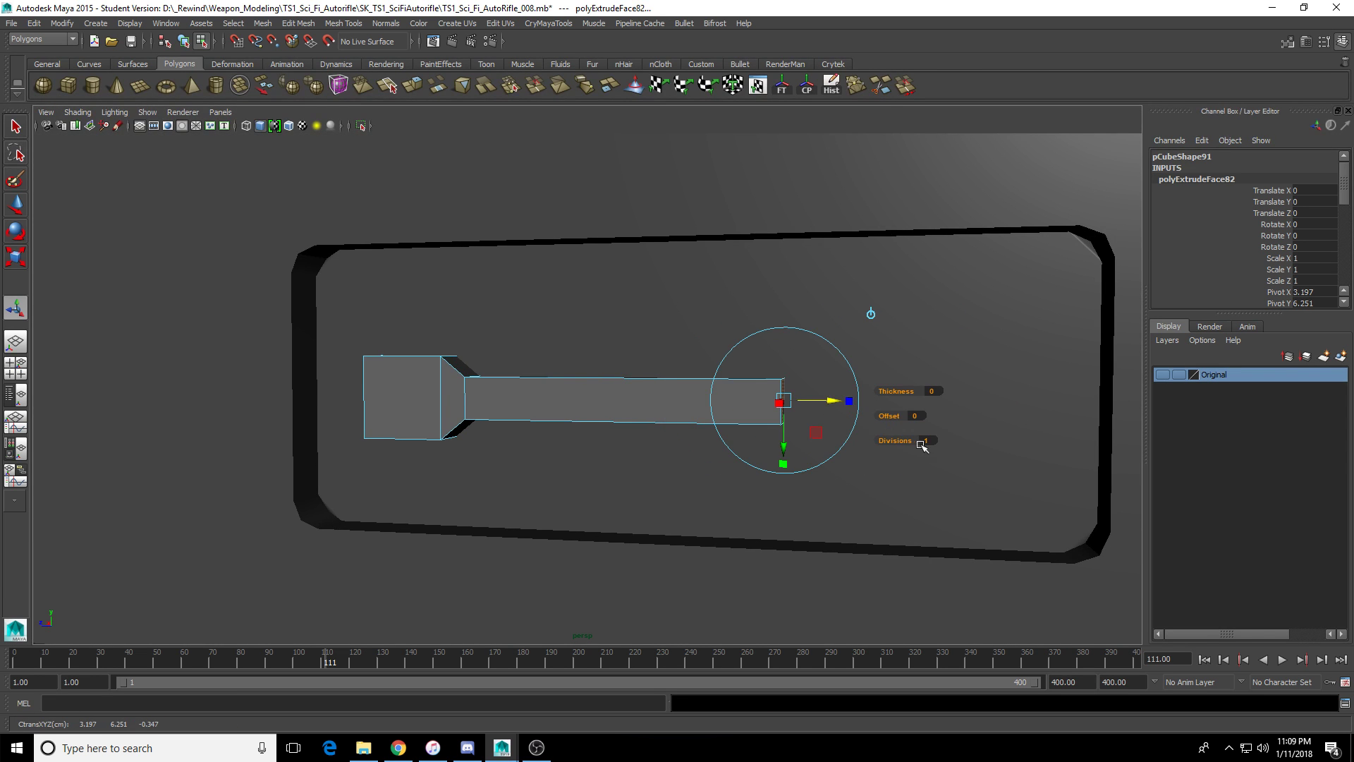
pyautogui.click(925, 440)
pyautogui.write('5')
pyautogui.press('Return')
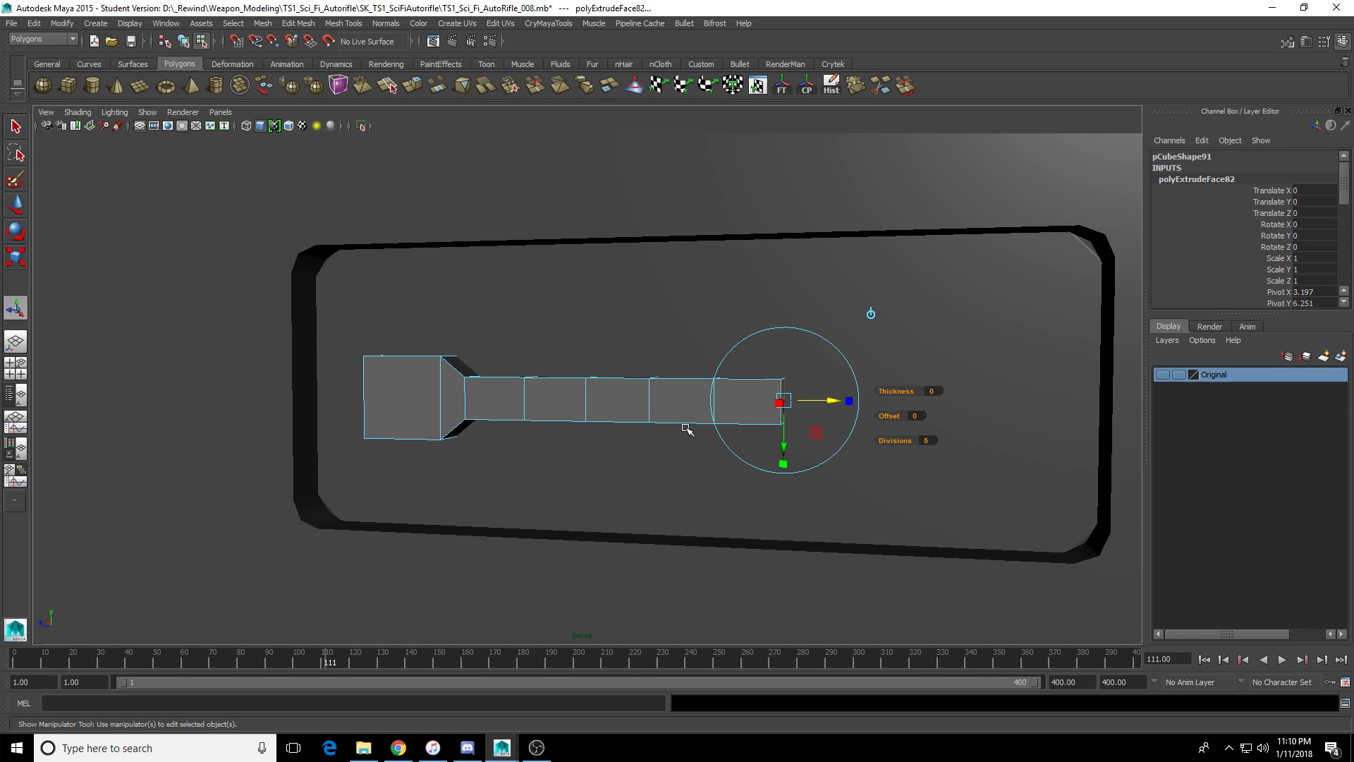
pyautogui.keyDown('alt'); pyautogui.moveTo(706, 431); pyautogui.dragTo(903, 404); pyautogui.keyUp('alt')
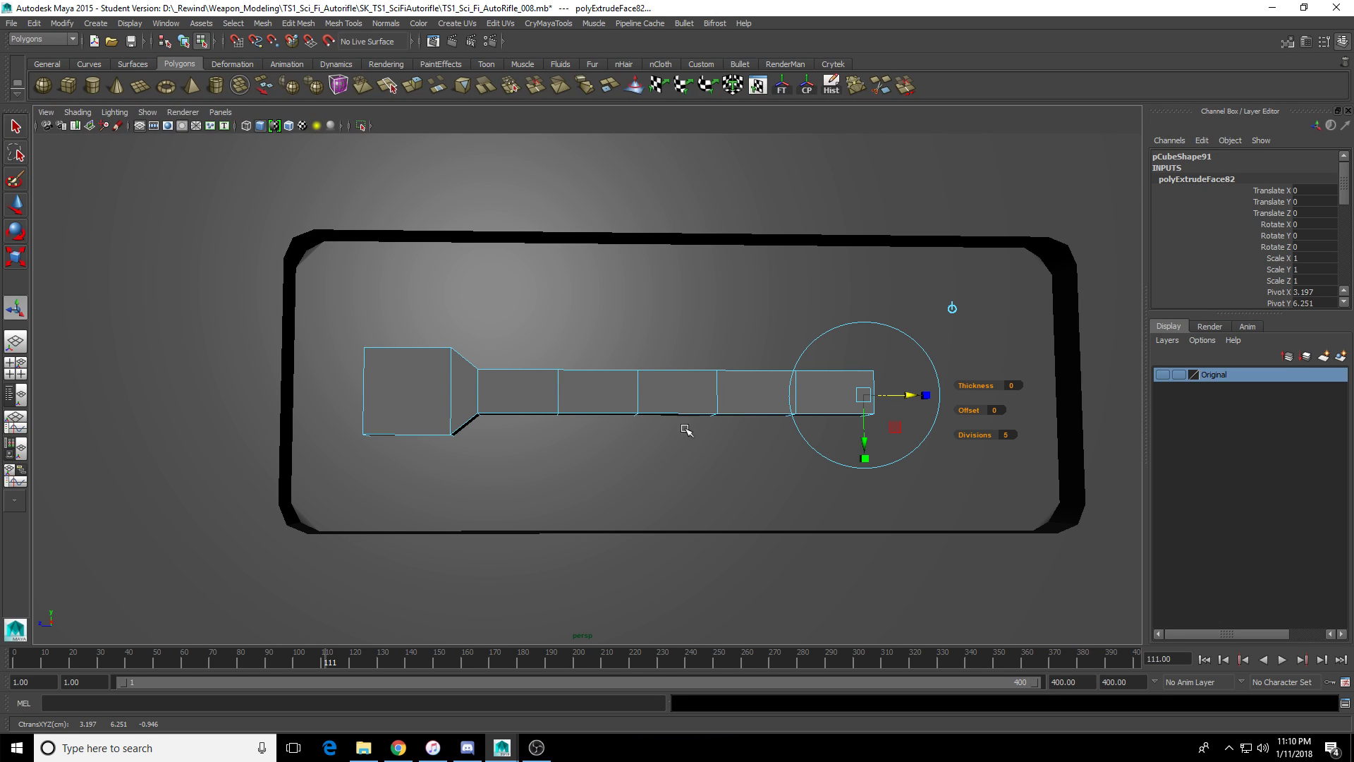
pyautogui.keyDown('alt'); pyautogui.moveTo(608, 416); pyautogui.dragTo(616, 444); pyautogui.keyUp('alt')
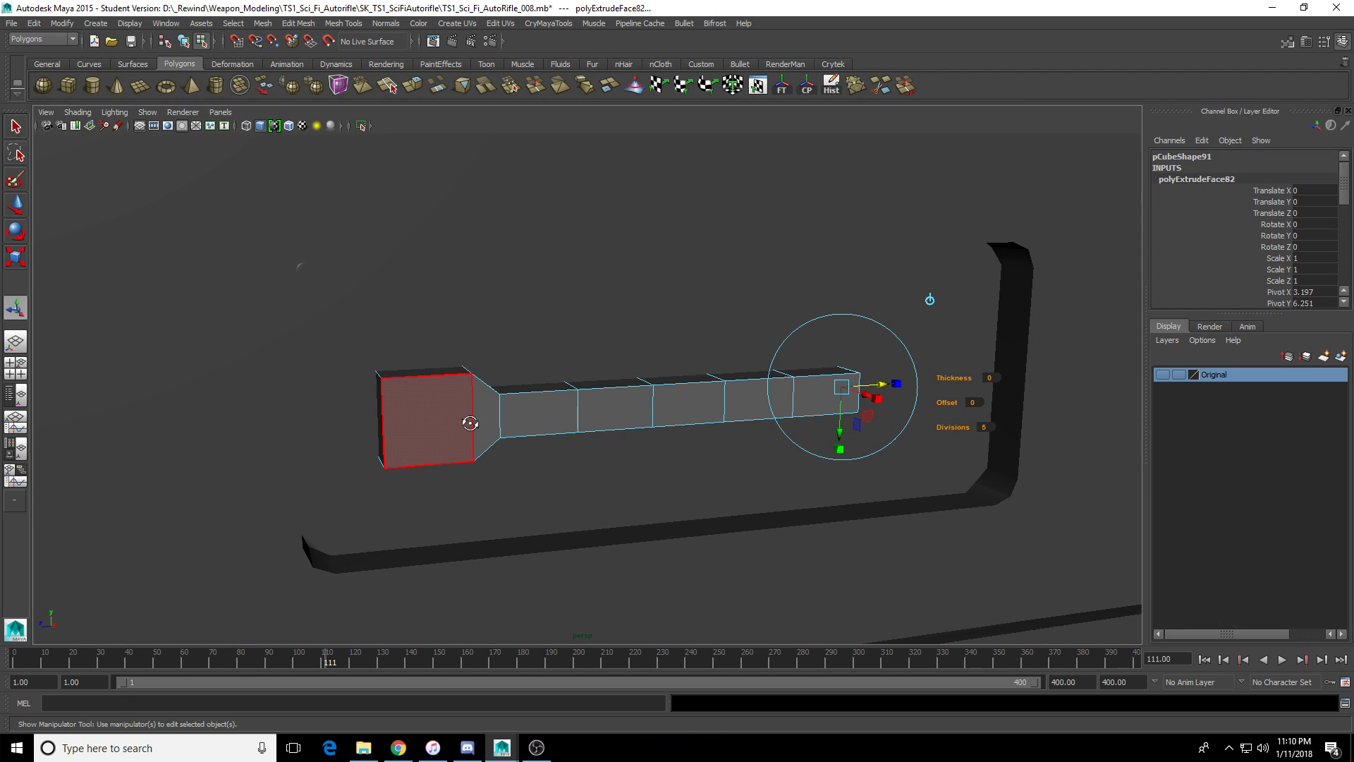
pyautogui.keyDown('alt'); pyautogui.moveTo(470, 423); pyautogui.dragTo(400, 407); pyautogui.keyUp('alt')
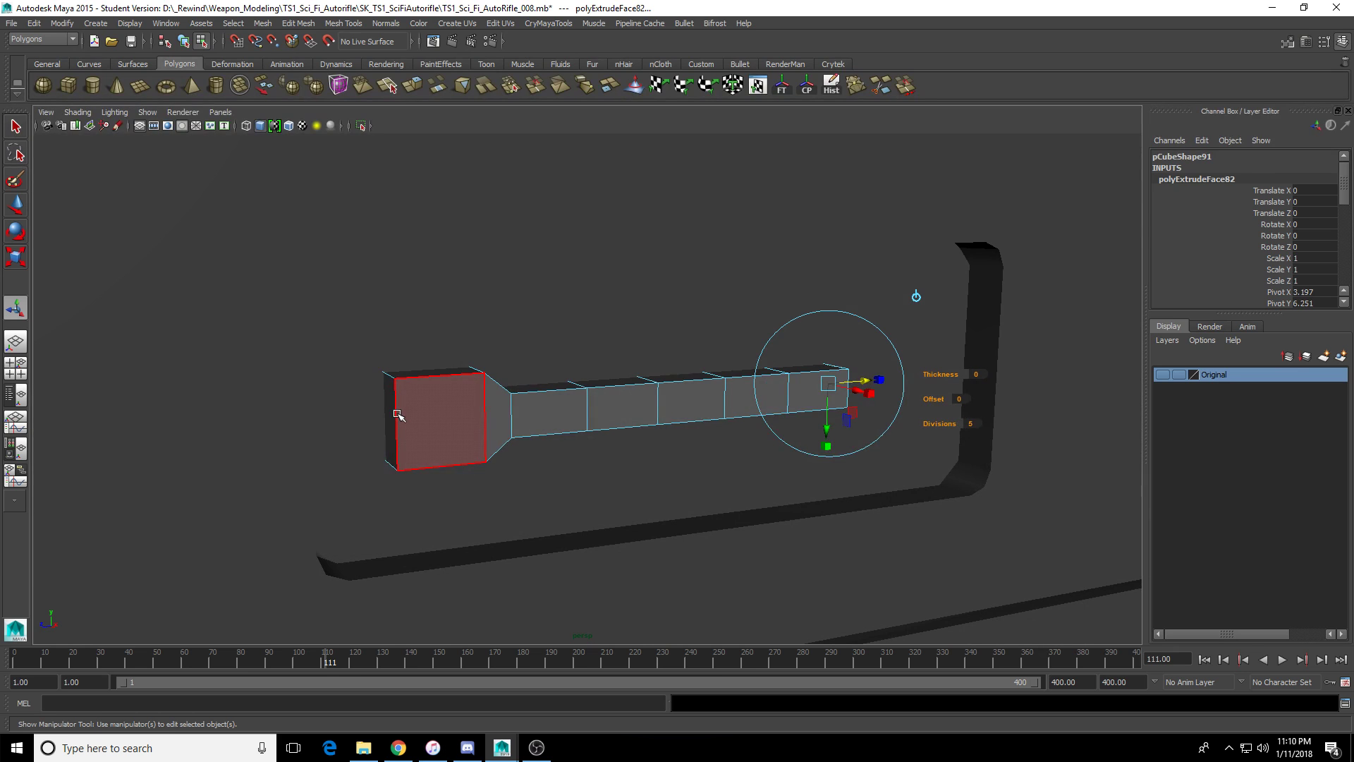
pyautogui.click(393, 395)
pyautogui.keyDown('alt'); pyautogui.moveTo(442, 311); pyautogui.dragTo(519, 458); pyautogui.keyUp('alt')
pyautogui.press('F10')
pyautogui.click(544, 374)
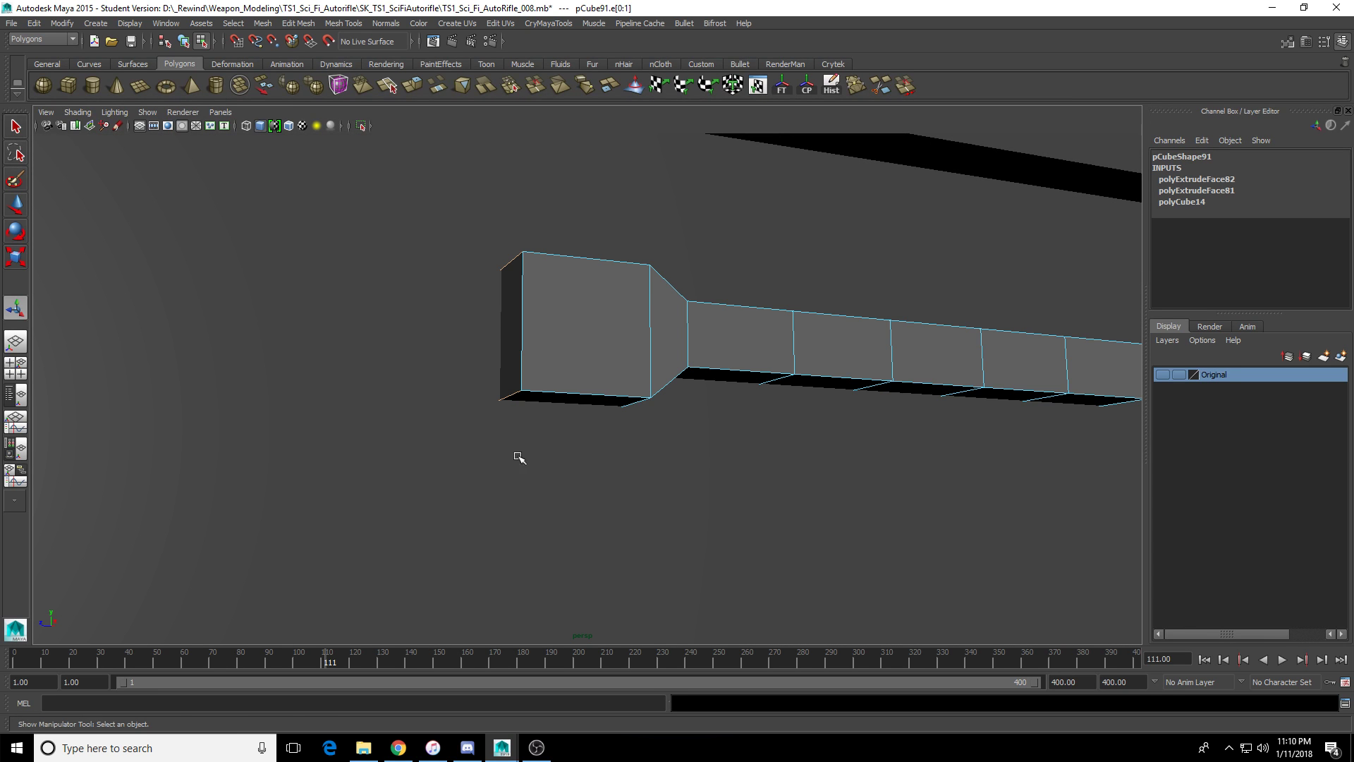
pyautogui.press('w')
pyautogui.press('r')
pyautogui.keyDown('alt'); pyautogui.moveTo(506, 397); pyautogui.dragTo(578, 360); pyautogui.keyUp('alt')
pyautogui.press('F11')
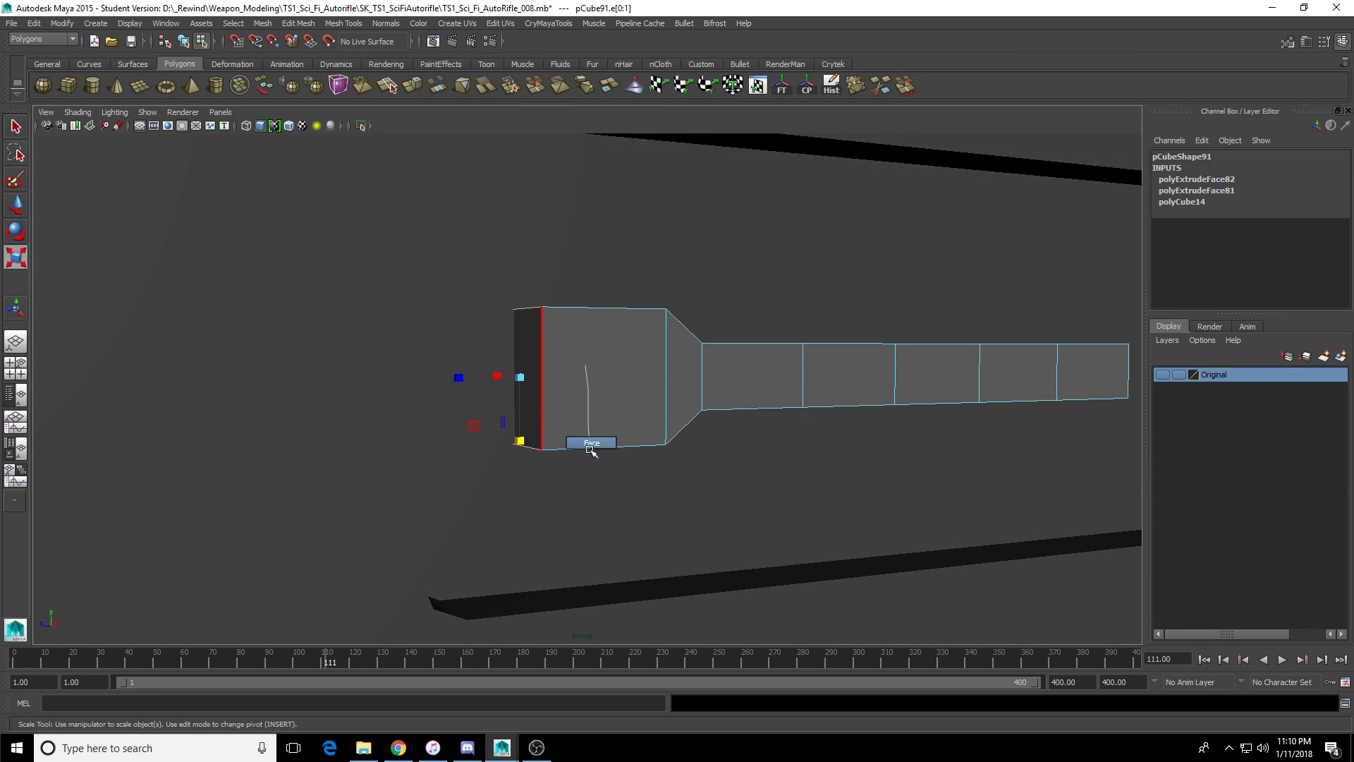
# Extrude the head block's upper, lower and muzzle-facing faces outward.
pyautogui.click(520, 393)
pyautogui.keyDown('alt'); pyautogui.moveTo(578, 302); pyautogui.dragTo(550, 384); pyautogui.keyUp('alt')
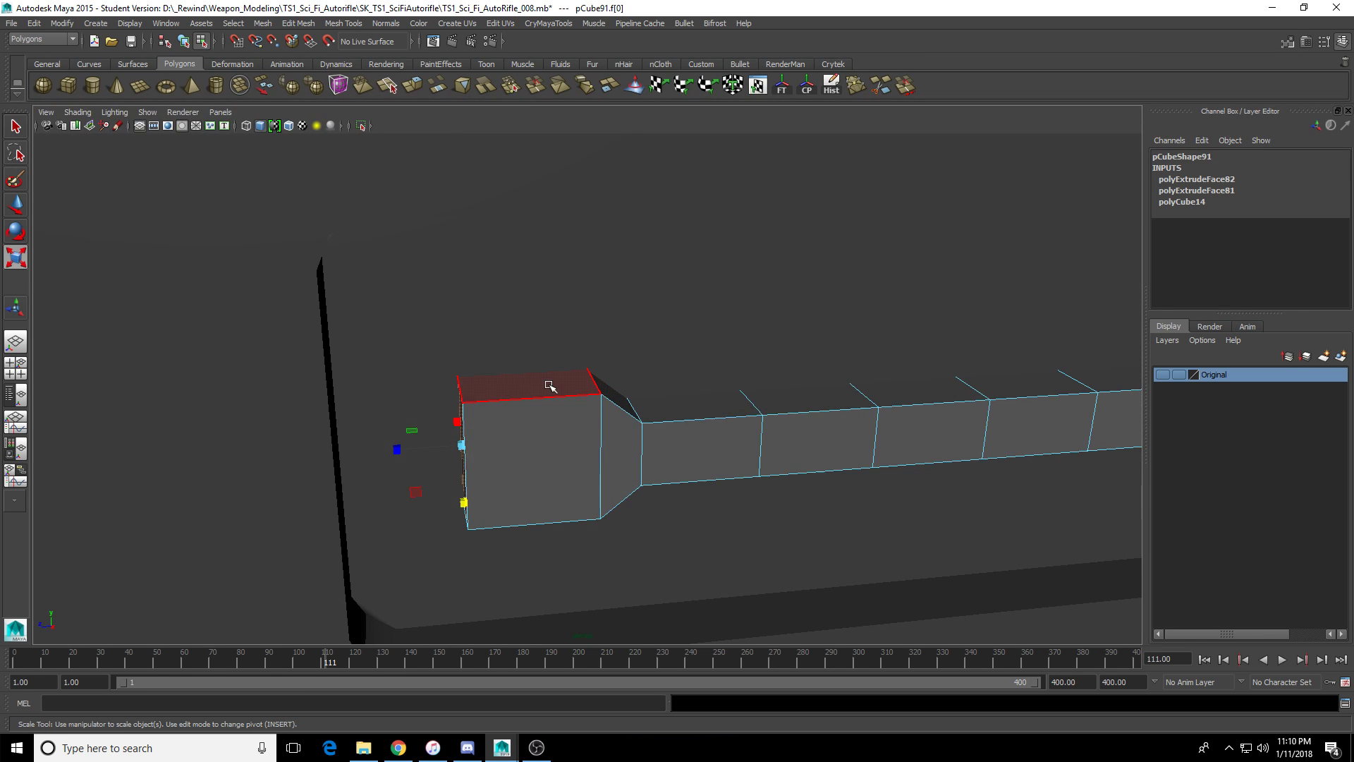
pyautogui.click(565, 474)
pyautogui.keyDown('alt'); pyautogui.moveTo(565, 475); pyautogui.dragTo(571, 376); pyautogui.keyUp('alt')
pyautogui.keyDown('shift'); pyautogui.click(569, 347); pyautogui.keyUp('shift')
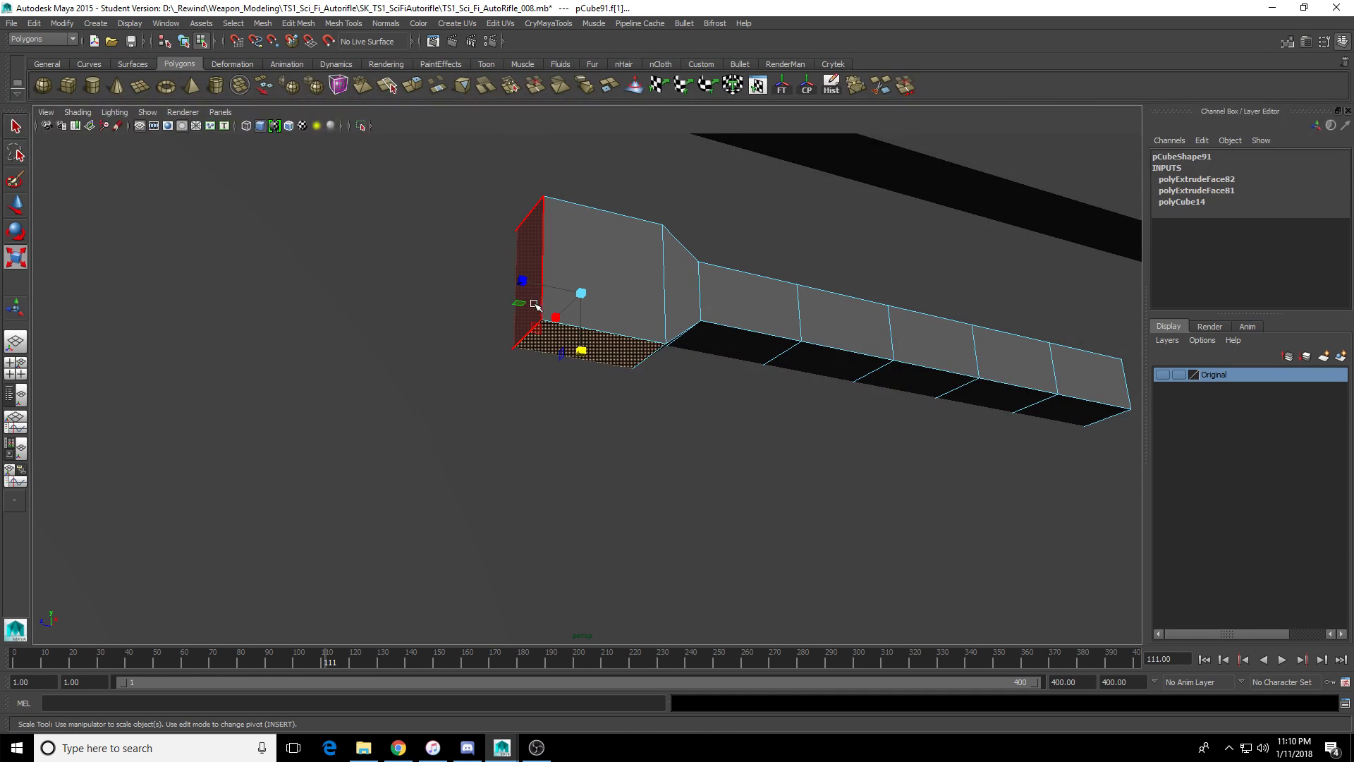
pyautogui.keyDown('shift'); pyautogui.click(530, 250); pyautogui.keyUp('shift')
pyautogui.hotkey('ctrl', 'e')
pyautogui.keyDown('alt'); pyautogui.moveTo(566, 219); pyautogui.dragTo(534, 309); pyautogui.keyUp('alt')
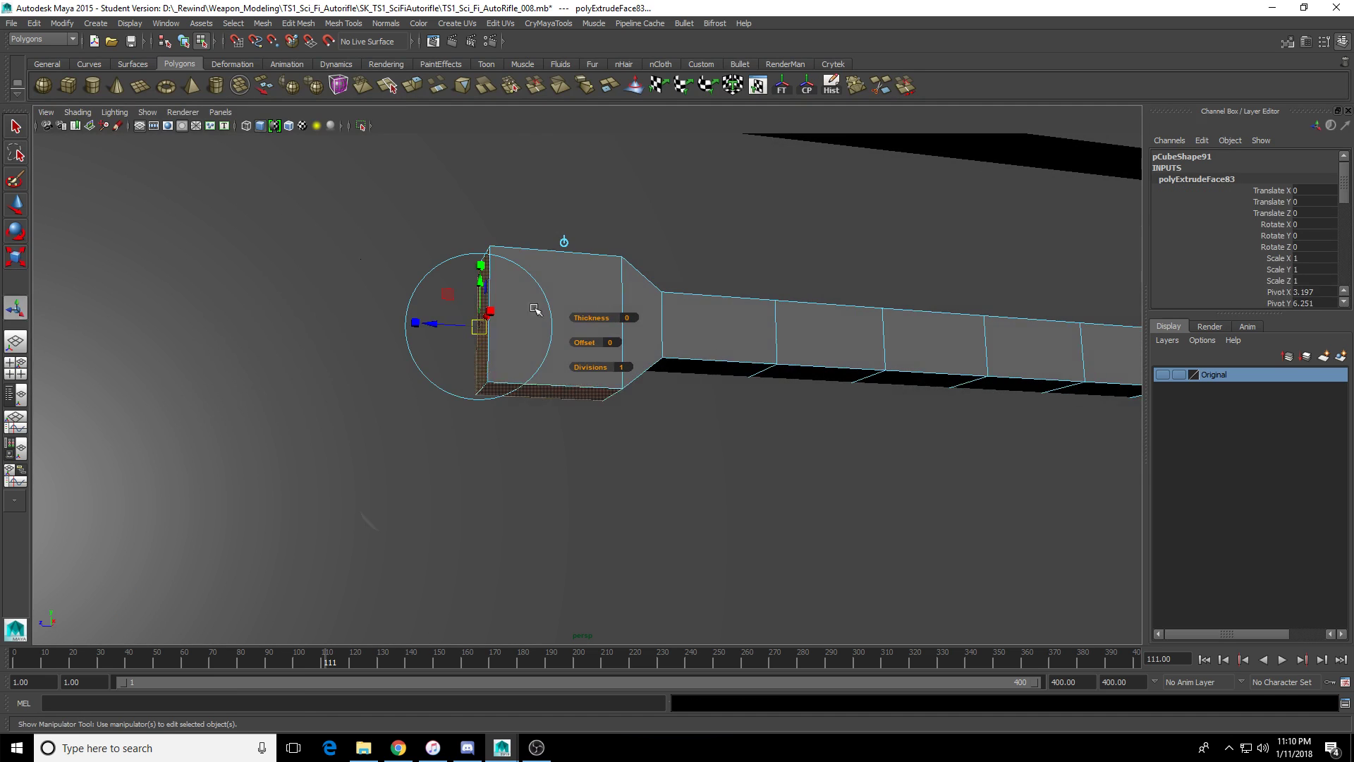
pyautogui.moveTo(436, 322); pyautogui.dragTo(423, 323)
# Disable Keep Faces Together for the extrusion and round off the head with local Z translate 0.098 and local Y scale 0.491.
pyautogui.hotkey('ctrl', 'a')
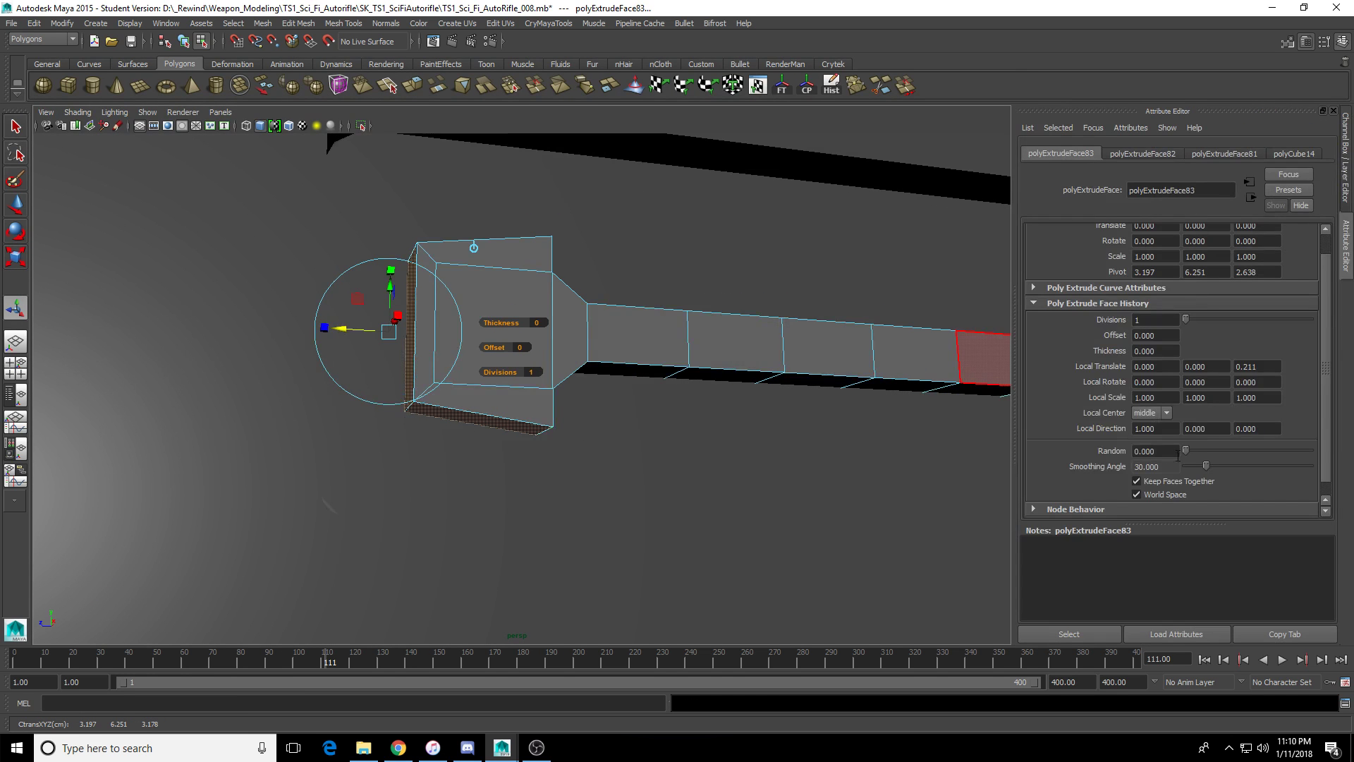
pyautogui.click(1150, 484)
pyautogui.keyDown('alt'); pyautogui.moveTo(741, 433); pyautogui.dragTo(458, 339); pyautogui.keyUp('alt')
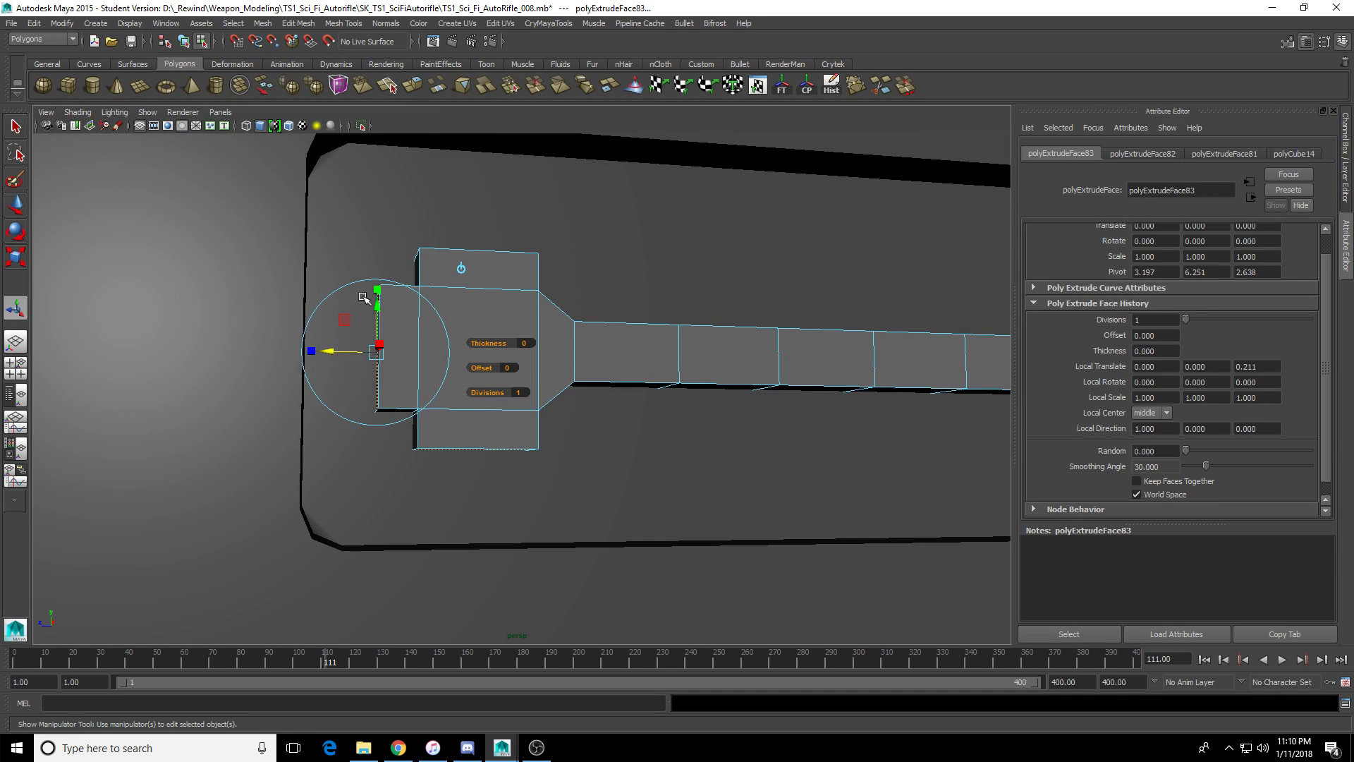
pyautogui.moveTo(376, 290); pyautogui.dragTo(356, 355)
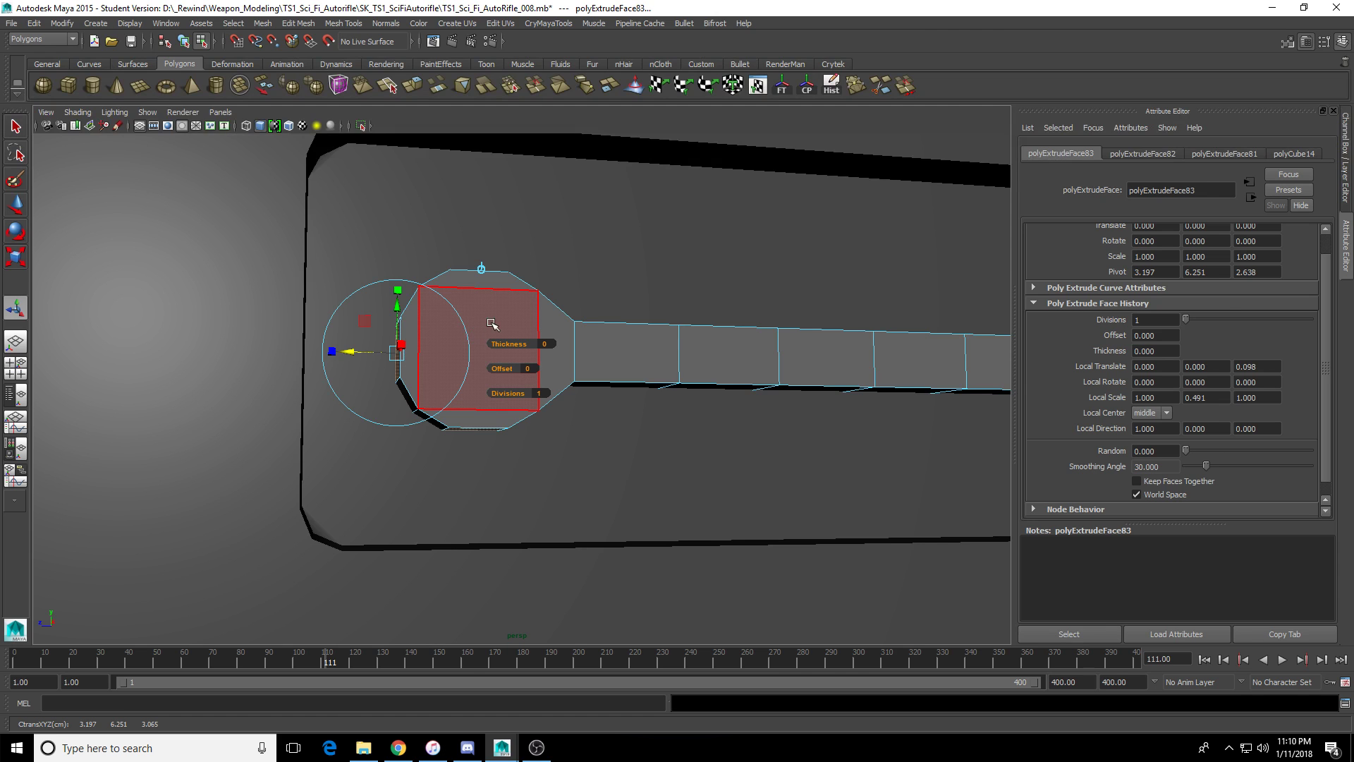
pyautogui.keyDown('alt'); pyautogui.moveTo(492, 324); pyautogui.dragTo(610, 370); pyautogui.keyUp('alt')
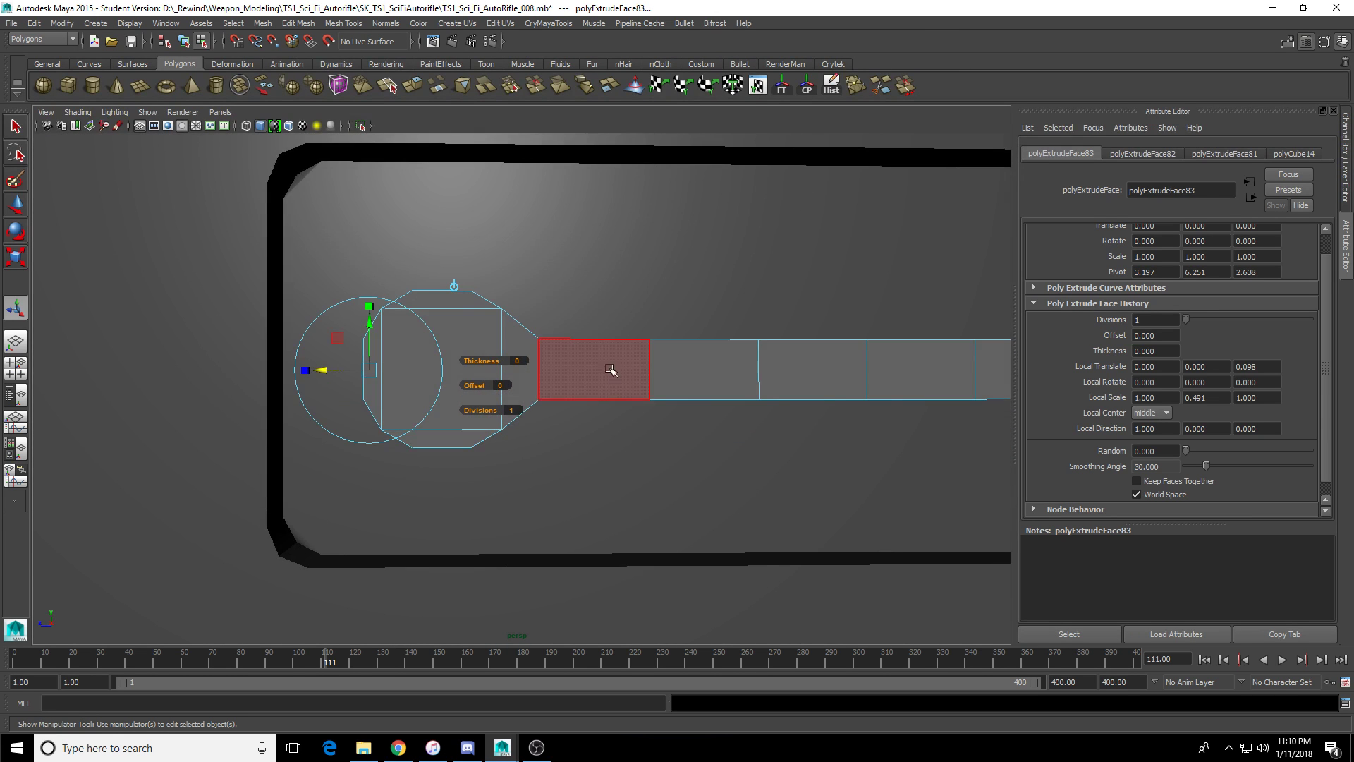
# Try rotating the whole bar piece inside the recess.
pyautogui.scroll(-5, 610, 369)
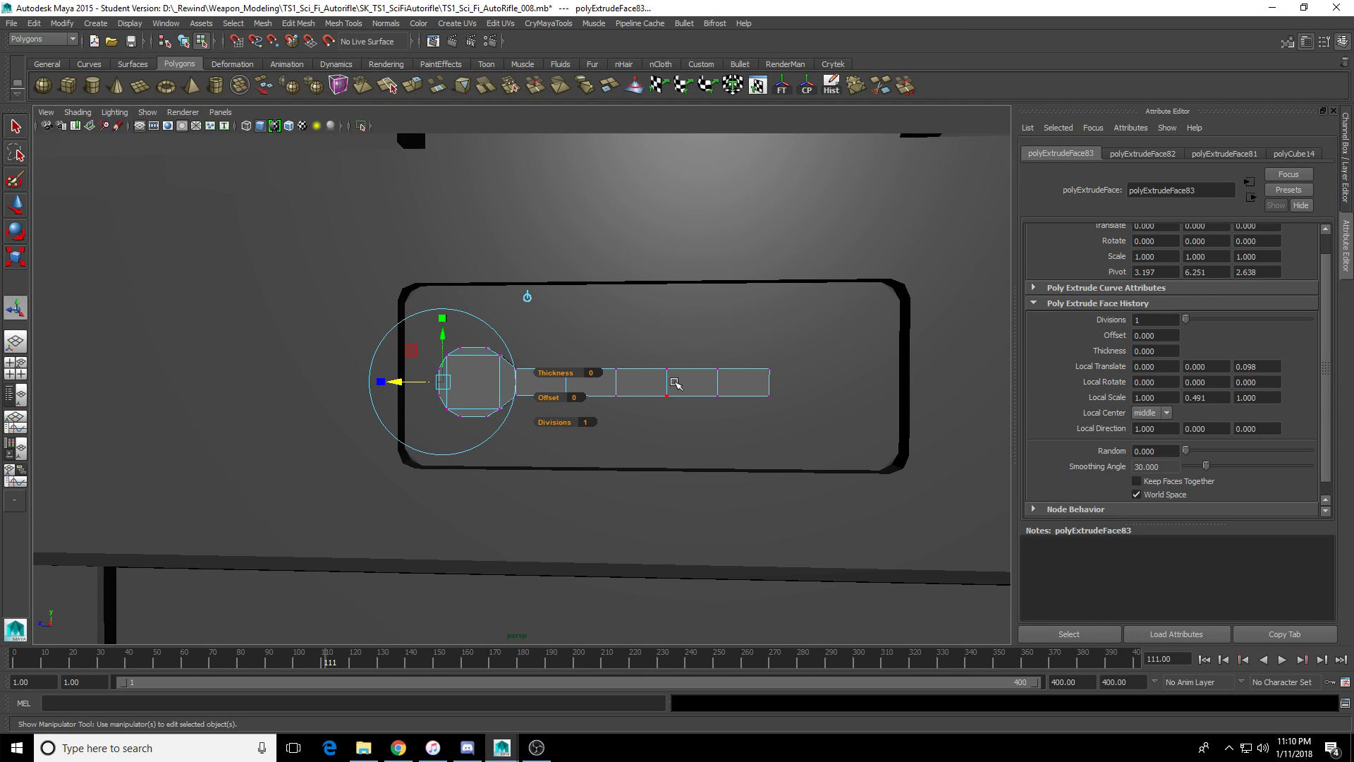
pyautogui.press('F8')
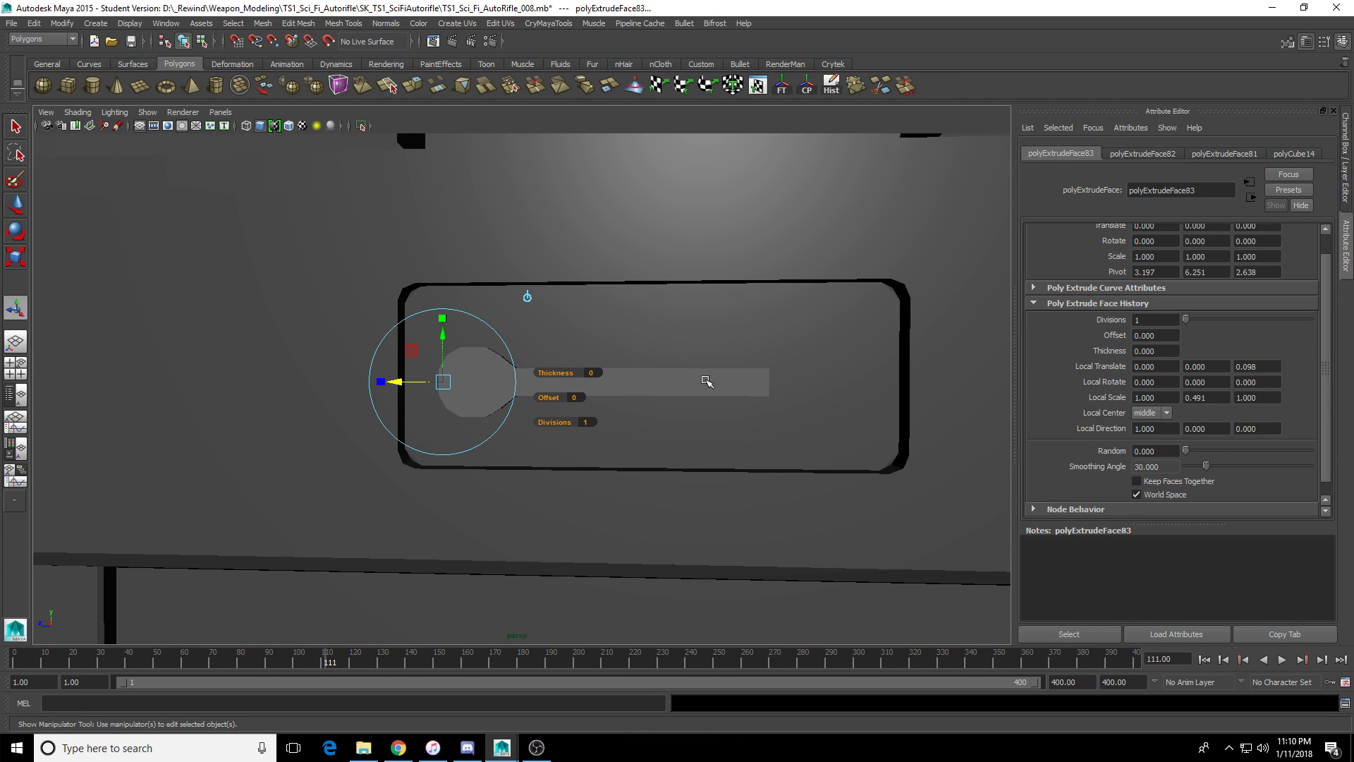
pyautogui.click(706, 379)
pyautogui.moveTo(715, 384); pyautogui.dragTo(669, 385, button='right')
pyautogui.keyDown('alt'); pyautogui.moveTo(669, 385); pyautogui.dragTo(602, 399, button='middle'); pyautogui.keyUp('alt')
pyautogui.scroll(4, 601, 399)
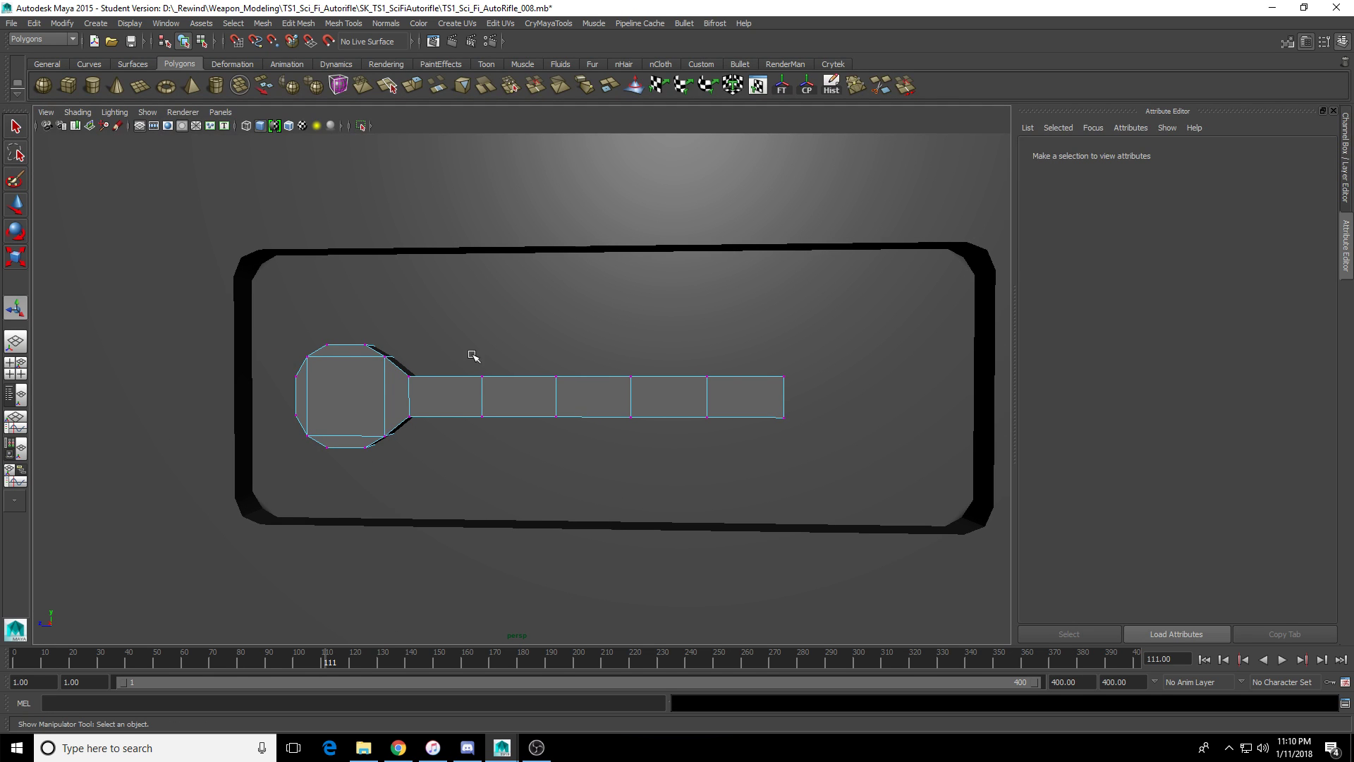
pyautogui.press('F8')
pyautogui.press('w')
pyautogui.press('e')
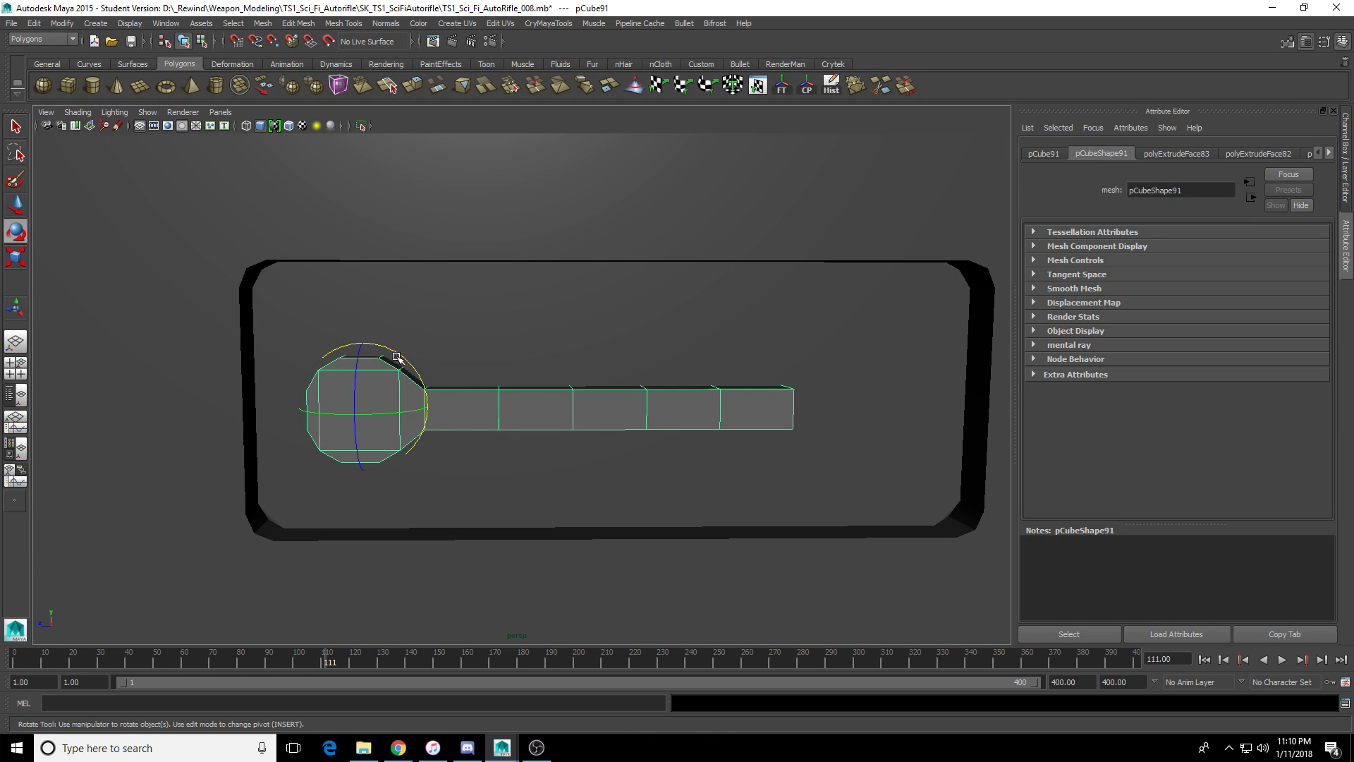
pyautogui.moveTo(393, 354); pyautogui.dragTo(375, 343)
pyautogui.hotkey('ctrl', 'z')
# Try raising the bar's last three segments by moving their vertices upward.
pyautogui.moveTo(548, 408); pyautogui.dragTo(500, 406, button='right')
pyautogui.keyDown('alt'); pyautogui.moveTo(535, 436); pyautogui.dragTo(534, 416); pyautogui.keyUp('alt')
pyautogui.moveTo(439, 378)
pyautogui.mouseDown(button='right')
pyautogui.moveTo(441, 336)
pyautogui.moveTo(454, 366)
pyautogui.mouseUp(button='right')
pyautogui.moveTo(468, 337); pyautogui.dragTo(550, 438)
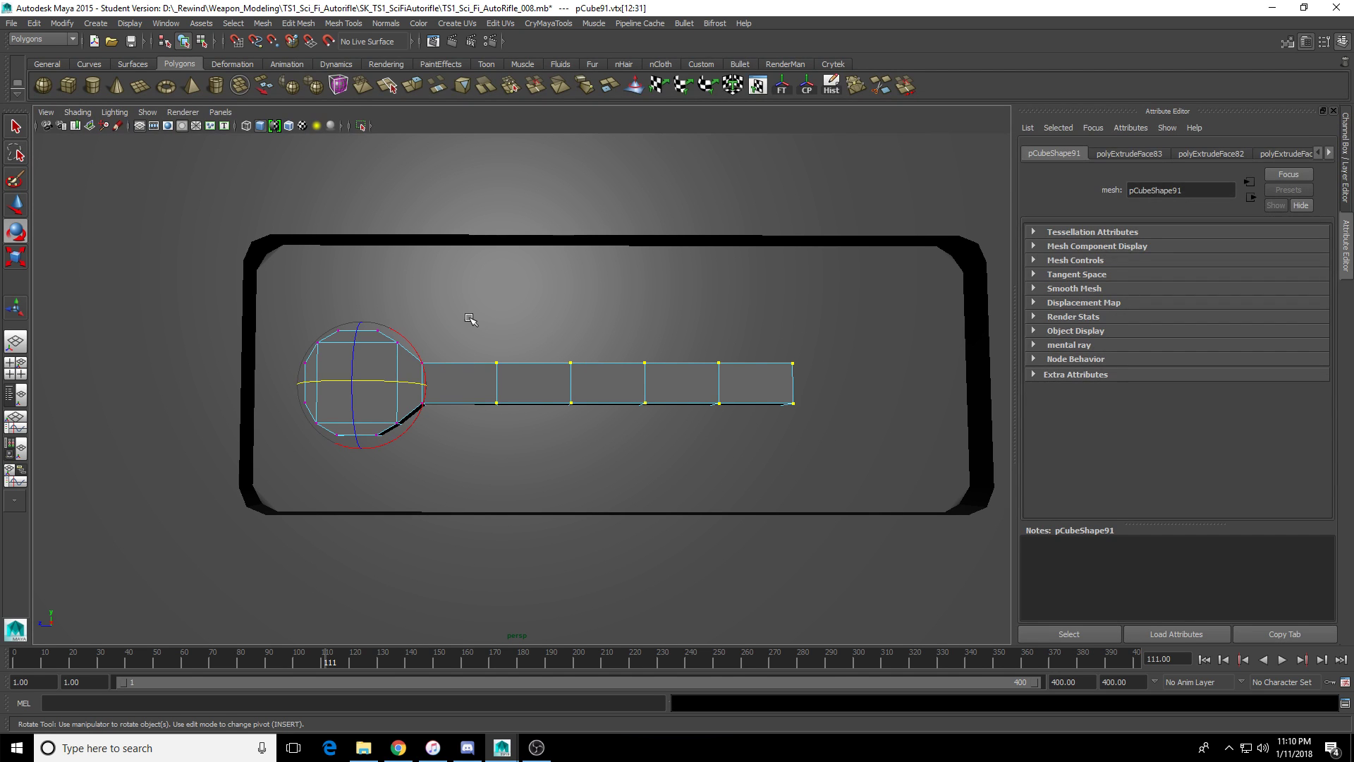
pyautogui.moveTo(553, 324); pyautogui.dragTo(893, 472)
pyautogui.press('w')
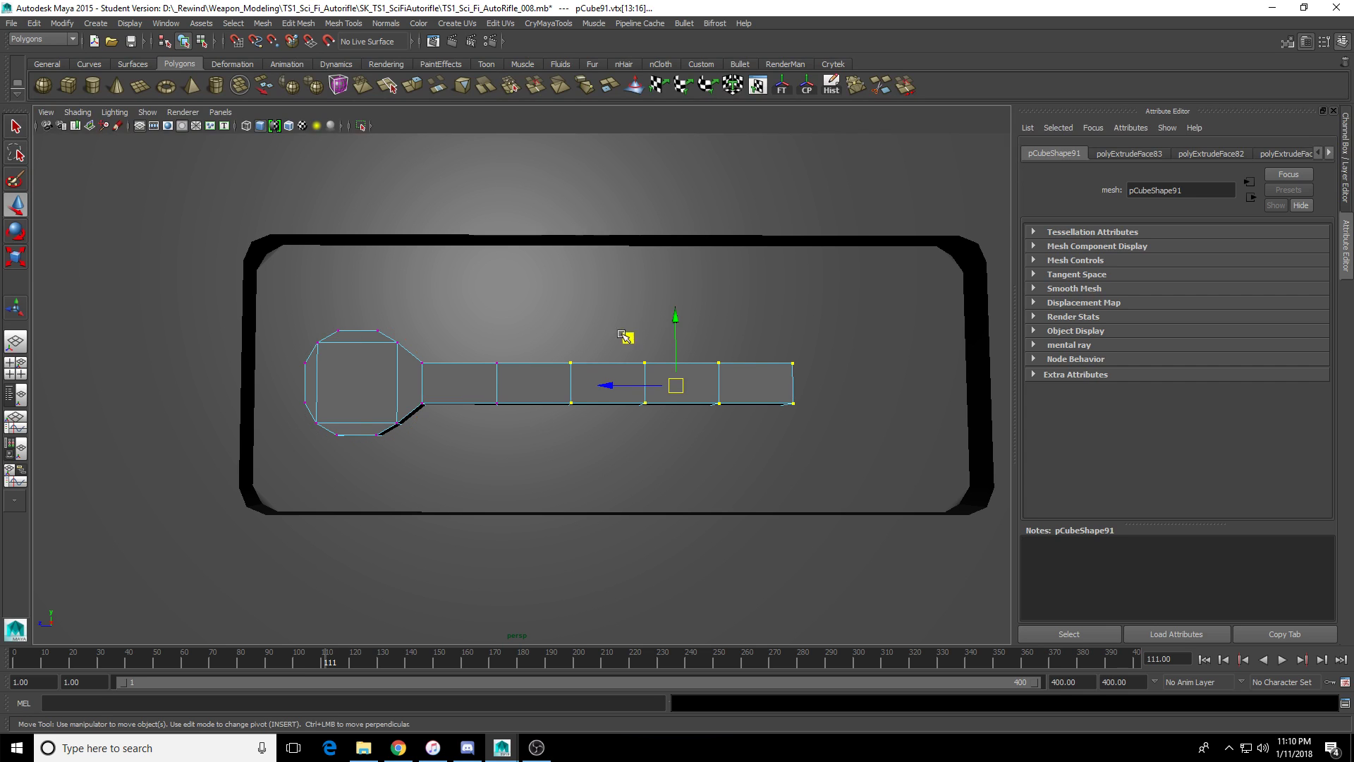
pyautogui.moveTo(672, 319); pyautogui.dragTo(676, 266)
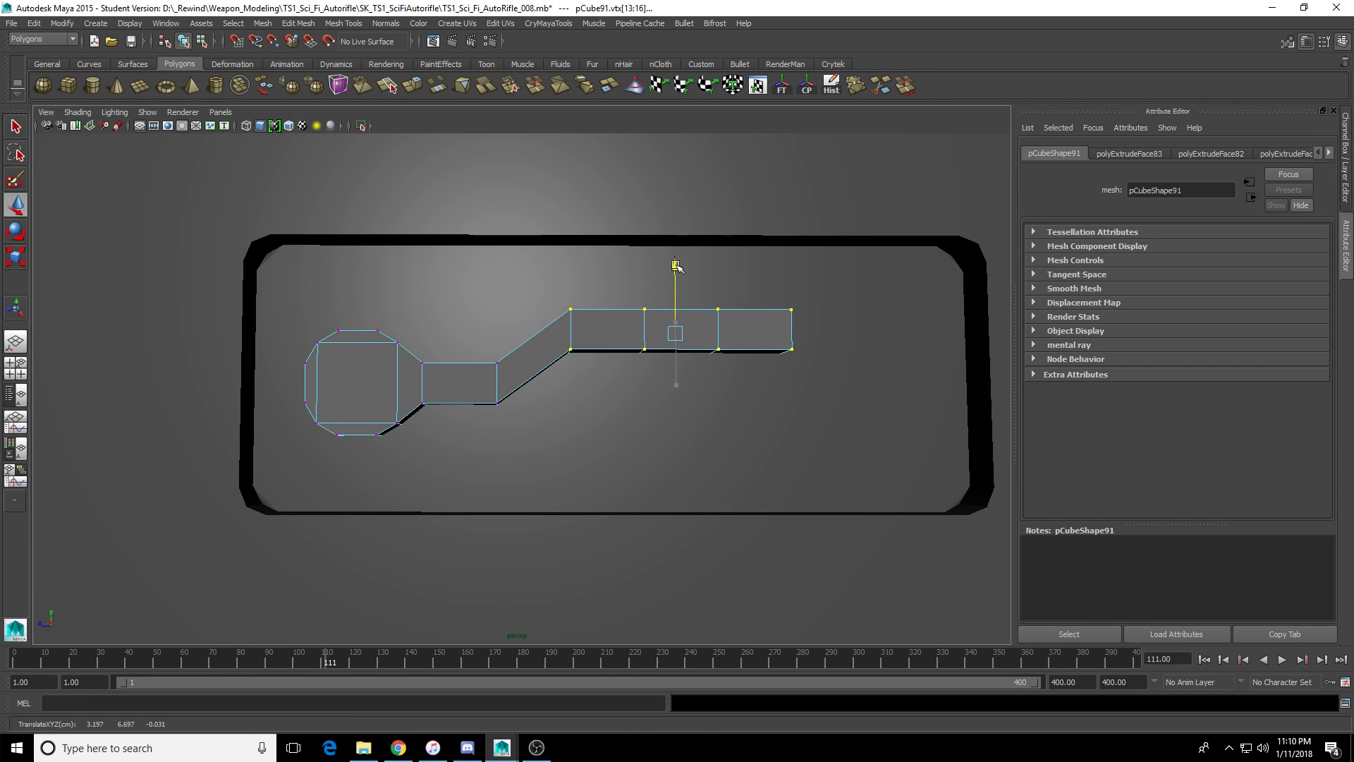
pyautogui.hotkey('ctrl', 'z')
# Move all bar vertices from the first division onward away from the head to lengthen the bar's first segment.
pyautogui.moveTo(468, 315); pyautogui.dragTo(861, 451)
pyautogui.moveTo(638, 316); pyautogui.dragTo(561, 349)
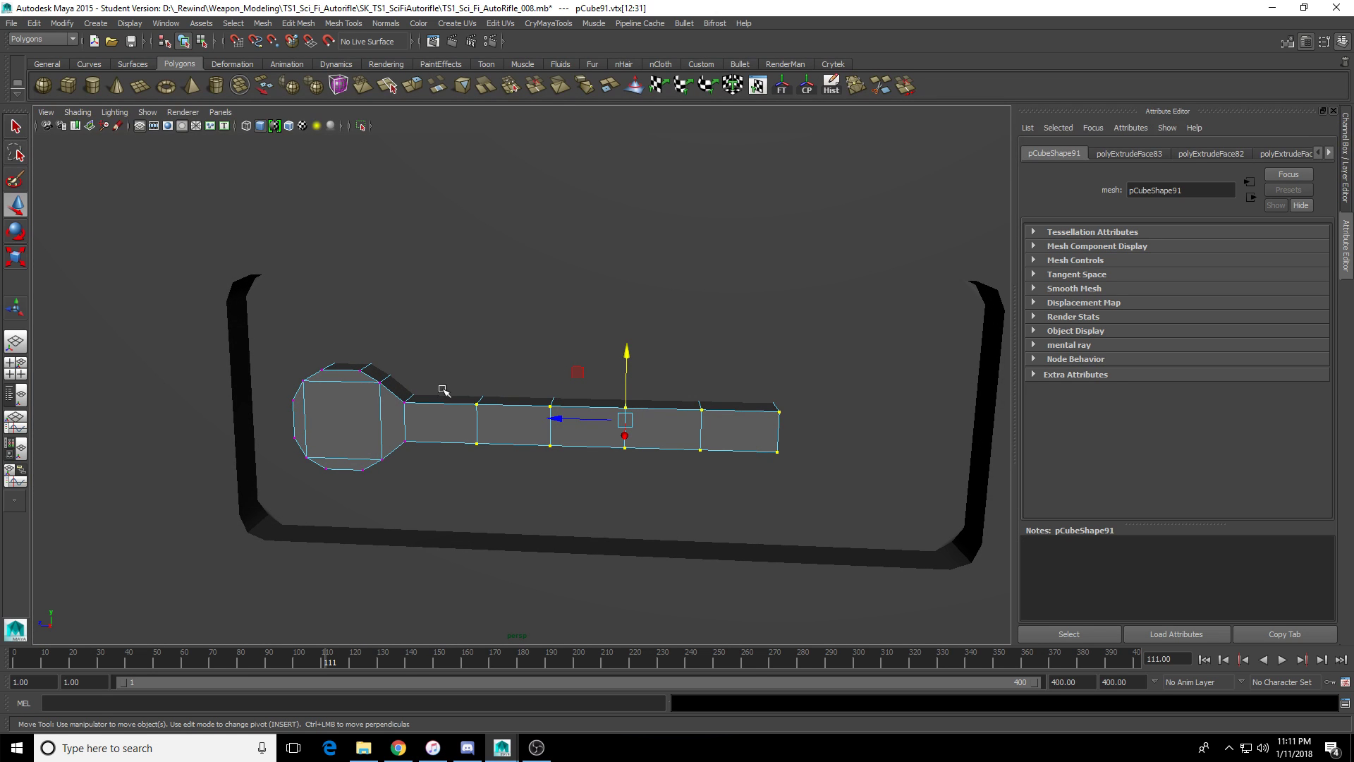
pyautogui.keyDown('alt'); pyautogui.moveTo(443, 390); pyautogui.dragTo(426, 412); pyautogui.keyUp('alt')
pyautogui.keyDown('alt'); pyautogui.moveTo(537, 402); pyautogui.dragTo(530, 401); pyautogui.keyUp('alt')
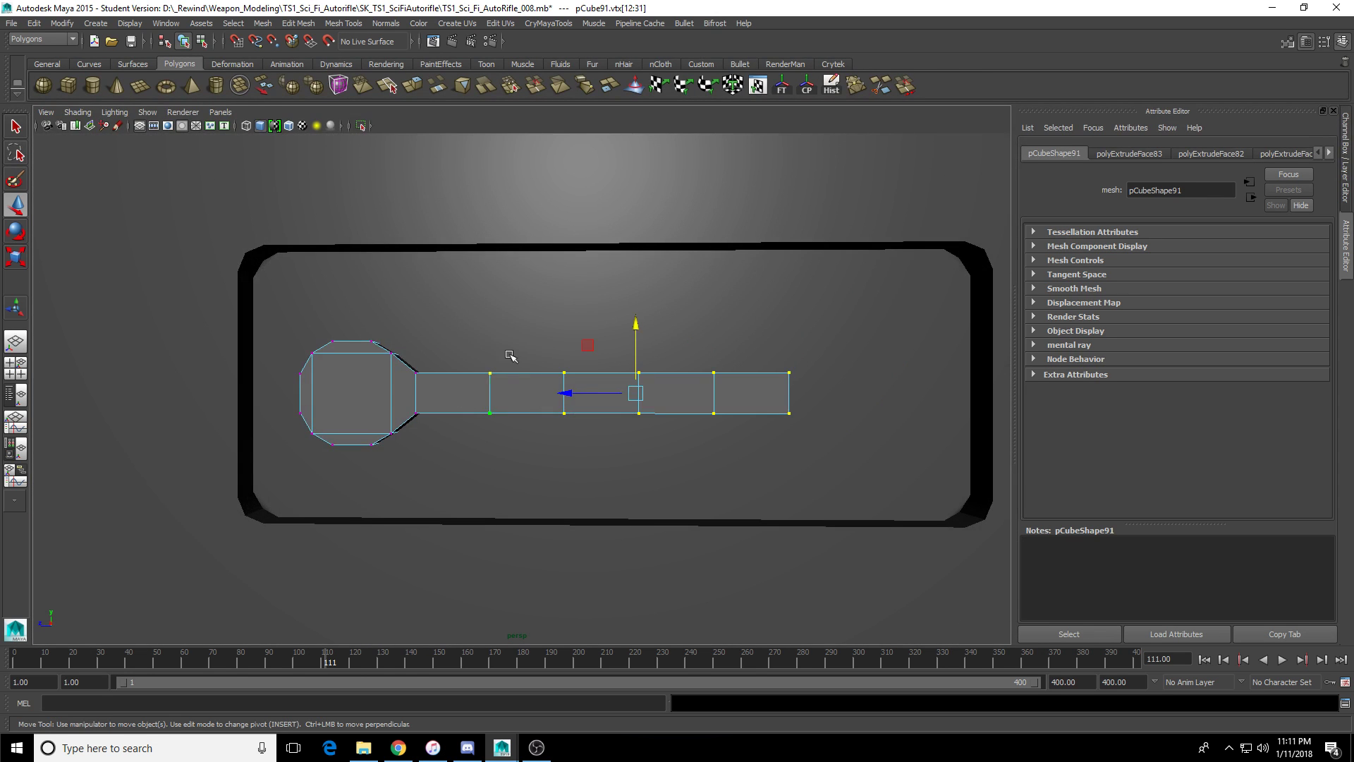
pyautogui.press('F8')
pyautogui.scroll(-3, 493, 373)
pyautogui.press('F8')
pyautogui.moveTo(469, 331); pyautogui.dragTo(876, 503)
pyautogui.moveTo(528, 393); pyautogui.dragTo(629, 398)
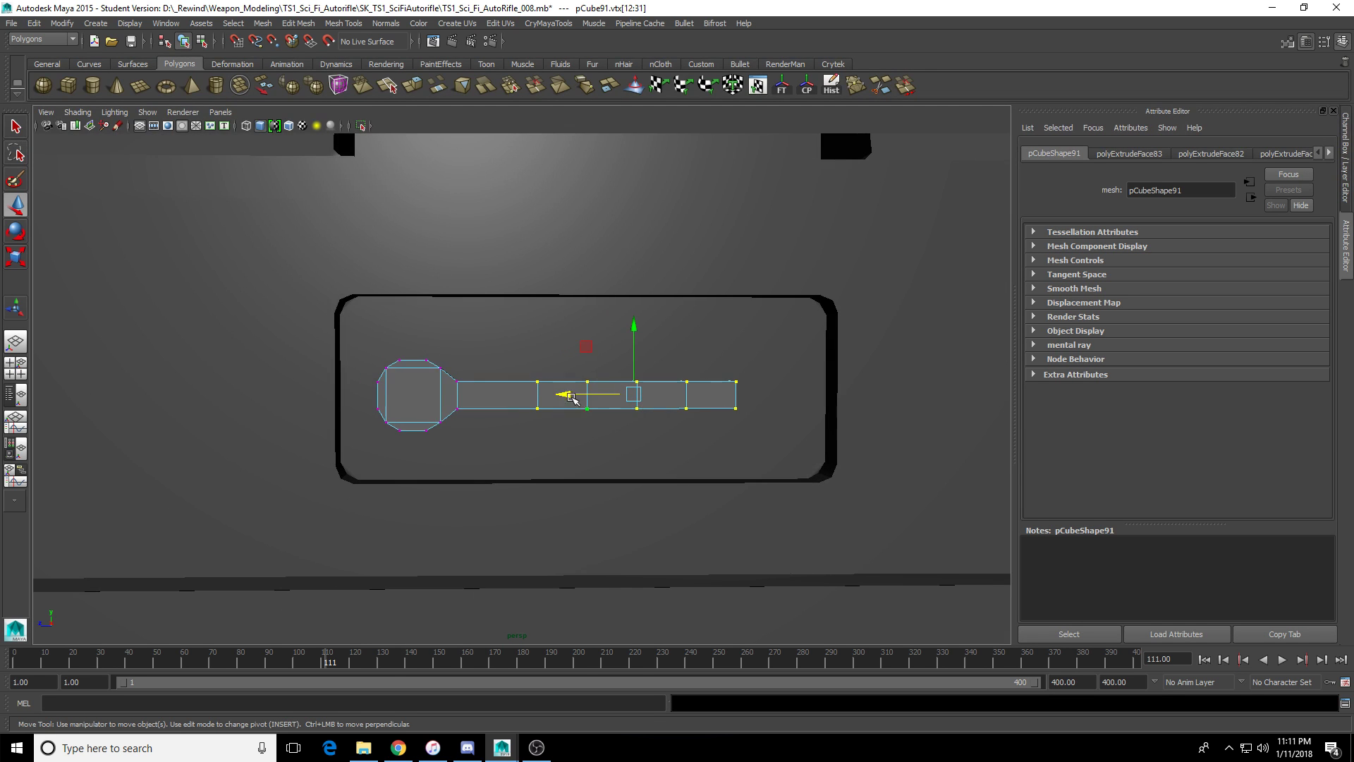
pyautogui.scroll(-8, 625, 350)
pyautogui.keyDown('alt'); pyautogui.moveTo(646, 353); pyautogui.dragTo(650, 406); pyautogui.keyUp('alt')
pyautogui.scroll(8, 648, 412)
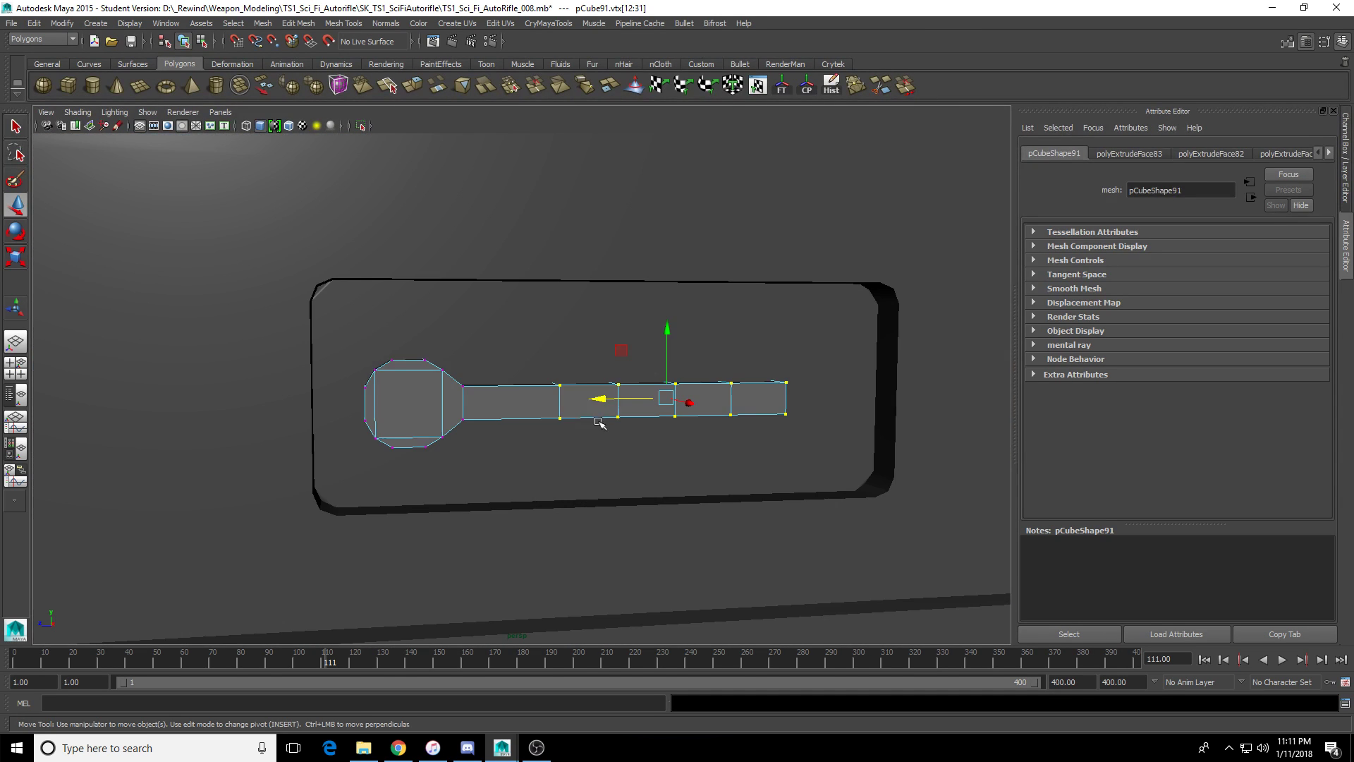
pyautogui.moveTo(505, 407); pyautogui.dragTo(547, 390, button='right')
pyautogui.click(589, 410)
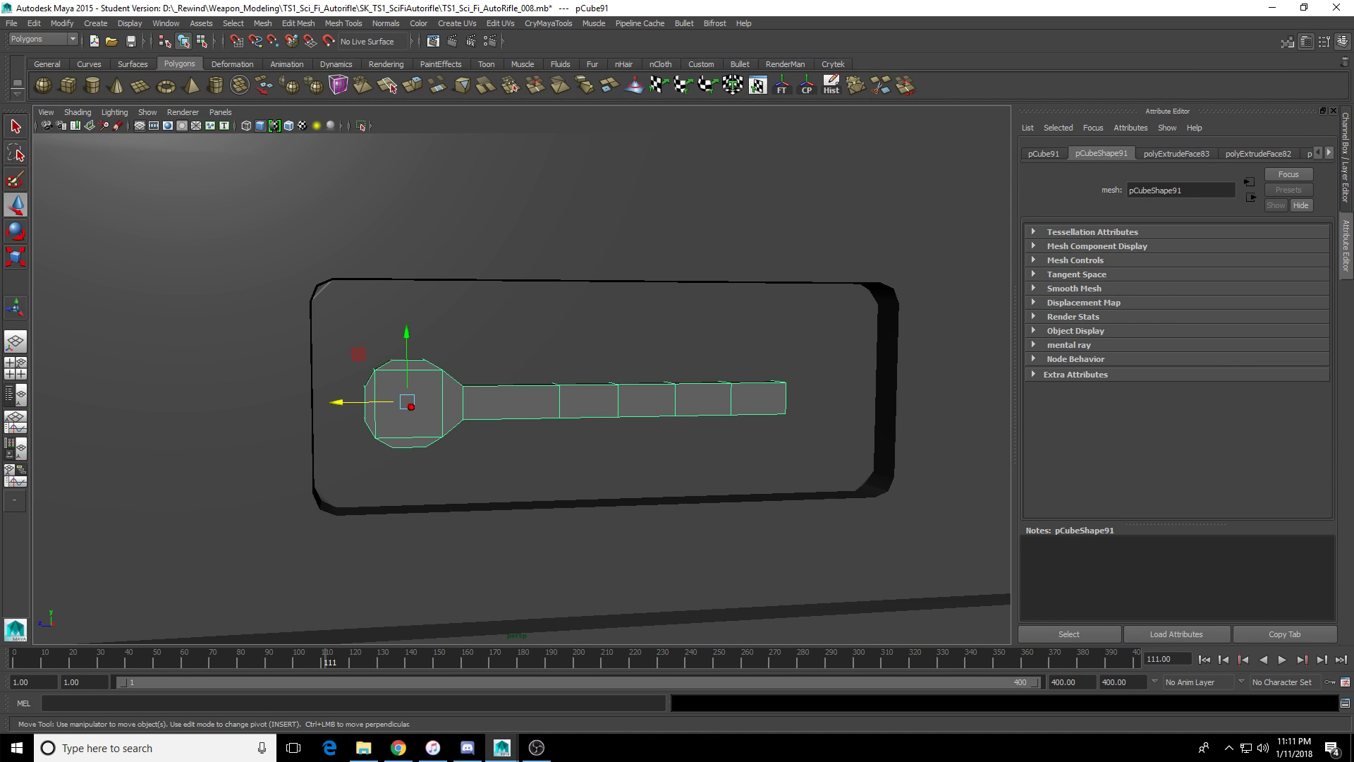
pyautogui.hotkey('alt', 'Tab')
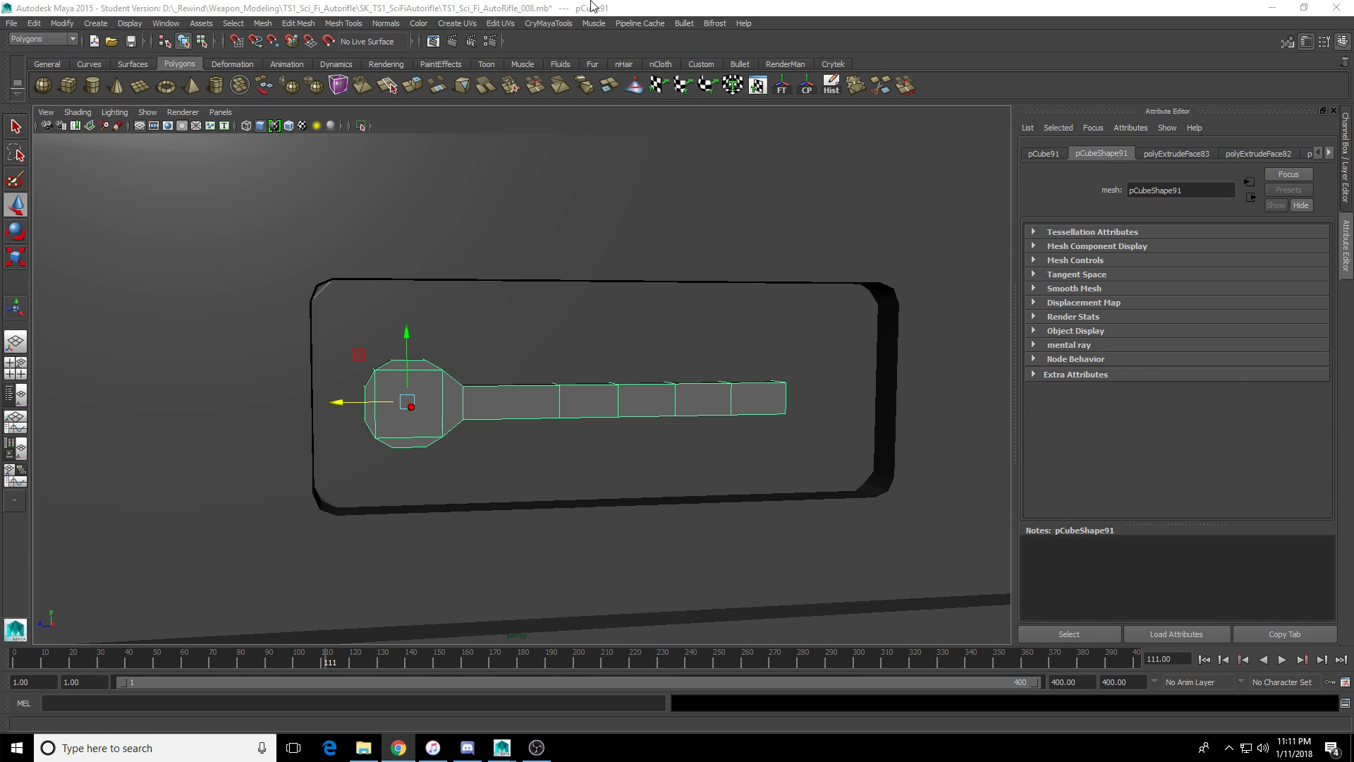
# Switch the viewport to wireframe display and try selecting all of the bar's vertices.
pyautogui.moveTo(539, 400); pyautogui.dragTo(478, 390, button='right')
pyautogui.keyDown('alt'); pyautogui.moveTo(477, 390); pyautogui.dragTo(459, 388); pyautogui.keyUp('alt')
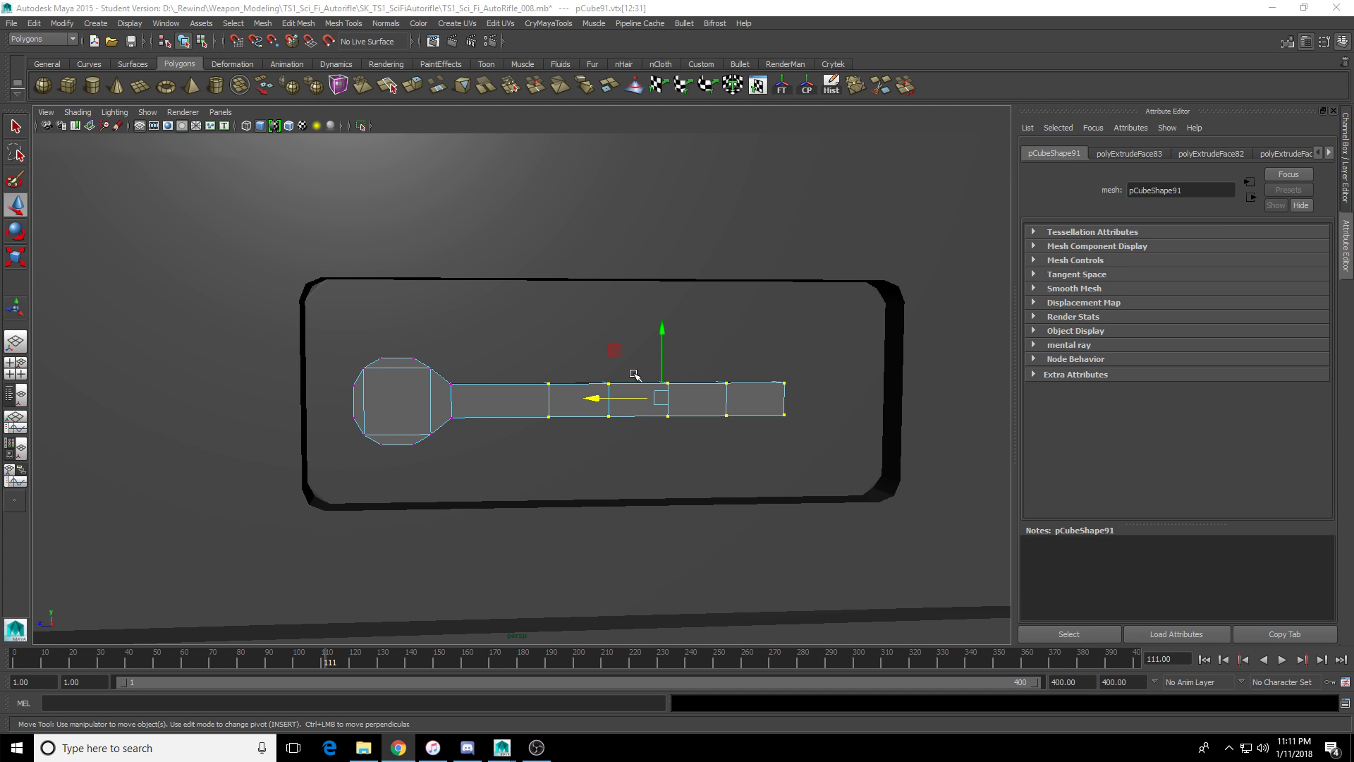
pyautogui.keyDown('alt'); pyautogui.moveTo(632, 374); pyautogui.dragTo(551, 391); pyautogui.keyUp('alt')
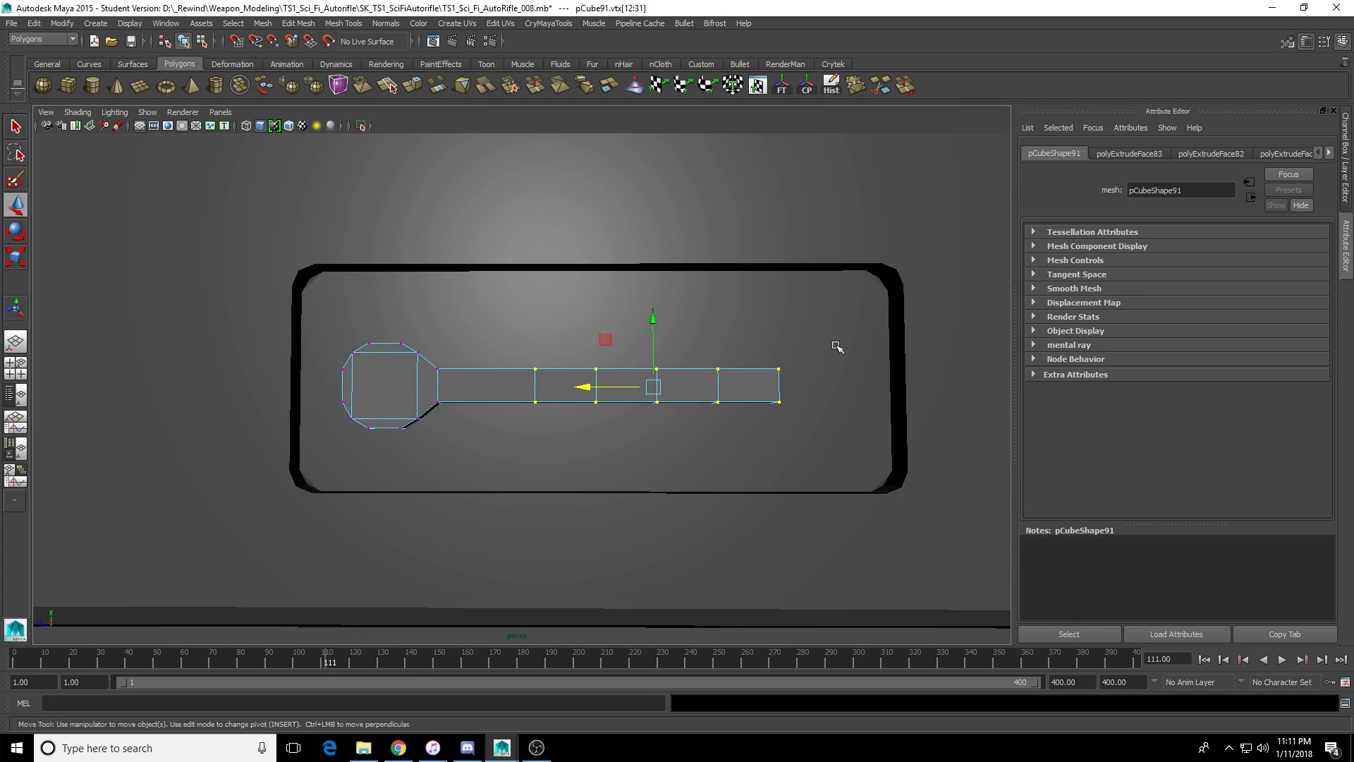
pyautogui.moveTo(850, 309); pyautogui.dragTo(427, 478)
pyautogui.press('4')
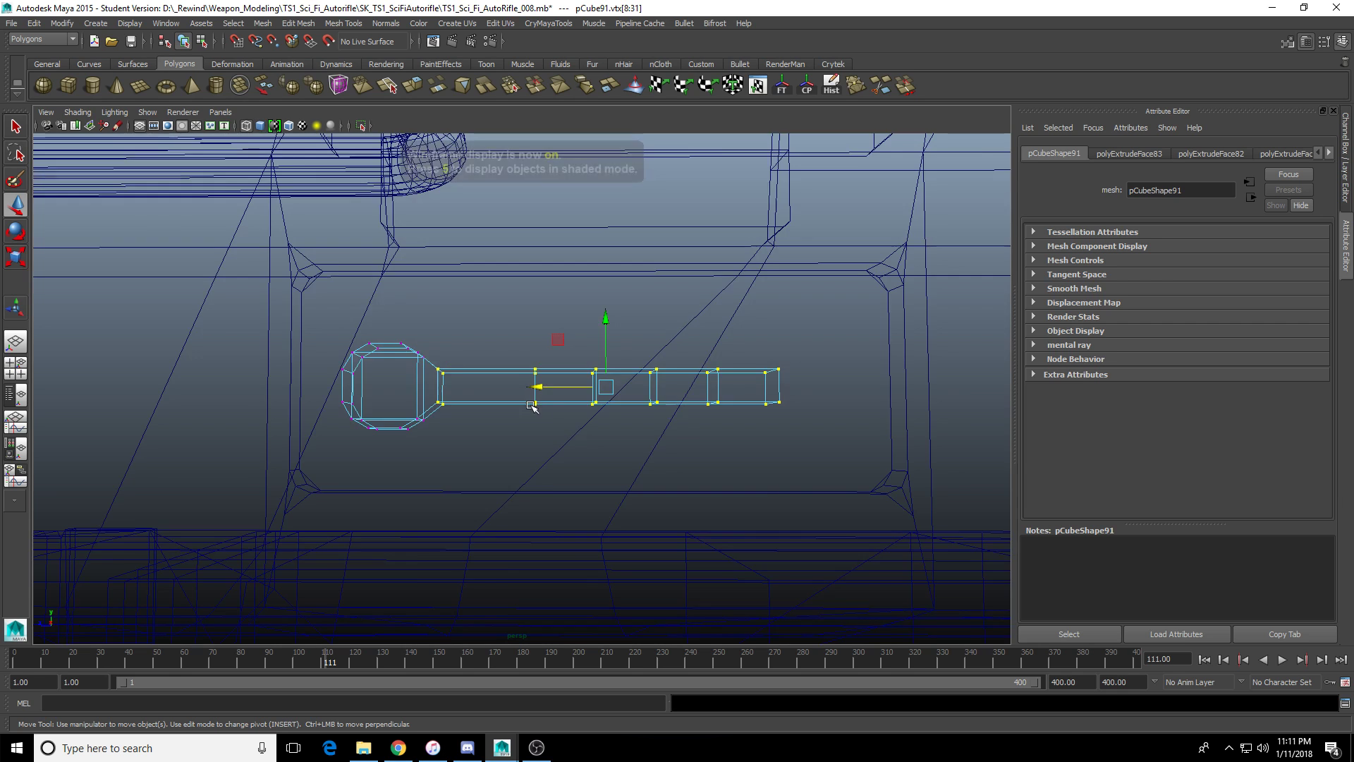
pyautogui.keyDown('alt'); pyautogui.moveTo(533, 407); pyautogui.dragTo(536, 360); pyautogui.keyUp('alt')
pyautogui.hotkey('ctrl', 'z')
pyautogui.hotkey('ctrl', 'z')
pyautogui.hotkey('ctrl', 'z')
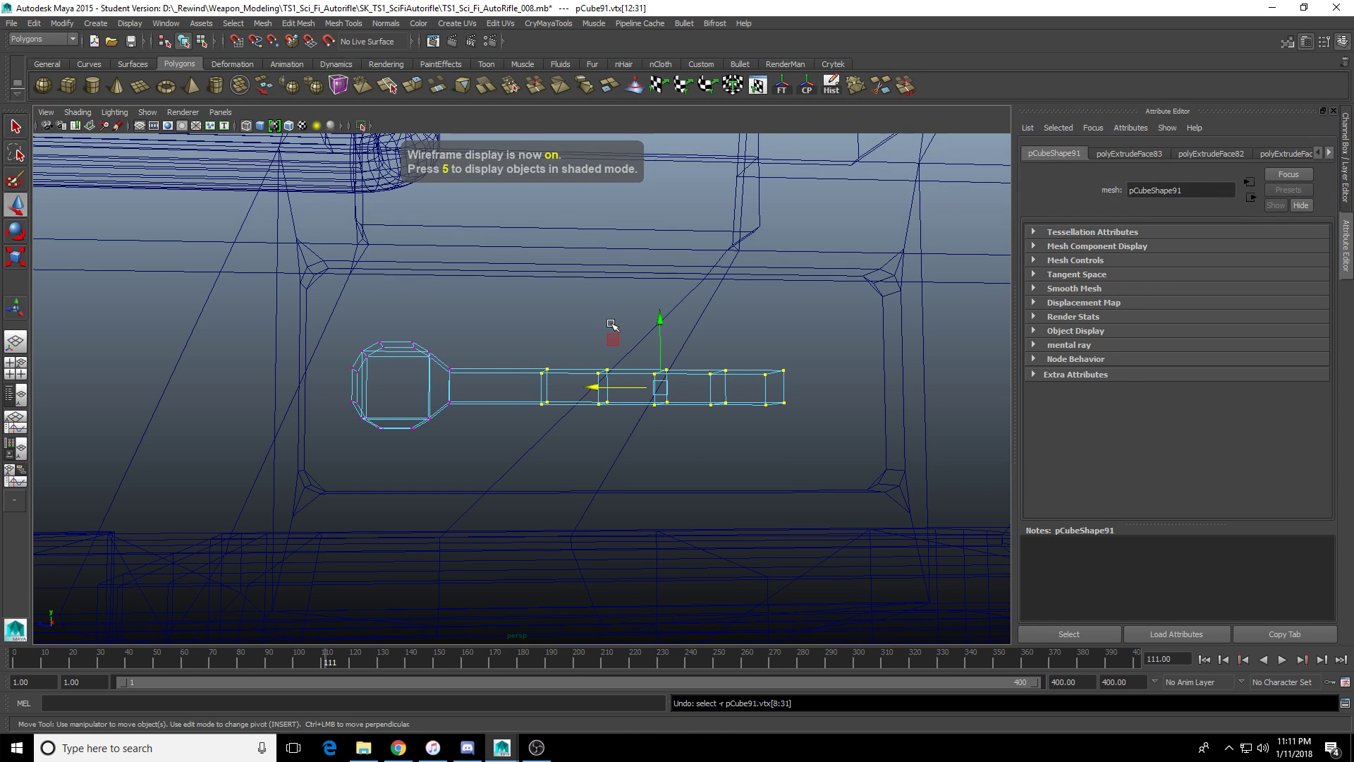
# Try moving the bar's vertices from the first division onward vertically.
pyautogui.click(526, 367)
pyautogui.moveTo(527, 369); pyautogui.dragTo(498, 372, button='right')
pyautogui.moveTo(502, 303); pyautogui.dragTo(822, 468)
pyautogui.keyDown('alt'); pyautogui.moveTo(672, 332); pyautogui.dragTo(405, 500); pyautogui.keyUp('alt')
pyautogui.moveTo(426, 316)
pyautogui.mouseDown()
pyautogui.moveTo(424, 293)
pyautogui.moveTo(429, 333)
pyautogui.mouseUp()
pyautogui.hotkey('ctrl', 'z')
pyautogui.hotkey('ctrl', 'z')
pyautogui.hotkey('ctrl', 'z')
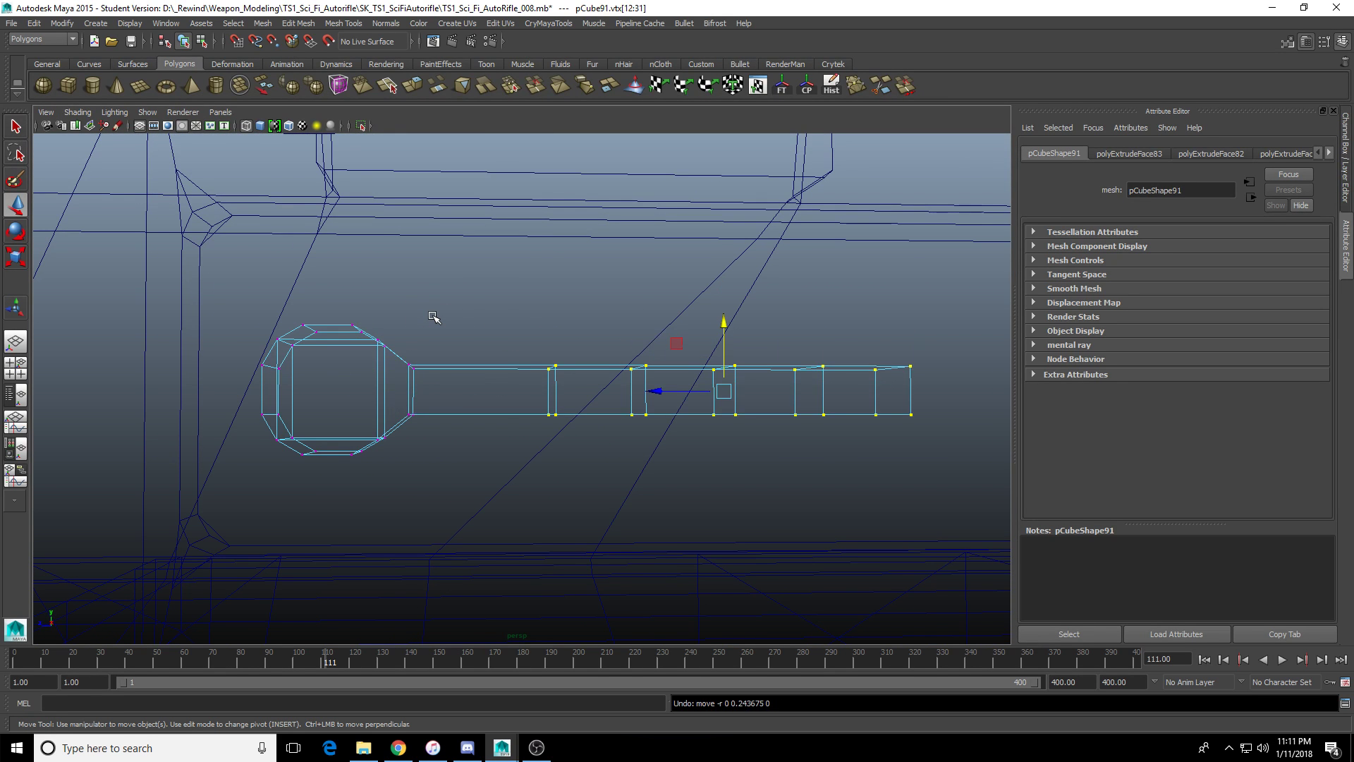
# Raise all of the bar's vertices, including the end joining the head, so the bar lines up near the head's upper edge.
pyautogui.moveTo(907, 363); pyautogui.dragTo(400, 475)
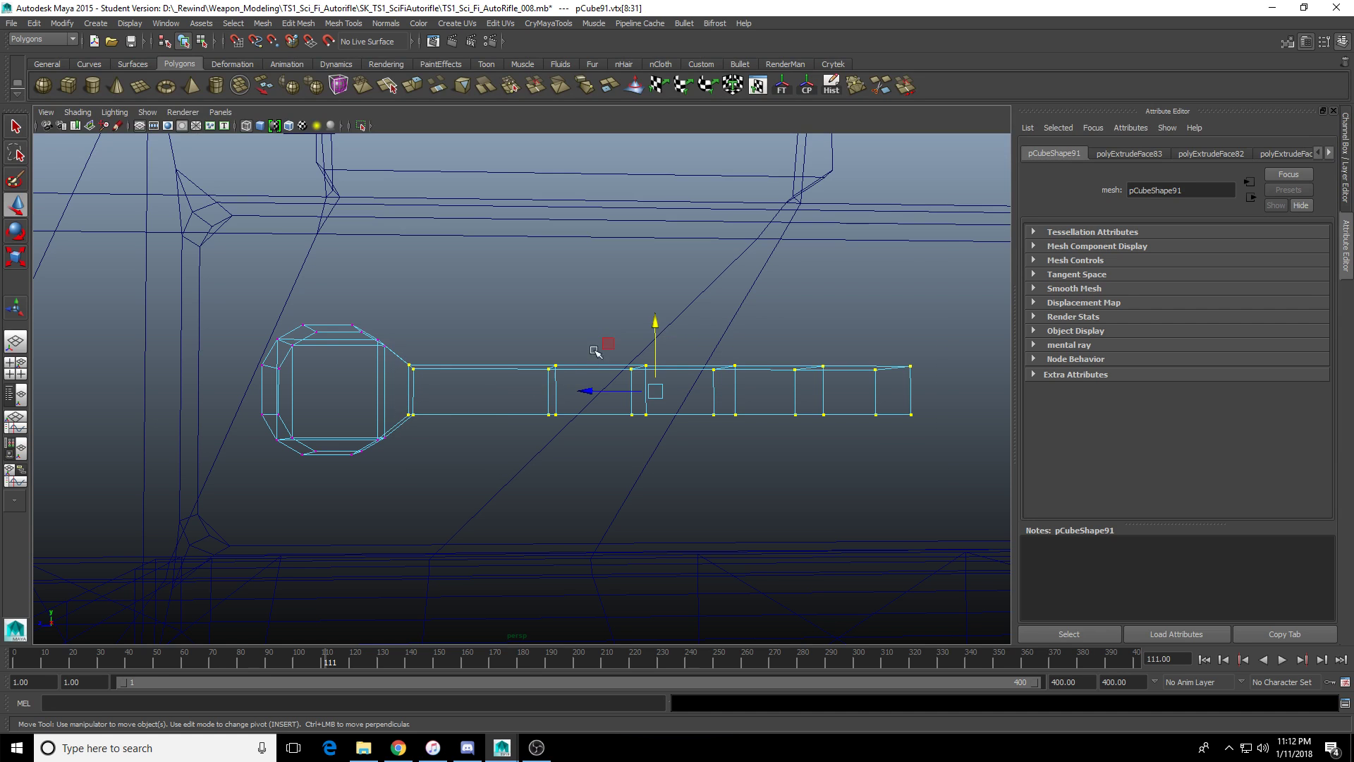
pyautogui.moveTo(657, 321); pyautogui.dragTo(660, 280)
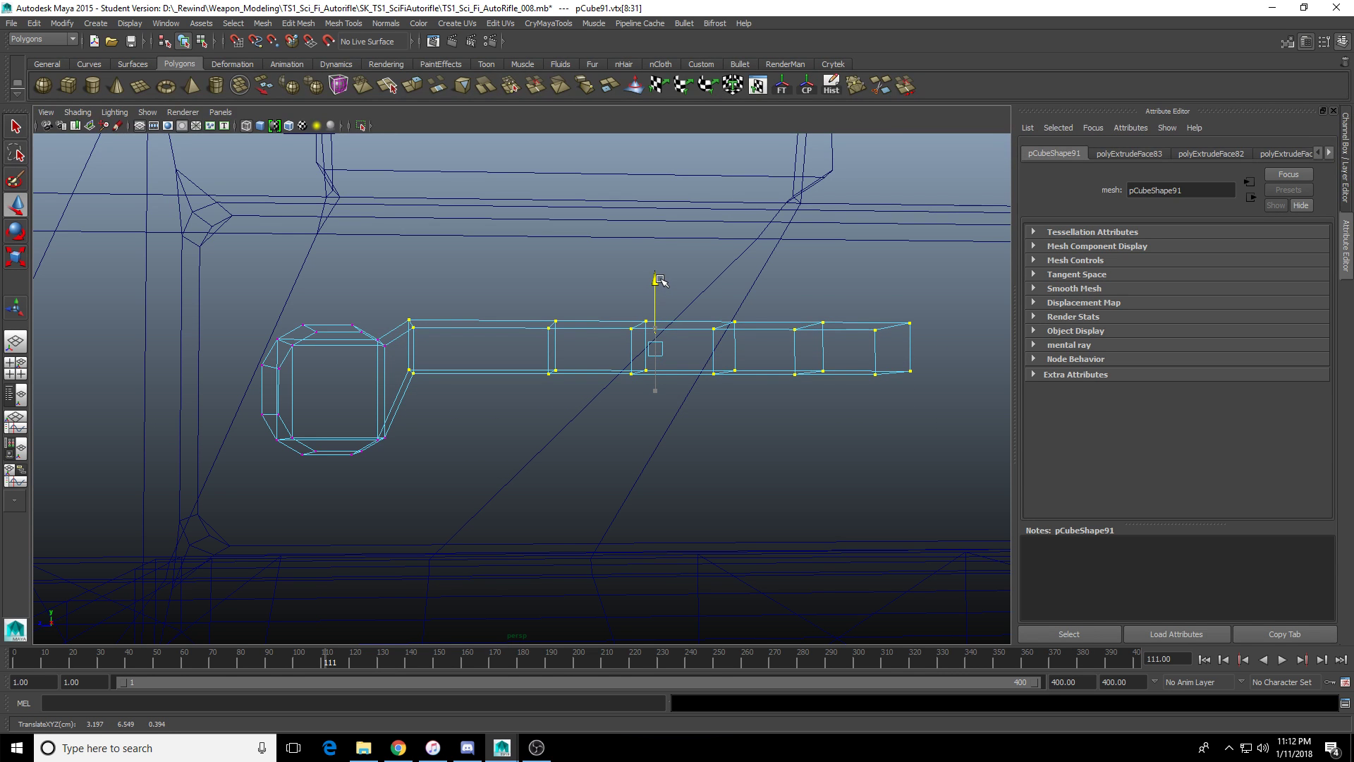
pyautogui.keyDown('alt'); pyautogui.moveTo(549, 316); pyautogui.dragTo(648, 354, button='middle'); pyautogui.keyUp('alt')
pyautogui.scroll(4, 635, 361)
pyautogui.keyDown('alt'); pyautogui.moveTo(635, 364); pyautogui.dragTo(630, 361); pyautogui.keyUp('alt')
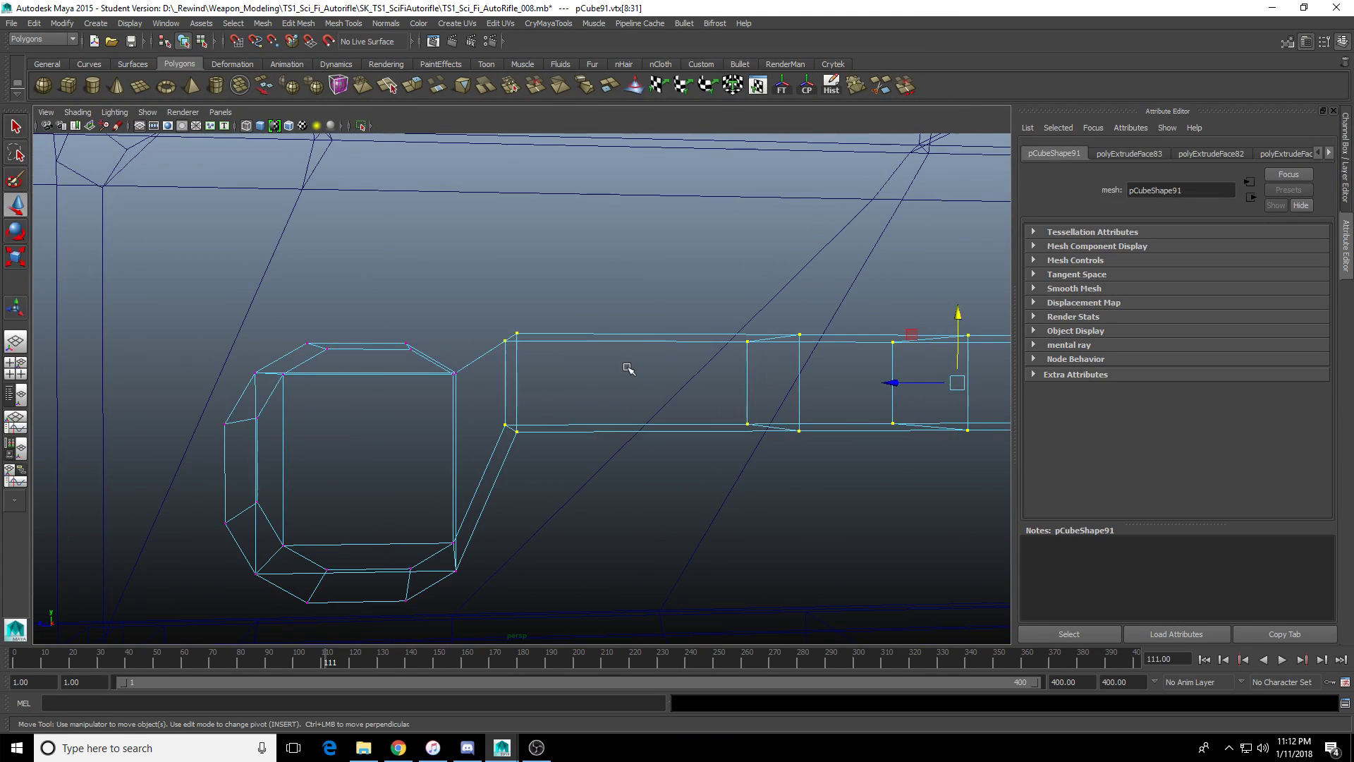
pyautogui.hotkey('ctrl', 'z')
pyautogui.moveTo(959, 399); pyautogui.dragTo(961, 322)
# Try raising the head's upper corner vertices next to the bar.
pyautogui.moveTo(428, 346); pyautogui.dragTo(485, 399)
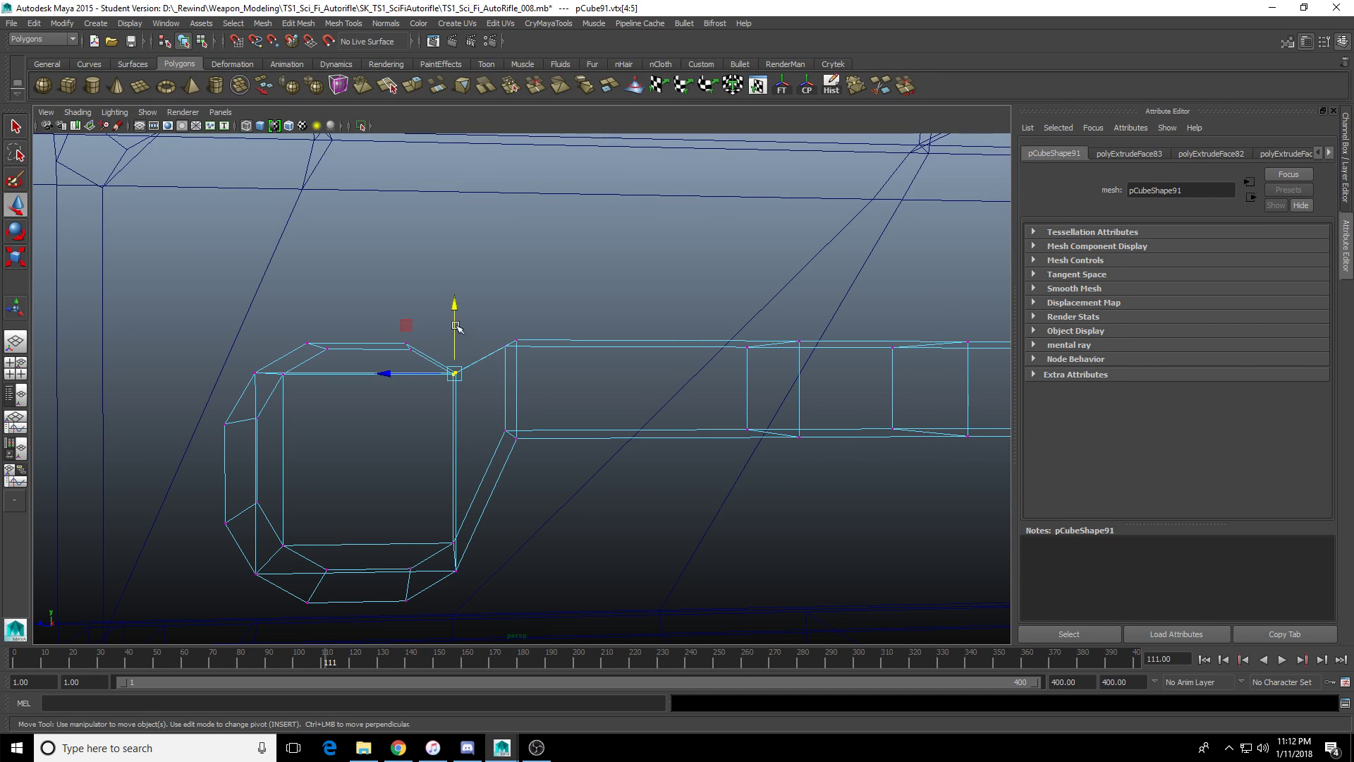
pyautogui.moveTo(455, 309); pyautogui.dragTo(455, 277)
pyautogui.hotkey('ctrl', 'z')
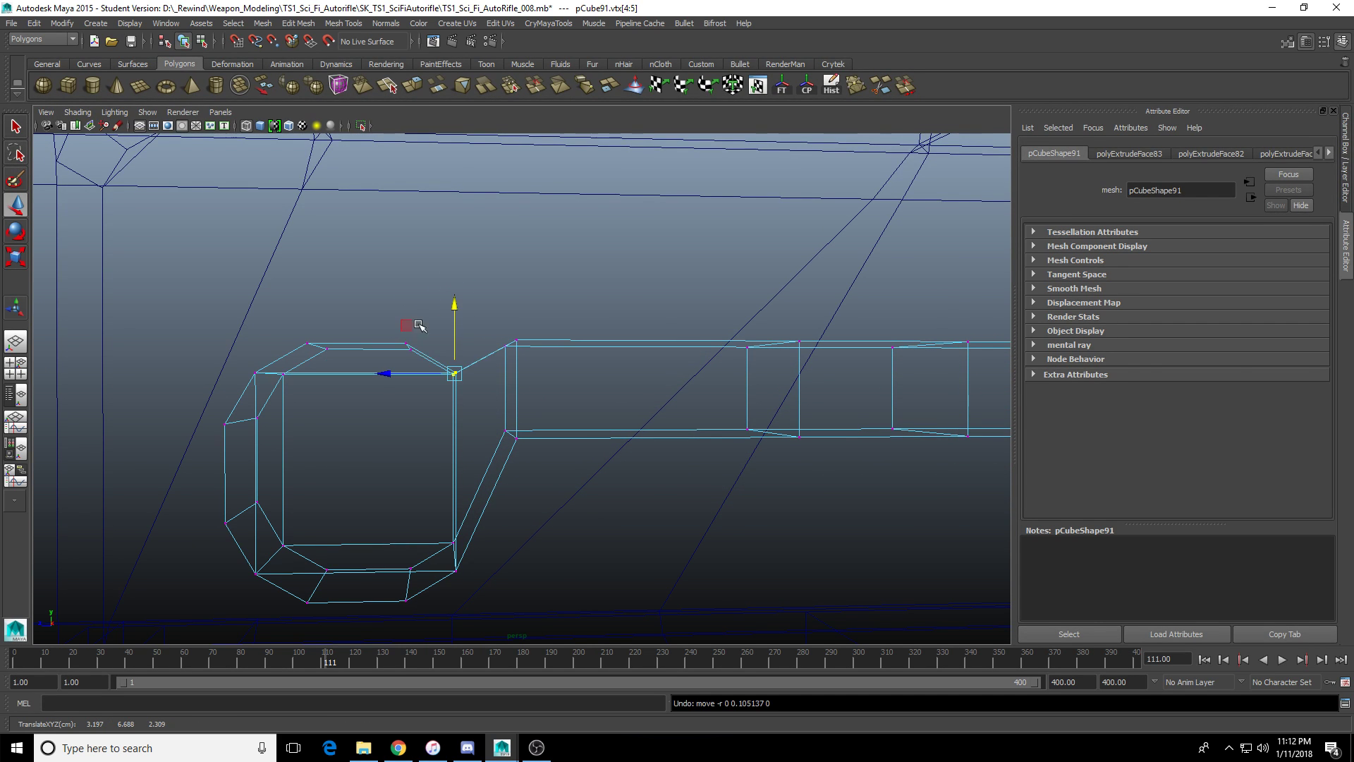
# Return to shaded display and inspect the bar piece as a whole object inside the recess.
pyautogui.scroll(-6, 419, 325)
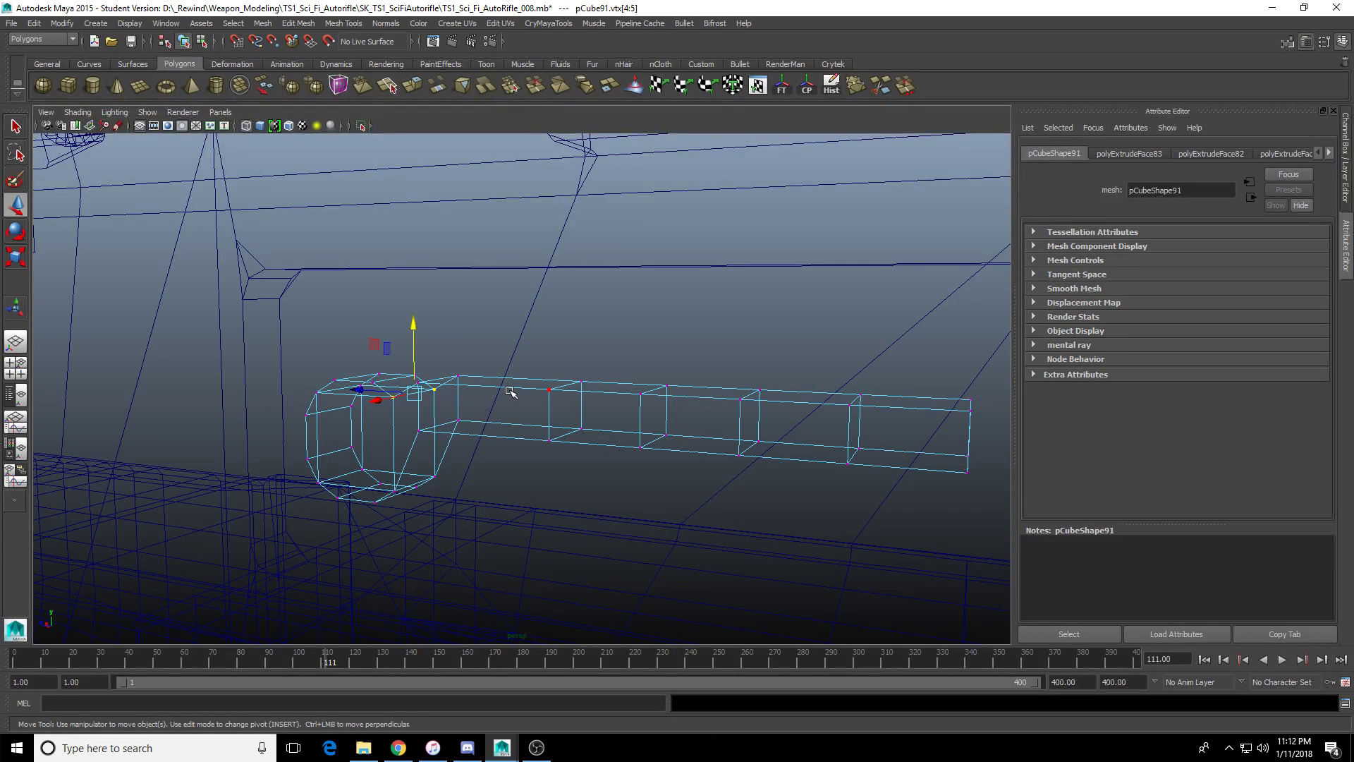
pyautogui.press('5')
pyautogui.scroll(-4, 510, 393)
pyautogui.keyDown('alt'); pyautogui.moveTo(515, 402); pyautogui.dragTo(562, 381); pyautogui.keyUp('alt')
pyautogui.moveTo(498, 386); pyautogui.dragTo(541, 351, button='right')
pyautogui.moveTo(546, 349)
pyautogui.keyDown('alt'); pyautogui.mouseDown()
pyautogui.moveTo(494, 367)
pyautogui.moveTo(477, 411)
pyautogui.mouseUp(); pyautogui.keyUp('alt')
pyautogui.click(457, 394)
pyautogui.scroll(4, 458, 399)
pyautogui.press('q')
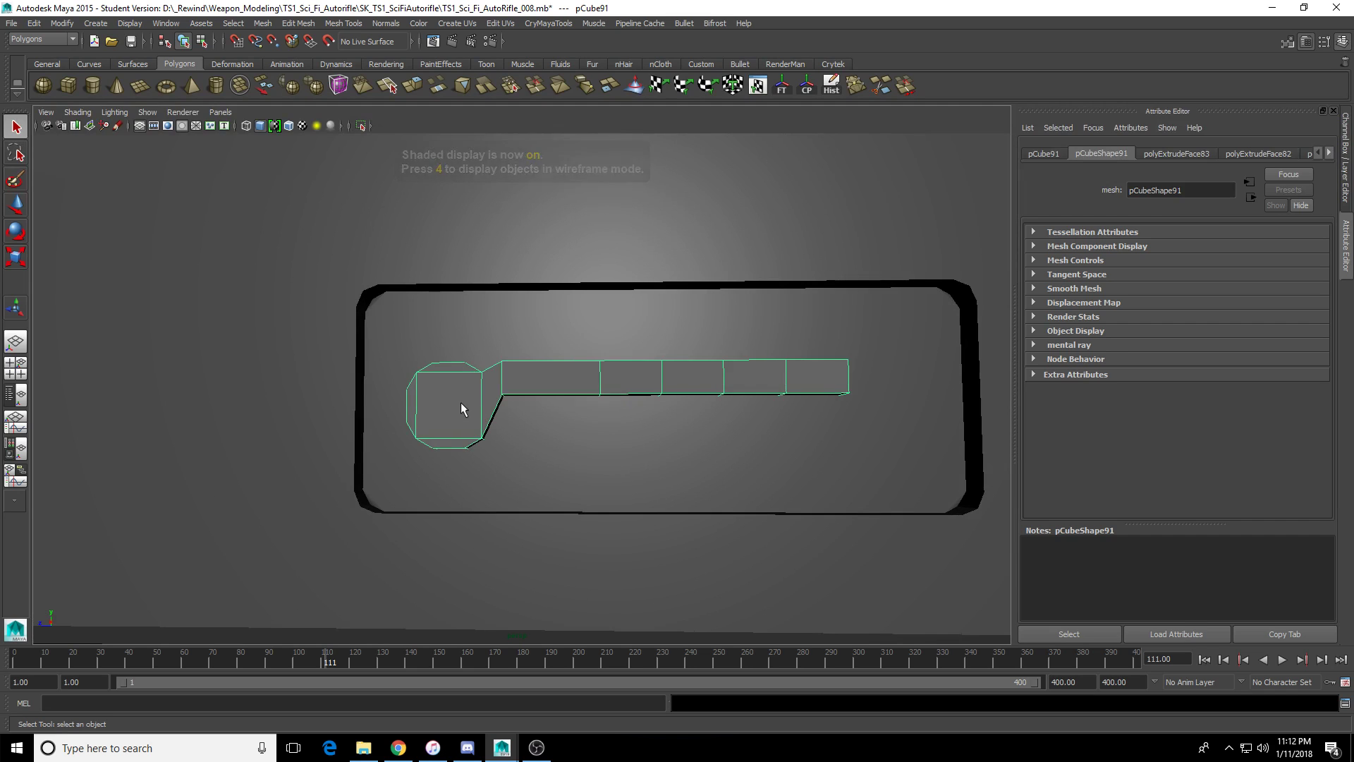
# Shift the vertices of the bar's first division slightly toward the head.
pyautogui.moveTo(460, 402); pyautogui.dragTo(412, 401, button='right')
pyautogui.moveTo(471, 358); pyautogui.dragTo(498, 388)
pyautogui.keyDown('alt'); pyautogui.moveTo(645, 402); pyautogui.dragTo(497, 421, button='middle'); pyautogui.keyUp('alt')
pyautogui.moveTo(423, 326); pyautogui.dragTo(482, 475)
pyautogui.press('w')
pyautogui.moveTo(395, 402); pyautogui.dragTo(379, 403)
pyautogui.keyDown('alt'); pyautogui.moveTo(381, 402); pyautogui.dragTo(456, 430, button='middle'); pyautogui.keyUp('alt')
pyautogui.scroll(3, 466, 433)
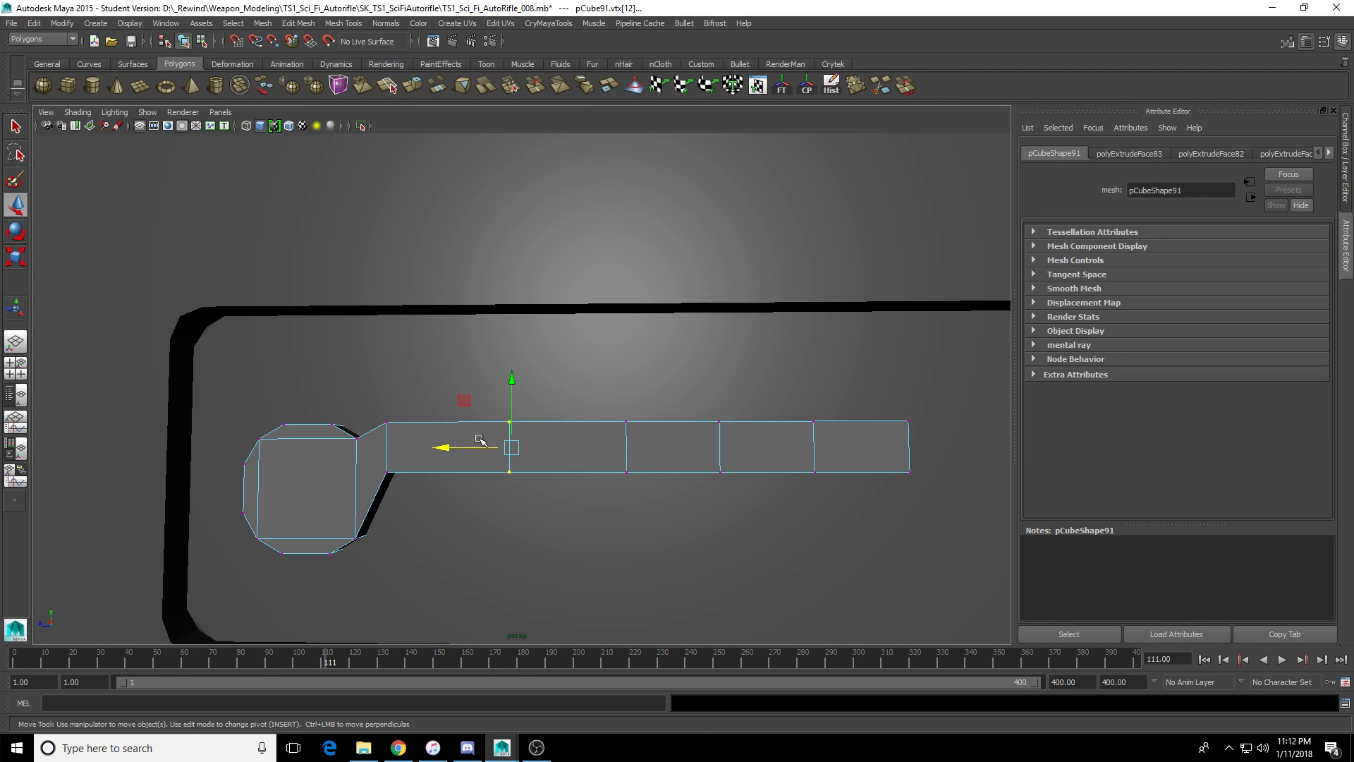
# Try raising the upper vertices of the bar's first division into a peak.
pyautogui.moveTo(454, 342); pyautogui.dragTo(566, 449)
pyautogui.moveTo(510, 357); pyautogui.dragTo(514, 325)
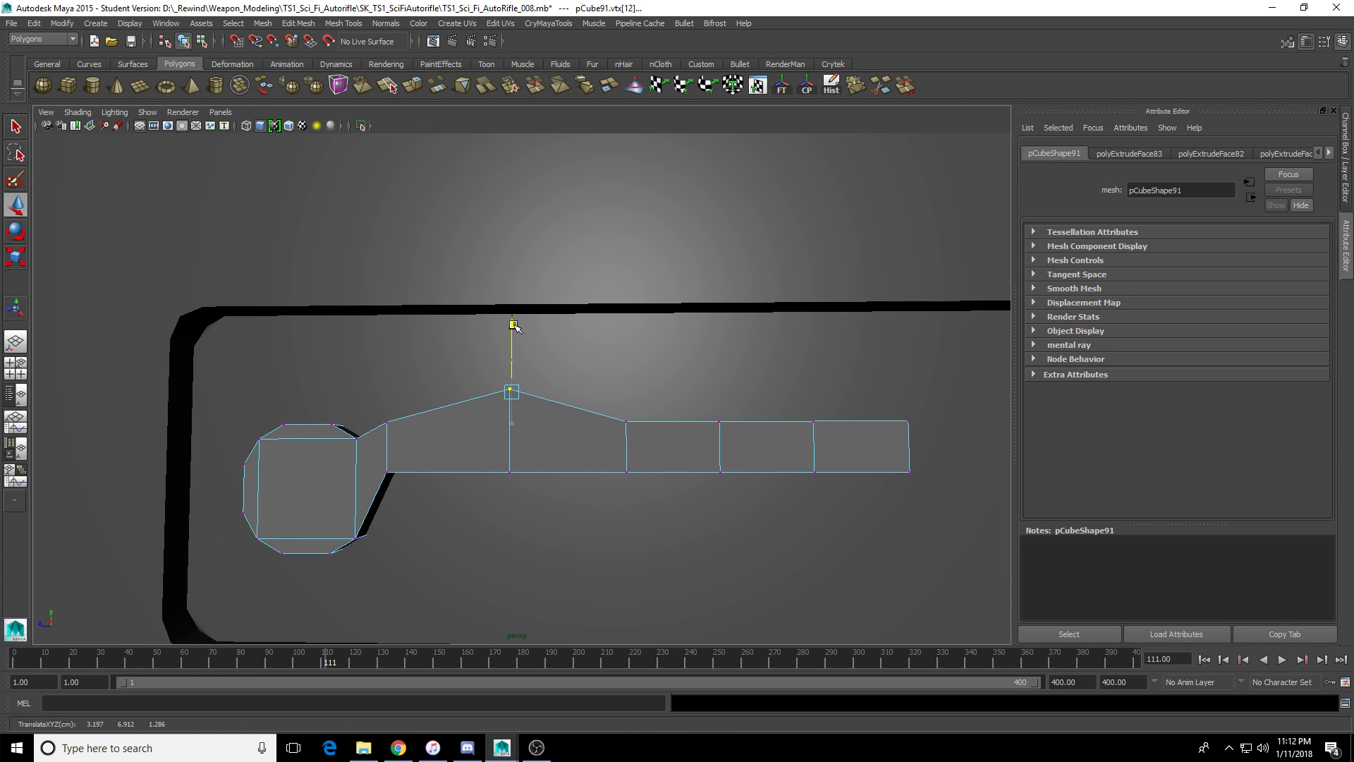
pyautogui.hotkey('ctrl', 'z')
# Move the first division's vertices further toward the head to shorten the bar's first segment.
pyautogui.keyDown('alt'); pyautogui.moveTo(488, 422); pyautogui.dragTo(513, 423); pyautogui.keyUp('alt')
pyautogui.moveTo(486, 316); pyautogui.dragTo(600, 560)
pyautogui.moveTo(466, 454)
pyautogui.mouseDown()
pyautogui.moveTo(443, 447)
pyautogui.moveTo(459, 437)
pyautogui.mouseUp()
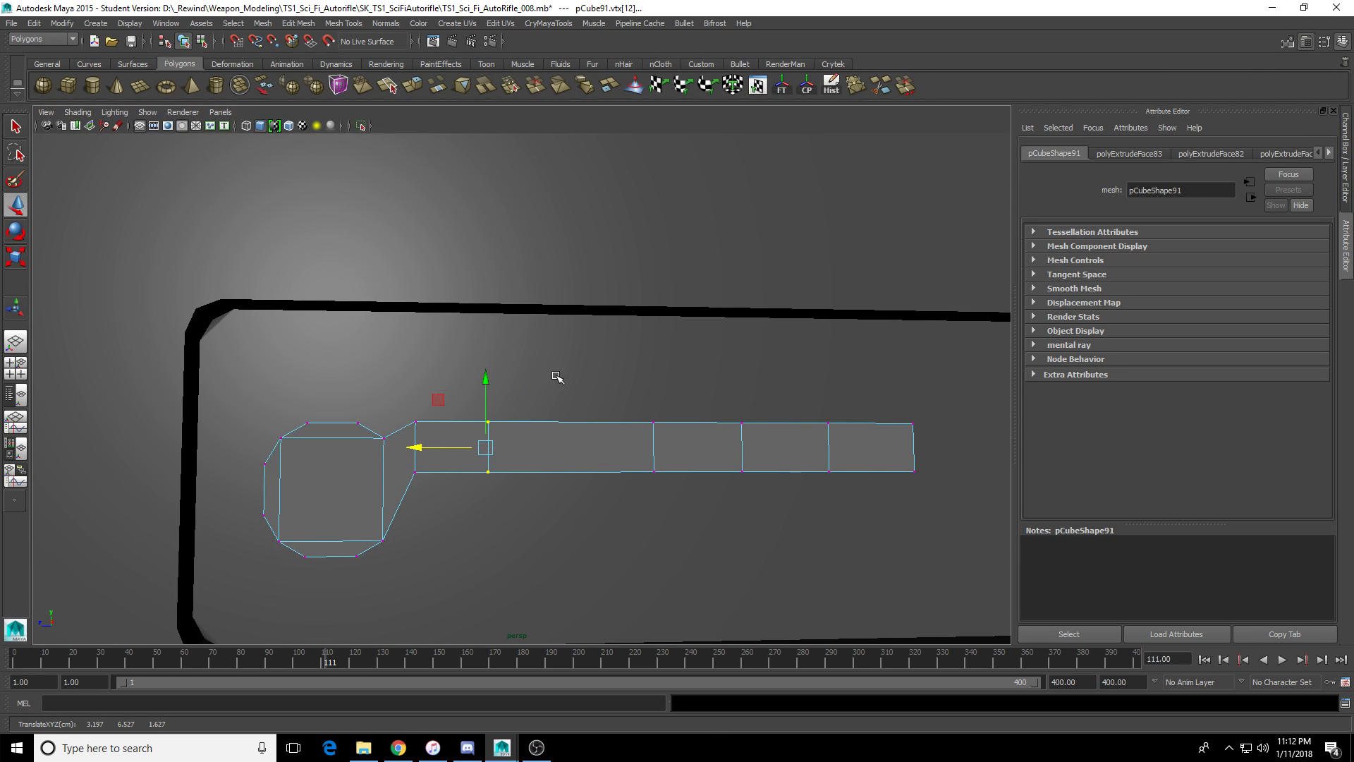
# Try raising the first division's upper vertices into a peak and sliding the second division toward the head.
pyautogui.moveTo(550, 355); pyautogui.dragTo(466, 445)
pyautogui.moveTo(487, 355); pyautogui.dragTo(488, 323)
pyautogui.keyDown('alt'); pyautogui.moveTo(559, 358); pyautogui.dragTo(514, 354, button='middle'); pyautogui.keyUp('alt')
pyautogui.moveTo(522, 338); pyautogui.dragTo(605, 533)
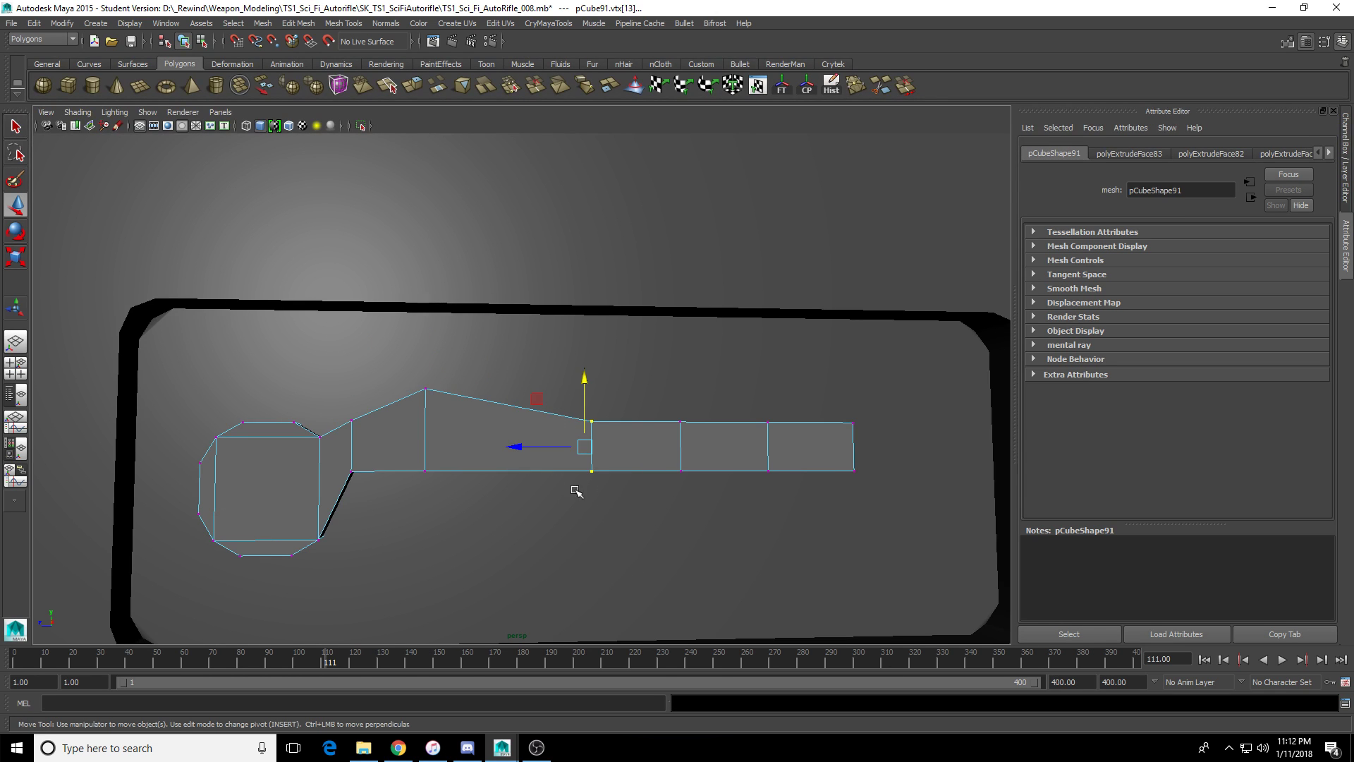
pyautogui.moveTo(526, 446); pyautogui.dragTo(421, 443)
pyautogui.keyDown('alt'); pyautogui.moveTo(647, 463); pyautogui.dragTo(613, 458); pyautogui.keyUp('alt')
pyautogui.scroll(3, 510, 436)
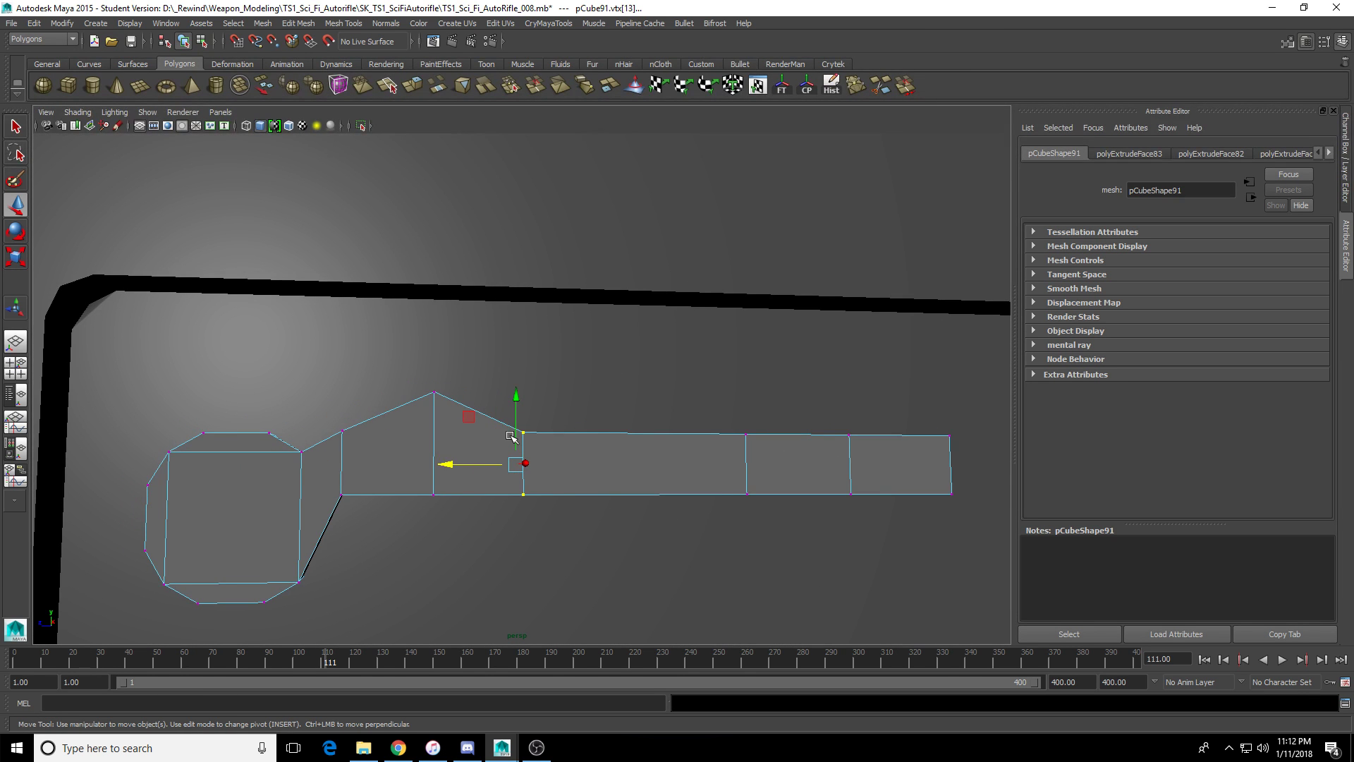
pyautogui.hotkey('ctrl', 'z')
pyautogui.hotkey('ctrl', 'z')
# Move the bar's second division toward the head and raise the upper vertices of the first two divisions into a flat-topped hump.
pyautogui.keyDown('alt'); pyautogui.moveTo(642, 403); pyautogui.dragTo(441, 483); pyautogui.keyUp('alt')
pyautogui.keyDown('alt'); pyautogui.moveTo(441, 484); pyautogui.dragTo(476, 440); pyautogui.keyUp('alt')
pyautogui.press('4')
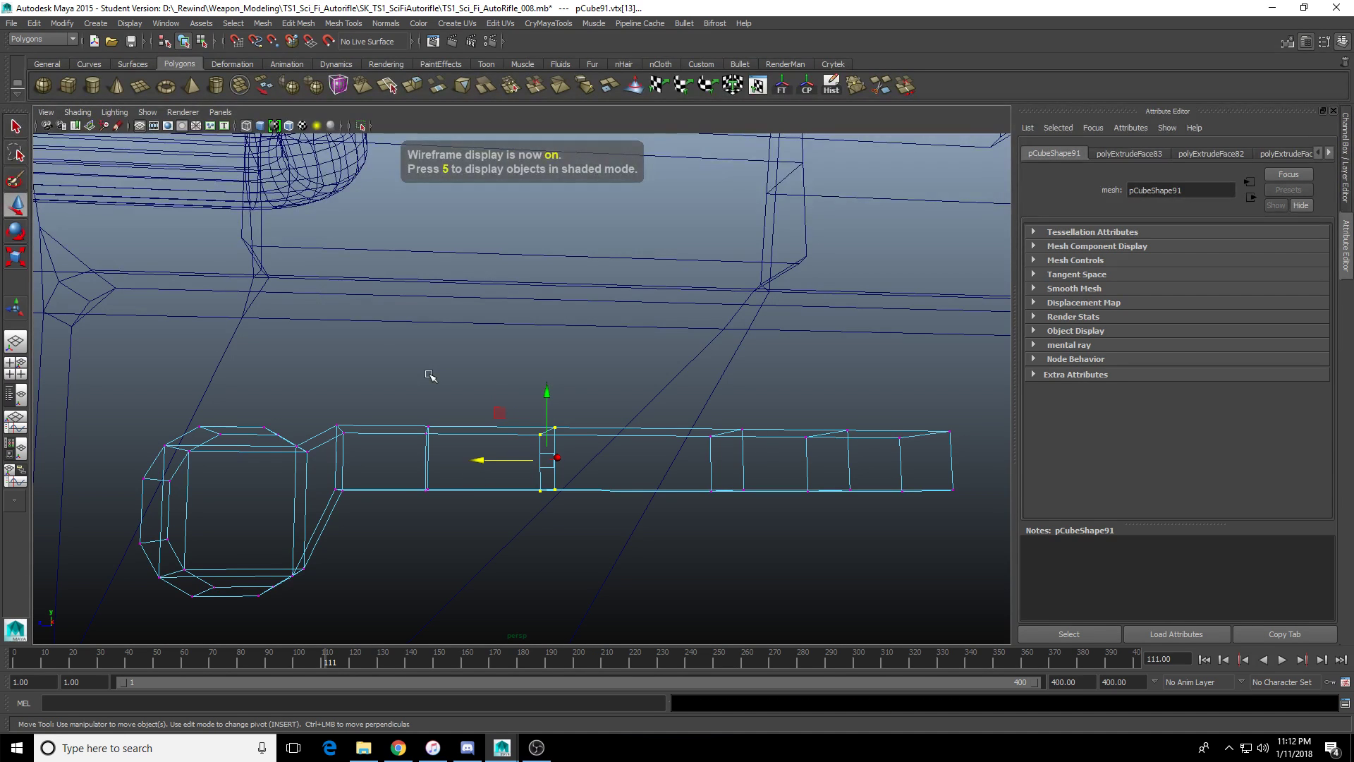
pyautogui.moveTo(382, 358); pyautogui.dragTo(609, 468)
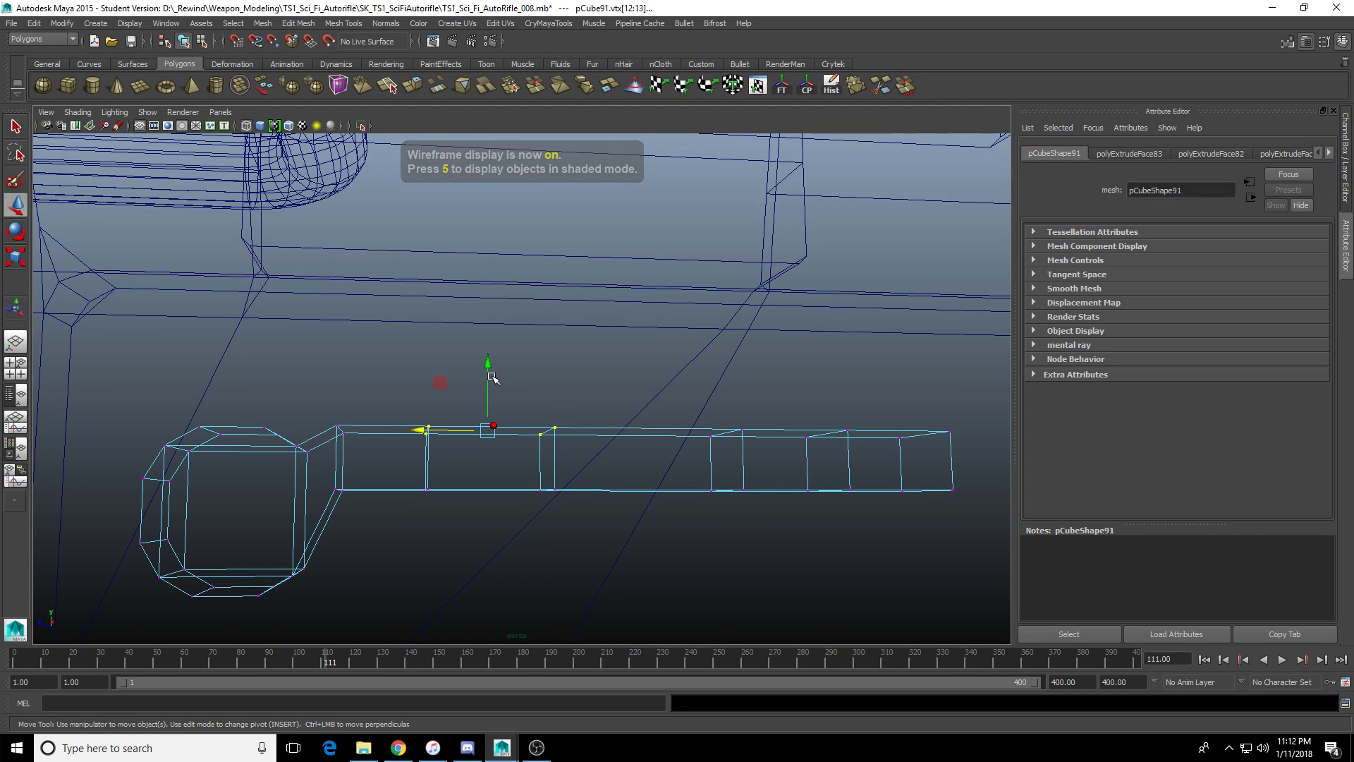
pyautogui.keyDown('alt'); pyautogui.moveTo(492, 378); pyautogui.dragTo(493, 346); pyautogui.keyUp('alt')
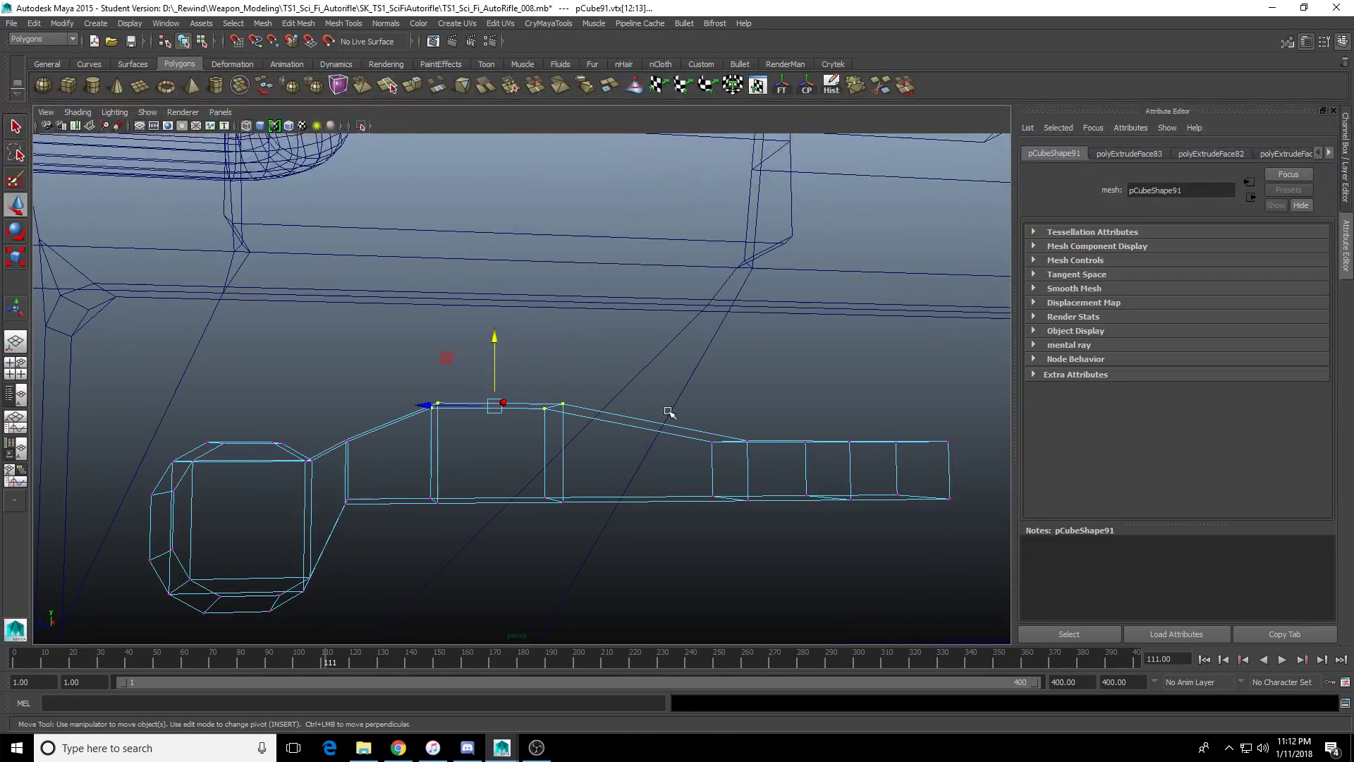
pyautogui.keyDown('alt'); pyautogui.moveTo(668, 410); pyautogui.dragTo(458, 327); pyautogui.keyUp('alt')
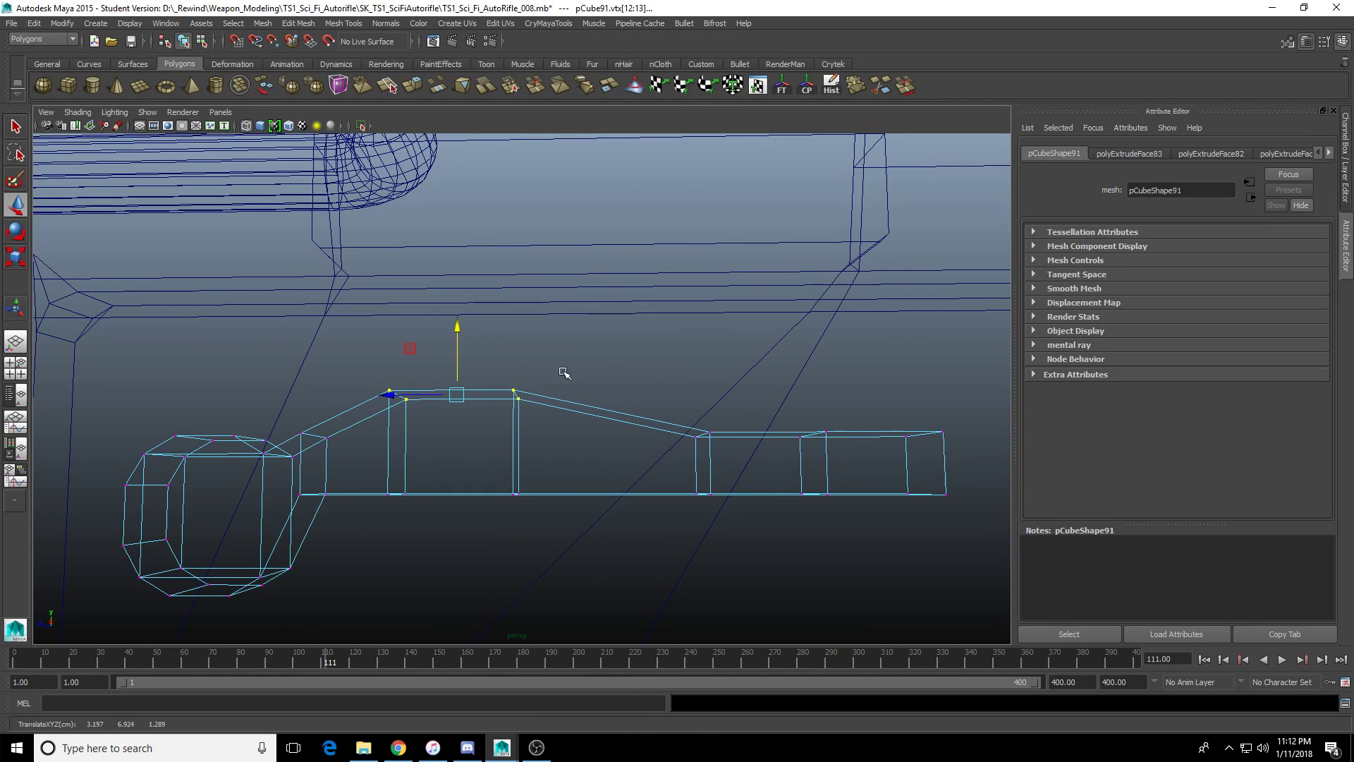
# Slide the third division's vertices toward the head to steepen the hump's far slope.
pyautogui.keyDown('alt'); pyautogui.moveTo(565, 374); pyautogui.dragTo(531, 370, button='middle'); pyautogui.keyUp('alt')
pyautogui.moveTo(562, 361); pyautogui.dragTo(628, 507)
pyautogui.moveTo(538, 455); pyautogui.dragTo(444, 451)
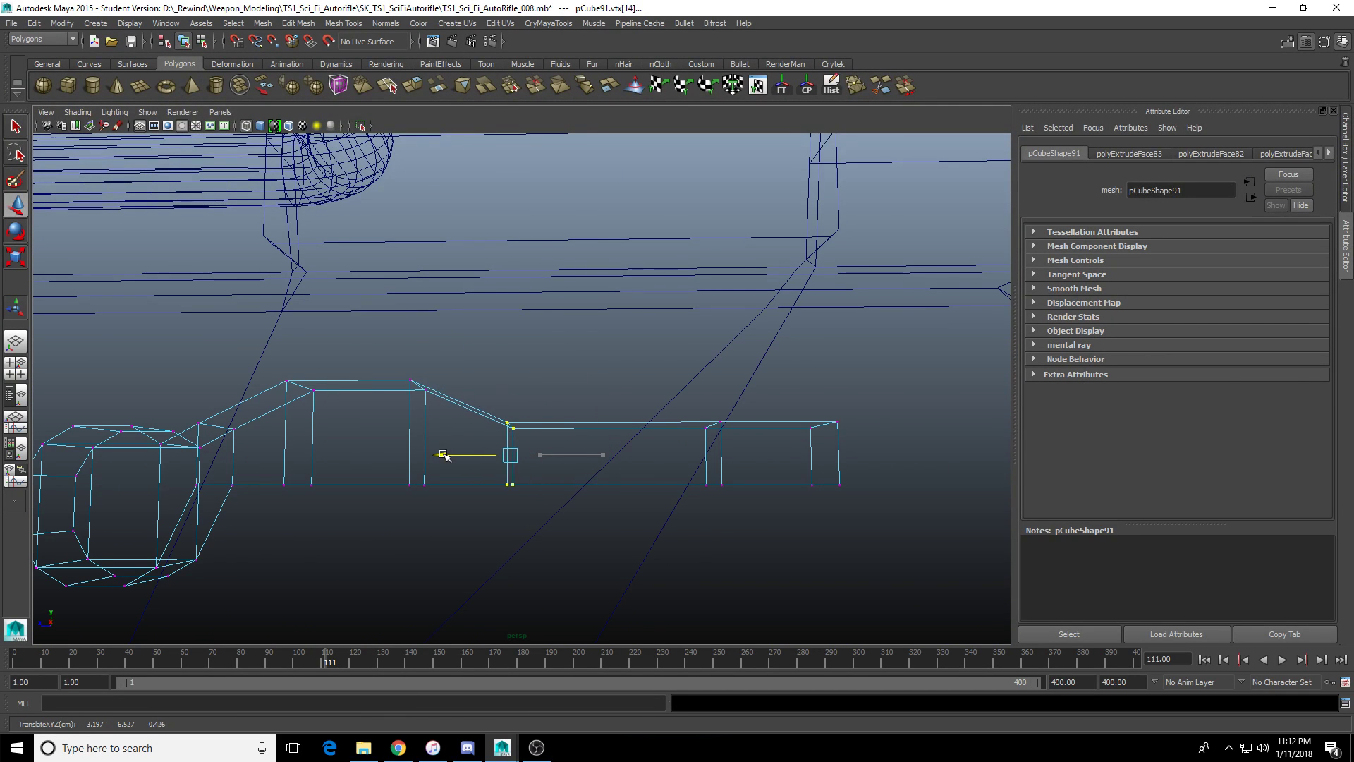
# Slide the vertices of the division nearest the bar's far end toward the head.
pyautogui.moveTo(631, 355); pyautogui.dragTo(750, 527)
pyautogui.moveTo(656, 463); pyautogui.dragTo(594, 454)
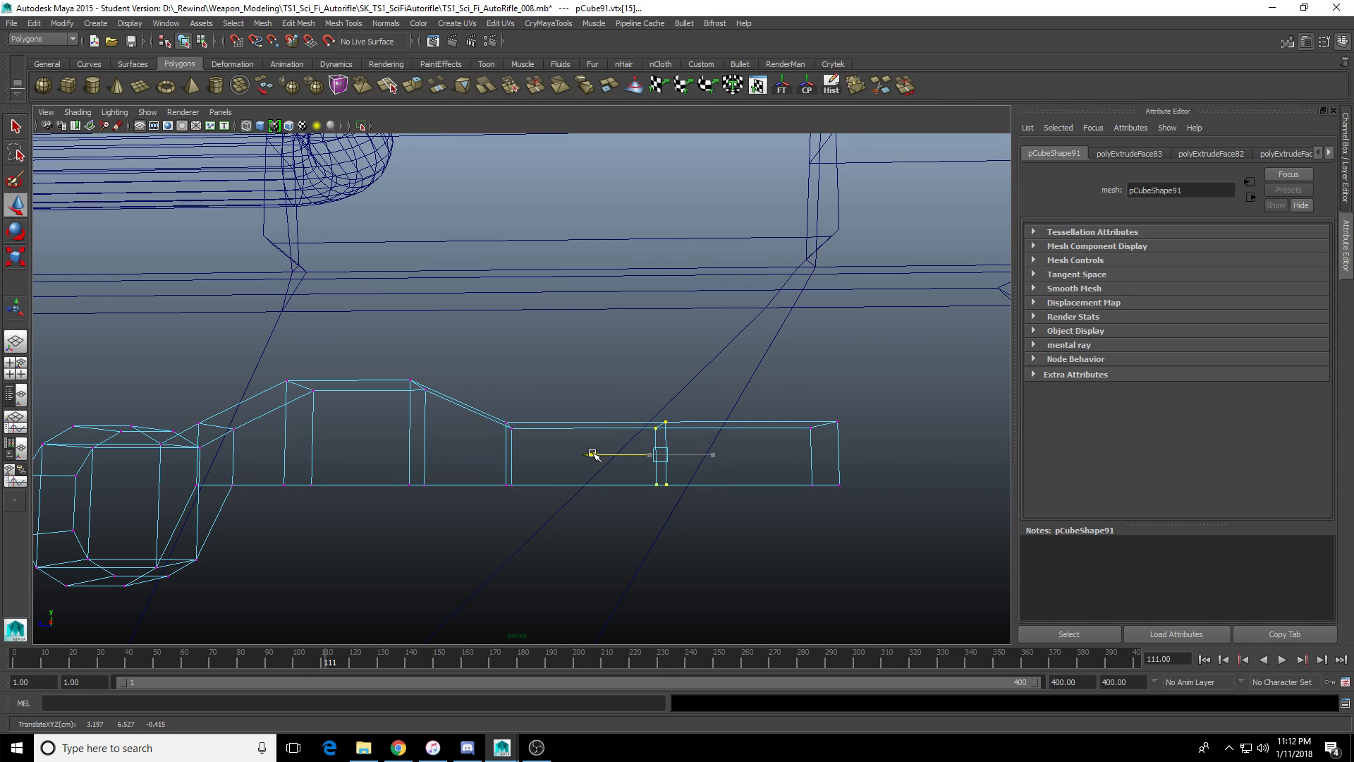
pyautogui.moveTo(661, 423)
pyautogui.keyDown('alt'); pyautogui.mouseDown()
pyautogui.moveTo(689, 468)
pyautogui.moveTo(400, 366)
pyautogui.mouseUp(); pyautogui.keyUp('alt')
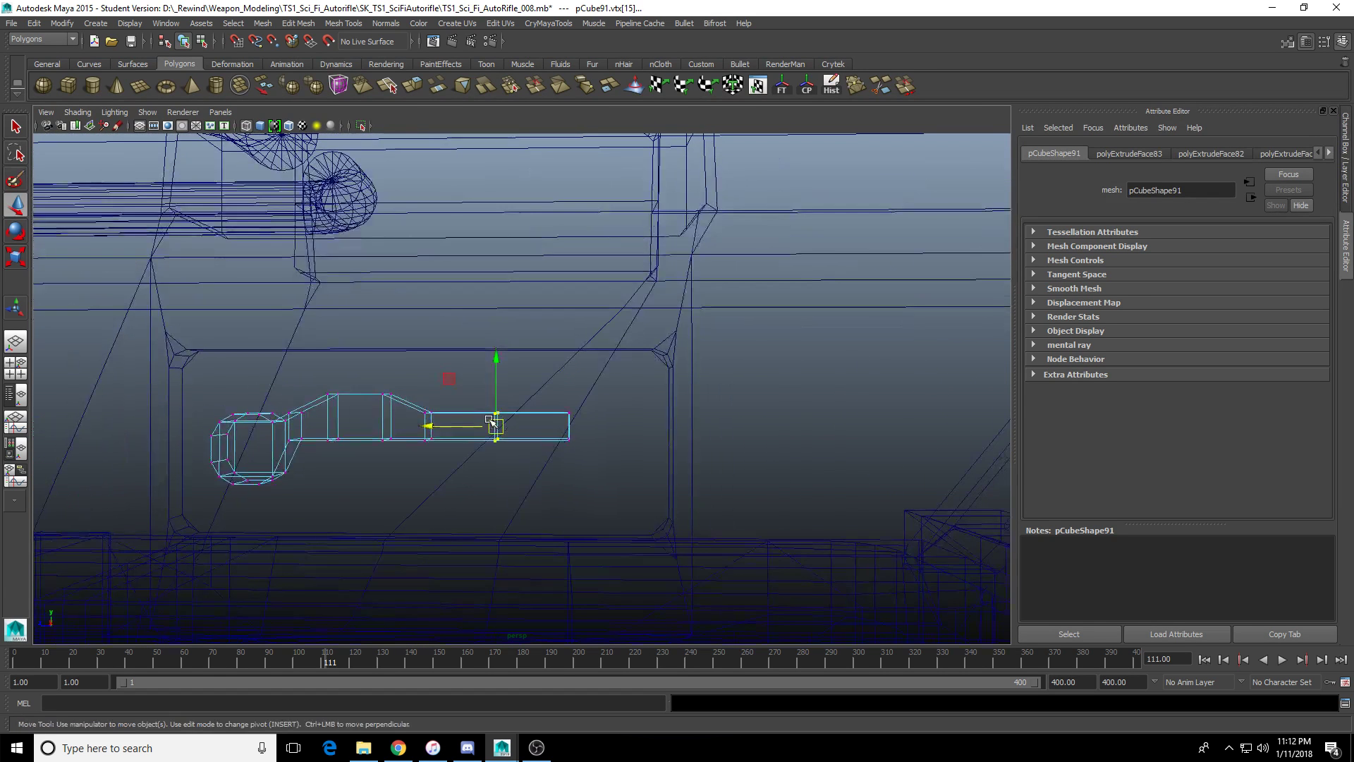
# Undo the hump edits and division moves to restore the straight bar, and leave component editing.
pyautogui.press('5')
pyautogui.press('F8')
pyautogui.keyDown('alt'); pyautogui.moveTo(519, 393); pyautogui.dragTo(480, 418, button='right'); pyautogui.keyUp('alt')
pyautogui.click(468, 402)
pyautogui.hotkey('ctrl', 'z')
pyautogui.hotkey('ctrl', 'z')
pyautogui.hotkey('ctrl', 'z')
pyautogui.hotkey('ctrl', 'z')
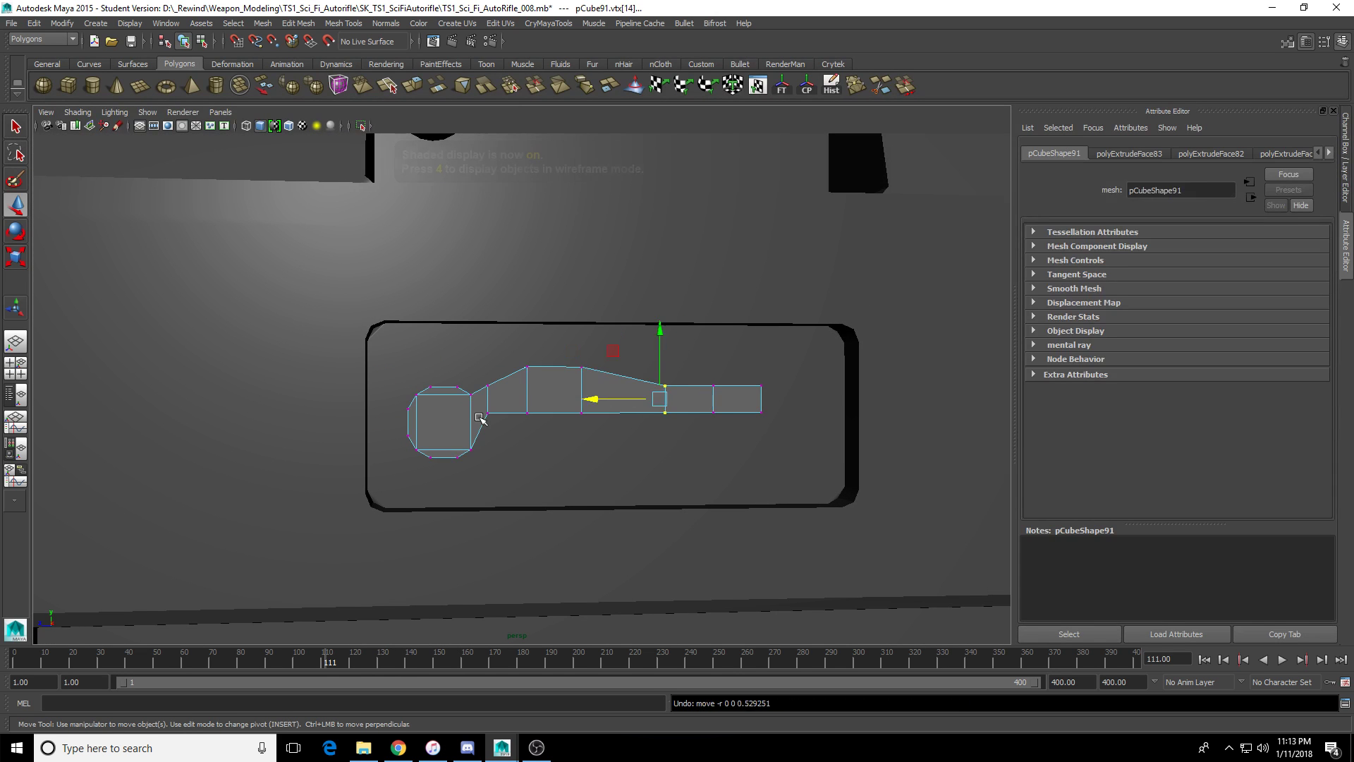
pyautogui.press('F8')
pyautogui.keyDown('alt'); pyautogui.moveTo(474, 432); pyautogui.dragTo(383, 423); pyautogui.keyUp('alt')
pyautogui.keyDown('alt'); pyautogui.moveTo(416, 347); pyautogui.dragTo(491, 376); pyautogui.keyUp('alt')
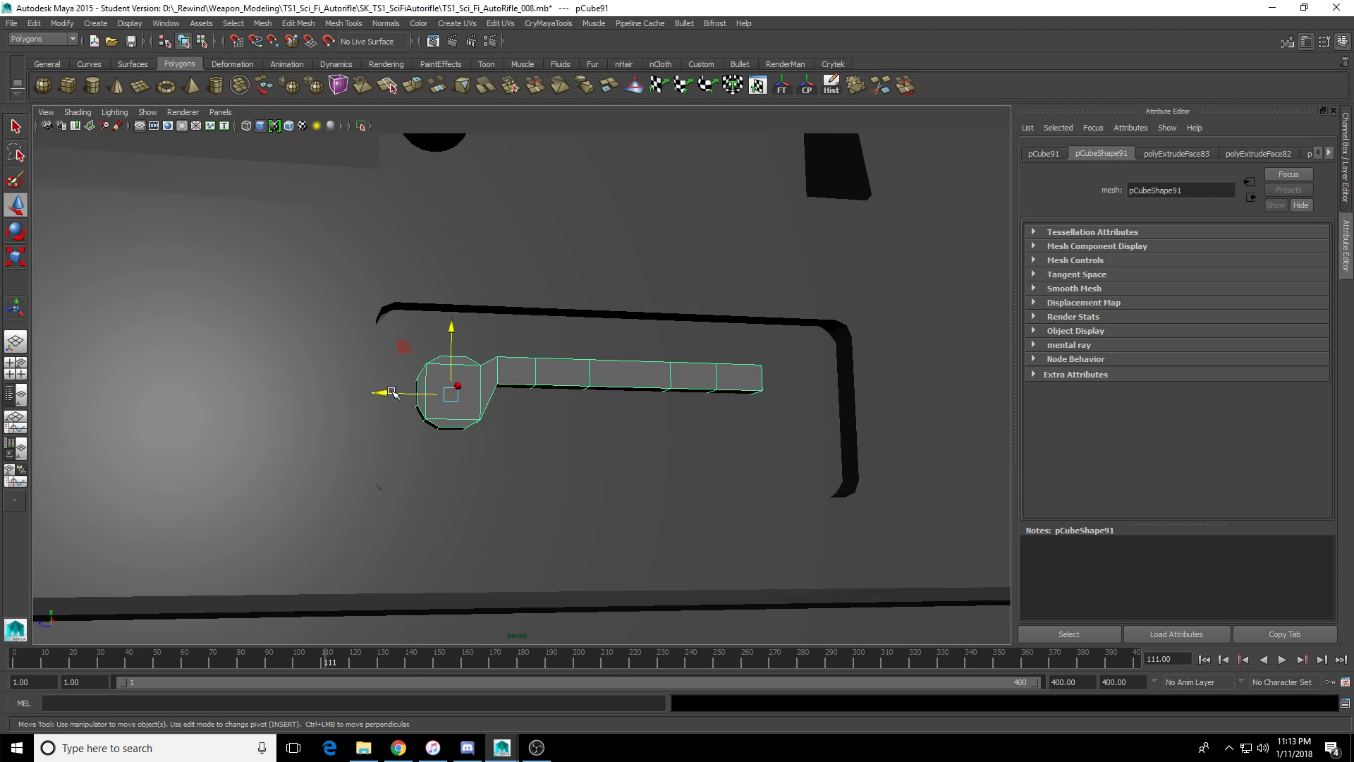
# Select the perimeter edges of the bar's outer face, including the rounded head and far end, and bevel them.
pyautogui.press('e')
pyautogui.keyDown('alt'); pyautogui.moveTo(508, 423); pyautogui.dragTo(393, 441); pyautogui.keyUp('alt')
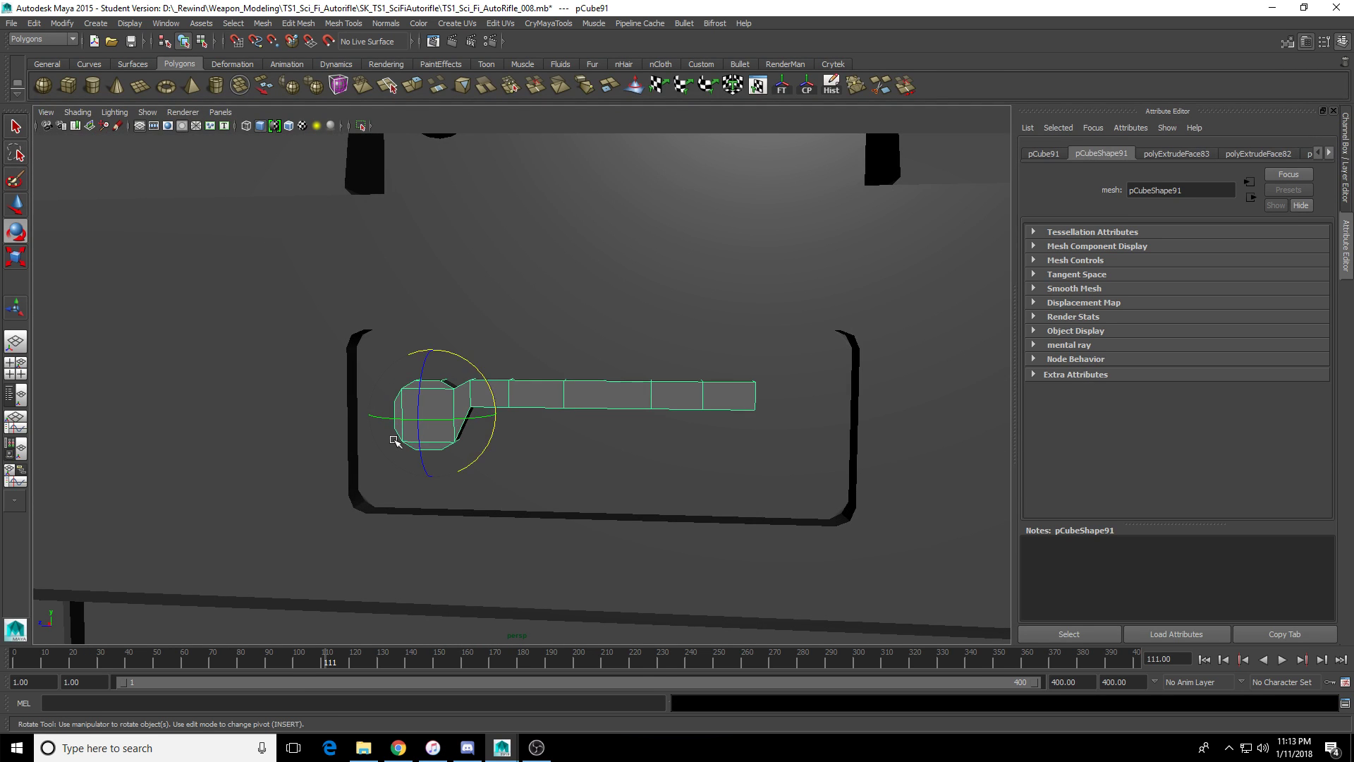
pyautogui.press('w')
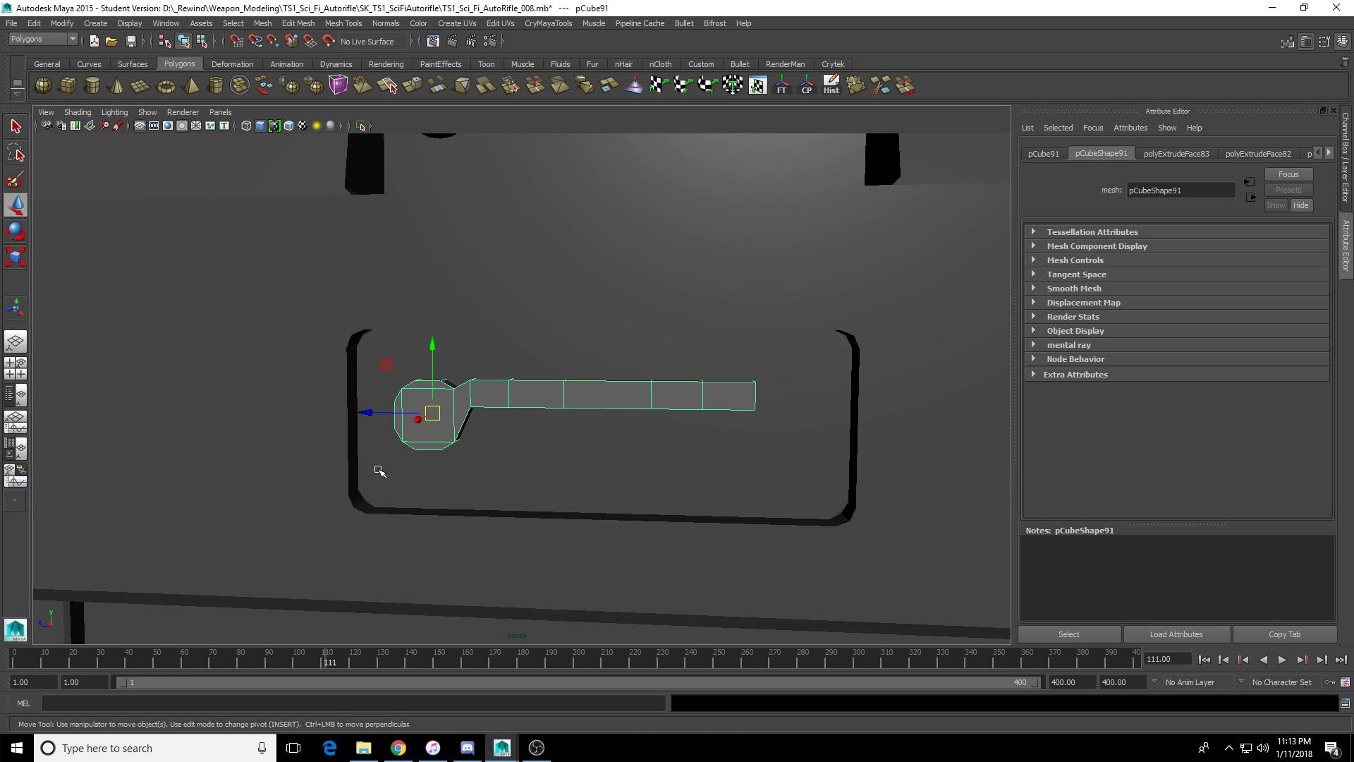
pyautogui.scroll(6, 482, 509)
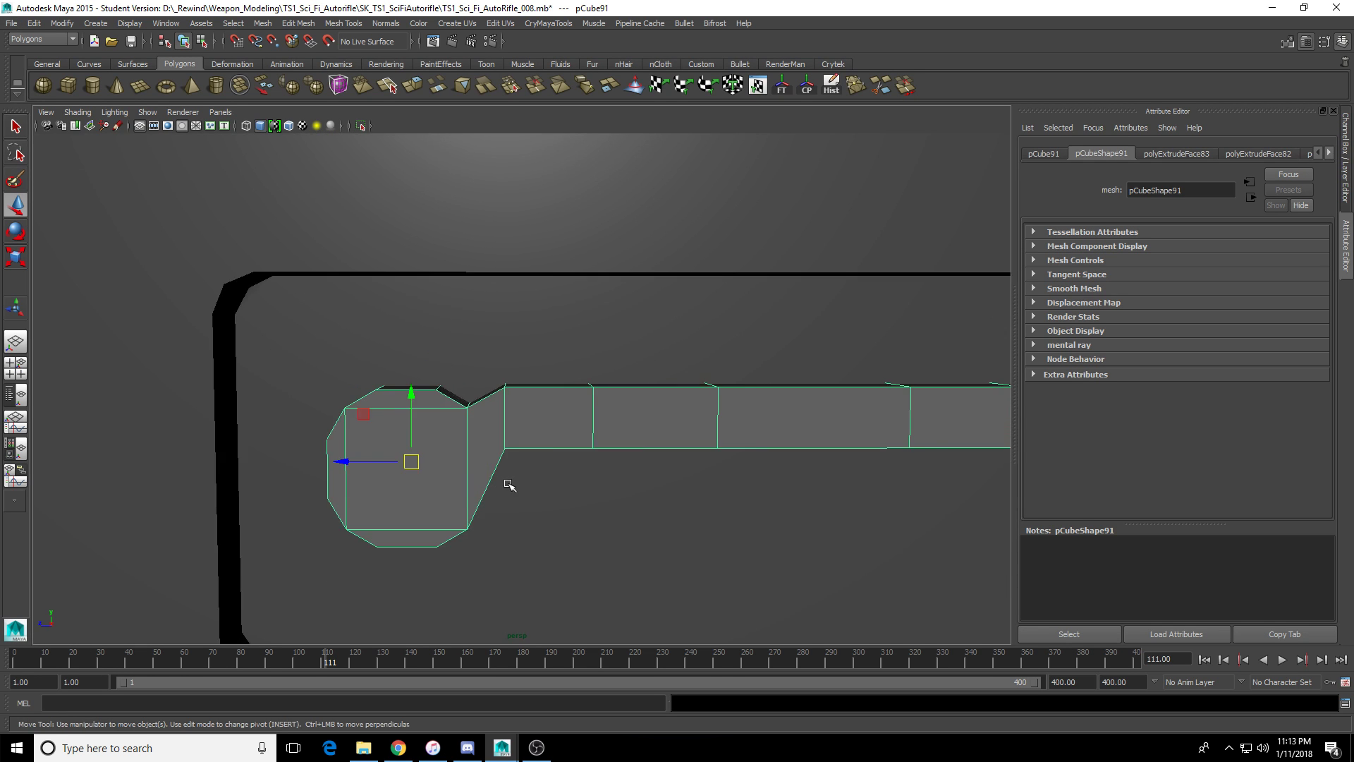
pyautogui.click(477, 387)
pyautogui.scroll(2, 473, 390)
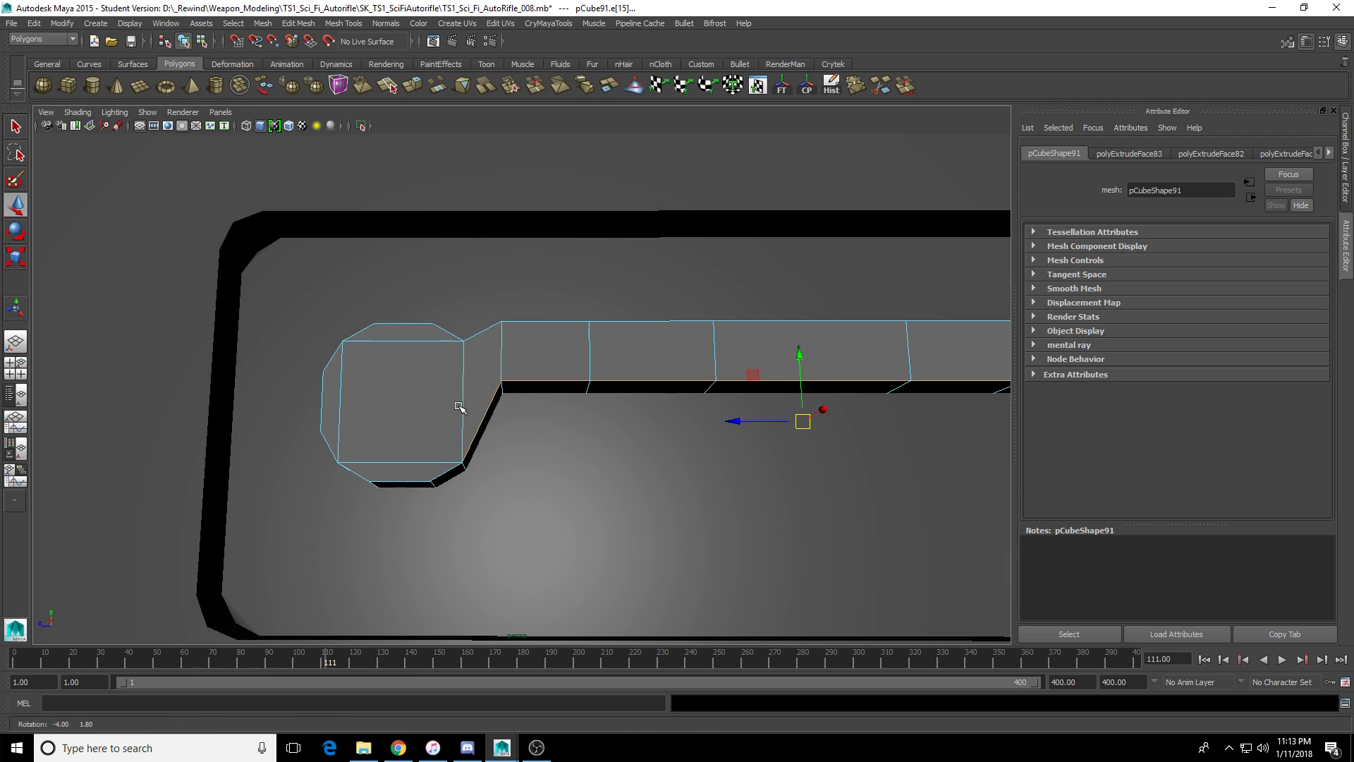
pyautogui.press('q')
pyautogui.moveTo(459, 402)
pyautogui.keyDown('alt'); pyautogui.mouseDown()
pyautogui.moveTo(472, 409)
pyautogui.moveTo(448, 384)
pyautogui.mouseUp(); pyautogui.keyUp('alt')
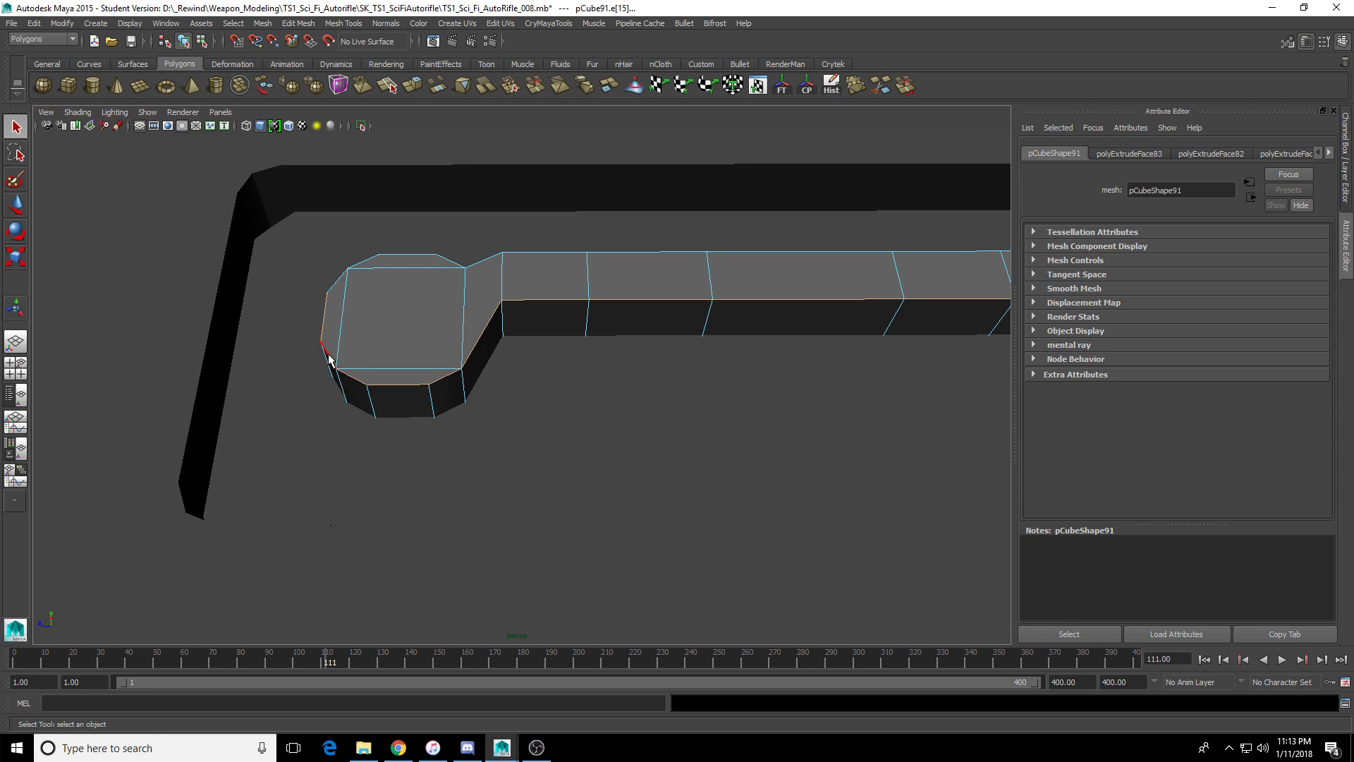
pyautogui.keyDown('alt'); pyautogui.moveTo(329, 358); pyautogui.dragTo(380, 338); pyautogui.keyUp('alt')
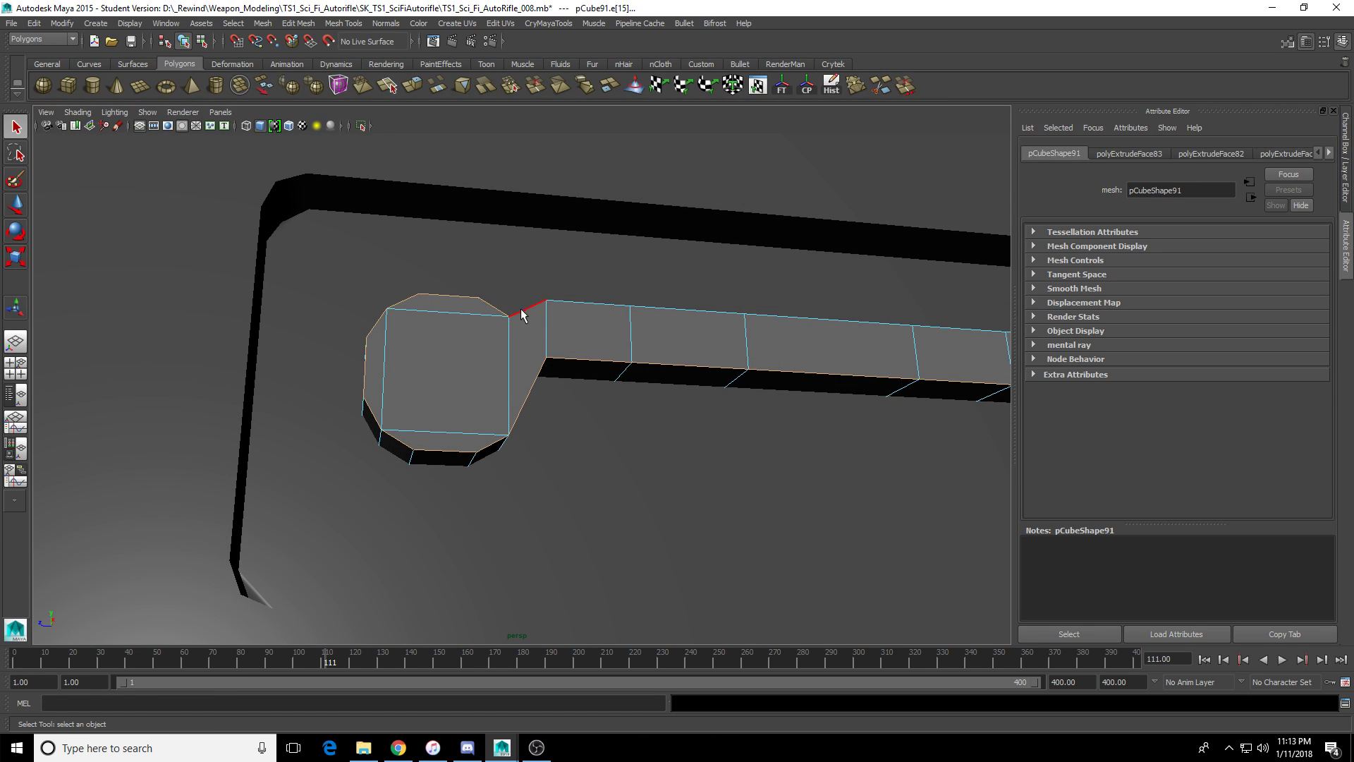
pyautogui.press('f')
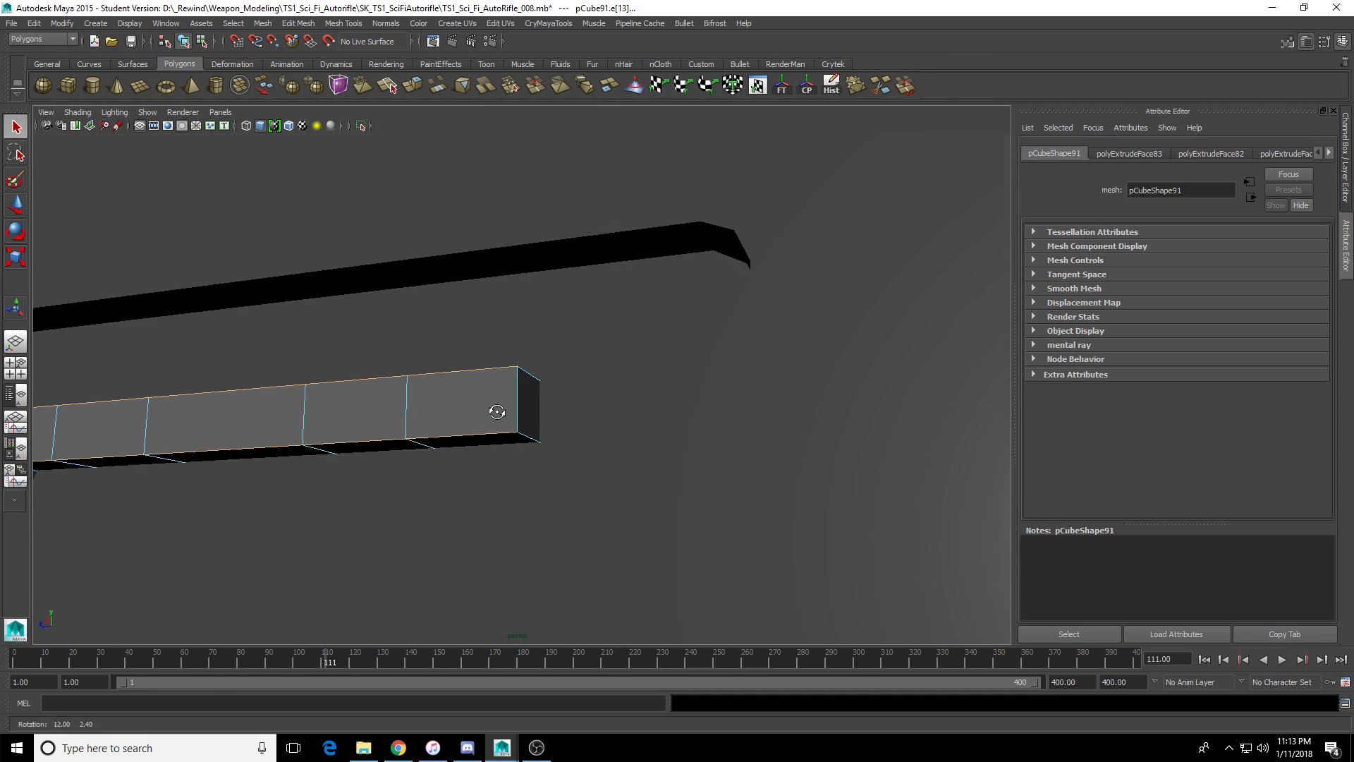
pyautogui.keyDown('shift'); pyautogui.moveTo(481, 372); pyautogui.dragTo(511, 376, button='right'); pyautogui.keyUp('shift')
pyautogui.keyDown('alt'); pyautogui.moveTo(451, 423); pyautogui.dragTo(595, 423, button='middle'); pyautogui.keyUp('alt')
pyautogui.moveTo(436, 445); pyautogui.dragTo(502, 417, button='right')
pyautogui.click(517, 413)
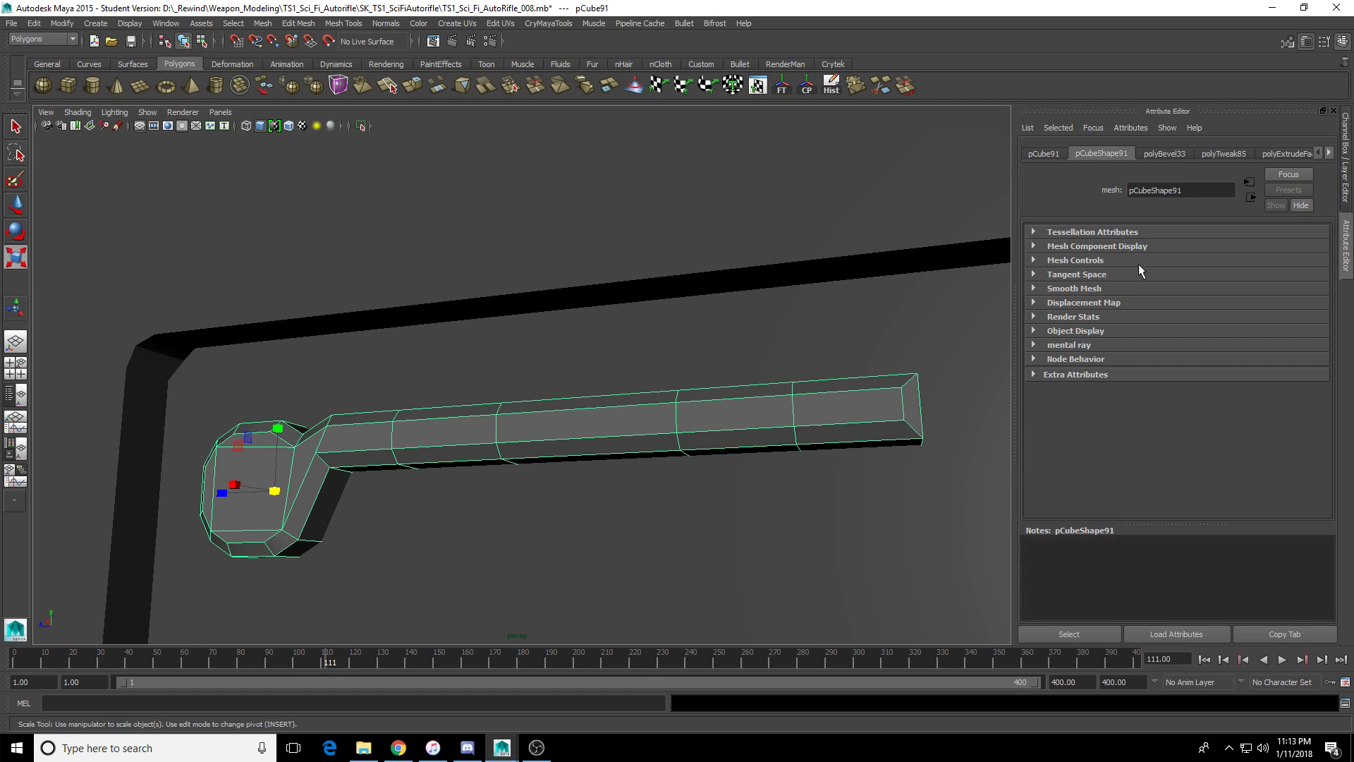
# Set the lever bevel's fraction to 0.26.
pyautogui.click(1157, 153)
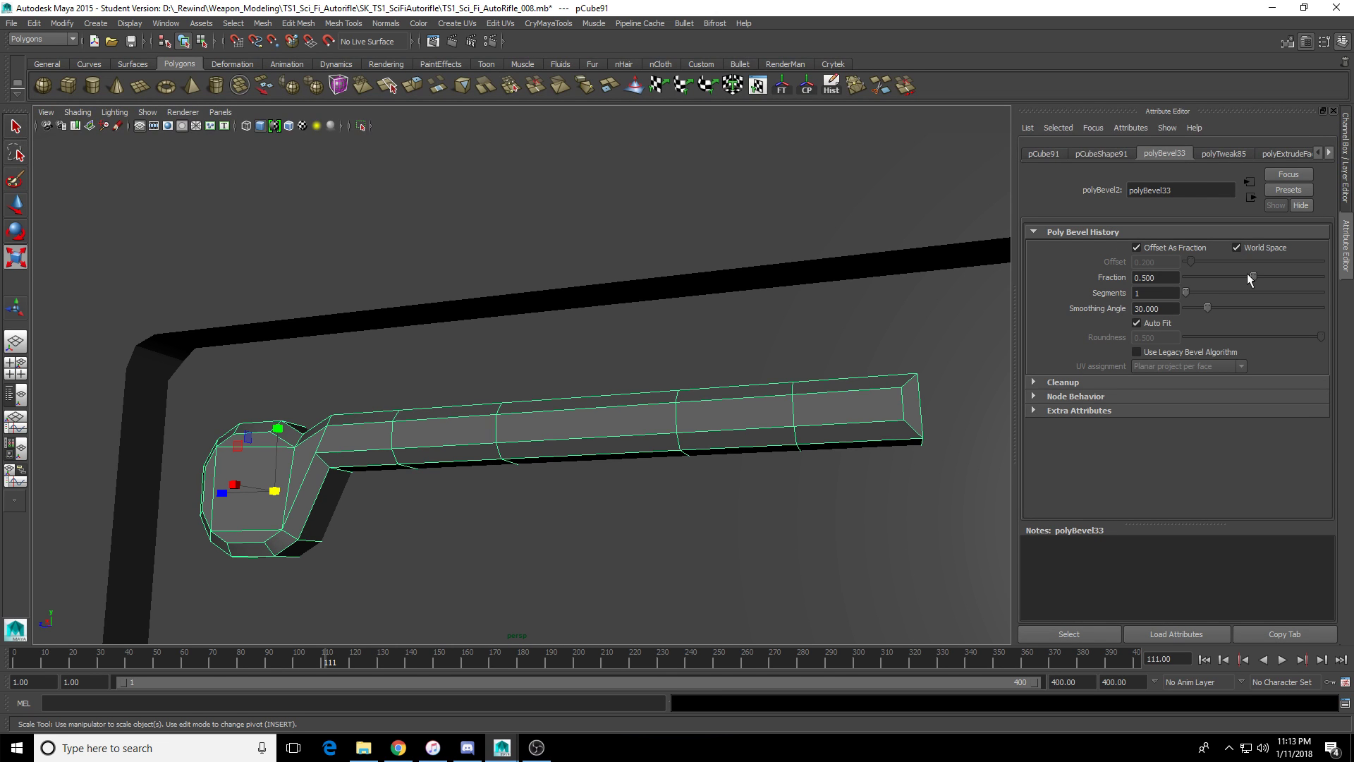
pyautogui.moveTo(1248, 277); pyautogui.dragTo(1219, 286)
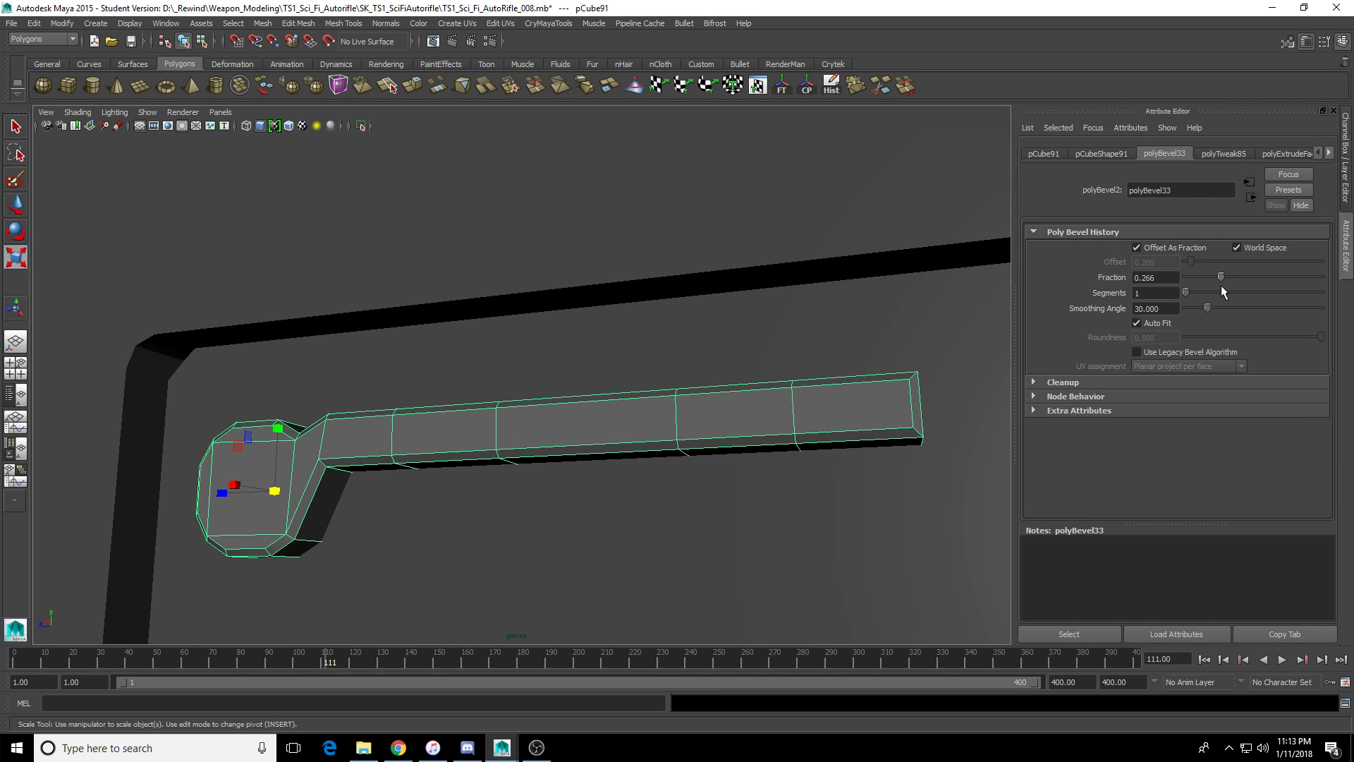
pyautogui.click(882, 363)
pyautogui.scroll(-5, 705, 422)
pyautogui.click(560, 424)
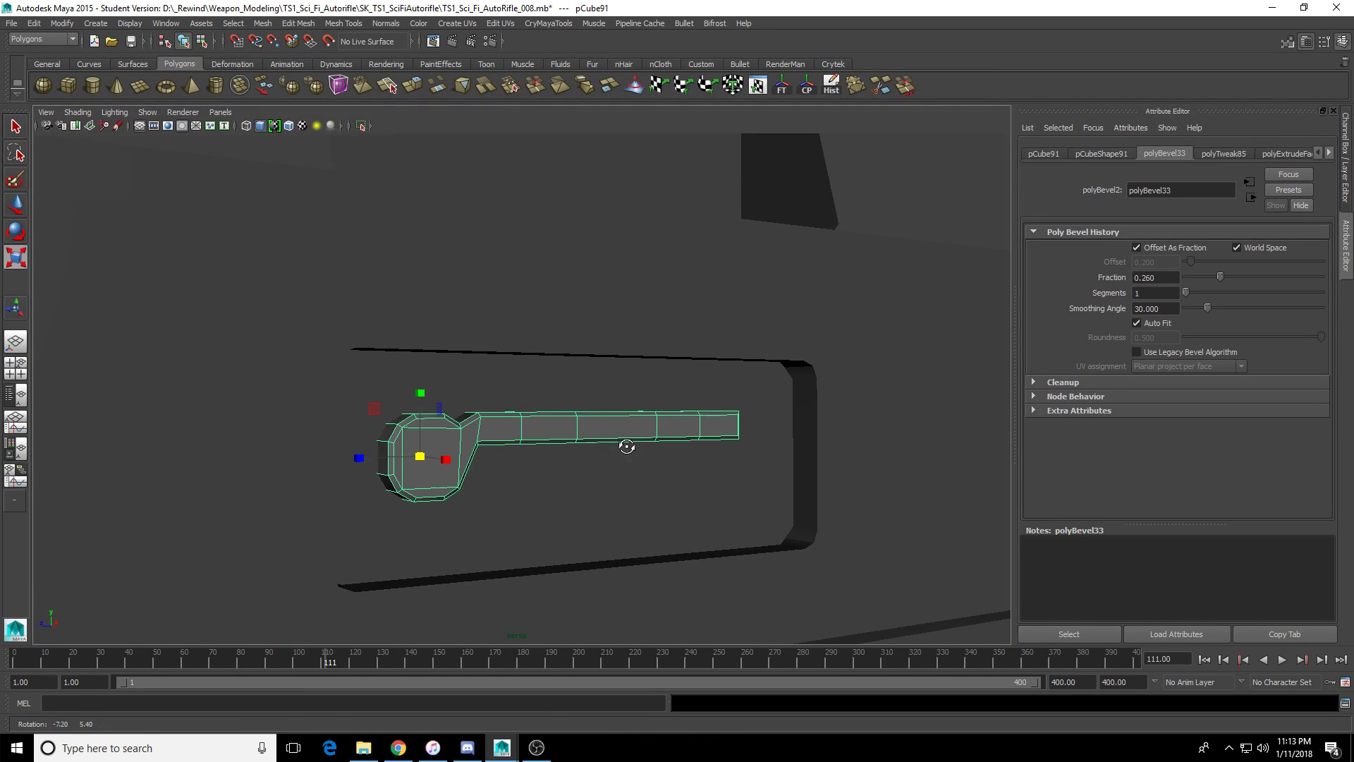
pyautogui.press('w')
pyautogui.moveTo(491, 436); pyautogui.dragTo(591, 341, button='right')
pyautogui.scroll(5, 647, 460)
pyautogui.scroll(-5, 646, 459)
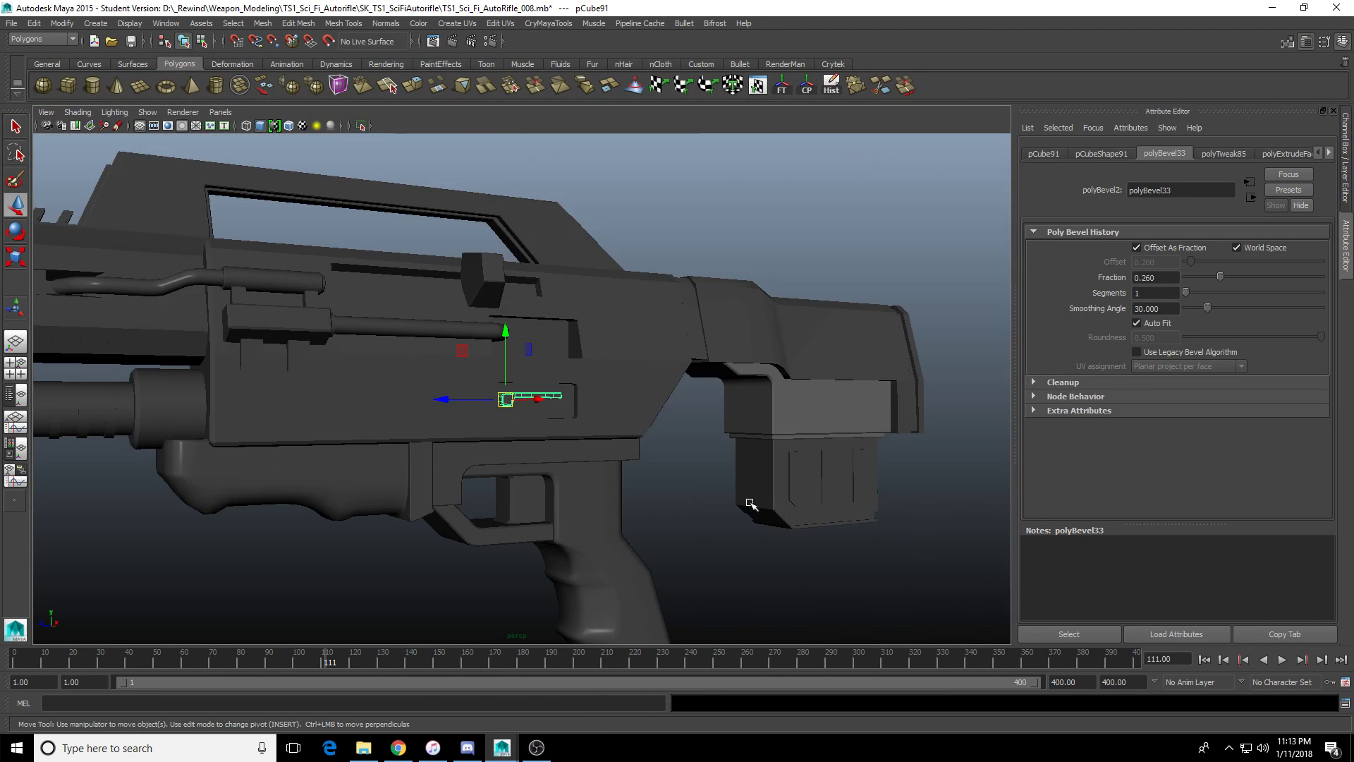
# Assign the blinn1 material to the magazine housing under the stock and clear the selection.
pyautogui.click(752, 504)
pyautogui.moveTo(720, 518)
pyautogui.keyDown('alt'); pyautogui.mouseDown()
pyautogui.moveTo(737, 526)
pyautogui.moveTo(680, 520)
pyautogui.moveTo(776, 514)
pyautogui.moveTo(697, 525)
pyautogui.mouseUp(); pyautogui.keyUp('alt')
pyautogui.click(777, 515)
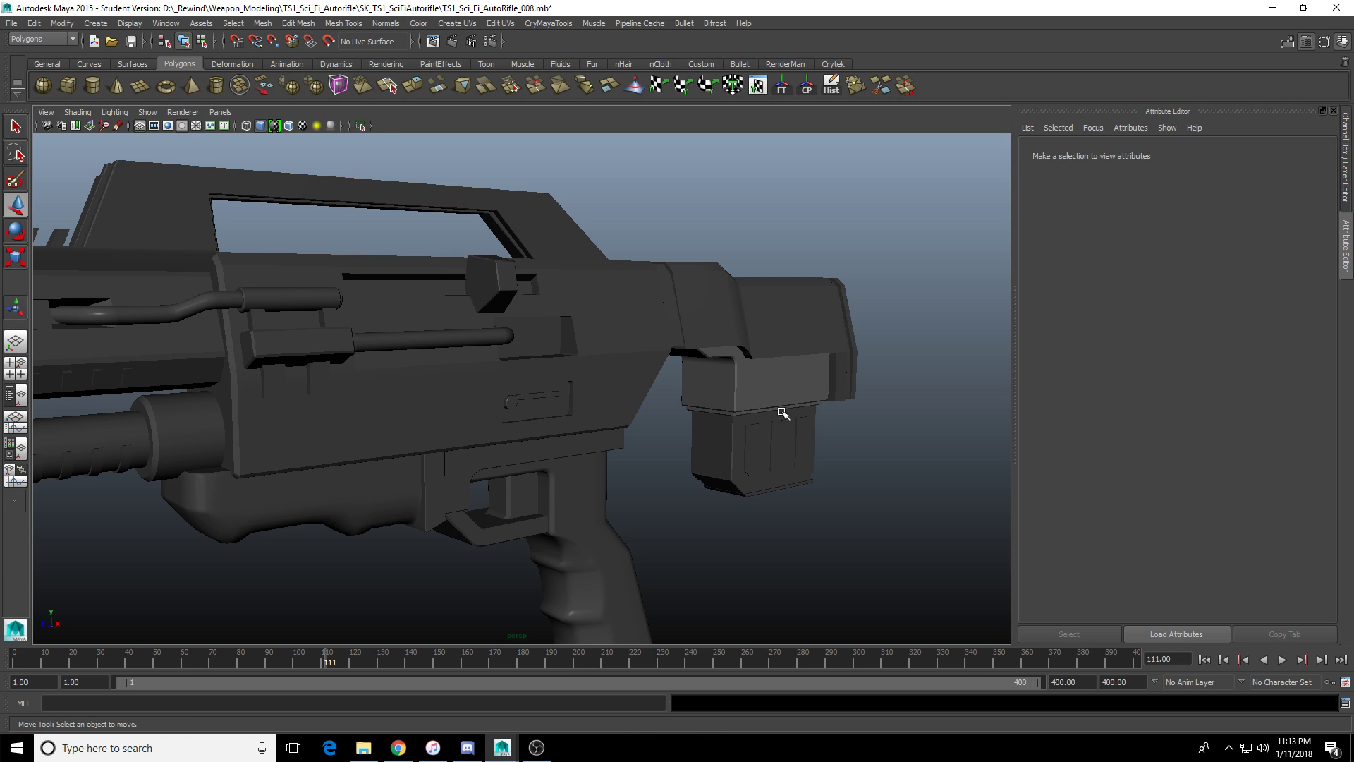
pyautogui.click(762, 395)
pyautogui.moveTo(769, 381); pyautogui.dragTo(859, 346, button='right')
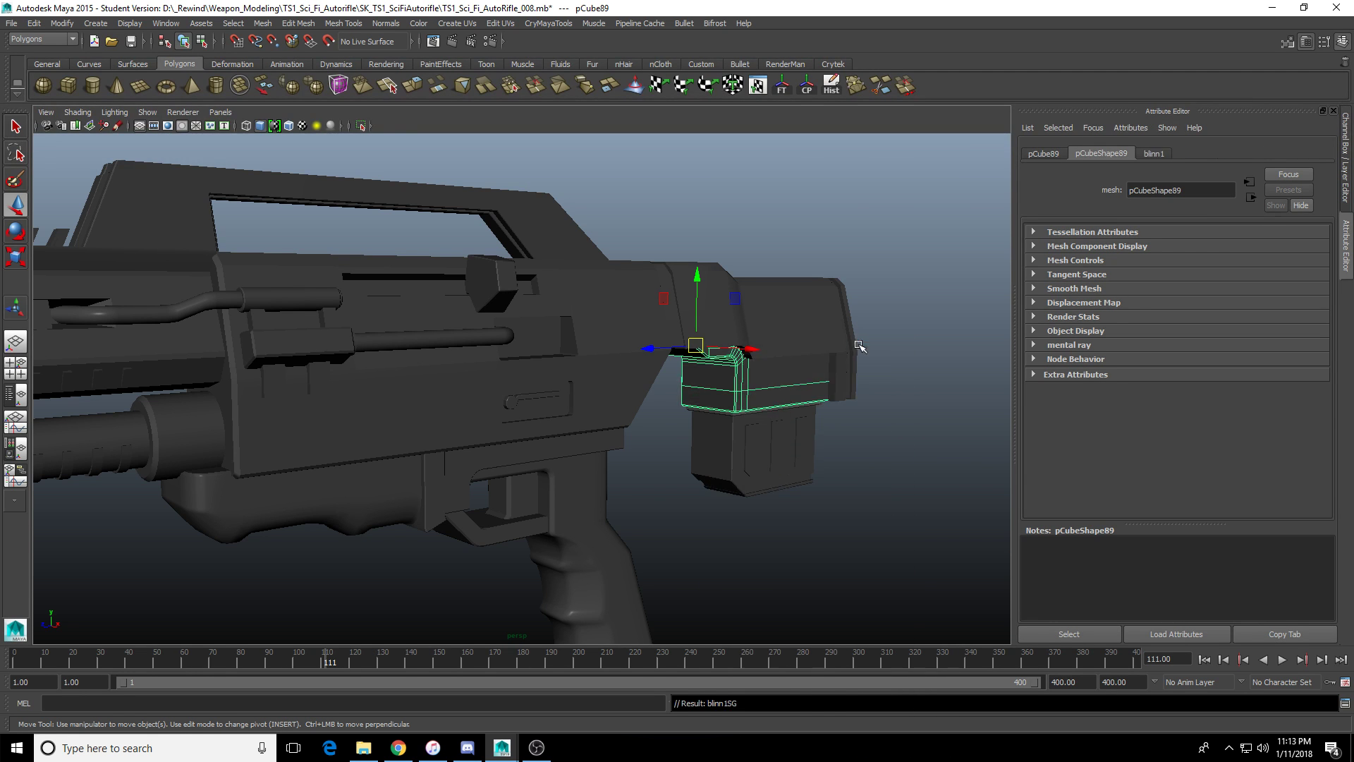
pyautogui.keyDown('alt'); pyautogui.moveTo(859, 345); pyautogui.dragTo(747, 518); pyautogui.keyUp('alt')
pyautogui.click(725, 523)
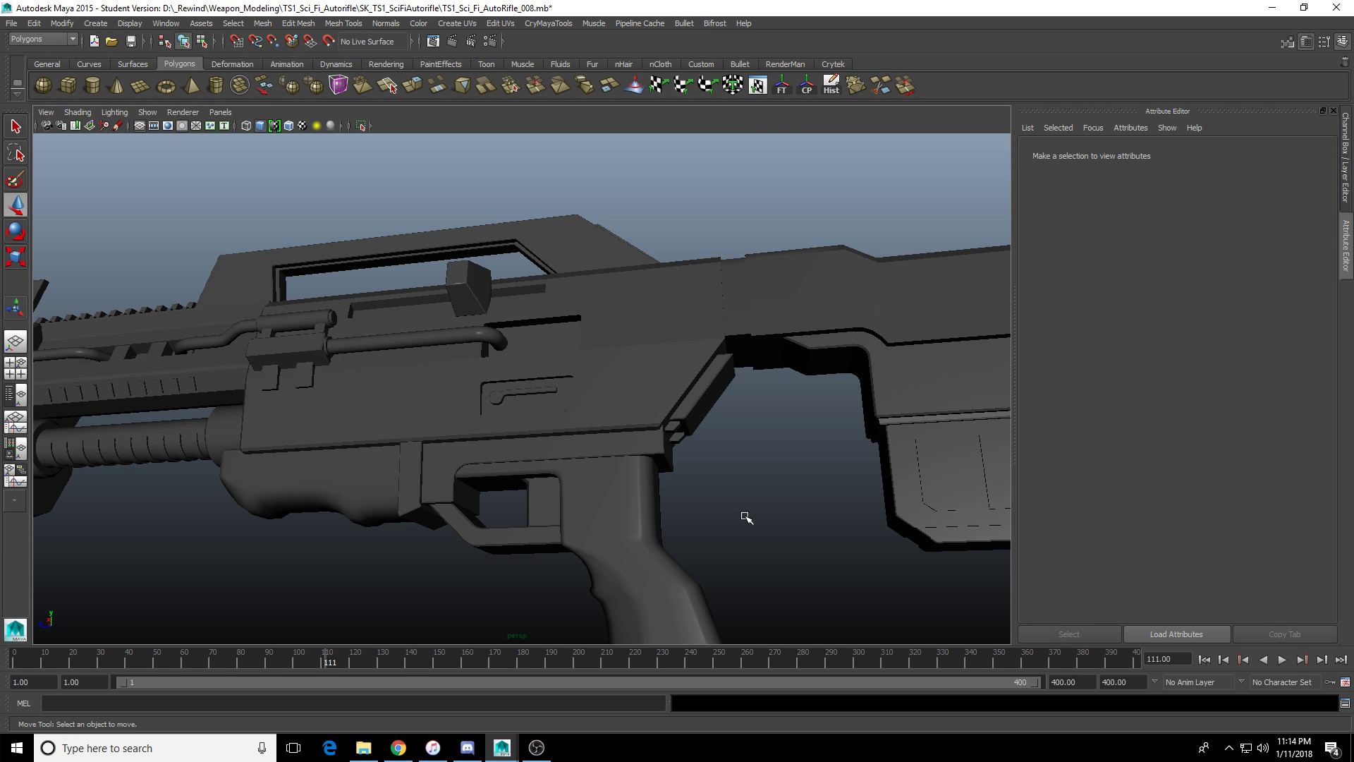
# Select the receiver body around the lever recess.
pyautogui.scroll(5, 598, 424)
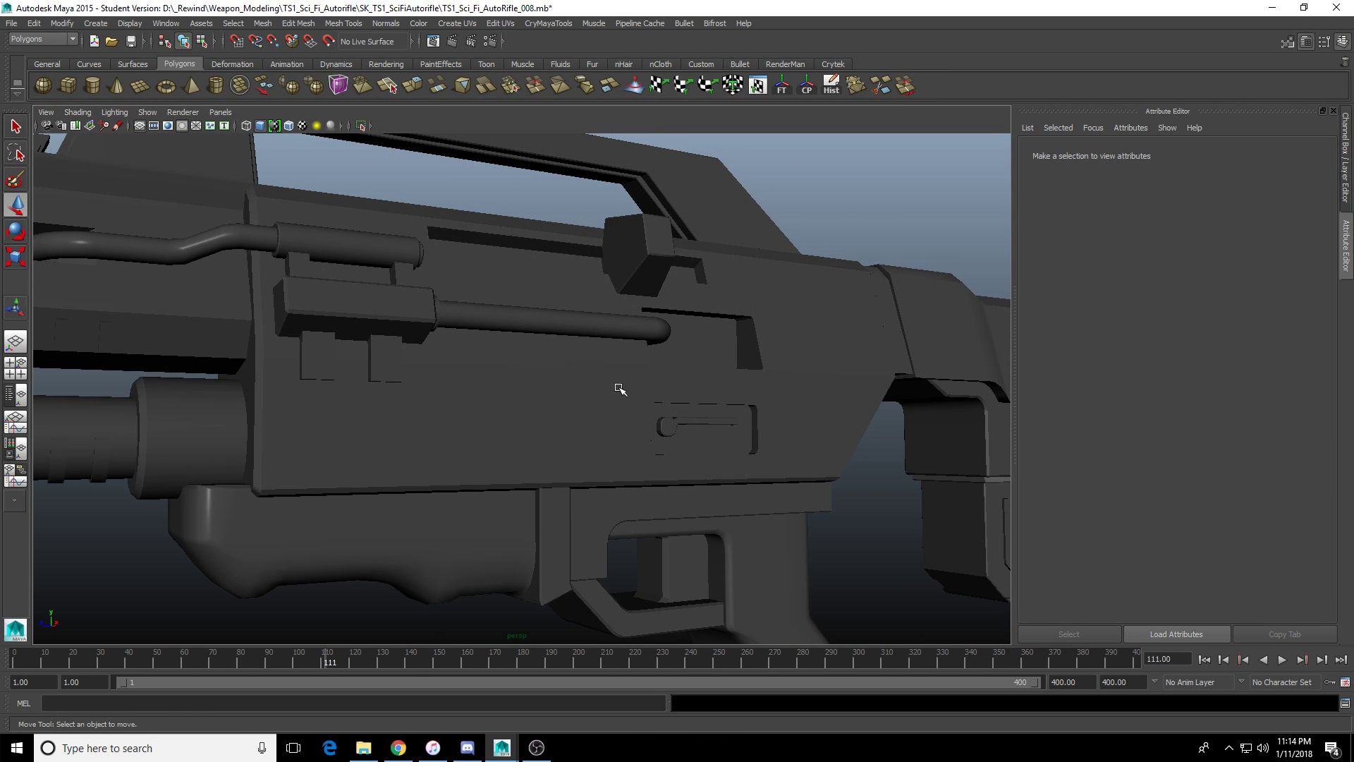
pyautogui.scroll(3, 619, 388)
pyautogui.click(571, 332)
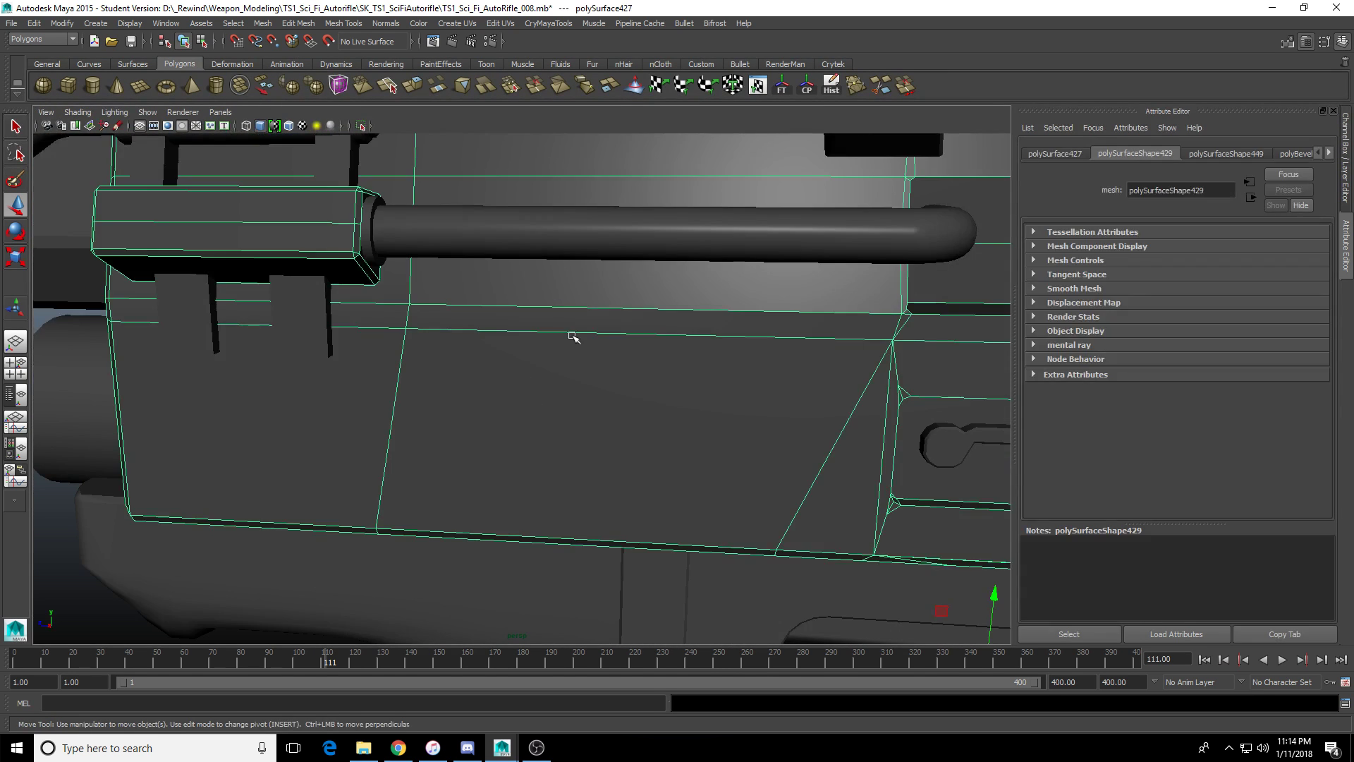
pyautogui.keyDown('alt'); pyautogui.moveTo(571, 333); pyautogui.dragTo(732, 421); pyautogui.keyUp('alt')
pyautogui.click(308, 582)
pyautogui.click(590, 424)
pyautogui.keyDown('alt'); pyautogui.moveTo(801, 478); pyautogui.dragTo(570, 395); pyautogui.keyUp('alt')
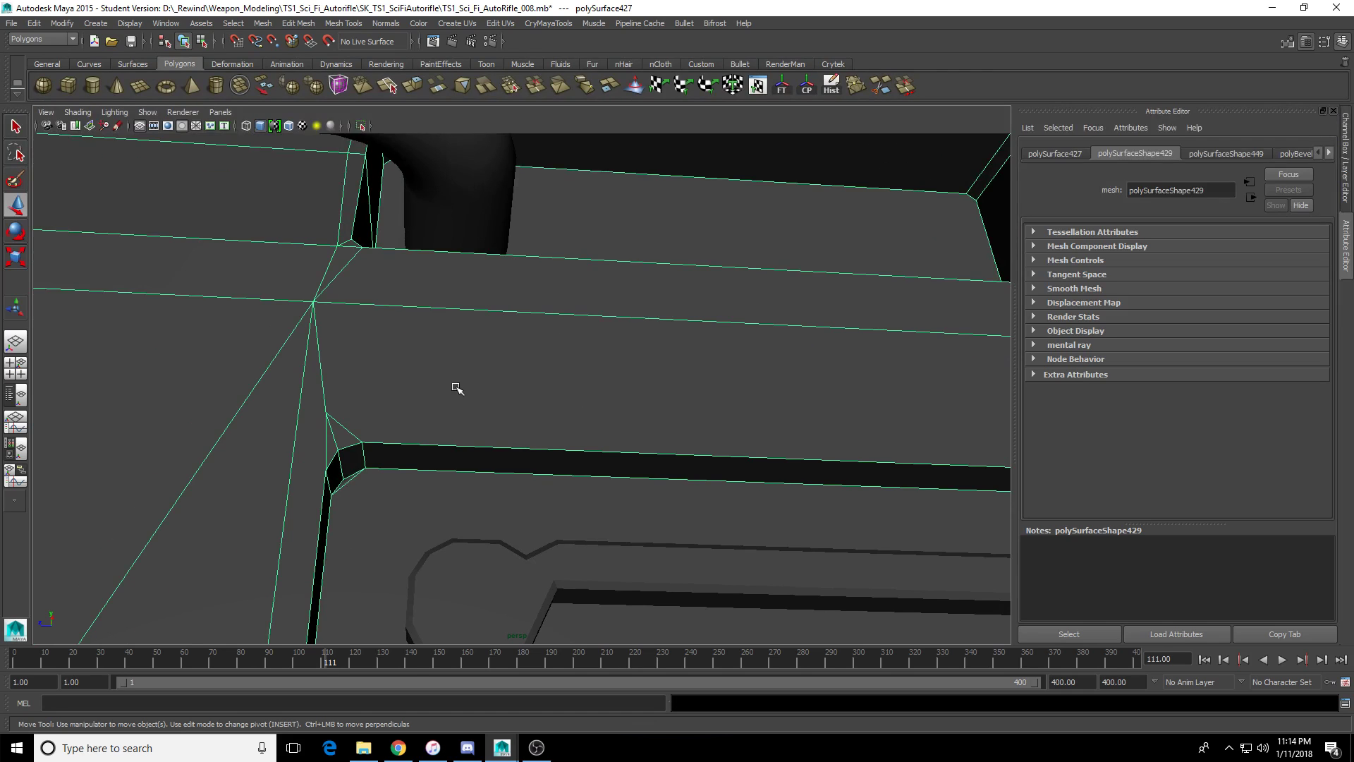
# Try to cut an edge between the lever recess's head-side upper corner and the nearby lower corner of the recess above.
pyautogui.scroll(4, 522, 408)
pyautogui.keyDown('alt'); pyautogui.moveTo(457, 387); pyautogui.dragTo(562, 462, button='middle'); pyautogui.keyUp('alt')
pyautogui.click(882, 84)
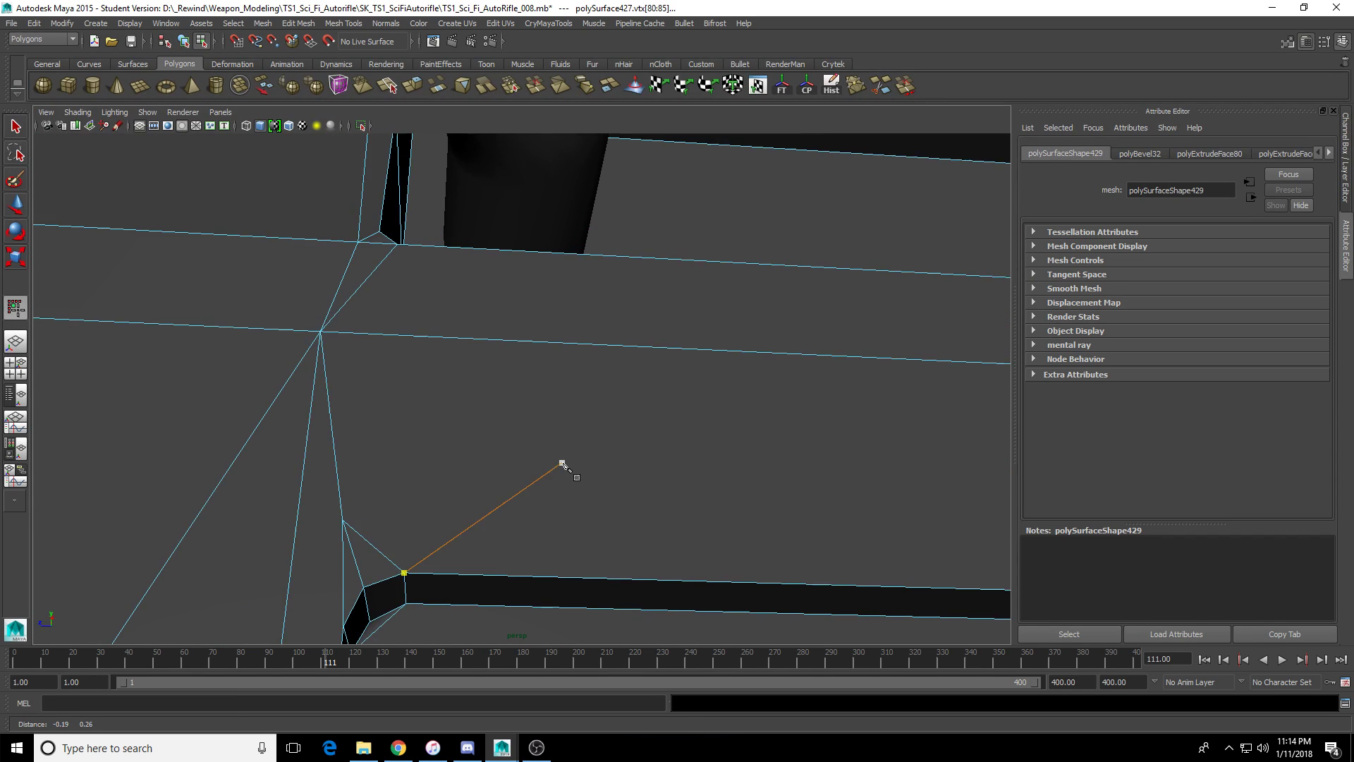
pyautogui.keyDown('alt'); pyautogui.moveTo(562, 463); pyautogui.dragTo(507, 441); pyautogui.keyUp('alt')
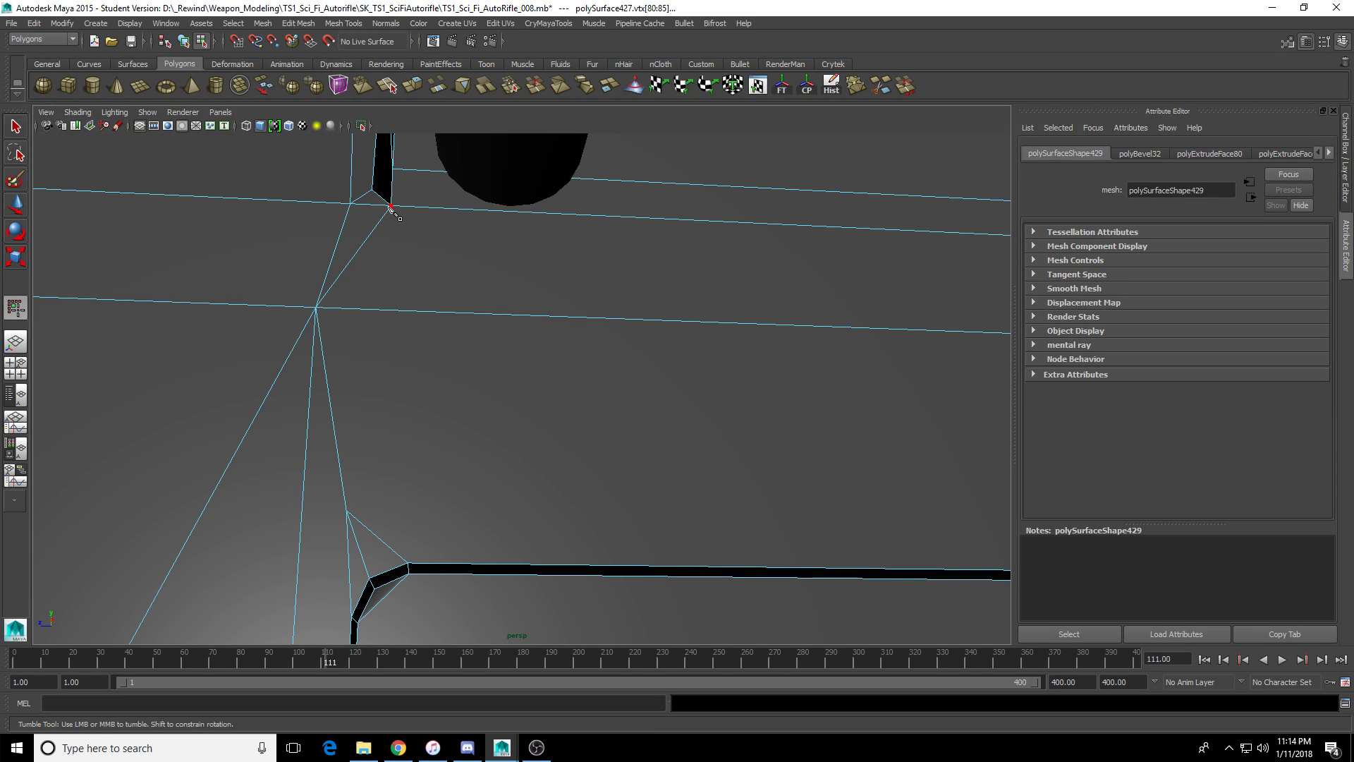
pyautogui.moveTo(391, 206); pyautogui.dragTo(447, 339)
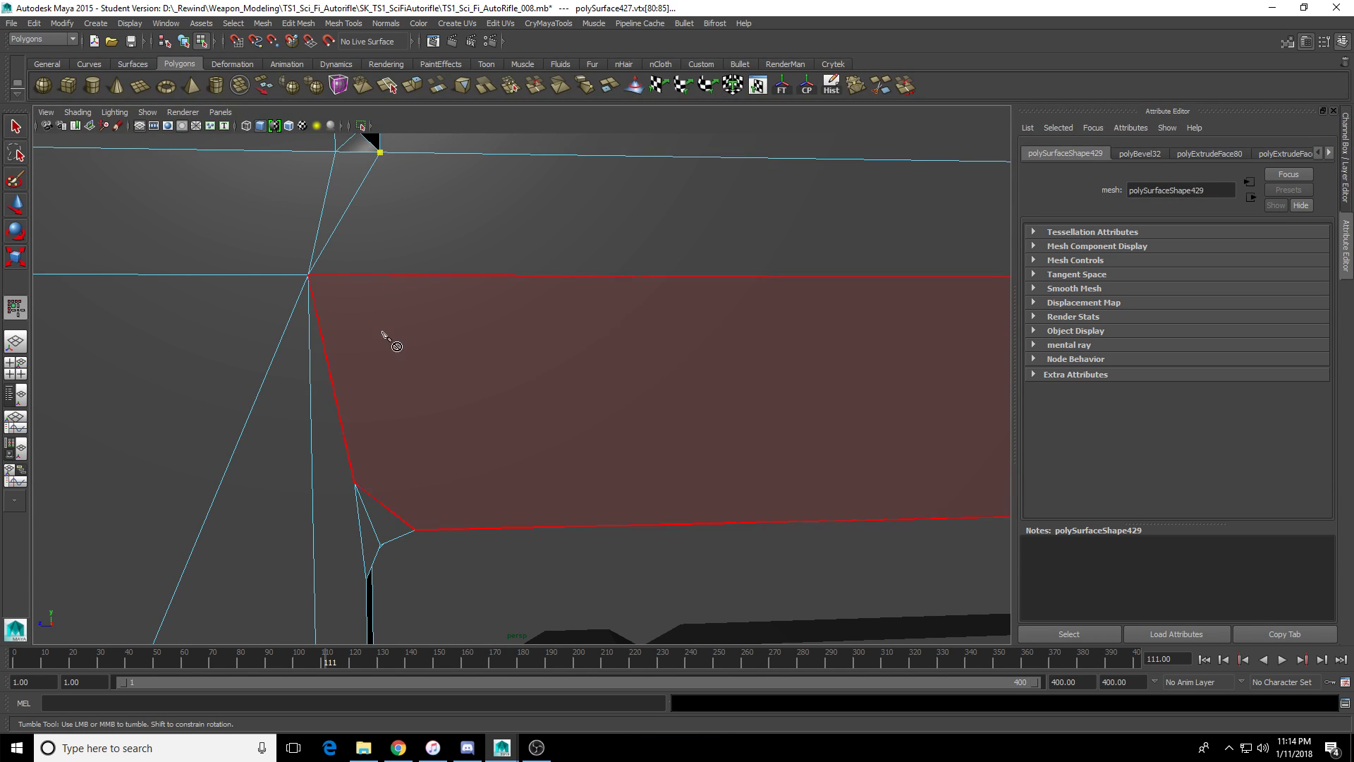
pyautogui.moveTo(383, 331)
pyautogui.keyDown('alt'); pyautogui.mouseDown(button='right')
pyautogui.moveTo(515, 406)
pyautogui.moveTo(546, 405)
pyautogui.mouseUp(button='right'); pyautogui.keyUp('alt')
pyautogui.click(487, 379)
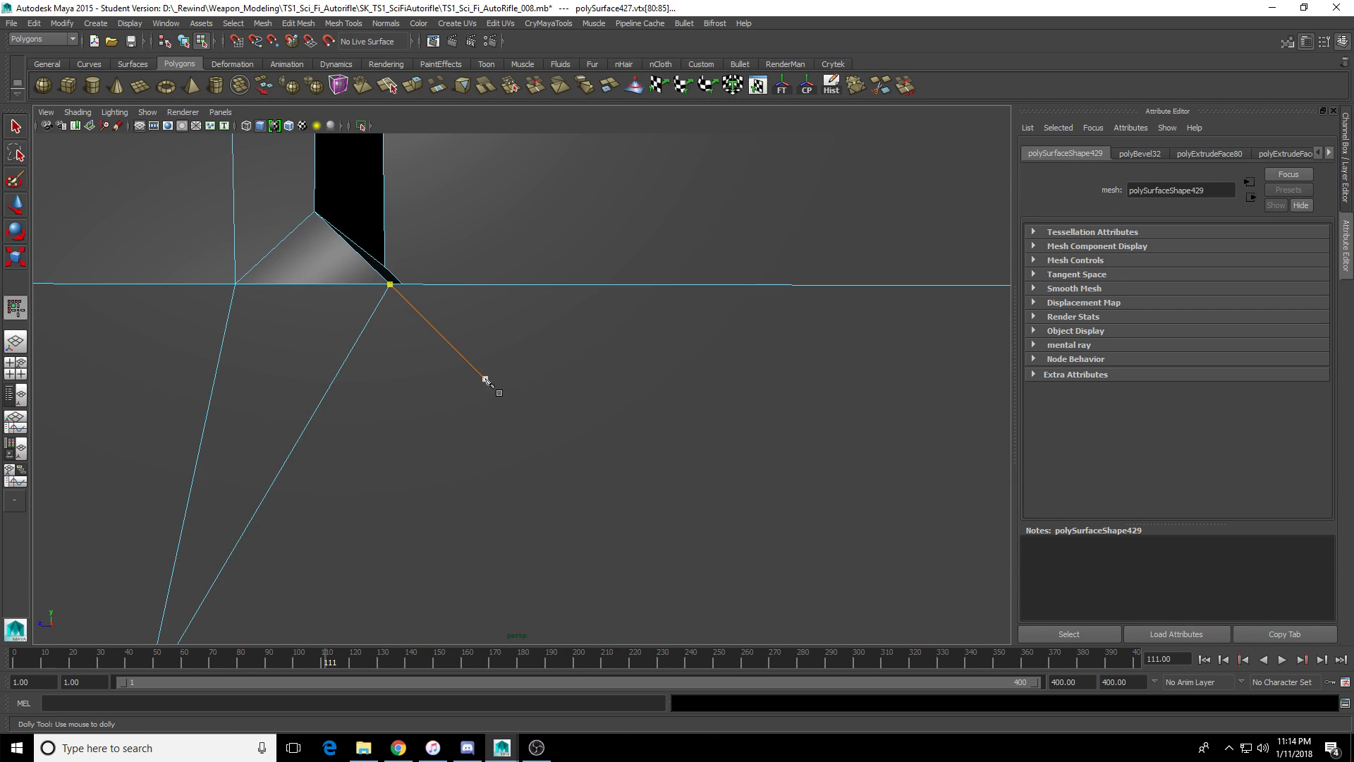
pyautogui.press('w')
pyautogui.moveTo(703, 443); pyautogui.dragTo(588, 416, button='right')
pyautogui.keyDown('alt'); pyautogui.moveTo(588, 416); pyautogui.dragTo(629, 437); pyautogui.keyUp('alt')
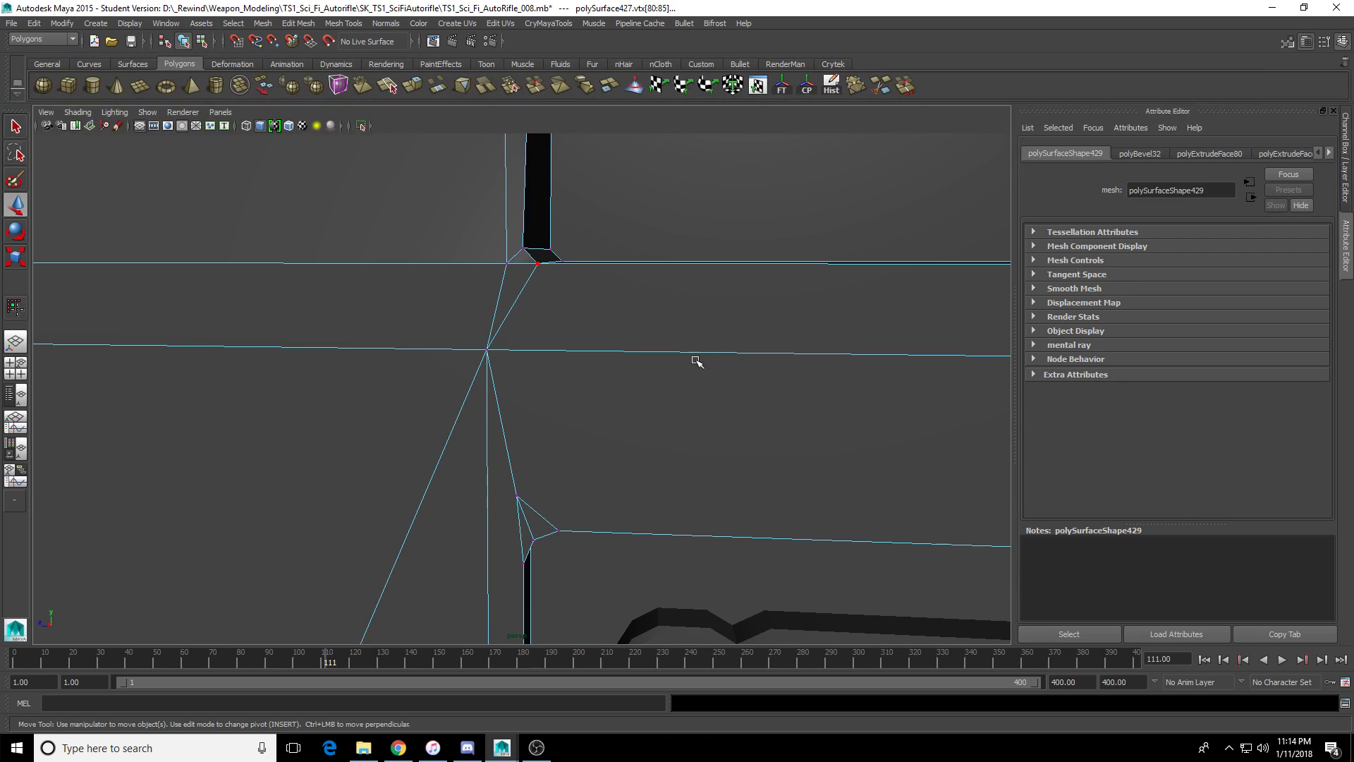
# Cut an edge from the lever recess's head-side upper corner to the horizontal edge above it.
pyautogui.moveTo(696, 361); pyautogui.dragTo(713, 384, button='right')
pyautogui.click(881, 92)
pyautogui.keyDown('alt'); pyautogui.moveTo(750, 443); pyautogui.dragTo(640, 421); pyautogui.keyUp('alt')
pyautogui.scroll(3, 641, 420)
pyautogui.click(481, 491)
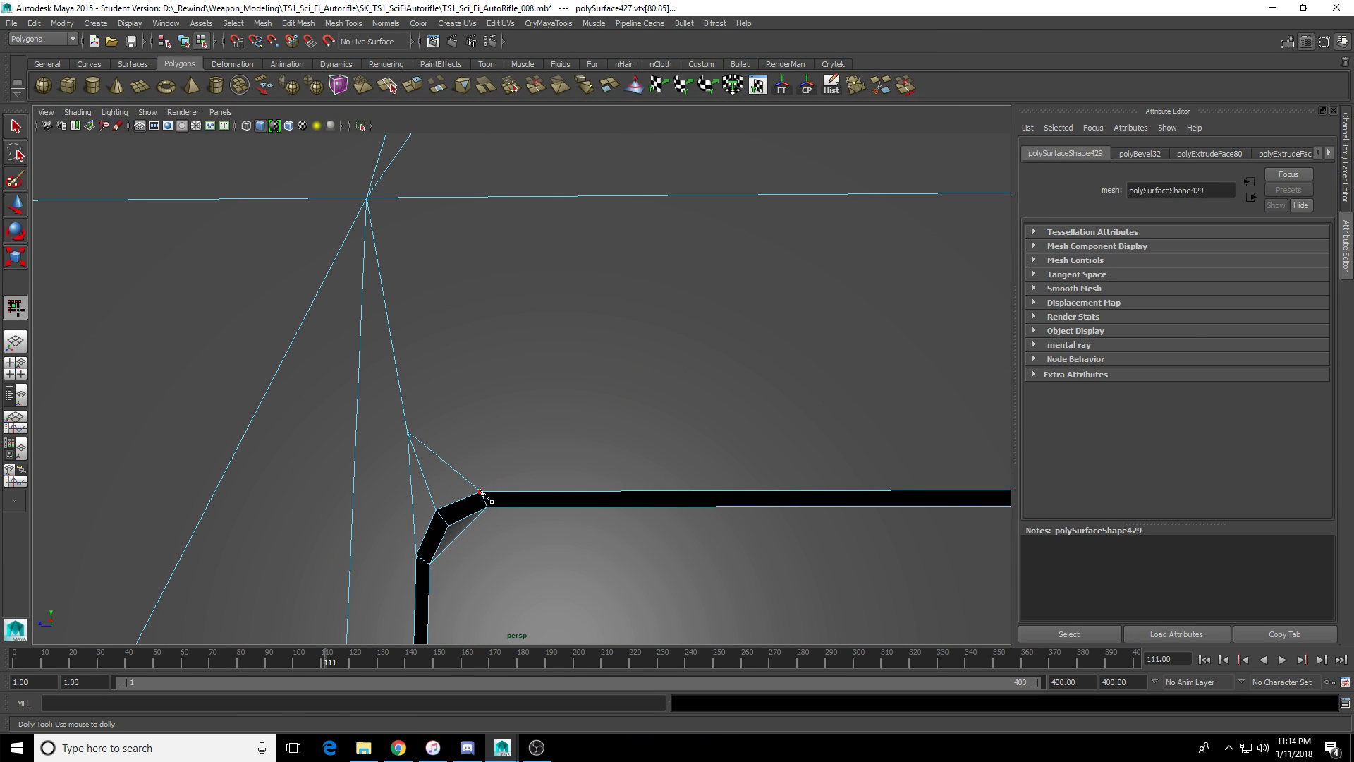
pyautogui.click(408, 205)
pyautogui.scroll(-5, 633, 332)
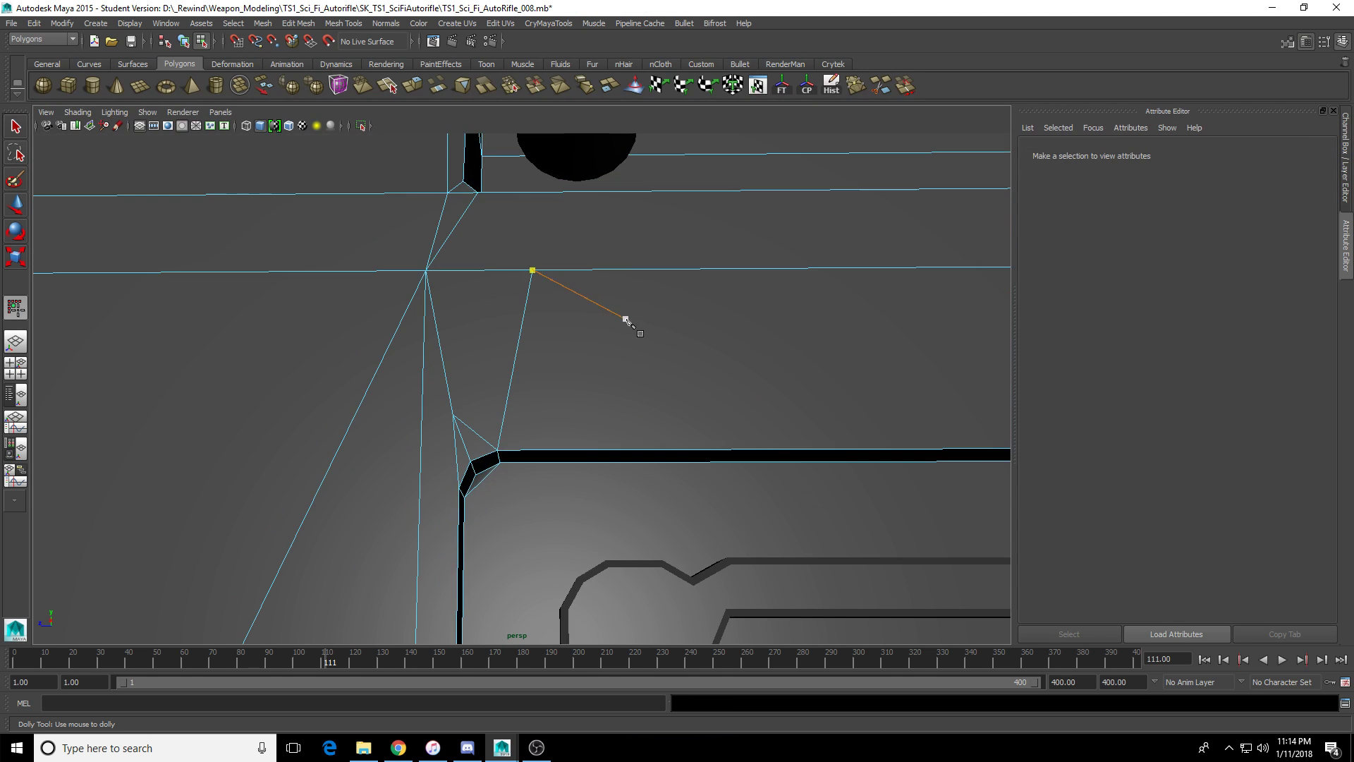
pyautogui.scroll(6, 640, 275)
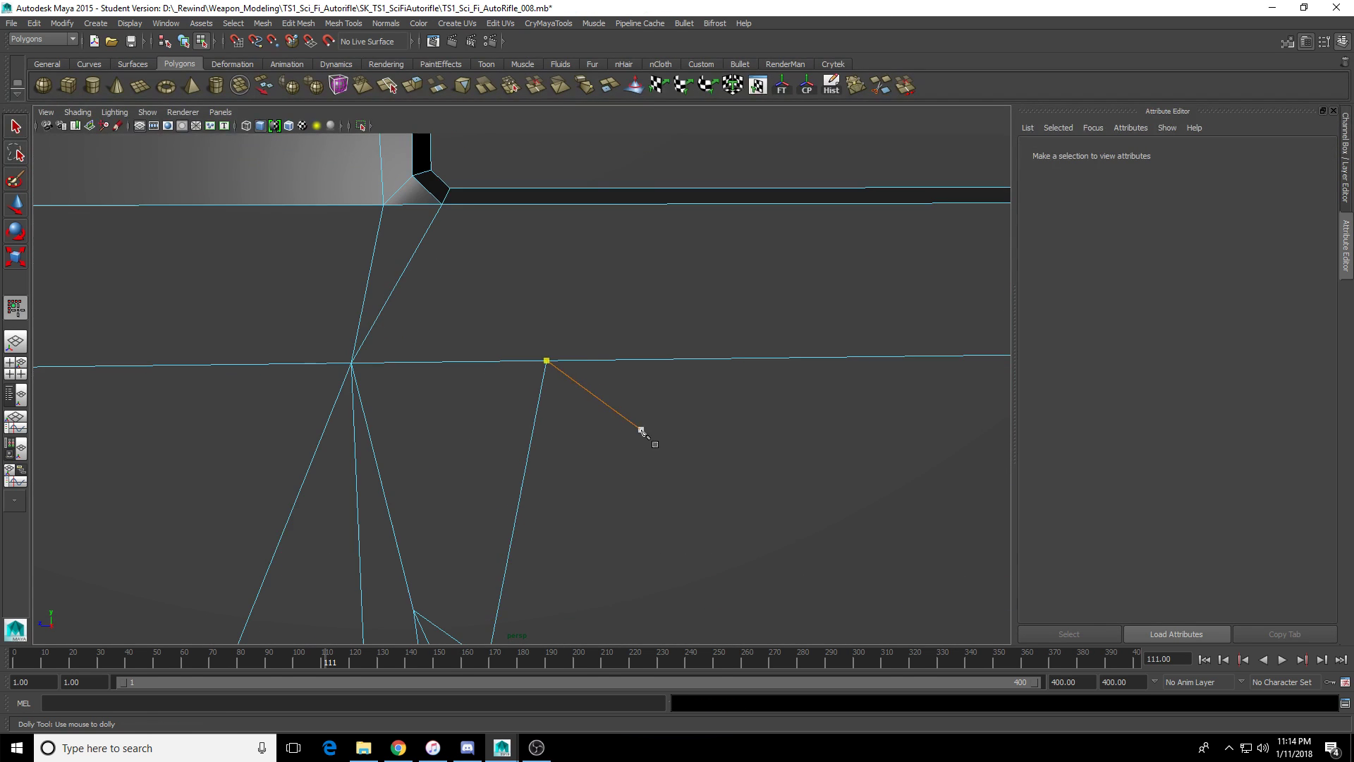
pyautogui.press('Return')
# Try to extend the cut from the upper recess's lower corner toward the horizontal edge between the recesses.
pyautogui.click(442, 204)
pyautogui.click(591, 273)
pyautogui.keyDown('alt'); pyautogui.moveTo(578, 277); pyautogui.dragTo(478, 211); pyautogui.keyUp('alt')
pyautogui.hotkey('ctrl', 'z')
pyautogui.click(438, 213)
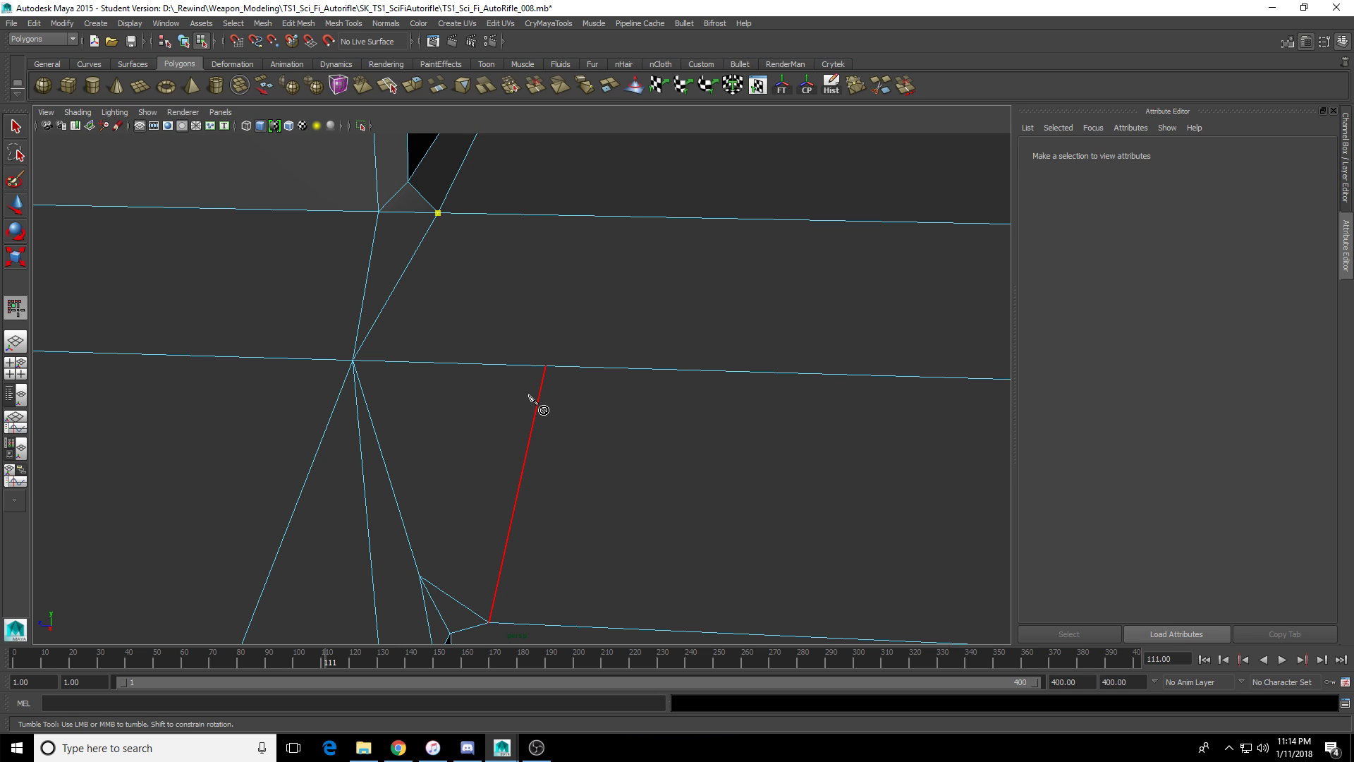
pyautogui.moveTo(563, 375); pyautogui.dragTo(663, 253, button='right')
pyautogui.press('w')
# Undo the cut made between the two recesses on the receiver.
pyautogui.hotkey('ctrl', 'z')
pyautogui.hotkey('ctrl', 'z')
pyautogui.hotkey('ctrl', 'z')
pyautogui.hotkey('ctrl', 'z')
# Try to cut an edge from the lever recess's head-side lower corner toward the receiver's lower edge.
pyautogui.keyDown('alt'); pyautogui.moveTo(663, 437); pyautogui.dragTo(632, 454, button='right'); pyautogui.keyUp('alt')
pyautogui.keyDown('alt'); pyautogui.moveTo(632, 453); pyautogui.dragTo(543, 282, button='middle'); pyautogui.keyUp('alt')
pyautogui.keyDown('alt'); pyautogui.moveTo(543, 283); pyautogui.dragTo(582, 318, button='right'); pyautogui.keyUp('alt')
pyautogui.keyDown('alt'); pyautogui.moveTo(582, 317); pyautogui.dragTo(605, 261); pyautogui.keyUp('alt')
pyautogui.keyDown('alt'); pyautogui.moveTo(606, 261); pyautogui.dragTo(641, 354, button='right'); pyautogui.keyUp('alt')
pyautogui.keyDown('alt'); pyautogui.moveTo(641, 354); pyautogui.dragTo(623, 416, button='middle'); pyautogui.keyUp('alt')
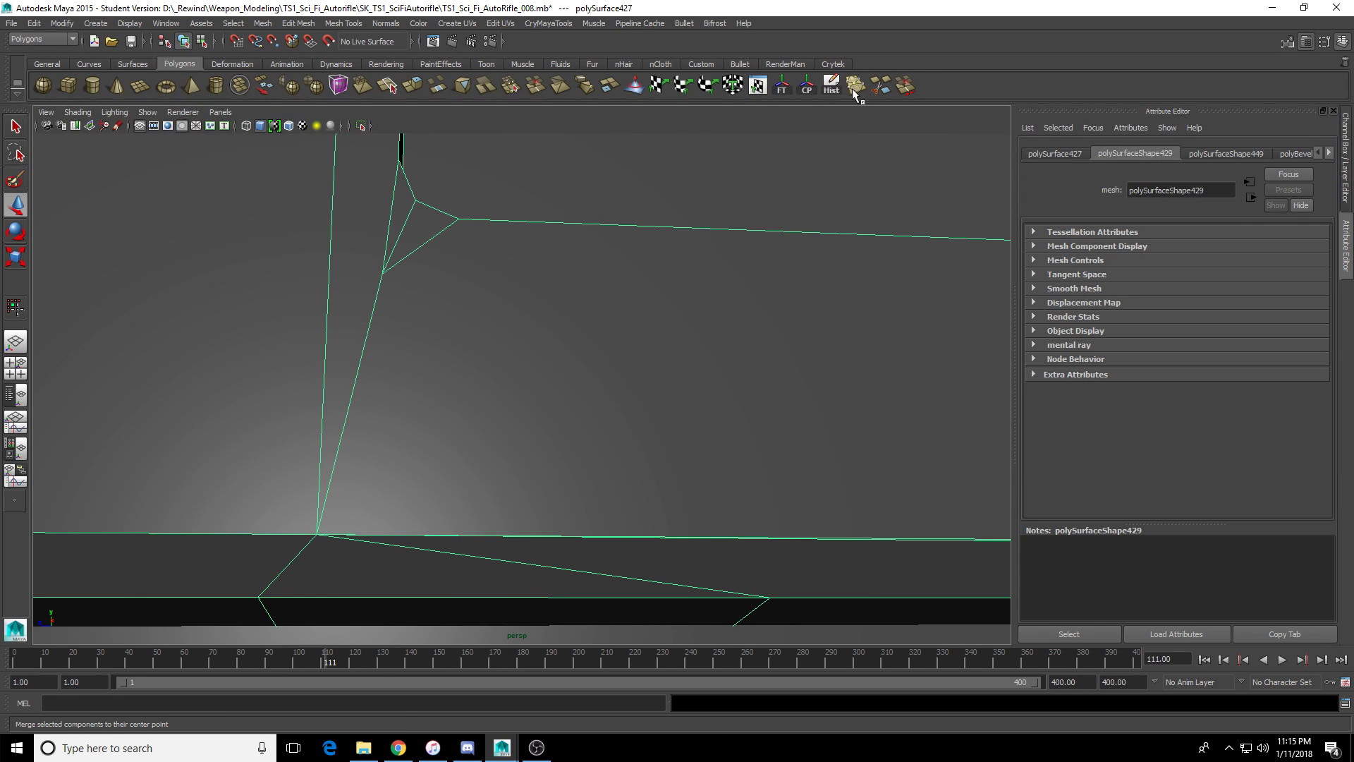
pyautogui.click(880, 87)
pyautogui.click(459, 219)
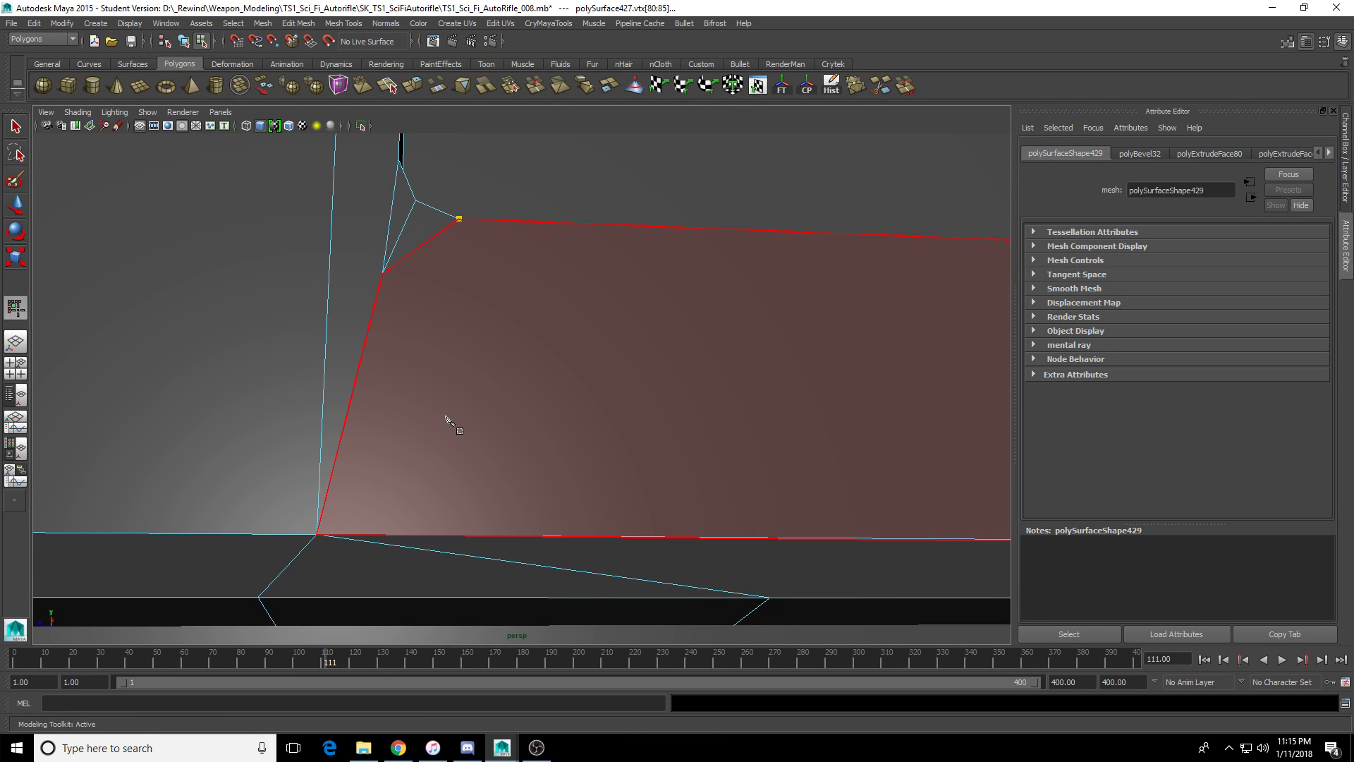
pyautogui.keyDown('alt'); pyautogui.moveTo(668, 536); pyautogui.dragTo(538, 378, button='middle'); pyautogui.keyUp('alt')
pyautogui.keyDown('alt'); pyautogui.moveTo(538, 378); pyautogui.dragTo(559, 426); pyautogui.keyUp('alt')
pyautogui.keyDown('alt'); pyautogui.moveTo(411, 506); pyautogui.dragTo(525, 400); pyautogui.keyUp('alt')
pyautogui.press('w')
pyautogui.press('F8')
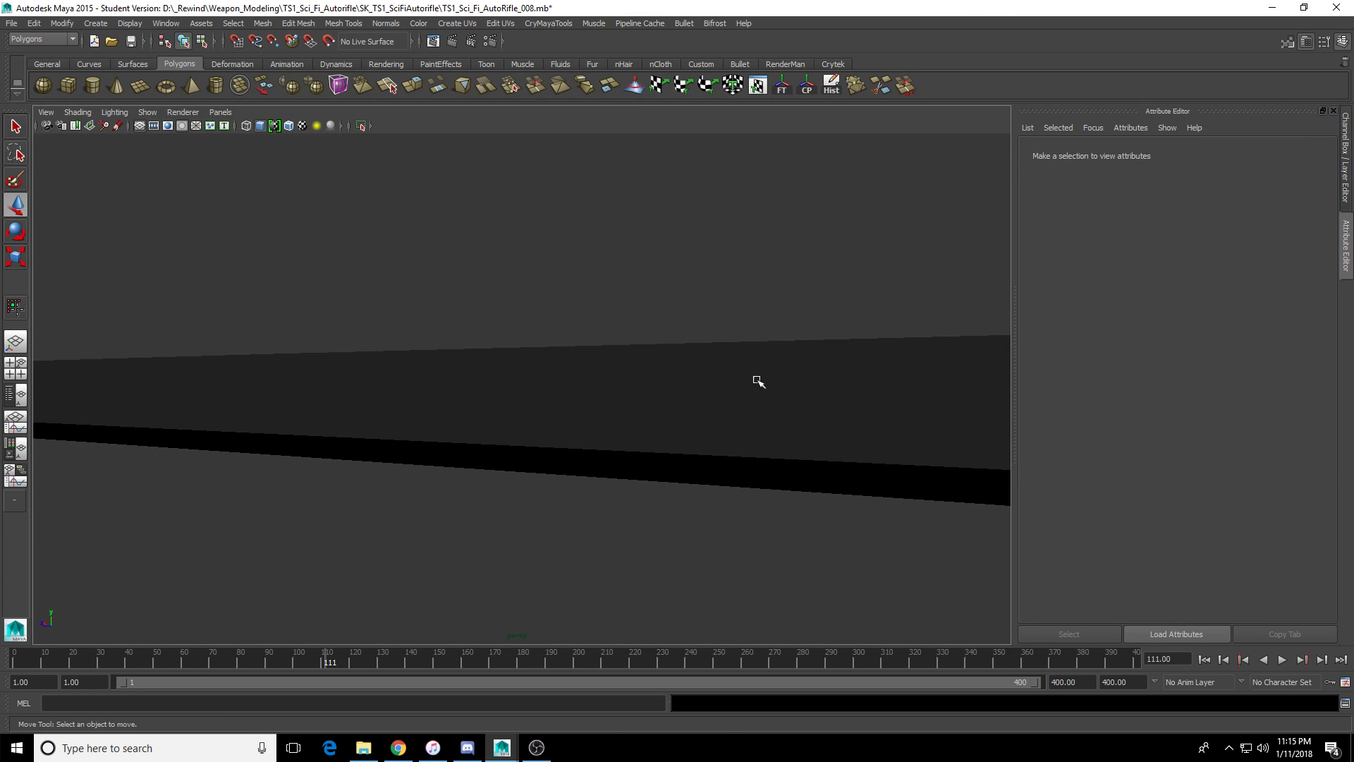
# Lower the receiver vertex beneath the lever recess's rear lower corner in the side view onto the neighbouring lower-edge vertex.
pyautogui.keyDown('alt'); pyautogui.moveTo(757, 380); pyautogui.dragTo(624, 400); pyautogui.keyUp('alt')
pyautogui.click(658, 400)
pyautogui.click(628, 397)
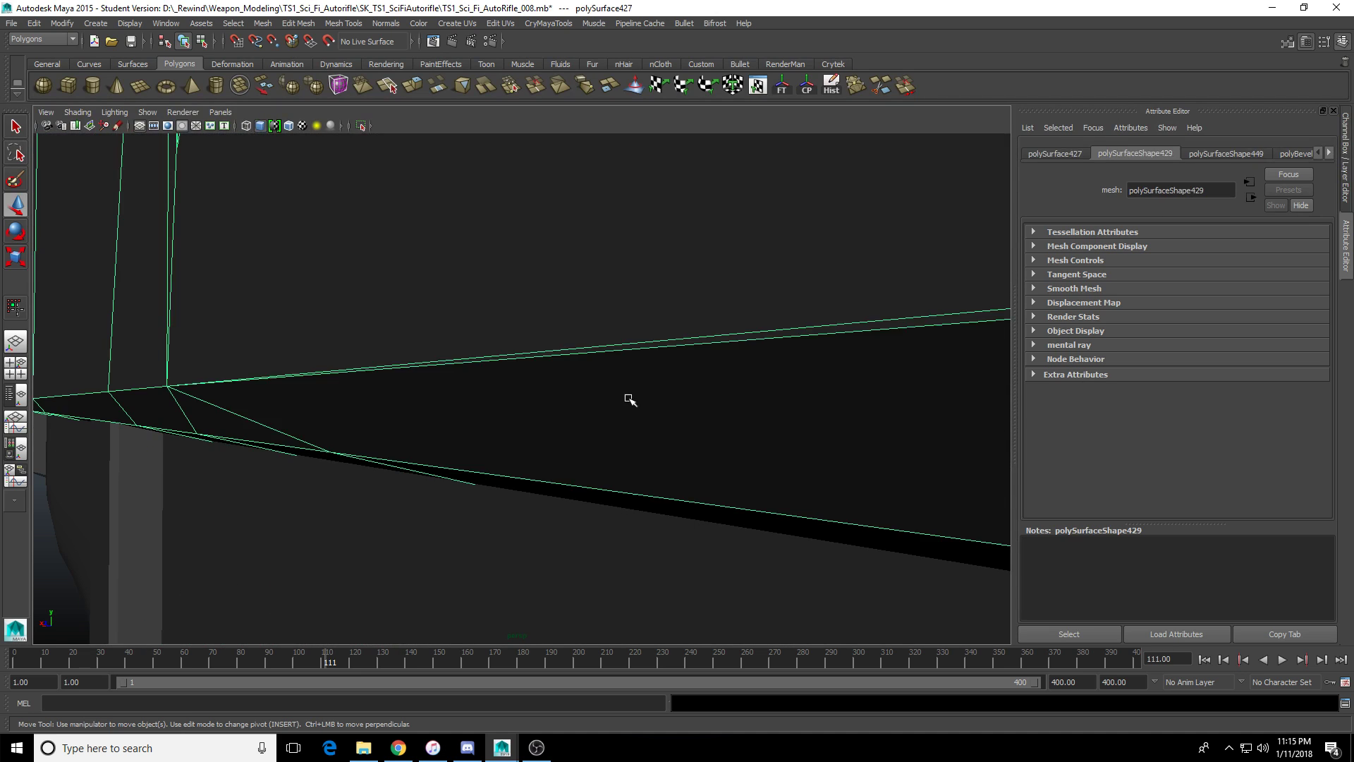
pyautogui.moveTo(647, 385); pyautogui.dragTo(680, 447, button='right')
pyautogui.click(681, 339)
pyautogui.press('f')
pyautogui.moveTo(758, 463); pyautogui.dragTo(631, 435, button='right')
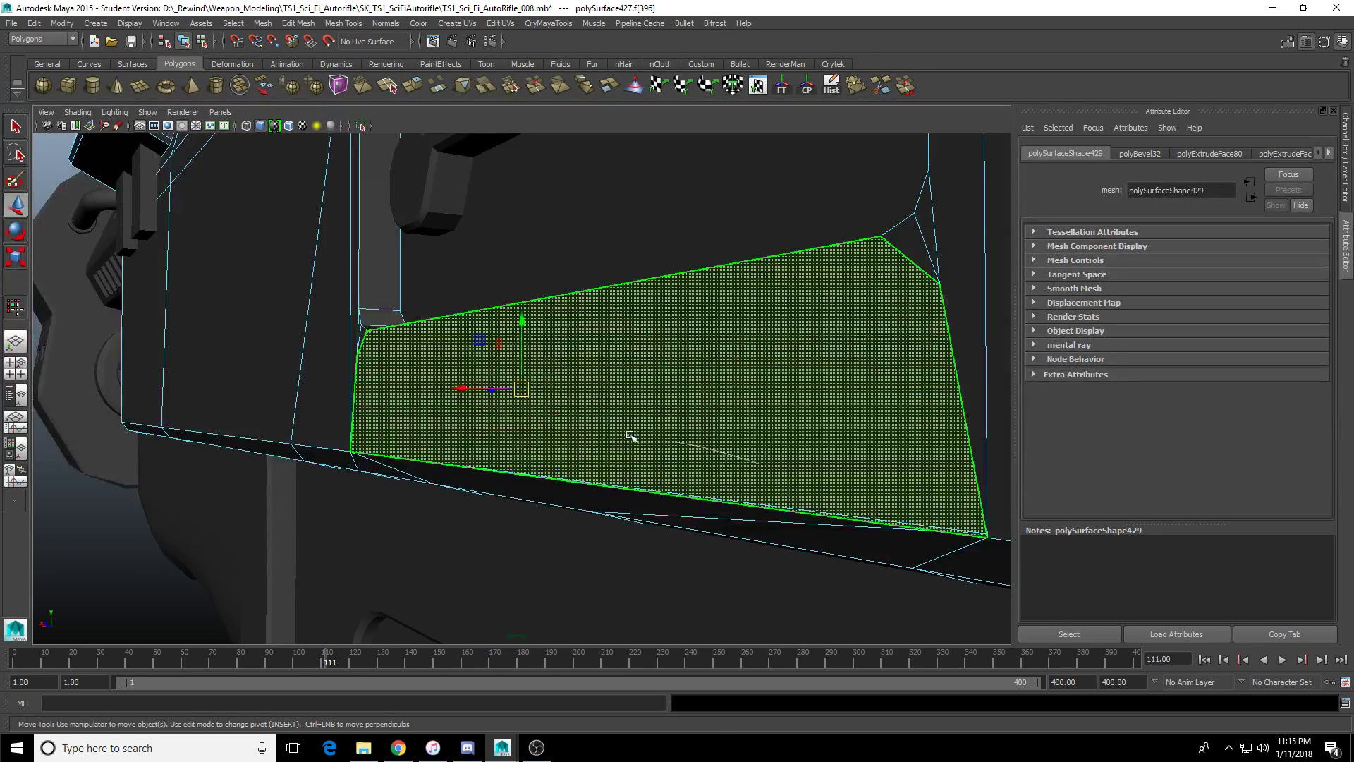
pyautogui.moveTo(632, 435)
pyautogui.keyDown('alt'); pyautogui.mouseDown()
pyautogui.moveTo(541, 390)
pyautogui.moveTo(554, 407)
pyautogui.mouseUp(); pyautogui.keyUp('alt')
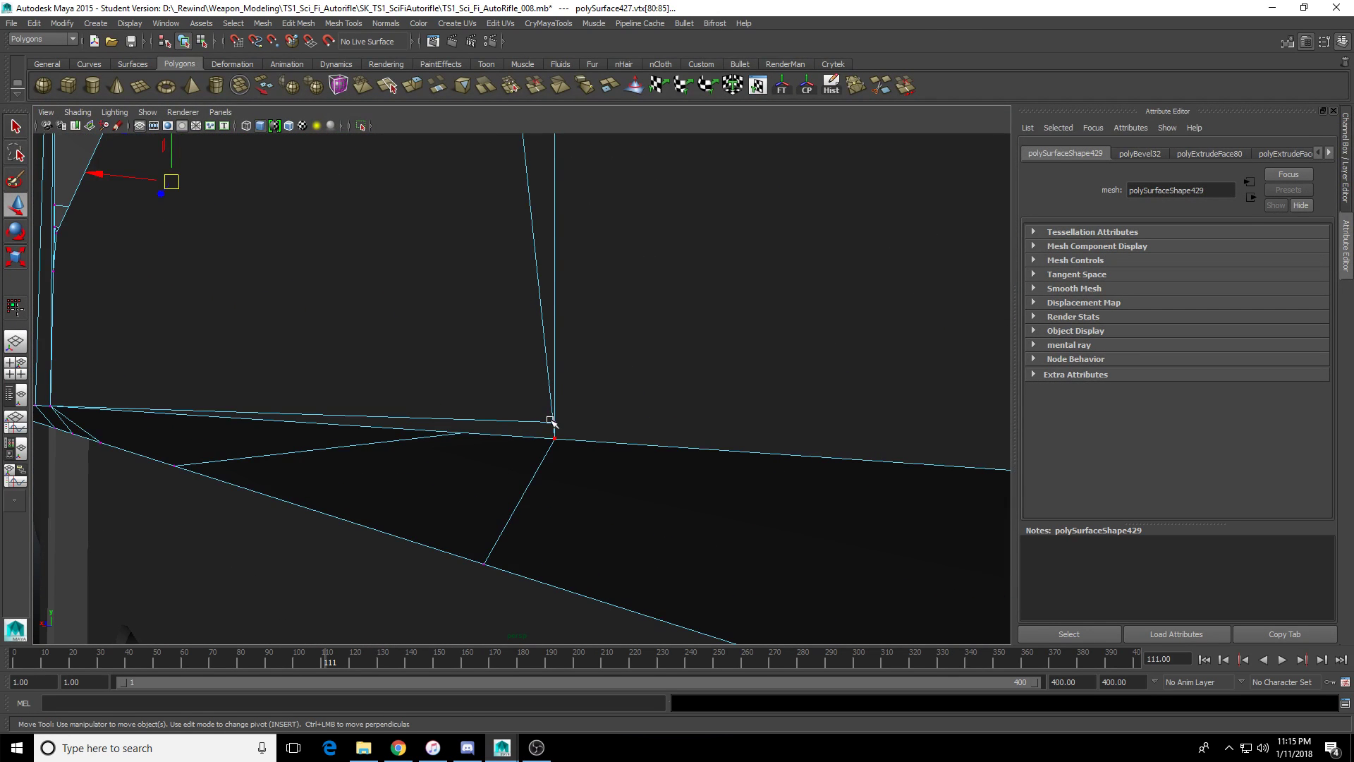
pyautogui.click(554, 437)
pyautogui.press('f')
pyautogui.hotkey('alt', 'b')
pyautogui.hotkey('alt', 'b')
pyautogui.press('q')
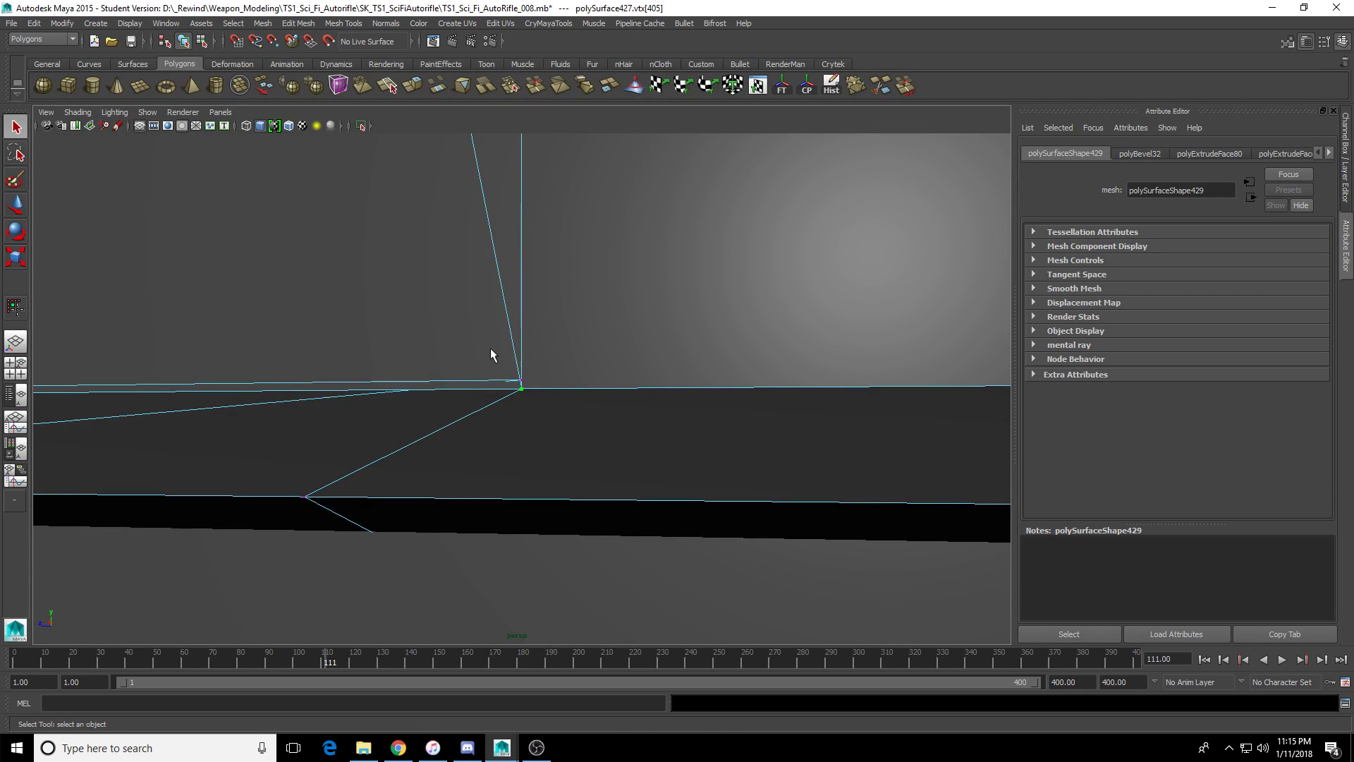
pyautogui.moveTo(491, 349); pyautogui.dragTo(677, 372)
pyautogui.press('w')
pyautogui.press('space')
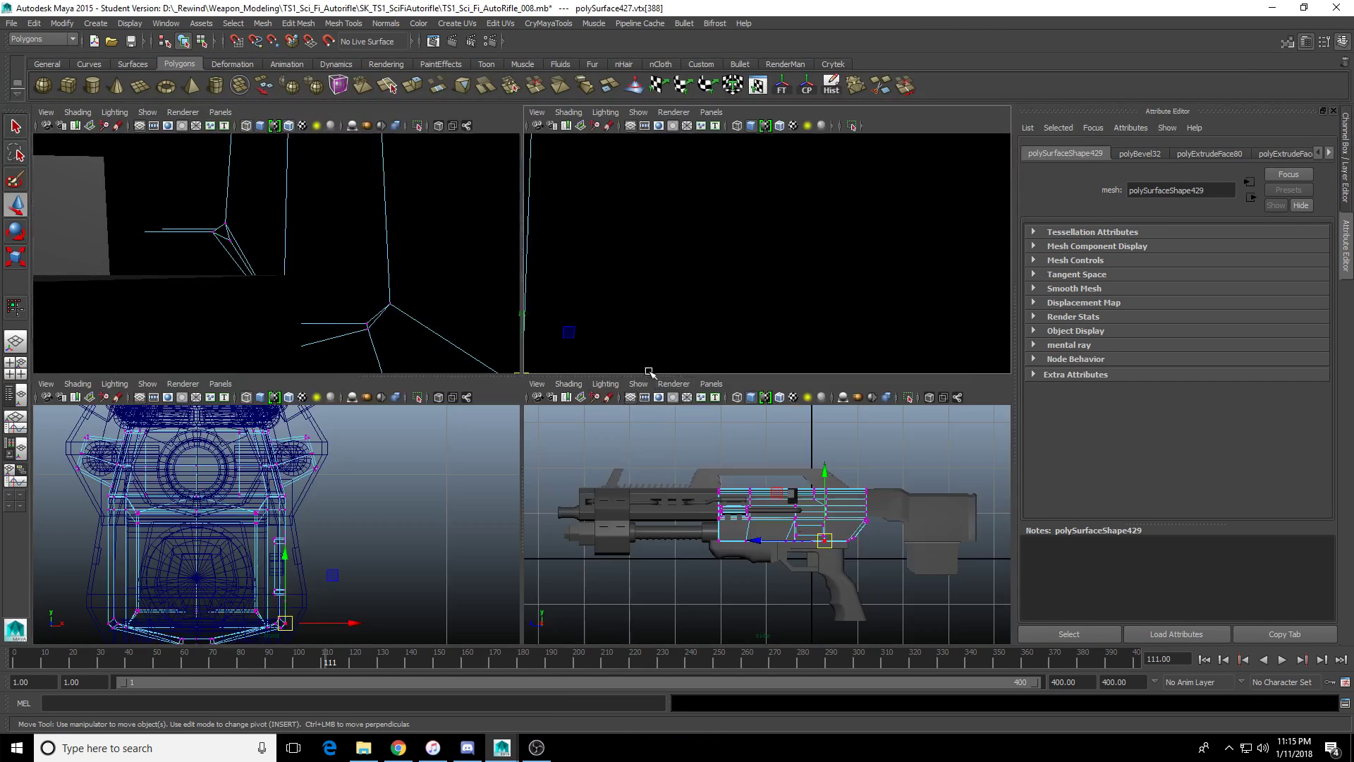
pyautogui.press('space')
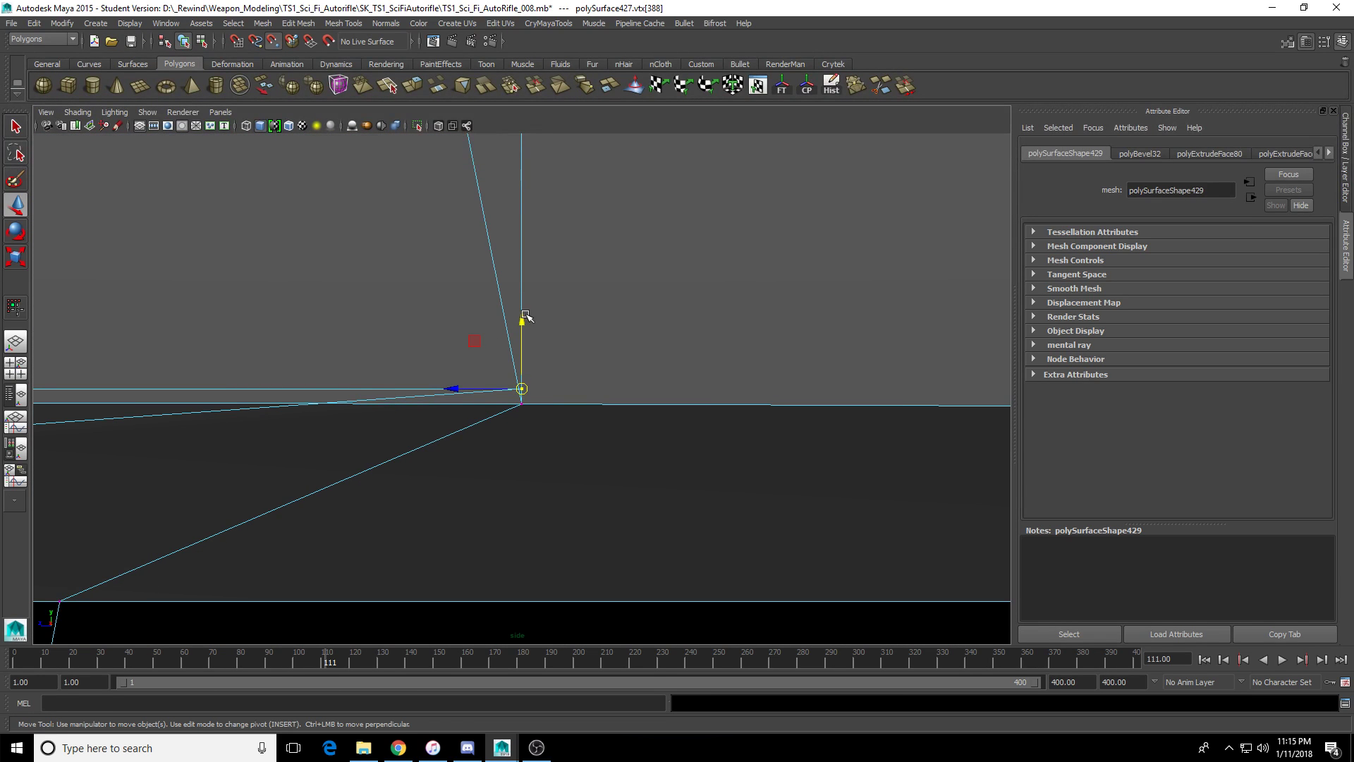
pyautogui.moveTo(526, 316); pyautogui.dragTo(525, 331)
# Try to raise the rear lower corner vertex in the front view to line up with the vertex above it.
pyautogui.press('space')
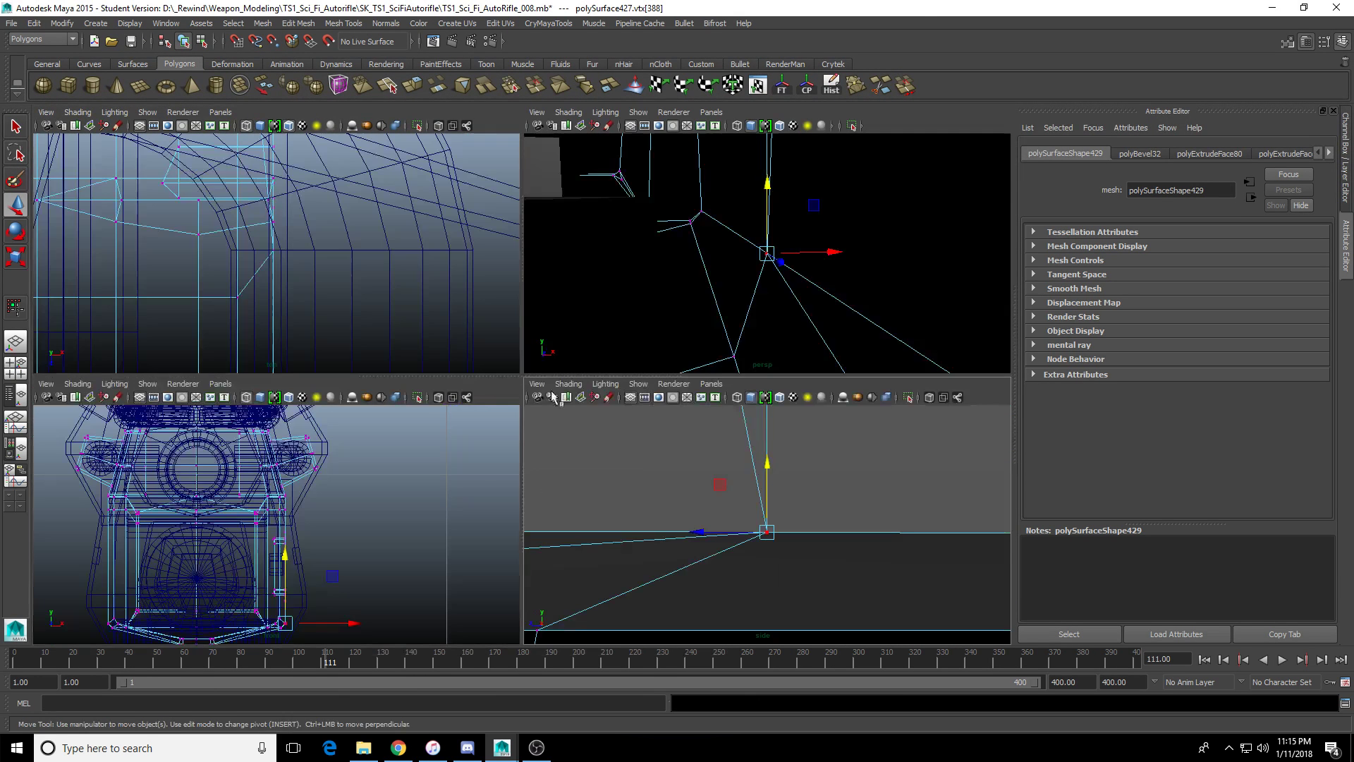
pyautogui.press('space')
pyautogui.press('f')
pyautogui.scroll(5, 520, 484)
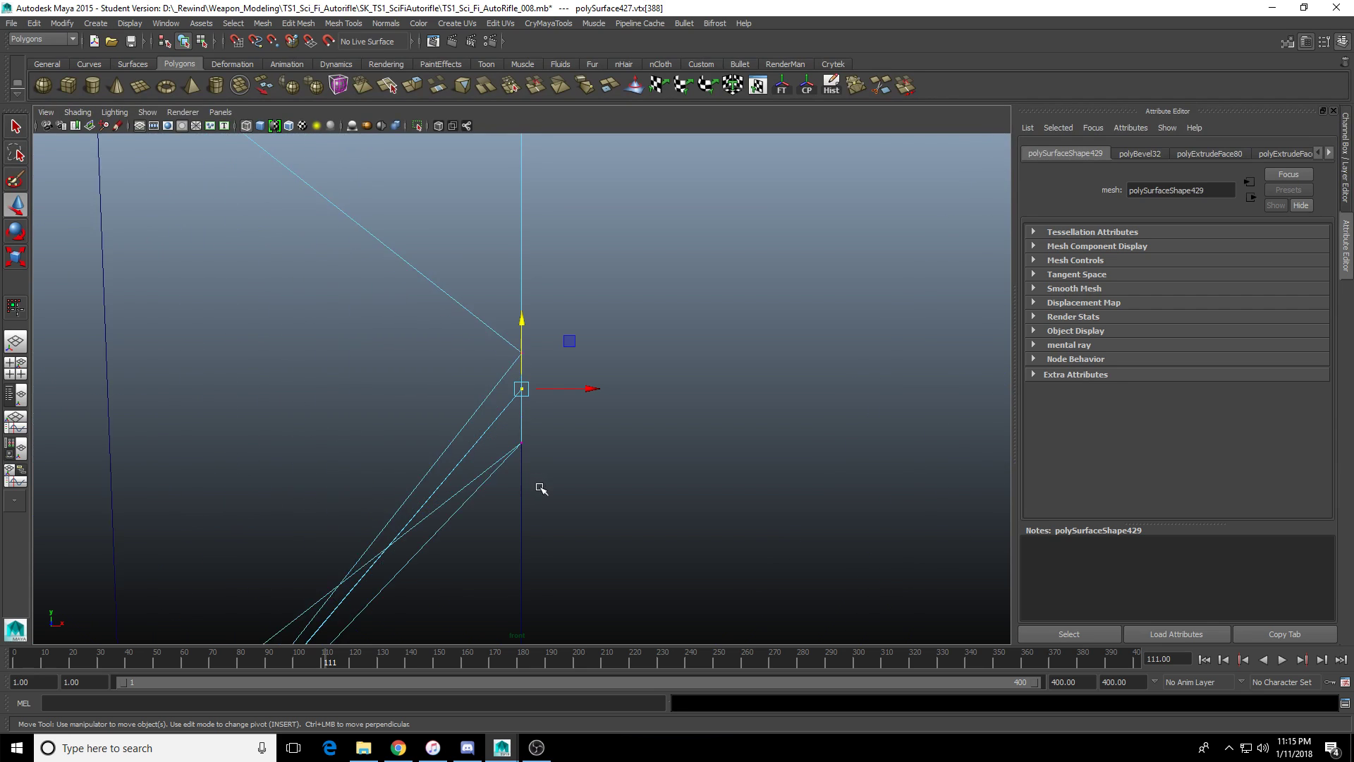
pyautogui.scroll(8, 520, 364)
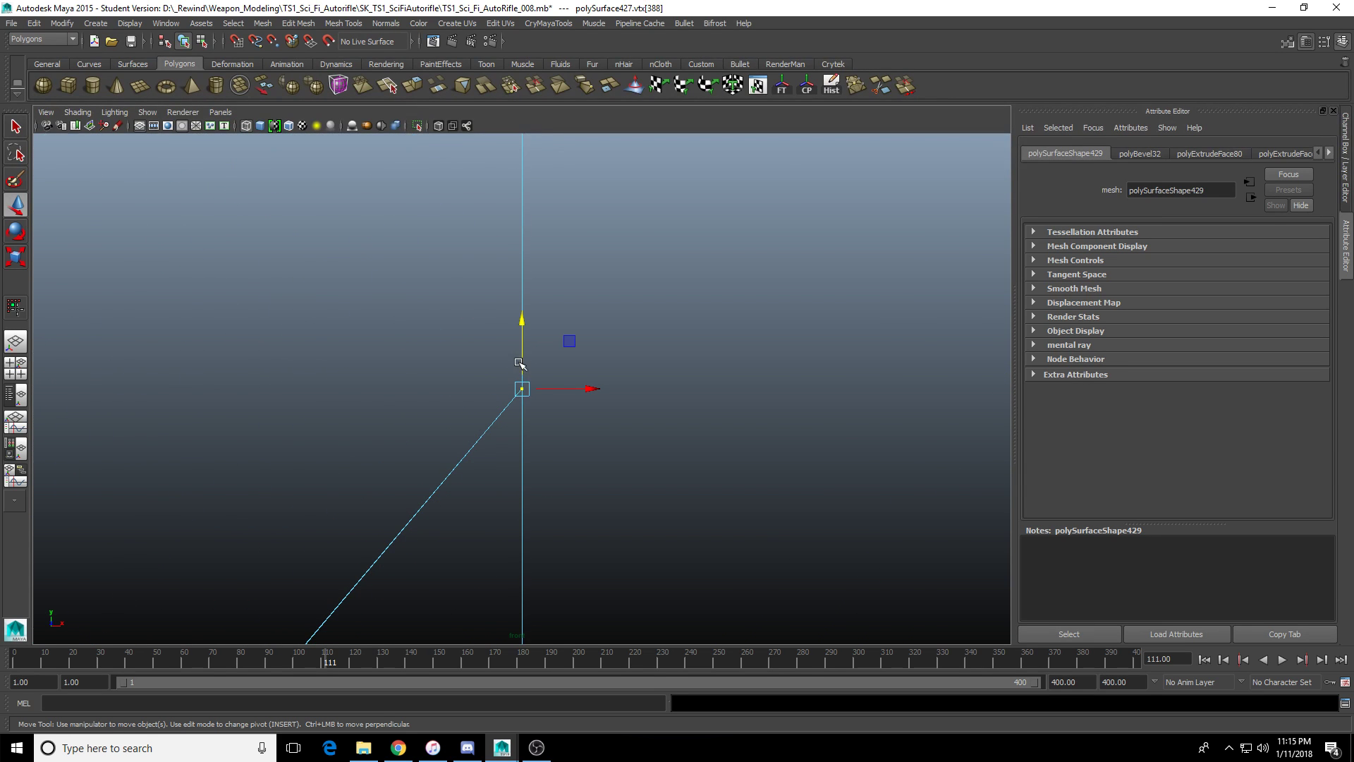
pyautogui.scroll(-8, 525, 415)
pyautogui.scroll(7, 525, 414)
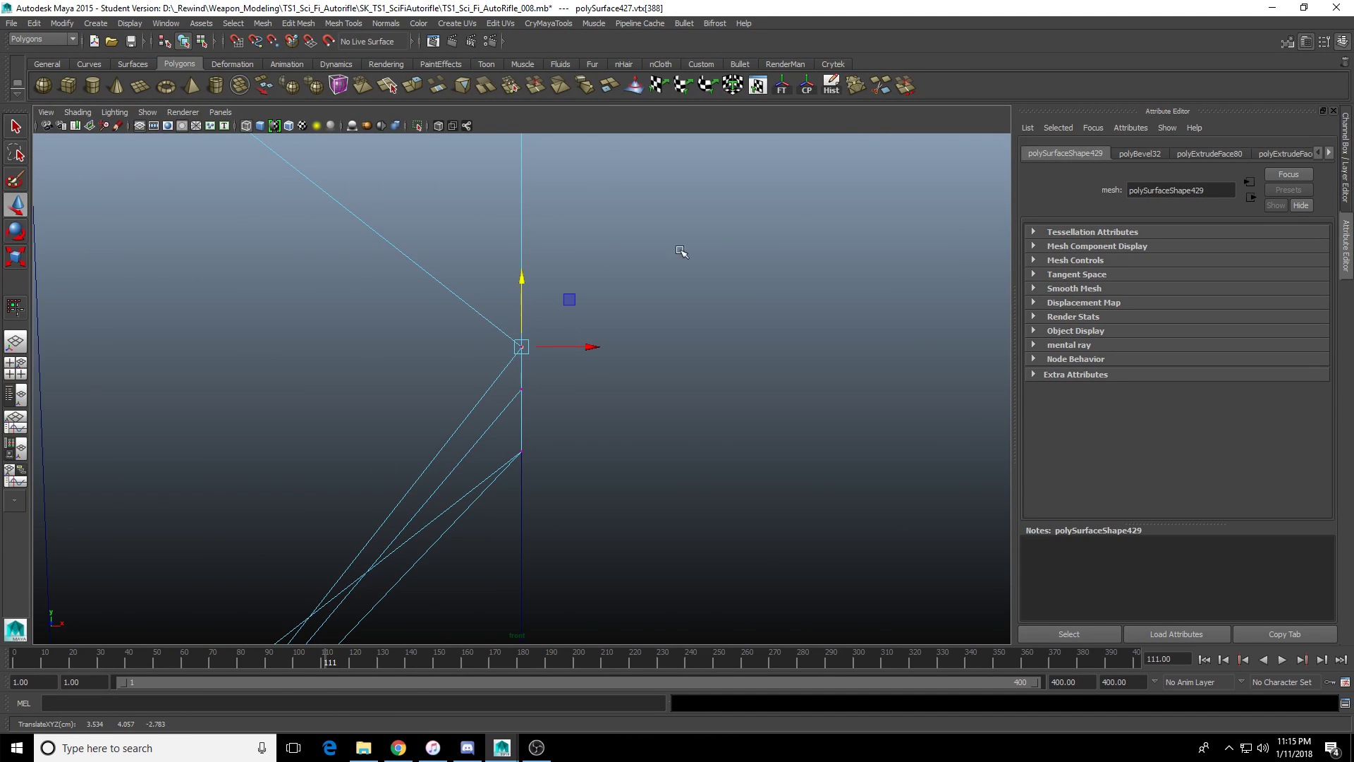
pyautogui.press('space')
pyautogui.press('space')
pyautogui.keyDown('alt'); pyautogui.moveTo(725, 326); pyautogui.dragTo(604, 414); pyautogui.keyUp('alt')
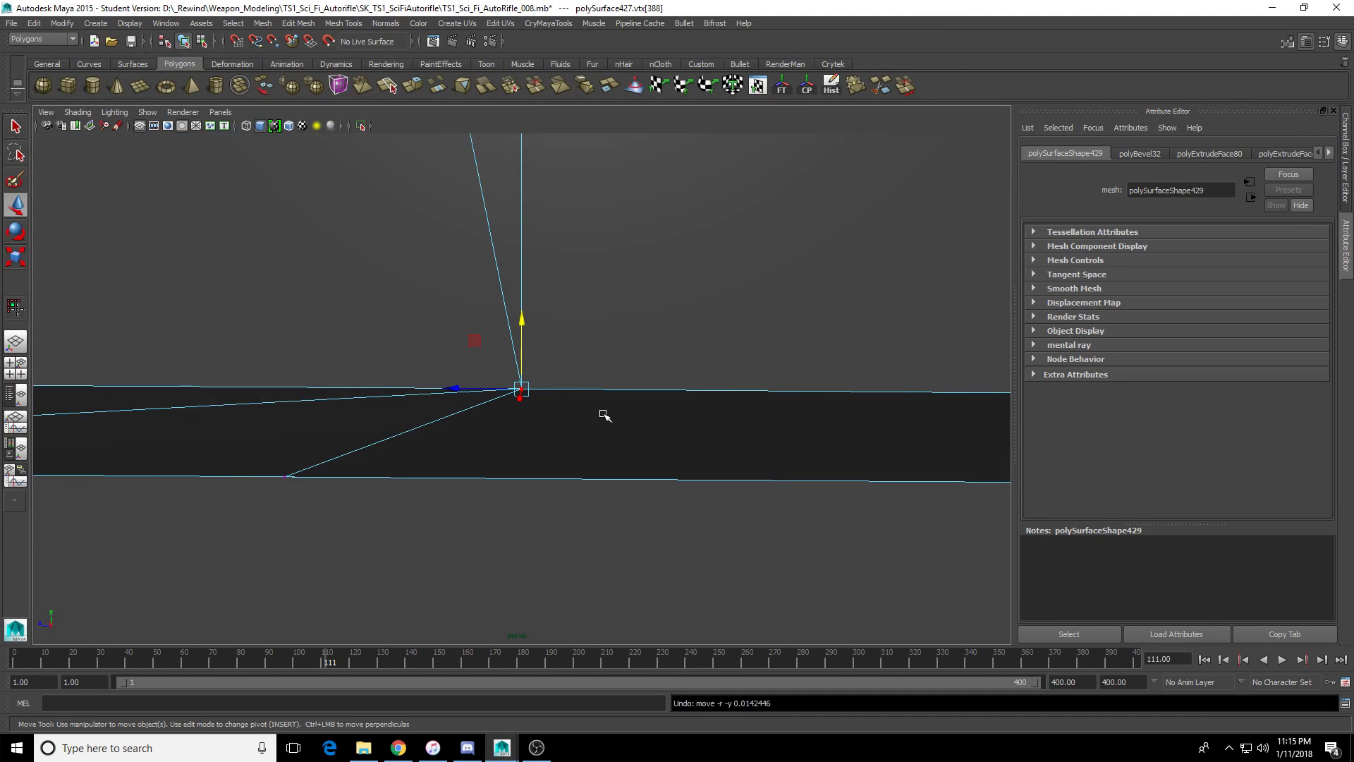
# Merge the overlapping vertices beneath the lever recess's rear lower corner.
pyautogui.press('f')
pyautogui.keyDown('alt'); pyautogui.moveTo(520, 387); pyautogui.dragTo(432, 343); pyautogui.keyUp('alt')
pyautogui.press('q')
pyautogui.keyDown('shift'); pyautogui.moveTo(519, 405); pyautogui.dragTo(524, 333, button='right'); pyautogui.keyUp('shift')
pyautogui.press('5')
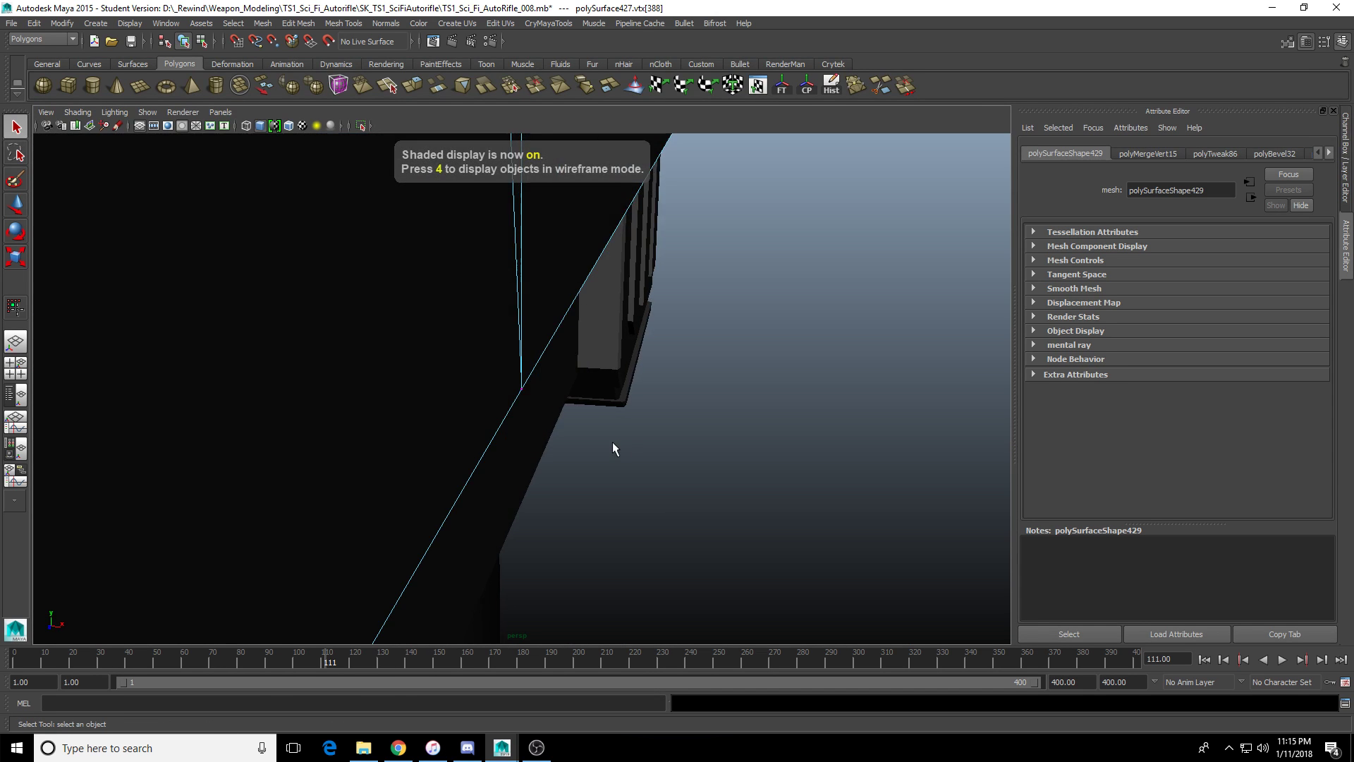
pyautogui.press('f')
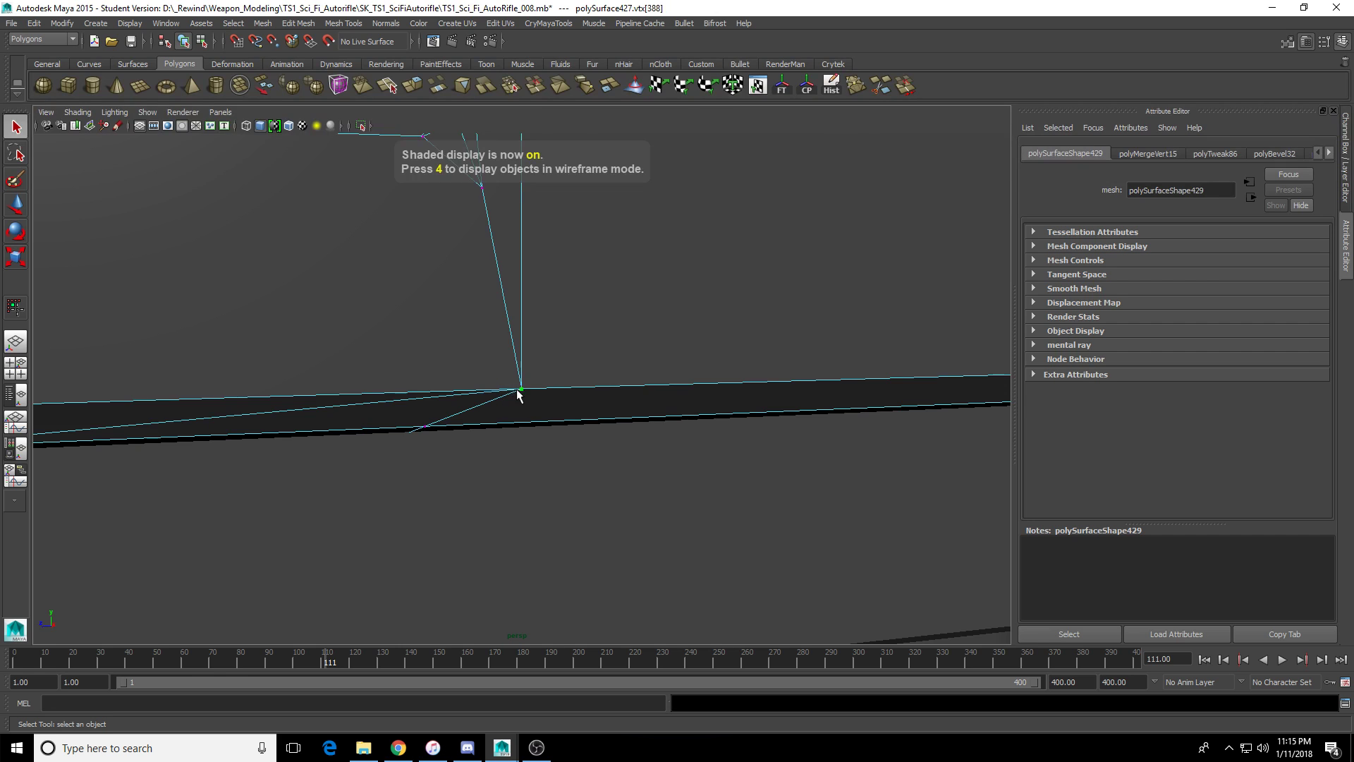
# Inspect the merged vertex and its neighbouring edges in the front view.
pyautogui.press('space')
pyautogui.press('space')
pyautogui.scroll(5, 458, 505)
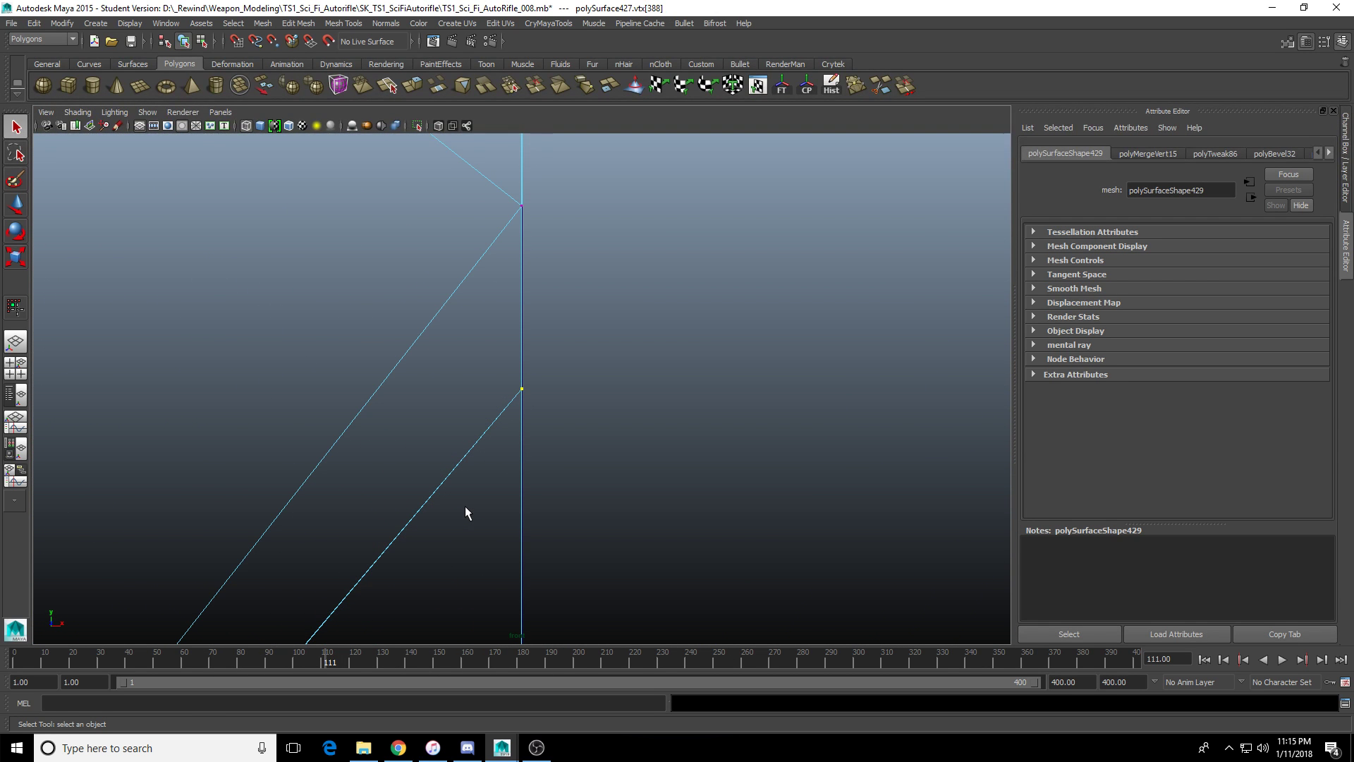
pyautogui.keyDown('alt'); pyautogui.moveTo(708, 321); pyautogui.dragTo(736, 452, button='middle'); pyautogui.keyUp('alt')
pyautogui.moveTo(611, 339); pyautogui.dragTo(477, 383)
pyautogui.press('f')
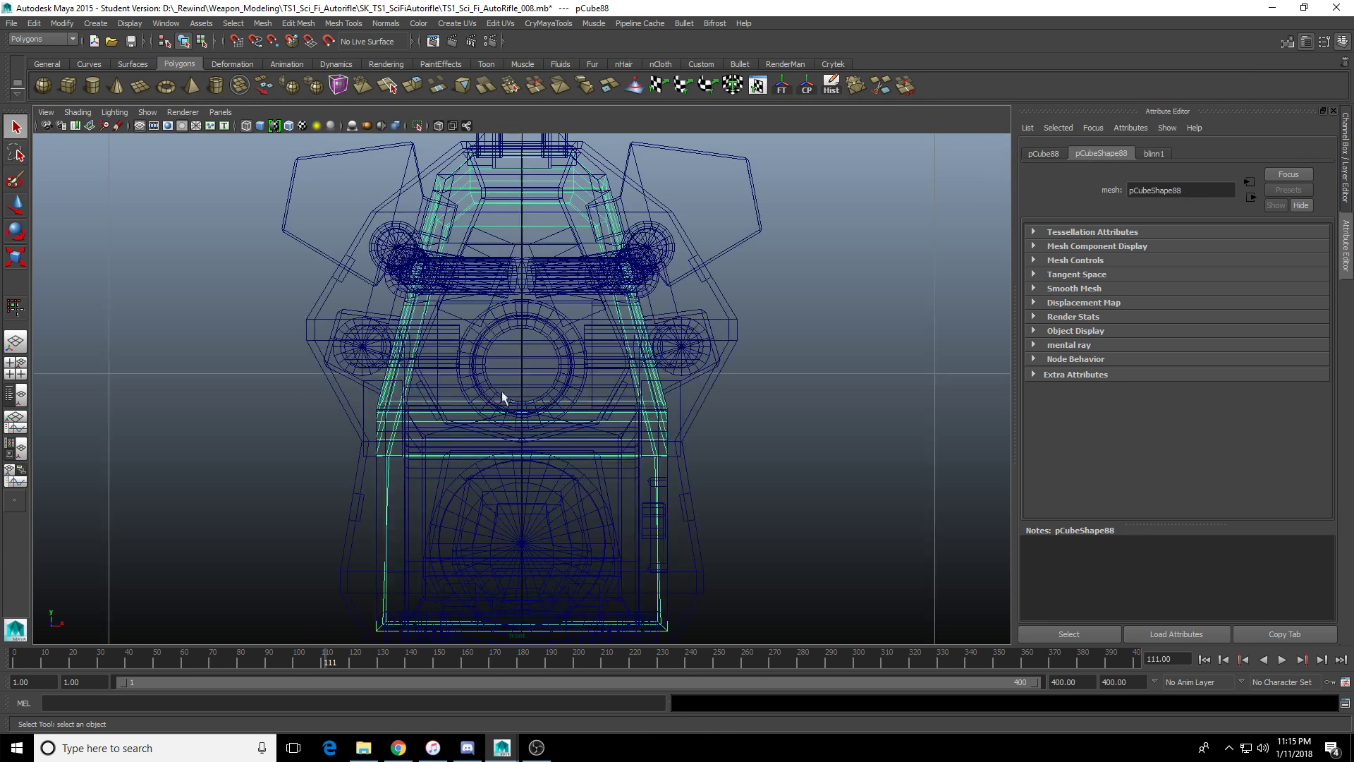
pyautogui.hotkey('ctrl', 'z')
pyautogui.keyDown('alt'); pyautogui.moveTo(772, 485); pyautogui.dragTo(658, 429, button='middle'); pyautogui.keyUp('alt')
pyautogui.press('space')
pyautogui.press('space')
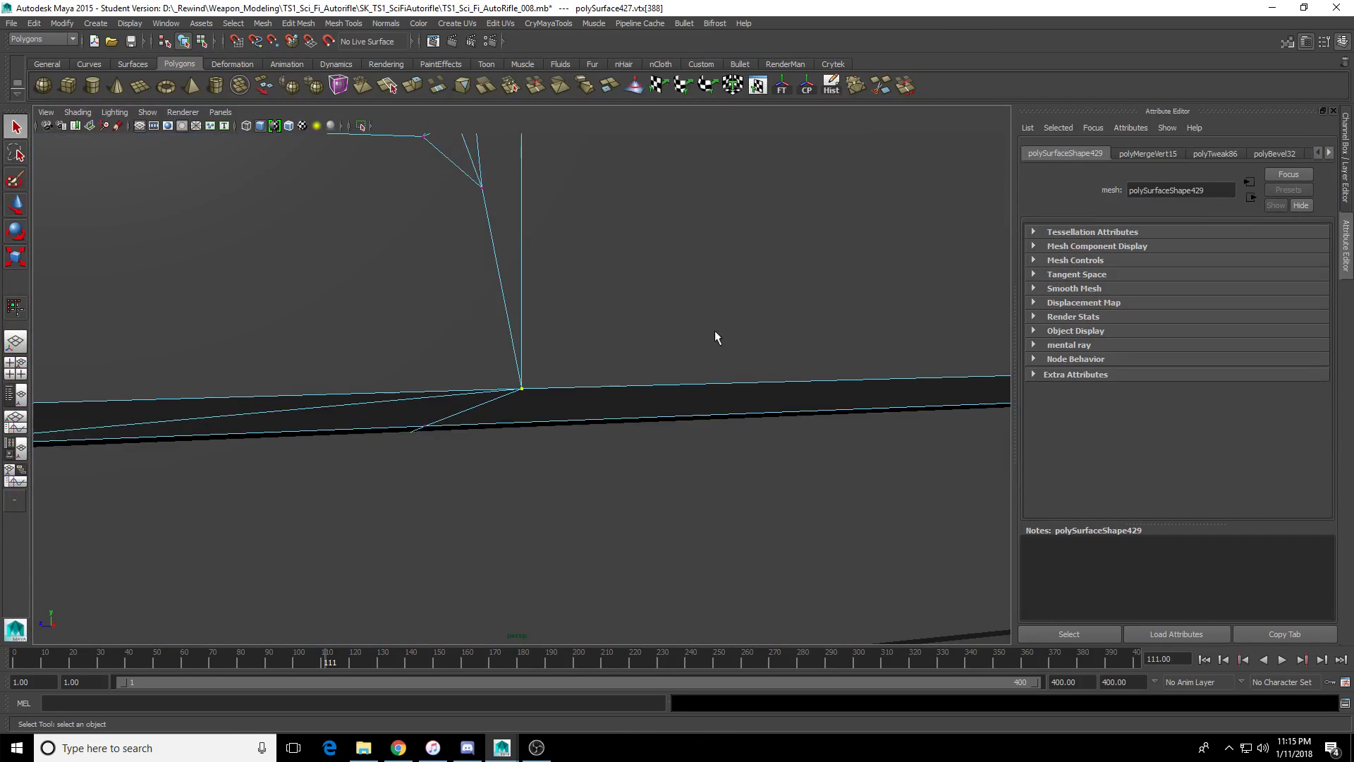
# Examine the receiver's edges around the lever recess and across the side panel ahead of it.
pyautogui.scroll(-4, 714, 330)
pyautogui.click(671, 210)
pyautogui.scroll(-3, 663, 347)
pyautogui.click(671, 345)
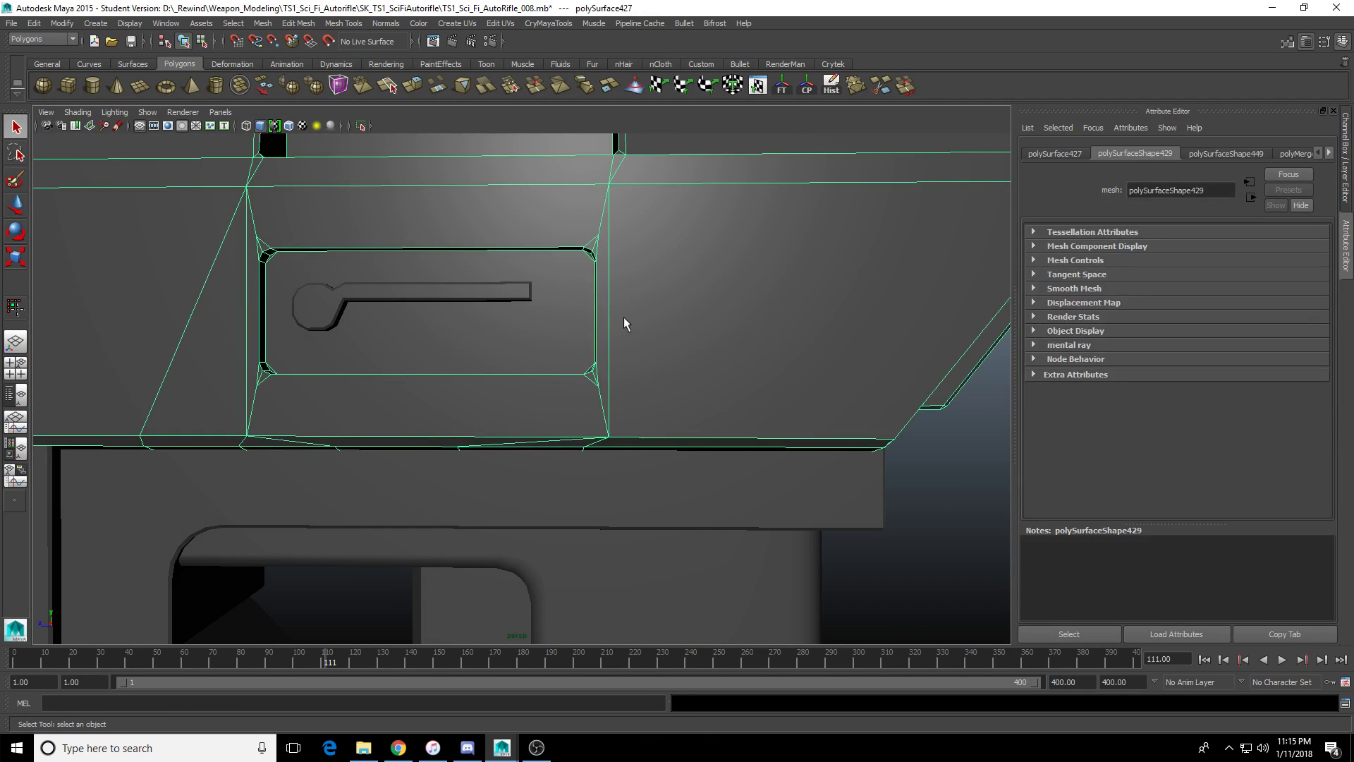
pyautogui.keyDown('alt'); pyautogui.moveTo(688, 331); pyautogui.dragTo(632, 362); pyautogui.keyUp('alt')
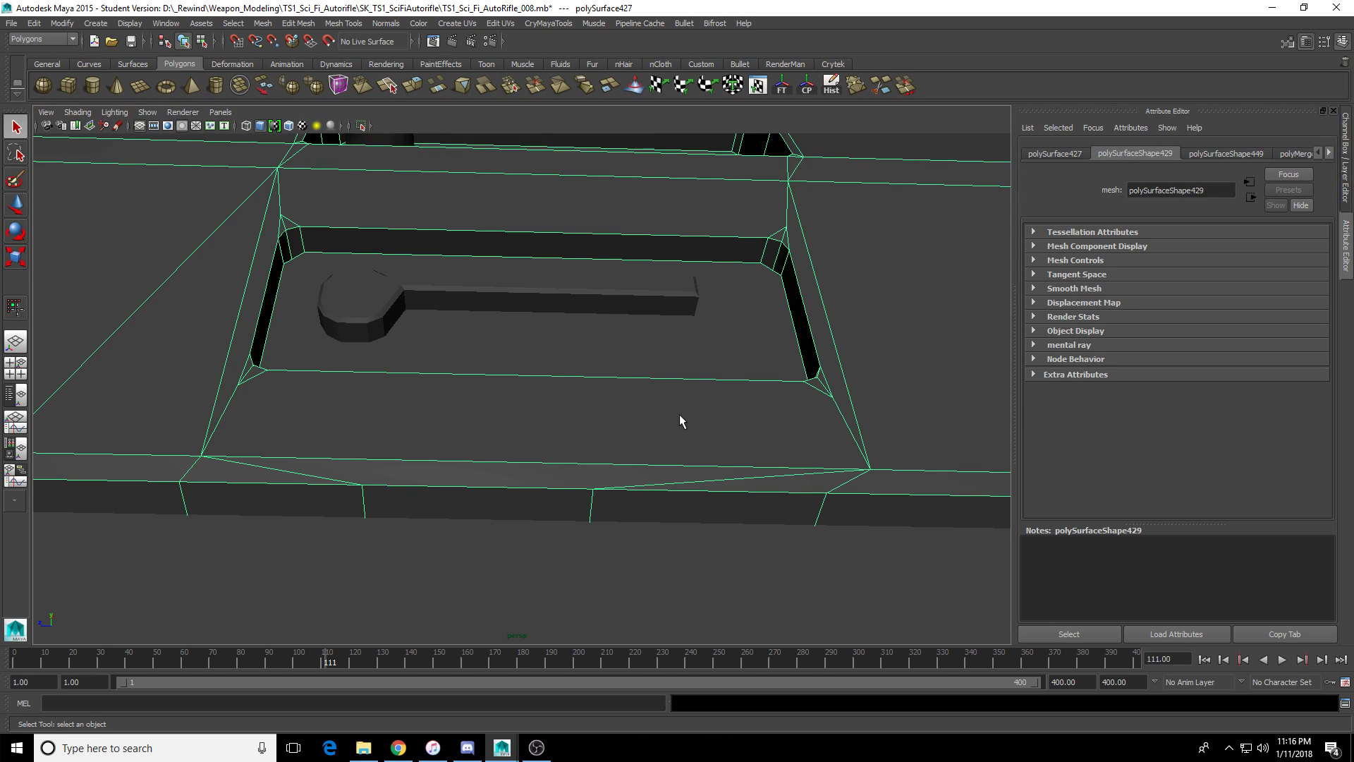
pyautogui.scroll(-5, 670, 388)
pyautogui.keyDown('alt'); pyautogui.moveTo(653, 357); pyautogui.dragTo(625, 399); pyautogui.keyUp('alt')
pyautogui.scroll(5, 625, 399)
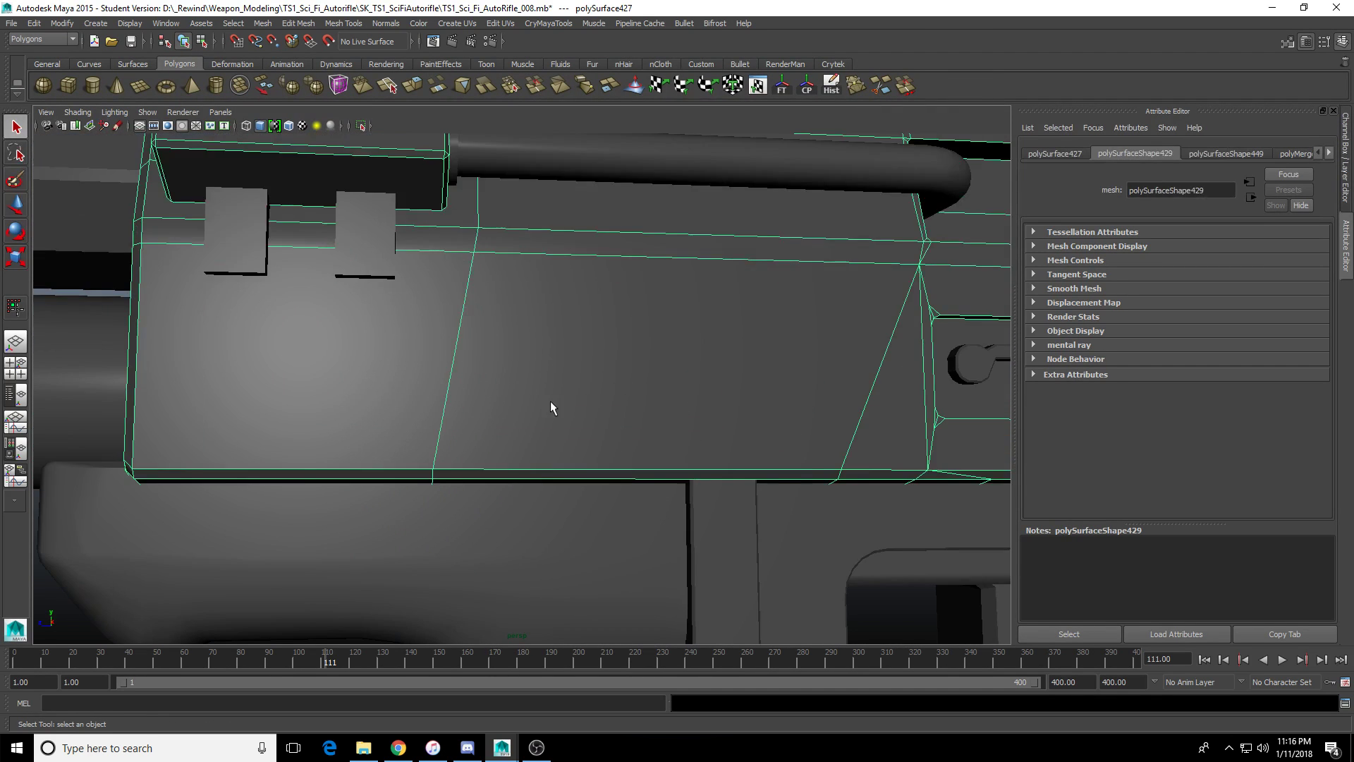
pyautogui.scroll(-5, 632, 414)
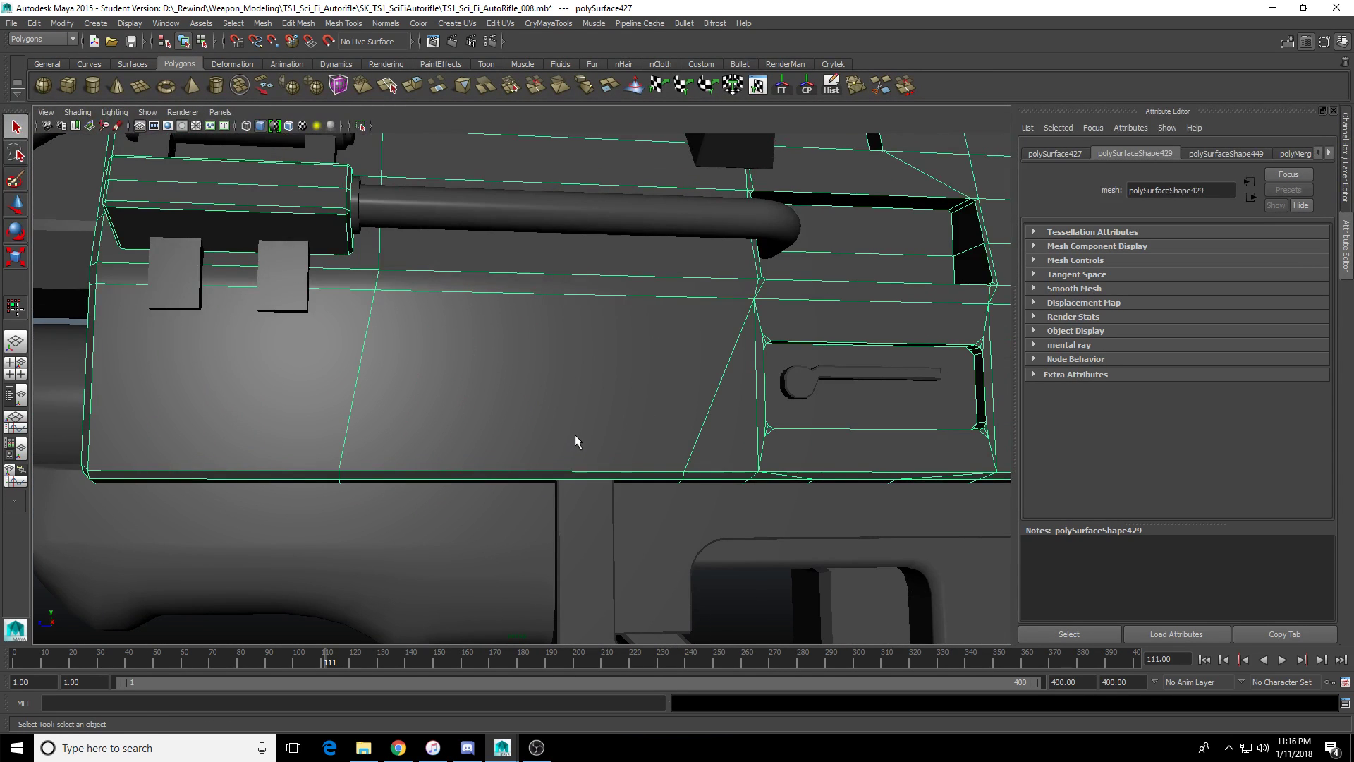
pyautogui.moveTo(576, 441)
pyautogui.keyDown('alt'); pyautogui.mouseDown()
pyautogui.moveTo(574, 423)
pyautogui.moveTo(589, 423)
pyautogui.mouseUp(); pyautogui.keyUp('alt')
pyautogui.keyDown('alt'); pyautogui.moveTo(574, 362); pyautogui.dragTo(596, 371); pyautogui.keyUp('alt')
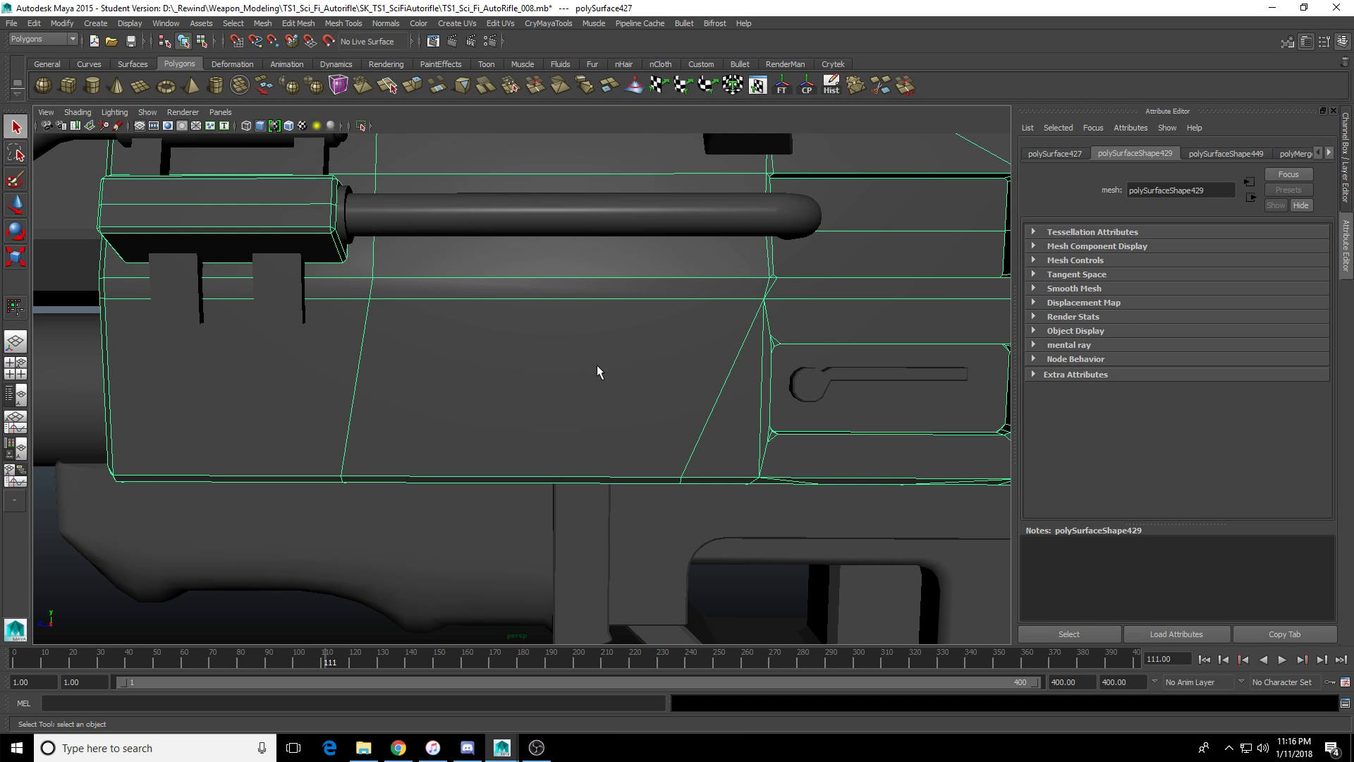
pyautogui.keyDown('alt'); pyautogui.moveTo(459, 409); pyautogui.dragTo(673, 392, button='right'); pyautogui.keyUp('alt')
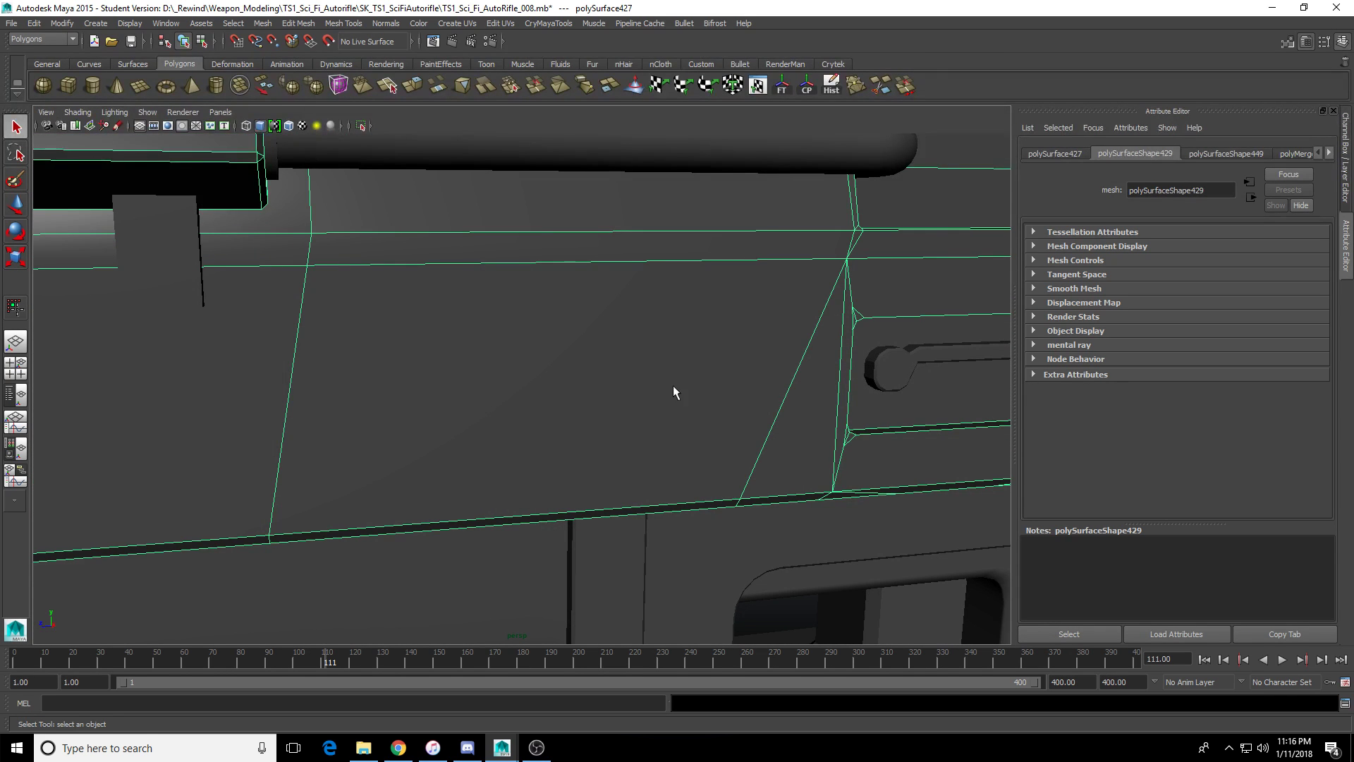
pyautogui.keyDown('alt'); pyautogui.moveTo(673, 392); pyautogui.dragTo(534, 465); pyautogui.keyUp('alt')
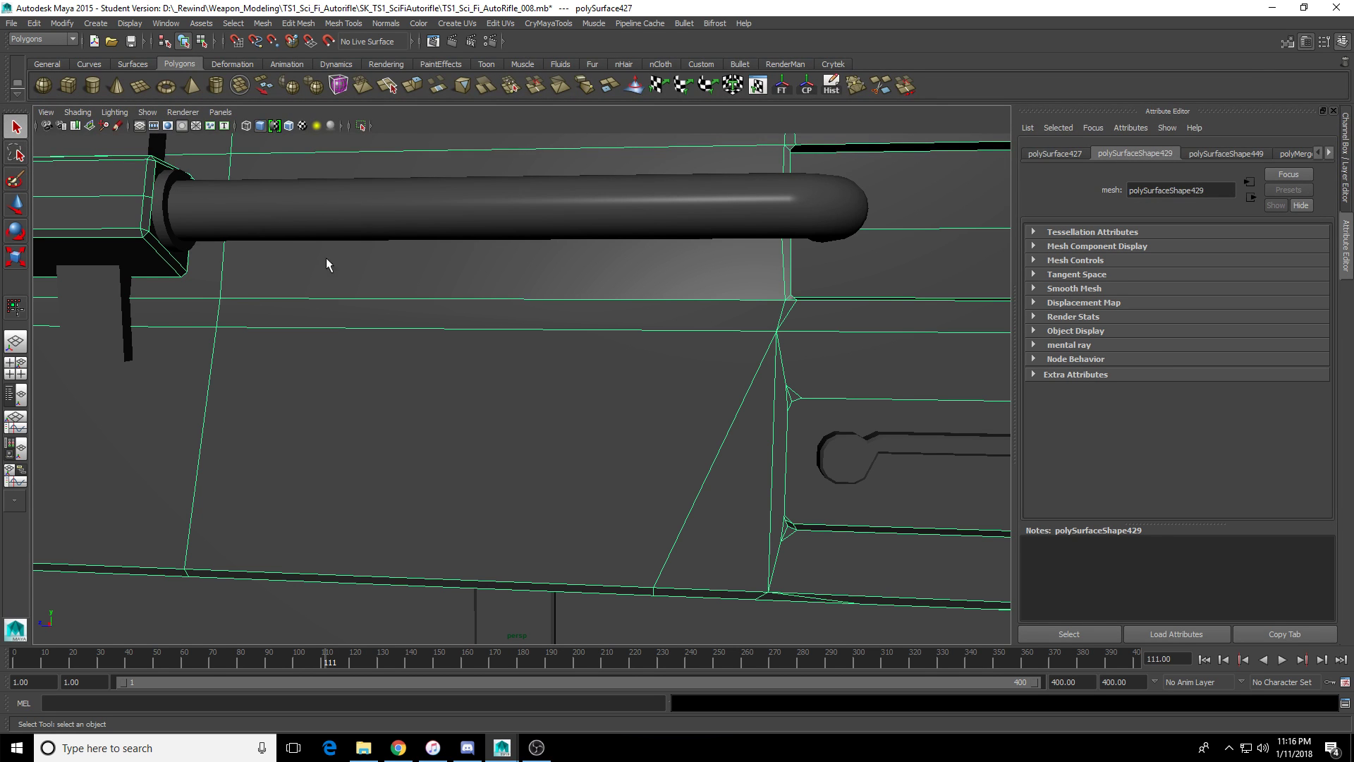
pyautogui.keyDown('alt'); pyautogui.moveTo(326, 259); pyautogui.dragTo(436, 292, button='middle'); pyautogui.keyUp('alt')
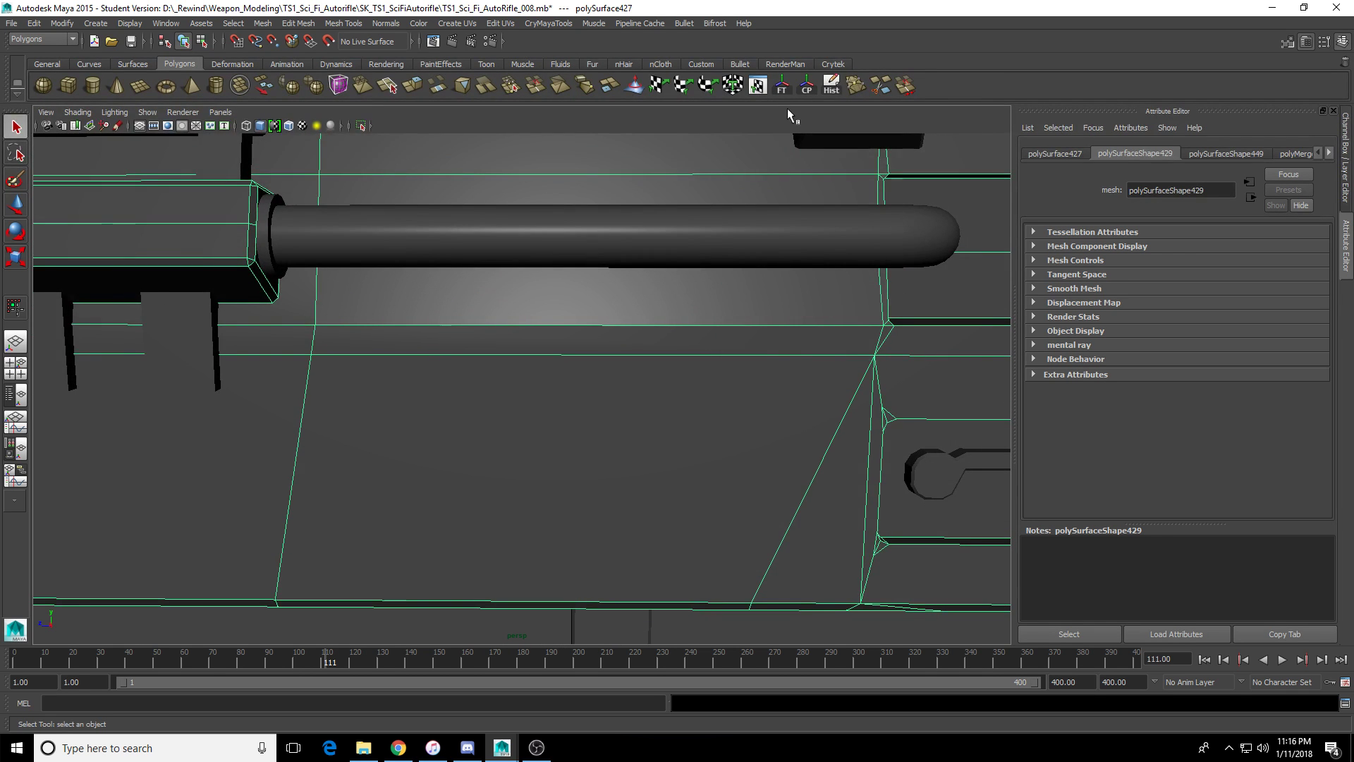
pyautogui.keyDown('alt'); pyautogui.moveTo(768, 409); pyautogui.dragTo(641, 323, button='middle'); pyautogui.keyUp('alt')
# Delete the narrow triangular receiver face just ahead of the lever recess.
pyautogui.click(692, 404)
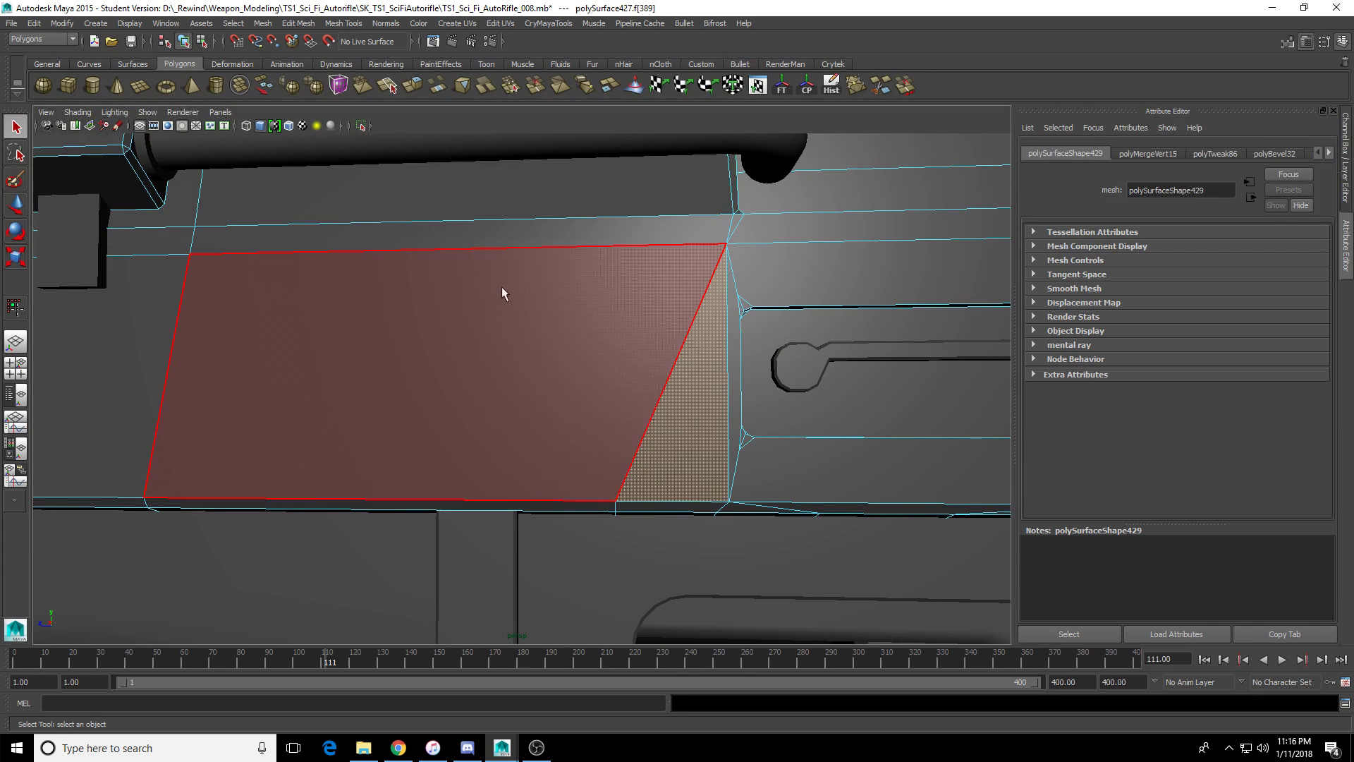
pyautogui.keyDown('alt'); pyautogui.moveTo(505, 383); pyautogui.dragTo(558, 389); pyautogui.keyUp('alt')
pyautogui.press('Delete')
pyautogui.scroll(6, 559, 395)
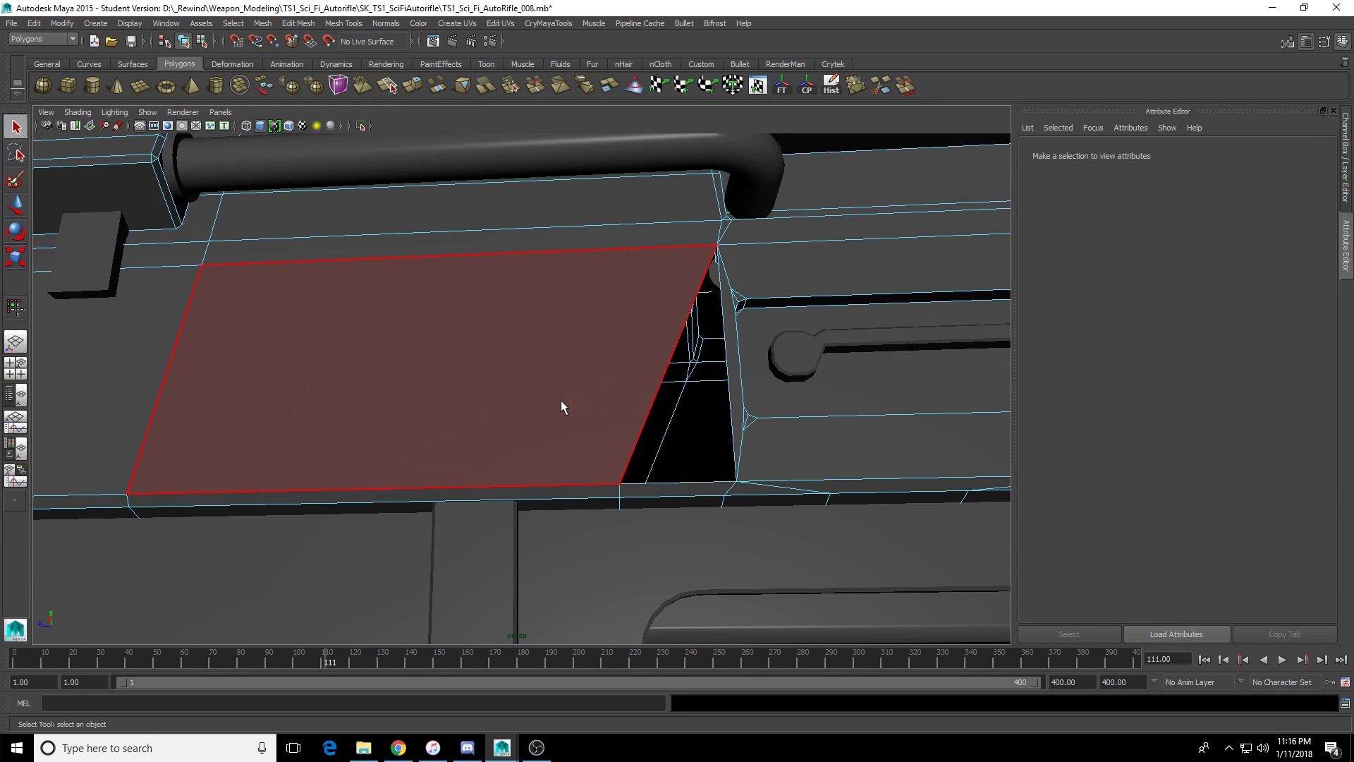
# Close the triangular hole by welding the side panel's lower rear vertex to the lower front corner vertex at the lever recess.
pyautogui.moveTo(528, 445); pyautogui.dragTo(451, 446, button='right')
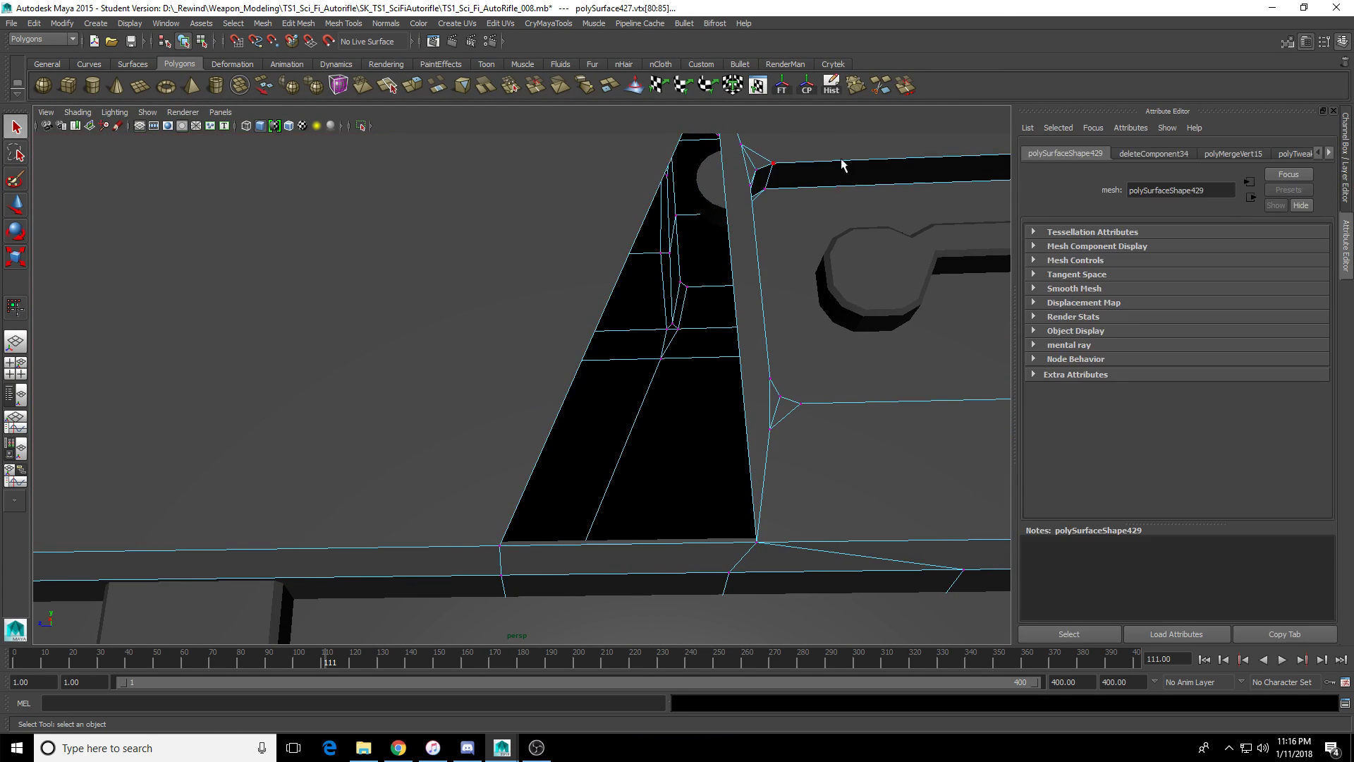
pyautogui.keyDown('alt'); pyautogui.moveTo(613, 349); pyautogui.dragTo(930, 393); pyautogui.keyUp('alt')
pyautogui.keyDown('alt'); pyautogui.moveTo(638, 378); pyautogui.dragTo(653, 344); pyautogui.keyUp('alt')
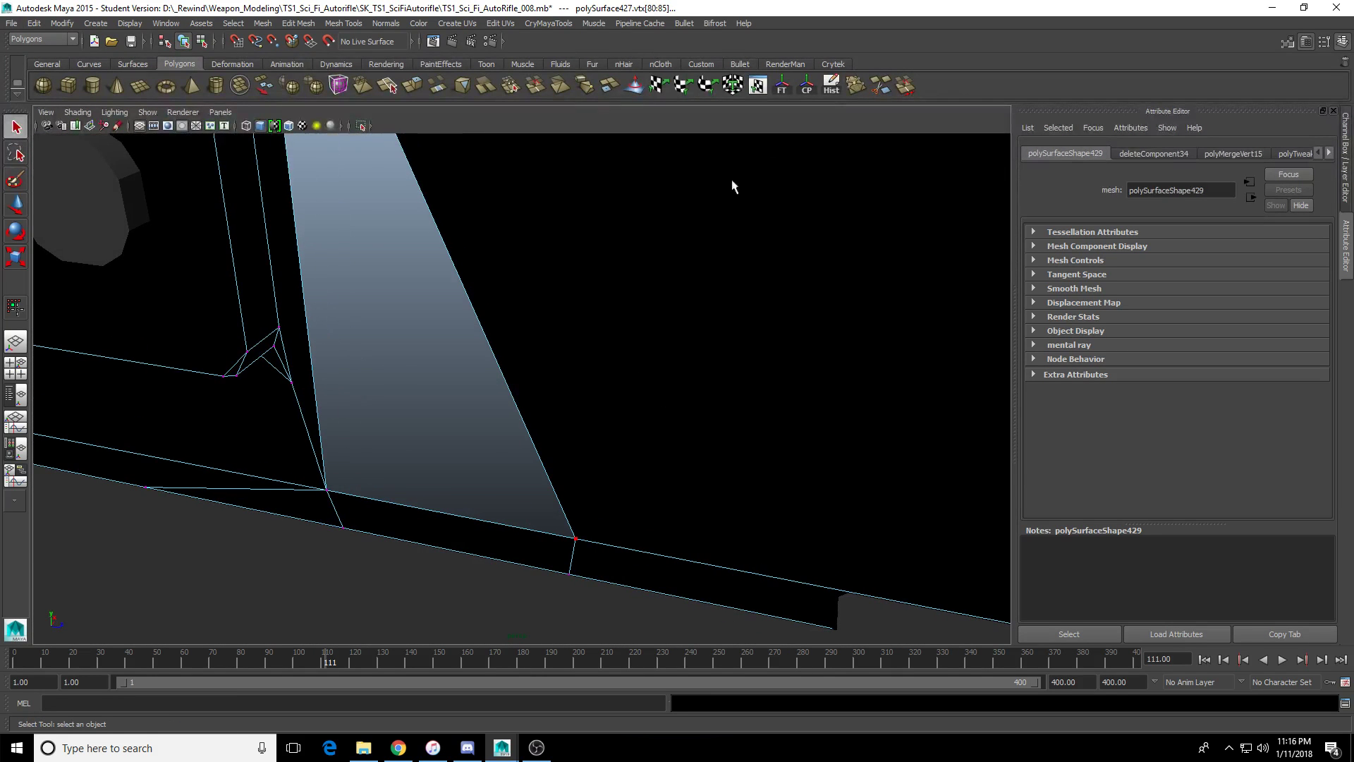
pyautogui.click(897, 92)
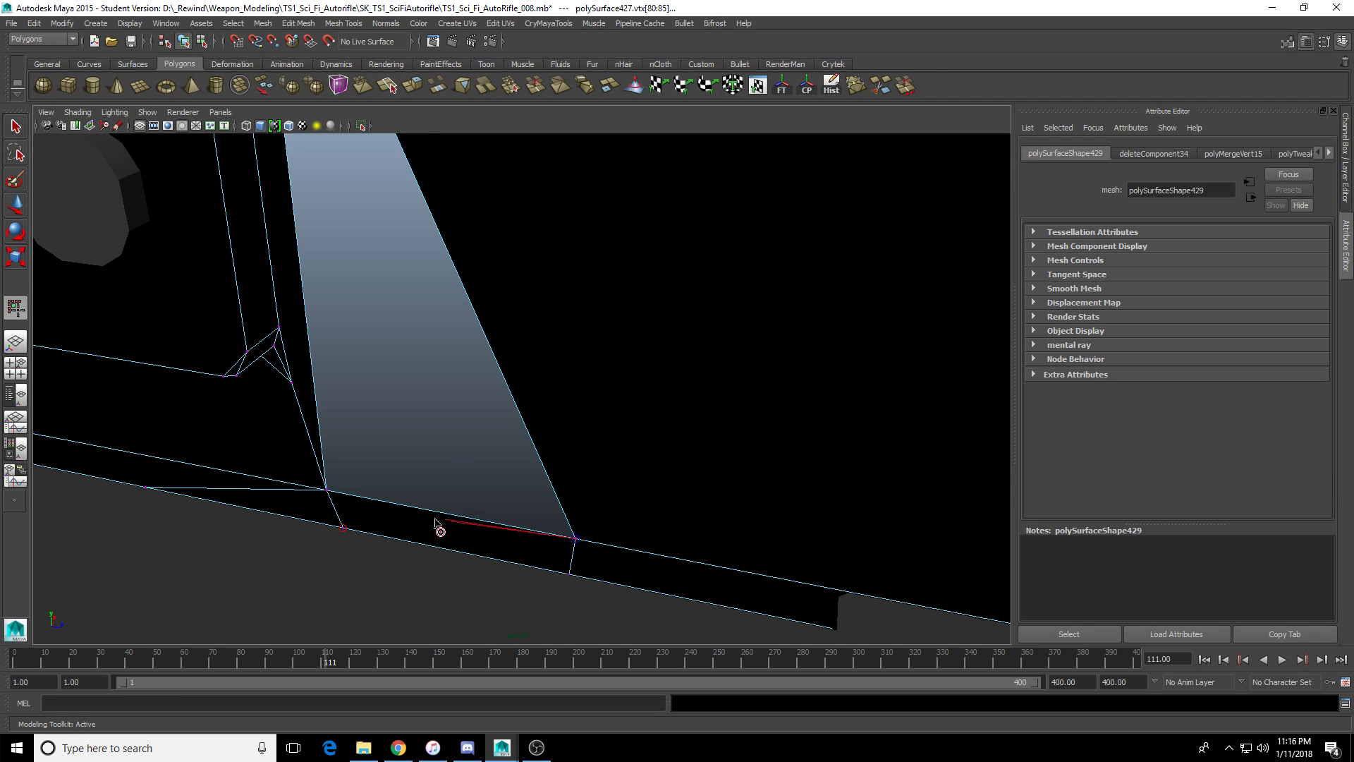
pyautogui.moveTo(435, 520); pyautogui.dragTo(462, 474)
pyautogui.moveTo(337, 505); pyautogui.dragTo(329, 490)
# On the receiver's opposite side, move the slanted edge's lower vertex rearward in the side view so the edge runs vertically.
pyautogui.keyDown('alt'); pyautogui.moveTo(508, 454); pyautogui.dragTo(480, 383, button='right'); pyautogui.keyUp('alt')
pyautogui.click(522, 465)
pyautogui.press('f')
pyautogui.keyDown('alt'); pyautogui.moveTo(522, 465); pyautogui.dragTo(840, 438); pyautogui.keyUp('alt')
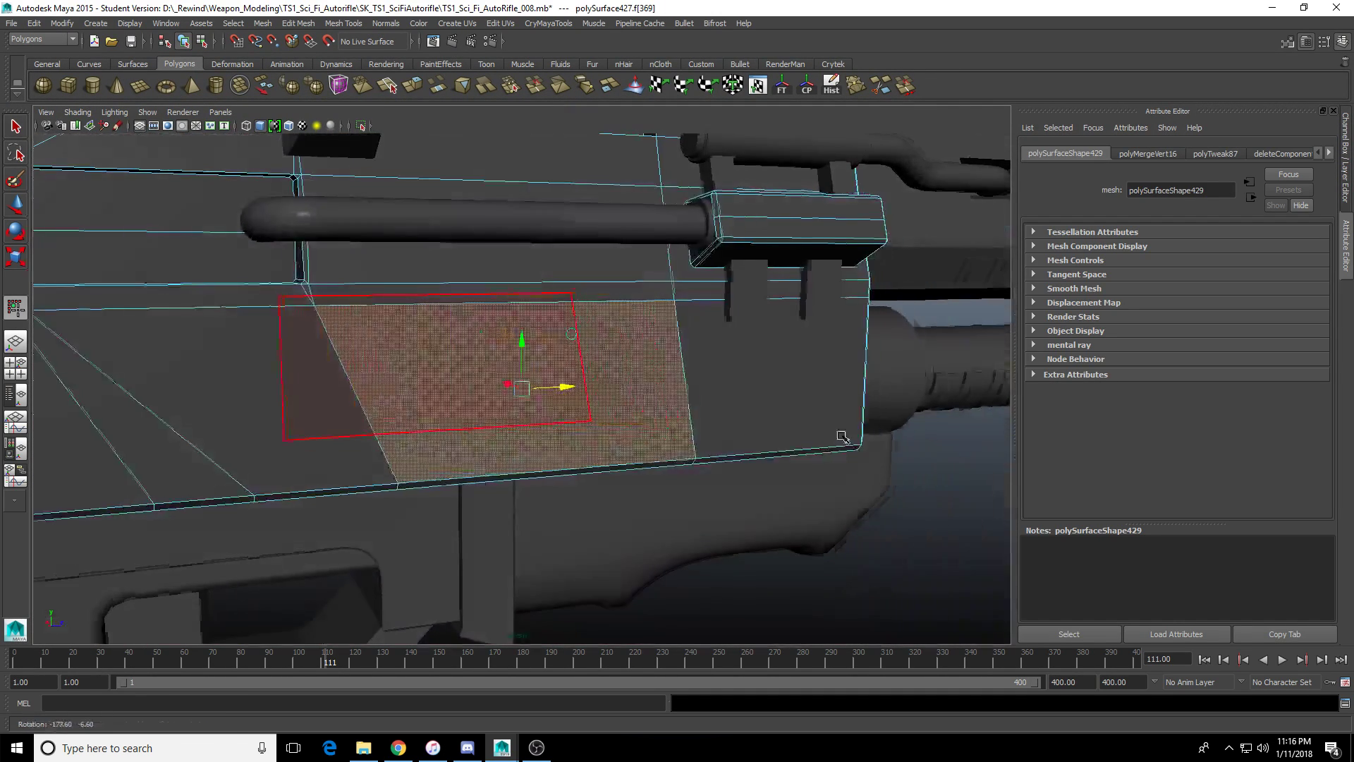
pyautogui.keyDown('alt'); pyautogui.moveTo(593, 426); pyautogui.dragTo(677, 371, button='right'); pyautogui.keyUp('alt')
pyautogui.press('F9')
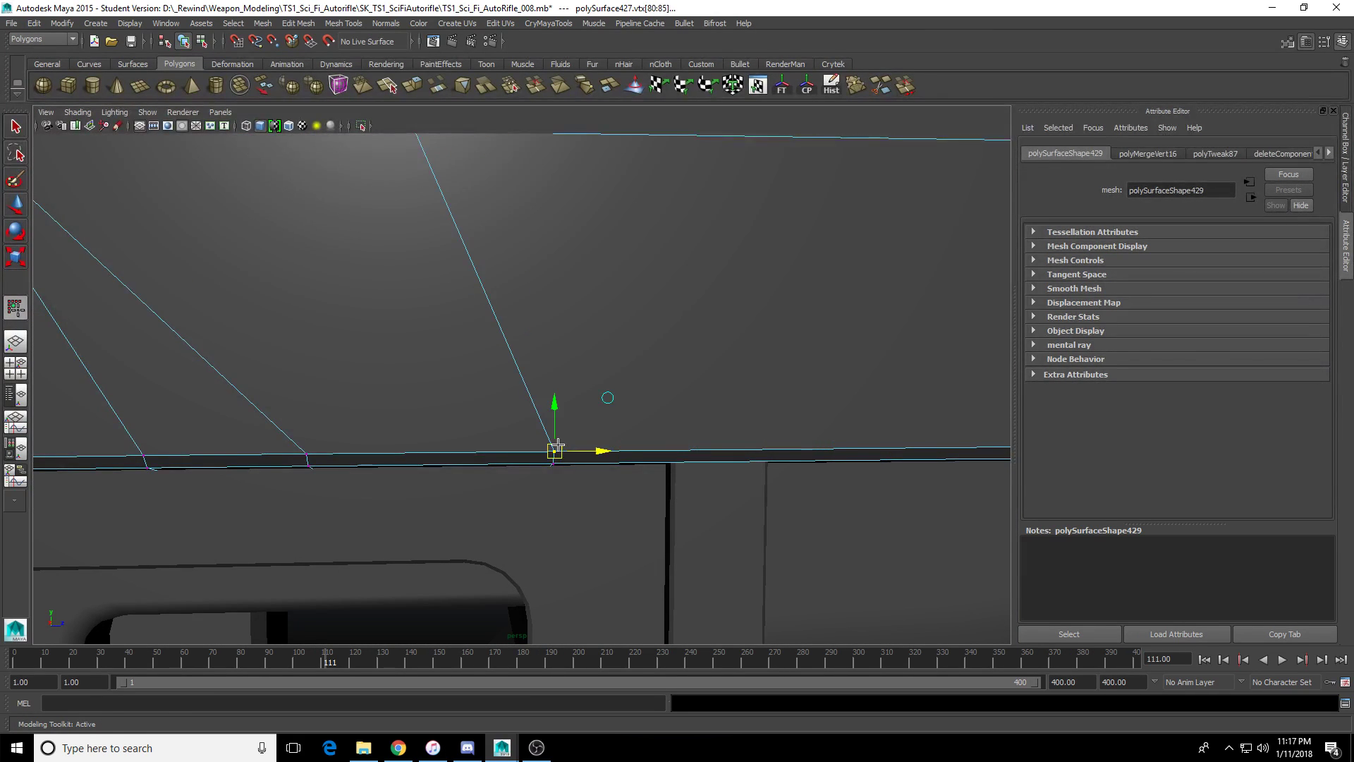
pyautogui.keyDown('alt'); pyautogui.moveTo(558, 444); pyautogui.dragTo(552, 433, button='right'); pyautogui.keyUp('alt')
pyautogui.press('space')
pyautogui.press('space')
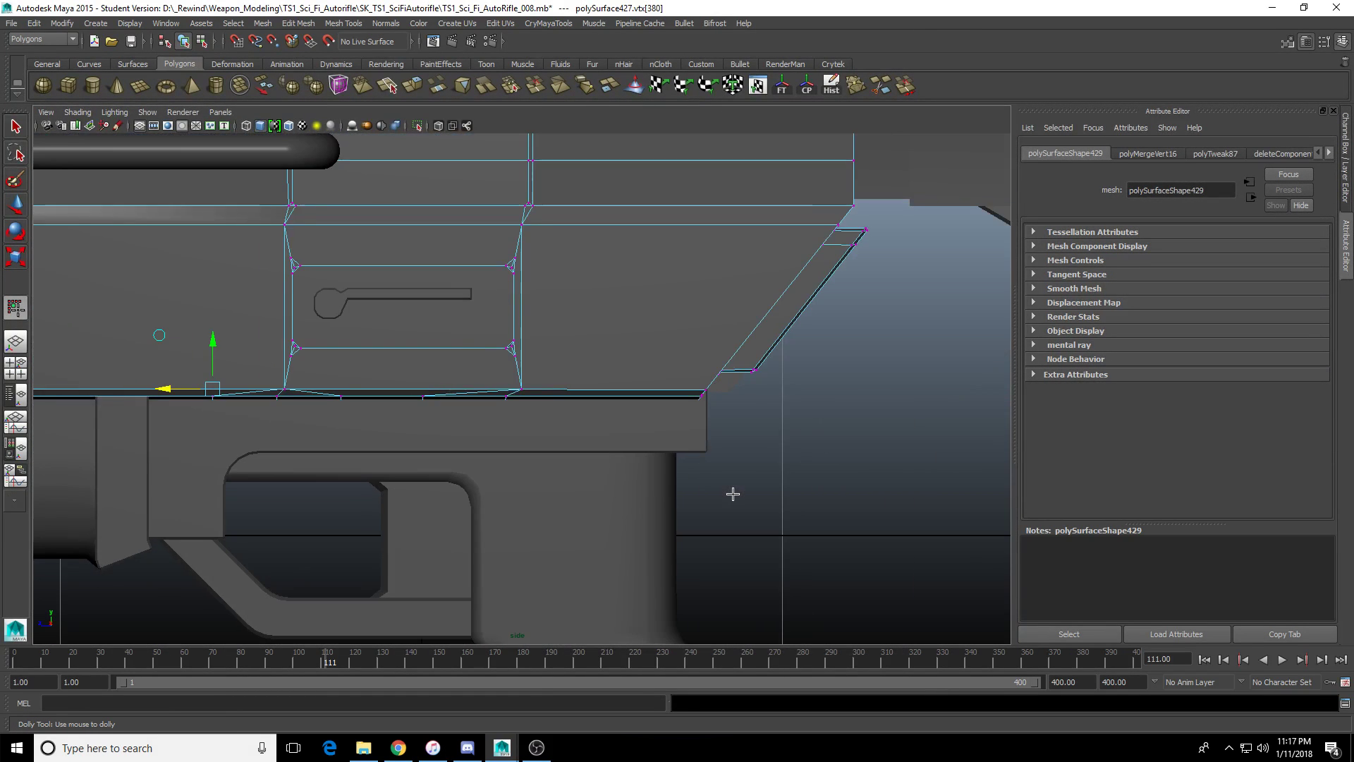
pyautogui.press('4')
pyautogui.press('f')
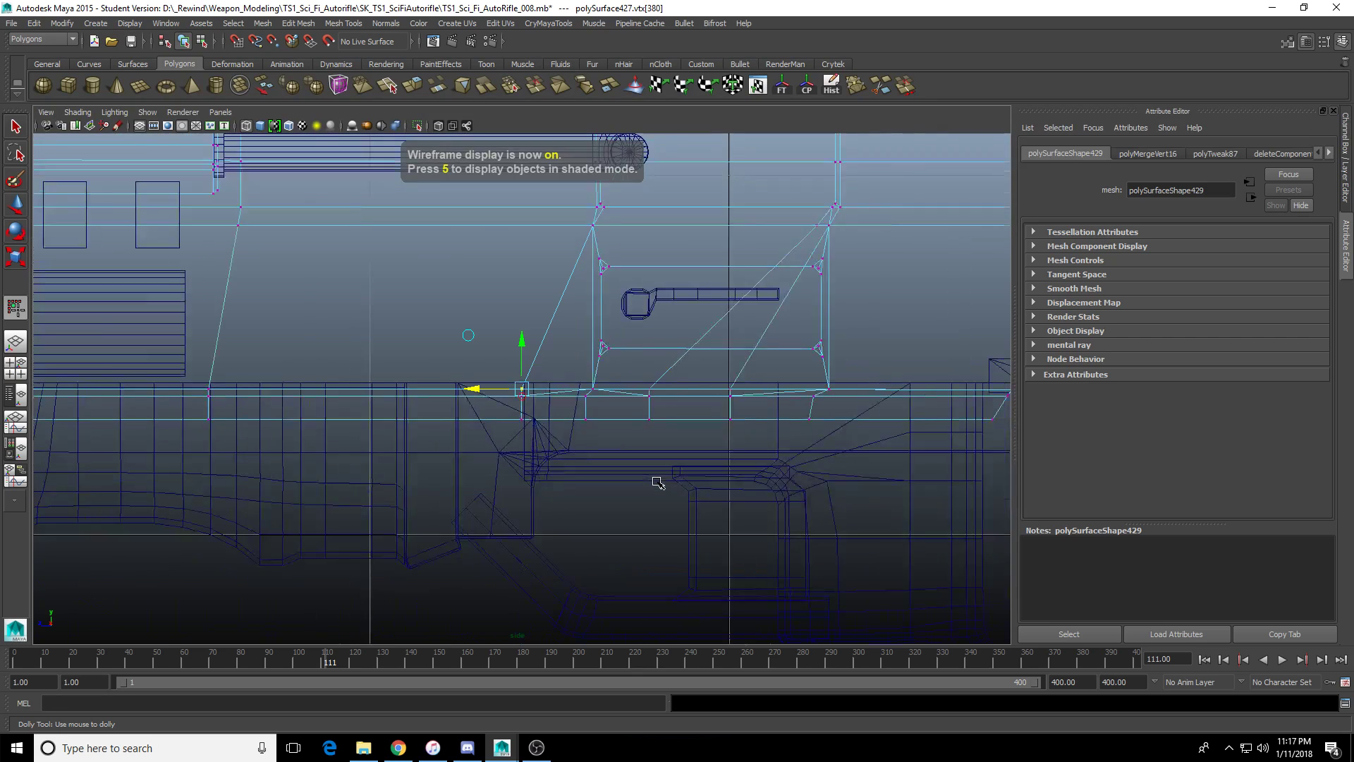
pyautogui.scroll(5, 649, 469)
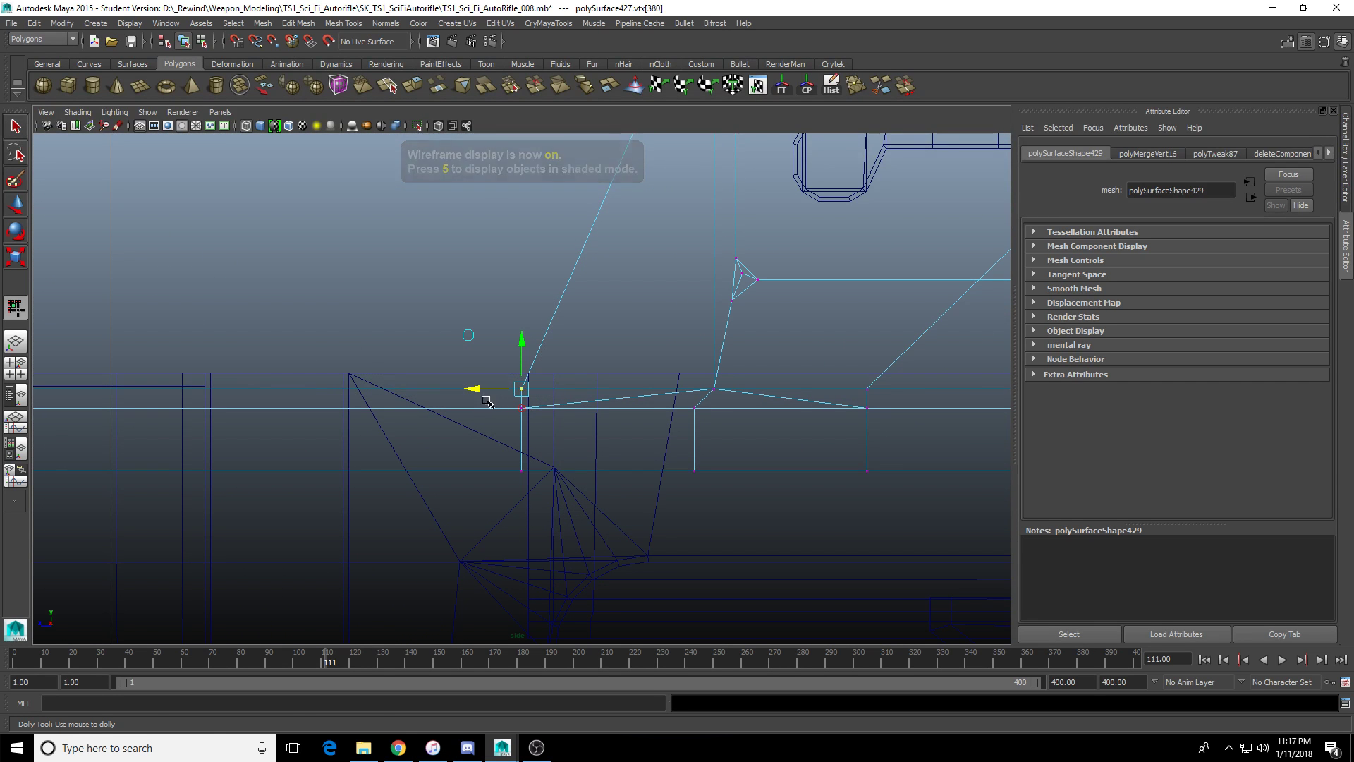
pyautogui.press('w')
pyautogui.moveTo(454, 387); pyautogui.dragTo(713, 416)
pyautogui.scroll(3, 712, 421)
pyautogui.keyDown('alt'); pyautogui.moveTo(715, 277); pyautogui.dragTo(717, 415); pyautogui.keyUp('alt')
pyautogui.scroll(3, 677, 413)
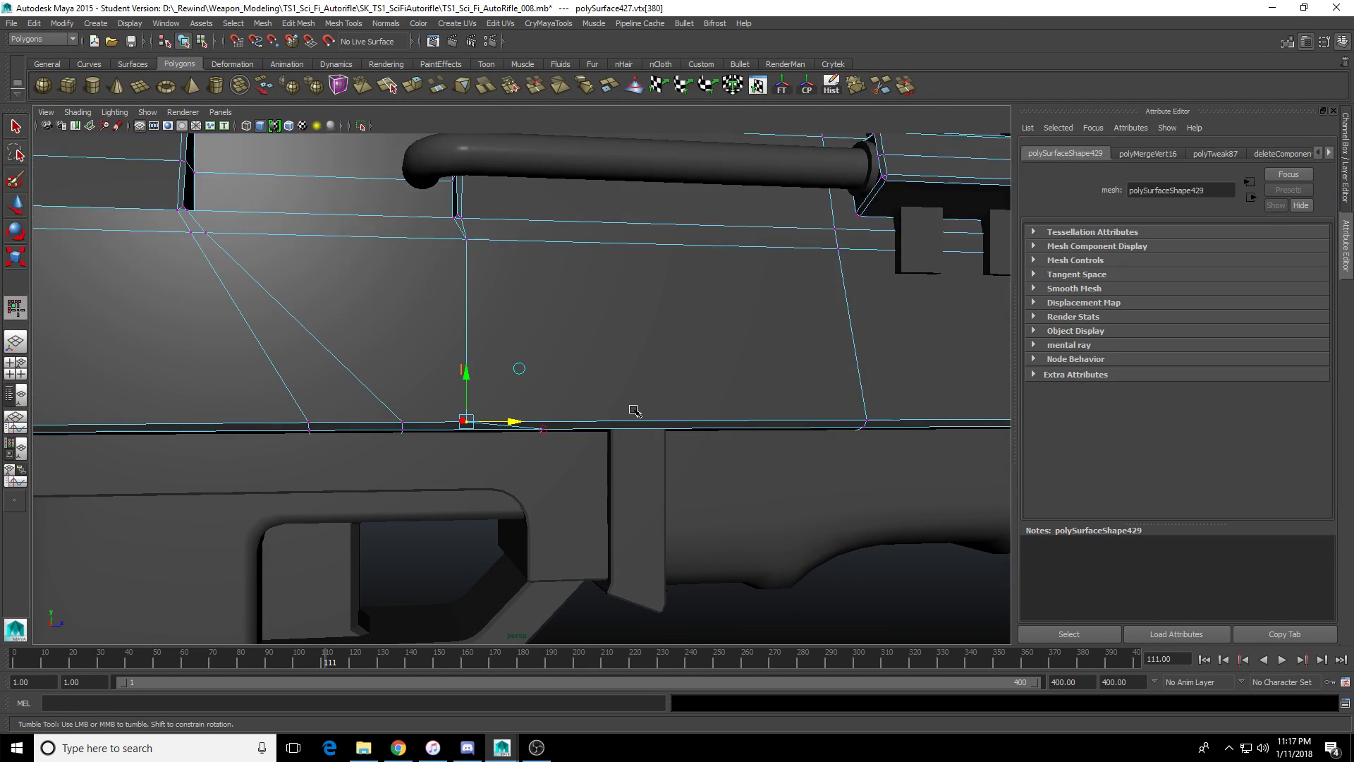
# Examine the lower vertex of the side panel's forward slanted edge in the perspective view and in top-view wireframe.
pyautogui.keyDown('alt'); pyautogui.moveTo(676, 425); pyautogui.dragTo(547, 492, button='middle'); pyautogui.keyUp('alt')
pyautogui.keyDown('alt'); pyautogui.moveTo(547, 492); pyautogui.dragTo(511, 493); pyautogui.keyUp('alt')
pyautogui.keyDown('alt'); pyautogui.moveTo(670, 537); pyautogui.dragTo(493, 448, button='middle'); pyautogui.keyUp('alt')
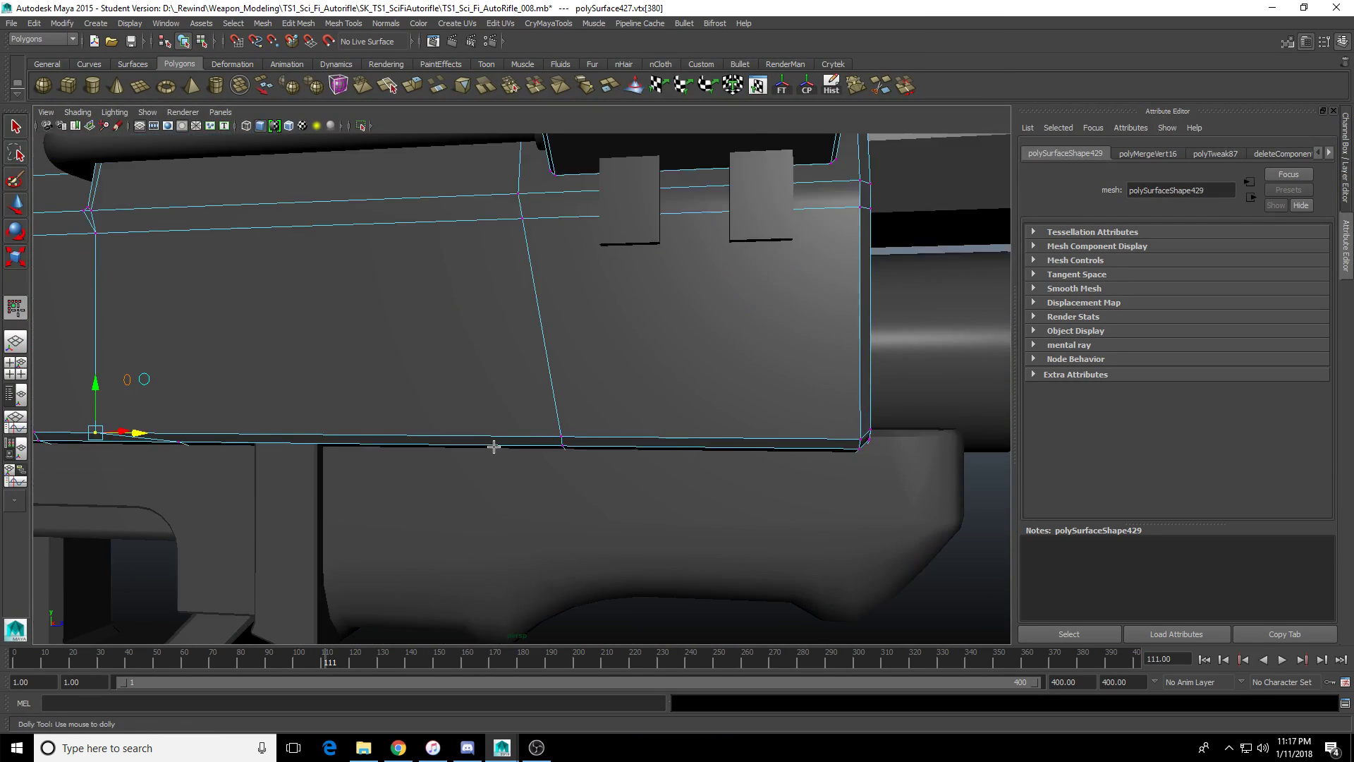
pyautogui.keyDown('alt'); pyautogui.moveTo(493, 447); pyautogui.dragTo(536, 395); pyautogui.keyUp('alt')
pyautogui.click(557, 423)
pyautogui.press('4')
pyautogui.press('space')
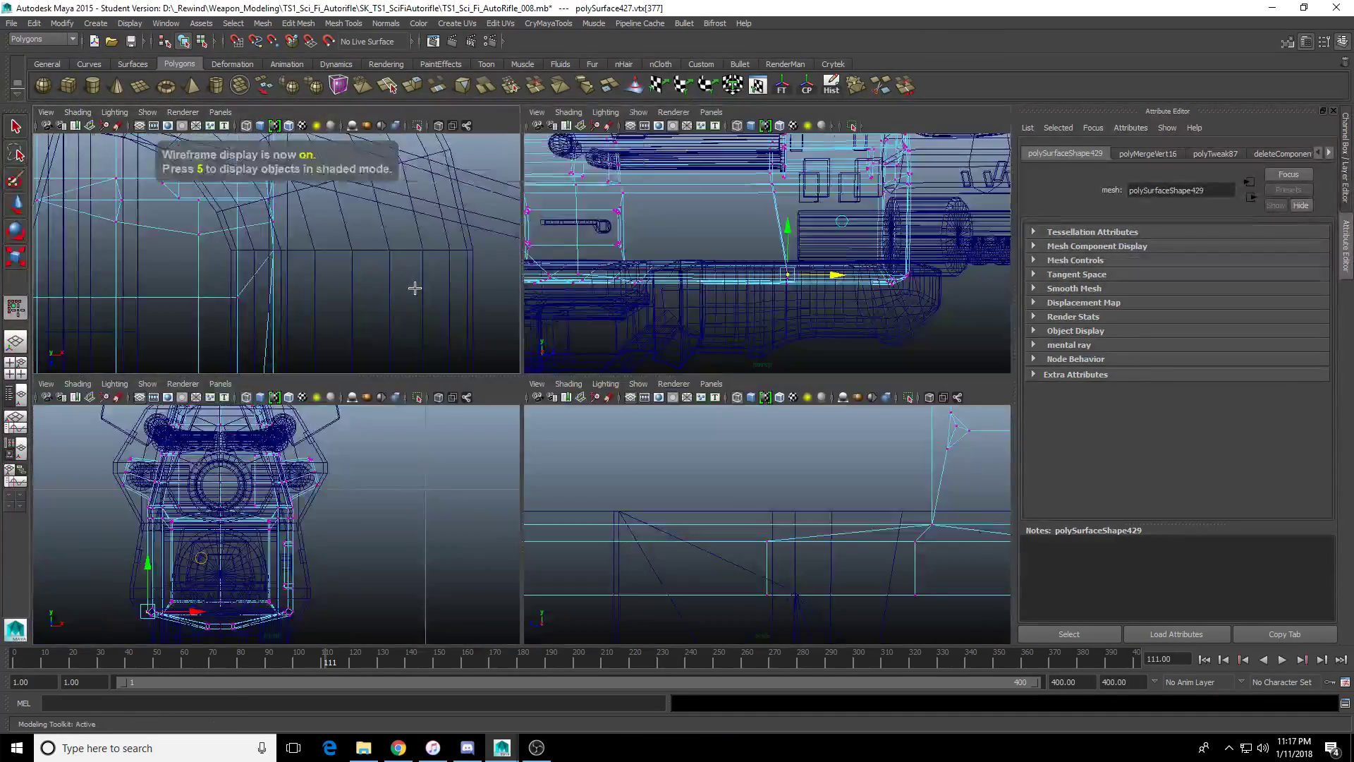
pyautogui.press('space')
pyautogui.scroll(-3, 594, 503)
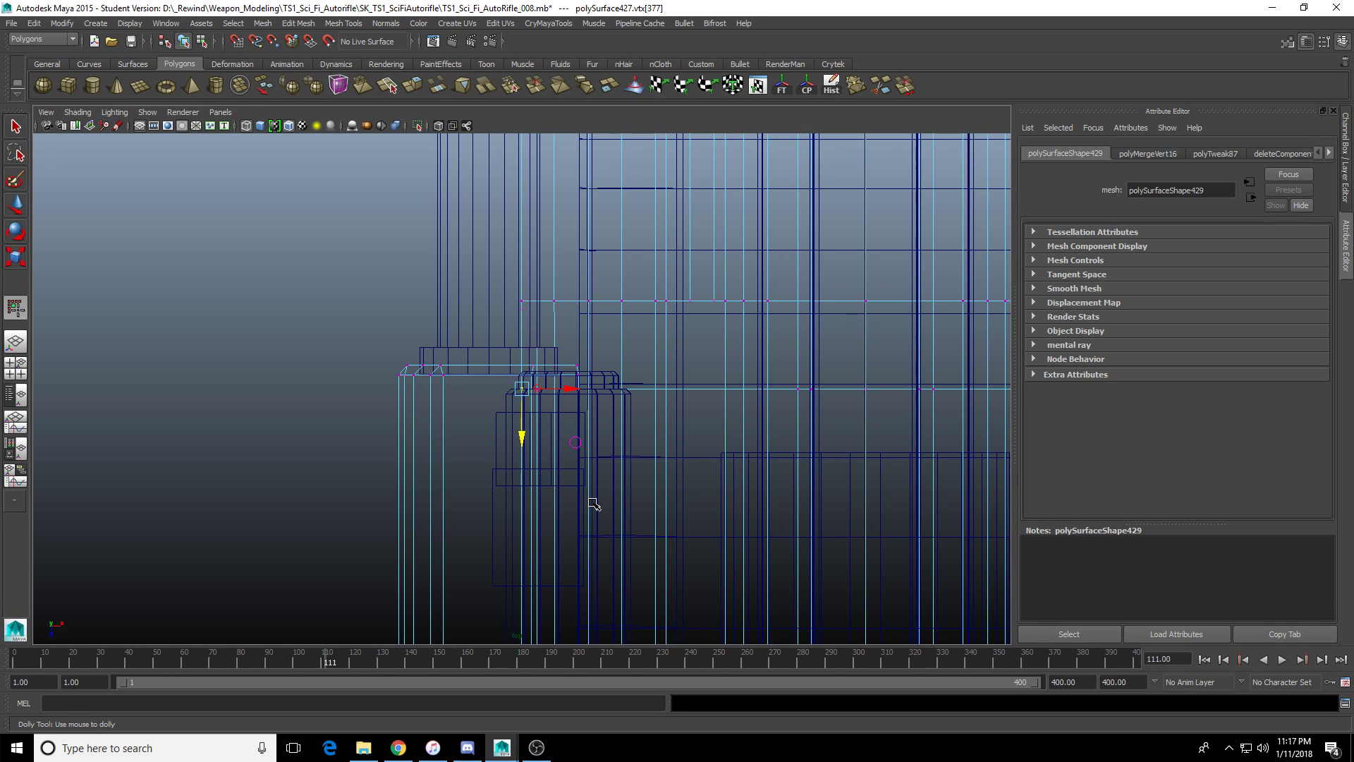
pyautogui.keyDown('alt'); pyautogui.moveTo(671, 412); pyautogui.dragTo(687, 353); pyautogui.keyUp('alt')
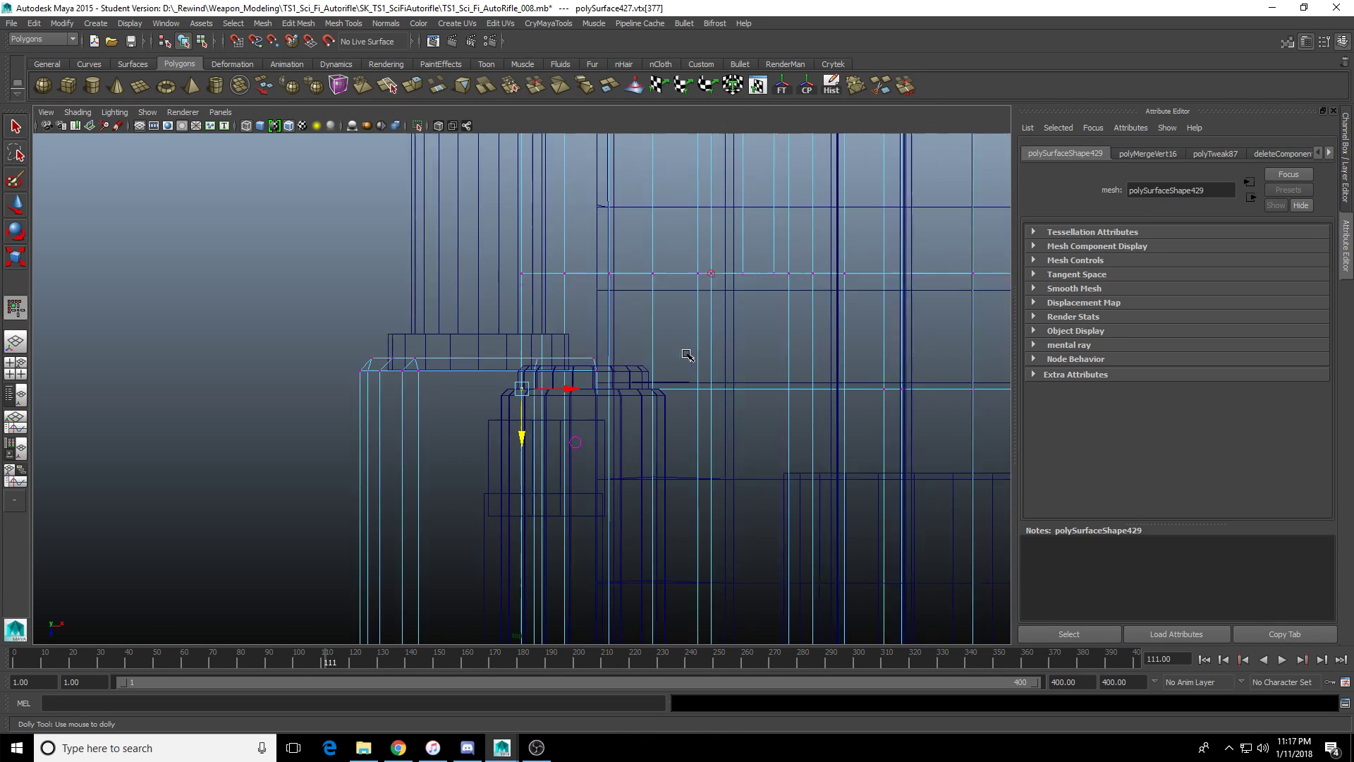
pyautogui.press('space')
pyautogui.press('space')
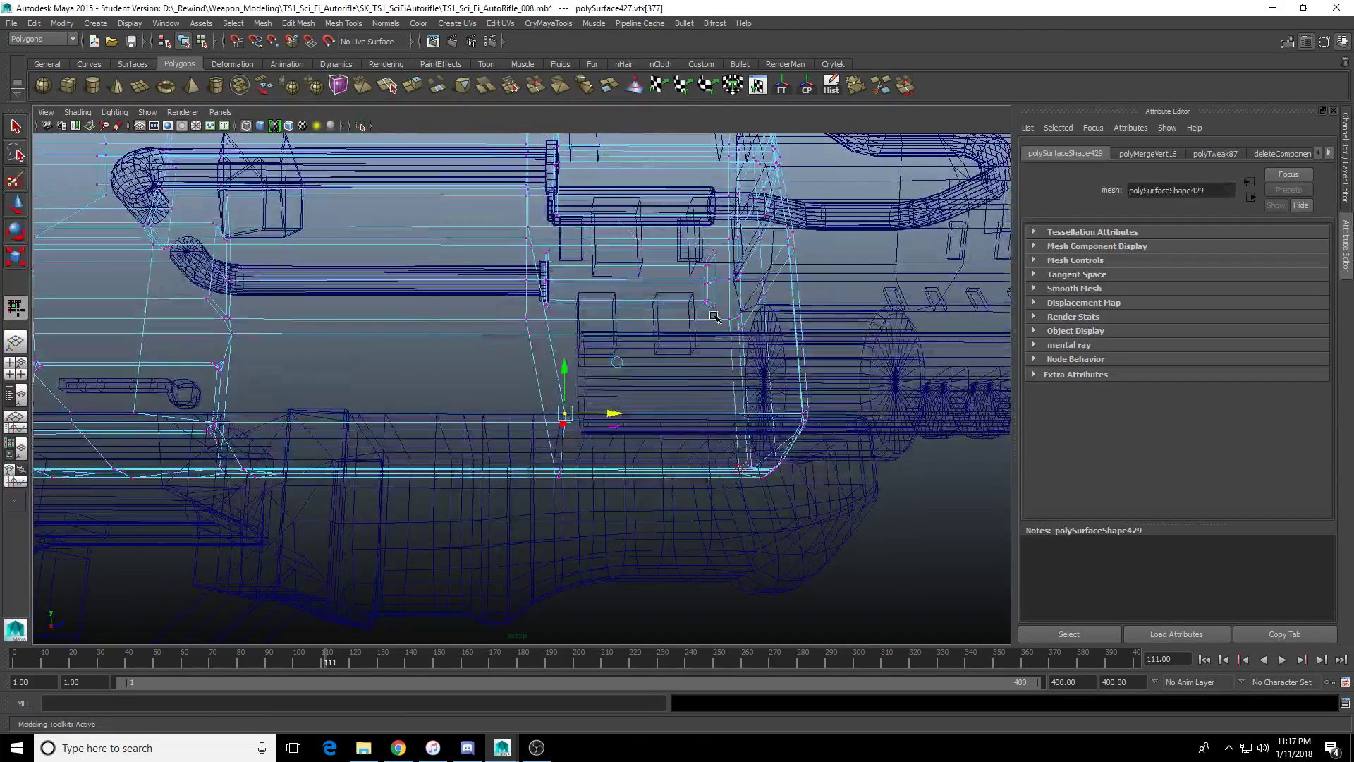
# In the side view, move the lower vertices of the forward slanted edge rearward so the edge runs nearly vertical.
pyautogui.press('space')
pyautogui.press('space')
pyautogui.press('f')
pyautogui.press('5')
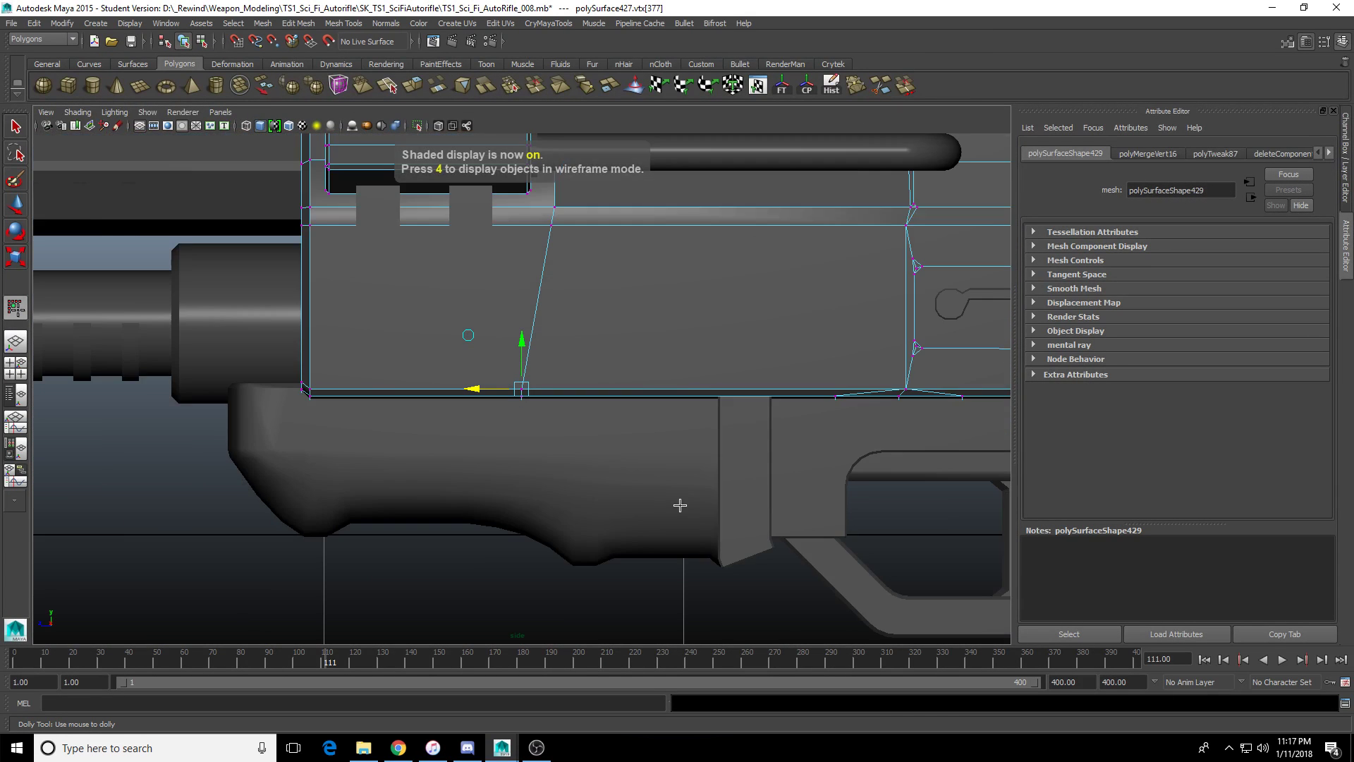
pyautogui.scroll(5, 586, 459)
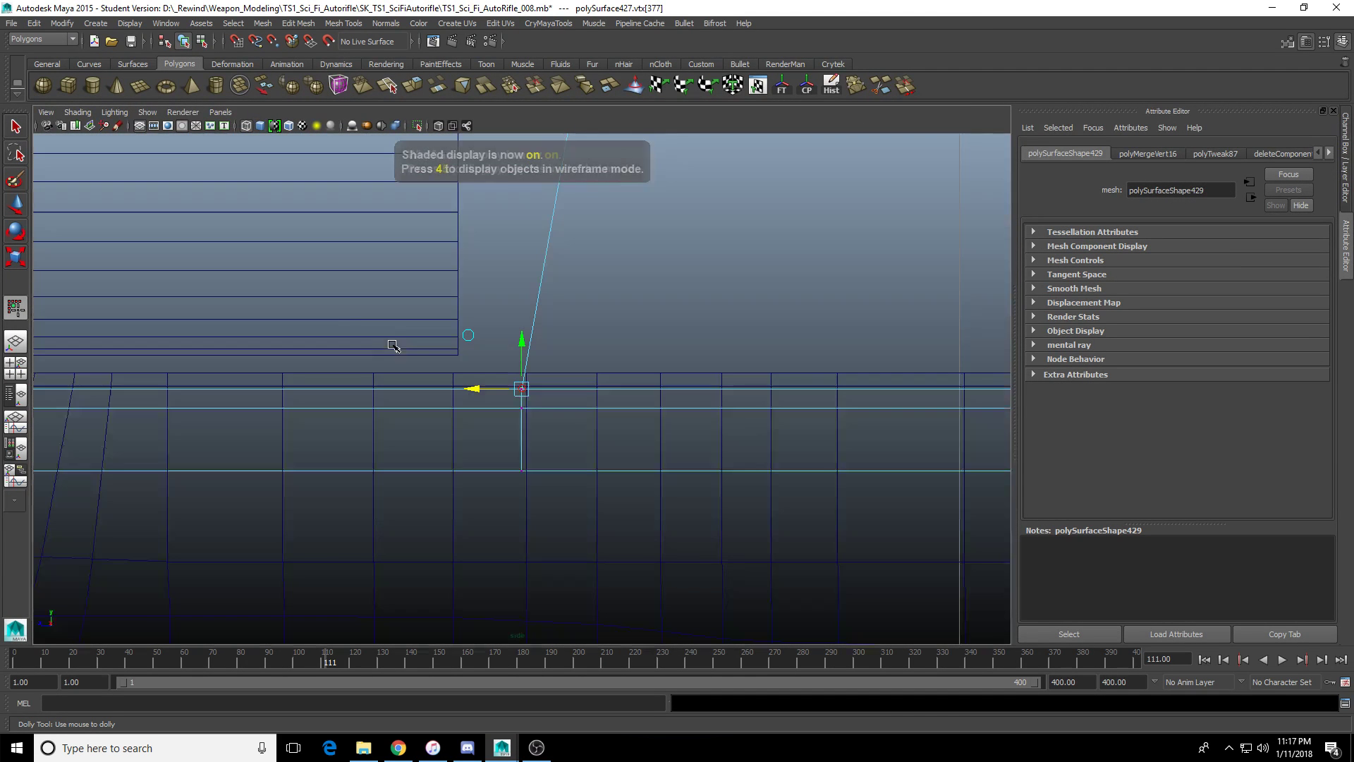
pyautogui.press('4')
pyautogui.moveTo(342, 317); pyautogui.dragTo(517, 379)
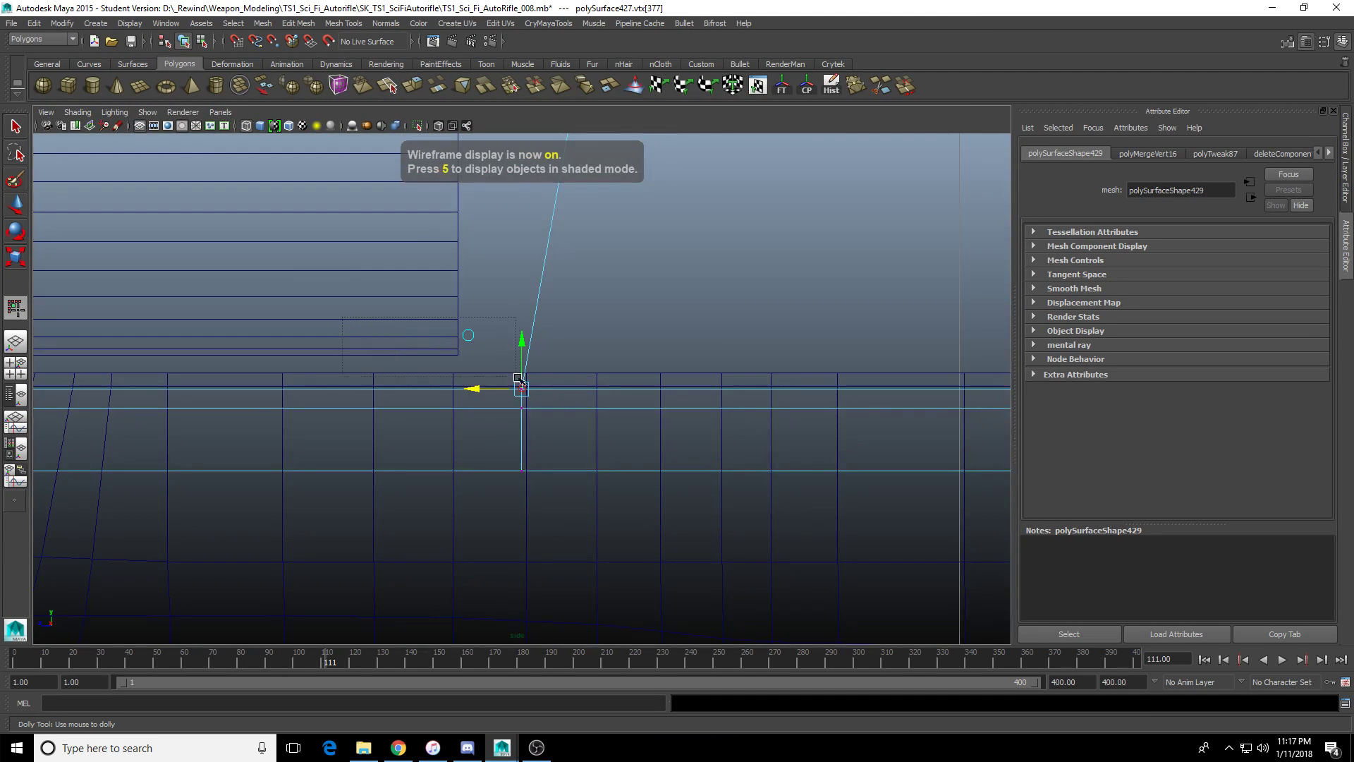
pyautogui.scroll(-3, 556, 401)
pyautogui.moveTo(392, 298); pyautogui.dragTo(570, 528)
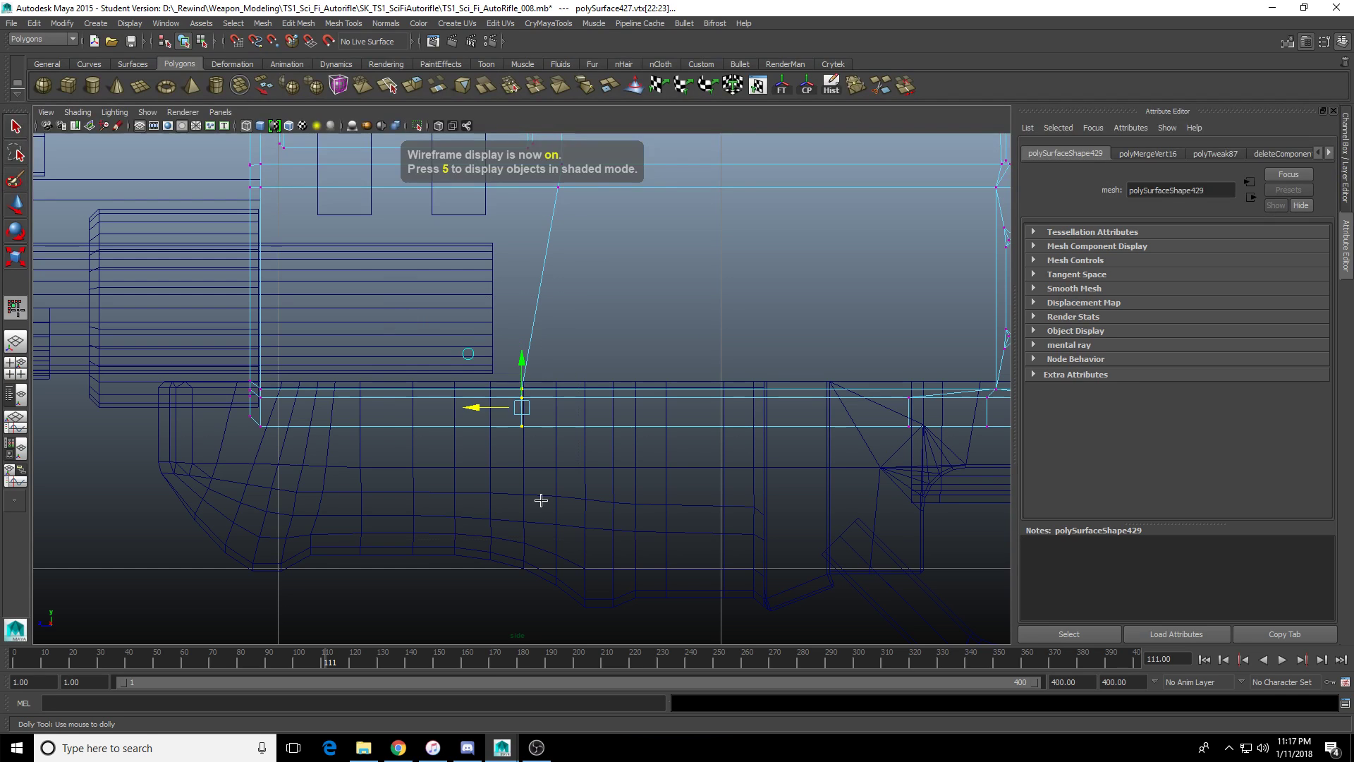
pyautogui.moveTo(473, 407); pyautogui.dragTo(520, 408)
pyautogui.scroll(1, 520, 408)
pyautogui.keyDown('alt'); pyautogui.moveTo(520, 408); pyautogui.dragTo(445, 486, button='middle'); pyautogui.keyUp('alt')
pyautogui.scroll(1, 445, 487)
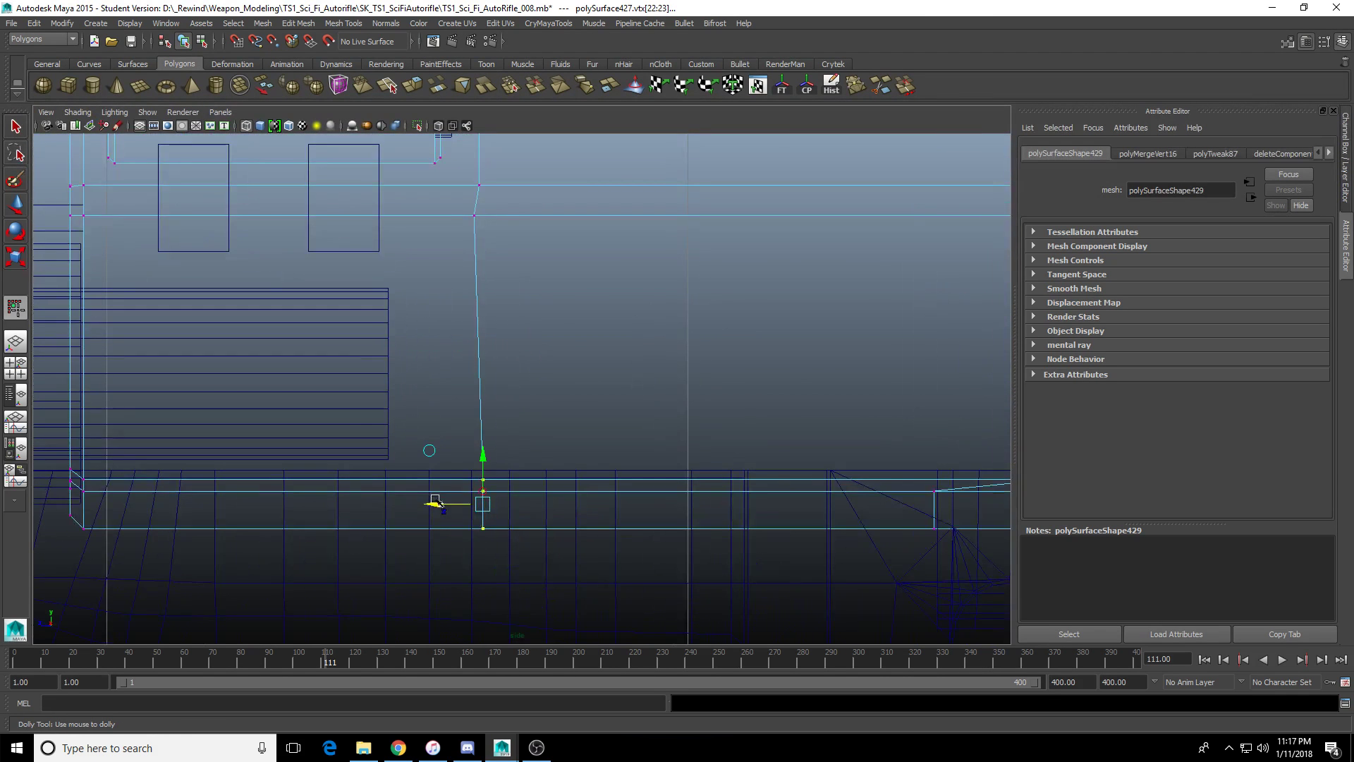
# In the top view, shift the selected lower vertices rearward until they line up with the adjacent vertex row.
pyautogui.press('space')
pyautogui.press('space')
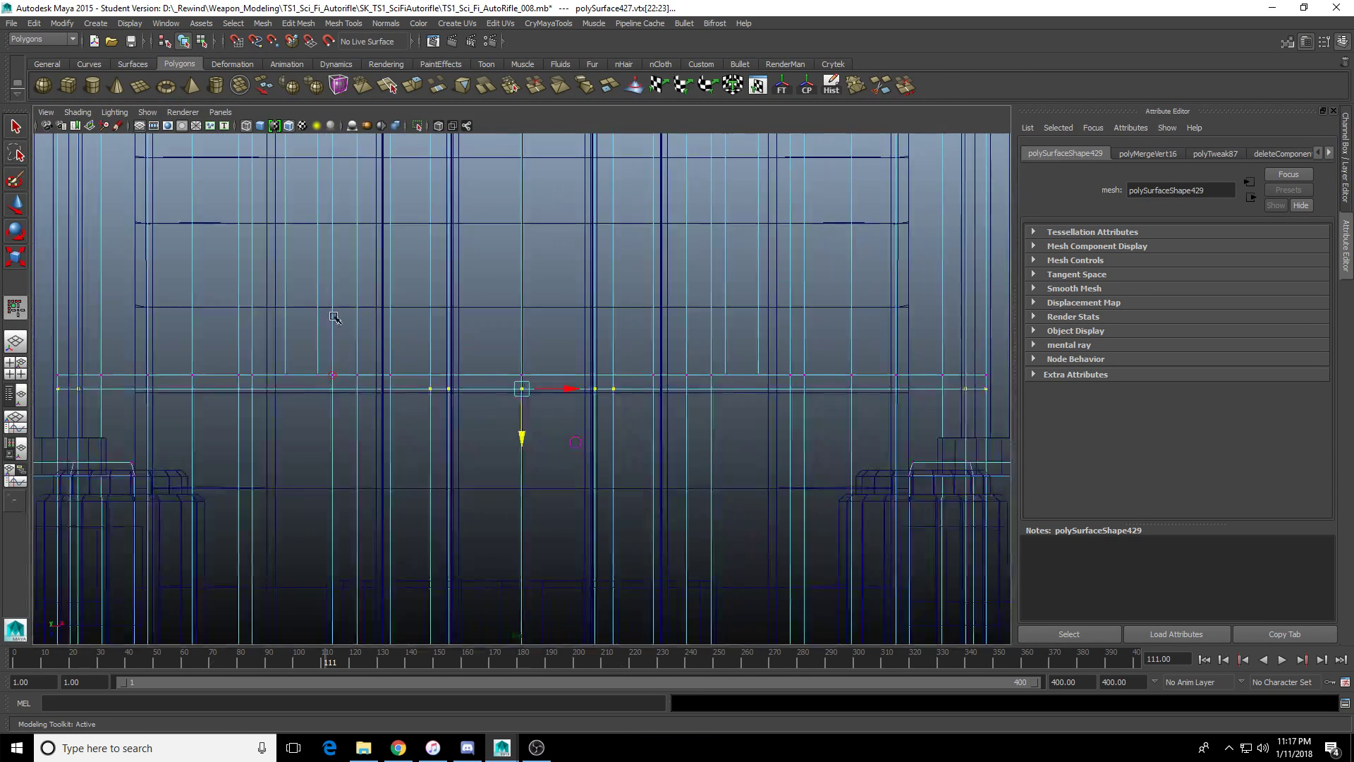
pyautogui.scroll(-2, 442, 363)
pyautogui.scroll(2, 442, 362)
pyautogui.scroll(1, 442, 362)
pyautogui.press('w')
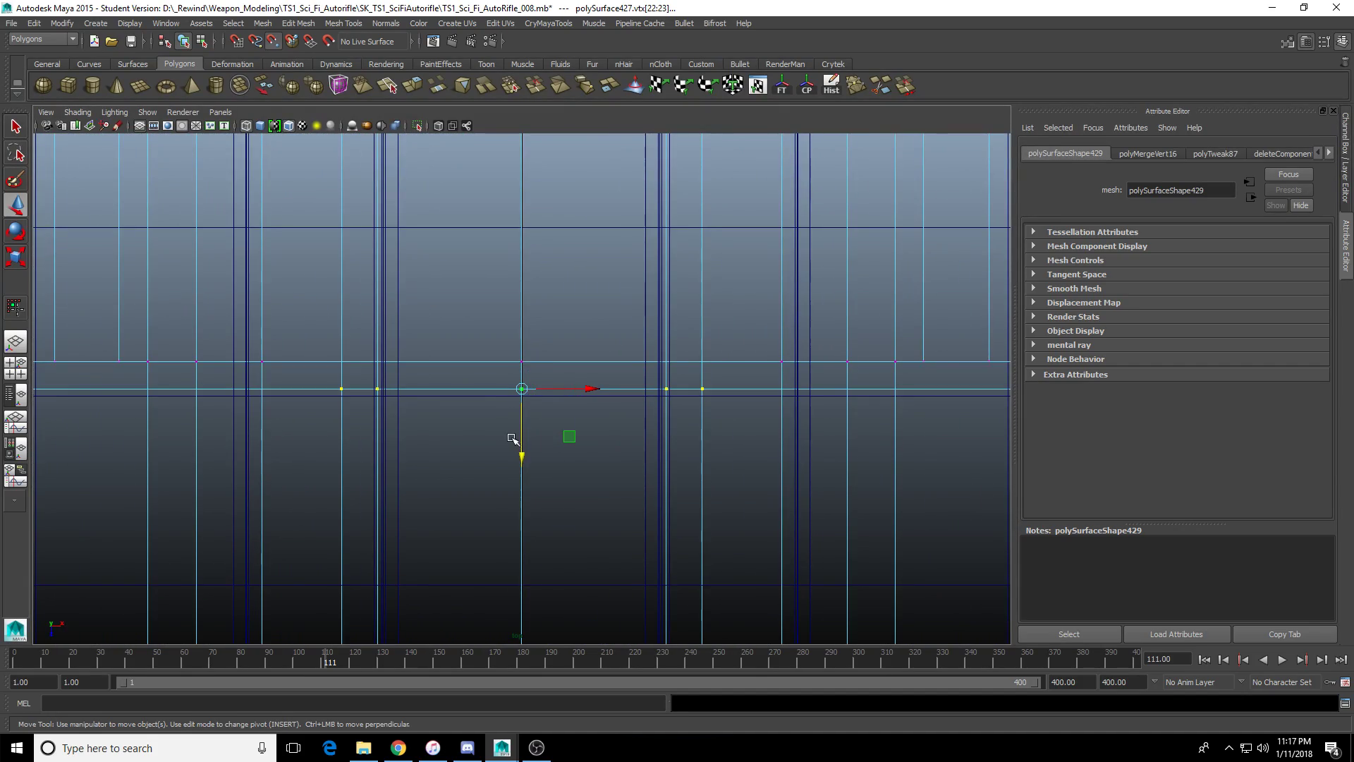
pyautogui.moveTo(518, 454); pyautogui.dragTo(521, 380)
pyautogui.press('space')
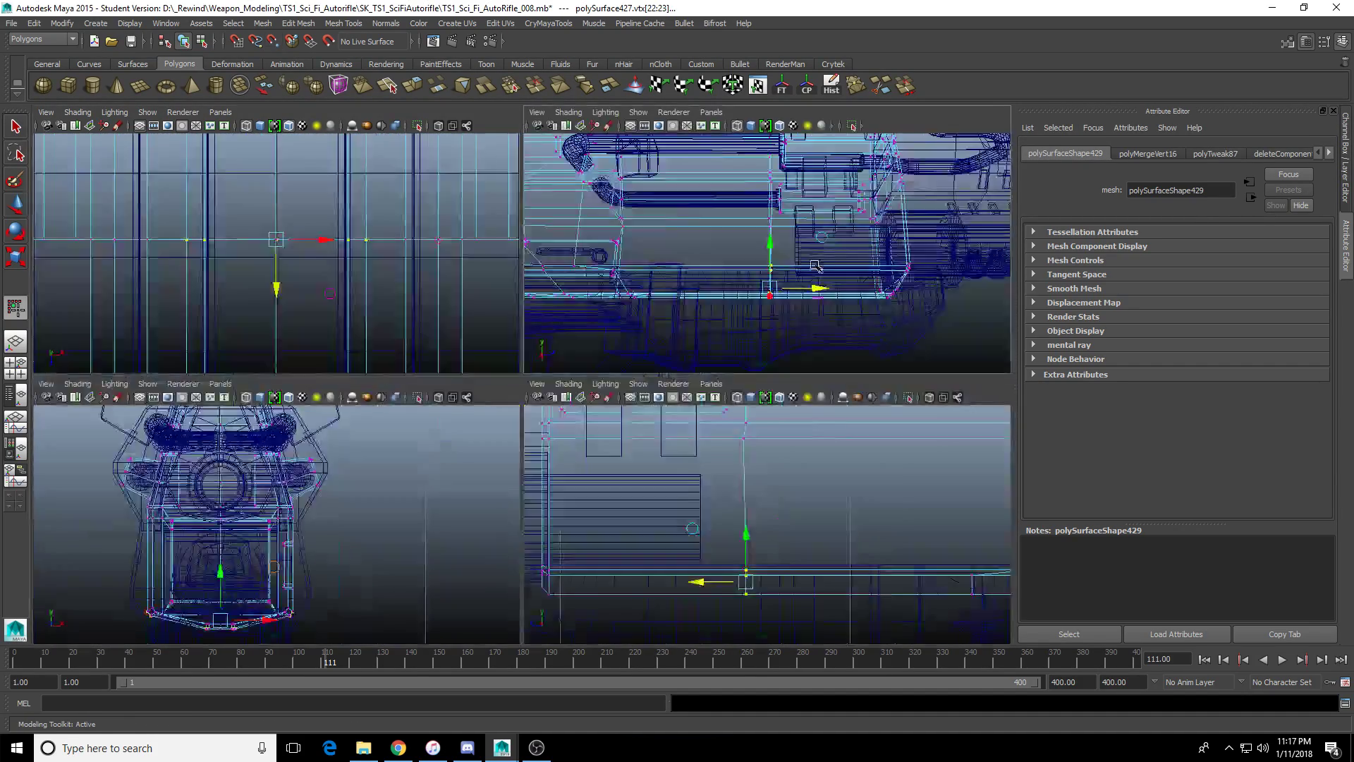
pyautogui.press('space')
pyautogui.keyDown('alt'); pyautogui.moveTo(702, 297); pyautogui.dragTo(691, 336); pyautogui.keyUp('alt')
pyautogui.press('5')
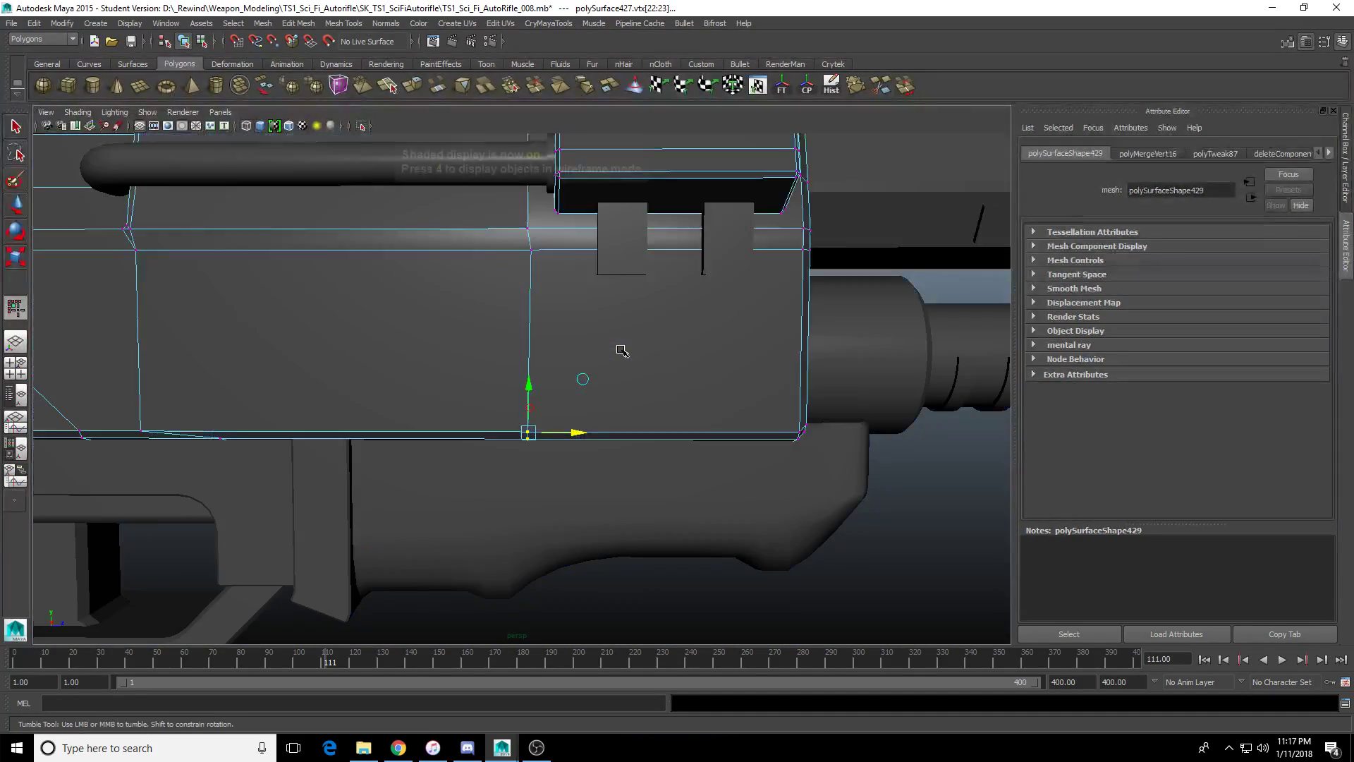
# Try to shift the selected row of lower vertices slightly forward in the top view.
pyautogui.moveTo(690, 336)
pyautogui.keyDown('alt'); pyautogui.mouseDown(button='right')
pyautogui.moveTo(619, 410)
pyautogui.moveTo(663, 382)
pyautogui.mouseUp(button='right'); pyautogui.keyUp('alt')
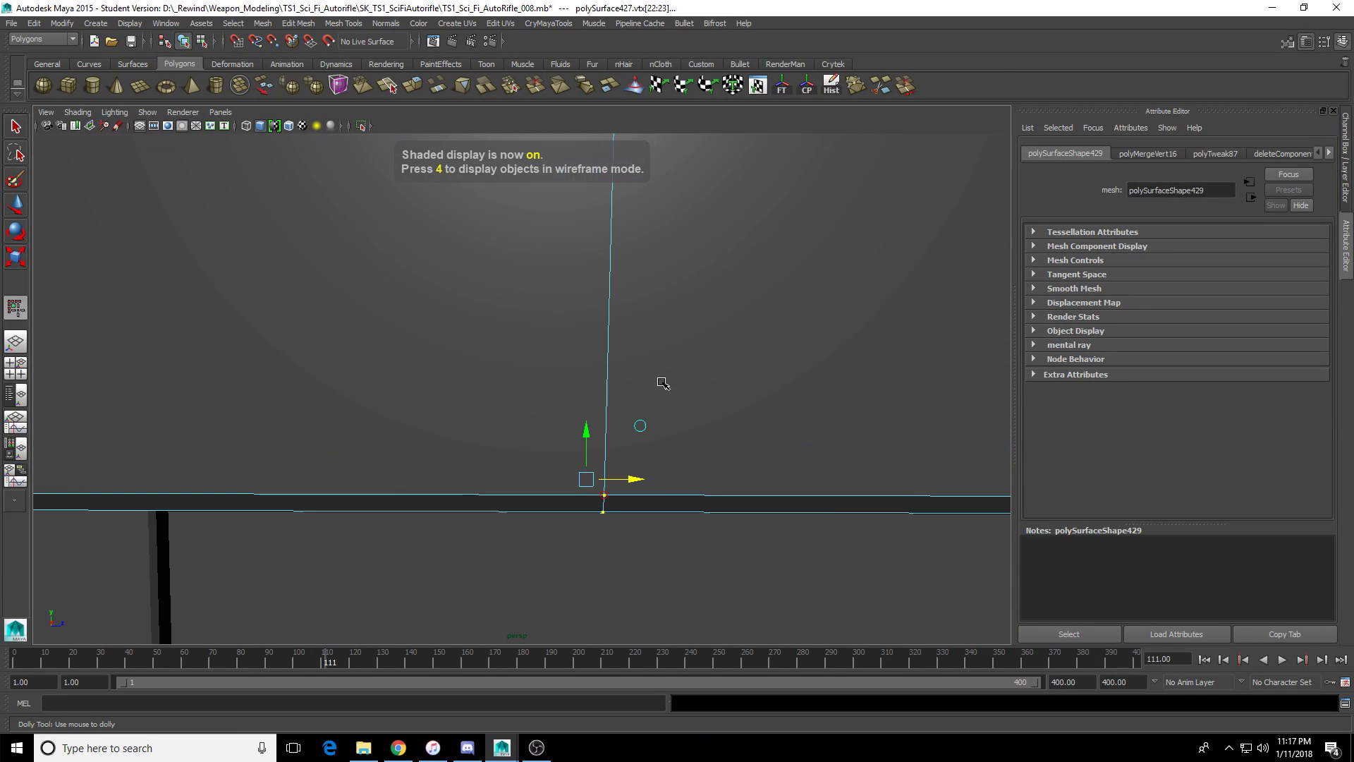
pyautogui.keyDown('alt'); pyautogui.moveTo(731, 445); pyautogui.dragTo(682, 405, button='middle'); pyautogui.keyUp('alt')
pyautogui.press('space')
pyautogui.press('space')
pyautogui.keyDown('alt'); pyautogui.moveTo(323, 333); pyautogui.dragTo(284, 335, button='middle'); pyautogui.keyUp('alt')
pyautogui.keyDown('alt'); pyautogui.moveTo(284, 336); pyautogui.dragTo(695, 427, button='right'); pyautogui.keyUp('alt')
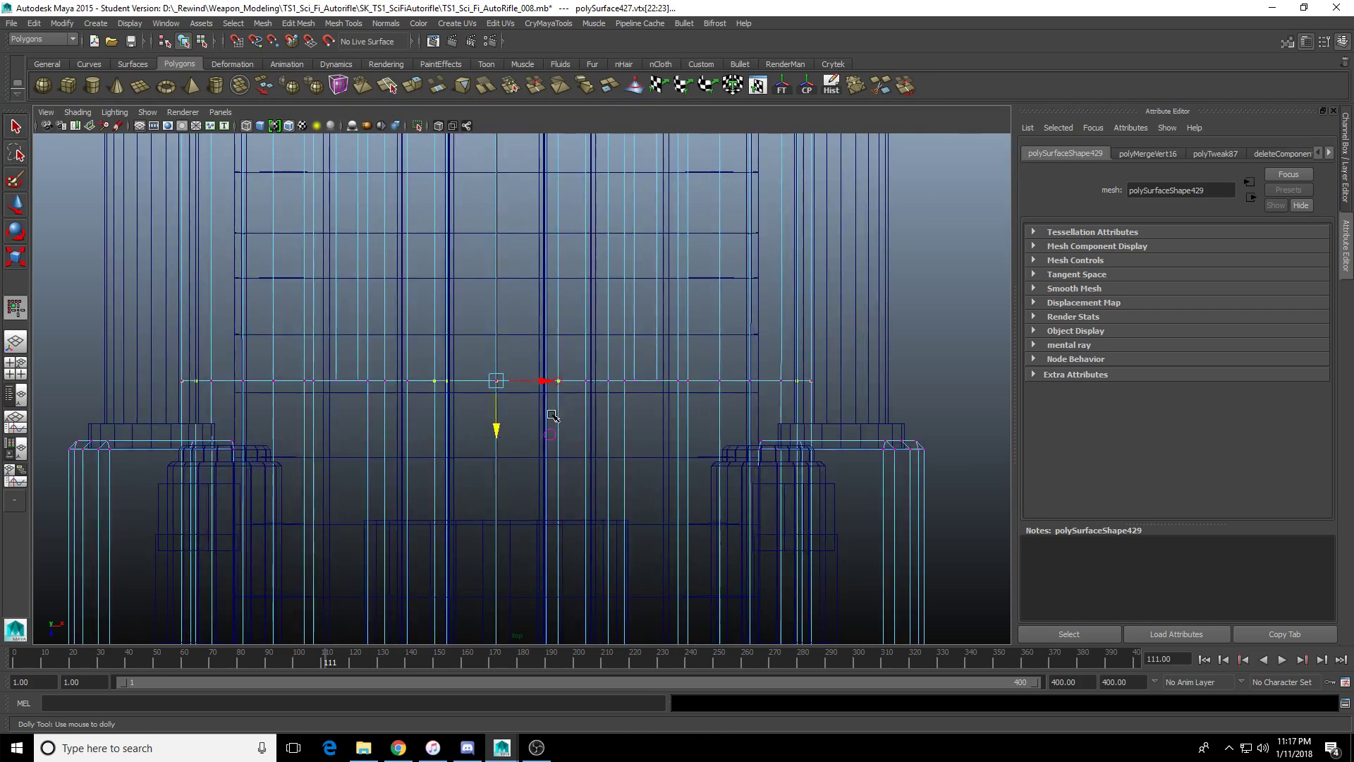
pyautogui.keyDown('alt'); pyautogui.moveTo(552, 416); pyautogui.dragTo(528, 420, button='right'); pyautogui.keyUp('alt')
pyautogui.press('w')
pyautogui.moveTo(482, 442); pyautogui.dragTo(483, 458)
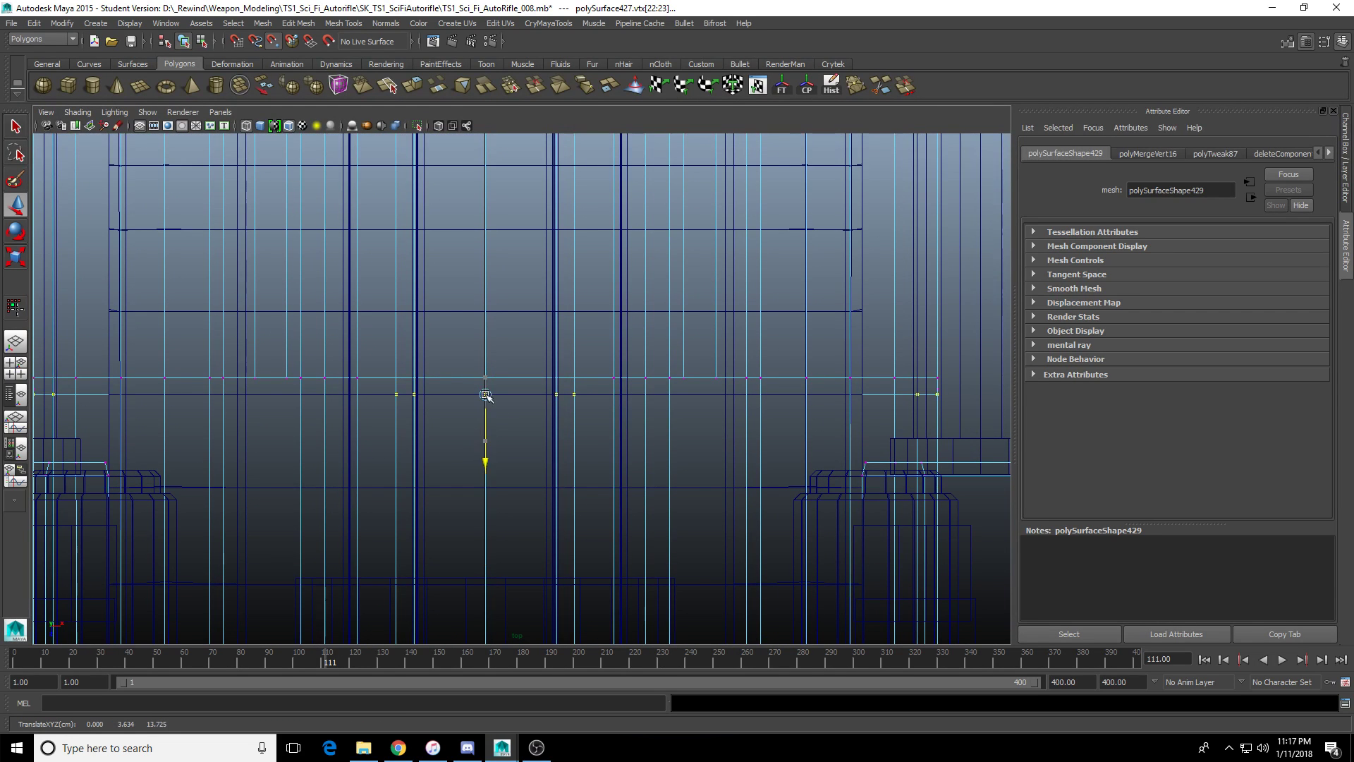
pyautogui.press('space')
pyautogui.press('space')
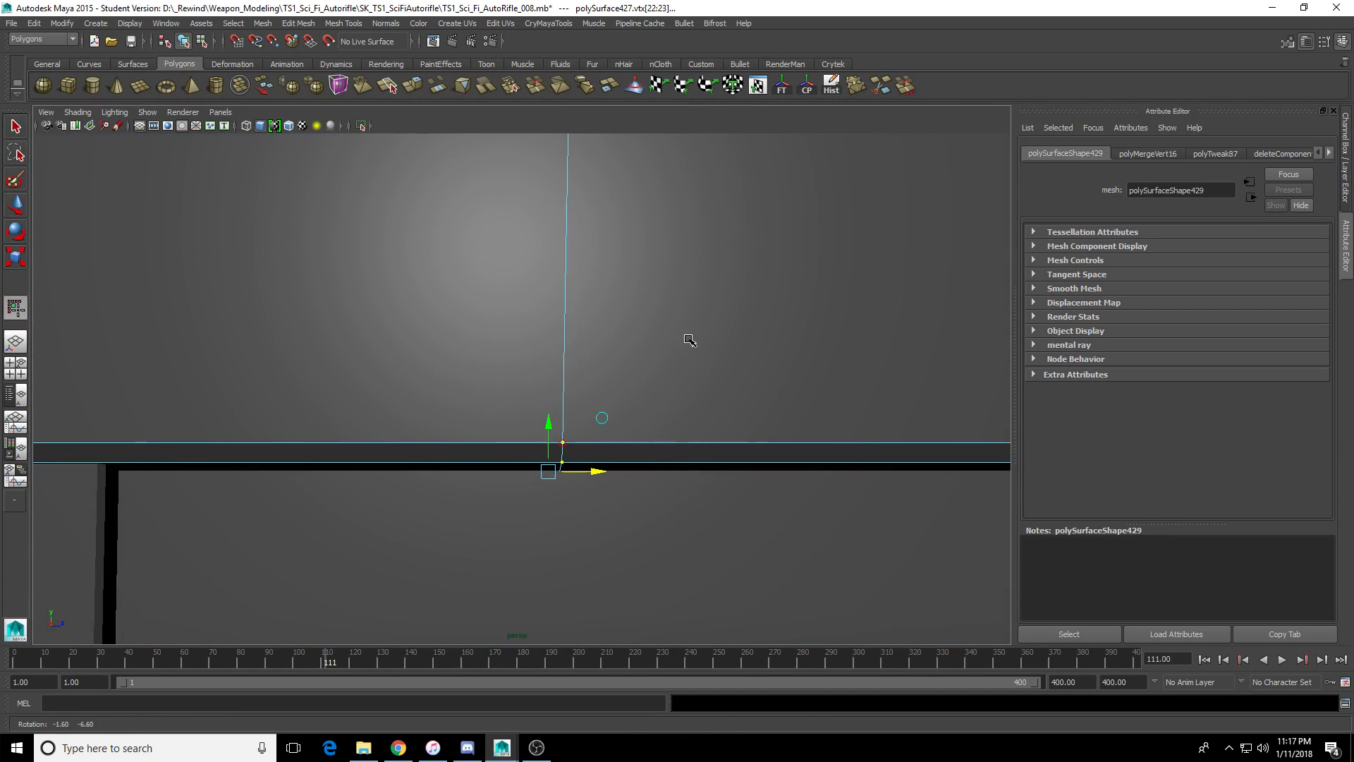
# Move only the side edge's lower corner vertex slightly forward in the top view so the panel edge stands vertical.
pyautogui.keyDown('alt'); pyautogui.moveTo(689, 338); pyautogui.dragTo(734, 354, button='right'); pyautogui.keyUp('alt')
pyautogui.click(580, 497)
pyautogui.click(572, 417)
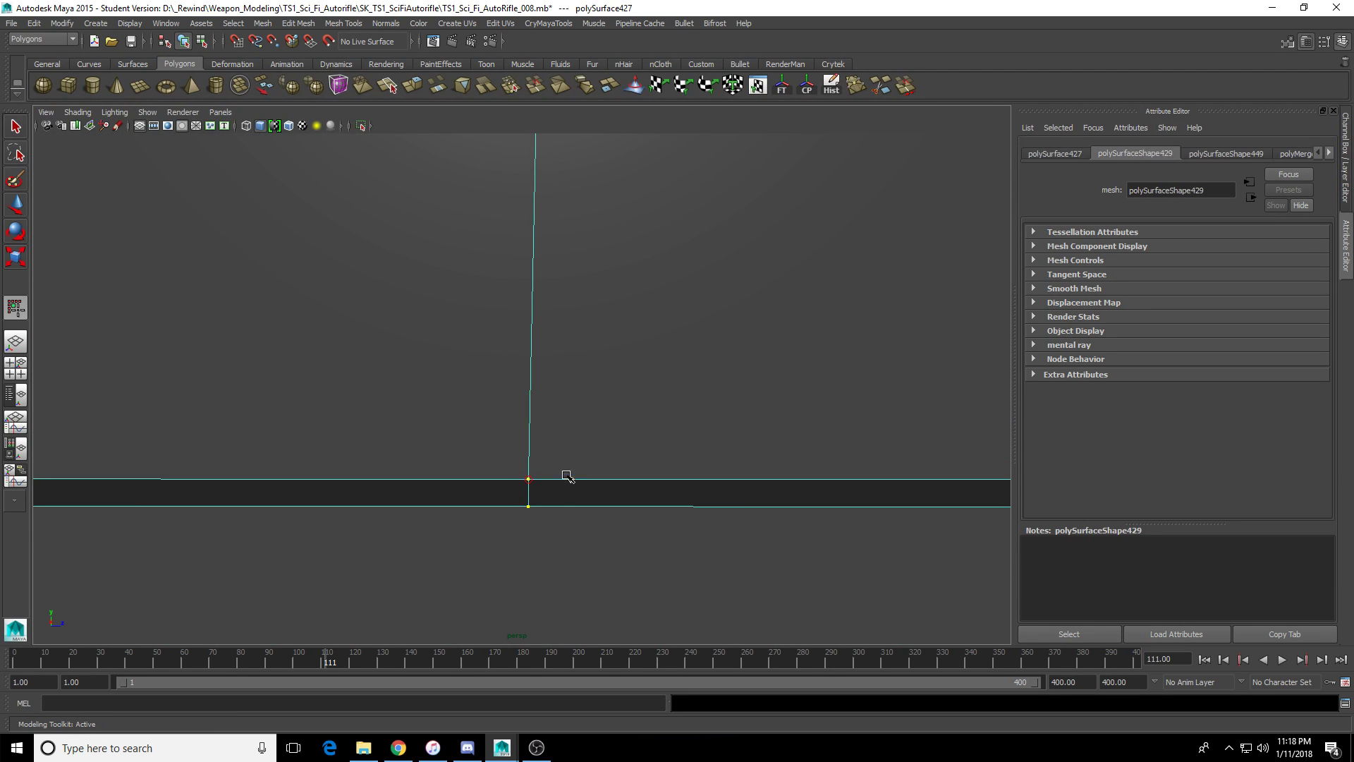
pyautogui.moveTo(565, 471); pyautogui.dragTo(515, 489)
pyautogui.press('space')
pyautogui.press('space')
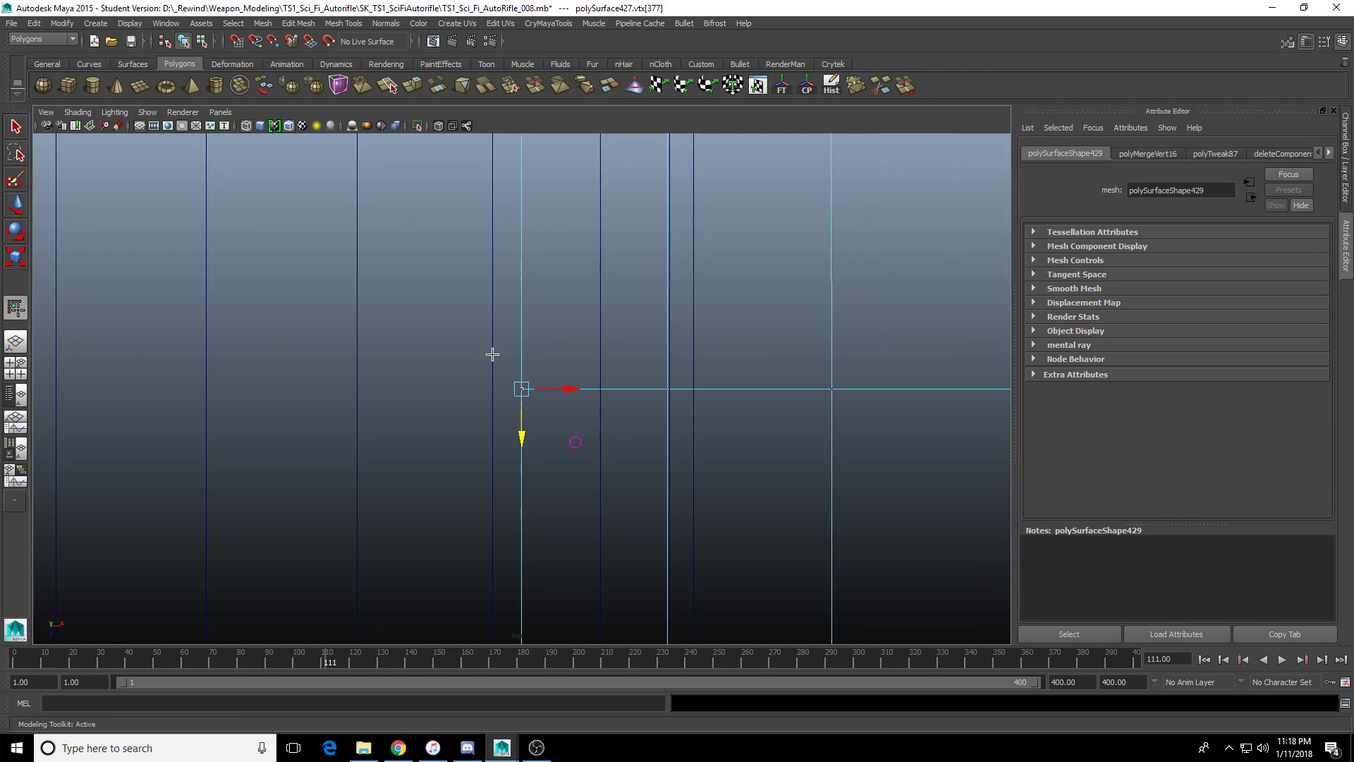
pyautogui.press('w')
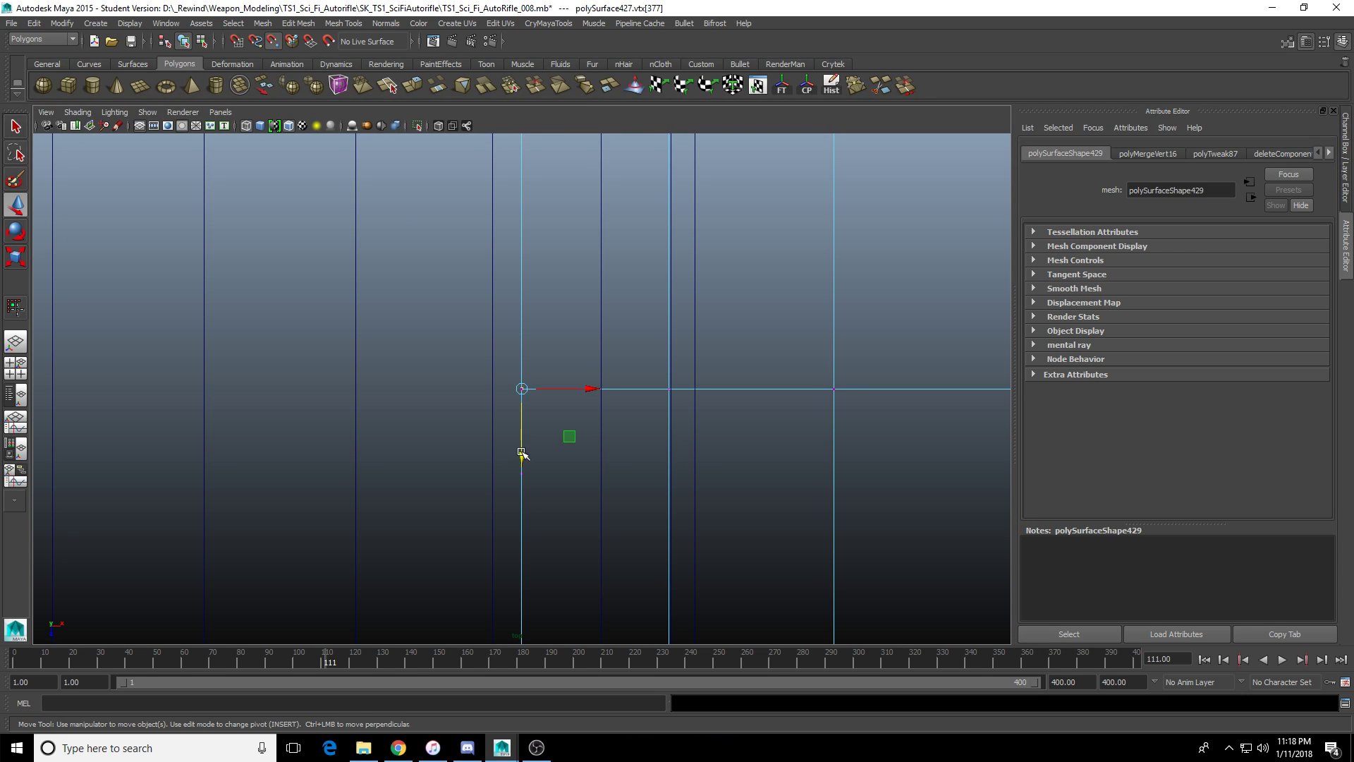
pyautogui.moveTo(521, 453); pyautogui.dragTo(520, 468)
pyautogui.press('space')
pyautogui.press('space')
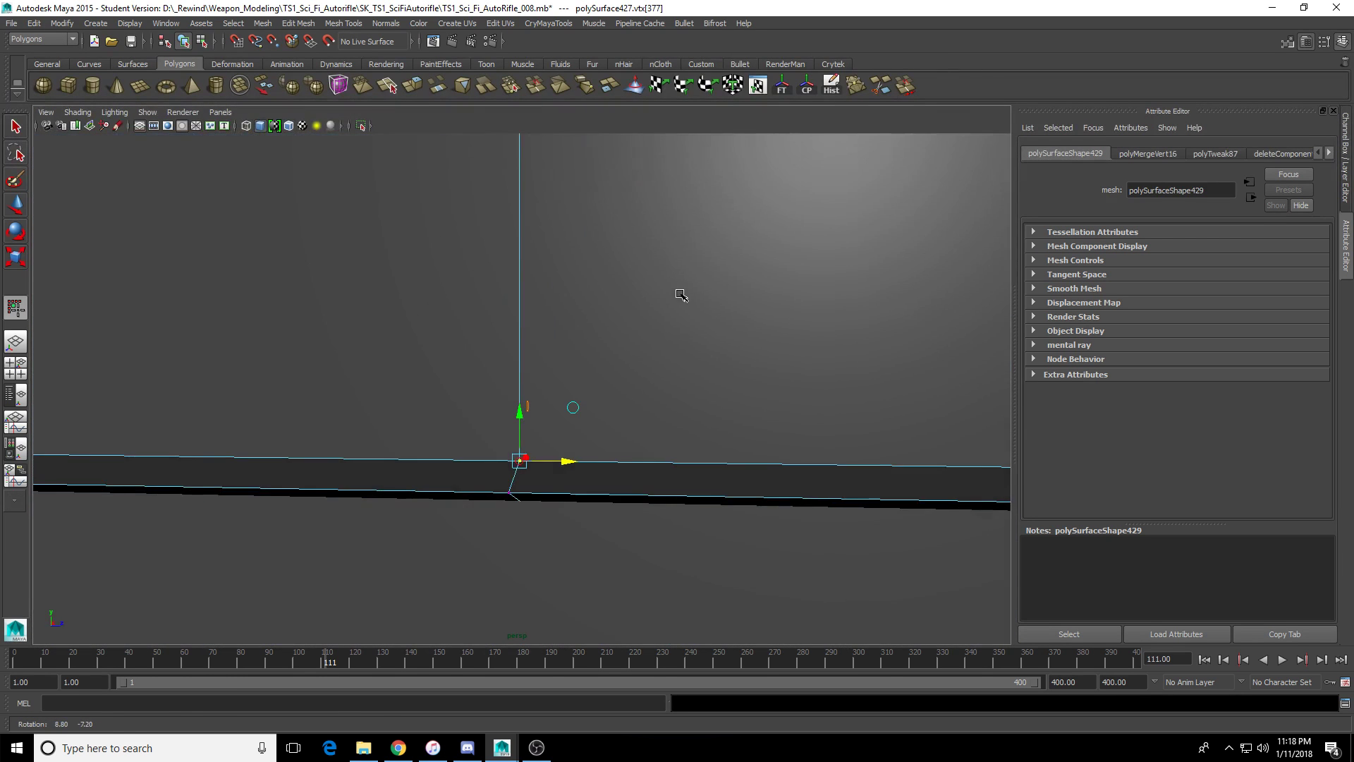
# Select the matching lower corner vertex on the receiver's opposite side and move it slightly forward in the top view.
pyautogui.scroll(-5, 682, 295)
pyautogui.press('space')
pyautogui.press('space')
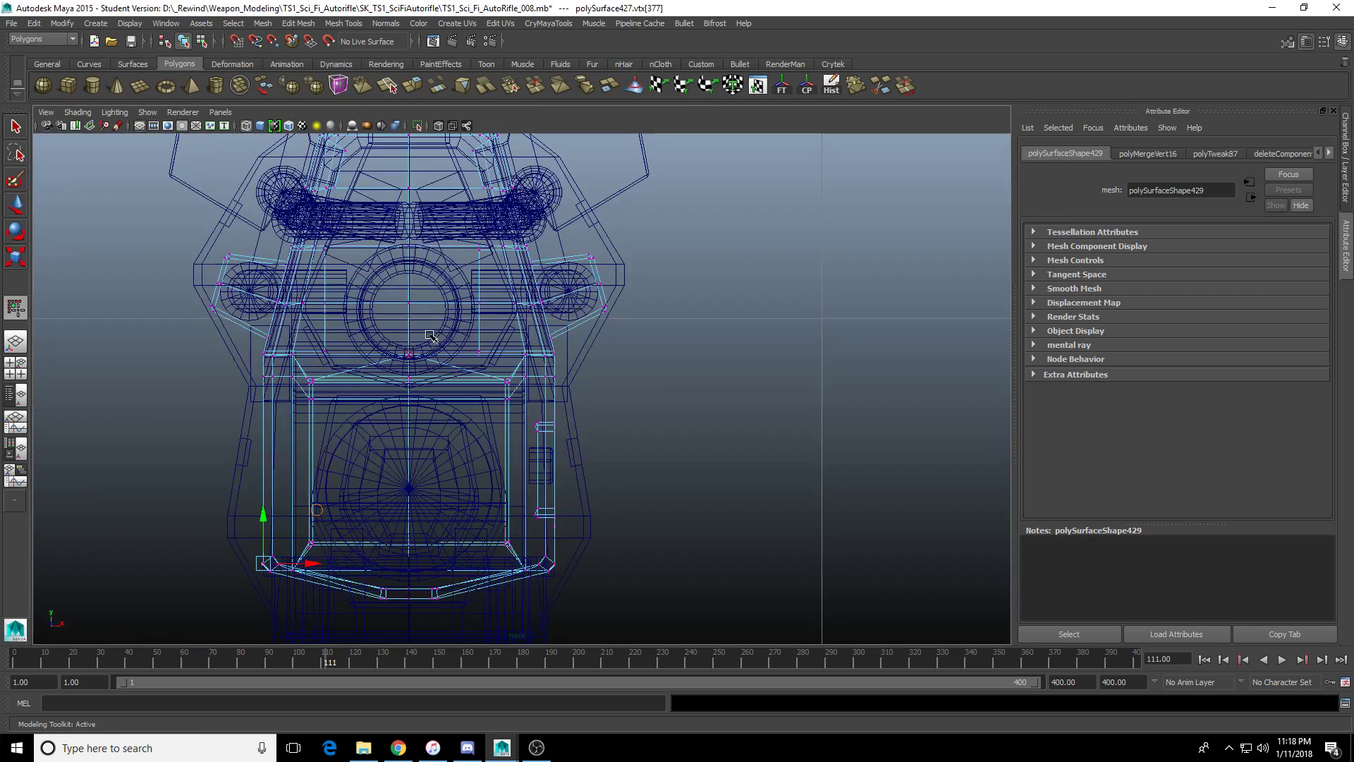
pyautogui.press('space')
pyautogui.press('space')
pyautogui.scroll(4, 435, 332)
pyautogui.keyDown('alt'); pyautogui.moveTo(436, 333); pyautogui.dragTo(530, 370, button='middle'); pyautogui.keyUp('alt')
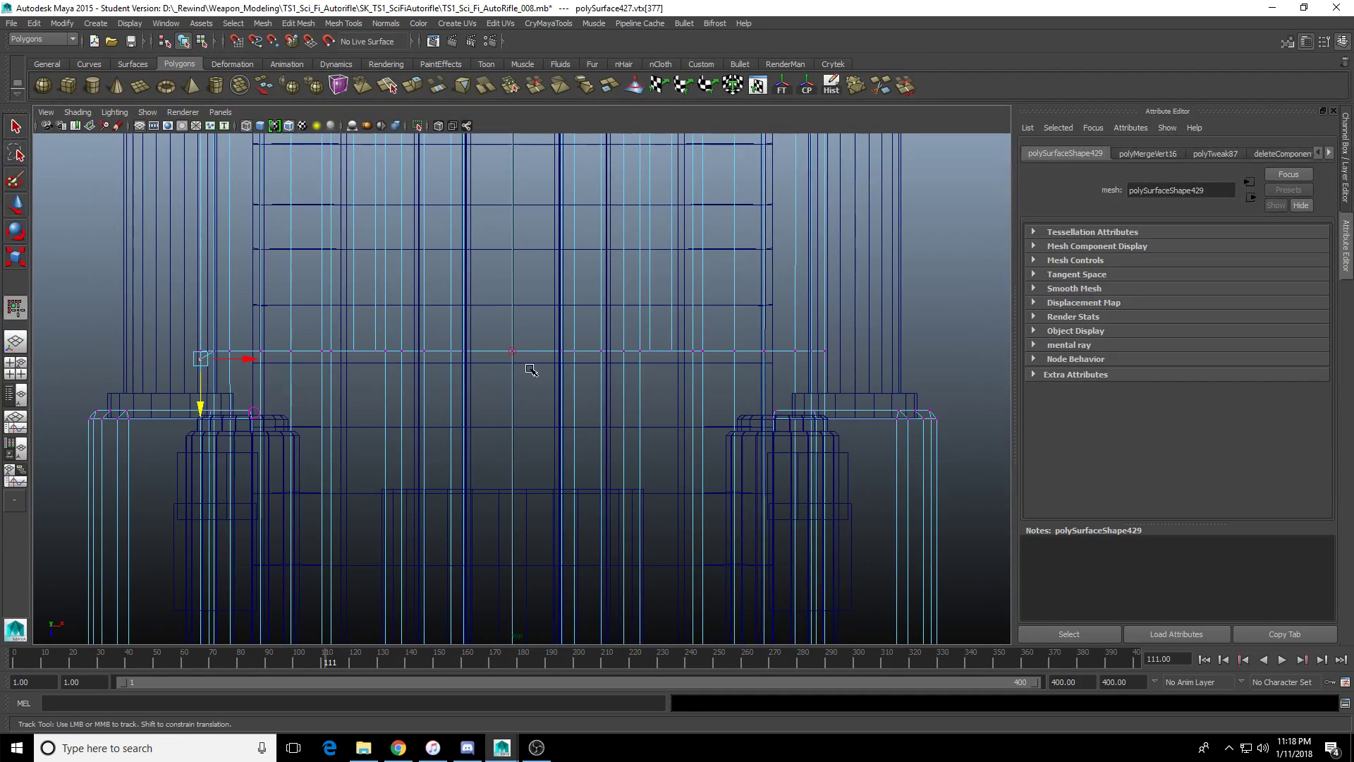
pyautogui.press('Right')
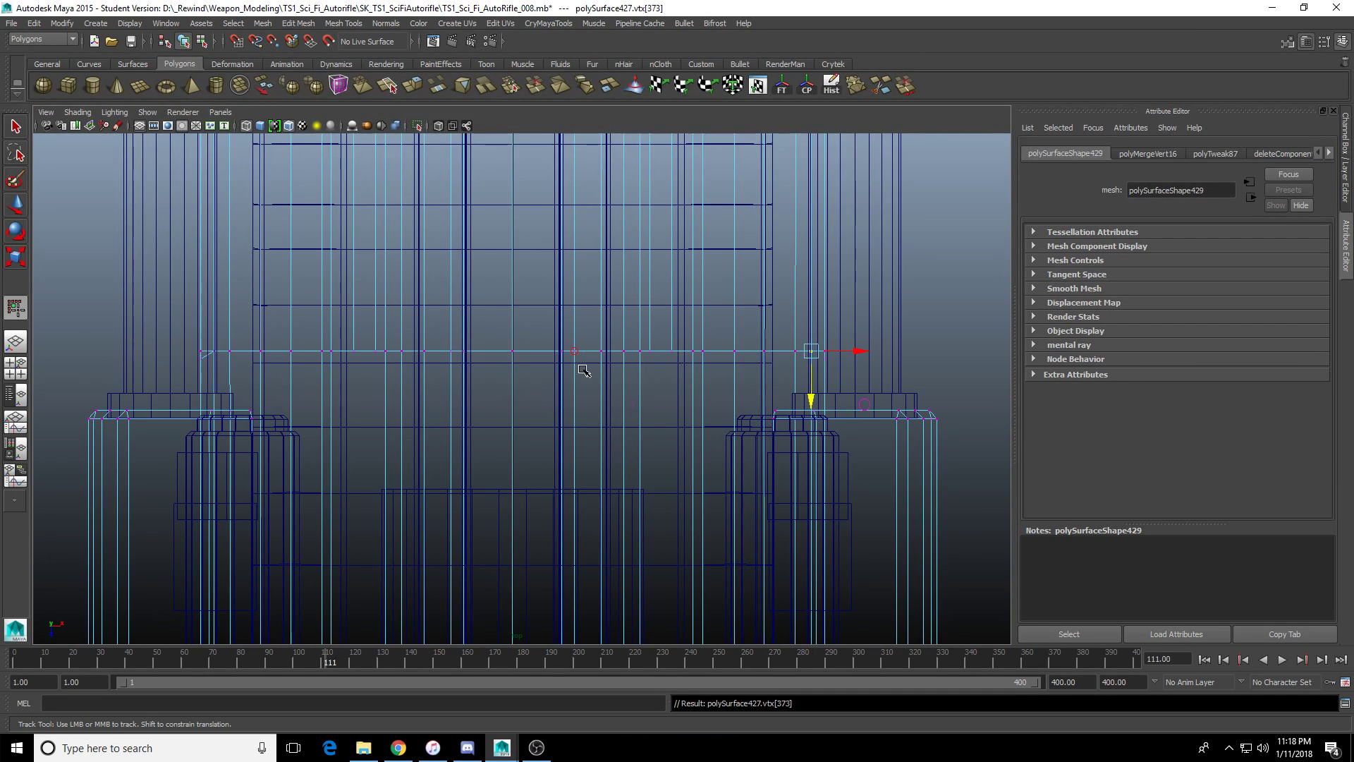
pyautogui.press('space')
pyautogui.press('space')
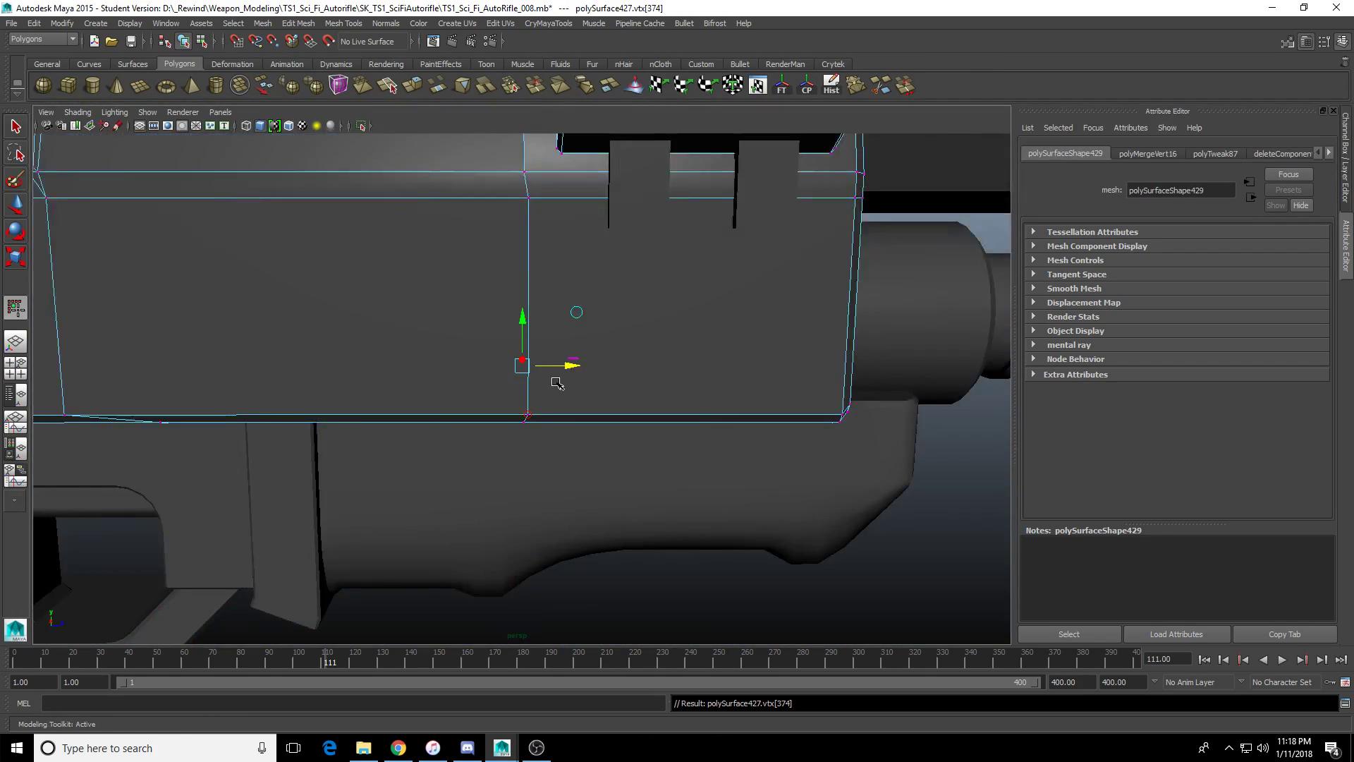
pyautogui.keyDown('alt'); pyautogui.moveTo(556, 378); pyautogui.dragTo(661, 384); pyautogui.keyUp('alt')
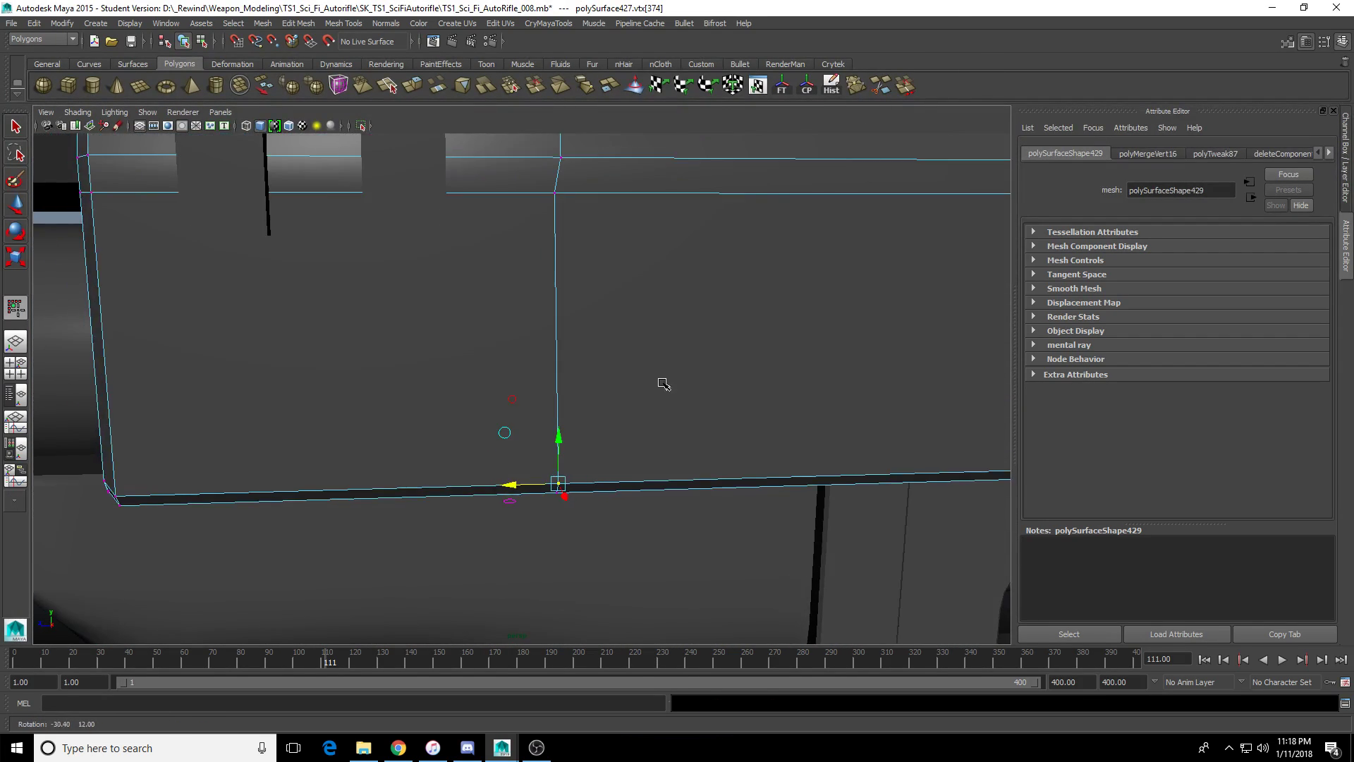
pyautogui.press('space')
pyautogui.press('space')
pyautogui.scroll(2, 513, 412)
pyautogui.scroll(6, 513, 412)
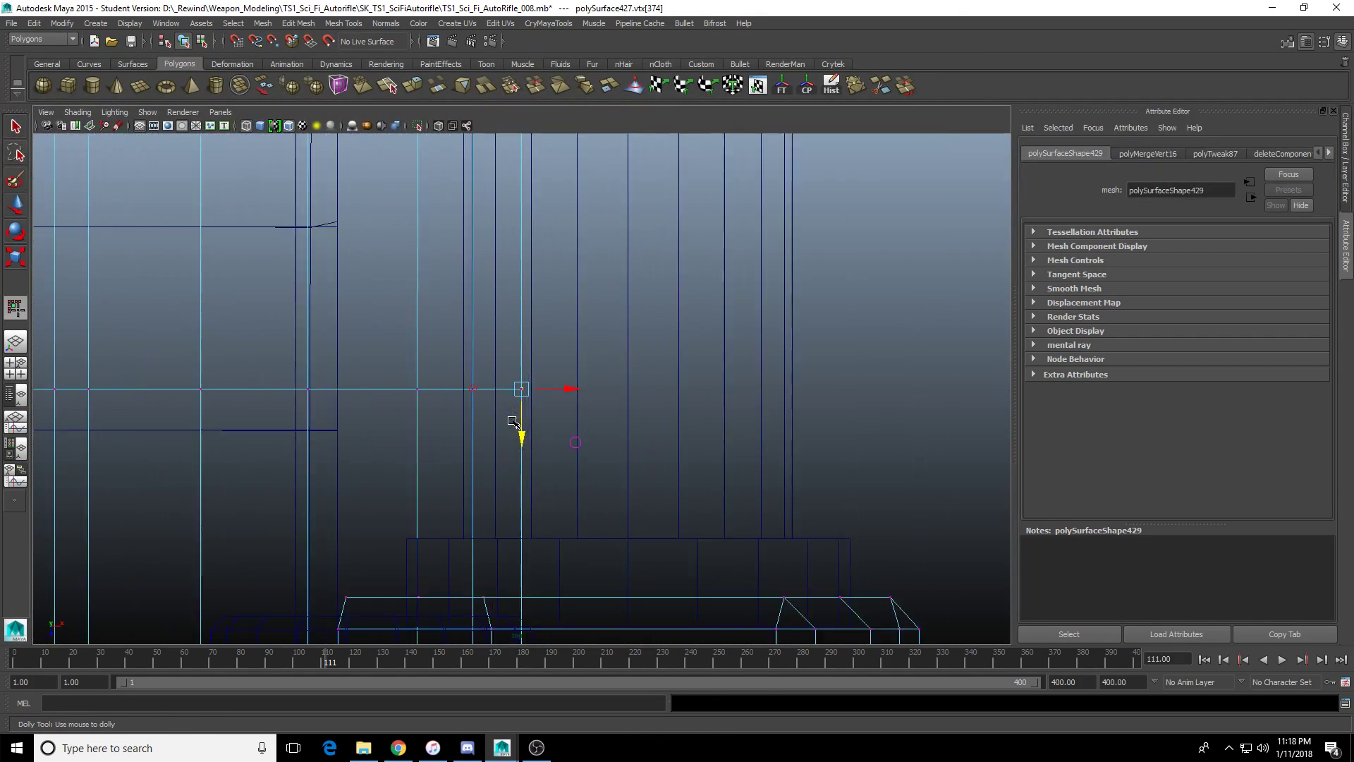
pyautogui.moveTo(521, 449); pyautogui.dragTo(523, 457)
pyautogui.scroll(-8, 522, 457)
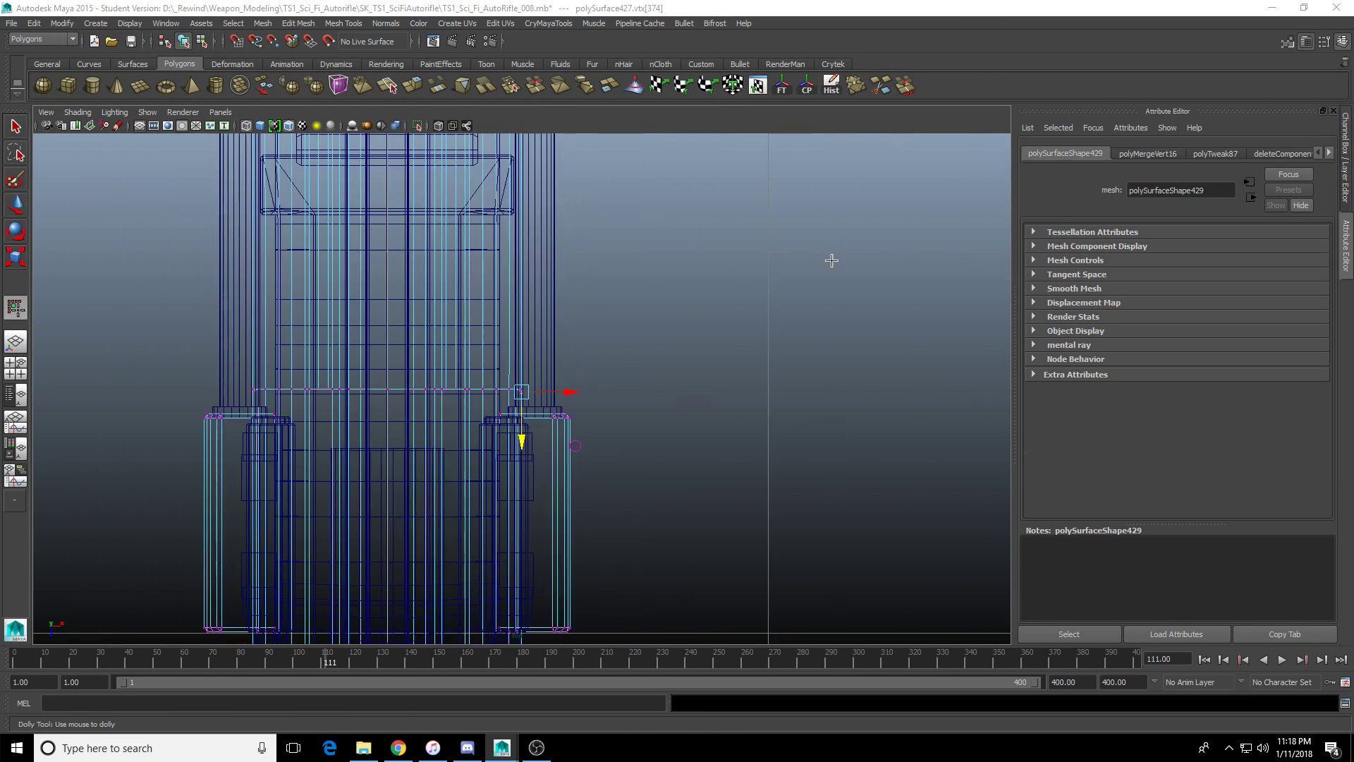
pyautogui.press('space')
pyautogui.press('space')
pyautogui.scroll(-6, 745, 346)
# Insert an edge loop around the receiver just ahead of the lever recess with the Multi-Cut tool.
pyautogui.press('F8')
pyautogui.press('q')
pyautogui.click(559, 328)
pyautogui.keyDown('alt'); pyautogui.moveTo(560, 328); pyautogui.dragTo(941, 345); pyautogui.keyUp('alt')
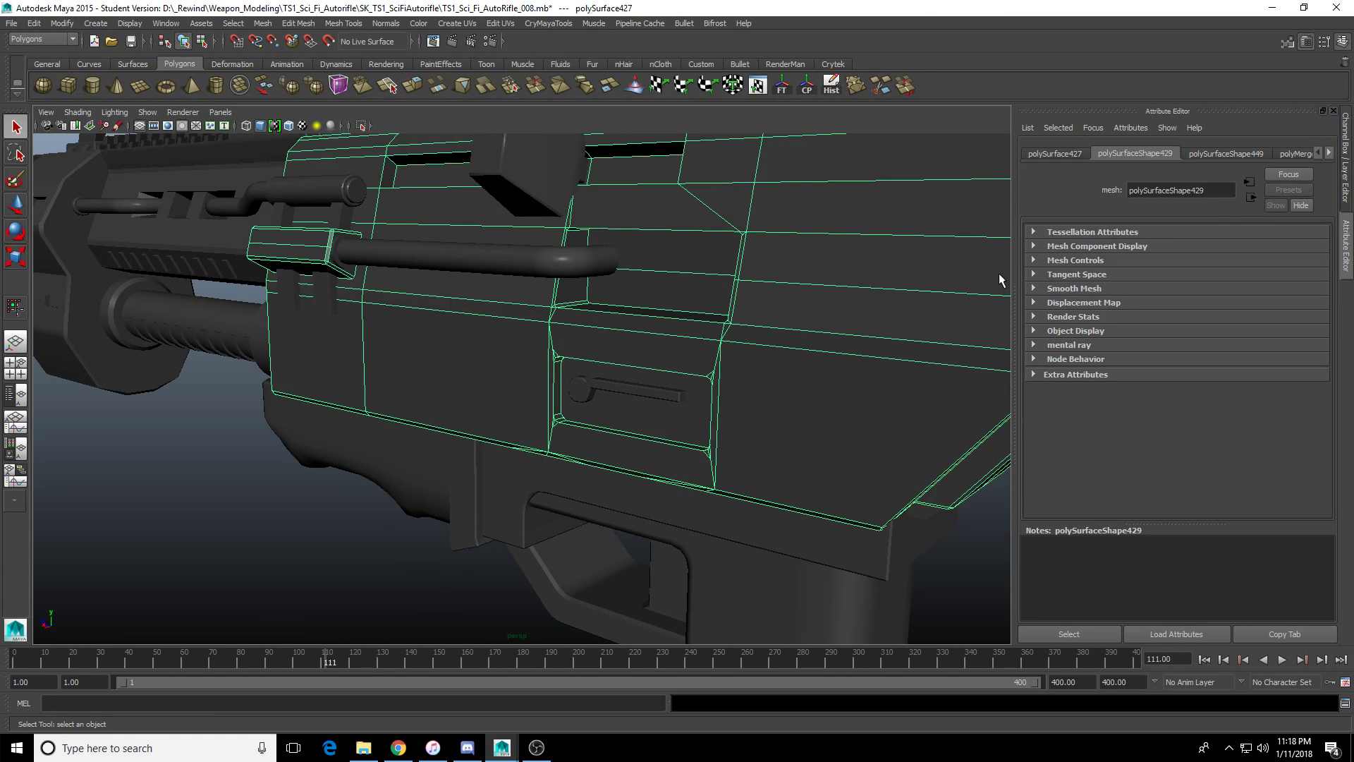
pyautogui.keyDown('alt'); pyautogui.moveTo(712, 260); pyautogui.dragTo(636, 286); pyautogui.keyUp('alt')
pyautogui.scroll(3, 636, 288)
pyautogui.keyDown('alt'); pyautogui.moveTo(636, 288); pyautogui.dragTo(432, 397, button='middle'); pyautogui.keyUp('alt')
pyautogui.click(881, 88)
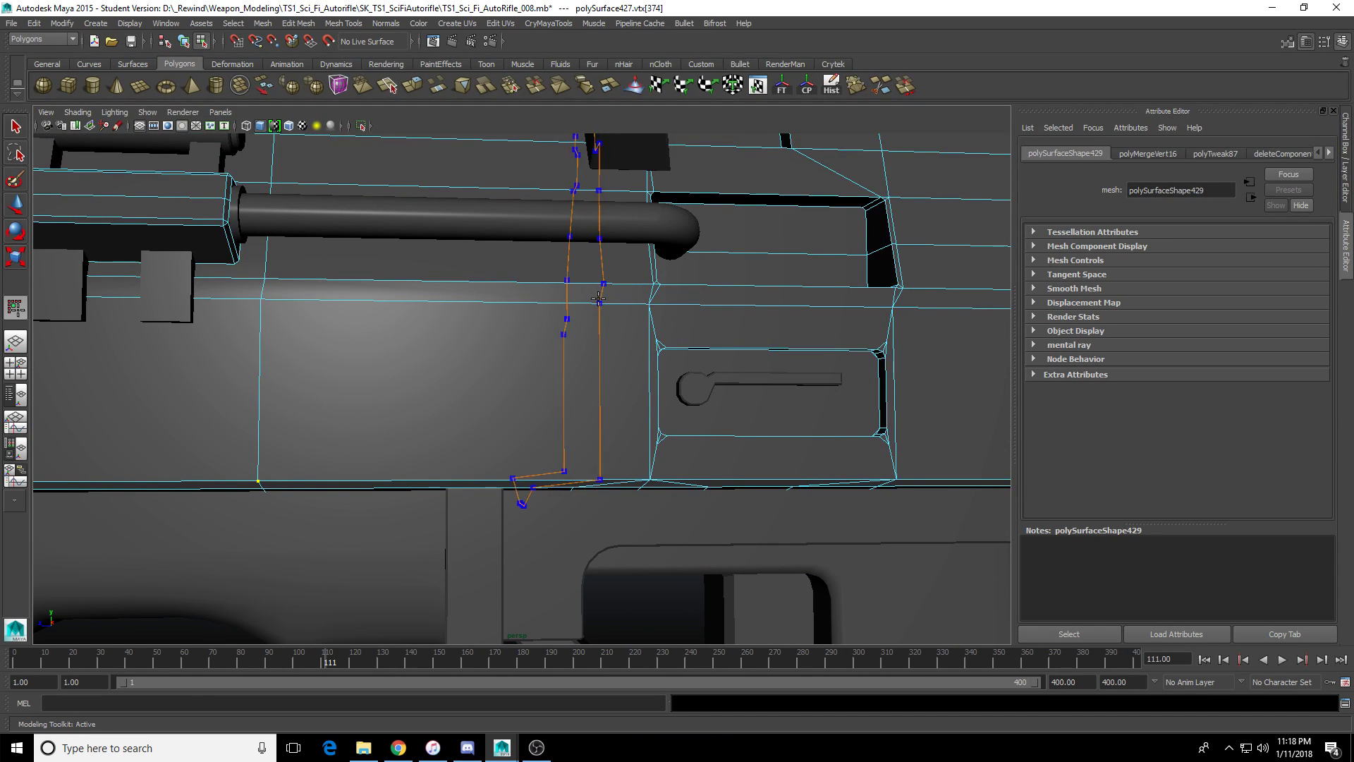
pyautogui.click(665, 345)
pyautogui.keyDown('alt'); pyautogui.moveTo(566, 311); pyautogui.dragTo(441, 378); pyautogui.keyUp('alt')
pyautogui.keyDown('alt'); pyautogui.moveTo(441, 379); pyautogui.dragTo(449, 345, button='right'); pyautogui.keyUp('alt')
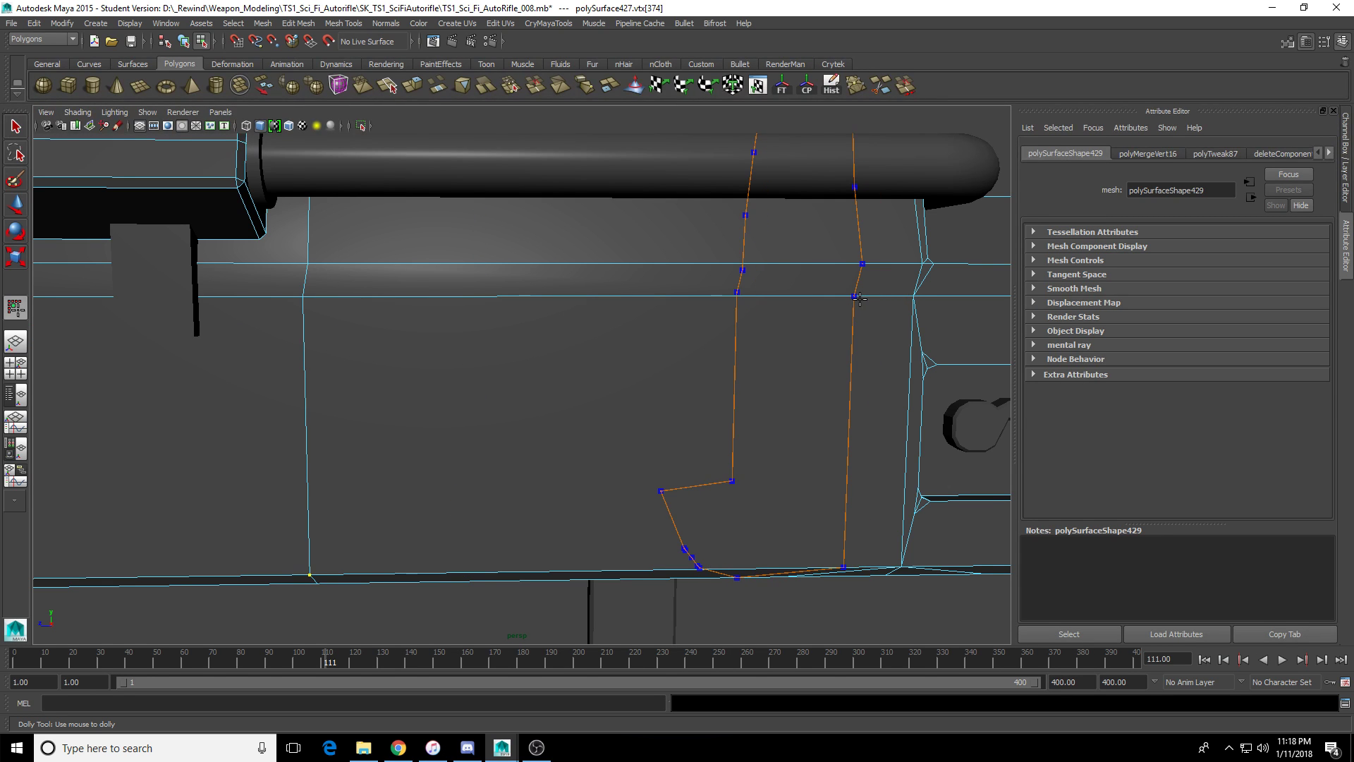
pyautogui.keyDown('alt'); pyautogui.moveTo(859, 298); pyautogui.dragTo(819, 333); pyautogui.keyUp('alt')
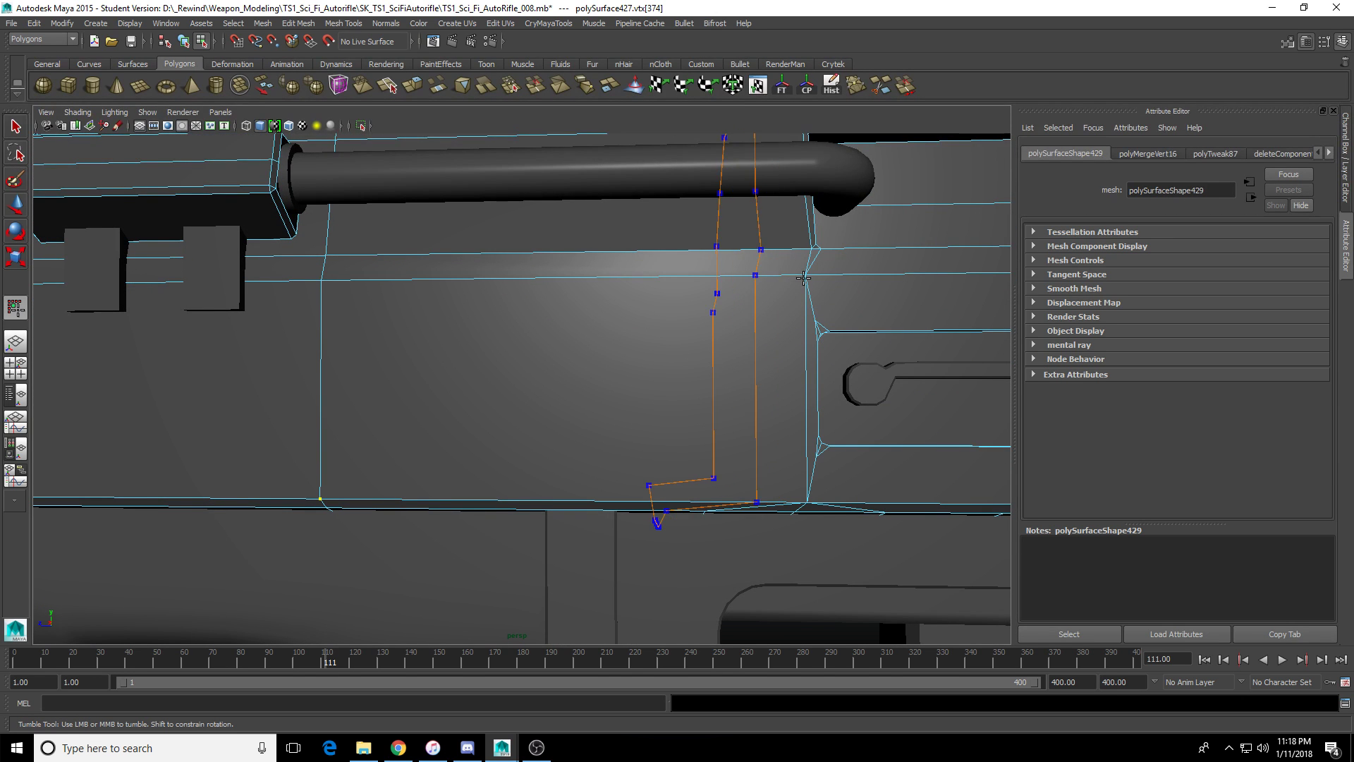
pyautogui.keyDown('ctrl'); pyautogui.click(766, 276); pyautogui.keyUp('ctrl')
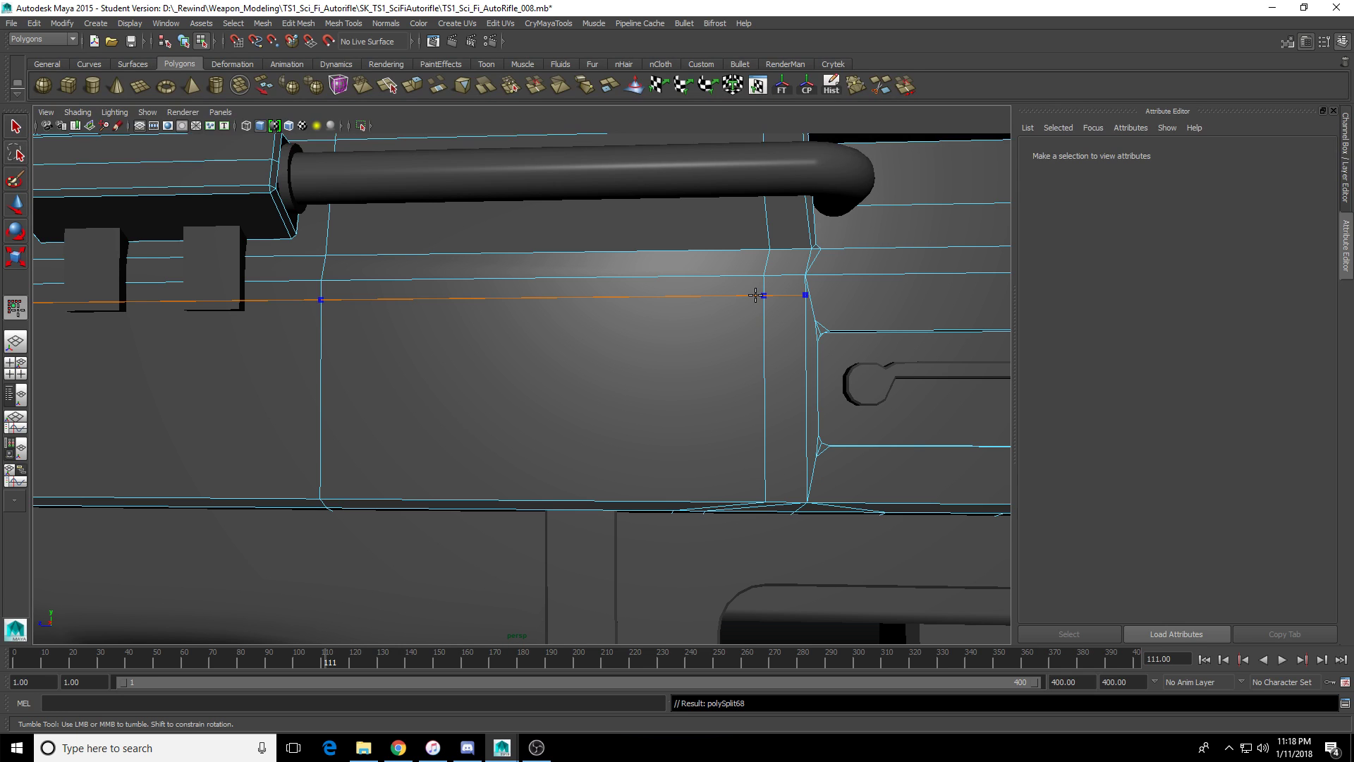
pyautogui.click(764, 275)
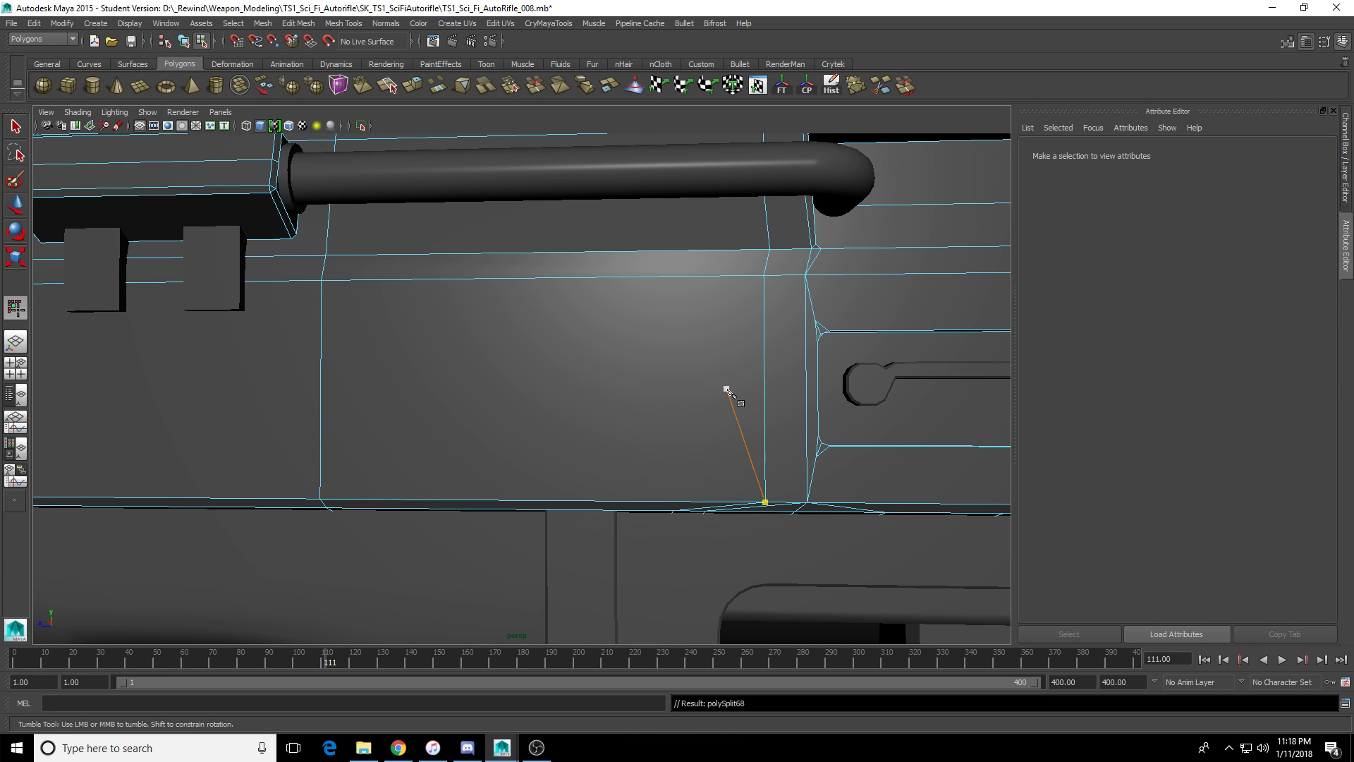
pyautogui.press('BackSpace')
pyautogui.click(321, 500)
pyautogui.keyDown('alt'); pyautogui.moveTo(414, 401); pyautogui.dragTo(508, 363); pyautogui.keyUp('alt')
pyautogui.keyDown('alt'); pyautogui.moveTo(635, 363); pyautogui.dragTo(450, 381, button='middle'); pyautogui.keyUp('alt')
pyautogui.press('q')
# Move the lower vertex of the new edge loop ahead of the lever recess lengthwise in the side view so its edge stands vertical.
pyautogui.scroll(5, 418, 384)
pyautogui.keyDown('alt'); pyautogui.moveTo(417, 396); pyautogui.dragTo(429, 386); pyautogui.keyUp('alt')
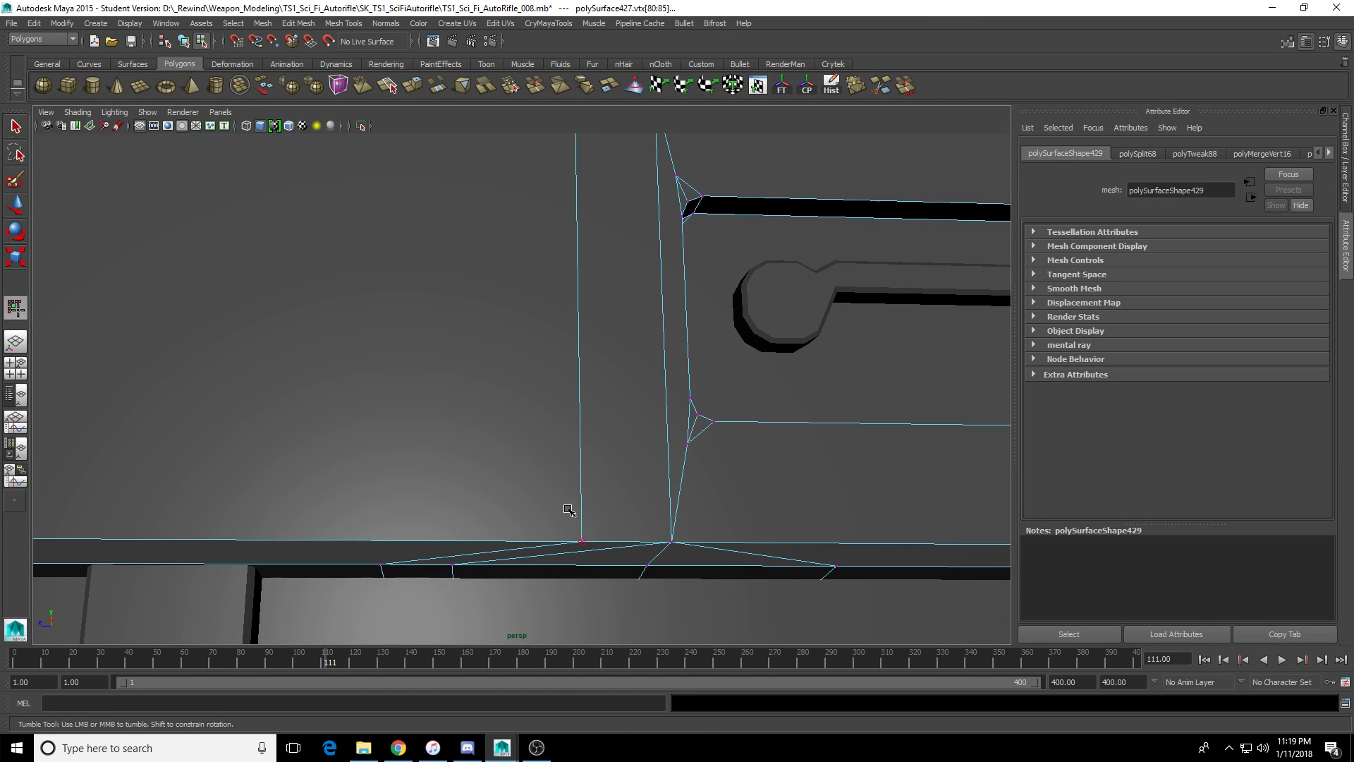
pyautogui.click(582, 540)
pyautogui.press('w')
pyautogui.press('space')
pyautogui.keyDown('alt'); pyautogui.moveTo(726, 484); pyautogui.dragTo(632, 471, button='right'); pyautogui.keyUp('alt')
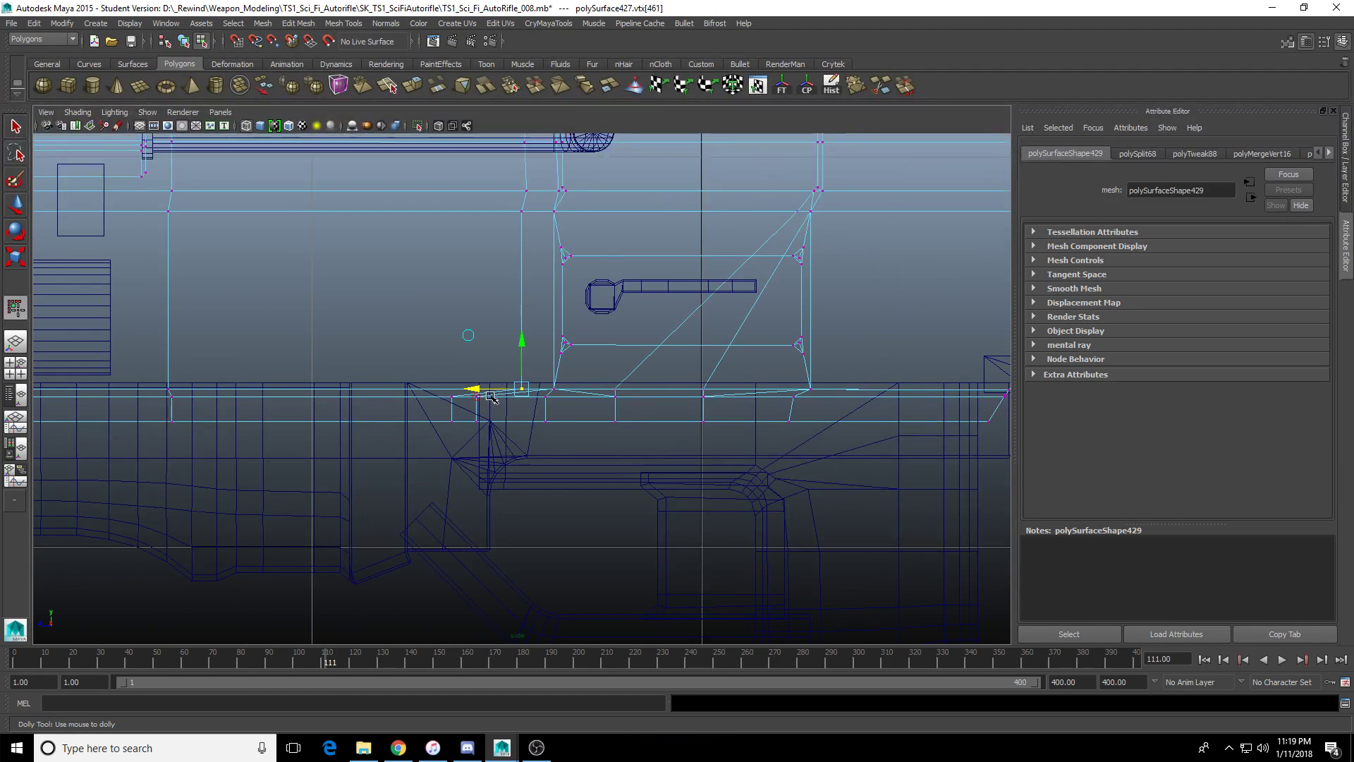
pyautogui.scroll(2, 492, 397)
pyautogui.moveTo(455, 390)
pyautogui.mouseDown()
pyautogui.moveTo(409, 390)
pyautogui.moveTo(455, 390)
pyautogui.mouseUp()
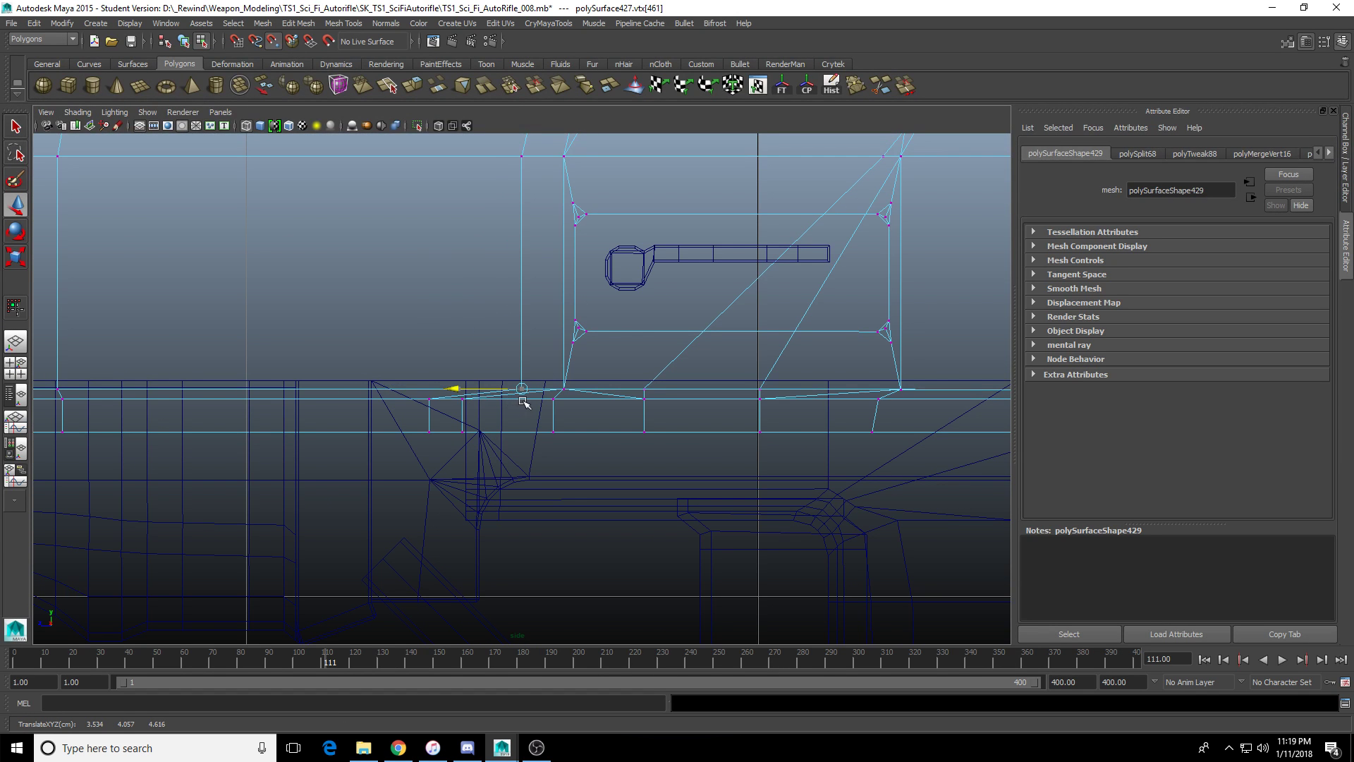
pyautogui.press('space')
# Examine the shaded receiver side and the large flat panel ahead of the lever recess.
pyautogui.scroll(-5, 804, 266)
pyautogui.keyDown('alt'); pyautogui.moveTo(529, 348); pyautogui.dragTo(633, 312); pyautogui.keyUp('alt')
pyautogui.press('q')
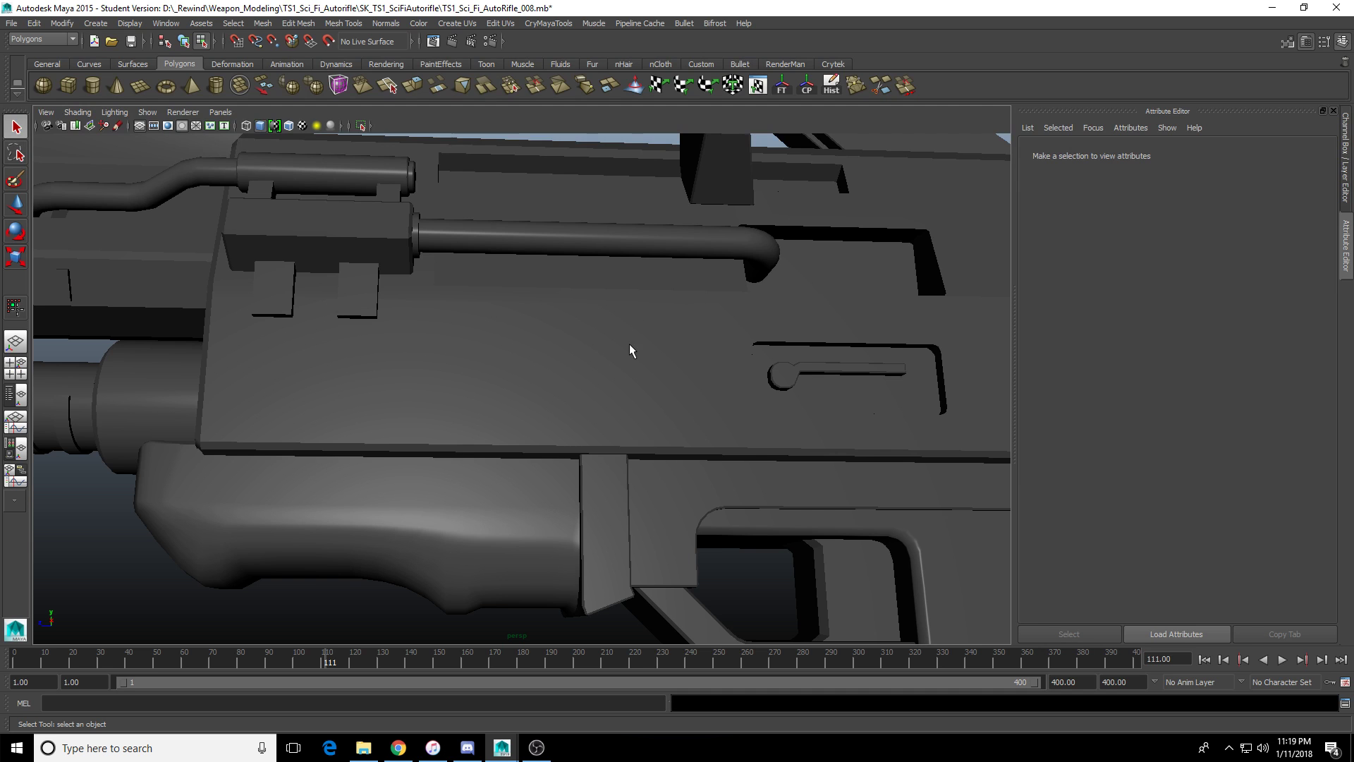
pyautogui.scroll(-1, 609, 327)
pyautogui.scroll(5, 607, 378)
pyautogui.scroll(-5, 598, 379)
pyautogui.moveTo(607, 378); pyautogui.dragTo(687, 303, button='right')
pyautogui.scroll(5, 574, 373)
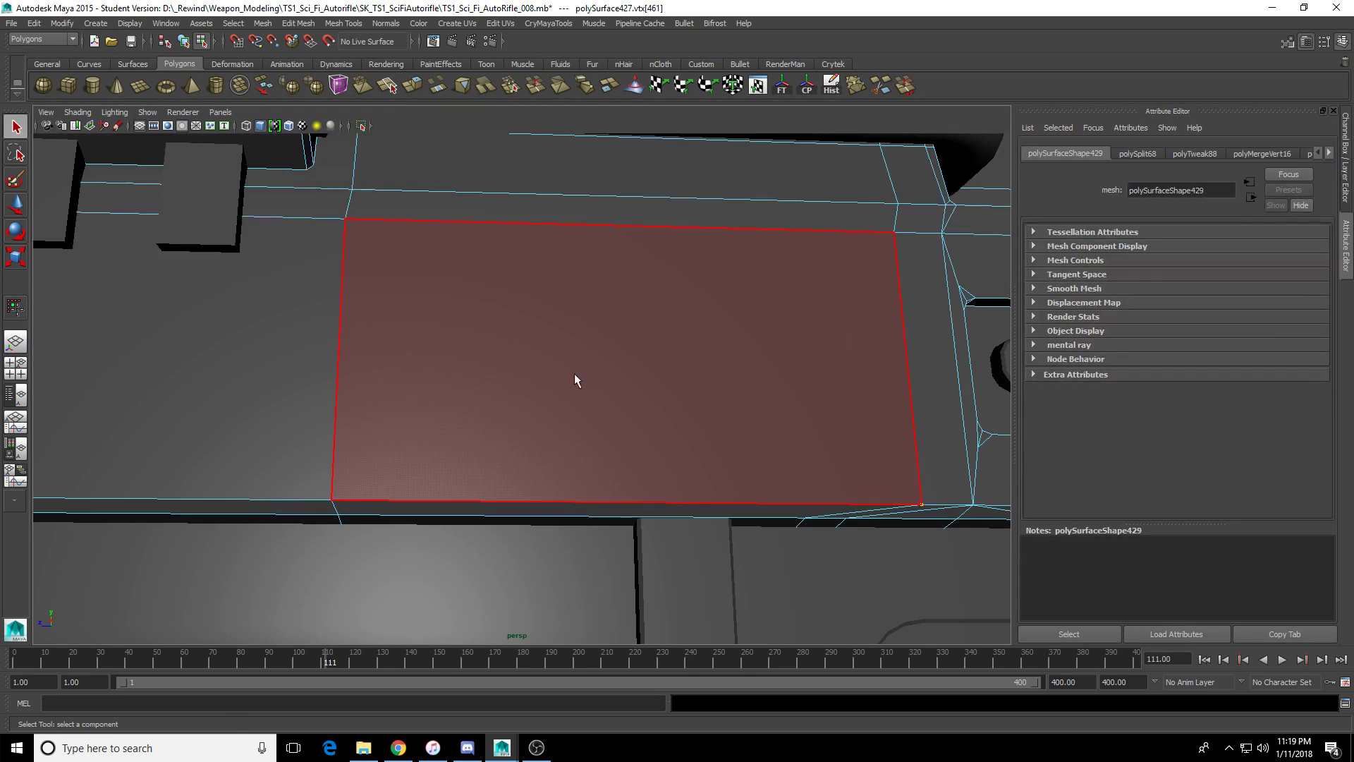
pyautogui.scroll(-3, 662, 366)
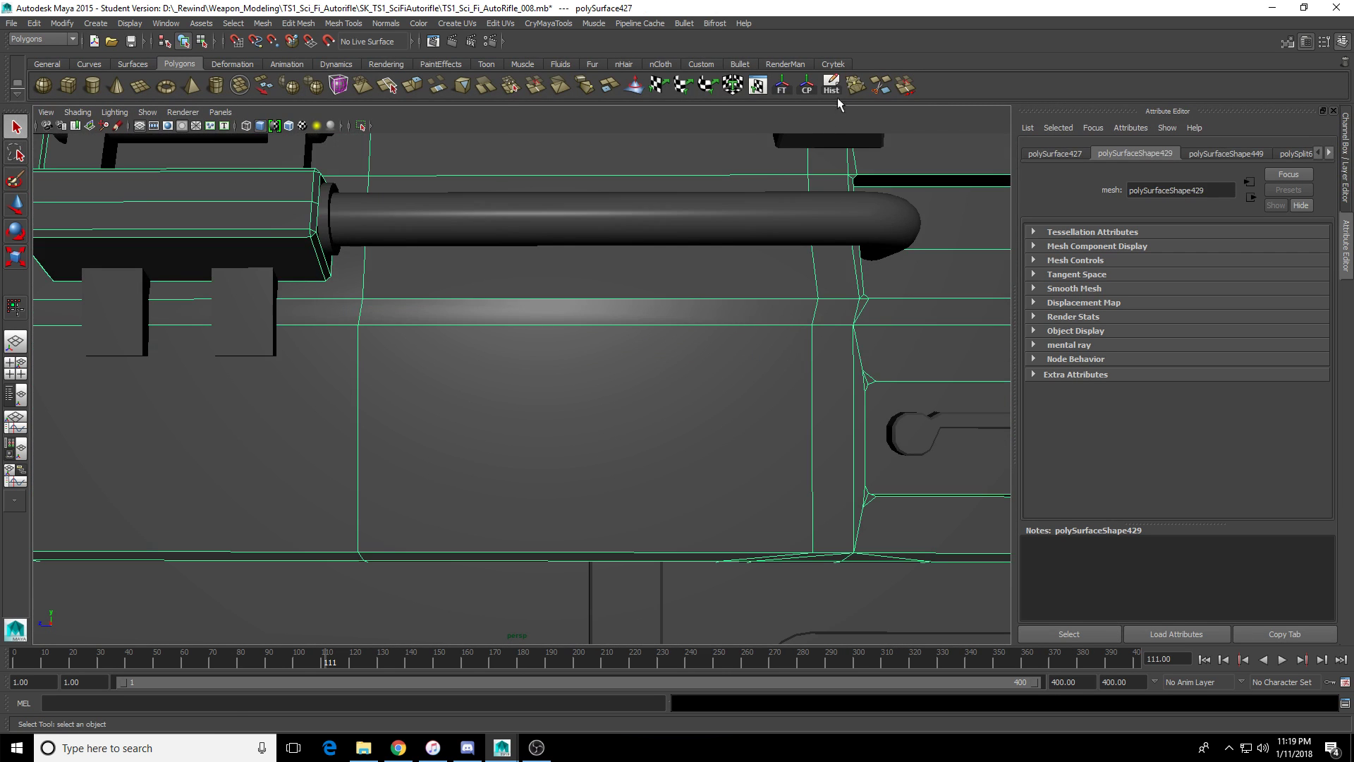
# Insert three closely spaced horizontal edge loops across the middle of the receiver's side panel with the Multi-Cut tool.
pyautogui.click(905, 83)
pyautogui.keyDown('alt'); pyautogui.moveTo(883, 141); pyautogui.dragTo(857, 303); pyautogui.keyUp('alt')
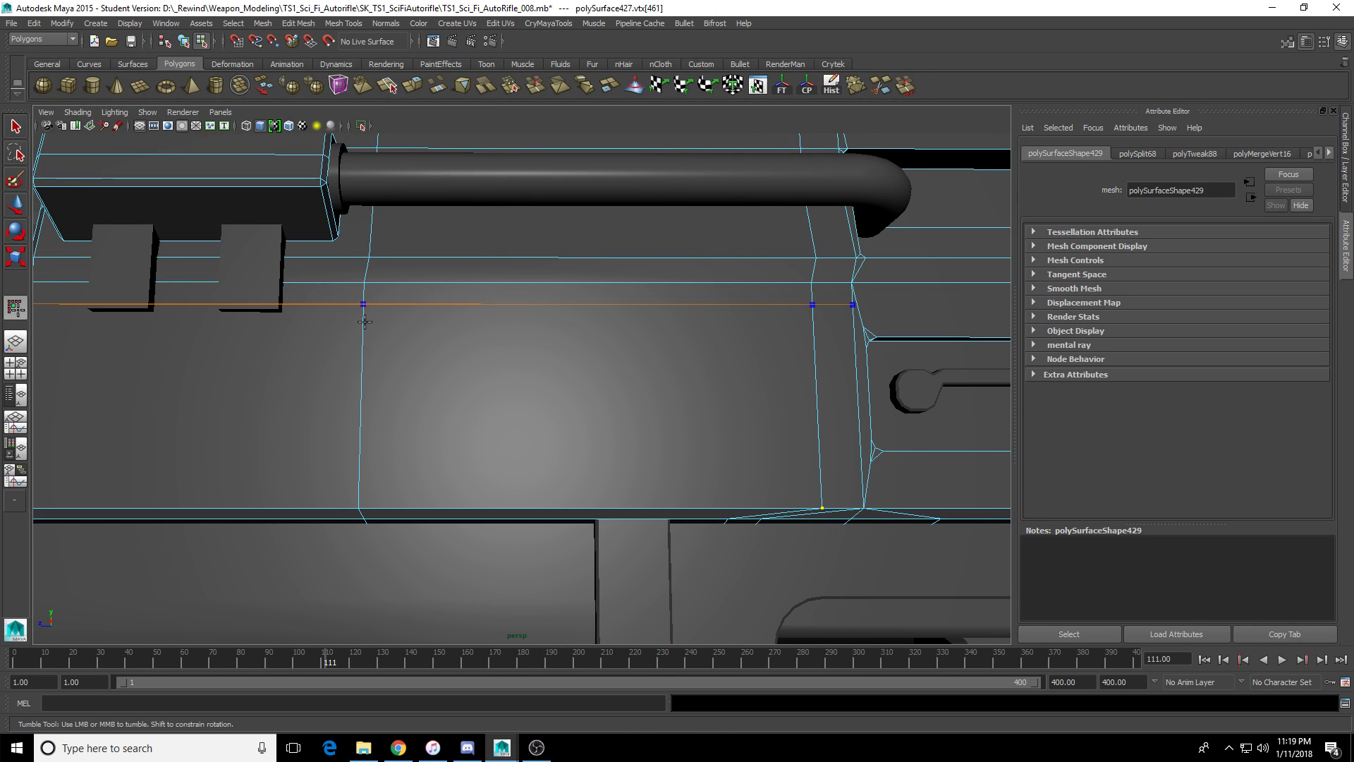
pyautogui.click(373, 400)
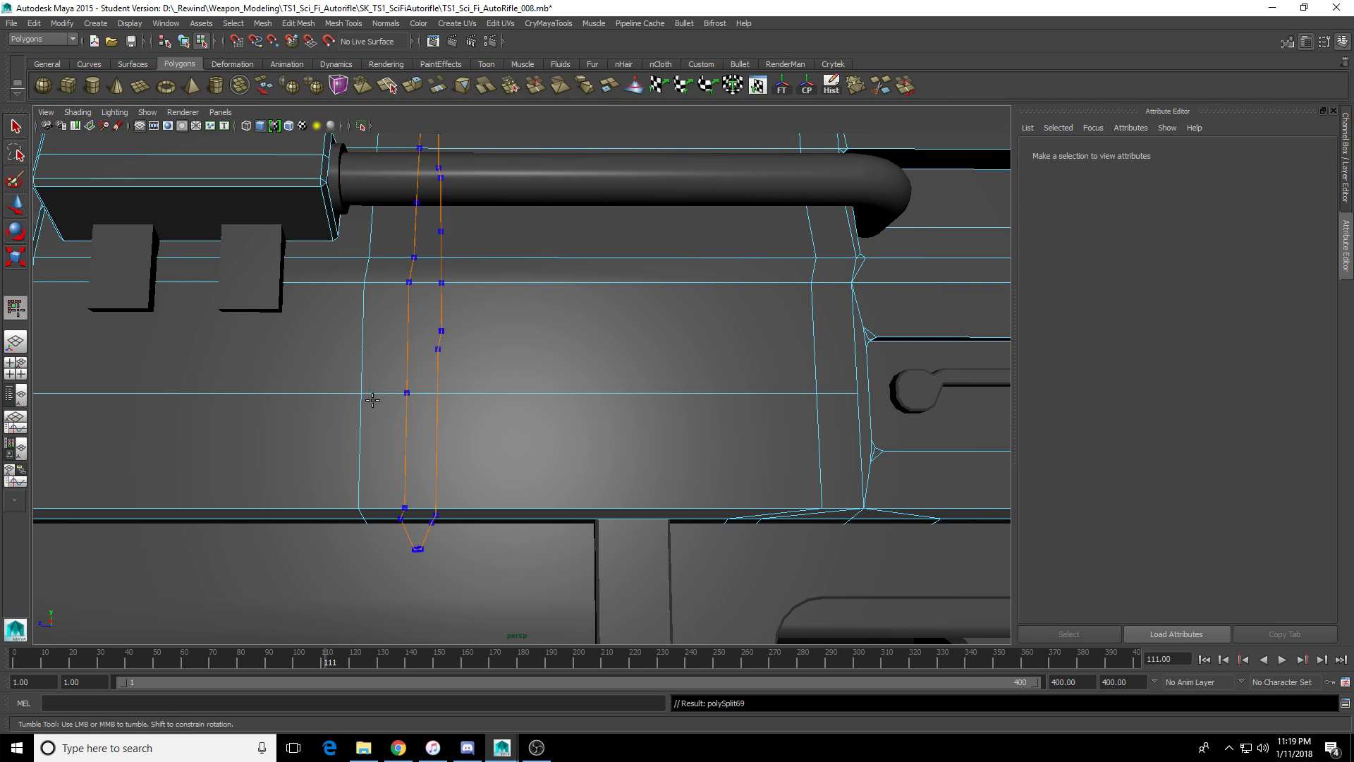
pyautogui.keyDown('alt'); pyautogui.moveTo(374, 399); pyautogui.dragTo(374, 397); pyautogui.keyUp('alt')
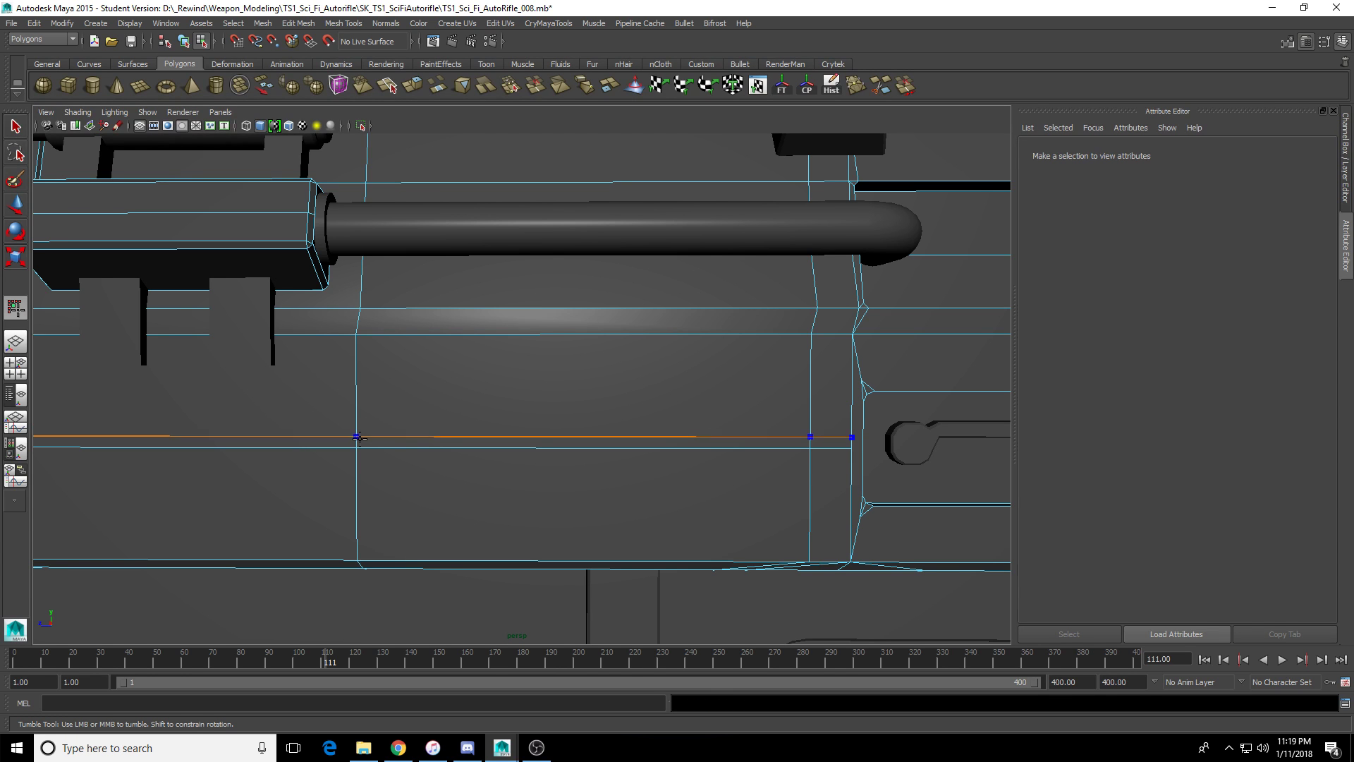
pyautogui.click(359, 437)
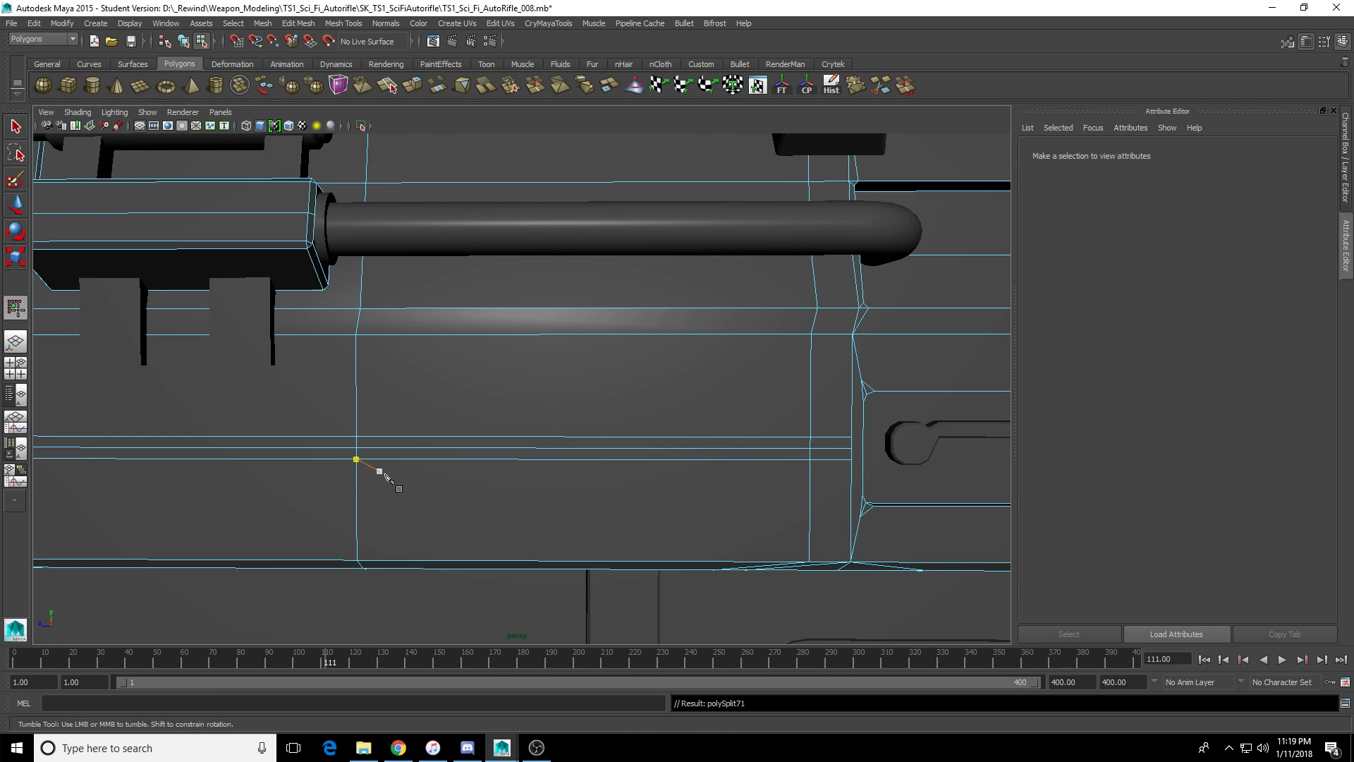
pyautogui.keyDown('alt'); pyautogui.moveTo(357, 469); pyautogui.dragTo(389, 470); pyautogui.keyUp('alt')
pyautogui.press('Escape')
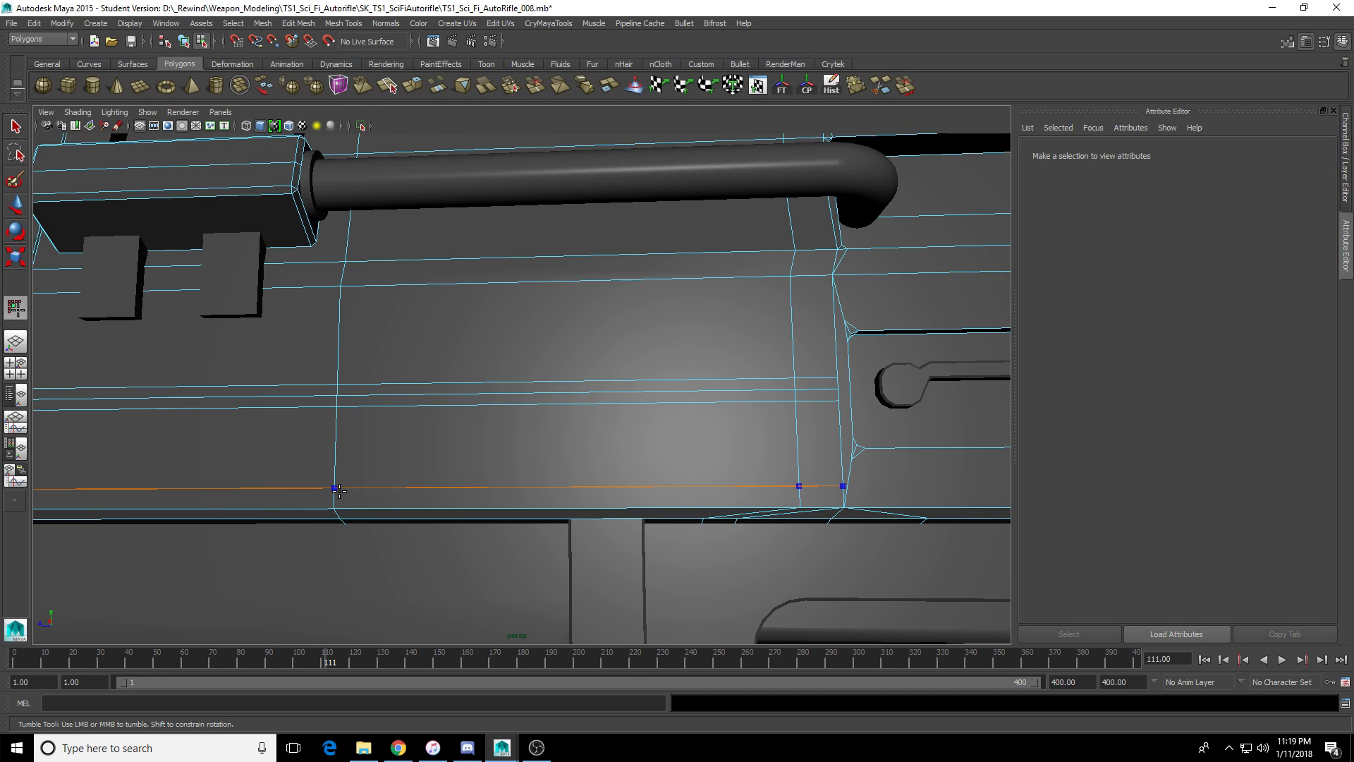
# Insert one horizontal edge loop near the side panel's lower edge and another near its upper edge.
pyautogui.click(338, 489)
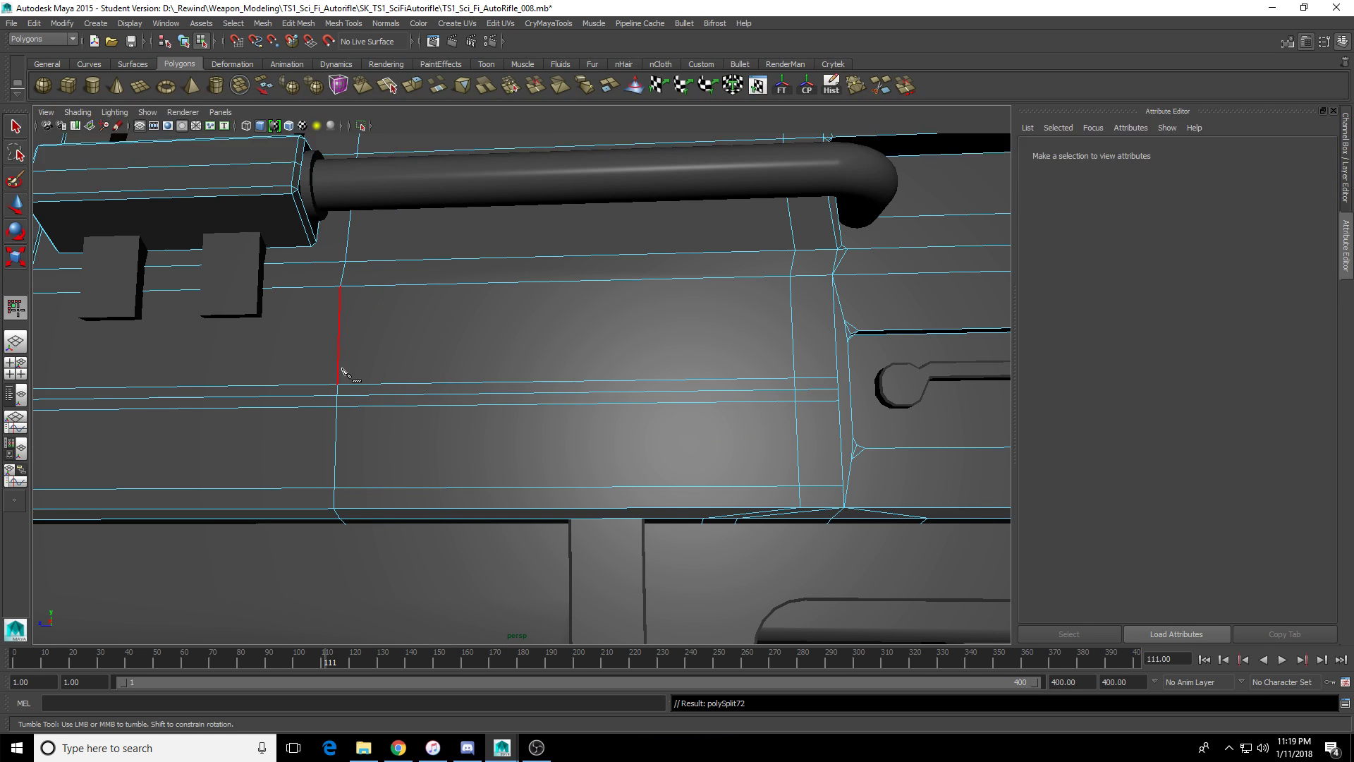
pyautogui.click(341, 308)
pyautogui.scroll(2, 384, 383)
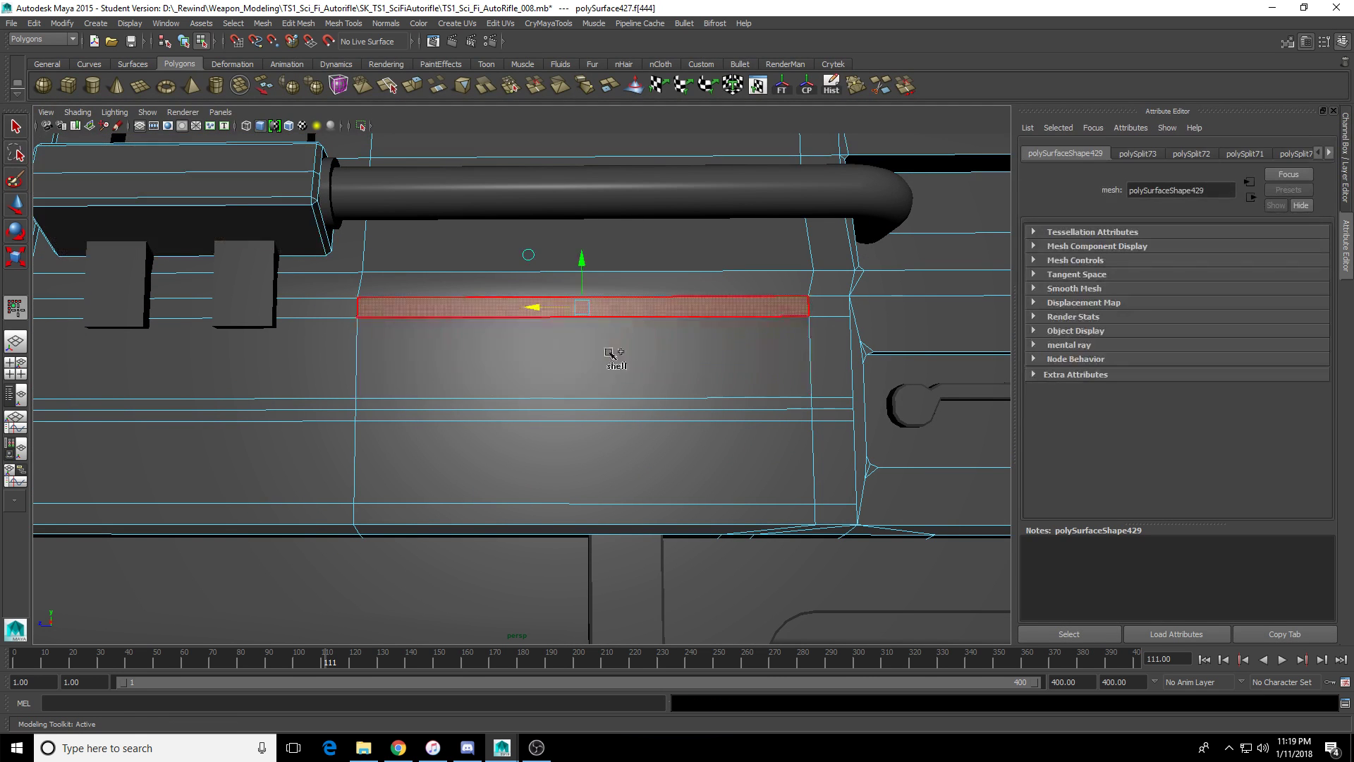
# Select the two large panel faces above and below the middle edge loops on the lever-recess side.
pyautogui.click(614, 363)
pyautogui.scroll(-3, 488, 436)
pyautogui.keyDown('alt'); pyautogui.moveTo(623, 448); pyautogui.dragTo(520, 438); pyautogui.keyUp('alt')
pyautogui.keyDown('alt'); pyautogui.moveTo(519, 437); pyautogui.dragTo(572, 443, button='right'); pyautogui.keyUp('alt')
pyautogui.keyDown('alt'); pyautogui.moveTo(694, 476); pyautogui.dragTo(663, 269); pyautogui.keyUp('alt')
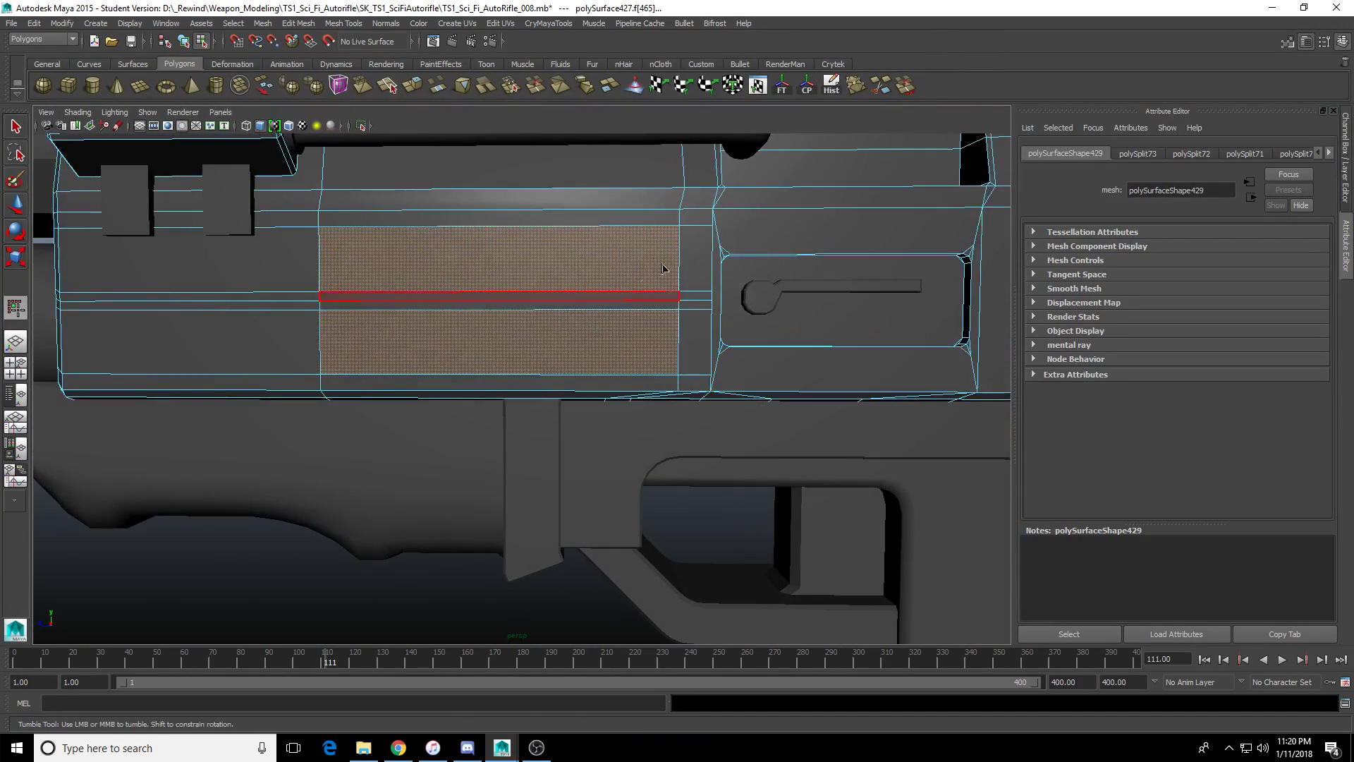
# Insert a horizontal edge loop across the middle of the matching panel on the receiver's opposite side, level with the first side's loops.
pyautogui.press('F8')
pyautogui.keyDown('alt'); pyautogui.moveTo(751, 314); pyautogui.dragTo(510, 353); pyautogui.keyUp('alt')
pyautogui.keyDown('alt'); pyautogui.moveTo(510, 352); pyautogui.dragTo(741, 297, button='right'); pyautogui.keyUp('alt')
pyautogui.press('F8')
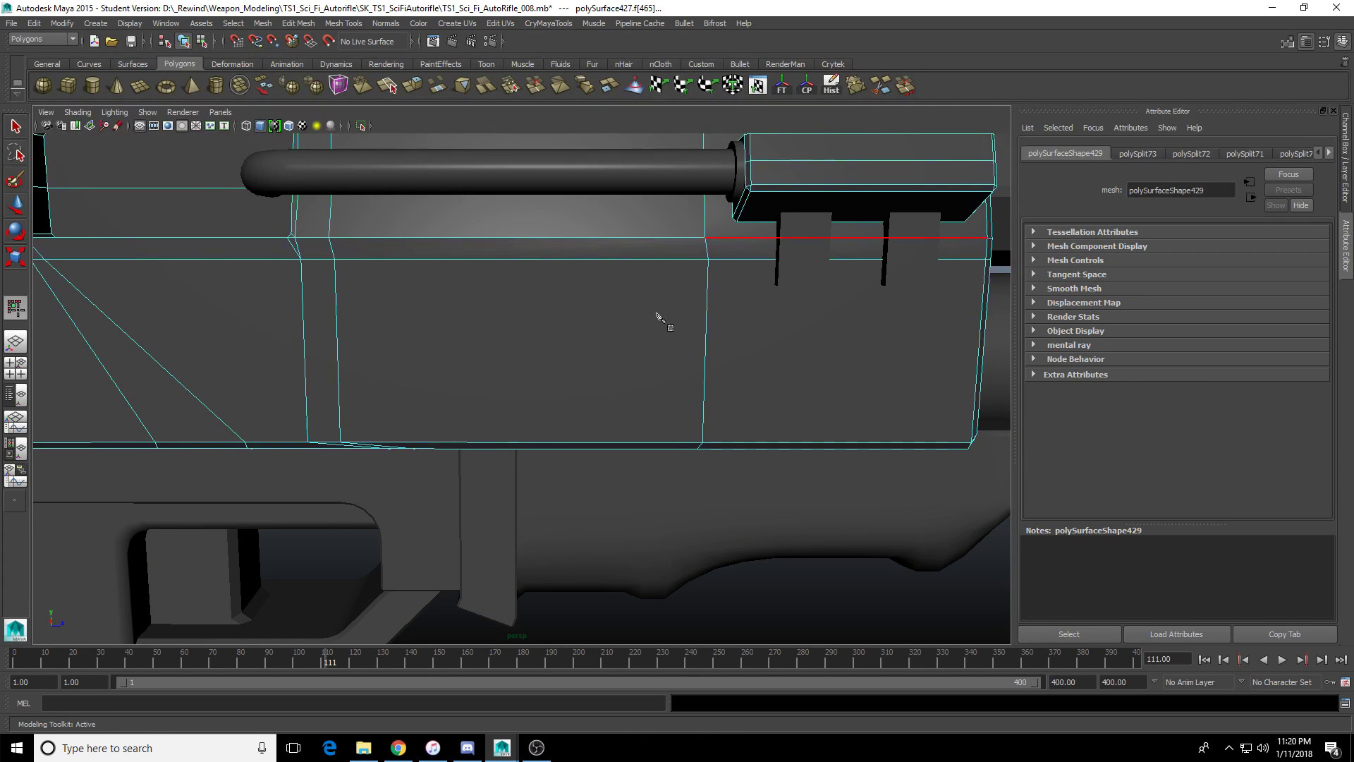
pyautogui.keyDown('alt'); pyautogui.moveTo(679, 375); pyautogui.dragTo(695, 334); pyautogui.keyUp('alt')
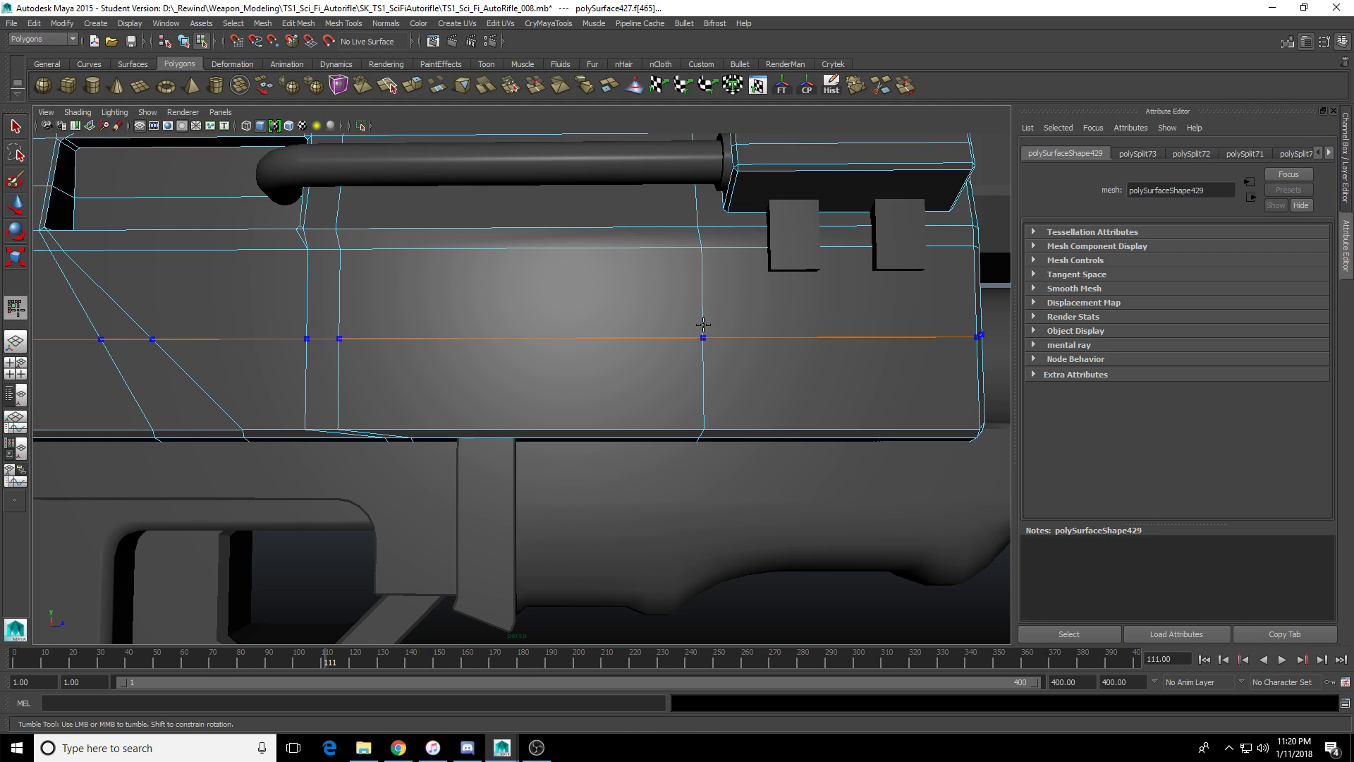
pyautogui.keyDown('ctrl'); pyautogui.click(703, 324); pyautogui.keyUp('ctrl')
pyautogui.press('space')
pyautogui.press('space')
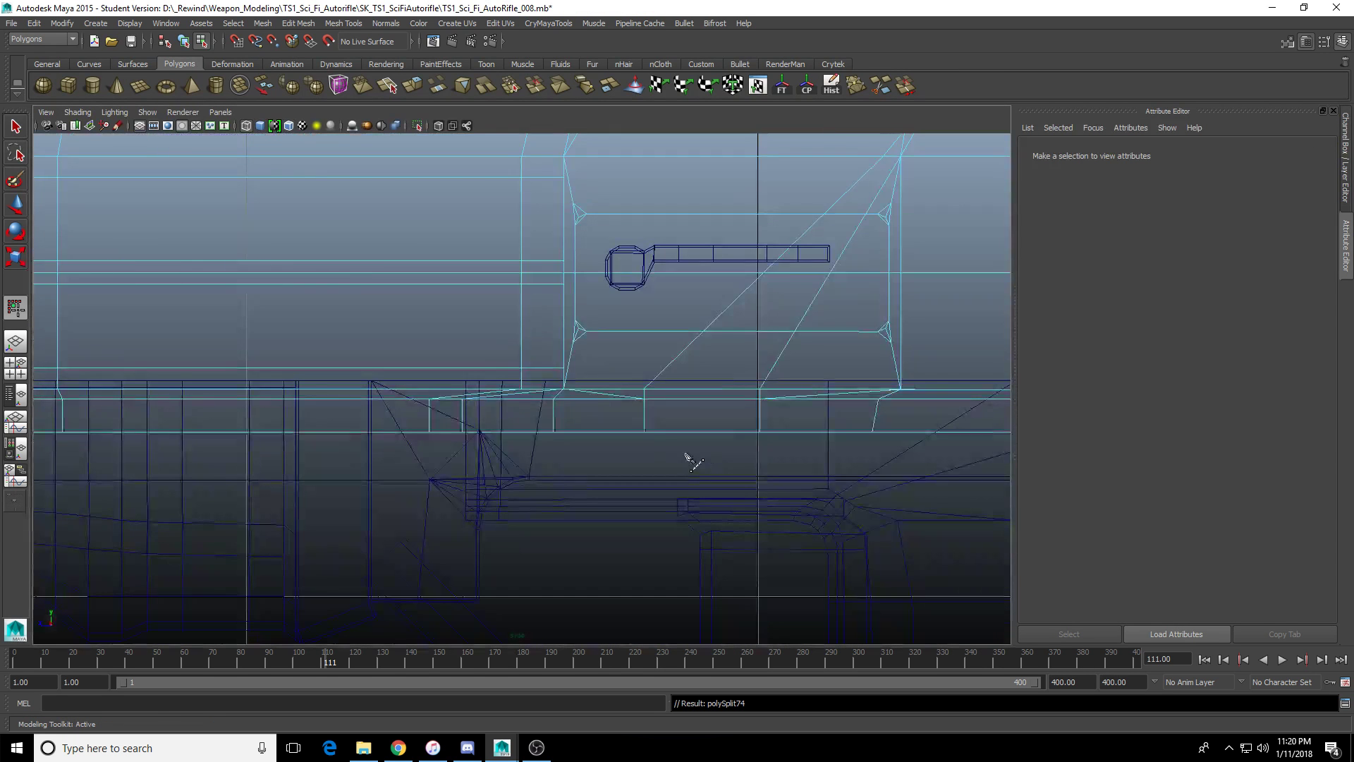
pyautogui.scroll(-2, 522, 386)
pyautogui.scroll(3, 602, 372)
pyautogui.press('5')
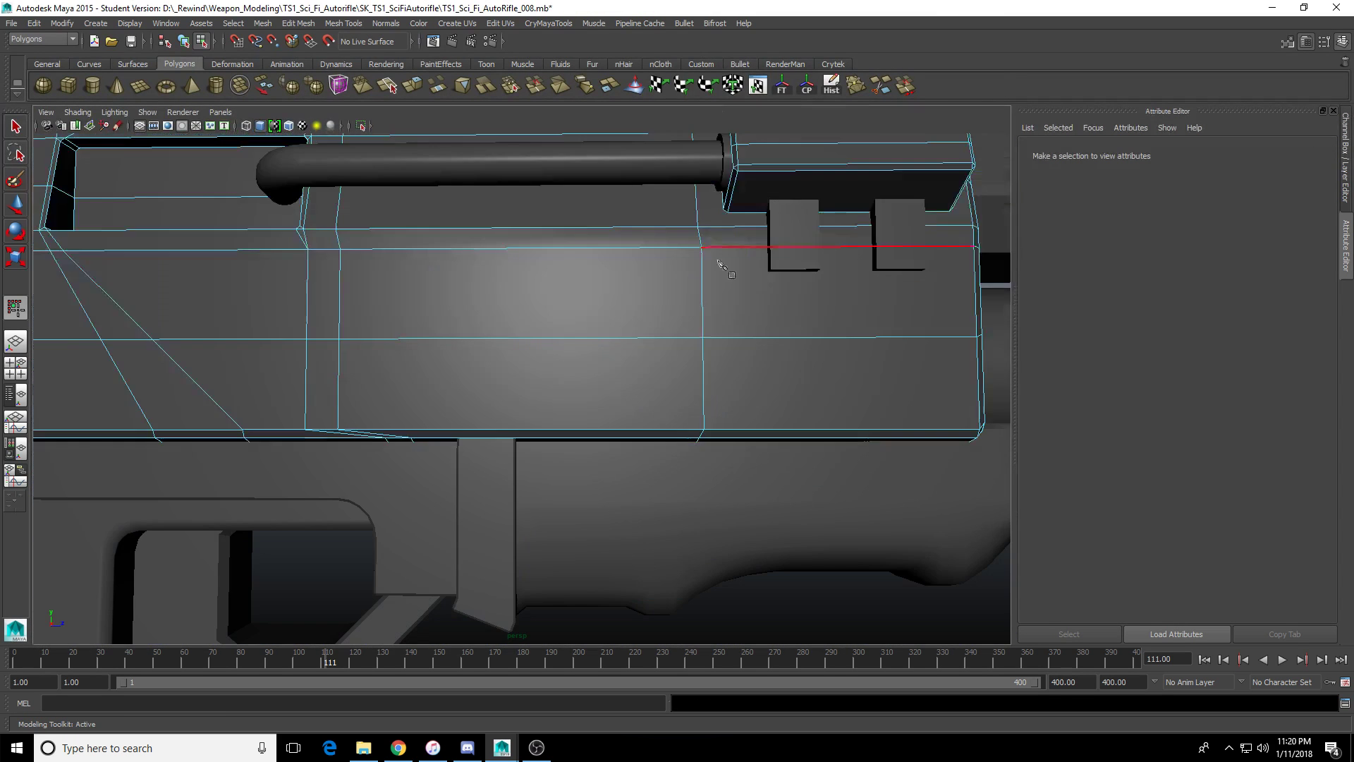
# Insert two more horizontal edge loops on the opposite side, one just above and one just below the middle loop.
pyautogui.scroll(5, 632, 353)
pyautogui.keyDown('alt'); pyautogui.moveTo(633, 353); pyautogui.dragTo(644, 348); pyautogui.keyUp('alt')
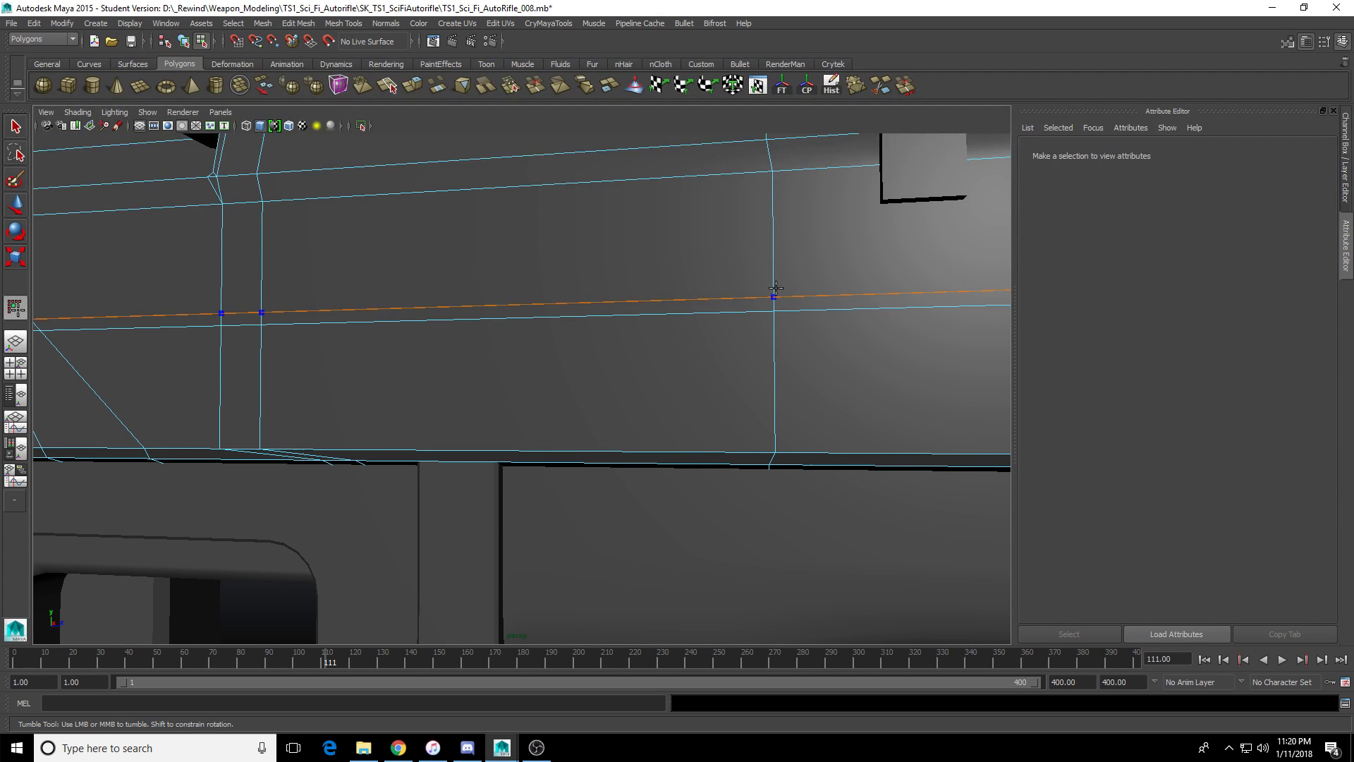
pyautogui.keyDown('ctrl'); pyautogui.click(779, 294); pyautogui.keyUp('ctrl')
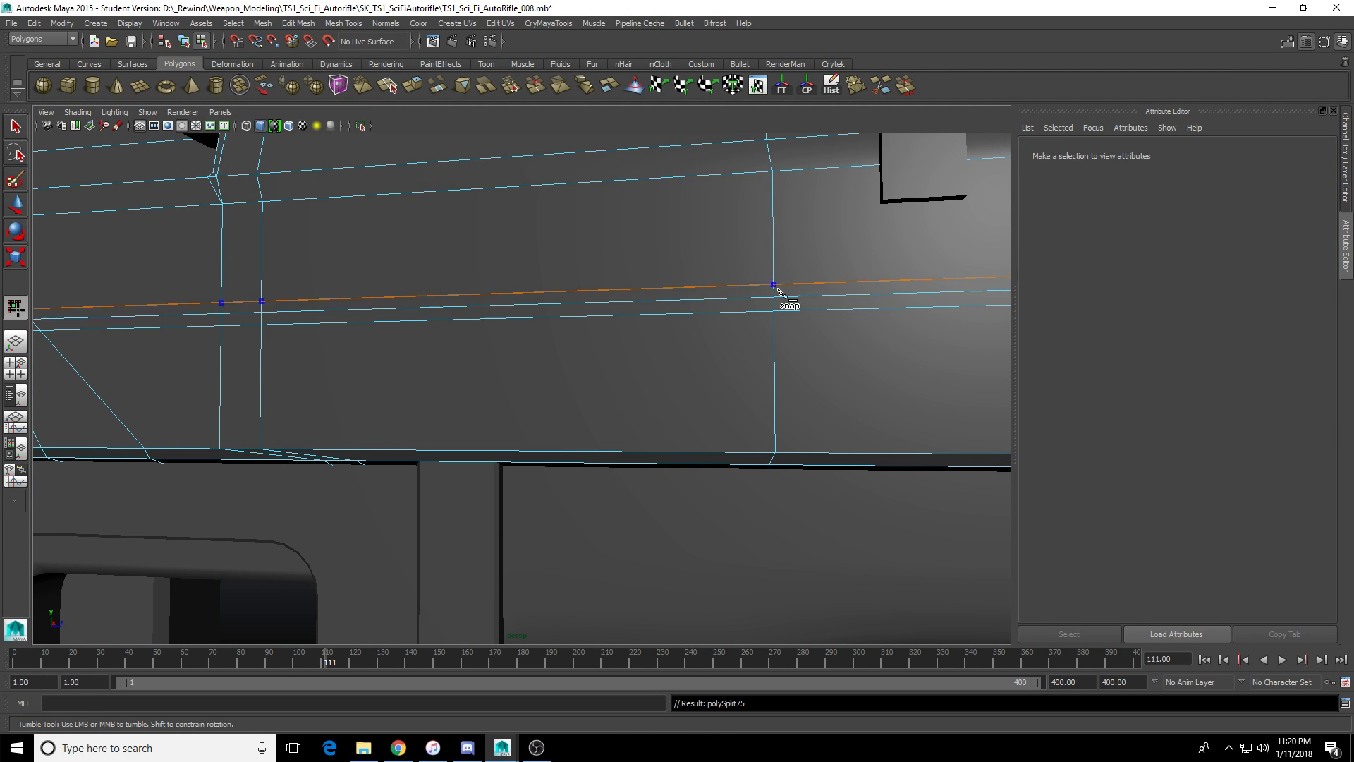
pyautogui.press('space')
pyautogui.press('space')
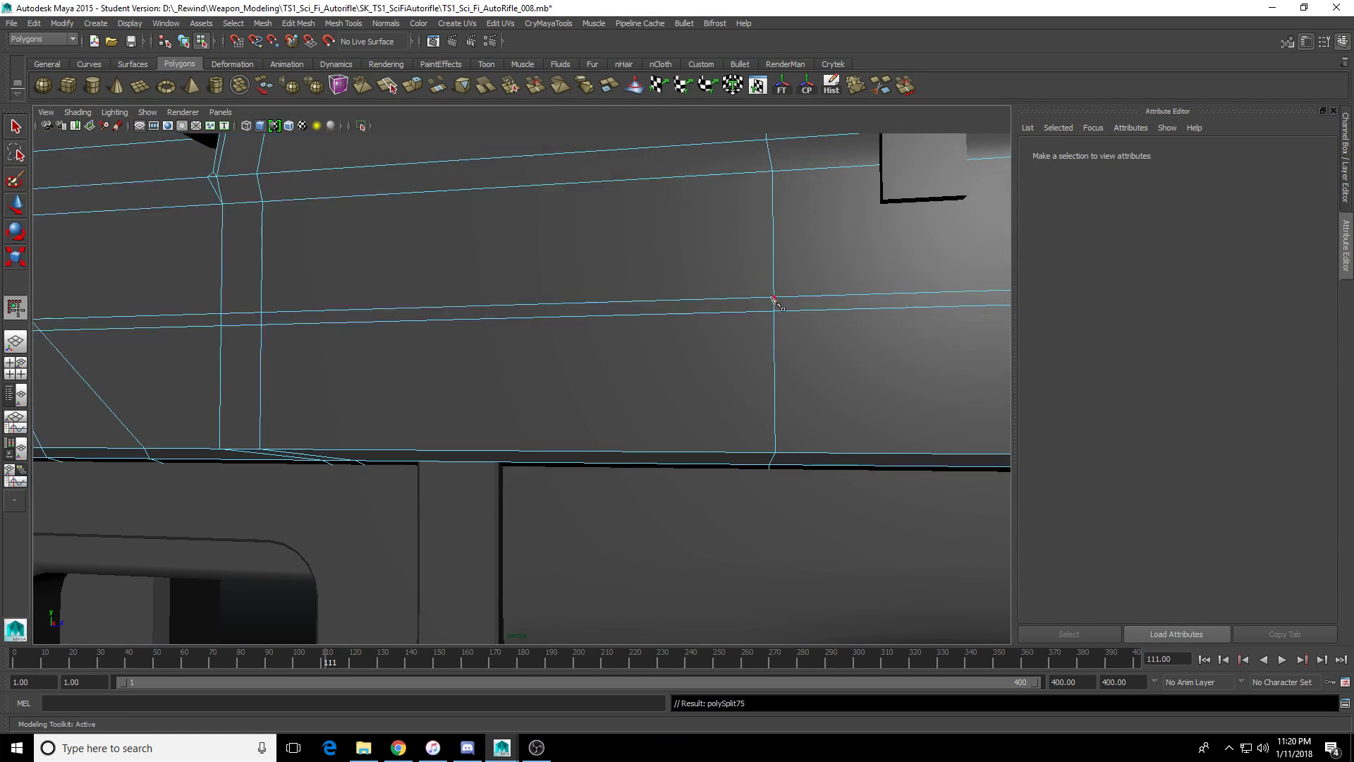
pyautogui.keyDown('ctrl'); pyautogui.click(776, 321); pyautogui.keyUp('ctrl')
# Insert horizontal edge loops near the lower and upper edges of the opposite side panel.
pyautogui.press('space')
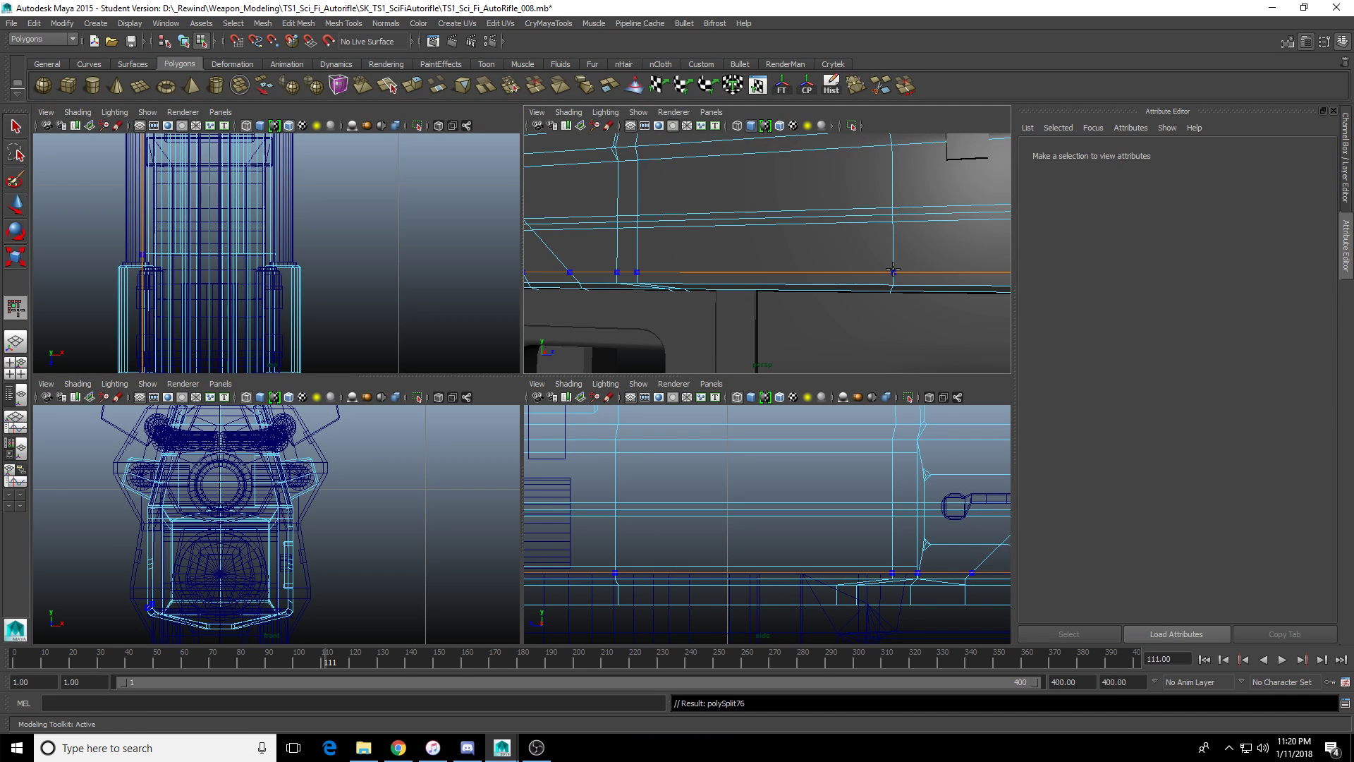
pyautogui.keyDown('ctrl'); pyautogui.click(887, 267); pyautogui.keyUp('ctrl')
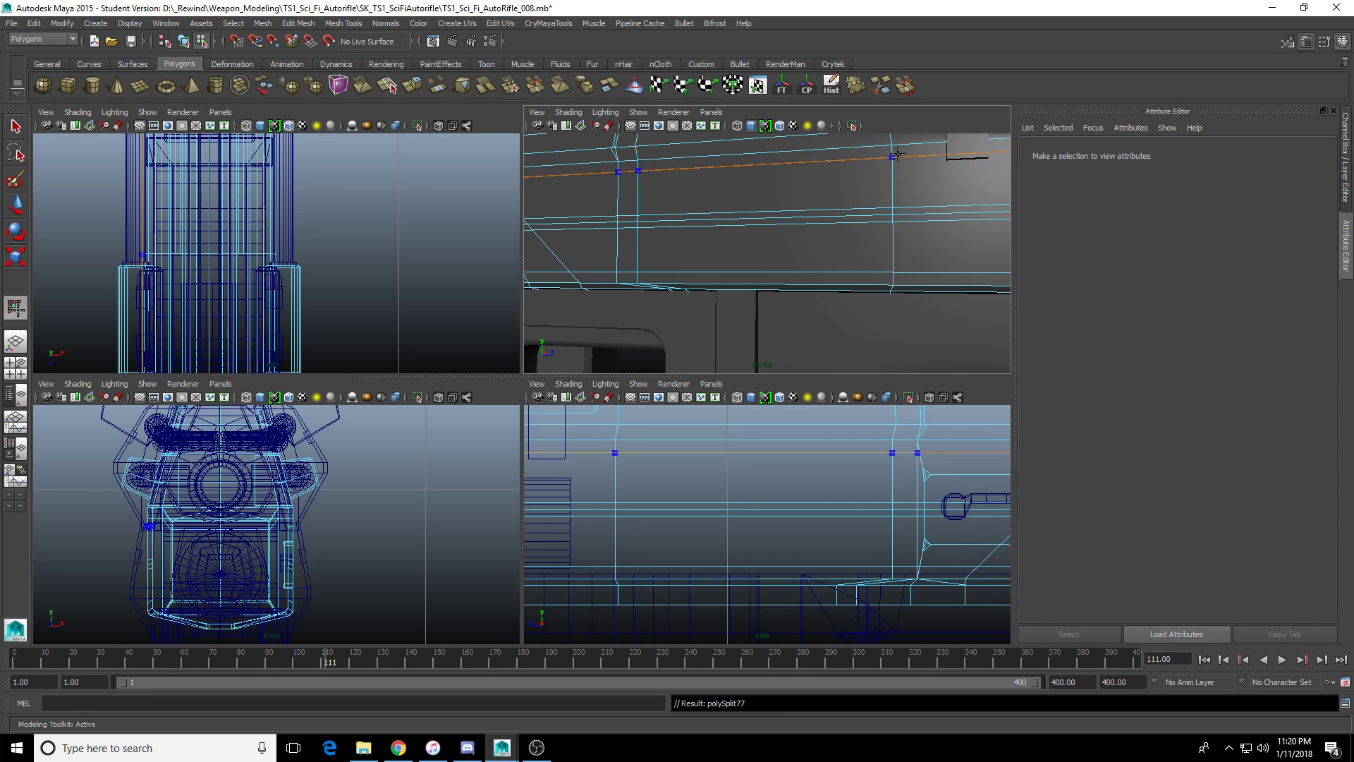
pyautogui.keyDown('ctrl'); pyautogui.click(894, 151); pyautogui.keyUp('ctrl')
# Select the matching upper and lower panel faces on the opposite side as well and extrude the panel faces on both sides.
pyautogui.press('F11')
pyautogui.press('w')
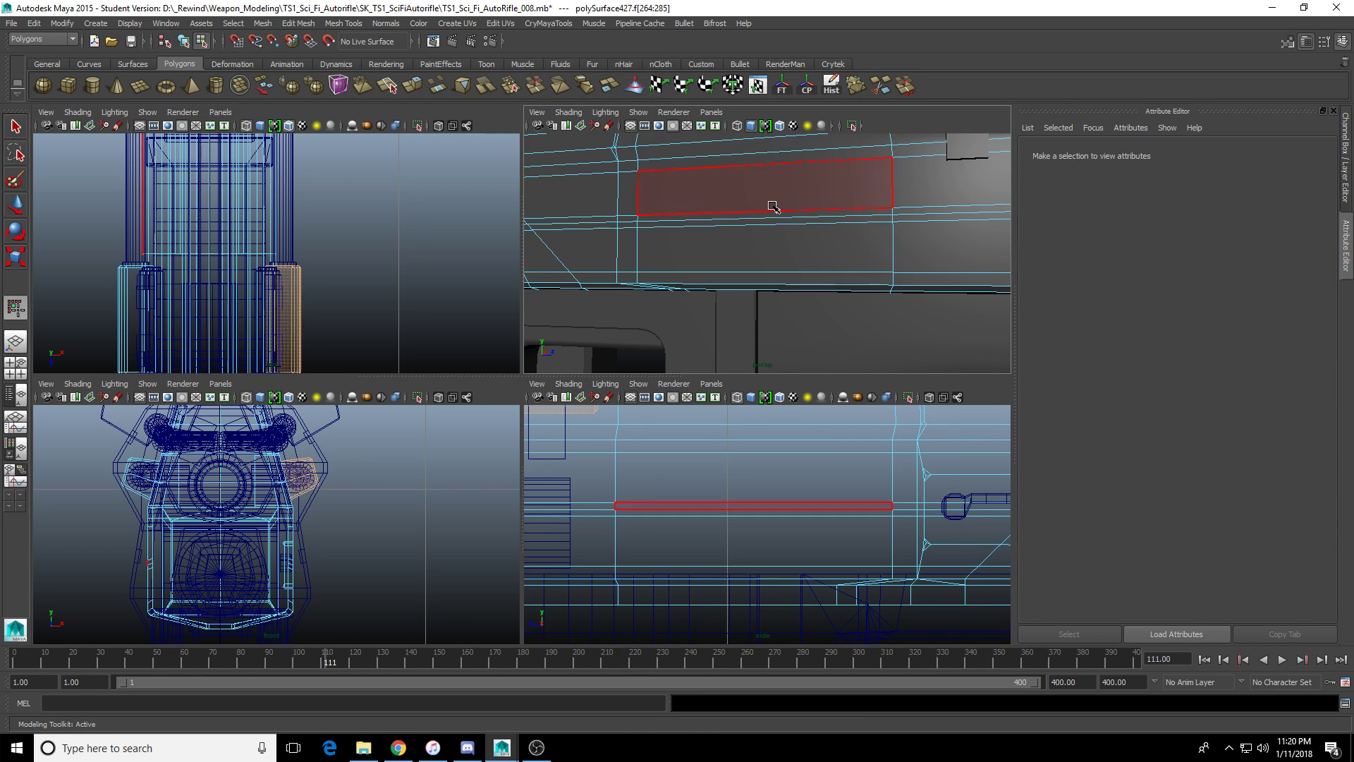
pyautogui.click(771, 204)
pyautogui.keyDown('shift'); pyautogui.click(768, 249); pyautogui.keyUp('shift')
pyautogui.press('space')
pyautogui.keyDown('alt'); pyautogui.moveTo(786, 319); pyautogui.dragTo(546, 326); pyautogui.keyUp('alt')
pyautogui.keyDown('alt'); pyautogui.moveTo(674, 297); pyautogui.dragTo(646, 417); pyautogui.keyUp('alt')
pyautogui.keyDown('alt'); pyautogui.moveTo(647, 417); pyautogui.dragTo(627, 398, button='right'); pyautogui.keyUp('alt')
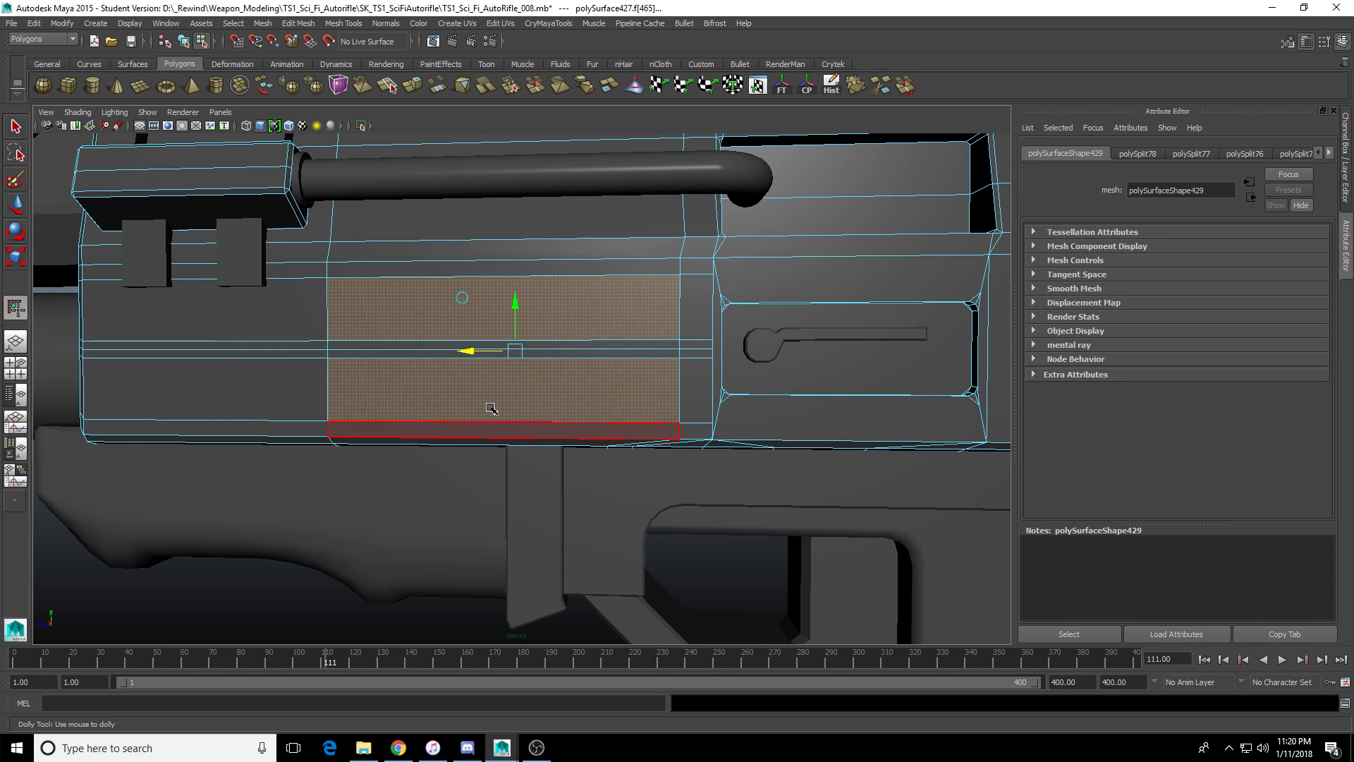
pyautogui.hotkey('ctrl', 'e')
pyautogui.scroll(3, 457, 232)
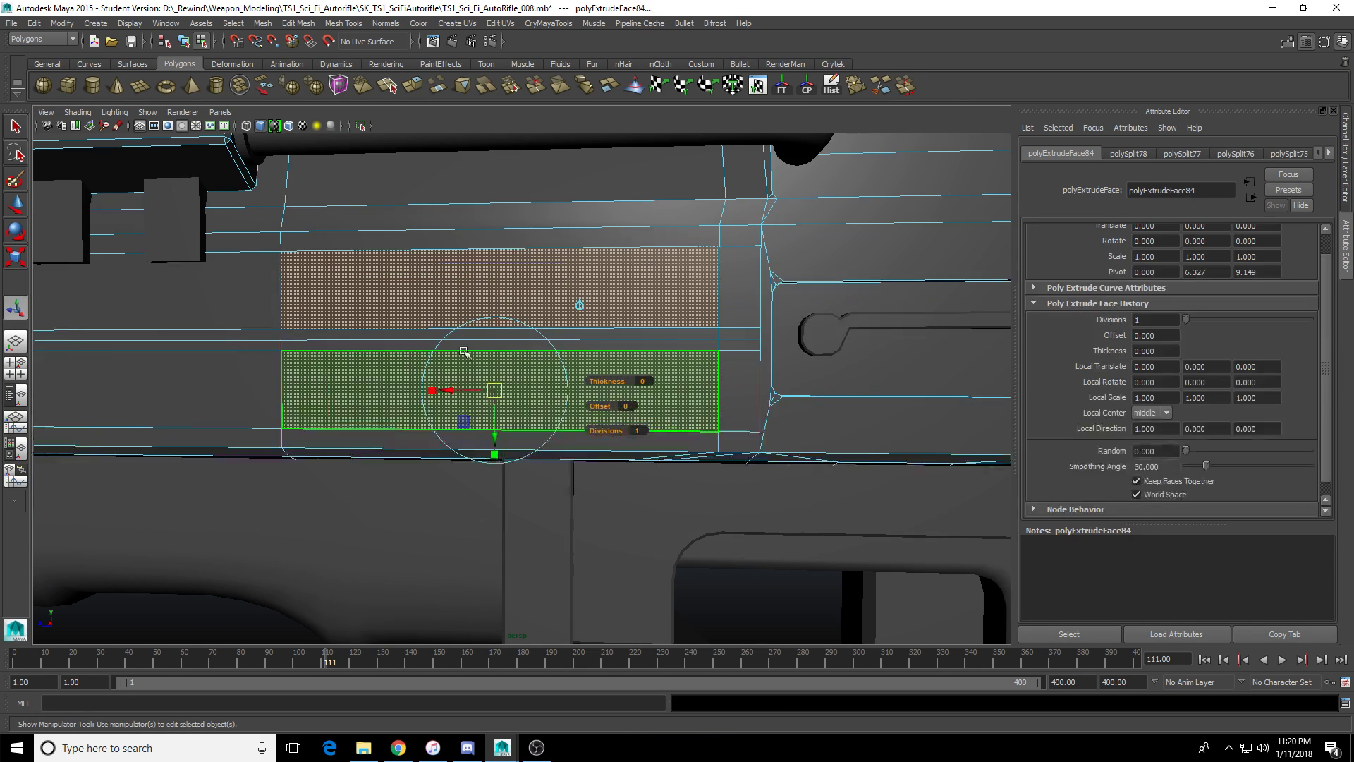
# Try insetting the extruded panel faces with a local scale of 0.829 lengthwise and 0.753 in height, and undo both scalings.
pyautogui.moveTo(439, 396); pyautogui.dragTo(451, 397)
pyautogui.keyDown('alt'); pyautogui.moveTo(451, 397); pyautogui.dragTo(477, 367, button='middle'); pyautogui.keyUp('alt')
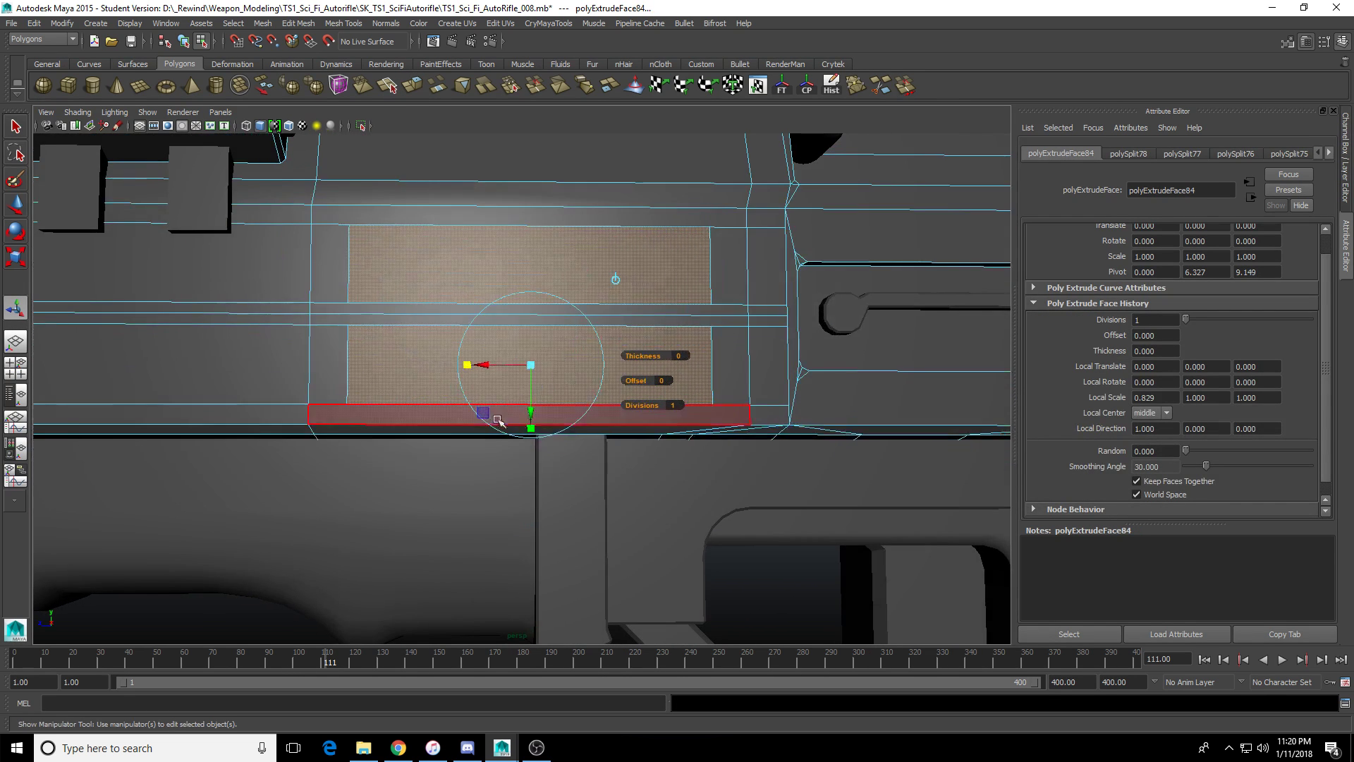
pyautogui.moveTo(531, 428); pyautogui.dragTo(536, 413)
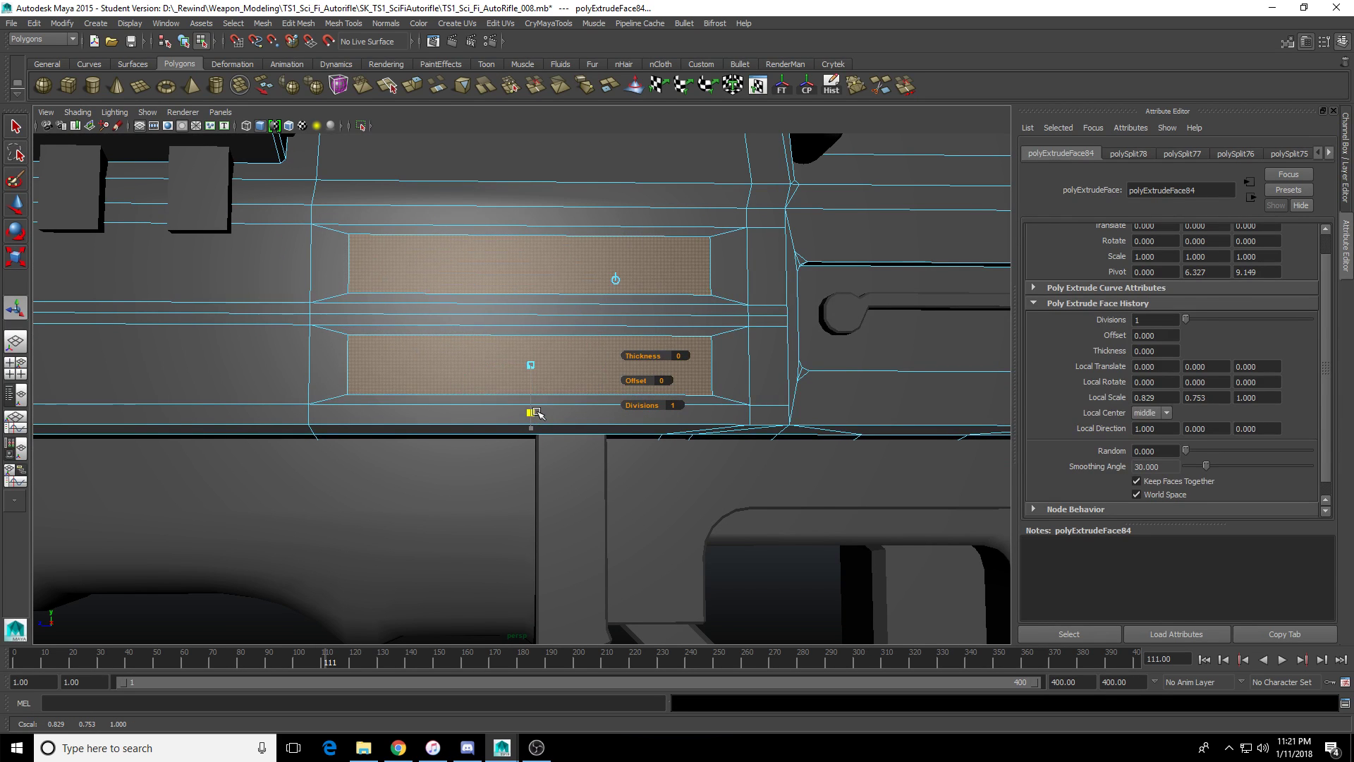
pyautogui.hotkey('ctrl', 'z')
pyautogui.hotkey('ctrl', 'z')
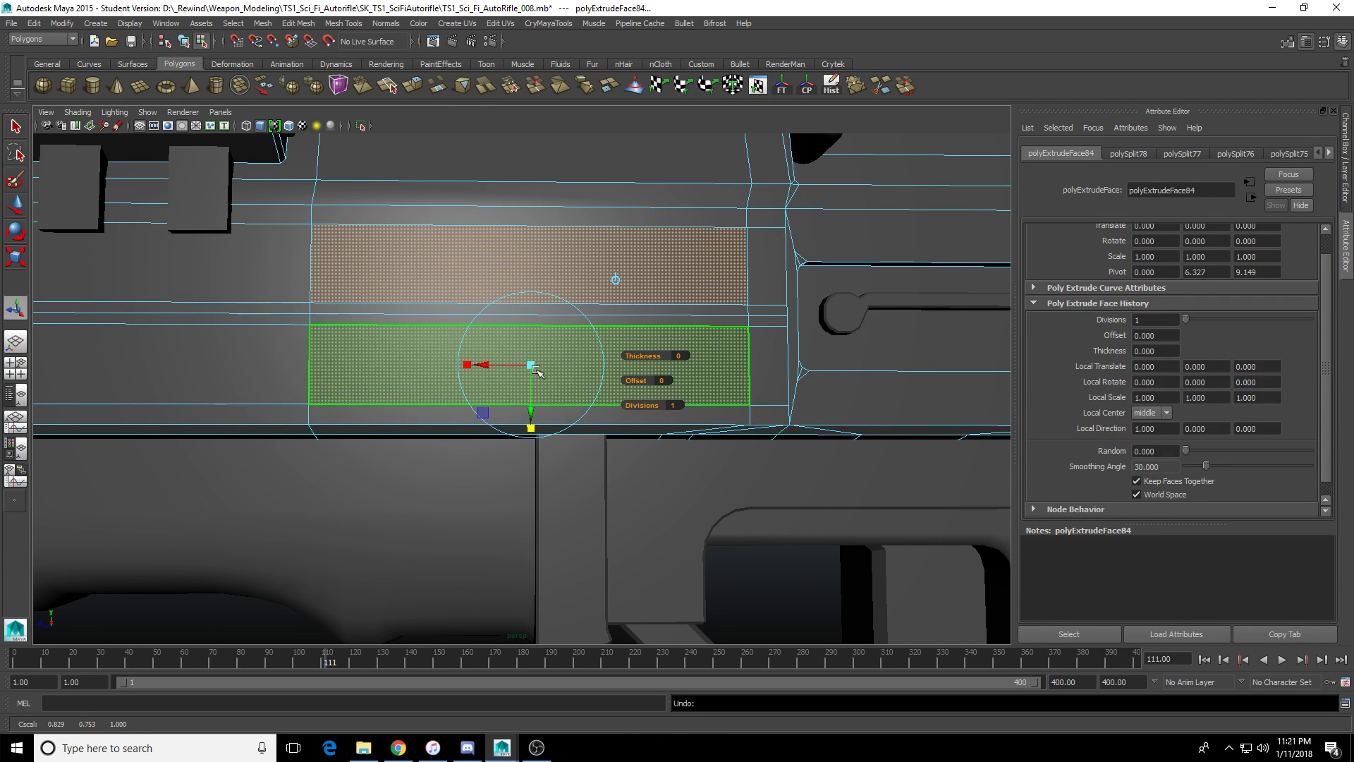
# Inset the extruded panel faces by setting their local scale to 0.950 both lengthwise and in height.
pyautogui.moveTo(465, 364); pyautogui.dragTo(471, 364)
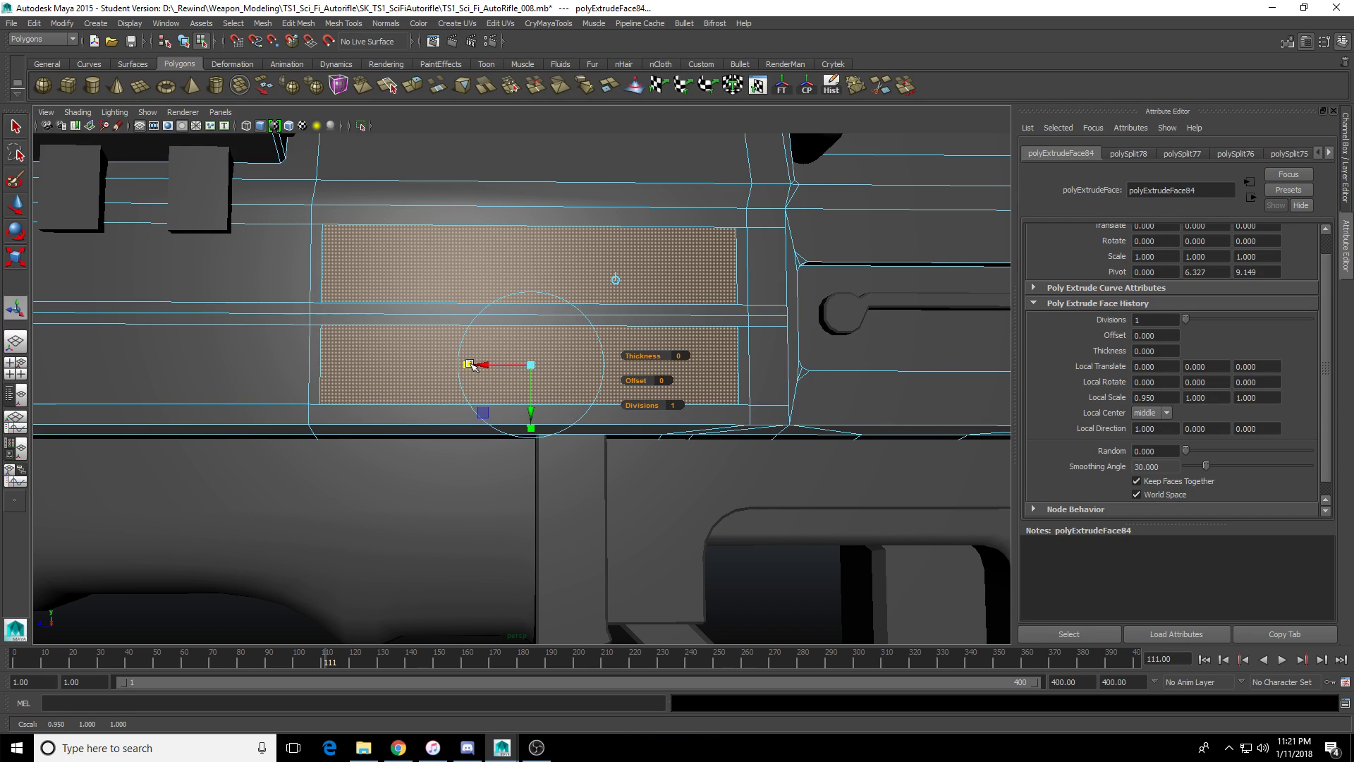
pyautogui.click(1164, 396)
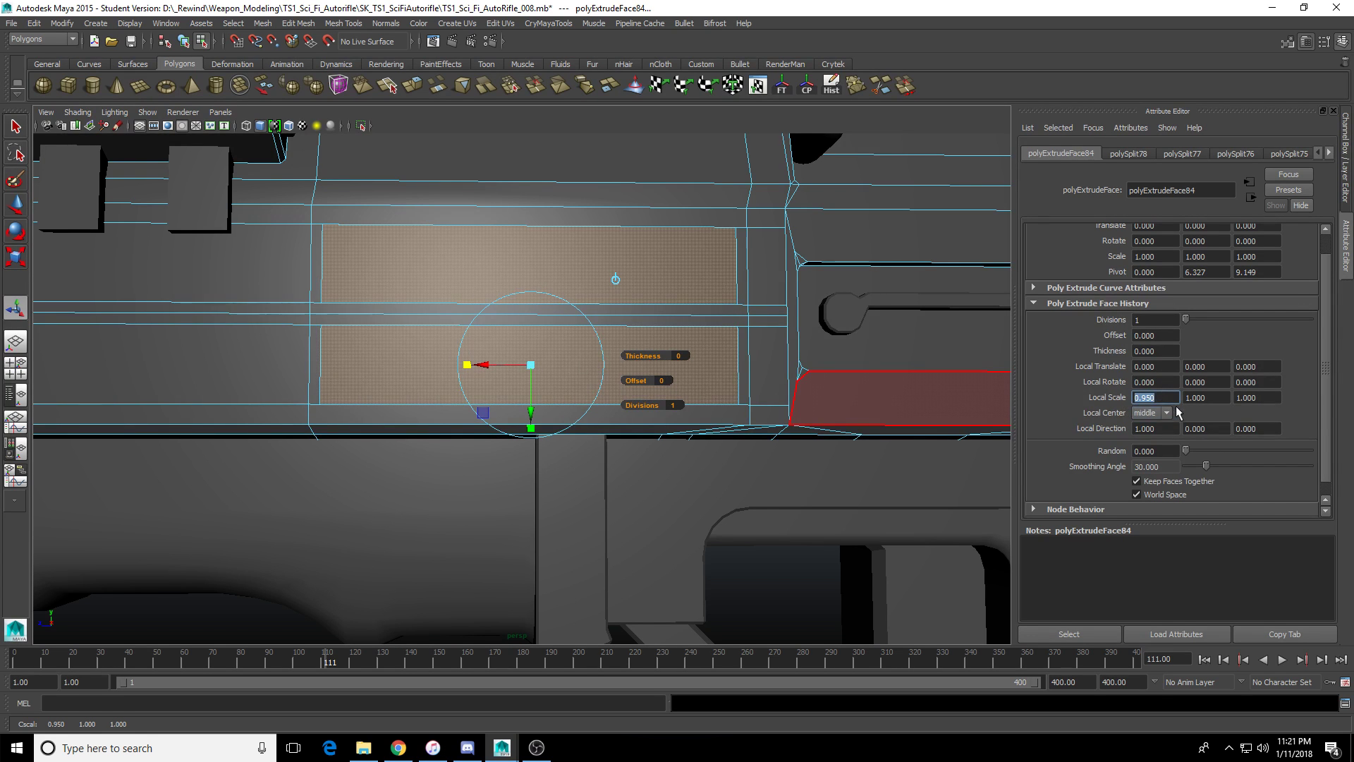
pyautogui.press('Tab')
pyautogui.press('Return')
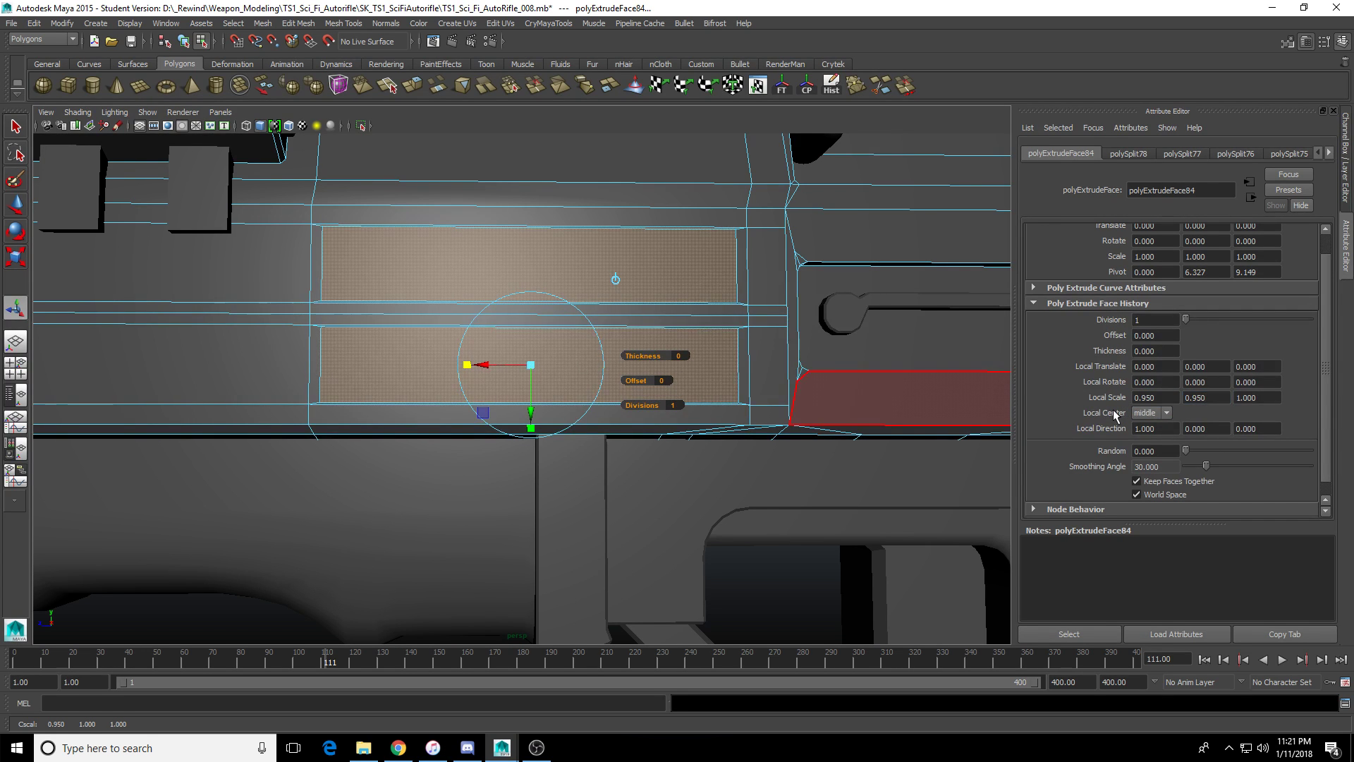
# Reduce the extruded panel faces' local scale in height to 0.919.
pyautogui.scroll(1, 1066, 395)
pyautogui.press('f')
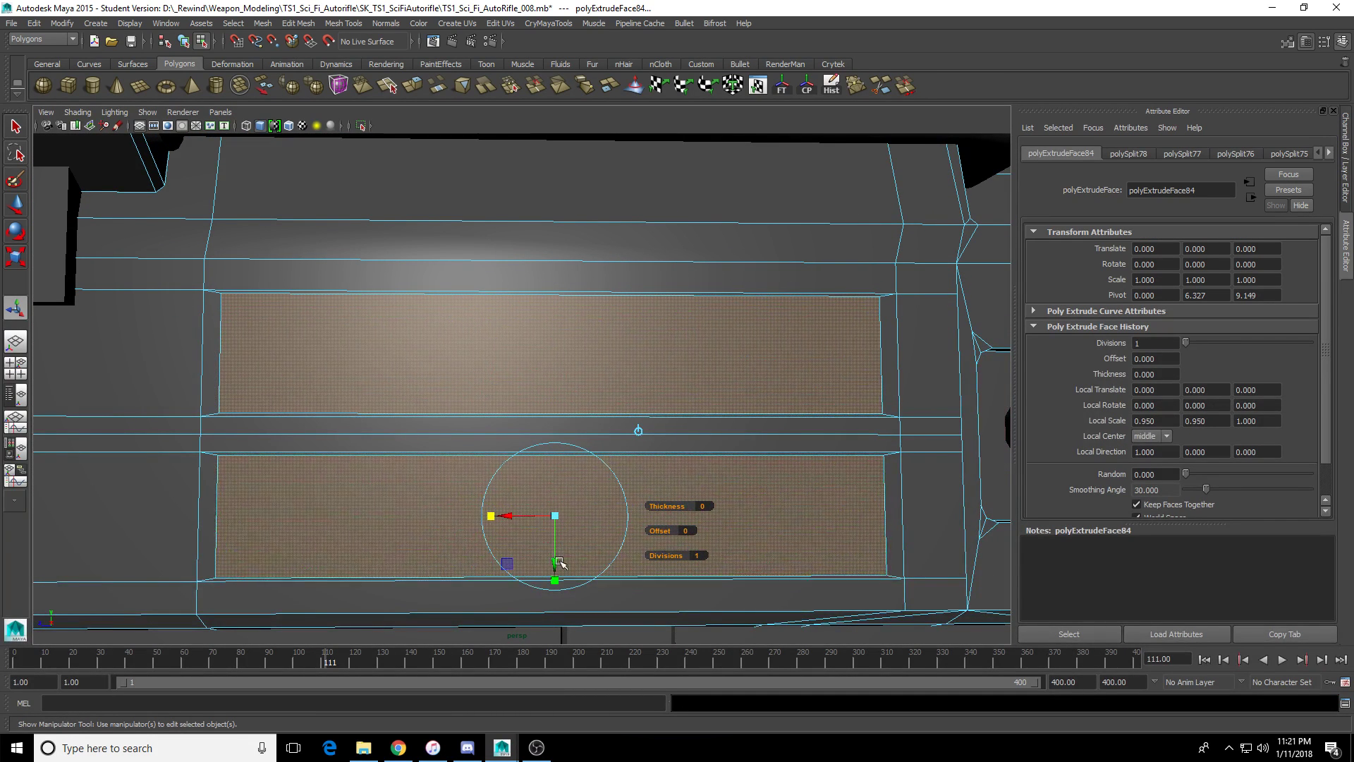
pyautogui.moveTo(556, 582); pyautogui.dragTo(559, 575)
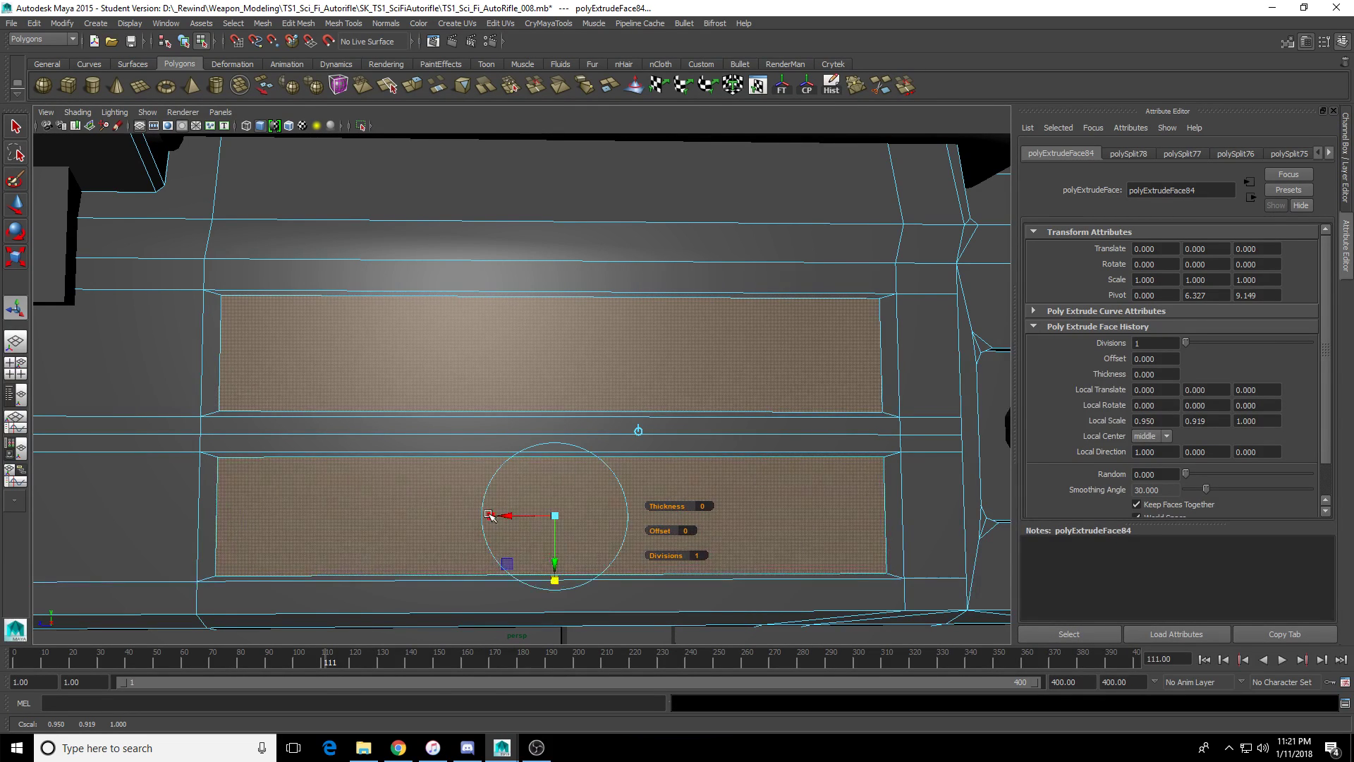
# Adjust the extruded panel faces' local scale to about 0.988 lengthwise and 0.883 in height.
pyautogui.moveTo(490, 516); pyautogui.dragTo(489, 517)
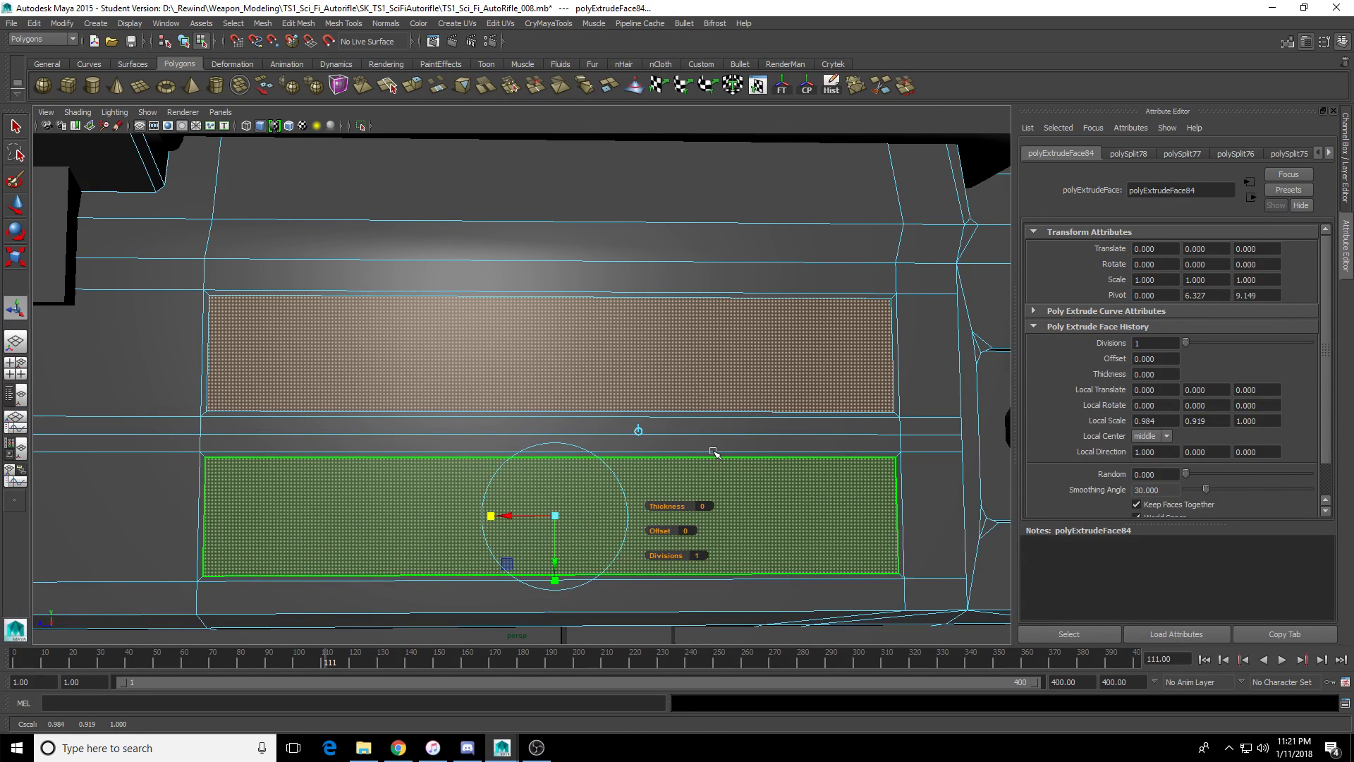
pyautogui.keyDown('alt'); pyautogui.moveTo(644, 426); pyautogui.dragTo(875, 431); pyautogui.keyUp('alt')
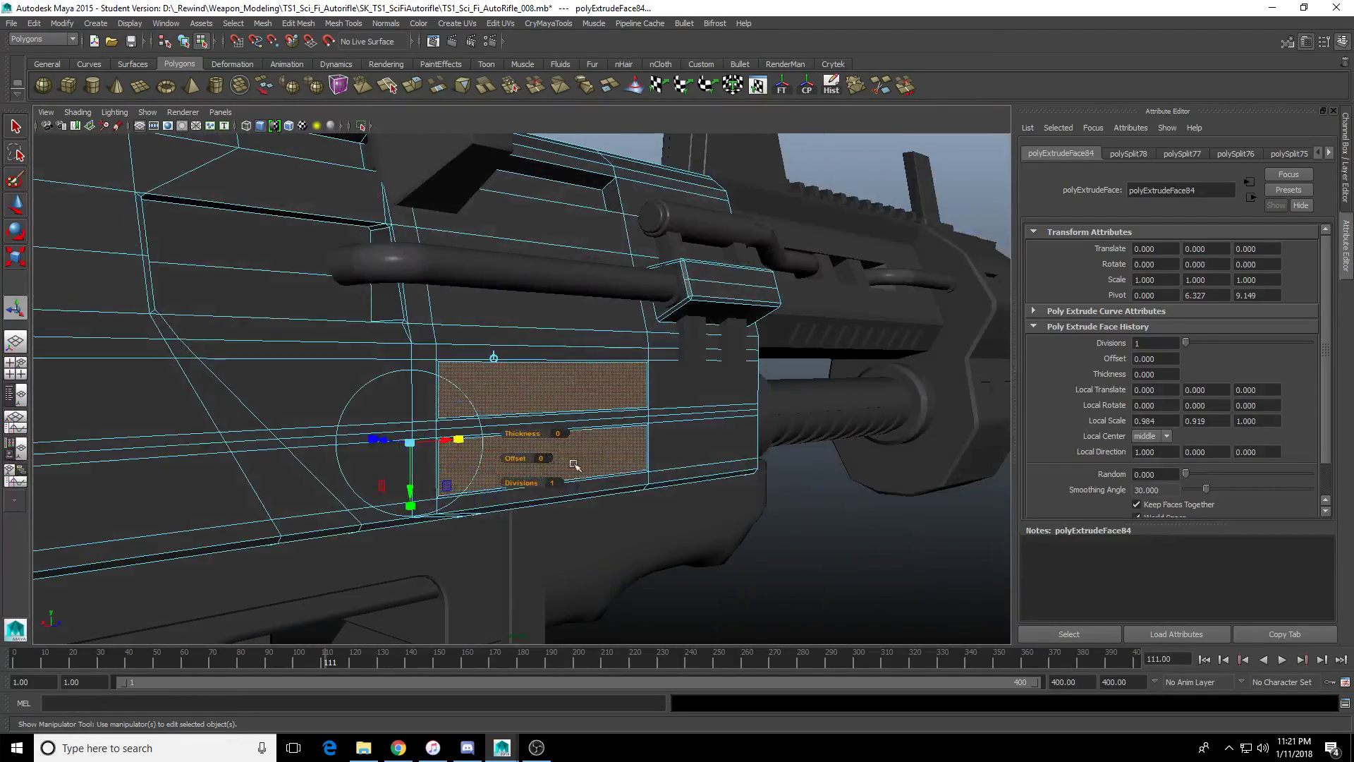
pyautogui.keyDown('alt'); pyautogui.moveTo(574, 465); pyautogui.dragTo(792, 469); pyautogui.keyUp('alt')
pyautogui.scroll(5, 748, 424)
pyautogui.keyDown('alt'); pyautogui.moveTo(734, 411); pyautogui.dragTo(731, 430); pyautogui.keyUp('alt')
pyautogui.keyDown('alt'); pyautogui.moveTo(731, 429); pyautogui.dragTo(713, 388, button='middle'); pyautogui.keyUp('alt')
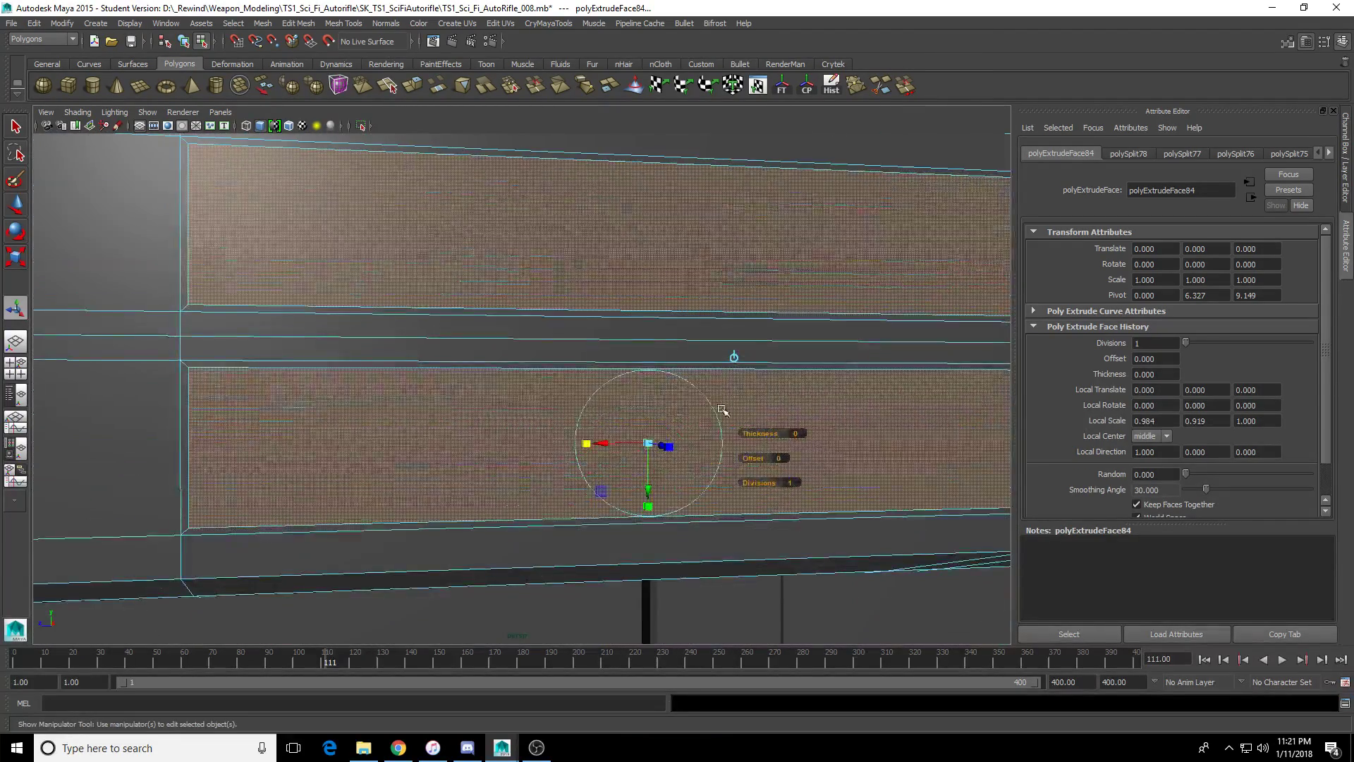
pyautogui.moveTo(586, 444); pyautogui.dragTo(587, 445)
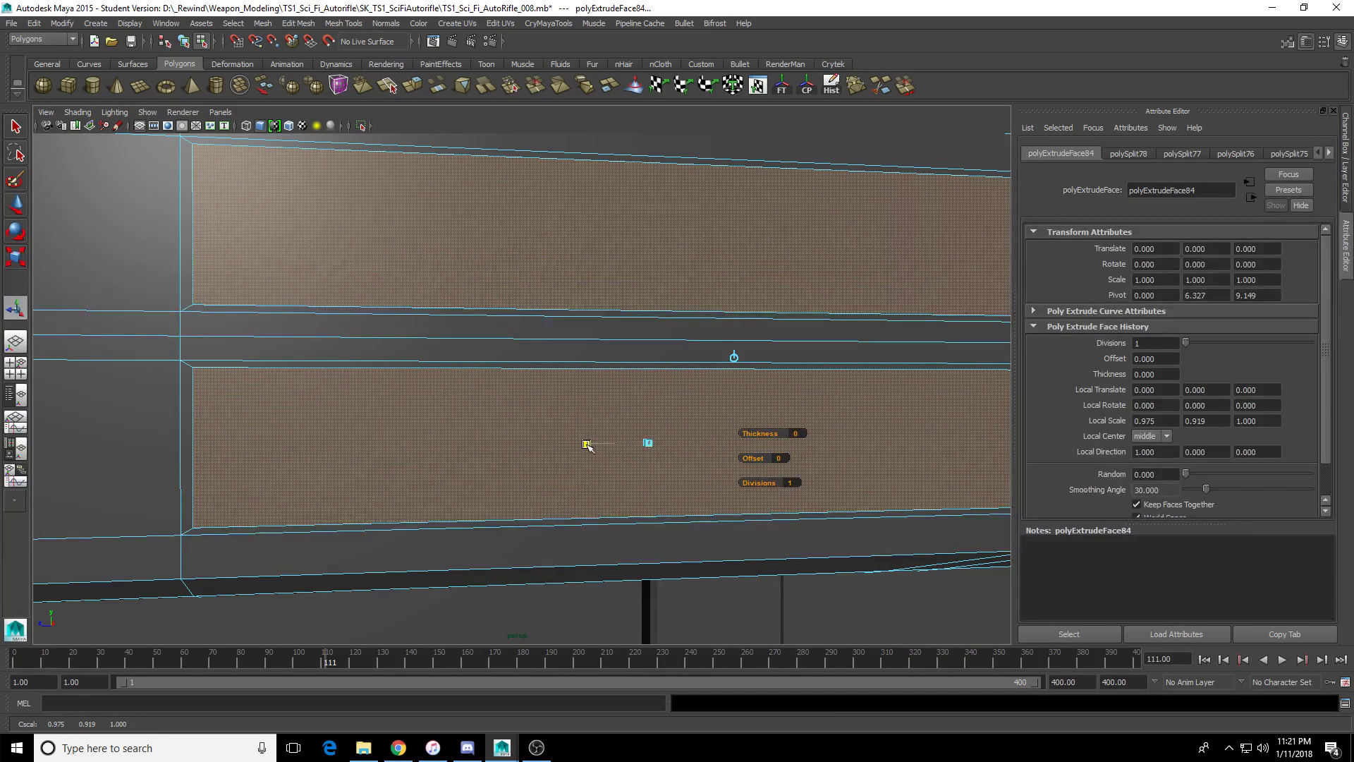
pyautogui.moveTo(648, 486); pyautogui.dragTo(650, 503)
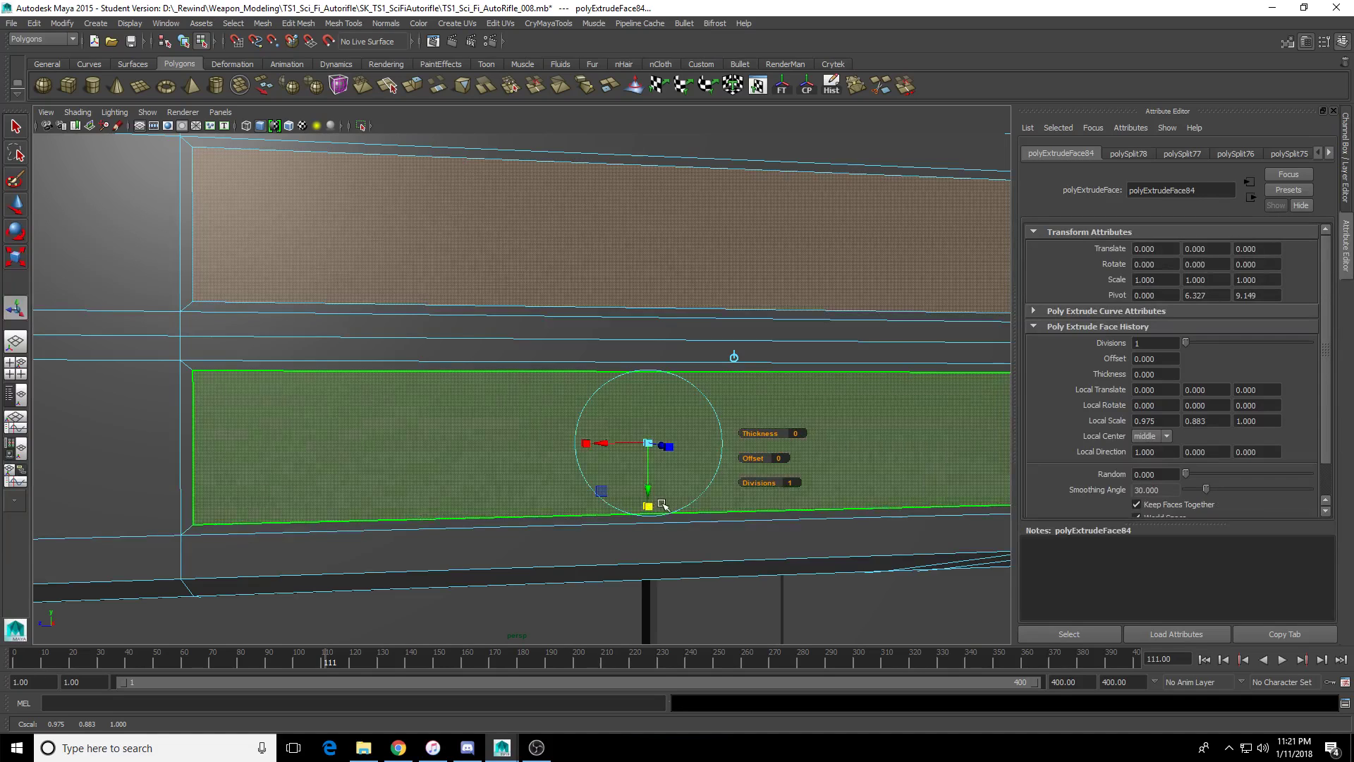
pyautogui.moveTo(581, 449); pyautogui.dragTo(586, 444)
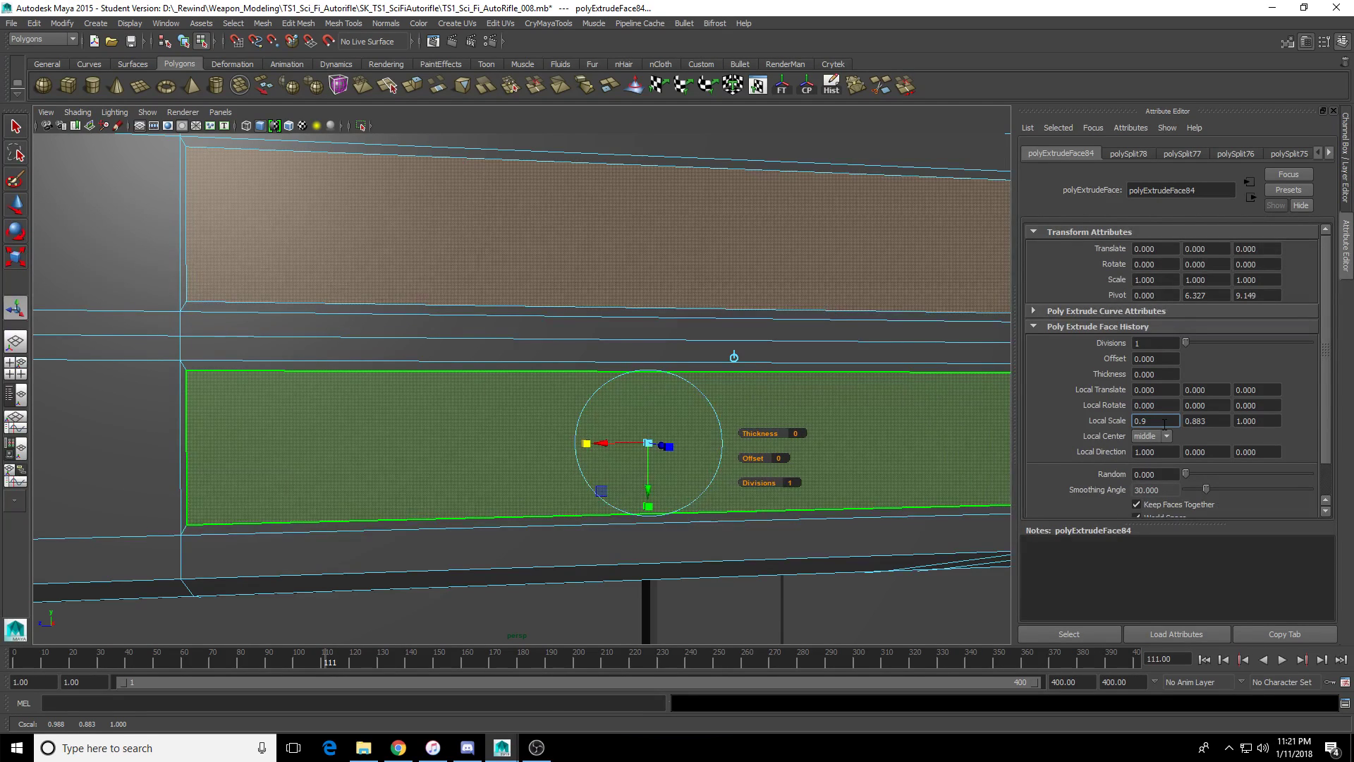
# Try local scales of 0.965, 0.975 and 0.97 lengthwise on the panel faces, and settle on 0.982.
pyautogui.click(1164, 424)
pyautogui.write('0.965')
pyautogui.press('Return')
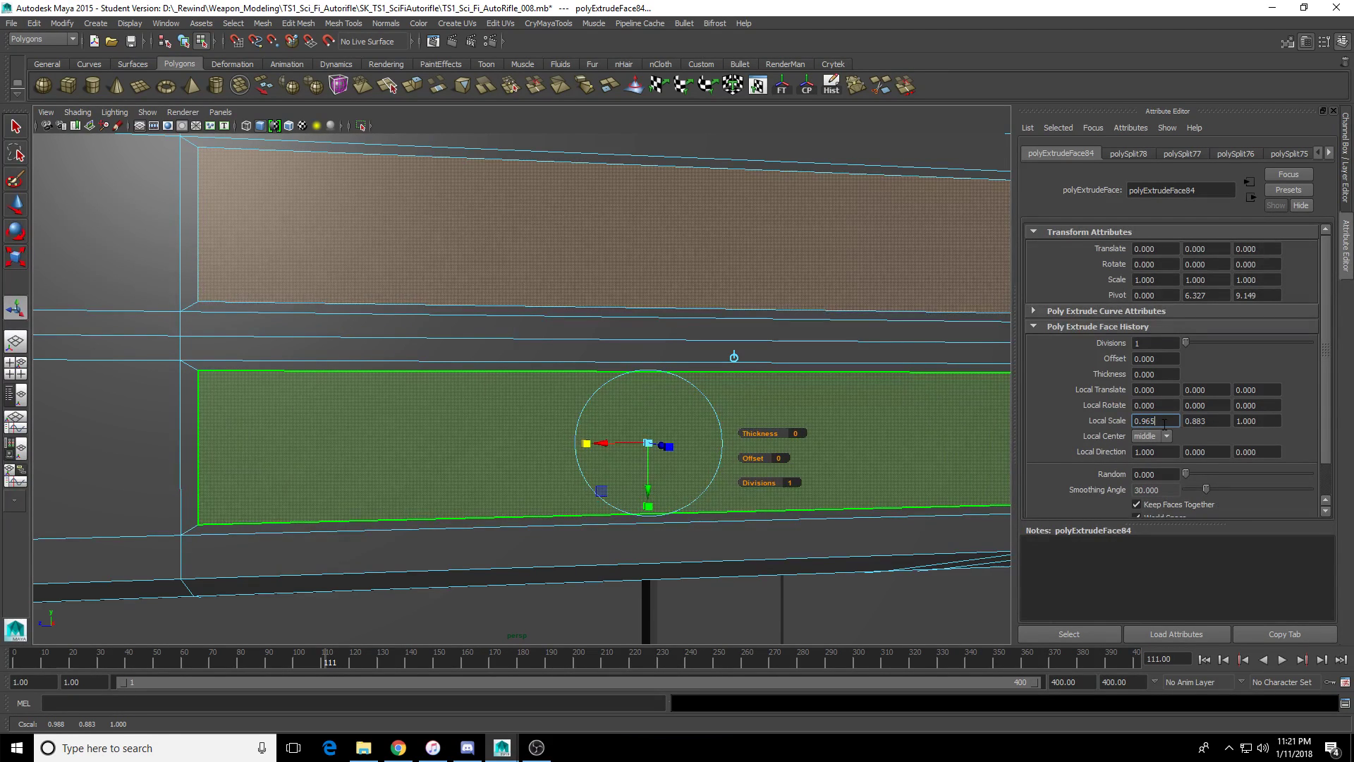
pyautogui.write('0.975')
pyautogui.press('Return')
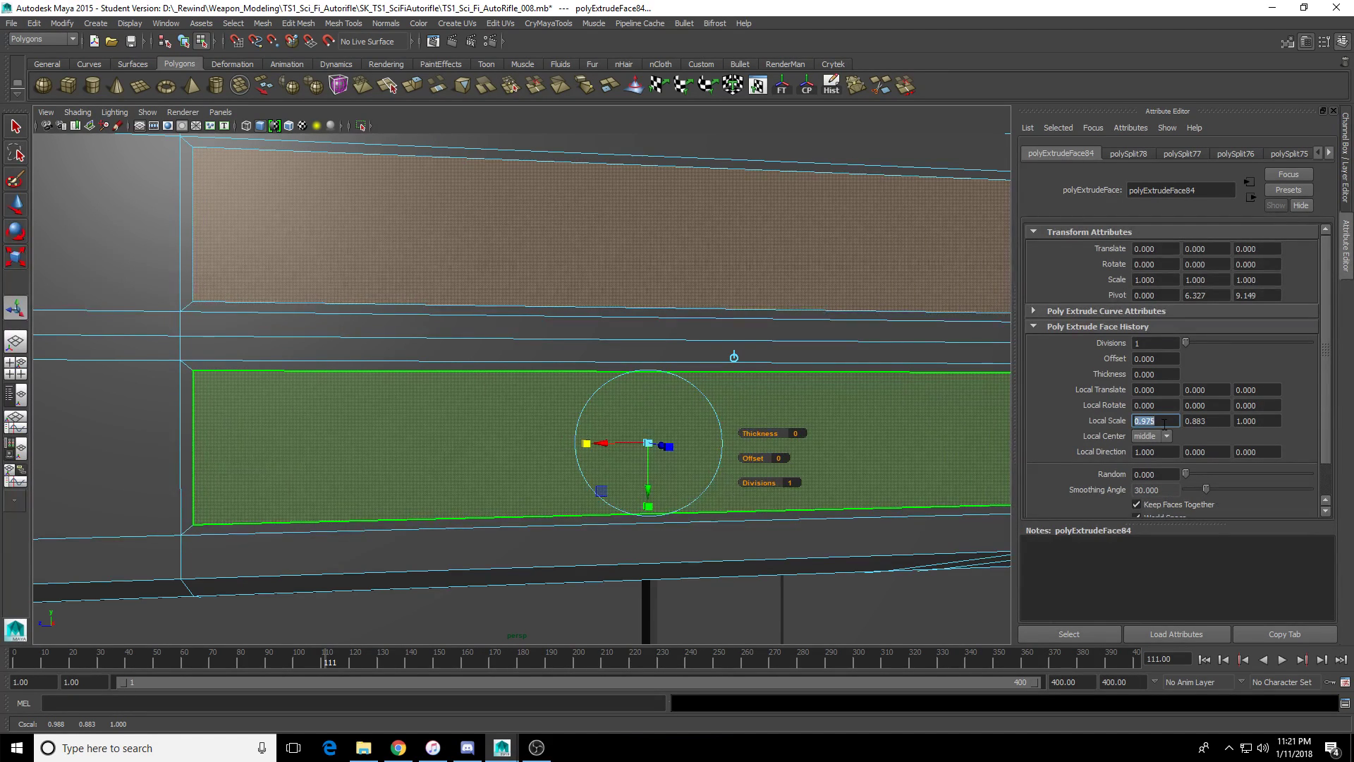
pyautogui.write('0.97')
pyautogui.press('Return')
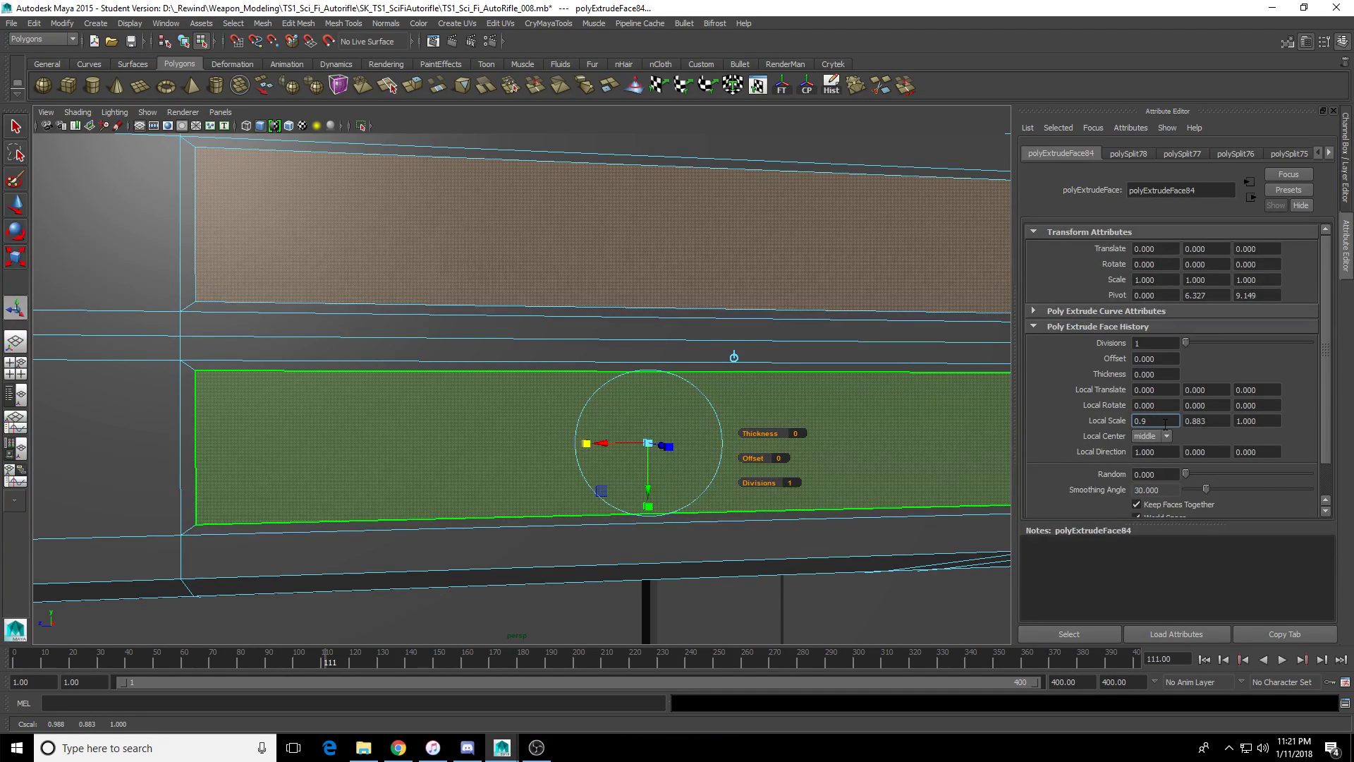
pyautogui.write('0.982')
pyautogui.press('Return')
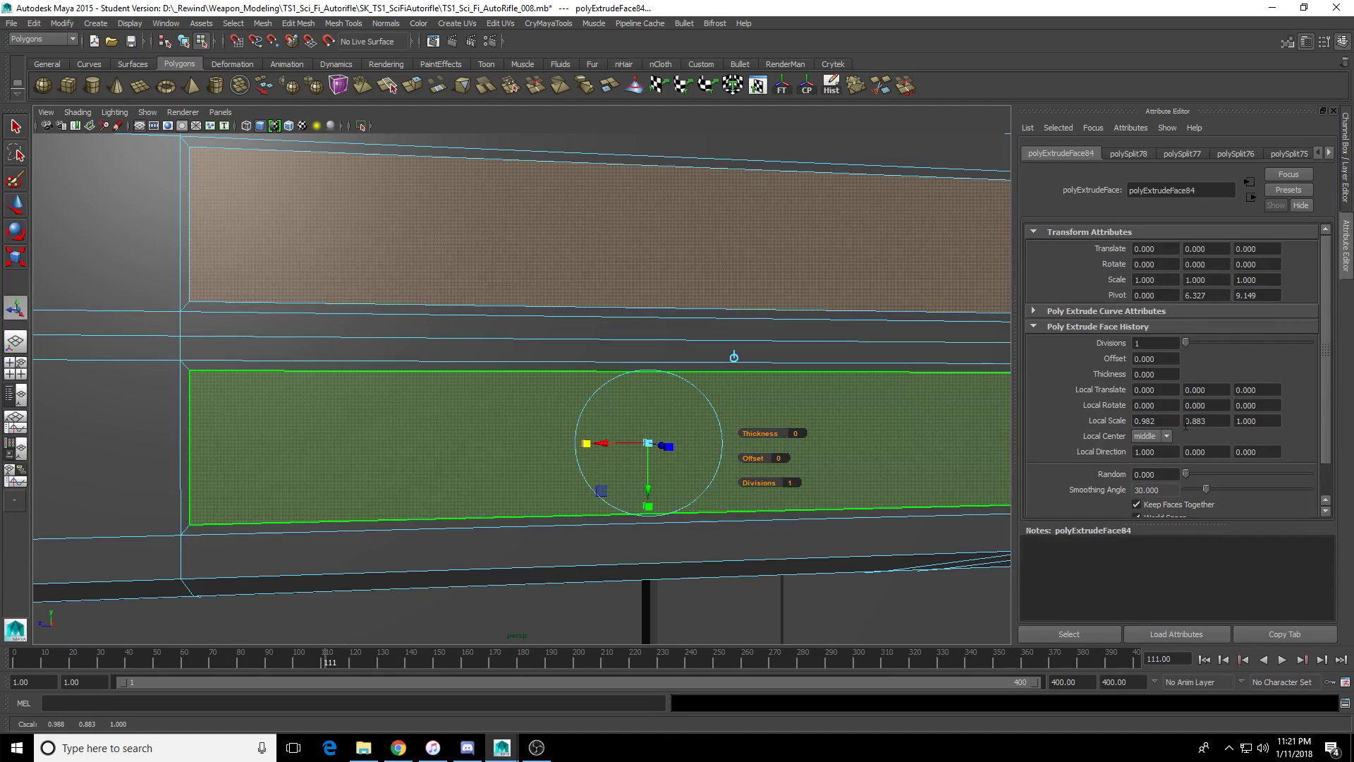
# Try a local scale of 0.885 in height on the panel faces, and settle on 0.900.
pyautogui.click(1215, 423)
pyautogui.write('0.885')
pyautogui.press('Return')
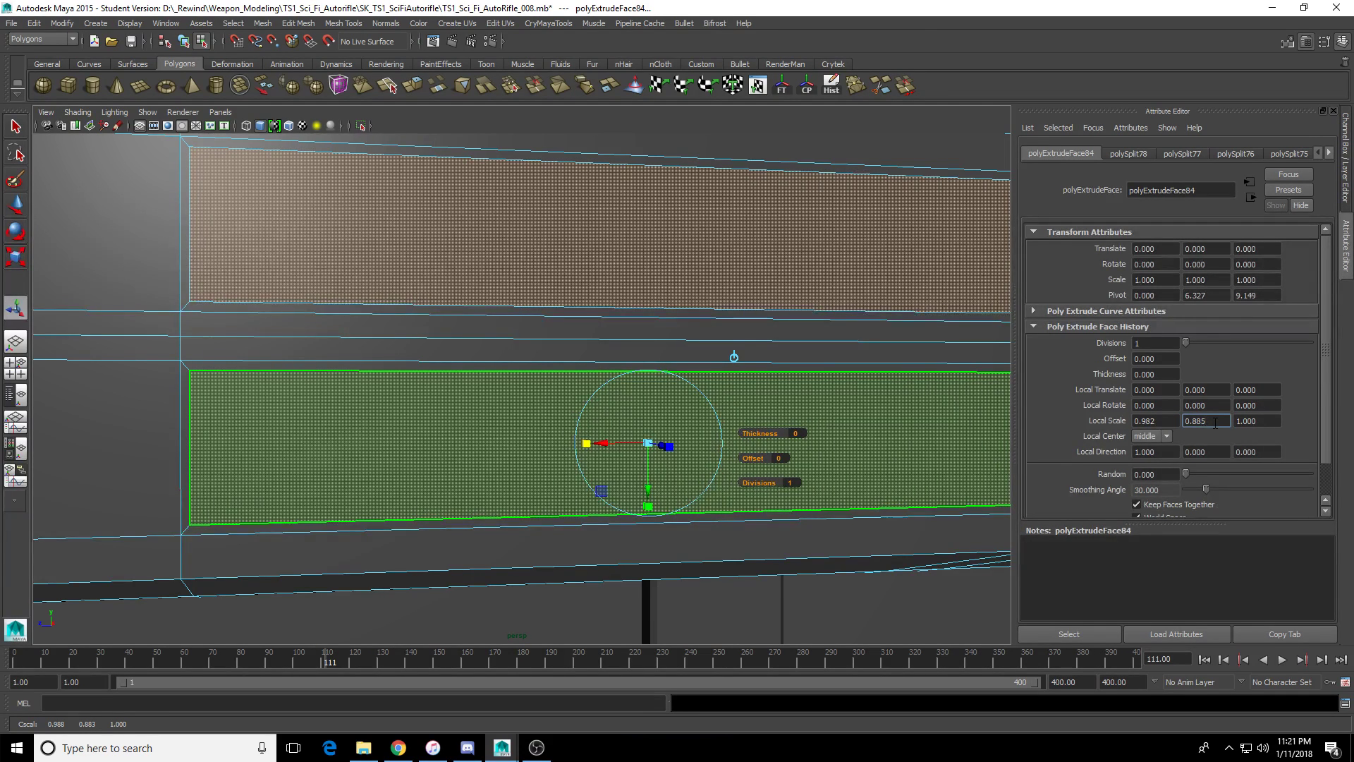
pyautogui.press('Return')
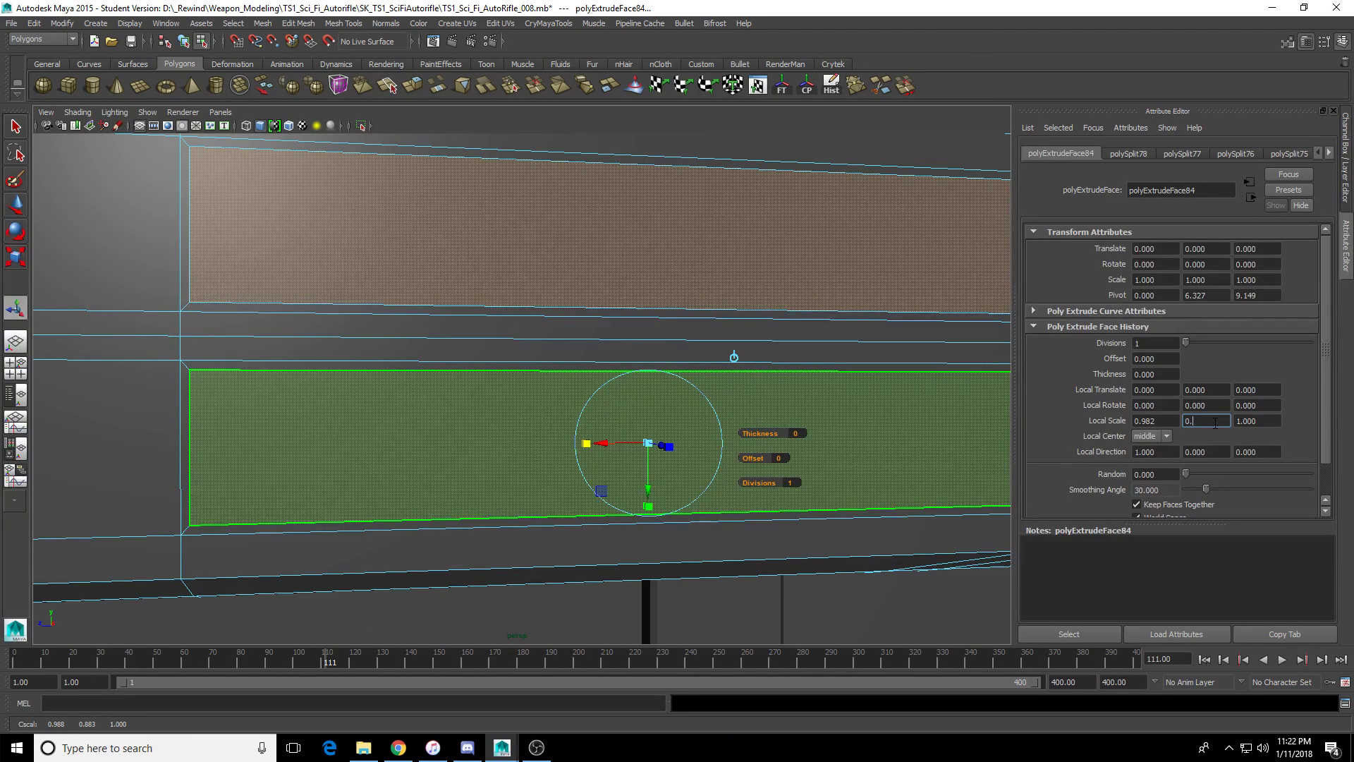
pyautogui.press('Return')
# Select the narrow border faces around both the upper and lower inset panels on this side of the receiver.
pyautogui.keyDown('alt'); pyautogui.moveTo(674, 285); pyautogui.dragTo(713, 291); pyautogui.keyUp('alt')
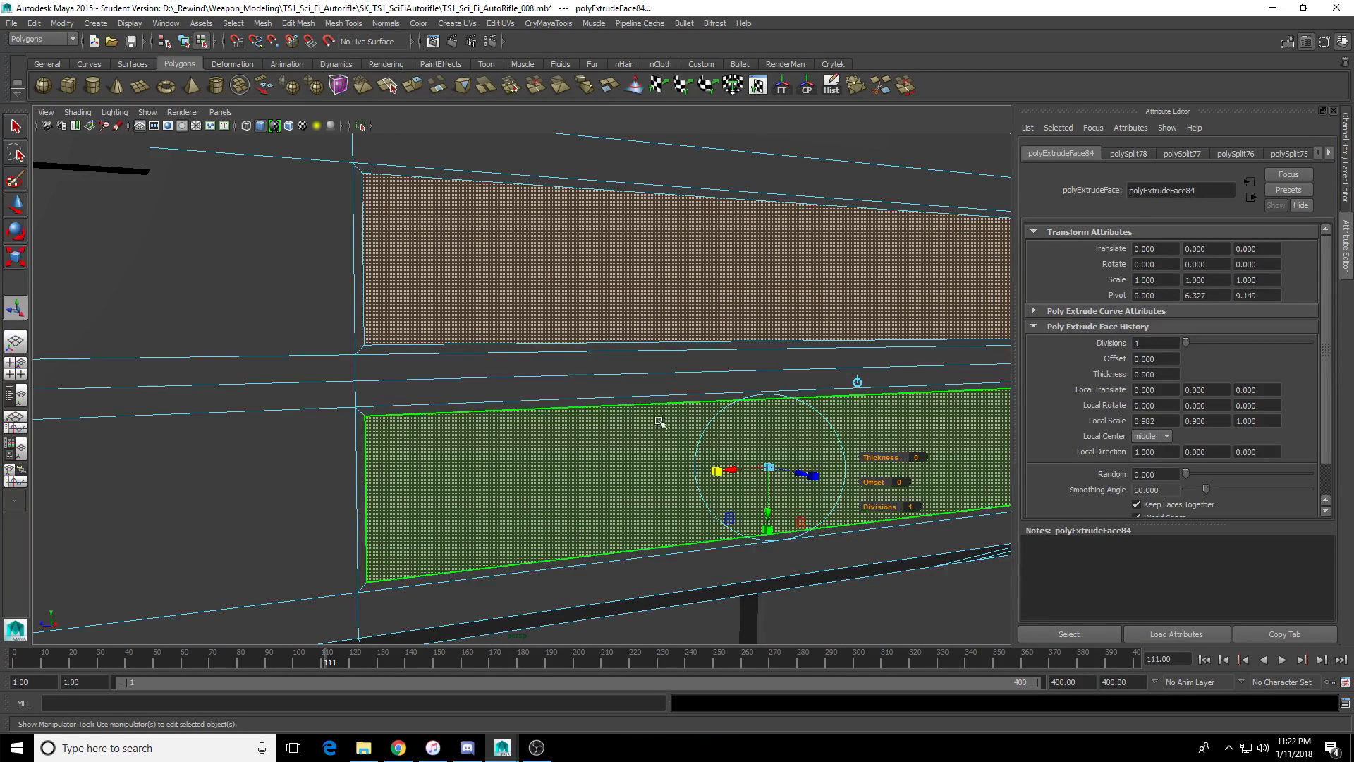
pyautogui.press('f')
pyautogui.press('q')
pyautogui.click(767, 439)
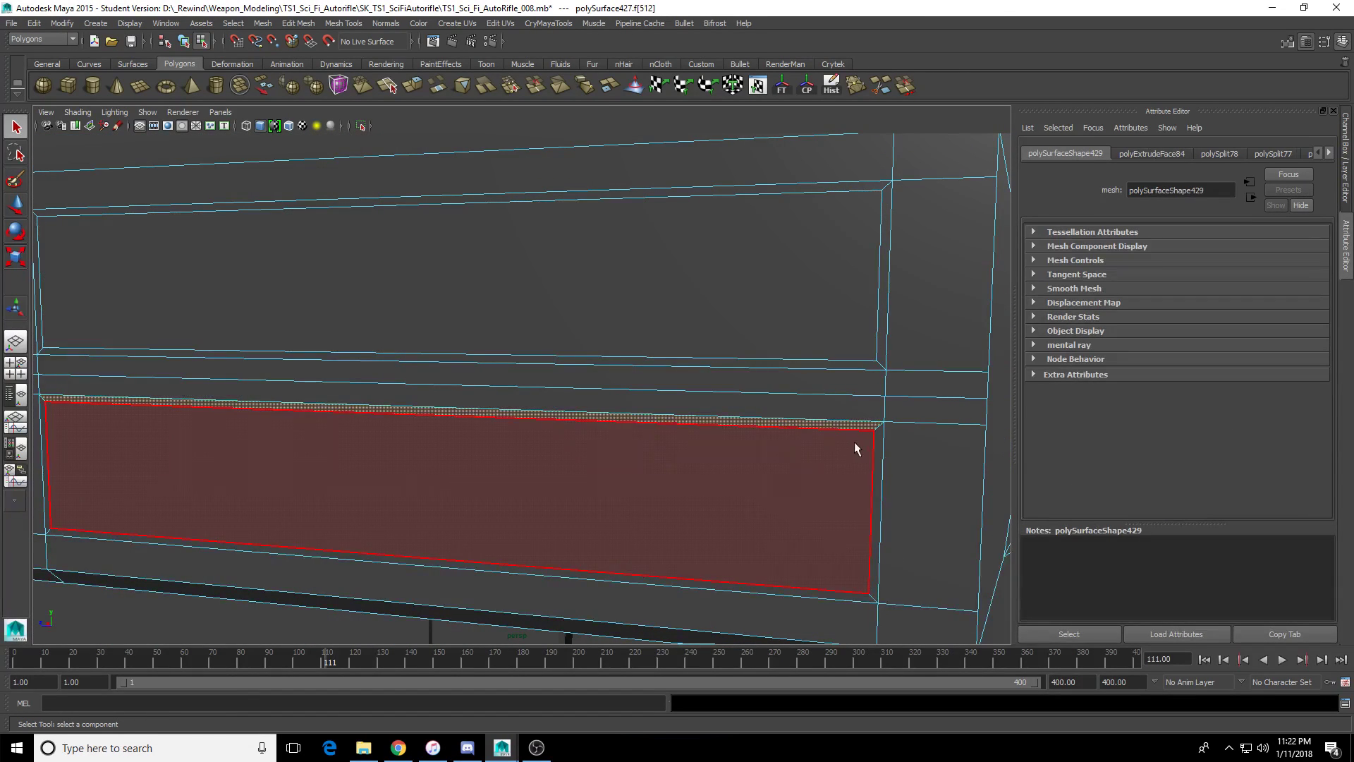
pyautogui.keyDown('shift'); pyautogui.click(873, 353); pyautogui.keyUp('shift')
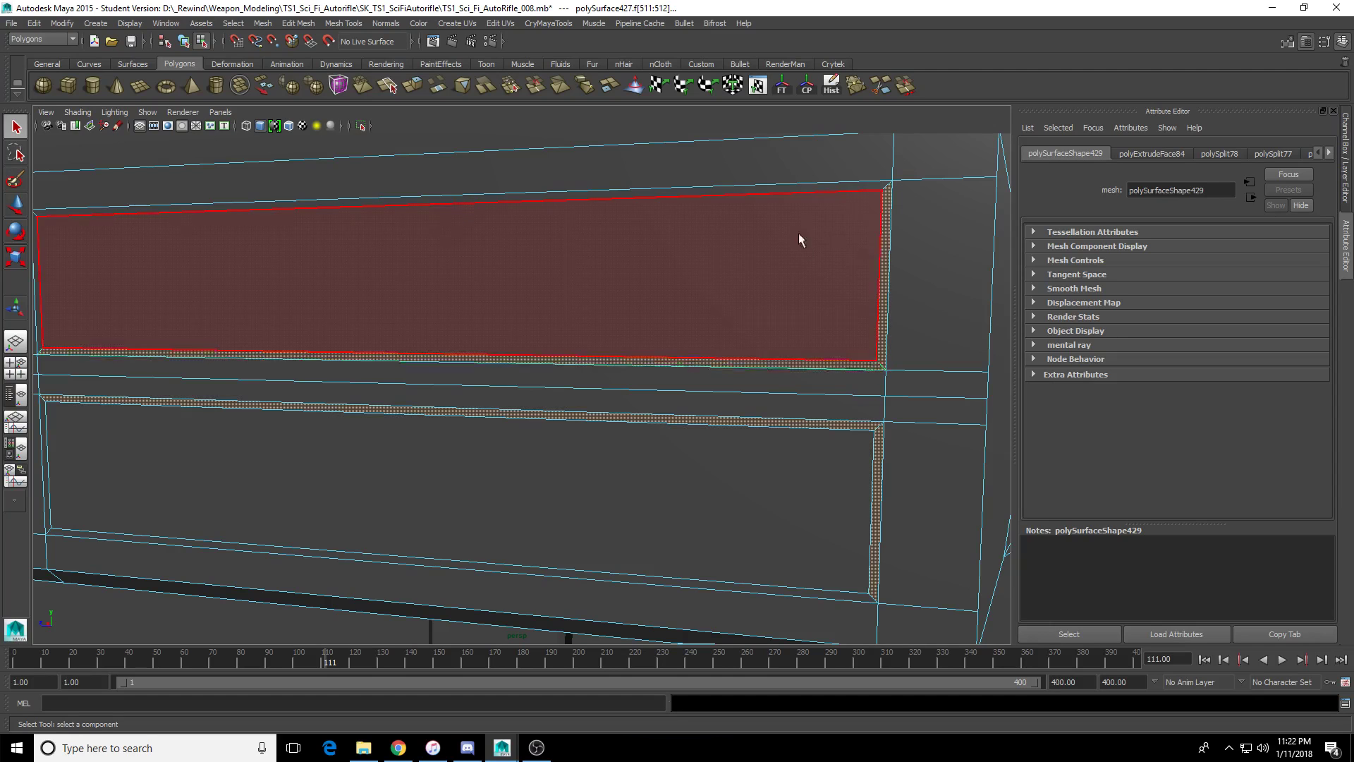
pyautogui.keyDown('alt'); pyautogui.moveTo(799, 234); pyautogui.dragTo(336, 248); pyautogui.keyUp('alt')
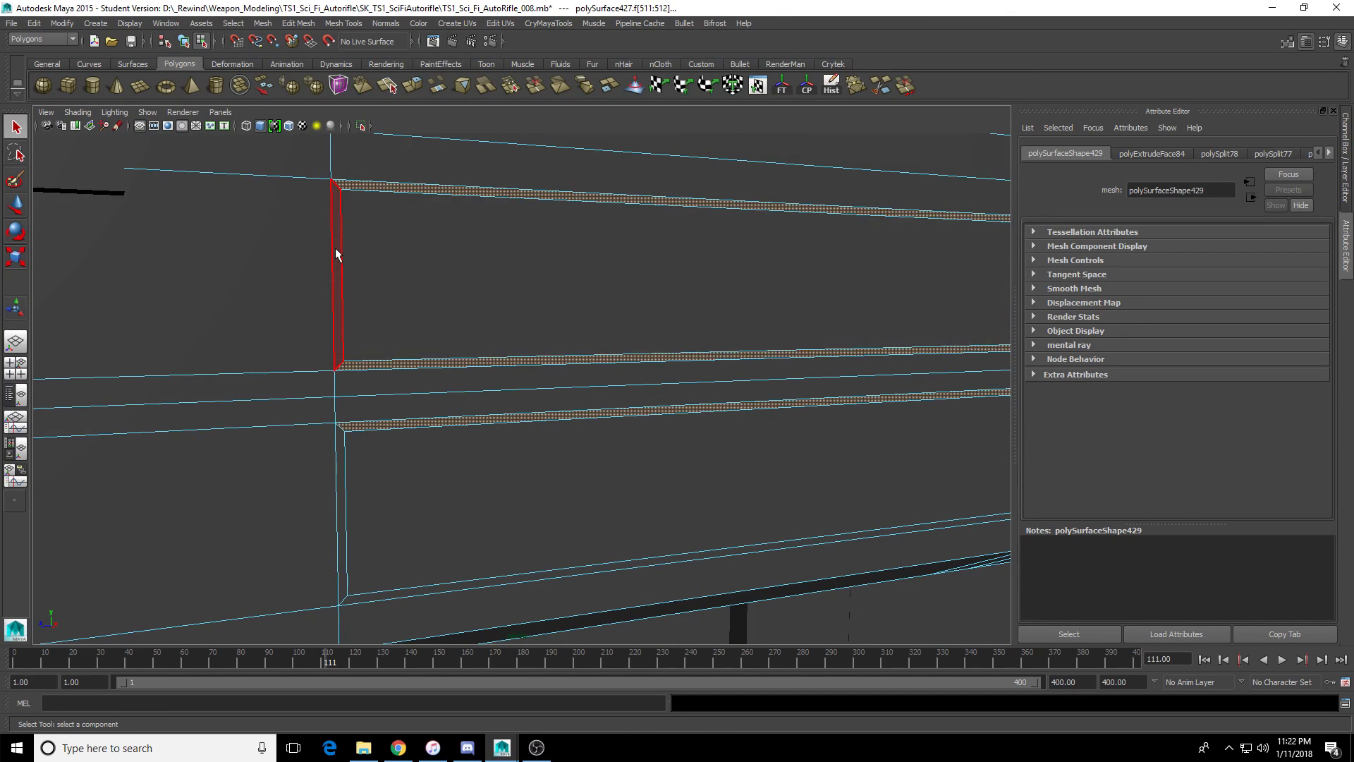
pyautogui.keyDown('shift'); pyautogui.click(336, 248); pyautogui.keyUp('shift')
pyautogui.keyDown('shift'); pyautogui.click(342, 462); pyautogui.keyUp('shift')
pyautogui.keyDown('alt'); pyautogui.moveTo(358, 483); pyautogui.dragTo(708, 507); pyautogui.keyUp('alt')
pyautogui.keyDown('shift'); pyautogui.click(407, 502); pyautogui.keyUp('shift')
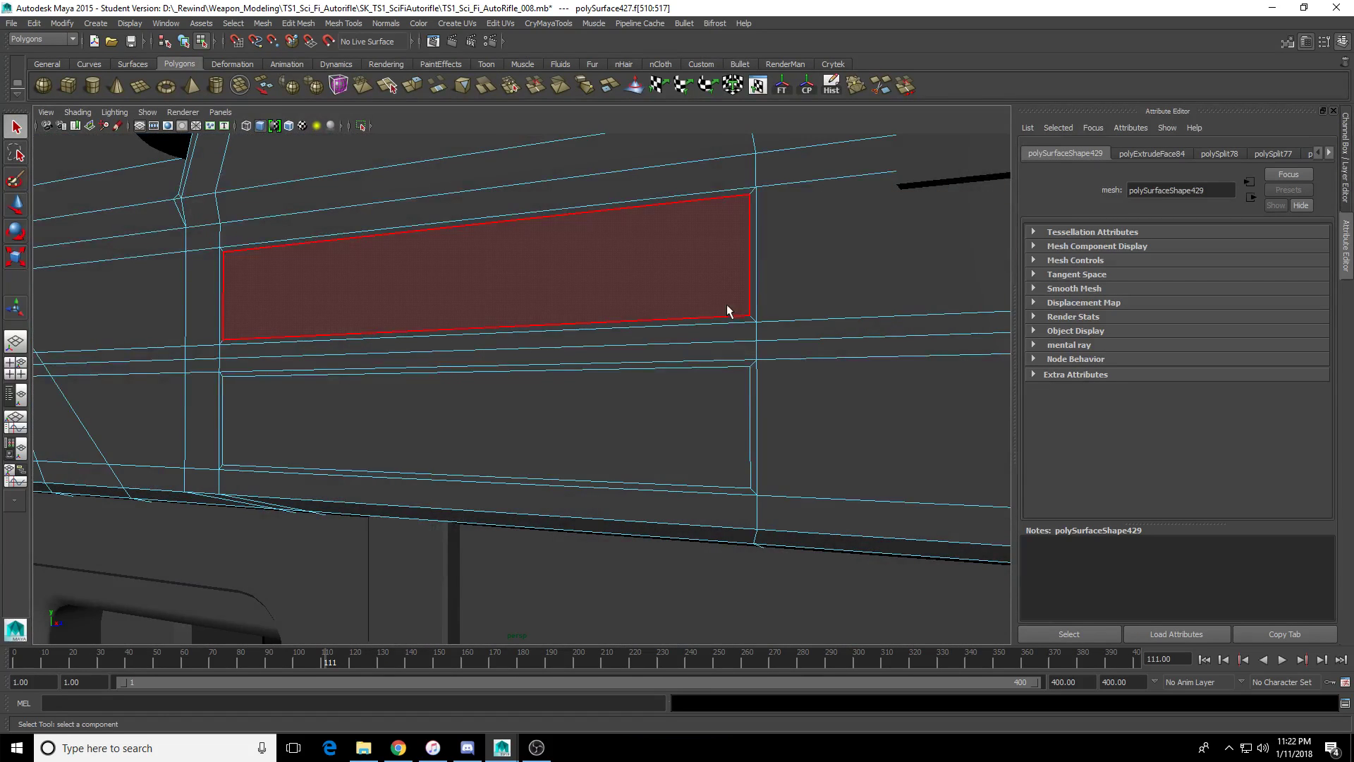
# Add the narrow border faces around the upper and lower inset panels on the opposite side to the selection.
pyautogui.scroll(5, 728, 311)
pyautogui.keyDown('alt'); pyautogui.moveTo(736, 301); pyautogui.dragTo(789, 285, button='middle'); pyautogui.keyUp('alt')
pyautogui.keyDown('shift'); pyautogui.click(426, 327); pyautogui.keyUp('shift')
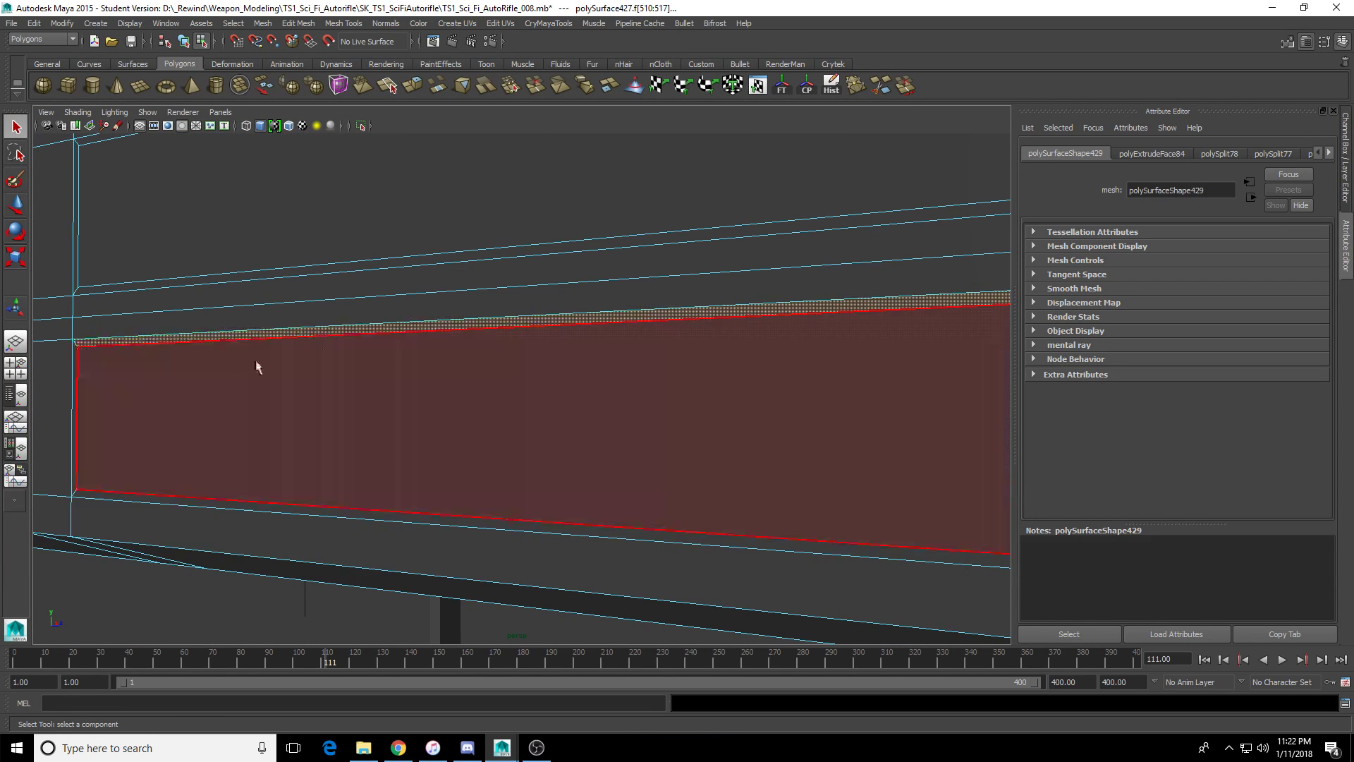
pyautogui.keyDown('shift'); pyautogui.click(121, 493); pyautogui.keyUp('shift')
pyautogui.keyDown('alt'); pyautogui.moveTo(121, 493); pyautogui.dragTo(202, 477, button='middle'); pyautogui.keyUp('alt')
pyautogui.keyDown('shift'); pyautogui.click(599, 381); pyautogui.keyUp('shift')
pyautogui.keyDown('alt'); pyautogui.moveTo(599, 382); pyautogui.dragTo(695, 561, button='middle'); pyautogui.keyUp('alt')
pyautogui.keyDown('alt'); pyautogui.moveTo(565, 410); pyautogui.dragTo(648, 458, button='middle'); pyautogui.keyUp('alt')
pyautogui.keyDown('shift'); pyautogui.click(735, 188); pyautogui.keyUp('shift')
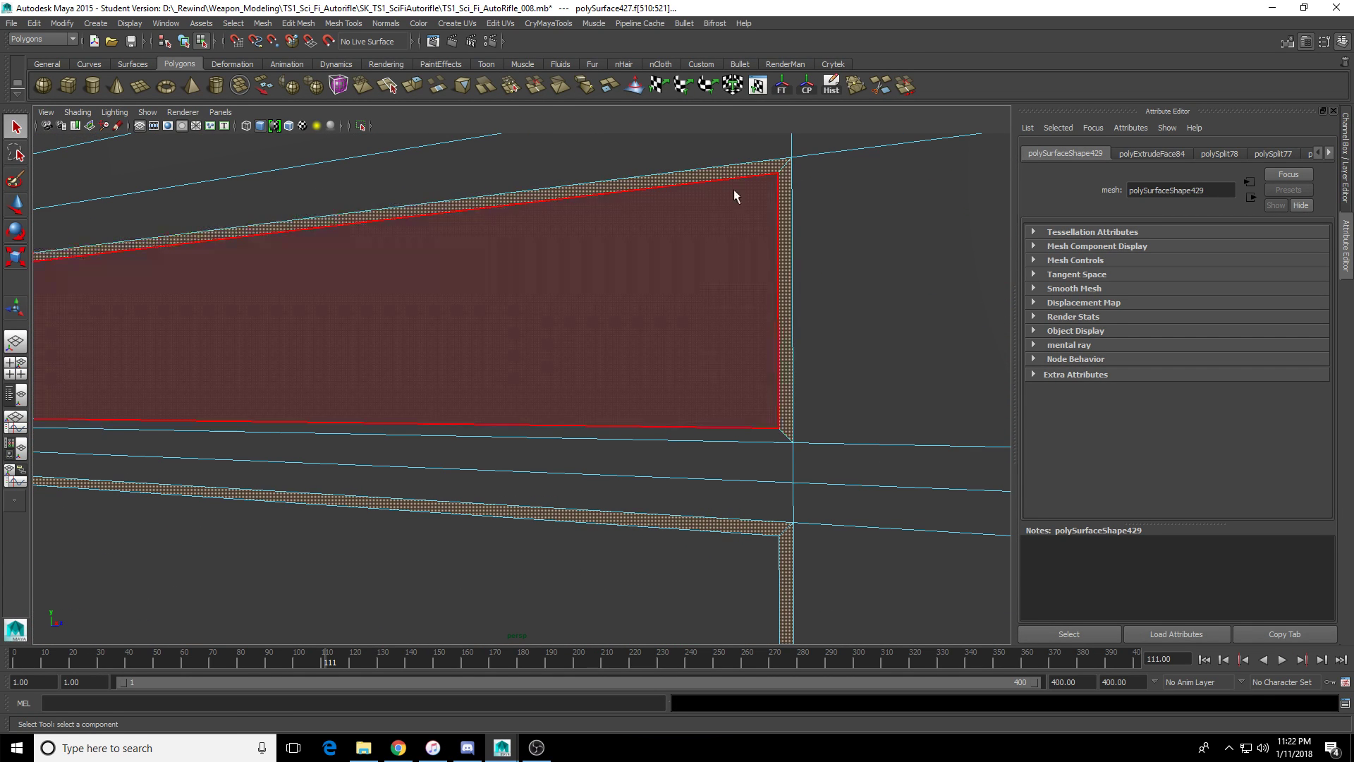
pyautogui.keyDown('shift'); pyautogui.click(696, 438); pyautogui.keyUp('shift')
pyautogui.keyDown('alt'); pyautogui.moveTo(695, 438); pyautogui.dragTo(584, 144); pyautogui.keyUp('alt')
pyautogui.keyDown('shift'); pyautogui.click(387, 368); pyautogui.keyUp('shift')
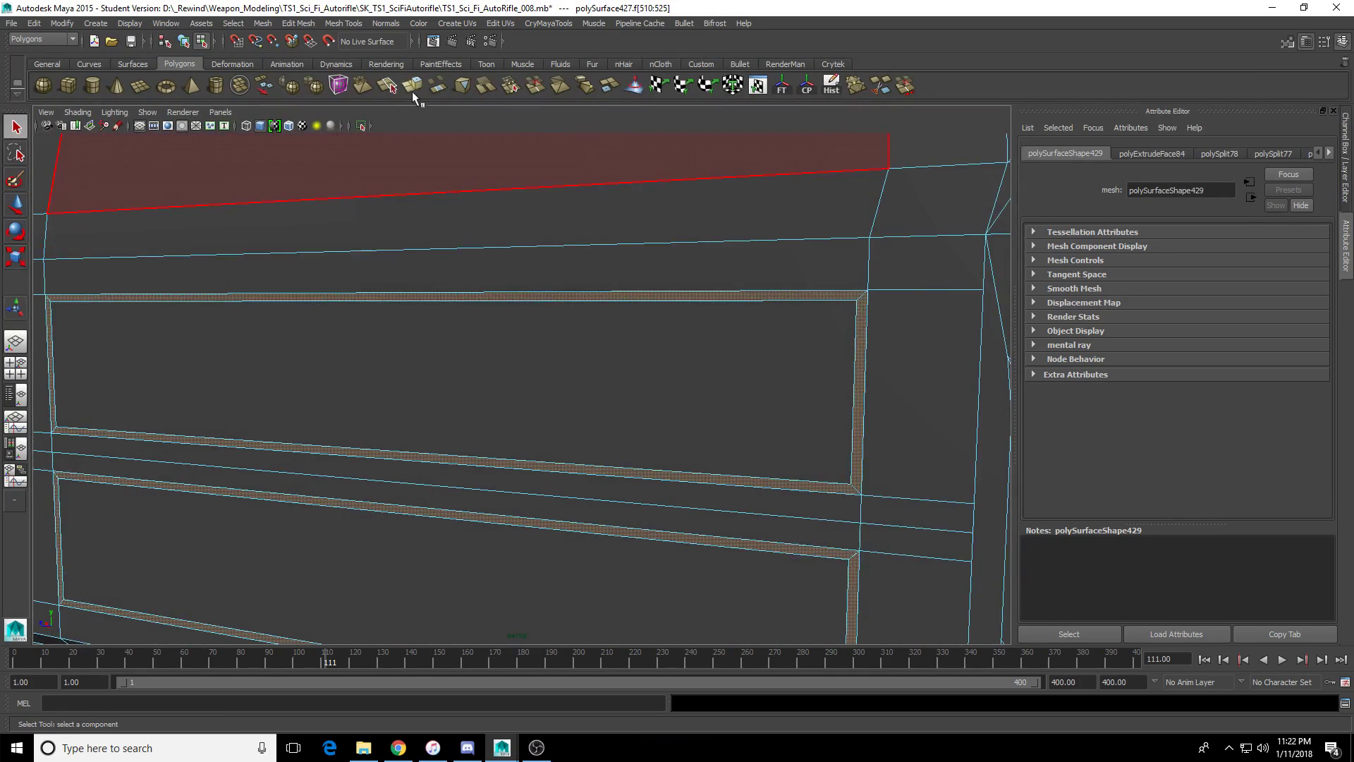
# Extrude the selected border faces inward with a local Z translation of -0.043, forming grooves around the panels.
pyautogui.hotkey('ctrl', 'e')
pyautogui.keyDown('alt'); pyautogui.moveTo(553, 321); pyautogui.dragTo(753, 475); pyautogui.keyUp('alt')
pyautogui.keyDown('alt'); pyautogui.moveTo(700, 421); pyautogui.dragTo(636, 462); pyautogui.keyUp('alt')
pyautogui.moveTo(450, 527); pyautogui.dragTo(538, 429)
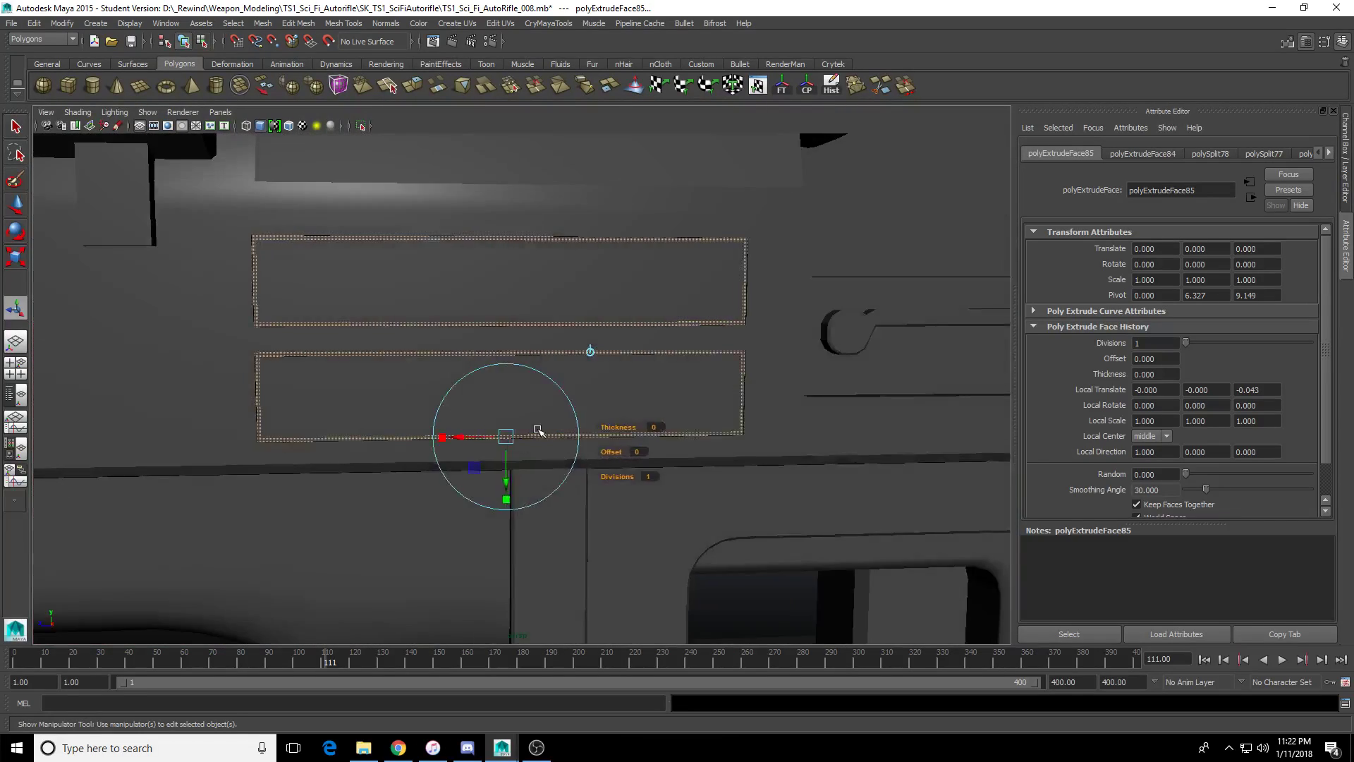
pyautogui.keyDown('alt'); pyautogui.moveTo(538, 430); pyautogui.dragTo(404, 551, button='right'); pyautogui.keyUp('alt')
pyautogui.click(302, 595)
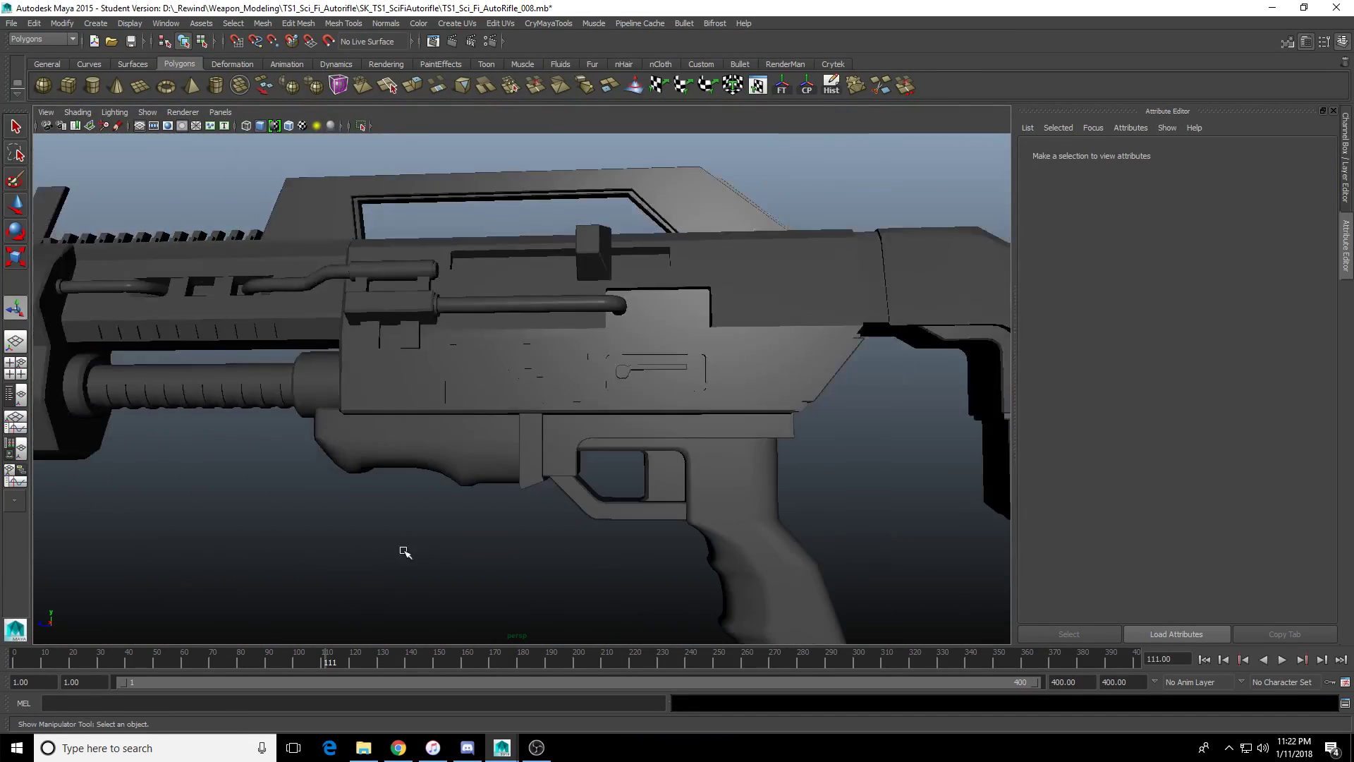
pyautogui.moveTo(404, 551)
pyautogui.keyDown('alt'); pyautogui.mouseDown()
pyautogui.moveTo(519, 559)
pyautogui.moveTo(423, 550)
pyautogui.mouseUp(); pyautogui.keyUp('alt')
pyautogui.keyDown('alt'); pyautogui.moveTo(423, 550); pyautogui.dragTo(506, 432, button='right'); pyautogui.keyUp('alt')
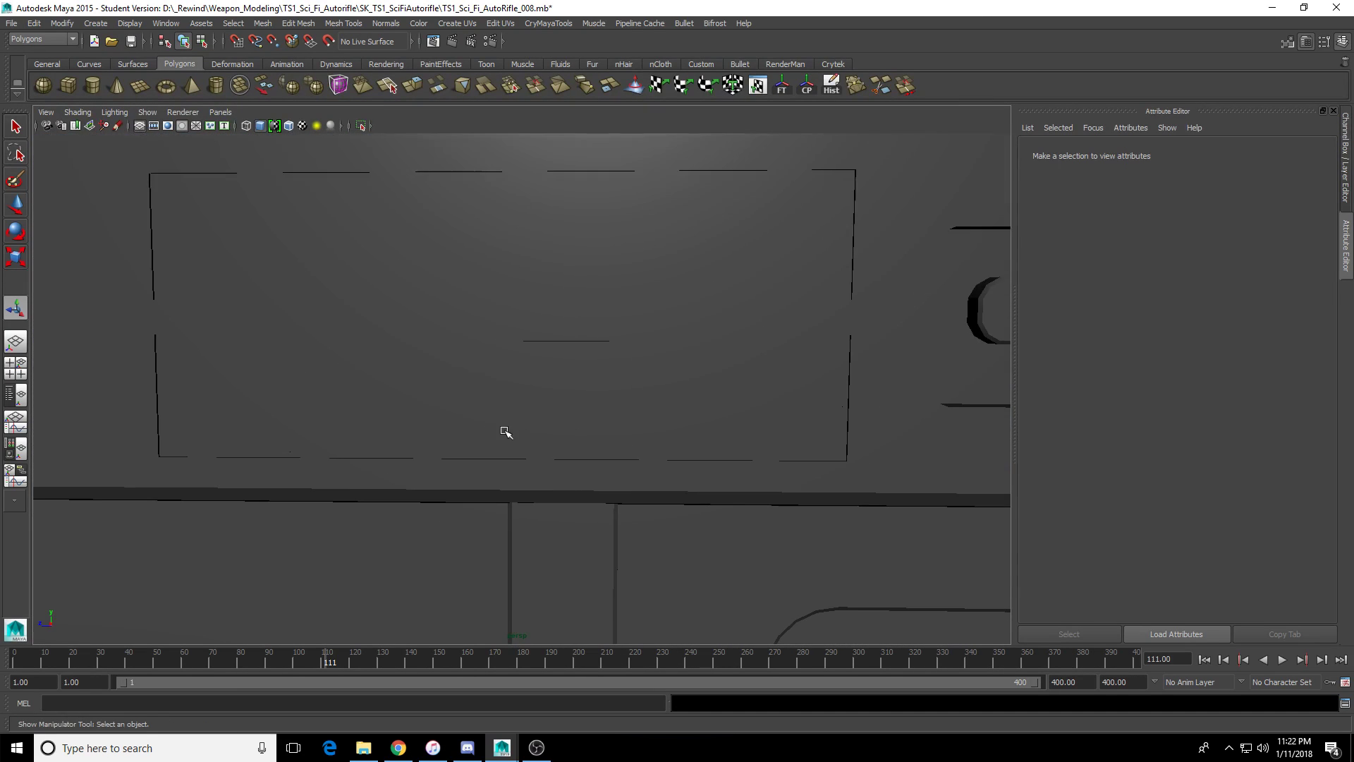
pyautogui.keyDown('alt'); pyautogui.moveTo(505, 431); pyautogui.dragTo(508, 363); pyautogui.keyUp('alt')
pyautogui.click(507, 363)
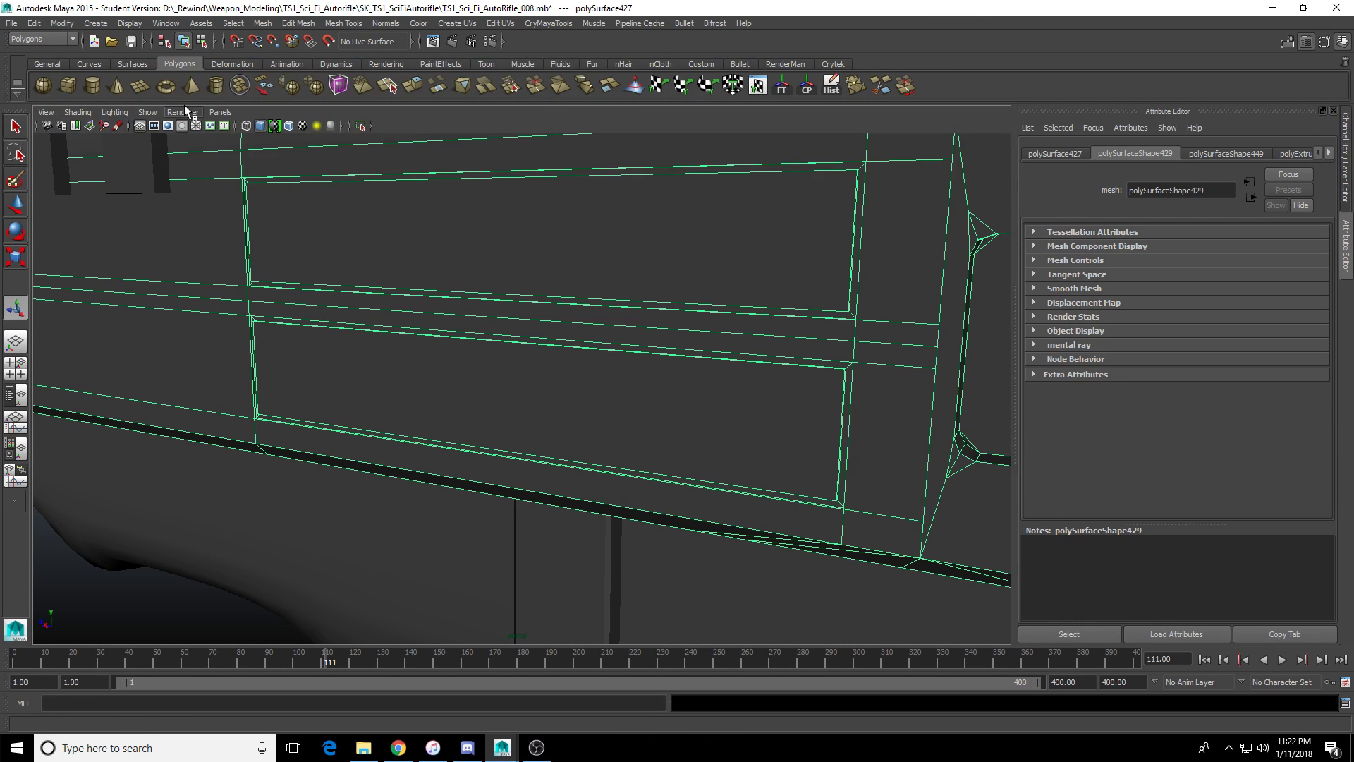
pyautogui.press('t')
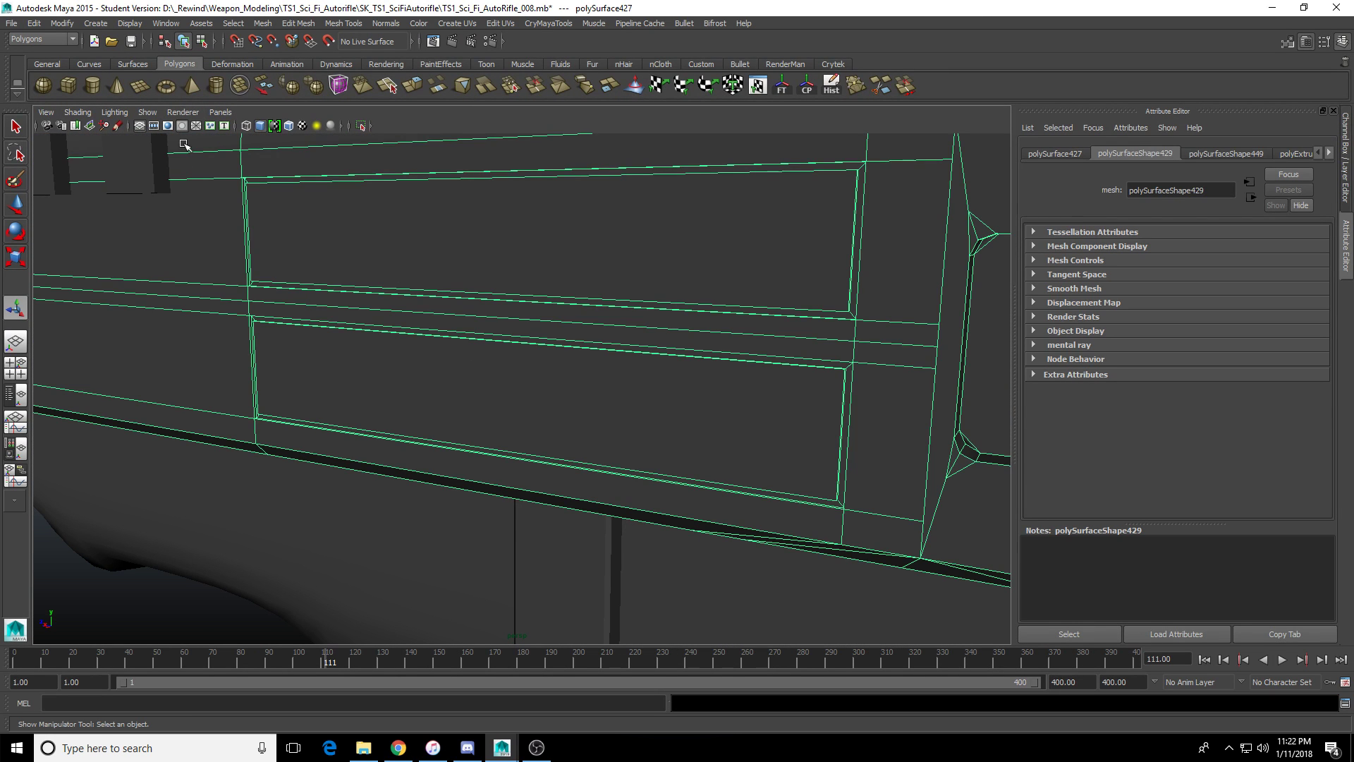
# Create a small cylinder with a radius of about 0.260 and height of about 0.179, and raise it to the lever recess's level.
pyautogui.click(92, 85)
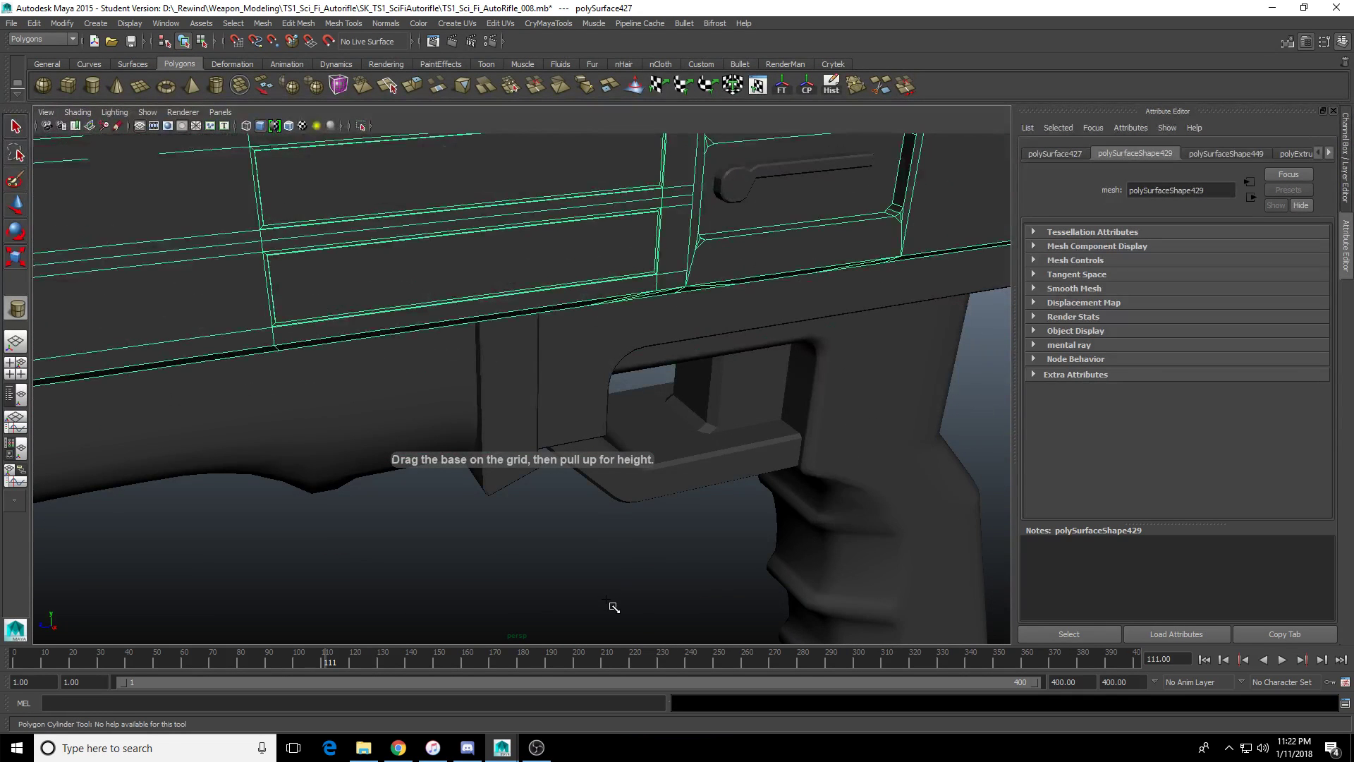
pyautogui.moveTo(607, 599); pyautogui.dragTo(623, 585)
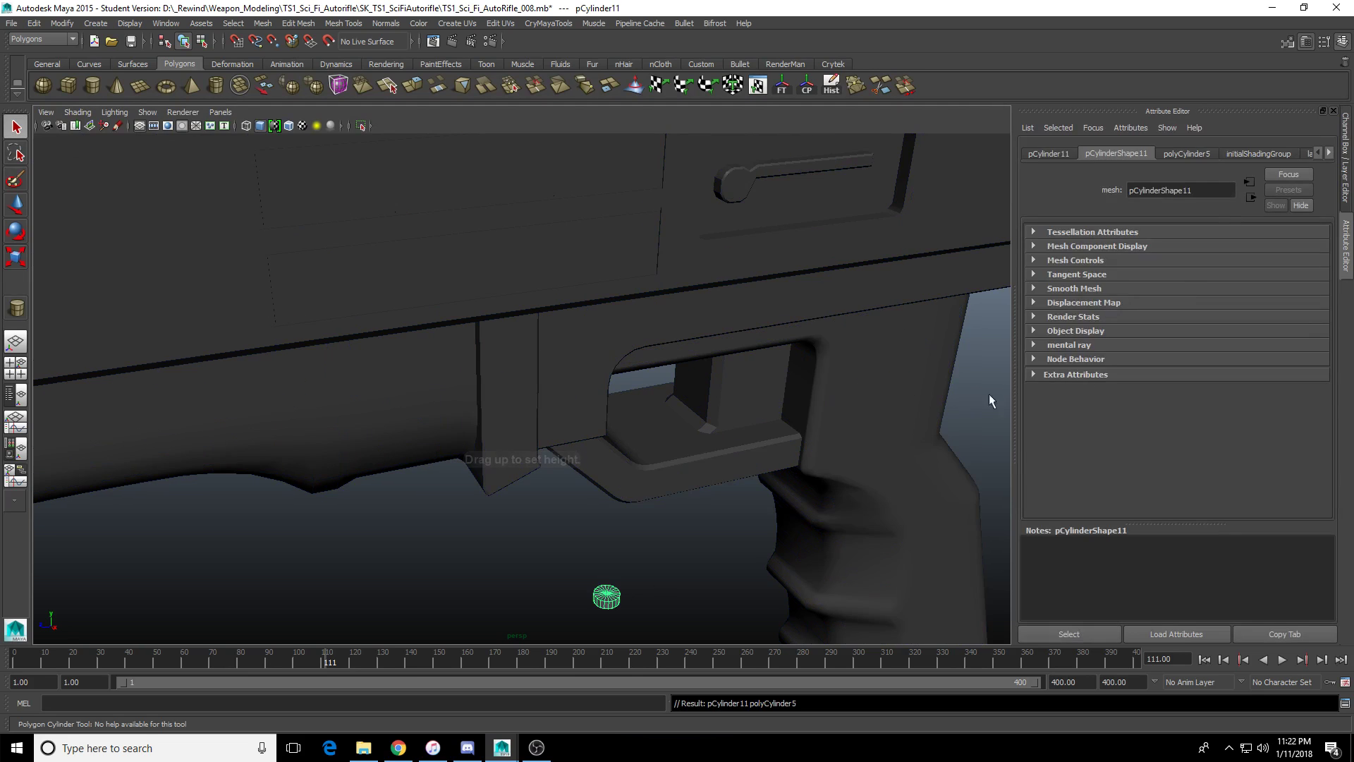
pyautogui.click(1187, 152)
pyautogui.scroll(-4, 699, 477)
pyautogui.keyDown('alt'); pyautogui.moveTo(700, 483); pyautogui.dragTo(656, 460); pyautogui.keyUp('alt')
pyautogui.press('w')
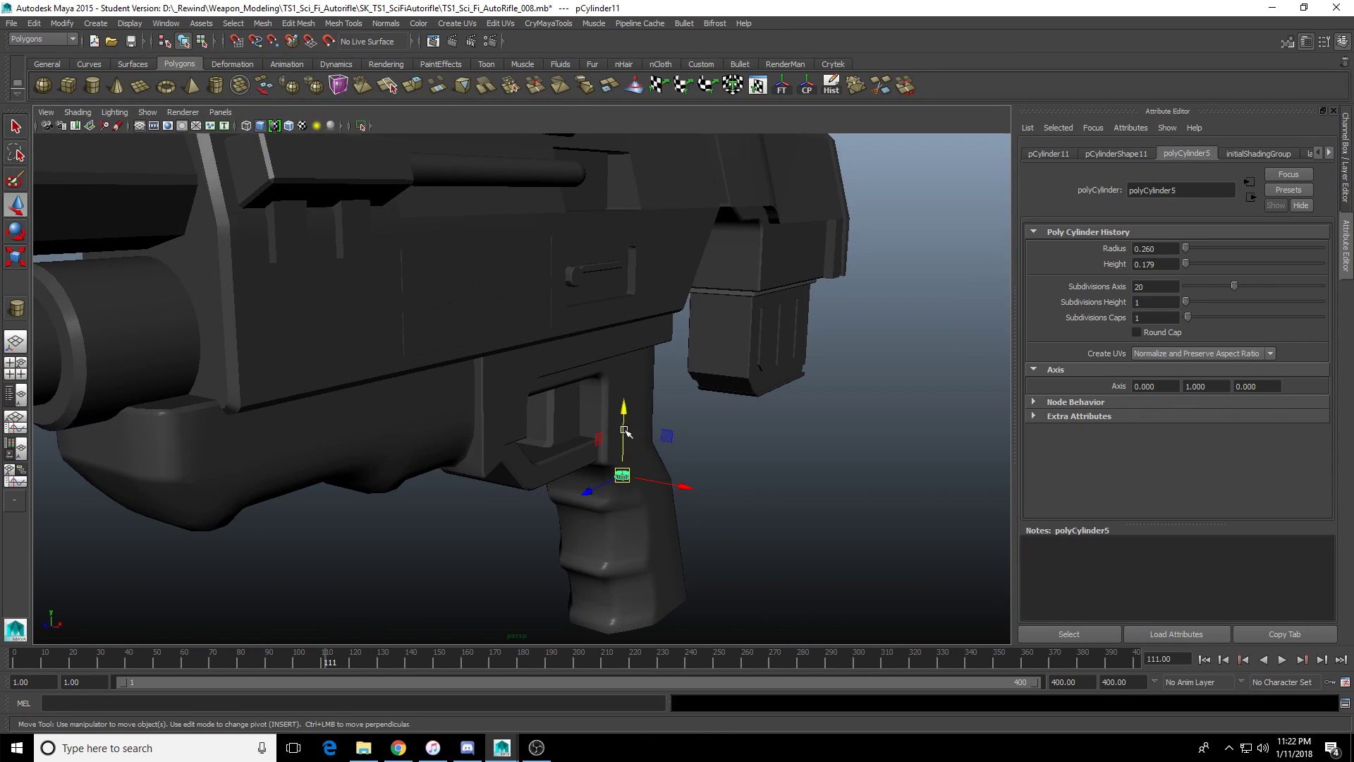
pyautogui.moveTo(623, 413); pyautogui.dragTo(627, 204)
# Scale the cylinder down uniformly to about 0.564 and set its cap subdivisions to 0.
pyautogui.press('f')
pyautogui.scroll(-3, 616, 422)
pyautogui.press('r')
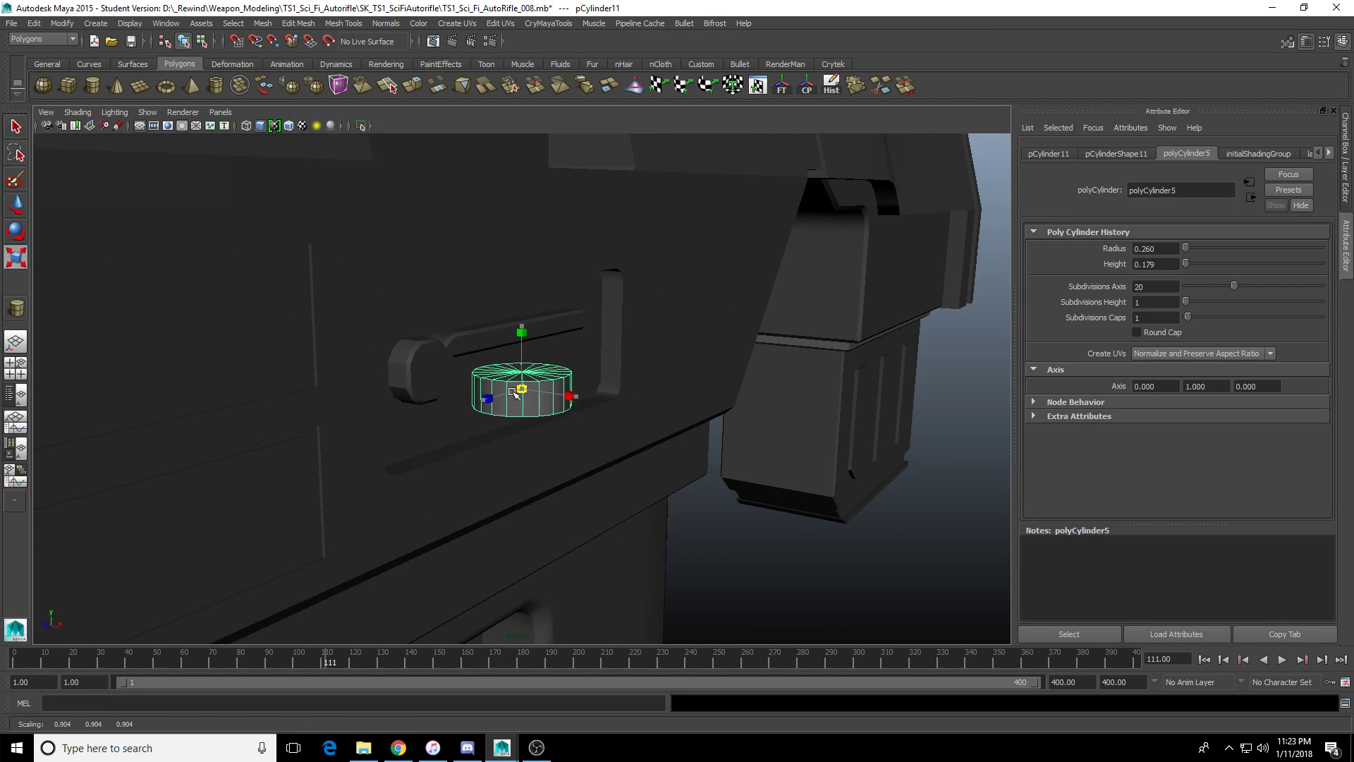
pyautogui.moveTo(521, 388); pyautogui.dragTo(497, 414)
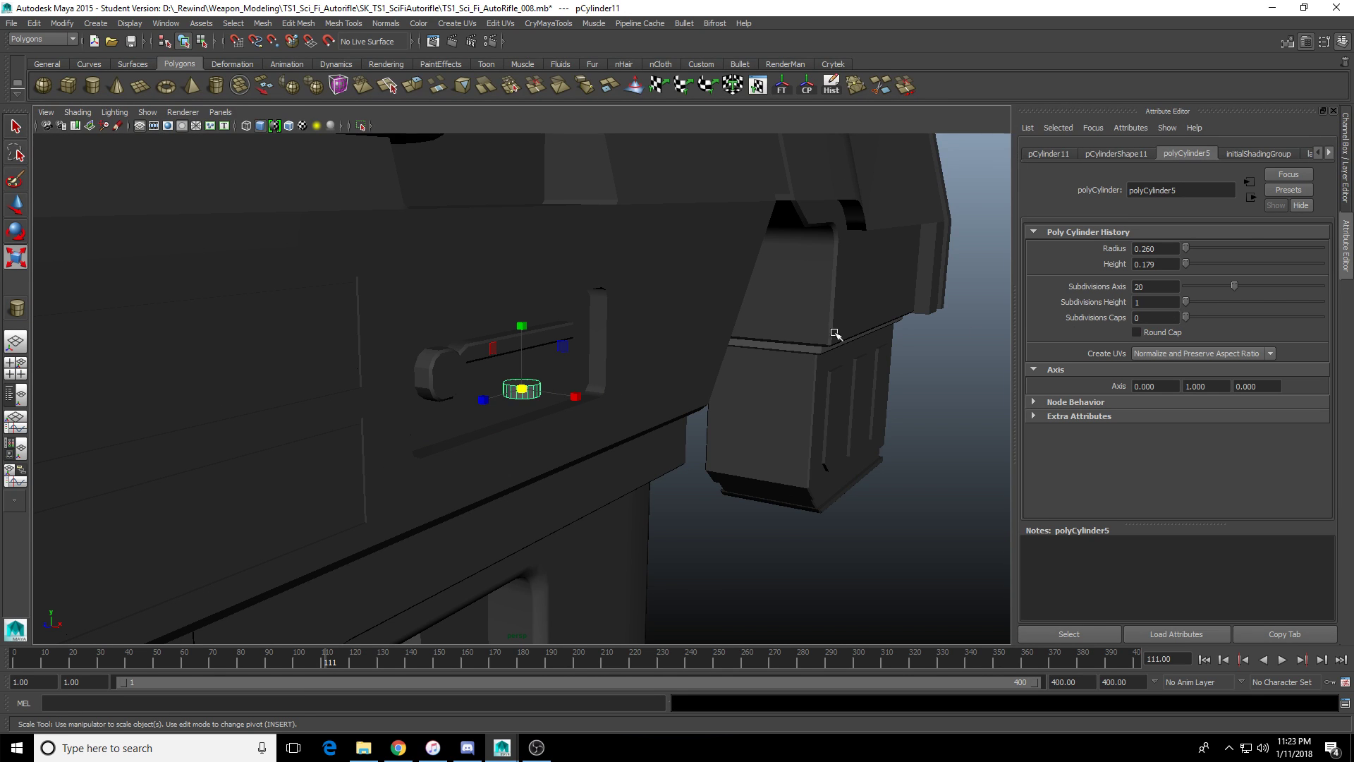
# Try 6 axis subdivisions on the cylinder and settle on 8.
pyautogui.keyDown('alt'); pyautogui.moveTo(835, 334); pyautogui.dragTo(1195, 290); pyautogui.keyUp('alt')
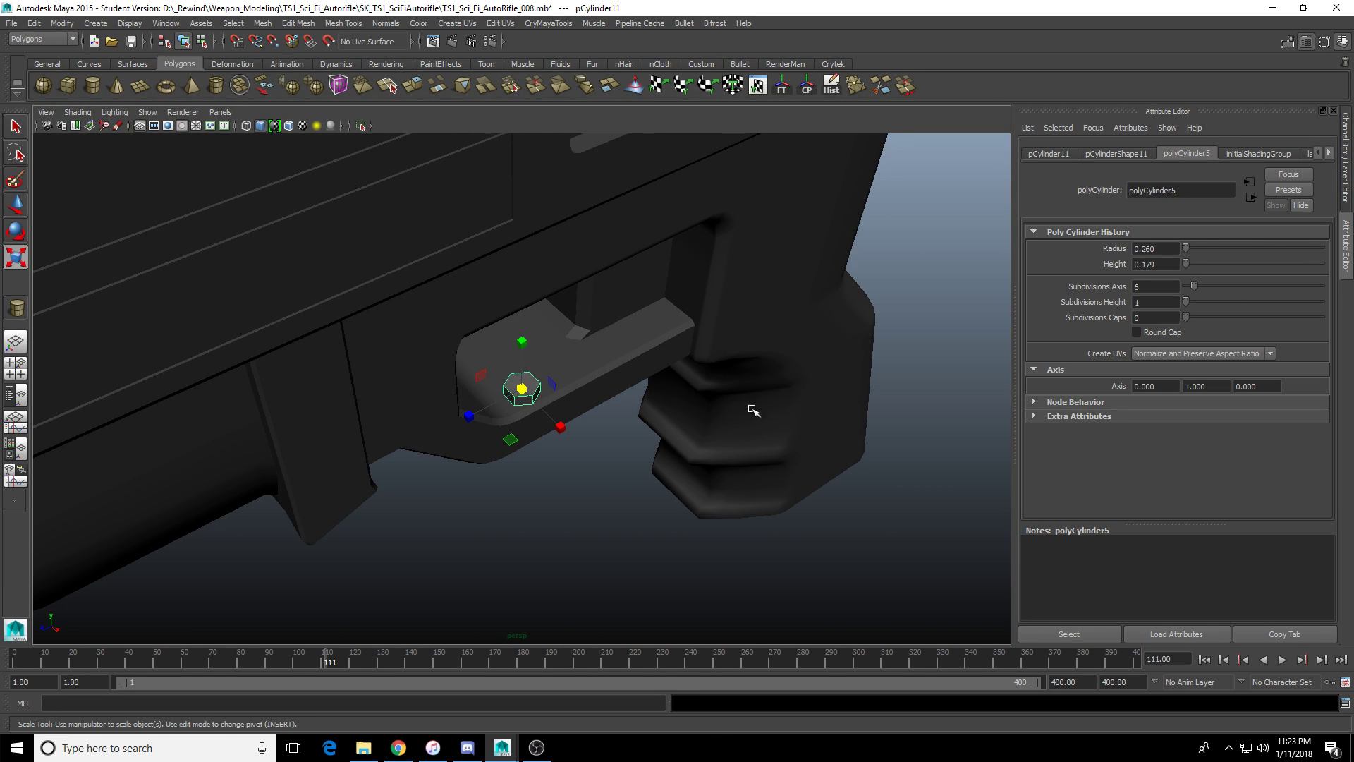
pyautogui.keyDown('alt'); pyautogui.moveTo(753, 409); pyautogui.dragTo(837, 438); pyautogui.keyUp('alt')
pyautogui.scroll(5, 761, 428)
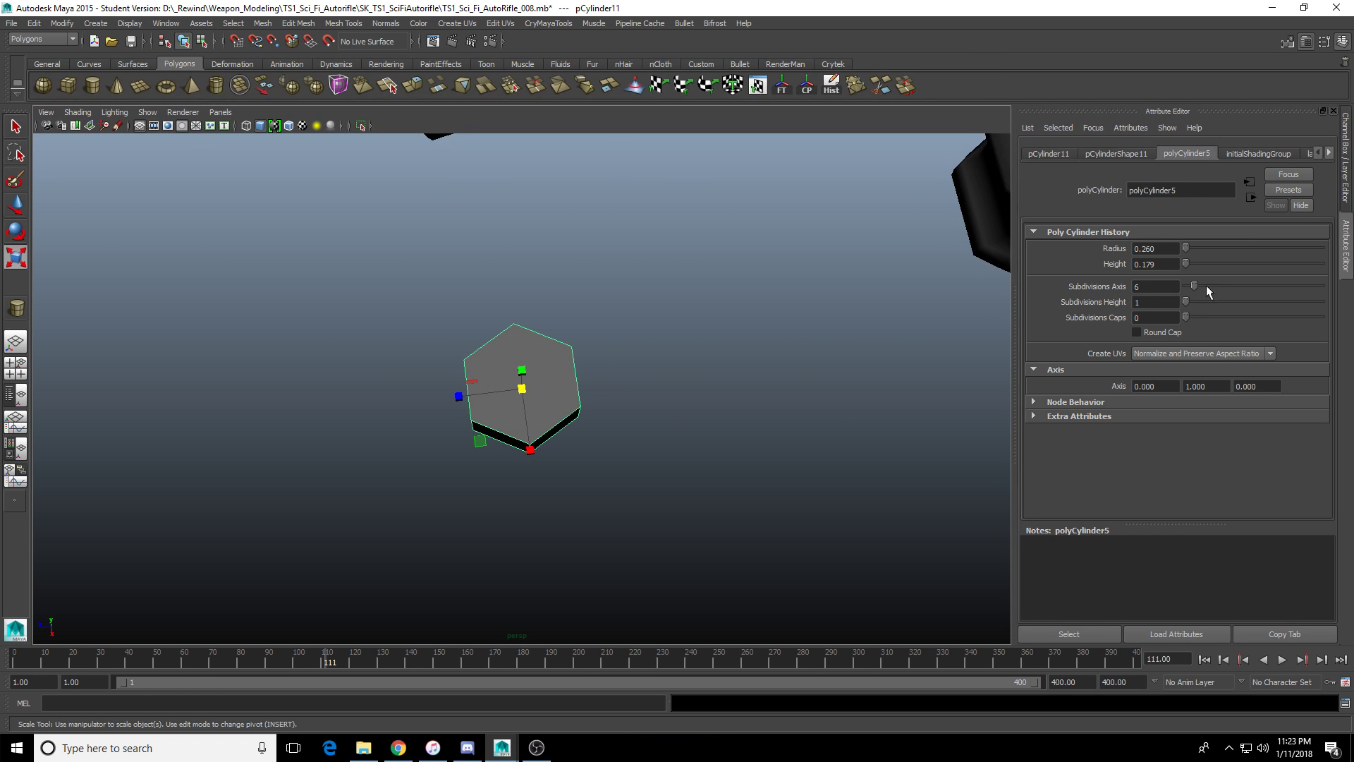
pyautogui.moveTo(1193, 286); pyautogui.dragTo(1199, 286)
# Set the cylinder's Z rotation to -90 degrees and reopen its creation settings.
pyautogui.keyDown('alt'); pyautogui.moveTo(867, 407); pyautogui.dragTo(589, 440); pyautogui.keyUp('alt')
pyautogui.press('e')
pyautogui.click(1049, 153)
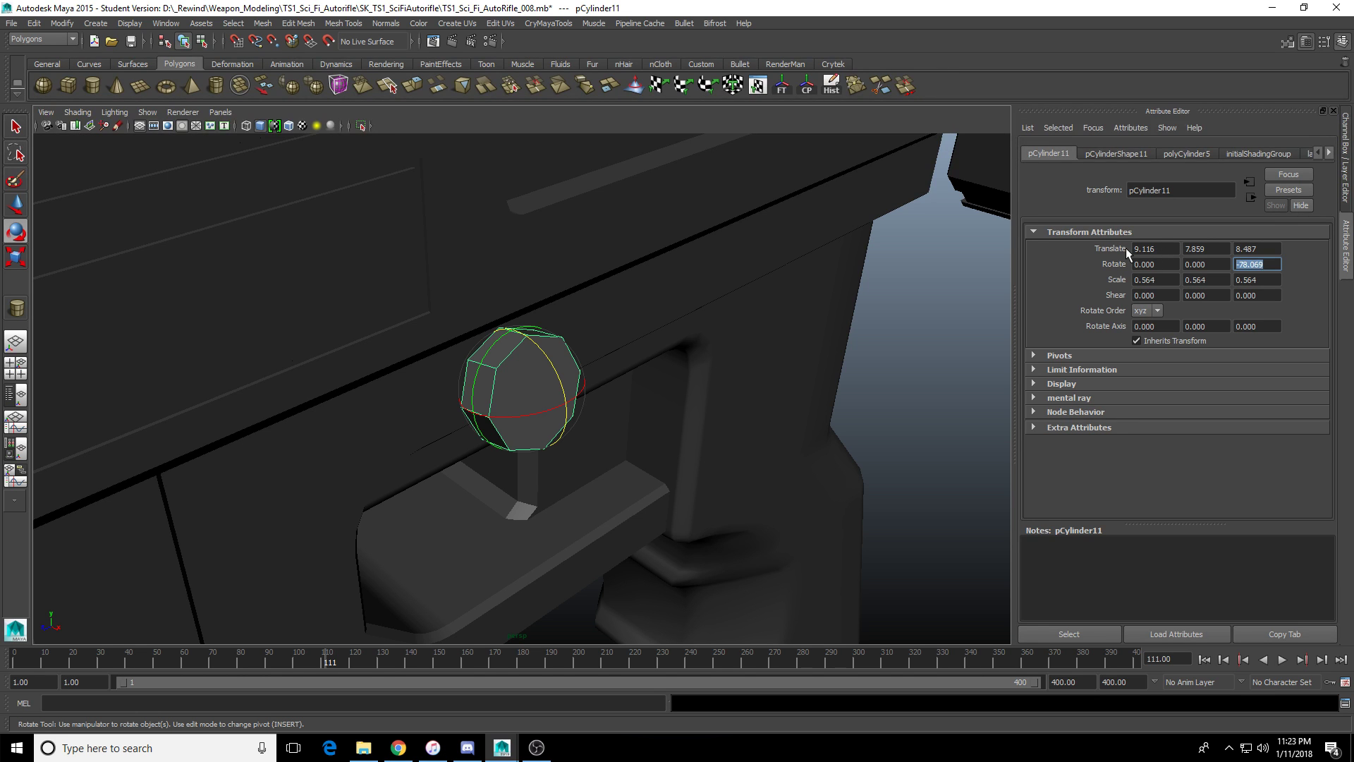
pyautogui.write('-90')
pyautogui.press('Return')
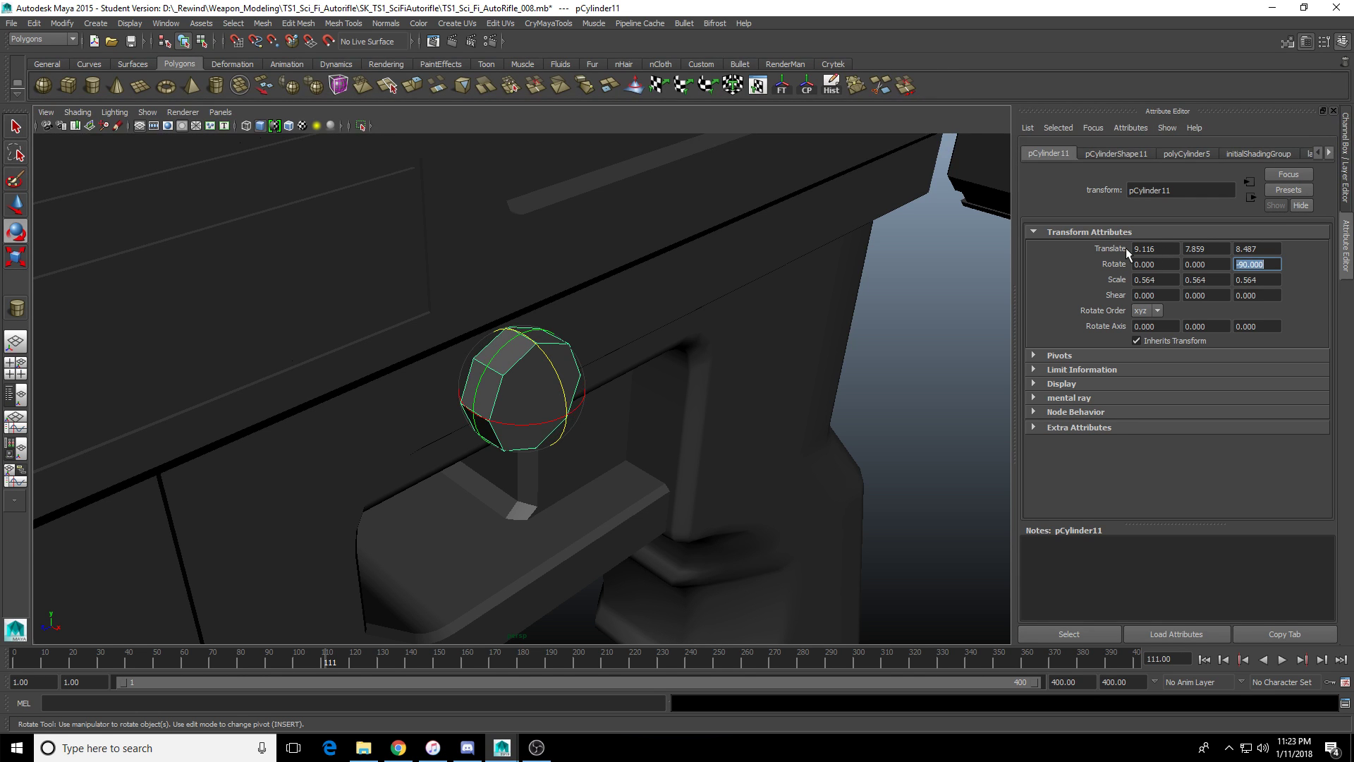
pyautogui.keyDown('alt'); pyautogui.moveTo(644, 454); pyautogui.dragTo(740, 395); pyautogui.keyUp('alt')
pyautogui.click(1187, 153)
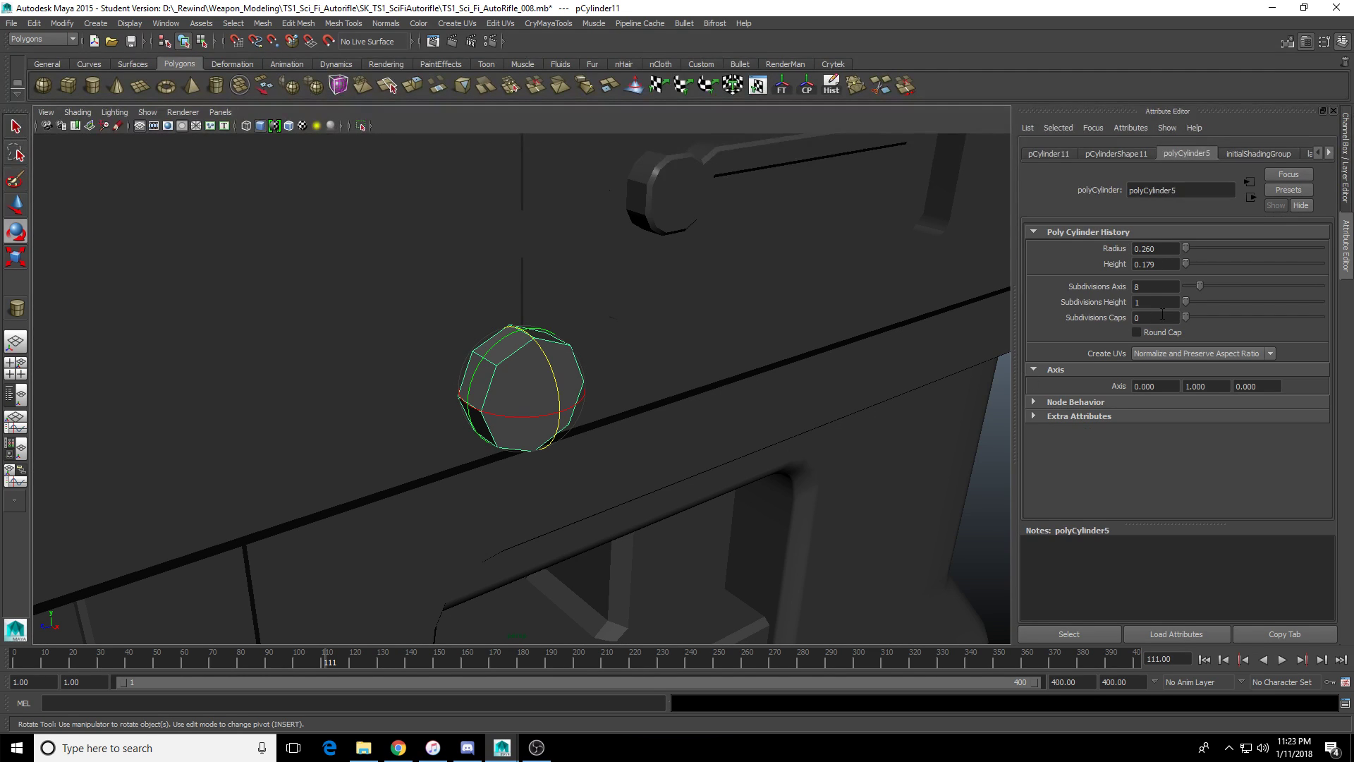
# Try 7 axis subdivisions on the cylinder and return to 8.
pyautogui.moveTo(1199, 285); pyautogui.dragTo(1196, 285)
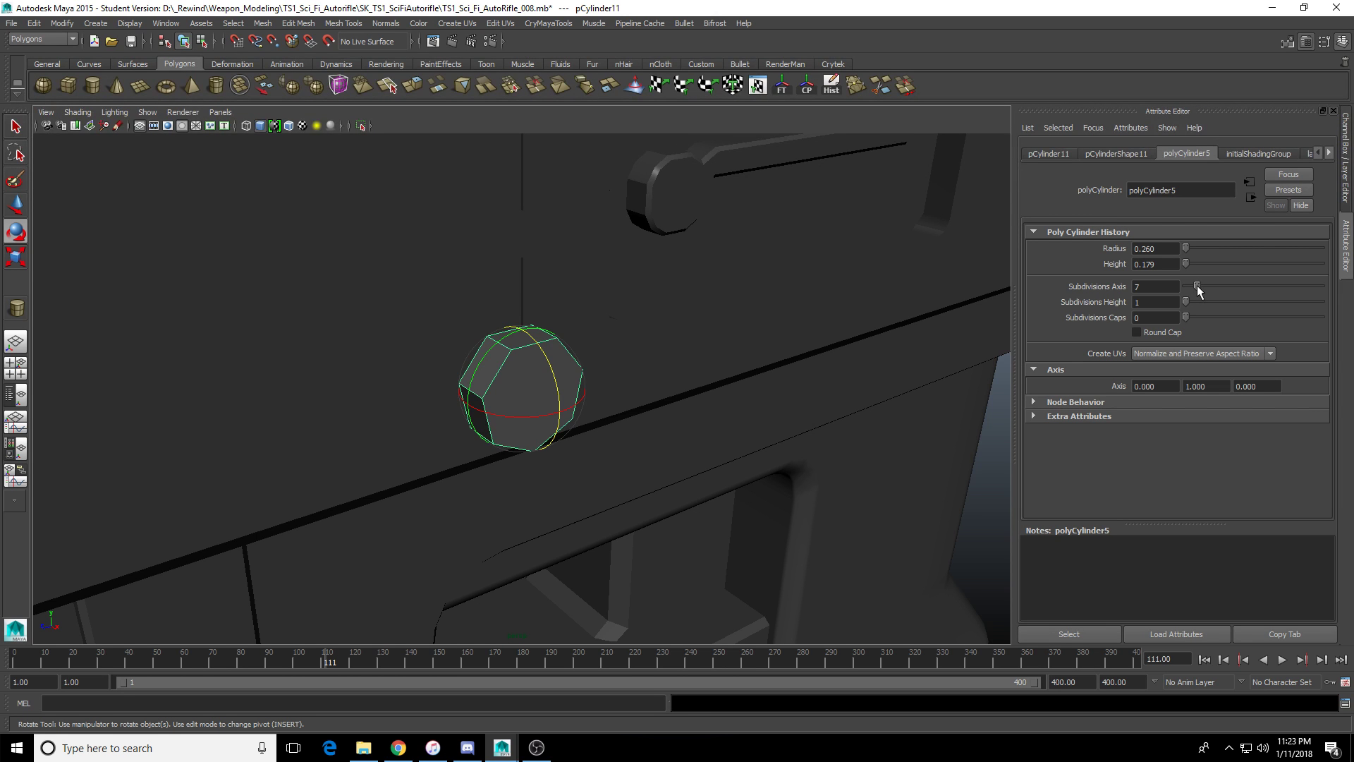
pyautogui.moveTo(848, 419)
pyautogui.keyDown('alt'); pyautogui.mouseDown()
pyautogui.moveTo(795, 406)
pyautogui.moveTo(836, 397)
pyautogui.mouseUp(); pyautogui.keyUp('alt')
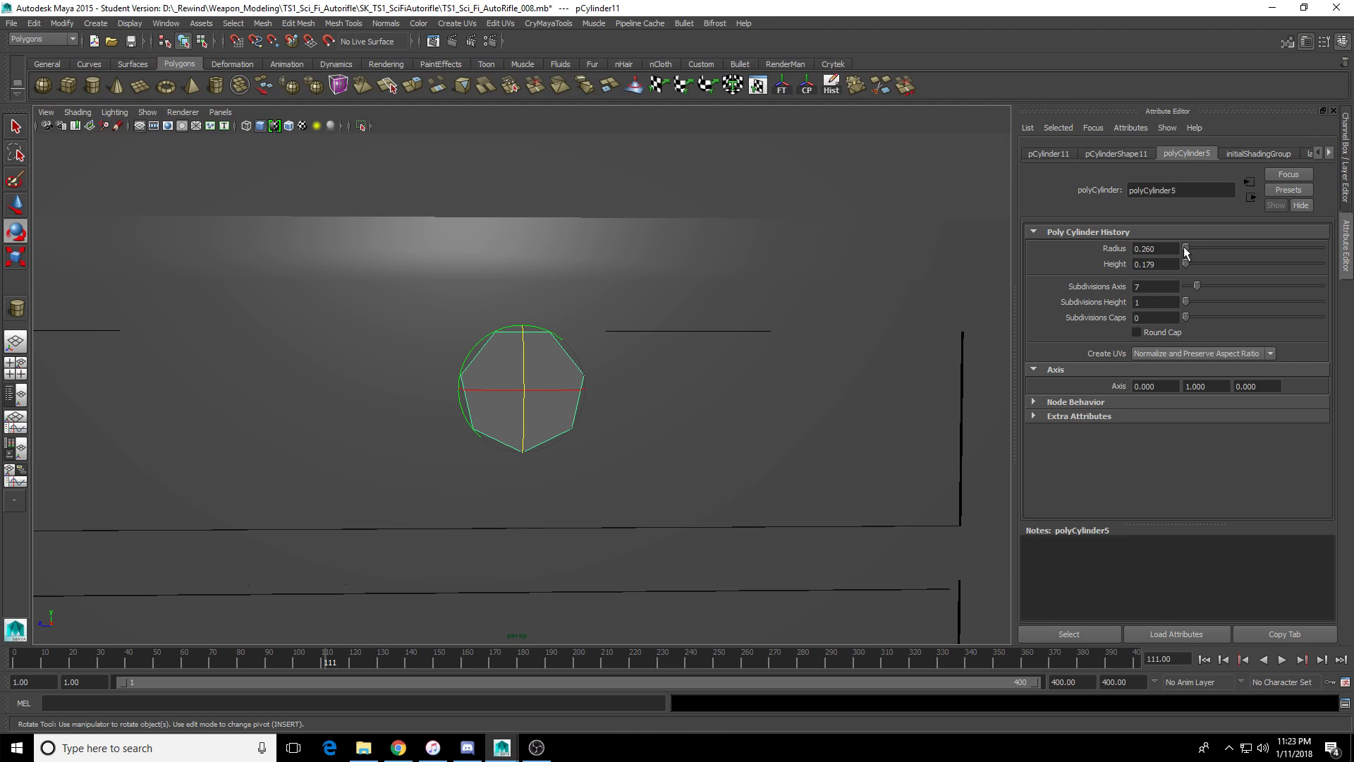
pyautogui.moveTo(1190, 289); pyautogui.dragTo(1200, 286)
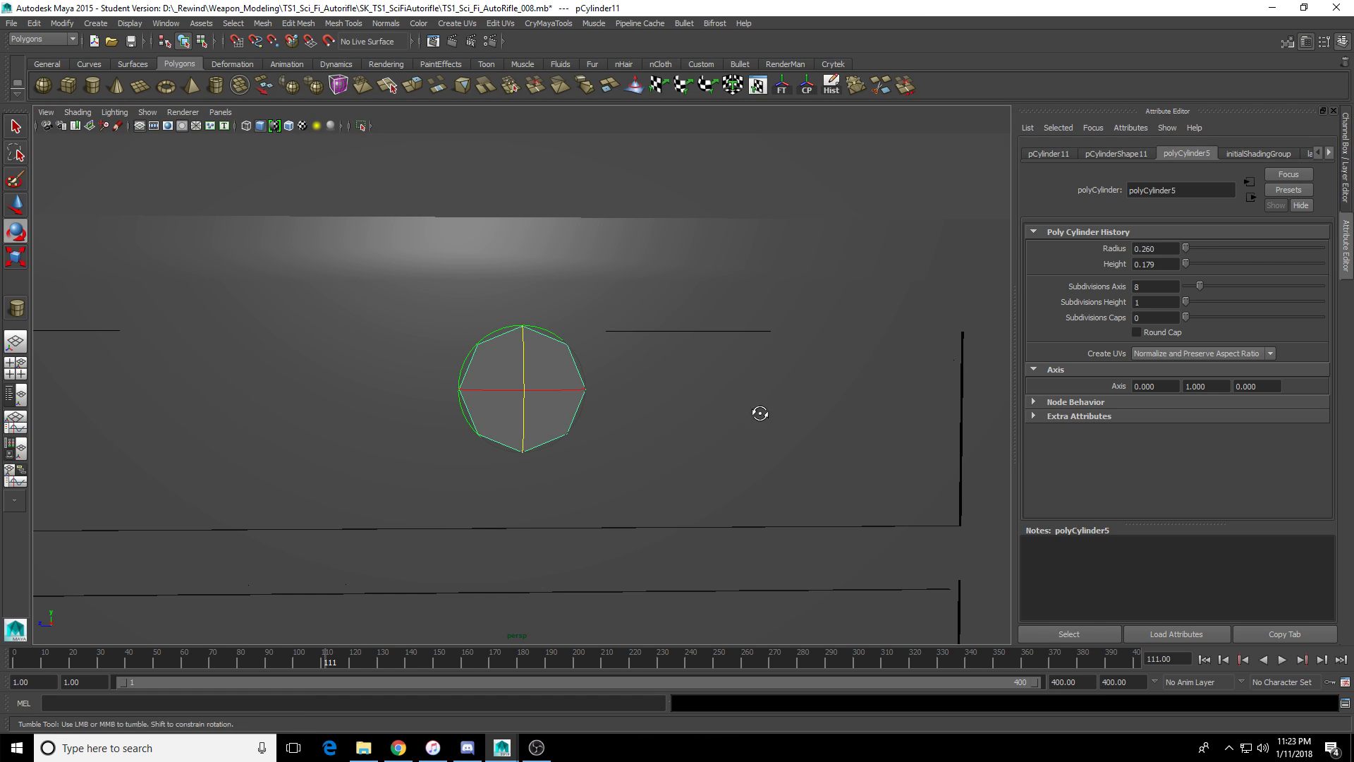
pyautogui.scroll(6, 658, 441)
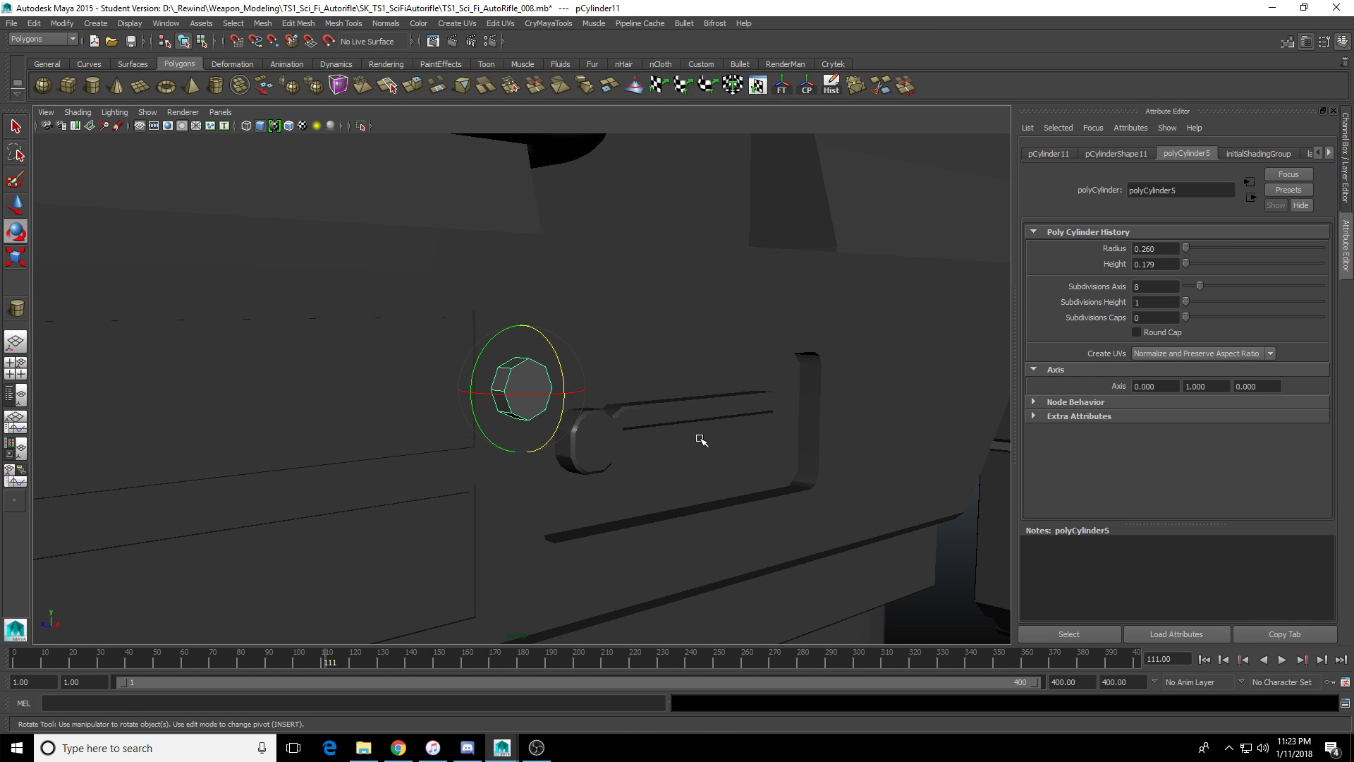
pyautogui.scroll(8, 671, 437)
pyautogui.press('q')
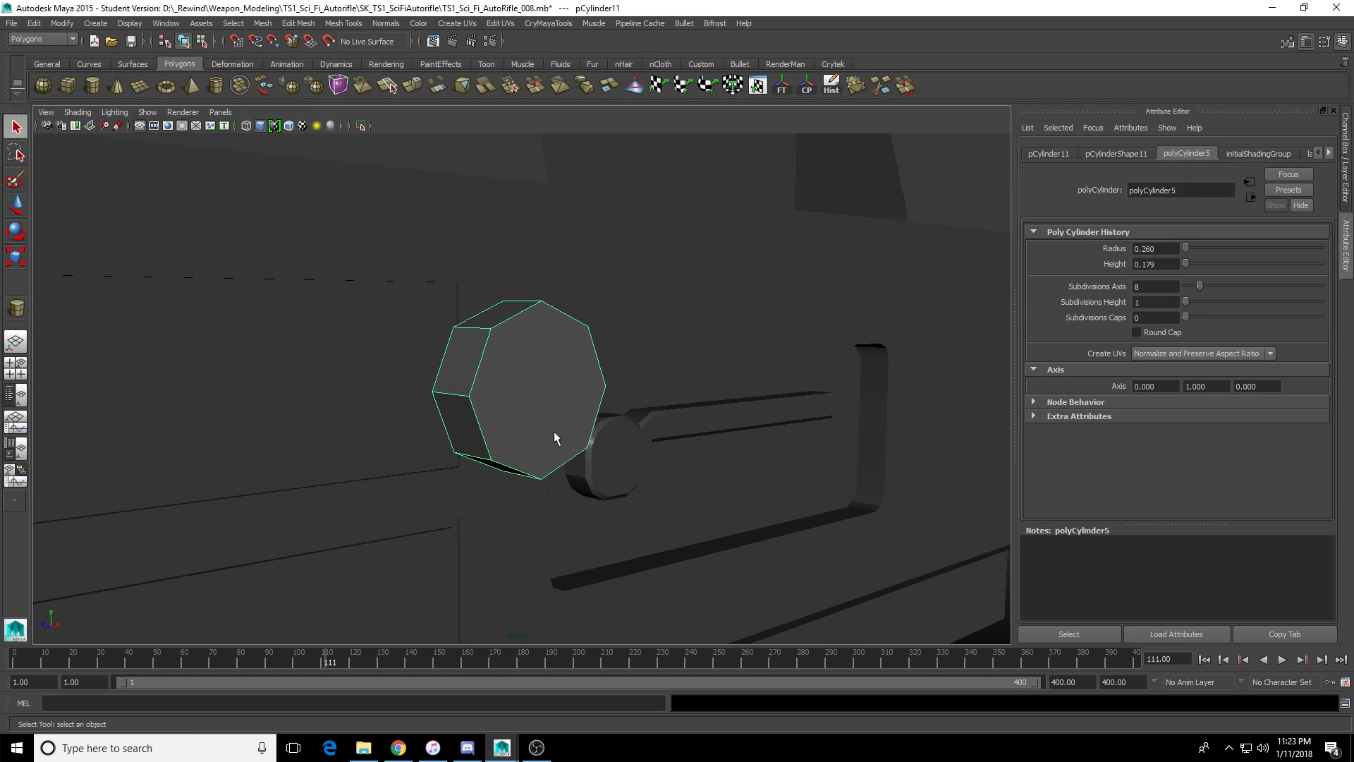
pyautogui.press('F11')
pyautogui.click(528, 416)
pyautogui.press('F10')
pyautogui.keyDown('alt'); pyautogui.moveTo(511, 320); pyautogui.dragTo(538, 357); pyautogui.keyUp('alt')
pyautogui.scroll(-7, 516, 405)
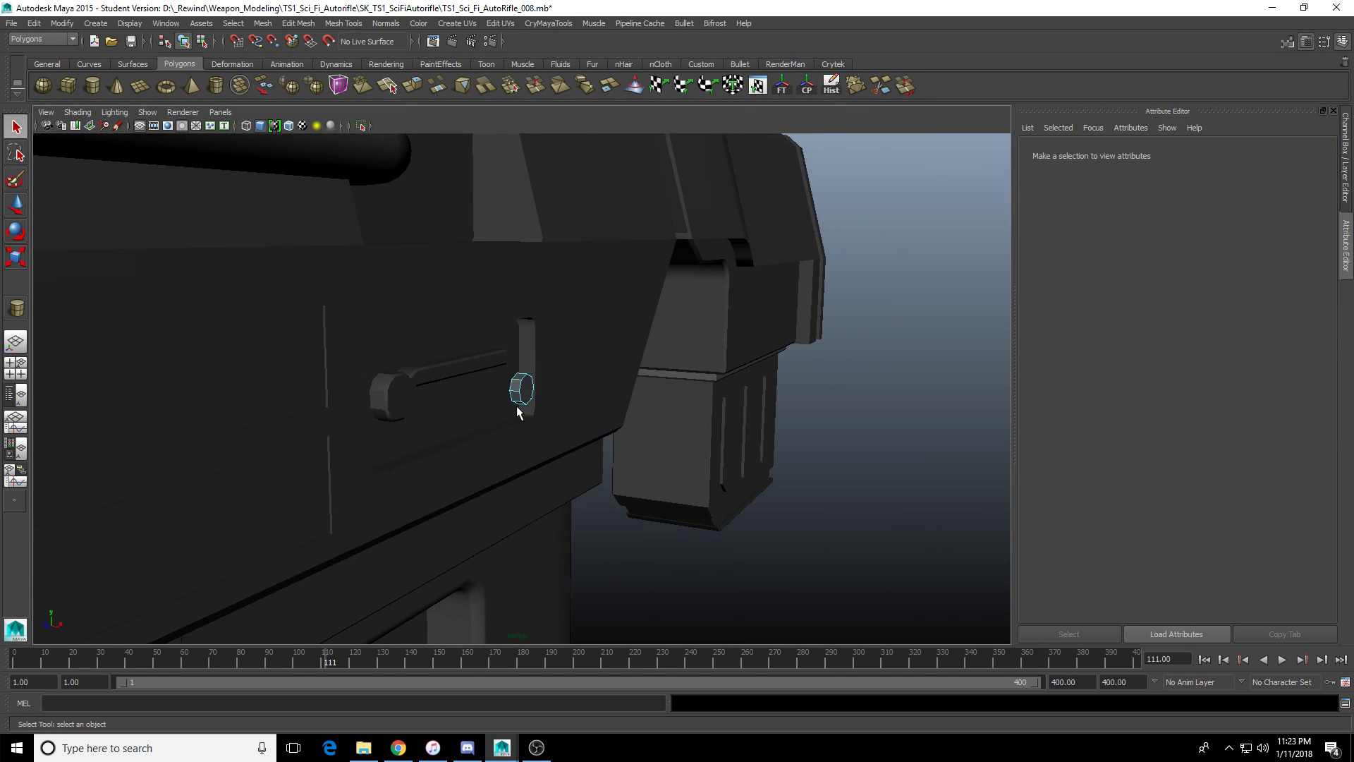
pyautogui.scroll(-4, 528, 413)
pyautogui.moveTo(527, 413)
pyautogui.keyDown('alt'); pyautogui.mouseDown()
pyautogui.moveTo(463, 421)
pyautogui.moveTo(531, 416)
pyautogui.mouseUp(); pyautogui.keyUp('alt')
pyautogui.scroll(-6, 463, 421)
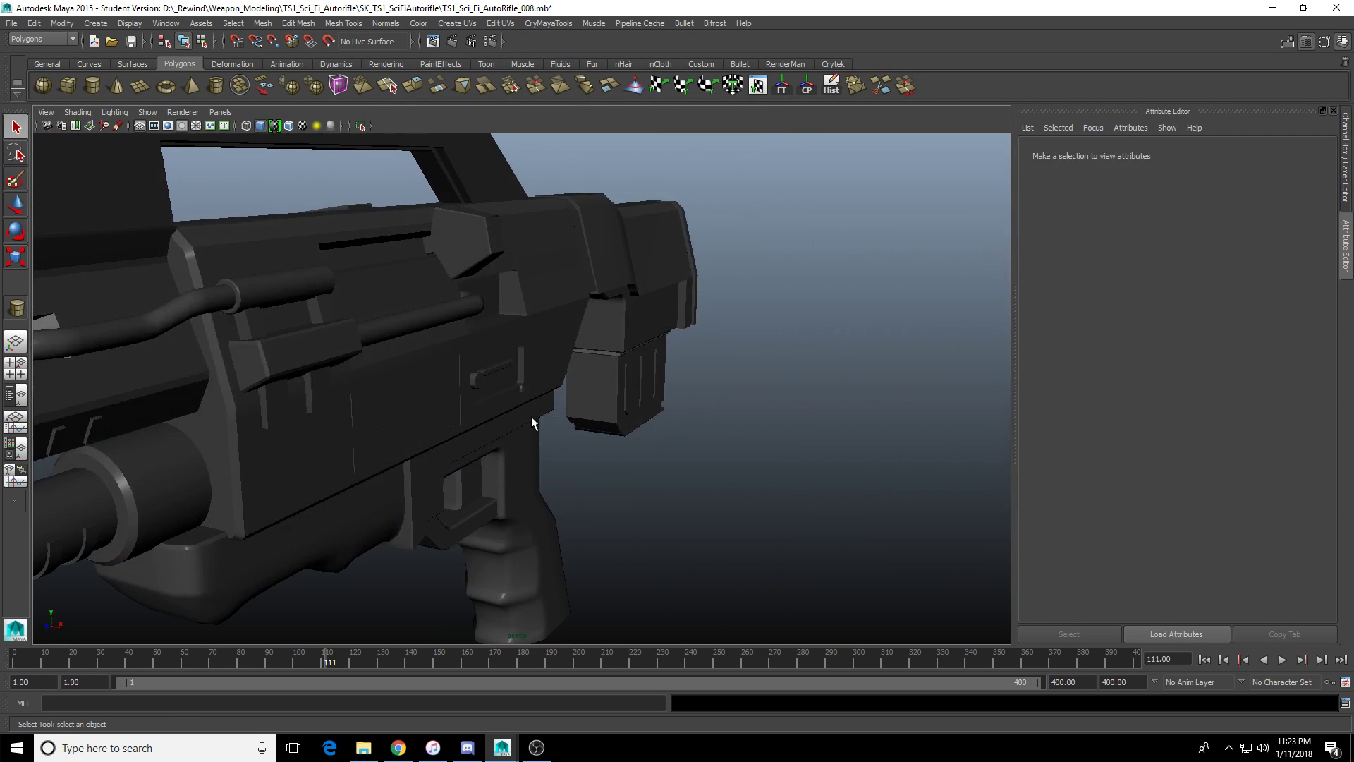
# Select the small cylinder and assign the existing blinn1 material to it.
pyautogui.scroll(3, 531, 413)
pyautogui.click(527, 384)
pyautogui.scroll(2, 529, 386)
pyautogui.rightClick(529, 387)
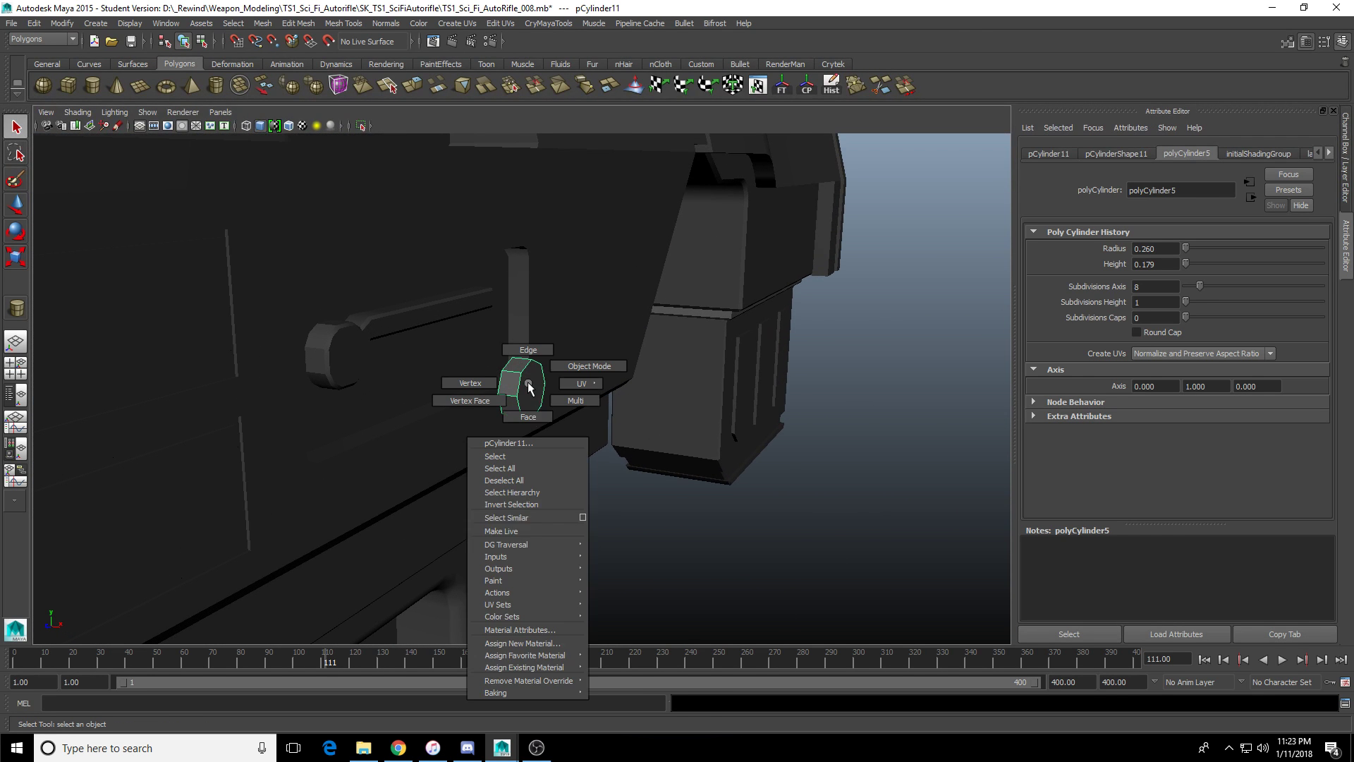
pyautogui.moveTo(525, 666)
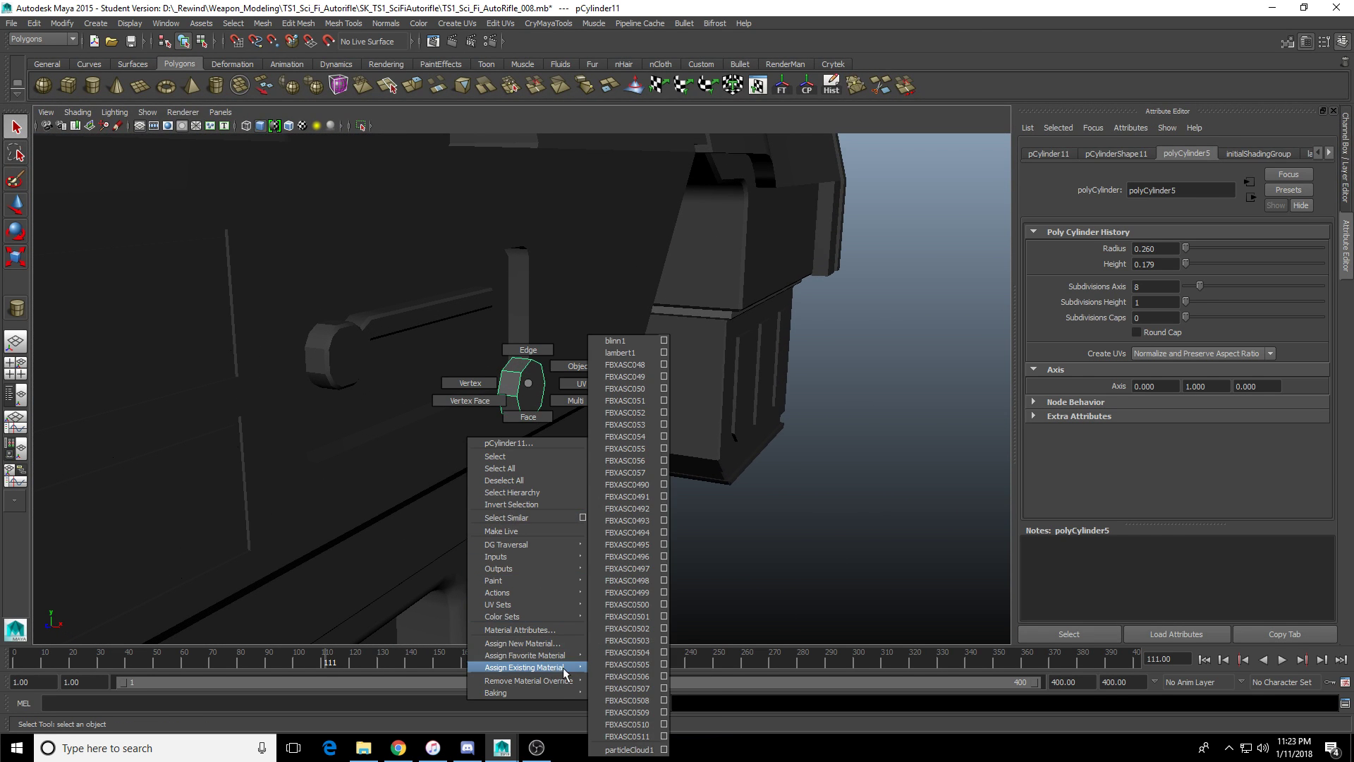
pyautogui.click(626, 341)
pyautogui.keyDown('alt'); pyautogui.moveTo(627, 341); pyautogui.dragTo(600, 399); pyautogui.keyUp('alt')
# Lengthen the cylinder along its axis and enlarge it slightly, to a scale of about 0.598, 0.791, 0.598.
pyautogui.press('w')
pyautogui.press('r')
pyautogui.scroll(-3, 600, 399)
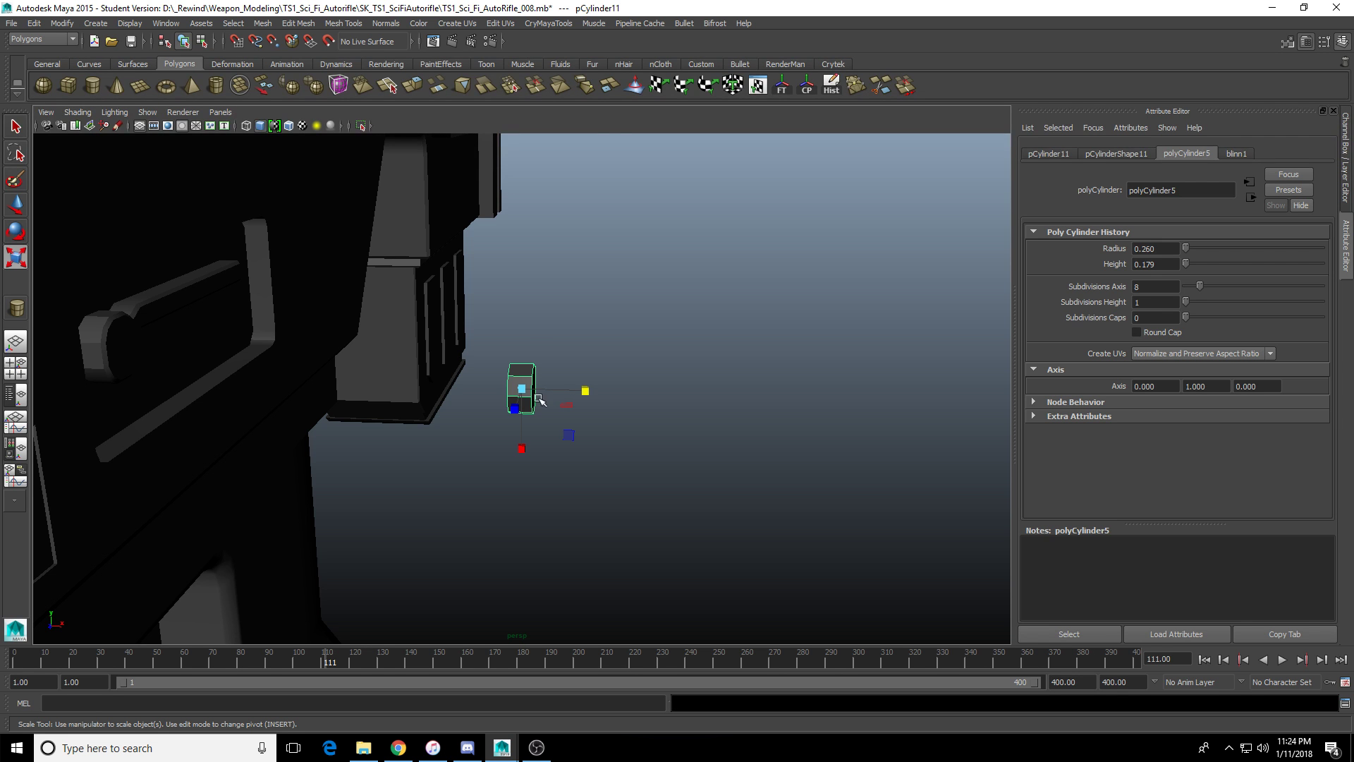
pyautogui.click(593, 353)
pyautogui.keyDown('alt'); pyautogui.moveTo(592, 353); pyautogui.dragTo(478, 387); pyautogui.keyUp('alt')
pyautogui.scroll(8, 484, 387)
pyautogui.click(523, 389)
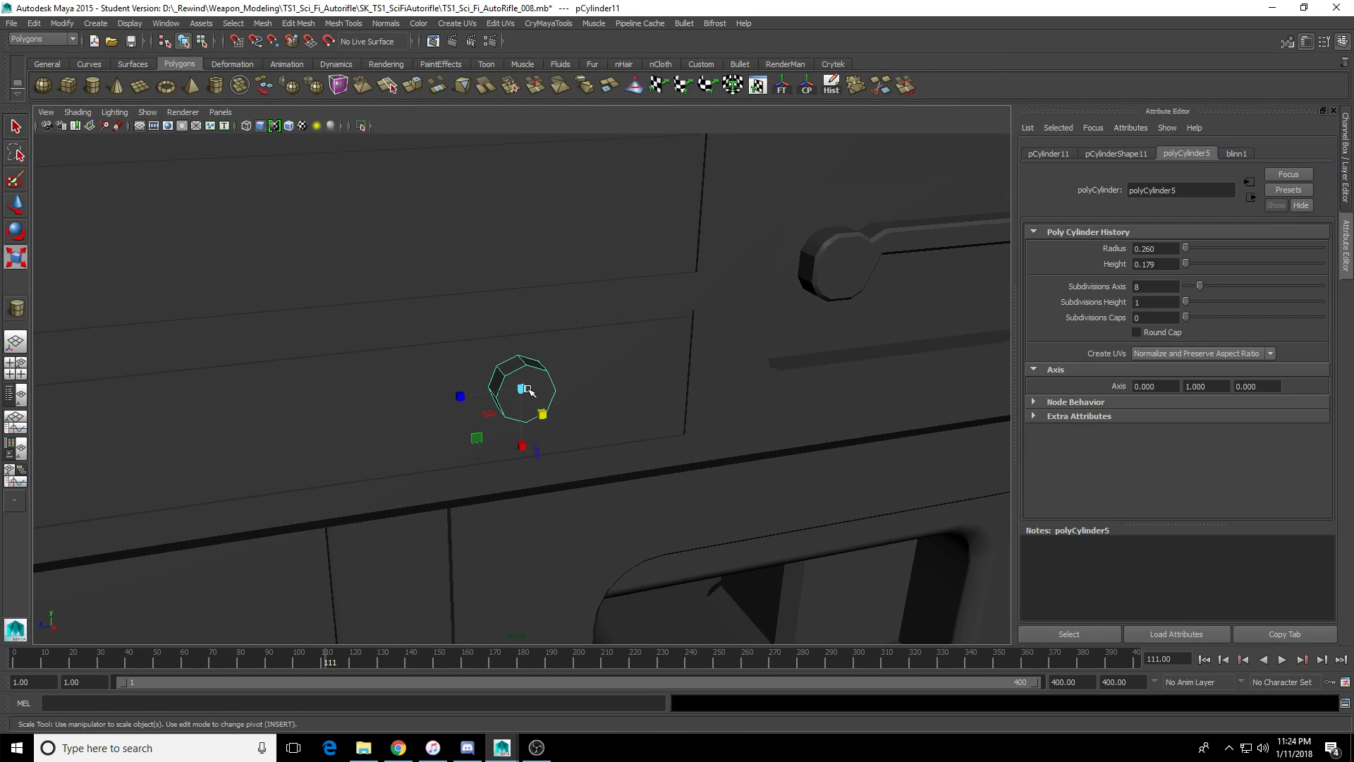
pyautogui.press('f')
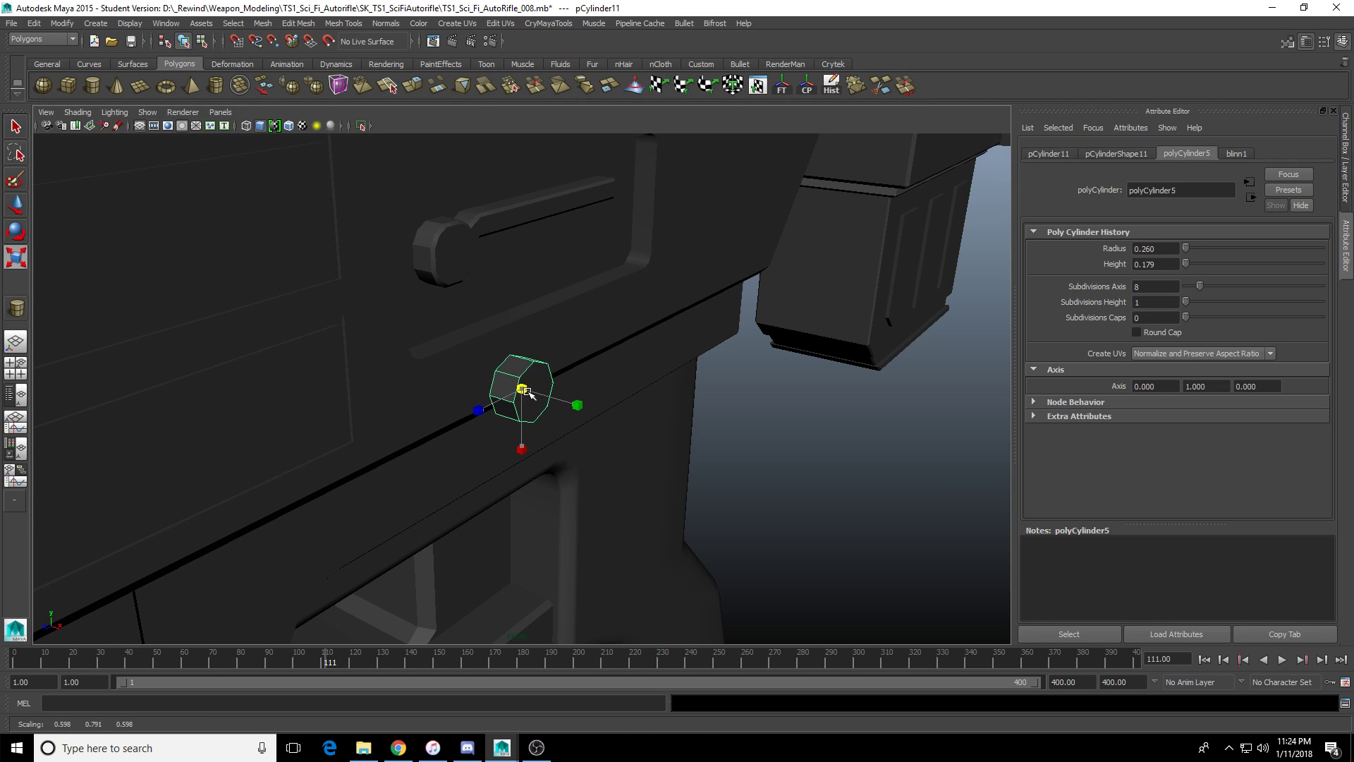
pyautogui.scroll(3, 525, 388)
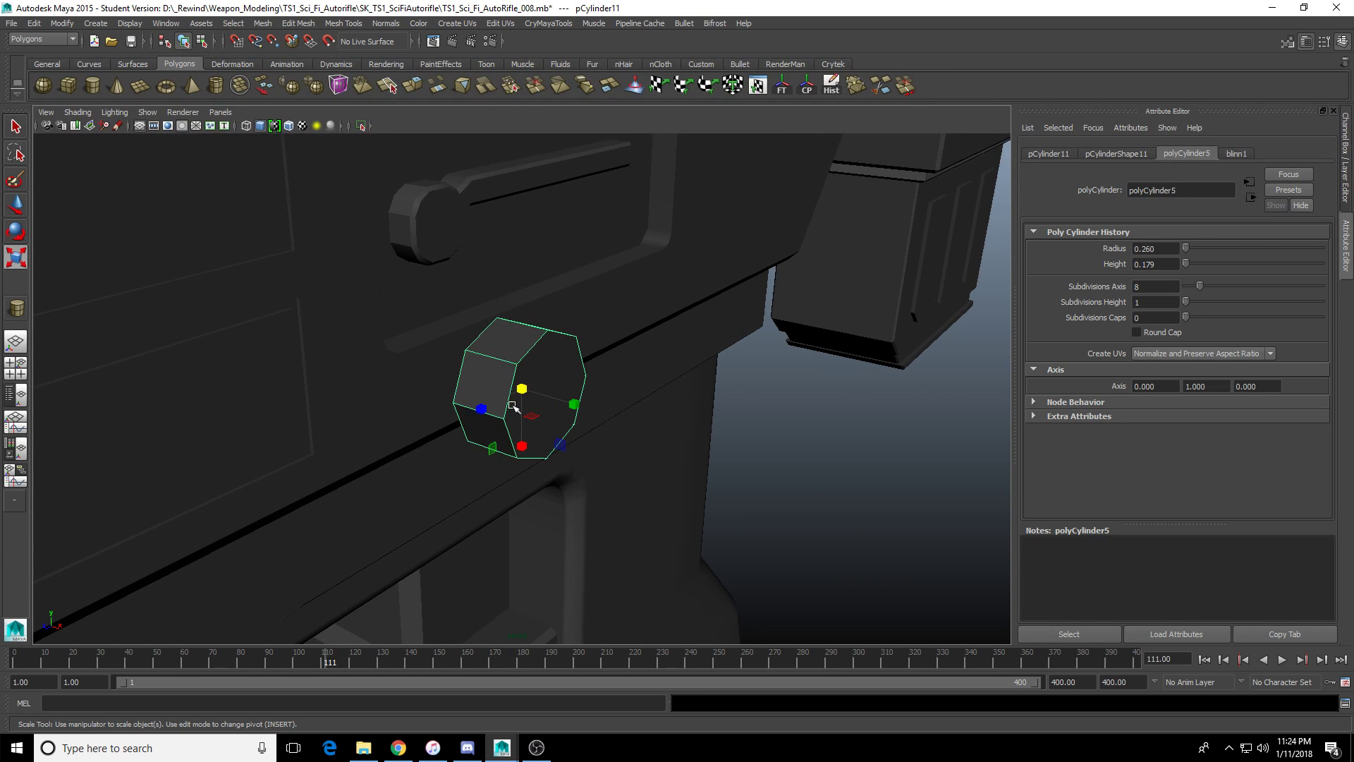
pyautogui.scroll(3, 516, 405)
# Bevel the rim of the cylinder's outer cap face with an offset of about 0.208 and return to object mode.
pyautogui.moveTo(553, 355); pyautogui.dragTo(567, 377, button='right')
pyautogui.click(567, 378)
pyautogui.keyDown('shift'); pyautogui.rightClick(536, 338); pyautogui.keyUp('shift')
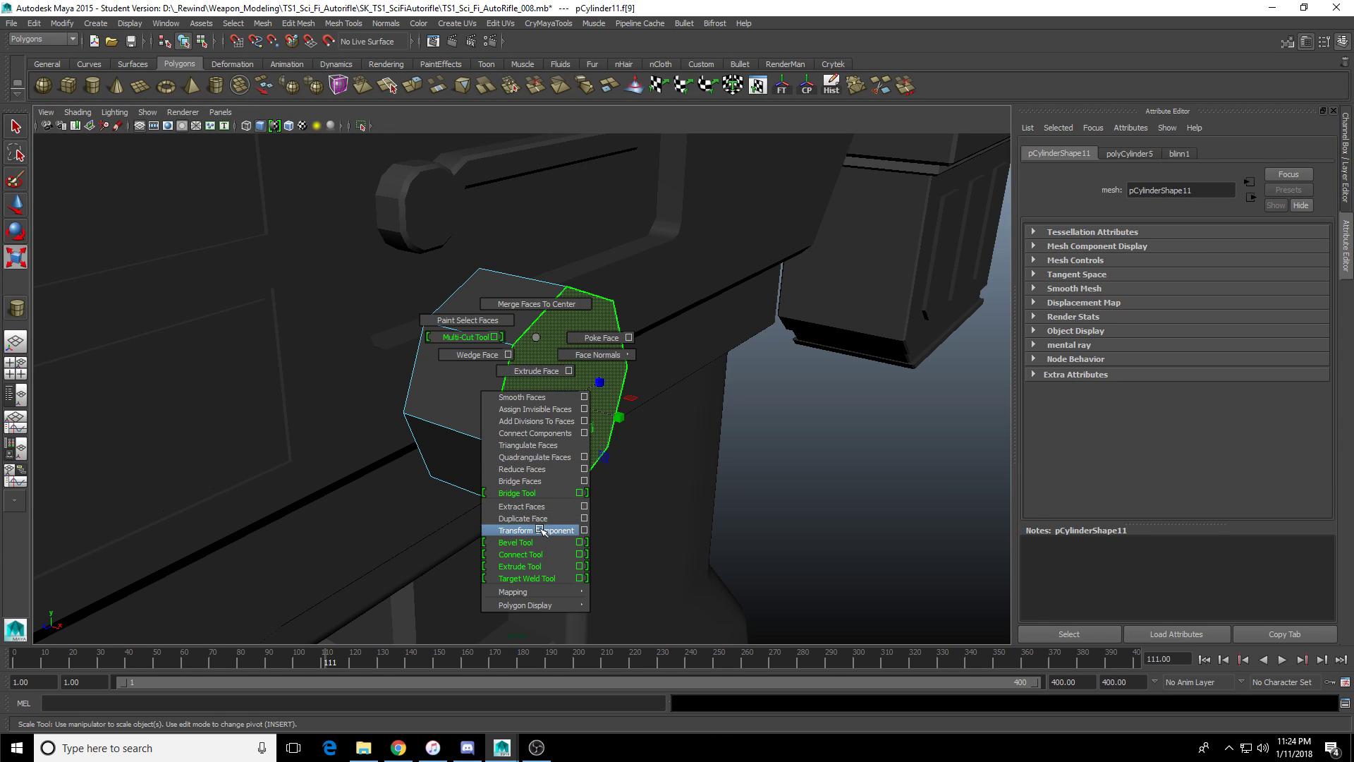
pyautogui.click(518, 542)
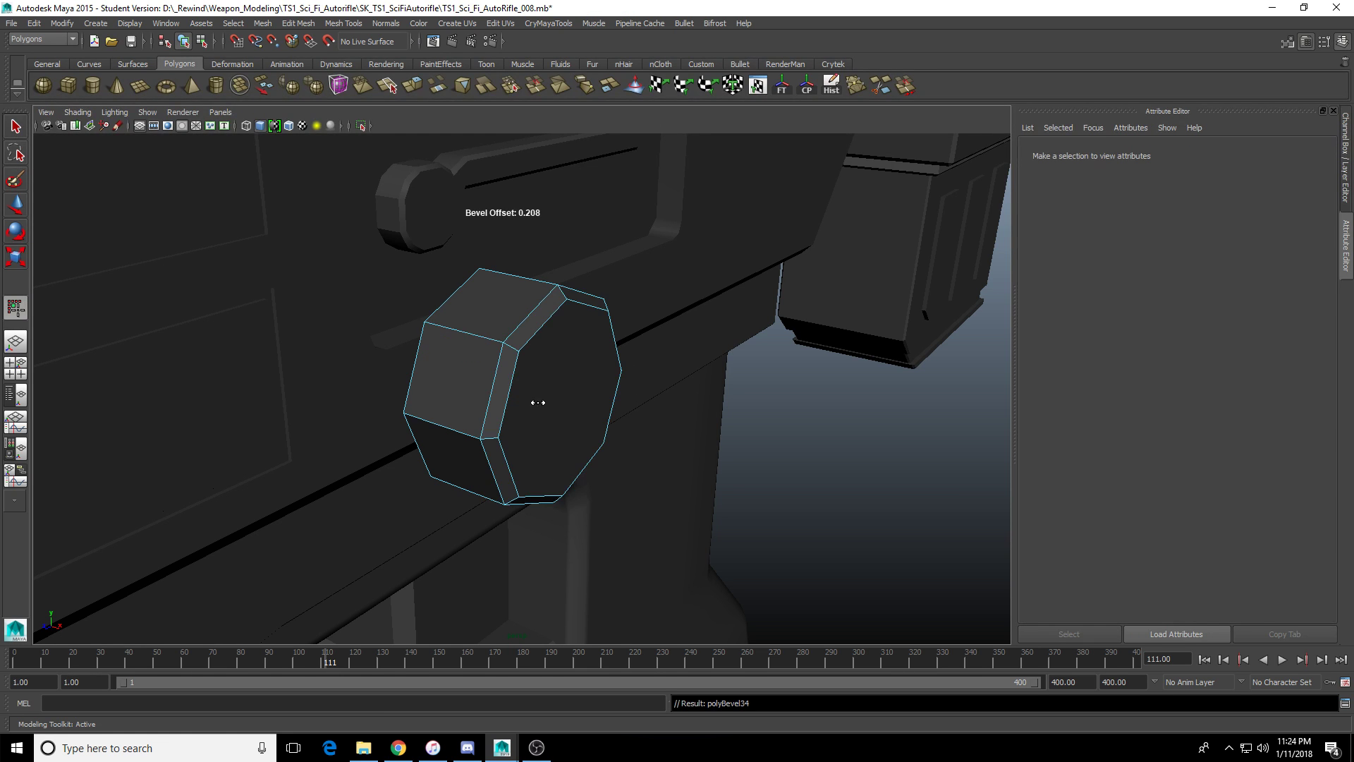
pyautogui.moveTo(551, 383)
pyautogui.mouseDown()
pyautogui.moveTo(574, 387)
pyautogui.moveTo(562, 392)
pyautogui.mouseUp()
pyautogui.moveTo(562, 392)
pyautogui.keyDown('alt'); pyautogui.mouseDown()
pyautogui.moveTo(595, 372)
pyautogui.moveTo(560, 381)
pyautogui.mouseUp(); pyautogui.keyUp('alt')
pyautogui.moveTo(560, 381); pyautogui.dragTo(594, 340, button='right')
pyautogui.press('r')
pyautogui.scroll(-5, 553, 366)
pyautogui.click(553, 366)
pyautogui.scroll(-5, 602, 414)
pyautogui.keyDown('alt'); pyautogui.moveTo(601, 414); pyautogui.dragTo(487, 429); pyautogui.keyUp('alt')
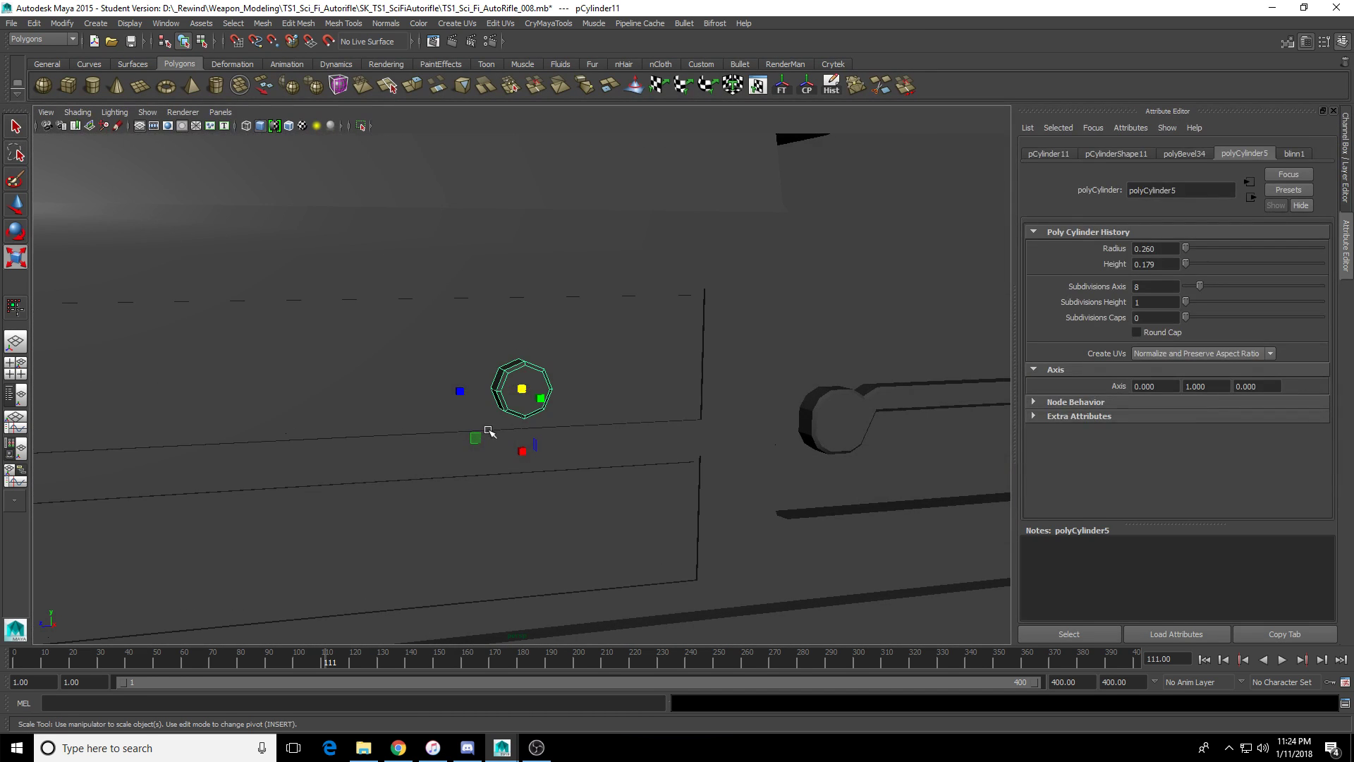
# Poke the cylinder's outer cap face into triangles meeting at its centre and return to object mode.
pyautogui.click(381, 444)
pyautogui.scroll(-3, 380, 445)
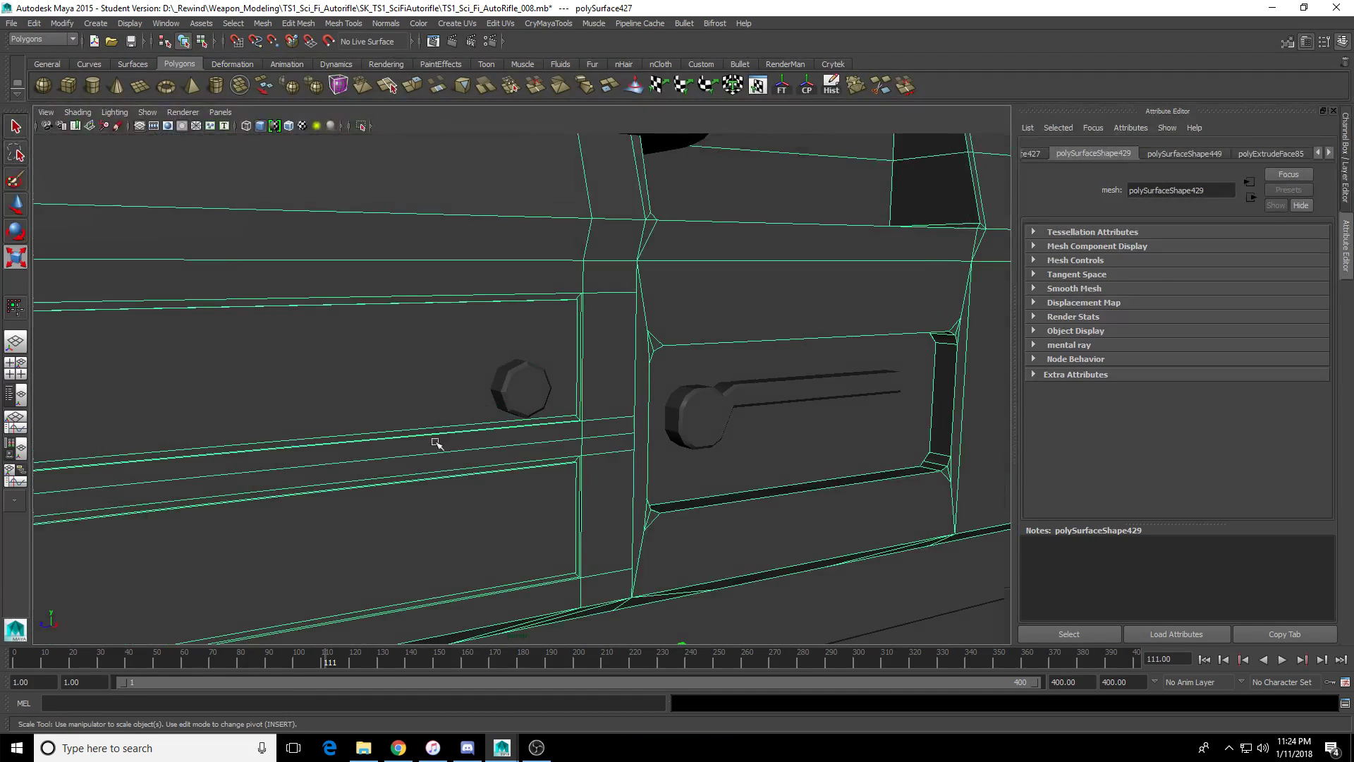
pyautogui.click(522, 388)
pyautogui.scroll(8, 525, 388)
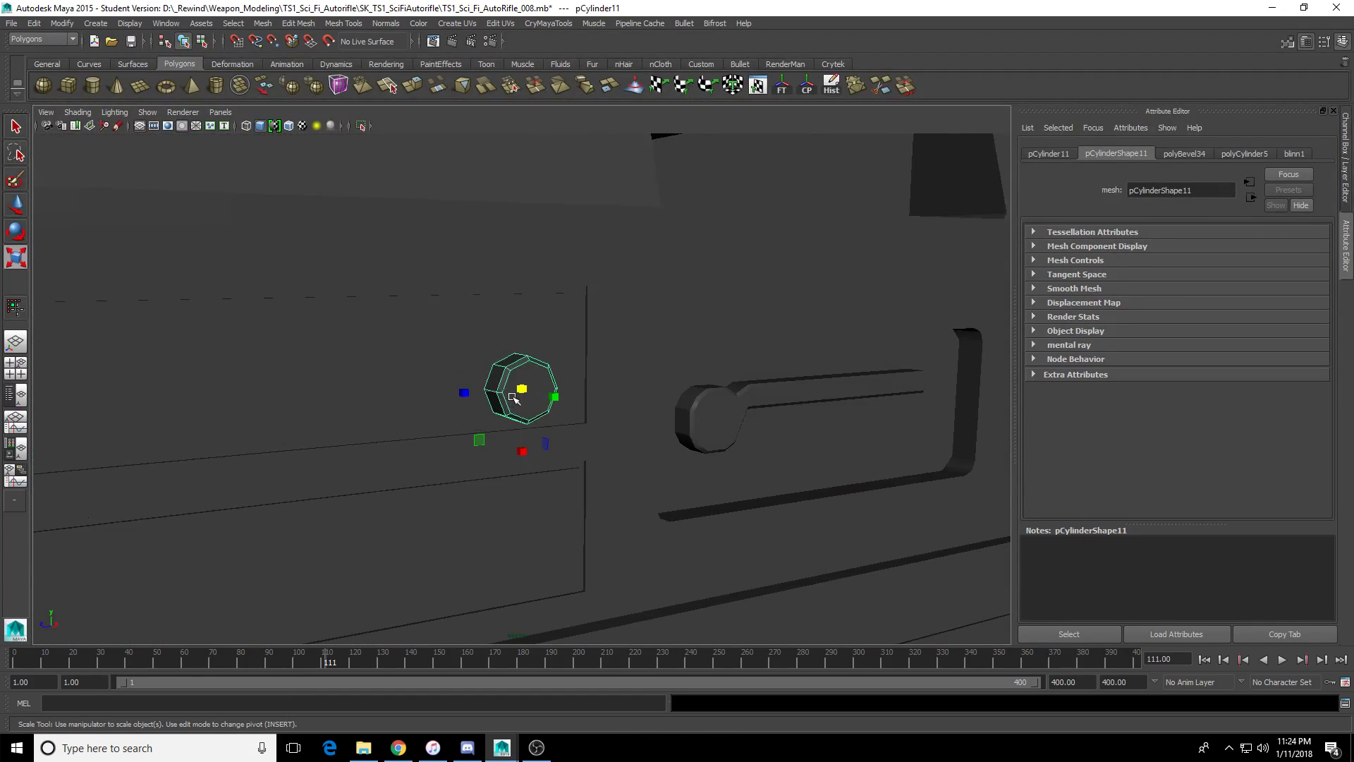
pyautogui.click(572, 396)
pyautogui.moveTo(569, 370); pyautogui.dragTo(607, 369, button='right')
pyautogui.press('q')
pyautogui.press('q')
pyautogui.moveTo(509, 395); pyautogui.dragTo(541, 350, button='right')
pyautogui.click(520, 387)
pyautogui.scroll(-5, 520, 388)
pyautogui.keyDown('alt'); pyautogui.moveTo(521, 387); pyautogui.dragTo(579, 396); pyautogui.keyUp('alt')
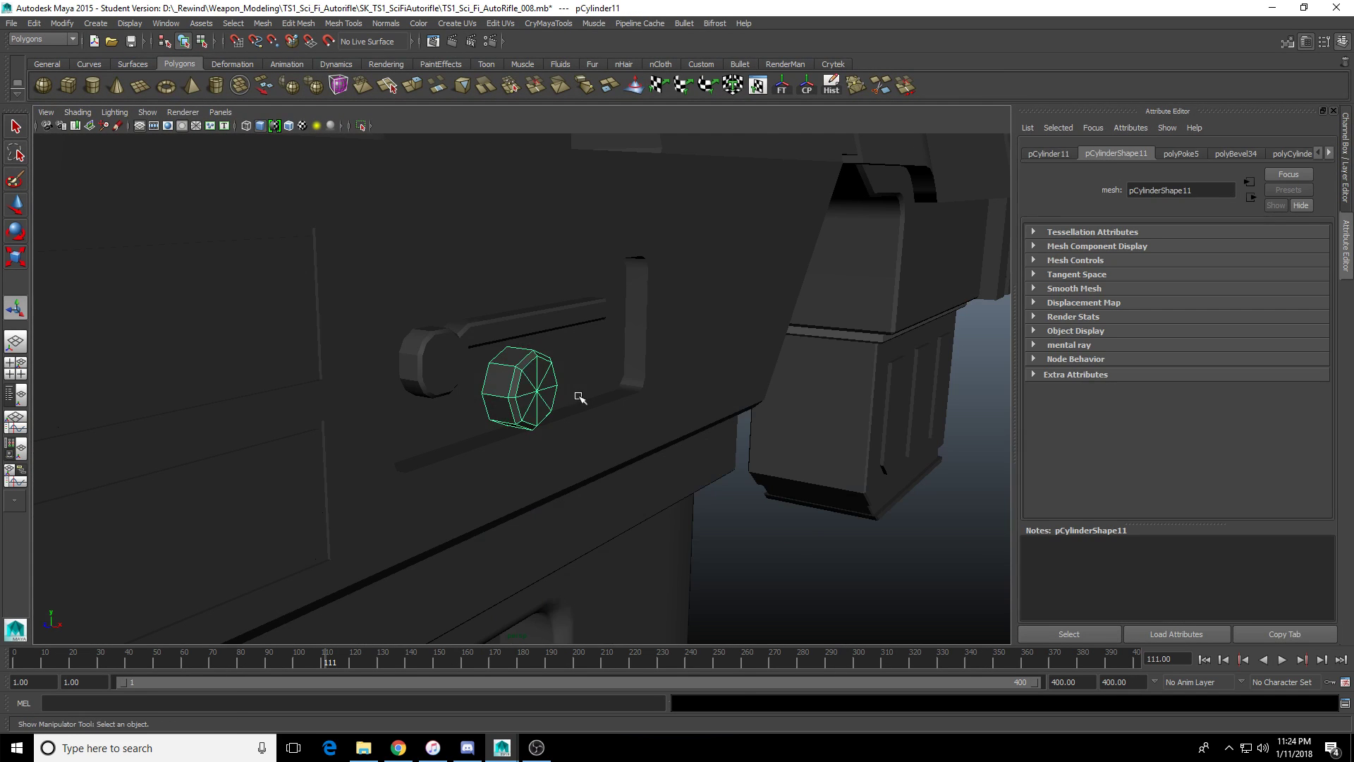
# Rename the finished cylinder as Bolt.
pyautogui.press('w')
pyautogui.scroll(-4, 579, 397)
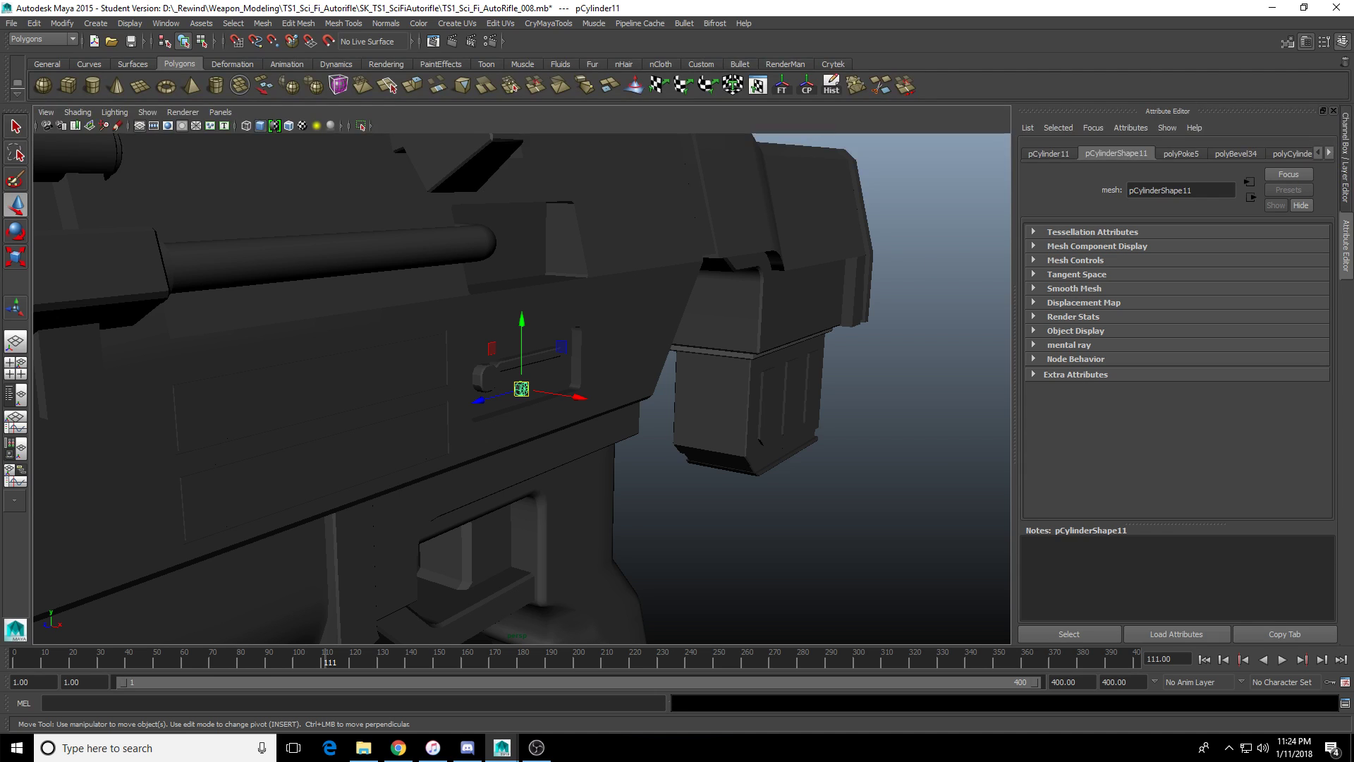
pyautogui.press('Return')
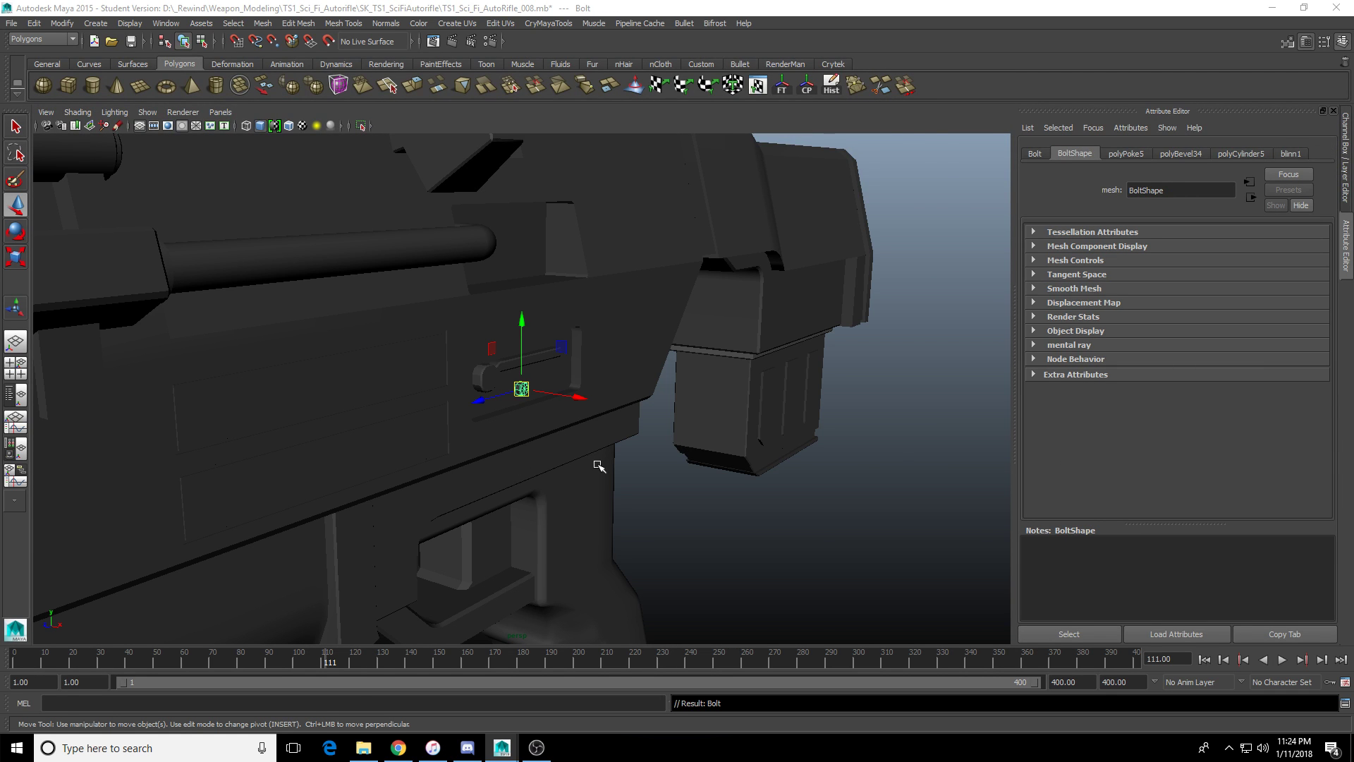
# Move the bolt against the receiver side into the upper front corner of the upper grooved panel.
pyautogui.keyDown('alt'); pyautogui.moveTo(598, 466); pyautogui.dragTo(689, 487); pyautogui.keyUp('alt')
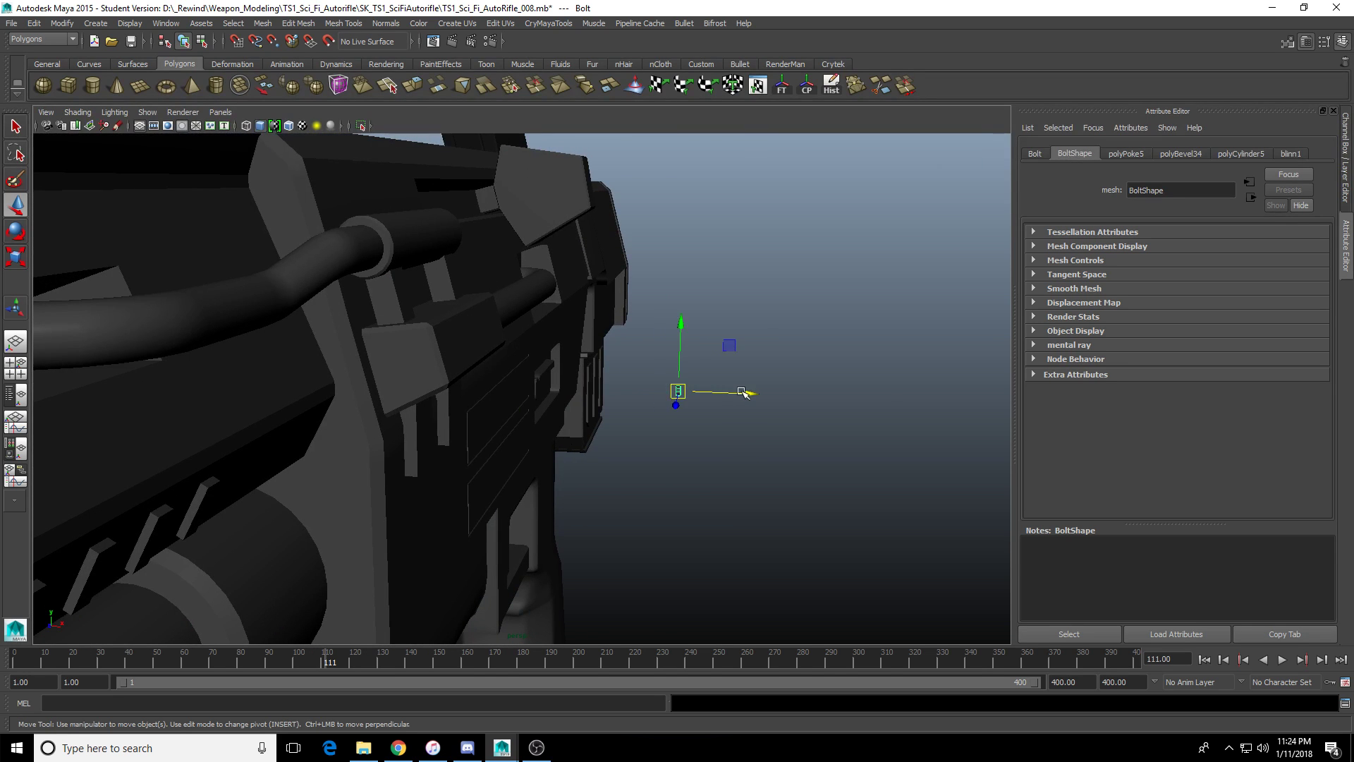
pyautogui.moveTo(743, 392); pyautogui.dragTo(167, 429)
pyautogui.press('f')
pyautogui.press('f')
pyautogui.scroll(-7, 590, 400)
pyautogui.scroll(-5, 457, 386)
pyautogui.press('f')
pyautogui.scroll(-3, 289, 458)
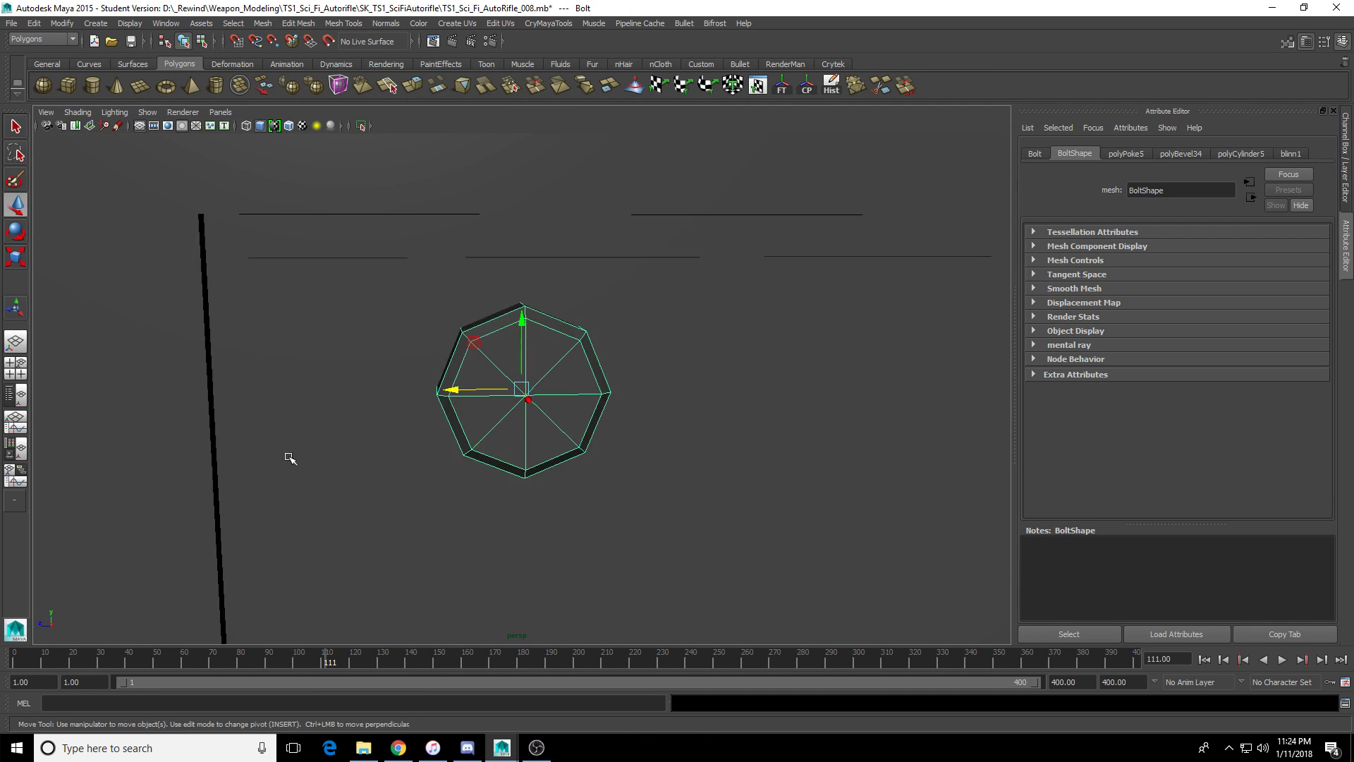
pyautogui.keyDown('alt'); pyautogui.moveTo(289, 458); pyautogui.dragTo(531, 375); pyautogui.keyUp('alt')
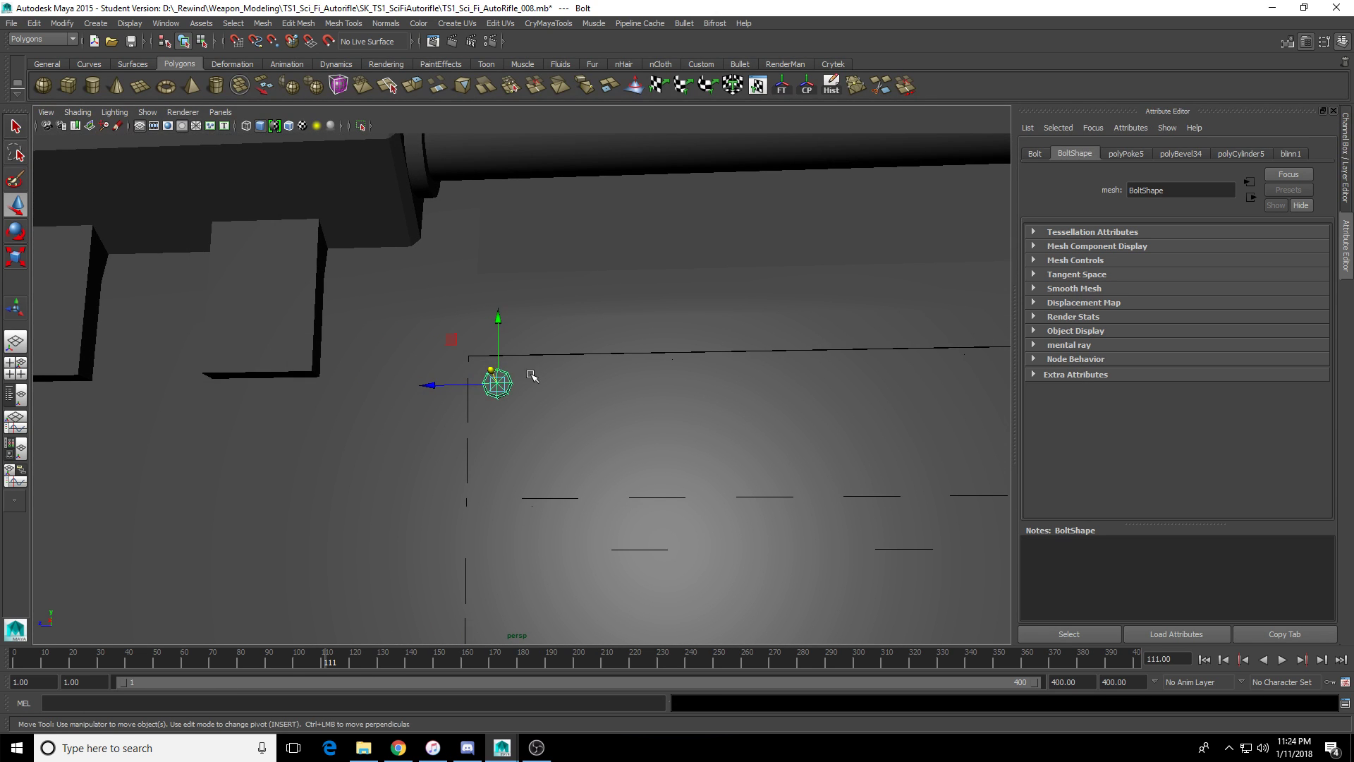
# Duplicate the bolt and move the copy down to the lower front corner of the upper panel.
pyautogui.hotkey('ctrl', 'd')
pyautogui.moveTo(498, 319); pyautogui.dragTo(523, 340)
pyautogui.press('f')
pyautogui.scroll(-3, 467, 417)
pyautogui.scroll(-5, 524, 339)
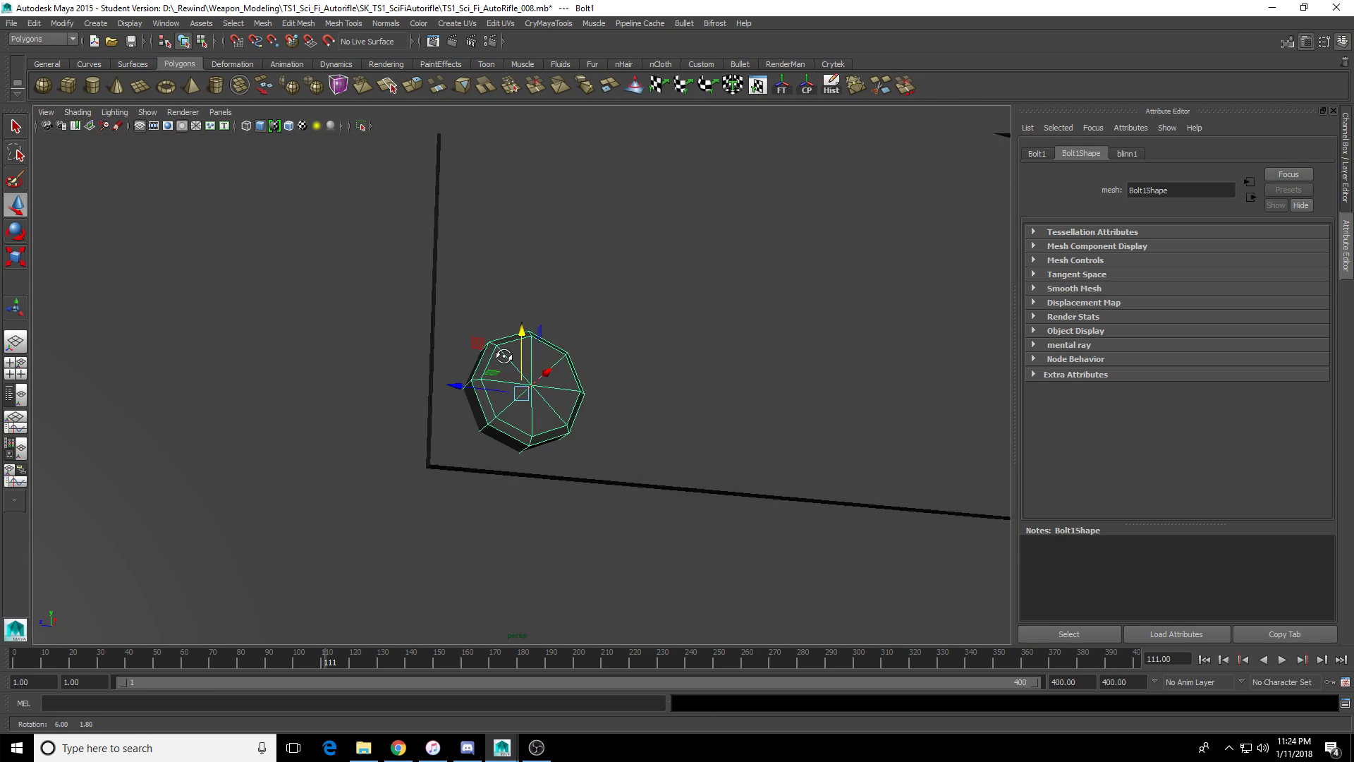
# Duplicate both front bolts and move the copies along the upper panel to its rear corners near the lever recess.
pyautogui.click(522, 177)
pyautogui.scroll(-3, 536, 212)
pyautogui.scroll(-2, 580, 345)
pyautogui.keyDown('alt'); pyautogui.moveTo(580, 346); pyautogui.dragTo(400, 360, button='middle'); pyautogui.keyUp('alt')
pyautogui.hotkey('ctrl', 'd')
pyautogui.scroll(-2, 504, 373)
pyautogui.moveTo(279, 323); pyautogui.dragTo(655, 368)
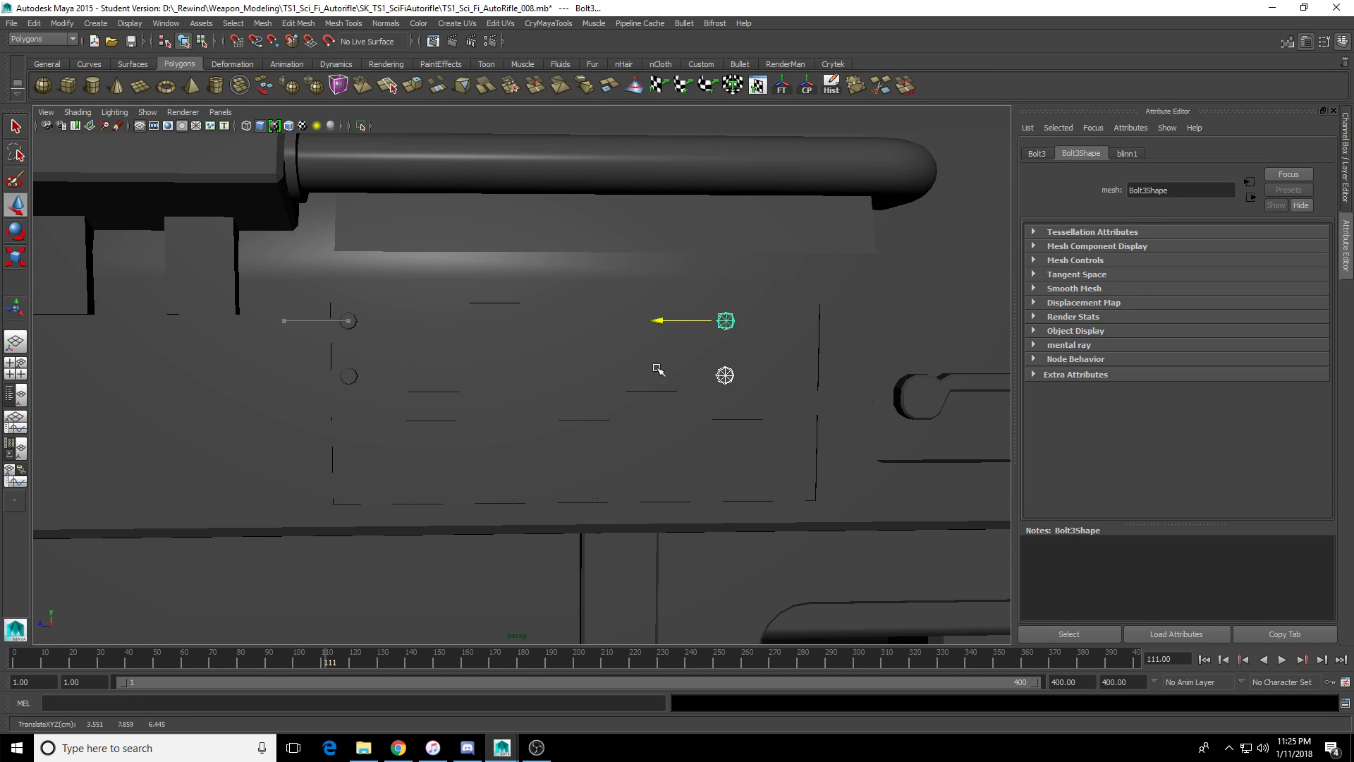
pyautogui.press('f')
pyautogui.scroll(-3, 704, 351)
pyautogui.moveTo(457, 288); pyautogui.dragTo(570, 303)
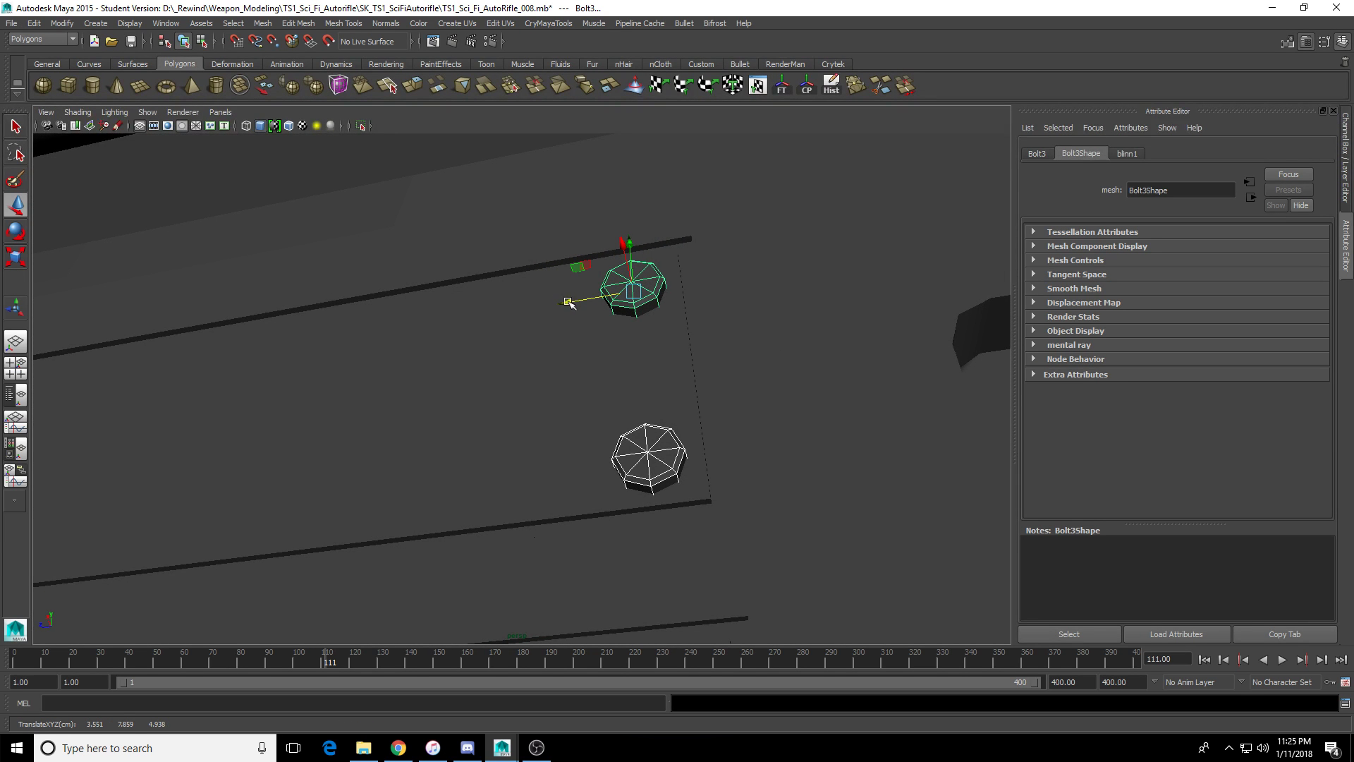
# Select all four bolts on the upper panel and duplicate them in place.
pyautogui.scroll(-6, 614, 405)
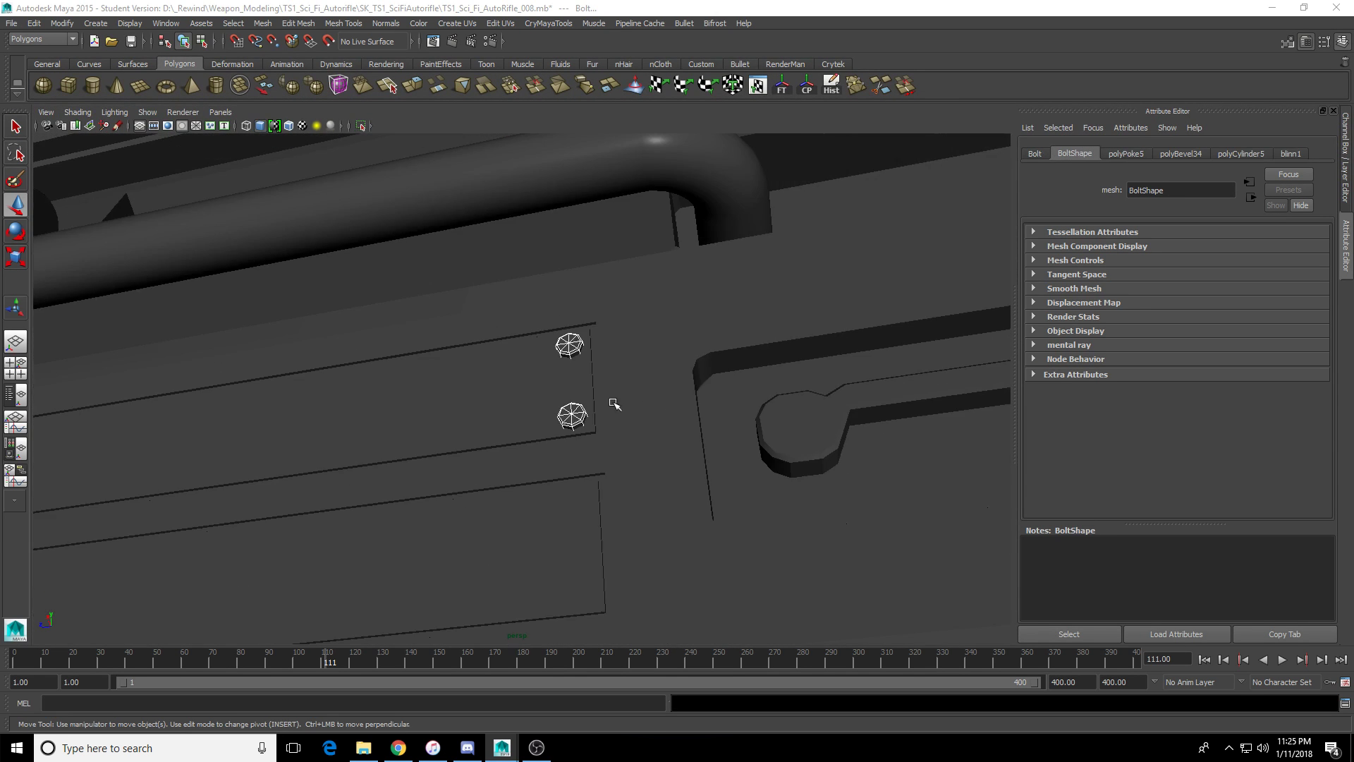
pyautogui.keyDown('alt'); pyautogui.moveTo(613, 404); pyautogui.dragTo(459, 456); pyautogui.keyUp('alt')
pyautogui.keyDown('alt'); pyautogui.moveTo(459, 456); pyautogui.dragTo(591, 449, button='middle'); pyautogui.keyUp('alt')
pyautogui.press('w')
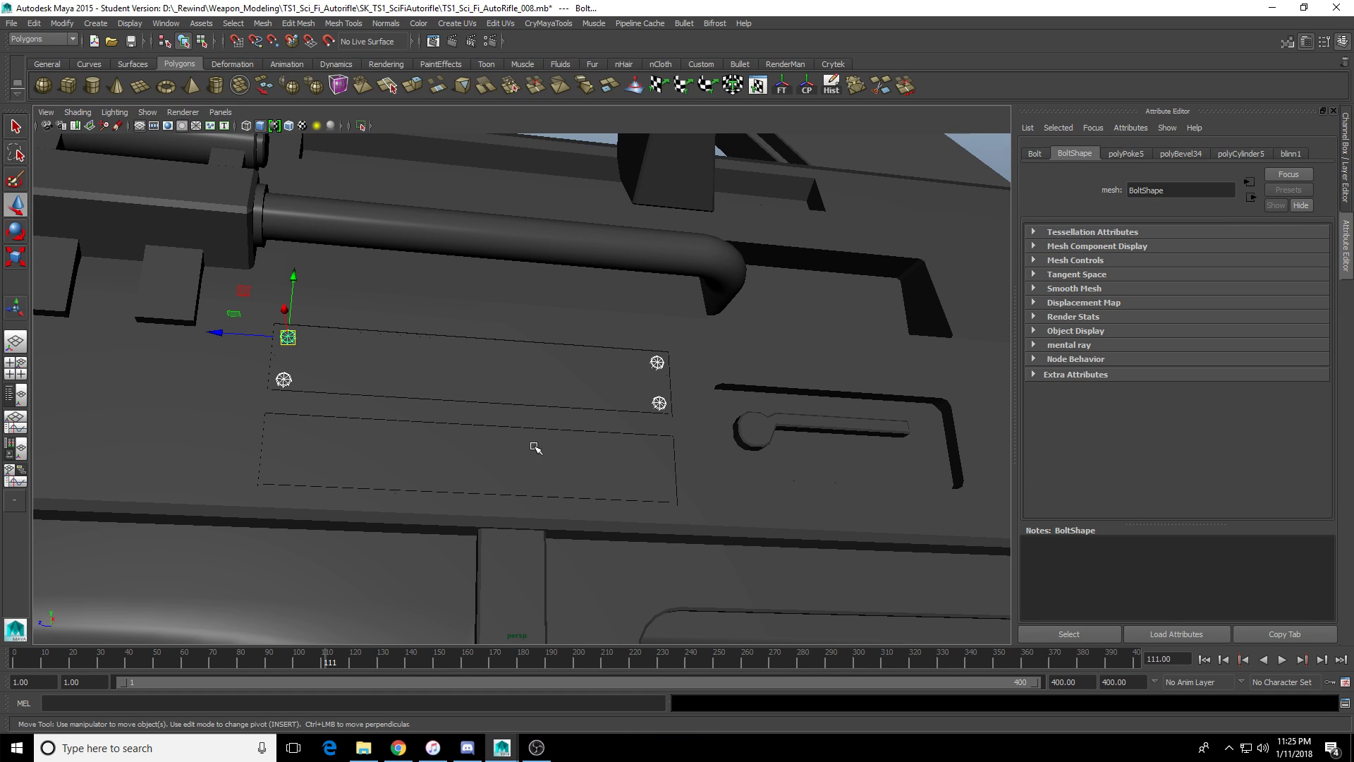
pyautogui.hotkey('ctrl', 'd')
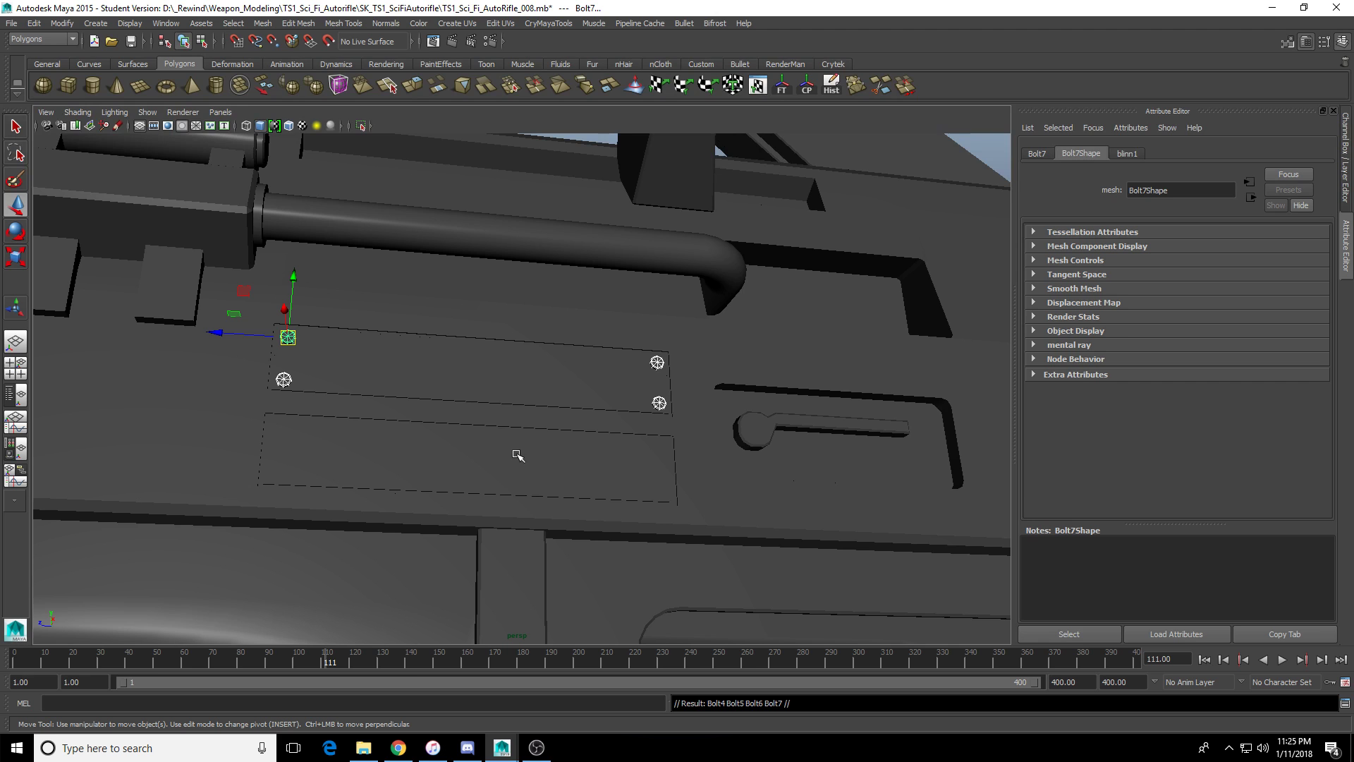
# Move the four duplicated bolts down into the corners of the lower grooved panel.
pyautogui.keyDown('alt'); pyautogui.moveTo(363, 461); pyautogui.dragTo(315, 375); pyautogui.keyUp('alt')
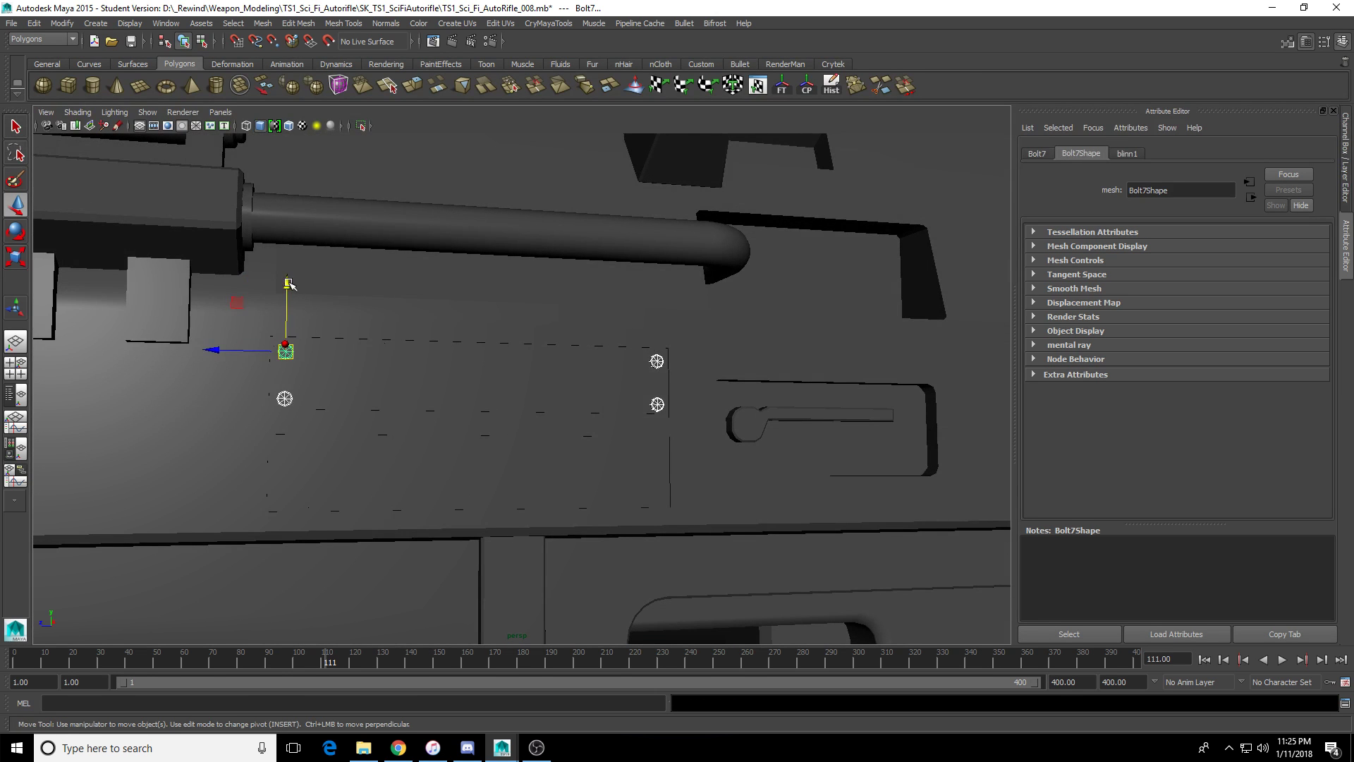
pyautogui.moveTo(289, 283); pyautogui.dragTo(288, 343)
pyautogui.hotkey('ctrl', 'z')
pyautogui.keyDown('alt'); pyautogui.moveTo(362, 410); pyautogui.dragTo(420, 381, button='middle'); pyautogui.keyUp('alt')
pyautogui.scroll(4, 420, 380)
pyautogui.keyDown('alt'); pyautogui.moveTo(420, 381); pyautogui.dragTo(397, 367); pyautogui.keyUp('alt')
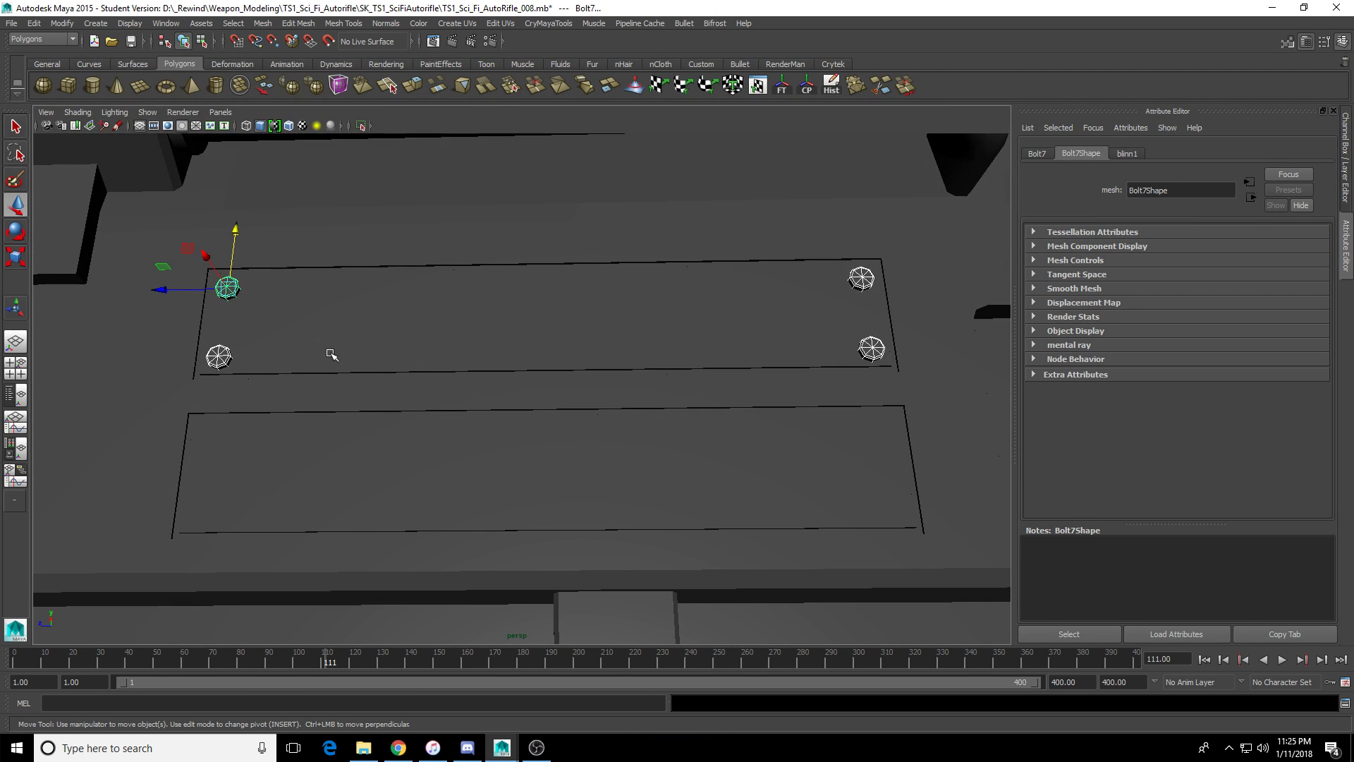
pyautogui.hotkey('ctrl', 'd')
pyautogui.moveTo(235, 233); pyautogui.dragTo(477, 366)
pyautogui.keyDown('alt'); pyautogui.moveTo(390, 362); pyautogui.dragTo(604, 402); pyautogui.keyUp('alt')
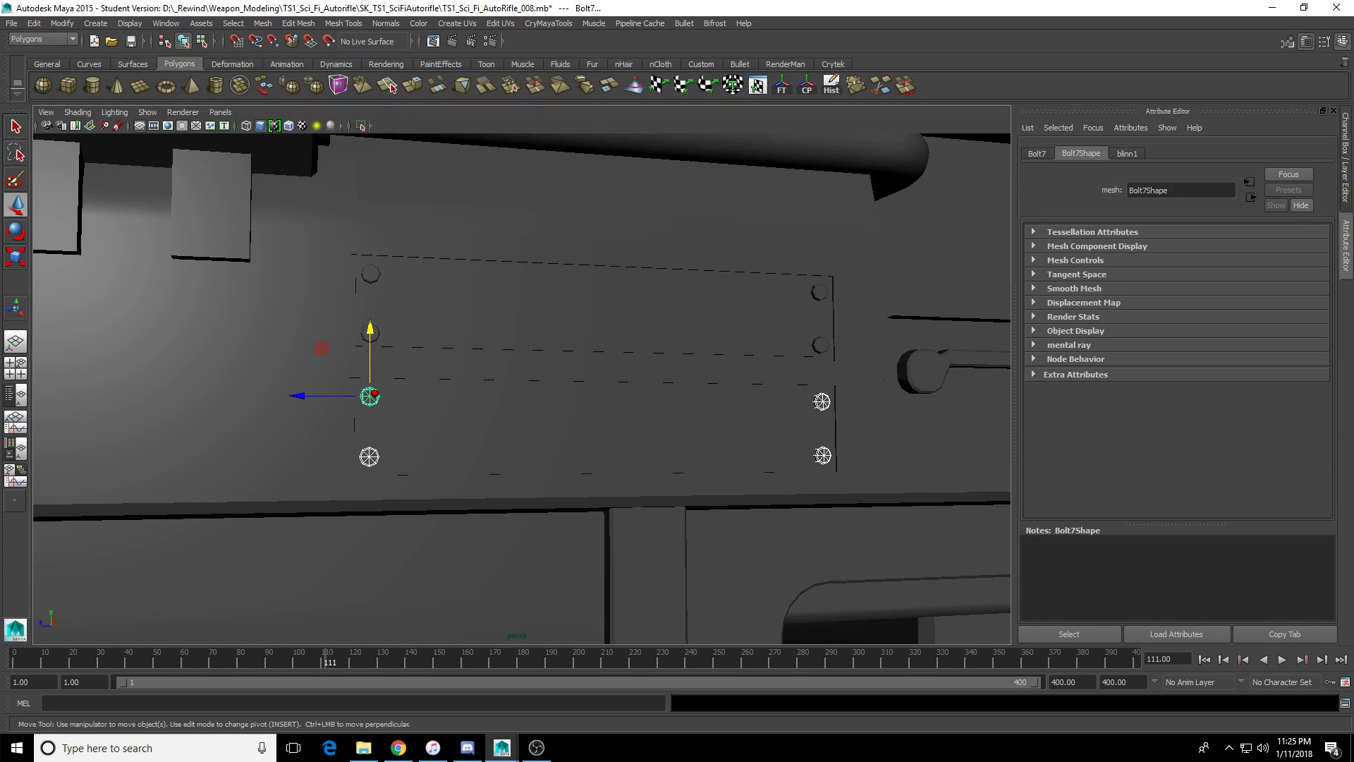
# Duplicate the eight bolts on both panels and group the copies.
pyautogui.hotkey('ctrl', 'd')
pyautogui.scroll(-5, 769, 446)
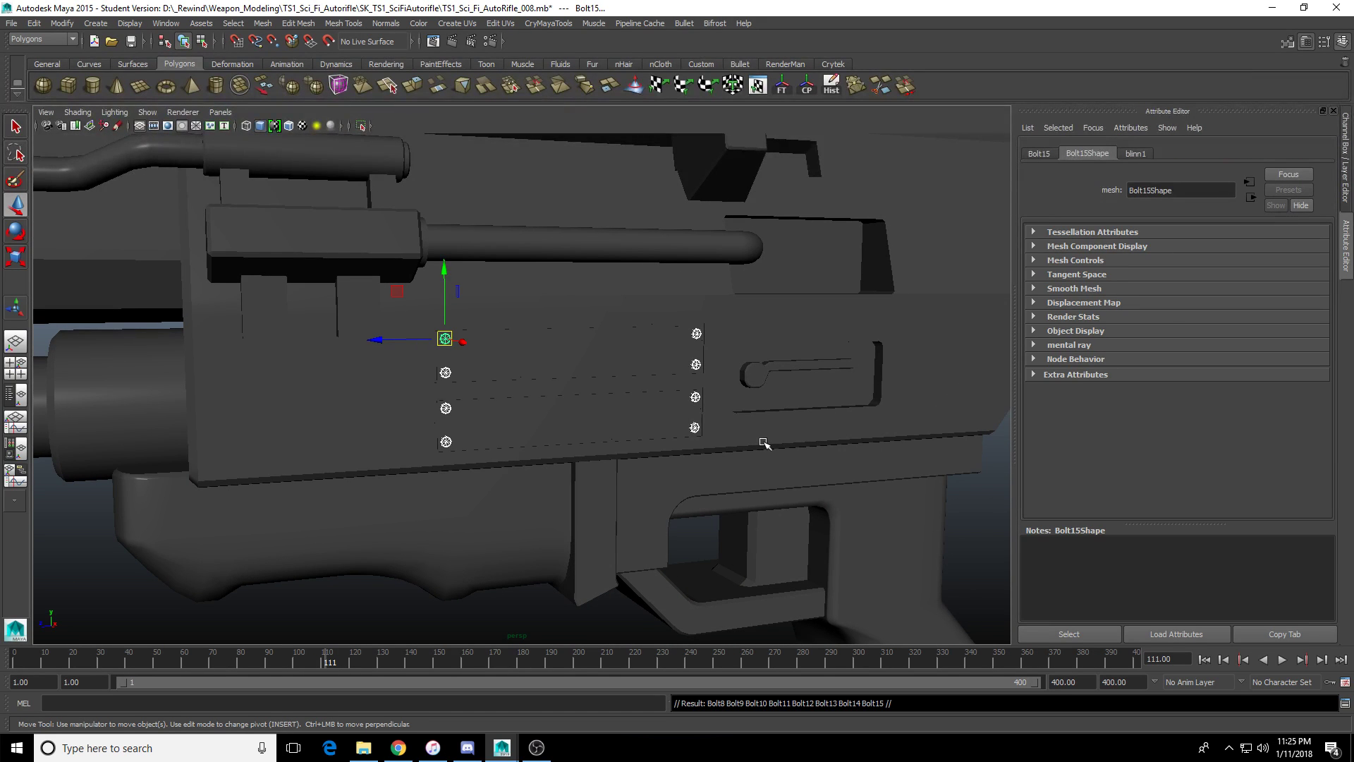
pyautogui.hotkey('ctrl', 'g')
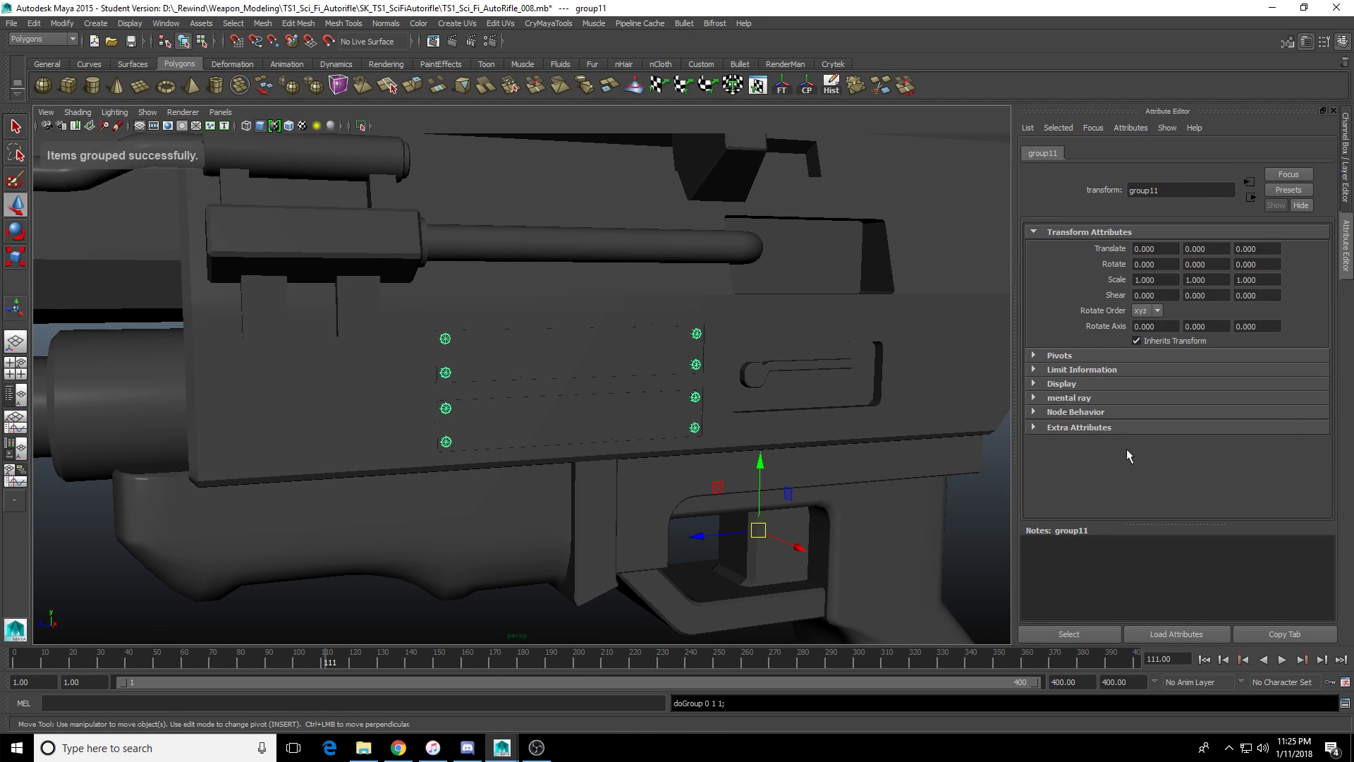
# Mirror the grouped bolt copies to the receiver's other side by setting the group's X scale to -1.
pyautogui.doubleClick(1146, 280)
pyautogui.write('-1')
pyautogui.press('Return')
pyautogui.scroll(-5, 616, 457)
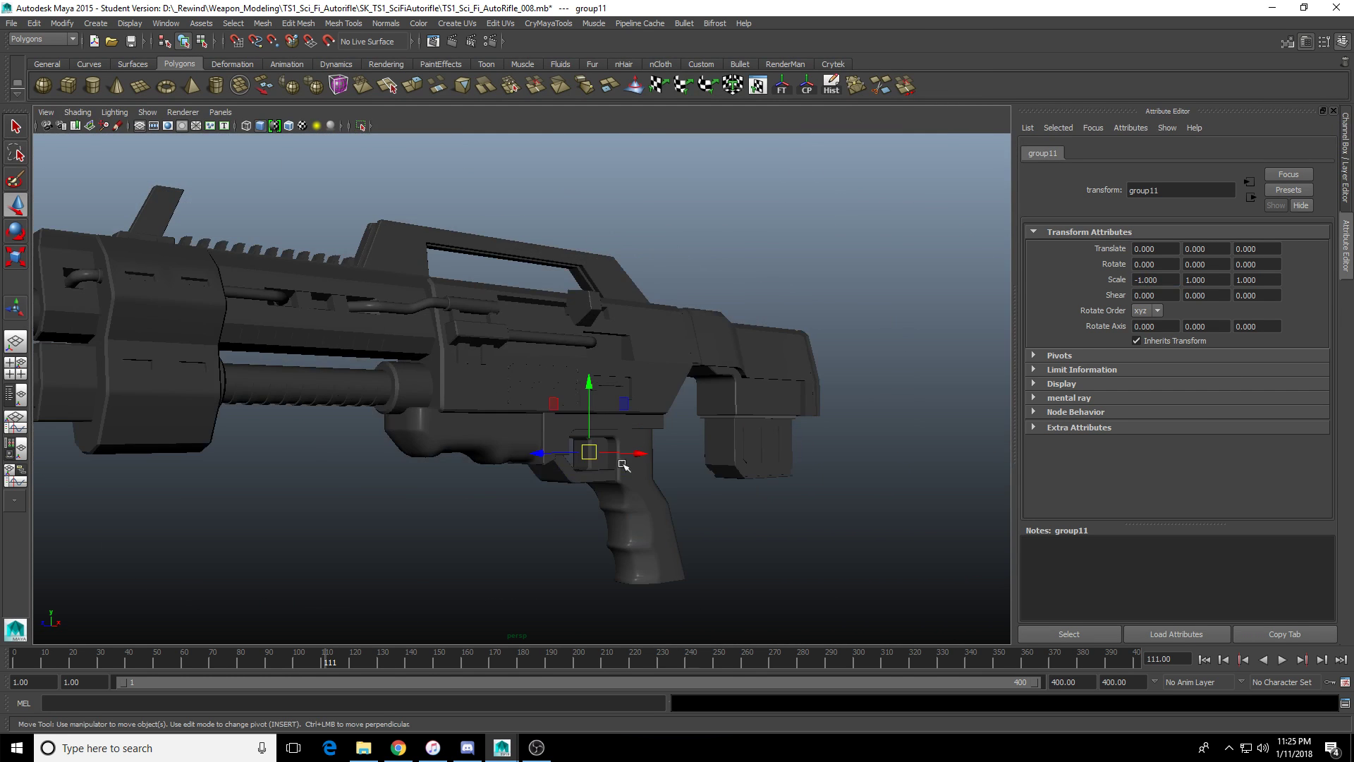
pyautogui.click(444, 562)
pyautogui.scroll(10, 444, 562)
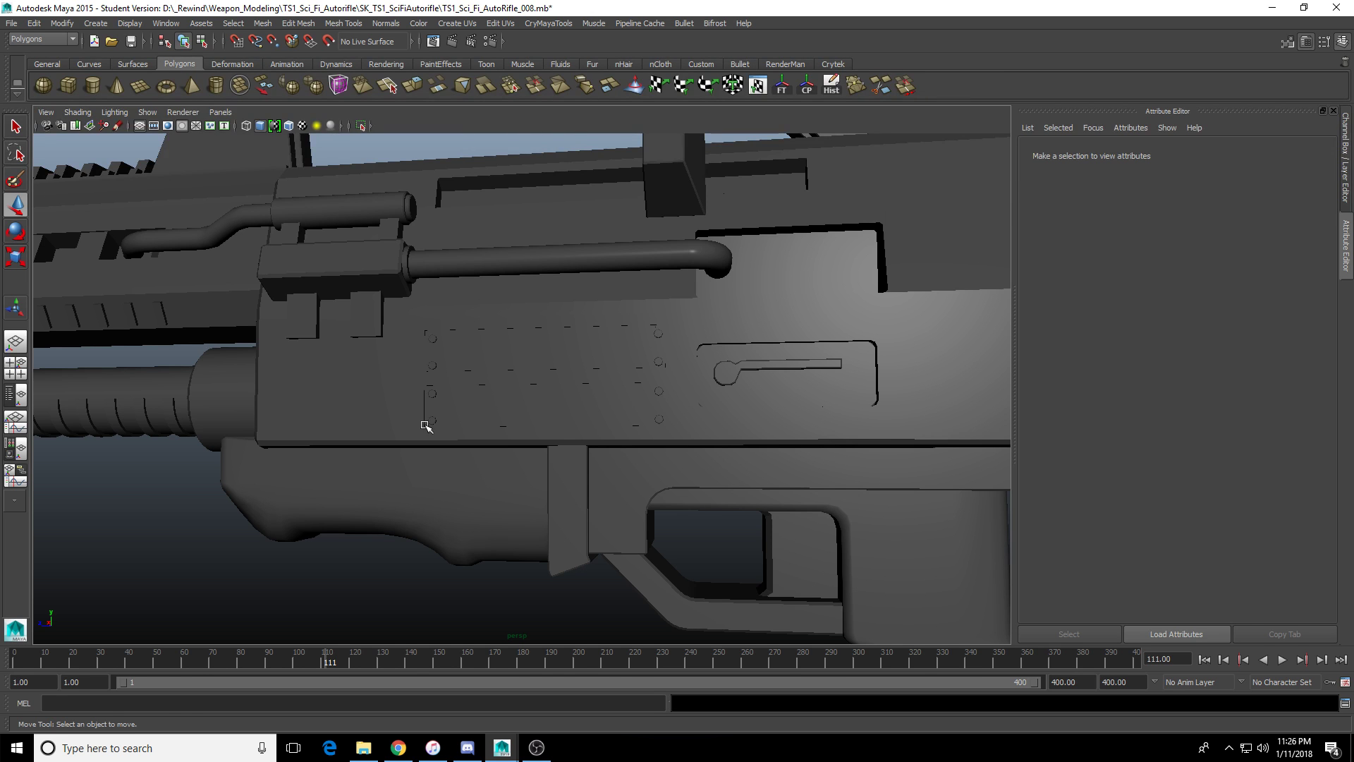
# Select the bolt in the upper panel's front upper corner and duplicate it in place.
pyautogui.scroll(5, 420, 413)
pyautogui.click(396, 344)
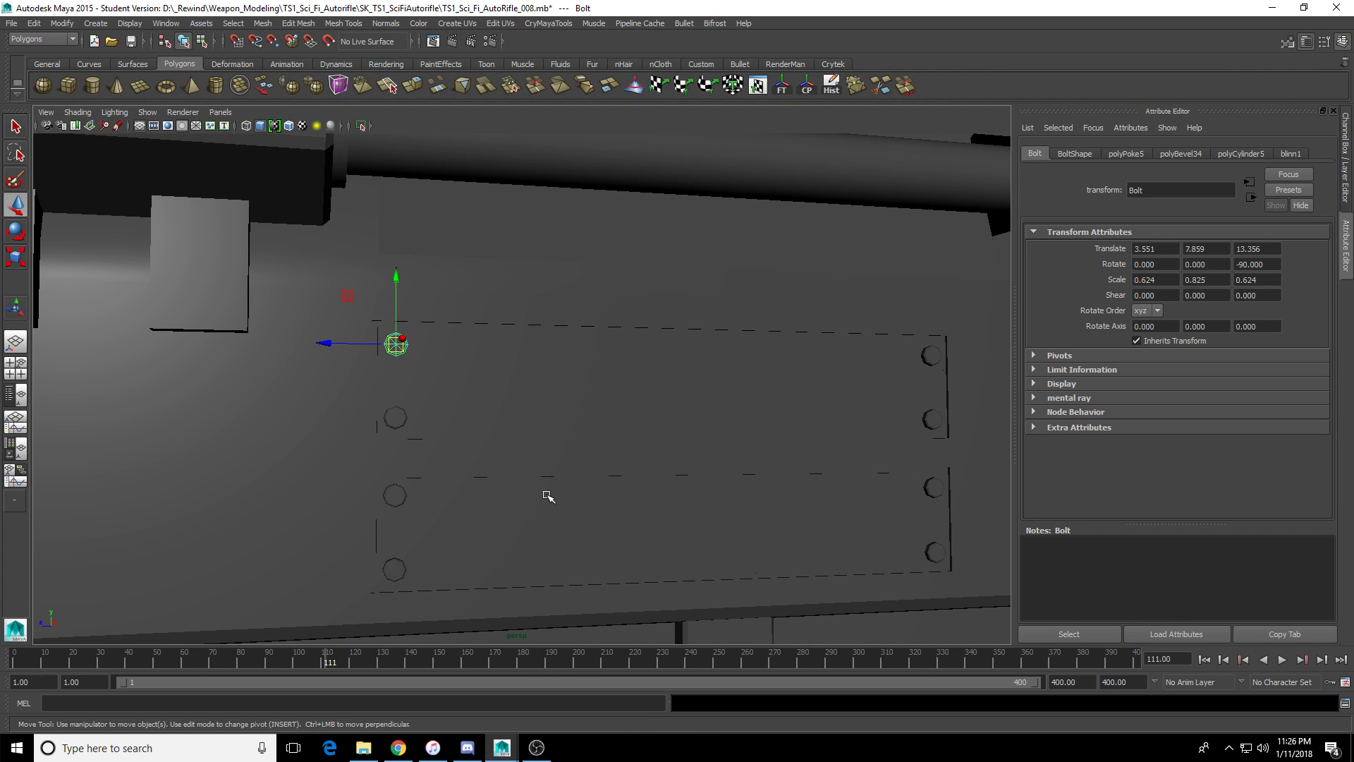
pyautogui.press('q')
pyautogui.press('f')
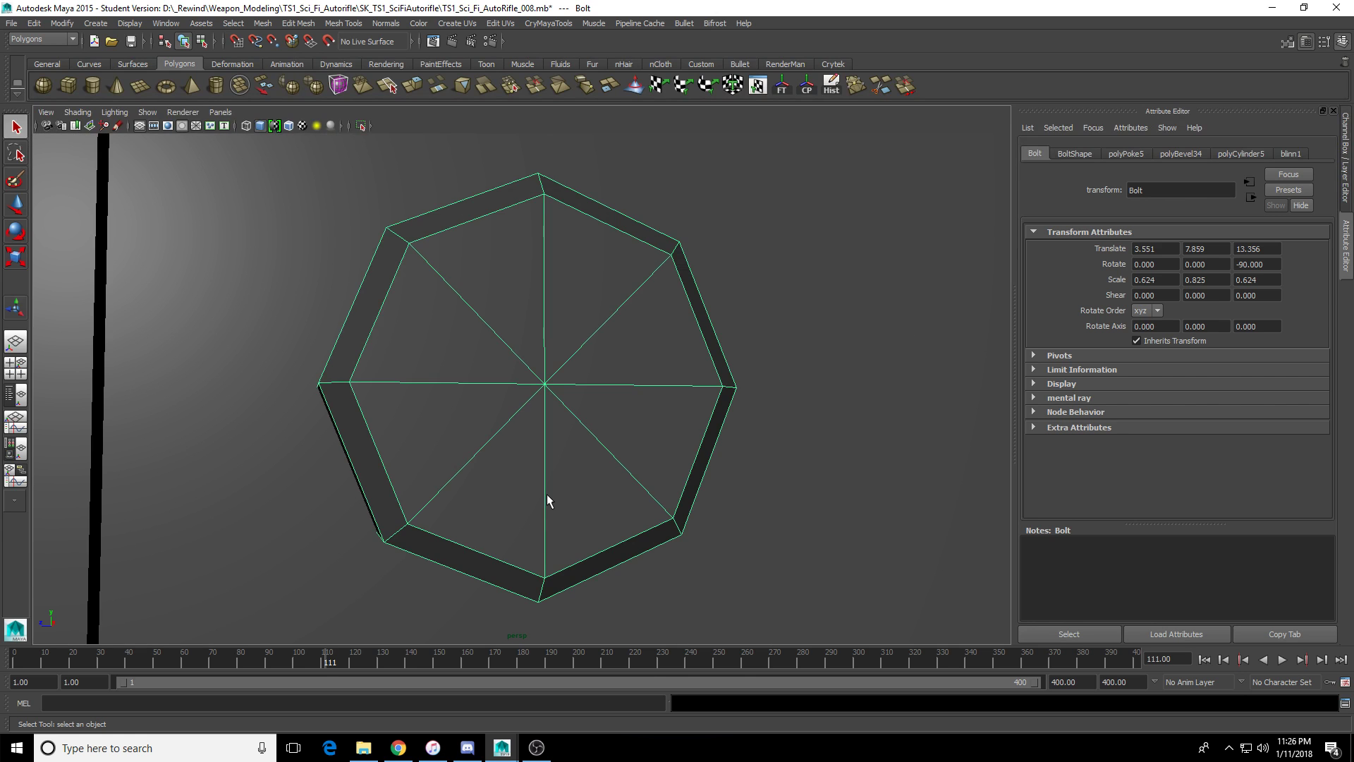
pyautogui.press('w')
pyautogui.scroll(-5, 560, 486)
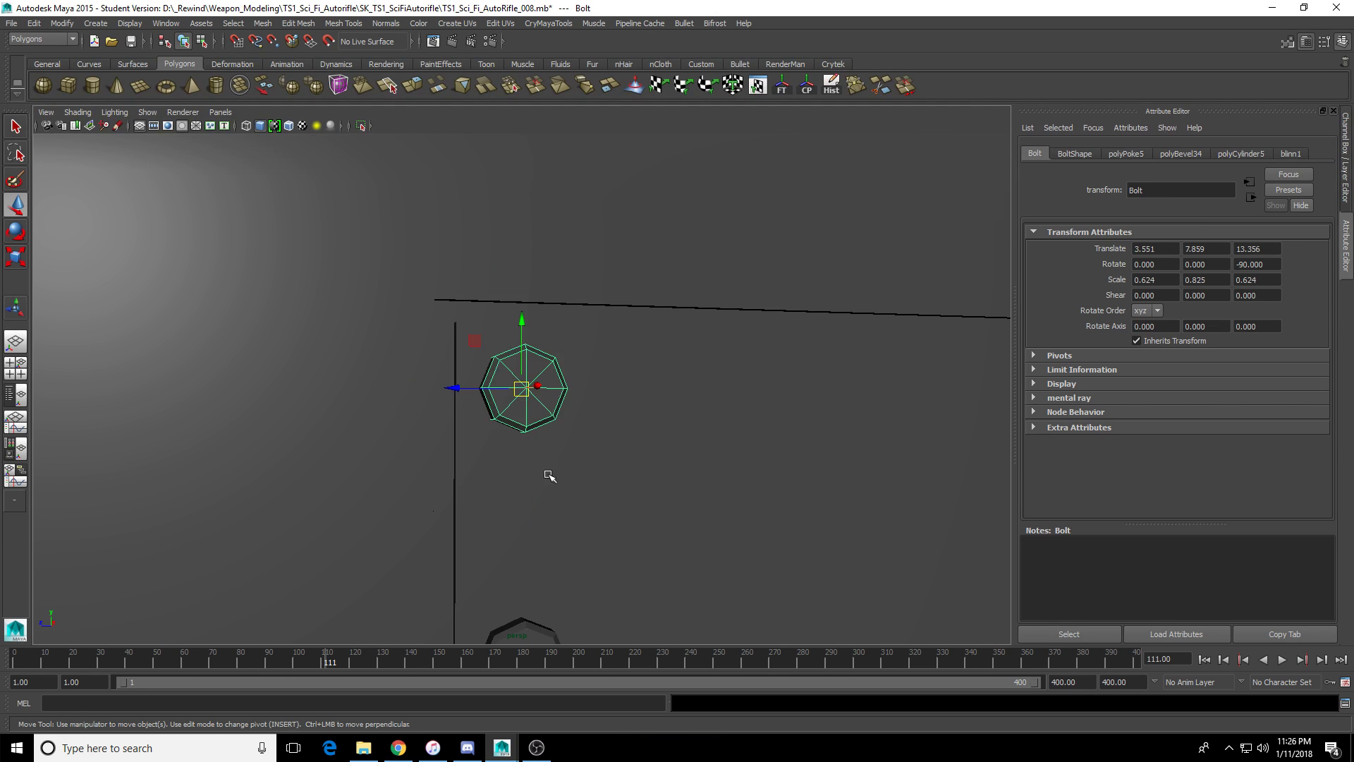
pyautogui.scroll(-8, 543, 430)
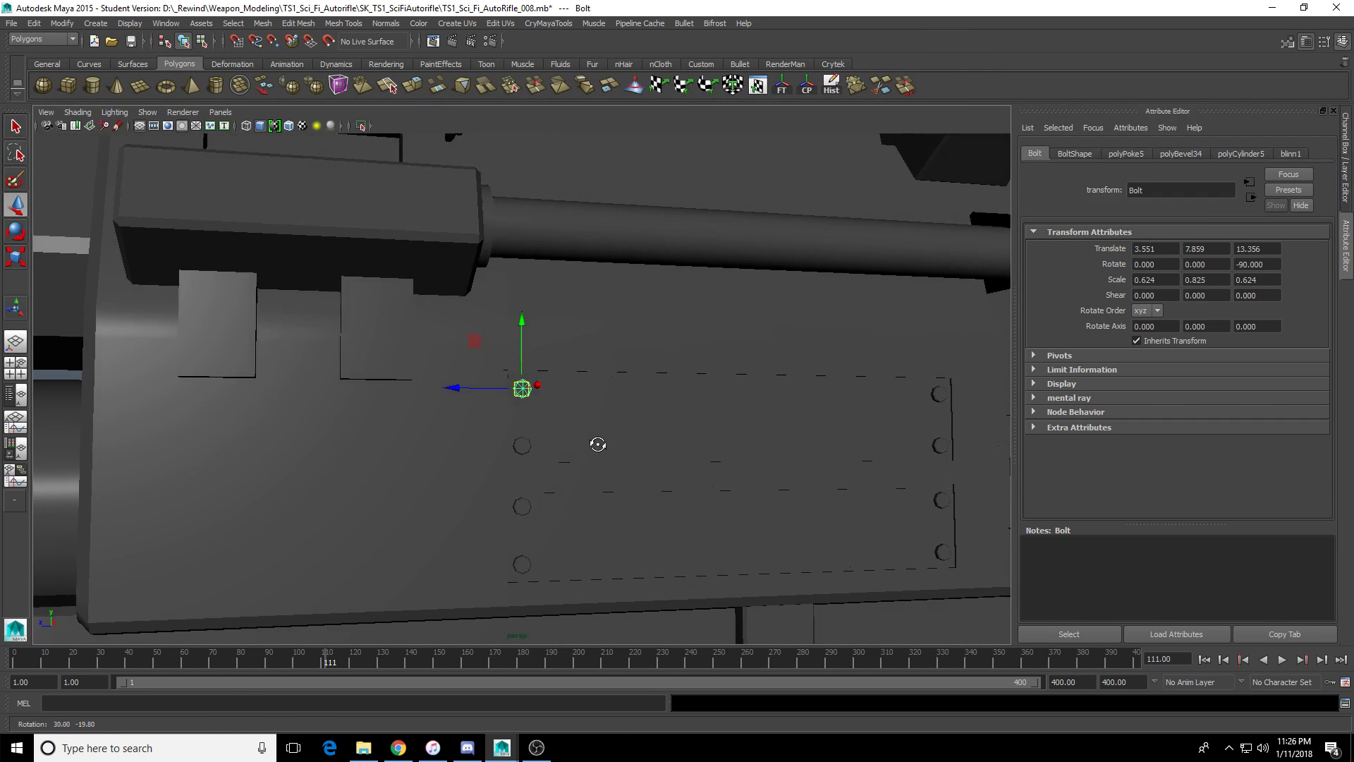
pyautogui.scroll(4, 627, 463)
pyautogui.scroll(-6, 612, 461)
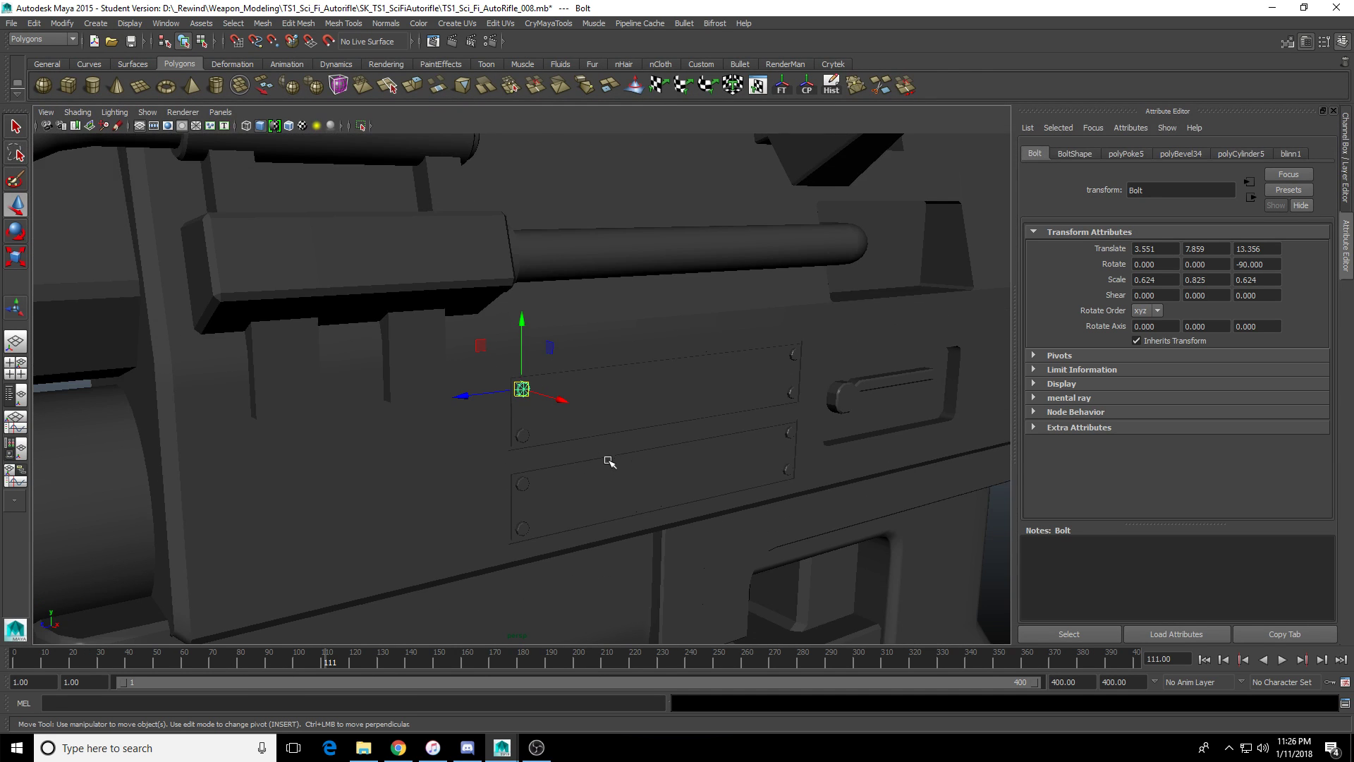
pyautogui.keyDown('alt'); pyautogui.moveTo(608, 462); pyautogui.dragTo(550, 452); pyautogui.keyUp('alt')
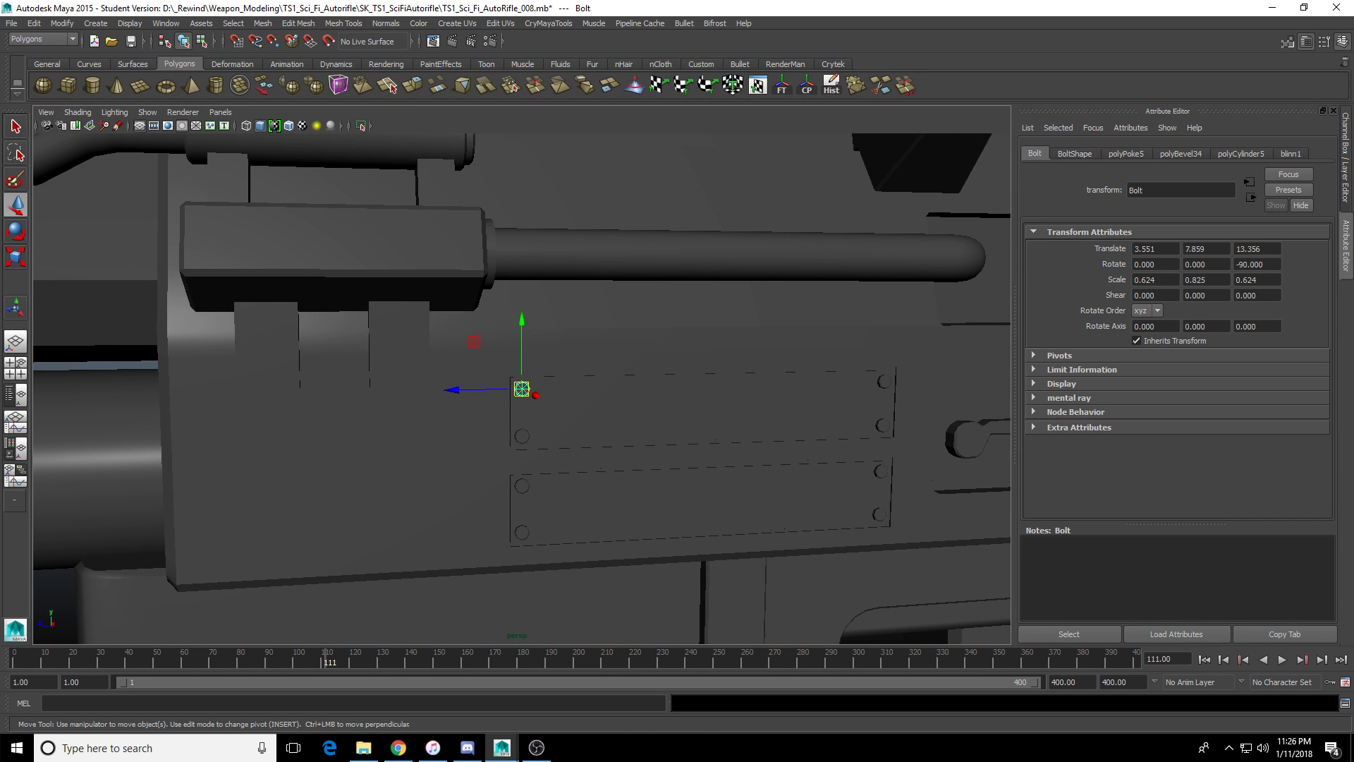
pyautogui.hotkey('ctrl', 'd')
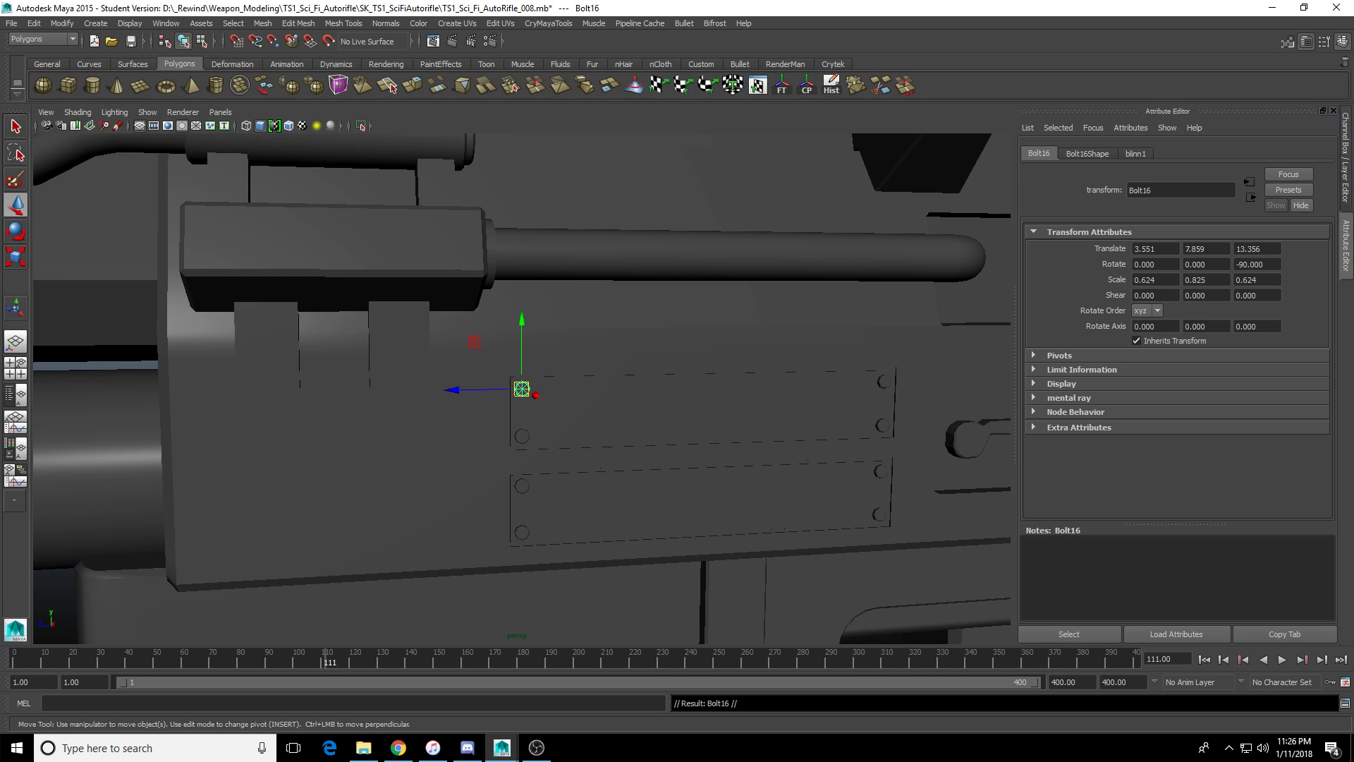
# Raise the duplicated bolt to the top of the receiver, to about 17.34 on Y.
pyautogui.keyDown('alt'); pyautogui.moveTo(880, 339); pyautogui.dragTo(639, 346); pyautogui.keyUp('alt')
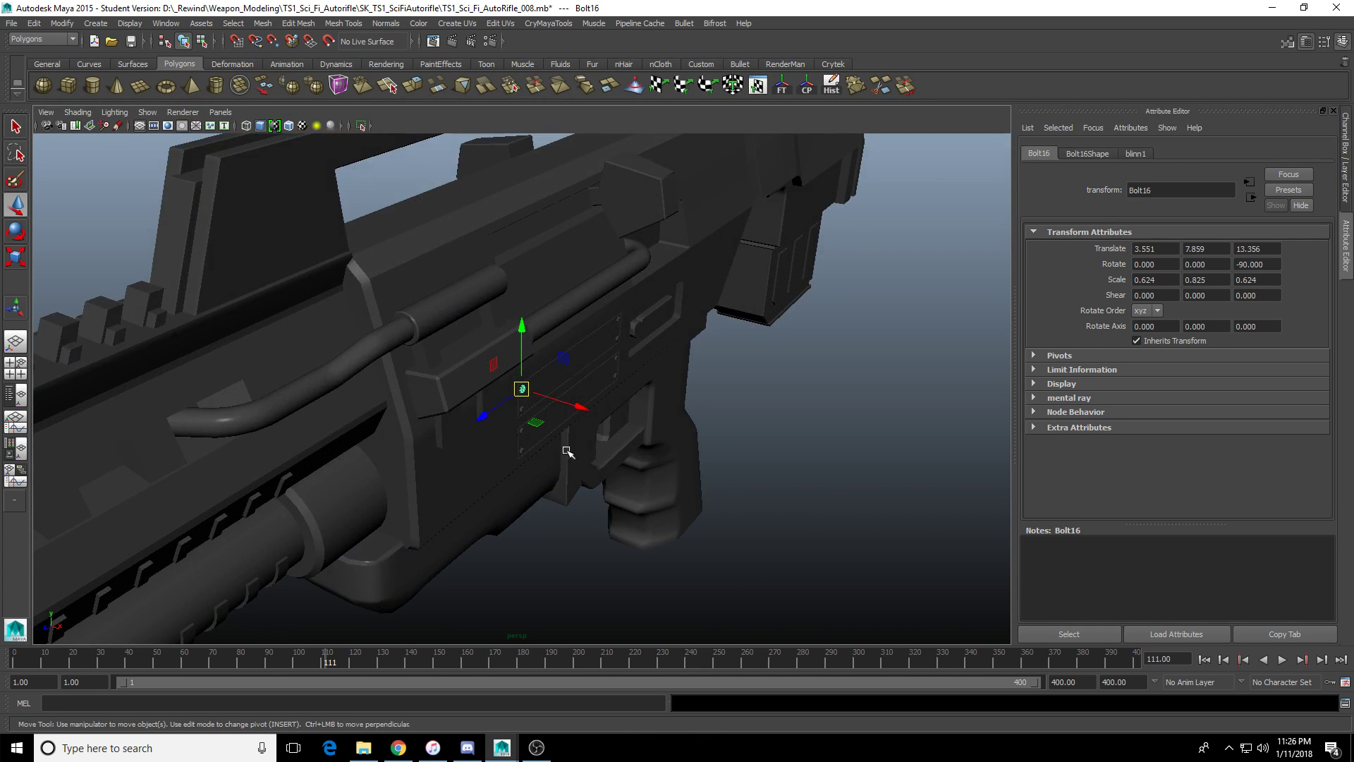
pyautogui.keyDown('alt'); pyautogui.moveTo(567, 452); pyautogui.dragTo(593, 369); pyautogui.keyUp('alt')
pyautogui.scroll(5, 592, 369)
pyautogui.keyDown('alt'); pyautogui.moveTo(494, 395); pyautogui.dragTo(615, 263); pyautogui.keyUp('alt')
pyautogui.scroll(-10, 481, 427)
pyautogui.scroll(3, 532, 417)
pyautogui.scroll(5, 623, 442)
pyautogui.press('f')
pyautogui.press('e')
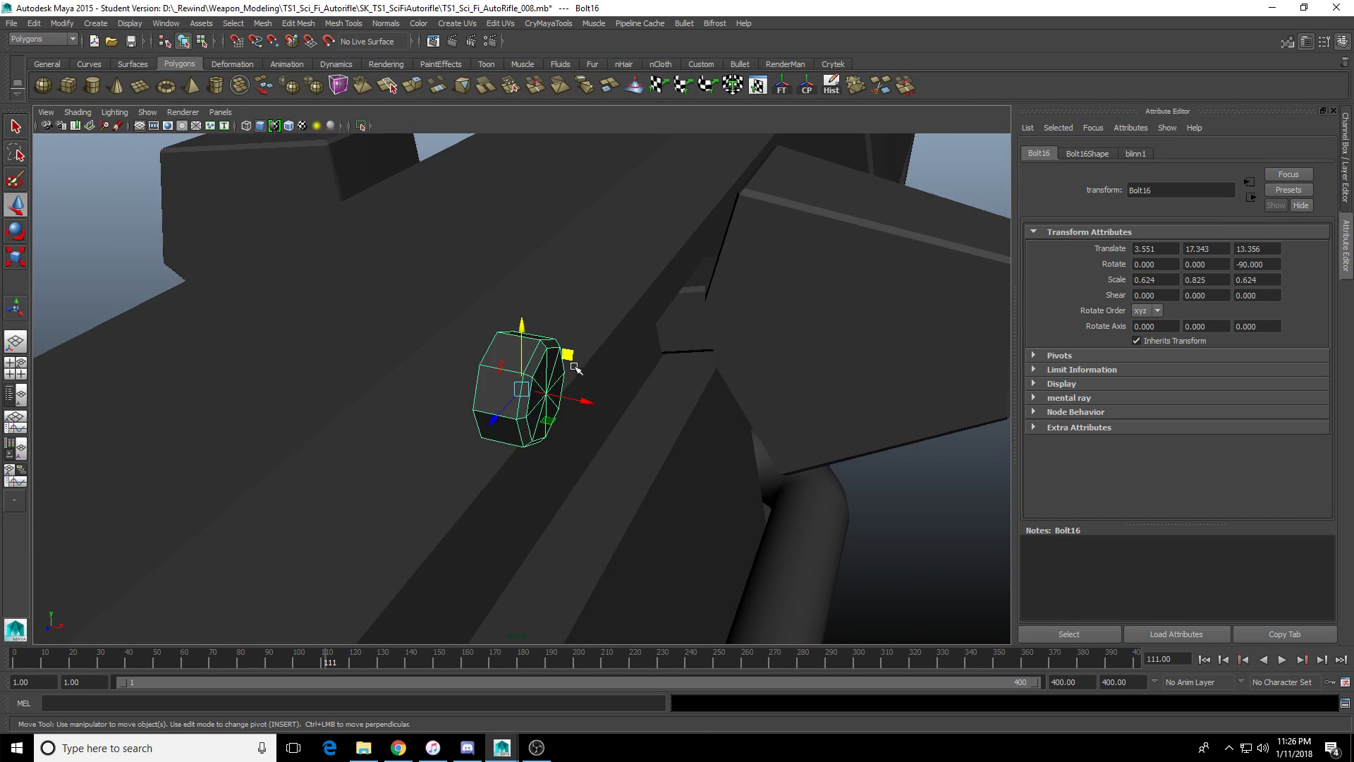
# Tilt the raised bolt to about -49.6 degrees on Z and move it to about X 1.57, Y 15.35 near the upper chamfer.
pyautogui.keyDown('alt'); pyautogui.moveTo(598, 386); pyautogui.dragTo(498, 327); pyautogui.keyUp('alt')
pyautogui.press('w')
pyautogui.moveTo(498, 351); pyautogui.dragTo(557, 352)
pyautogui.press('f')
pyautogui.press('e')
pyautogui.keyDown('alt'); pyautogui.moveTo(557, 352); pyautogui.dragTo(425, 386); pyautogui.keyUp('alt')
pyautogui.press('w')
pyautogui.moveTo(383, 313); pyautogui.dragTo(561, 366)
pyautogui.press('f')
pyautogui.press('e')
pyautogui.moveTo(562, 366)
pyautogui.keyDown('alt'); pyautogui.mouseDown()
pyautogui.moveTo(583, 357)
pyautogui.moveTo(550, 374)
pyautogui.mouseUp(); pyautogui.keyUp('alt')
pyautogui.press('w')
pyautogui.press('e')
pyautogui.press('w')
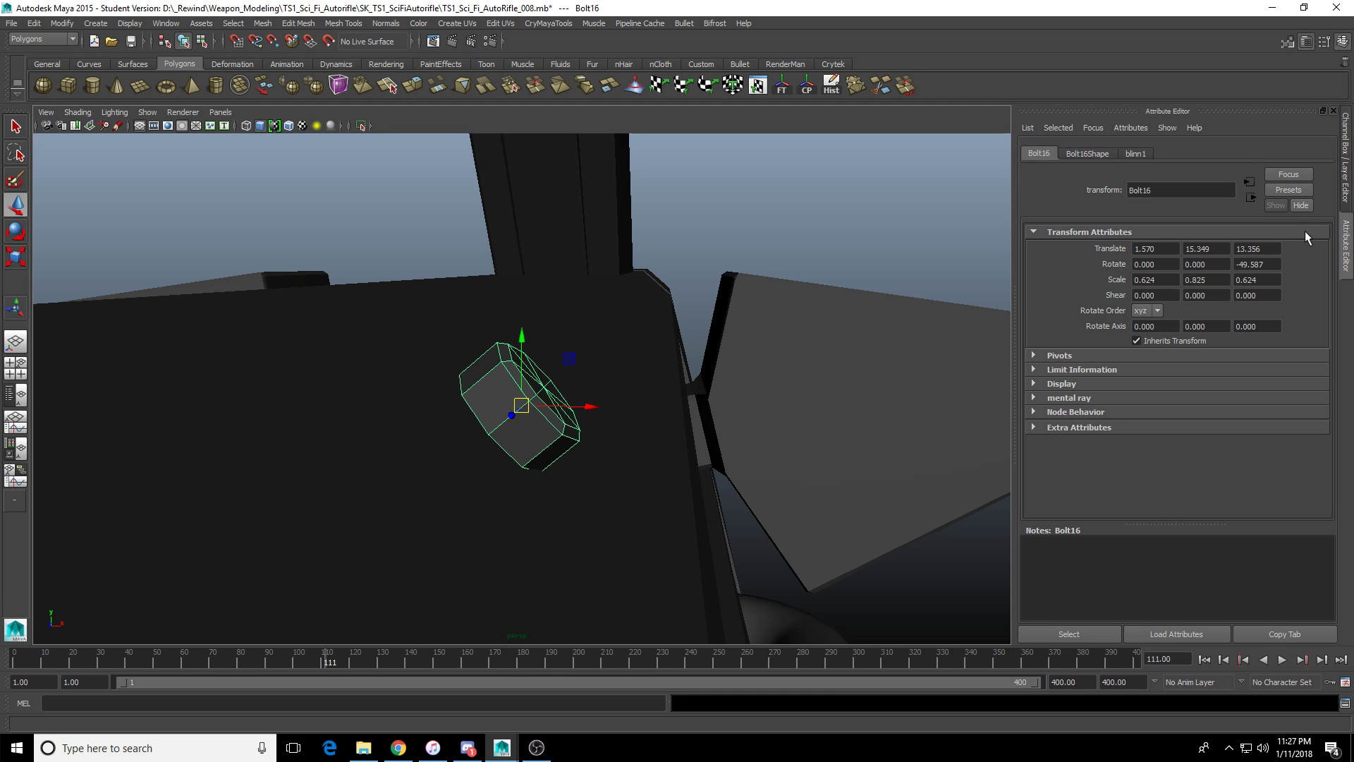
# Refine the bolt's Z rotation to about -40.9 degrees so it matches the slope of the receiver's upper chamfer.
pyautogui.keyDown('alt'); pyautogui.moveTo(580, 378); pyautogui.dragTo(338, 422); pyautogui.keyUp('alt')
pyautogui.press('e')
pyautogui.click(570, 379)
pyautogui.press('w')
pyautogui.press('e')
pyautogui.press('w')
pyautogui.press('e')
pyautogui.press('w')
pyautogui.scroll(-5, 402, 470)
# Move the bolt to the chamfer's front end at about Z 19.8 and seat it at about X 1.68, Y 15.21.
pyautogui.moveTo(470, 398)
pyautogui.mouseDown()
pyautogui.moveTo(449, 401)
pyautogui.moveTo(461, 385)
pyautogui.moveTo(444, 394)
pyautogui.mouseUp()
pyautogui.moveTo(508, 338); pyautogui.dragTo(512, 347)
pyautogui.moveTo(447, 411); pyautogui.dragTo(182, 492)
pyautogui.press('f')
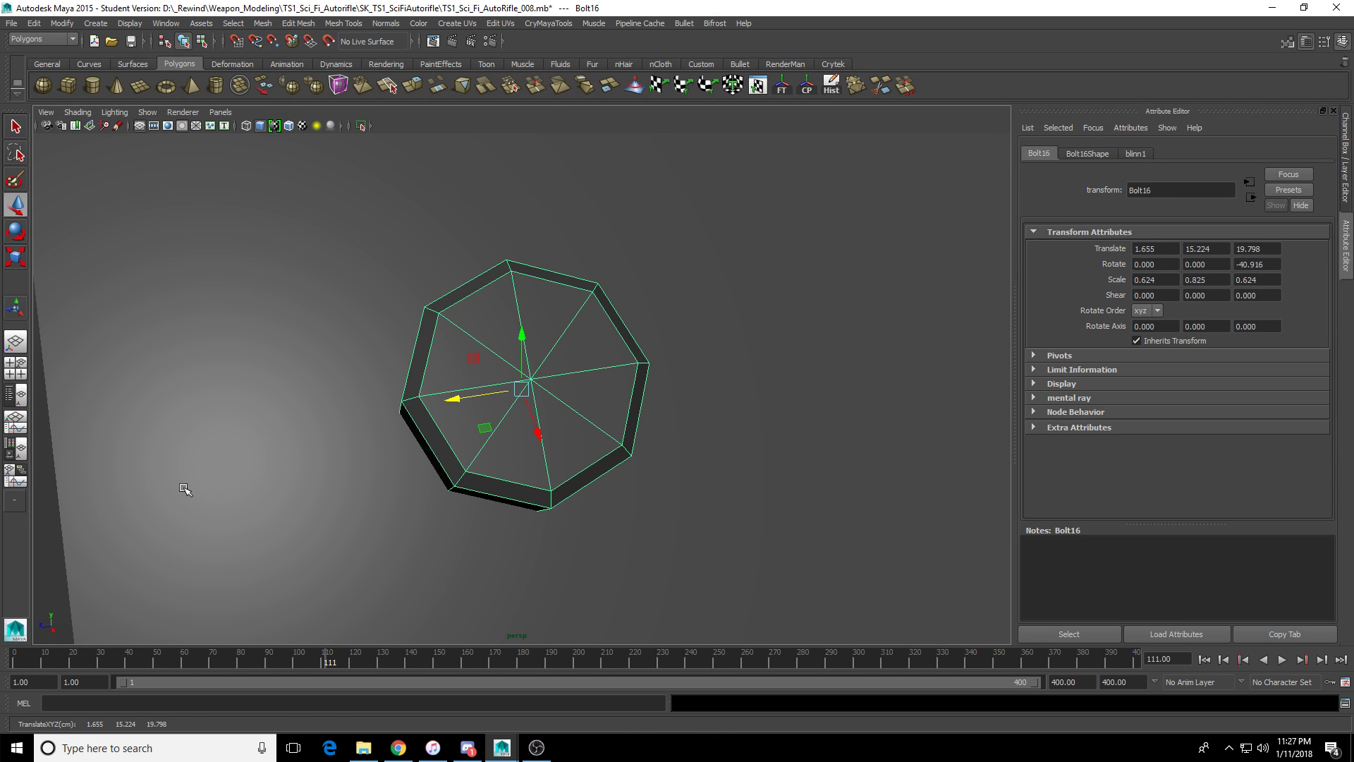
pyautogui.keyDown('alt'); pyautogui.moveTo(282, 490); pyautogui.dragTo(525, 330); pyautogui.keyUp('alt')
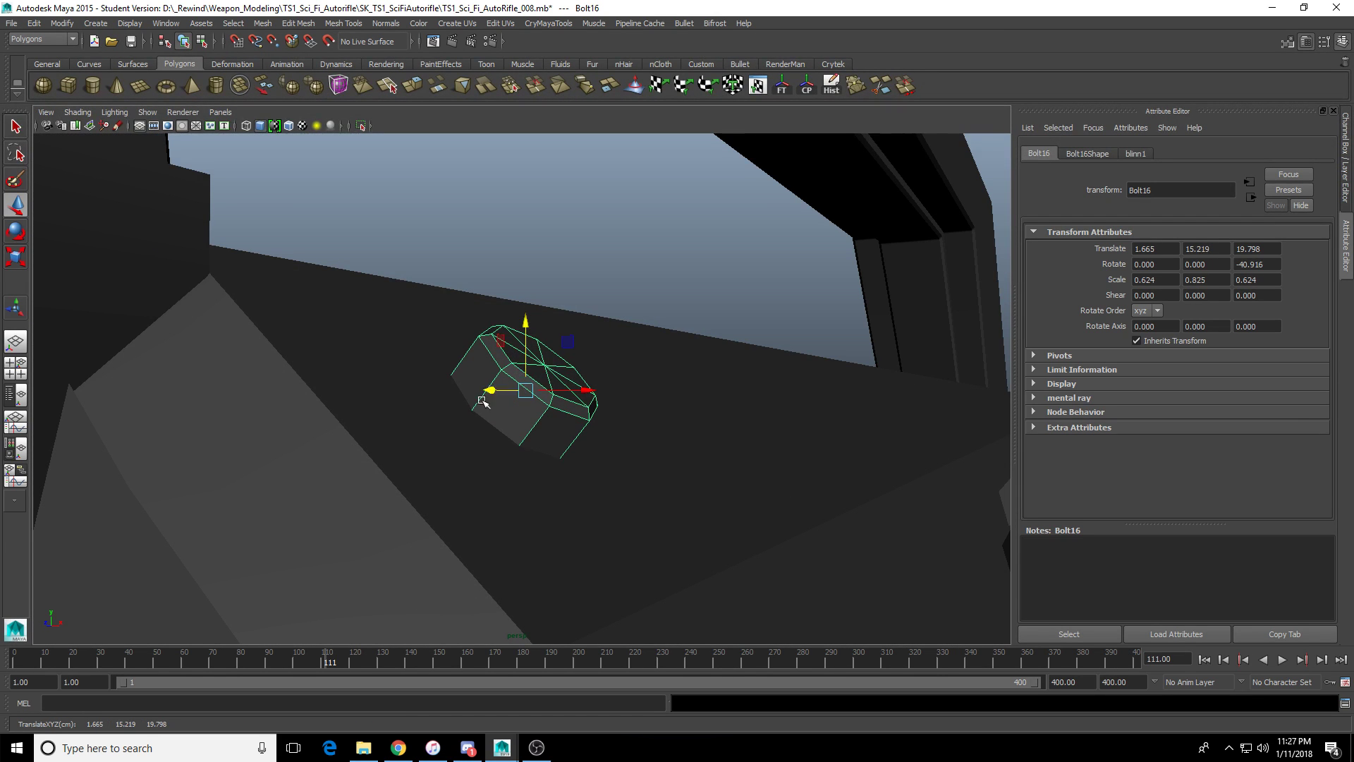
pyautogui.keyDown('alt'); pyautogui.moveTo(483, 401); pyautogui.dragTo(579, 421); pyautogui.keyUp('alt')
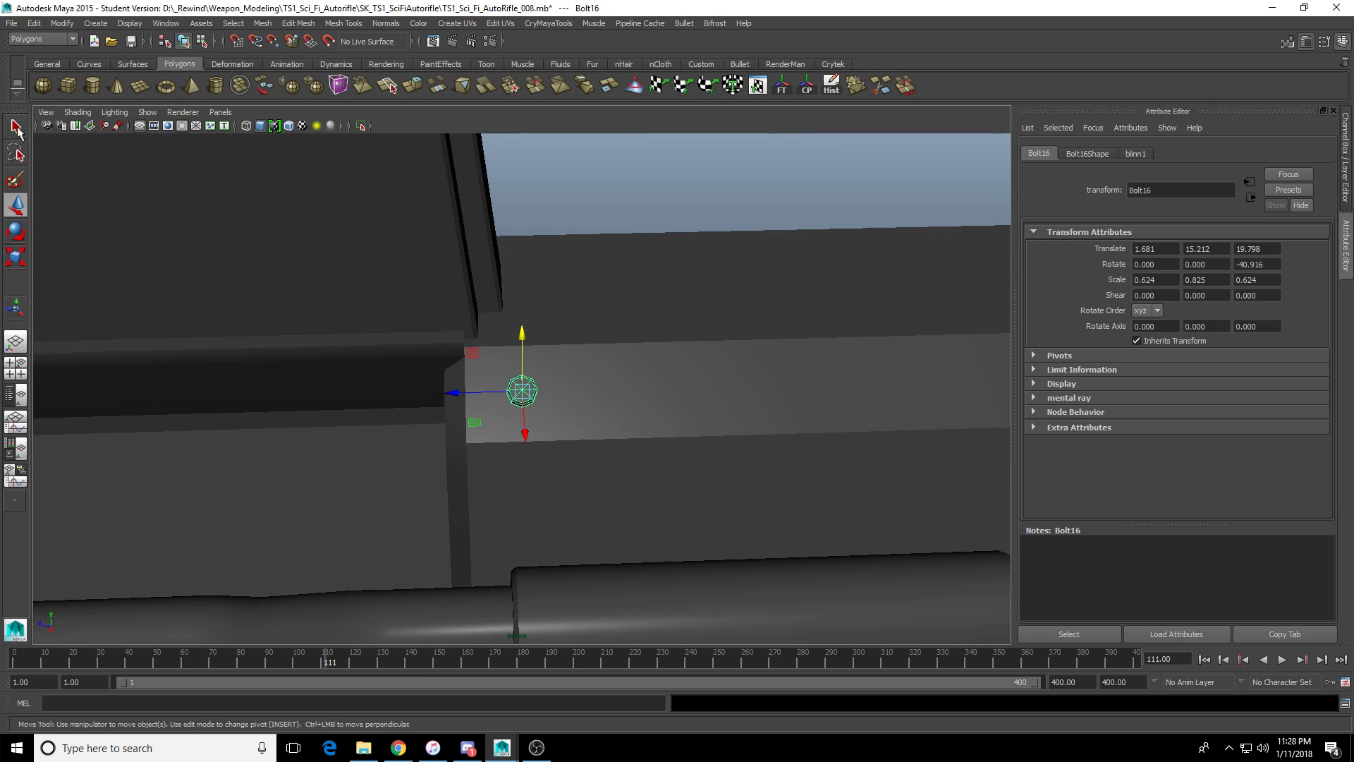
# Try building a closely spaced row of bolts along the upper chamfer with Duplicate Special and repeated copies.
pyautogui.click(33, 23)
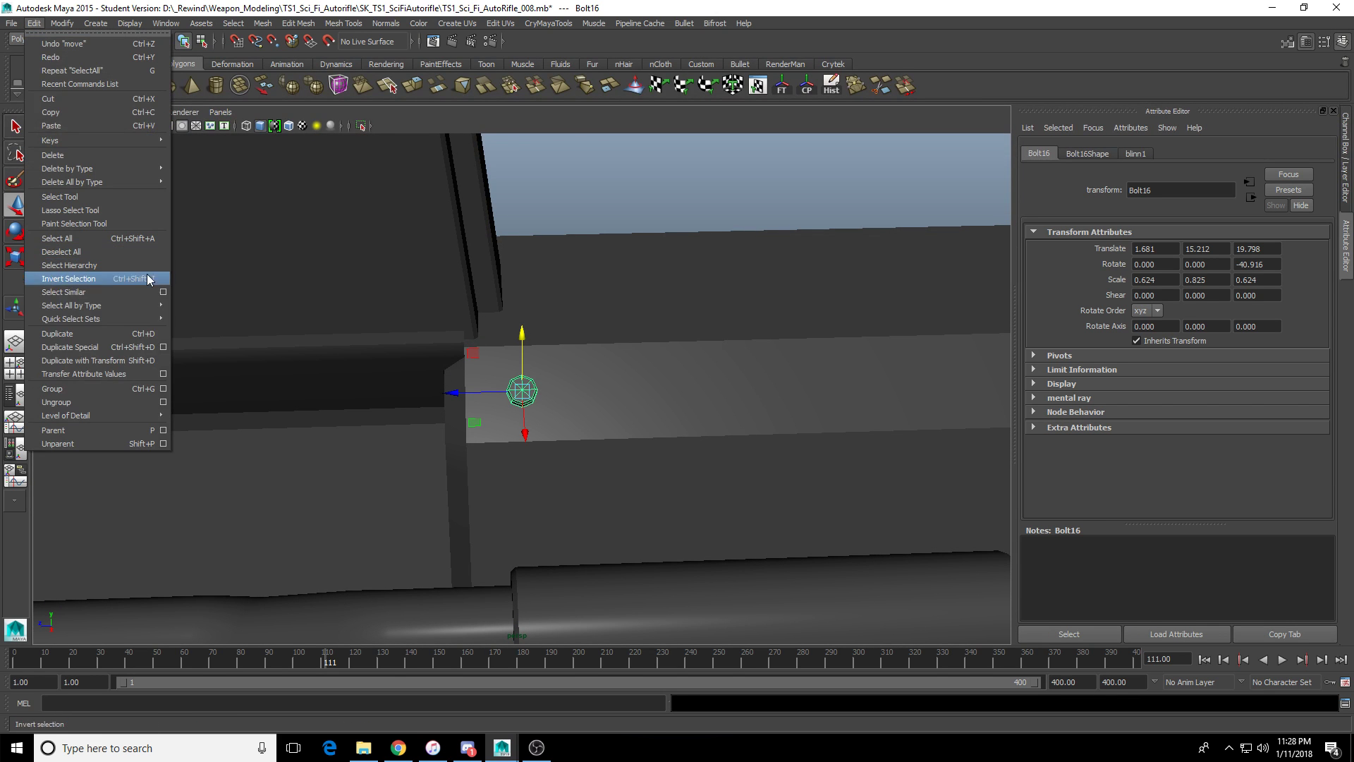
pyautogui.click(163, 347)
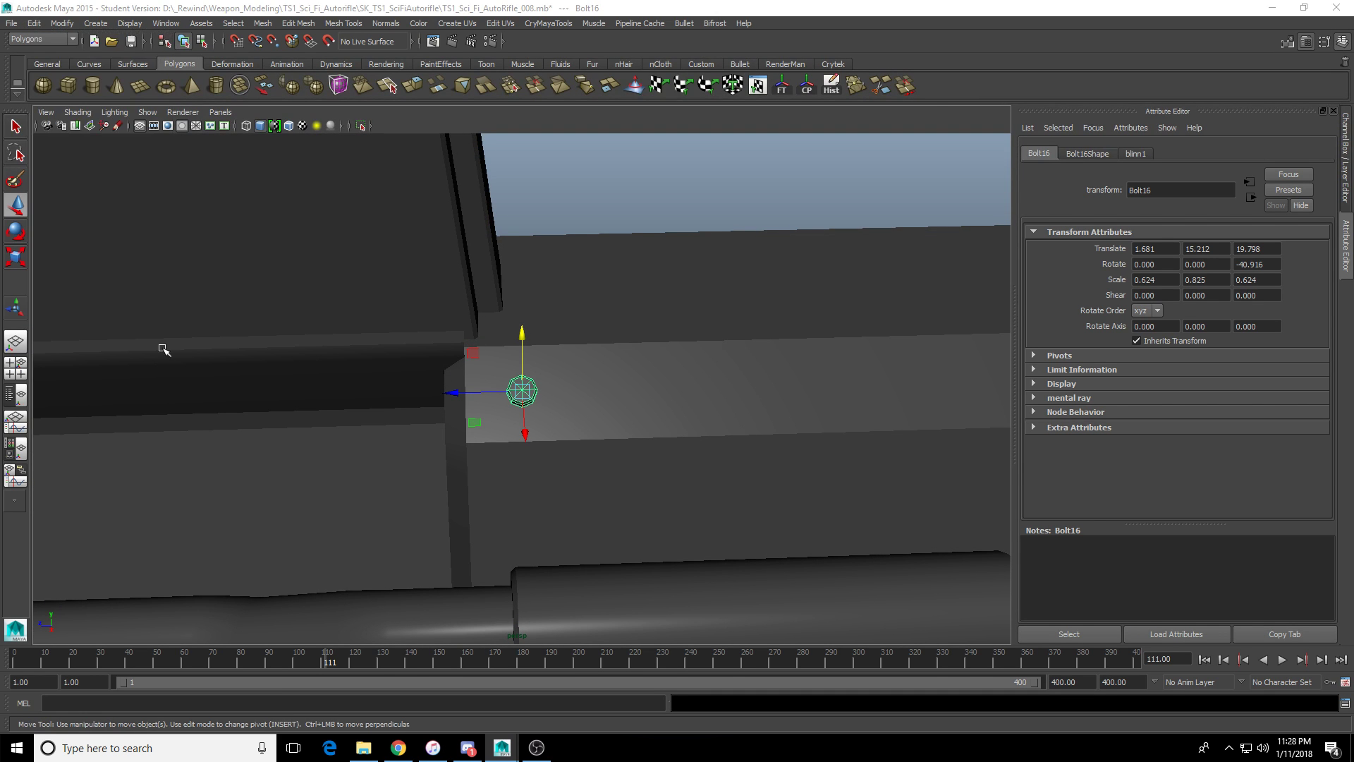
pyautogui.keyDown('alt'); pyautogui.moveTo(606, 423); pyautogui.dragTo(452, 449, button='right'); pyautogui.keyUp('alt')
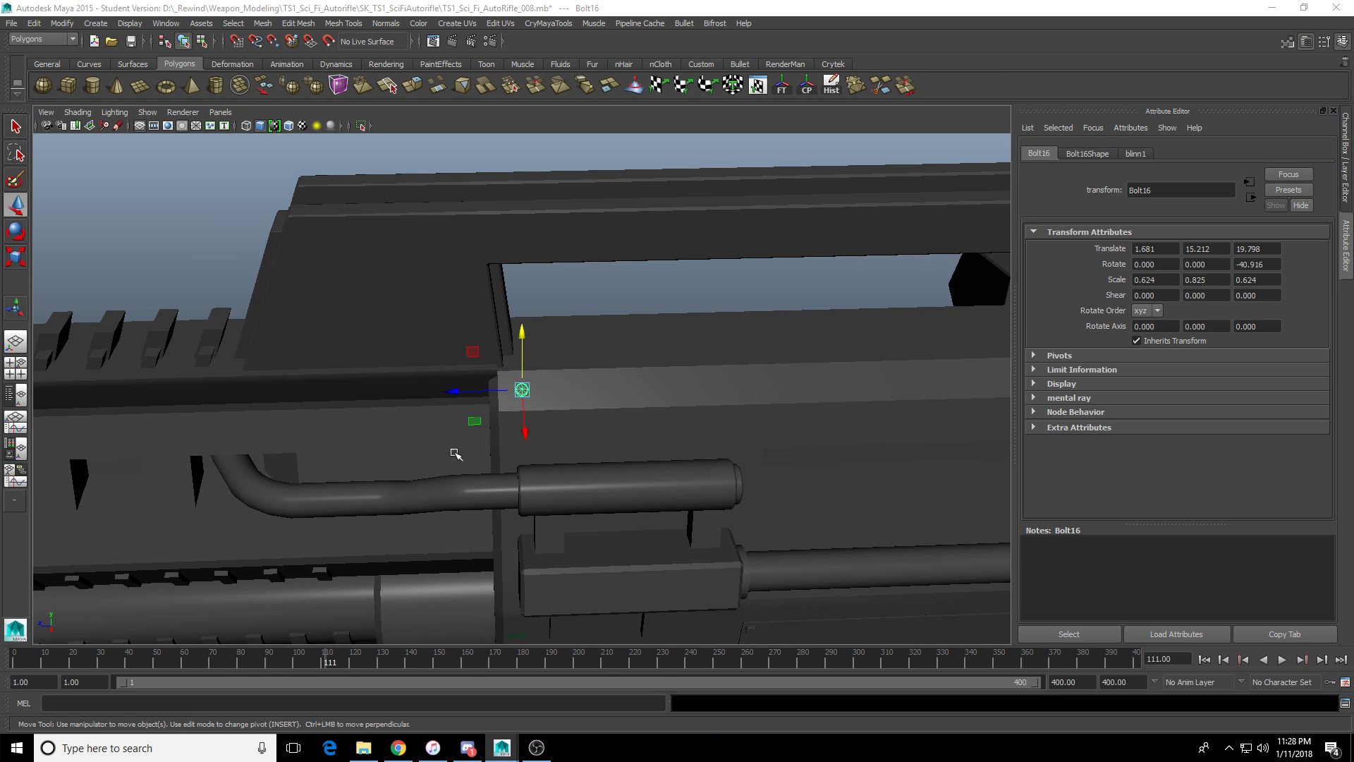
pyautogui.keyDown('alt'); pyautogui.moveTo(575, 430); pyautogui.dragTo(512, 432, button='middle'); pyautogui.keyUp('alt')
pyautogui.keyDown('alt'); pyautogui.moveTo(511, 432); pyautogui.dragTo(504, 395); pyautogui.keyUp('alt')
pyautogui.hotkey('shift', 'd')
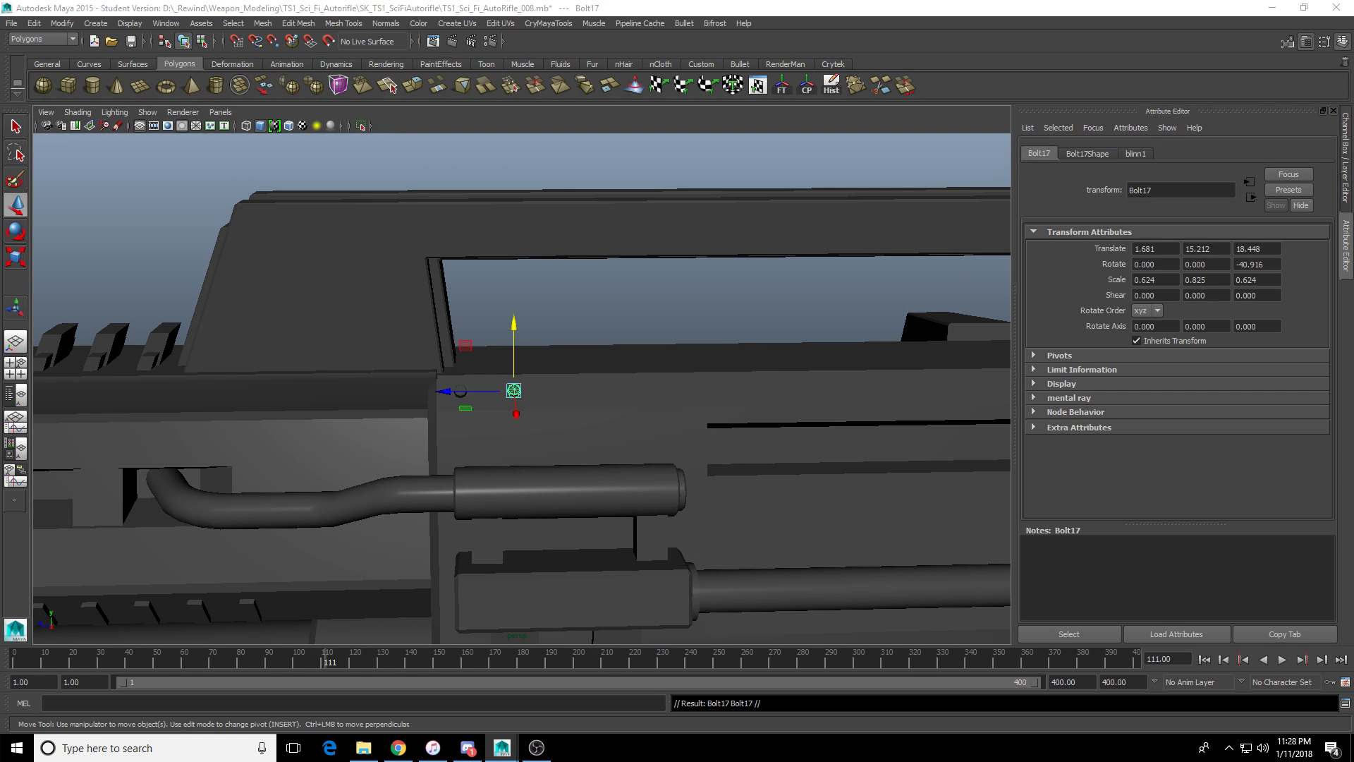
pyautogui.keyDown('alt'); pyautogui.moveTo(631, 490); pyautogui.dragTo(653, 490, button='right'); pyautogui.keyUp('alt')
pyautogui.keyDown('alt'); pyautogui.moveTo(653, 489); pyautogui.dragTo(605, 447); pyautogui.keyUp('alt')
pyautogui.hotkey('shift', 'd')
pyautogui.hotkey('shift', 'd')
pyautogui.hotkey('shift', 'd')
pyautogui.hotkey('shift', 'd')
pyautogui.hotkey('shift', 'd')
pyautogui.hotkey('shift', 'd')
pyautogui.hotkey('shift', 'd')
pyautogui.hotkey('shift', 'd')
pyautogui.hotkey('shift', 'd')
pyautogui.hotkey('shift', 'd')
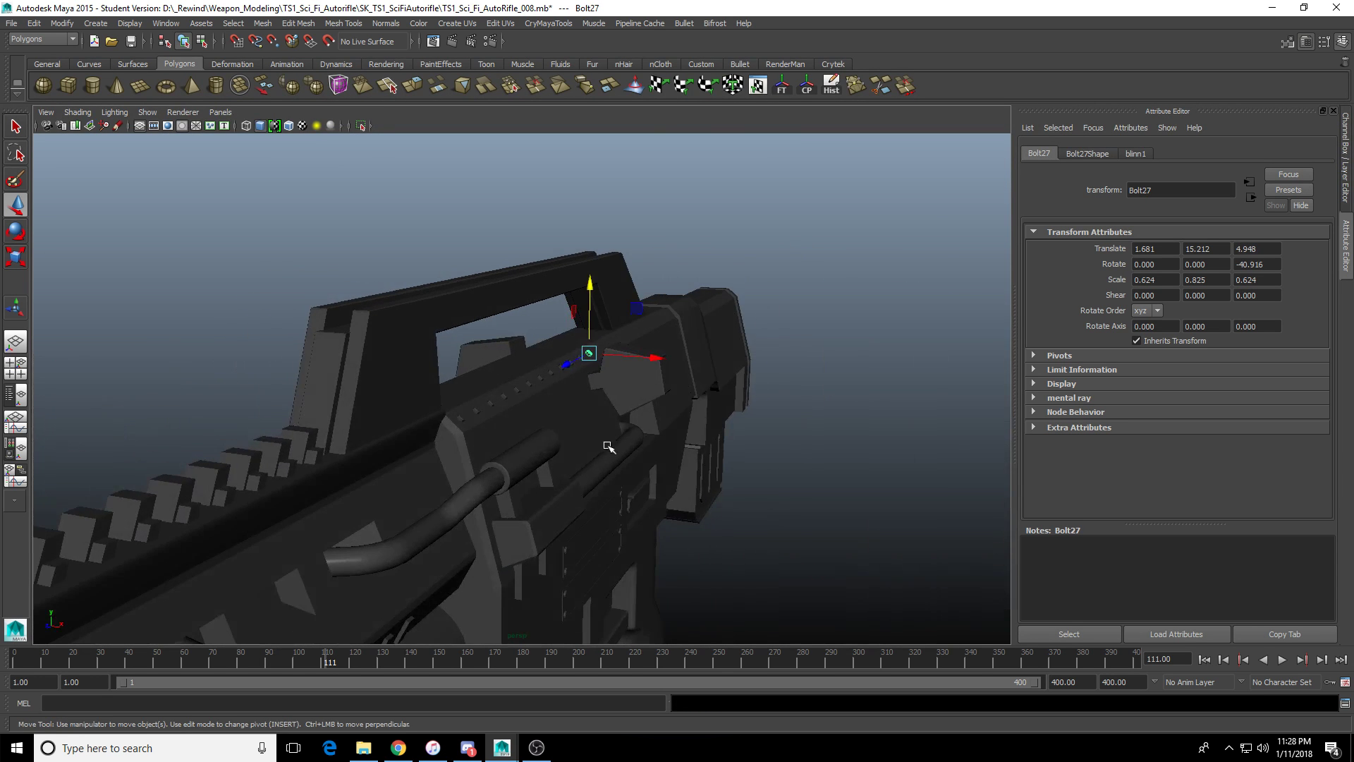
# Undo the closely spaced bolt copies along the upper chamfer.
pyautogui.keyDown('alt'); pyautogui.moveTo(604, 447); pyautogui.dragTo(527, 452, button='right'); pyautogui.keyUp('alt')
pyautogui.hotkey('ctrl', 'z')
pyautogui.hotkey('ctrl', 'z')
pyautogui.hotkey('ctrl', 'z')
pyautogui.hotkey('ctrl', 'z')
pyautogui.hotkey('ctrl', 'z')
pyautogui.hotkey('ctrl', 'z')
pyautogui.hotkey('ctrl', 'z')
pyautogui.hotkey('ctrl', 'z')
pyautogui.hotkey('ctrl', 'z')
pyautogui.hotkey('ctrl', 'z')
pyautogui.hotkey('ctrl', 'z')
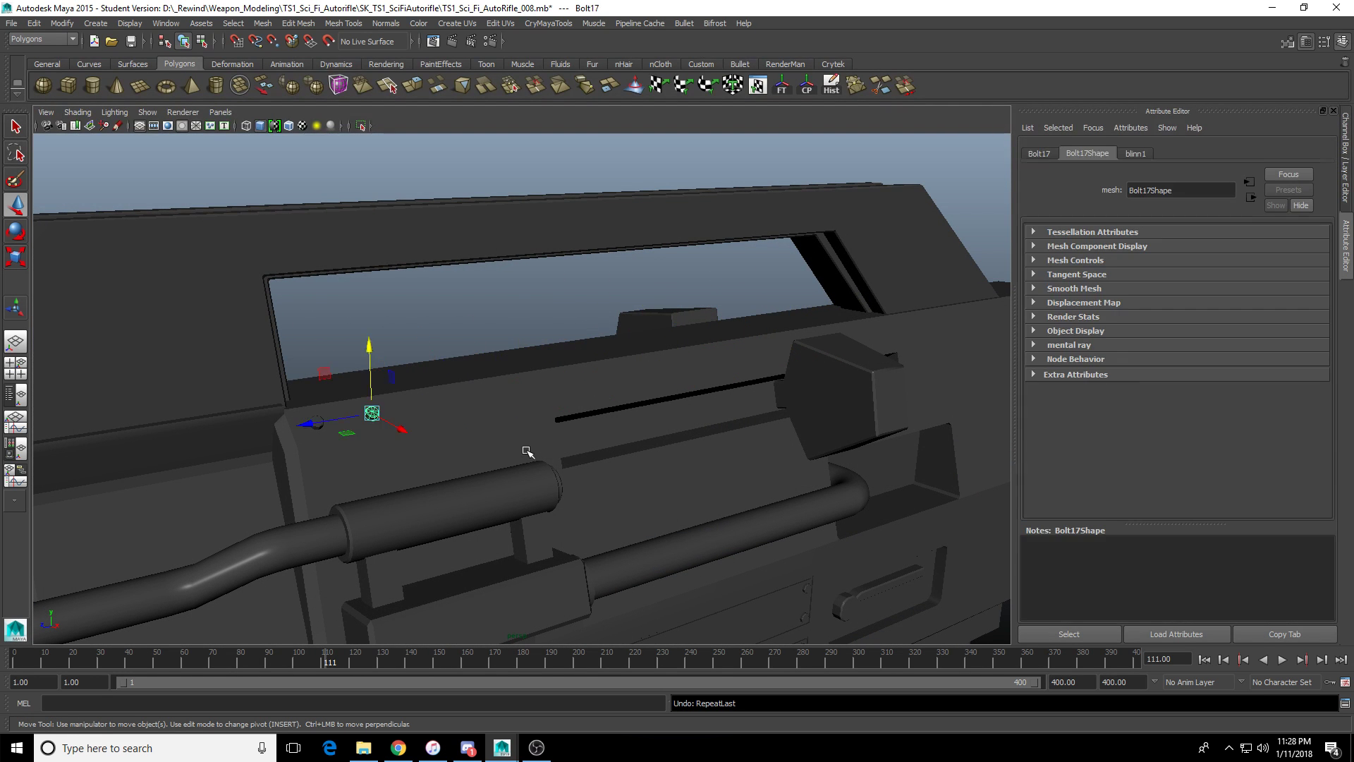
# Try a wider row of bolts along the upper chamfer using Duplicate Special with a Z offset of -2.25.
pyautogui.hotkey('ctrl', 'shift', 'd')
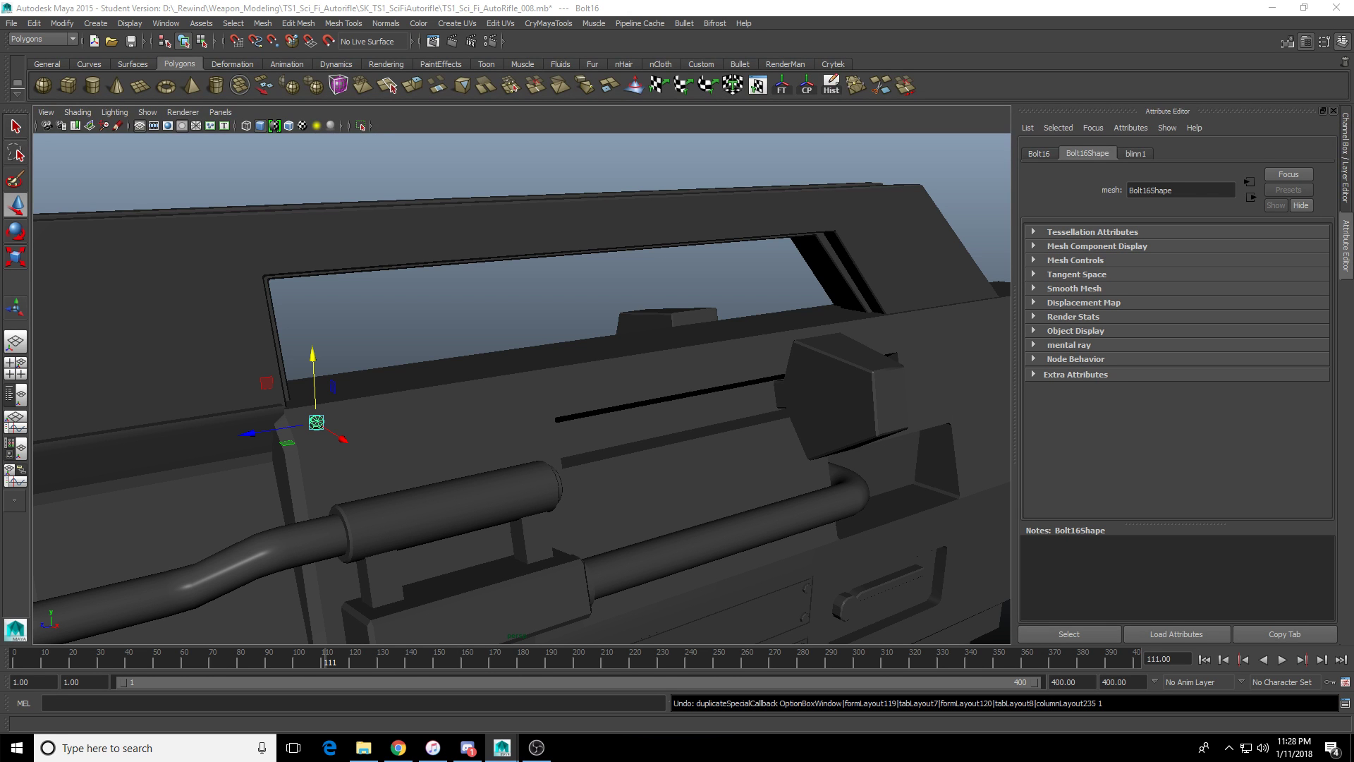
pyautogui.hotkey('ctrl', 'shift', 'd')
pyautogui.keyDown('alt'); pyautogui.moveTo(619, 402); pyautogui.dragTo(574, 432); pyautogui.keyUp('alt')
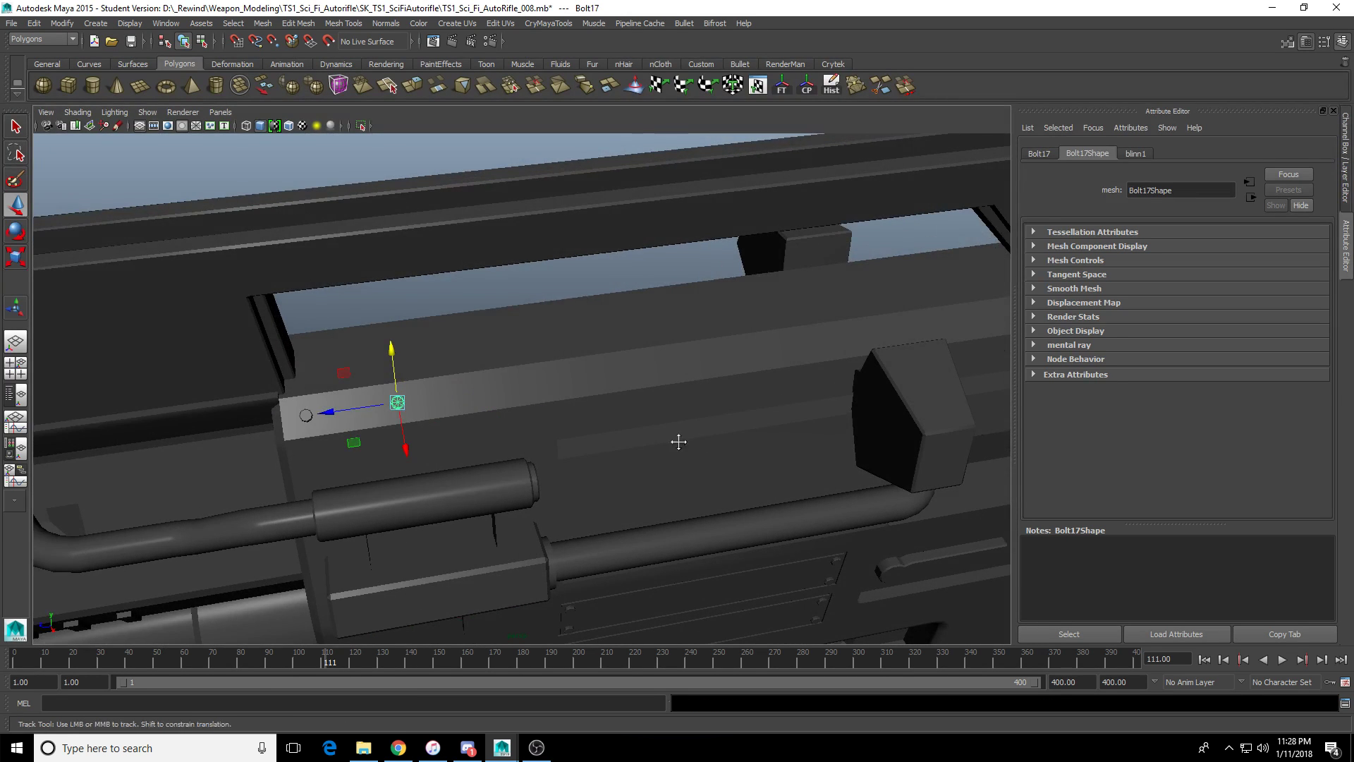
pyautogui.keyDown('alt'); pyautogui.moveTo(677, 442); pyautogui.dragTo(532, 446); pyautogui.keyUp('alt')
pyautogui.hotkey('ctrl', 'shift', 'd')
pyautogui.hotkey('ctrl', 'shift', 'd')
pyautogui.hotkey('ctrl', 'shift', 'd')
pyautogui.hotkey('ctrl', 'shift', 'd')
pyautogui.hotkey('ctrl', 'shift', 'd')
pyautogui.hotkey('ctrl', 'shift', 'd')
pyautogui.hotkey('ctrl', 'shift', 'd')
pyautogui.hotkey('ctrl', 'shift', 'd')
pyautogui.hotkey('ctrl', 'shift', 'd')
pyautogui.hotkey('ctrl', 'shift', 'd')
pyautogui.hotkey('ctrl', 'shift', 'd')
pyautogui.hotkey('ctrl', 'shift', 'd')
pyautogui.hotkey('ctrl', 'shift', 'd')
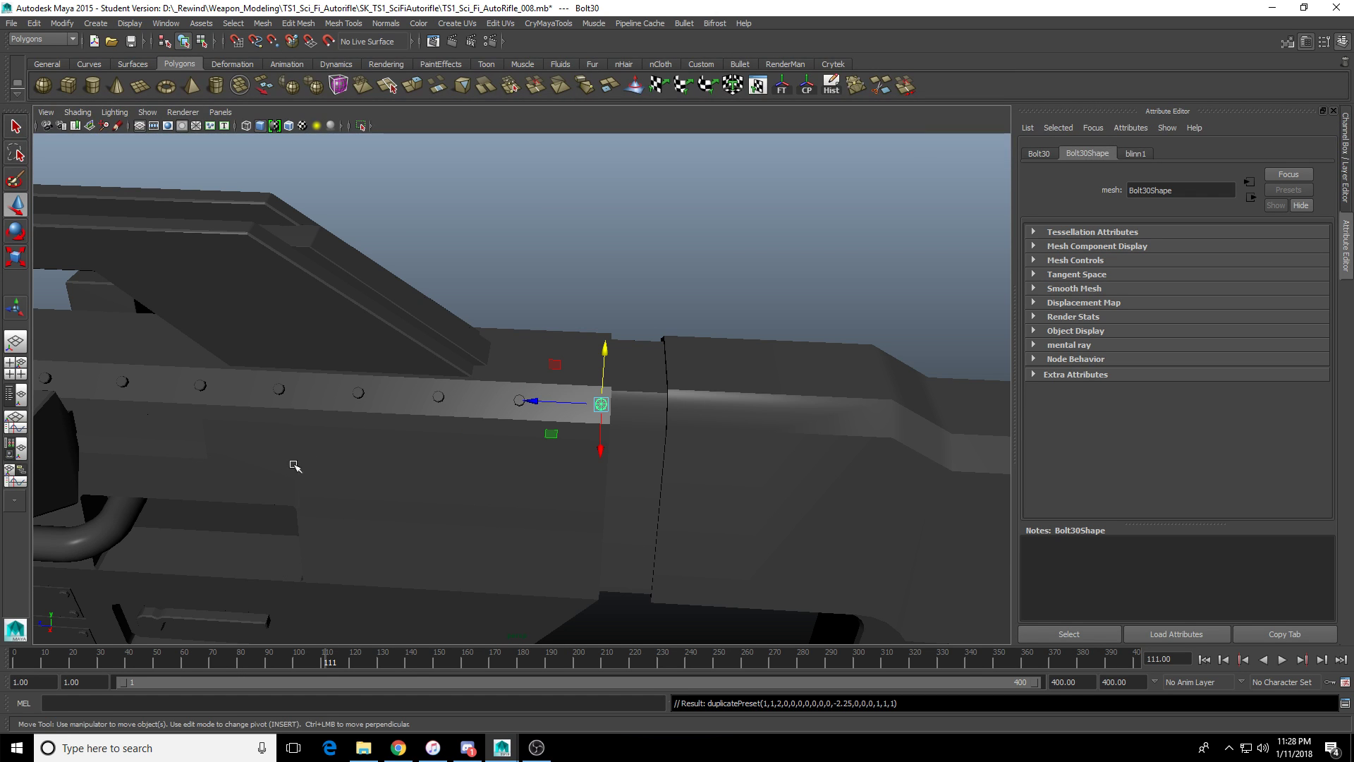
pyautogui.keyDown('alt'); pyautogui.moveTo(293, 465); pyautogui.dragTo(553, 468, button='middle'); pyautogui.keyUp('alt')
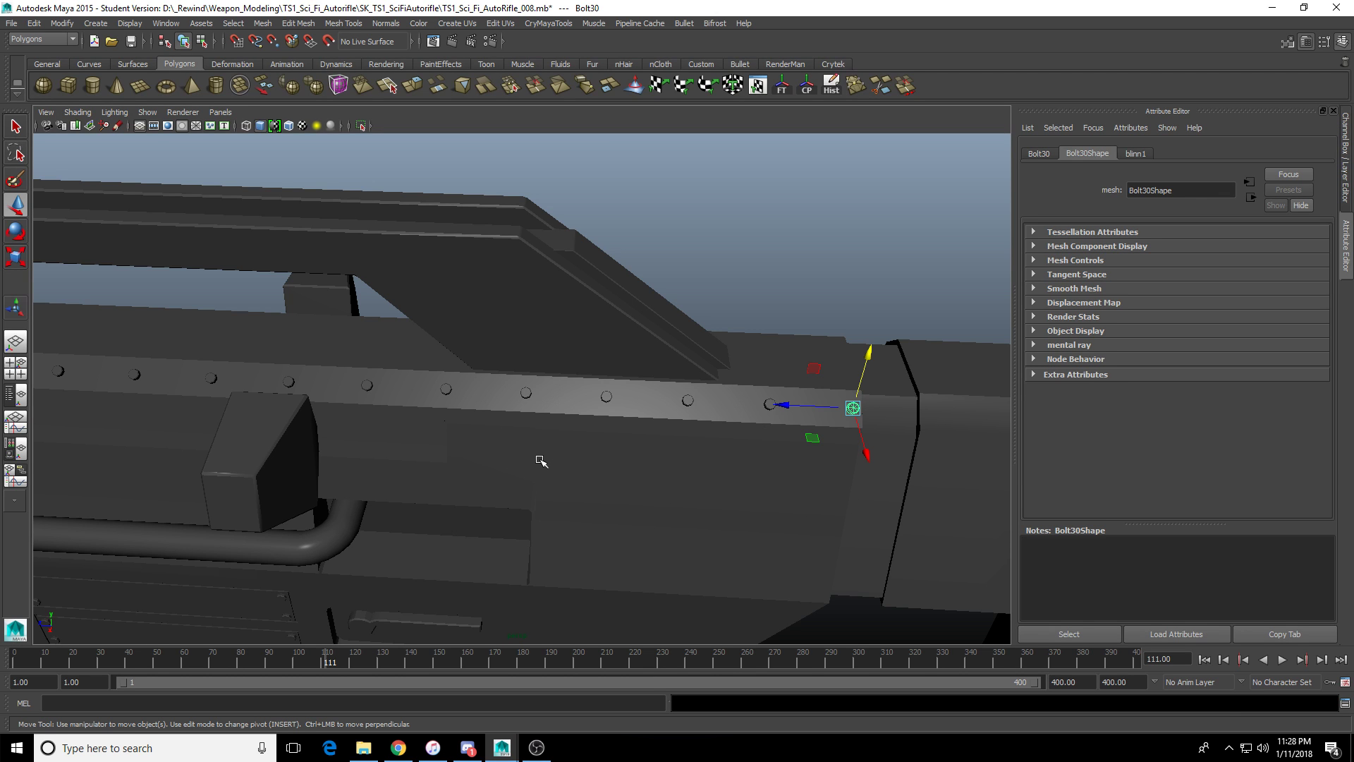
pyautogui.keyDown('alt'); pyautogui.moveTo(582, 496); pyautogui.dragTo(203, 447); pyautogui.keyUp('alt')
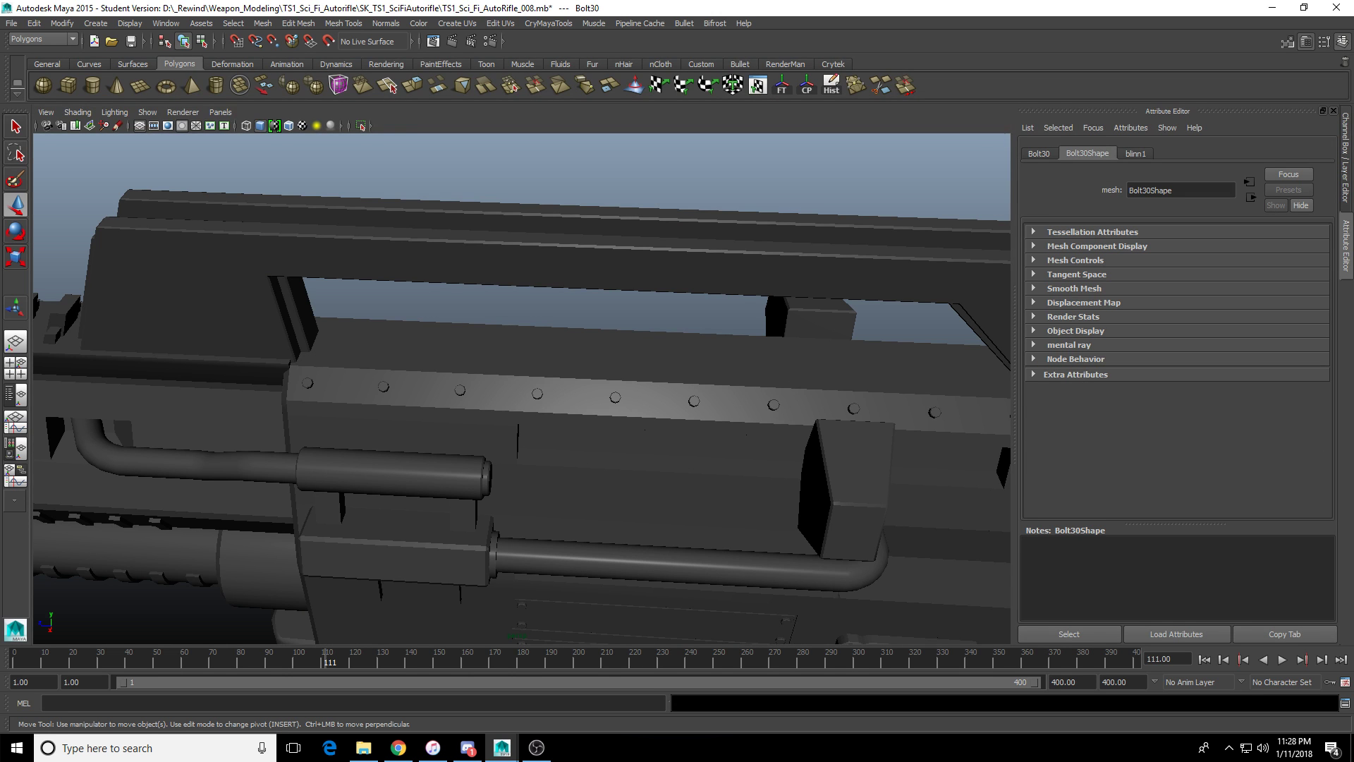
# Undo the widely spaced row so only the original bolt at the chamfer's front end is left.
pyautogui.hotkey('ctrl', 'z')
pyautogui.hotkey('ctrl', 'z')
pyautogui.hotkey('ctrl', 'z')
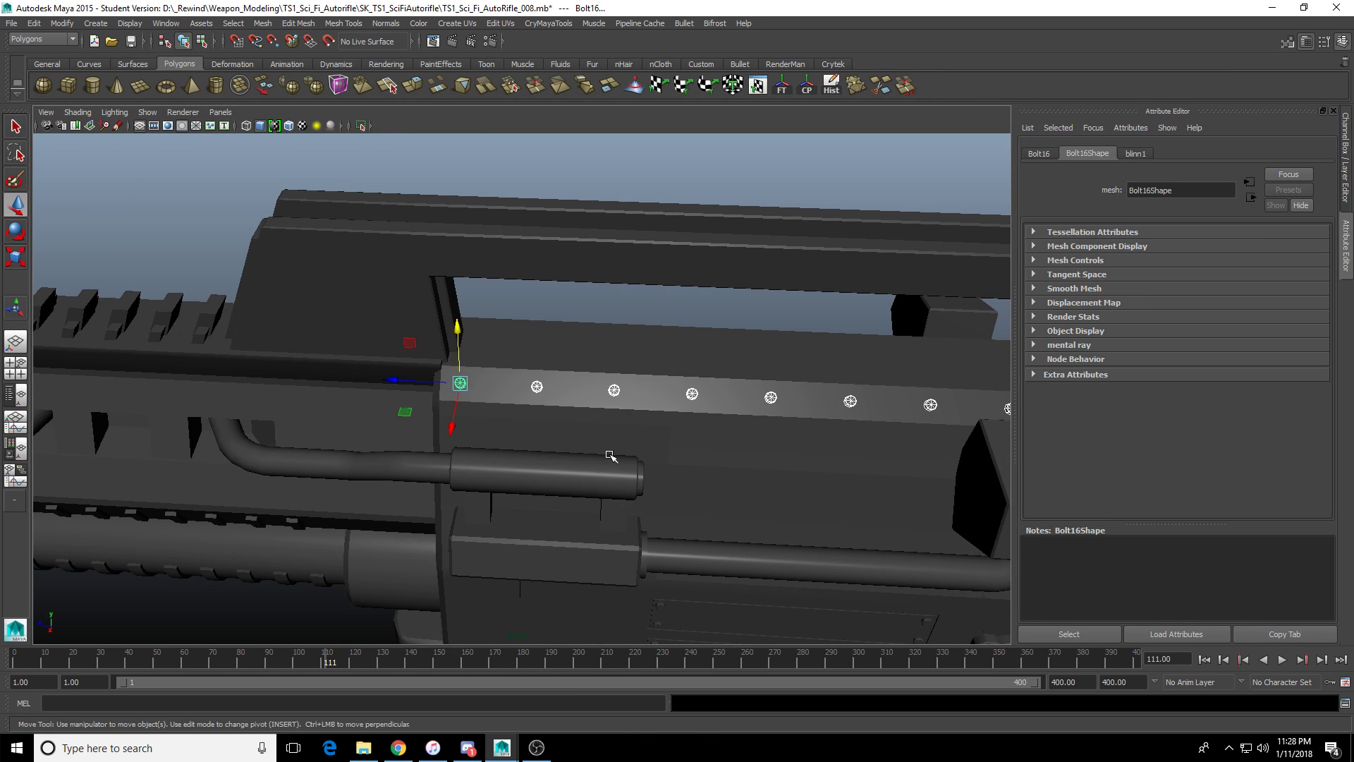
pyautogui.hotkey('ctrl', 'z')
pyautogui.hotkey('ctrl', 'z')
pyautogui.hotkey('ctrl', 'z')
pyautogui.hotkey('ctrl', 'z')
pyautogui.hotkey('ctrl', 'z')
pyautogui.hotkey('ctrl', 'z')
pyautogui.hotkey('ctrl', 'z')
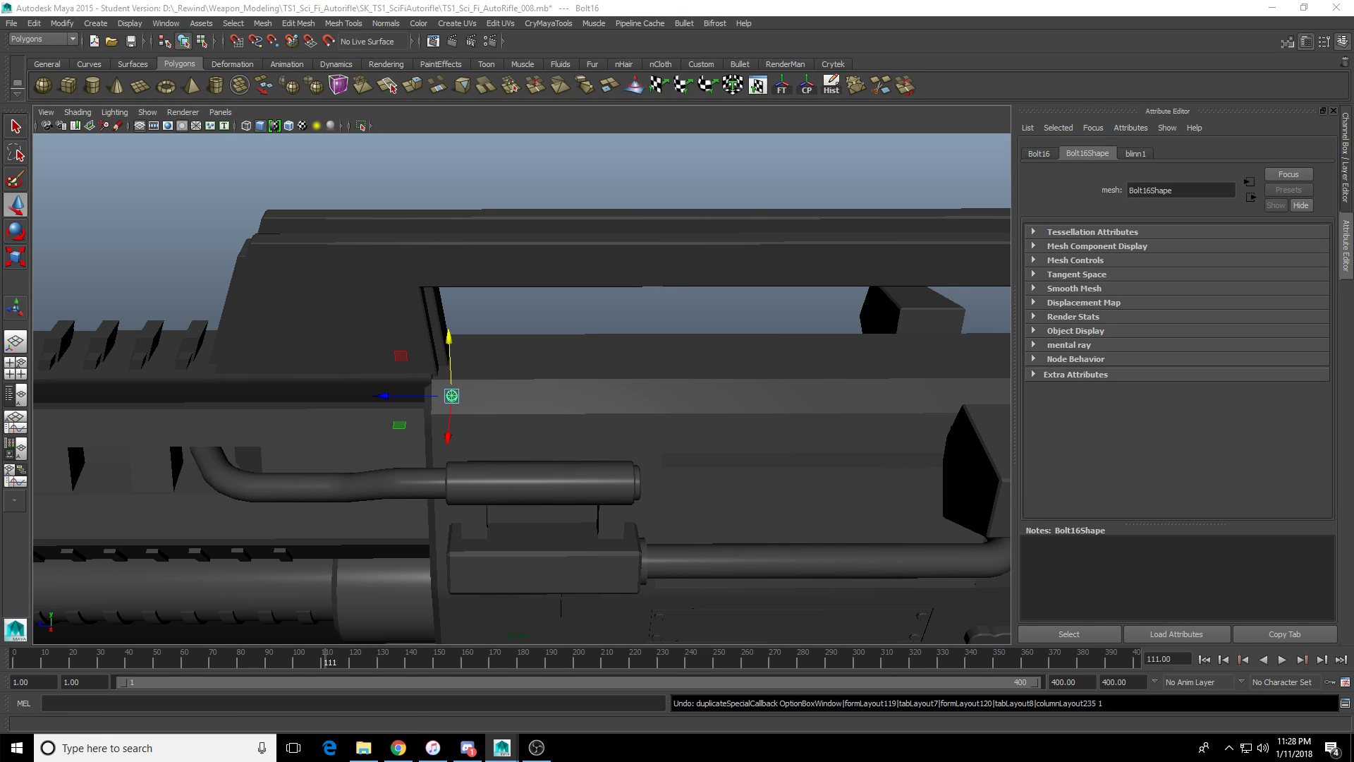
# Duplicate the front bolt repeatedly at an even spacing along the upper chamfer until the row reaches its rear end.
pyautogui.hotkey('shift', 'd')
pyautogui.hotkey('shift', 'd')
pyautogui.hotkey('shift', 'd')
pyautogui.hotkey('shift', 'd')
pyautogui.hotkey('shift', 'd')
pyautogui.hotkey('shift', 'd')
pyautogui.hotkey('shift', 'd')
pyautogui.hotkey('shift', 'd')
pyautogui.hotkey('shift', 'd')
pyautogui.hotkey('shift', 'd')
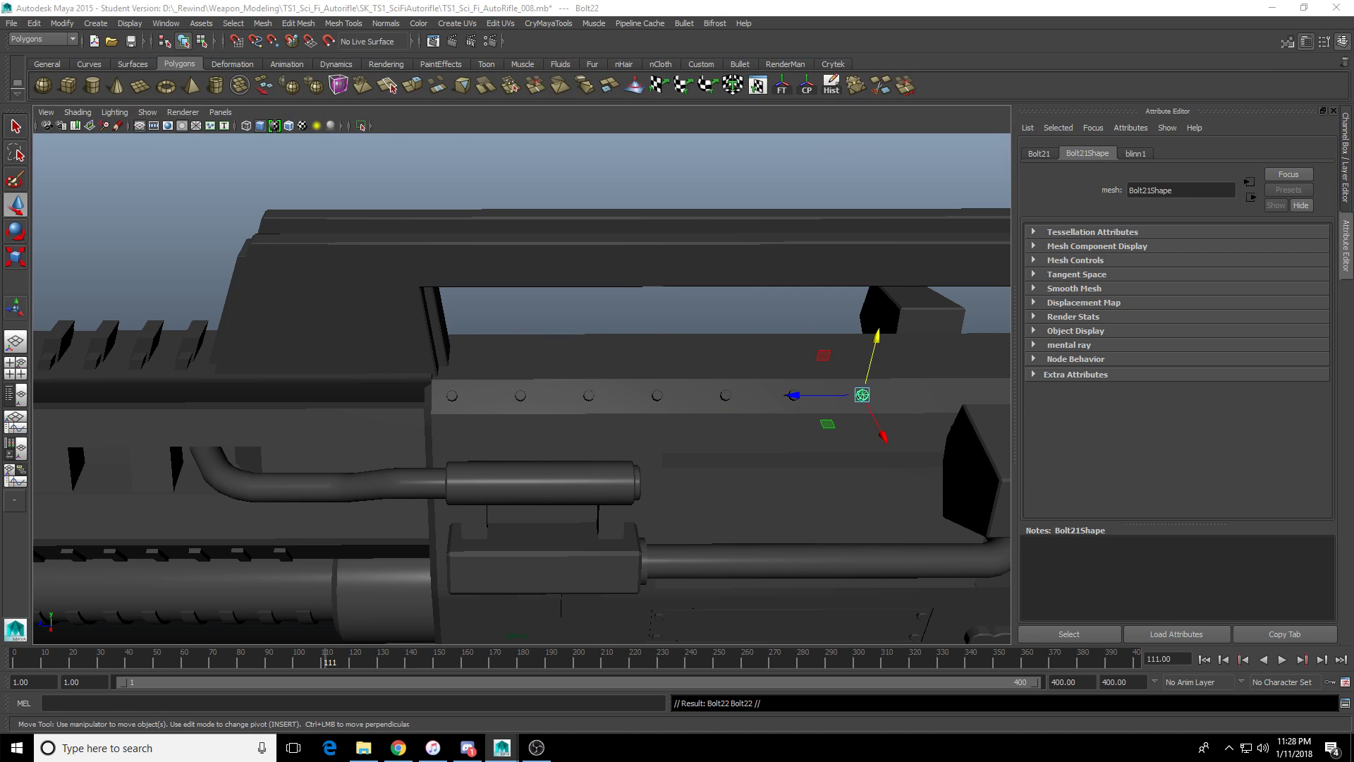
pyautogui.keyDown('alt'); pyautogui.moveTo(635, 494); pyautogui.dragTo(107, 512, button='middle'); pyautogui.keyUp('alt')
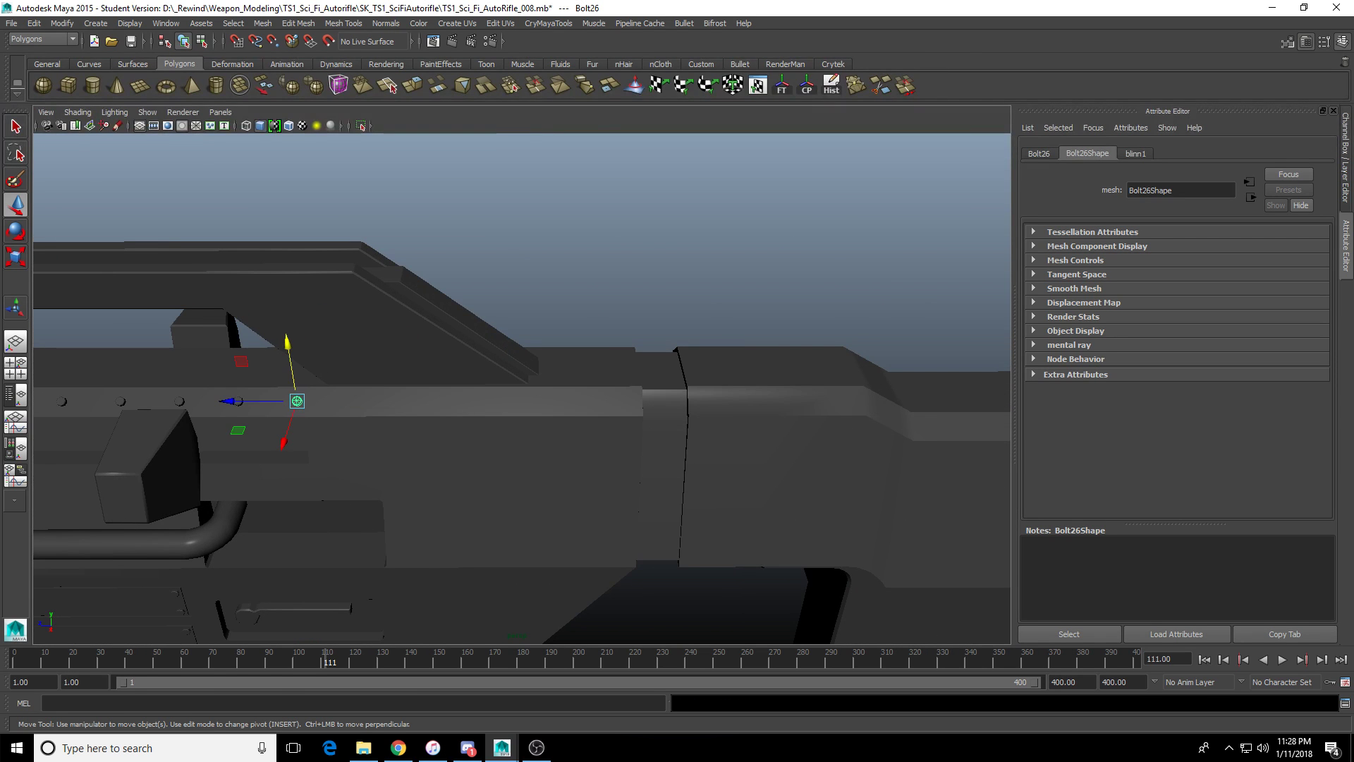
pyautogui.hotkey('shift', 'd')
pyautogui.hotkey('shift', 'd')
pyautogui.hotkey('shift', 'd')
pyautogui.hotkey('shift', 'd')
pyautogui.hotkey('shift', 'd')
pyautogui.hotkey('shift', 'd')
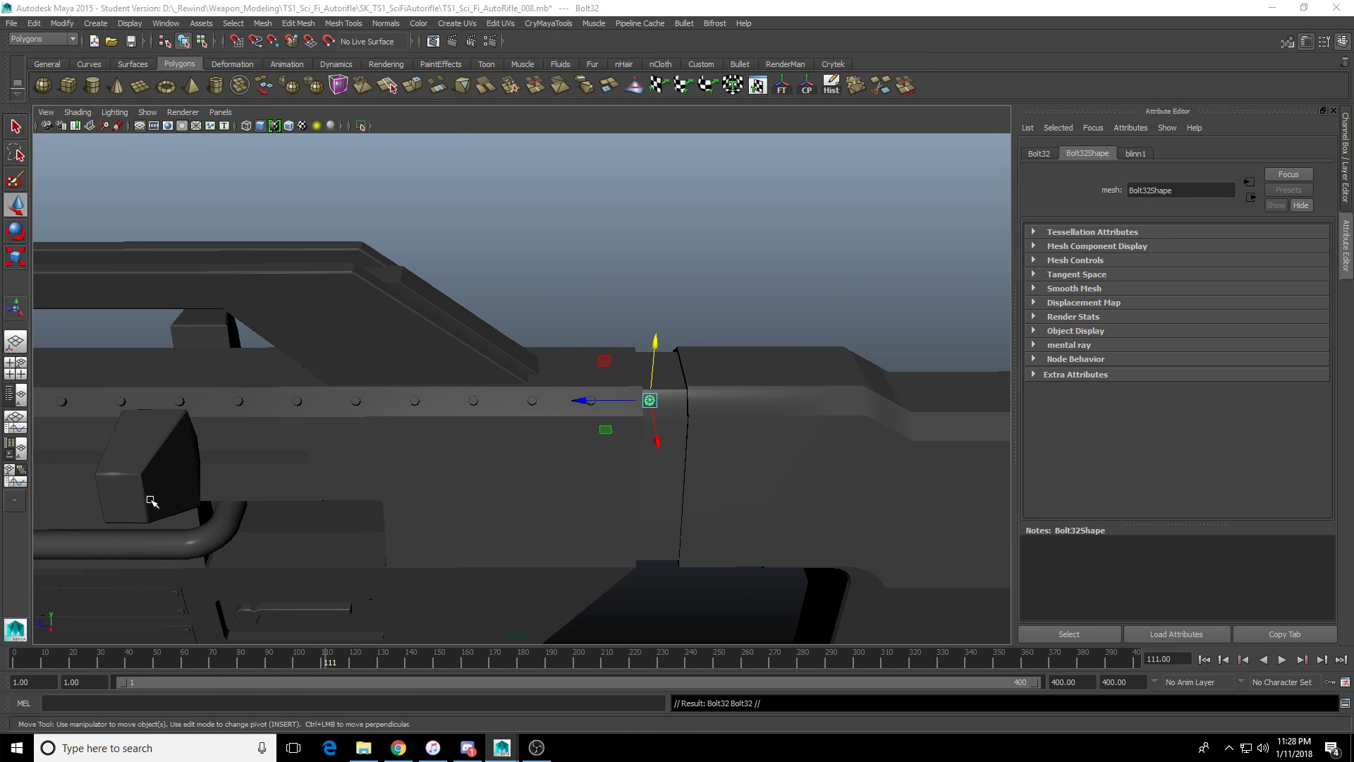
# Delete the surplus bolt copy that lies past the rear end of the upper chamfer.
pyautogui.press('Delete')
pyautogui.scroll(3, 309, 487)
pyautogui.click(612, 407)
pyautogui.scroll(-2, 515, 450)
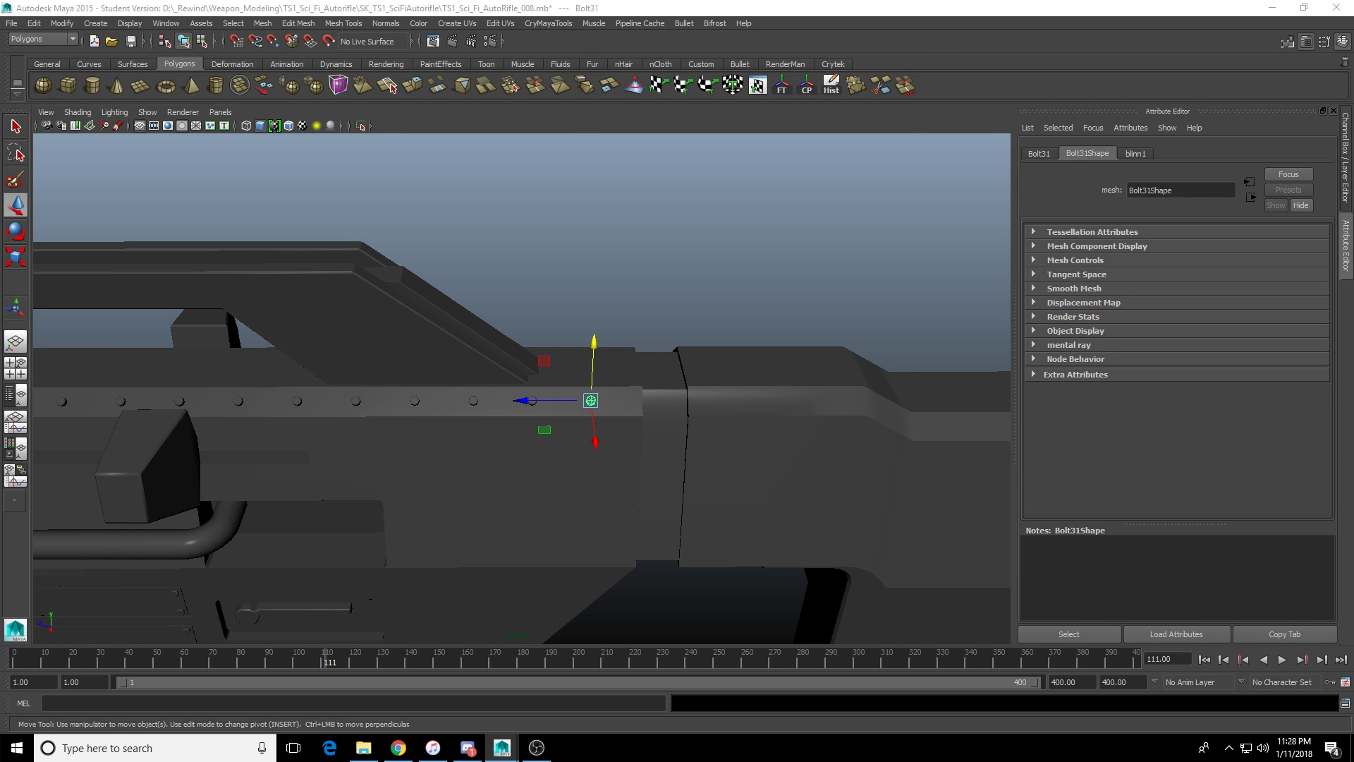
# Duplicate the whole row of chamfer bolts in place and group the copies.
pyautogui.scroll(-3, 603, 472)
pyautogui.keyDown('alt'); pyautogui.moveTo(603, 472); pyautogui.dragTo(694, 475, button='middle'); pyautogui.keyUp('alt')
pyautogui.press('w')
pyautogui.hotkey('ctrl', 'd')
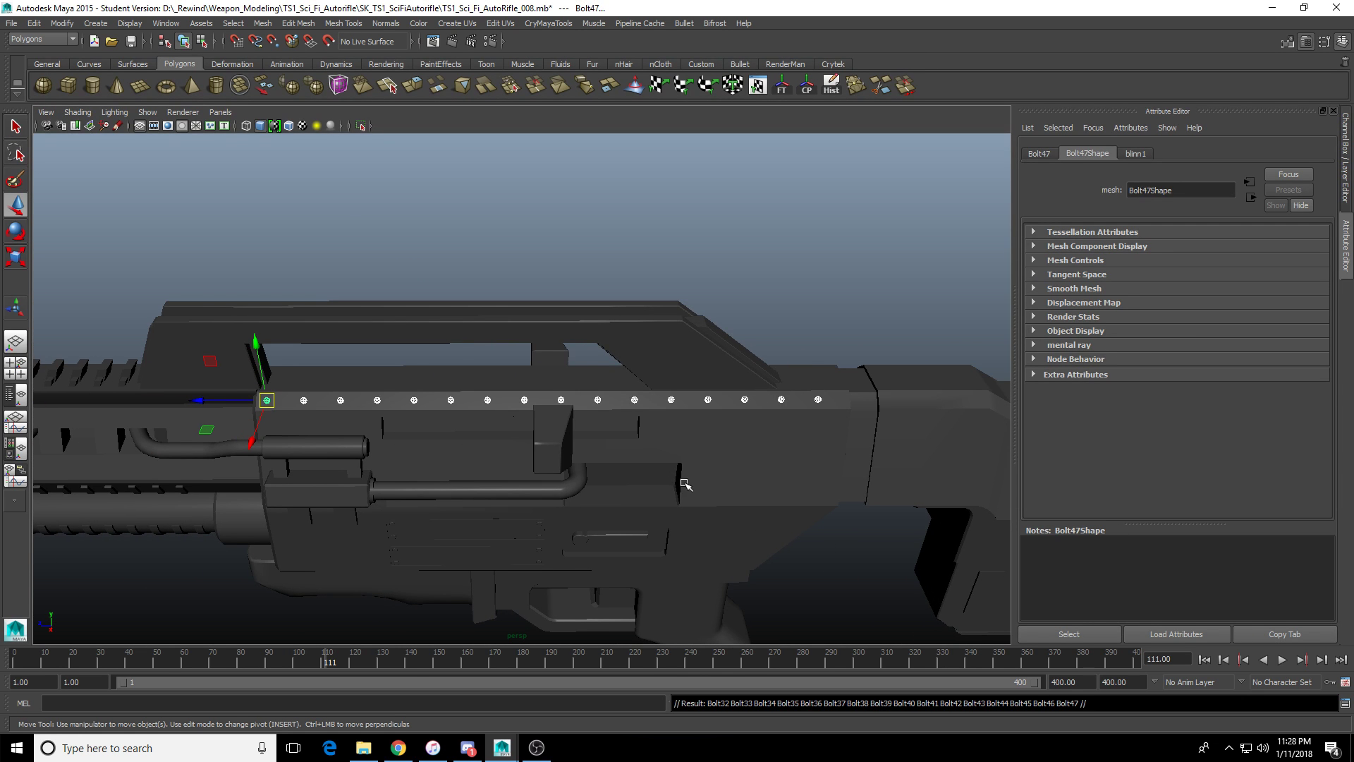
pyautogui.hotkey('ctrl', 'g')
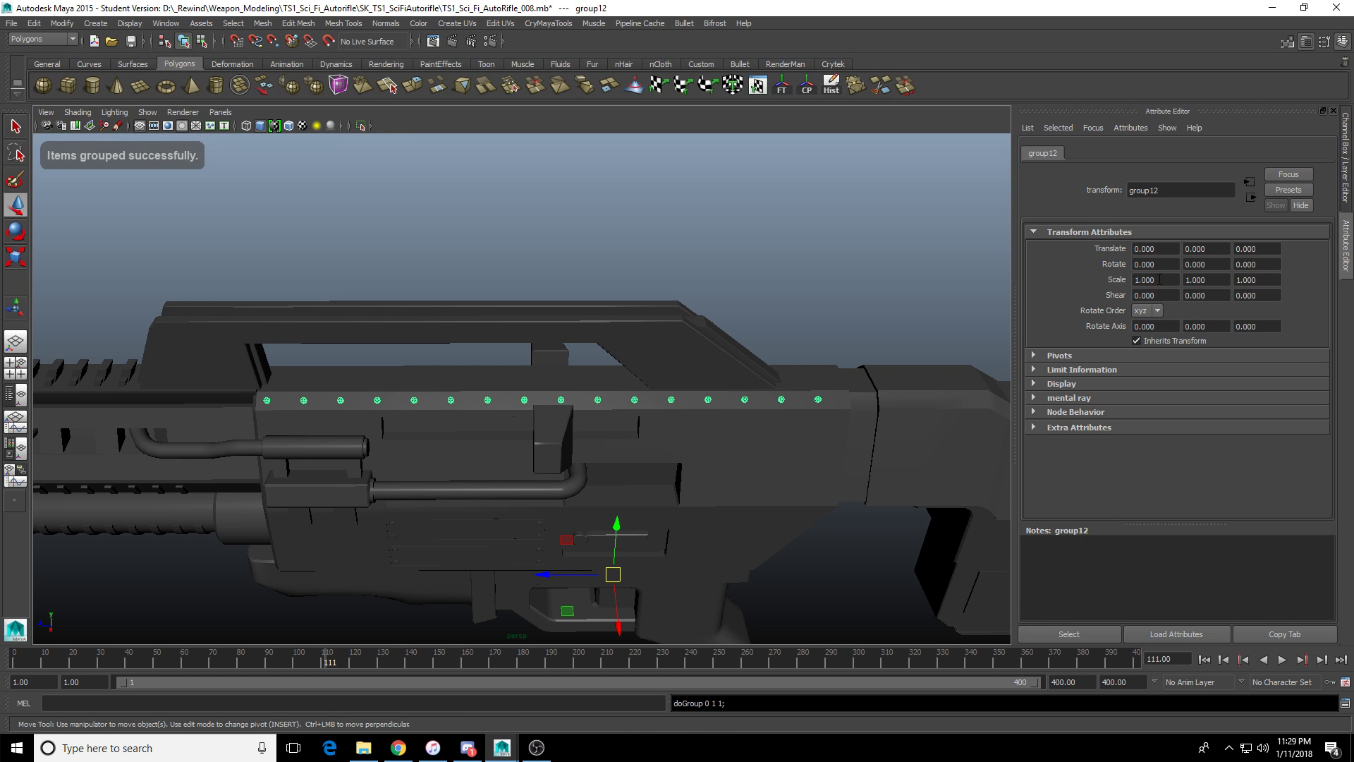
# Mirror the grouped row of chamfer bolts to the opposite side by setting the group's X scale to -1.
pyautogui.click(1158, 279)
pyautogui.write('-1')
pyautogui.press('Return')
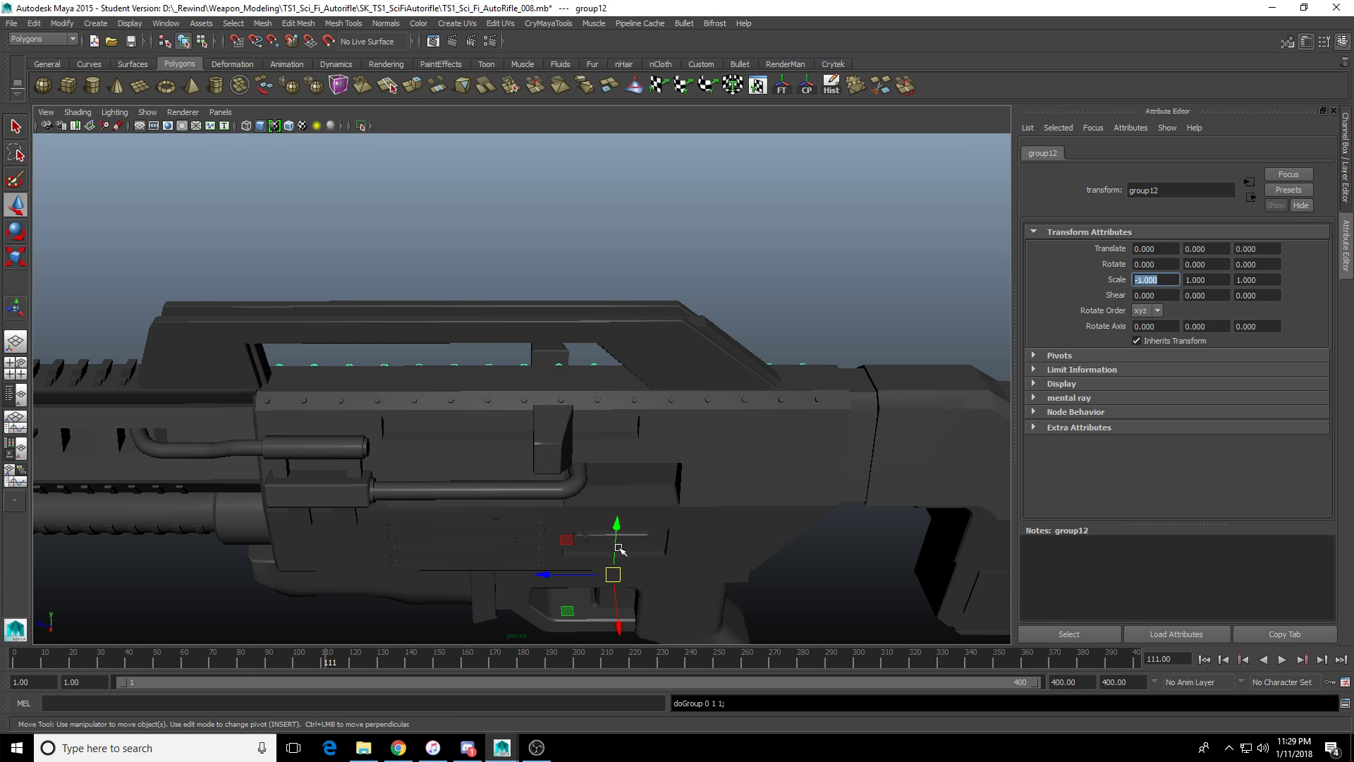
# Duplicate the front bolt of the receiver's upper chamfer and move the copy forward onto the front barrel housing, at Z 46.998.
pyautogui.keyDown('alt'); pyautogui.moveTo(1000, 281); pyautogui.dragTo(580, 317); pyautogui.keyUp('alt')
pyautogui.click(762, 299)
pyautogui.scroll(2, 653, 383)
pyautogui.scroll(2, 695, 287)
pyautogui.scroll(2, 663, 321)
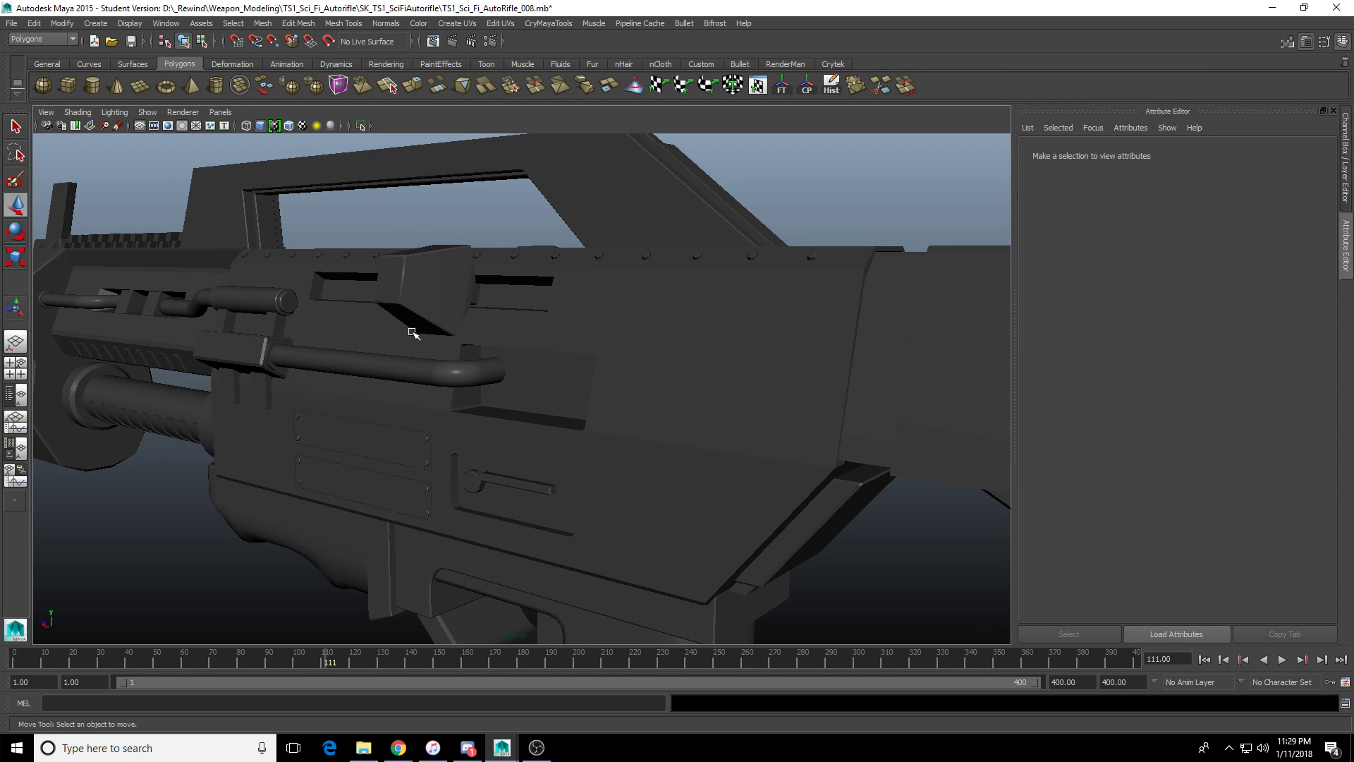
pyautogui.keyDown('alt'); pyautogui.moveTo(416, 319); pyautogui.dragTo(605, 388); pyautogui.keyUp('alt')
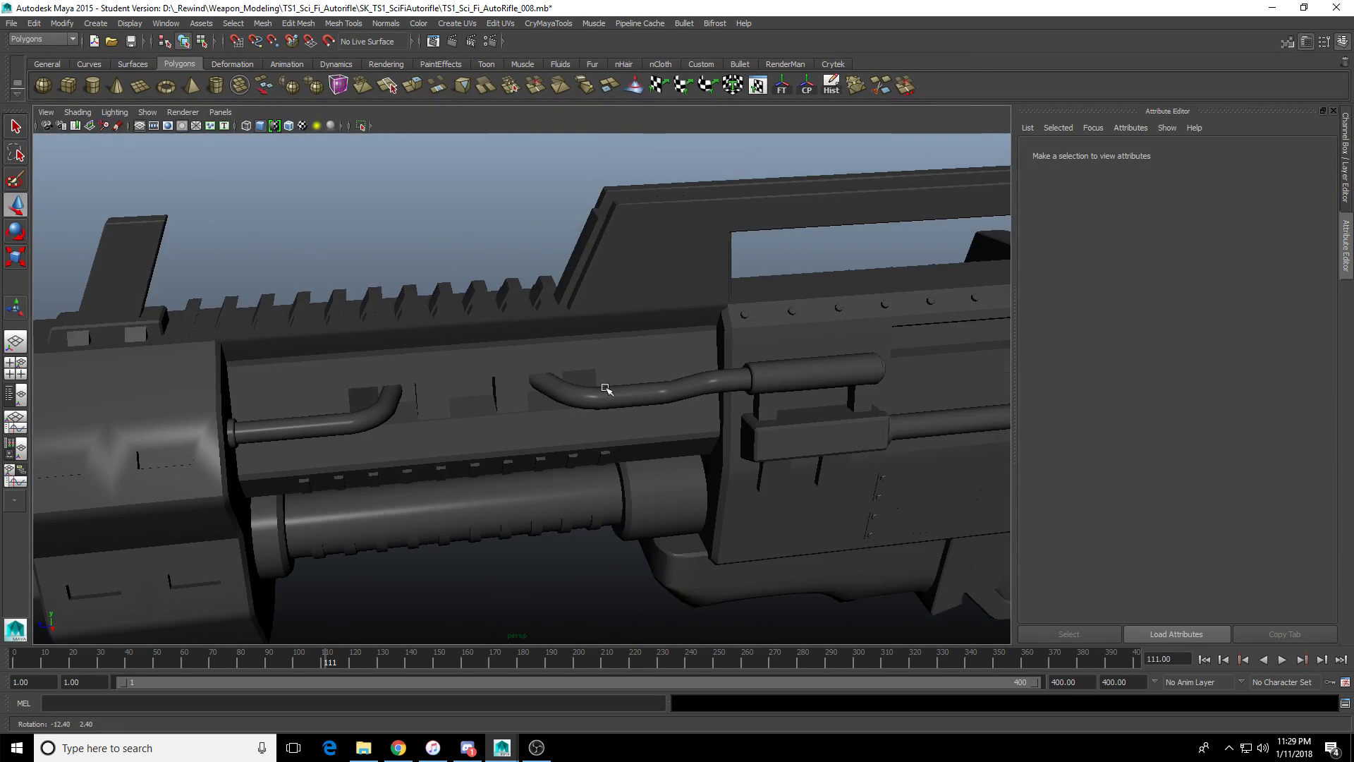
pyautogui.click(747, 317)
pyautogui.scroll(-3, 747, 316)
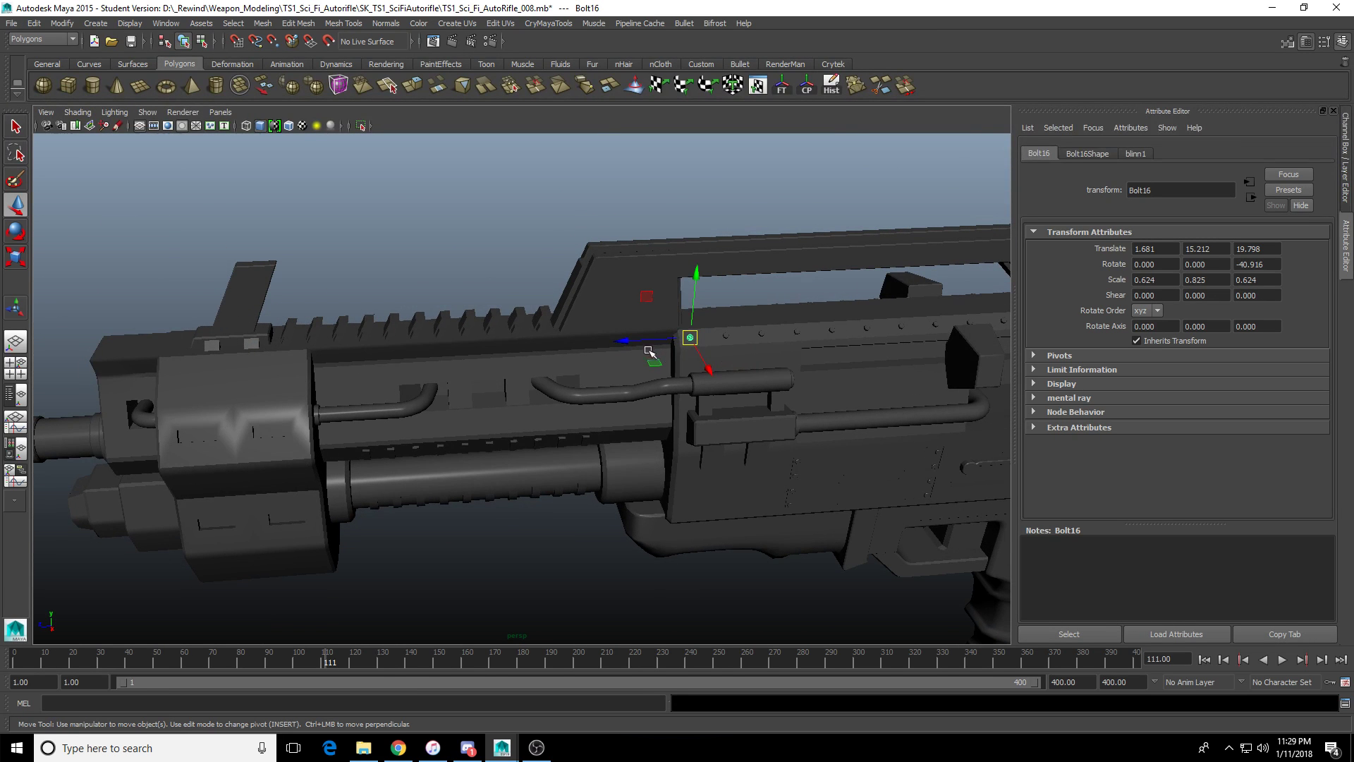
pyautogui.moveTo(116, 441); pyautogui.dragTo(106, 446, button='middle')
pyautogui.press('f')
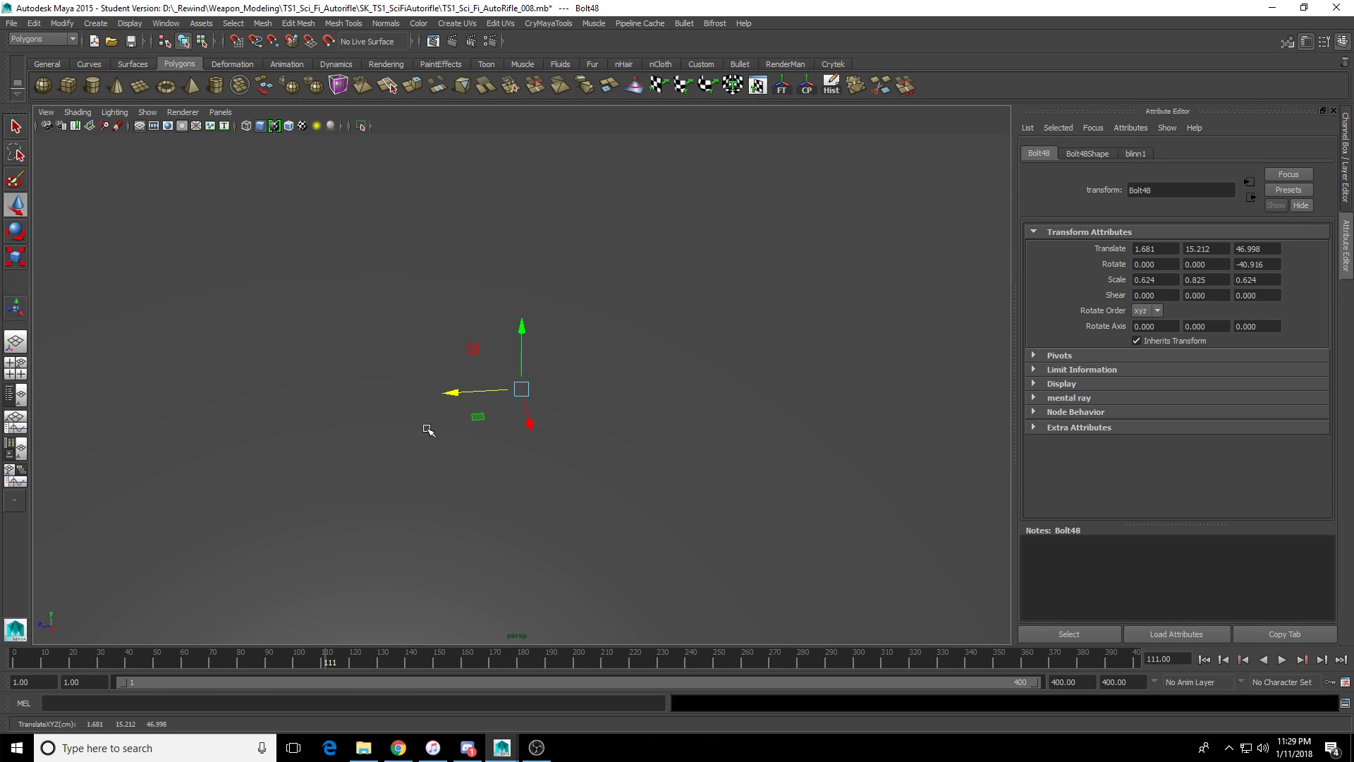
# Seat the bolt copy on the front housing's upper sloped face, moving it out to X 2.072 and rotating it to Z -39.996.
pyautogui.keyDown('alt'); pyautogui.moveTo(432, 424); pyautogui.dragTo(580, 411, button='right'); pyautogui.keyUp('alt')
pyautogui.moveTo(580, 411); pyautogui.dragTo(692, 374)
pyautogui.press('e')
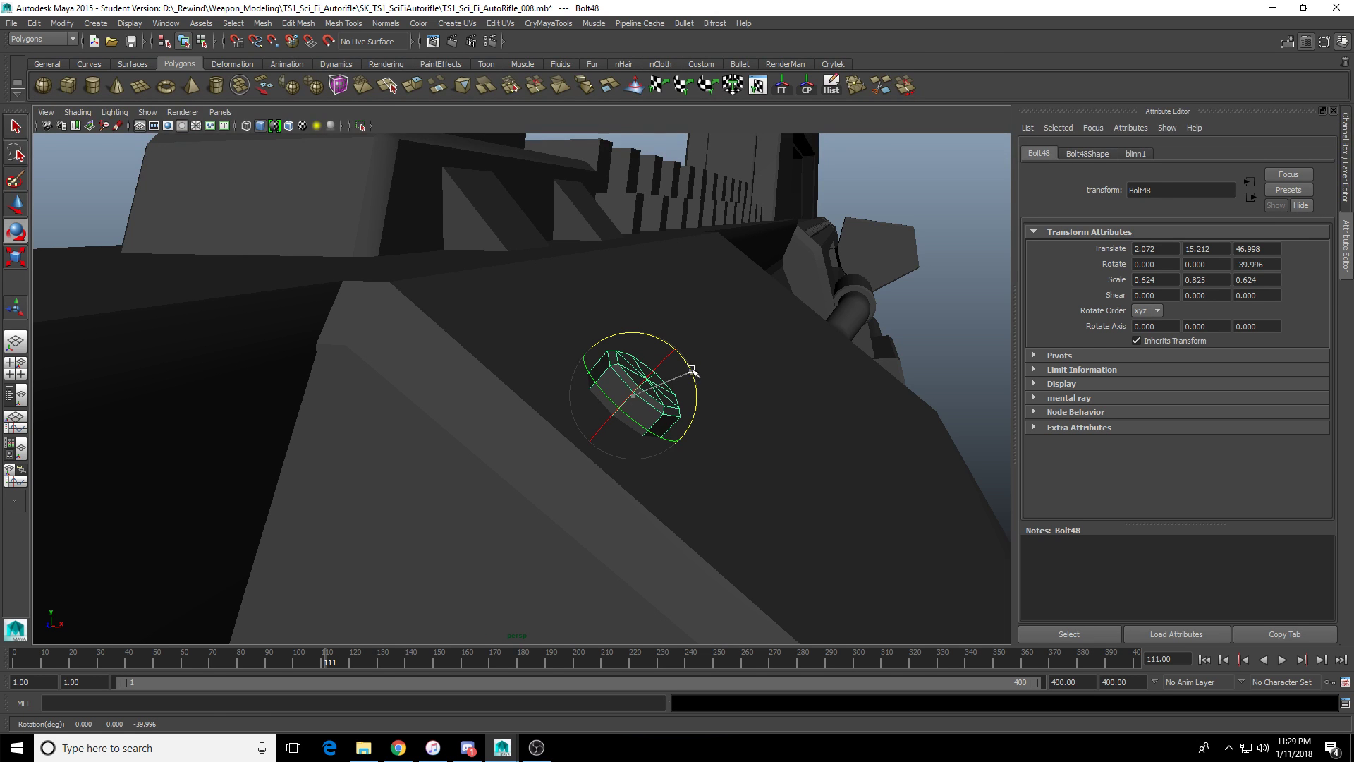
pyautogui.scroll(-3, 690, 398)
pyautogui.press('w')
pyautogui.press('f')
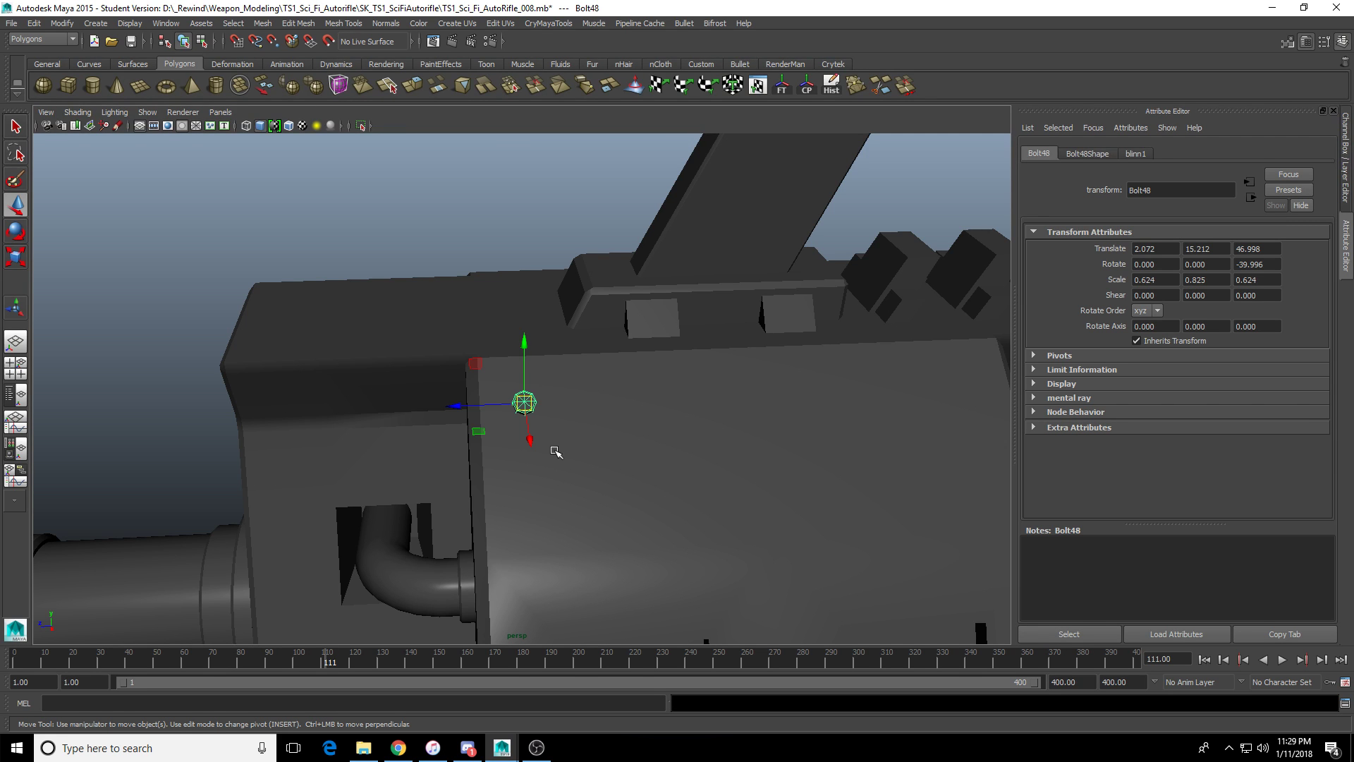
pyautogui.scroll(3, 557, 452)
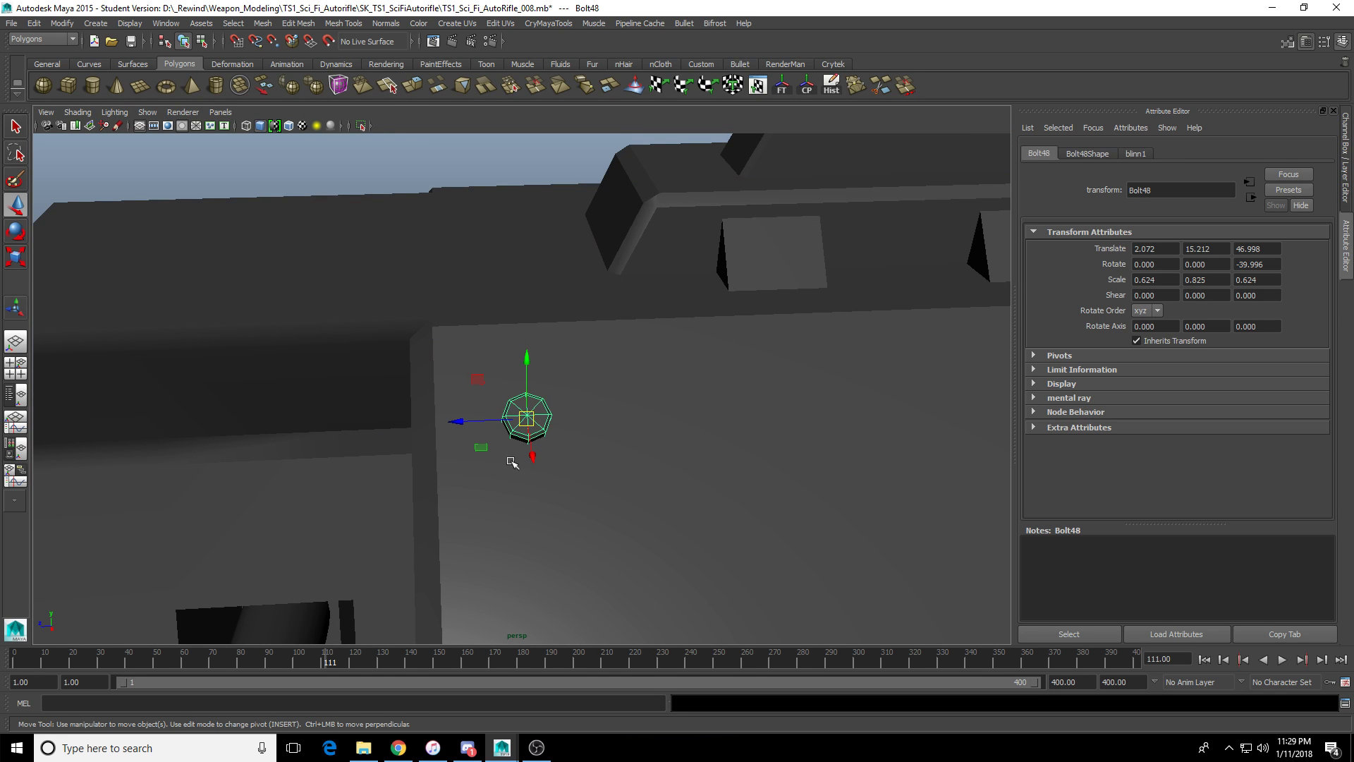
# Duplicate the bolt rearward at 2-unit spacing to form a row of four along the front housing's upper sloped face.
pyautogui.hotkey('shift', 'd')
pyautogui.keyDown('alt'); pyautogui.moveTo(423, 452); pyautogui.dragTo(741, 465); pyautogui.keyUp('alt')
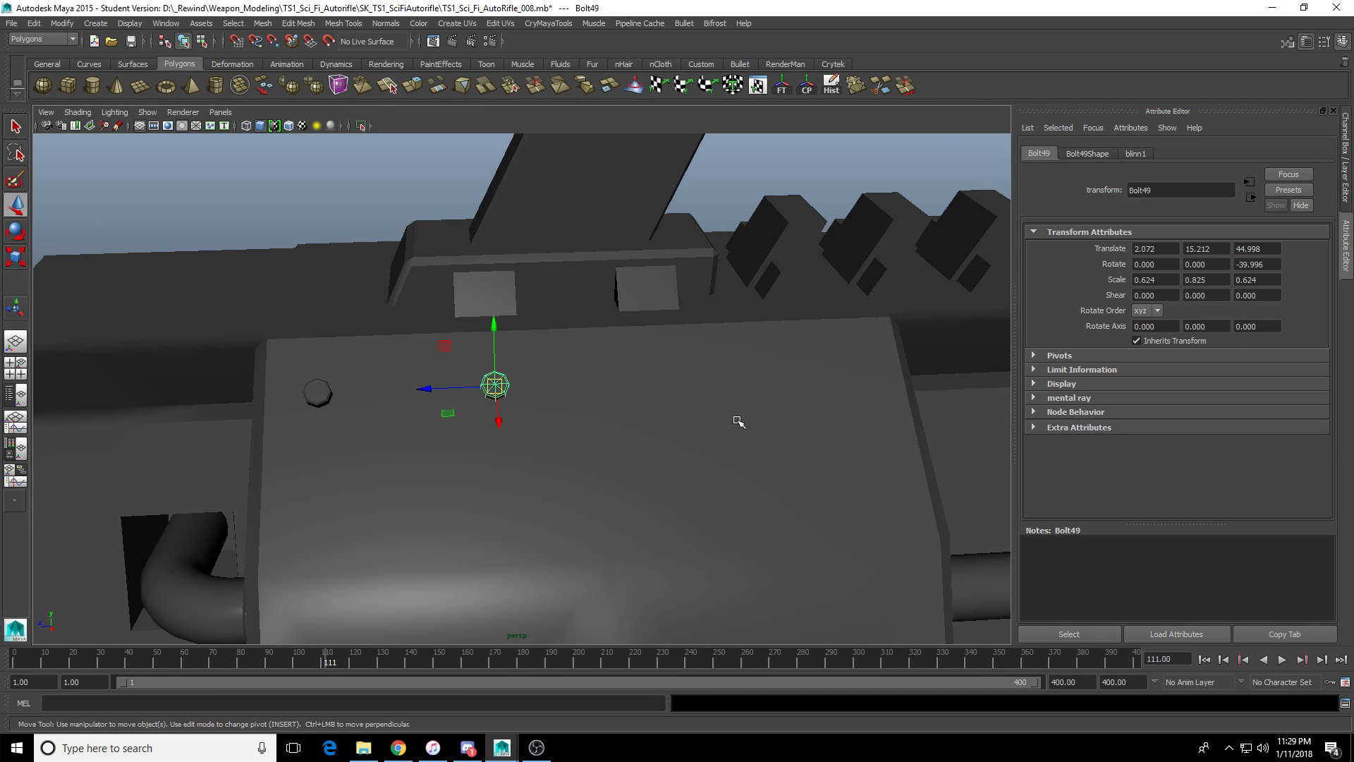
pyautogui.click(317, 393)
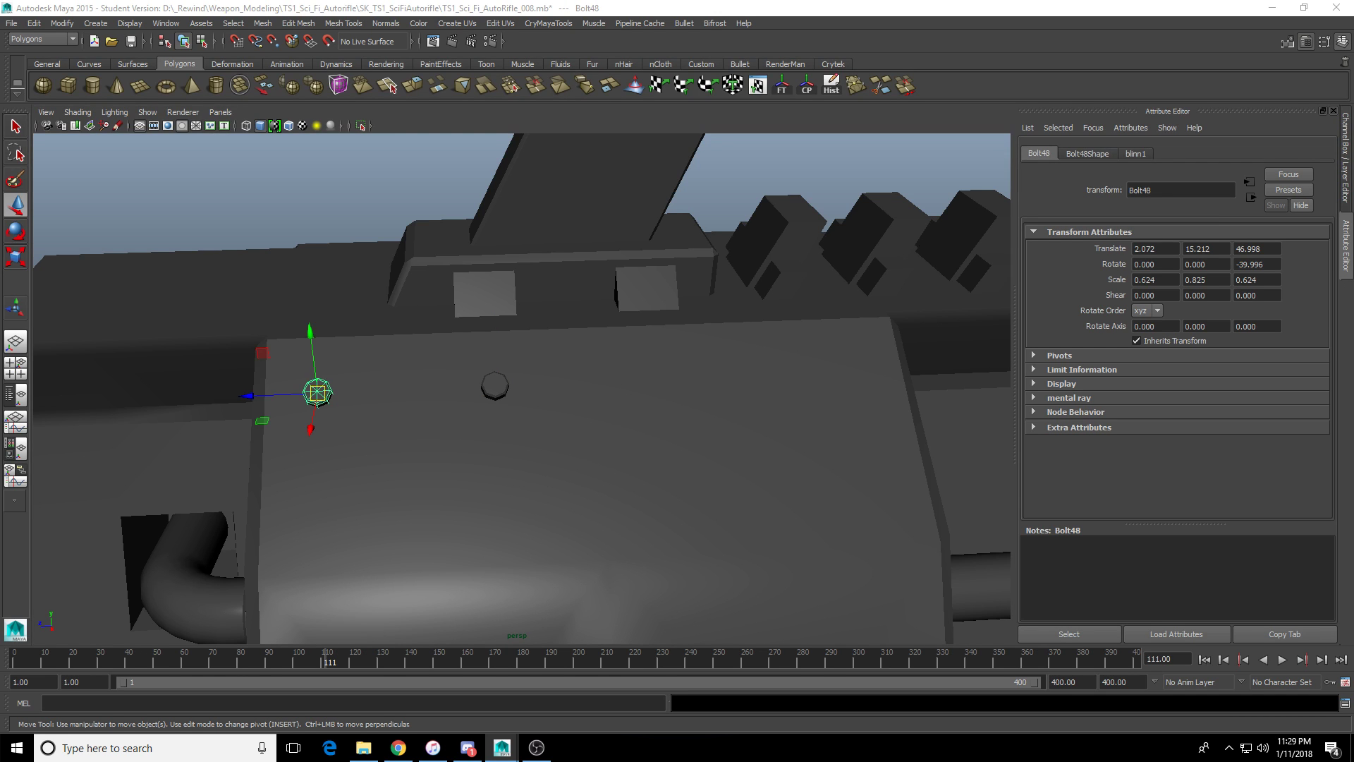
pyautogui.click(495, 386)
pyautogui.hotkey('shift', 'd')
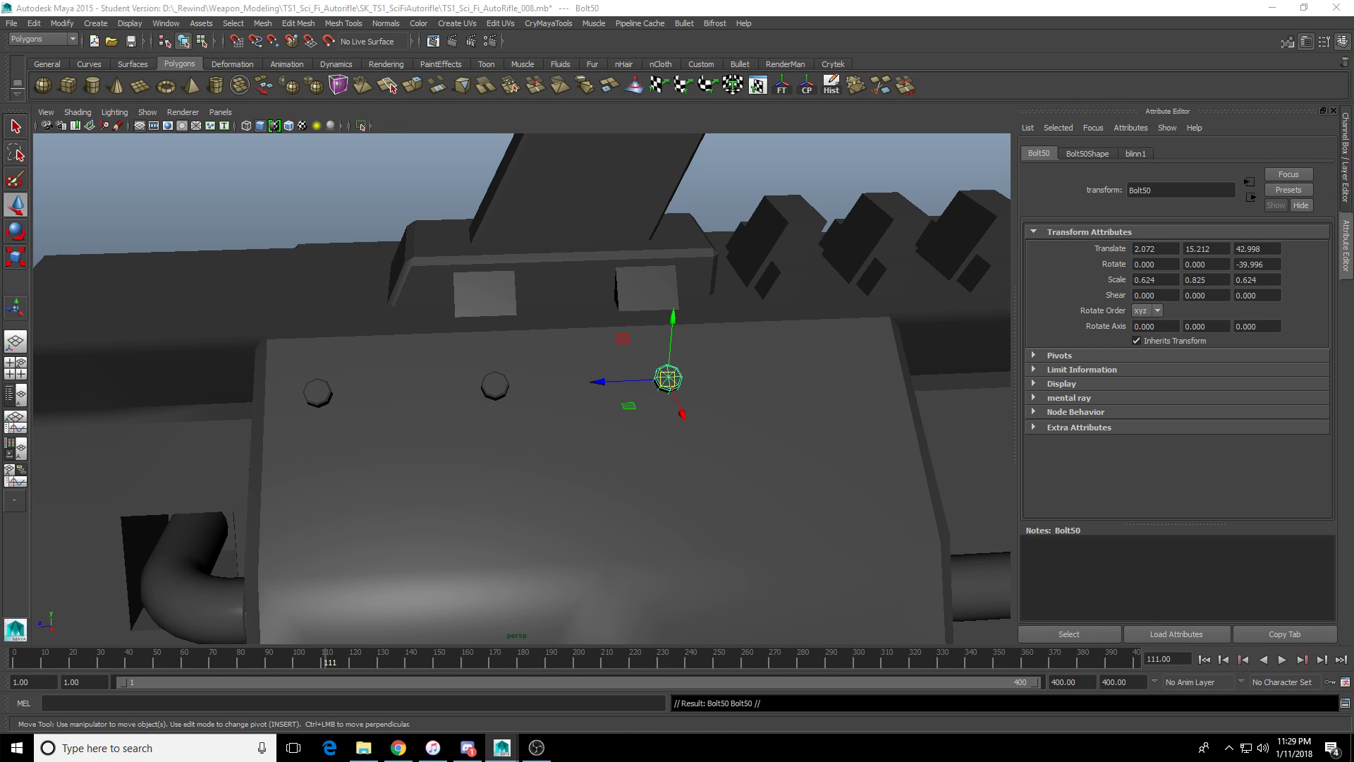
pyautogui.hotkey('shift', 'd')
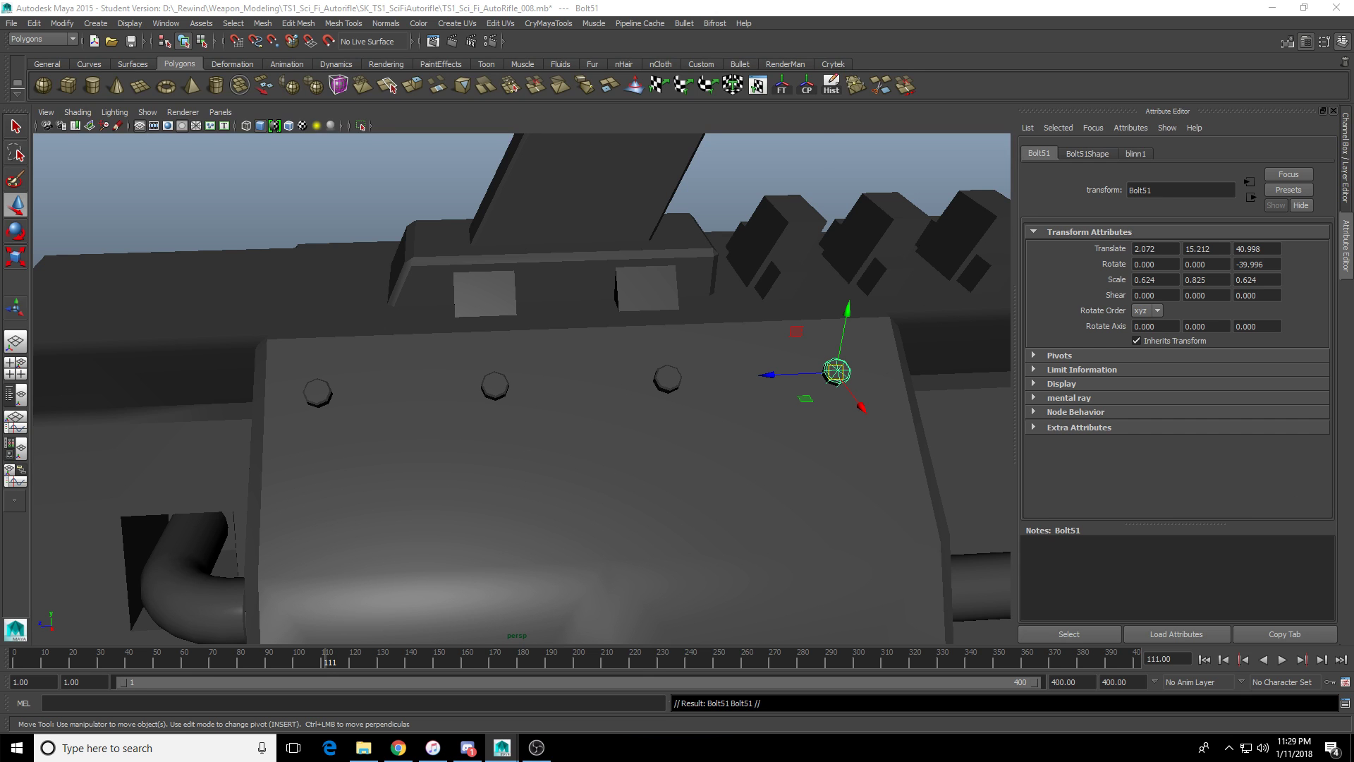
# Duplicate the front bolt of that row and move the copy down to the housing's lower side face, at Y 8.008.
pyautogui.click(318, 393)
pyautogui.scroll(-5, 692, 428)
pyautogui.keyDown('alt'); pyautogui.moveTo(692, 429); pyautogui.dragTo(518, 388); pyautogui.keyUp('alt')
pyautogui.click(516, 385)
pyautogui.click(426, 396)
pyautogui.keyDown('alt'); pyautogui.moveTo(426, 396); pyautogui.dragTo(523, 428); pyautogui.keyUp('alt')
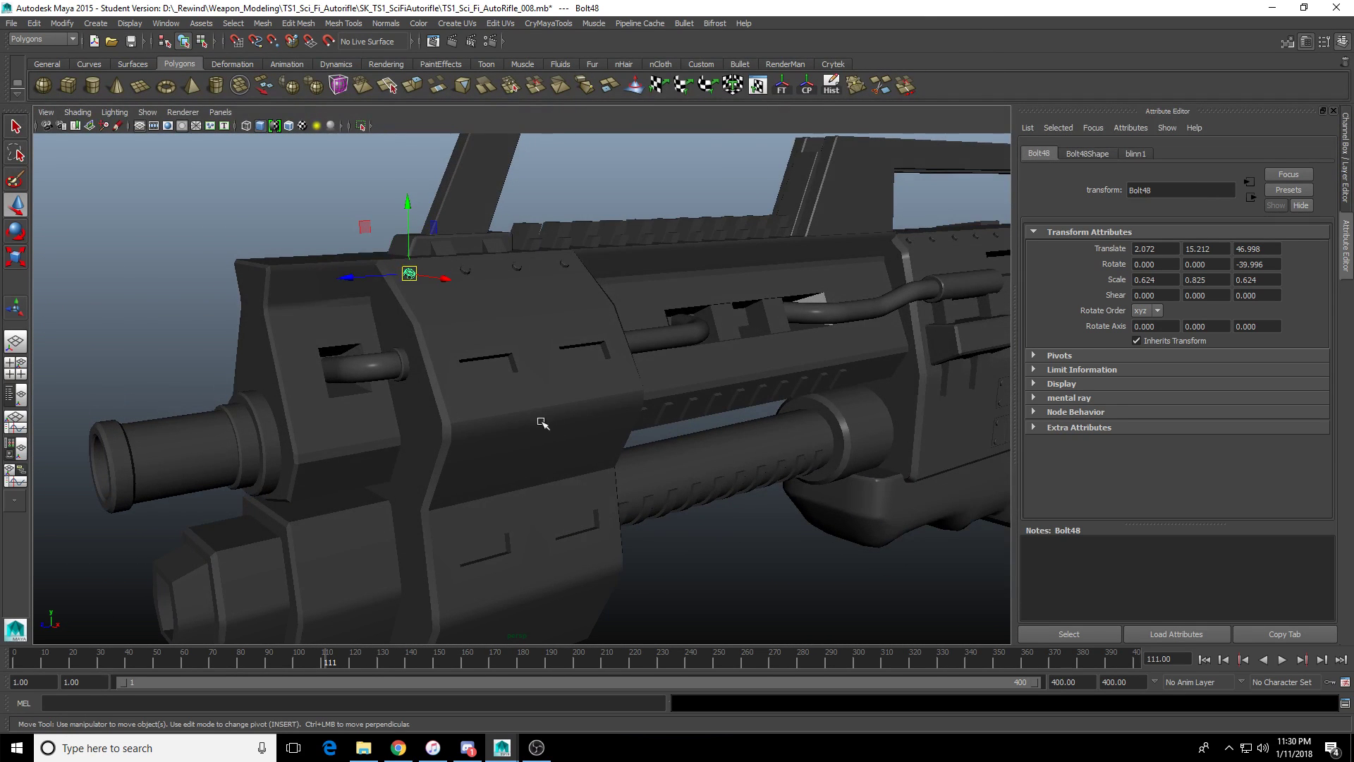
pyautogui.hotkey('ctrl', 'd')
pyautogui.moveTo(443, 278); pyautogui.dragTo(504, 284)
pyautogui.moveTo(479, 227); pyautogui.dragTo(222, 389)
pyautogui.press('f')
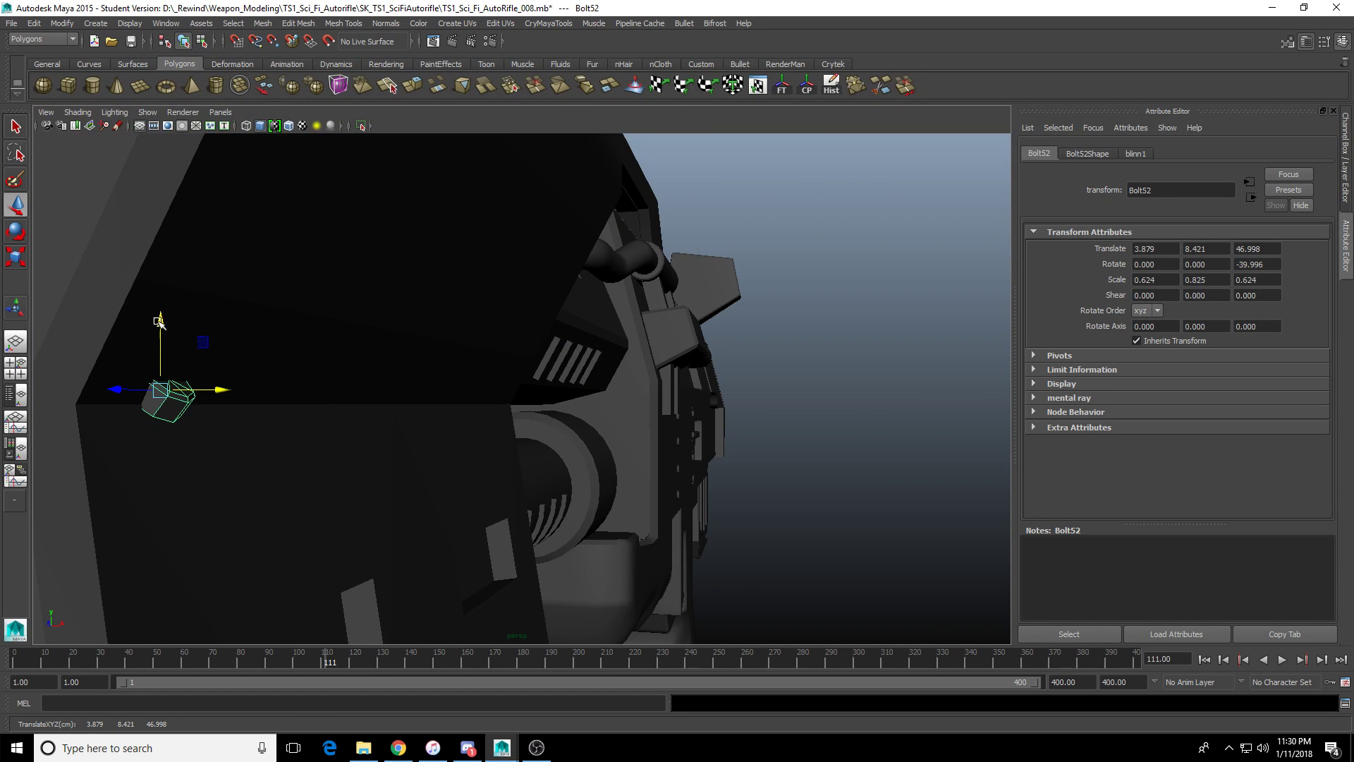
pyautogui.moveTo(160, 321); pyautogui.dragTo(257, 447)
# Align the lower bolt flush with the housing's side face, rotating it to Z -80.853 and shifting it to X 3.968.
pyautogui.press('f')
pyautogui.press('e')
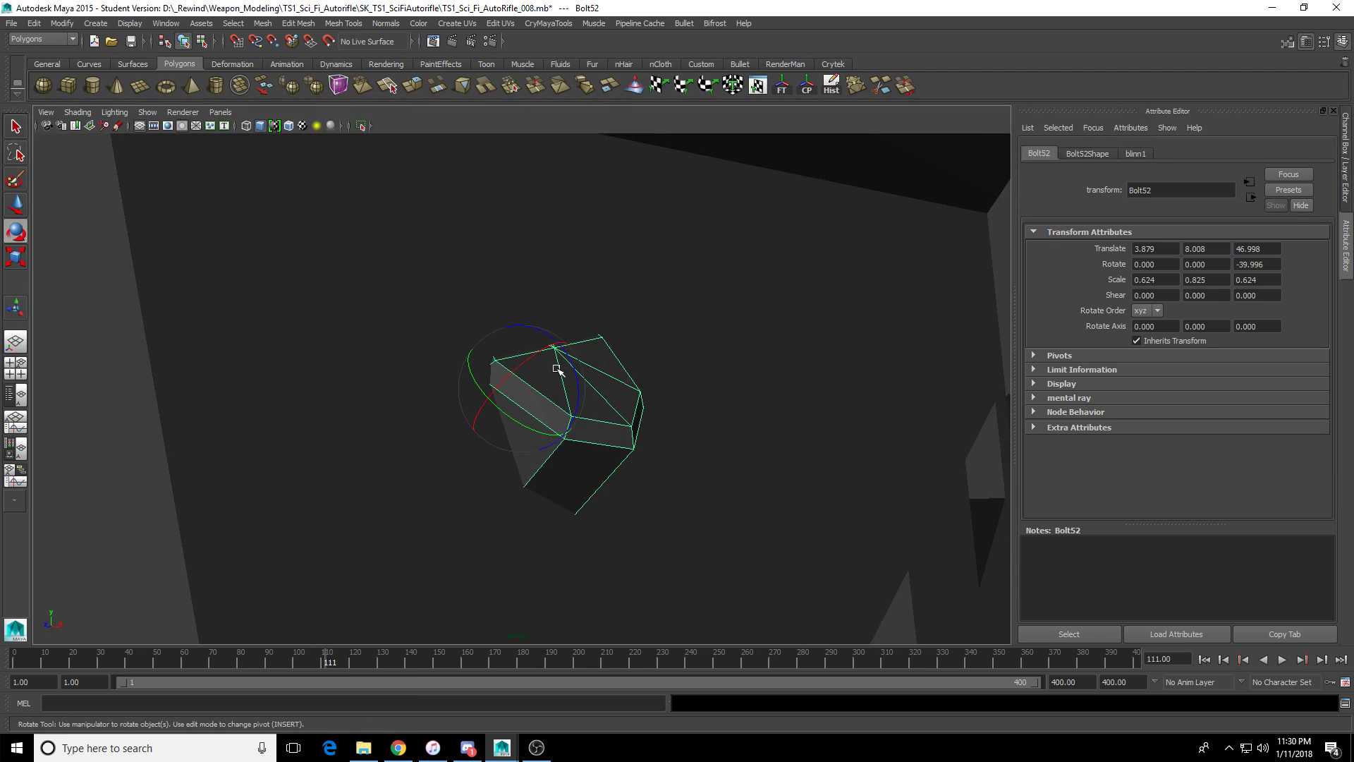
pyautogui.keyDown('alt'); pyautogui.moveTo(595, 397); pyautogui.dragTo(696, 427); pyautogui.keyUp('alt')
pyautogui.press('w')
pyautogui.press('e')
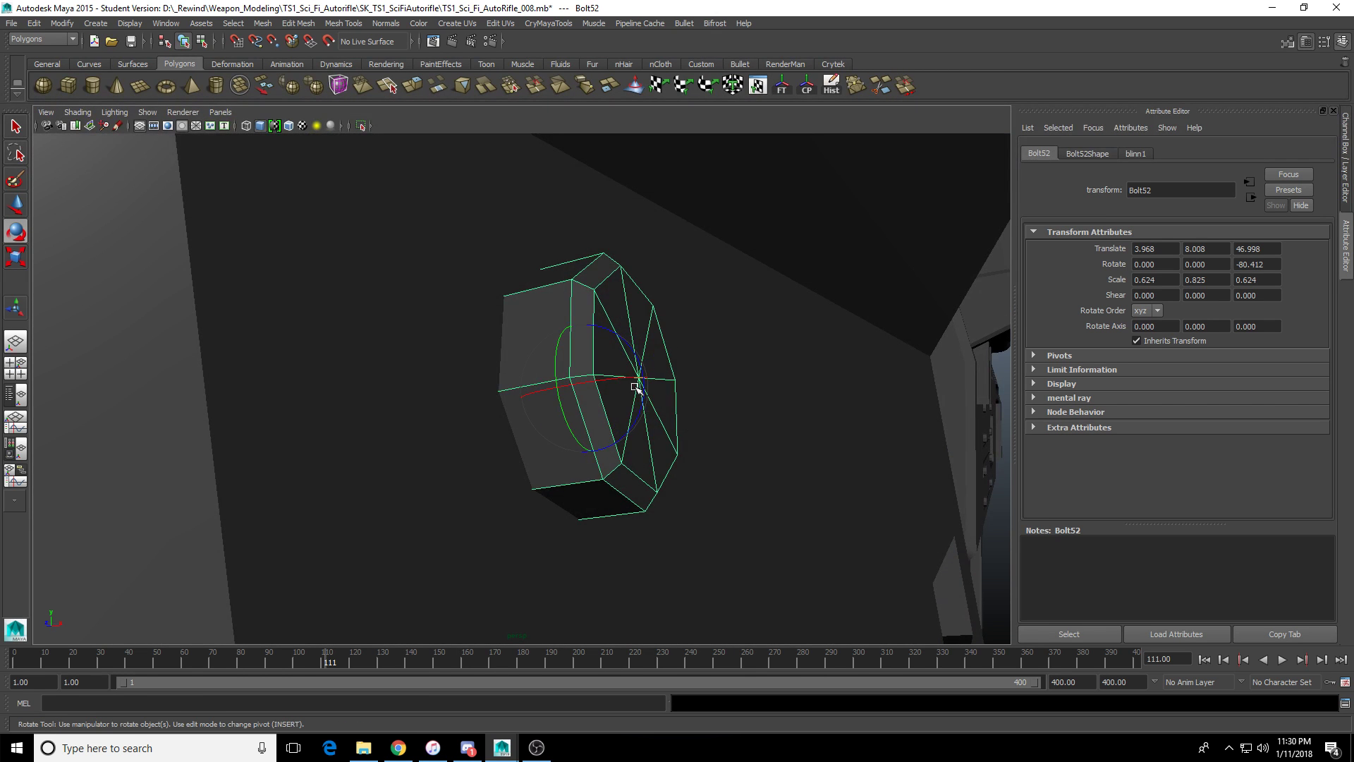
pyautogui.moveTo(637, 384); pyautogui.dragTo(502, 402)
# Duplicate the lower bolt rearward at 2-unit spacing to form a row of four above the housing's lower grooves.
pyautogui.scroll(-7, 501, 402)
pyautogui.keyDown('alt'); pyautogui.moveTo(720, 407); pyautogui.dragTo(668, 390, button='middle'); pyautogui.keyUp('alt')
pyautogui.scroll(4, 667, 390)
pyautogui.keyDown('alt'); pyautogui.moveTo(528, 378); pyautogui.dragTo(639, 366, button='middle'); pyautogui.keyUp('alt')
pyautogui.scroll(3, 639, 366)
pyautogui.press('w')
pyautogui.keyDown('alt'); pyautogui.moveTo(462, 359); pyautogui.dragTo(214, 513); pyautogui.keyUp('alt')
pyautogui.hotkey('shift', 'd')
pyautogui.hotkey('shift', 'd')
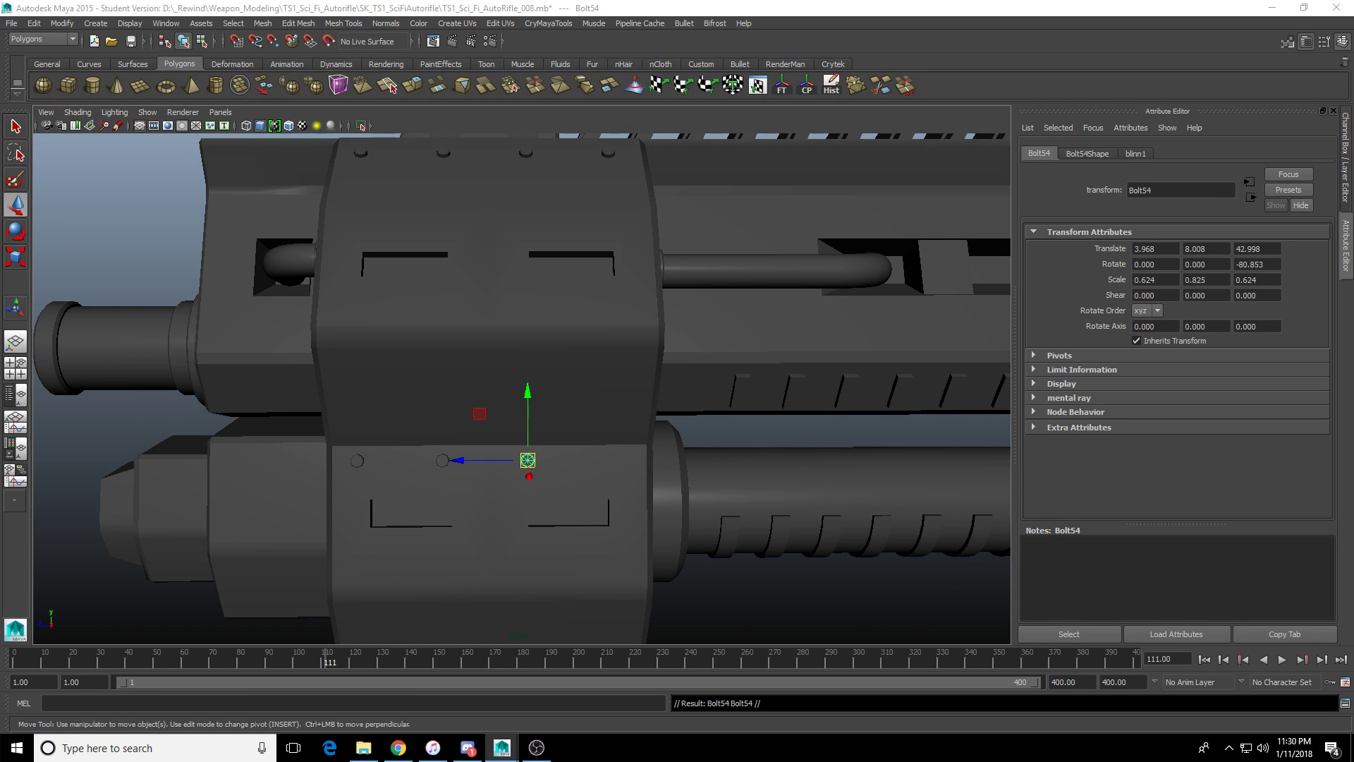
pyautogui.hotkey('shift', 'd')
# Select both rows of front housing bolts, group them and duplicate the group.
pyautogui.keyDown('alt'); pyautogui.moveTo(402, 547); pyautogui.dragTo(499, 507); pyautogui.keyUp('alt')
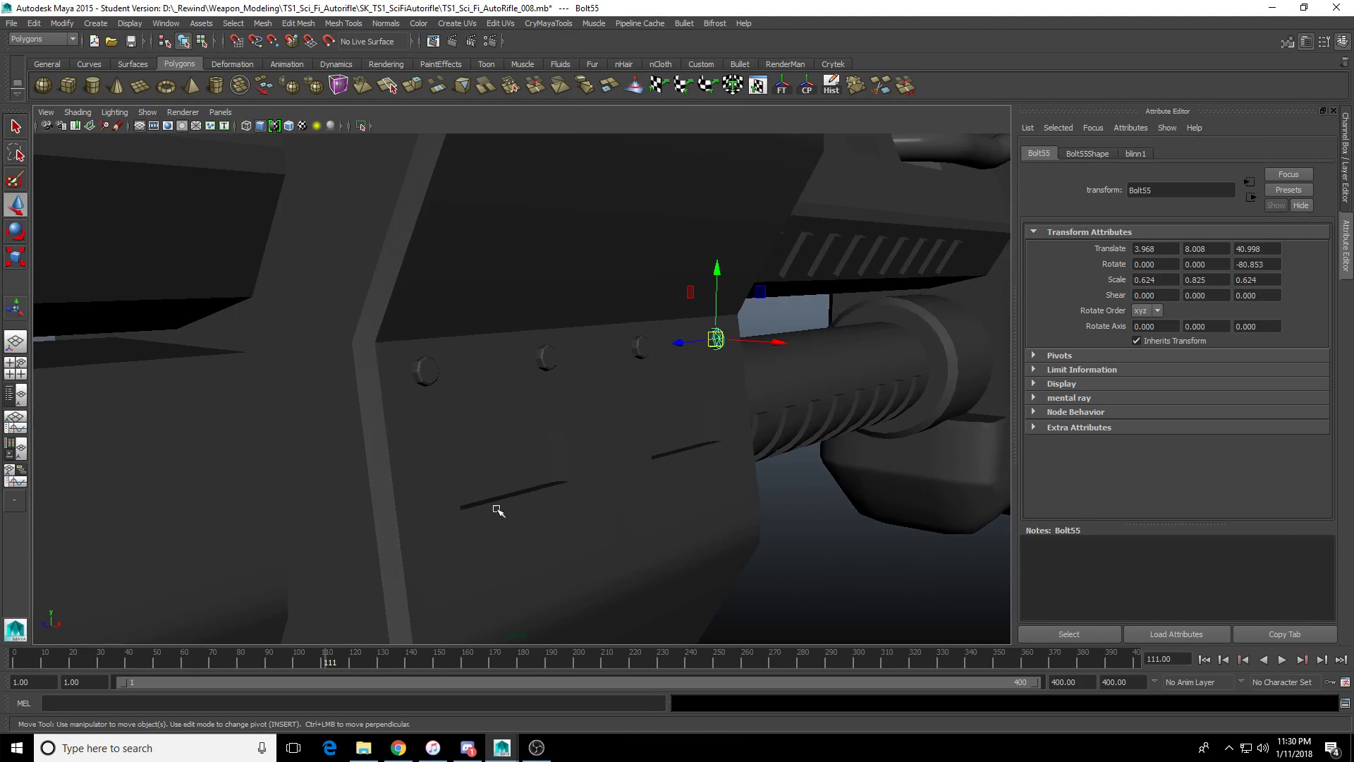
pyautogui.scroll(3, 498, 507)
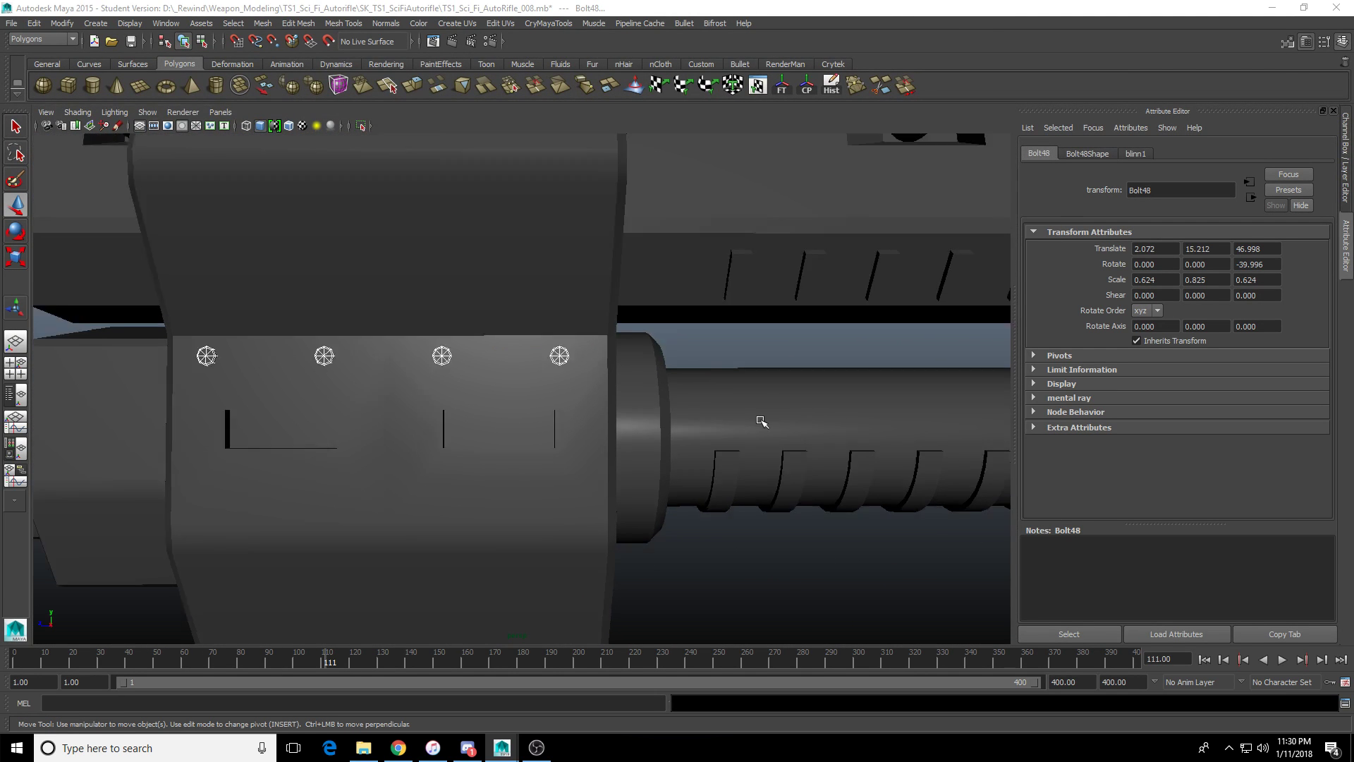
pyautogui.keyDown('alt'); pyautogui.moveTo(758, 420); pyautogui.dragTo(689, 499); pyautogui.keyUp('alt')
pyautogui.scroll(-4, 659, 442)
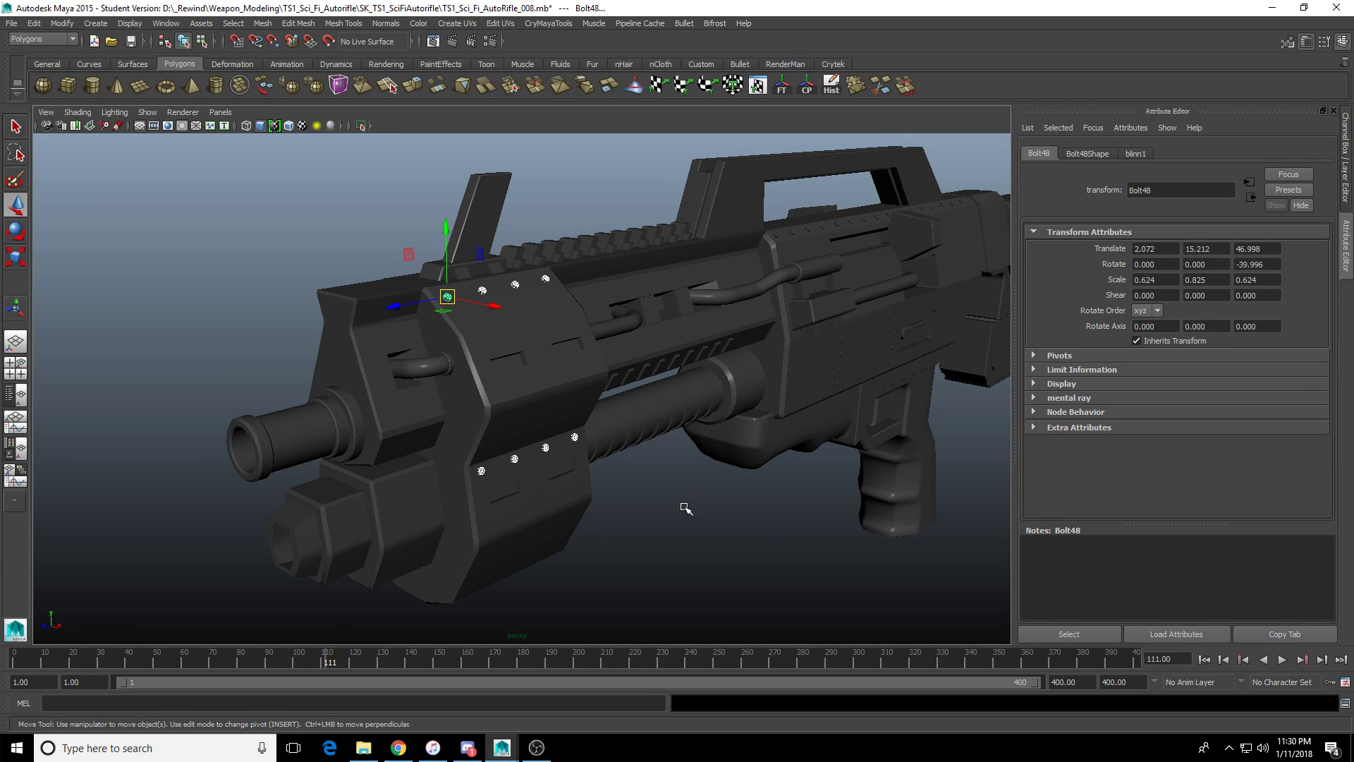
pyautogui.hotkey('ctrl', 'g')
pyautogui.hotkey('ctrl', 'shift', 'd')
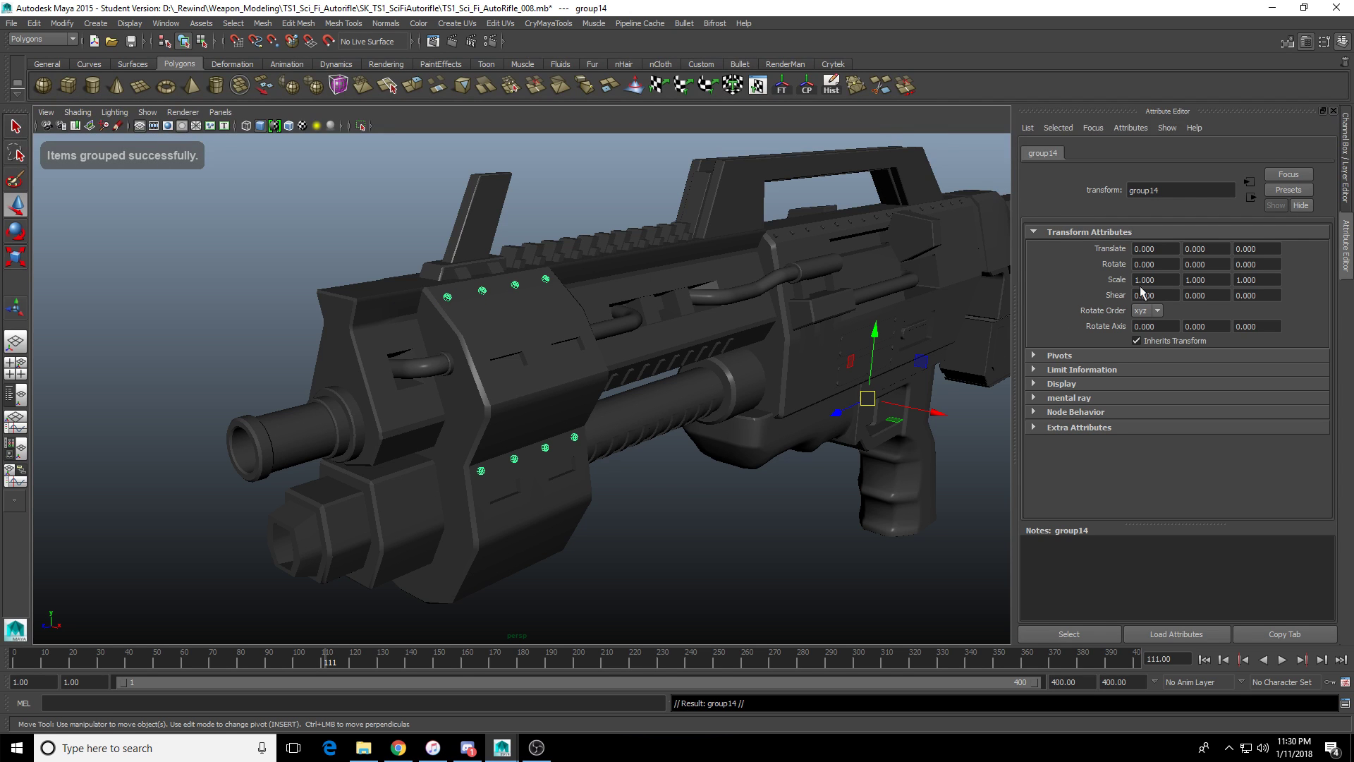
pyautogui.keyDown('alt'); pyautogui.moveTo(786, 300); pyautogui.dragTo(976, 301); pyautogui.keyUp('alt')
pyautogui.click(778, 257)
# Inspect the receiver's side around the pipe, the protruding block and the recessed panels.
pyautogui.keyDown('alt'); pyautogui.moveTo(776, 257); pyautogui.dragTo(846, 302); pyautogui.keyUp('alt')
pyautogui.scroll(5, 468, 278)
pyautogui.scroll(3, 587, 311)
pyautogui.keyDown('alt'); pyautogui.moveTo(588, 311); pyautogui.dragTo(353, 452, button='middle'); pyautogui.keyUp('alt')
pyautogui.keyDown('alt'); pyautogui.moveTo(353, 451); pyautogui.dragTo(541, 435); pyautogui.keyUp('alt')
pyautogui.scroll(3, 541, 435)
pyautogui.keyDown('alt'); pyautogui.moveTo(656, 471); pyautogui.dragTo(556, 438, button='middle'); pyautogui.keyUp('alt')
pyautogui.keyDown('alt'); pyautogui.moveTo(556, 438); pyautogui.dragTo(504, 404); pyautogui.keyUp('alt')
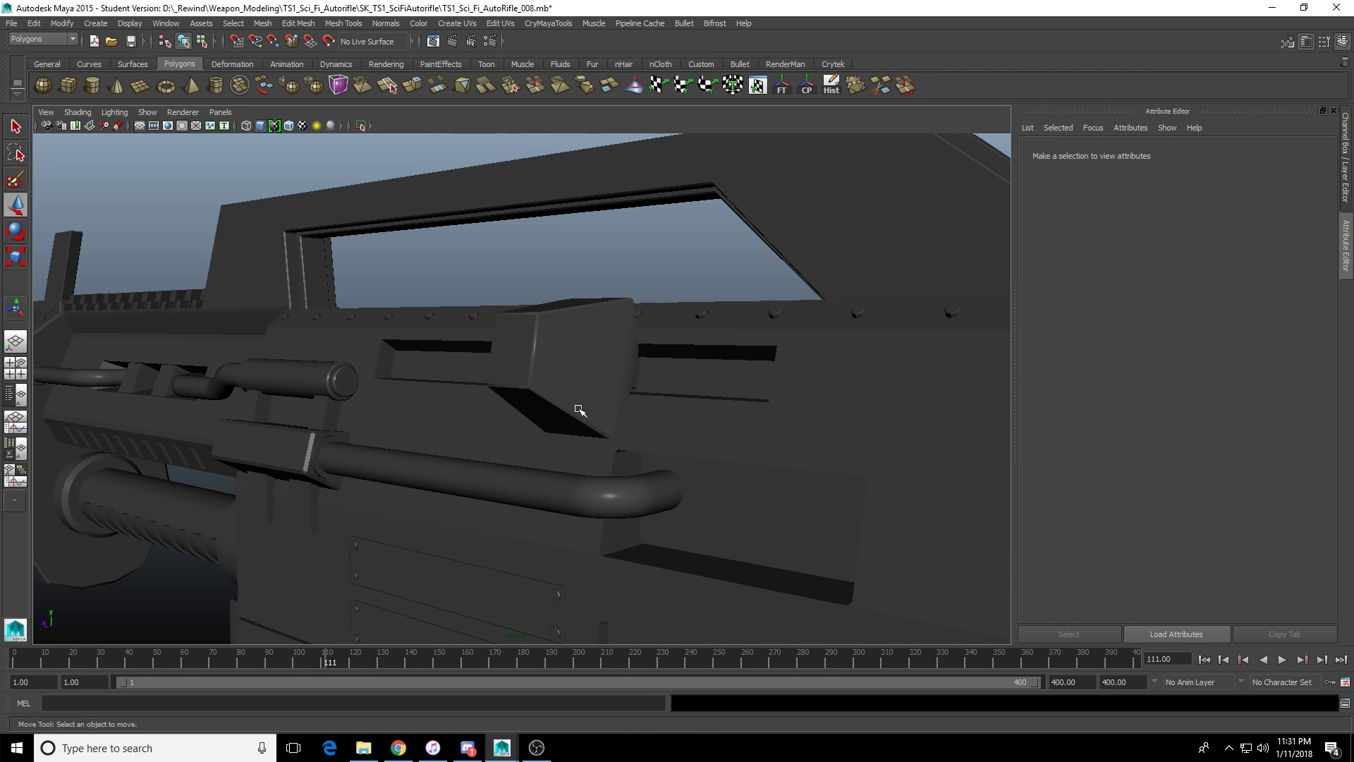
pyautogui.scroll(3, 576, 416)
pyautogui.scroll(-3, 731, 459)
pyautogui.keyDown('alt'); pyautogui.moveTo(731, 459); pyautogui.dragTo(668, 353); pyautogui.keyUp('alt')
# Examine the stock body and its junction with the rear of the receiver for further bolt placement.
pyautogui.click(704, 454)
pyautogui.click(652, 393)
pyautogui.keyDown('alt'); pyautogui.moveTo(653, 500); pyautogui.dragTo(562, 435, button='middle'); pyautogui.keyUp('alt')
pyautogui.scroll(2, 562, 435)
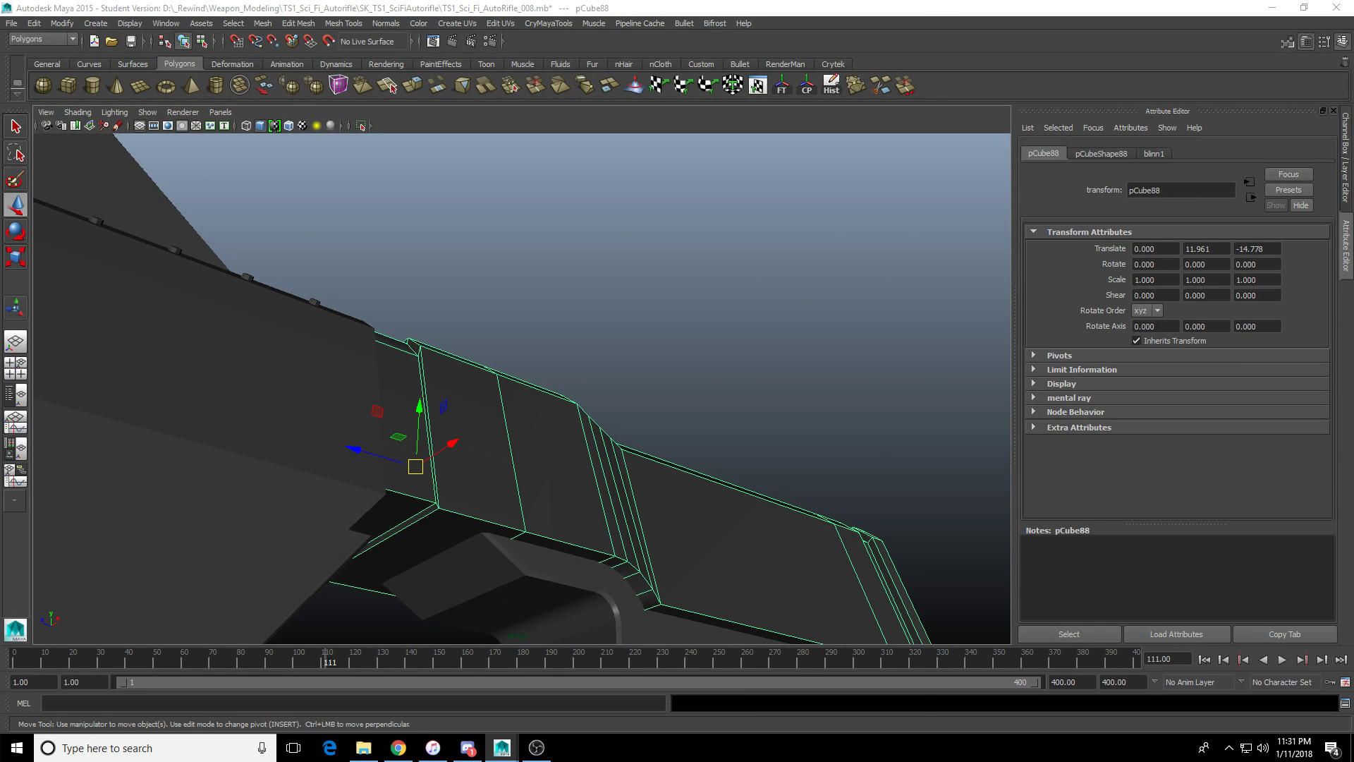
pyautogui.click(892, 5)
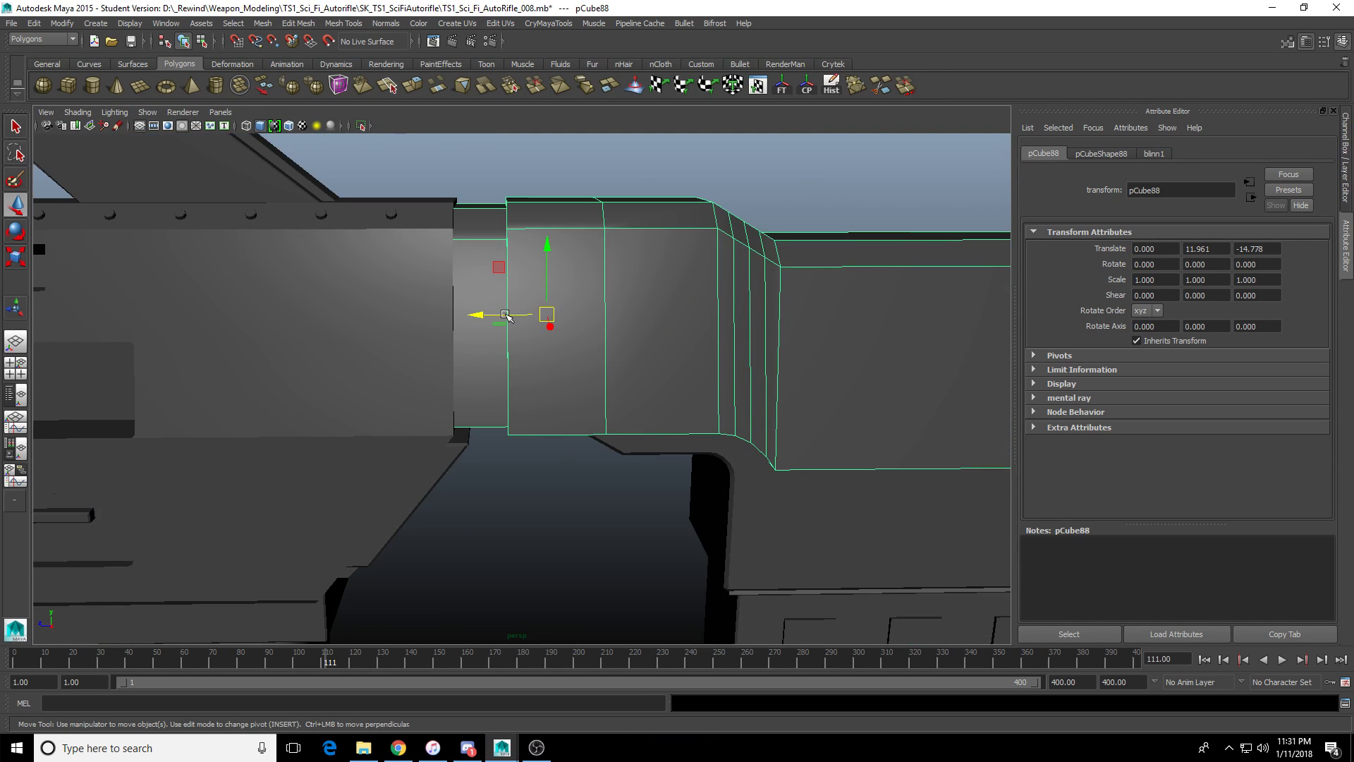
pyautogui.scroll(-4, 529, 346)
pyautogui.keyDown('alt'); pyautogui.moveTo(860, 367); pyautogui.dragTo(581, 363, button='middle'); pyautogui.keyUp('alt')
pyautogui.scroll(-2, 550, 374)
pyautogui.keyDown('alt'); pyautogui.moveTo(479, 387); pyautogui.dragTo(755, 386, button='middle'); pyautogui.keyUp('alt')
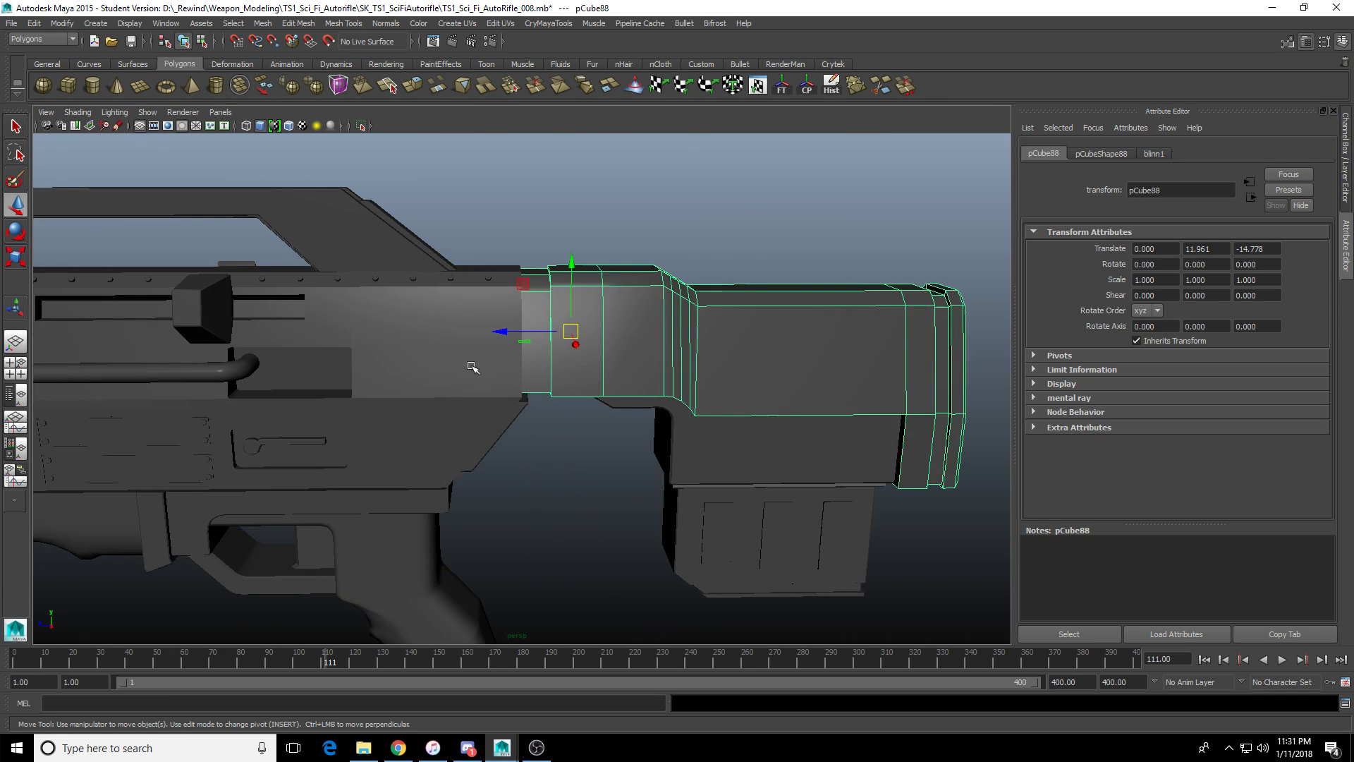
pyautogui.keyDown('alt'); pyautogui.moveTo(472, 367); pyautogui.dragTo(718, 390); pyautogui.keyUp('alt')
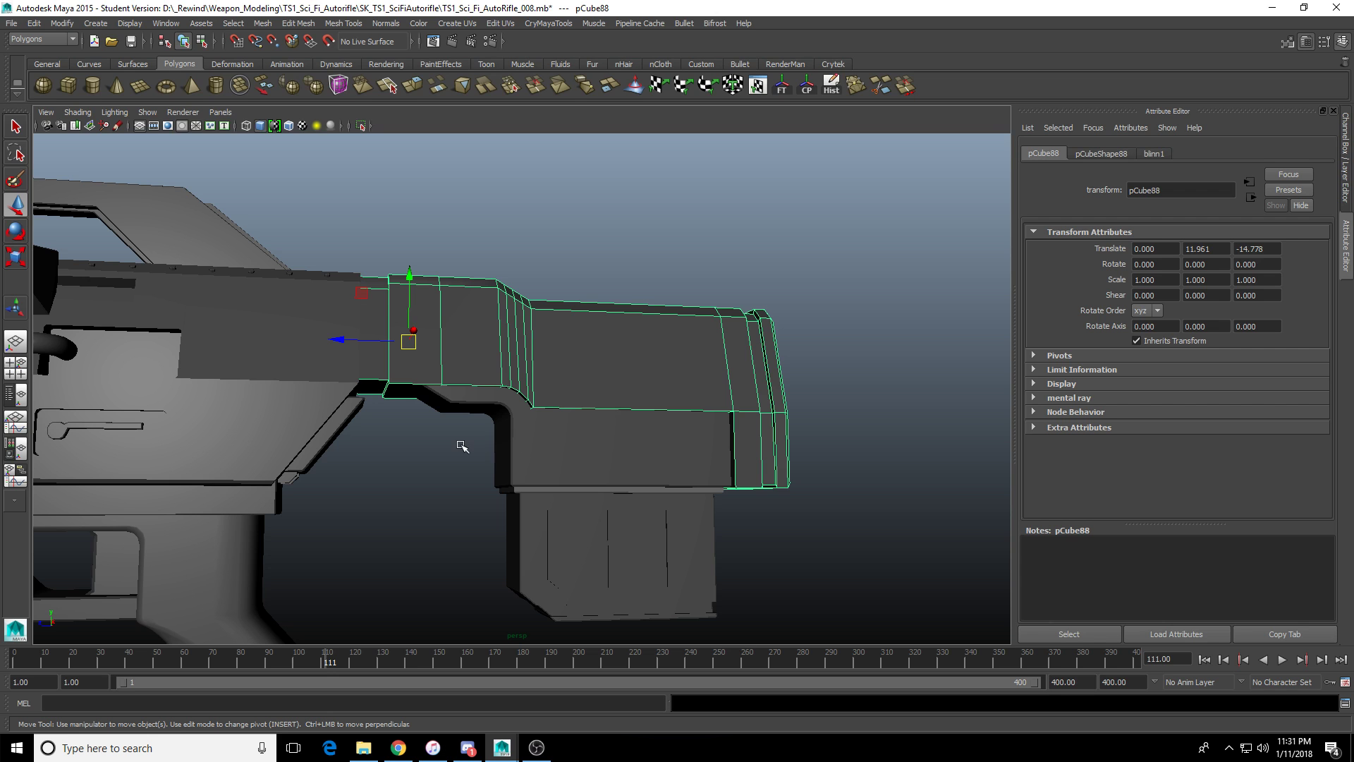
pyautogui.scroll(1, 338, 384)
pyautogui.keyDown('alt'); pyautogui.moveTo(338, 383); pyautogui.dragTo(484, 429, button='middle'); pyautogui.keyUp('alt')
pyautogui.scroll(2, 449, 426)
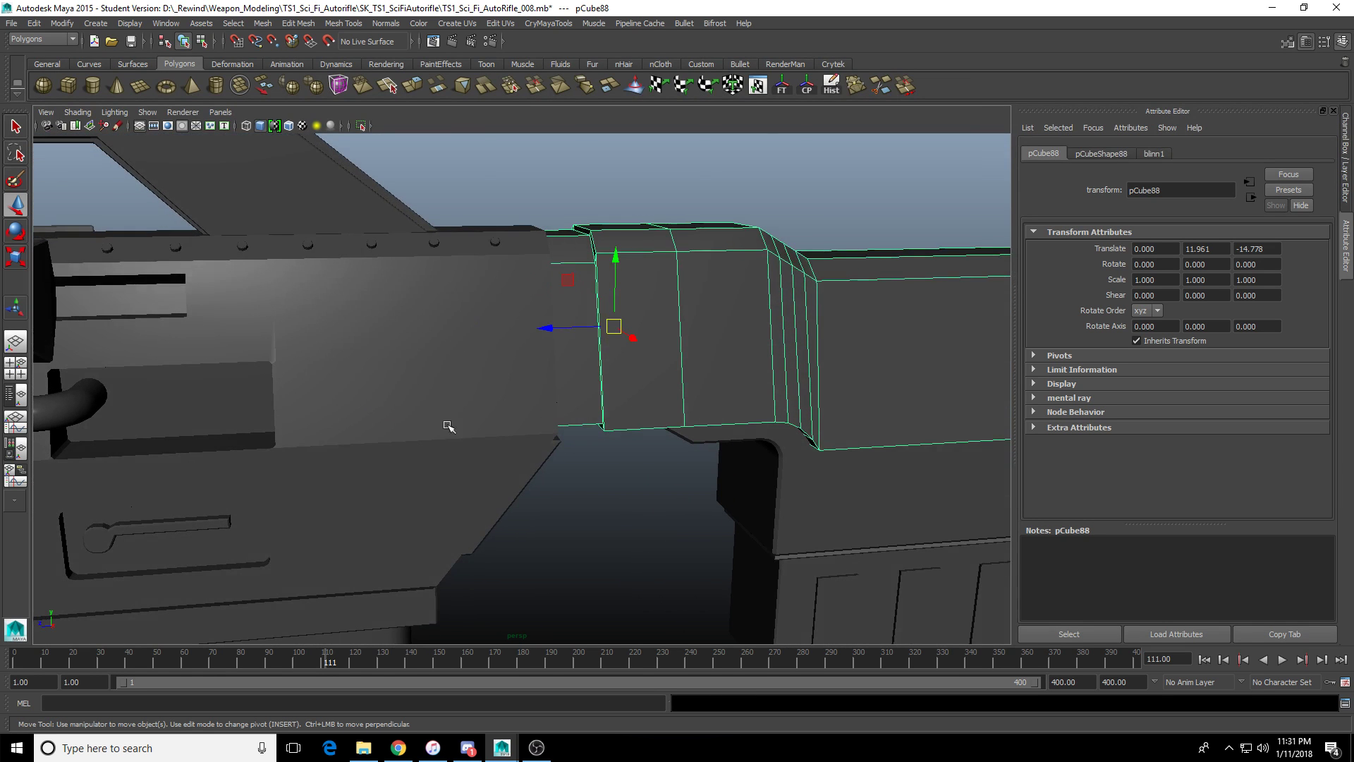
pyautogui.click(447, 291)
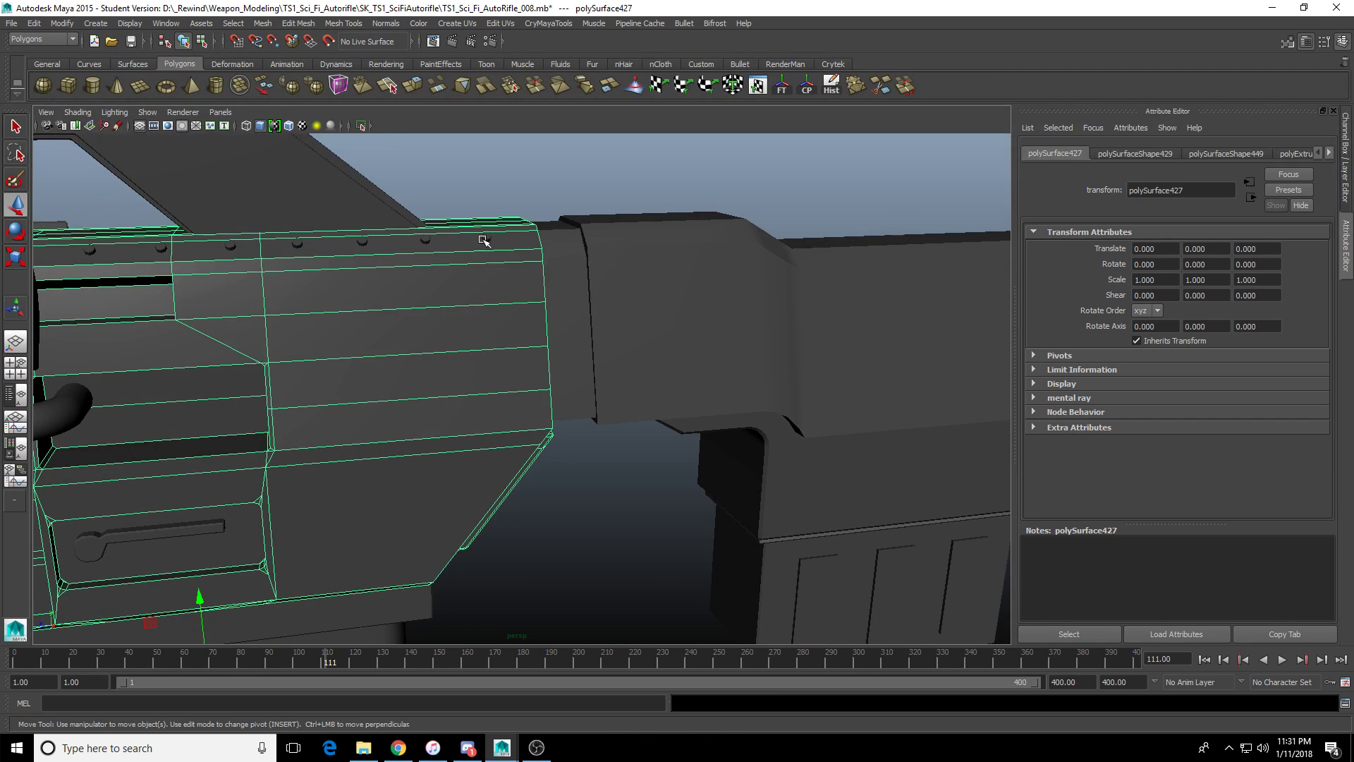
# Duplicate the rearmost upper chamfer bolt and move the copy back and down to the underside of the stock, at Y 8.124, Z -20.688.
pyautogui.click(483, 240)
pyautogui.hotkey('ctrl', 'd')
pyautogui.keyDown('alt'); pyautogui.moveTo(446, 298); pyautogui.dragTo(505, 296); pyautogui.keyUp('alt')
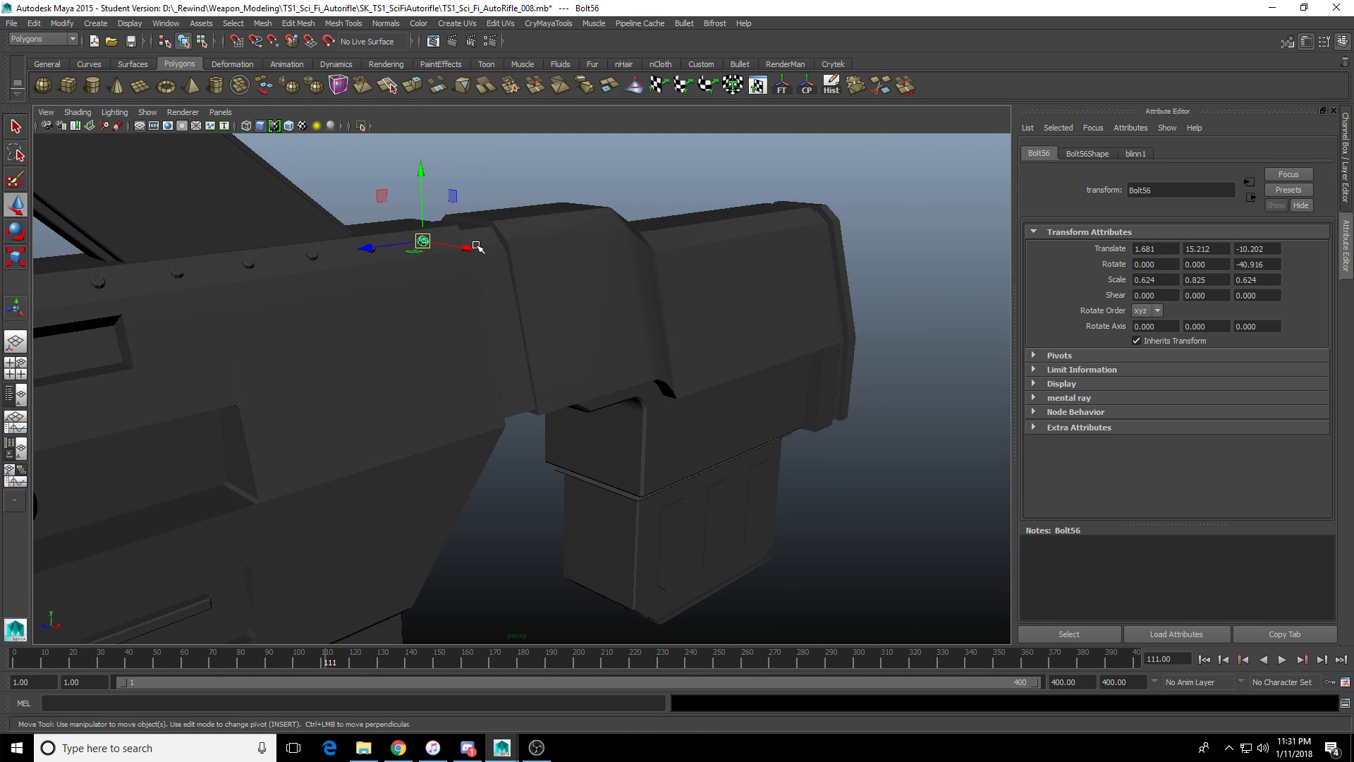
pyautogui.moveTo(476, 245); pyautogui.dragTo(613, 269)
pyautogui.keyDown('alt'); pyautogui.moveTo(652, 332); pyautogui.dragTo(544, 230); pyautogui.keyUp('alt')
pyautogui.moveTo(513, 185); pyautogui.dragTo(846, 483)
# Set the stock bolt's Z rotation to -90.
pyautogui.doubleClick(1257, 264)
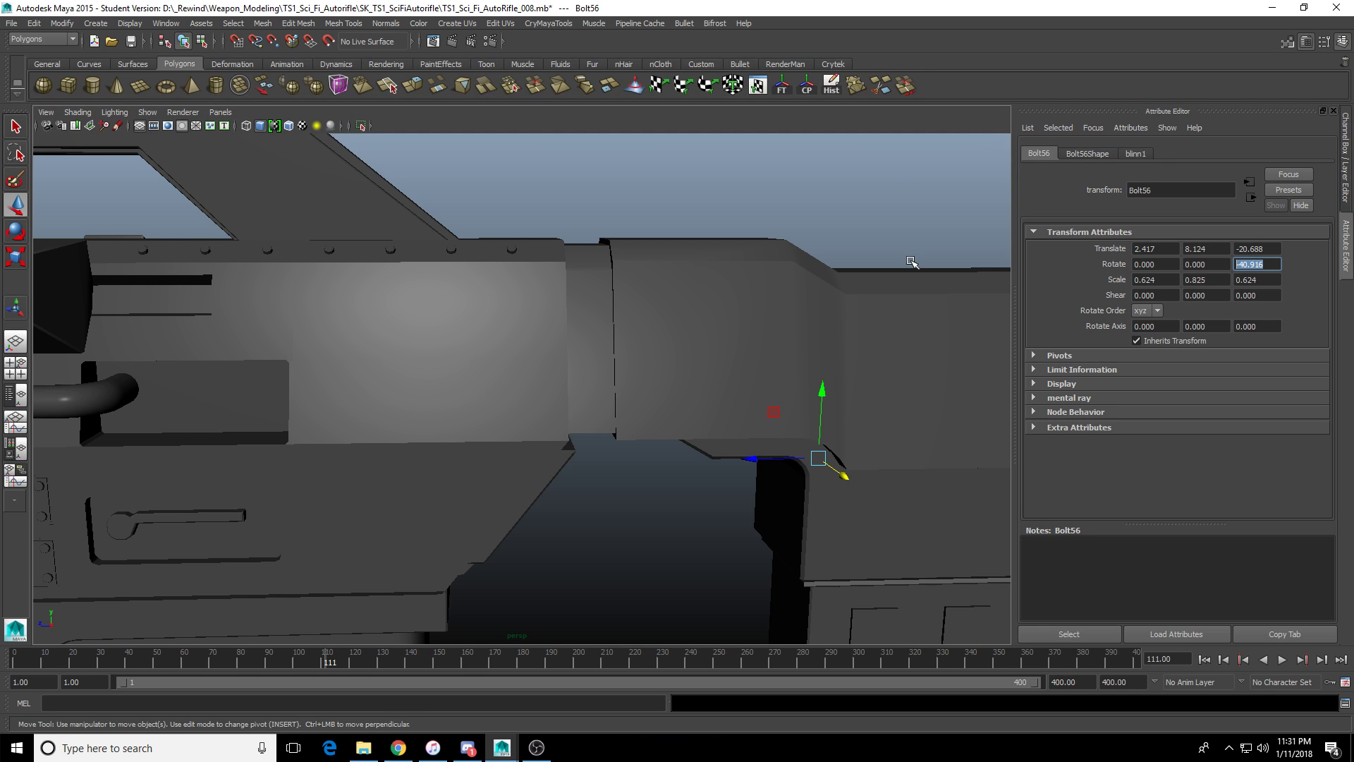
pyautogui.write('-90')
pyautogui.press('Return')
pyautogui.press('f')
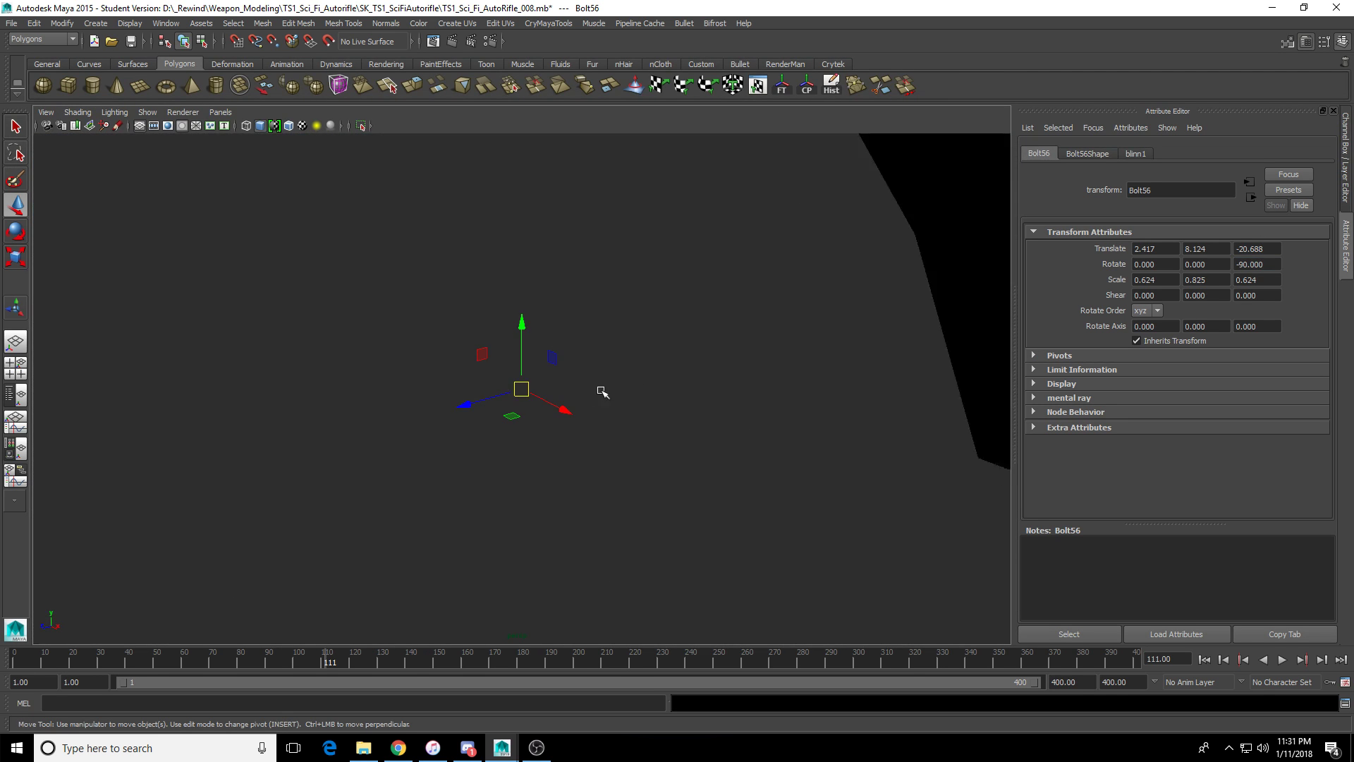
pyautogui.keyDown('alt'); pyautogui.moveTo(601, 392); pyautogui.dragTo(610, 413); pyautogui.keyUp('alt')
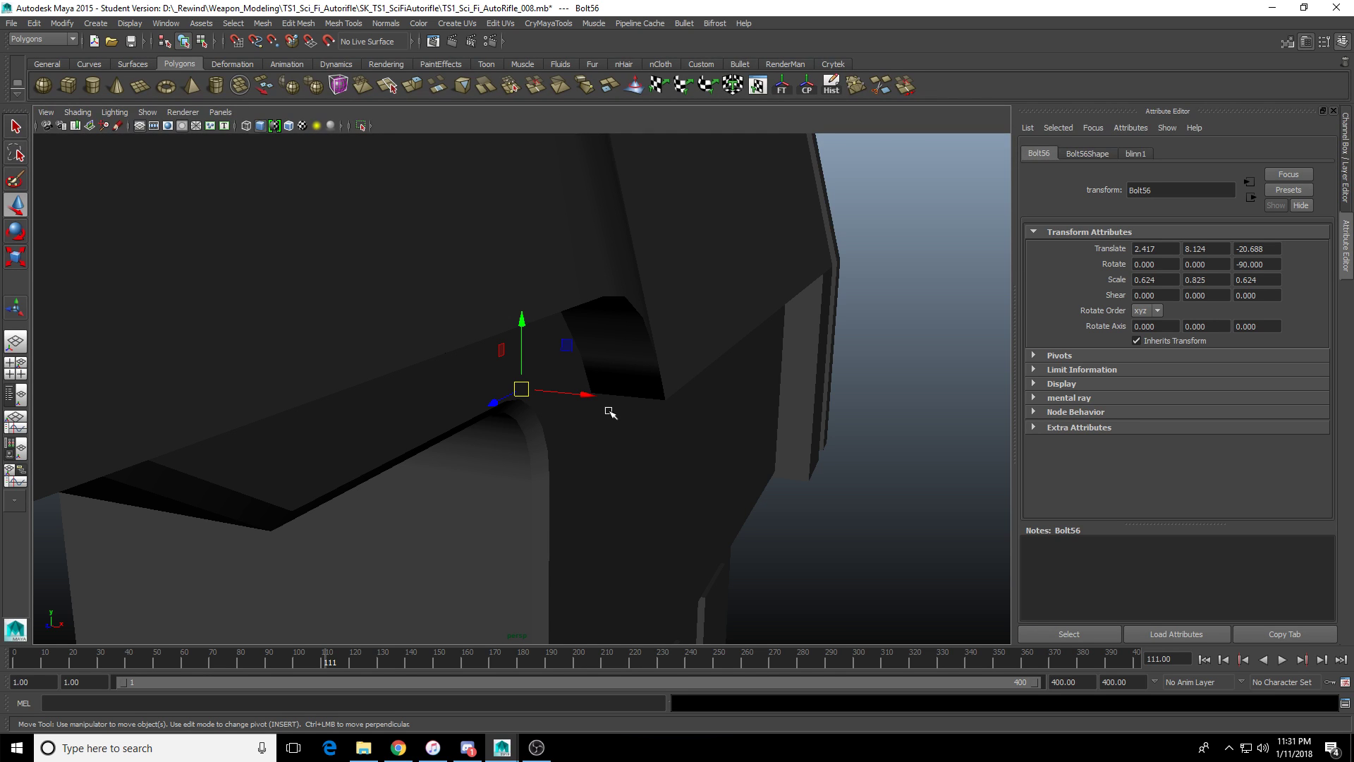
pyautogui.keyDown('alt'); pyautogui.moveTo(430, 241); pyautogui.dragTo(541, 350); pyautogui.keyUp('alt')
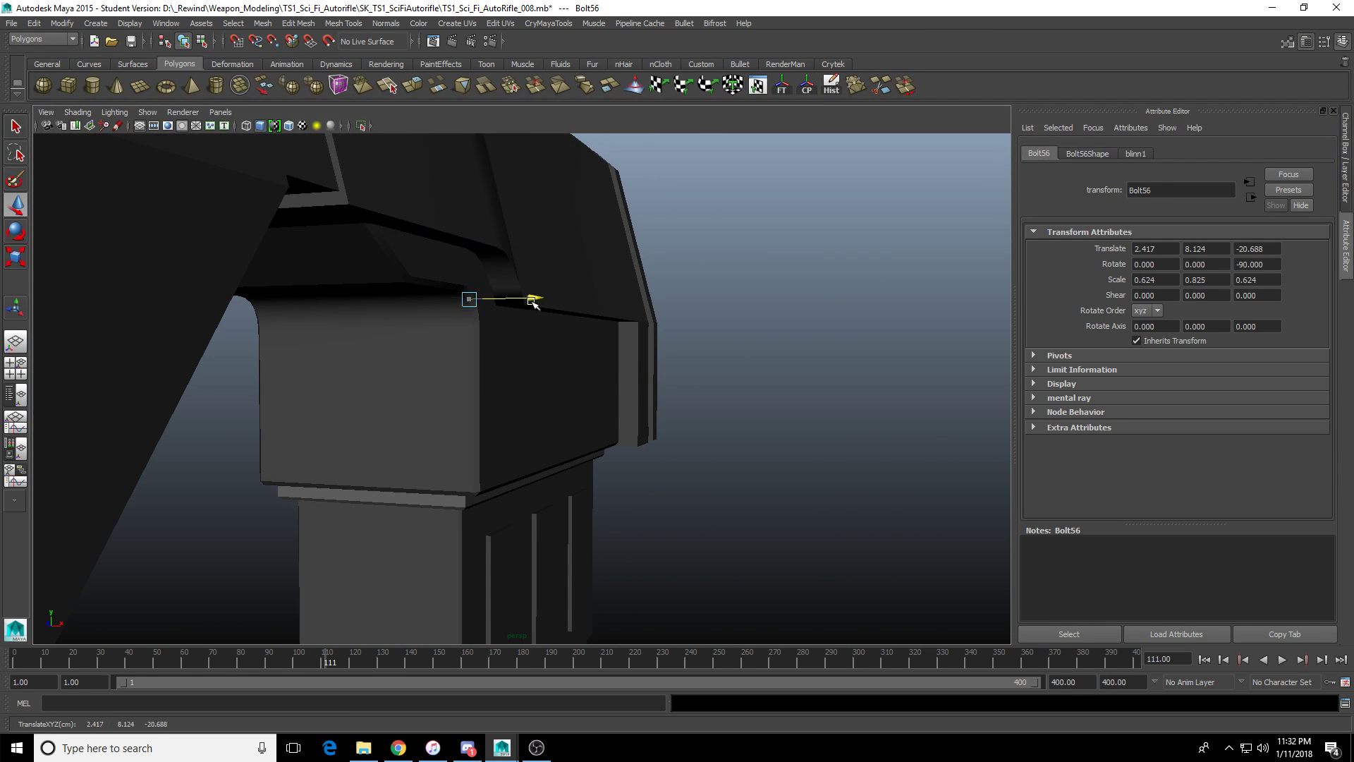
# Position the bolt on the stock's lower side face, near its front bottom corner above the magazine, at X 2.889, Y 4.353, Z -20.866.
pyautogui.moveTo(529, 299); pyautogui.dragTo(560, 299)
pyautogui.moveTo(500, 235); pyautogui.dragTo(593, 390)
pyautogui.press('f')
pyautogui.keyDown('alt'); pyautogui.moveTo(593, 394); pyautogui.dragTo(462, 415); pyautogui.keyUp('alt')
pyautogui.moveTo(465, 389); pyautogui.dragTo(510, 389)
pyautogui.keyDown('alt'); pyautogui.moveTo(510, 392); pyautogui.dragTo(576, 407); pyautogui.keyUp('alt')
pyautogui.moveTo(568, 325); pyautogui.dragTo(569, 343)
pyautogui.keyDown('alt'); pyautogui.moveTo(571, 340); pyautogui.dragTo(526, 393); pyautogui.keyUp('alt')
pyautogui.keyDown('alt'); pyautogui.moveTo(557, 459); pyautogui.dragTo(431, 424); pyautogui.keyUp('alt')
pyautogui.moveTo(556, 370); pyautogui.dragTo(557, 377)
pyautogui.scroll(-5, 589, 448)
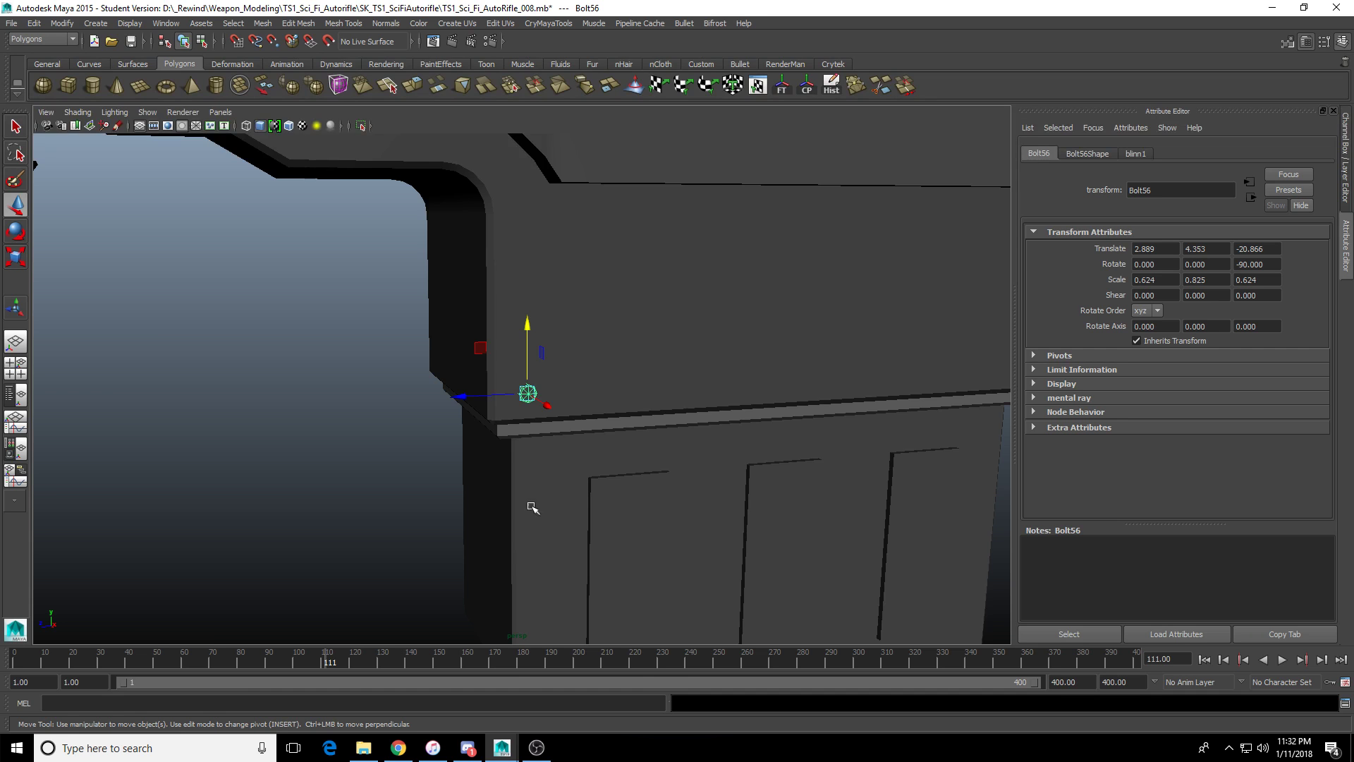
# Duplicate the bolt rearward five times at 2-unit spacing along the bottom edge of the stock's lower side face.
pyautogui.keyDown('alt'); pyautogui.moveTo(532, 508); pyautogui.dragTo(12, 538); pyautogui.keyUp('alt')
pyautogui.hotkey('shift', 'd')
pyautogui.hotkey('shift', 'd')
pyautogui.hotkey('shift', 'd')
pyautogui.hotkey('shift', 'd')
pyautogui.hotkey('shift', 'd')
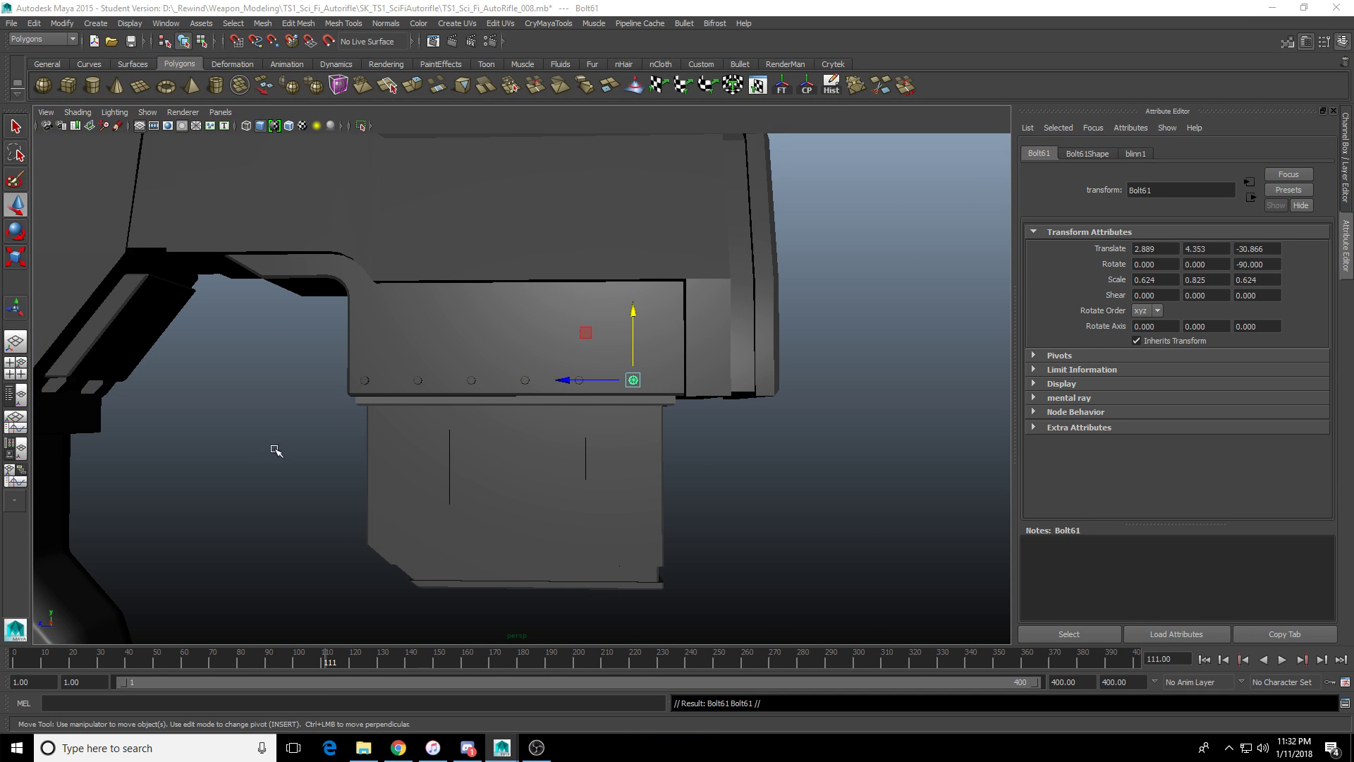
pyautogui.keyDown('alt'); pyautogui.moveTo(275, 450); pyautogui.dragTo(335, 441); pyautogui.keyUp('alt')
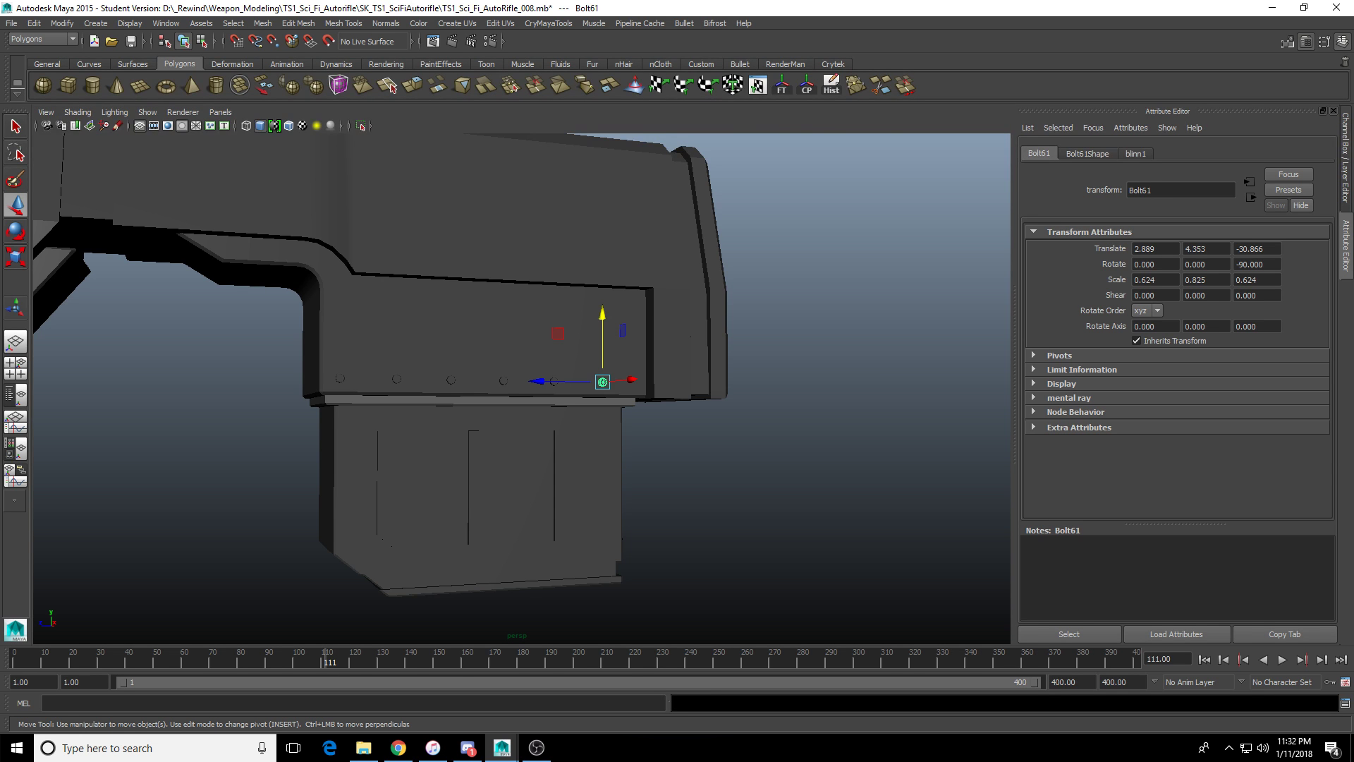
# Shift the lower stock bolt row rearward to Z -21.237 at its front bolt, and duplicate the row up to Y 7.307.
pyautogui.click(340, 379)
pyautogui.moveTo(339, 379)
pyautogui.keyDown('alt'); pyautogui.mouseDown()
pyautogui.moveTo(731, 438)
pyautogui.moveTo(604, 393)
pyautogui.moveTo(348, 430)
pyautogui.moveTo(343, 403)
pyautogui.mouseUp(); pyautogui.keyUp('alt')
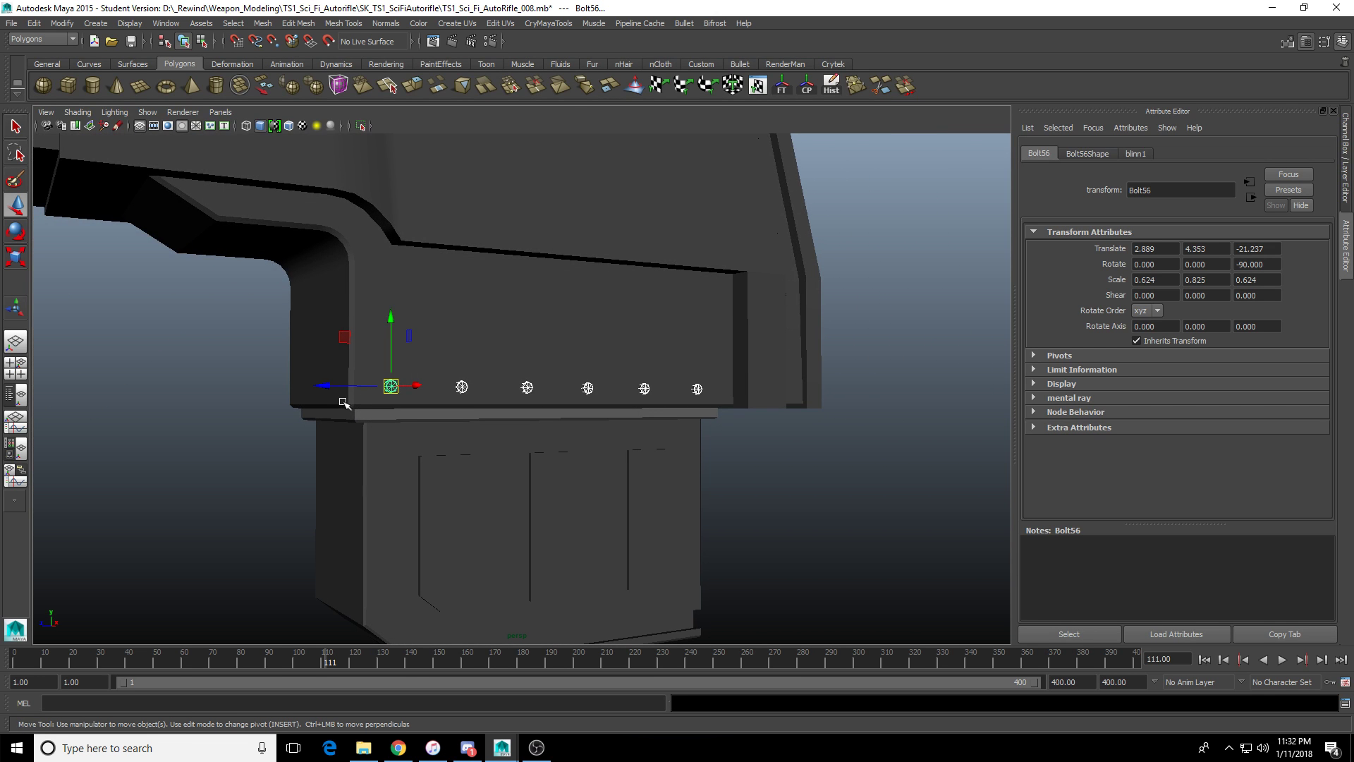
pyautogui.hotkey('ctrl', 'd')
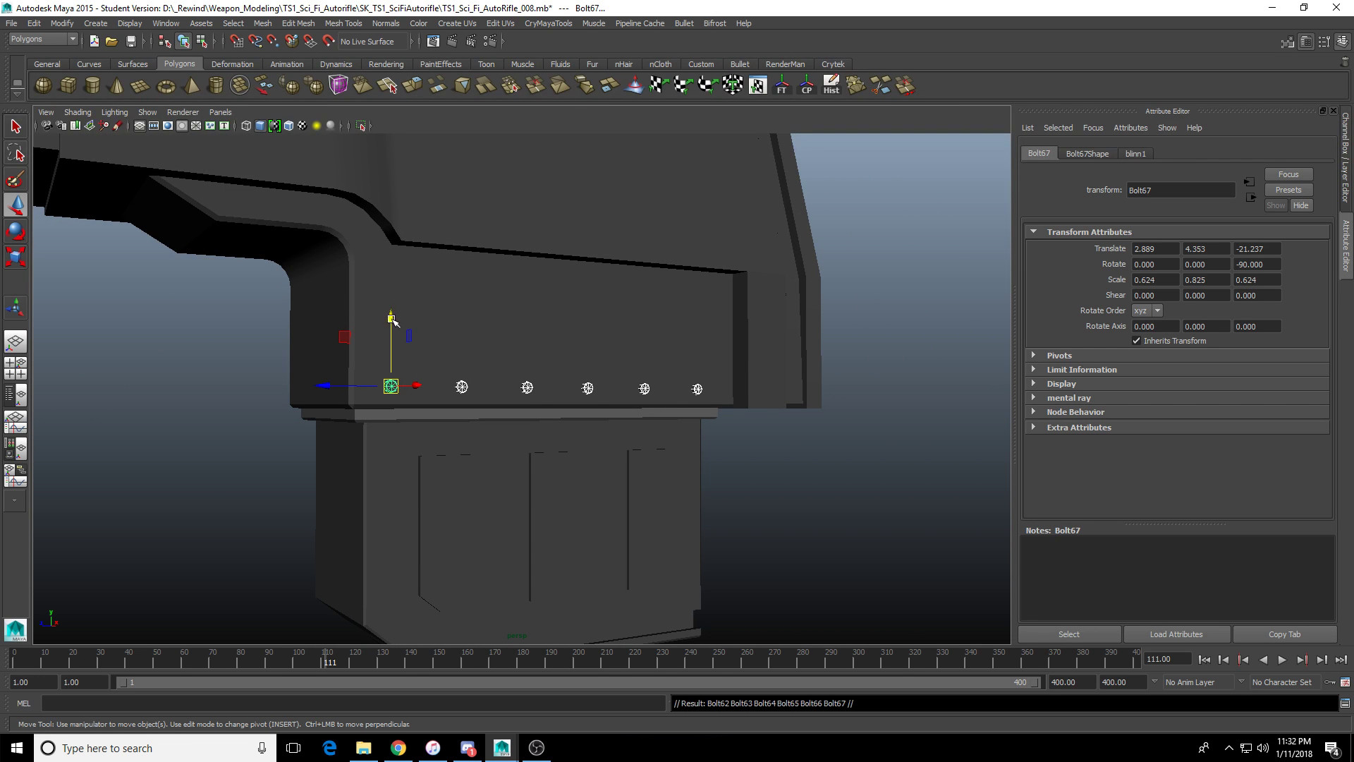
pyautogui.moveTo(391, 322); pyautogui.dragTo(425, 212)
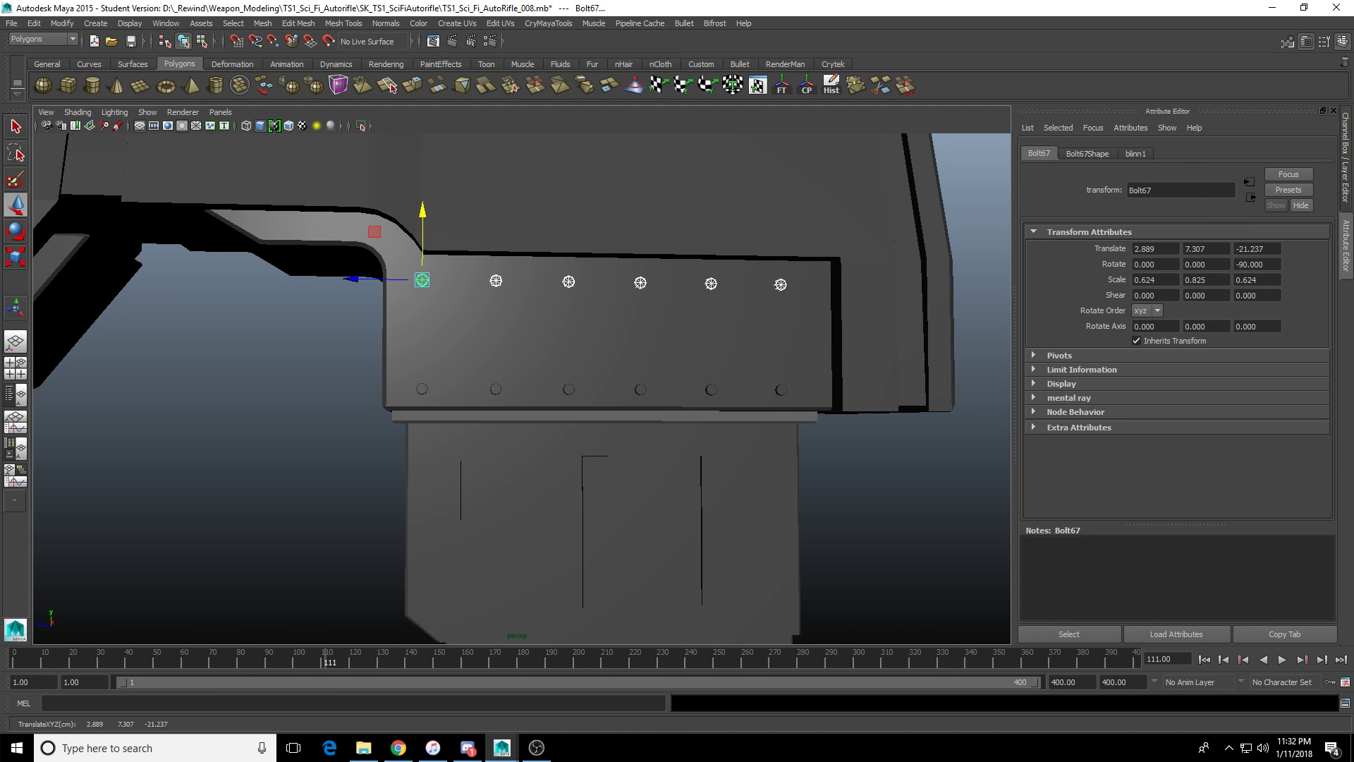
# Move both stock bolt rows together slightly rearward and up, placing the lower front bolt at Y 4.393, Z -21.355.
pyautogui.keyDown('shift'); pyautogui.moveTo(402, 373); pyautogui.dragTo(797, 406); pyautogui.keyUp('shift')
pyautogui.keyDown('alt'); pyautogui.moveTo(635, 494); pyautogui.dragTo(677, 465); pyautogui.keyUp('alt')
pyautogui.click(383, 404)
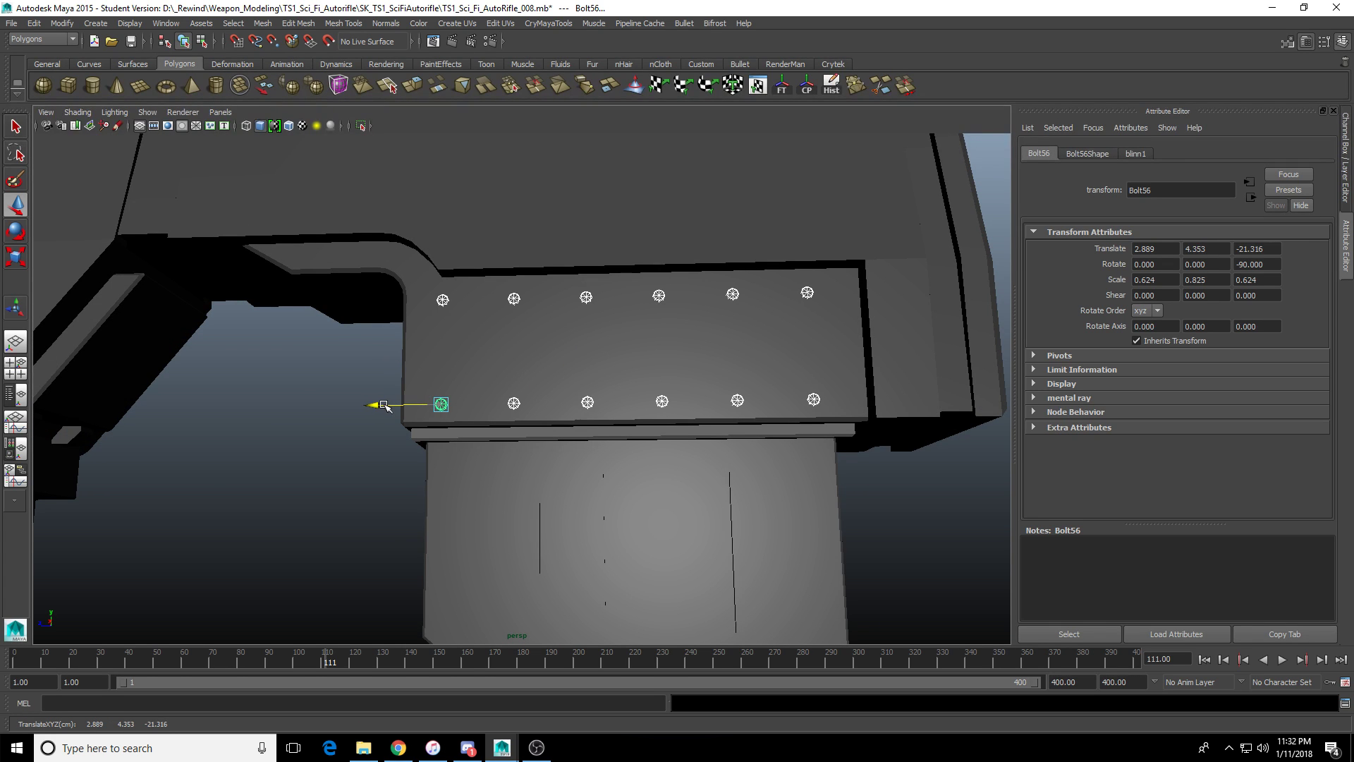
pyautogui.moveTo(383, 405); pyautogui.dragTo(385, 405)
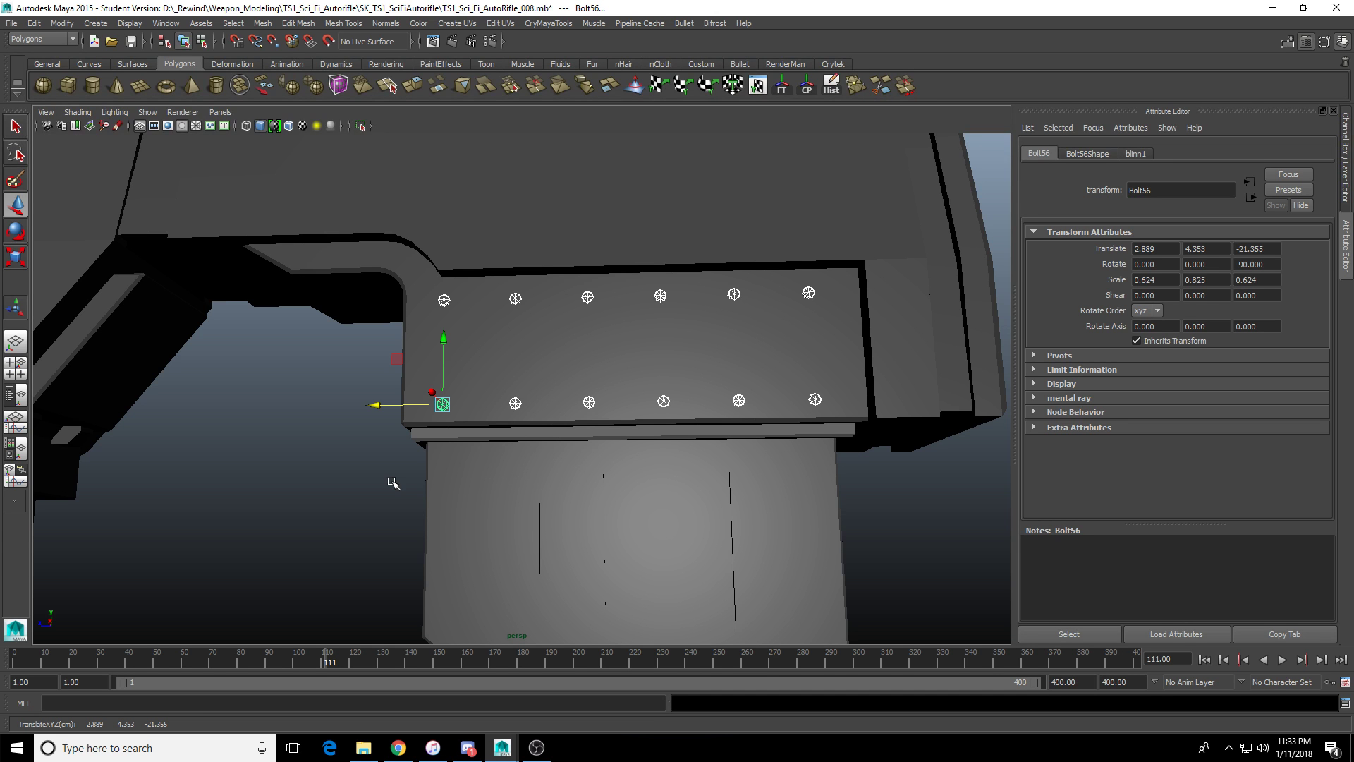
pyautogui.keyDown('alt'); pyautogui.moveTo(305, 469); pyautogui.dragTo(457, 492); pyautogui.keyUp('alt')
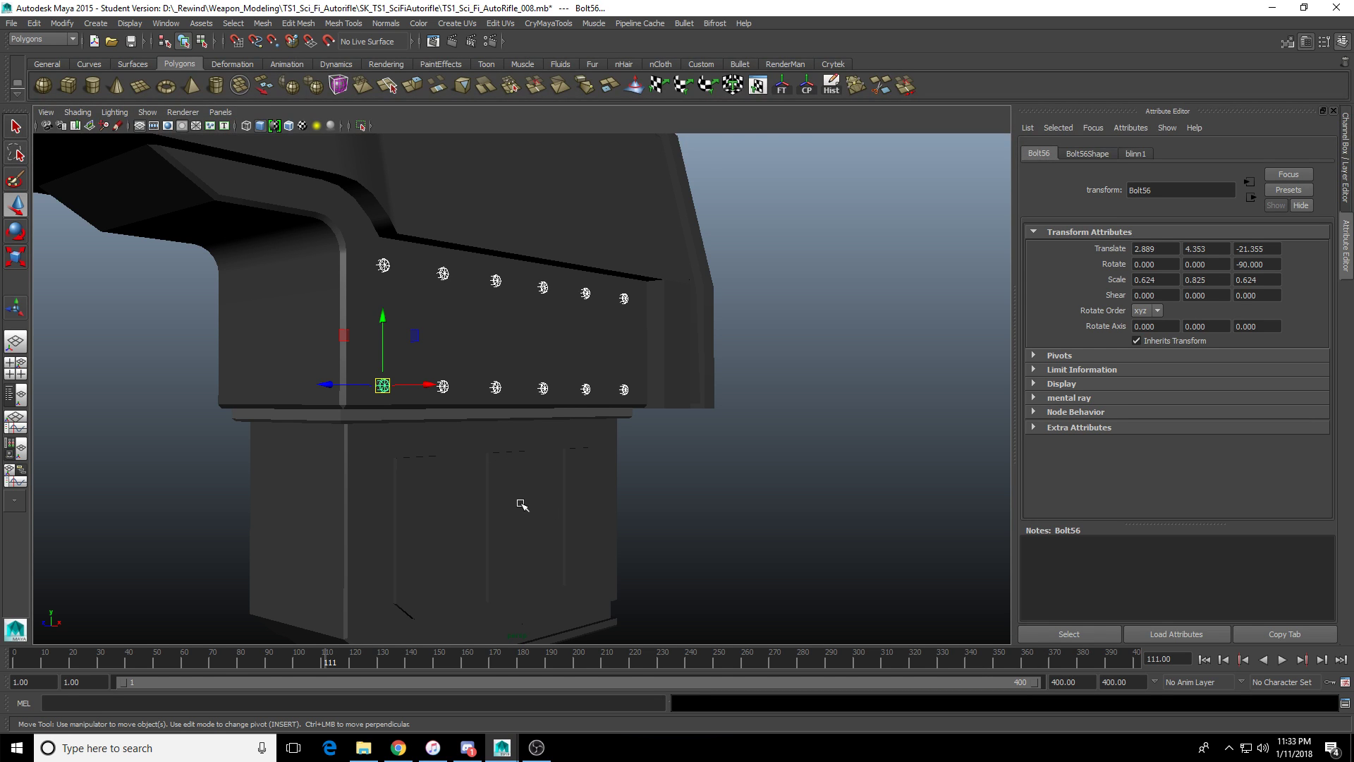
pyautogui.keyDown('alt'); pyautogui.moveTo(584, 548); pyautogui.dragTo(576, 545); pyautogui.keyUp('alt')
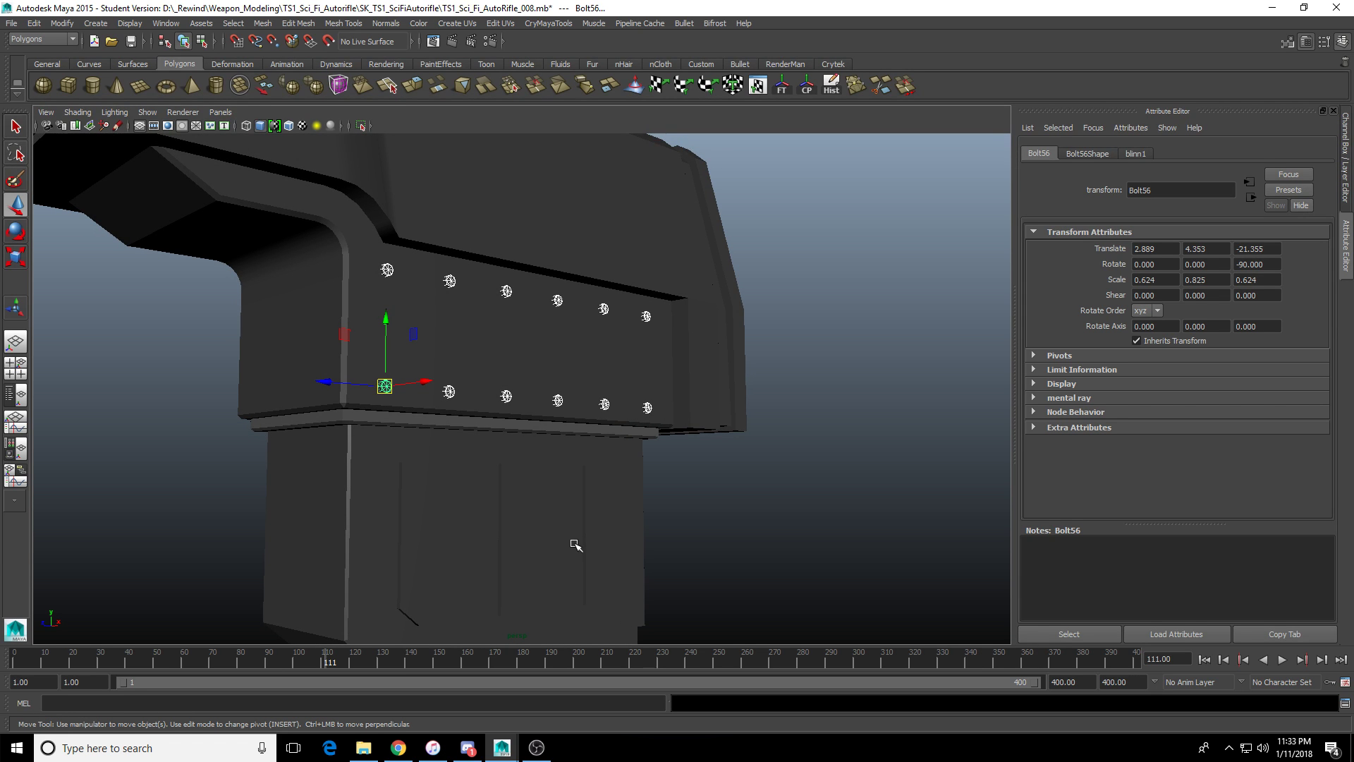
pyautogui.scroll(3, 550, 540)
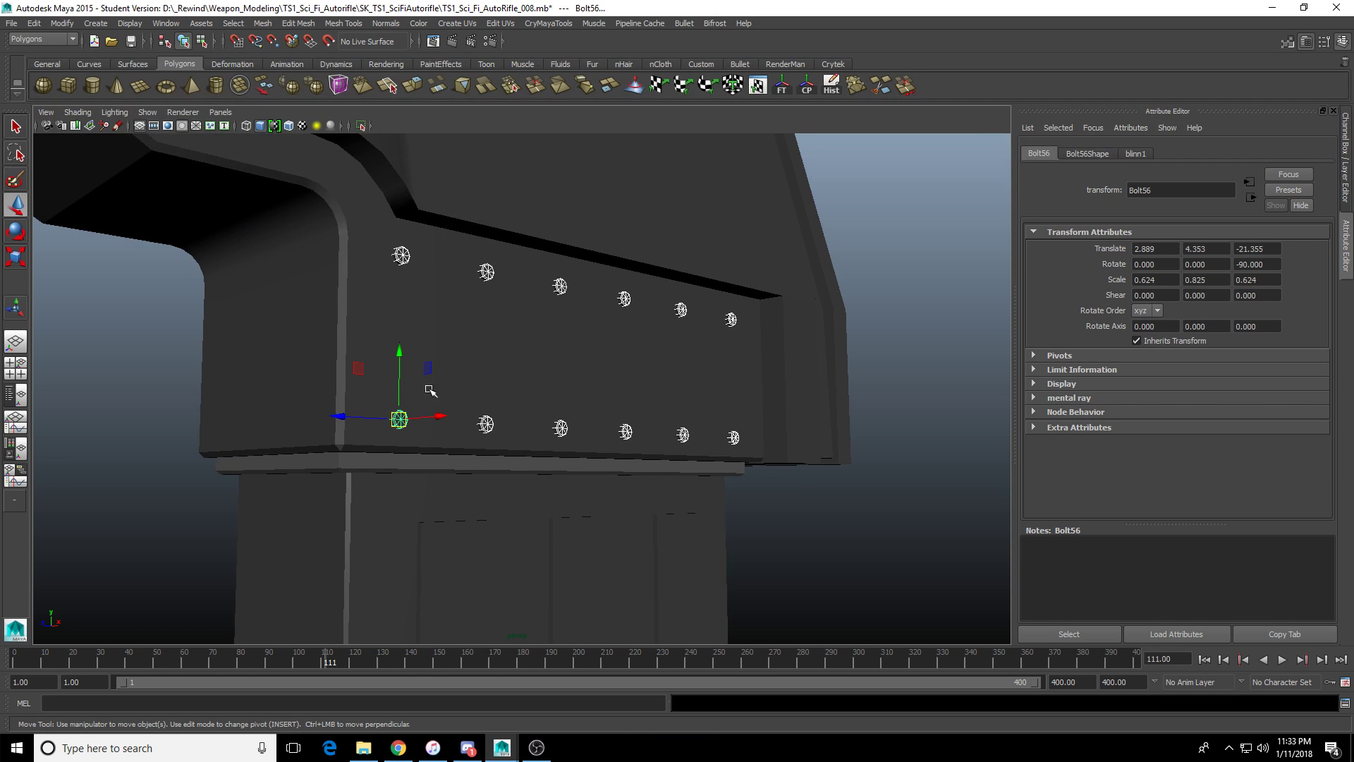
pyautogui.moveTo(401, 352); pyautogui.dragTo(441, 387)
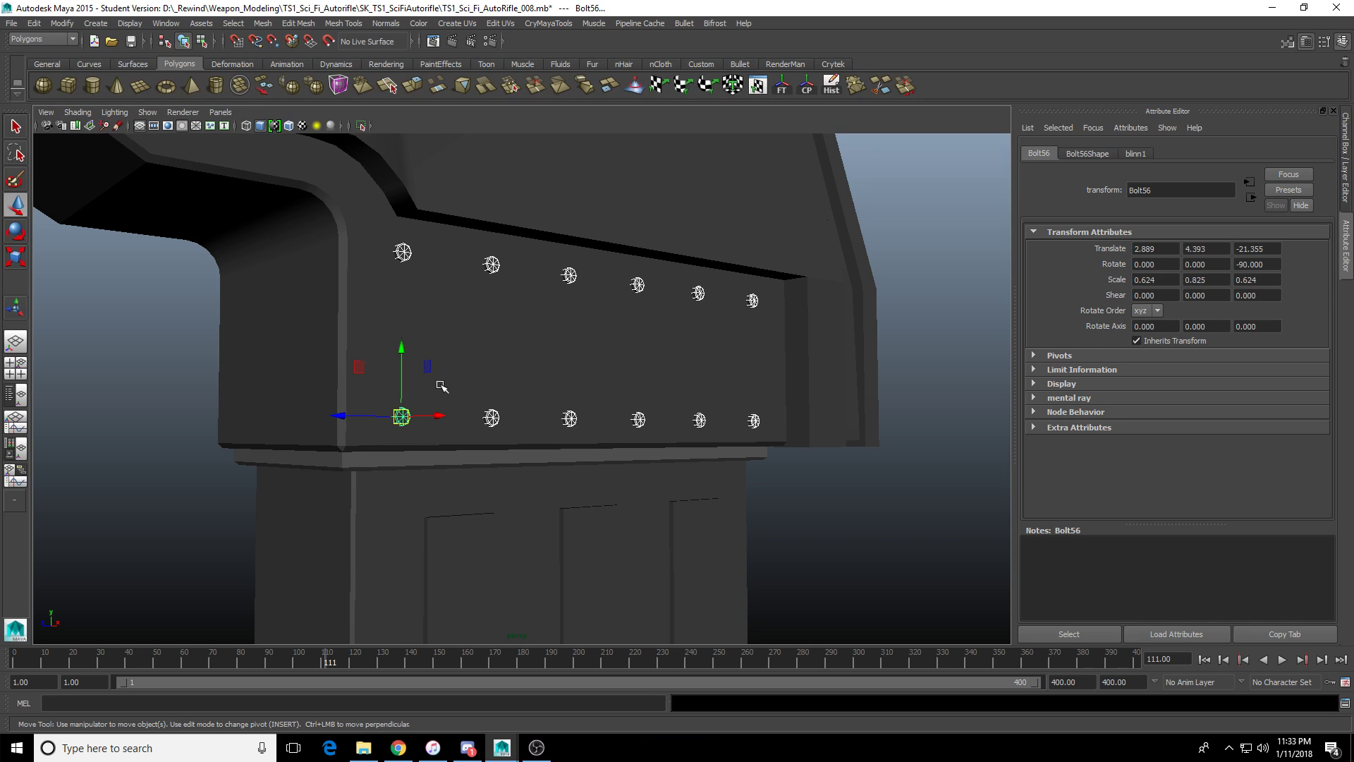
# Duplicate both stock bolt rows, group the copies and mirror them to the opposite side with an X scale of -1.
pyautogui.hotkey('ctrl', 'g')
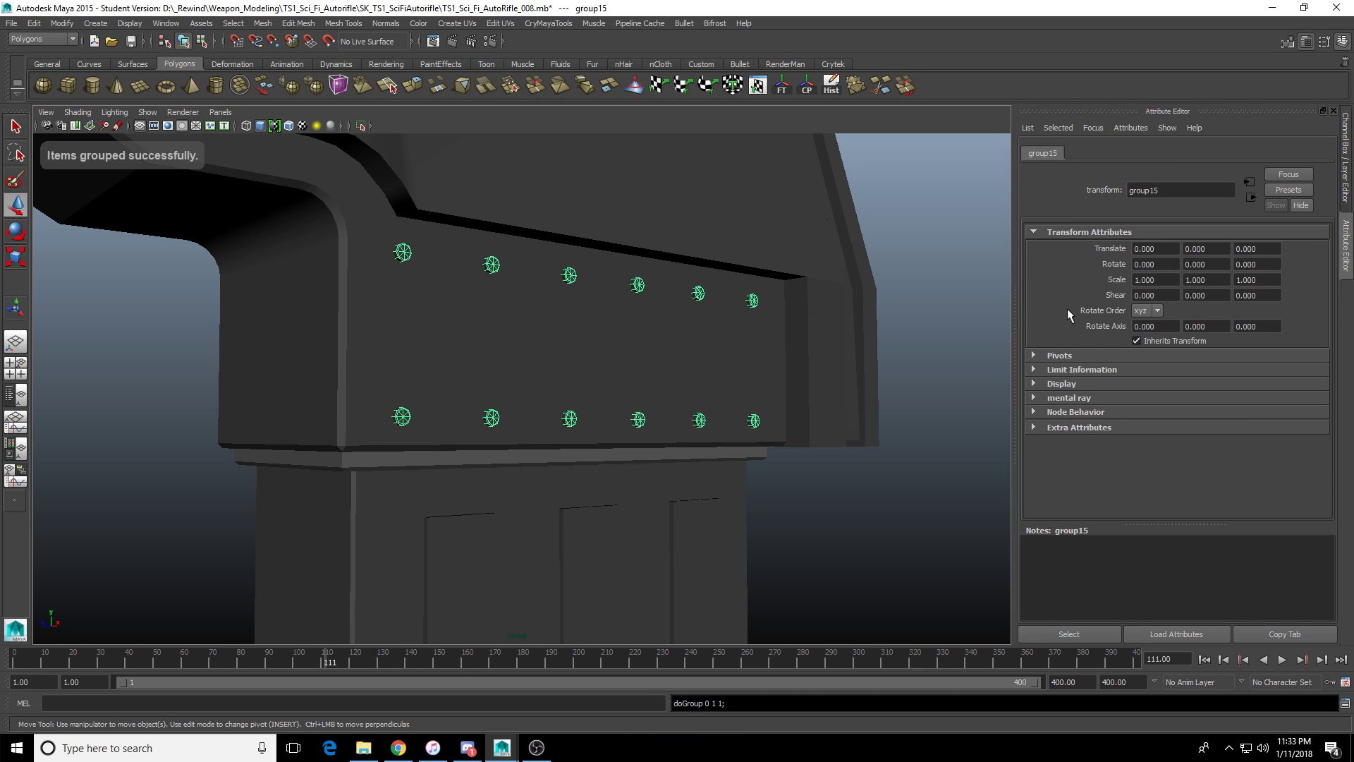
pyautogui.doubleClick(1157, 280)
pyautogui.write('-1')
pyautogui.press('Return')
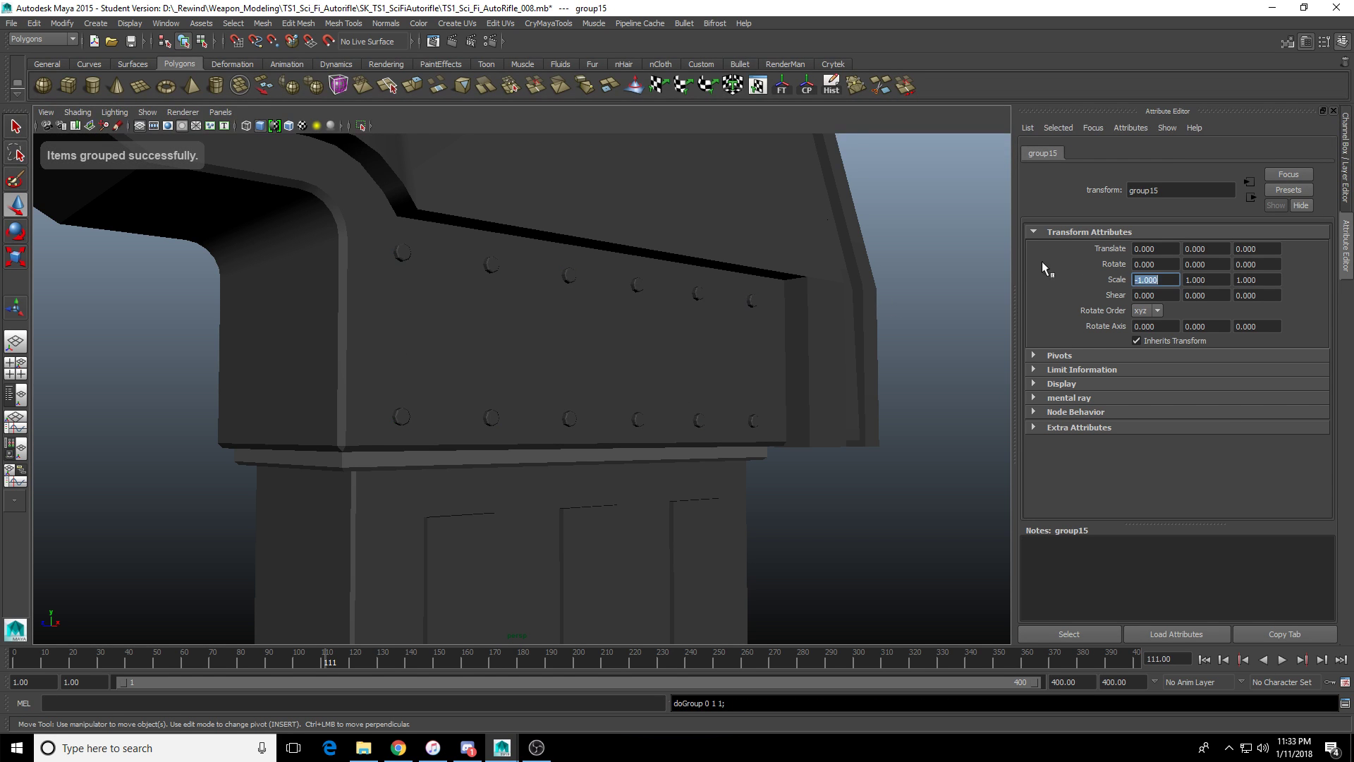
# Clear the selection and examine the opposite side of the rifle, including the panels and bolts on the receiver.
pyautogui.keyDown('alt'); pyautogui.moveTo(365, 480); pyautogui.dragTo(625, 464); pyautogui.keyUp('alt')
pyautogui.scroll(-8, 570, 474)
pyautogui.click(483, 558)
pyautogui.keyDown('alt'); pyautogui.moveTo(483, 558); pyautogui.dragTo(756, 418); pyautogui.keyUp('alt')
pyautogui.scroll(5, 616, 390)
pyautogui.keyDown('alt'); pyautogui.moveTo(617, 390); pyautogui.dragTo(562, 451, button='middle'); pyautogui.keyUp('alt')
pyautogui.keyDown('alt'); pyautogui.moveTo(562, 450); pyautogui.dragTo(562, 438); pyautogui.keyUp('alt')
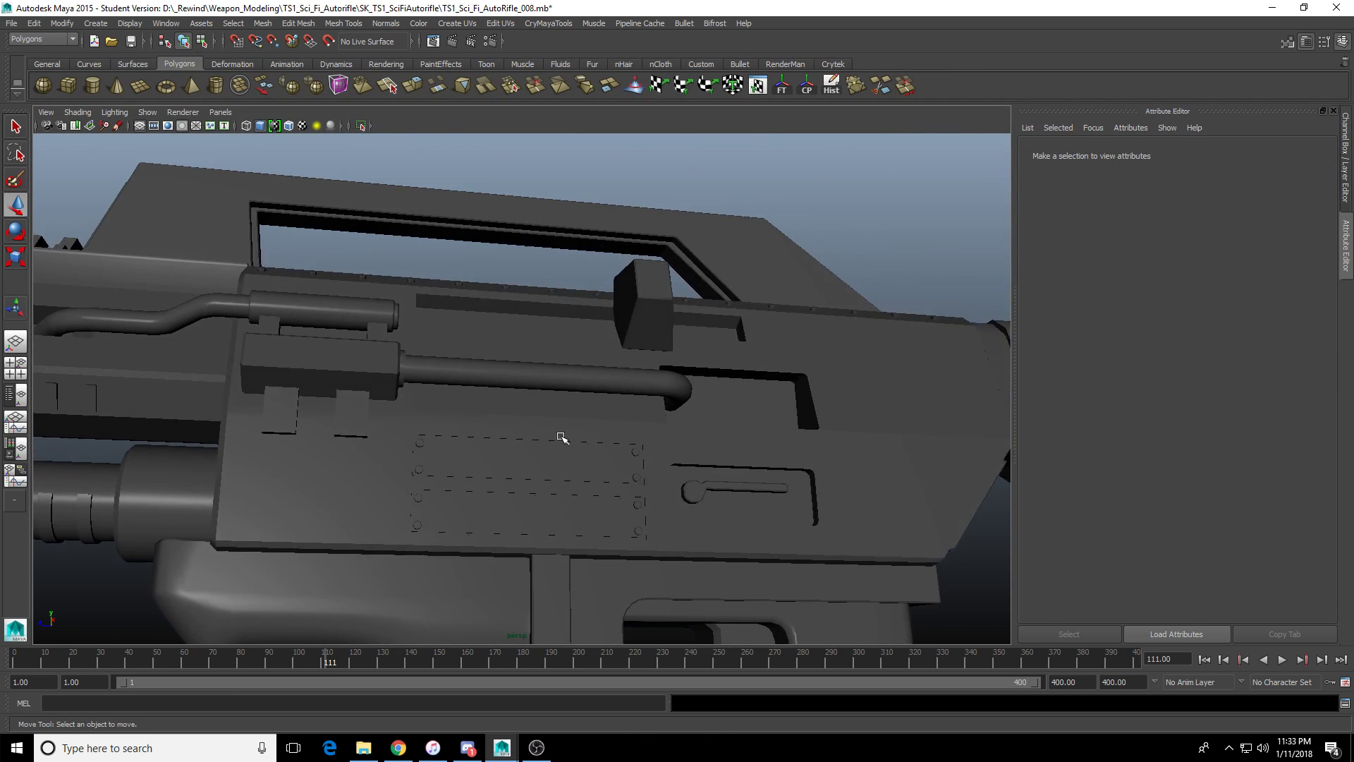
# Examine the pipe mount, its small support brackets and the lower mounting tabs on the side of the receiver.
pyautogui.keyDown('alt'); pyautogui.moveTo(562, 438); pyautogui.dragTo(561, 359, button='middle'); pyautogui.keyUp('alt')
pyautogui.scroll(-1, 561, 358)
pyautogui.keyDown('alt'); pyautogui.moveTo(488, 360); pyautogui.dragTo(536, 375); pyautogui.keyUp('alt')
pyautogui.keyDown('alt'); pyautogui.moveTo(537, 374); pyautogui.dragTo(522, 586, button='middle'); pyautogui.keyUp('alt')
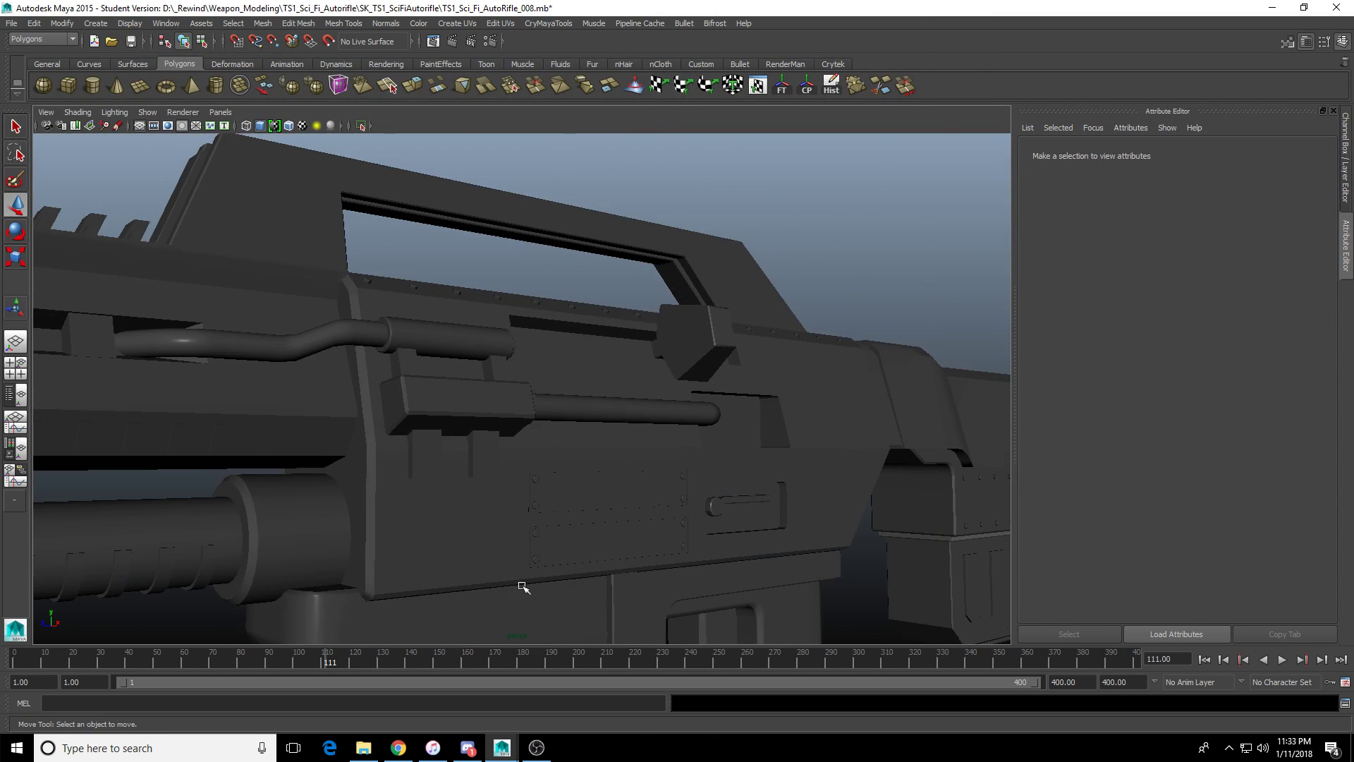
pyautogui.scroll(2, 522, 586)
pyautogui.keyDown('alt'); pyautogui.moveTo(432, 431); pyautogui.dragTo(450, 469, button='middle'); pyautogui.keyUp('alt')
pyautogui.scroll(-2, 450, 468)
pyautogui.keyDown('alt'); pyautogui.moveTo(468, 463); pyautogui.dragTo(399, 514); pyautogui.keyUp('alt')
pyautogui.click(402, 518)
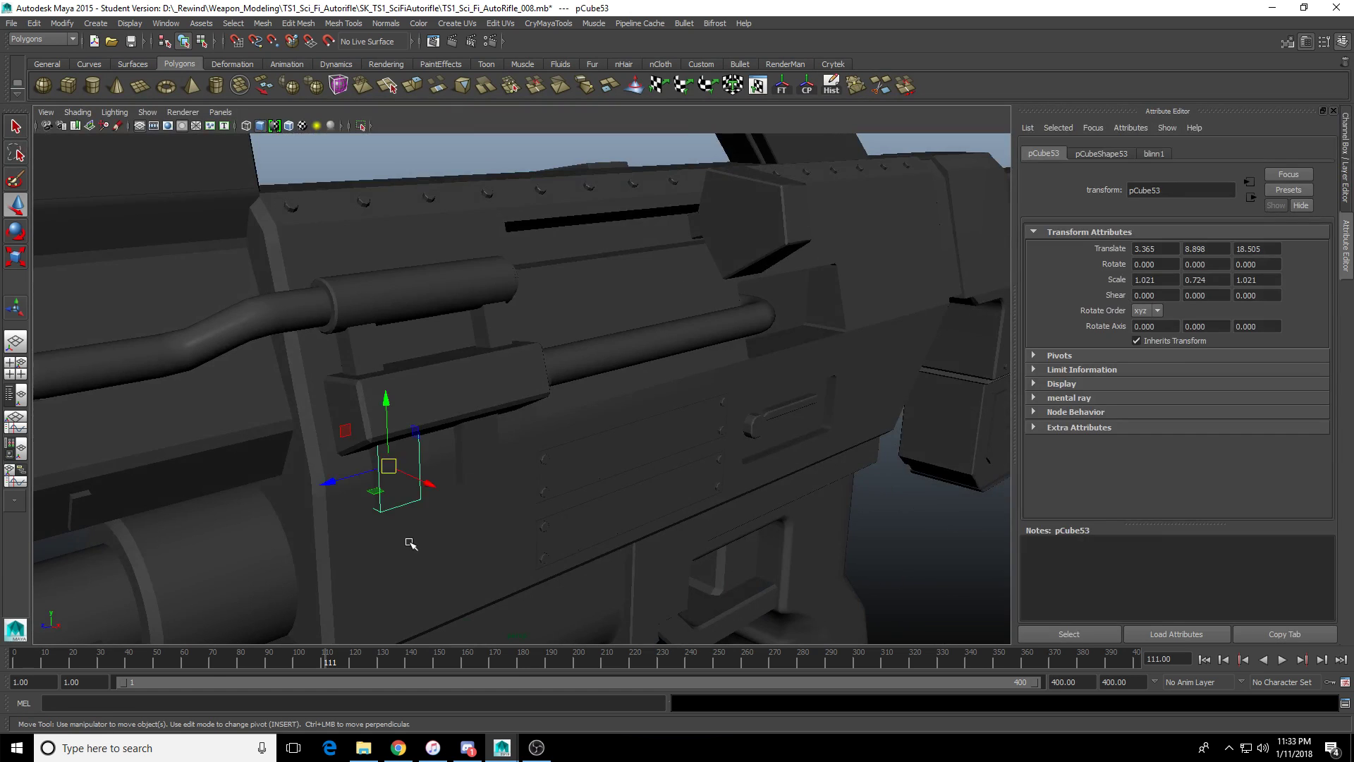
pyautogui.press('f')
pyautogui.scroll(-1, 541, 534)
pyautogui.keyDown('alt'); pyautogui.moveTo(541, 534); pyautogui.dragTo(516, 509); pyautogui.keyUp('alt')
pyautogui.click(751, 416)
pyautogui.keyDown('shift'); pyautogui.click(553, 446); pyautogui.keyUp('shift')
pyautogui.scroll(-3, 554, 446)
pyautogui.keyDown('alt'); pyautogui.moveTo(554, 448); pyautogui.dragTo(557, 526, button='middle'); pyautogui.keyUp('alt')
pyautogui.keyDown('alt'); pyautogui.moveTo(556, 494); pyautogui.dragTo(395, 440); pyautogui.keyUp('alt')
pyautogui.click(413, 309)
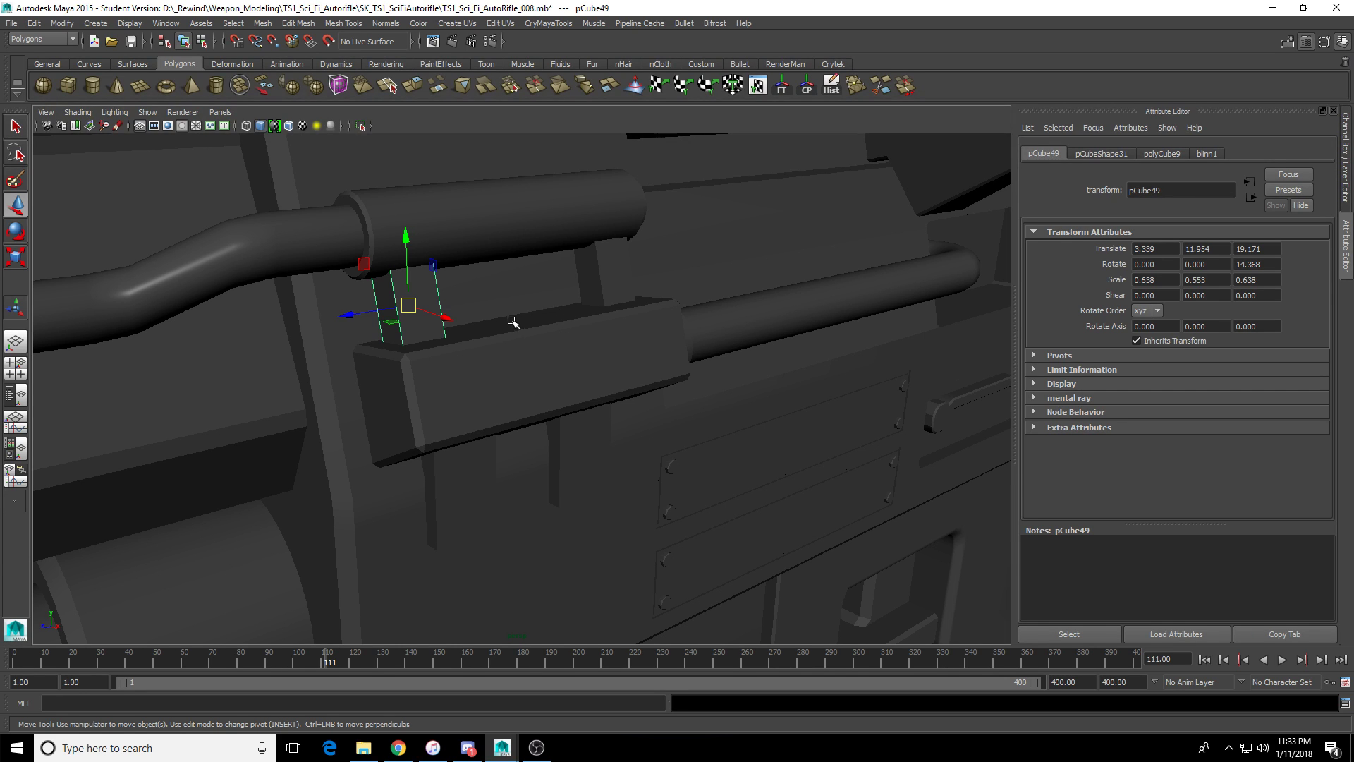
# Combine the four mounting tabs beneath the pipe block on both sides of the receiver into one mesh and center its pivot.
pyautogui.keyDown('alt'); pyautogui.moveTo(565, 361); pyautogui.dragTo(499, 507); pyautogui.keyUp('alt')
pyautogui.click(494, 511)
pyautogui.keyDown('shift'); pyautogui.click(649, 524); pyautogui.keyUp('shift')
pyautogui.keyDown('alt'); pyautogui.moveTo(613, 543); pyautogui.dragTo(556, 414, button='middle'); pyautogui.keyUp('alt')
pyautogui.scroll(3, 556, 414)
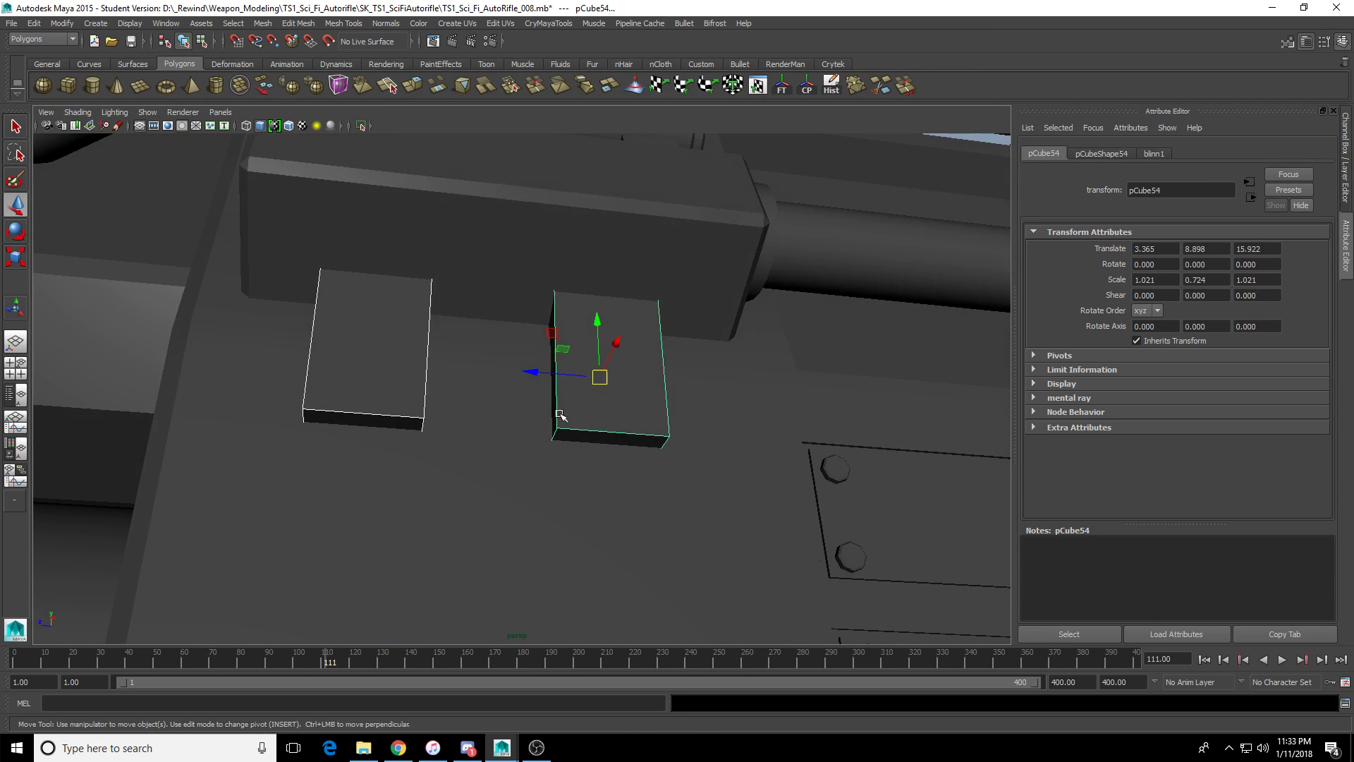
pyautogui.scroll(-5, 335, 387)
pyautogui.scroll(-5, 335, 387)
pyautogui.keyDown('alt'); pyautogui.moveTo(335, 388); pyautogui.dragTo(560, 370); pyautogui.keyUp('alt')
pyautogui.scroll(6, 578, 399)
pyautogui.keyDown('shift'); pyautogui.click(536, 408); pyautogui.keyUp('shift')
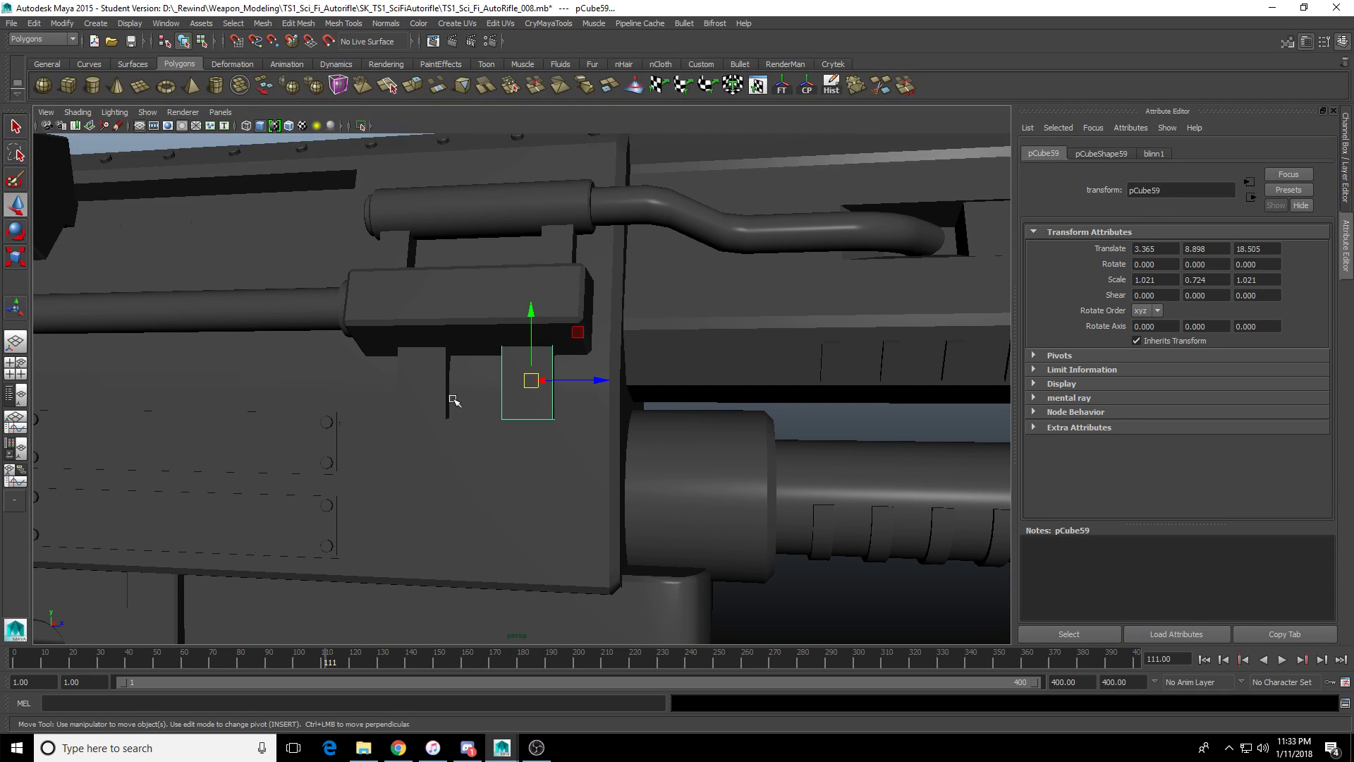
pyautogui.keyDown('shift'); pyautogui.click(453, 399); pyautogui.keyUp('shift')
pyautogui.keyDown('shift'); pyautogui.click(428, 390); pyautogui.keyUp('shift')
pyautogui.keyDown('shift'); pyautogui.click(582, 473); pyautogui.keyUp('shift')
pyautogui.keyDown('alt'); pyautogui.moveTo(591, 476); pyautogui.dragTo(343, 490); pyautogui.keyUp('alt')
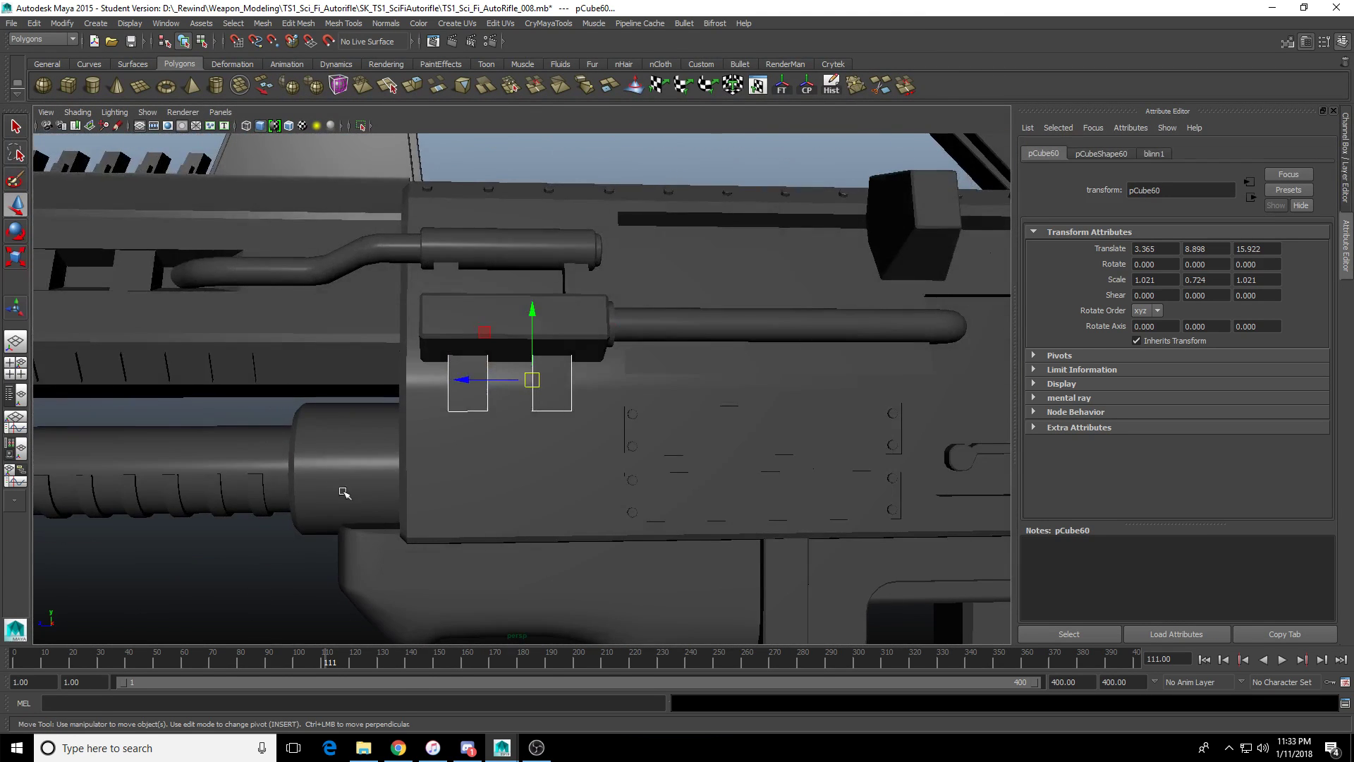
pyautogui.scroll(7, 395, 471)
pyautogui.scroll(-1, 400, 469)
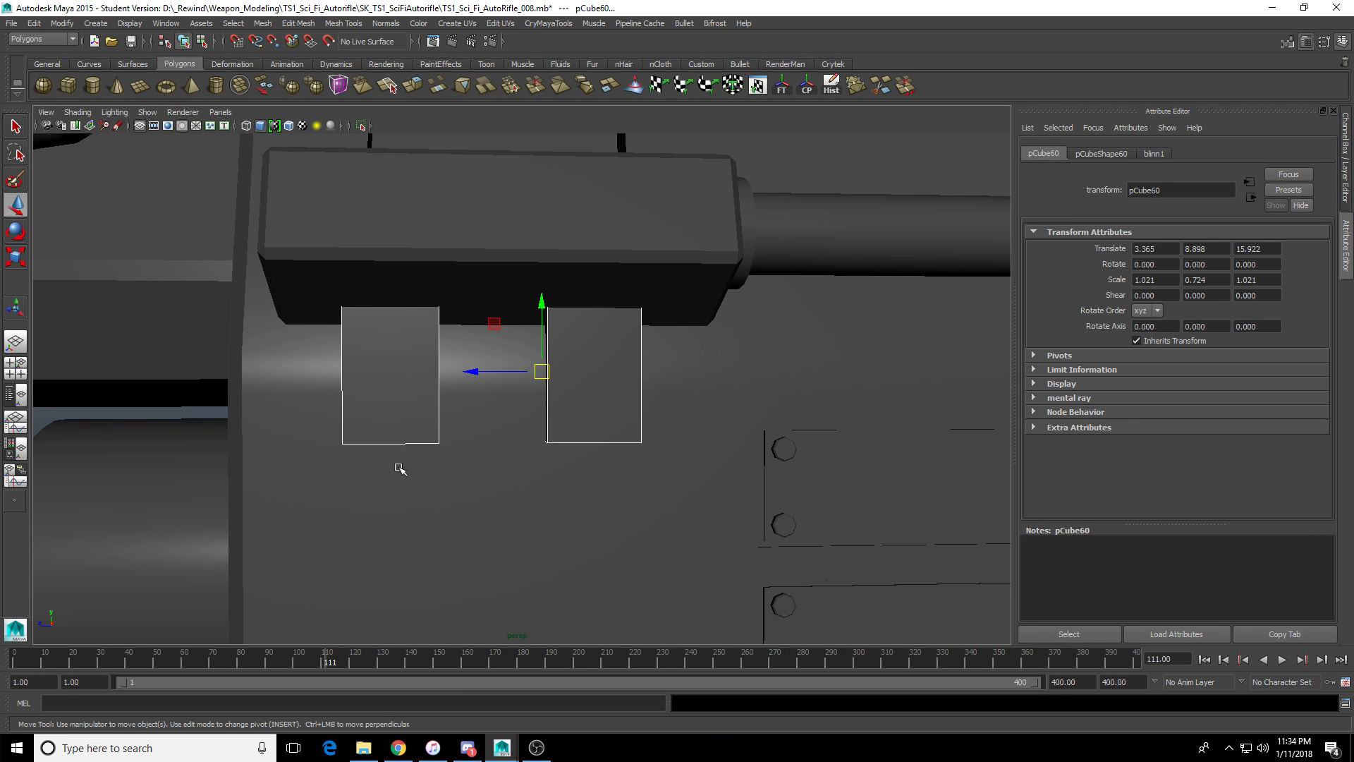
pyautogui.keyDown('alt'); pyautogui.moveTo(590, 469); pyautogui.dragTo(653, 436); pyautogui.keyUp('alt')
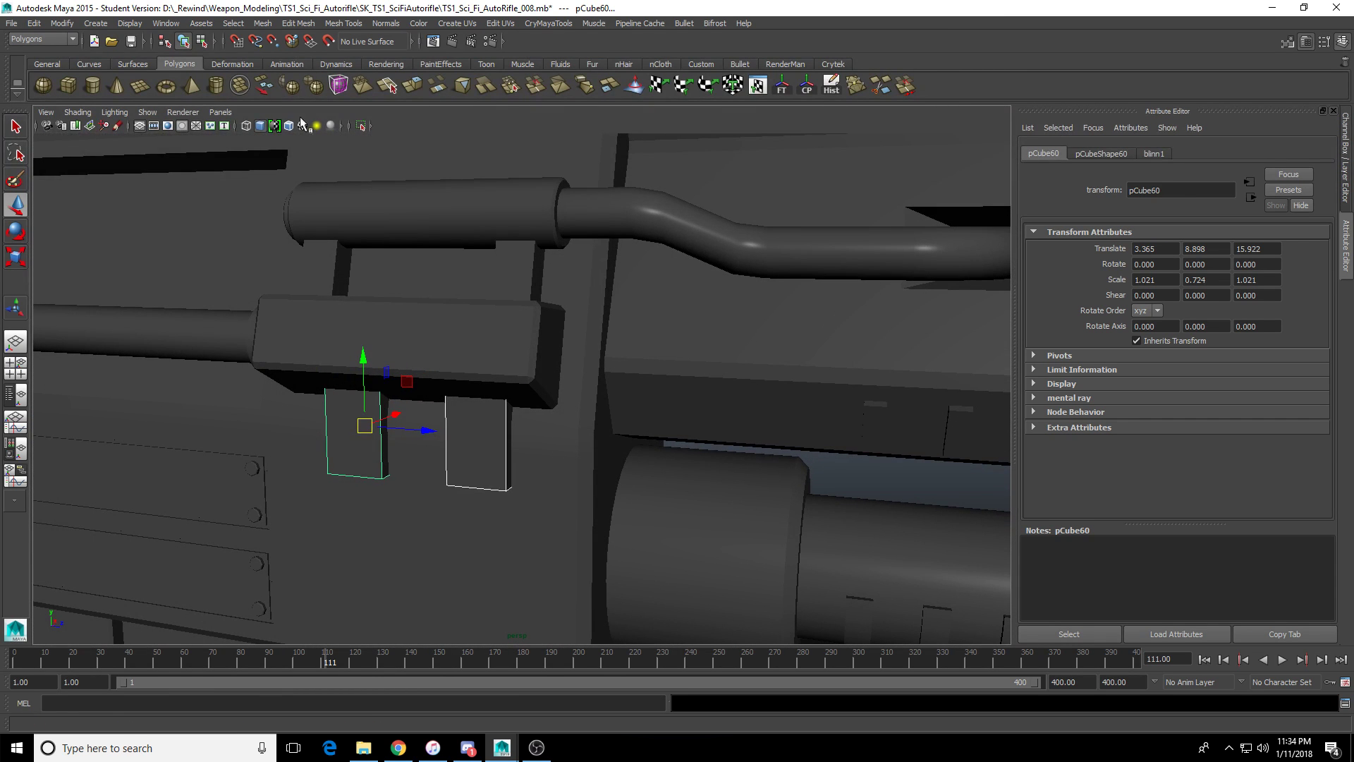
pyautogui.click(240, 87)
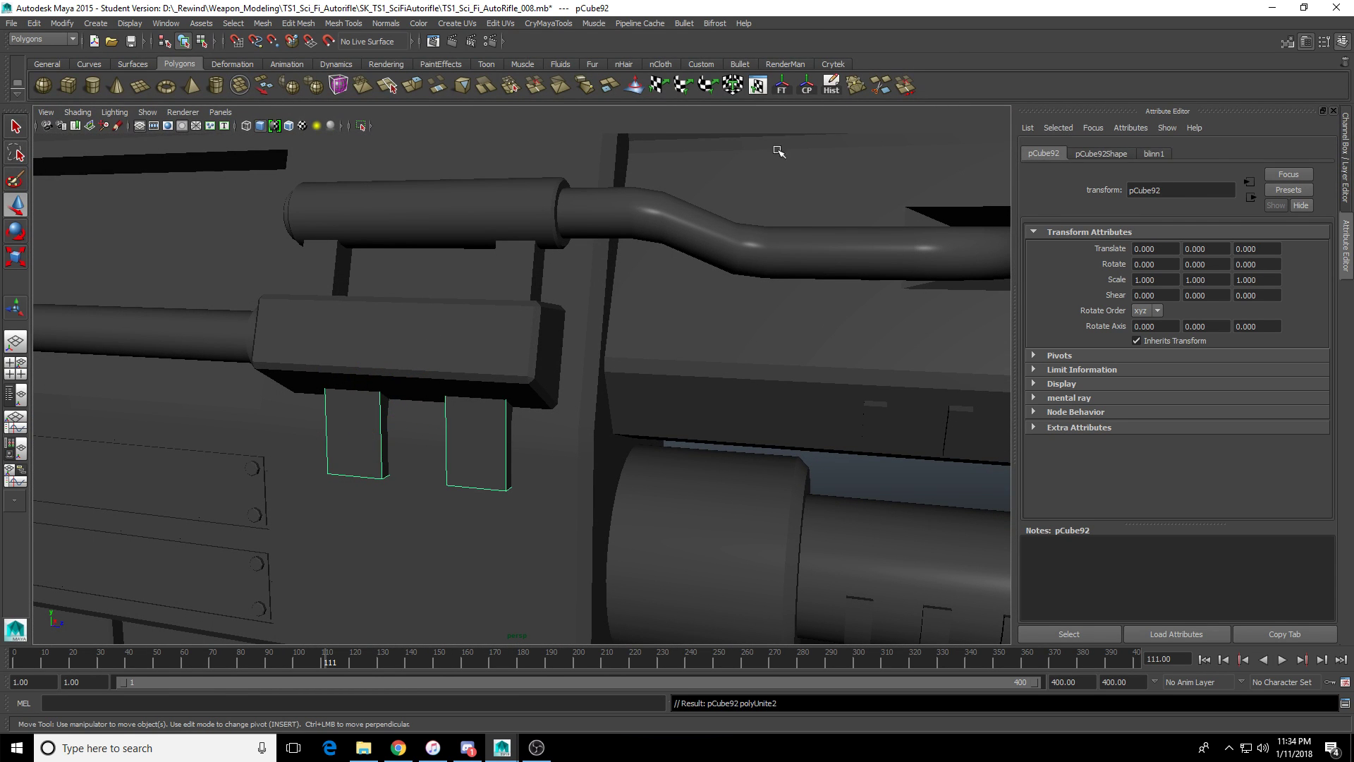
pyautogui.click(807, 84)
pyautogui.press('f')
pyautogui.moveTo(534, 383); pyautogui.dragTo(538, 402, button='right')
pyautogui.click(449, 379)
pyautogui.press('q')
pyautogui.keyDown('shift'); pyautogui.click(559, 375); pyautogui.keyUp('shift')
pyautogui.keyDown('alt'); pyautogui.moveTo(454, 363); pyautogui.dragTo(587, 405, button='right'); pyautogui.keyUp('alt')
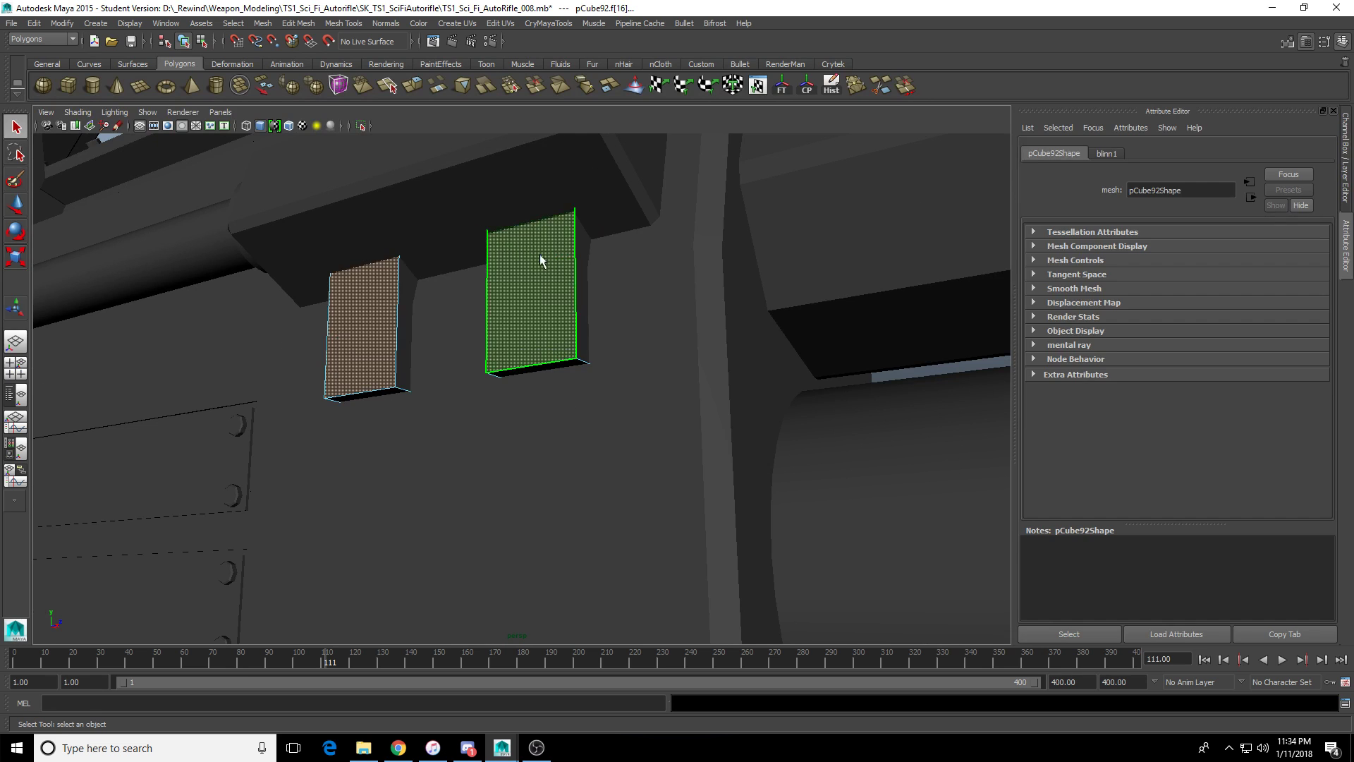
# Bevel the outer side, bottom and corner edges of the combined mounting tabs, and return to object mode.
pyautogui.moveTo(544, 256); pyautogui.dragTo(544, 236, button='right')
pyautogui.click(490, 356)
pyautogui.keyDown('alt'); pyautogui.moveTo(493, 363); pyautogui.dragTo(548, 348, button='right'); pyautogui.keyUp('alt')
pyautogui.keyDown('alt'); pyautogui.moveTo(549, 352); pyautogui.dragTo(833, 400); pyautogui.keyUp('alt')
pyautogui.click(914, 392)
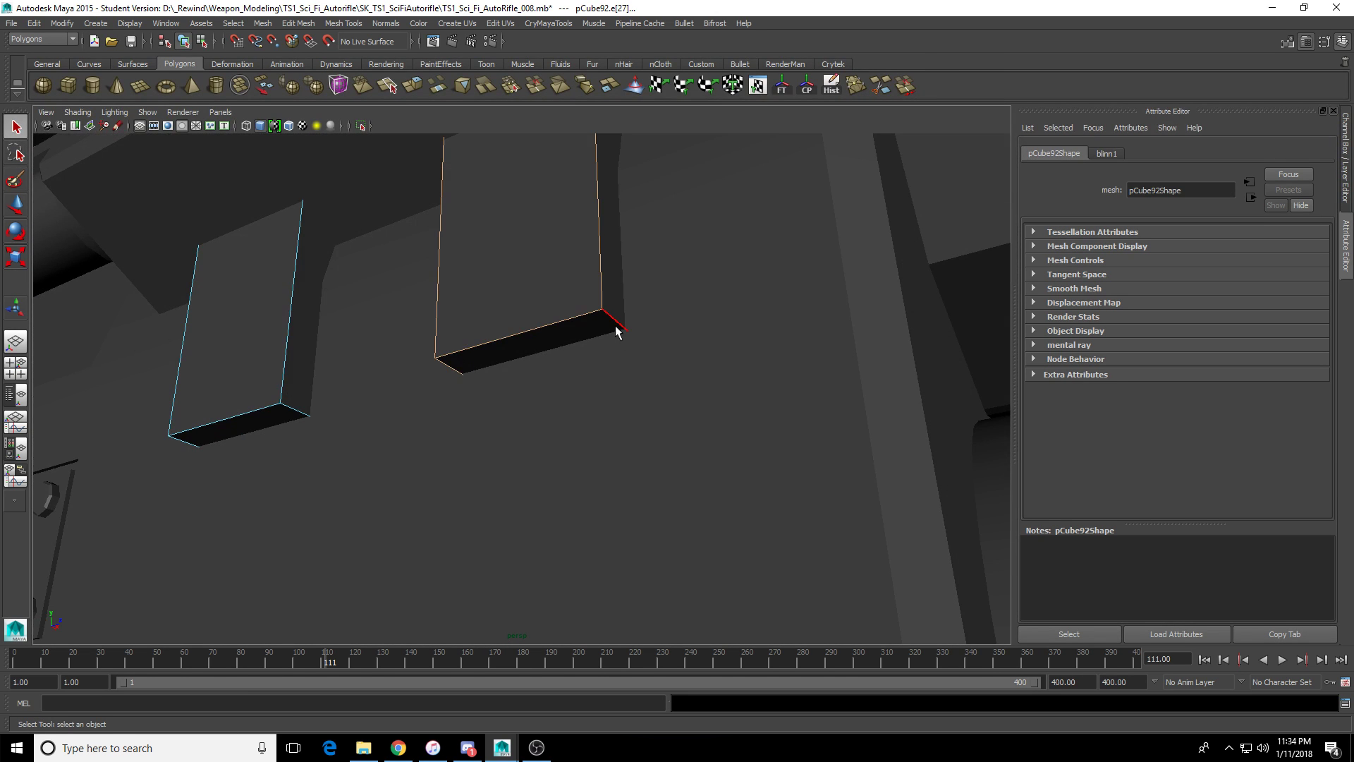
pyautogui.click(251, 422)
pyautogui.keyDown('alt'); pyautogui.moveTo(175, 397); pyautogui.dragTo(586, 378); pyautogui.keyUp('alt')
pyautogui.click(590, 373)
pyautogui.keyDown('shift'); pyautogui.click(660, 394); pyautogui.keyUp('shift')
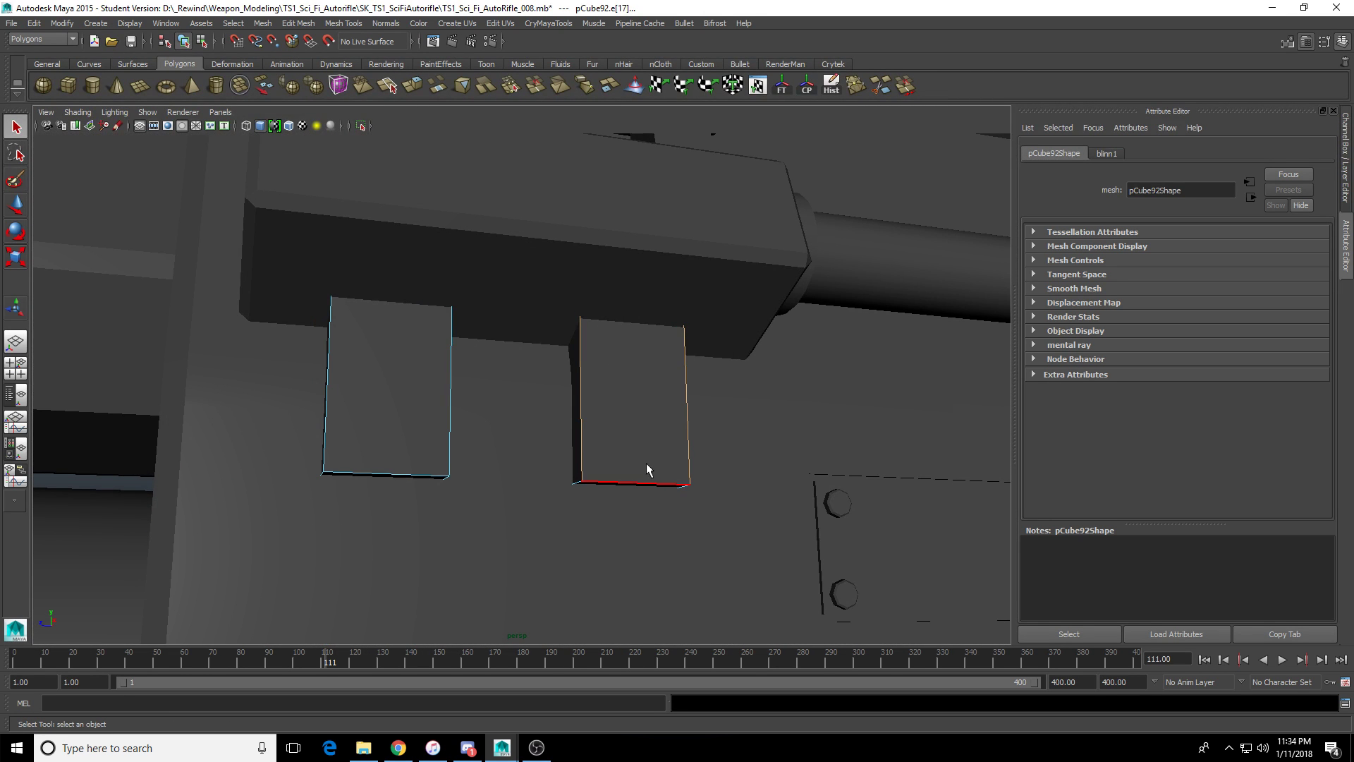
pyautogui.keyDown('shift'); pyautogui.click(451, 426); pyautogui.keyUp('shift')
pyautogui.keyDown('shift'); pyautogui.click(326, 428); pyautogui.keyUp('shift')
pyautogui.keyDown('shift'); pyautogui.click(431, 476); pyautogui.keyUp('shift')
pyautogui.keyDown('alt'); pyautogui.moveTo(449, 476); pyautogui.dragTo(471, 434); pyautogui.keyUp('alt')
pyautogui.keyDown('shift'); pyautogui.click(486, 379); pyautogui.keyUp('shift')
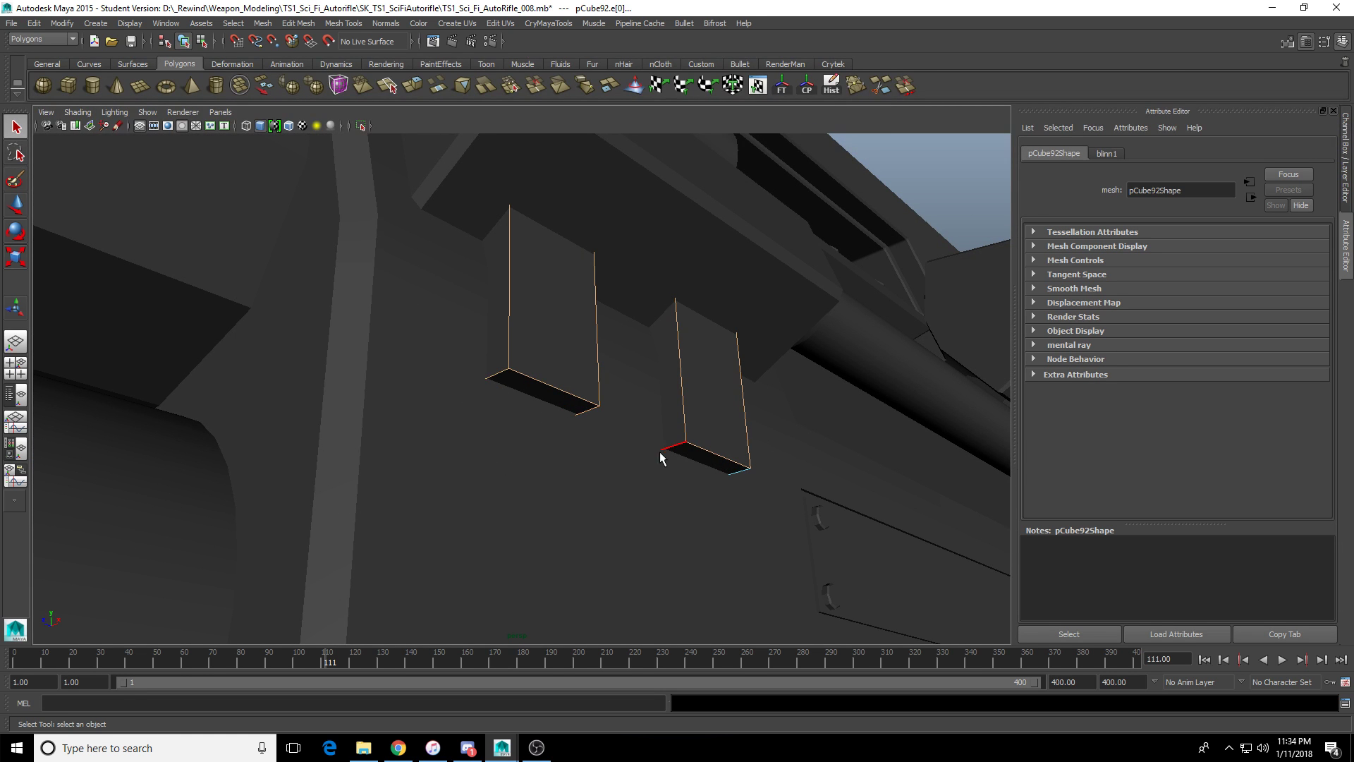
pyautogui.keyDown('alt'); pyautogui.moveTo(728, 475); pyautogui.dragTo(409, 390); pyautogui.keyUp('alt')
pyautogui.keyDown('shift'); pyautogui.rightClick(409, 390); pyautogui.keyUp('shift')
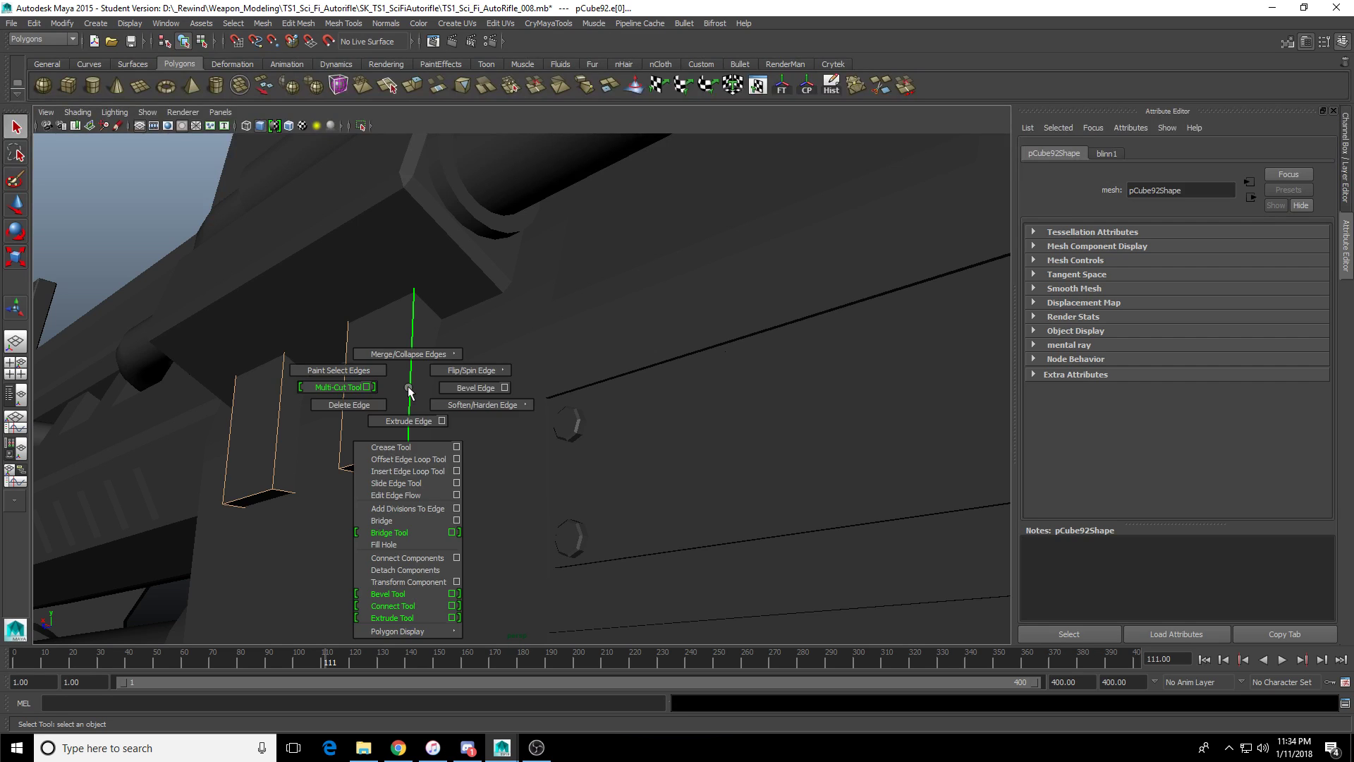
pyautogui.keyDown('shift'); pyautogui.moveTo(409, 390); pyautogui.dragTo(474, 388, button='right'); pyautogui.keyUp('shift')
pyautogui.press('F8')
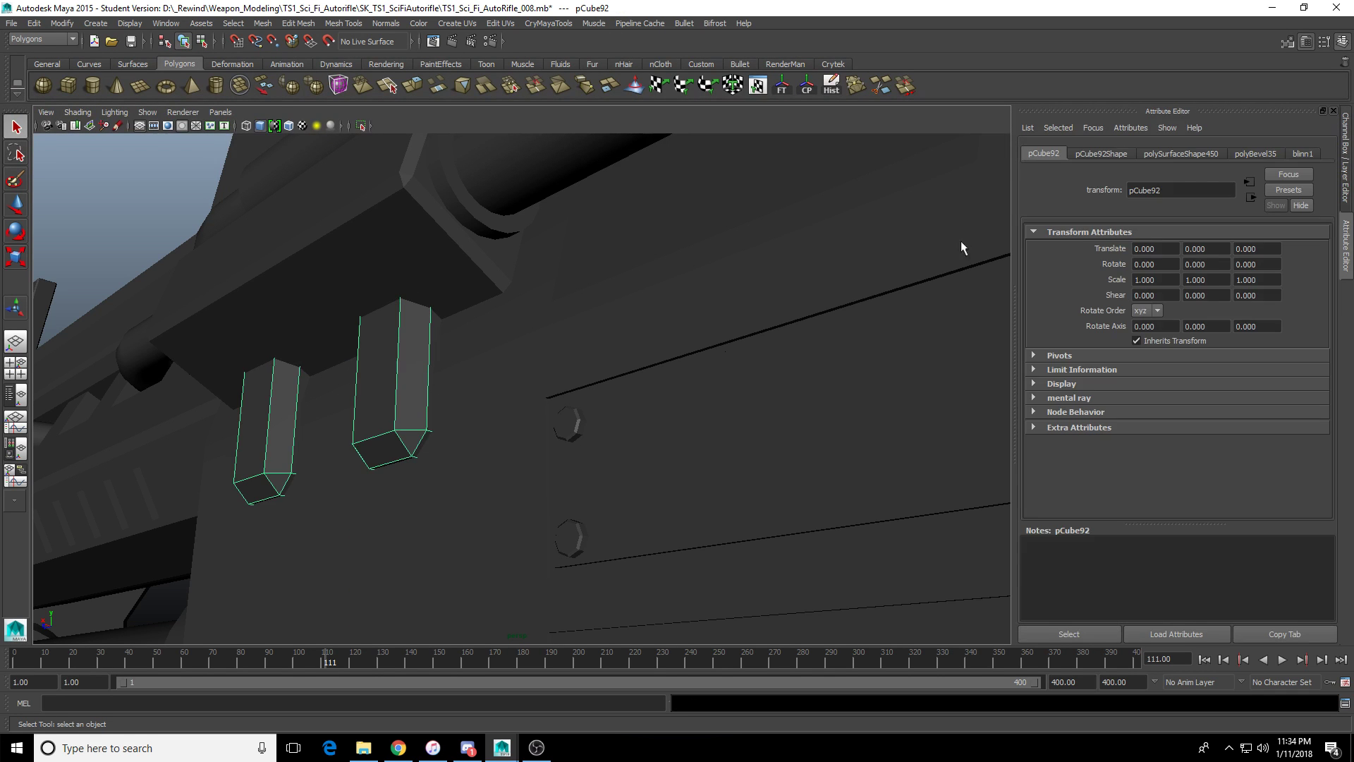
# Set the mounting tabs' bevel fraction to 0.115.
pyautogui.click(1188, 155)
pyautogui.click(1232, 155)
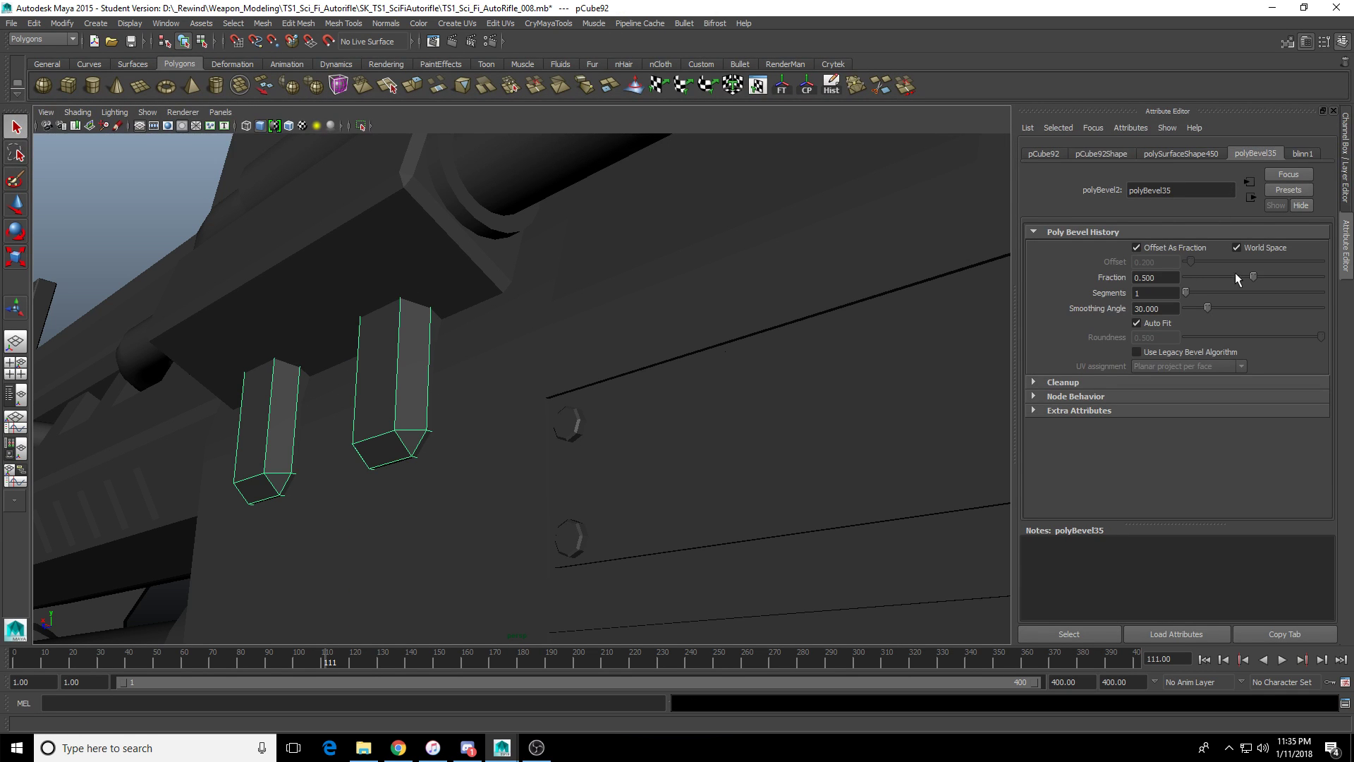
pyautogui.moveTo(1236, 278); pyautogui.dragTo(1203, 289)
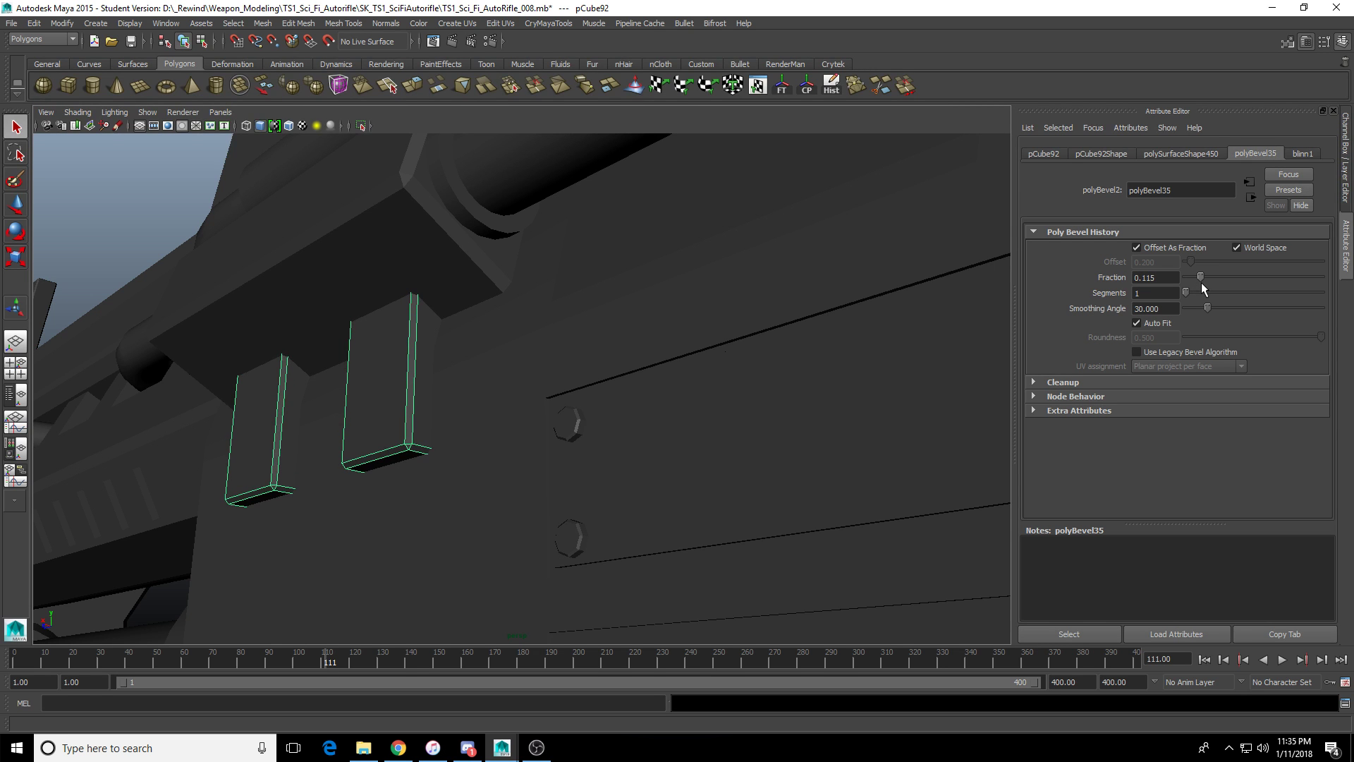
# Duplicate the upper front bolt of the upper side plate and move the copy forward to the rear mounting tab, about Z 15.988.
pyautogui.keyDown('alt'); pyautogui.moveTo(494, 282); pyautogui.dragTo(625, 337); pyautogui.keyUp('alt')
pyautogui.click(503, 283)
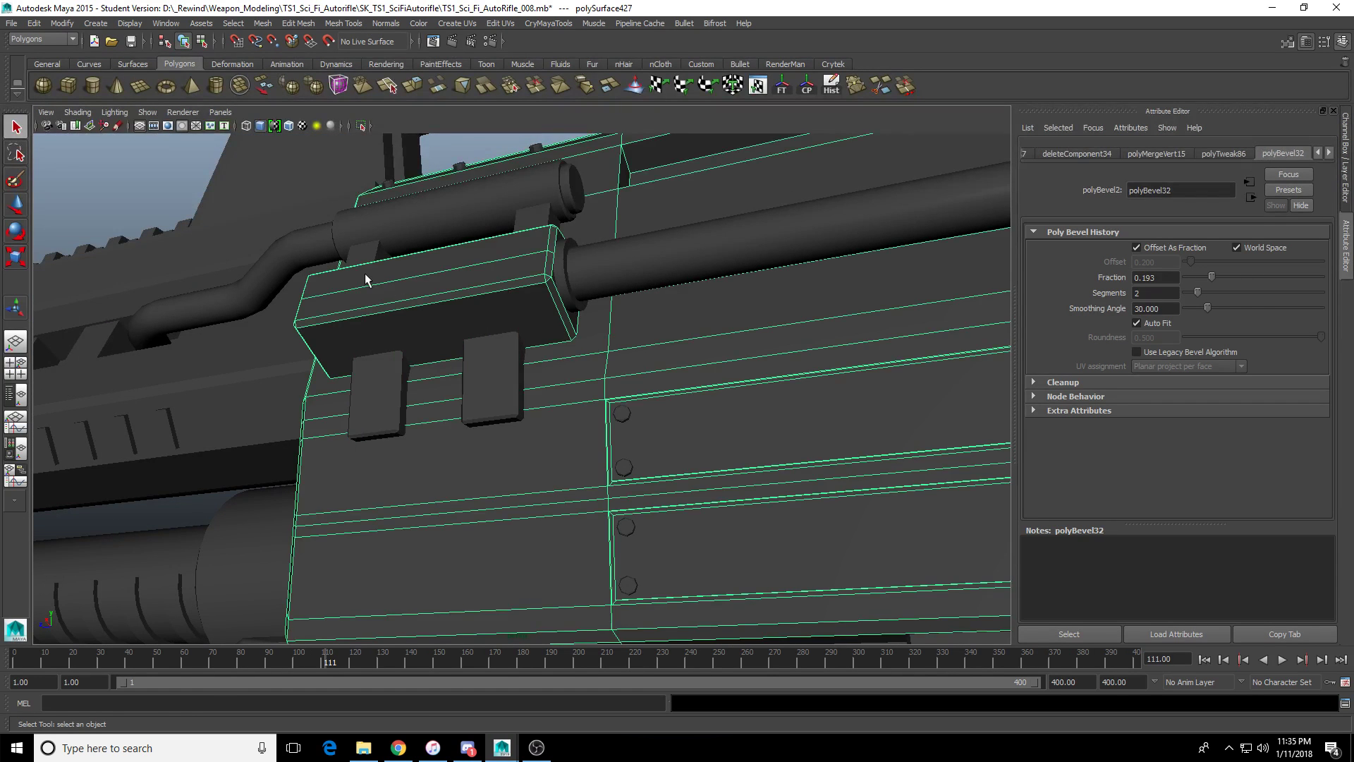
pyautogui.keyDown('alt'); pyautogui.moveTo(365, 278); pyautogui.dragTo(583, 441); pyautogui.keyUp('alt')
pyautogui.keyDown('alt'); pyautogui.moveTo(573, 353); pyautogui.dragTo(547, 332); pyautogui.keyUp('alt')
pyautogui.keyDown('alt'); pyautogui.moveTo(547, 332); pyautogui.dragTo(423, 261, button='middle'); pyautogui.keyUp('alt')
pyautogui.keyDown('alt'); pyautogui.moveTo(423, 260); pyautogui.dragTo(449, 326, button='right'); pyautogui.keyUp('alt')
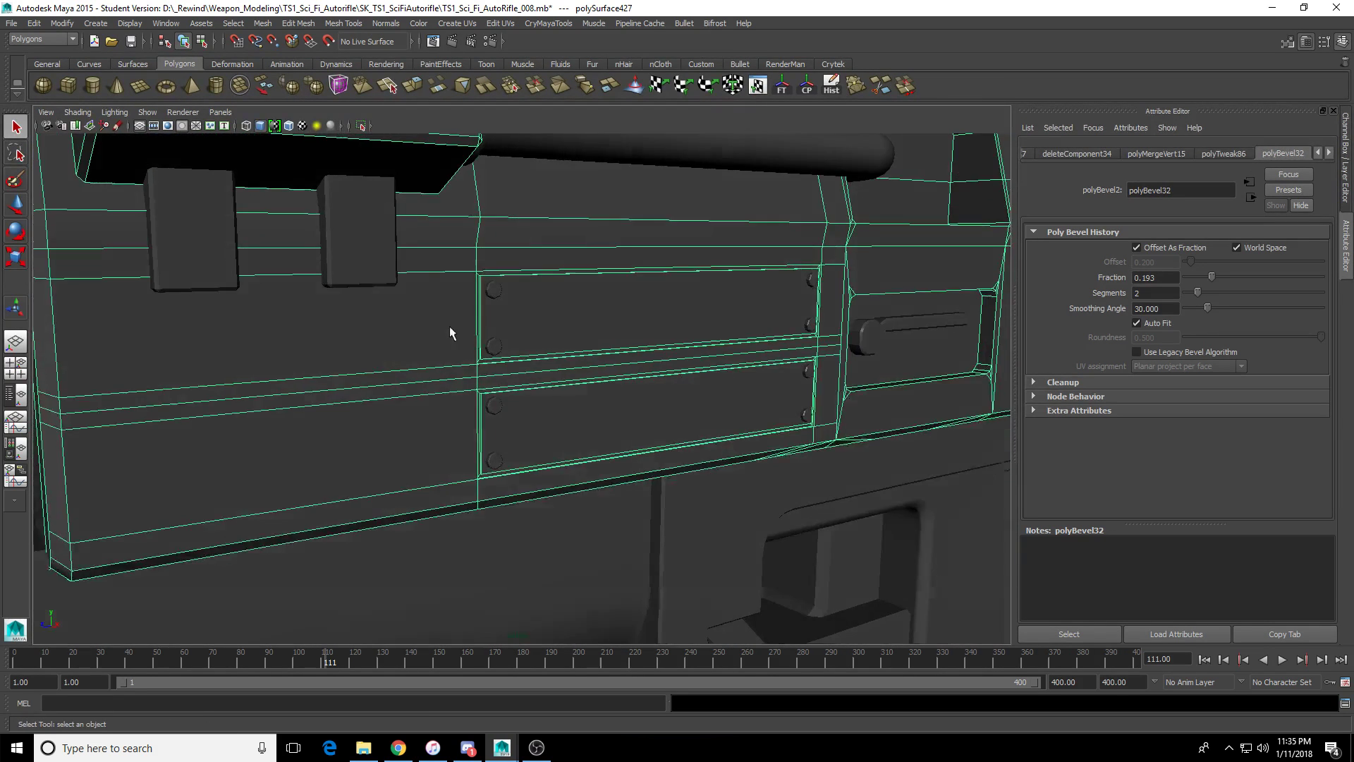
pyautogui.click(497, 285)
pyautogui.keyDown('alt'); pyautogui.moveTo(494, 334); pyautogui.dragTo(550, 406, button='middle'); pyautogui.keyUp('alt')
pyautogui.press('w')
pyautogui.keyDown('alt'); pyautogui.moveTo(539, 427); pyautogui.dragTo(477, 422); pyautogui.keyUp('alt')
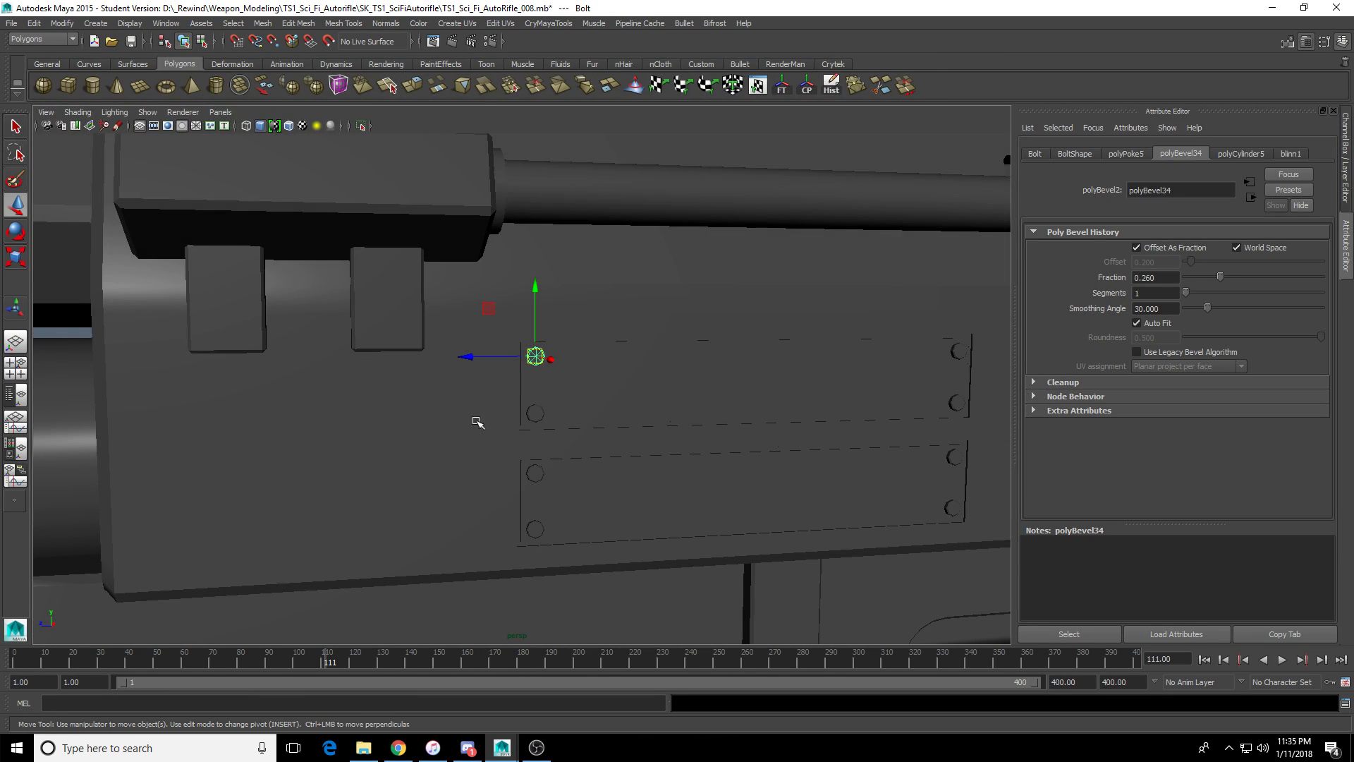
pyautogui.hotkey('ctrl', 'd')
pyautogui.moveTo(469, 356); pyautogui.dragTo(319, 357)
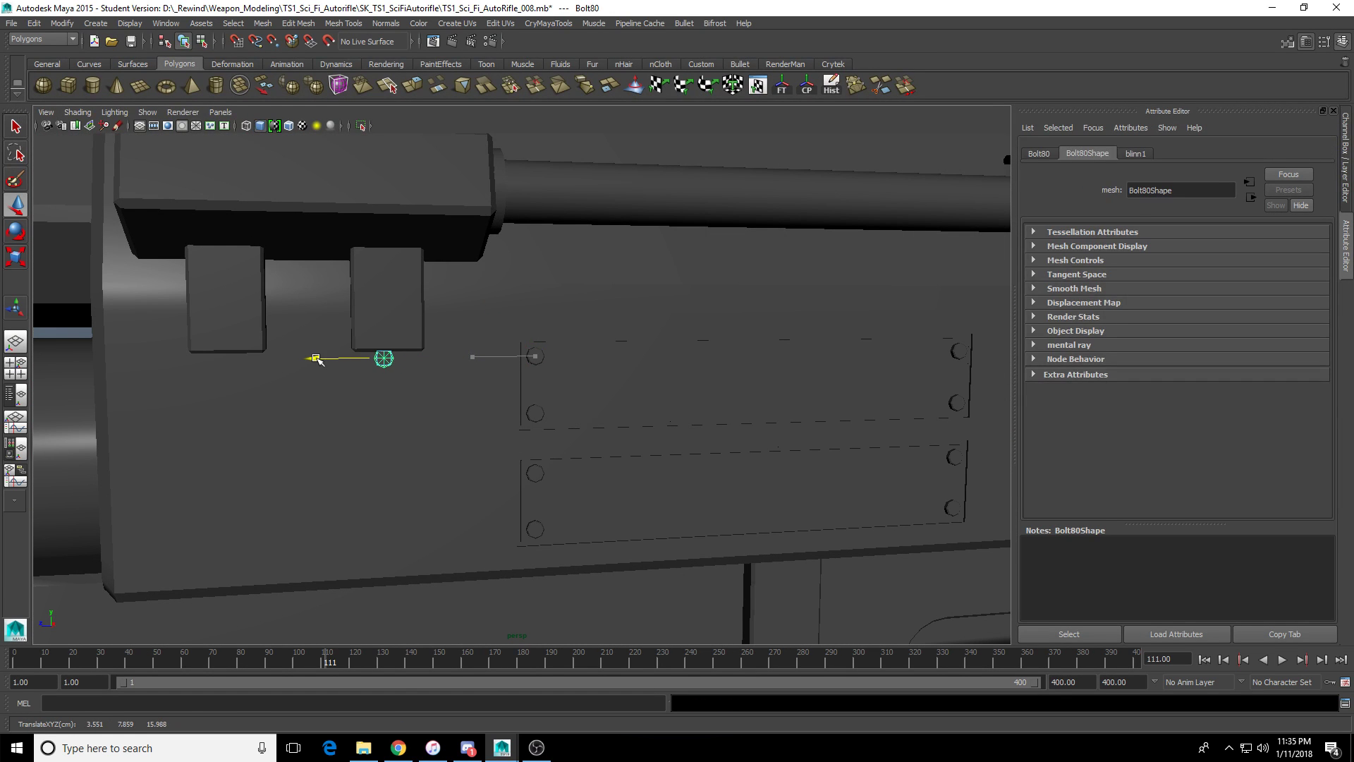
# Position the copied bolt on the rear tab's outer face near its lower front corner, at about X 3.857, Y 8.256, Z 16.229.
pyautogui.press('f')
pyautogui.keyDown('alt'); pyautogui.moveTo(386, 396); pyautogui.dragTo(356, 377, button='right'); pyautogui.keyUp('alt')
pyautogui.keyDown('alt'); pyautogui.moveTo(405, 397); pyautogui.dragTo(520, 391); pyautogui.keyUp('alt')
pyautogui.moveTo(521, 319); pyautogui.dragTo(524, 246)
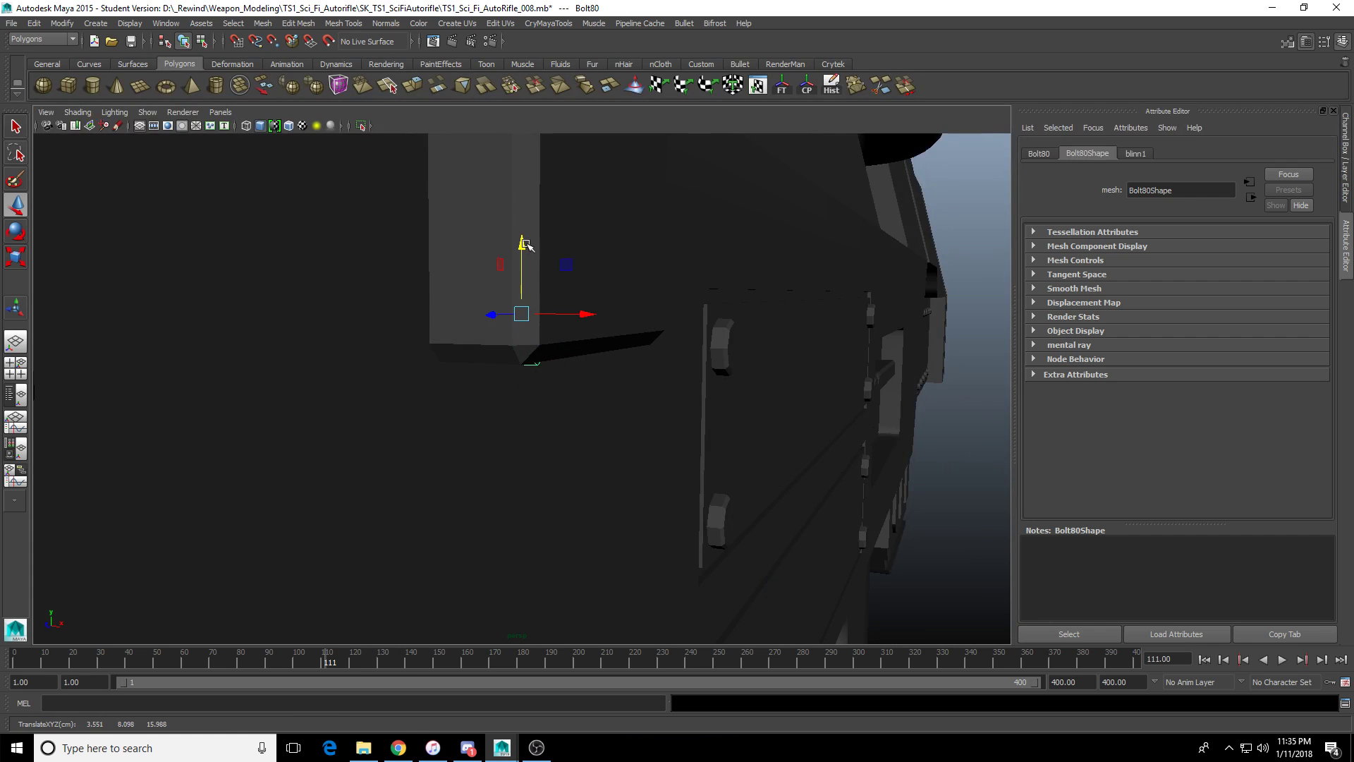
pyautogui.keyDown('alt'); pyautogui.moveTo(569, 292); pyautogui.dragTo(651, 324); pyautogui.keyUp('alt')
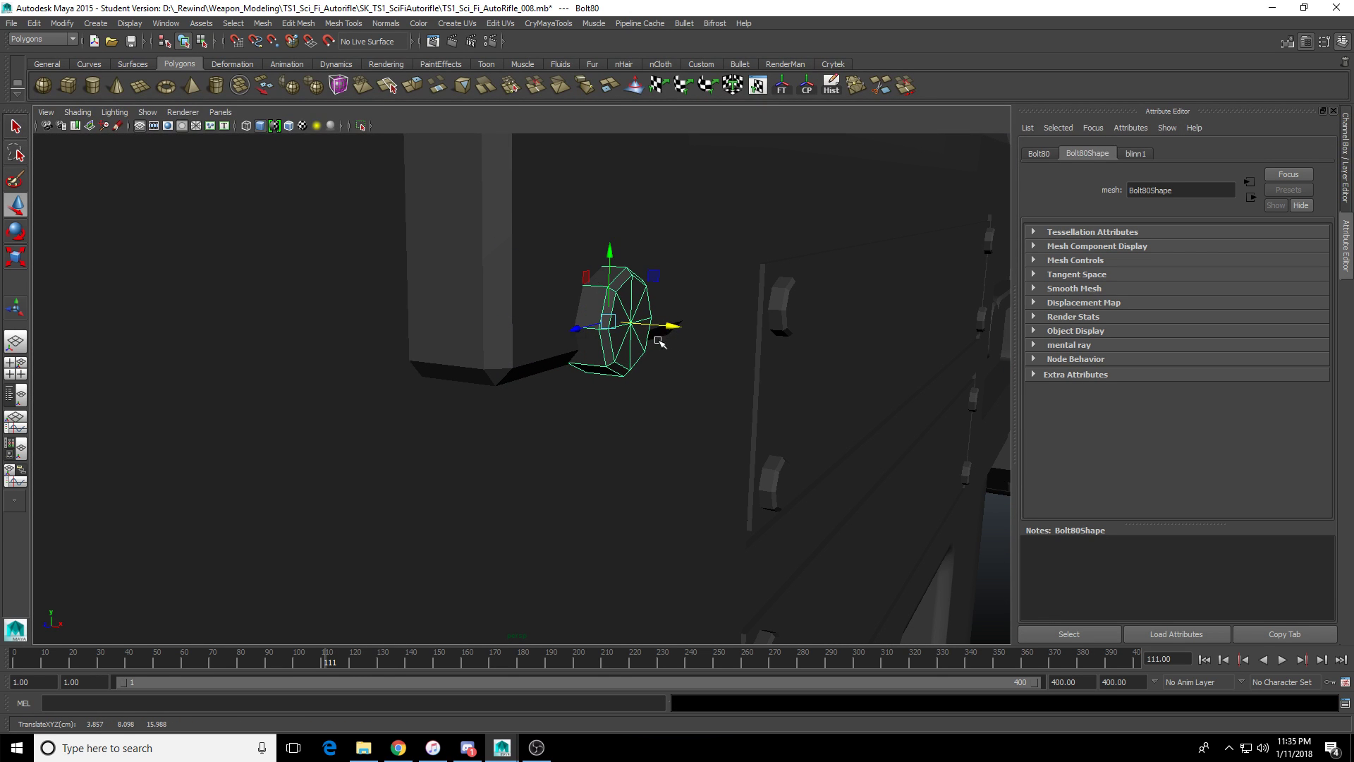
pyautogui.moveTo(612, 259); pyautogui.dragTo(611, 203)
pyautogui.keyDown('alt'); pyautogui.moveTo(610, 243); pyautogui.dragTo(523, 283); pyautogui.keyUp('alt')
pyautogui.keyDown('alt'); pyautogui.moveTo(523, 289); pyautogui.dragTo(500, 296, button='right'); pyautogui.keyUp('alt')
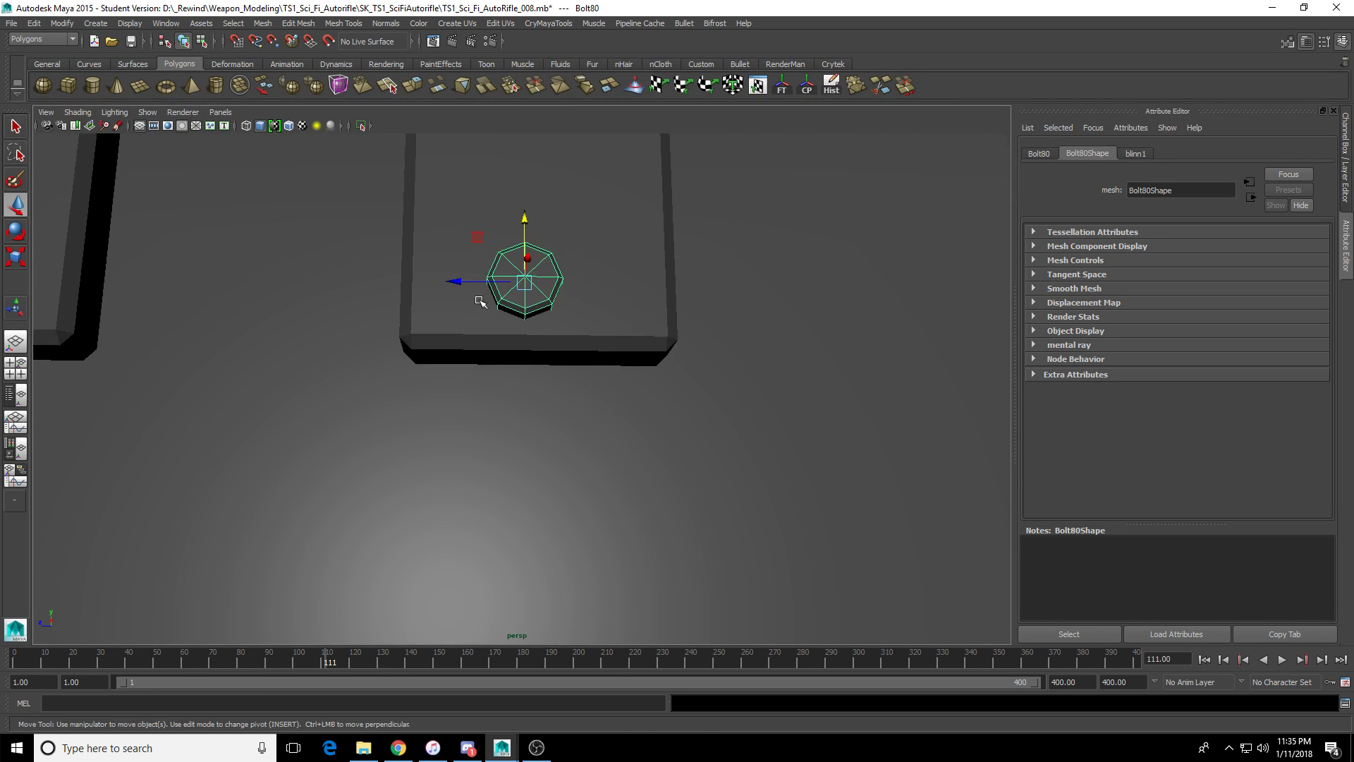
pyautogui.moveTo(464, 288); pyautogui.dragTo(408, 289)
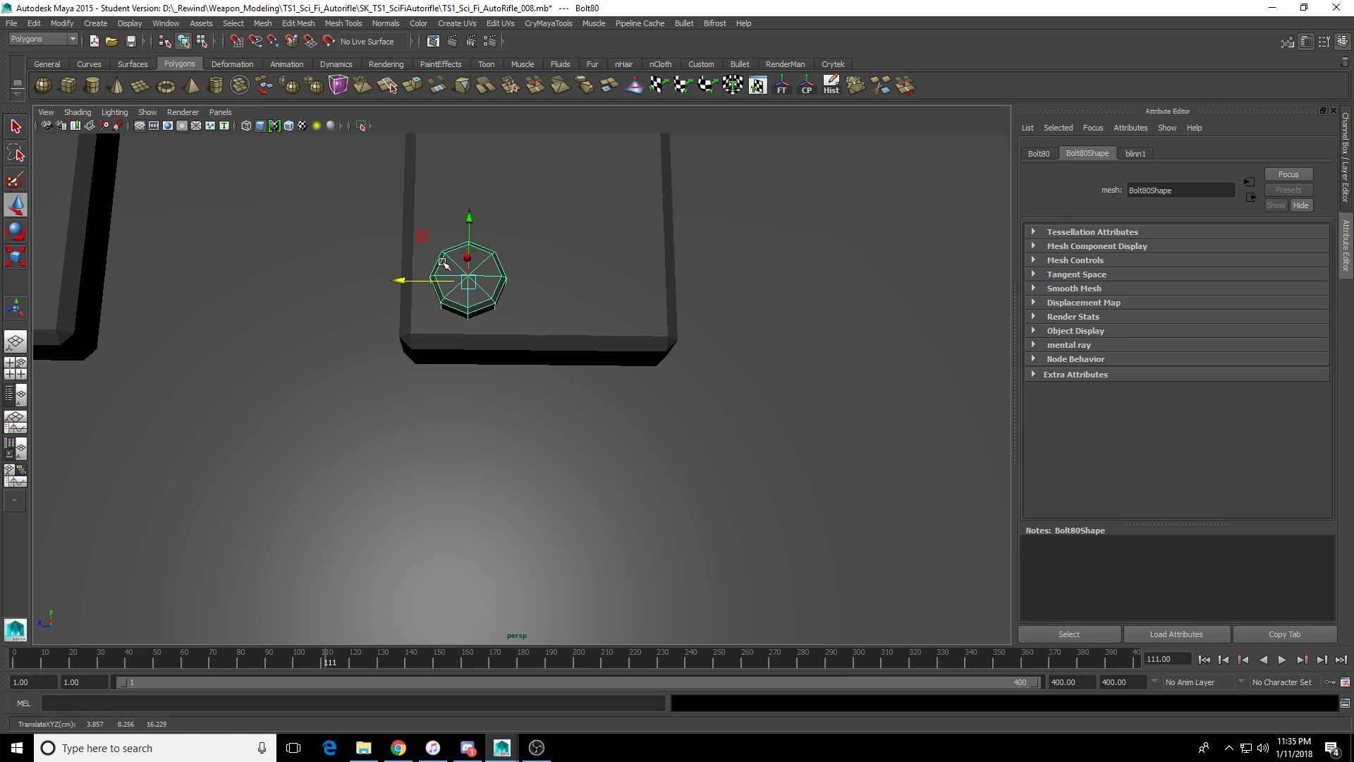
# Duplicate the bolt across the rear tab to form a pair, and duplicate the pair onto the front mounting tab.
pyautogui.hotkey('ctrl', 'd')
pyautogui.keyDown('alt'); pyautogui.moveTo(469, 216); pyautogui.dragTo(151, 338); pyautogui.keyUp('alt')
pyautogui.click(505, 338)
pyautogui.keyDown('shift'); pyautogui.click(575, 338); pyautogui.keyUp('shift')
pyautogui.hotkey('ctrl', 'd')
pyautogui.press('f')
pyautogui.keyDown('alt'); pyautogui.moveTo(504, 395); pyautogui.dragTo(498, 367); pyautogui.keyUp('alt')
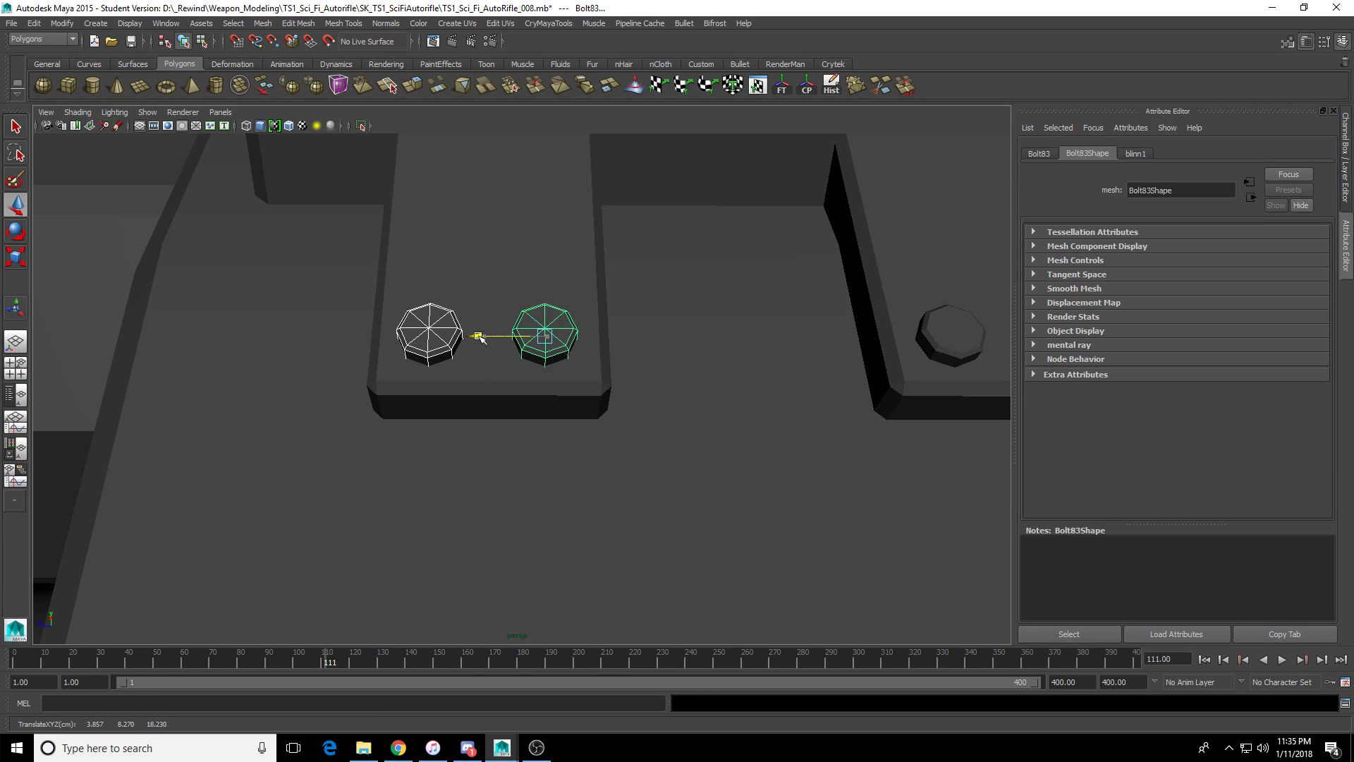
# Duplicate the four tab bolts, group the copies and mirror them to the opposite side with a Scale X of -1.
pyautogui.keyDown('alt'); pyautogui.moveTo(847, 377); pyautogui.dragTo(555, 367, button='middle'); pyautogui.keyUp('alt')
pyautogui.keyDown('shift'); pyautogui.click(644, 333); pyautogui.keyUp('shift')
pyautogui.keyDown('shift'); pyautogui.click(758, 332); pyautogui.keyUp('shift')
pyautogui.keyDown('alt'); pyautogui.moveTo(758, 332); pyautogui.dragTo(670, 387); pyautogui.keyUp('alt')
pyautogui.hotkey('ctrl', 'g')
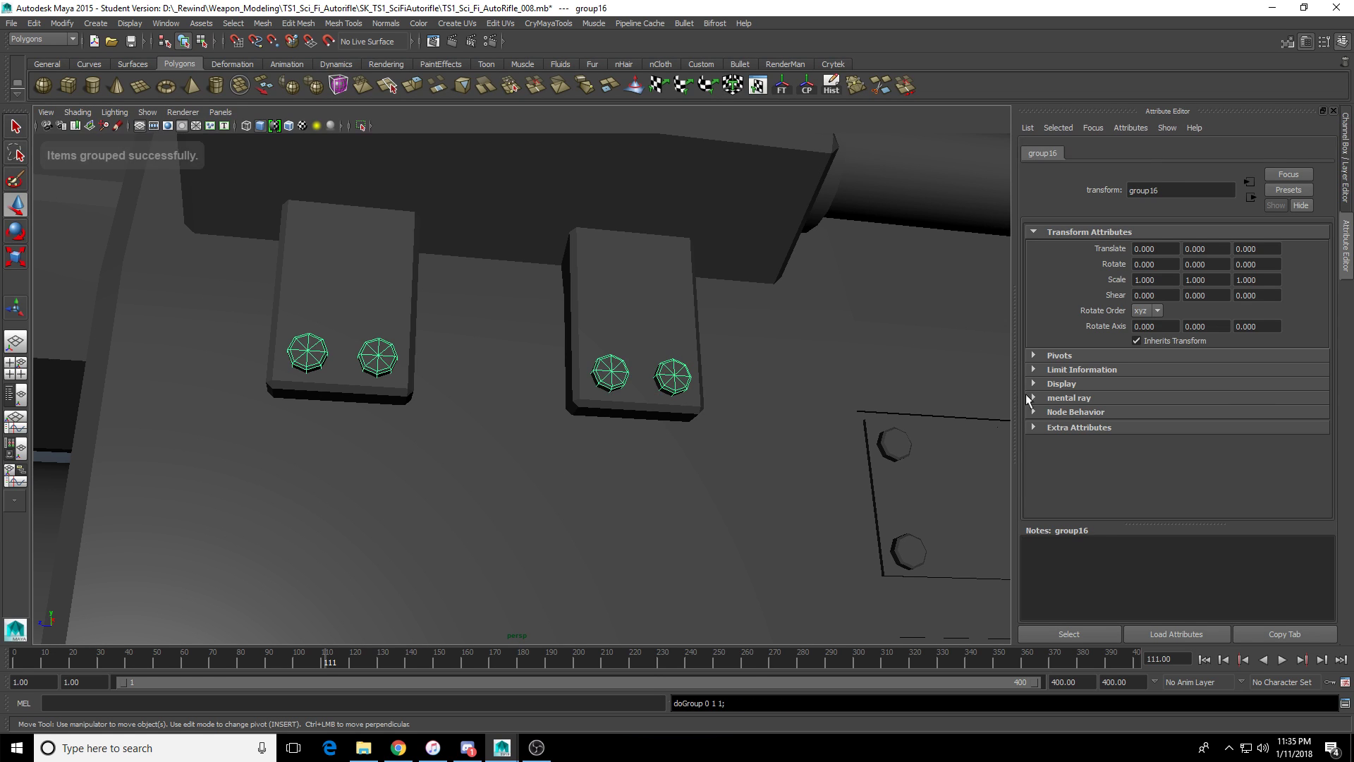
pyautogui.doubleClick(1171, 279)
pyautogui.write('-1')
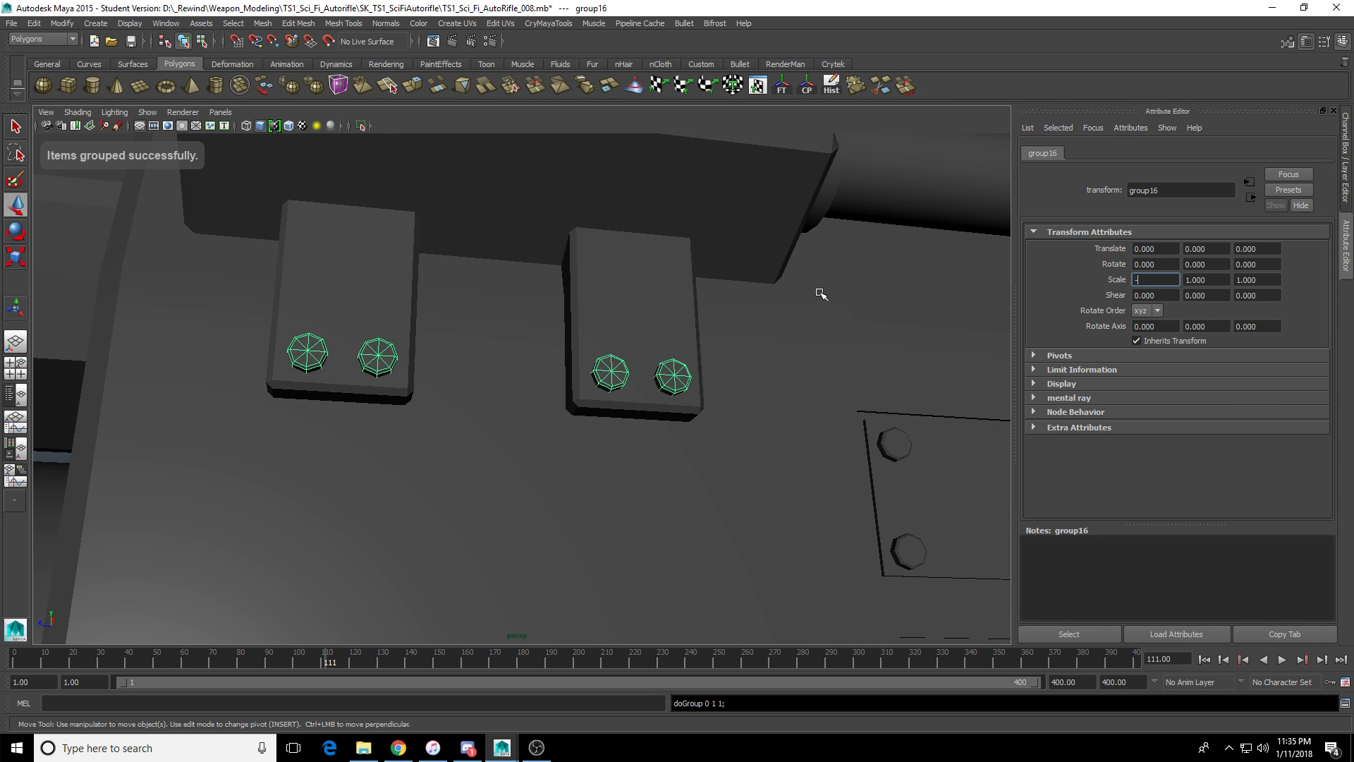
pyautogui.press('Return')
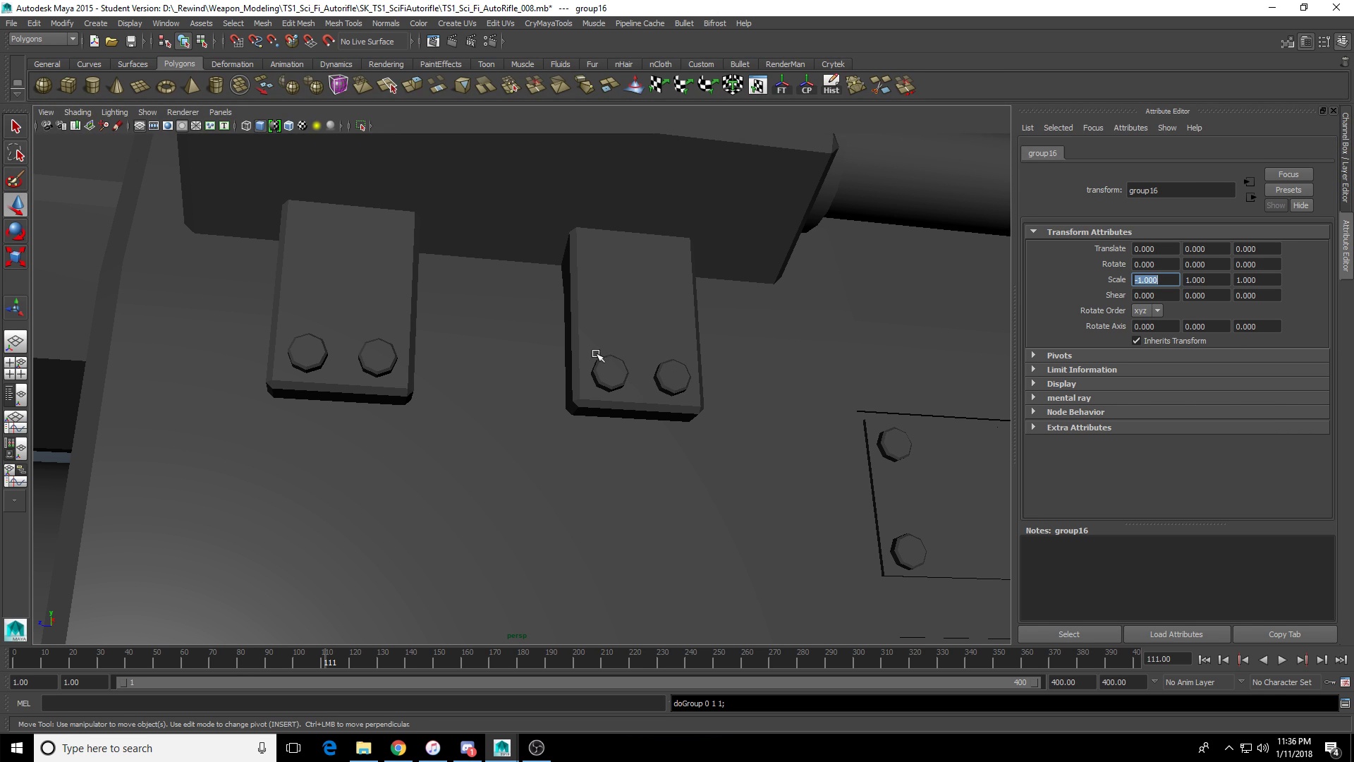
# Duplicate the front tab's front bolt and move the copy to the receiver's lower front corner, at about Y 4.579, Z 19.917.
pyautogui.scroll(-5, 599, 353)
pyautogui.scroll(3, 586, 349)
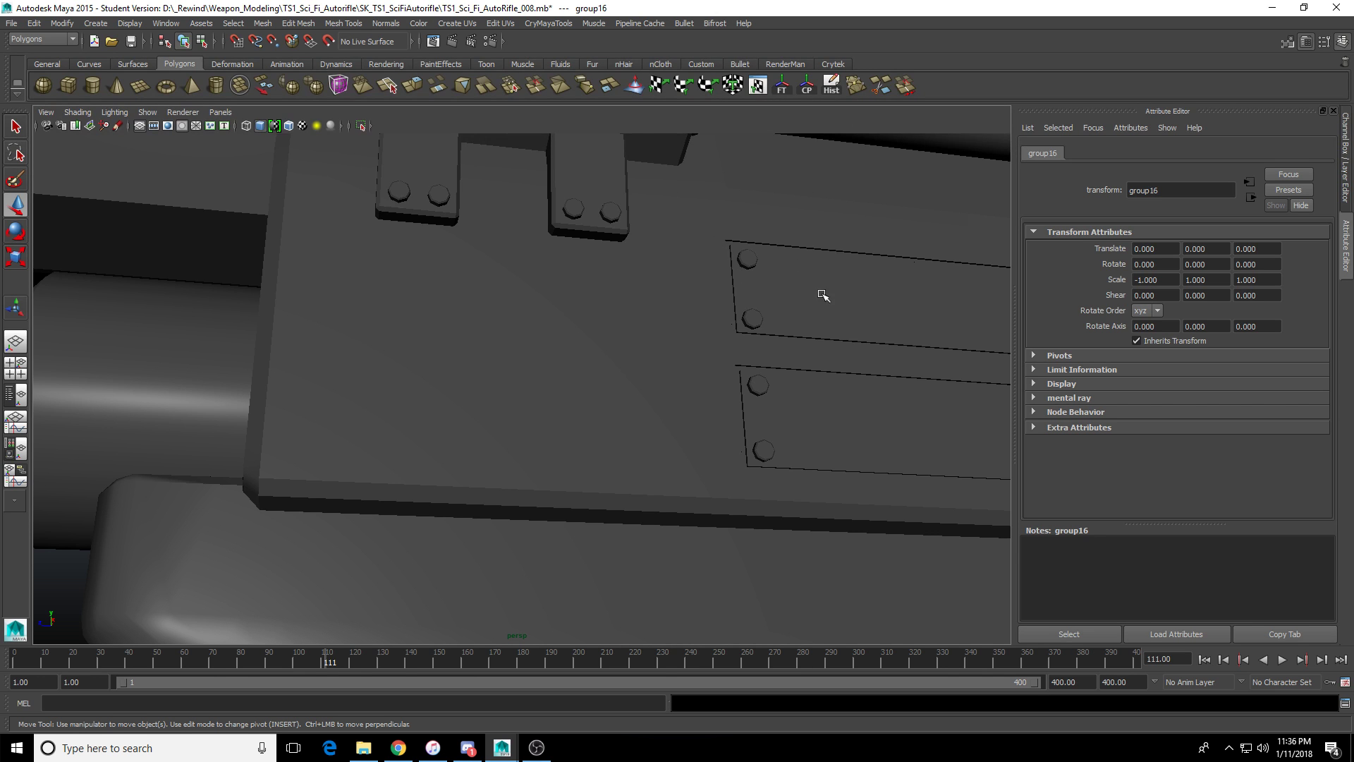
pyautogui.keyDown('alt'); pyautogui.moveTo(375, 363); pyautogui.dragTo(468, 267); pyautogui.keyUp('alt')
pyautogui.click(497, 238)
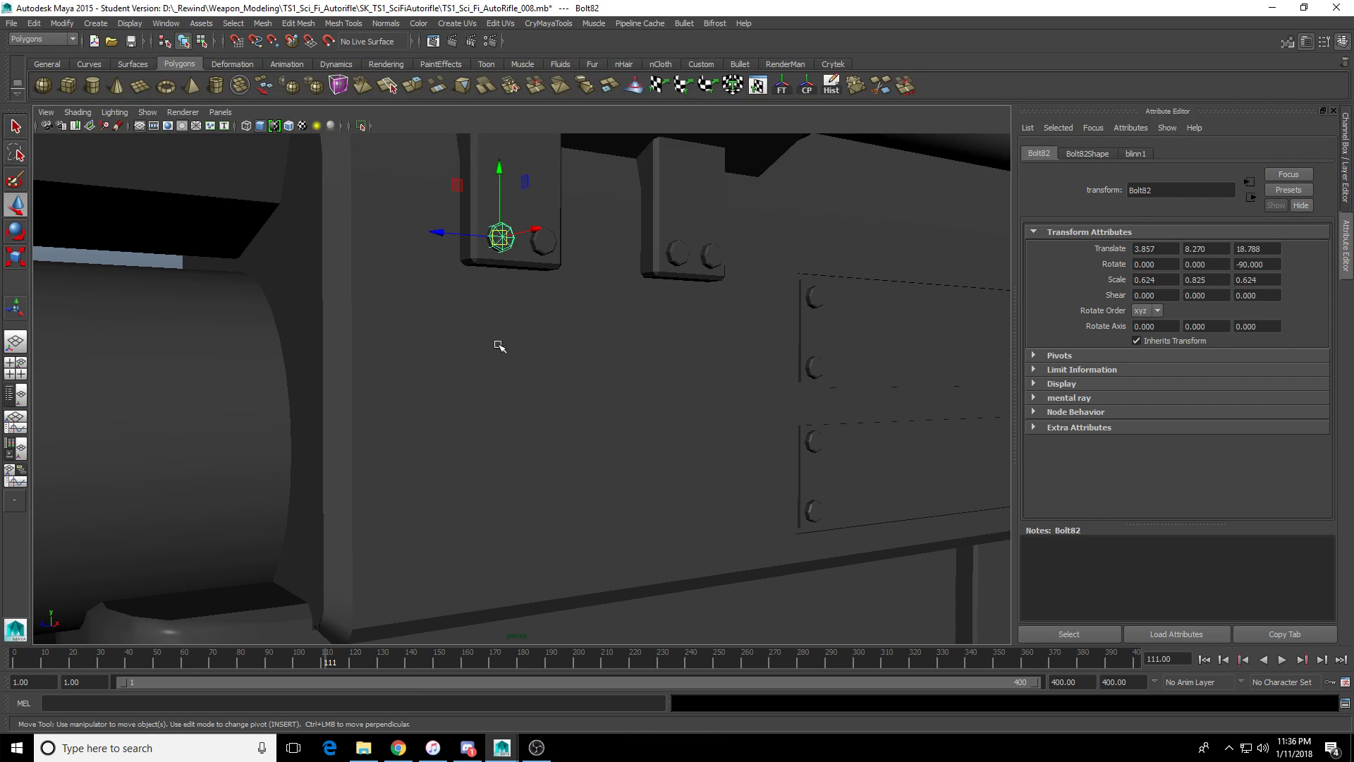
pyautogui.keyDown('alt'); pyautogui.moveTo(498, 347); pyautogui.dragTo(475, 359); pyautogui.keyUp('alt')
pyautogui.hotkey('ctrl', 'd')
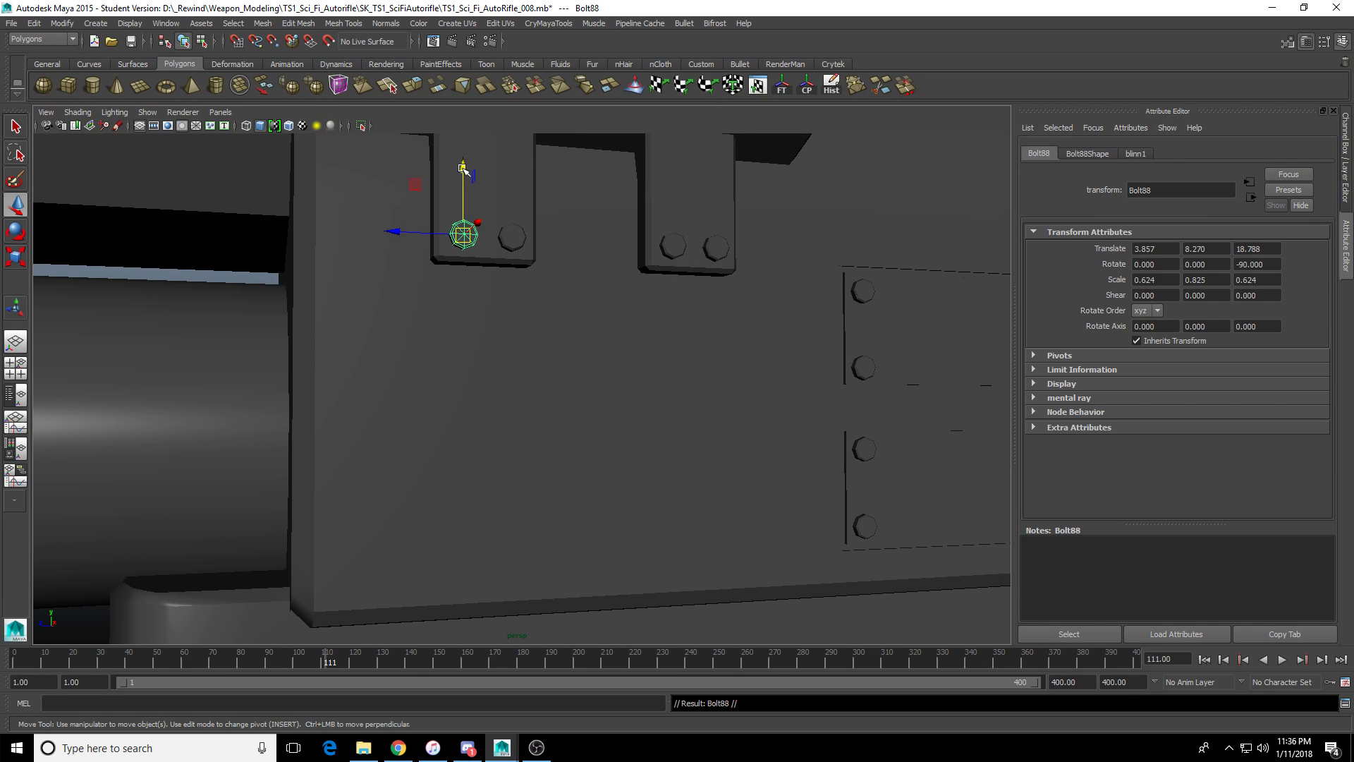
pyautogui.moveTo(462, 173); pyautogui.dragTo(462, 501)
pyautogui.keyDown('alt'); pyautogui.moveTo(462, 501); pyautogui.dragTo(568, 403); pyautogui.keyUp('alt')
pyautogui.scroll(-3, 535, 331)
pyautogui.press('f')
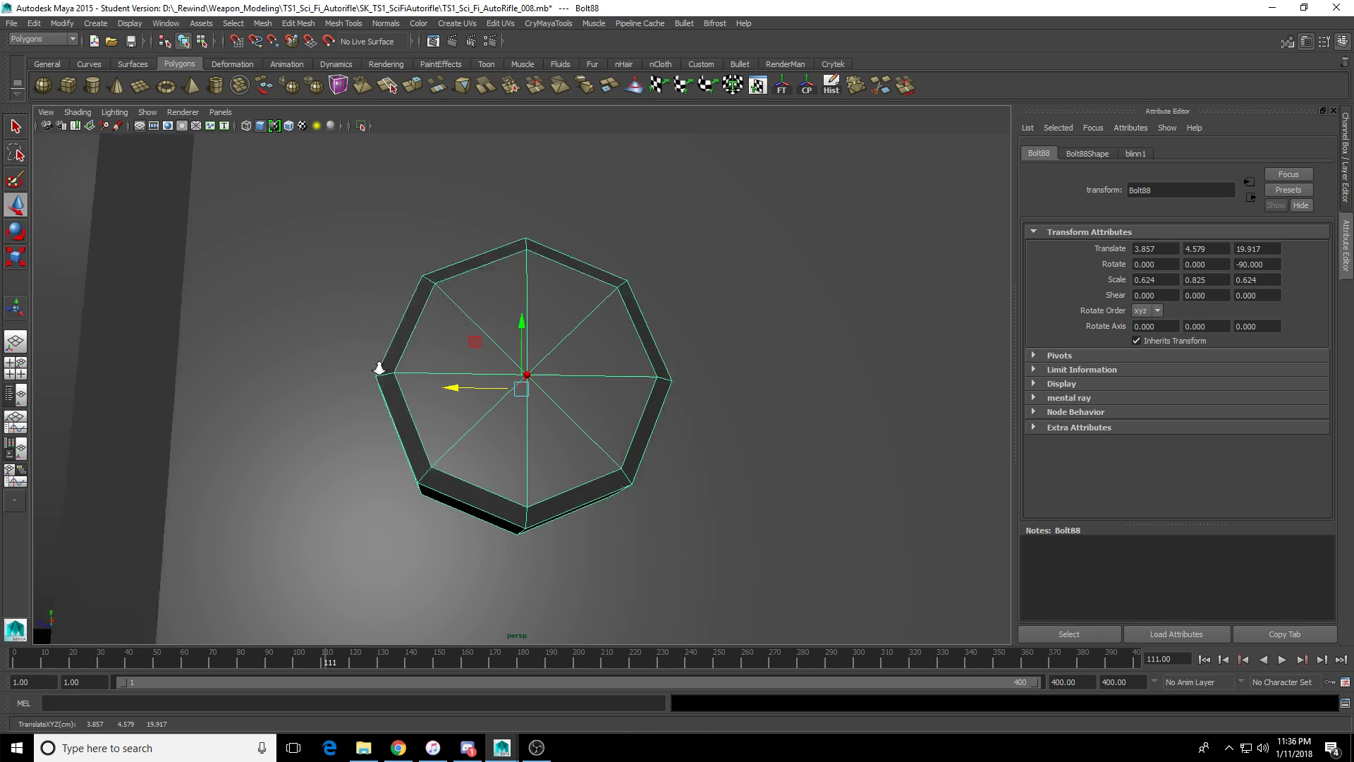
# Seat the corner bolt against the receiver's side surface and lower it slightly, to about X 3.576, Y 4.481.
pyautogui.scroll(-2, 379, 368)
pyautogui.moveTo(584, 393); pyautogui.dragTo(402, 438)
pyautogui.scroll(-3, 401, 438)
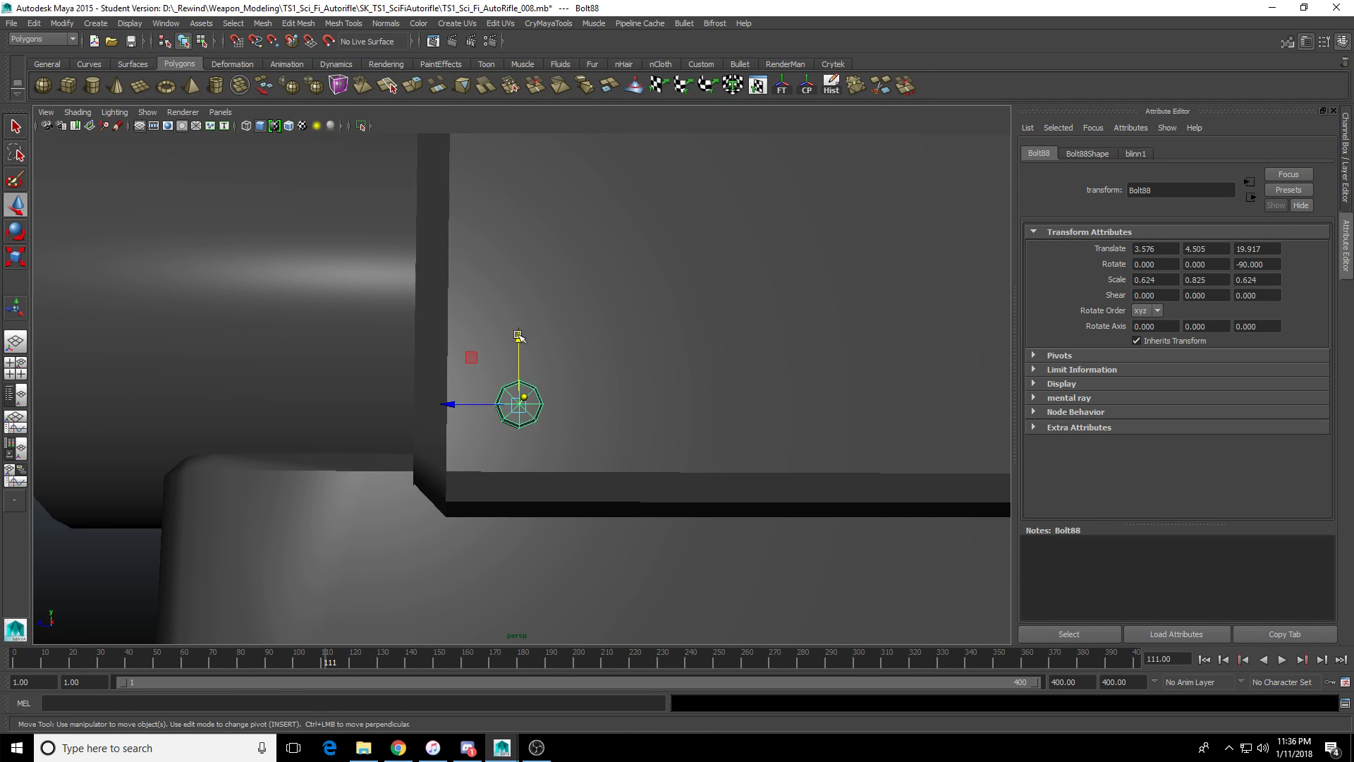
pyautogui.moveTo(520, 339); pyautogui.dragTo(520, 348)
pyautogui.scroll(2, 717, 417)
pyautogui.scroll(-3, 717, 417)
pyautogui.keyDown('alt'); pyautogui.moveTo(718, 417); pyautogui.dragTo(420, 447, button='middle'); pyautogui.keyUp('alt')
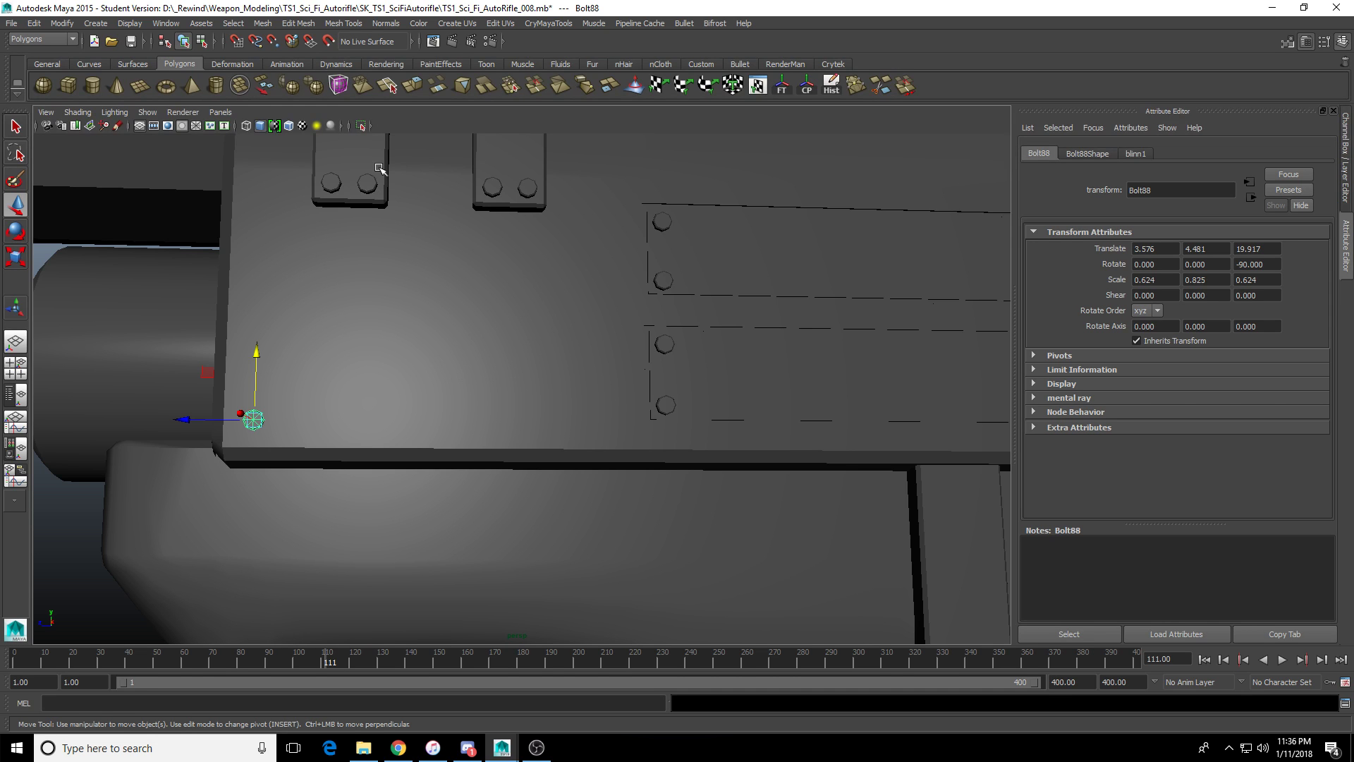
# Duplicate the corner bolt twice along the receiver's lower edge at 2-unit spacing, deleting the extra fourth copy.
pyautogui.hotkey('shift', 'd')
pyautogui.hotkey('shift', 'd')
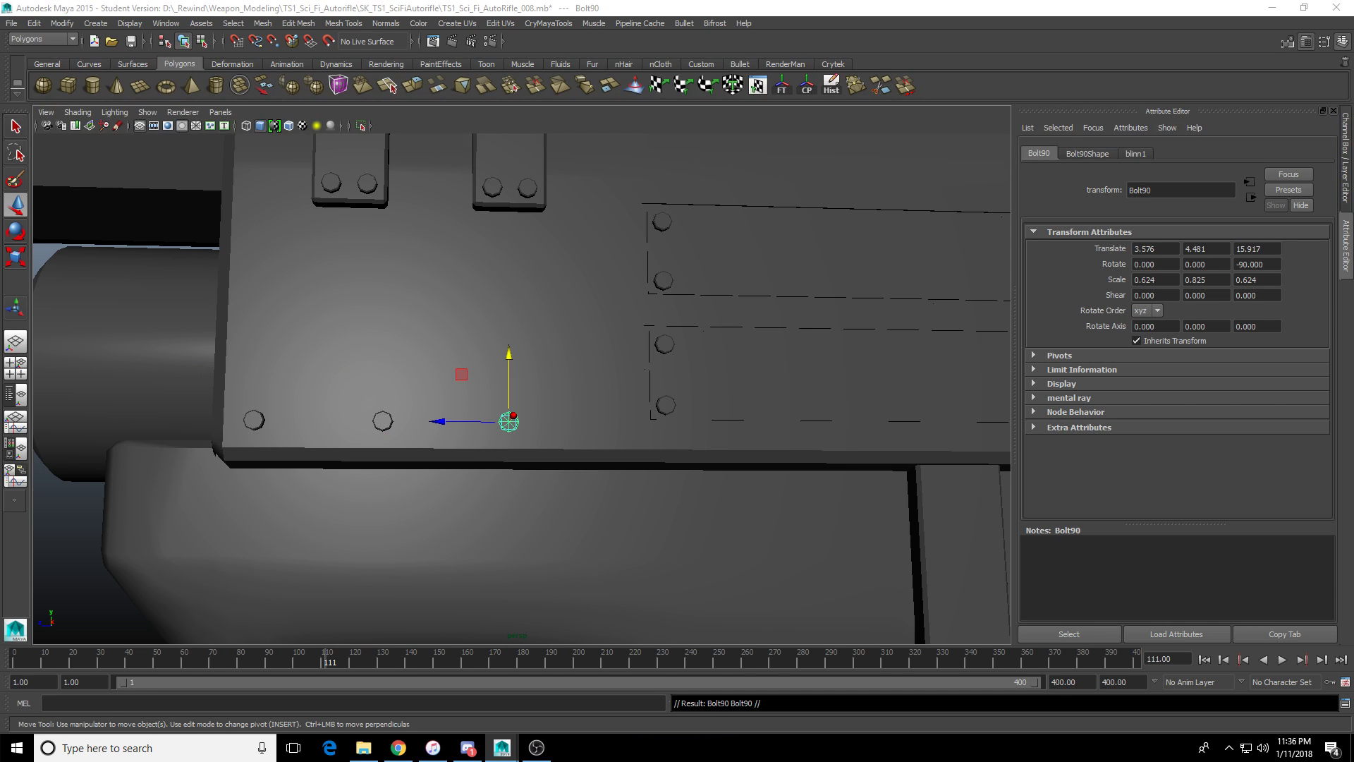
pyautogui.keyDown('alt'); pyautogui.moveTo(358, 417); pyautogui.dragTo(447, 458, button='middle'); pyautogui.keyUp('alt')
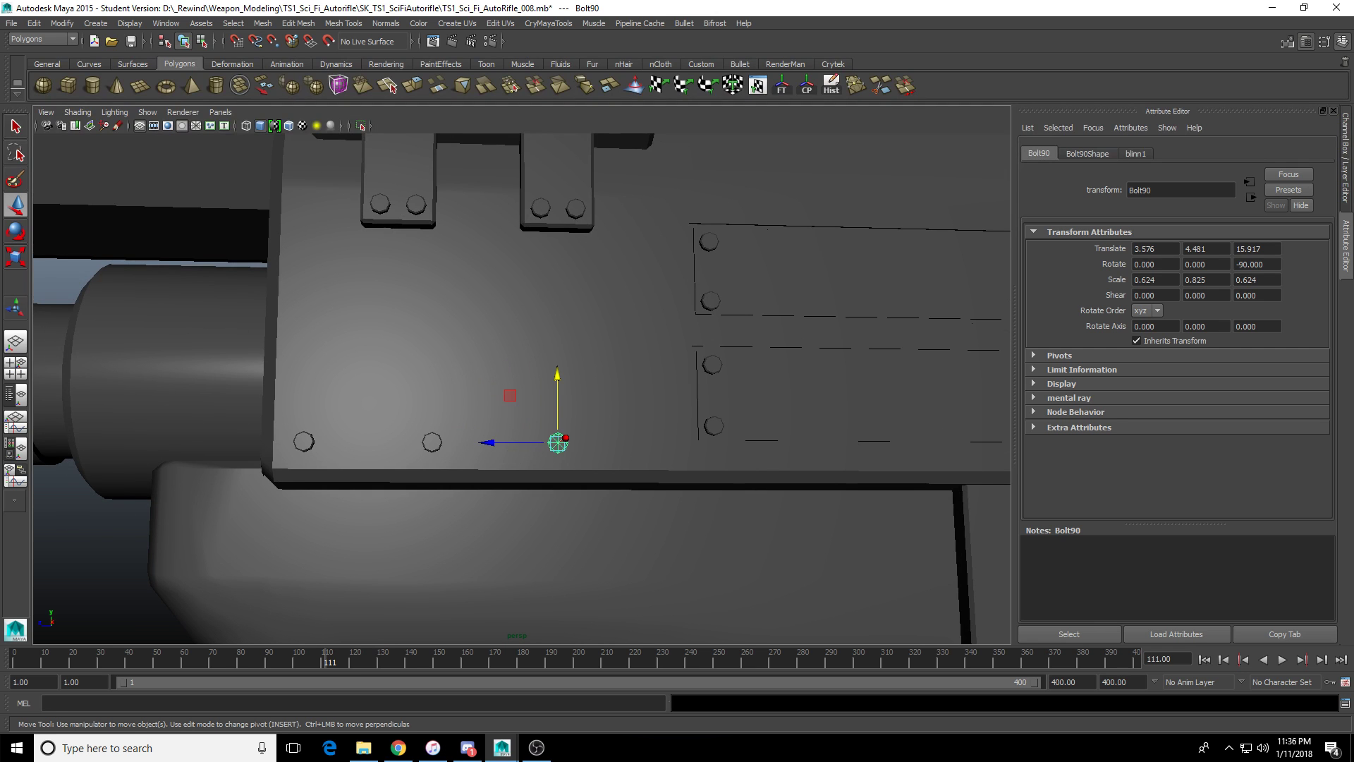
pyautogui.hotkey('shift', 'd')
pyautogui.keyDown('alt'); pyautogui.moveTo(465, 501); pyautogui.dragTo(460, 422); pyautogui.keyUp('alt')
pyautogui.press('Delete')
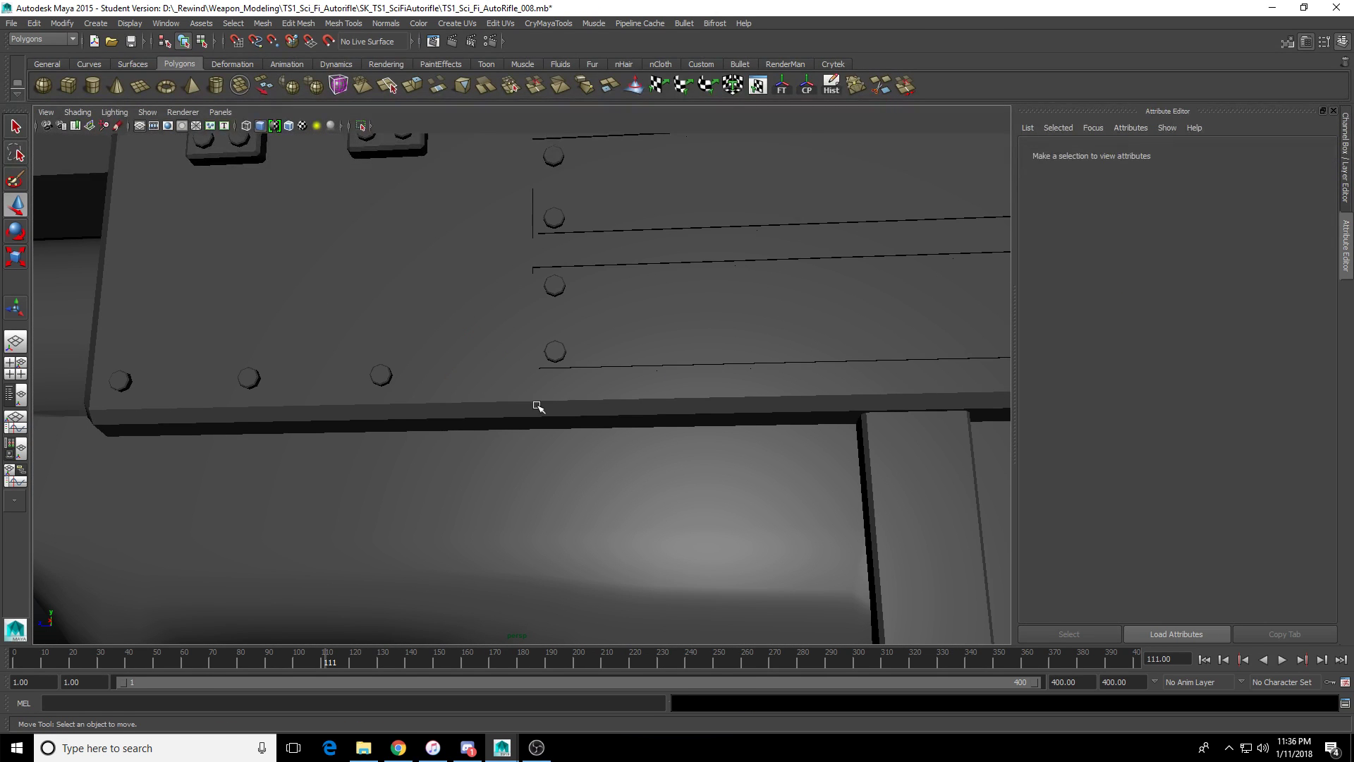
# Select the three lower-edge bolts and slide them rearward together, bringing the rearmost bolt to about Z 15.086.
pyautogui.keyDown('alt'); pyautogui.moveTo(323, 388); pyautogui.dragTo(537, 393, button='middle'); pyautogui.keyUp('alt')
pyautogui.click(339, 387)
pyautogui.keyDown('shift'); pyautogui.click(469, 384); pyautogui.keyUp('shift')
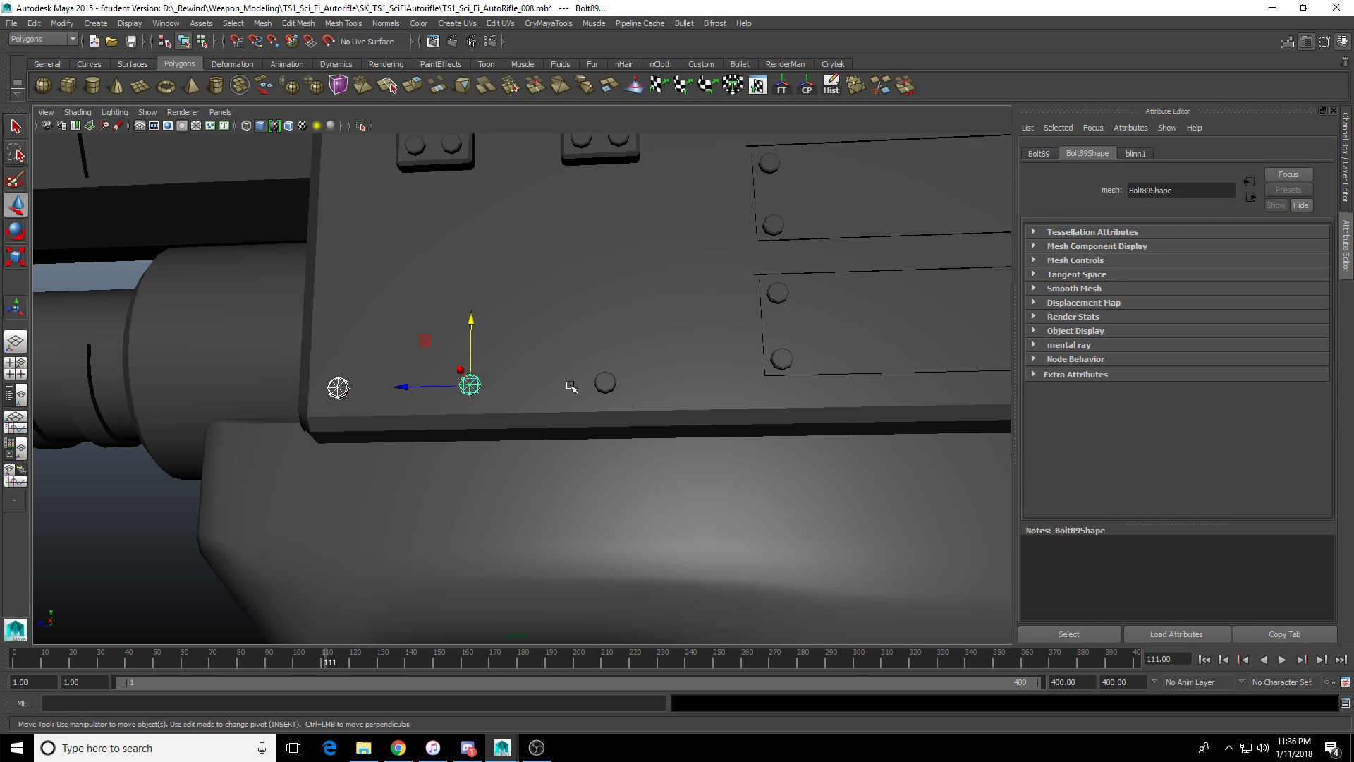
pyautogui.keyDown('shift'); pyautogui.click(601, 383); pyautogui.keyUp('shift')
pyautogui.moveTo(534, 384); pyautogui.dragTo(594, 385)
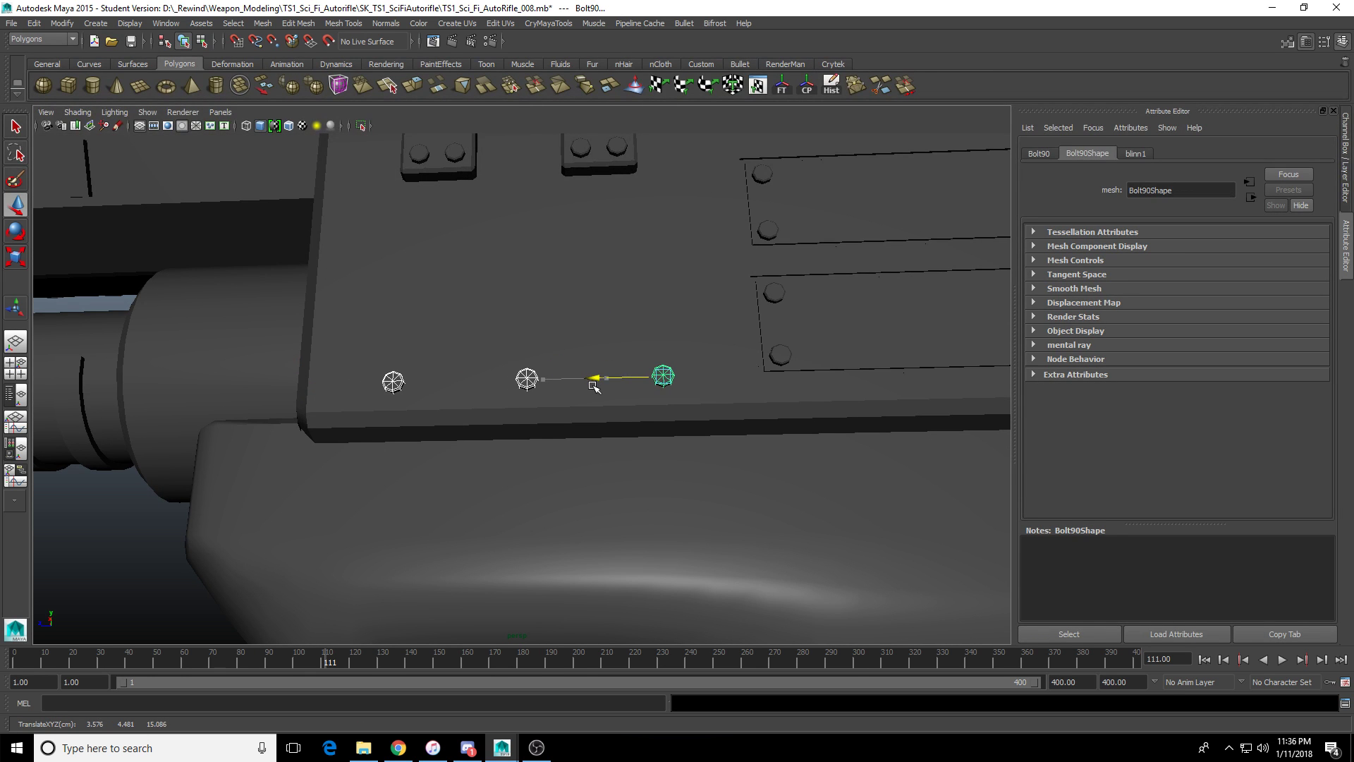
pyautogui.scroll(-3, 583, 438)
pyautogui.keyDown('alt'); pyautogui.moveTo(583, 438); pyautogui.dragTo(542, 437); pyautogui.keyUp('alt')
# Create a long, thin polygon cube below the foregrip as a bar running along the rifle's length.
pyautogui.click(622, 517)
pyautogui.scroll(-2, 626, 519)
pyautogui.keyDown('alt'); pyautogui.moveTo(625, 520); pyautogui.dragTo(546, 511); pyautogui.keyUp('alt')
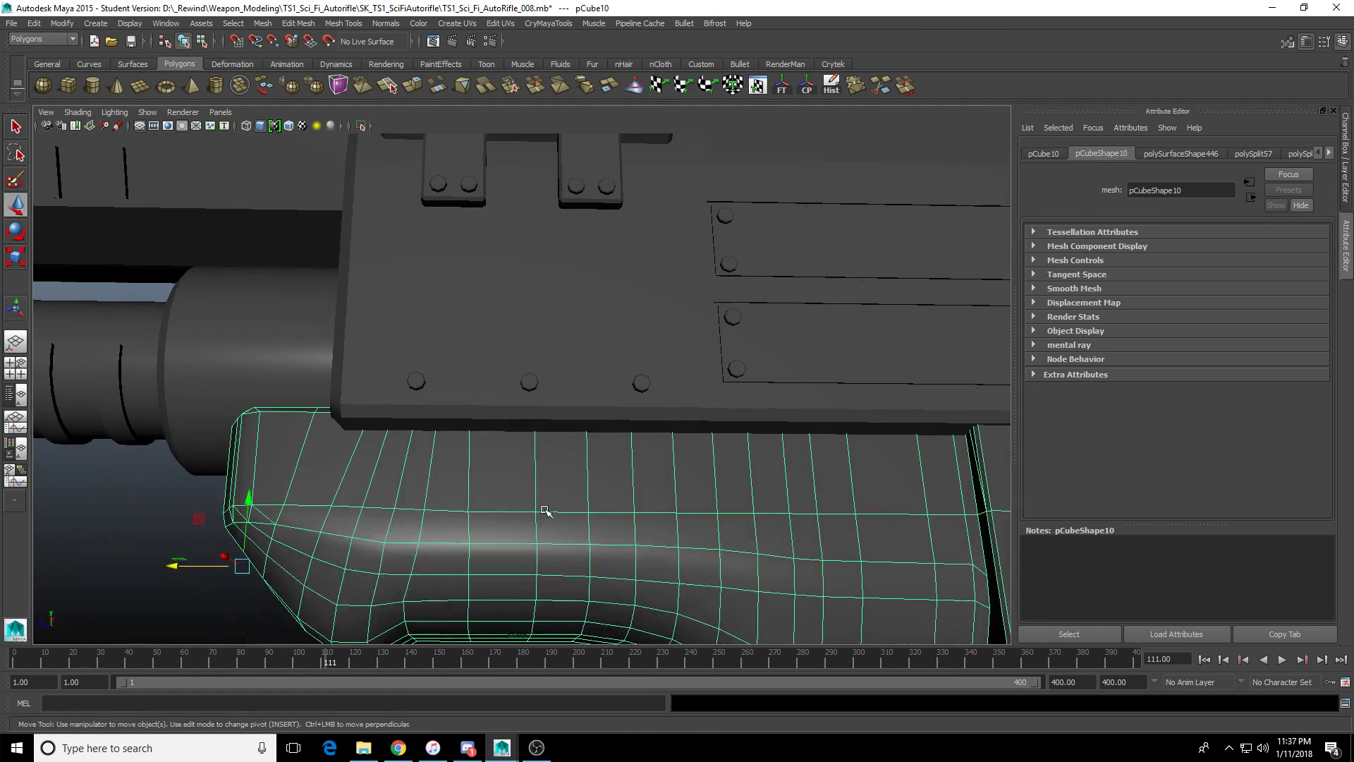
pyautogui.scroll(-3, 534, 464)
pyautogui.keyDown('alt'); pyautogui.moveTo(520, 384); pyautogui.dragTo(659, 559); pyautogui.keyUp('alt')
pyautogui.click(67, 90)
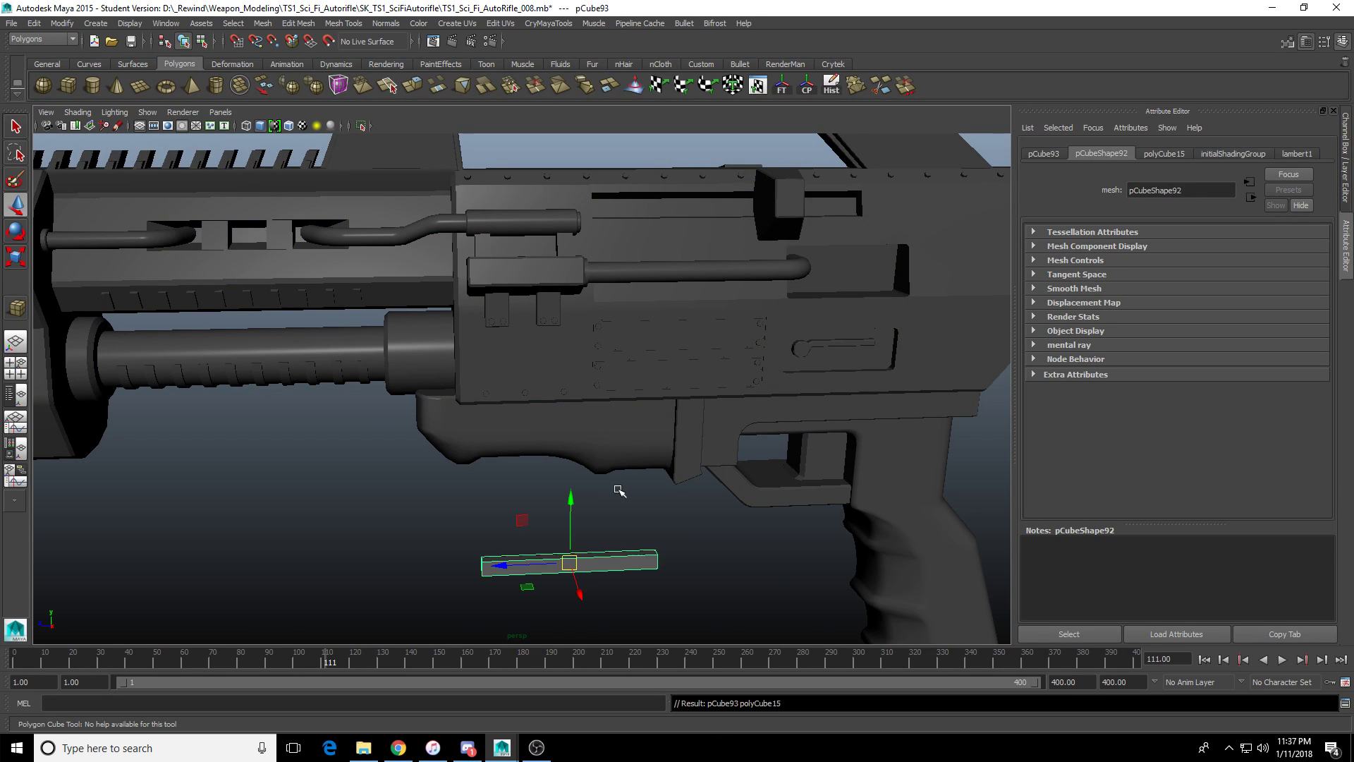
# Move the bar against the side of the foregrip, directly under the receiver's lower edge.
pyautogui.keyDown('alt'); pyautogui.moveTo(619, 491); pyautogui.dragTo(871, 493); pyautogui.keyUp('alt')
pyautogui.press('w')
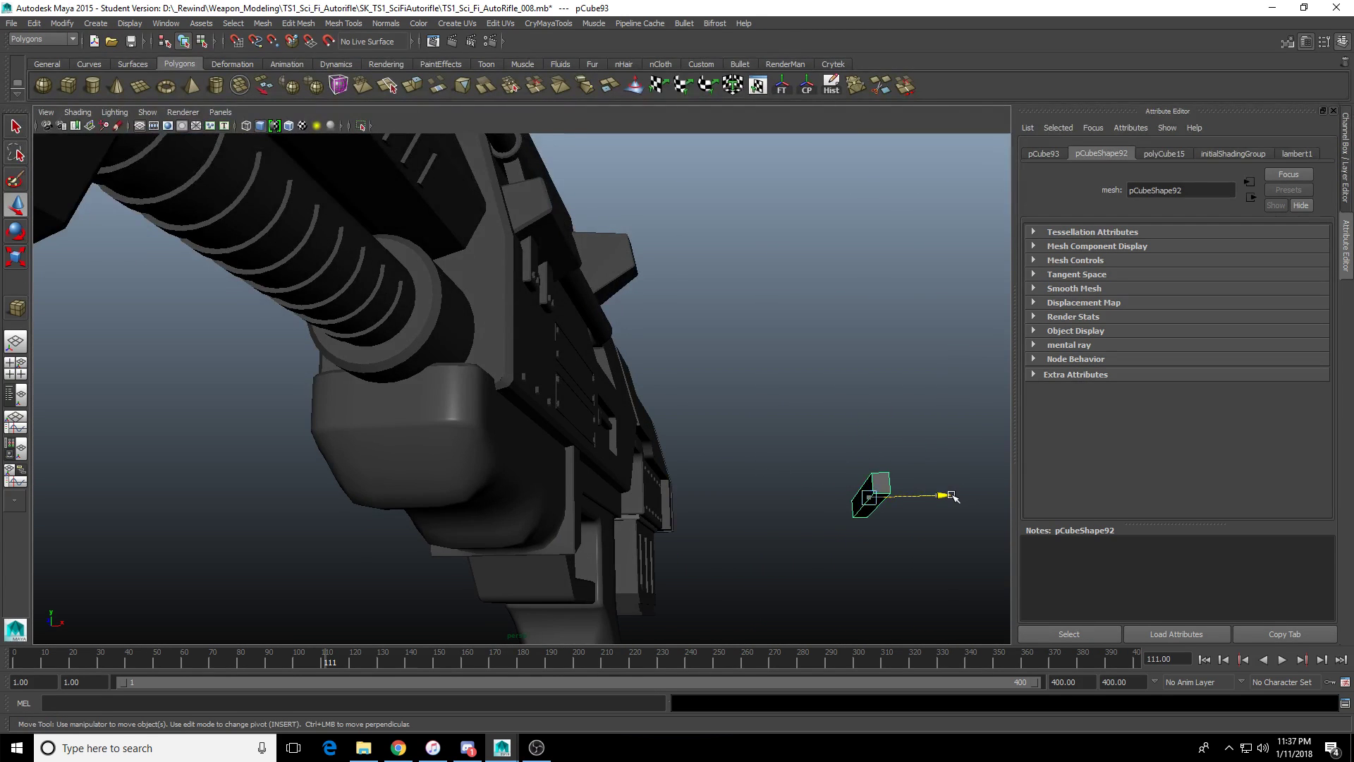
pyautogui.moveTo(951, 496); pyautogui.dragTo(642, 409)
pyautogui.moveTo(527, 441); pyautogui.dragTo(527, 358)
pyautogui.press('f')
pyautogui.keyDown('alt'); pyautogui.moveTo(562, 471); pyautogui.dragTo(494, 470); pyautogui.keyUp('alt')
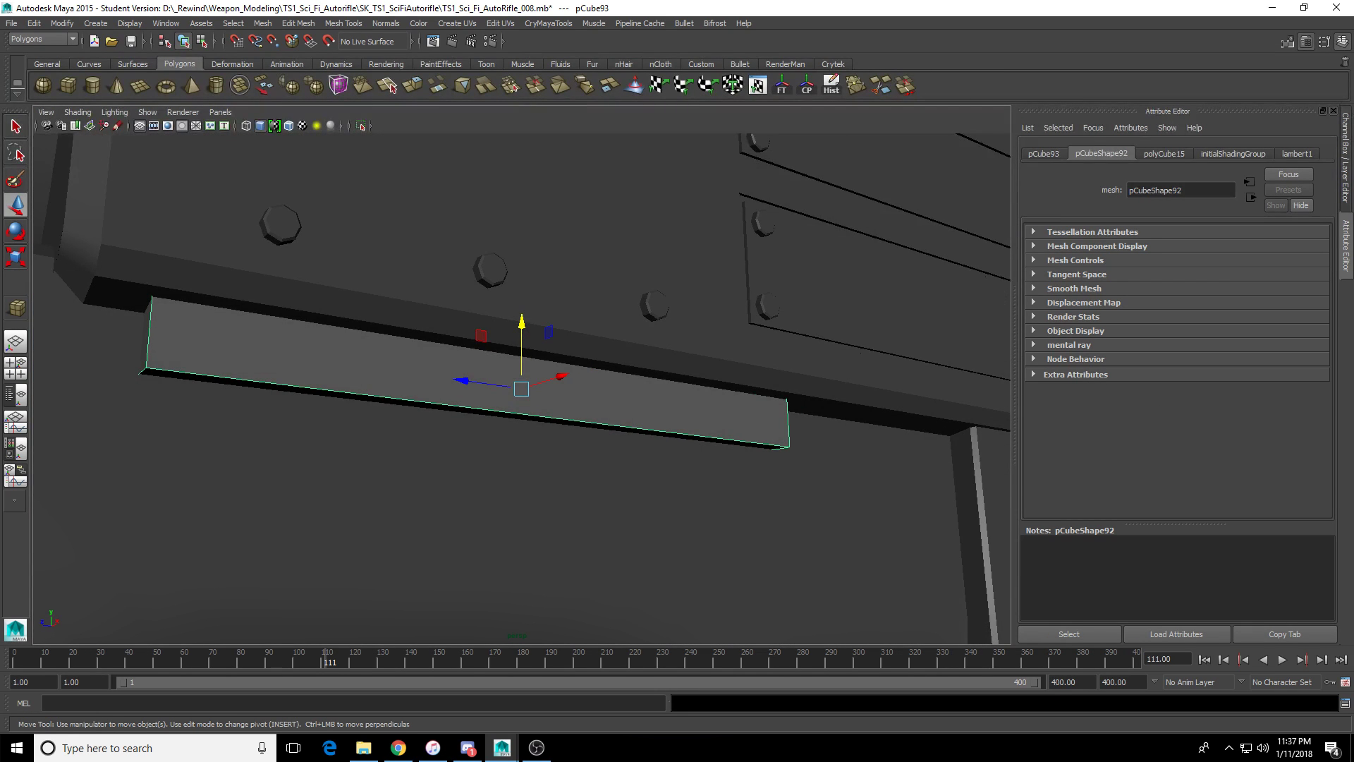
pyautogui.hotkey('alt', 'Tab')
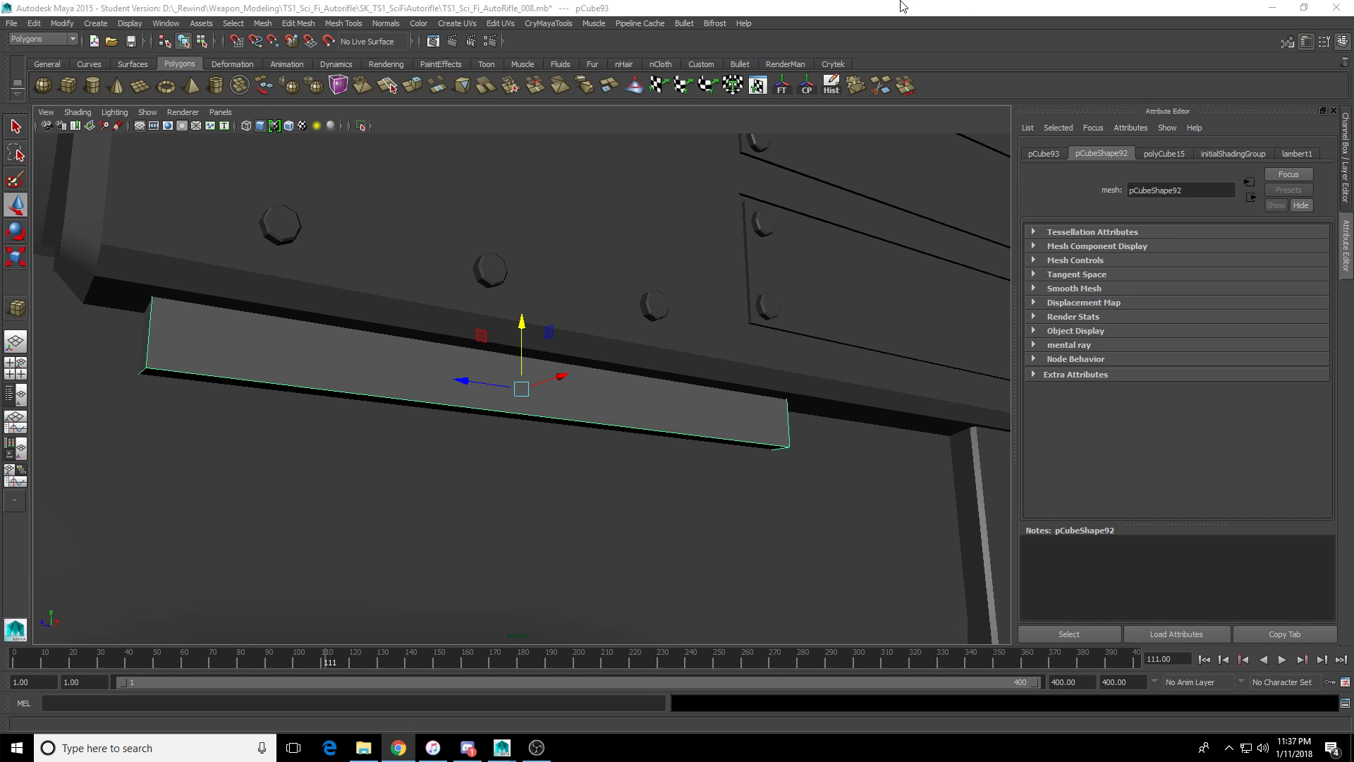
# Lengthen the bar by pulling its rear end vertices back toward the bracket behind the foregrip.
pyautogui.keyDown('alt'); pyautogui.moveTo(515, 353); pyautogui.dragTo(536, 382); pyautogui.keyUp('alt')
pyautogui.scroll(-5, 550, 387)
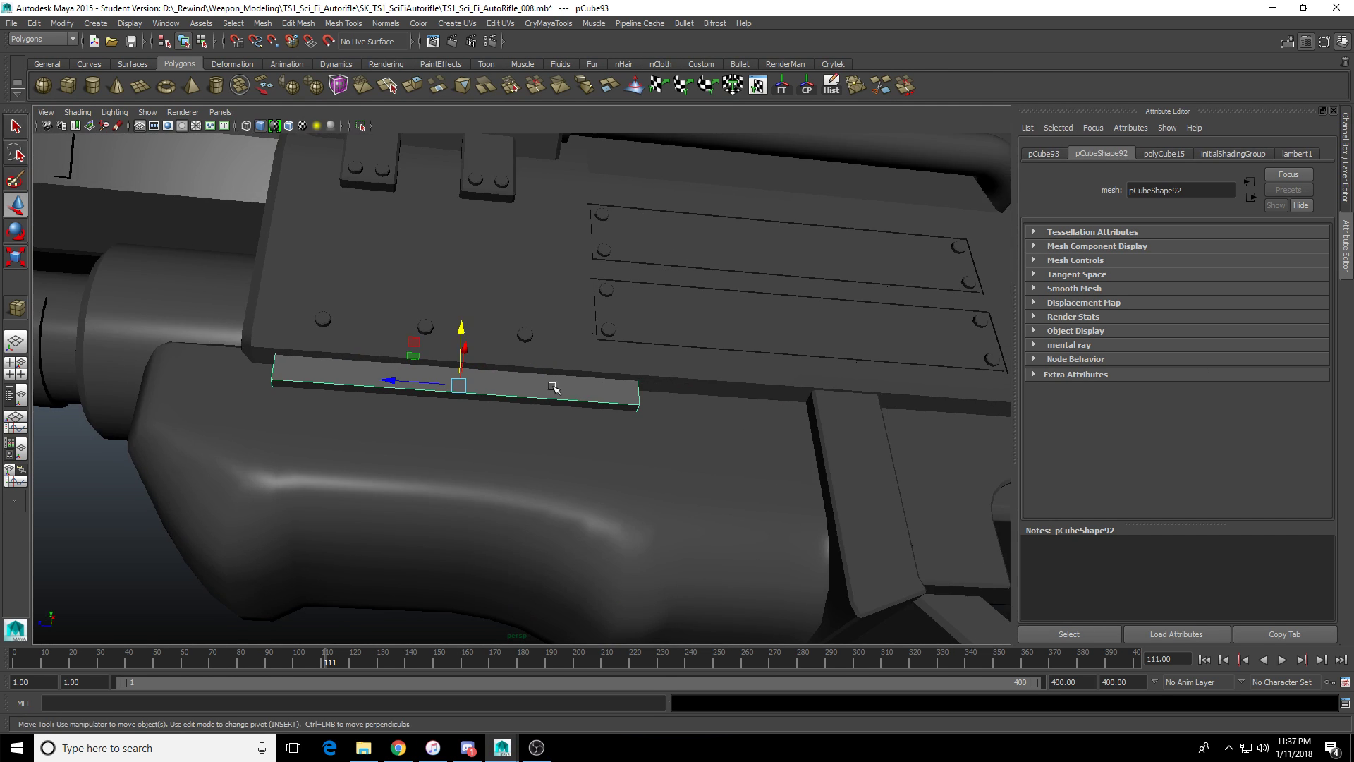
pyautogui.press('F9')
pyautogui.press('4')
pyautogui.moveTo(614, 363); pyautogui.dragTo(688, 450)
pyautogui.press('5')
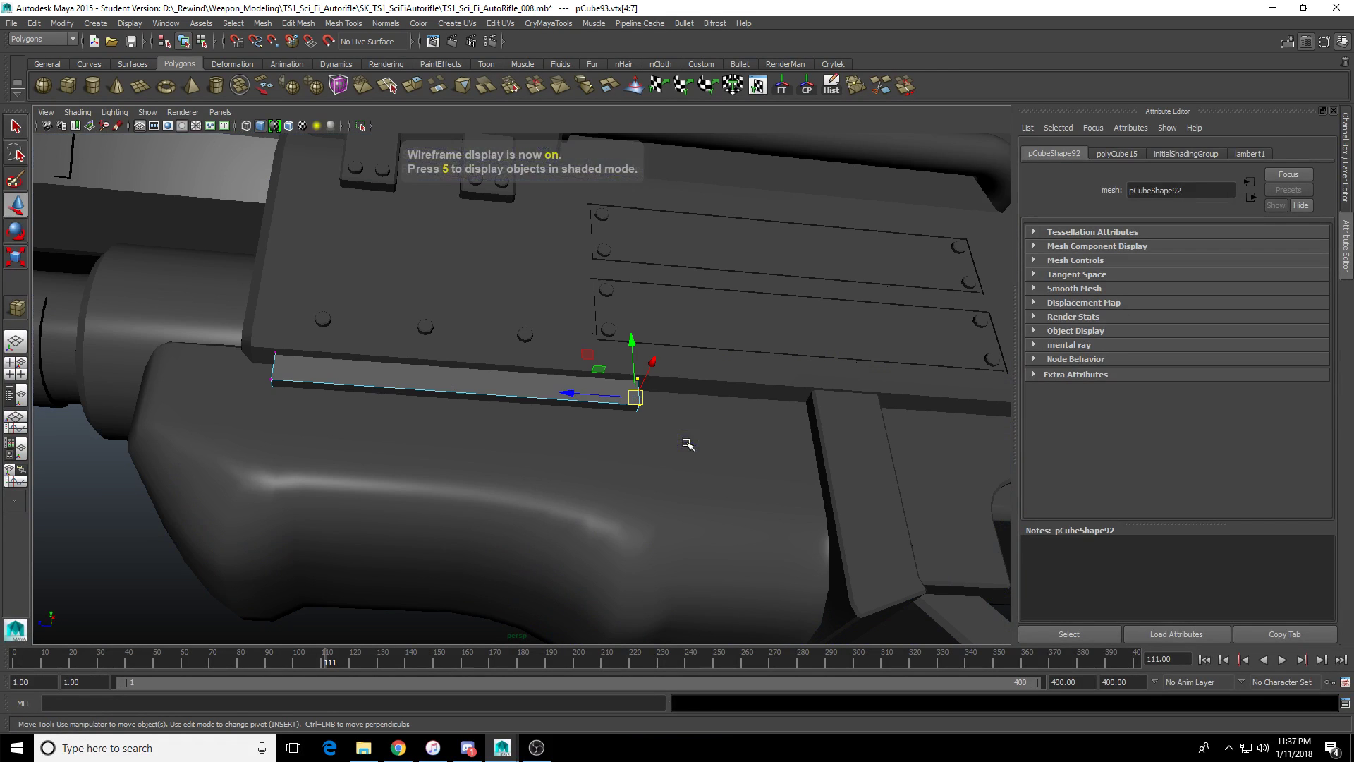
pyautogui.moveTo(568, 393)
pyautogui.mouseDown()
pyautogui.moveTo(744, 423)
pyautogui.moveTo(563, 430)
pyautogui.moveTo(487, 392)
pyautogui.mouseUp()
pyautogui.moveTo(364, 343); pyautogui.dragTo(401, 309, button='right')
pyautogui.click(401, 309)
# Scale the bar slightly shorter along its length.
pyautogui.keyDown('alt'); pyautogui.moveTo(399, 312); pyautogui.dragTo(487, 473); pyautogui.keyUp('alt')
pyautogui.click(343, 360)
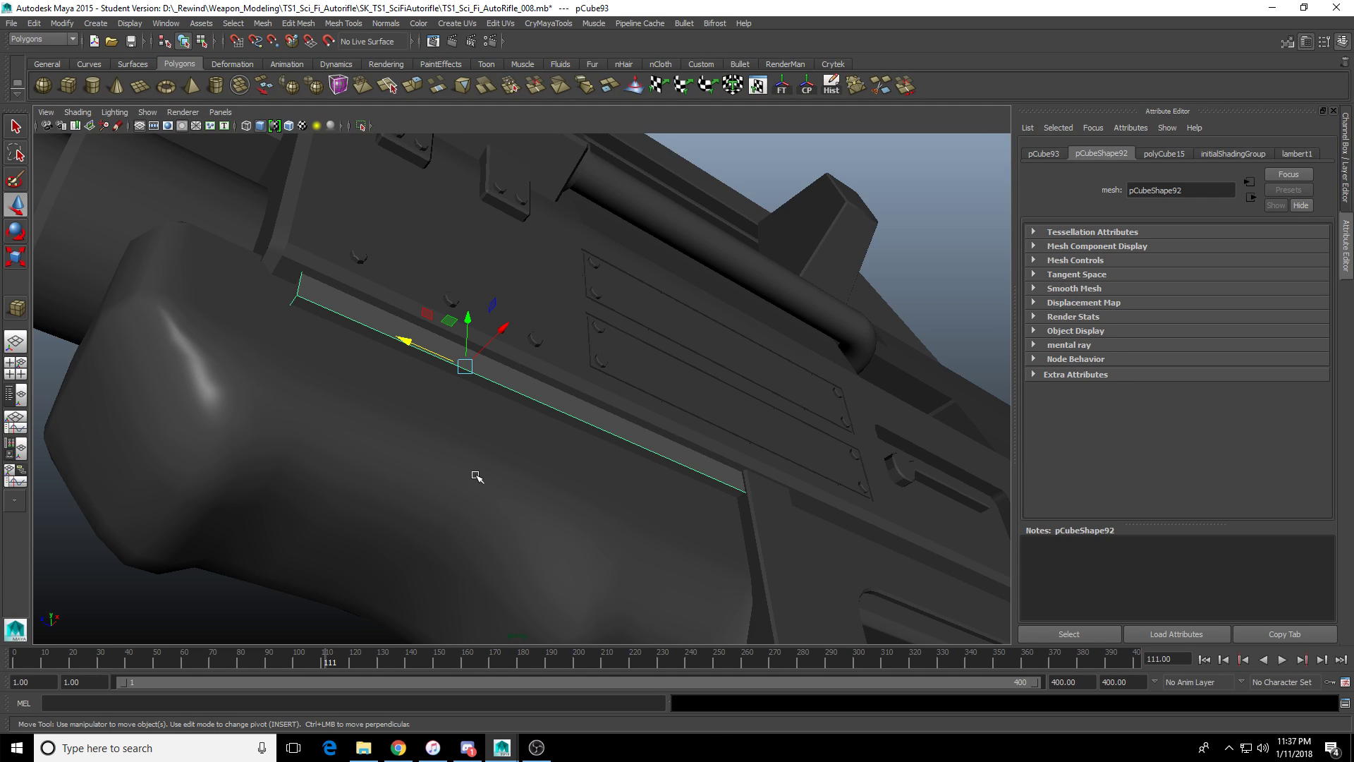
pyautogui.keyDown('alt'); pyautogui.moveTo(364, 333); pyautogui.dragTo(411, 368); pyautogui.keyUp('alt')
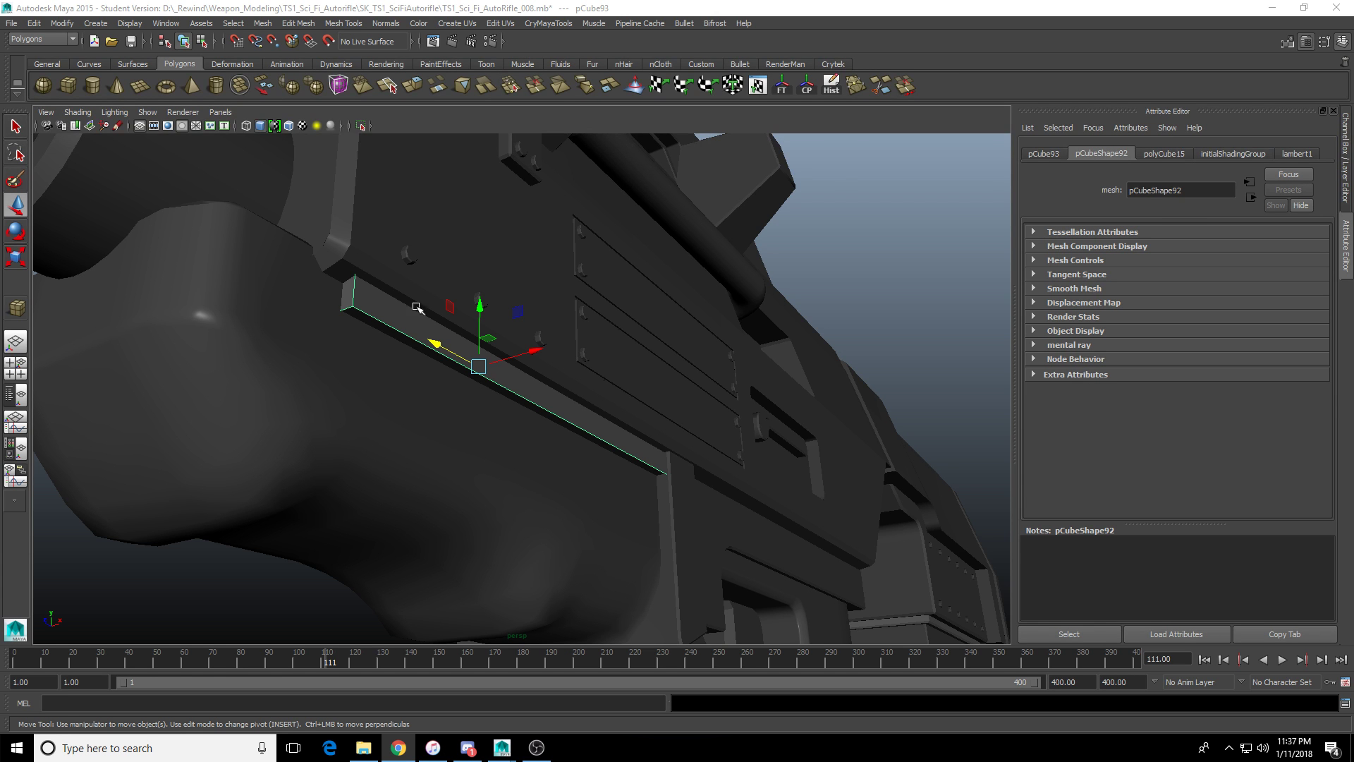
pyautogui.keyDown('alt'); pyautogui.moveTo(455, 305); pyautogui.dragTo(361, 344); pyautogui.keyUp('alt')
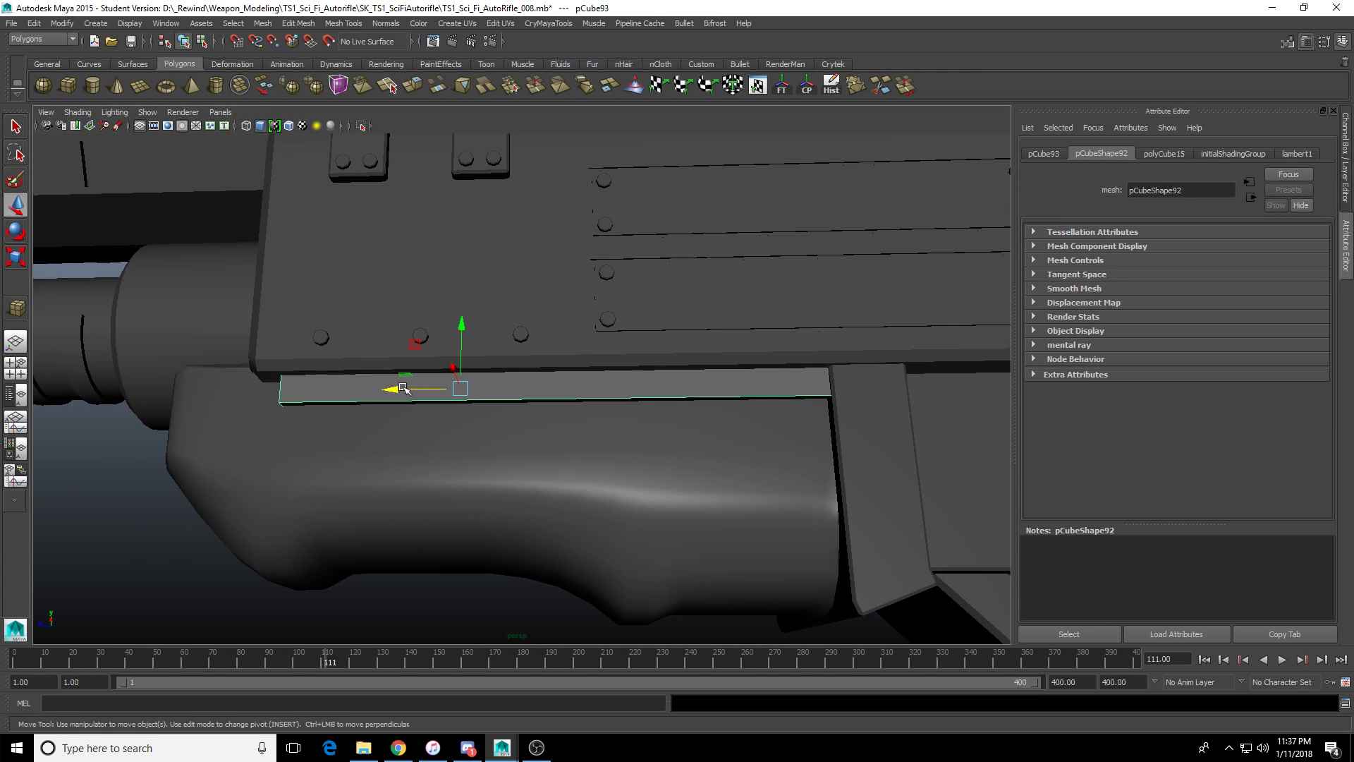
pyautogui.press('r')
pyautogui.moveTo(392, 388); pyautogui.dragTo(501, 366)
pyautogui.press('w')
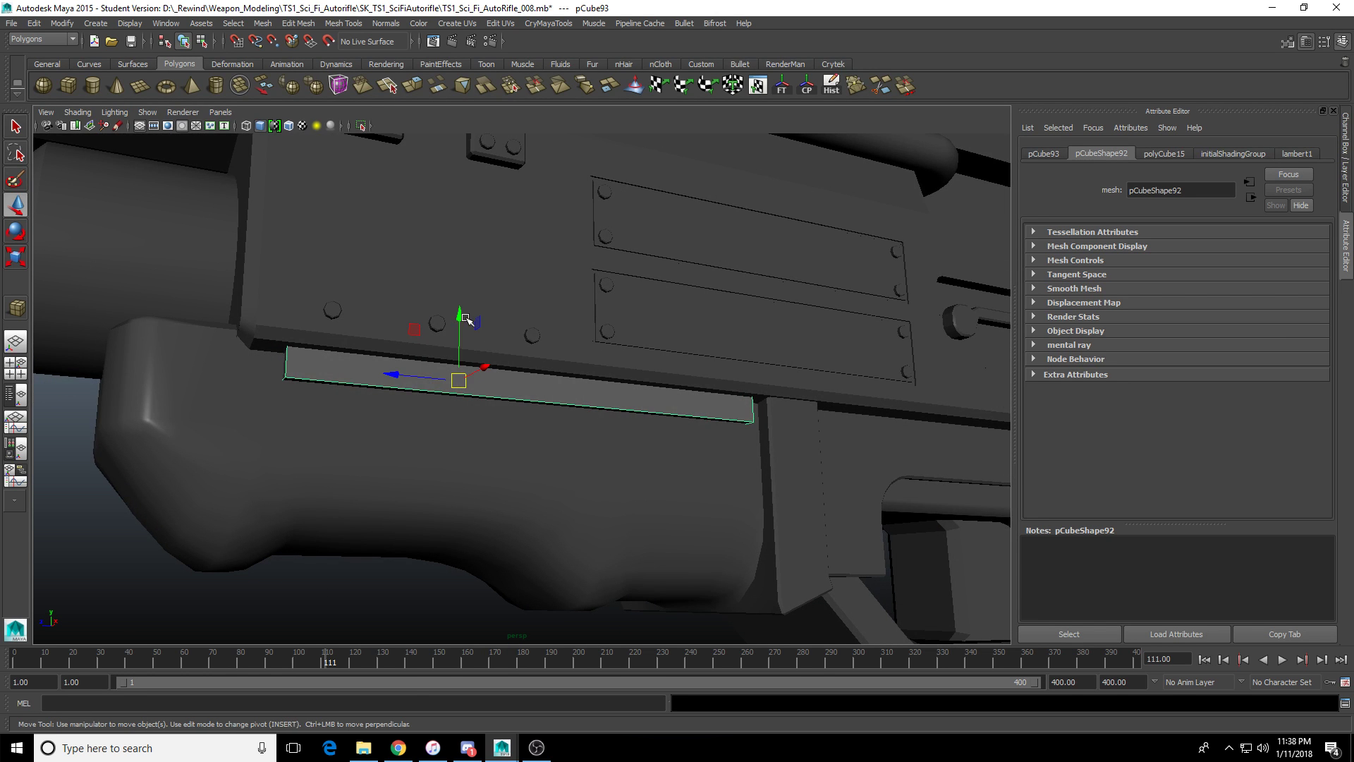
# Fine-tune the bar's height and lengthwise position beneath the receiver's lower edge.
pyautogui.moveTo(460, 311); pyautogui.dragTo(453, 320)
pyautogui.moveTo(387, 378); pyautogui.dragTo(369, 378)
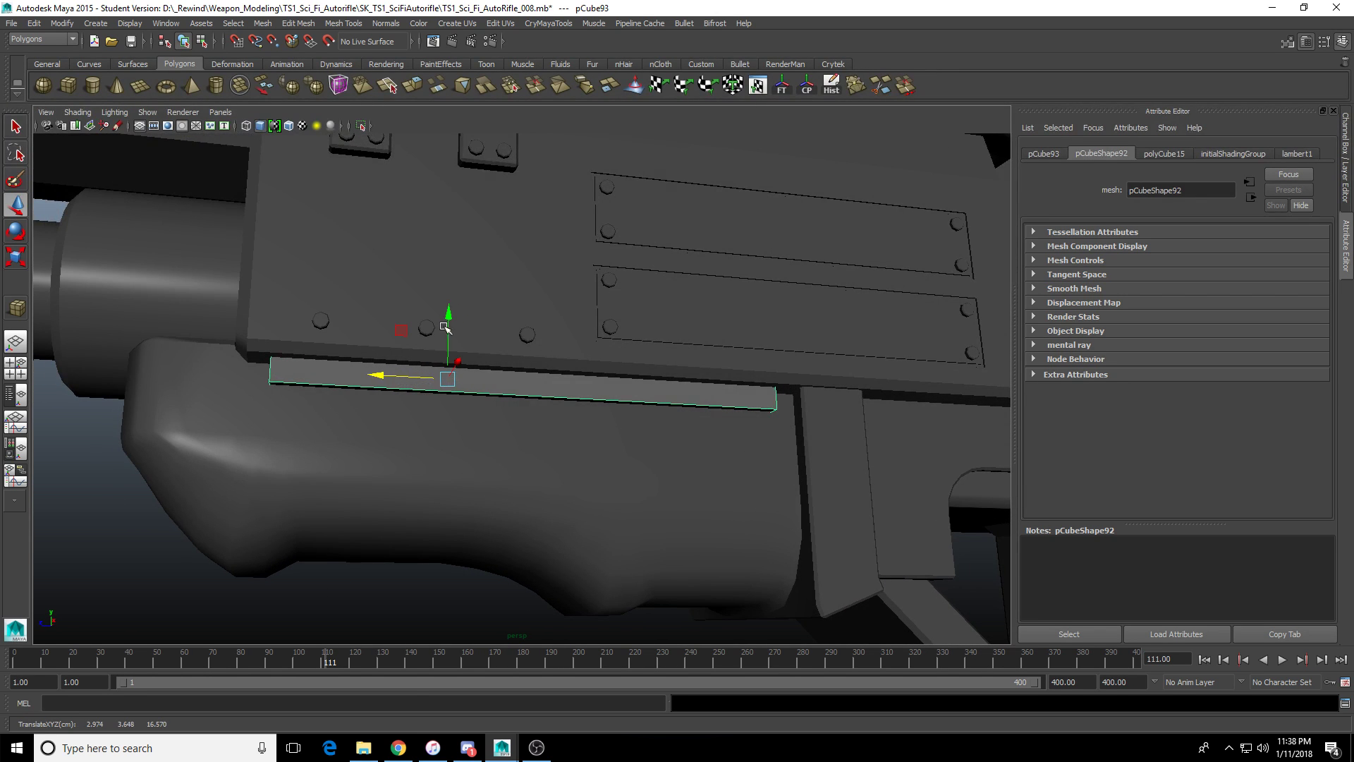
pyautogui.moveTo(447, 314); pyautogui.dragTo(452, 319)
pyautogui.moveTo(368, 379); pyautogui.dragTo(384, 381)
pyautogui.keyDown('alt'); pyautogui.moveTo(385, 382); pyautogui.dragTo(455, 387); pyautogui.keyUp('alt')
# Pull the bar's rear end vertices back until they meet the bracket behind the foregrip.
pyautogui.moveTo(586, 386); pyautogui.dragTo(559, 384, button='right')
pyautogui.keyDown('alt'); pyautogui.moveTo(559, 383); pyautogui.dragTo(351, 380, button='middle'); pyautogui.keyUp('alt')
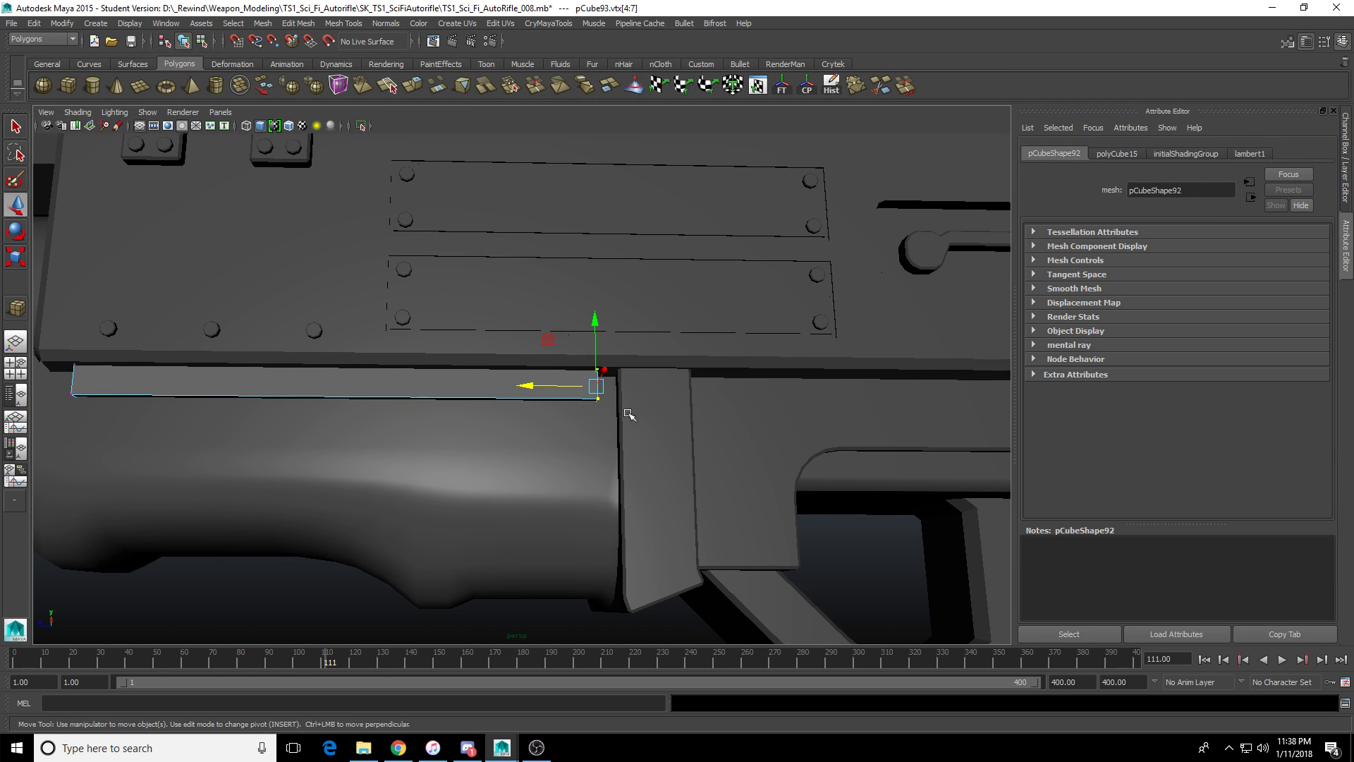
pyautogui.moveTo(529, 386); pyautogui.dragTo(553, 390)
pyautogui.moveTo(466, 397); pyautogui.dragTo(477, 391, button='right')
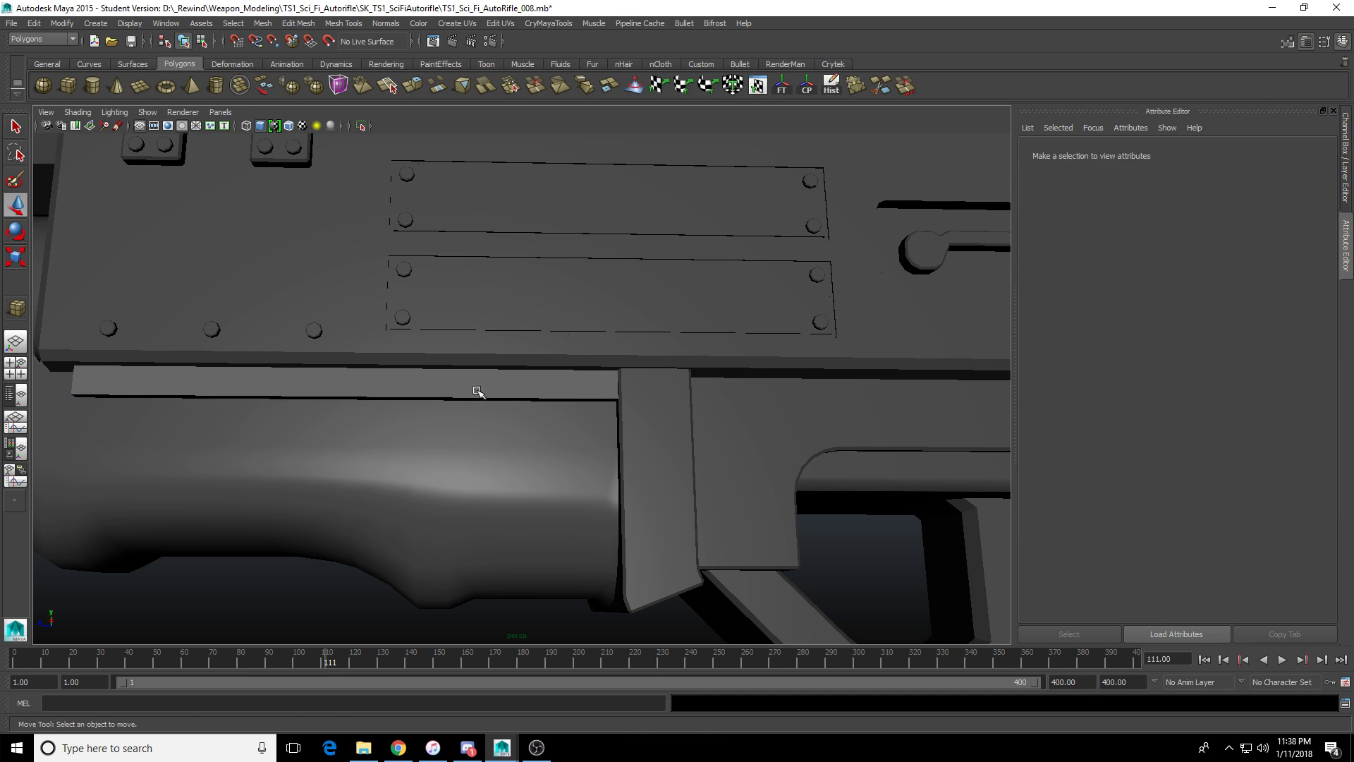
pyautogui.click(474, 391)
# Bevel the bar's lower outer edge with a fraction of about 0.089.
pyautogui.keyDown('alt'); pyautogui.moveTo(423, 388); pyautogui.dragTo(569, 443); pyautogui.keyUp('alt')
pyautogui.moveTo(402, 518)
pyautogui.mouseDown(button='right')
pyautogui.moveTo(396, 494)
pyautogui.moveTo(391, 529)
pyautogui.mouseUp(button='right')
pyautogui.click(396, 494)
pyautogui.keyDown('alt'); pyautogui.moveTo(459, 468); pyautogui.dragTo(514, 429); pyautogui.keyUp('alt')
pyautogui.click(514, 429)
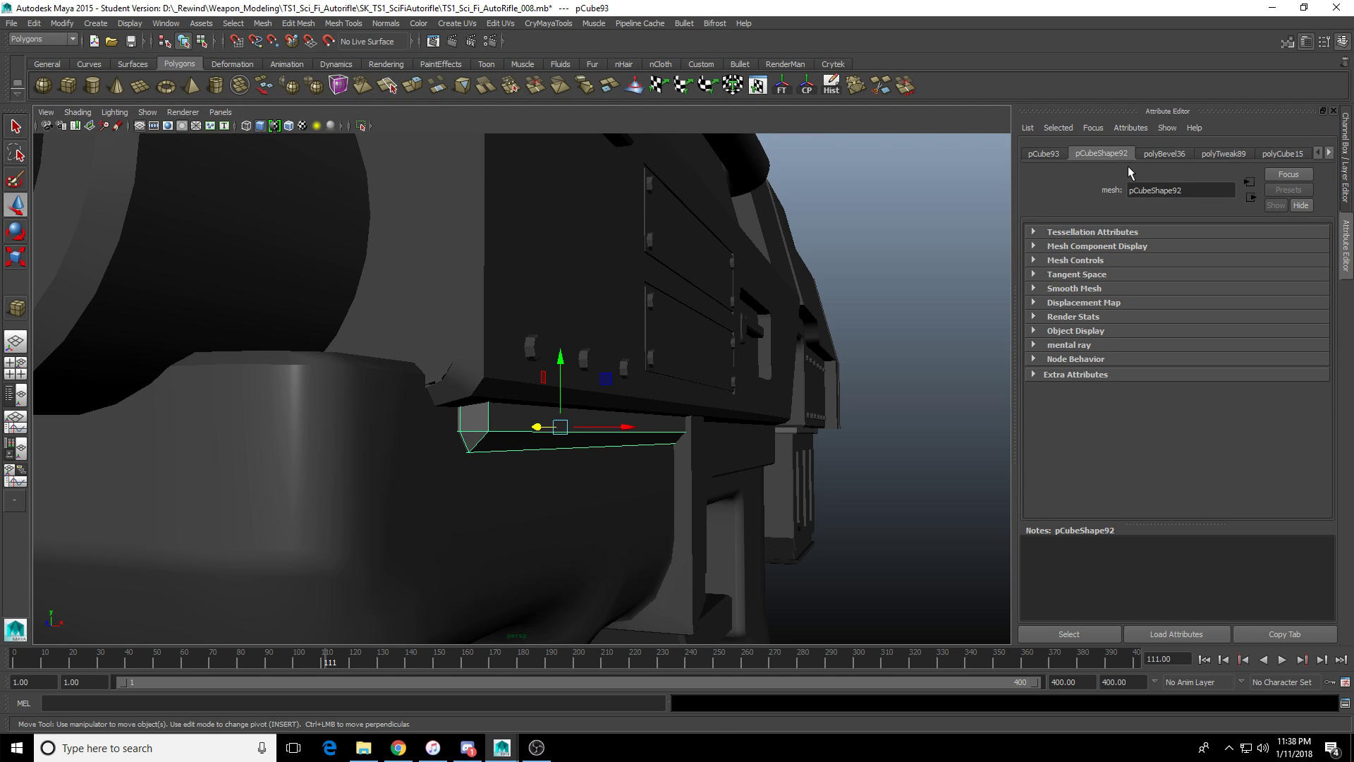
pyautogui.scroll(3, 463, 331)
pyautogui.click(1175, 154)
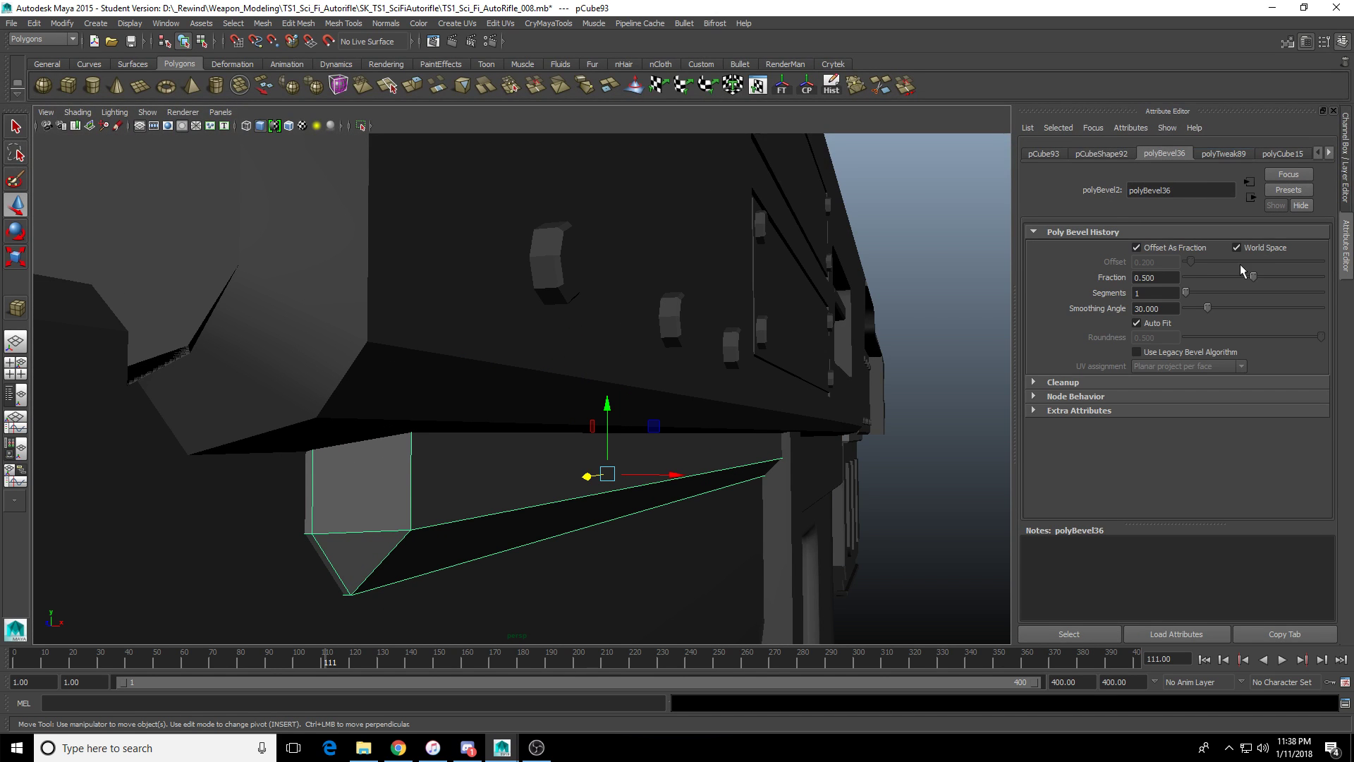
pyautogui.moveTo(1253, 276); pyautogui.dragTo(1201, 292)
# Nudge the beveled bar slightly forward and extend its rear end vertices to close the gap at the bracket.
pyautogui.keyDown('alt'); pyautogui.moveTo(747, 423); pyautogui.dragTo(507, 366); pyautogui.keyUp('alt')
pyautogui.keyDown('alt'); pyautogui.moveTo(440, 371); pyautogui.dragTo(746, 387, button='middle'); pyautogui.keyUp('alt')
pyautogui.moveTo(497, 406); pyautogui.dragTo(492, 407)
pyautogui.keyDown('alt'); pyautogui.moveTo(492, 407); pyautogui.dragTo(303, 405, button='middle'); pyautogui.keyUp('alt')
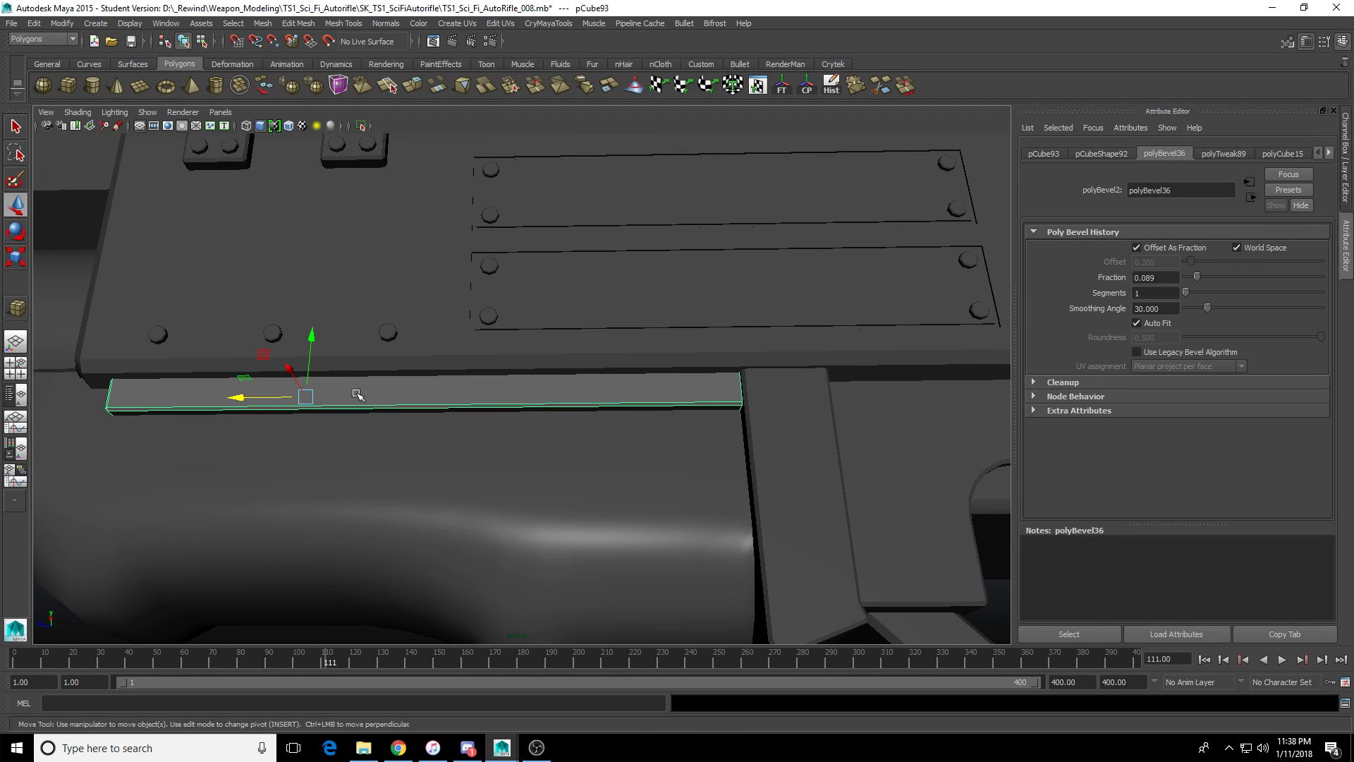
pyautogui.moveTo(235, 401); pyautogui.dragTo(233, 402)
pyautogui.moveTo(388, 402); pyautogui.dragTo(352, 402, button='right')
pyautogui.moveTo(449, 296); pyautogui.dragTo(1007, 563)
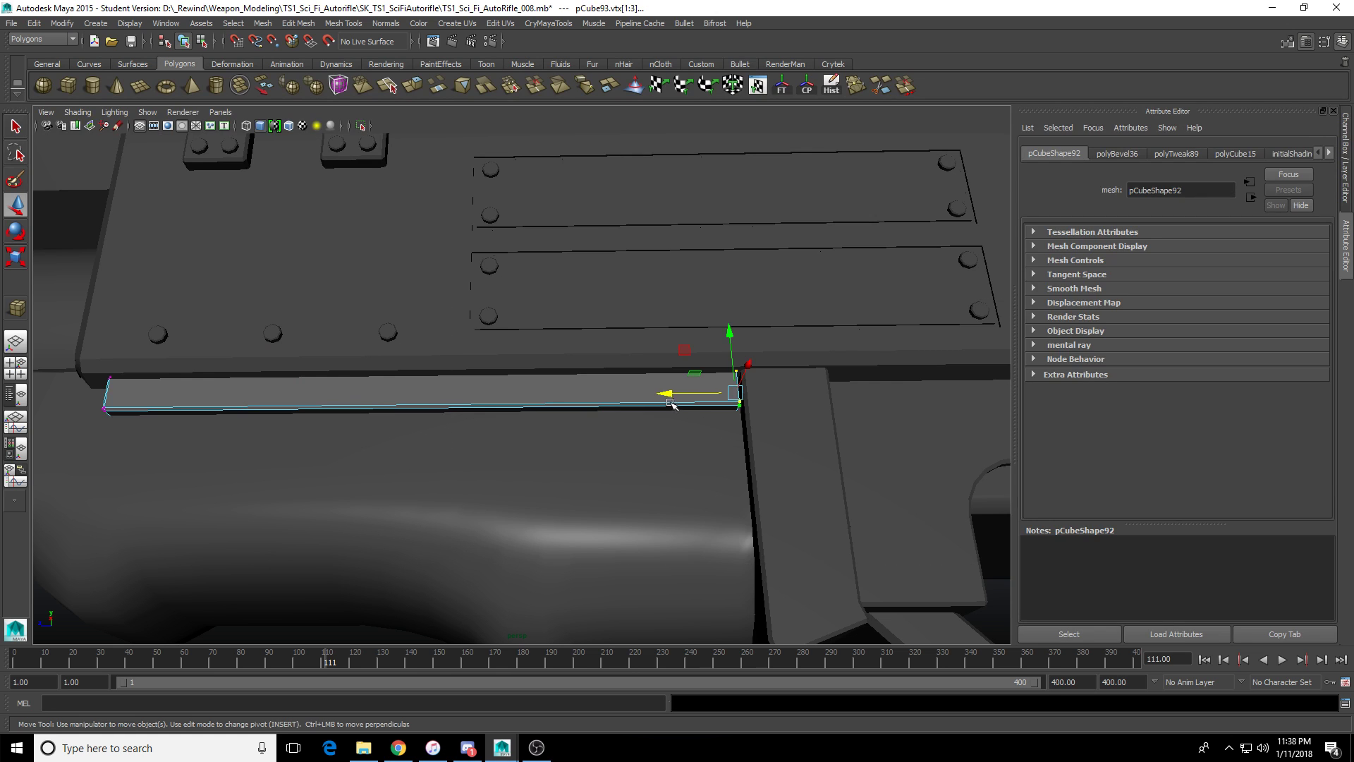
pyautogui.moveTo(668, 398); pyautogui.dragTo(696, 397)
pyautogui.moveTo(543, 394); pyautogui.dragTo(632, 353, button='right')
# Select and frame the overlapping vertex at the receiver's lower front corner.
pyautogui.keyDown('alt'); pyautogui.moveTo(344, 491); pyautogui.dragTo(497, 379); pyautogui.keyUp('alt')
pyautogui.keyDown('alt'); pyautogui.moveTo(497, 379); pyautogui.dragTo(548, 410, button='right'); pyautogui.keyUp('alt')
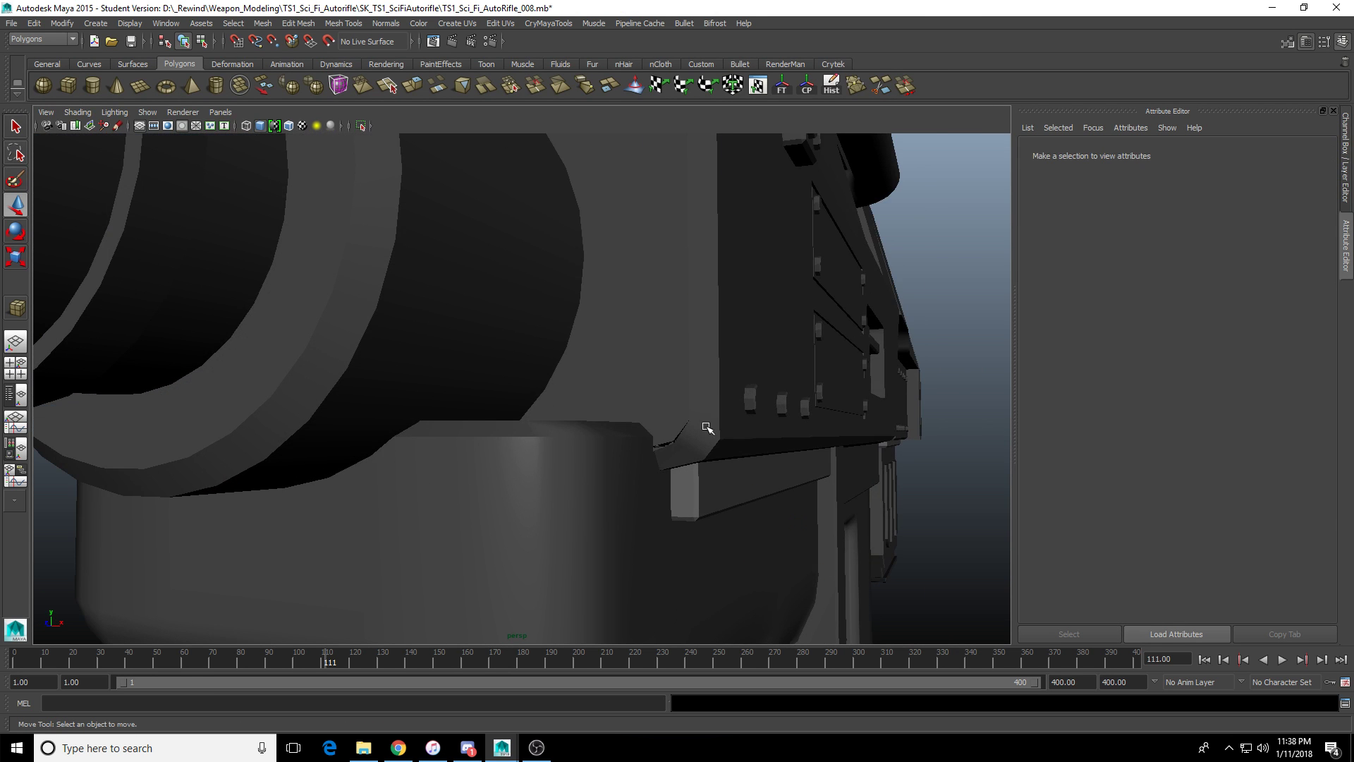
pyautogui.click(707, 428)
pyautogui.keyDown('alt'); pyautogui.moveTo(711, 438); pyautogui.dragTo(547, 391, button='middle'); pyautogui.keyUp('alt')
pyautogui.keyDown('alt'); pyautogui.moveTo(546, 392); pyautogui.dragTo(554, 444, button='right'); pyautogui.keyUp('alt')
pyautogui.click(534, 460)
pyautogui.press('f')
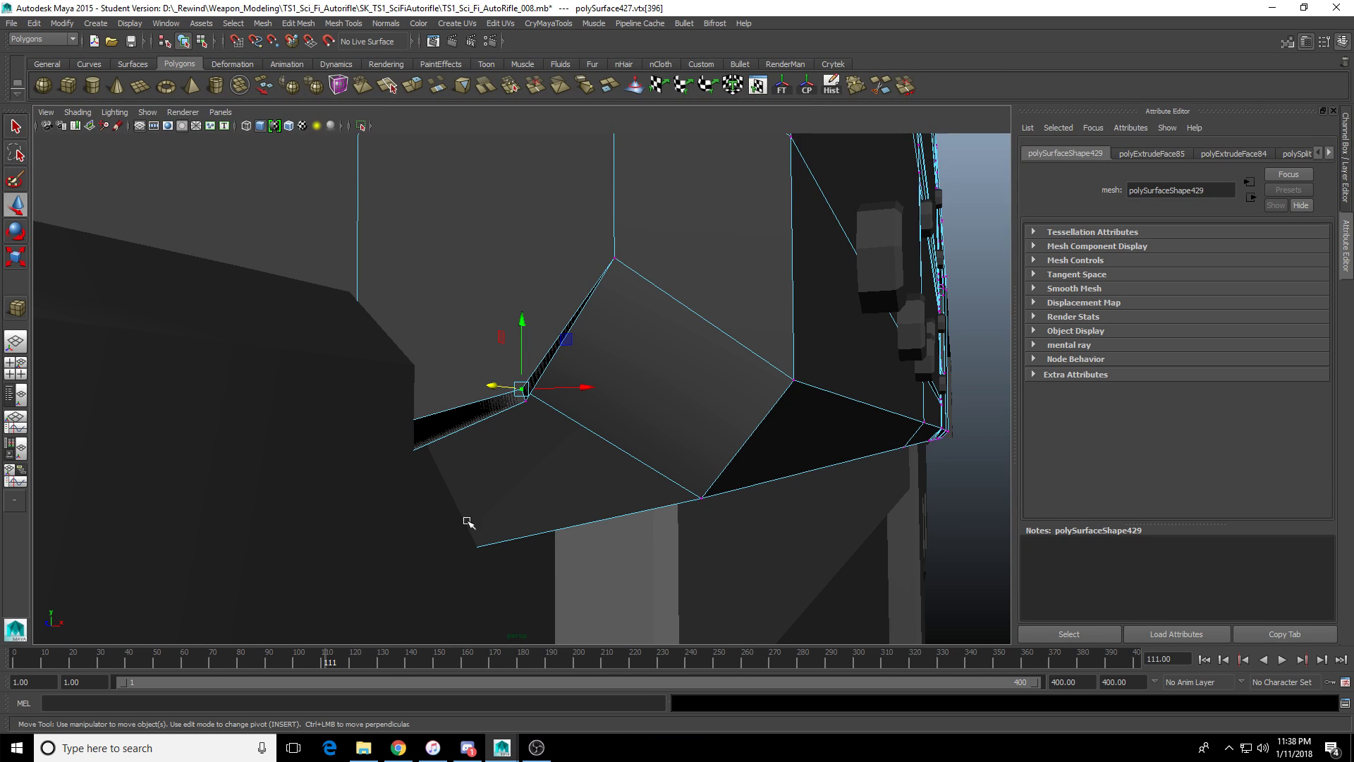
# Isolate the receiver body in the viewport and return to editing its vertices.
pyautogui.keyDown('alt'); pyautogui.moveTo(466, 522); pyautogui.dragTo(459, 467); pyautogui.keyUp('alt')
pyautogui.moveTo(677, 353); pyautogui.dragTo(753, 303, button='right')
pyautogui.click(753, 303)
pyautogui.click(361, 127)
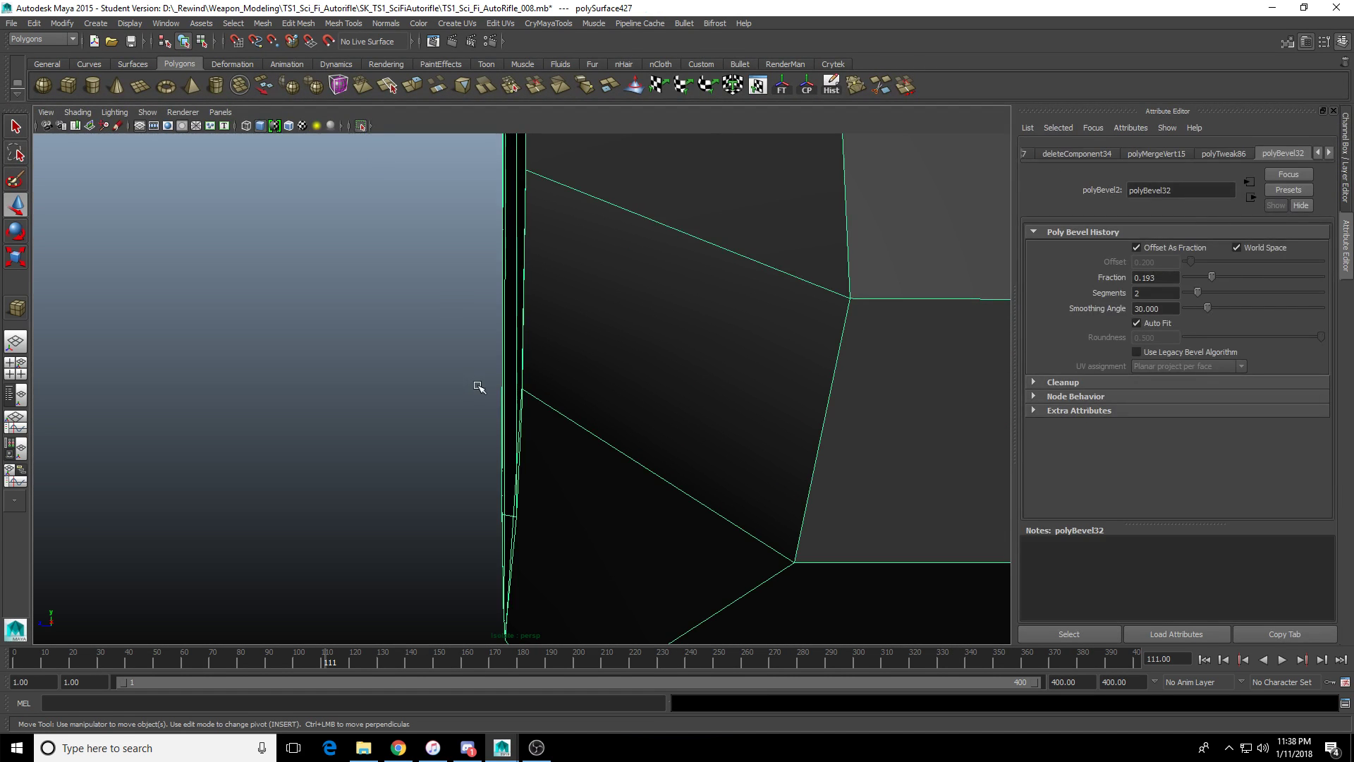
pyautogui.keyDown('alt'); pyautogui.moveTo(479, 387); pyautogui.dragTo(451, 406); pyautogui.keyUp('alt')
pyautogui.moveTo(451, 406); pyautogui.dragTo(566, 430, button='right')
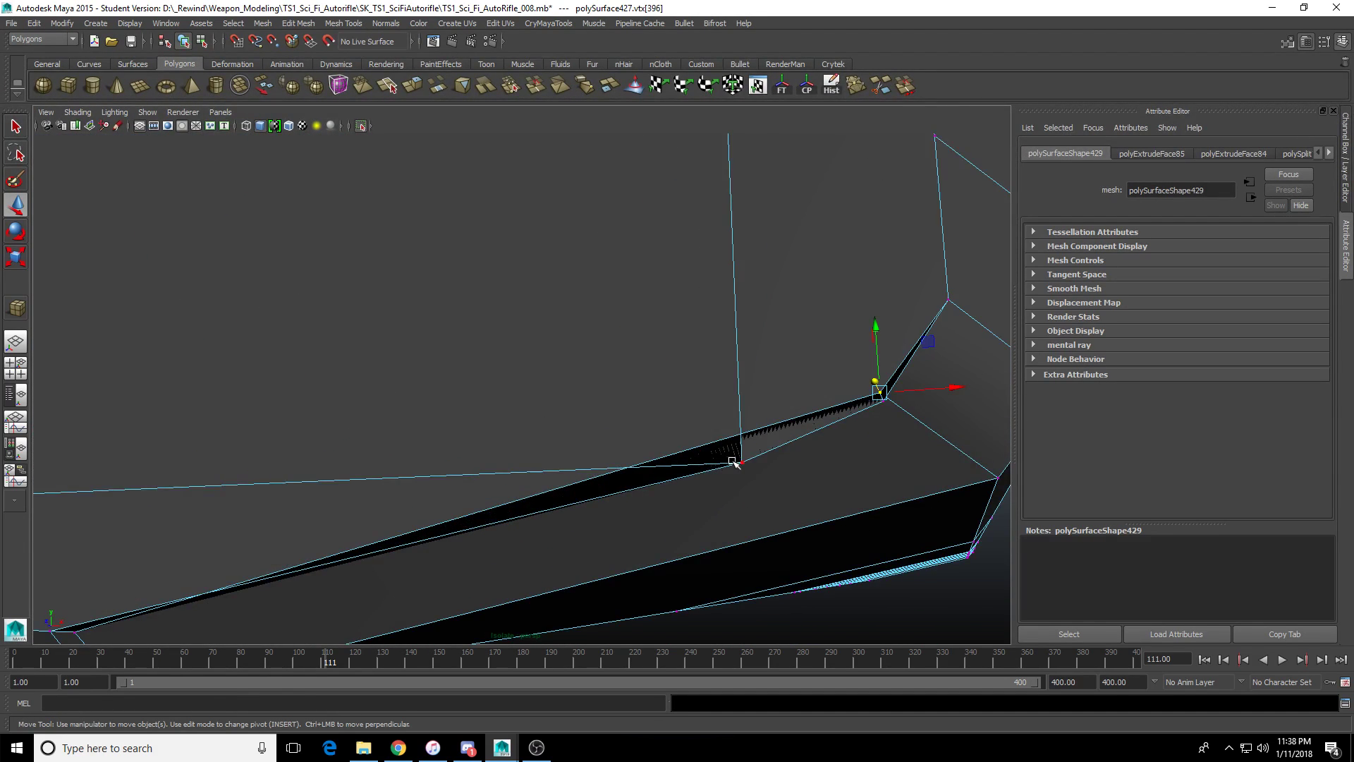
# Select the two lower vertices on the receiver's front face and raise them to about Y 4.157.
pyautogui.keyDown('alt'); pyautogui.moveTo(733, 462); pyautogui.dragTo(444, 456, button='right'); pyautogui.keyUp('alt')
pyautogui.keyDown('alt'); pyautogui.moveTo(444, 457); pyautogui.dragTo(638, 463, button='middle'); pyautogui.keyUp('alt')
pyautogui.keyDown('shift'); pyautogui.click(220, 482); pyautogui.keyUp('shift')
pyautogui.keyDown('alt'); pyautogui.moveTo(758, 441); pyautogui.dragTo(648, 451, button='right'); pyautogui.keyUp('alt')
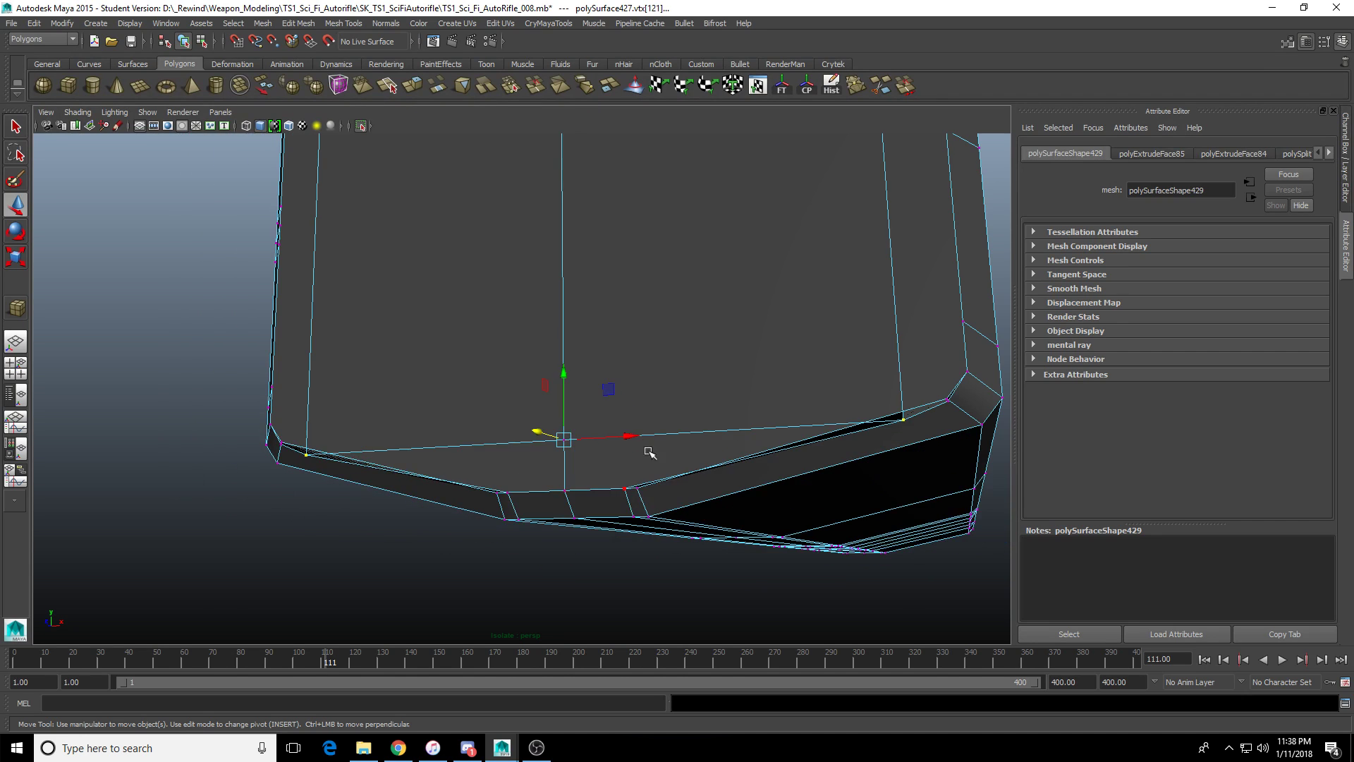
pyautogui.moveTo(566, 374); pyautogui.dragTo(570, 345)
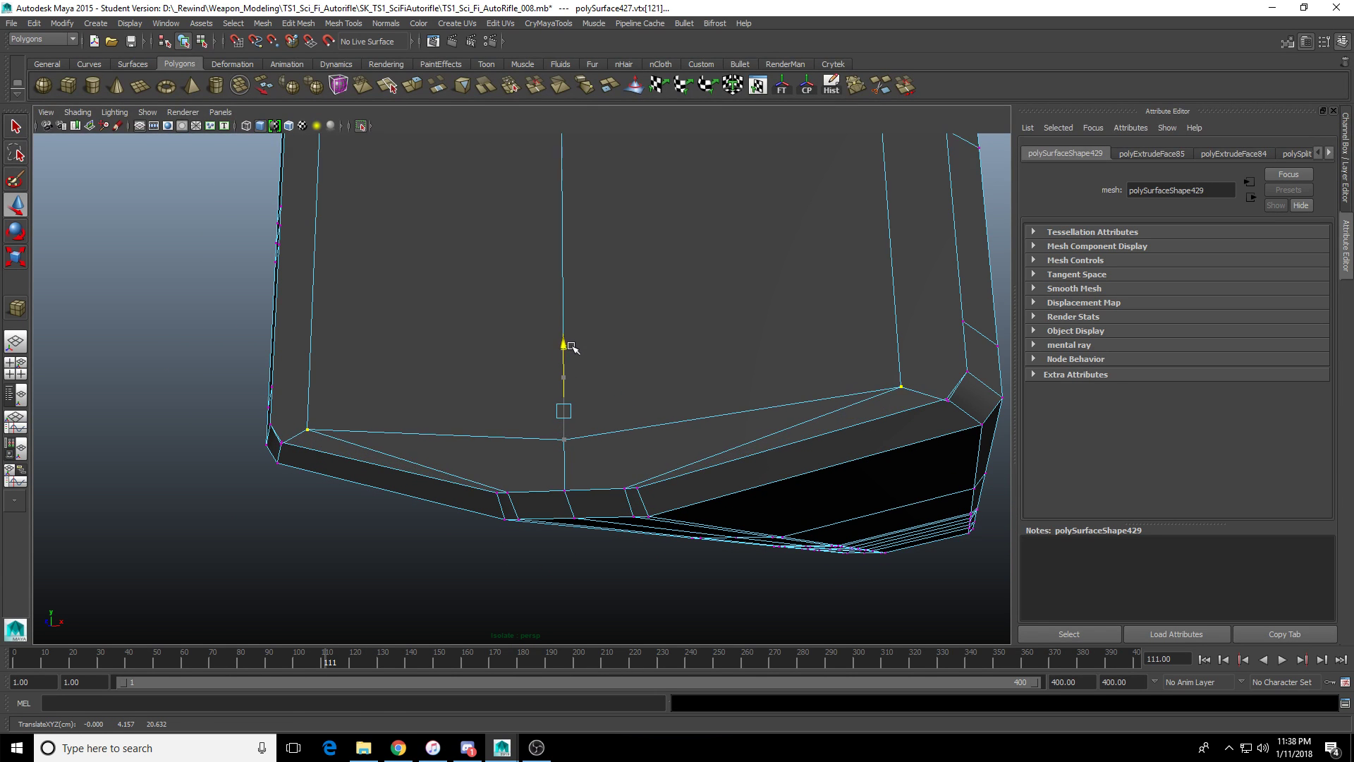
# Try to weld the overlapping vertices at the receiver's lower front corner with the target weld tool.
pyautogui.scroll(5, 477, 378)
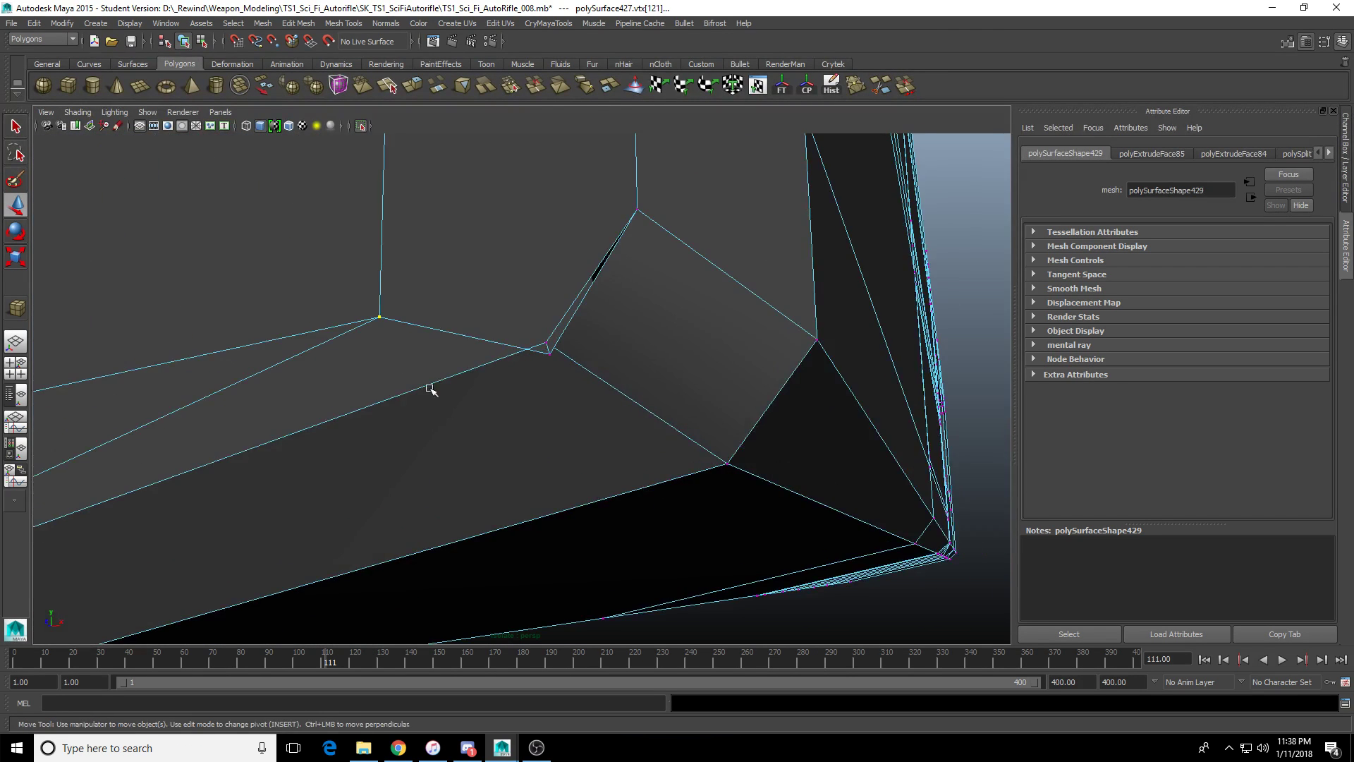
pyautogui.keyDown('alt'); pyautogui.moveTo(430, 388); pyautogui.dragTo(550, 332); pyautogui.keyUp('alt')
pyautogui.click(550, 328)
pyautogui.scroll(2, 539, 353)
pyautogui.click(905, 85)
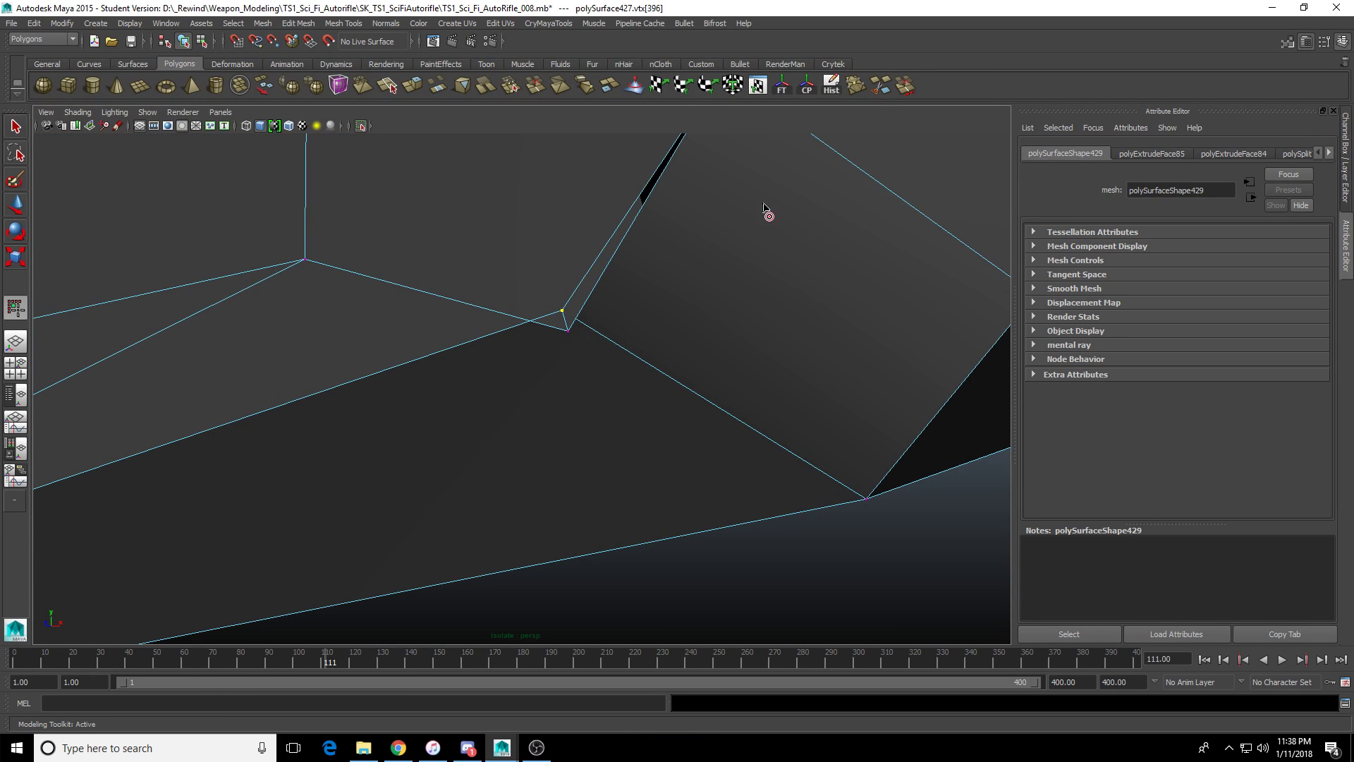
pyautogui.click(562, 311)
pyautogui.keyDown('alt'); pyautogui.moveTo(562, 311); pyautogui.dragTo(584, 409, button='right'); pyautogui.keyUp('alt')
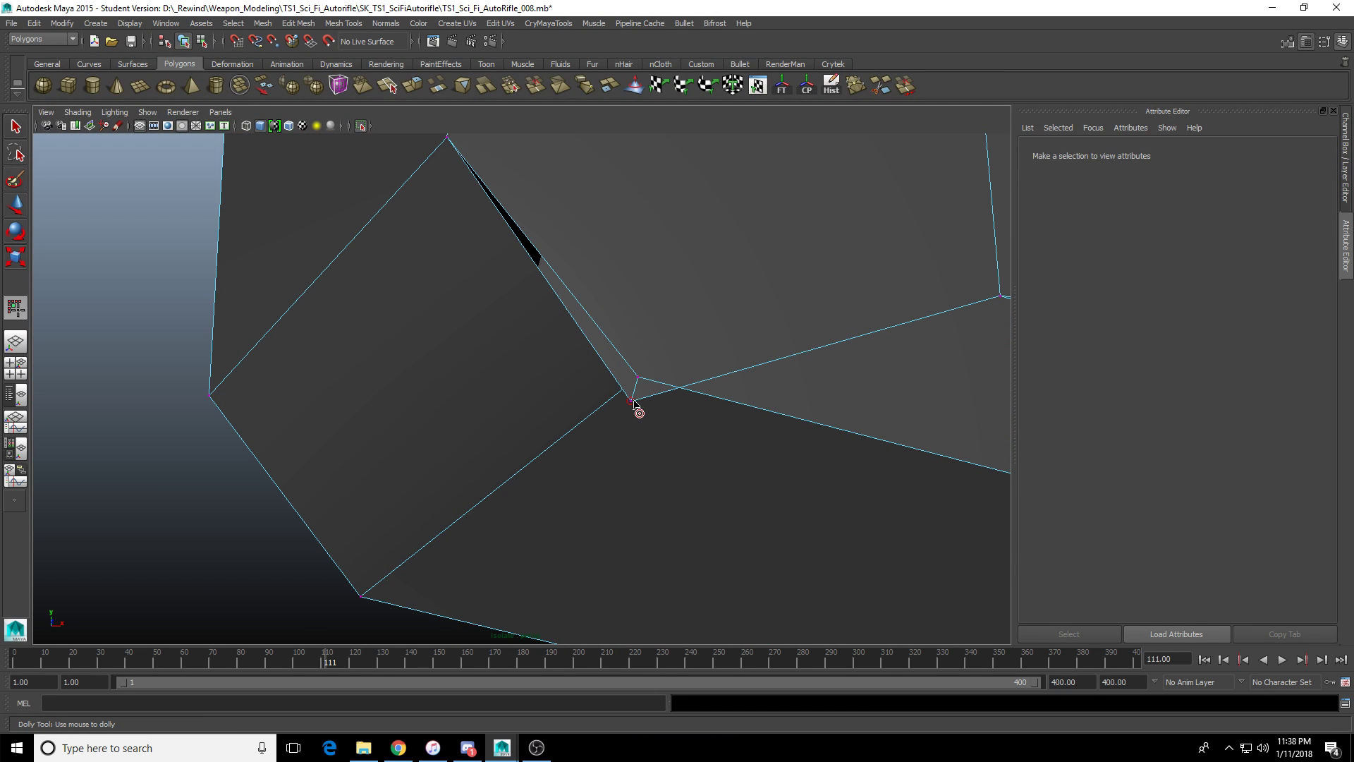
pyautogui.keyDown('alt'); pyautogui.moveTo(638, 379); pyautogui.dragTo(668, 420, button='right'); pyautogui.keyUp('alt')
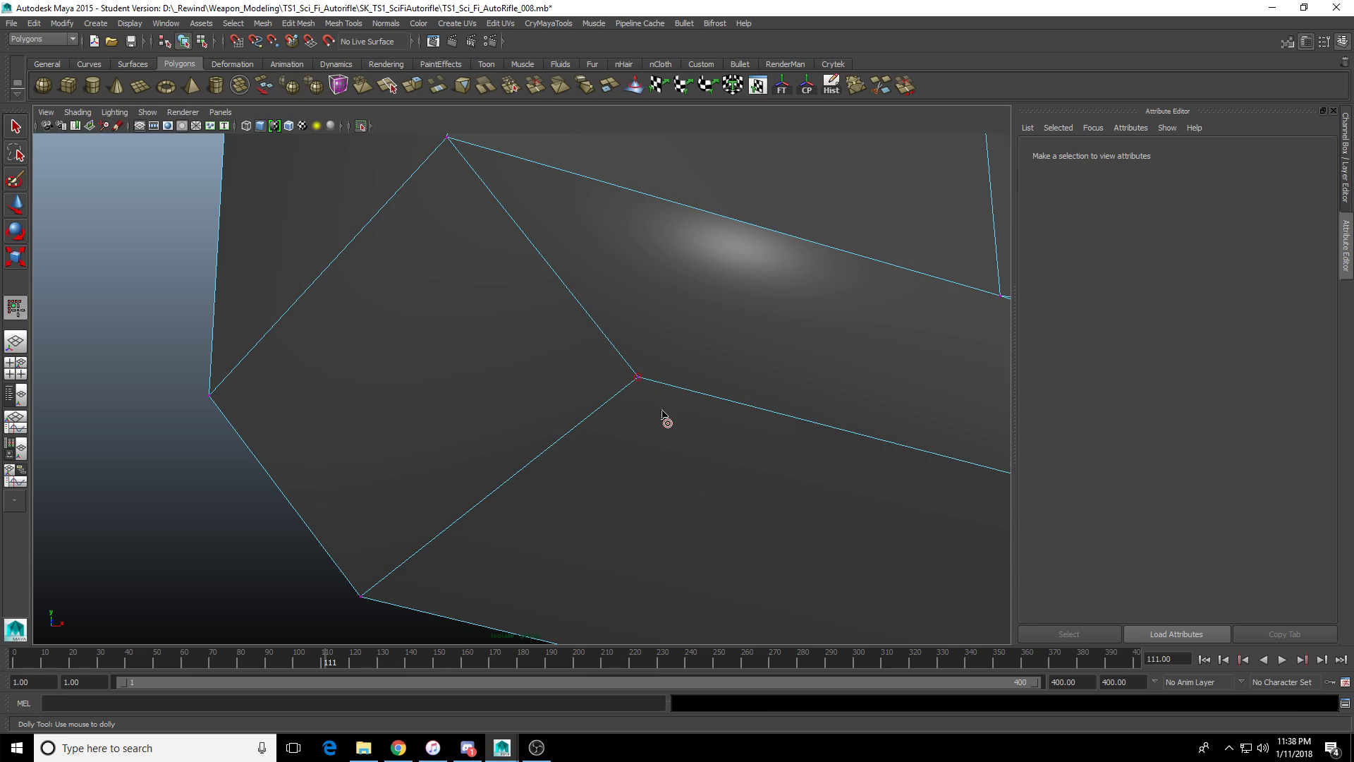
# Undo the last corner vertex weld.
pyautogui.moveTo(668, 421)
pyautogui.keyDown('alt'); pyautogui.mouseDown()
pyautogui.moveTo(514, 447)
pyautogui.moveTo(312, 451)
pyautogui.moveTo(468, 499)
pyautogui.moveTo(689, 478)
pyautogui.moveTo(586, 462)
pyautogui.moveTo(573, 447)
pyautogui.moveTo(511, 478)
pyautogui.moveTo(762, 311)
pyautogui.moveTo(502, 416)
pyautogui.moveTo(547, 445)
pyautogui.moveTo(543, 409)
pyautogui.moveTo(487, 412)
pyautogui.mouseUp(); pyautogui.keyUp('alt')
pyautogui.hotkey('ctrl', 'z')
pyautogui.keyDown('alt'); pyautogui.moveTo(487, 412); pyautogui.dragTo(471, 444, button='middle'); pyautogui.keyUp('alt')
pyautogui.keyDown('alt'); pyautogui.moveTo(471, 443); pyautogui.dragTo(487, 375, button='right'); pyautogui.keyUp('alt')
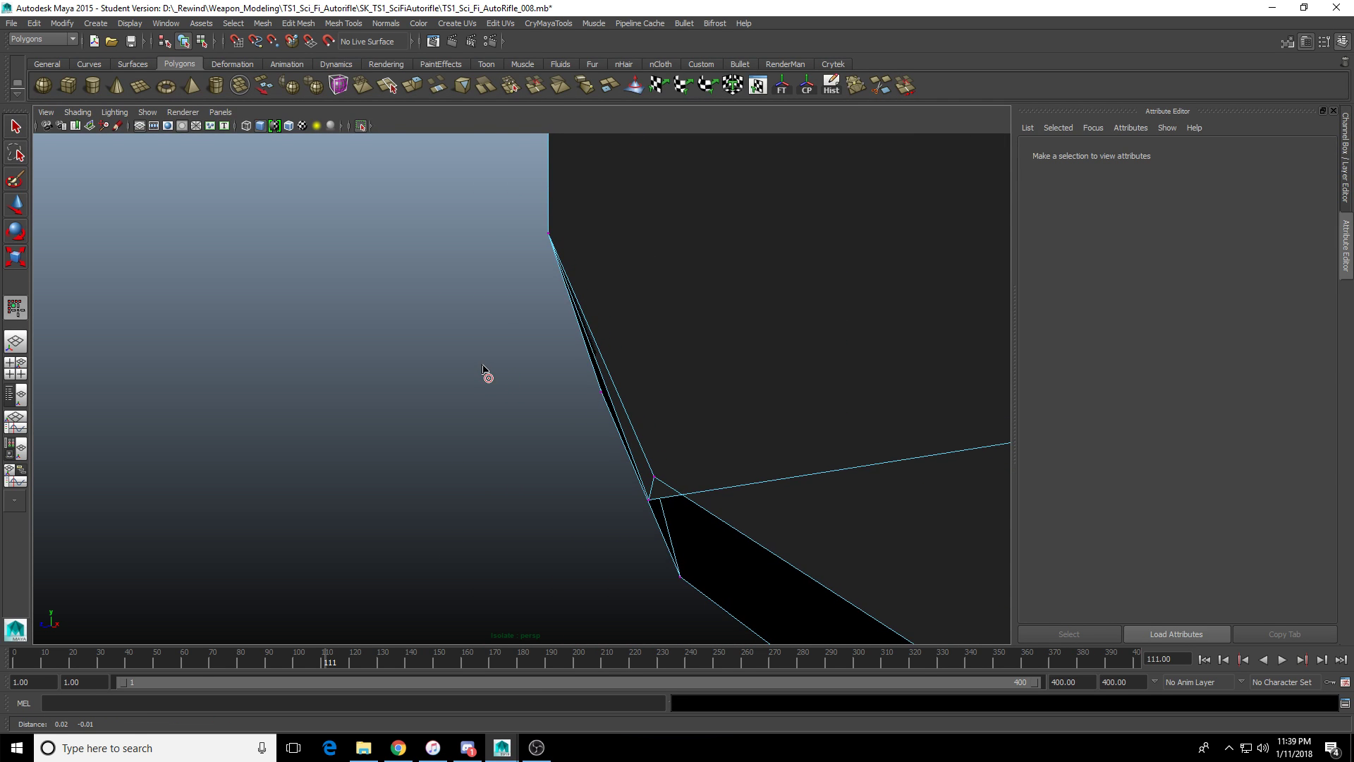
pyautogui.keyDown('alt'); pyautogui.moveTo(486, 374); pyautogui.dragTo(416, 418, button='middle'); pyautogui.keyUp('alt')
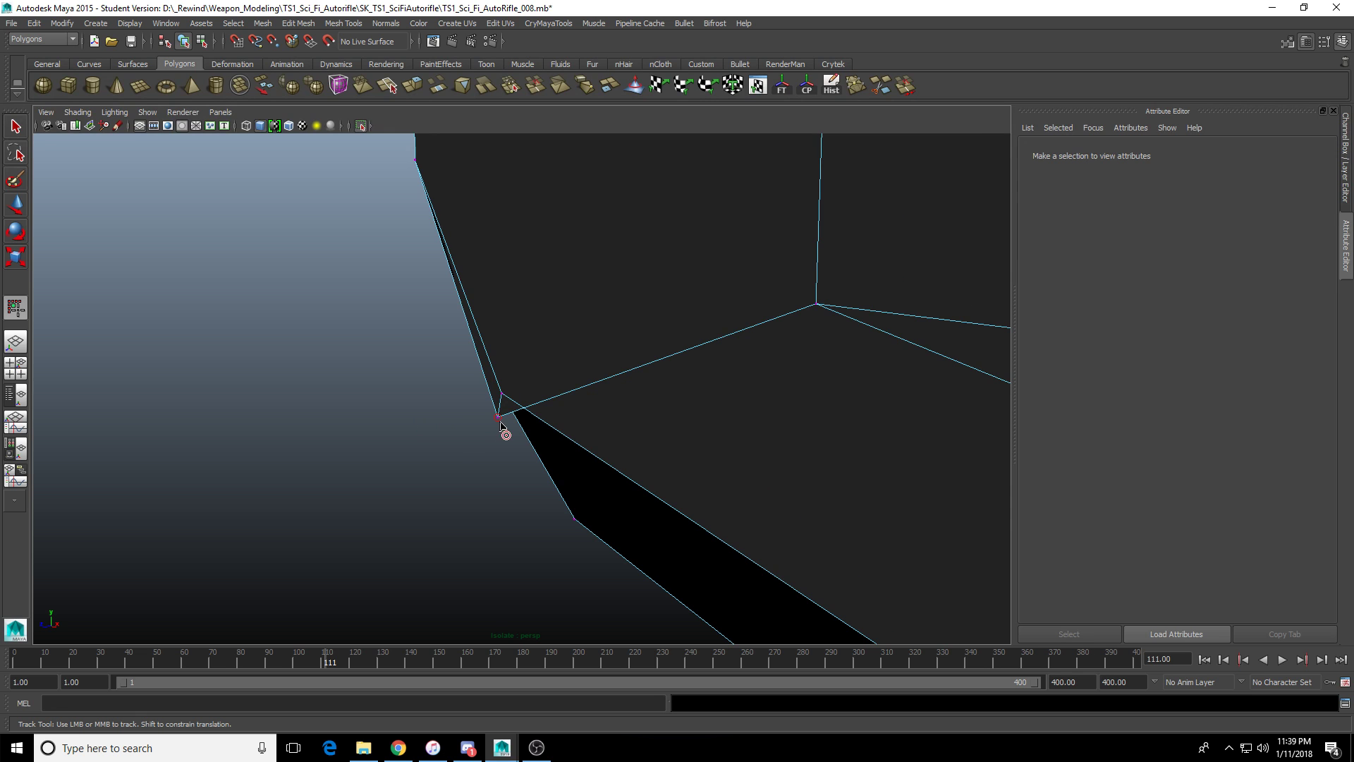
# Examine the vertices and edges around the receiver's lower front corner and along its bottom edge.
pyautogui.keyDown('alt'); pyautogui.moveTo(502, 396); pyautogui.dragTo(505, 444); pyautogui.keyUp('alt')
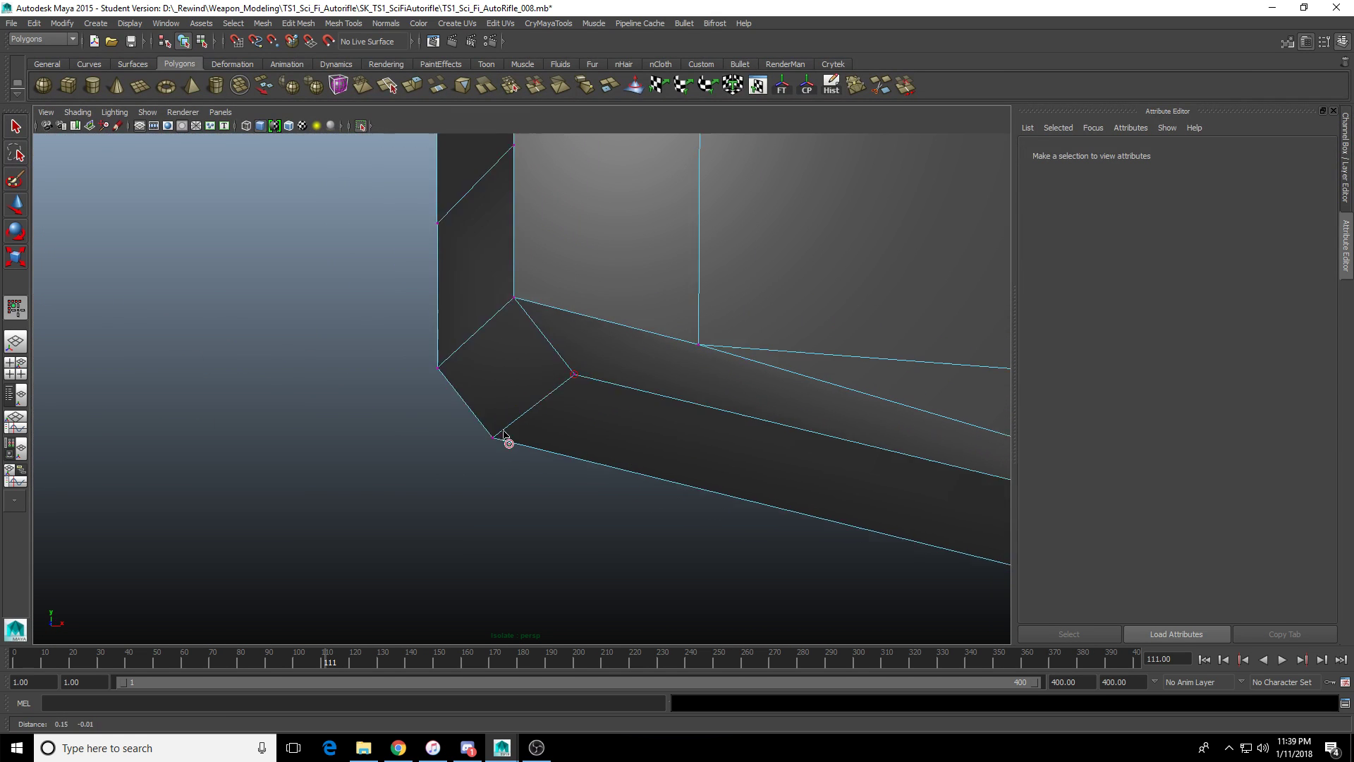
pyautogui.keyDown('alt'); pyautogui.moveTo(613, 442); pyautogui.dragTo(272, 380, button='right'); pyautogui.keyUp('alt')
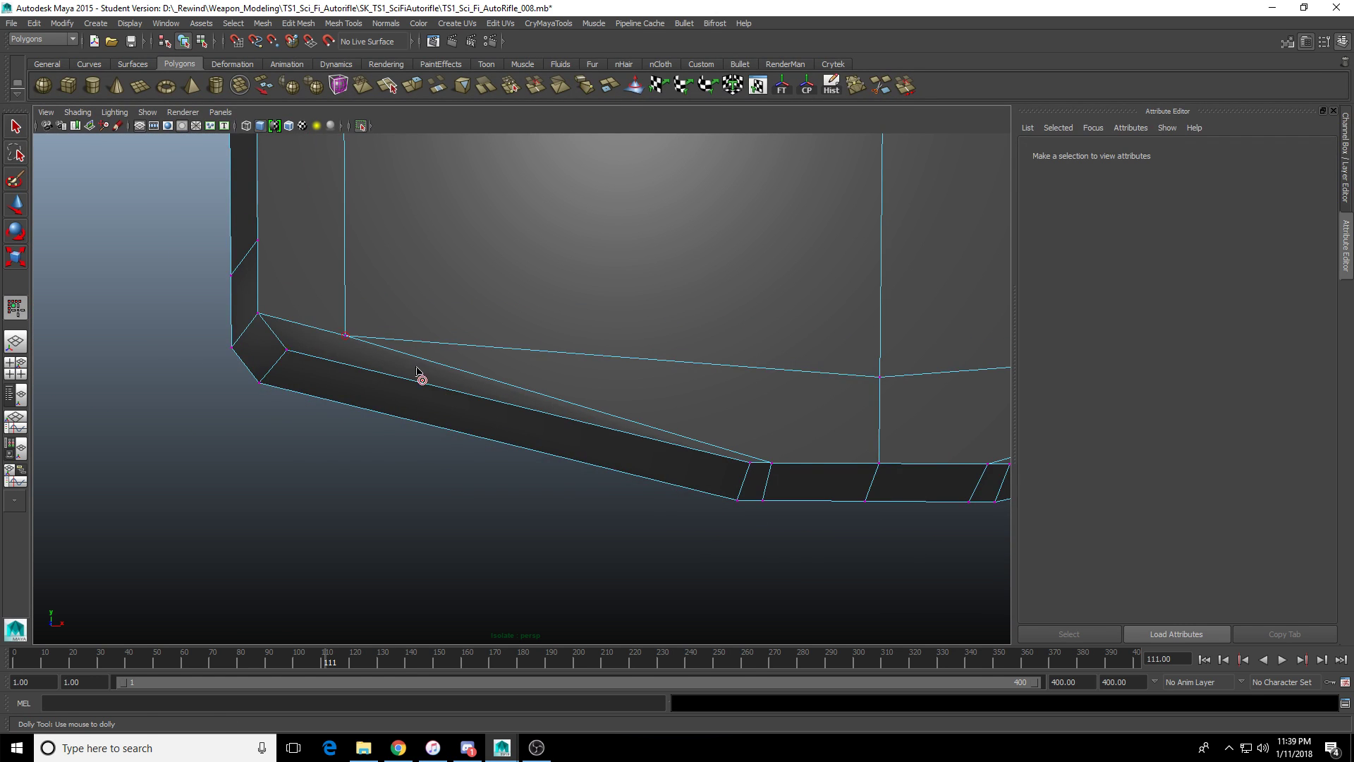
pyautogui.keyDown('alt'); pyautogui.moveTo(416, 372); pyautogui.dragTo(438, 507, button='right'); pyautogui.keyUp('alt')
pyautogui.scroll(4, 432, 507)
pyautogui.keyDown('alt'); pyautogui.moveTo(425, 508); pyautogui.dragTo(514, 341); pyautogui.keyUp('alt')
pyautogui.scroll(3, 447, 357)
pyautogui.keyDown('alt'); pyautogui.moveTo(447, 357); pyautogui.dragTo(452, 407, button='middle'); pyautogui.keyUp('alt')
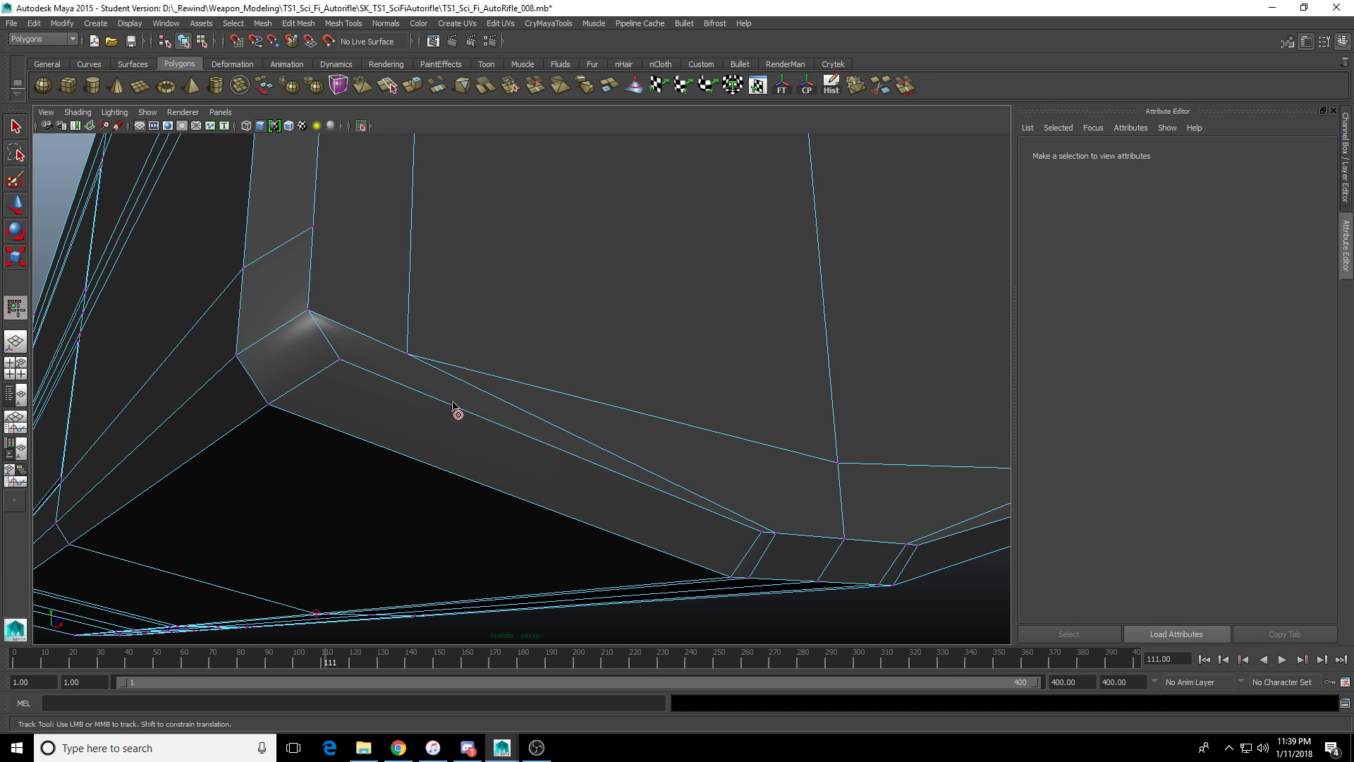
pyautogui.hotkey('ctrl', 'z')
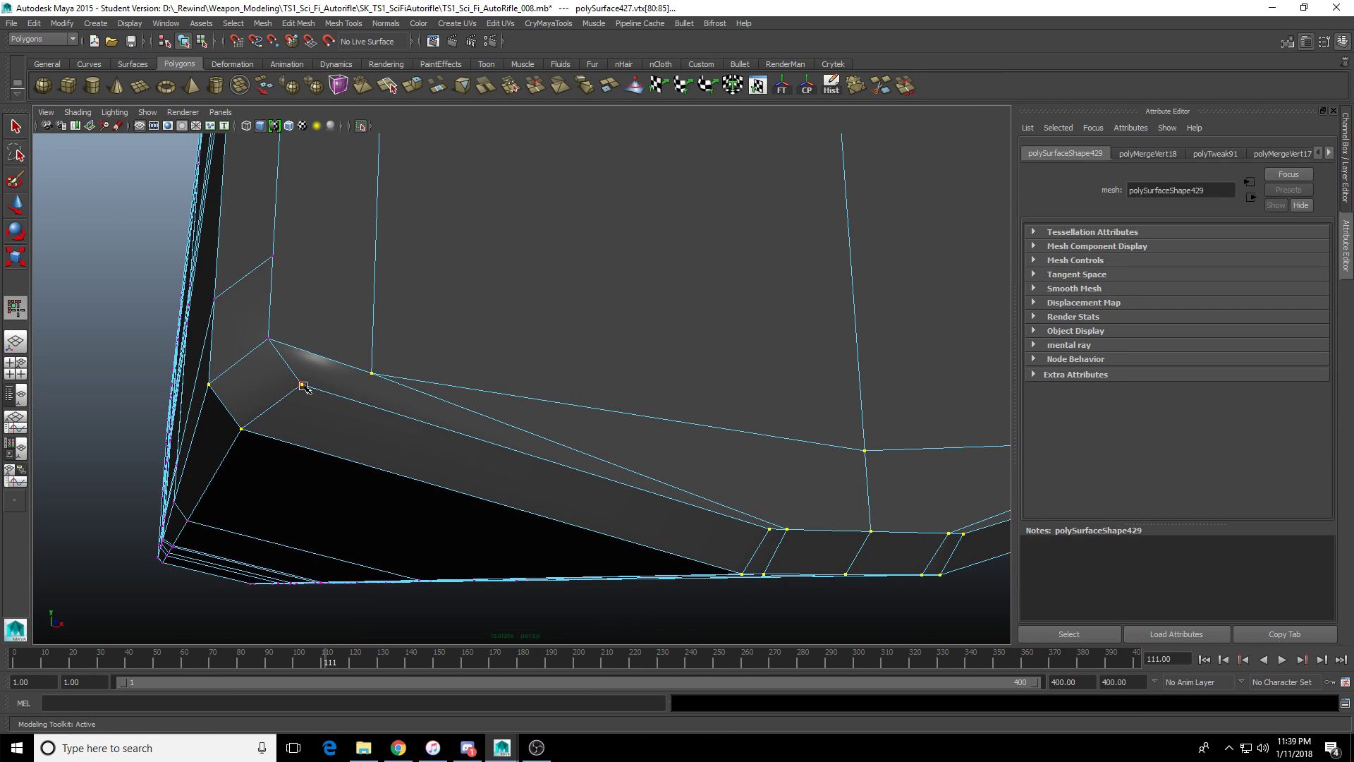
pyautogui.click(303, 386)
pyautogui.click(17, 204)
pyautogui.press('f')
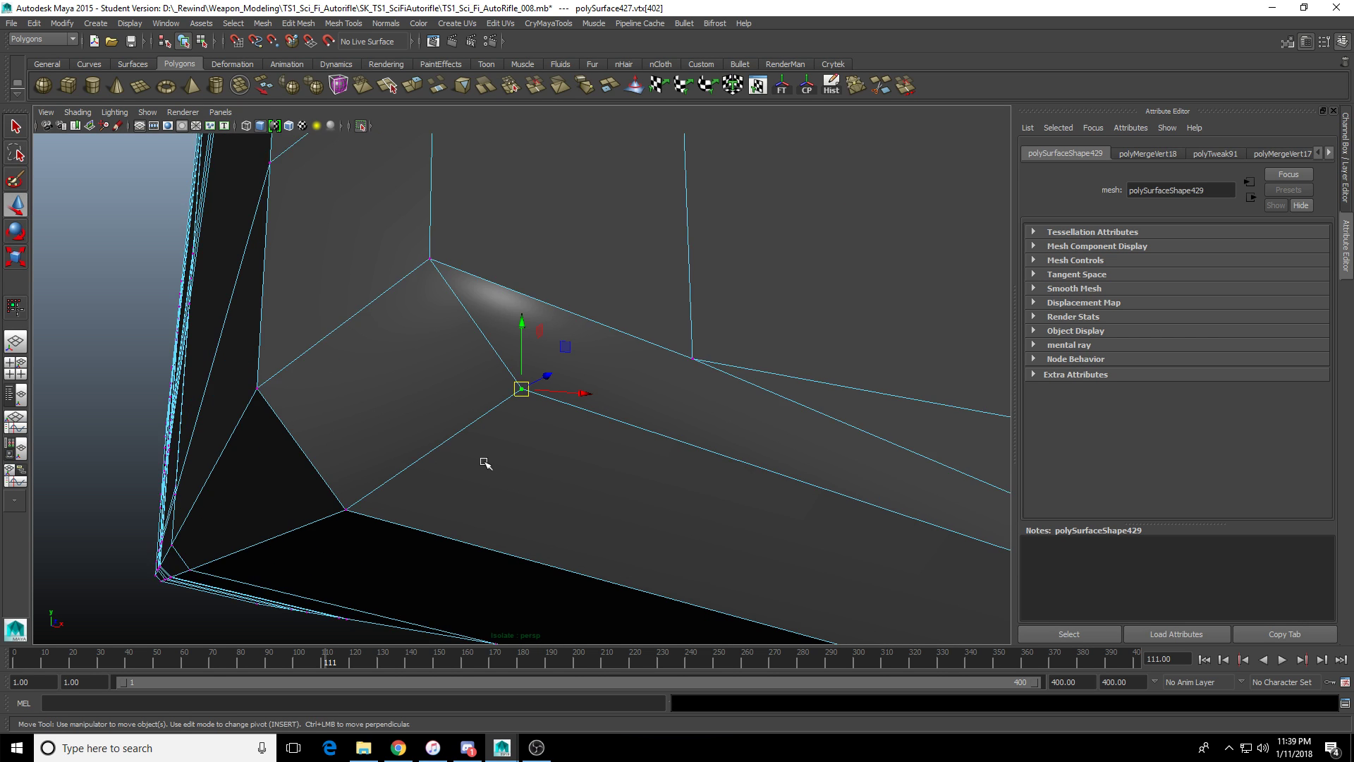
pyautogui.keyDown('alt'); pyautogui.moveTo(484, 463); pyautogui.dragTo(437, 494); pyautogui.keyUp('alt')
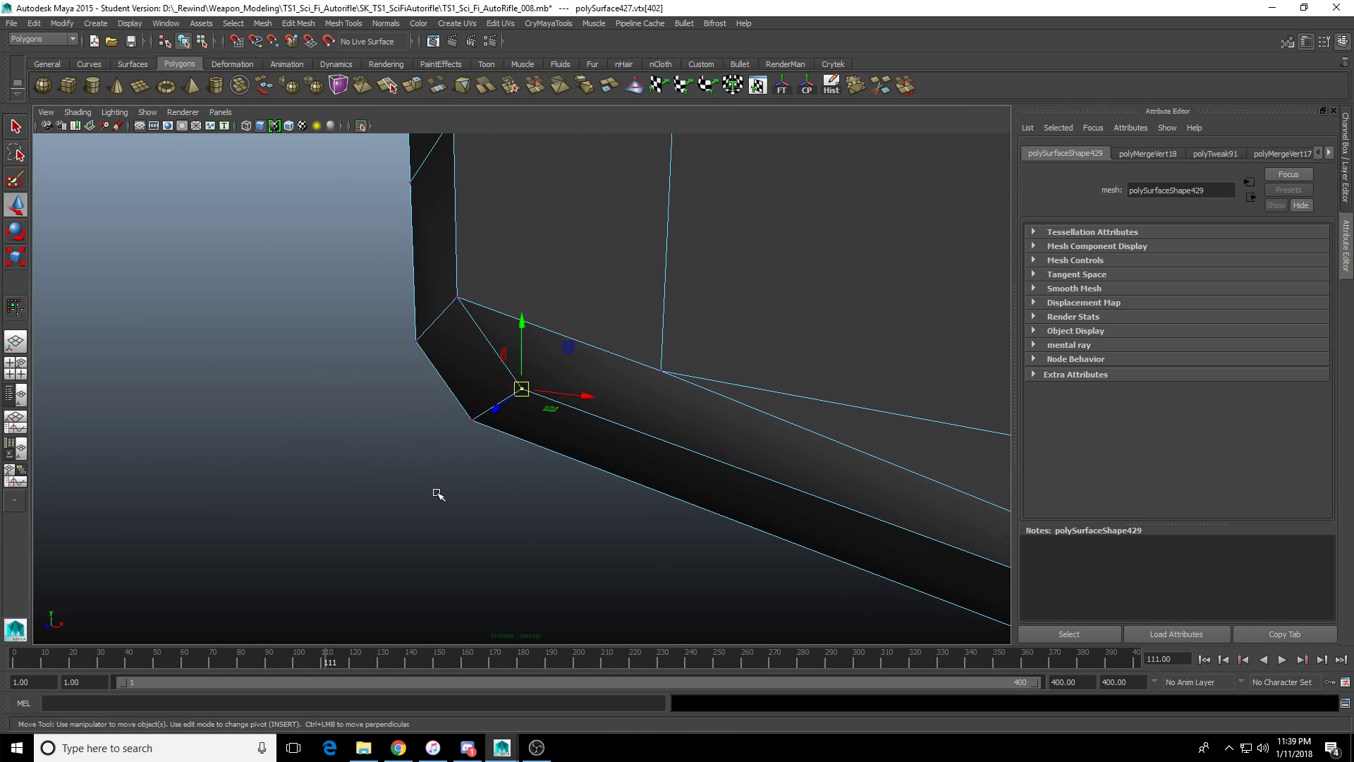
# Try to move a single lower vertex of the receiver's front face sideways toward its corner.
pyautogui.moveTo(423, 373)
pyautogui.keyDown('alt'); pyautogui.mouseDown()
pyautogui.moveTo(590, 371)
pyautogui.moveTo(447, 348)
pyautogui.moveTo(169, 356)
pyautogui.moveTo(478, 369)
pyautogui.moveTo(653, 354)
pyautogui.moveTo(447, 337)
pyautogui.moveTo(669, 354)
pyautogui.moveTo(254, 328)
pyautogui.mouseUp(); pyautogui.keyUp('alt')
pyautogui.click(621, 357)
pyautogui.press('f')
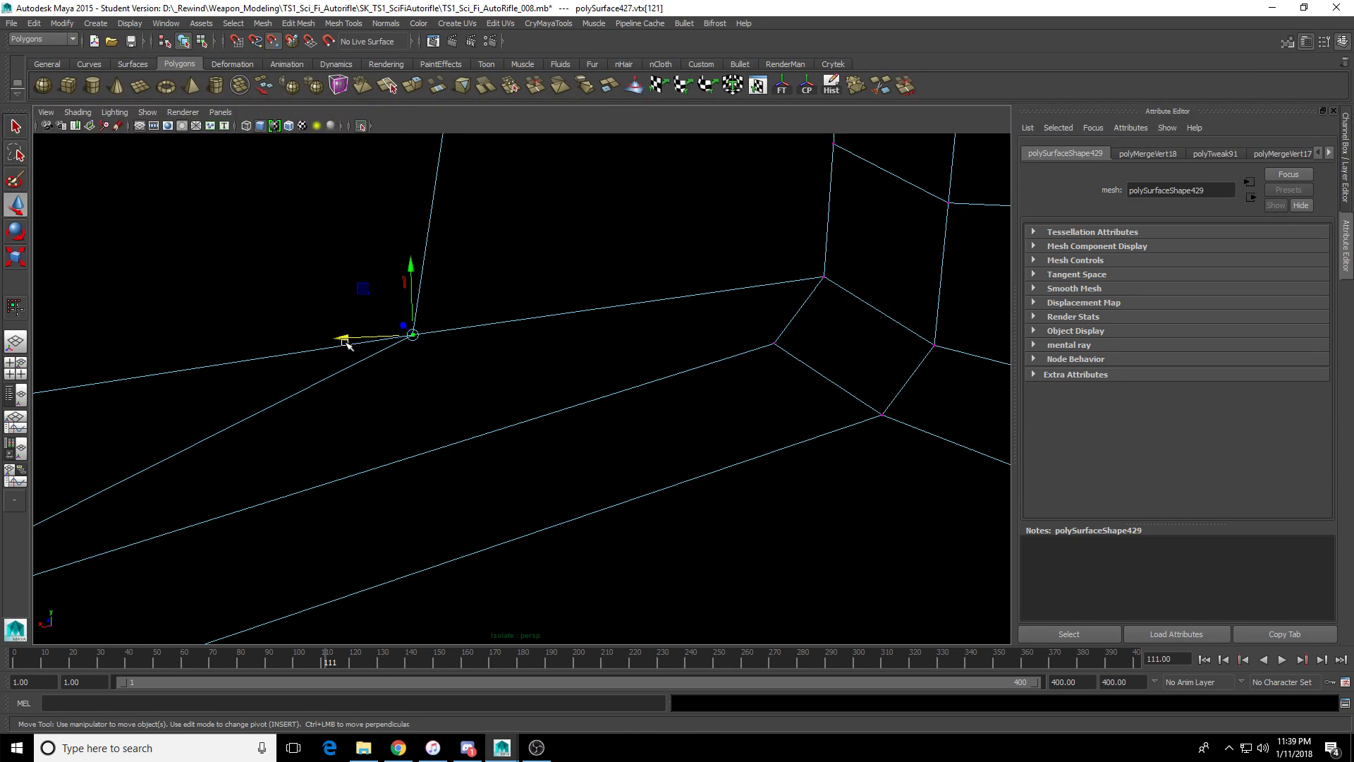
pyautogui.moveTo(347, 345); pyautogui.dragTo(627, 317)
pyautogui.moveTo(788, 303); pyautogui.dragTo(833, 289)
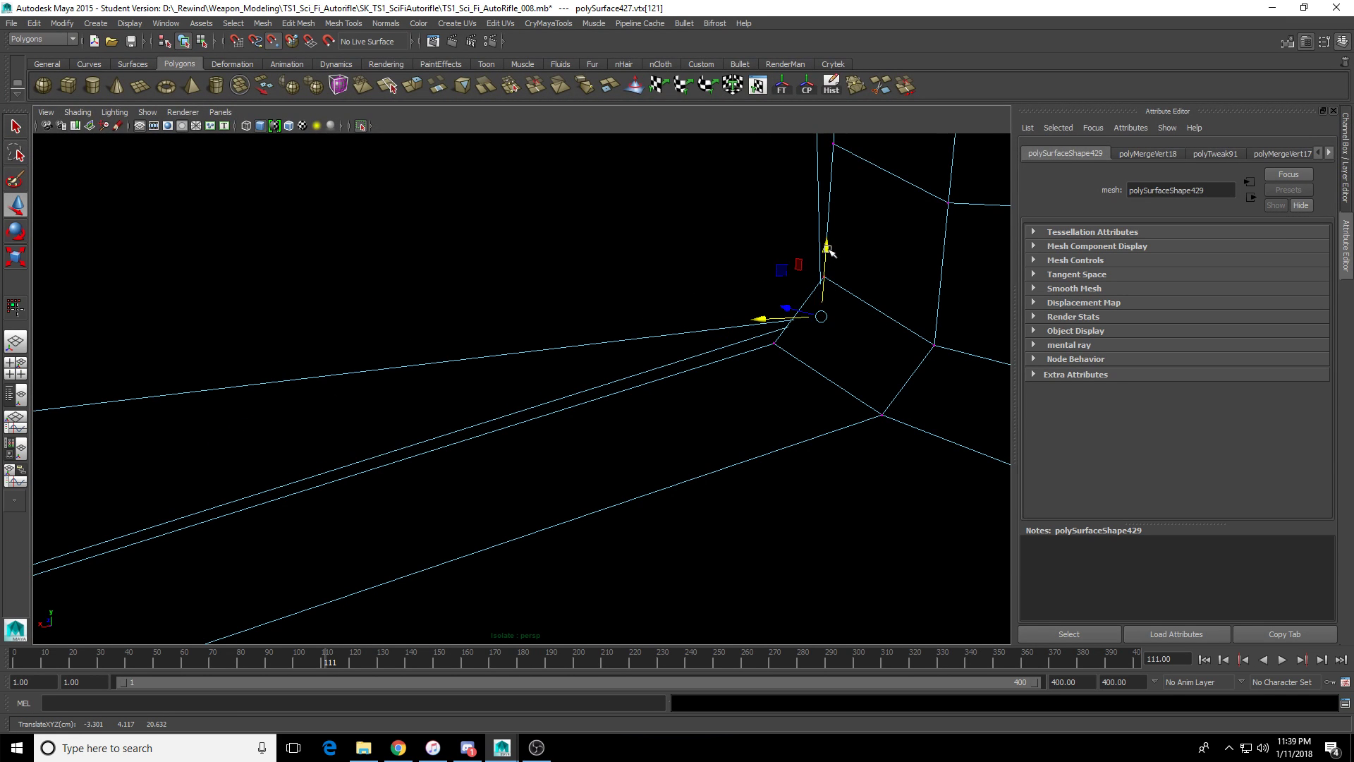
pyautogui.moveTo(826, 240)
pyautogui.keyDown('alt'); pyautogui.mouseDown()
pyautogui.moveTo(593, 366)
pyautogui.moveTo(508, 353)
pyautogui.moveTo(454, 413)
pyautogui.moveTo(493, 426)
pyautogui.moveTo(658, 357)
pyautogui.moveTo(683, 371)
pyautogui.moveTo(649, 384)
pyautogui.moveTo(417, 350)
pyautogui.mouseUp(); pyautogui.keyUp('alt')
pyautogui.hotkey('ctrl', 'z')
pyautogui.hotkey('ctrl', 'z')
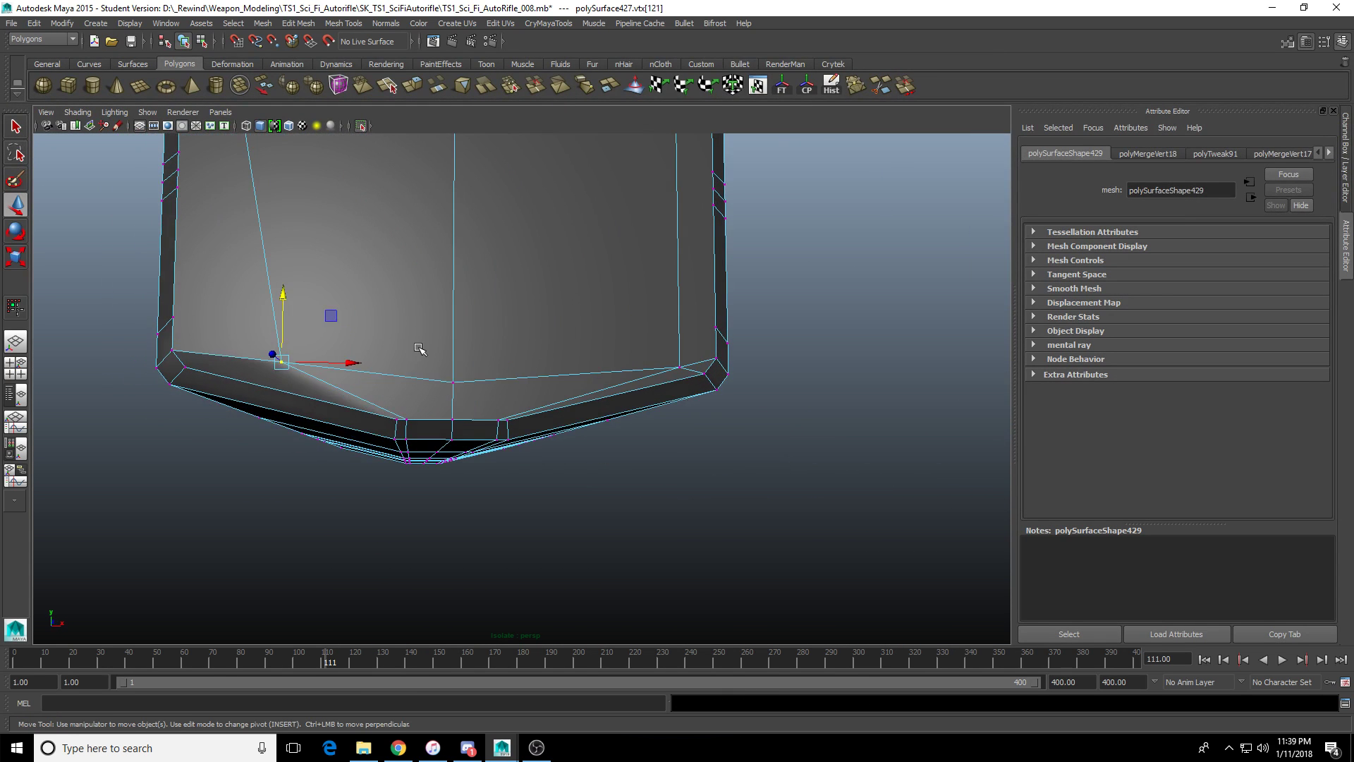
pyautogui.hotkey('ctrl', 'z')
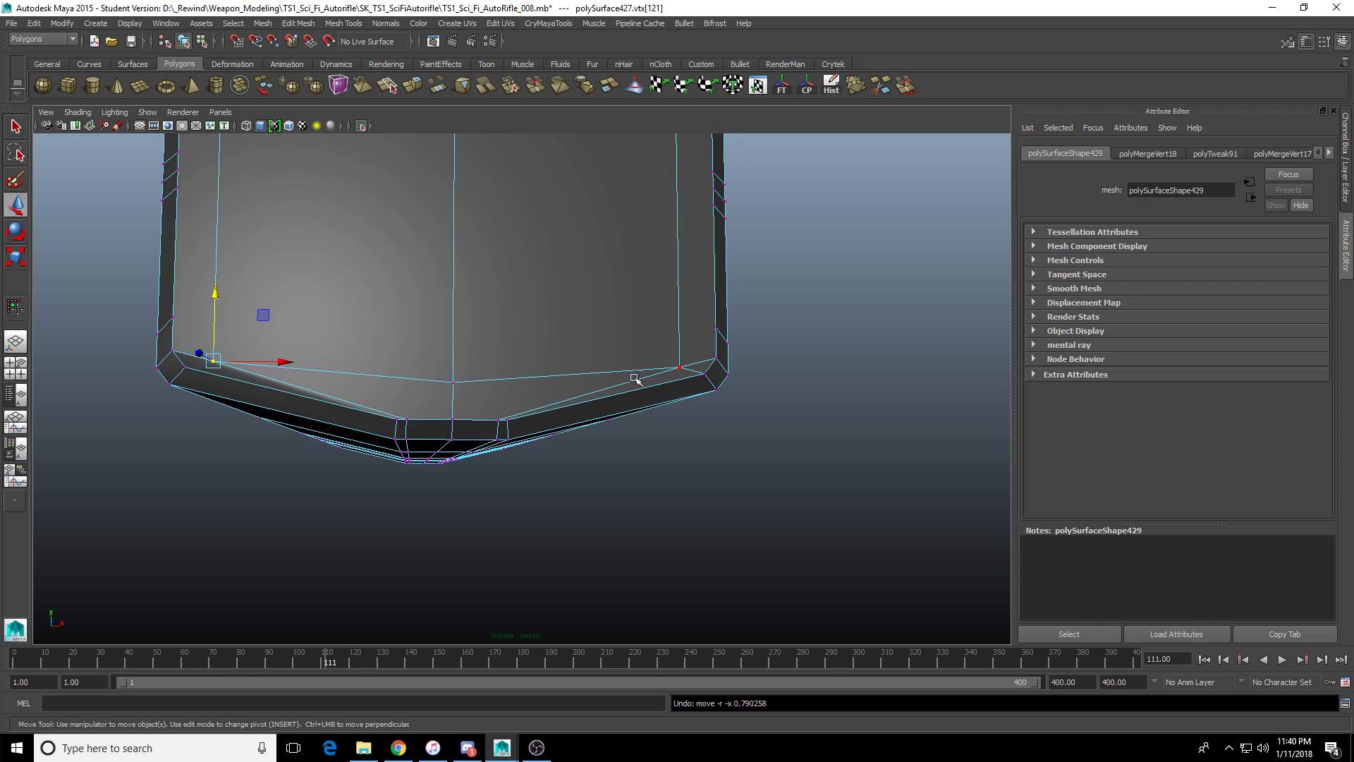
# Scale the two lower outer vertices of the receiver's front face apart along X, toward the beveled corners.
pyautogui.press('r')
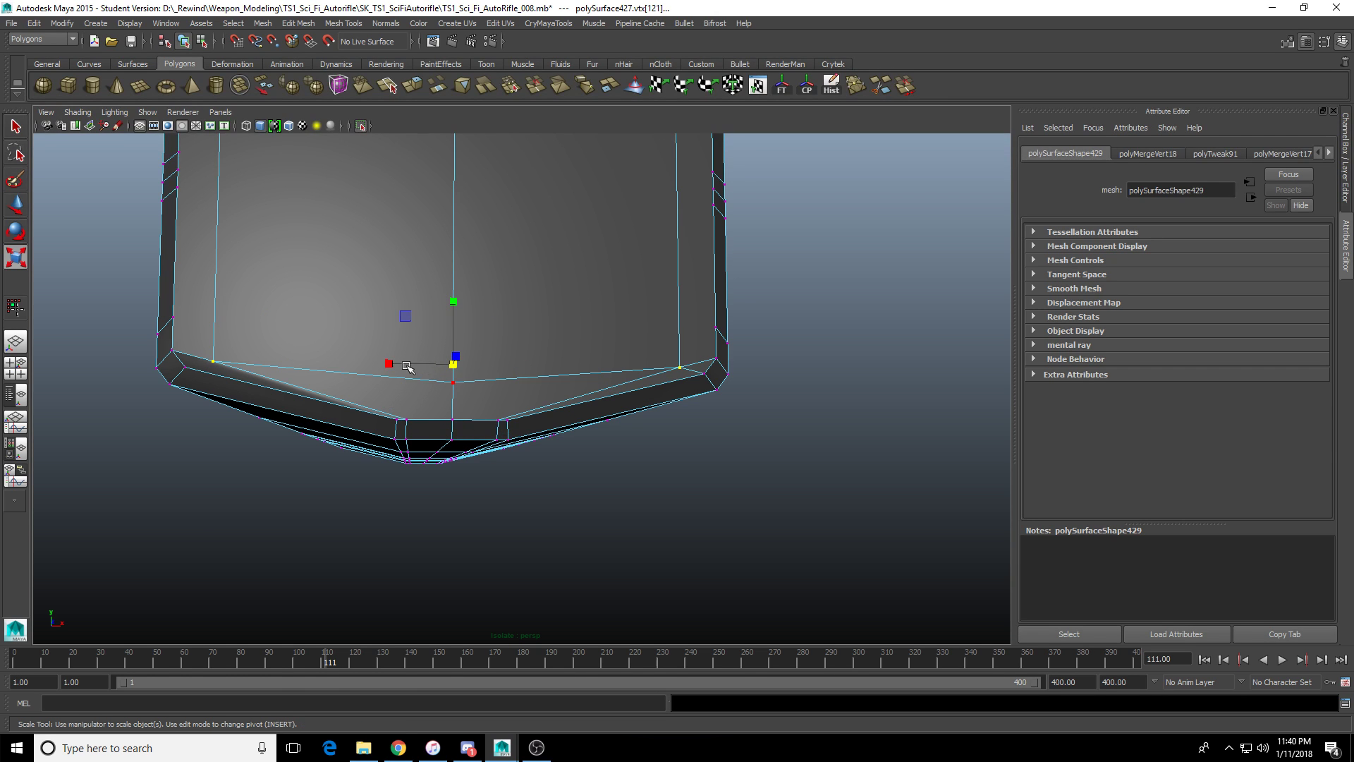
pyautogui.moveTo(406, 366)
pyautogui.mouseDown()
pyautogui.moveTo(458, 371)
pyautogui.moveTo(388, 380)
pyautogui.mouseUp()
pyautogui.scroll(-1, 477, 395)
pyautogui.keyDown('alt'); pyautogui.moveTo(478, 396); pyautogui.dragTo(544, 564, button='middle'); pyautogui.keyUp('alt')
pyautogui.scroll(1, 416, 418)
pyautogui.keyDown('alt'); pyautogui.moveTo(434, 493); pyautogui.dragTo(556, 405, button='middle'); pyautogui.keyUp('alt')
pyautogui.keyDown('alt'); pyautogui.moveTo(556, 405); pyautogui.dragTo(592, 429); pyautogui.keyUp('alt')
pyautogui.click(680, 428)
pyautogui.scroll(-2, 686, 428)
pyautogui.keyDown('alt'); pyautogui.moveTo(689, 428); pyautogui.dragTo(462, 444); pyautogui.keyUp('alt')
pyautogui.scroll(2, 473, 493)
# Delete the receiver body's construction history and turn off isolation to show the whole rifle.
pyautogui.click(480, 530)
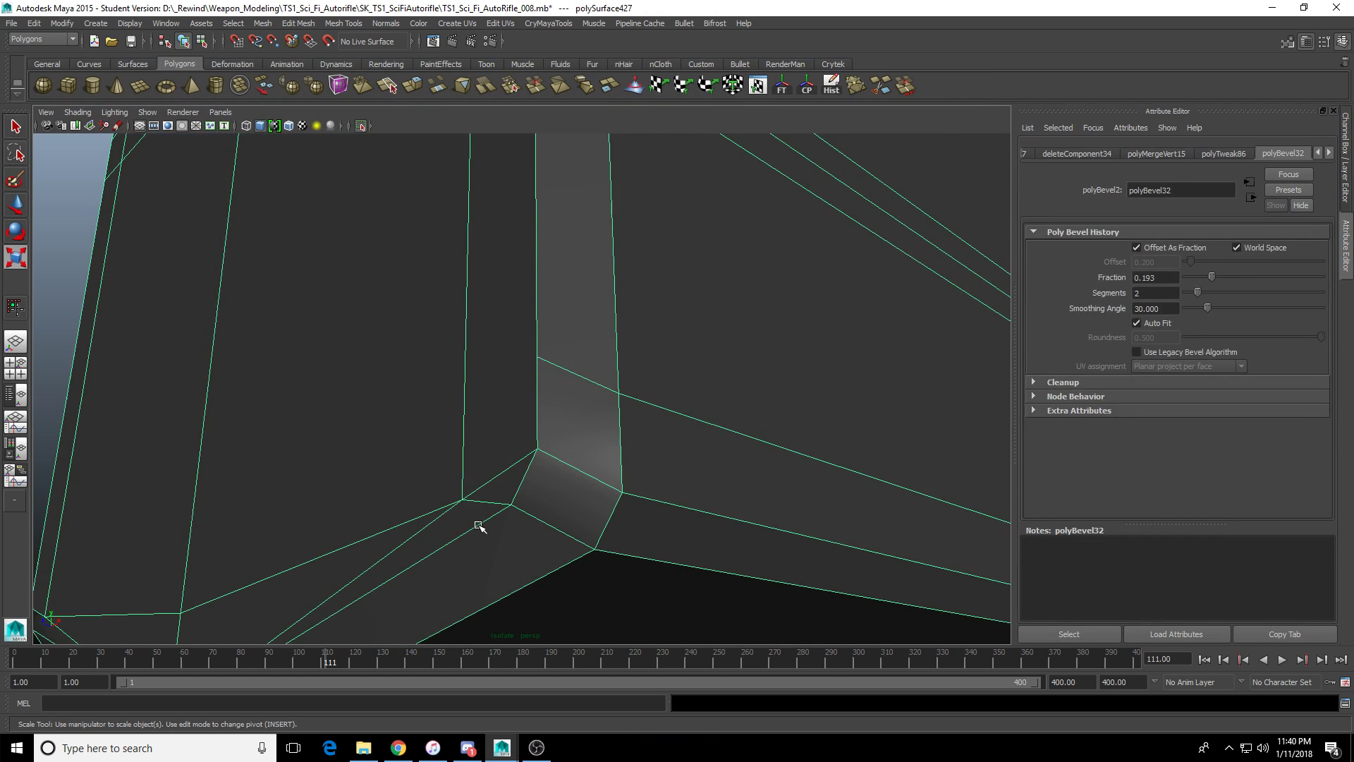
pyautogui.hotkey('alt', 'shift', 'd')
pyautogui.click(361, 126)
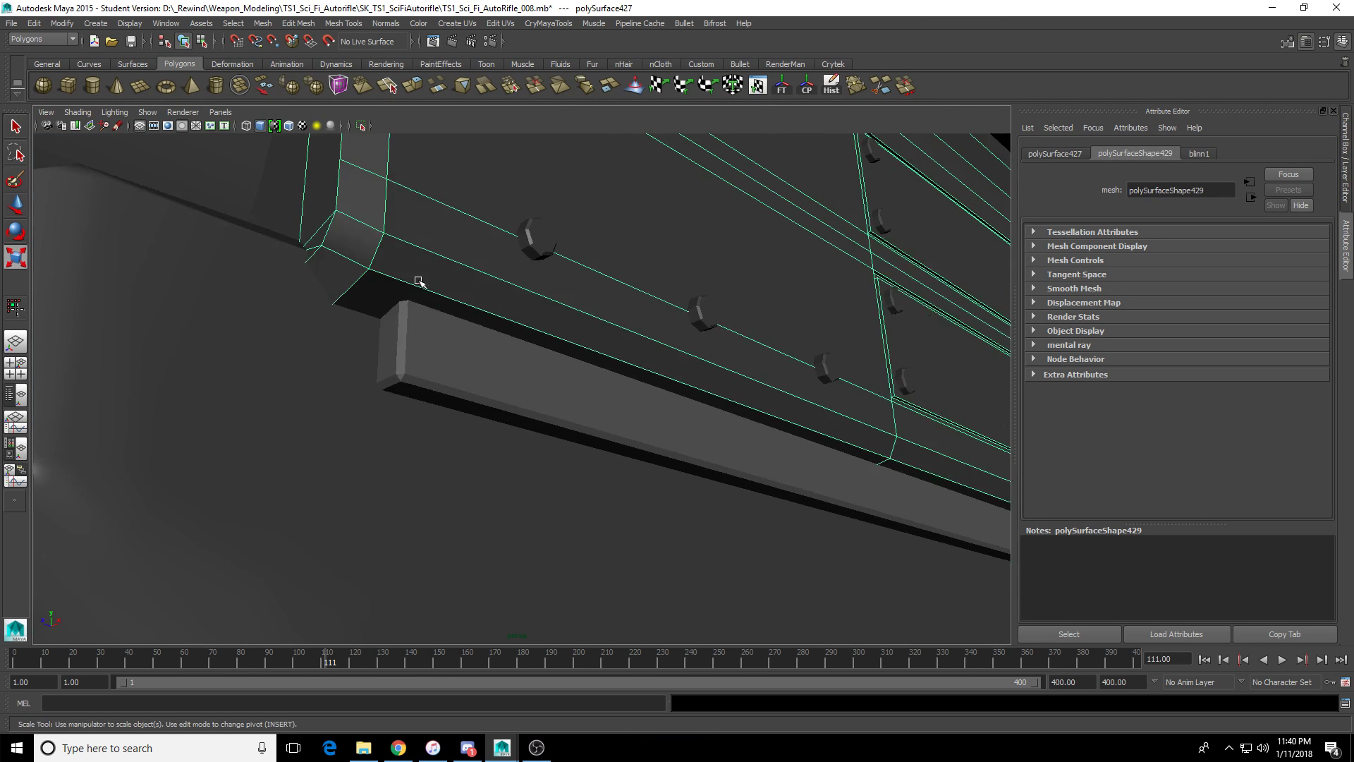
# Assign the existing blinn1 material to the beveled bar above the foregrip.
pyautogui.keyDown('alt'); pyautogui.moveTo(493, 367); pyautogui.dragTo(544, 396); pyautogui.keyUp('alt')
pyautogui.click(541, 398)
pyautogui.moveTo(541, 399); pyautogui.dragTo(576, 686, button='right')
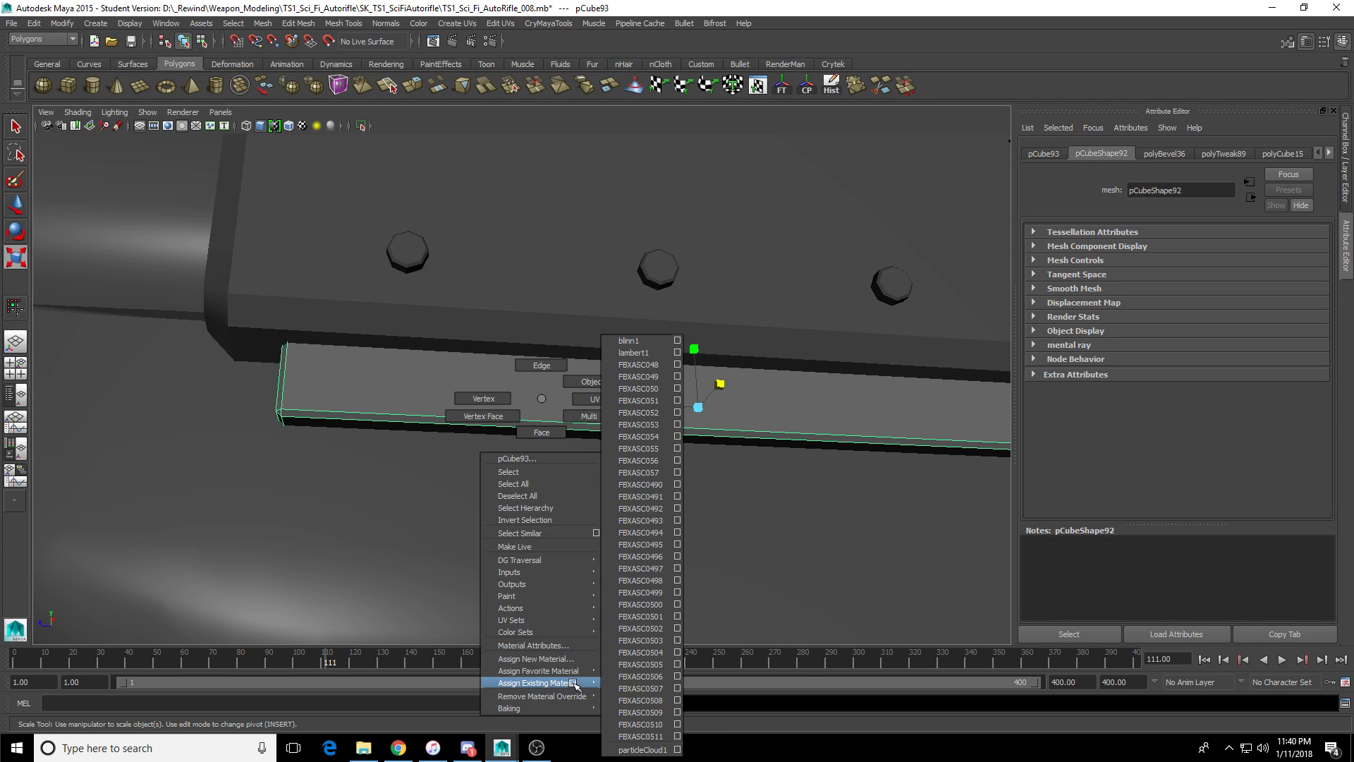
pyautogui.moveTo(644, 343); pyautogui.dragTo(644, 343, button='right')
# Duplicate the receiver's front lower-edge bolt and place the copy at the front end of the bar above the foregrip.
pyautogui.keyDown('alt'); pyautogui.moveTo(432, 256); pyautogui.dragTo(604, 409); pyautogui.keyUp('alt')
pyautogui.click(445, 294)
pyautogui.press('w')
pyautogui.press('f')
pyautogui.keyDown('alt'); pyautogui.moveTo(605, 410); pyautogui.dragTo(314, 321, button='middle'); pyautogui.keyUp('alt')
pyautogui.scroll(-5, 315, 320)
pyautogui.keyDown('alt'); pyautogui.moveTo(519, 396); pyautogui.dragTo(489, 390, button='middle'); pyautogui.keyUp('alt')
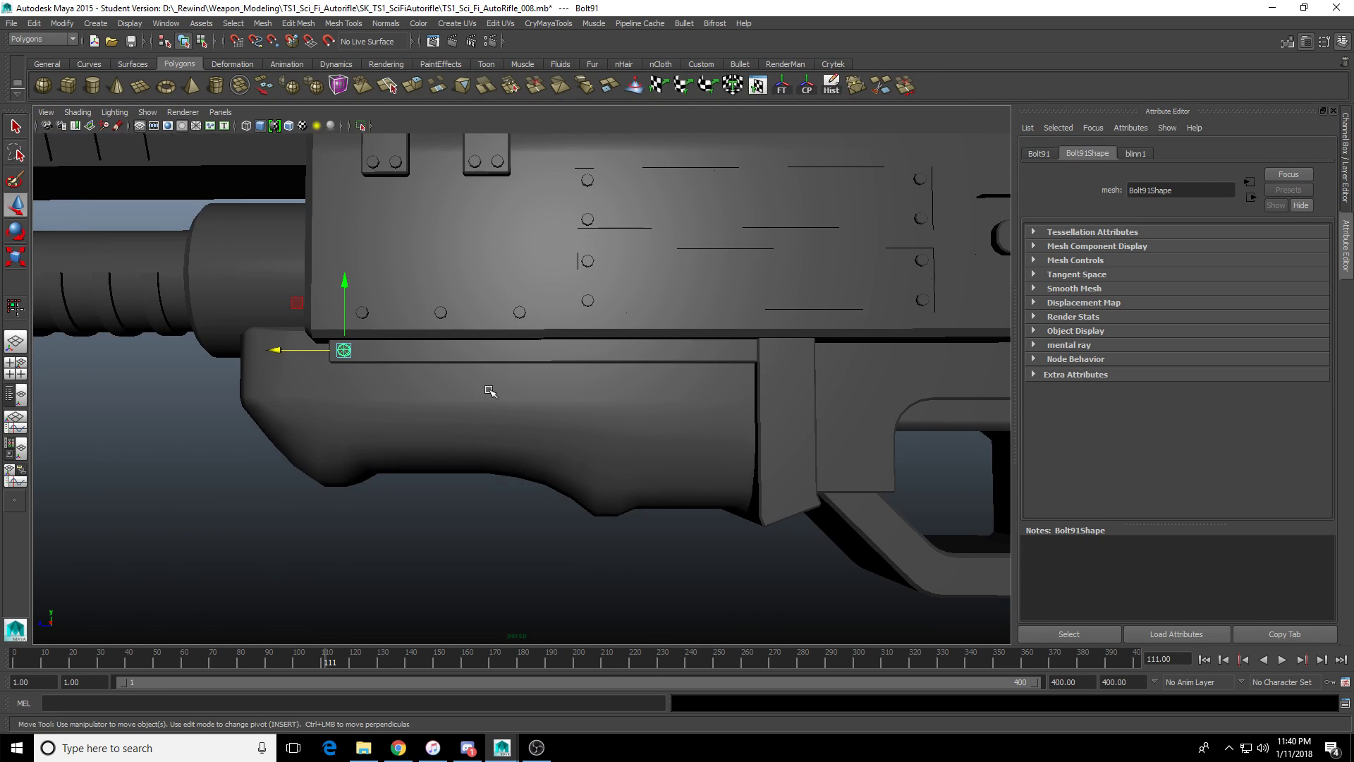
pyautogui.keyDown('alt'); pyautogui.moveTo(349, 358); pyautogui.dragTo(376, 366, button='middle'); pyautogui.keyUp('alt')
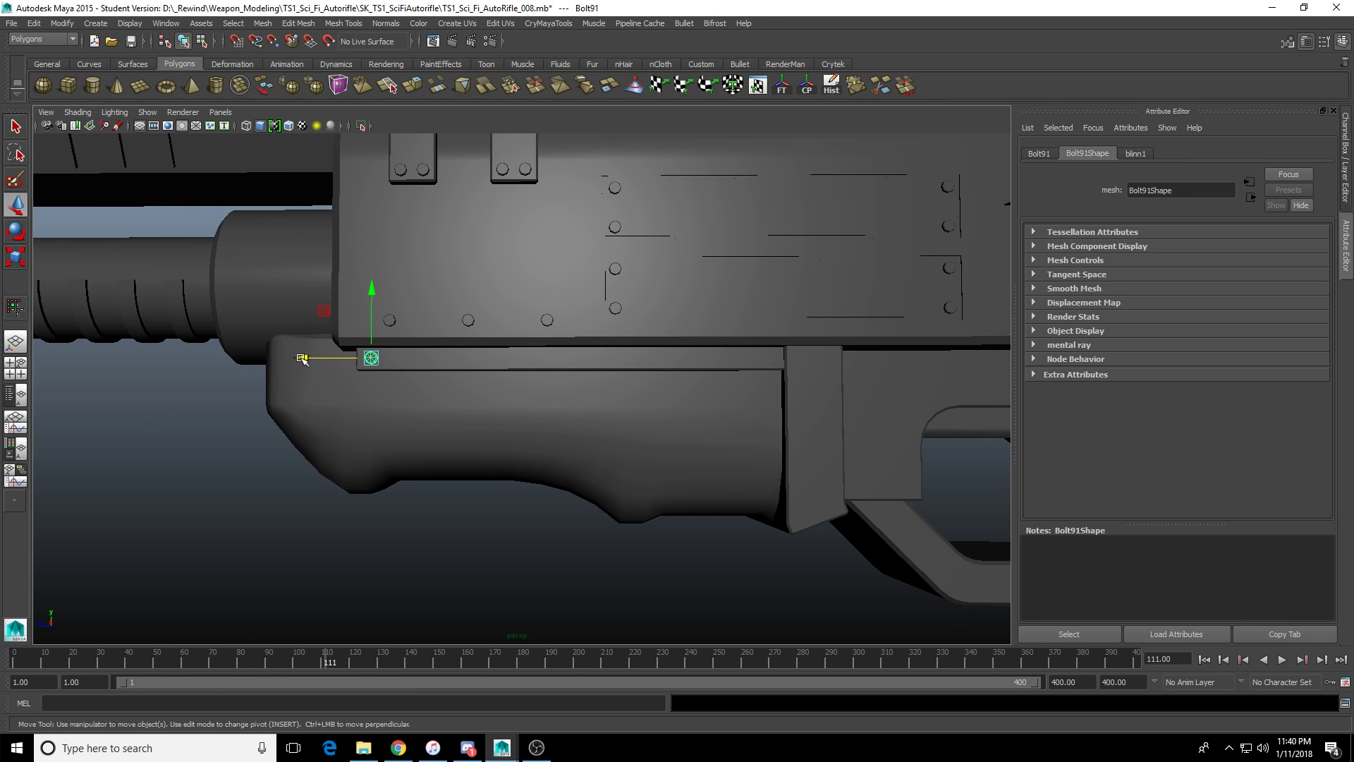
pyautogui.moveTo(302, 358); pyautogui.dragTo(305, 359)
pyautogui.keyDown('alt'); pyautogui.moveTo(399, 427); pyautogui.dragTo(416, 412); pyautogui.keyUp('alt')
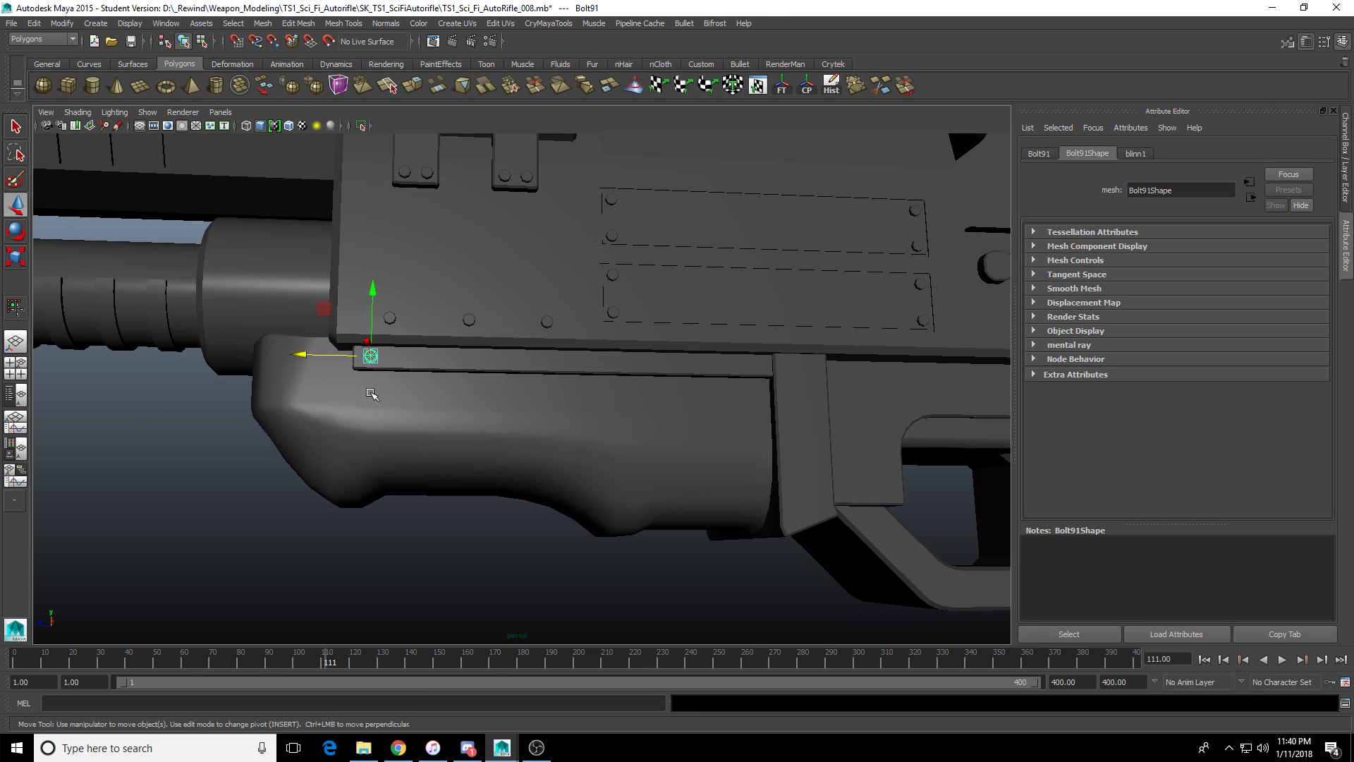
# Repeat the bolt duplication at equal spacing until six bolts line the bar above the foregrip.
pyautogui.hotkey('ctrl', 'shift', 'd')
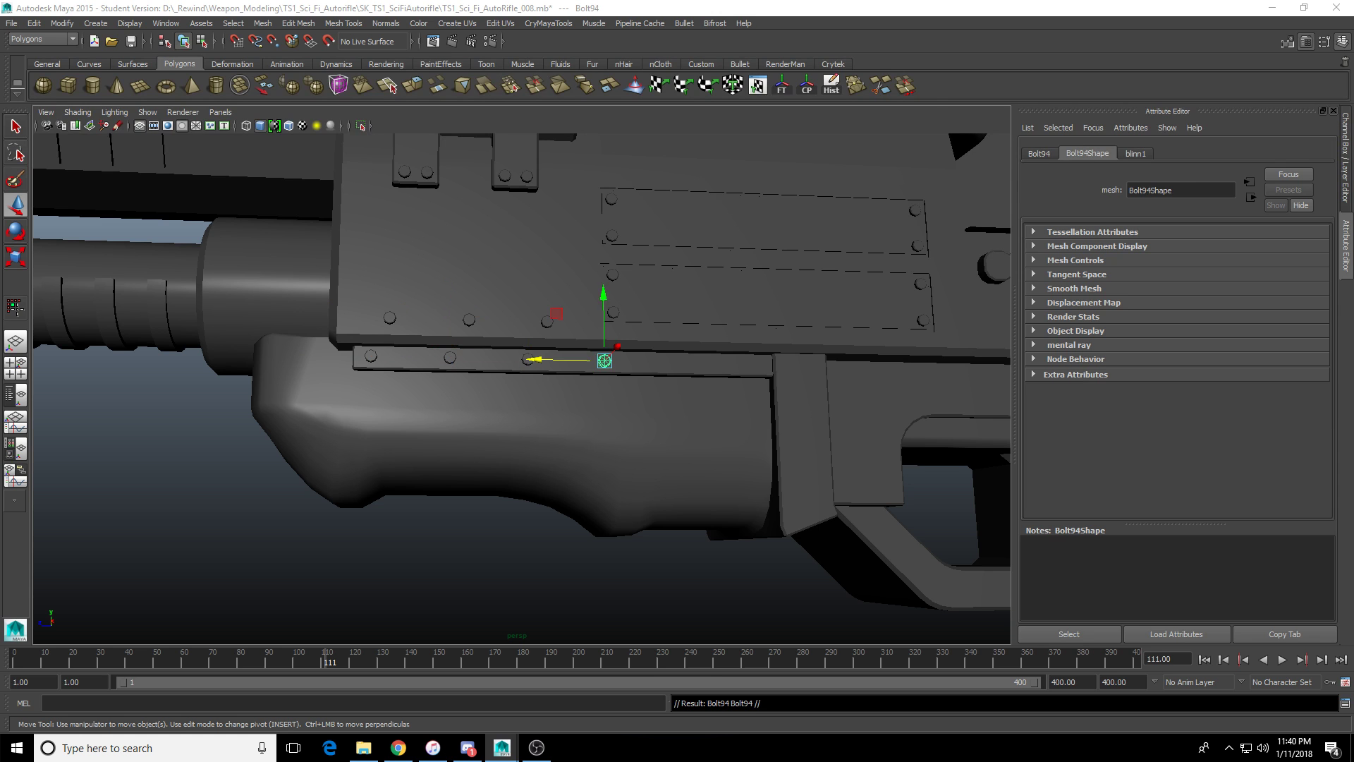
pyautogui.scroll(-6, 372, 539)
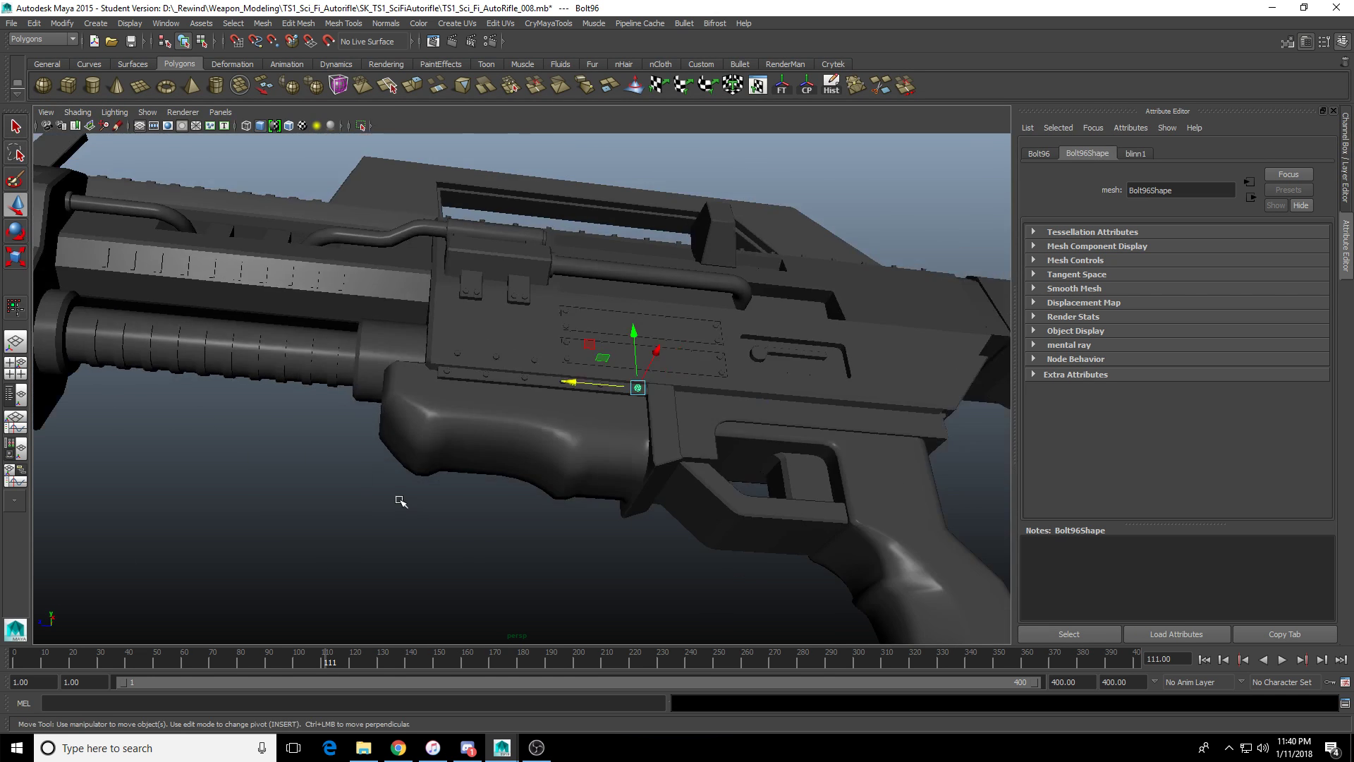
pyautogui.click(375, 536)
pyautogui.keyDown('alt'); pyautogui.moveTo(376, 536); pyautogui.dragTo(414, 544); pyautogui.keyUp('alt')
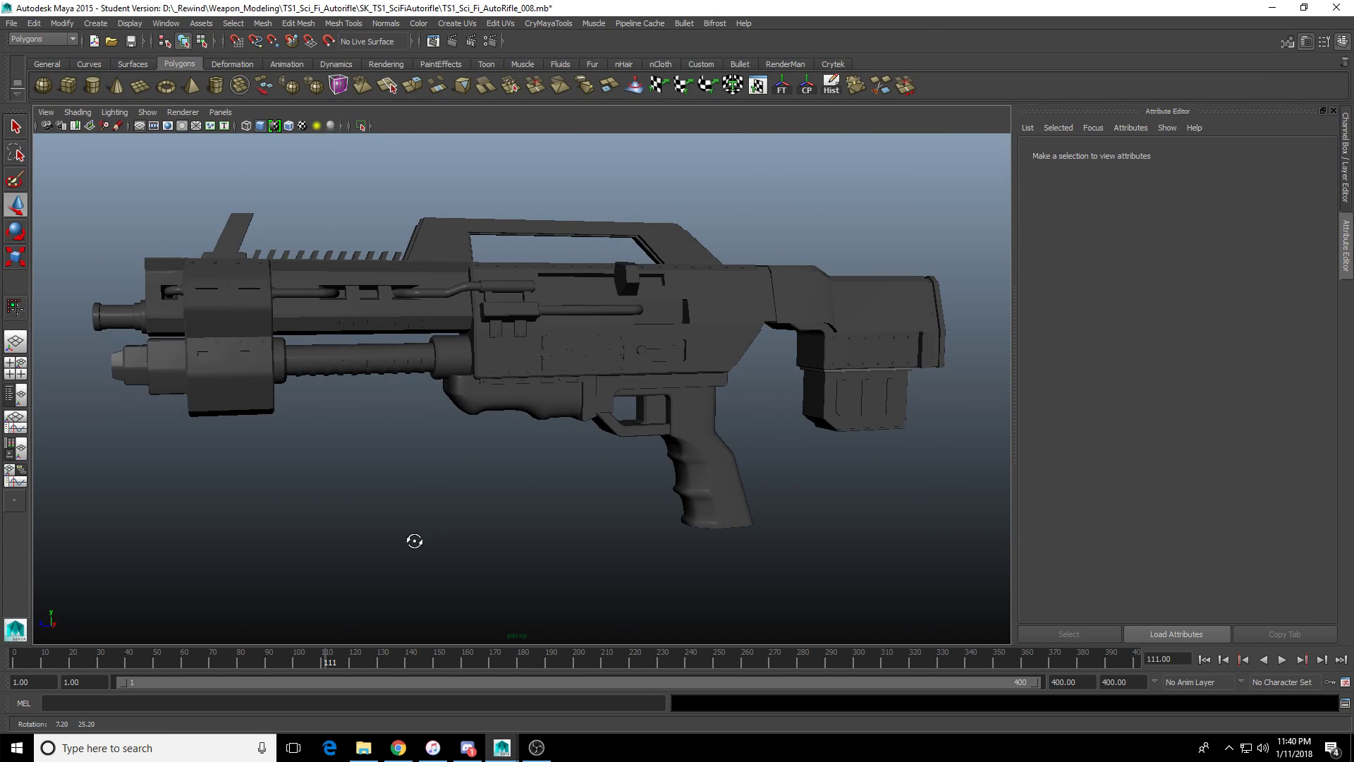
# Select the six bar bolts, the bar itself and the three bolts on the receiver's lower edge.
pyautogui.scroll(8, 459, 543)
pyautogui.click(307, 351)
pyautogui.press('q')
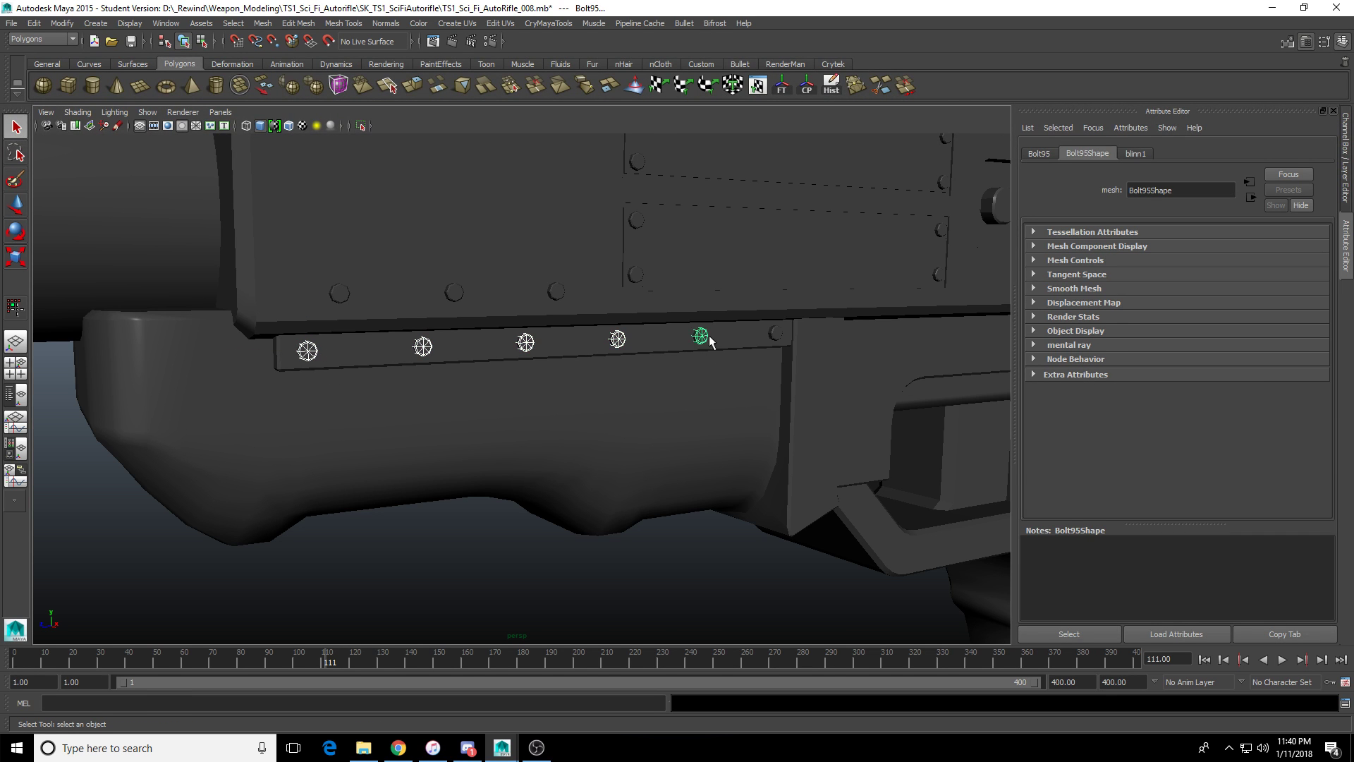
pyautogui.click(772, 336)
pyautogui.press('w')
pyautogui.press('f')
pyautogui.keyDown('alt'); pyautogui.moveTo(619, 372); pyautogui.dragTo(916, 335); pyautogui.keyUp('alt')
pyautogui.scroll(3, 752, 339)
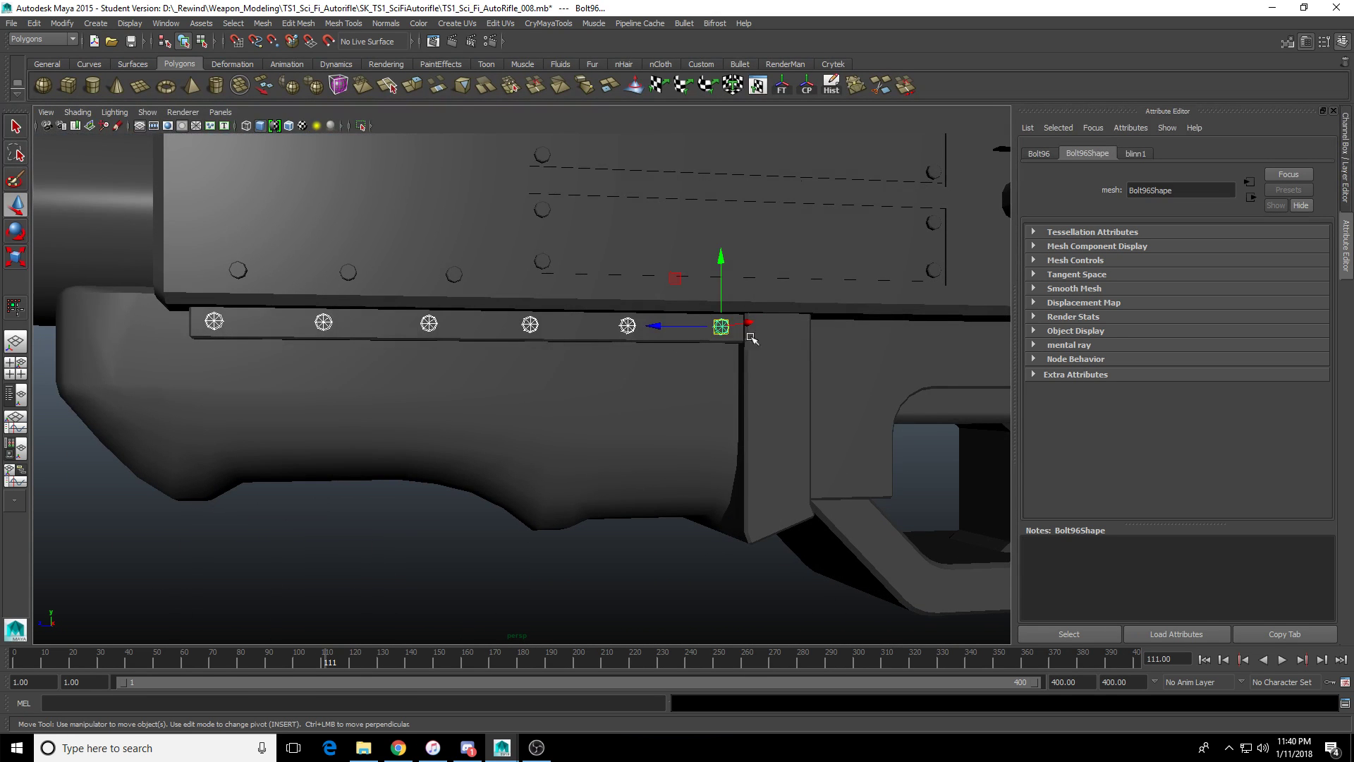
pyautogui.click(584, 322)
pyautogui.click(238, 271)
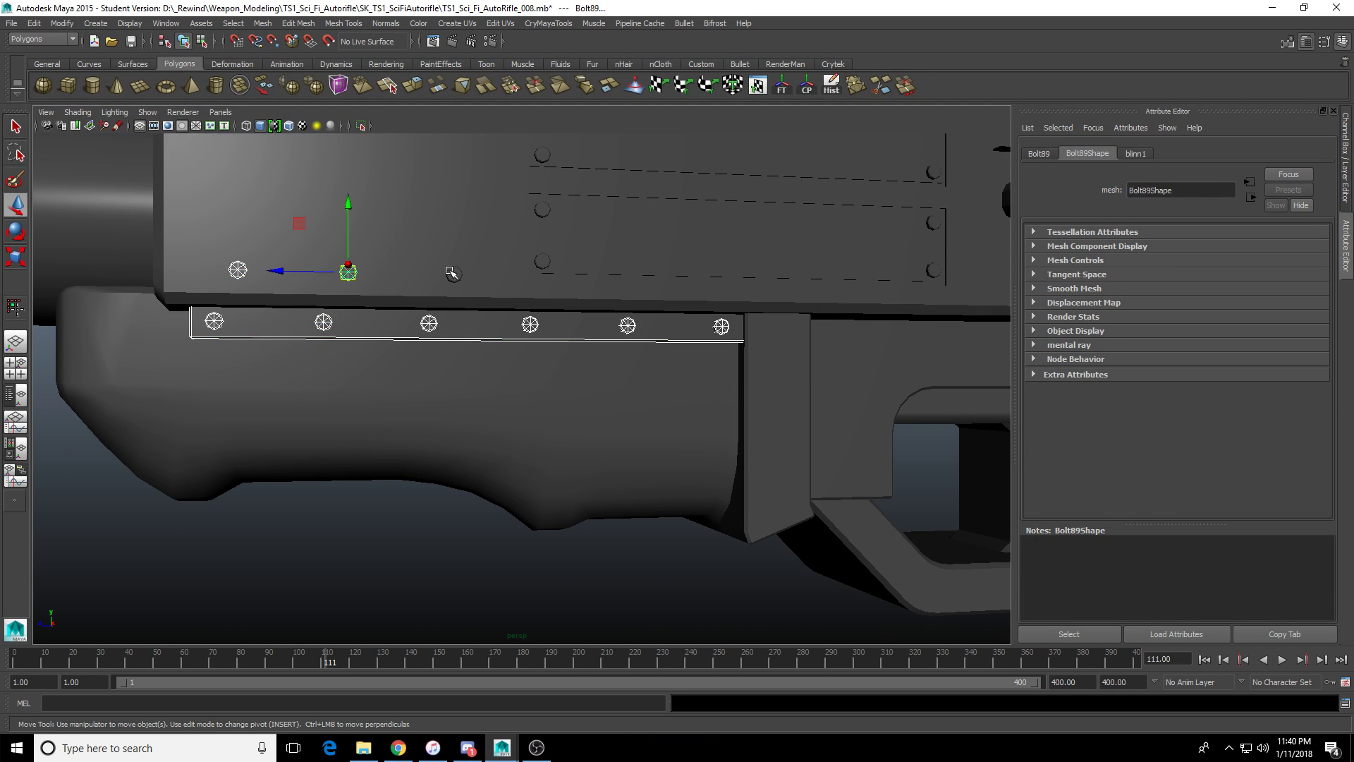
pyautogui.keyDown('shift'); pyautogui.click(452, 272); pyautogui.keyUp('shift')
# Duplicate and group the selected bar and bolts, and mirror the group to the rifle's other side with Scale X -1.
pyautogui.scroll(-4, 430, 310)
pyautogui.keyDown('alt'); pyautogui.moveTo(429, 311); pyautogui.dragTo(581, 341); pyautogui.keyUp('alt')
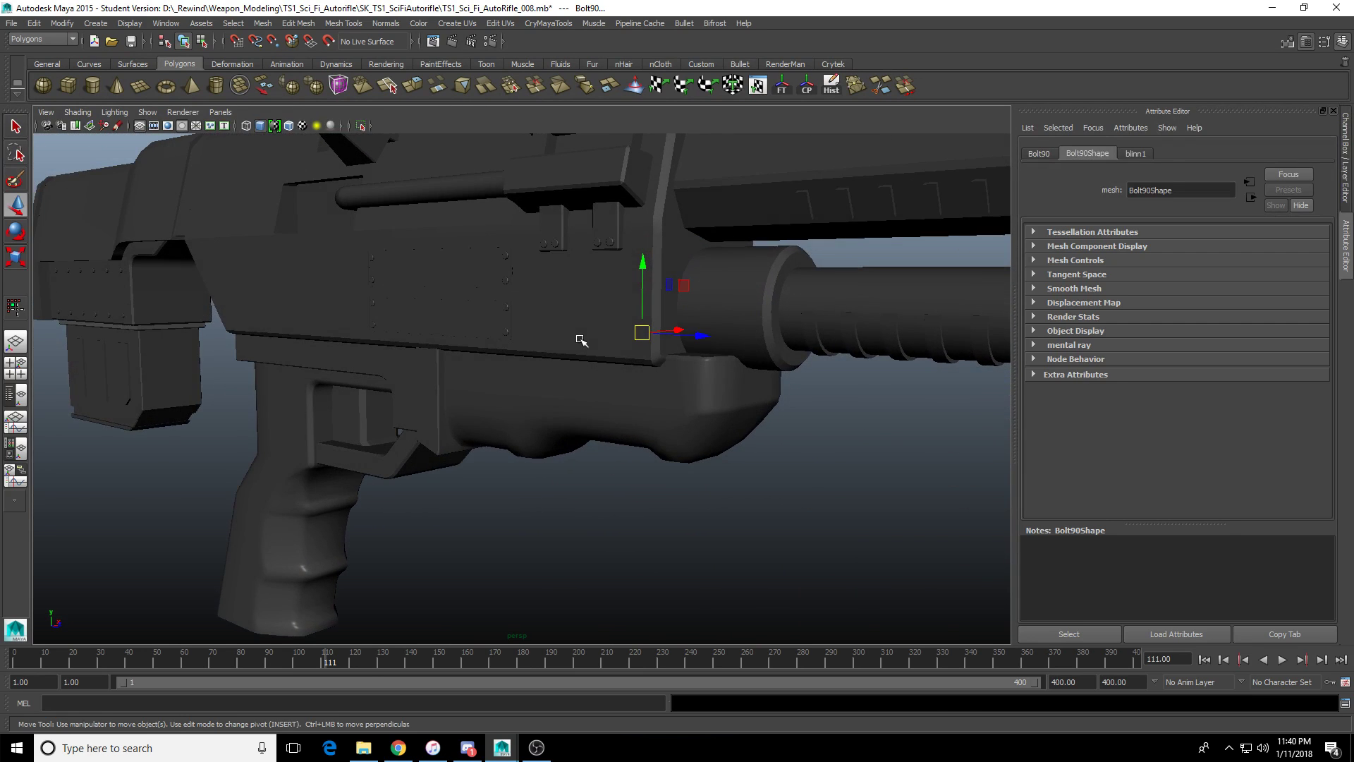
pyautogui.hotkey('ctrl', 'g')
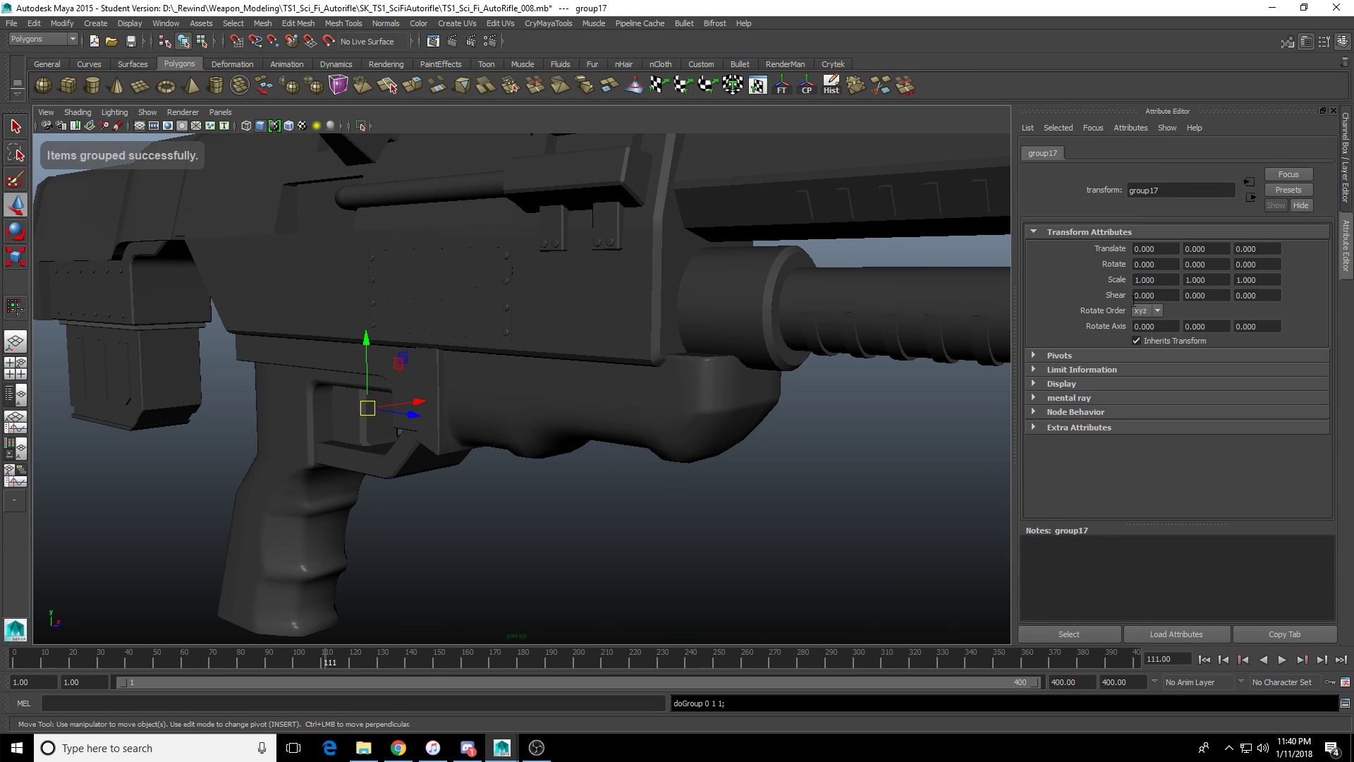
pyautogui.write('-1')
pyautogui.press('Return')
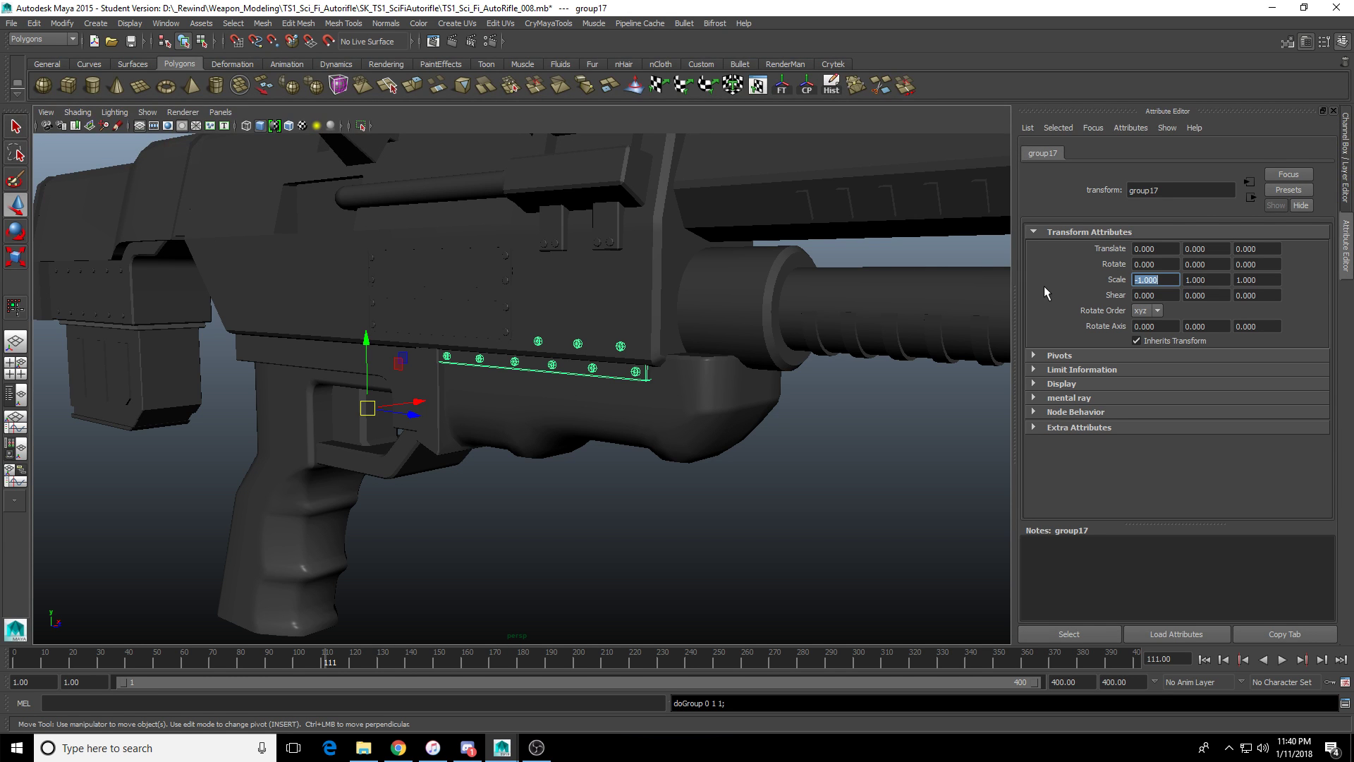
pyautogui.keyDown('alt'); pyautogui.moveTo(580, 414); pyautogui.dragTo(620, 451); pyautogui.keyUp('alt')
pyautogui.click(650, 532)
pyautogui.keyDown('alt'); pyautogui.moveTo(651, 532); pyautogui.dragTo(720, 519); pyautogui.keyUp('alt')
pyautogui.keyDown('alt'); pyautogui.moveTo(720, 519); pyautogui.dragTo(663, 506, button='right'); pyautogui.keyUp('alt')
pyautogui.moveTo(664, 506)
pyautogui.keyDown('alt'); pyautogui.mouseDown()
pyautogui.moveTo(677, 475)
pyautogui.moveTo(677, 490)
pyautogui.mouseUp(); pyautogui.keyUp('alt')
pyautogui.keyDown('alt'); pyautogui.moveTo(677, 490); pyautogui.dragTo(655, 445, button='right'); pyautogui.keyUp('alt')
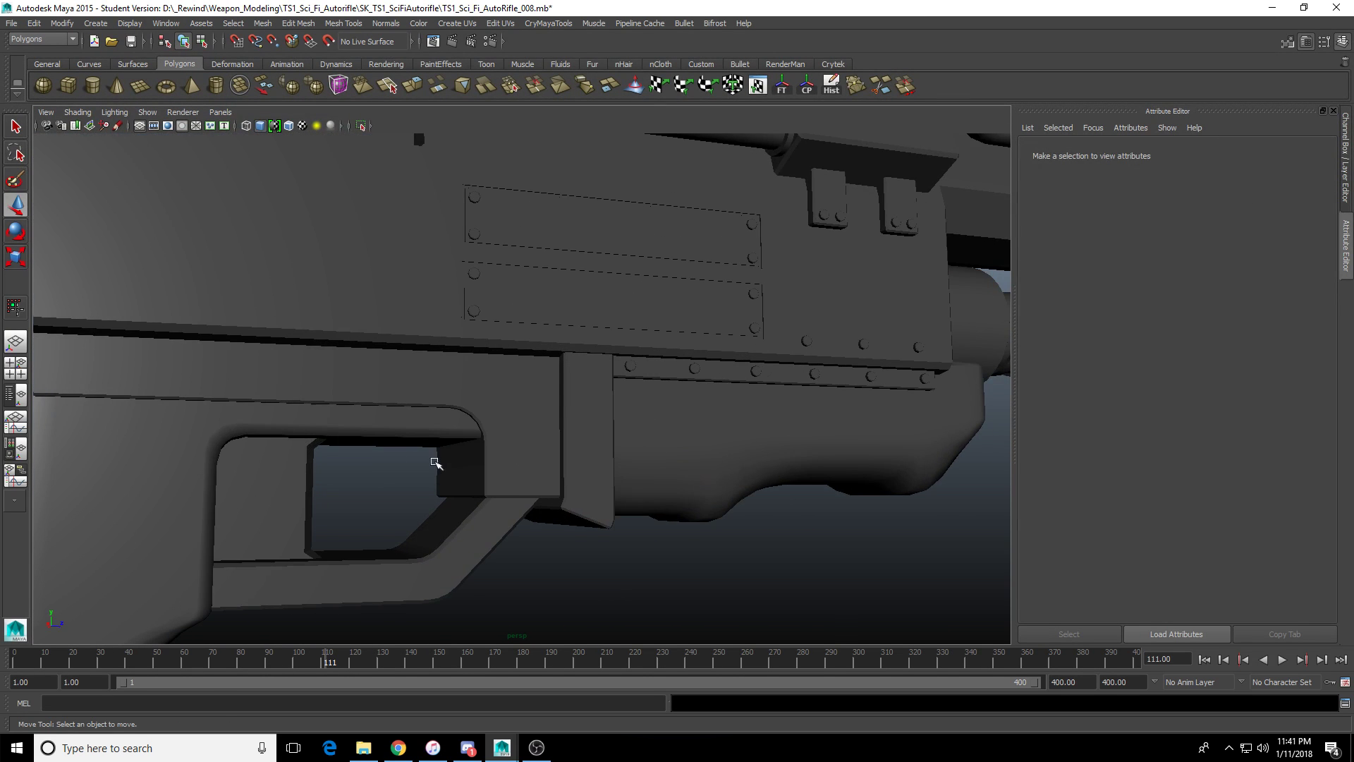
# Duplicate the rearmost bar bolt and place the copy at the front of the strip above the trigger guard, about Z 7.137.
pyautogui.keyDown('alt'); pyautogui.moveTo(437, 462); pyautogui.dragTo(543, 466); pyautogui.keyUp('alt')
pyautogui.scroll(4, 458, 394)
pyautogui.click(368, 344)
pyautogui.keyDown('alt'); pyautogui.moveTo(368, 345); pyautogui.dragTo(405, 411); pyautogui.keyUp('alt')
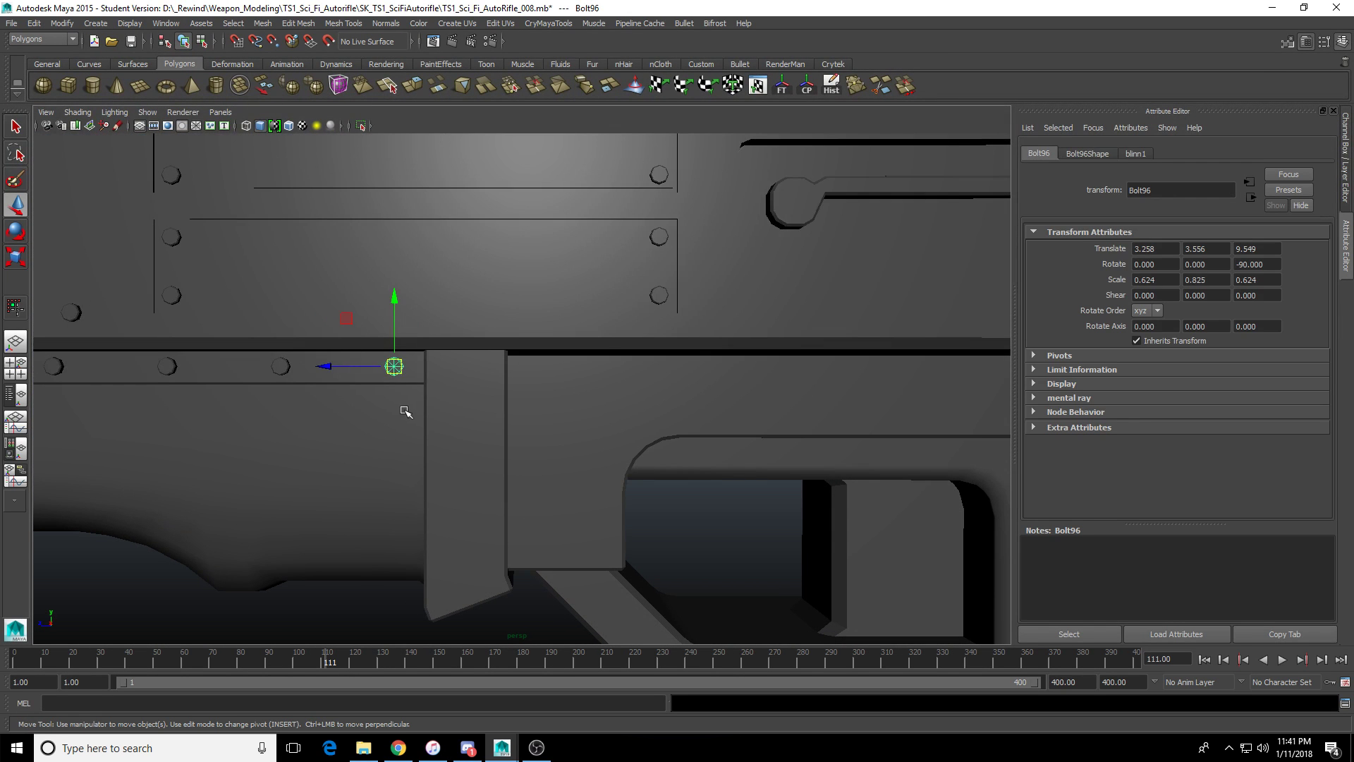
pyautogui.hotkey('ctrl', 'd')
pyautogui.moveTo(330, 371); pyautogui.dragTo(485, 365)
pyautogui.press('f')
pyautogui.scroll(-2, 462, 399)
pyautogui.moveTo(523, 325); pyautogui.dragTo(630, 430)
pyautogui.scroll(-4, 535, 429)
pyautogui.moveTo(467, 430); pyautogui.dragTo(536, 443)
# Repeat the bolt duplication at equal spacing until eight bolts line the strip above the trigger guard and grip.
pyautogui.scroll(-6, 546, 443)
pyautogui.scroll(-5, 448, 417)
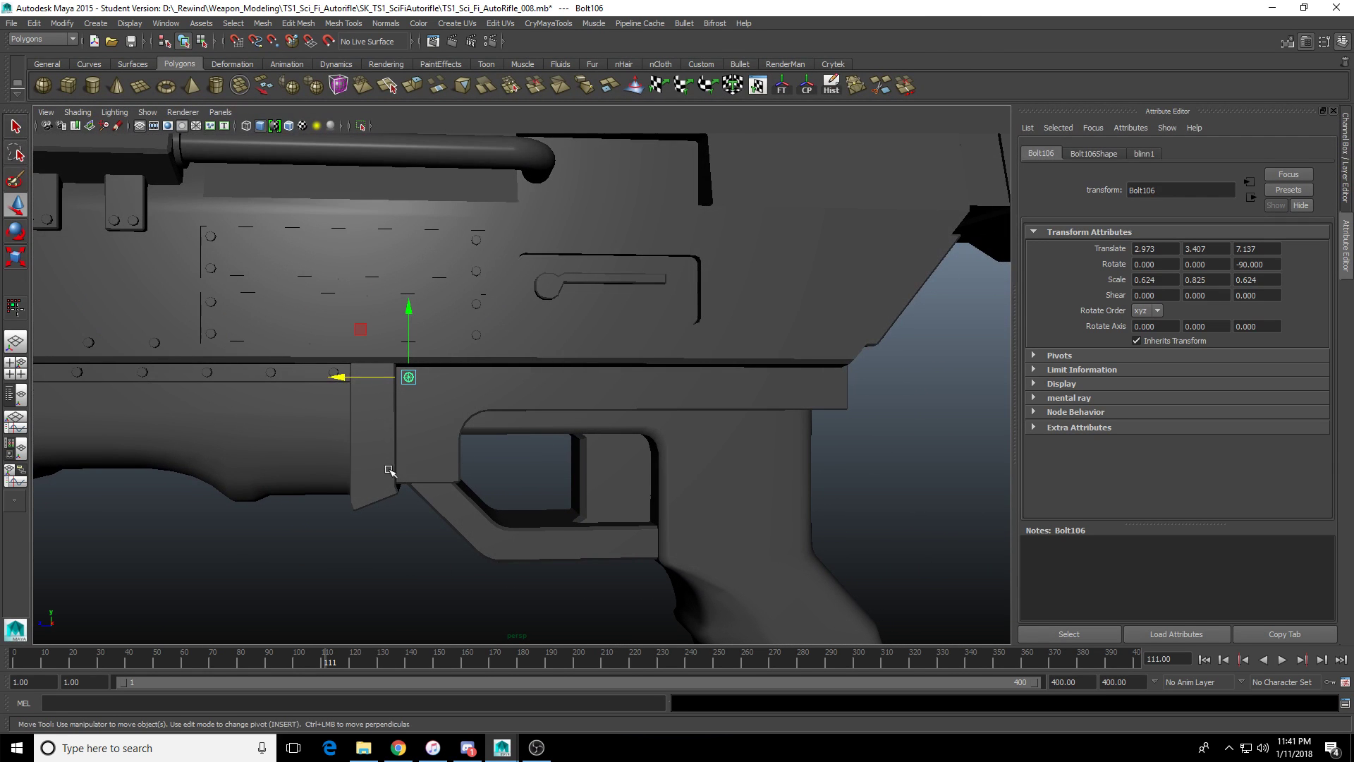
pyautogui.hotkey('shift', 'd')
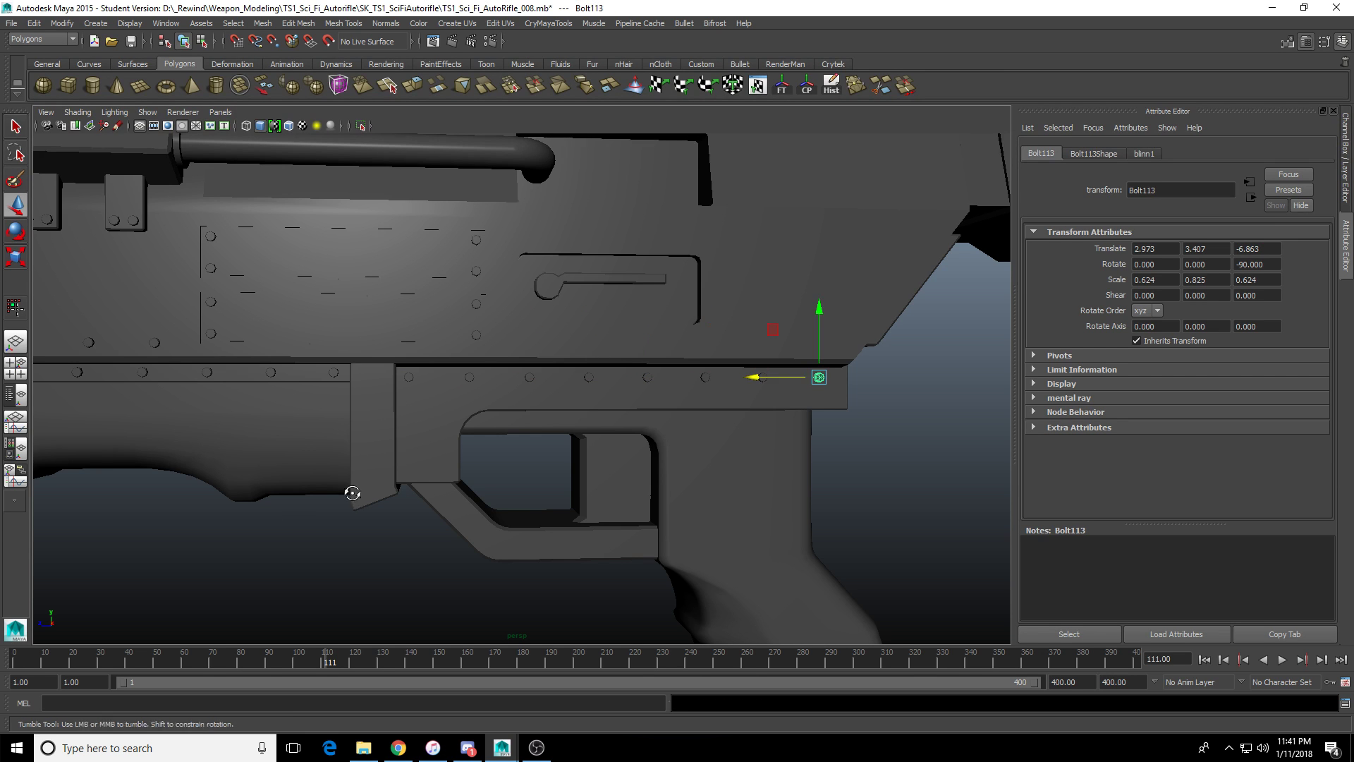
pyautogui.keyDown('alt'); pyautogui.moveTo(354, 489); pyautogui.dragTo(343, 486); pyautogui.keyUp('alt')
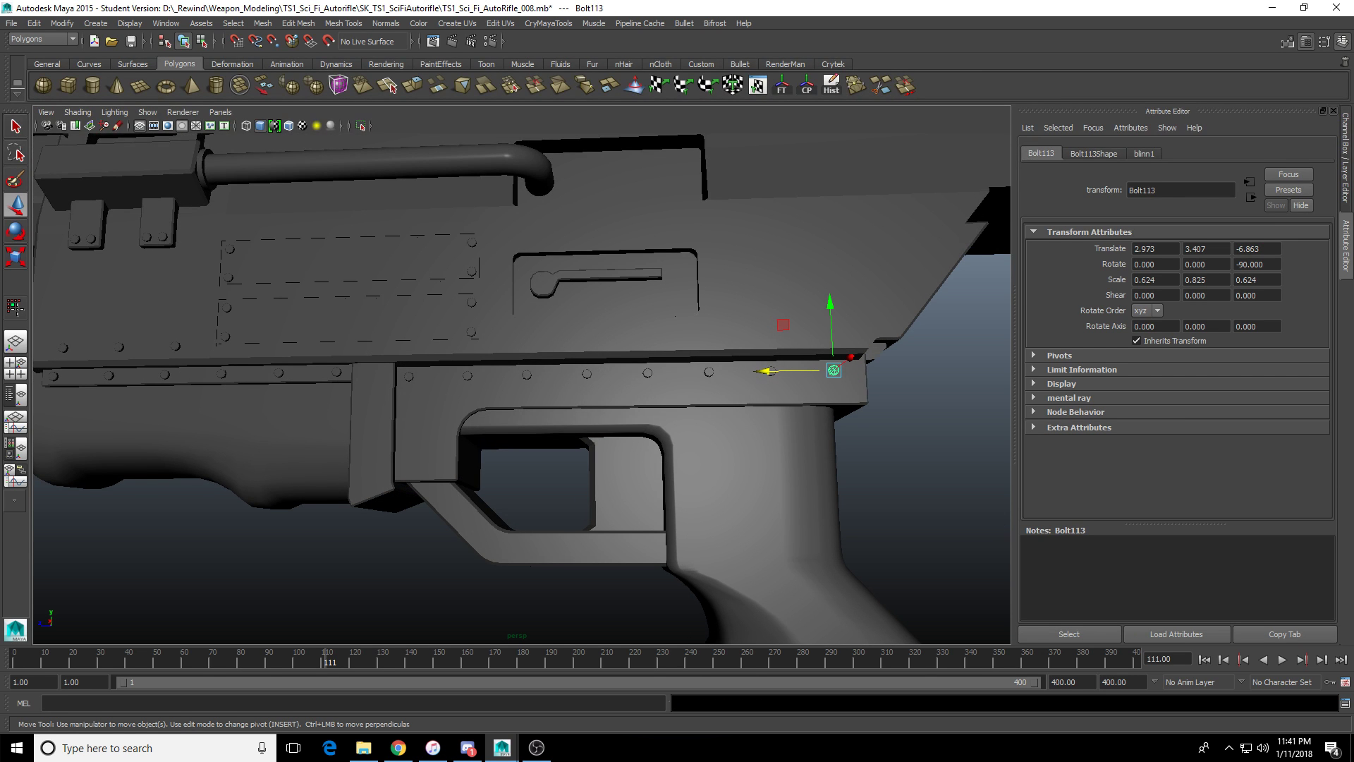
# Duplicate and group the eight bolts above the trigger guard, and mirror the group to the other side with Scale X -1.
pyautogui.keyDown('alt'); pyautogui.moveTo(679, 431); pyautogui.dragTo(605, 429); pyautogui.keyUp('alt')
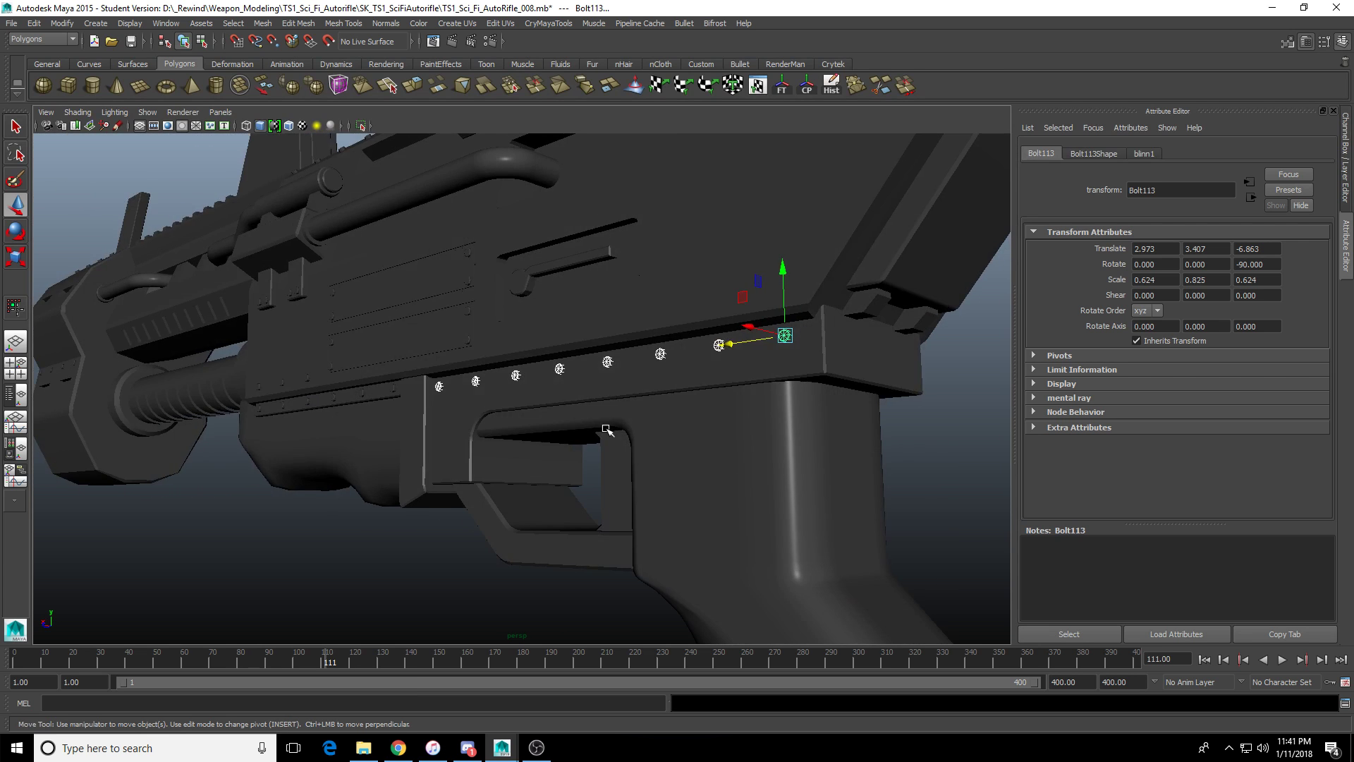
pyautogui.keyDown('alt'); pyautogui.moveTo(752, 448); pyautogui.dragTo(725, 452); pyautogui.keyUp('alt')
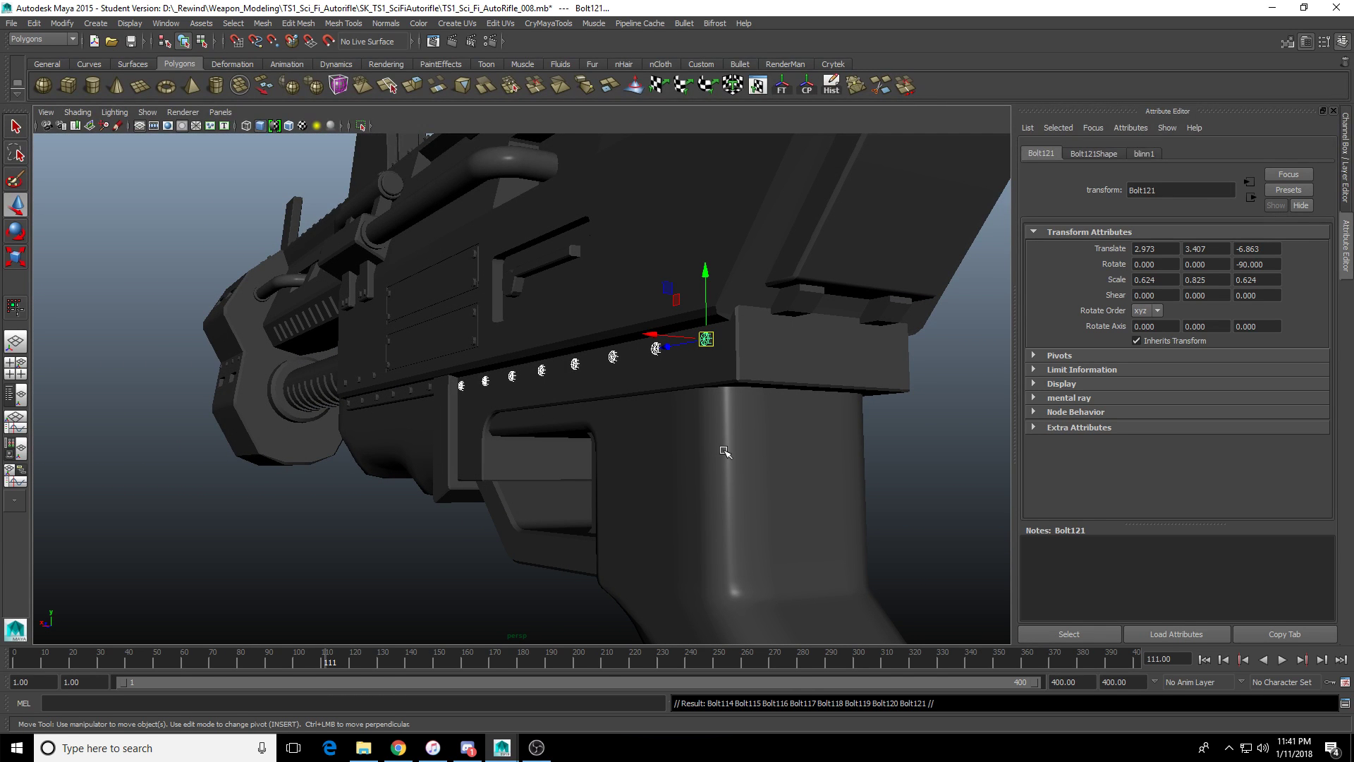
pyautogui.hotkey('ctrl', 'g')
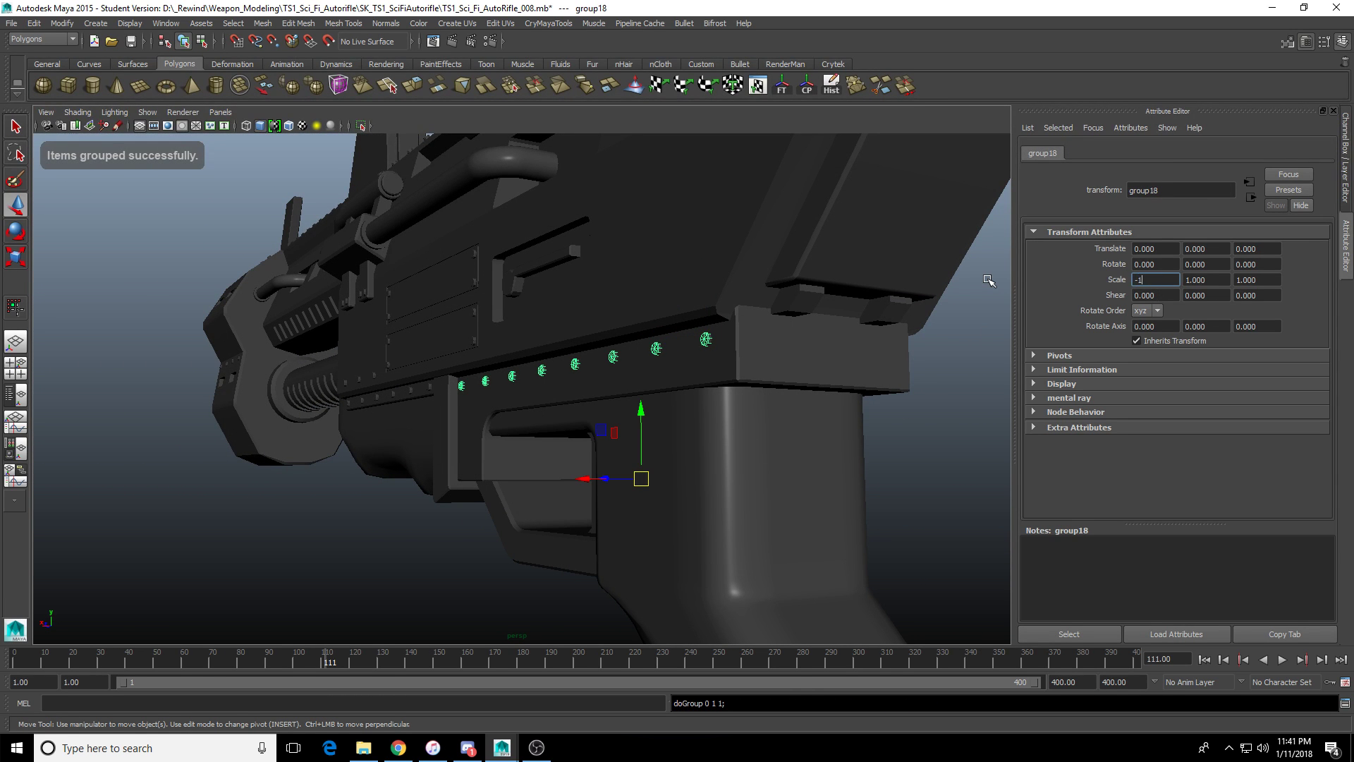
pyautogui.keyDown('alt'); pyautogui.moveTo(817, 364); pyautogui.dragTo(543, 438); pyautogui.keyUp('alt')
pyautogui.click(435, 548)
pyautogui.scroll(-5, 689, 366)
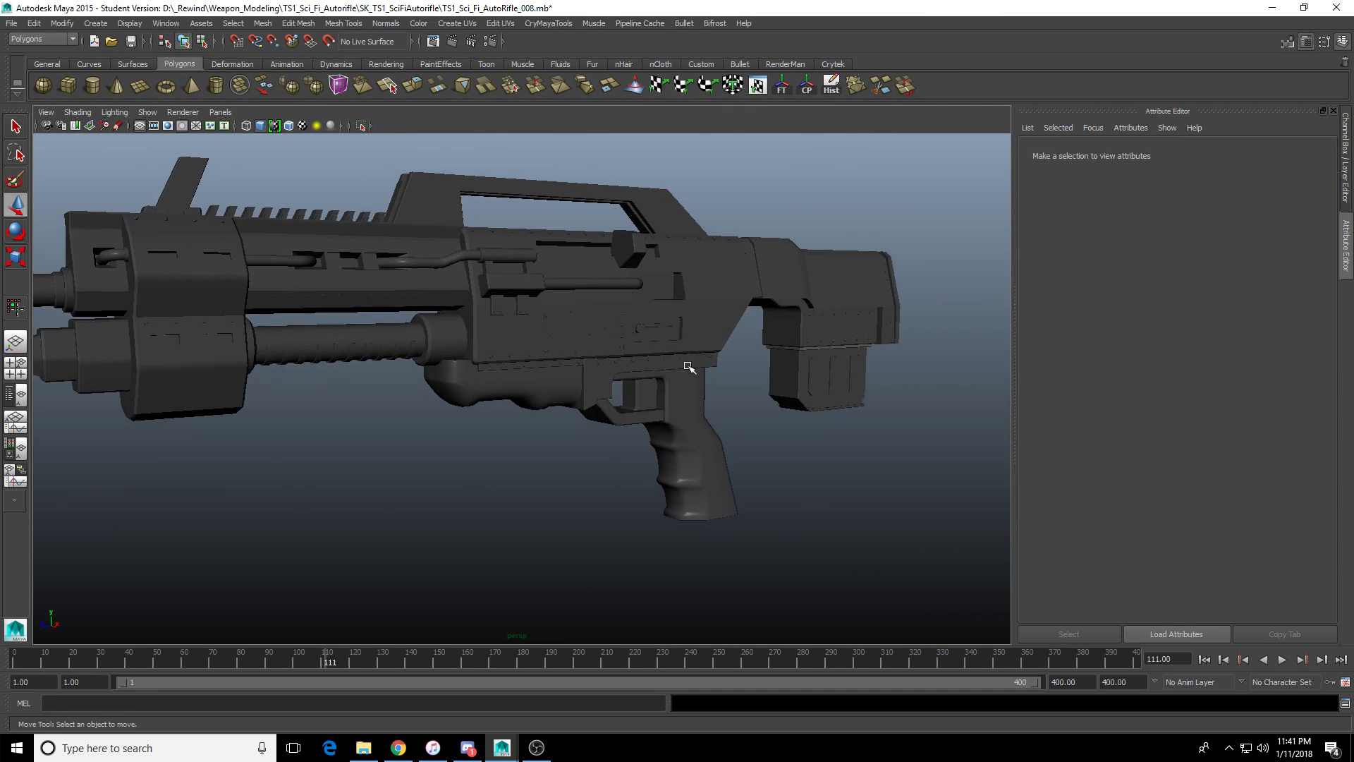
# Examine the front housing, the lower muzzle block and the barrel underside for areas that still need detail.
pyautogui.keyDown('alt'); pyautogui.moveTo(729, 385); pyautogui.dragTo(774, 420, button='middle'); pyautogui.keyUp('alt')
pyautogui.keyDown('alt'); pyautogui.moveTo(775, 421); pyautogui.dragTo(708, 416); pyautogui.keyUp('alt')
pyautogui.scroll(4, 583, 467)
pyautogui.keyDown('alt'); pyautogui.moveTo(346, 438); pyautogui.dragTo(523, 403, button='middle'); pyautogui.keyUp('alt')
pyautogui.scroll(-2, 585, 467)
pyautogui.click(342, 465)
pyautogui.press('f')
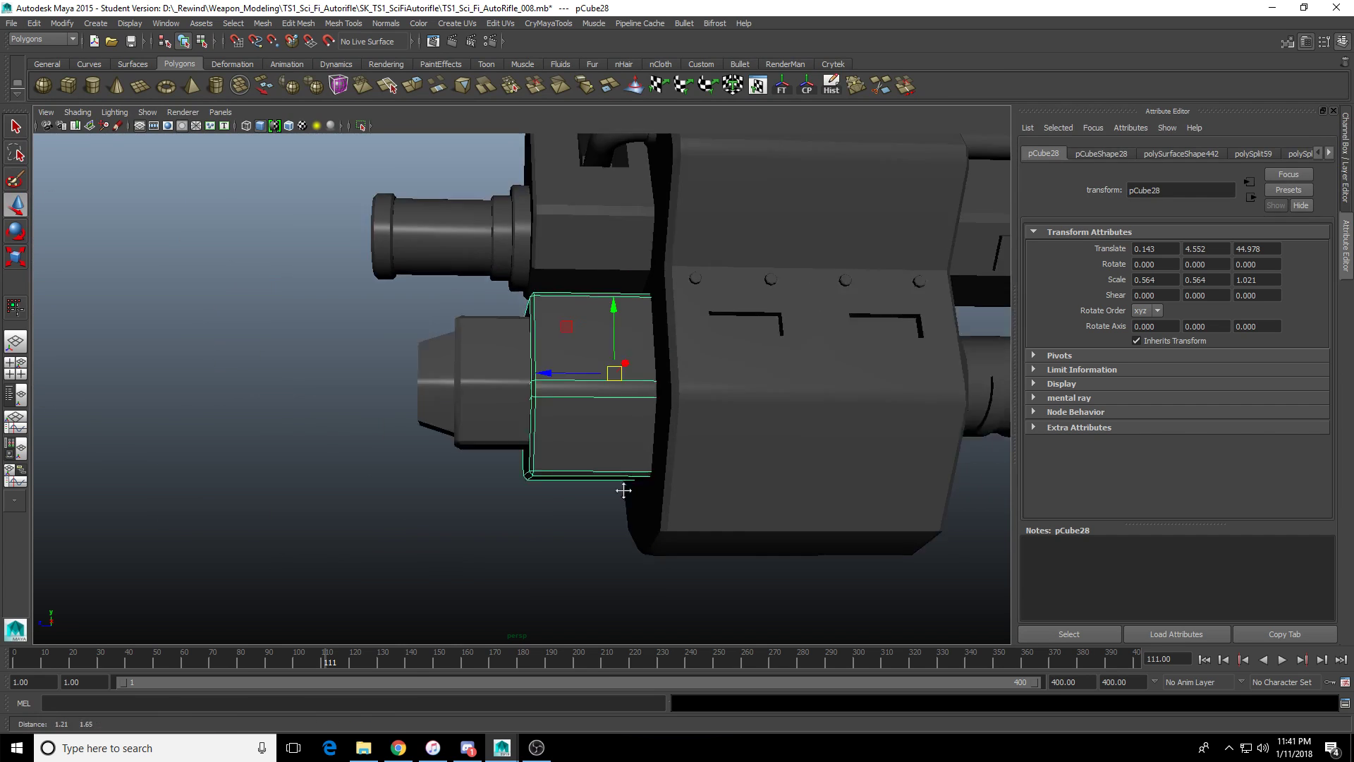
pyautogui.scroll(-2, 598, 478)
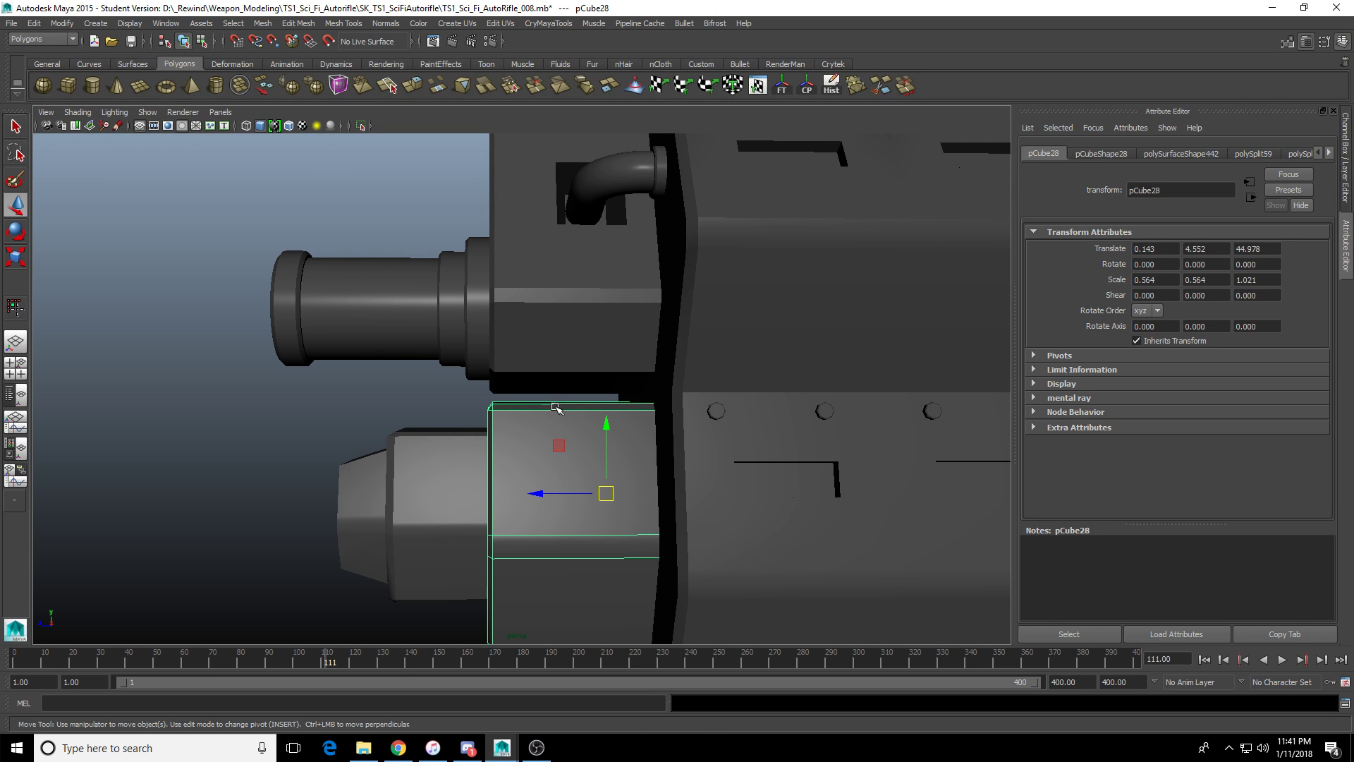
pyautogui.scroll(-5, 556, 408)
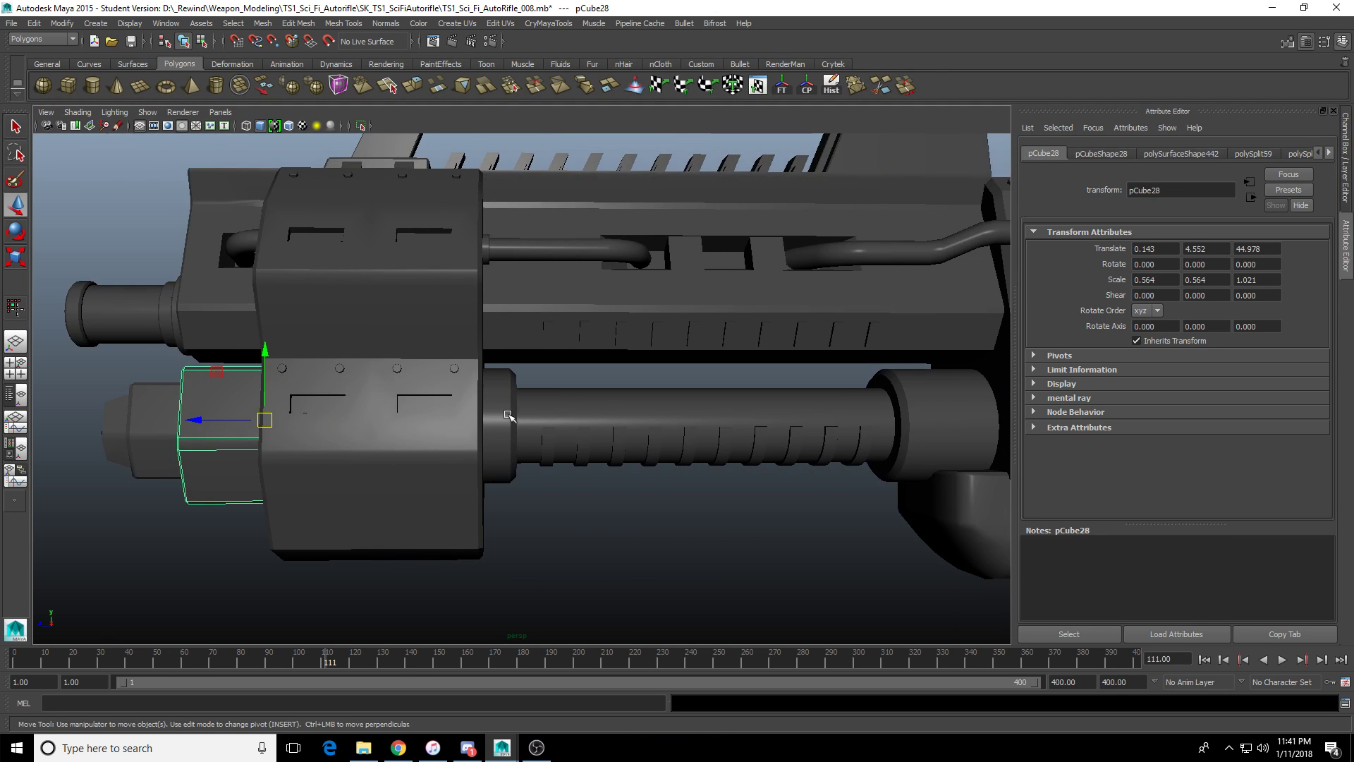
pyautogui.keyDown('alt'); pyautogui.moveTo(449, 307); pyautogui.dragTo(534, 366, button='middle'); pyautogui.keyUp('alt')
pyautogui.click(496, 449)
pyautogui.scroll(4, 495, 449)
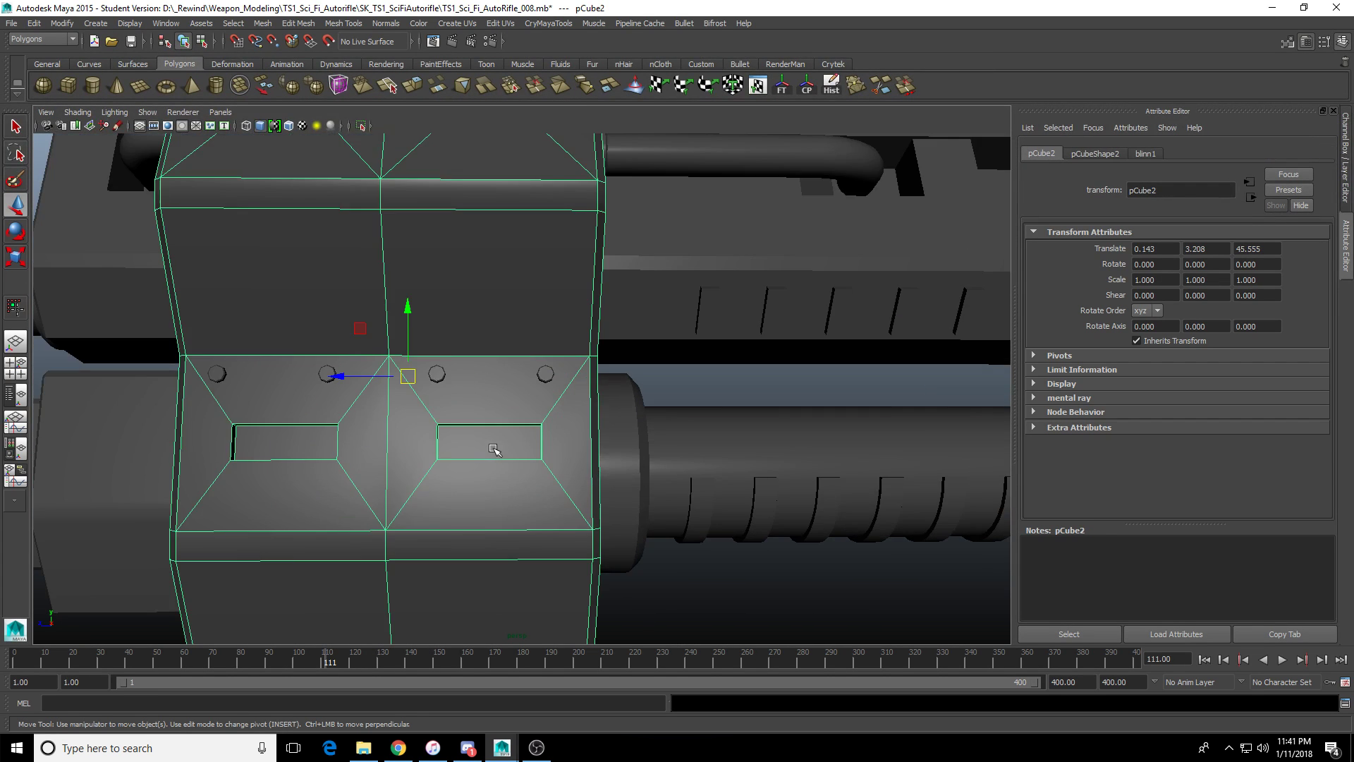
pyautogui.keyDown('alt'); pyautogui.moveTo(495, 449); pyautogui.dragTo(550, 517, button='middle'); pyautogui.keyUp('alt')
pyautogui.scroll(-3, 534, 444)
pyautogui.keyDown('alt'); pyautogui.moveTo(535, 444); pyautogui.dragTo(590, 341); pyautogui.keyUp('alt')
pyautogui.keyDown('alt'); pyautogui.moveTo(646, 446); pyautogui.dragTo(438, 471); pyautogui.keyUp('alt')
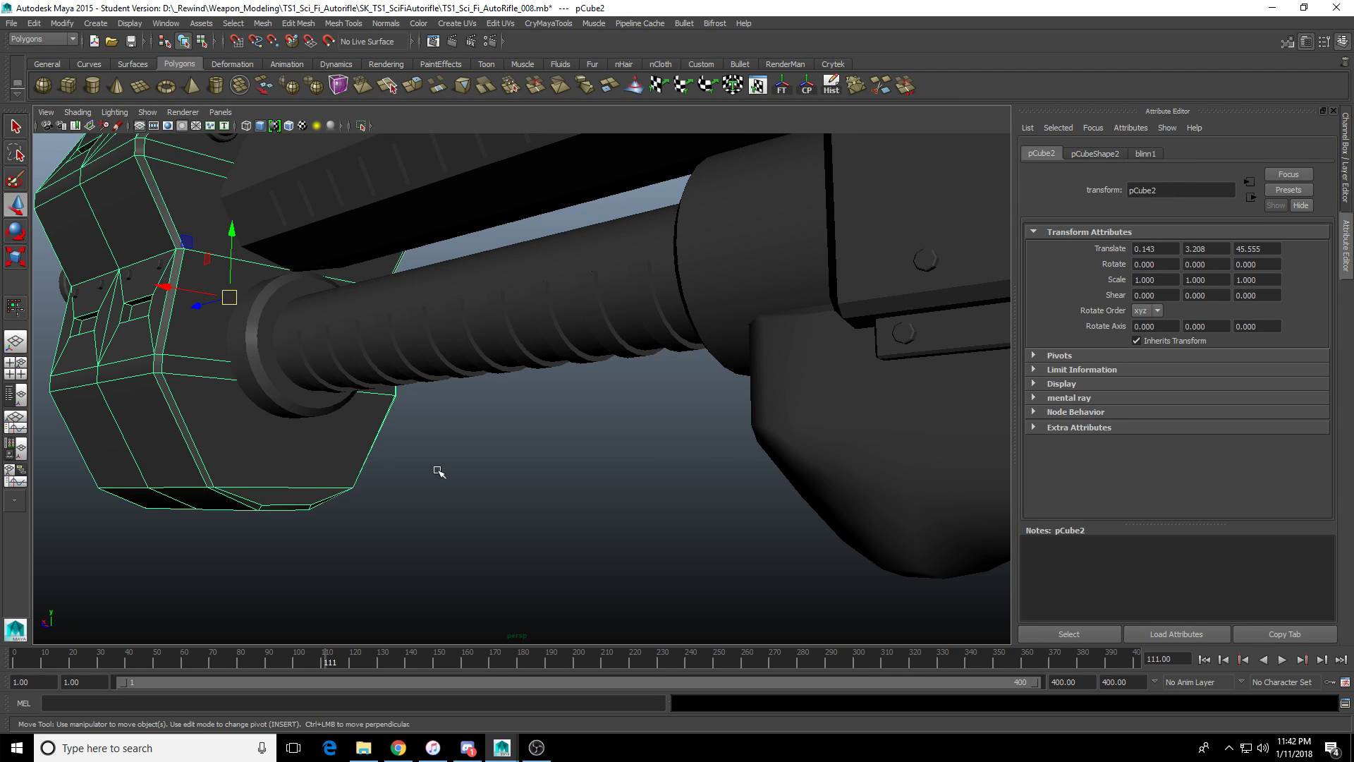
pyautogui.scroll(-5, 317, 446)
pyautogui.keyDown('alt'); pyautogui.moveTo(462, 467); pyautogui.dragTo(458, 367); pyautogui.keyUp('alt')
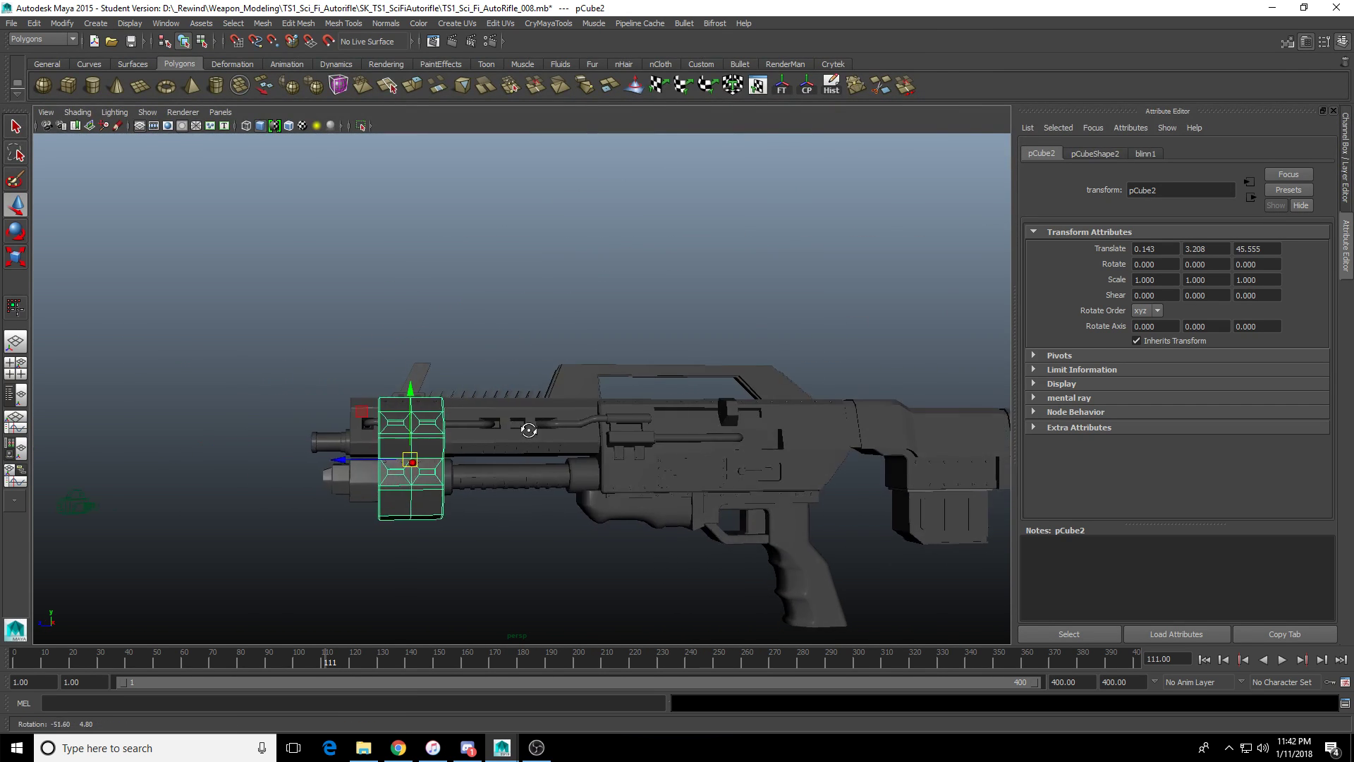
pyautogui.scroll(2, 465, 352)
# Check the rifle's polygon count with the Poly Count heads-up display and its wireframe, then restore shaded display and hide the count.
pyautogui.click(129, 23)
pyautogui.moveTo(161, 57)
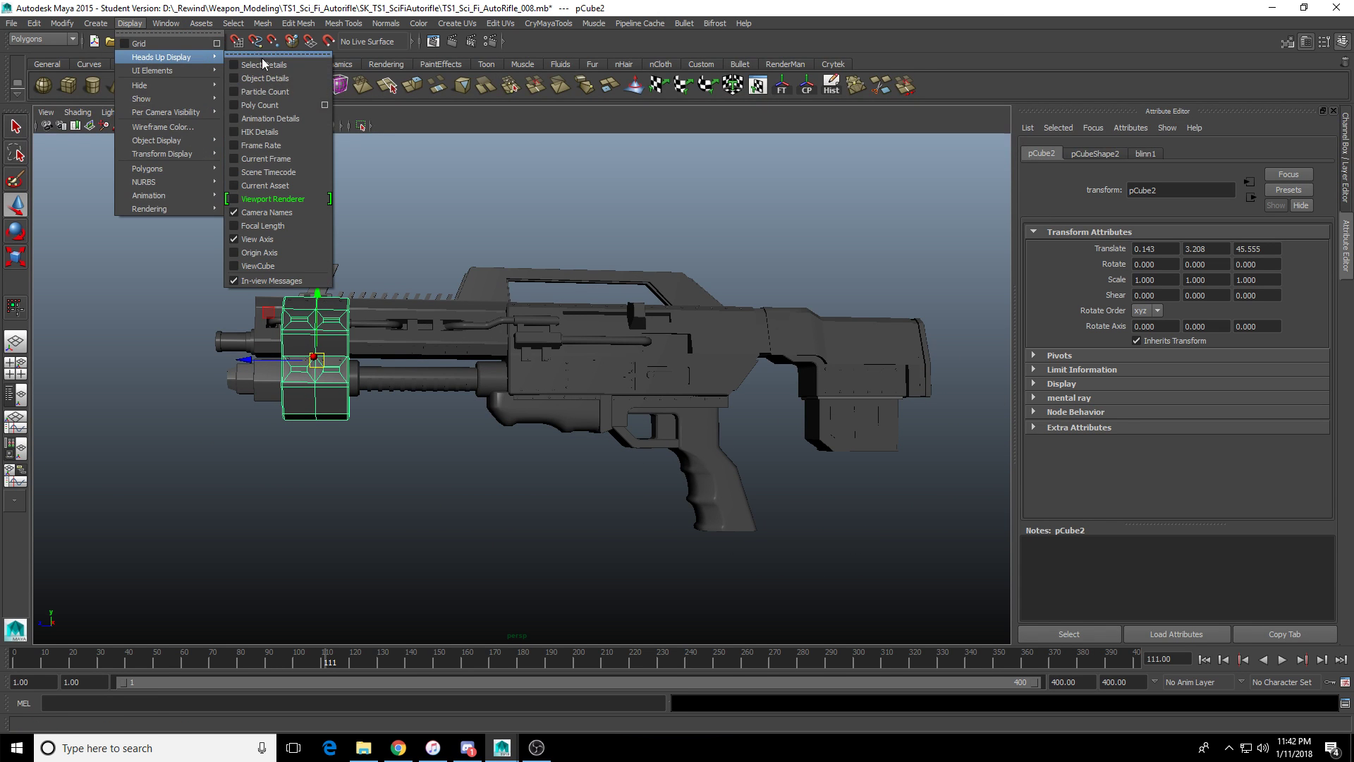
pyautogui.click(261, 105)
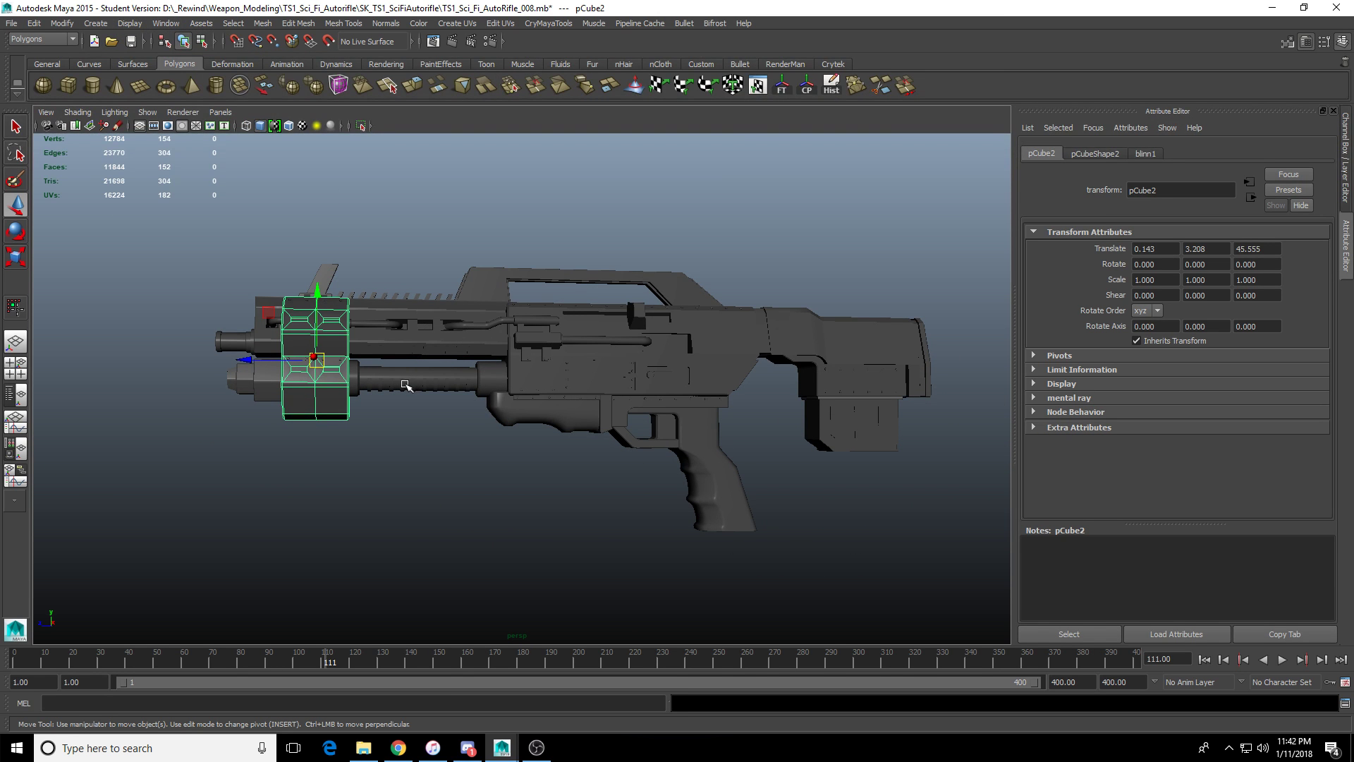
pyautogui.moveTo(405, 385)
pyautogui.keyDown('alt'); pyautogui.mouseDown()
pyautogui.moveTo(420, 384)
pyautogui.moveTo(393, 406)
pyautogui.mouseUp(); pyautogui.keyUp('alt')
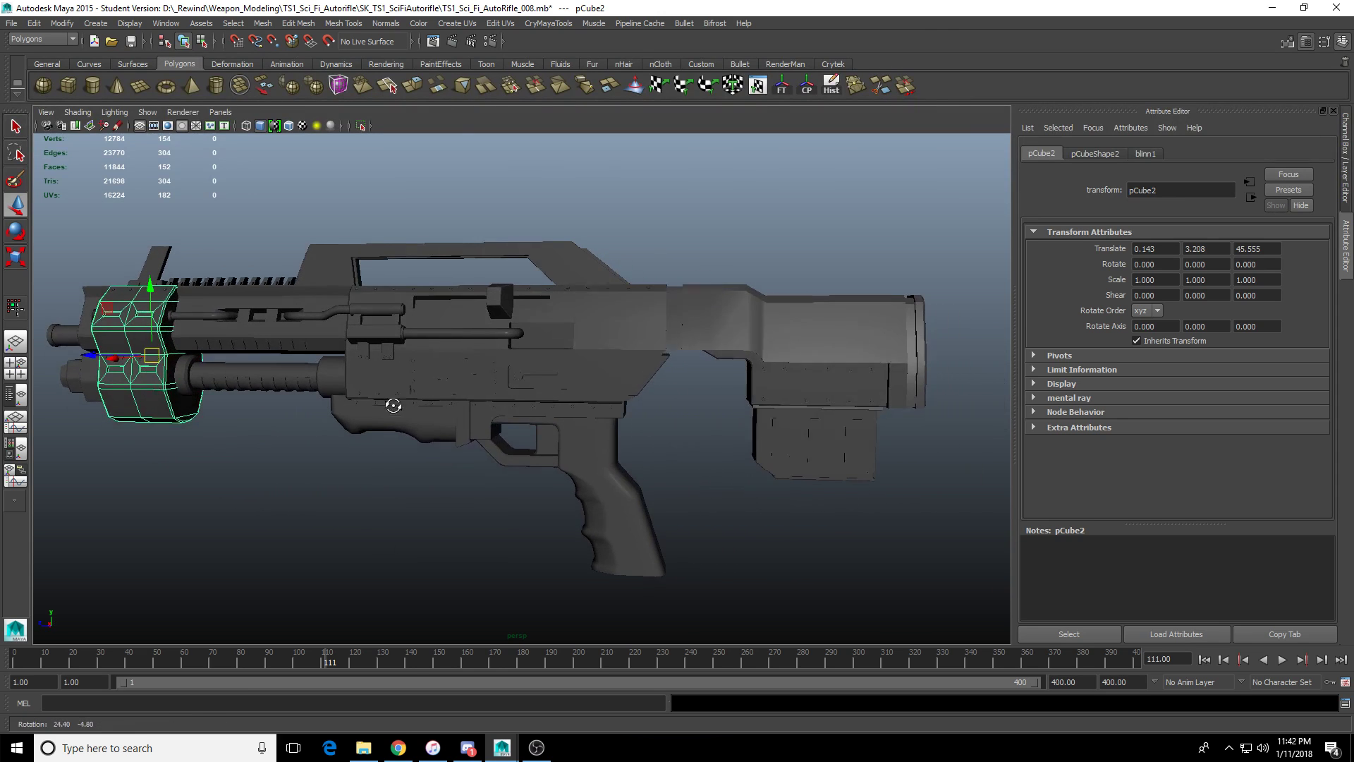
pyautogui.press('4')
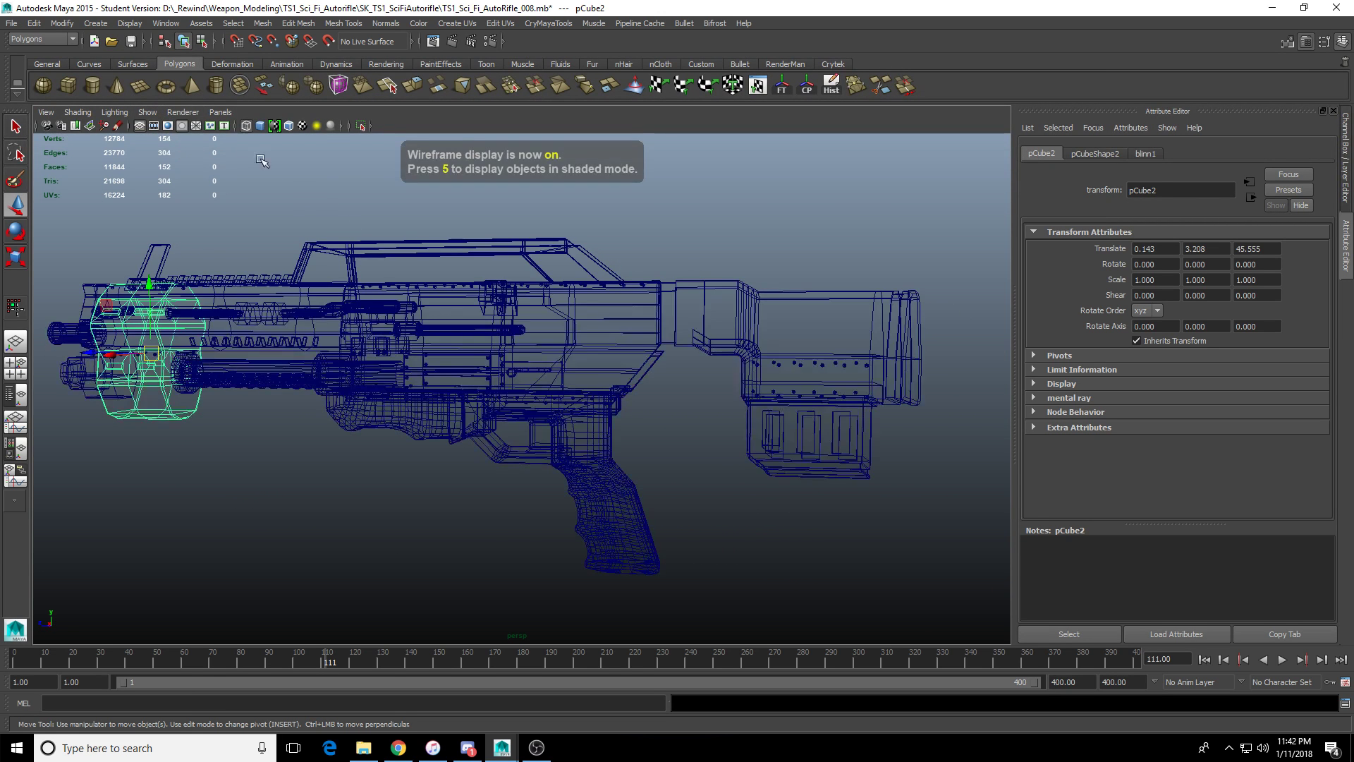
pyautogui.press('5')
pyautogui.click(130, 23)
pyautogui.moveTo(162, 57)
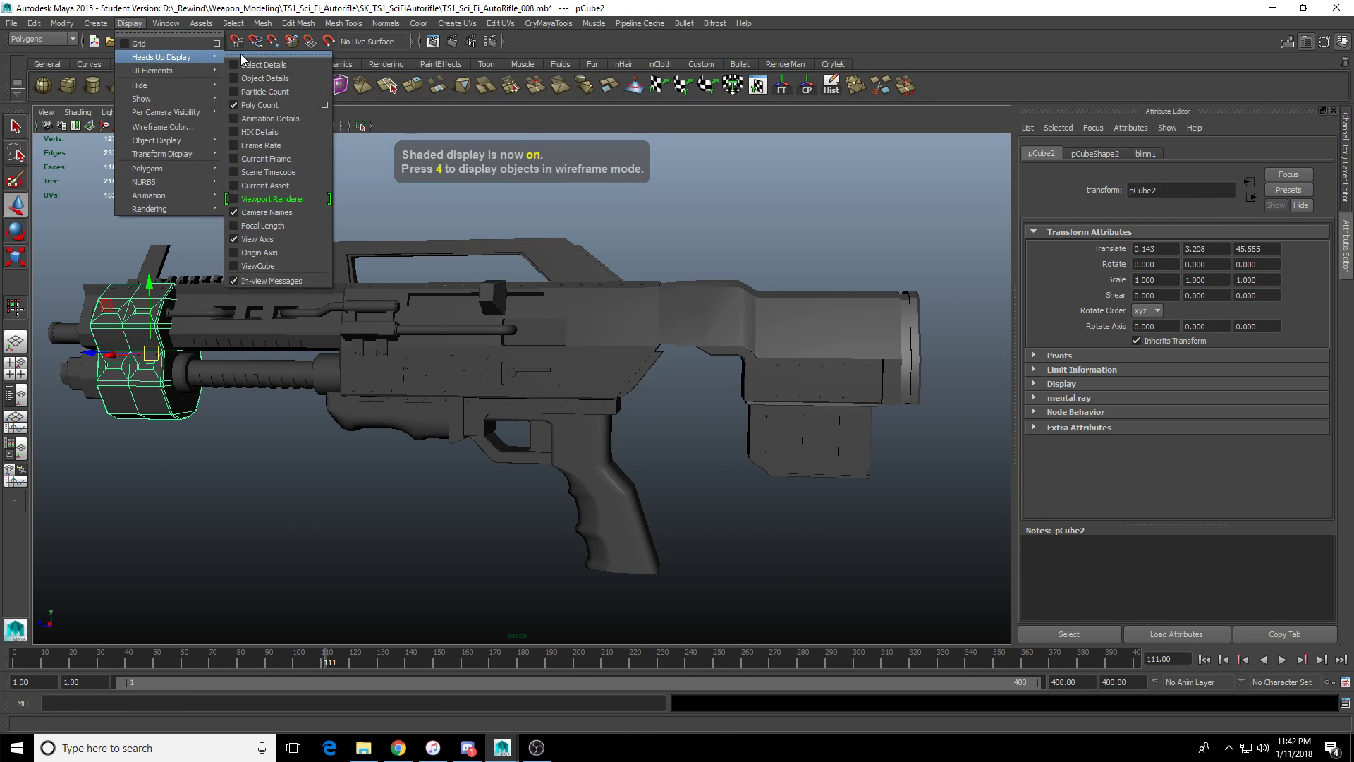
pyautogui.click(259, 105)
# Examine the receiver and the front housing from several angles, framing the housing up close.
pyautogui.scroll(6, 575, 378)
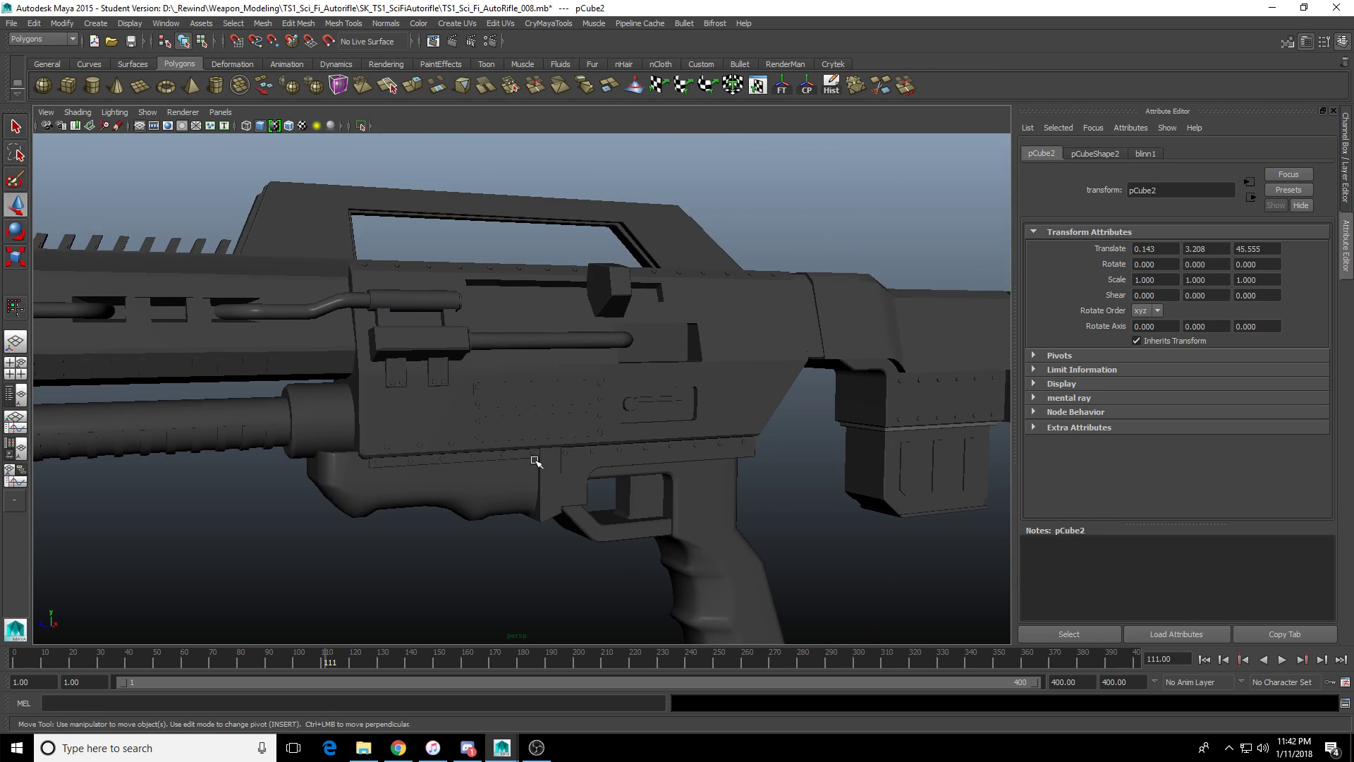
pyautogui.keyDown('alt'); pyautogui.moveTo(536, 461); pyautogui.dragTo(305, 418, button='middle'); pyautogui.keyUp('alt')
pyautogui.keyDown('alt'); pyautogui.moveTo(528, 364); pyautogui.dragTo(661, 390); pyautogui.keyUp('alt')
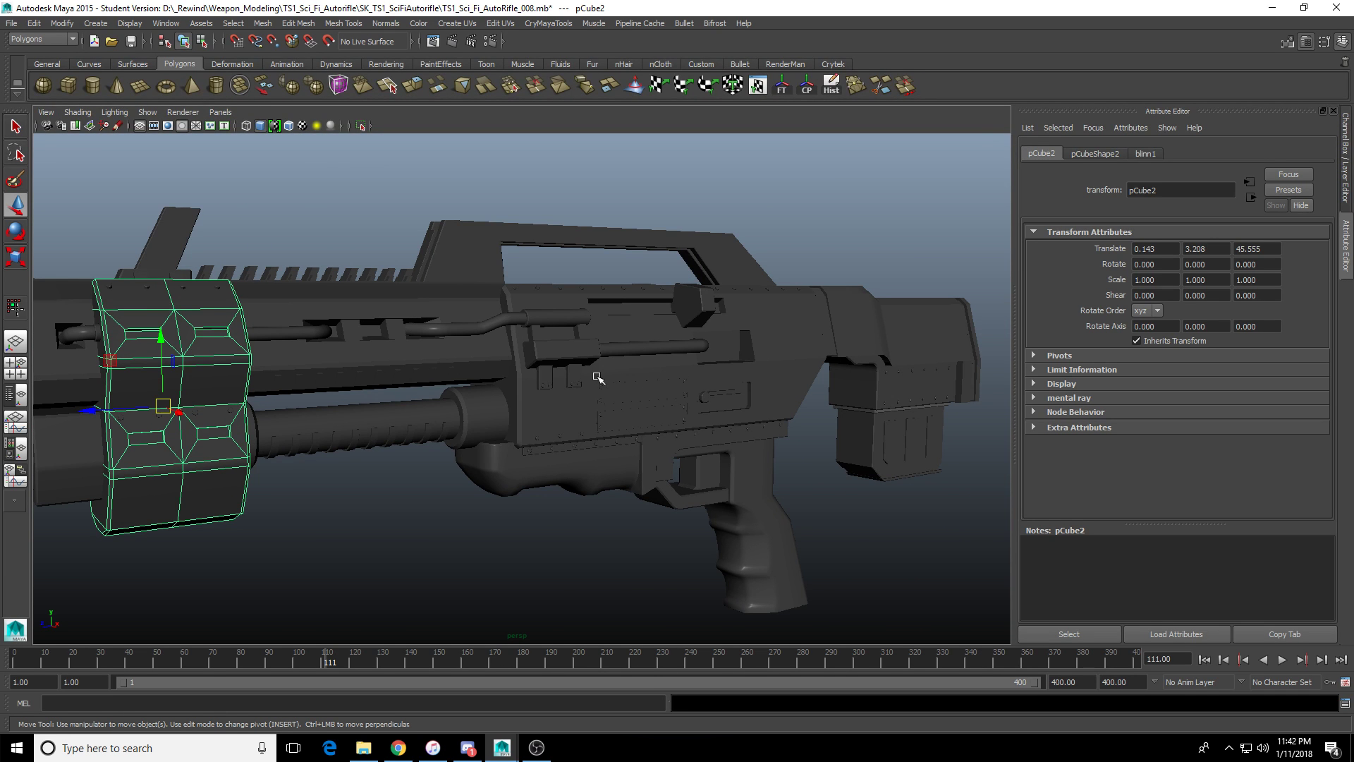
pyautogui.press('f')
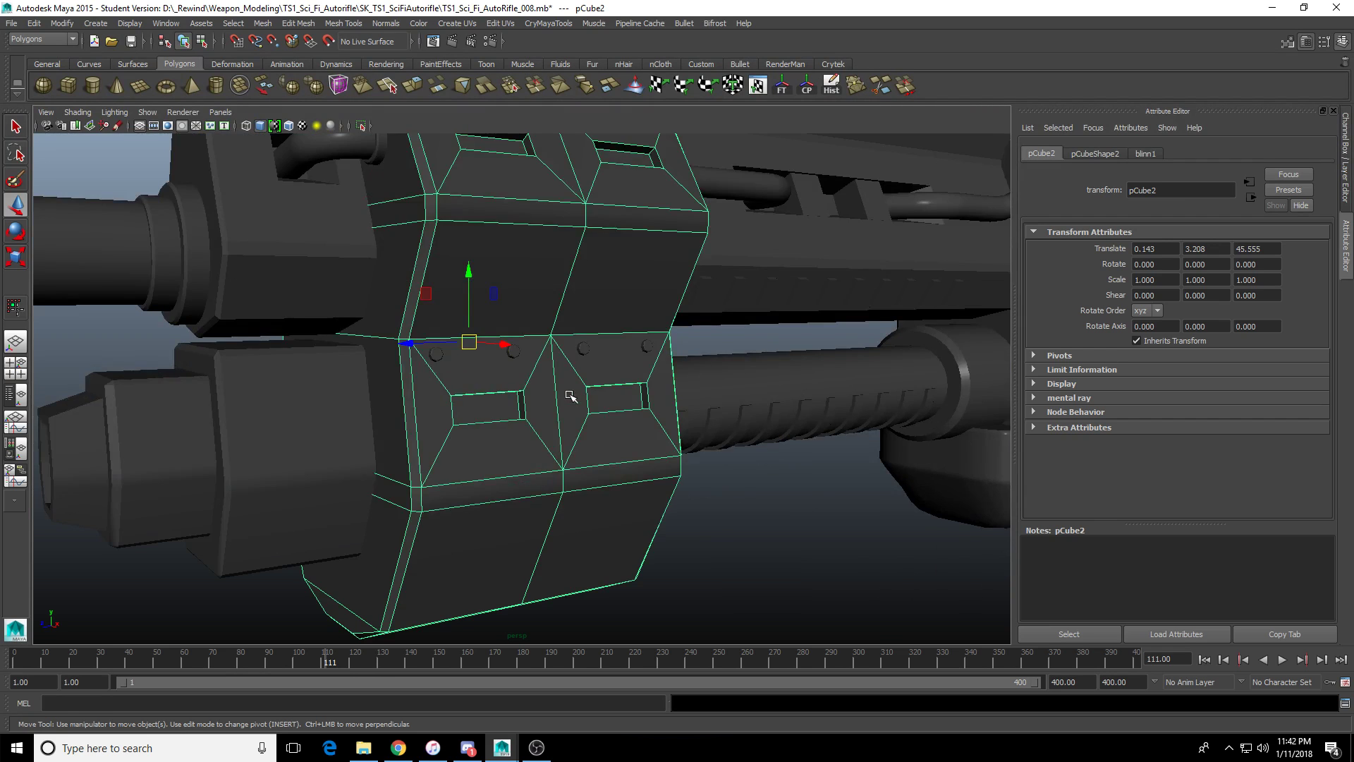
pyautogui.keyDown('alt'); pyautogui.moveTo(570, 396); pyautogui.dragTo(369, 364); pyautogui.keyUp('alt')
pyautogui.press('f')
pyautogui.scroll(-5, 455, 396)
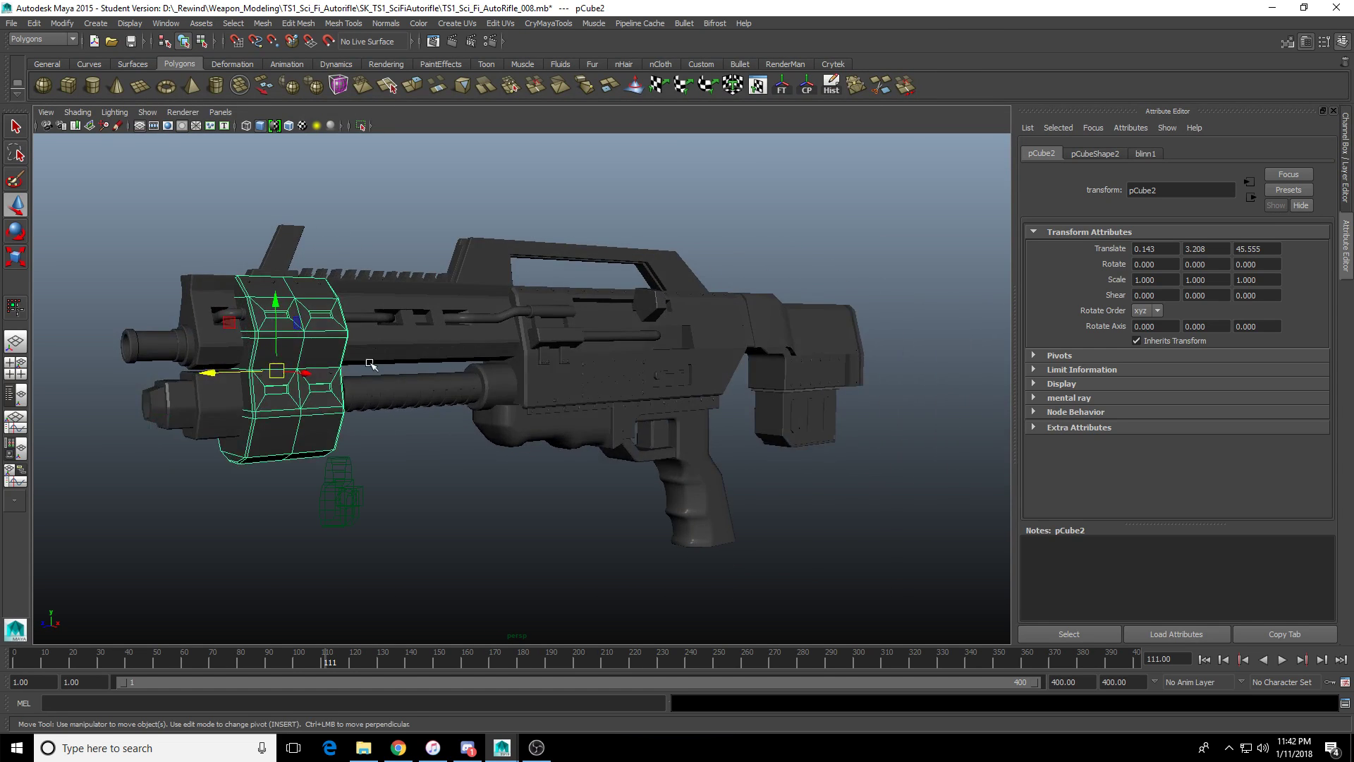
pyautogui.keyDown('alt'); pyautogui.moveTo(370, 364); pyautogui.dragTo(604, 369, button='right'); pyautogui.keyUp('alt')
pyautogui.keyDown('alt'); pyautogui.moveTo(605, 369); pyautogui.dragTo(469, 407); pyautogui.keyUp('alt')
# Push the front vertices of the lower muzzle tip back toward the body to shorten it, and scale them slightly outward.
pyautogui.click(560, 377)
pyautogui.press('f')
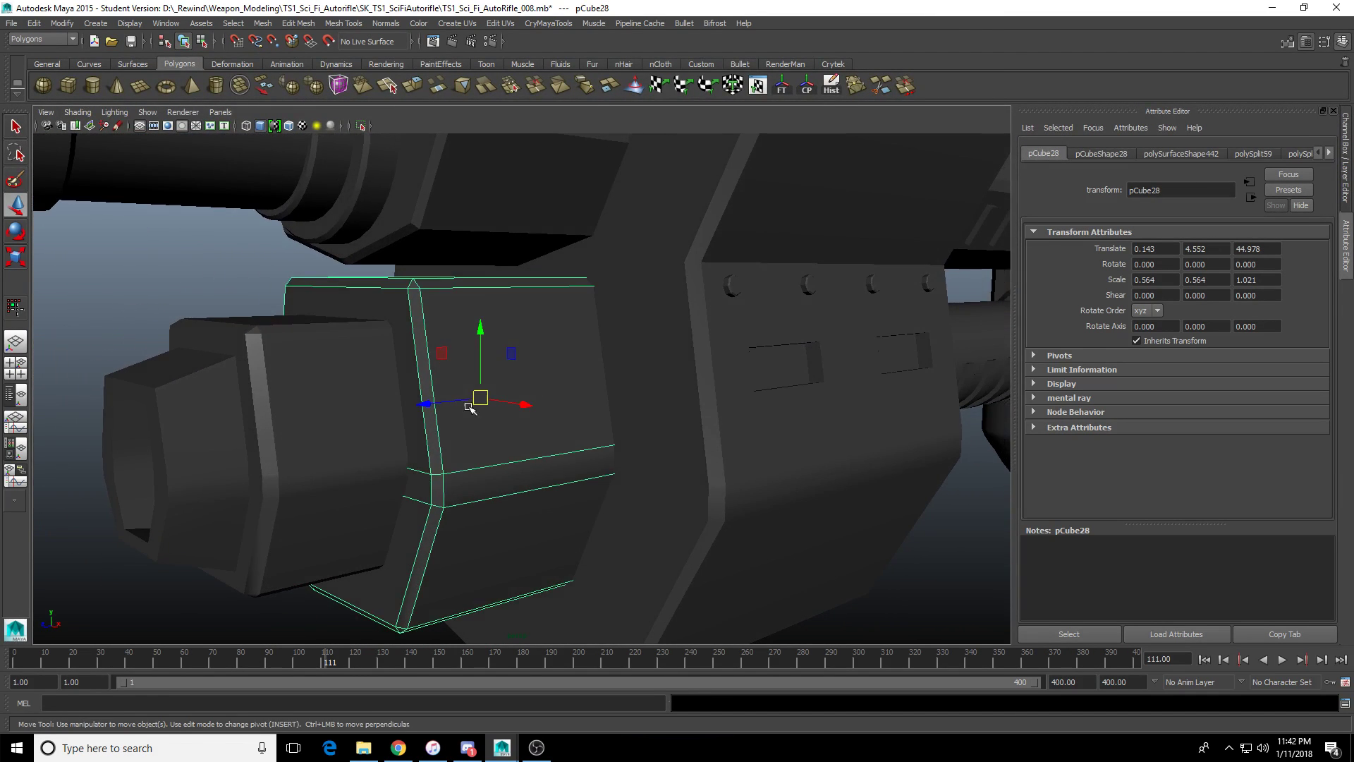
pyautogui.keyDown('alt'); pyautogui.moveTo(217, 446); pyautogui.dragTo(395, 416); pyautogui.keyUp('alt')
pyautogui.keyDown('alt'); pyautogui.moveTo(395, 416); pyautogui.dragTo(400, 360, button='right'); pyautogui.keyUp('alt')
pyautogui.moveTo(354, 258); pyautogui.dragTo(472, 565)
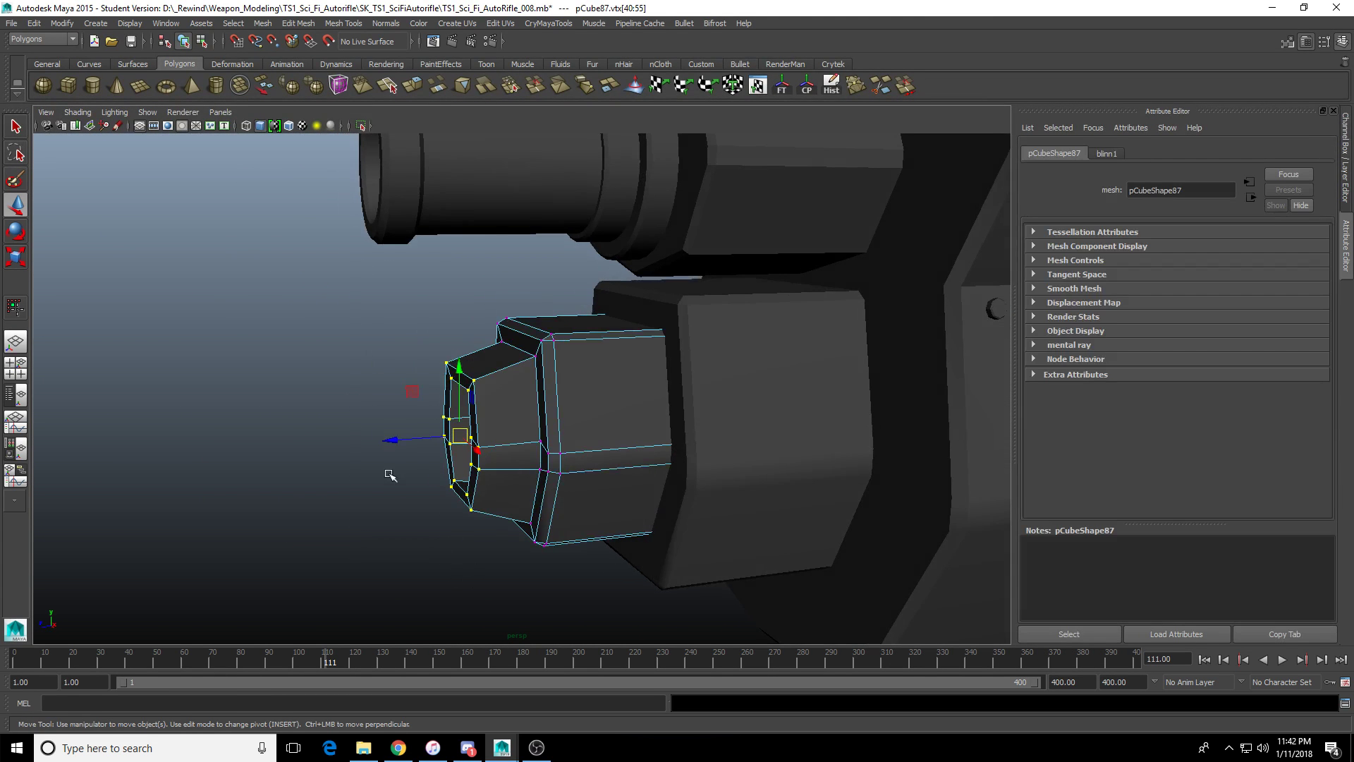
pyautogui.click(399, 440)
pyautogui.hotkey('ctrl', 'z')
pyautogui.moveTo(393, 438); pyautogui.dragTo(423, 448)
pyautogui.scroll(3, 438, 442)
pyautogui.press('r')
pyautogui.keyDown('alt'); pyautogui.moveTo(423, 448); pyautogui.dragTo(781, 482, button='right'); pyautogui.keyUp('alt')
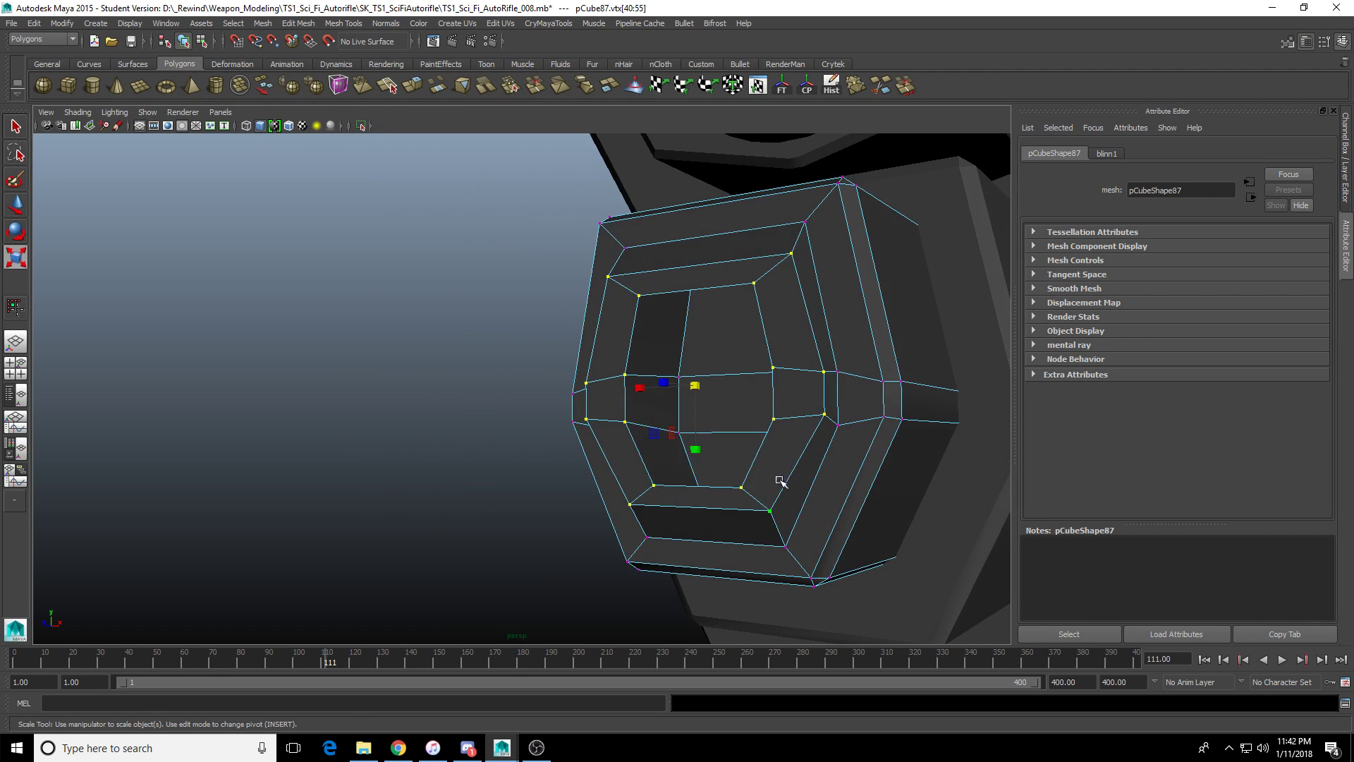
pyautogui.keyDown('alt'); pyautogui.moveTo(701, 450); pyautogui.dragTo(494, 416); pyautogui.keyUp('alt')
pyautogui.click(602, 414)
pyautogui.scroll(-3, 620, 429)
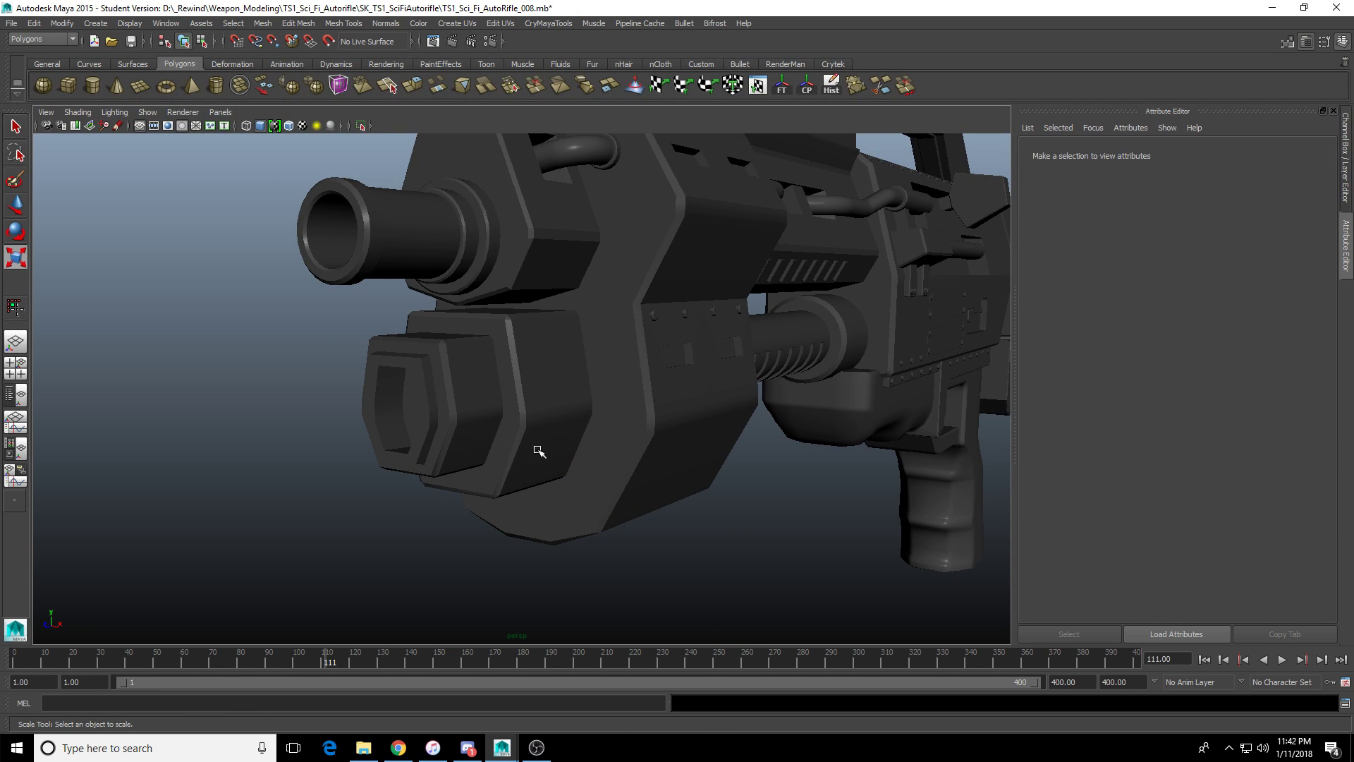
# Insert two vertical edge loops around the hexagonal block behind the lower muzzle tip, one near the front and one near the rear.
pyautogui.scroll(-3, 587, 436)
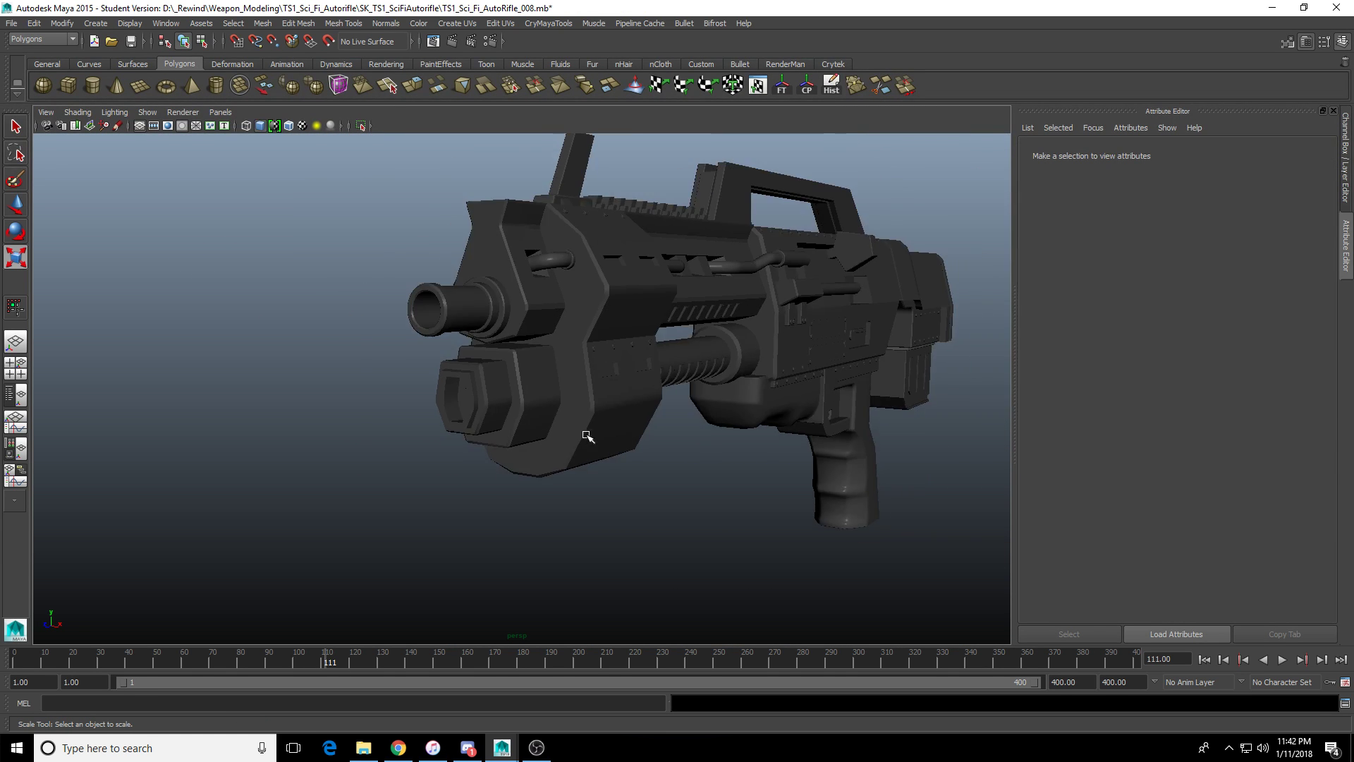
pyautogui.keyDown('alt'); pyautogui.moveTo(592, 416); pyautogui.dragTo(436, 414); pyautogui.keyUp('alt')
pyautogui.scroll(3, 423, 387)
pyautogui.scroll(2, 474, 387)
pyautogui.click(478, 390)
pyautogui.click(361, 395)
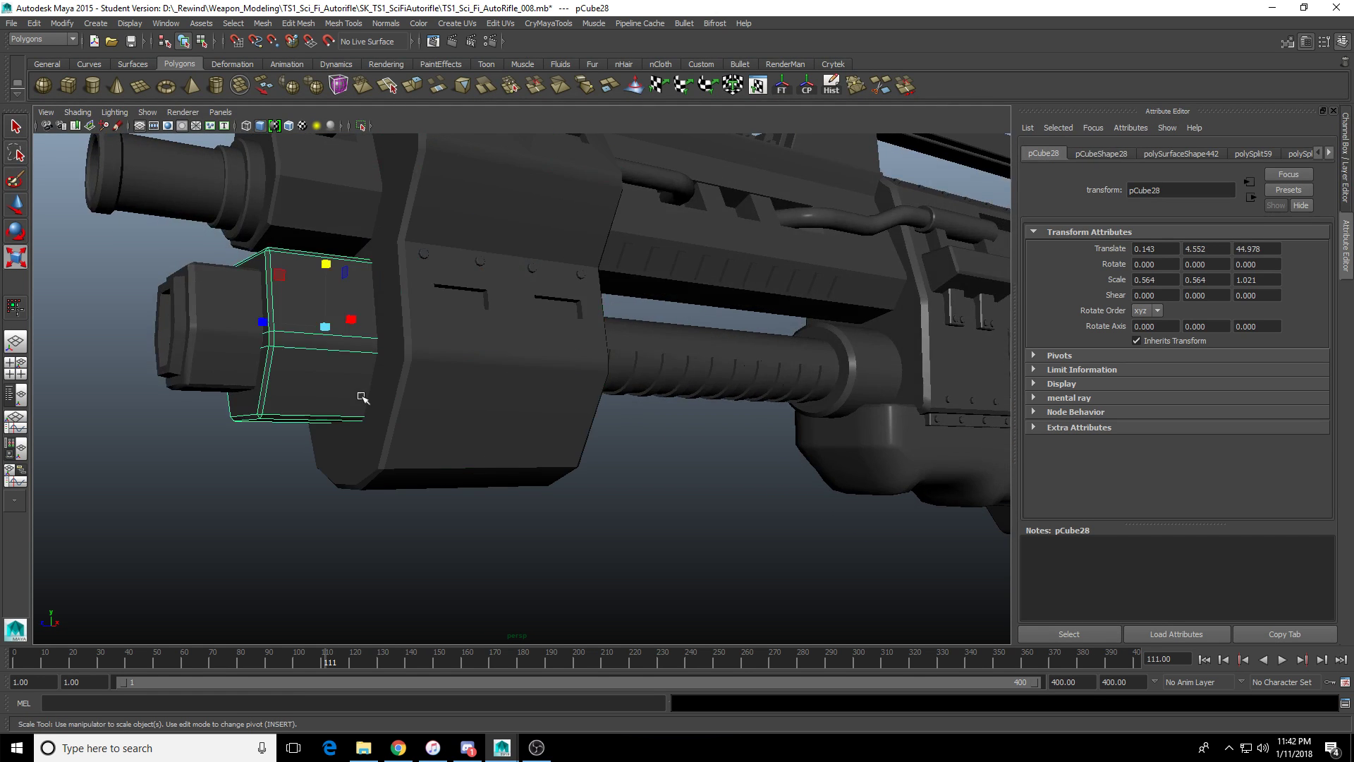
pyautogui.keyDown('alt'); pyautogui.moveTo(362, 396); pyautogui.dragTo(503, 513, button='middle'); pyautogui.keyUp('alt')
pyautogui.keyDown('alt'); pyautogui.moveTo(503, 512); pyautogui.dragTo(452, 482); pyautogui.keyUp('alt')
pyautogui.scroll(2, 454, 481)
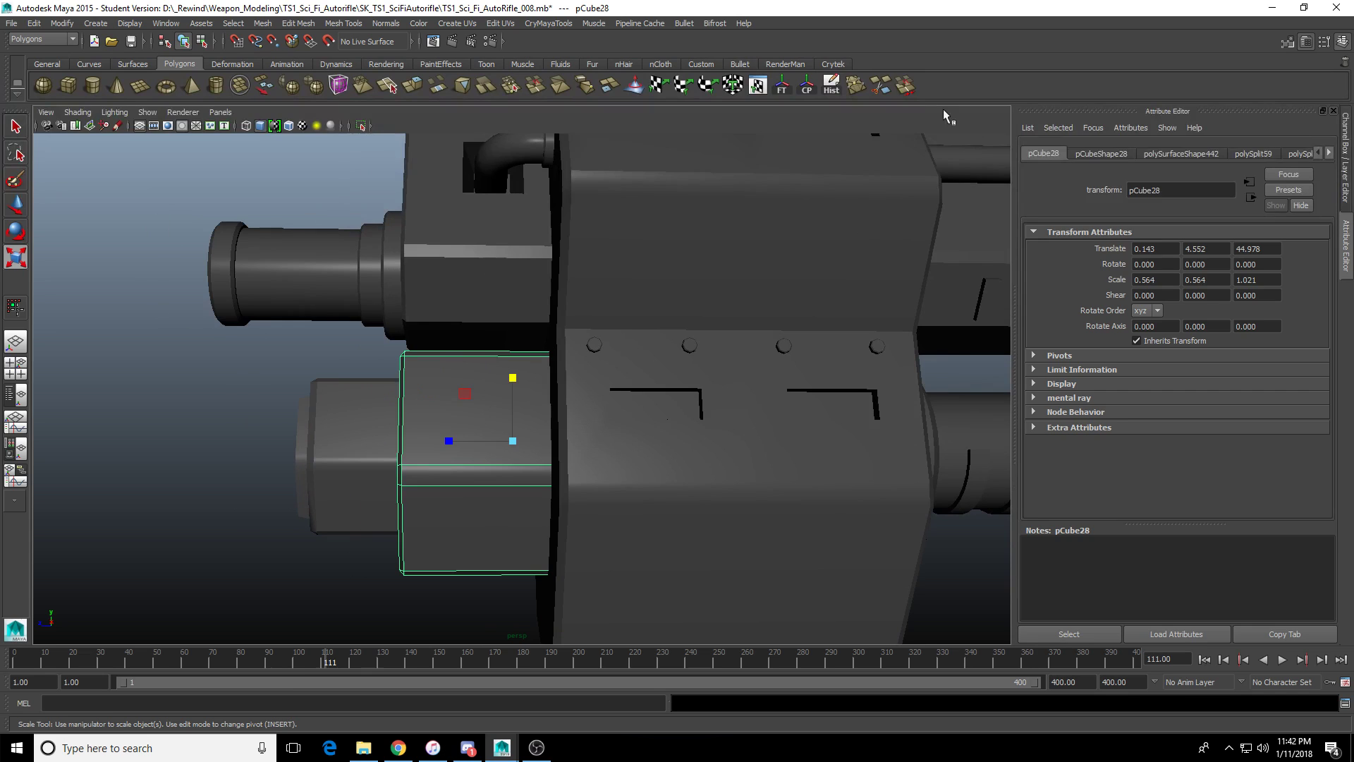
pyautogui.click(880, 85)
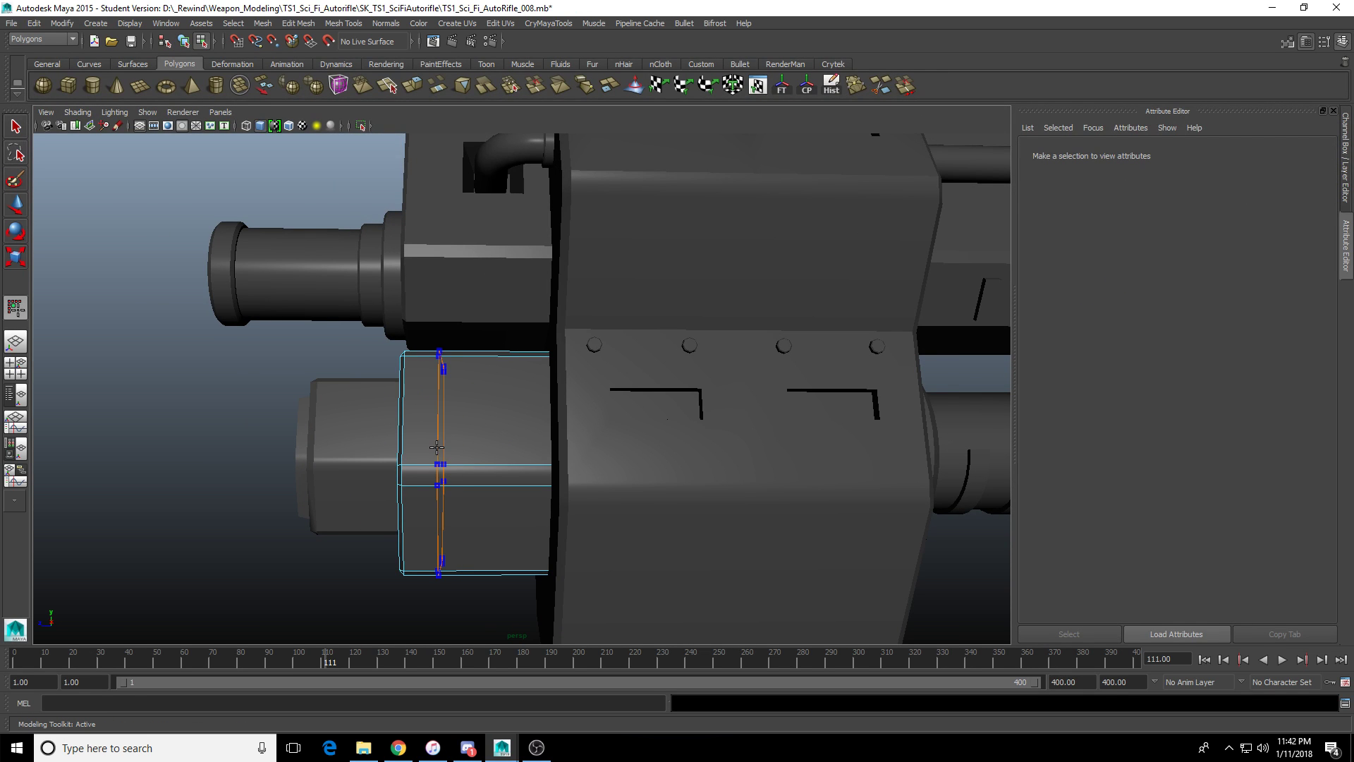
pyautogui.keyDown('ctrl'); pyautogui.click(432, 450); pyautogui.keyUp('ctrl')
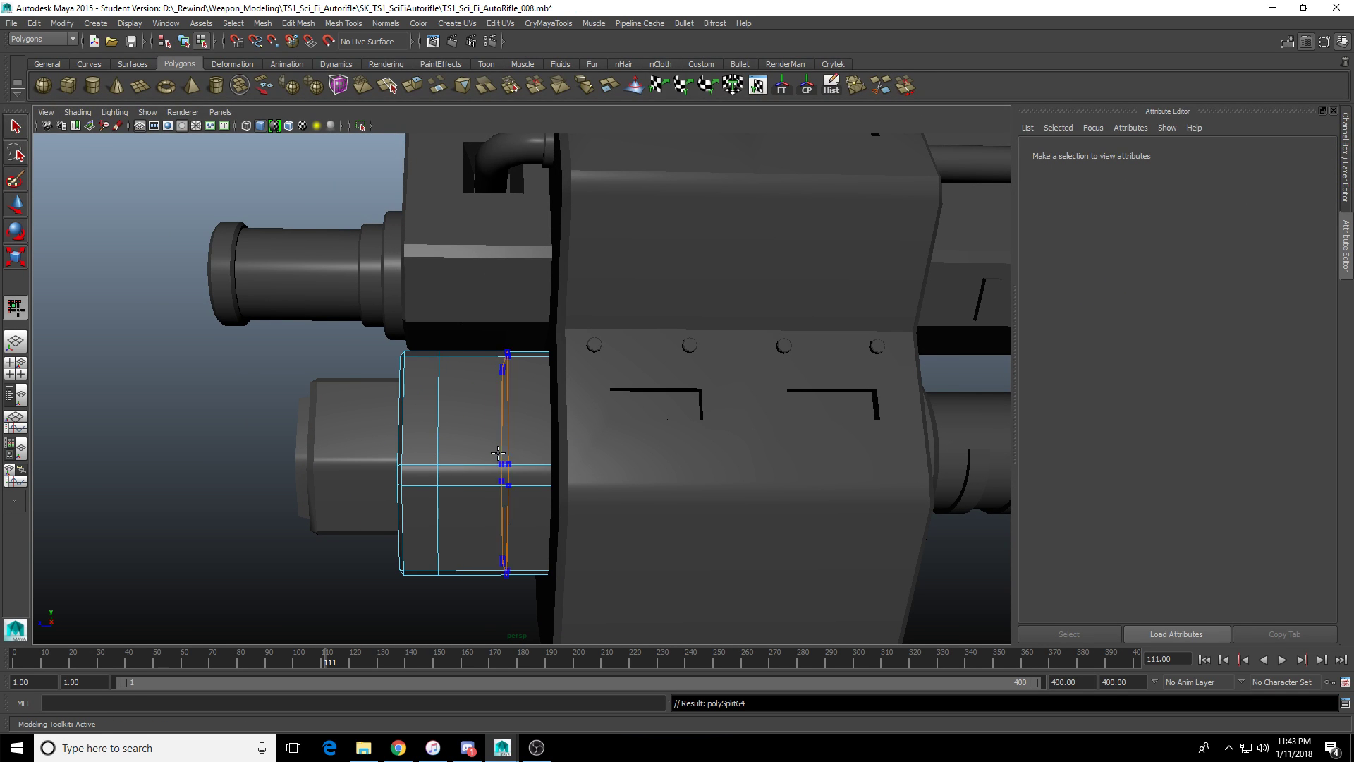
pyautogui.keyDown('ctrl'); pyautogui.click(526, 451); pyautogui.keyUp('ctrl')
pyautogui.keyDown('alt'); pyautogui.moveTo(526, 451); pyautogui.dragTo(469, 469); pyautogui.keyUp('alt')
# Try to extrude the block's side faces between the new edge loops, inset with Local Scale 0.920 and 0.923.
pyautogui.press('r')
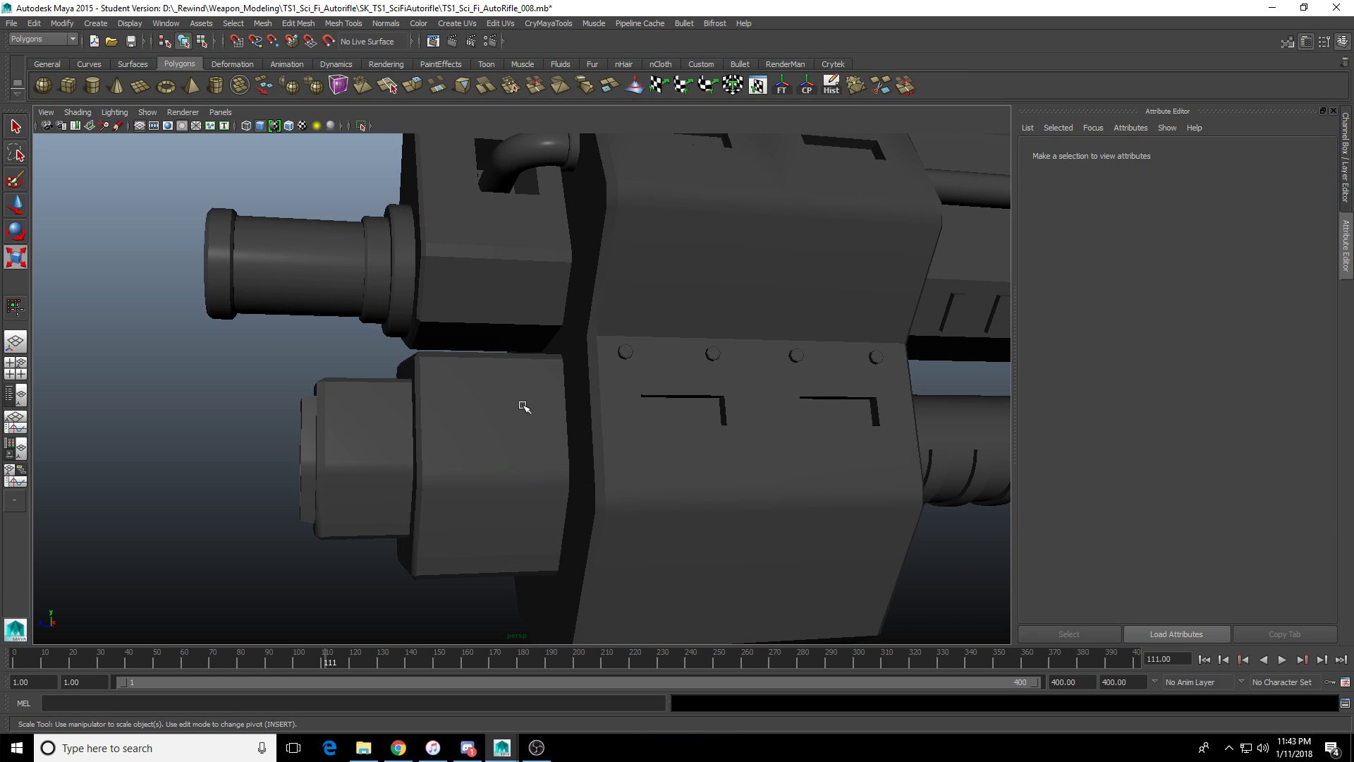
pyautogui.moveTo(514, 423); pyautogui.dragTo(574, 482)
pyautogui.press('q')
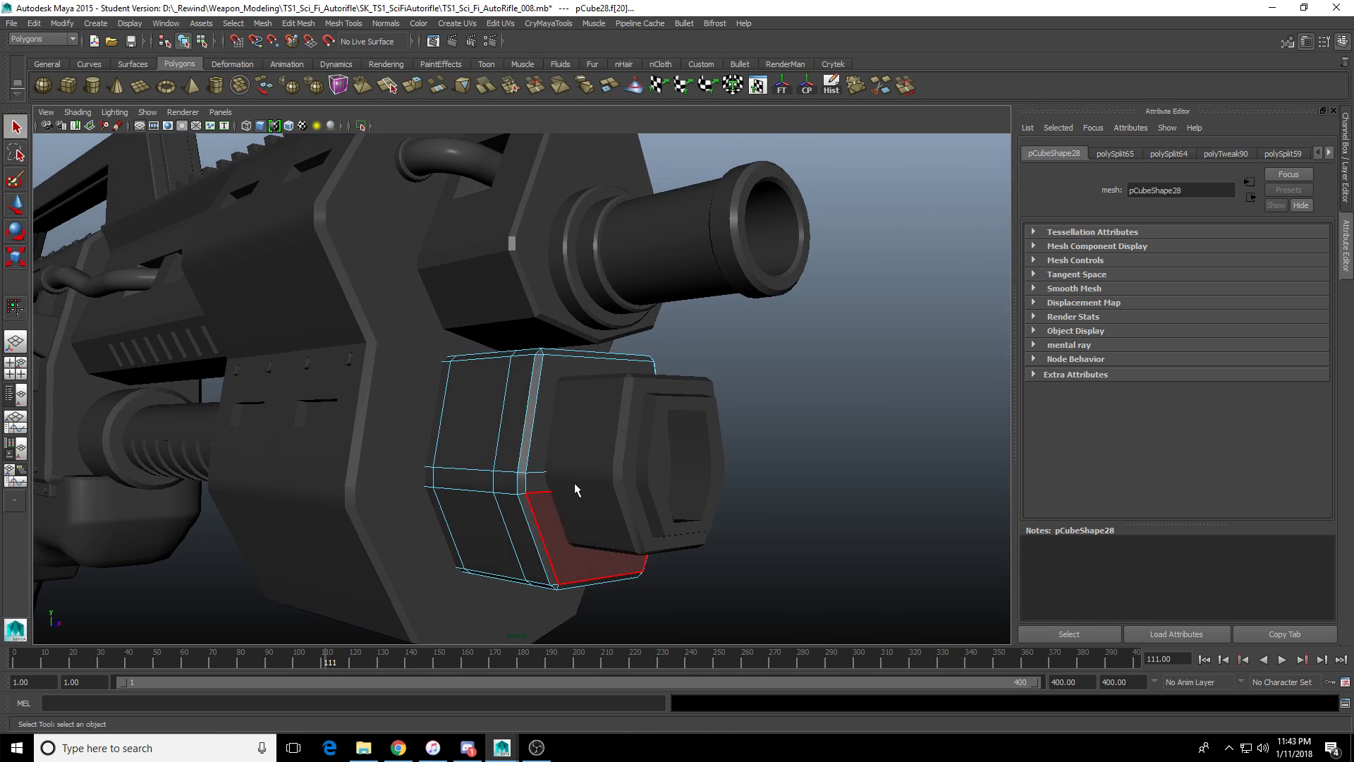
pyautogui.keyDown('shift'); pyautogui.doubleClick(483, 505); pyautogui.keyUp('shift')
pyautogui.keyDown('alt'); pyautogui.moveTo(484, 505); pyautogui.dragTo(315, 147); pyautogui.keyUp('alt')
pyautogui.hotkey('ctrl', 'e')
pyautogui.keyDown('alt'); pyautogui.moveTo(494, 330); pyautogui.dragTo(521, 415); pyautogui.keyUp('alt')
pyautogui.press('t')
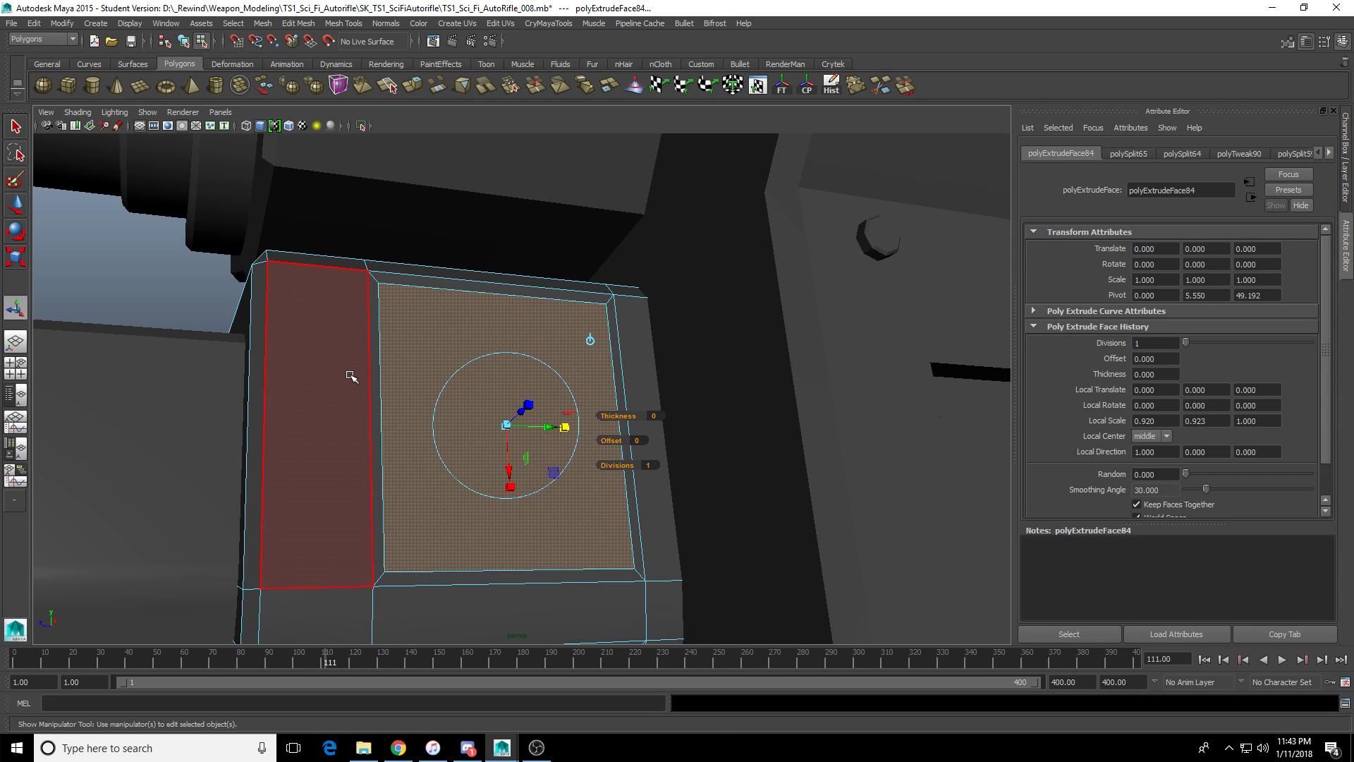
pyautogui.keyDown('alt'); pyautogui.moveTo(414, 387); pyautogui.dragTo(439, 431); pyautogui.keyUp('alt')
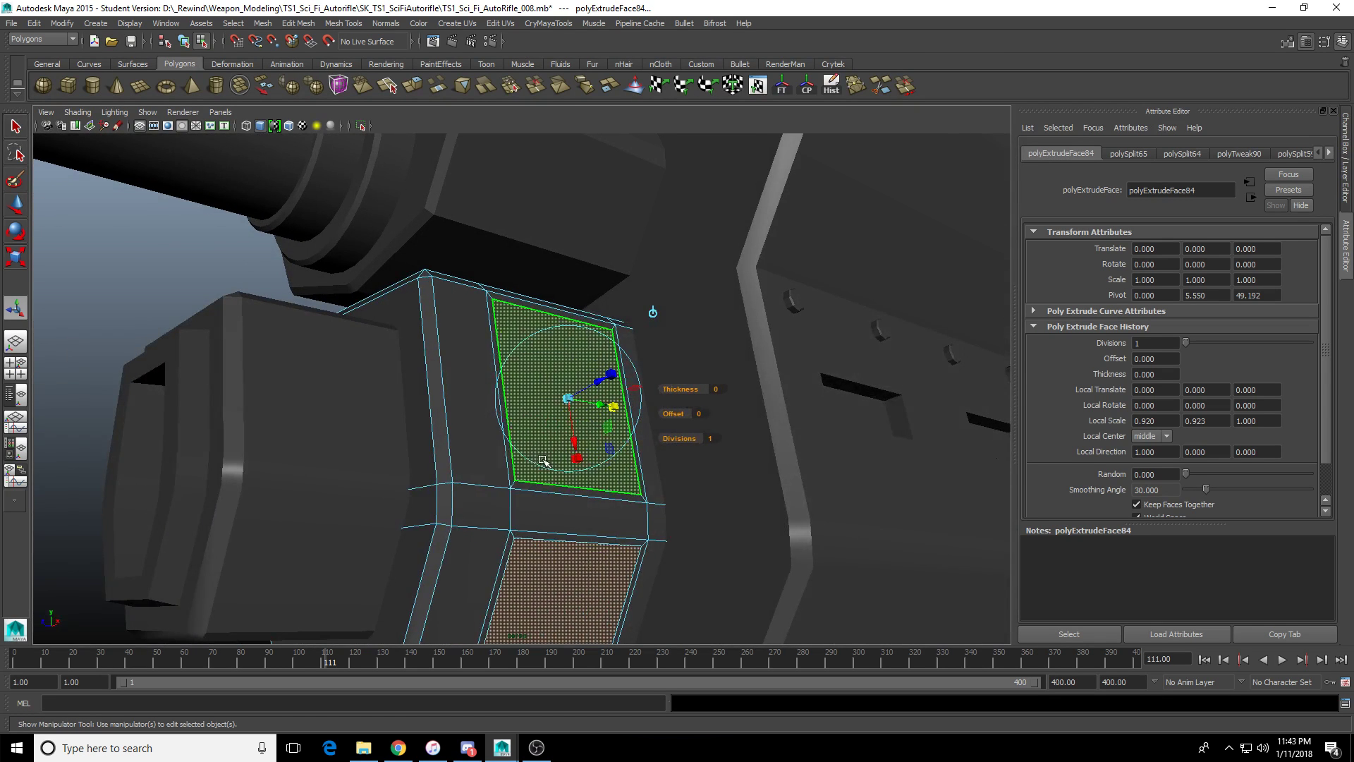
pyautogui.scroll(2, 539, 455)
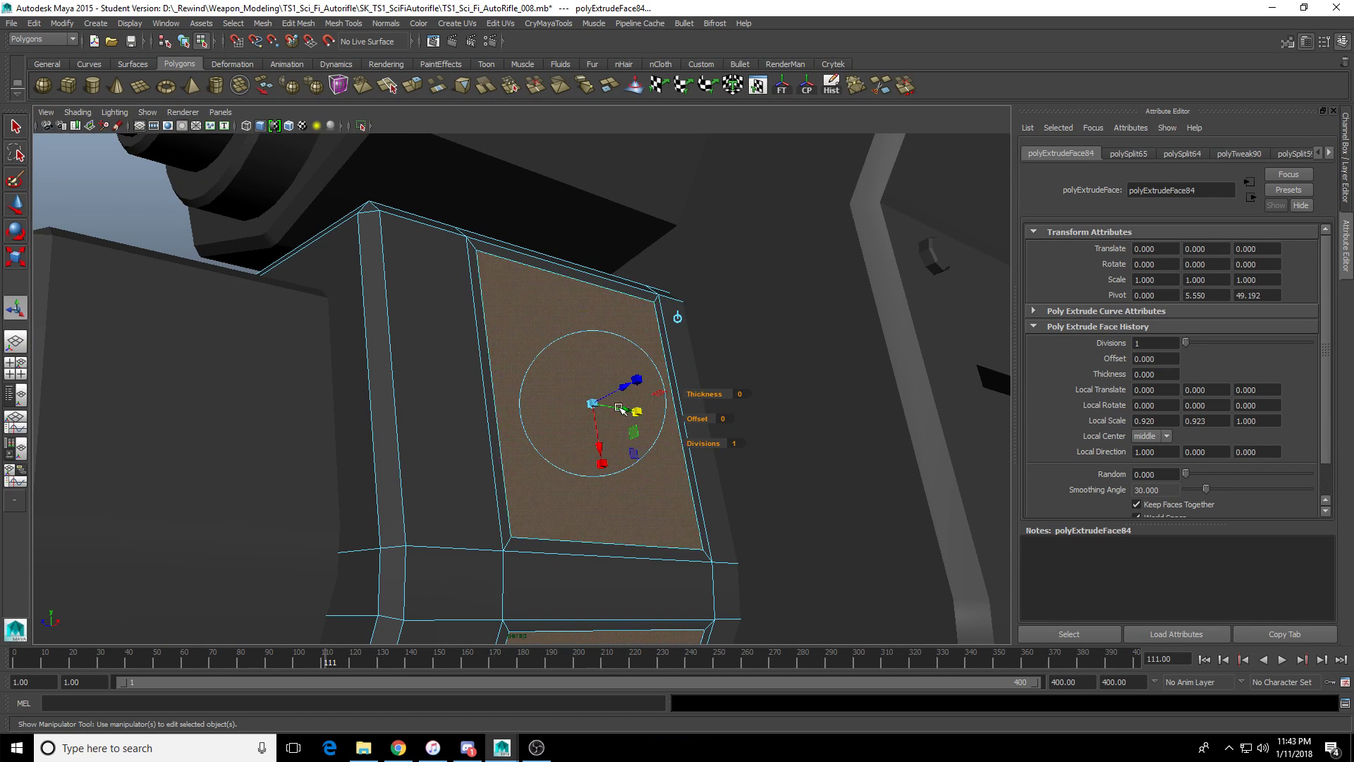
pyautogui.scroll(2, 626, 395)
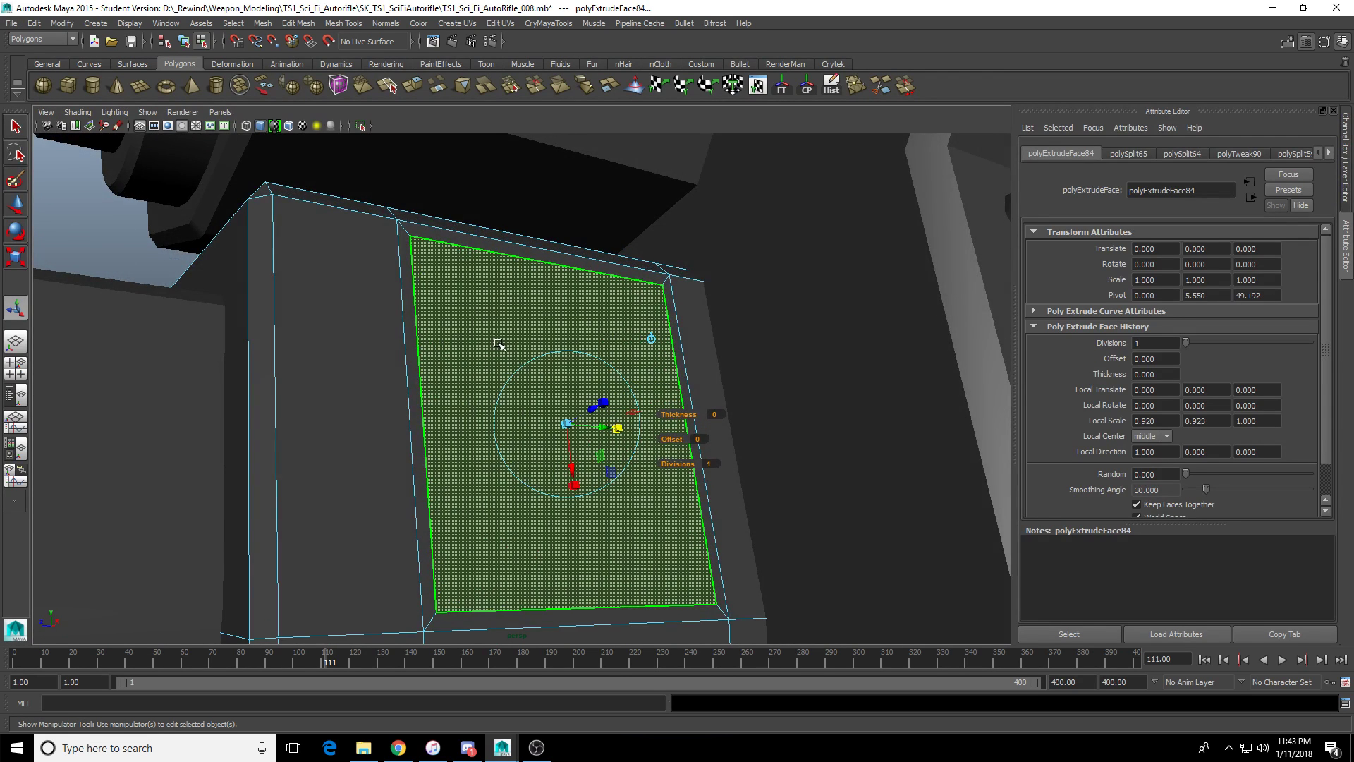
pyautogui.scroll(-2, 501, 345)
# Undo the inset extrusion on the block's side faces, keeping the two edge loops.
pyautogui.hotkey('ctrl', 'z')
pyautogui.hotkey('ctrl', 'z')
pyautogui.hotkey('ctrl', 'z')
pyautogui.hotkey('ctrl', 'z')
pyautogui.hotkey('ctrl', 'z')
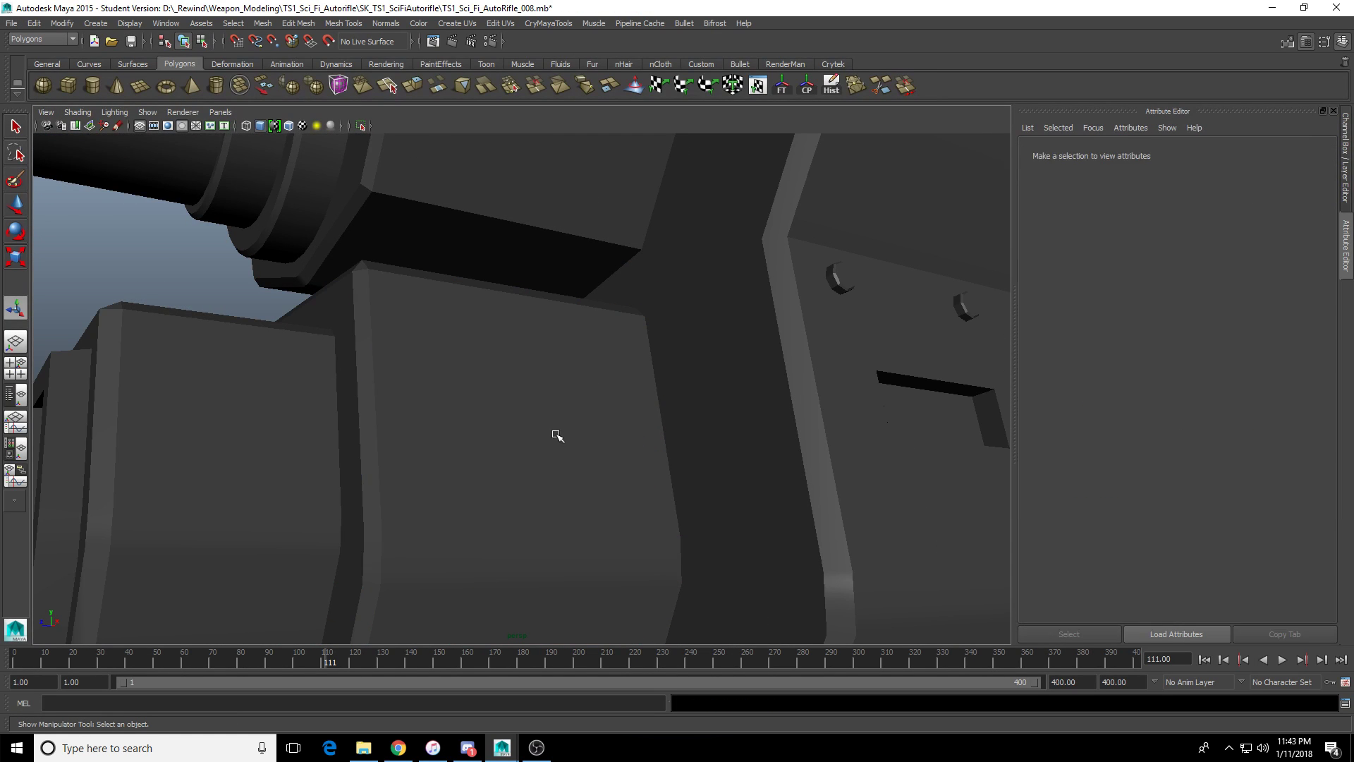
# Isolate the hexagonal muzzle block in the viewport.
pyautogui.click(553, 435)
pyautogui.click(361, 126)
pyautogui.keyDown('alt'); pyautogui.moveTo(481, 329); pyautogui.dragTo(450, 400); pyautogui.keyUp('alt')
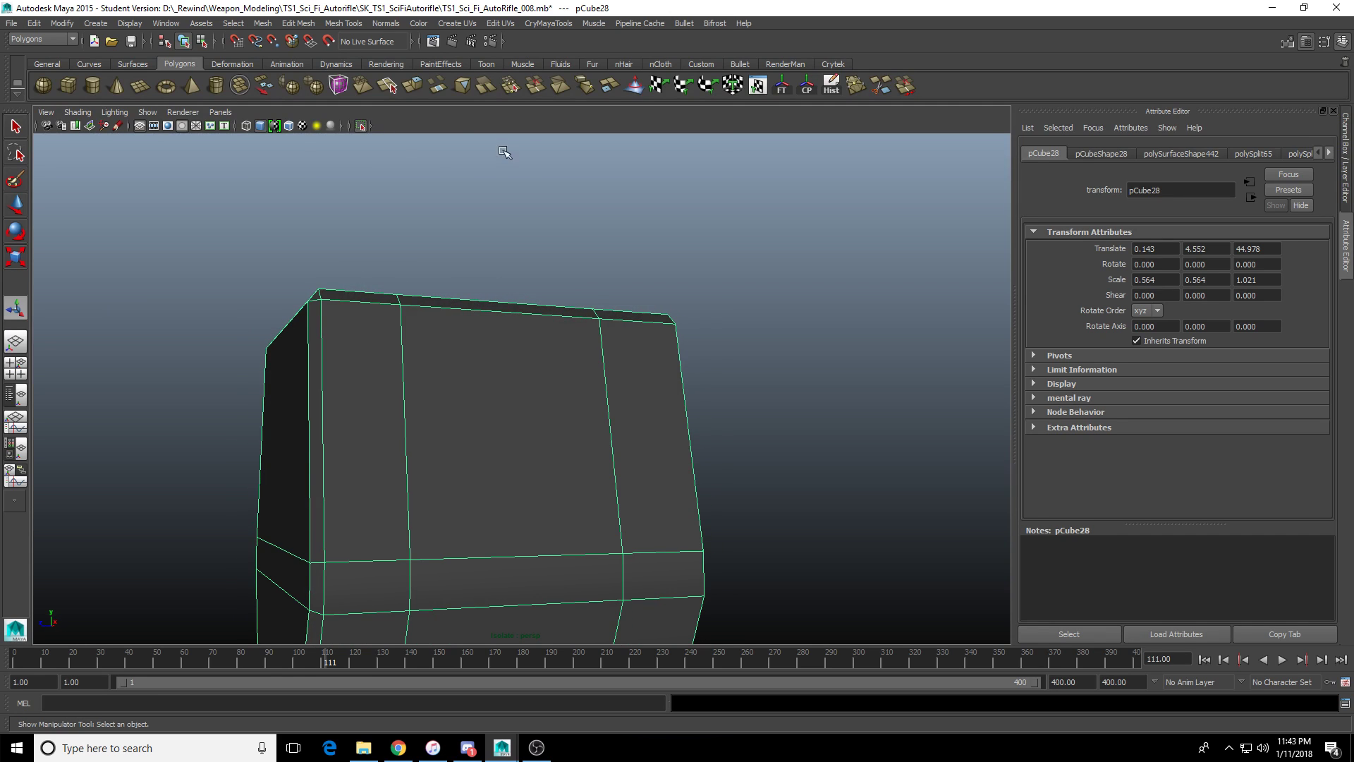
# Insert a horizontal edge loop around the hexagonal muzzle block just below its upper edge.
pyautogui.click(882, 87)
pyautogui.keyDown('alt'); pyautogui.moveTo(642, 261); pyautogui.dragTo(601, 317); pyautogui.keyUp('alt')
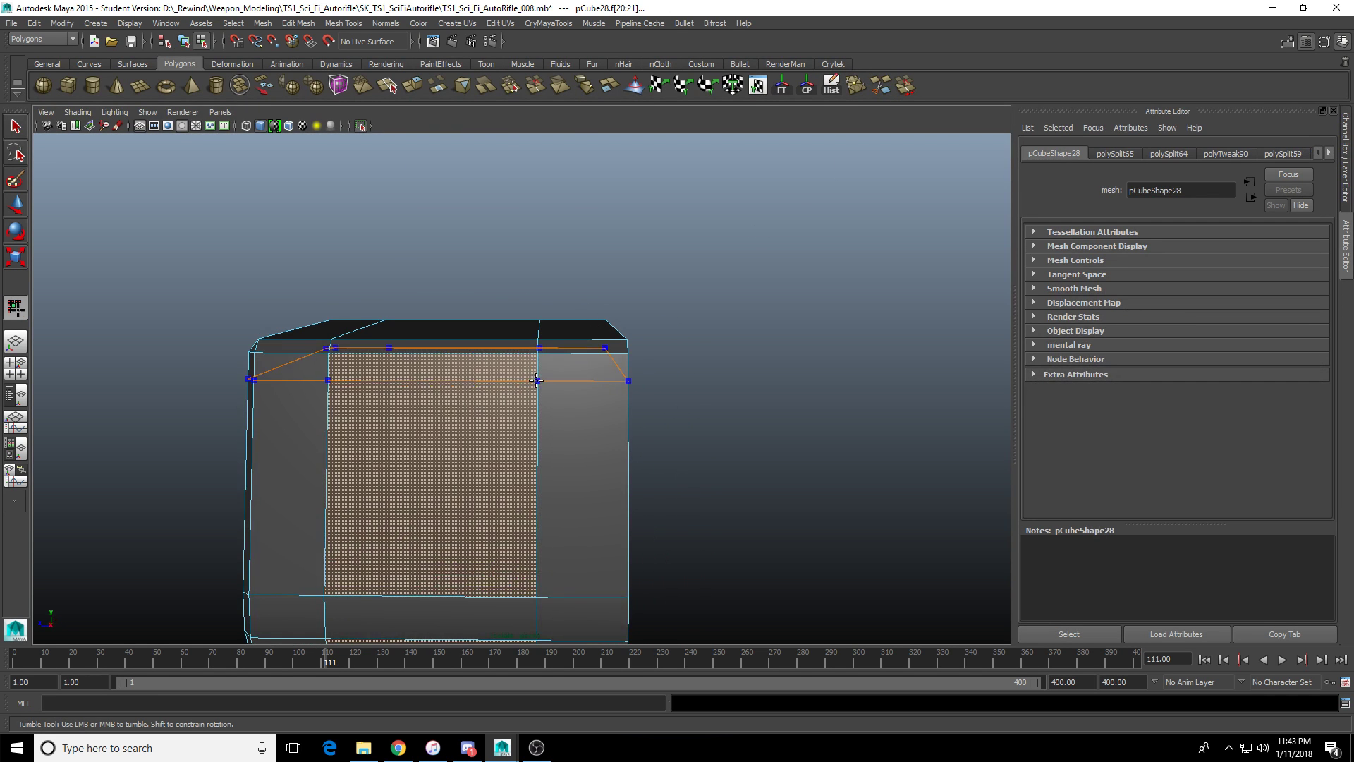
pyautogui.click(539, 353)
pyautogui.keyDown('alt'); pyautogui.moveTo(542, 363); pyautogui.dragTo(494, 342); pyautogui.keyUp('alt')
pyautogui.press('ctrl')
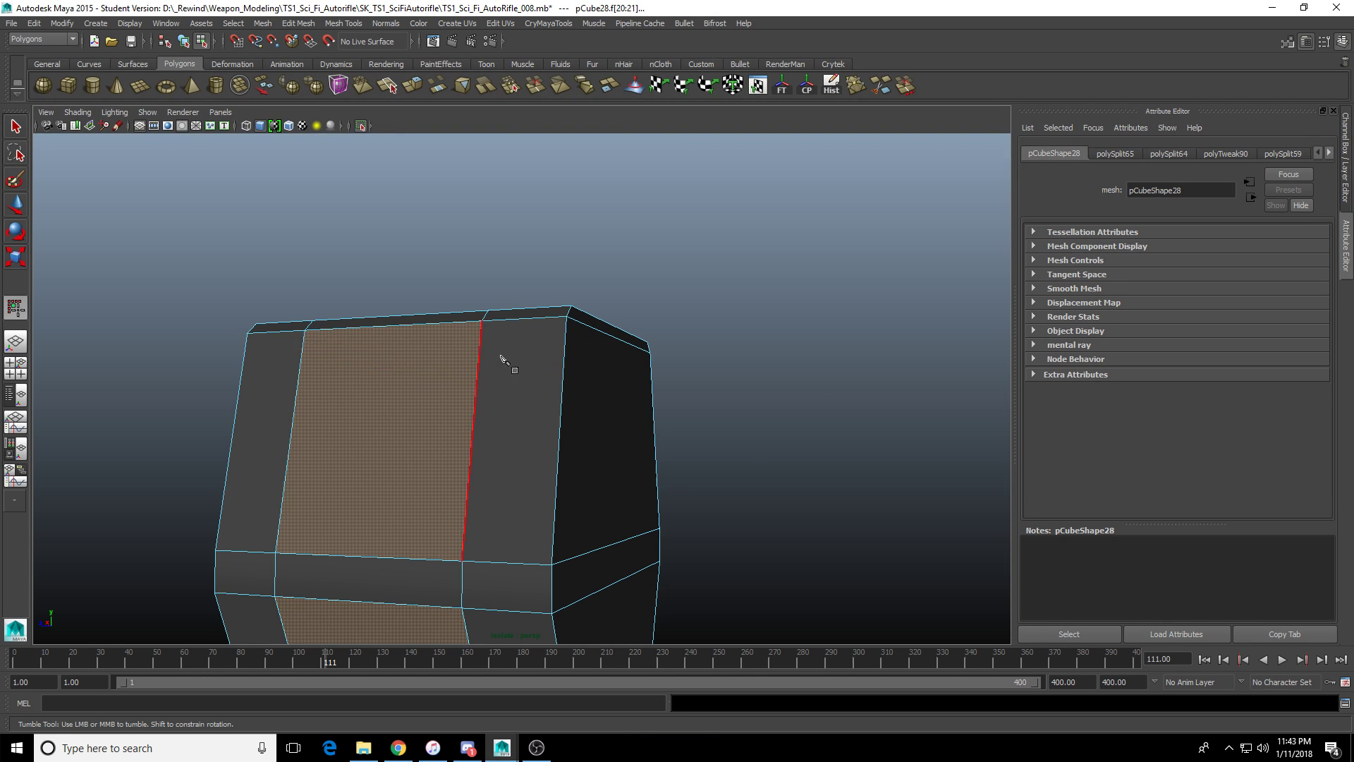
pyautogui.keyDown('alt'); pyautogui.moveTo(504, 357); pyautogui.dragTo(560, 384); pyautogui.keyUp('alt')
pyautogui.press('ctrl')
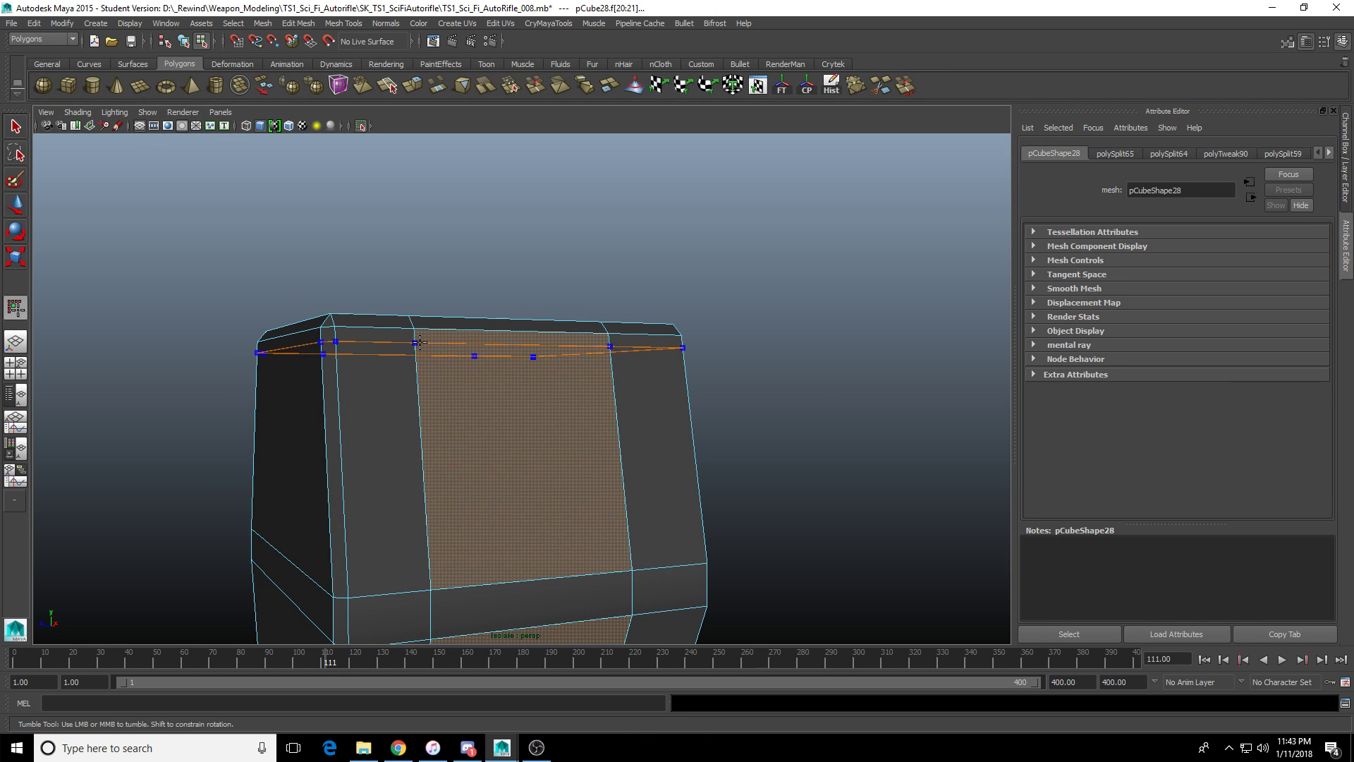
pyautogui.keyDown('ctrl'); pyautogui.click(416, 343); pyautogui.keyUp('ctrl')
# Insert horizontal edge loops just above and below the block's middle band and another near its lower edge.
pyautogui.keyDown('alt'); pyautogui.moveTo(463, 431); pyautogui.dragTo(499, 426); pyautogui.keyUp('alt')
pyautogui.keyDown('alt'); pyautogui.moveTo(499, 425); pyautogui.dragTo(480, 425, button='middle'); pyautogui.keyUp('alt')
pyautogui.press('ctrl')
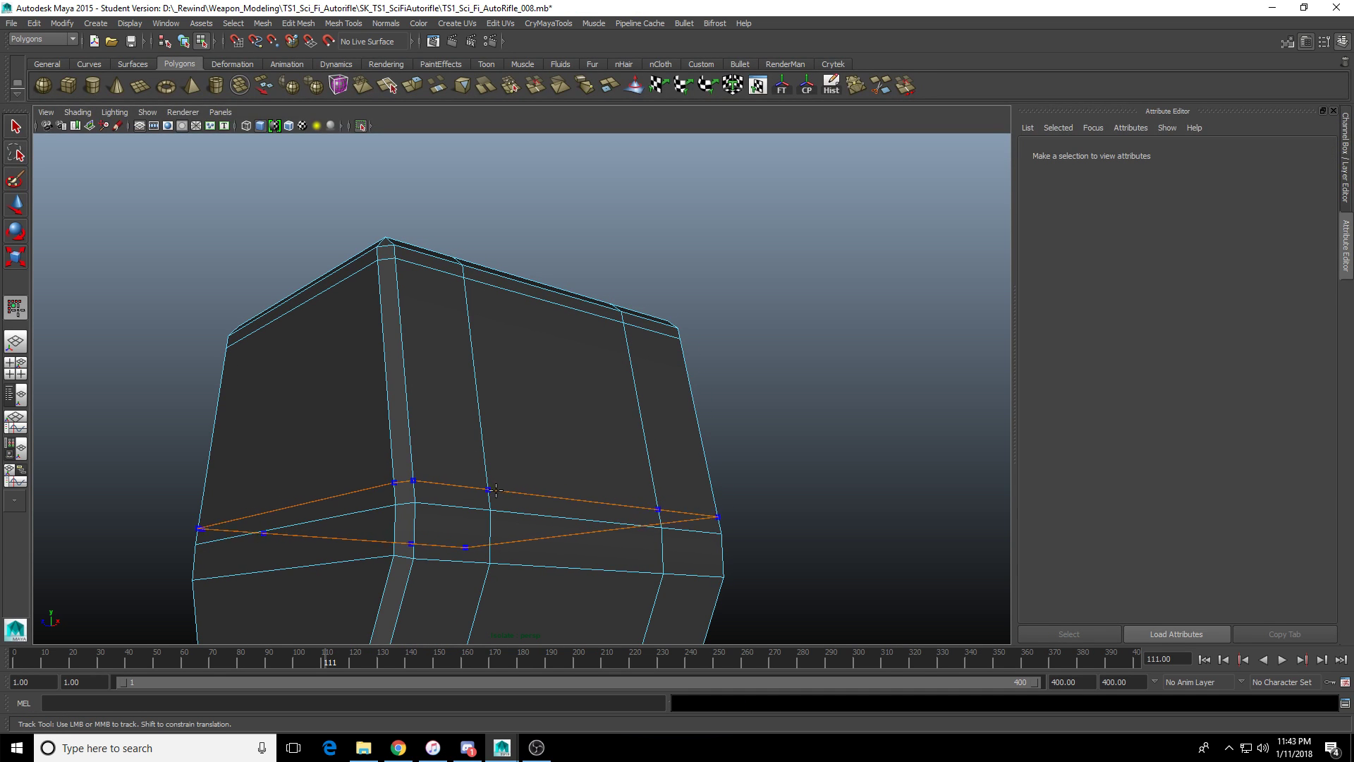
pyautogui.keyDown('alt'); pyautogui.moveTo(487, 484); pyautogui.dragTo(502, 340); pyautogui.keyUp('alt')
pyautogui.press('ctrl')
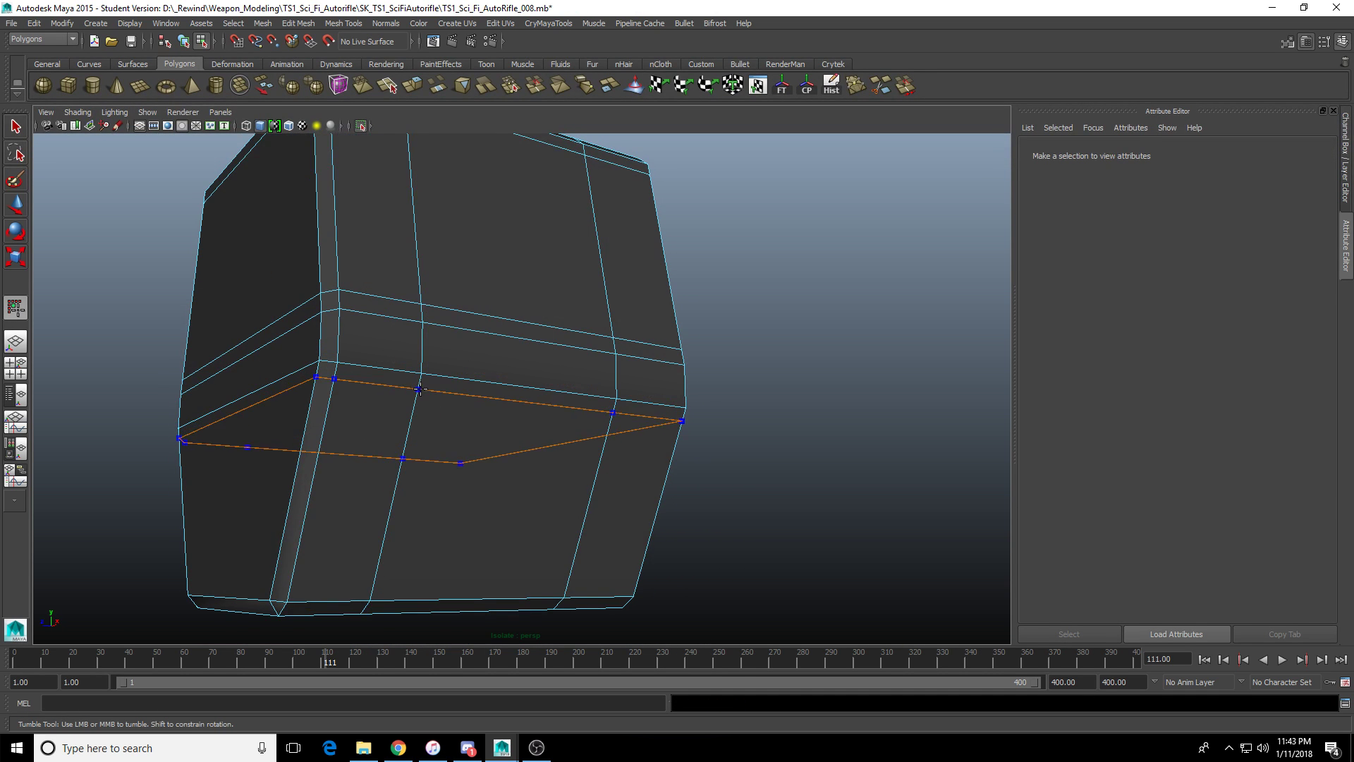
pyautogui.keyDown('ctrl'); pyautogui.click(373, 591); pyautogui.keyUp('ctrl')
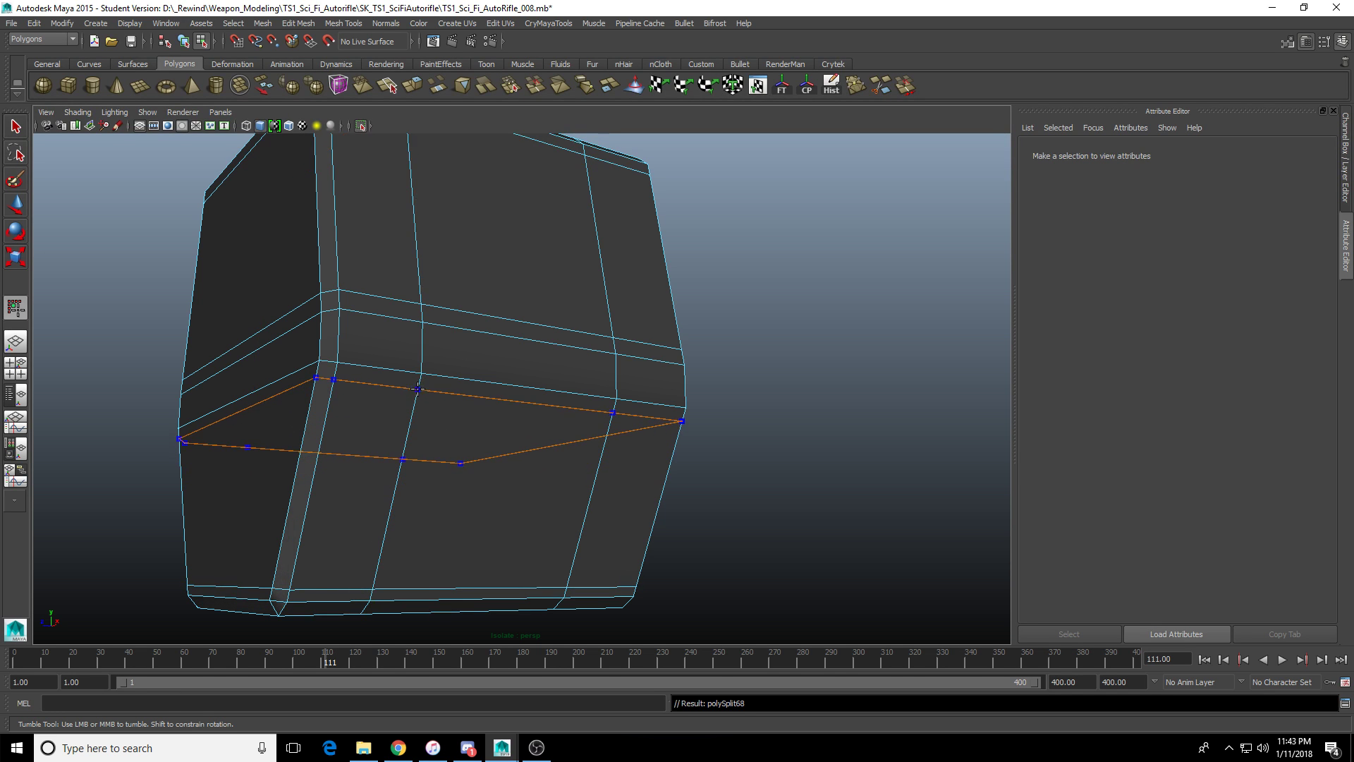
pyautogui.press('w')
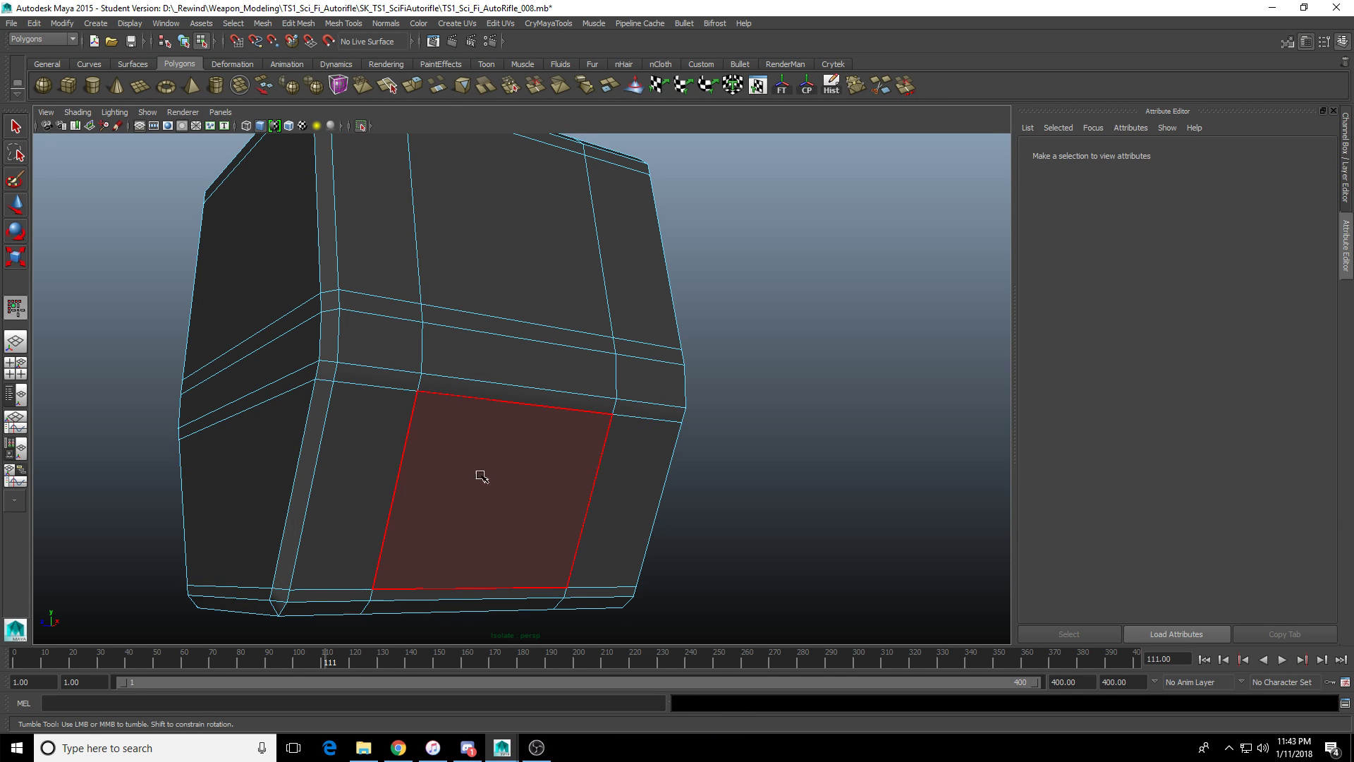
# Extrude the upper and lower side faces between the edge loops on both sides and inset them to Local Scale 0.921 and 0.935.
pyautogui.click(478, 478)
pyautogui.keyDown('alt'); pyautogui.moveTo(478, 478); pyautogui.dragTo(601, 249); pyautogui.keyUp('alt')
pyautogui.click(601, 249)
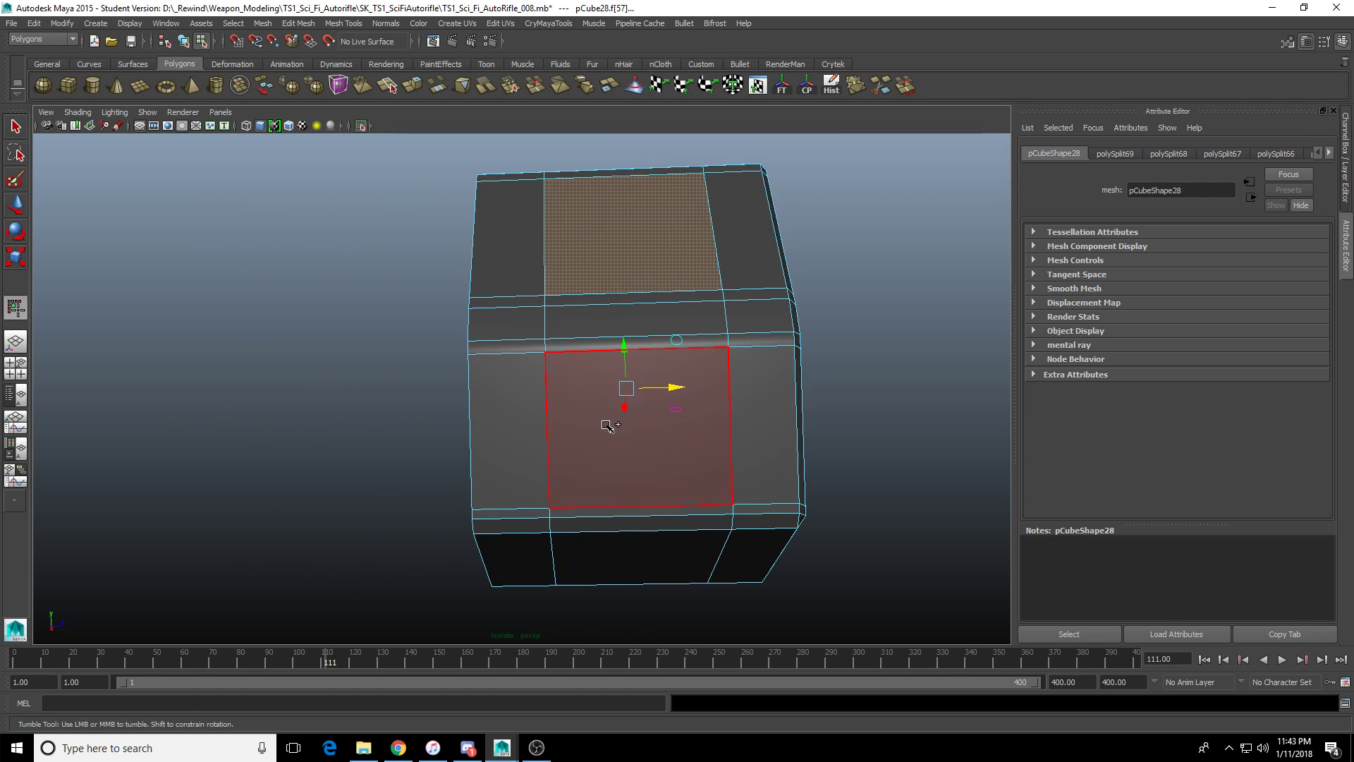
pyautogui.keyDown('shift'); pyautogui.click(611, 426); pyautogui.keyUp('shift')
pyautogui.keyDown('alt'); pyautogui.moveTo(670, 466); pyautogui.dragTo(385, 491); pyautogui.keyUp('alt')
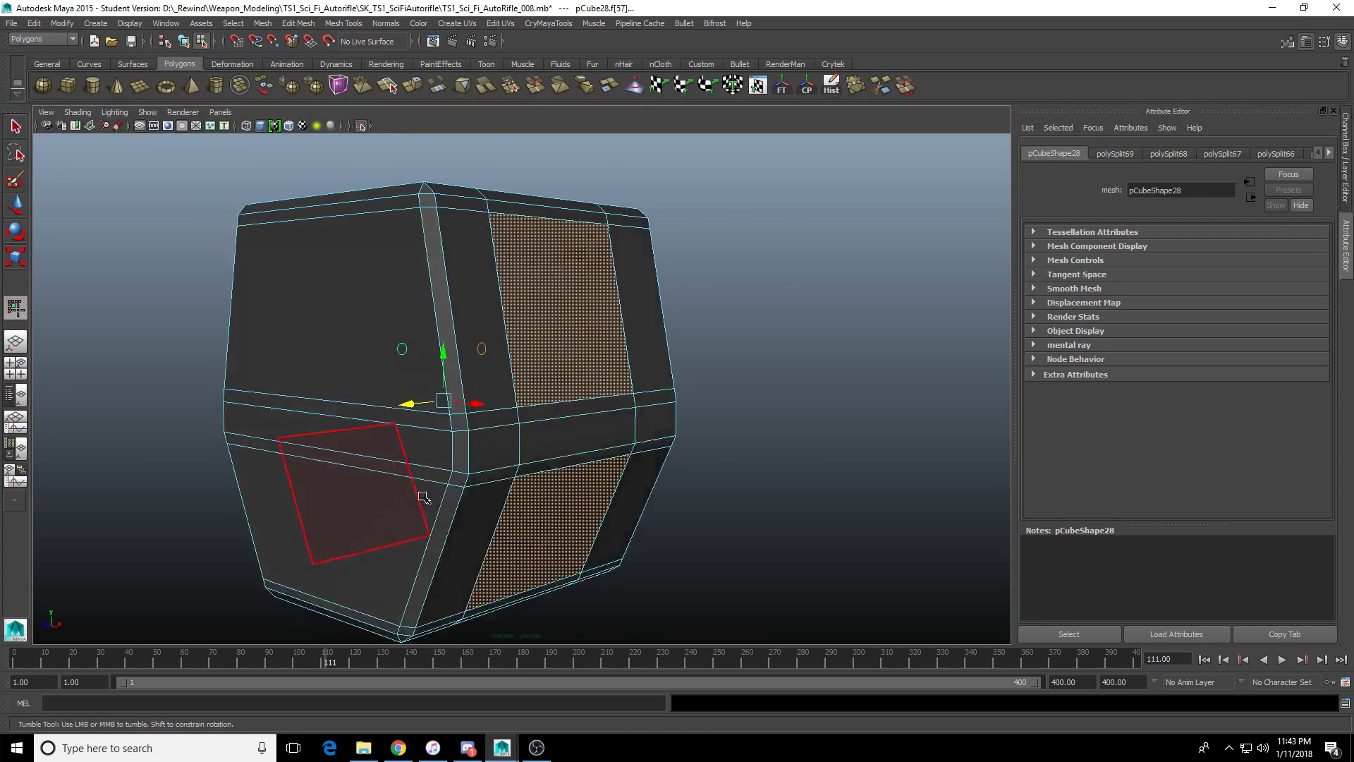
pyautogui.click(414, 86)
pyautogui.keyDown('alt'); pyautogui.moveTo(416, 137); pyautogui.dragTo(538, 330); pyautogui.keyUp('alt')
pyautogui.moveTo(596, 266); pyautogui.dragTo(596, 271)
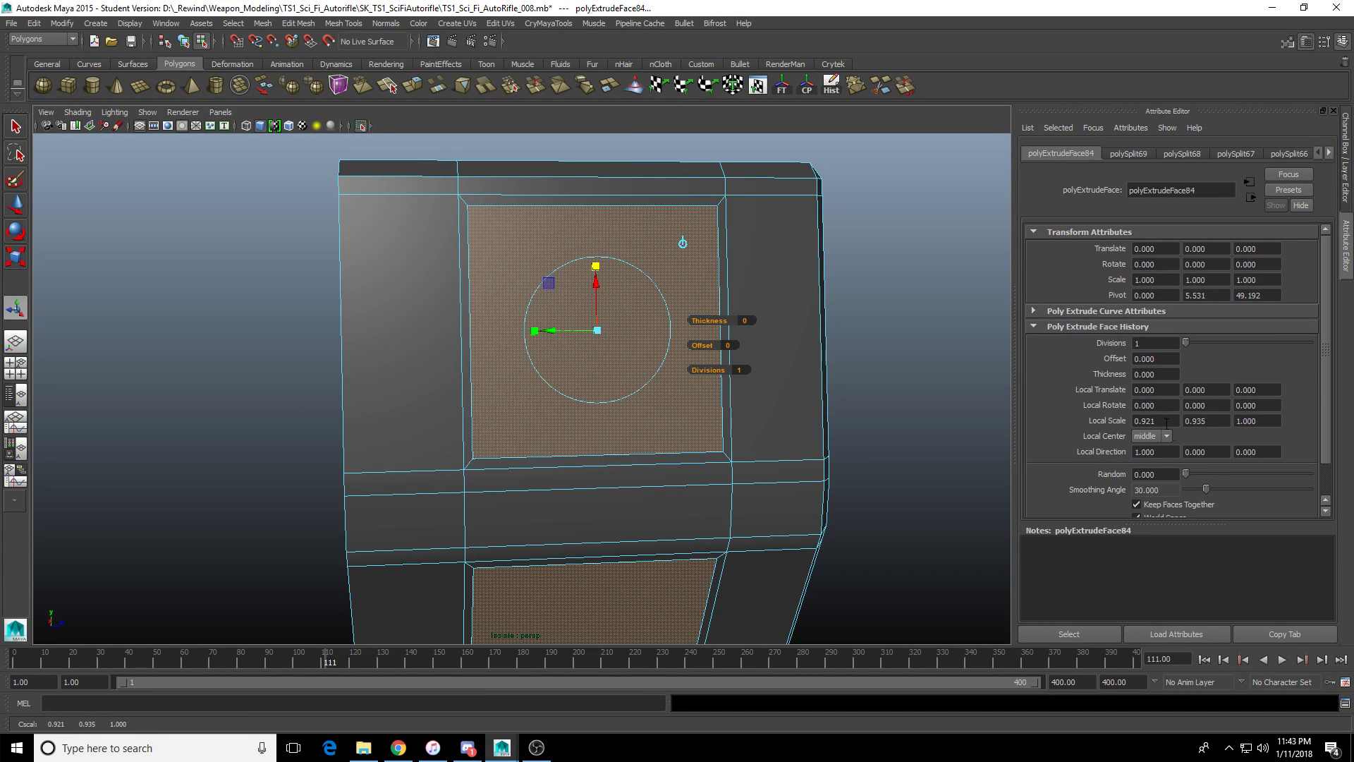
# Set the inset extrusion's second Local Scale value to 0.921 to match the first.
pyautogui.moveTo(1166, 422); pyautogui.dragTo(1044, 422)
pyautogui.hotkey('ctrl', 'c')
pyautogui.moveTo(1225, 422); pyautogui.dragTo(1064, 416)
pyautogui.hotkey('ctrl', 'v')
pyautogui.press('Return')
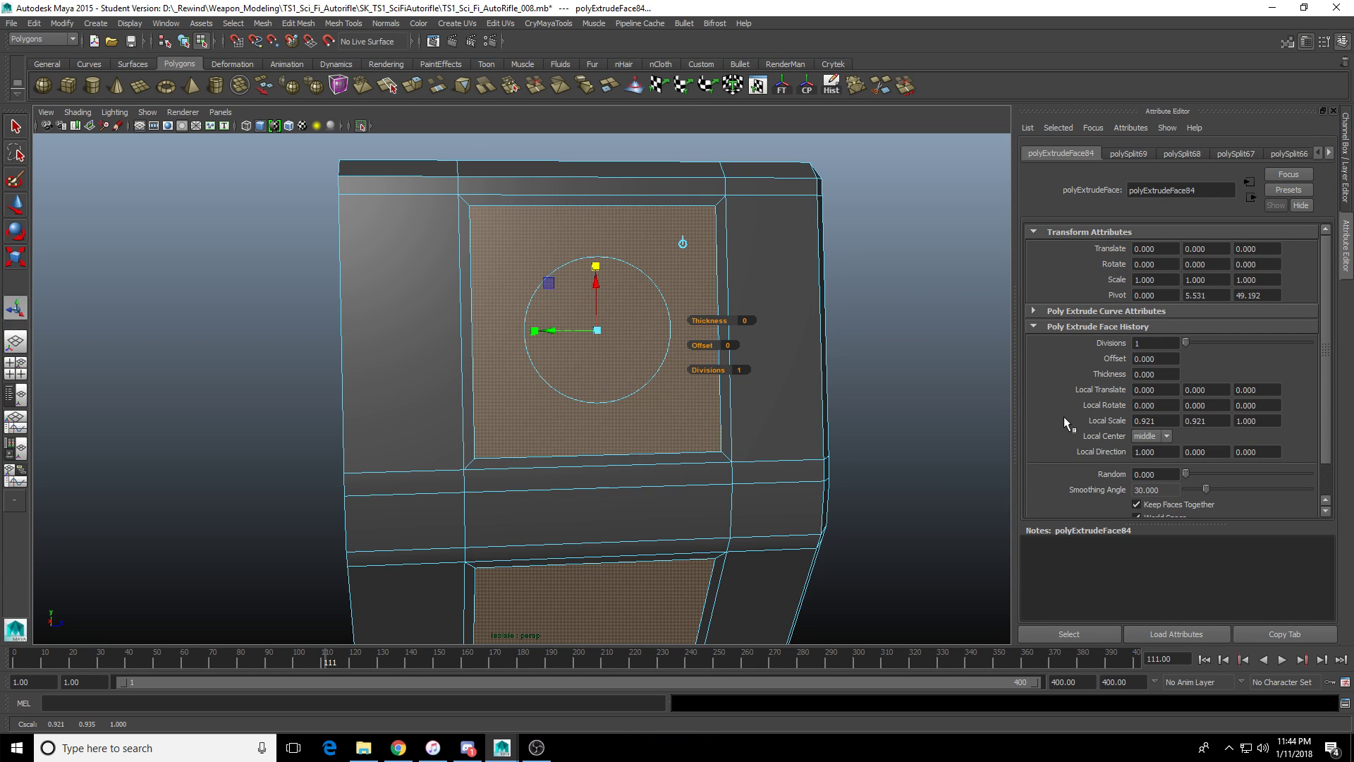
pyautogui.keyDown('alt'); pyautogui.moveTo(769, 169); pyautogui.dragTo(378, 263); pyautogui.keyUp('alt')
pyautogui.hotkey('ctrl', 'z')
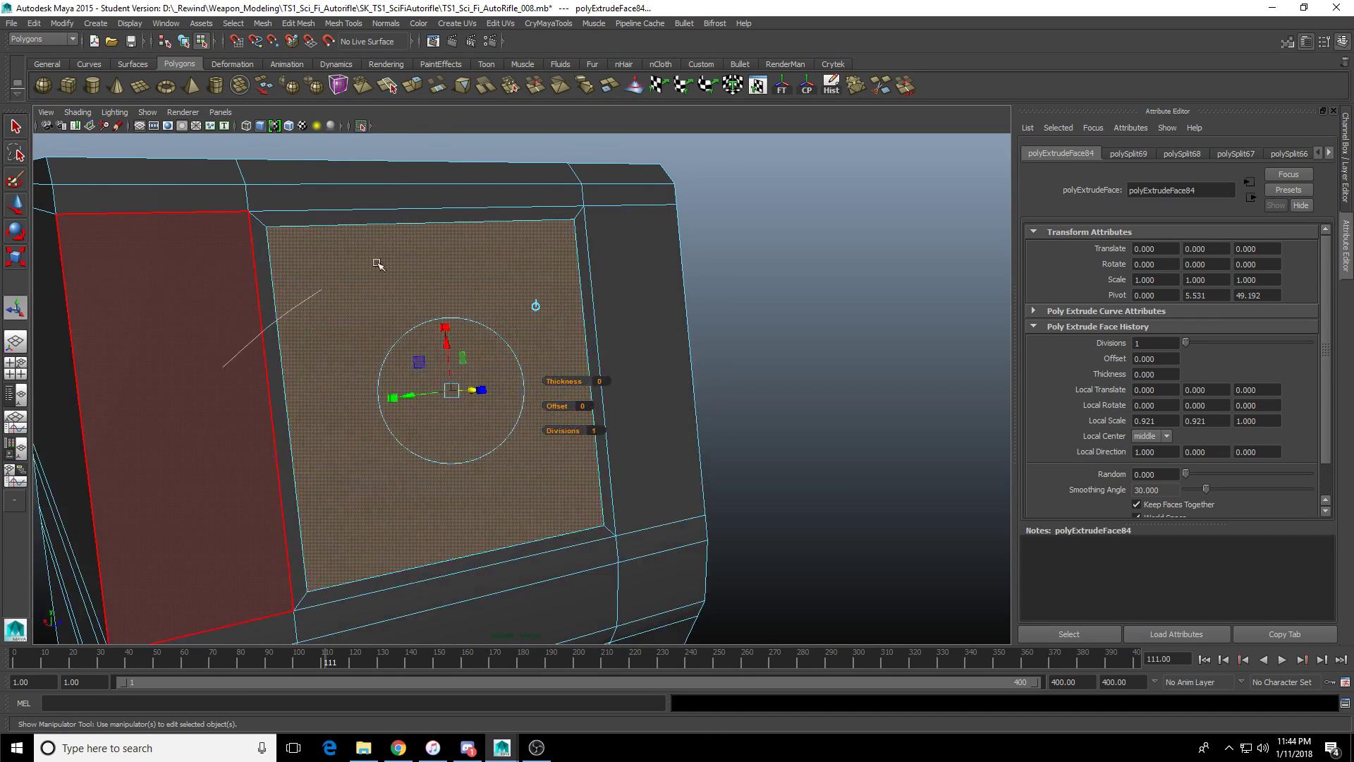
# Select the four thin border faces around the upper inset panel on one side of the block.
pyautogui.press('q')
pyautogui.click(283, 315)
pyautogui.click(272, 311)
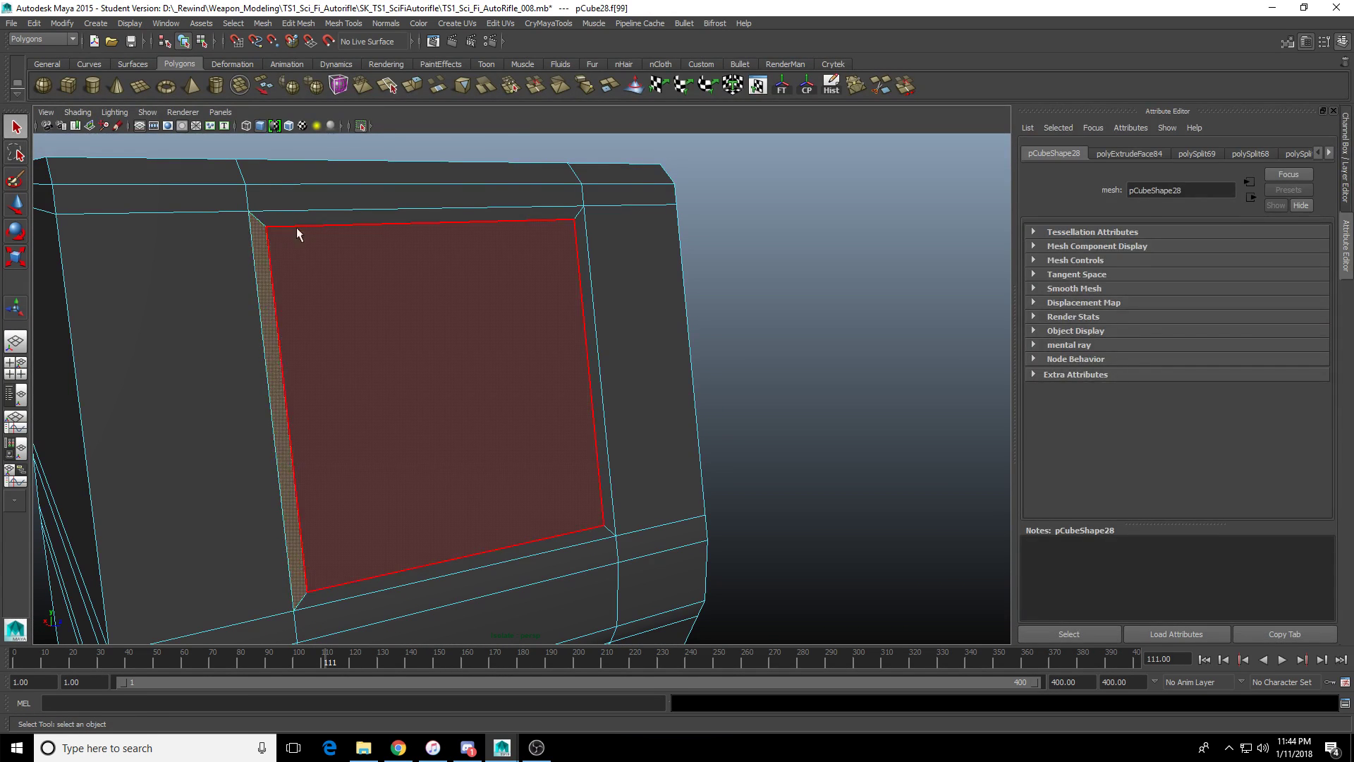
pyautogui.keyDown('shift'); pyautogui.click(299, 220); pyautogui.keyUp('shift')
pyautogui.keyDown('shift'); pyautogui.click(590, 294); pyautogui.keyUp('shift')
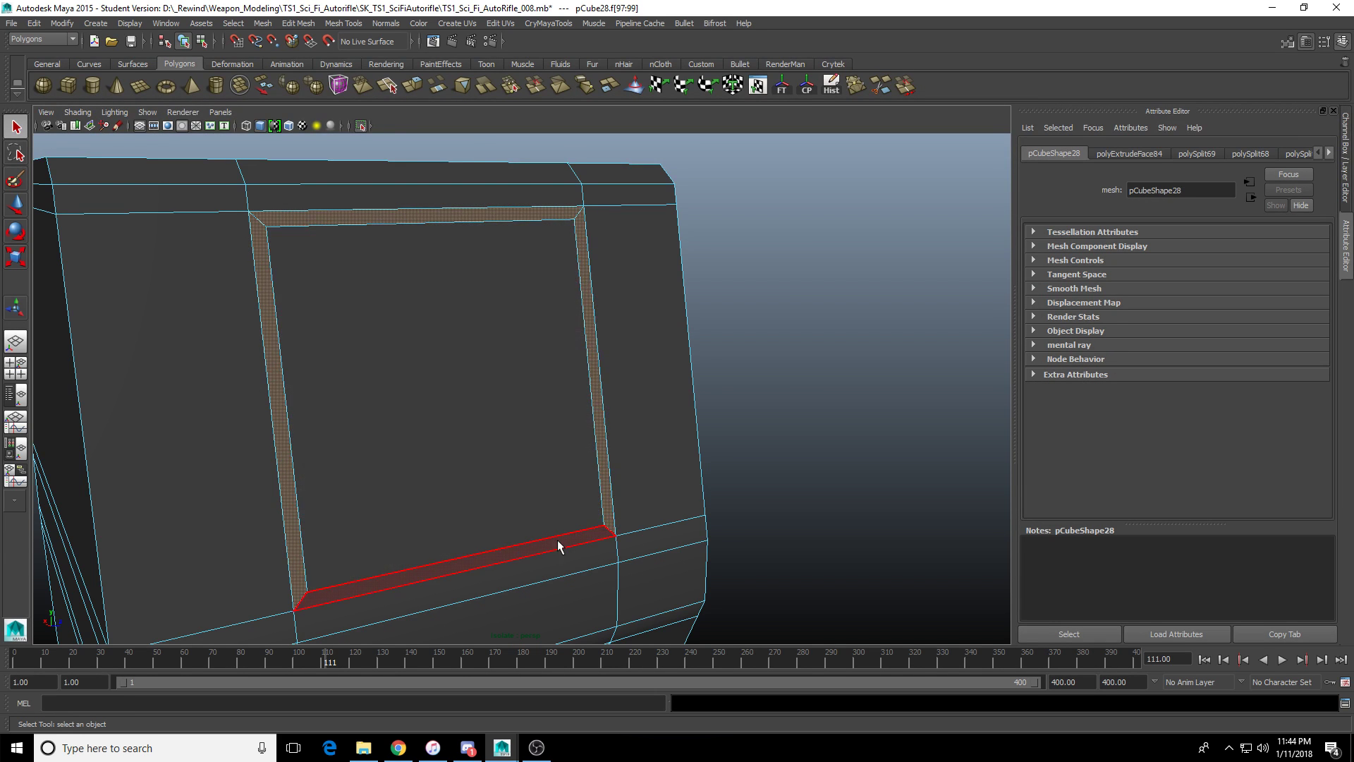
pyautogui.keyDown('shift'); pyautogui.click(558, 545); pyautogui.keyUp('shift')
pyautogui.keyDown('alt'); pyautogui.moveTo(558, 545); pyautogui.dragTo(559, 350); pyautogui.keyUp('alt')
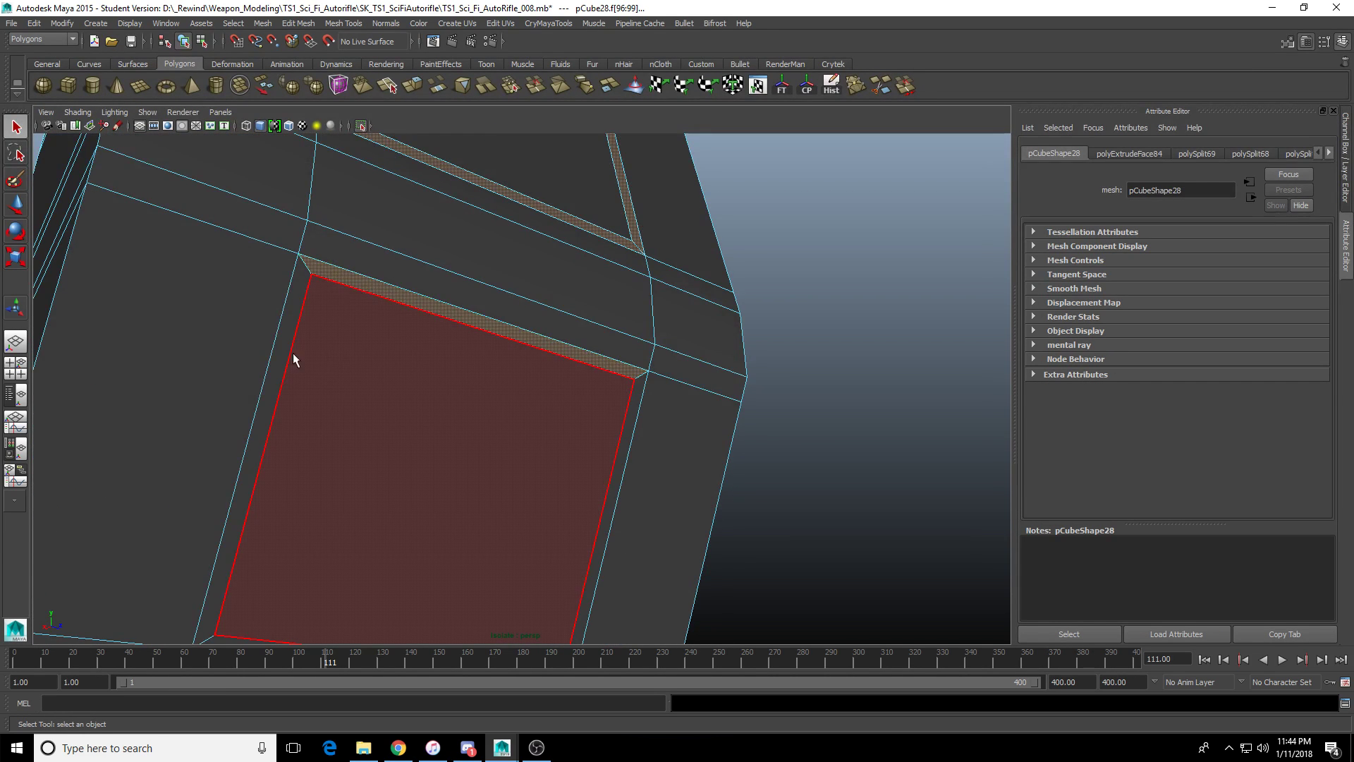
# Add the thin border faces around the block's remaining inset panels to the selection.
pyautogui.keyDown('alt'); pyautogui.moveTo(625, 432); pyautogui.dragTo(498, 281); pyautogui.keyUp('alt')
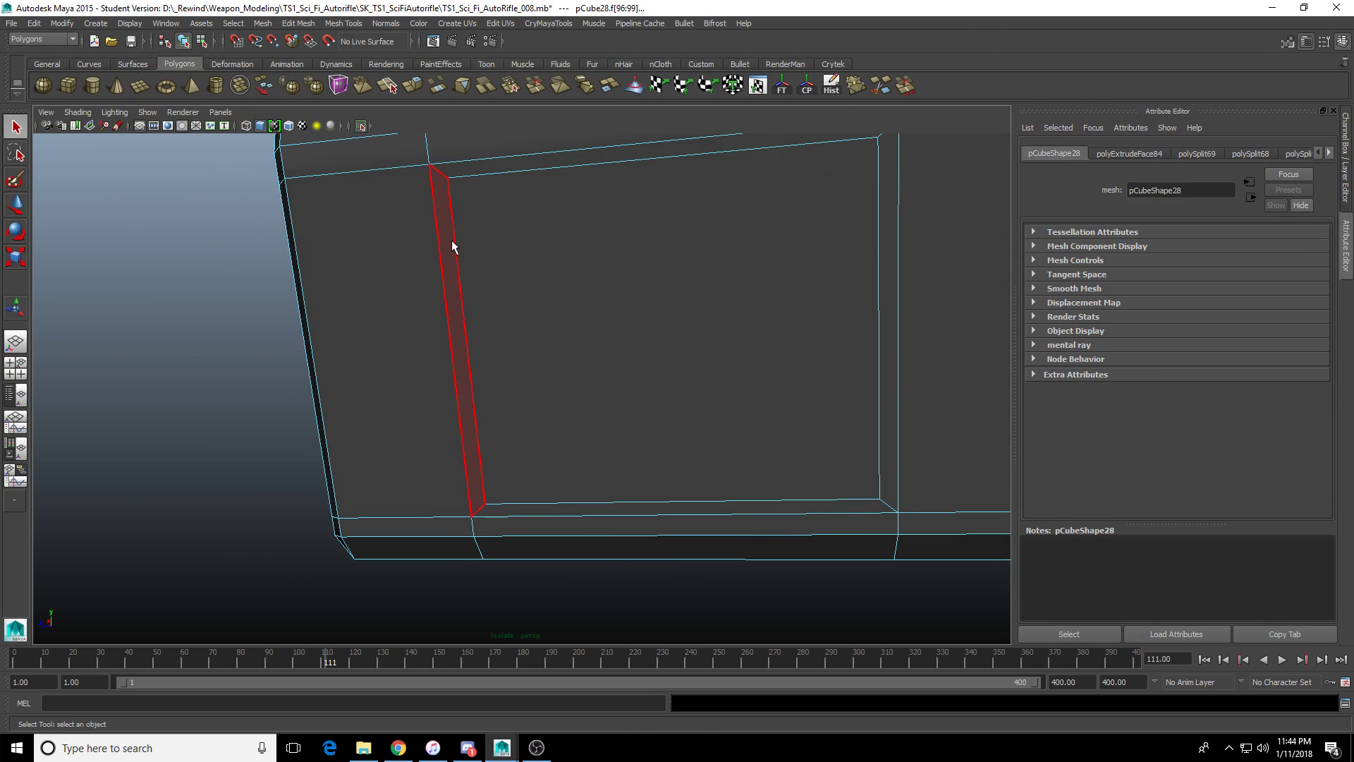
pyautogui.keyDown('alt'); pyautogui.moveTo(468, 167); pyautogui.dragTo(490, 291); pyautogui.keyUp('alt')
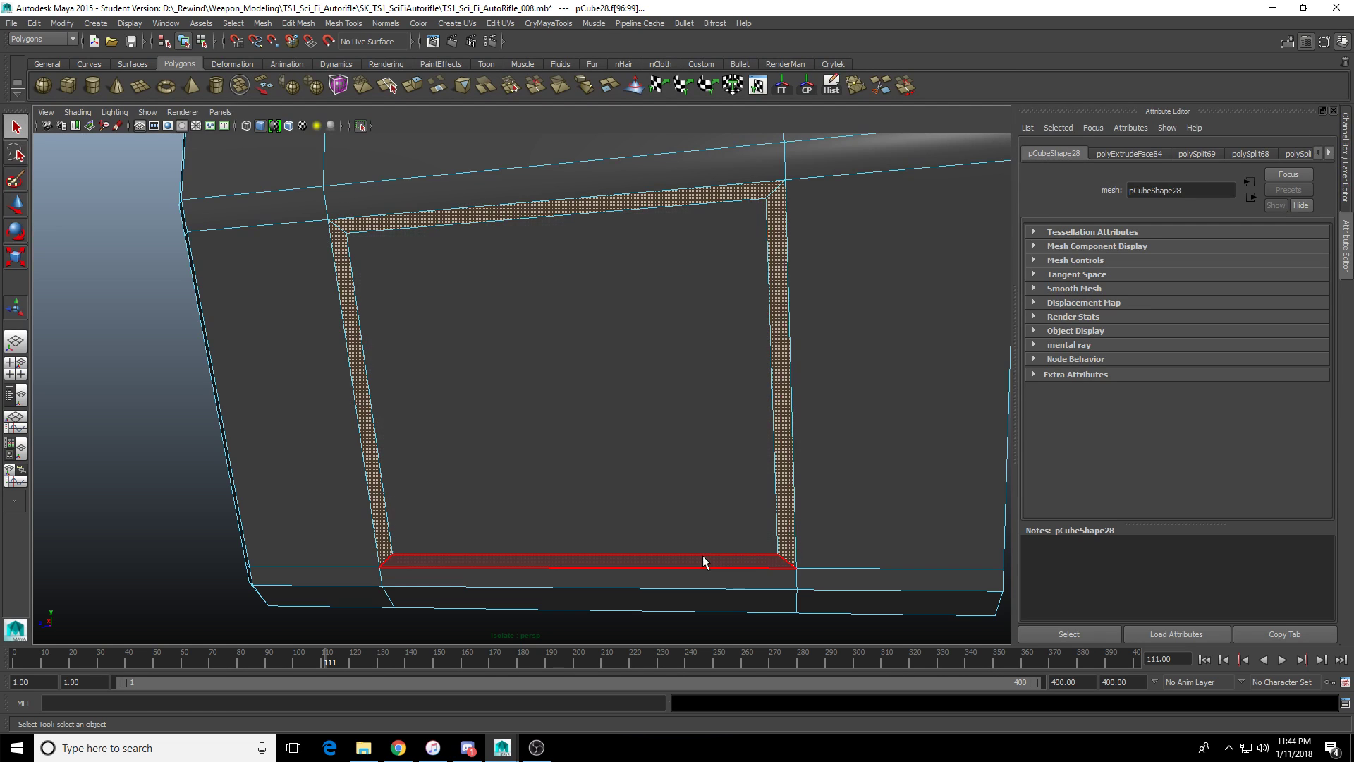
pyautogui.keyDown('alt'); pyautogui.moveTo(624, 286); pyautogui.dragTo(732, 381); pyautogui.keyUp('alt')
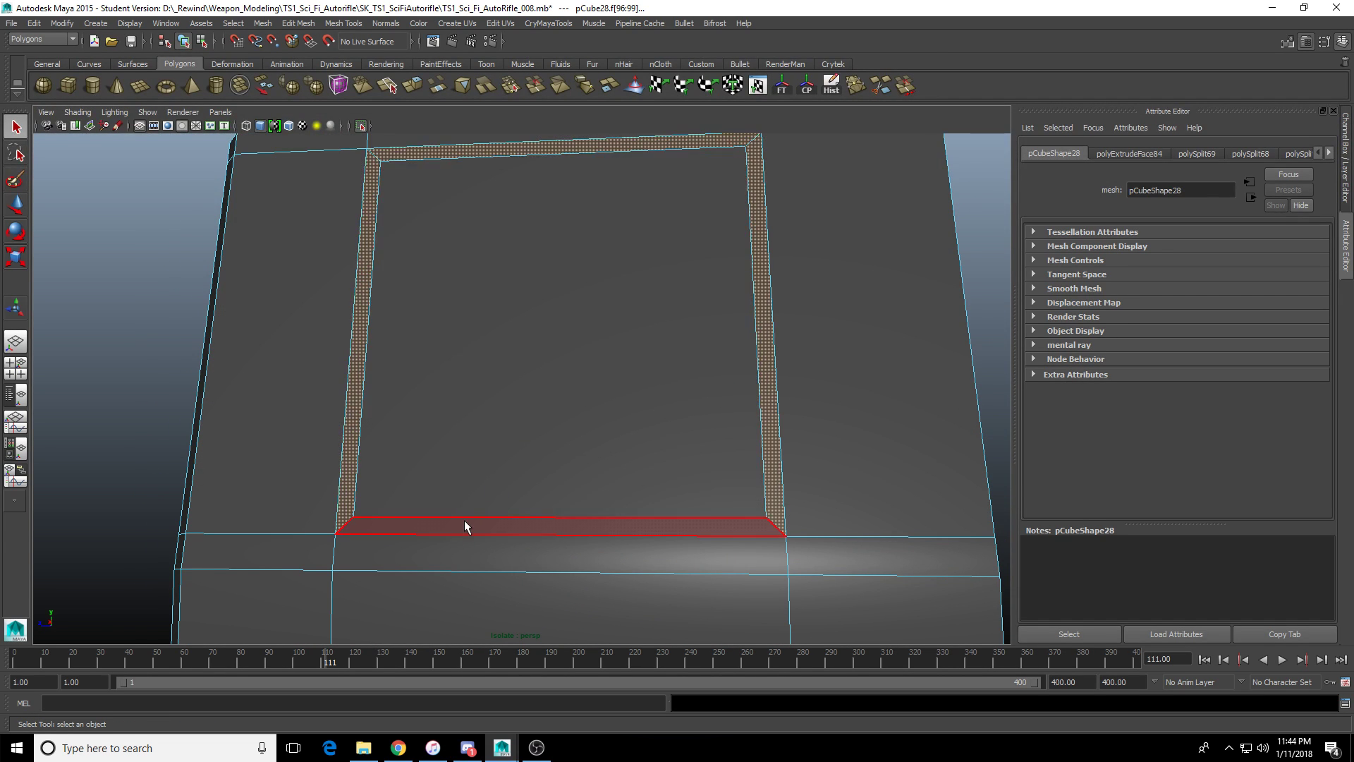
pyautogui.keyDown('shift'); pyautogui.click(465, 526); pyautogui.keyUp('shift')
pyautogui.scroll(-5, 477, 520)
pyautogui.keyDown('alt'); pyautogui.moveTo(477, 520); pyautogui.dragTo(614, 520); pyautogui.keyUp('alt')
pyautogui.keyDown('alt'); pyautogui.moveTo(613, 521); pyautogui.dragTo(305, 425, button='middle'); pyautogui.keyUp('alt')
pyautogui.scroll(4, 306, 425)
pyautogui.keyDown('alt'); pyautogui.moveTo(306, 425); pyautogui.dragTo(281, 421); pyautogui.keyUp('alt')
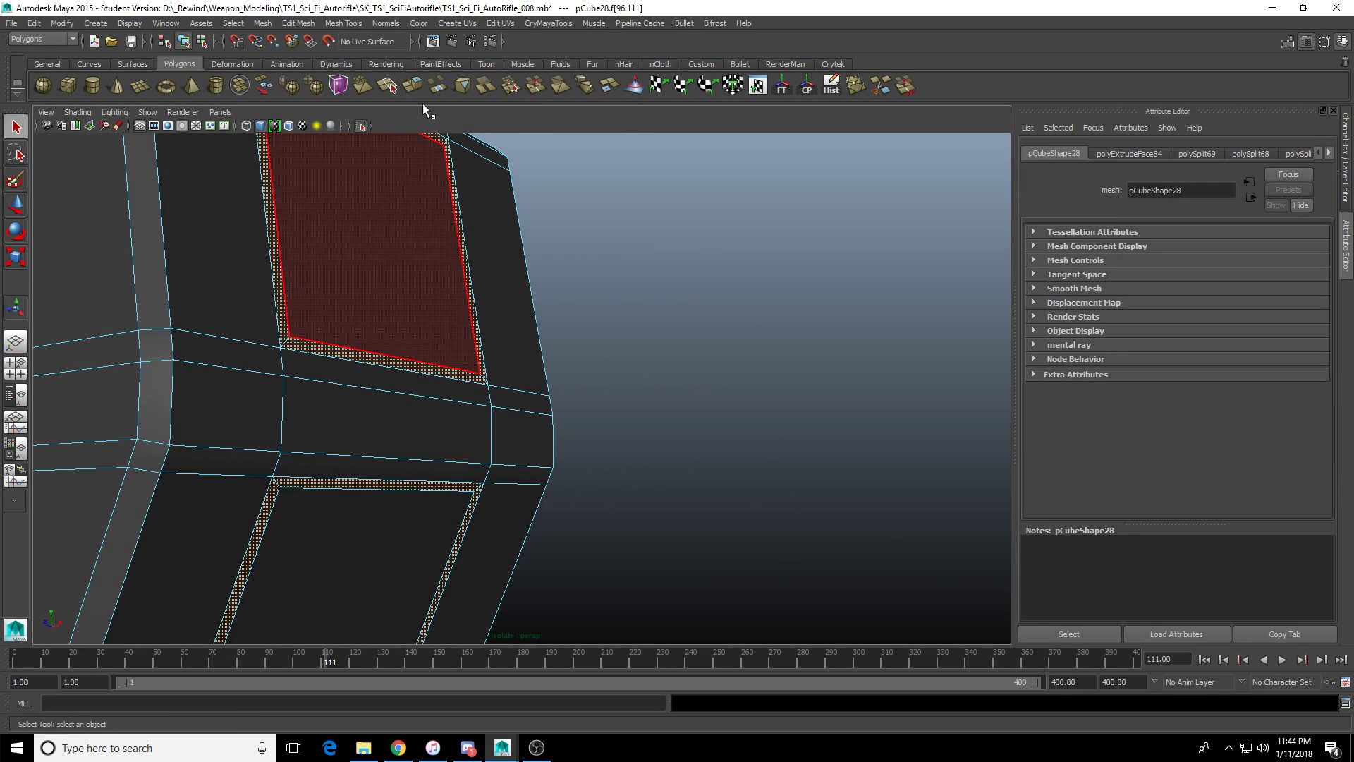
# Extrude the selected panel border faces inward with a Local Translate Z of -0.070 to form grooves.
pyautogui.click(408, 88)
pyautogui.keyDown('alt'); pyautogui.moveTo(350, 482); pyautogui.dragTo(511, 451); pyautogui.keyUp('alt')
pyautogui.keyDown('alt'); pyautogui.moveTo(395, 439); pyautogui.dragTo(684, 455, button='middle'); pyautogui.keyUp('alt')
pyautogui.moveTo(386, 374); pyautogui.dragTo(388, 376)
pyautogui.keyDown('alt'); pyautogui.moveTo(377, 377); pyautogui.dragTo(661, 385); pyautogui.keyUp('alt')
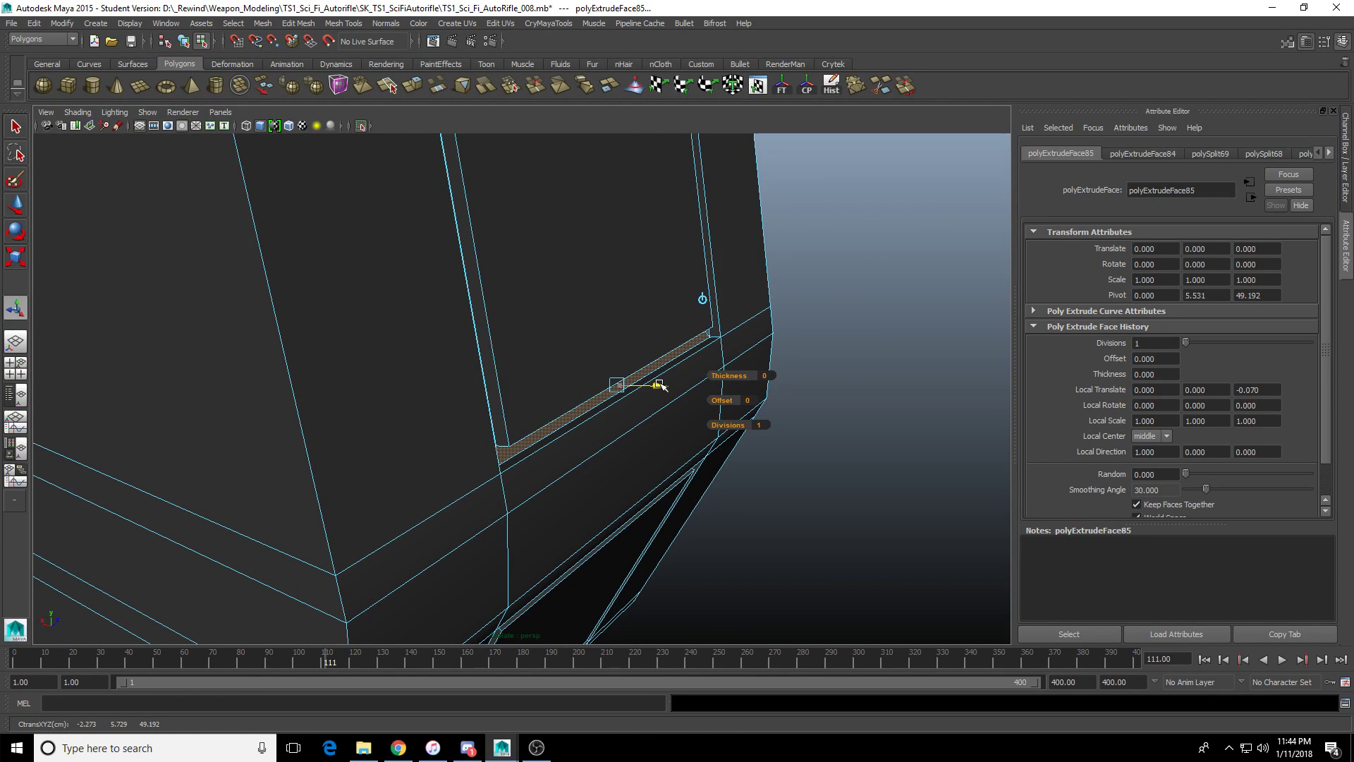
# Return the block to object mode, deselect it and end isolation to show the whole rifle.
pyautogui.moveTo(326, 441); pyautogui.dragTo(501, 254, button='right')
pyautogui.scroll(-3, 224, 320)
pyautogui.keyDown('alt'); pyautogui.moveTo(502, 254); pyautogui.dragTo(324, 290); pyautogui.keyUp('alt')
pyautogui.click(224, 320)
pyautogui.scroll(-3, 254, 319)
pyautogui.click(361, 125)
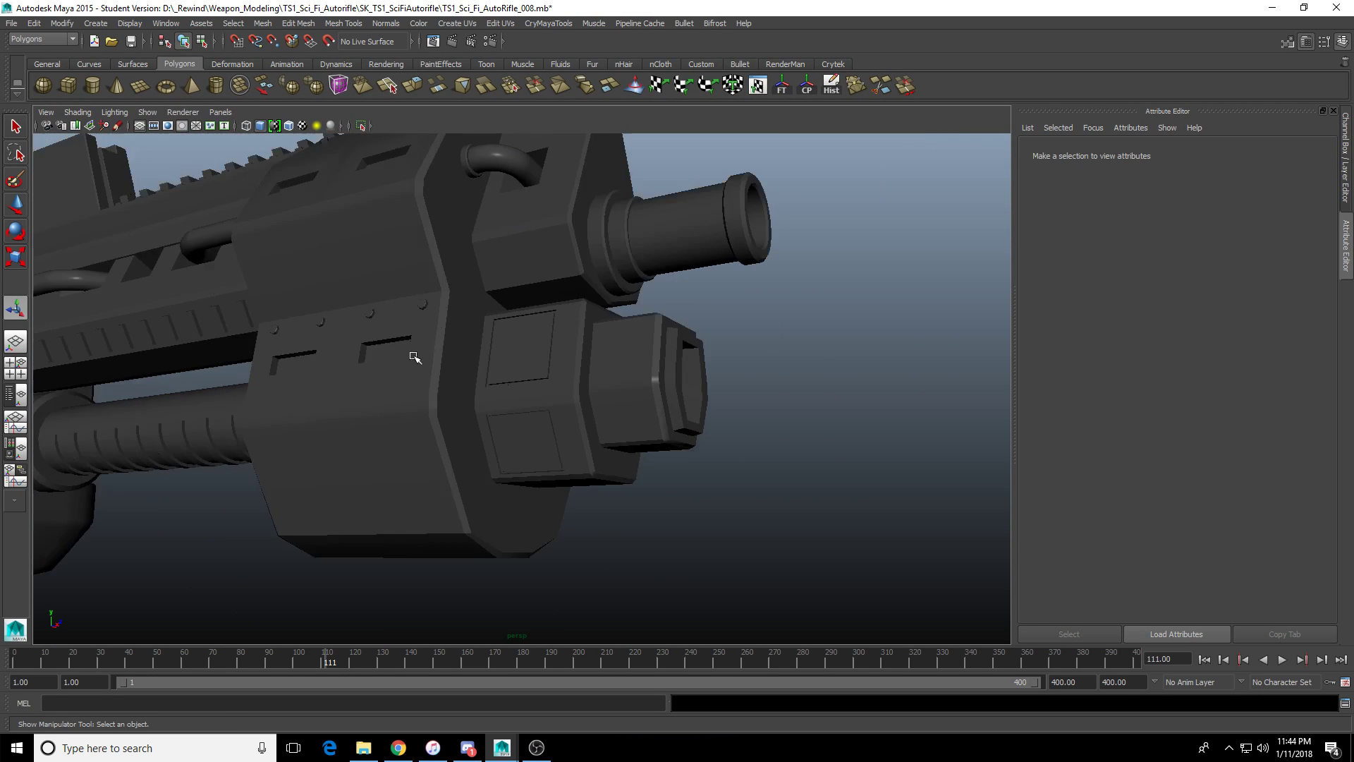
# Examine the large front housing behind the muzzle block from several angles.
pyautogui.keyDown('alt'); pyautogui.moveTo(414, 358); pyautogui.dragTo(443, 385); pyautogui.keyUp('alt')
pyautogui.click(346, 449)
pyautogui.keyDown('alt'); pyautogui.moveTo(304, 457); pyautogui.dragTo(313, 456, button='middle'); pyautogui.keyUp('alt')
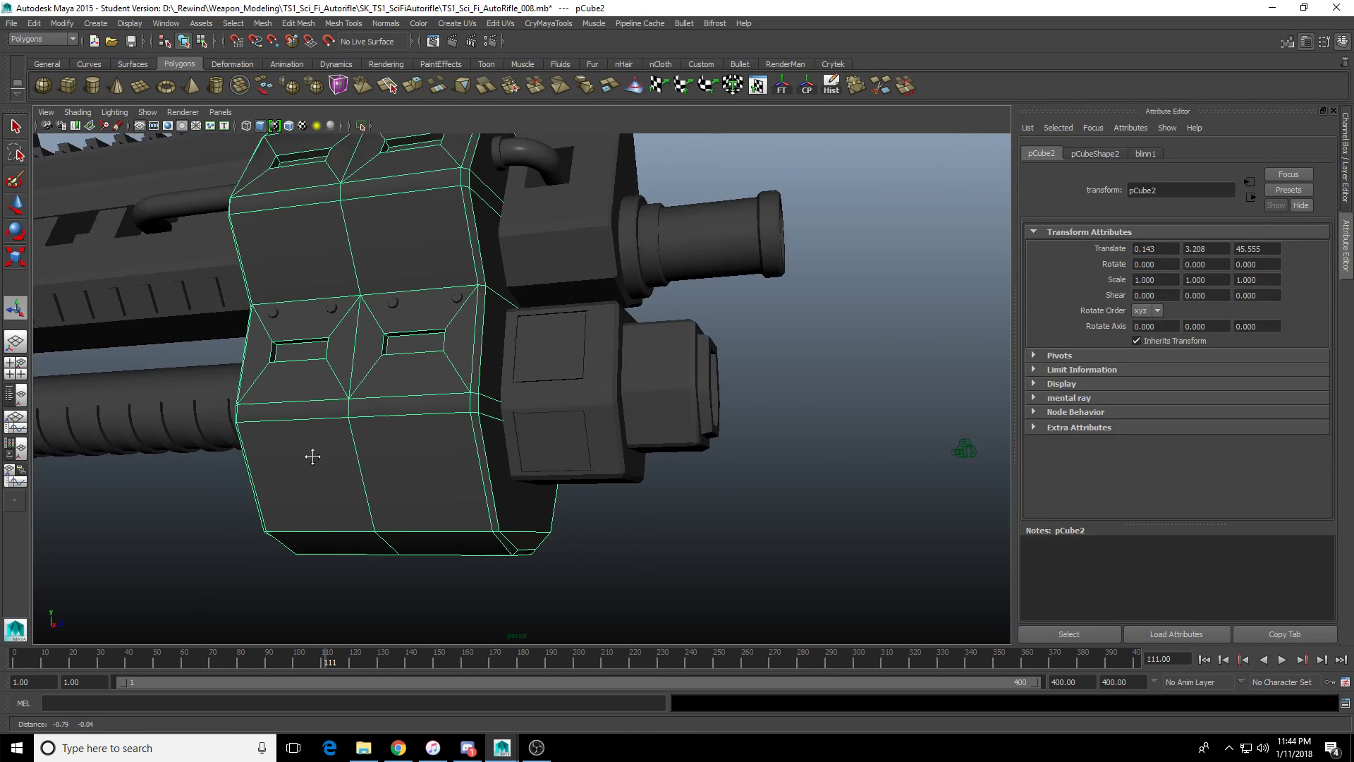
pyautogui.keyDown('alt'); pyautogui.moveTo(313, 456); pyautogui.dragTo(536, 374); pyautogui.keyUp('alt')
pyautogui.scroll(3, 535, 375)
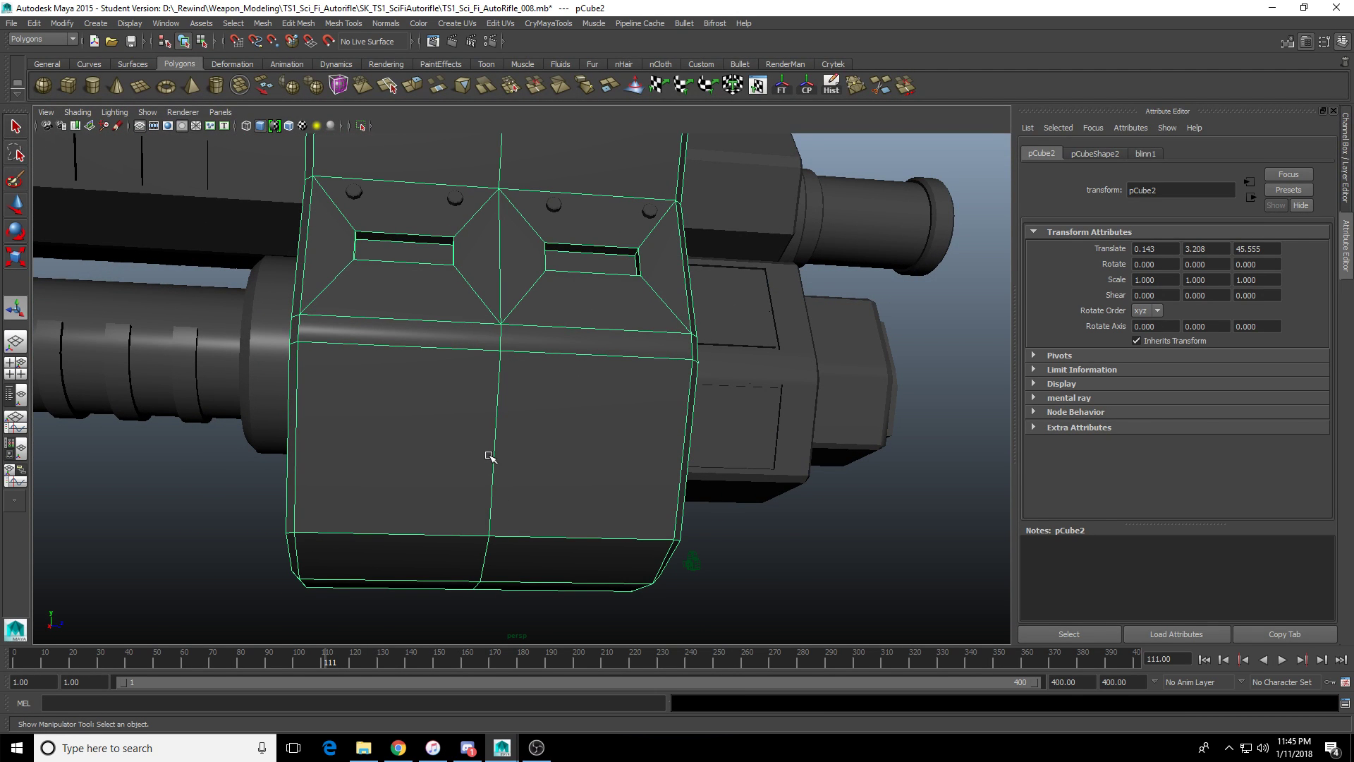
pyautogui.keyDown('alt'); pyautogui.moveTo(480, 421); pyautogui.dragTo(469, 514); pyautogui.keyUp('alt')
pyautogui.scroll(-4, 469, 514)
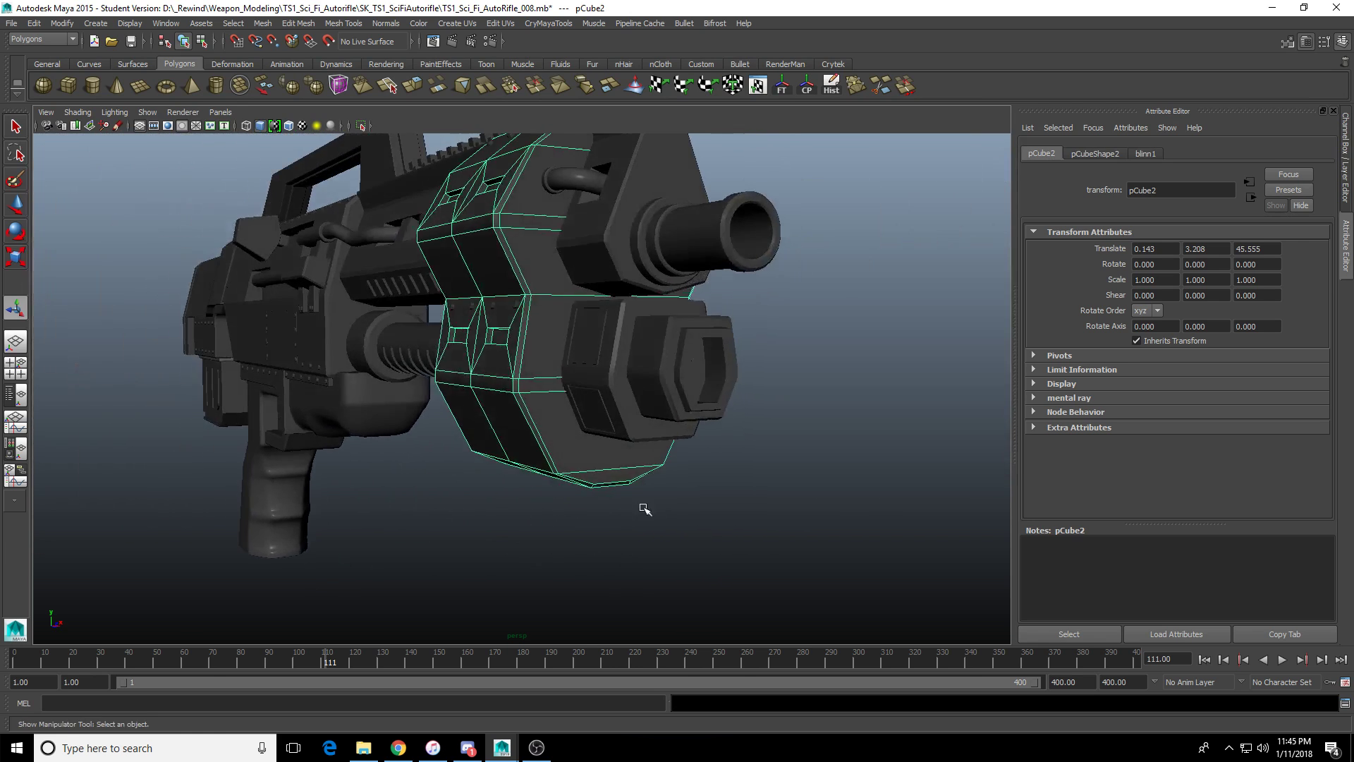
# Delete the construction history of the hexagonal muzzle block.
pyautogui.keyDown('alt'); pyautogui.moveTo(644, 508); pyautogui.dragTo(475, 396); pyautogui.keyUp('alt')
pyautogui.scroll(3, 625, 543)
pyautogui.click(564, 502)
pyautogui.click(474, 396)
pyautogui.scroll(3, 564, 501)
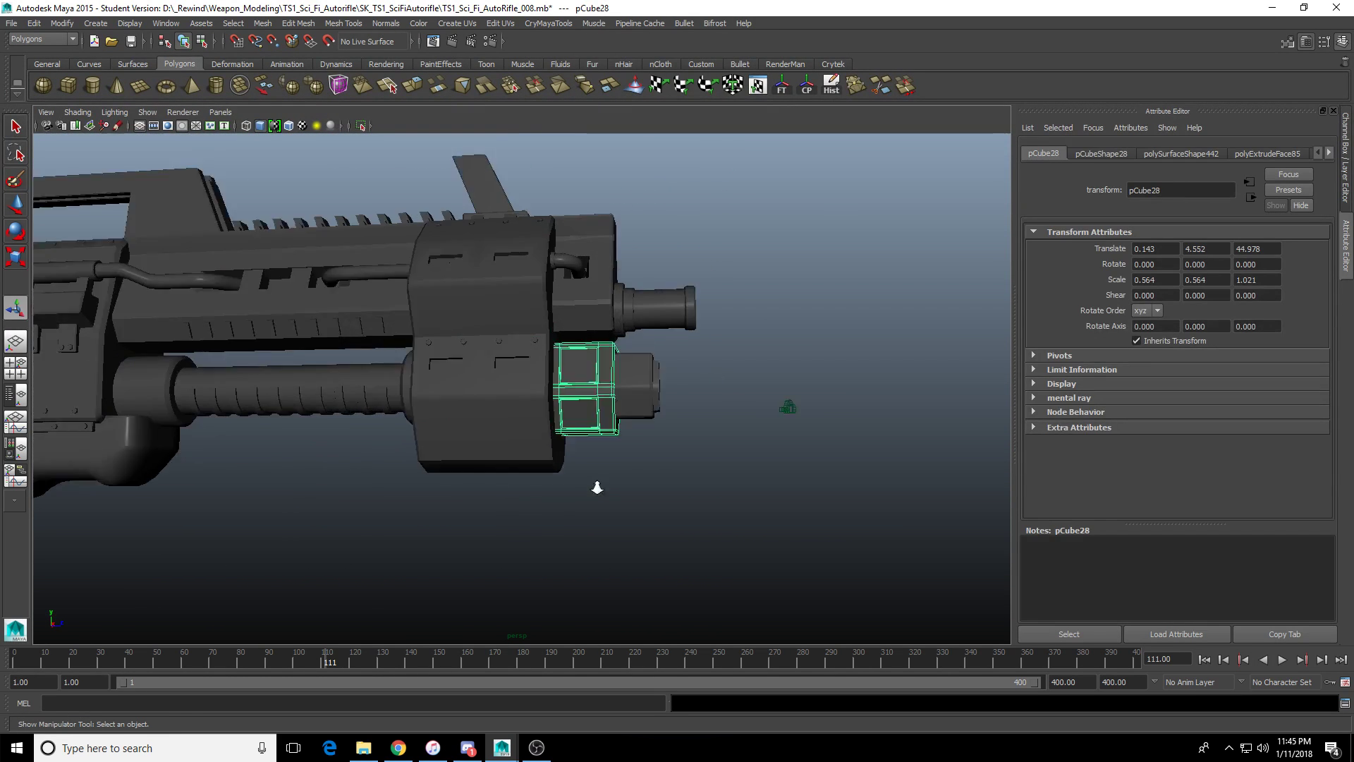
pyautogui.scroll(3, 597, 488)
pyautogui.hotkey('alt', 'shift', 'd')
pyautogui.keyDown('alt'); pyautogui.moveTo(621, 314); pyautogui.dragTo(591, 405, button='middle'); pyautogui.keyUp('alt')
pyautogui.click(591, 402)
# Clear the selection and save the scene, accepting the student version notice.
pyautogui.keyDown('alt'); pyautogui.moveTo(625, 469); pyautogui.dragTo(300, 508); pyautogui.keyUp('alt')
pyautogui.click(301, 509)
pyautogui.scroll(-4, 474, 529)
pyautogui.keyDown('alt'); pyautogui.moveTo(479, 524); pyautogui.dragTo(329, 467); pyautogui.keyUp('alt')
pyautogui.click(328, 466)
pyautogui.click(407, 559)
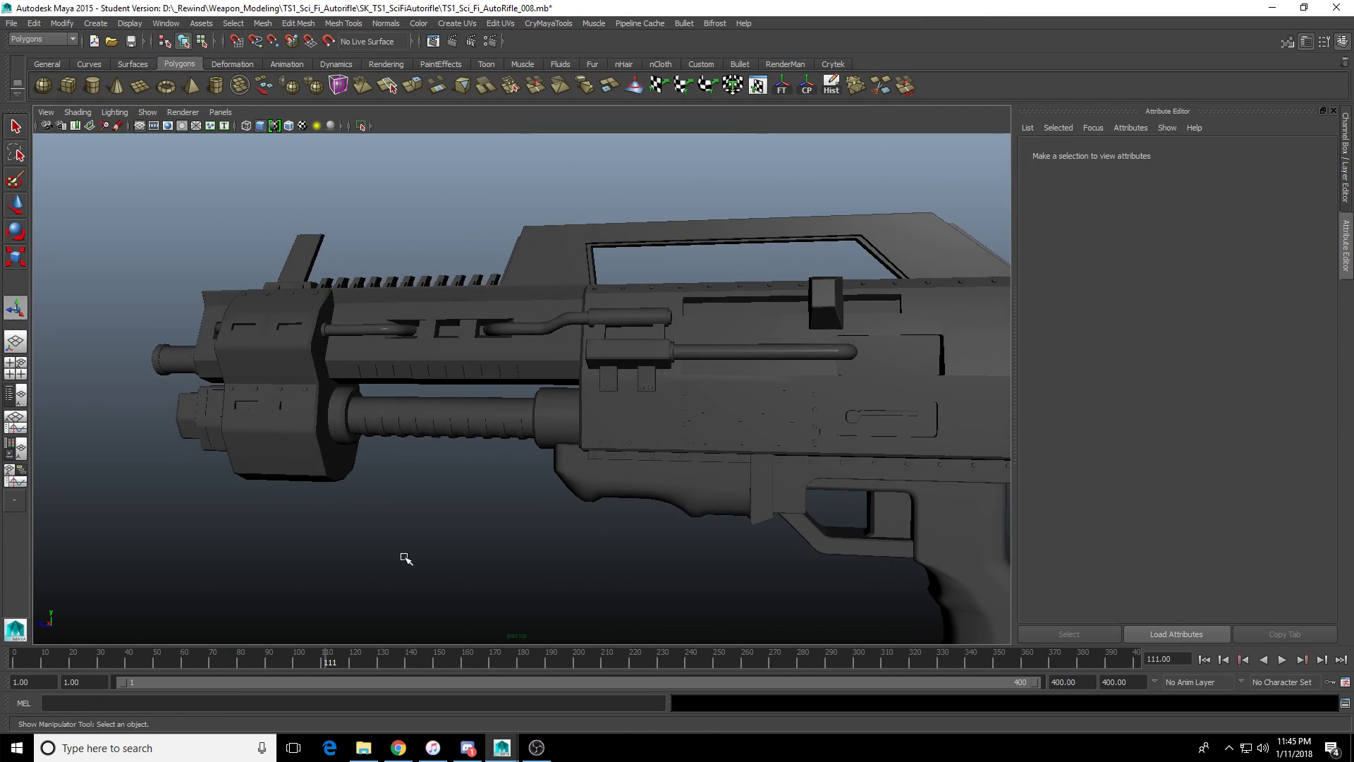
pyautogui.hotkey('ctrl', 's')
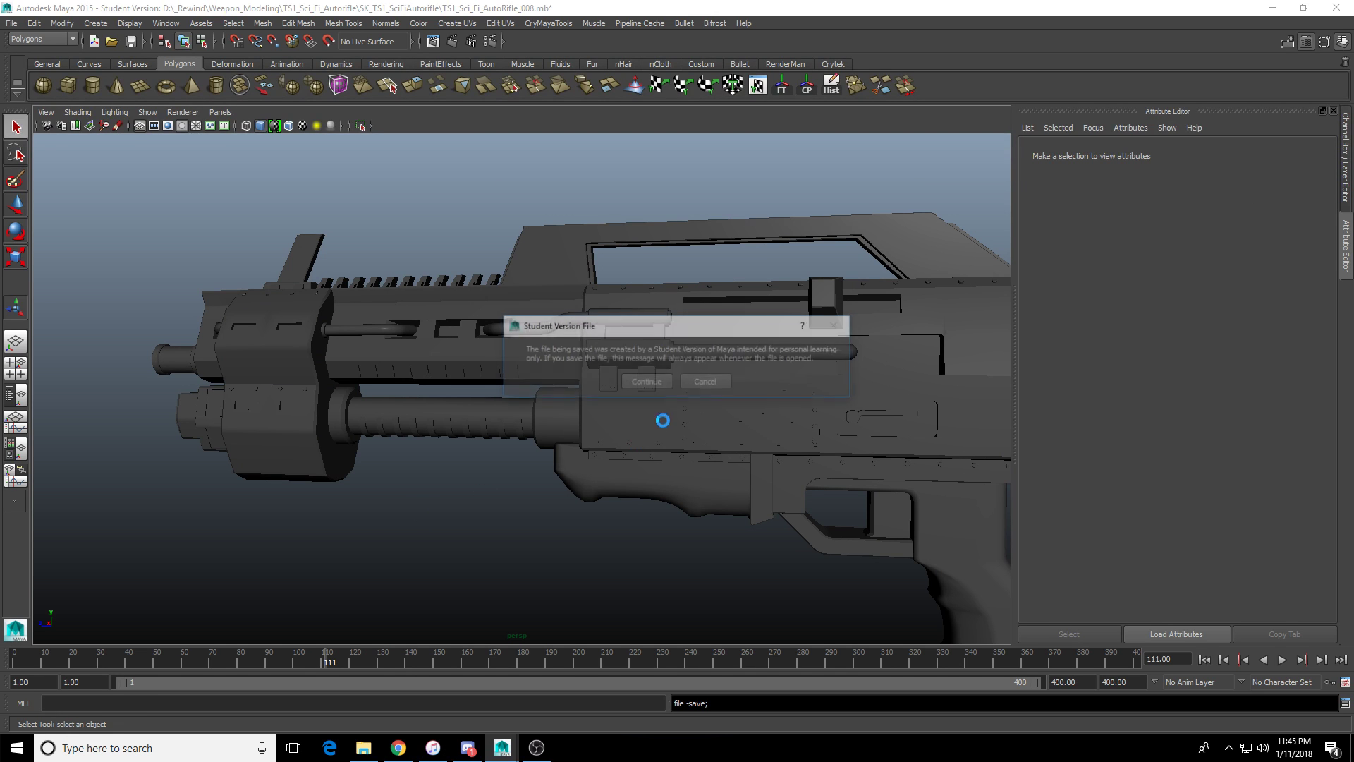
pyautogui.click(646, 390)
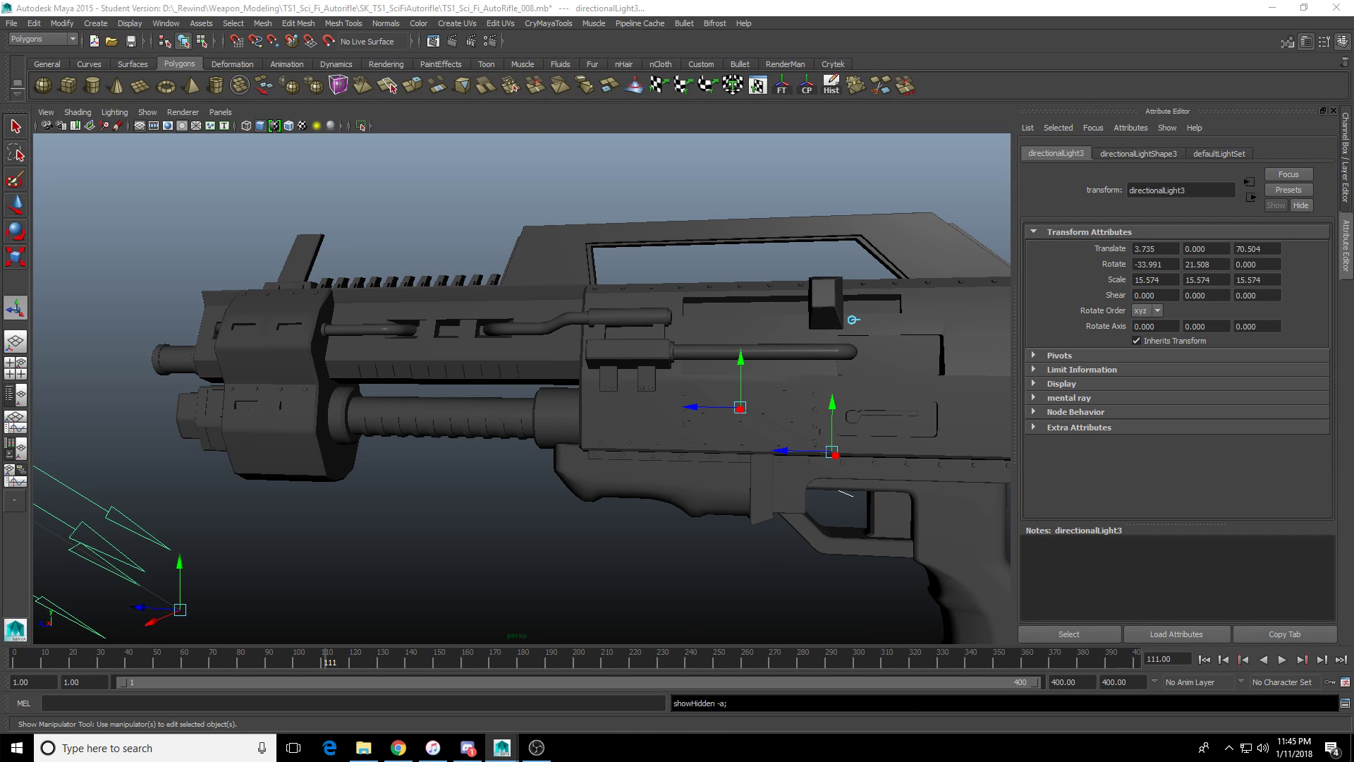
# Frame the whole rifle in the perspective view with the lights shown and nothing selected.
pyautogui.press('f')
pyautogui.click(596, 493)
pyautogui.keyDown('alt'); pyautogui.moveTo(596, 492); pyautogui.dragTo(568, 514); pyautogui.keyUp('alt')
pyautogui.press('space')
pyautogui.press('space')
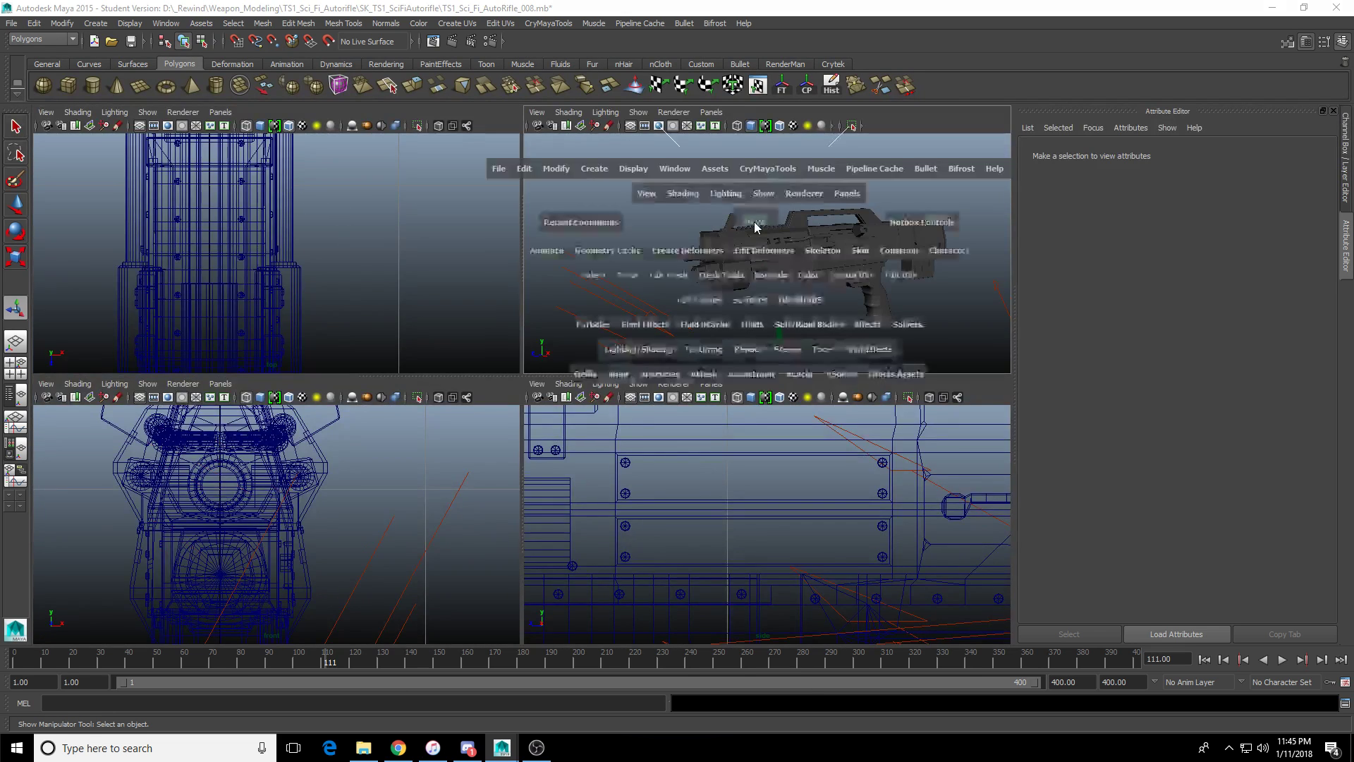
# Set the viewport to look through the persp1 camera.
pyautogui.click(220, 111)
pyautogui.moveTo(237, 127)
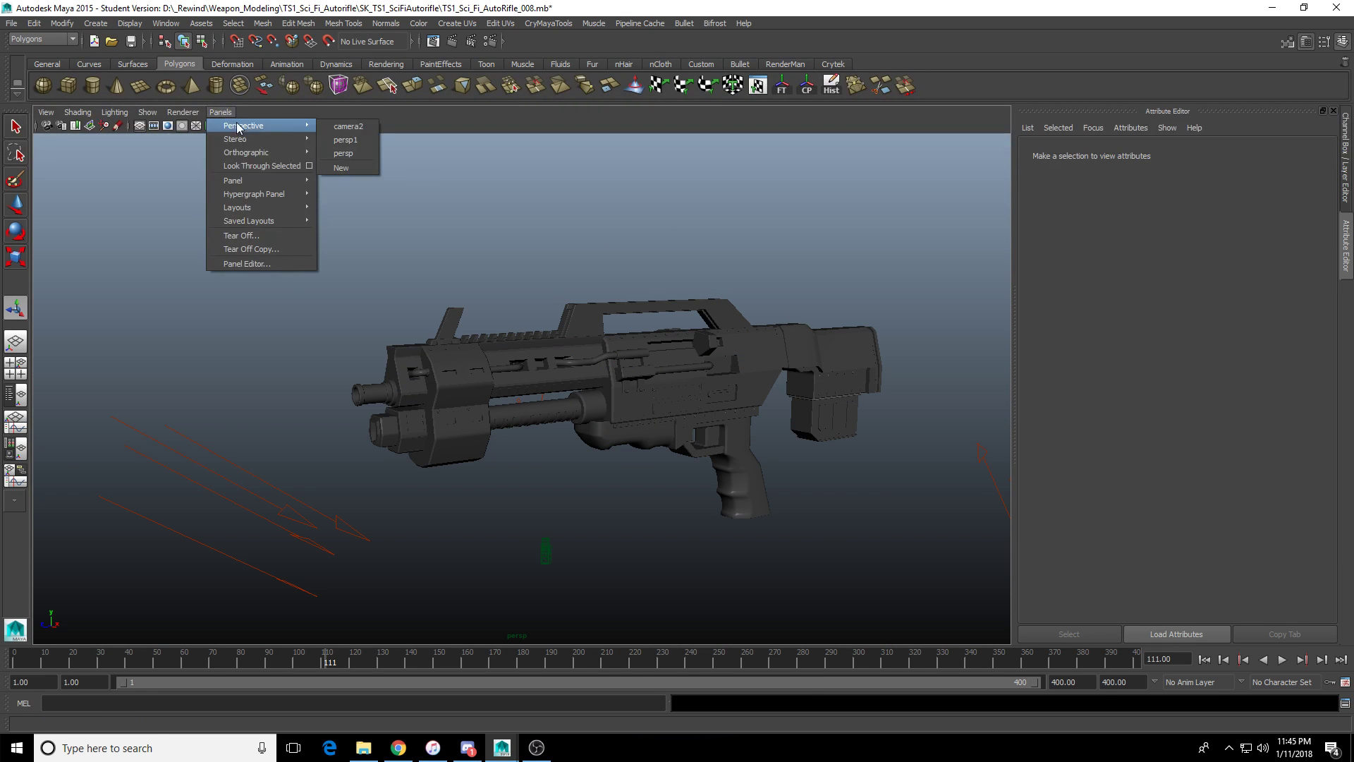
pyautogui.click(348, 126)
pyautogui.click(220, 112)
pyautogui.click(345, 140)
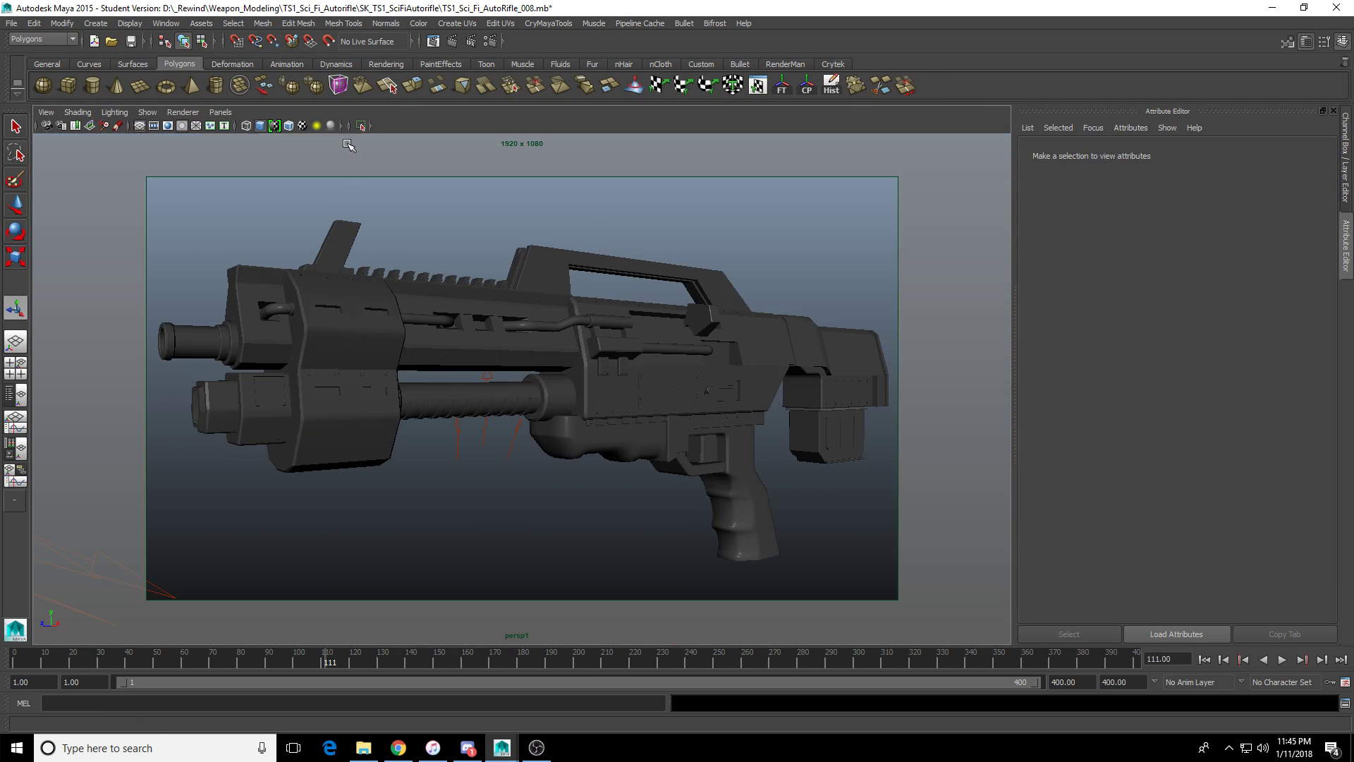
pyautogui.press('space')
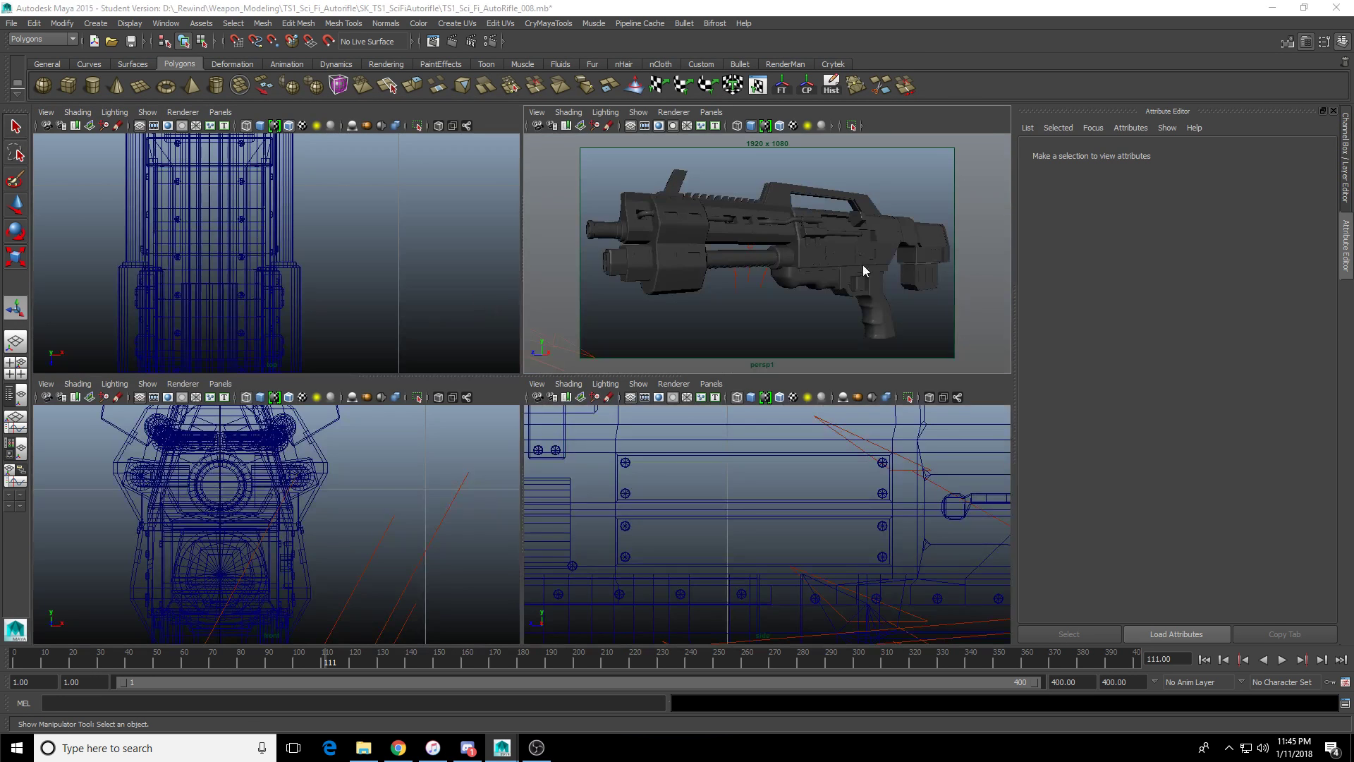
pyautogui.press('space')
# Render the persp1 camera view with mental ray and inspect the rifle in the maximized Render View.
pyautogui.click(386, 63)
pyautogui.click(534, 86)
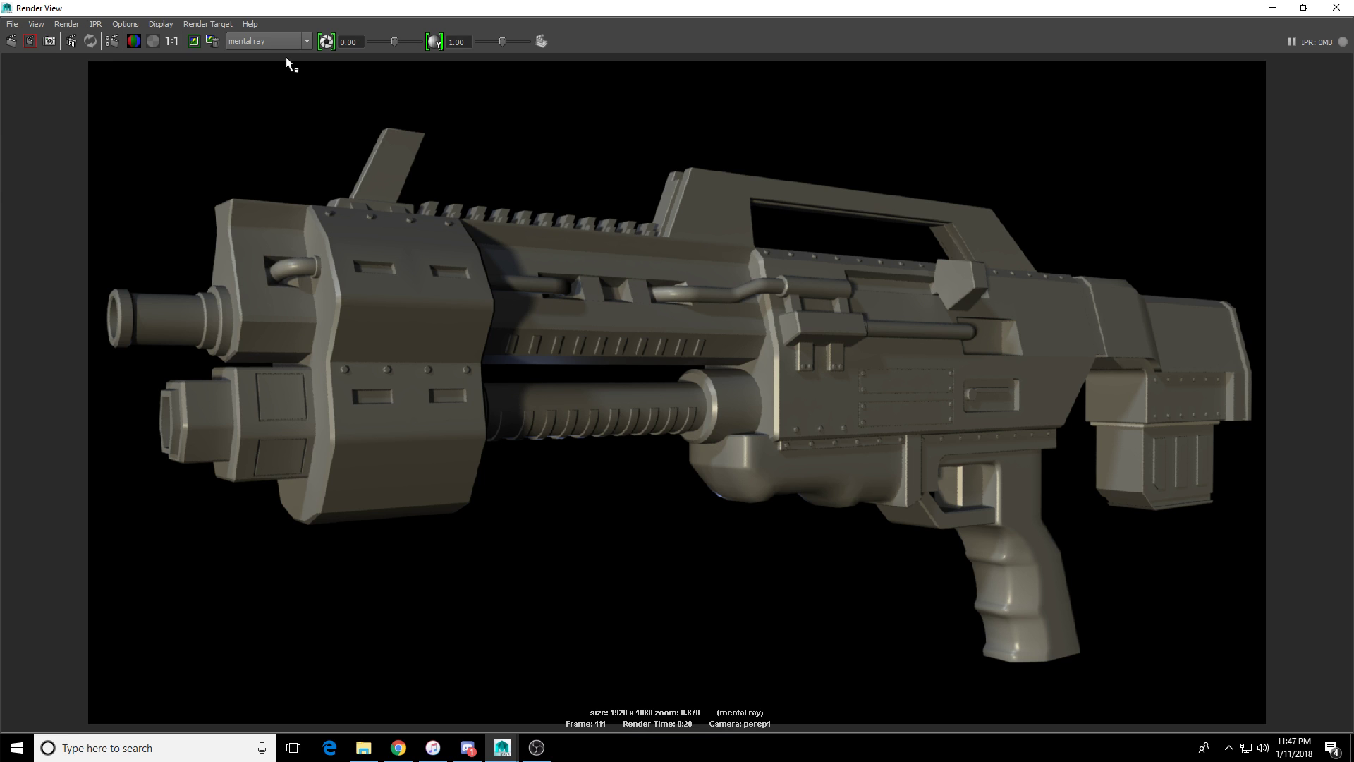
pyautogui.doubleClick(1111, 5)
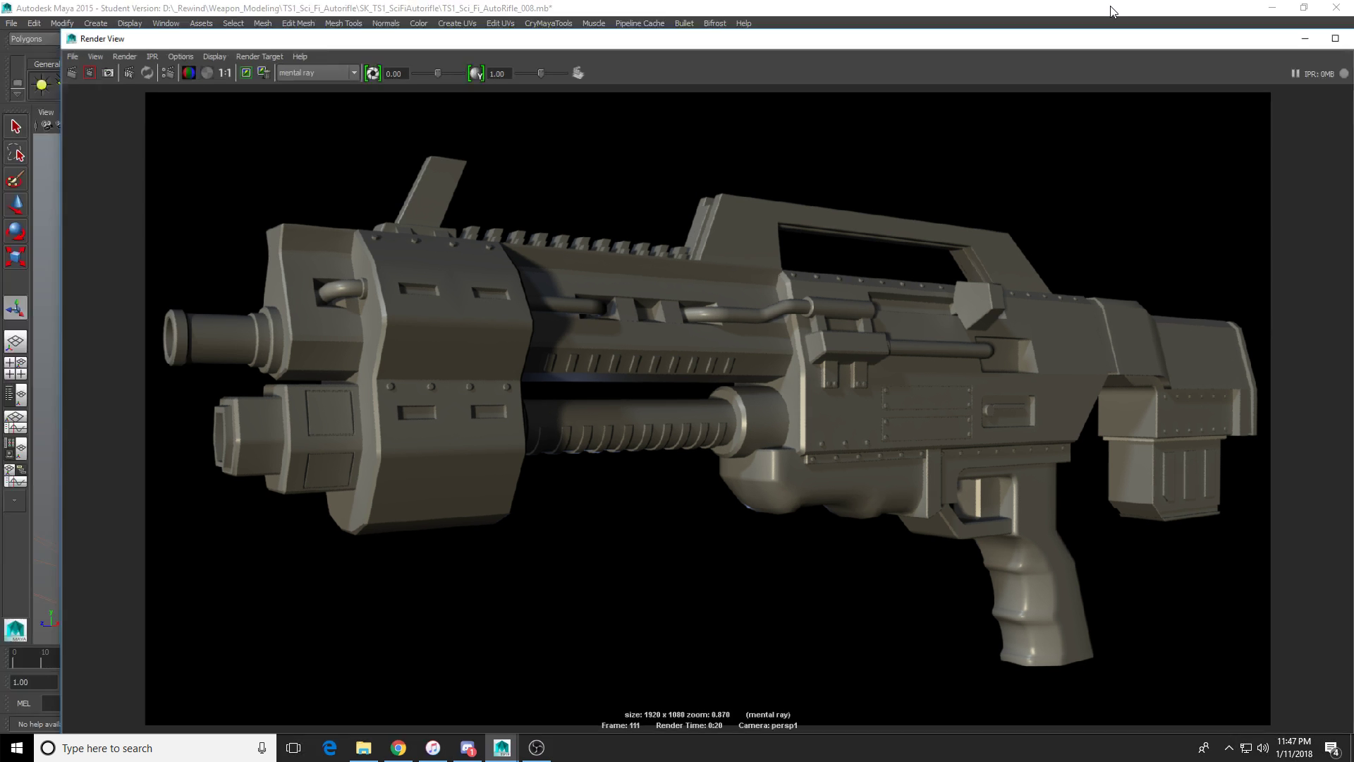
pyautogui.doubleClick(1082, 31)
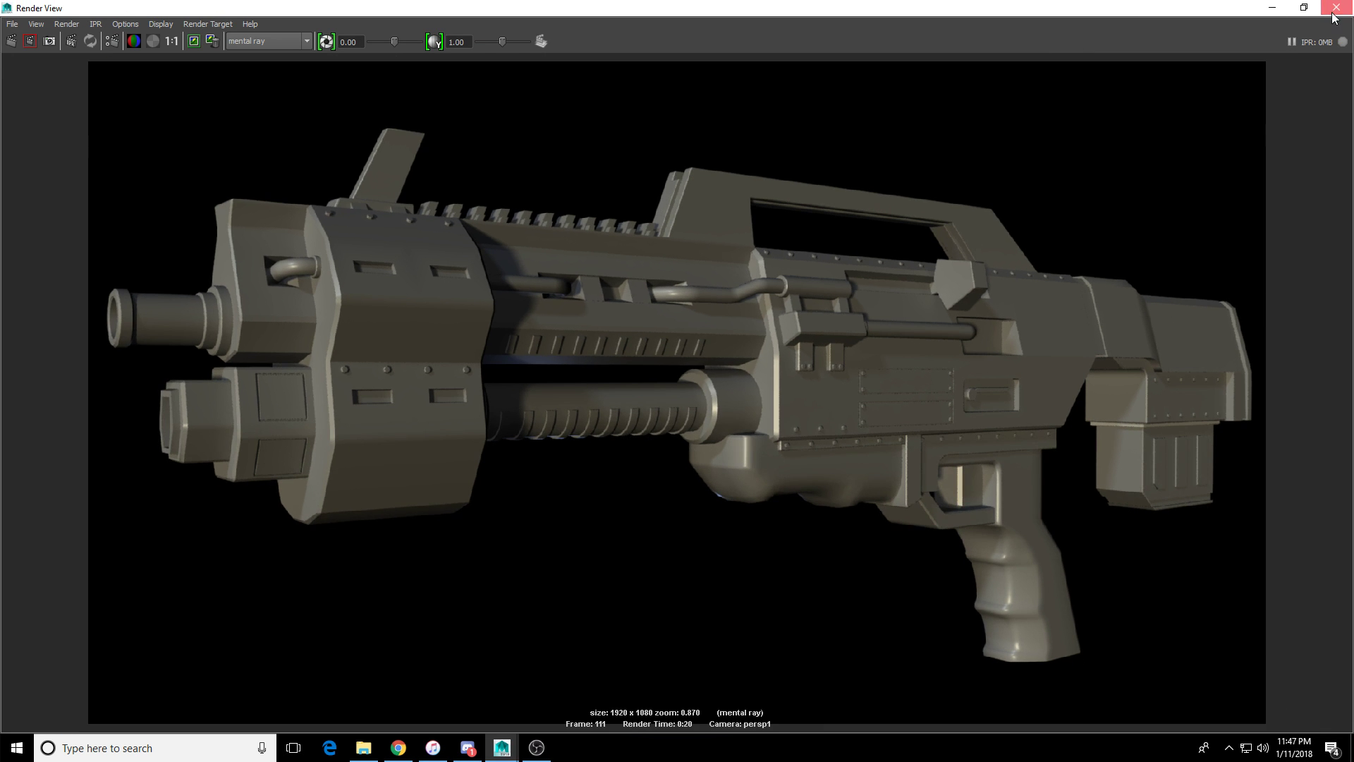
# Close the finished render and return the viewport to the persp camera, close in on the foregrip.
pyautogui.click(1335, 9)
pyautogui.press('space')
pyautogui.press('space')
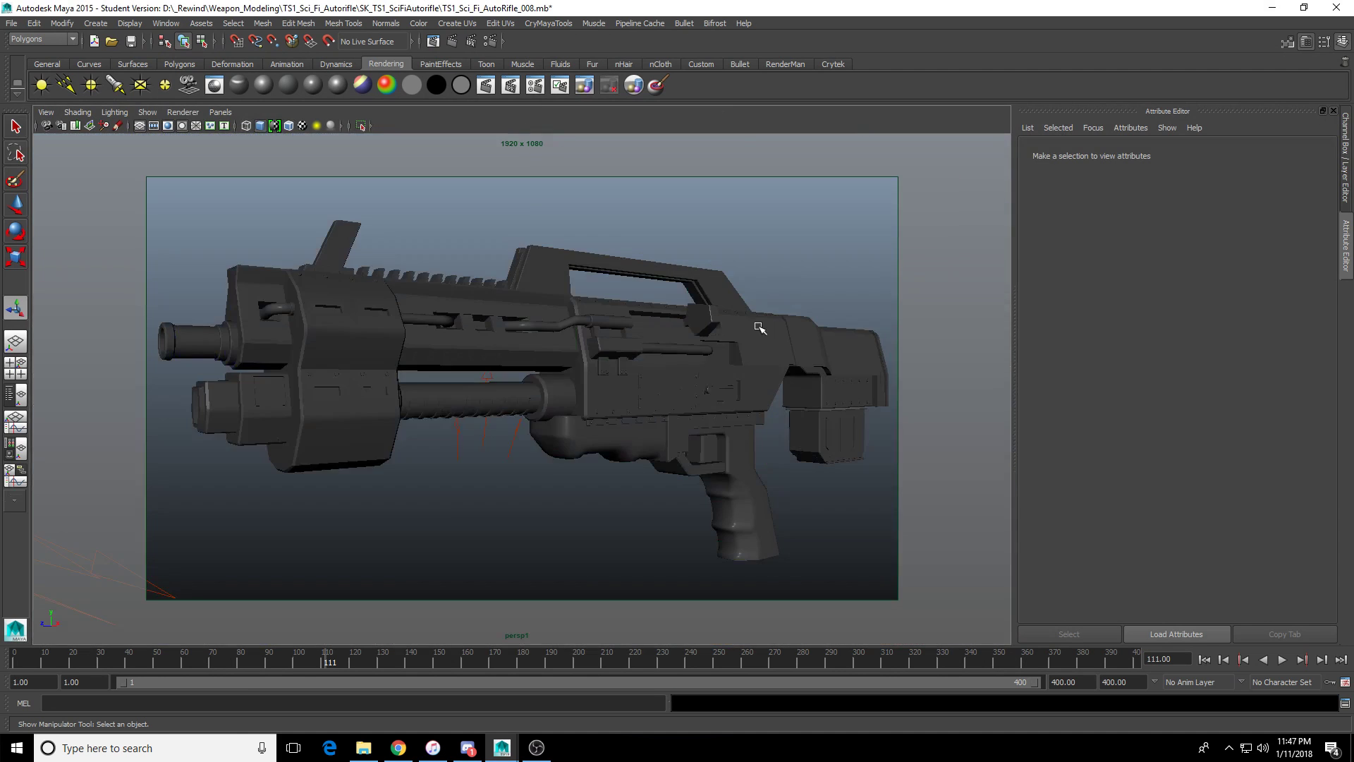
pyautogui.click(220, 112)
pyautogui.moveTo(240, 125)
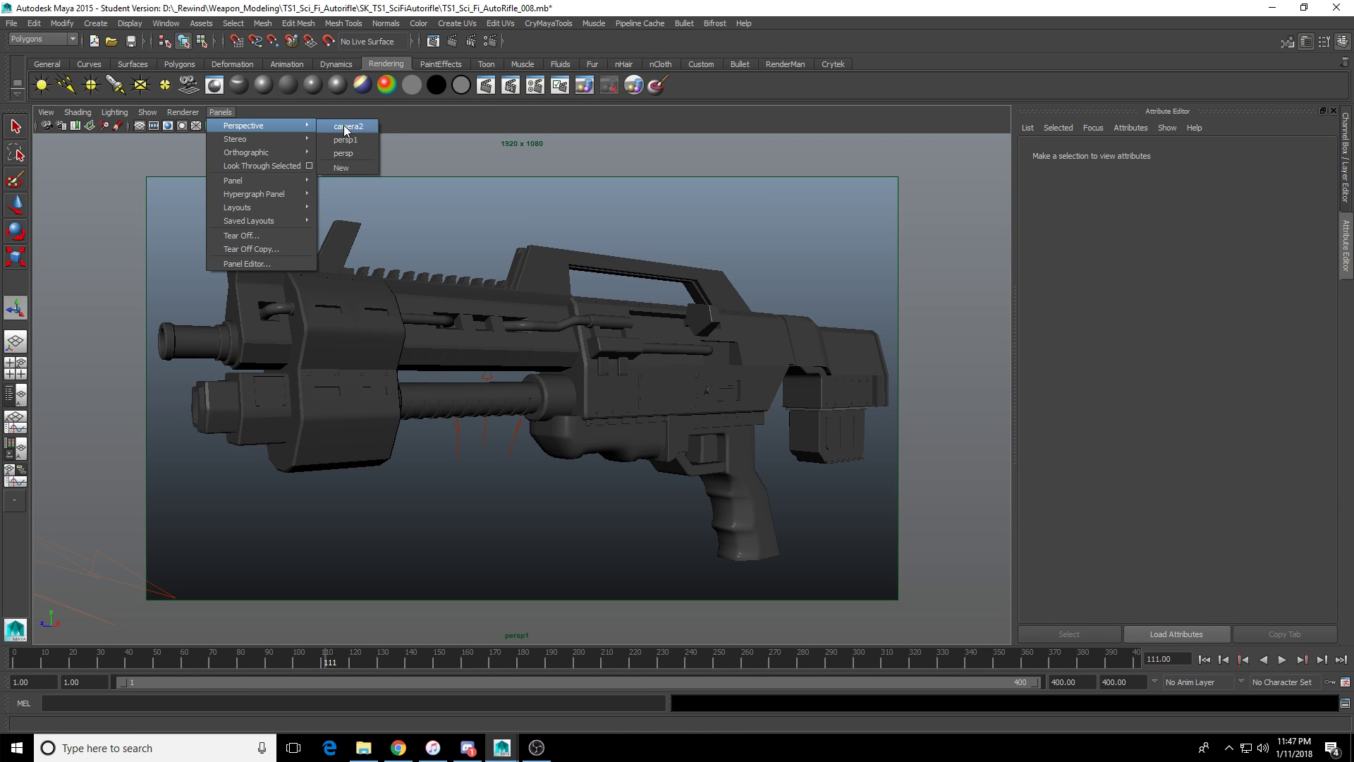
pyautogui.click(347, 153)
pyautogui.press('space')
pyautogui.press('space')
pyautogui.scroll(8, 706, 360)
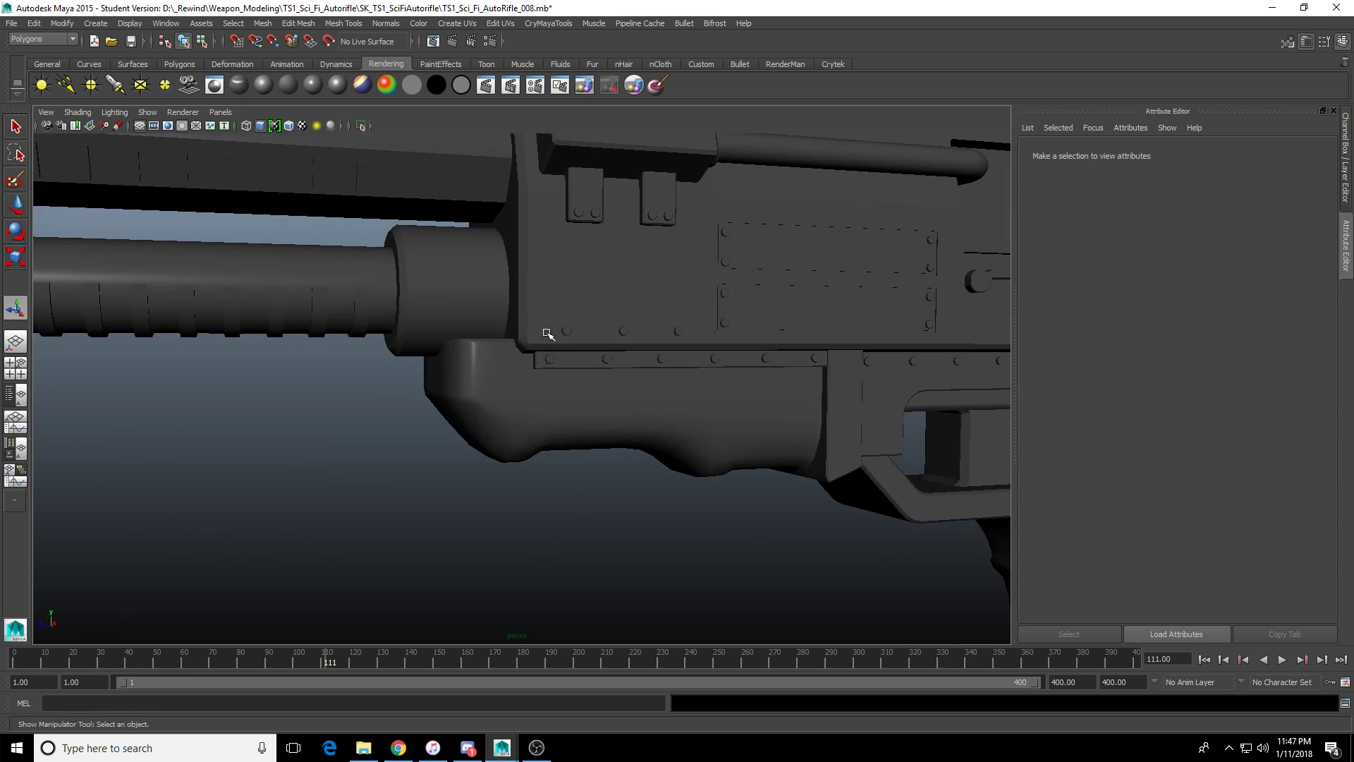
# Select the foregrip's top front vertices and lower them to clear the barrel collar above.
pyautogui.keyDown('alt'); pyautogui.moveTo(546, 332); pyautogui.dragTo(502, 359); pyautogui.keyUp('alt')
pyautogui.click(499, 369)
pyautogui.keyDown('alt'); pyautogui.moveTo(498, 369); pyautogui.dragTo(578, 405, button='middle'); pyautogui.keyUp('alt')
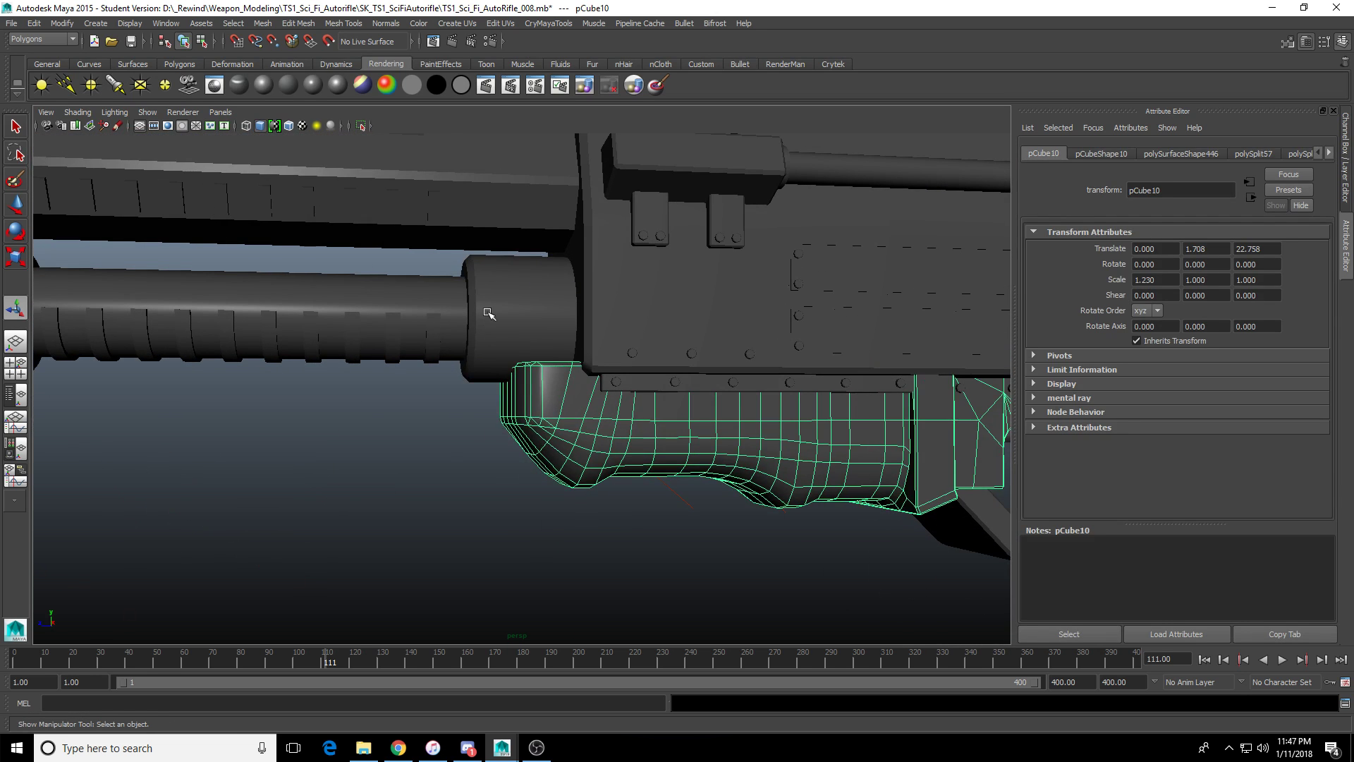
pyautogui.click(489, 311)
pyautogui.keyDown('alt'); pyautogui.moveTo(507, 324); pyautogui.dragTo(559, 366); pyautogui.keyUp('alt')
pyautogui.click(536, 432)
pyautogui.keyDown('alt'); pyautogui.moveTo(536, 431); pyautogui.dragTo(605, 460); pyautogui.keyUp('alt')
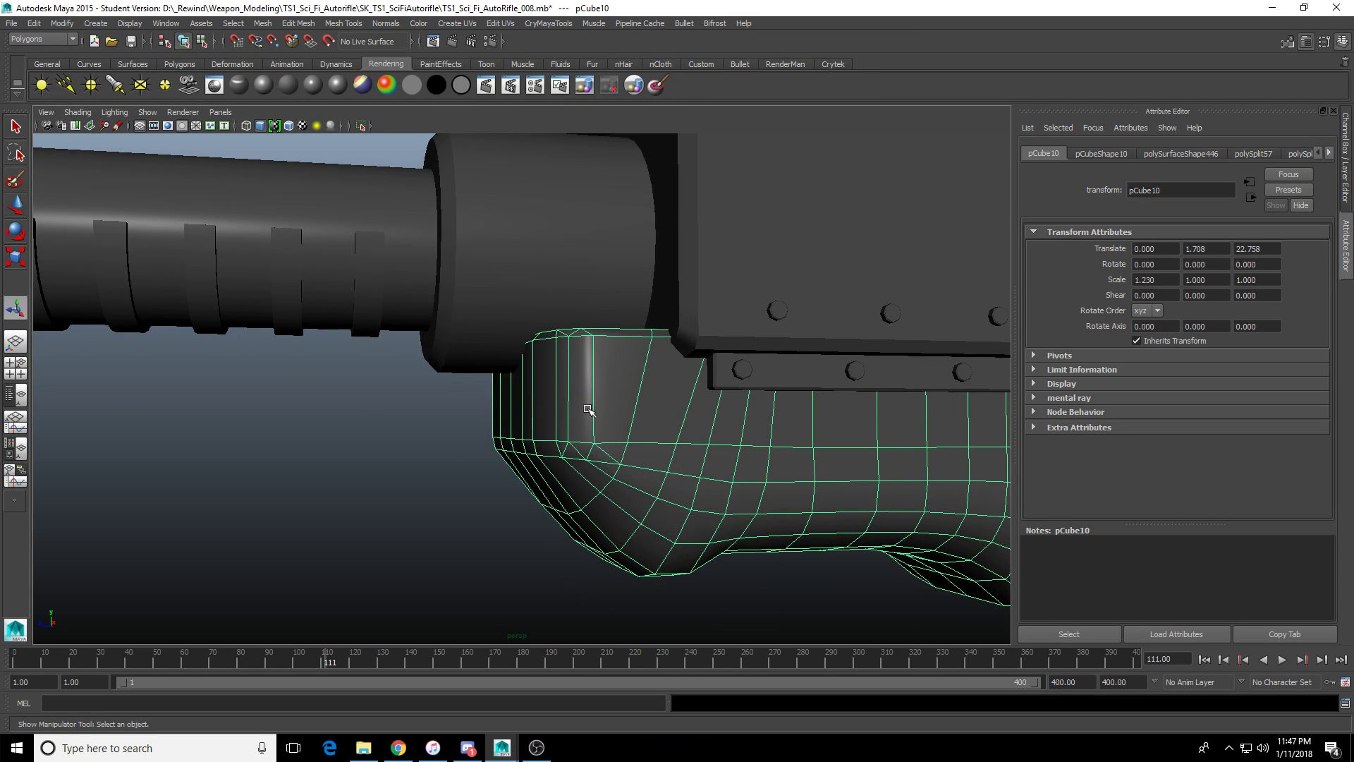
pyautogui.keyDown('alt'); pyautogui.moveTo(599, 408); pyautogui.dragTo(564, 390); pyautogui.keyUp('alt')
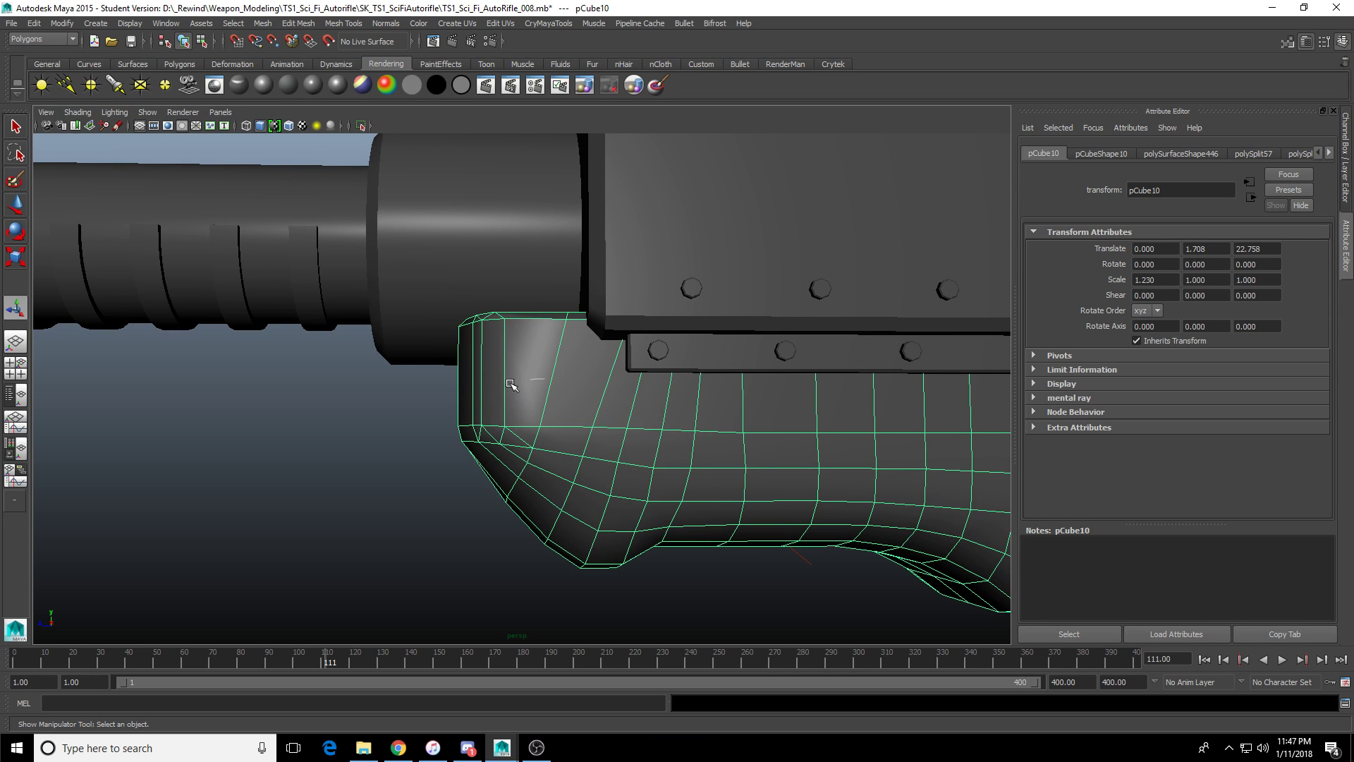
pyautogui.press('F9')
pyautogui.moveTo(375, 222); pyautogui.dragTo(630, 376)
pyautogui.press('w')
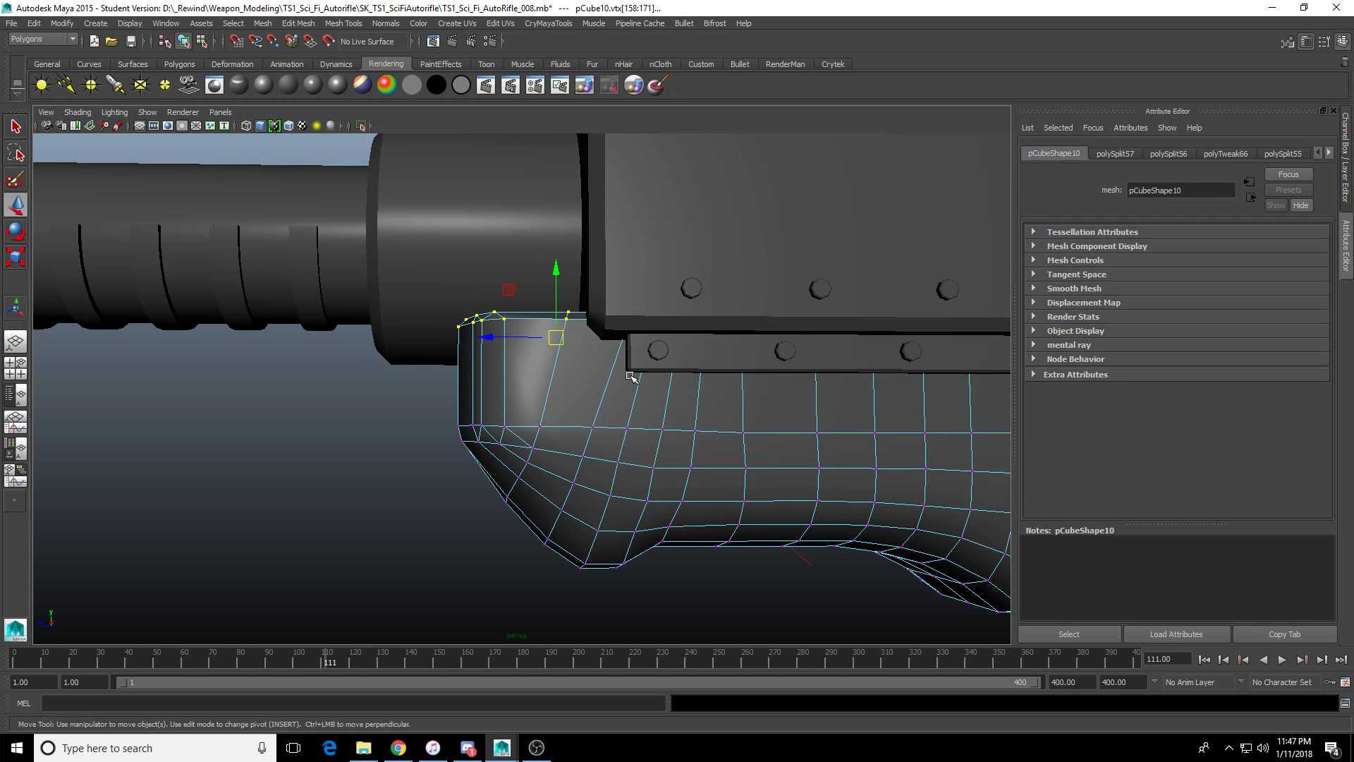
pyautogui.press('5')
pyautogui.moveTo(553, 296)
pyautogui.keyDown('alt'); pyautogui.mouseDown()
pyautogui.moveTo(597, 326)
pyautogui.moveTo(593, 351)
pyautogui.moveTo(635, 320)
pyautogui.moveTo(645, 332)
pyautogui.moveTo(565, 332)
pyautogui.moveTo(531, 309)
pyautogui.mouseUp(); pyautogui.keyUp('alt')
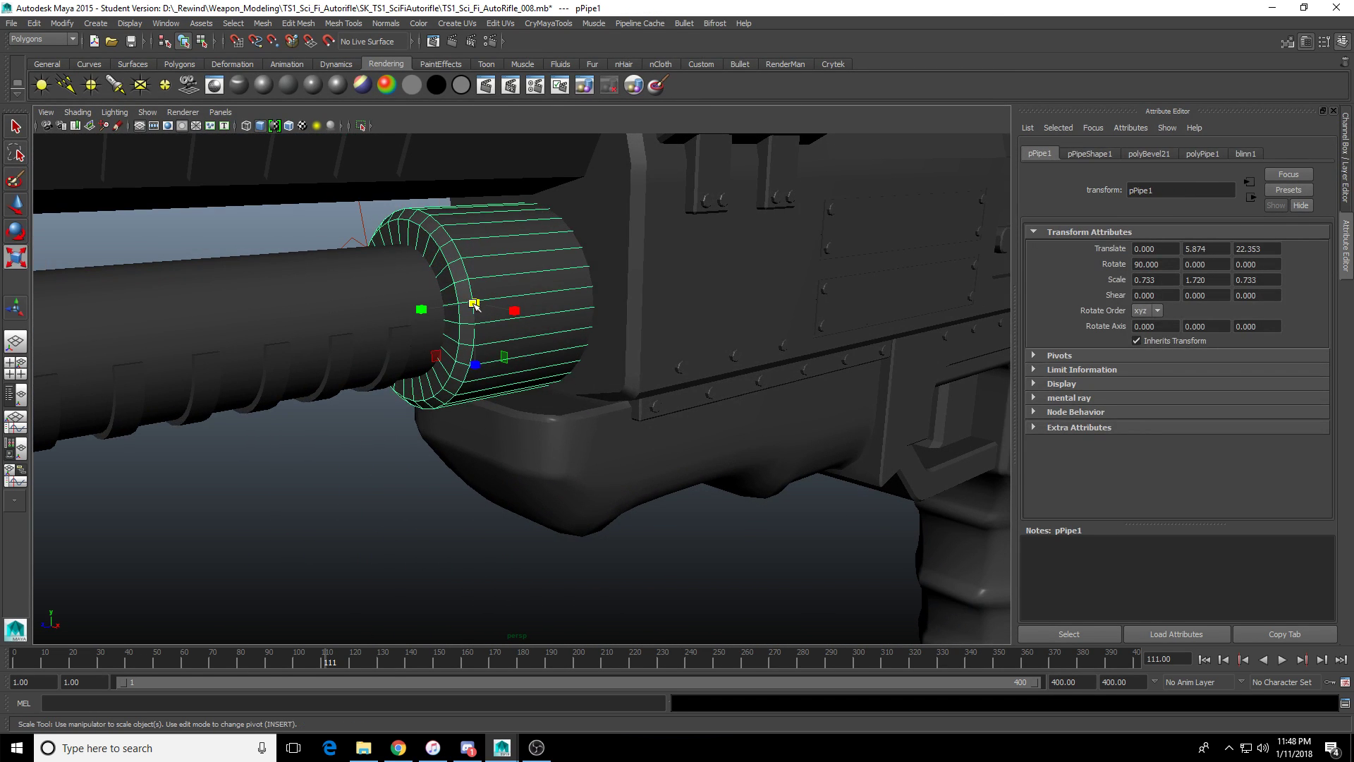
# Scale the barrel collar uniformly down to about 0.618, 1.450, 0.618 and shift its rear vertices toward the receiver.
pyautogui.moveTo(474, 303); pyautogui.dragTo(585, 340)
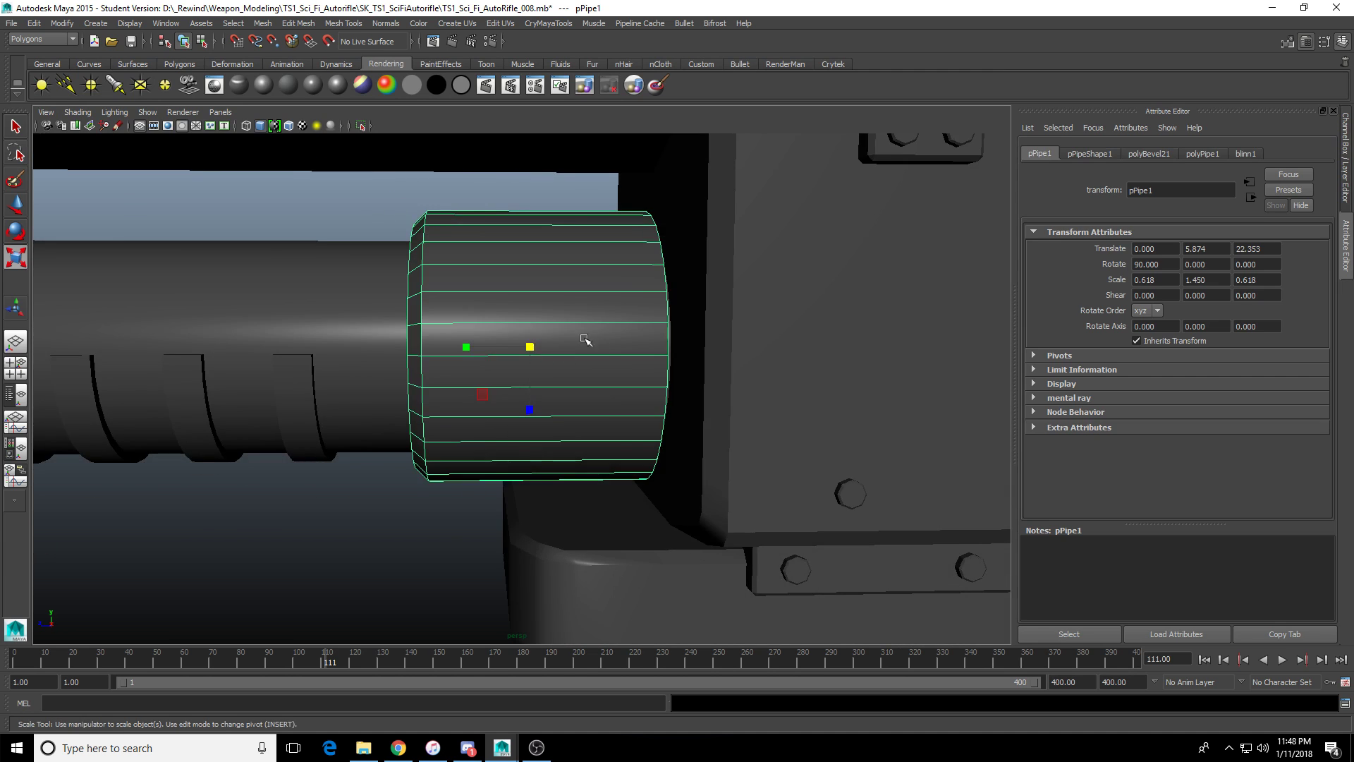
pyautogui.scroll(-5, 584, 339)
pyautogui.moveTo(584, 338); pyautogui.dragTo(562, 326, button='right')
pyautogui.moveTo(484, 220); pyautogui.dragTo(695, 513)
pyautogui.moveTo(675, 231); pyautogui.dragTo(535, 541)
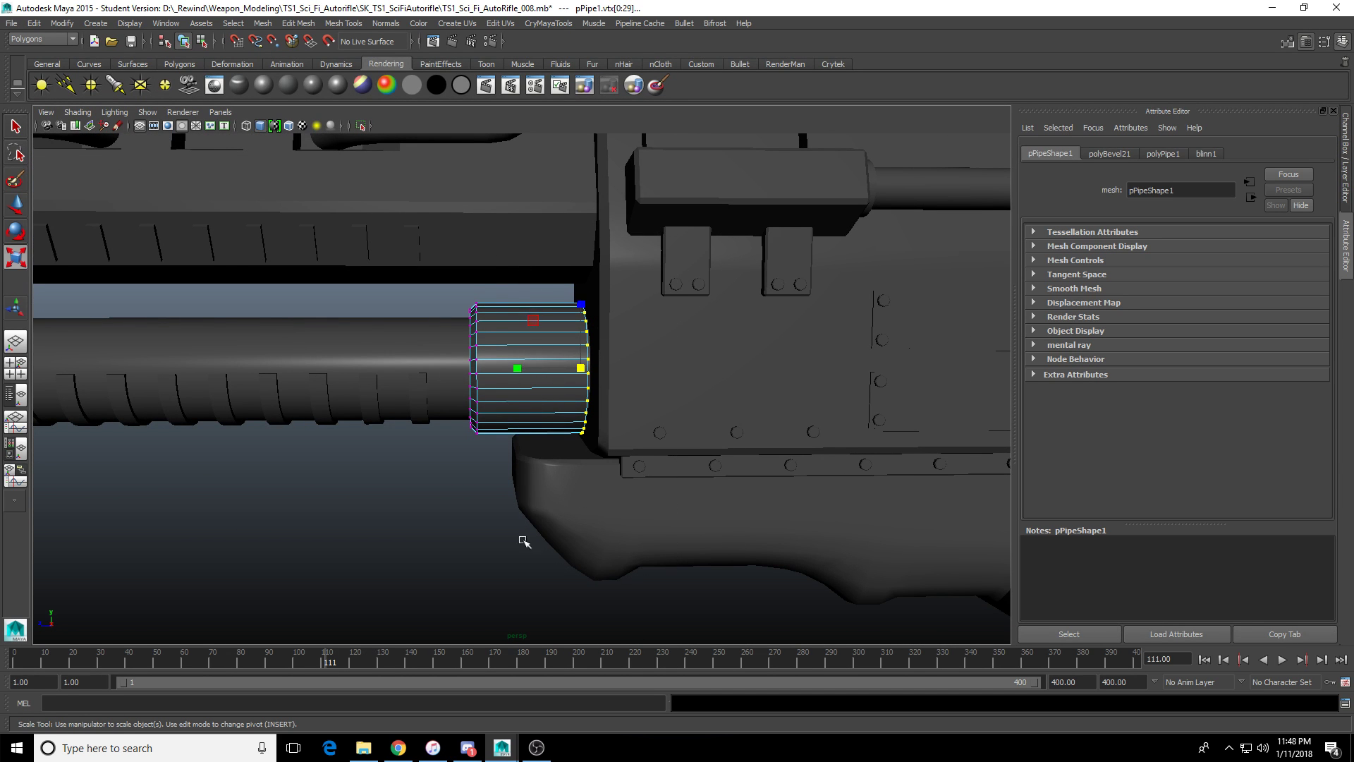
pyautogui.press('w')
pyautogui.moveTo(521, 368); pyautogui.dragTo(531, 369)
pyautogui.moveTo(532, 368); pyautogui.dragTo(558, 356, button='right')
# Adjust the height of the foregrip's top front vertices so they sit just under the resized collar.
pyautogui.scroll(-2, 546, 423)
pyautogui.keyDown('alt'); pyautogui.moveTo(528, 458); pyautogui.dragTo(522, 413); pyautogui.keyUp('alt')
pyautogui.click(553, 468)
pyautogui.scroll(2, 554, 469)
pyautogui.scroll(3, 638, 484)
pyautogui.keyDown('alt'); pyautogui.moveTo(638, 483); pyautogui.dragTo(655, 494); pyautogui.keyUp('alt')
pyautogui.scroll(-3, 655, 494)
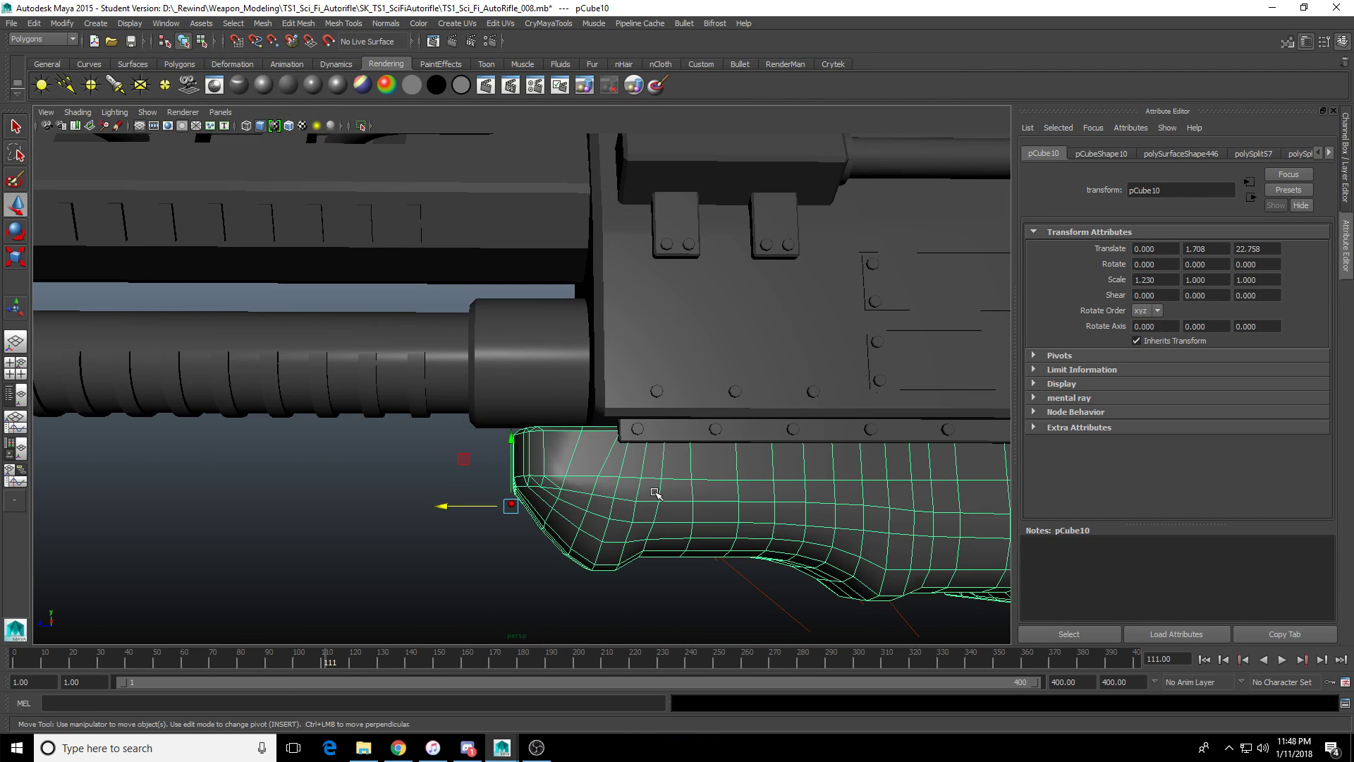
pyautogui.press('4')
pyautogui.press('5')
pyautogui.press('F9')
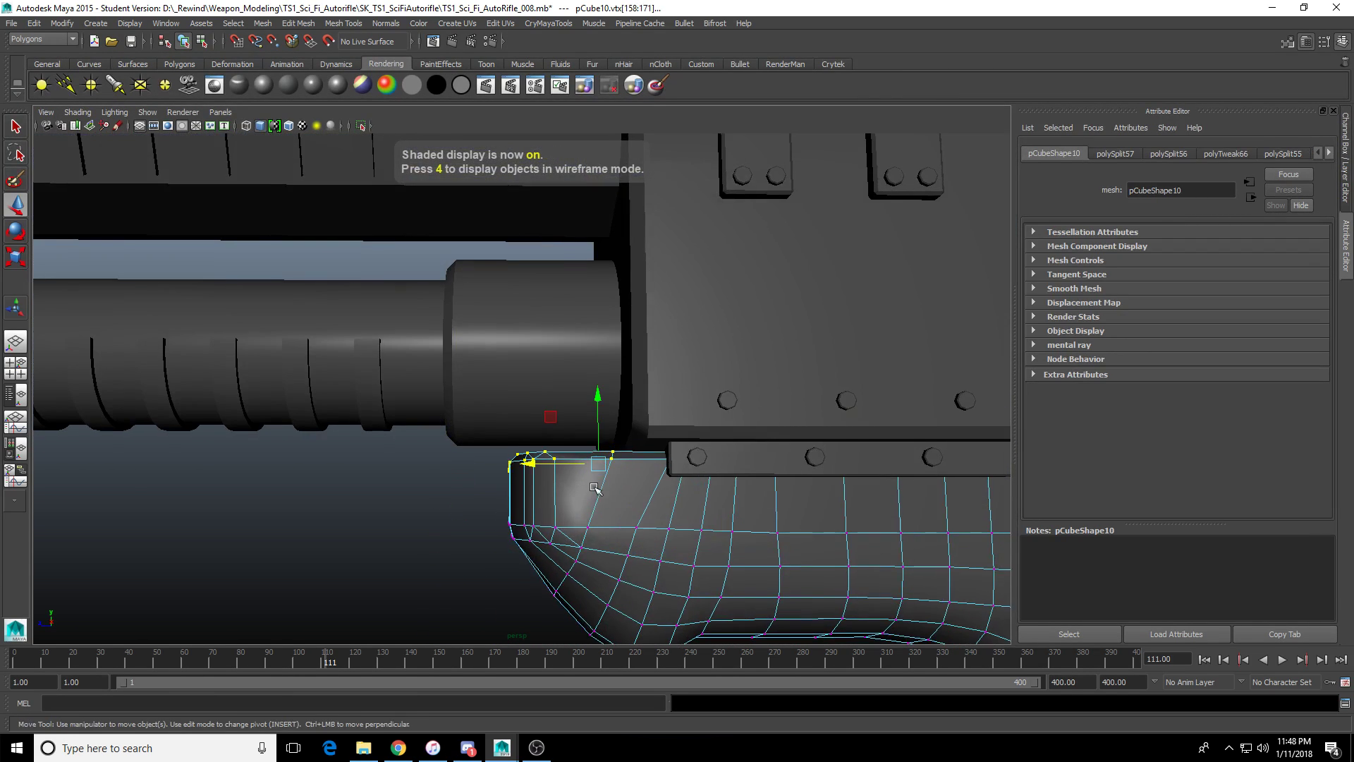
pyautogui.press('4')
pyautogui.moveTo(544, 501)
pyautogui.keyDown('alt'); pyautogui.mouseDown()
pyautogui.moveTo(529, 498)
pyautogui.moveTo(555, 495)
pyautogui.mouseUp(); pyautogui.keyUp('alt')
pyautogui.click(597, 398)
pyautogui.press('5')
pyautogui.scroll(4, 592, 426)
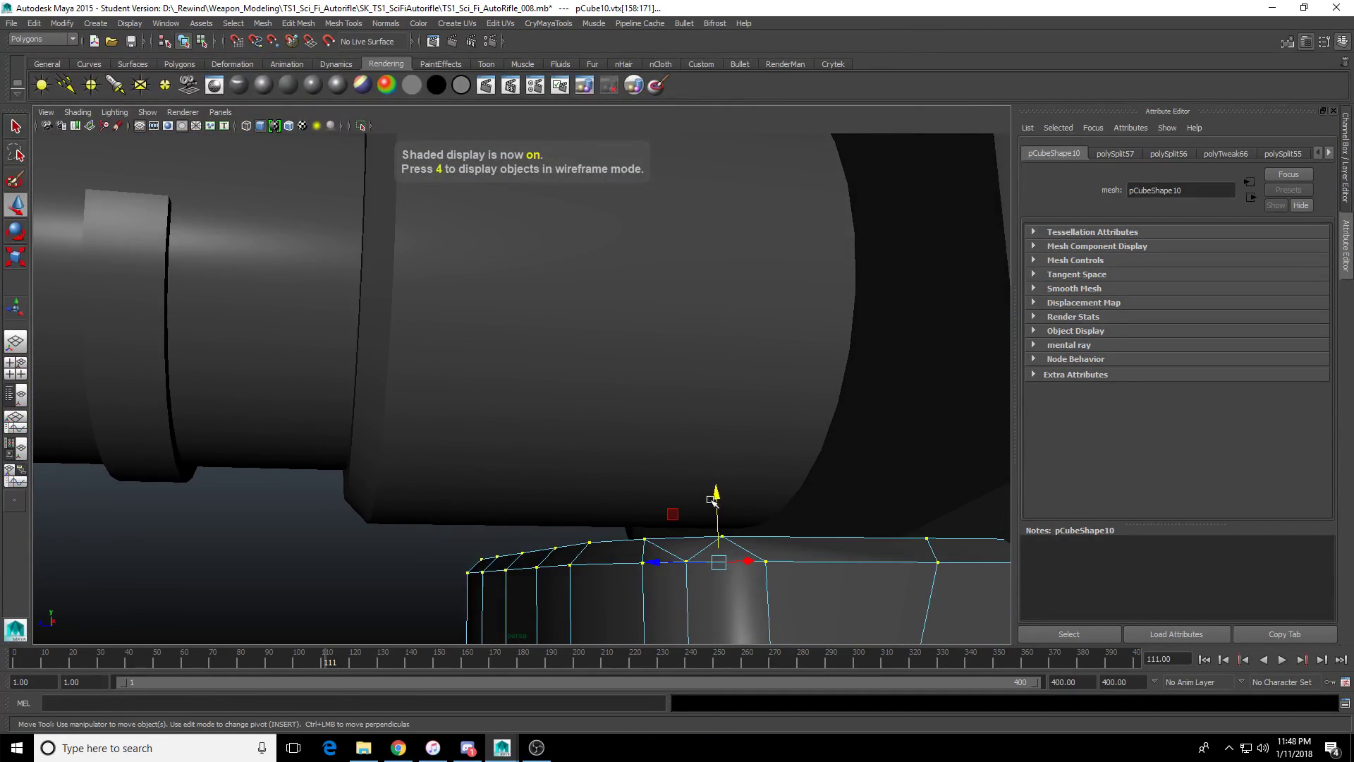
pyautogui.moveTo(716, 484)
pyautogui.keyDown('alt'); pyautogui.mouseDown()
pyautogui.moveTo(701, 484)
pyautogui.moveTo(715, 482)
pyautogui.mouseUp(); pyautogui.keyUp('alt')
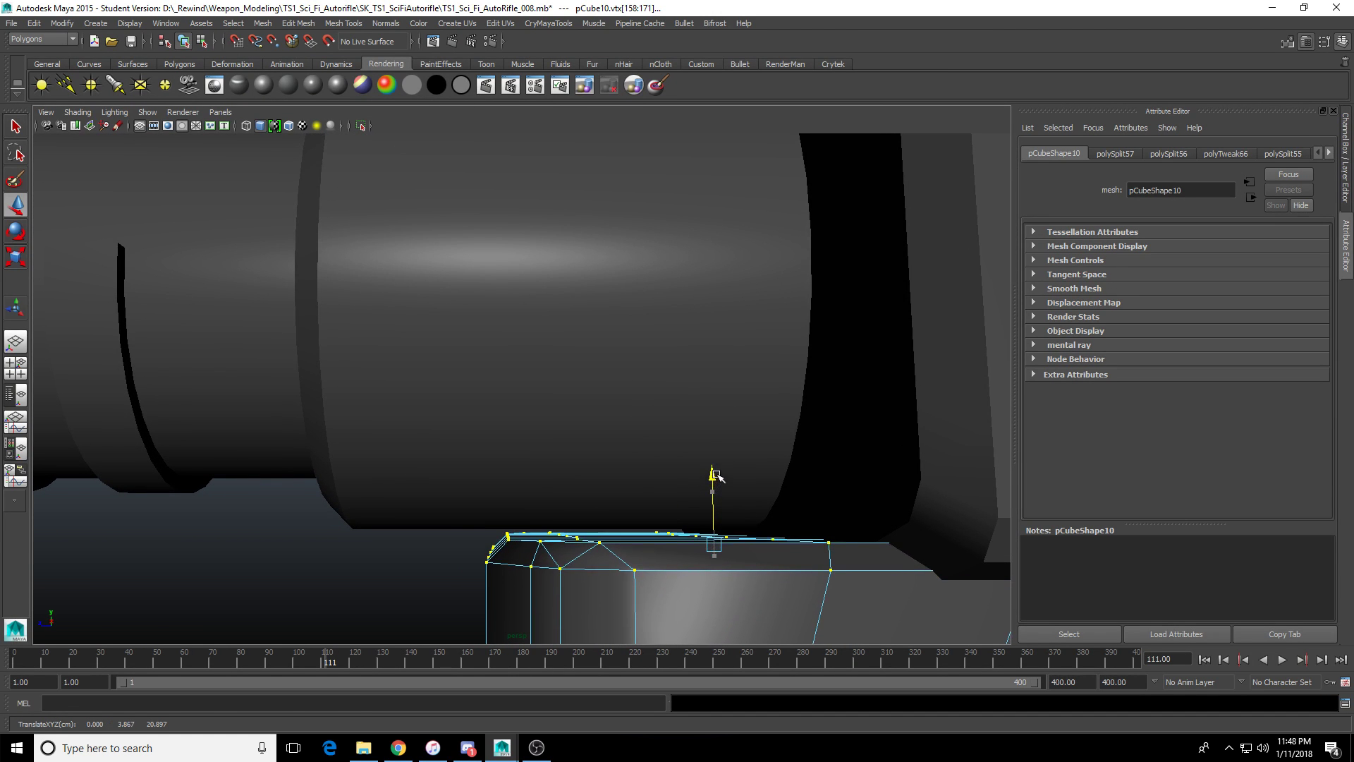
pyautogui.scroll(-3, 727, 475)
pyautogui.scroll(3, 714, 480)
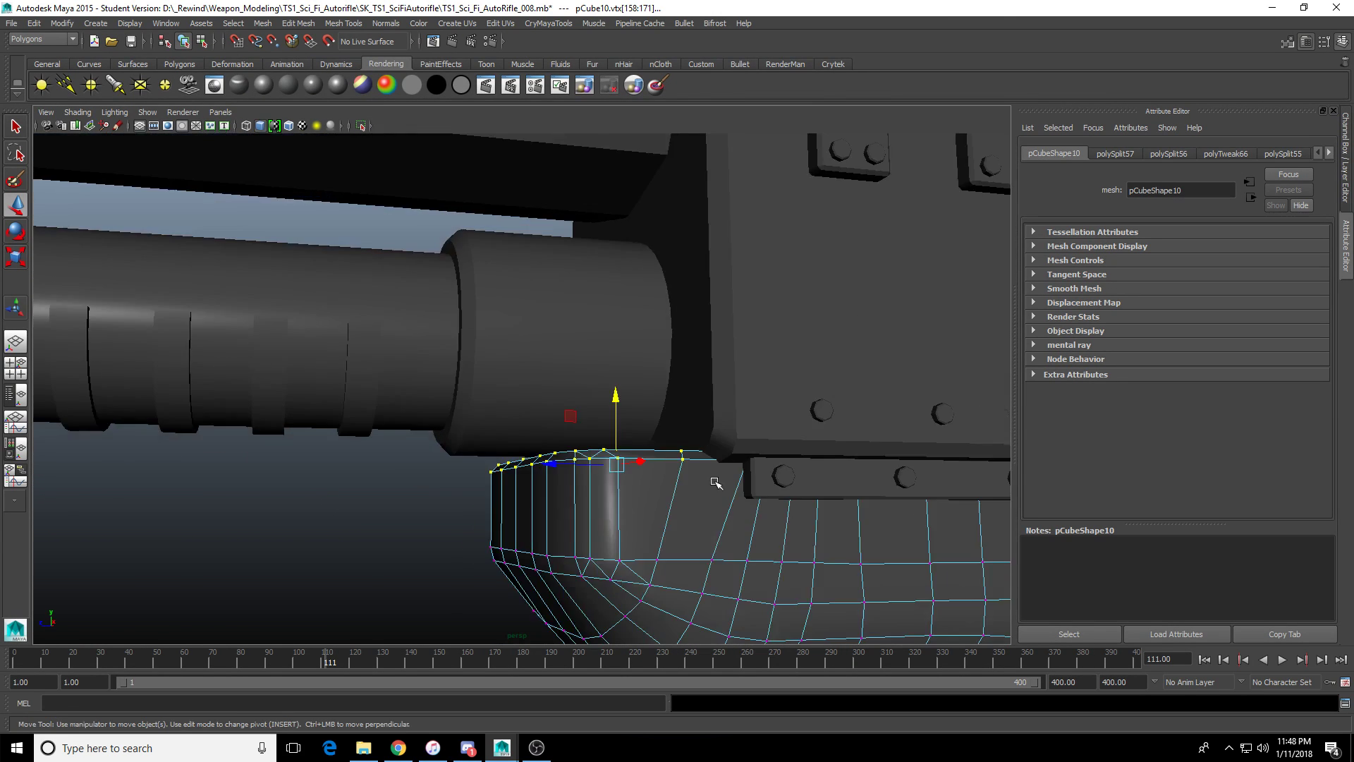
# Select all vertices of the foregrip's front end in the side view and move them forward beneath the collar.
pyautogui.scroll(-5, 716, 484)
pyautogui.press('4')
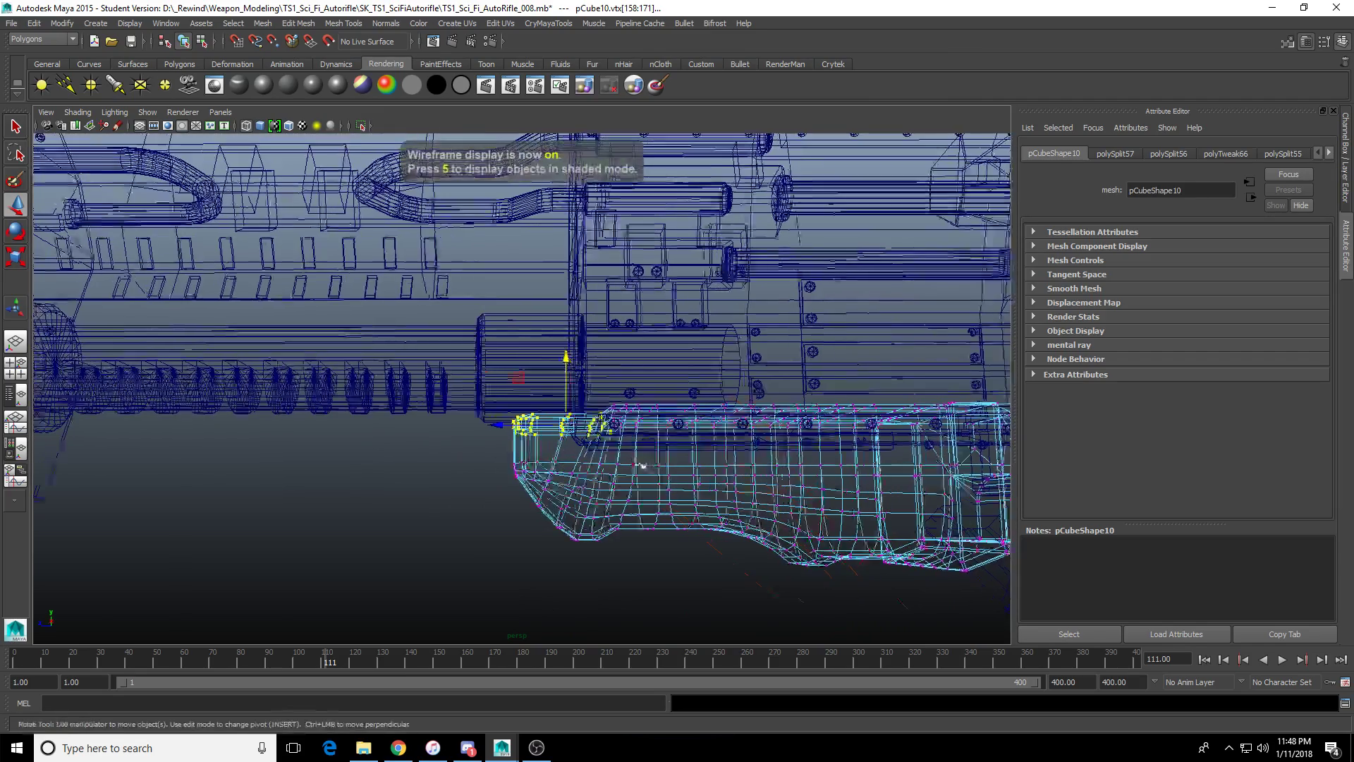
pyautogui.press('space')
pyautogui.press('space')
pyautogui.scroll(-2, 671, 399)
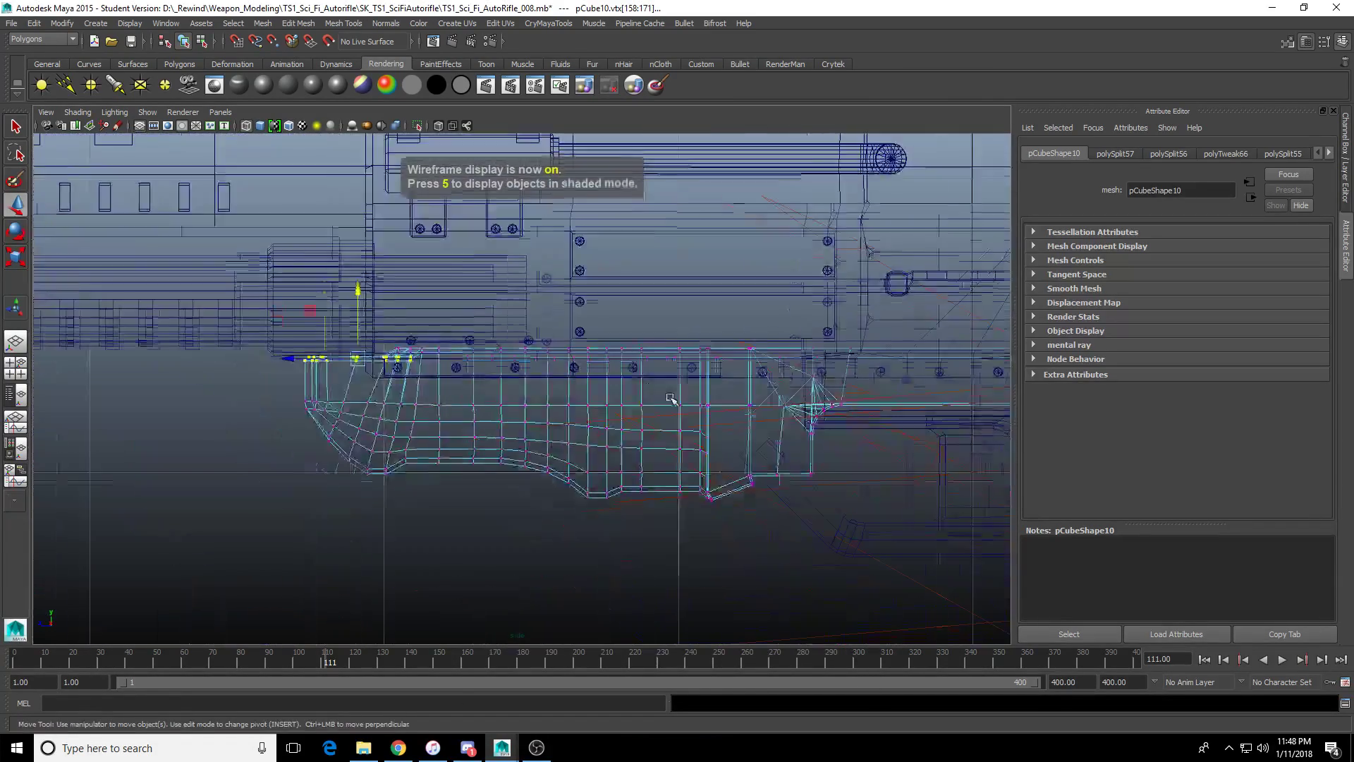
pyautogui.scroll(1, 670, 399)
pyautogui.keyDown('alt'); pyautogui.moveTo(671, 398); pyautogui.dragTo(865, 416, button='middle'); pyautogui.keyUp('alt')
pyautogui.scroll(1, 864, 416)
pyautogui.moveTo(326, 256); pyautogui.dragTo(614, 602)
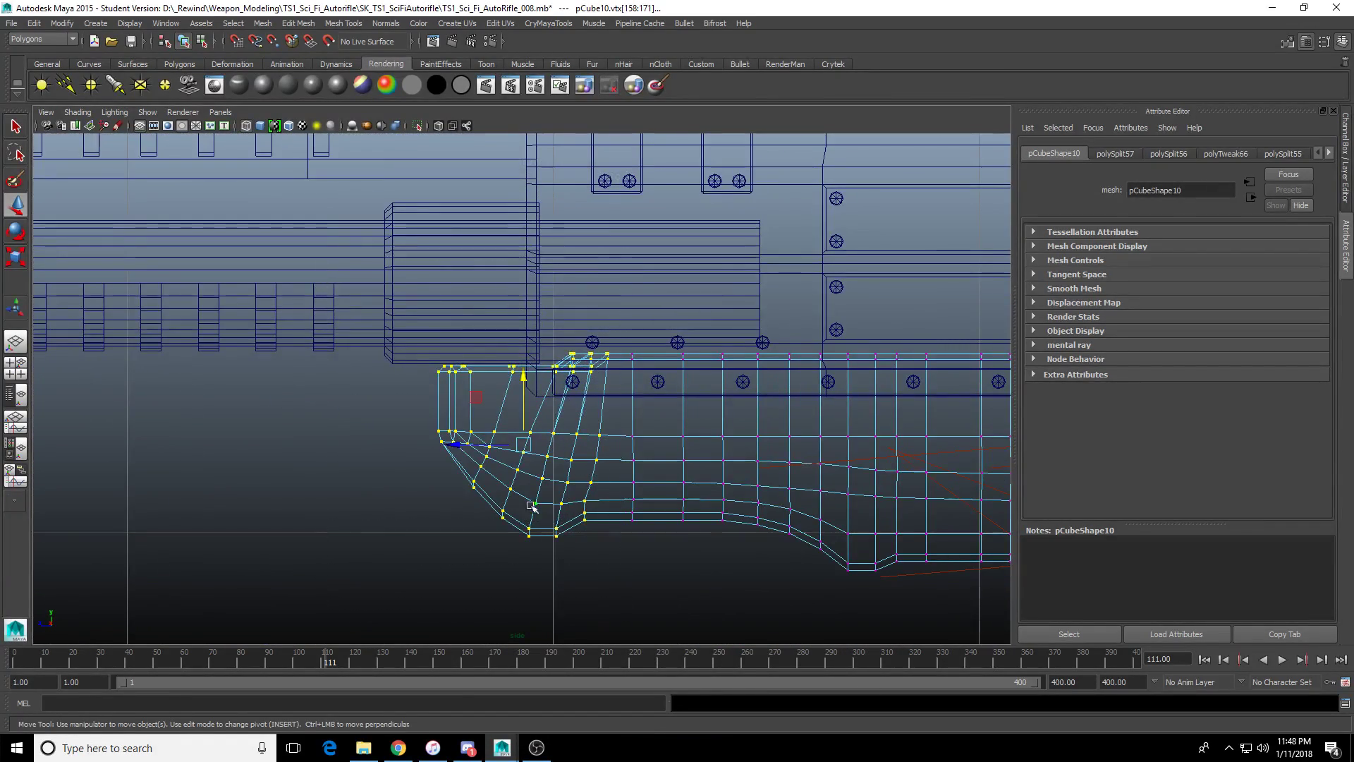
pyautogui.moveTo(459, 449); pyautogui.dragTo(453, 442)
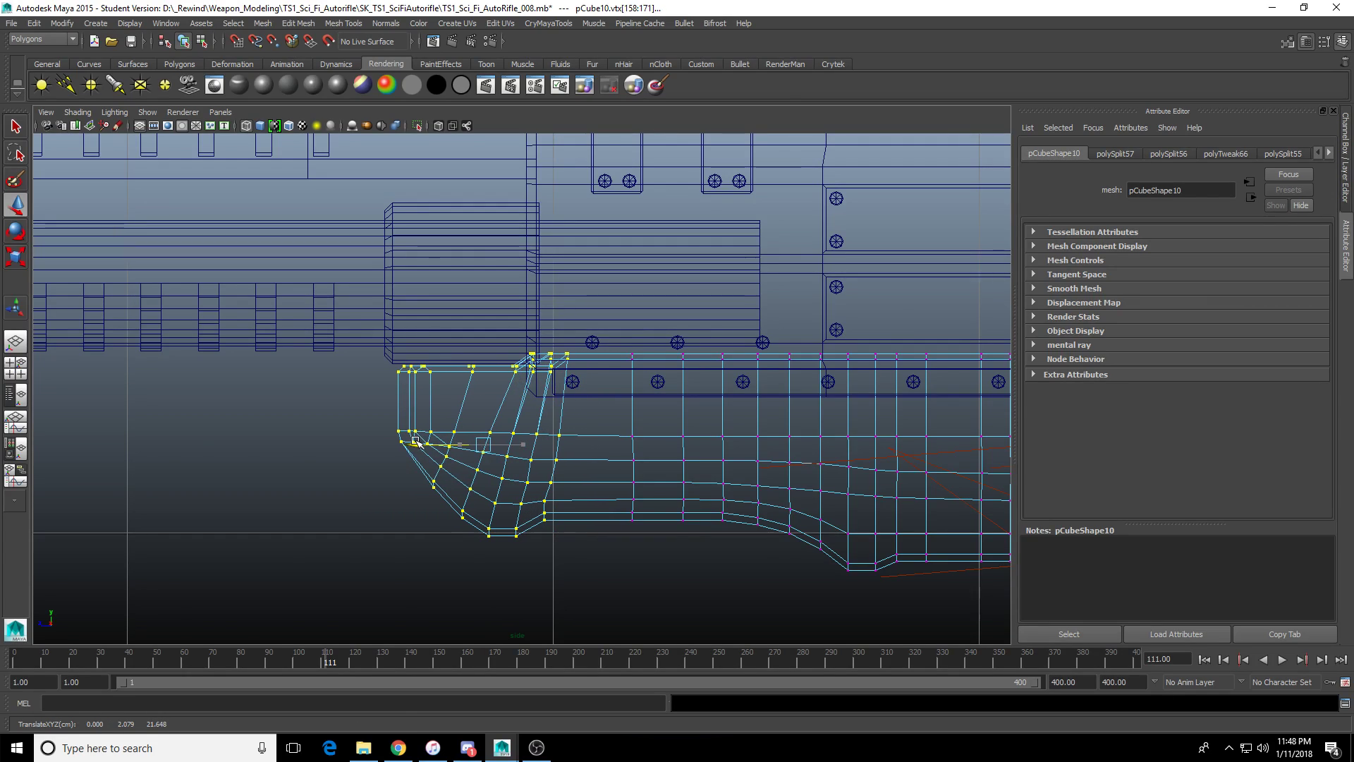
# Check the lengthened foregrip in perspective and nudge its front end further forward, nearly flush with the collar's front edge.
pyautogui.press('space')
pyautogui.press('space')
pyautogui.moveTo(689, 278)
pyautogui.keyDown('alt'); pyautogui.mouseDown()
pyautogui.moveTo(680, 409)
pyautogui.moveTo(665, 414)
pyautogui.moveTo(740, 426)
pyautogui.moveTo(768, 402)
pyautogui.moveTo(741, 408)
pyautogui.moveTo(898, 414)
pyautogui.moveTo(704, 414)
pyautogui.moveTo(644, 339)
pyautogui.moveTo(611, 447)
pyautogui.moveTo(719, 433)
pyautogui.moveTo(726, 416)
pyautogui.moveTo(671, 444)
pyautogui.moveTo(468, 460)
pyautogui.moveTo(441, 505)
pyautogui.moveTo(465, 508)
pyautogui.mouseUp(); pyautogui.keyUp('alt')
pyautogui.press('5')
pyautogui.press('4')
pyautogui.press('5')
pyautogui.keyDown('alt'); pyautogui.moveTo(489, 519); pyautogui.dragTo(441, 469, button='middle'); pyautogui.keyUp('alt')
pyautogui.moveTo(440, 469)
pyautogui.keyDown('alt'); pyautogui.mouseDown()
pyautogui.moveTo(385, 478)
pyautogui.moveTo(444, 478)
pyautogui.mouseUp(); pyautogui.keyUp('alt')
pyautogui.press('space')
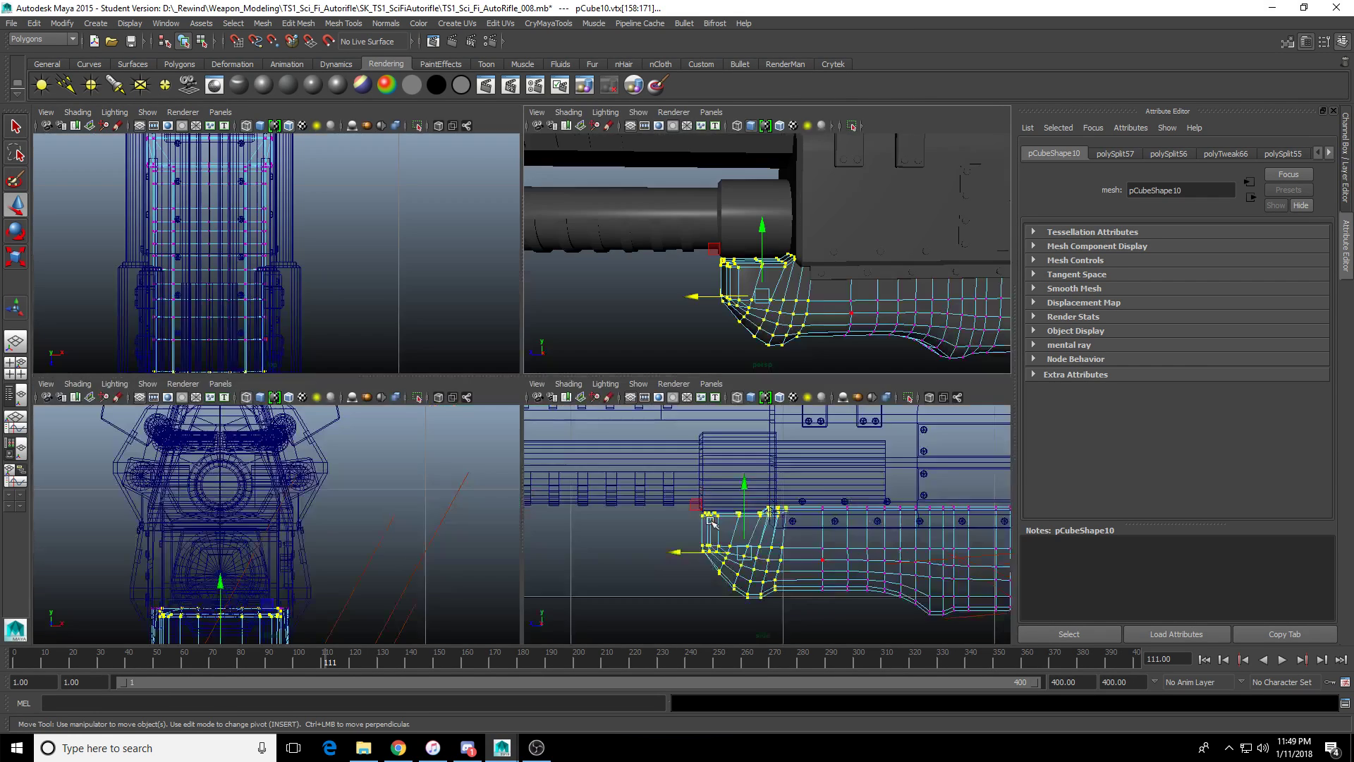
pyautogui.press('space')
pyautogui.scroll(6, 578, 489)
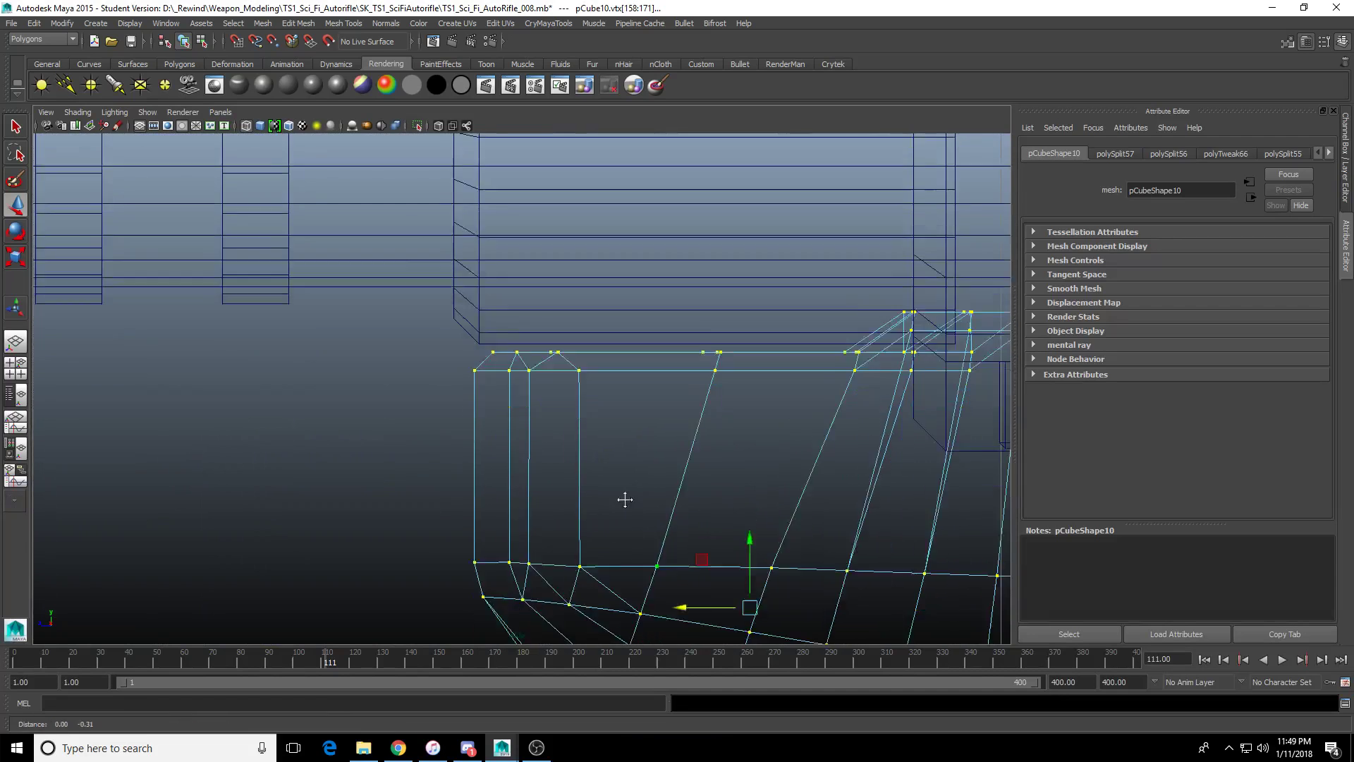
pyautogui.moveTo(684, 557); pyautogui.dragTo(665, 564)
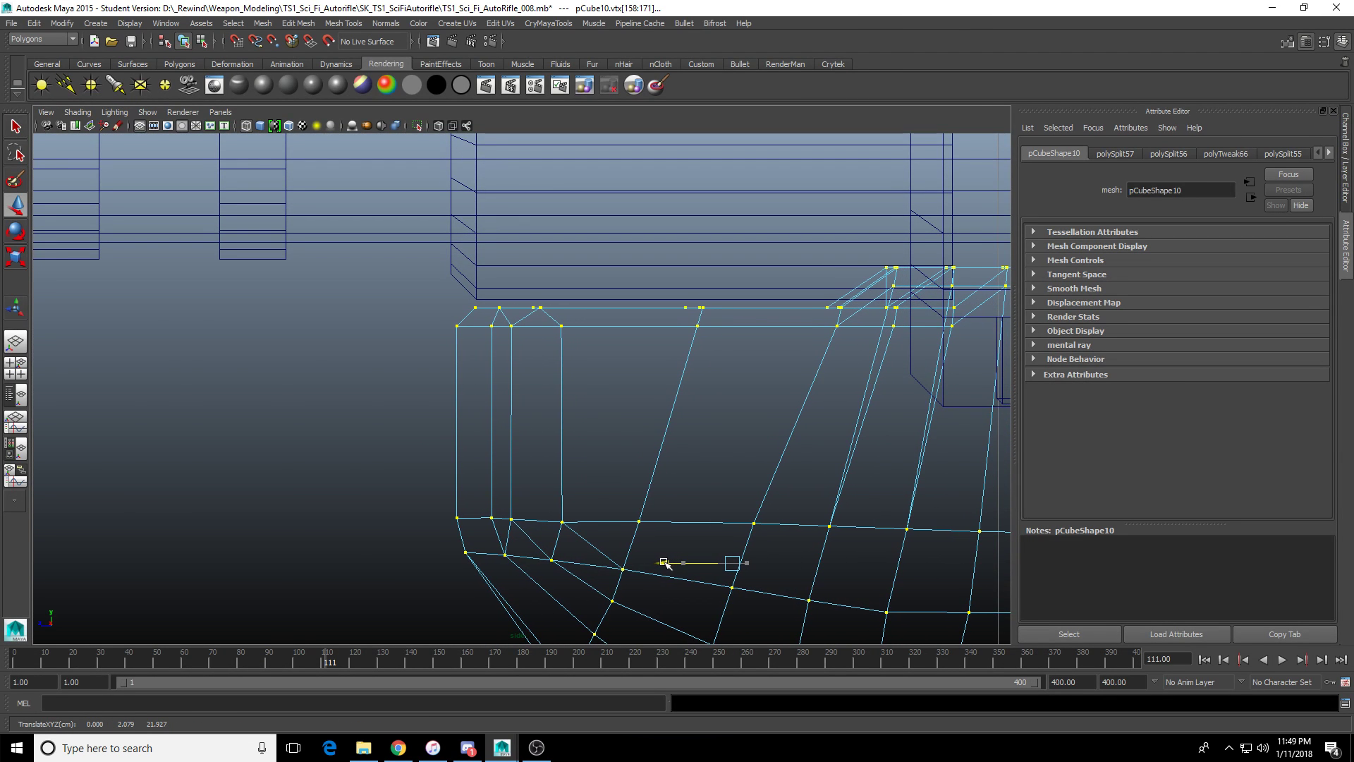
# Isolate the foregrip in the perspective view to expose the step on its top surface.
pyautogui.scroll(-5, 638, 463)
pyautogui.scroll(-3, 617, 459)
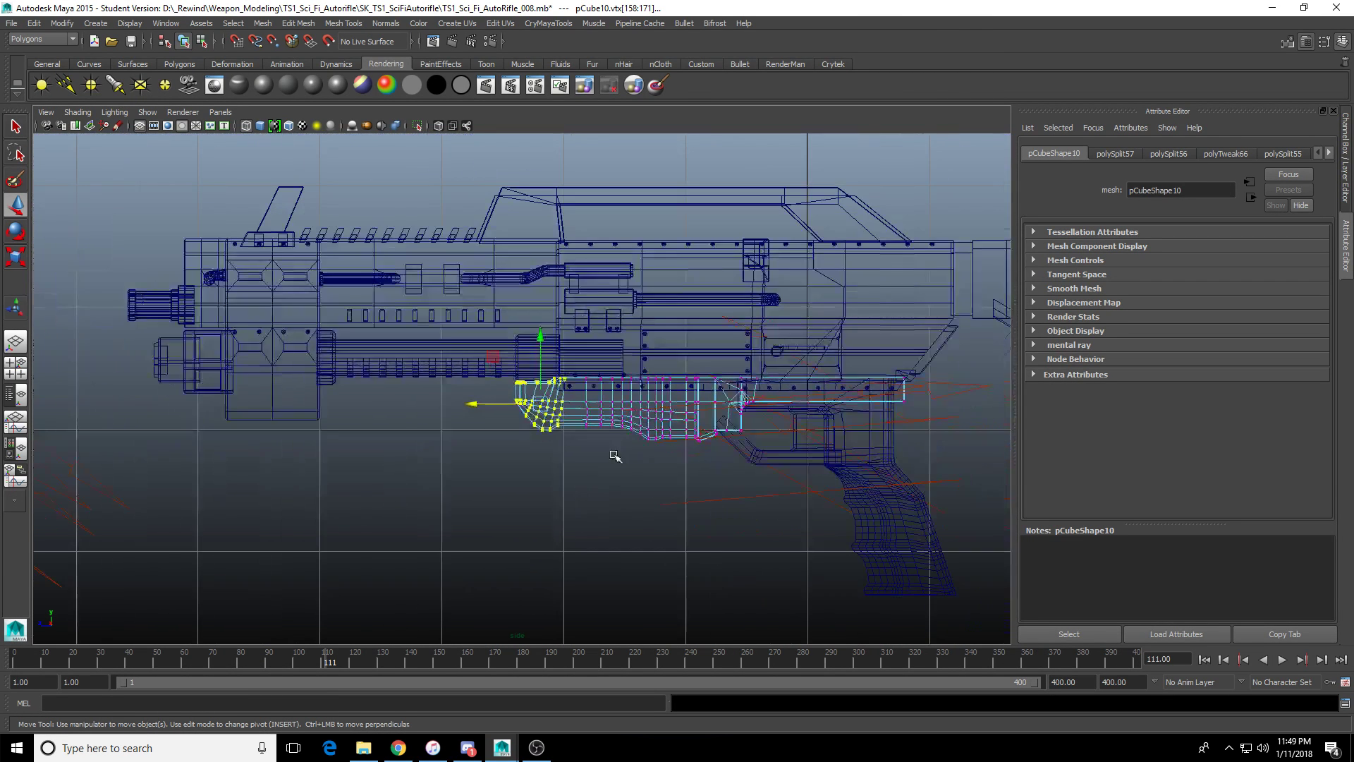
pyautogui.scroll(8, 602, 473)
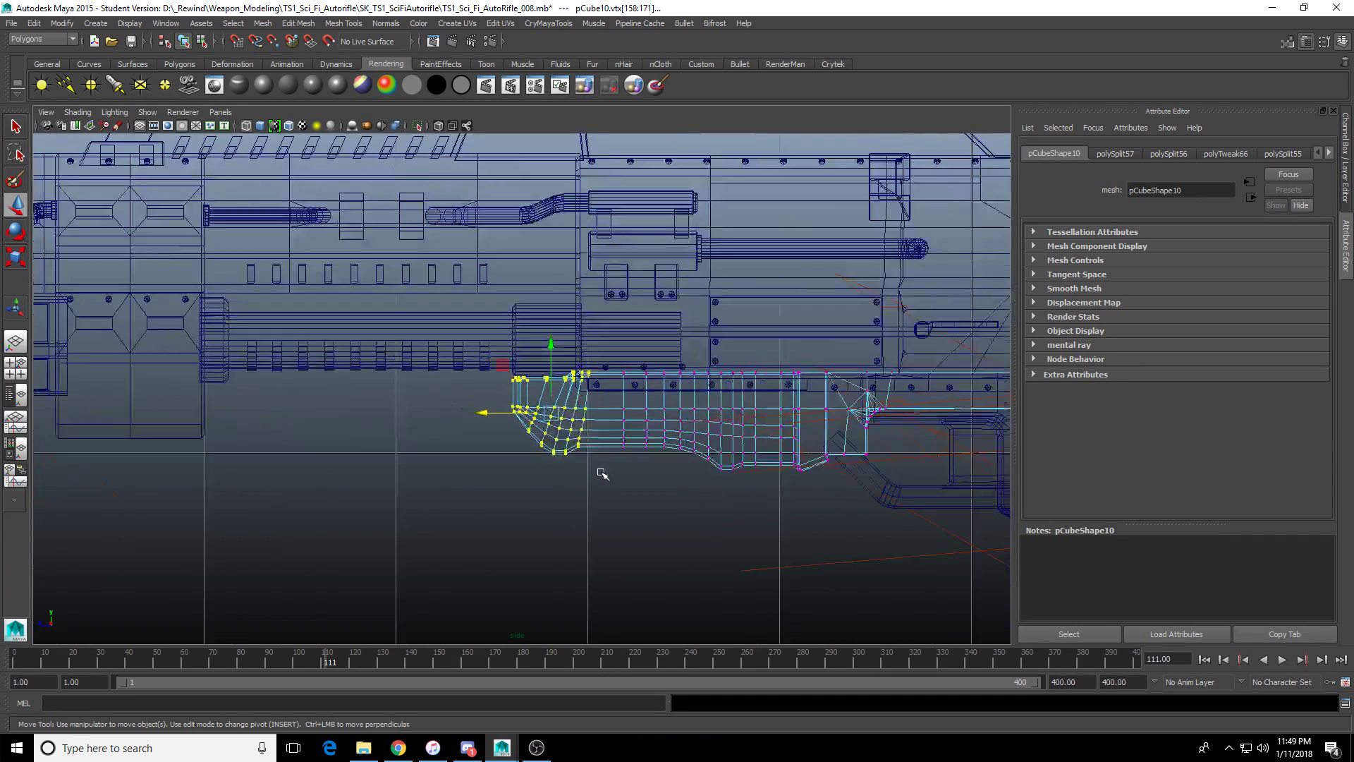
pyautogui.scroll(1, 579, 478)
pyautogui.keyDown('alt'); pyautogui.moveTo(579, 479); pyautogui.dragTo(438, 518, button='middle'); pyautogui.keyUp('alt')
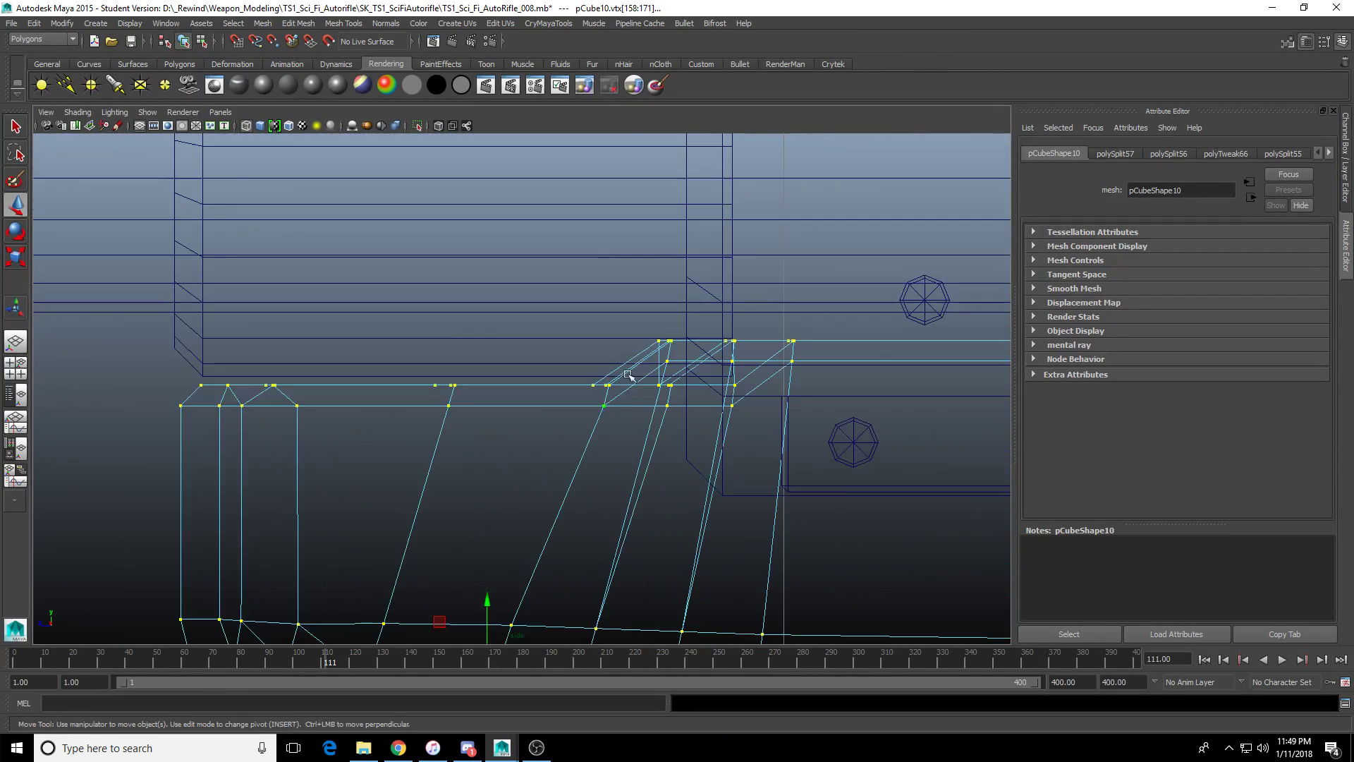
pyautogui.press('space')
pyautogui.press('space')
pyautogui.keyDown('alt'); pyautogui.moveTo(663, 321); pyautogui.dragTo(629, 276); pyautogui.keyUp('alt')
pyautogui.scroll(5, 683, 345)
pyautogui.click(366, 501)
pyautogui.click(368, 502)
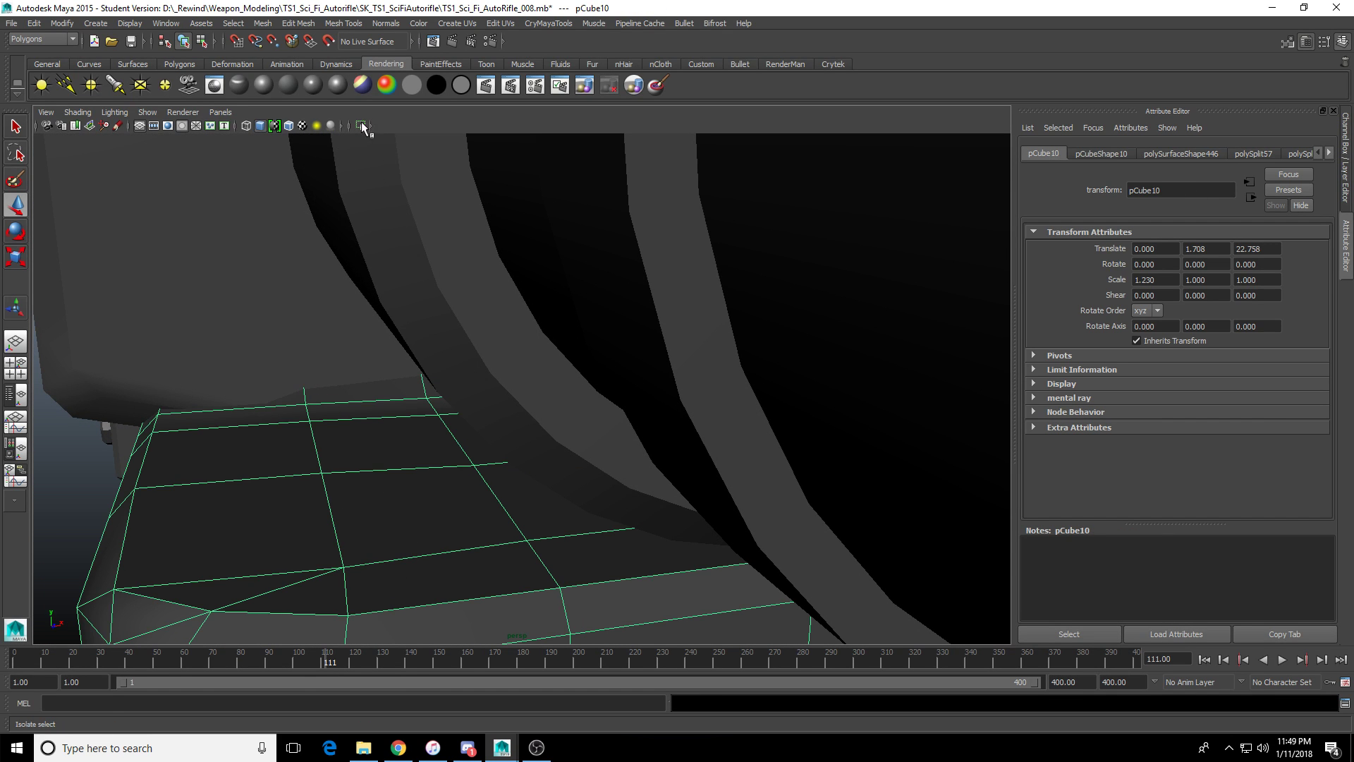
pyautogui.keyDown('alt'); pyautogui.moveTo(439, 379); pyautogui.dragTo(620, 448); pyautogui.keyUp('alt')
# Raise two adjacent middle vertices at the base of the foregrip's top step to the level of its upper surface.
pyautogui.press('F9')
pyautogui.click(477, 385)
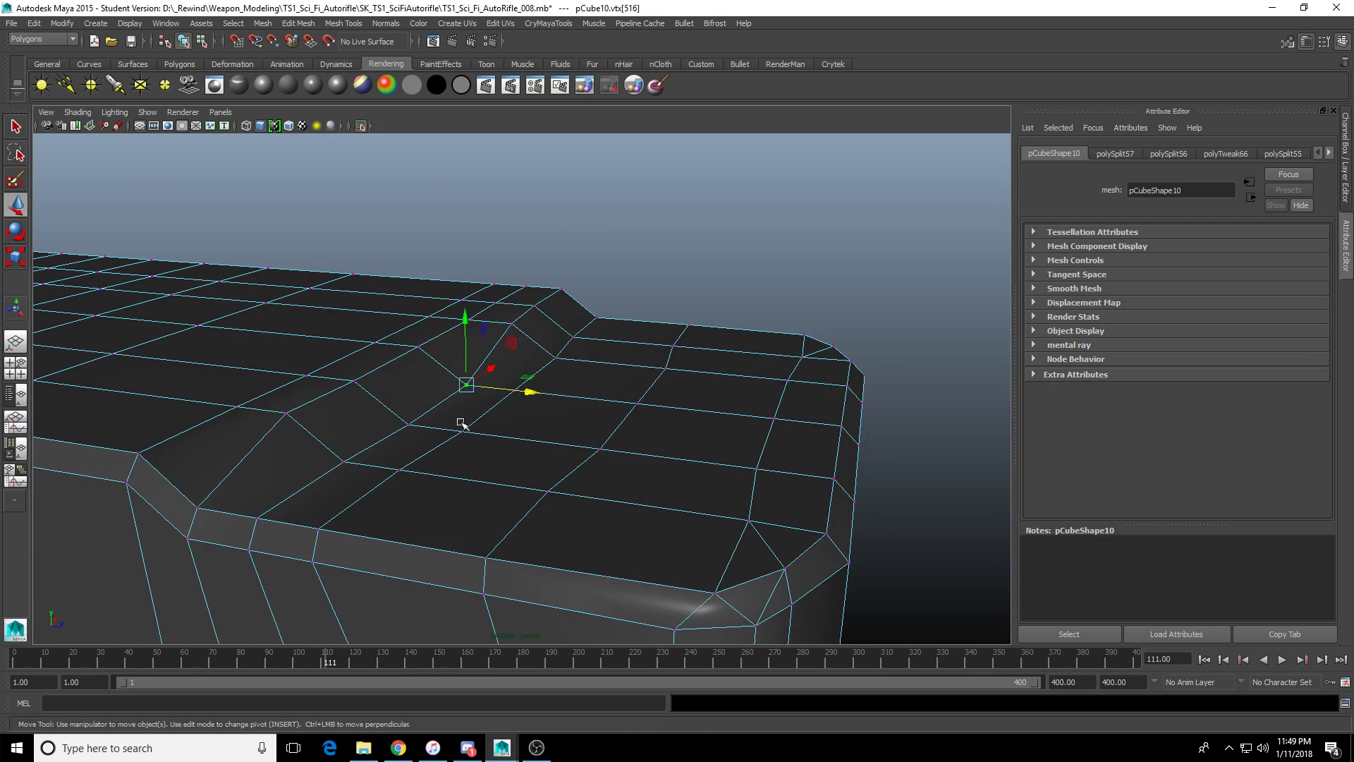
pyautogui.keyDown('alt'); pyautogui.moveTo(462, 422); pyautogui.dragTo(514, 438); pyautogui.keyUp('alt')
pyautogui.press('q')
pyautogui.keyDown('shift'); pyautogui.click(433, 440); pyautogui.keyUp('shift')
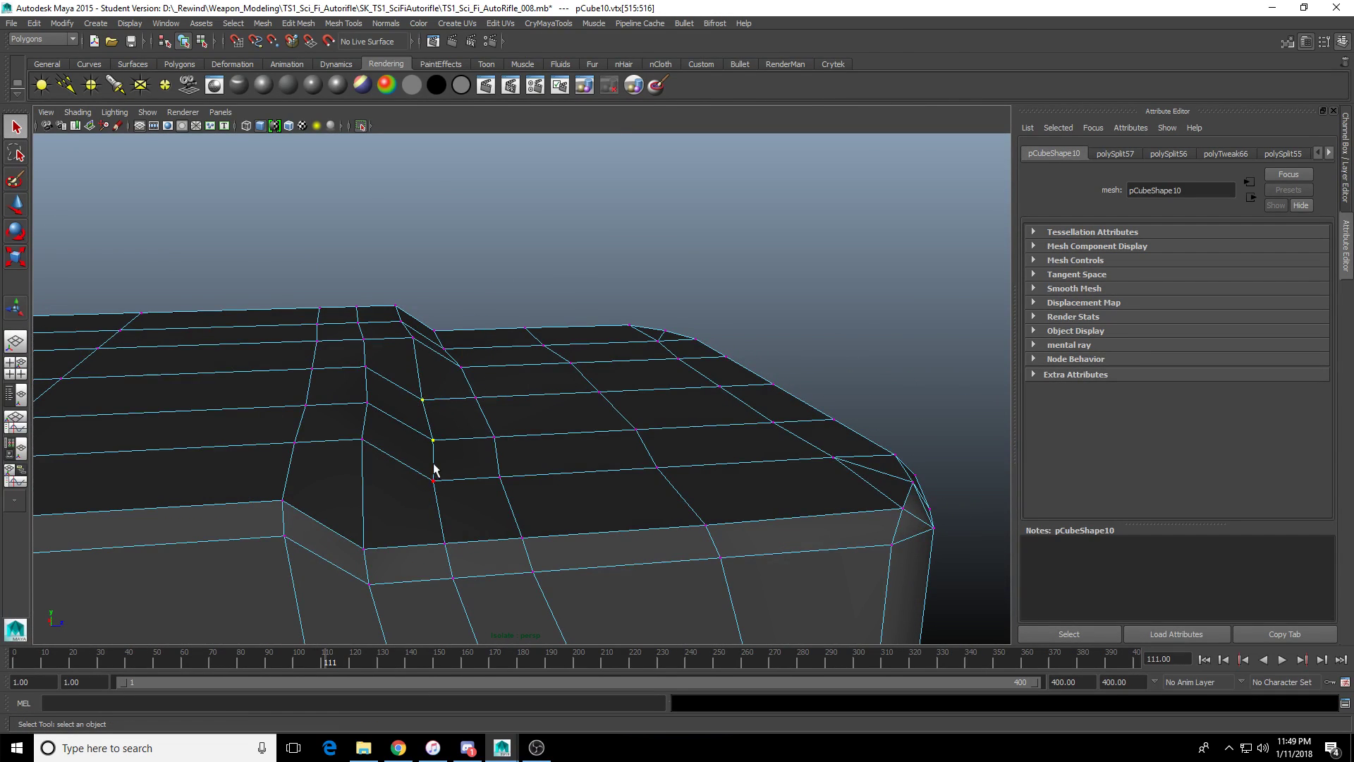
pyautogui.press('space')
pyautogui.press('space')
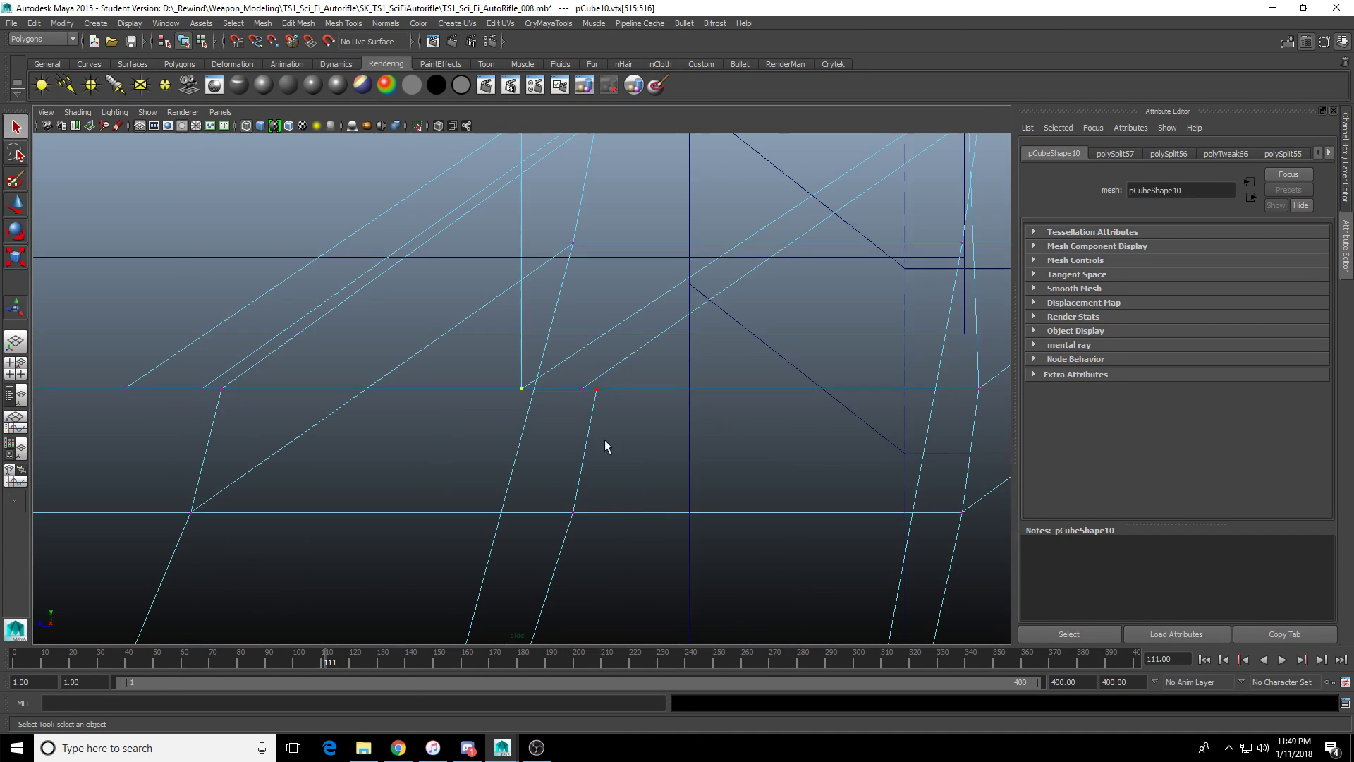
pyautogui.scroll(-3, 604, 447)
pyautogui.scroll(5, 562, 402)
pyautogui.scroll(2, 576, 424)
pyautogui.press('w')
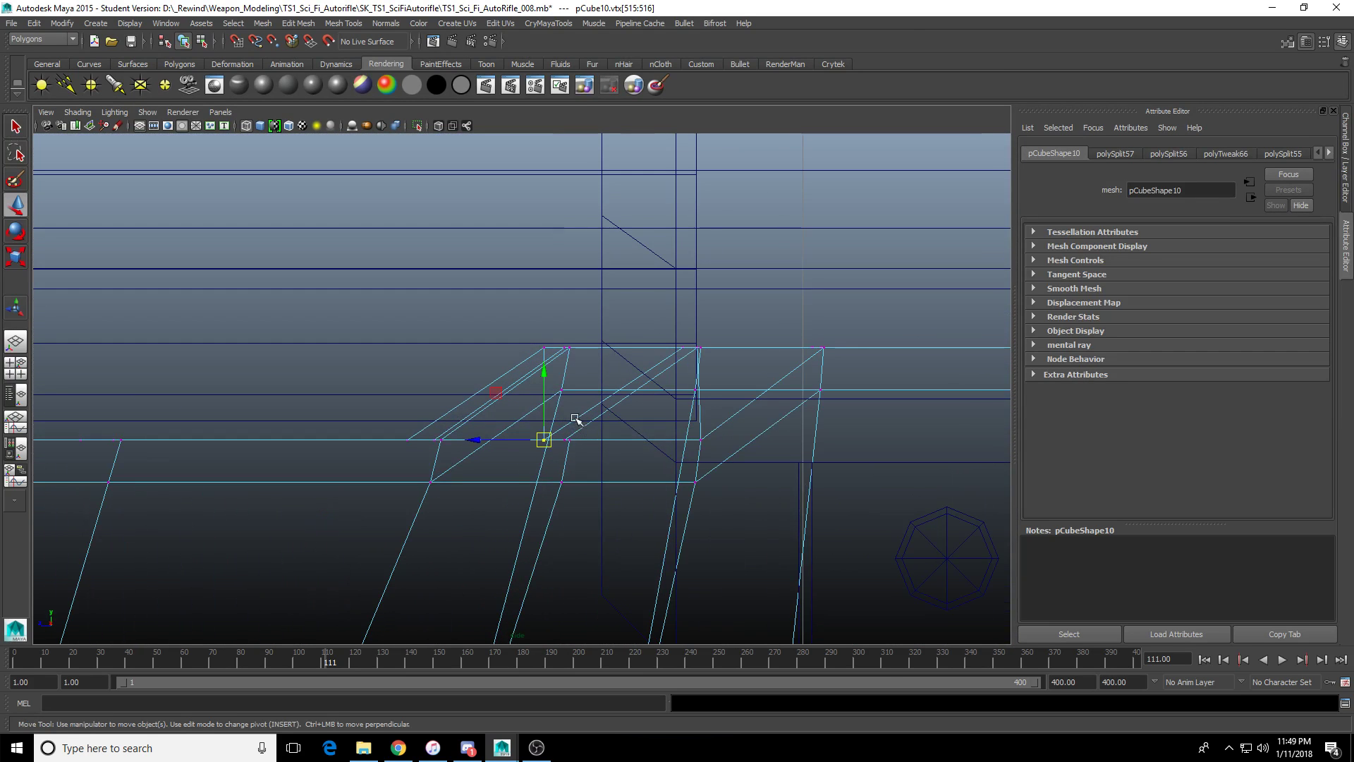
pyautogui.moveTo(547, 424); pyautogui.dragTo(548, 334)
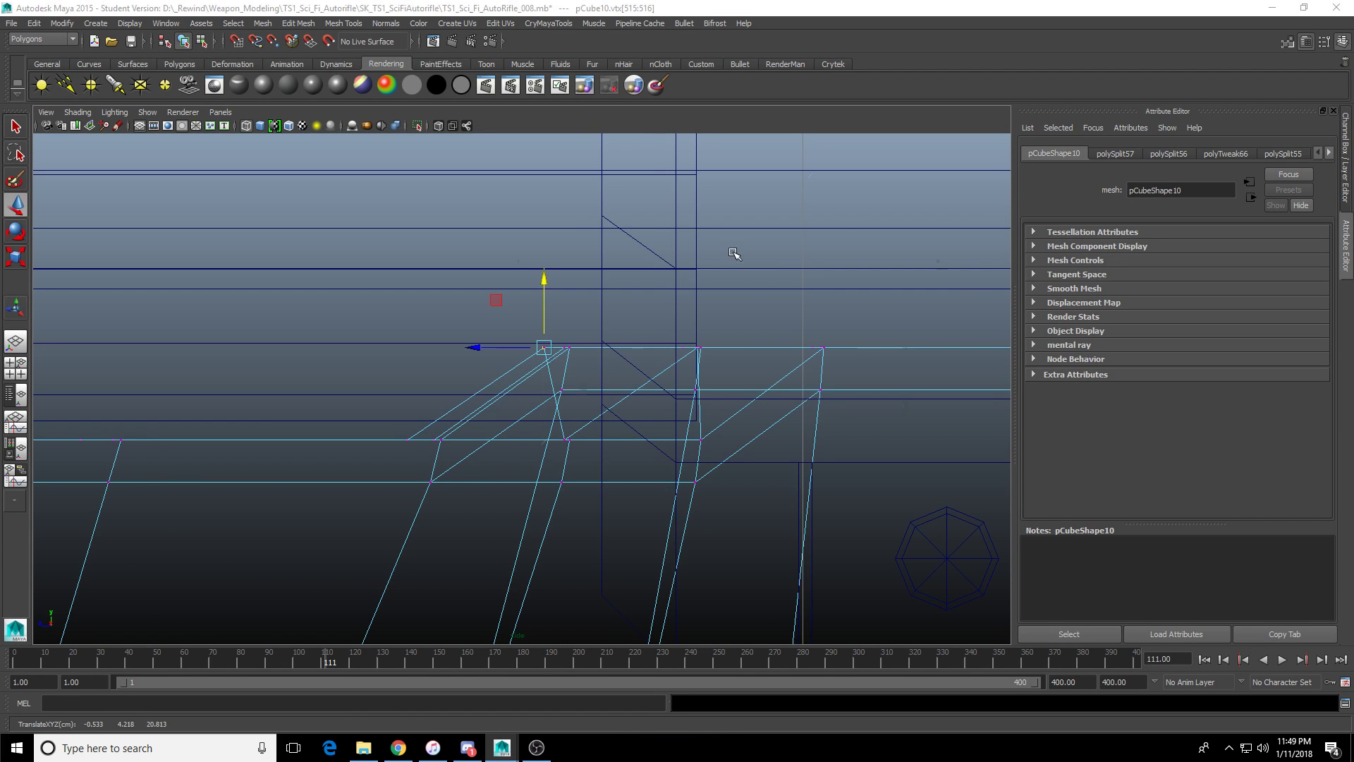
# Raise the outer upper vertex at the foot of the foregrip's top step to the level of its upper surface.
pyautogui.press('space')
pyautogui.scroll(2, 692, 311)
pyautogui.click(690, 297)
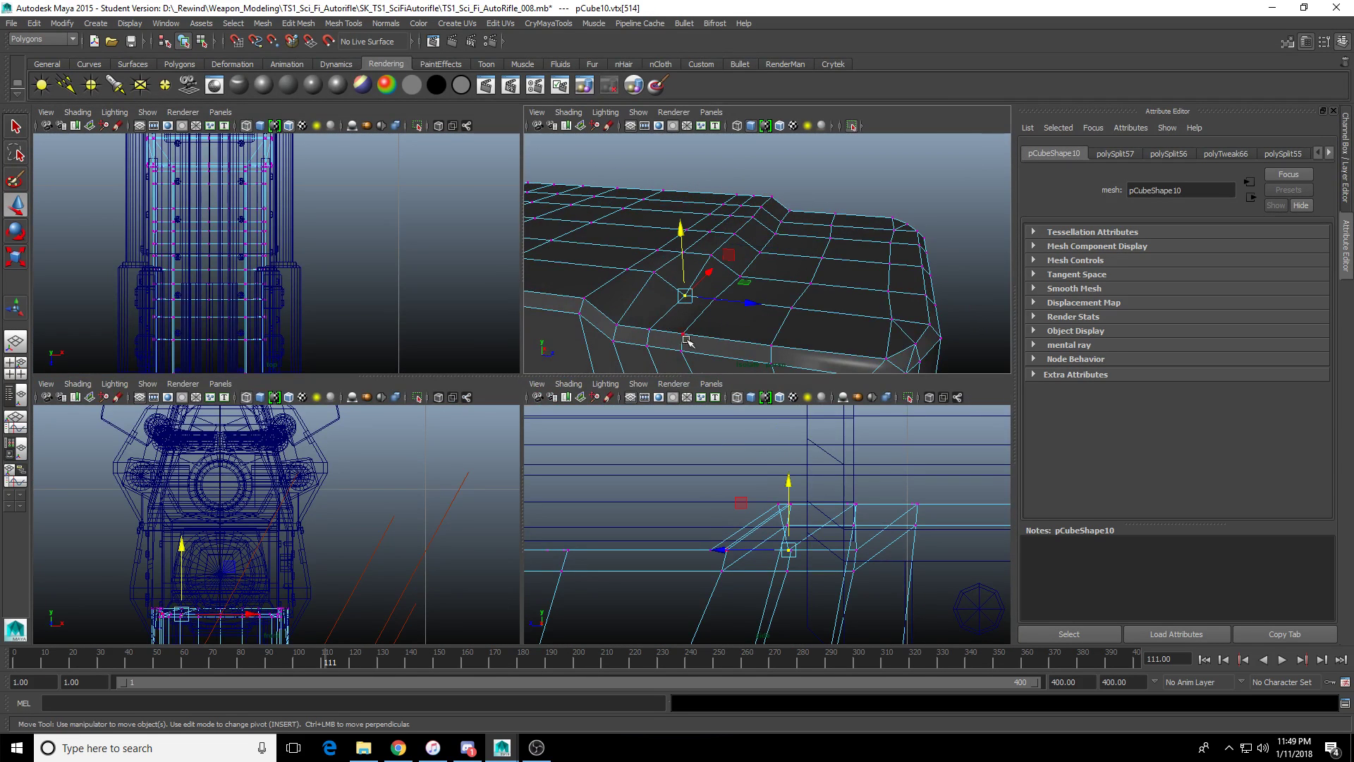
pyautogui.keyDown('alt'); pyautogui.moveTo(691, 302); pyautogui.dragTo(762, 301); pyautogui.keyUp('alt')
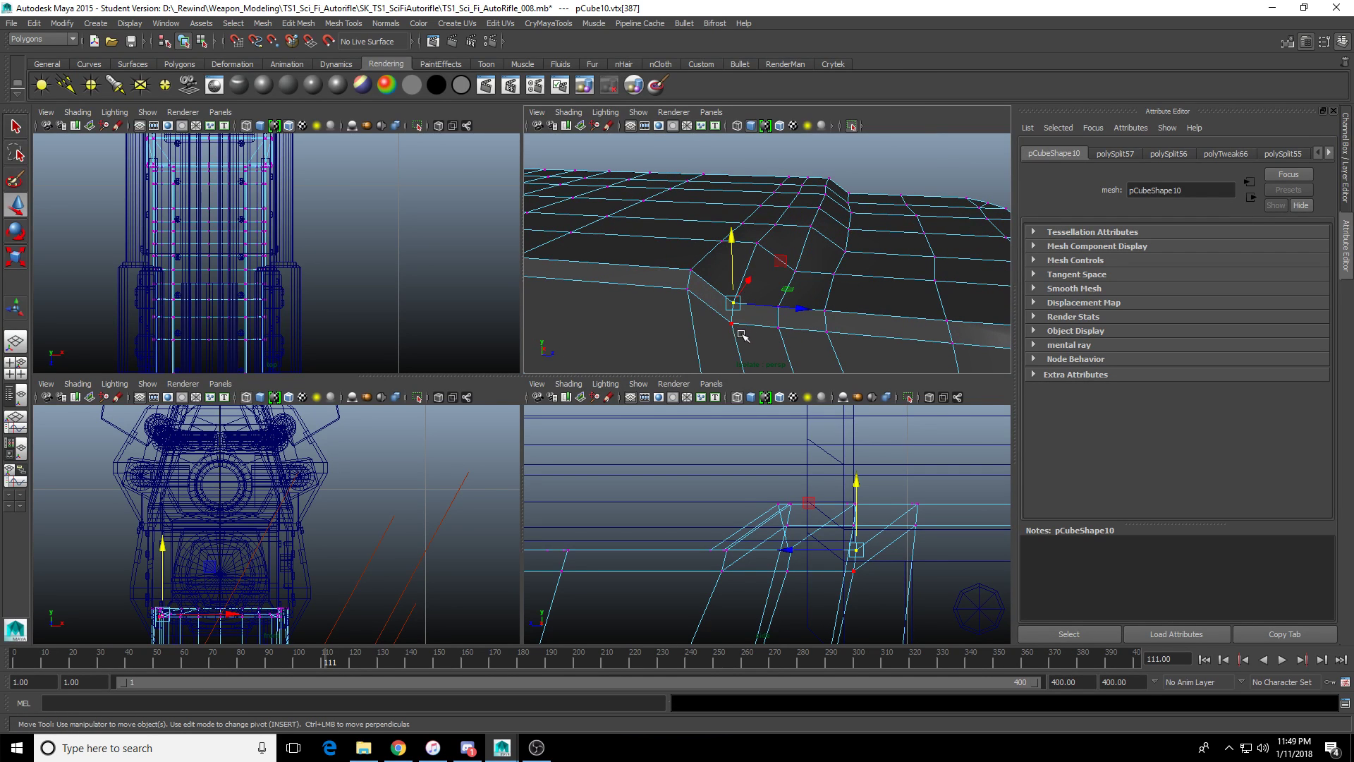
pyautogui.moveTo(855, 553); pyautogui.dragTo(857, 479)
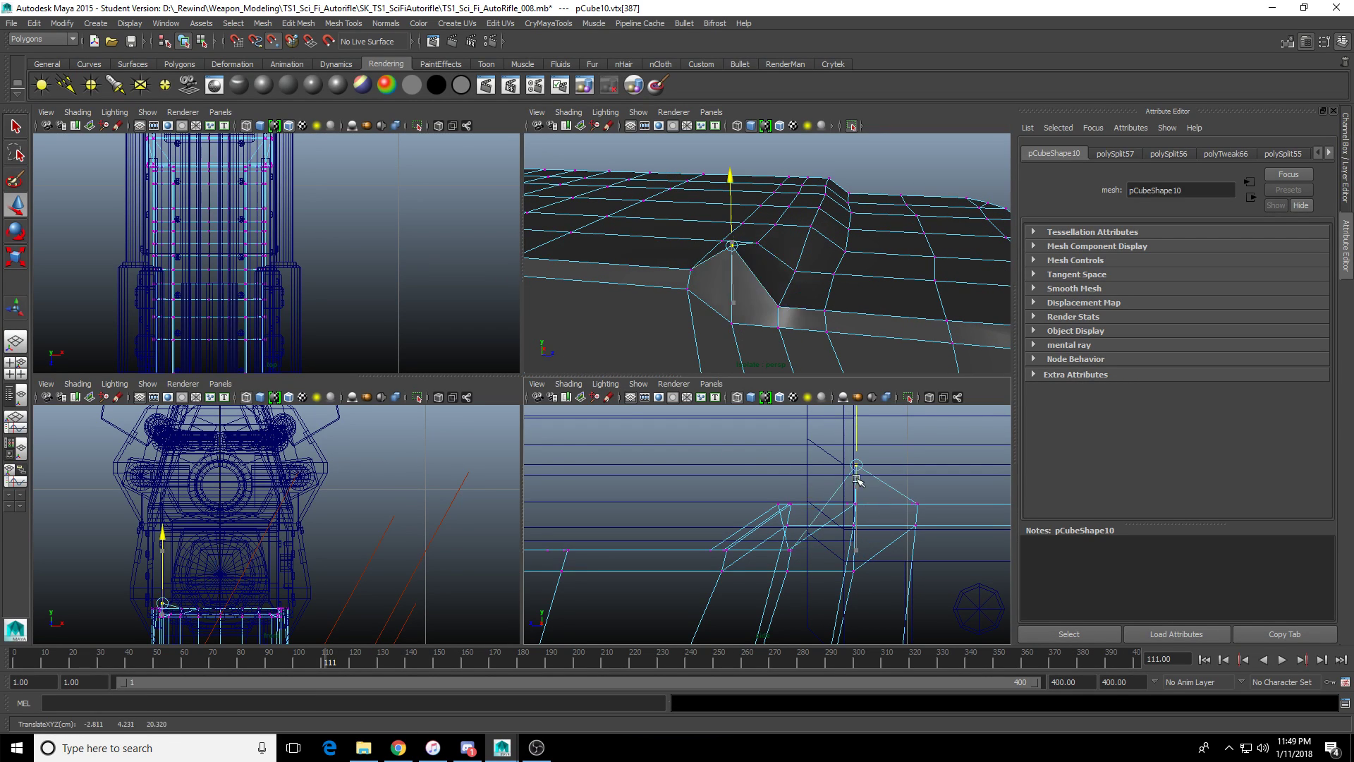
# Raise the vertex on the side bevel directly below that corner to the level of the raised bevel's lower edge.
pyautogui.click(854, 569)
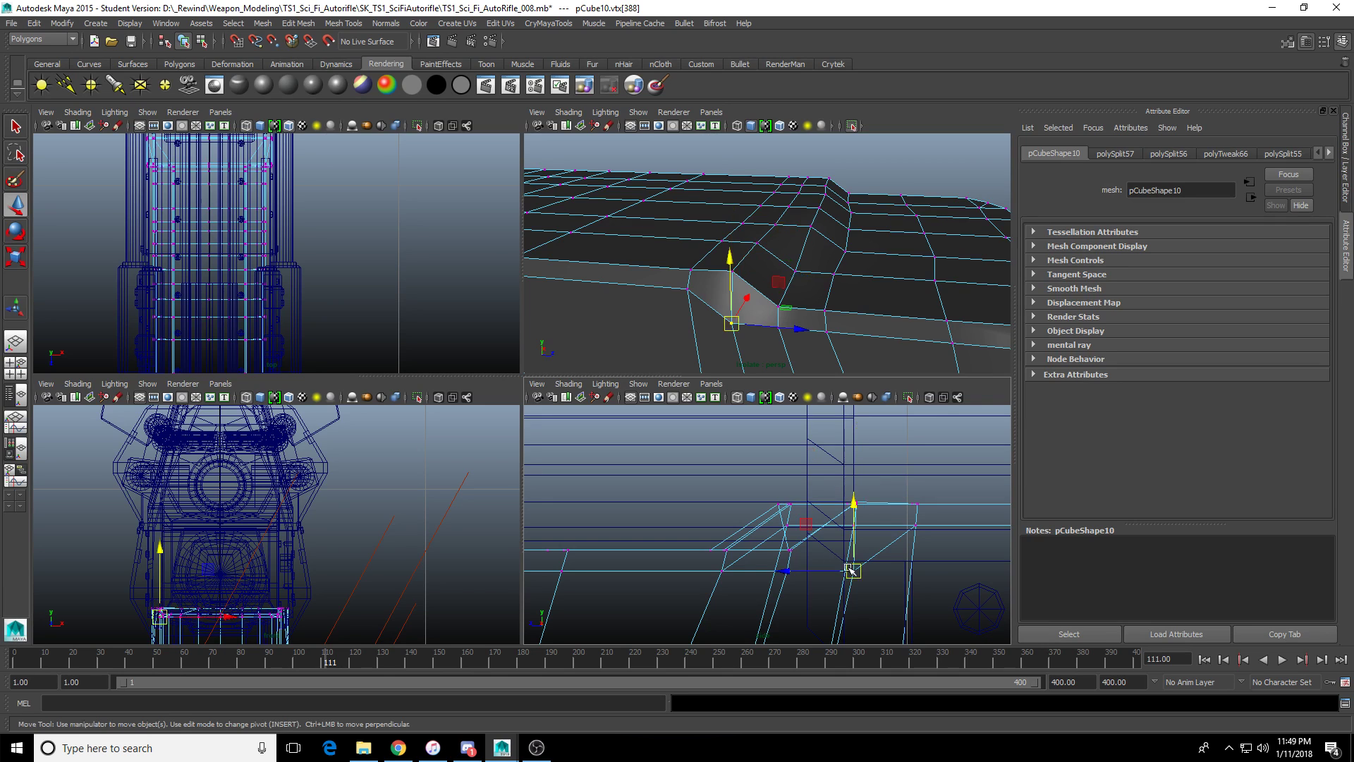
pyautogui.press('f')
pyautogui.moveTo(277, 495); pyautogui.dragTo(281, 433)
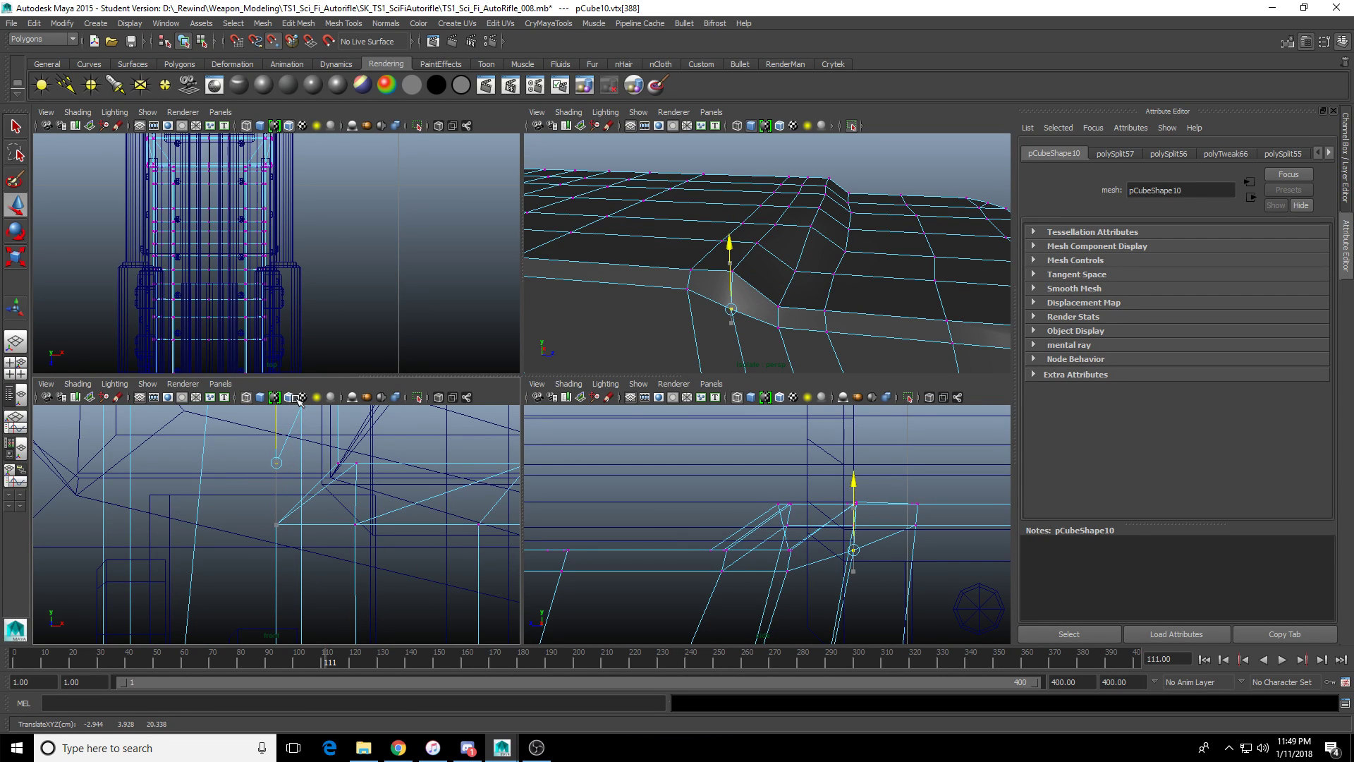
pyautogui.keyDown('alt'); pyautogui.moveTo(320, 518); pyautogui.dragTo(282, 569, button='middle'); pyautogui.keyUp('alt')
pyautogui.scroll(2, 281, 569)
pyautogui.moveTo(233, 458); pyautogui.dragTo(233, 370)
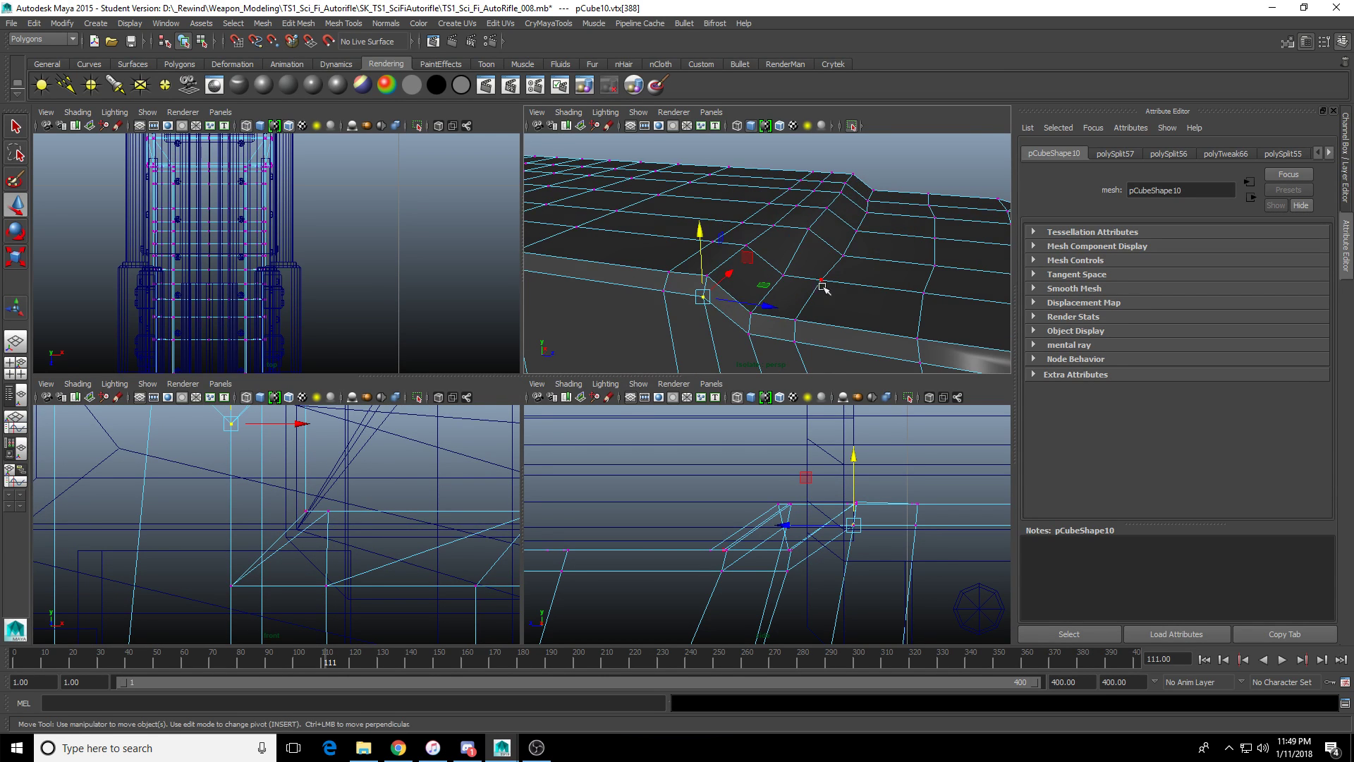
# Raise the adjacent edge at the step's base to the upper surface and the side vertex below it to the bevel's lower edge.
pyautogui.click(748, 550)
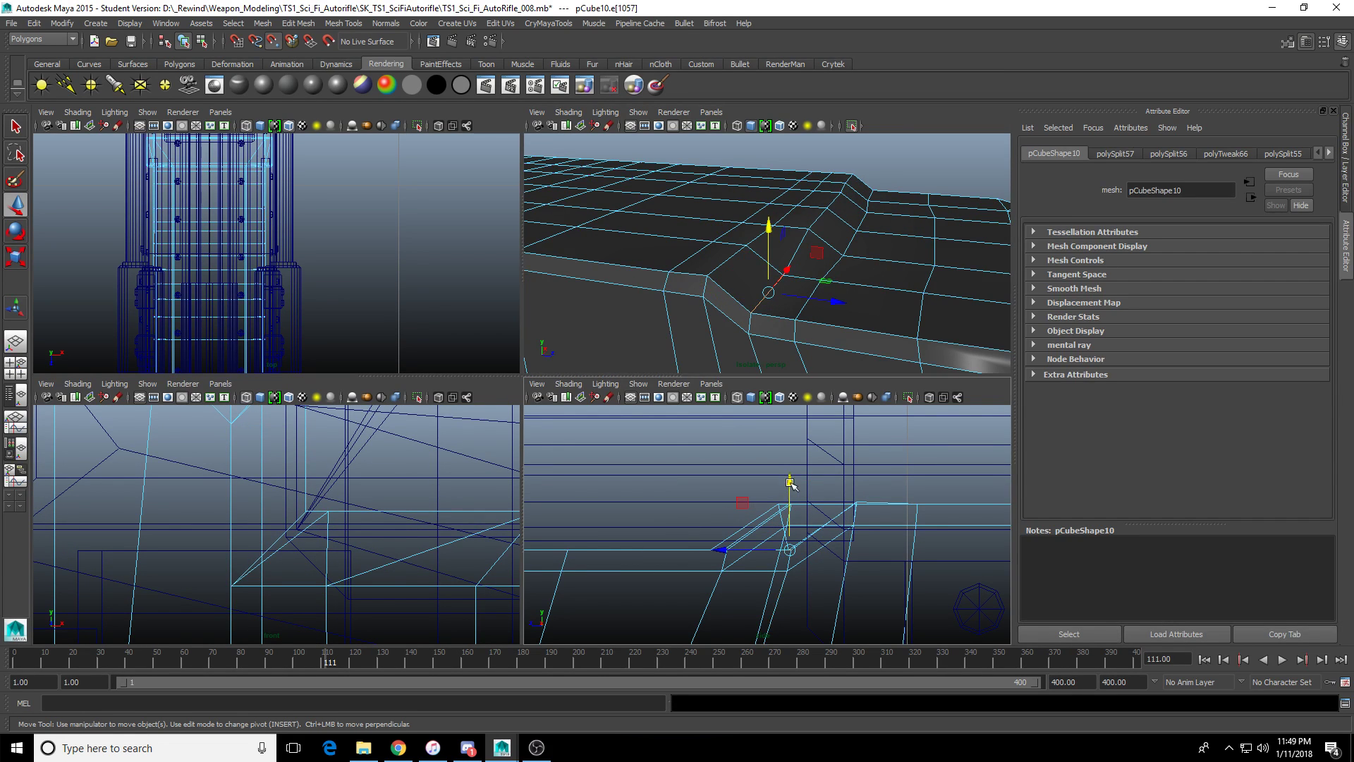
pyautogui.moveTo(790, 485); pyautogui.dragTo(791, 440)
pyautogui.keyDown('alt'); pyautogui.moveTo(768, 326); pyautogui.dragTo(900, 221); pyautogui.keyUp('alt')
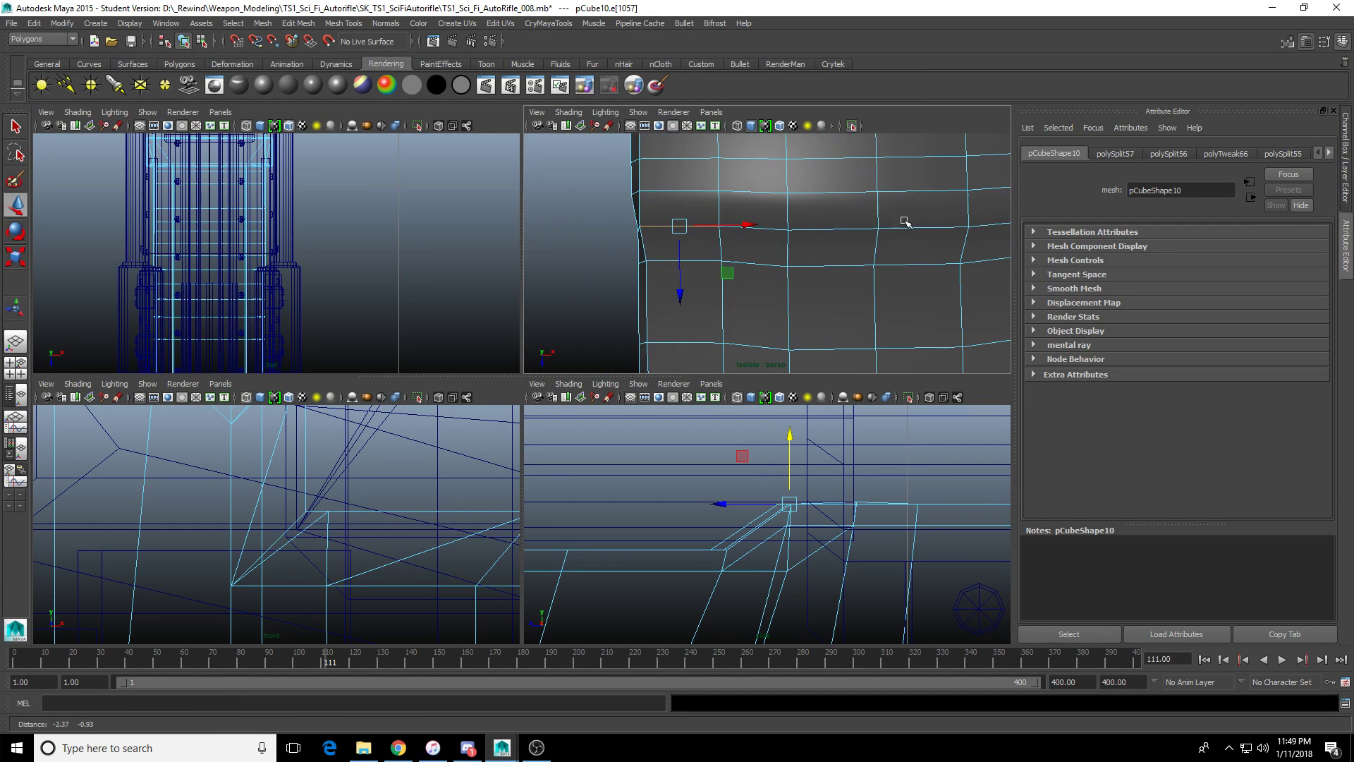
pyautogui.press('F9')
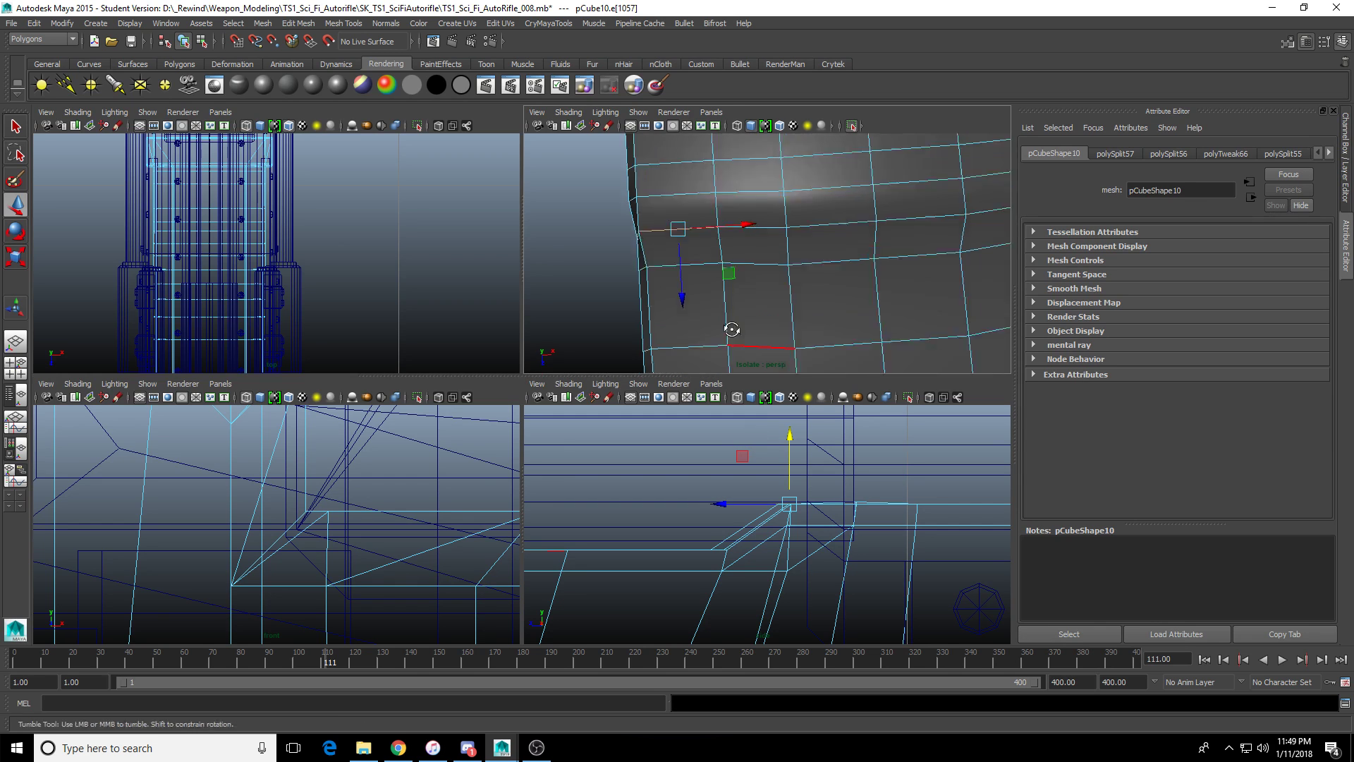
pyautogui.scroll(-3, 725, 302)
pyautogui.click(668, 290)
pyautogui.click(714, 319)
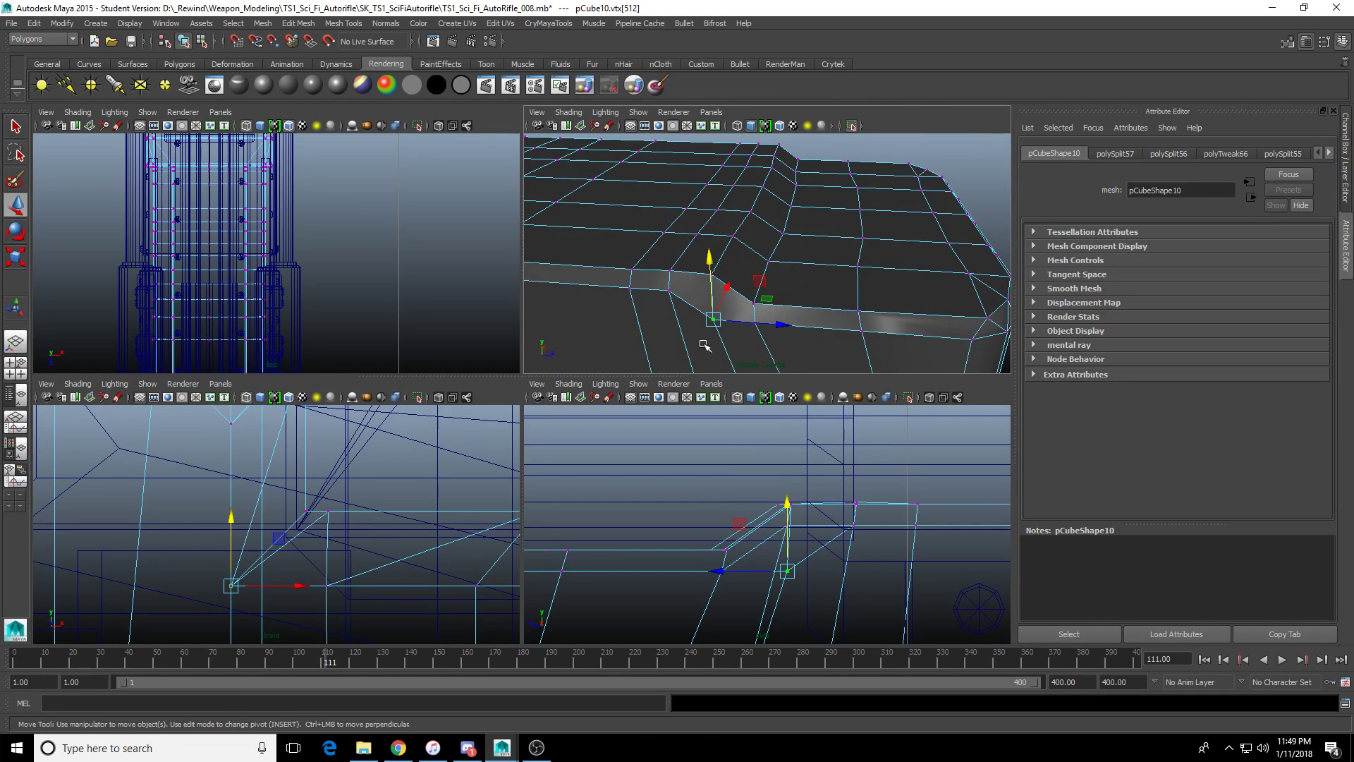
pyautogui.moveTo(253, 528); pyautogui.dragTo(247, 370)
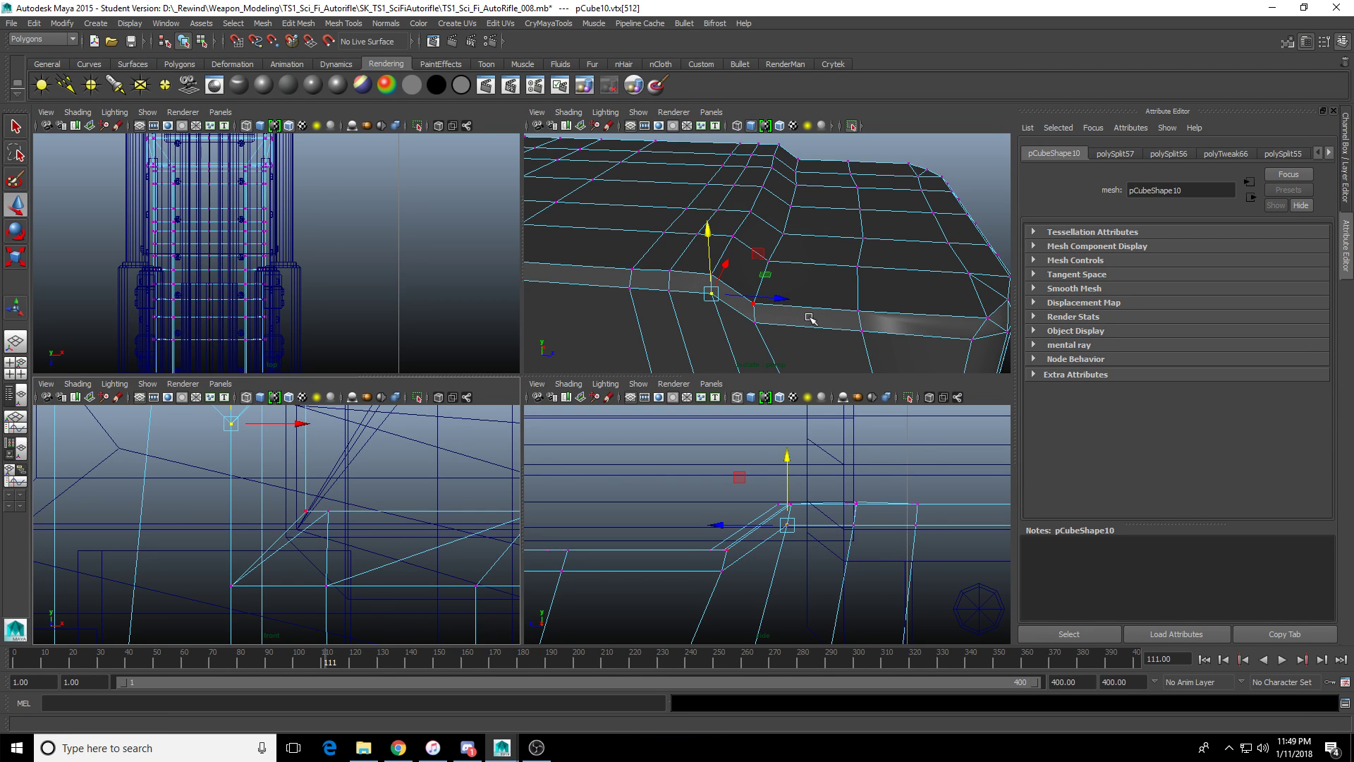
# Return the foregrip to object mode, end its isolation to show the whole rifle, and clear the selection.
pyautogui.keyDown('alt'); pyautogui.moveTo(874, 259); pyautogui.dragTo(726, 258); pyautogui.keyUp('alt')
pyautogui.keyDown('alt'); pyautogui.moveTo(773, 273); pyautogui.dragTo(809, 272); pyautogui.keyUp('alt')
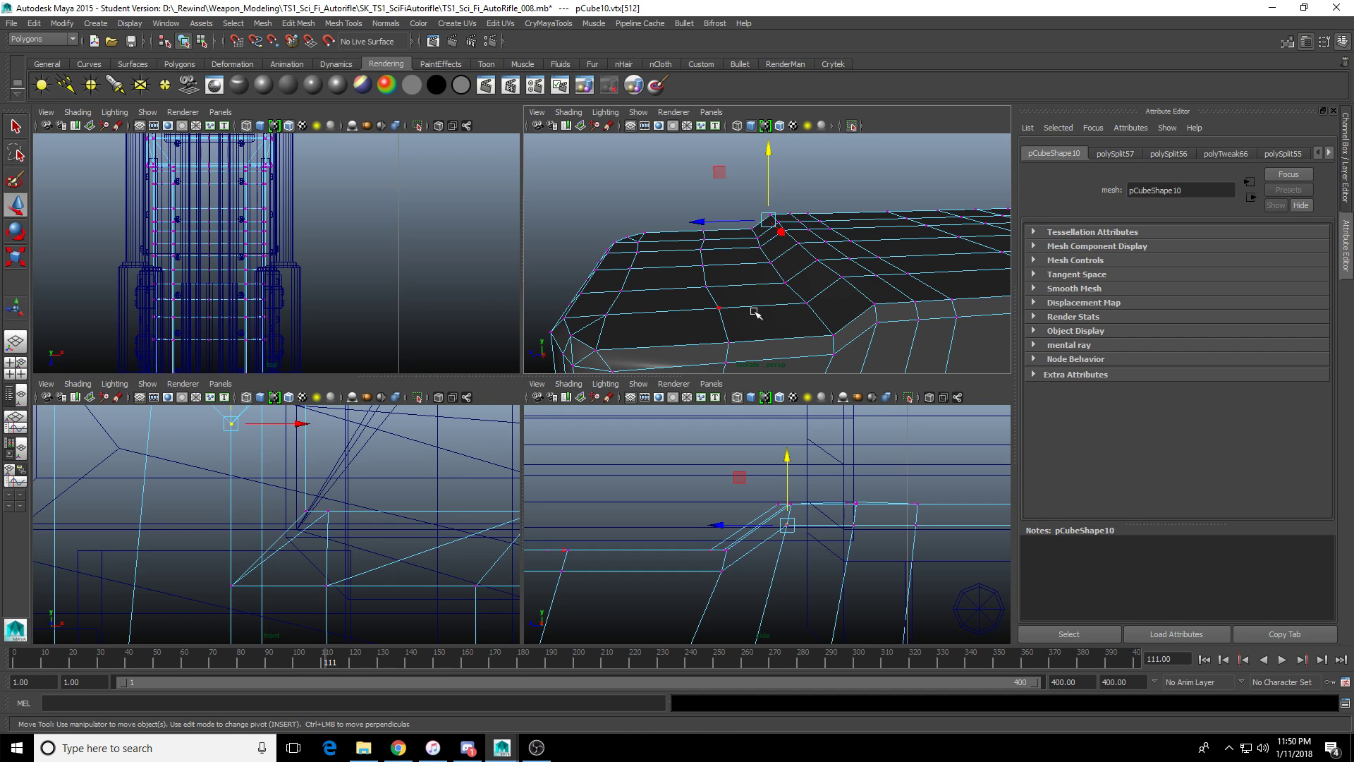
pyautogui.moveTo(736, 308); pyautogui.dragTo(816, 242, button='right')
pyautogui.click(762, 278)
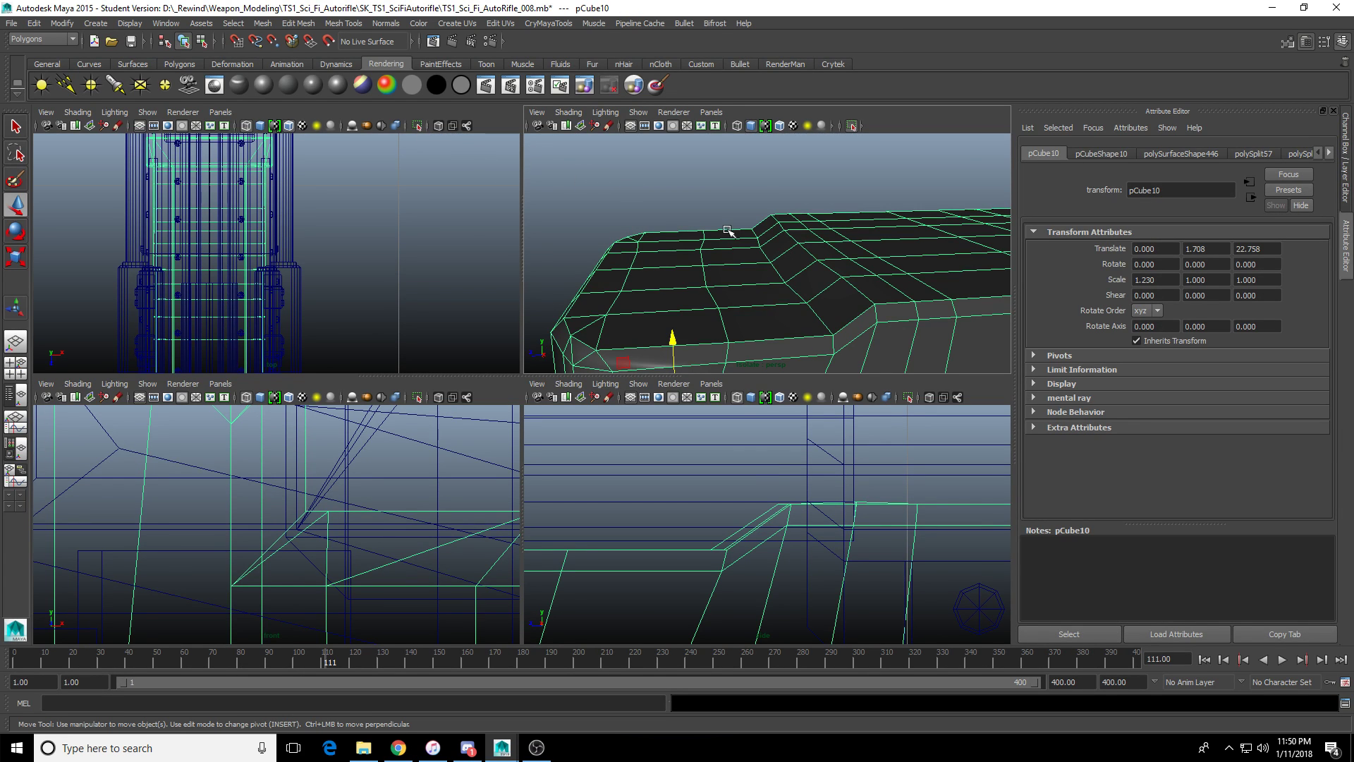
pyautogui.press('space')
pyautogui.click(362, 125)
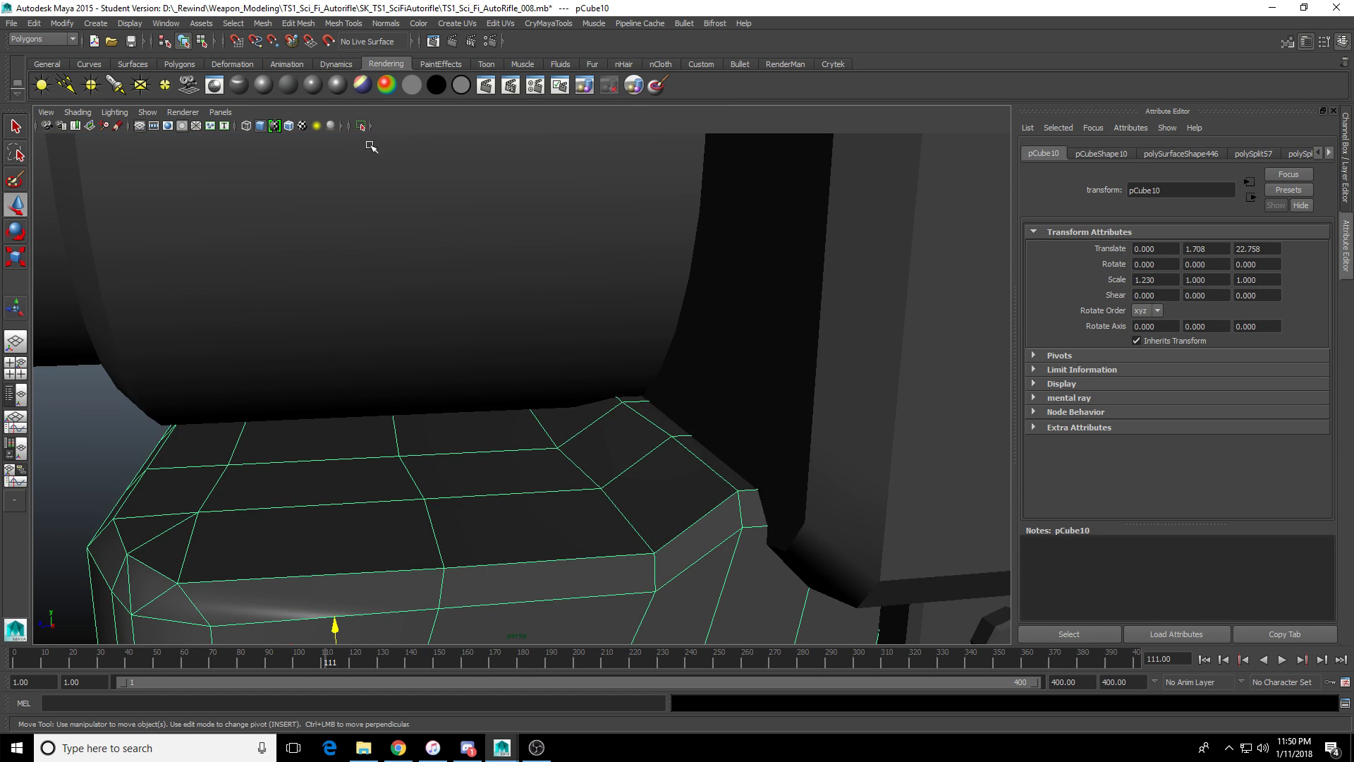
pyautogui.scroll(-3, 504, 313)
pyautogui.scroll(-4, 504, 314)
pyautogui.keyDown('alt'); pyautogui.moveTo(504, 442); pyautogui.dragTo(603, 482); pyautogui.keyUp('alt')
pyautogui.click(494, 485)
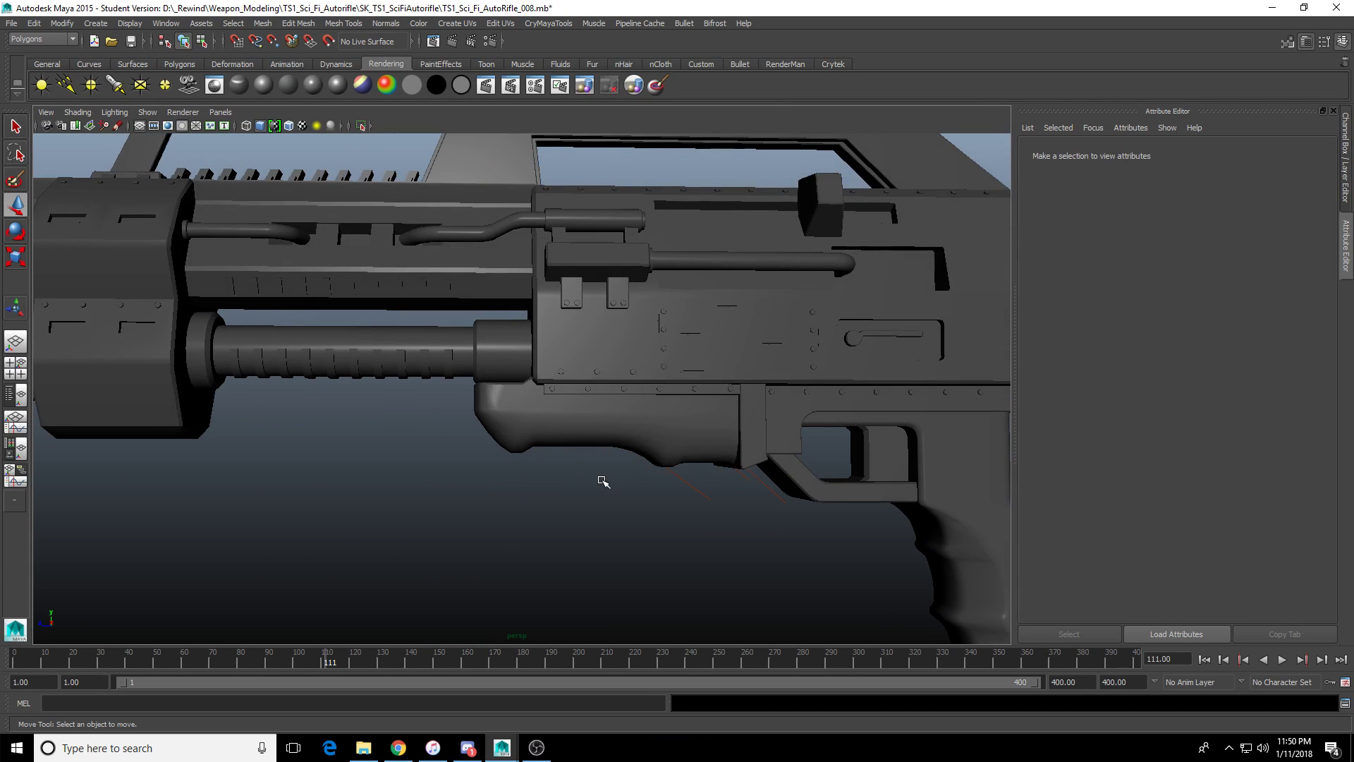
# Examine how the reshaped foregrip's front end and top step fit against the barrel collar and the receiver from several angles.
pyautogui.click(741, 450)
pyautogui.keyDown('alt'); pyautogui.moveTo(671, 446); pyautogui.dragTo(430, 493); pyautogui.keyUp('alt')
pyautogui.click(426, 504)
pyautogui.scroll(5, 562, 475)
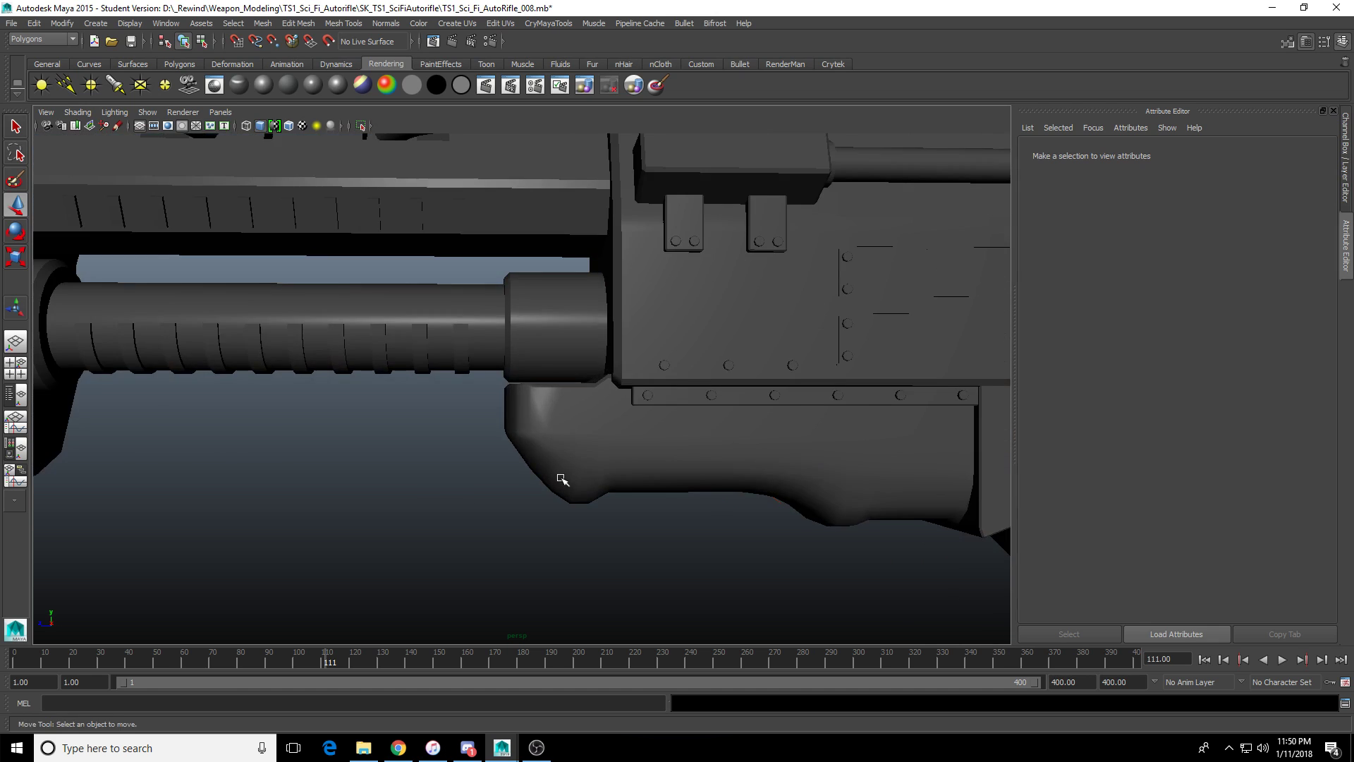
pyautogui.click(574, 467)
pyautogui.keyDown('alt'); pyautogui.moveTo(543, 470); pyautogui.dragTo(644, 326); pyautogui.keyUp('alt')
pyautogui.scroll(3, 521, 438)
pyautogui.click(644, 328)
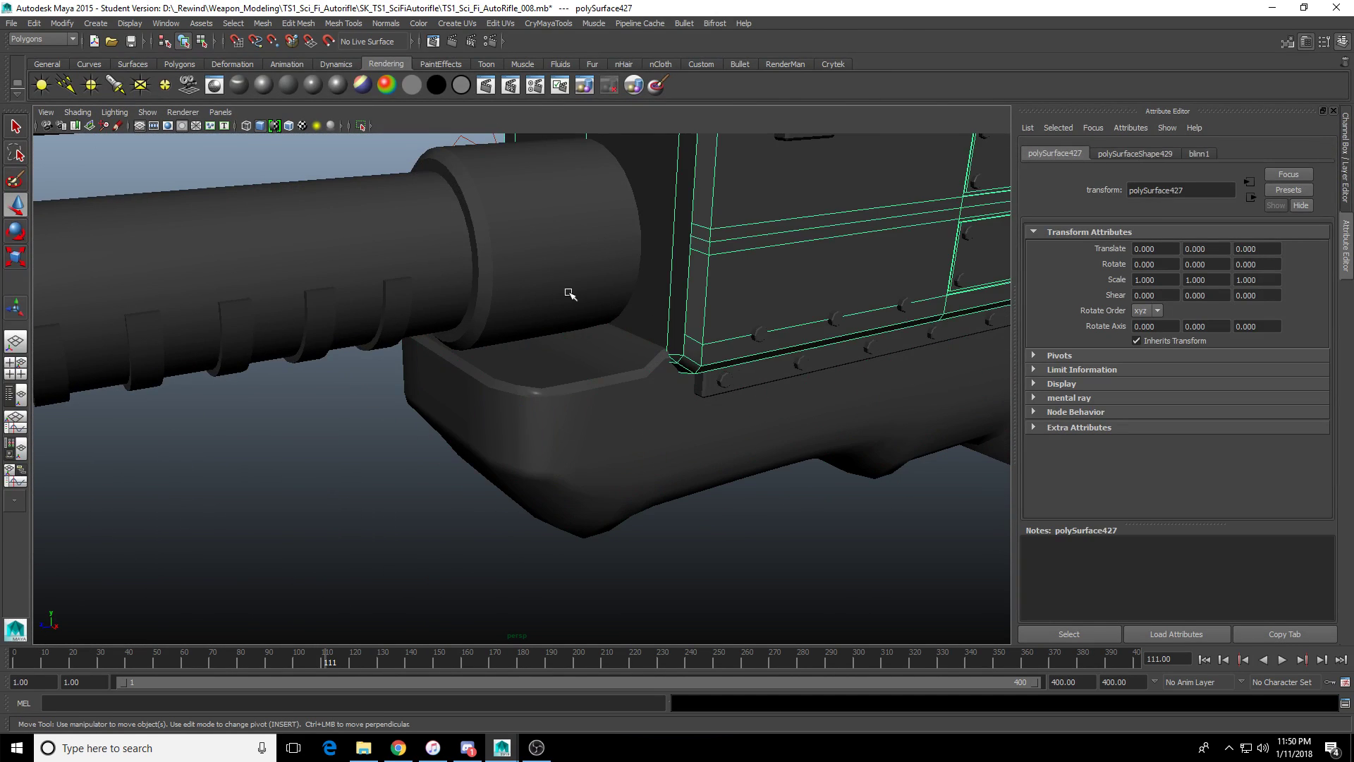
pyautogui.click(565, 293)
pyautogui.keyDown('alt'); pyautogui.moveTo(643, 411); pyautogui.dragTo(594, 400); pyautogui.keyUp('alt')
pyautogui.click(593, 400)
pyautogui.scroll(-4, 593, 400)
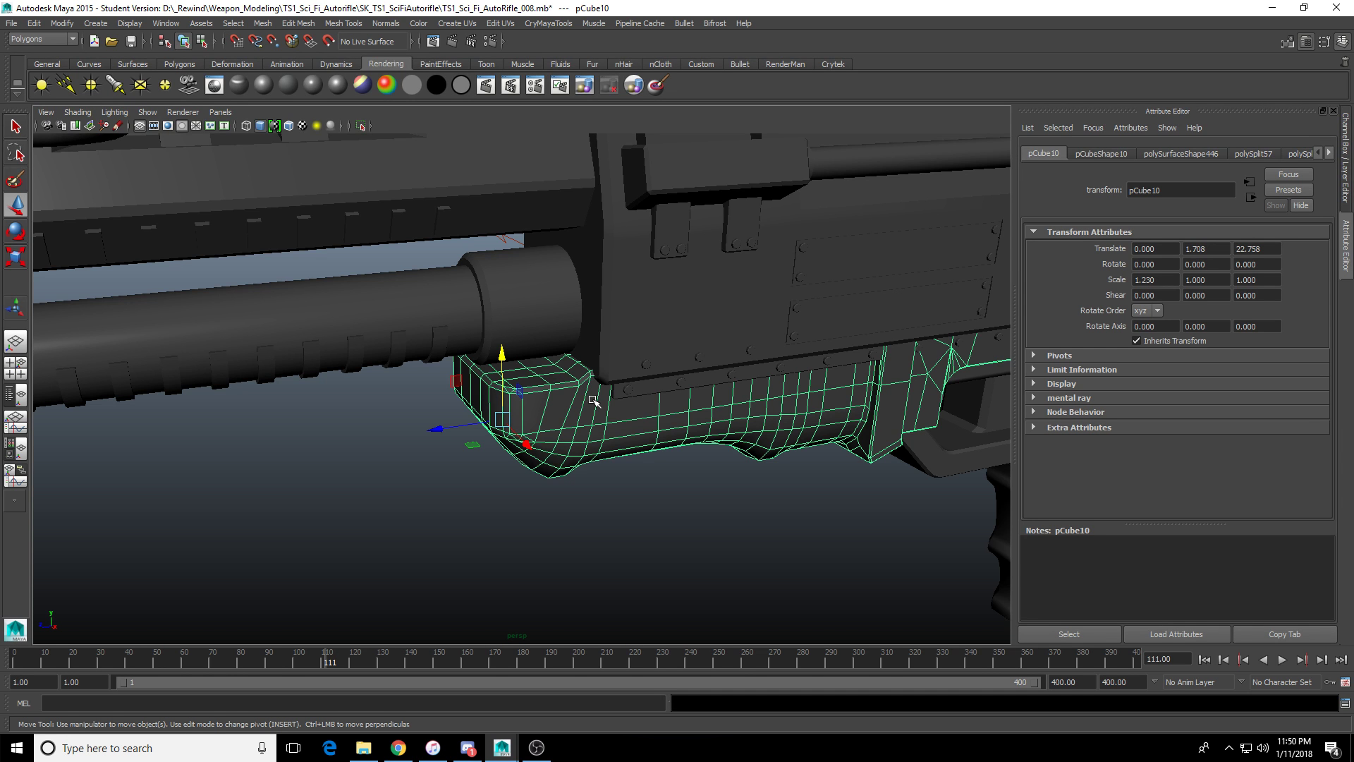
pyautogui.keyDown('alt'); pyautogui.moveTo(629, 411); pyautogui.dragTo(564, 391); pyautogui.keyUp('alt')
pyautogui.keyDown('alt'); pyautogui.moveTo(485, 434); pyautogui.dragTo(541, 458, button='middle'); pyautogui.keyUp('alt')
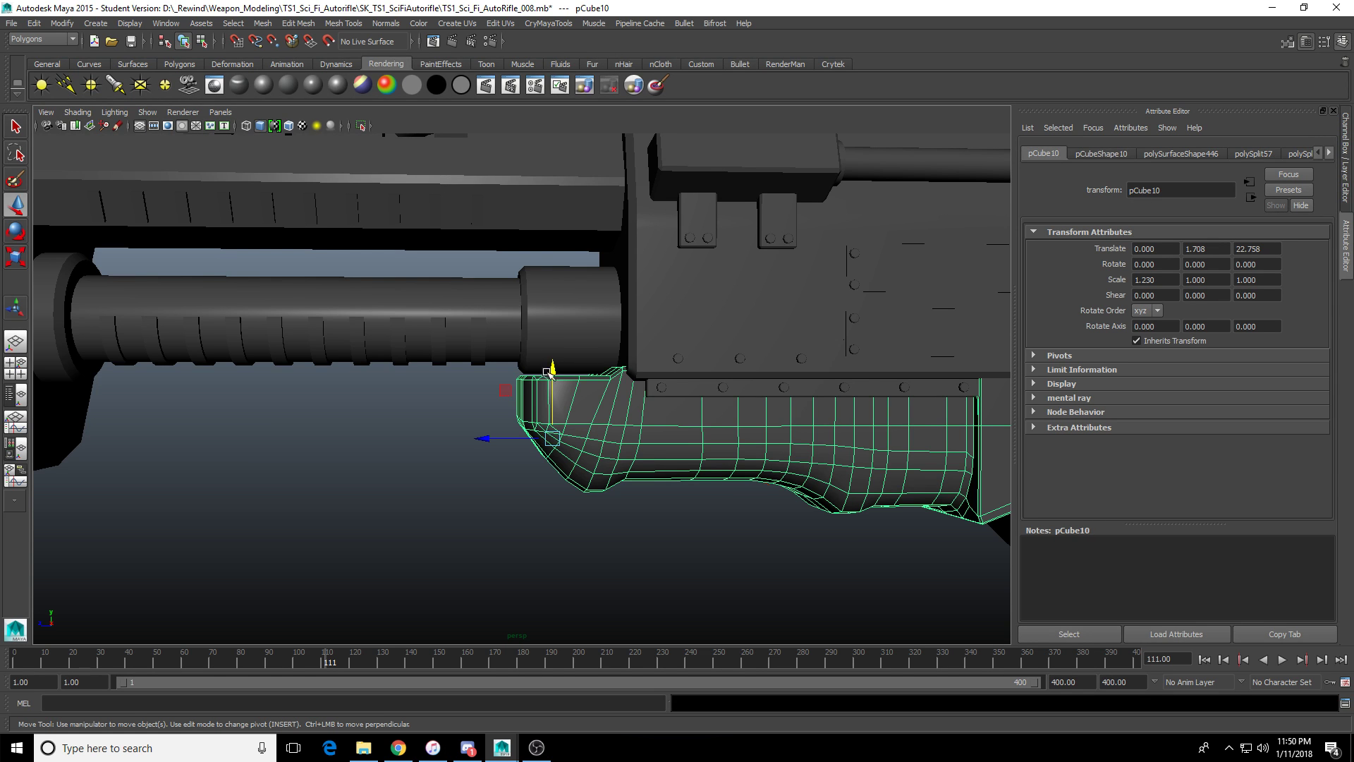
pyautogui.scroll(3, 512, 437)
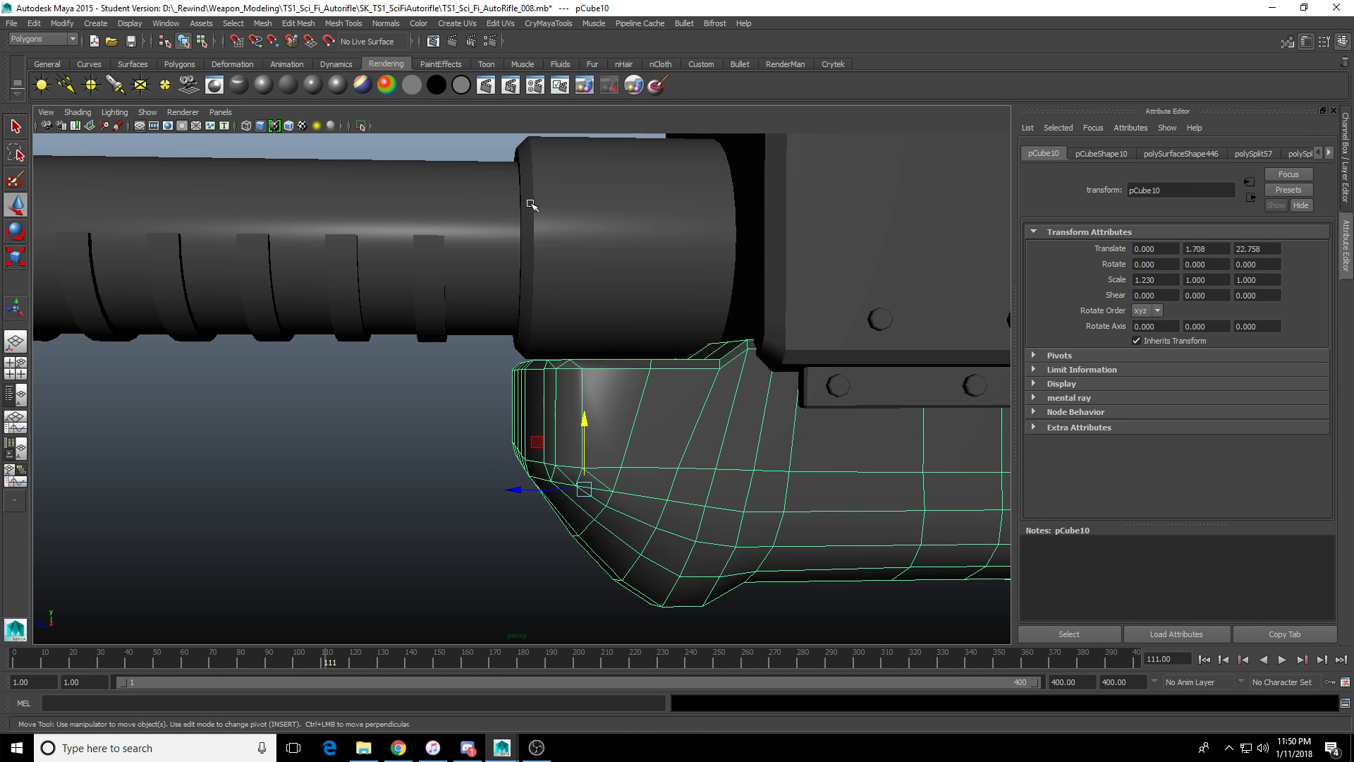
# Scale the barrel collar above the foregrip up slightly and uniformly.
pyautogui.click(570, 244)
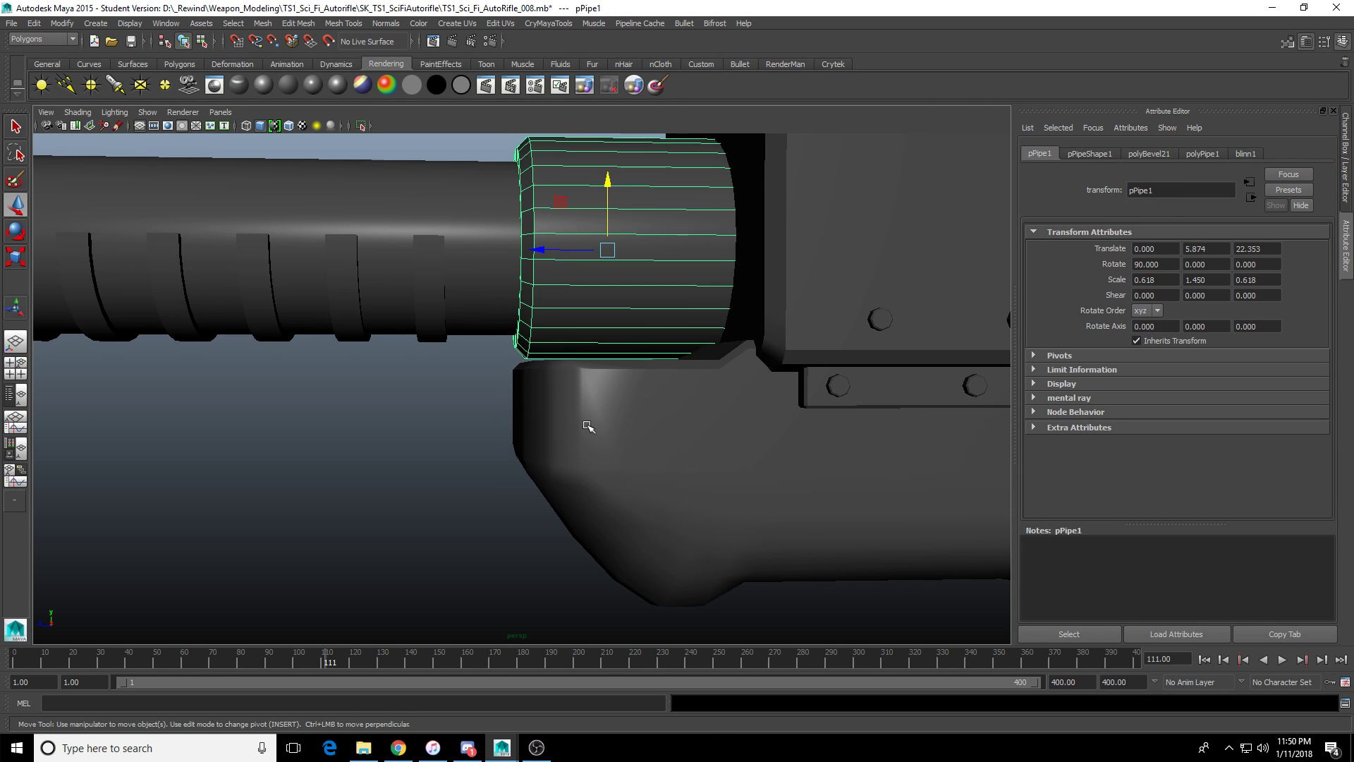
pyautogui.press('r')
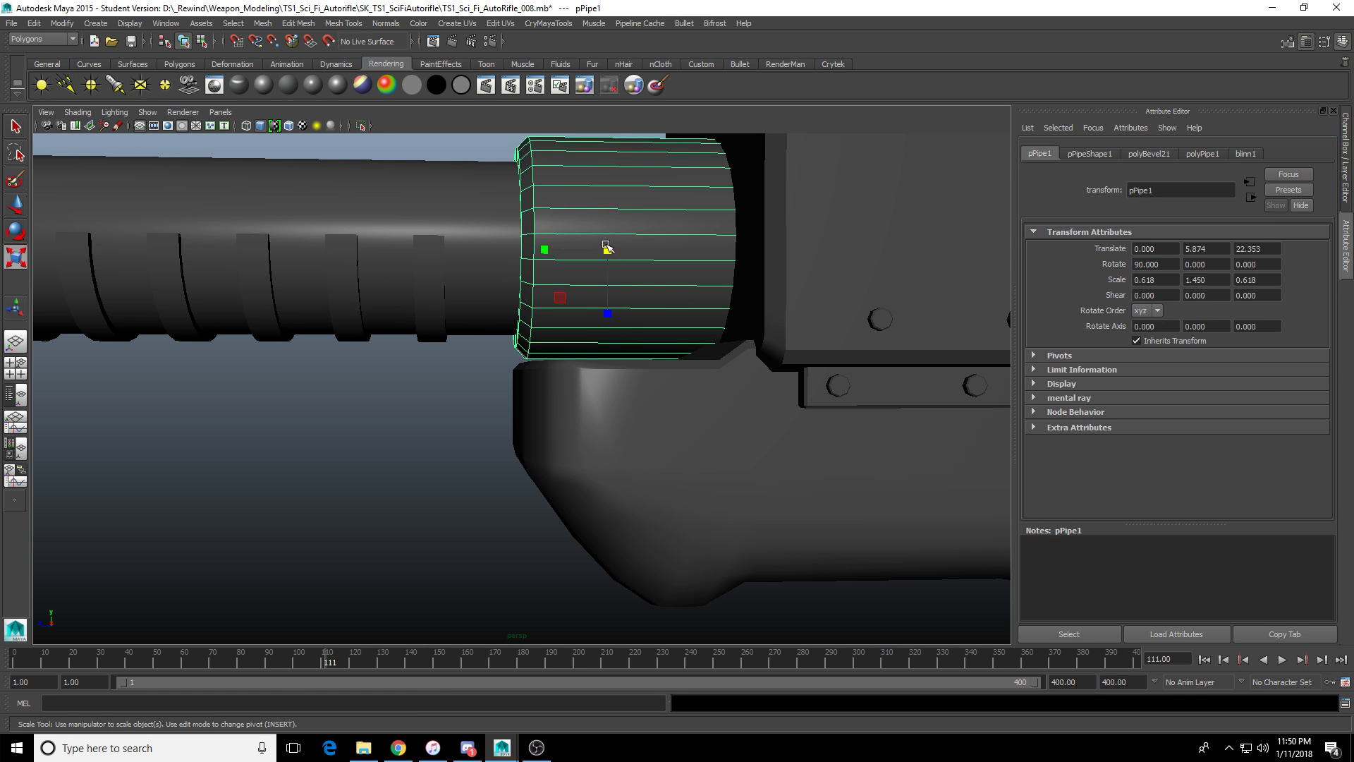
pyautogui.moveTo(607, 249); pyautogui.dragTo(612, 250)
# Select the vertical column of foregrip vertices just behind its front curve in the side view and move it forward.
pyautogui.click(564, 505)
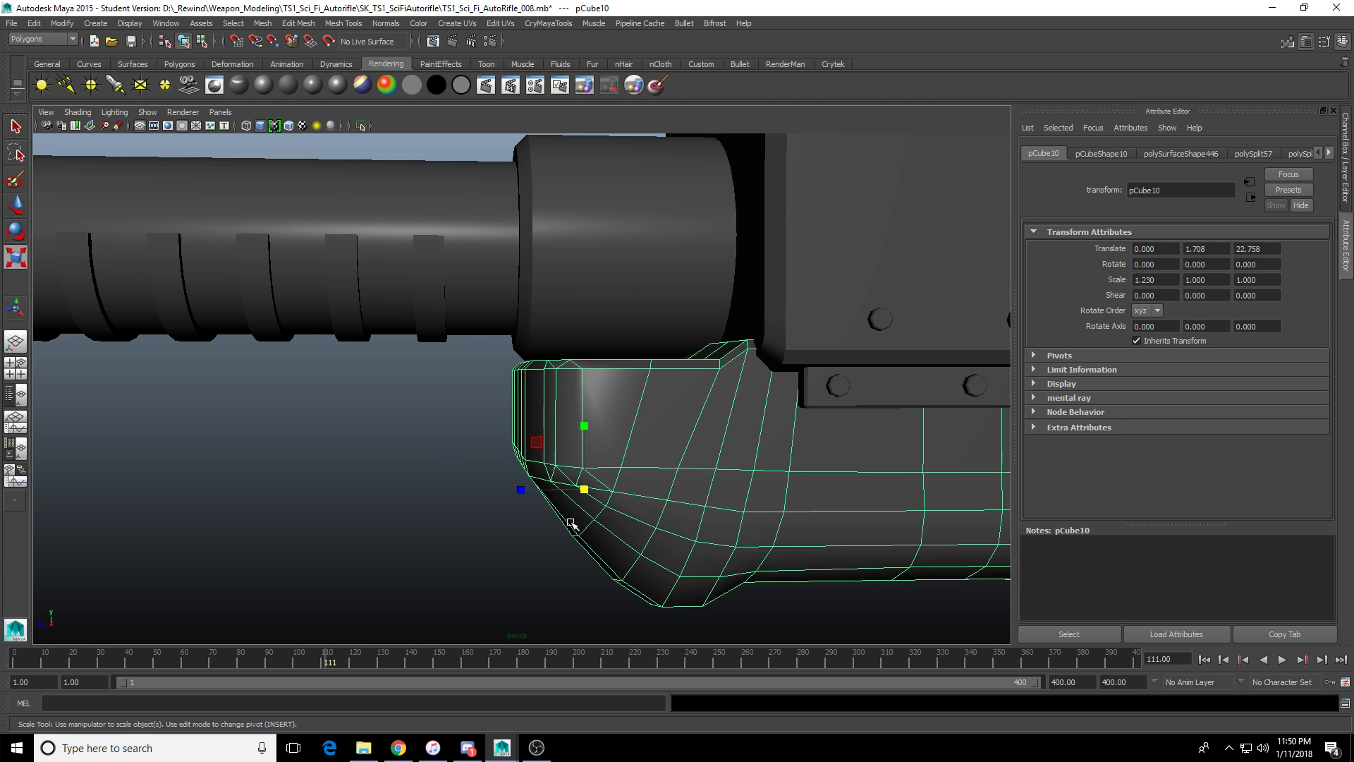
pyautogui.scroll(-5, 564, 505)
pyautogui.keyDown('alt'); pyautogui.moveTo(564, 502); pyautogui.dragTo(555, 481); pyautogui.keyUp('alt')
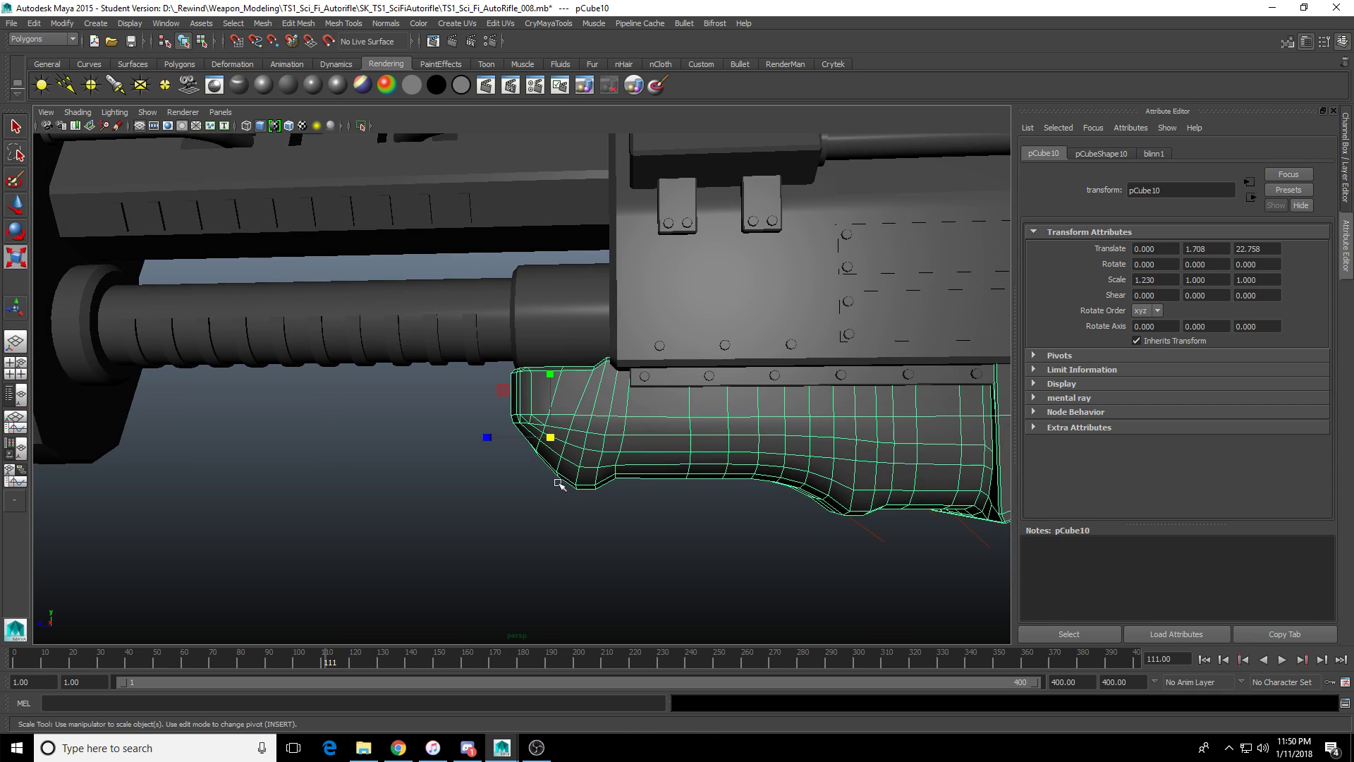
pyautogui.keyDown('alt'); pyautogui.moveTo(645, 490); pyautogui.dragTo(583, 433, button='middle'); pyautogui.keyUp('alt')
pyautogui.press('space')
pyautogui.press('space')
pyautogui.scroll(-2, 726, 562)
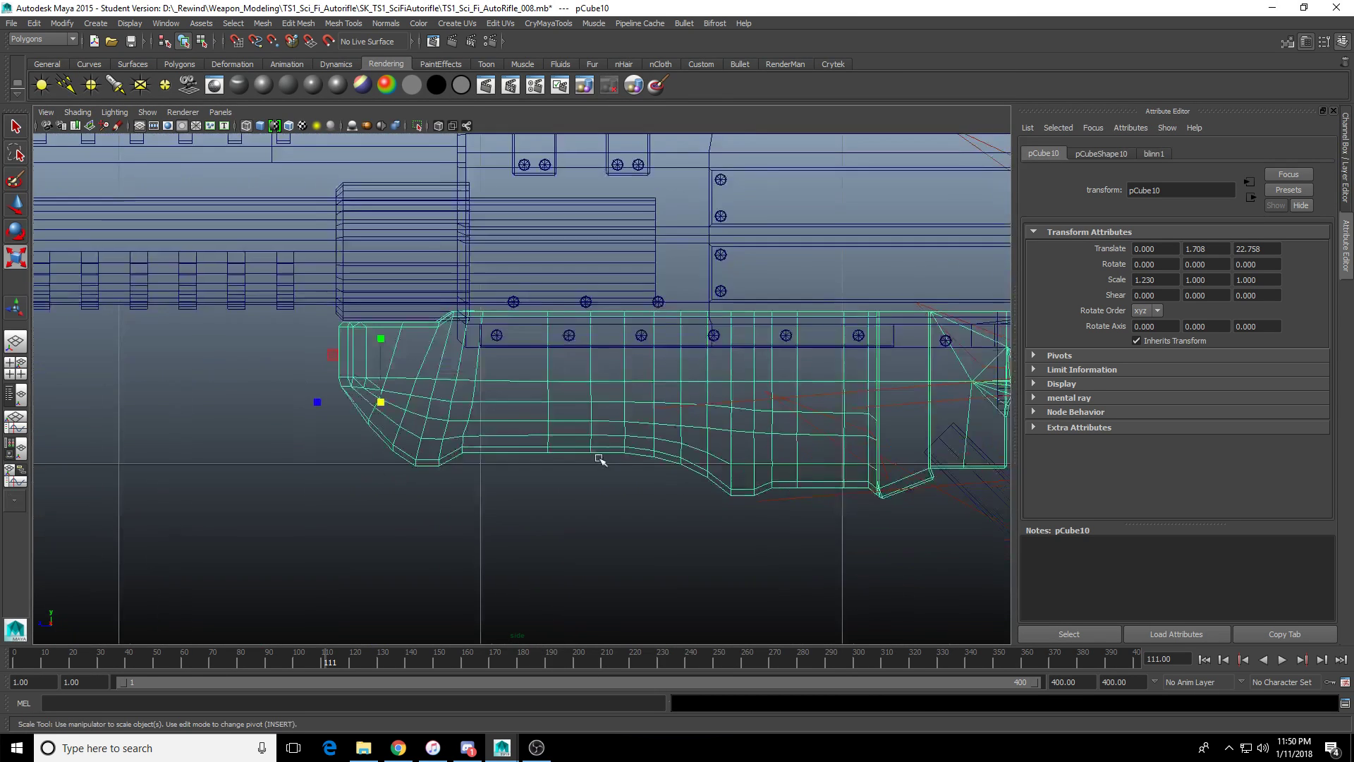
pyautogui.scroll(3, 599, 459)
pyautogui.press('F9')
pyautogui.moveTo(518, 240); pyautogui.dragTo(561, 488)
pyautogui.press('w')
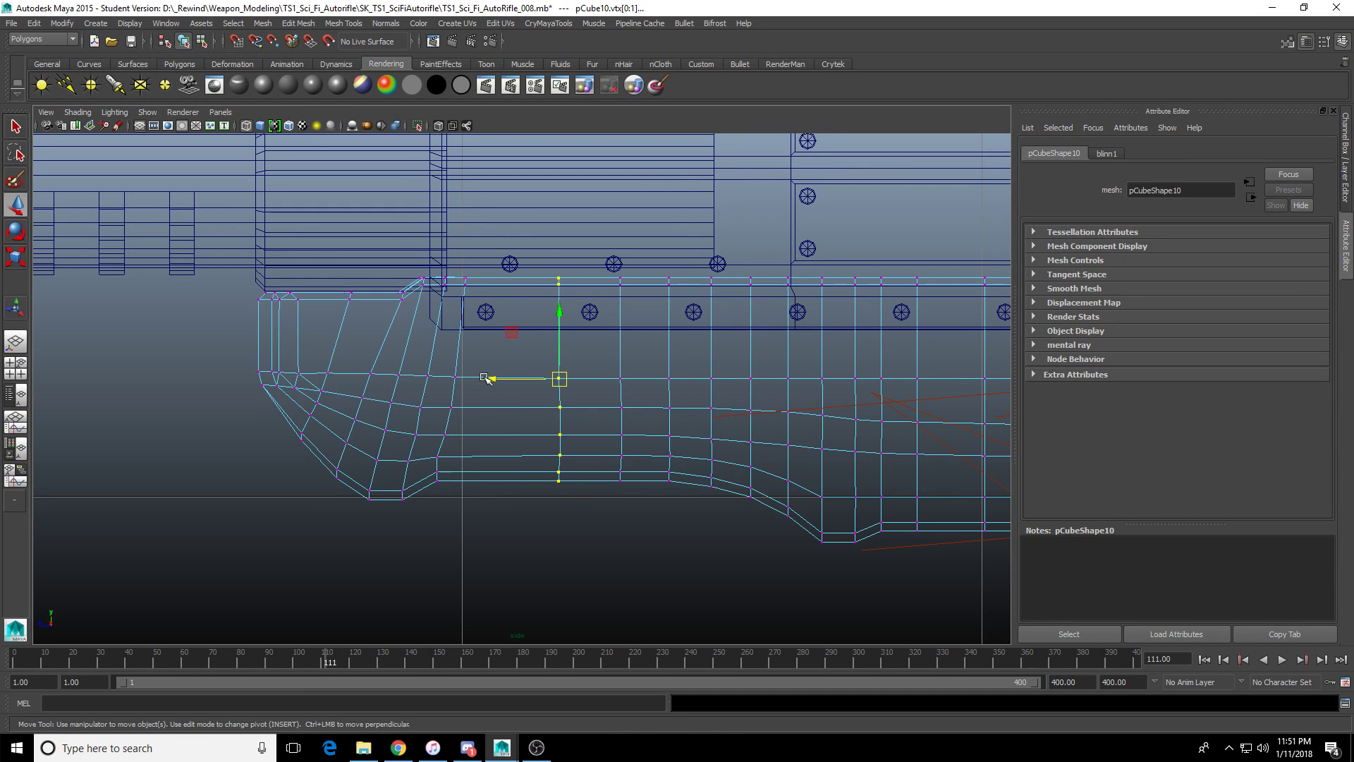
pyautogui.moveTo(562, 397); pyautogui.dragTo(495, 397, button='middle')
# Move the next two vertex columns along the foregrip forward to spread the loops more evenly.
pyautogui.press('Right')
pyautogui.moveTo(554, 379); pyautogui.dragTo(488, 378)
pyautogui.press('Left')
pyautogui.press('Right')
pyautogui.press('Right')
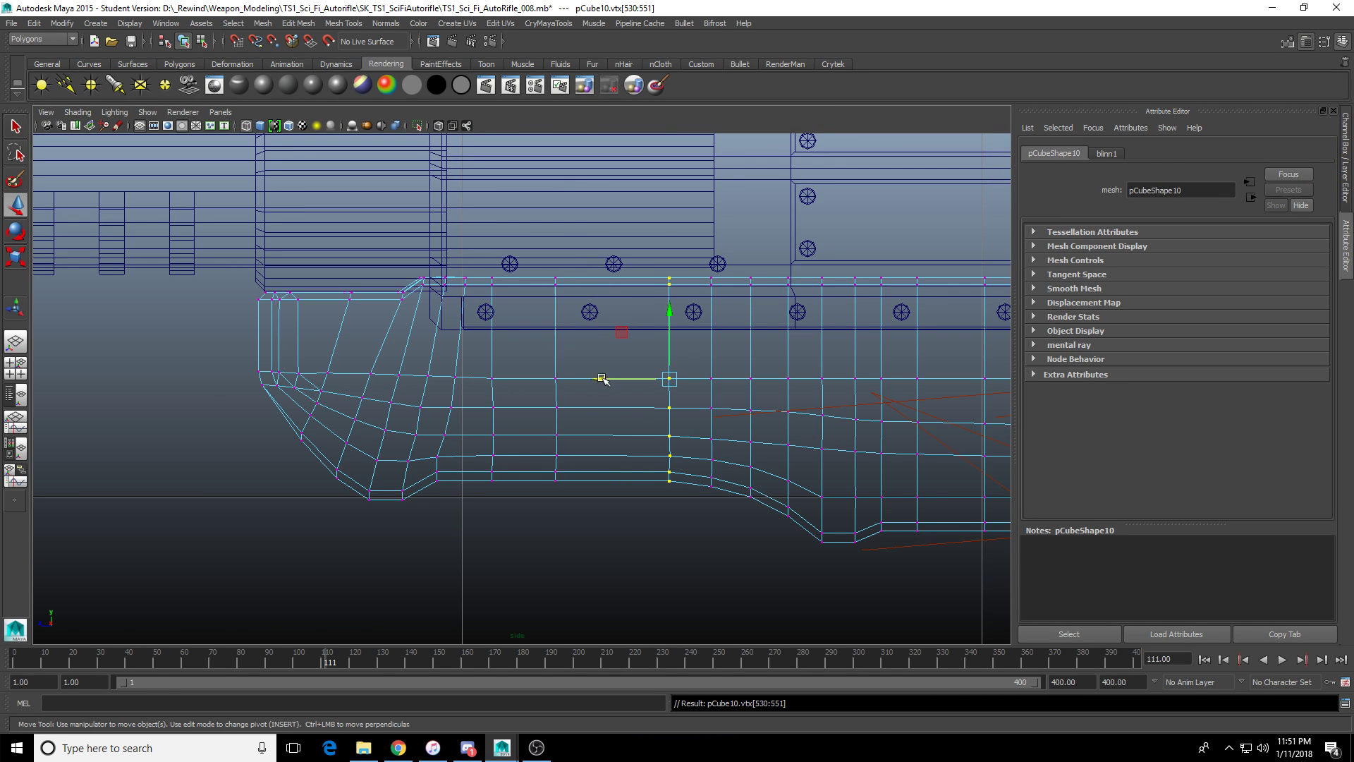
pyautogui.moveTo(606, 380); pyautogui.dragTo(584, 384, button='middle')
# Deselect the foregrip and show the whole rifle through the persp1 camera in a full-size view.
pyautogui.press('space')
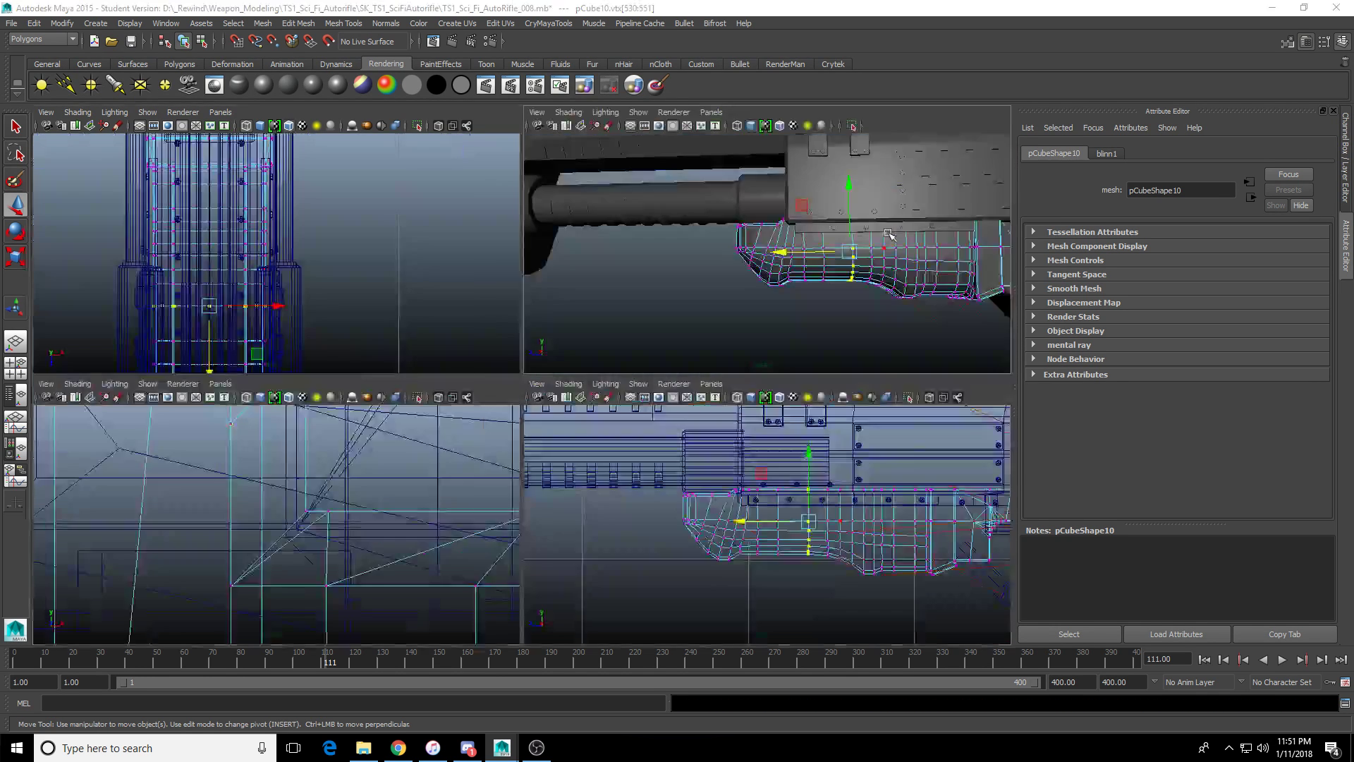
pyautogui.press('space')
pyautogui.click(663, 384)
pyautogui.keyDown('alt'); pyautogui.moveTo(663, 384); pyautogui.dragTo(677, 378); pyautogui.keyUp('alt')
pyautogui.press('space')
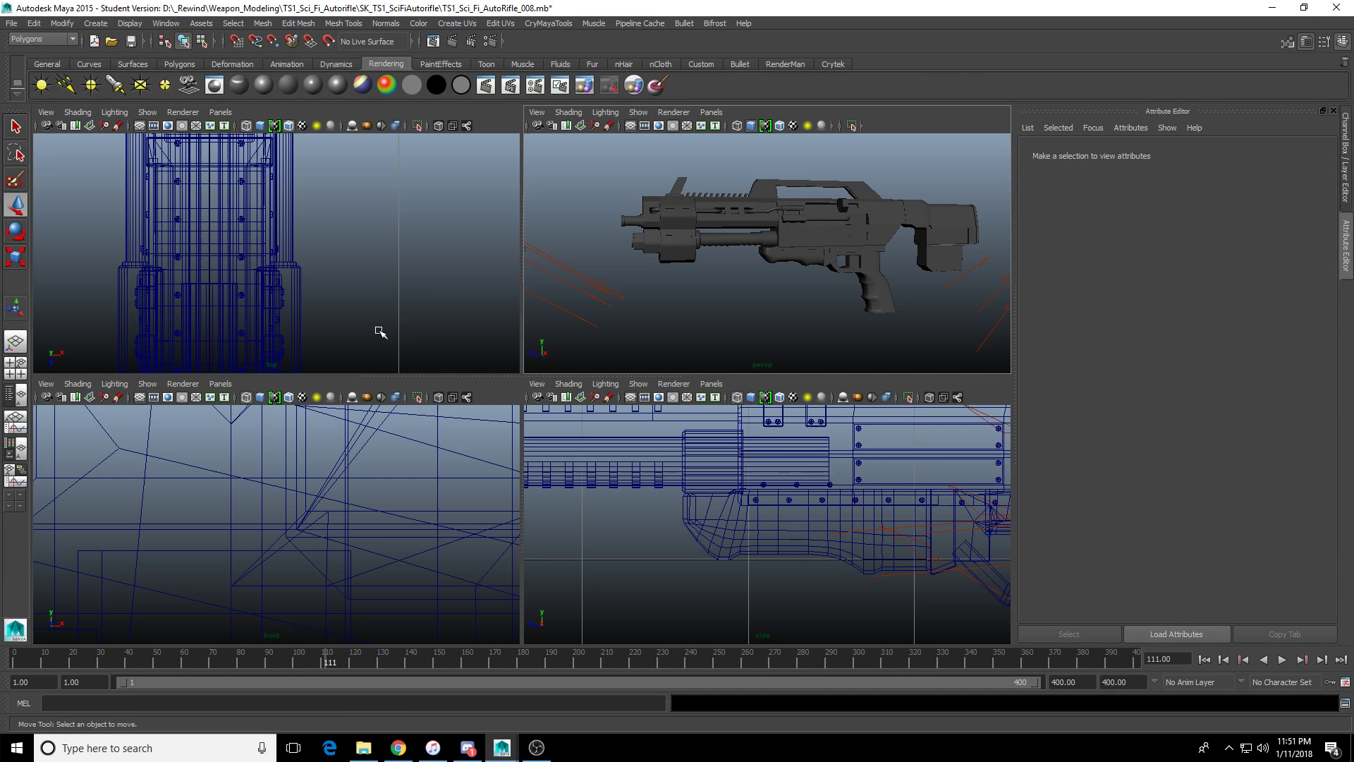
pyautogui.click(721, 115)
pyautogui.moveTo(780, 126)
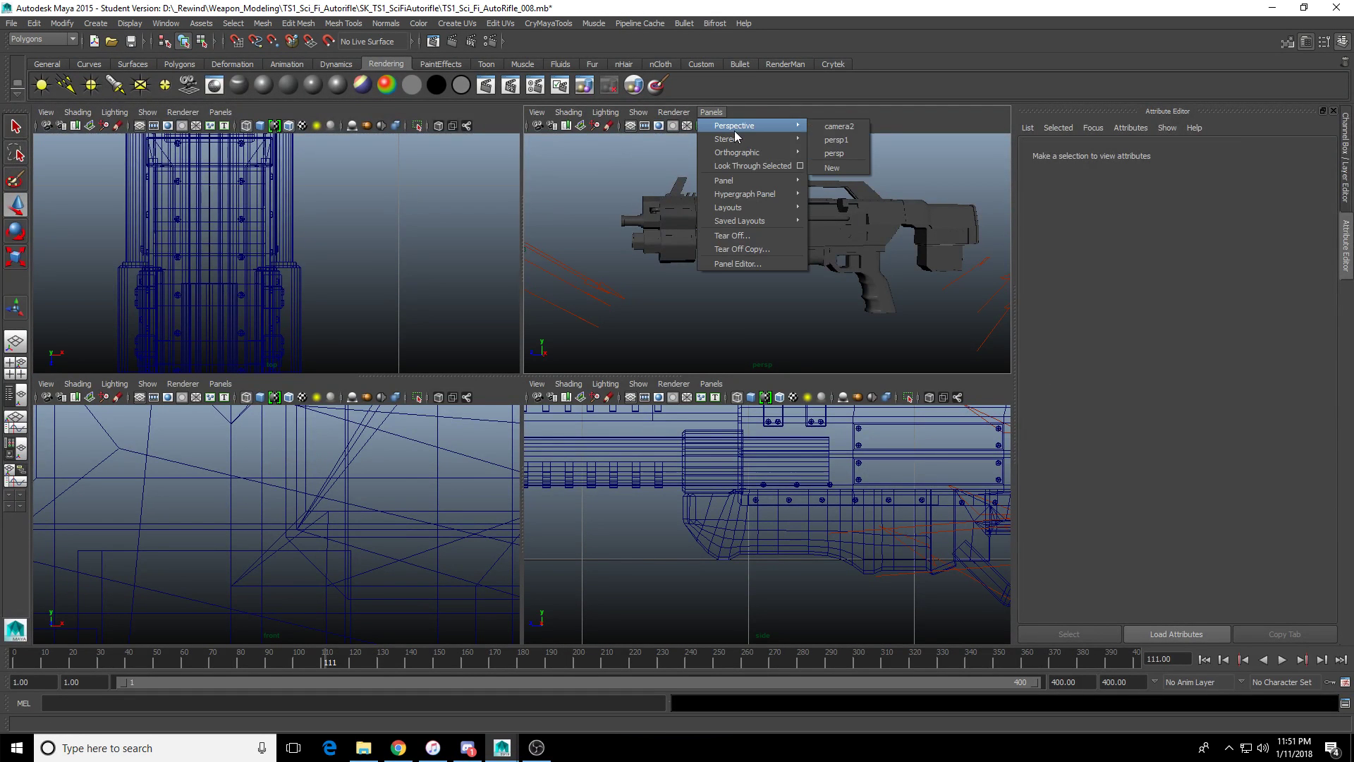
pyautogui.click(836, 139)
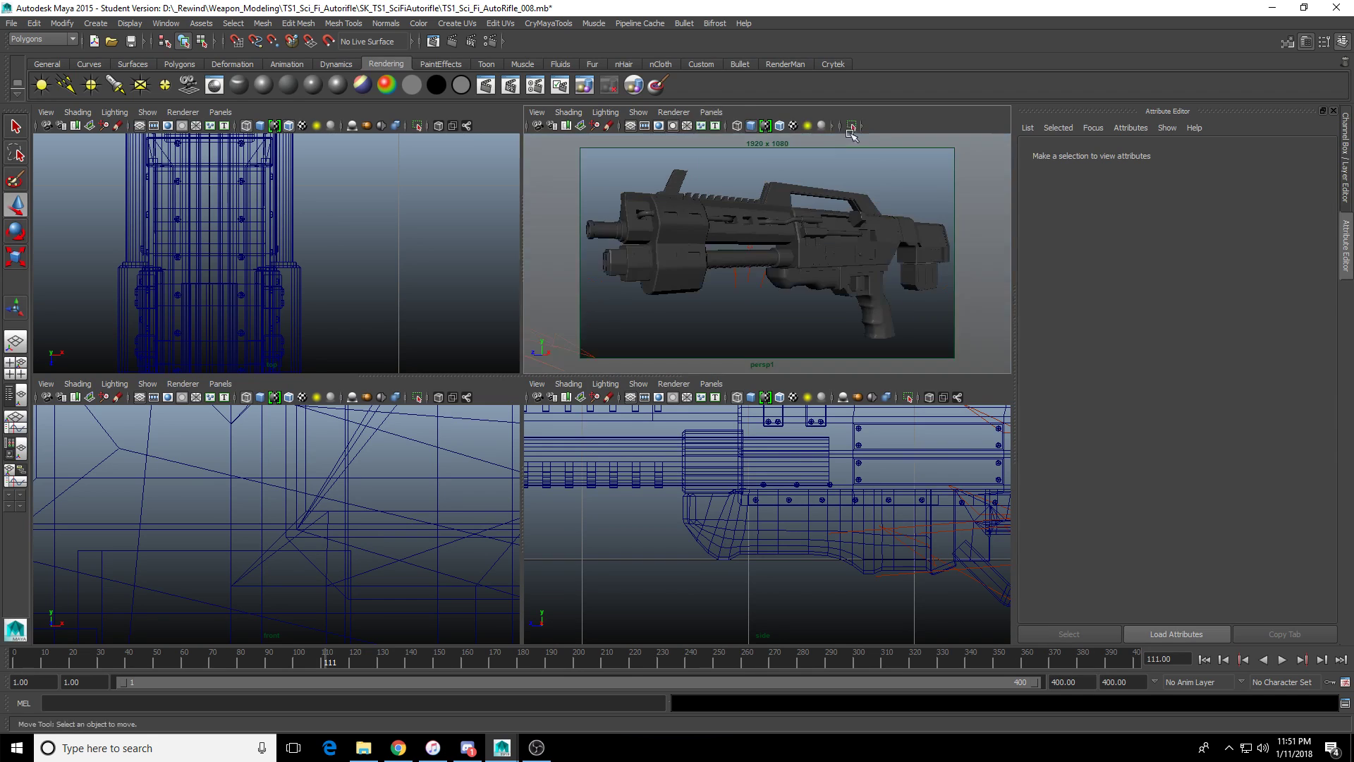
pyautogui.press('space')
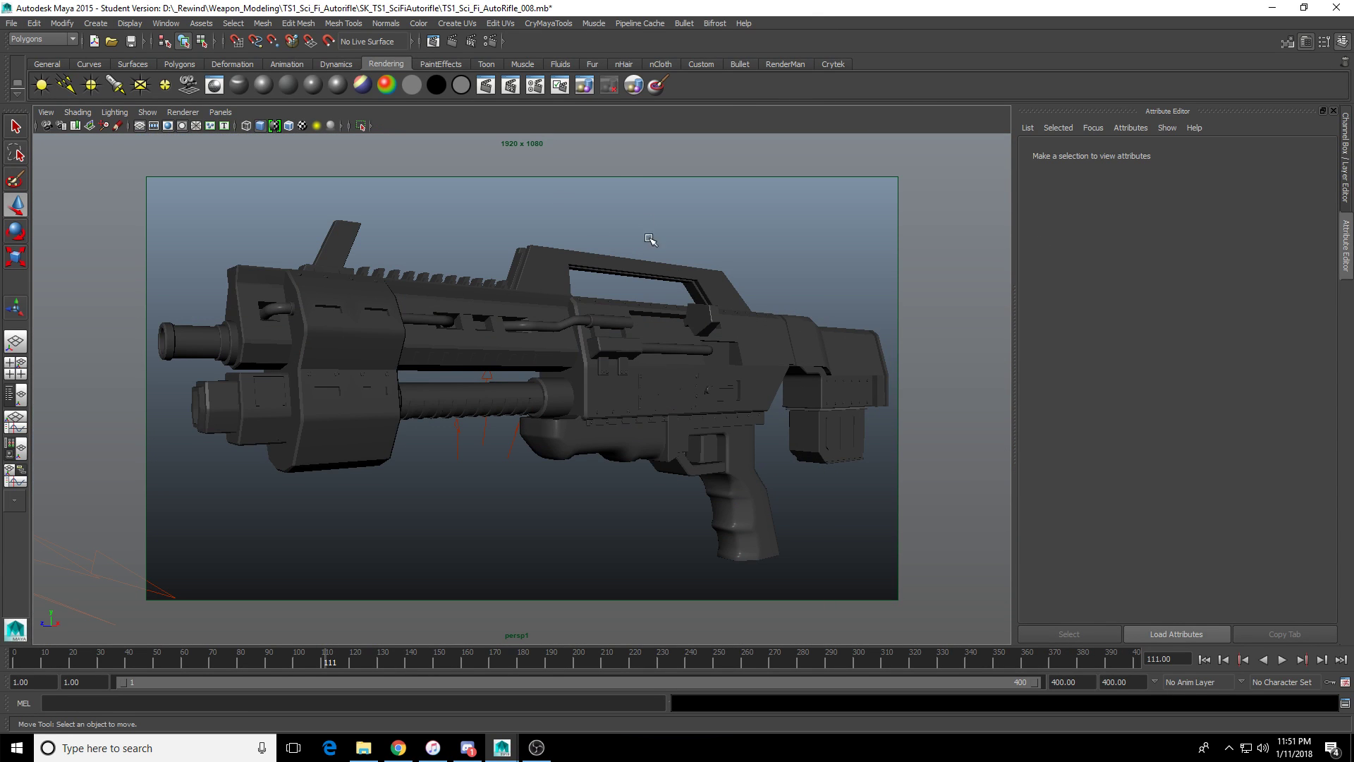
# Save the rifle scene under its current file name.
pyautogui.click(131, 41)
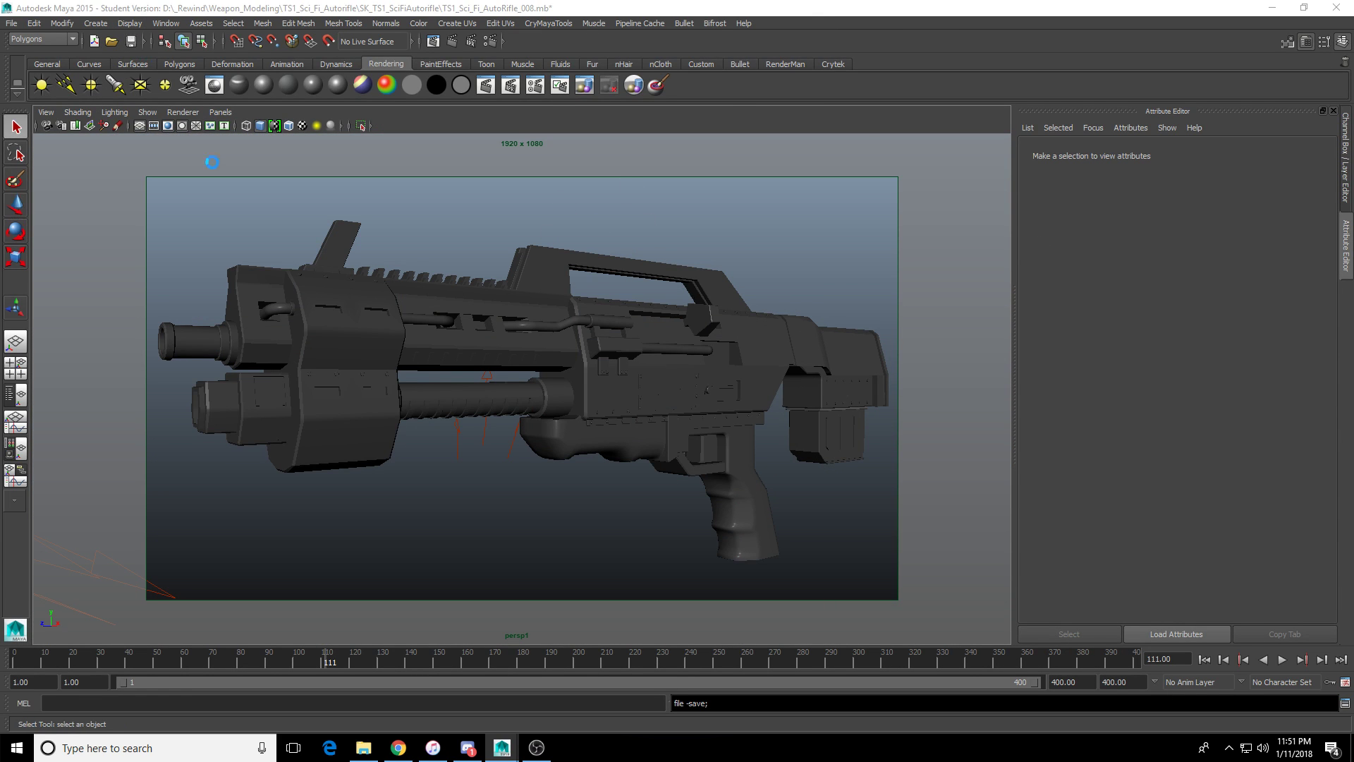
pyautogui.click(646, 383)
pyautogui.press('w')
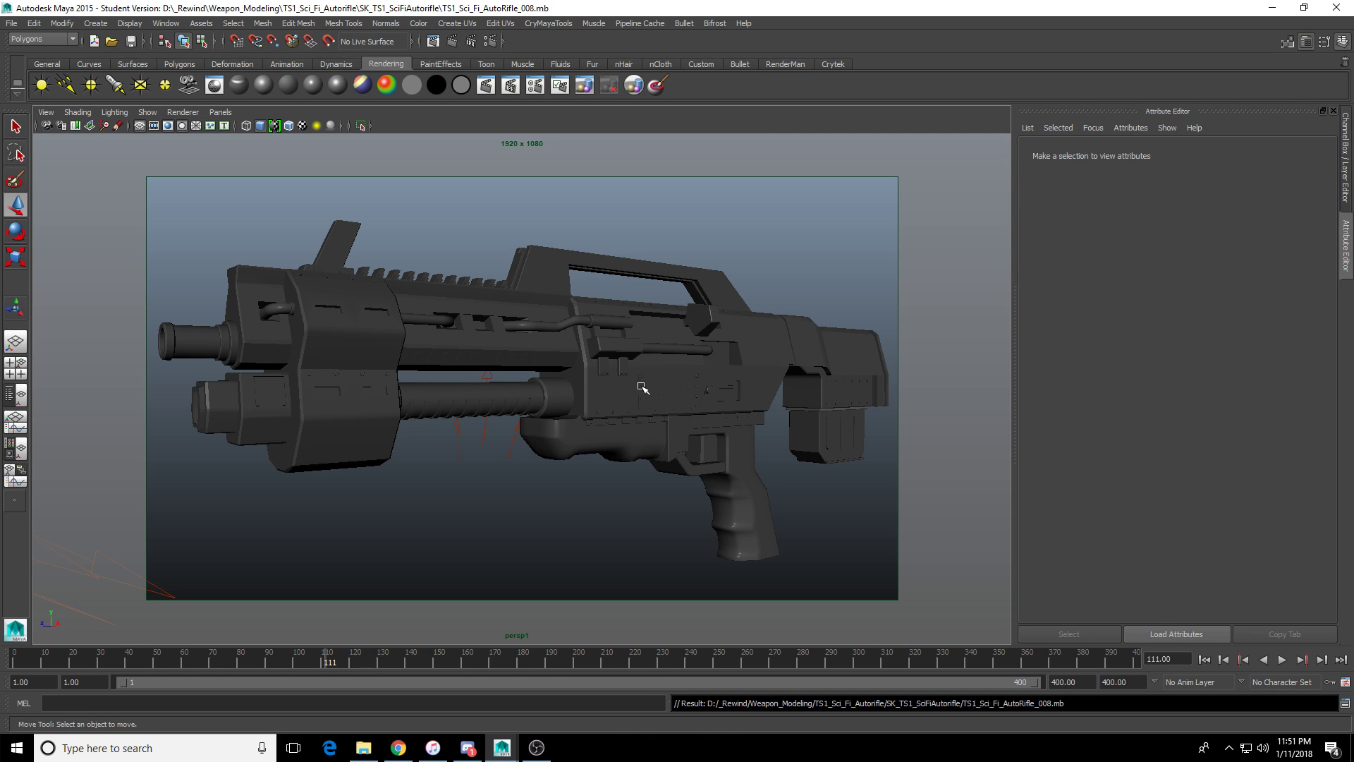
pyautogui.click(130, 43)
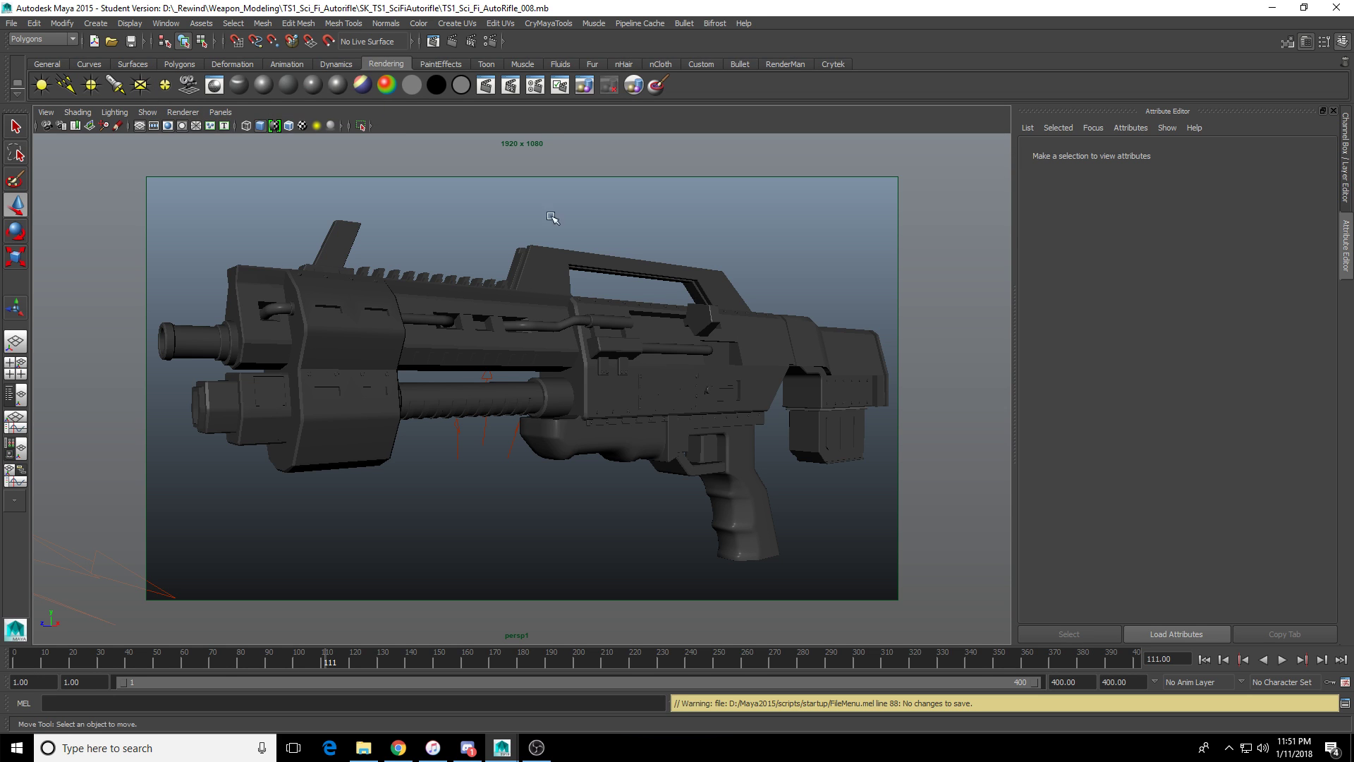
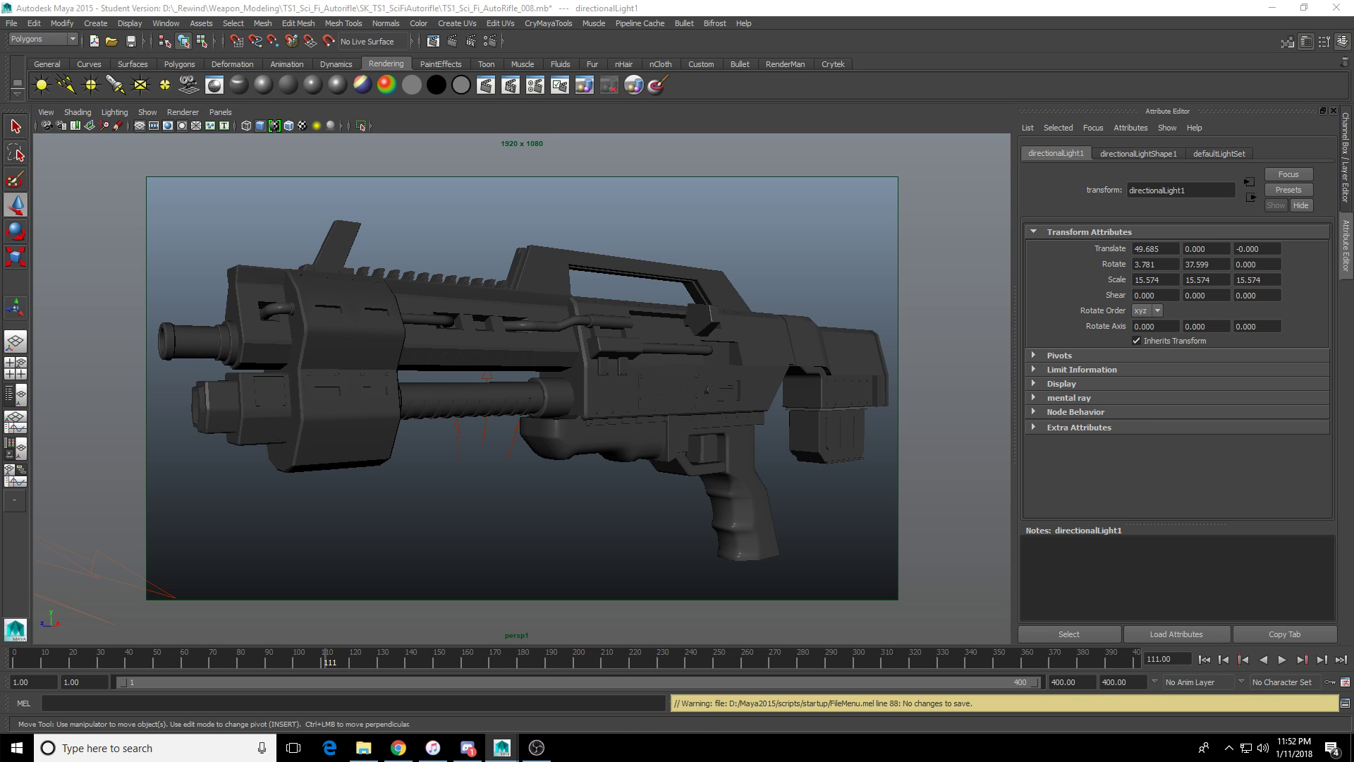
# Change directionalLight1's color from warm to a pale blue with a hue of about 200 and a saturation of about 0.197.
pyautogui.click(1154, 155)
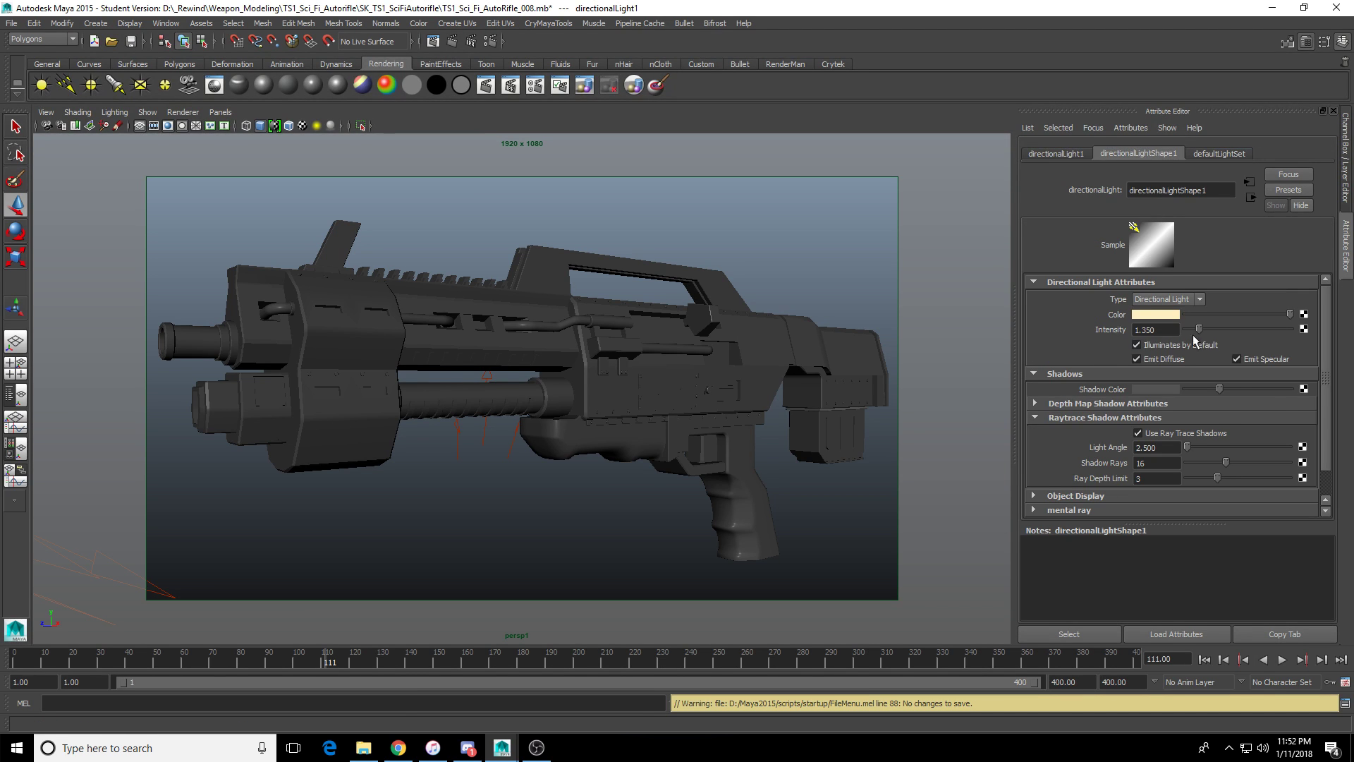
pyautogui.click(1165, 313)
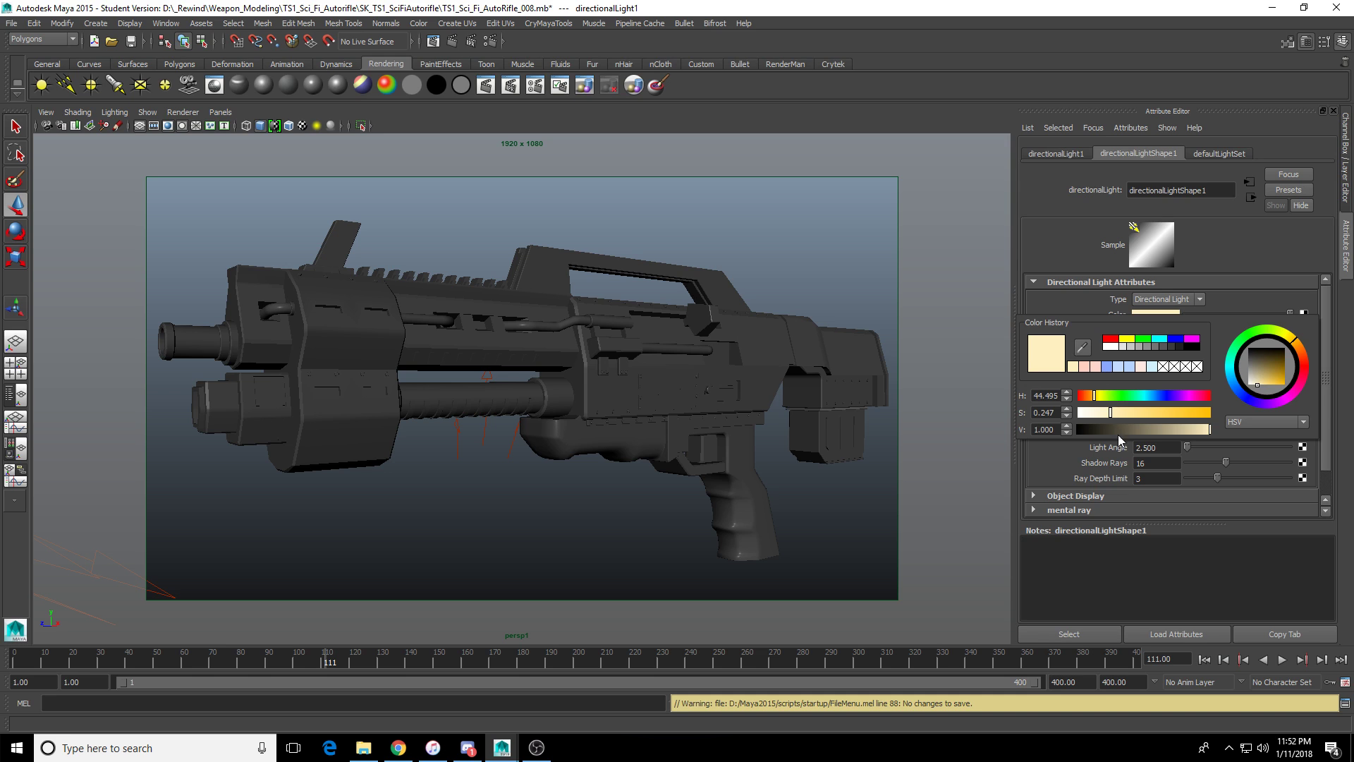
pyautogui.click(1155, 395)
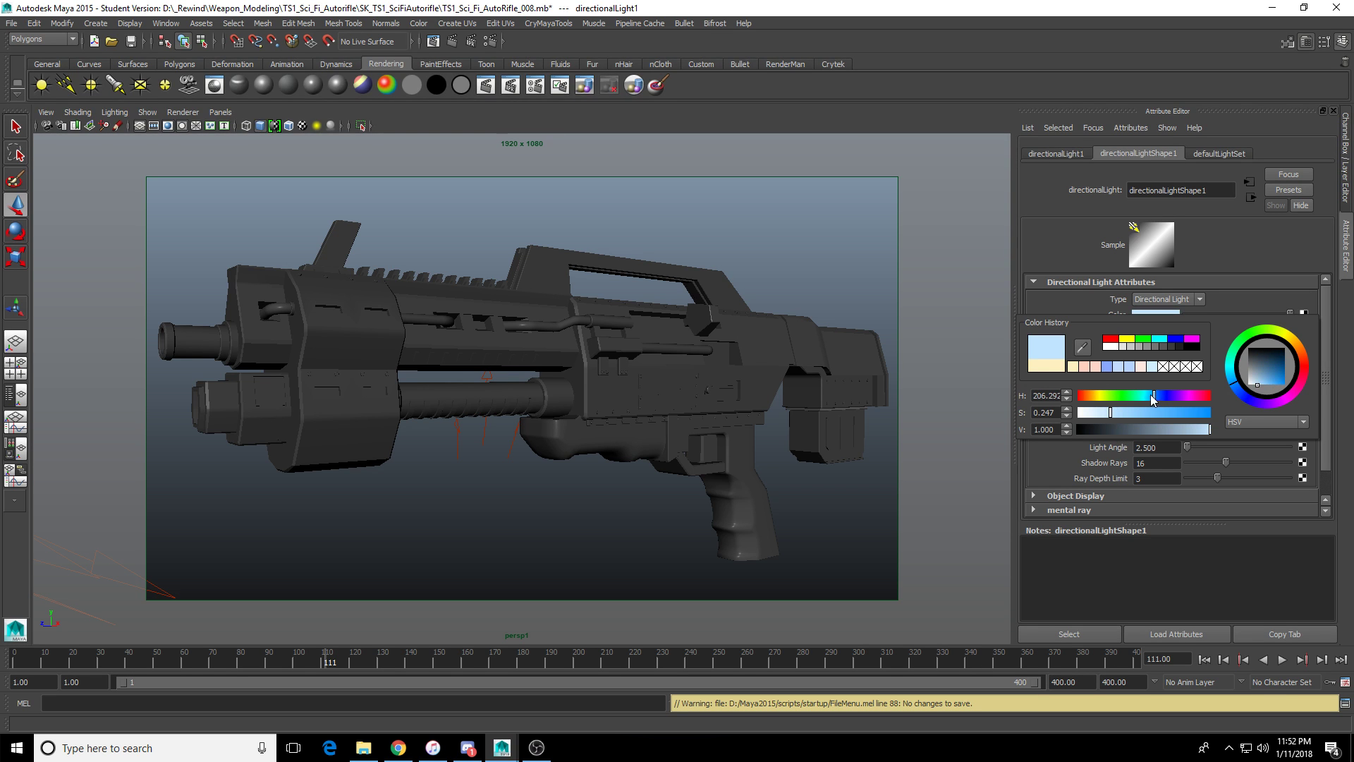
pyautogui.moveTo(1153, 395); pyautogui.dragTo(1106, 413)
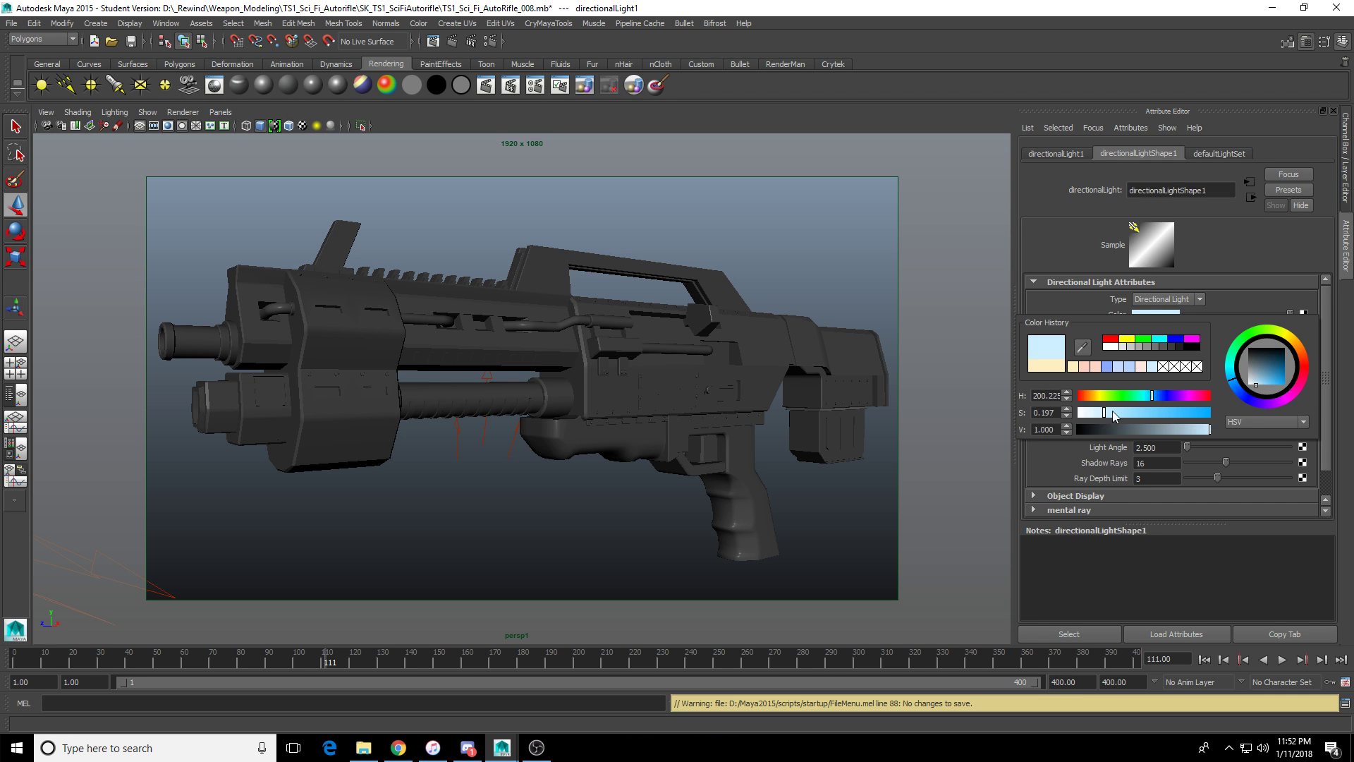
# Change directionalLight3's color to a pale peach with a hue of about 24.27 and a saturation of 0.236.
pyautogui.click(485, 425)
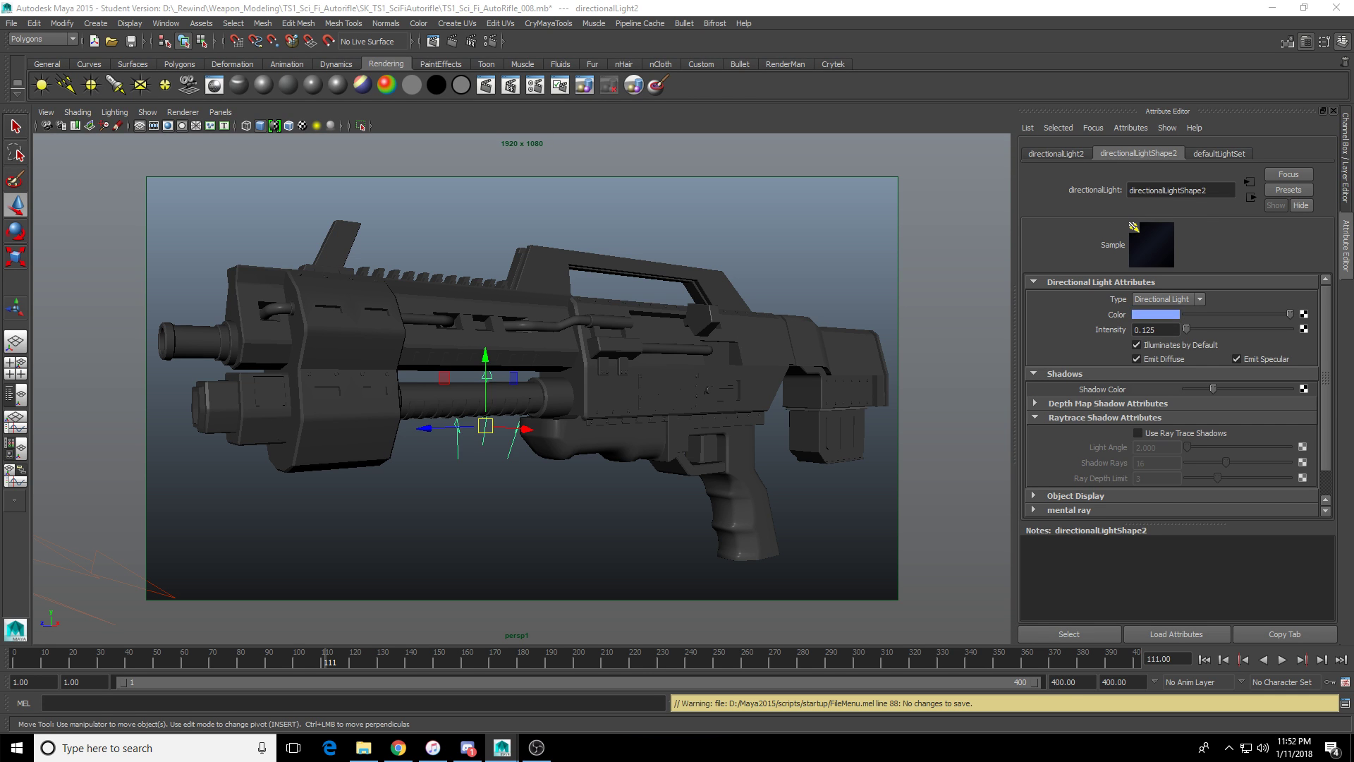
pyautogui.hotkey('ctrl', 'z')
pyautogui.hotkey('shift', 'z')
pyautogui.hotkey('ctrl', 'z')
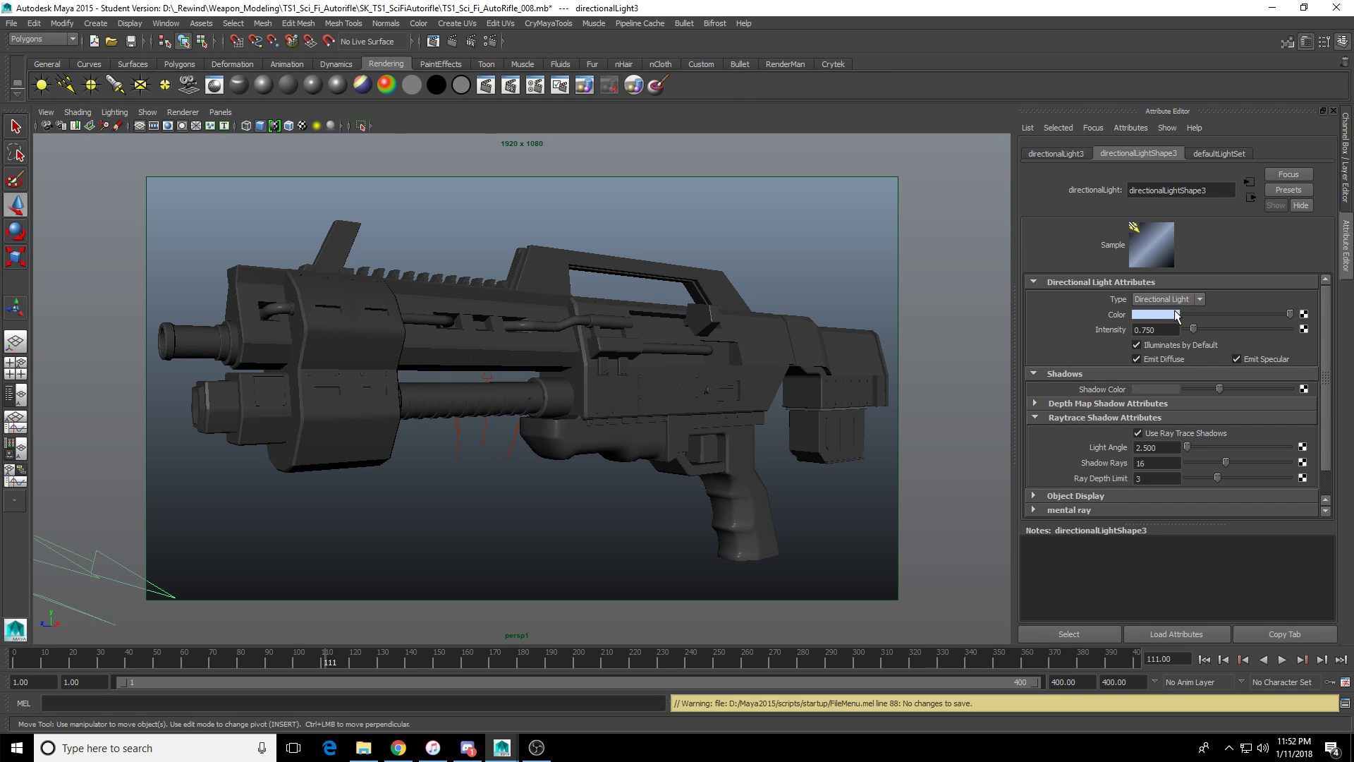
pyautogui.click(1176, 315)
pyautogui.moveTo(1137, 344); pyautogui.dragTo(1089, 346)
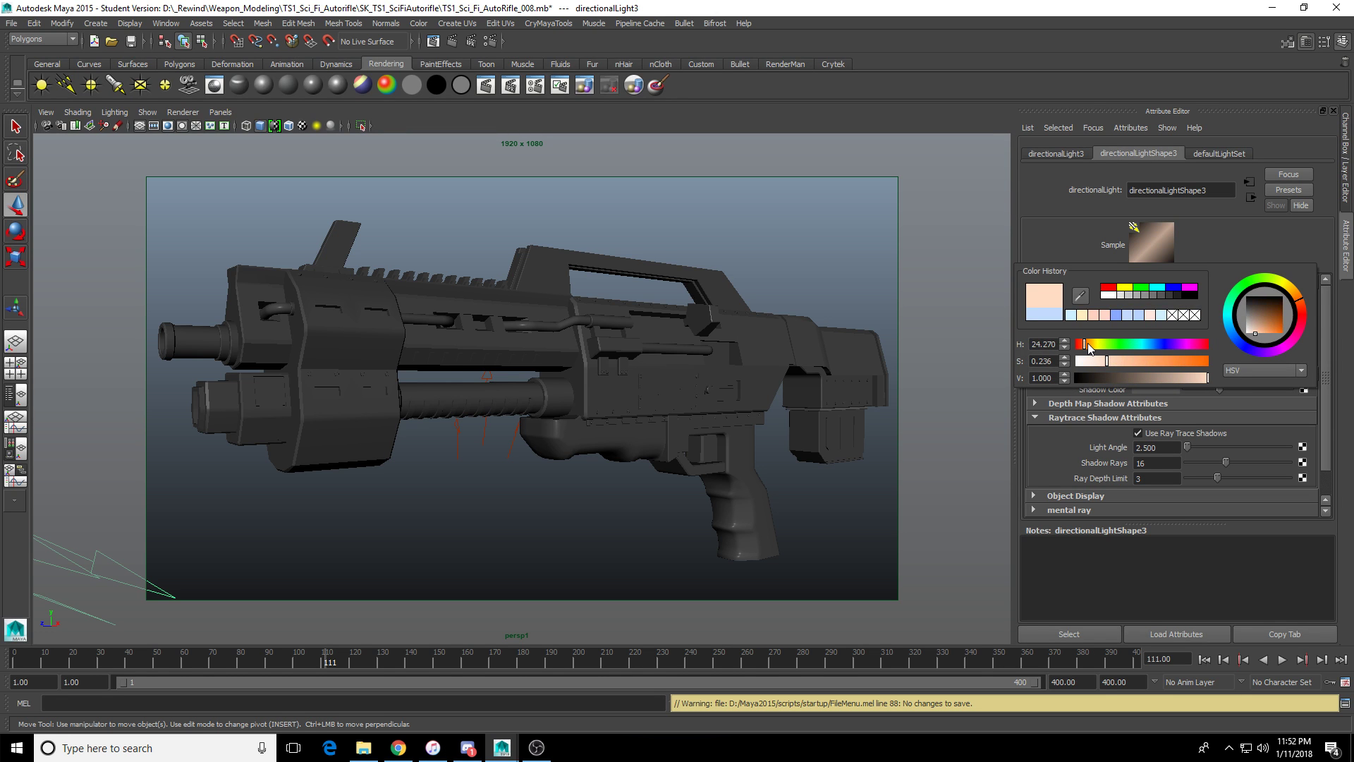
# Give directionalLight2 the same pale peach color, hue about 24.27 and saturation 0.236, and recheck directionalLight1's pale blue hue.
pyautogui.hotkey('ctrl', 'z')
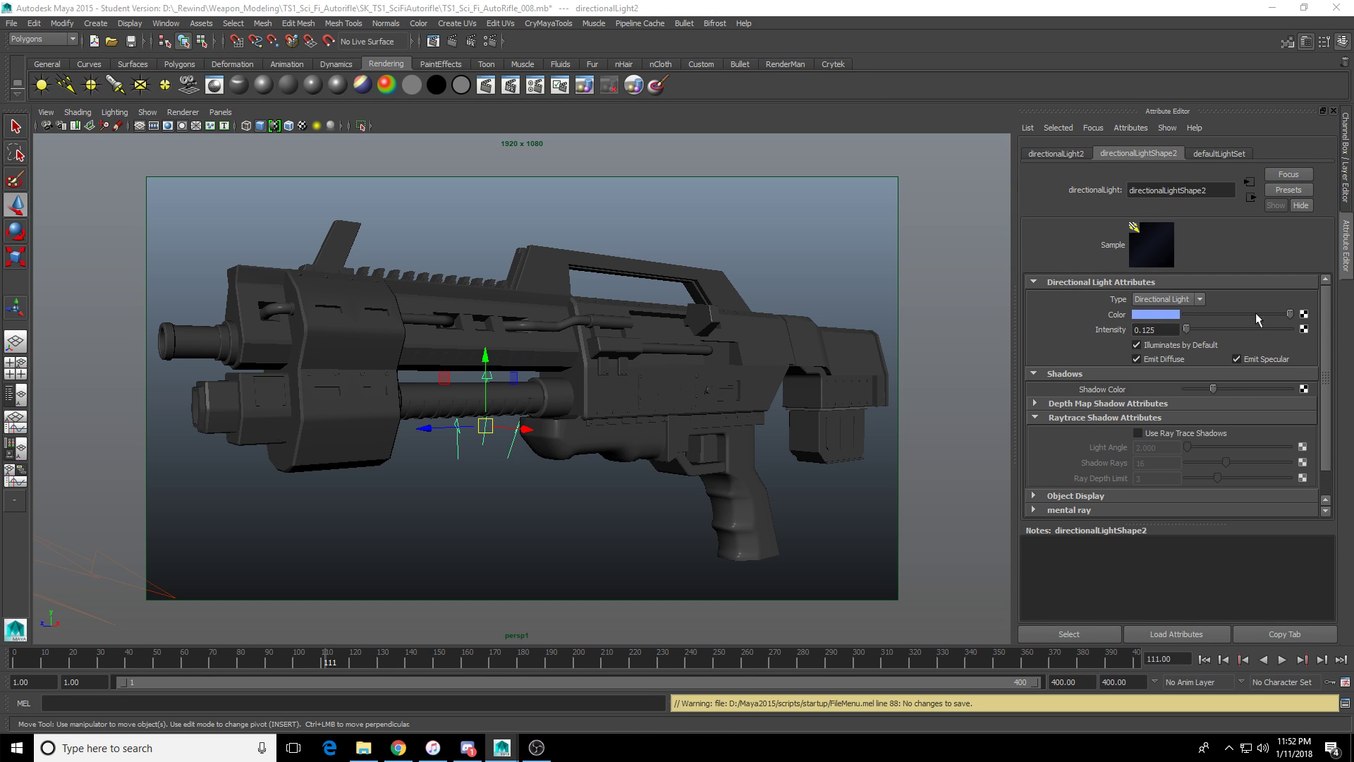
pyautogui.click(1173, 315)
pyautogui.click(1102, 337)
pyautogui.hotkey('ctrl', 'z')
pyautogui.click(1154, 316)
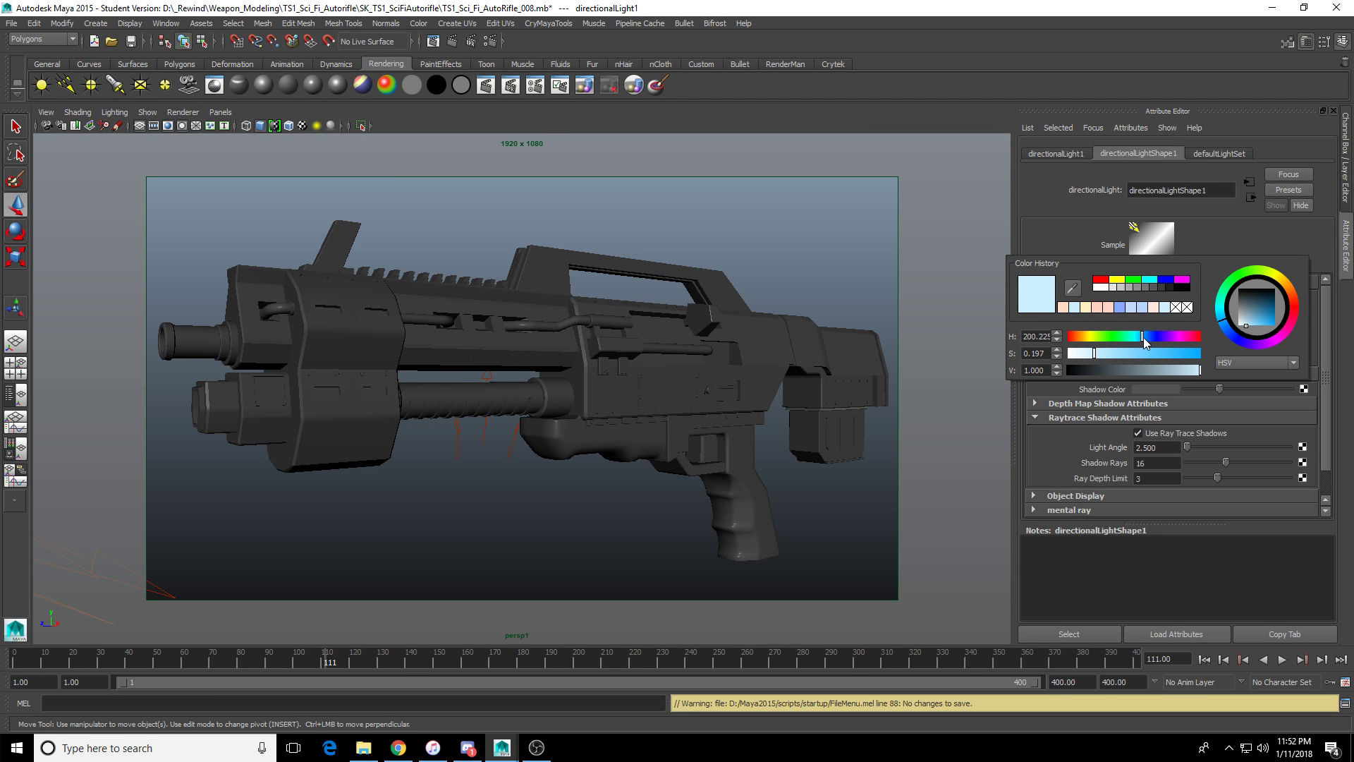
pyautogui.click(1144, 337)
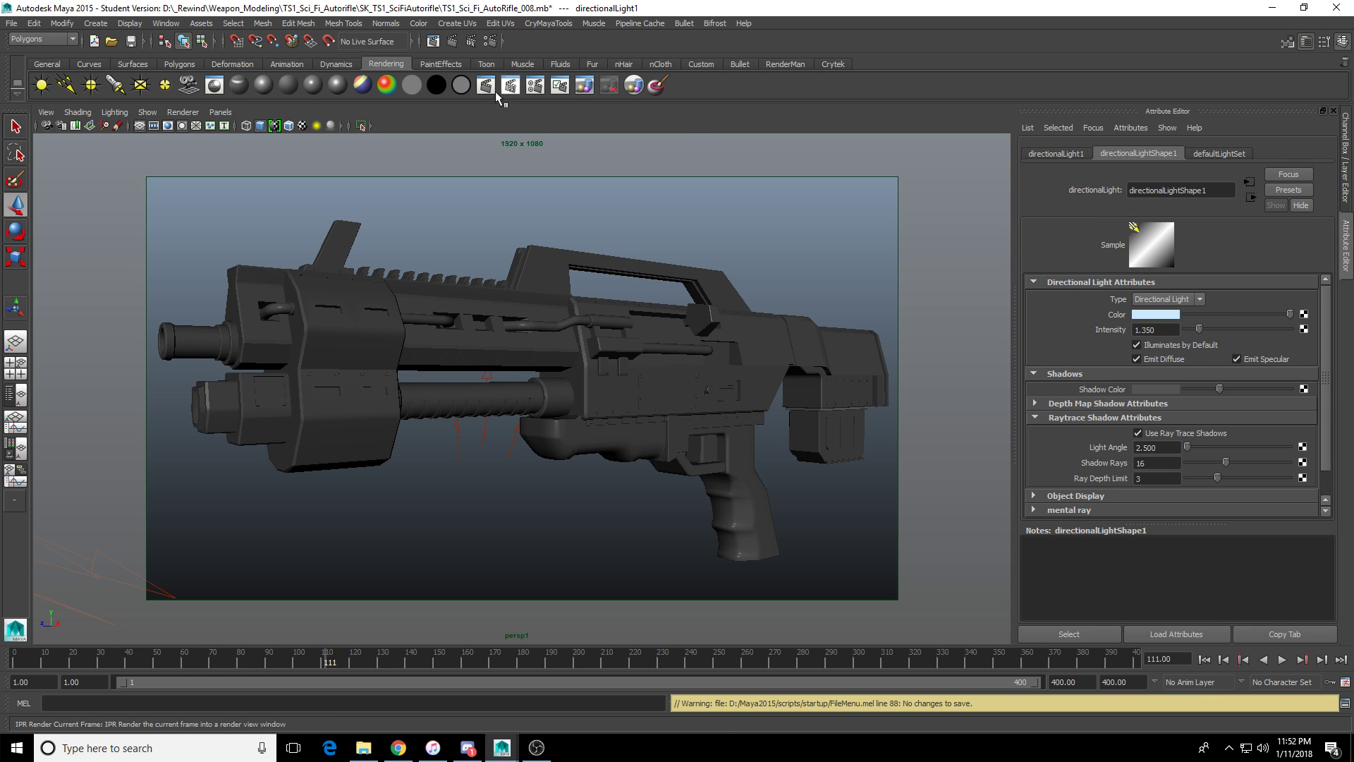
# Save the scene under its current name and as a new version called TS1_Sci_Fi_AutoRifle_009.mb.
pyautogui.click(131, 41)
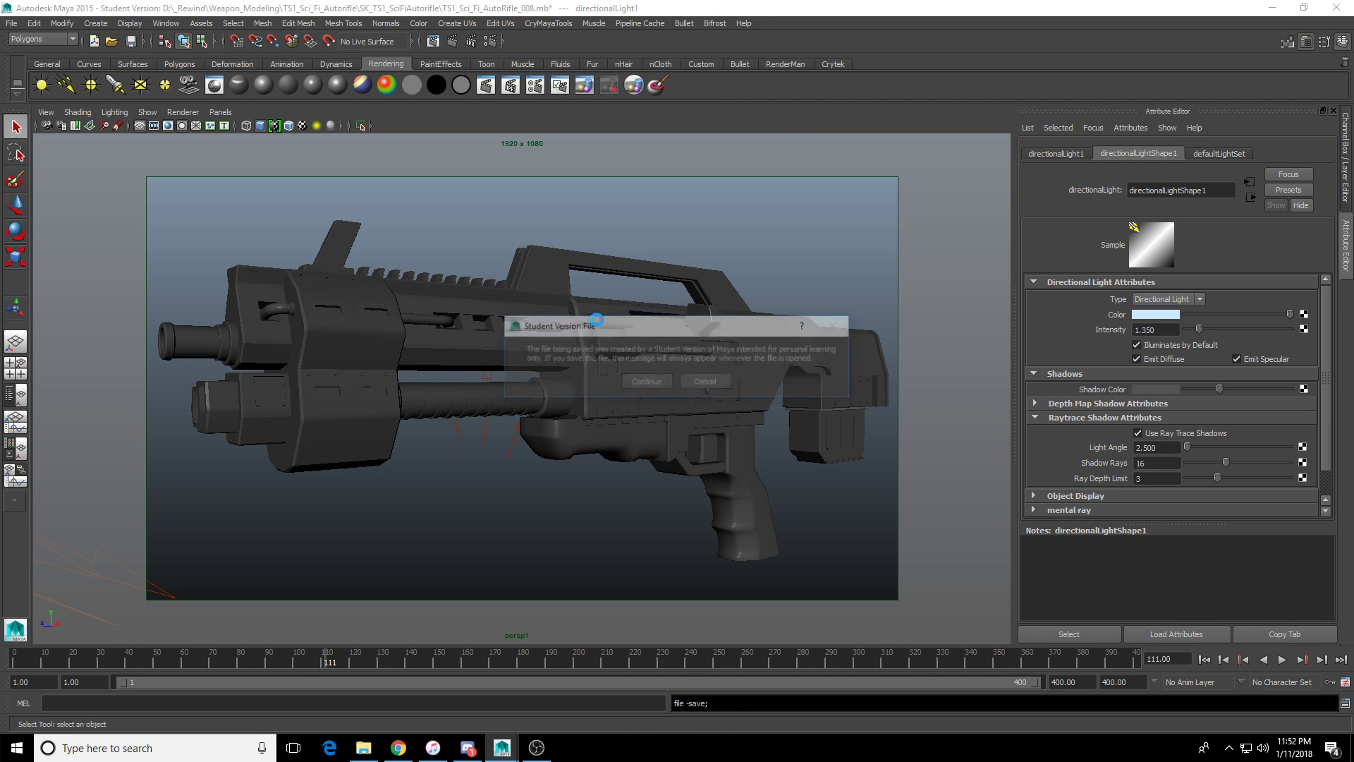
pyautogui.click(647, 381)
pyautogui.click(12, 22)
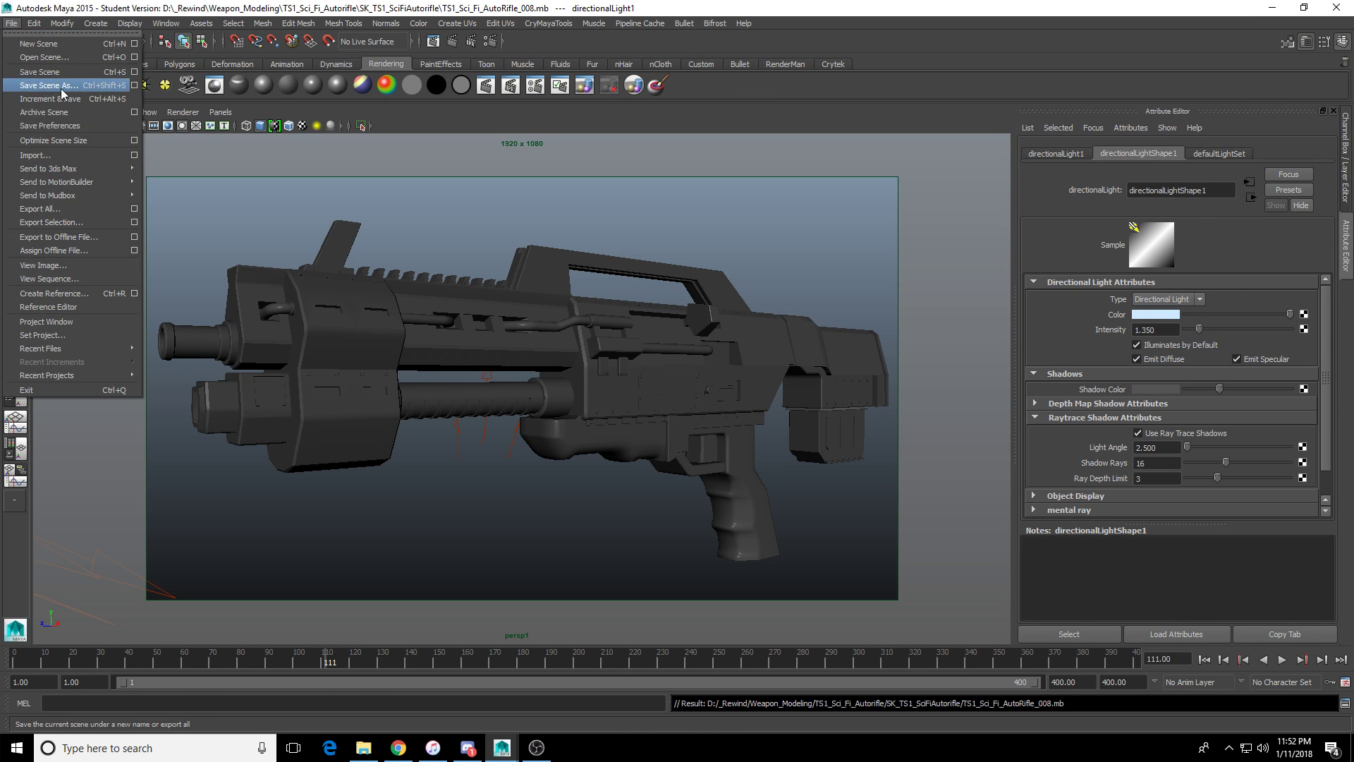
pyautogui.click(49, 85)
pyautogui.click(407, 584)
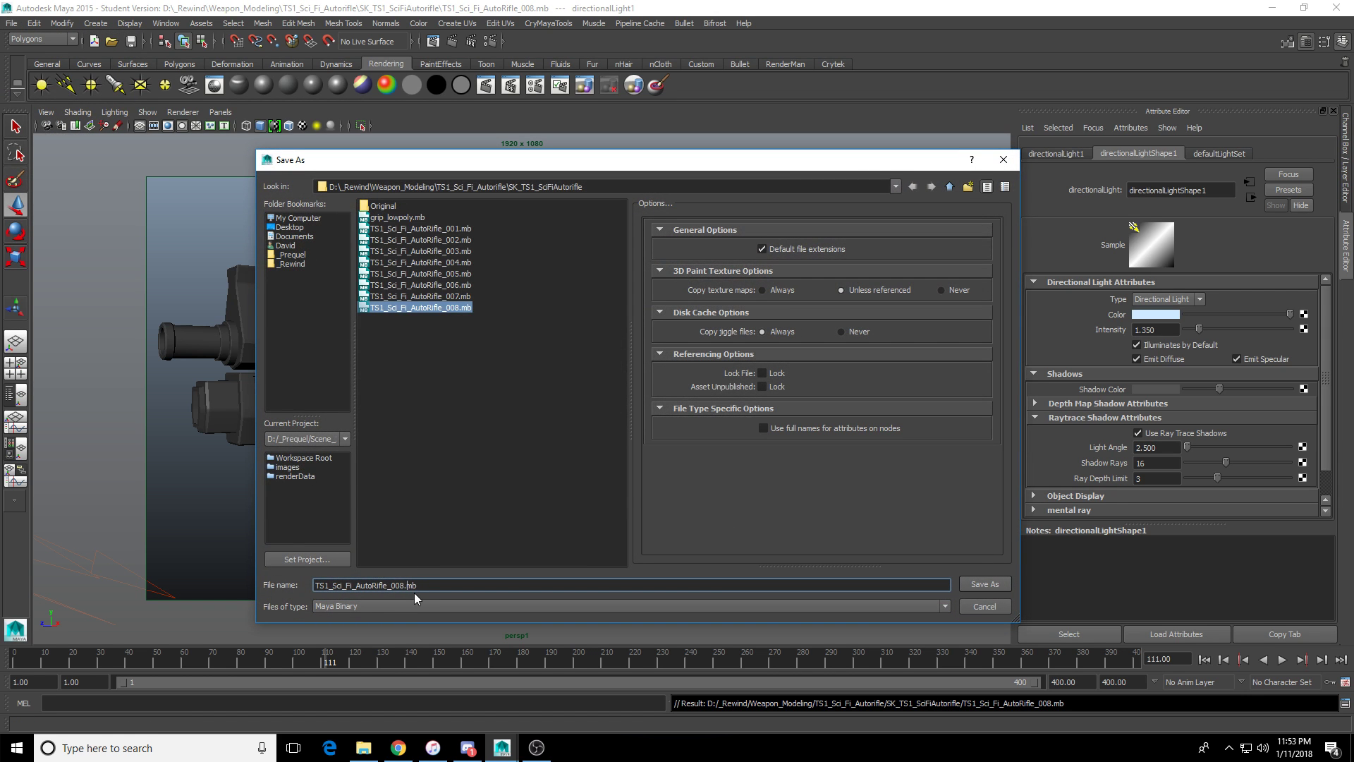
pyautogui.press('BackSpace')
pyautogui.write('9')
pyautogui.press('Return')
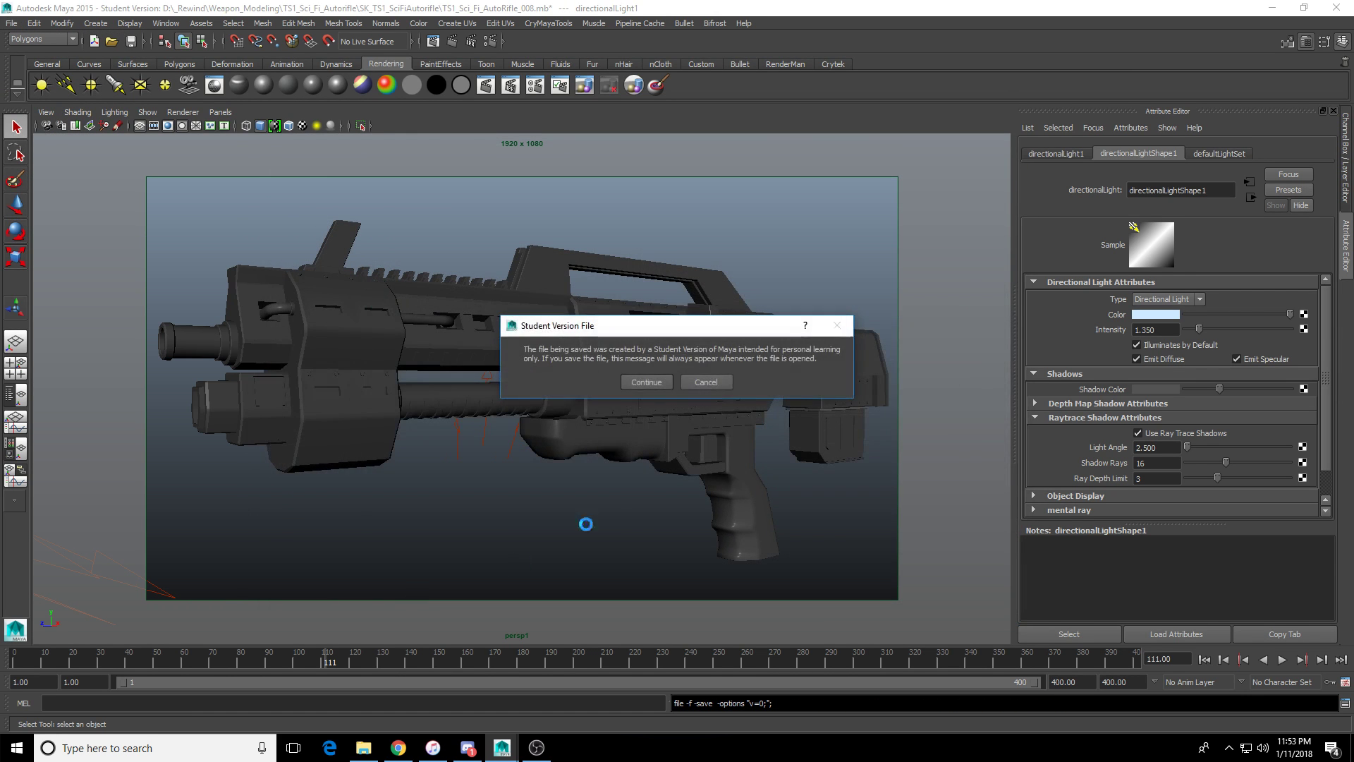
pyautogui.click(636, 380)
pyautogui.press('w')
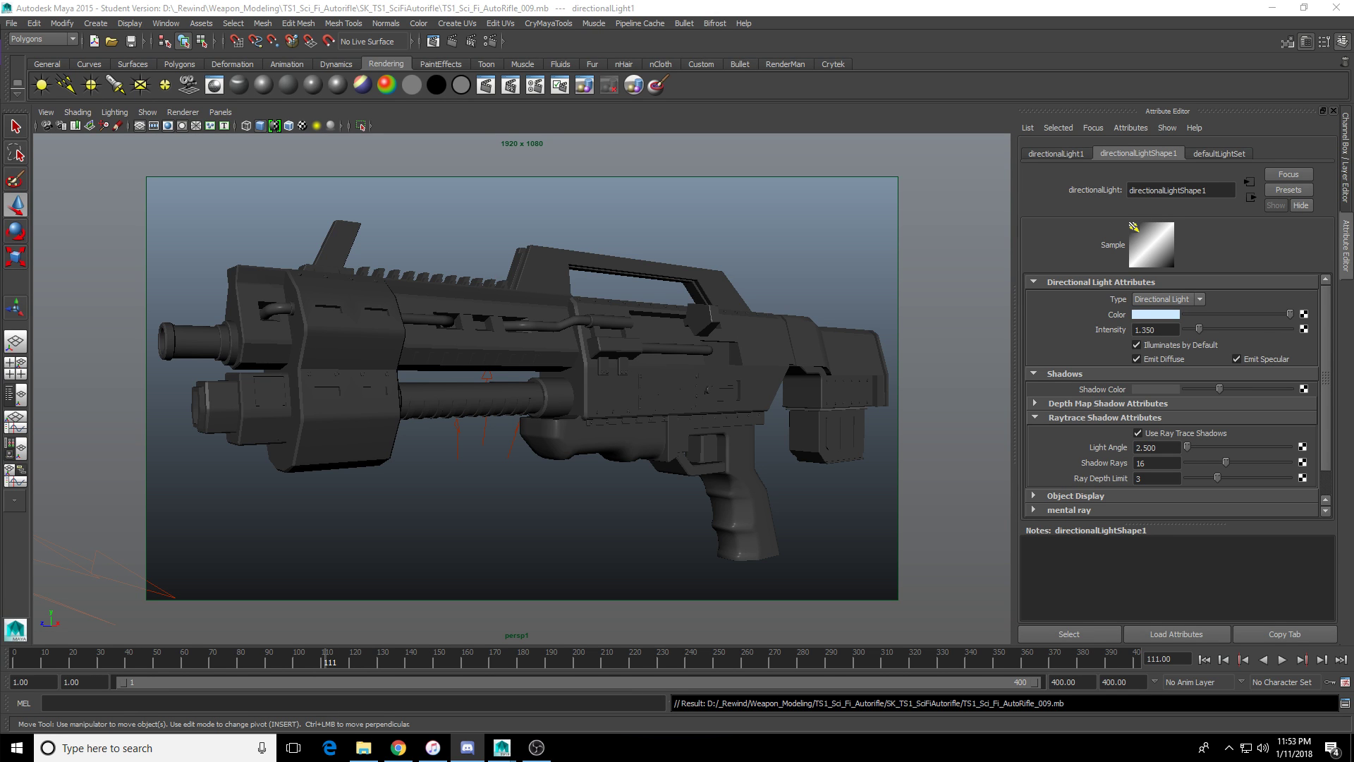
# Render the current frame through persp1 to check the new light colors, and minimize the render window.
pyautogui.click(634, 133)
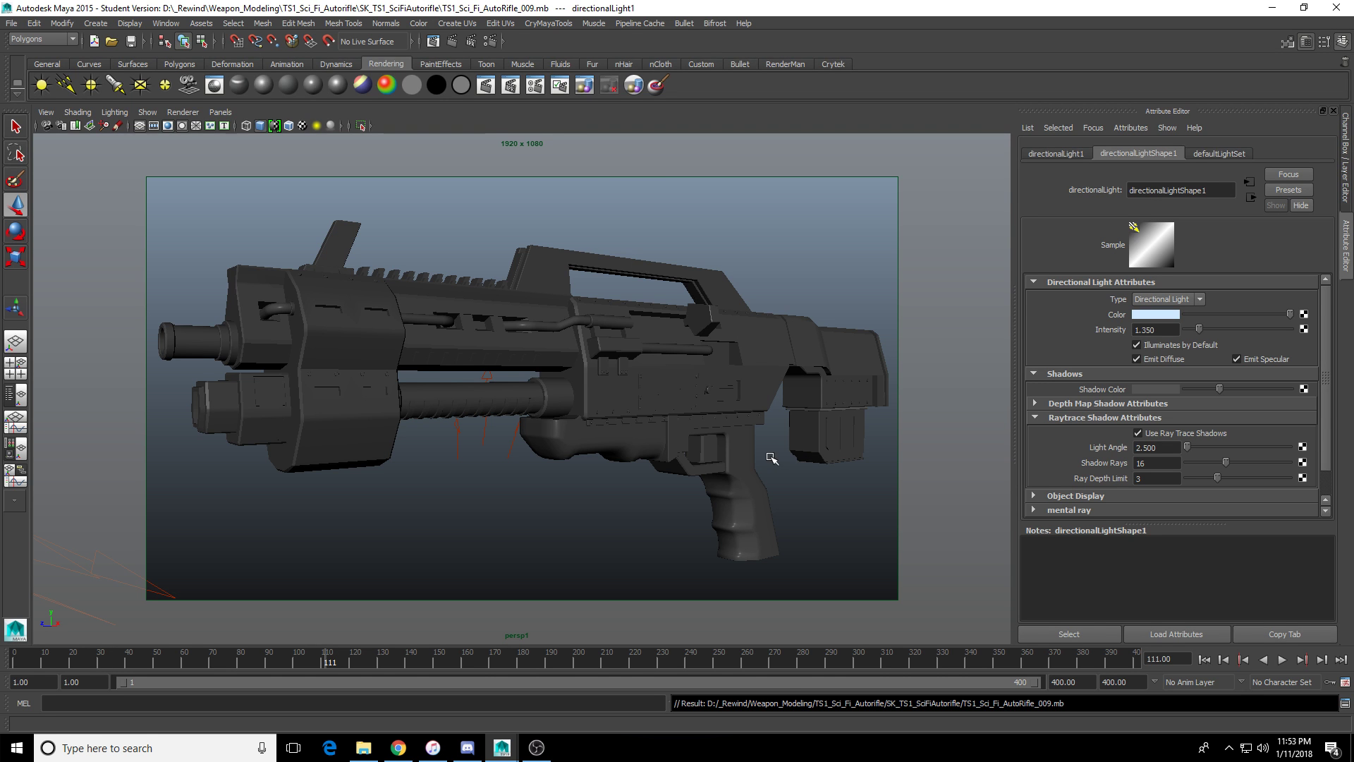
pyautogui.click(485, 85)
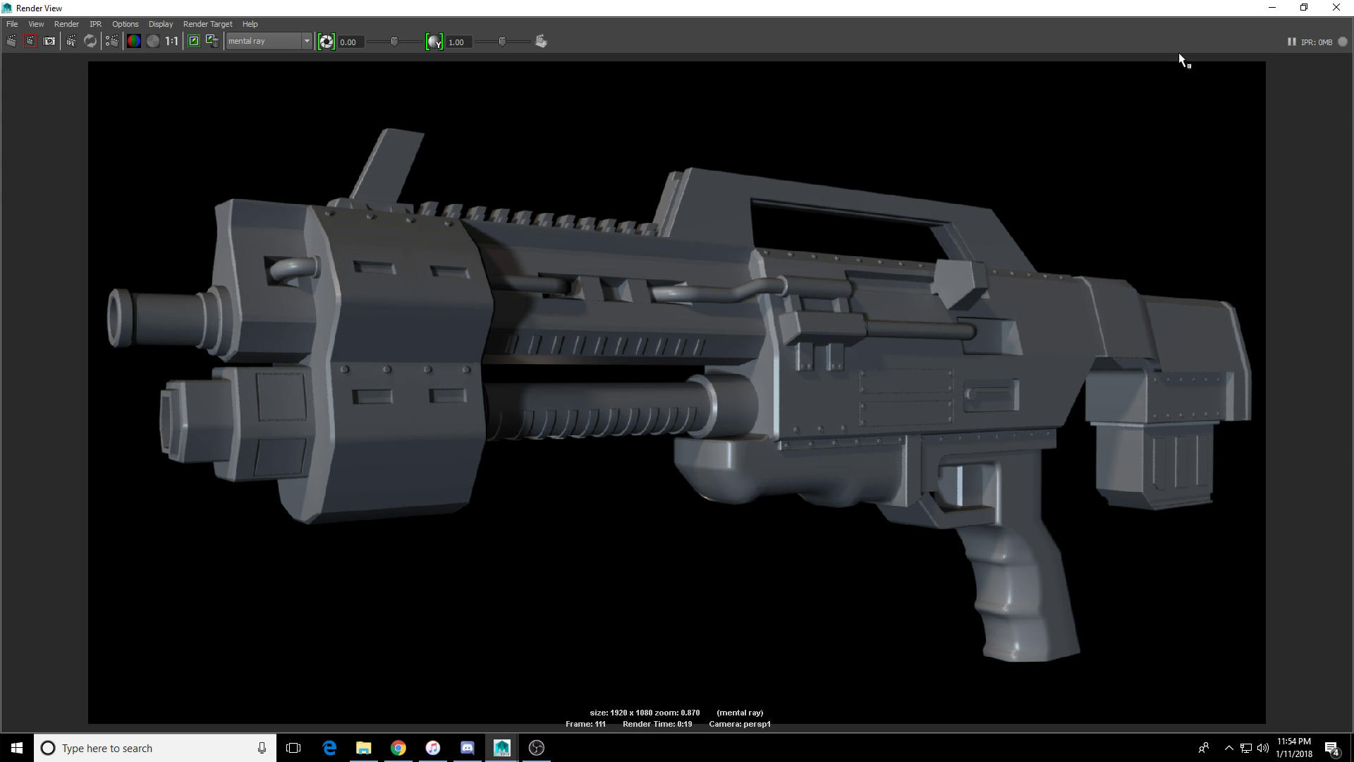
pyautogui.click(1274, 9)
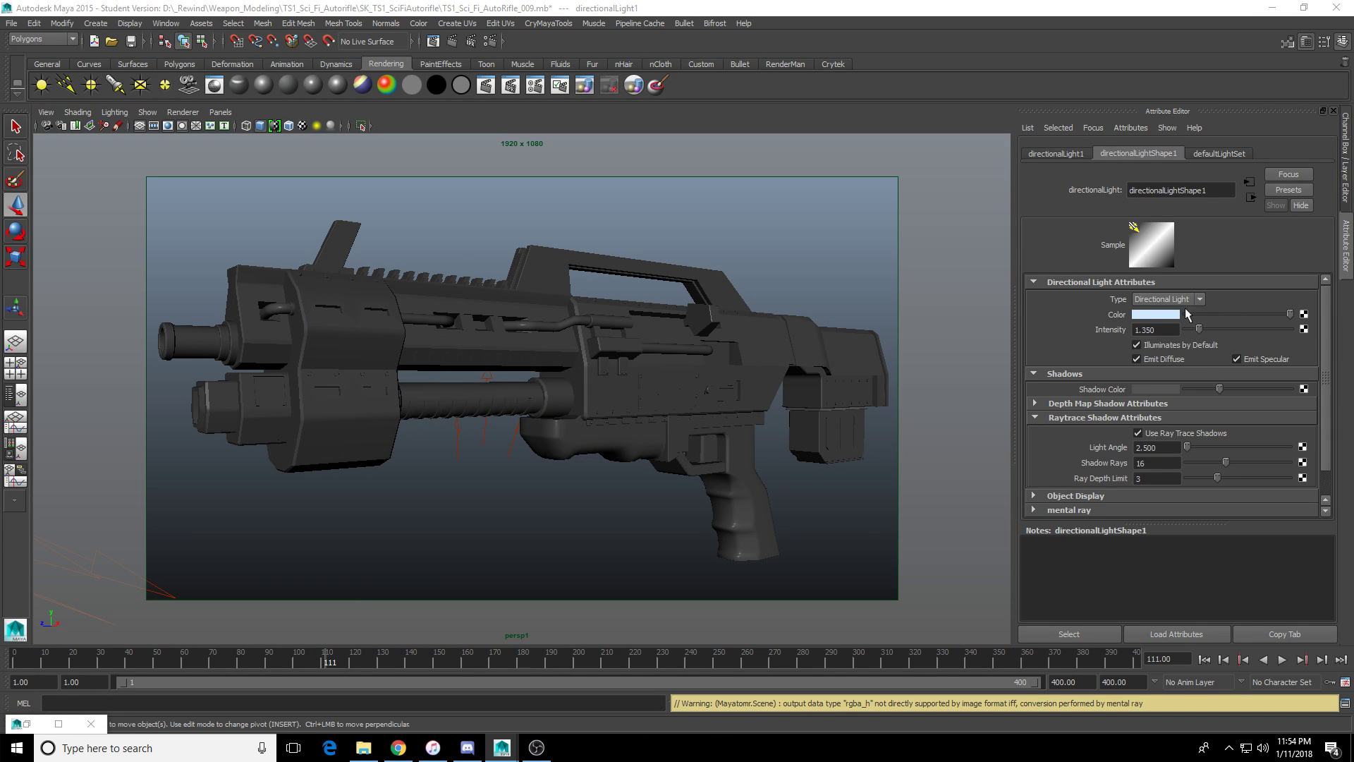
# Shift directionalLight1's pale color to a slightly deeper blue hue and slightly reduce the saturation of directionalLight2's peach color.
pyautogui.click(1162, 314)
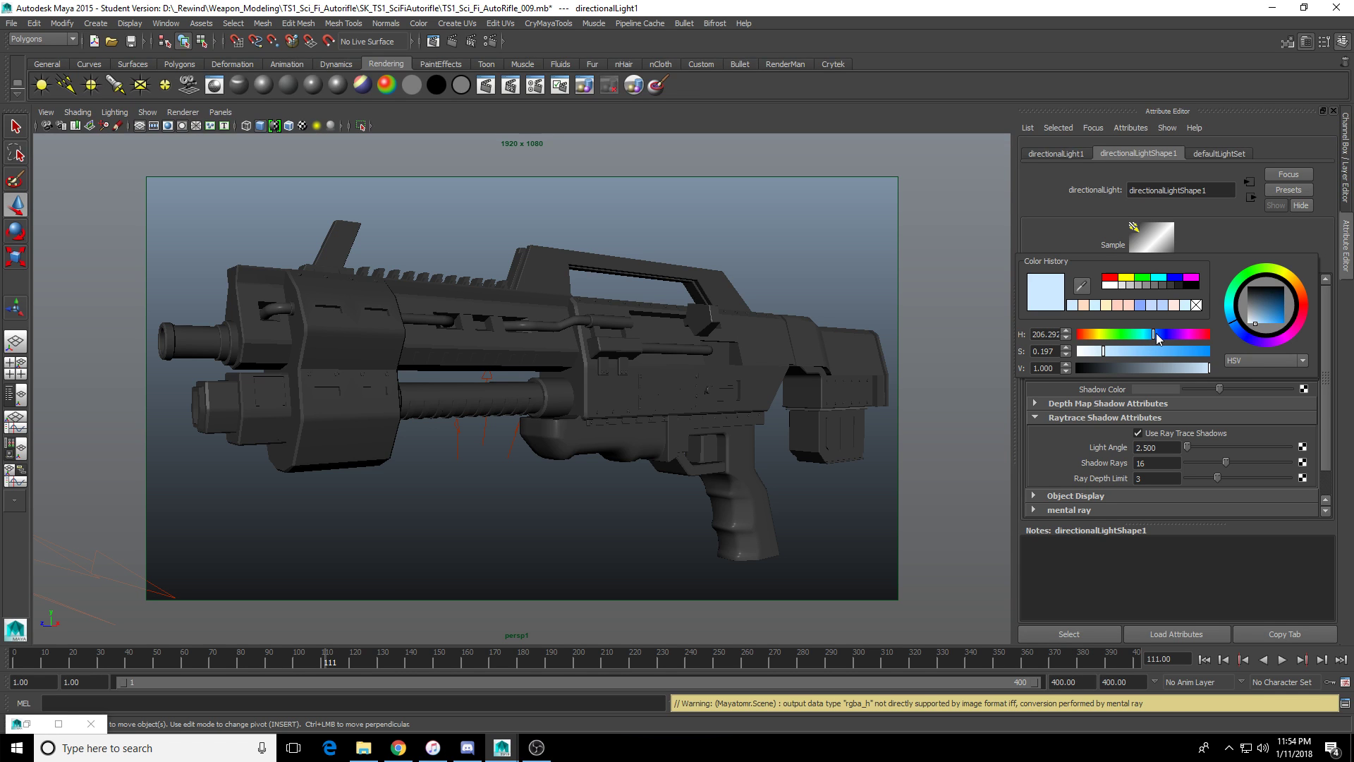
pyautogui.click(1156, 334)
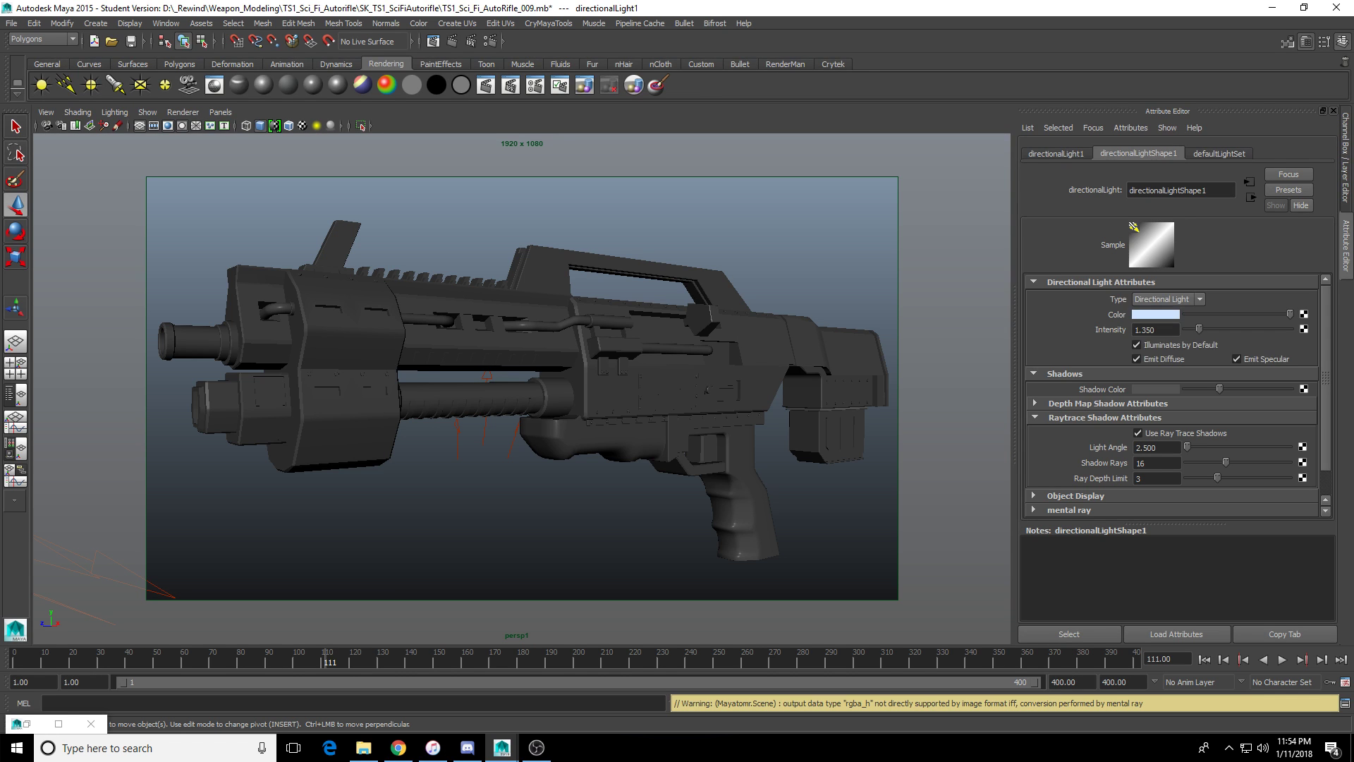
pyautogui.click(1170, 313)
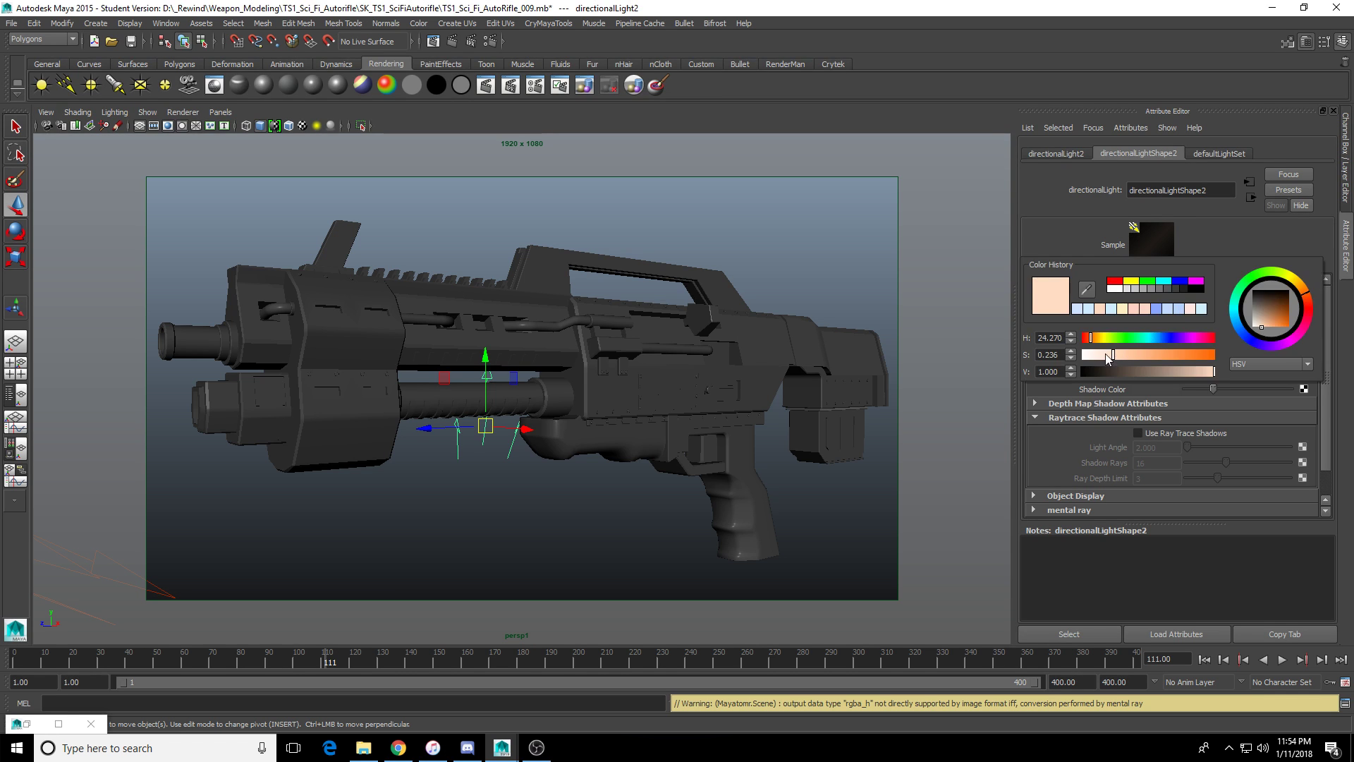
pyautogui.moveTo(1109, 357); pyautogui.dragTo(1105, 358)
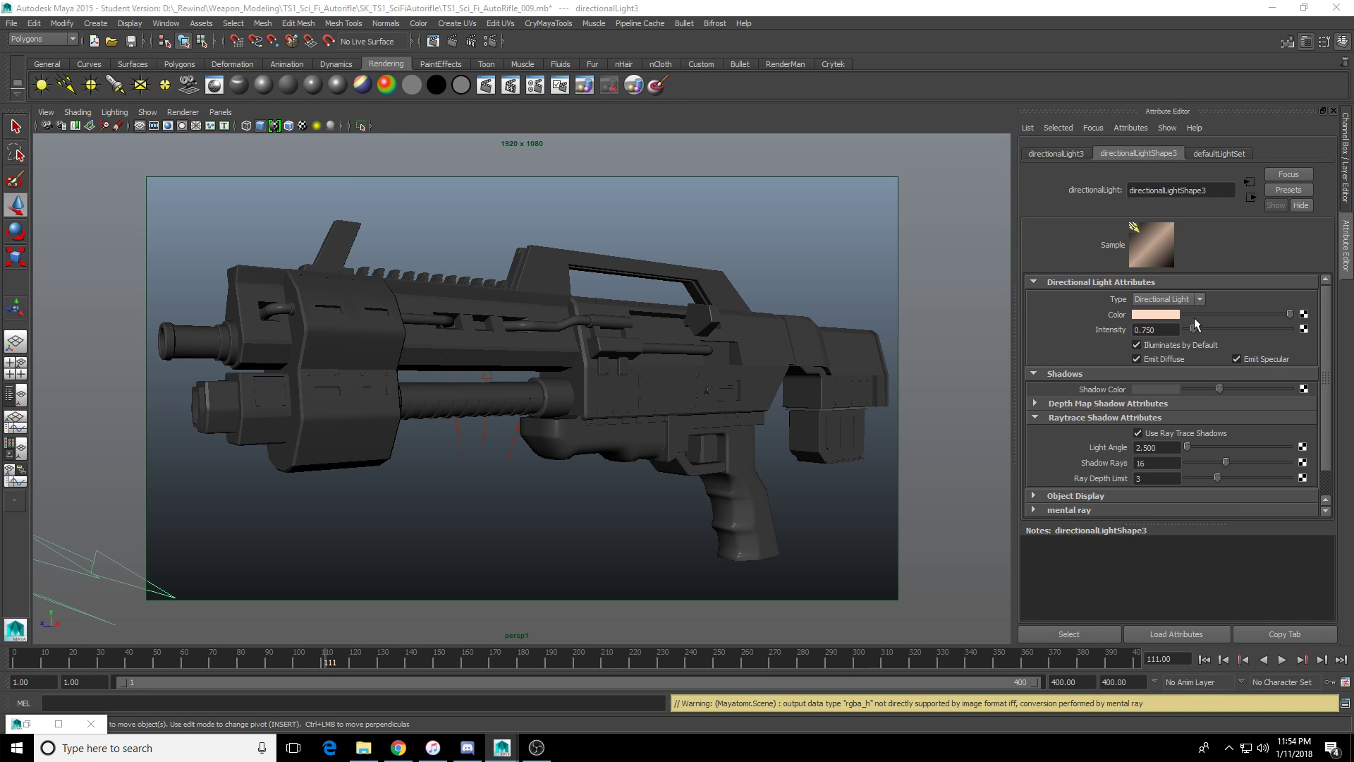
# Lighten directionalLight3's peach color and set its intensity to 0.5.
pyautogui.click(1171, 315)
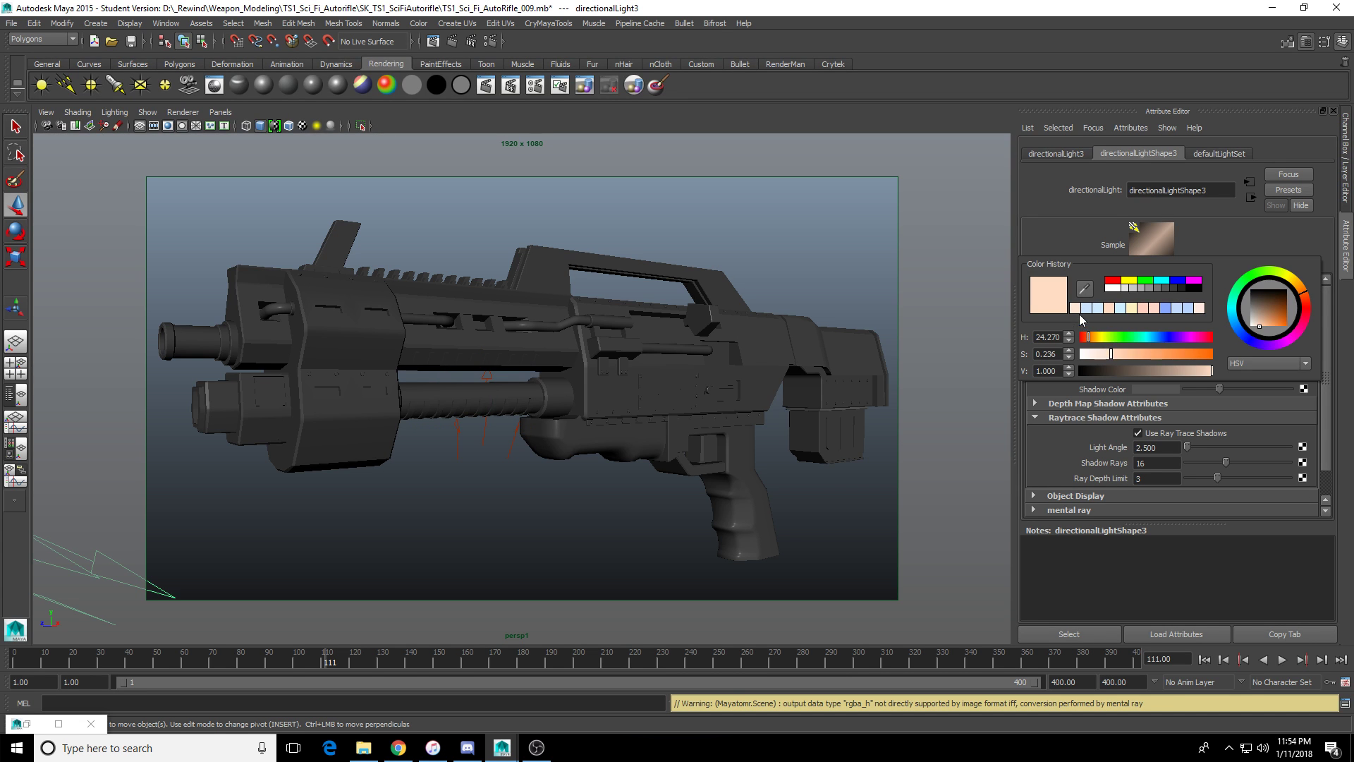
pyautogui.moveTo(1172, 330); pyautogui.dragTo(990, 319)
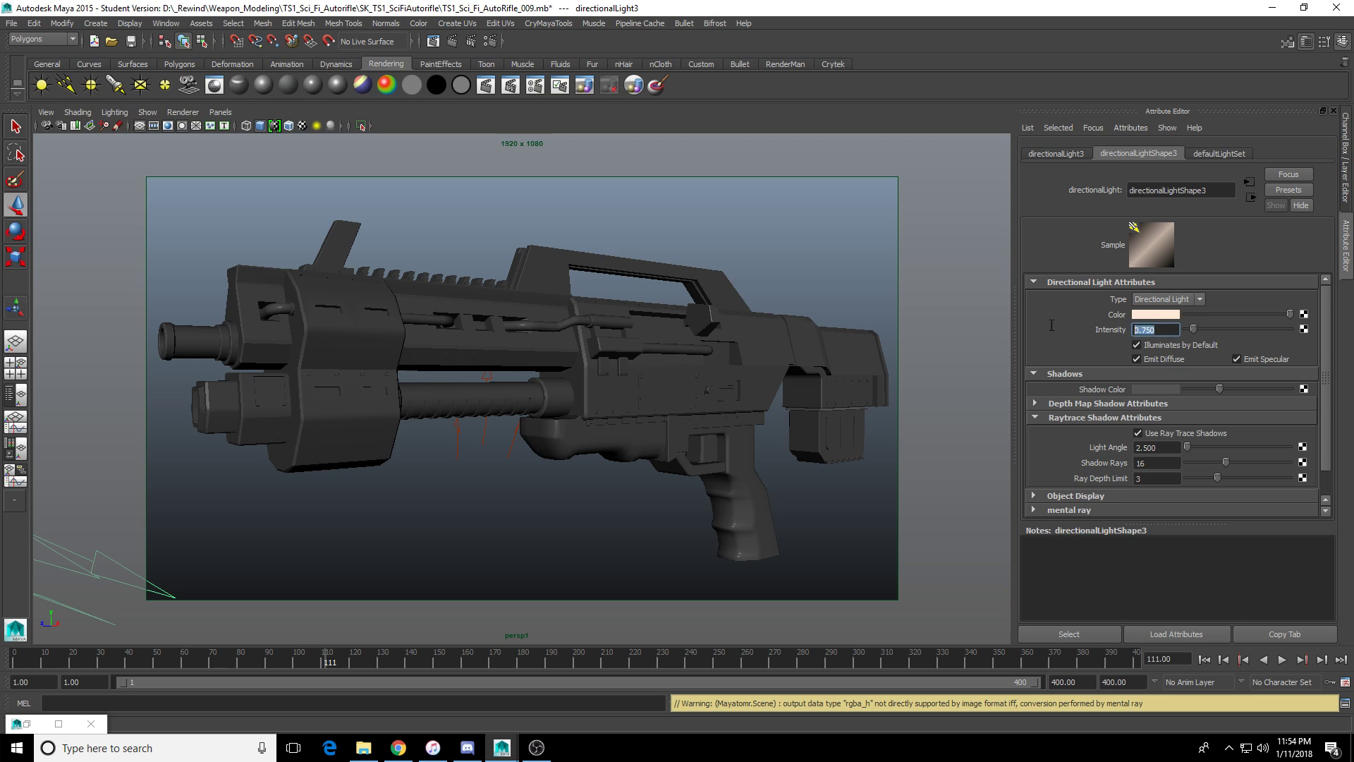
pyautogui.write('.5')
pyautogui.press('Return')
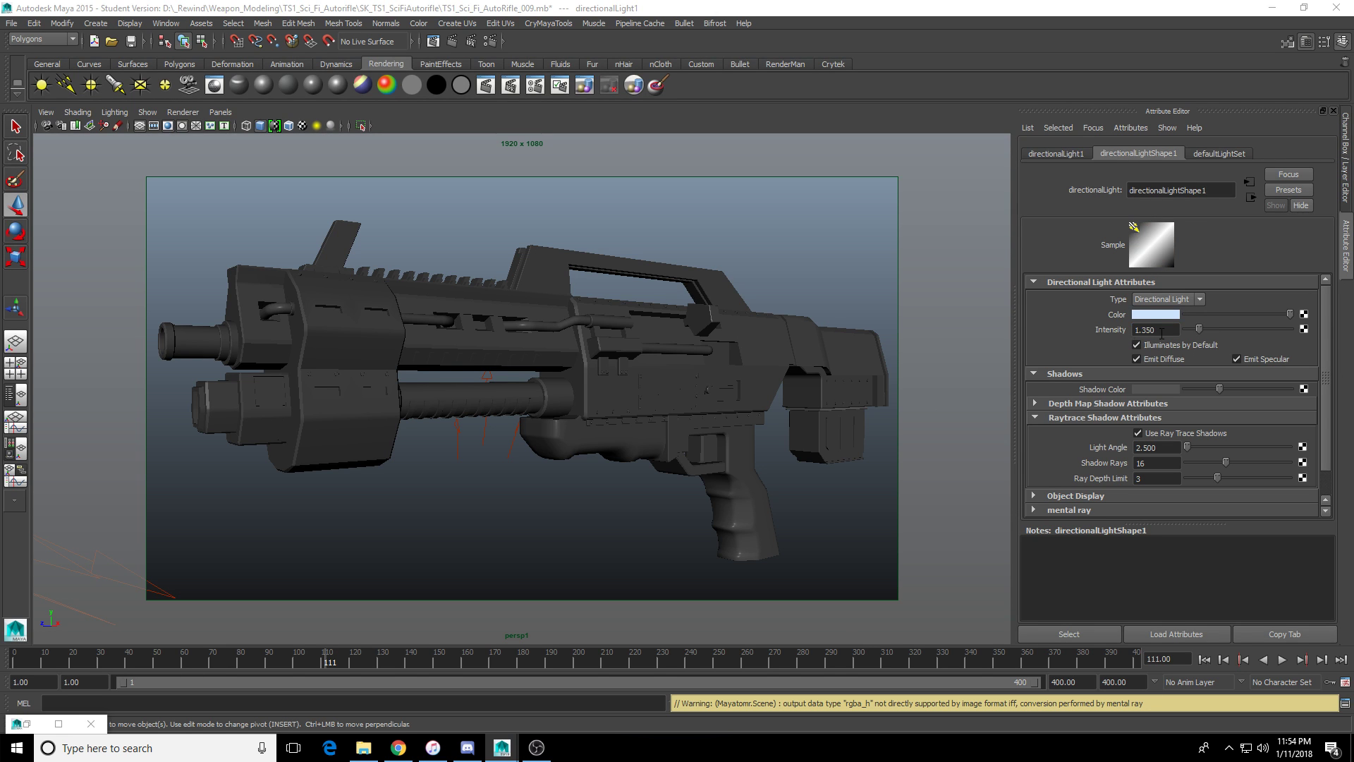
# Set directionalLight1's intensity to 1.45.
pyautogui.moveTo(1167, 330); pyautogui.dragTo(946, 328)
pyautogui.write('1.4')
pyautogui.press('Return')
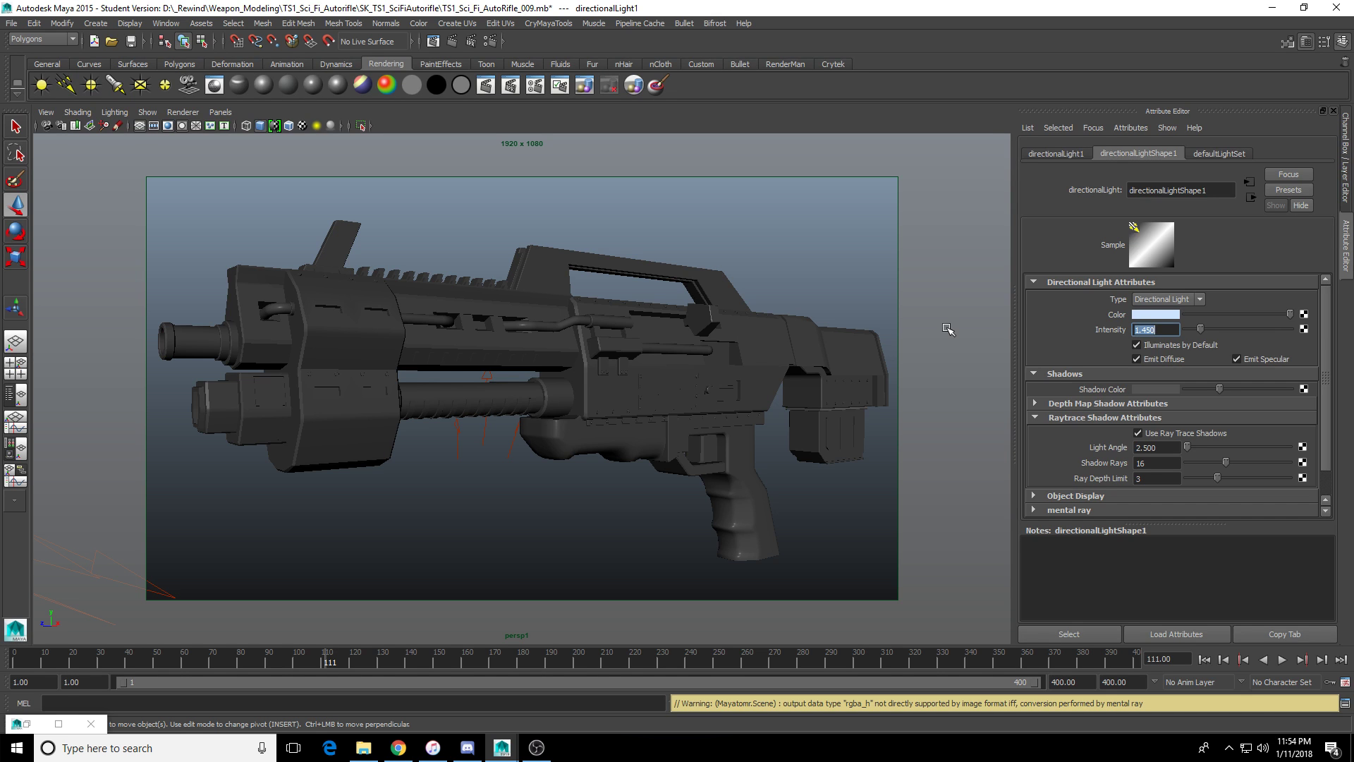
# Darken the rifle's blinn1 material color, set eccentricity to 0.25 and specular roll off to about 0.757, and brighten its specular color.
pyautogui.click(823, 347)
pyautogui.click(1298, 153)
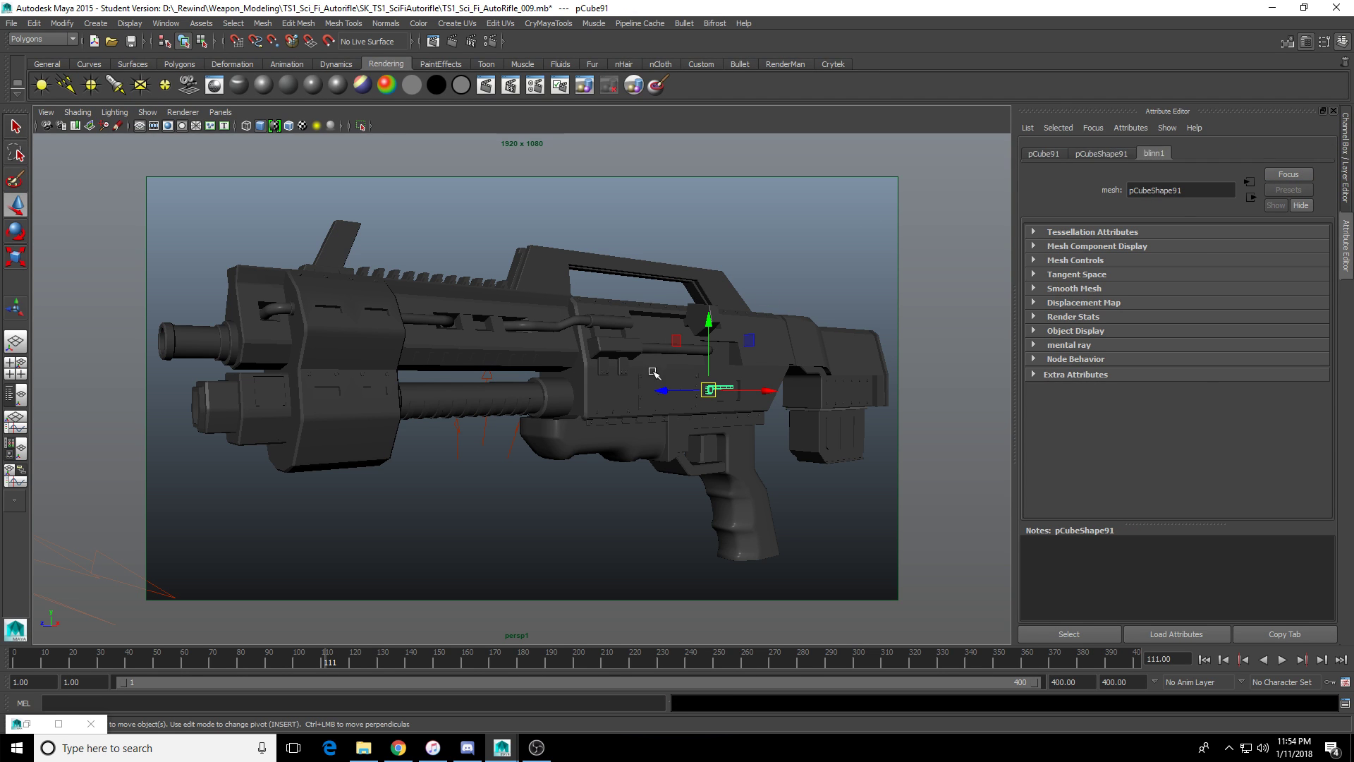
pyautogui.click(1150, 154)
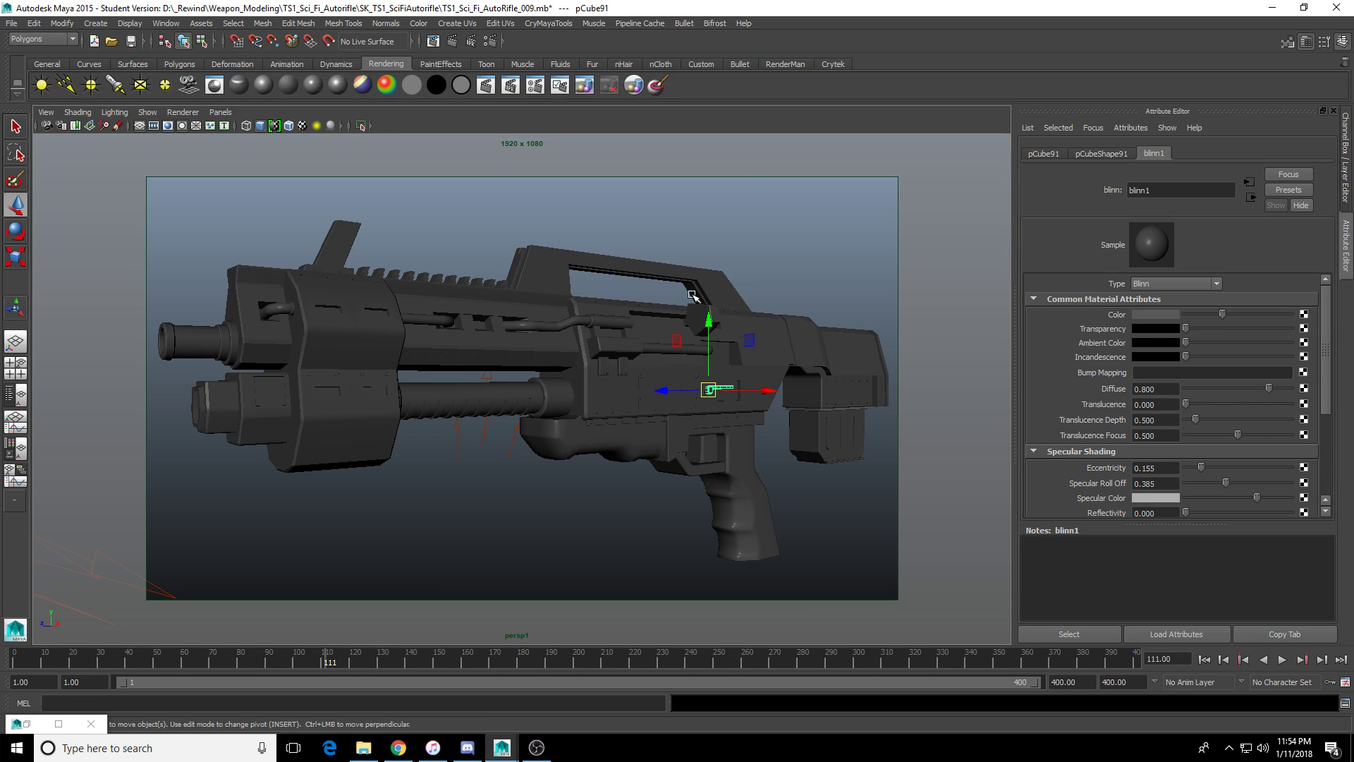
pyautogui.moveTo(1221, 313); pyautogui.dragTo(1217, 315)
pyautogui.moveTo(1201, 466)
pyautogui.mouseDown()
pyautogui.moveTo(1228, 467)
pyautogui.moveTo(1210, 483)
pyautogui.moveTo(1275, 484)
pyautogui.moveTo(1220, 496)
pyautogui.moveTo(1278, 498)
pyautogui.moveTo(1211, 468)
pyautogui.mouseUp()
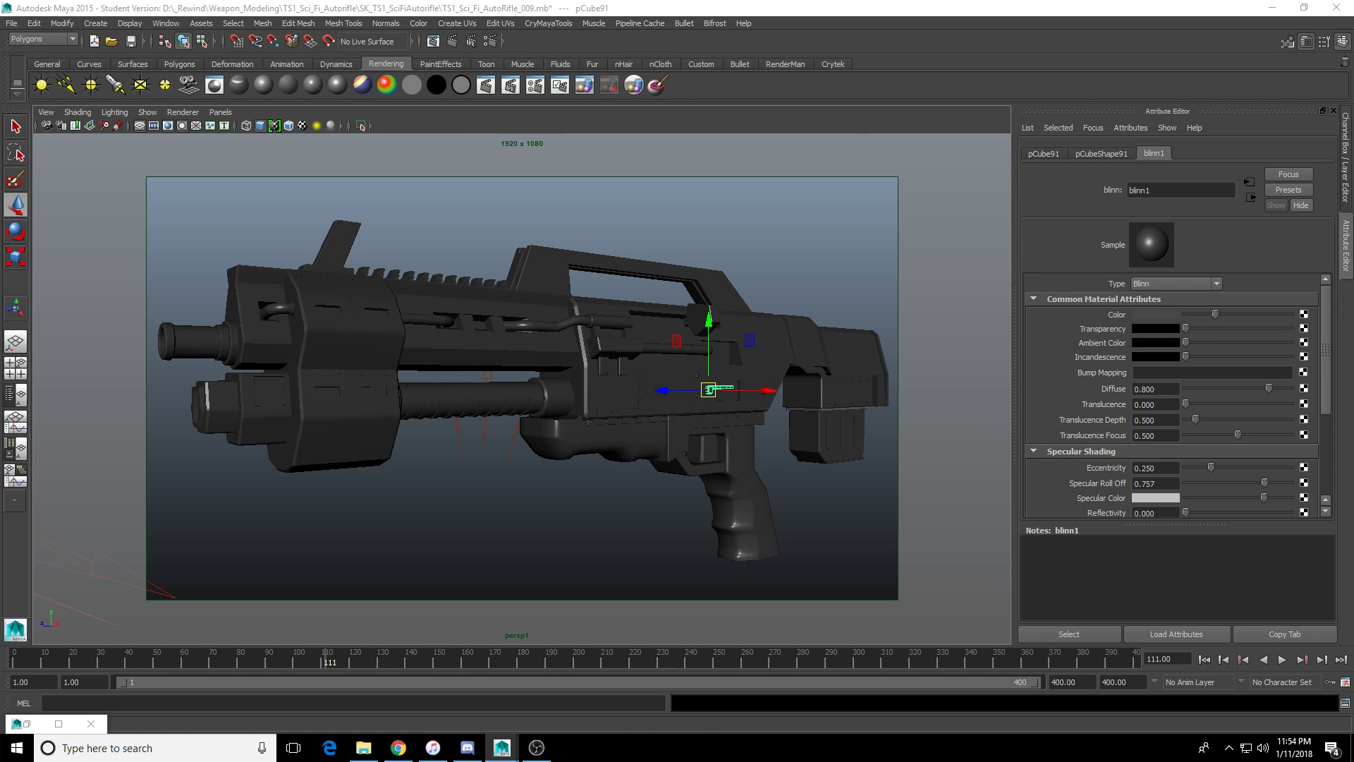
# Render the frame again to inspect the adjusted material and lights at full-window size, and close the render window.
pyautogui.click(485, 86)
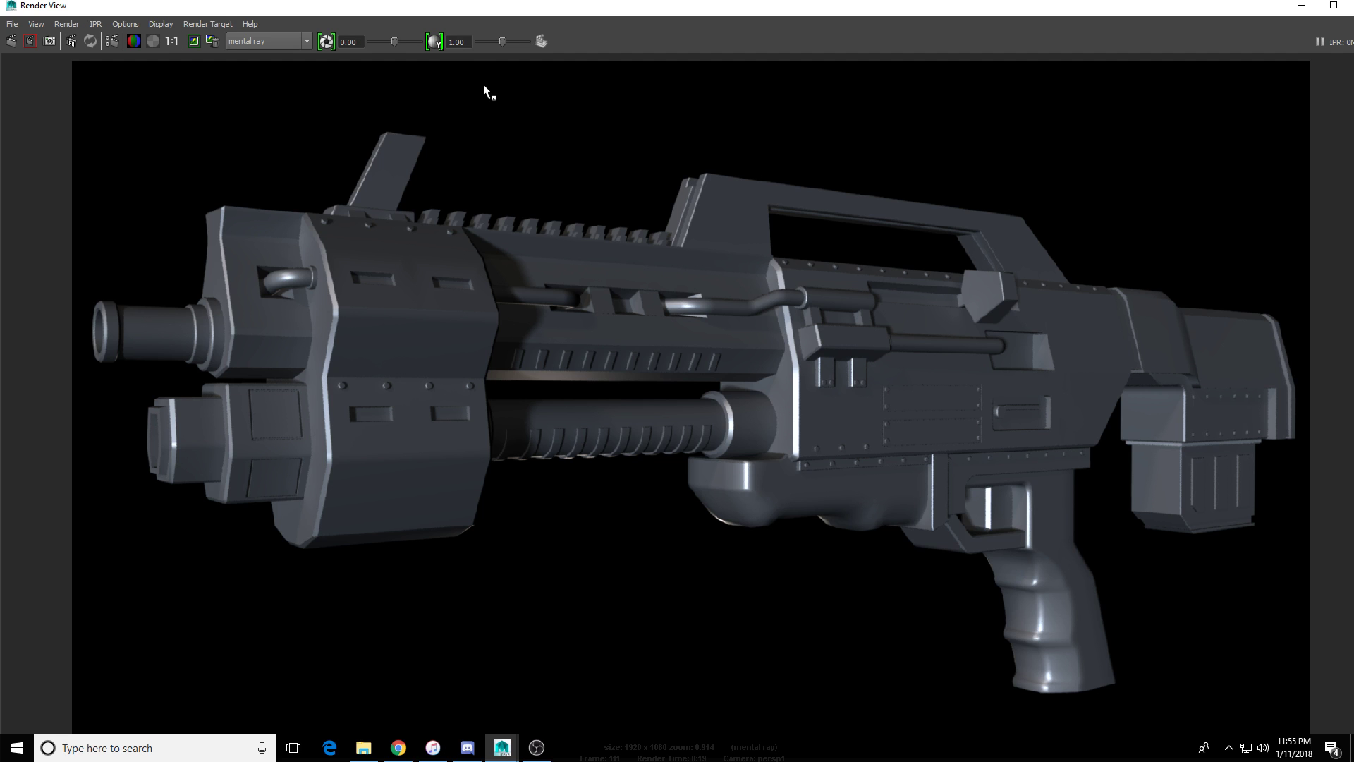
pyautogui.doubleClick(426, 9)
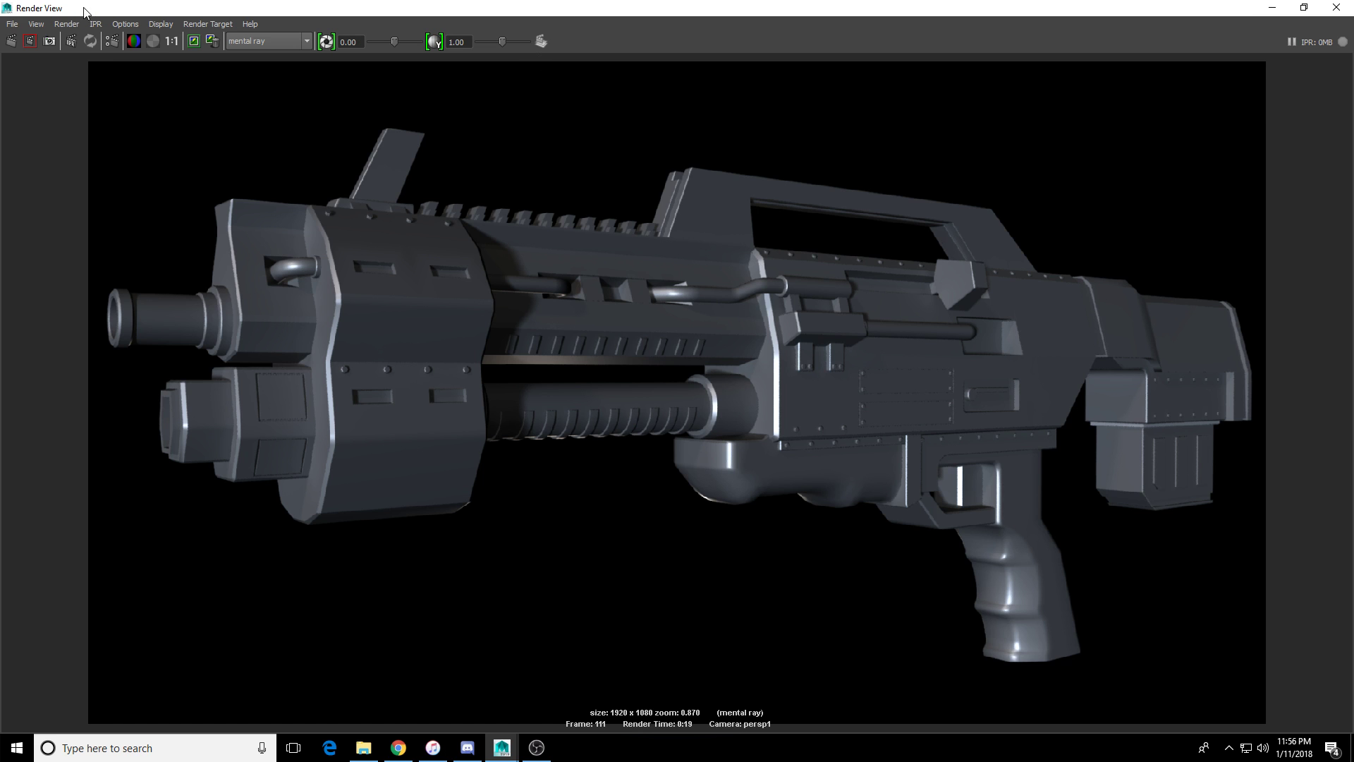
pyautogui.click(13, 24)
pyautogui.click(99, 7)
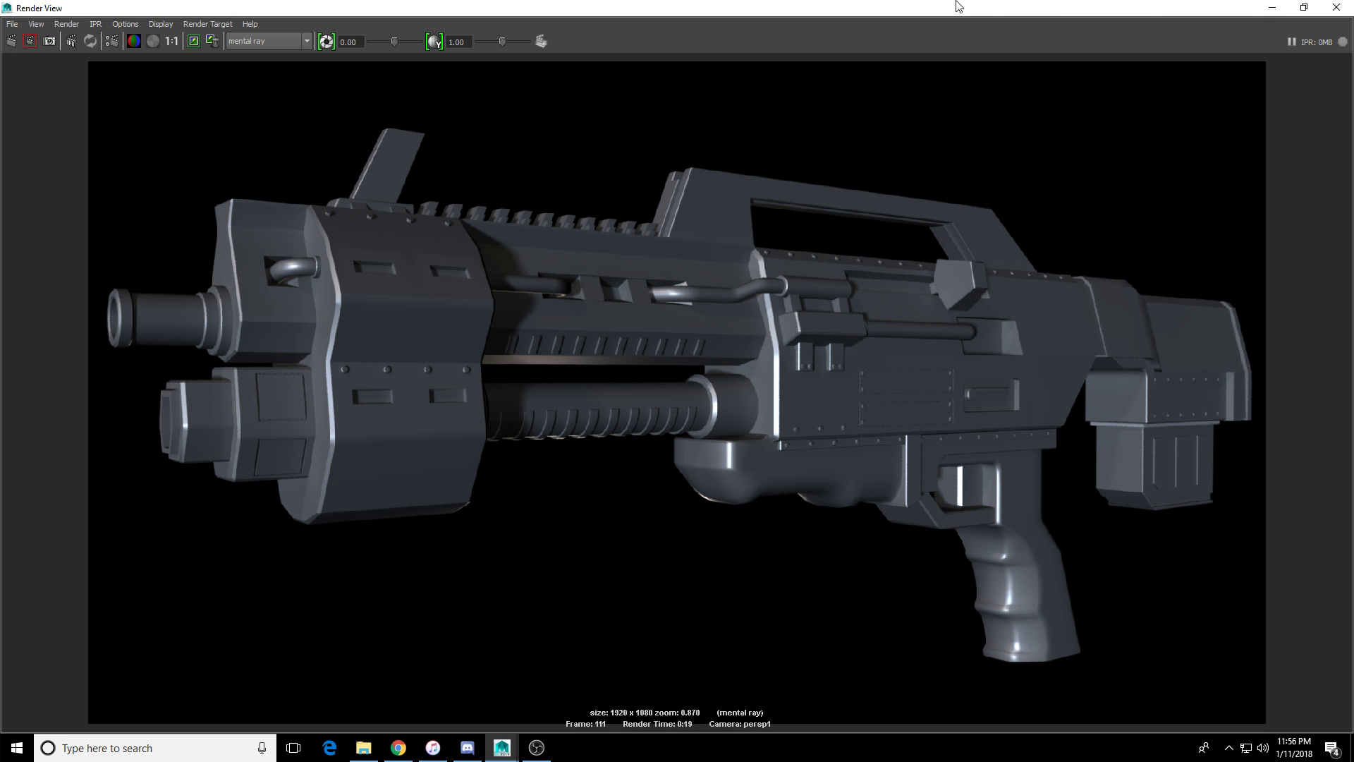
pyautogui.click(1336, 8)
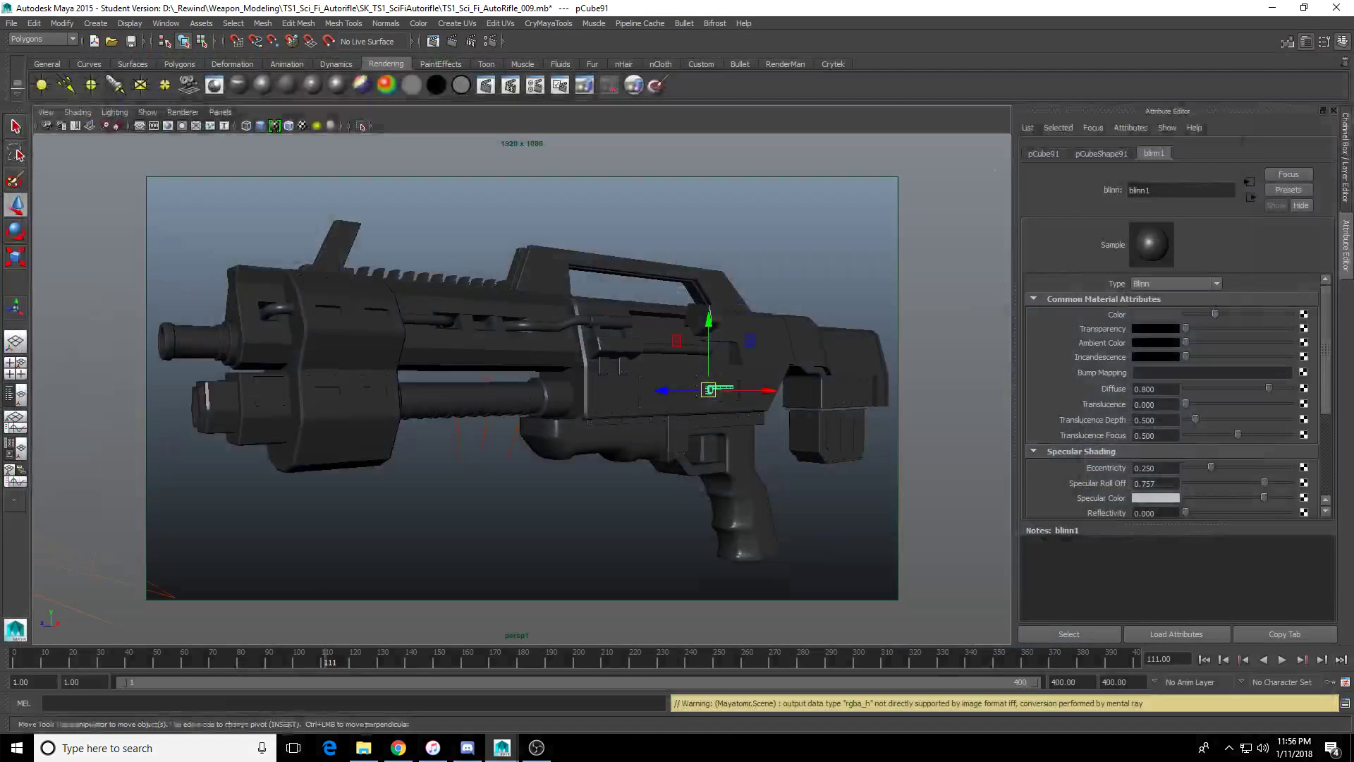
# Lighten blinn1's color slightly, set eccentricity to 0.169 and specular roll off to 0.892, and brighten its specular color.
pyautogui.moveTo(1217, 316); pyautogui.dragTo(1221, 316)
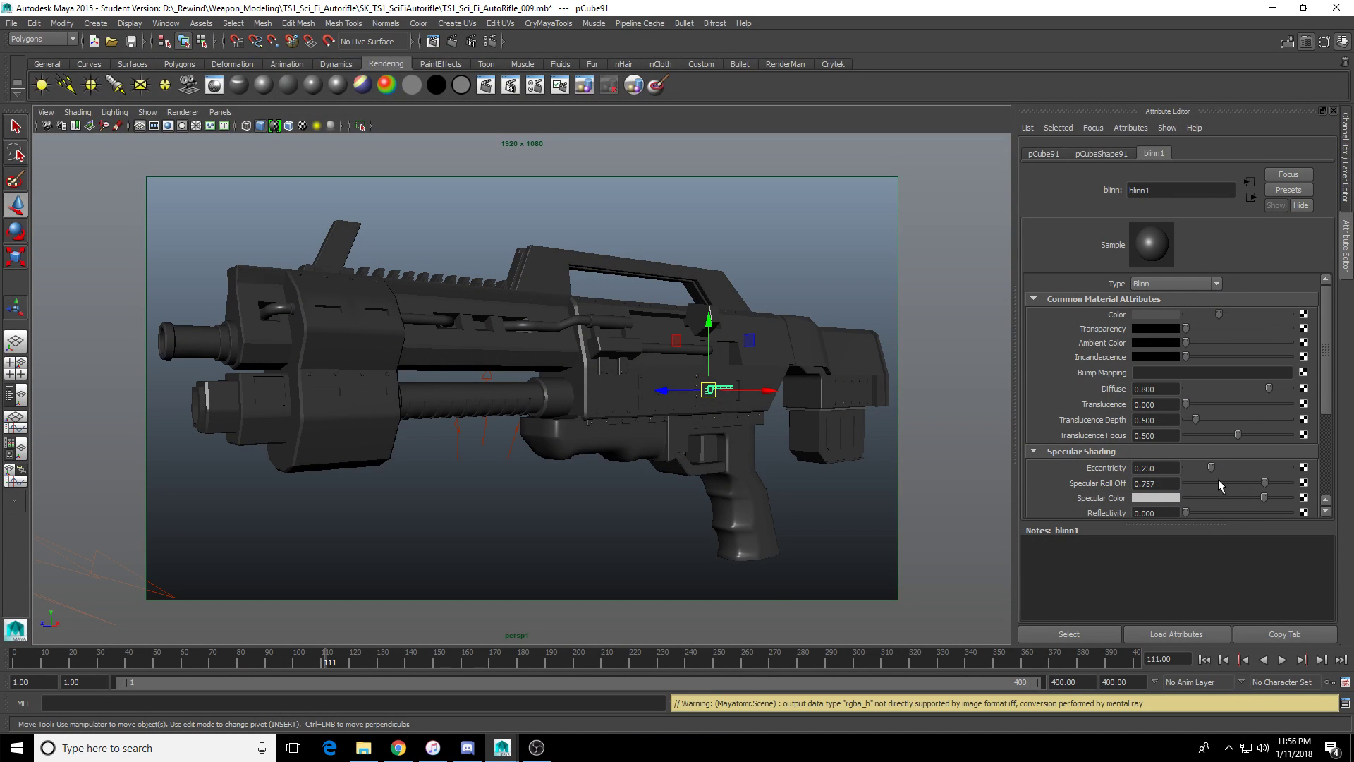
pyautogui.moveTo(1209, 470); pyautogui.dragTo(1280, 497)
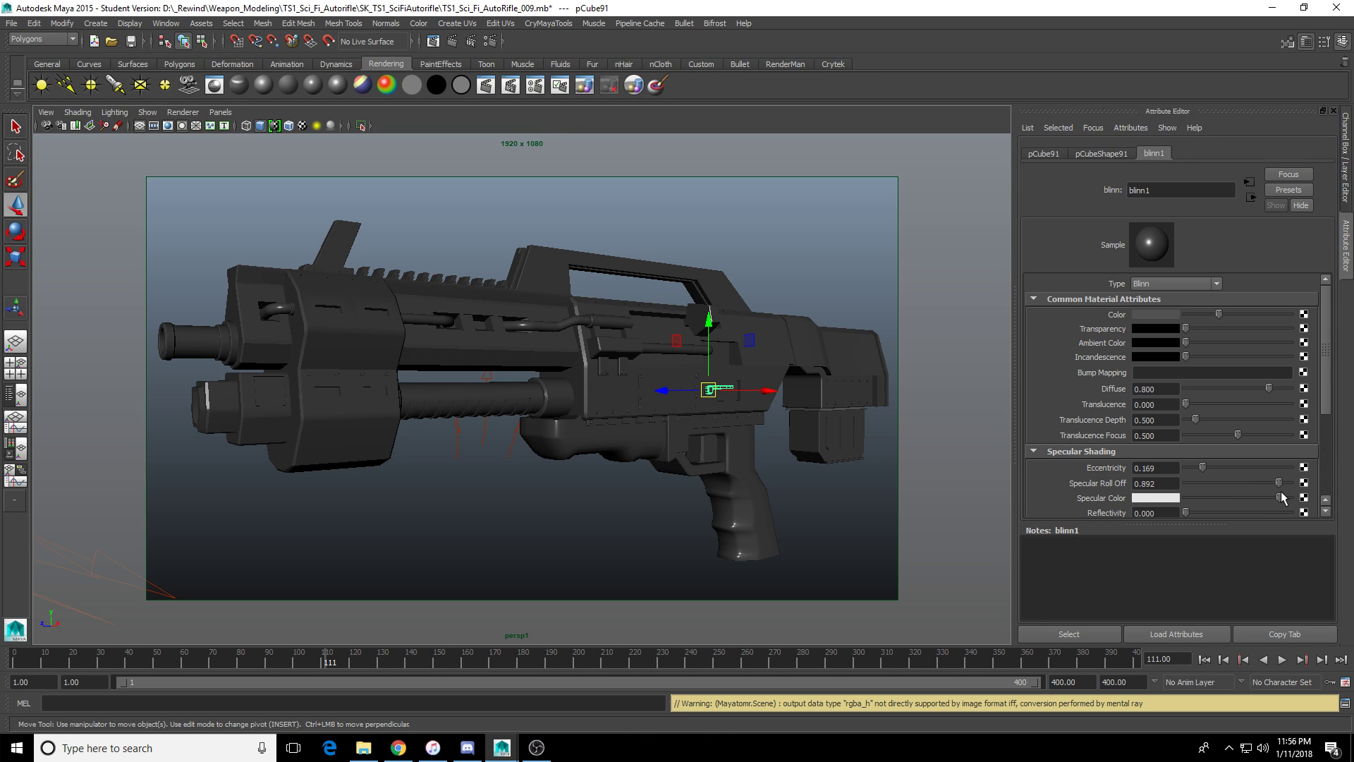
pyautogui.moveTo(1279, 497); pyautogui.dragTo(1275, 497)
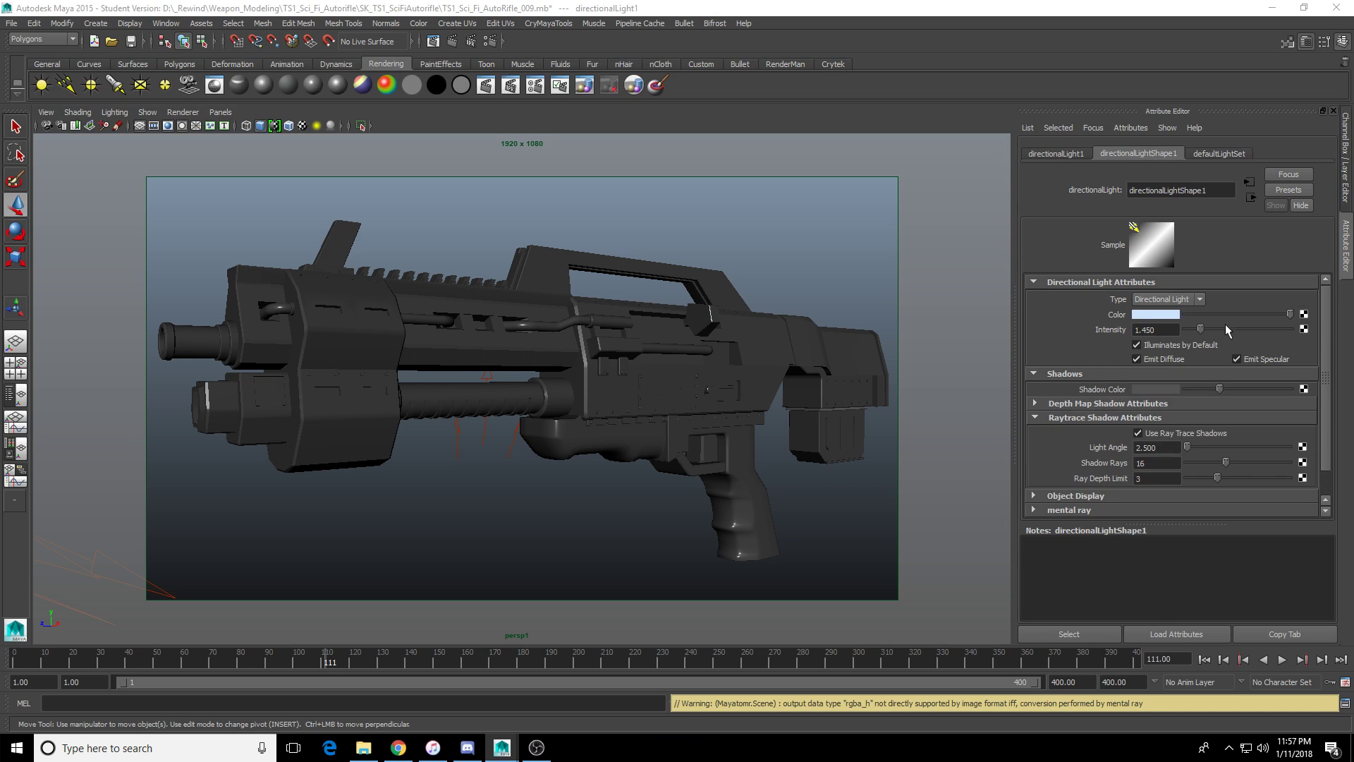
# Set directionalLight1's intensity to 1.6 and its raytrace shadow rays to 21.
pyautogui.click(1170, 328)
pyautogui.press('BackSpace')
pyautogui.press('BackSpace')
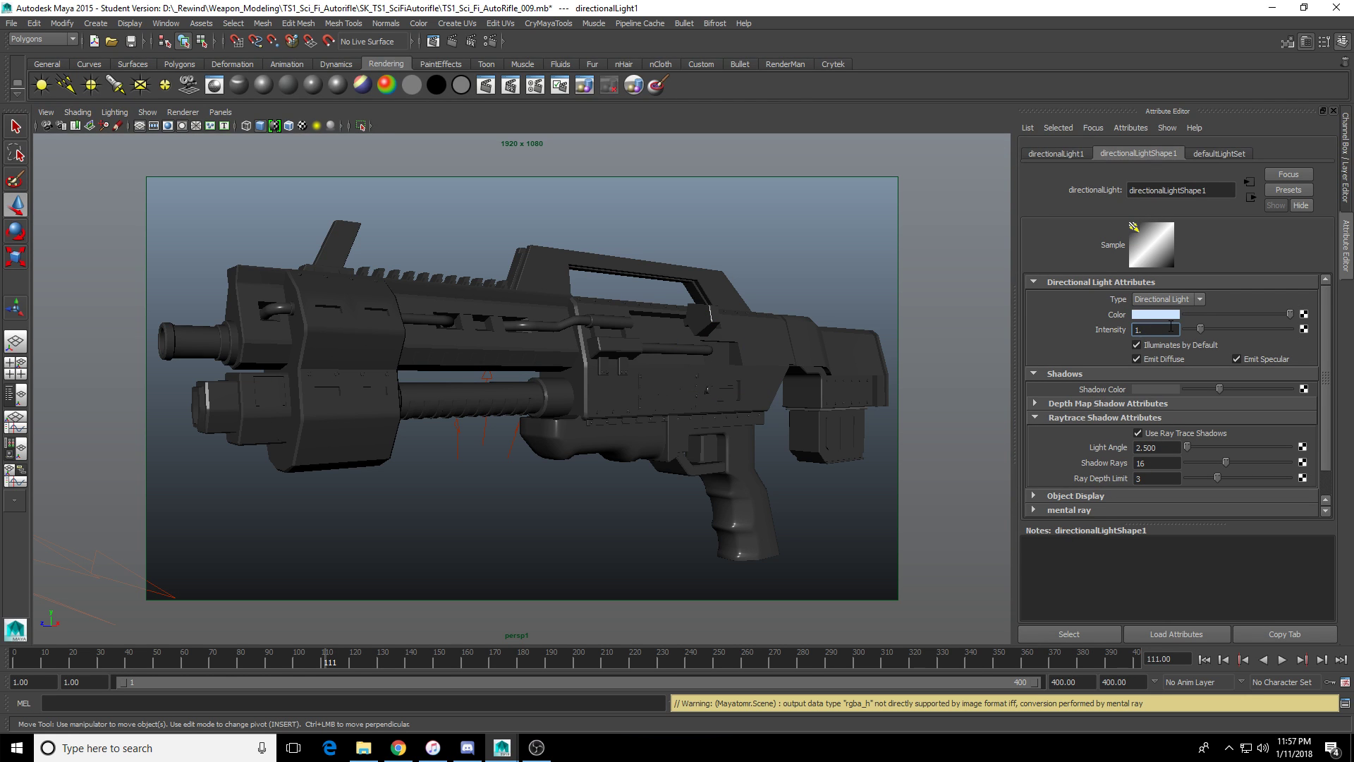
pyautogui.write('6')
pyautogui.press('Return')
pyautogui.click(1172, 447)
pyautogui.moveTo(1226, 463); pyautogui.dragTo(1239, 462)
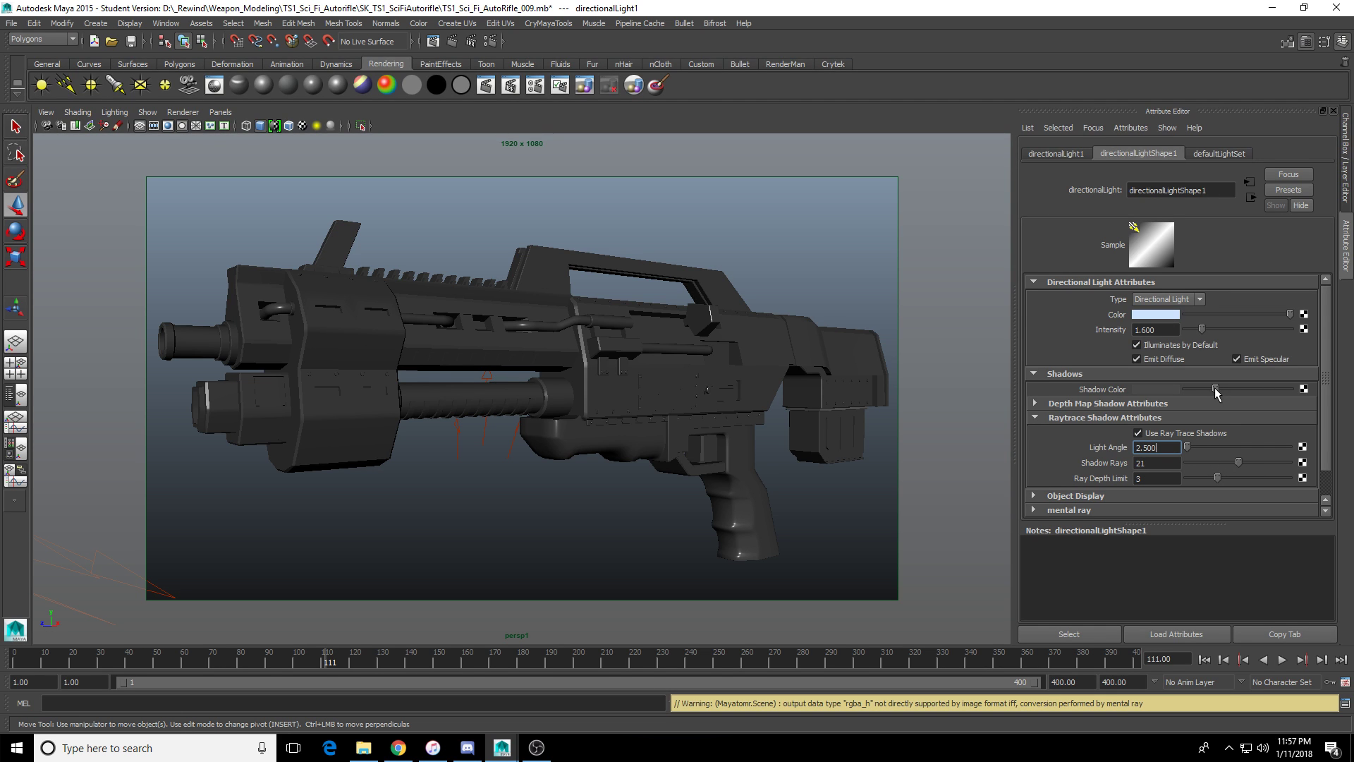
# Render the current frame to check the material and light changes, close the render window, and save the scene.
pyautogui.click(487, 84)
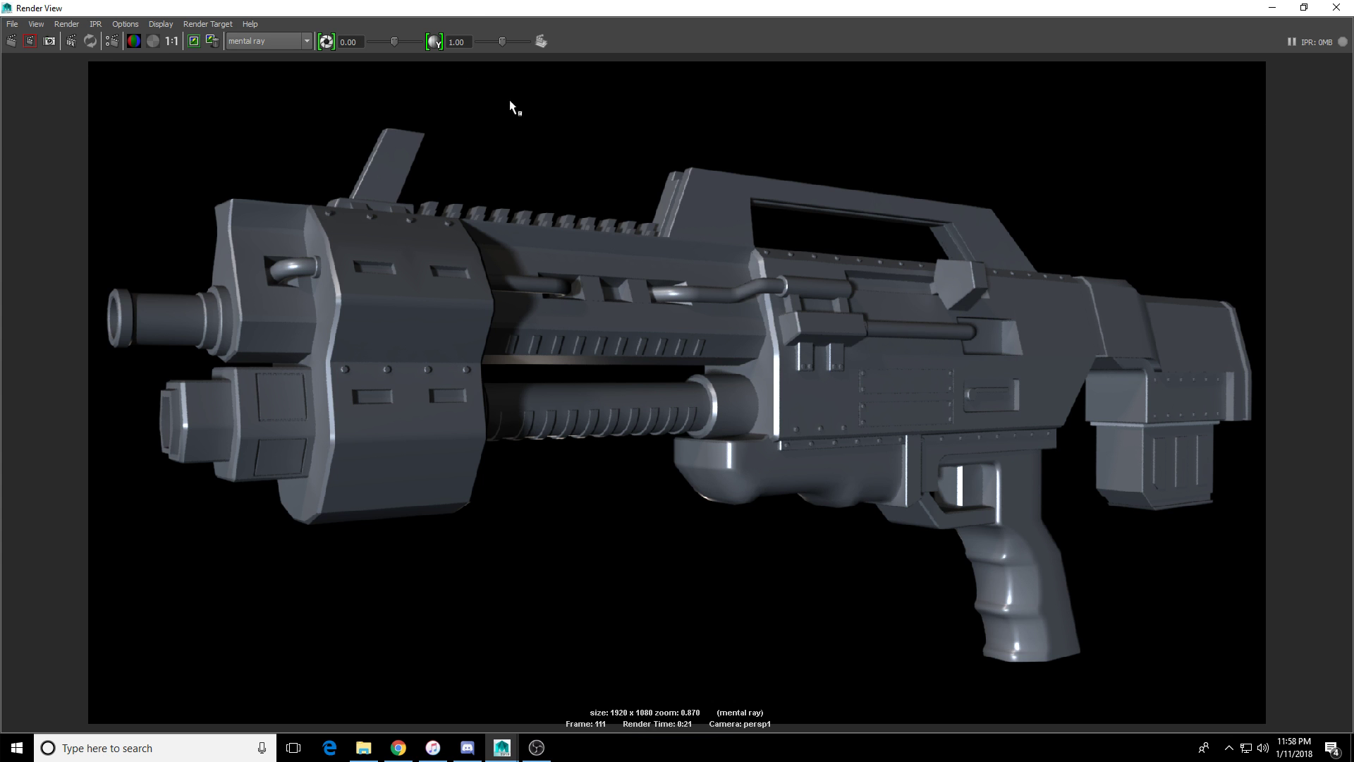
pyautogui.click(1336, 16)
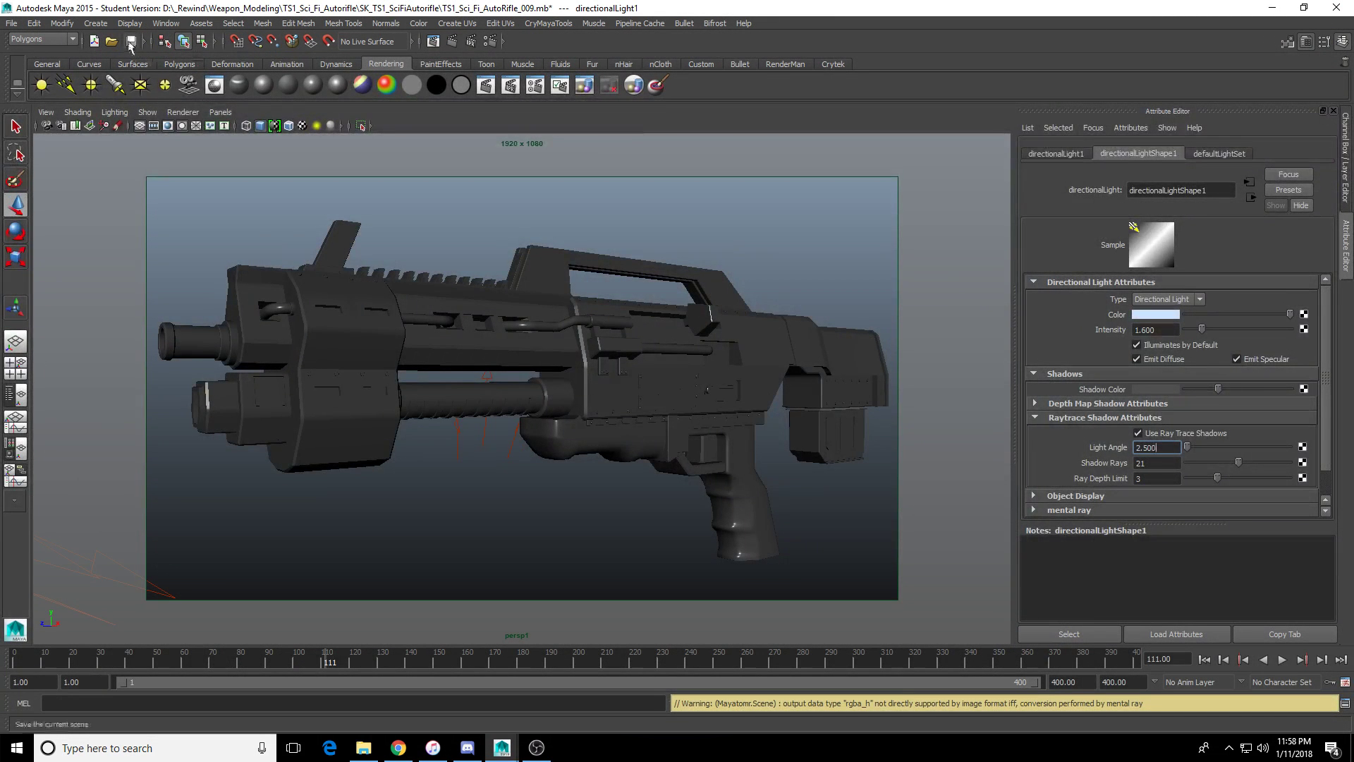
pyautogui.click(131, 41)
pyautogui.click(649, 383)
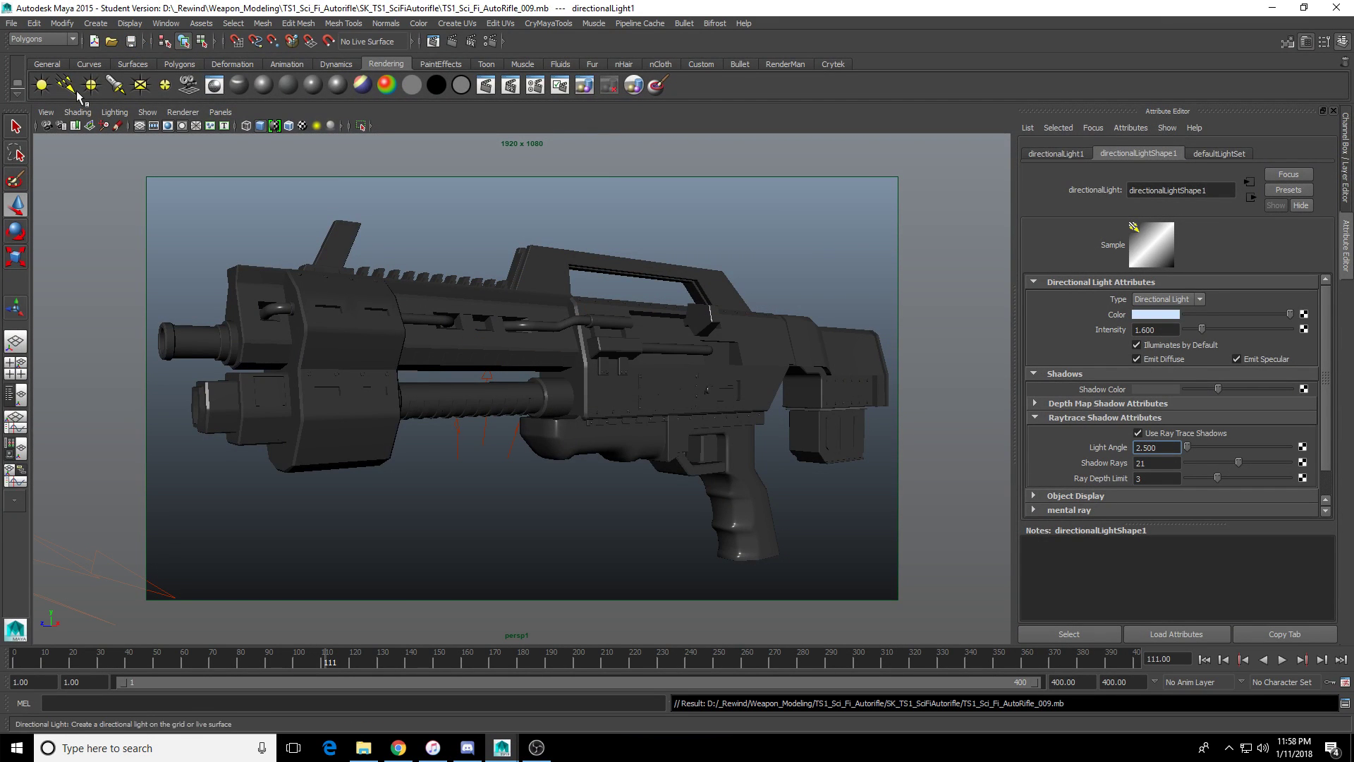
# Switch the viewport from the persp1 camera to the persp camera.
pyautogui.press('space')
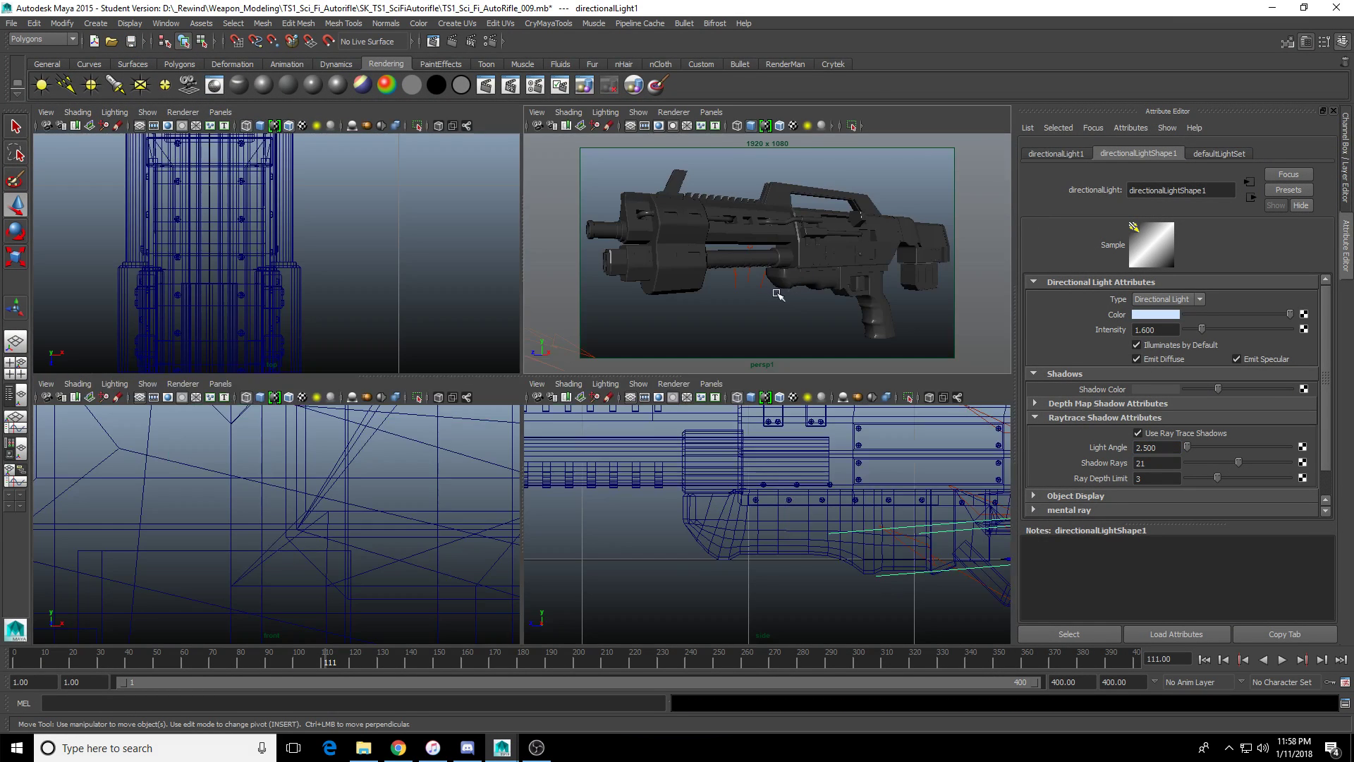
pyautogui.press('space')
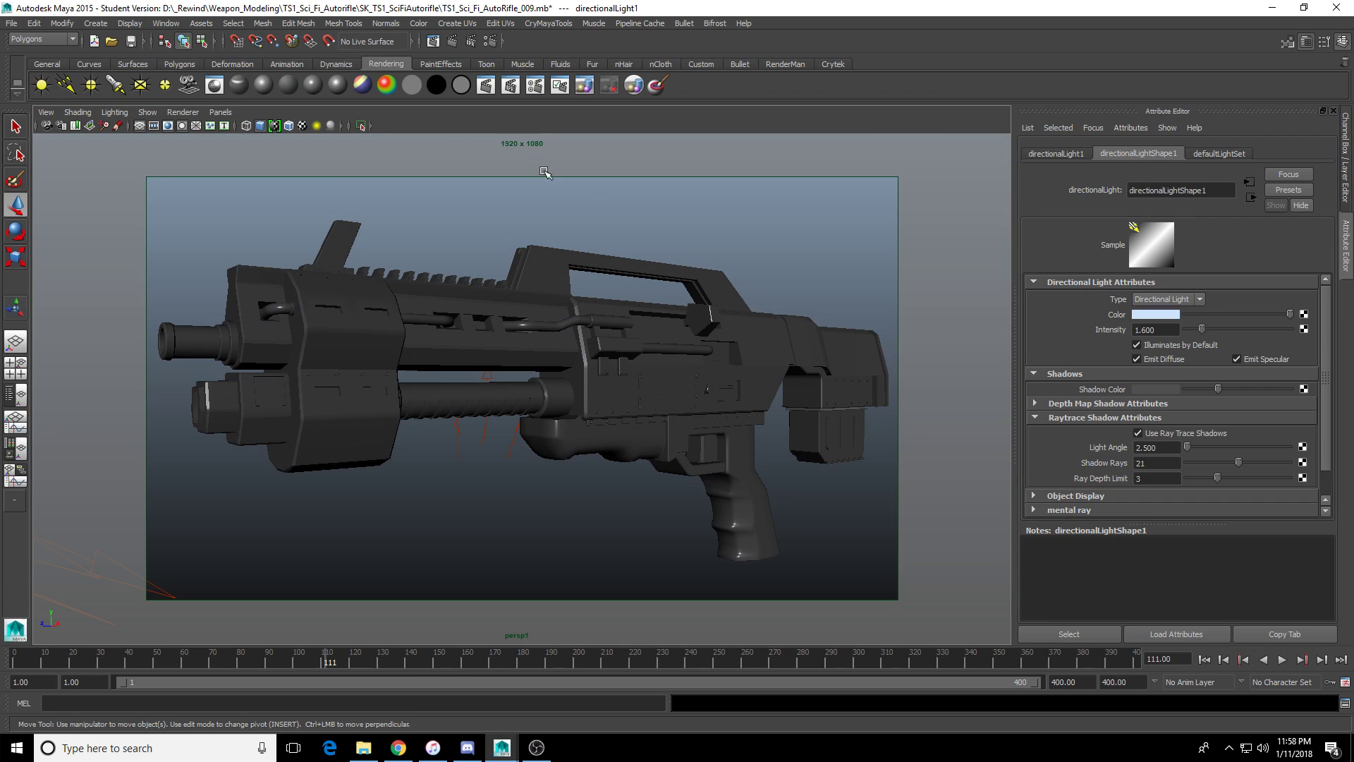
pyautogui.click(220, 112)
pyautogui.moveTo(240, 127)
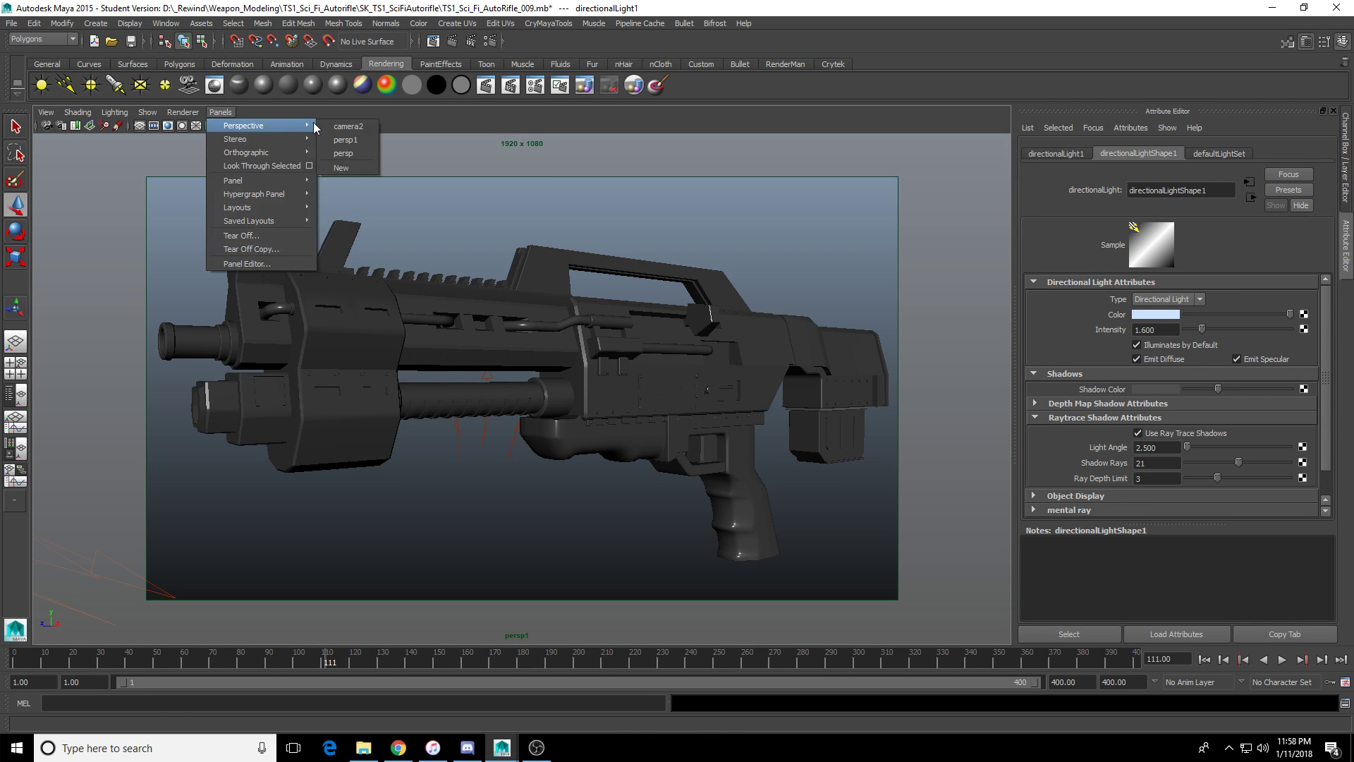
pyautogui.click(345, 153)
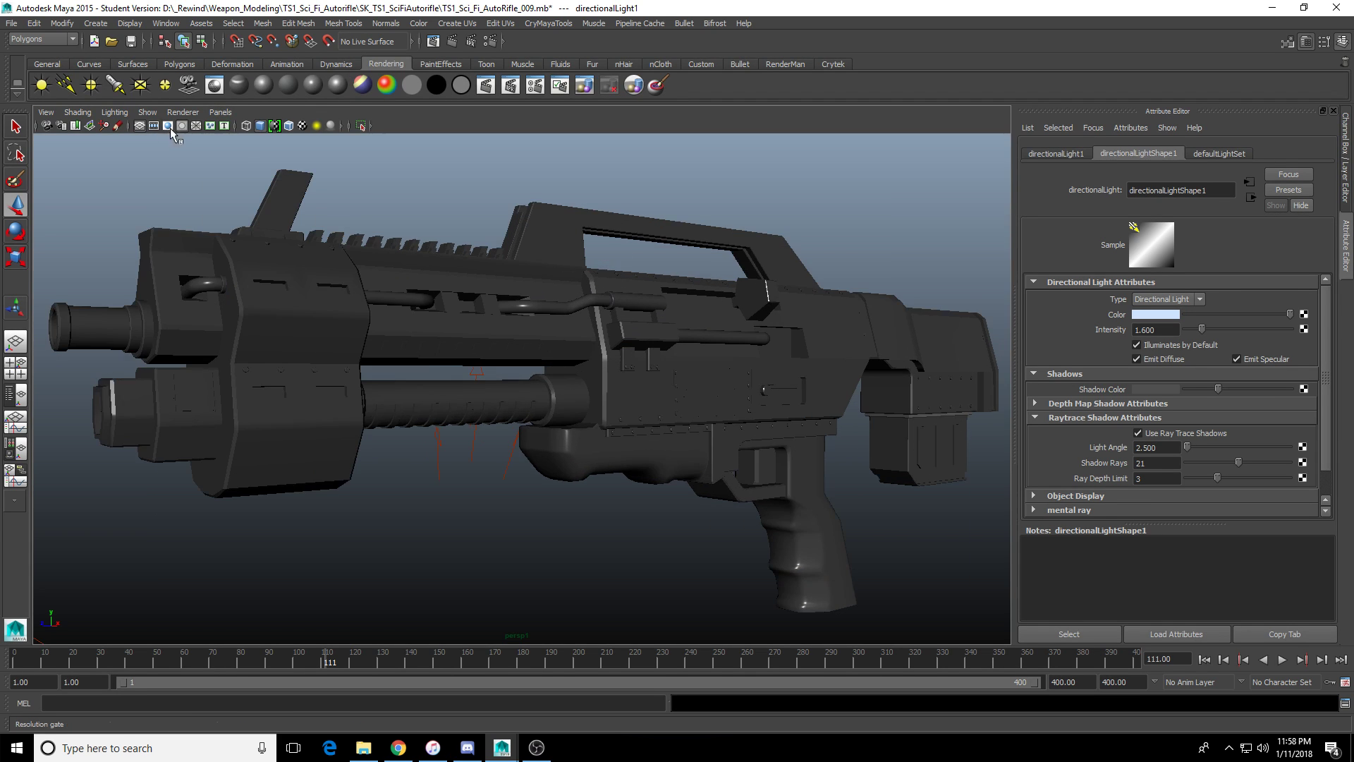
pyautogui.click(220, 112)
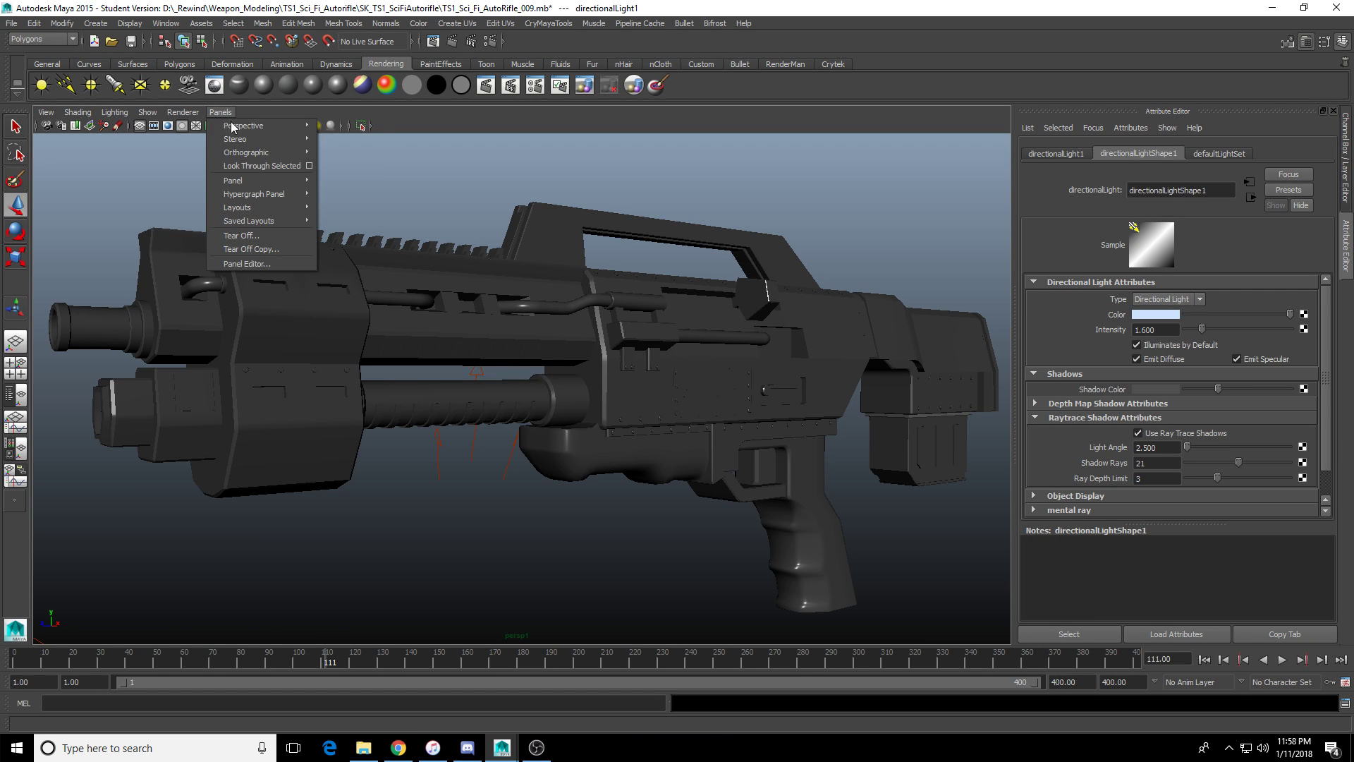
pyautogui.moveTo(285, 125)
pyautogui.click(345, 139)
pyautogui.click(220, 112)
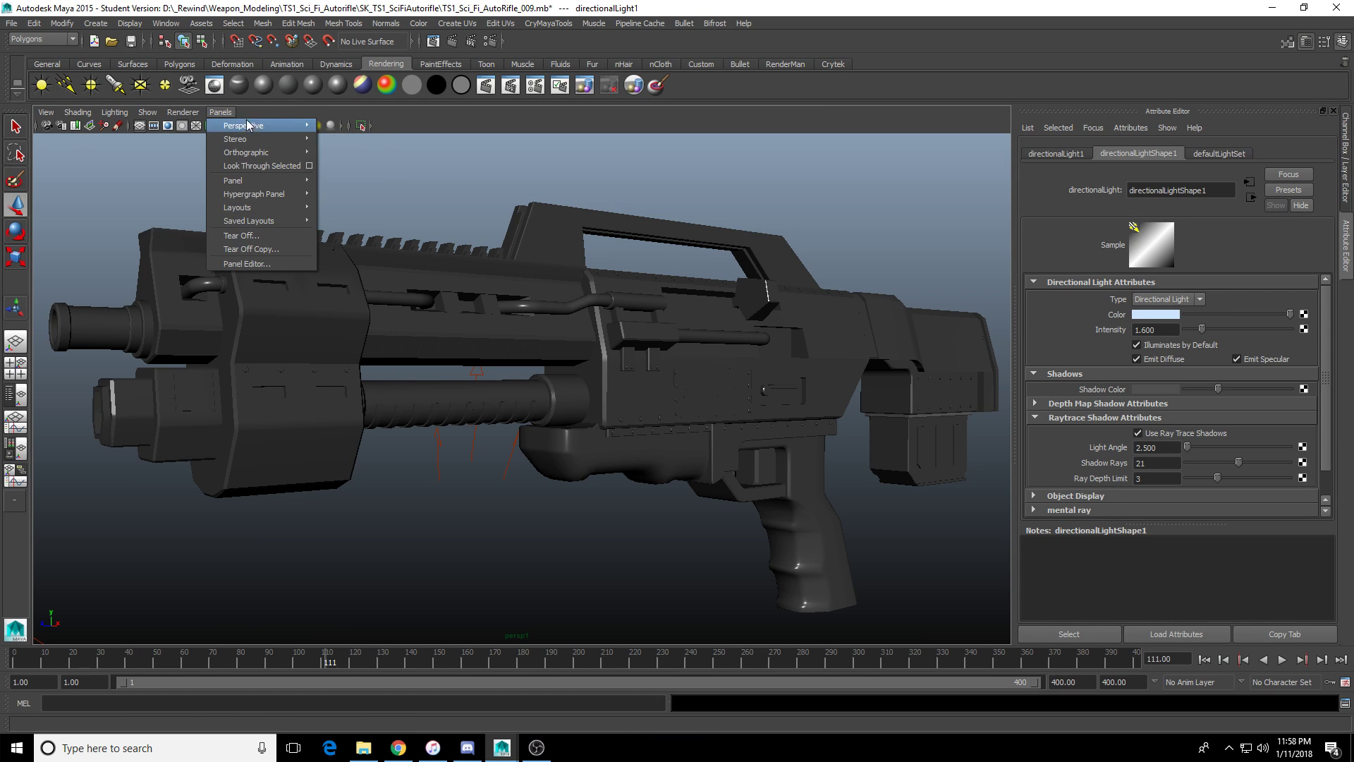
pyautogui.moveTo(243, 125)
pyautogui.click(353, 153)
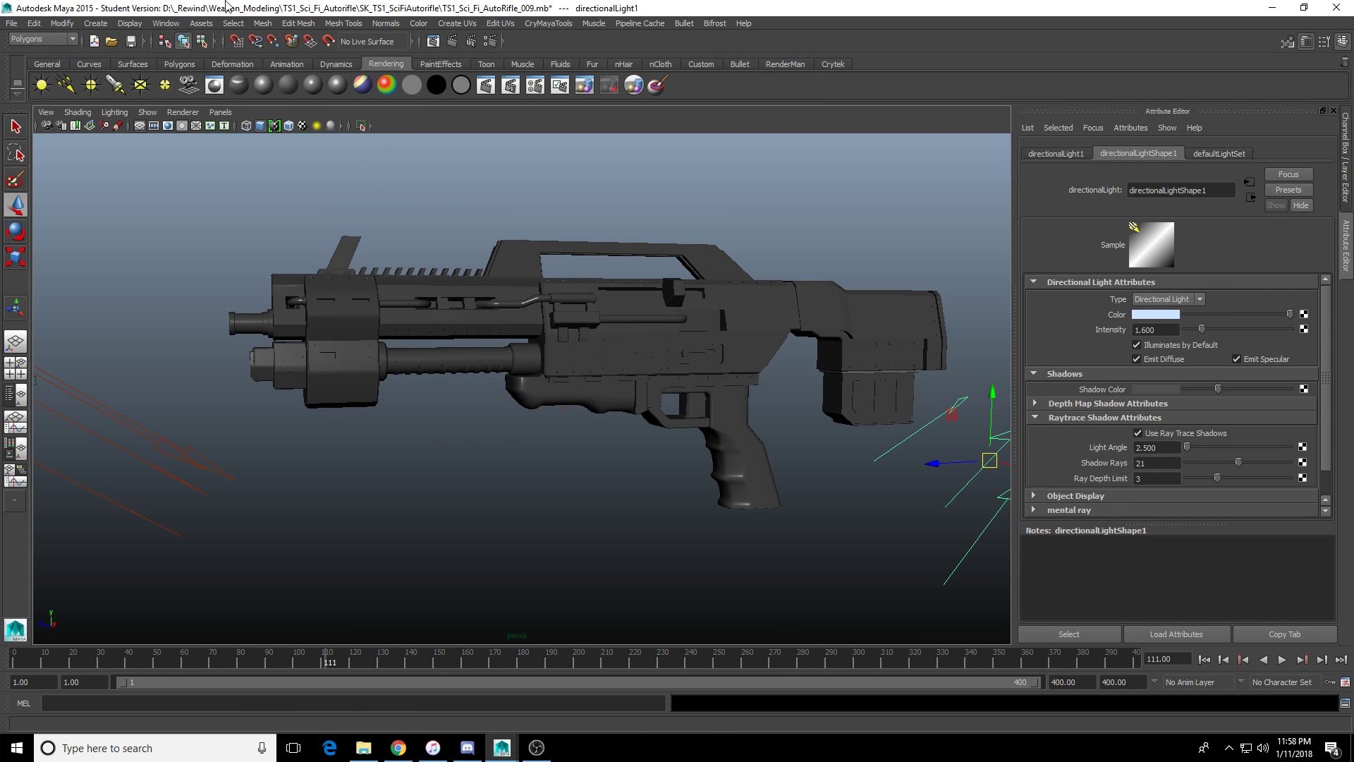
# Save the scene as a new file named TS1_Sci_Fi_AutoRifle_009_Renderman.mb, continuing past the student version notice.
pyautogui.click(12, 23)
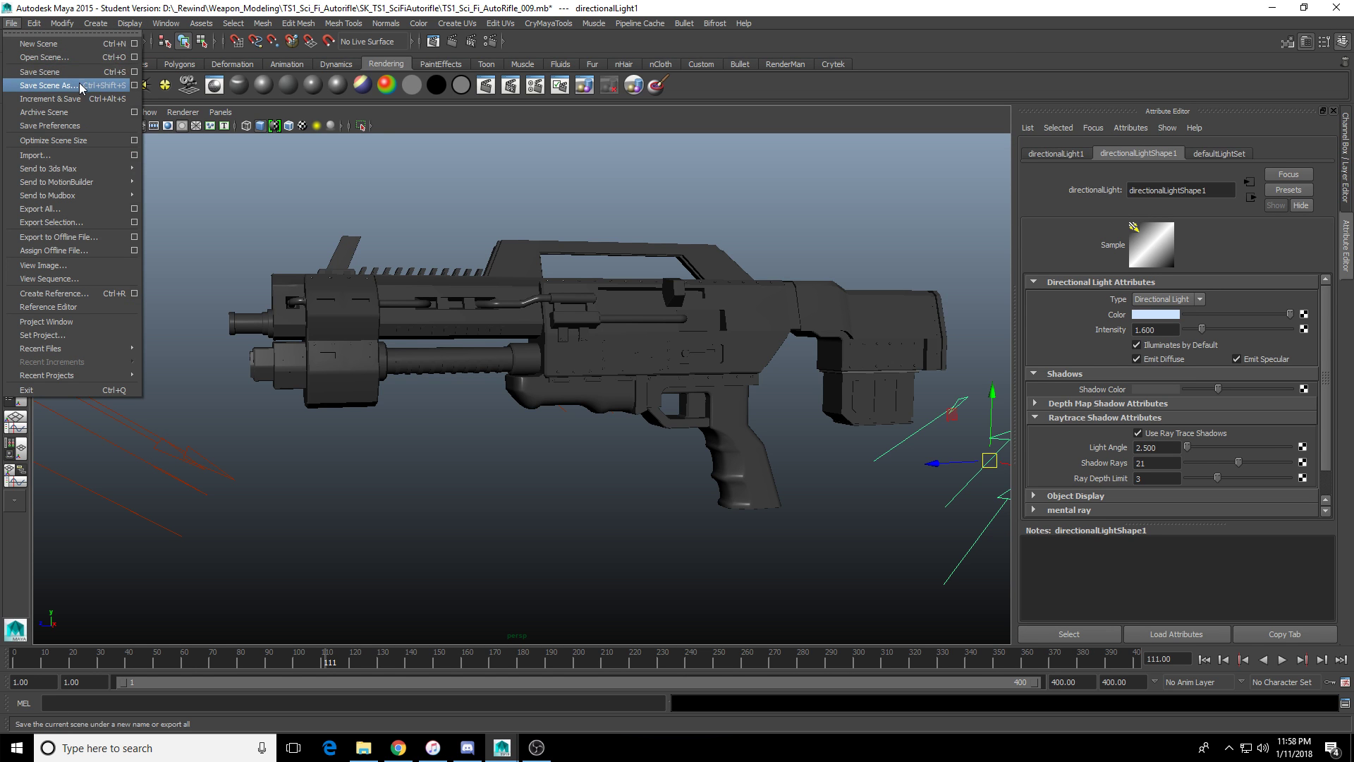
pyautogui.click(42, 85)
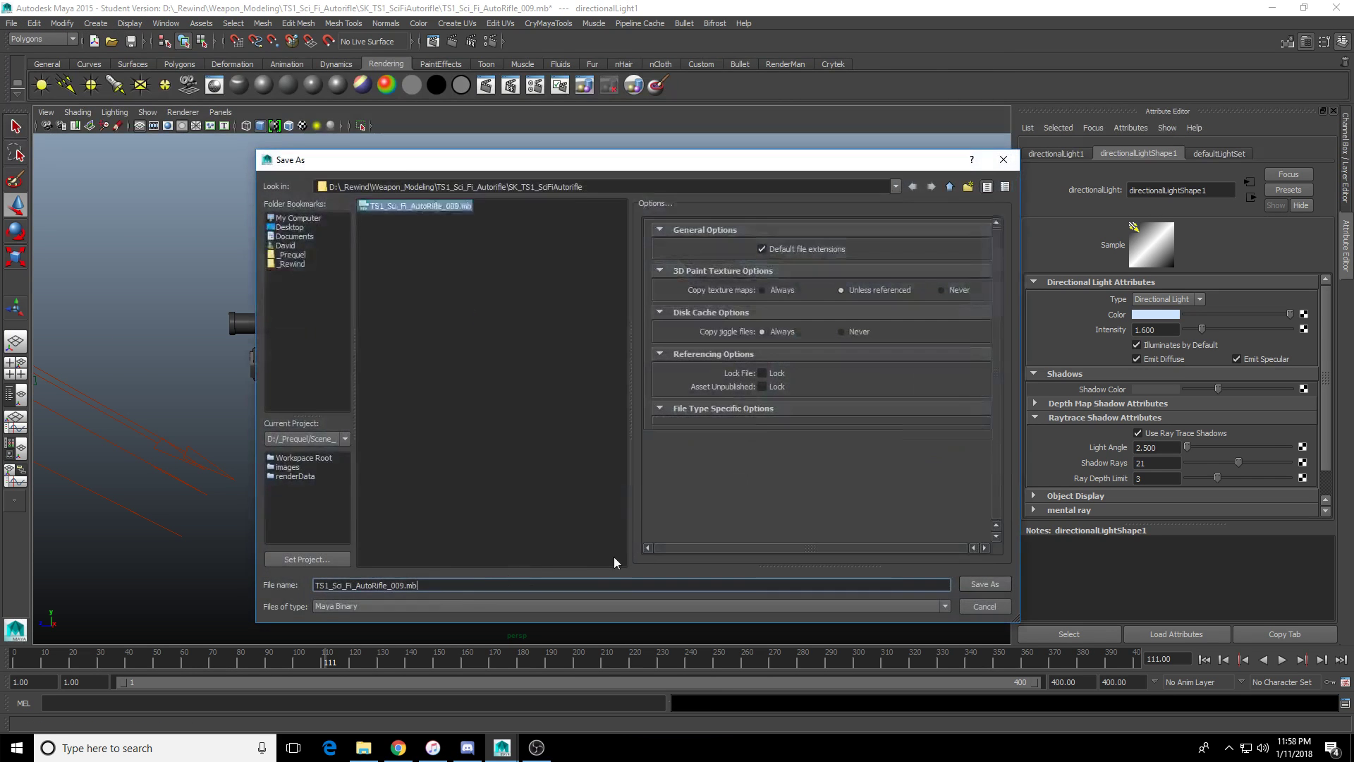
pyautogui.click(427, 584)
pyautogui.press('Left')
pyautogui.press('Left')
pyautogui.press('Left')
pyautogui.write('_Renderman')
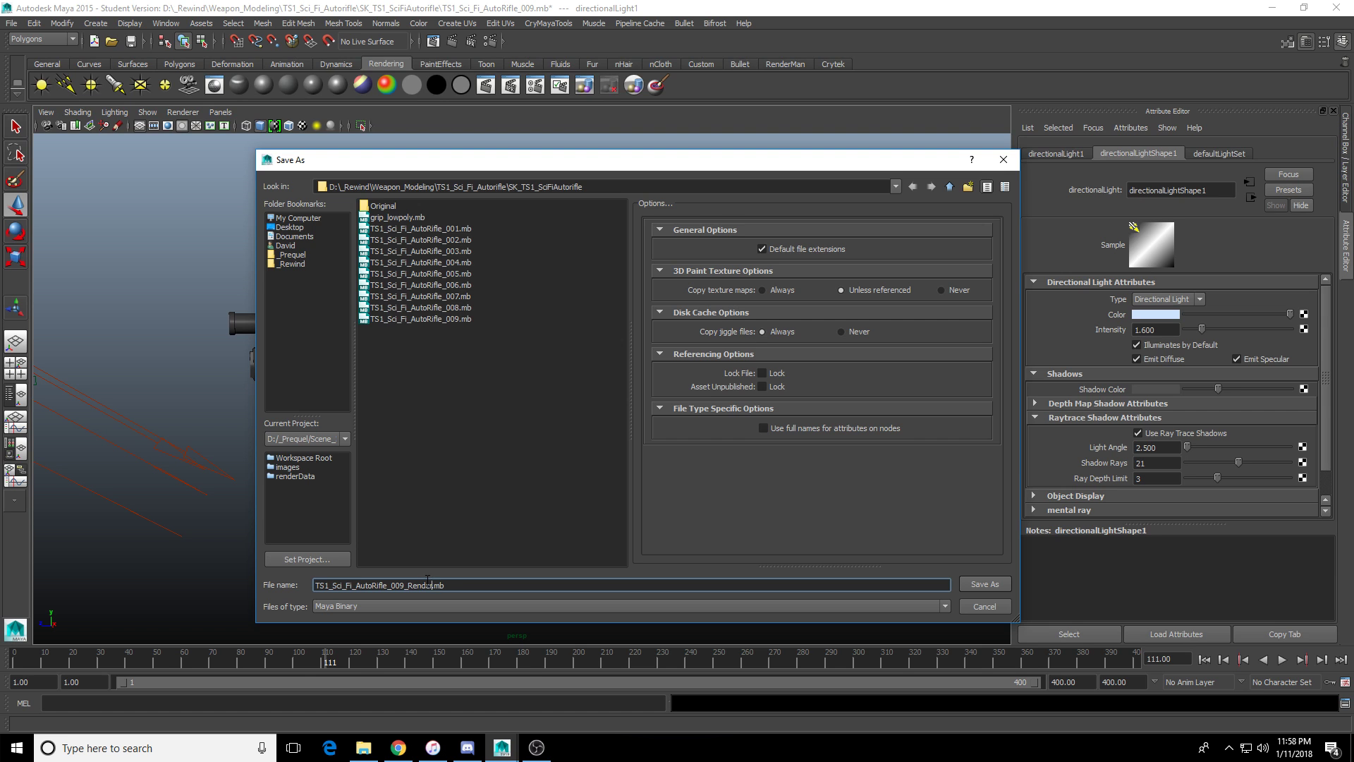
pyautogui.press('Return')
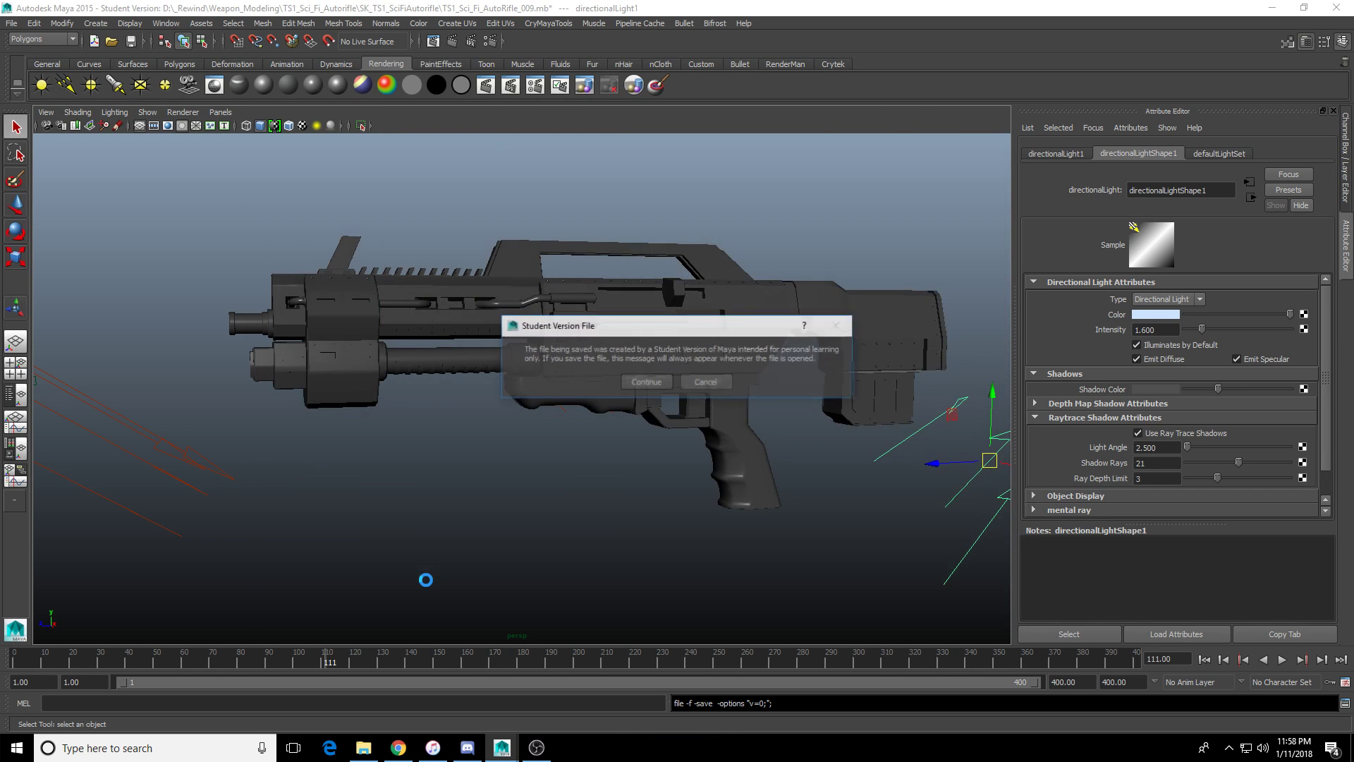
pyautogui.click(646, 385)
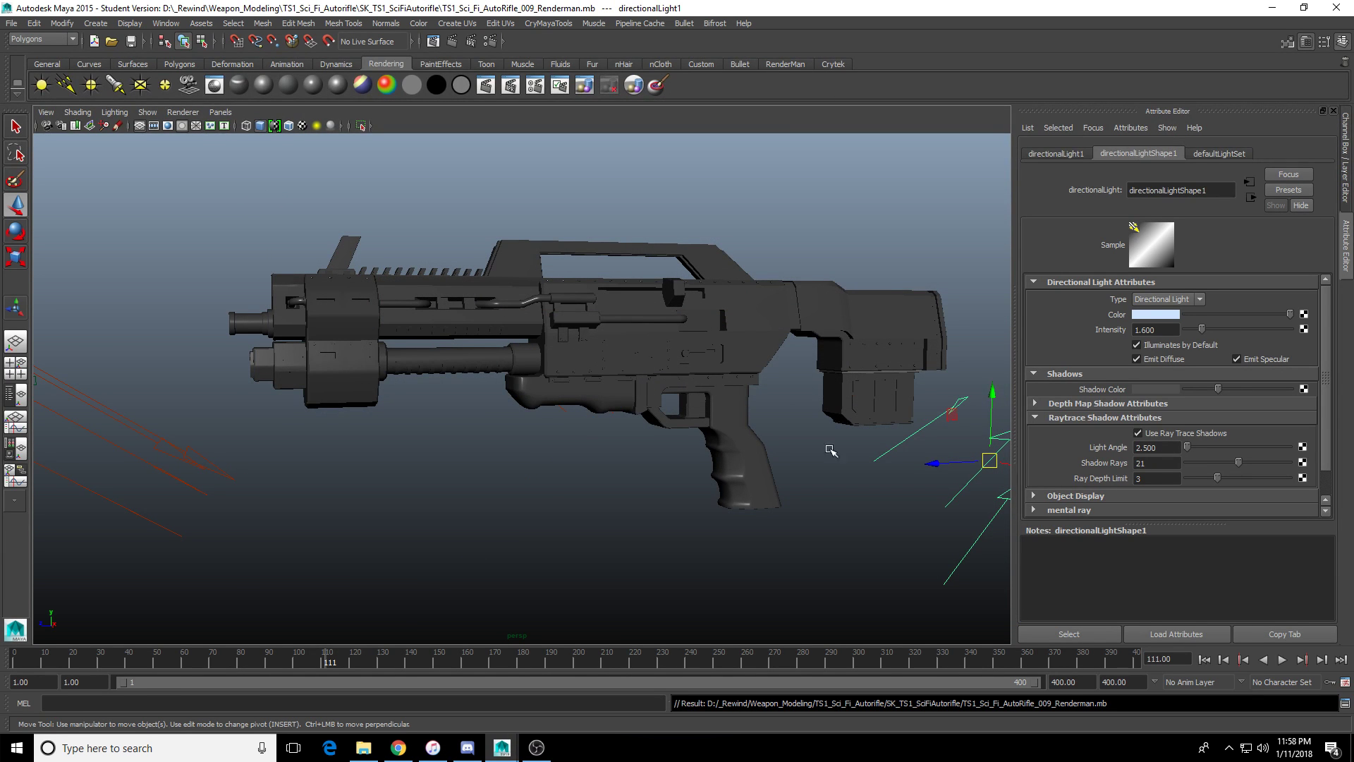
# Bring up the RenderMan shelf tools.
pyautogui.click(1139, 315)
pyautogui.press('[')
pyautogui.click(786, 64)
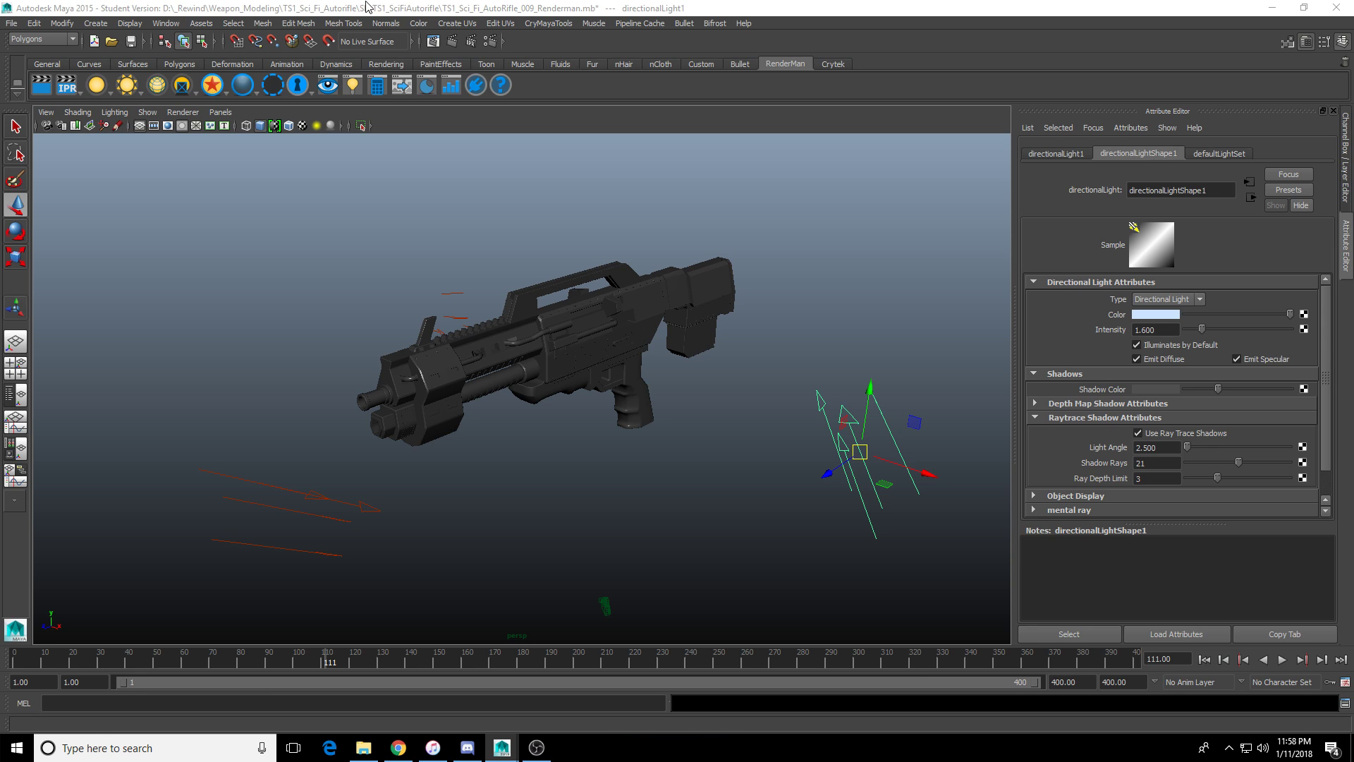
pyautogui.click(233, 23)
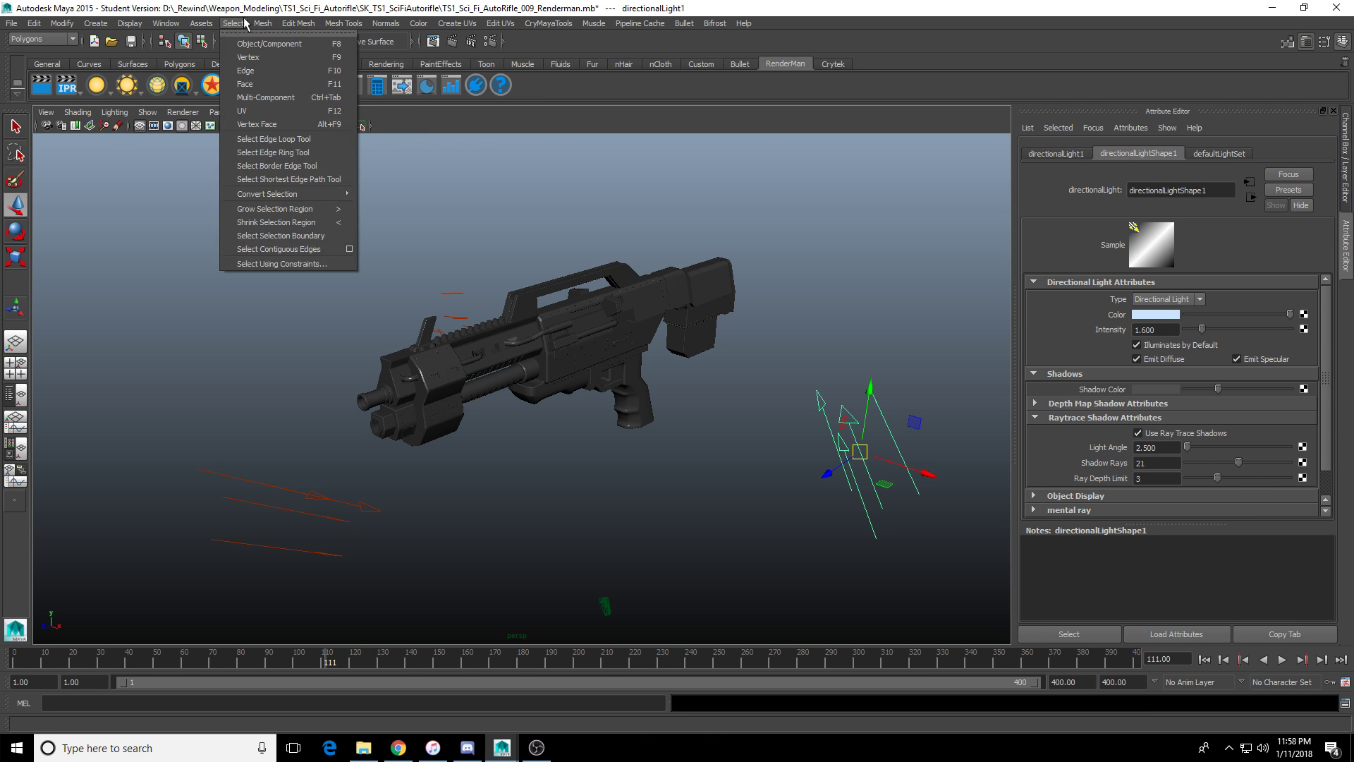
pyautogui.moveTo(308, 27)
pyautogui.moveTo(386, 27)
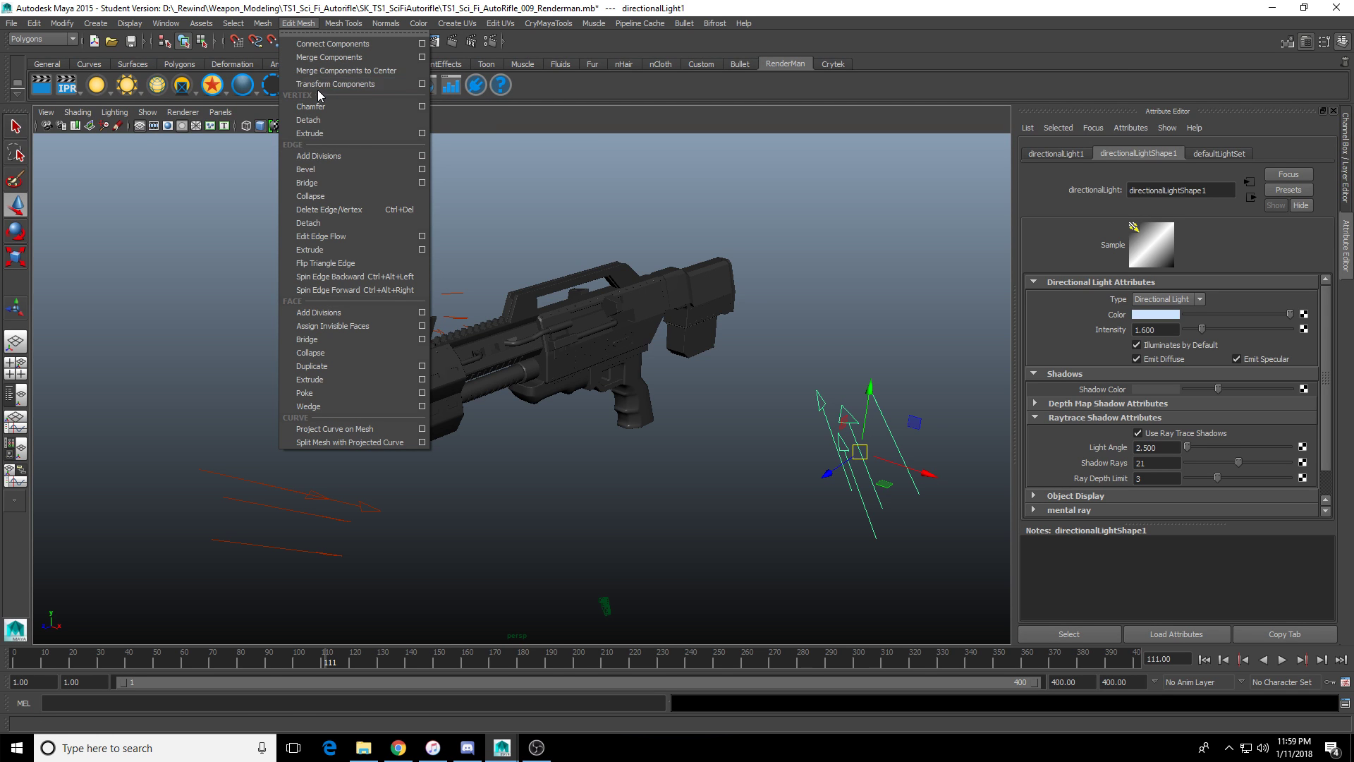
pyautogui.click(270, 26)
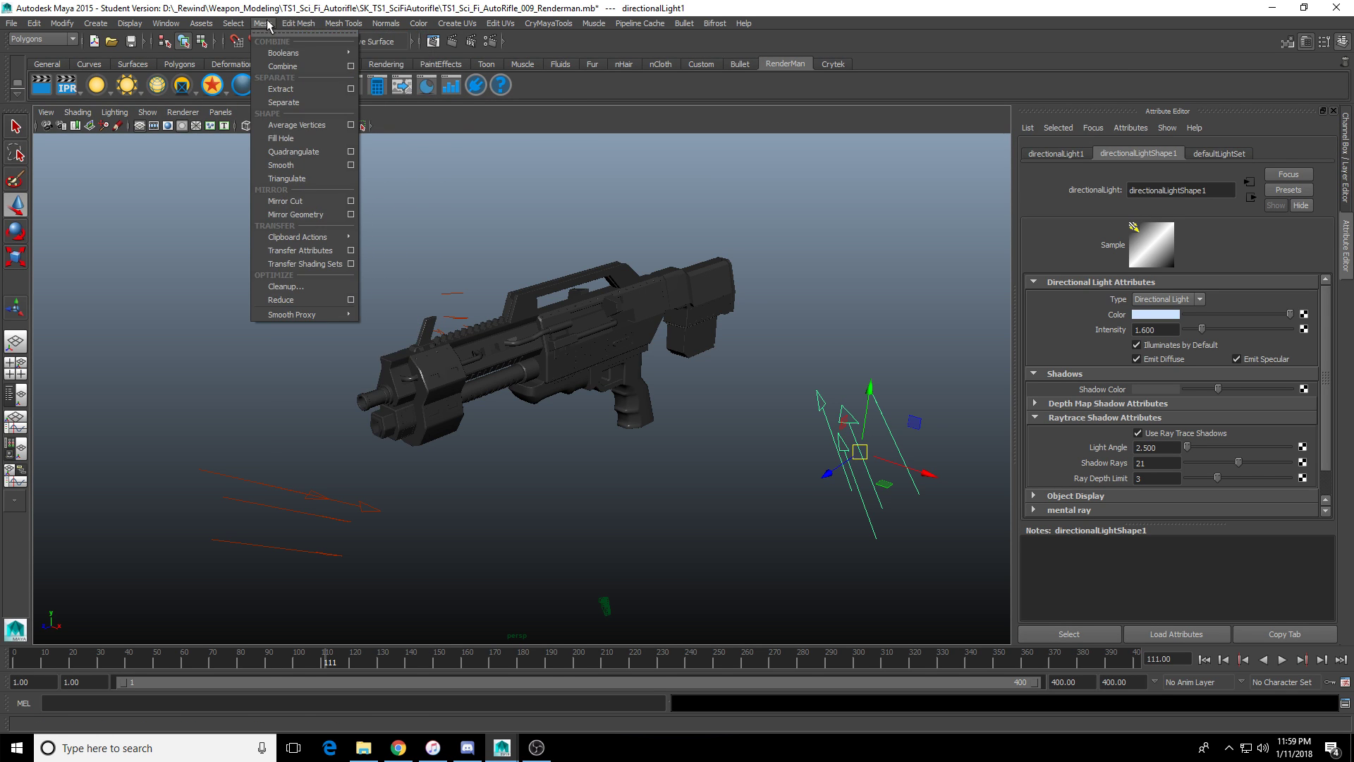
pyautogui.click(269, 26)
# Load the RenderMan_for_Maya.mll plug-in through the Plug-in Manager and close the manager.
pyautogui.click(166, 24)
pyautogui.moveTo(272, 98)
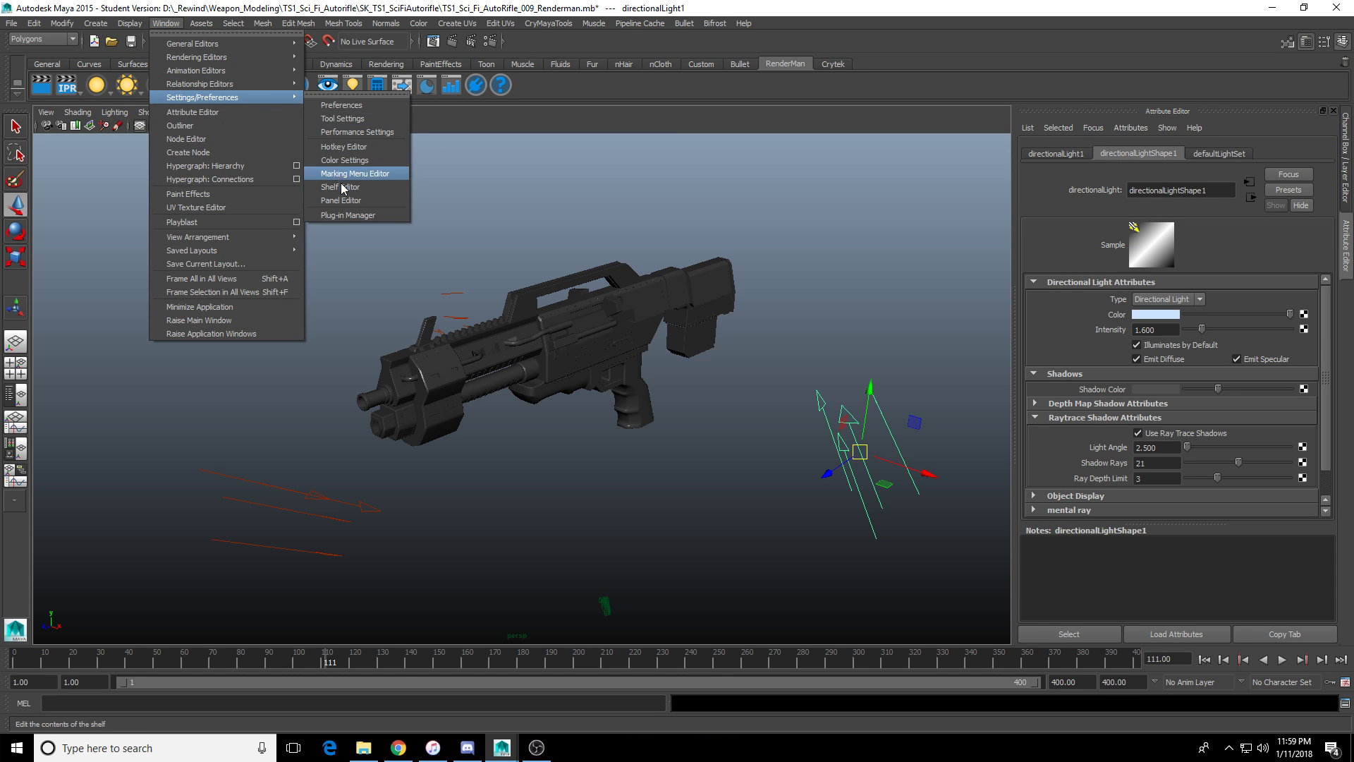
pyautogui.click(347, 215)
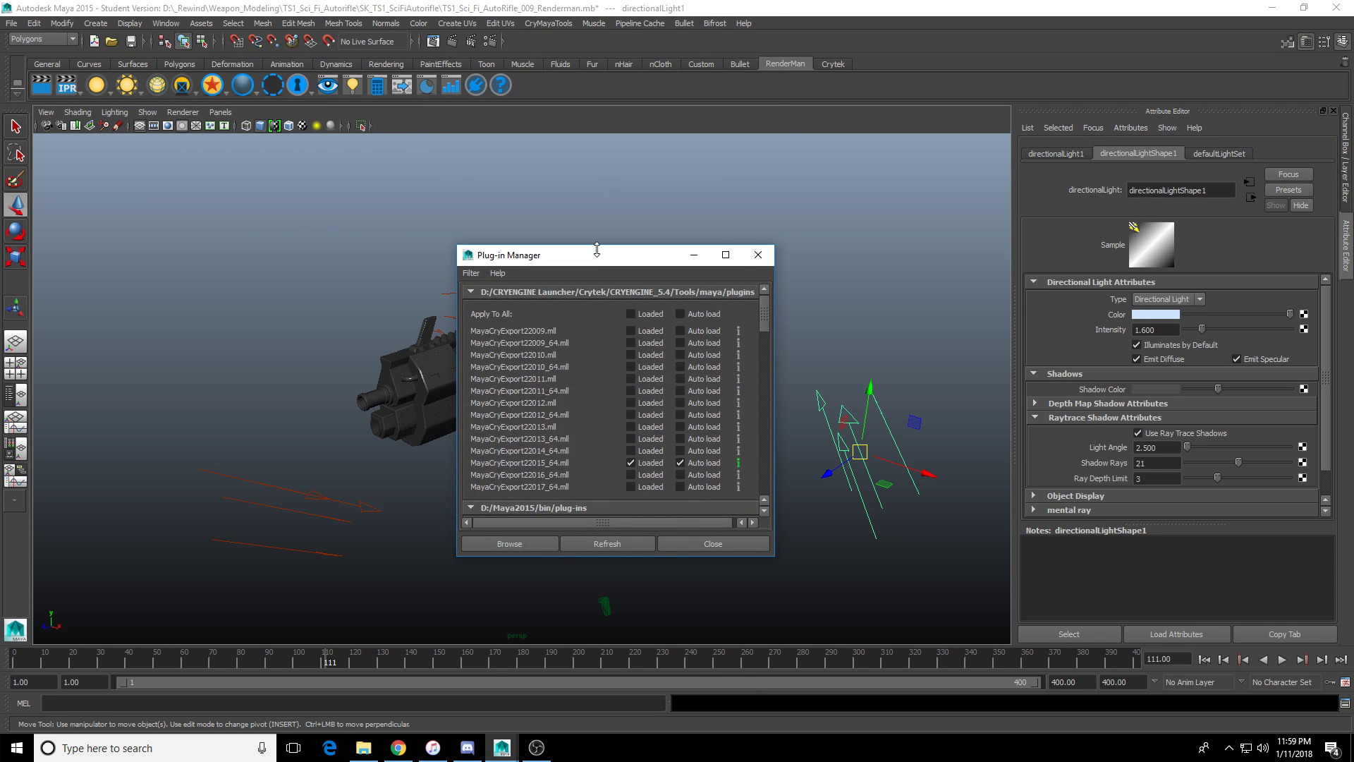
pyautogui.doubleClick(595, 246)
pyautogui.scroll(-15, 557, 226)
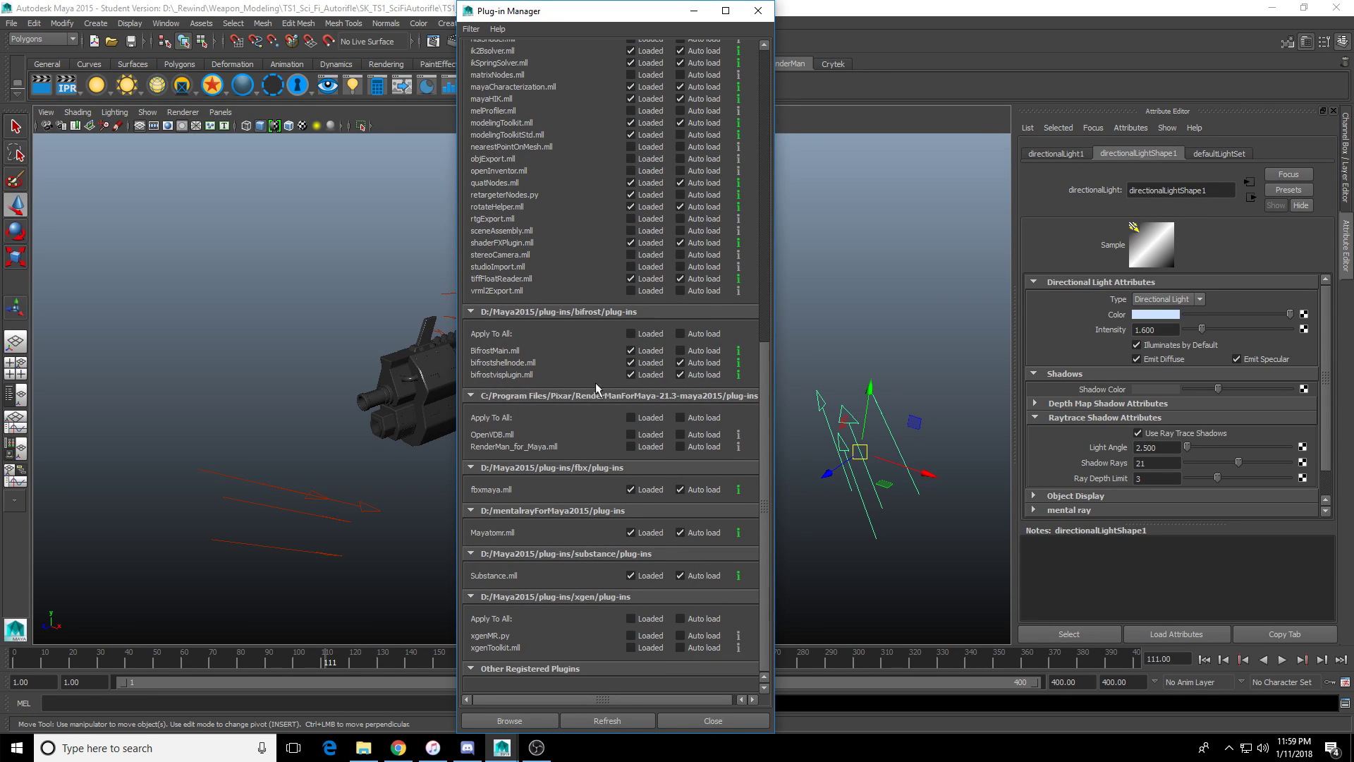
pyautogui.click(631, 447)
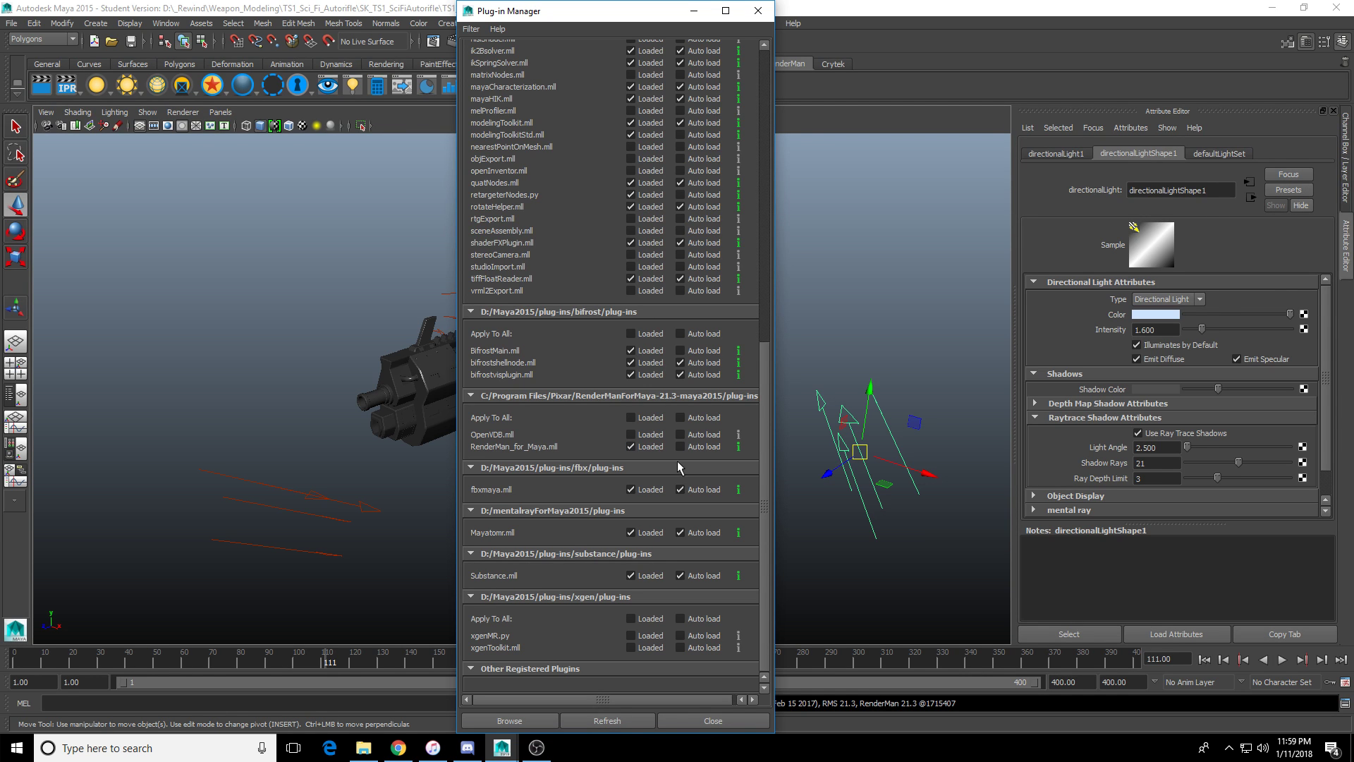
pyautogui.click(700, 720)
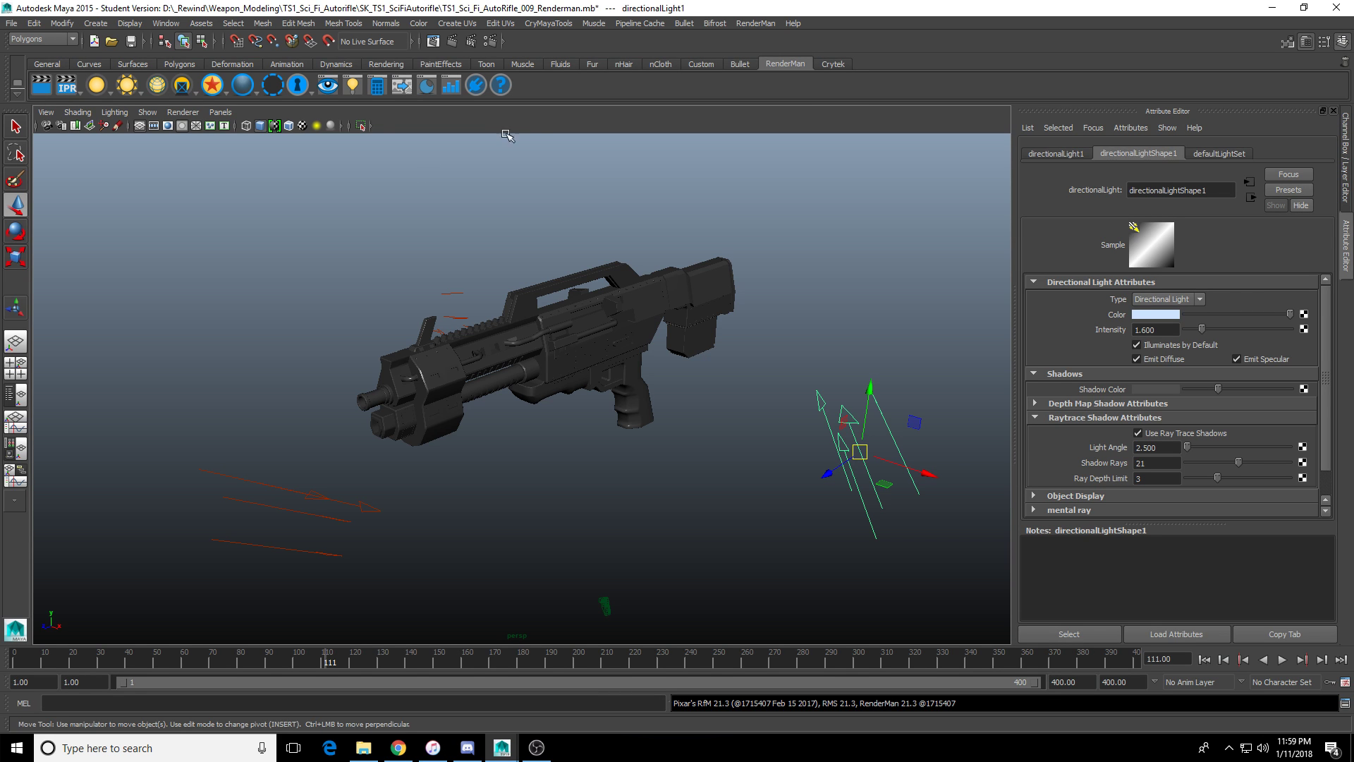
# Delete the existing directional lights around the rifle.
pyautogui.keyDown('alt'); pyautogui.moveTo(627, 329); pyautogui.dragTo(649, 354); pyautogui.keyUp('alt')
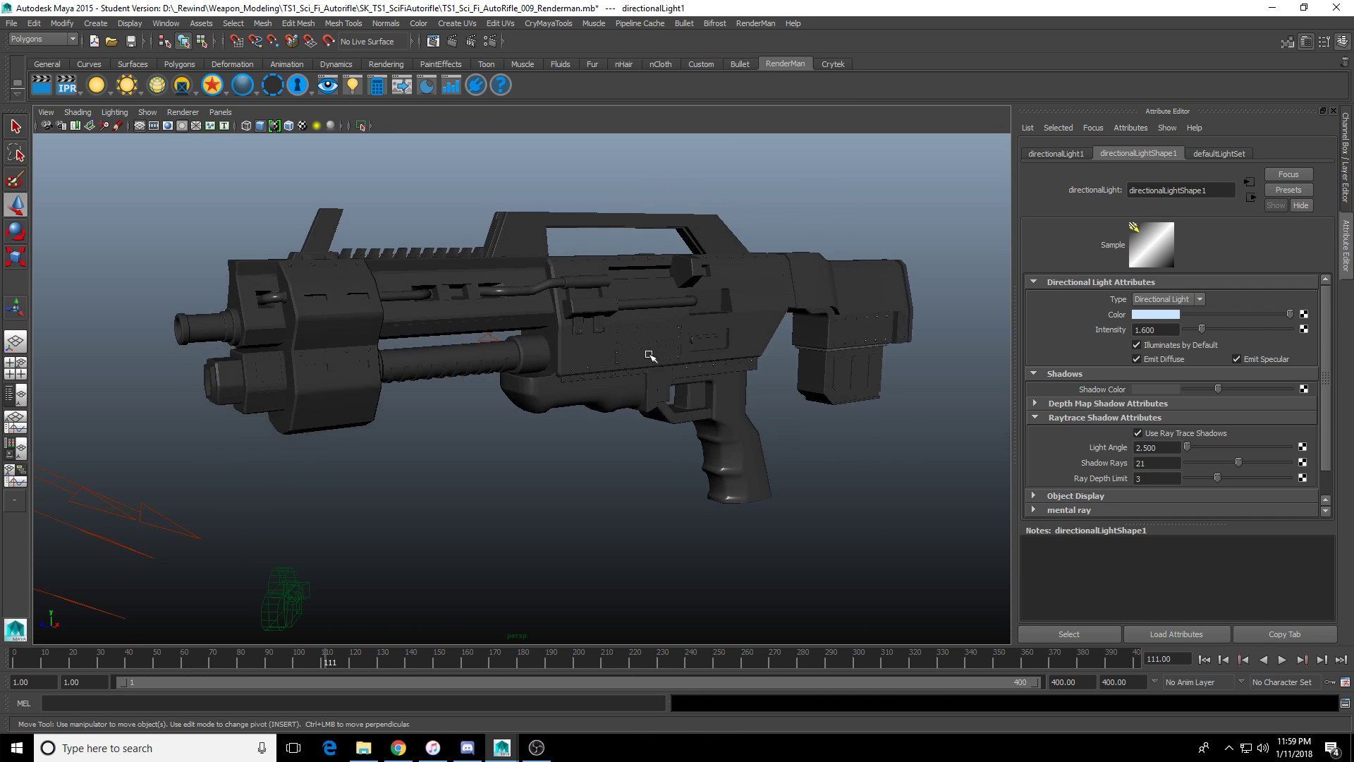
pyautogui.keyDown('alt'); pyautogui.moveTo(649, 354); pyautogui.dragTo(250, 497, button='right'); pyautogui.keyUp('alt')
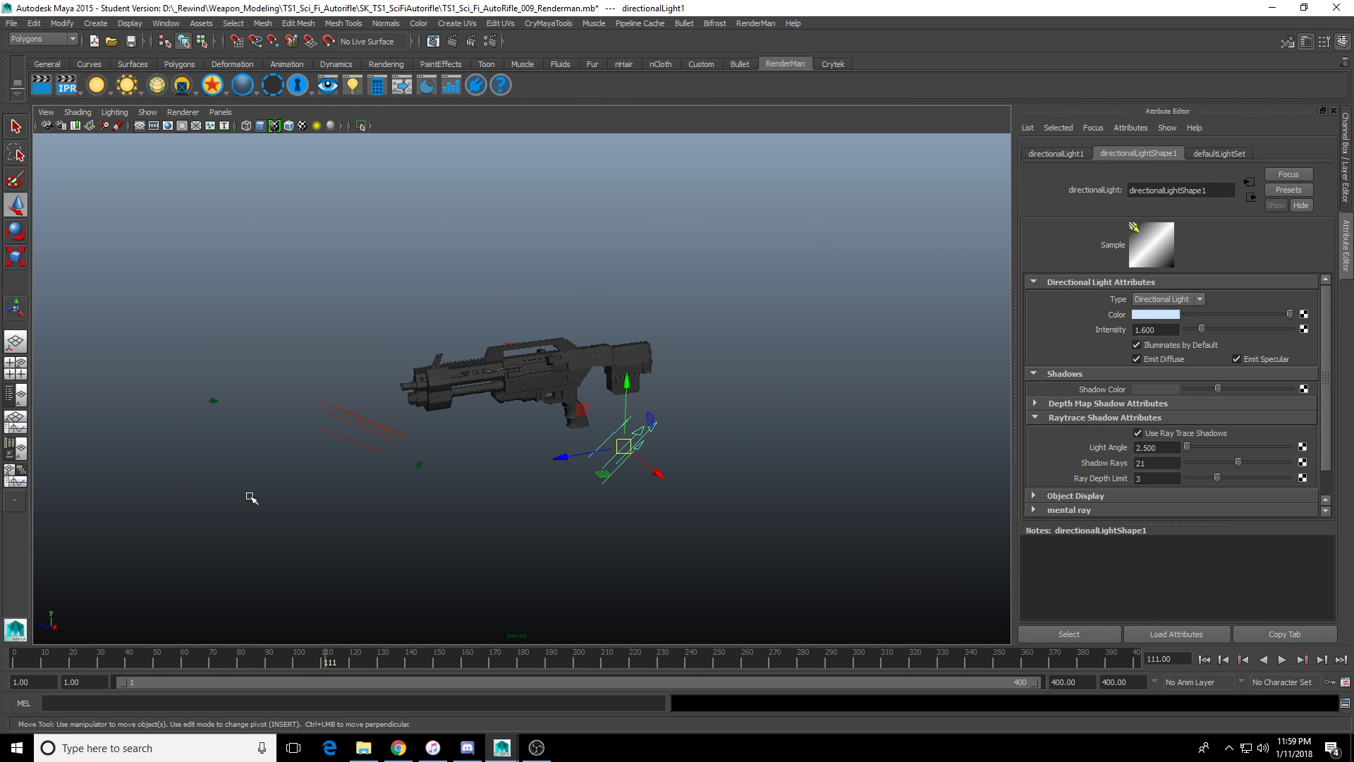
pyautogui.click(323, 419)
pyautogui.click(459, 345)
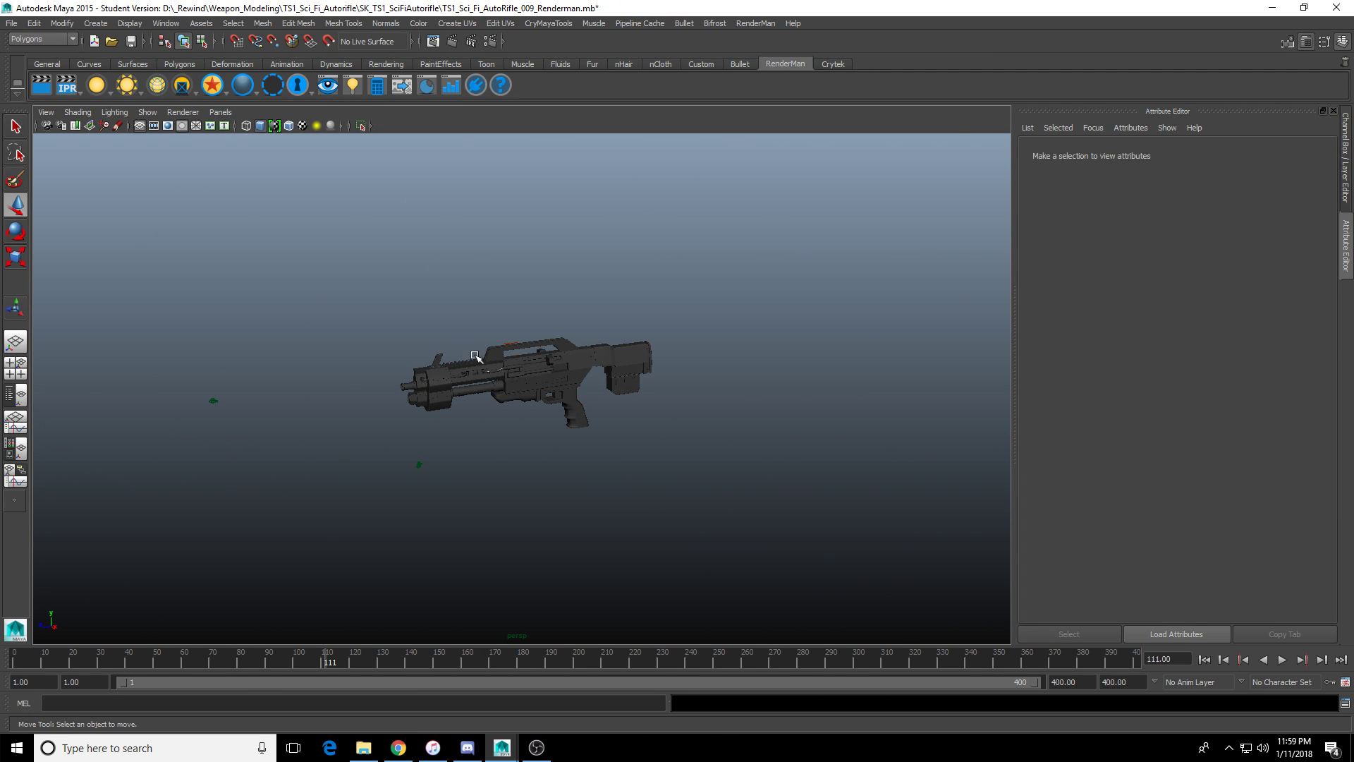
pyautogui.keyDown('alt'); pyautogui.moveTo(460, 333); pyautogui.dragTo(406, 318); pyautogui.keyUp('alt')
pyautogui.click(406, 320)
pyautogui.click(424, 378)
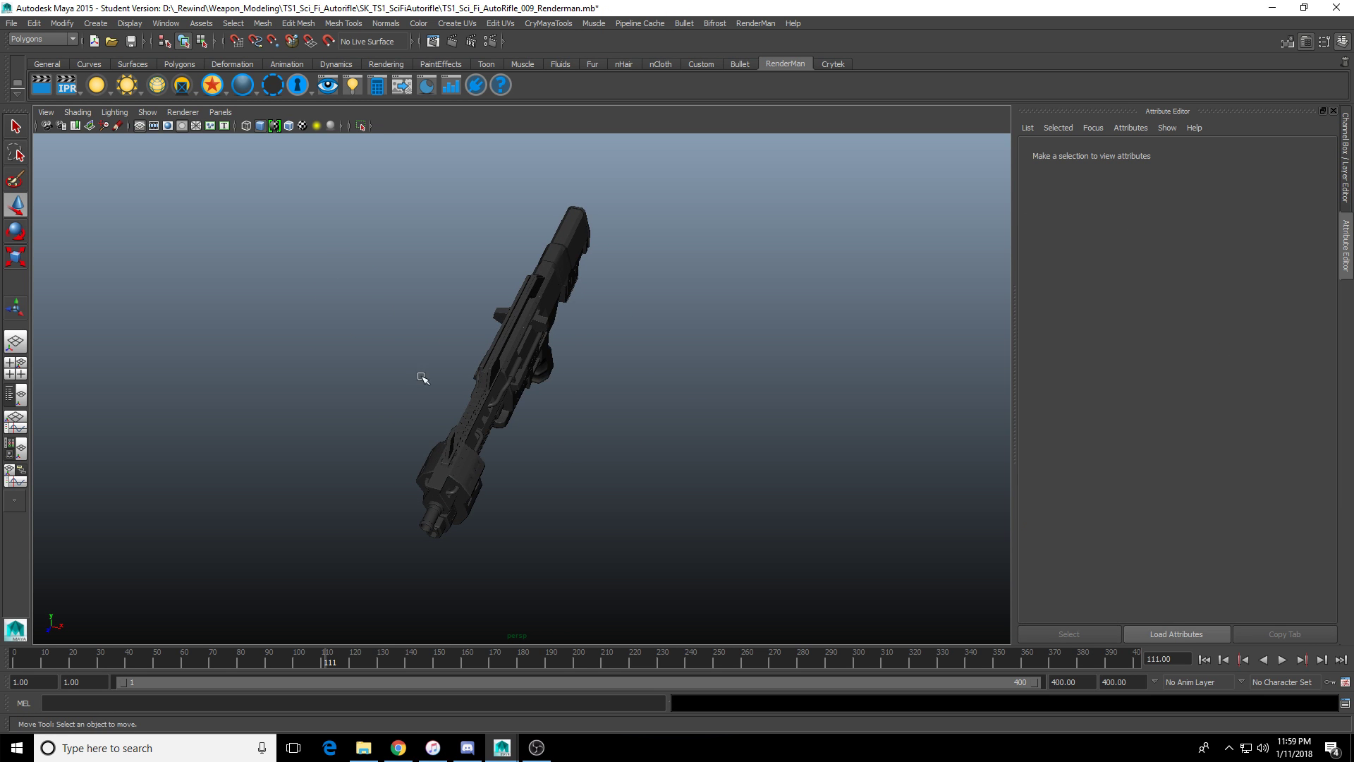
# Select all the mesh parts that make up the rifle.
pyautogui.keyDown('alt'); pyautogui.moveTo(649, 475); pyautogui.dragTo(385, 218); pyautogui.keyUp('alt')
pyautogui.moveTo(385, 218); pyautogui.dragTo(498, 310)
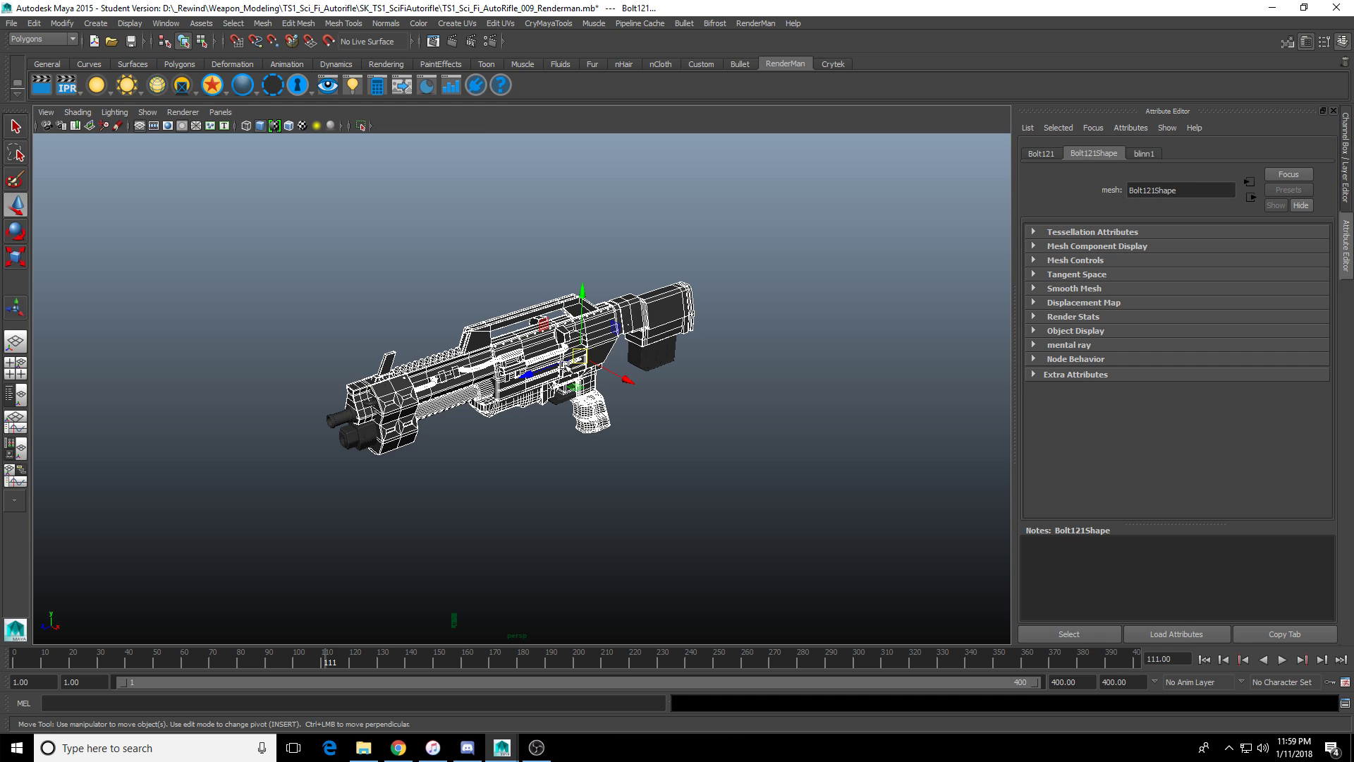
pyautogui.keyDown('alt'); pyautogui.moveTo(135, 555); pyautogui.dragTo(268, 293); pyautogui.keyUp('alt')
pyautogui.moveTo(222, 248); pyautogui.dragTo(880, 539)
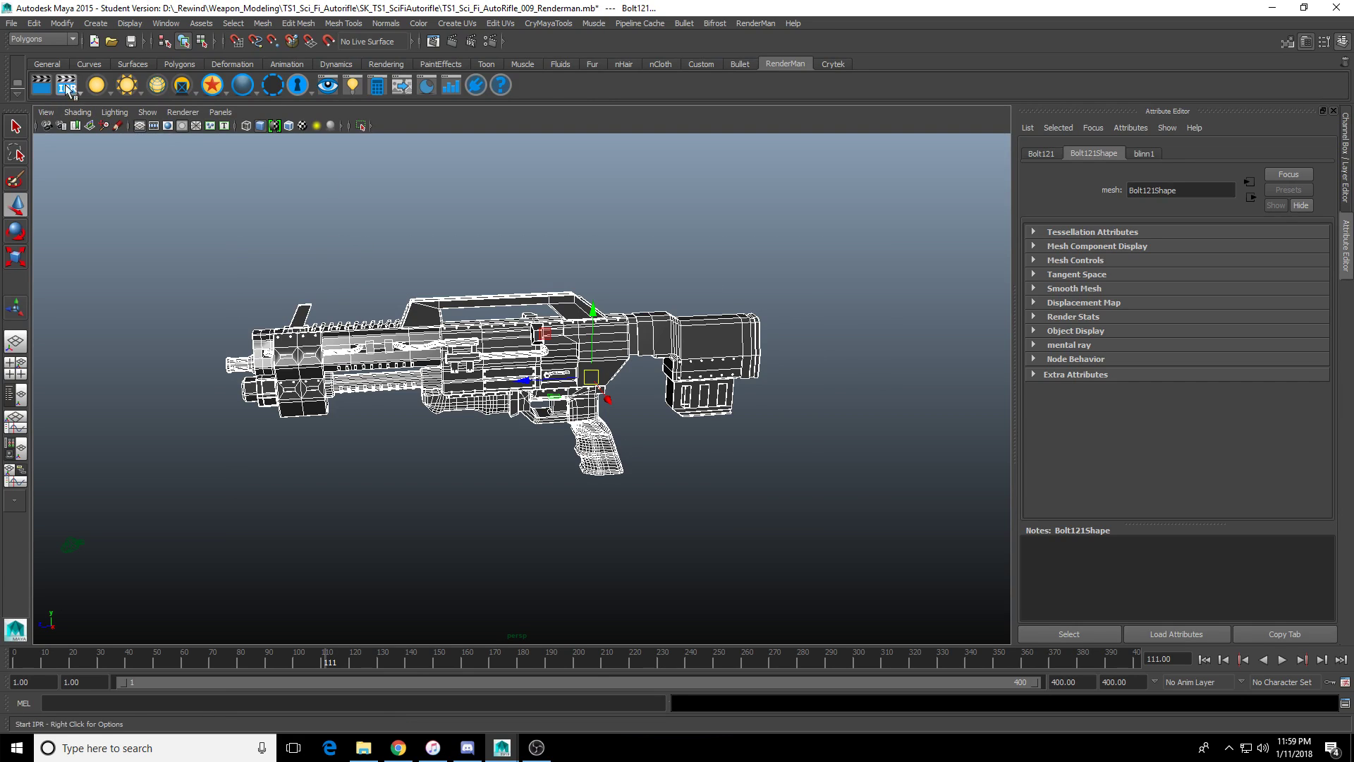
# Create a new PxrSurface material and assign it to all the selected rifle meshes.
pyautogui.click(133, 64)
pyautogui.click(785, 64)
pyautogui.rightClick(102, 82)
pyautogui.click(189, 92)
pyautogui.click(212, 86)
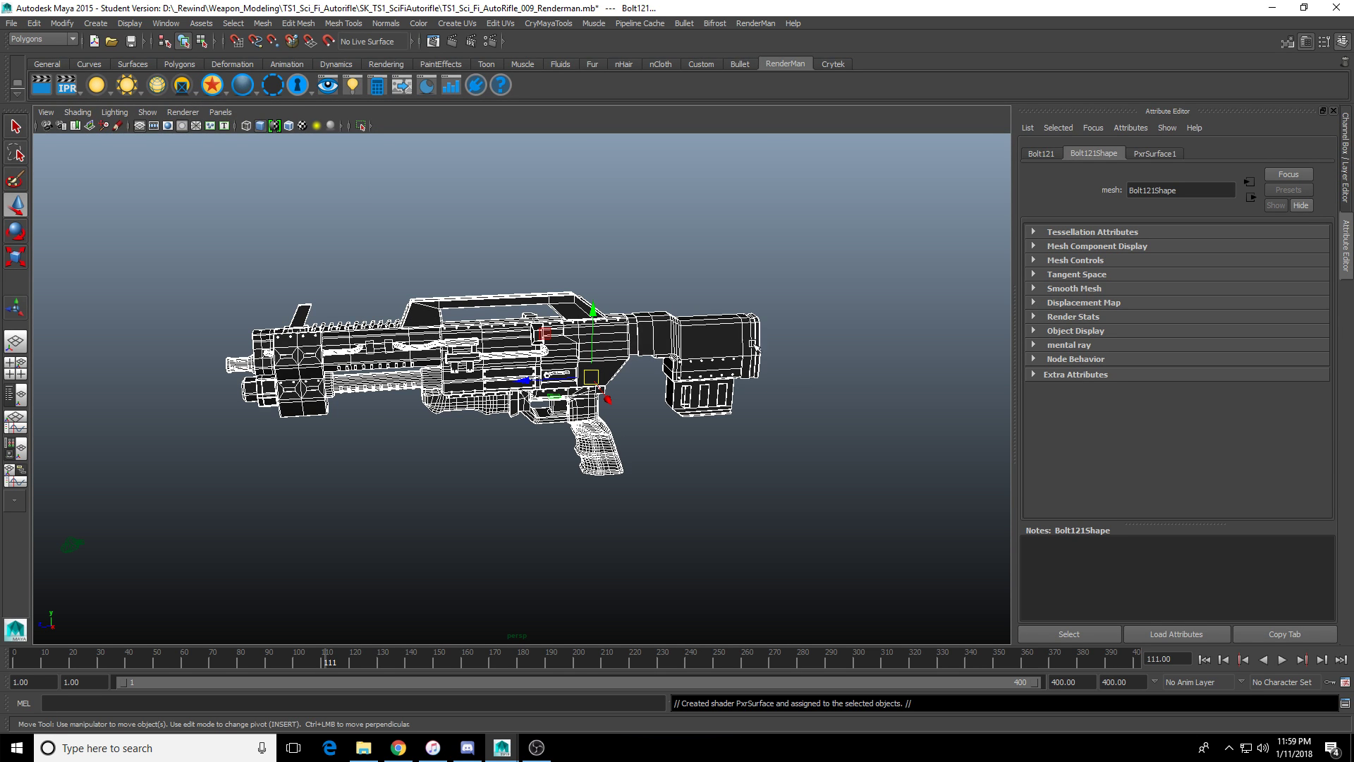
pyautogui.press('f')
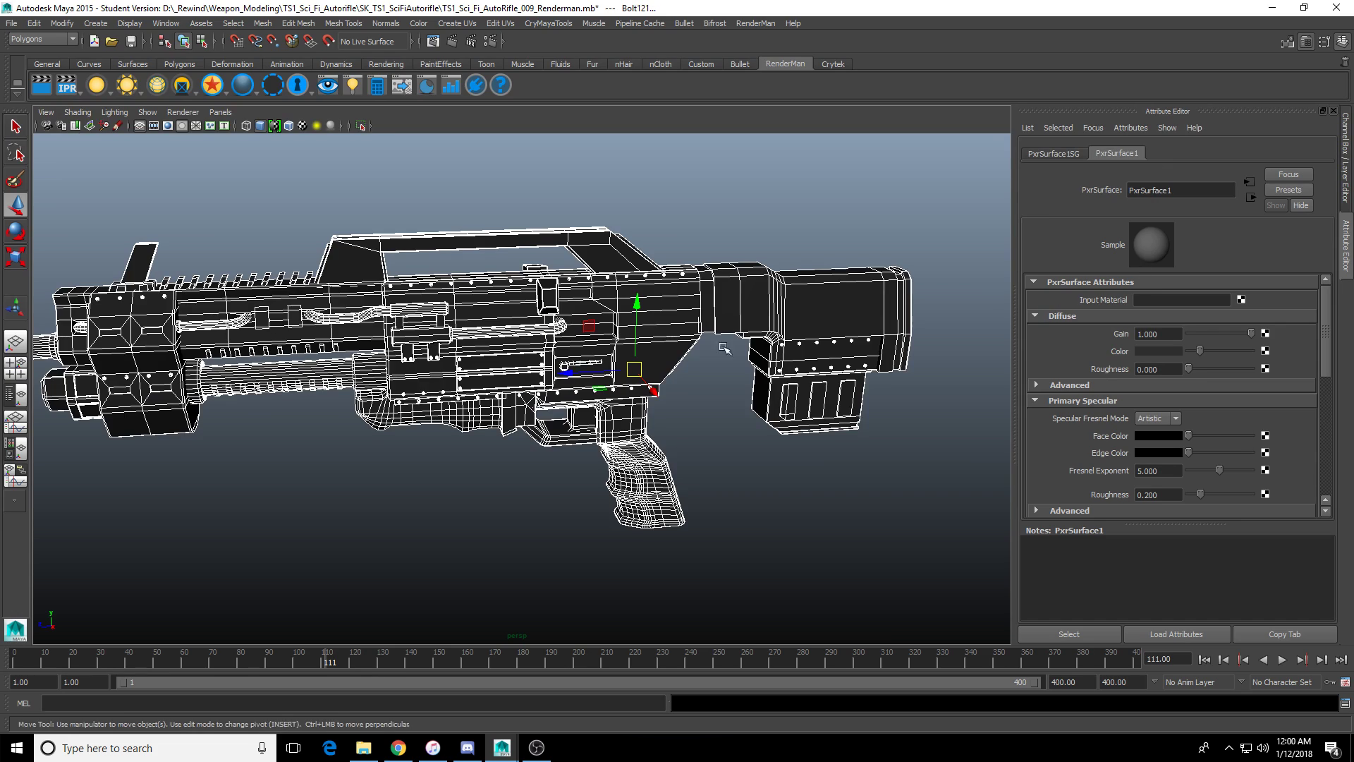
pyautogui.keyDown('alt'); pyautogui.moveTo(724, 346); pyautogui.dragTo(749, 333); pyautogui.keyUp('alt')
pyautogui.keyDown('alt'); pyautogui.moveTo(652, 340); pyautogui.dragTo(683, 372, button='middle'); pyautogui.keyUp('alt')
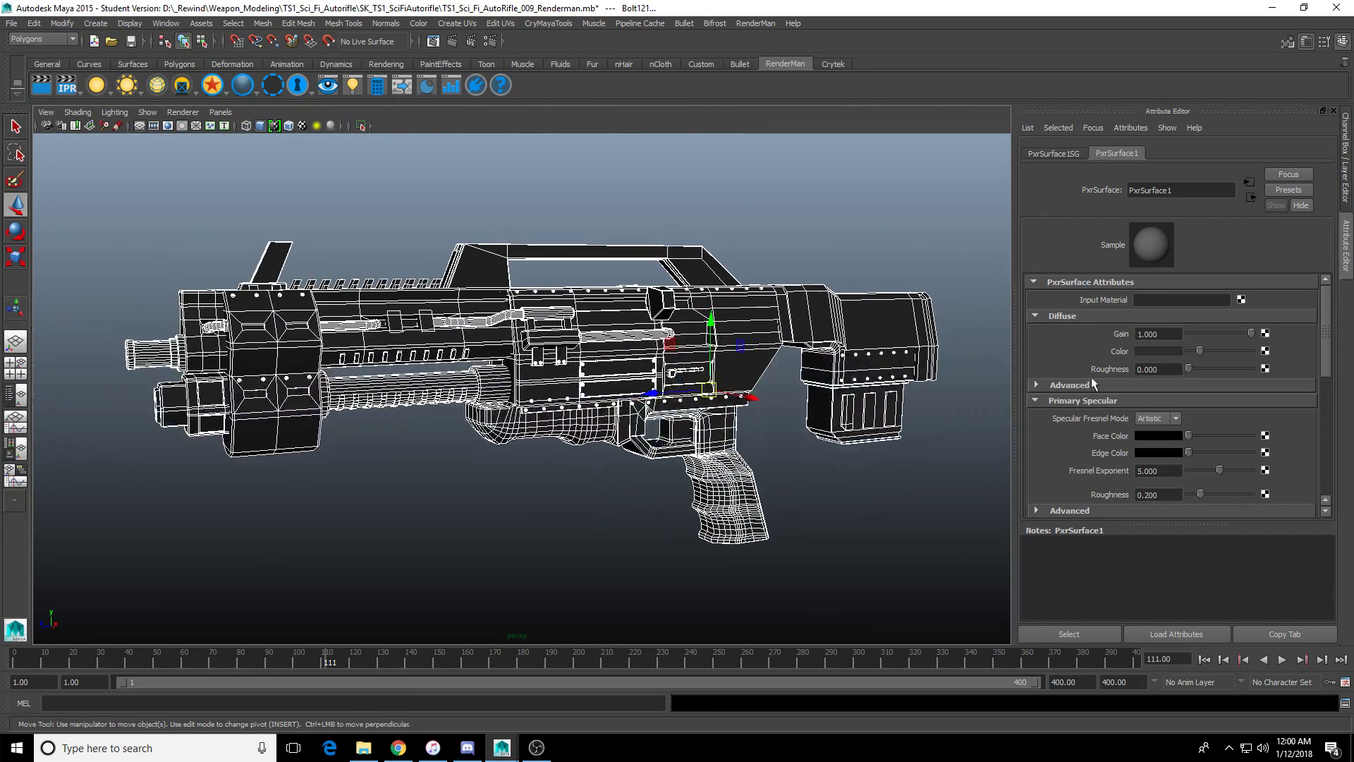
# Set the PxrSurface diffuse roughness to 0.180 and slightly lighten the primary specular face and edge colors.
pyautogui.click(1154, 350)
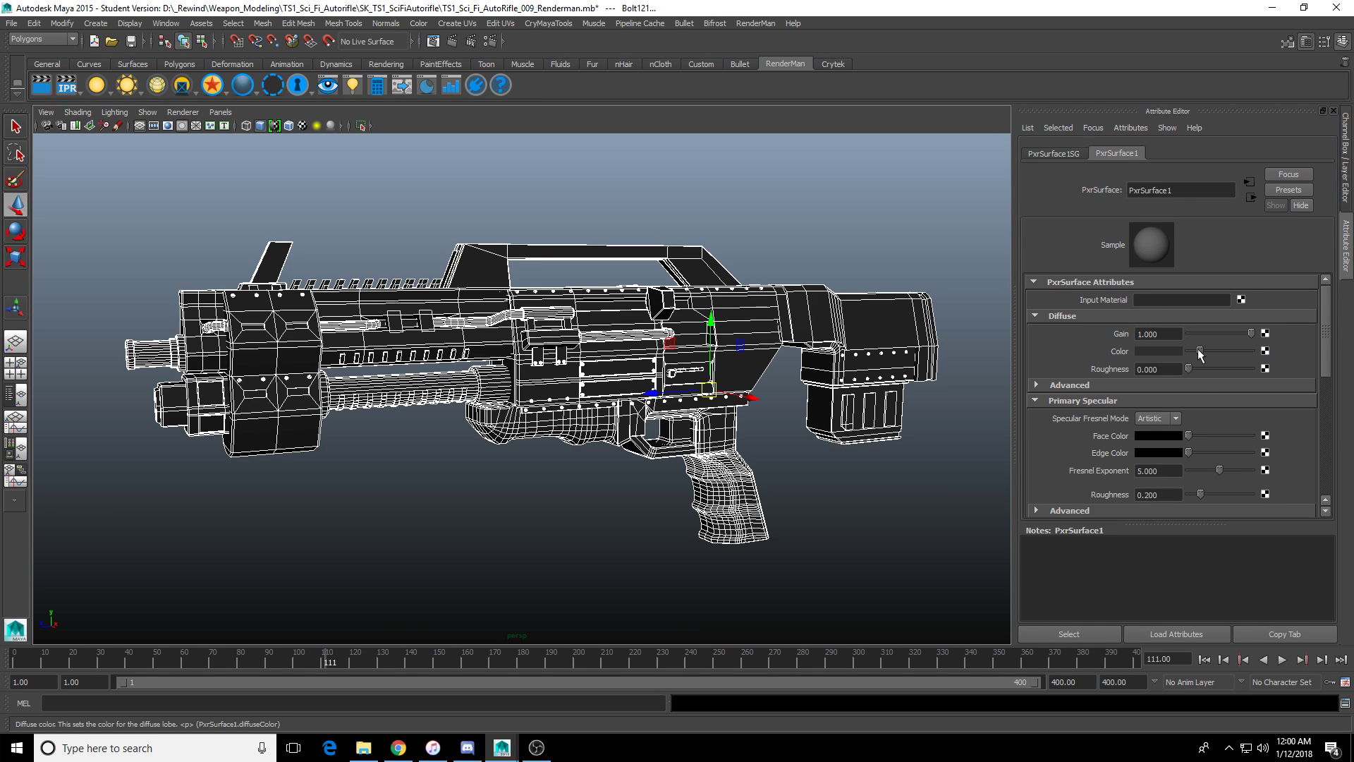
pyautogui.moveTo(1189, 368); pyautogui.dragTo(1199, 368)
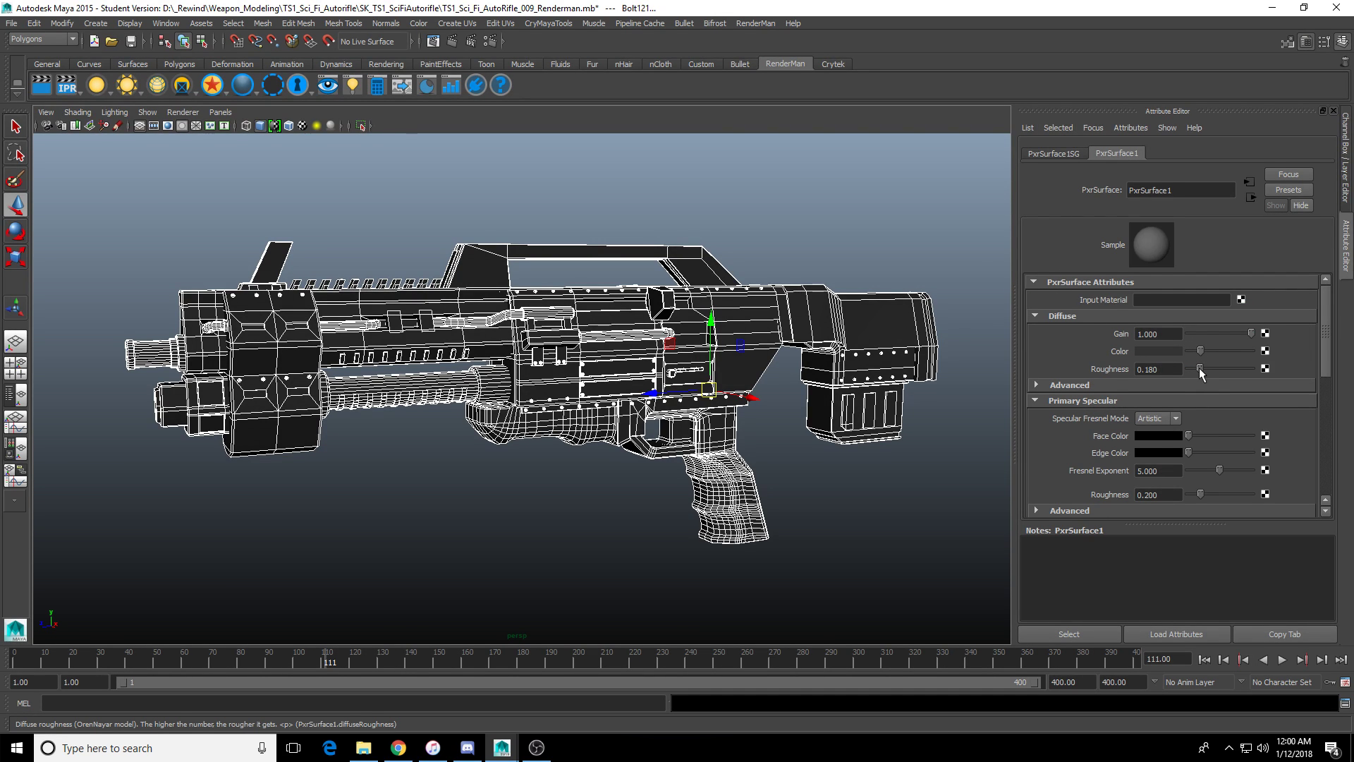
pyautogui.moveTo(1191, 436); pyautogui.dragTo(1192, 453)
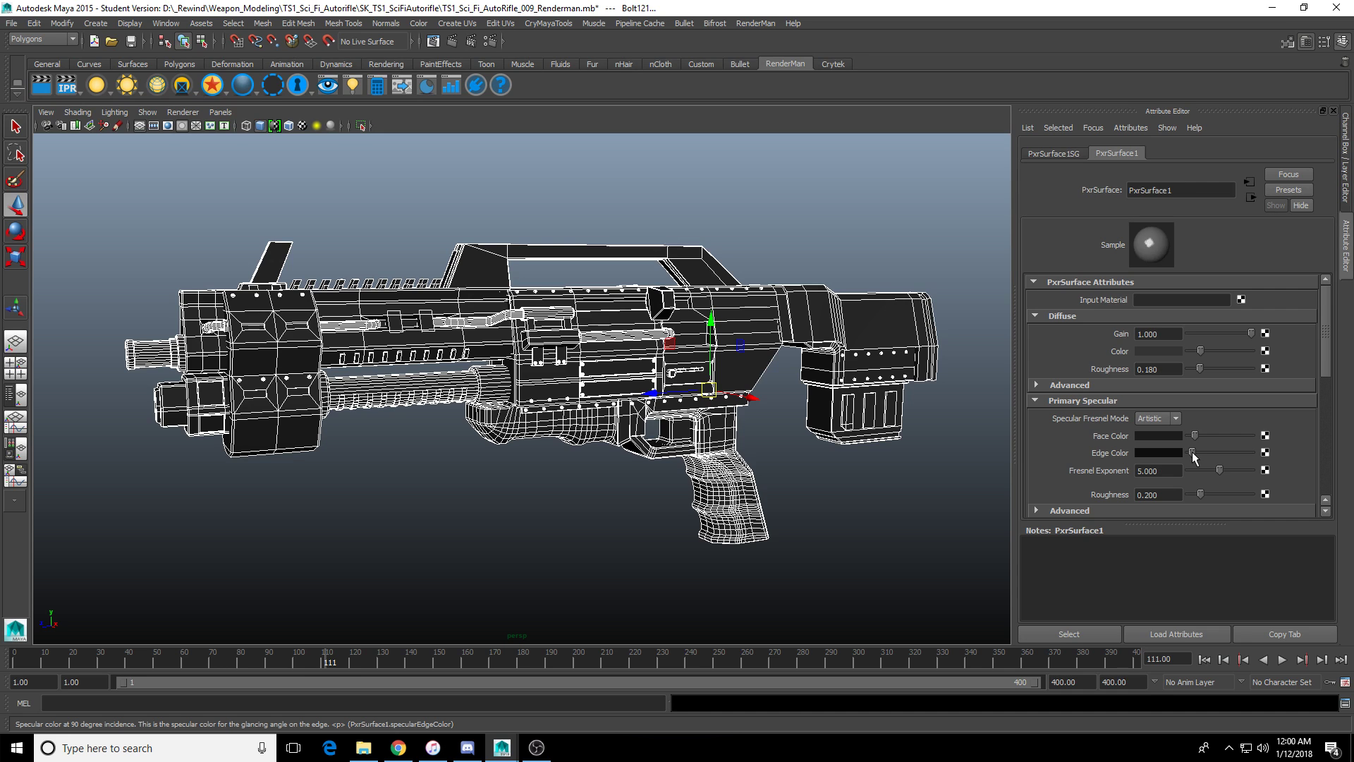
# Reopen the rifle's PxrSurface material from the stock mesh and set the primary specular roughness to 0.529.
pyautogui.click(792, 306)
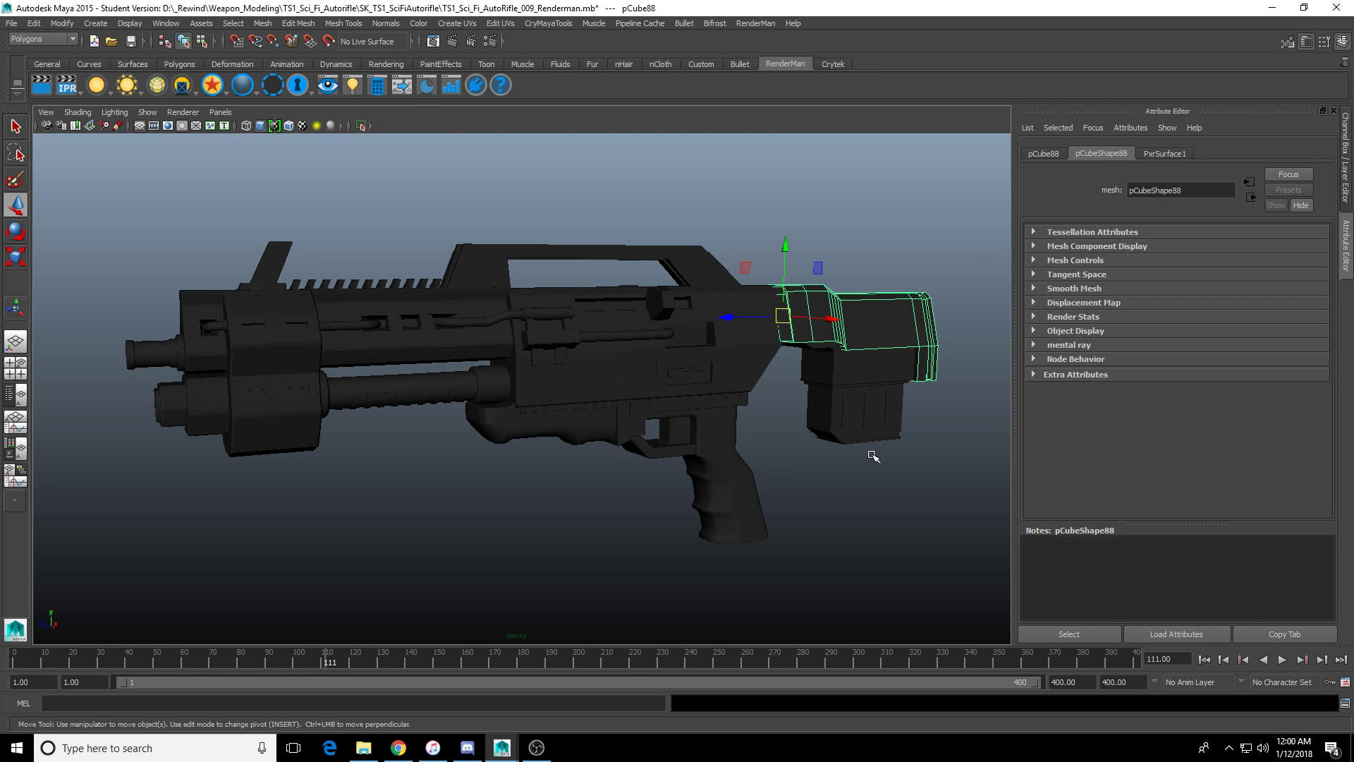
pyautogui.click(1165, 153)
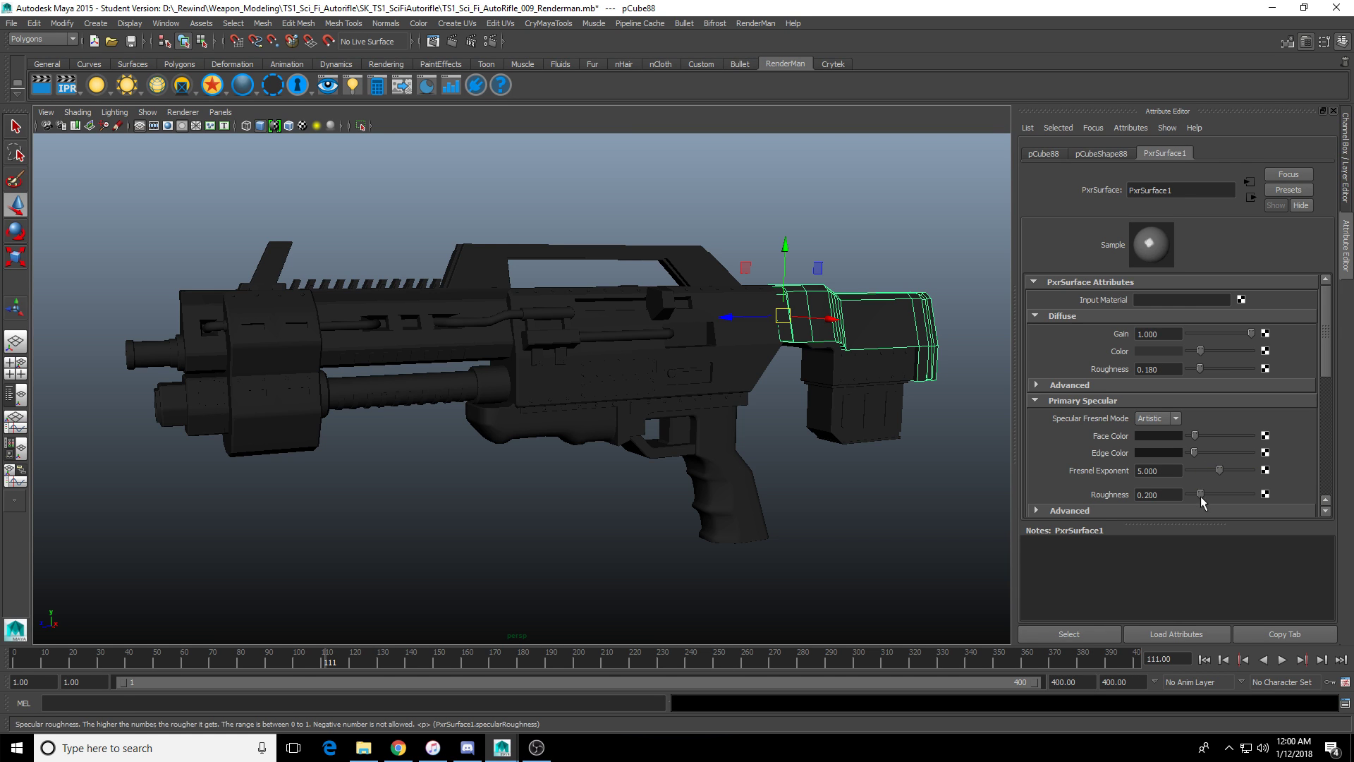
pyautogui.moveTo(1200, 495); pyautogui.dragTo(1191, 494)
pyautogui.click(1233, 493)
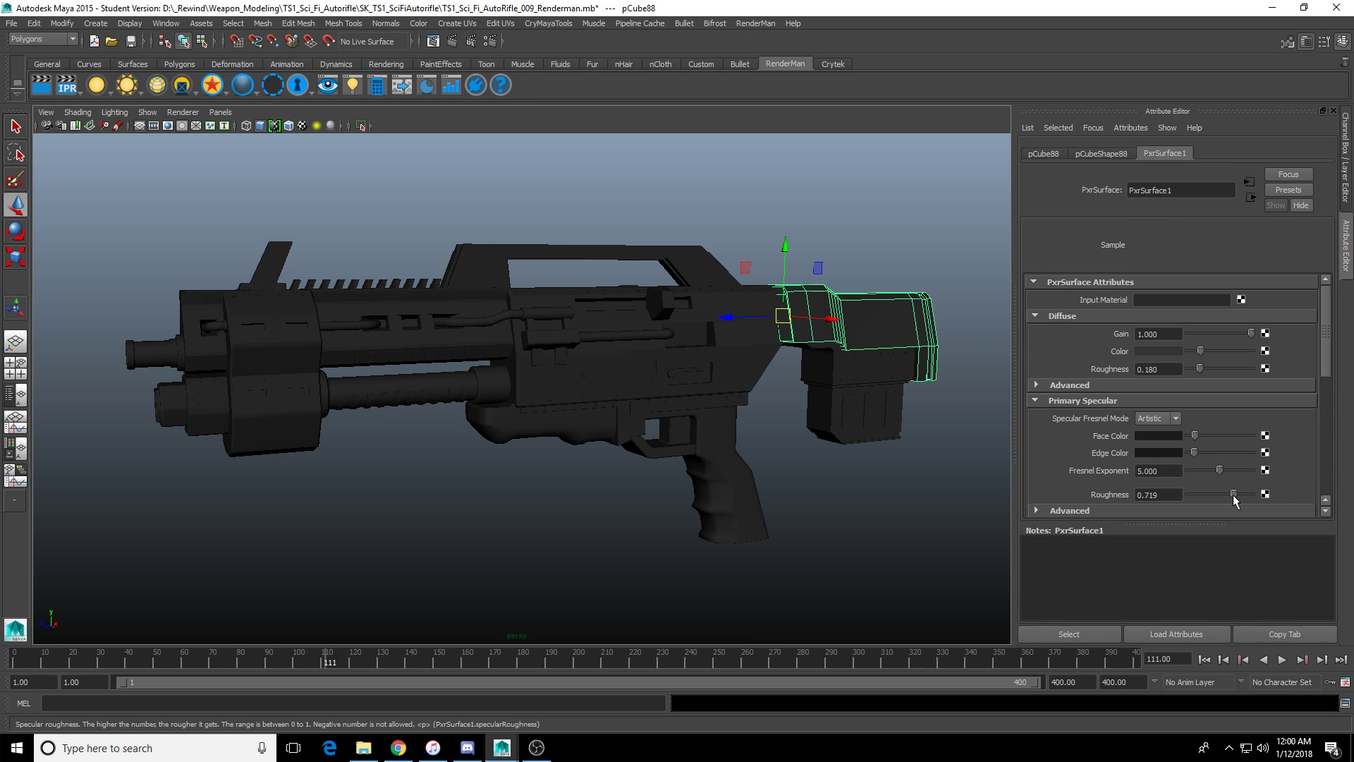
pyautogui.click(1225, 494)
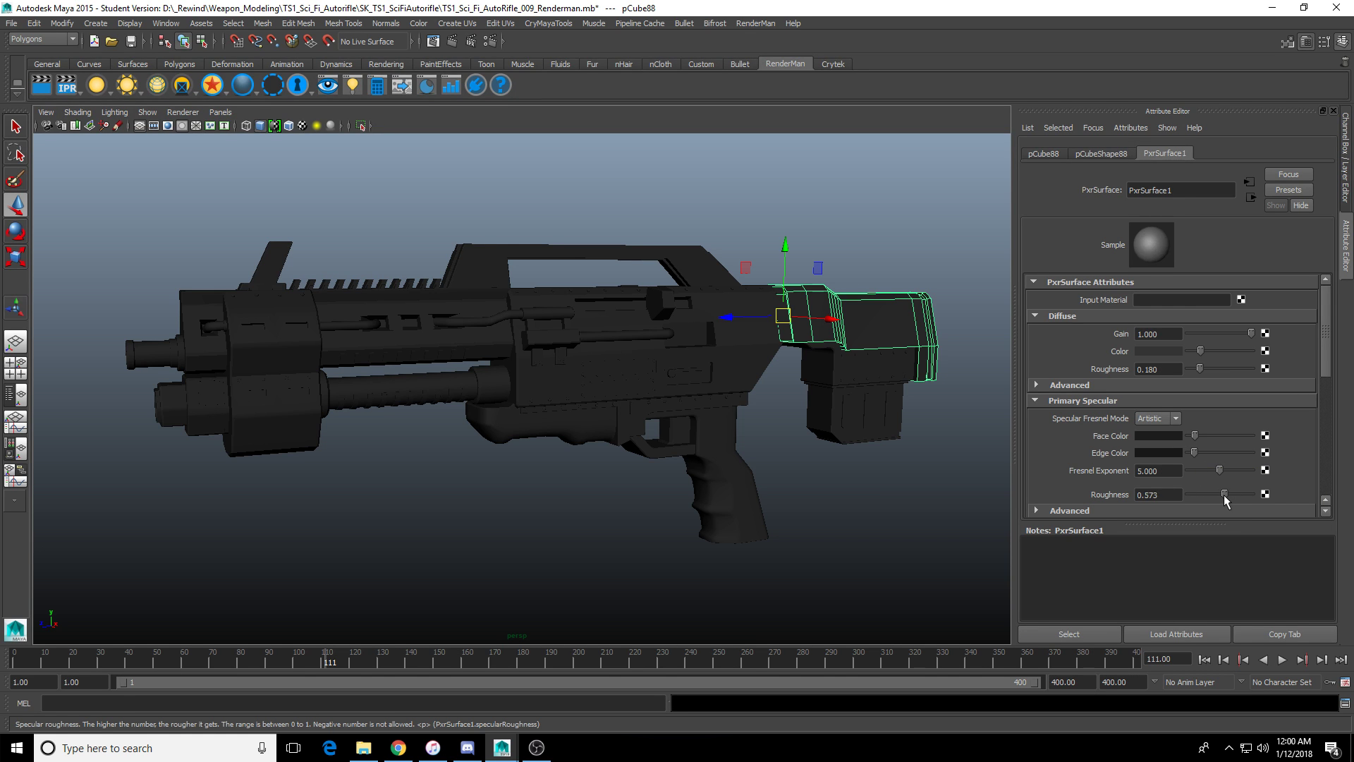
pyautogui.moveTo(1224, 493); pyautogui.dragTo(1221, 494)
# Slightly lighten the rough specular face and edge colors, with Fresnel exponent 6.067 and roughness 0.169.
pyautogui.scroll(-5, 1200, 385)
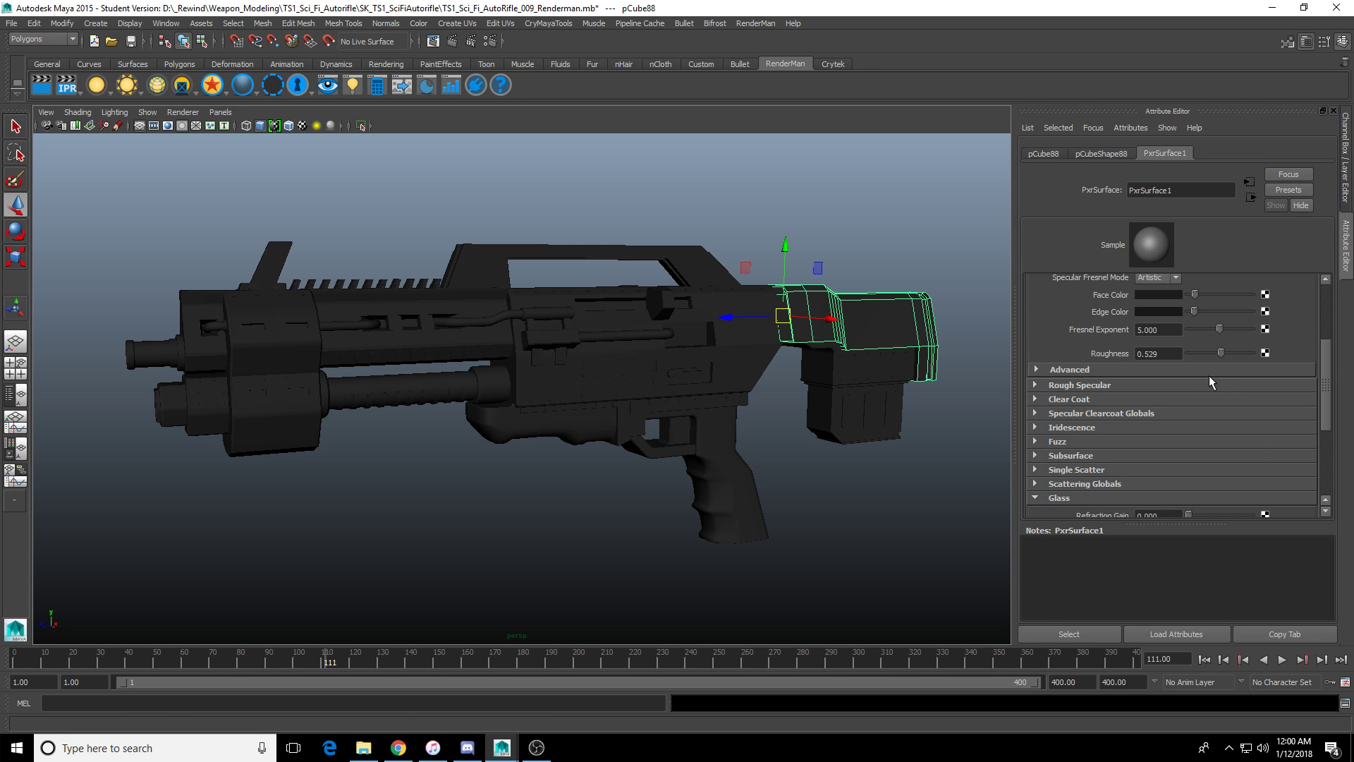
pyautogui.click(1083, 385)
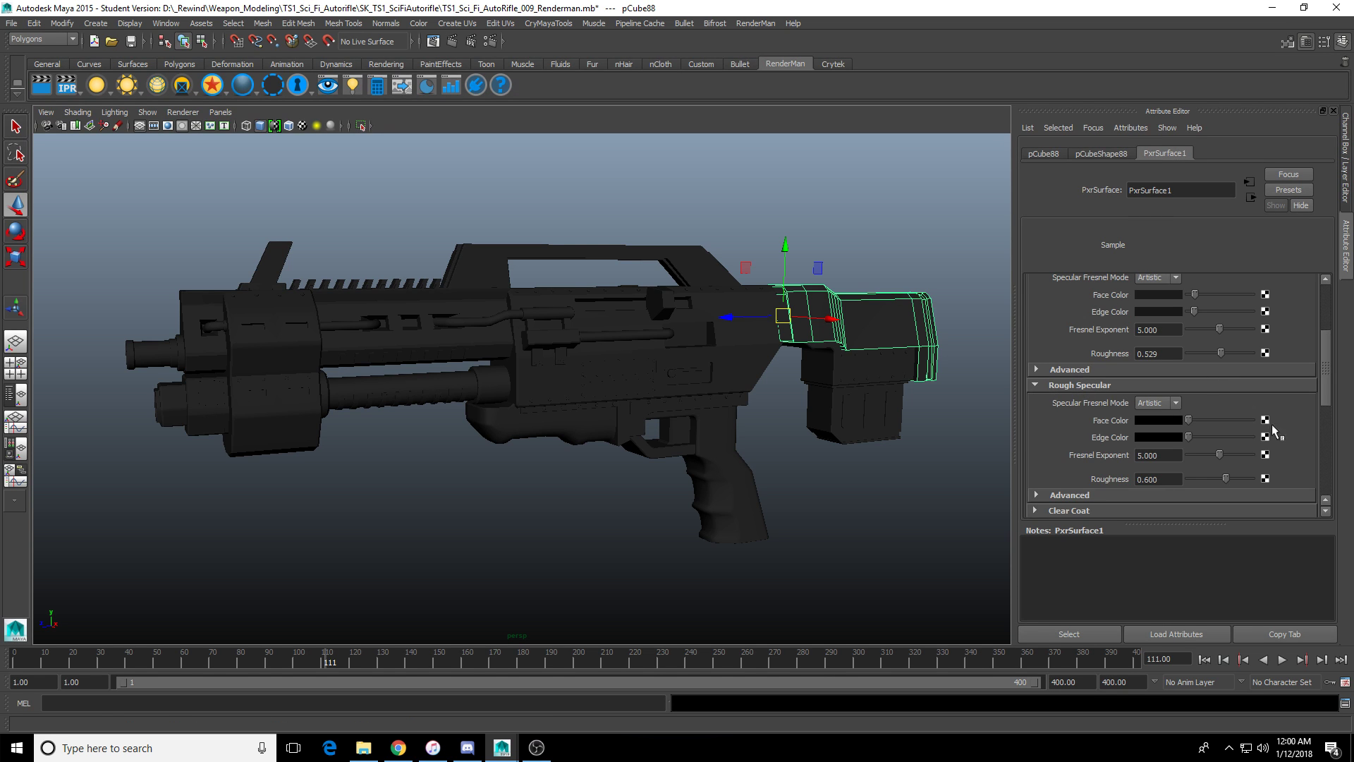
pyautogui.click(1191, 420)
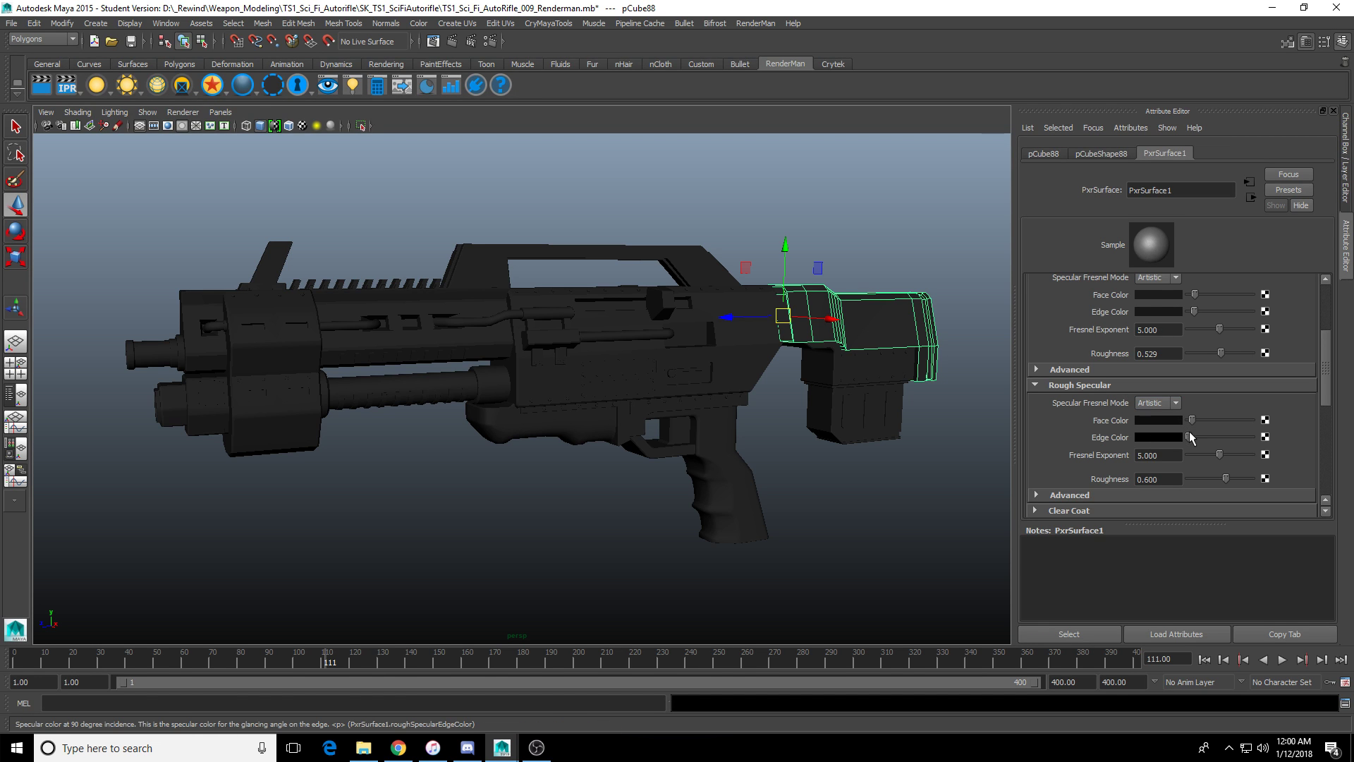
pyautogui.click(1190, 437)
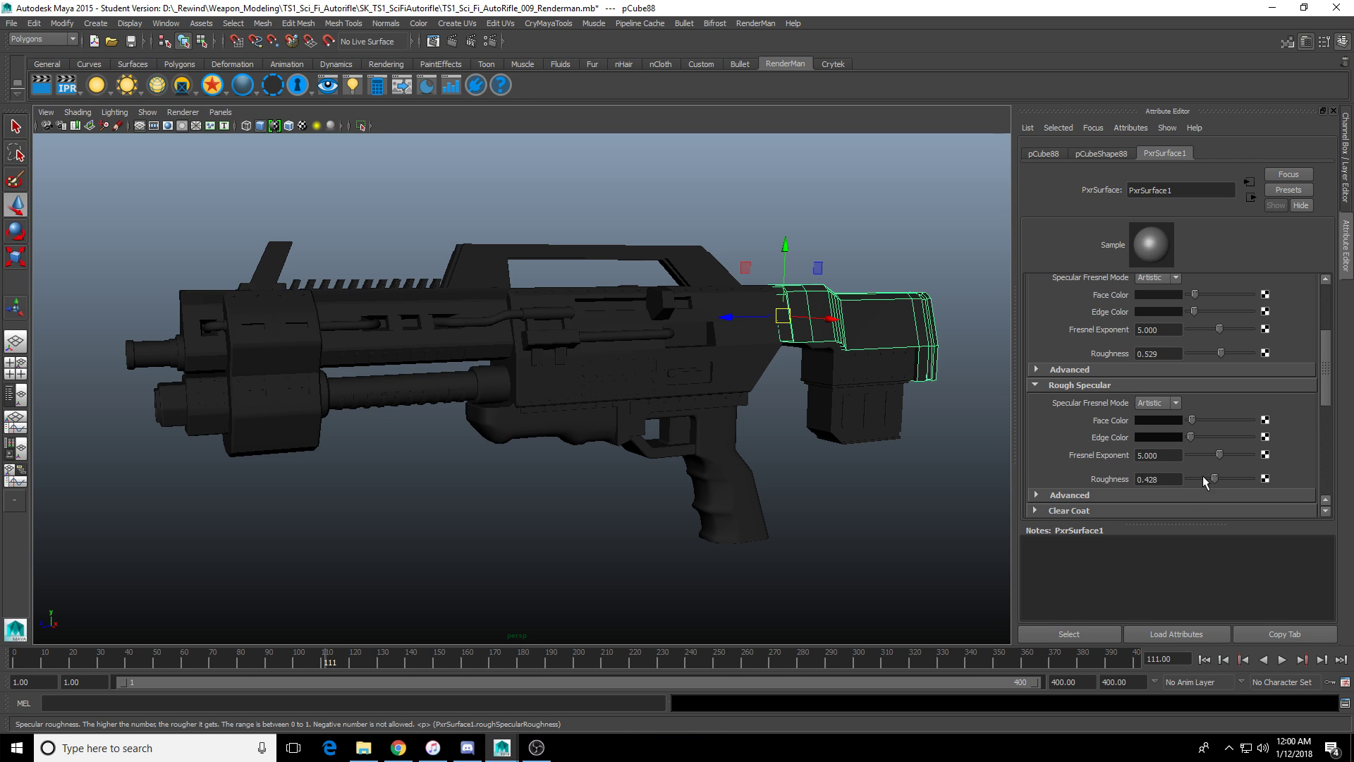
pyautogui.moveTo(1211, 482); pyautogui.dragTo(1225, 455)
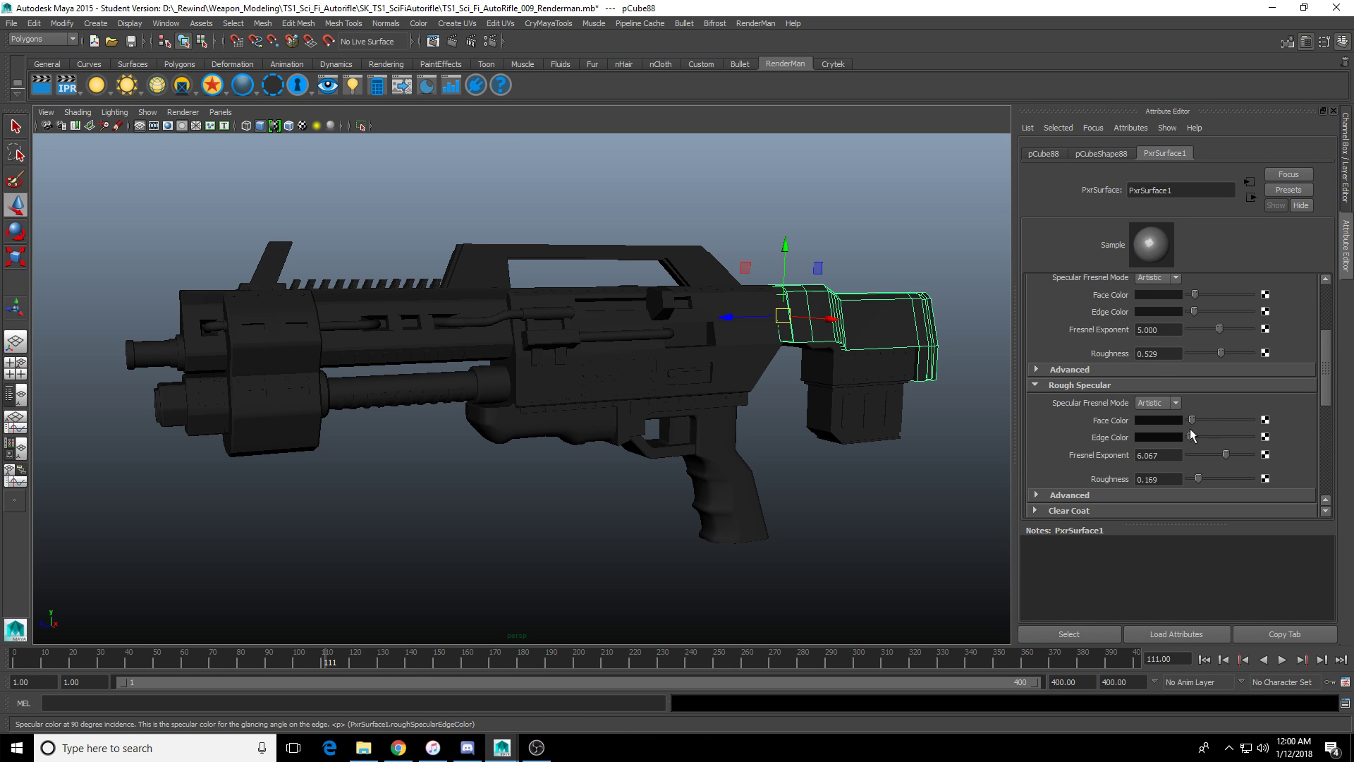
# Look through the remaining PxrSurface attribute groups, including the iridescence and glass settings.
pyautogui.scroll(-5, 1203, 399)
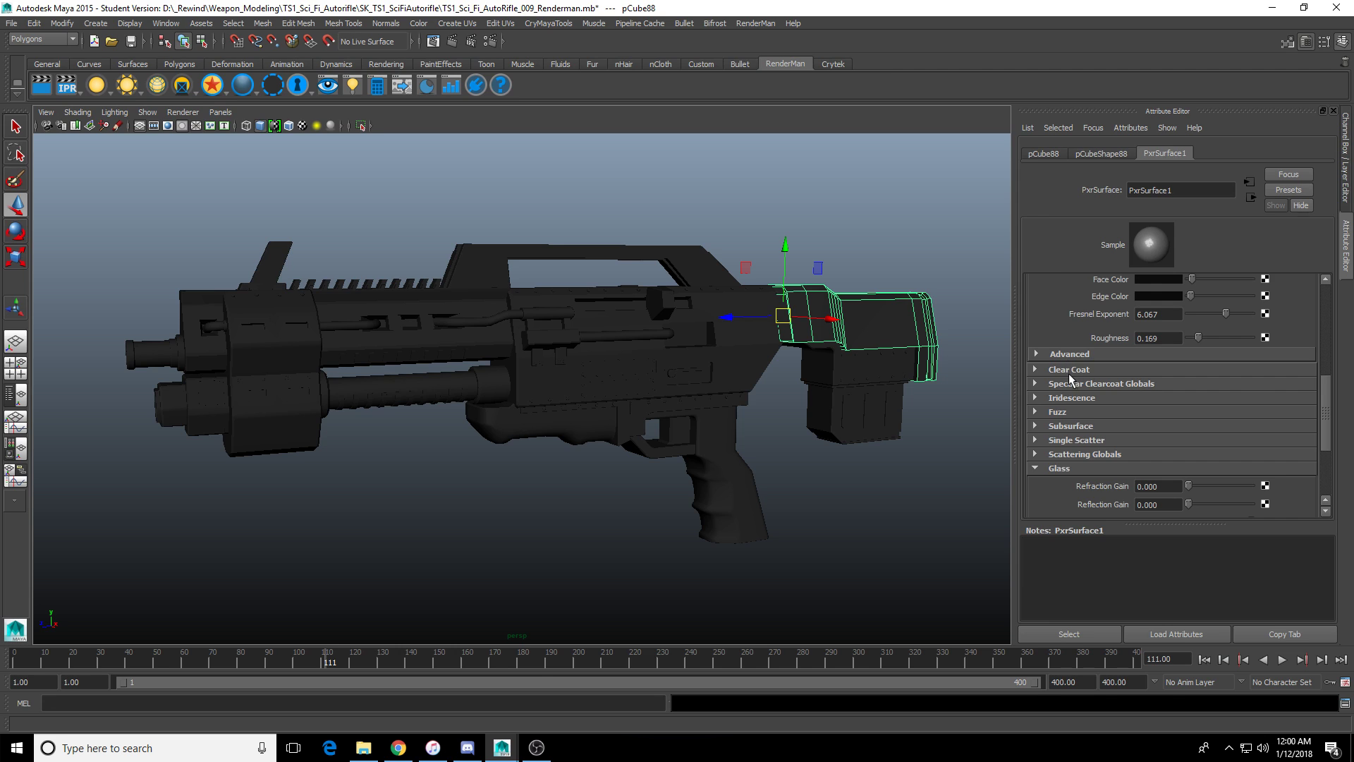
pyautogui.scroll(-5, 1143, 381)
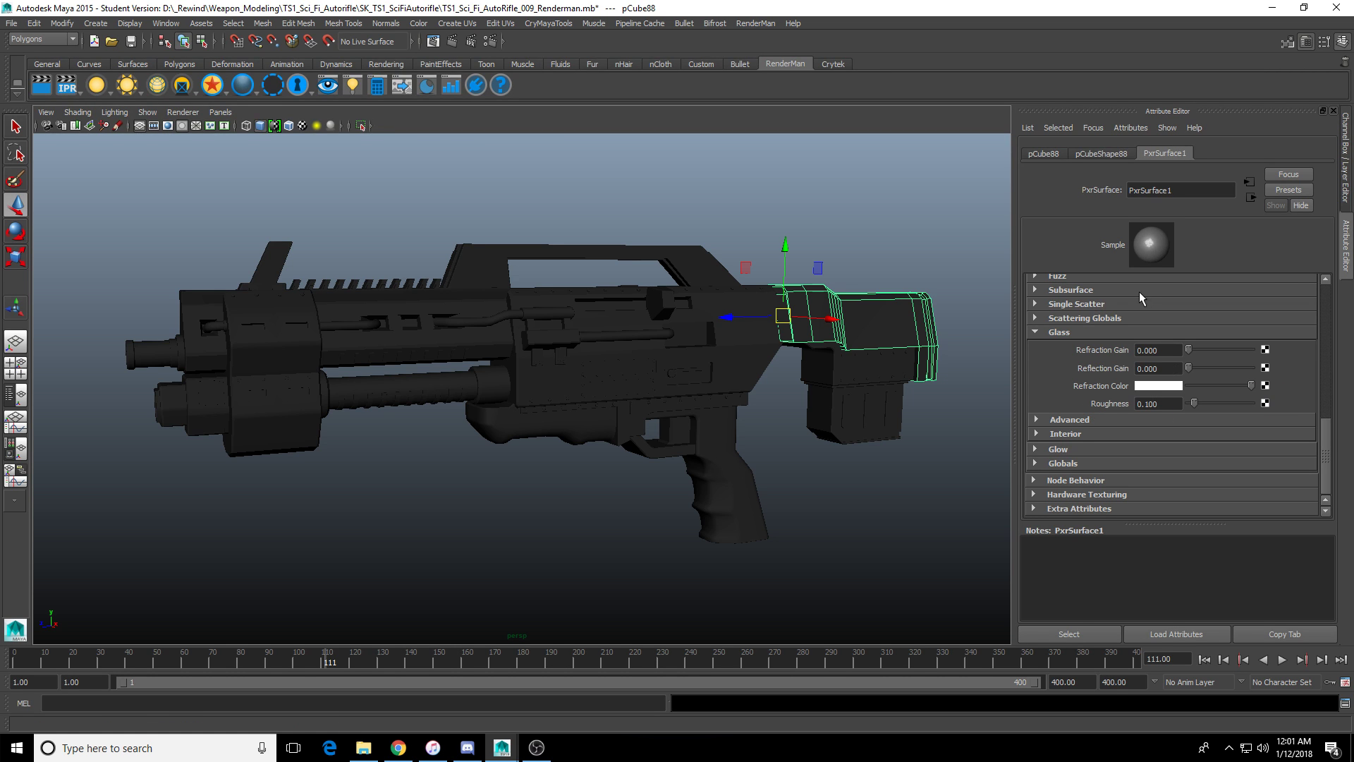
pyautogui.scroll(4, 1058, 345)
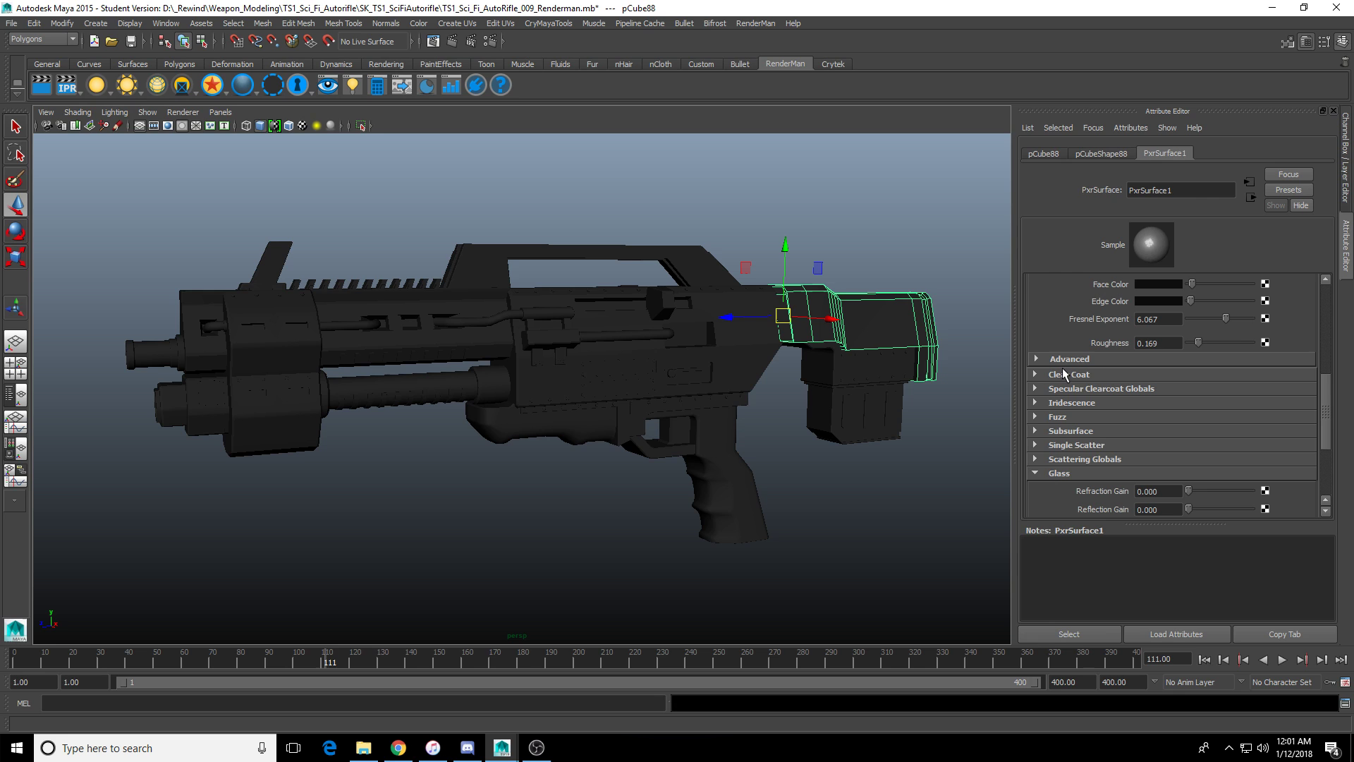
pyautogui.click(1094, 405)
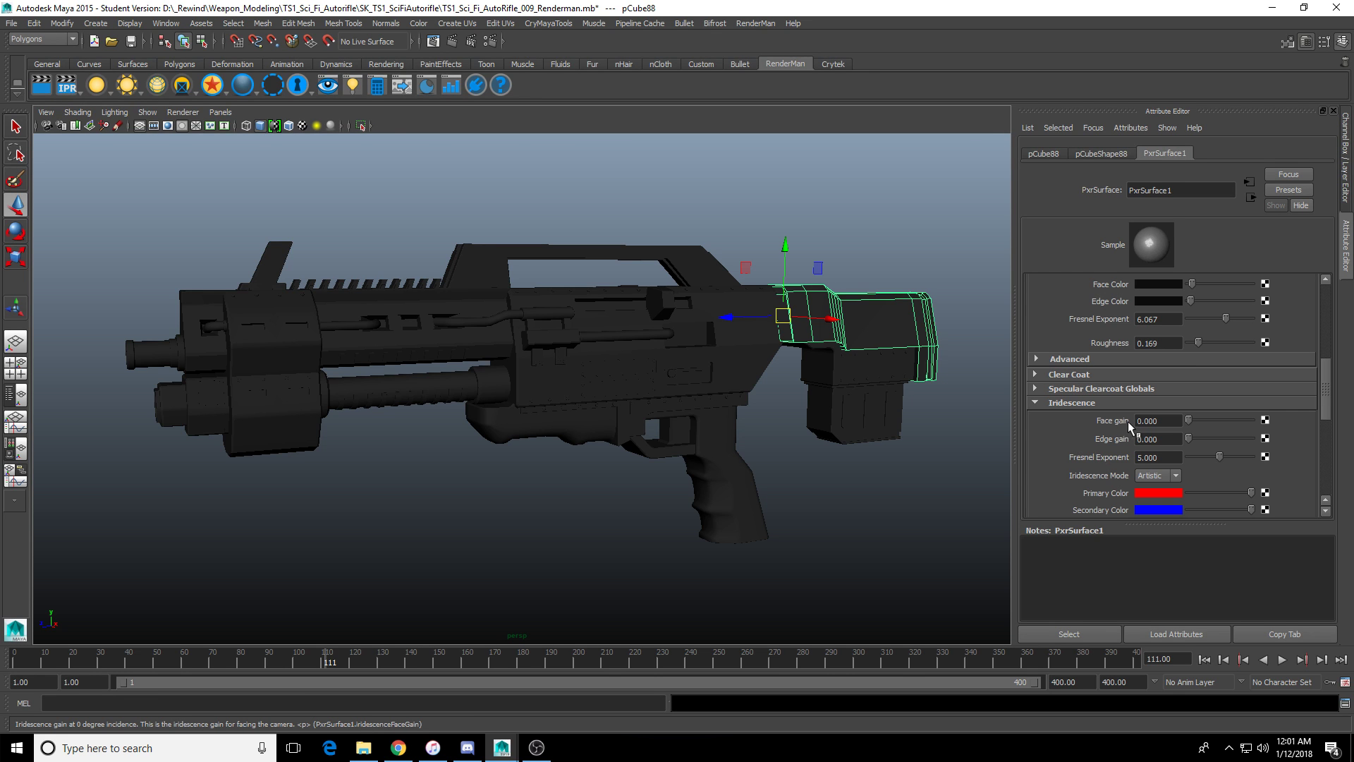
pyautogui.click(1057, 402)
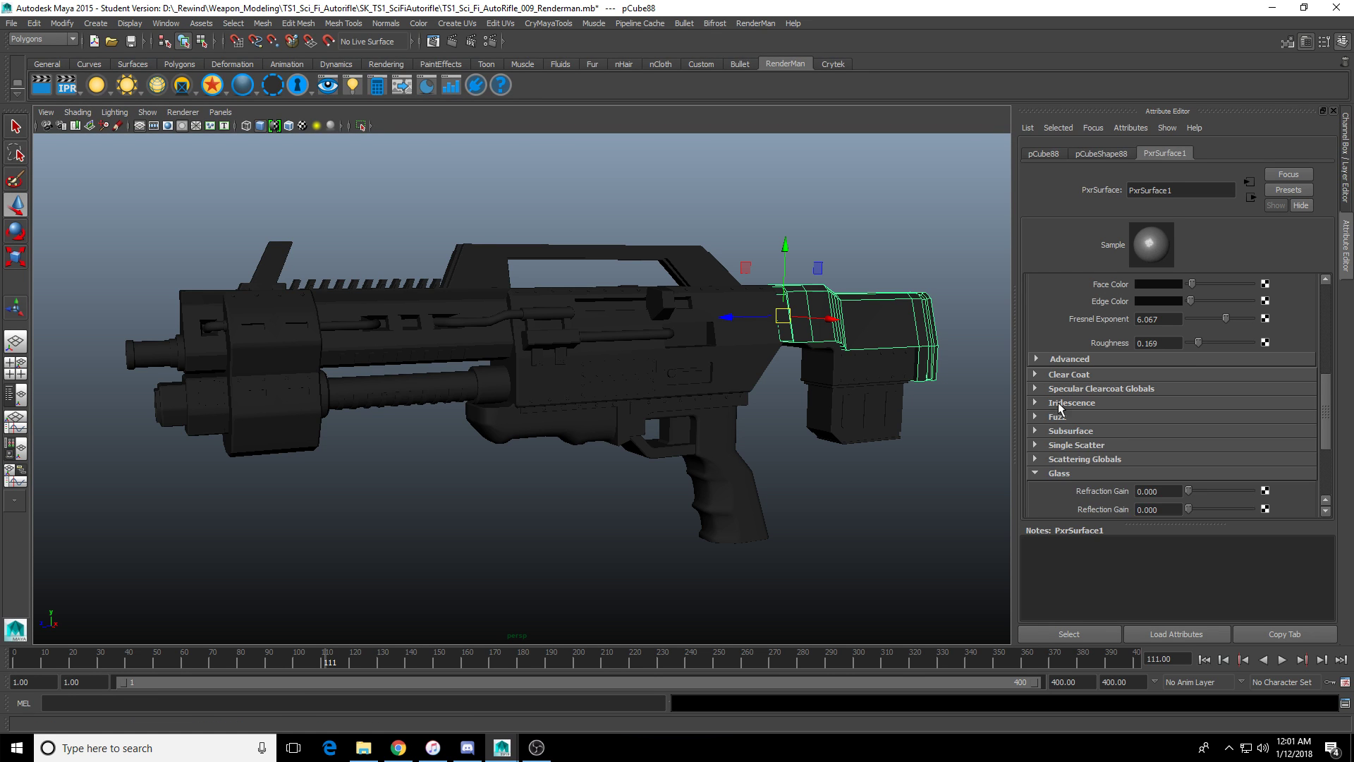
pyautogui.scroll(-4, 1094, 409)
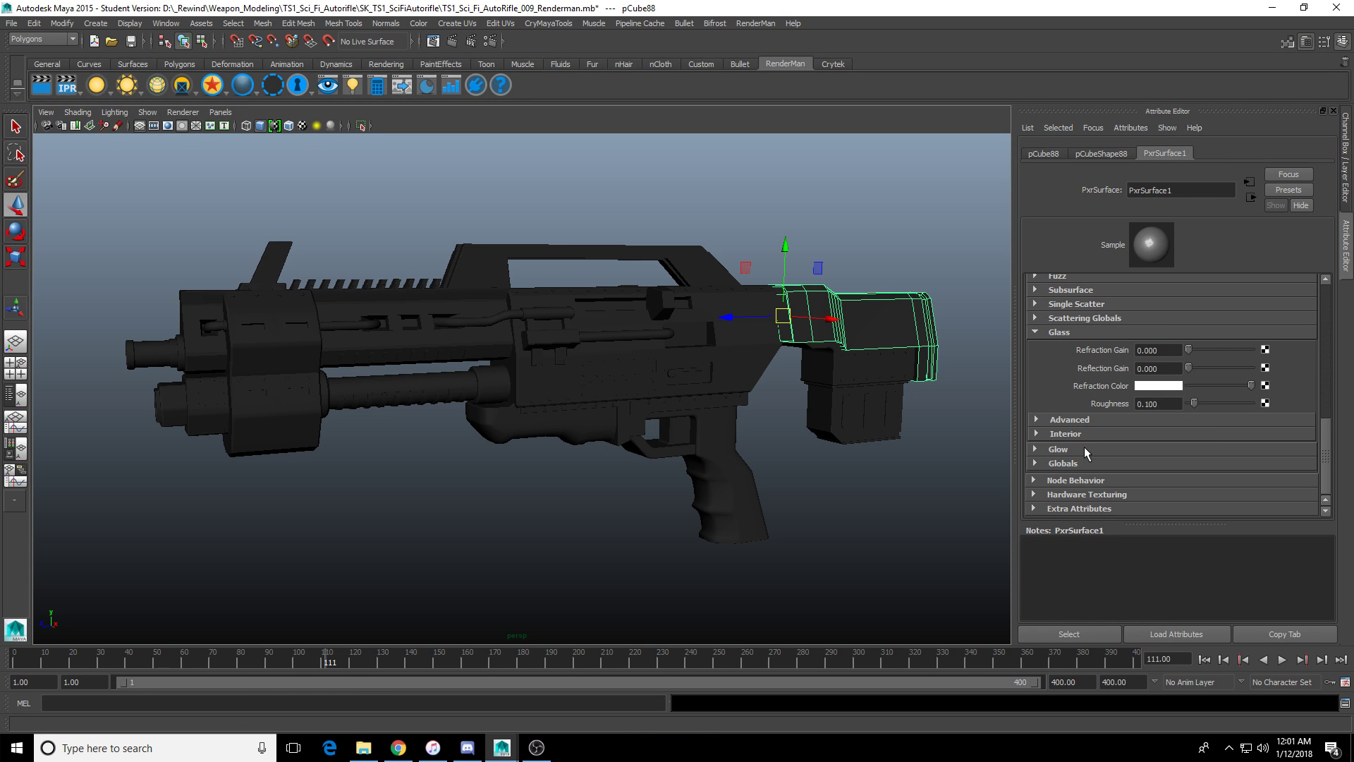
pyautogui.scroll(4, 1082, 430)
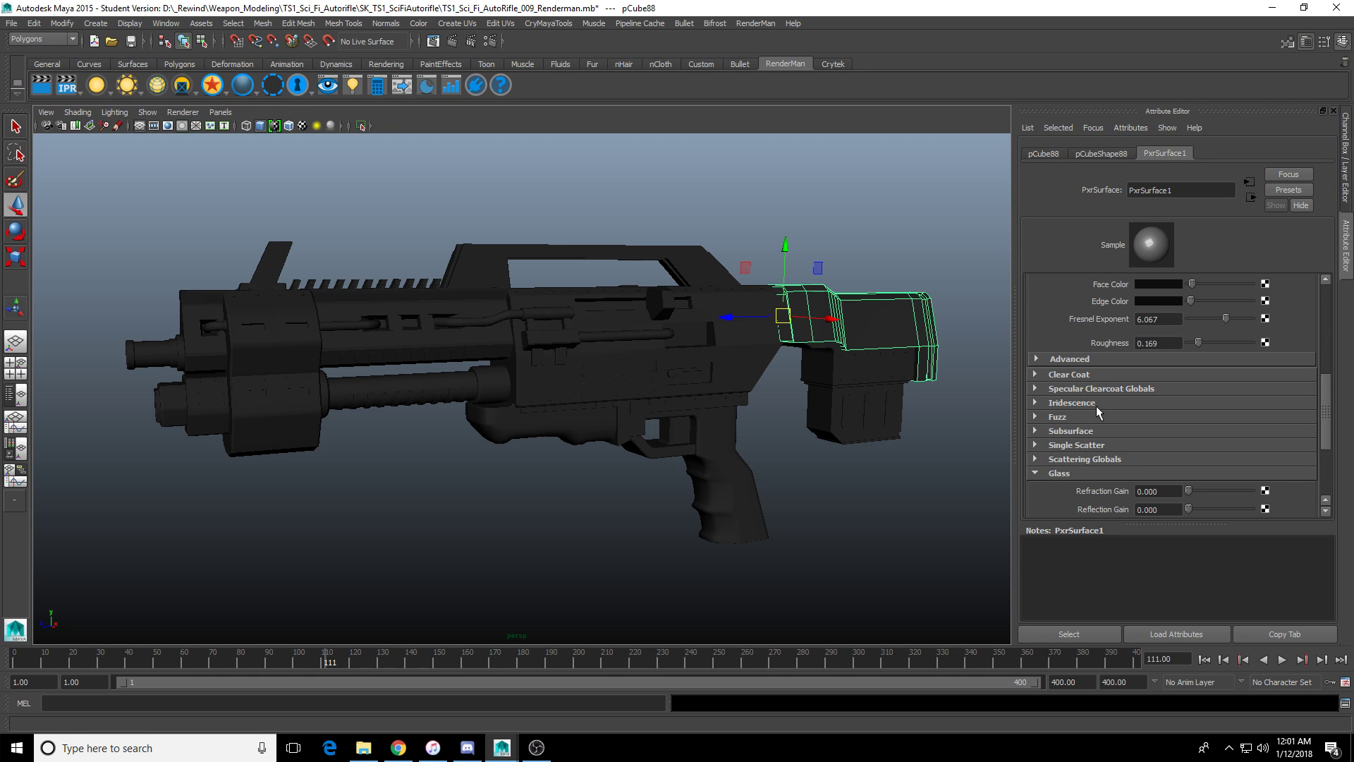
pyautogui.click(1071, 402)
pyautogui.click(1072, 402)
pyautogui.scroll(4, 1097, 382)
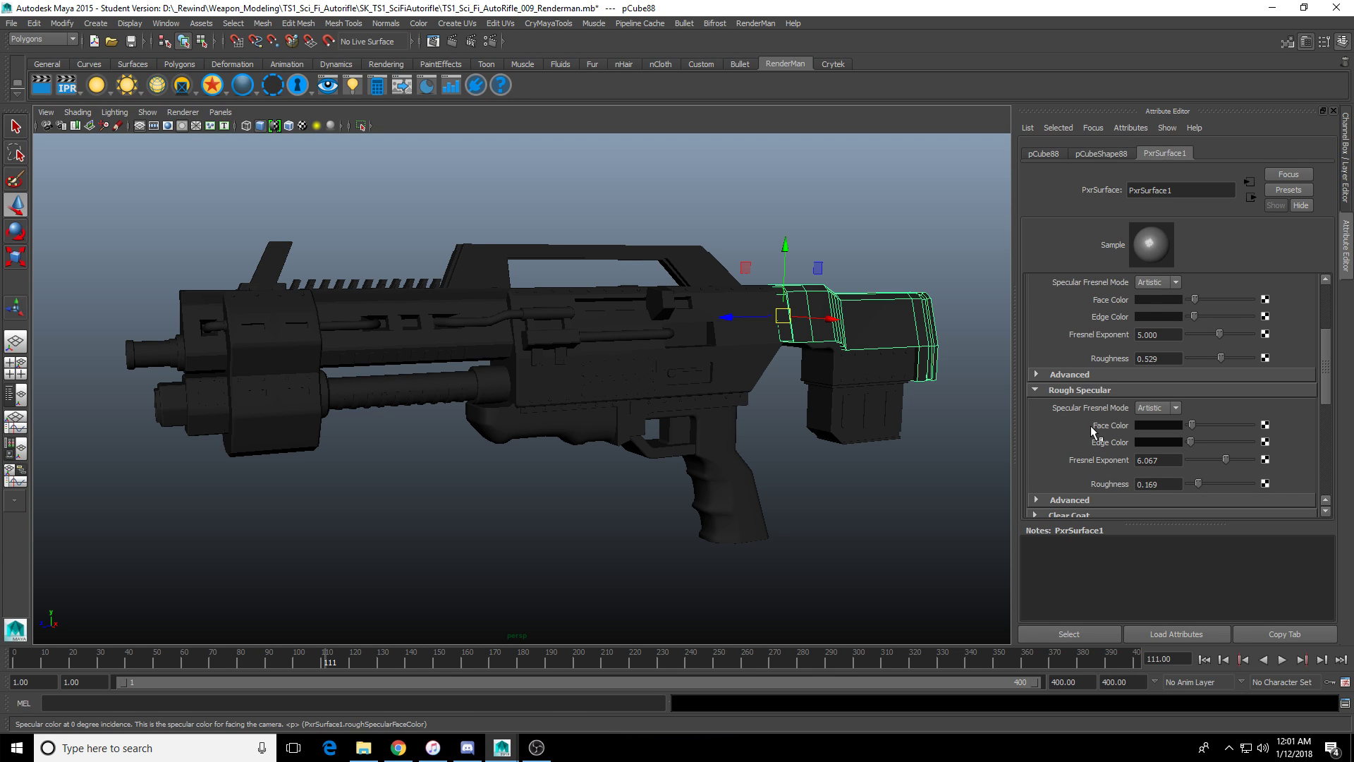
# Set the PxrSurface diffuse gain to 0.820.
pyautogui.scroll(4, 1109, 416)
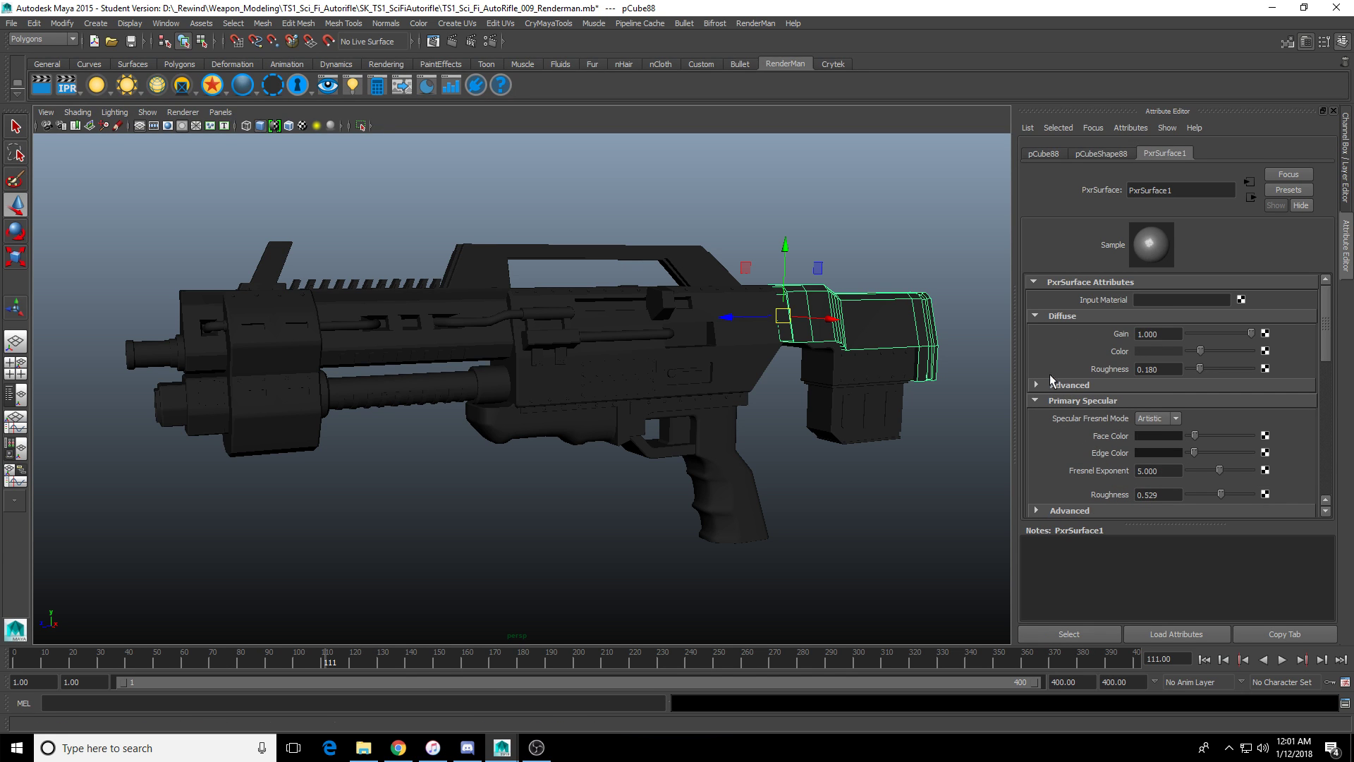
pyautogui.click(1219, 332)
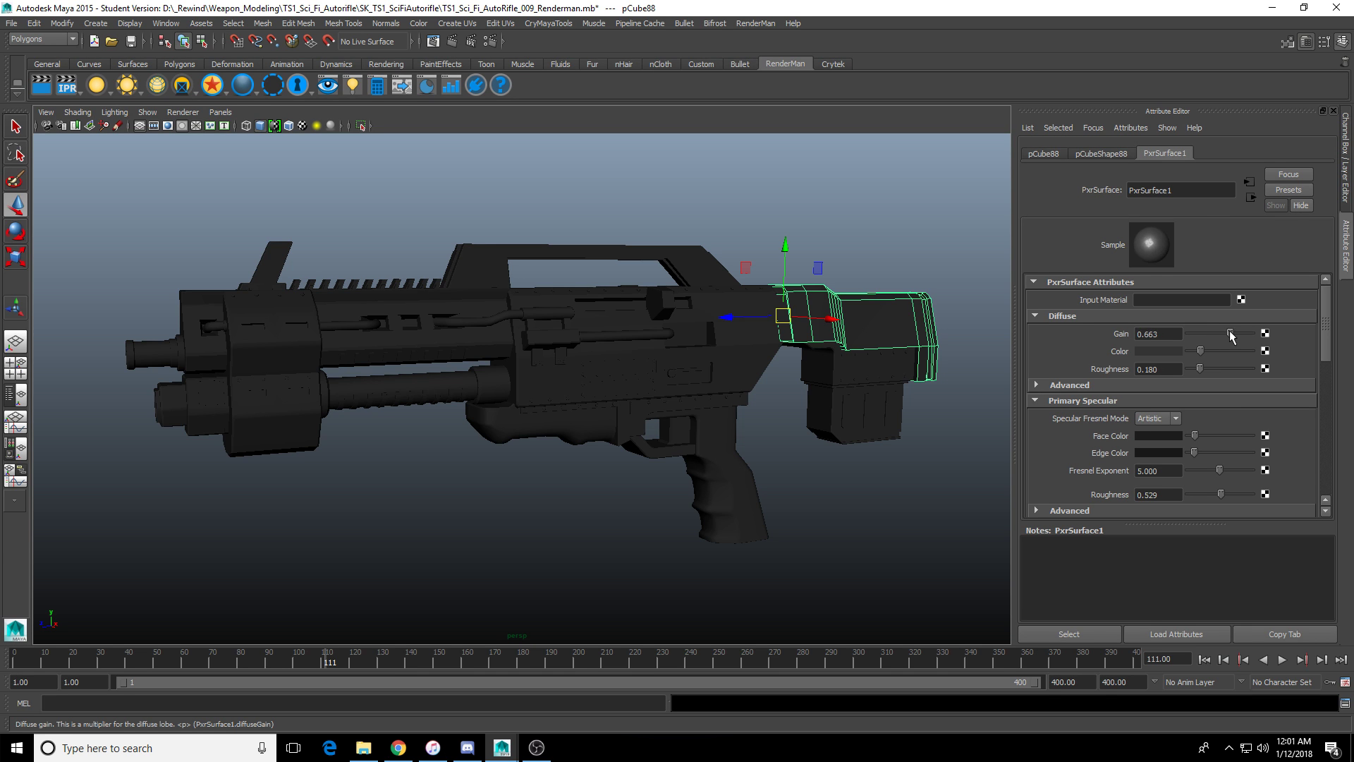
pyautogui.click(1240, 334)
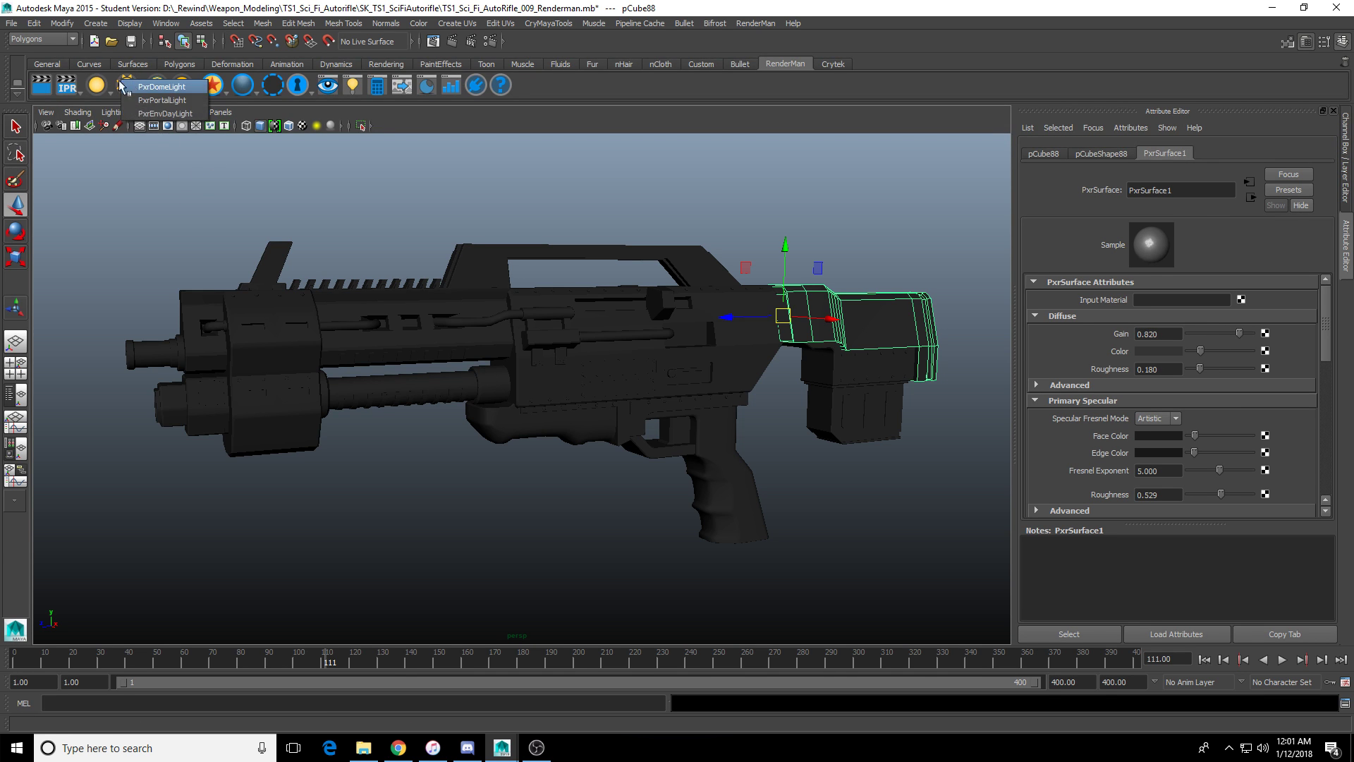
# Create a PxrRectLight at the rifle and scale it up uniformly beyond the rifle's height.
pyautogui.rightClick(103, 86)
pyautogui.click(127, 93)
pyautogui.keyDown('alt'); pyautogui.moveTo(523, 387); pyautogui.dragTo(784, 460); pyautogui.keyUp('alt')
pyautogui.press('r')
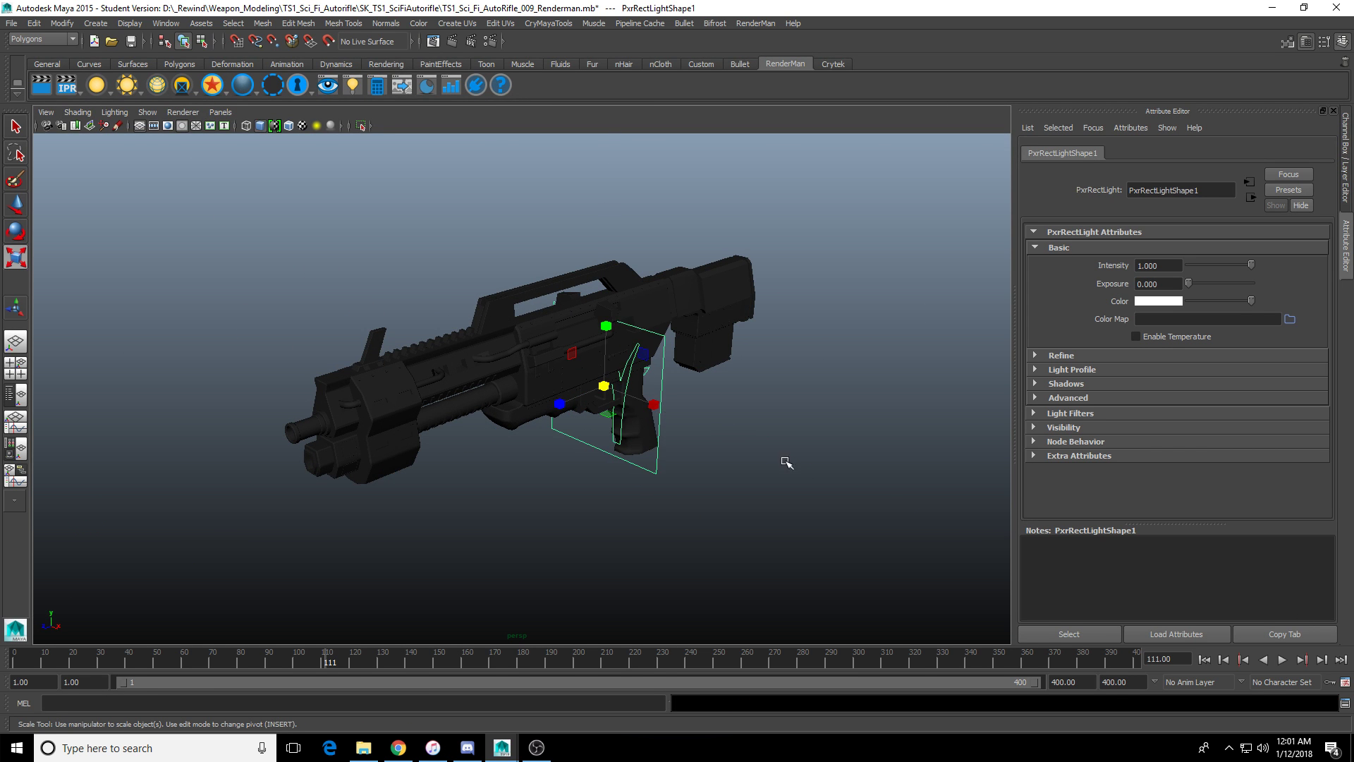
pyautogui.moveTo(614, 390); pyautogui.dragTo(1008, 536)
# Rotate the rectangle light to face the rifle's side and move it away from the gun.
pyautogui.press('e')
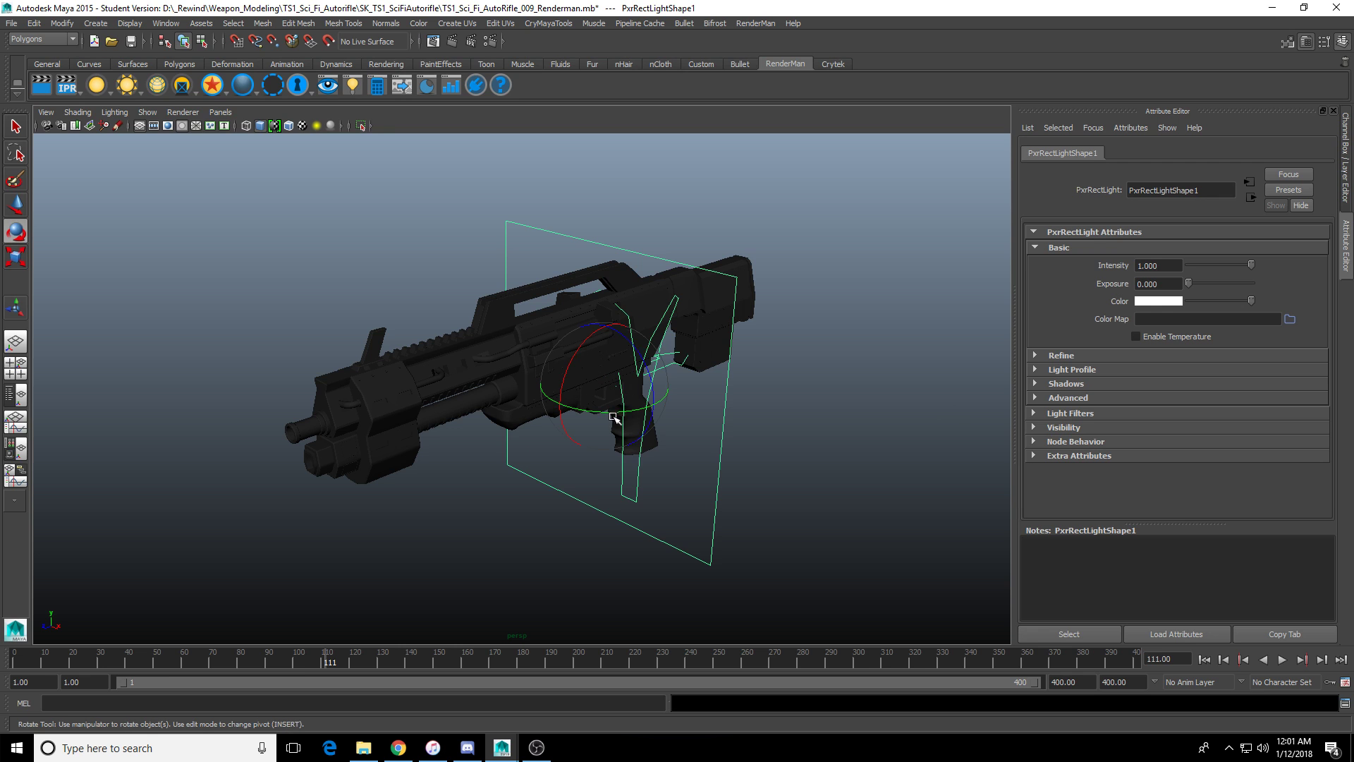
pyautogui.moveTo(619, 413); pyautogui.dragTo(632, 444)
pyautogui.press('w')
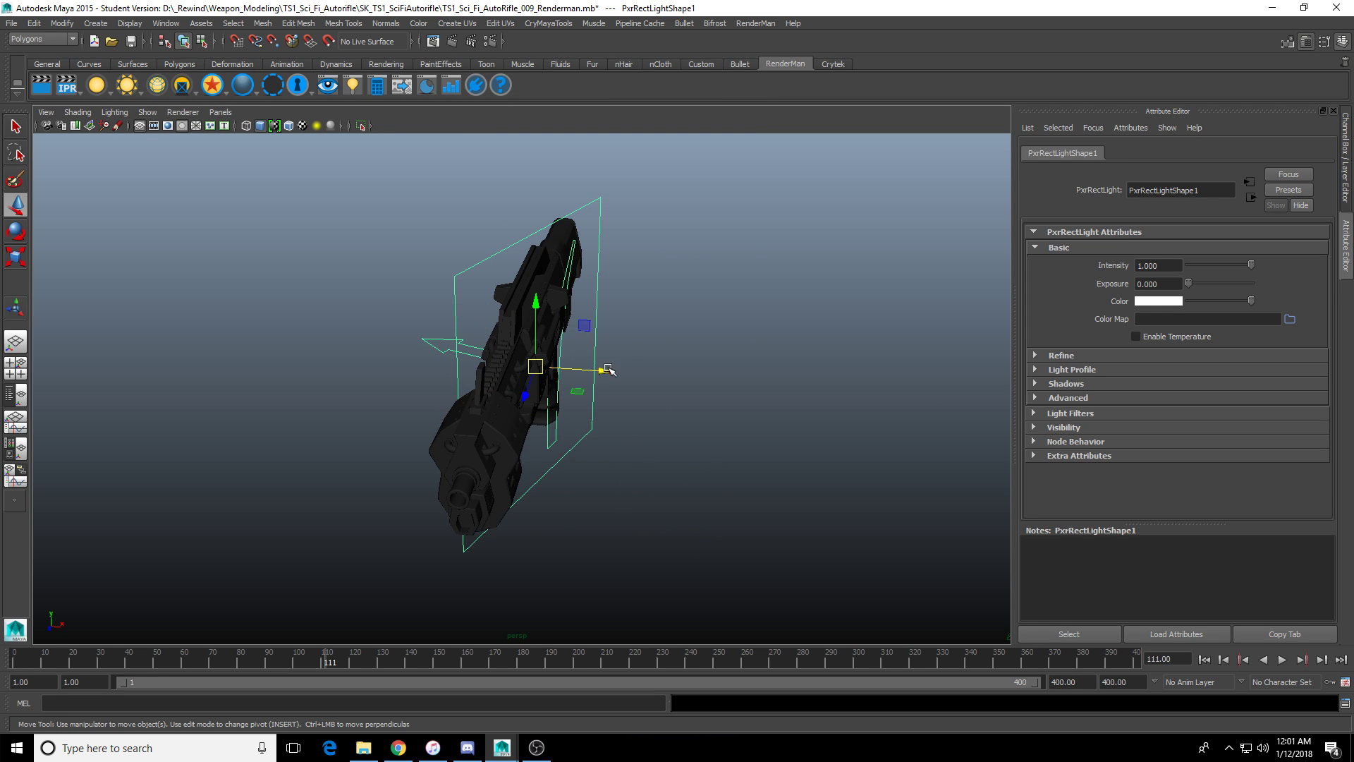
pyautogui.moveTo(607, 368); pyautogui.dragTo(906, 531)
pyautogui.click(878, 538)
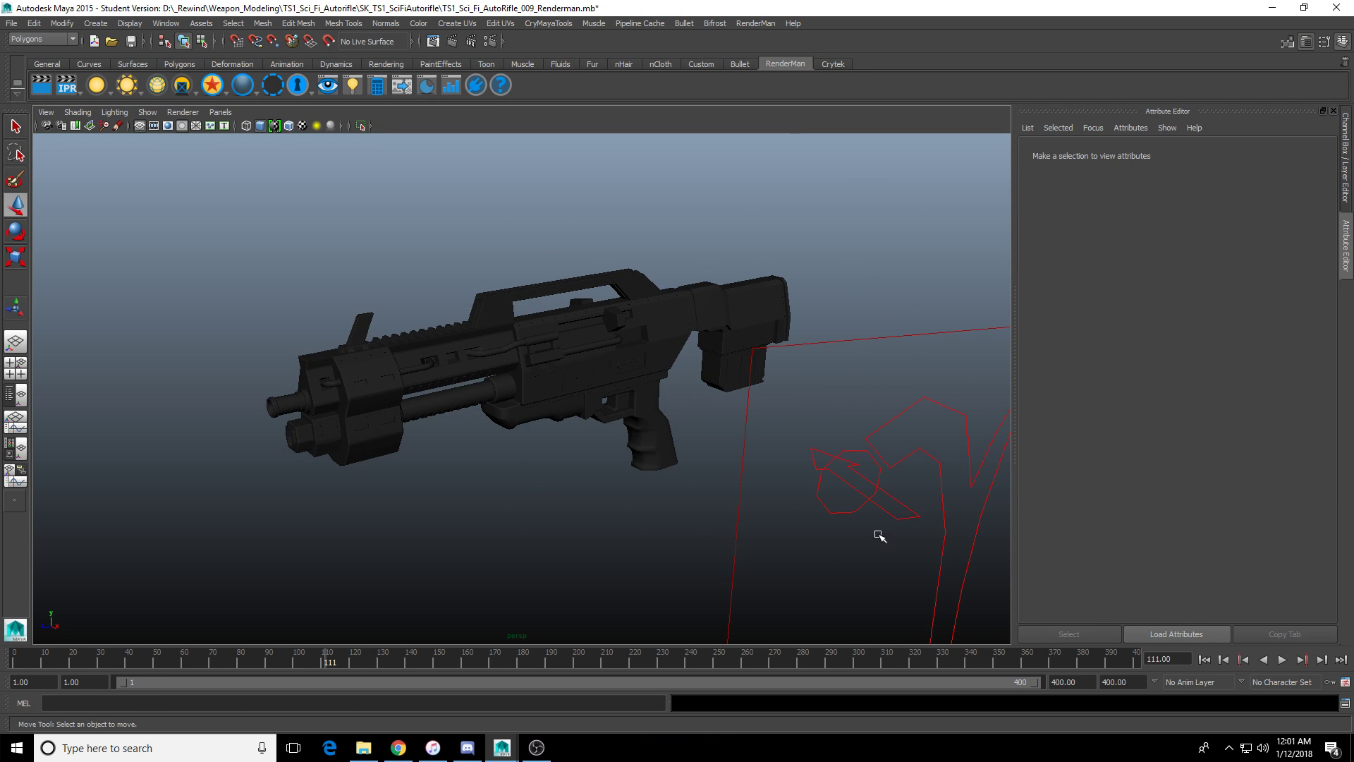
# Enlarge the rectangle light until it spans well past the rifle and adjust its position beside the gun.
pyautogui.click(890, 536)
pyautogui.keyDown('alt'); pyautogui.moveTo(737, 485); pyautogui.dragTo(659, 531); pyautogui.keyUp('alt')
pyautogui.press('r')
pyautogui.moveTo(762, 495); pyautogui.dragTo(832, 495)
pyautogui.keyDown('alt'); pyautogui.moveTo(791, 505); pyautogui.dragTo(881, 497); pyautogui.keyUp('alt')
pyautogui.moveTo(769, 343); pyautogui.dragTo(677, 398)
pyautogui.press('e')
pyautogui.press('w')
# Set the rectangle light's exposure to 0.2 and its intensity to 5.
pyautogui.scroll(3, 678, 399)
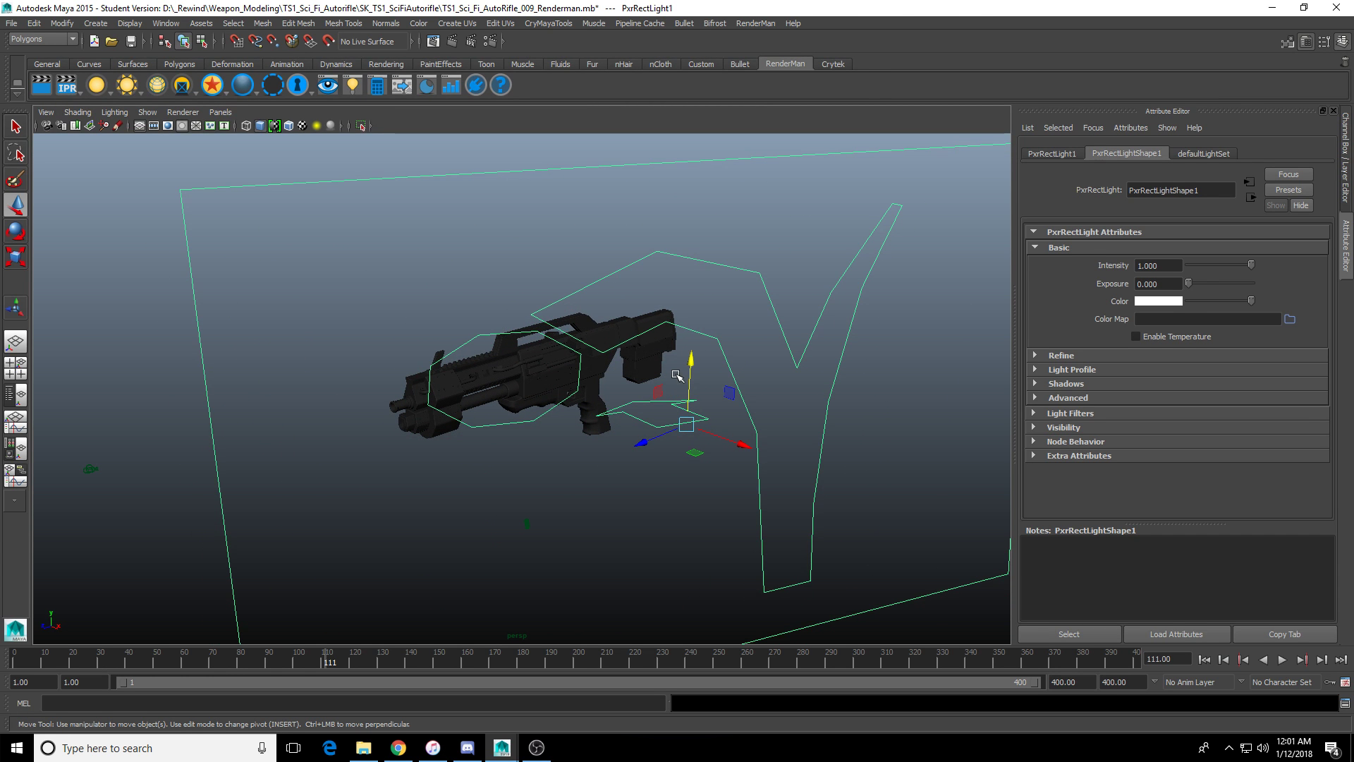
pyautogui.scroll(2, 677, 375)
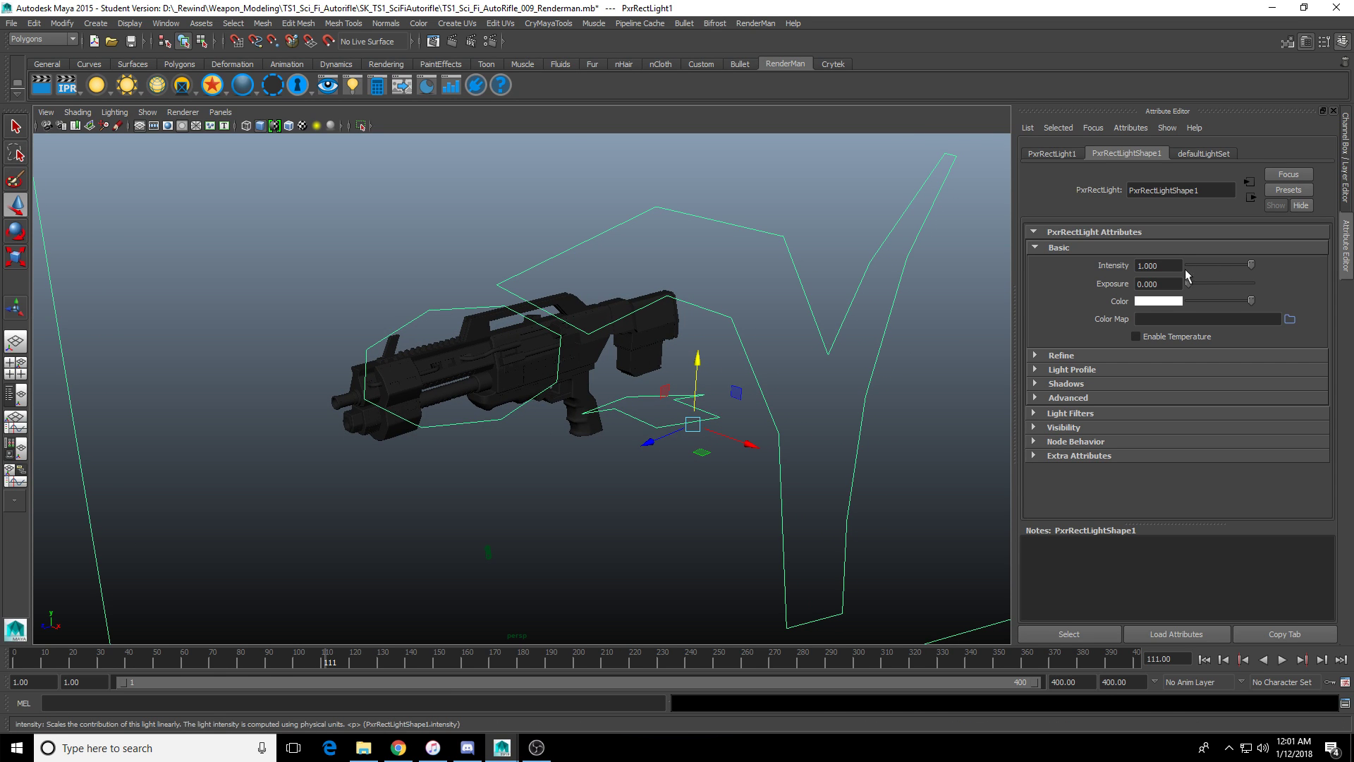
pyautogui.click(1157, 283)
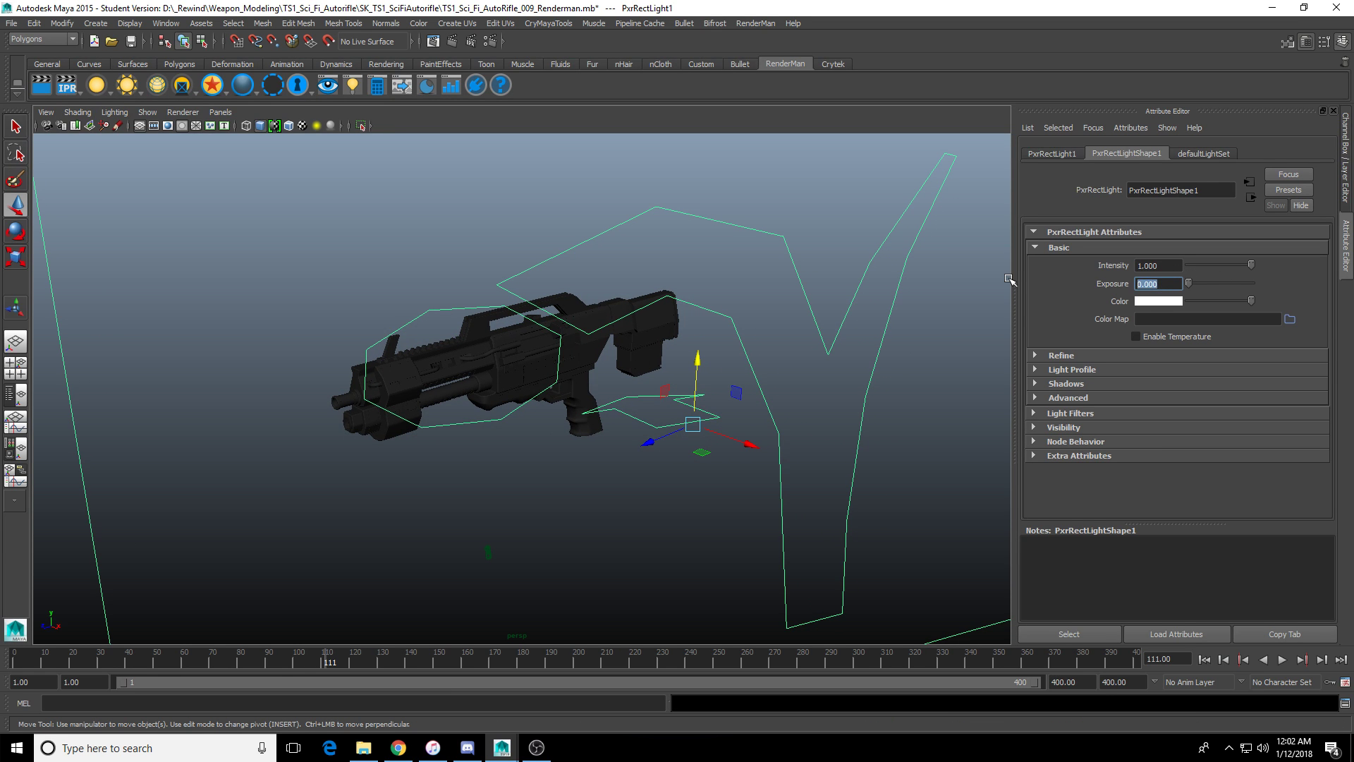
pyautogui.write('0.2')
pyautogui.press('Return')
pyautogui.hotkey('shift', 'Tab')
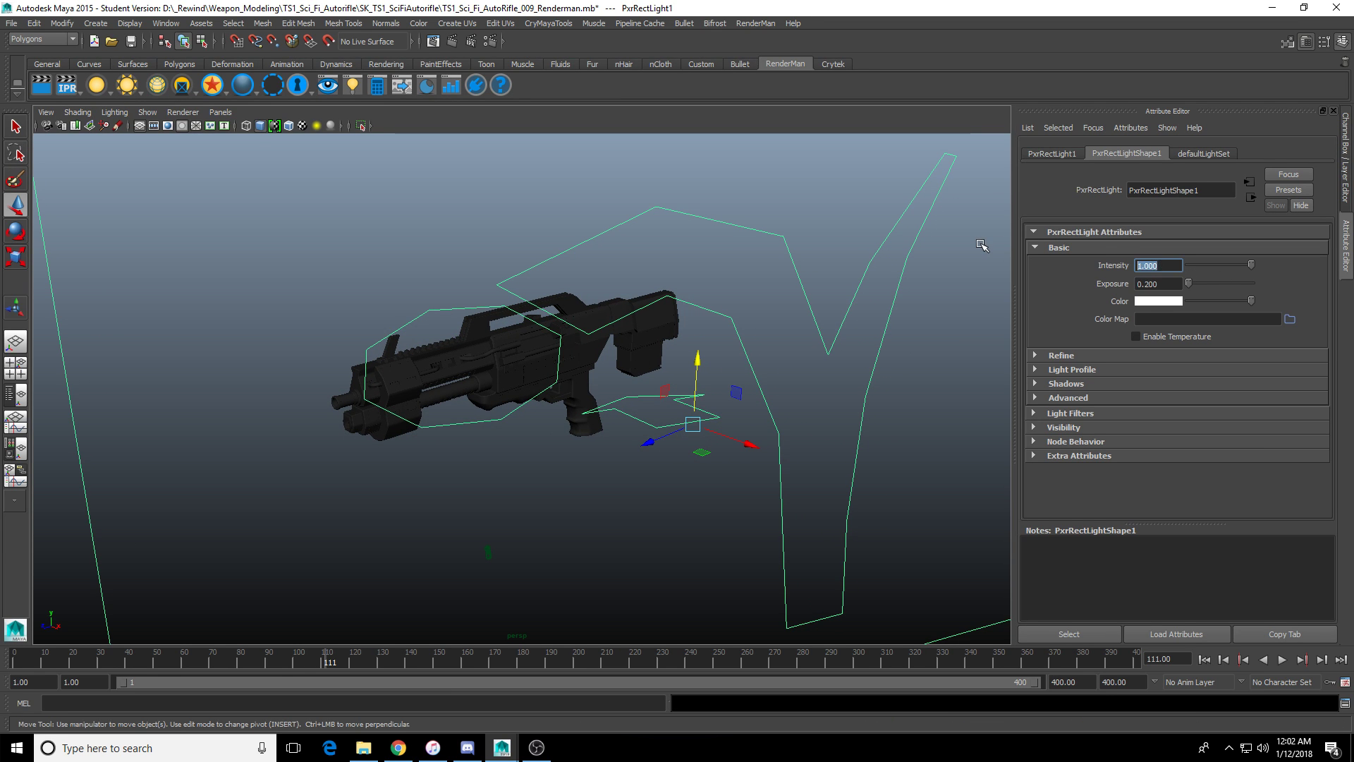
pyautogui.scroll(3, 811, 373)
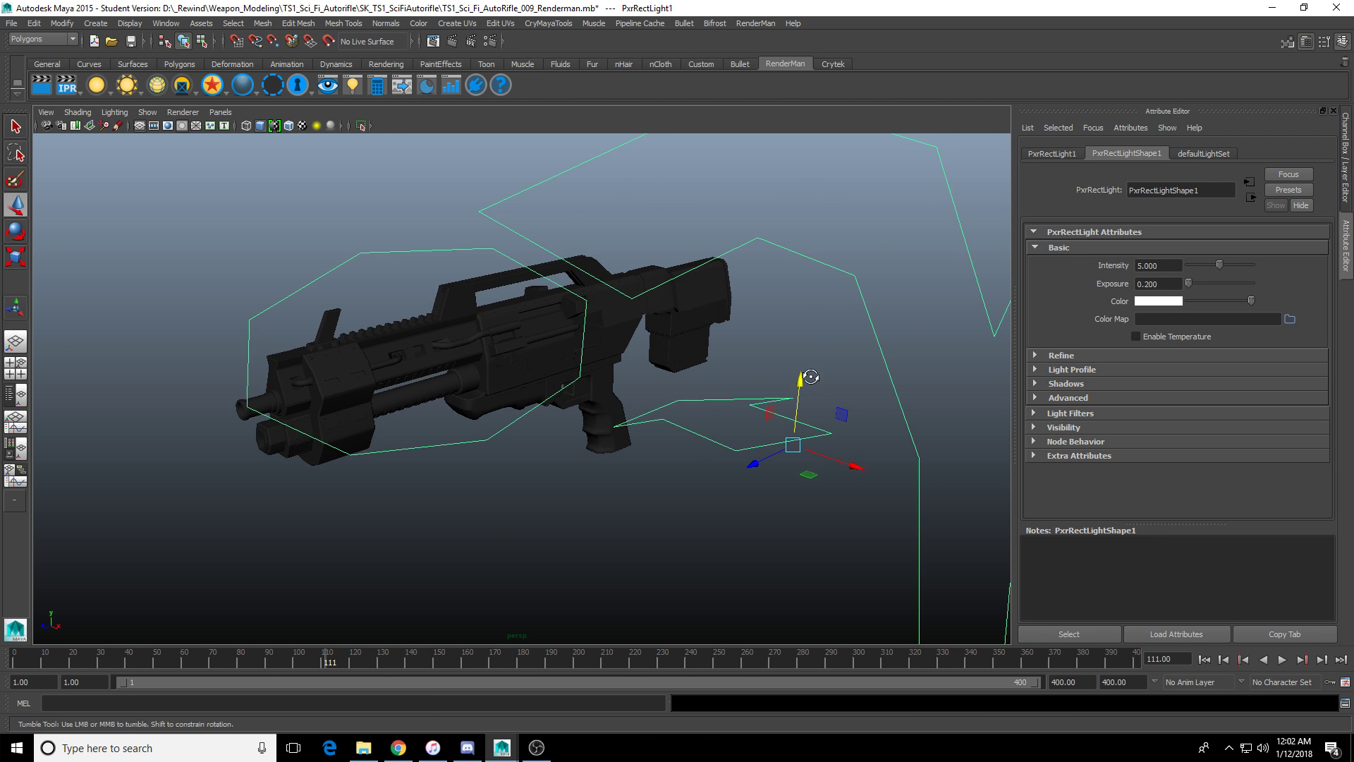
# Give the rectangle light a pale blue colour from the colour history.
pyautogui.click(1172, 303)
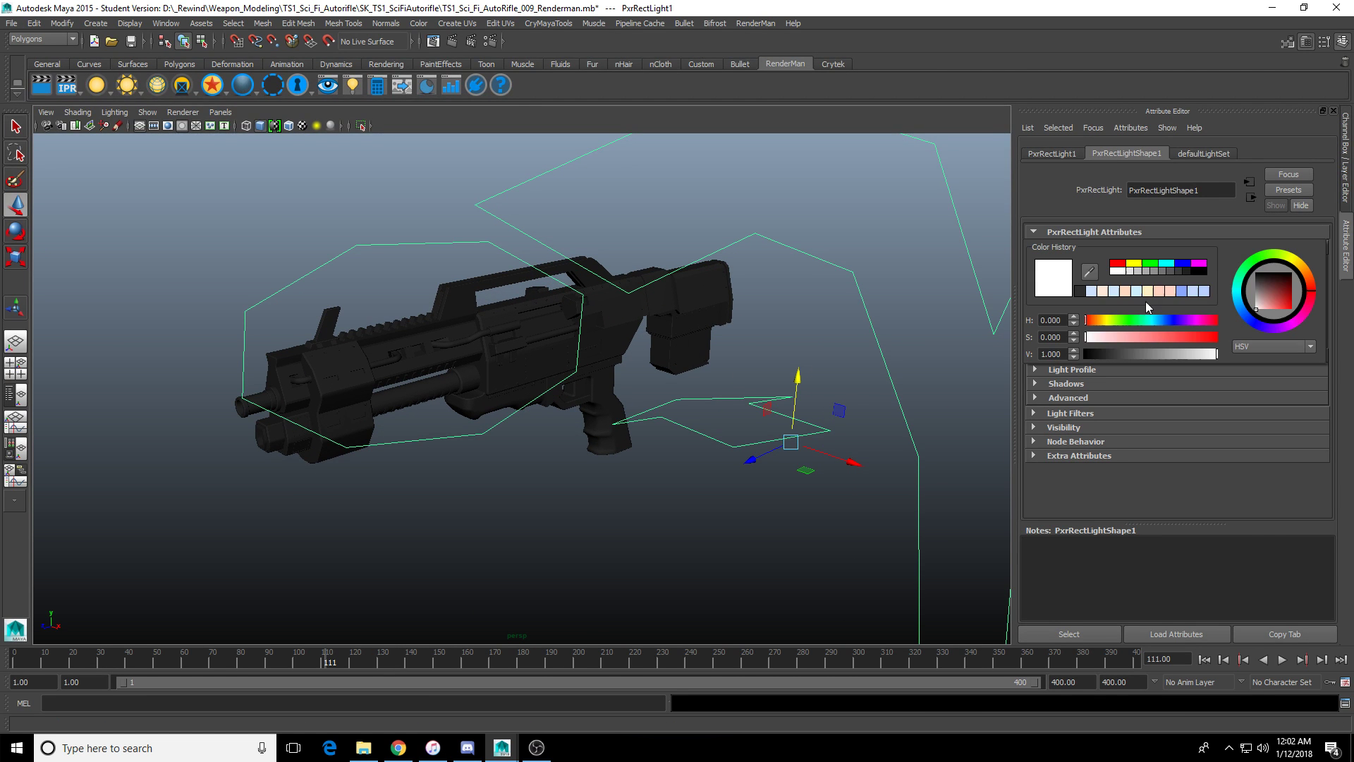
pyautogui.click(1091, 292)
pyautogui.keyDown('alt'); pyautogui.moveTo(587, 358); pyautogui.dragTo(702, 409); pyautogui.keyUp('alt')
pyautogui.scroll(4, 670, 372)
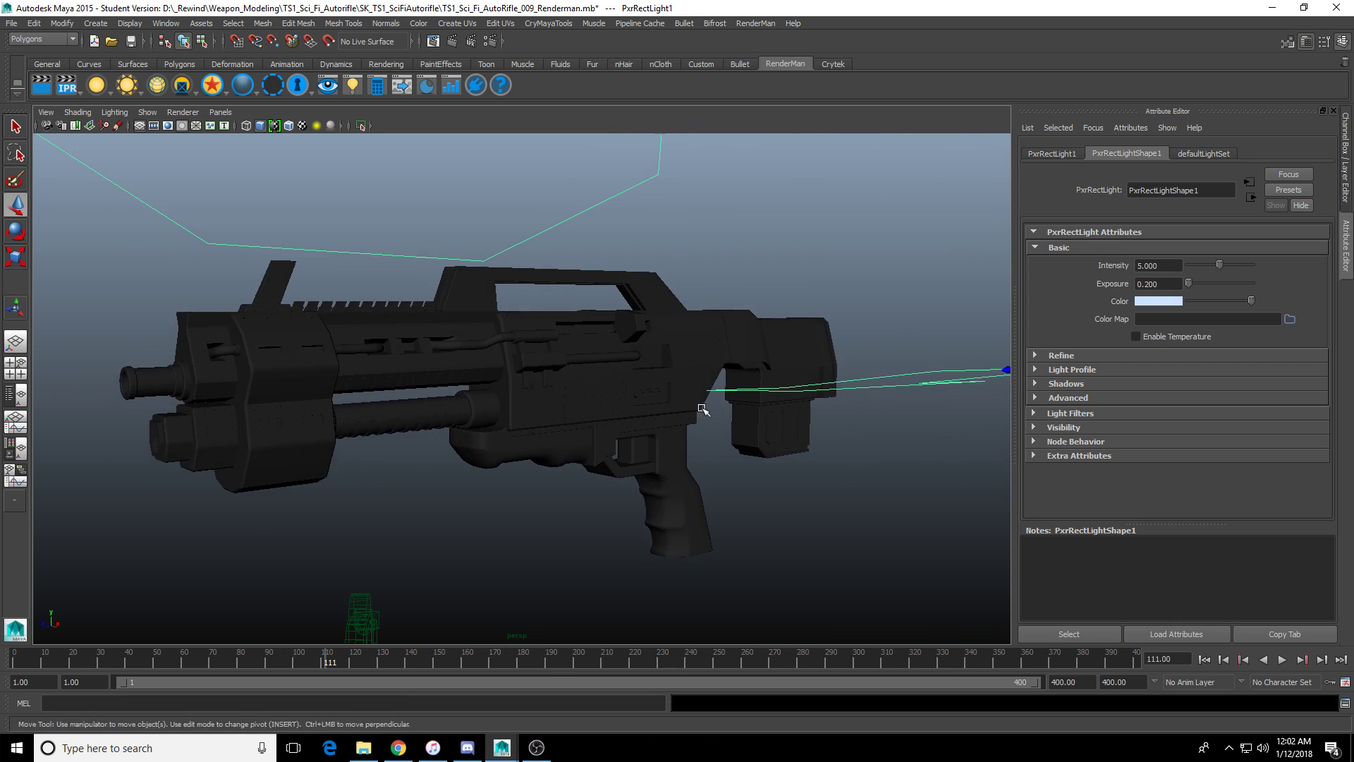
pyautogui.scroll(2, 704, 409)
pyautogui.keyDown('alt'); pyautogui.moveTo(733, 418); pyautogui.dragTo(795, 402, button='middle'); pyautogui.keyUp('alt')
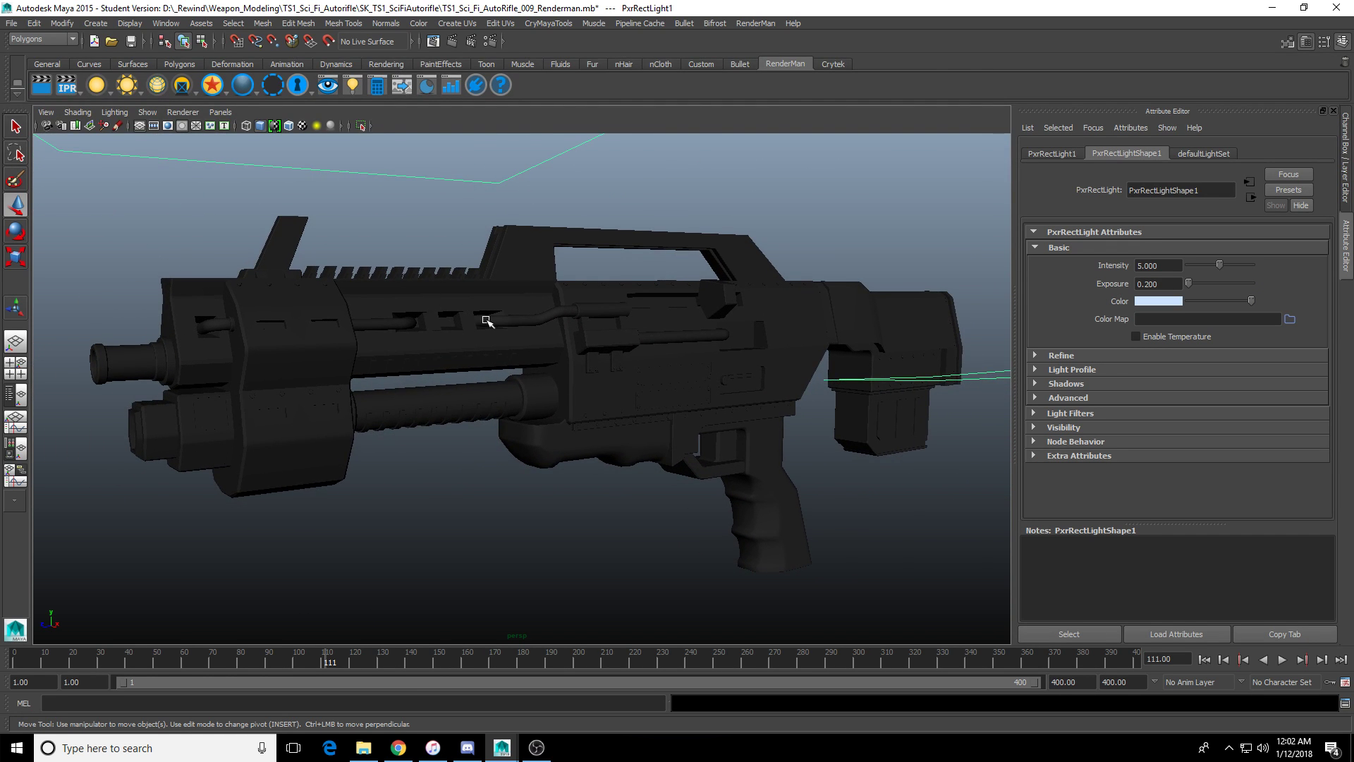
# Show the persp1 camera in place of the top view, maximize that view, and turn on its resolution gate.
pyautogui.press('space')
pyautogui.click(221, 112)
pyautogui.moveTo(283, 126)
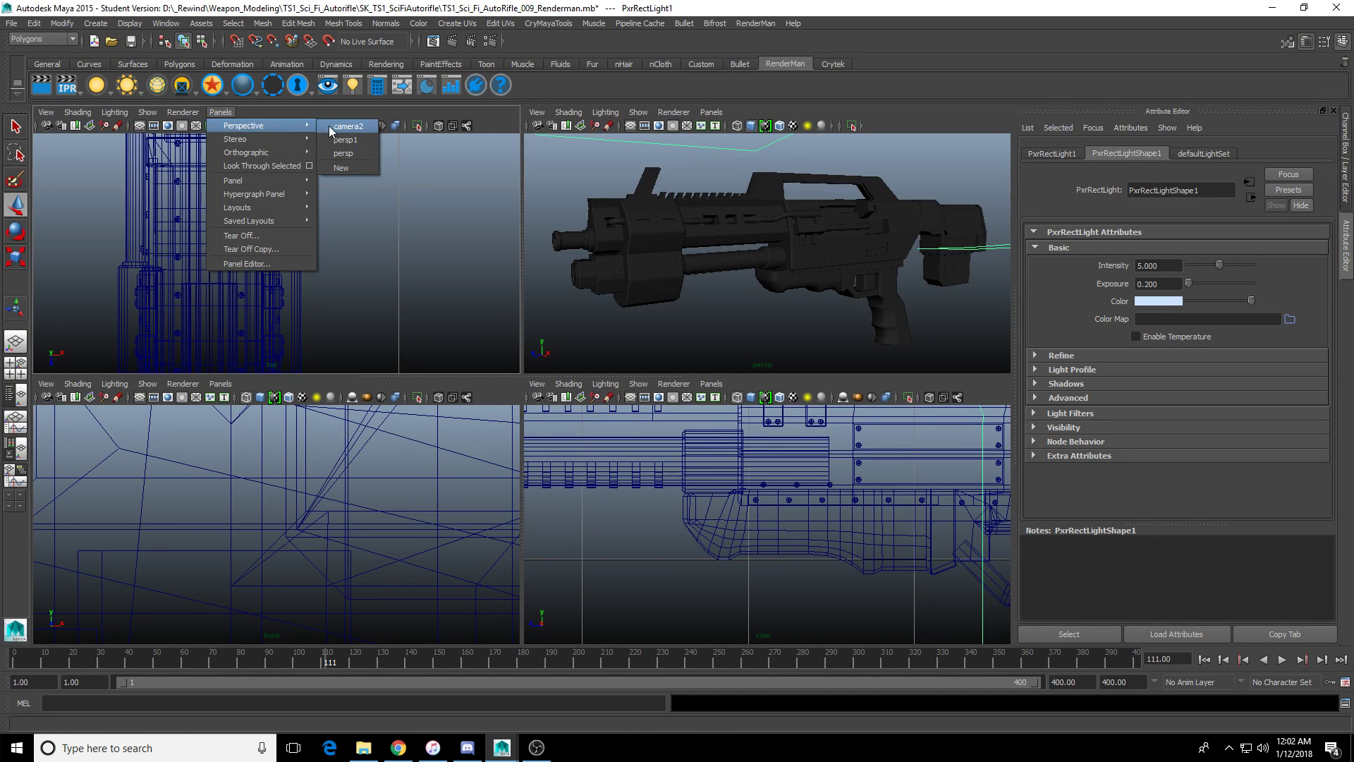
pyautogui.click(340, 140)
pyautogui.press('space')
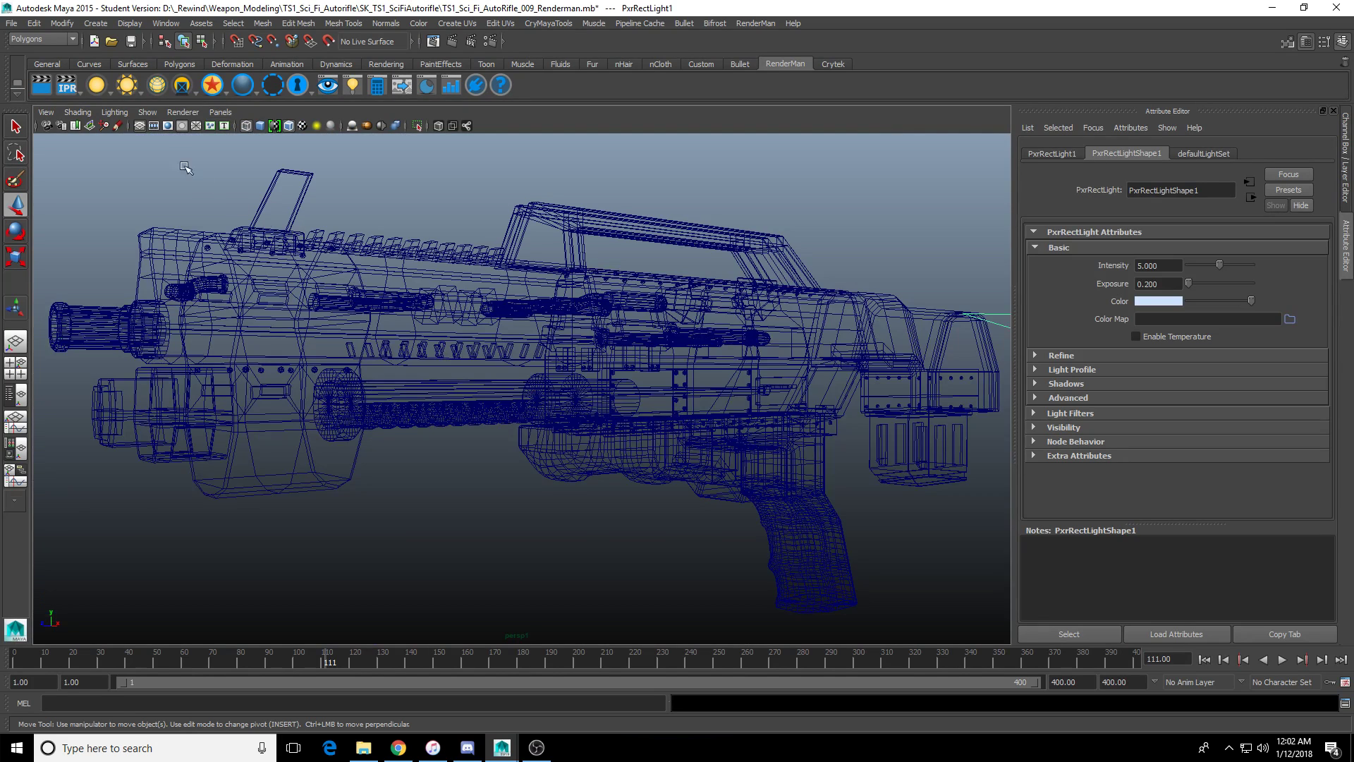
pyautogui.click(170, 127)
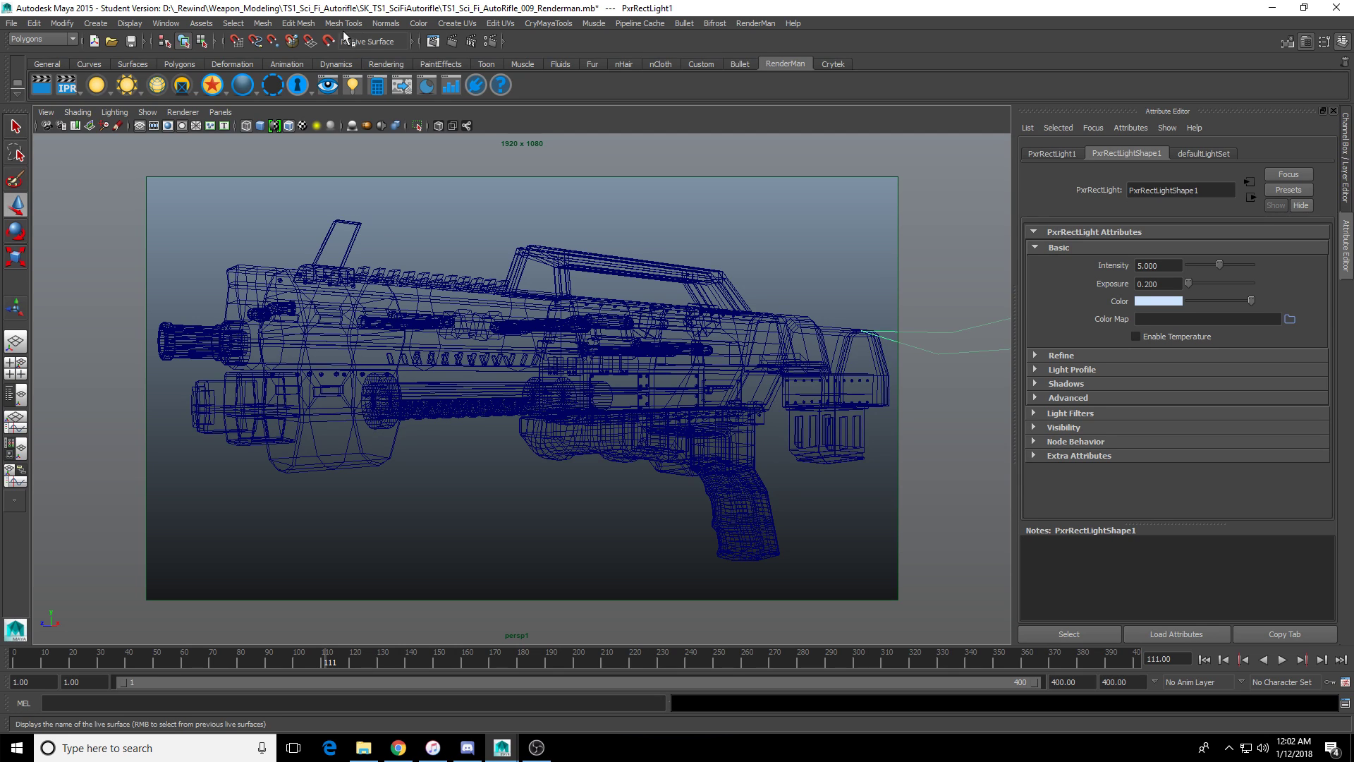
# Render the current frame through persp1 to check the blue light, and stop the render after viewing it.
pyautogui.click(451, 41)
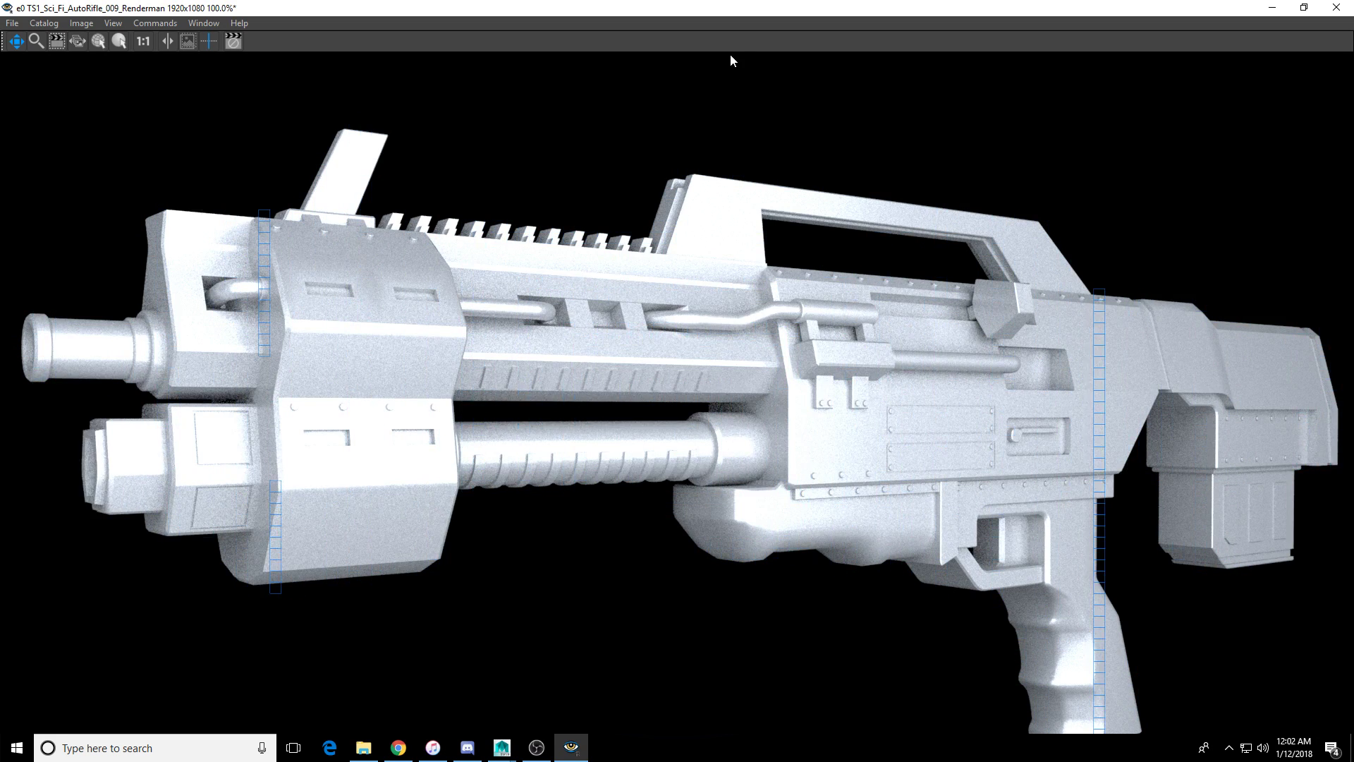
pyautogui.doubleClick(730, 8)
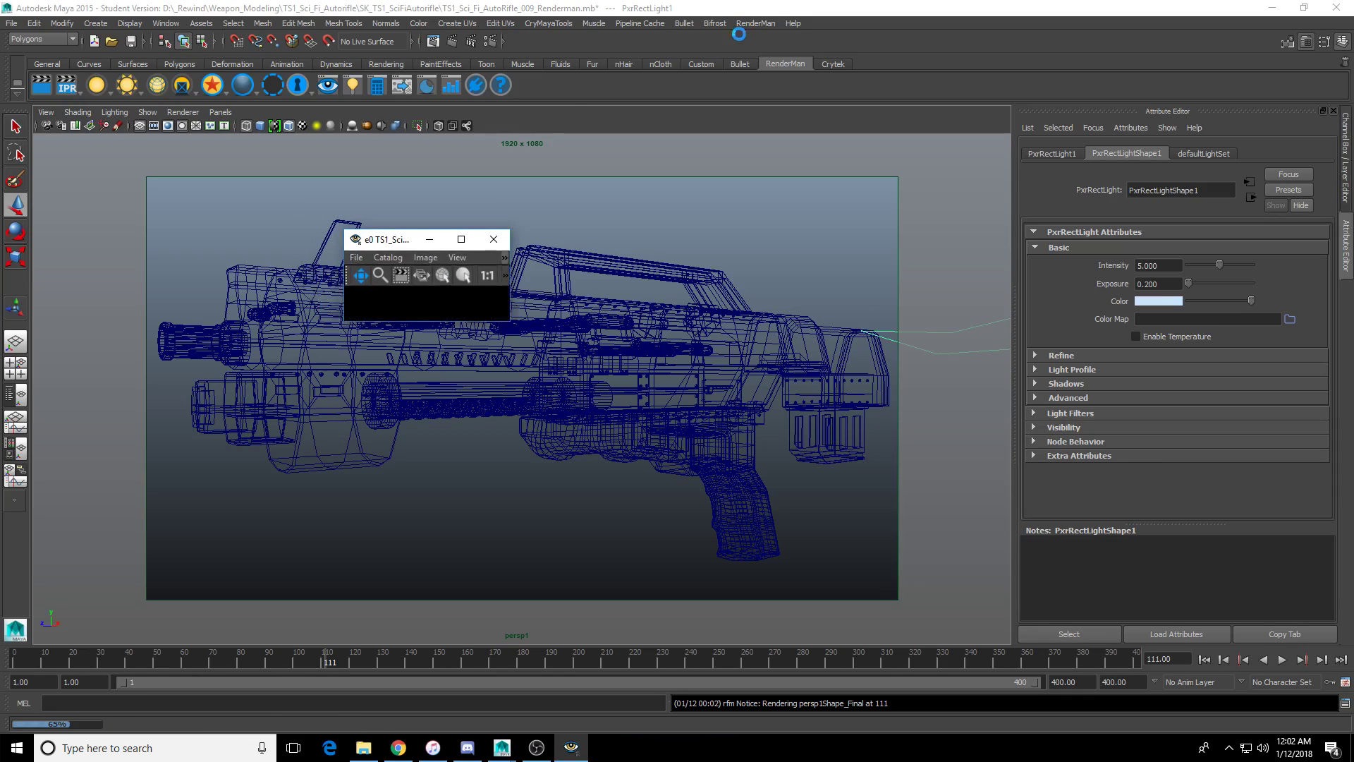
pyautogui.moveTo(390, 243); pyautogui.dragTo(0, 296)
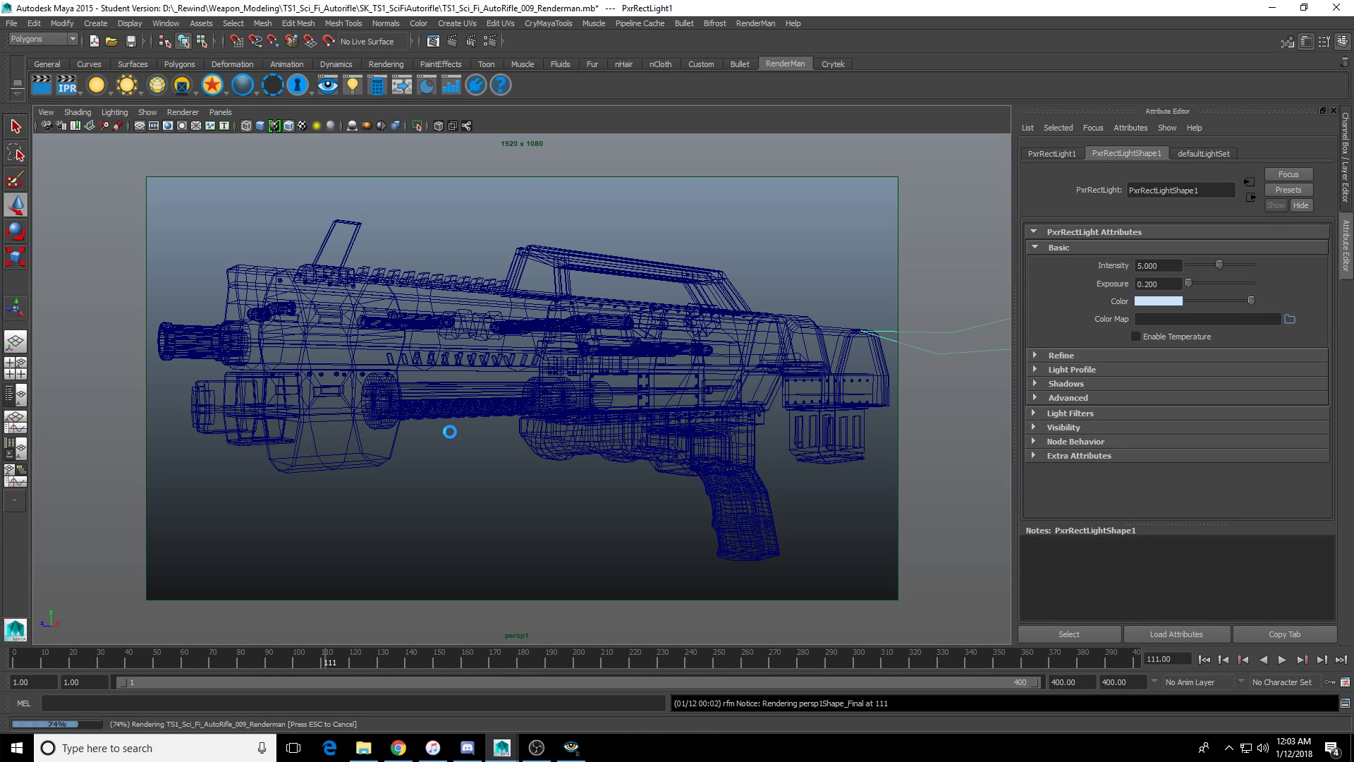
pyautogui.press('Escape')
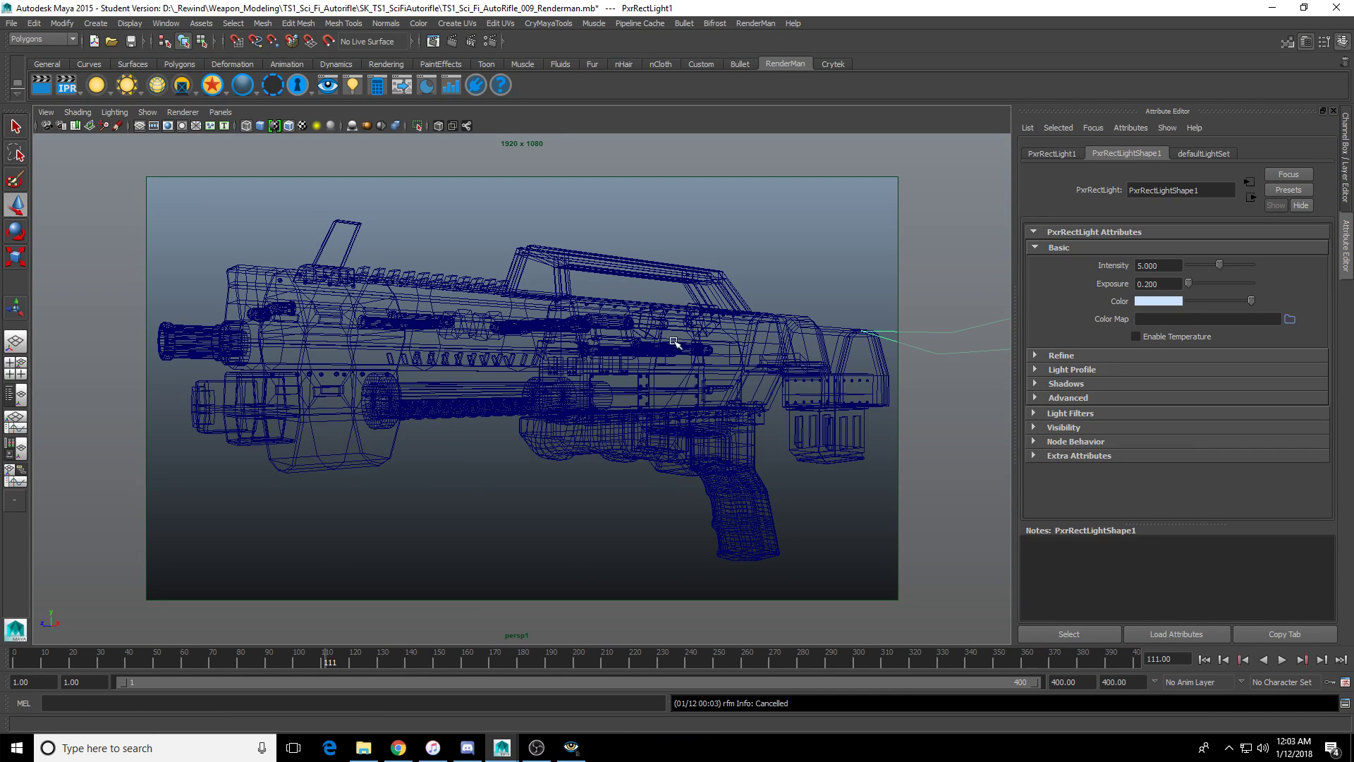
# Return to the main perspective view and set the rectangle light's intensity to 2 and exposure to 0.125.
pyautogui.press('space')
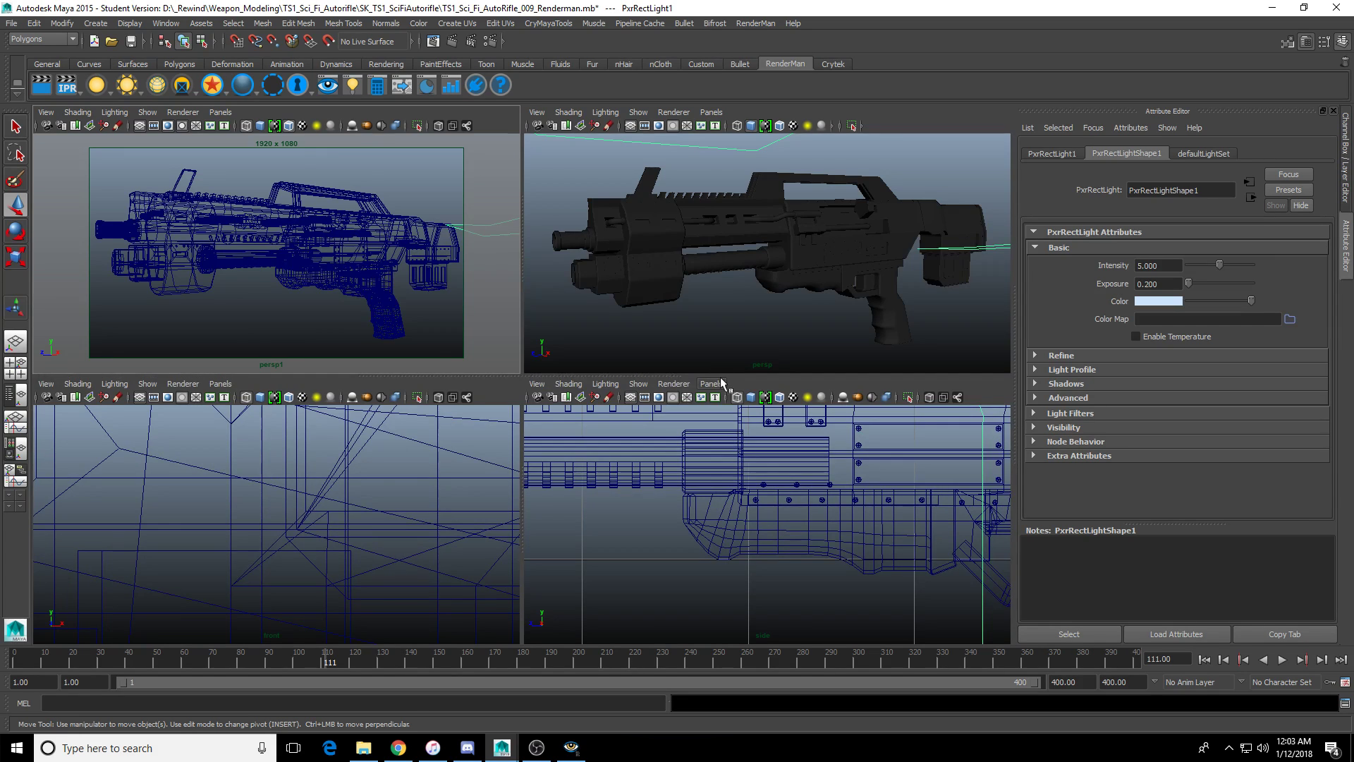
pyautogui.press('space')
pyautogui.keyDown('alt'); pyautogui.moveTo(671, 317); pyautogui.dragTo(755, 396); pyautogui.keyUp('alt')
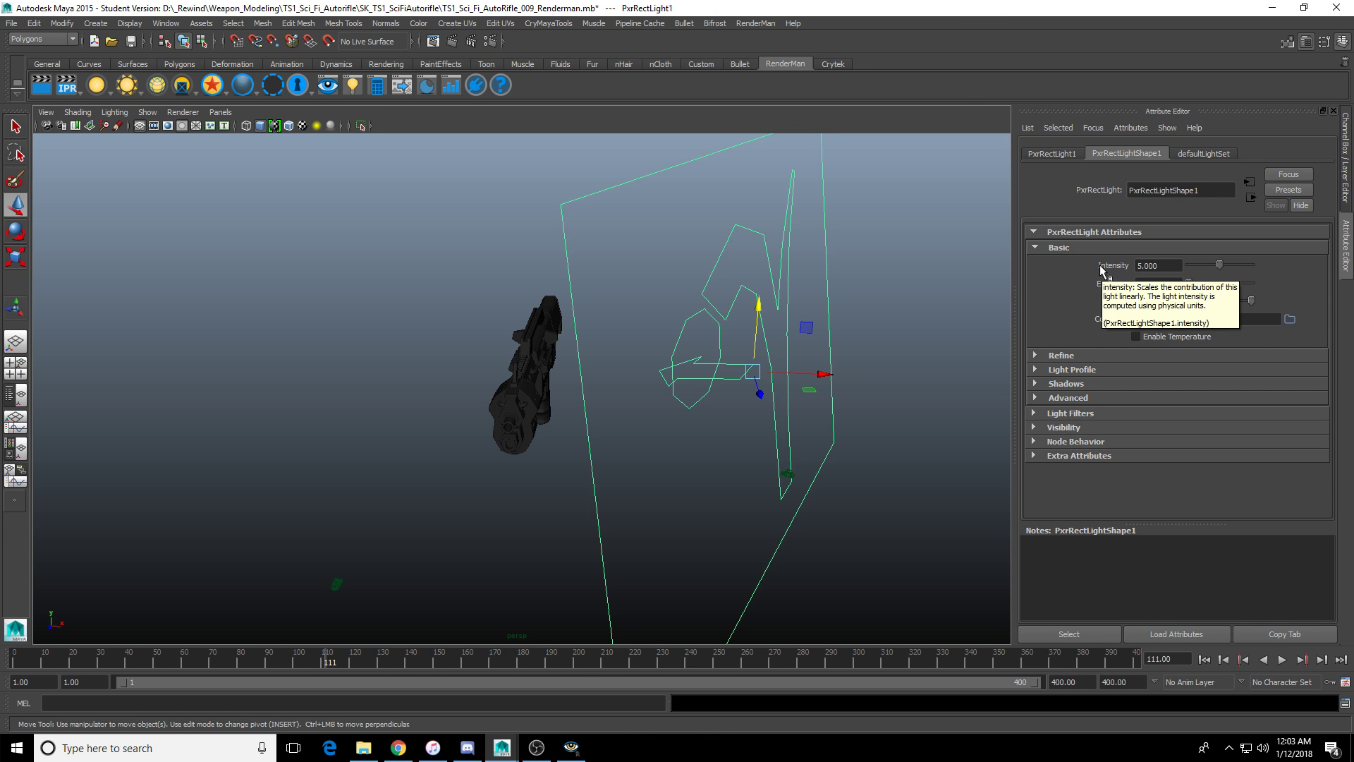
pyautogui.keyDown('alt'); pyautogui.moveTo(986, 363); pyautogui.dragTo(847, 361); pyautogui.keyUp('alt')
pyautogui.keyDown('alt'); pyautogui.moveTo(846, 361); pyautogui.dragTo(845, 363, button='middle'); pyautogui.keyUp('alt')
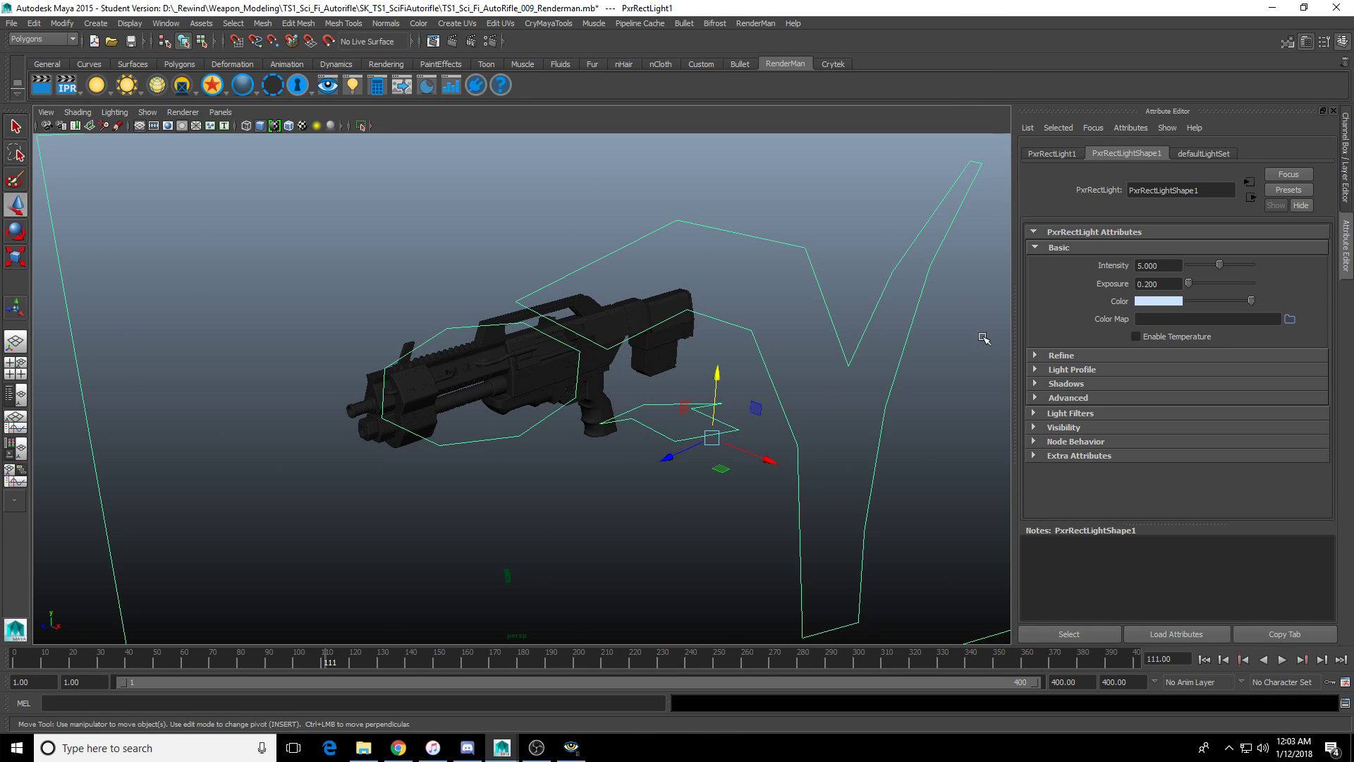
pyautogui.click(1159, 265)
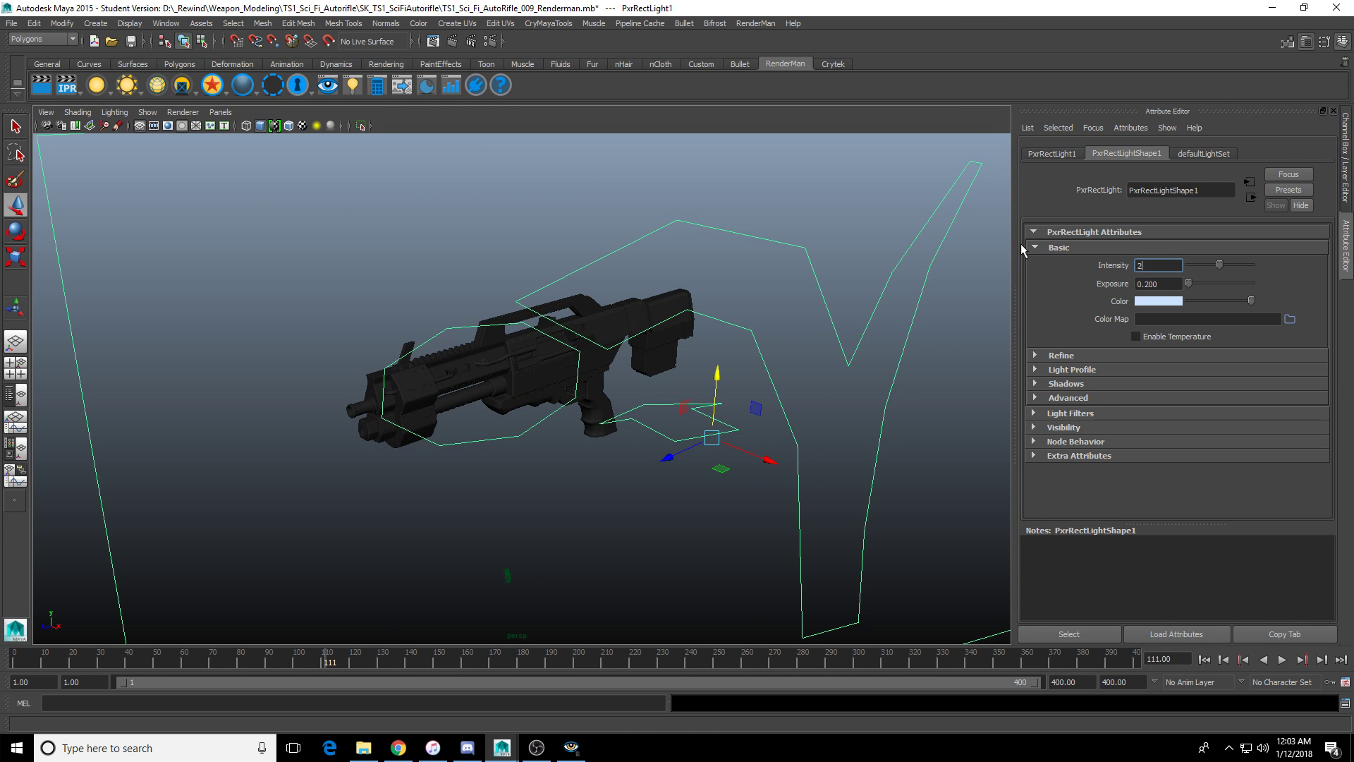
pyautogui.write('2')
pyautogui.press('Return')
pyautogui.click(1161, 283)
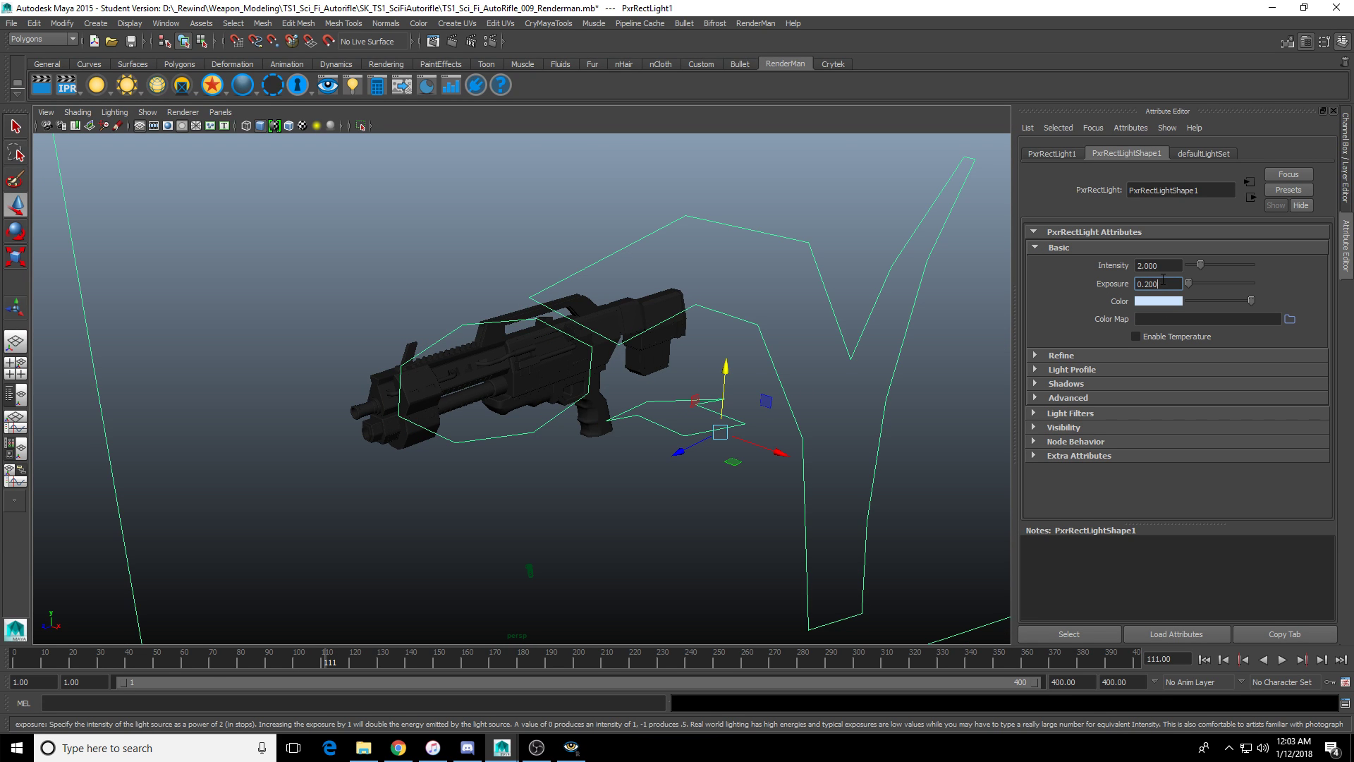
pyautogui.write('0.125')
pyautogui.press('Return')
# Duplicate the rectangle light and move the copy to the opposite side of the rifle.
pyautogui.keyDown('alt'); pyautogui.moveTo(692, 332); pyautogui.dragTo(741, 342); pyautogui.keyUp('alt')
pyautogui.hotkey('ctrl', 'd')
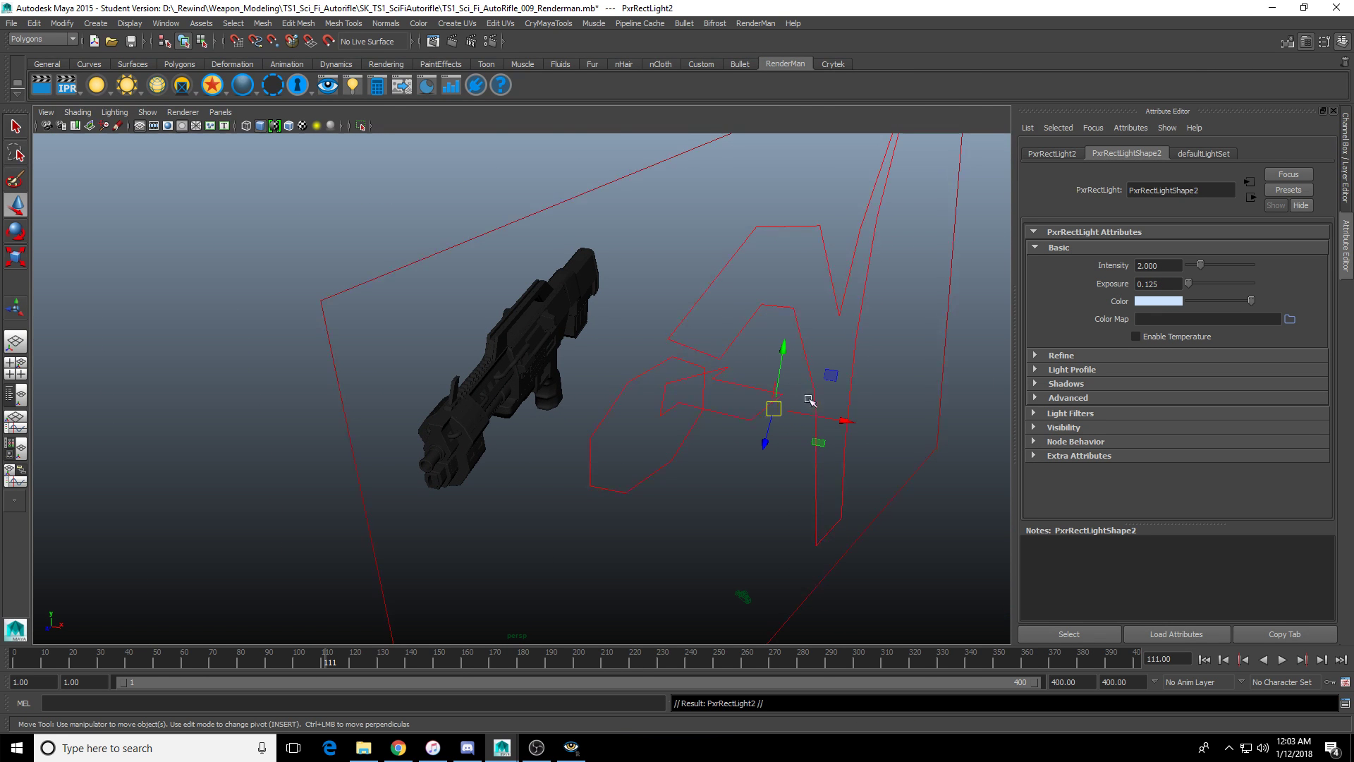
pyautogui.moveTo(842, 421); pyautogui.dragTo(411, 329)
pyautogui.press('e')
pyautogui.keyDown('alt'); pyautogui.moveTo(372, 385); pyautogui.dragTo(383, 387); pyautogui.keyUp('alt')
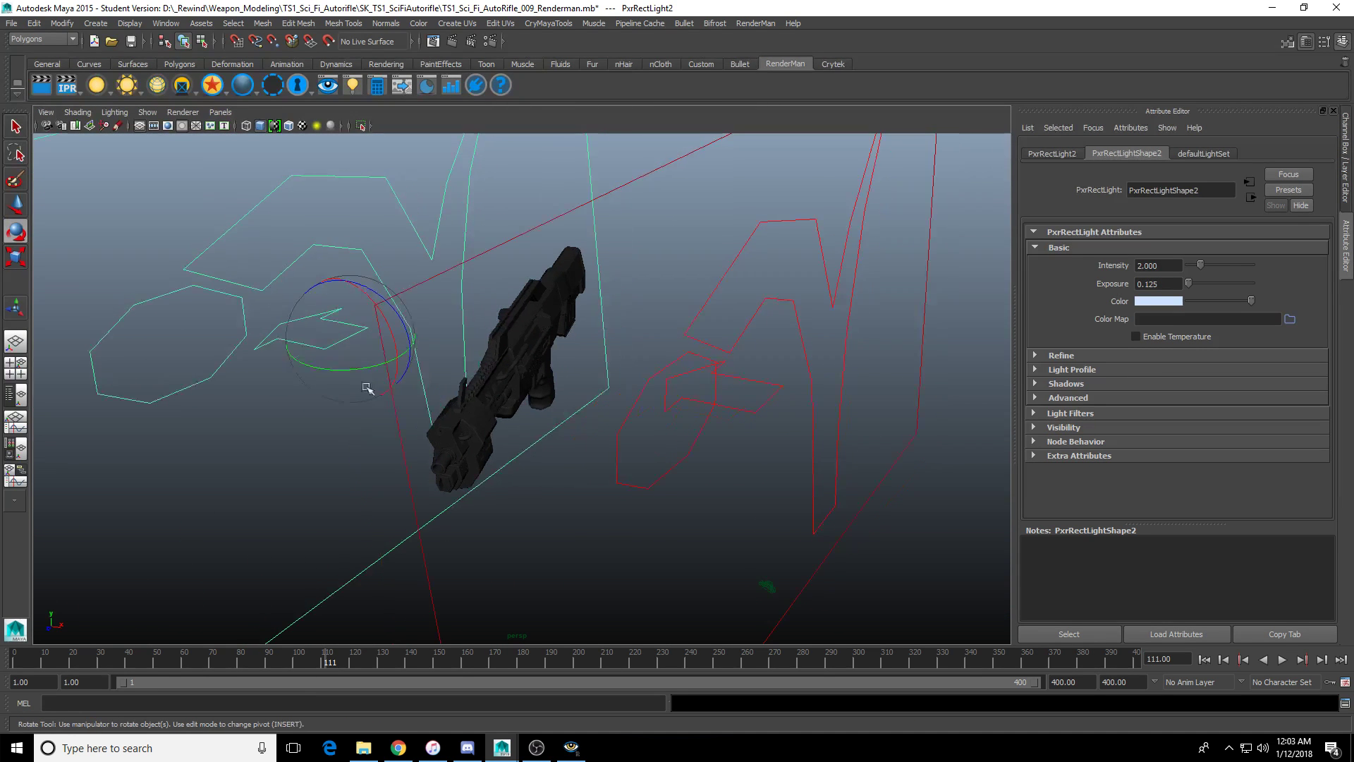
# Rescale the duplicated rectangle light and orient it to face the rifle from the opposite side.
pyautogui.press('r')
pyautogui.keyDown('alt'); pyautogui.moveTo(387, 328); pyautogui.dragTo(447, 340); pyautogui.keyUp('alt')
pyautogui.moveTo(339, 361); pyautogui.dragTo(311, 363)
pyautogui.keyDown('alt'); pyautogui.moveTo(410, 398); pyautogui.dragTo(399, 363); pyautogui.keyUp('alt')
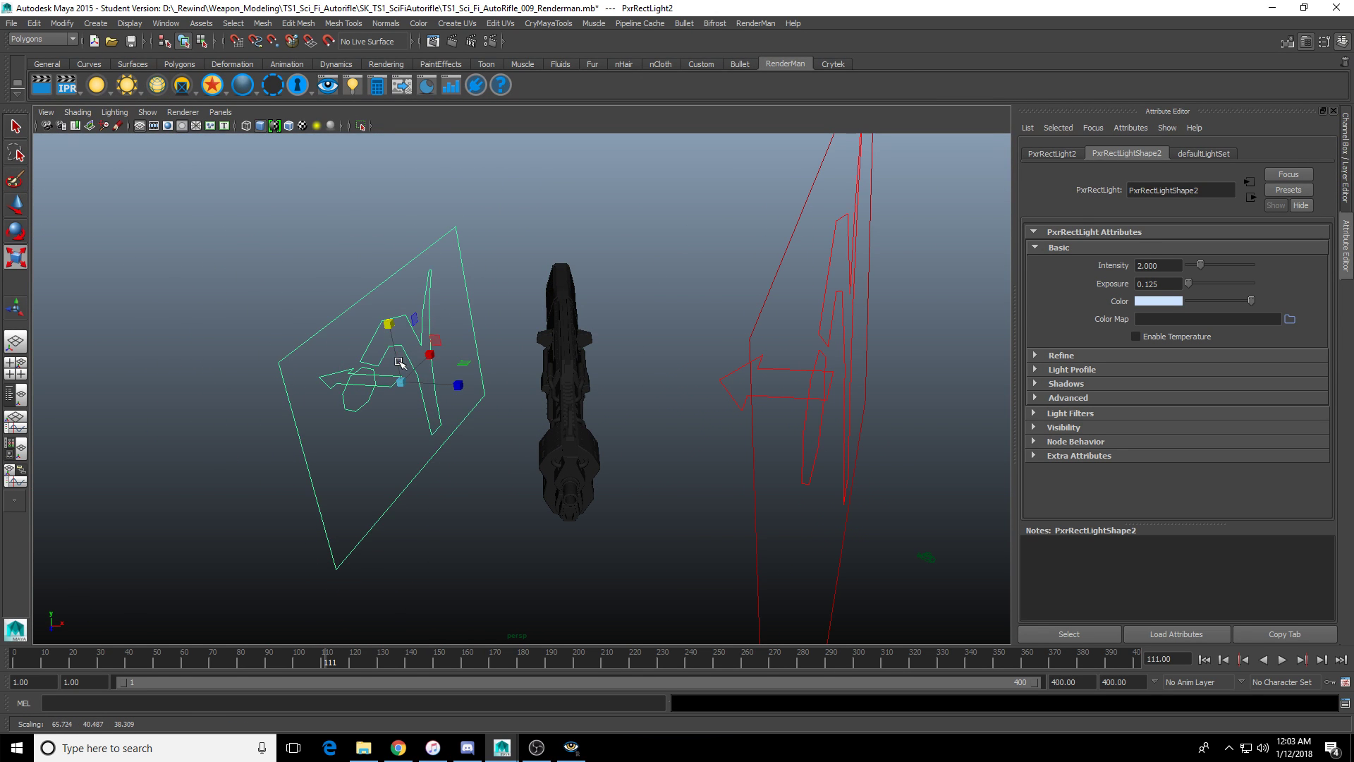
pyautogui.keyDown('alt'); pyautogui.moveTo(438, 437); pyautogui.dragTo(520, 469); pyautogui.keyUp('alt')
pyautogui.press('e')
pyautogui.press('r')
pyautogui.press('w')
pyautogui.press('e')
pyautogui.keyDown('alt'); pyautogui.moveTo(520, 468); pyautogui.dragTo(505, 500); pyautogui.keyUp('alt')
pyautogui.press('w')
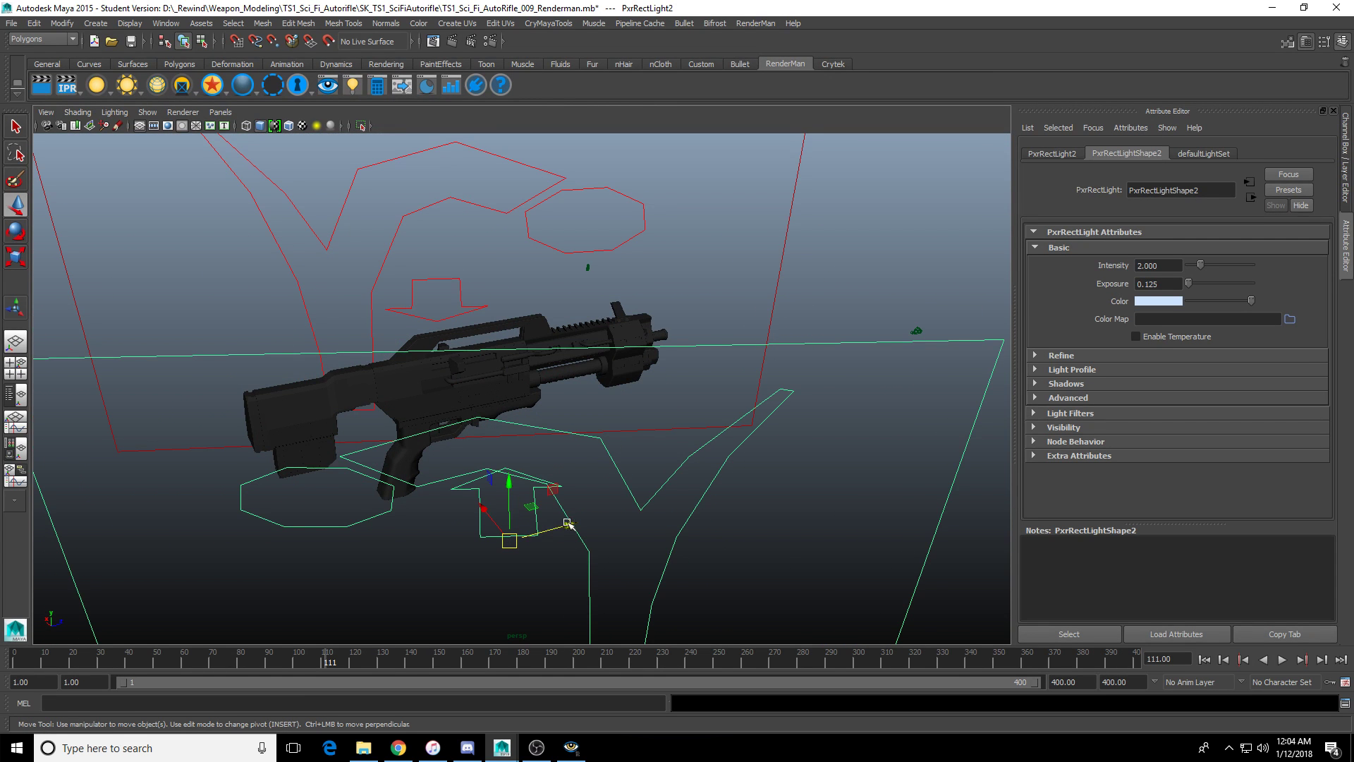
# Change the duplicated light's colour to a pale warm orange by shifting its hue.
pyautogui.click(1160, 301)
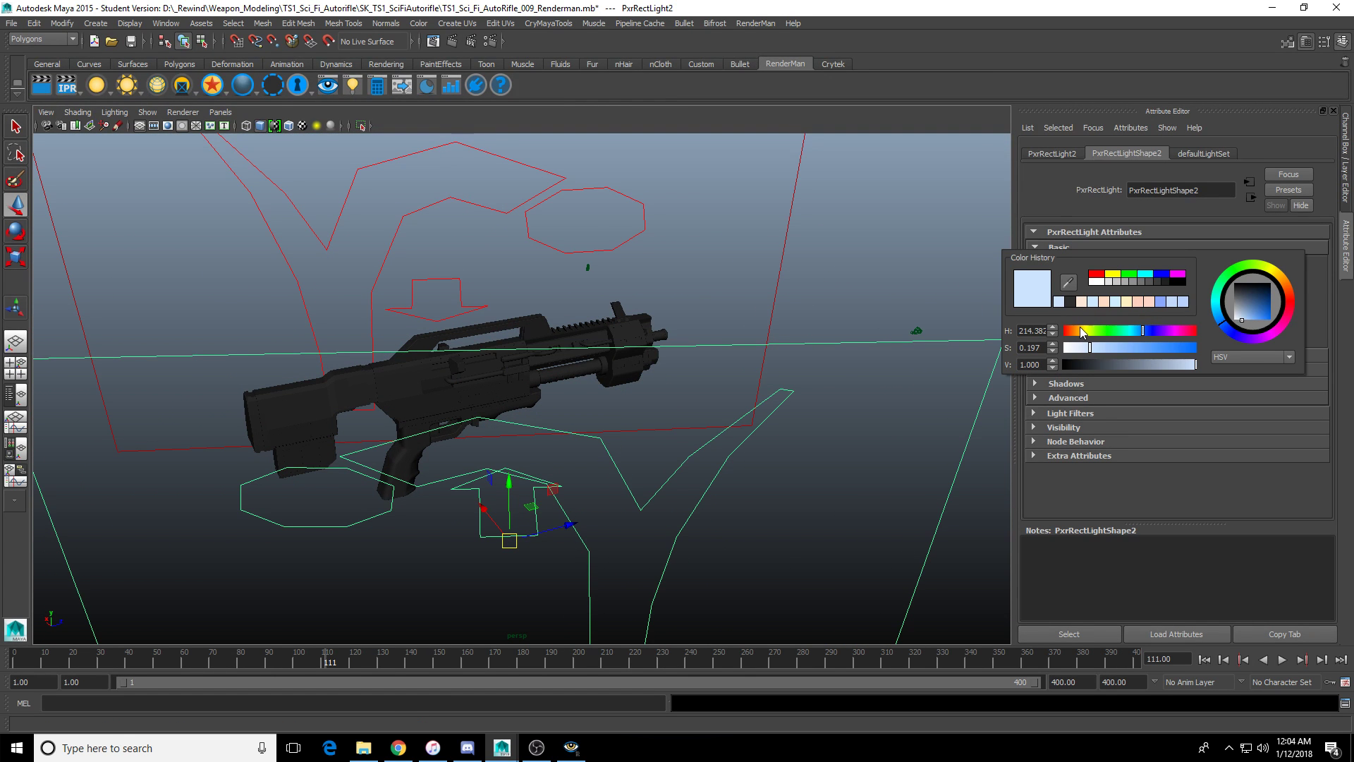
pyautogui.click(1079, 329)
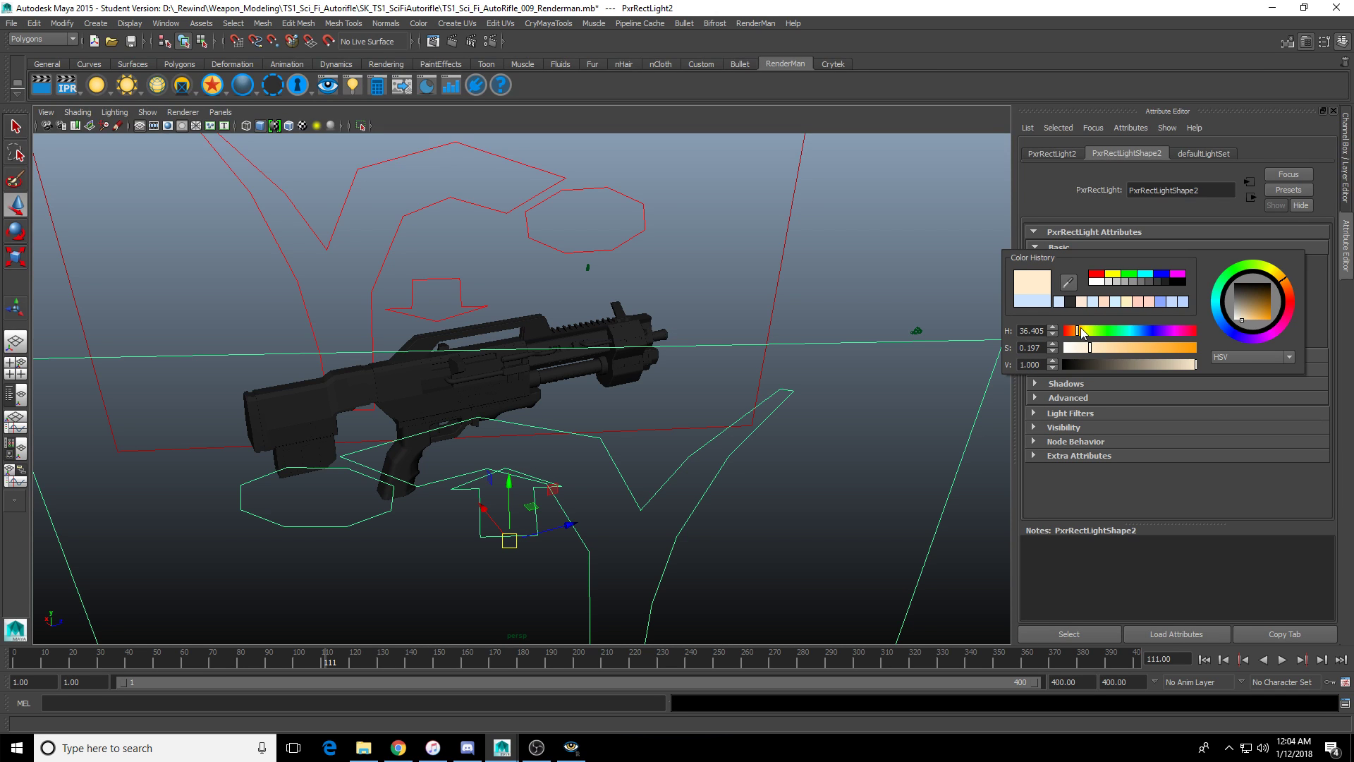
pyautogui.moveTo(1080, 328); pyautogui.dragTo(1080, 337)
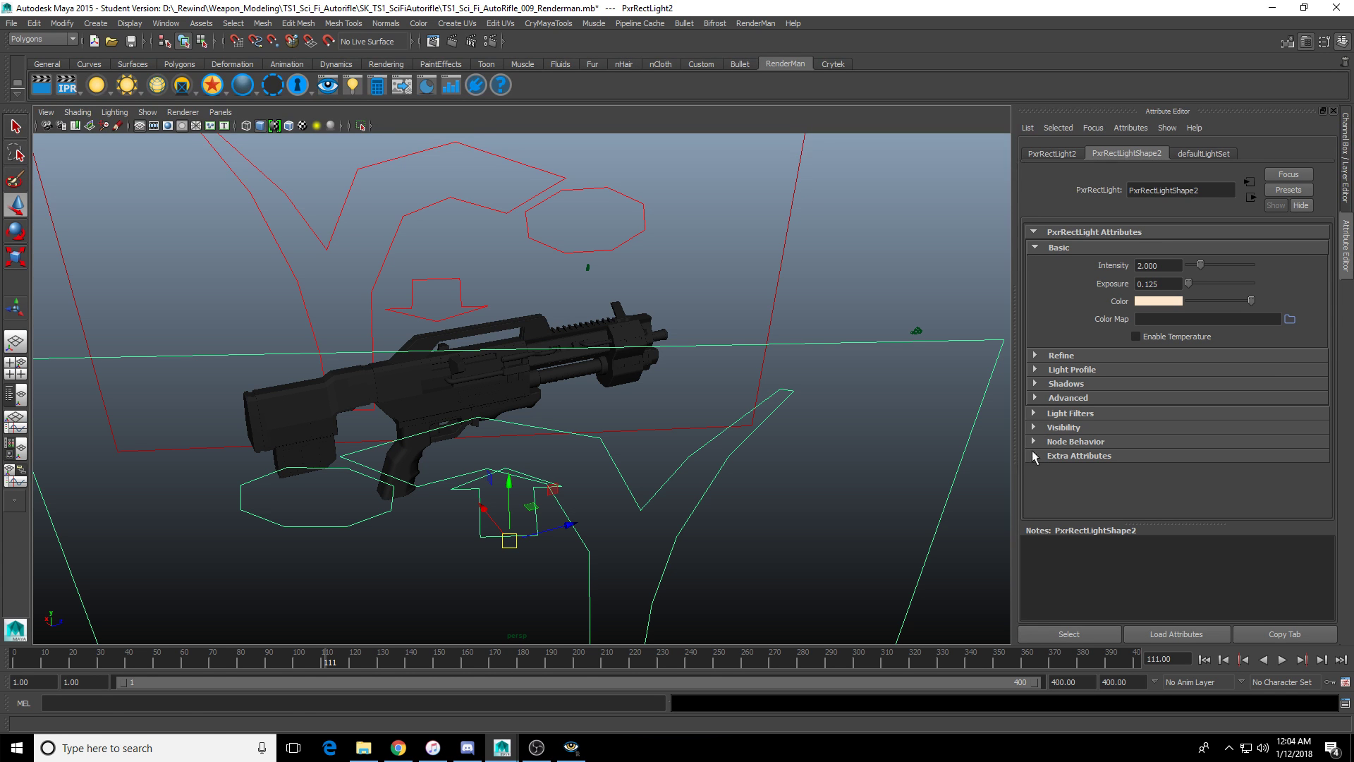
# Rotate the warm rectangle light to adjust its angle toward the rifle, checking its placement from several sides.
pyautogui.keyDown('alt'); pyautogui.moveTo(842, 395); pyautogui.dragTo(801, 386); pyautogui.keyUp('alt')
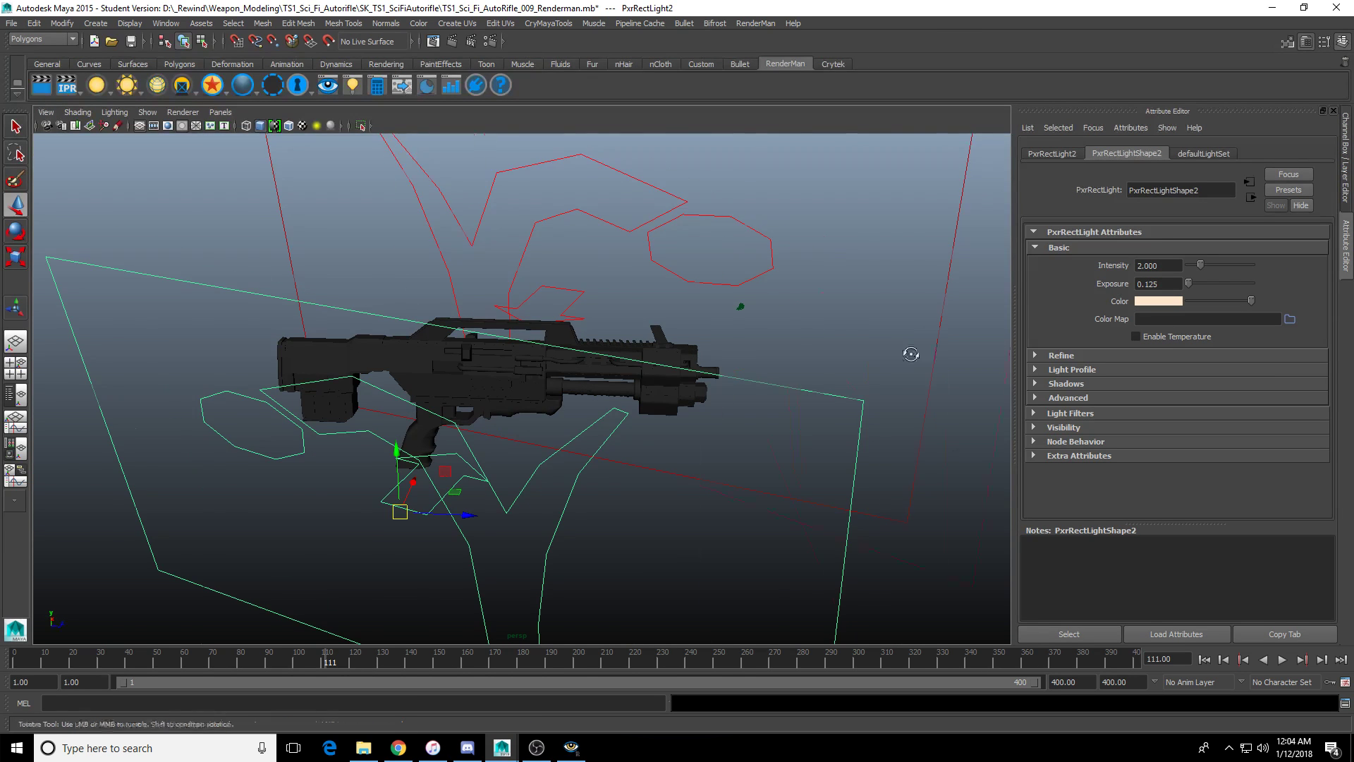
pyautogui.keyDown('alt'); pyautogui.moveTo(910, 353); pyautogui.dragTo(790, 334); pyautogui.keyUp('alt')
pyautogui.press('e')
pyautogui.moveTo(417, 387); pyautogui.dragTo(476, 403)
pyautogui.press('w')
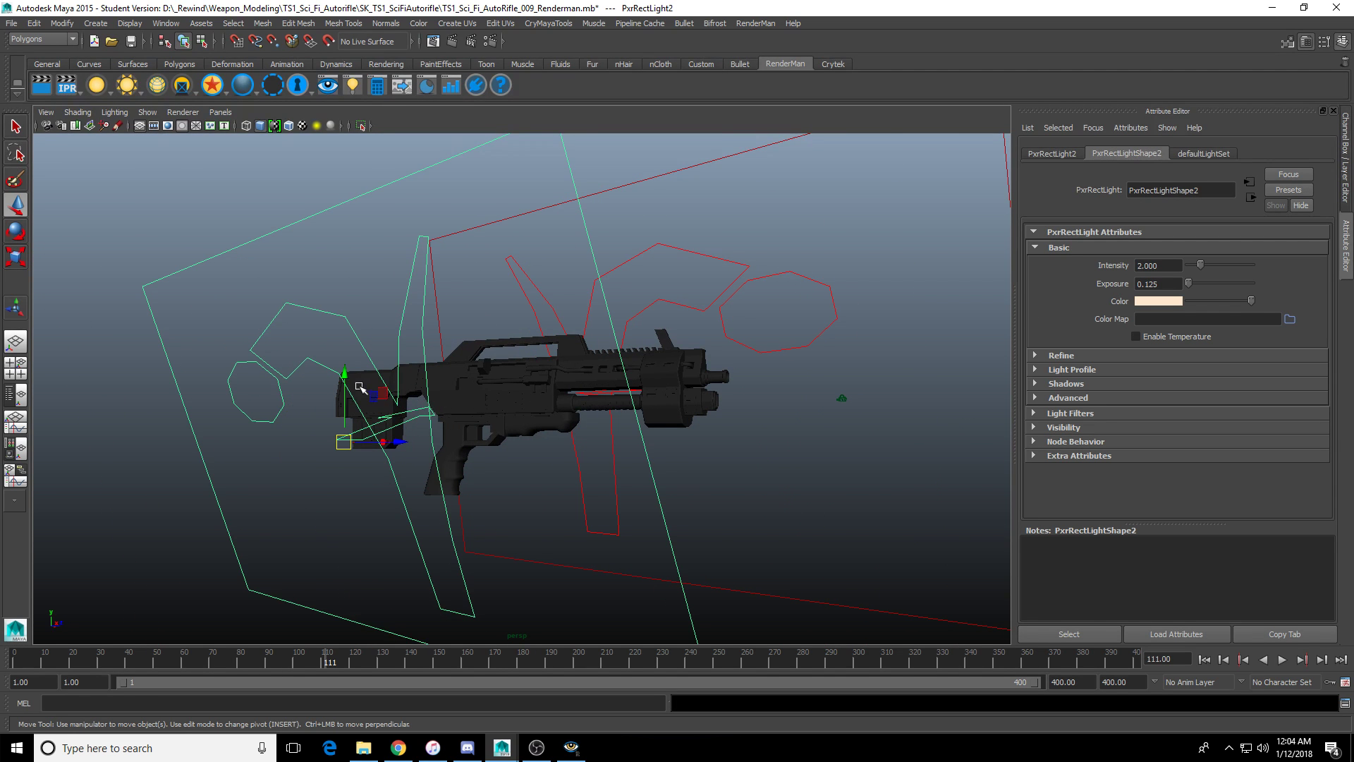
pyautogui.keyDown('alt'); pyautogui.moveTo(360, 387); pyautogui.dragTo(639, 381); pyautogui.keyUp('alt')
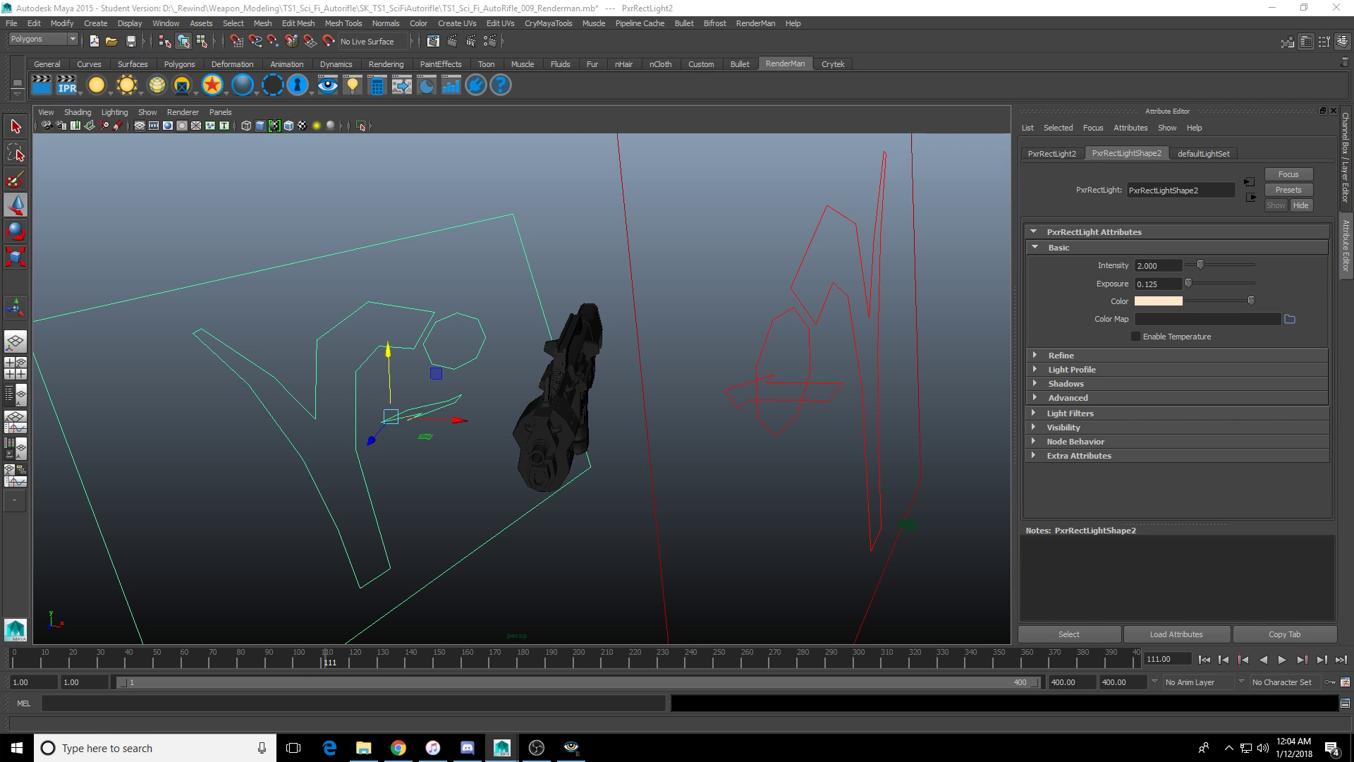
pyautogui.keyDown('alt'); pyautogui.moveTo(543, 392); pyautogui.dragTo(496, 383); pyautogui.keyUp('alt')
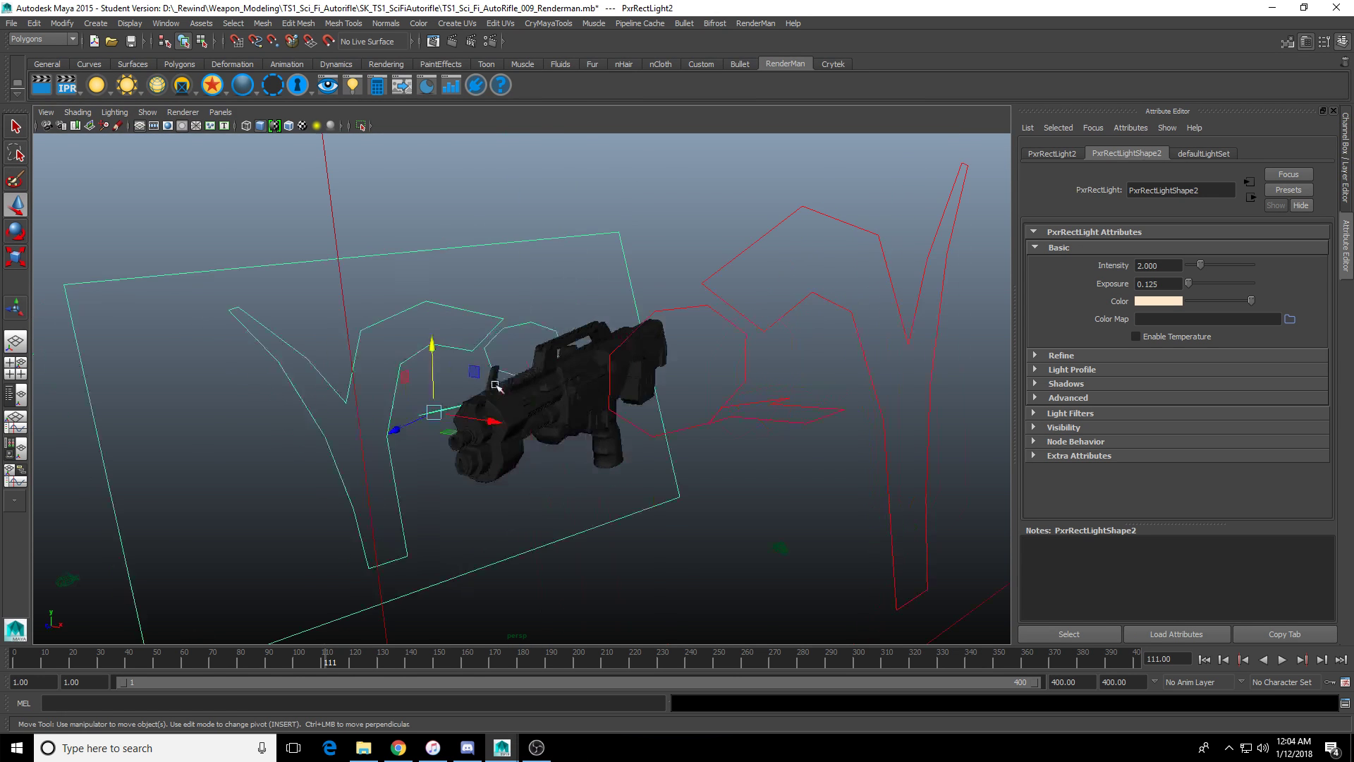
# Return to the maximized persp1 camera view, display the model shaded, and start an IPR render.
pyautogui.press('space')
pyautogui.press('space')
pyautogui.press('space')
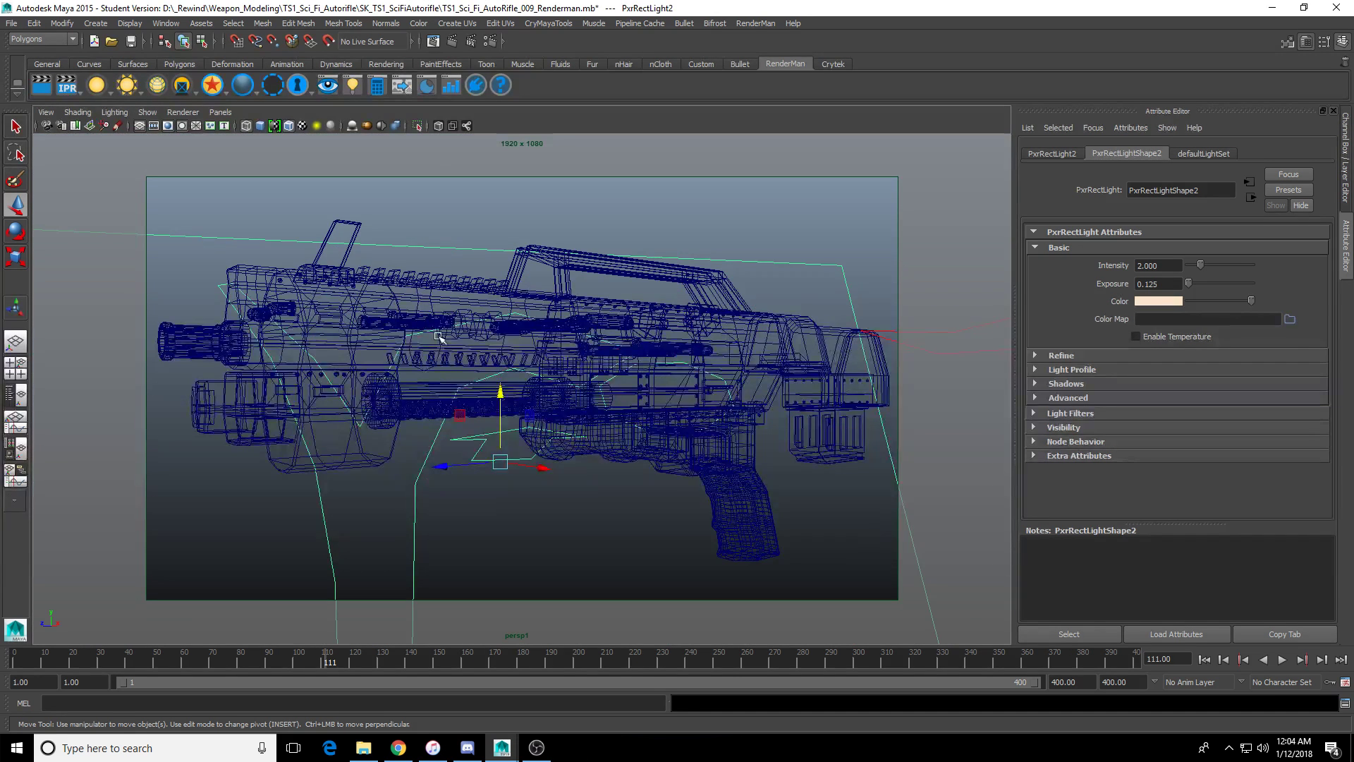
pyautogui.press('5')
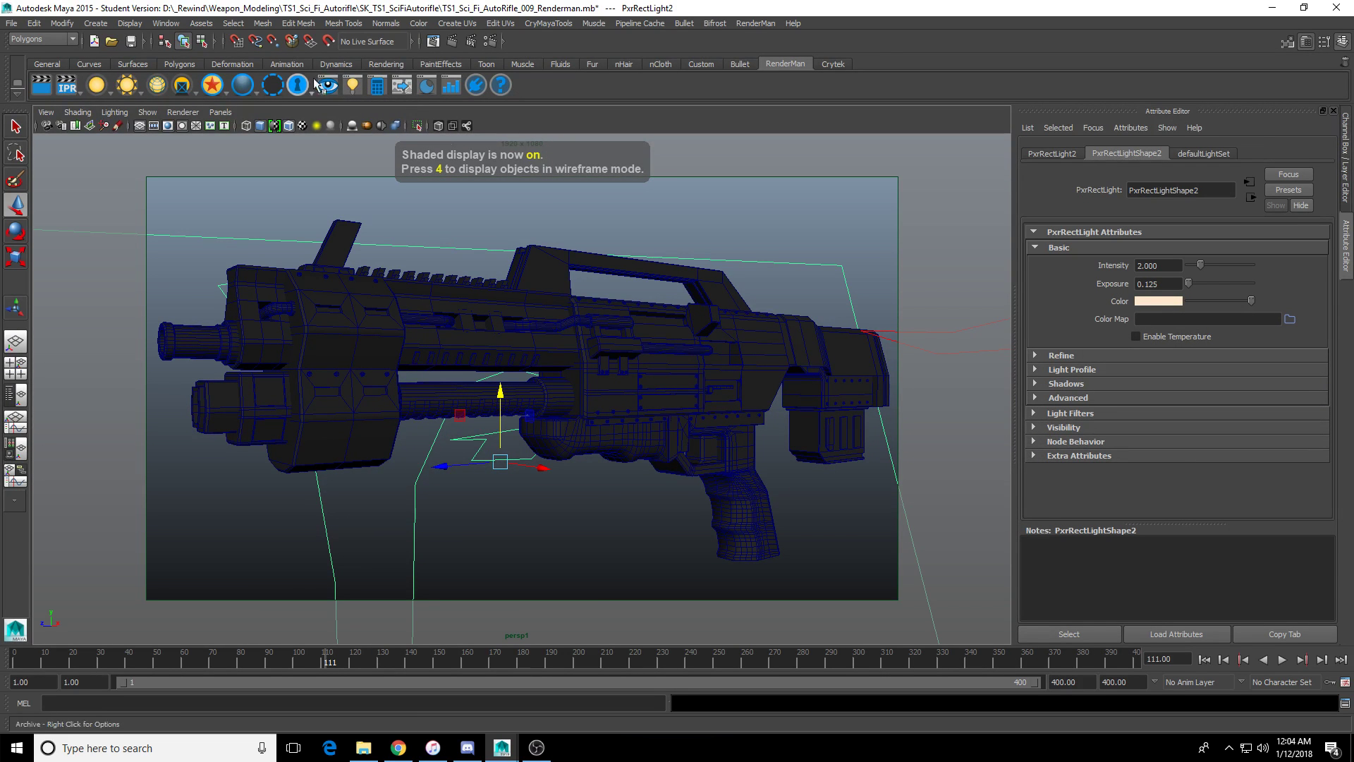
pyautogui.click(473, 41)
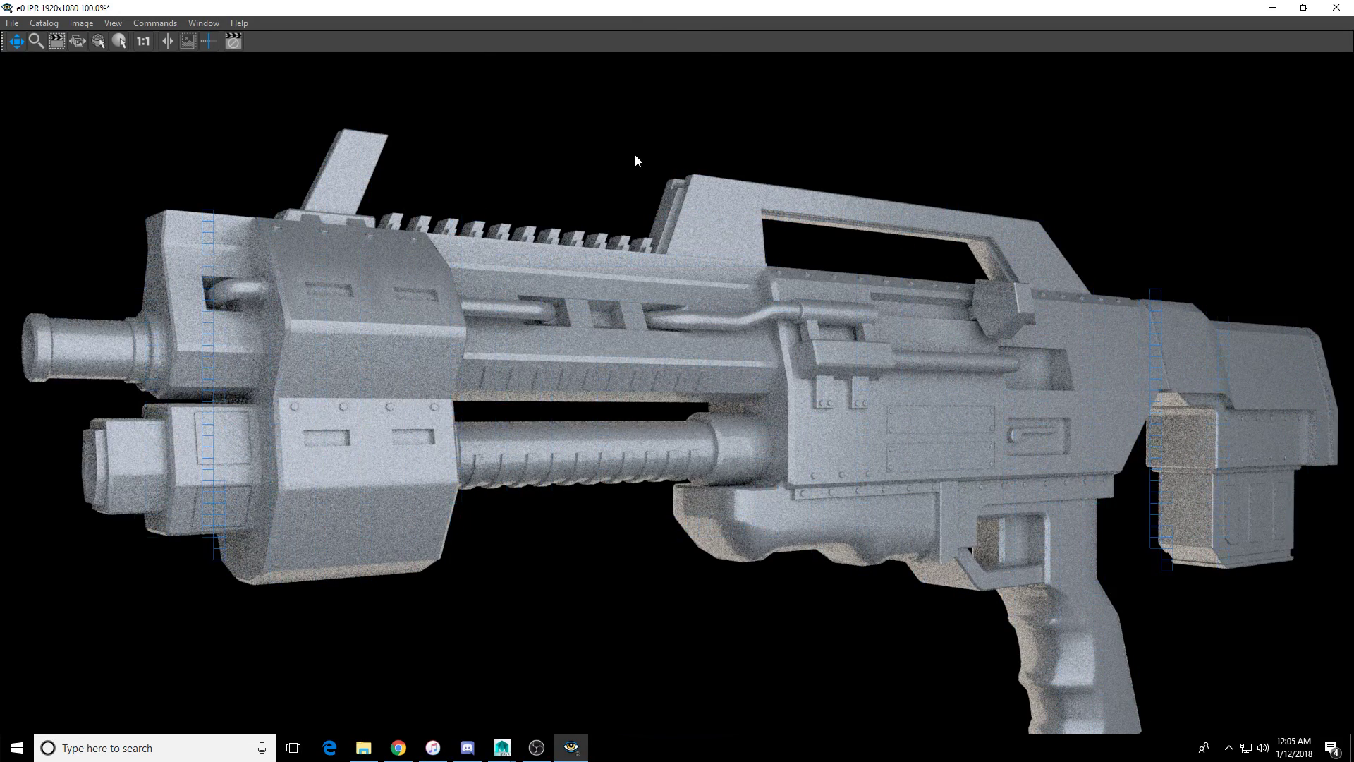
# Restore the IPR window to a smaller size, frame the whole rifle image in it, and place it clear of the light attributes.
pyautogui.doubleClick(627, 7)
pyautogui.moveTo(380, 237); pyautogui.dragTo(49, 31)
pyautogui.scroll(-3, 747, 358)
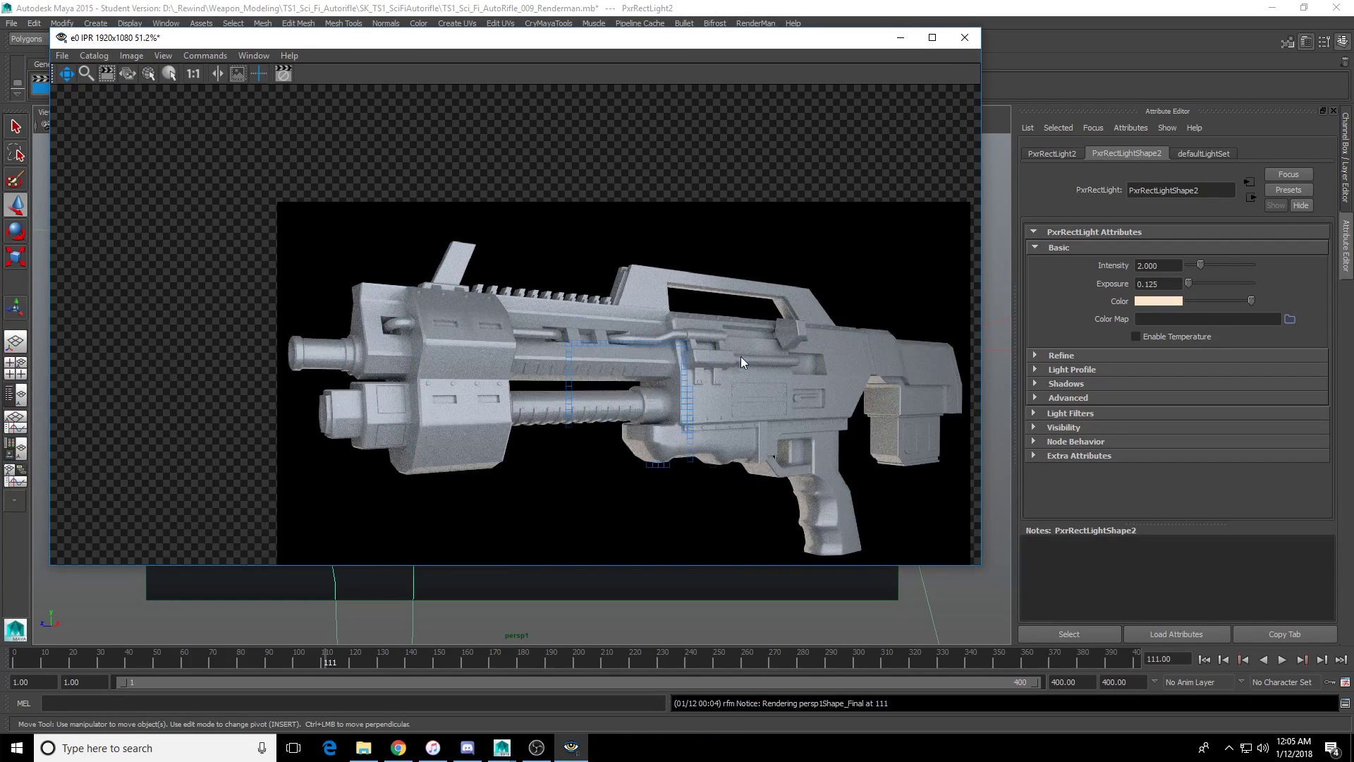
pyautogui.moveTo(741, 357); pyautogui.dragTo(612, 289)
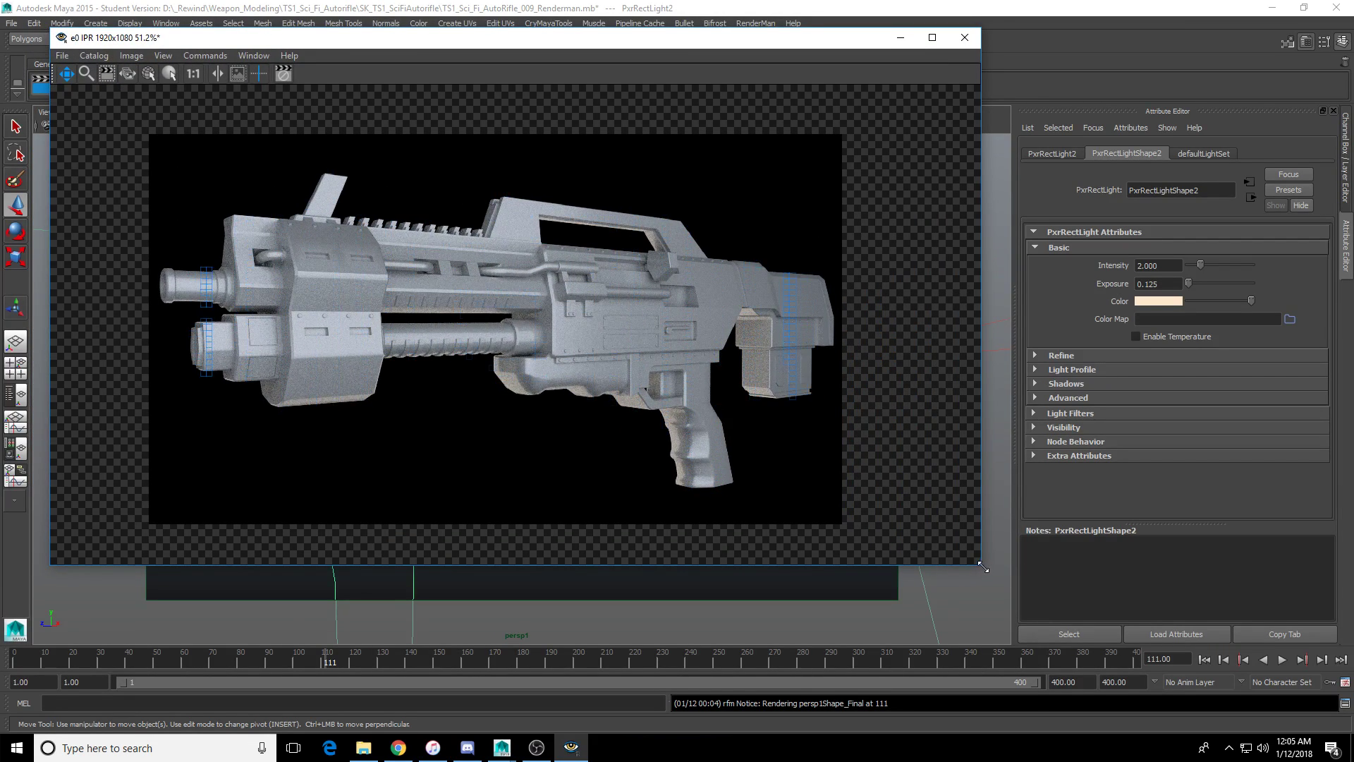
pyautogui.moveTo(983, 567); pyautogui.dragTo(1031, 644)
pyautogui.scroll(-1, 607, 327)
pyautogui.moveTo(560, 298); pyautogui.dragTo(609, 332)
pyautogui.scroll(2, 607, 328)
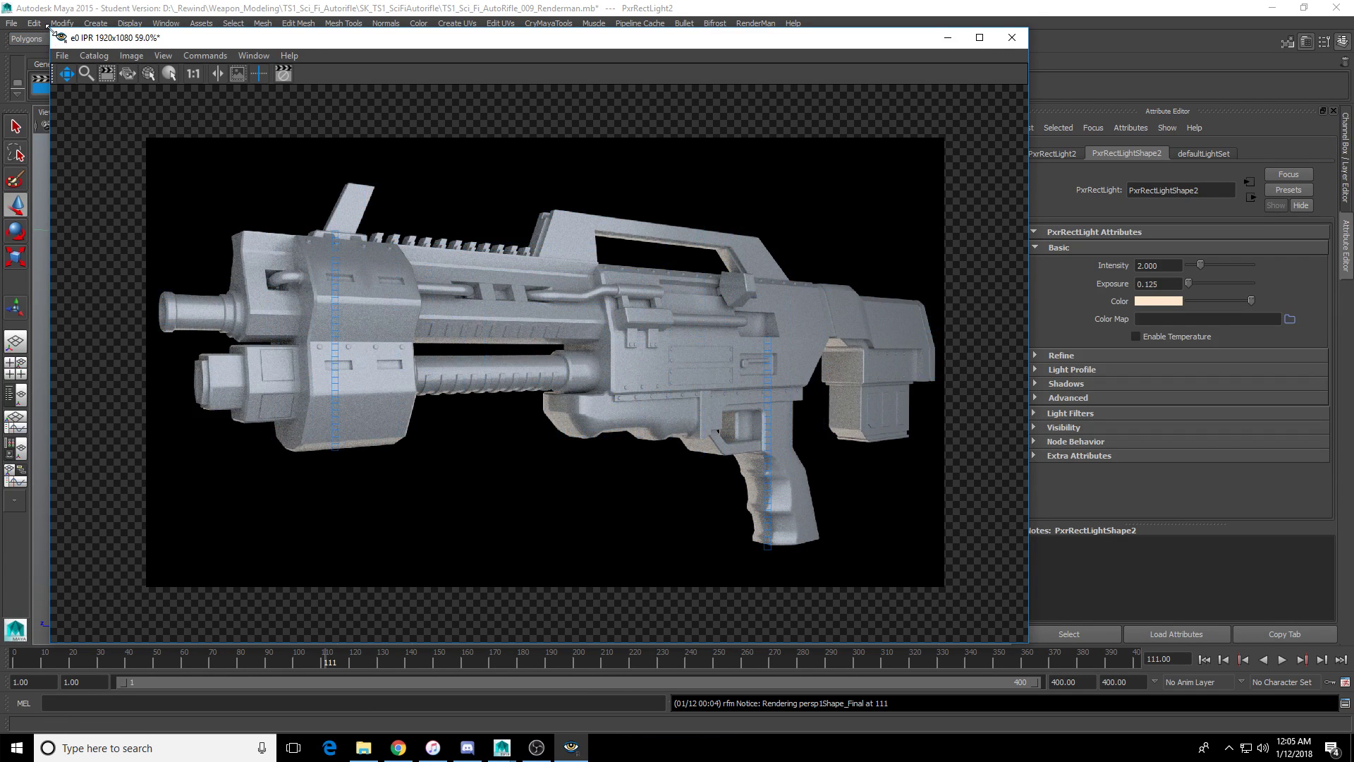
pyautogui.moveTo(53, 32); pyautogui.dragTo(33, 73)
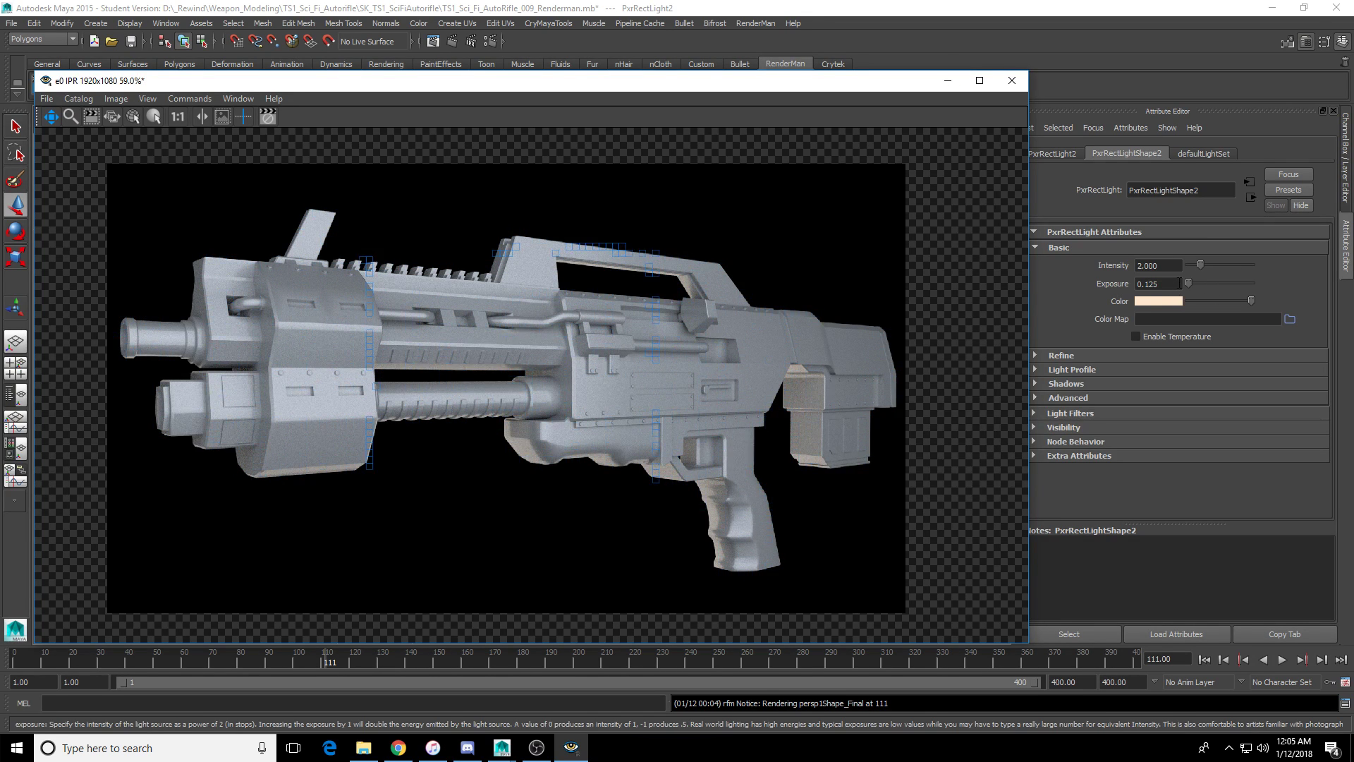
# Raise the warm light's intensity to 2.247 and bring the IPR render back to the front.
pyautogui.moveTo(1200, 265); pyautogui.dragTo(1201, 267)
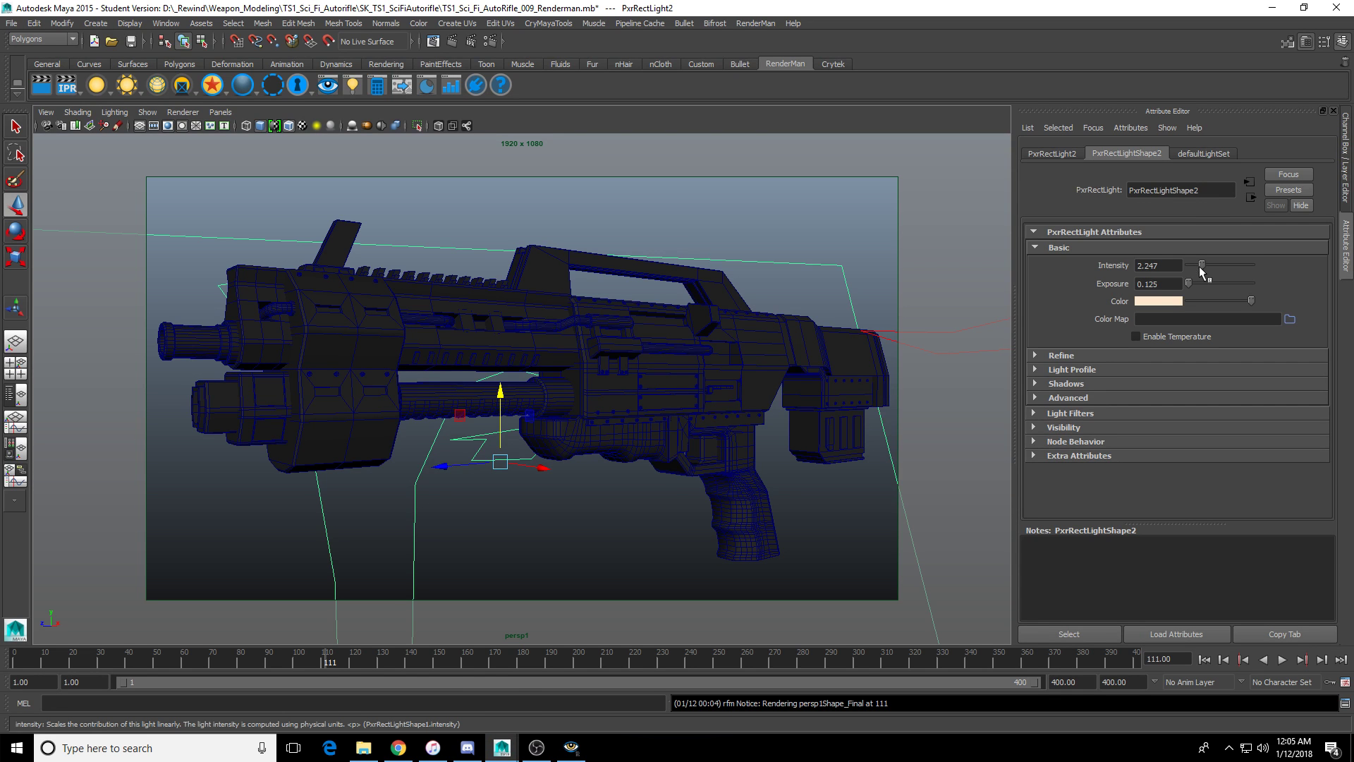
pyautogui.click(566, 752)
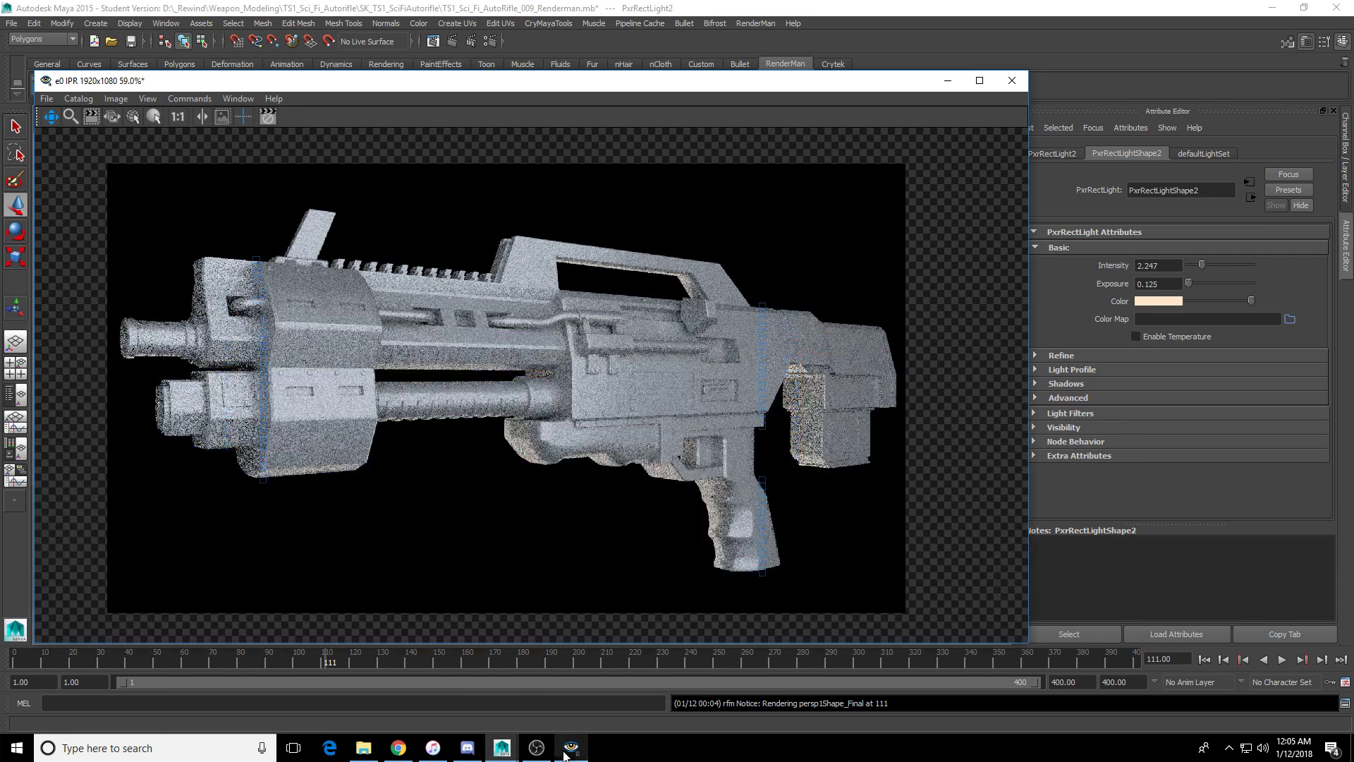
# Move the IPR render window almost entirely off to the side so the persp1 viewport and light attributes are unobstructed.
pyautogui.moveTo(889, 85); pyautogui.dragTo(867, 82)
pyautogui.moveTo(1202, 265); pyautogui.dragTo(1201, 263)
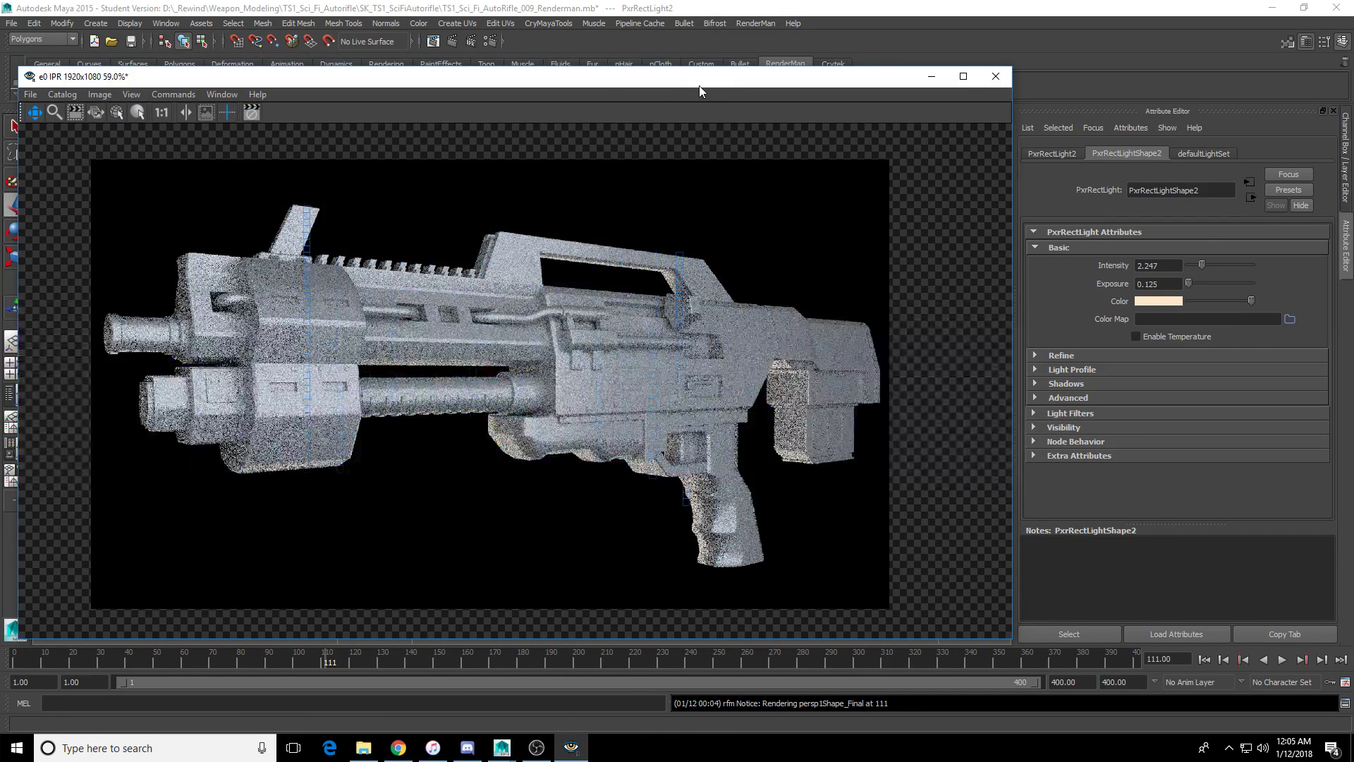
pyautogui.moveTo(700, 86); pyautogui.dragTo(14, 92)
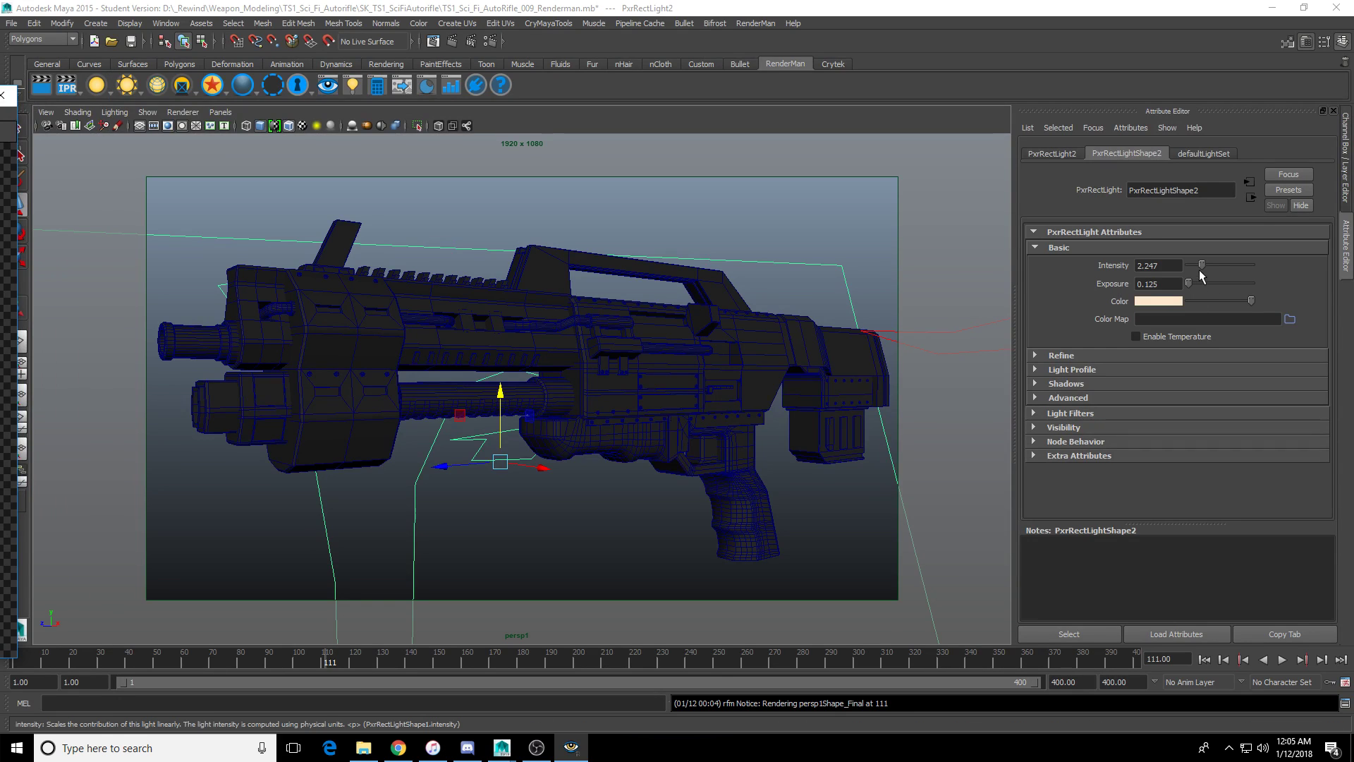
# Raise the warm rectangle light's intensity to 2.584 and set its exposure to 0.2.
pyautogui.moveTo(1201, 271); pyautogui.dragTo(1209, 270)
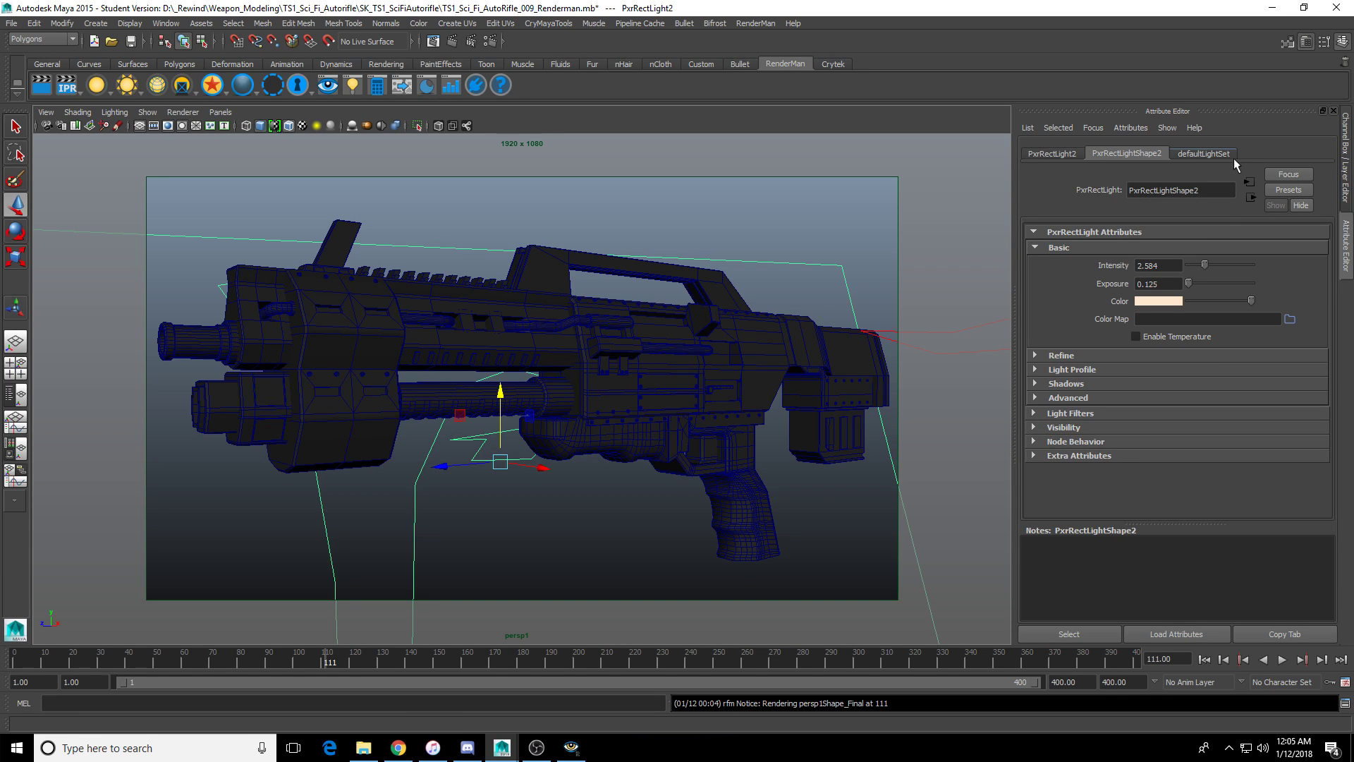
pyautogui.hotkey('ctrl', 'z')
pyautogui.click(1169, 282)
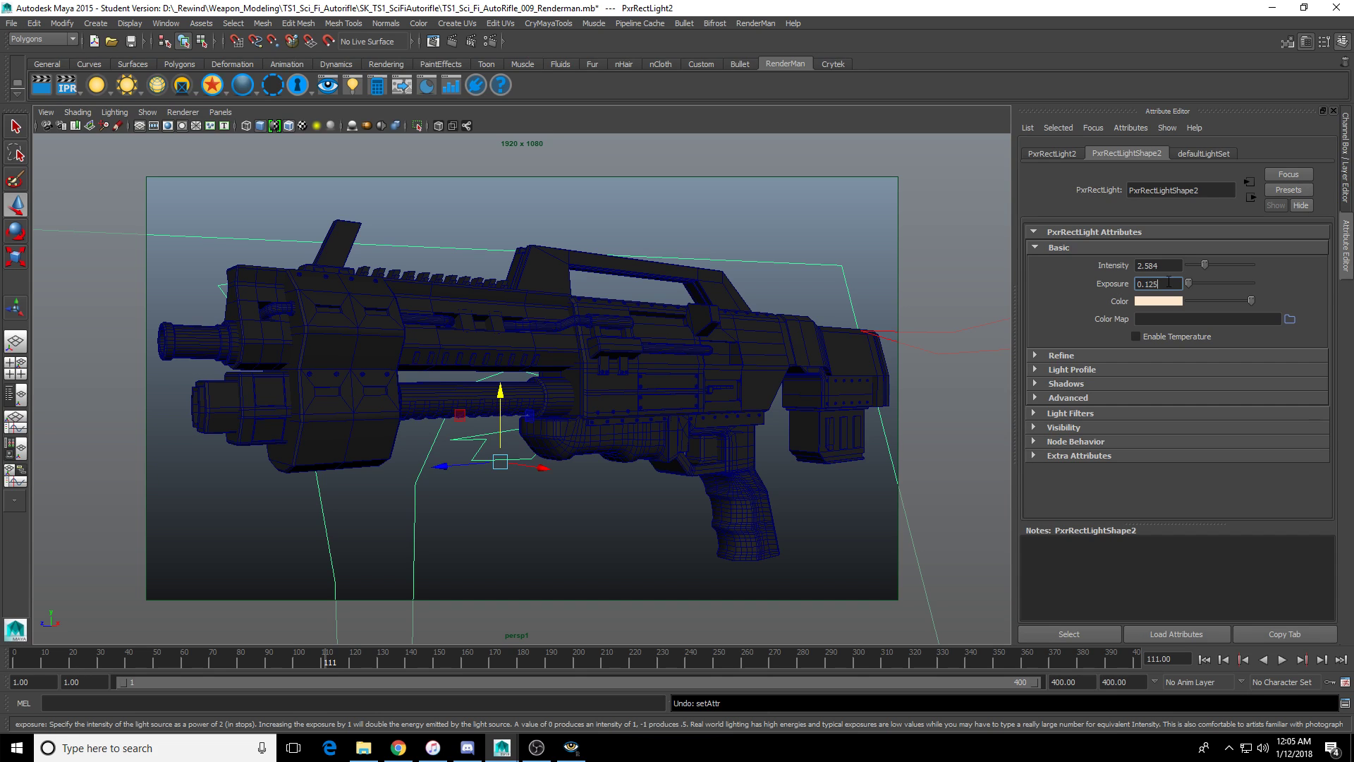
pyautogui.write('0.2')
pyautogui.press('Return')
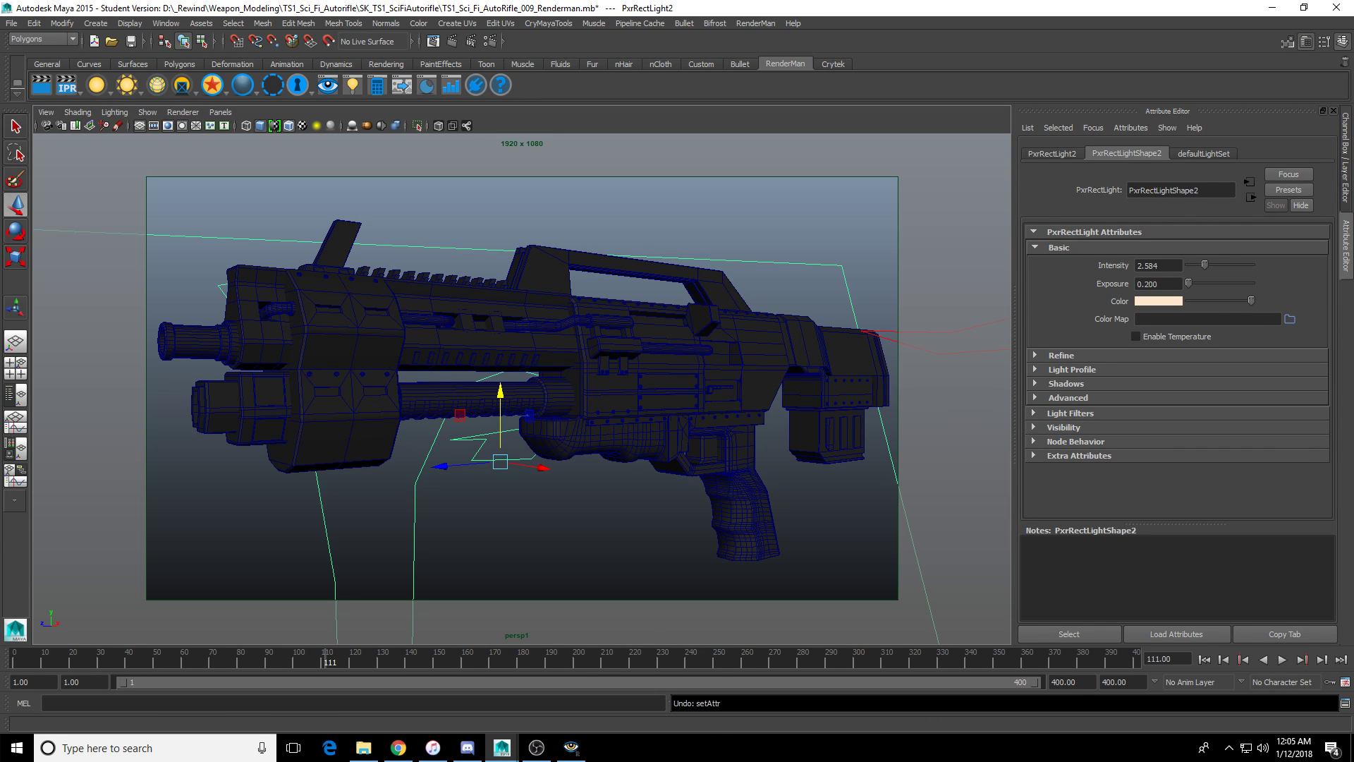
# Select the cool rectangle light, PxrRectLight1, and set its intensity to 2.25 after trying 3.
pyautogui.click(952, 331)
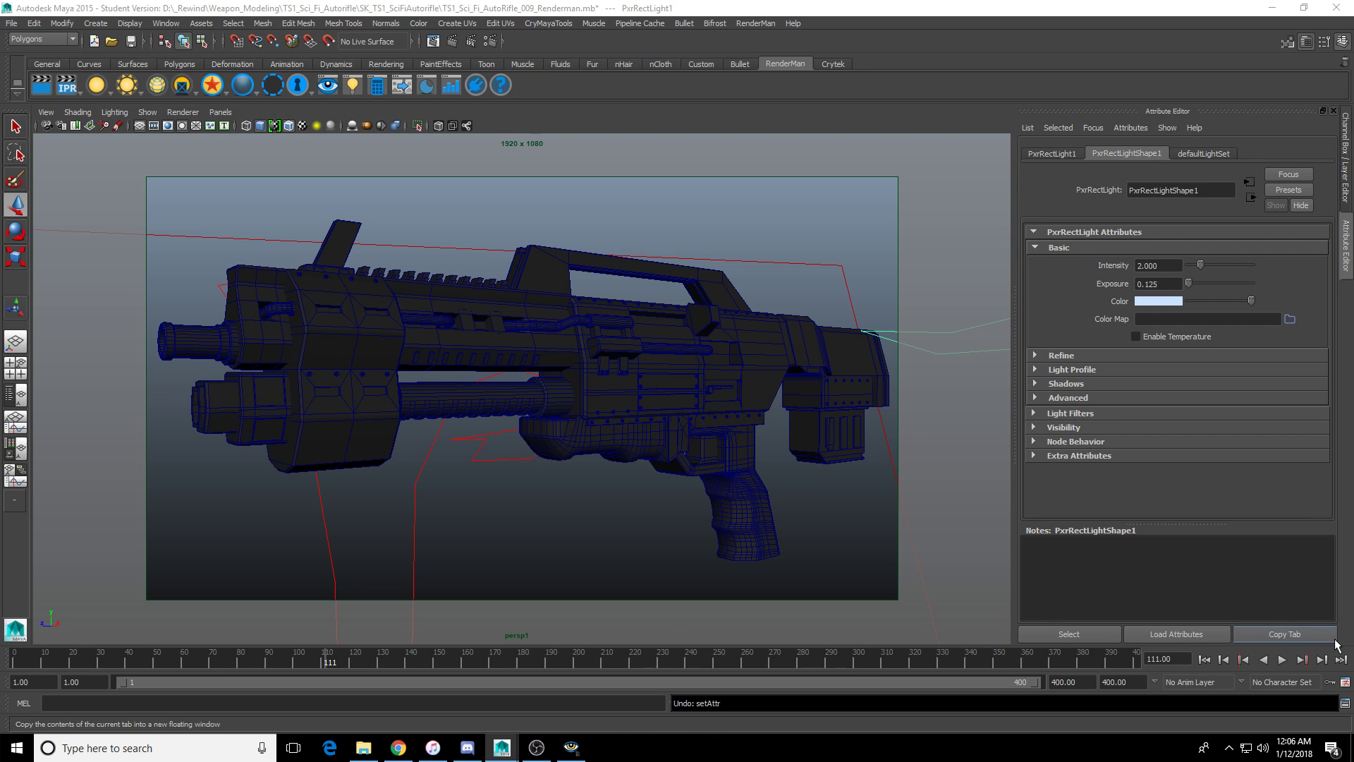
pyautogui.click(1154, 267)
pyautogui.write('3')
pyautogui.press('Return')
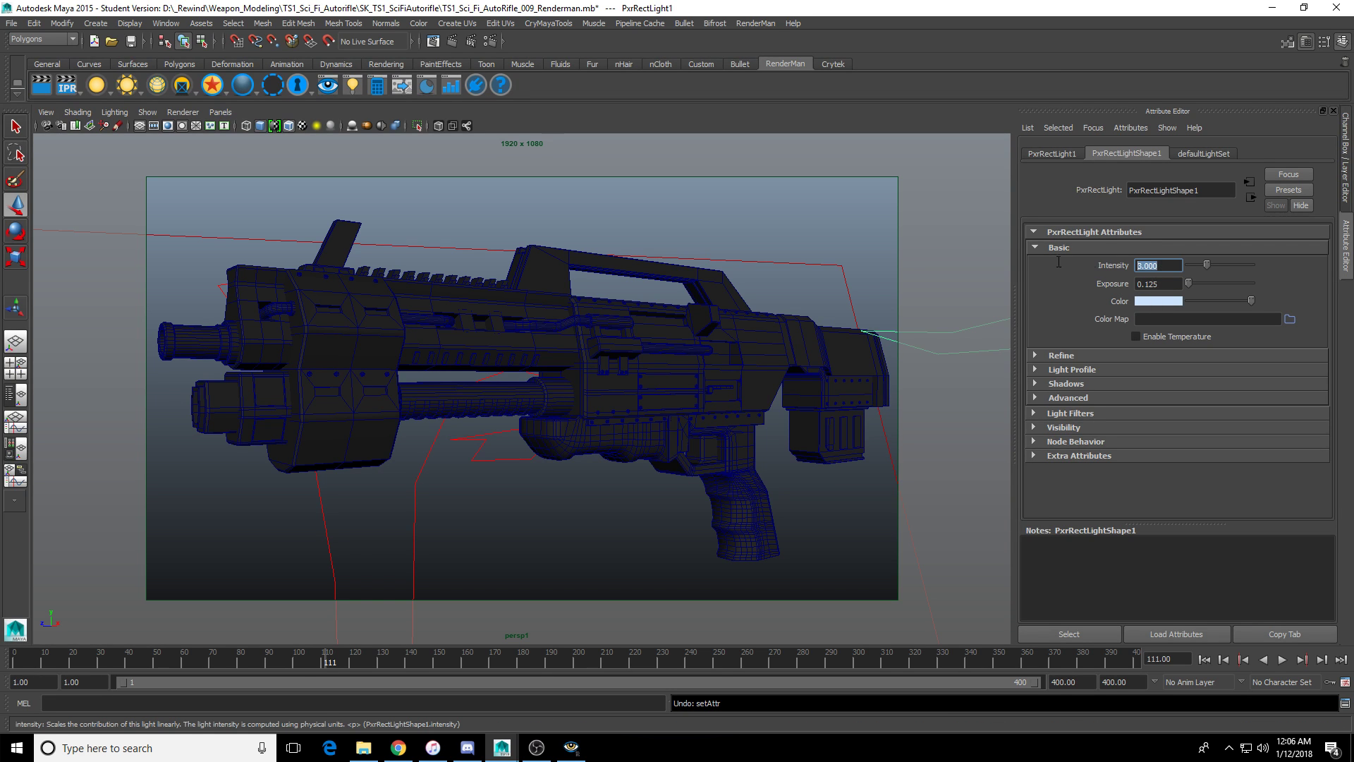
pyautogui.write('2.25')
pyautogui.press('Return')
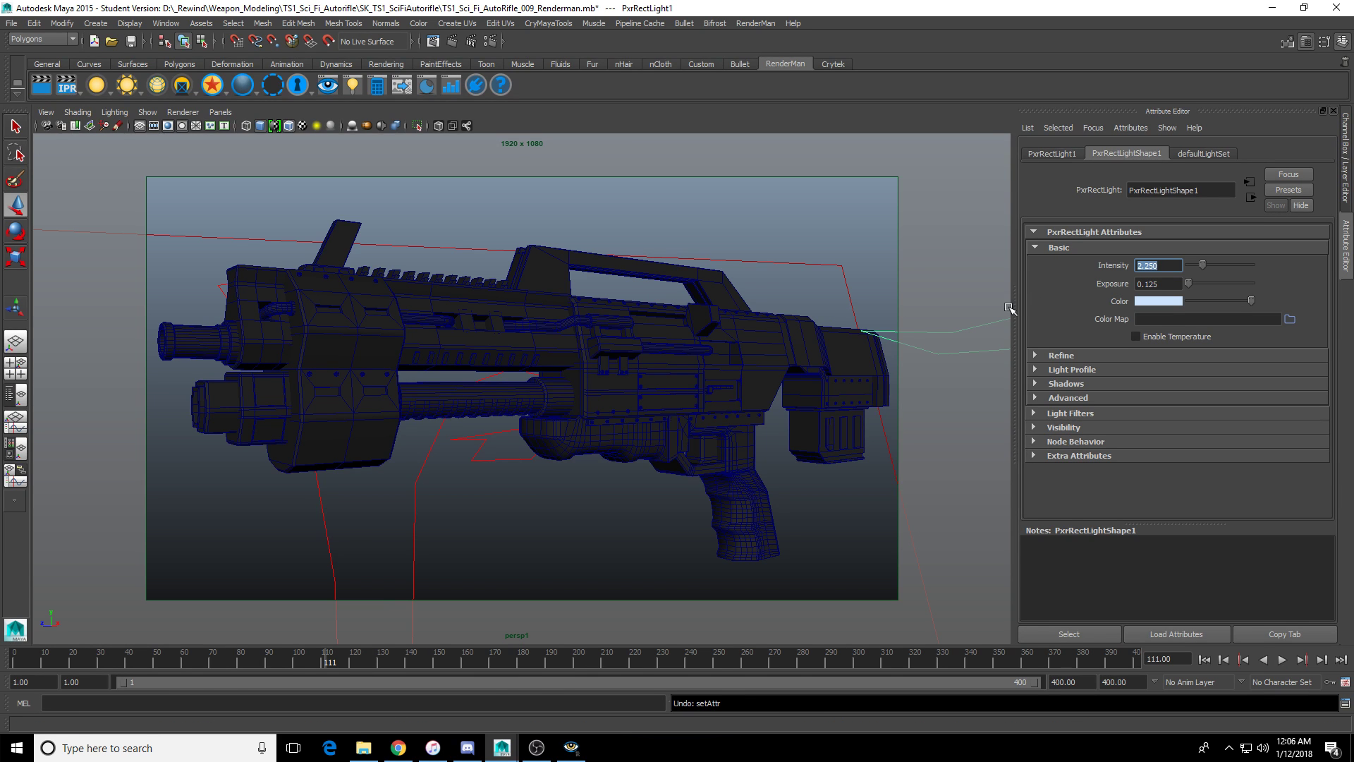
# Select the warm rectangle light and shift its color to a more saturated peach with a hue of 20.225.
pyautogui.click(497, 452)
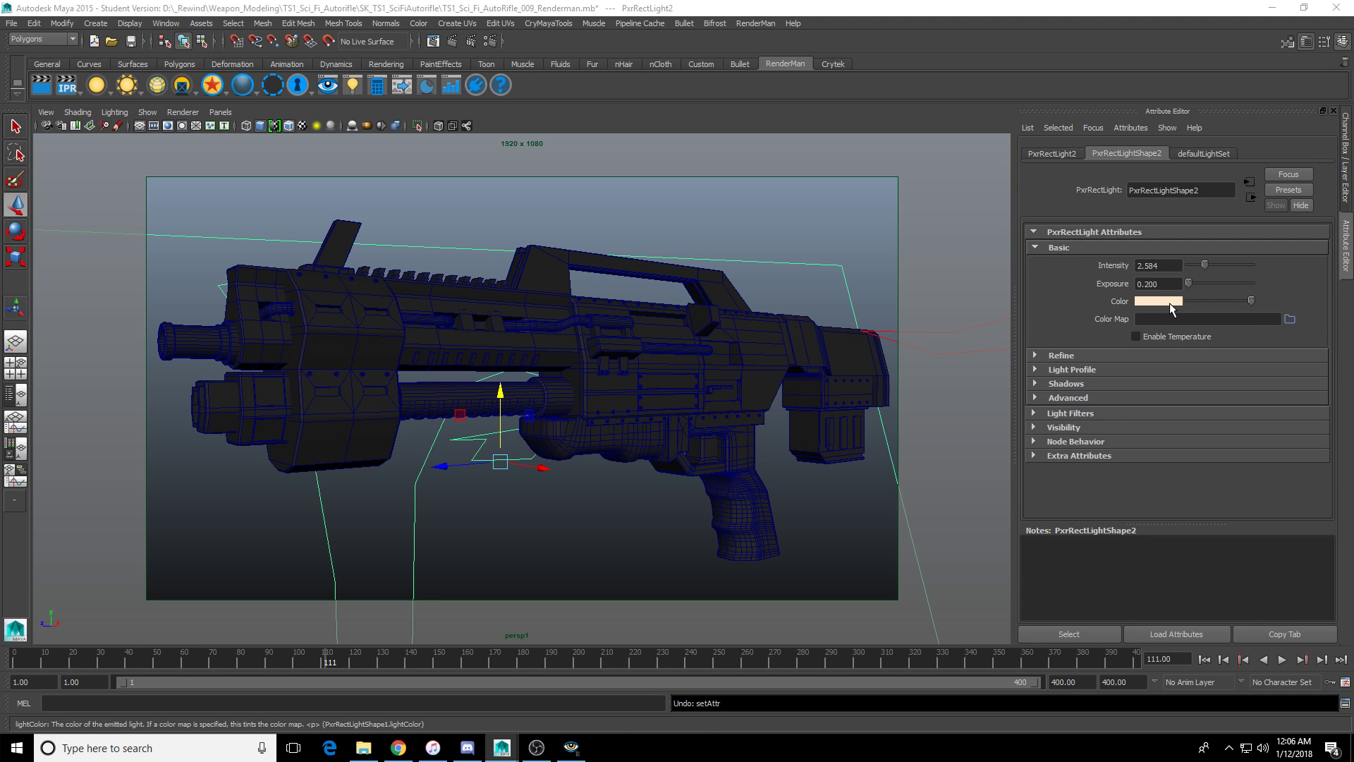
pyautogui.click(1157, 301)
pyautogui.moveTo(1094, 324); pyautogui.dragTo(1094, 323)
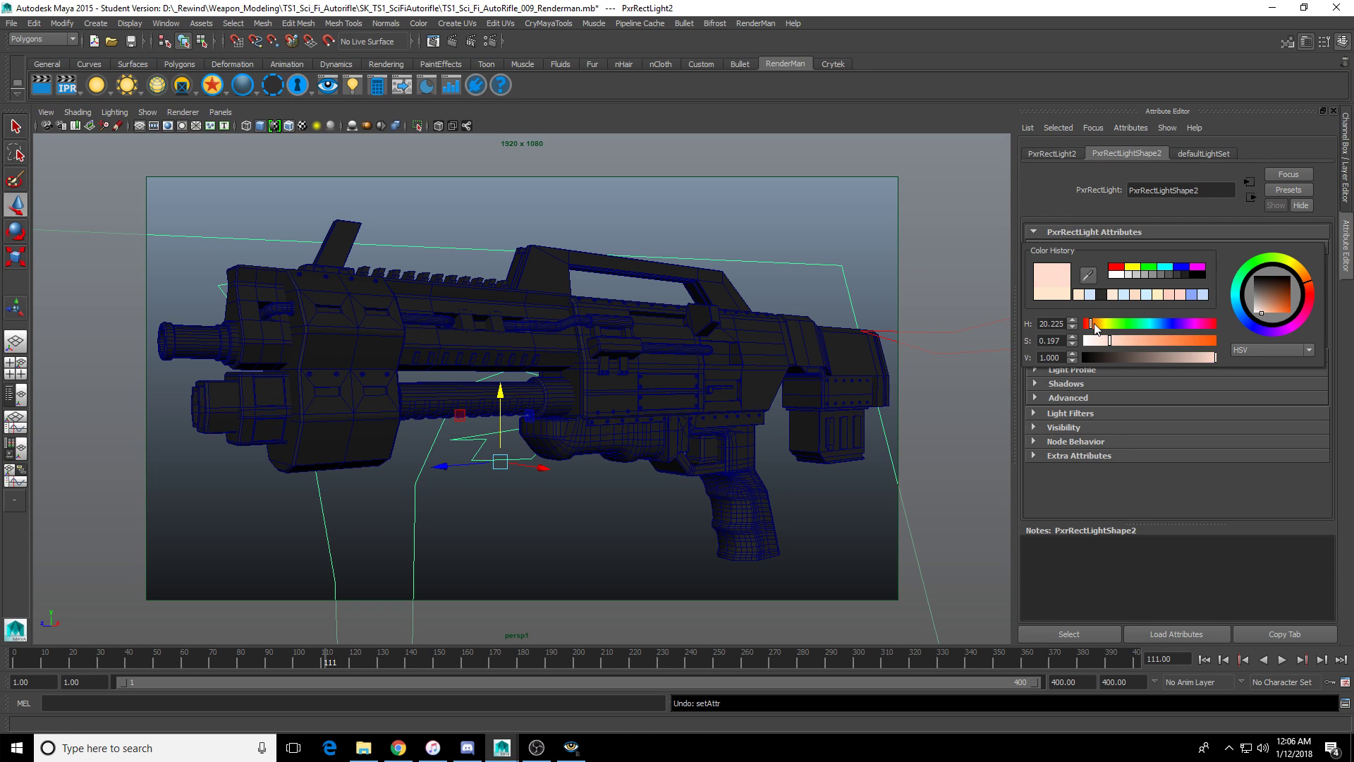
pyautogui.click(1123, 338)
pyautogui.press('Return')
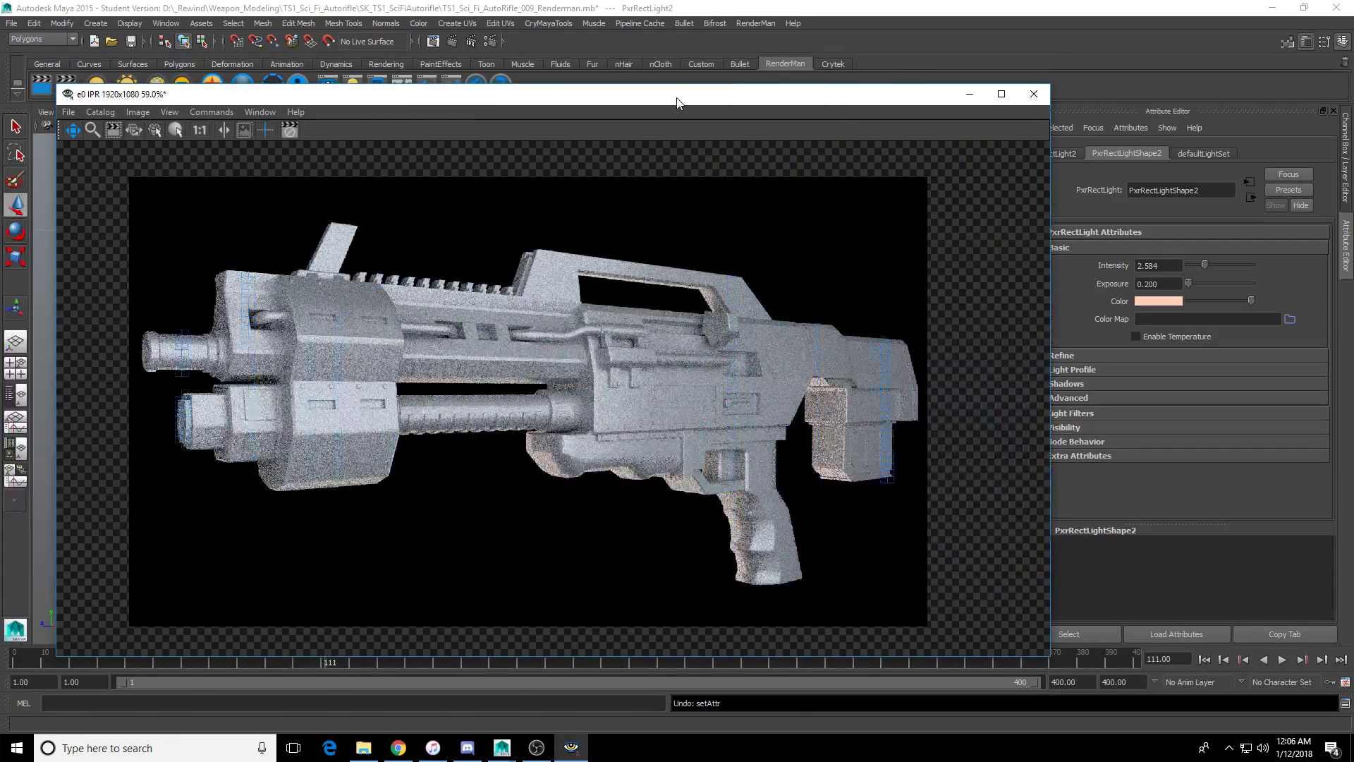
# Maximize the IPR render window and enlarge the rifle image to 84.9% to examine the updated lighting.
pyautogui.doubleClick(688, 92)
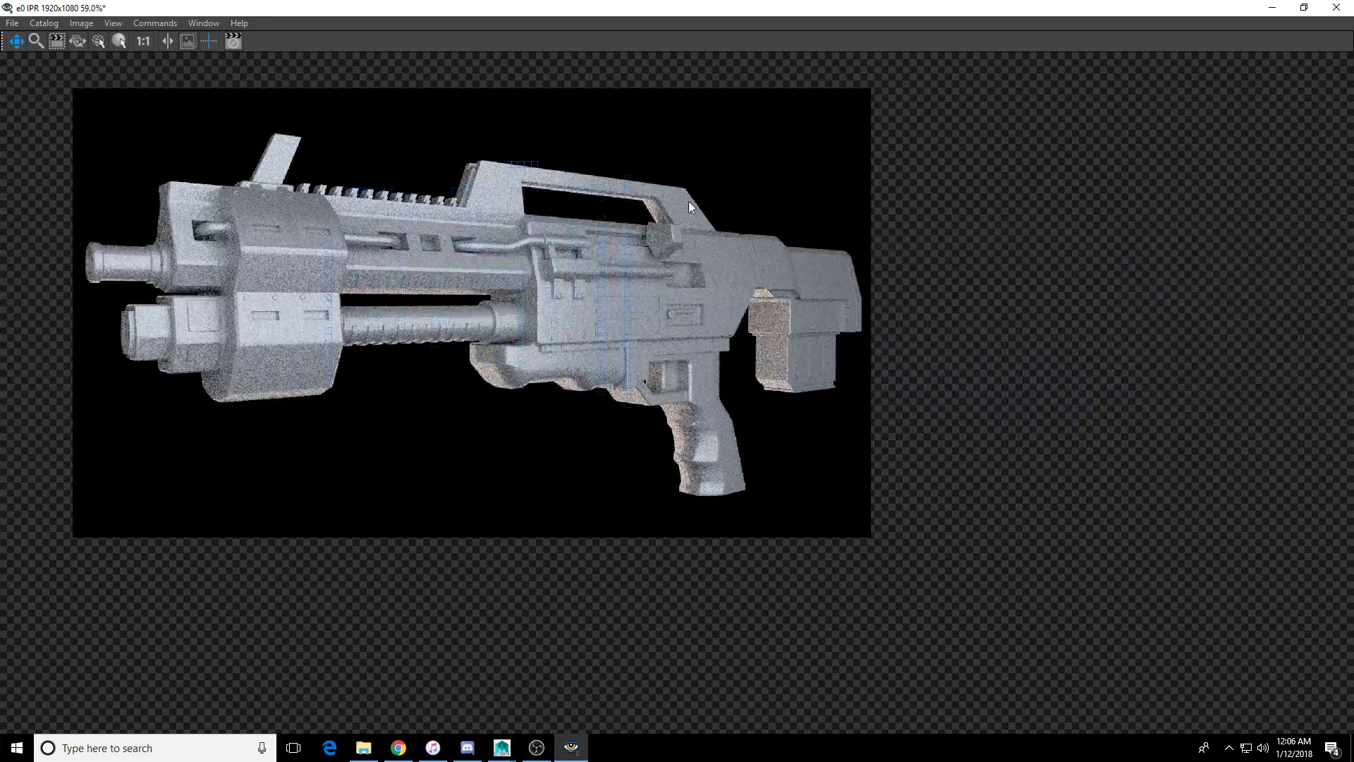
pyautogui.scroll(4, 803, 319)
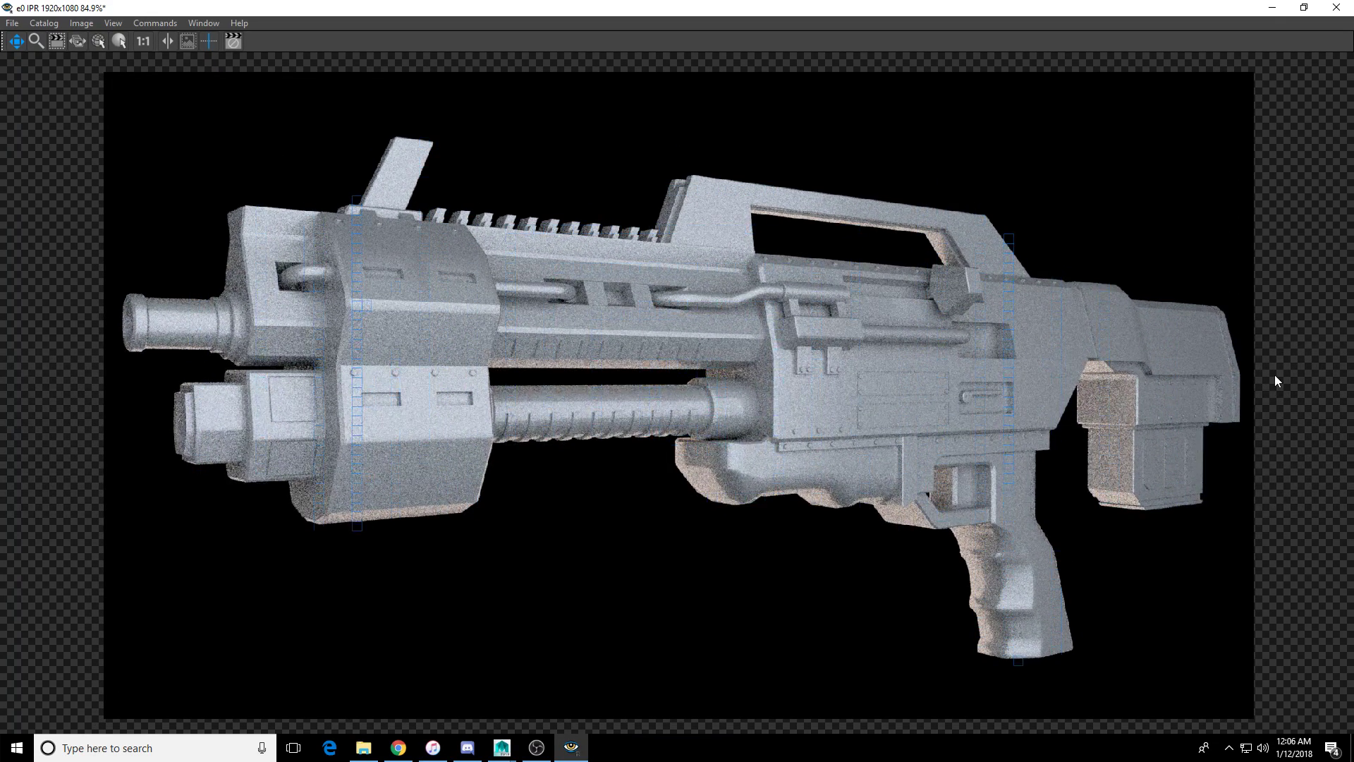
pyautogui.hotkey('alt', 'Tab')
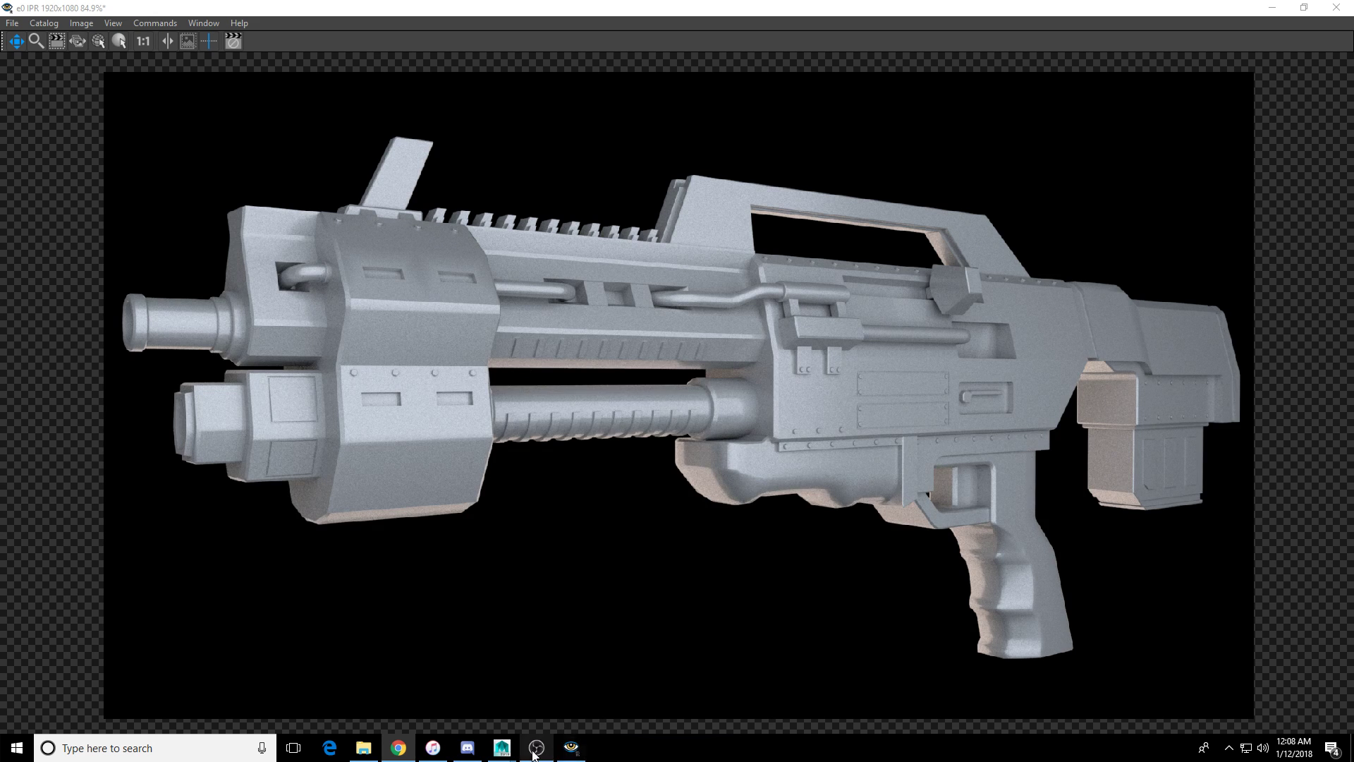
pyautogui.click(534, 754)
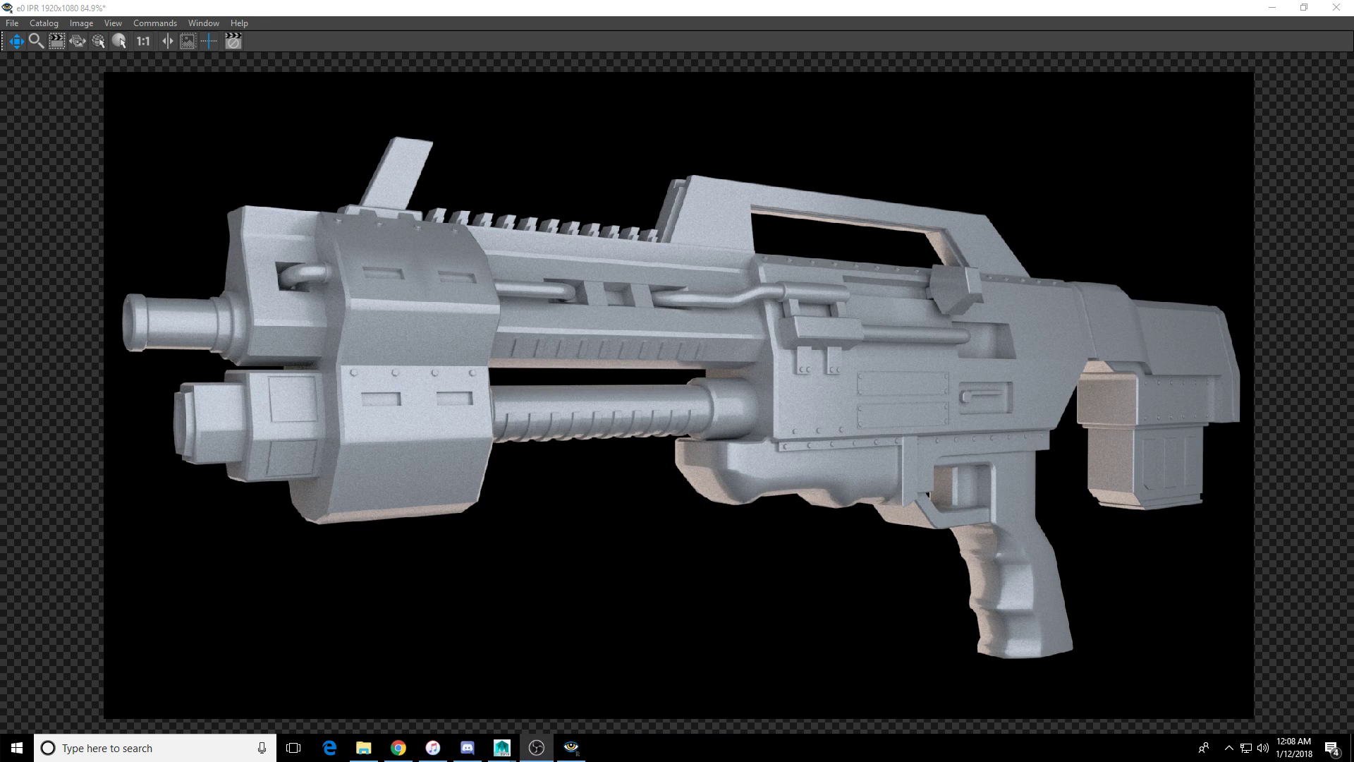